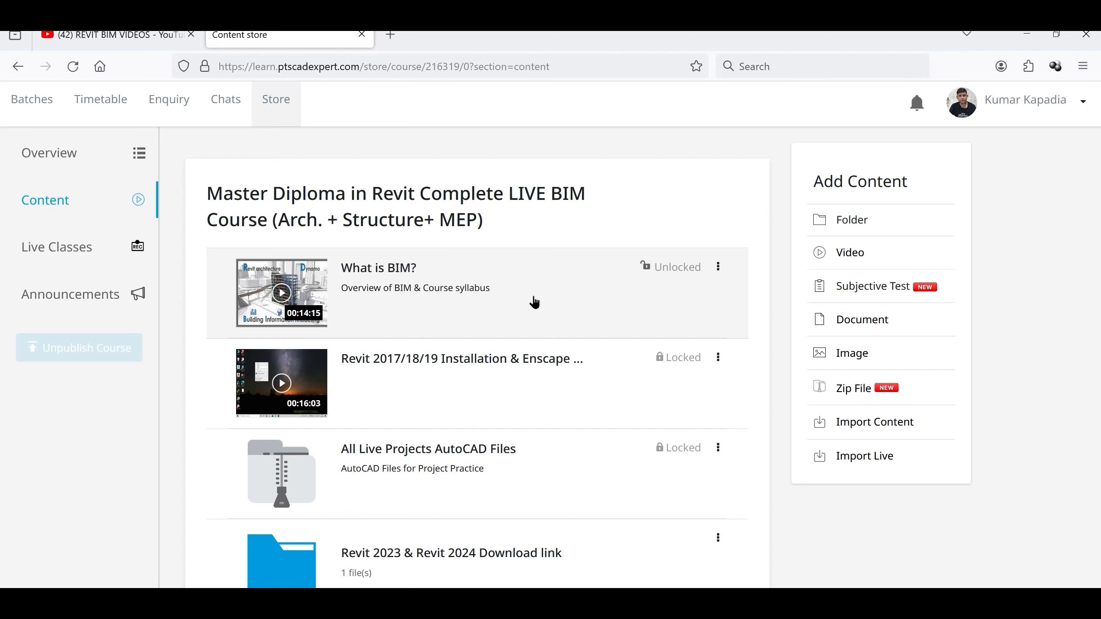
Switch to the REVIT BIM VIDEOS playlist on YouTube and look through its list of videos
left_click(123, 33)
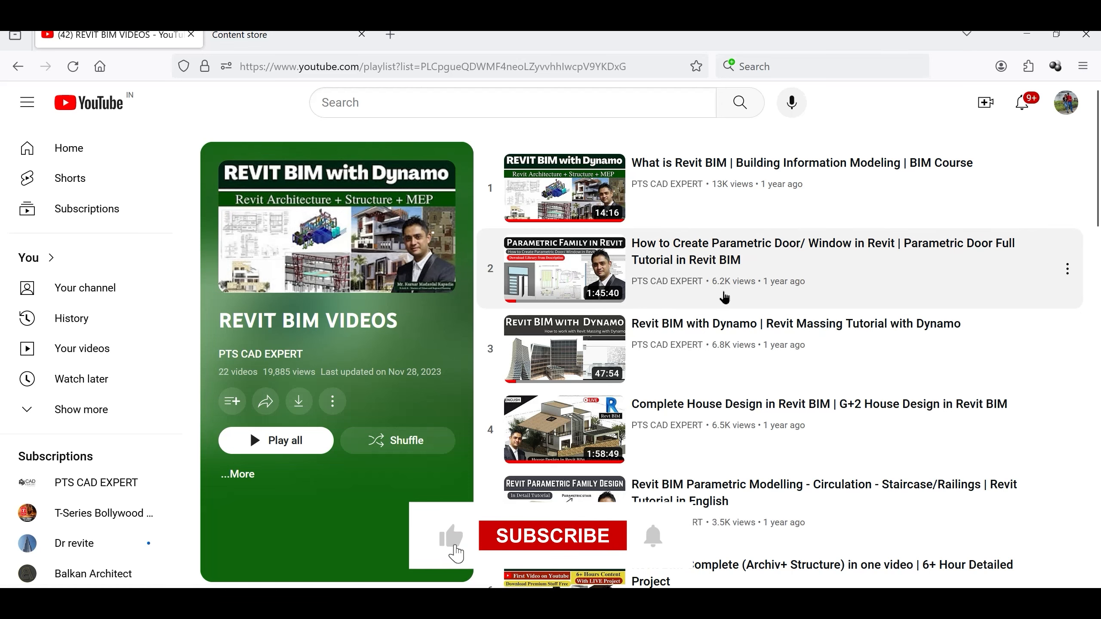
scroll(725, 298, "down", 5)
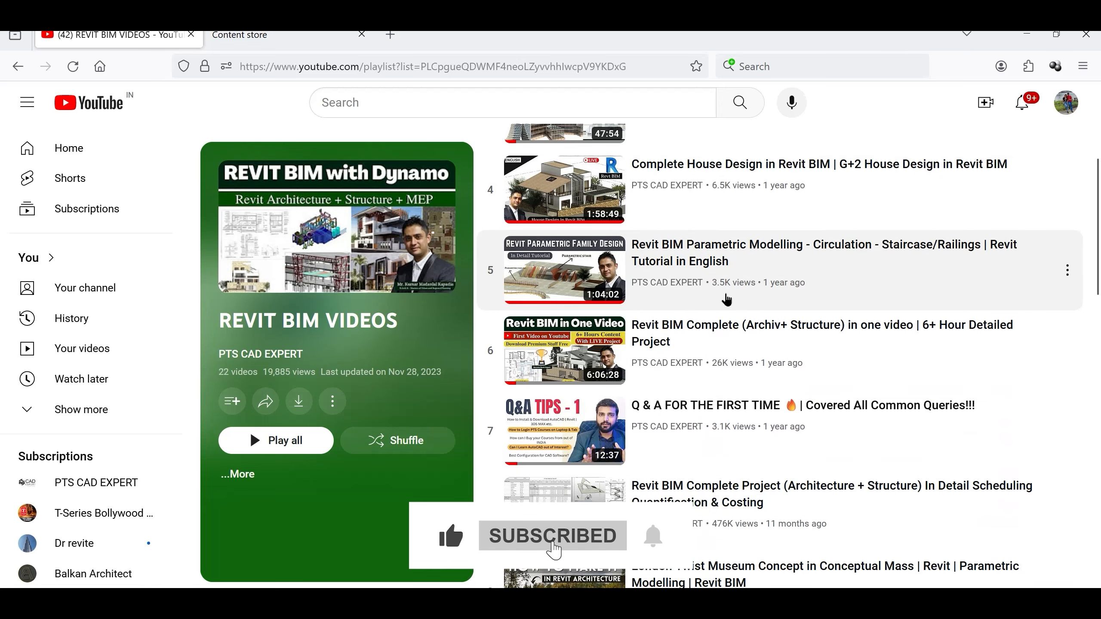
scroll(727, 299, "down", 3)
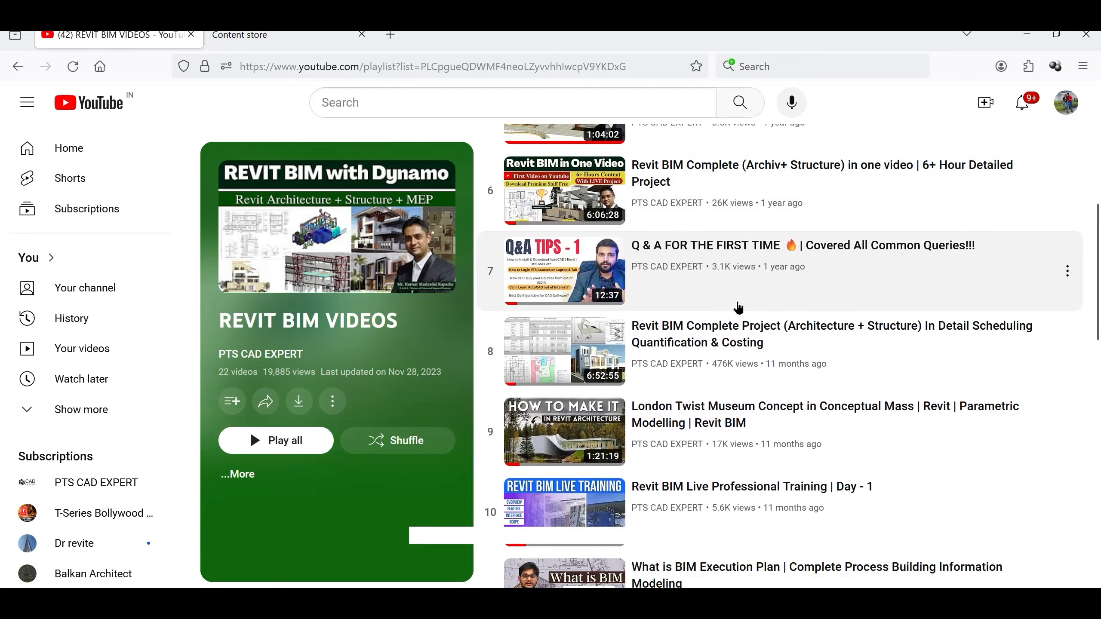
scroll(740, 310, "down", 8)
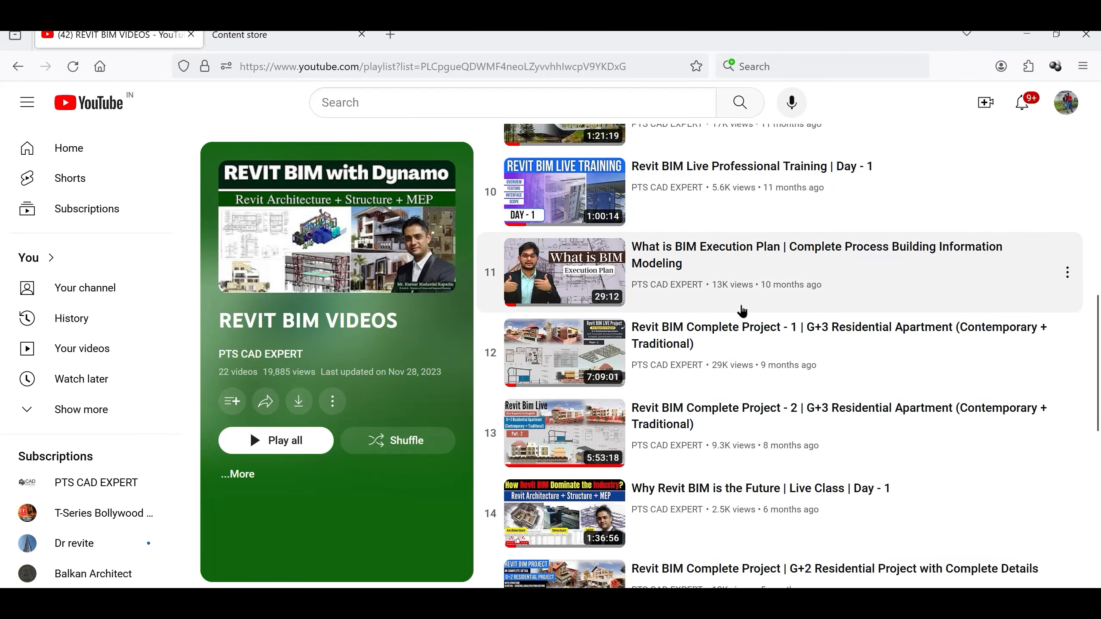
scroll(742, 311, "down", 2)
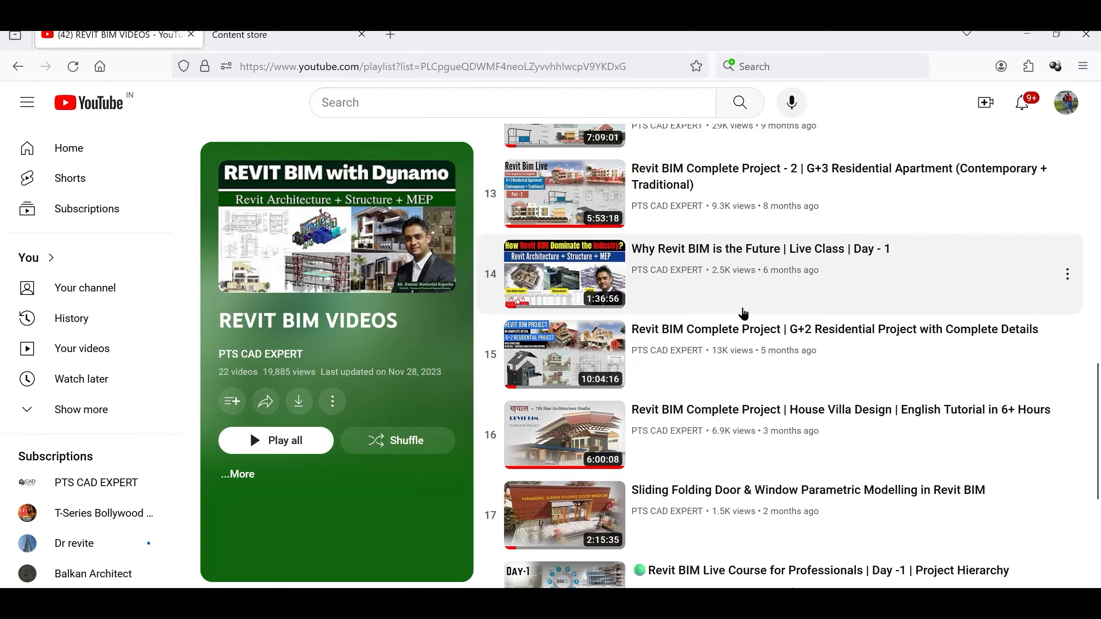
scroll(744, 313, "down", 6)
Switch to Project1 in Revit and temporarily hide the planting category of the large deciduous tree in the 3D view
mouse_move(724, 588)
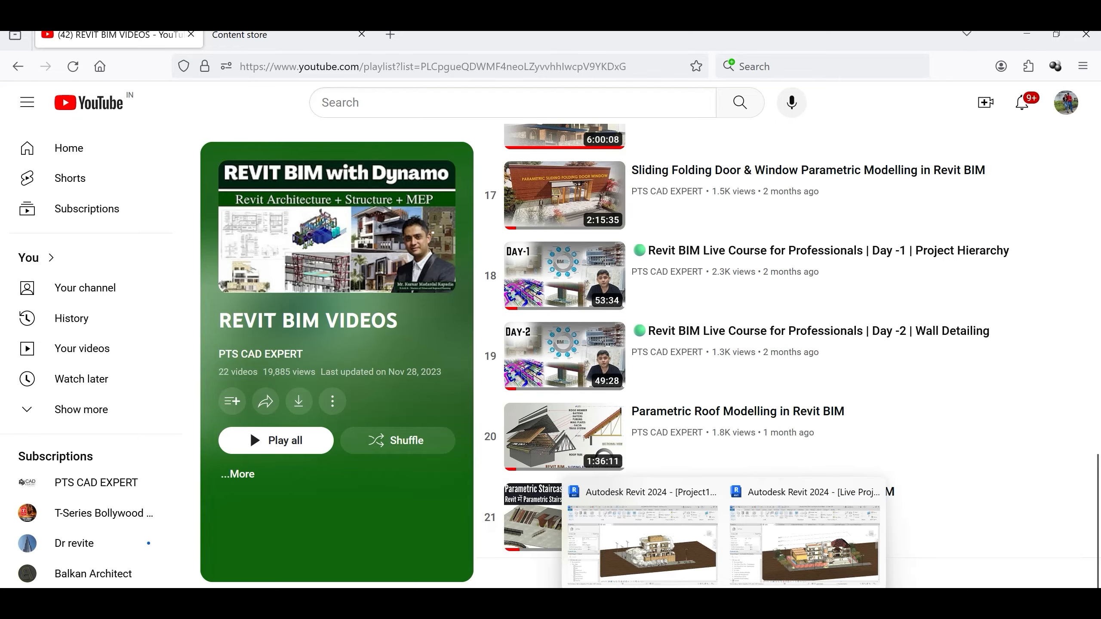
left_click(683, 557)
left_click(517, 412)
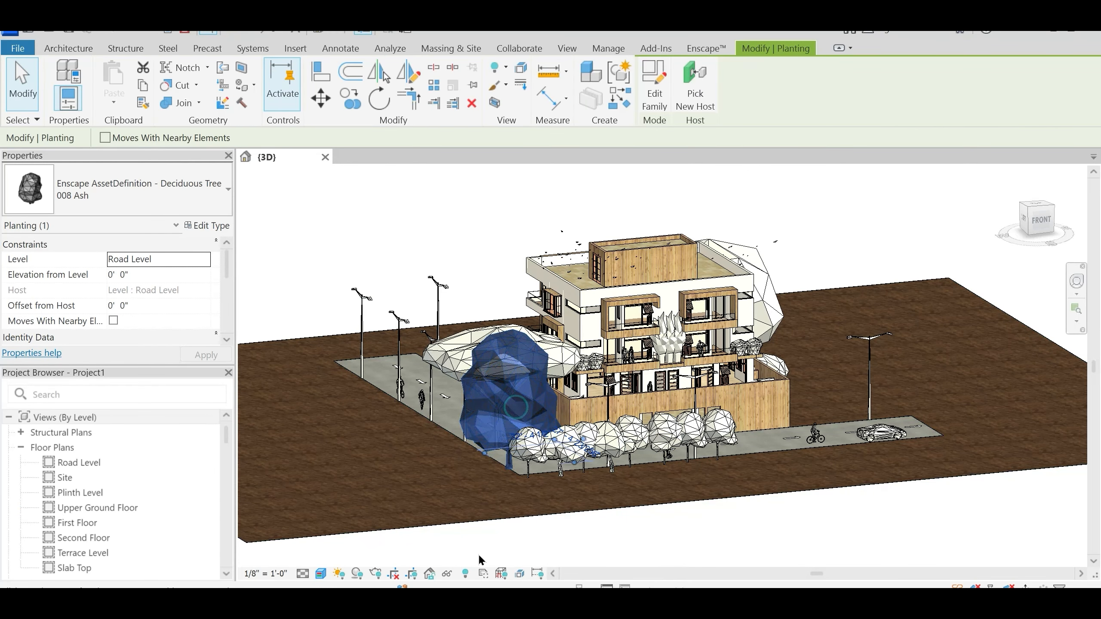
left_click(447, 575)
left_click(479, 505)
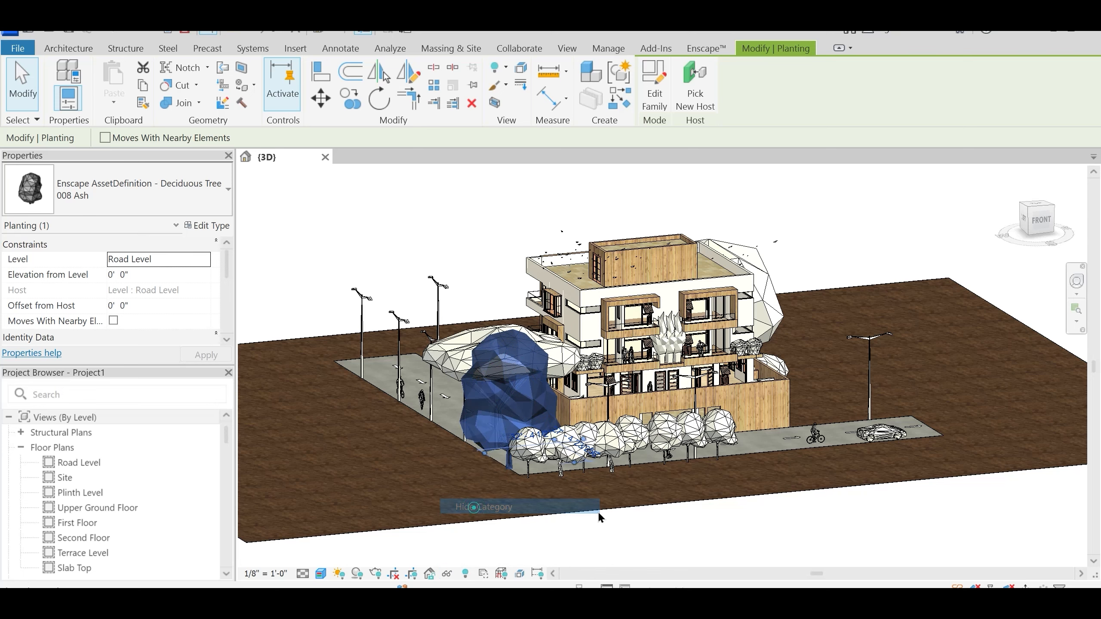
scroll(624, 469, "up", 2)
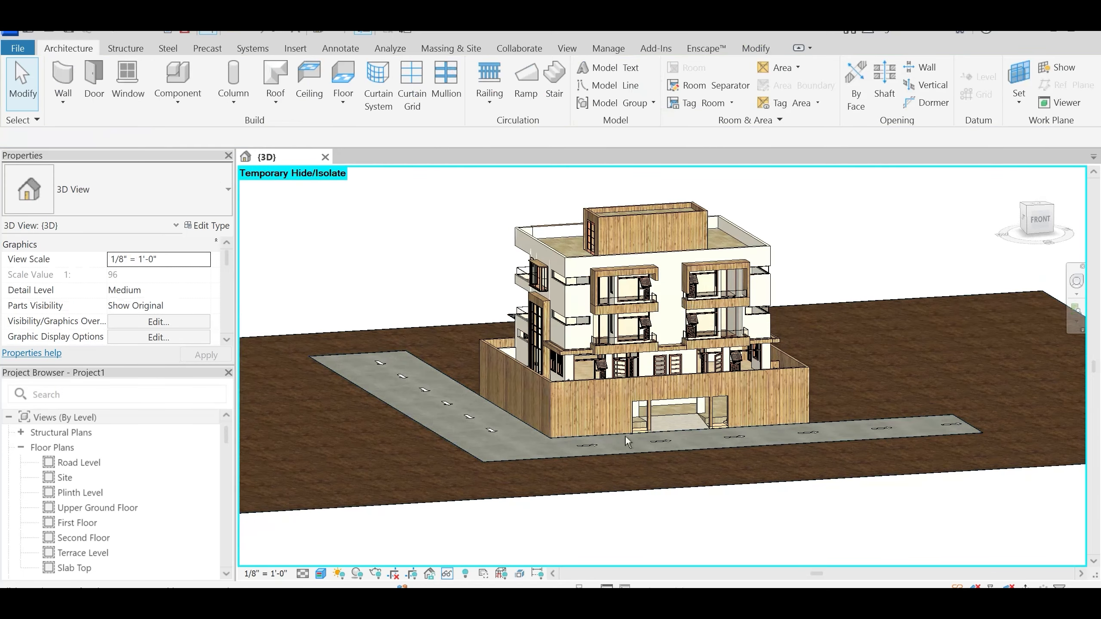
middle_click_drag(685, 467, 687, 483)
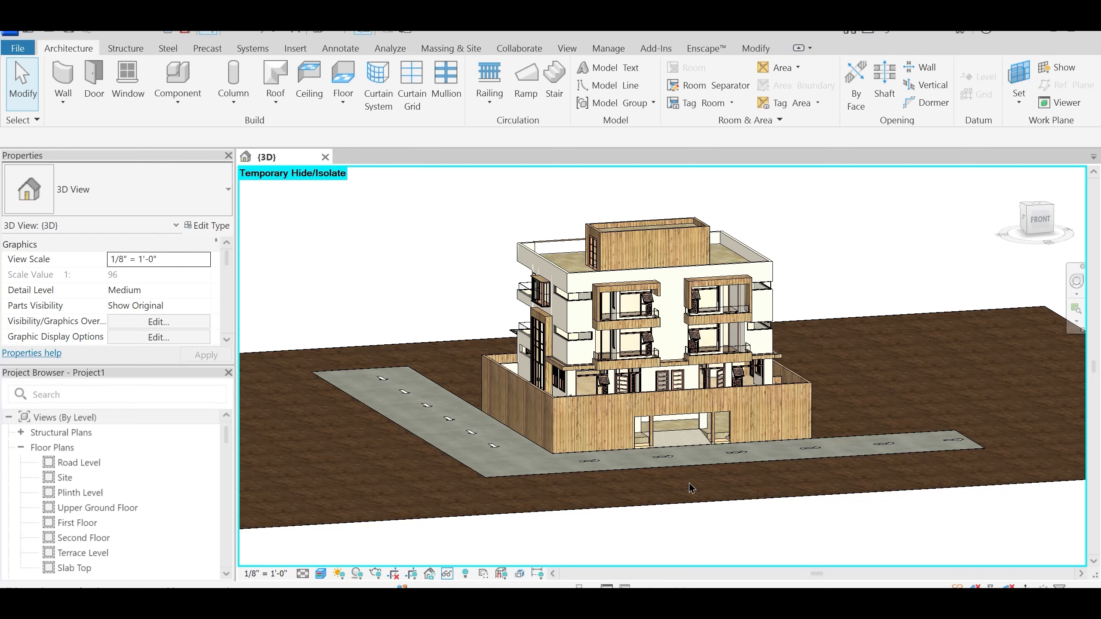
Switch to the Live Project Feb 23 Batch model and inspect its 3D view, including the part below ground
left_click(780, 563)
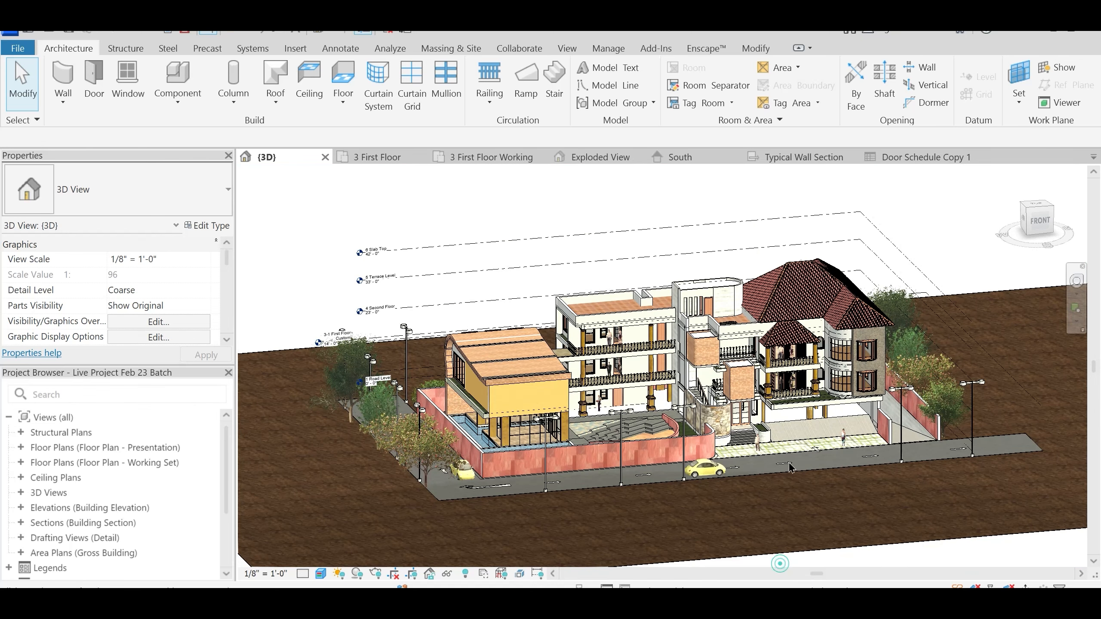
middle_click_drag(683, 532, 654, 500, "shift")
scroll(571, 493, "up", 1)
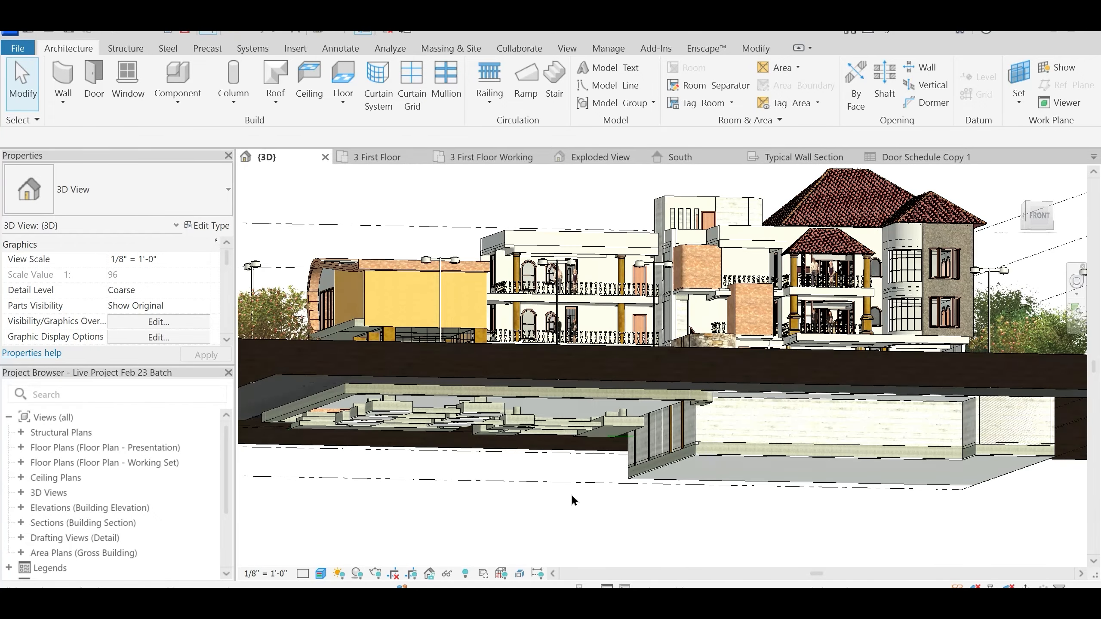
middle_click_drag(571, 499, 542, 472, "shift")
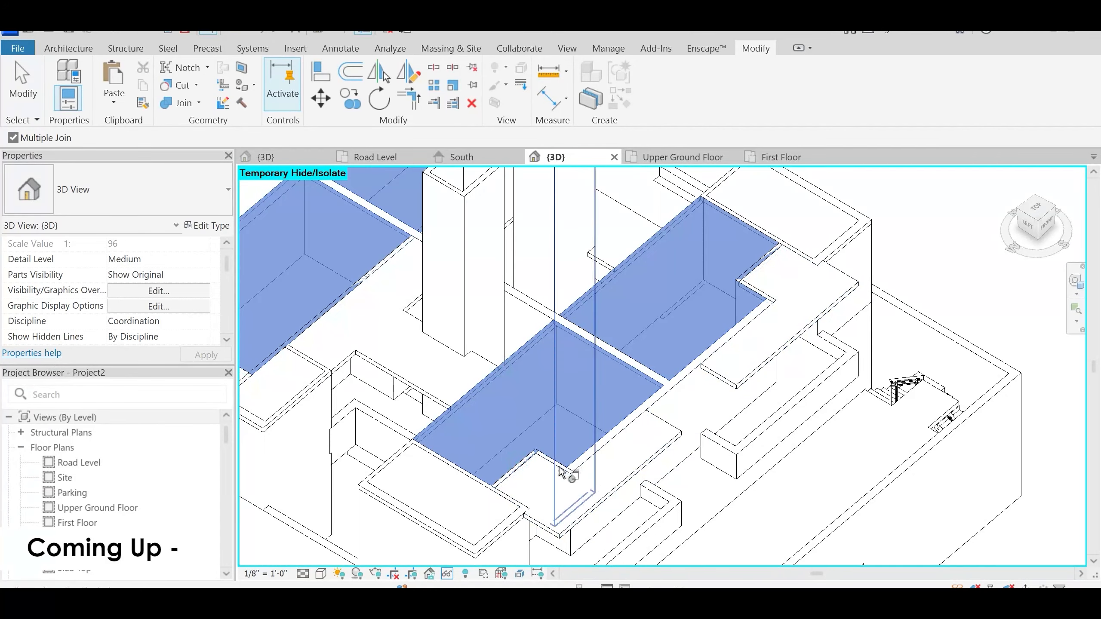
left_click(572, 465)
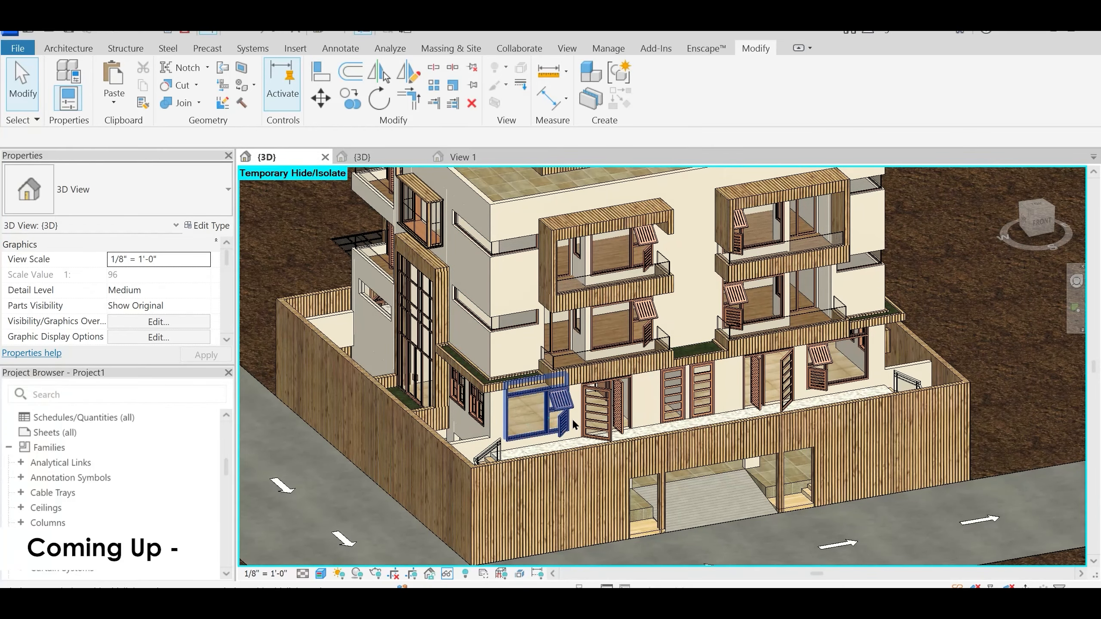
left_click(533, 426)
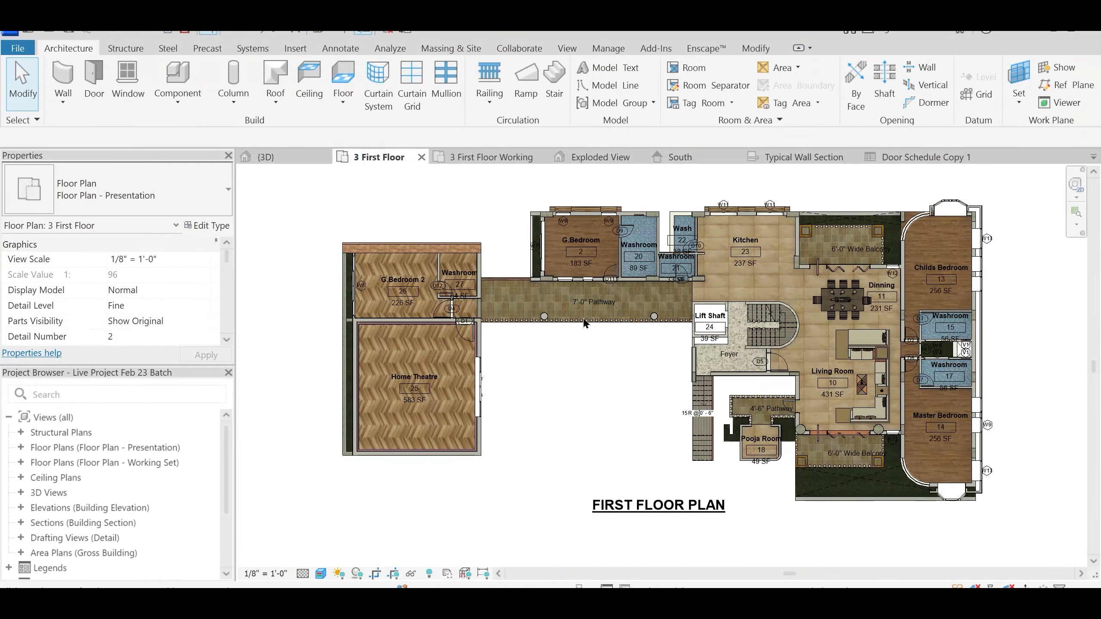
Review the 3 First Floor Working plan, the Exploded View, the South elevation and the Typical Wall Section
left_click(473, 160)
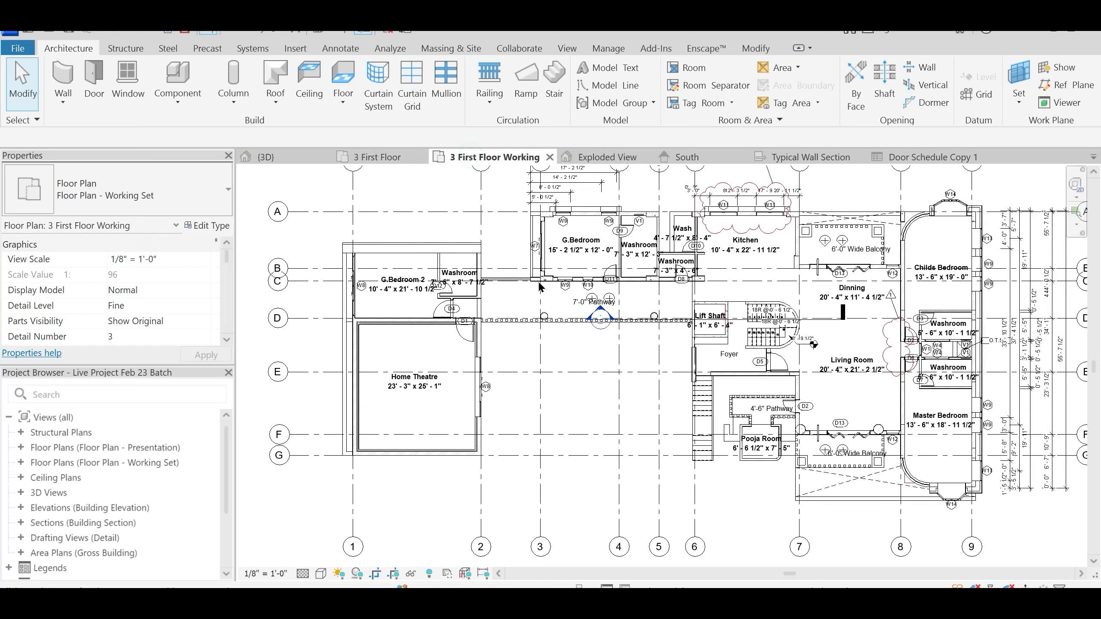
middle_click_drag(646, 415, 561, 452)
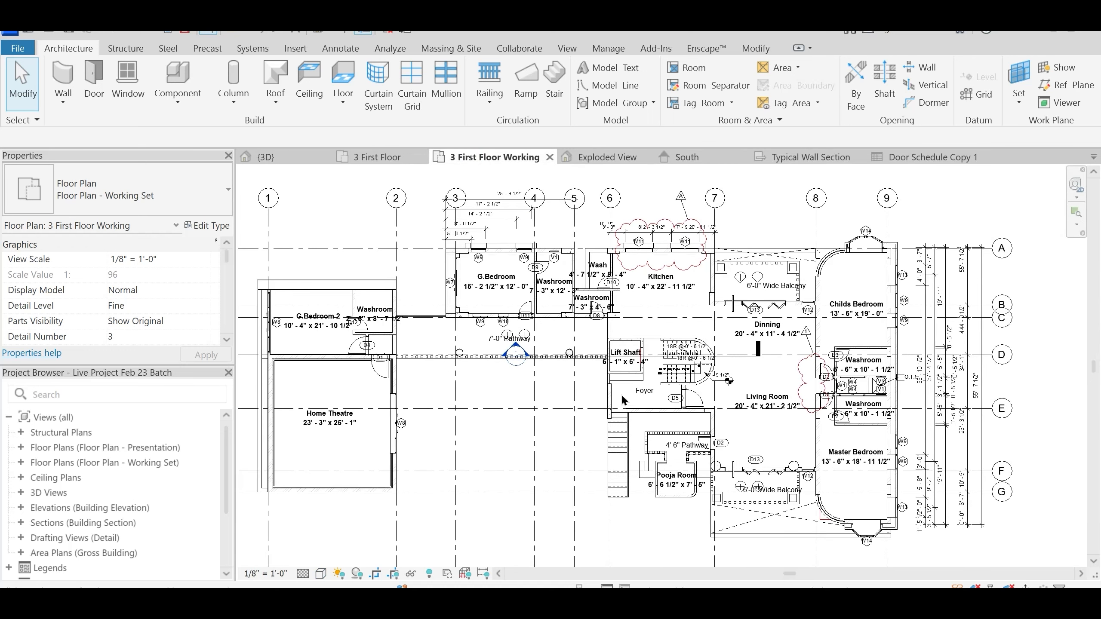
left_click(576, 157)
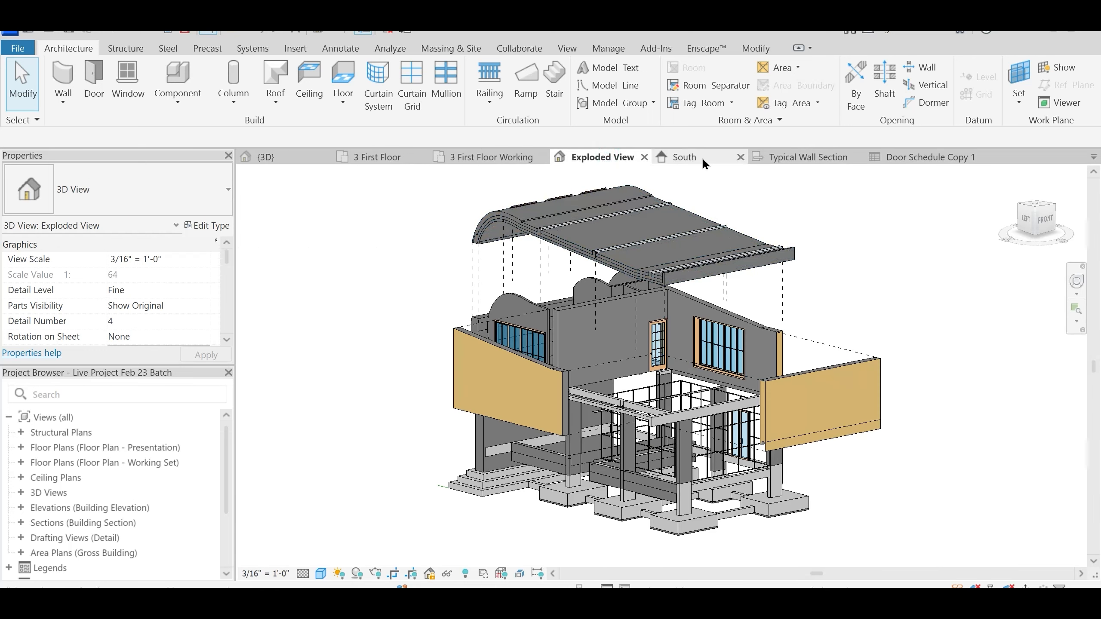
left_click(701, 156)
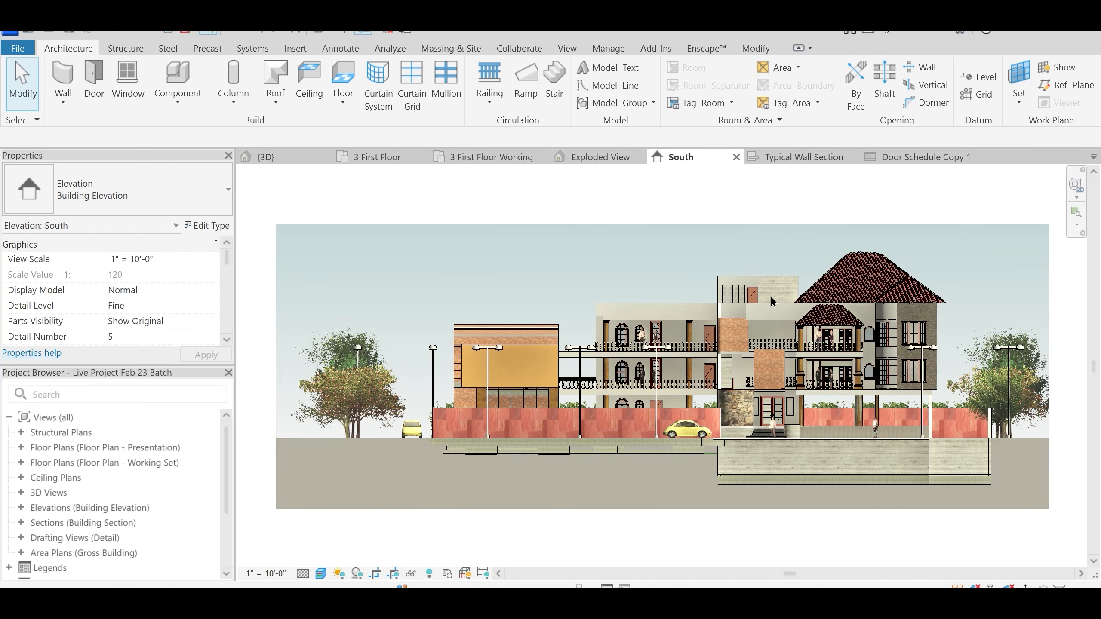
left_click(807, 157)
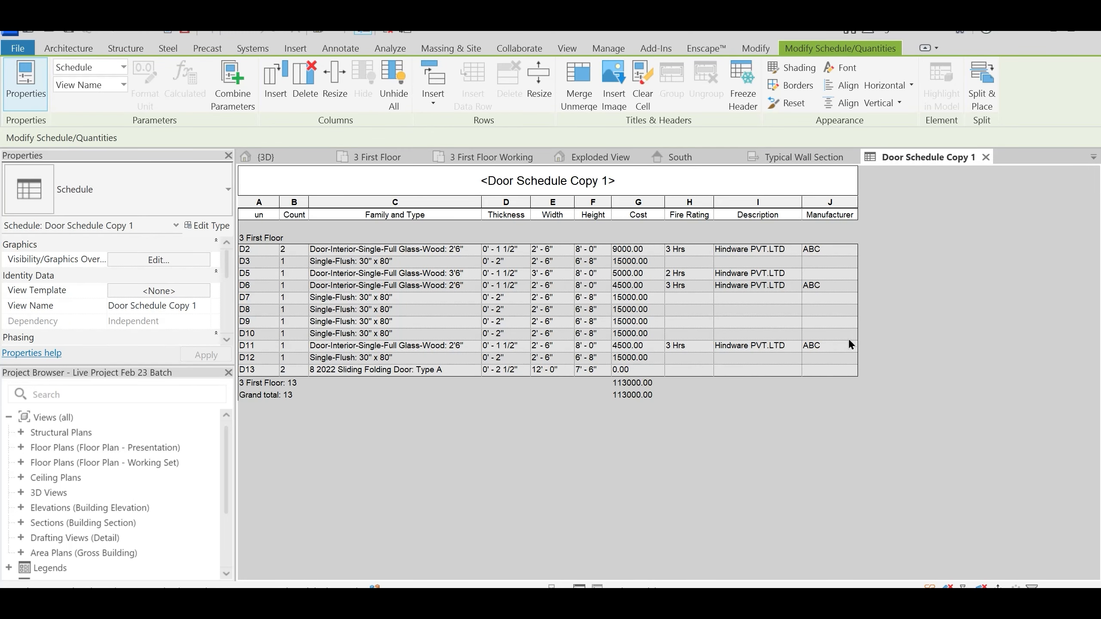
Open the sheet A102 - DETAILS and look over its layout
scroll(91, 551, "down", 2)
double_click(57, 537)
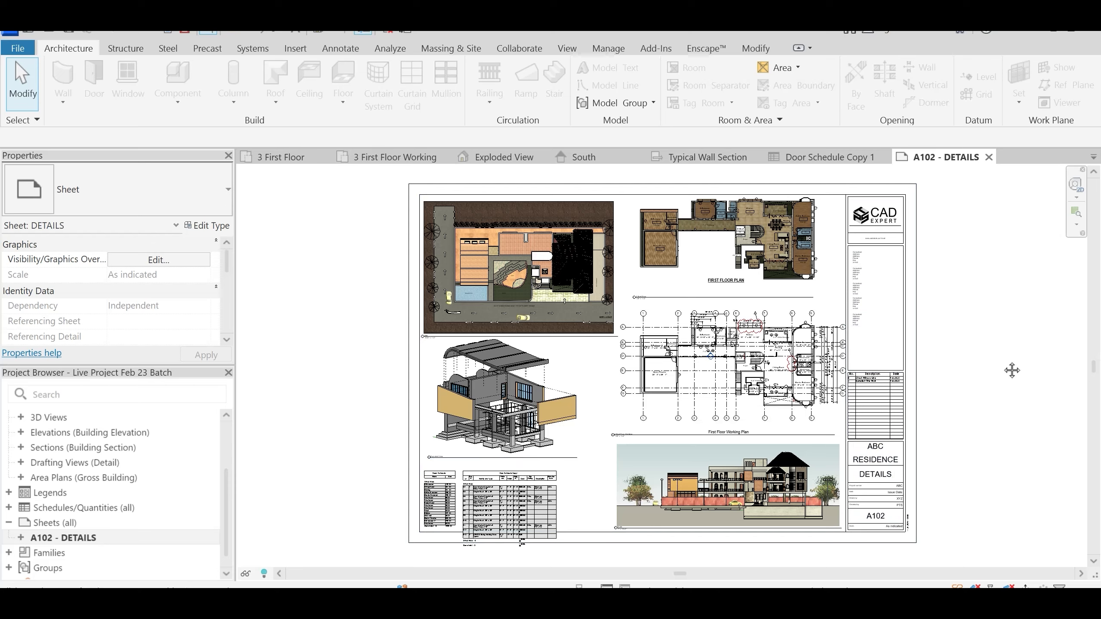
middle_click_drag(1010, 369, 967, 370)
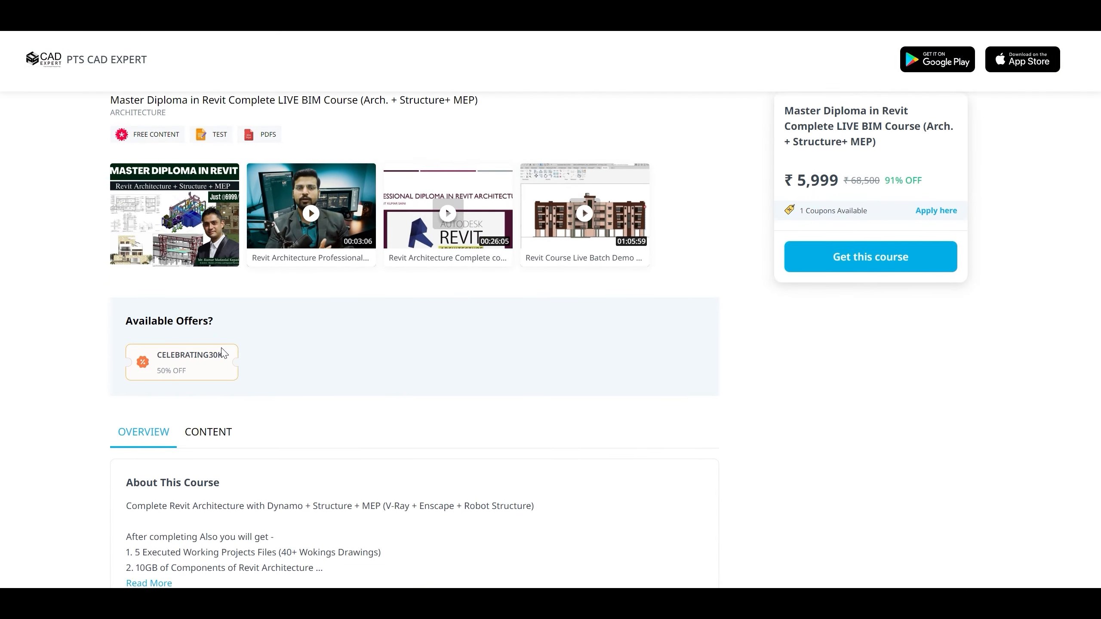
Read the full description of the Master Diploma in Revit on its course web page and browse the course's content list
scroll(221, 356, "down", 4)
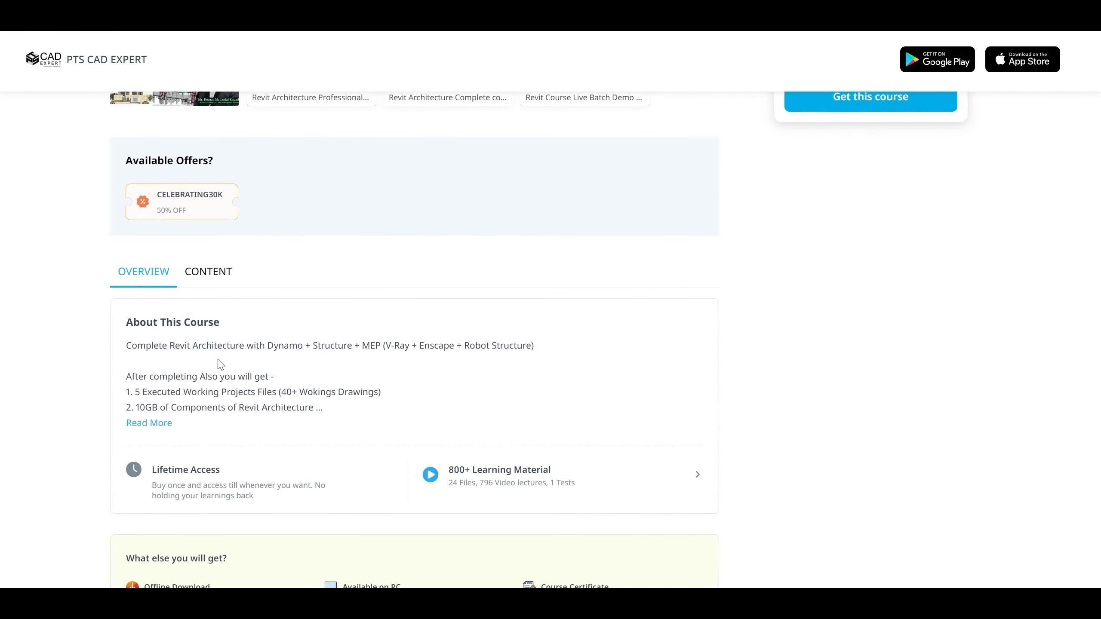
left_click(155, 409)
scroll(526, 369, "down", 7)
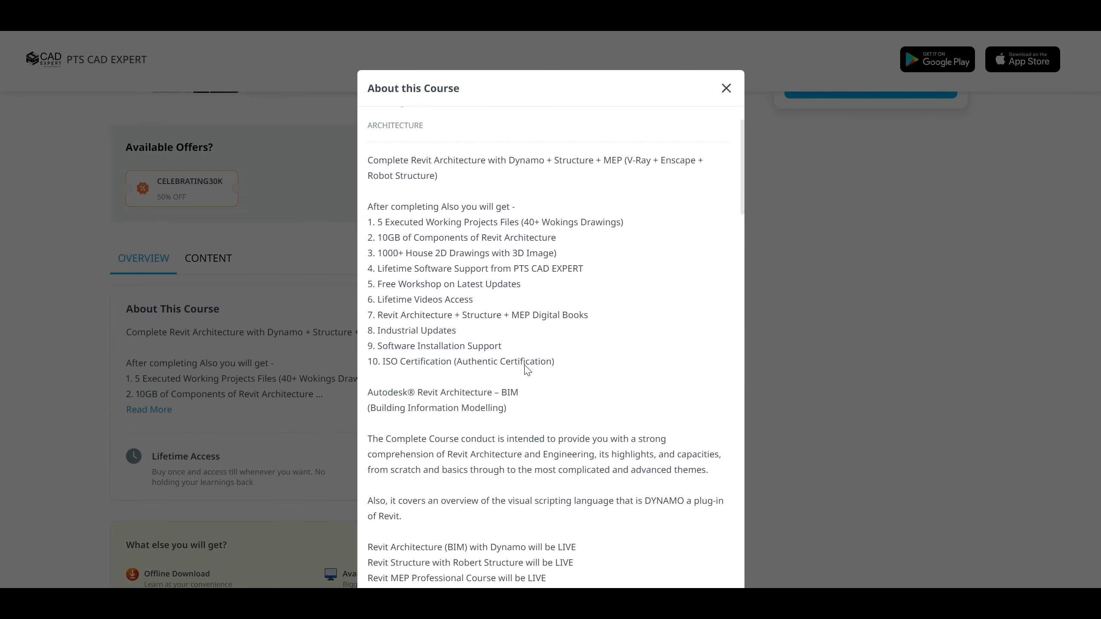
scroll(525, 369, "down", 11)
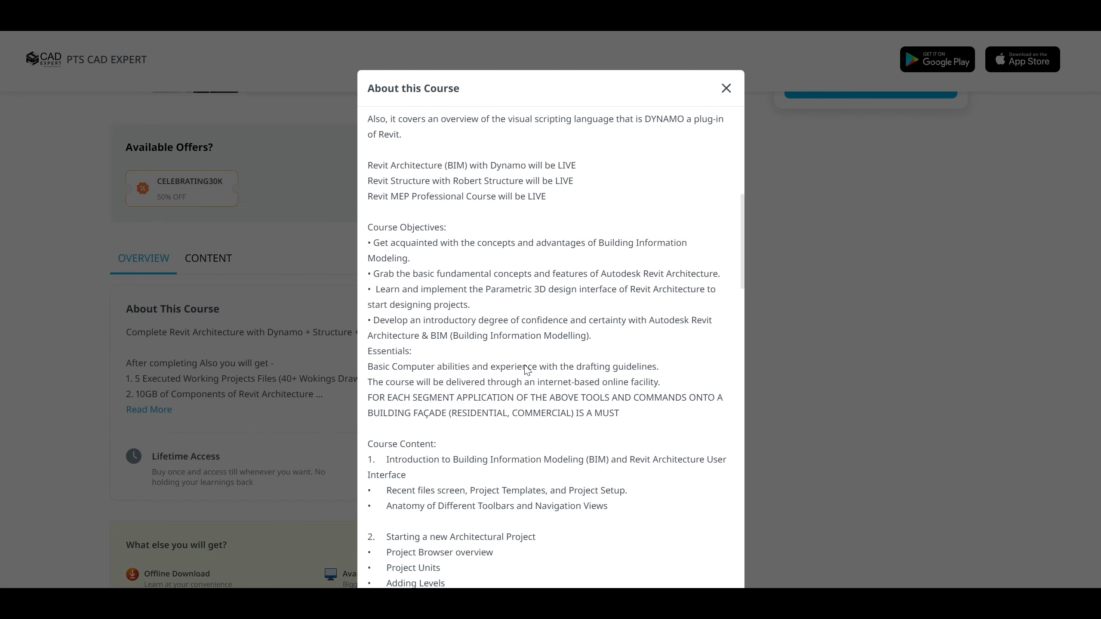
scroll(526, 369, "down", 13)
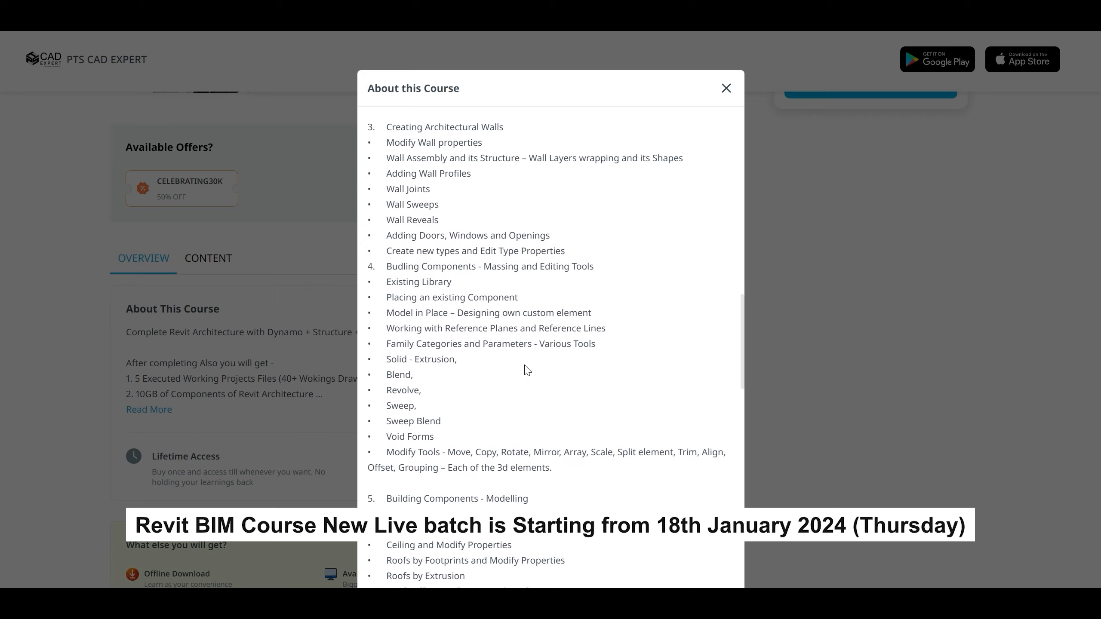
scroll(527, 370, "down", 14)
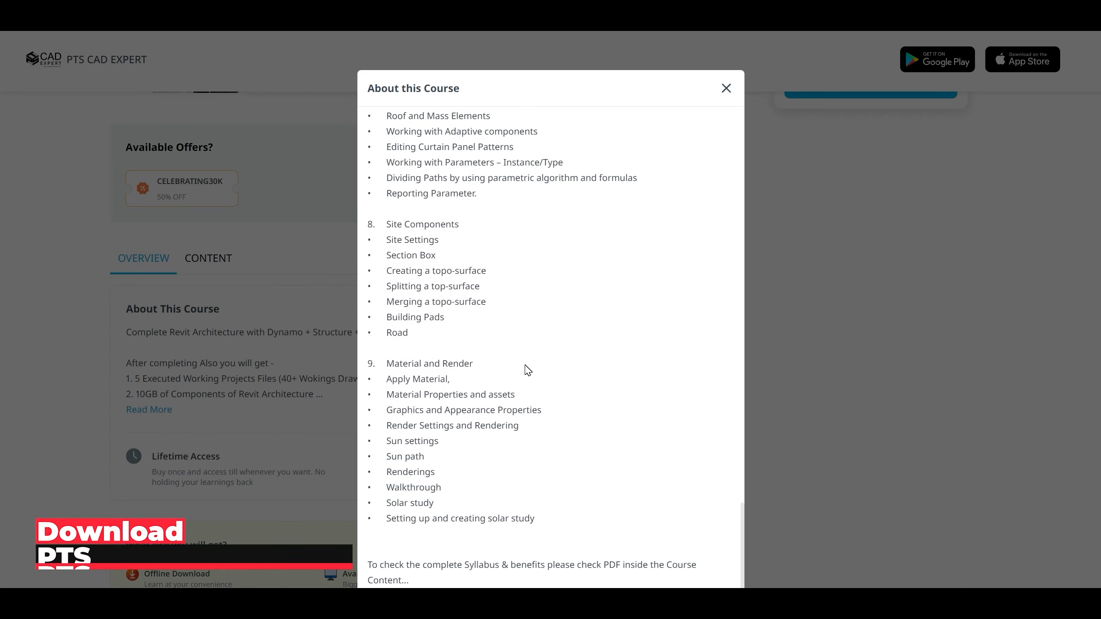
left_click(727, 90)
left_click(208, 258)
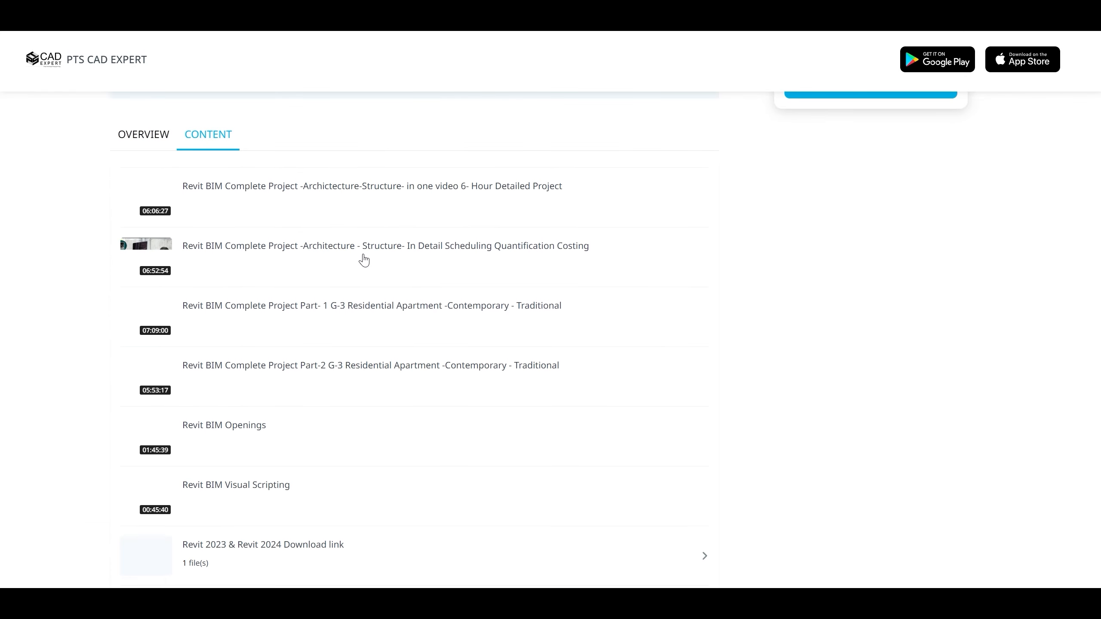
scroll(364, 260, "down", 3)
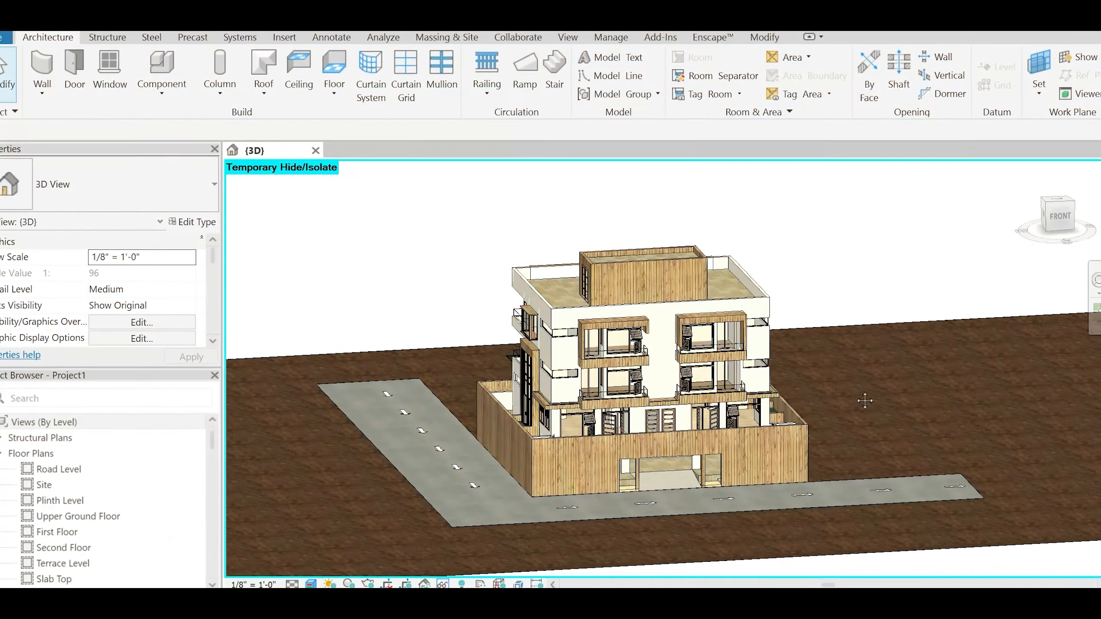
middle_click_drag(865, 400, 847, 393)
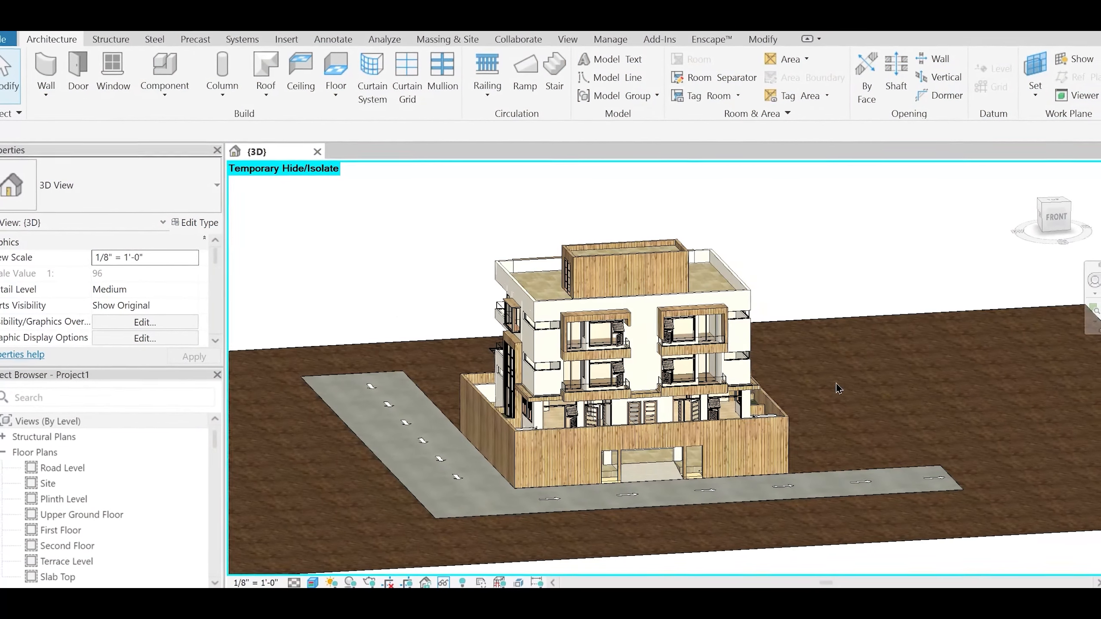
scroll(663, 346, "up", 1)
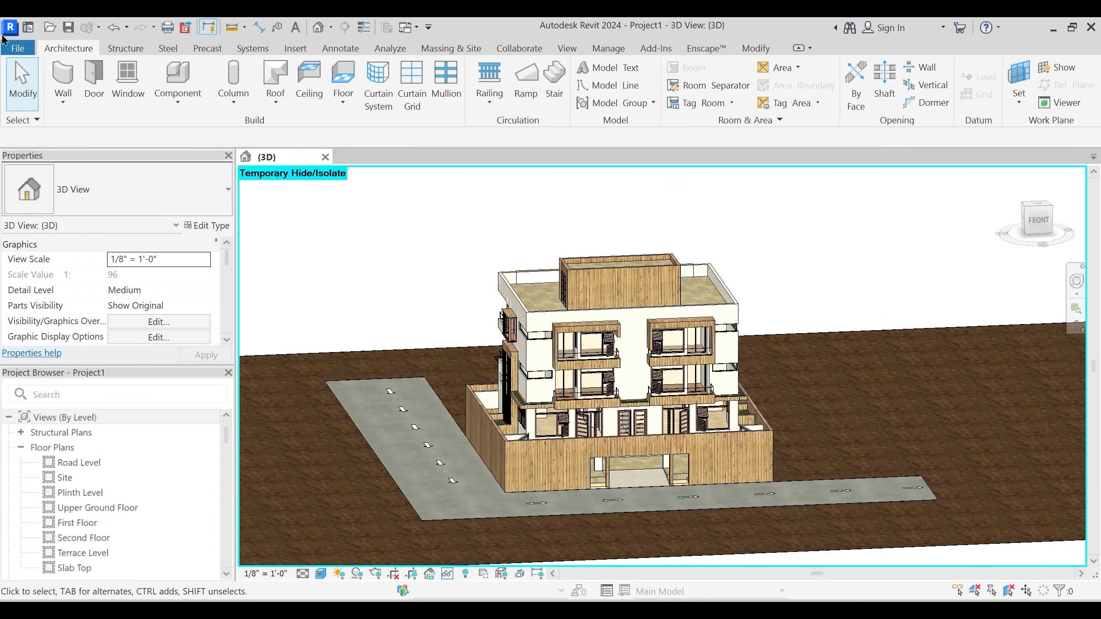
Create a new project from the default.rte template in the English-Imperial templates folder
left_click(17, 48)
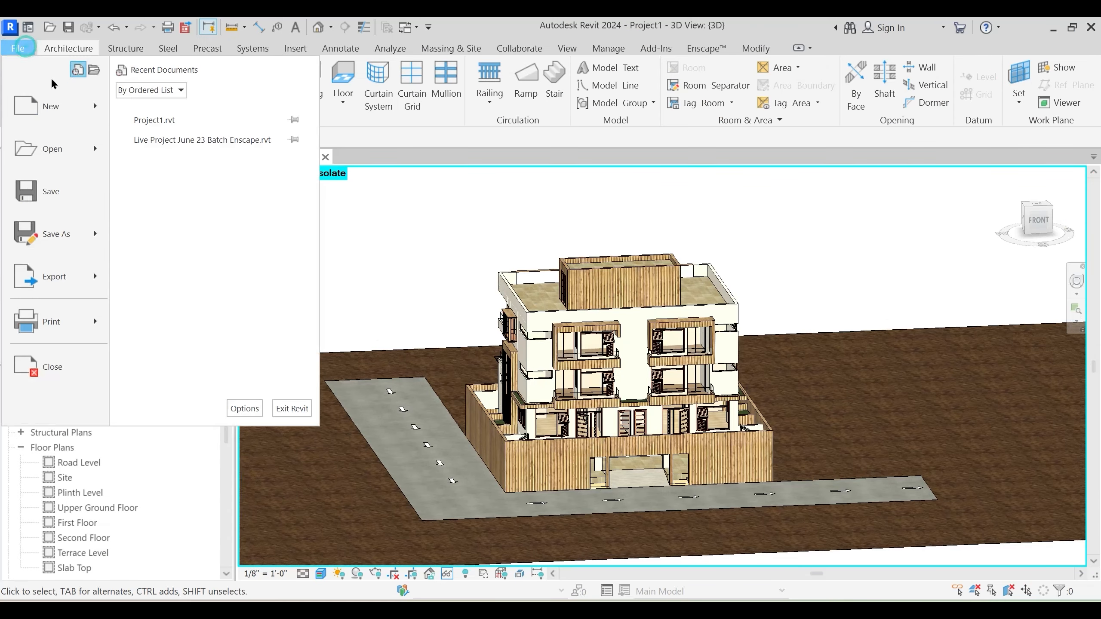
mouse_move(78, 106)
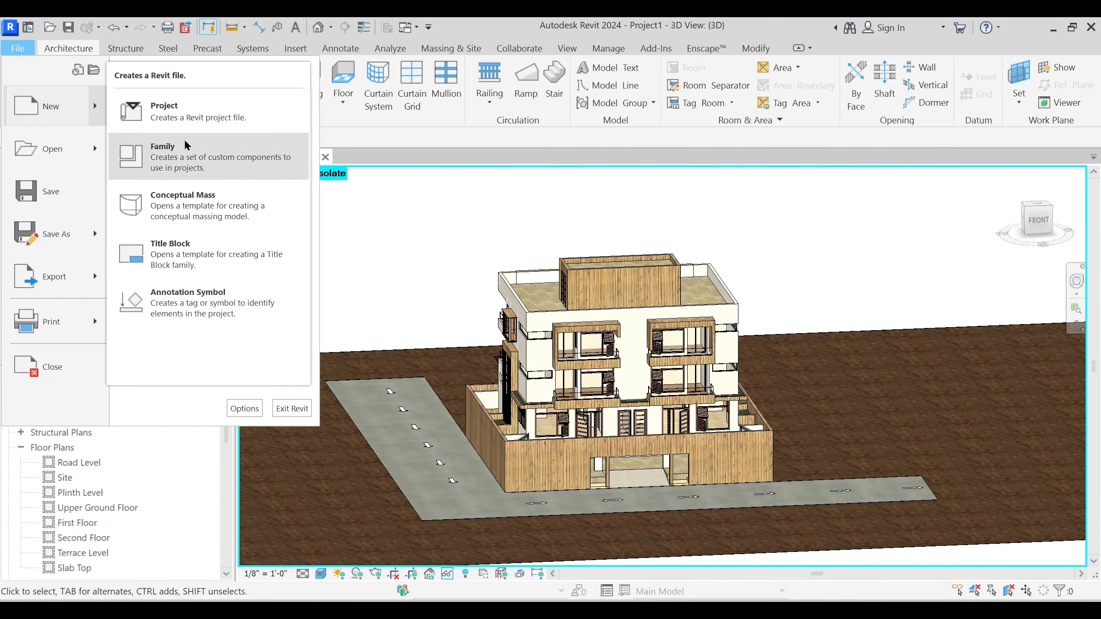
left_click(173, 112)
left_click(640, 265)
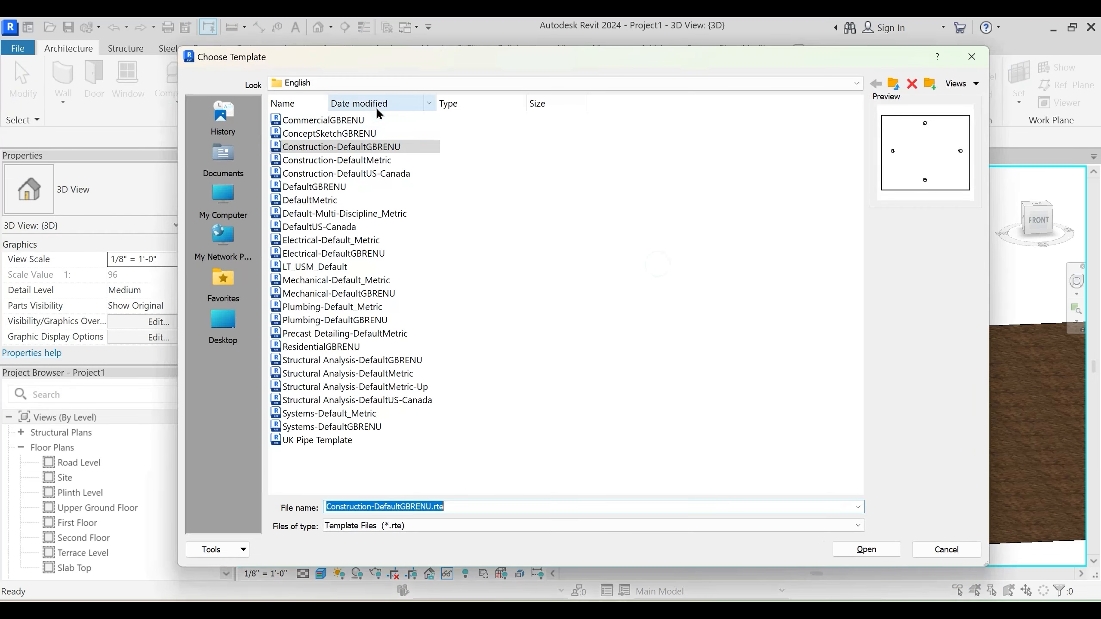
left_click(361, 87)
left_click(389, 168)
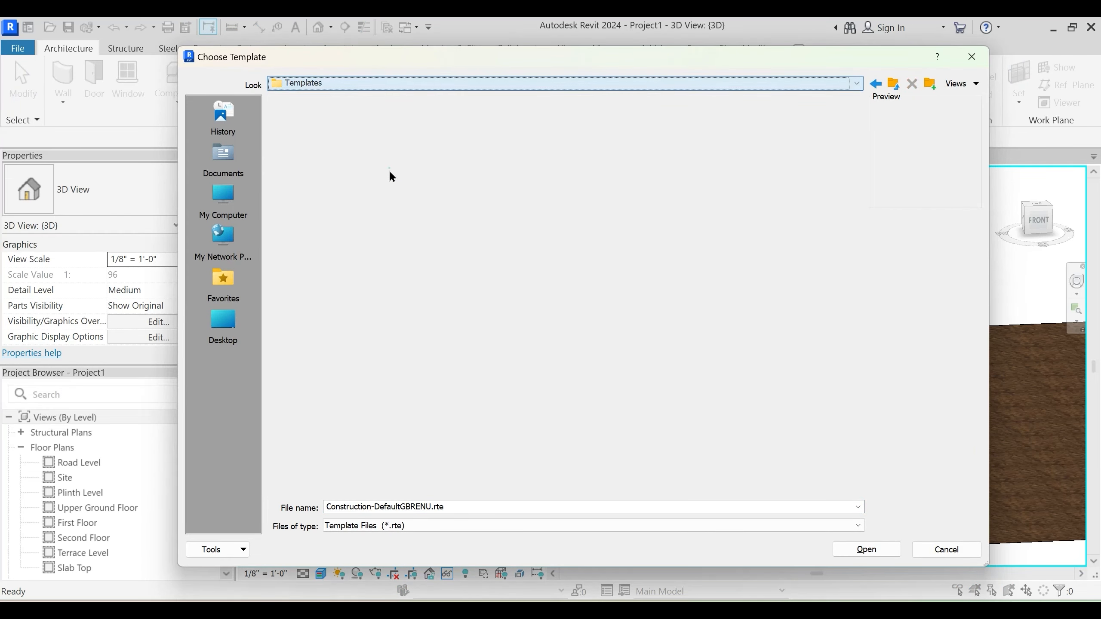
double_click(332, 164)
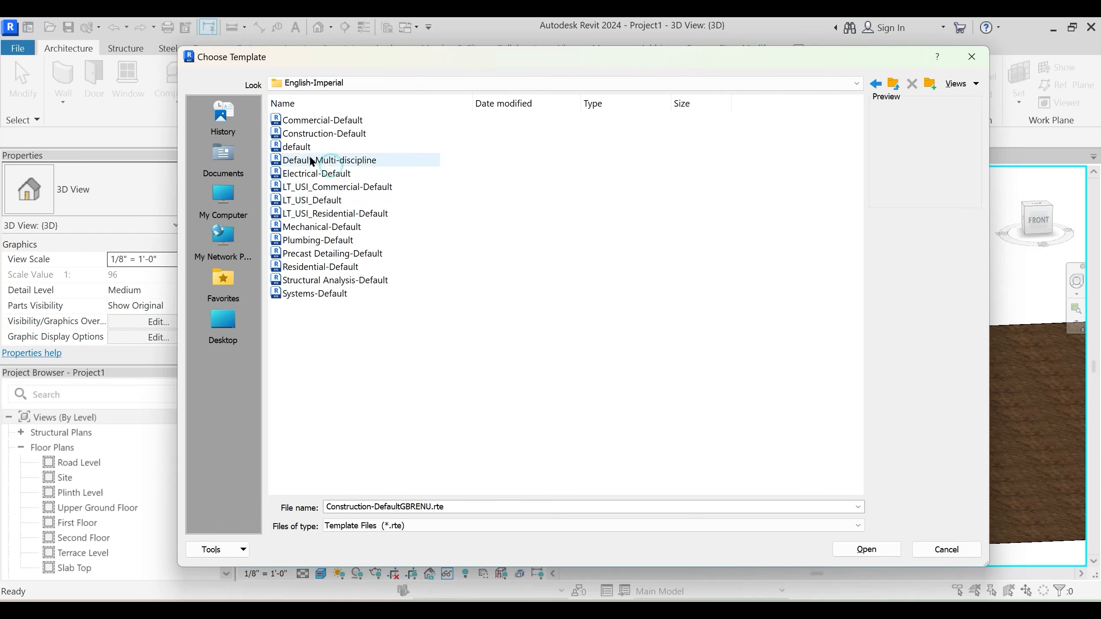
left_click(306, 147)
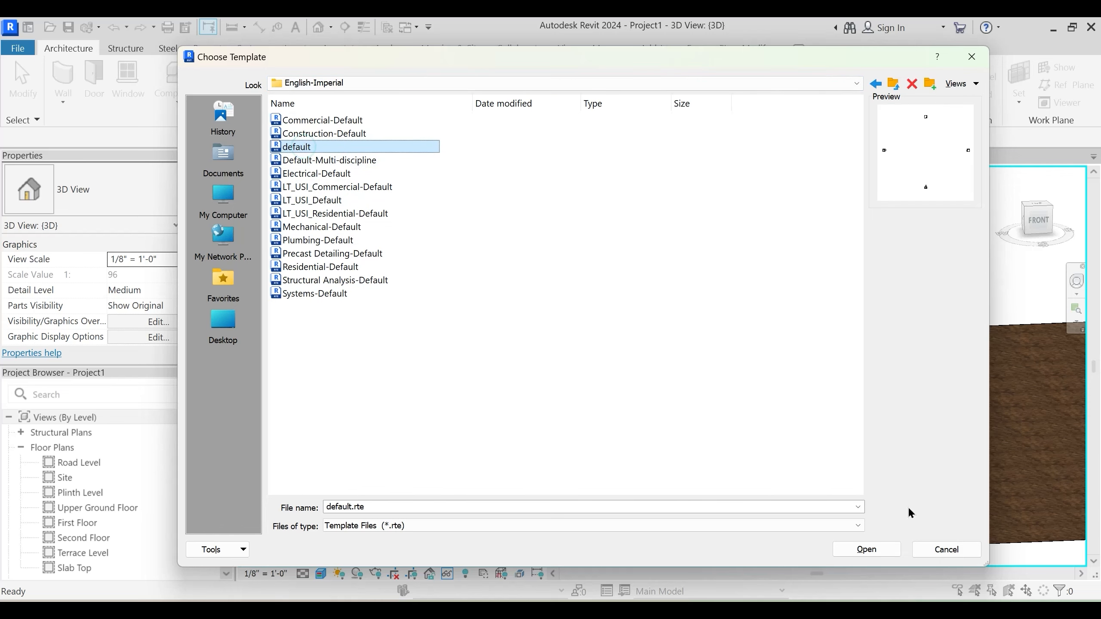
left_click(869, 550)
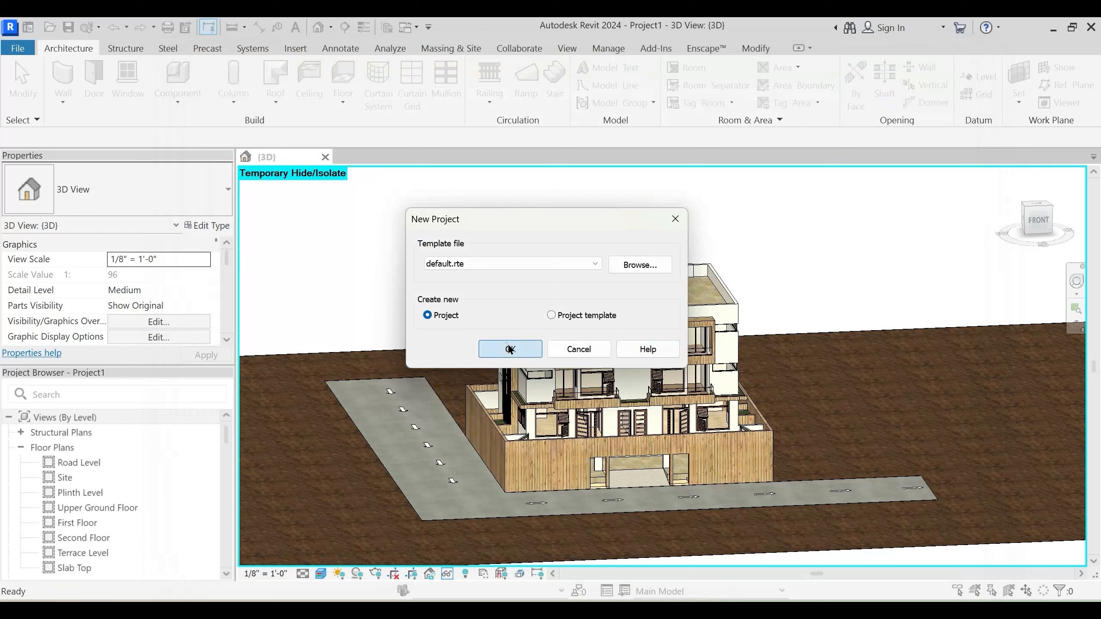
left_click(510, 350)
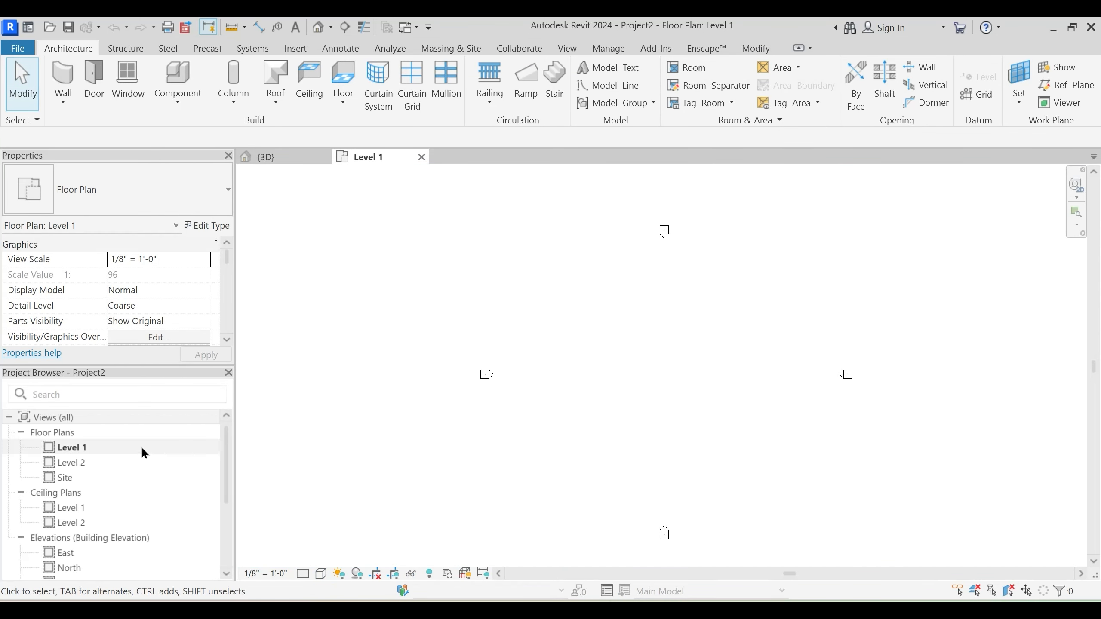
Open the South building elevation of the new project to show its level heads
scroll(112, 504, "down", 3)
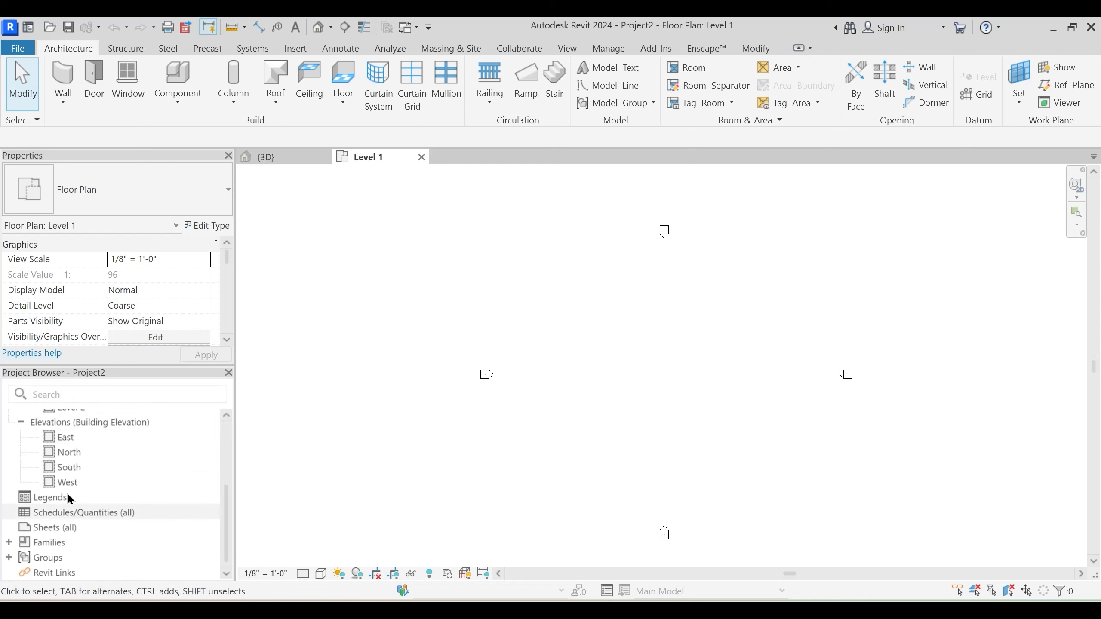
double_click(74, 471)
middle_click_drag(871, 384, 771, 395)
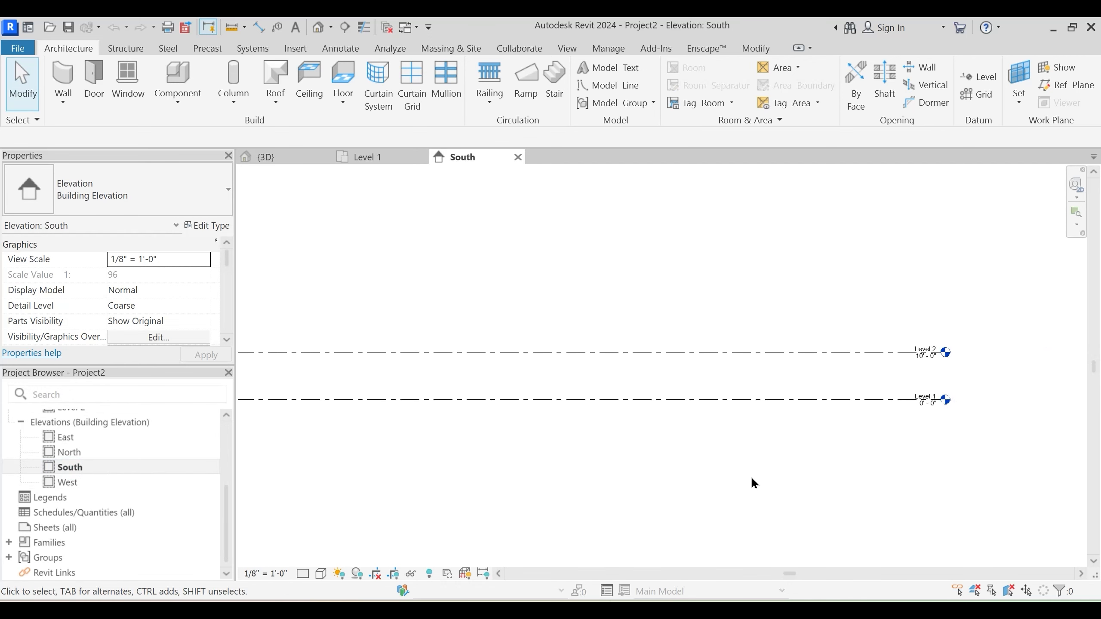
Switch to AutoCAD and examine the floor plans in Planning.dwg for the levels noted on the ground and upper ground floors
mouse_move(659, 608)
left_click(651, 547)
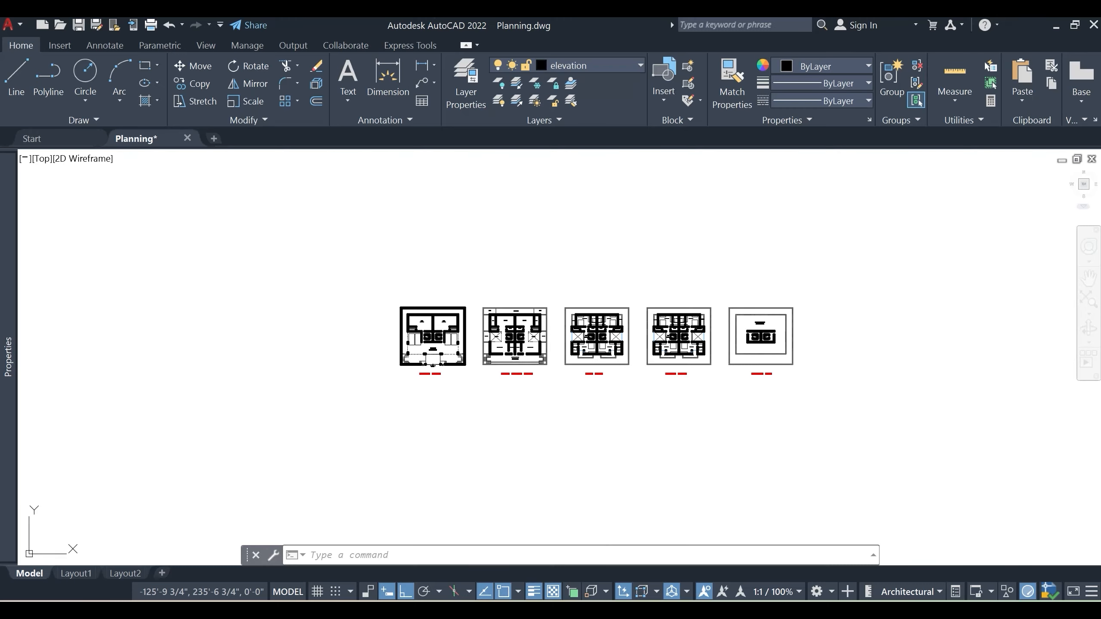
scroll(566, 350, "up", 6)
scroll(566, 351, "down", 6)
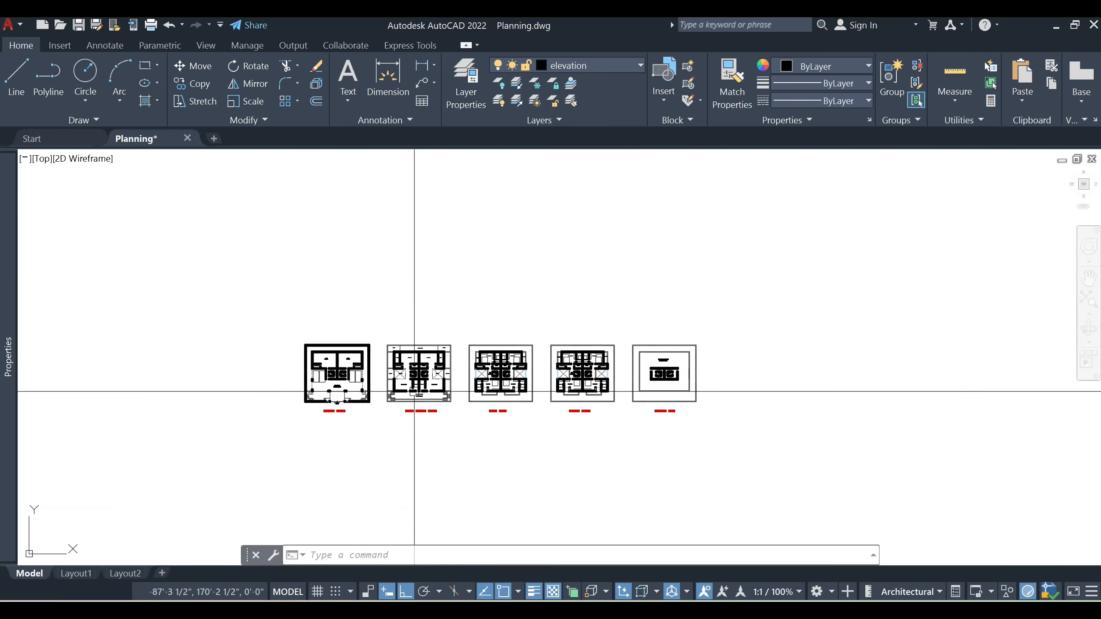
scroll(453, 402, "up", 2)
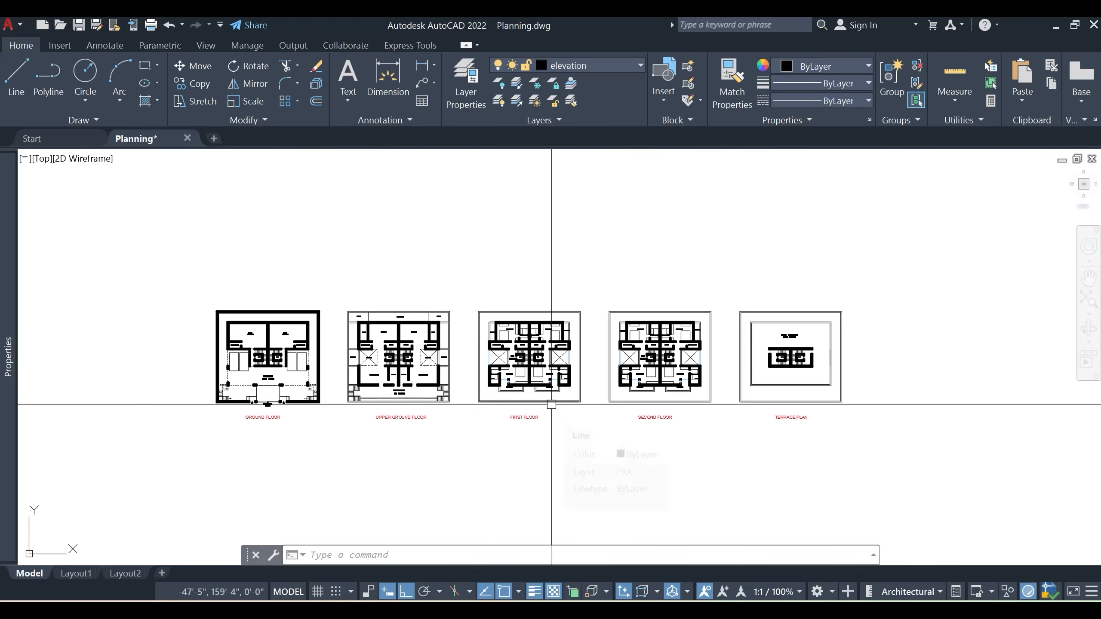
scroll(246, 345, "up", 5)
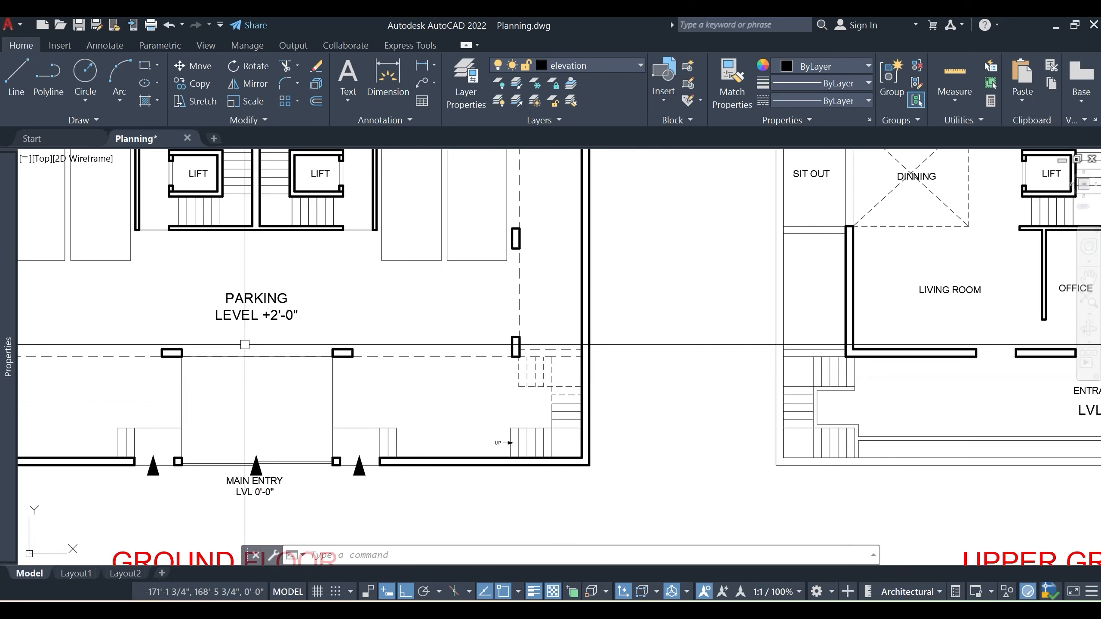
scroll(253, 345, "down", 3)
scroll(456, 348, "up", 4)
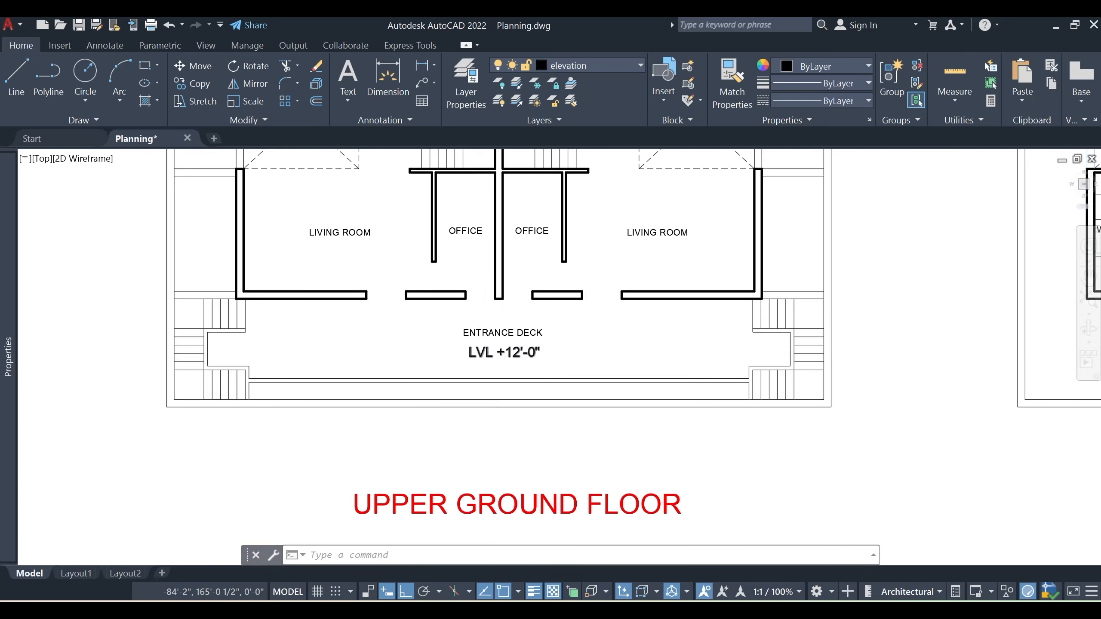
scroll(484, 357, "down", 4)
mouse_move(750, 356)
middle_mouse_down()
mouse_move(440, 374)
mouse_move(648, 385)
middle_mouse_up()
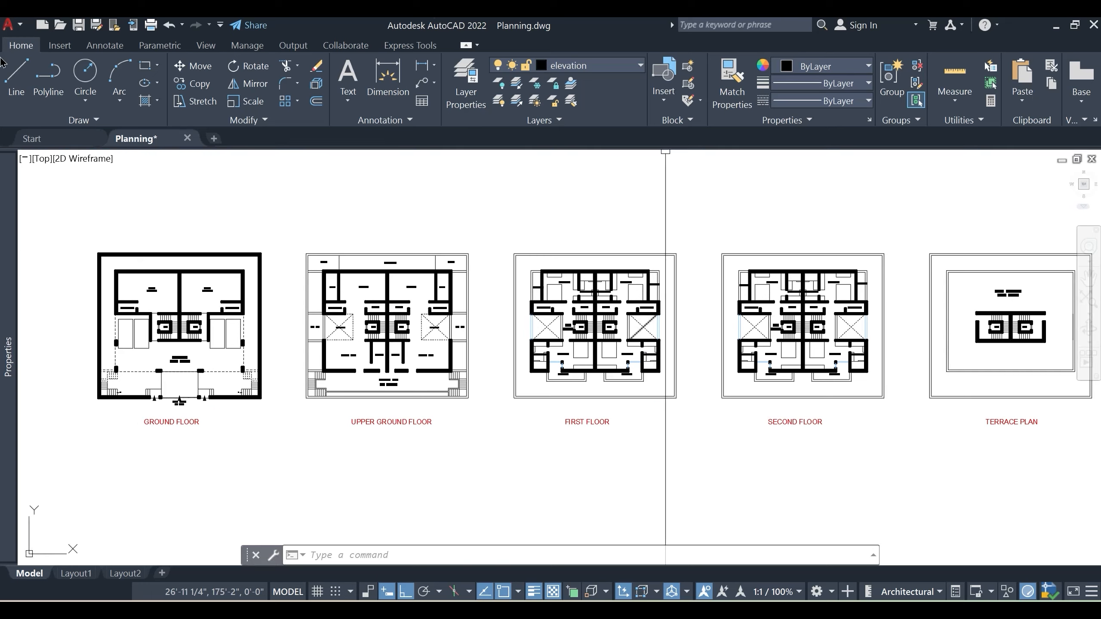
Switch back to Project2 in Revit and rename Level 1 as Road Level in the South elevation, including its corresponding views
mouse_move(691, 612)
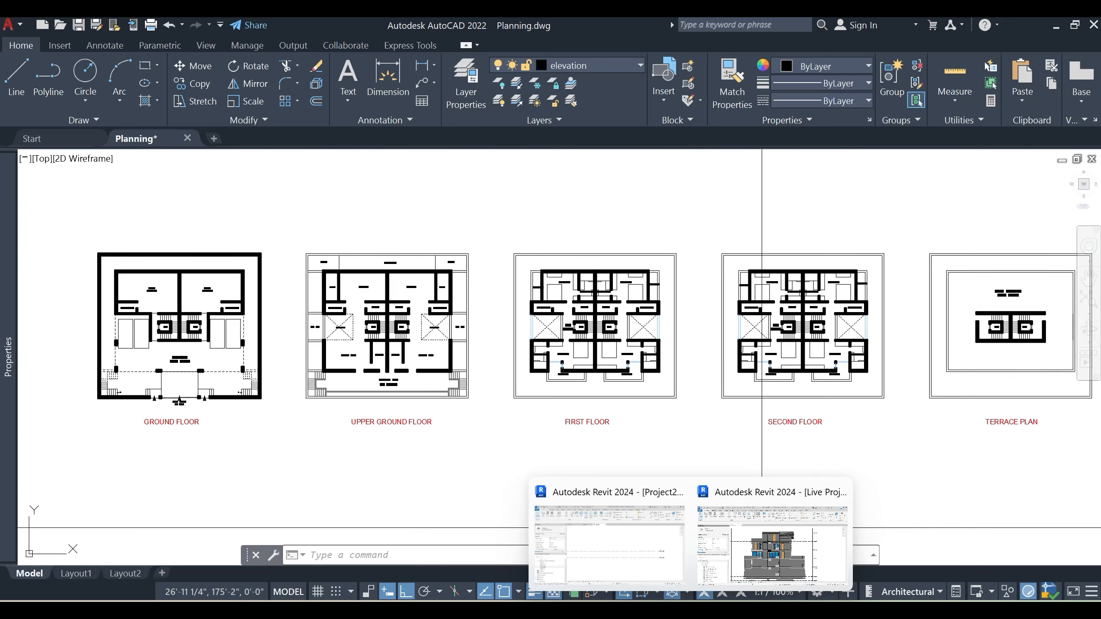
left_click(664, 566)
middle_click_drag(599, 342, 680, 328)
middle_click_drag(859, 344, 637, 324)
scroll(791, 323, "up", 2)
left_click(752, 384)
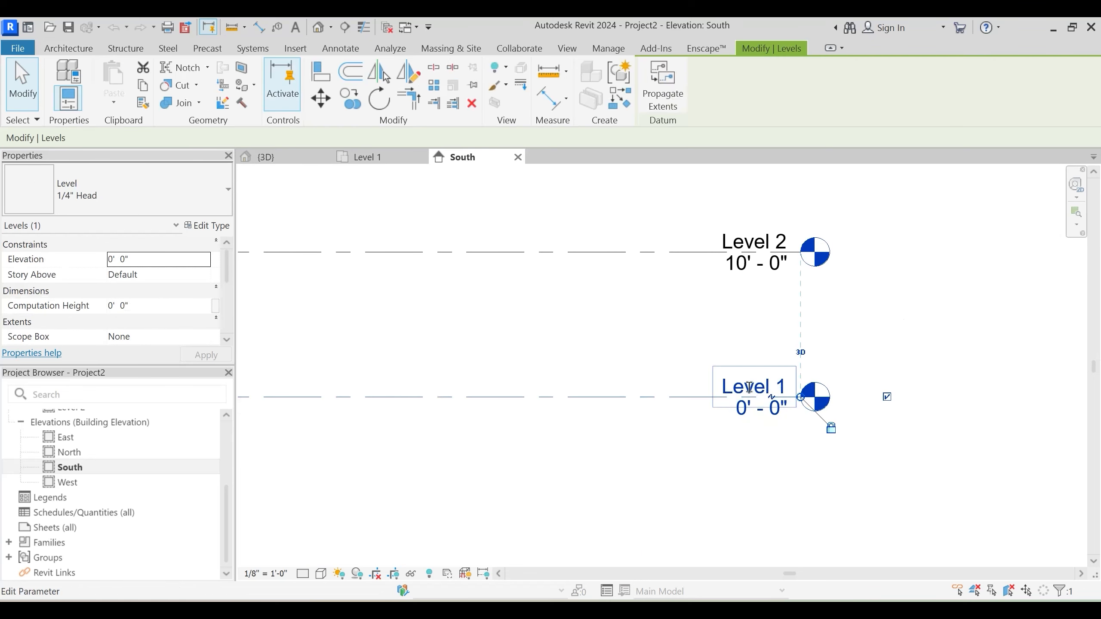
left_click(749, 386)
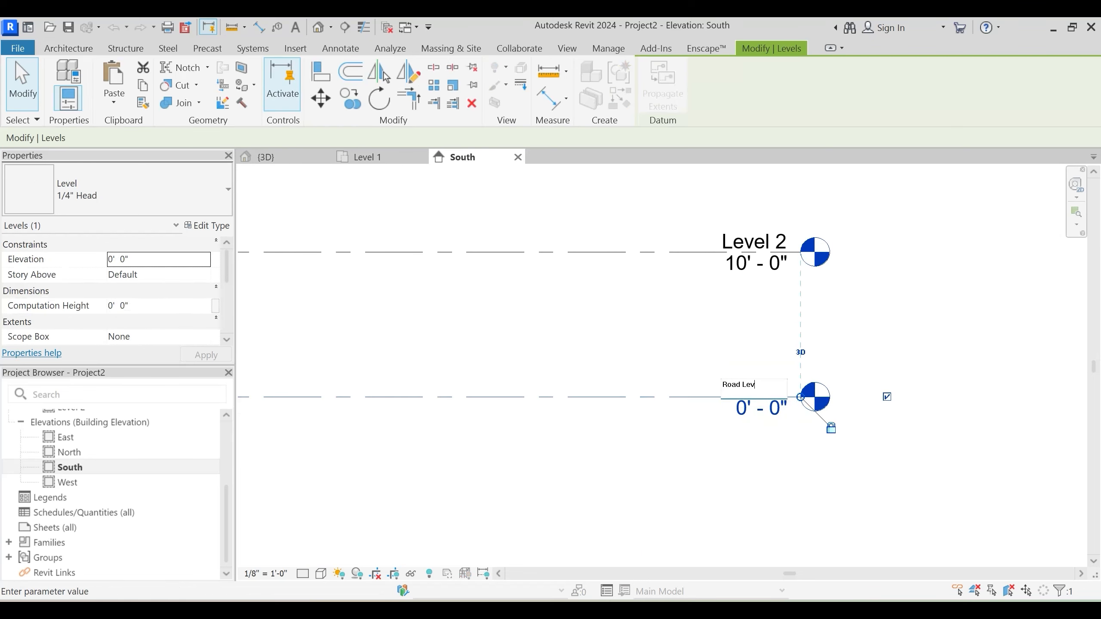
key("Return")
left_click(609, 319)
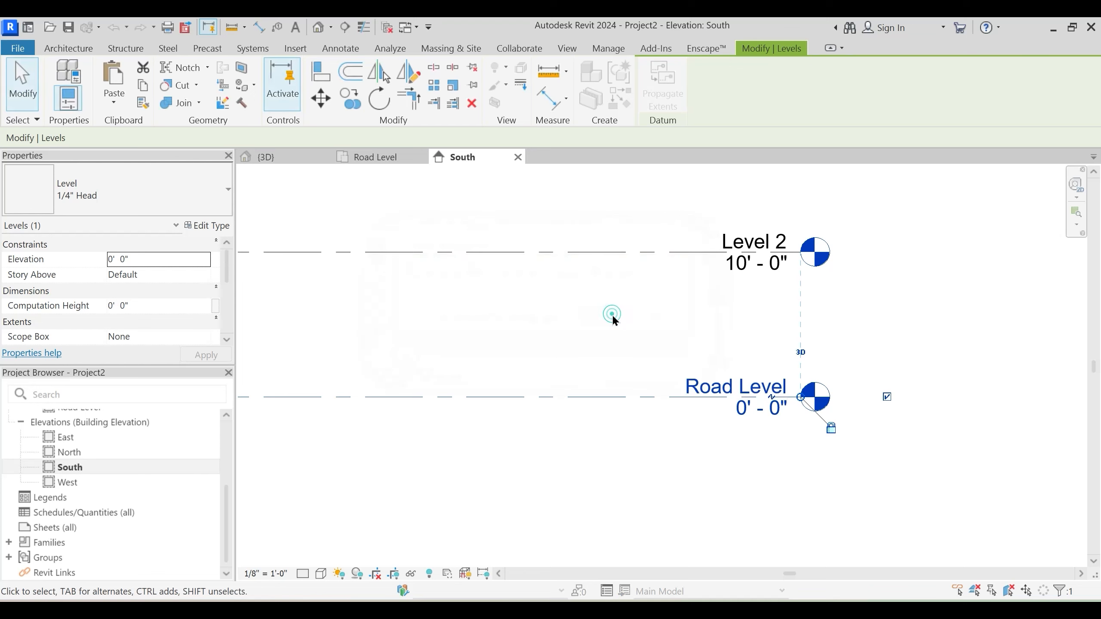
Rename Level 2 as Parking, including its corresponding views, and set its elevation to 2' 0"
left_click(748, 240)
left_click(749, 240)
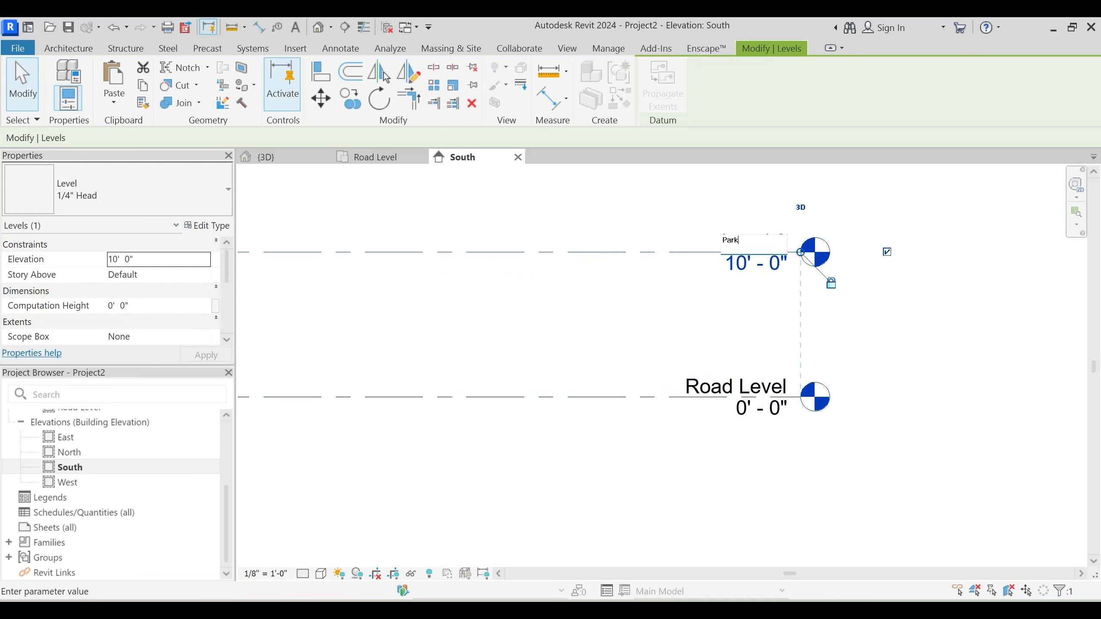
key("Return")
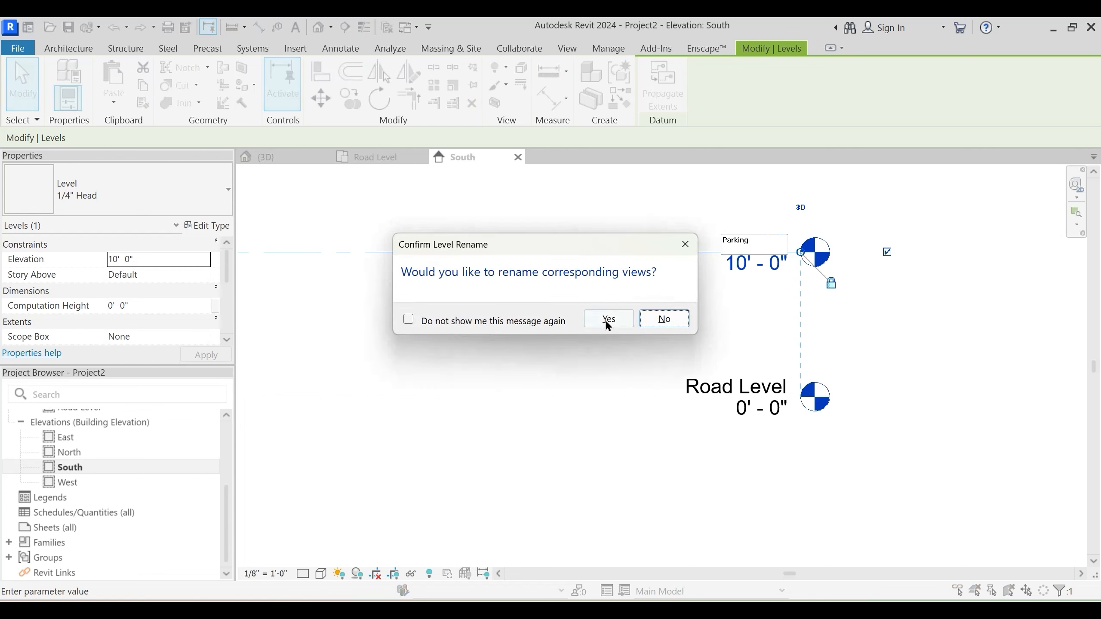
left_click(622, 313)
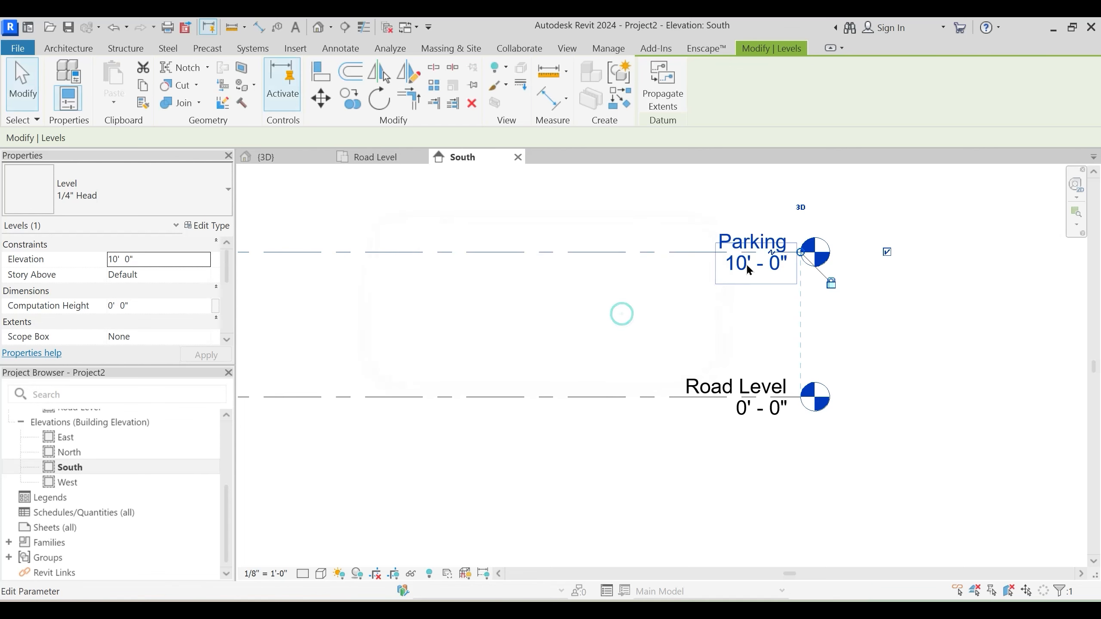
left_click(745, 264)
key("Return")
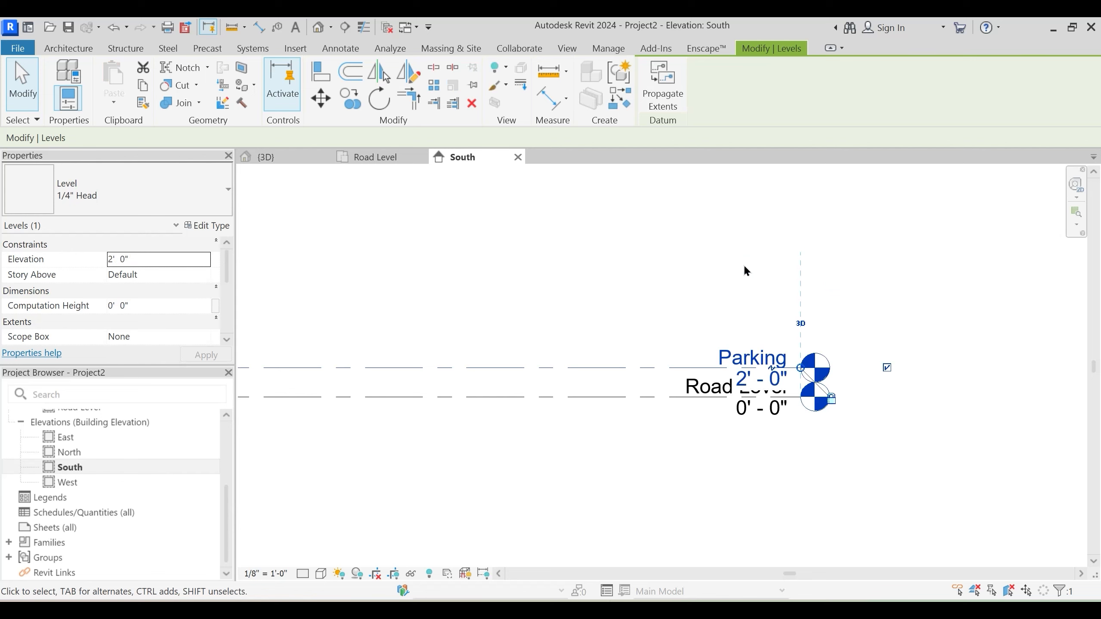
key("Escape")
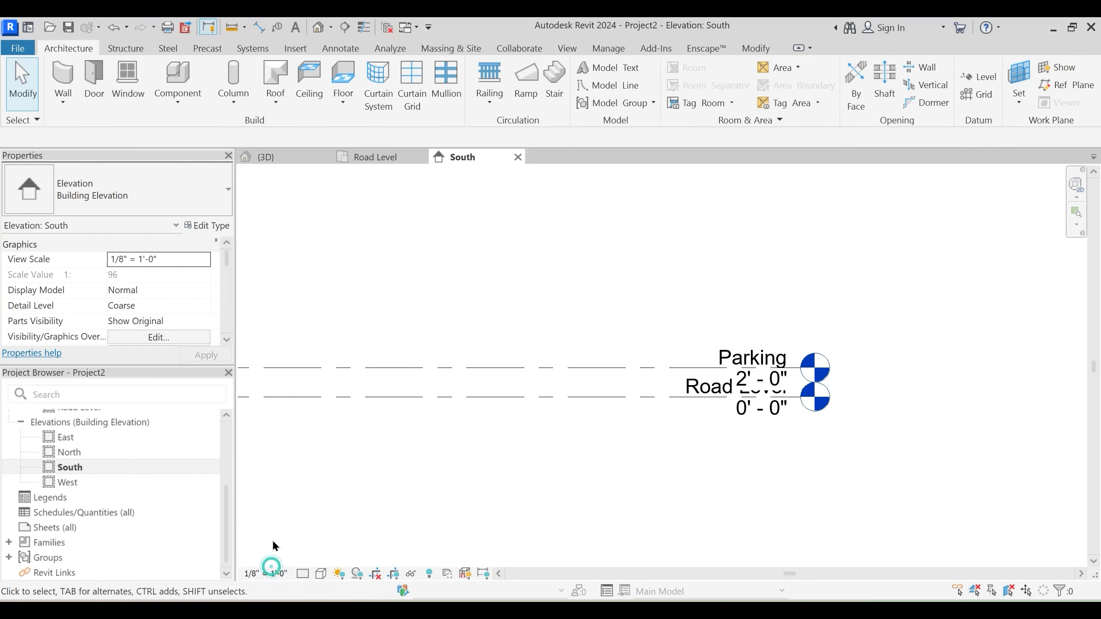
Set the South elevation's view scale to 3/16" = 1'-0" and start the Level command
left_click(245, 573)
left_click(282, 264)
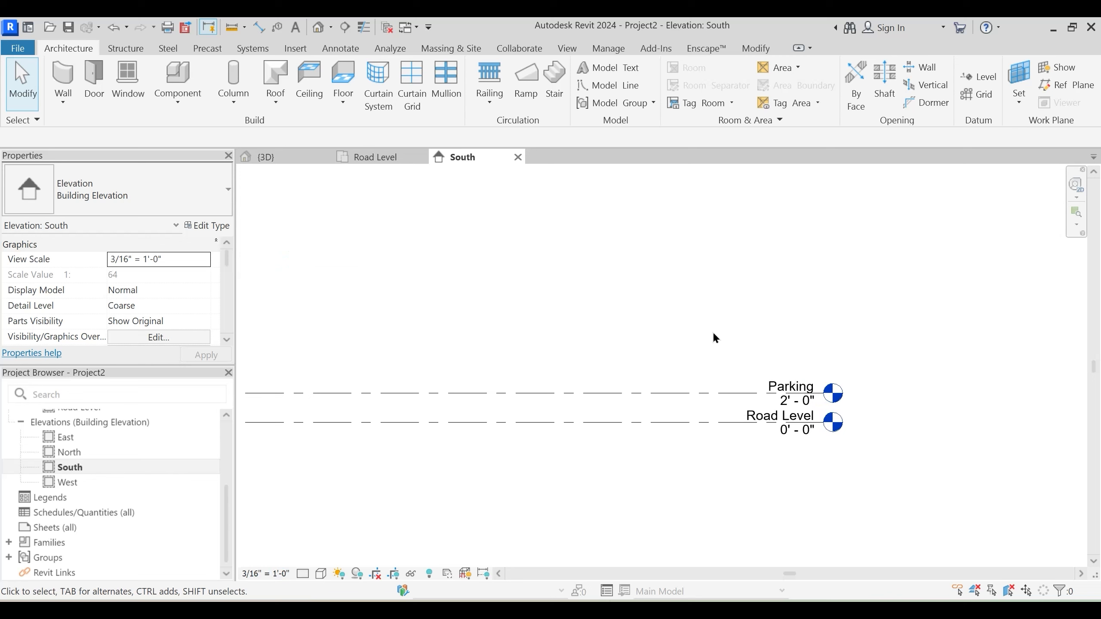
key("l")
key("l")
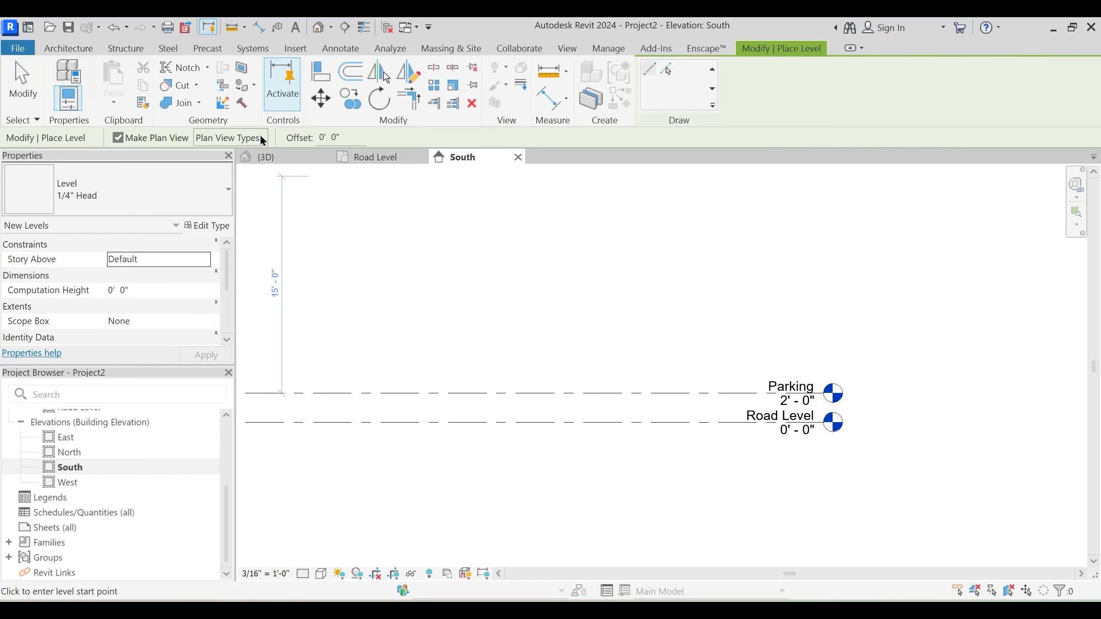
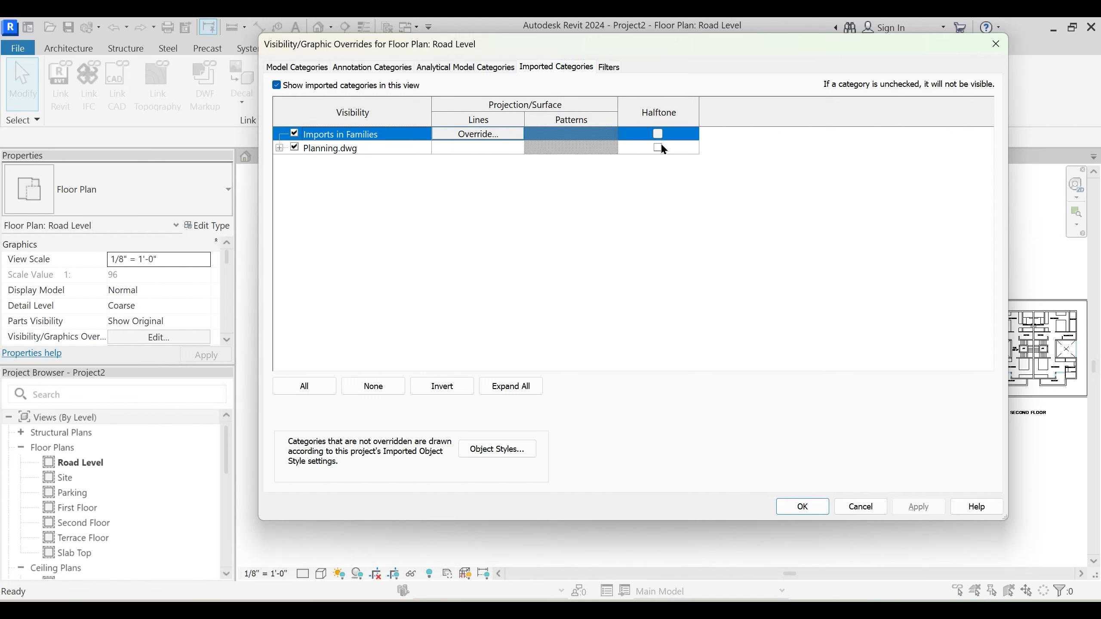
Display the imported Planning.dwg in halftone in the Road Level floor plan
left_click(658, 148)
left_click(919, 506)
left_click(785, 508)
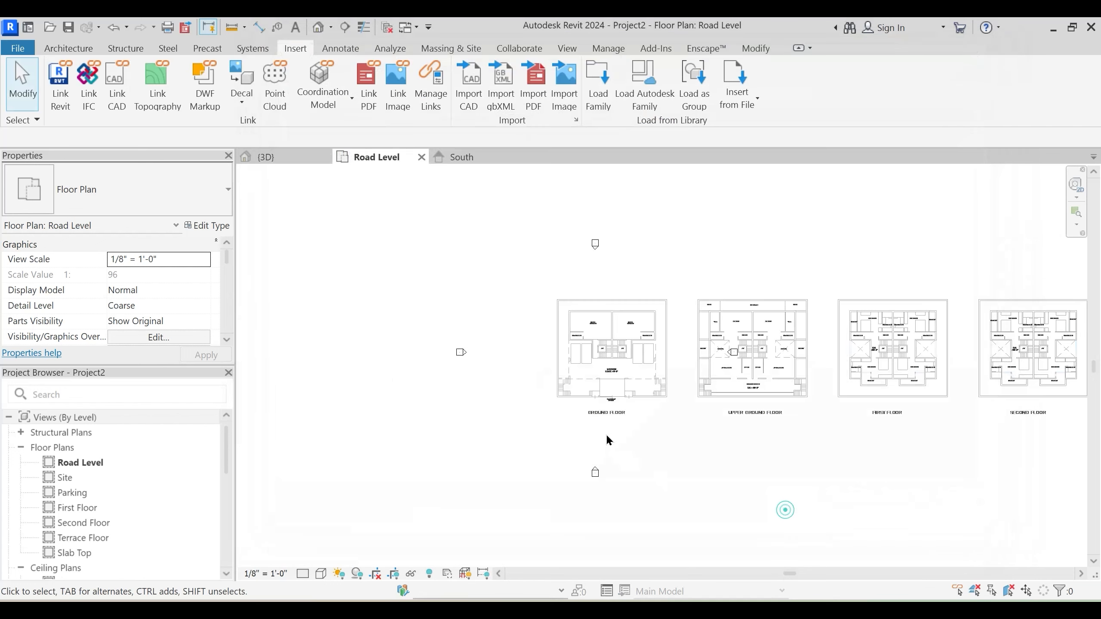
scroll(601, 390, "up", 3)
left_click(670, 353)
middle_click_drag(671, 354, 576, 344)
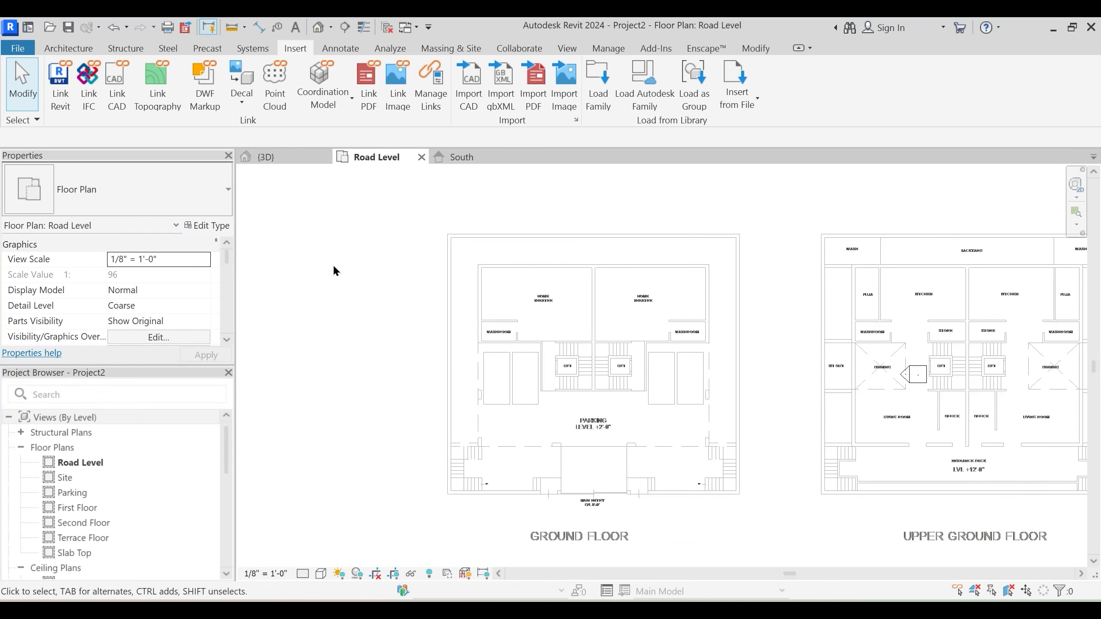
Return to the 3D view of Project1 and inspect the finished building, its terrace and the surrounding road from above
left_click(275, 156)
left_click(76, 48)
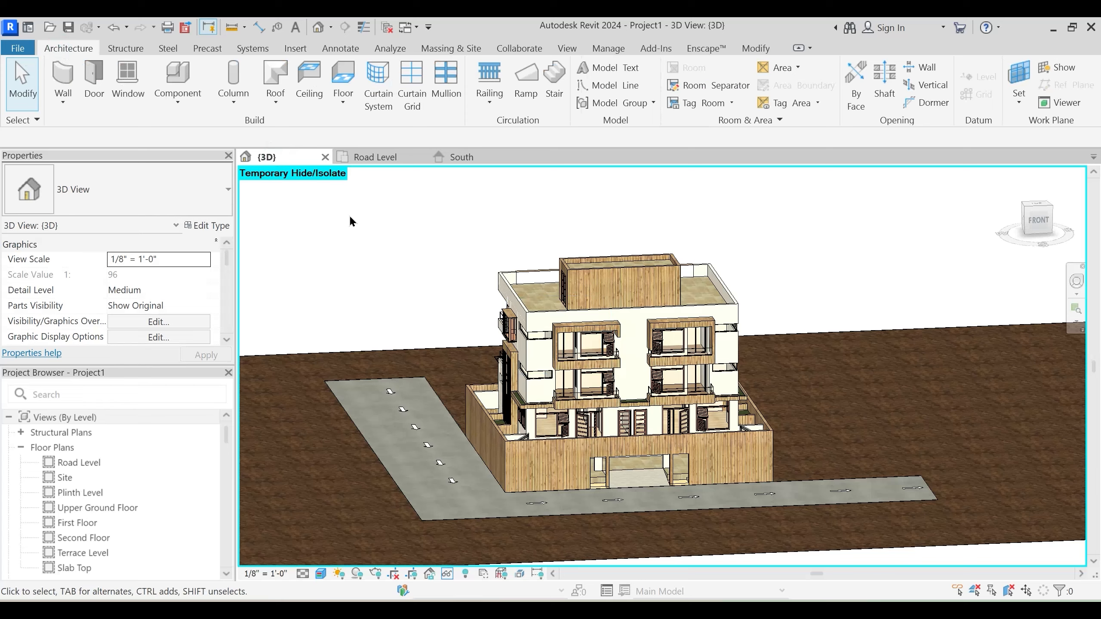
middle_click_drag(488, 447, 541, 500, "shift")
middle_click_drag(637, 443, 575, 394, "shift")
scroll(621, 344, "up", 2)
scroll(579, 404, "down", 2)
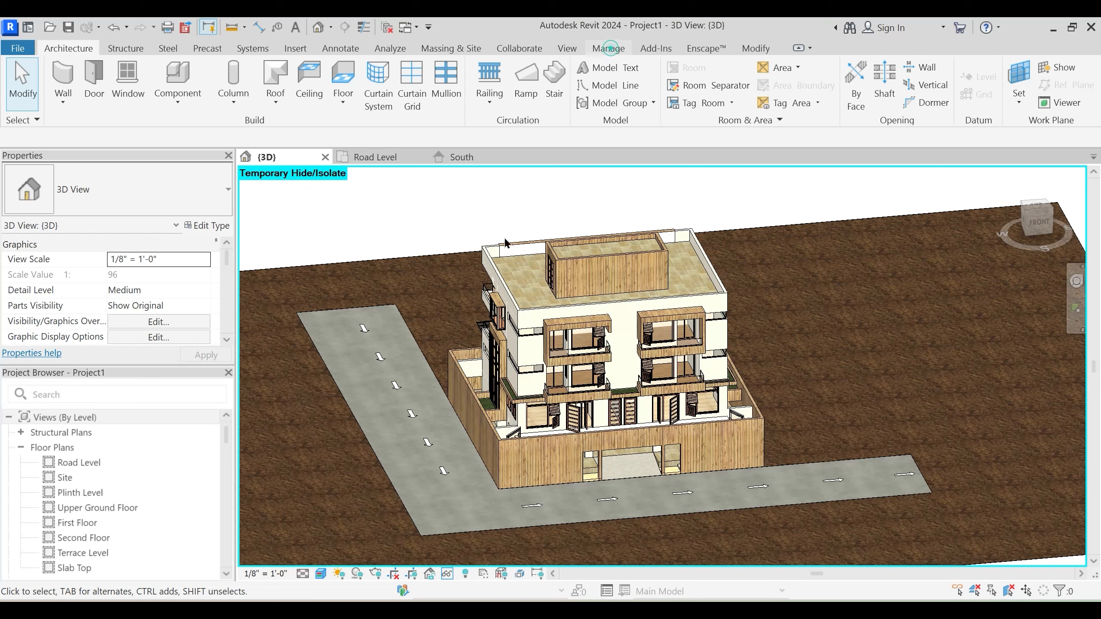
Open the Material Browser for Project1 and look through the list of project materials
left_click(610, 47)
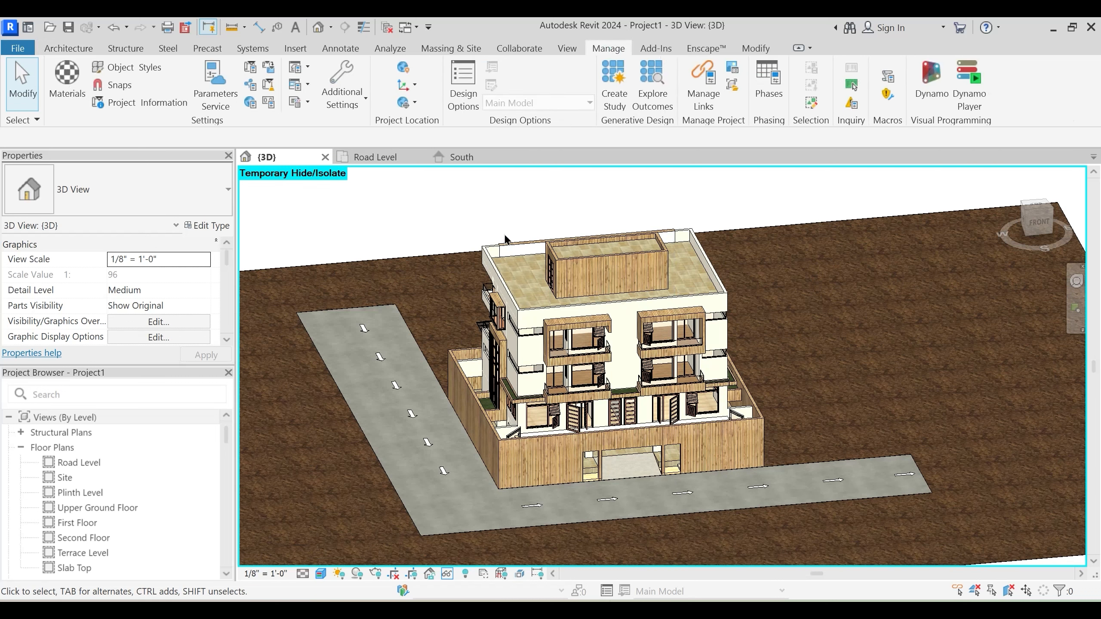
left_click(76, 82)
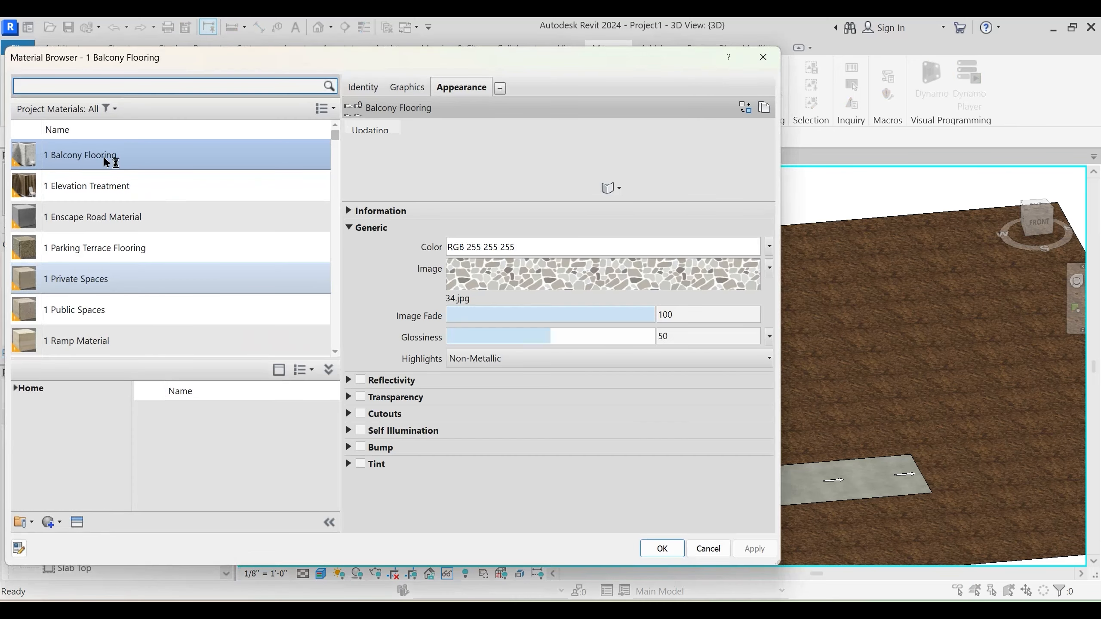
left_click_drag(163, 63, 265, 68)
scroll(245, 269, "down", 2)
scroll(228, 301, "up", 2)
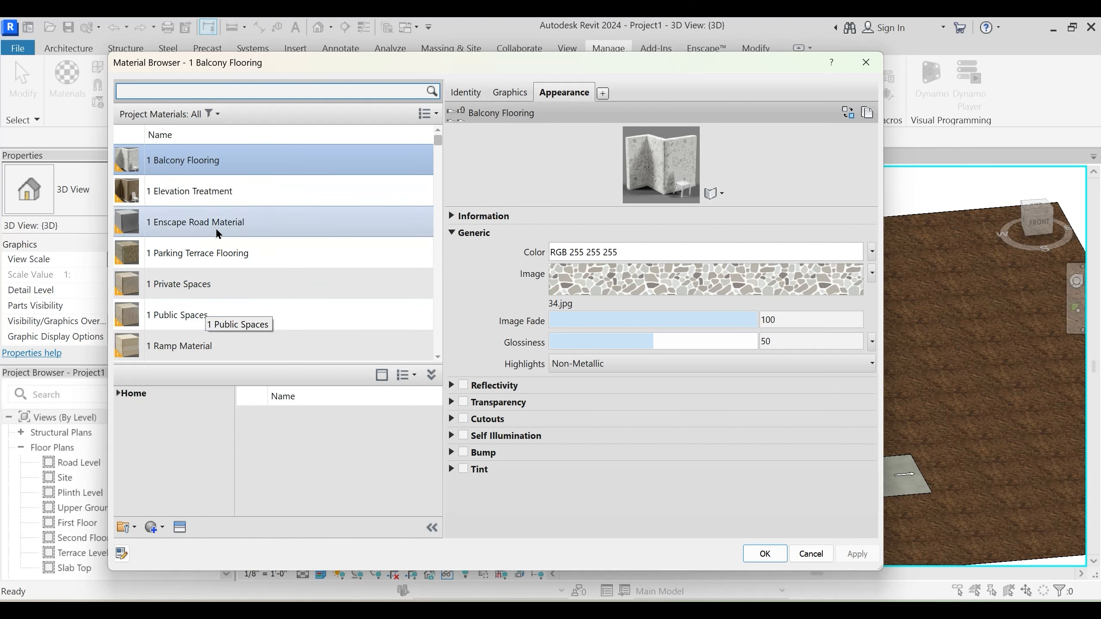
Look through the remaining Project1 materials, close the Material Browser and return to Project2's Road Level floor plan
scroll(211, 276, "down", 2)
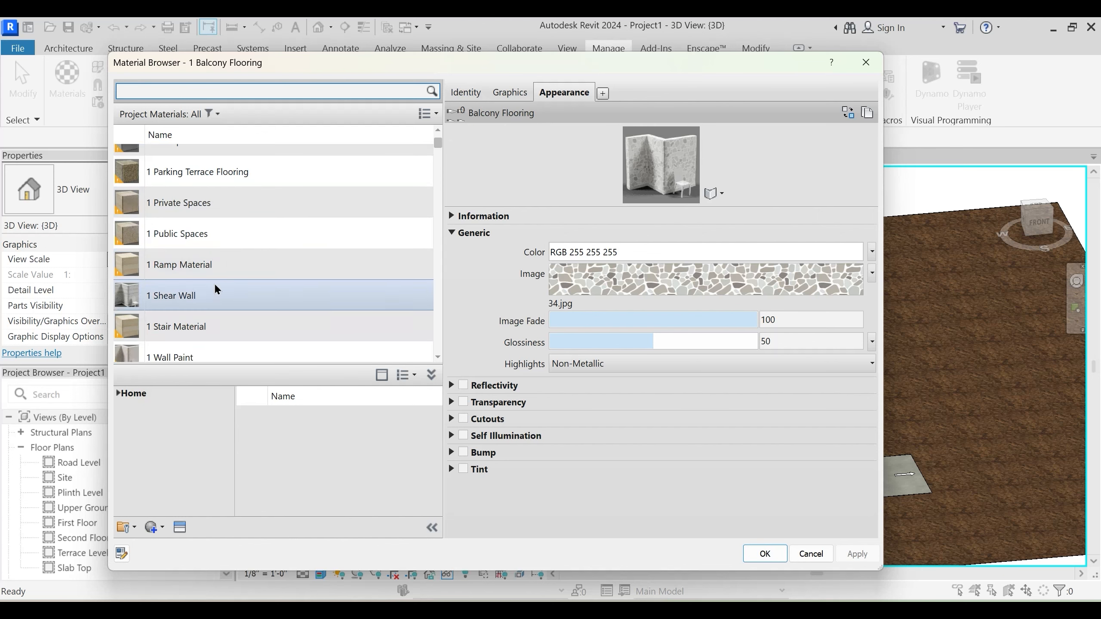
scroll(212, 282, "down", 2)
key("Escape")
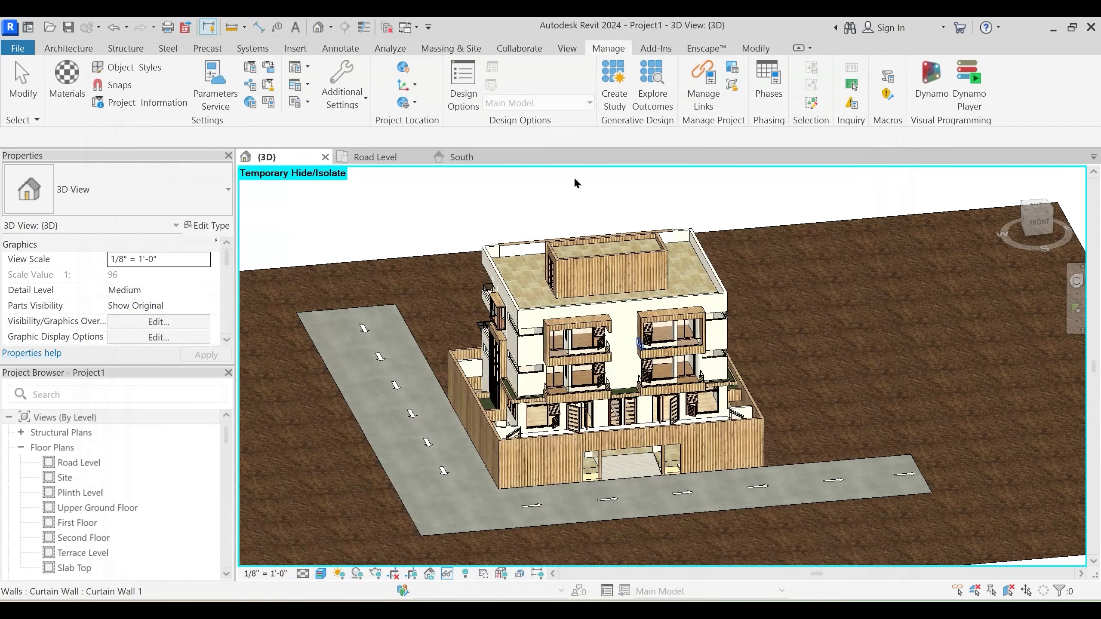
left_click(375, 157)
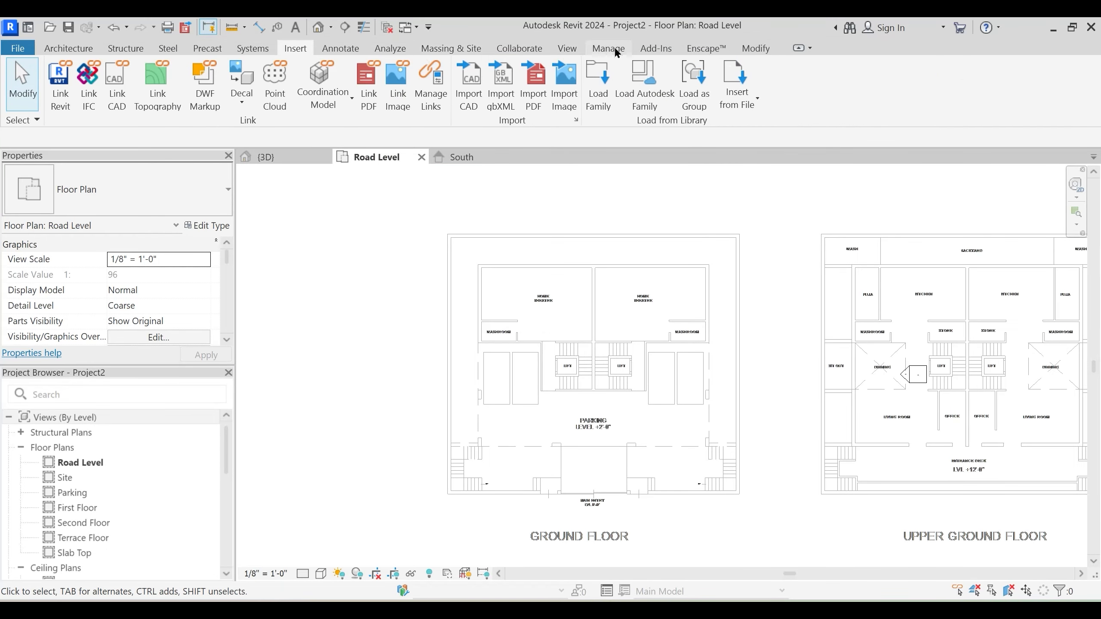
Transfer only the Materials project standards from Project1 into Project2, overwriting the duplicate types
left_click(568, 49)
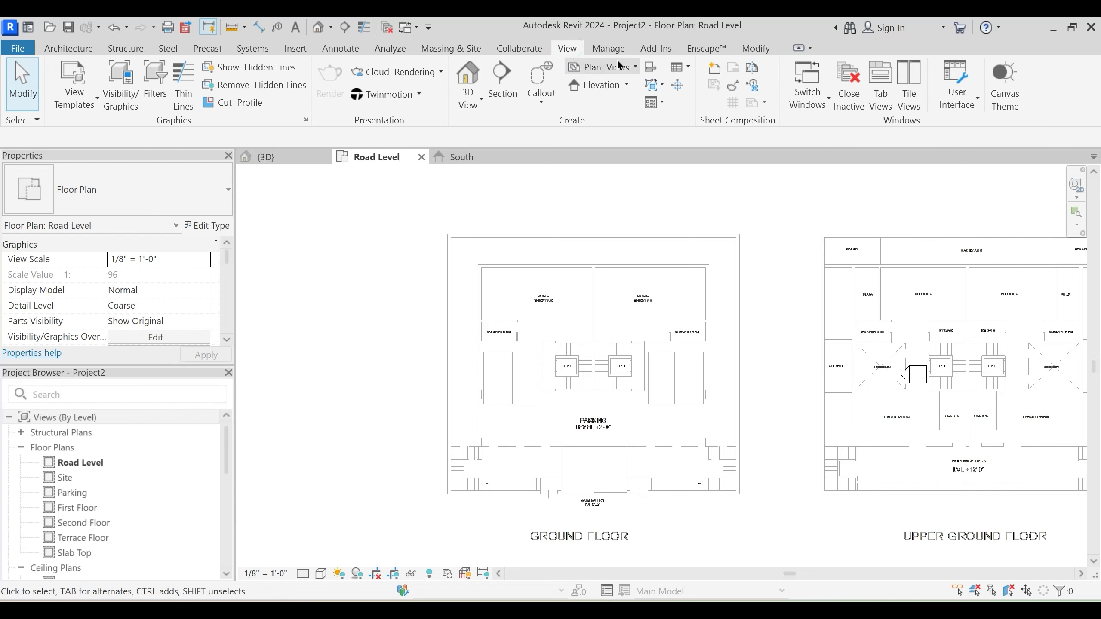
left_click(610, 49)
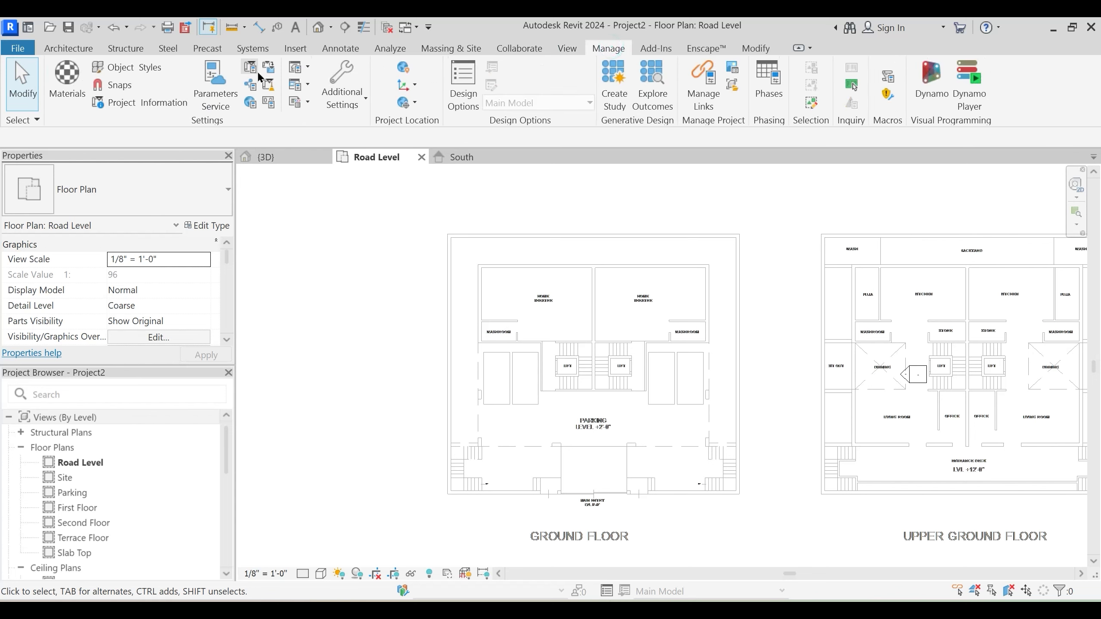
left_click(272, 67)
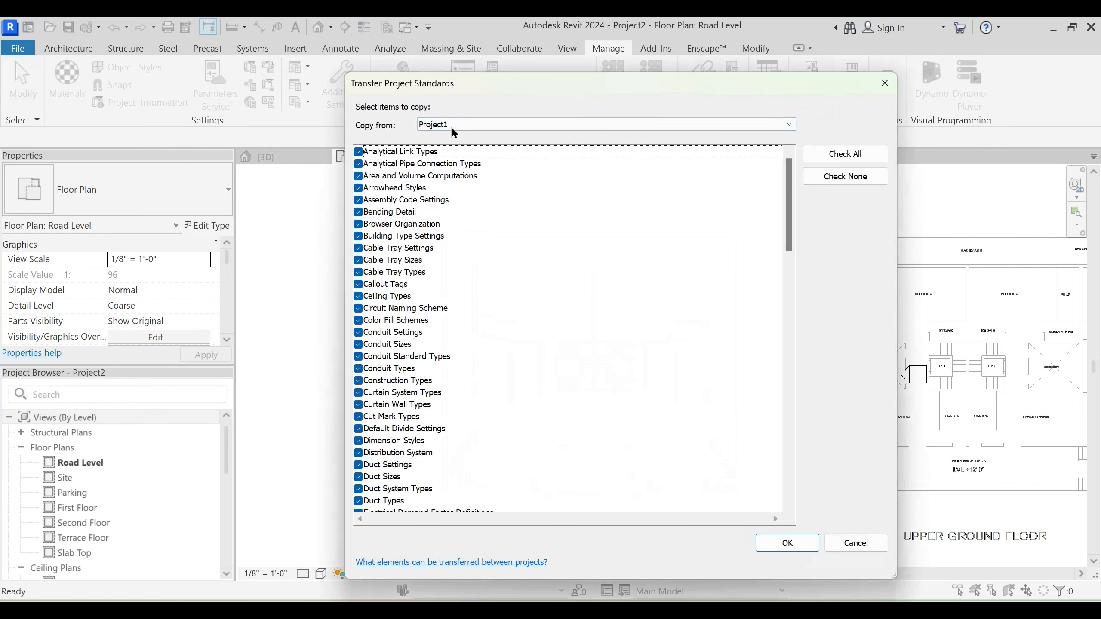
left_click(835, 175)
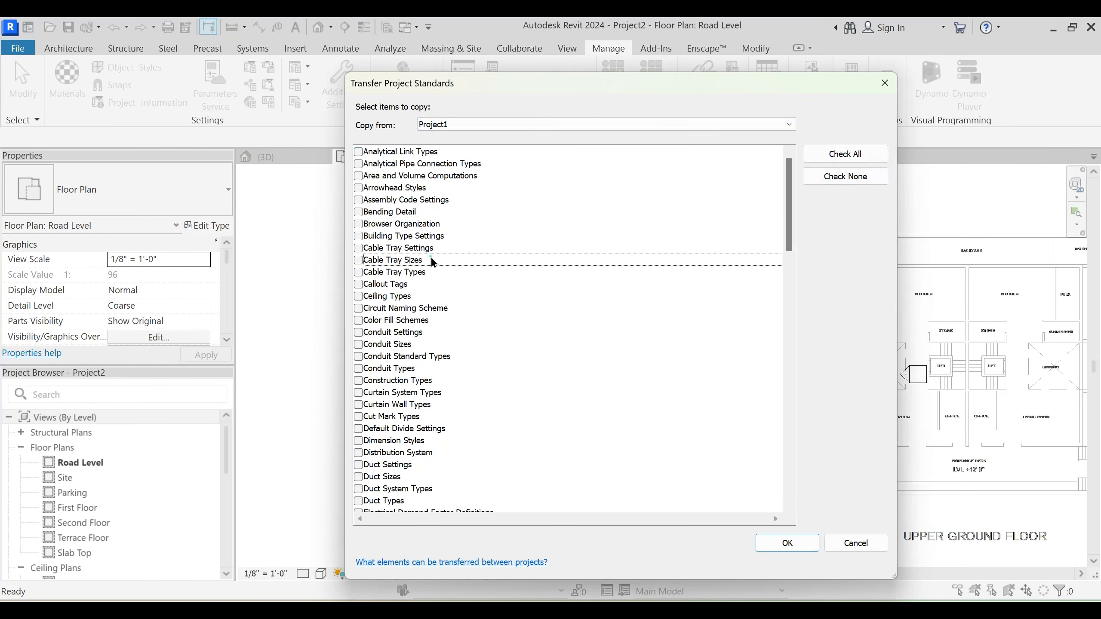
scroll(459, 254, "down", 6)
scroll(461, 260, "down", 4)
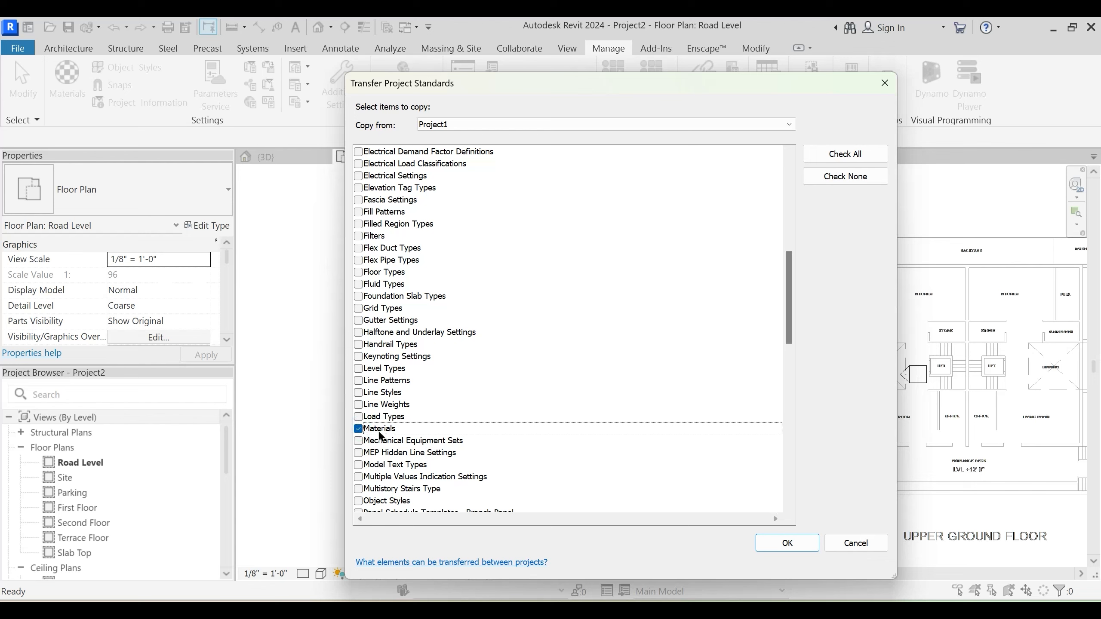
left_click(794, 543)
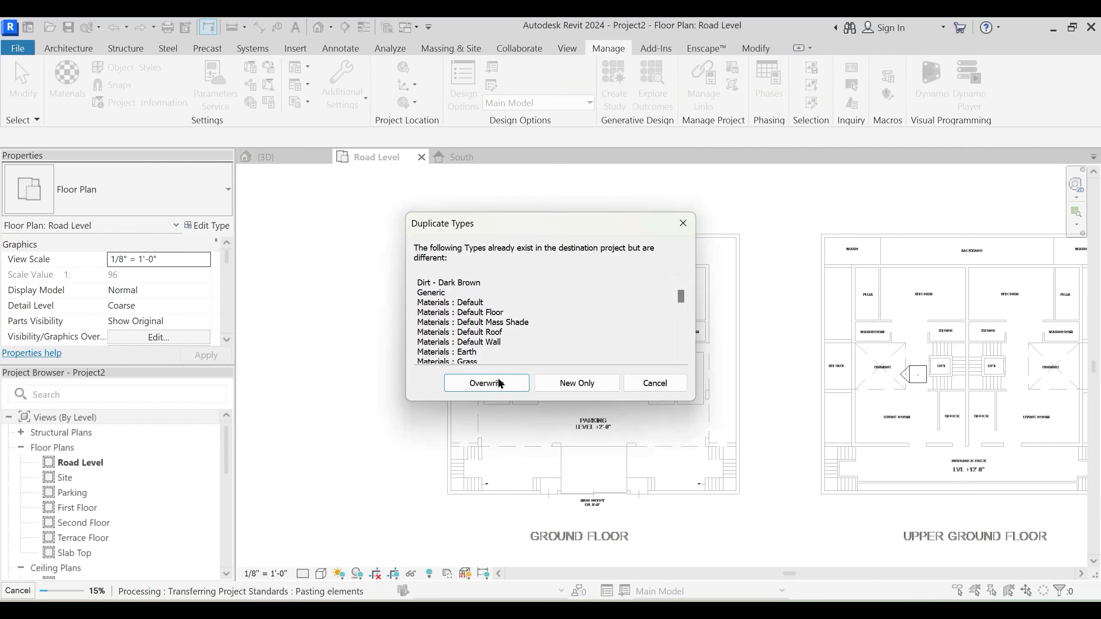
left_click(506, 383)
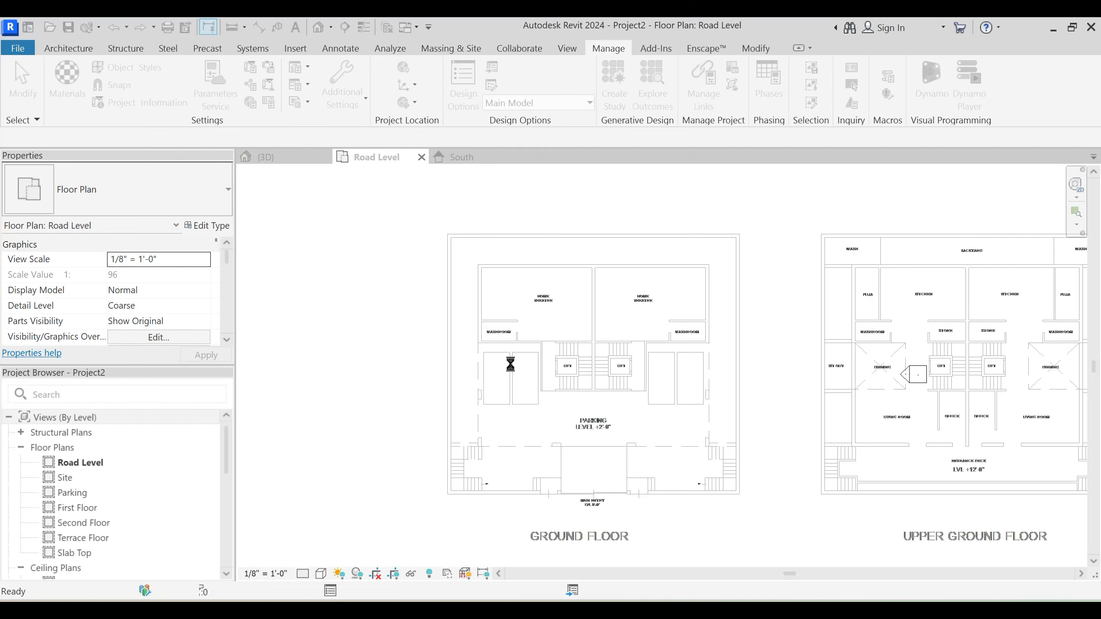
left_click(421, 185)
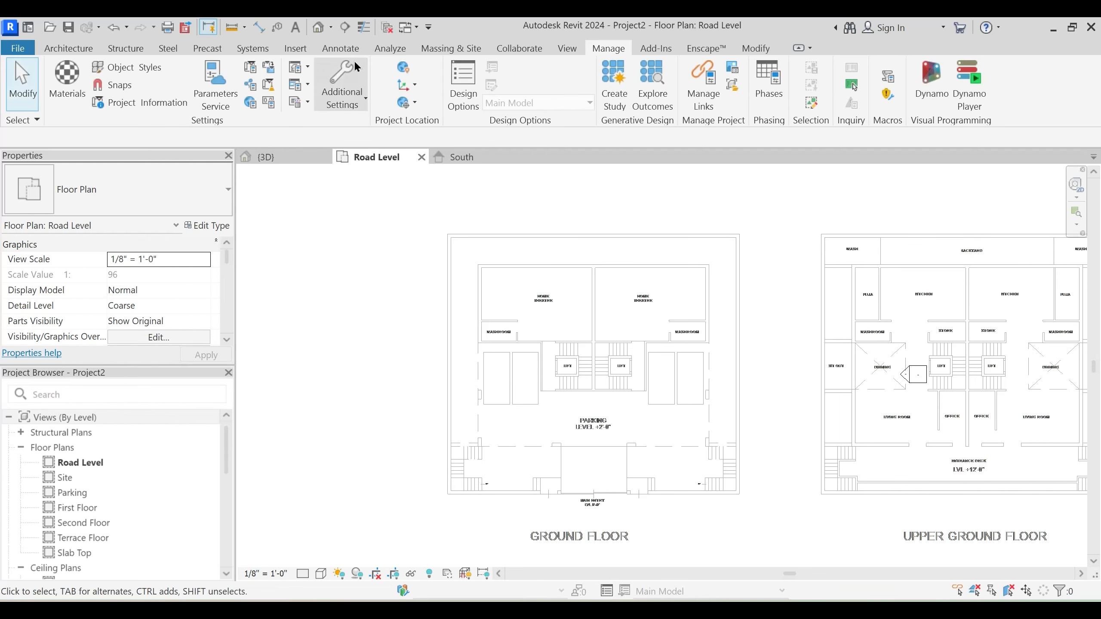
Open the Material Browser in Project2 and review the transferred materials
left_click(72, 84)
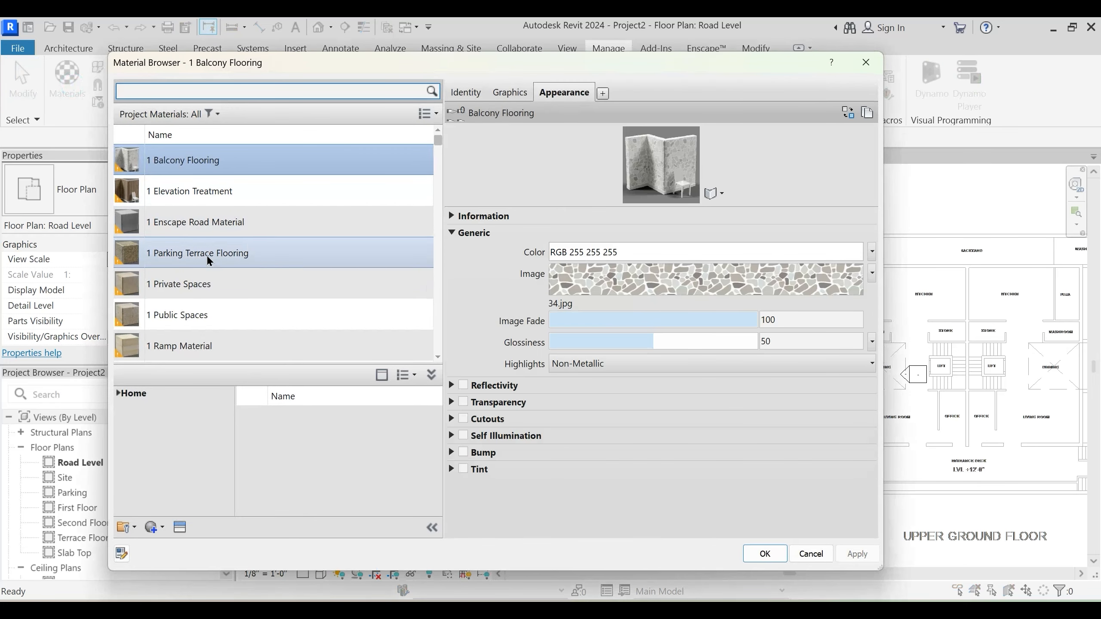
scroll(207, 279, "down", 2)
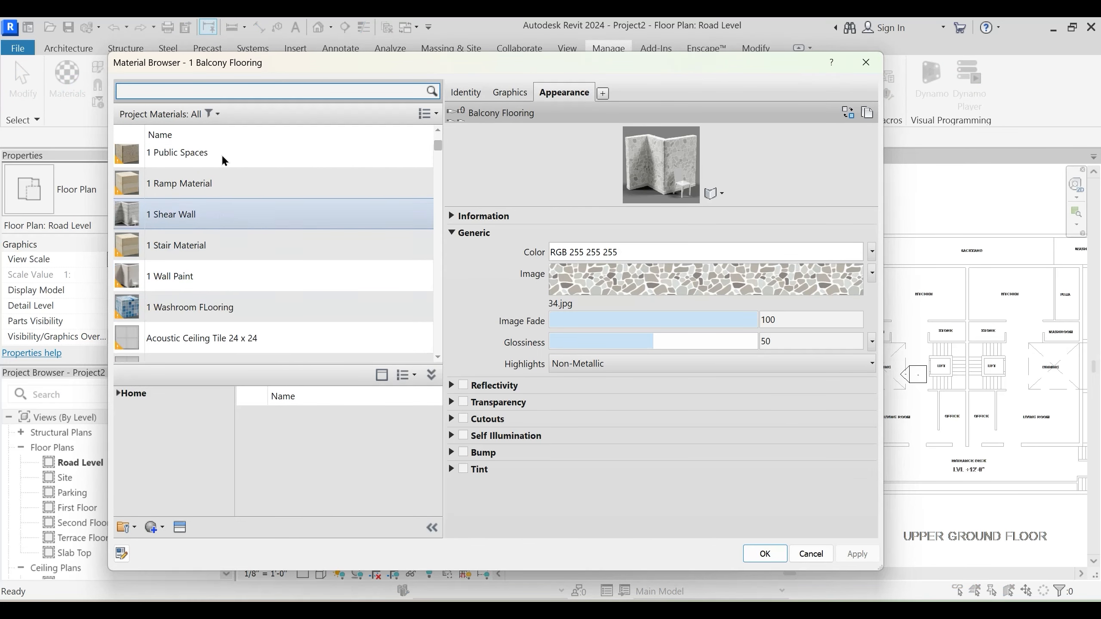
left_click_drag(304, 65, 366, 53)
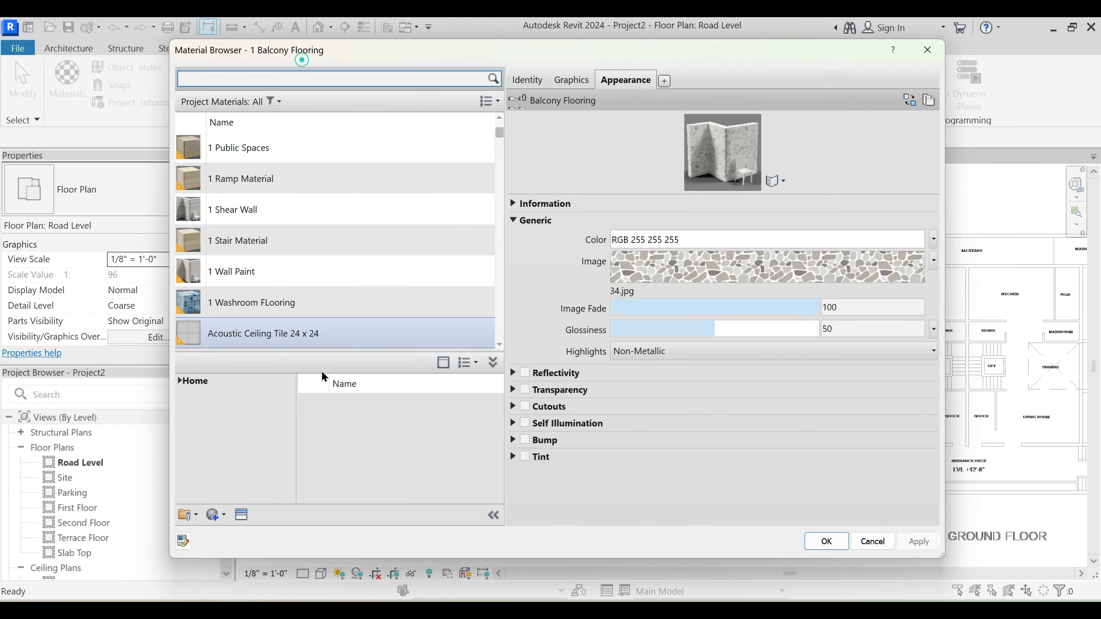
Create a new material in Project2 and bring up its editing options
left_click(220, 517)
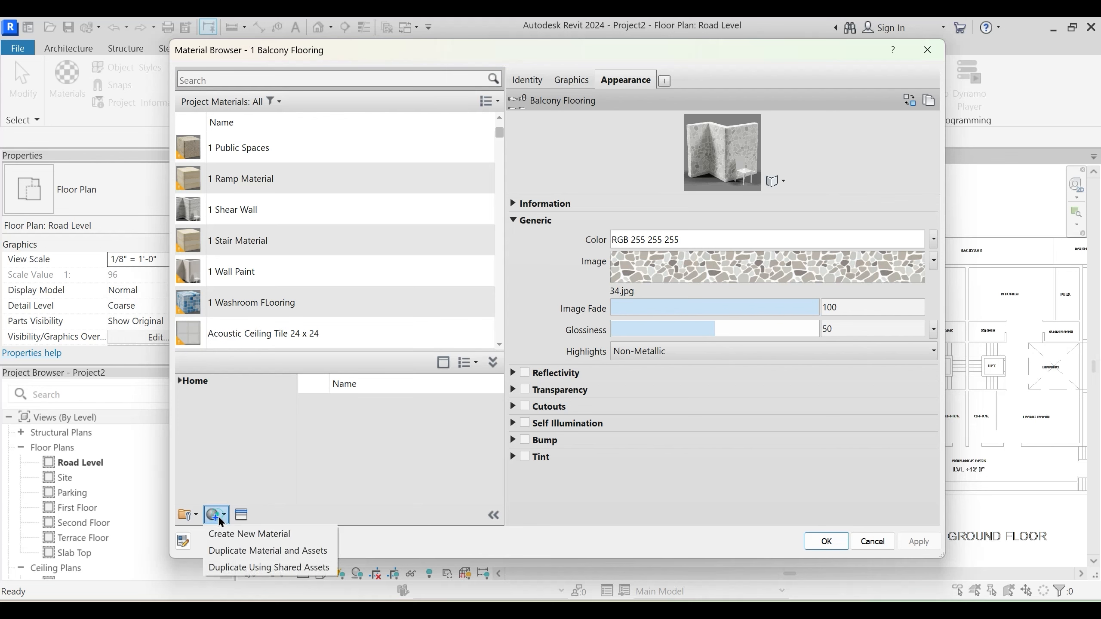
left_click(243, 531)
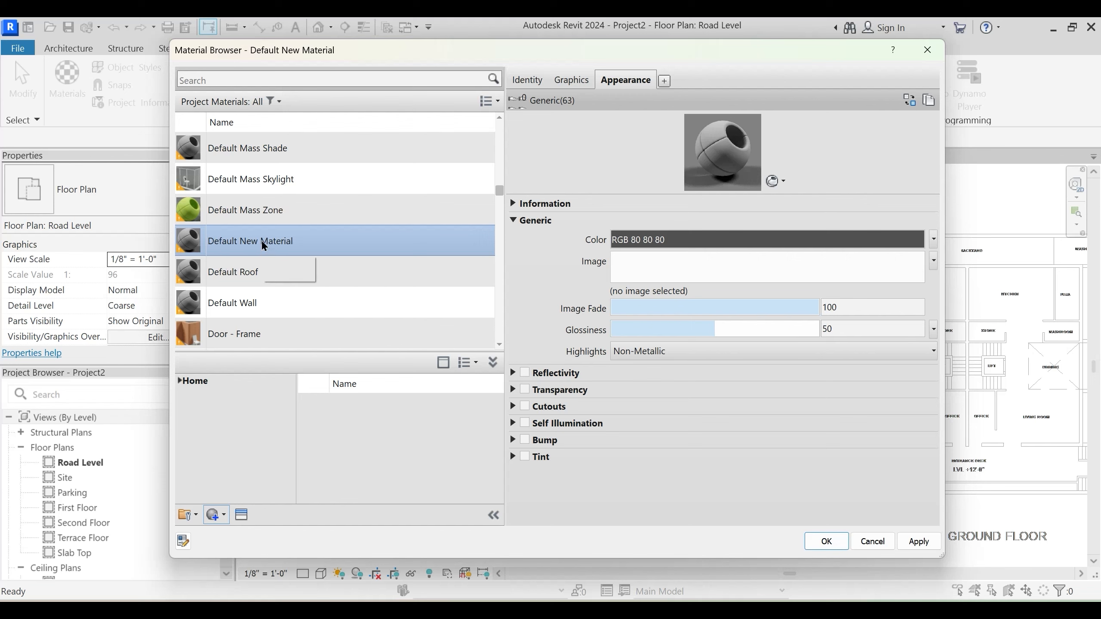
right_click(262, 240)
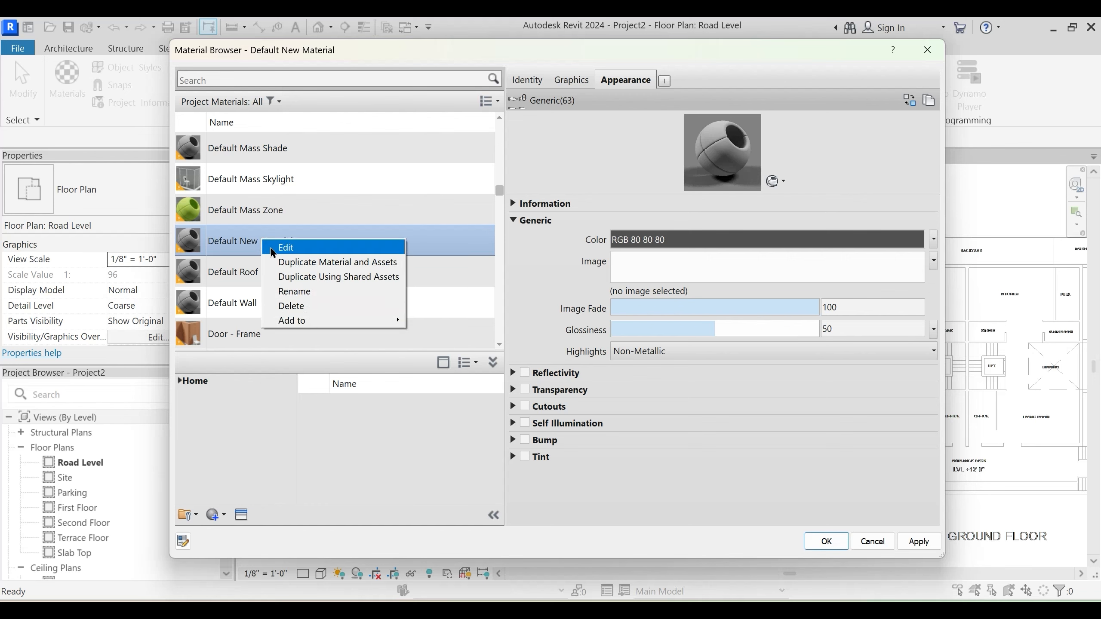
left_click(257, 299)
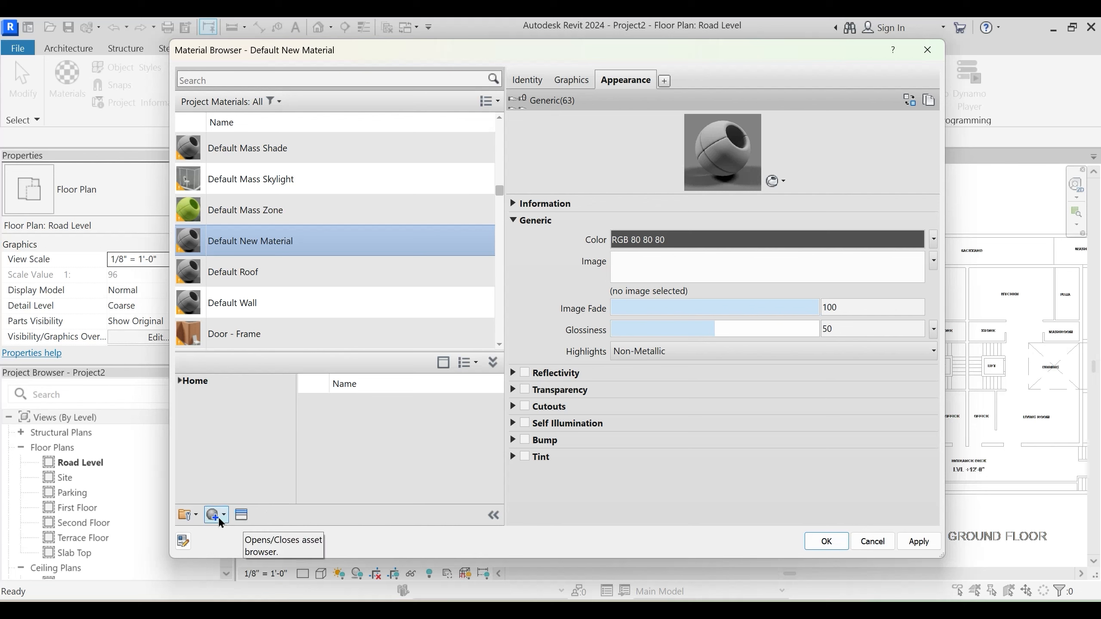
Expand the AEC Materials library and view its Concrete materials
left_click(179, 381)
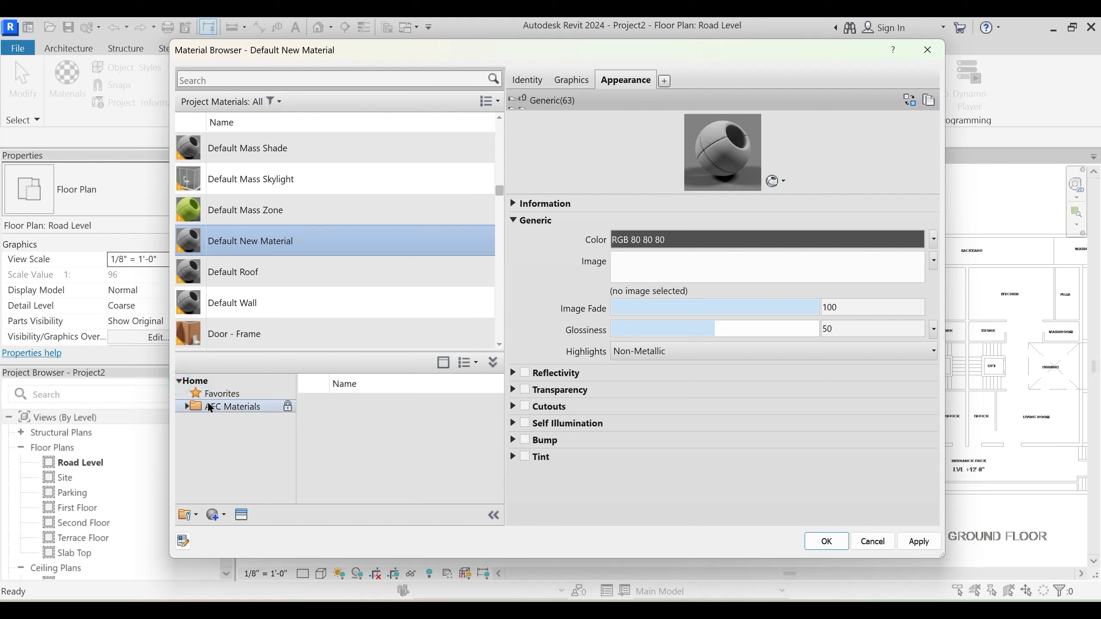
left_click(186, 406)
left_click(230, 447)
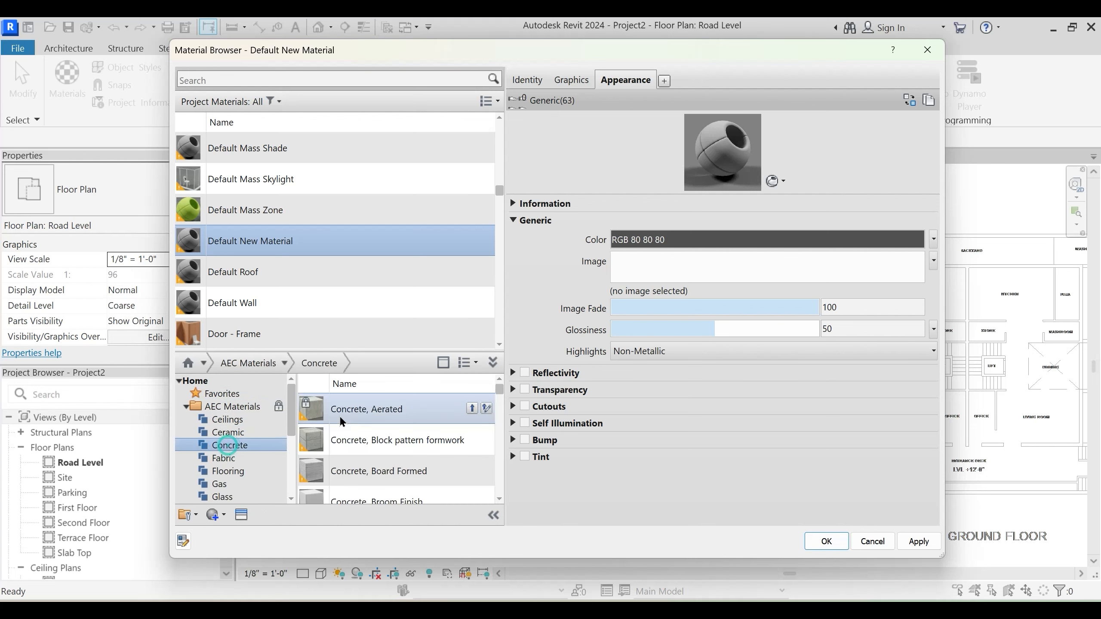
mouse_move(467, 439)
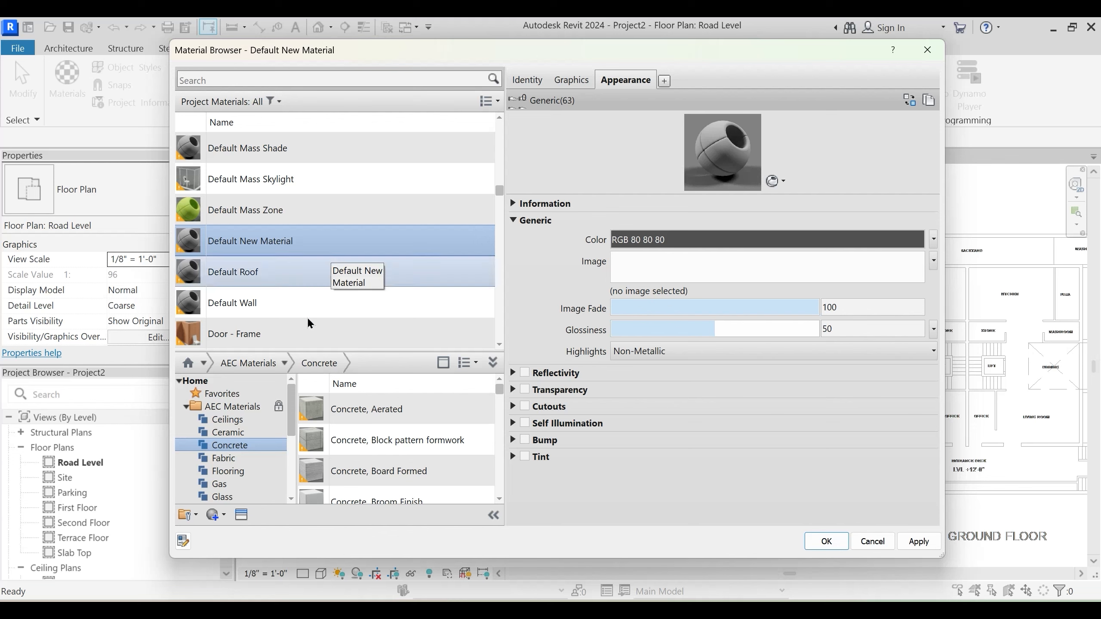
Browse Appearance Library categories such as Flooring, Metallic Paint, Mirror and Roofing in the Asset Browser, and close it
left_click(241, 517)
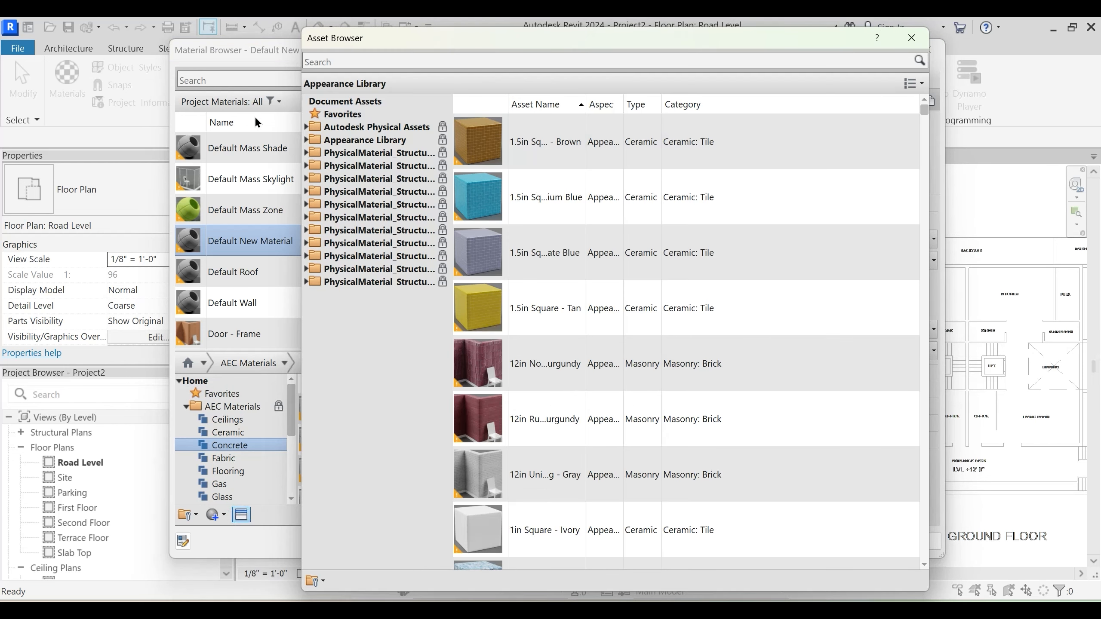
left_click(306, 140)
left_click(349, 167)
left_click(345, 191)
left_click(347, 229)
left_click(342, 256)
left_click(333, 295)
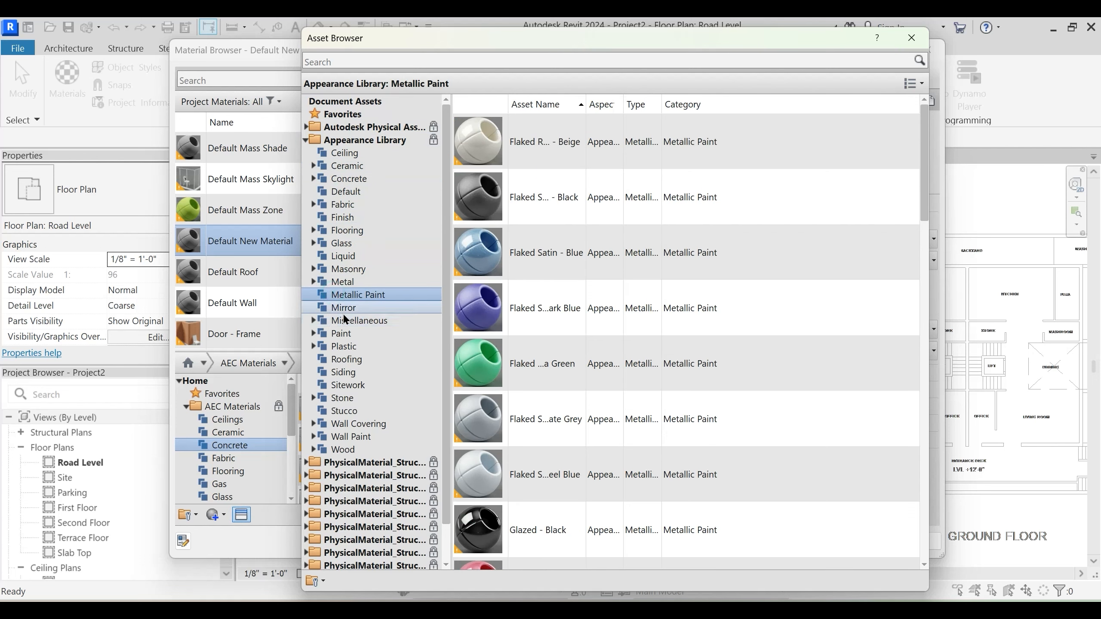
left_click(343, 308)
left_click(346, 359)
mouse_move(912, 244)
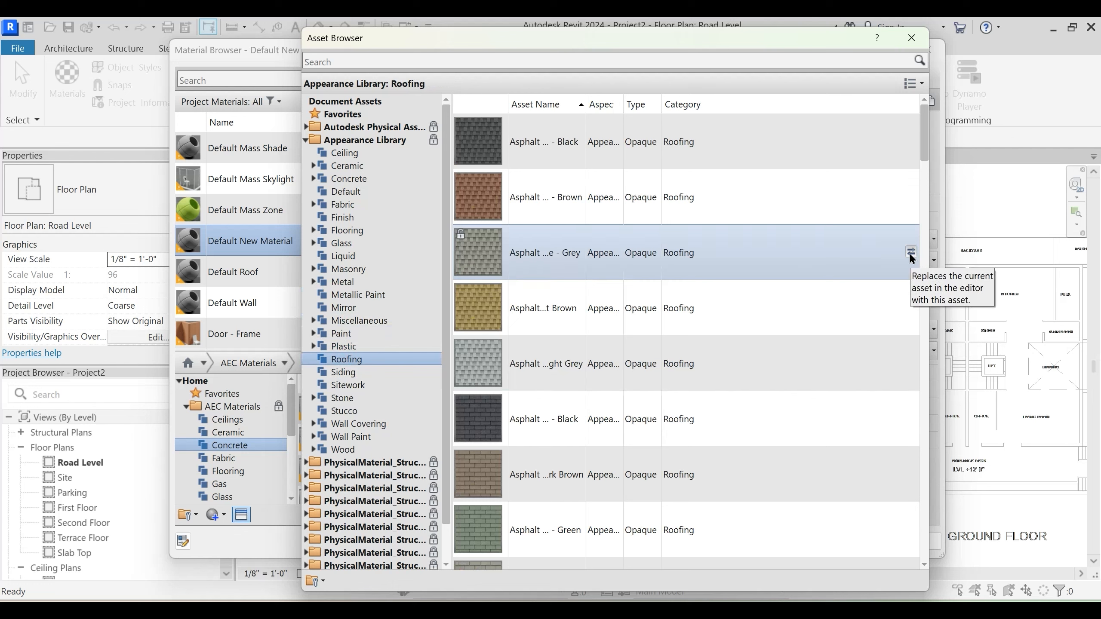
left_click(911, 252)
left_click(912, 37)
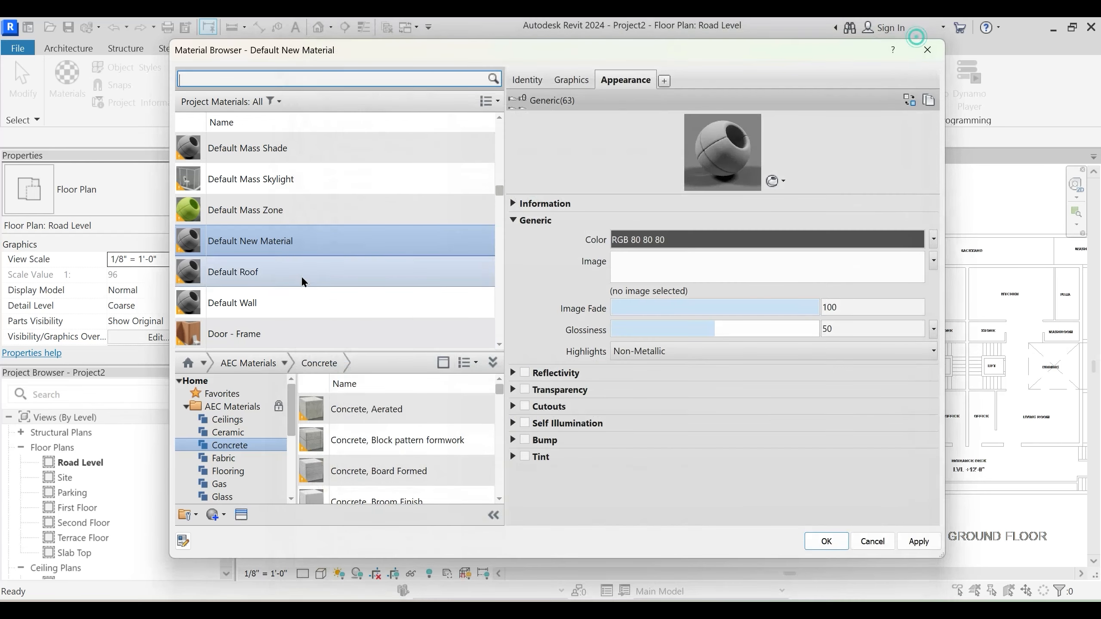
Delete the newly created Default New Material, apply the change and close the Material Browser
right_click(279, 234)
left_click(316, 300)
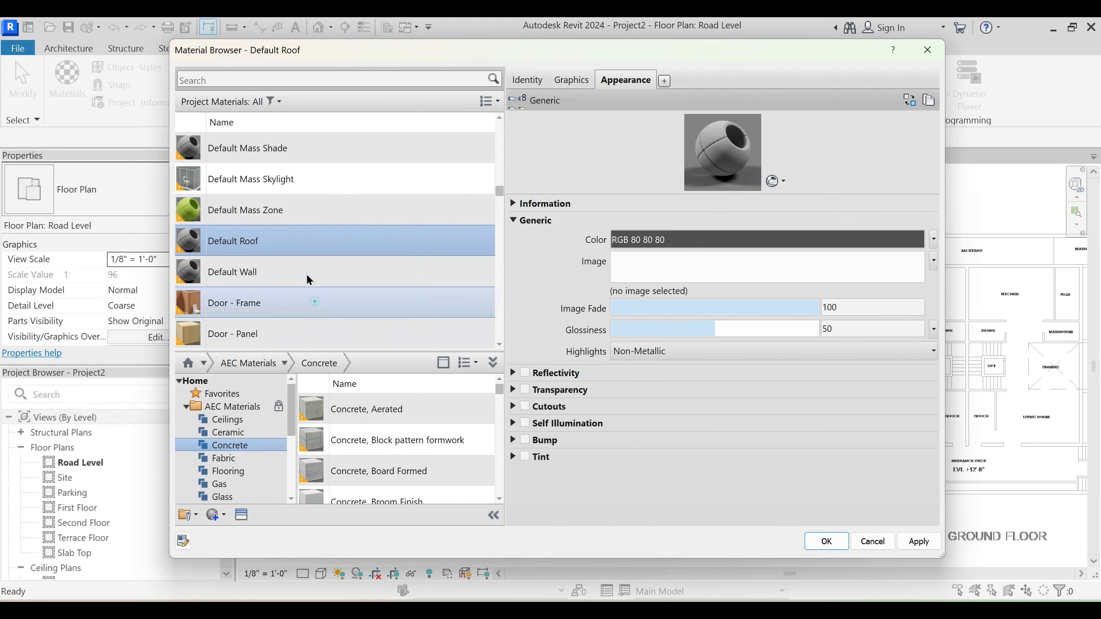
scroll(305, 205, "up", 3)
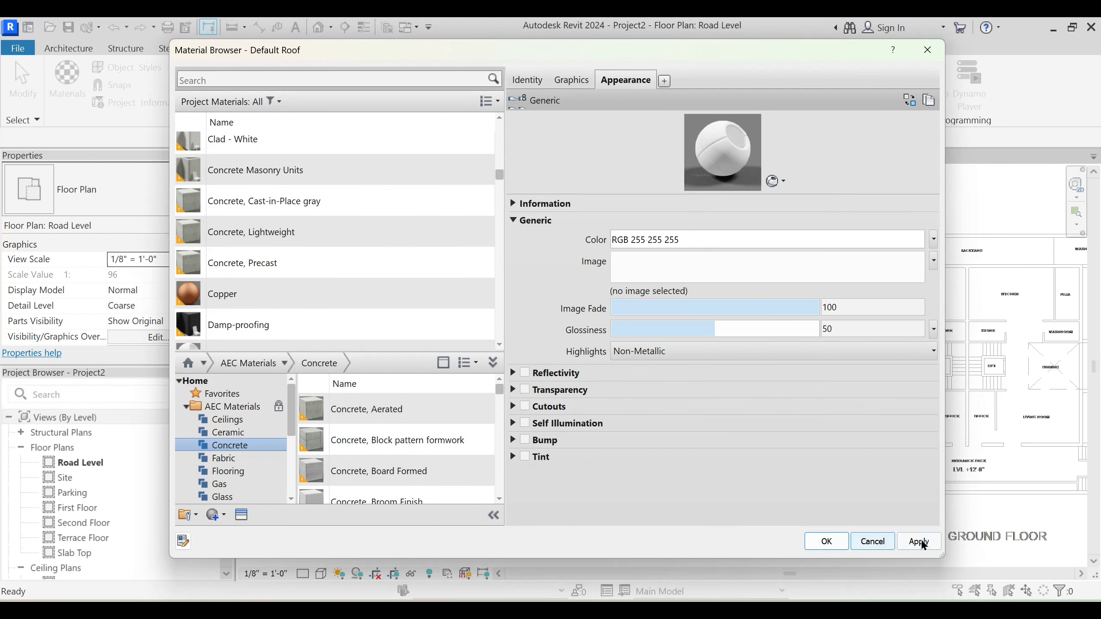
left_click(918, 542)
left_click(834, 538)
mouse_move(563, 329)
middle_mouse_down()
mouse_move(573, 304)
mouse_move(545, 326)
middle_mouse_up()
Start the Wall command and duplicate the Generic - 8" basic wall type as Compound Wall
left_click(82, 50)
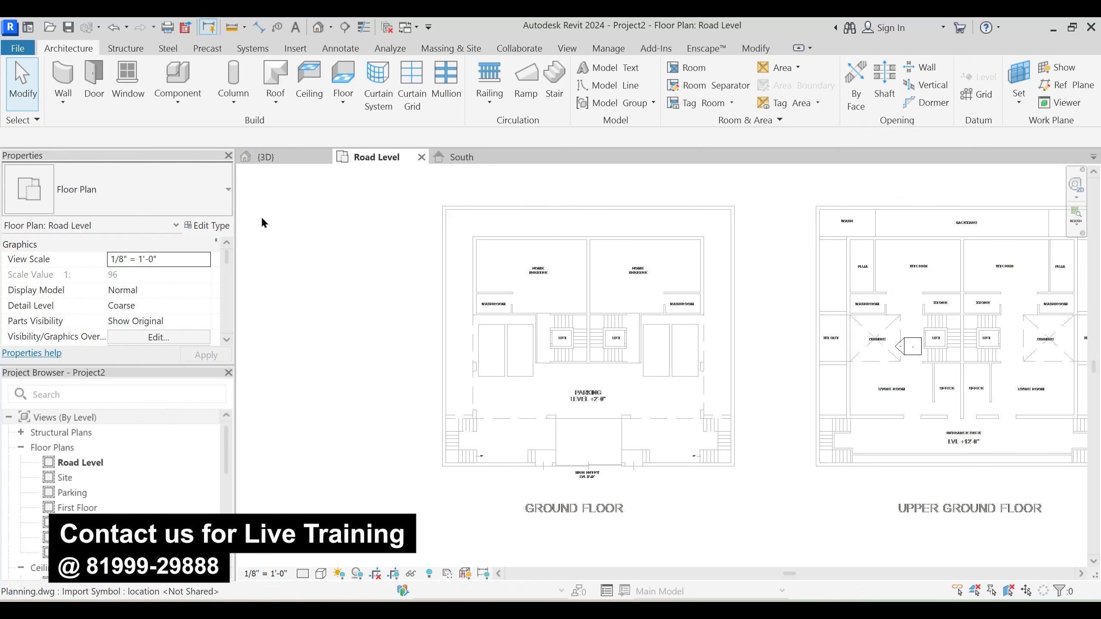
left_click(63, 76)
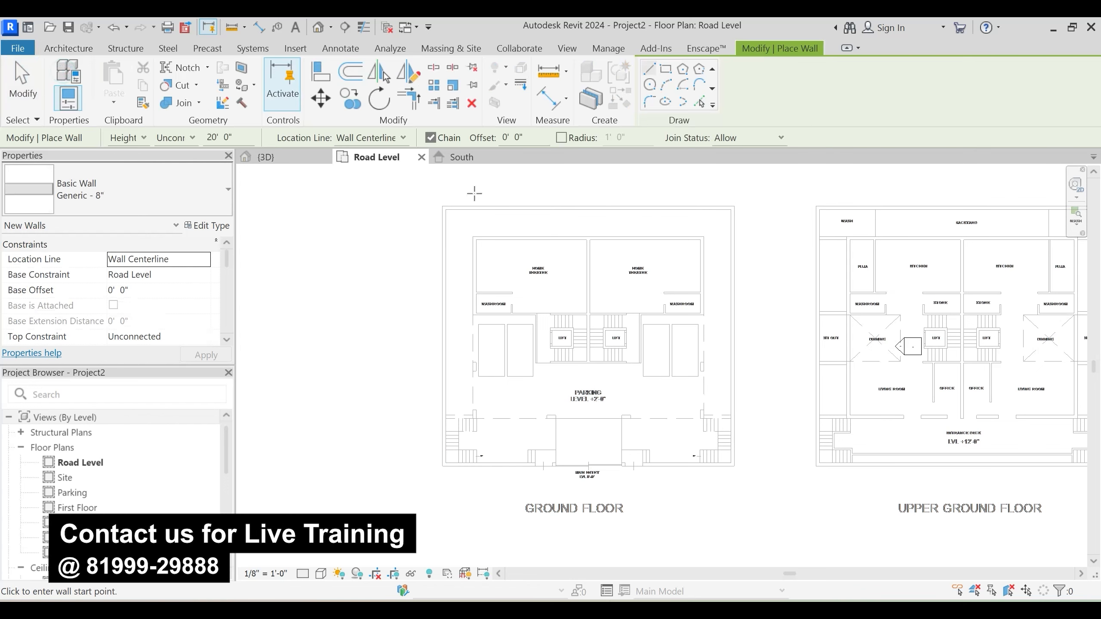
left_click(207, 225)
left_click_drag(567, 85, 693, 97)
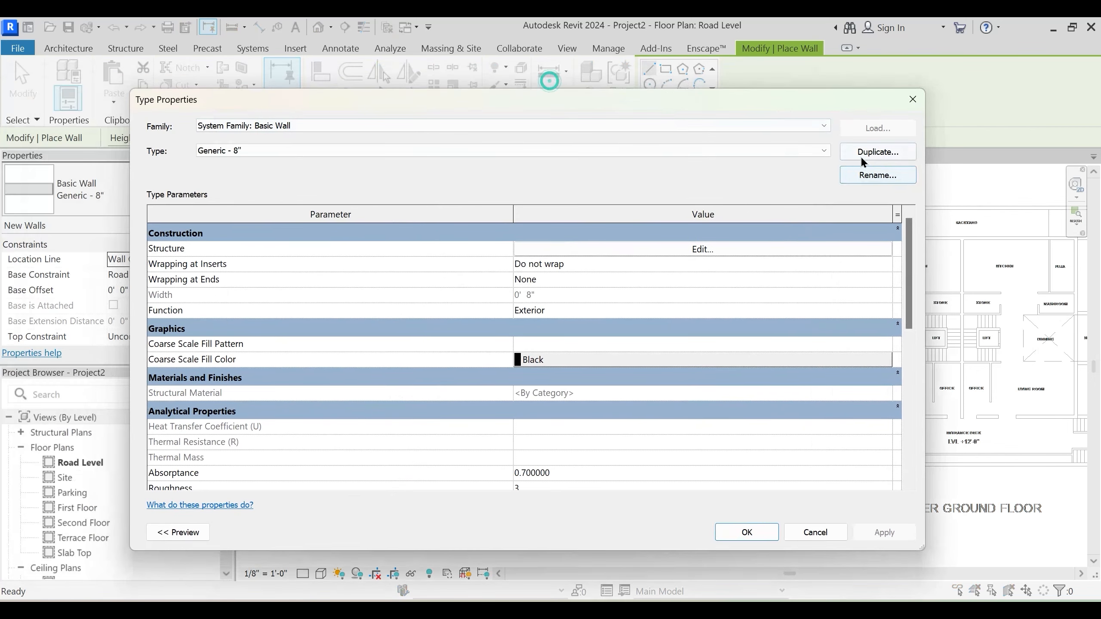
left_click(860, 155)
type("Compi")
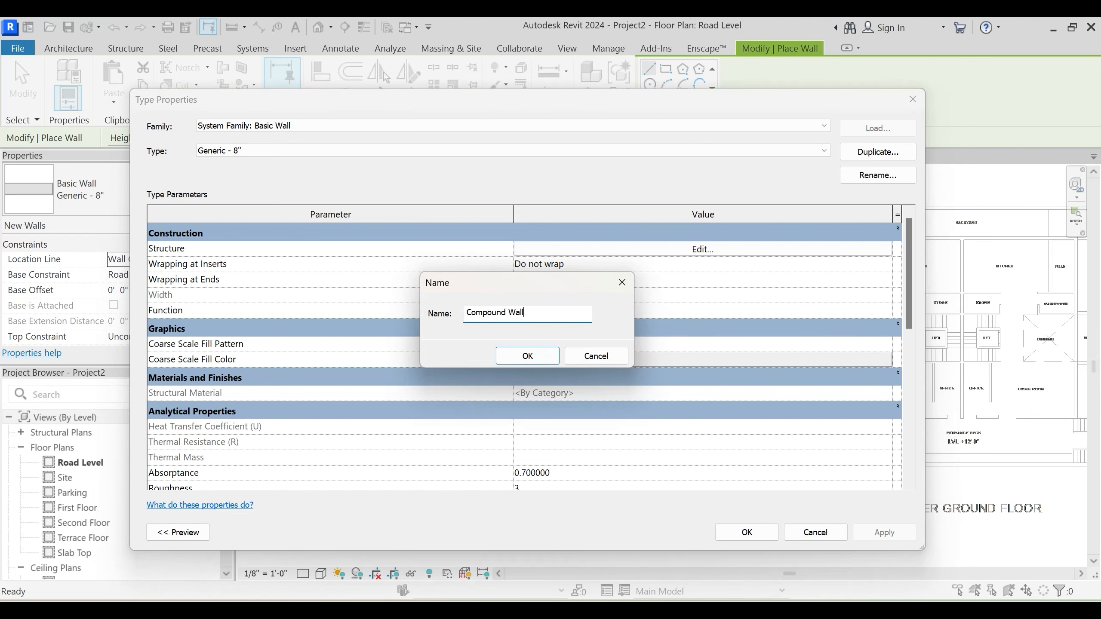
type("und Wall")
key("Return")
Edit the Compound Wall's structure and set the Structure [1] layer thickness to 9 inches
left_click(627, 248)
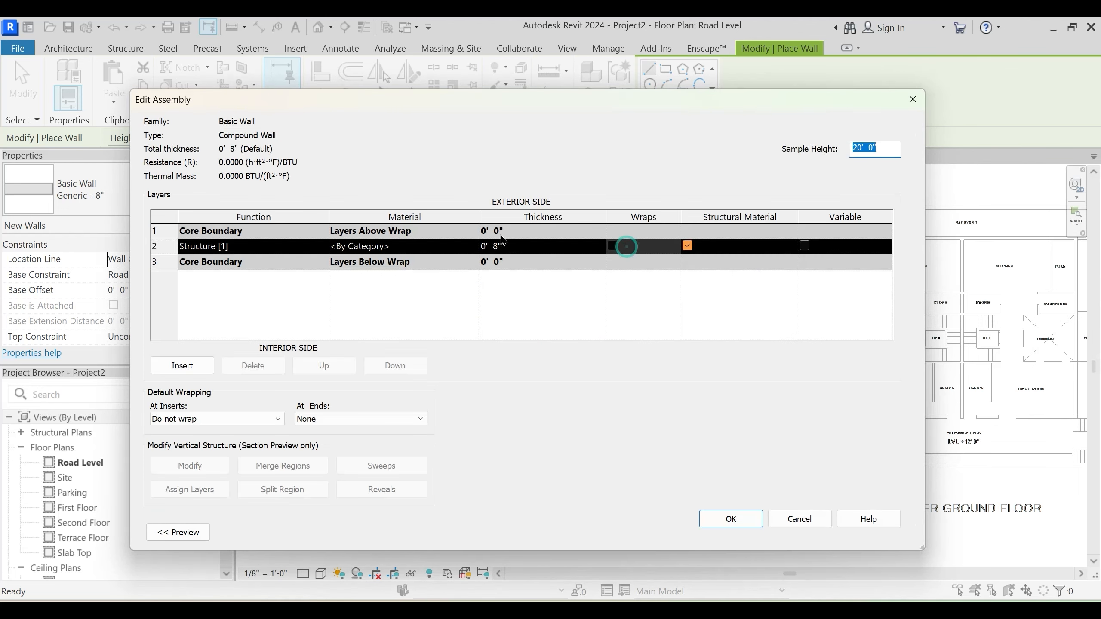
left_click(519, 246)
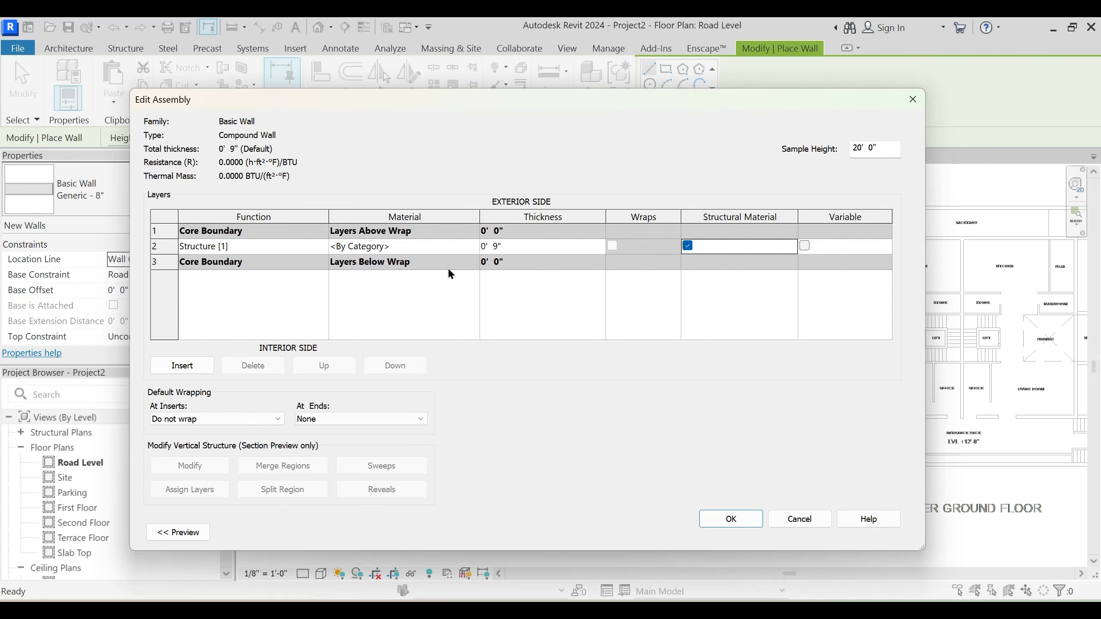
Look through the project materials prefixed with 1 for the wall's structure layer and close the Material Browser without assigning one
left_click(473, 245)
left_click(474, 246)
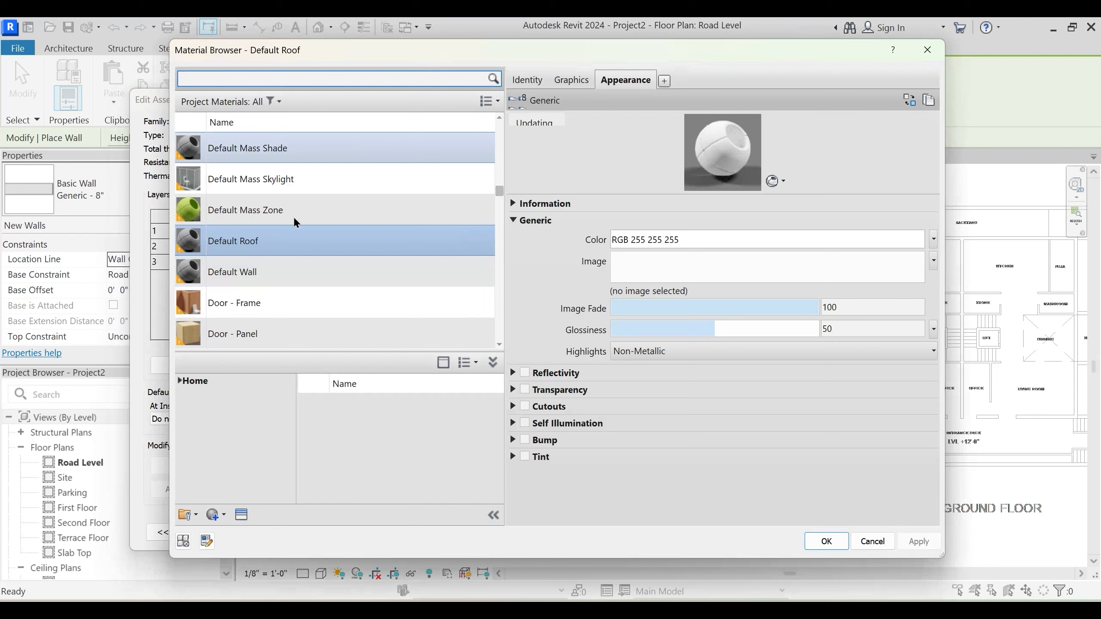
scroll(295, 218, "up", 3)
left_click_drag(500, 182, 499, 119)
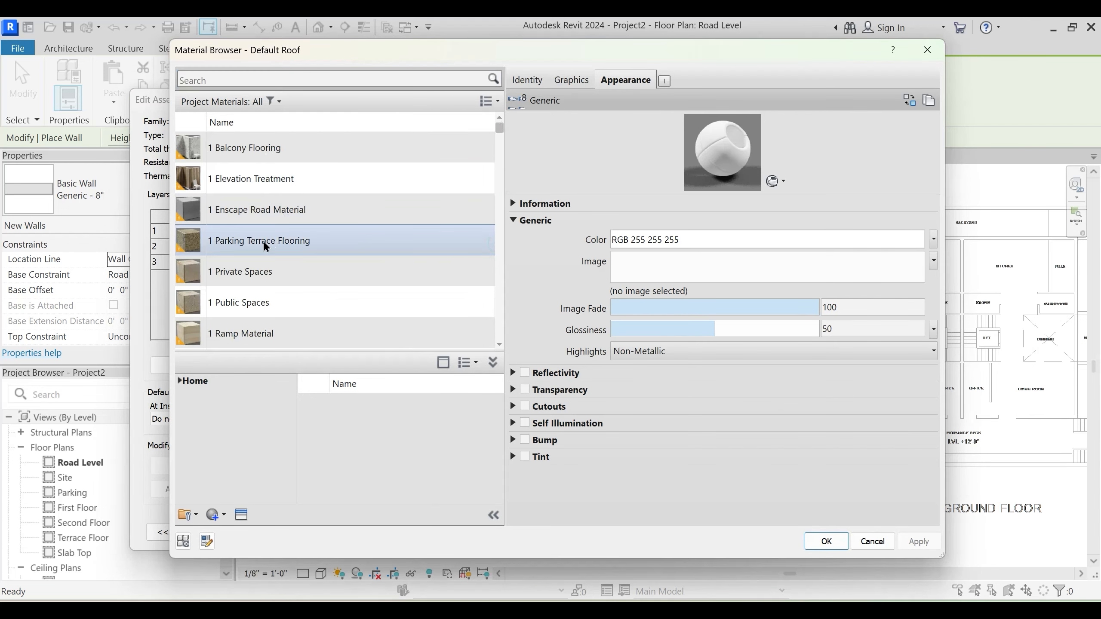
scroll(277, 236, "down", 3)
scroll(270, 292, "down", 2)
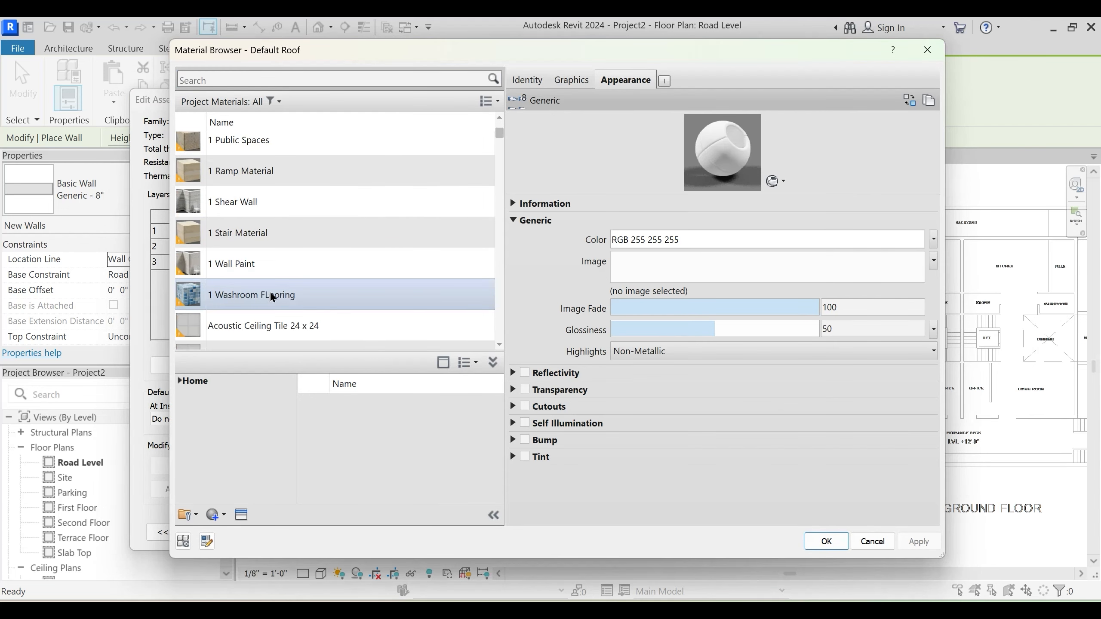
scroll(270, 286, "up", 2)
scroll(272, 276, "up", 3)
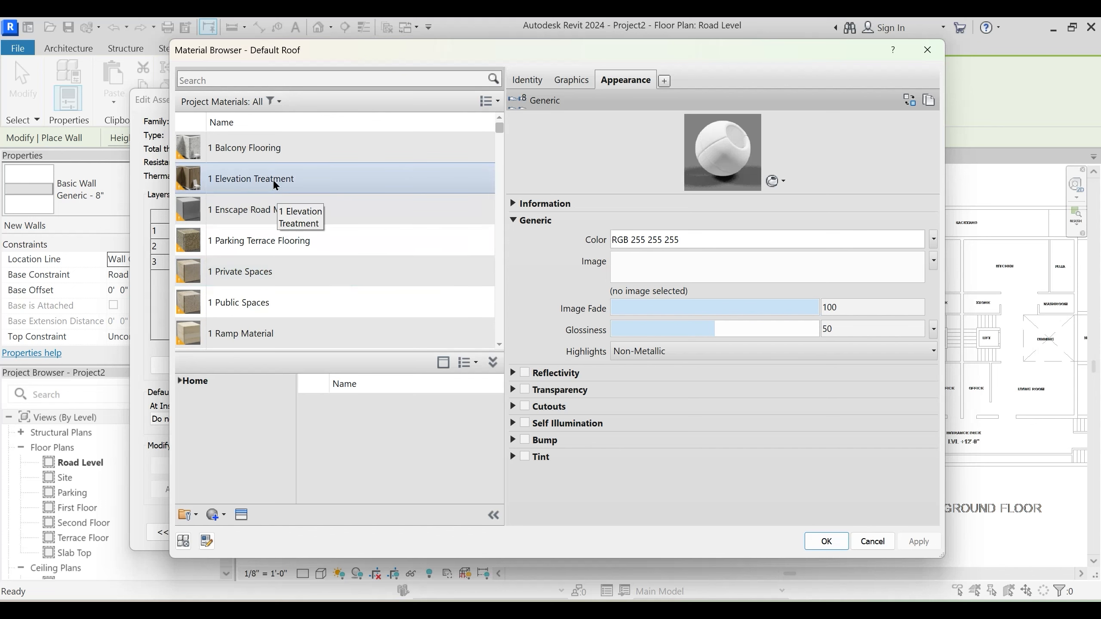
scroll(279, 247, "down", 3)
scroll(281, 250, "up", 3)
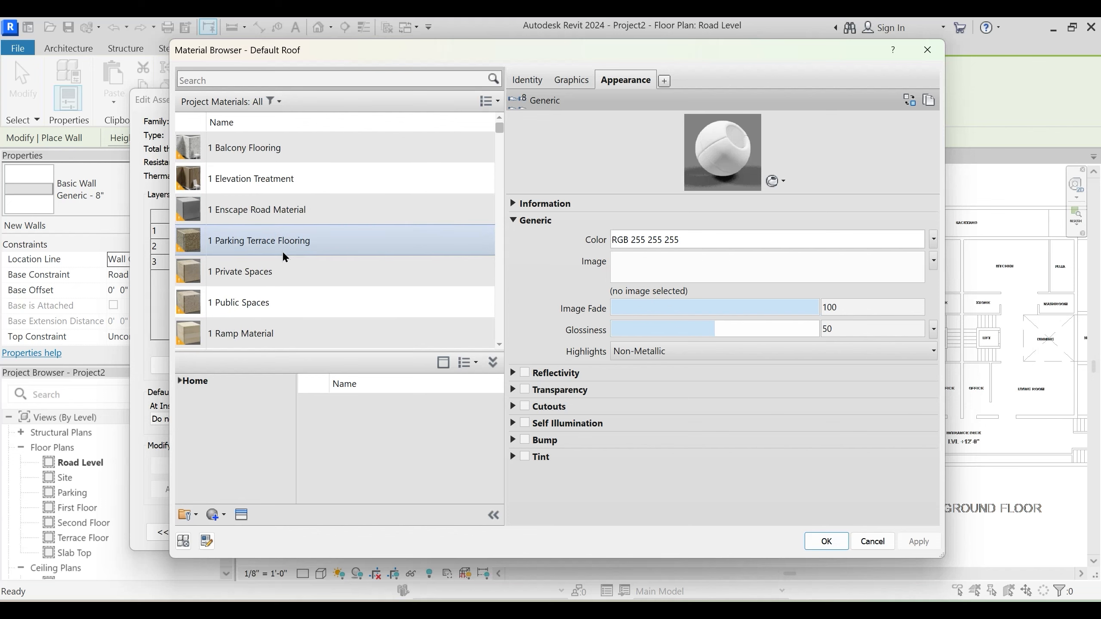
left_click(260, 178)
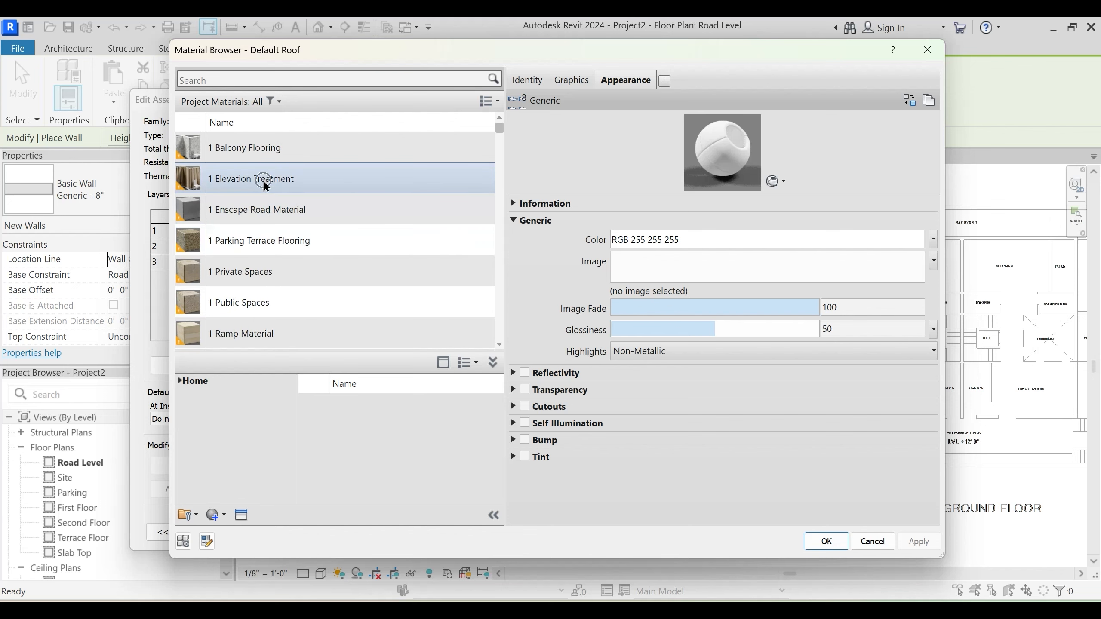
key("Escape")
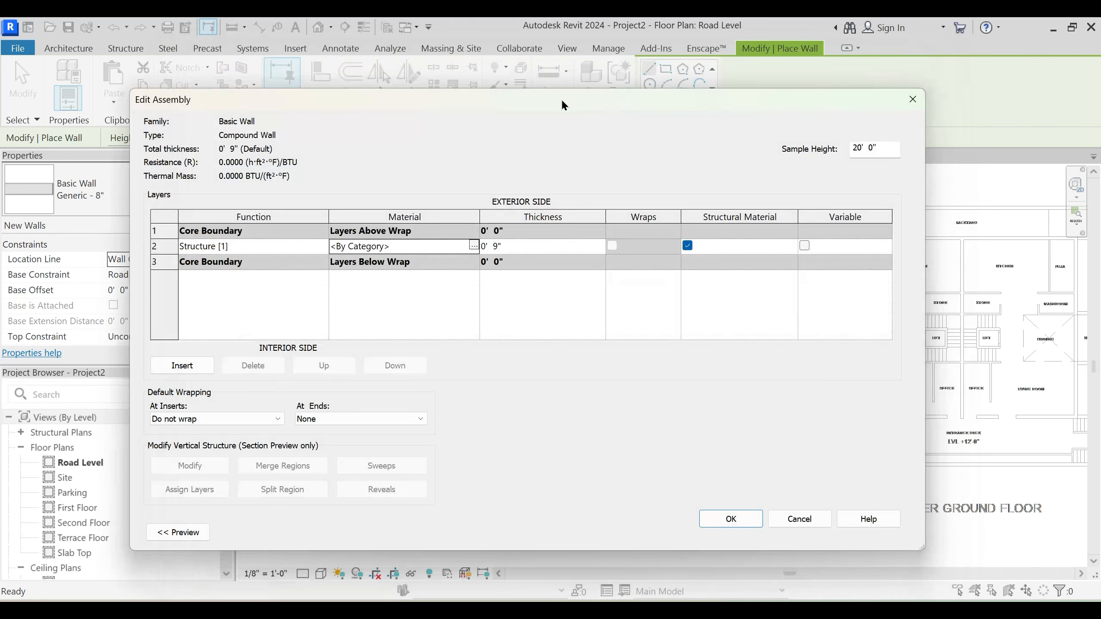
Accept the Compound Wall type, choose the rectangle draw mode and set the location line to Finish Face: Exterior
left_click_drag(561, 100, 604, 65)
left_click(791, 480)
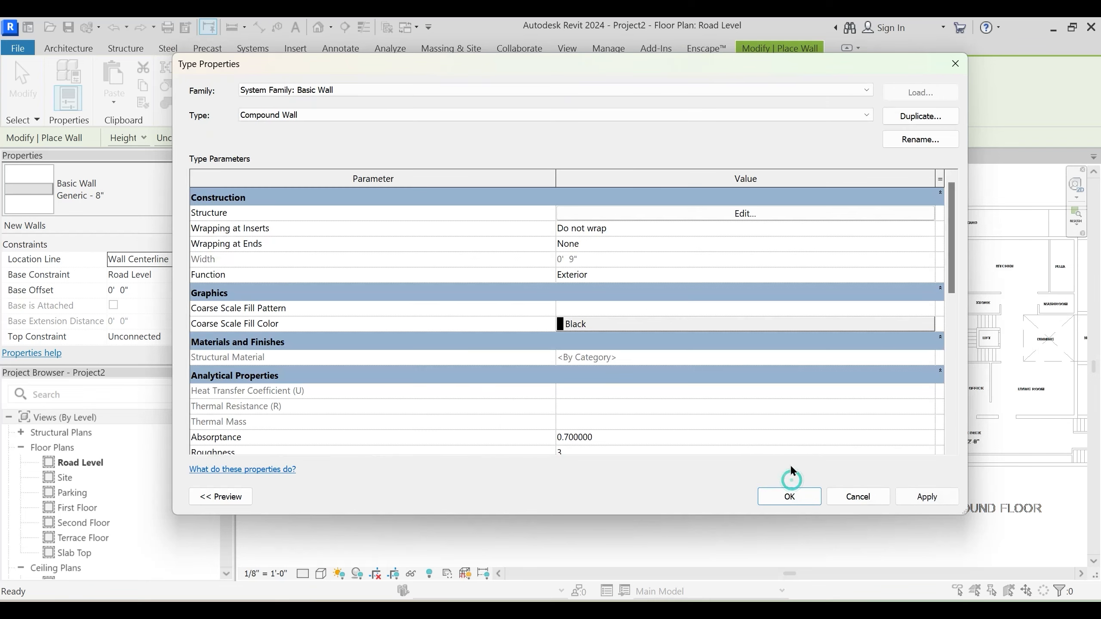
left_click(789, 496)
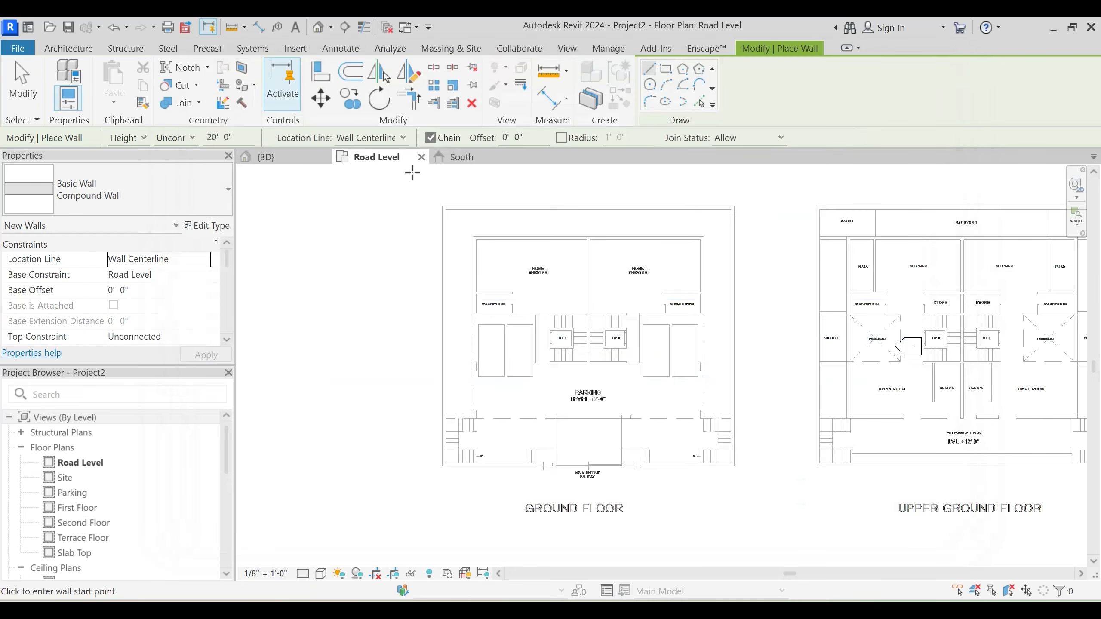
left_click(667, 70)
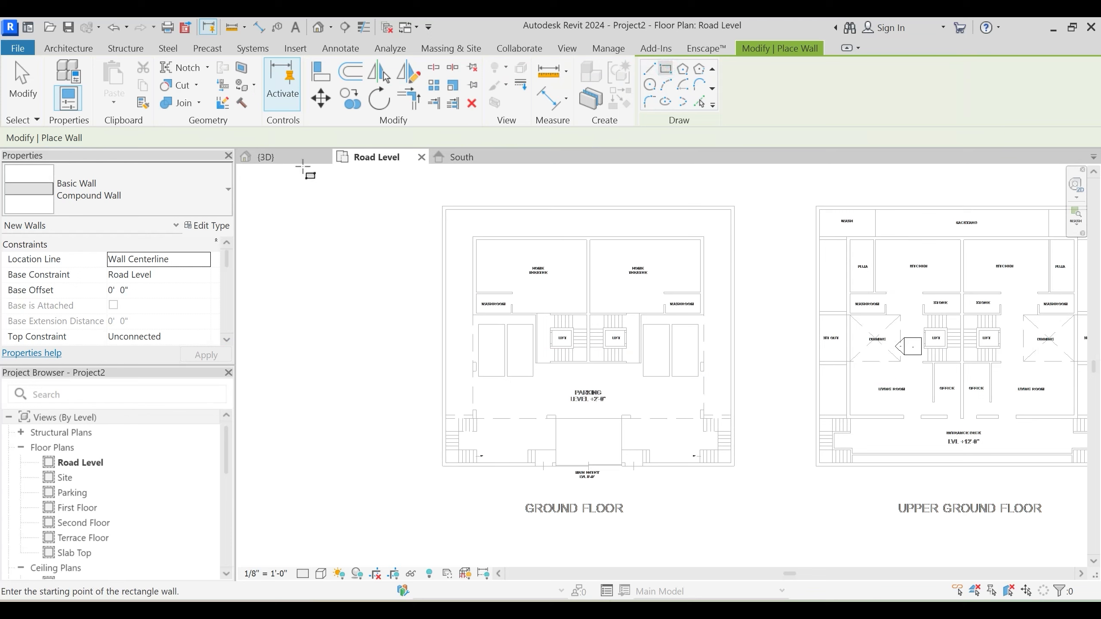
left_click(338, 138)
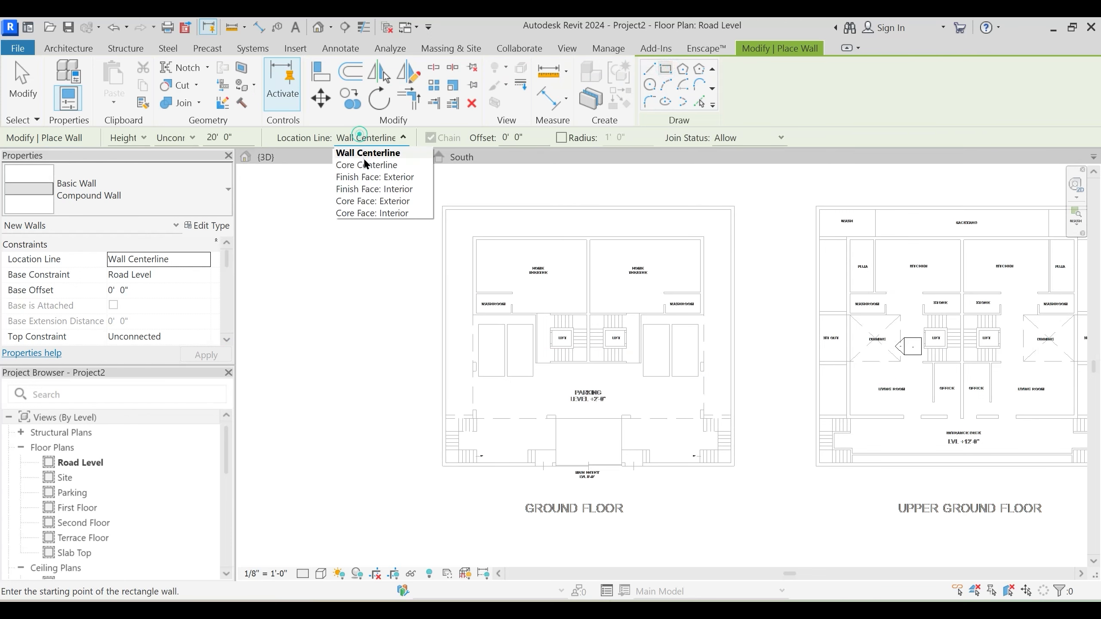
left_click(375, 178)
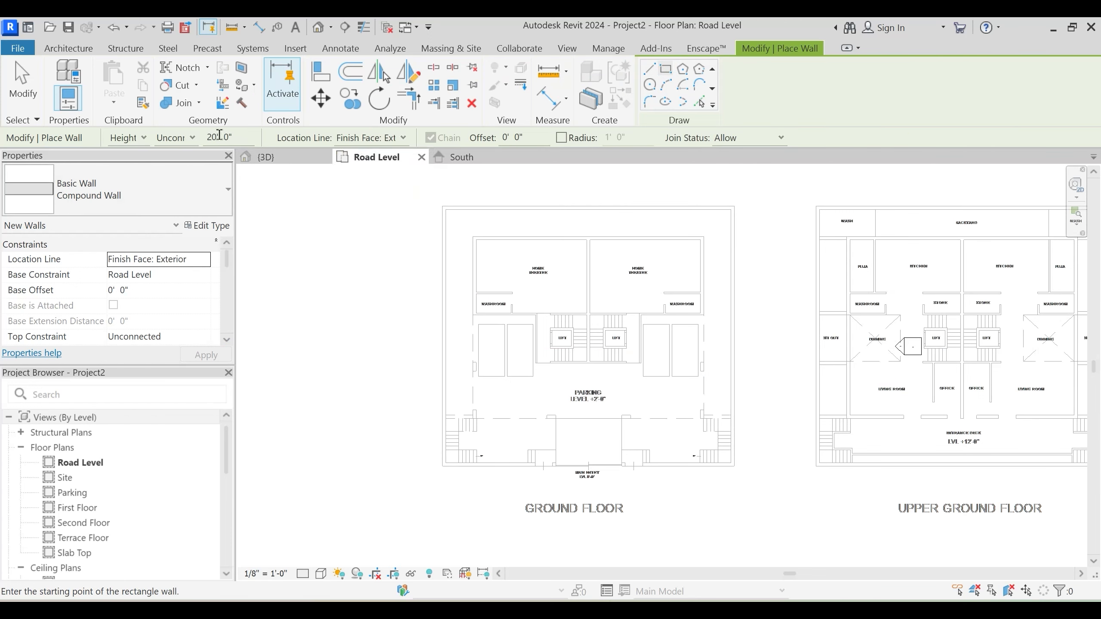
left_click_drag(236, 138, 165, 138)
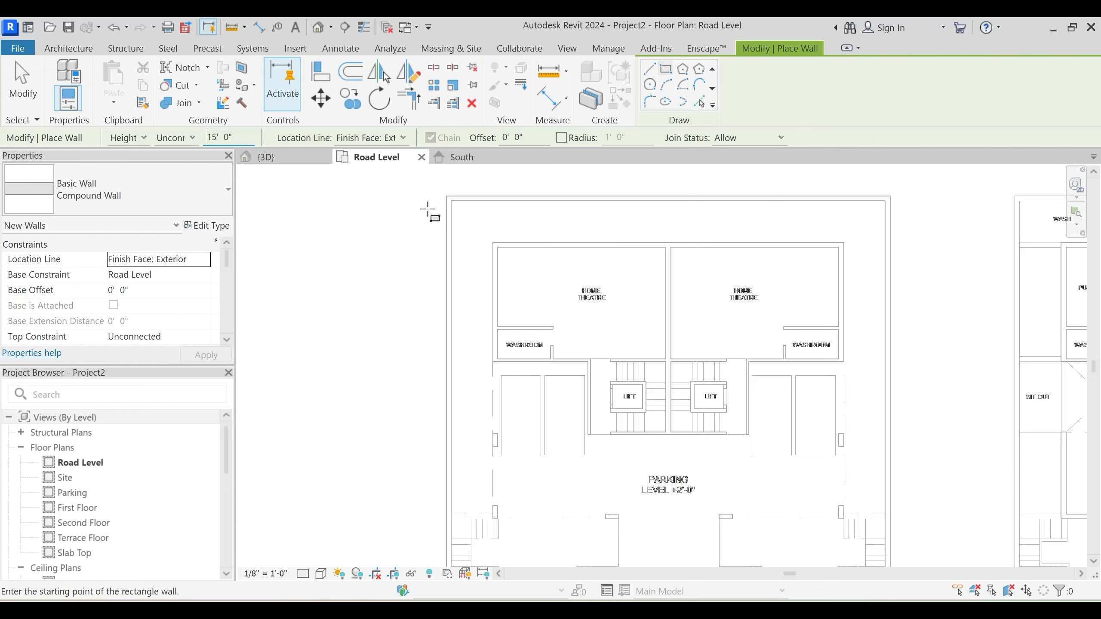
scroll(430, 208, "up", 2)
left_click(447, 196)
key("Escape")
key("Escape")
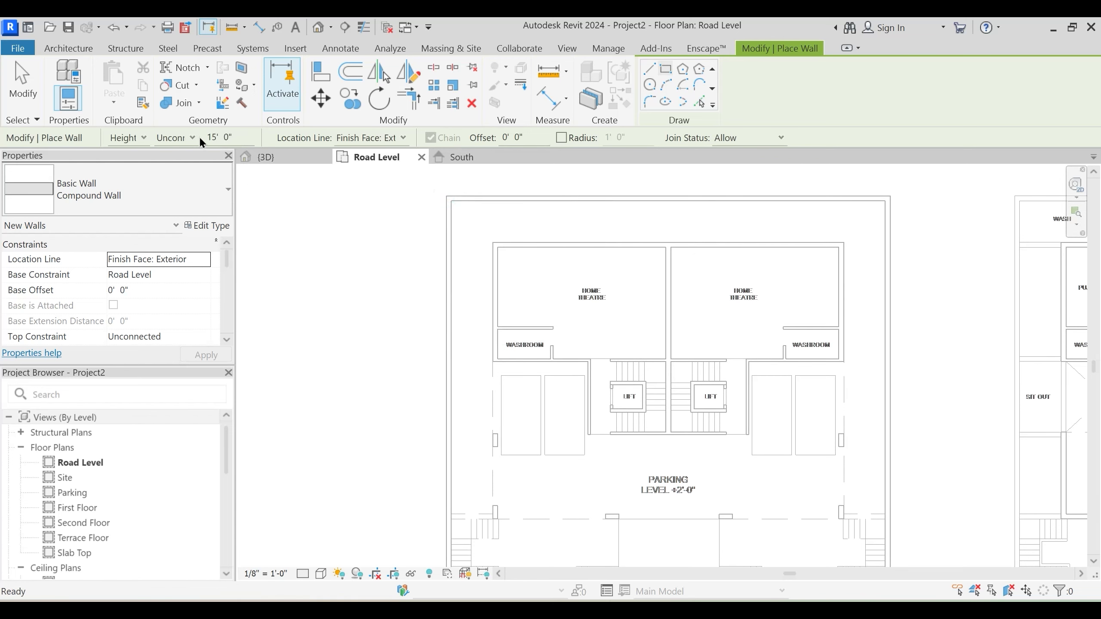
Set the wall's top constraint to Upper Ground Floor with a top offset of 3 feet
left_click(192, 137)
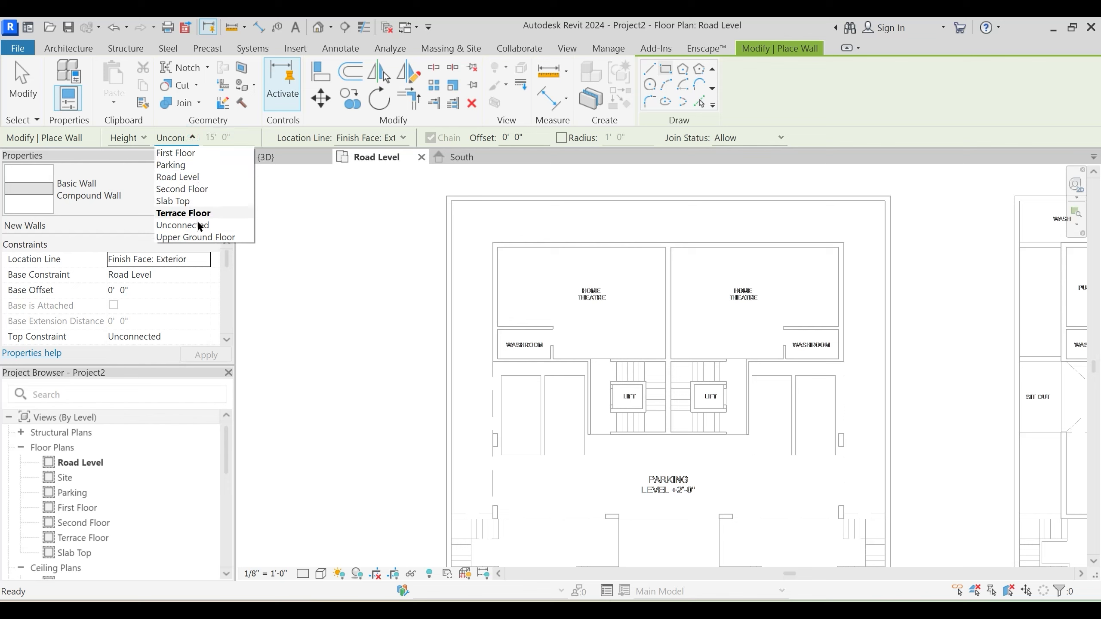
left_click(199, 237)
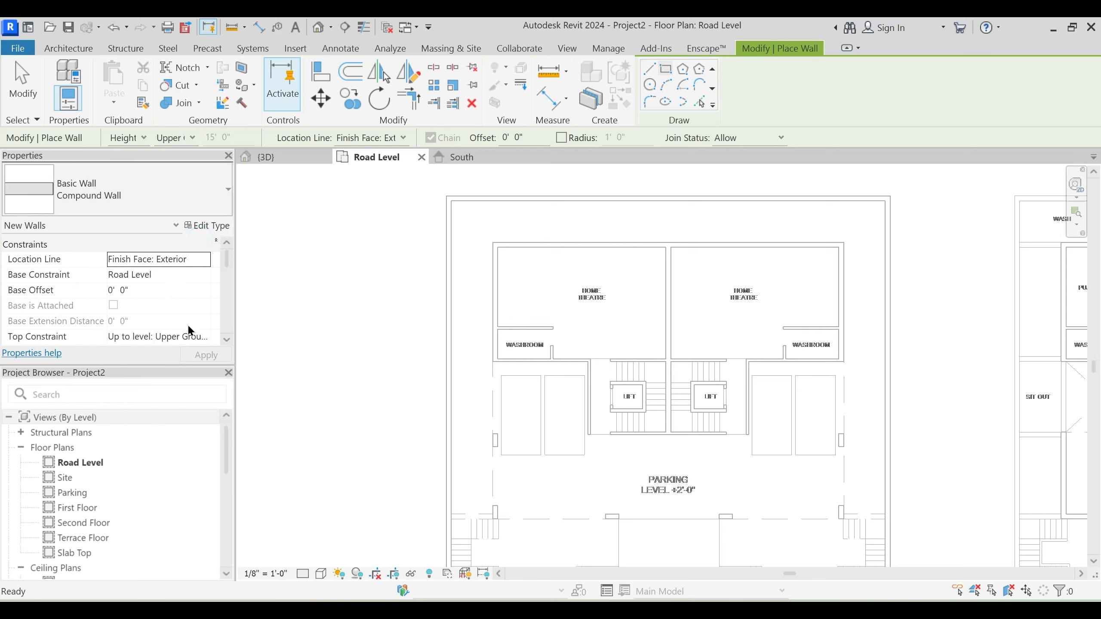
scroll(188, 327, "down", 1)
type("3")
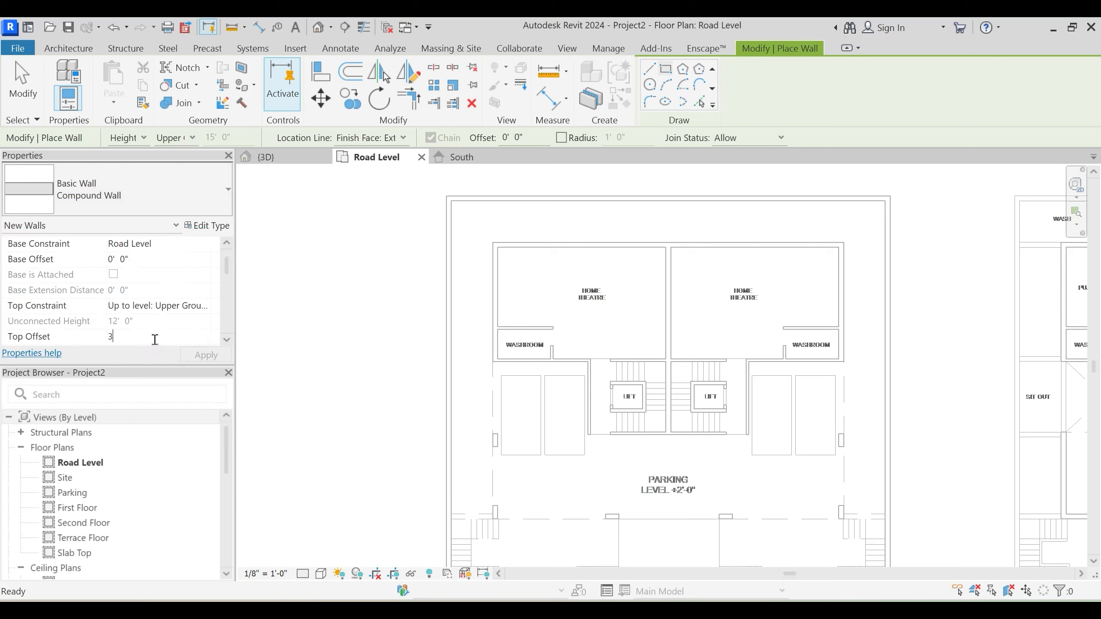
key("Return")
Draw the rectangular Compound Wall between opposite corners of the Ground Floor plan's outer boundary and end the Wall command
left_click(447, 197)
scroll(698, 403, "down", 1)
middle_click_drag(725, 437, 677, 314)
scroll(776, 464, "up", 2)
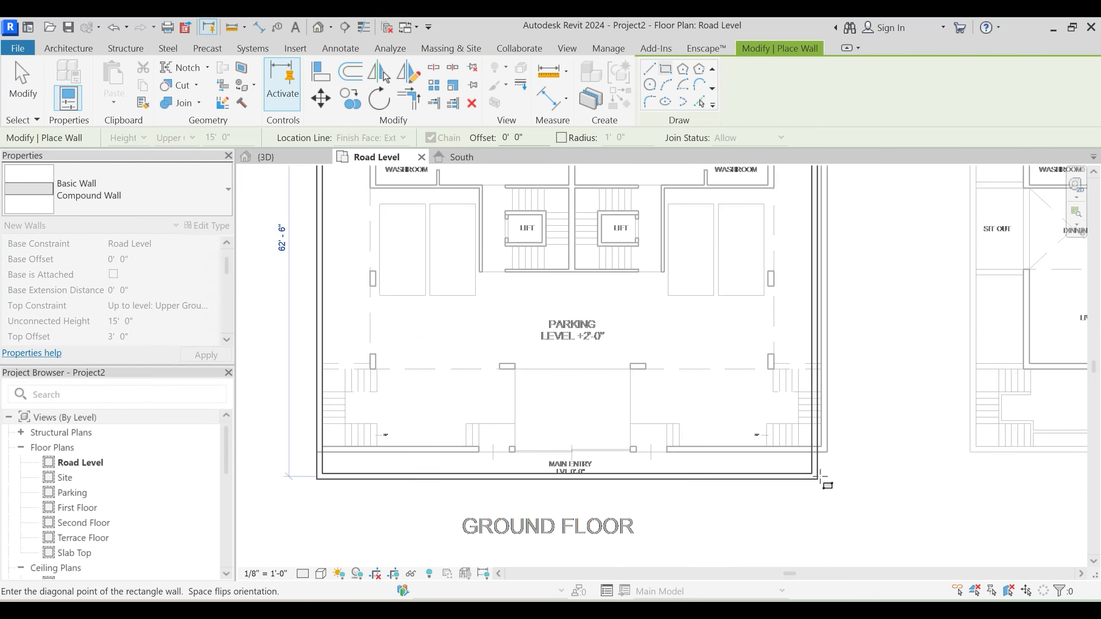
left_click(827, 453)
scroll(607, 311, "down", 1)
middle_click_drag(603, 358, 610, 420)
key("Escape")
key("Escape")
middle_click_drag(564, 285, 566, 297)
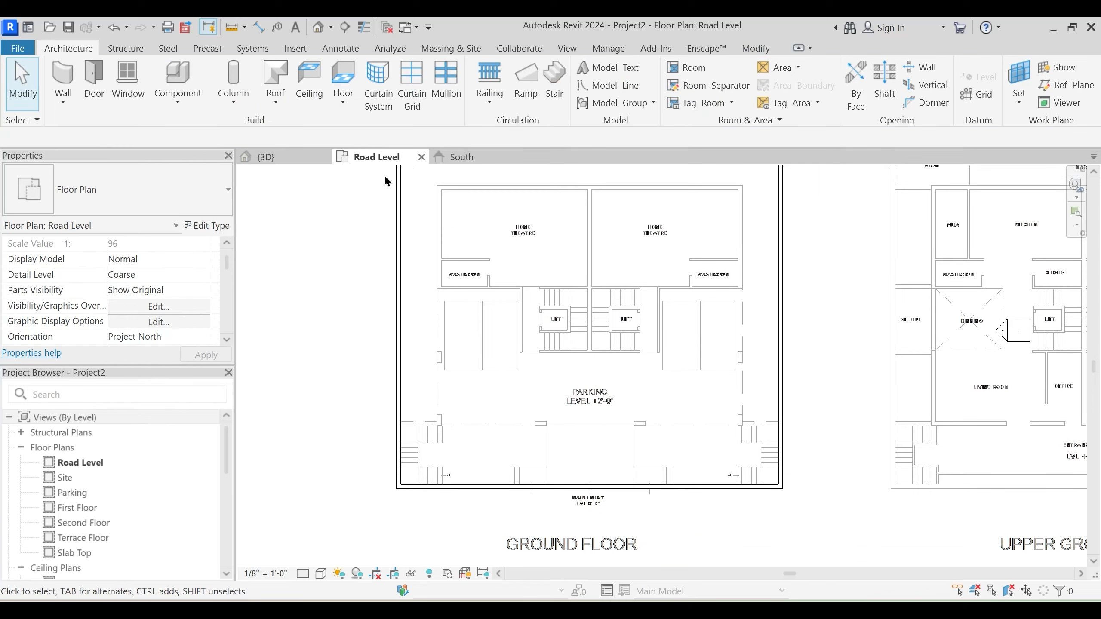
Open Project2's default 3D view, apply the Shaded visual style and inspect the compound wall around the ground floor plan
left_click(290, 161)
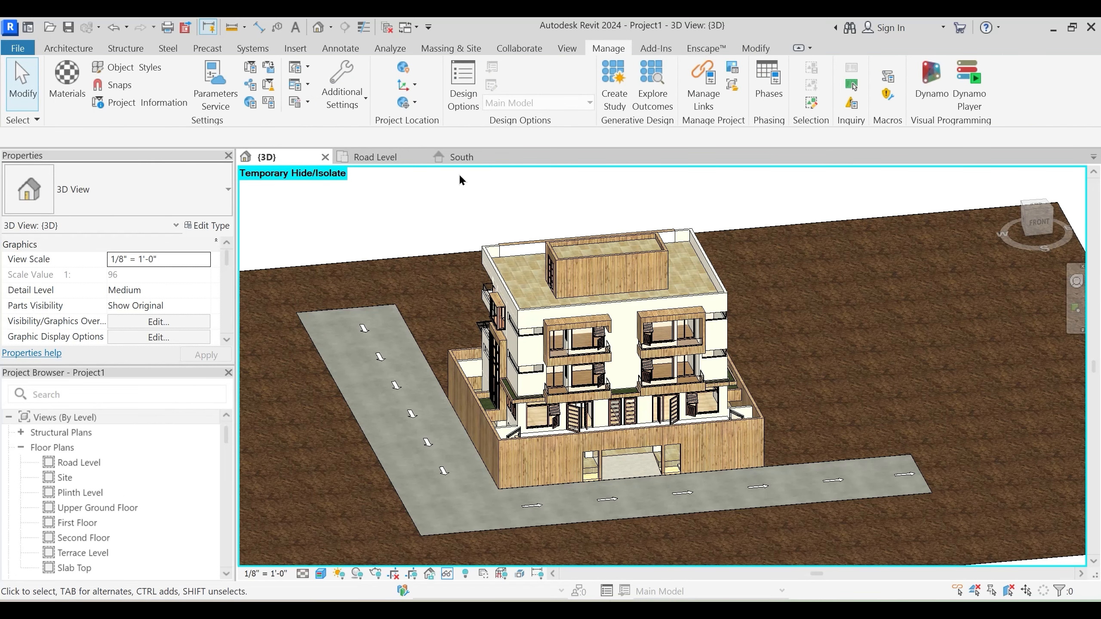
left_click(395, 163)
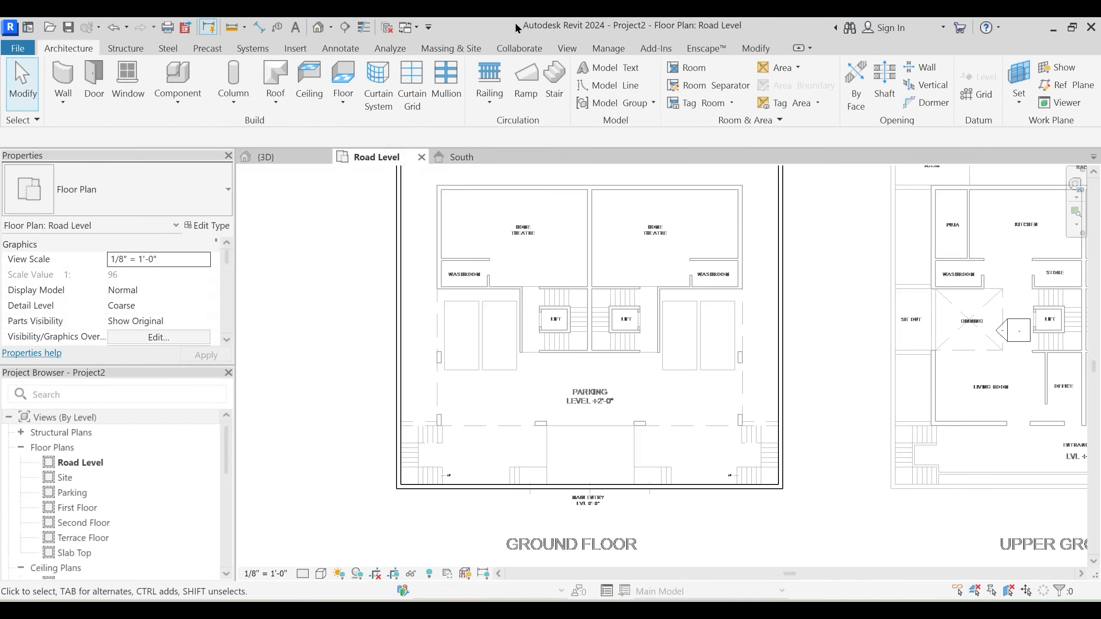
left_click(319, 30)
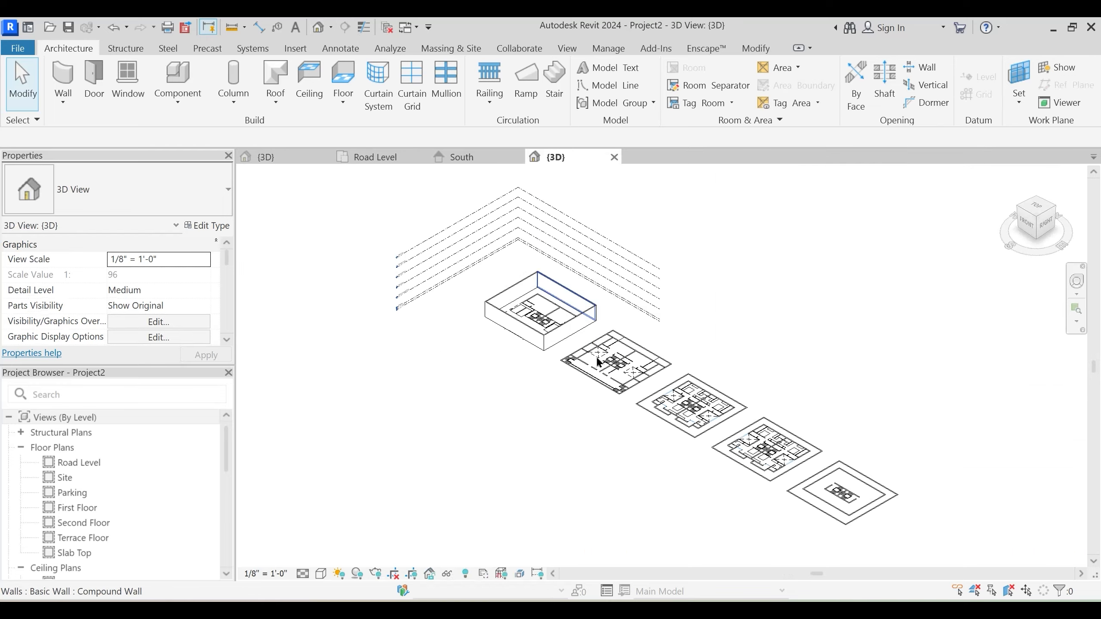
middle_click_drag(605, 410, 689, 386, "shift")
scroll(466, 426, "up", 3)
scroll(467, 427, "up", 4)
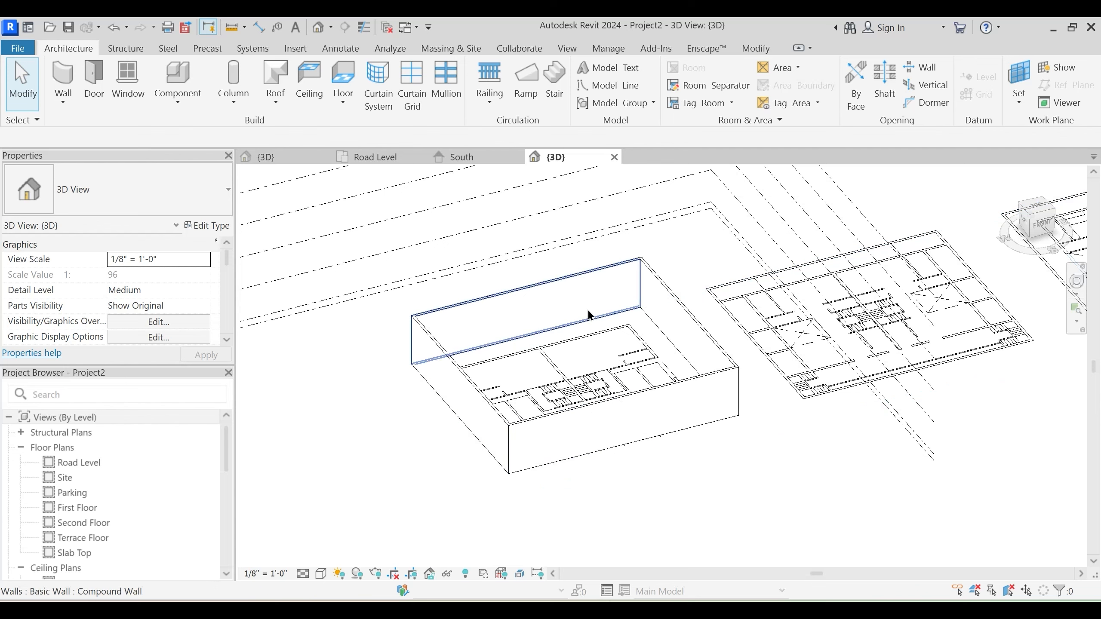
key("s")
key("d")
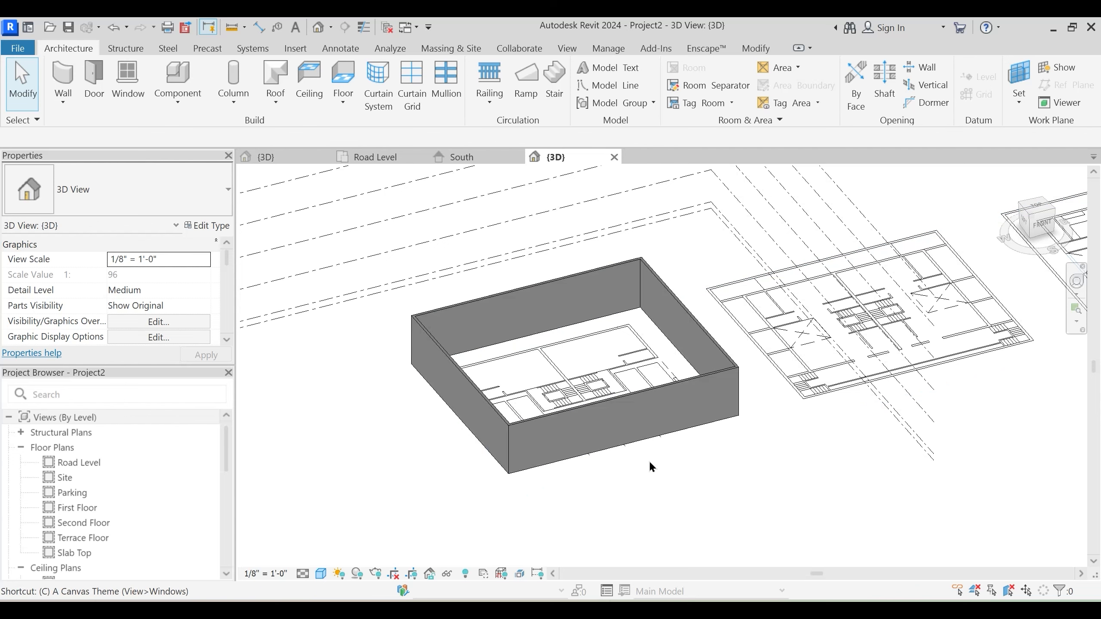
scroll(636, 467, "up", 2)
mouse_move(620, 482)
middle_mouse_down("shift")
mouse_move(624, 472)
mouse_move(624, 490)
middle_mouse_up("shift")
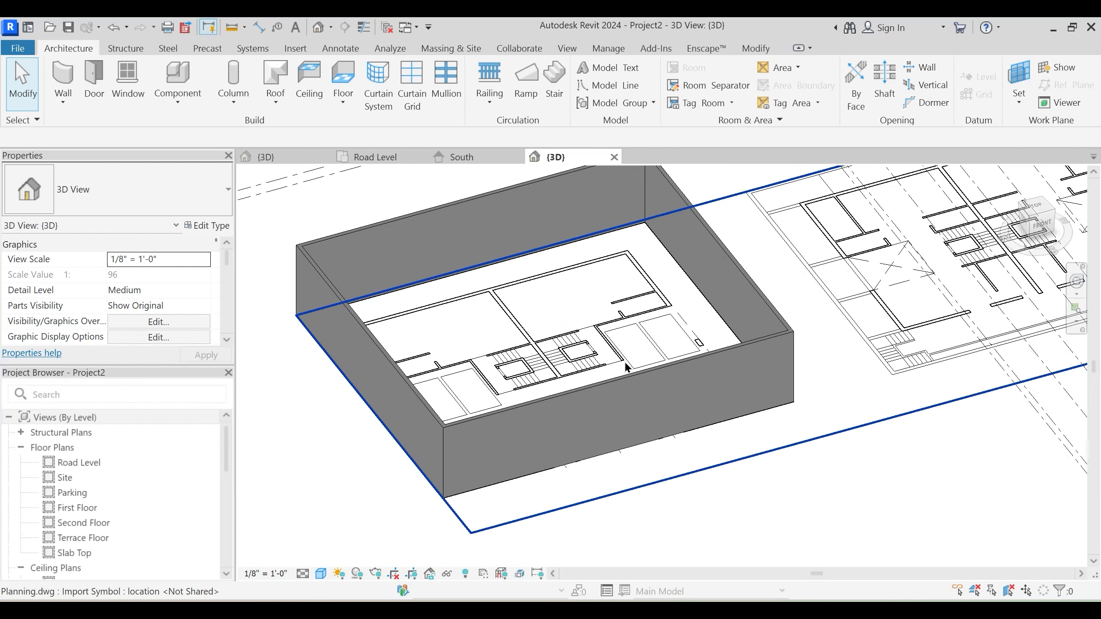
middle_click_drag(518, 288, 513, 293, "shift")
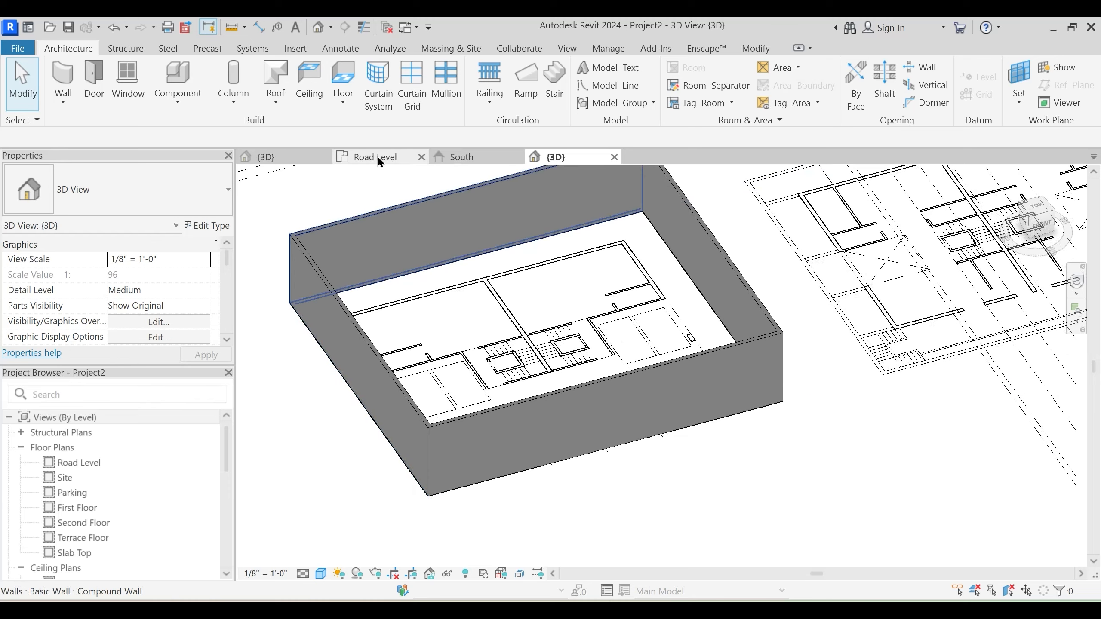
In the Road Level plan, cut a wall opening about 4'-10" wide in the front compound wall beside the main entry
left_click(392, 157)
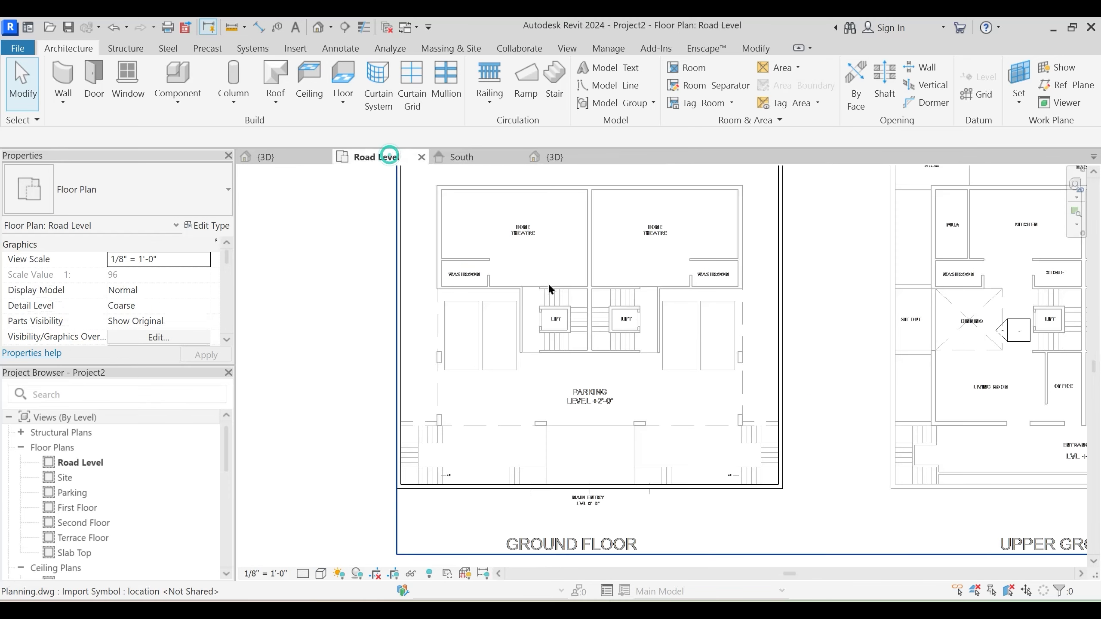
middle_click_drag(547, 282, 617, 354)
scroll(516, 416, "up", 2)
scroll(515, 417, "up", 2)
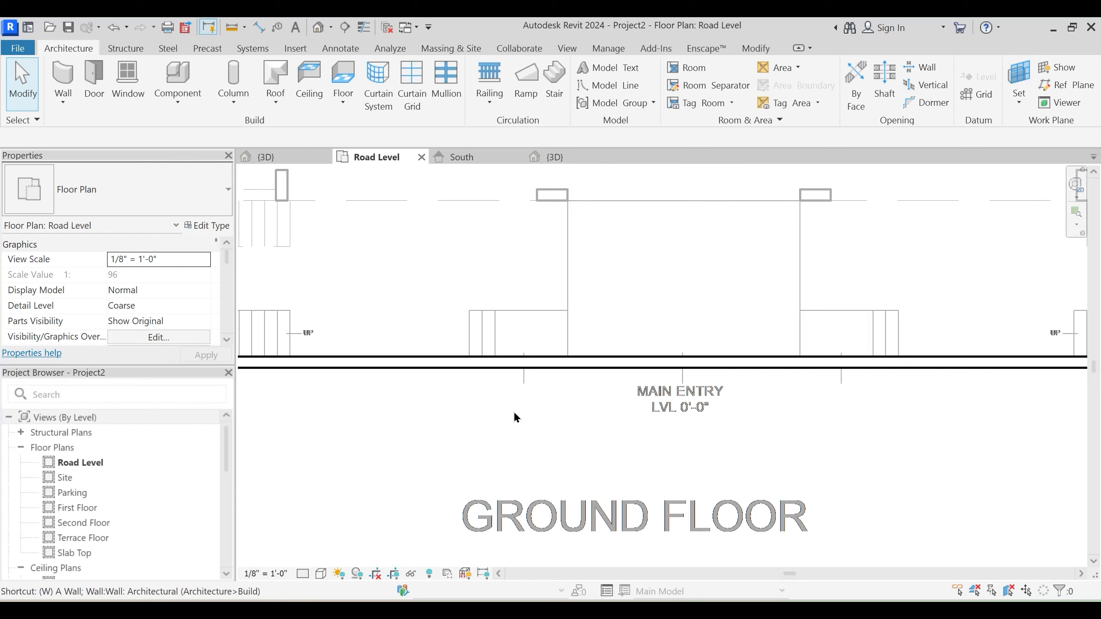
scroll(570, 374, "up", 2)
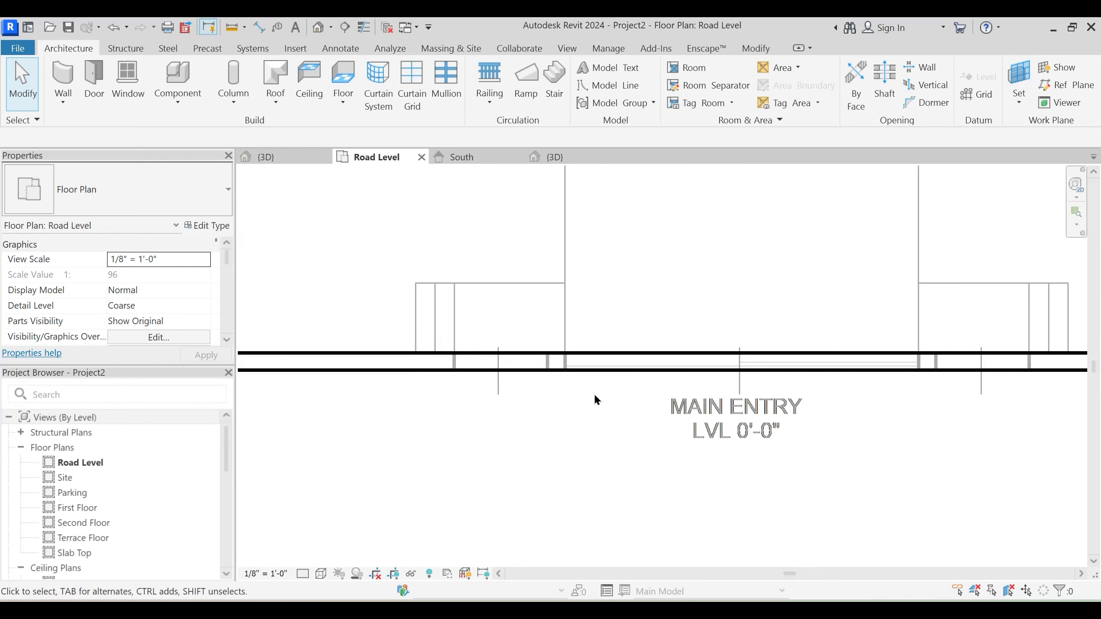
left_click(918, 68)
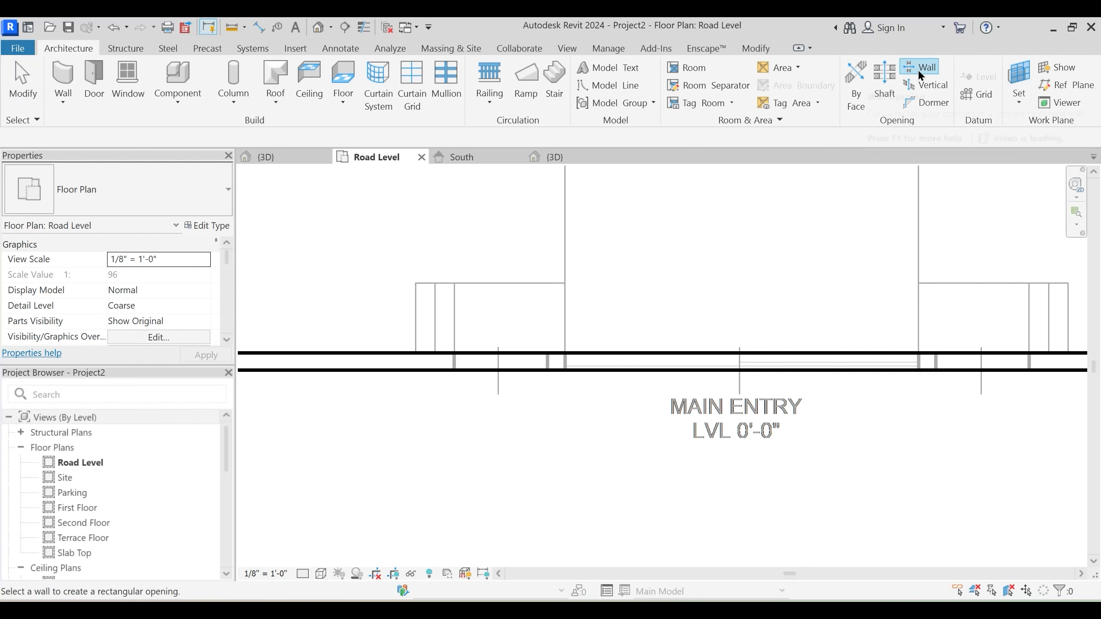
scroll(446, 369, "up", 2)
left_click(458, 356)
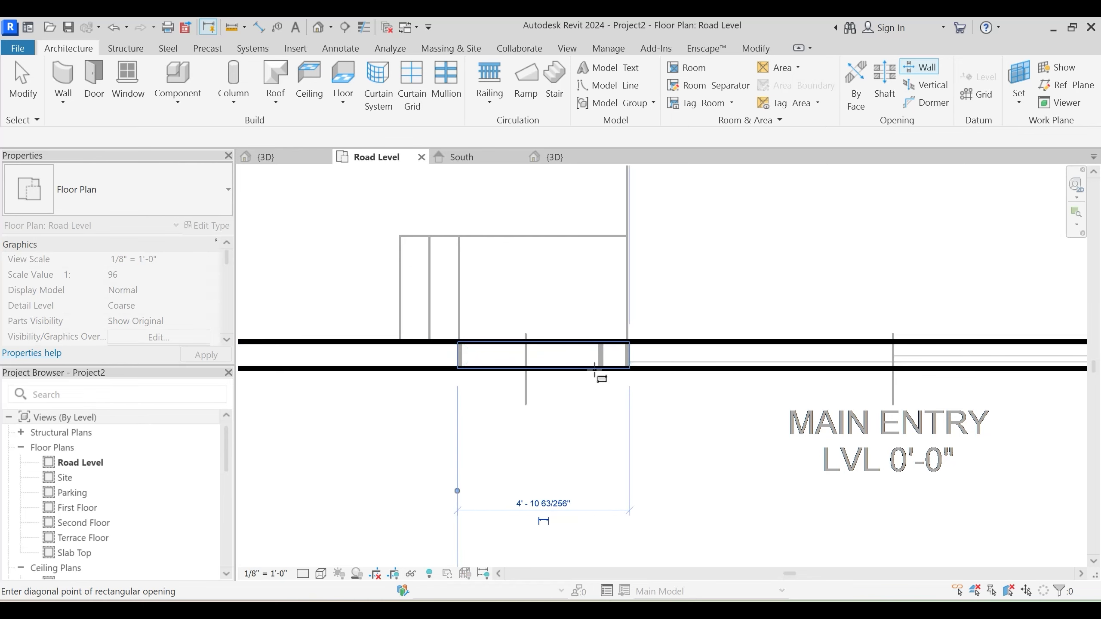
left_click(628, 367)
scroll(490, 378, "down", 2)
middle_click_drag(631, 424, 443, 427)
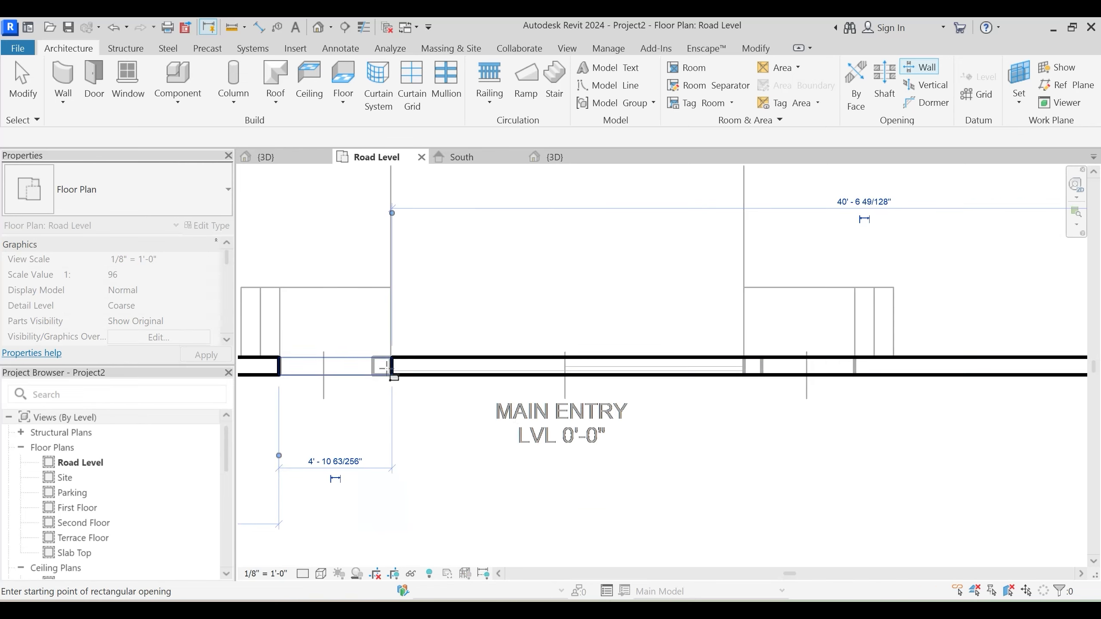
key("Escape")
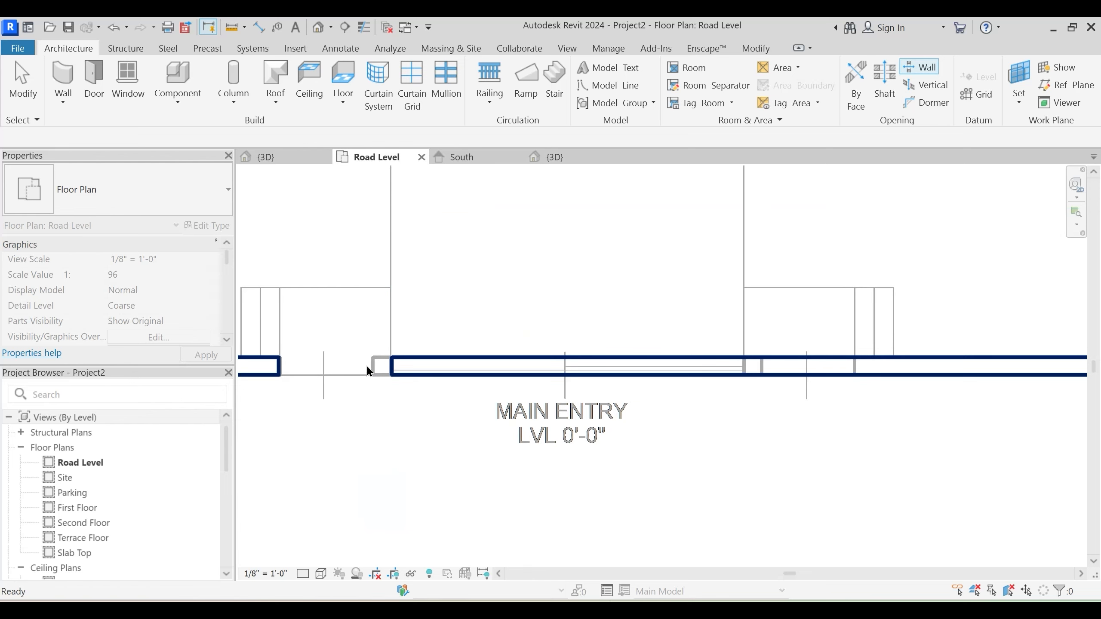
Narrow the side opening beside the main entry to about 4'-1" so its edge meets the outer line of the pillar
left_click(389, 371)
scroll(389, 370, "up", 2)
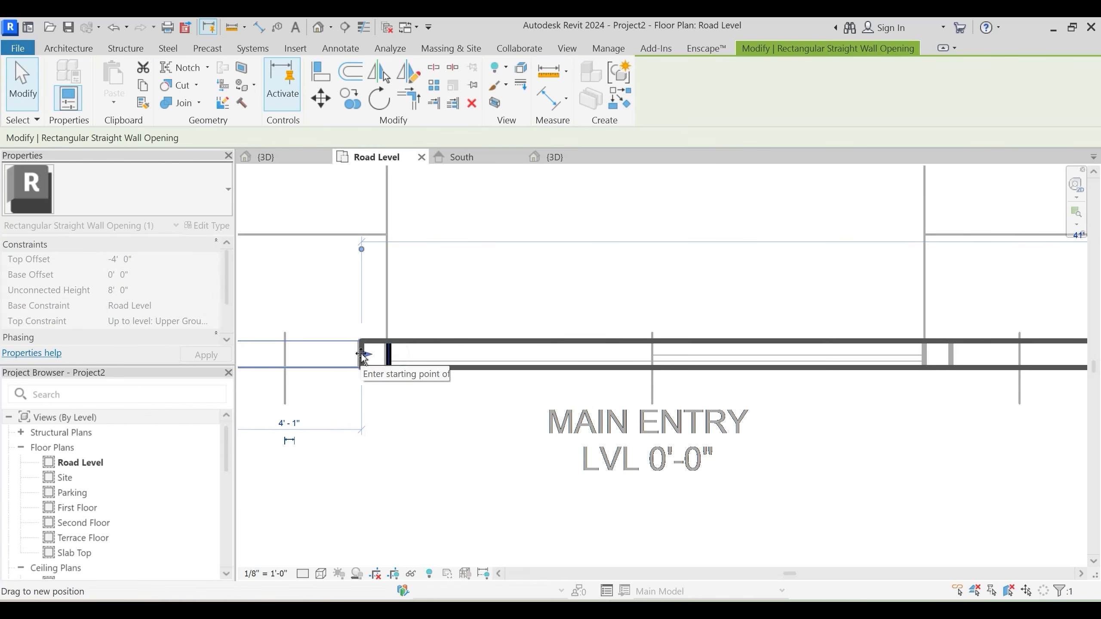
left_click_drag(361, 355, 362, 355)
scroll(459, 412, "down", 1)
middle_click_drag(453, 425, 531, 420)
key("Escape")
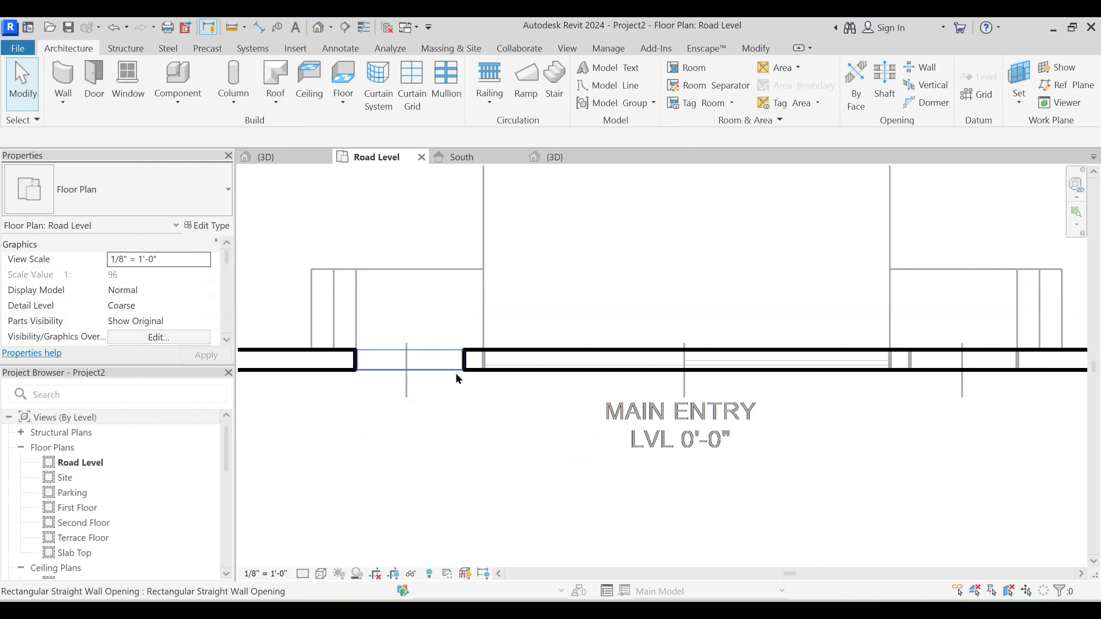
Cut the main entry wall opening, about 15 feet wide, between the two gate pillars in the front compound wall
left_click(420, 350)
left_click(422, 345)
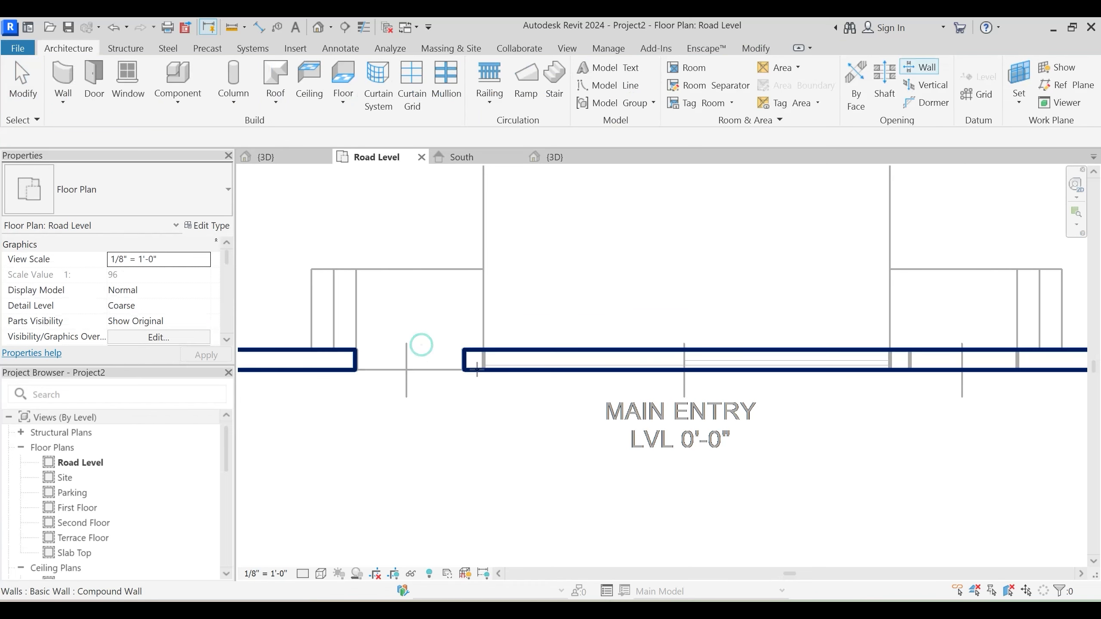
left_click(487, 360)
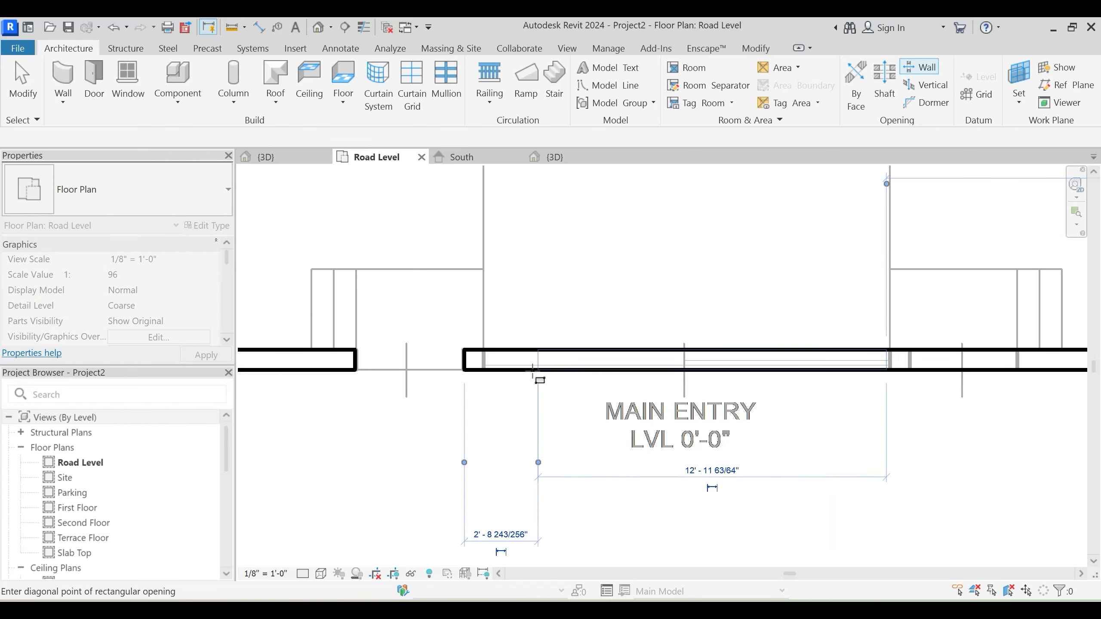
left_click(484, 359)
middle_click_drag(634, 383, 524, 399)
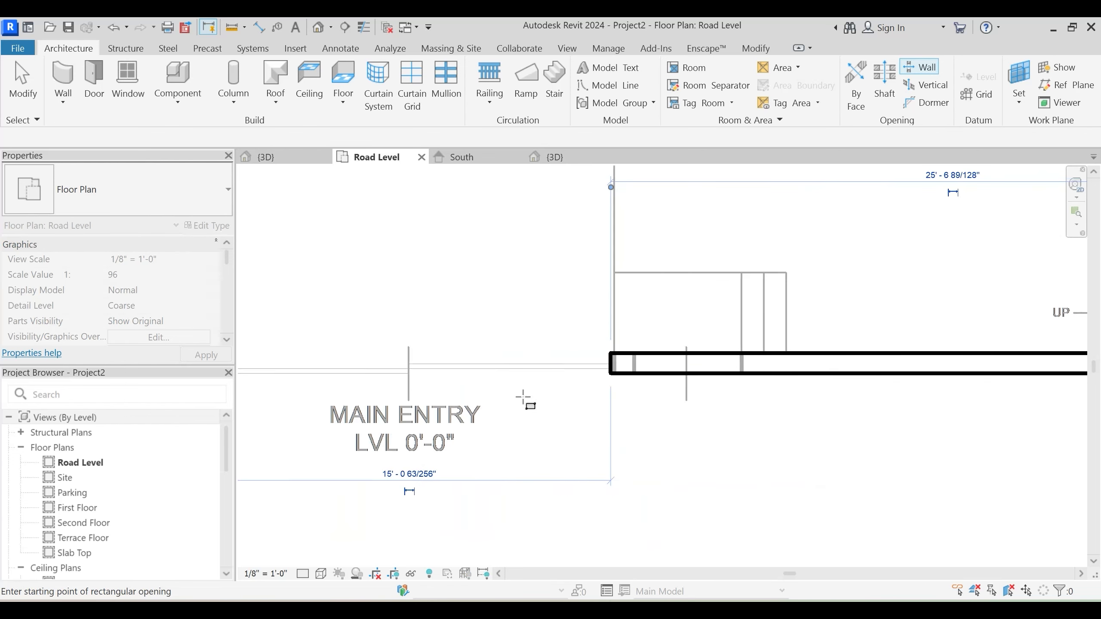
Cut the second side opening beyond the far gate pillar and extend its edge to the step line of the CAD plan
scroll(634, 381, "up", 2)
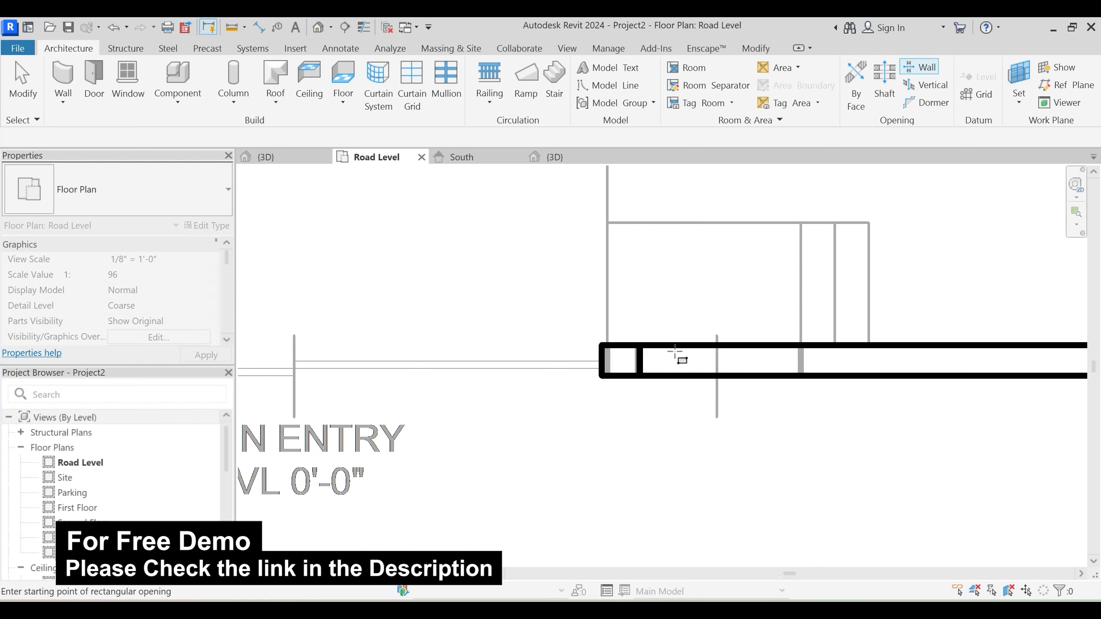
key("Escape")
left_click(640, 360)
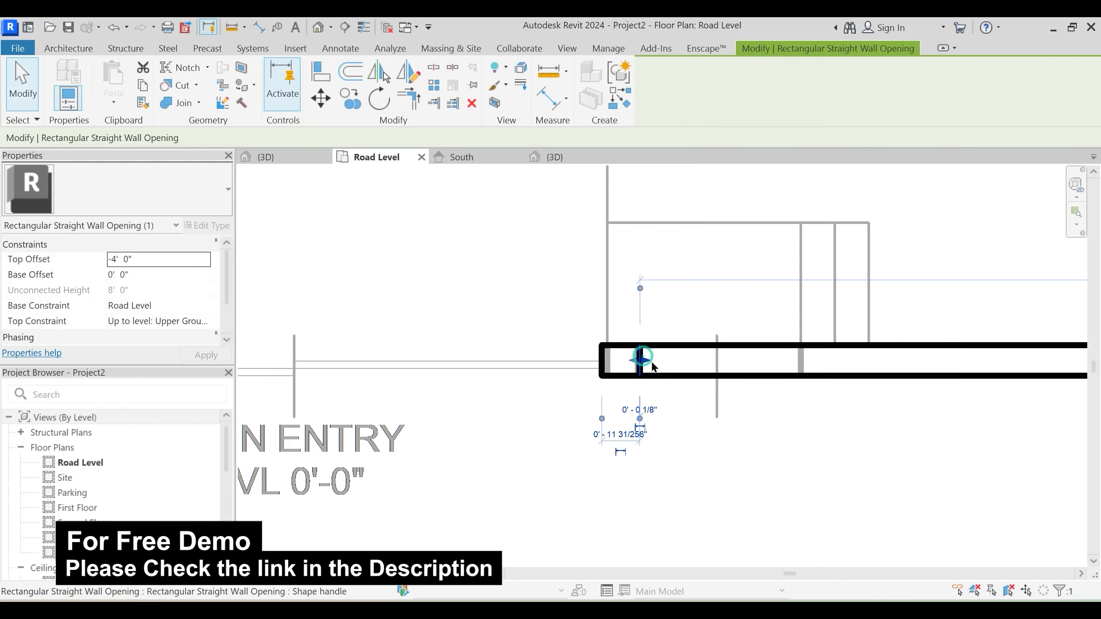
left_click_drag(641, 360, 800, 369)
left_click(759, 418)
scroll(759, 419, "down", 3)
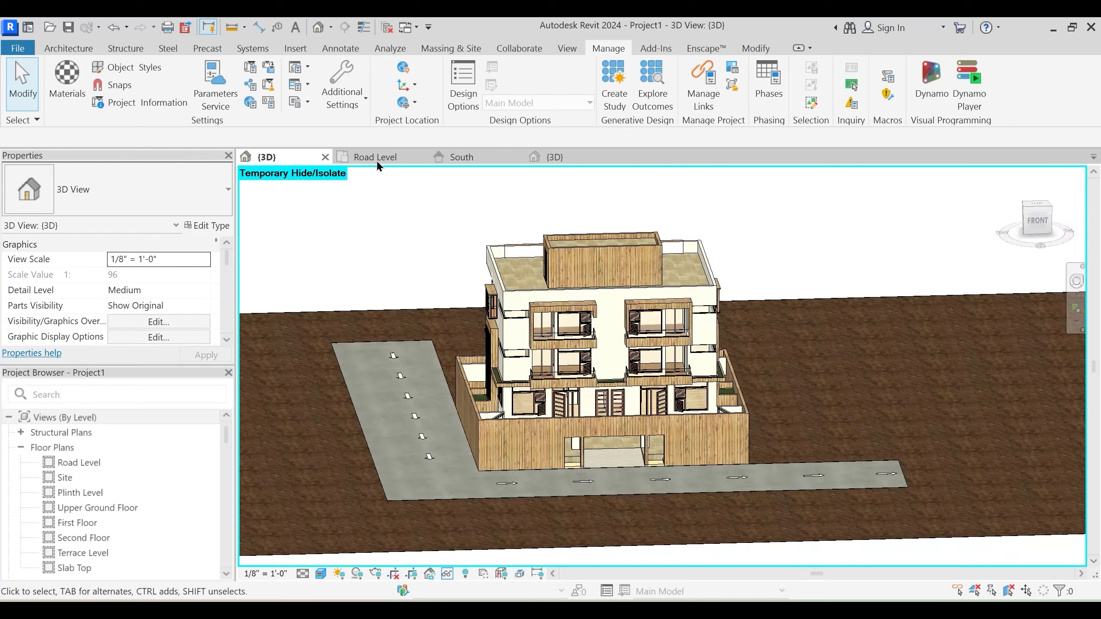
Inspect the three front compound wall openings in Project2's default 3D view
left_click(560, 158)
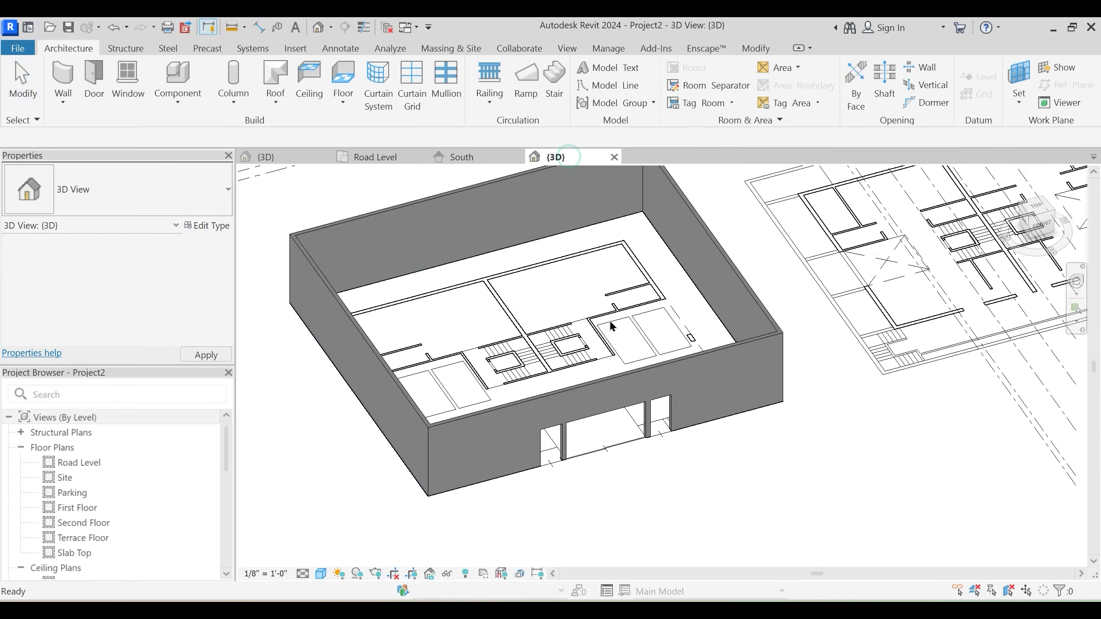
scroll(566, 466, "up", 2)
scroll(566, 466, "up", 3)
left_click(523, 395)
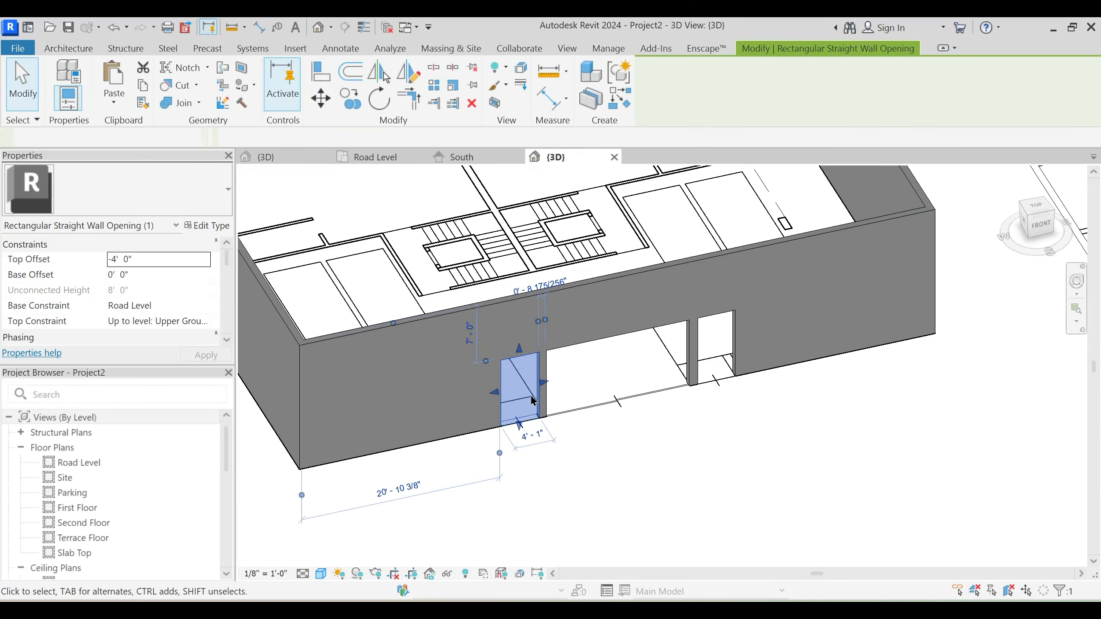
scroll(540, 346, "up", 1)
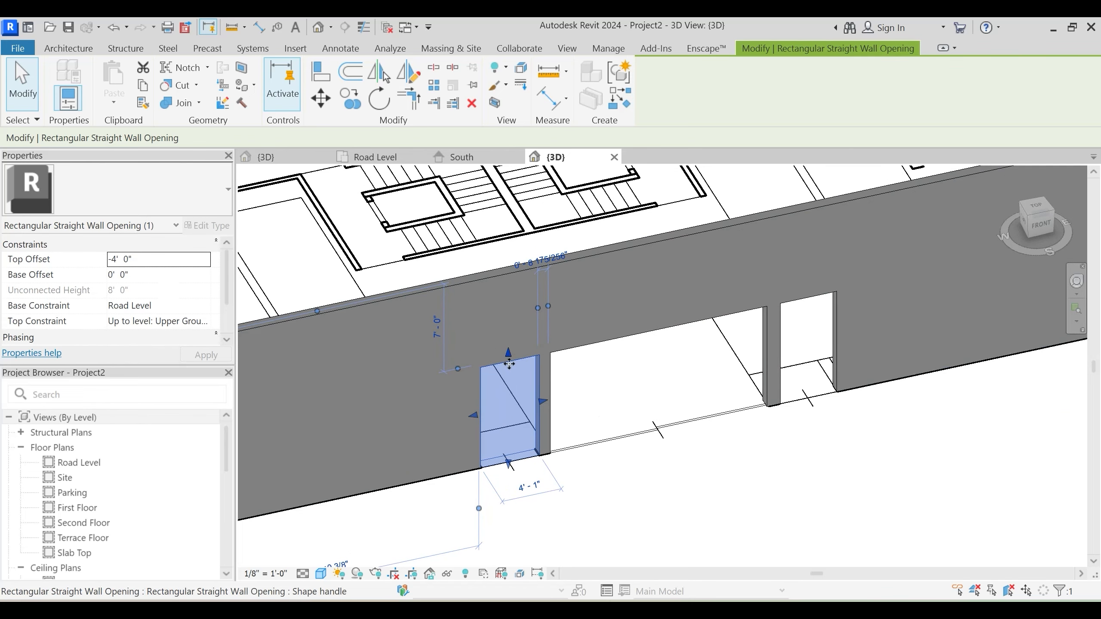
middle_click_drag(510, 363, 548, 372, "shift")
Check the offsets and level constraints of the first side opening in the compound wall
key("Escape")
left_click(549, 372)
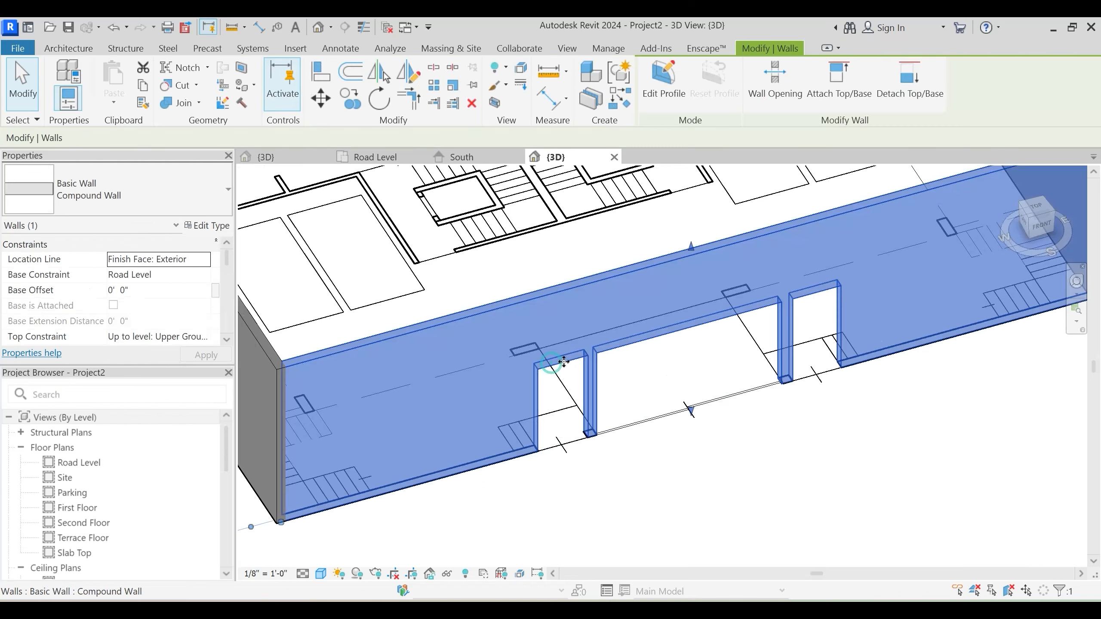
key("Escape")
left_click(561, 449)
left_click(559, 446)
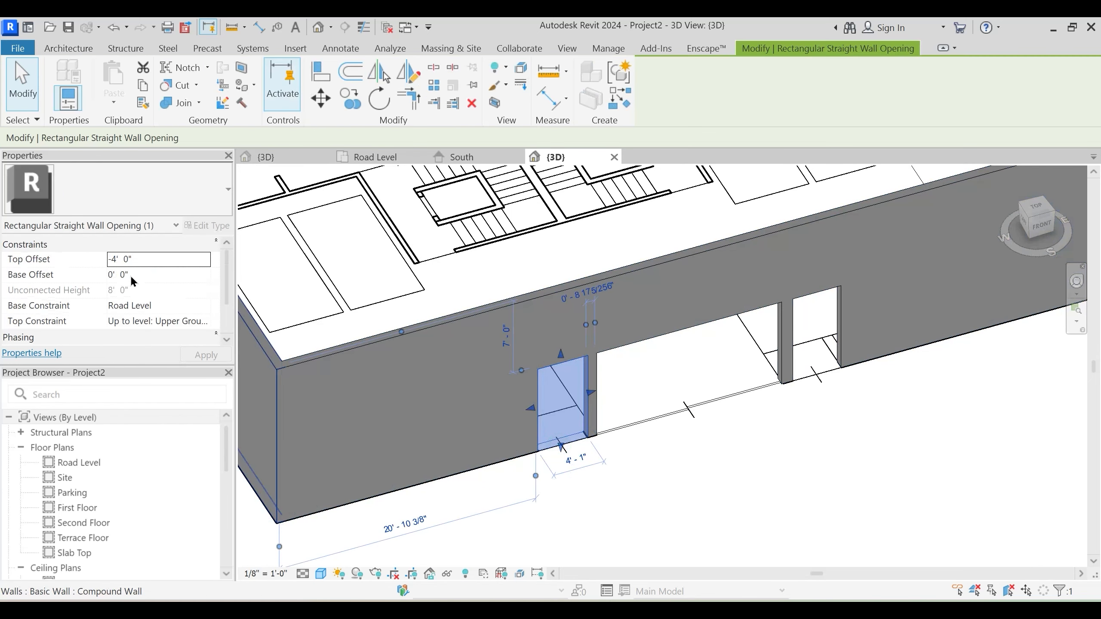
scroll(149, 309, "down", 1)
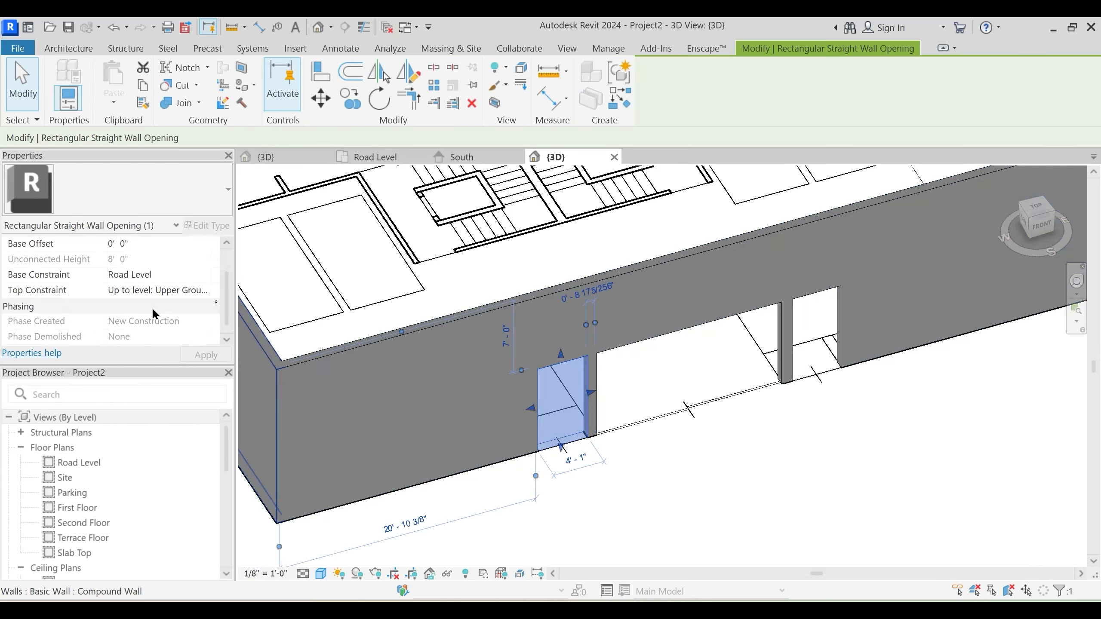
scroll(148, 293, "up", 1)
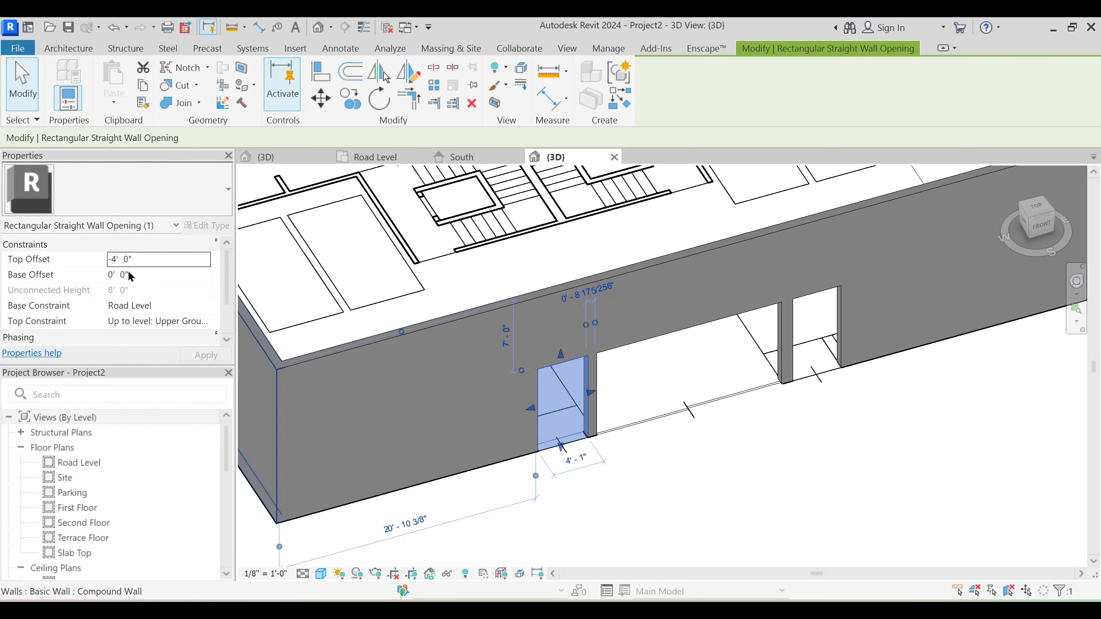
key("Escape")
middle_click_drag(643, 324, 553, 422, "shift")
Return to the Road Level plan and start an in-place model of category Floors, accepting the name Floors 1
left_click(372, 157)
scroll(655, 356, "down", 5)
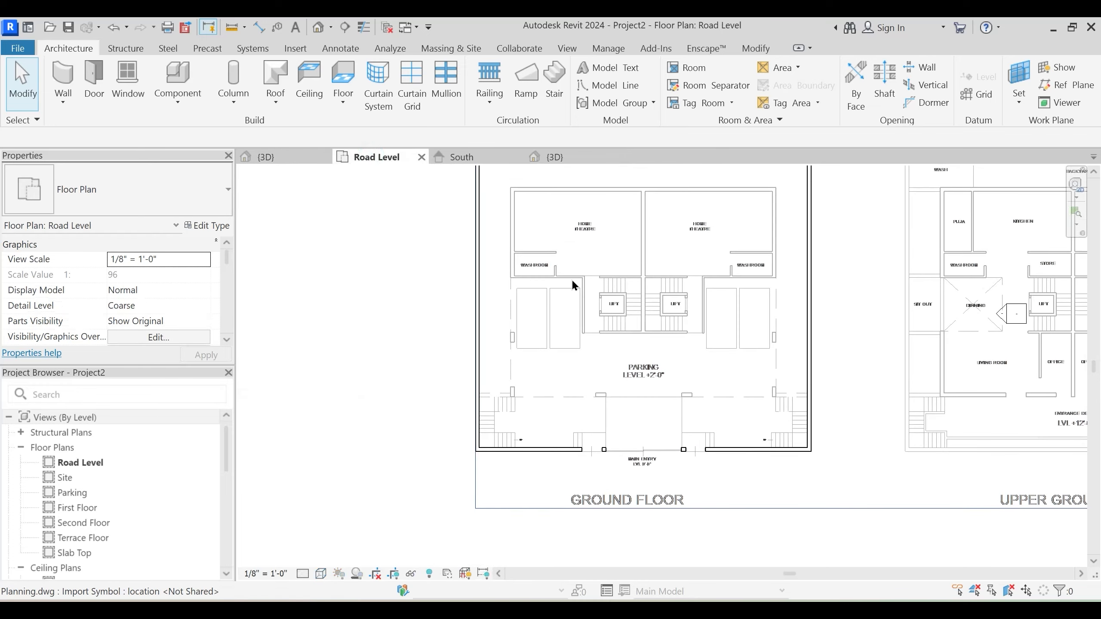
middle_click_drag(577, 310, 559, 358)
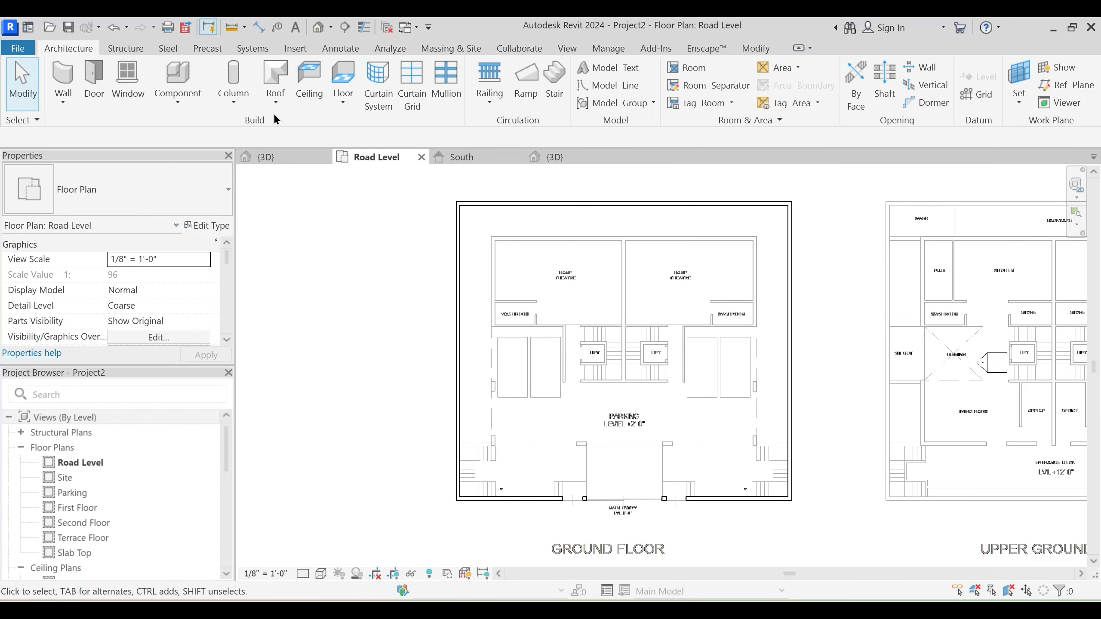
left_click(175, 101)
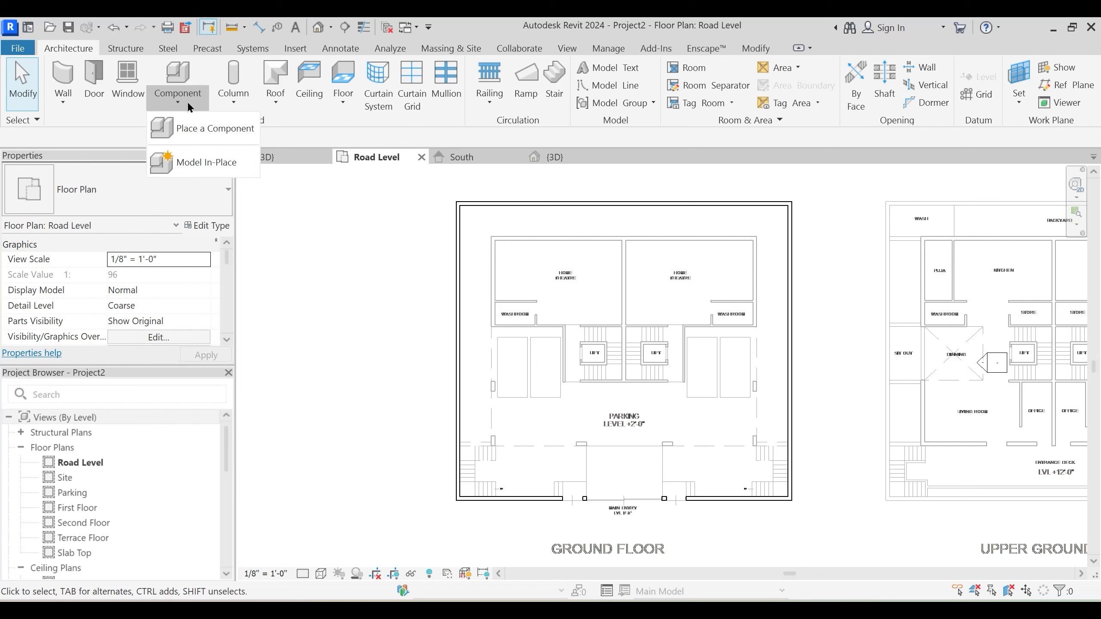
left_click(208, 166)
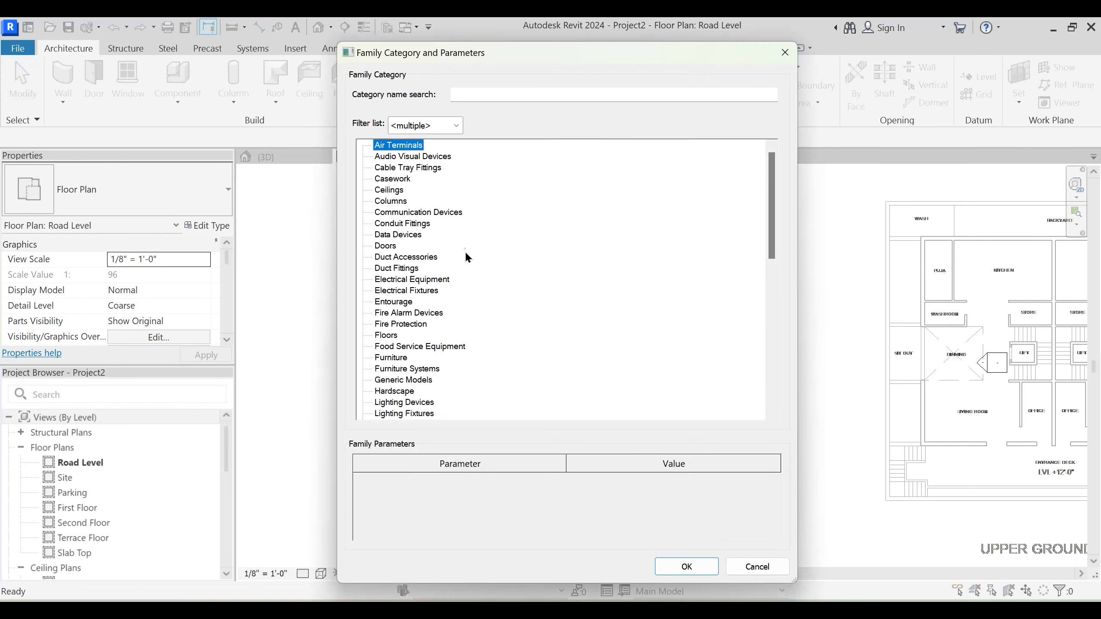
scroll(423, 299, "down", 1)
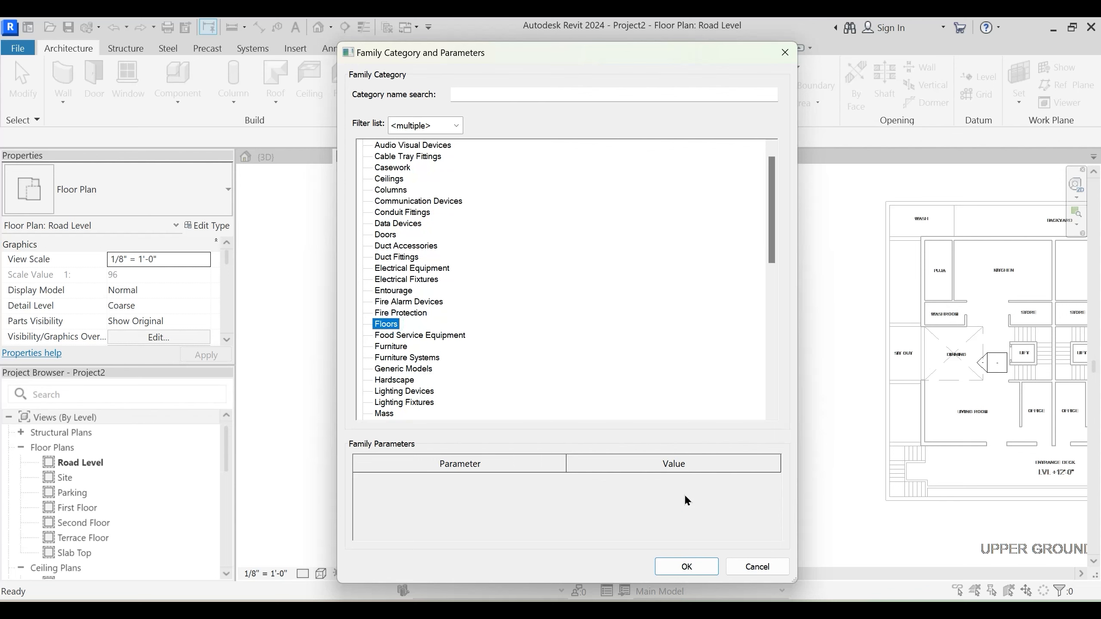
left_click(684, 567)
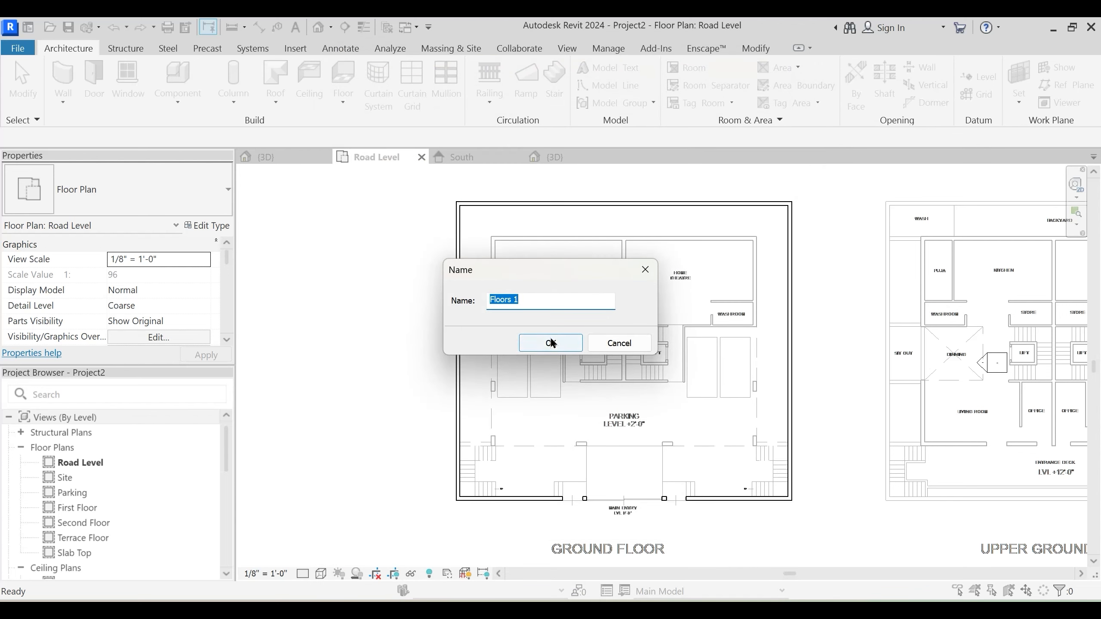
left_click(551, 343)
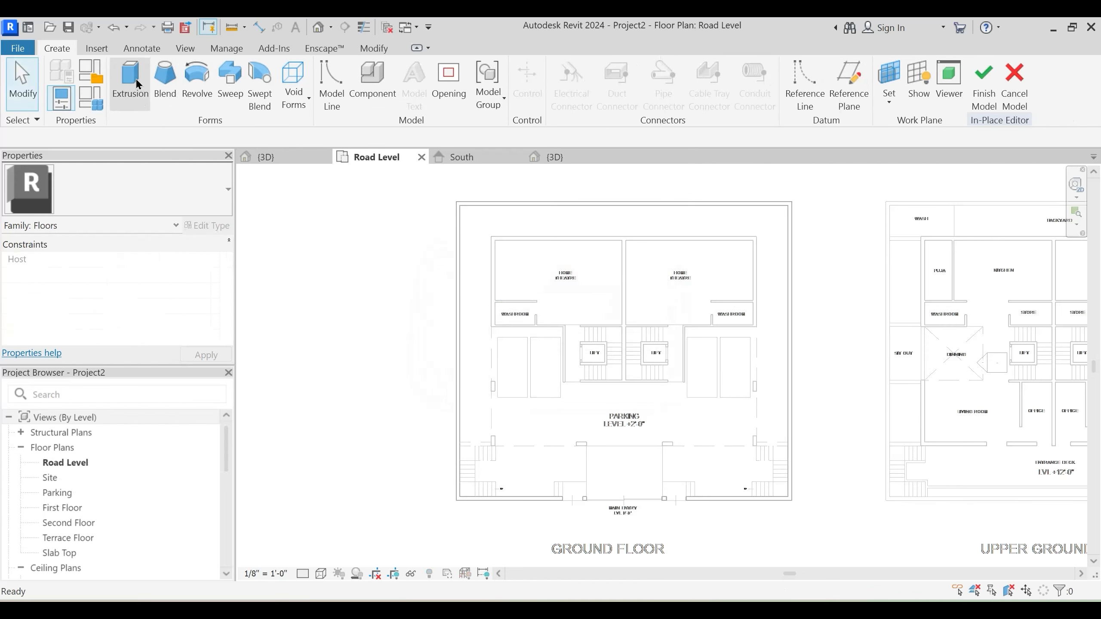
Start an Extrusion and sketch a rectangular boundary along the inner faces of the compound wall around the Ground Floor plan
left_click(137, 84)
scroll(435, 251, "up", 2)
left_click(607, 73)
scroll(487, 193, "up", 1)
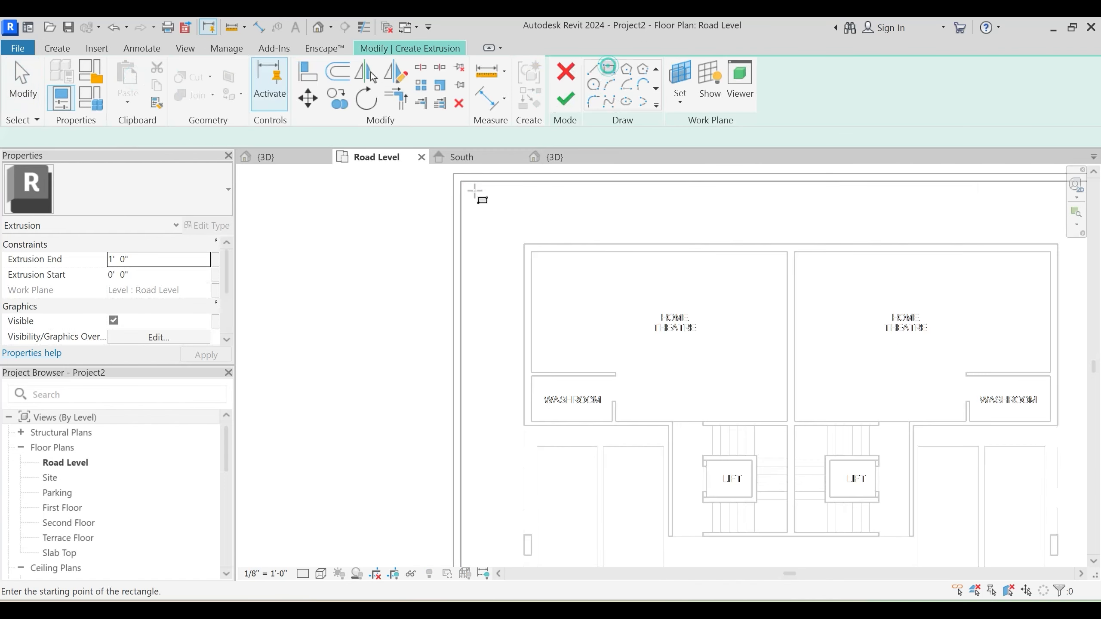
left_click(461, 179)
scroll(624, 279, "down", 1)
middle_click_drag(906, 529, 714, 359)
scroll(819, 495, "up", 1)
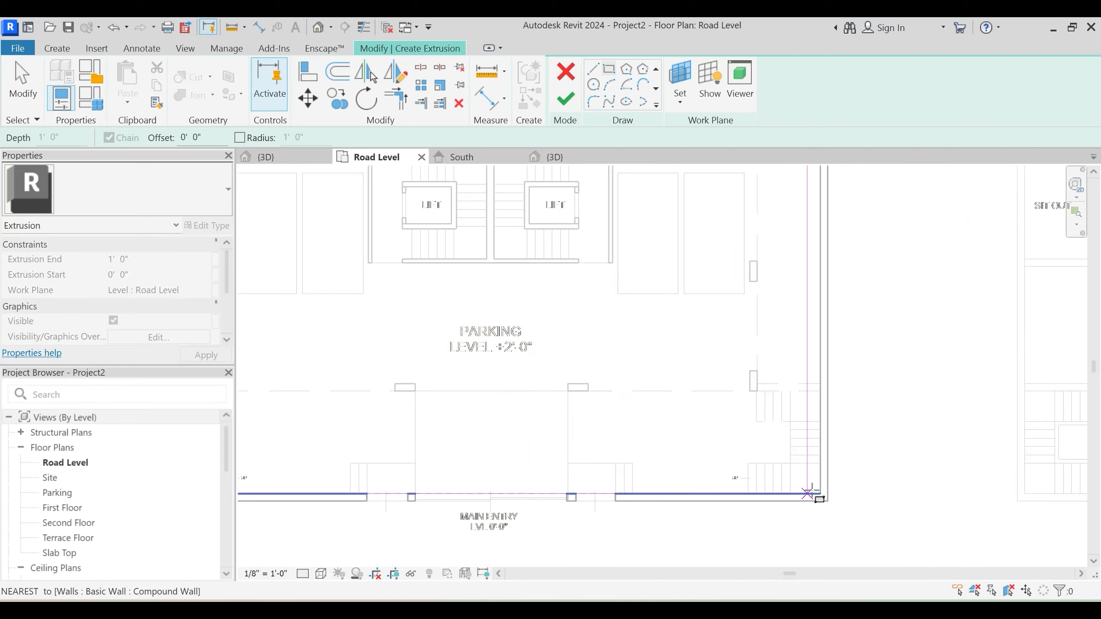
left_click(817, 494)
middle_click_drag(481, 418, 574, 346)
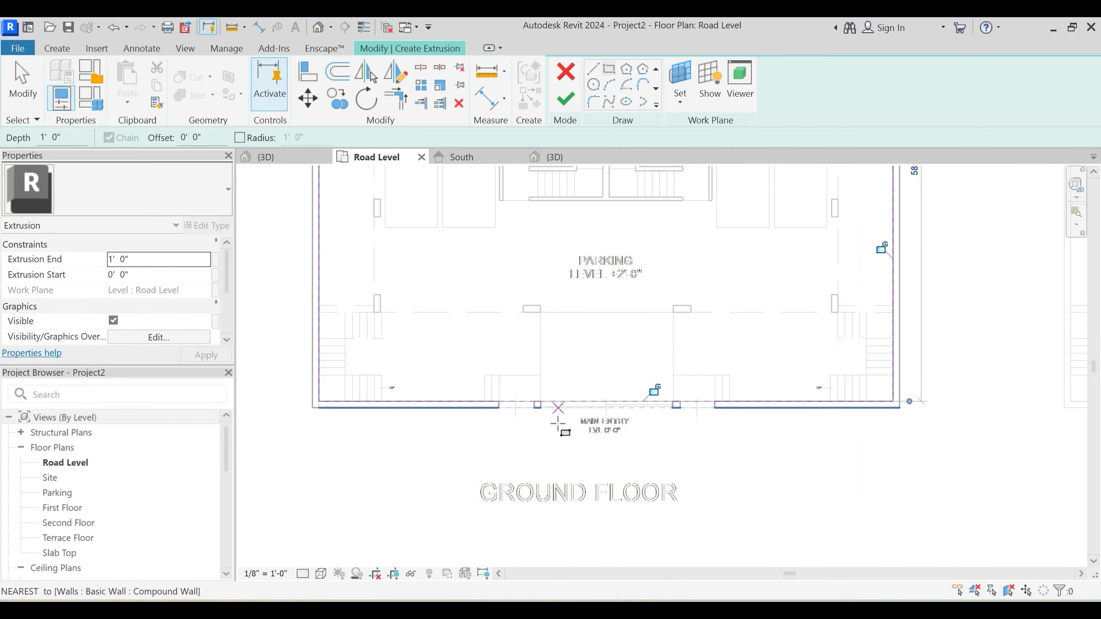
Sketch a rectangle about 6'-5" by 3'-0" over the steps at the first side opening and delete its edge overlapping the boundary
scroll(519, 400, "up", 2)
scroll(477, 391, "up", 2)
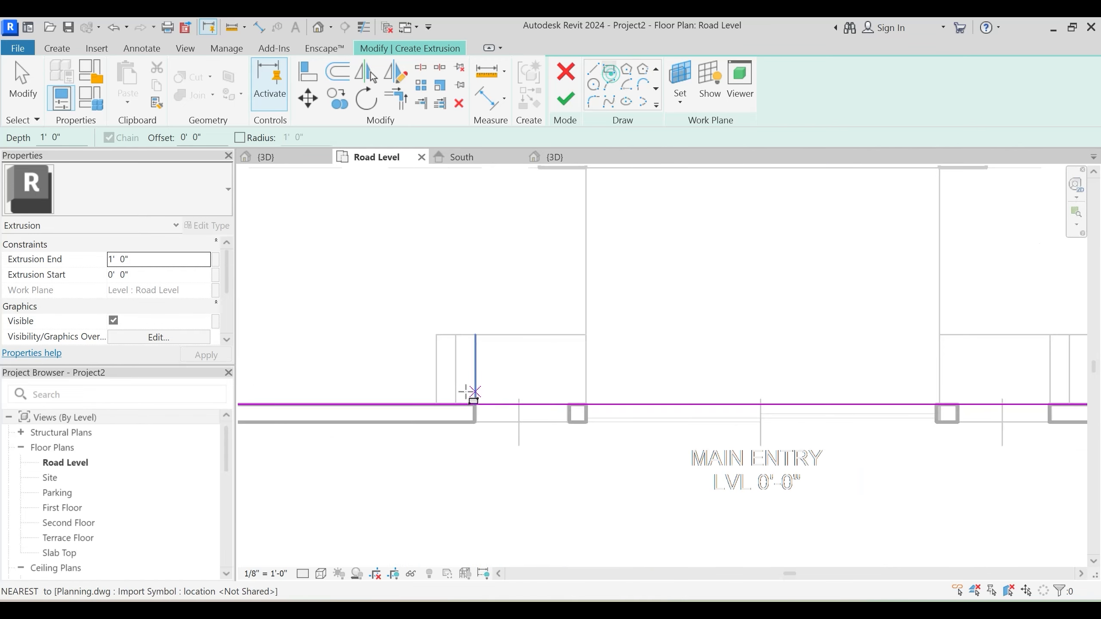
left_click(435, 337)
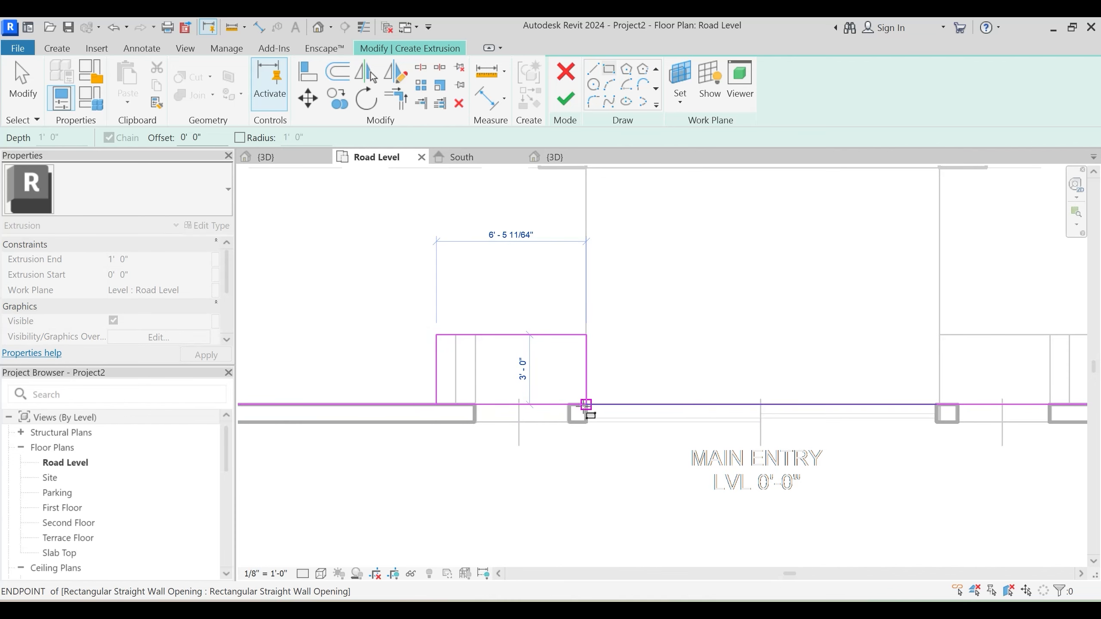
left_click(586, 405)
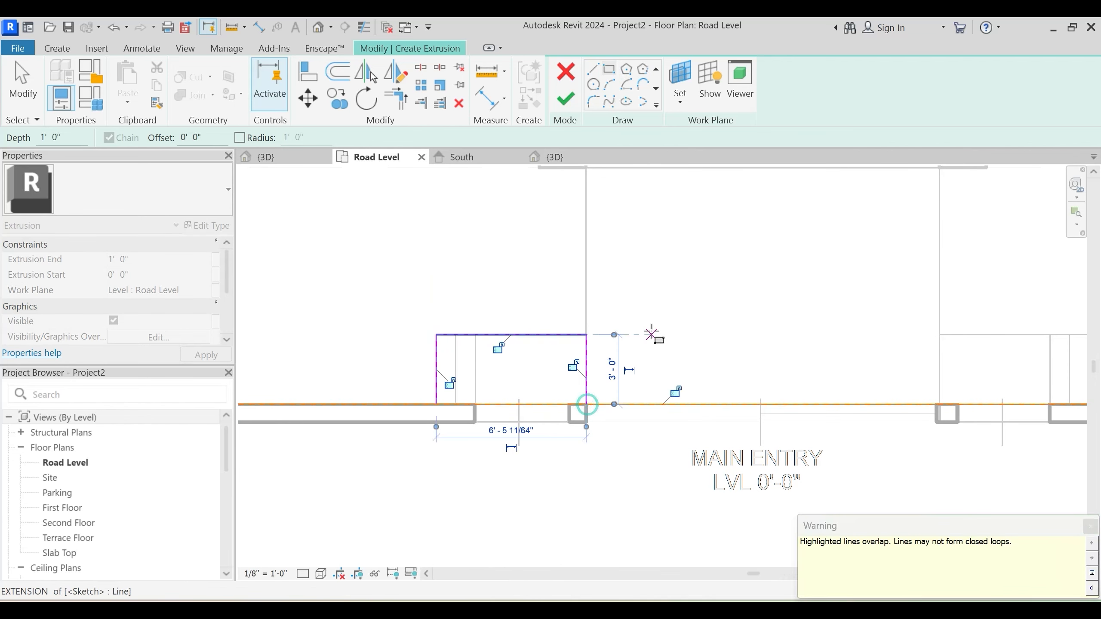
key("Escape")
left_click_drag(392, 374, 647, 460)
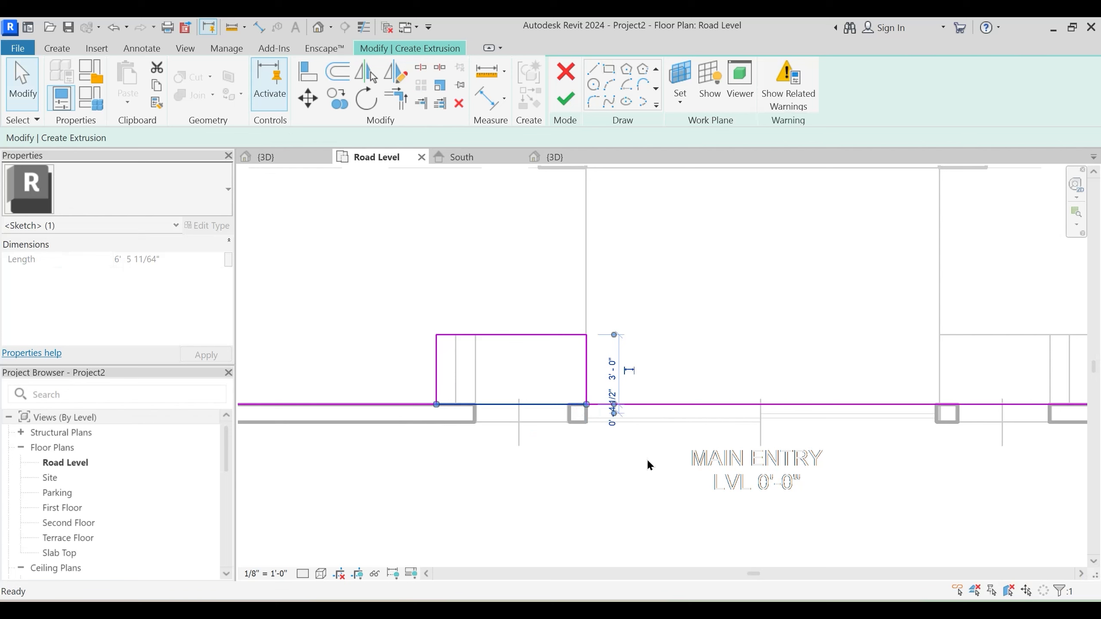
left_click(648, 461)
Split the front boundary line inside the step rectangle and trim both parts to its sides, forming a recess in the floor outline
left_click(429, 68)
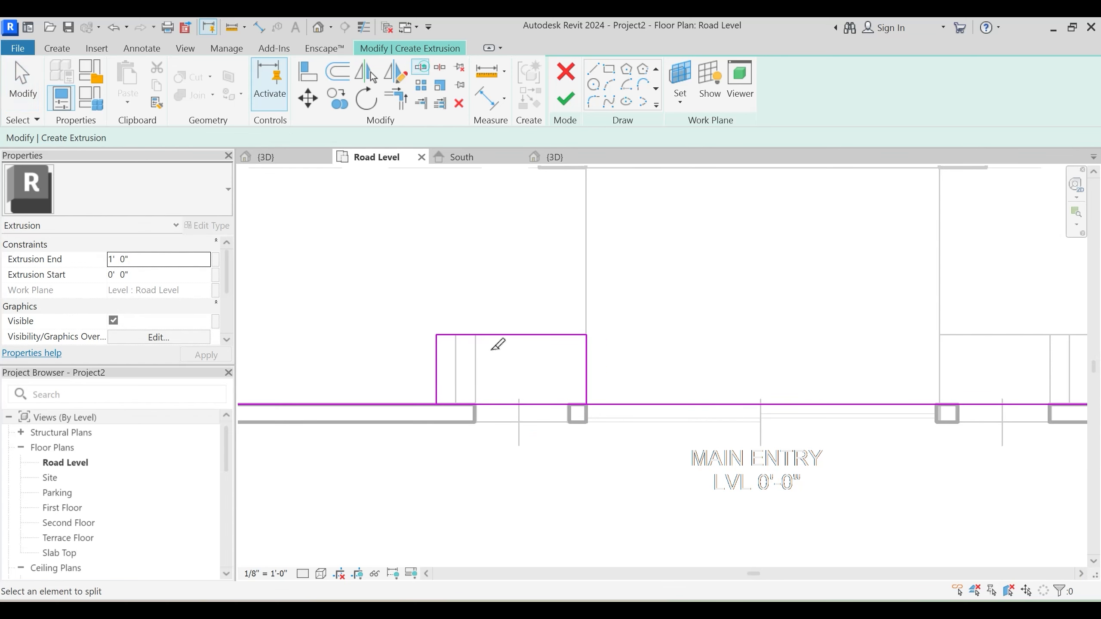
left_click(509, 403)
key("t")
key("r")
left_click(421, 401)
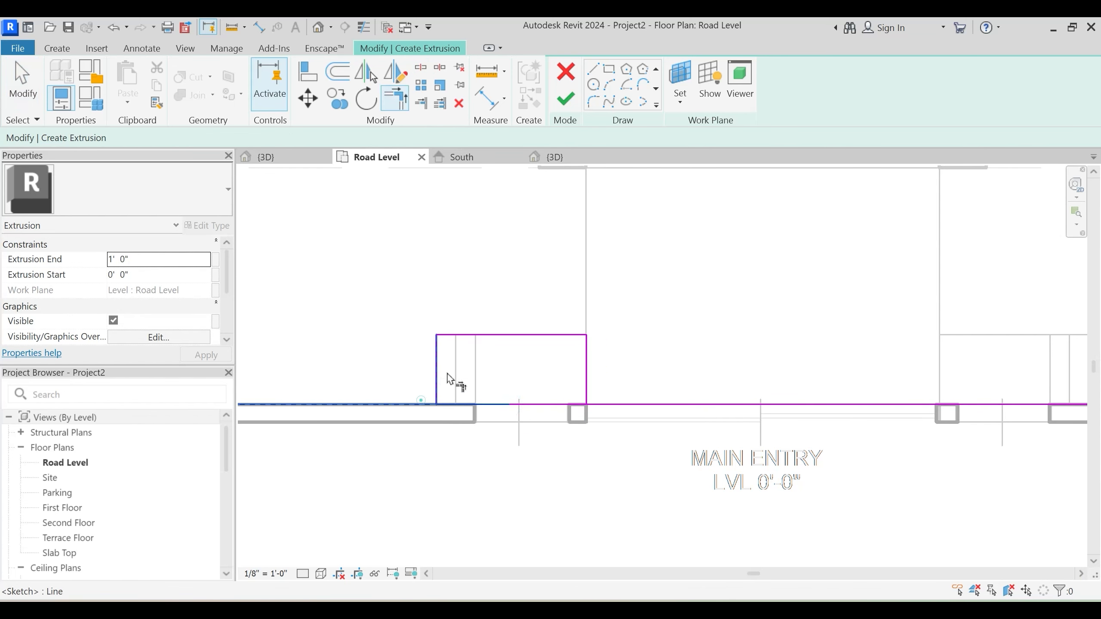
left_click(585, 382)
left_click(605, 405)
key("Escape")
key("t")
key("r")
left_click(423, 406)
left_click(435, 381)
scroll(492, 371, "down", 4)
key("Escape")
Mirror a copy of the three recess lines about a vertical axis drawn through the centre of the main entry
left_click_drag(442, 317, 585, 430)
scroll(585, 430, "down", 3)
middle_click_drag(671, 431, 626, 478)
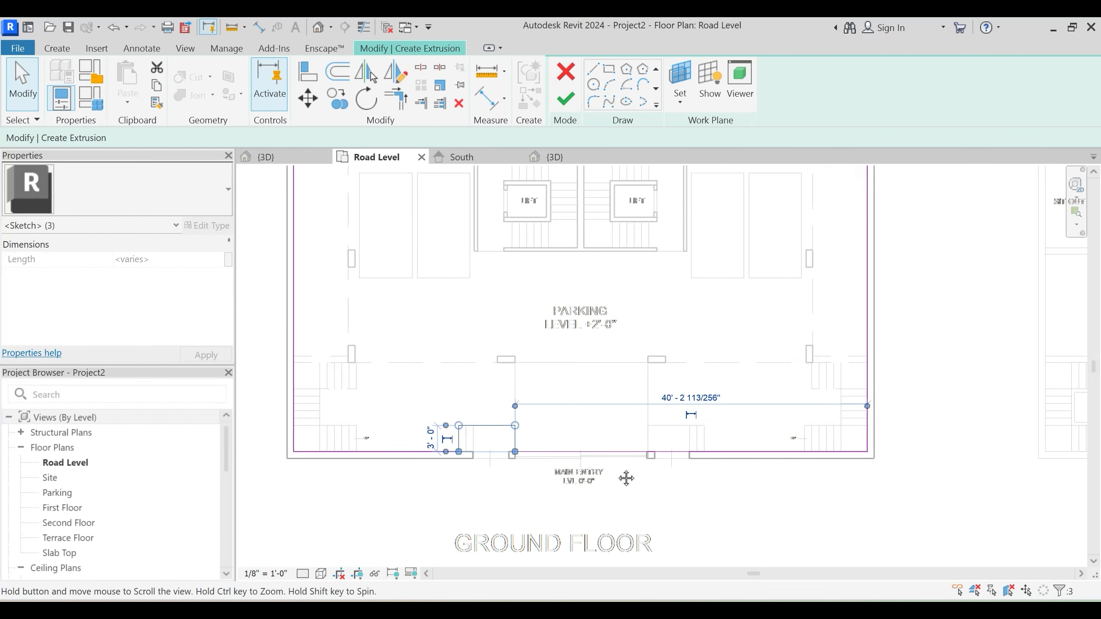
key("d")
key("m")
left_click(586, 368)
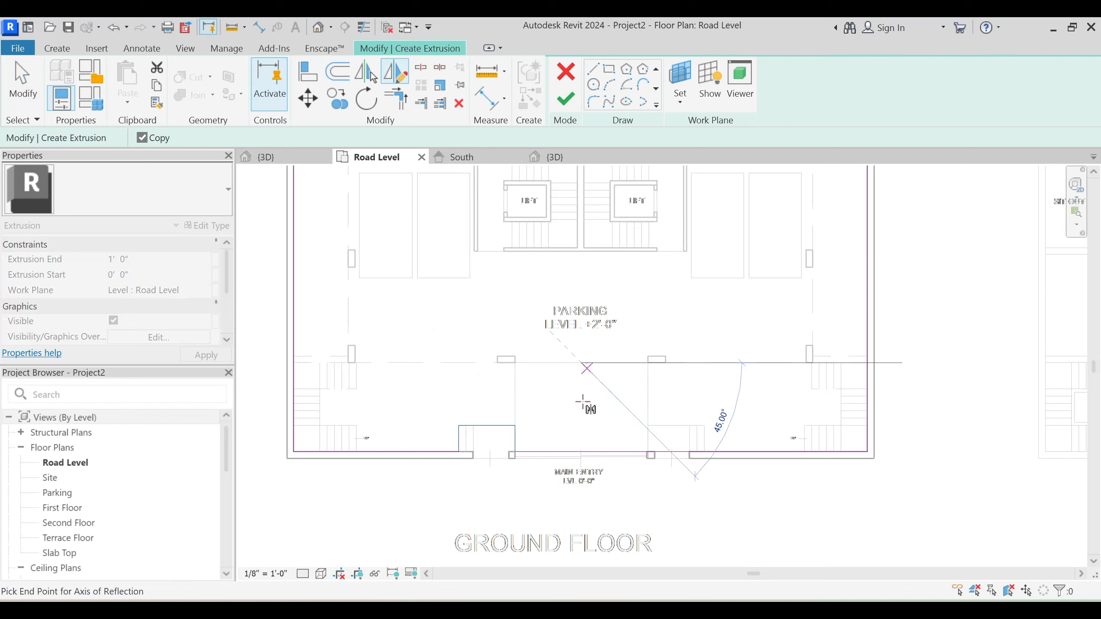
left_click(583, 403)
key("Escape")
Split the front boundary line inside the mirrored recess and trim both parts to the recess sides
scroll(698, 480, "up", 3)
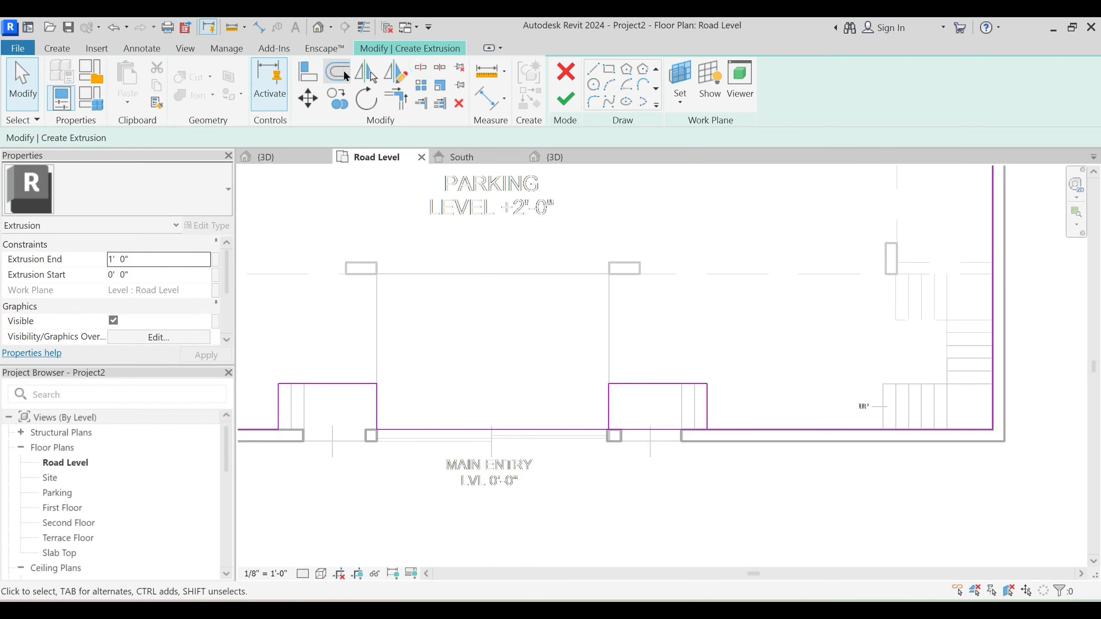
left_click(420, 70)
left_click(659, 429)
key("Escape")
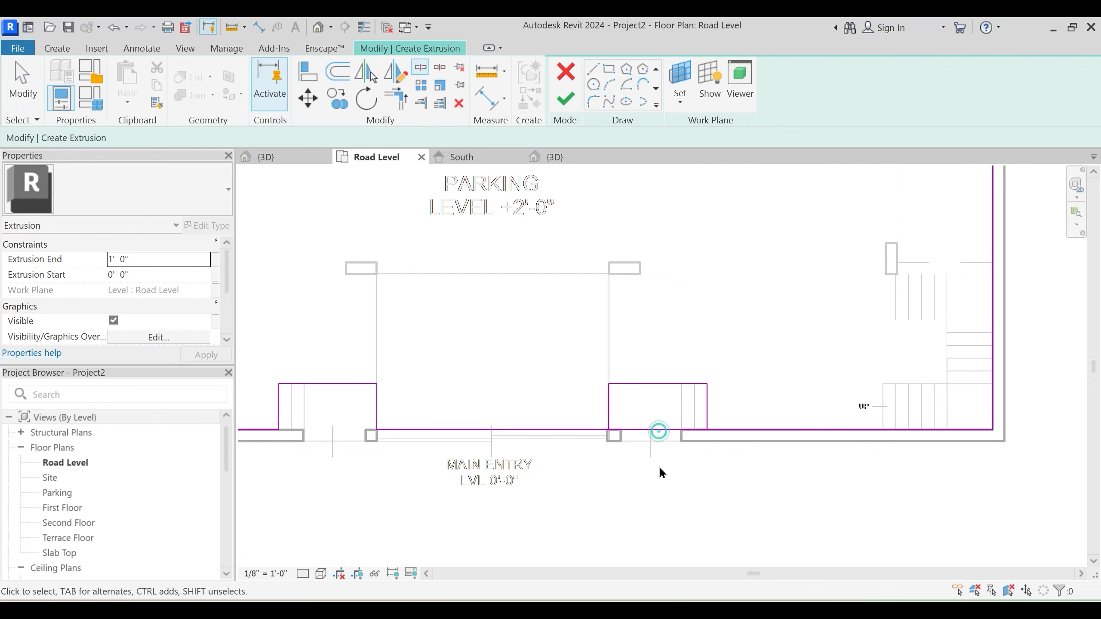
key("t")
key("r")
left_click(727, 434)
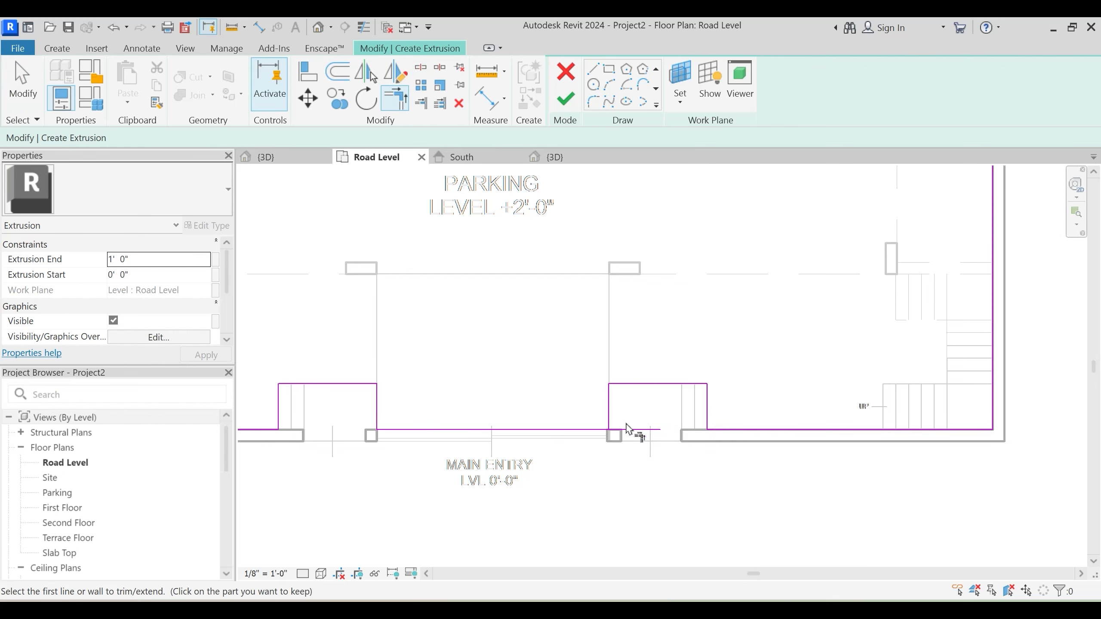
left_click(608, 416)
key("Escape")
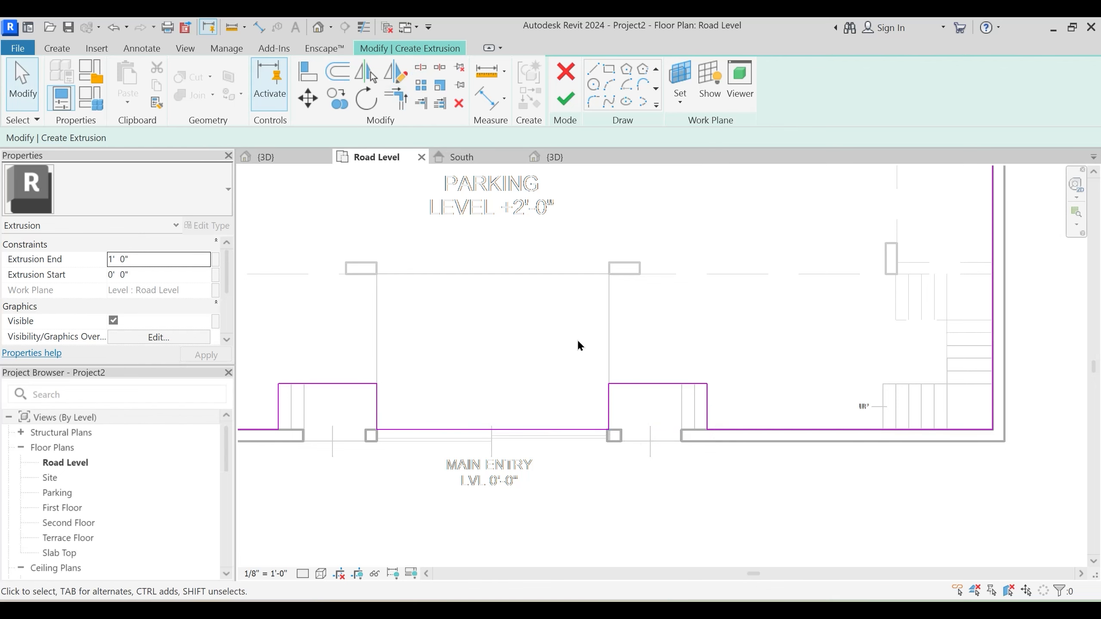
Pick the underlay line at the inner end of the main entry as a sketch line and trim it to the first side recess
middle_click_drag(519, 330, 566, 346)
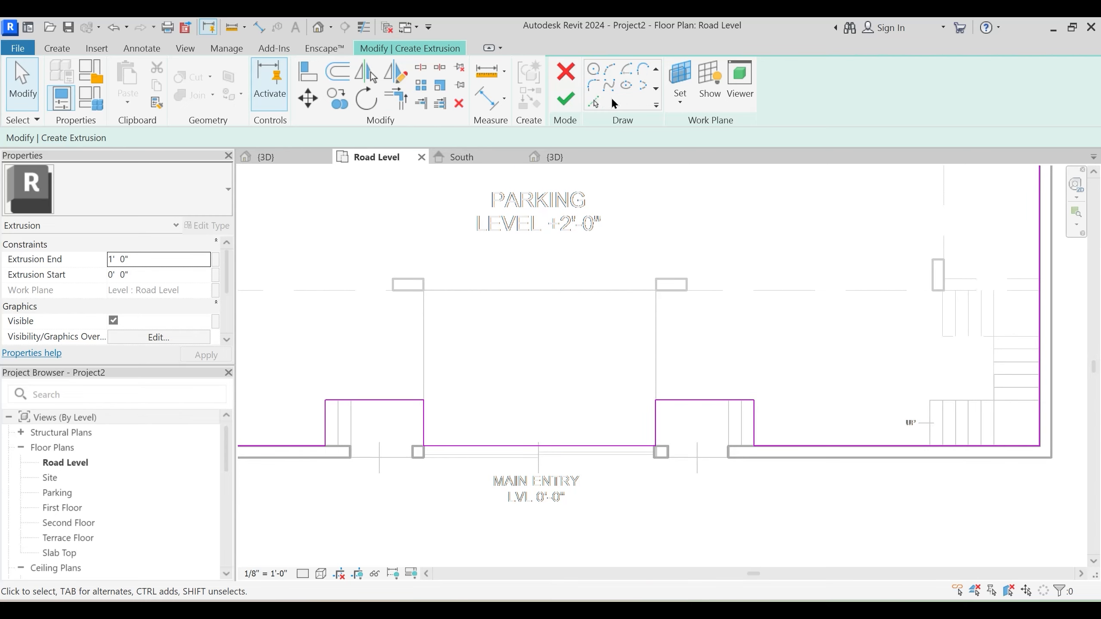
left_click(593, 103)
left_click(528, 296)
key("t")
key("r")
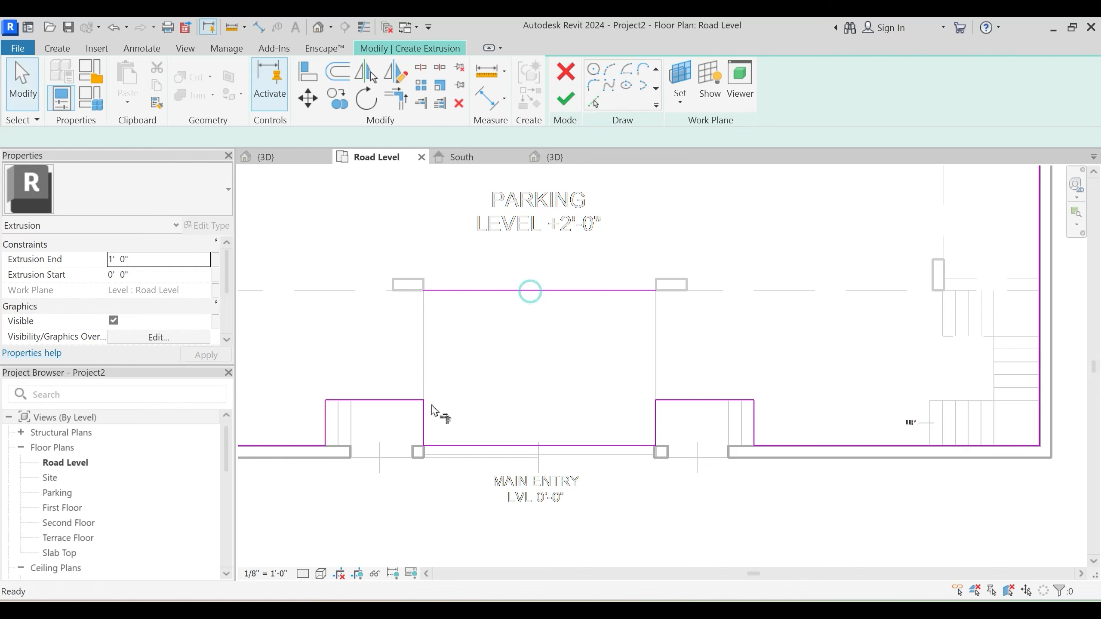
left_click(429, 411)
left_click(450, 290)
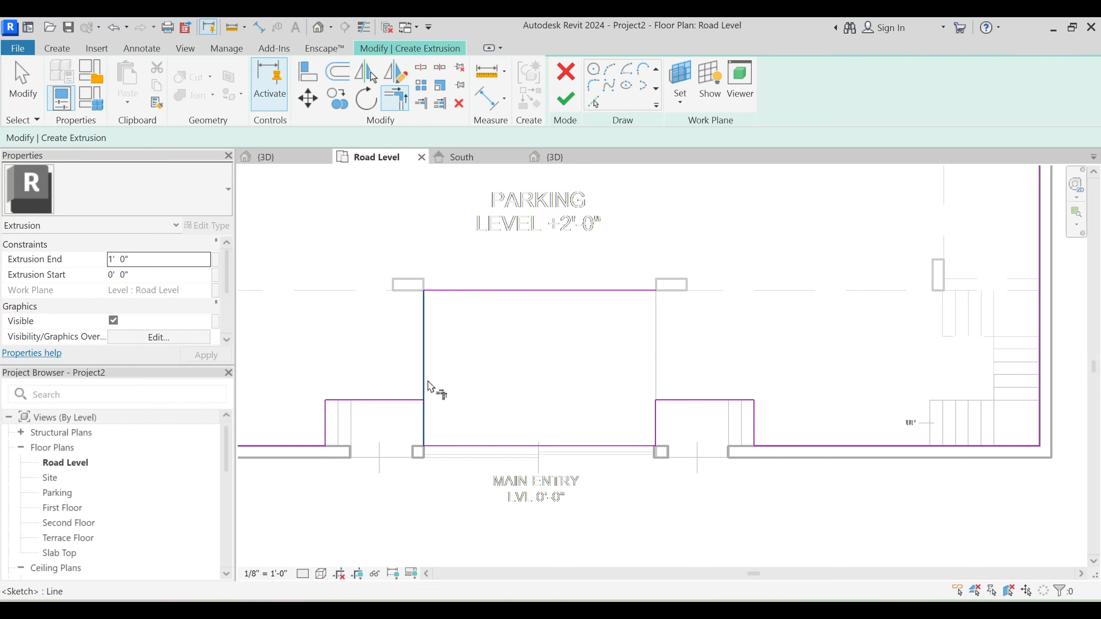
left_click(410, 405)
left_click(677, 399)
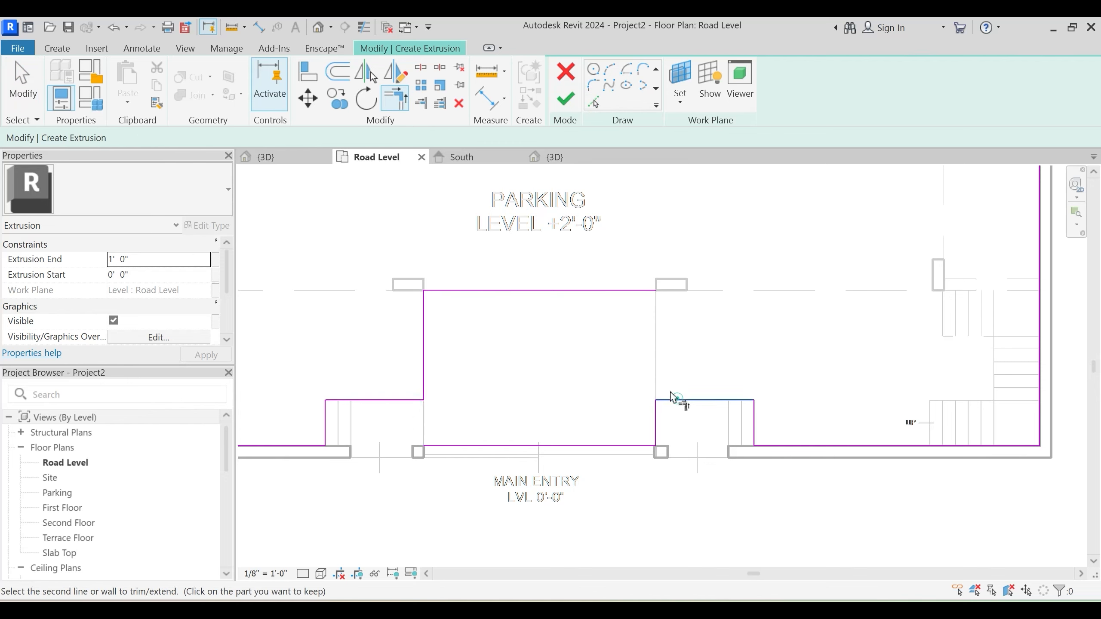
key("Escape")
key("Escape")
Trim the main entry line to the mirrored recess and delete the leftover front boundary segment across the main entry
key("t")
key("r")
left_click(654, 415)
left_click(632, 289)
left_click(677, 400)
left_click(657, 371)
key("Escape")
left_click(585, 446)
left_click(619, 387)
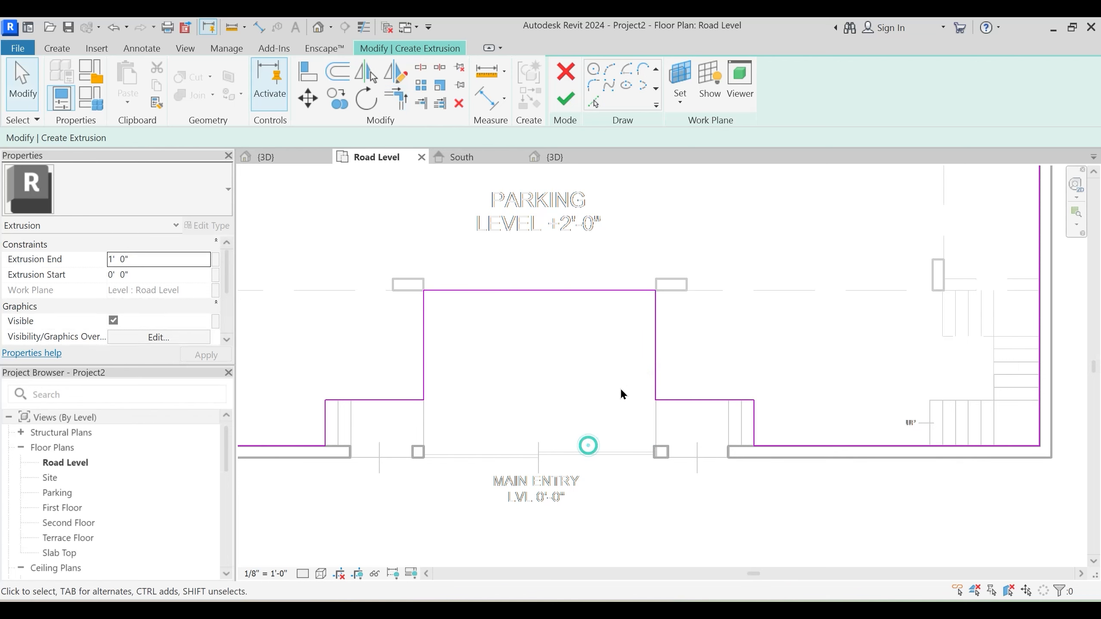
Set the extrusion end to 2'-0" and finish the Ground Floor extrusion sketch
scroll(619, 388, "down", 3)
scroll(534, 297, "down", 3)
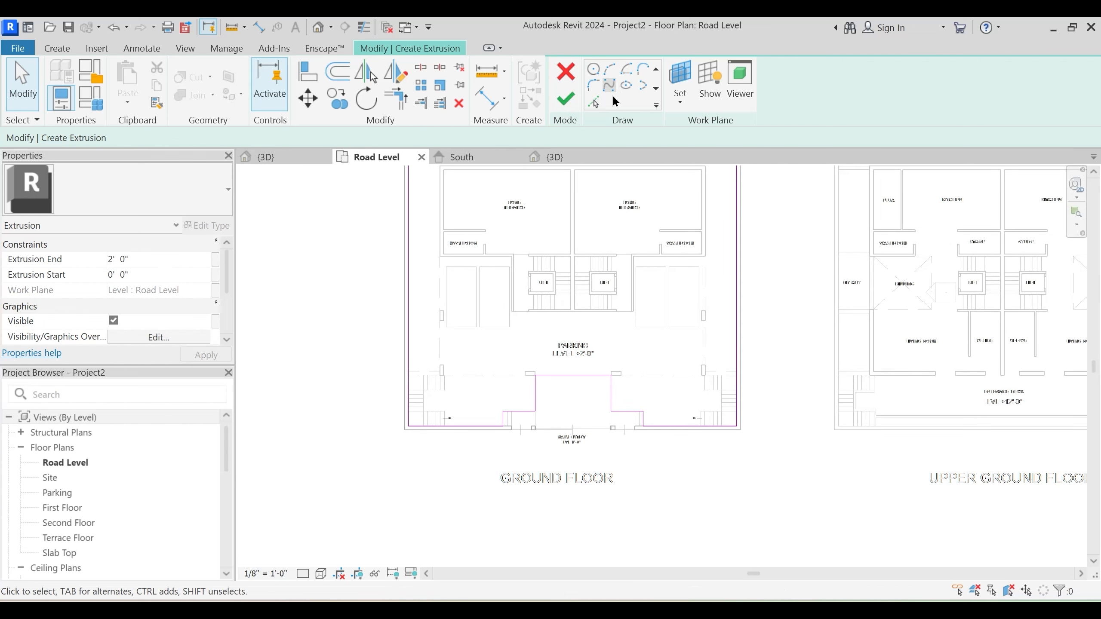
left_click(566, 99)
middle_click_drag(443, 283, 462, 319)
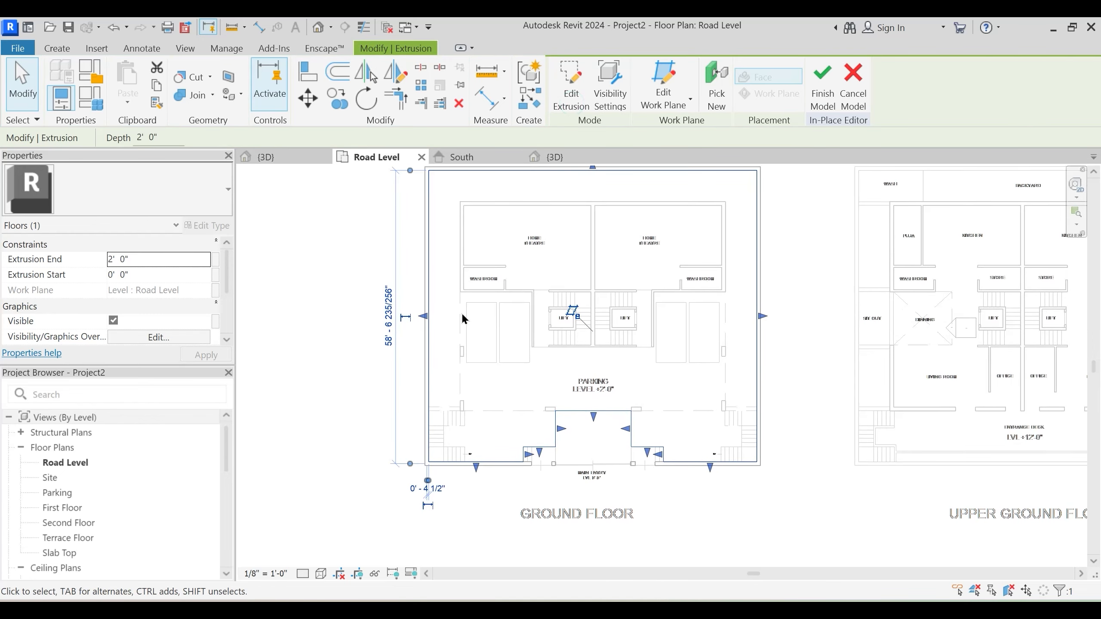
Assign the material 1 Parking Terrace Flooring to the floor extrusion in the 3D view and finish the in-place model
left_click(268, 163)
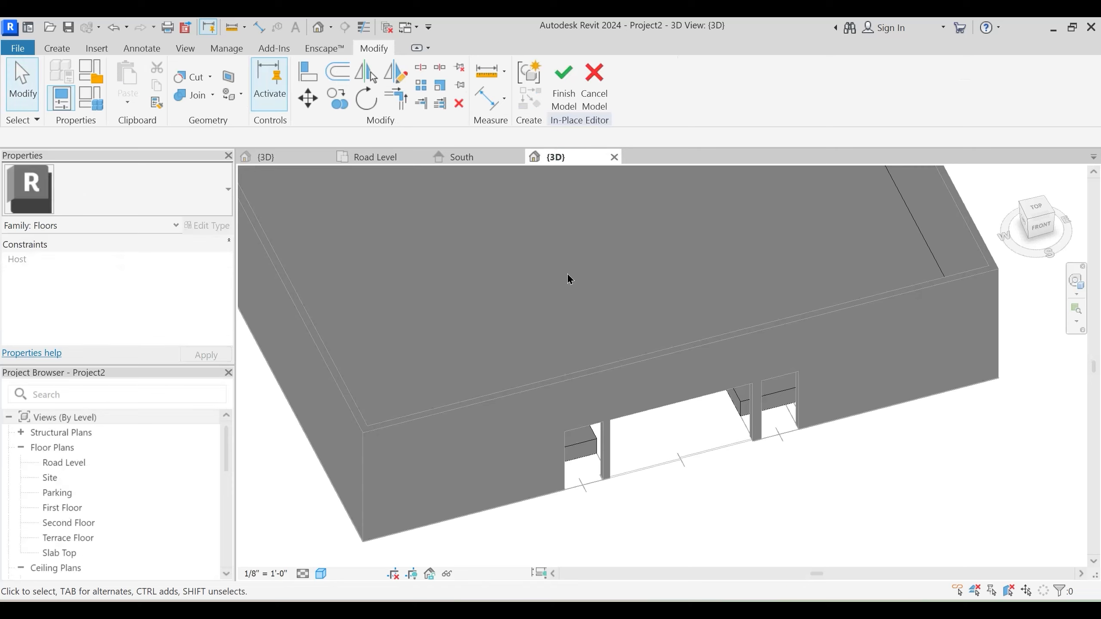
middle_click_drag(567, 273, 495, 374, "shift")
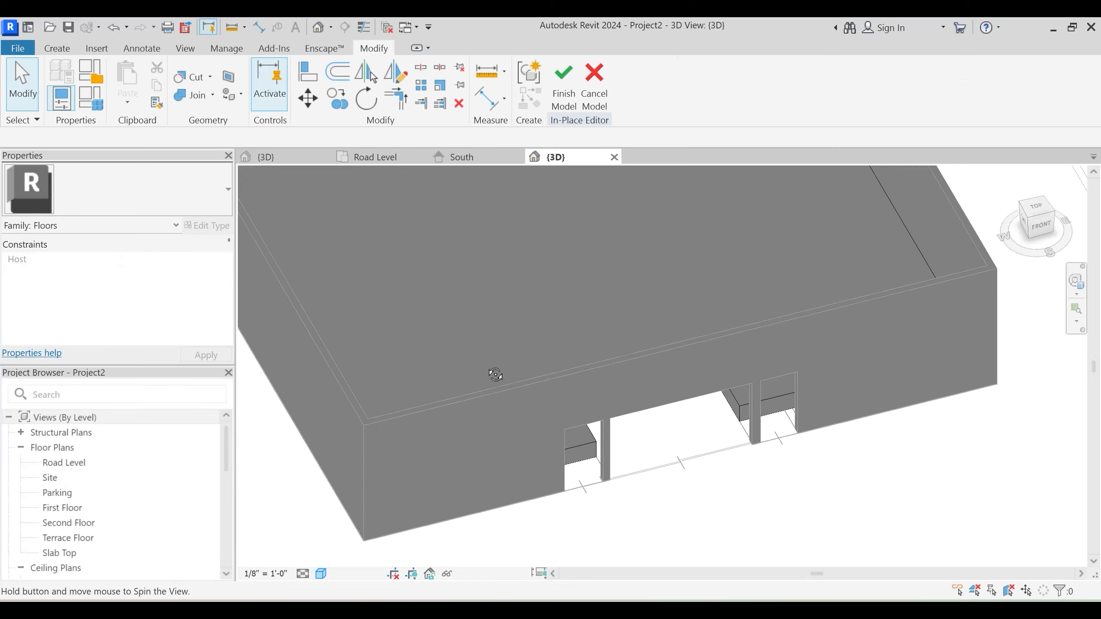
left_click(256, 313)
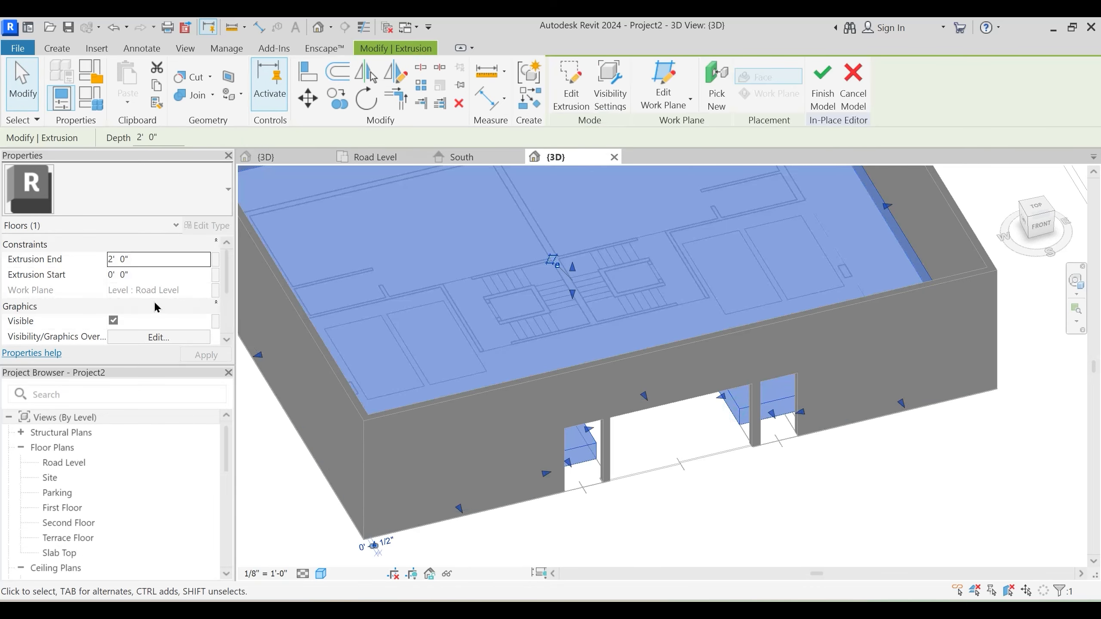
scroll(157, 307, "down", 3)
left_click(204, 306)
left_click(205, 304)
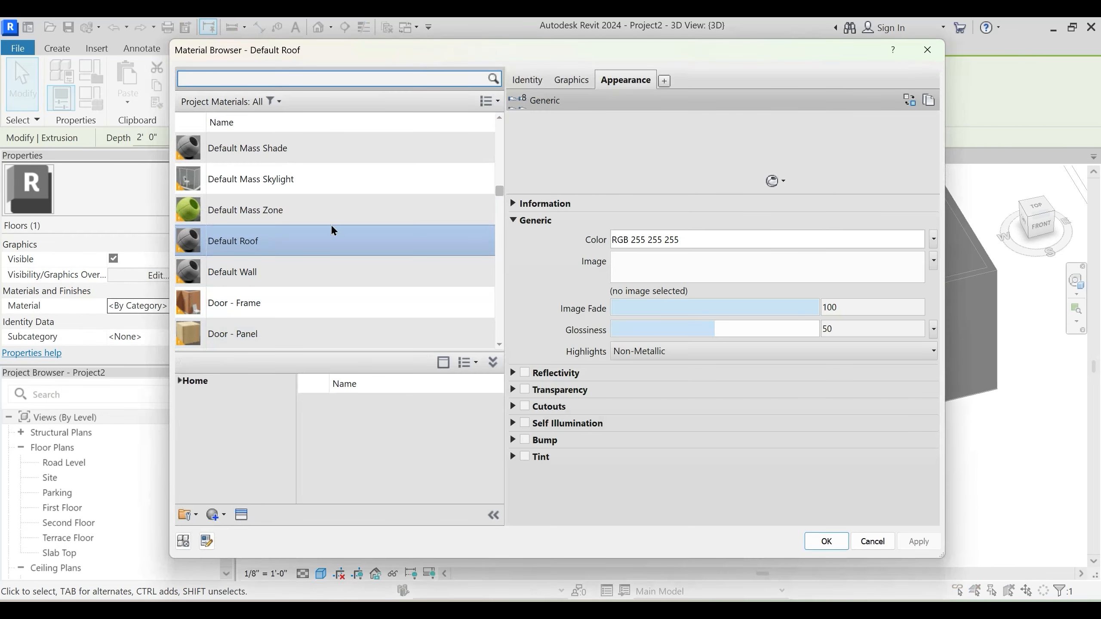
scroll(316, 222, "up", 6)
scroll(317, 224, "up", 10)
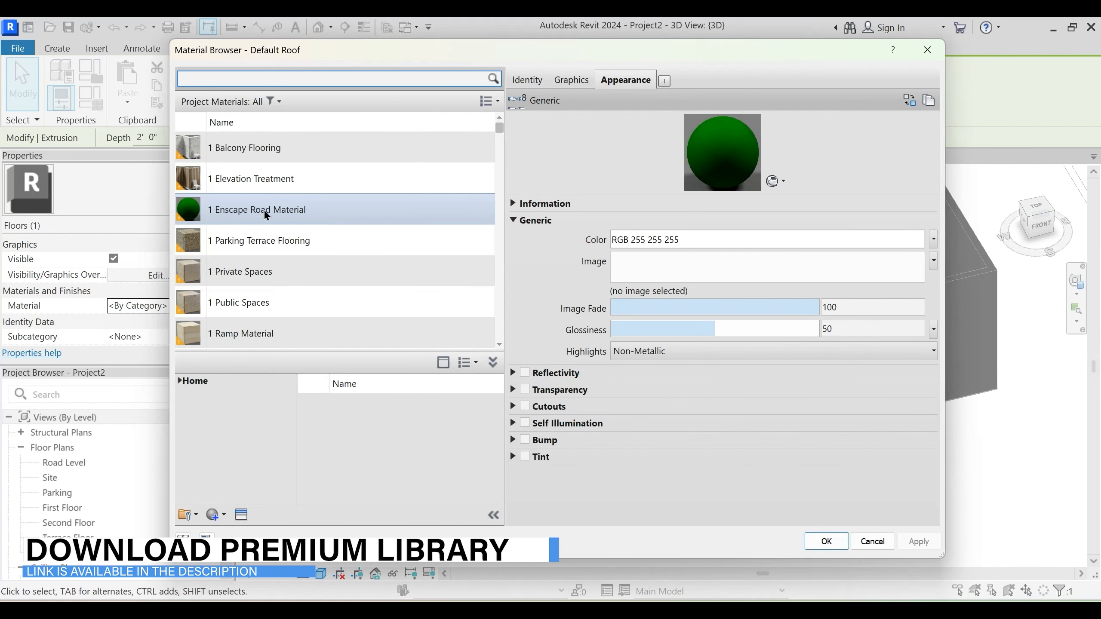
left_click(262, 244)
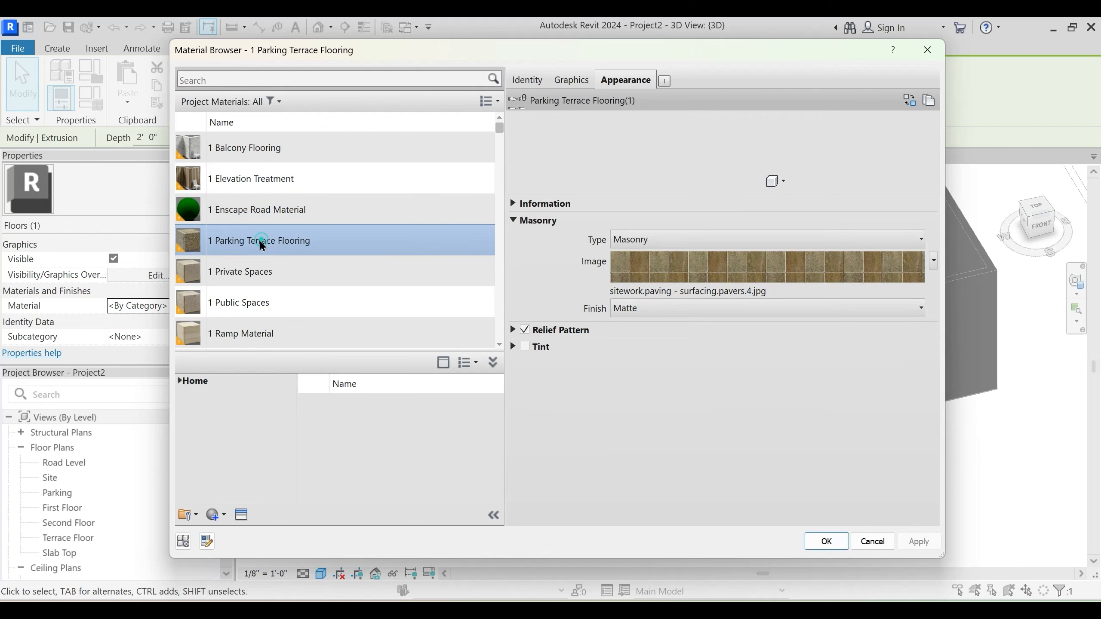
left_click(816, 540)
left_click(823, 94)
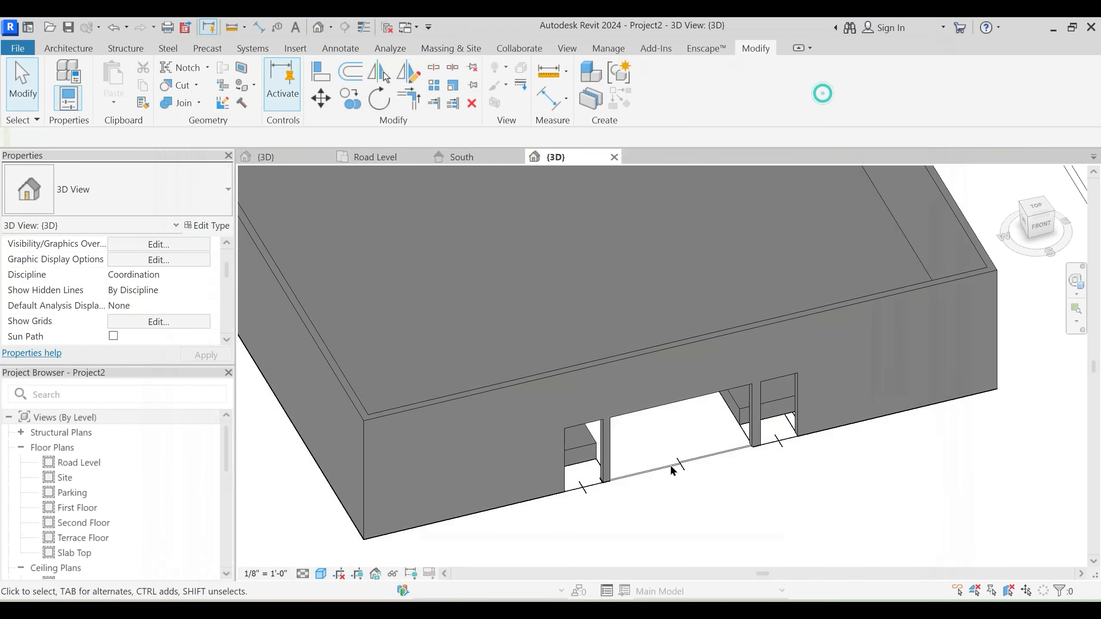
Reopen the in-place floor for editing in the Road Level plan, at the first side opening beside the main entry
middle_click_drag(675, 469, 659, 413, "shift")
left_click(508, 315)
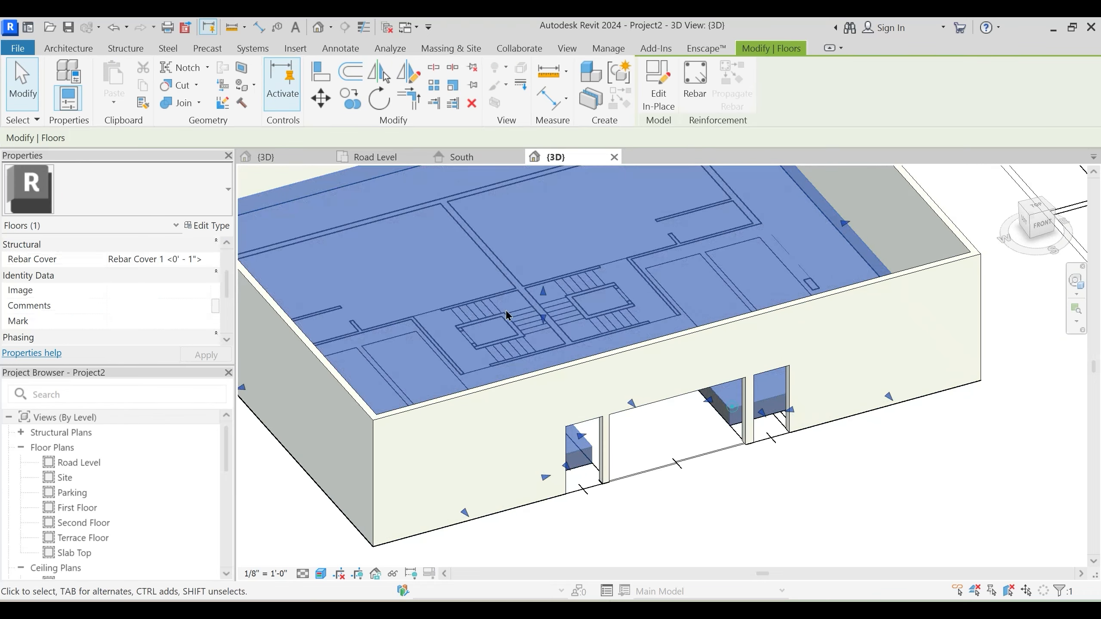
left_click(412, 157)
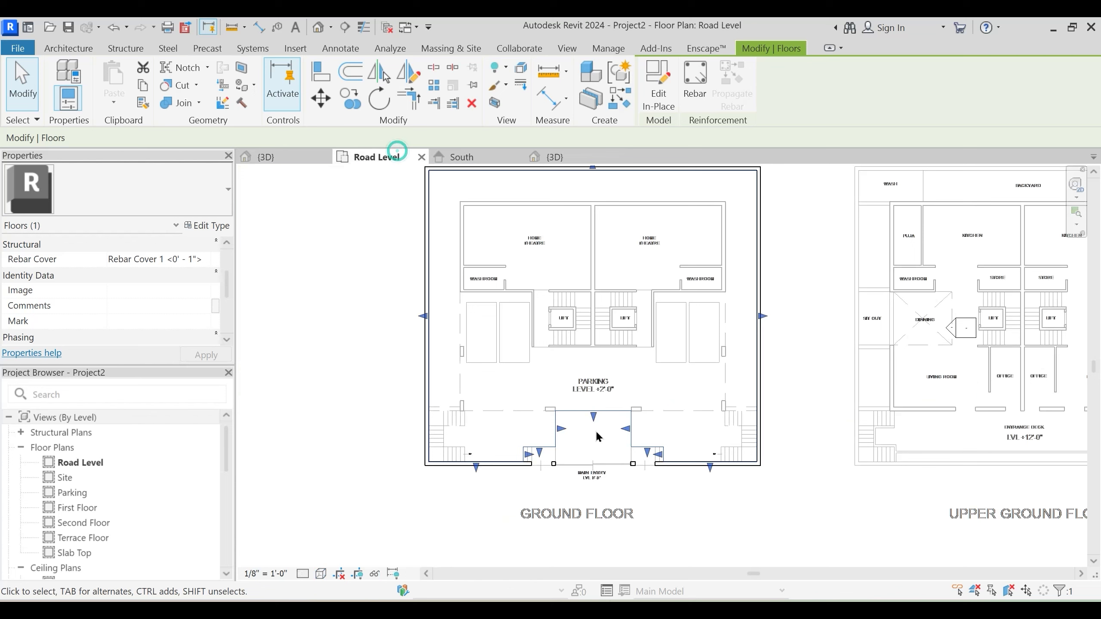
left_click(661, 98)
scroll(550, 471, "up", 8)
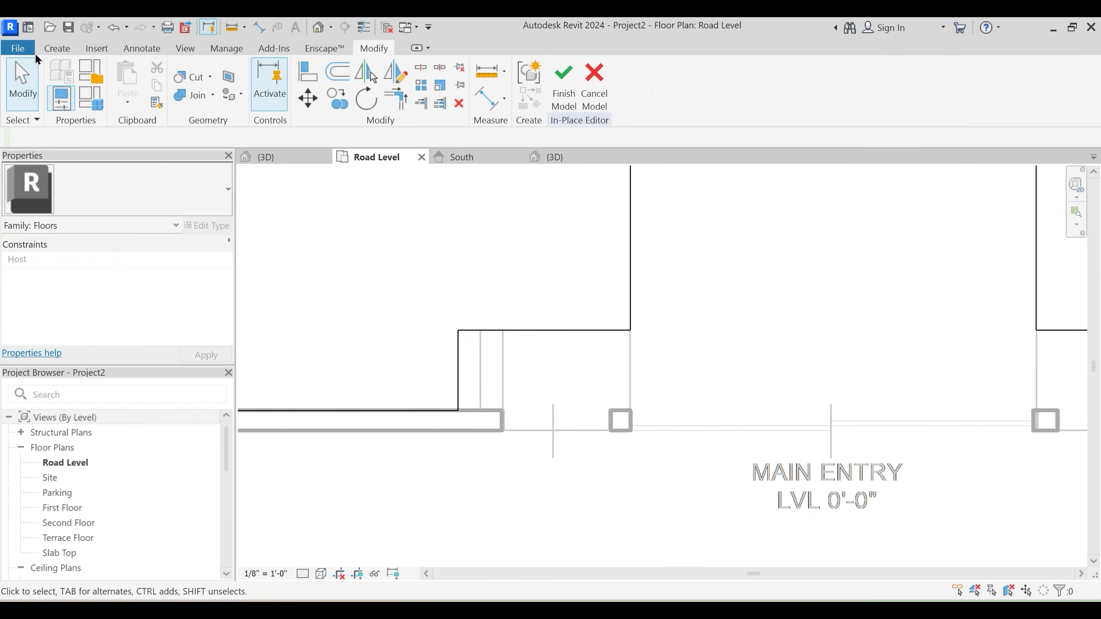
Start a new Extrusion and sketch a rectangle about 4'-9" wide from the step edge to the outer corner of the entry pillar
left_click(57, 48)
left_click(129, 82)
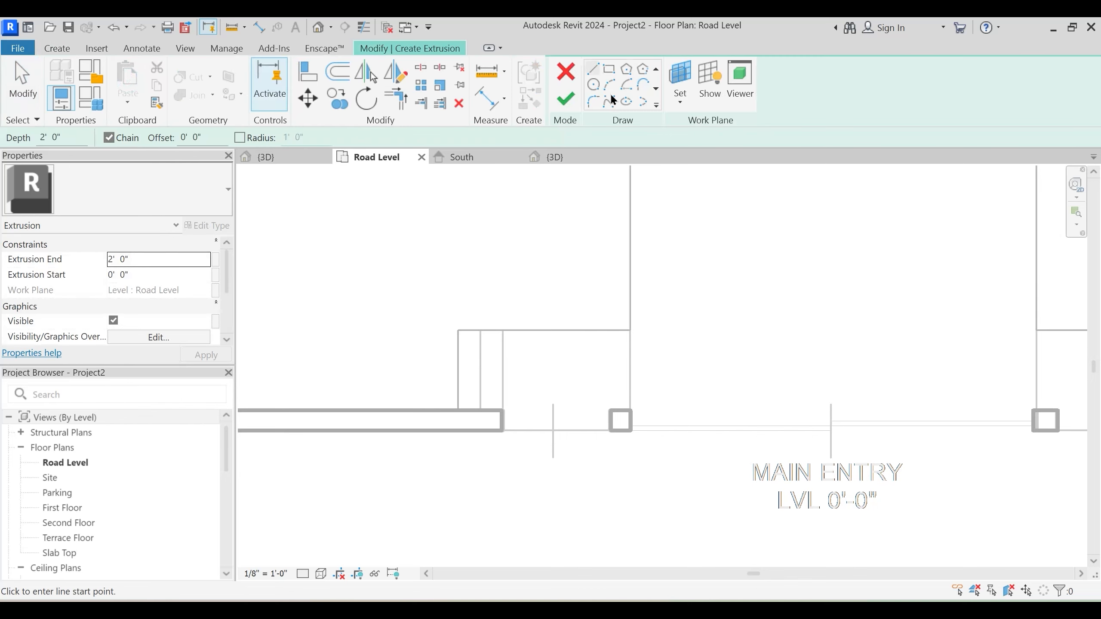
left_click(610, 70)
scroll(547, 392, "up", 2)
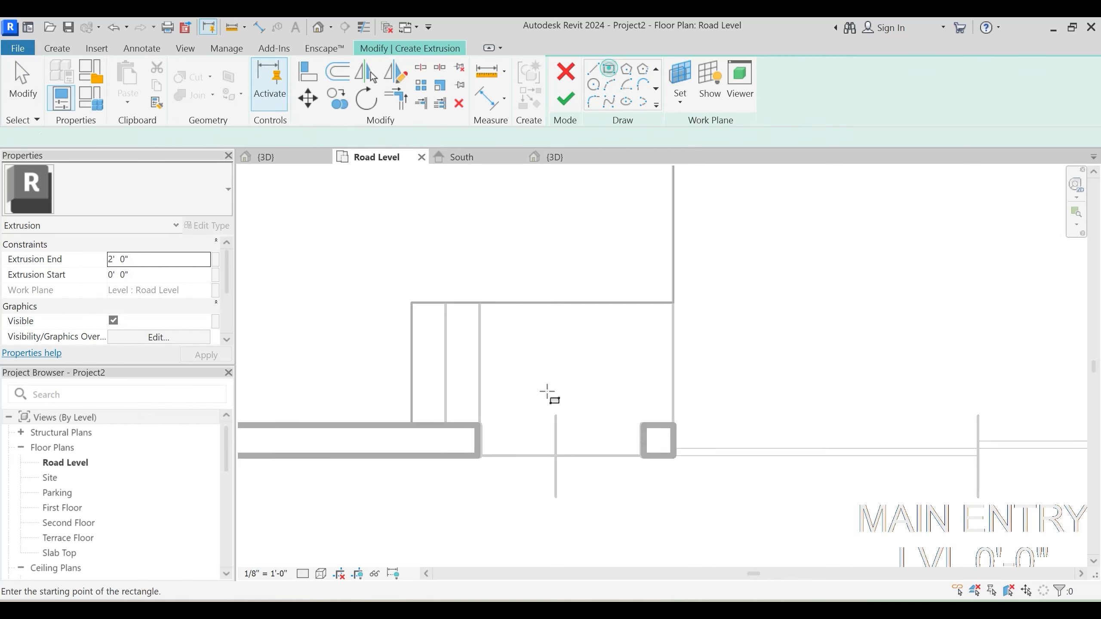
left_click(480, 302)
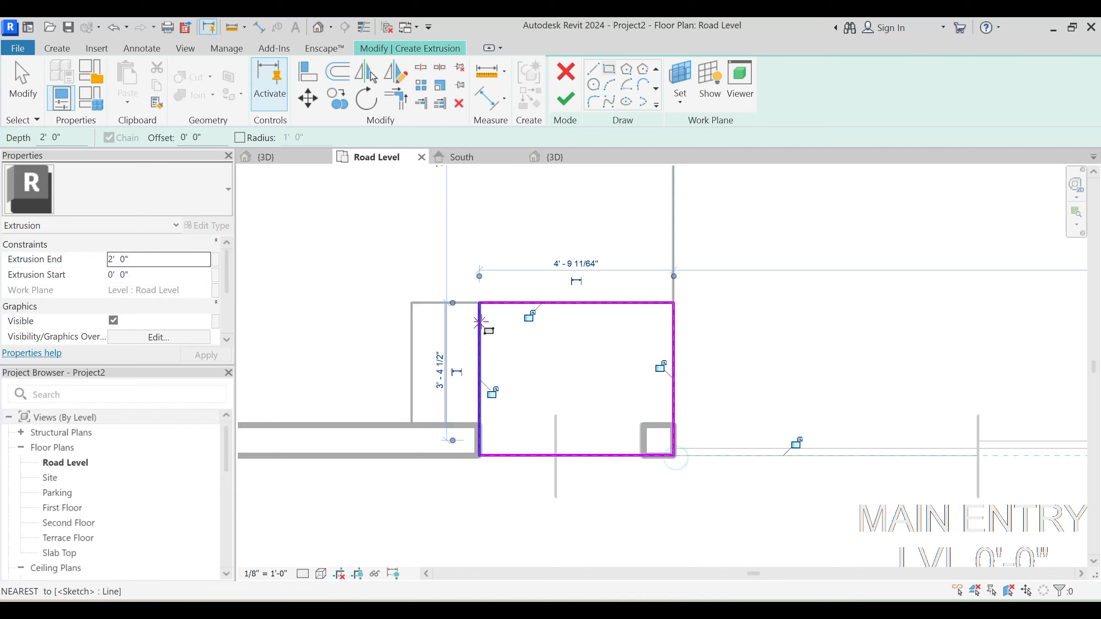
key("Escape")
key("Escape")
Pick the entry pillar's inner edges as sketch lines and trim them with the rectangle so the outline is notched around the pillar
left_click(656, 88)
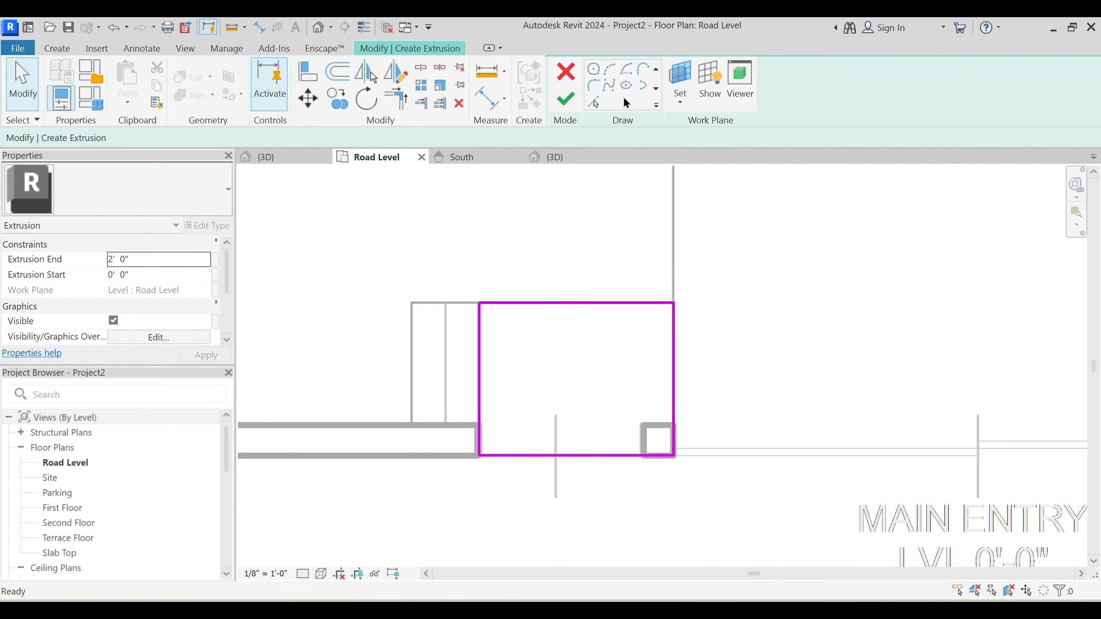
left_click(593, 102)
left_click(652, 427)
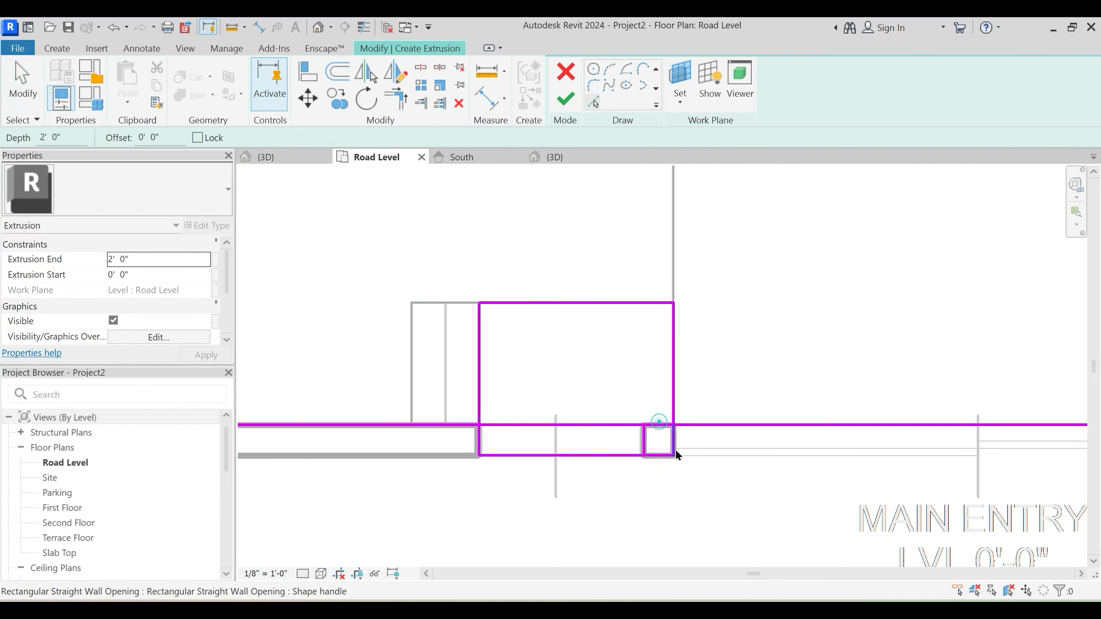
key("t")
key("r")
left_click(627, 455)
left_click(644, 443)
left_click(662, 425)
left_click(673, 397)
left_click(645, 439)
left_click(657, 427)
key("Escape")
scroll(658, 326, "down", 2)
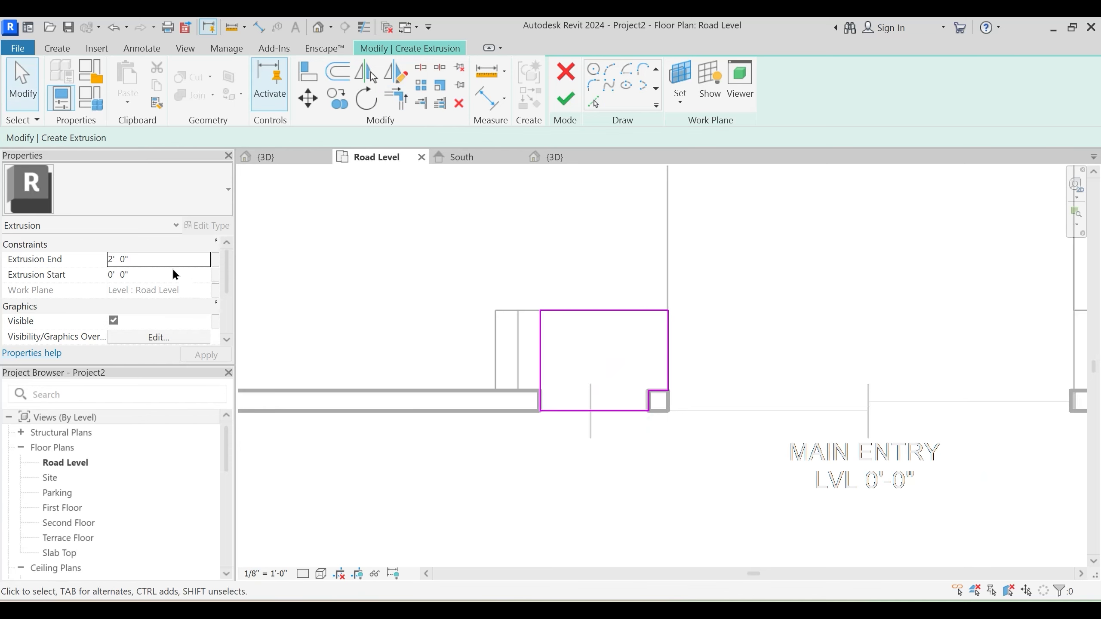
Set the extrusion end to 0'-6" and open the material selection for the side entry extrusion
left_click(169, 259)
type("6\"")
left_click(199, 303)
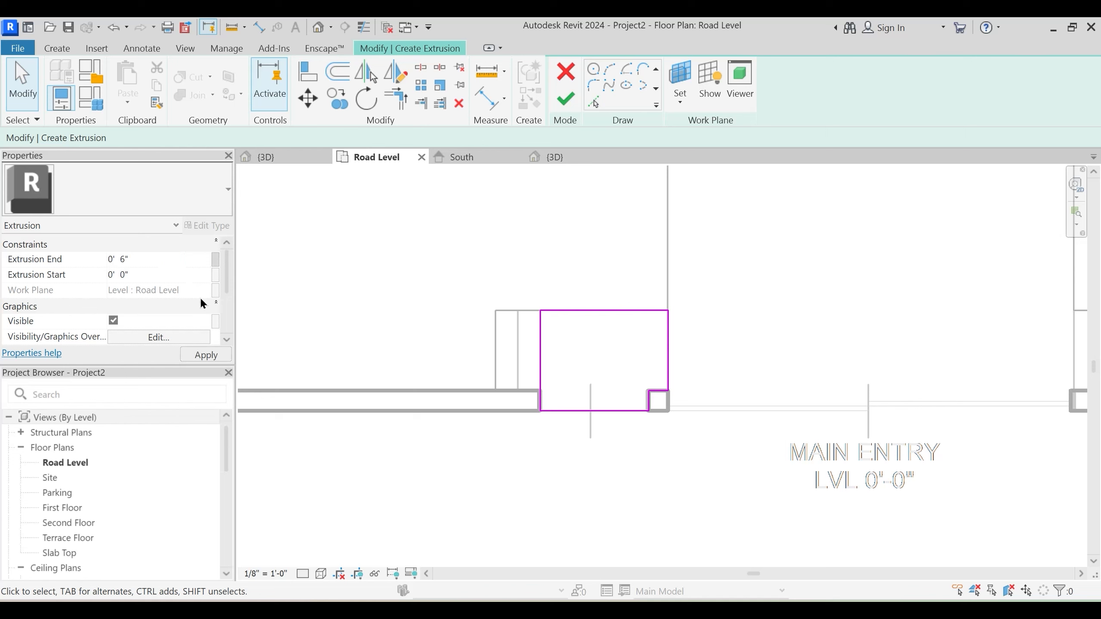
scroll(200, 303, "down", 2)
left_click(207, 337)
left_click(206, 337)
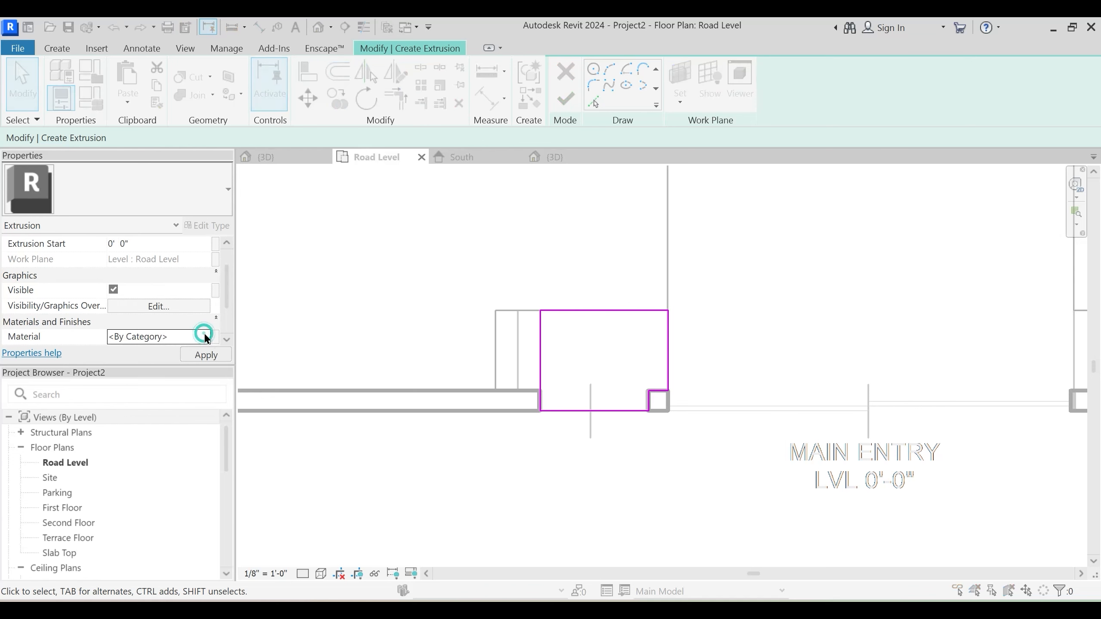
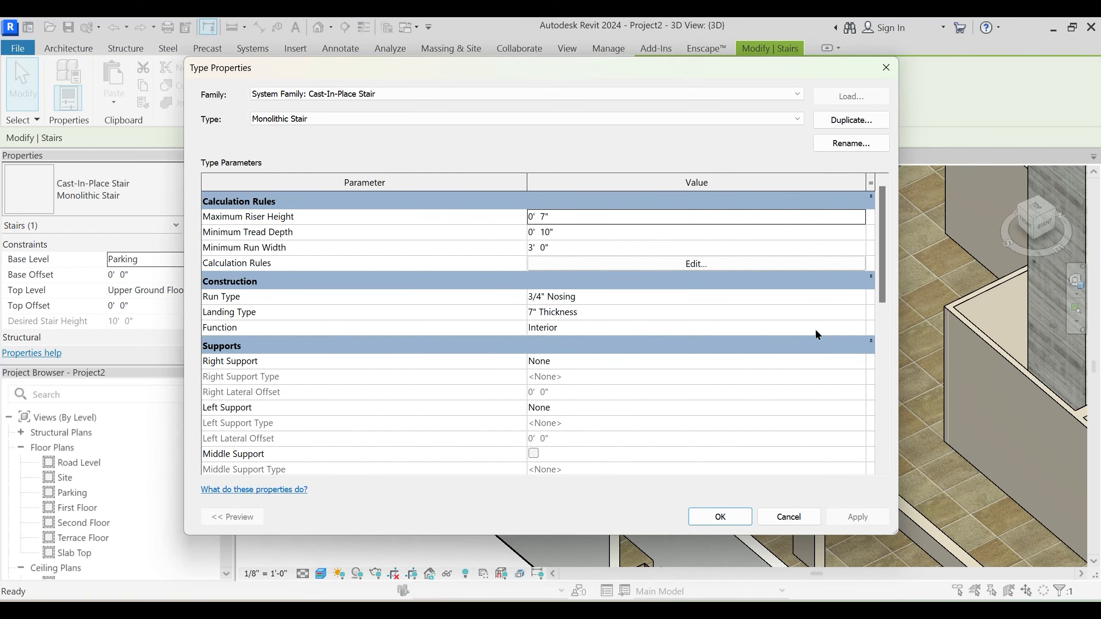
Set the monolithic material of the stair's 7" Thickness landing type to 1 Stair Material and apply the stair type changes
left_click(866, 310)
left_click(654, 250)
type("1 Stair Material")
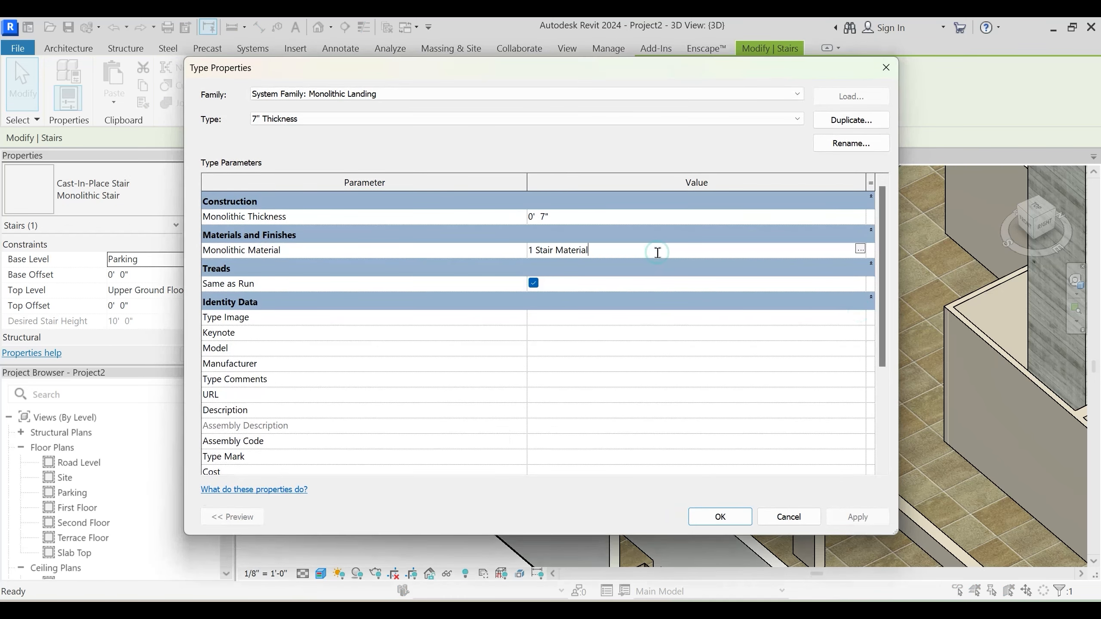
left_click(730, 517)
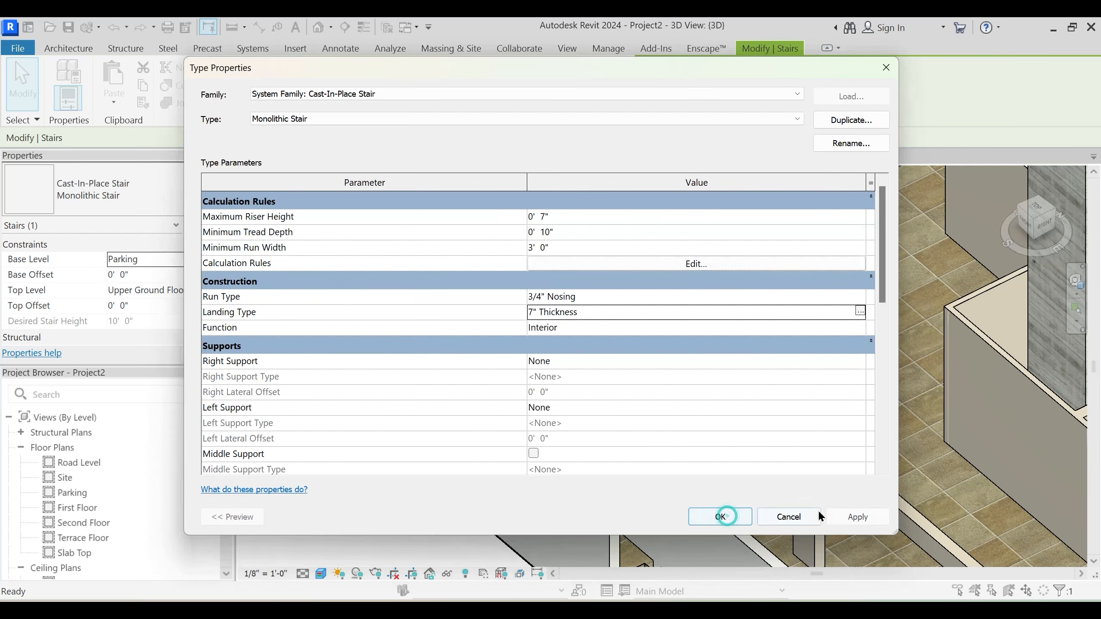
left_click(720, 516)
key("Escape")
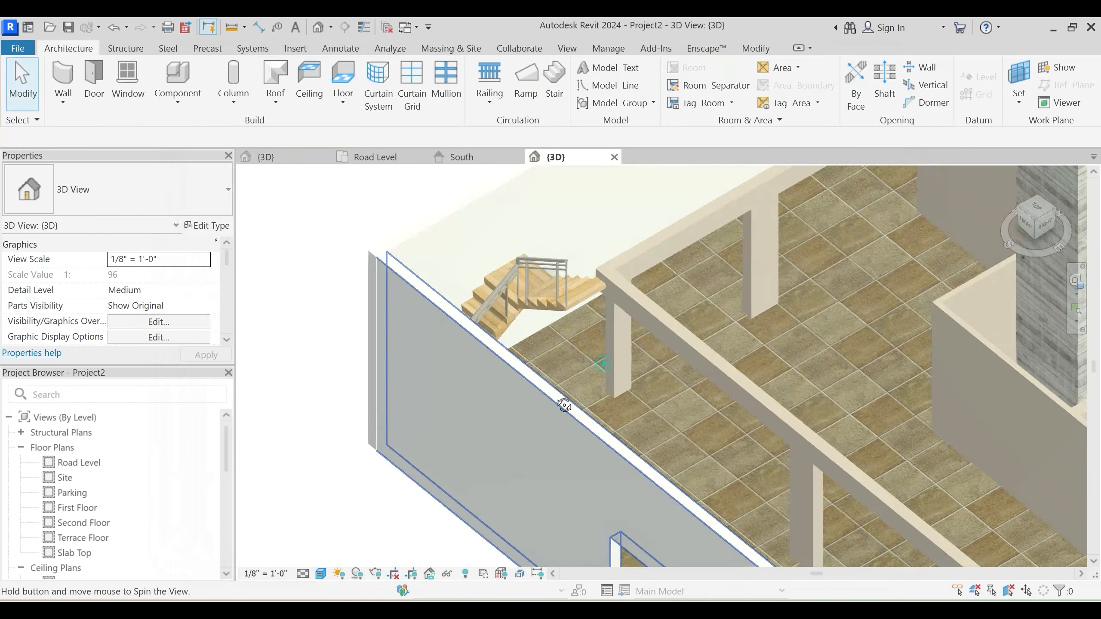
Set the material of Rail 1 and Rail 2 to Sash in the stair railing's Glass Panel - Bottom Fill rail structure
left_click(508, 319)
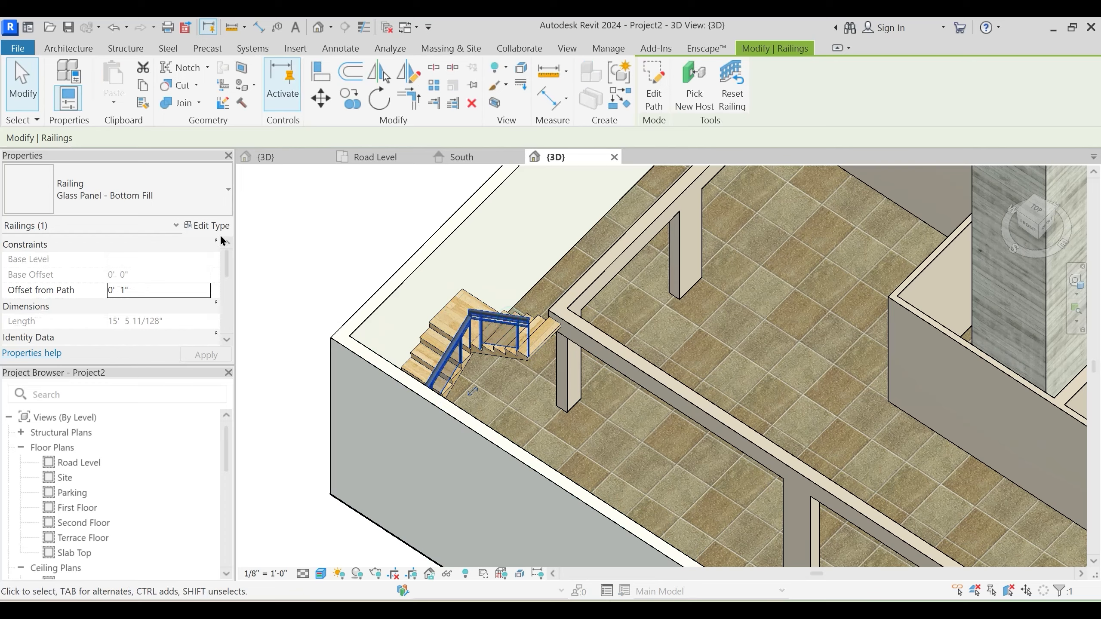
left_click(207, 226)
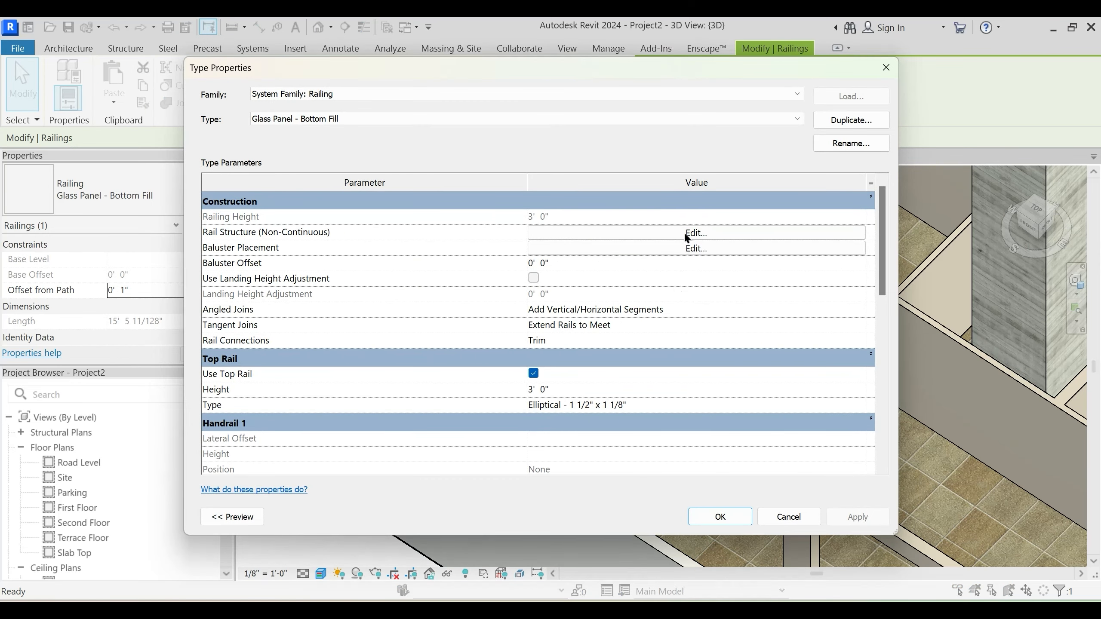
left_click(686, 234)
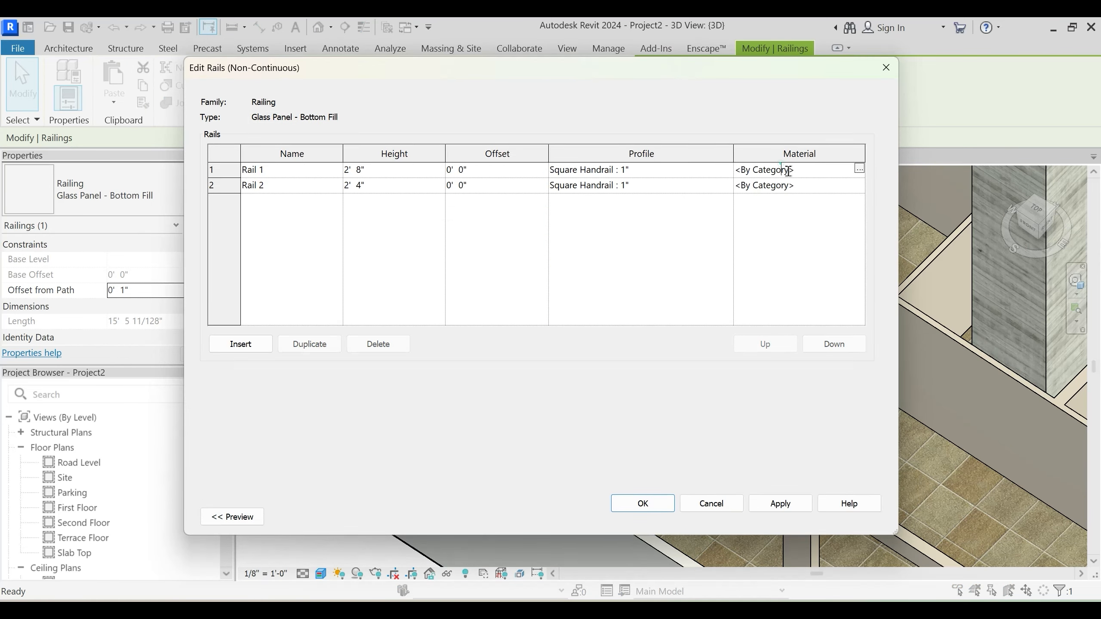
left_click_drag(816, 175, 611, 200)
type("Sash")
key("Return")
left_click(806, 185)
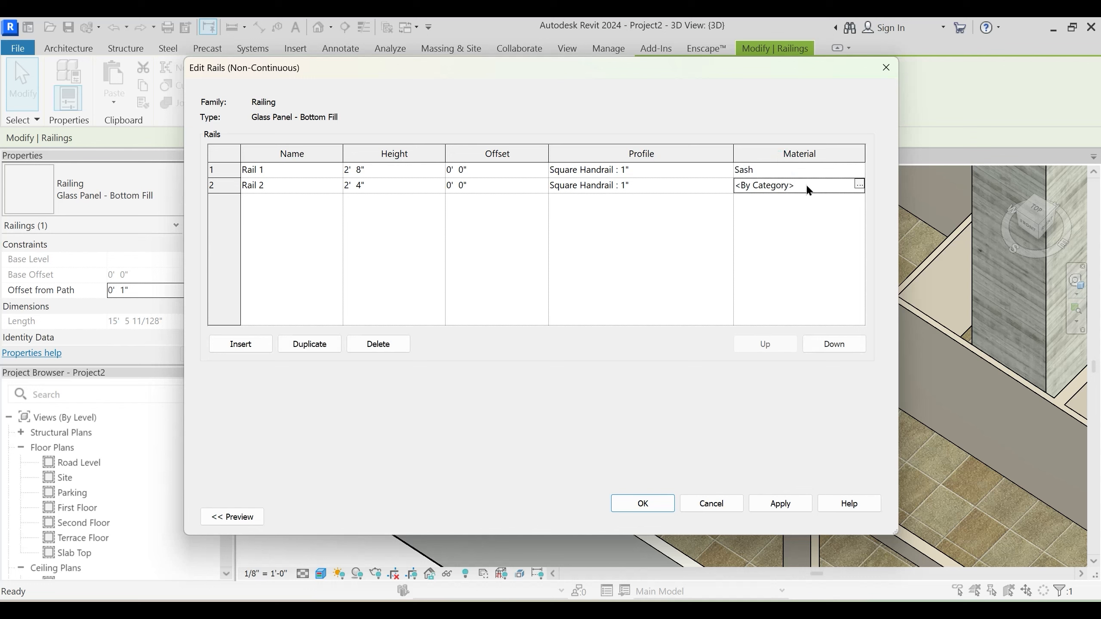
double_click(806, 185)
type("Sash")
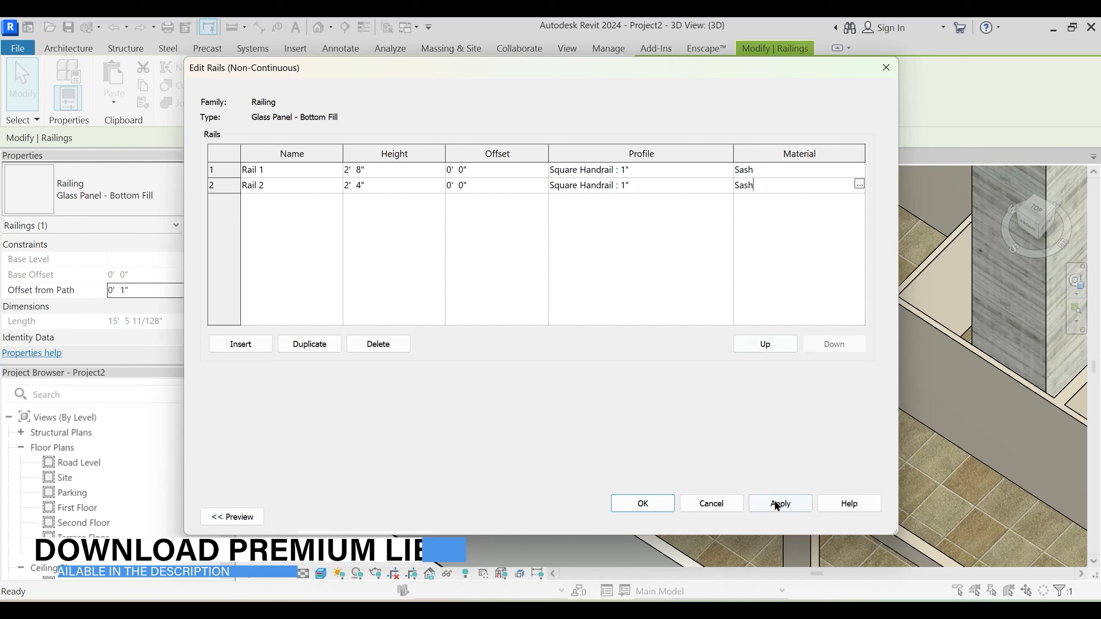
left_click(643, 503)
Check which baluster families the Glass Panel - Bottom Fill railing uses in its main pattern and posts, leaving the placement unedited
left_click(679, 248)
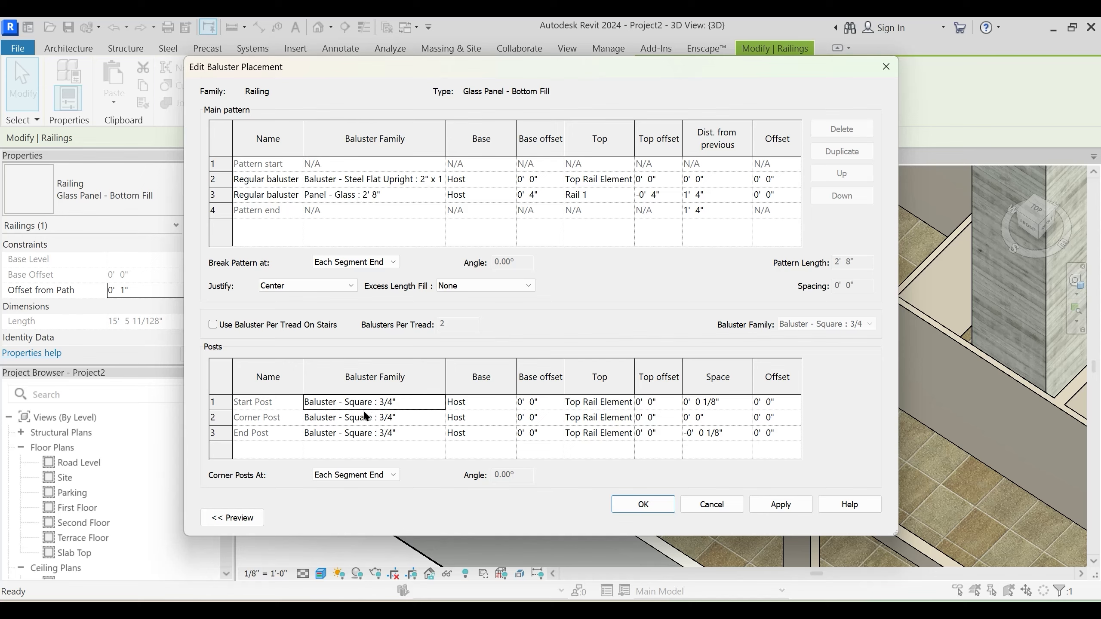
left_click(715, 506)
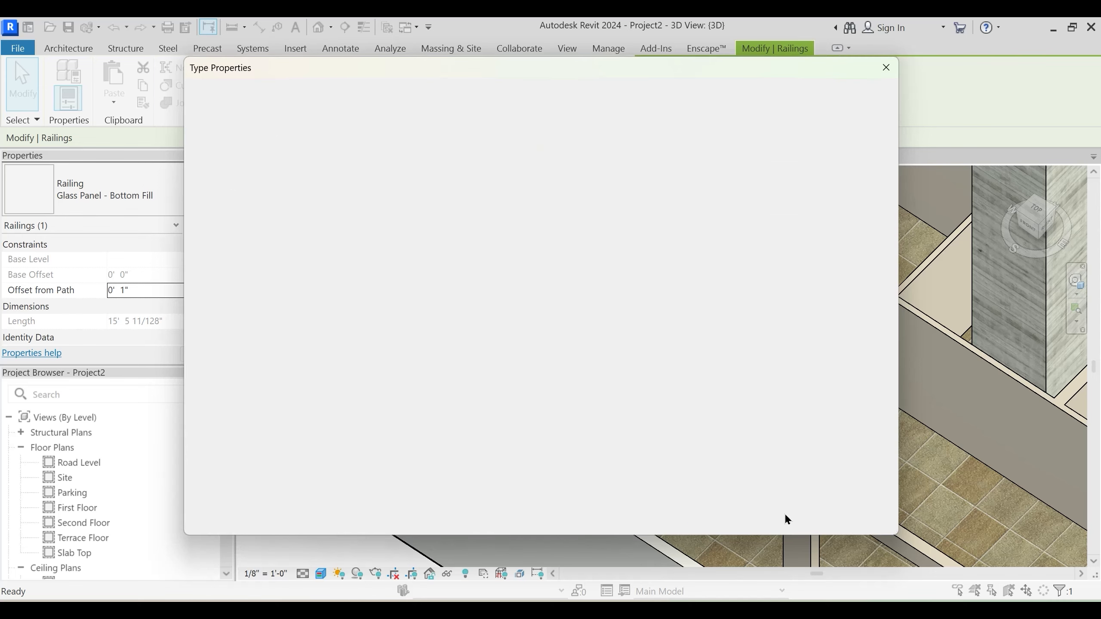
left_click(786, 514)
scroll(604, 360, "down", 2)
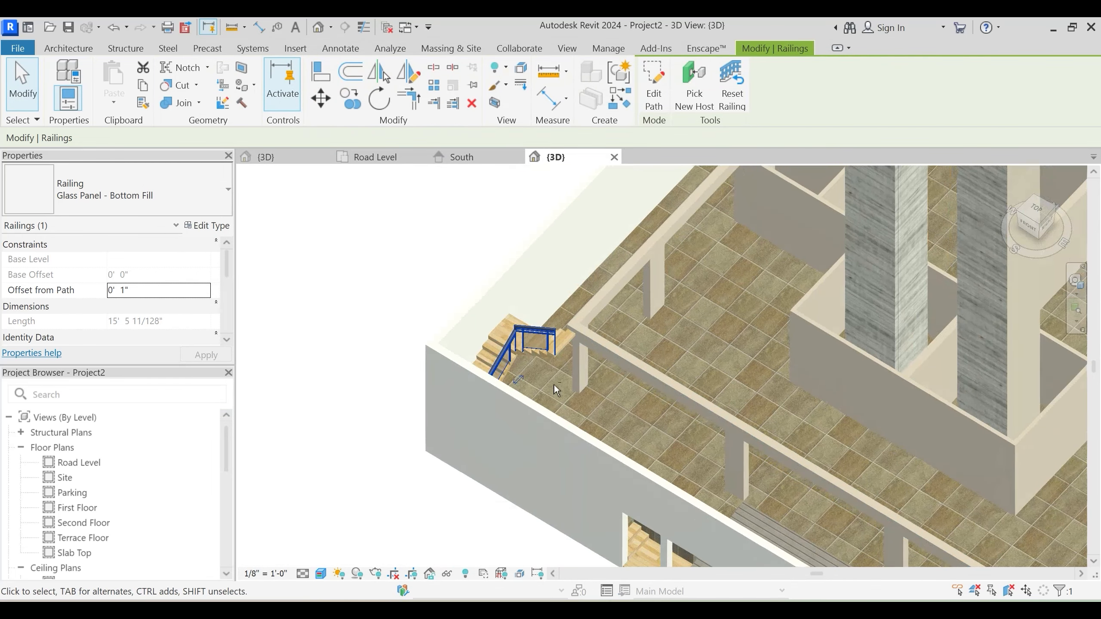
left_click(611, 406)
middle_click_drag(578, 425, 565, 390, "shift")
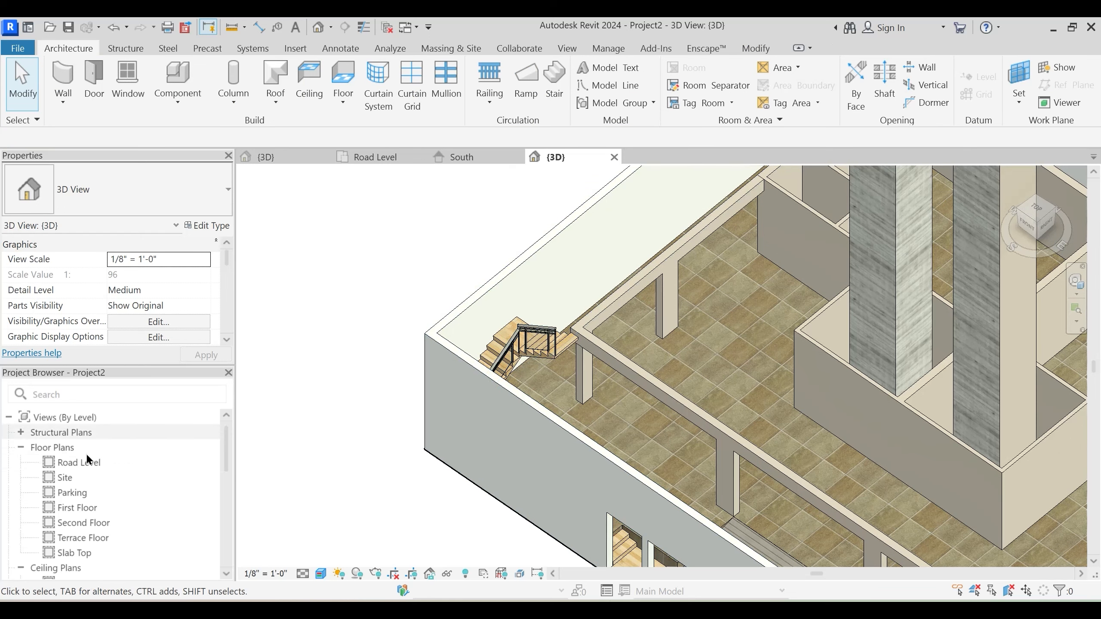
Find the Baluster - Steel Flat Upright 2" x 1/2" type among the project's railing families and set its baluster material to Sash
scroll(106, 513, "down", 5)
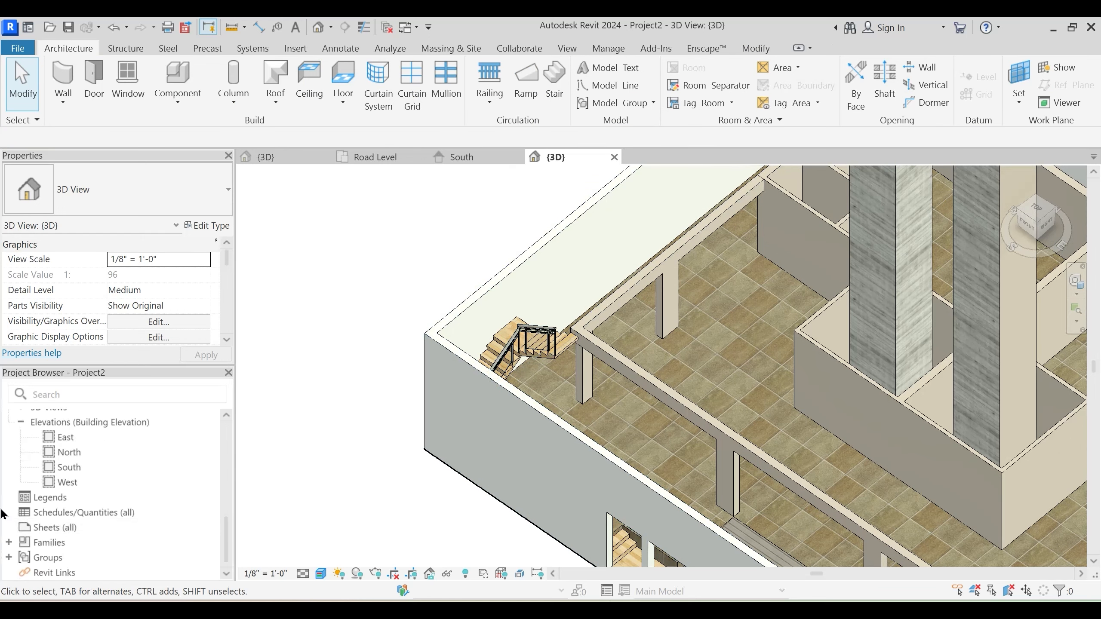
left_click(9, 542)
scroll(99, 494, "down", 5)
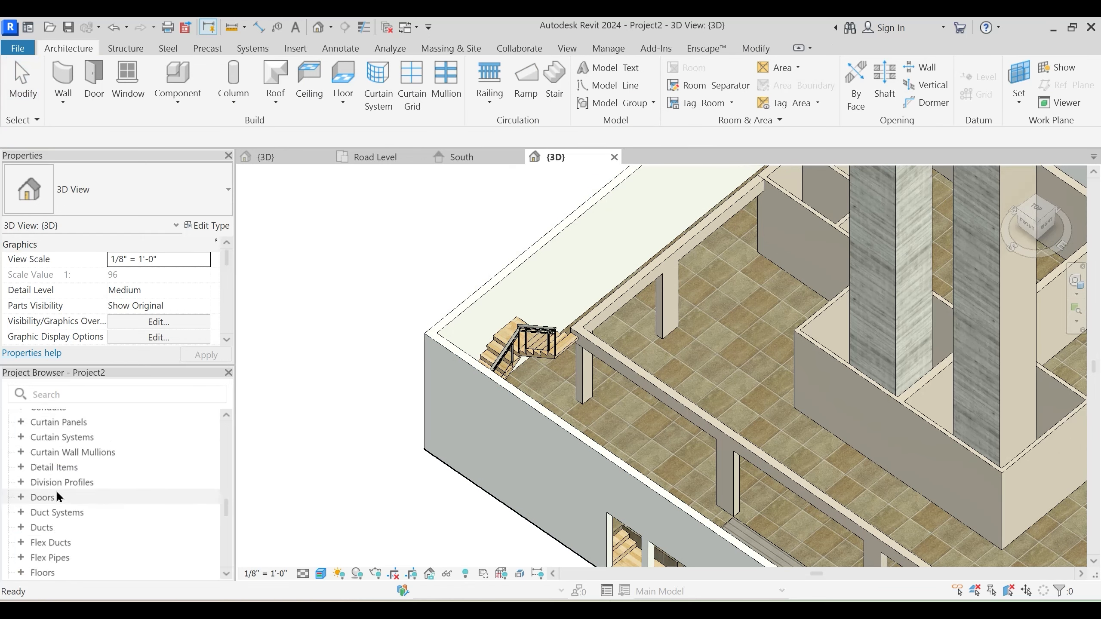
scroll(54, 490, "down", 5)
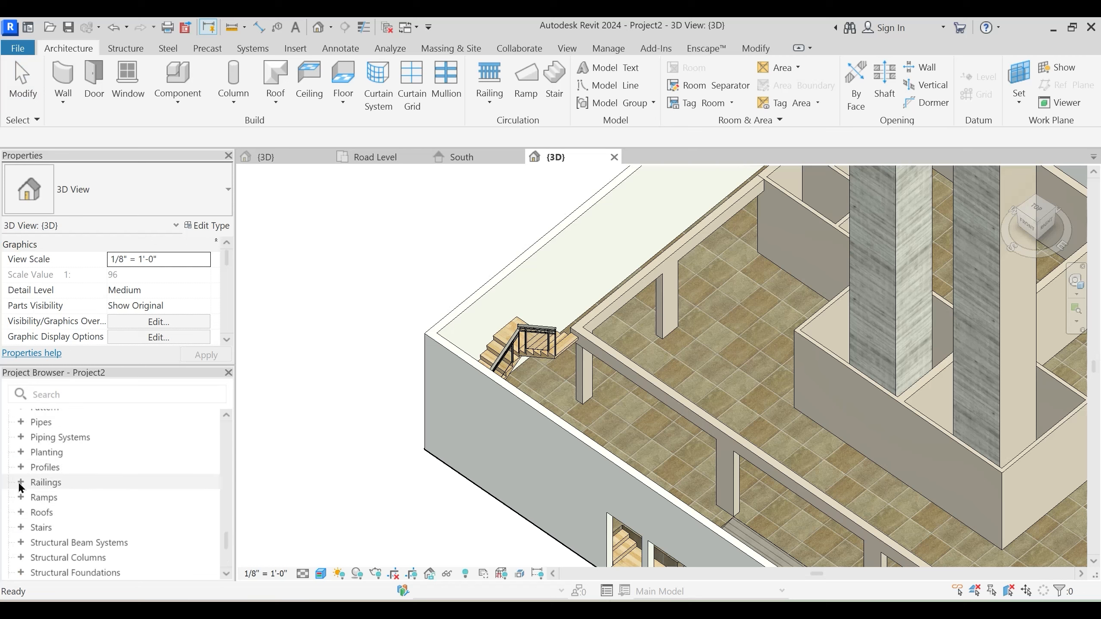
left_click(21, 482)
scroll(26, 486, "down", 2)
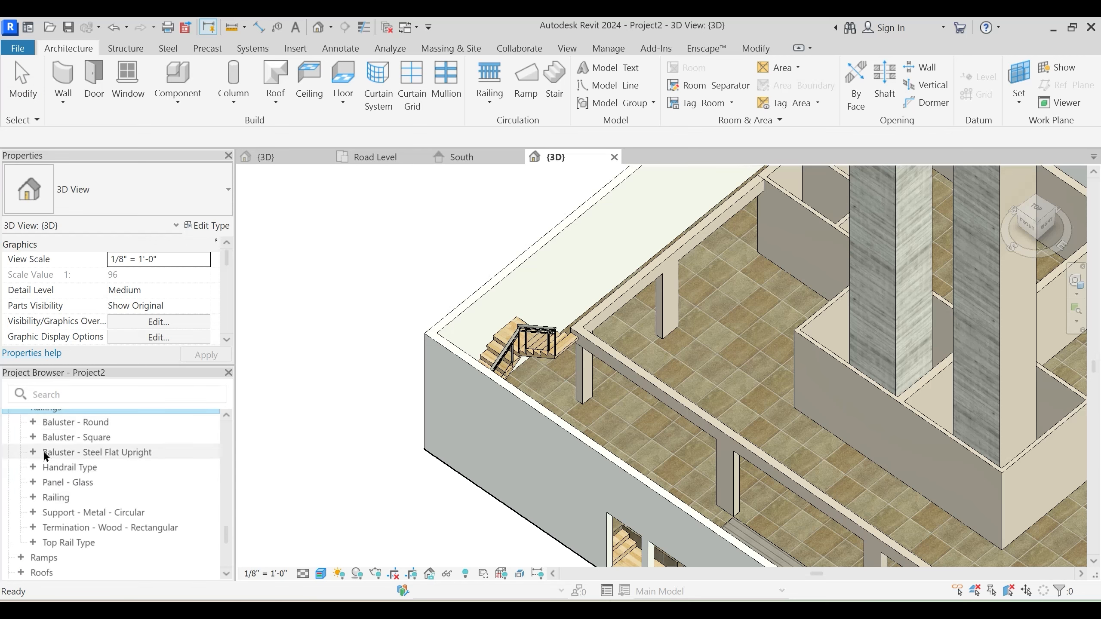
double_click(65, 453)
right_click(84, 469)
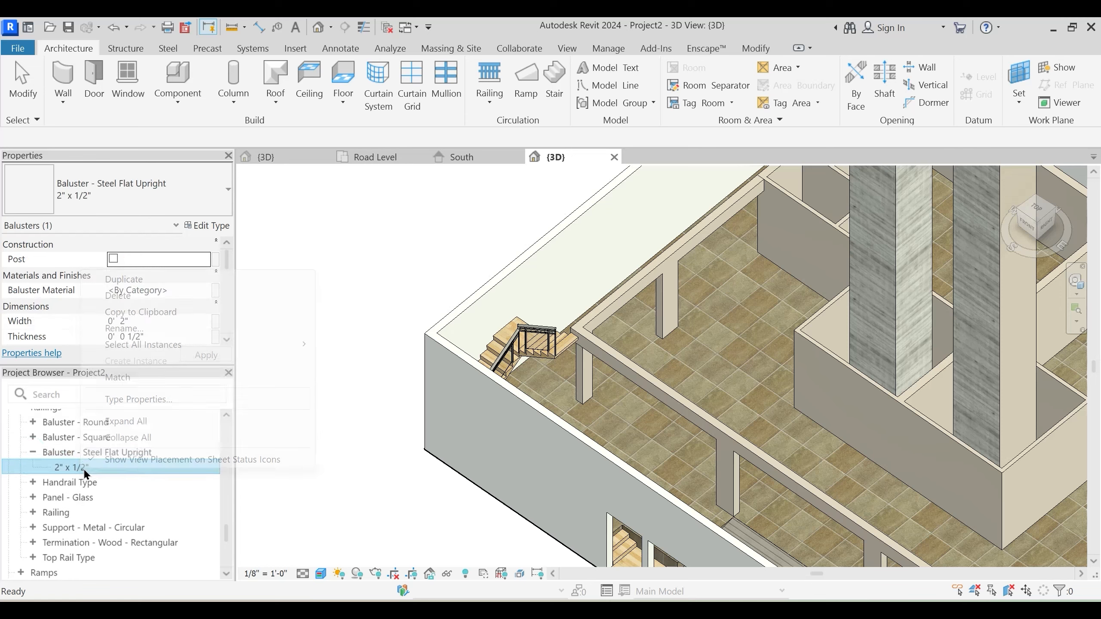
left_click(139, 399)
left_click(601, 250)
left_click_drag(601, 250, 516, 256)
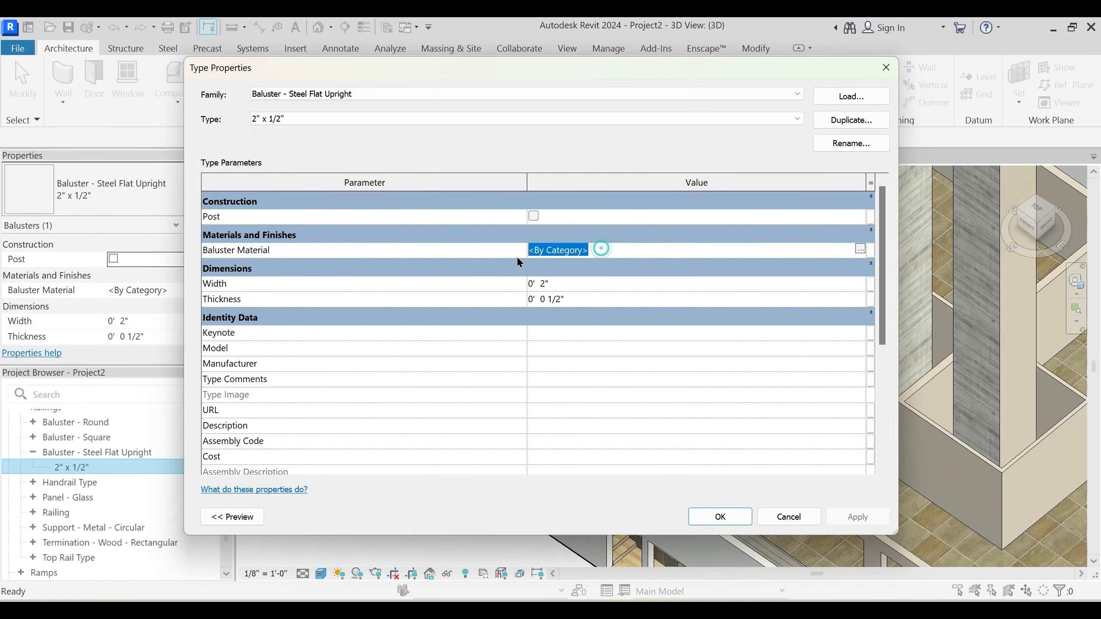
type("Sash")
left_click(851, 517)
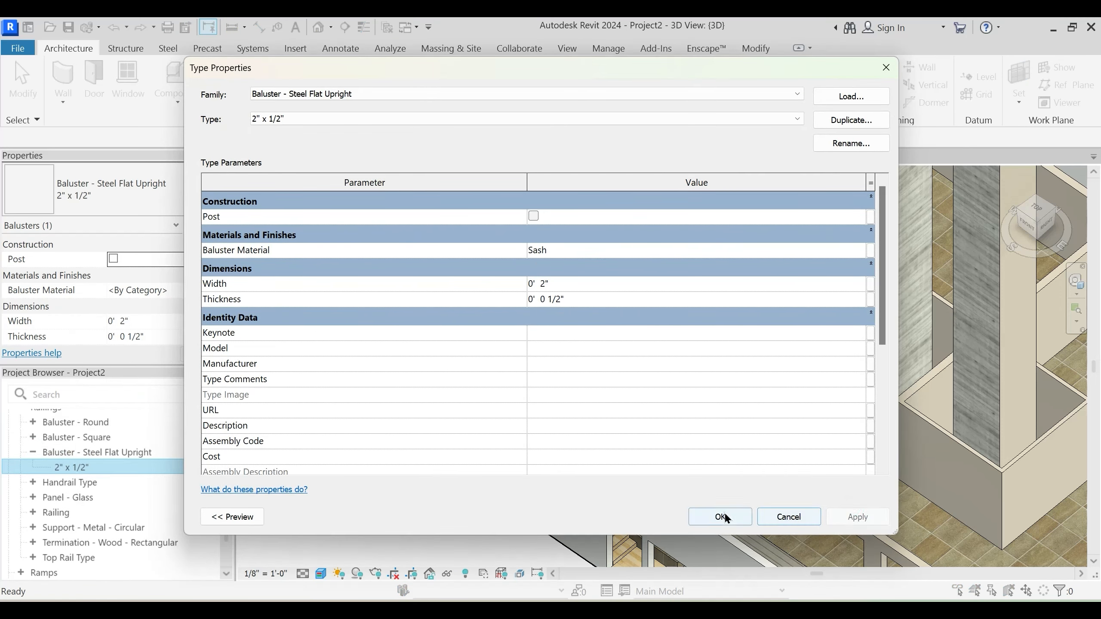
left_click(720, 516)
left_click(33, 452)
Set the baluster material of the Baluster - Square 3/4" type to Sash
scroll(52, 464, "up", 2)
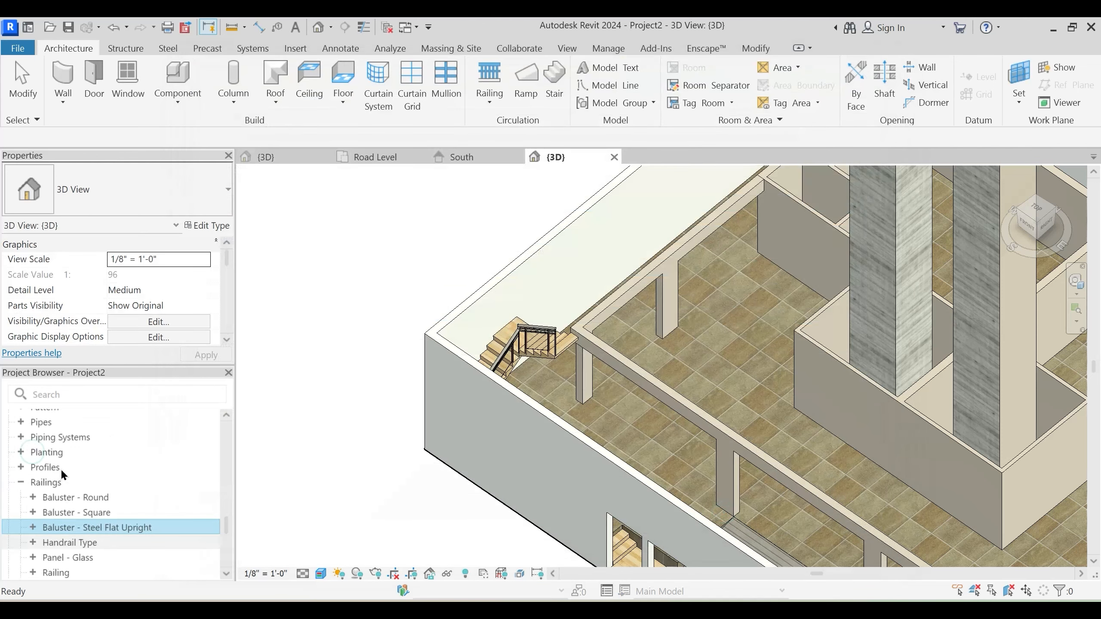
left_click(32, 512)
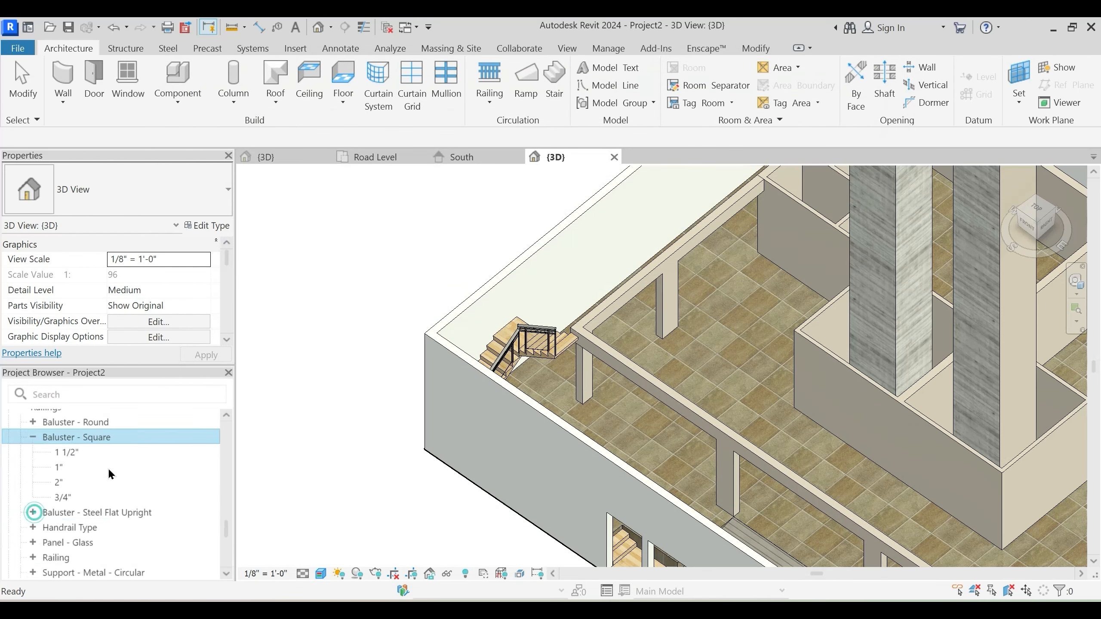
scroll(106, 466, "down", 2)
right_click(64, 423)
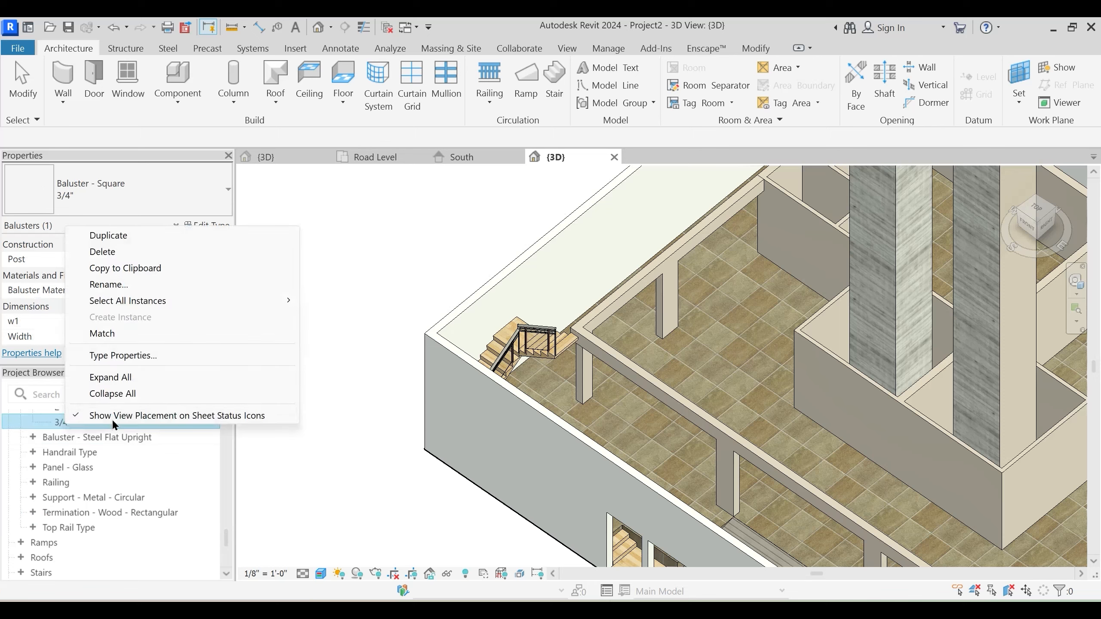
left_click(124, 356)
left_click(614, 251)
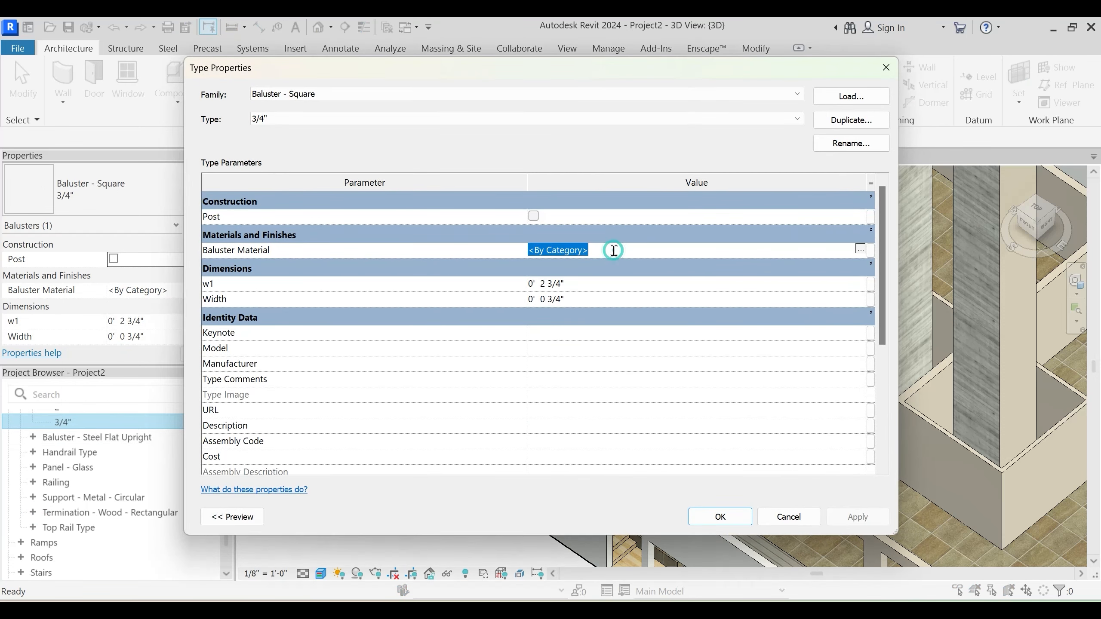
type("Sash")
left_click(854, 517)
left_click(726, 516)
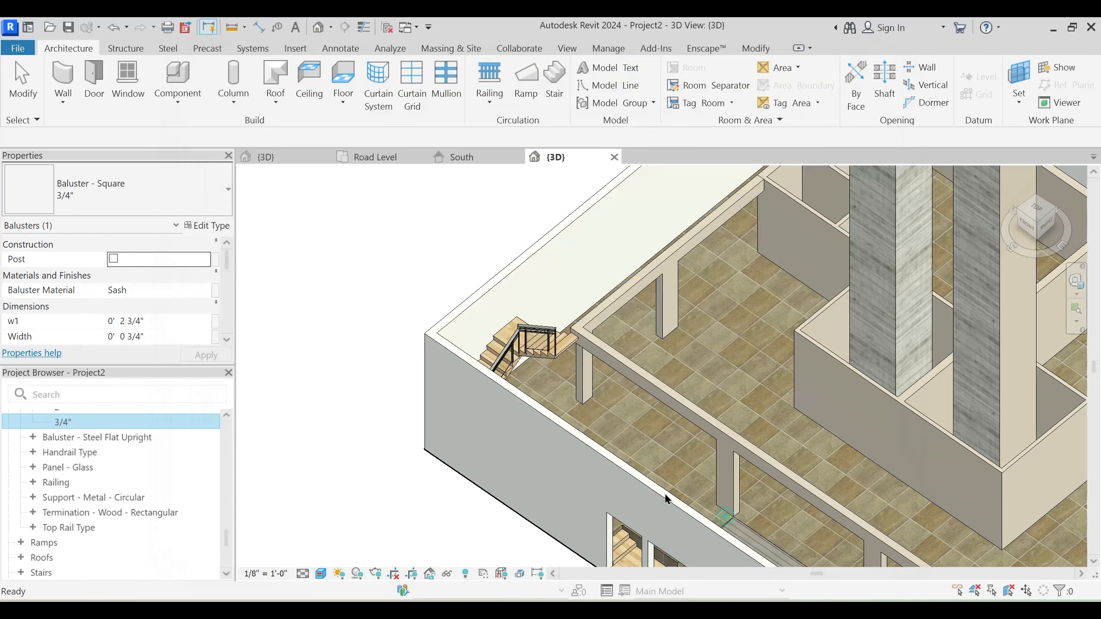
Set the material of the stair railing's Elliptical - 1 1/2" x 1 1/8" top rail type to Sash and apply the type changes
scroll(547, 382, "up", 4)
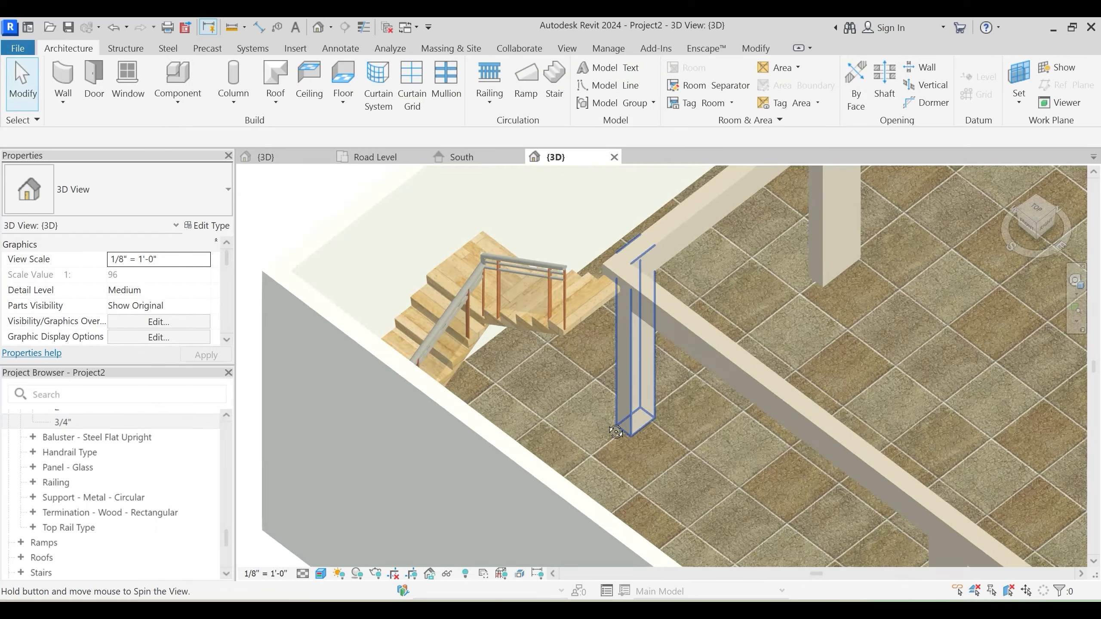
left_click(565, 282)
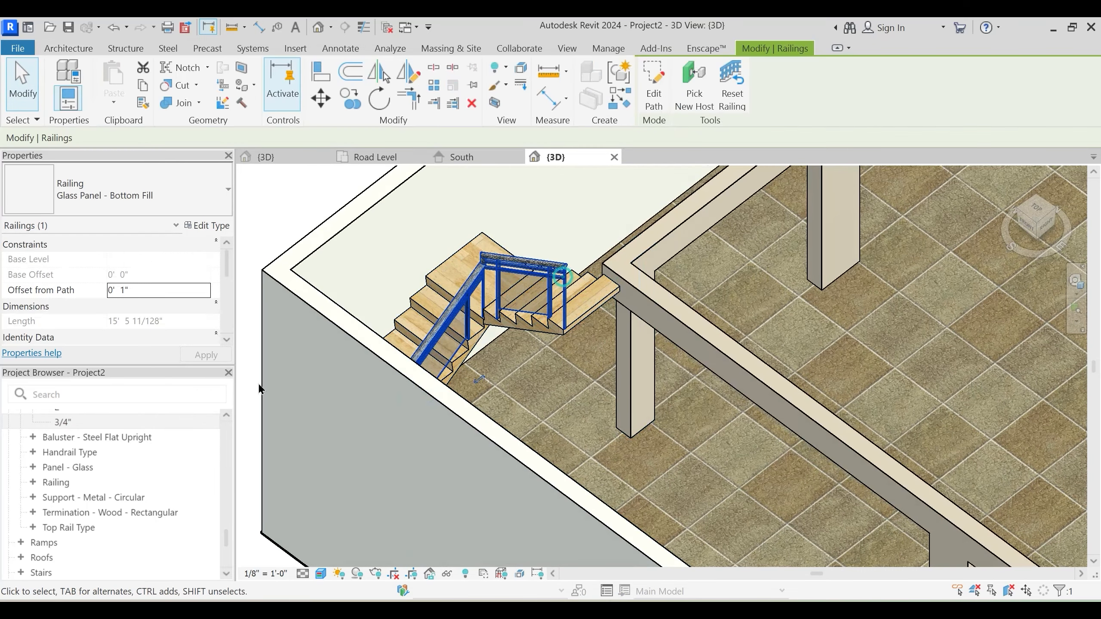
left_click(198, 226)
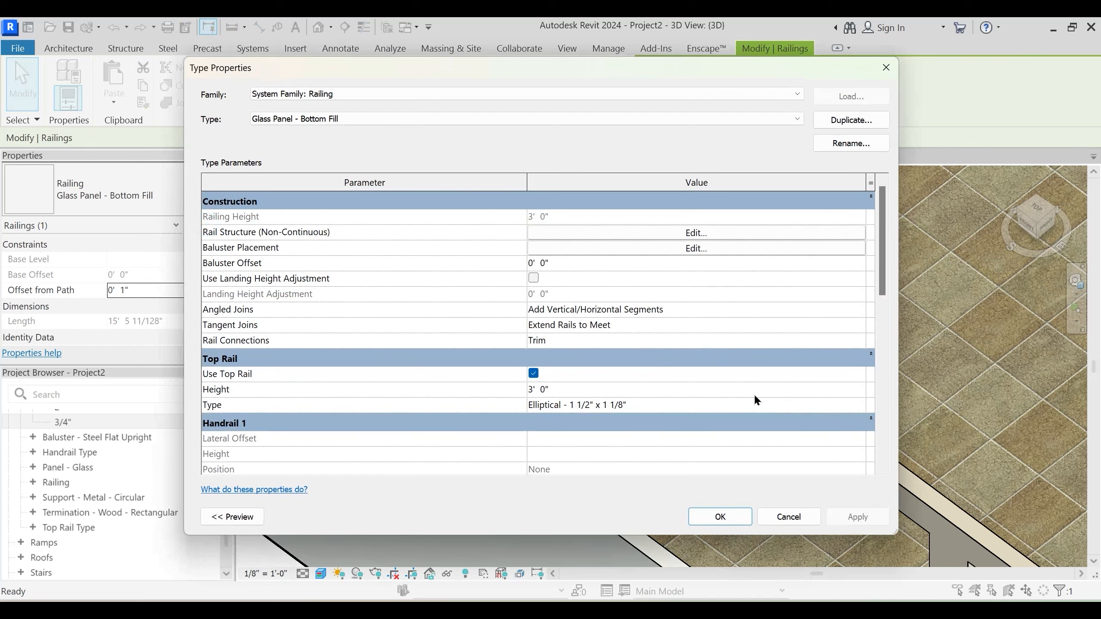
left_click(860, 406)
left_click(861, 406)
left_click(629, 329)
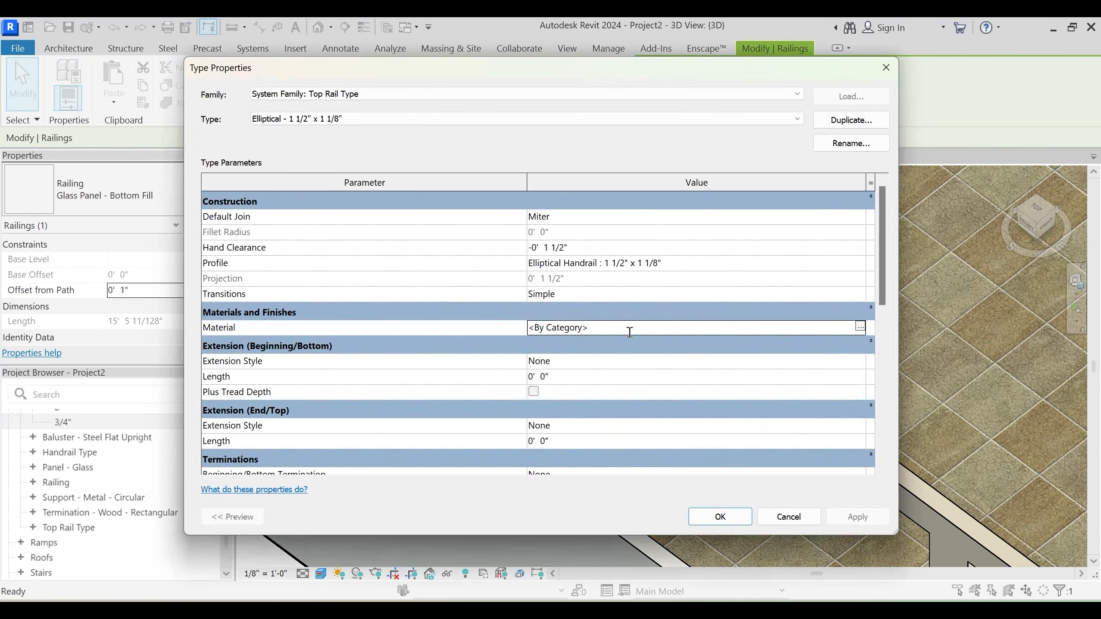
type("Sash")
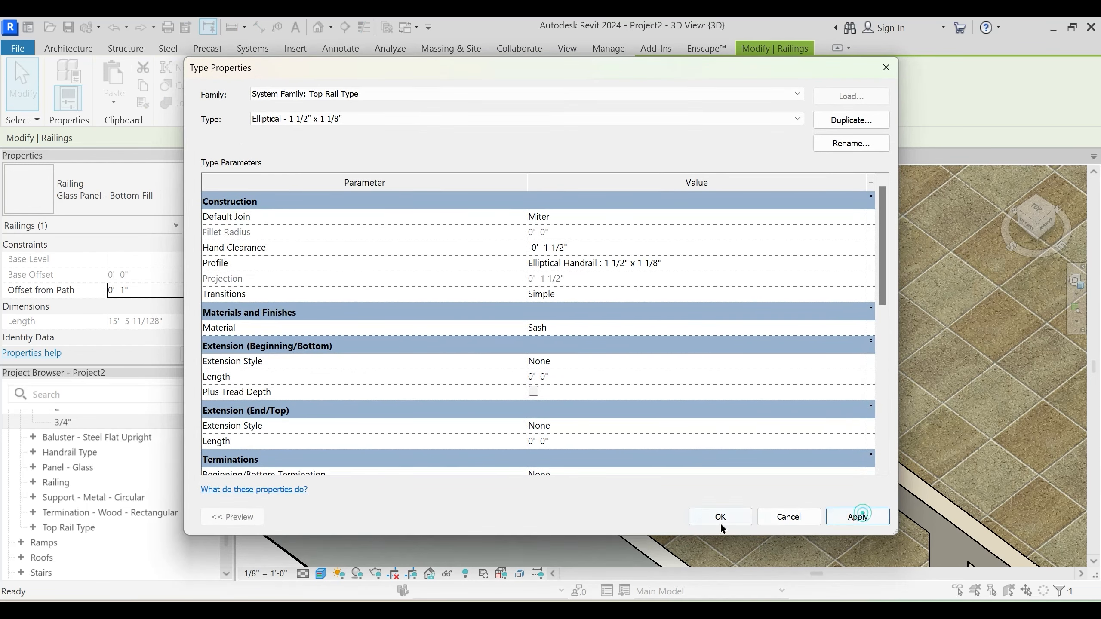
left_click(719, 517)
left_click(861, 516)
left_click(706, 519)
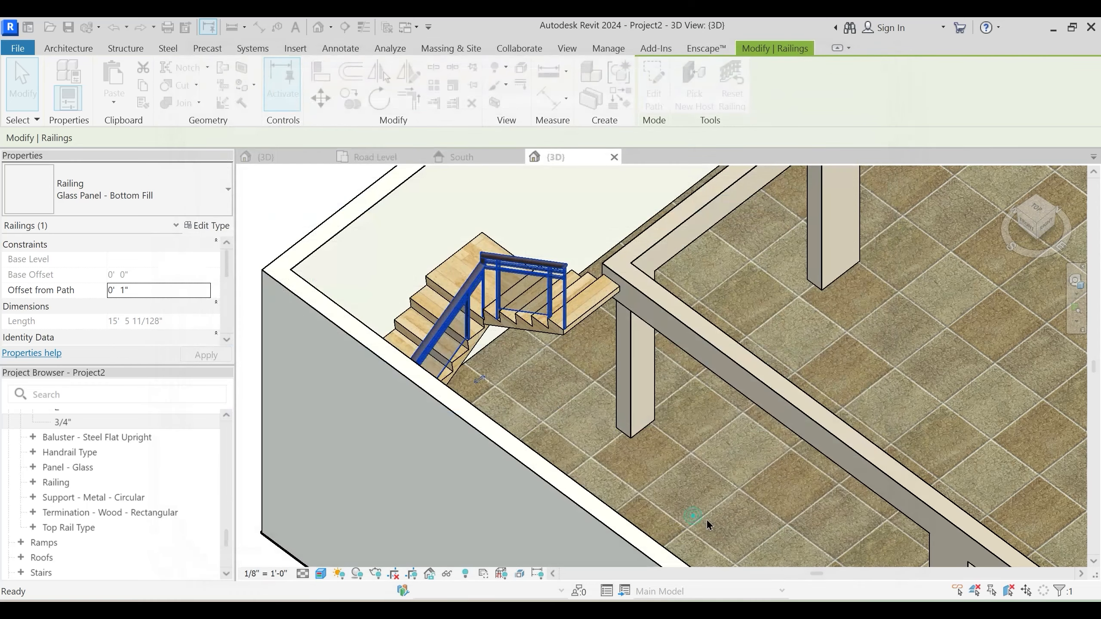
left_click(706, 520)
middle_click_drag(568, 343, 617, 345, "shift")
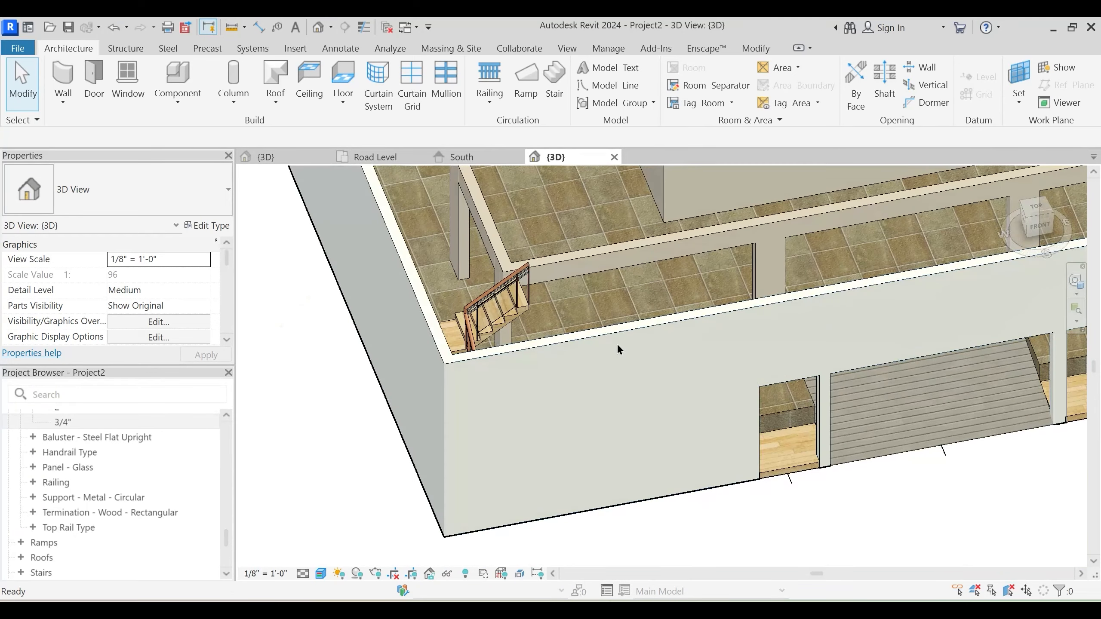
Inspect the stair in the Road Level plan and select the short Main Wall 9" pillar at the end of its upper flight
left_click(394, 162)
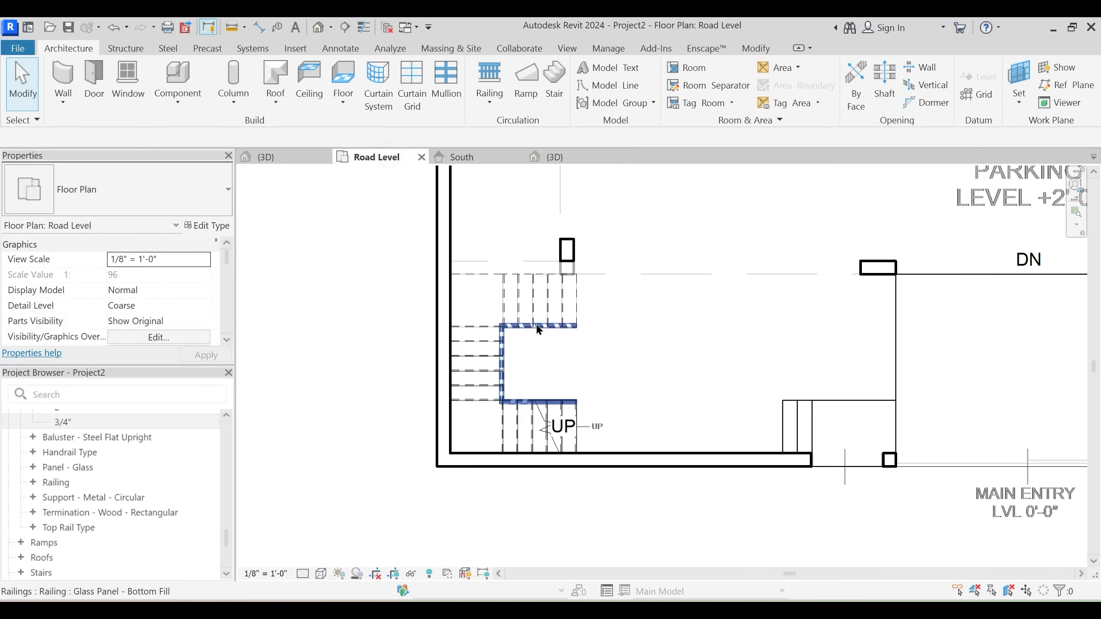
scroll(521, 365, "down", 1)
left_click_drag(521, 363, 567, 480)
middle_click_drag(640, 463, 329, 446)
middle_click_drag(555, 361, 672, 357)
key("Escape")
left_click(359, 251)
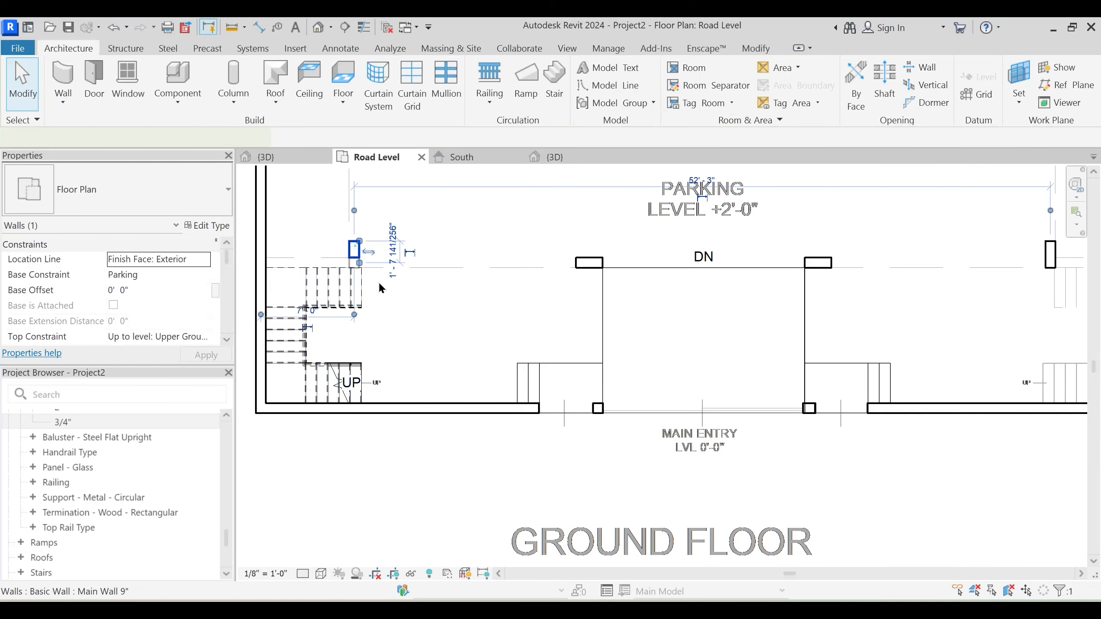
scroll(363, 277, "up", 6)
left_click(363, 243)
left_click(352, 214)
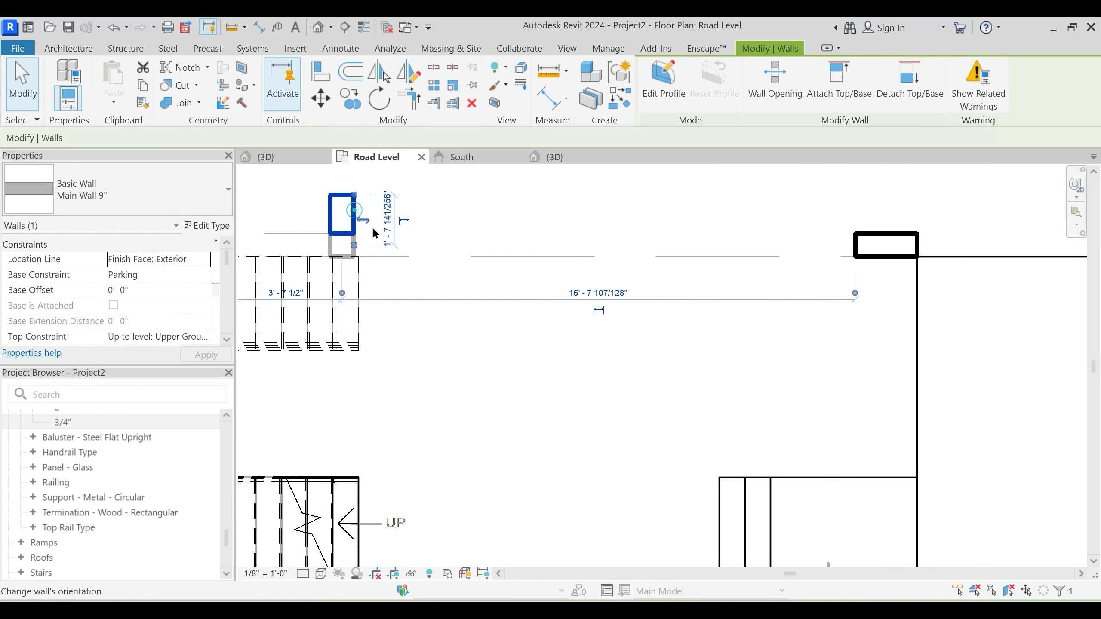
Check in the 3D view how the selected pillar stands relative to the stair flight and railing
left_click(554, 156)
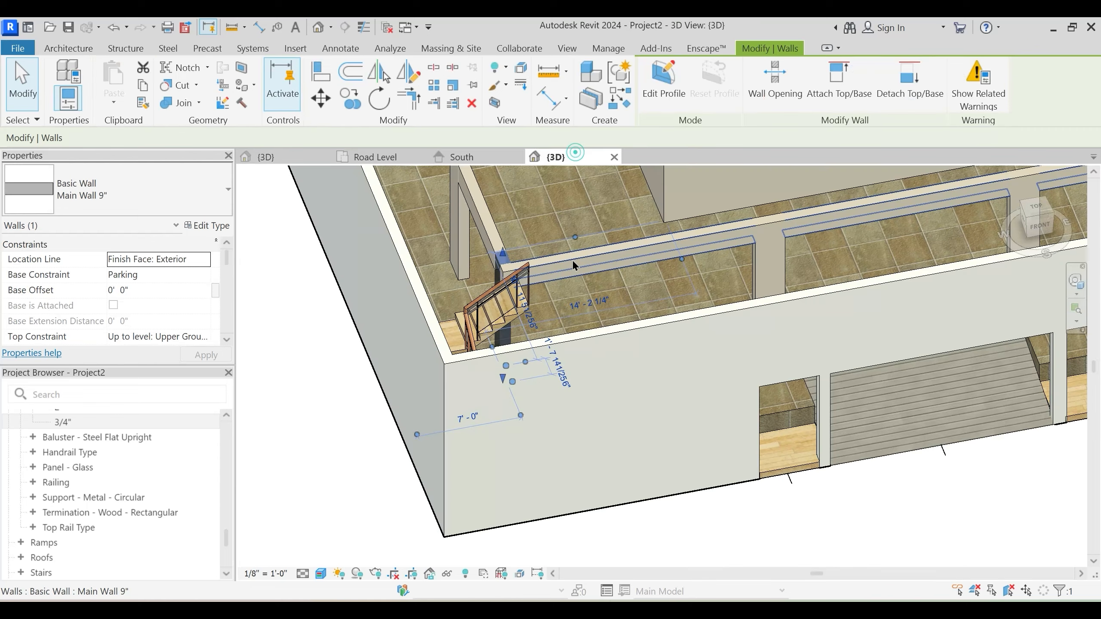
scroll(613, 377, "up", 4)
key("Delete")
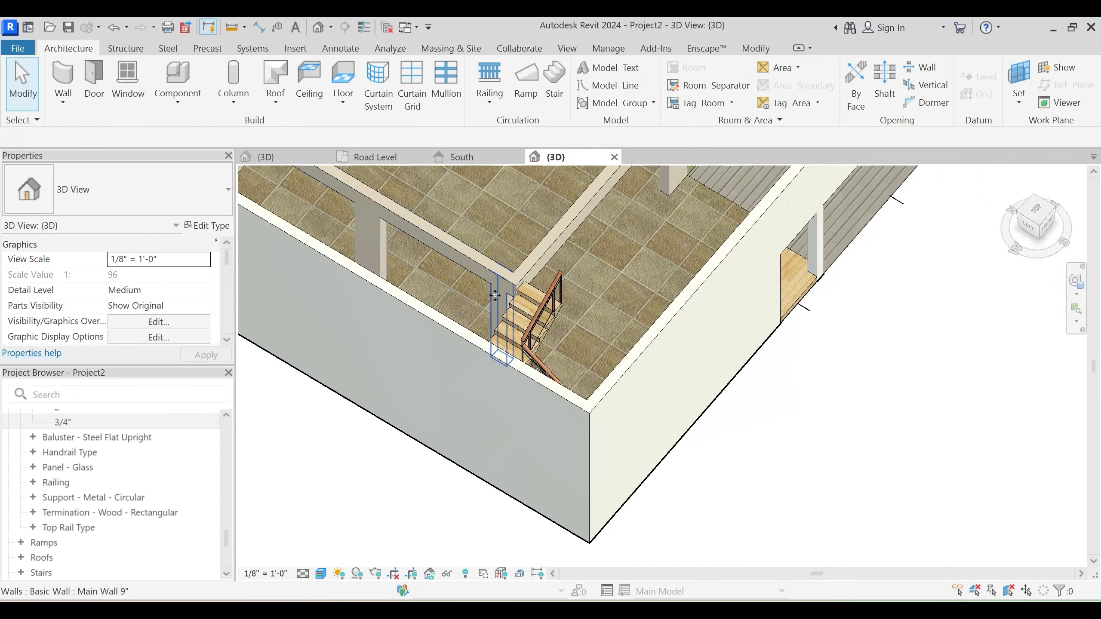
left_click(500, 298)
key("Escape")
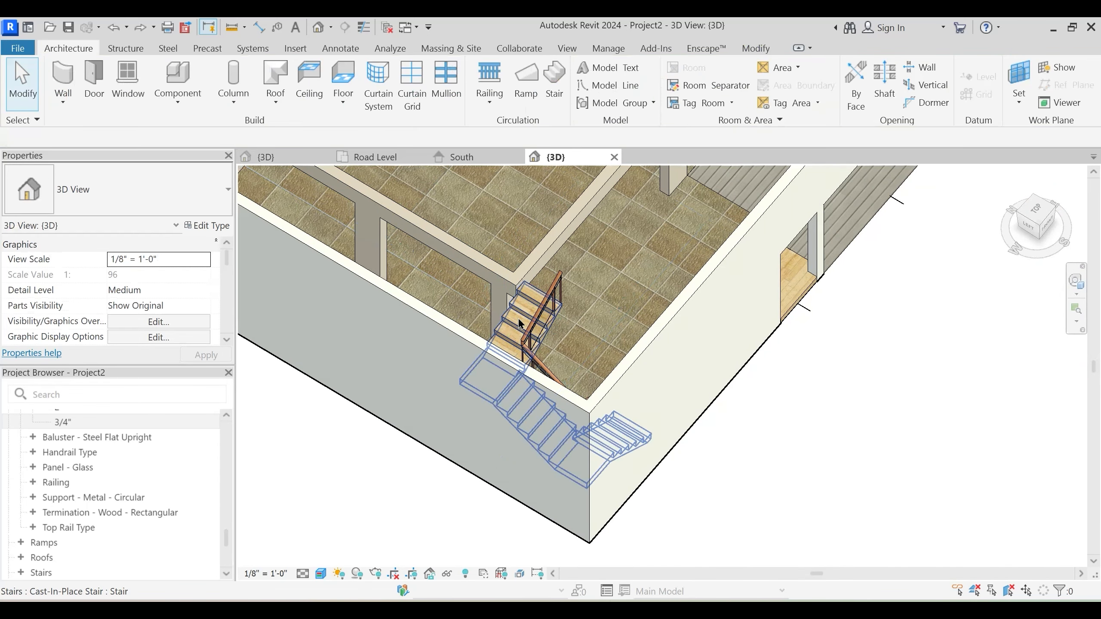
Return to the Road Level plan and select the short Main Wall 9" pillar at the end of the upper stair flight
left_click(382, 157)
left_click(354, 202)
middle_click_drag(338, 262, 464, 307)
key("m")
key("v")
scroll(467, 291, "up", 4)
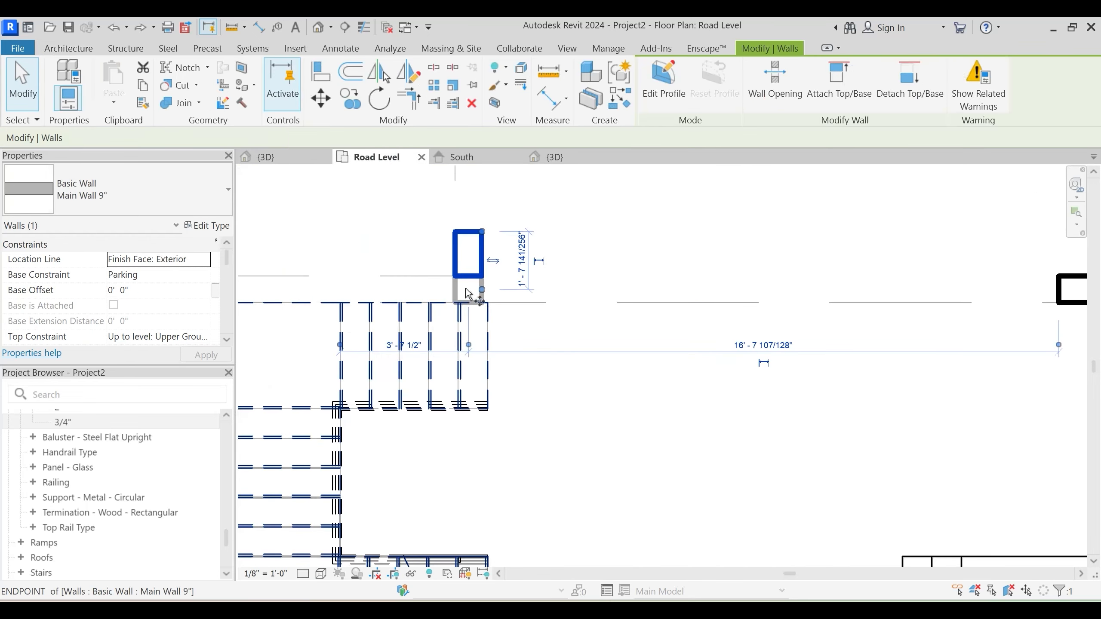
left_click(491, 270)
key("Escape")
key("Escape")
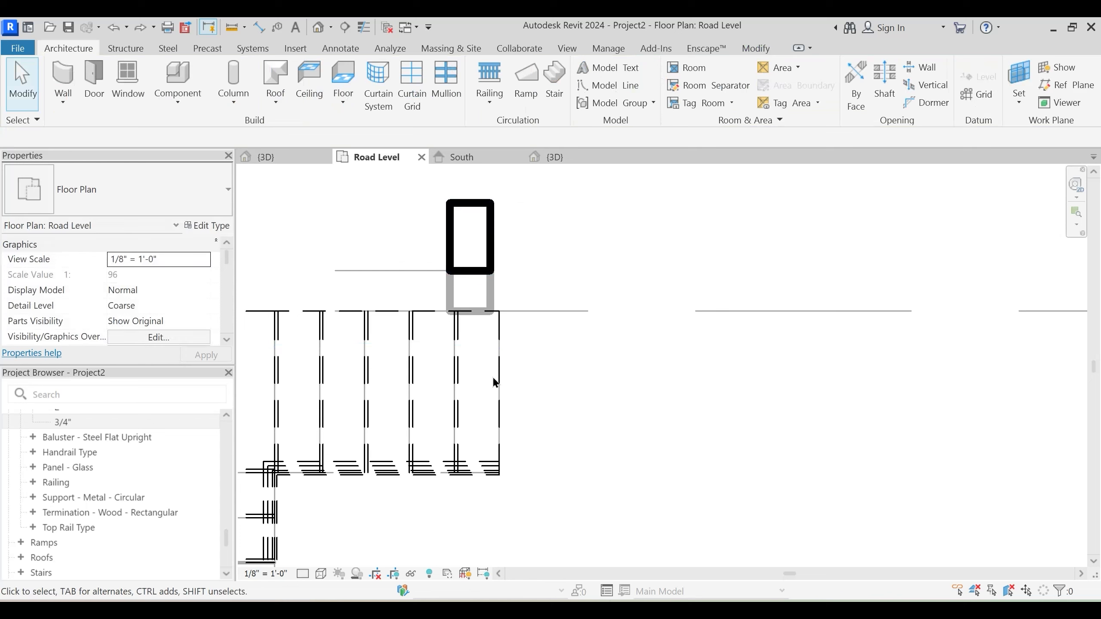
Temporarily hide the stair in the plan and shift the pillar beside it toward the stair flight
left_click(504, 382)
key("h")
key("h")
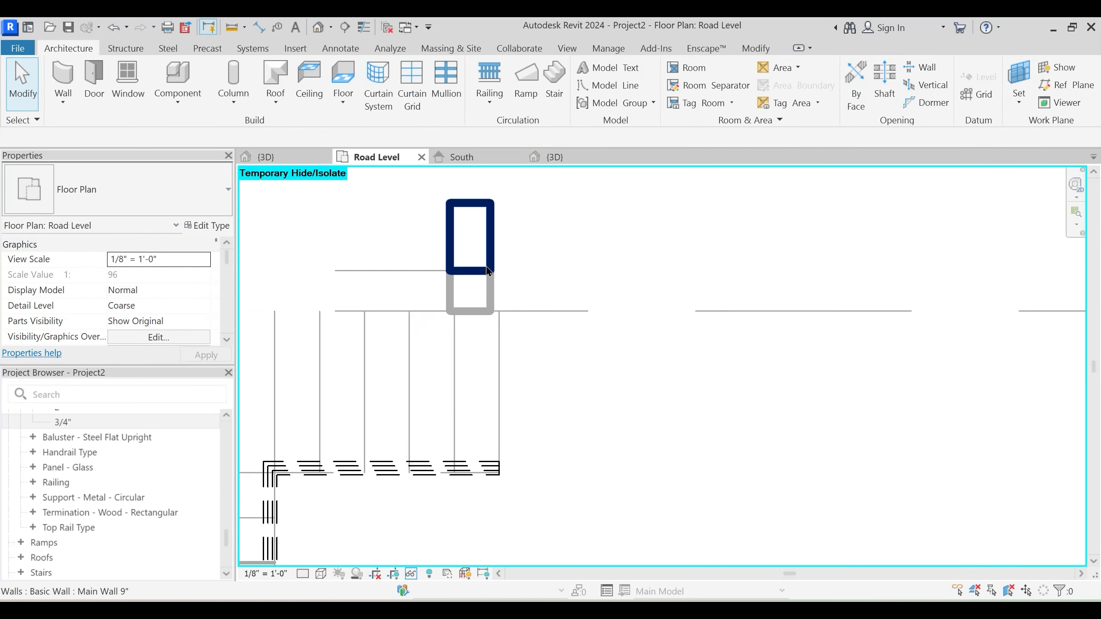
left_click(491, 271)
left_click_drag(491, 302, 509, 349)
left_click(510, 354)
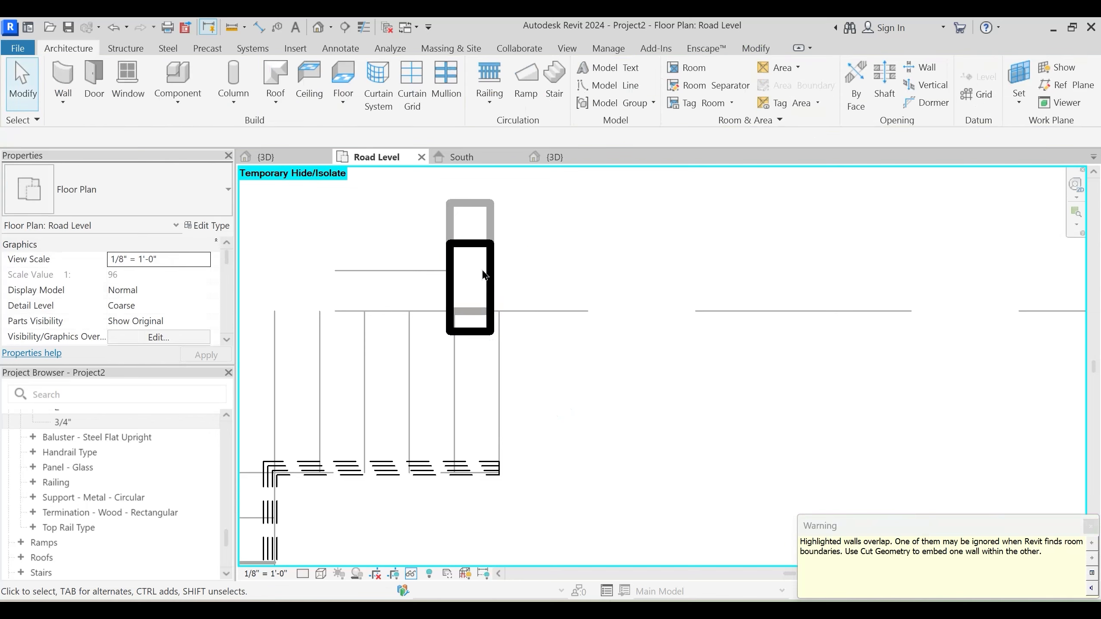
Move the pillar so its upper corner meets the upper corner of the grey pillar outline behind it
left_click(488, 264)
middle_click_drag(530, 297, 528, 369)
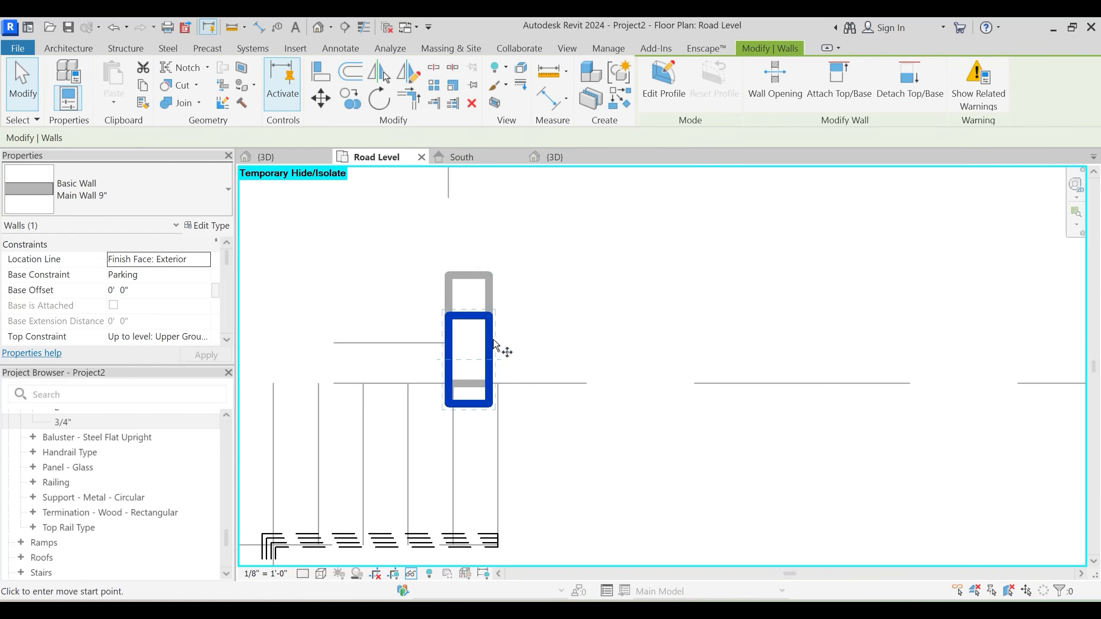
key("m")
key("v")
left_click(489, 316)
left_click(491, 275)
key("Escape")
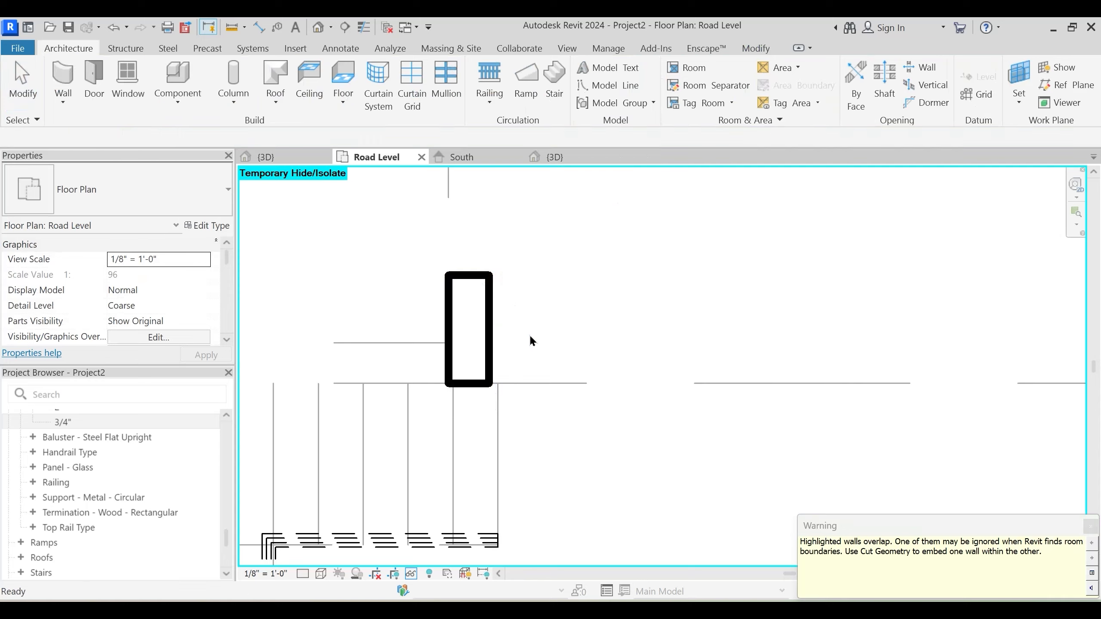
Join the geometry of the pillar beside the stair with the adjoining Main Wall 9" beam in Project2's 3D view
left_click(266, 157)
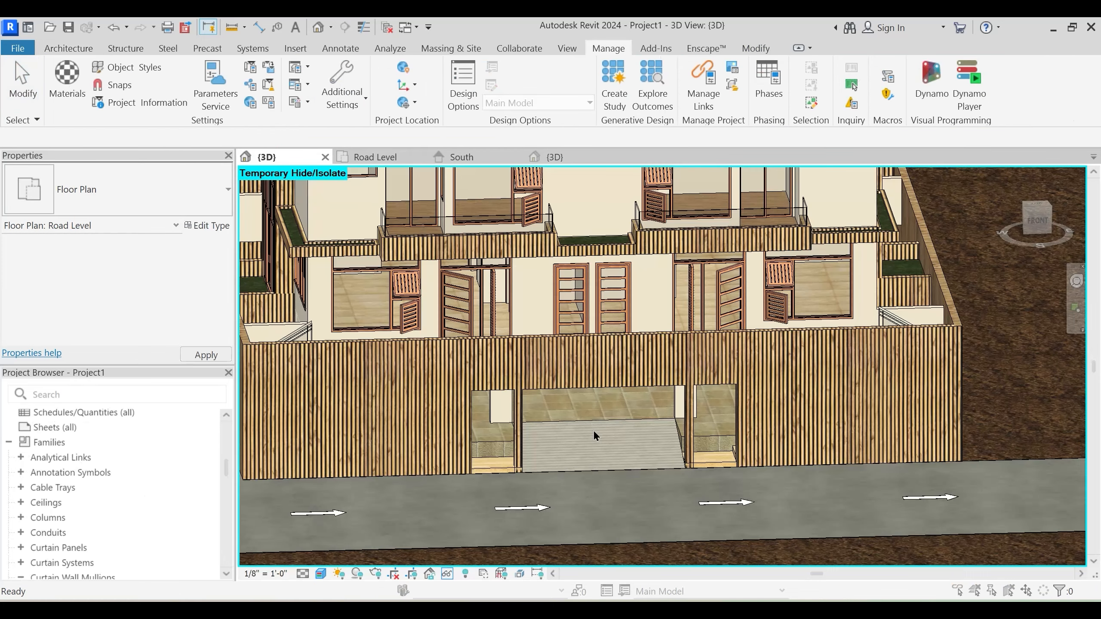
key("Escape")
left_click(574, 154)
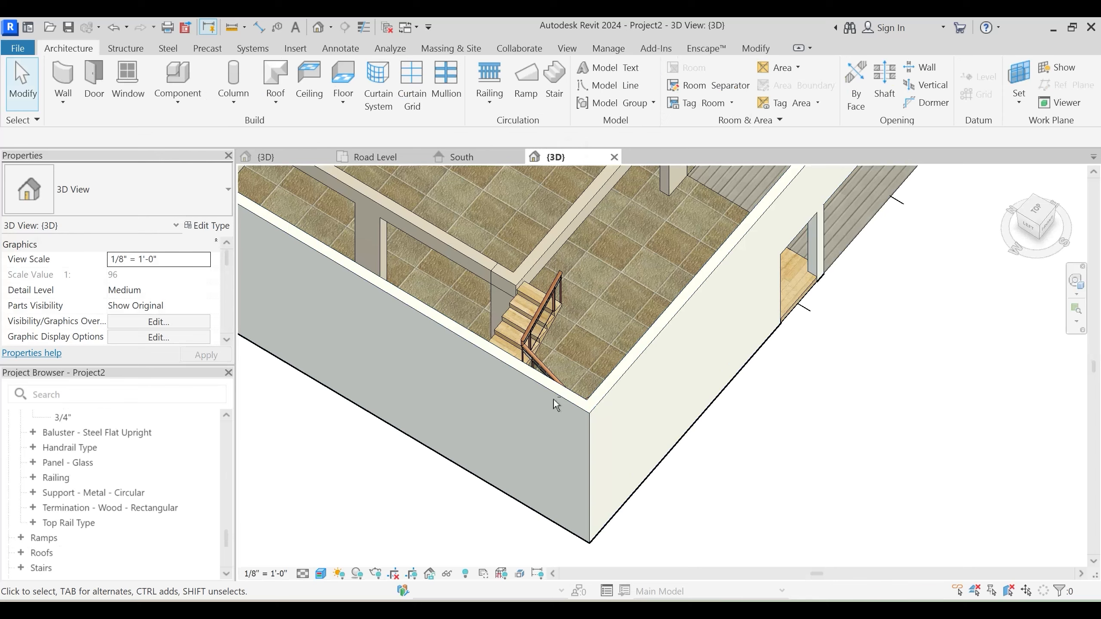
middle_click_drag(556, 405, 565, 381, "shift")
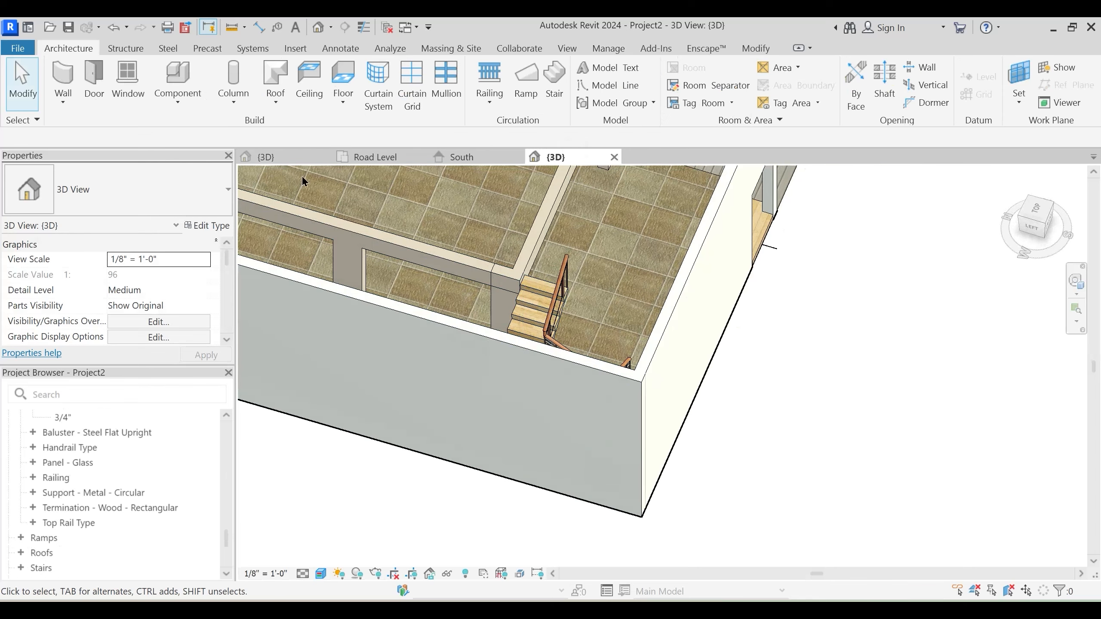
left_click(756, 48)
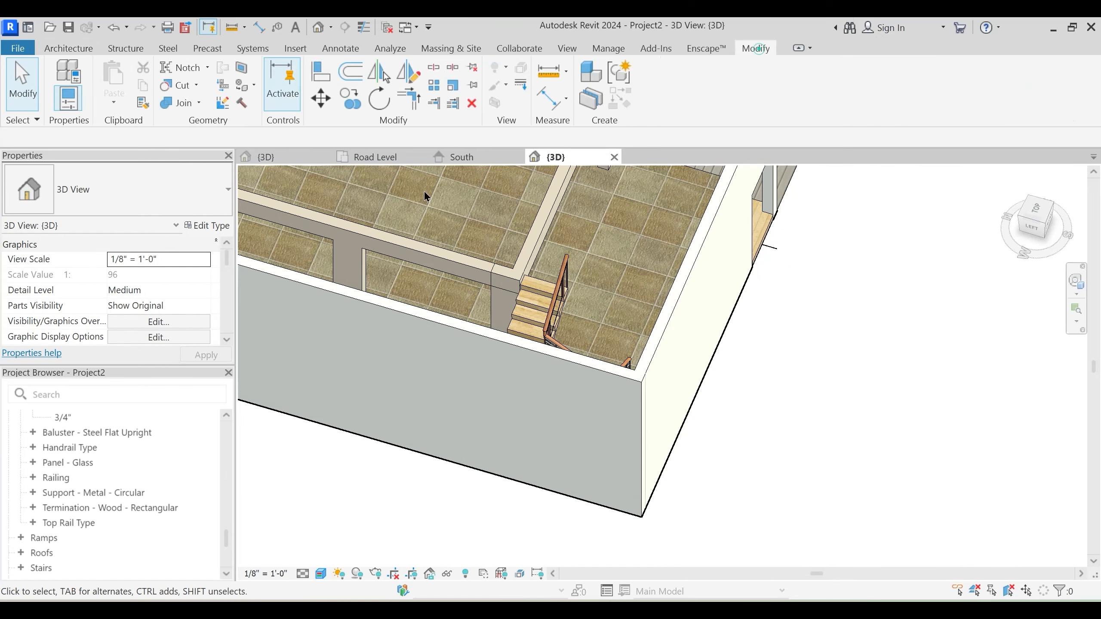
left_click(175, 103)
left_click(487, 289)
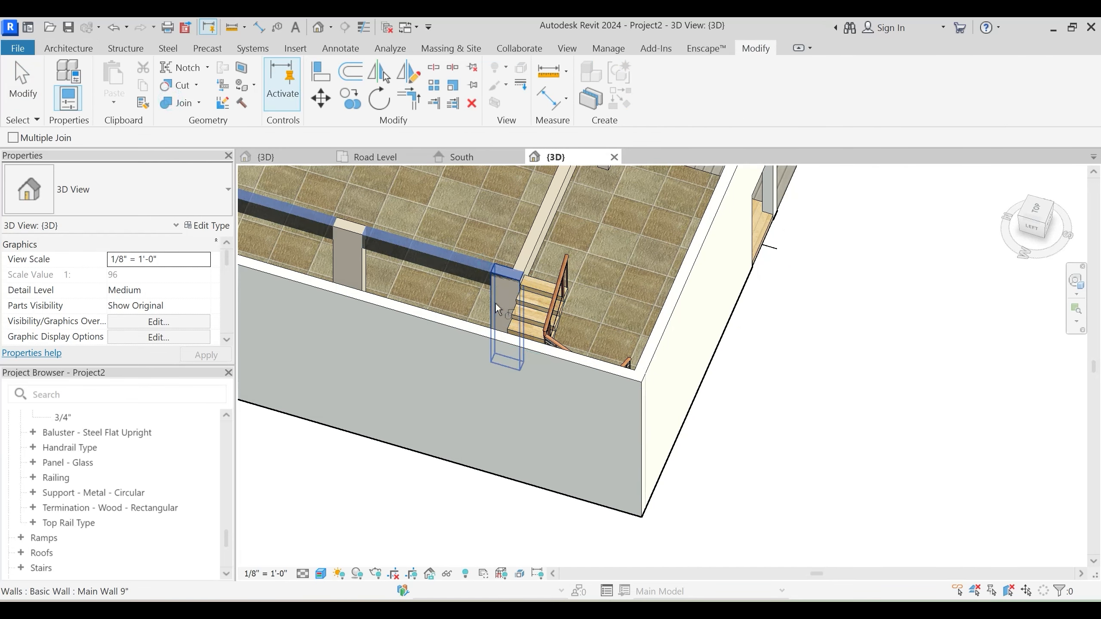
left_click(494, 300)
middle_click_drag(532, 265, 540, 338, "shift")
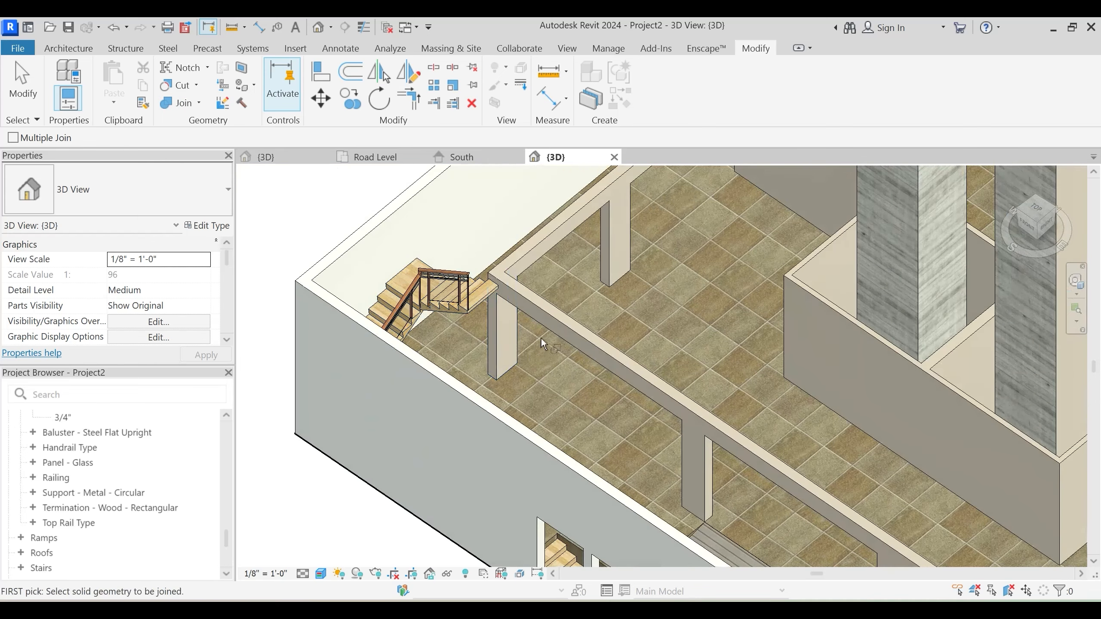
scroll(627, 389, "down", 2)
middle_click_drag(627, 389, 813, 392, "shift")
key("Escape")
middle_click_drag(683, 362, 386, 305, "shift")
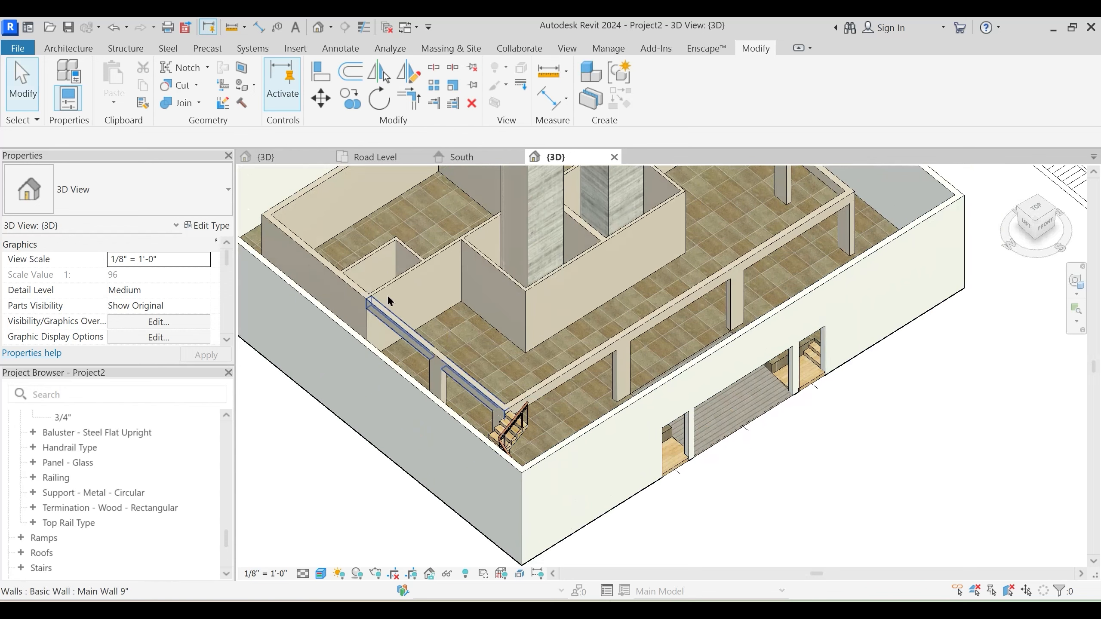
Reset the temporary hide in the Road Level plan to bring the stair back
left_click(376, 157)
scroll(610, 348, "down", 3)
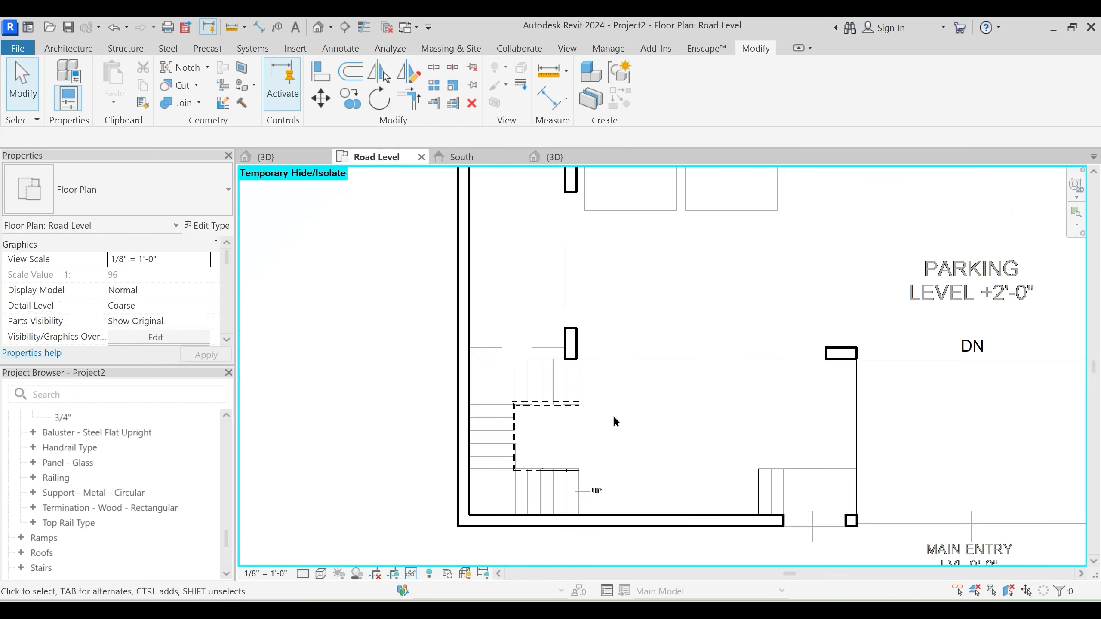
key("h")
key("r")
Try to mirror a copy of the stair, railing and pillar about a vertical axis drawn on the ramp, and undo it
left_click_drag(384, 334, 610, 549)
middle_click_drag(746, 463, 477, 421)
key("d")
key("m")
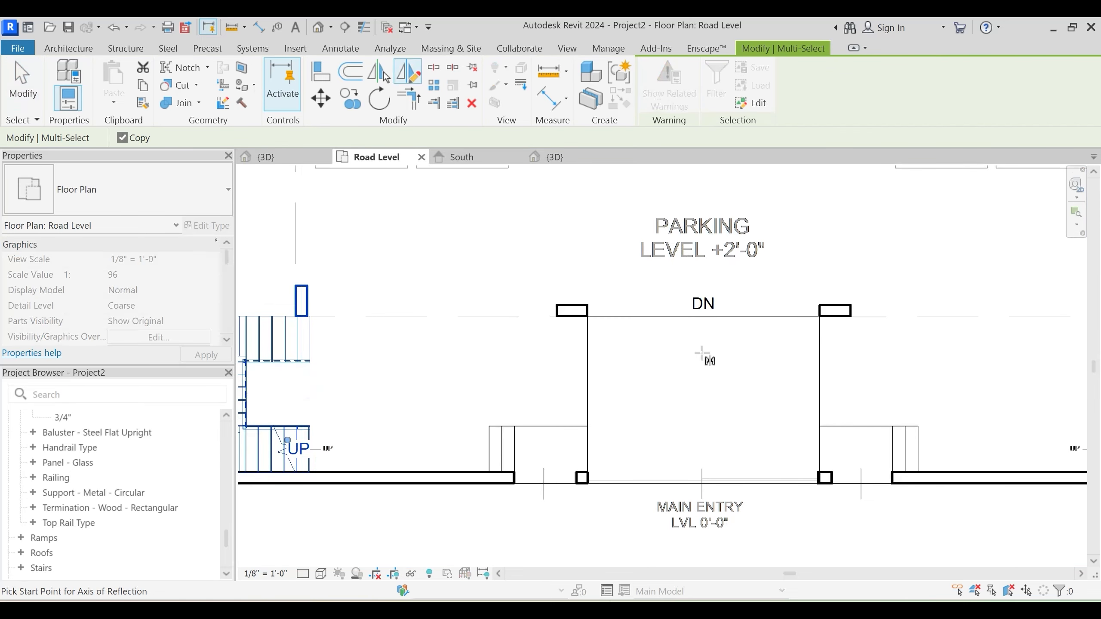
left_click(704, 318)
left_click(703, 352)
scroll(699, 360, "down", 1)
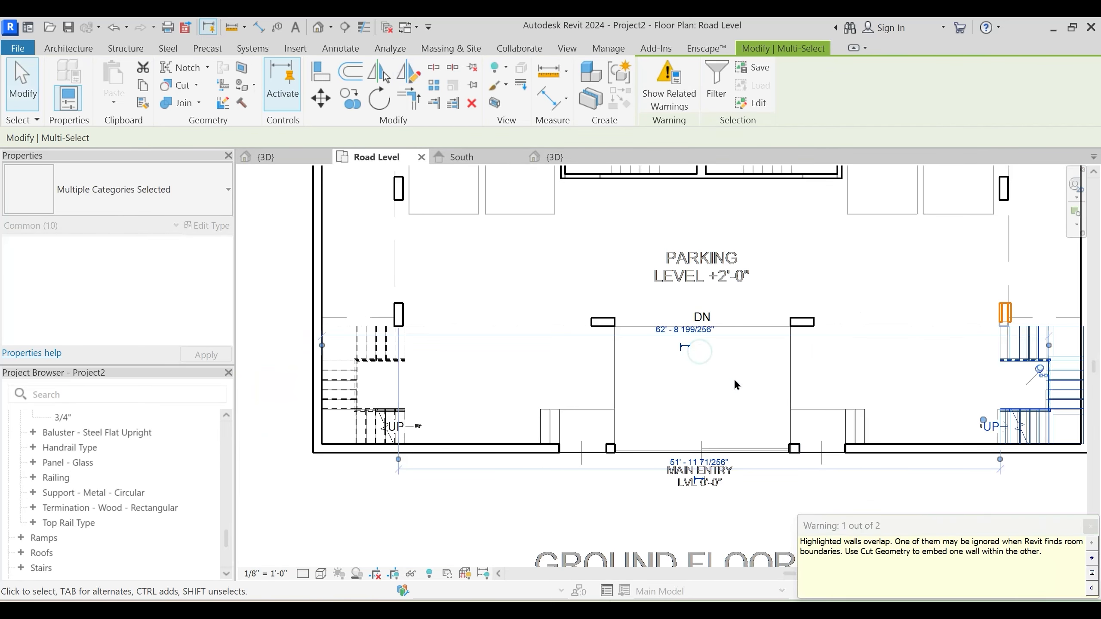
left_click(1092, 532)
middle_click_drag(896, 420, 664, 416)
left_click(740, 381)
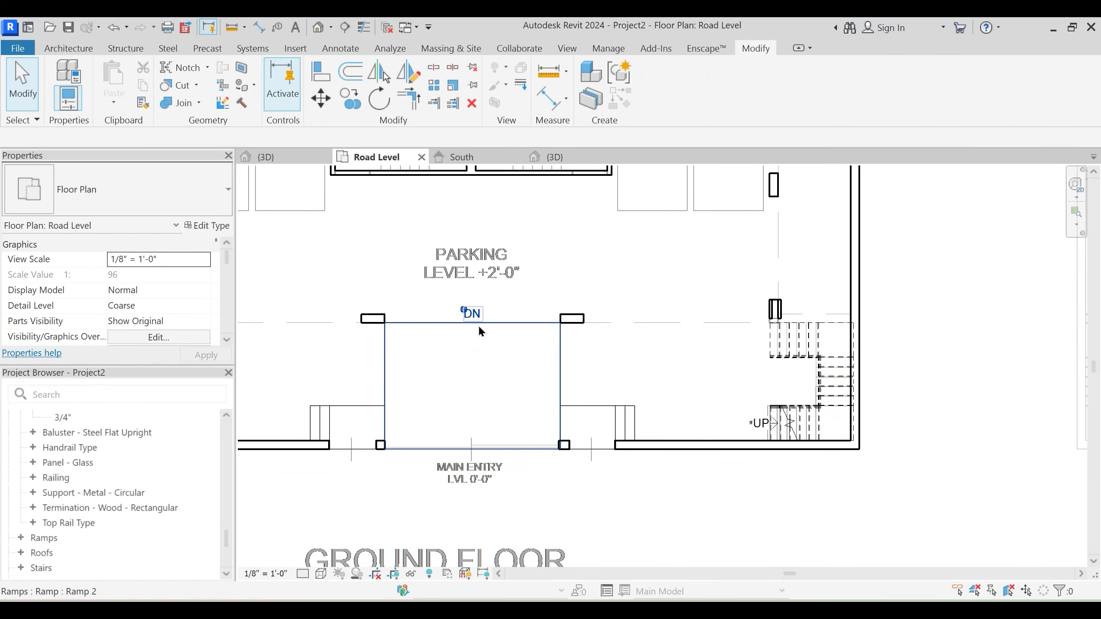
key("ctrl+z")
Mirror a copy of the stair, railings and pillar about a vertical axis through the midpoint of the rear boundary wall
scroll(427, 375, "down", 3)
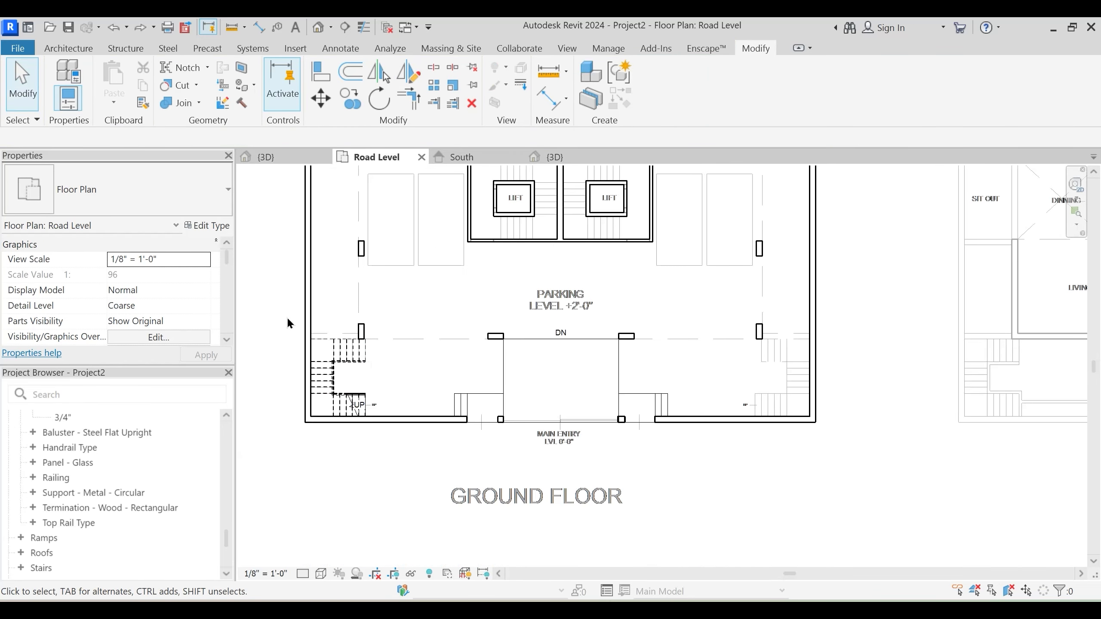
left_click_drag(288, 319, 390, 445)
scroll(462, 472, "down", 1)
middle_click_drag(496, 305, 488, 386)
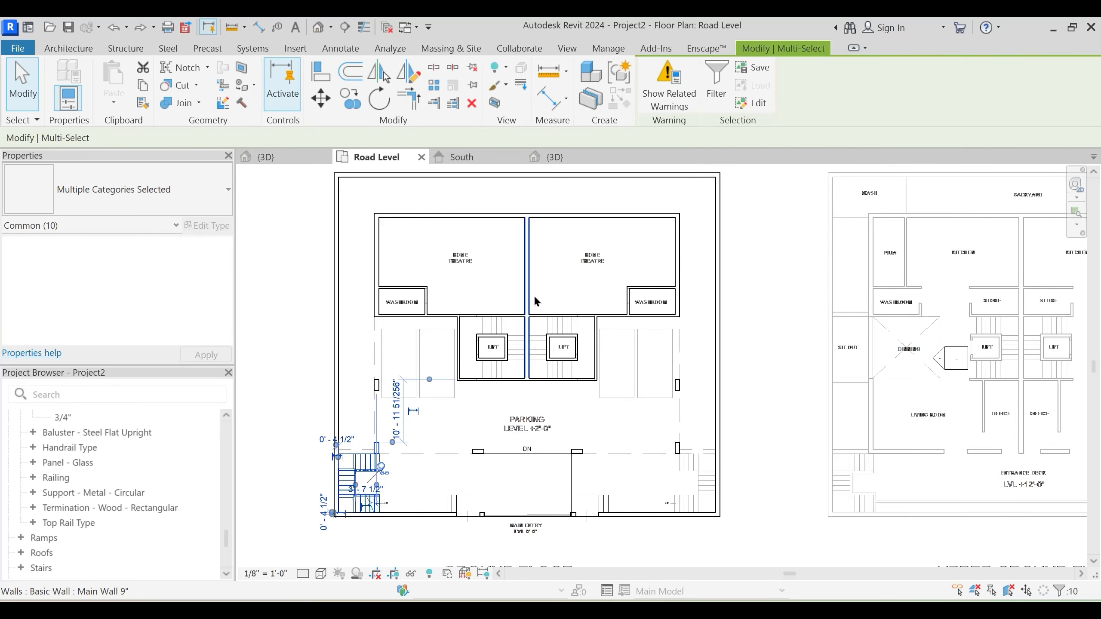
key("d")
key("m")
left_click(529, 180)
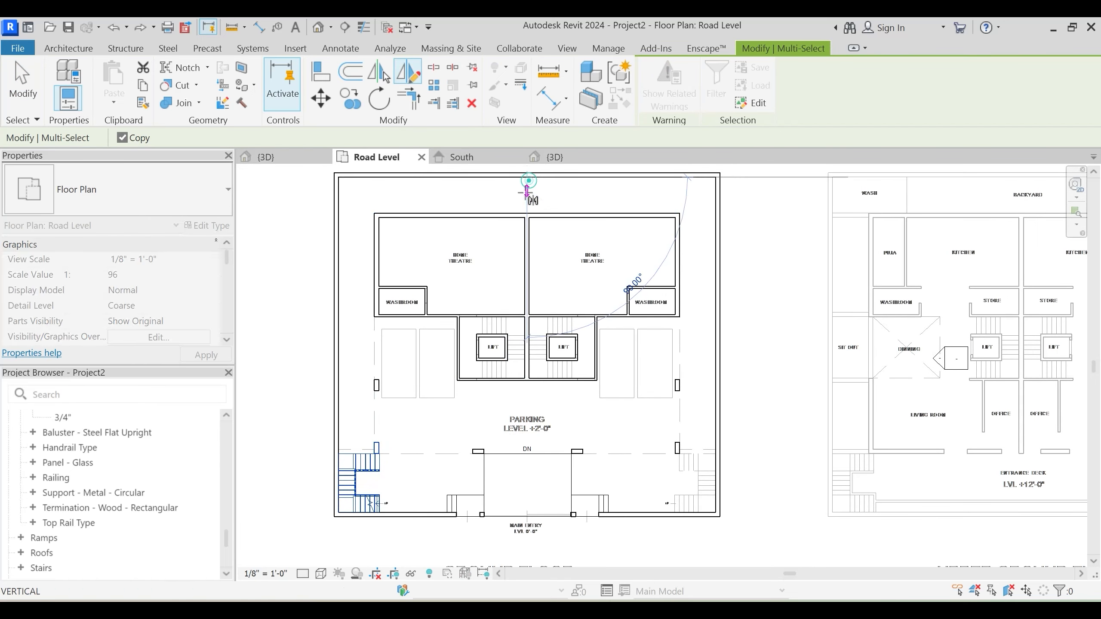
left_click(527, 196)
key("Escape")
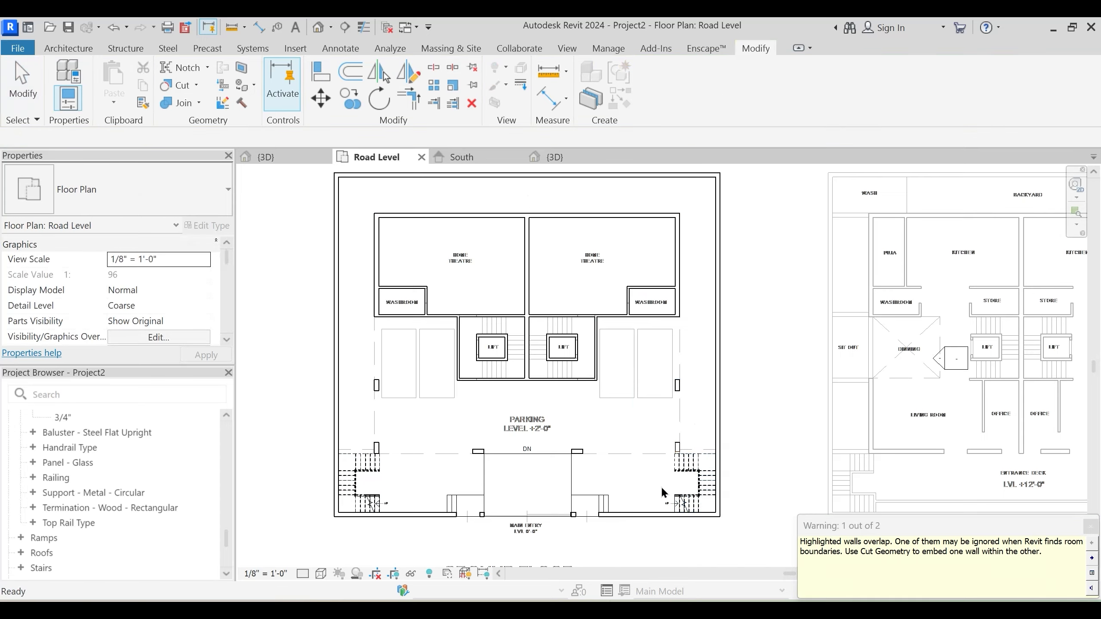
scroll(696, 487, "up", 4)
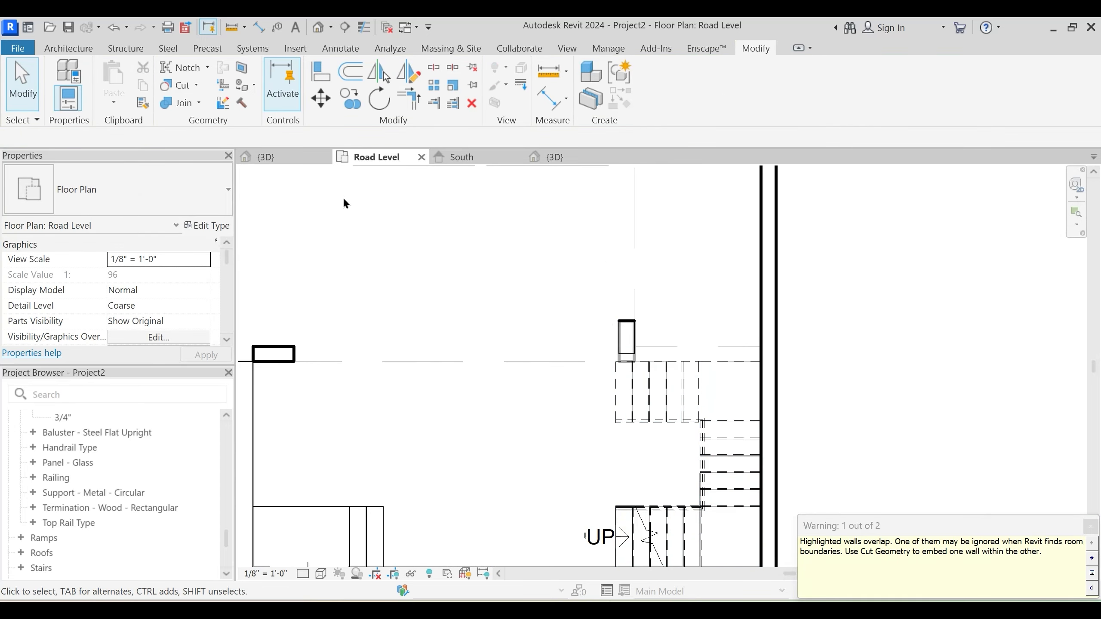
left_click(598, 158)
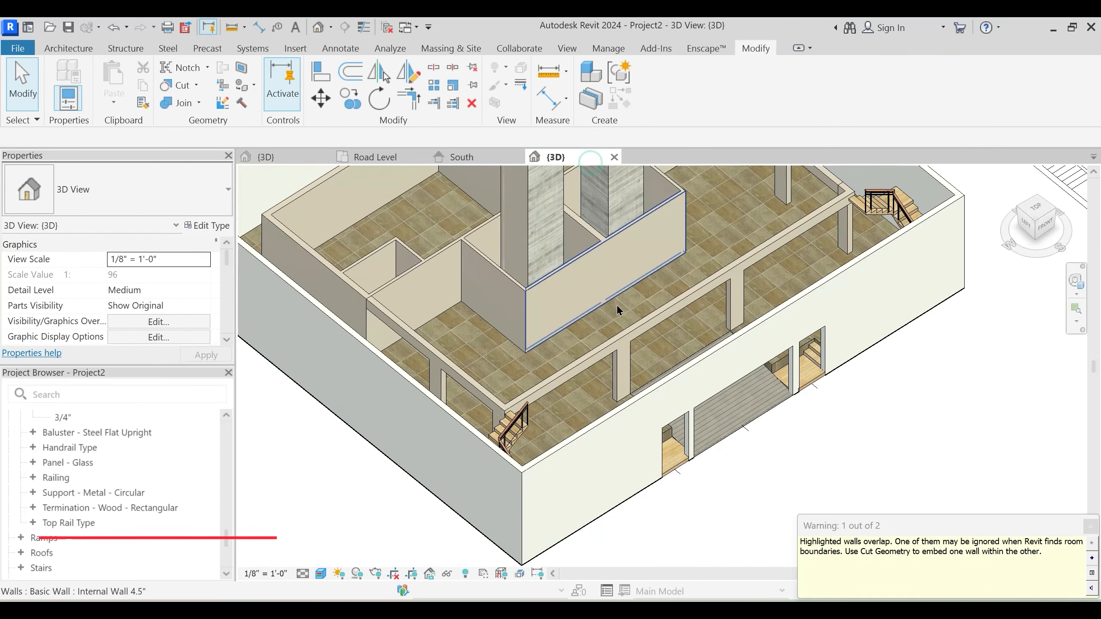
middle_click_drag(615, 304, 635, 371, "shift")
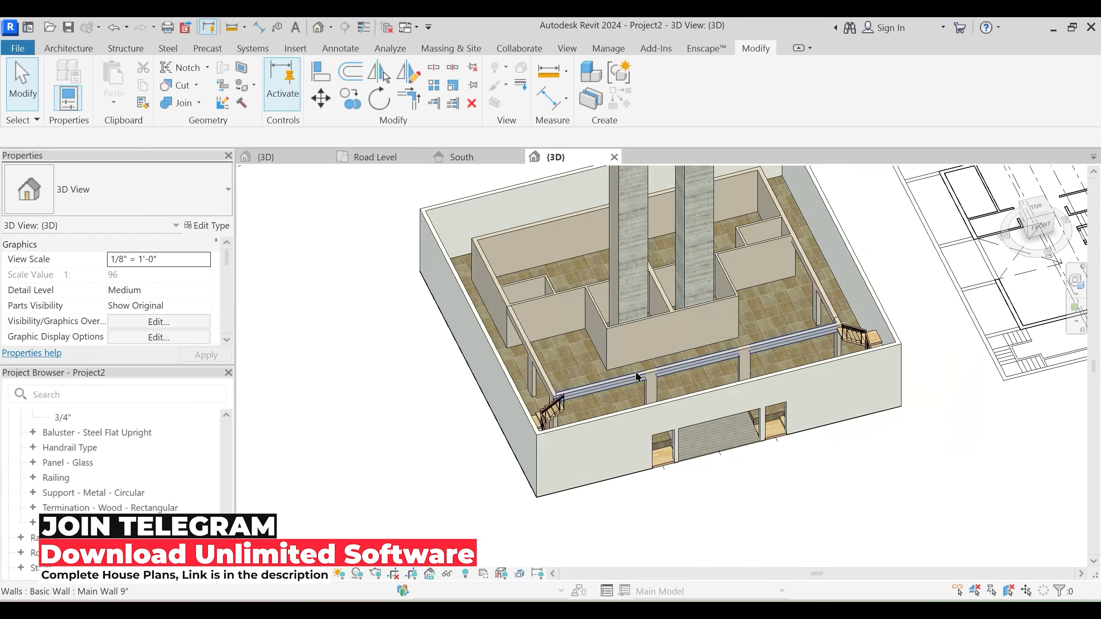
Start a Cast-In-Place Monolithic Stair for the lift area in the Road Level plan, with base level Parking and top level Upper Ground Floor
left_click(366, 158)
middle_click_drag(501, 366, 720, 477)
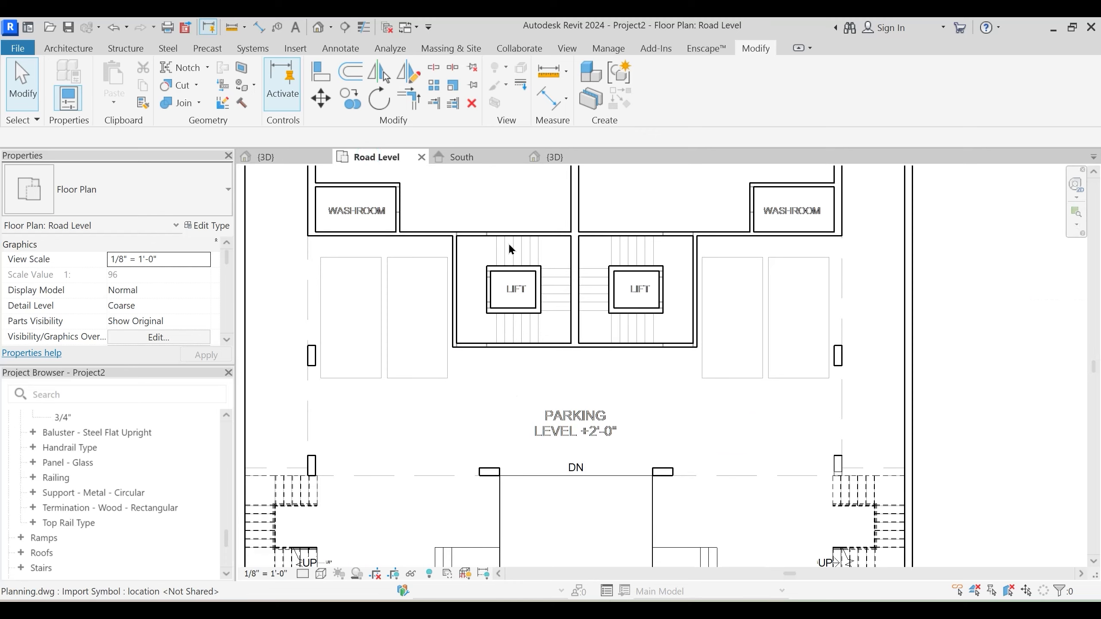
scroll(503, 290, "up", 2)
middle_click_drag(506, 341, 580, 384)
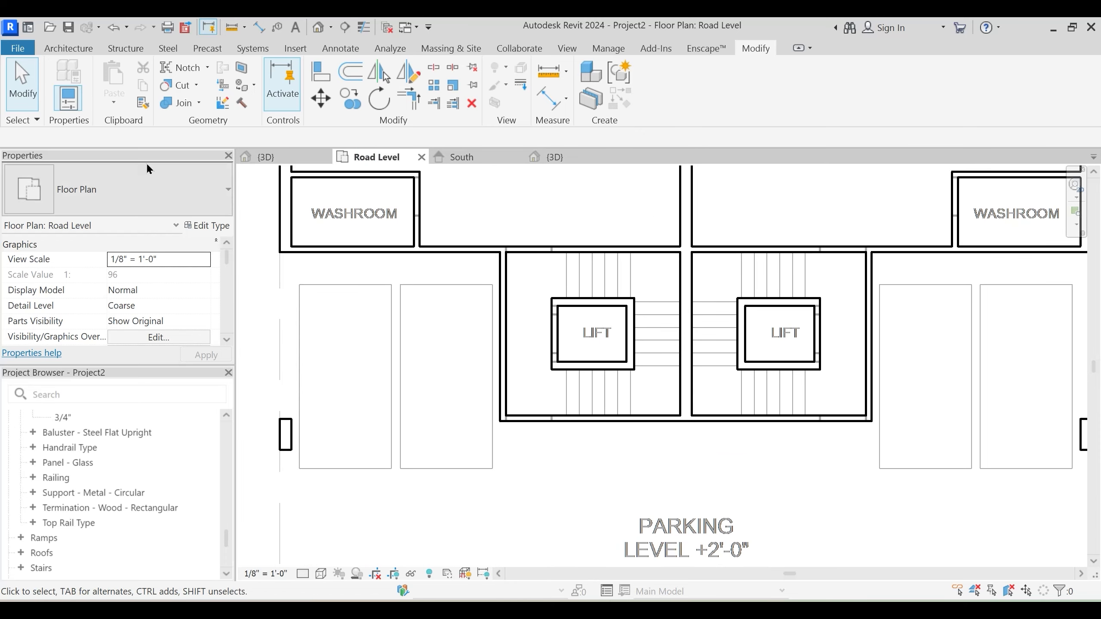
left_click(73, 47)
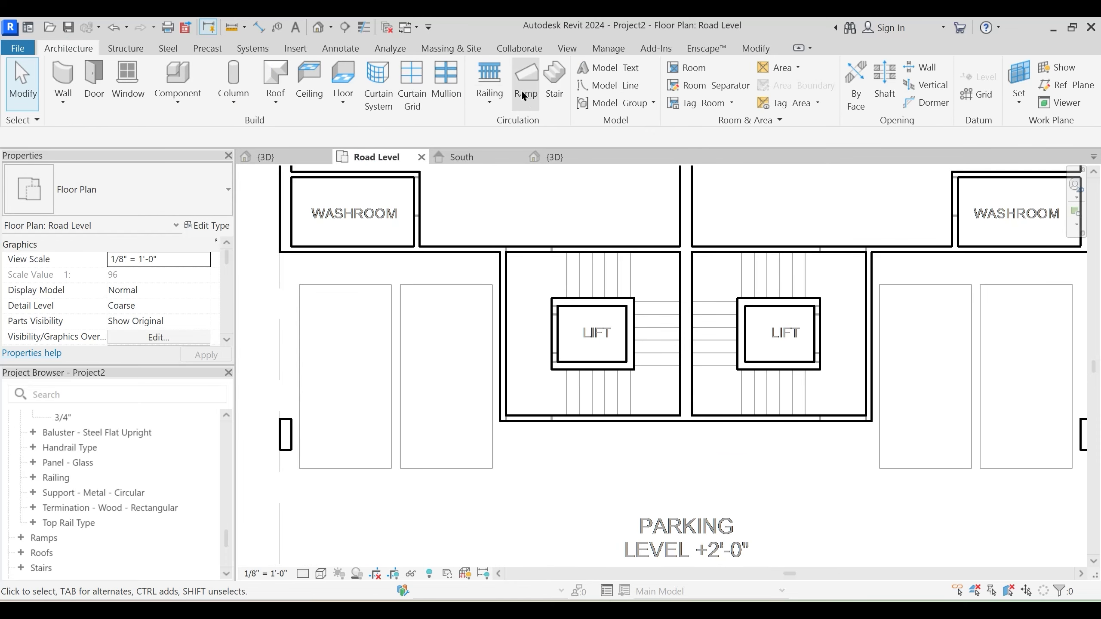
left_click(559, 86)
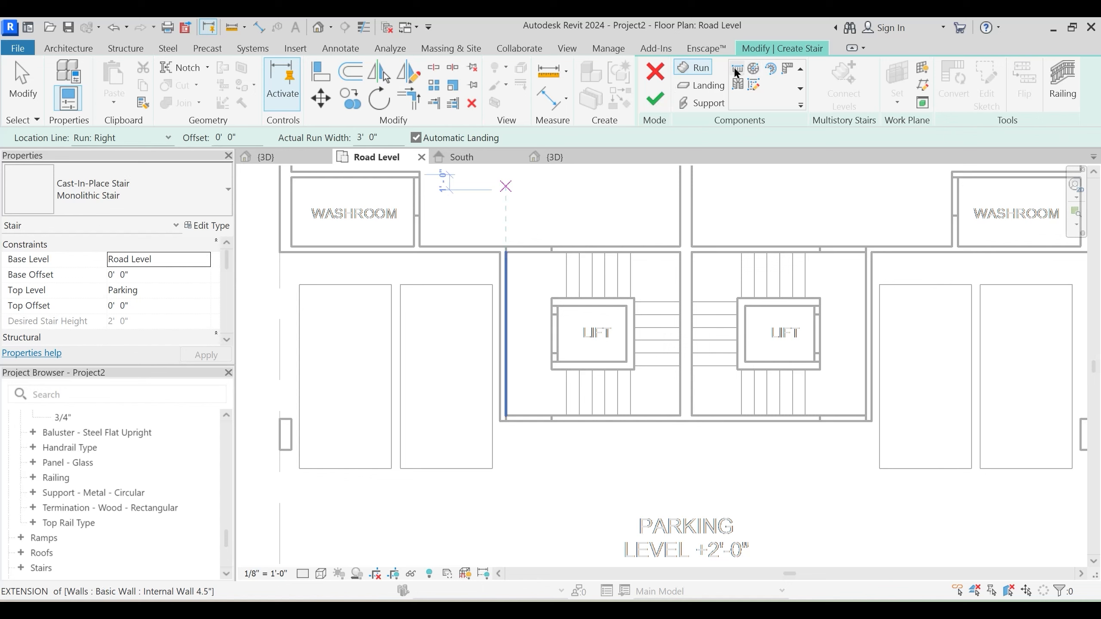
left_click(204, 259)
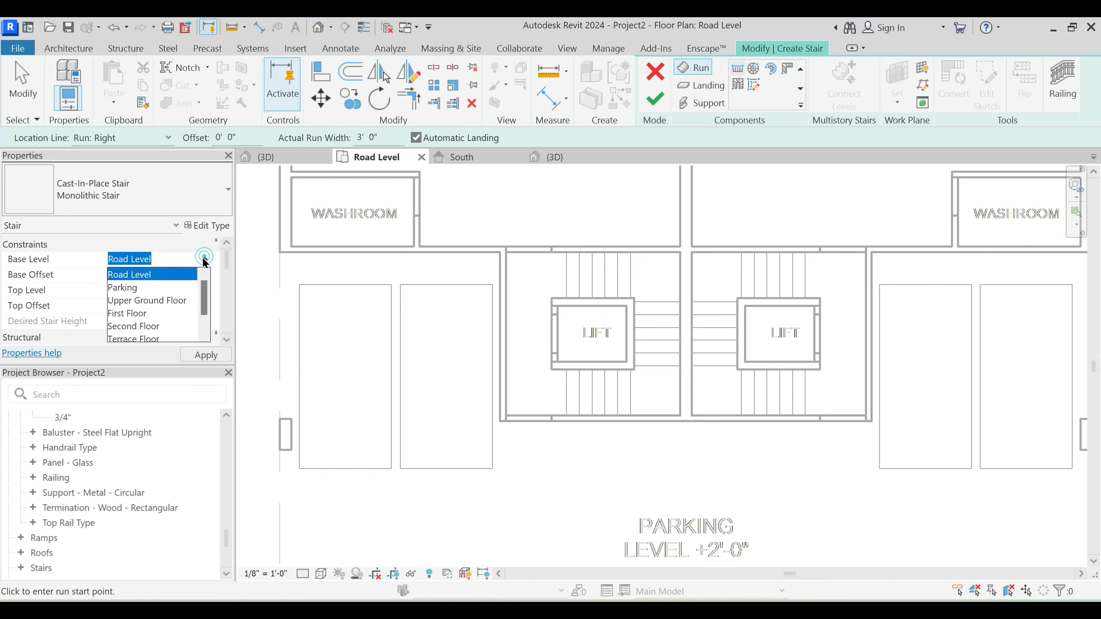
left_click(165, 301)
left_click(202, 291)
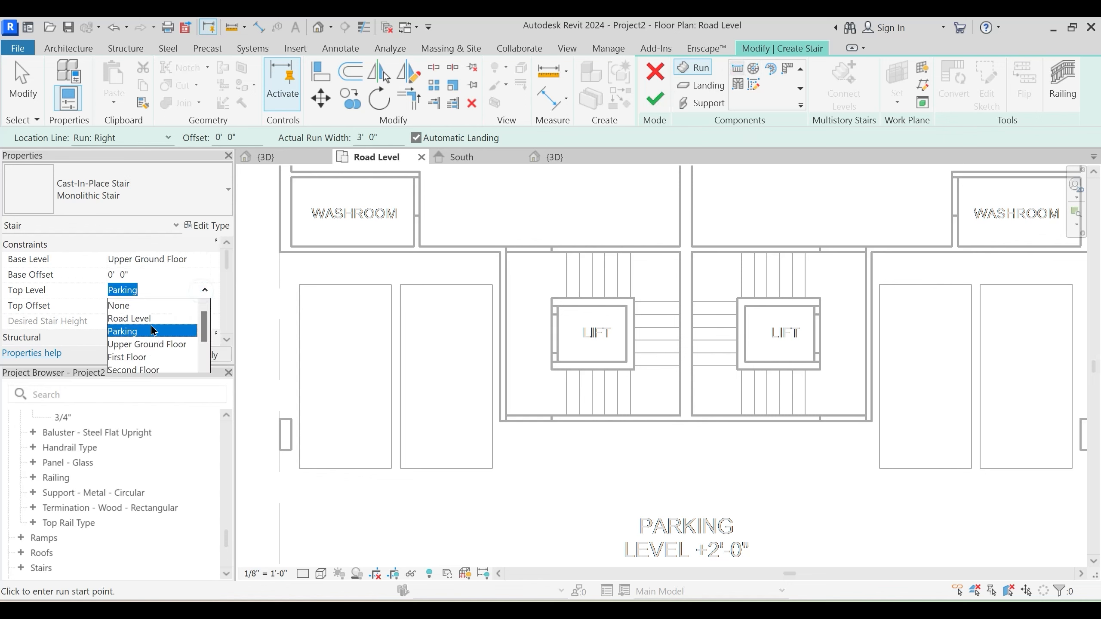
left_click(152, 330)
left_click(206, 259)
left_click(154, 290)
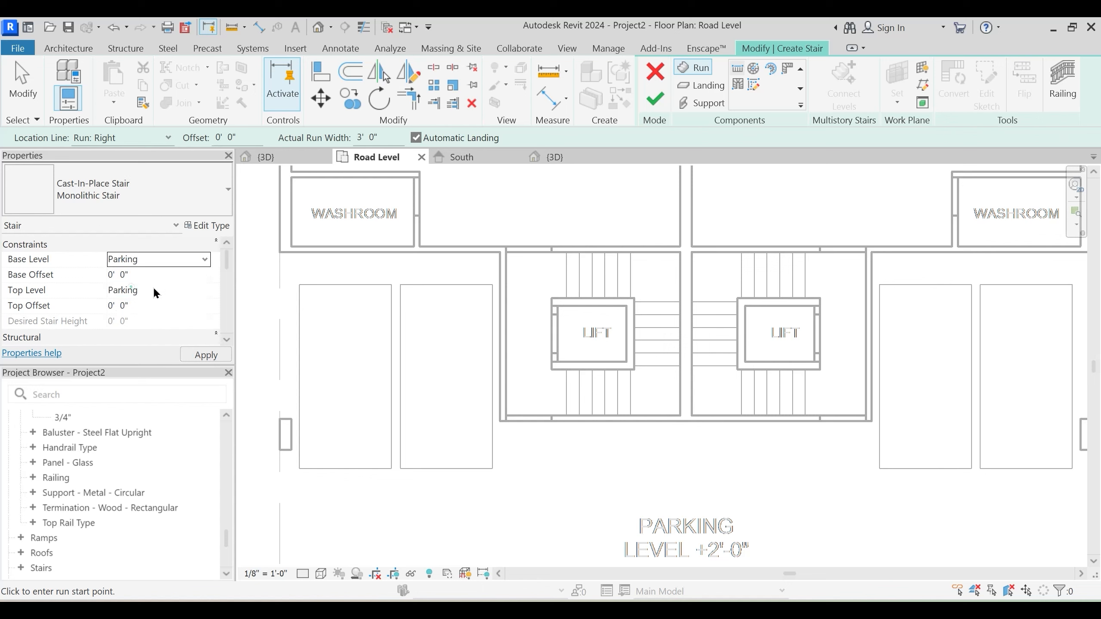
left_click(205, 291)
left_click(158, 346)
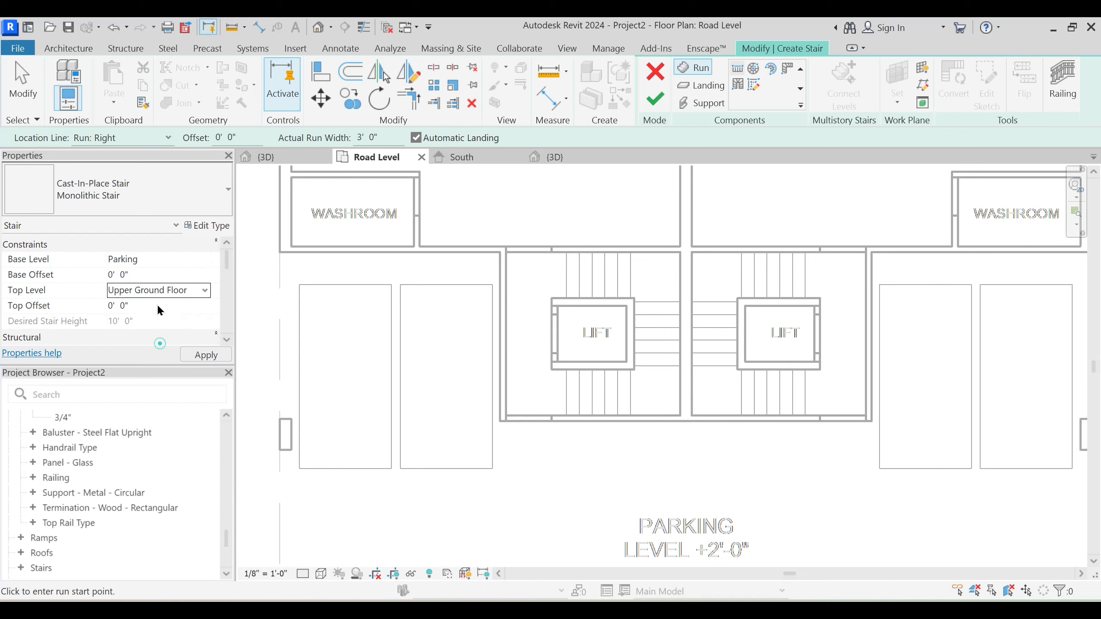
Set the new stair's desired number of risers to 18
scroll(140, 295, "down", 5)
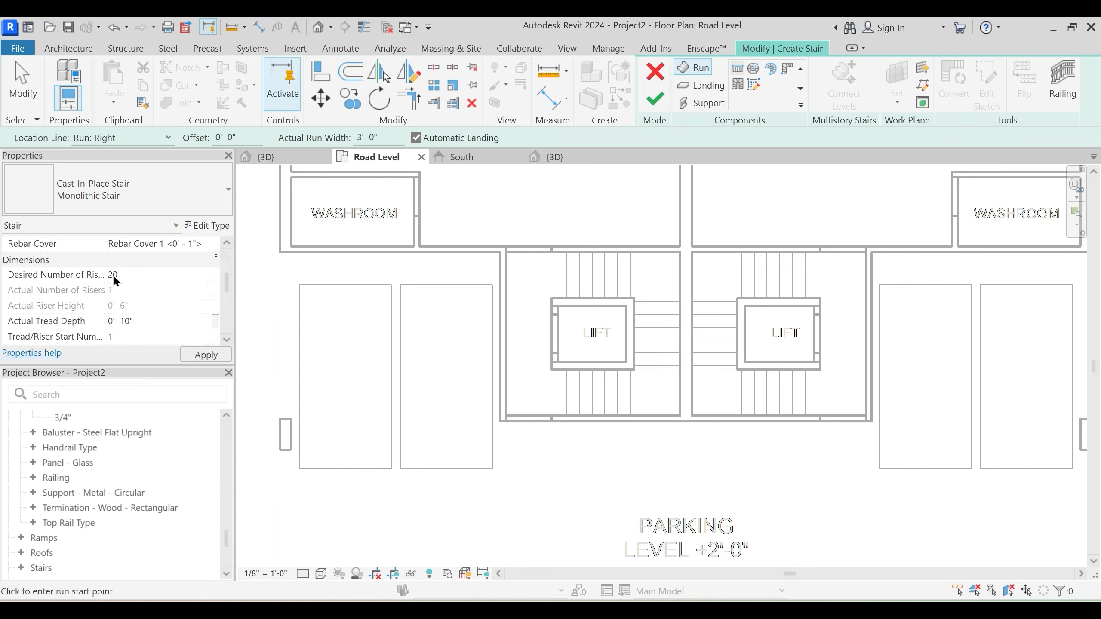
type("18")
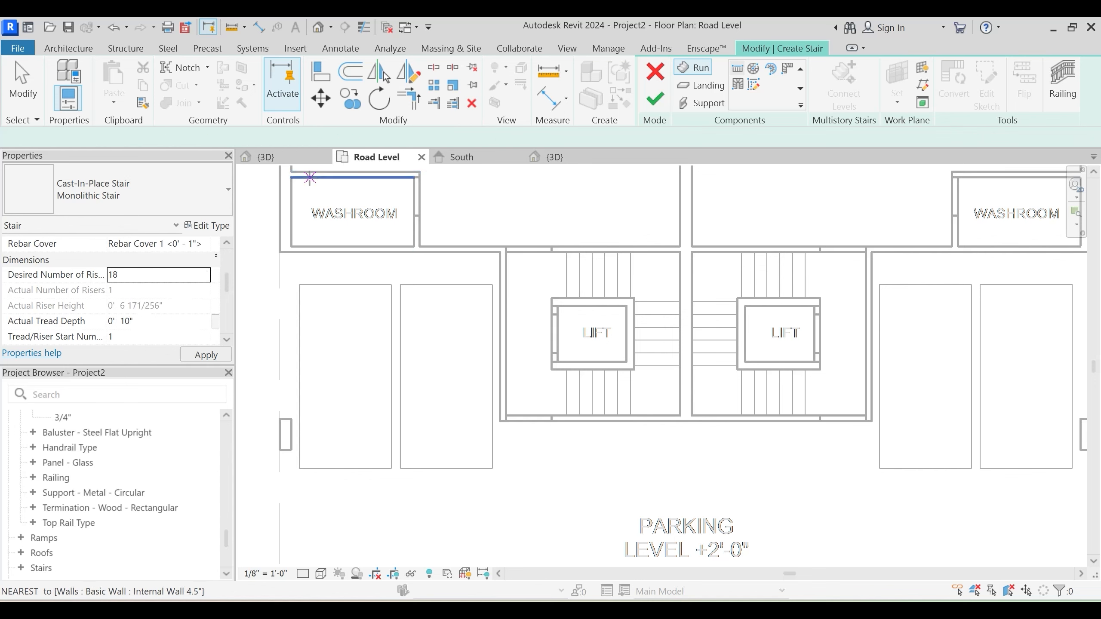
scroll(624, 364, "up", 2)
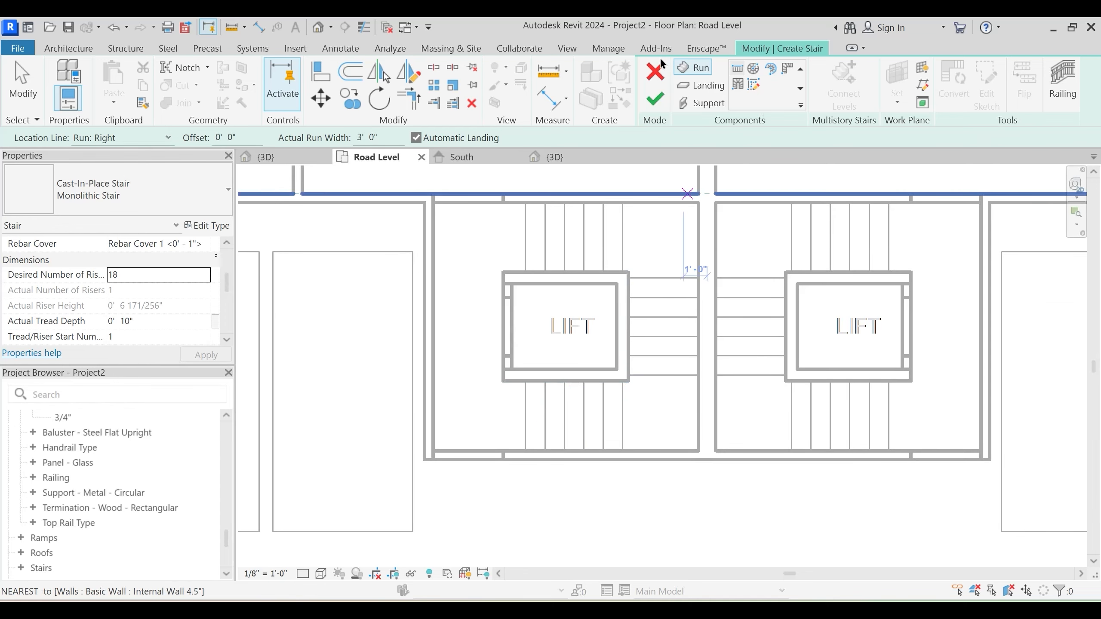
Measure the stair width between the left lift shaft and the internal wall in front of it
left_click(545, 74)
scroll(525, 365, "up", 1)
left_click(525, 389)
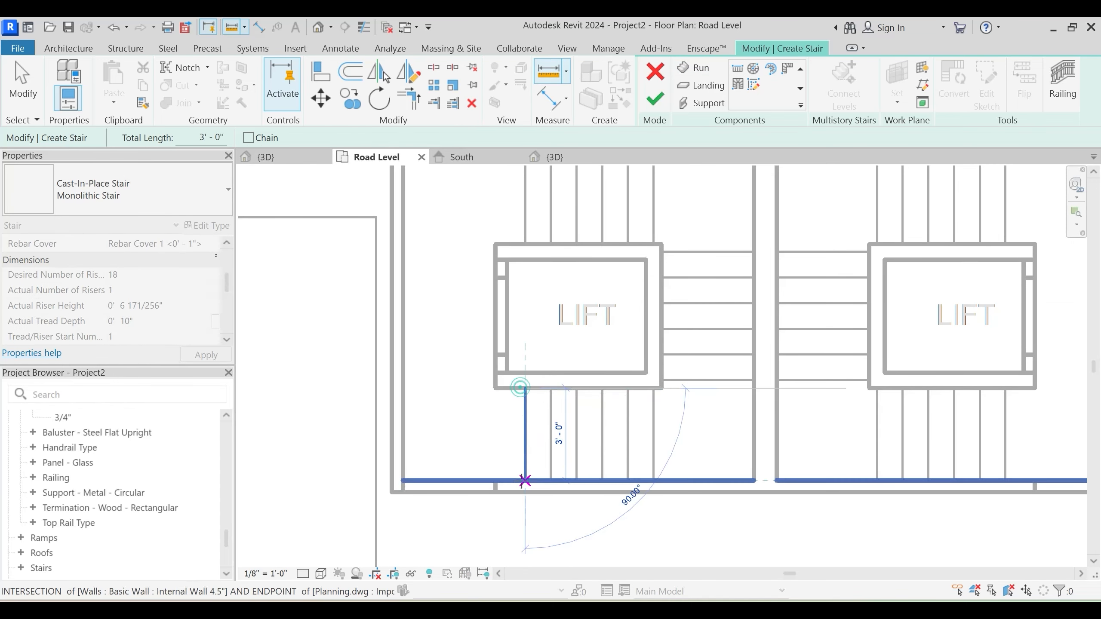
key("Escape")
key("Escape")
left_click(705, 70)
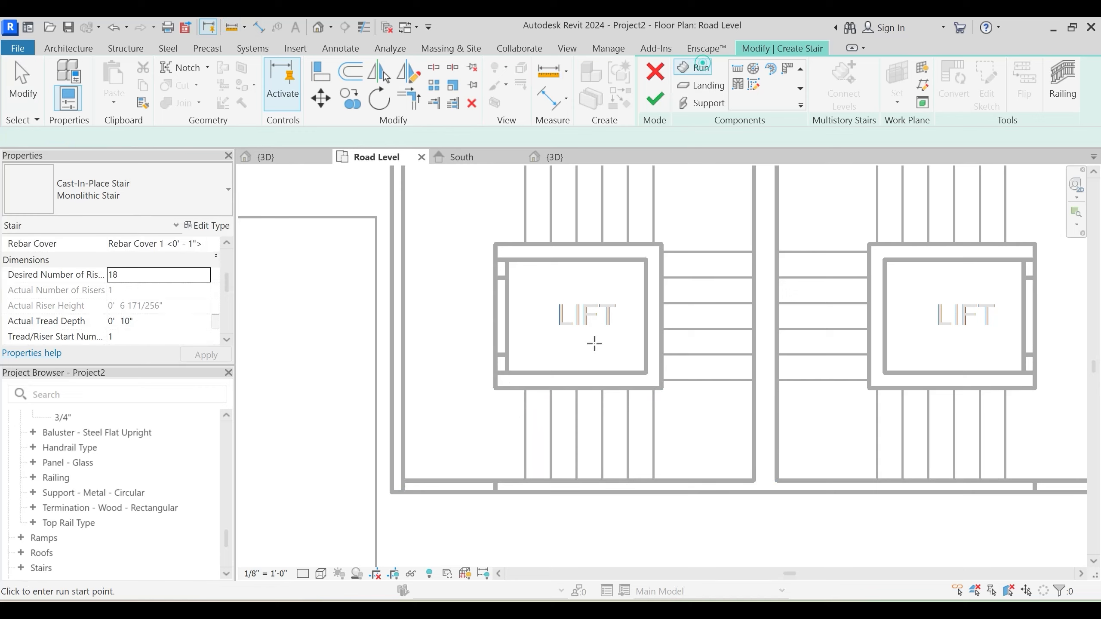
scroll(592, 345, "down", 1)
scroll(607, 312, "up", 1)
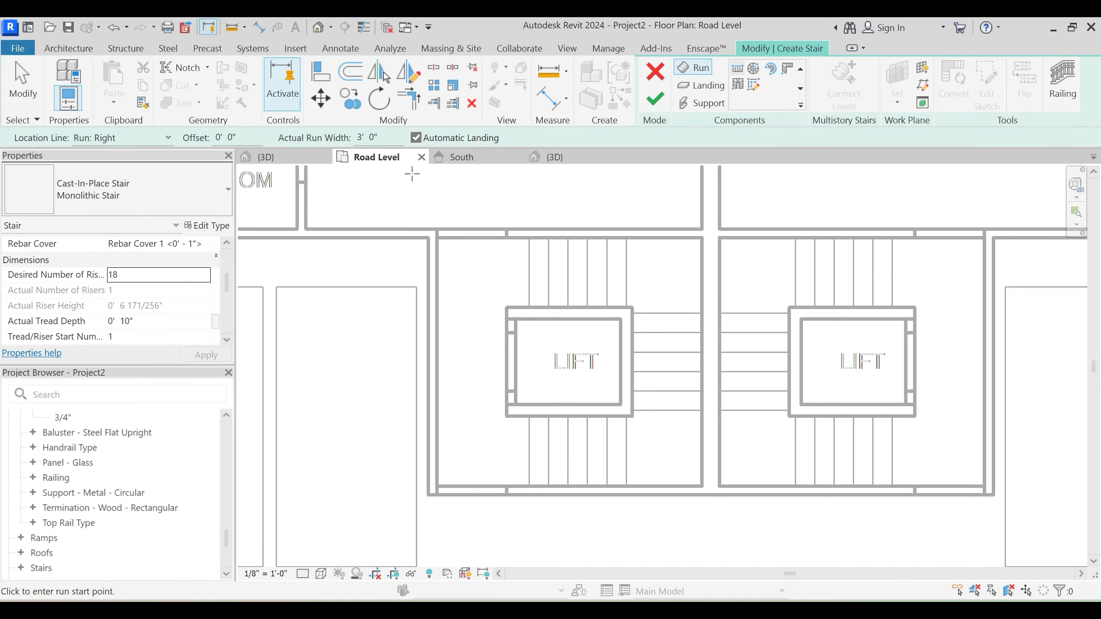
left_click(529, 308)
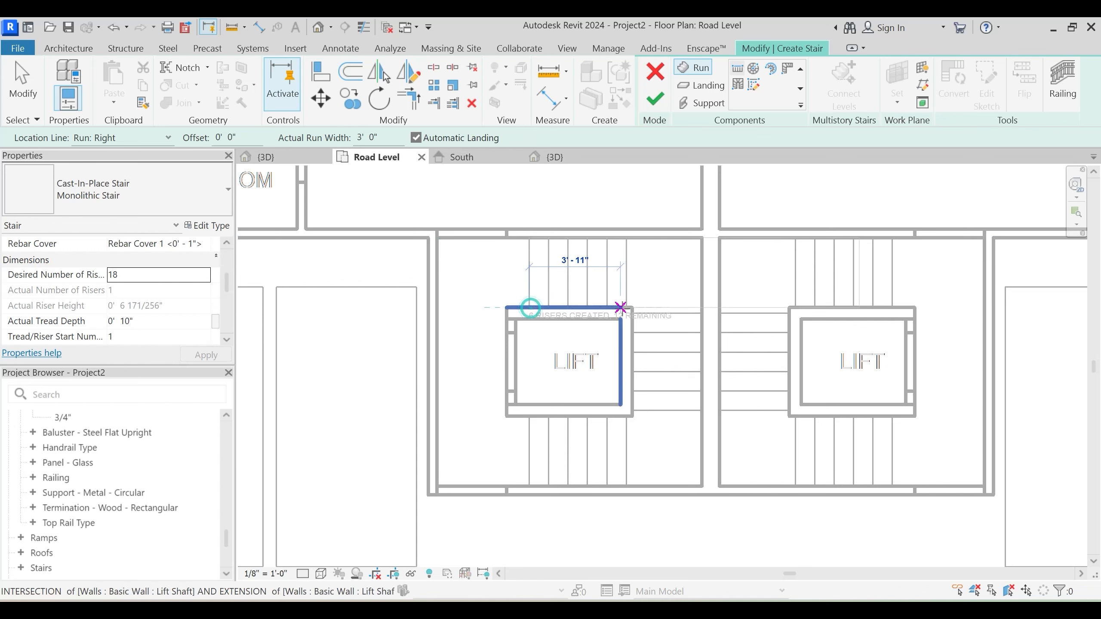
scroll(594, 313, "up", 3)
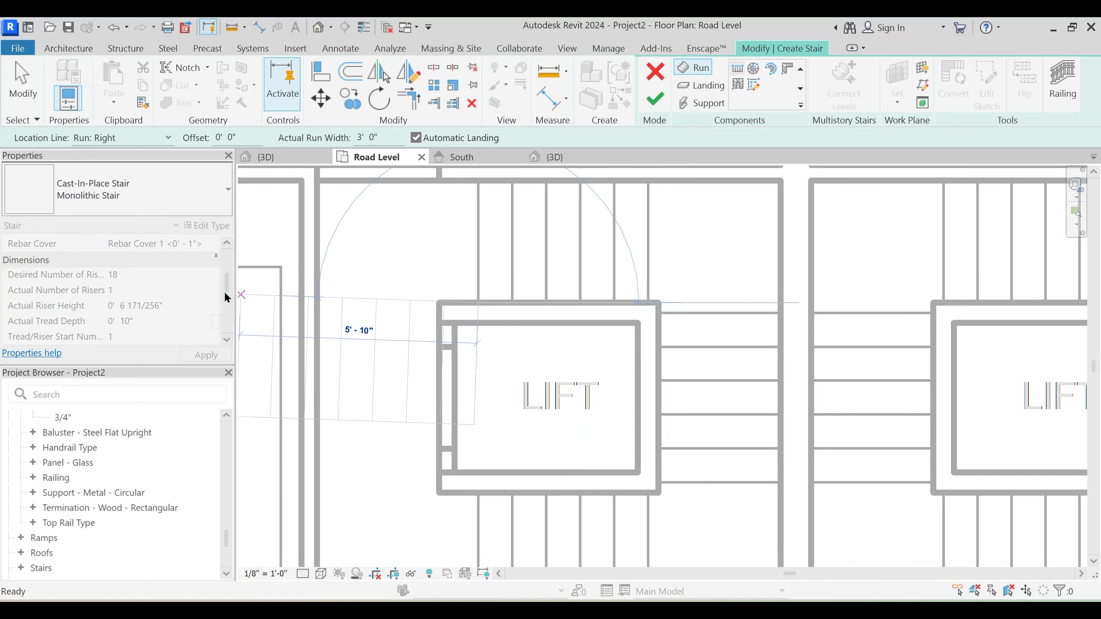
left_click_drag(227, 281, 229, 260)
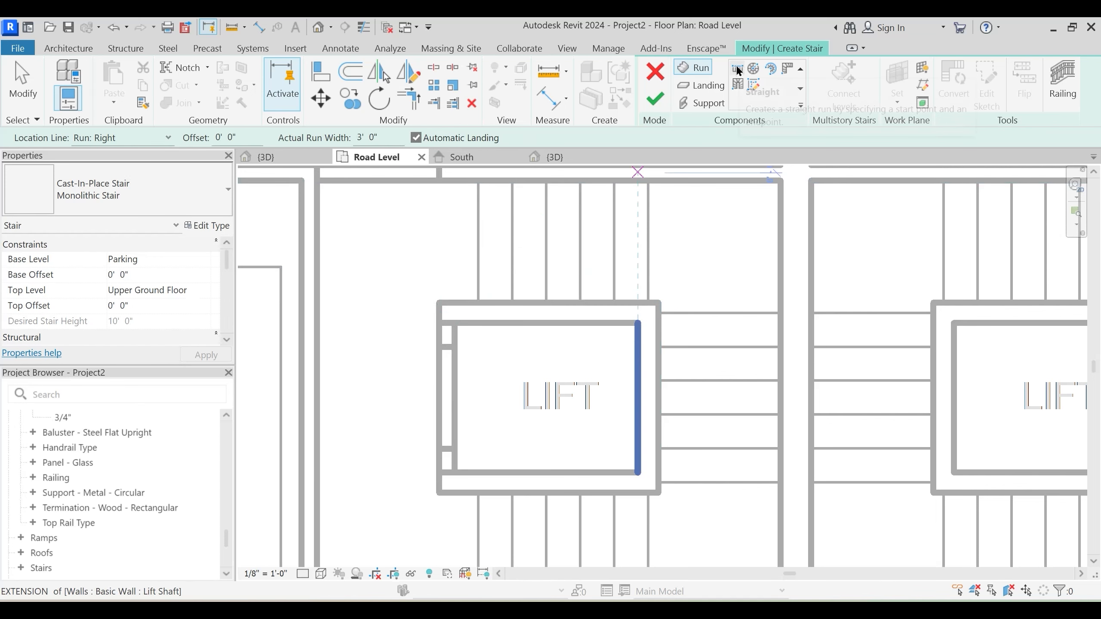
left_click(551, 72)
left_click(474, 246)
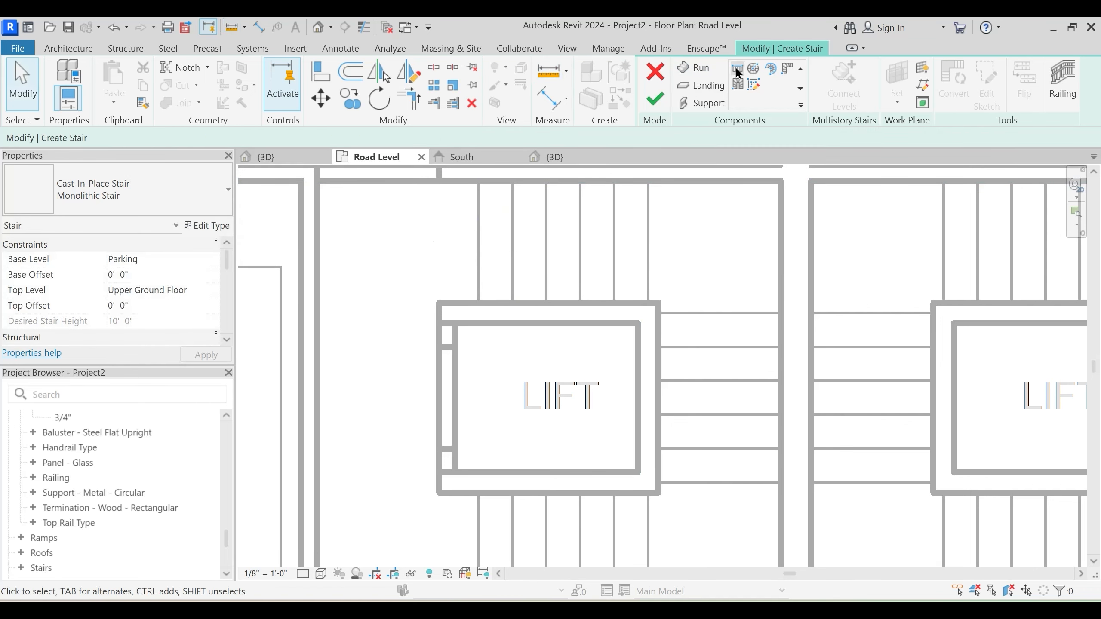
Draw three connected straight runs of six risers each around three sides of the left lift shaft, following the underlay's tread lines
left_click(439, 303)
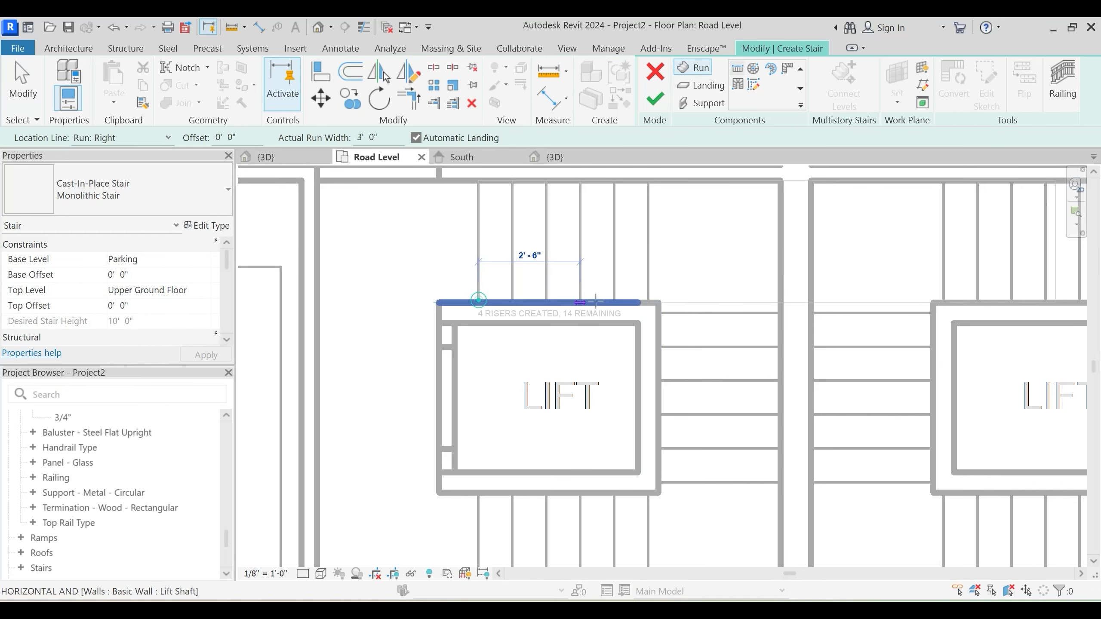
left_click(647, 303)
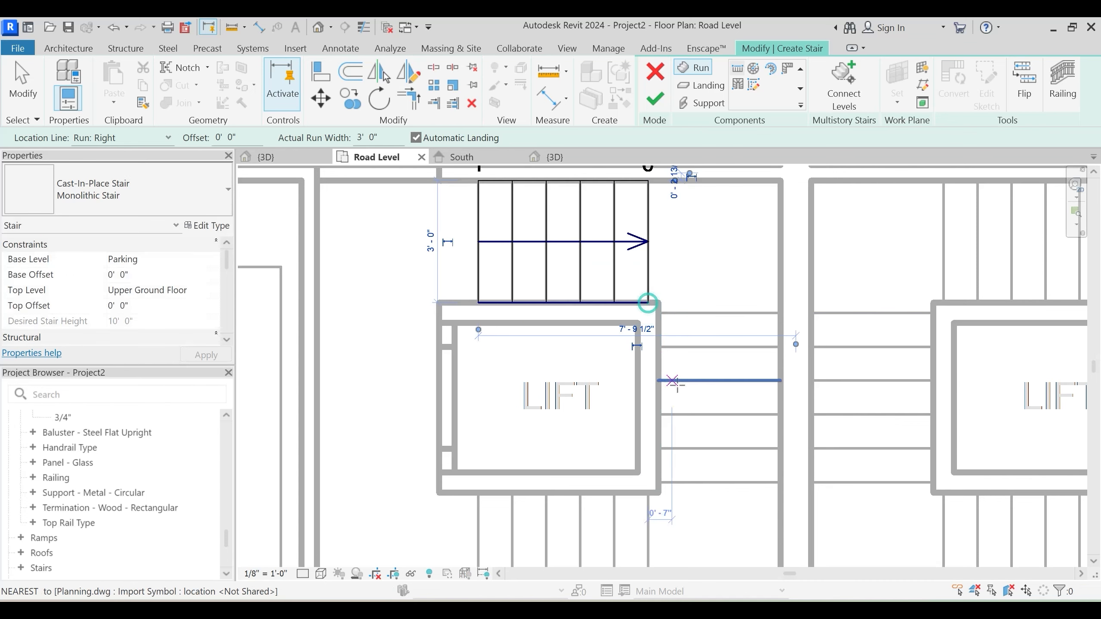
left_click(658, 312)
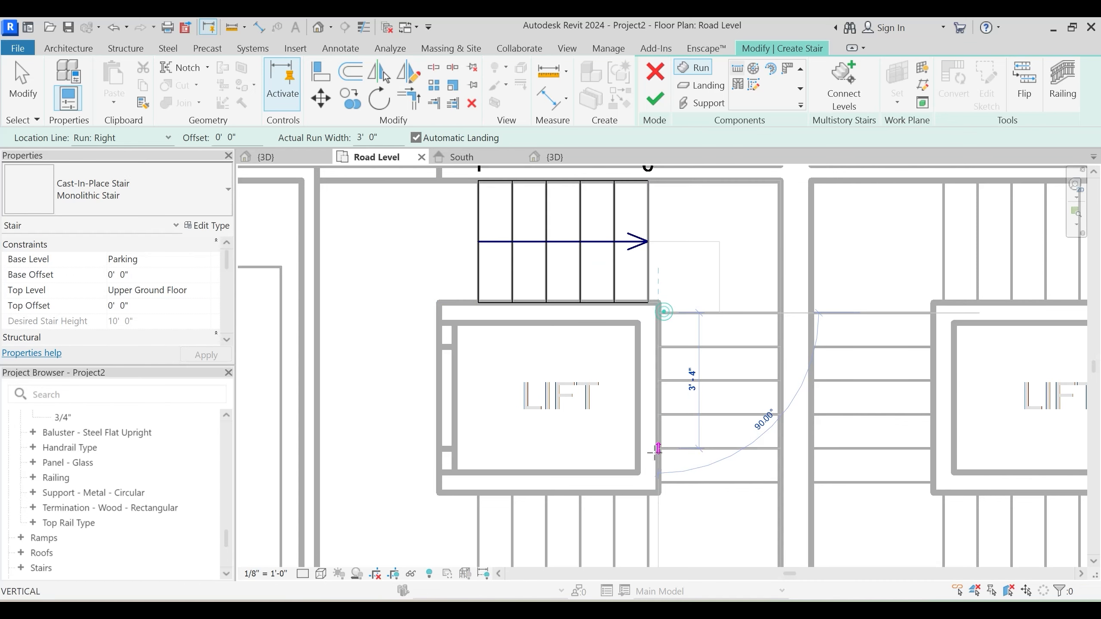
left_click(659, 483)
middle_click_drag(686, 533, 696, 416)
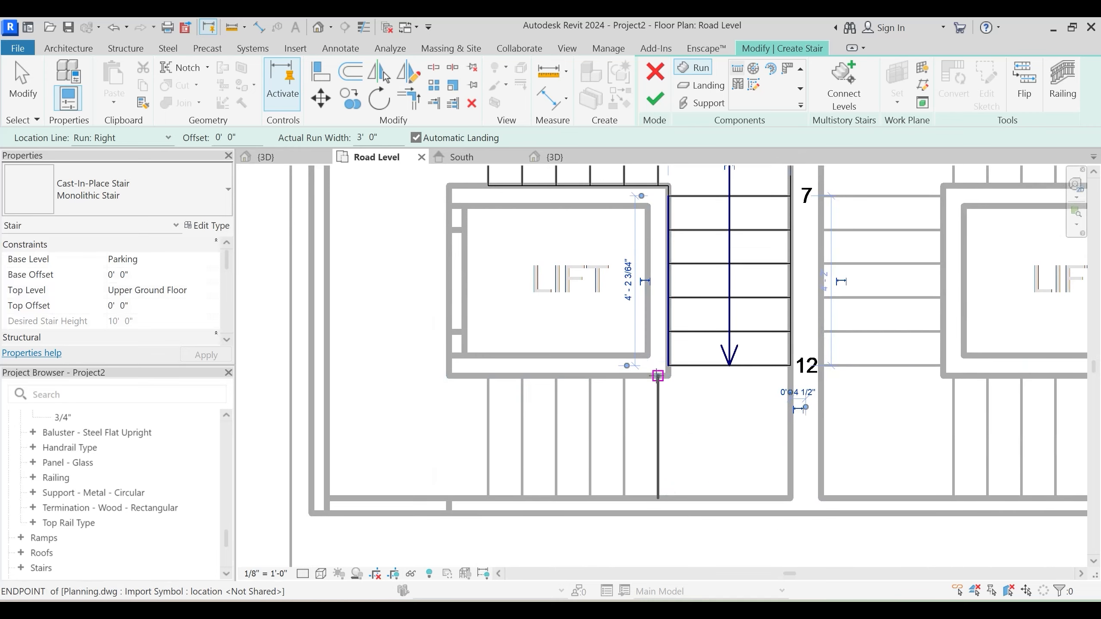
left_click(487, 375)
key("Escape")
scroll(484, 376, "down", 3)
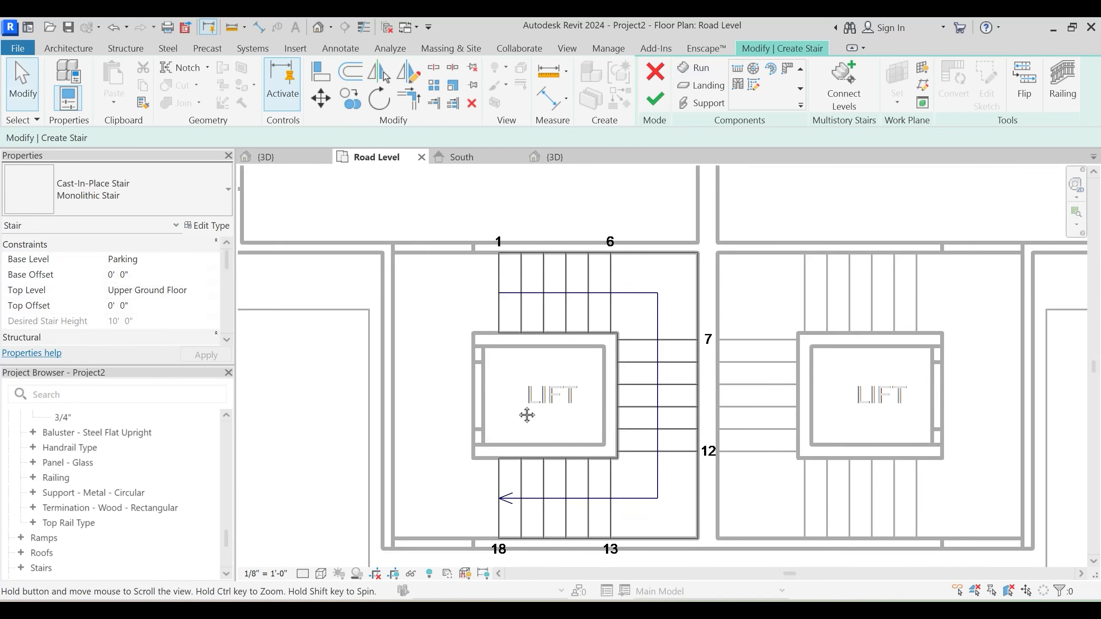
Assign the Glass Panel - Bottom Fill railing positioned on the treads and finish the stair
left_click(1062, 87)
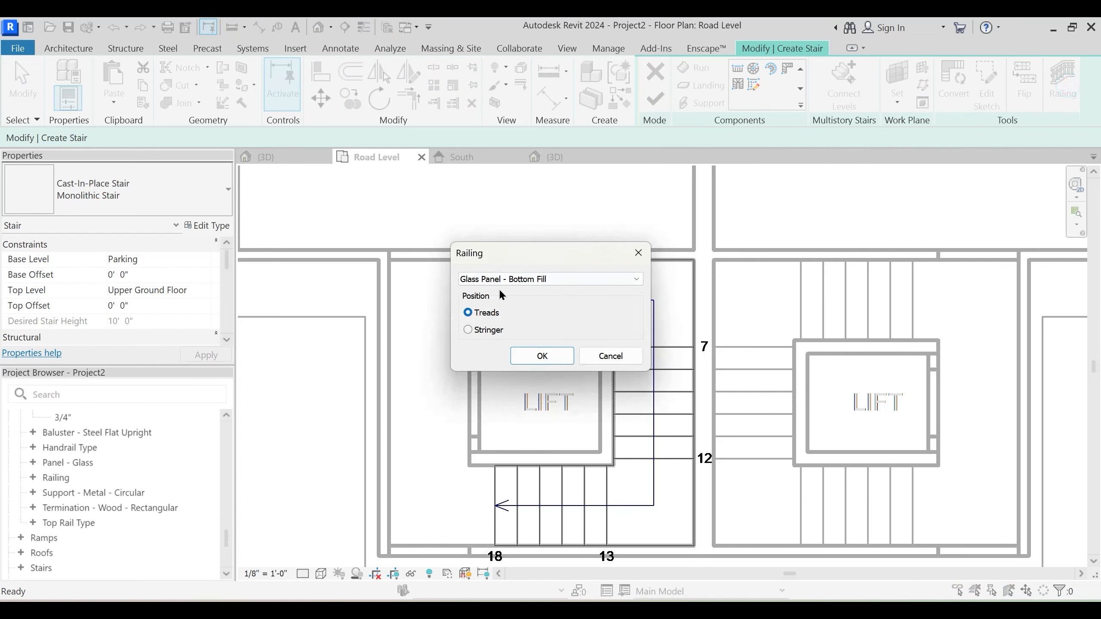
left_click(543, 356)
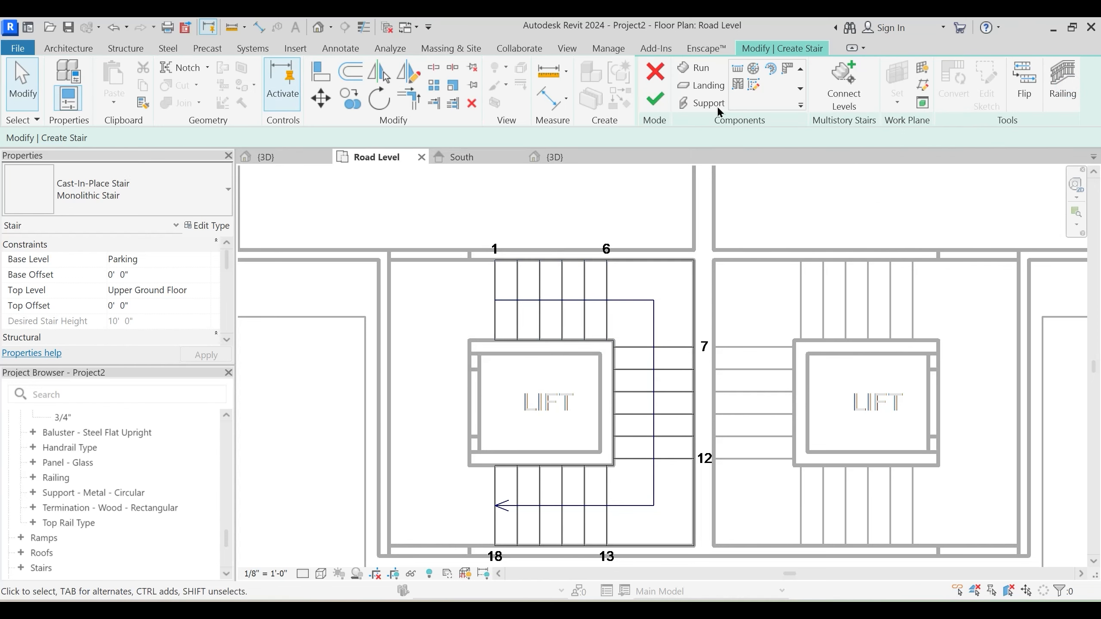
left_click(653, 102)
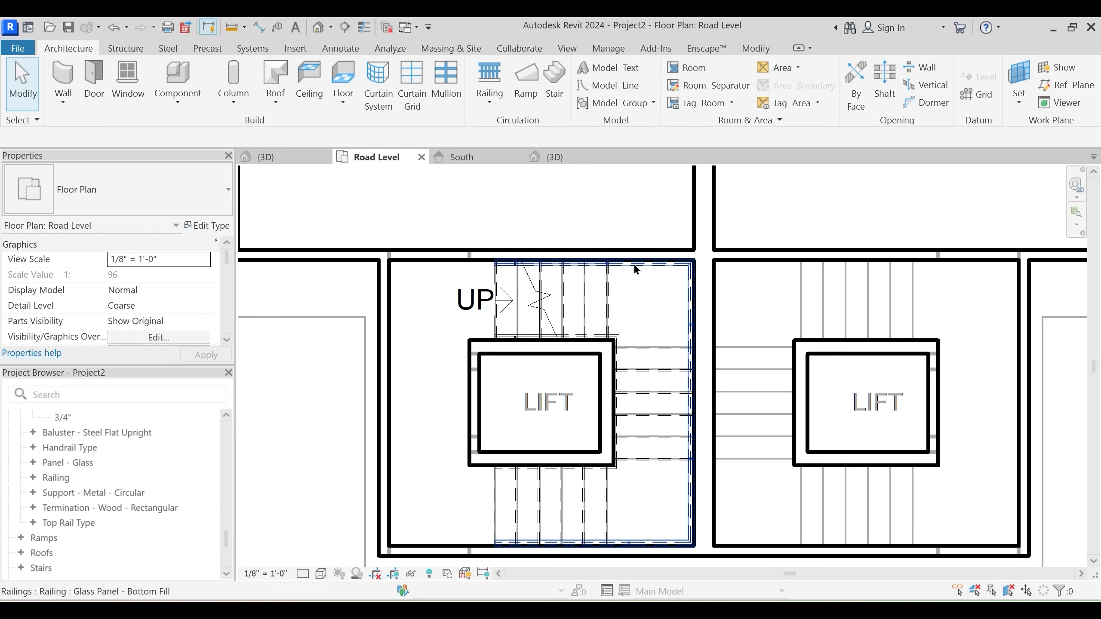
Examine the new lift stair and its railings in the 3D view, temporarily isolating the stair and restoring the hidden elements
left_click(635, 267)
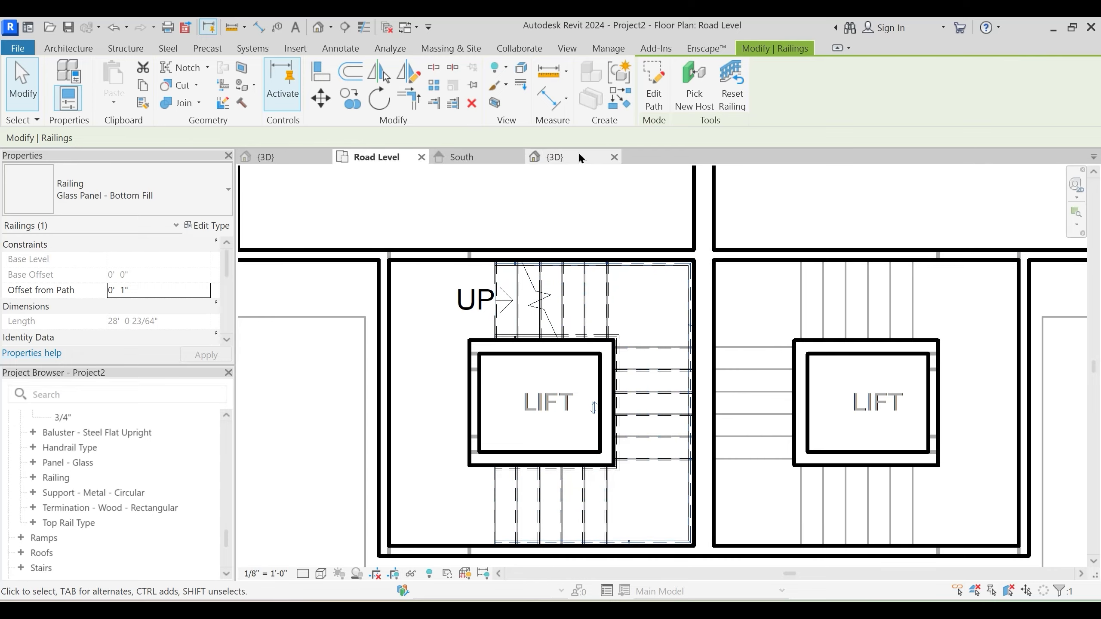
left_click(559, 157)
middle_click_drag(694, 433, 710, 489, "shift")
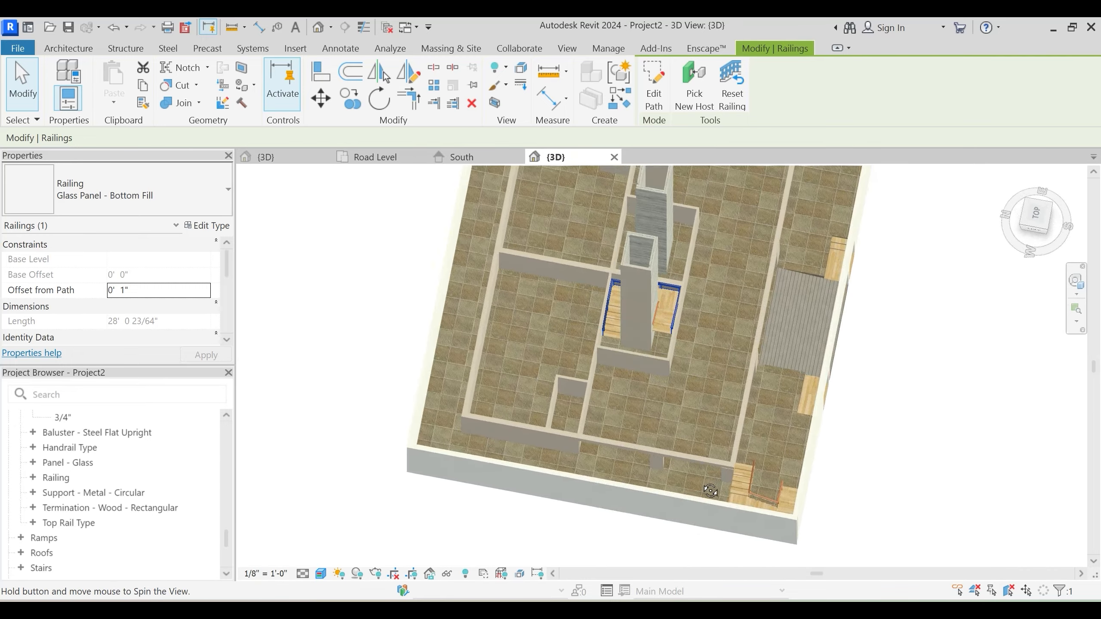
scroll(640, 368, "up", 4)
middle_click_drag(567, 391, 742, 316, "shift")
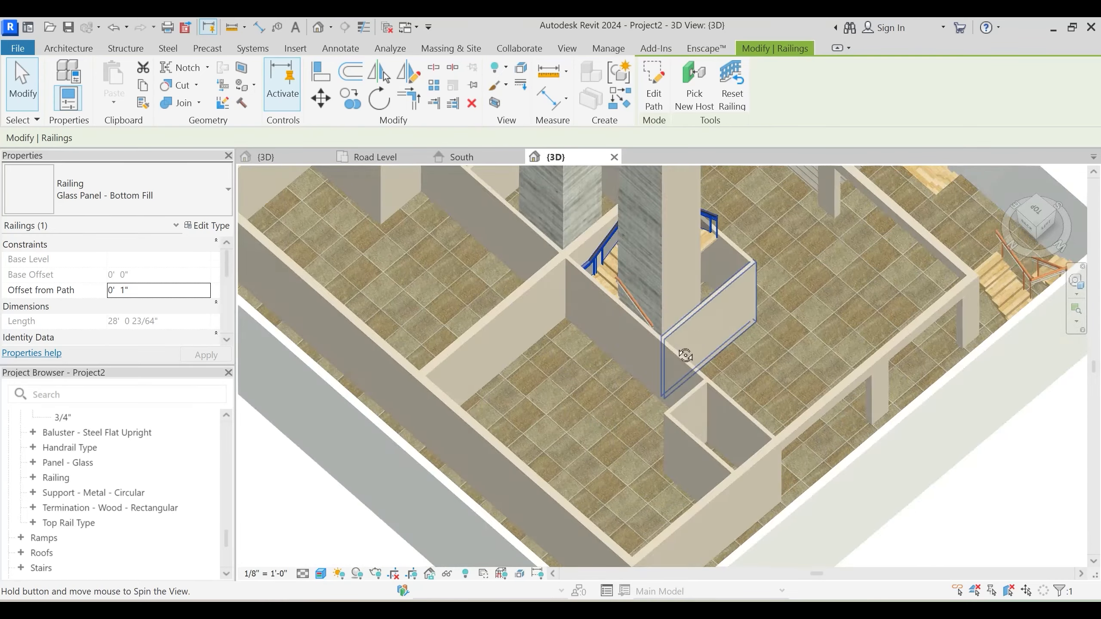
middle_click_drag(685, 355, 663, 305, "shift")
left_click(687, 290)
middle_click_drag(745, 362, 680, 346, "shift")
key("h")
key("i")
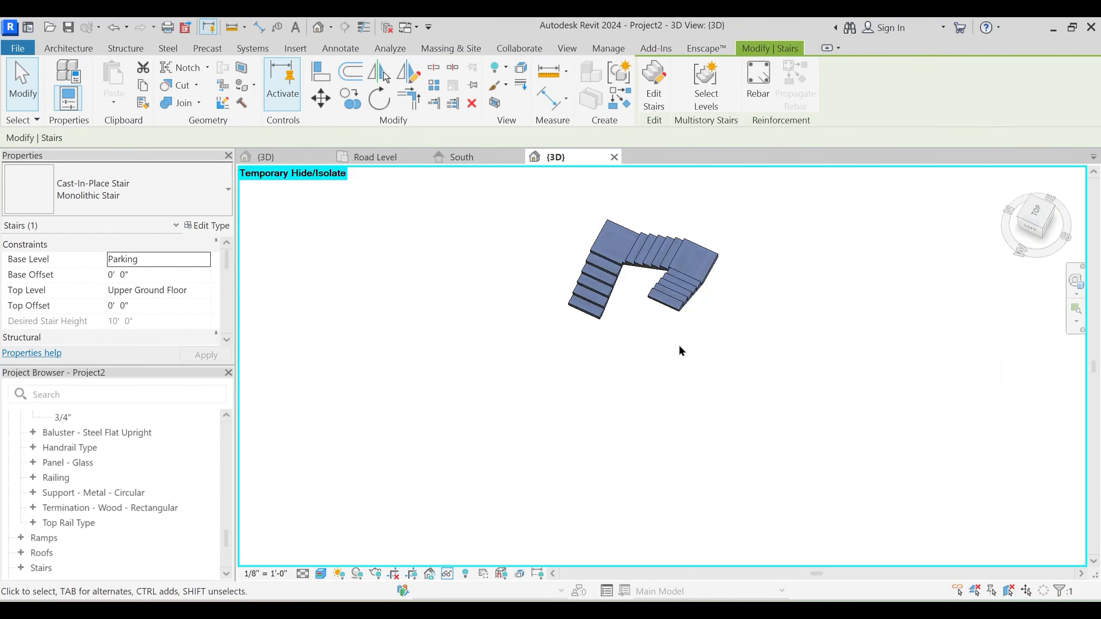
key("h")
key("r")
key("Escape")
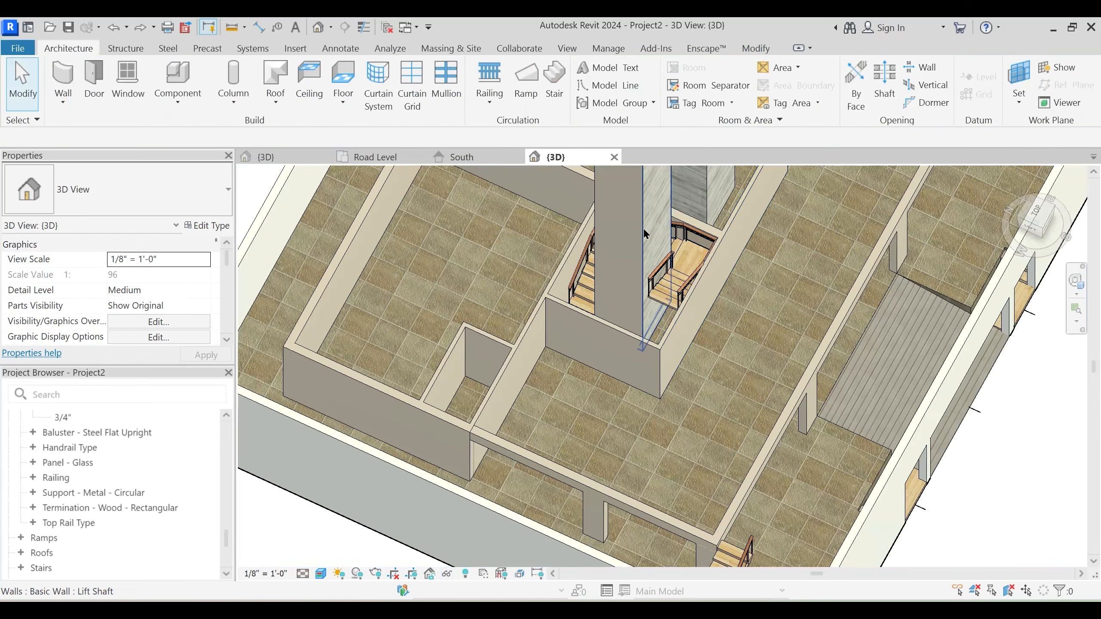
Delete the inner and outer glass railings of the lift stair in the 3D view
left_click(645, 233)
key("Escape")
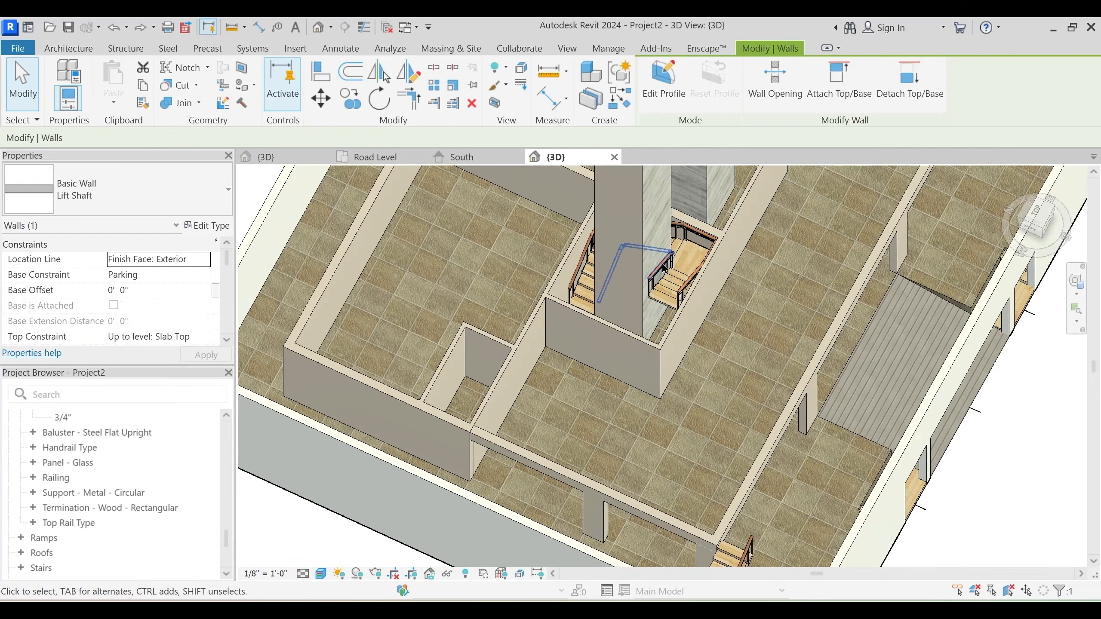
scroll(661, 267, "up", 2)
left_click(661, 268)
key("Delete")
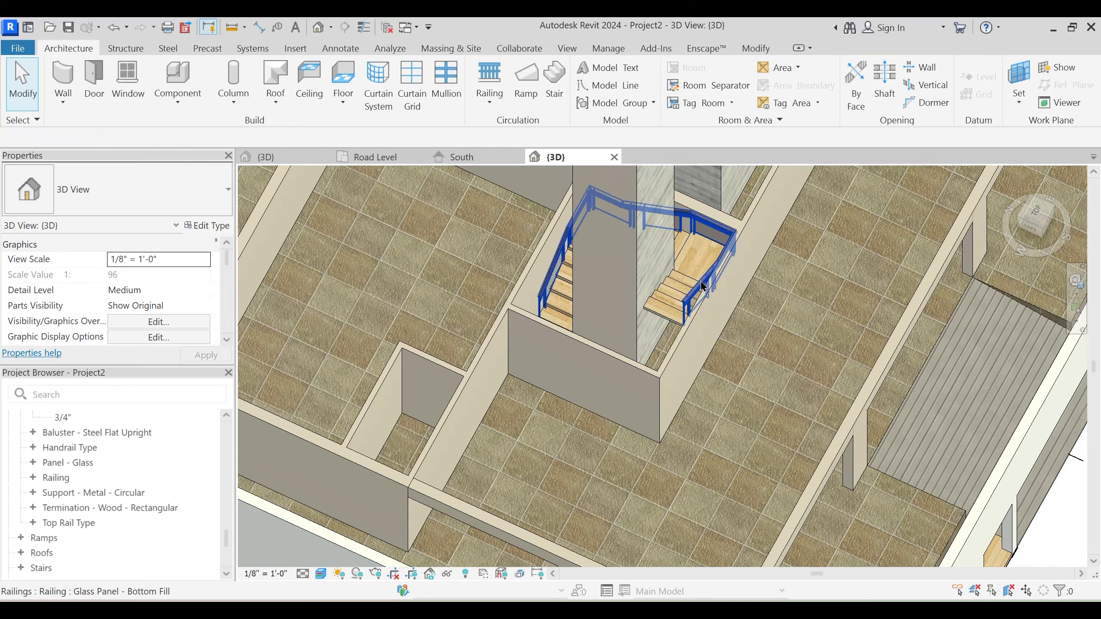
middle_click_drag(701, 283, 676, 330, "shift")
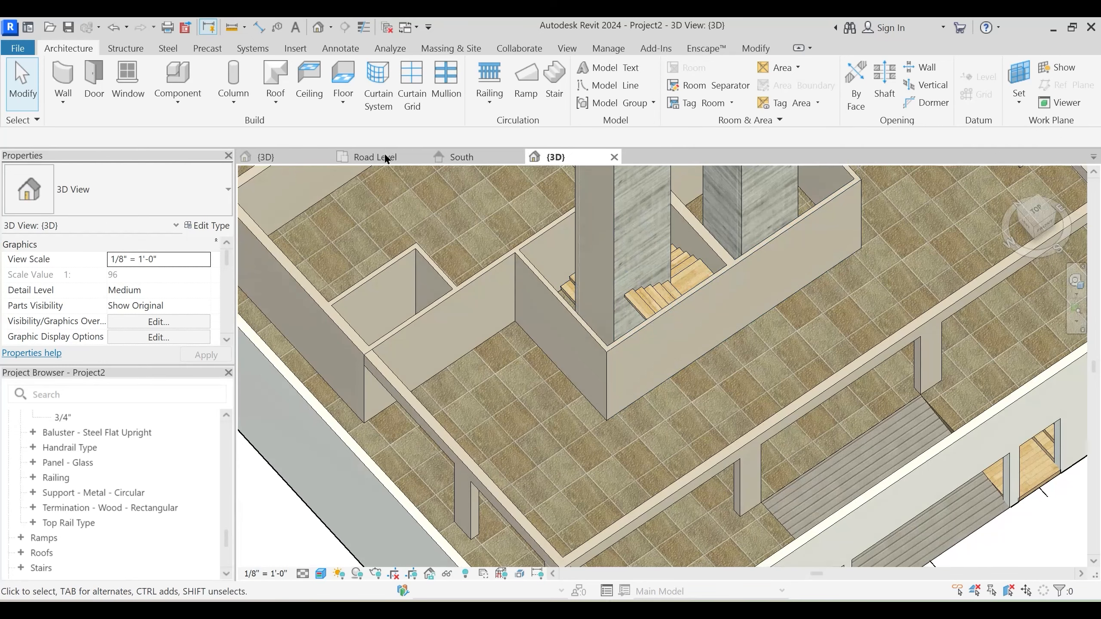
Mirror a copy of the lift stair to the second lift in the Road Level plan, about a vertical axis through the front wall's midpoint
left_click(386, 159)
left_click(672, 309)
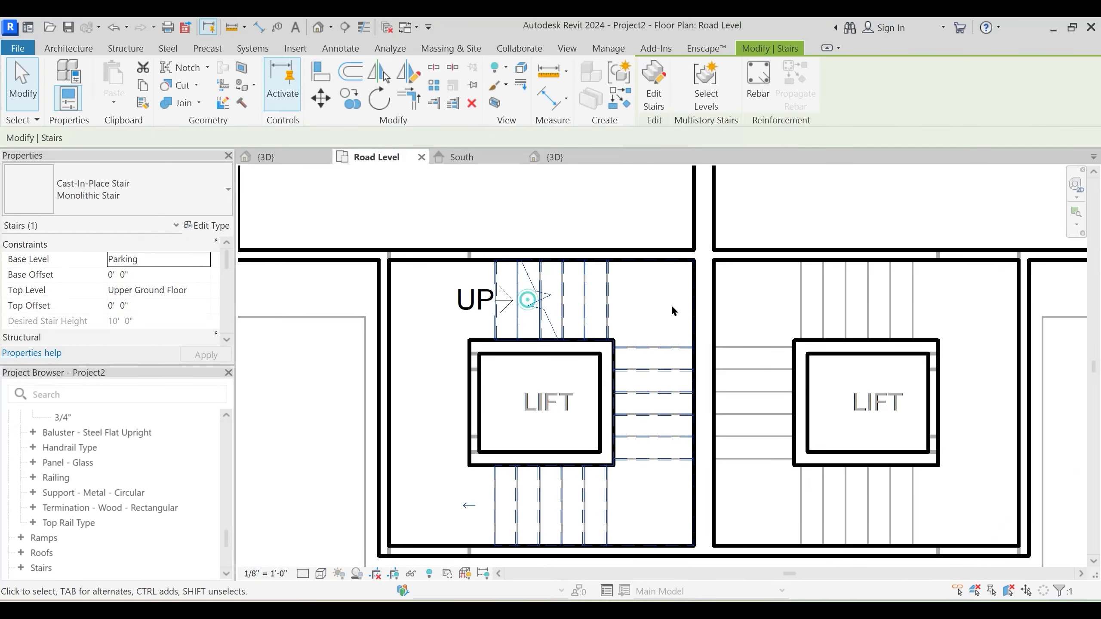
scroll(672, 310, "down", 3)
key("d")
key("m")
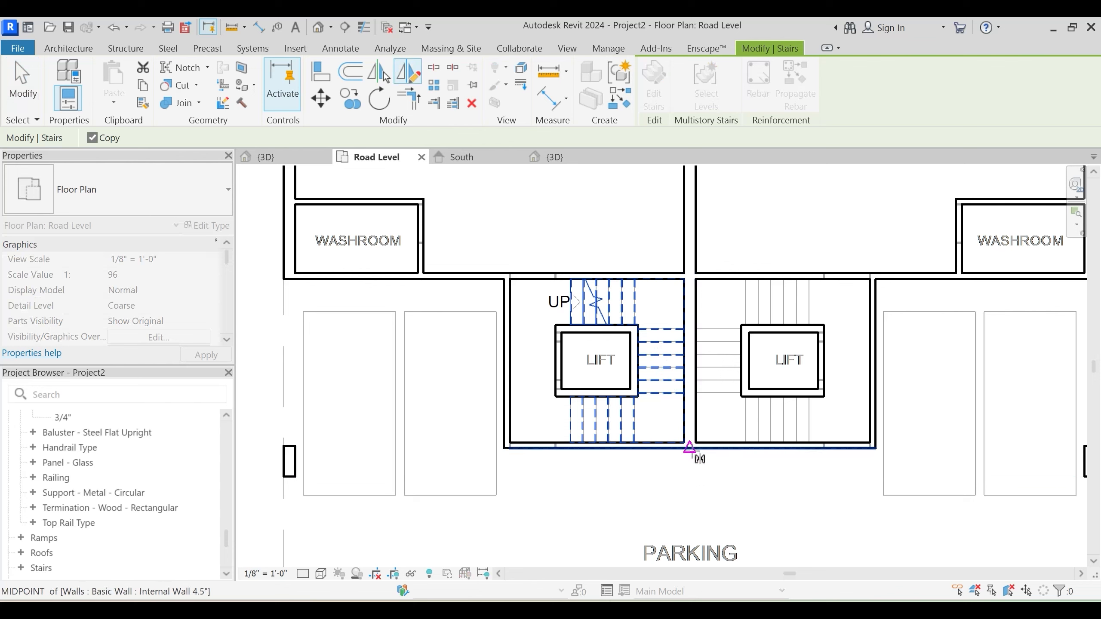
left_click(689, 449)
left_click(694, 474)
key("Escape")
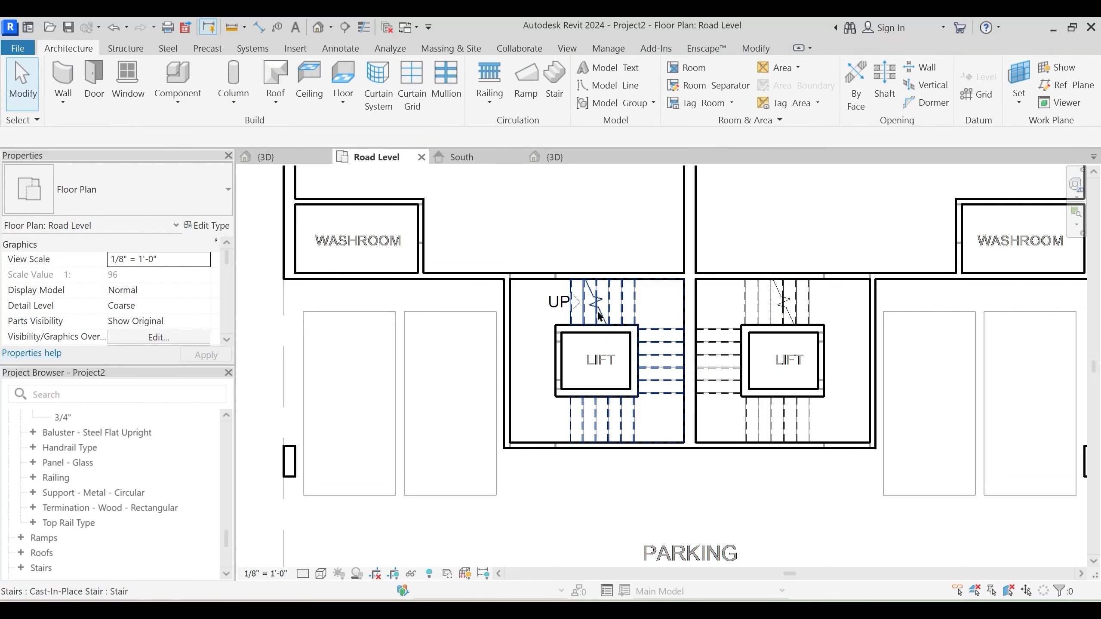
Examine both lift stairs in the Road Level plan and from several angles in the 3D view
scroll(596, 347, "down", 3)
middle_click_drag(592, 469, 549, 419)
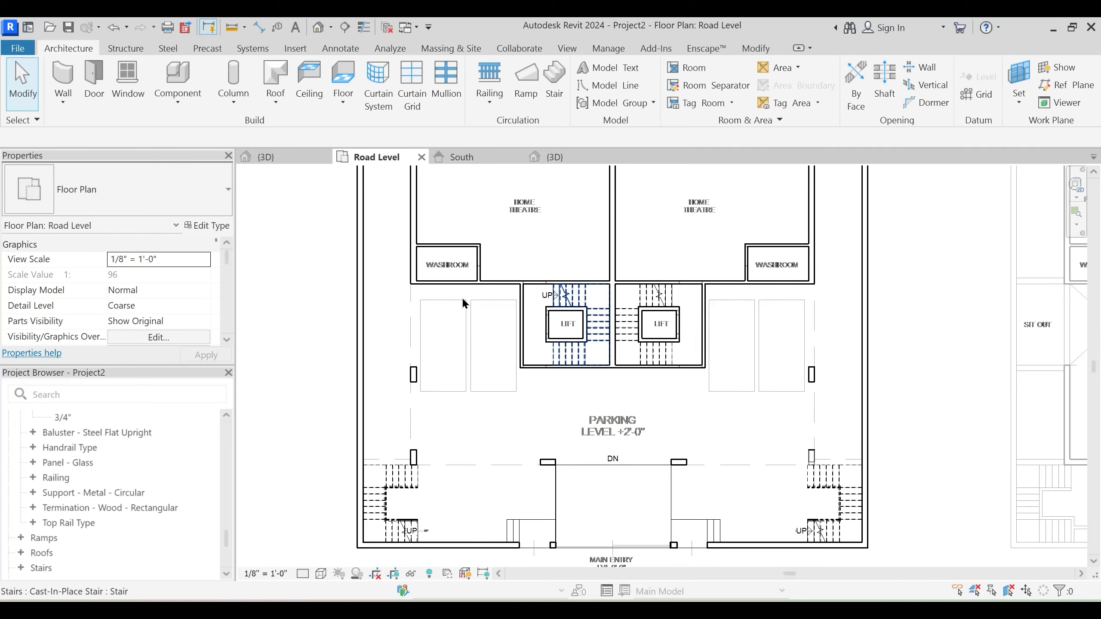
left_click(559, 157)
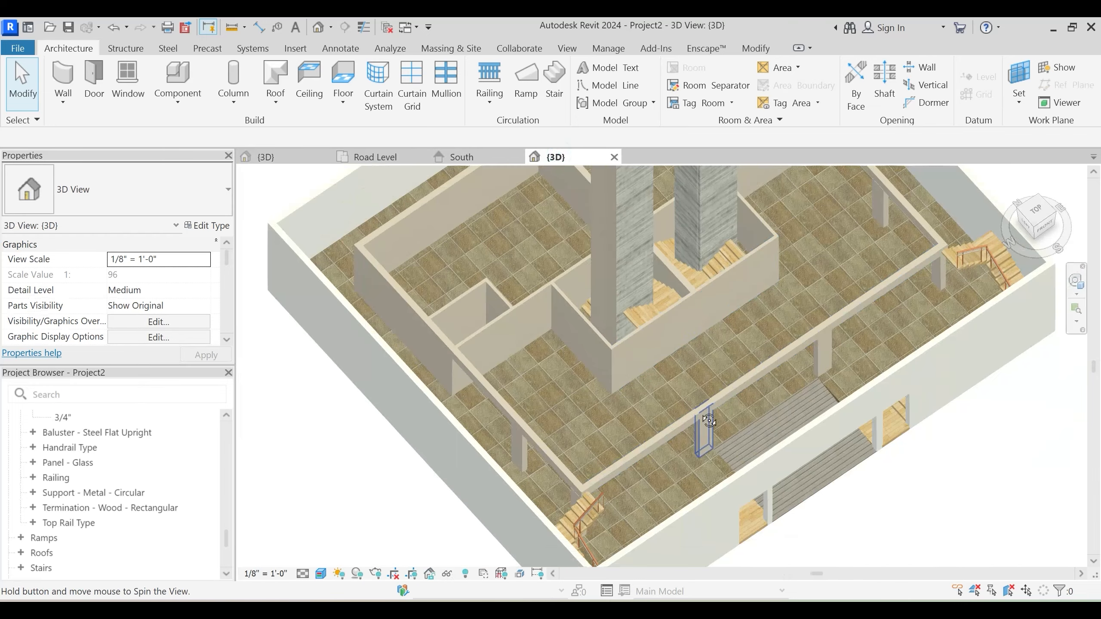
middle_click_drag(709, 421, 634, 265, "shift")
middle_click_drag(652, 338, 744, 302, "shift")
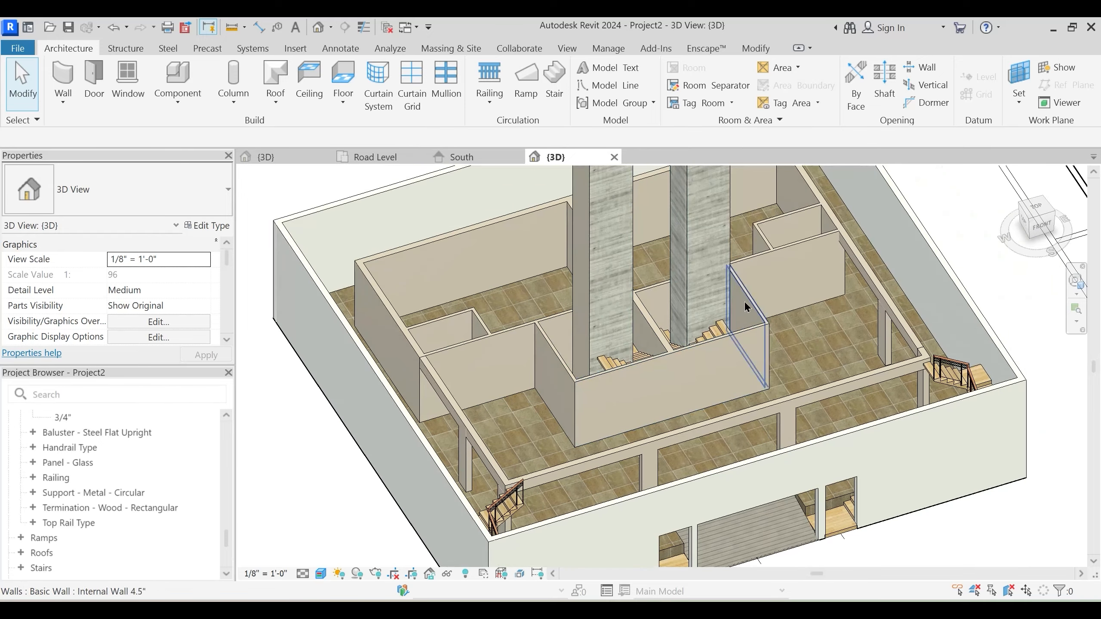
middle_click_drag(628, 281, 358, 162, "shift")
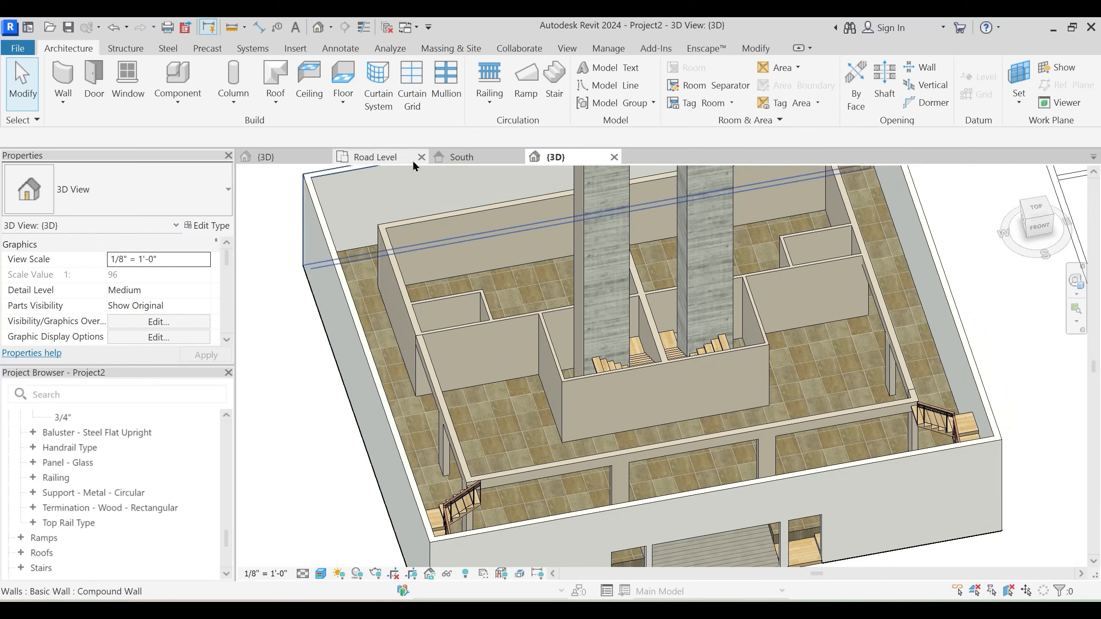
scroll(645, 320, "down", 5)
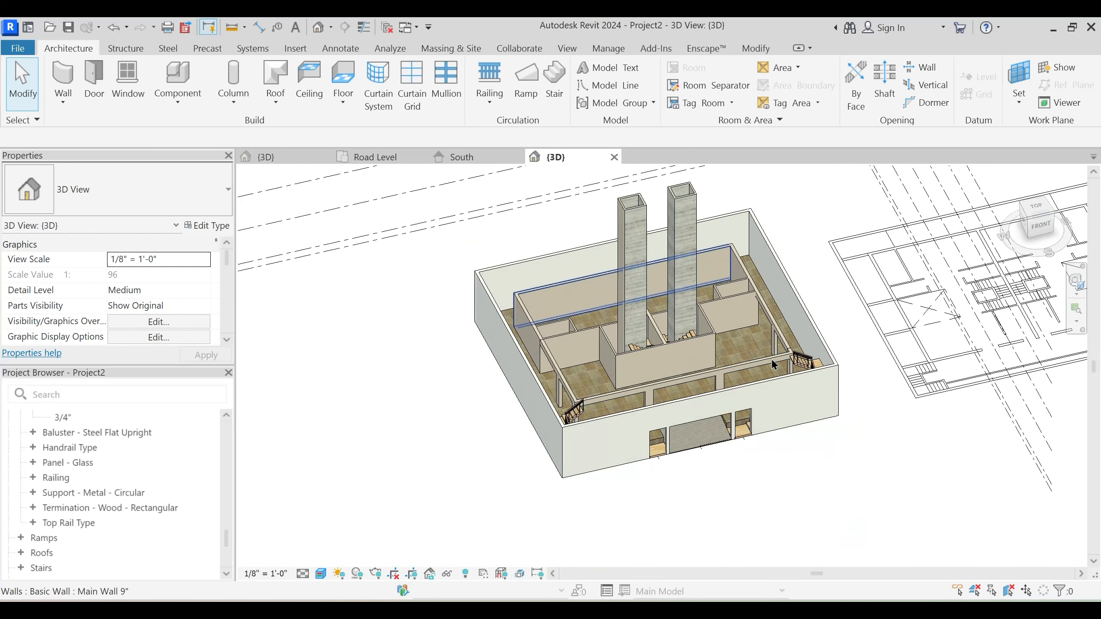
left_click(909, 341)
middle_click_drag(903, 446, 742, 486)
left_click(736, 479)
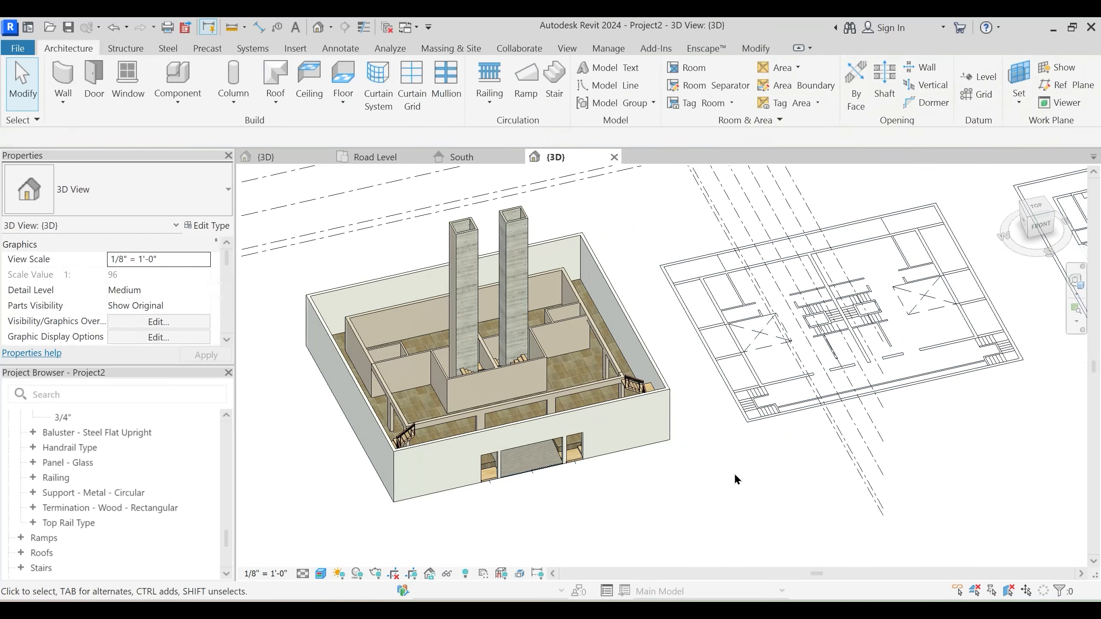
Set the imported Planning.dwg to halftone in the 3D view's visibility overrides
key("v")
key("g")
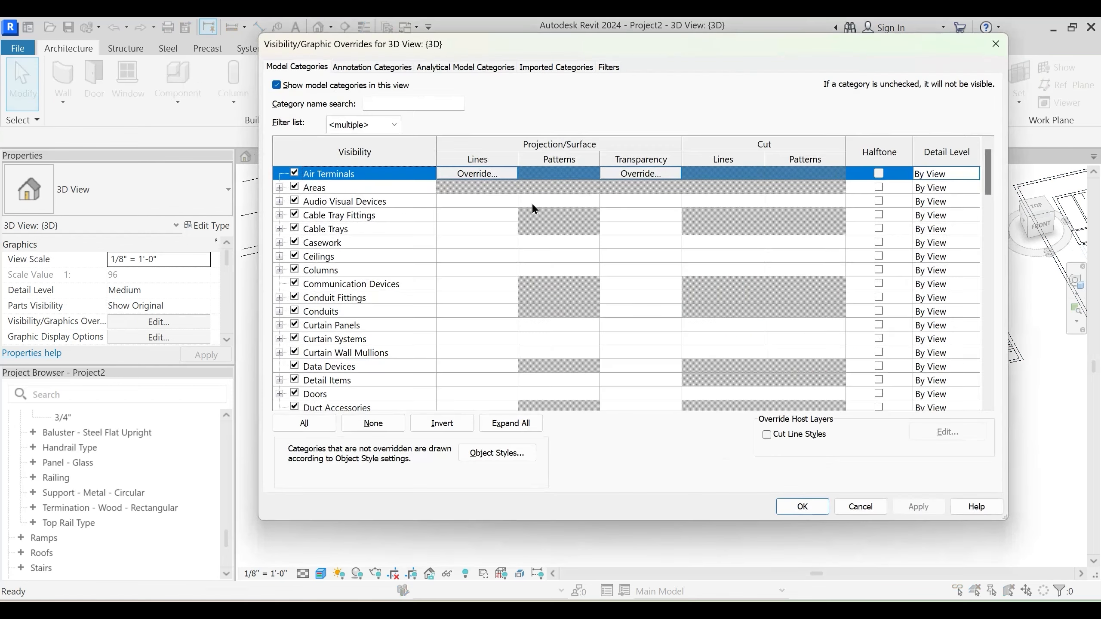
left_click(583, 68)
left_click(658, 148)
left_click(657, 147)
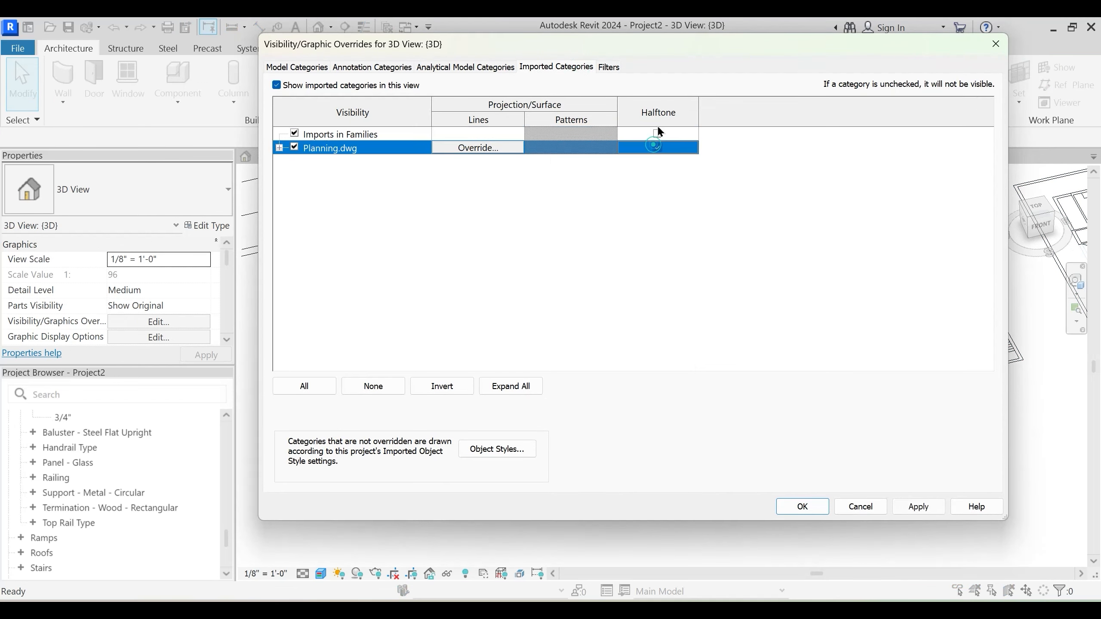
left_click(802, 506)
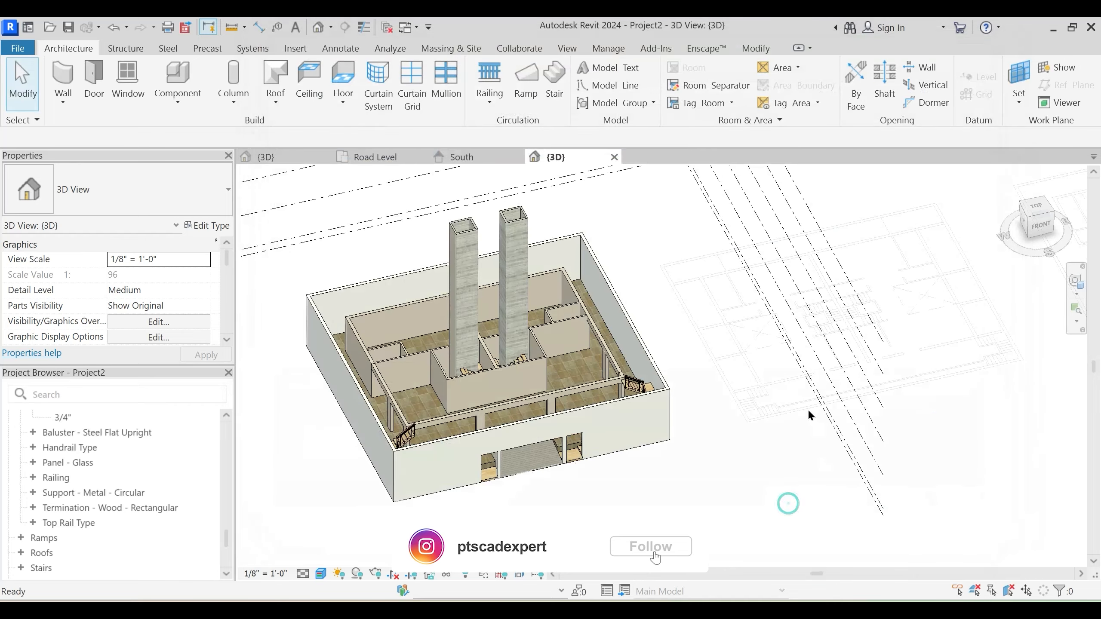
Set the work plane of the imported Planning.dwg to Level : Upper Ground Floor
left_click(782, 411)
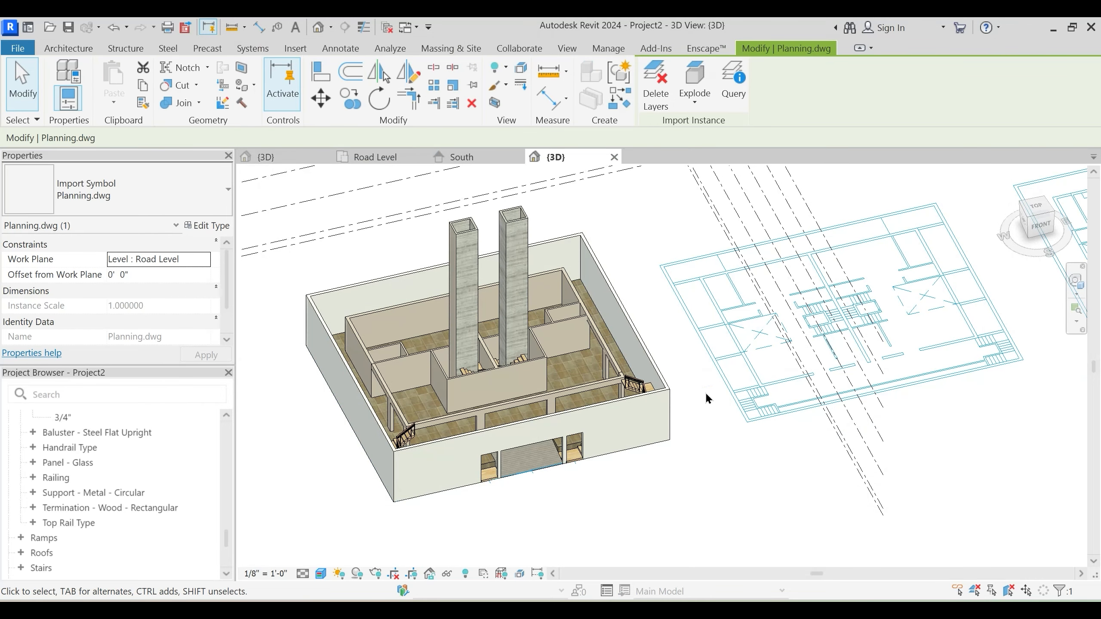
left_click(208, 261)
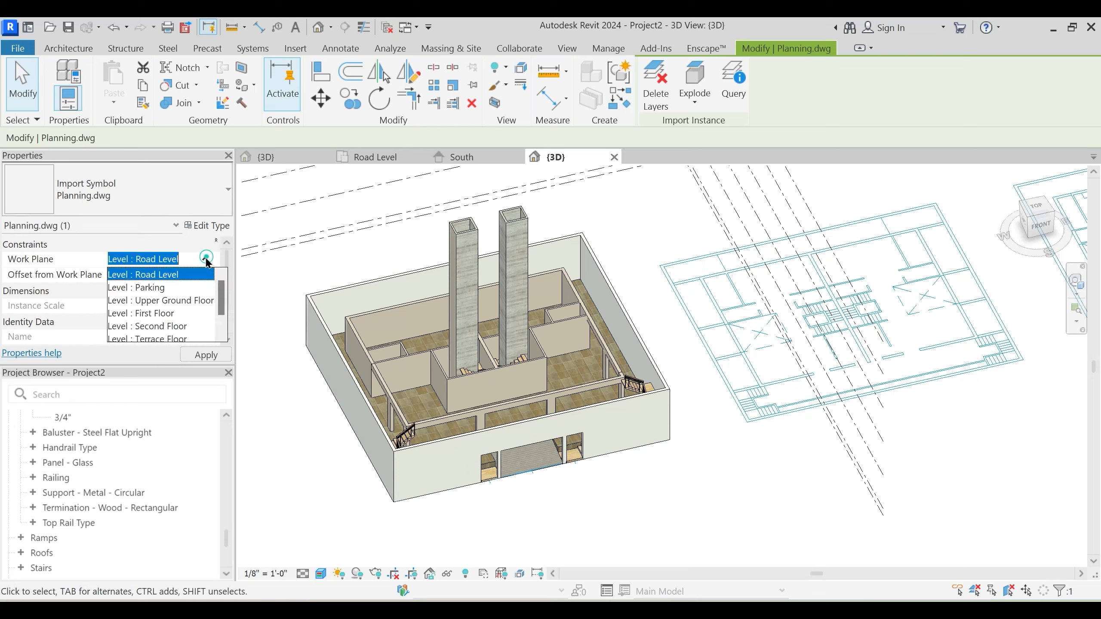
left_click(198, 304)
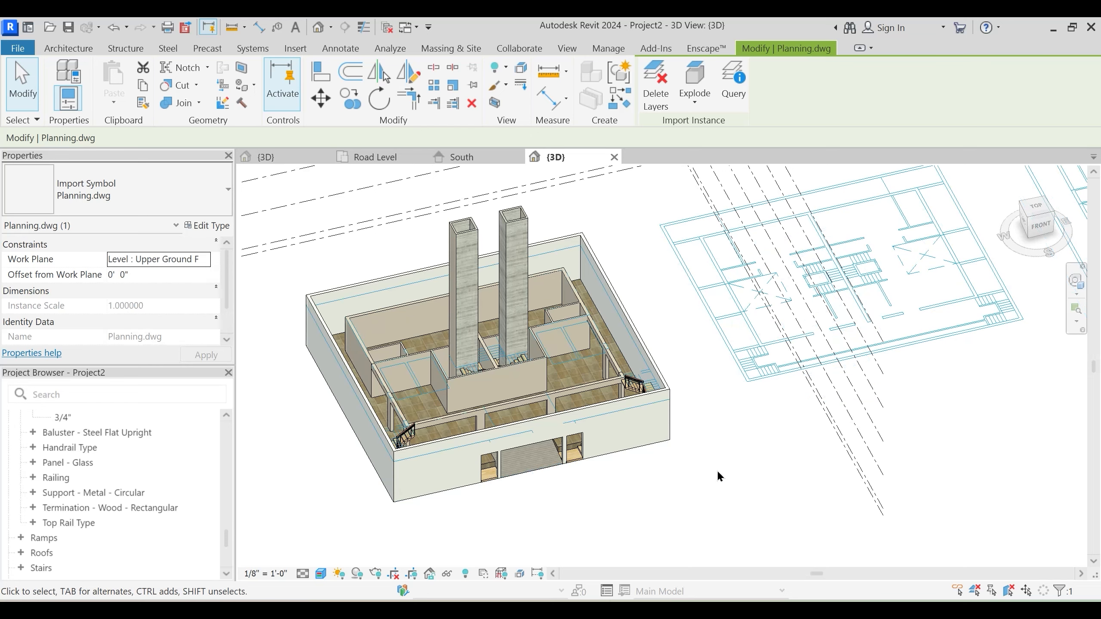
left_click(717, 472)
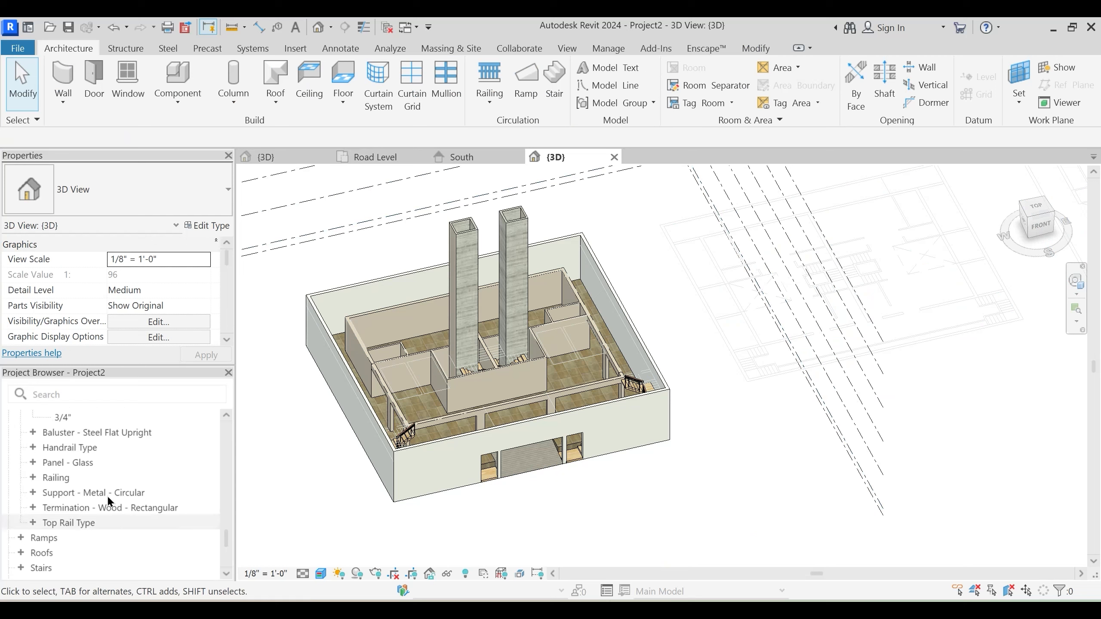
Create a new floor plan view for the Upper Ground Floor level
scroll(105, 477, "up", 5)
scroll(105, 478, "up", 10)
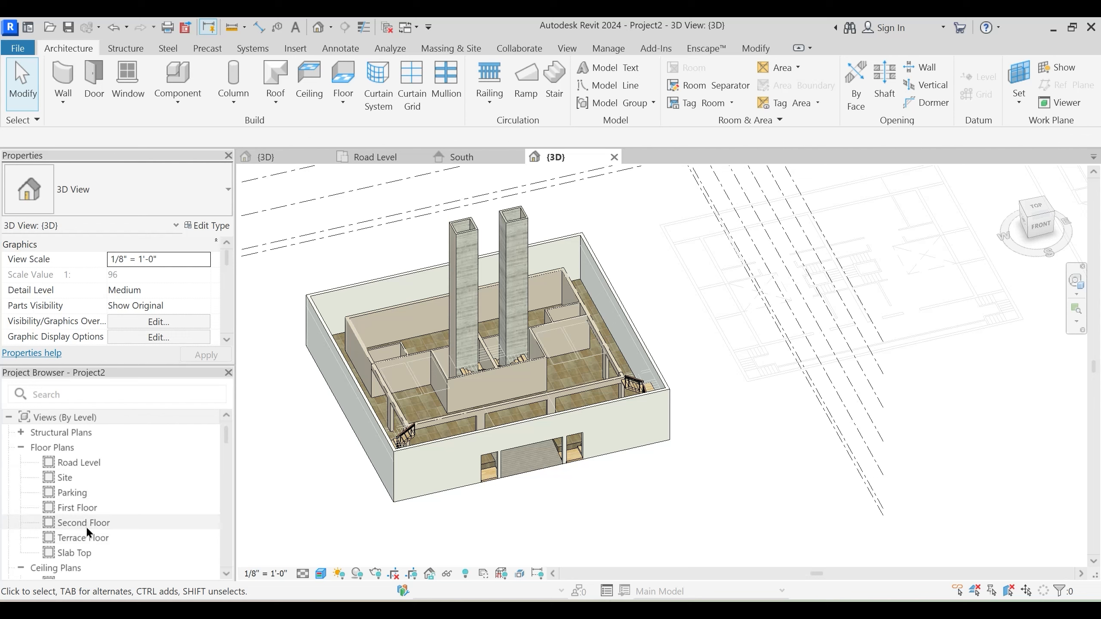
left_click(281, 443)
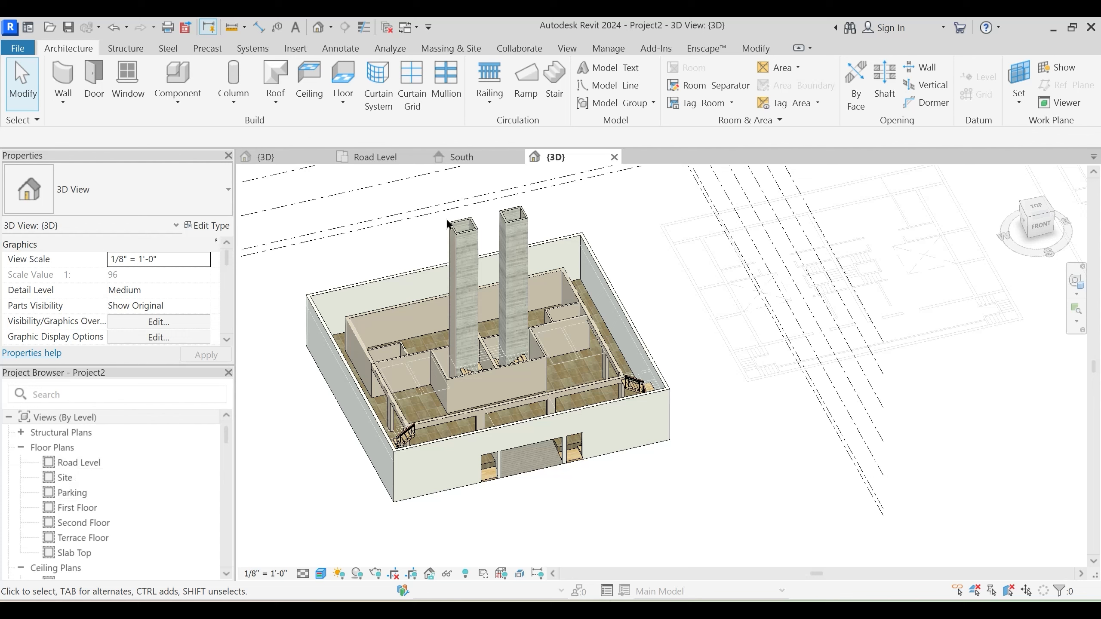
left_click(567, 48)
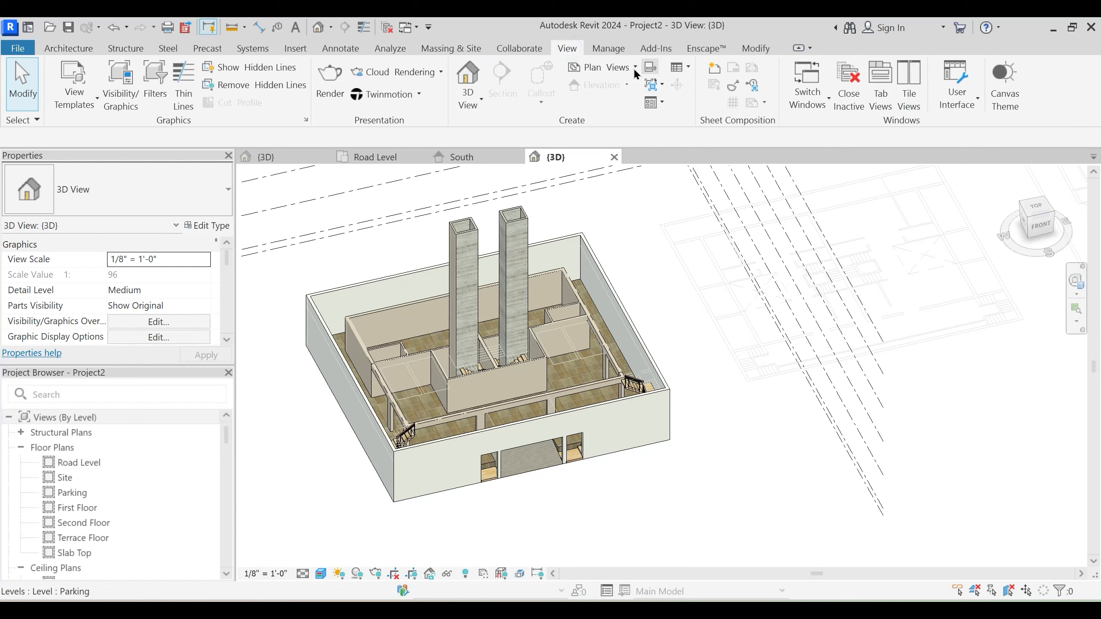
left_click(635, 68)
left_click(622, 92)
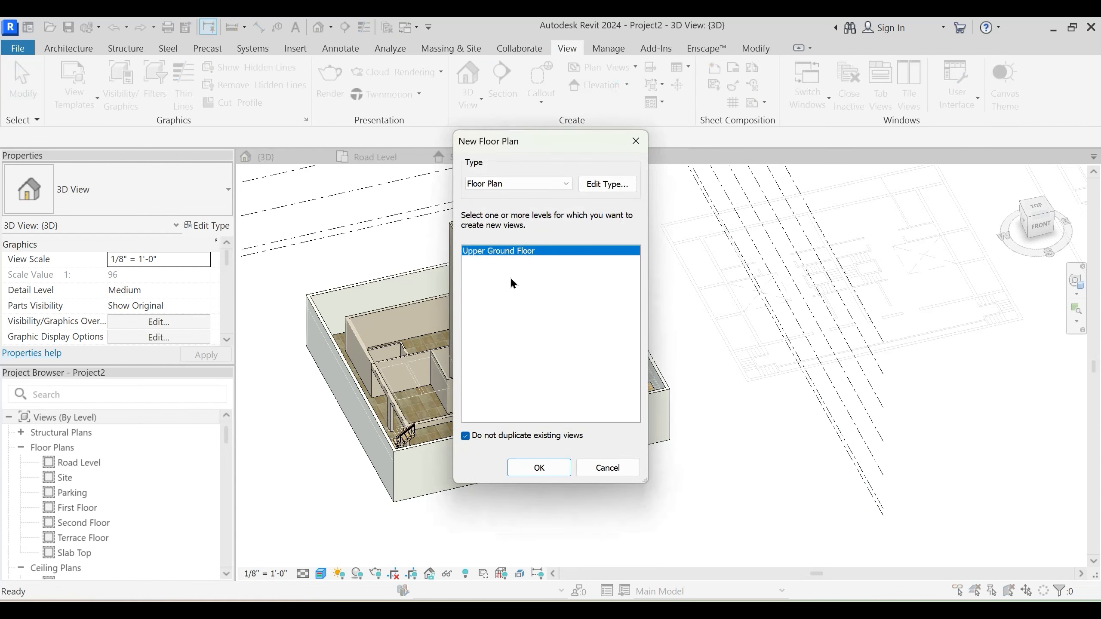
left_click(559, 476)
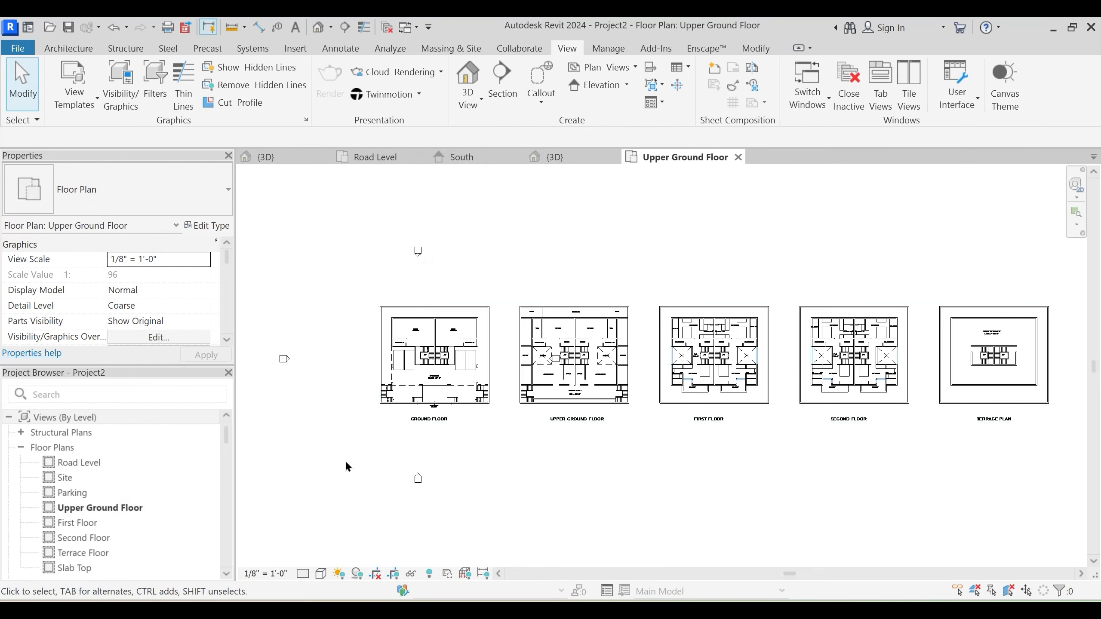
Set the imported Planning.dwg to halftone in the Upper Ground Floor plan's visibility overrides
middle_click_drag(345, 461, 394, 449)
key("v")
key("g")
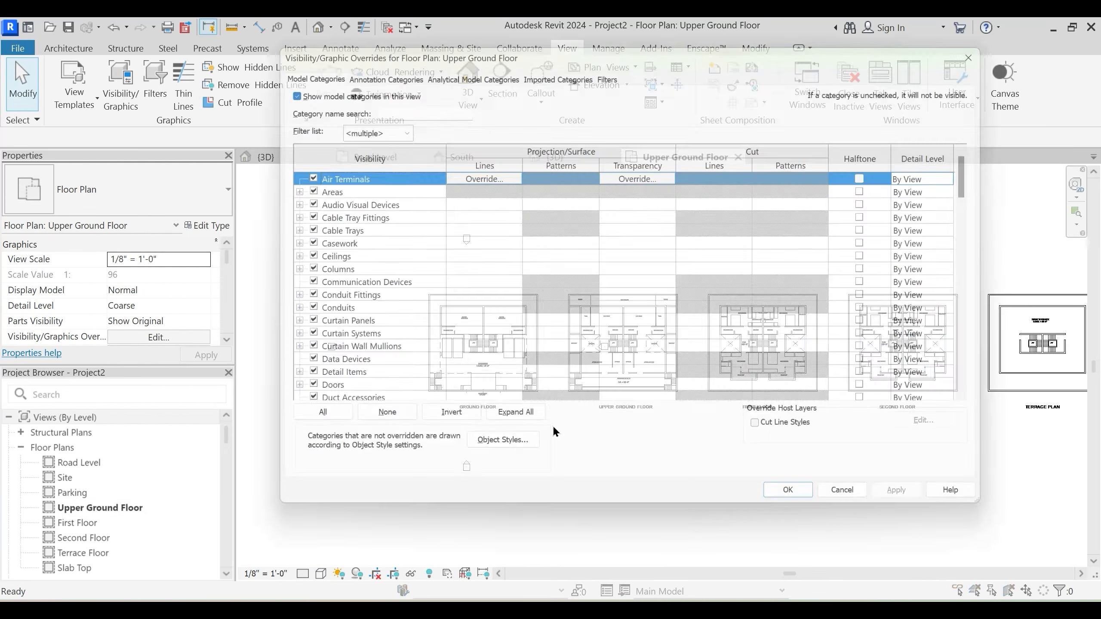
left_click(562, 70)
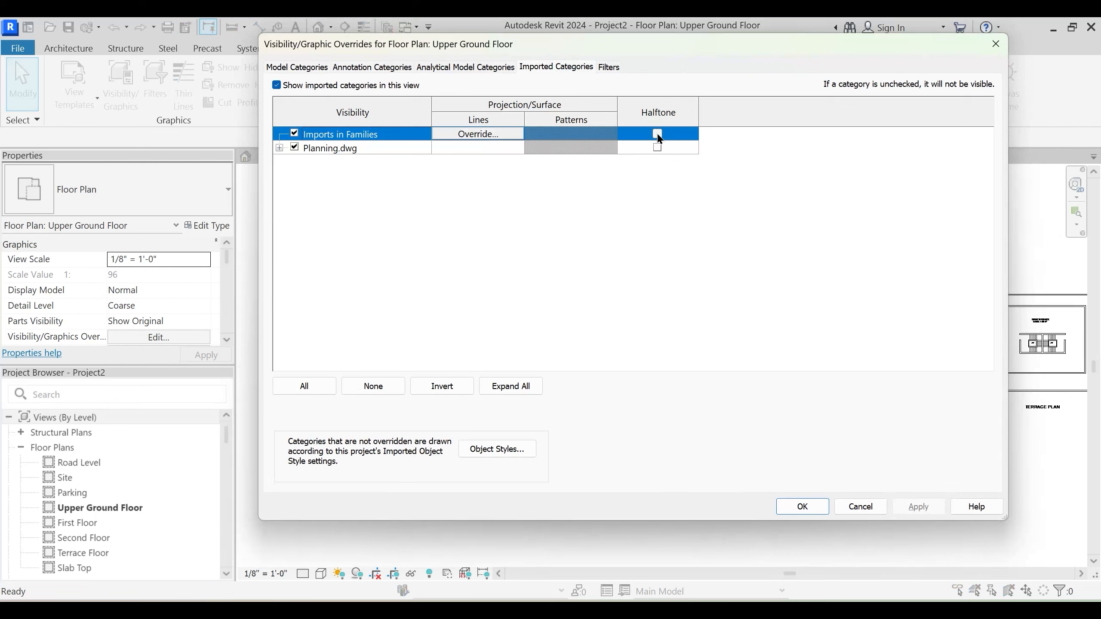
left_click(657, 148)
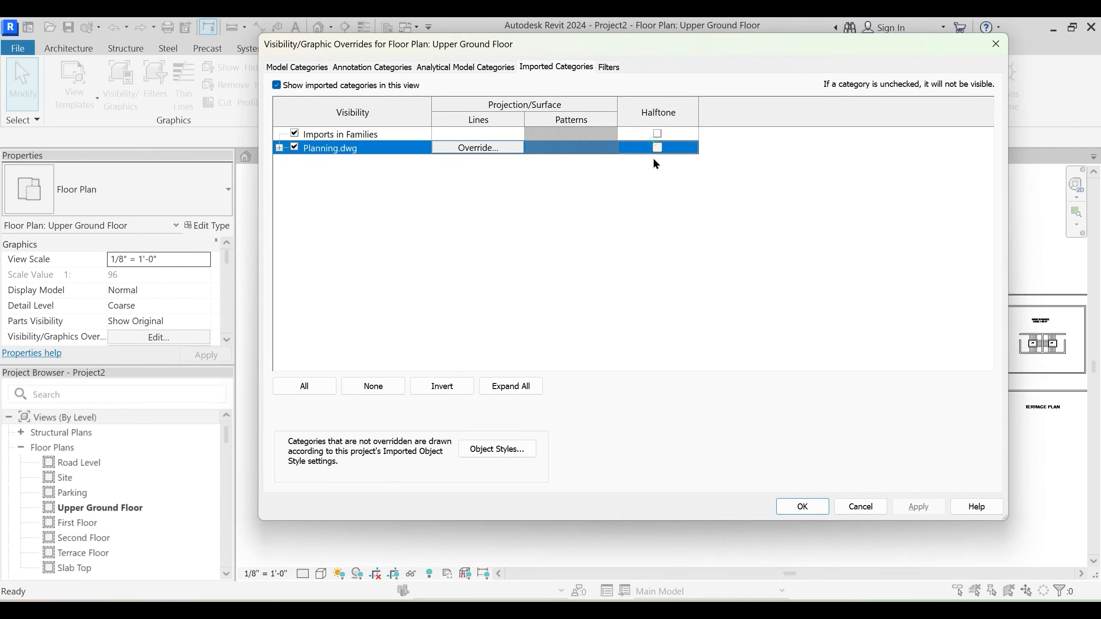
left_click(802, 506)
Draw a vertical model line upward from the outer top-left corner of the modelled building's compound wall
scroll(474, 382, "up", 3)
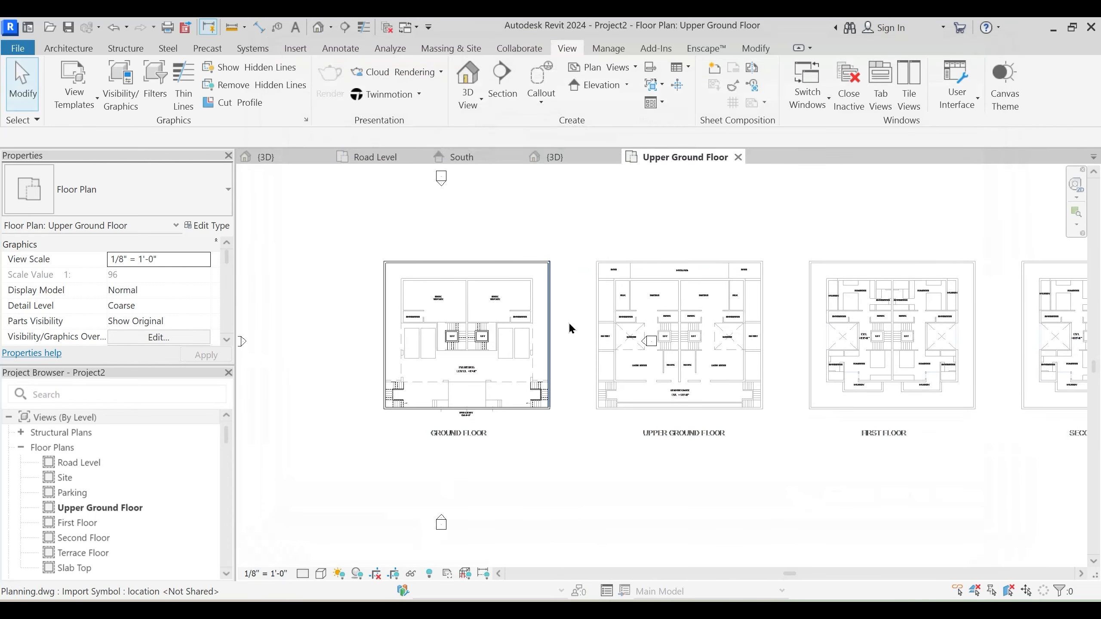
middle_click_drag(698, 295, 730, 291)
scroll(453, 267, "up", 3)
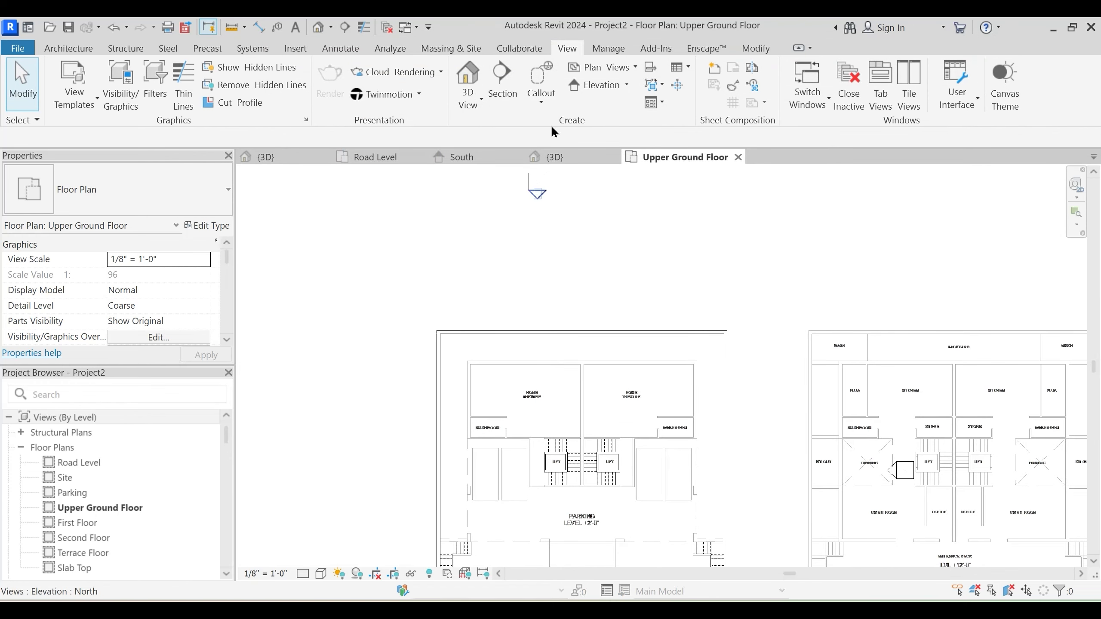
key("l")
key("i")
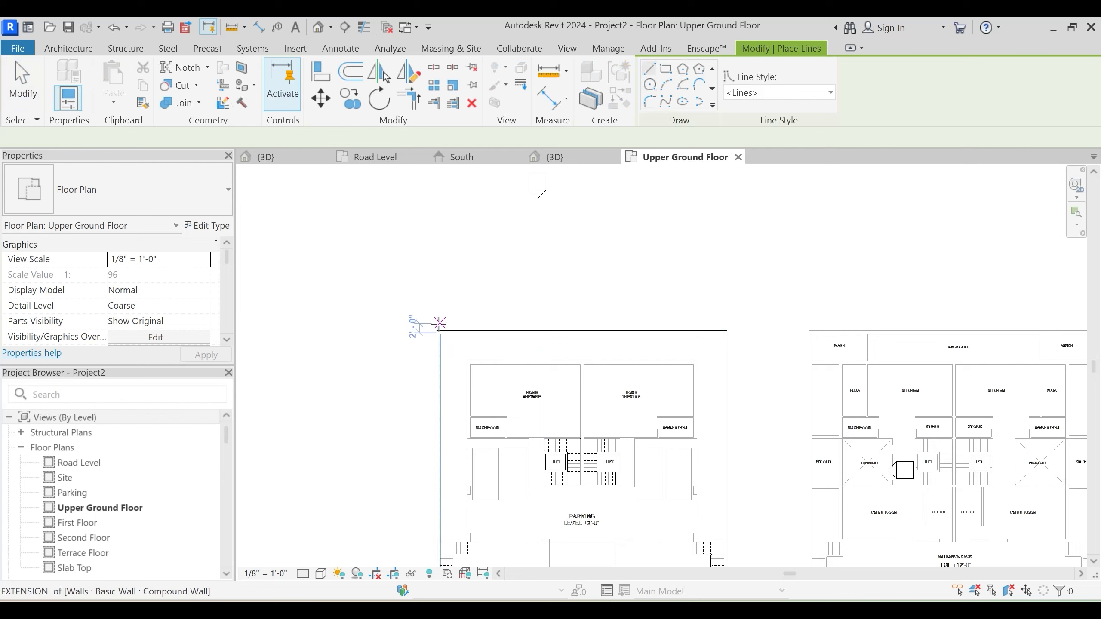
left_click(436, 330)
left_click(436, 228)
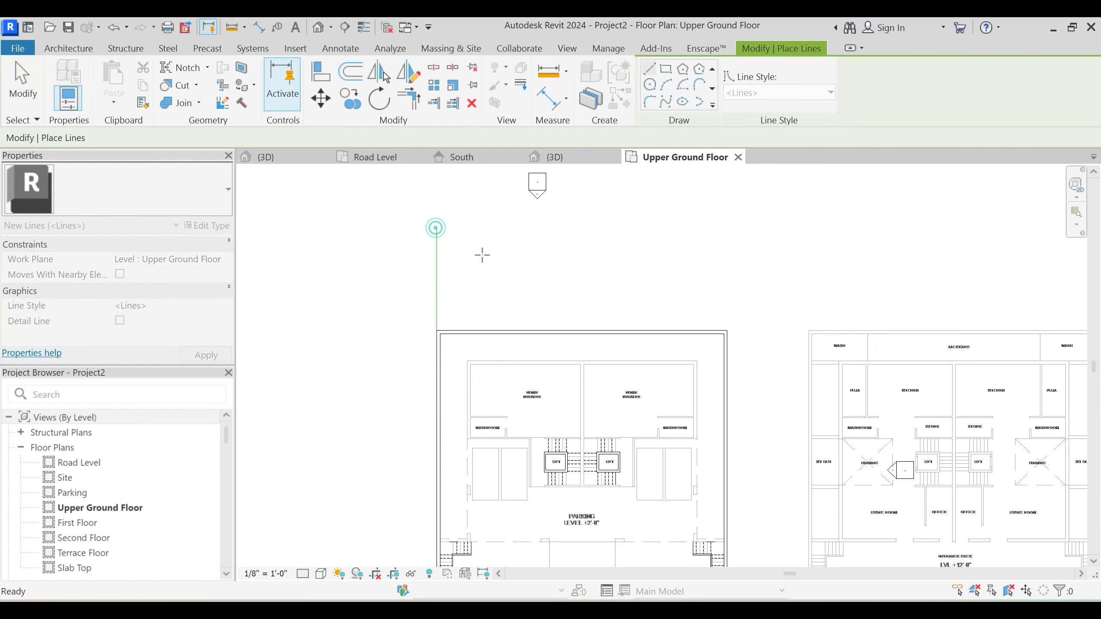
key("Escape")
key("Escape")
Align the outer left edge of the CAD's upper ground floor layout with the vertical model line and check the result in 3D
left_click(755, 49)
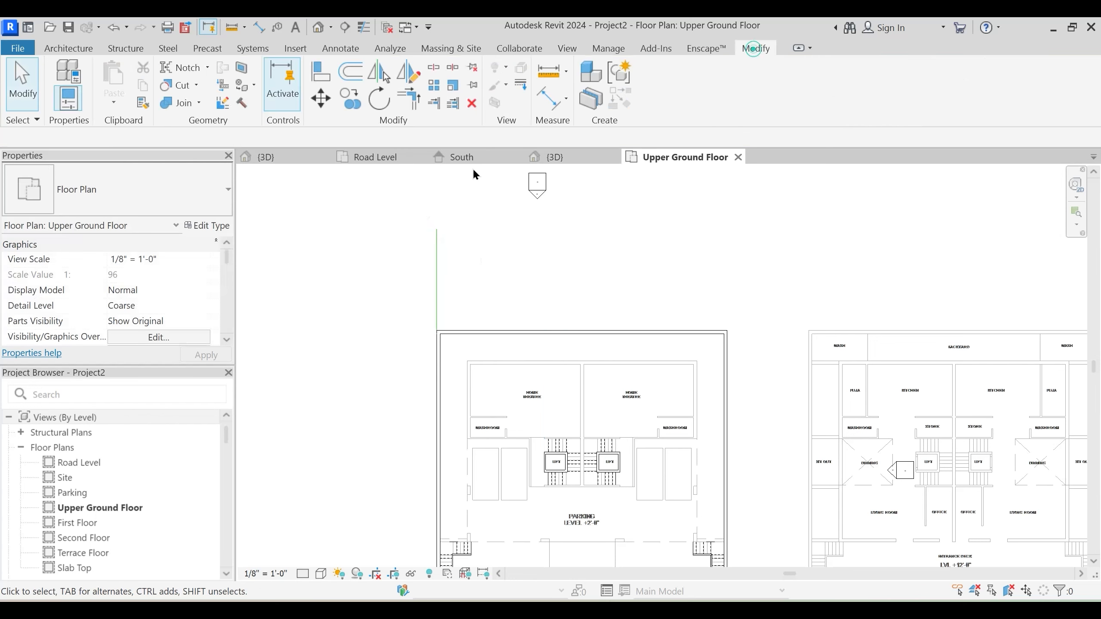
left_click(324, 80)
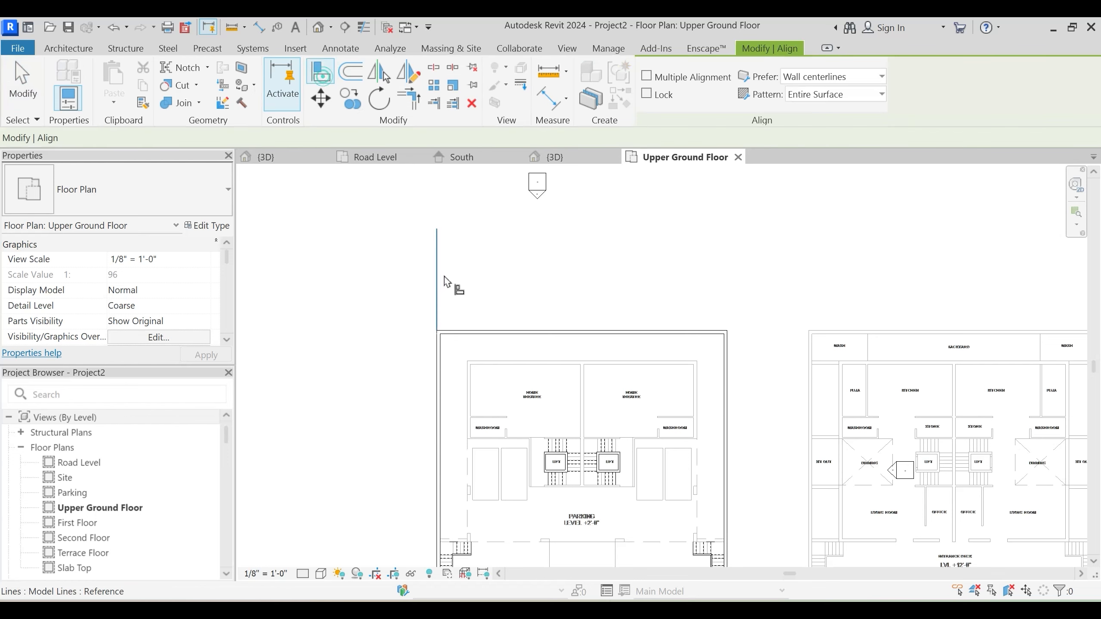
left_click(810, 381)
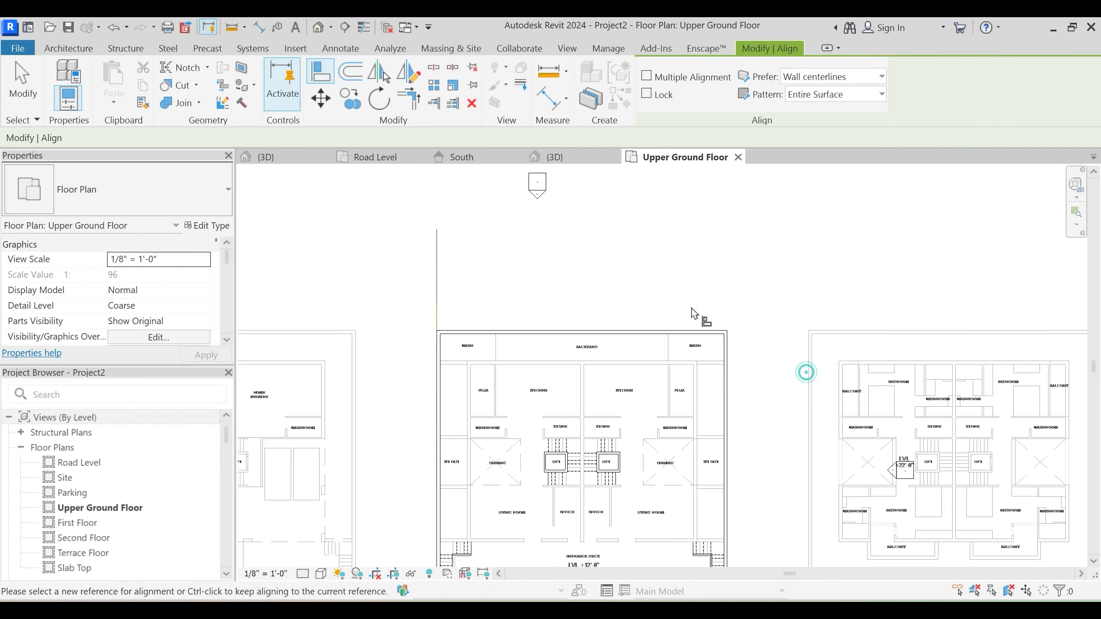
key("Escape")
key("Escape")
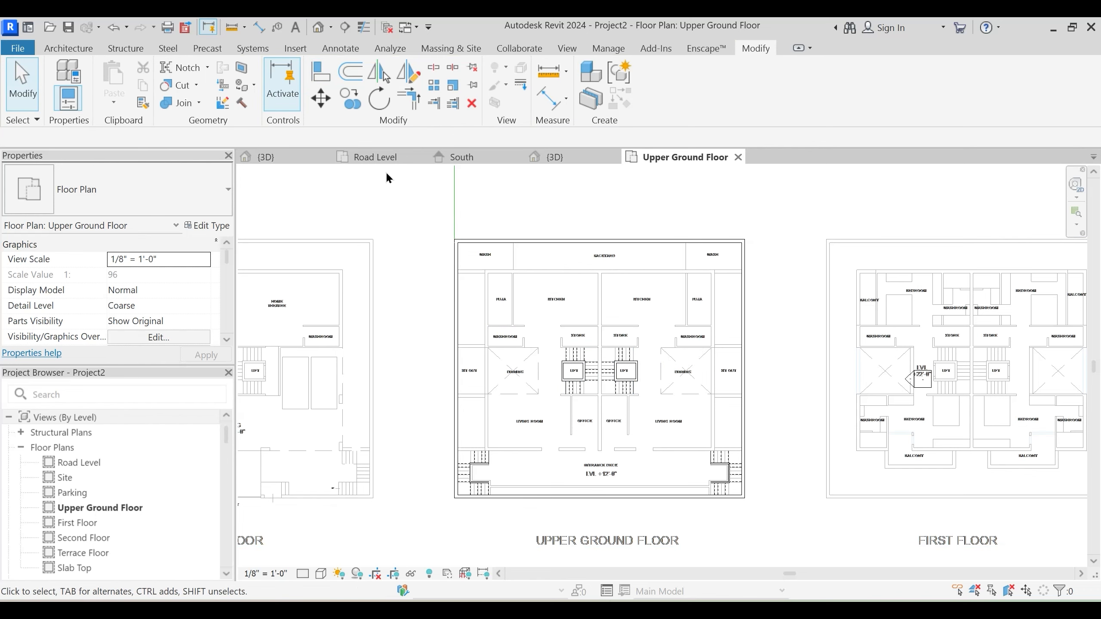
left_click(576, 154)
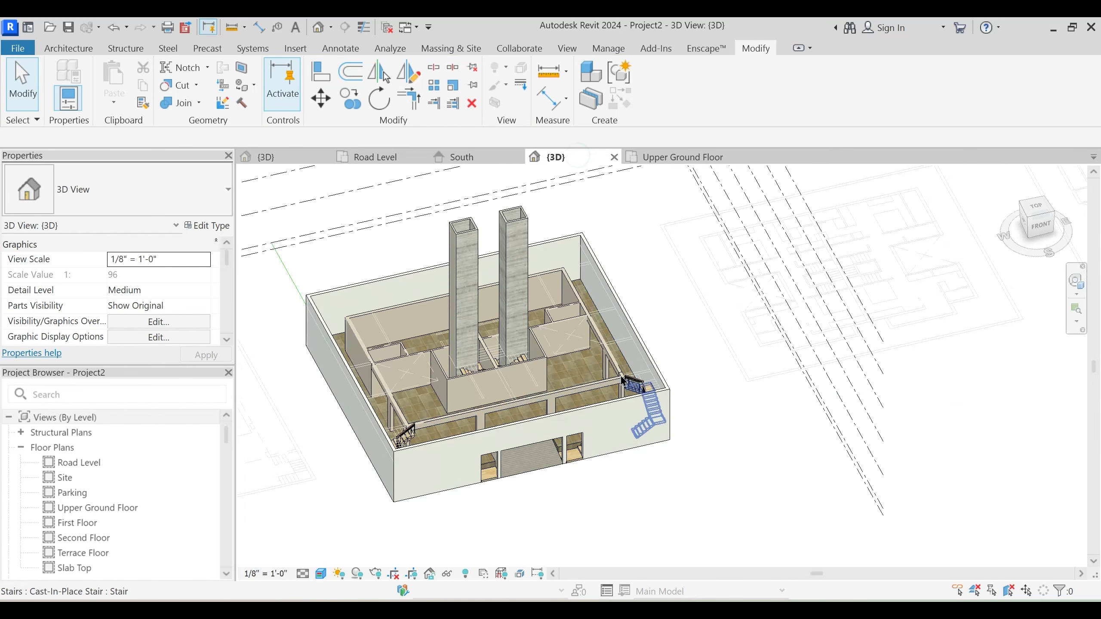
middle_click_drag(646, 465, 585, 487, "shift")
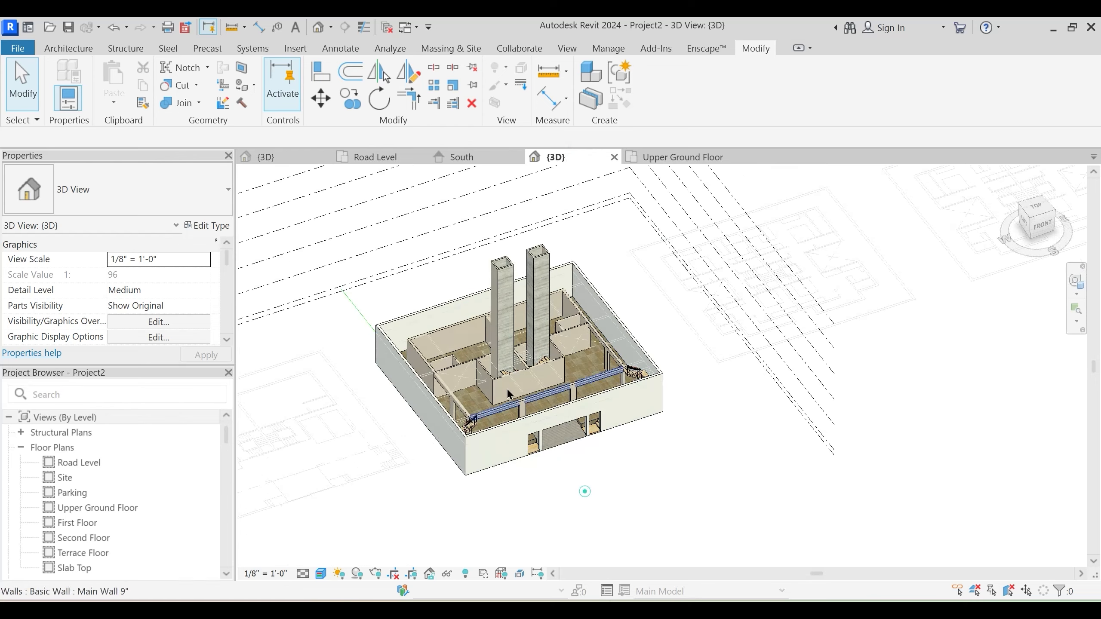
scroll(510, 392, "up", 3)
middle_click_drag(513, 394, 459, 166, "shift")
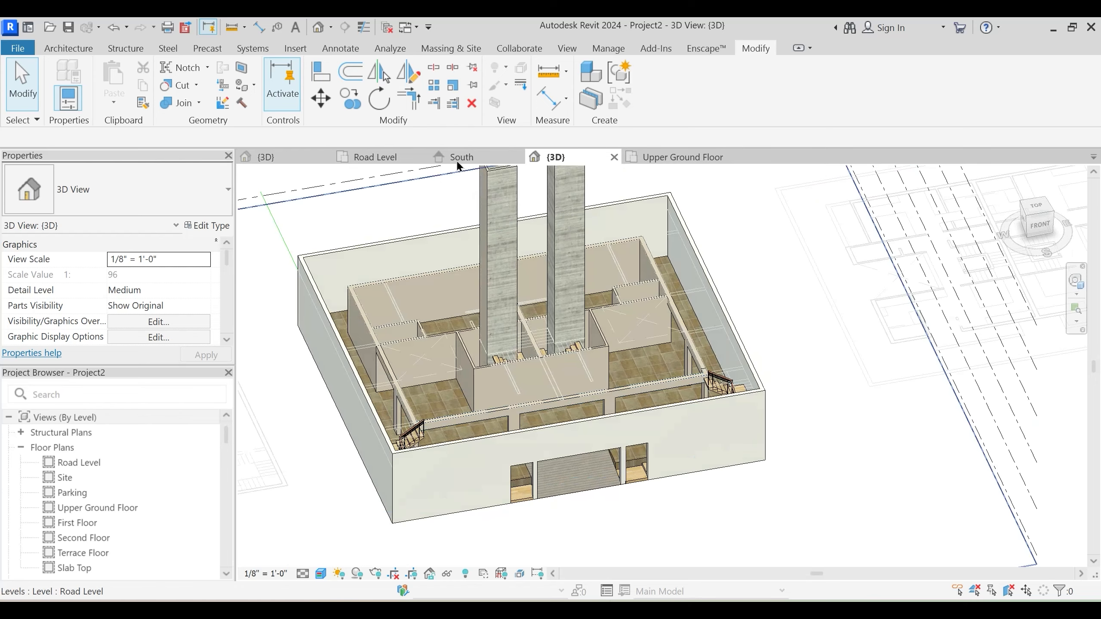
Start a floor on the Upper Ground Floor plan without saving the project, and duplicate the Generic - 12" type as Entrance Deck
left_click(676, 157)
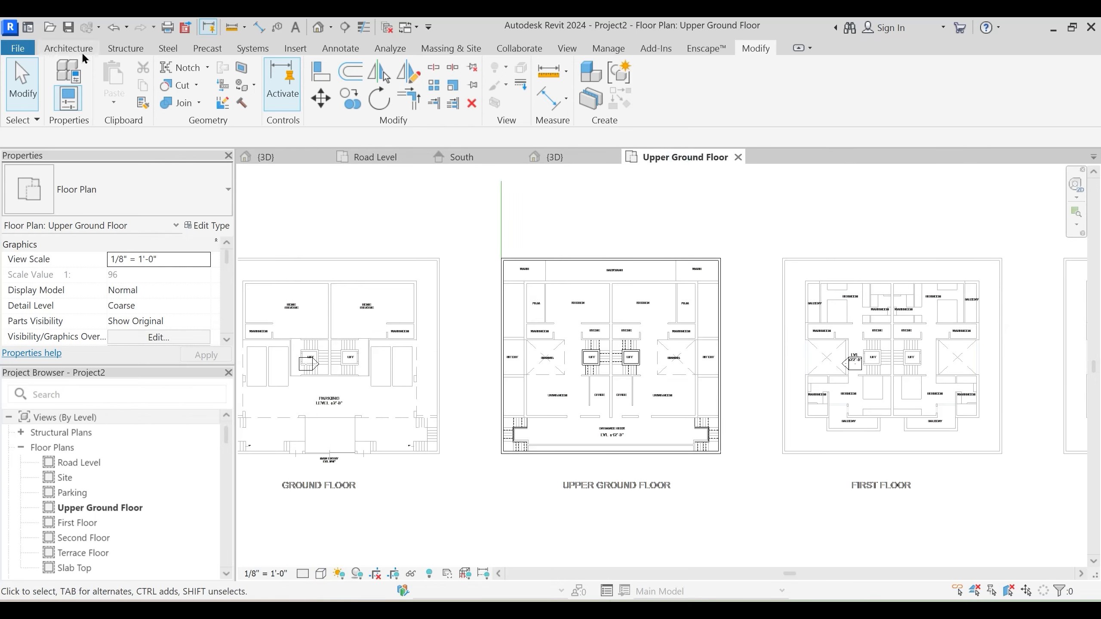
left_click(82, 48)
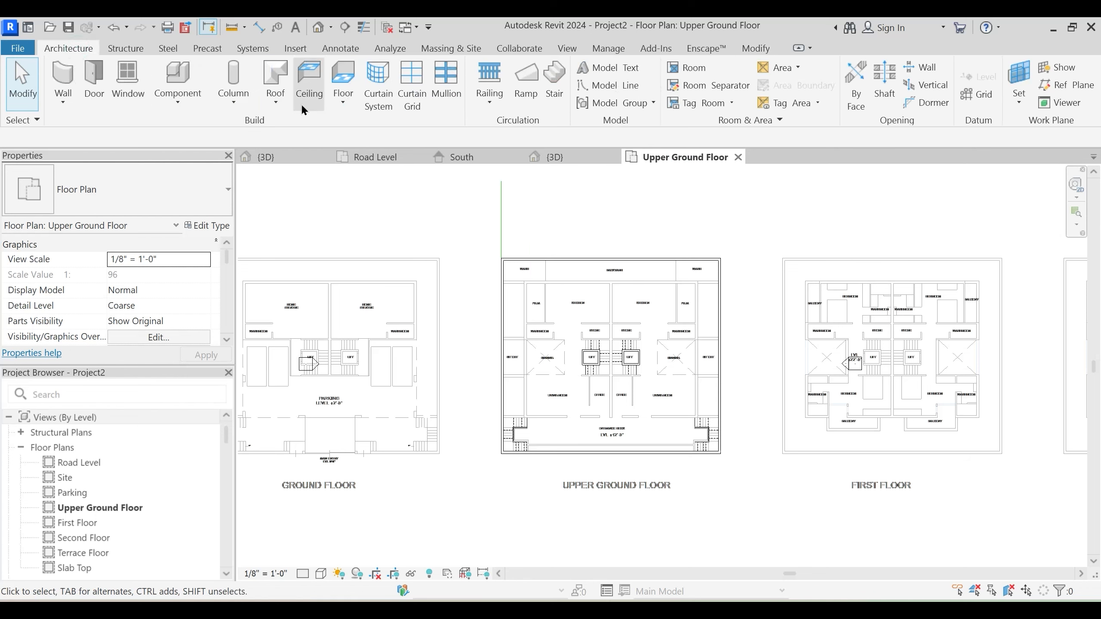
left_click(347, 106)
left_click(386, 128)
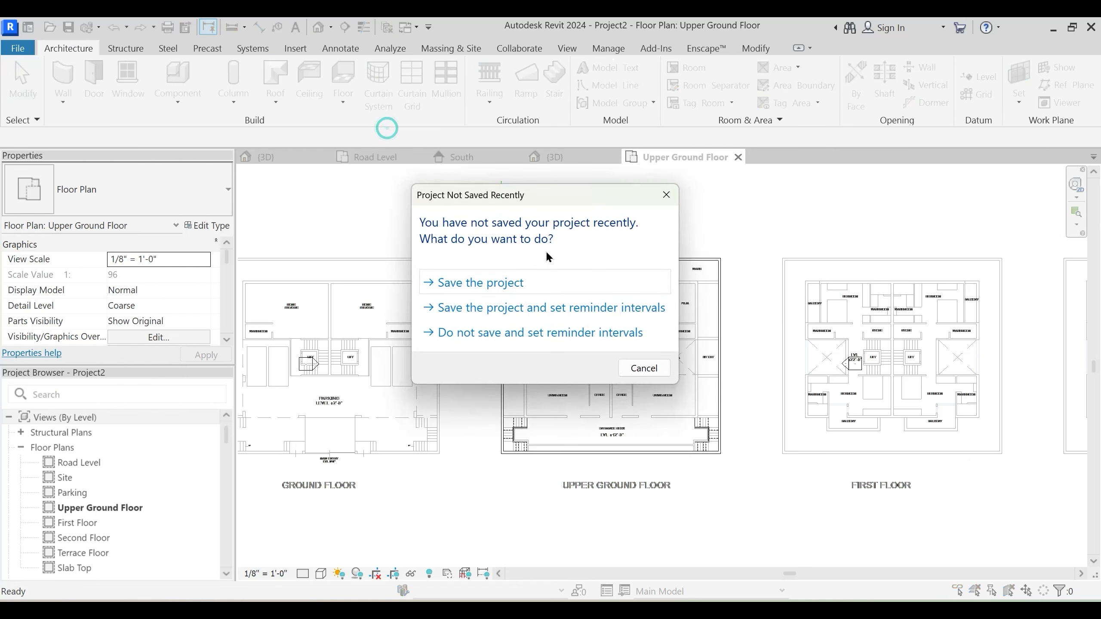
left_click(559, 336)
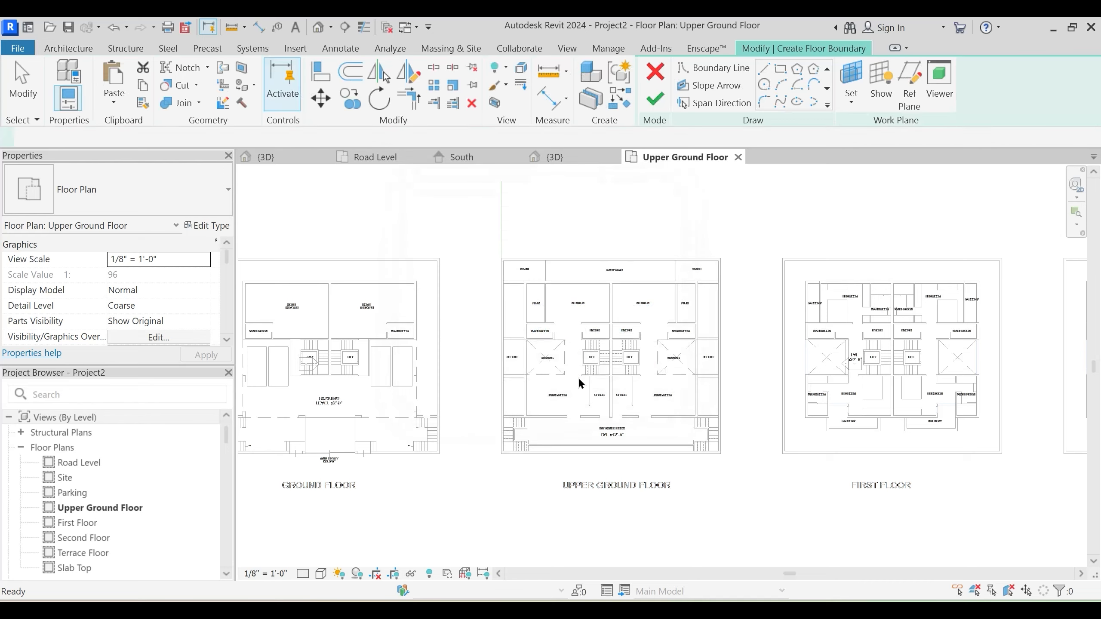
scroll(577, 376, "up", 2)
left_click(713, 67)
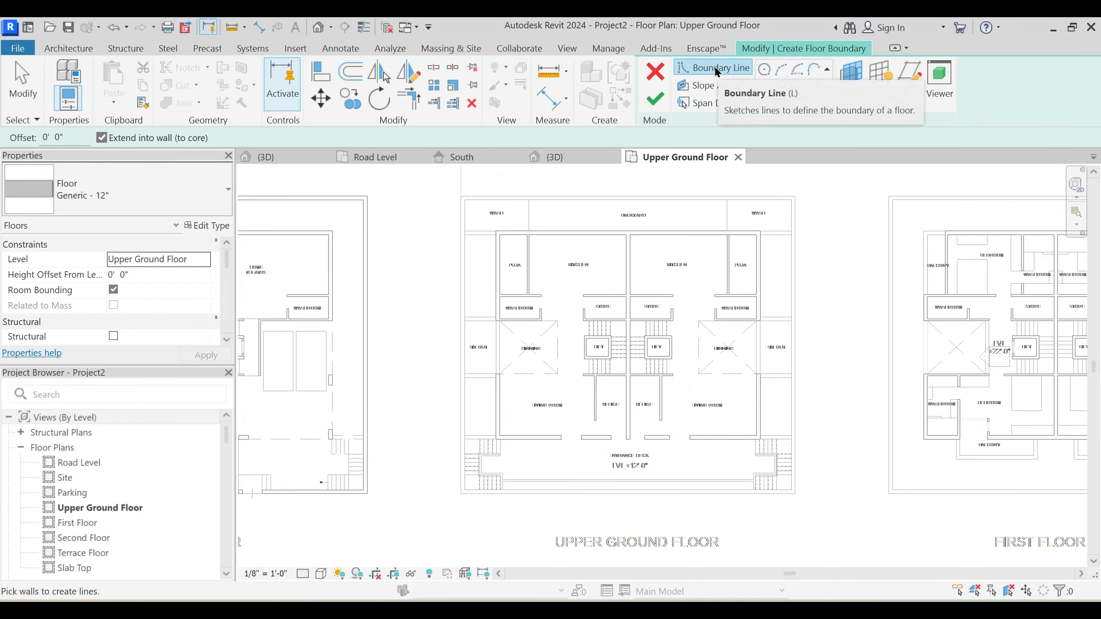
left_click(212, 225)
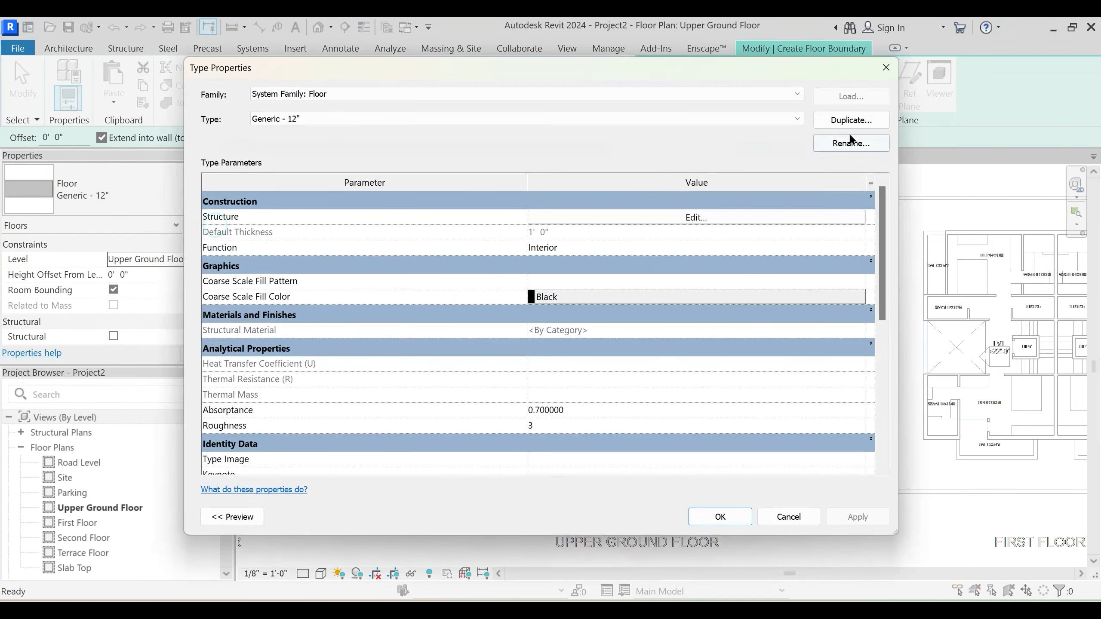
left_click(852, 122)
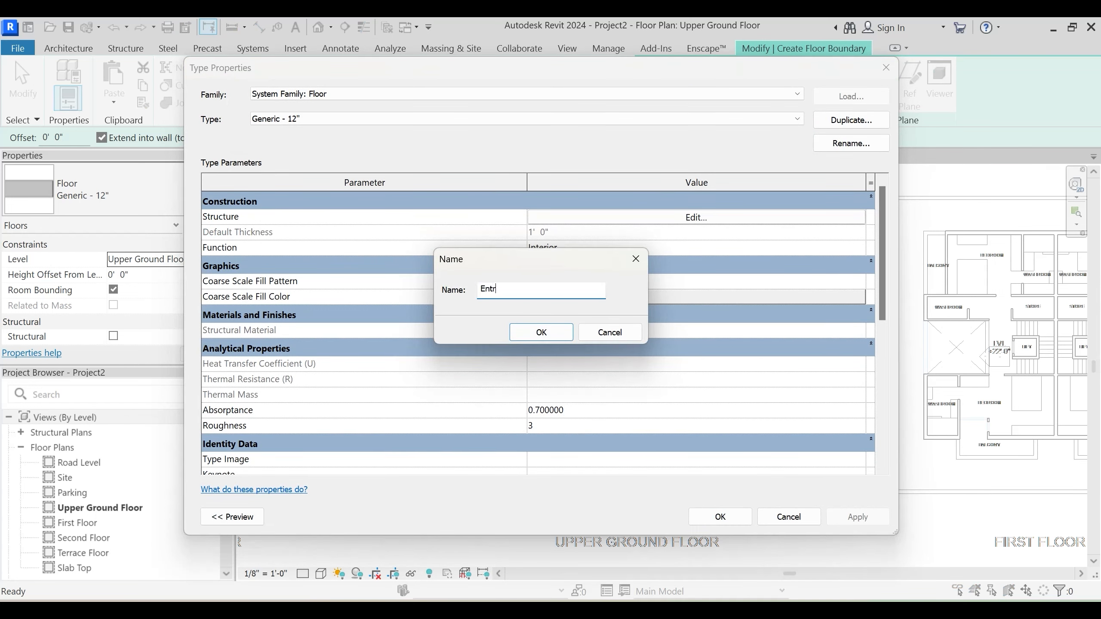
type("Entrance Deck")
key("Return")
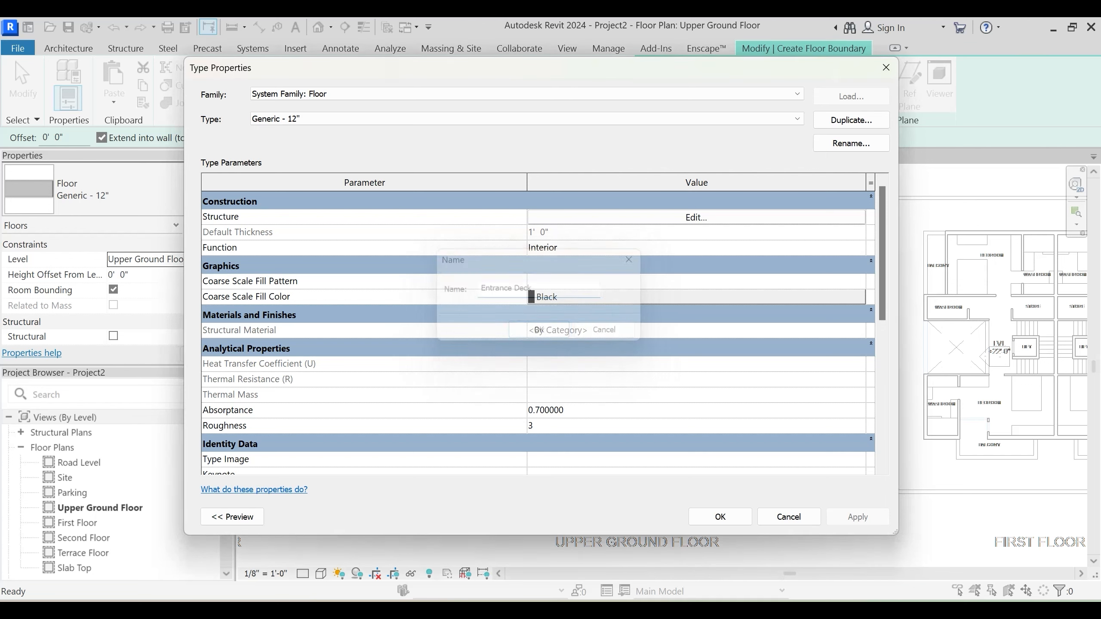
Assign the 1 Balcony Flooring material to the Entrance Deck type's structure layer and apply the type to the floor
left_click(690, 217)
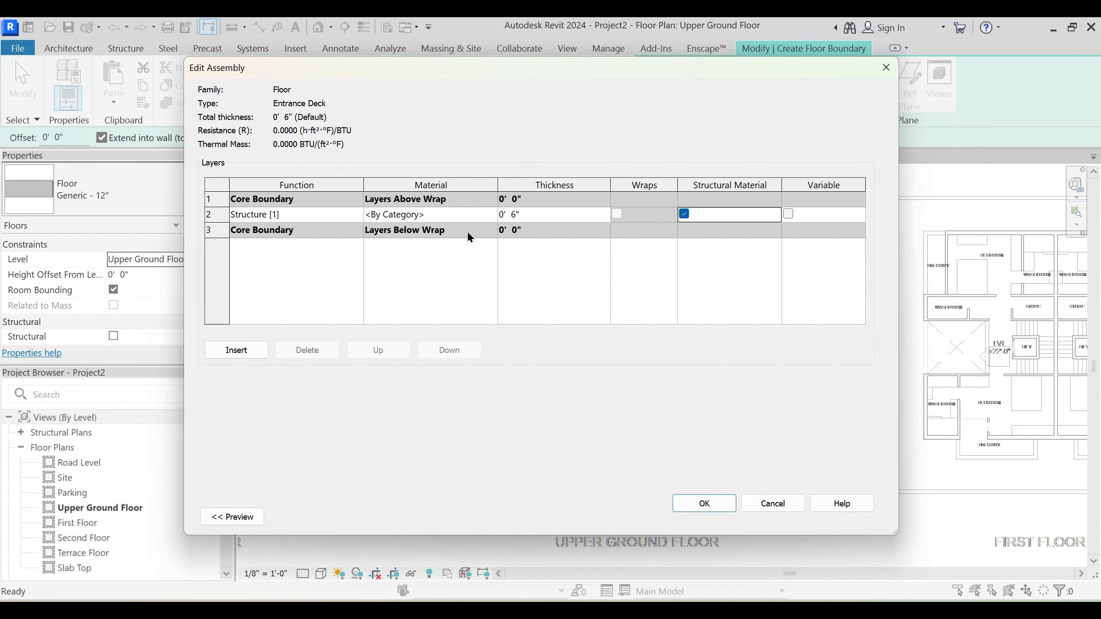
left_click(492, 213)
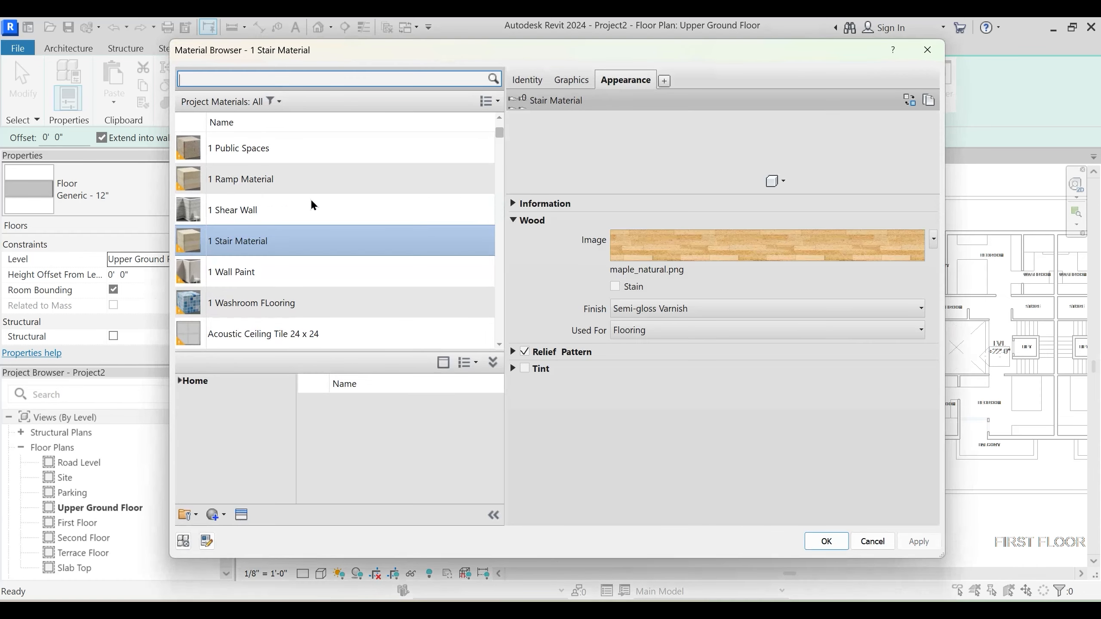
scroll(251, 222, "up", 2)
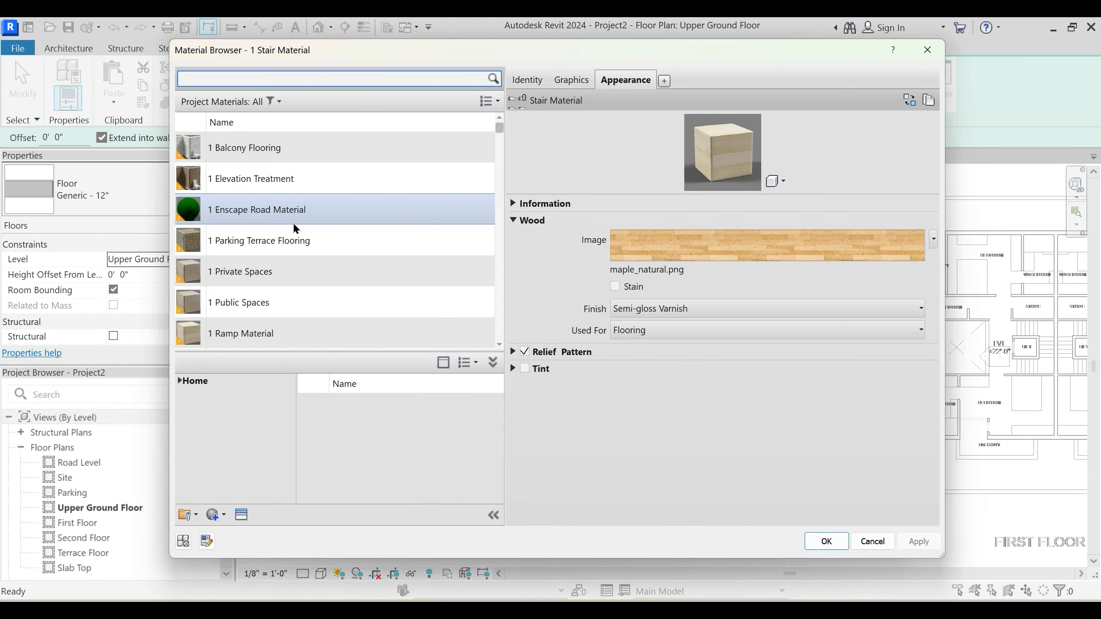
left_click(268, 148)
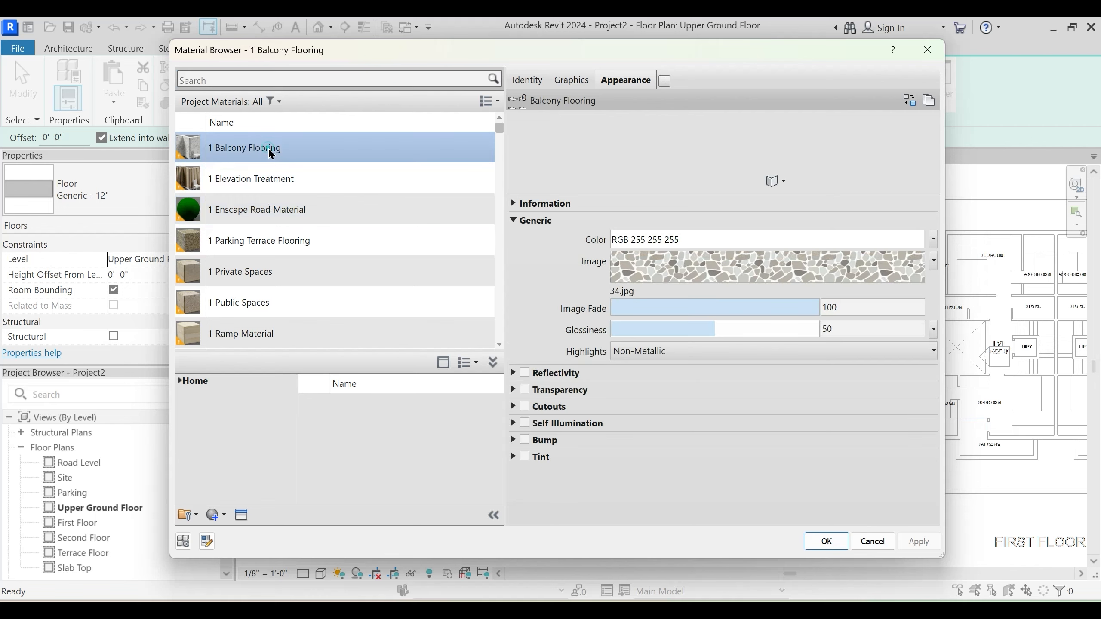
left_click(826, 542)
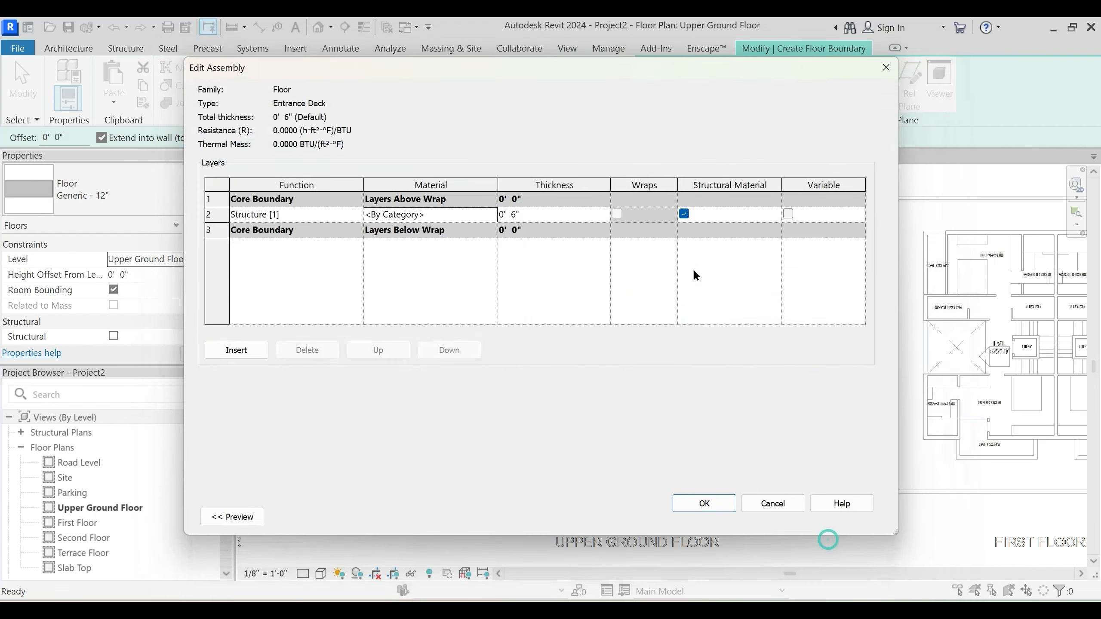
left_click(704, 504)
left_click(857, 518)
left_click(720, 517)
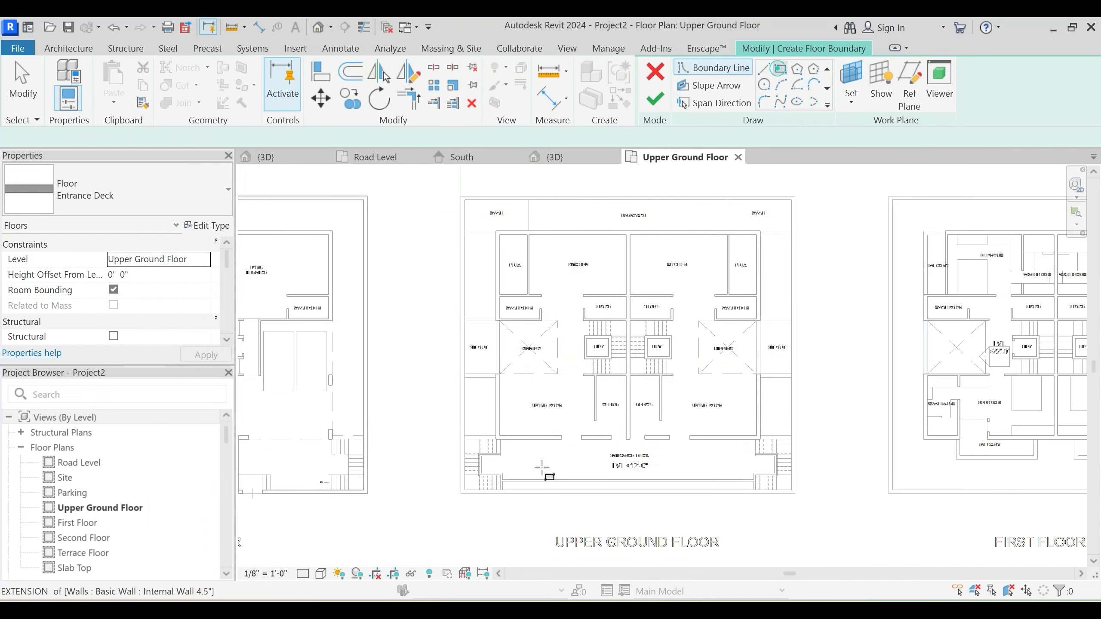
Sketch a rectangular floor boundary about 10' 2" deep over the entrance deck, spanning between the left and right stairs
scroll(542, 469, "up", 4)
left_click(458, 286)
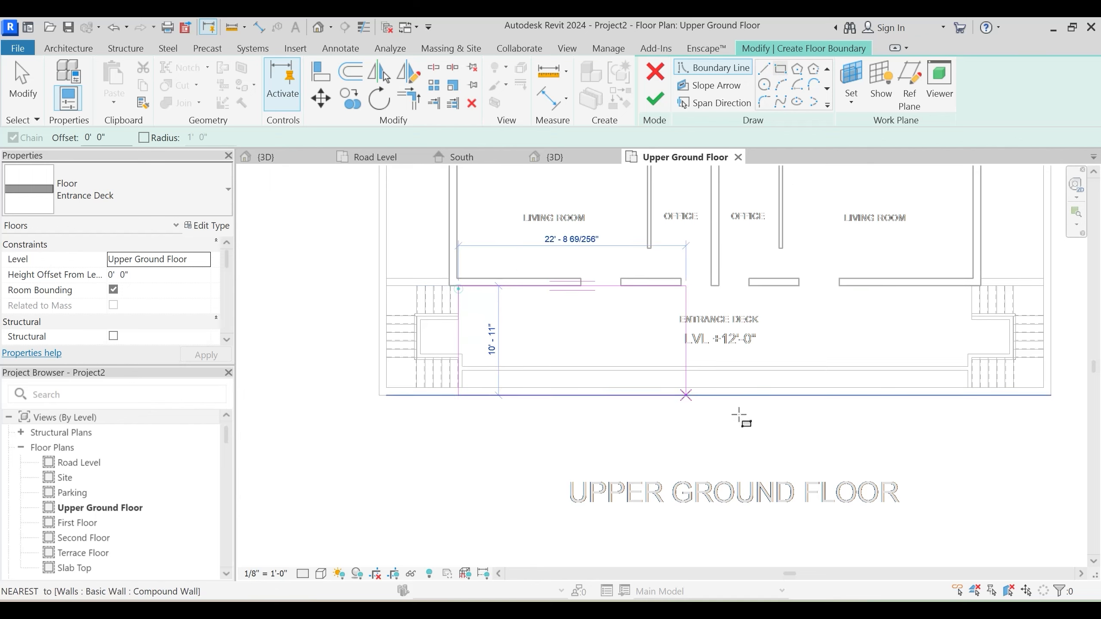
scroll(972, 387, "up", 1)
left_click(971, 388)
scroll(972, 387, "up", 2)
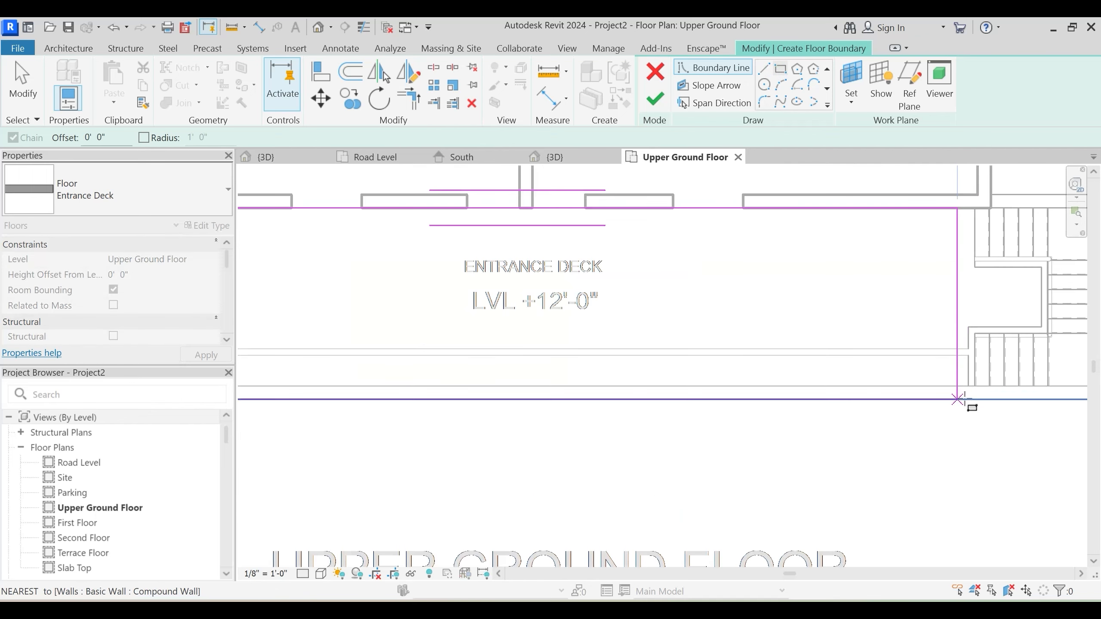
left_click(972, 388)
scroll(960, 394, "down", 2)
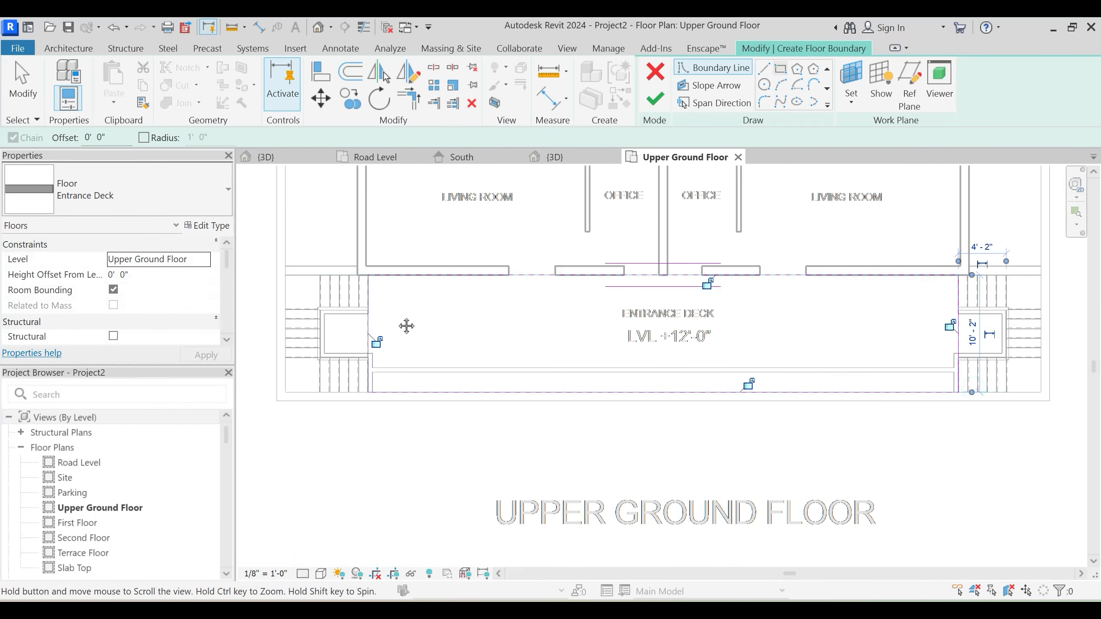
Turn on thin lines and sketch a rectangle about 4' 1" deep over the deck's left stair landing, ending at the deck boundary
scroll(347, 285, "up", 4)
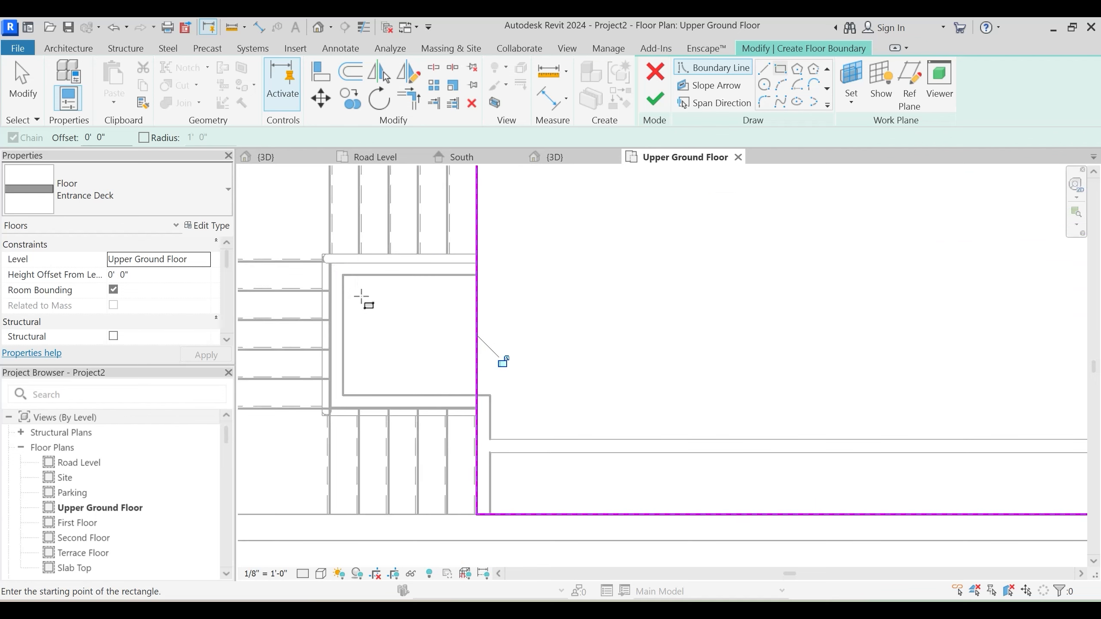
left_click(347, 280)
key("Escape")
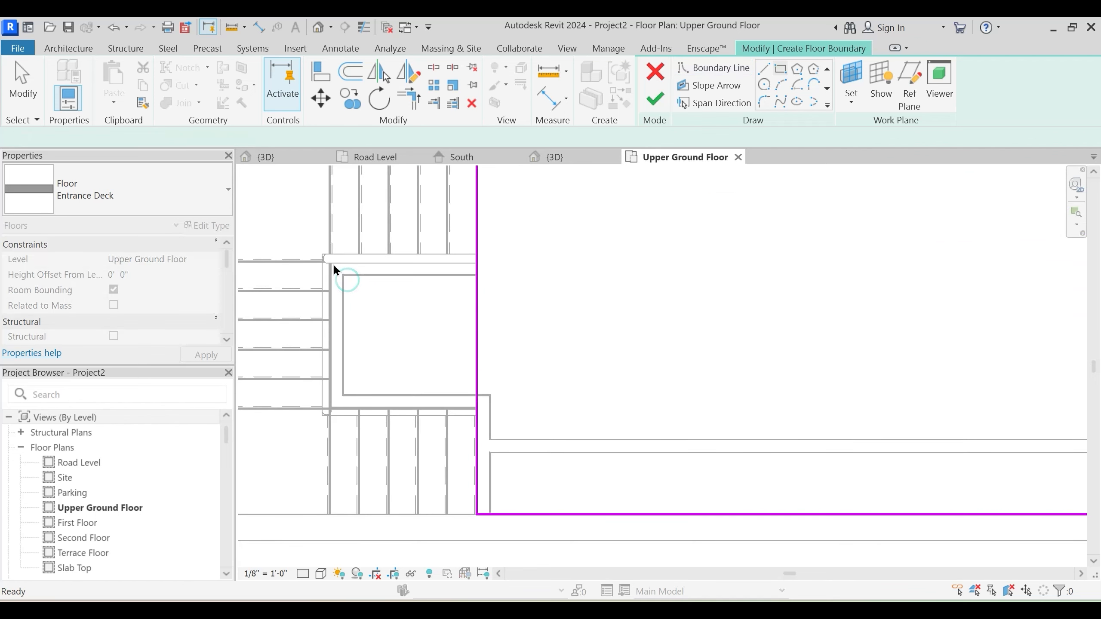
left_click(363, 27)
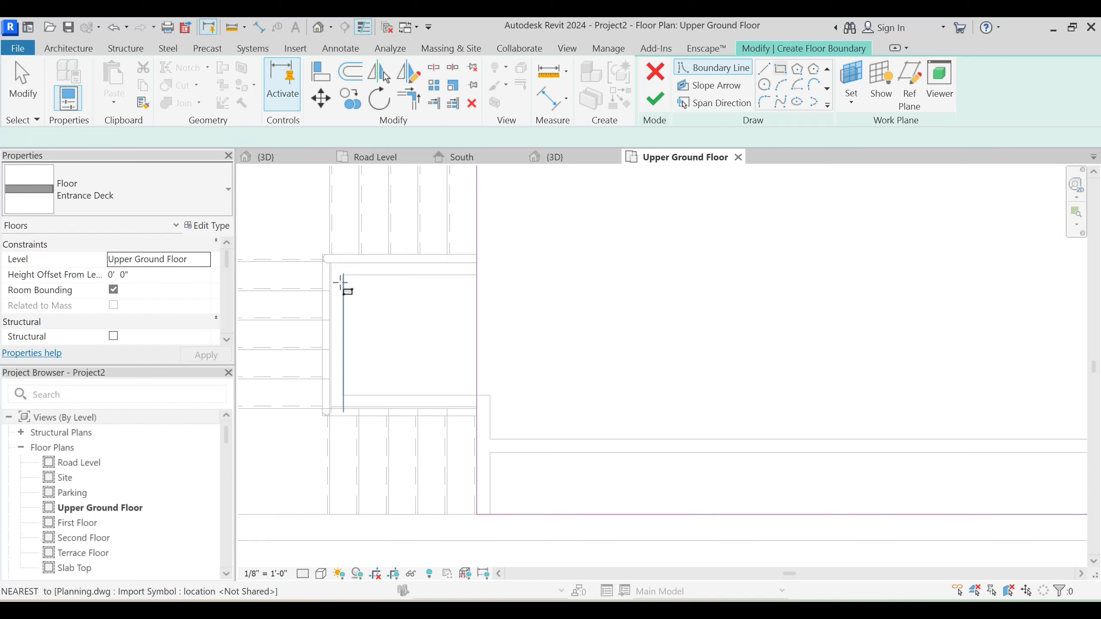
scroll(340, 284, "up", 1)
scroll(325, 251, "up", 1)
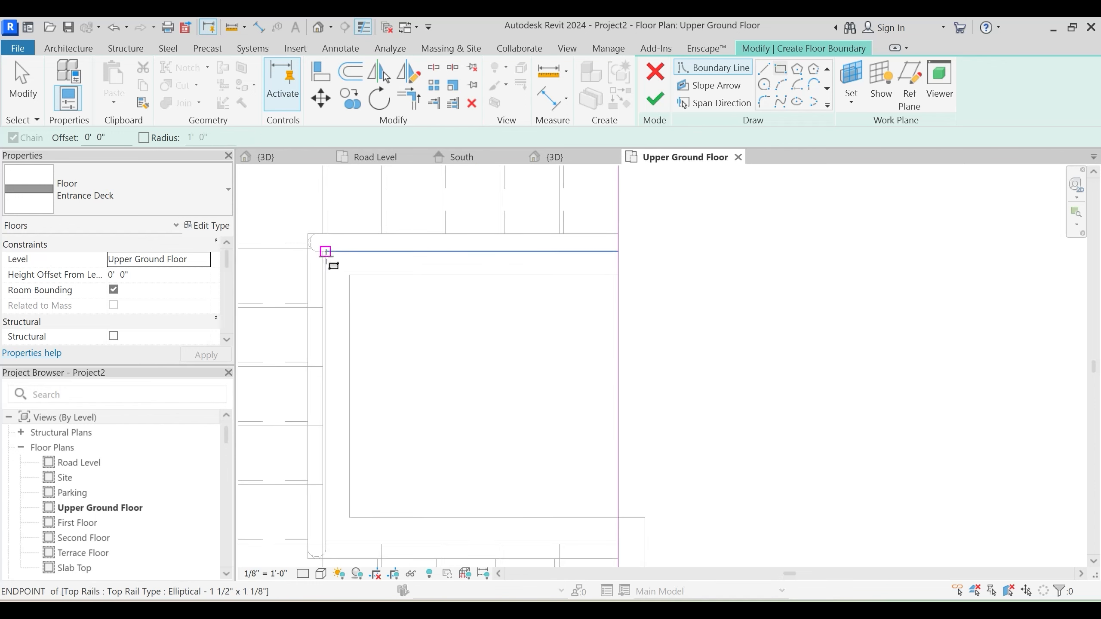
left_click(325, 252)
left_click(617, 530)
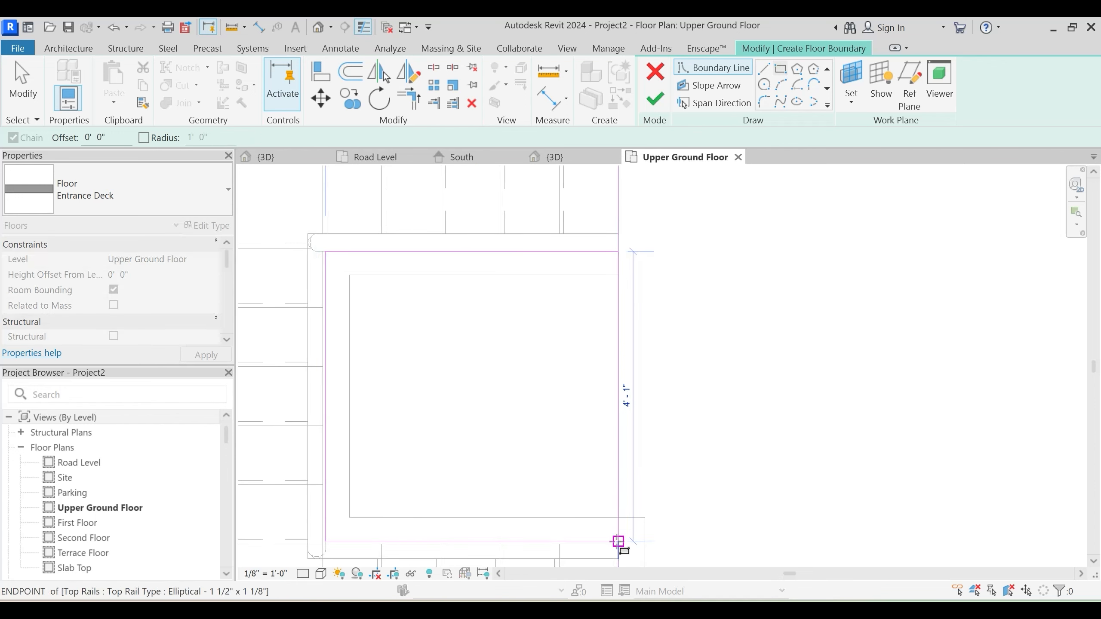
left_click(617, 542)
Delete the landing rectangle's right edge that overlaps the deck boundary
scroll(652, 335, "down", 2)
key("Escape")
key("Escape")
mouse_move(591, 247)
left_mouse_down()
mouse_move(669, 396)
mouse_move(692, 482)
left_mouse_up()
key("Delete")
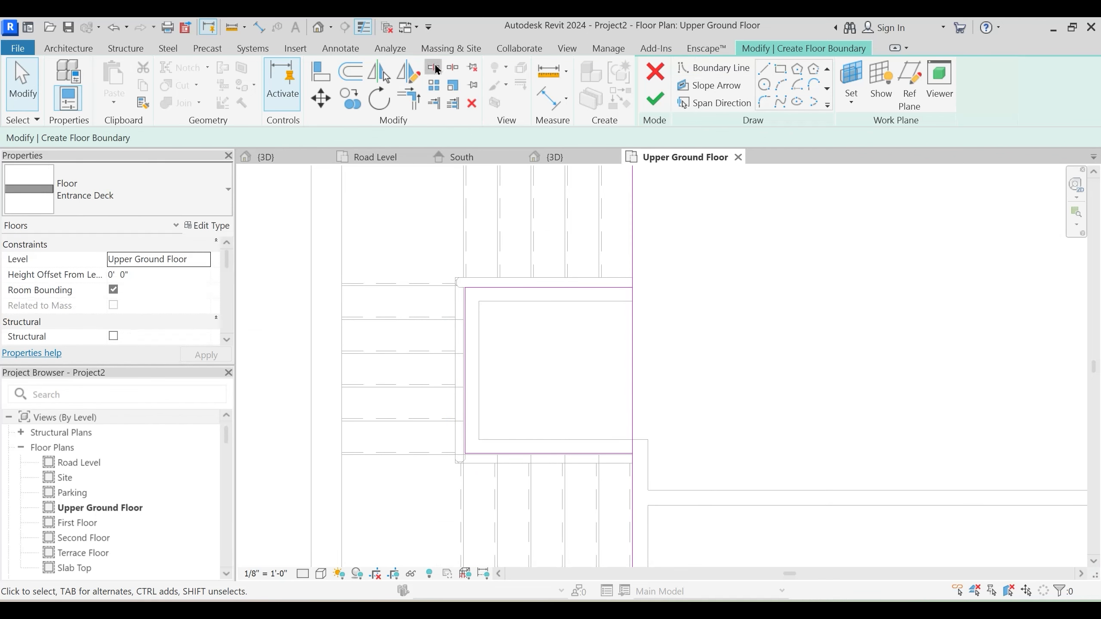
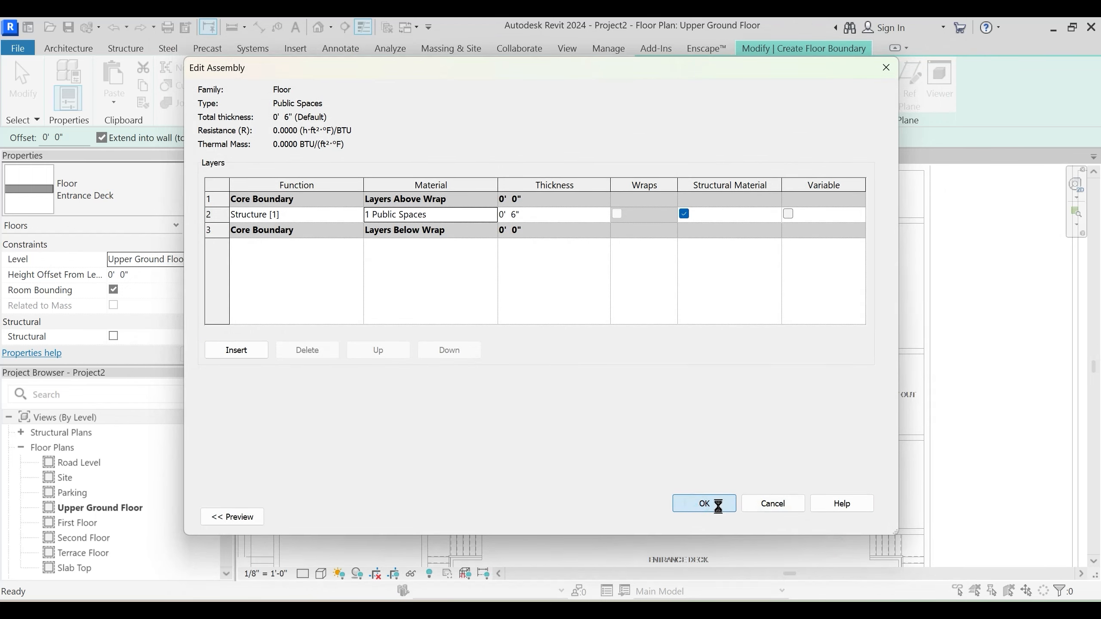
Close the Public Spaces type settings and sketch a rectangular floor boundary around the left unit, from the kitchen's shared-wall corner to the living room's outer corner
left_click(780, 518)
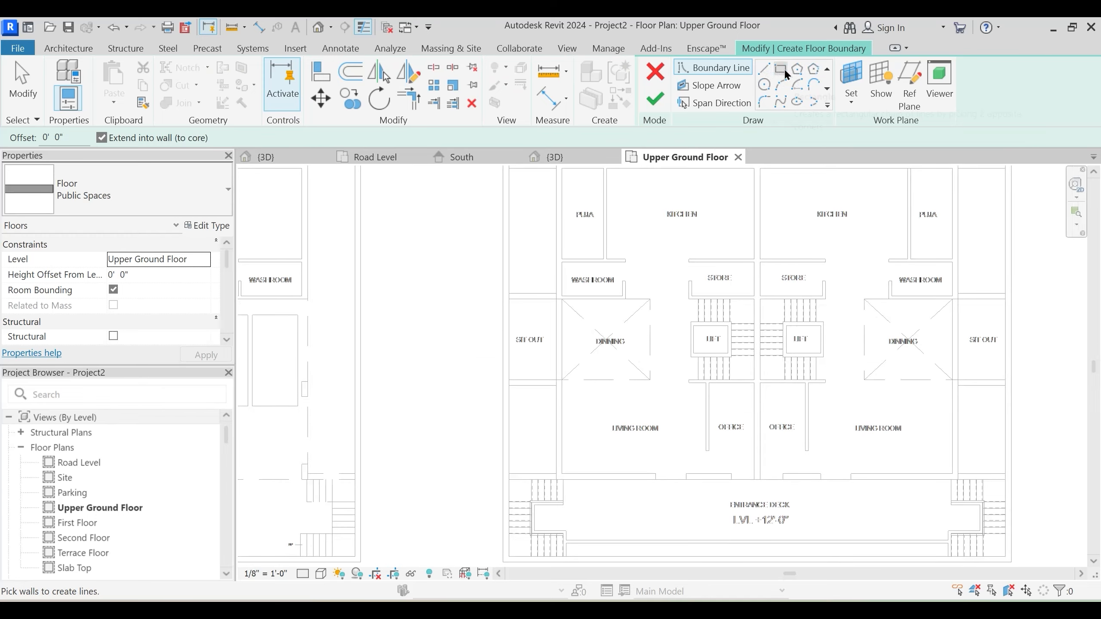
left_click(780, 68)
scroll(752, 223, "up", 3)
left_click(544, 219)
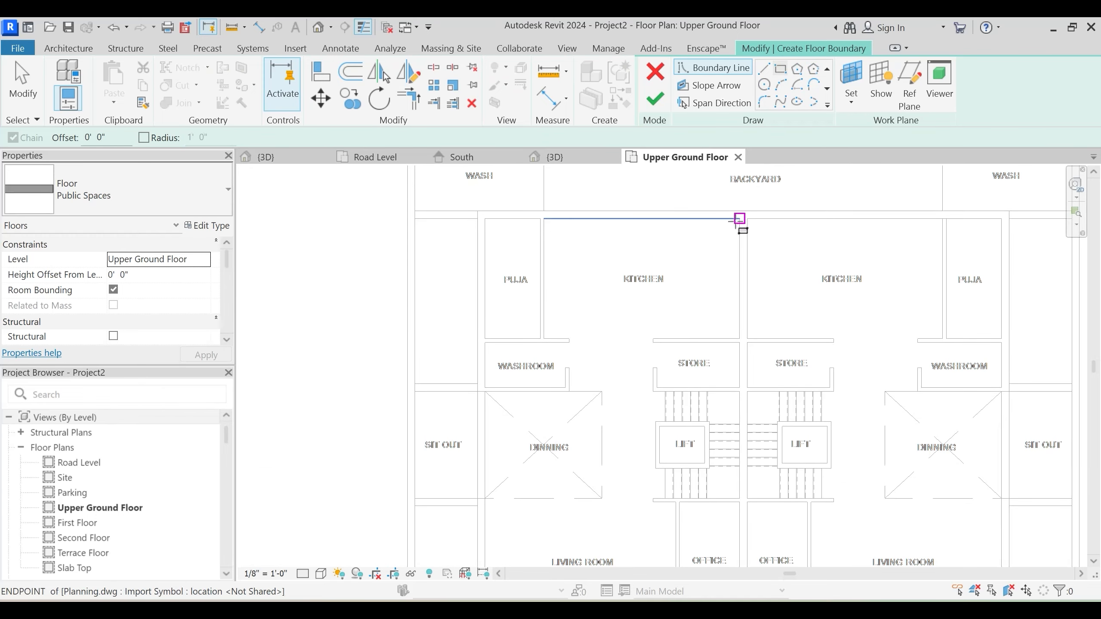
key("Escape")
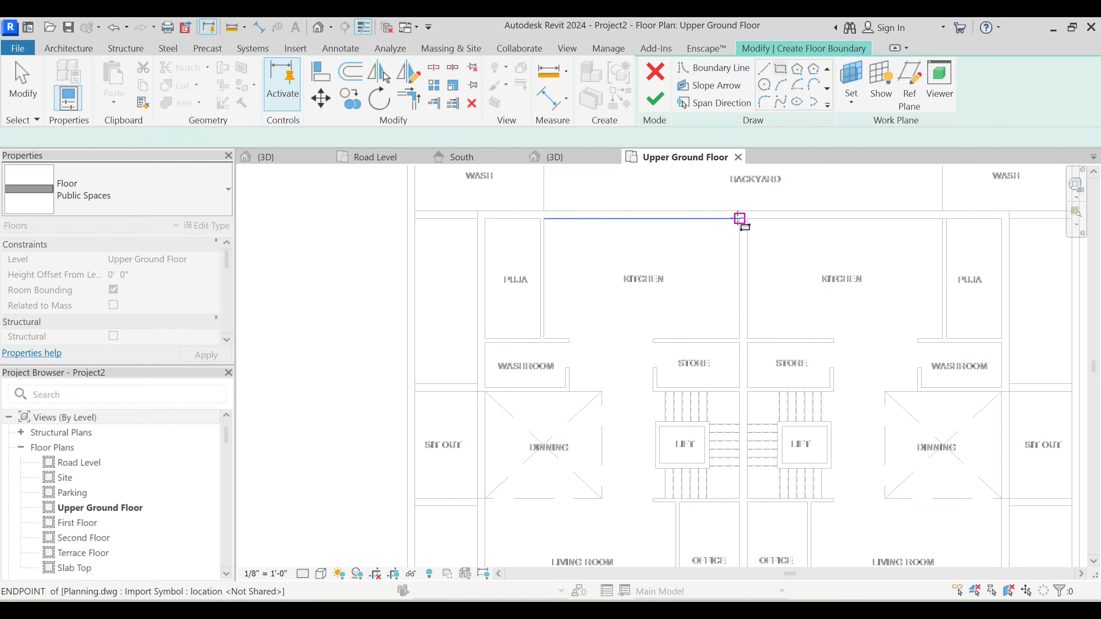
left_click(739, 219)
scroll(559, 490, "up", 2)
scroll(499, 527, "up", 1)
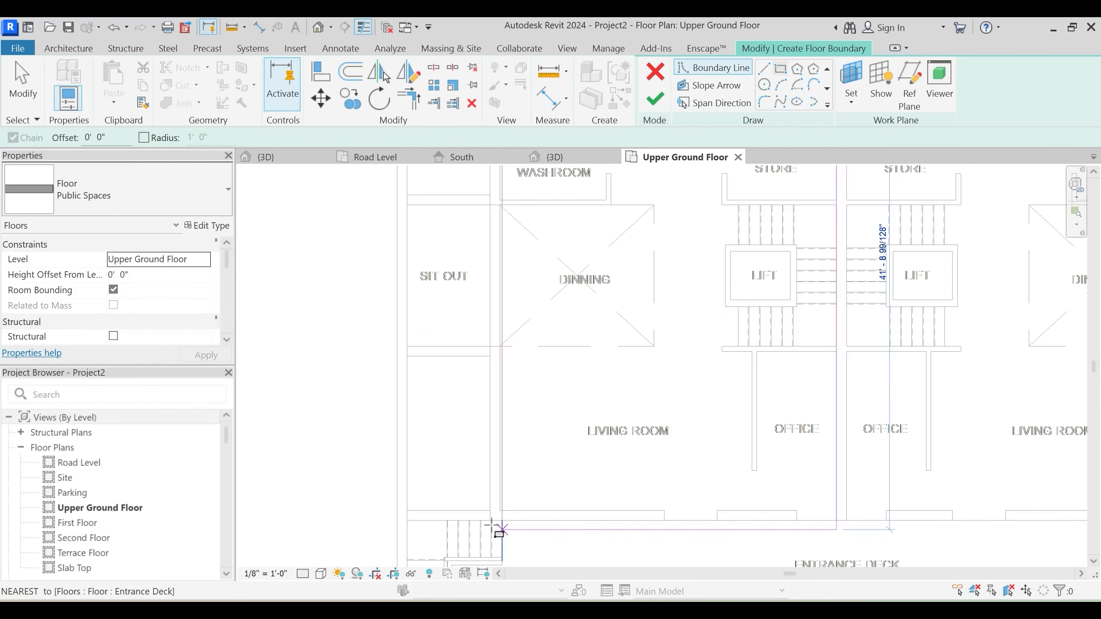
scroll(497, 534, "up", 1)
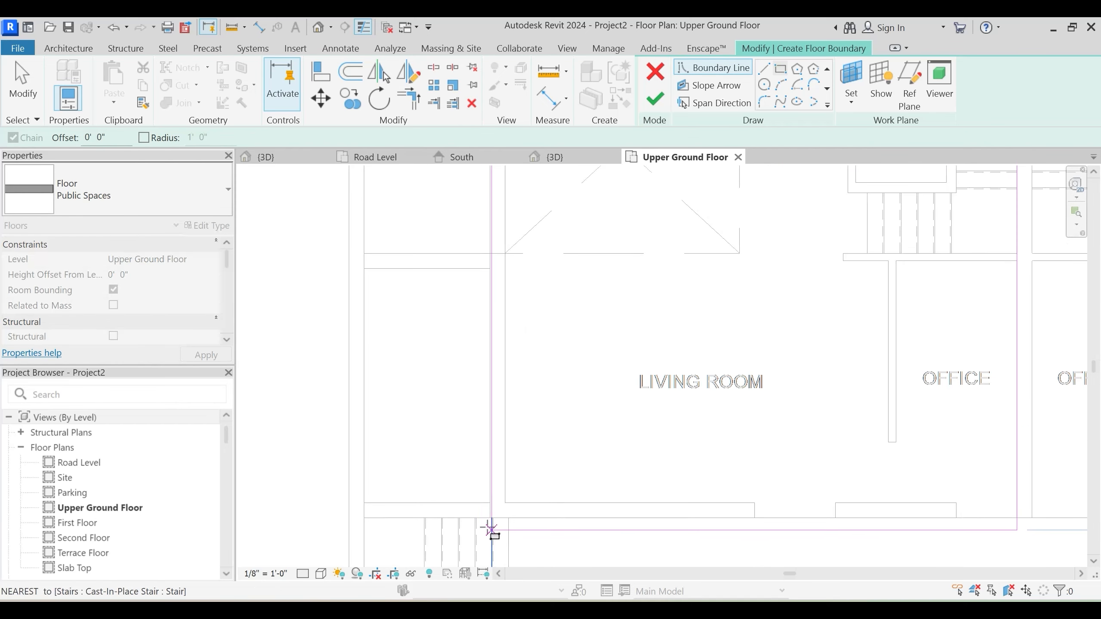
scroll(492, 523, "up", 2)
left_click(505, 507)
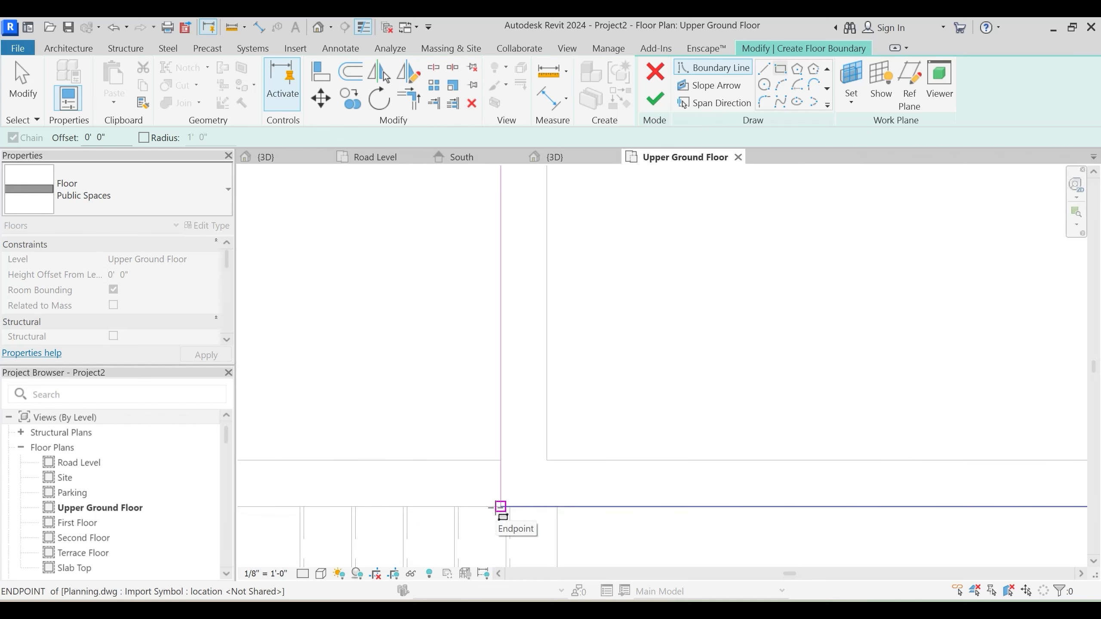
scroll(616, 399, "down", 4)
key("Escape")
key("Escape")
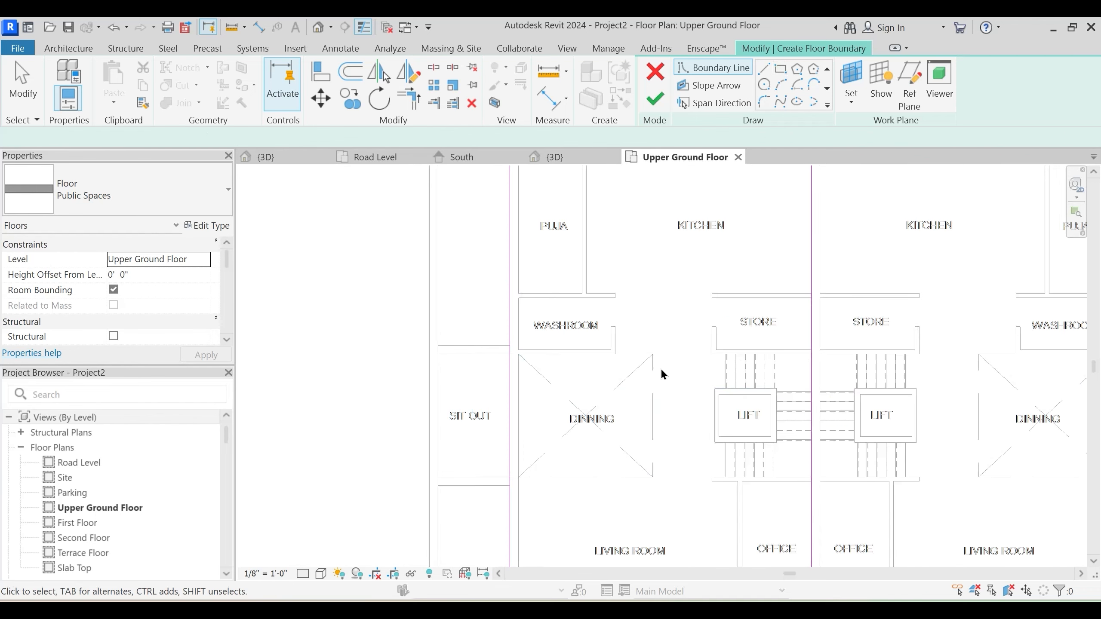
Sketch a rectangle around the left unit's stair and lift core, from the shared wall below the store to the stairs' lower outer corner
middle_click_drag(623, 419, 625, 528)
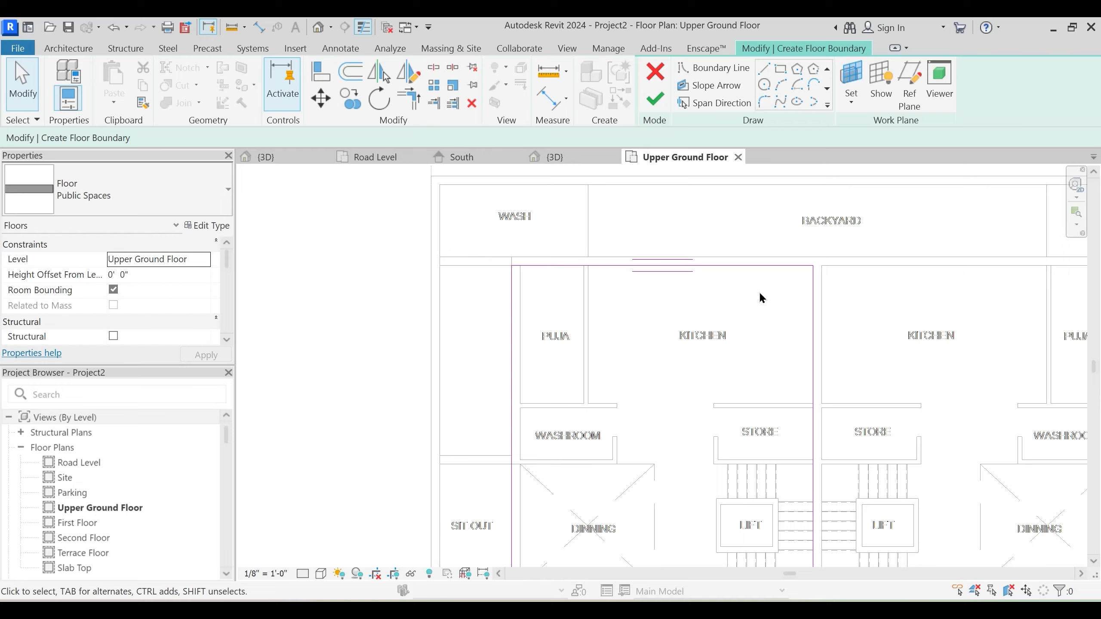
scroll(761, 292, "up", 4)
scroll(761, 291, "down", 5)
middle_click_drag(670, 431, 668, 374)
middle_click_drag(669, 480, 629, 401)
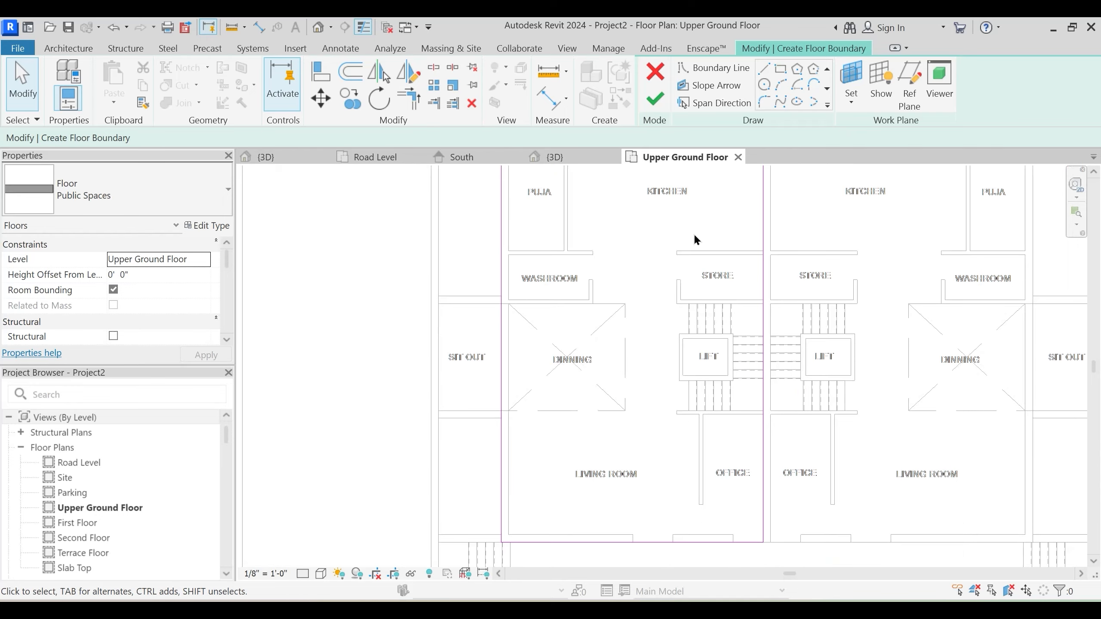
left_click(779, 69)
scroll(713, 362, "up", 3)
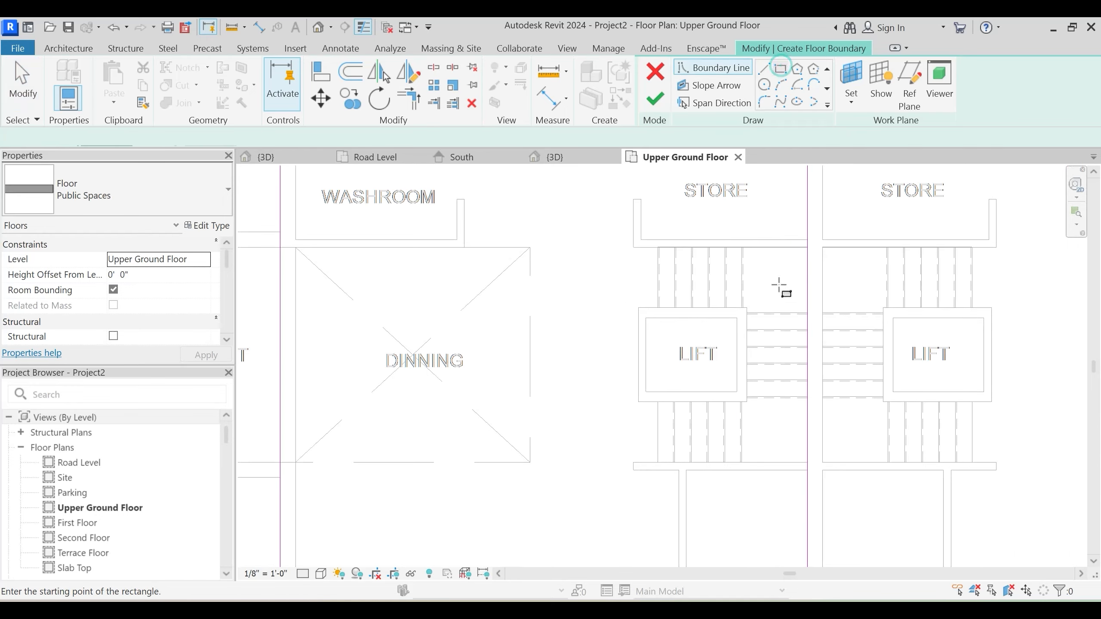
left_click(807, 247)
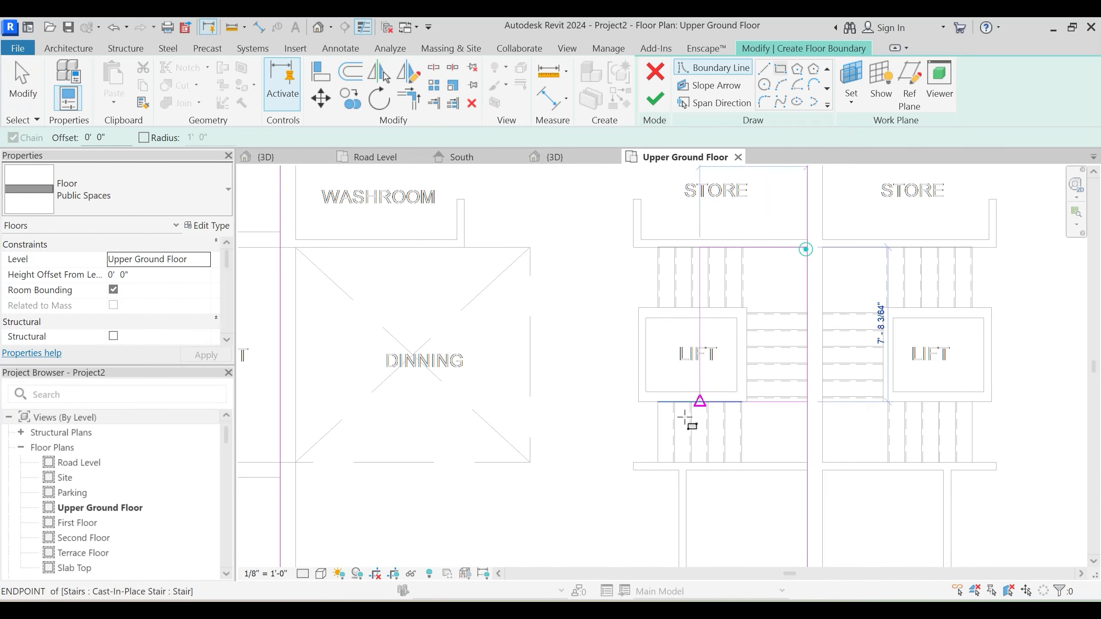
left_click(658, 462)
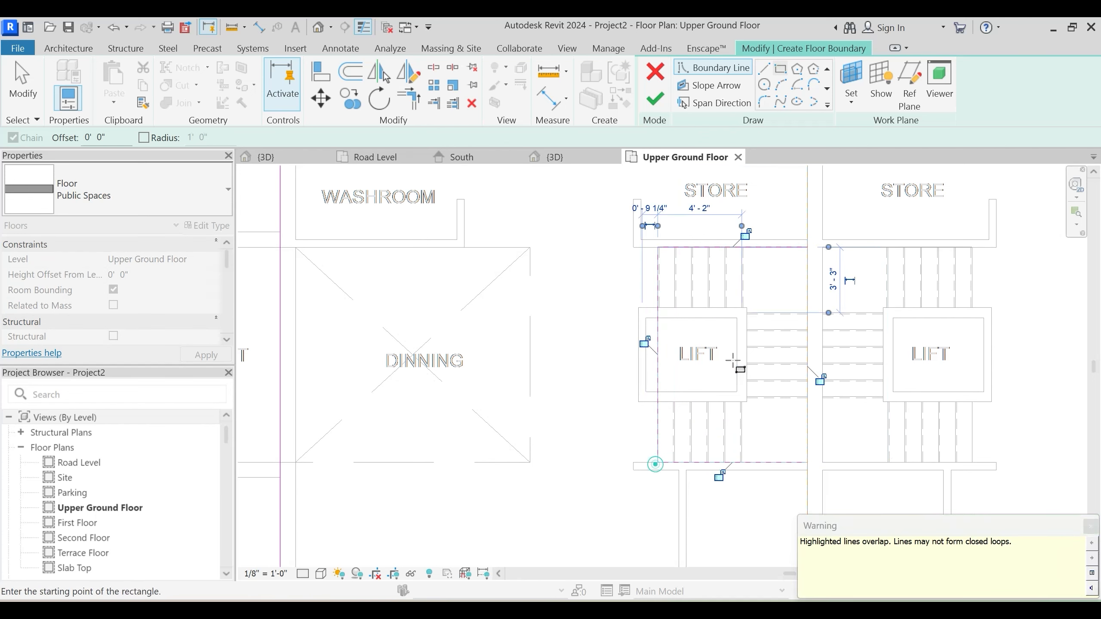
key("Escape")
key("Escape")
key("Escape")
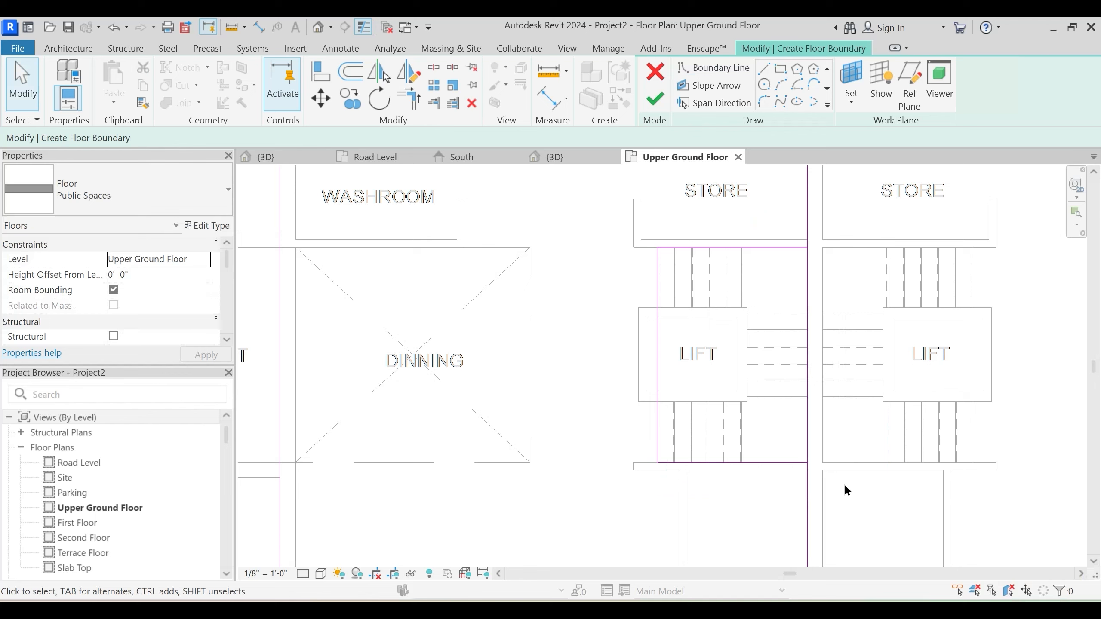
Split the floor boundary along the shared wall beside the stairs and trim it to the core rectangle's upper and lower edges
scroll(681, 292, "up", 2)
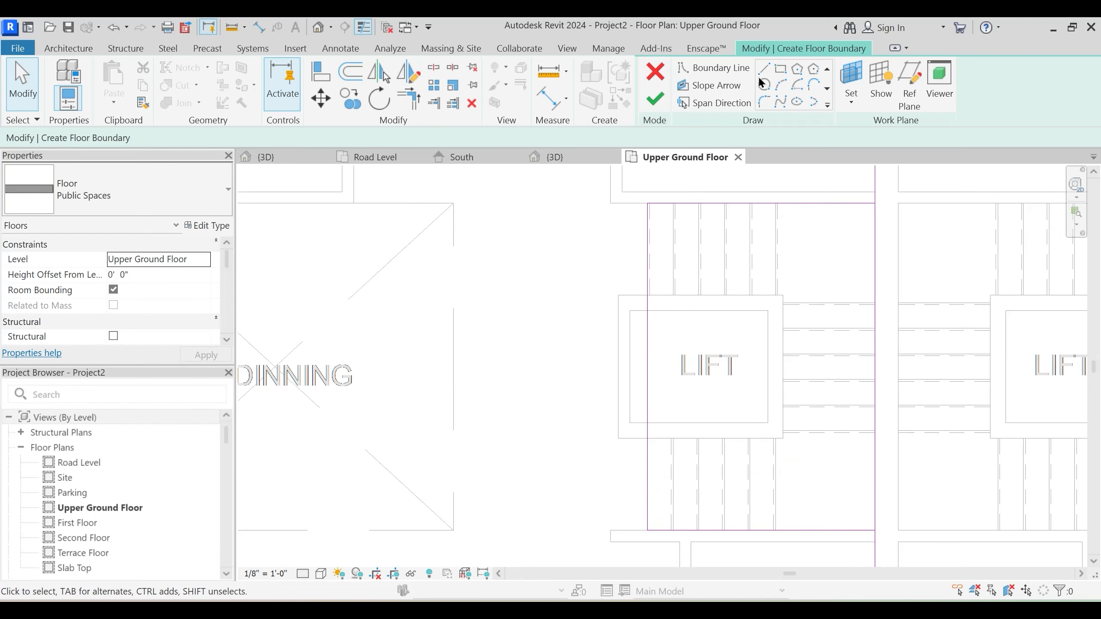
left_click(433, 67)
scroll(676, 357, "down", 3)
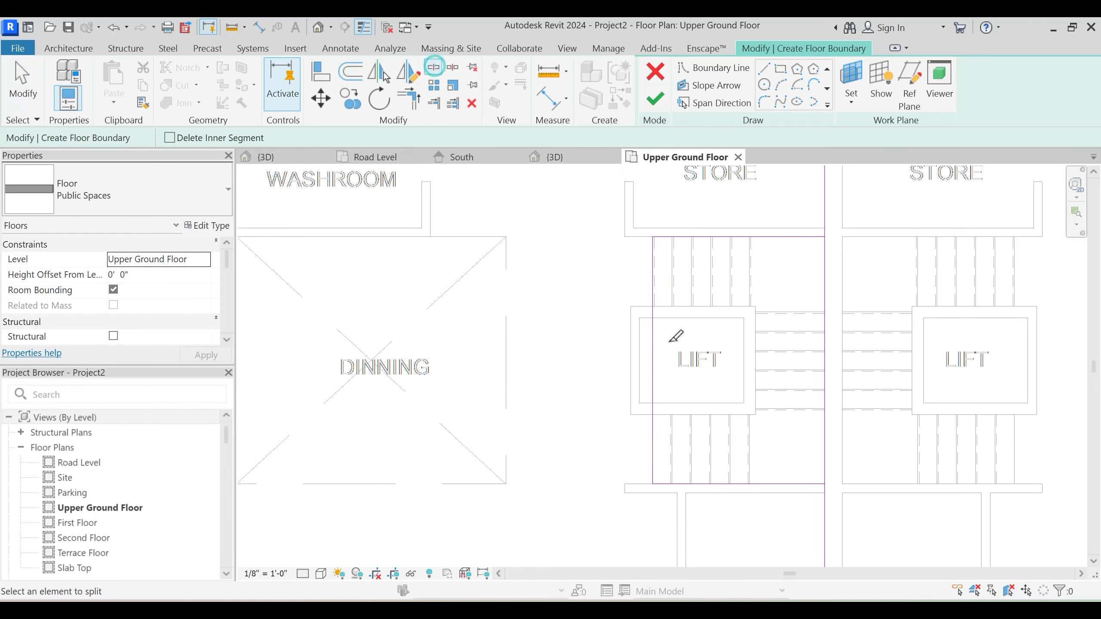
left_click(731, 366)
key("t")
key("r")
left_click(725, 326)
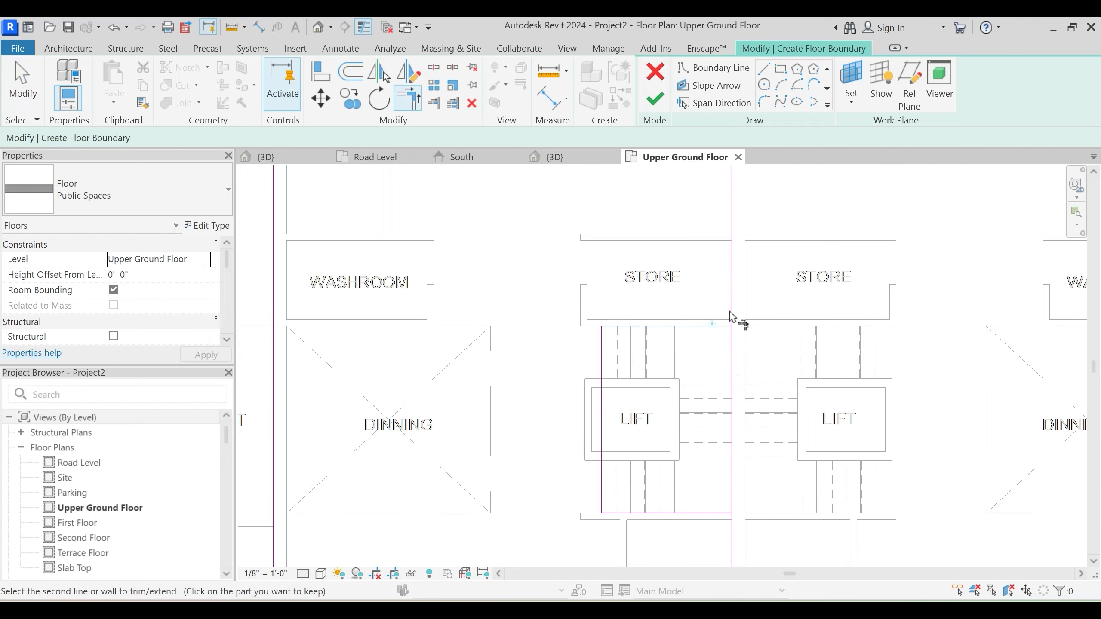
left_click(731, 308)
middle_click_drag(739, 435, 739, 354)
key("Escape")
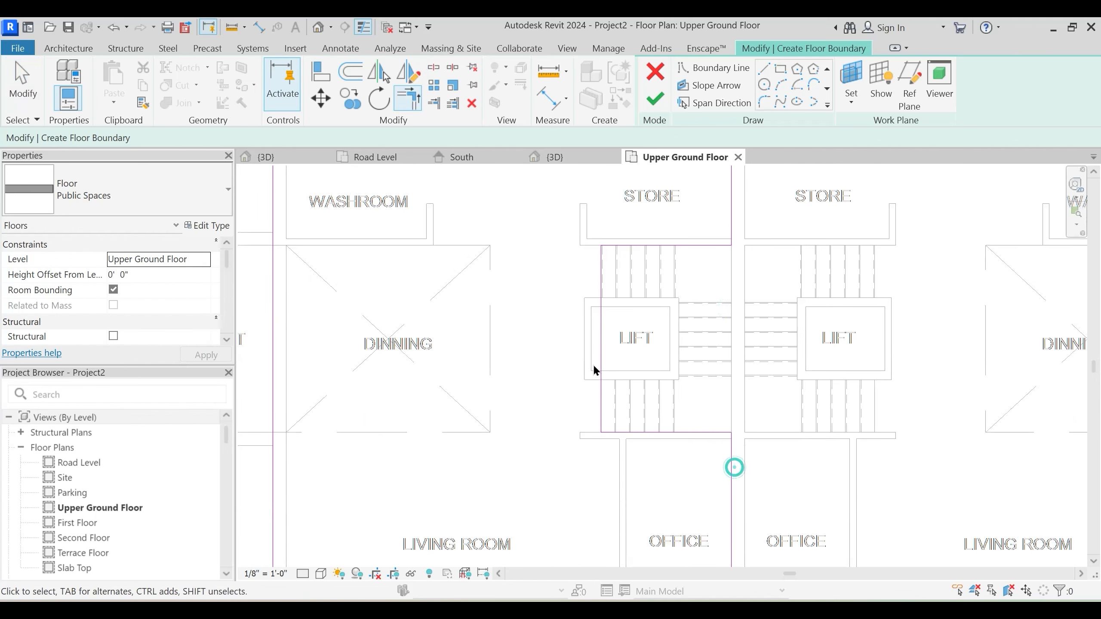
Add boundary lines by picking the outer left, top and bottom edges of the left lift shaft
scroll(592, 313, "up", 2)
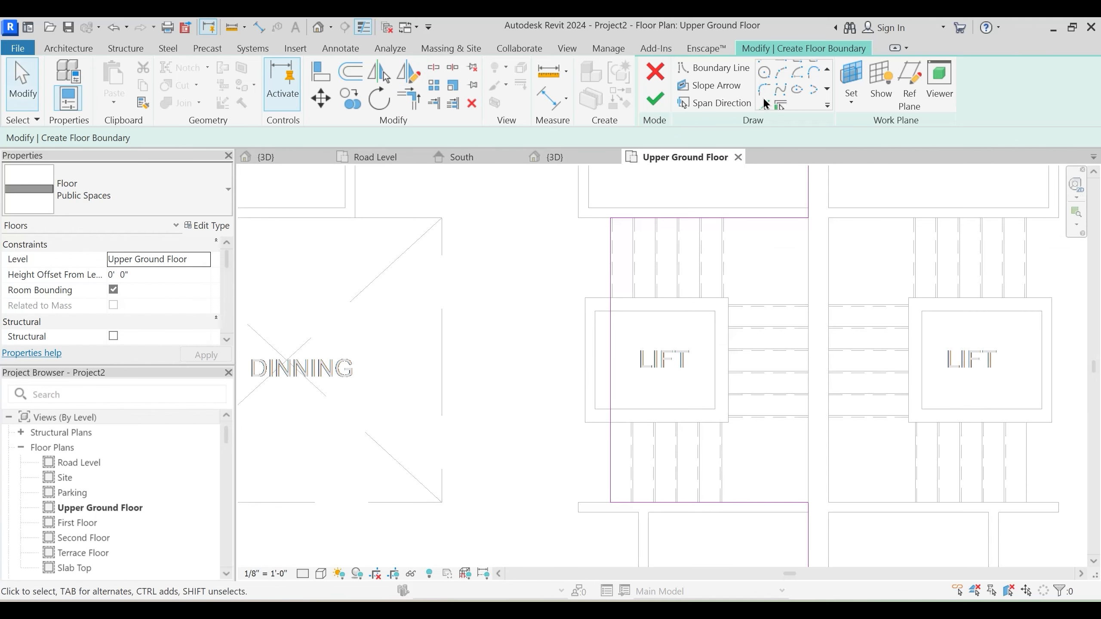
left_click(764, 104)
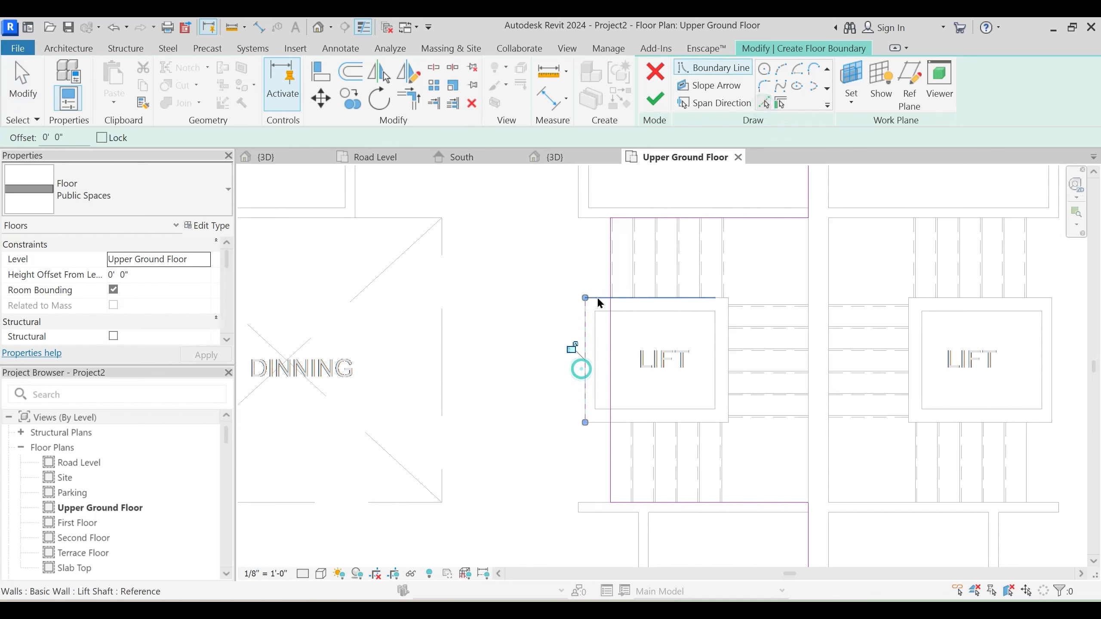
Try to trim the lift shaft's bottom boundary line to the stair core's left edge, and undo the trim
key("t")
key("r")
left_click(598, 422)
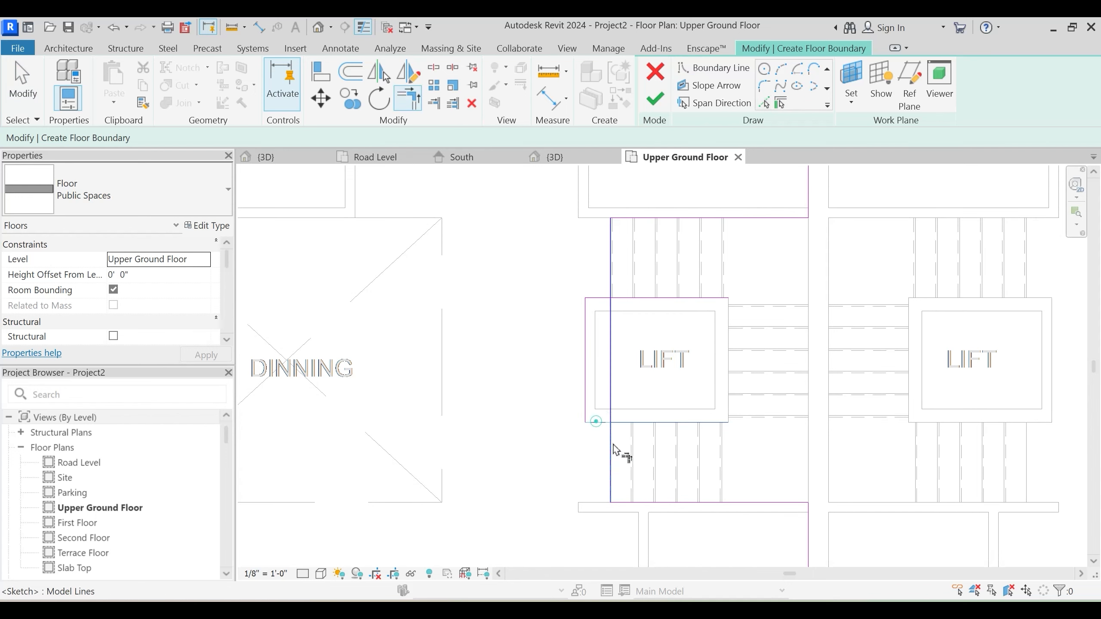
left_click(612, 443)
key("Escape")
key("ctrl+z")
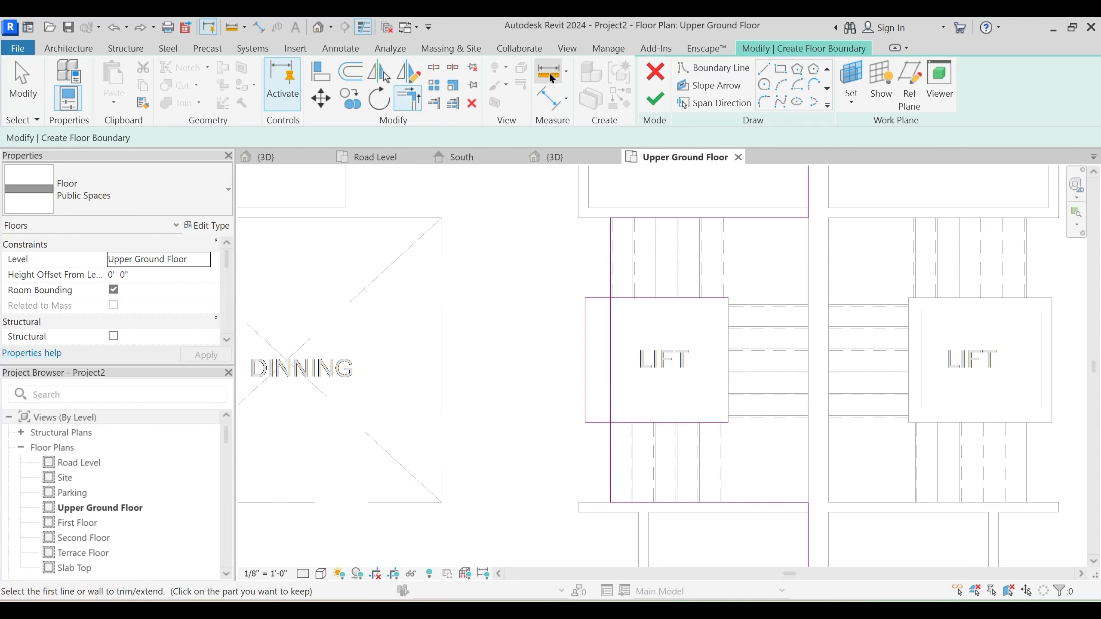
Split the core rectangle's left edge at the left lift shaft and trim both parts to the shaft's top and bottom boundary lines
left_click(433, 69)
left_click(434, 69)
left_click(612, 356)
key("t")
key("r")
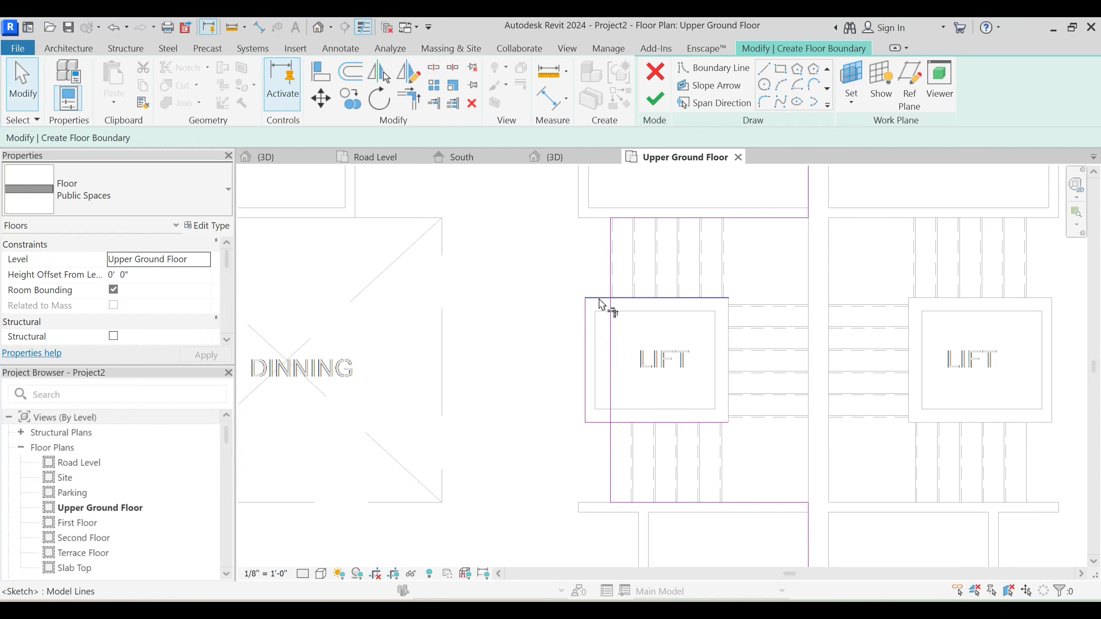
left_click(599, 299)
left_click(611, 272)
left_click(612, 452)
scroll(732, 370, "down", 3)
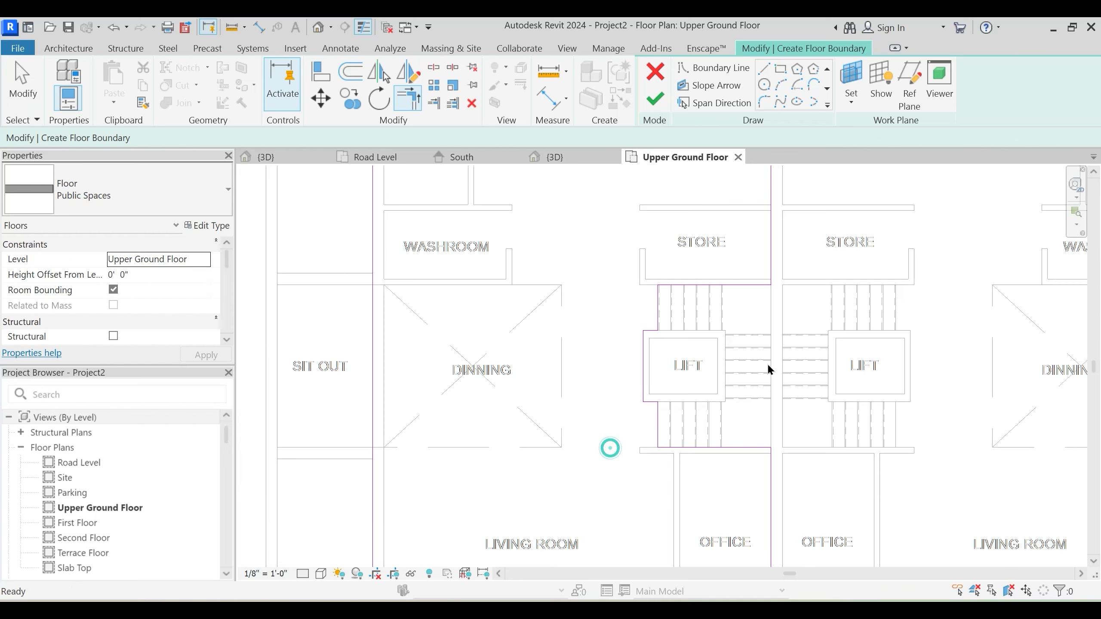
middle_click_drag(720, 353, 754, 400)
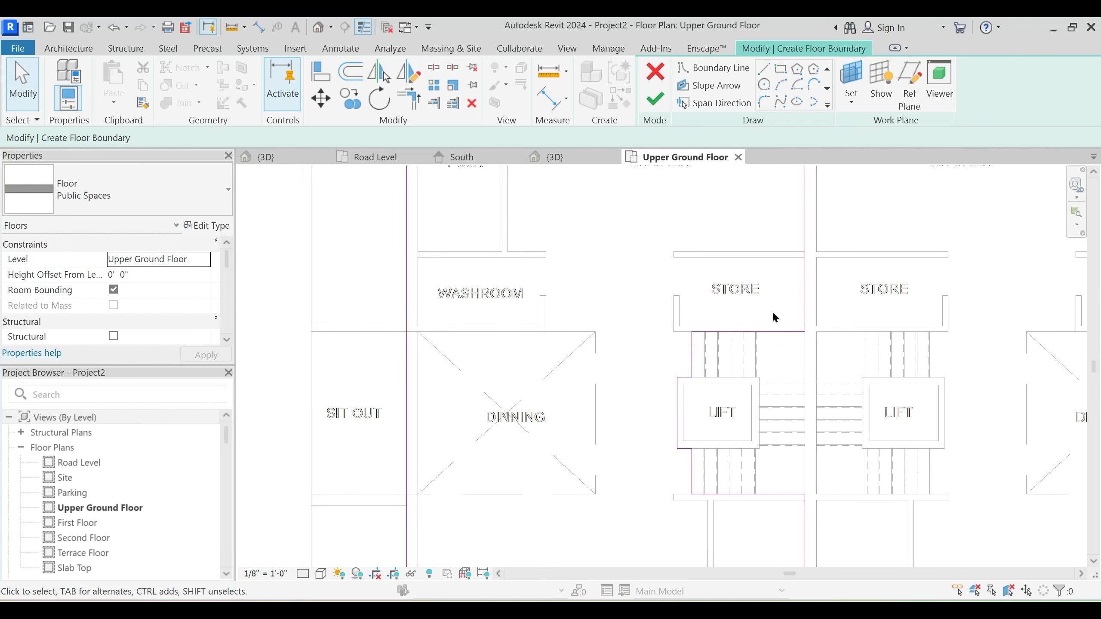
Draw a rectangular boundary around the left unit's washroom, about 9'-1 1/2" by 5'-2", ending on the existing floor boundary line
scroll(832, 420, "down", 2)
middle_click_drag(686, 386, 687, 457)
left_click(780, 68)
scroll(624, 455, "up", 3)
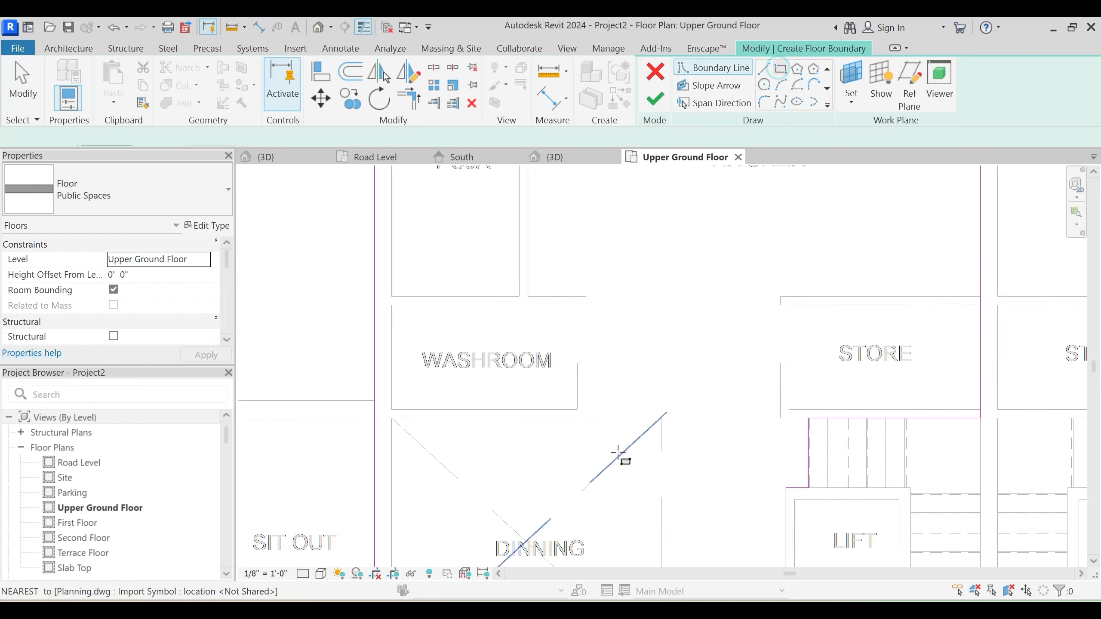
left_click(583, 413)
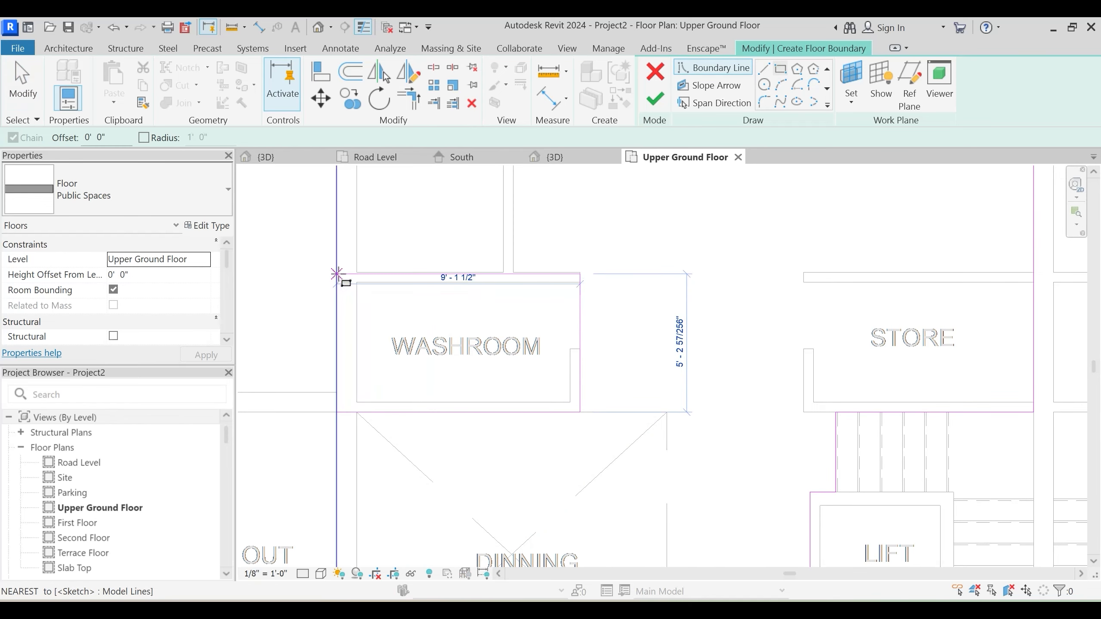
left_click(356, 272)
key("Escape")
Delete the washroom rectangle's side that overlaps the existing floor boundary line
middle_click_drag(505, 359, 659, 357)
scroll(559, 345, "down", 2)
mouse_move(522, 340)
left_mouse_down()
mouse_move(491, 339)
mouse_move(517, 339)
mouse_move(507, 340)
left_mouse_up()
left_click(550, 343)
left_click_drag(499, 274, 574, 418)
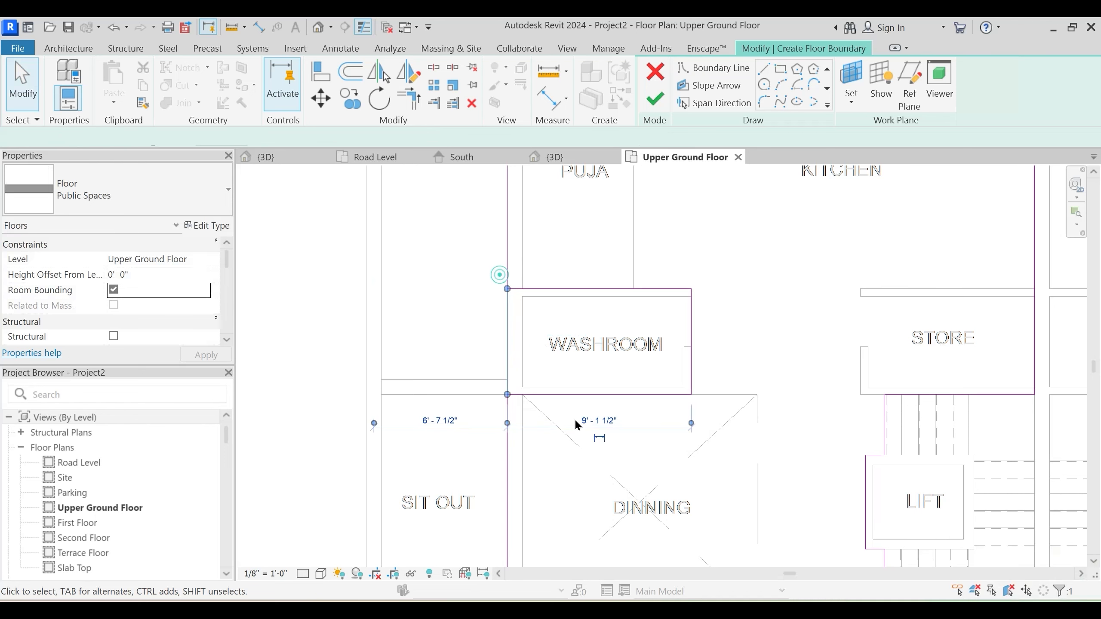
key("Delete")
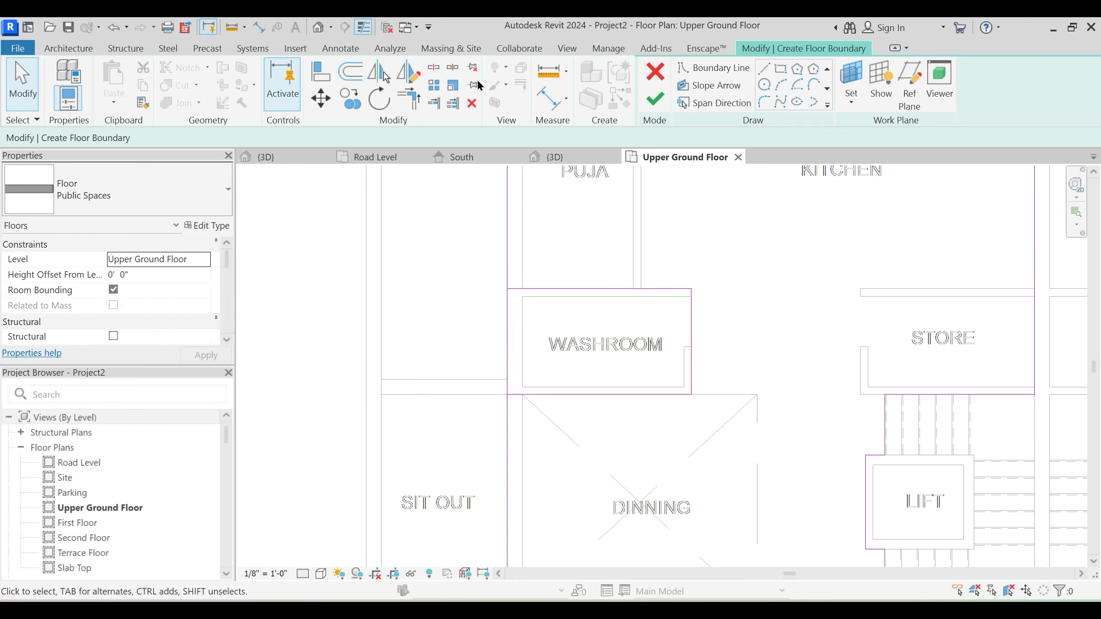
Split the long floor boundary line beside the washroom and trim its two parts to the washroom's upper and lower edges
left_click(408, 98)
left_click(508, 342)
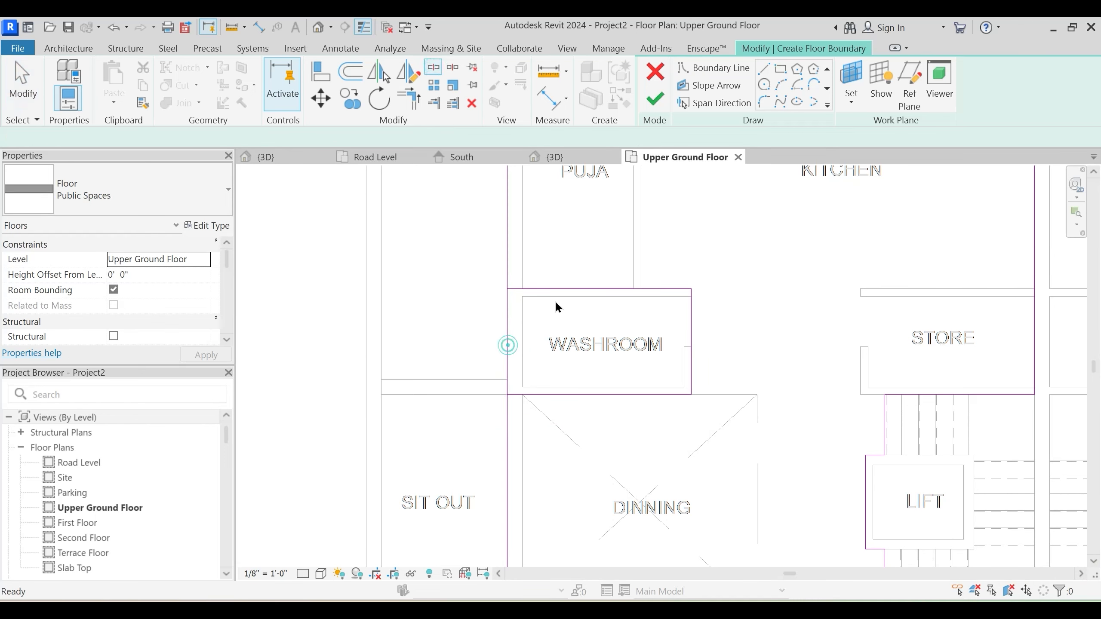
left_click(519, 278)
left_click(506, 412)
left_click(528, 394)
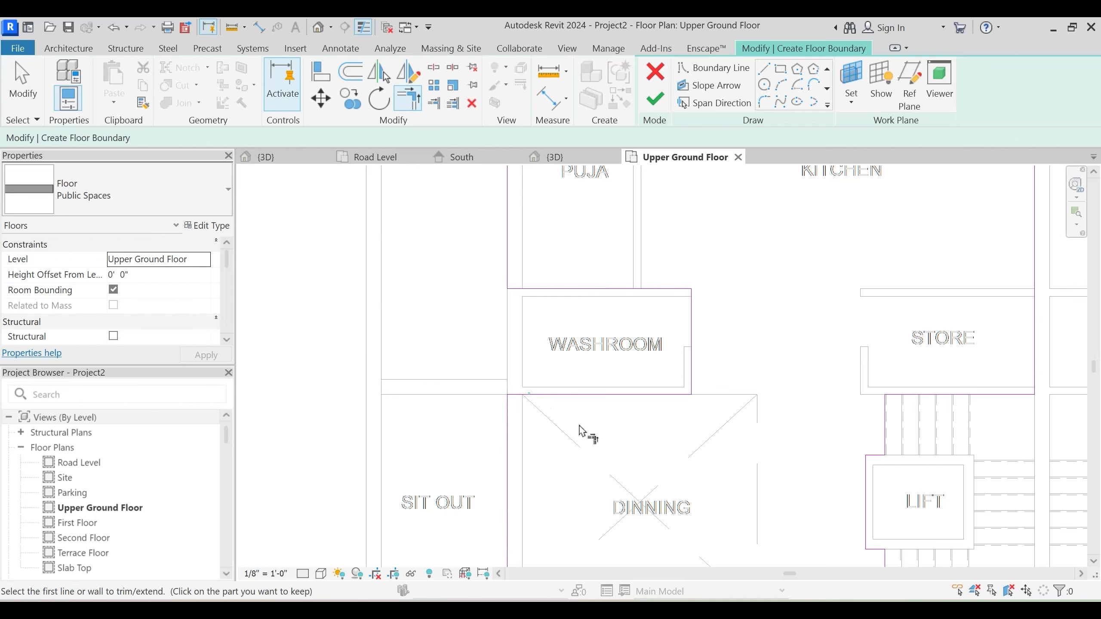
Add a boundary line picked from the wall between Puja and Kitchen and trim it to the washroom and upper kitchen edges
scroll(579, 424, "down", 2)
middle_click_drag(592, 404, 581, 460)
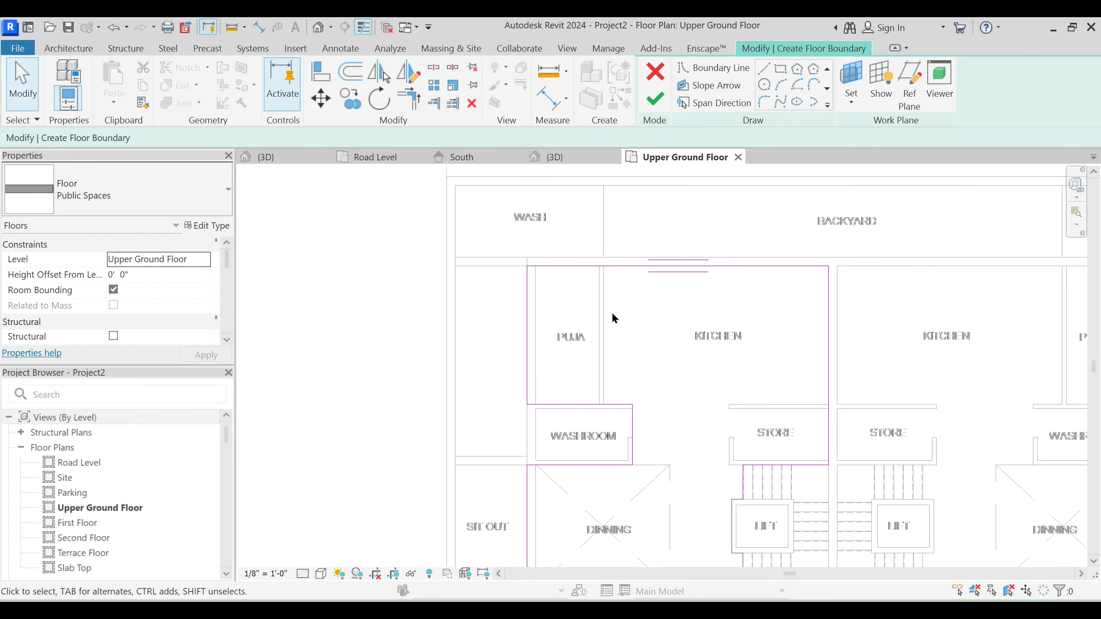
scroll(592, 303, "up", 1)
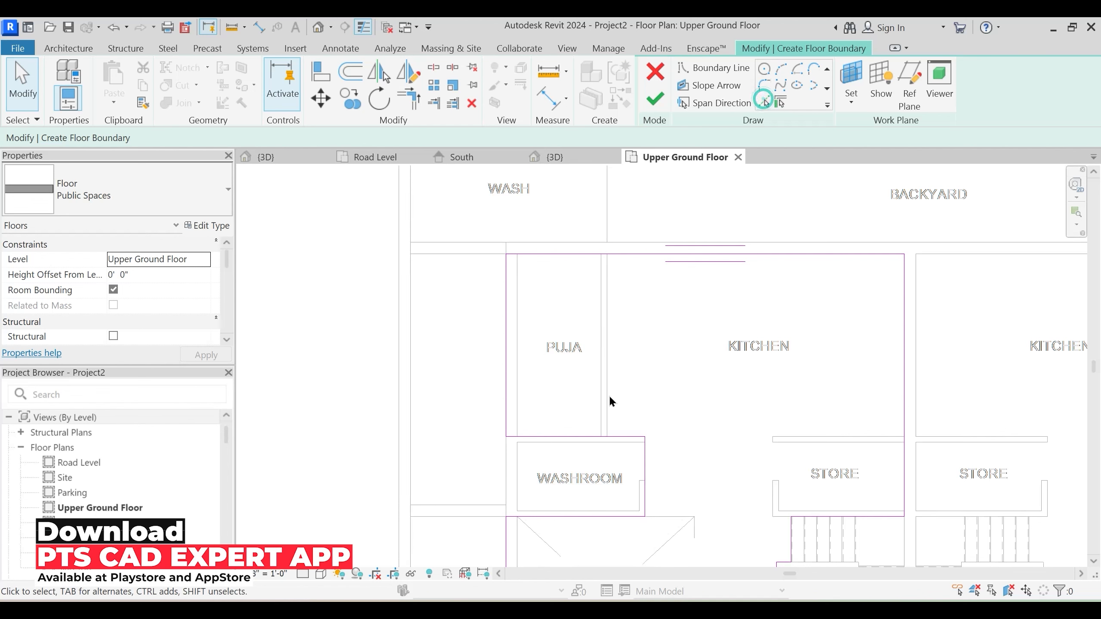
left_click(764, 104)
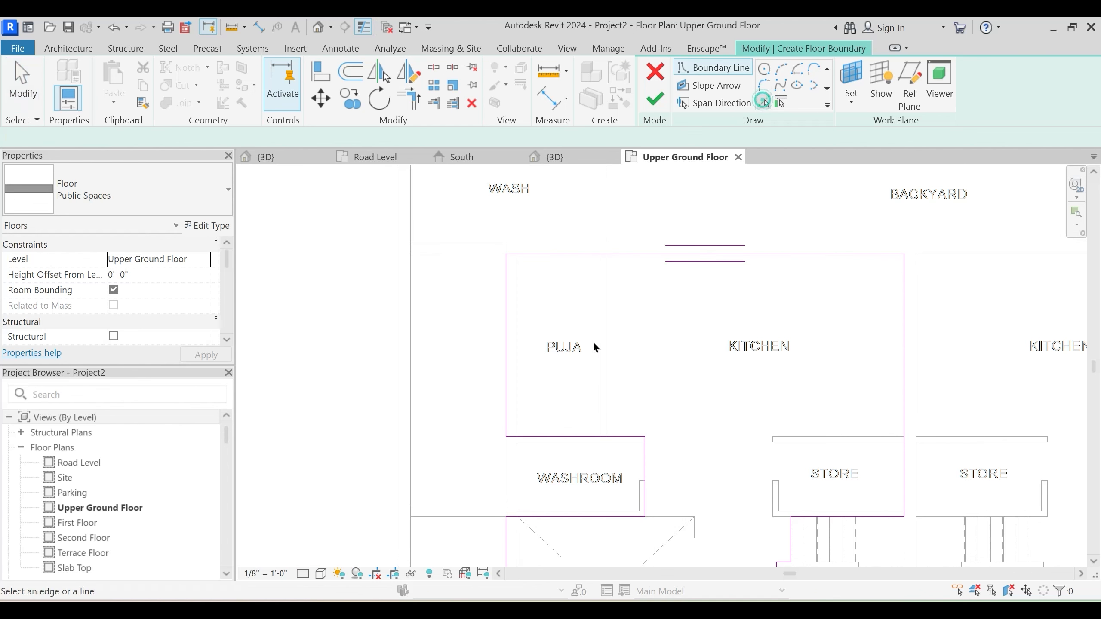
key("t")
key("r")
left_click(609, 421)
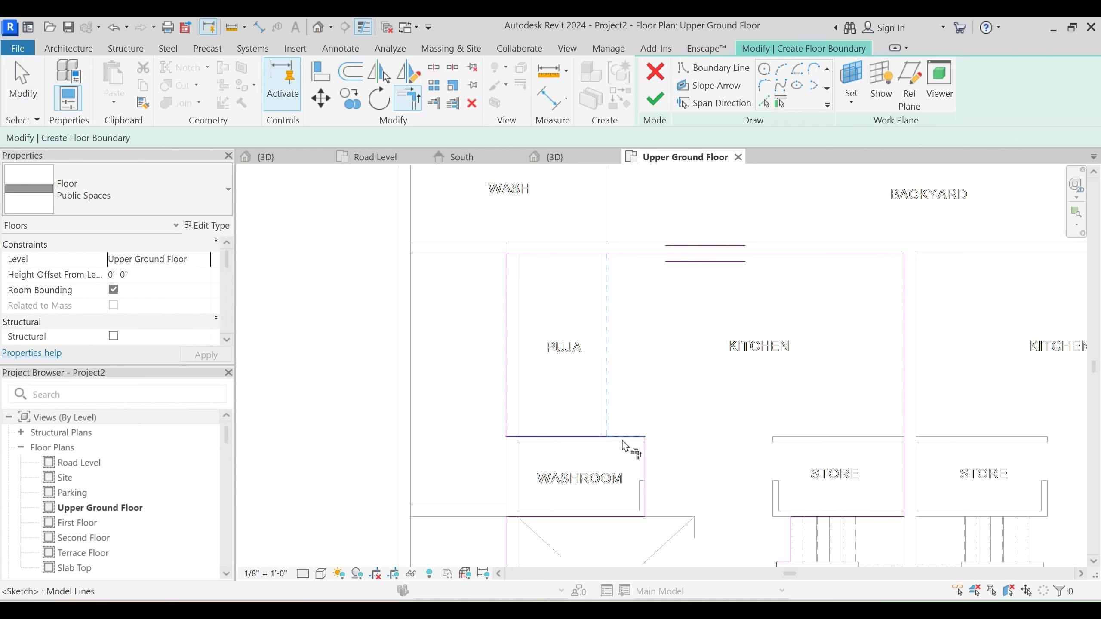
left_click(617, 442)
left_click(607, 297)
left_click(624, 257)
key("Escape")
Delete the leftover boundary line along the outer side of the Puja room
scroll(615, 326, "down", 2)
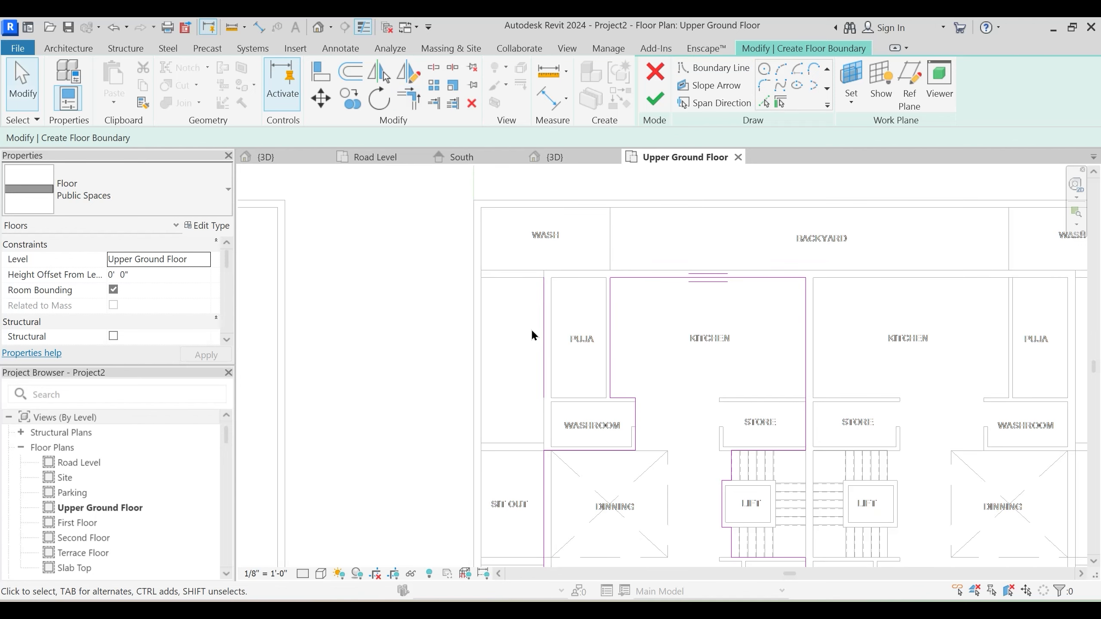
left_click(545, 336)
scroll(641, 362, "down", 2)
middle_click_drag(674, 437, 614, 311)
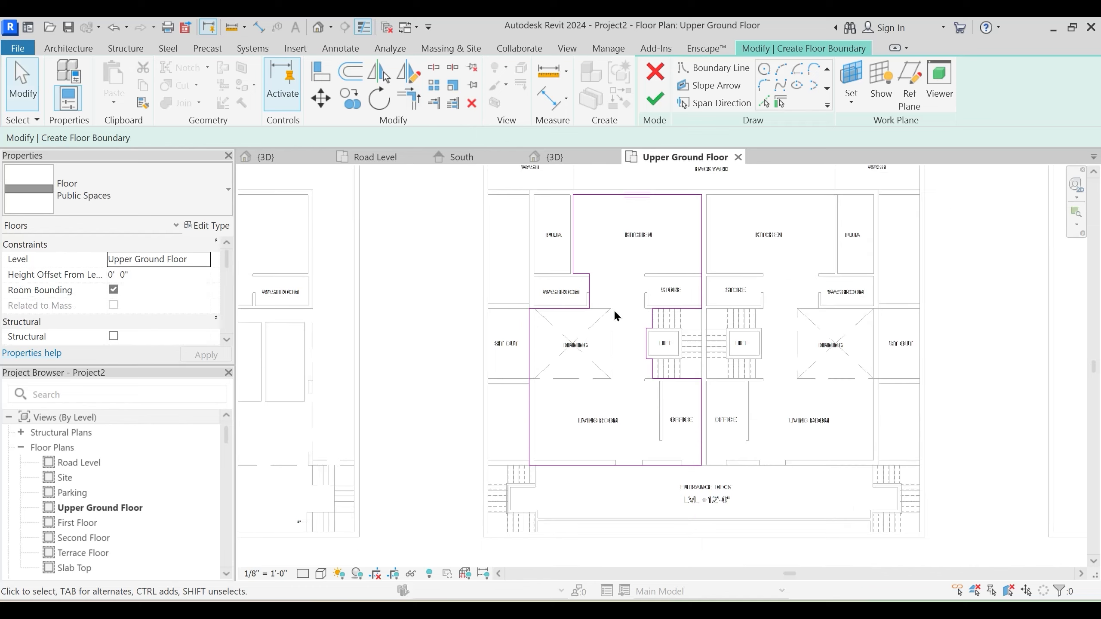
middle_click_drag(612, 432, 601, 464)
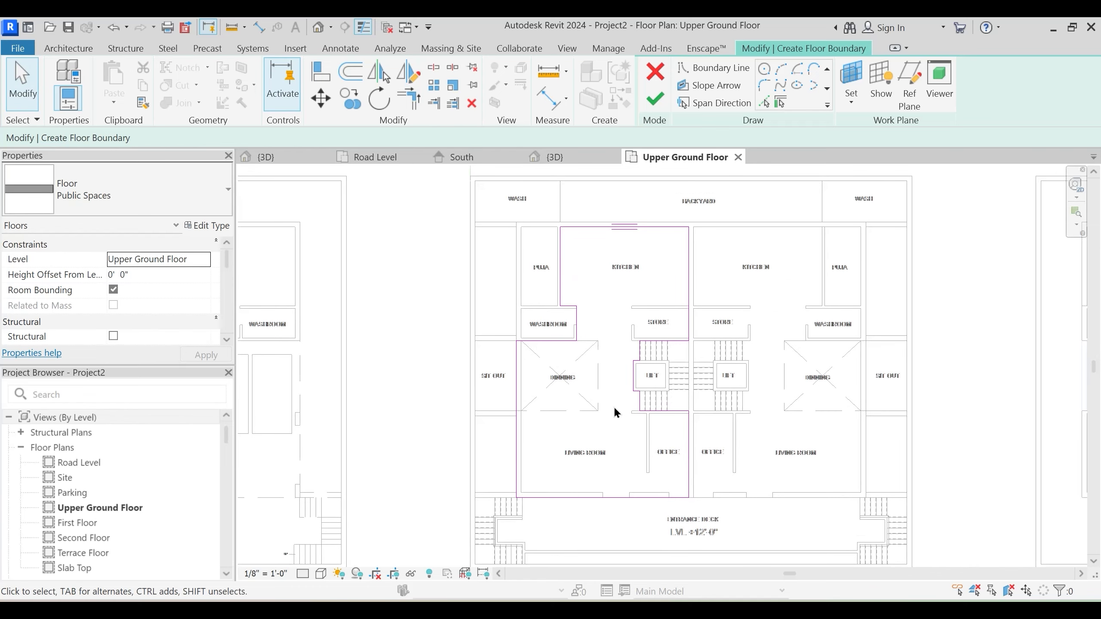
Mirror a copy of the left unit's whole floor boundary onto the right unit, drawing the axis through the middle of the shared wall
middle_click_drag(614, 407, 609, 418)
left_click_drag(505, 208, 735, 542)
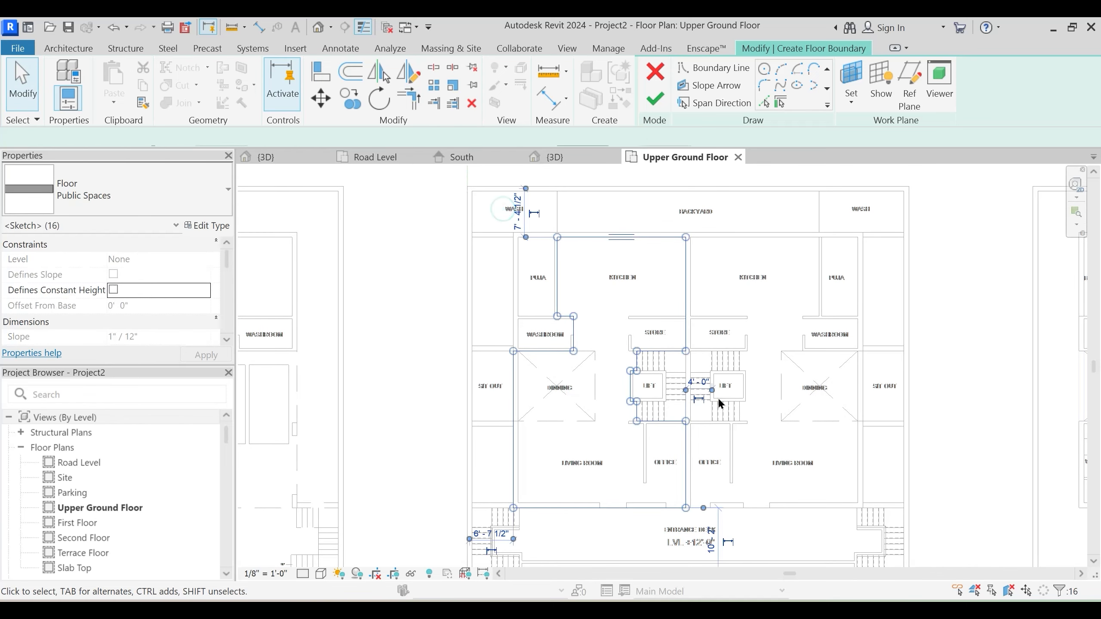
key("d")
key("m")
scroll(689, 238, "up", 4)
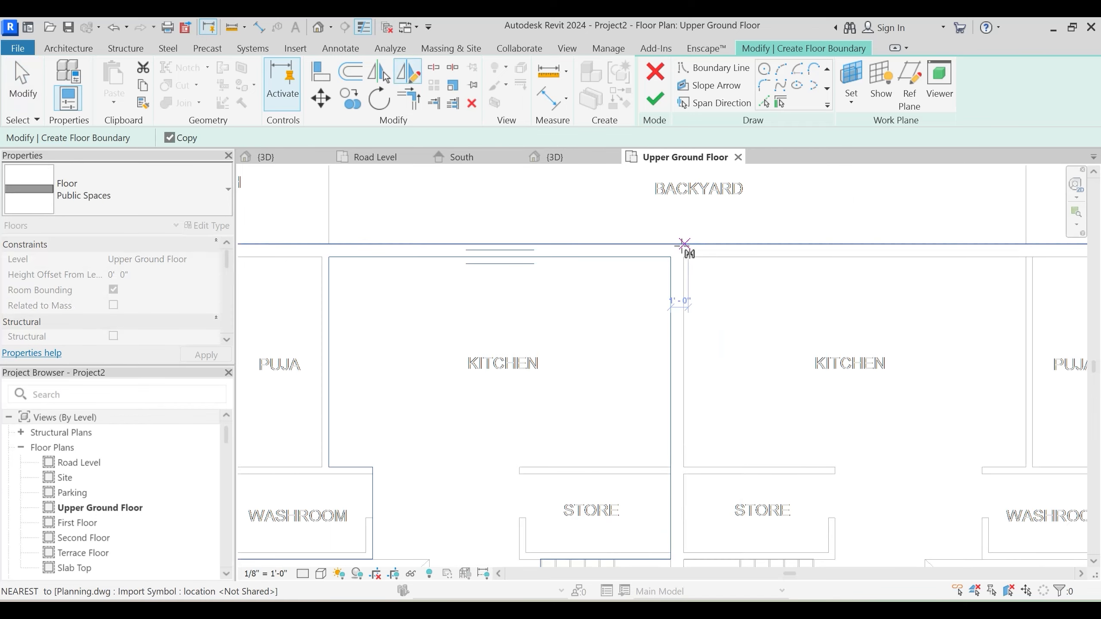
left_click(677, 244)
left_click(679, 213)
scroll(680, 213, "down", 3)
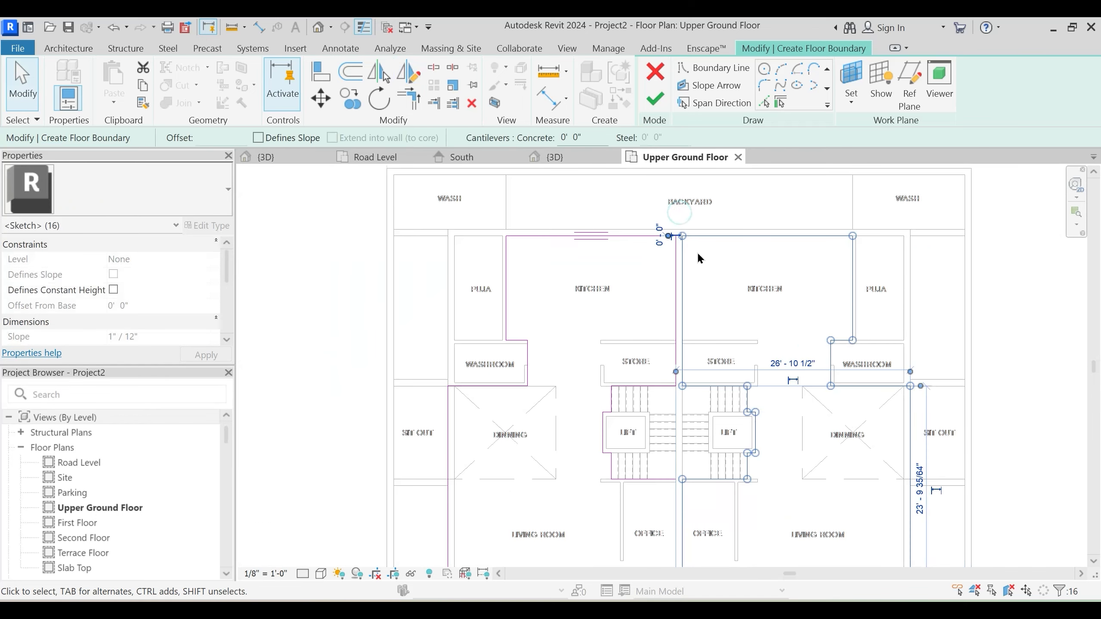
middle_click_drag(780, 447, 710, 305)
scroll(692, 341, "down", 2)
middle_click_drag(673, 351, 675, 424)
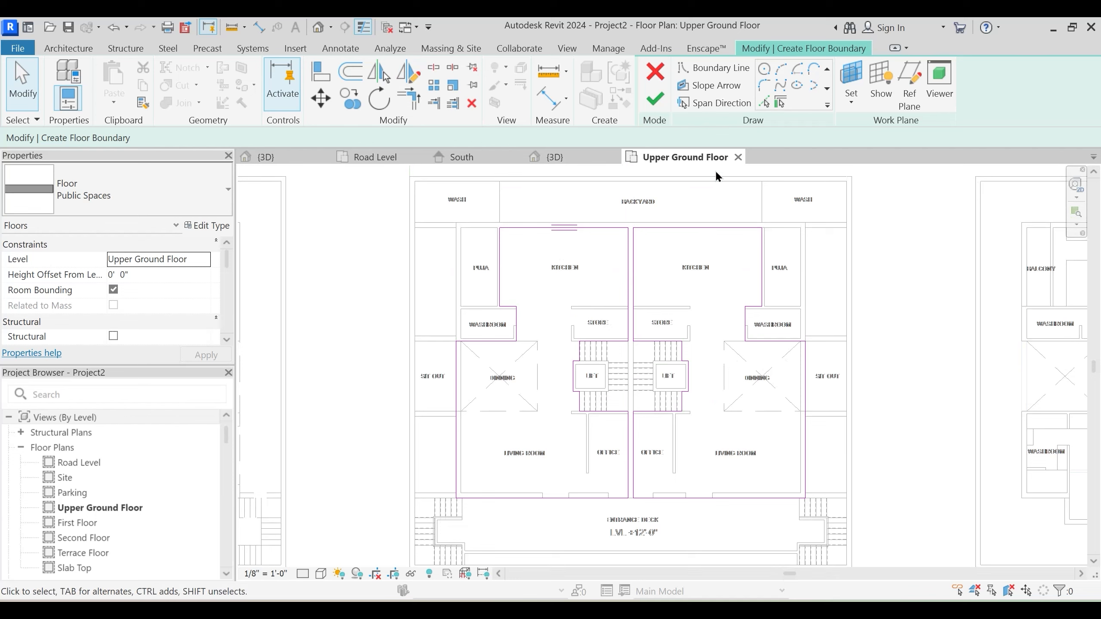
Finish the Public Spaces floor sketch and select the new floor to check its coverage
left_click(659, 100)
left_click(664, 326)
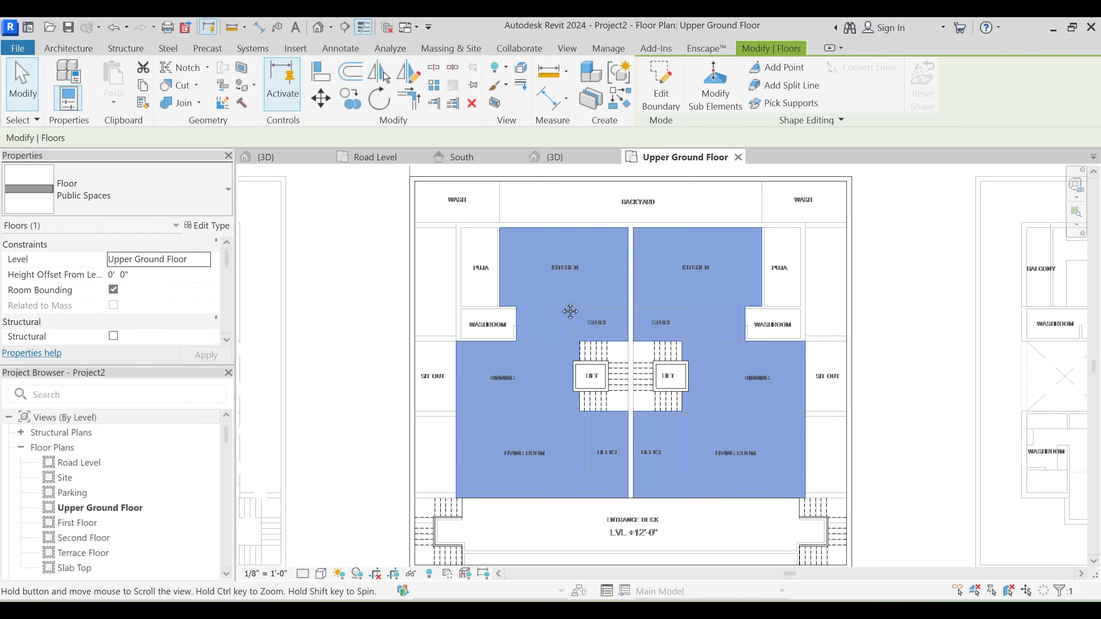
middle_click_drag(571, 311, 581, 327)
scroll(483, 243, "up", 3)
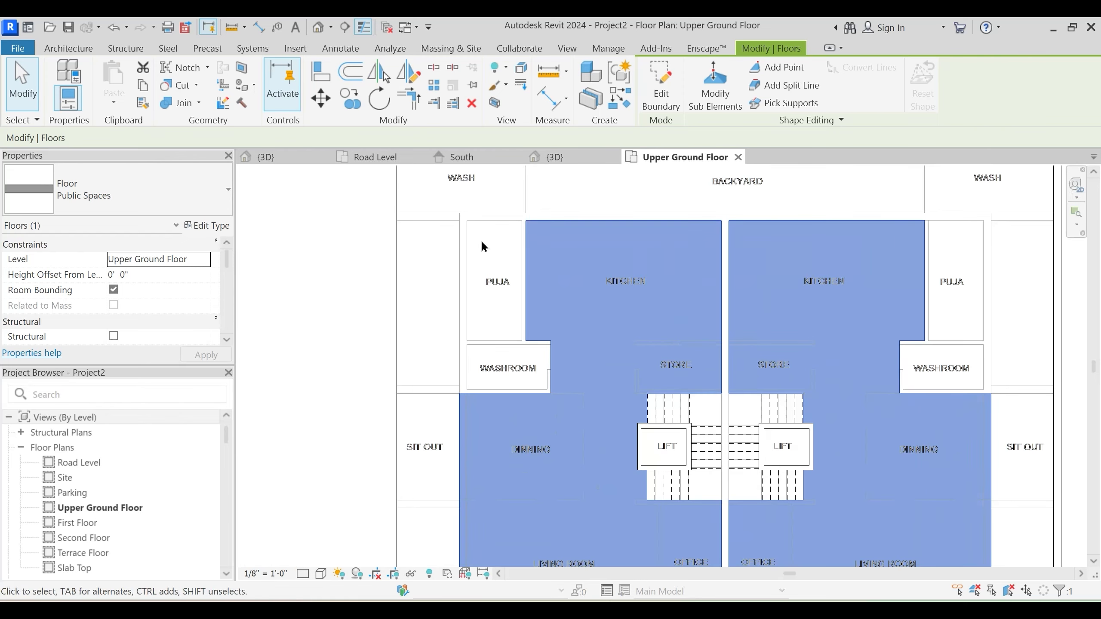
scroll(602, 300, "down", 3)
key("Escape")
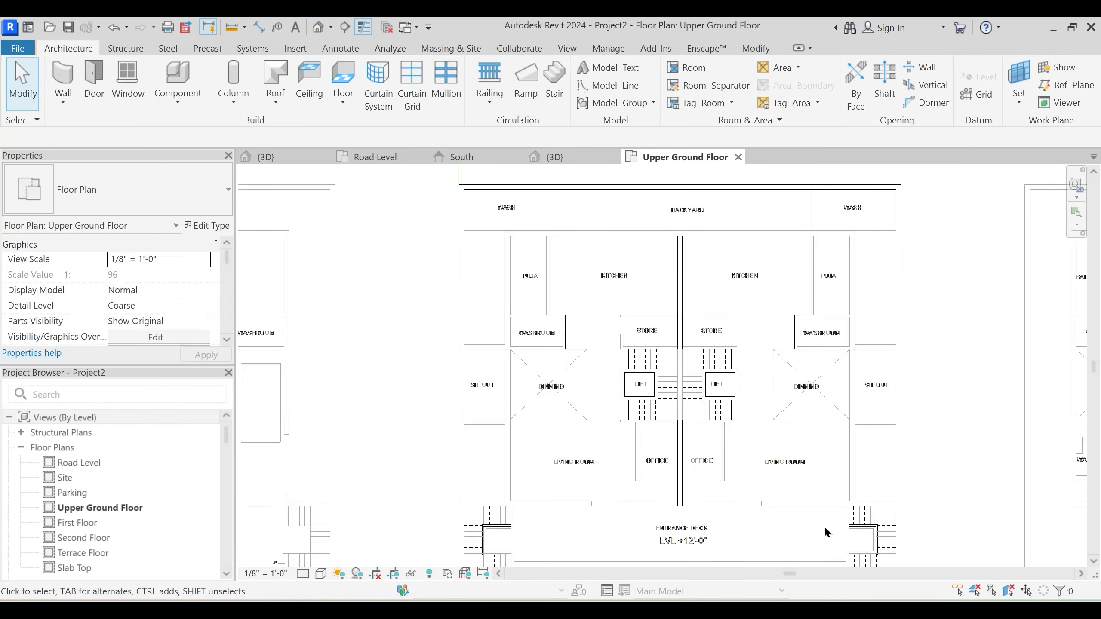
Temporarily hide the left entrance stair's glass railing and select the Entrance Deck floor beneath it
left_click(847, 526)
key("Escape")
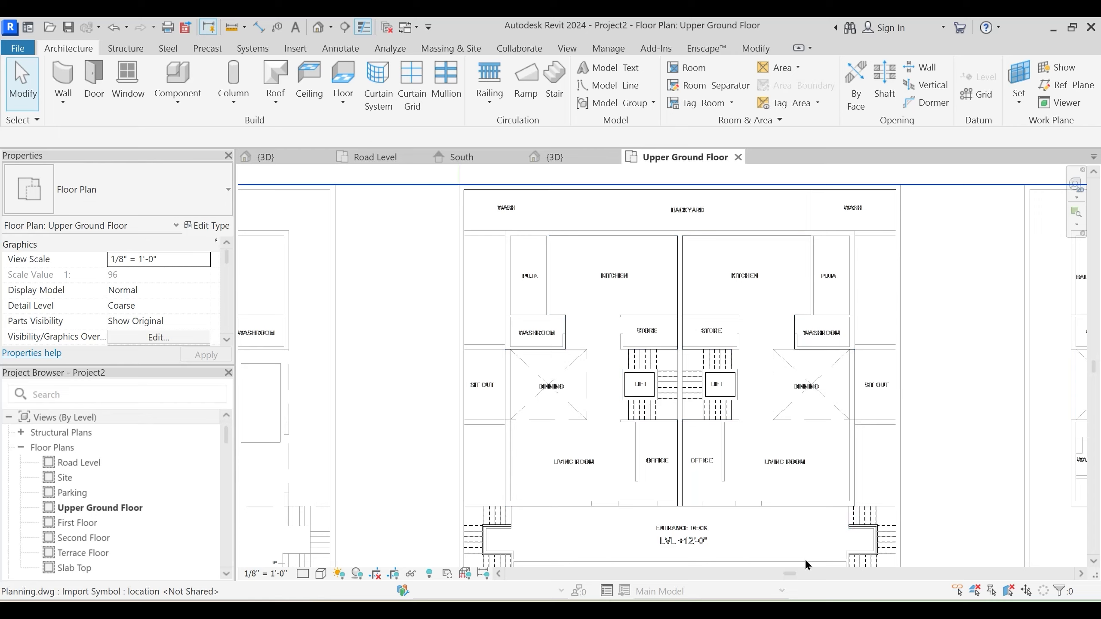
middle_click_drag(774, 549, 764, 491)
left_click(762, 519)
key("Escape")
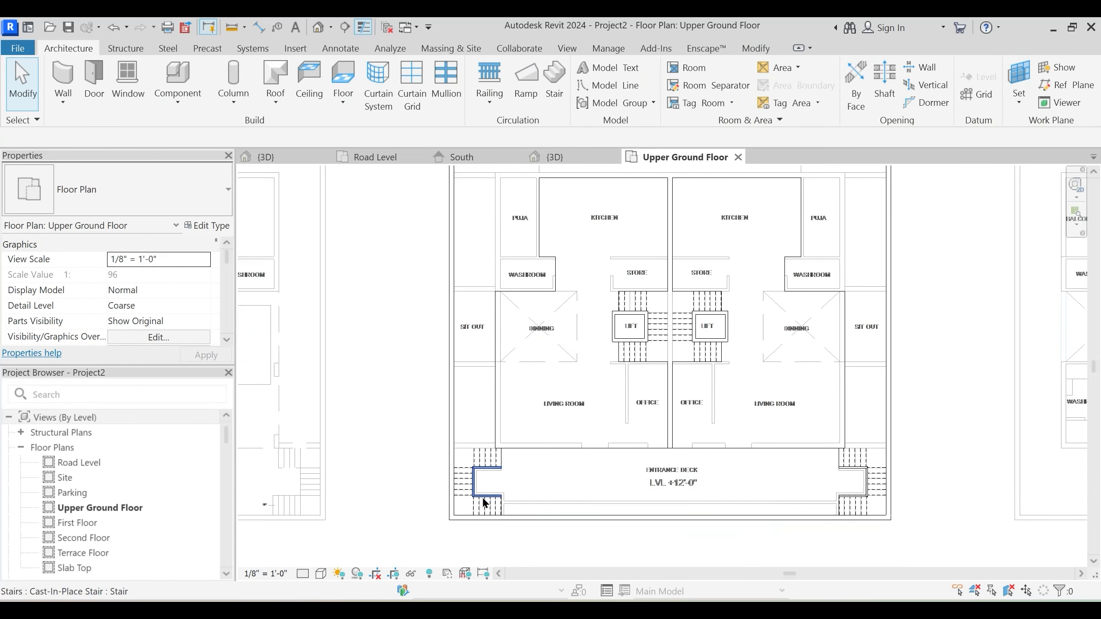
left_click(484, 471)
scroll(486, 475, "up", 3)
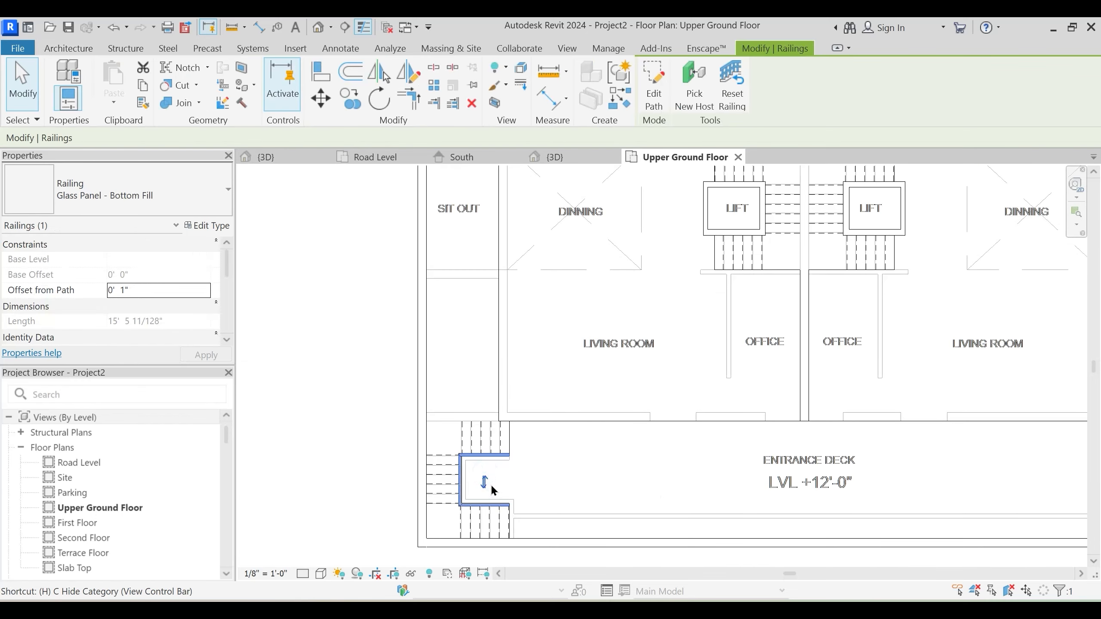
key("h")
key("h")
left_click(494, 467)
Edit the Entrance Deck floor boundary to add a rectangle about 39'-9" long over the Backyard, and finish the sketch
scroll(520, 474, "down", 3)
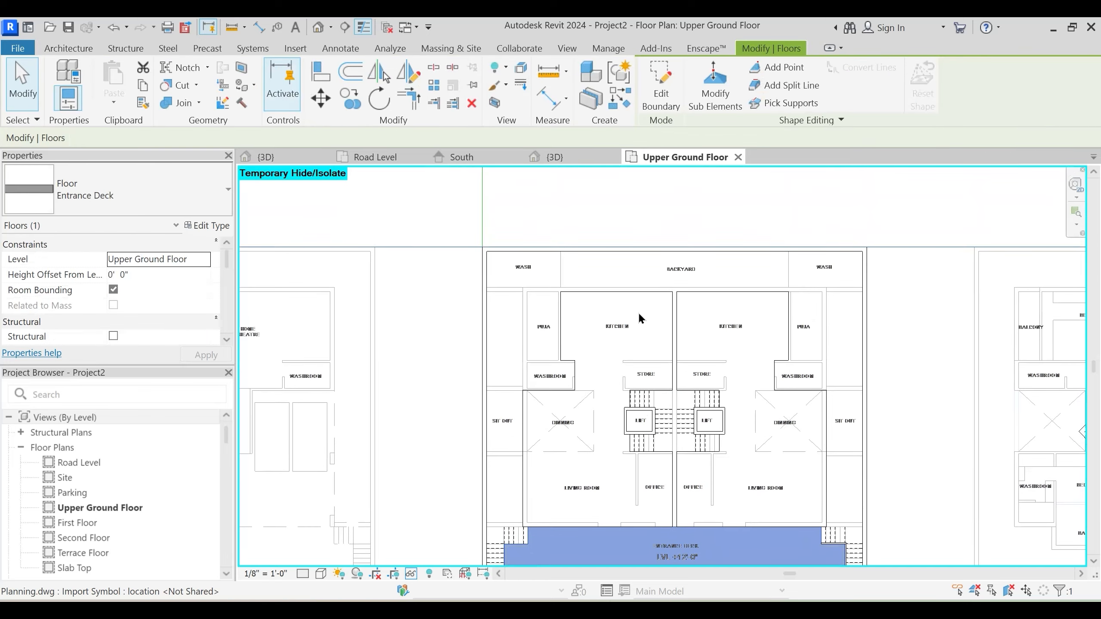
left_click(661, 94)
scroll(628, 262, "up", 3)
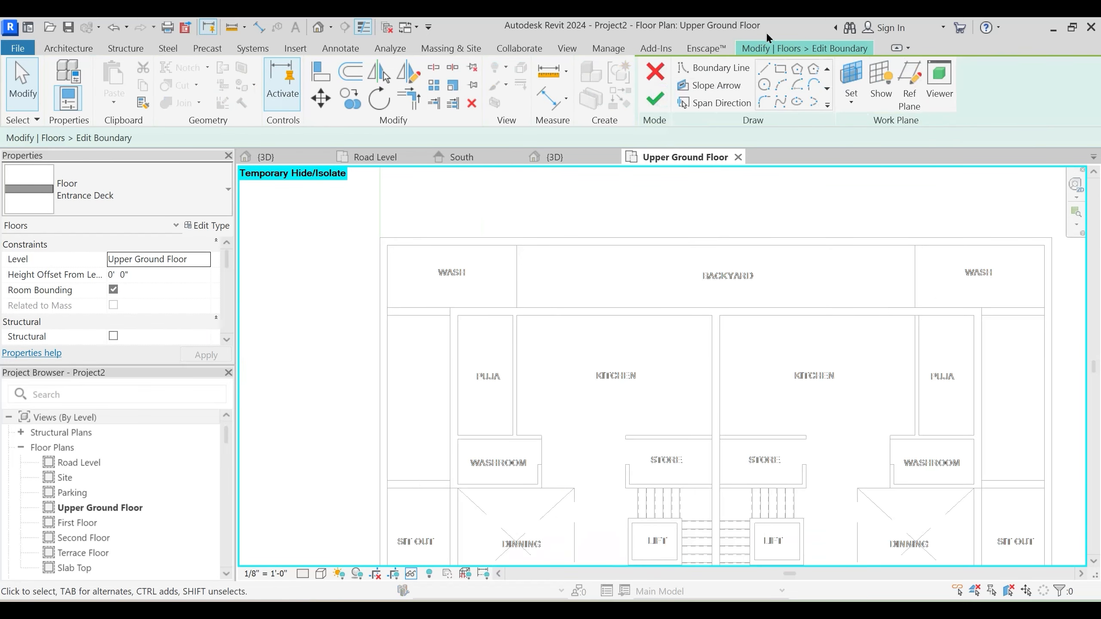
left_click(782, 69)
scroll(513, 254, "up", 1)
left_click(529, 241)
middle_click_drag(855, 346, 599, 336)
left_click(797, 312)
left_click(655, 99)
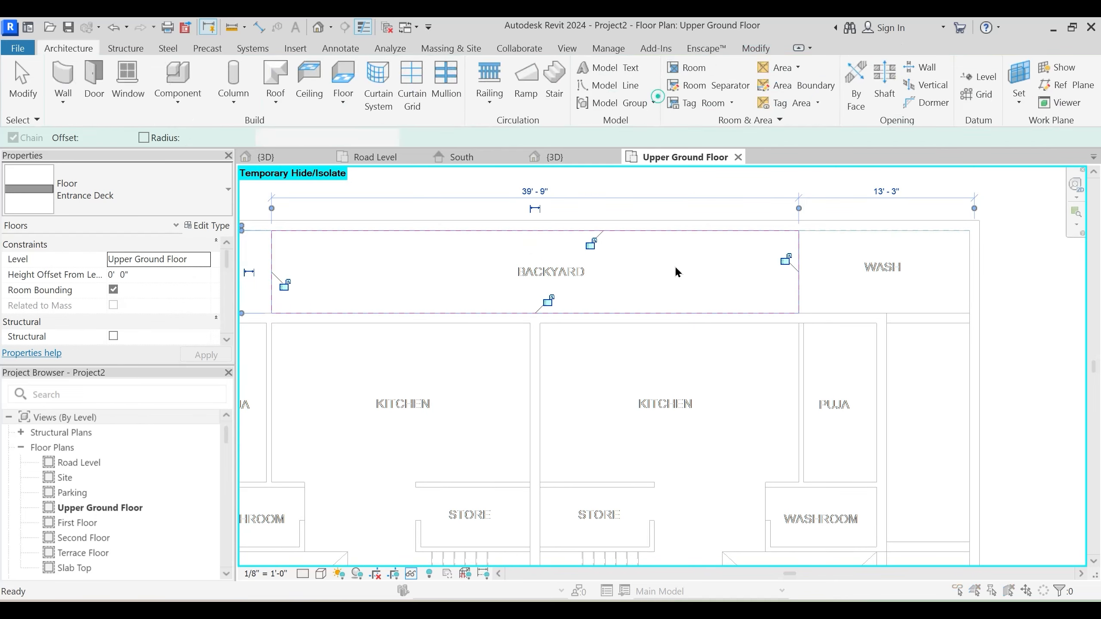
Inspect the Entrance Deck floor's coverage at the backyard and front deck
scroll(693, 348, "down", 5)
left_click(657, 321)
scroll(690, 313, "up", 4)
middle_click_drag(690, 313, 651, 300)
key("Escape")
scroll(642, 401, "down", 2)
left_click(739, 214)
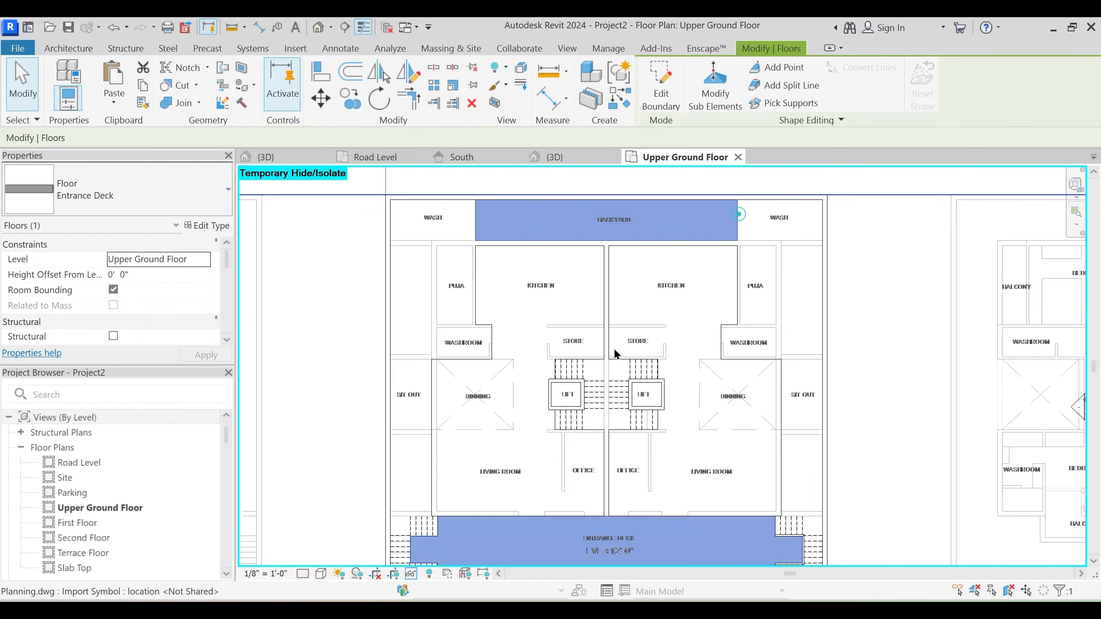
middle_click_drag(568, 362, 588, 310)
key("Escape")
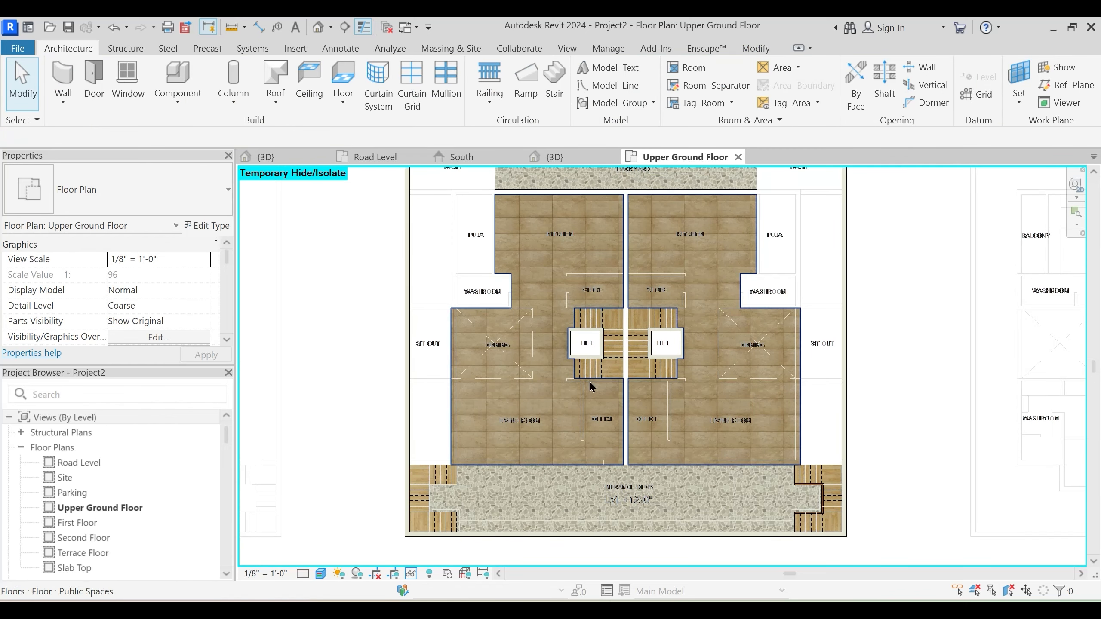
Set the plan's visual style to Hidden Line and reset the temporary hide so the railing is shown again
key("h")
key("l")
middle_click_drag(543, 287, 569, 310)
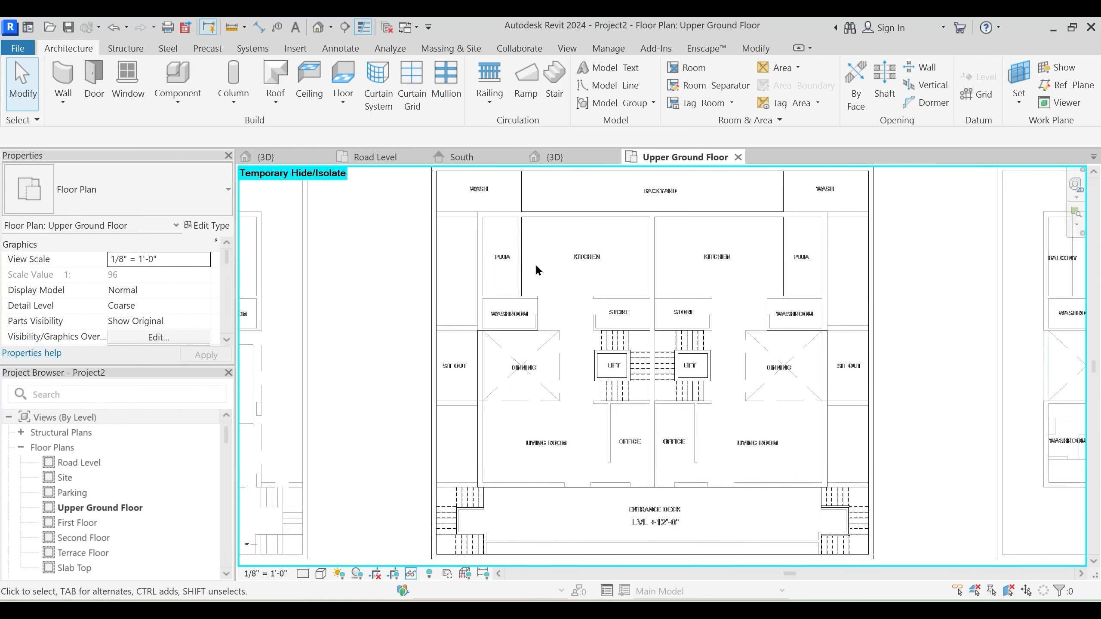
middle_click_drag(536, 265, 558, 321)
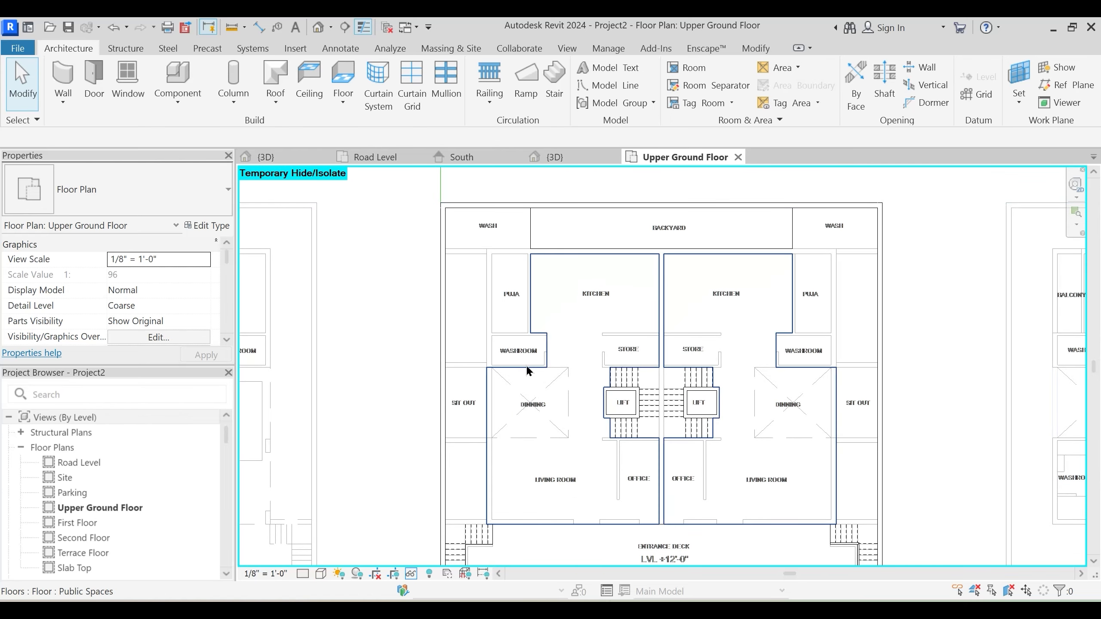
key("h")
key("r")
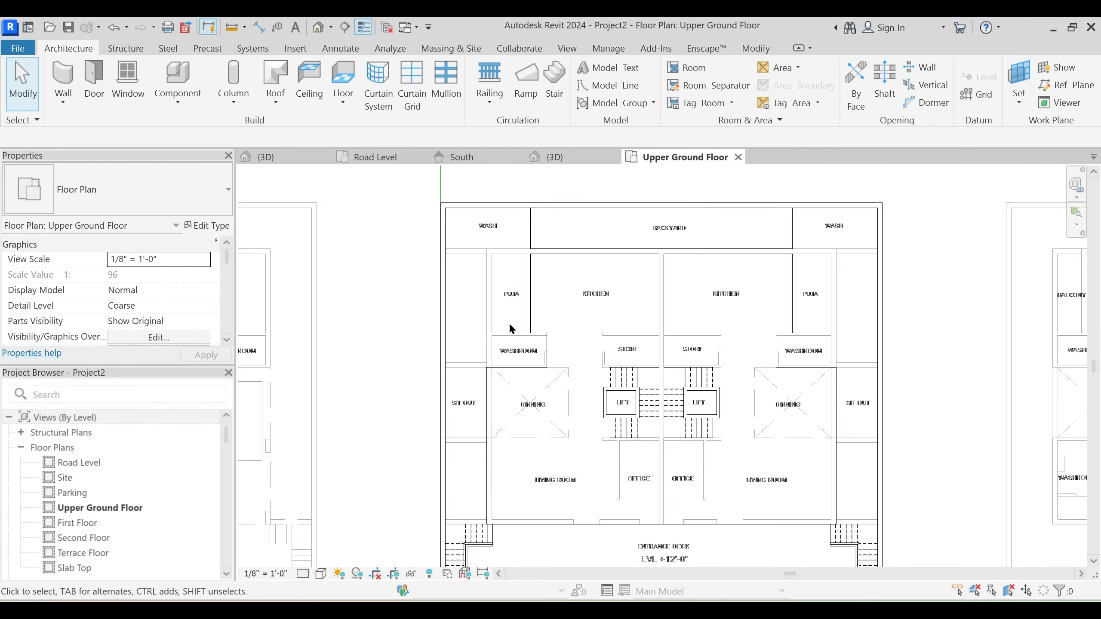
Edit the Public Spaces floor boundary, moving both kitchens' upper edges outward to the Backyard edge of the wall
scroll(506, 322, "up", 2)
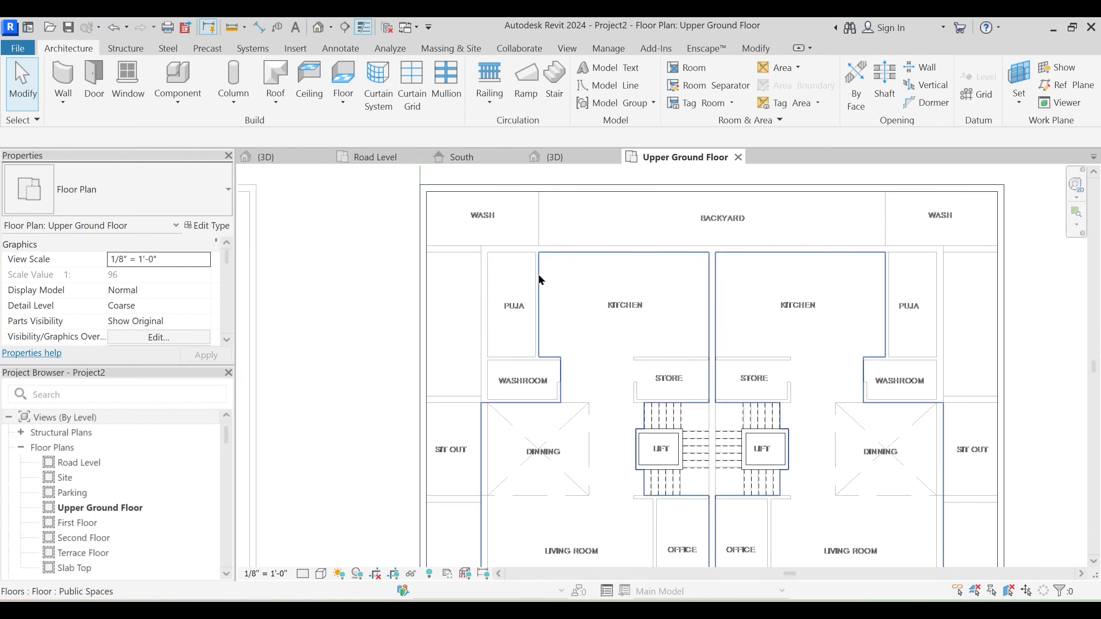
left_click(537, 273)
left_click(661, 89)
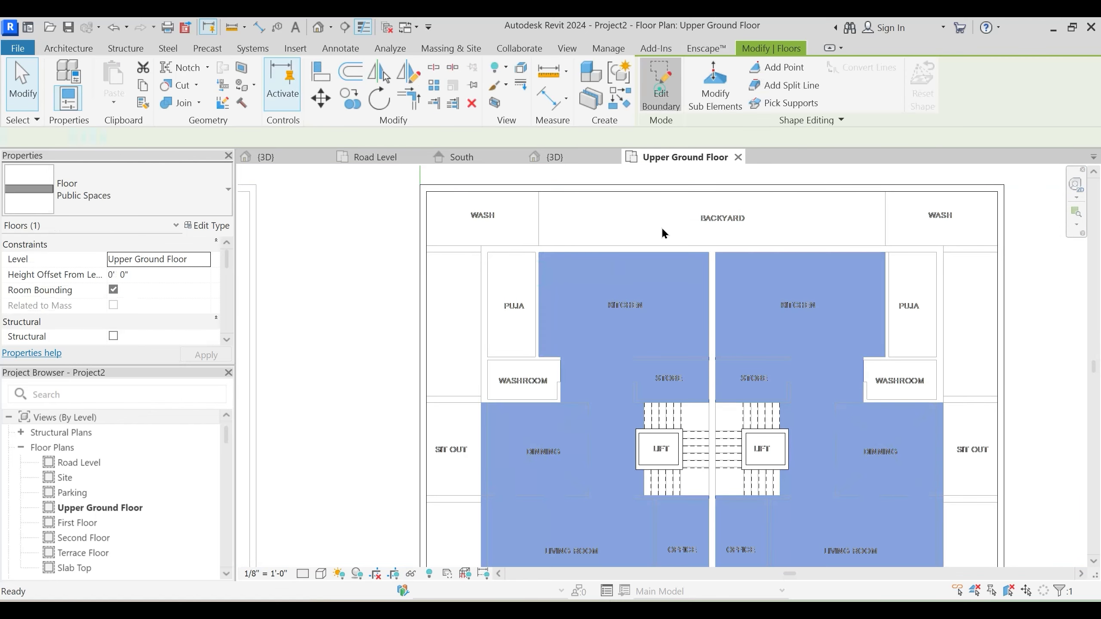
scroll(661, 225, "up", 2)
left_click_drag(658, 270, 658, 258)
left_click(680, 238)
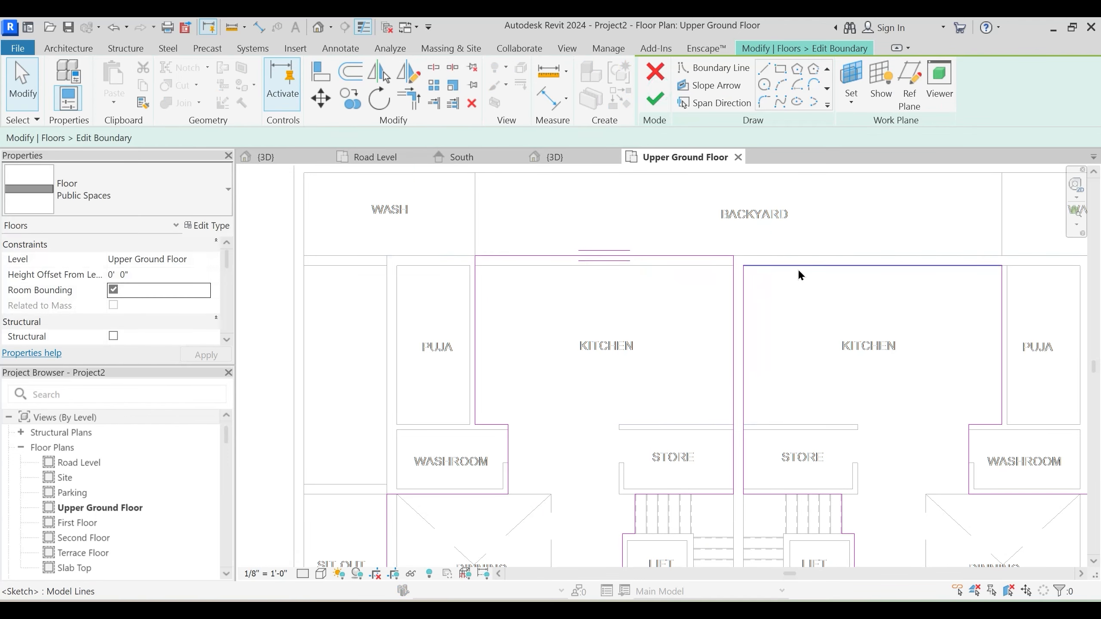
left_click_drag(797, 268, 800, 261)
scroll(682, 280, "down", 4)
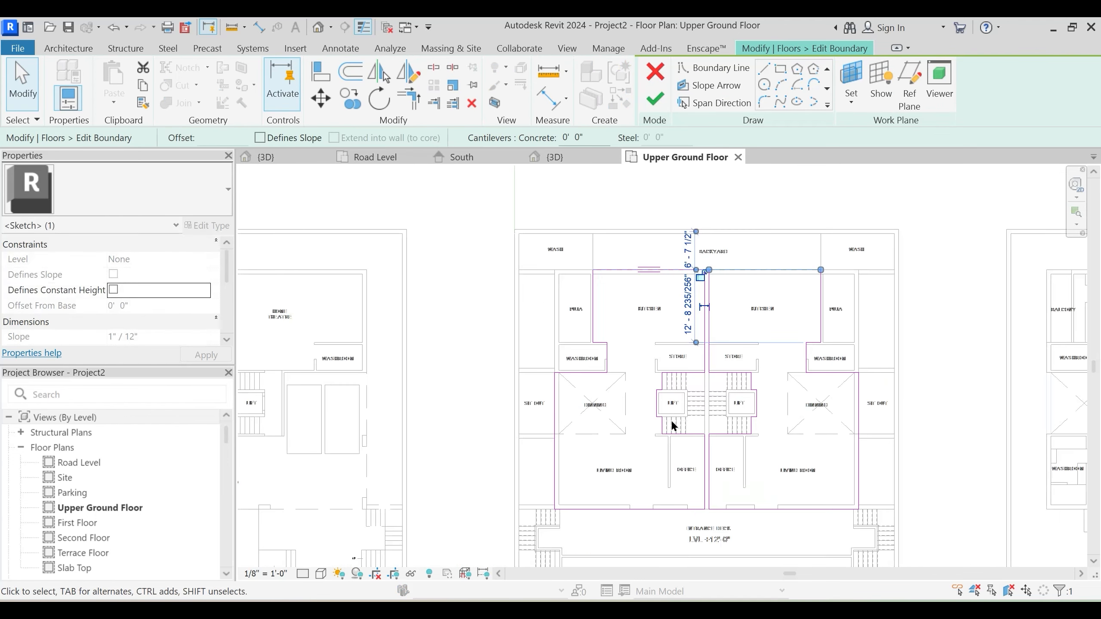
Finish the Public Spaces floor boundary without attaching the walls to its bottom
left_click(655, 101)
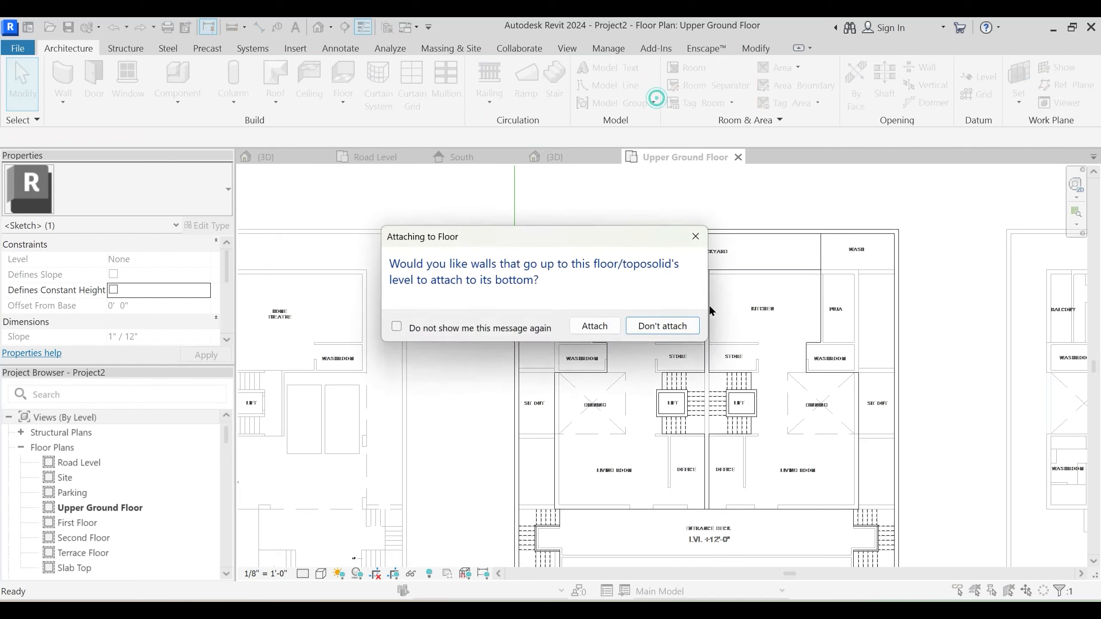
left_click(661, 326)
Start a floor similar to the Public Spaces slab and duplicate its type as Private Spaces
scroll(601, 300, "up", 2)
double_click(587, 298)
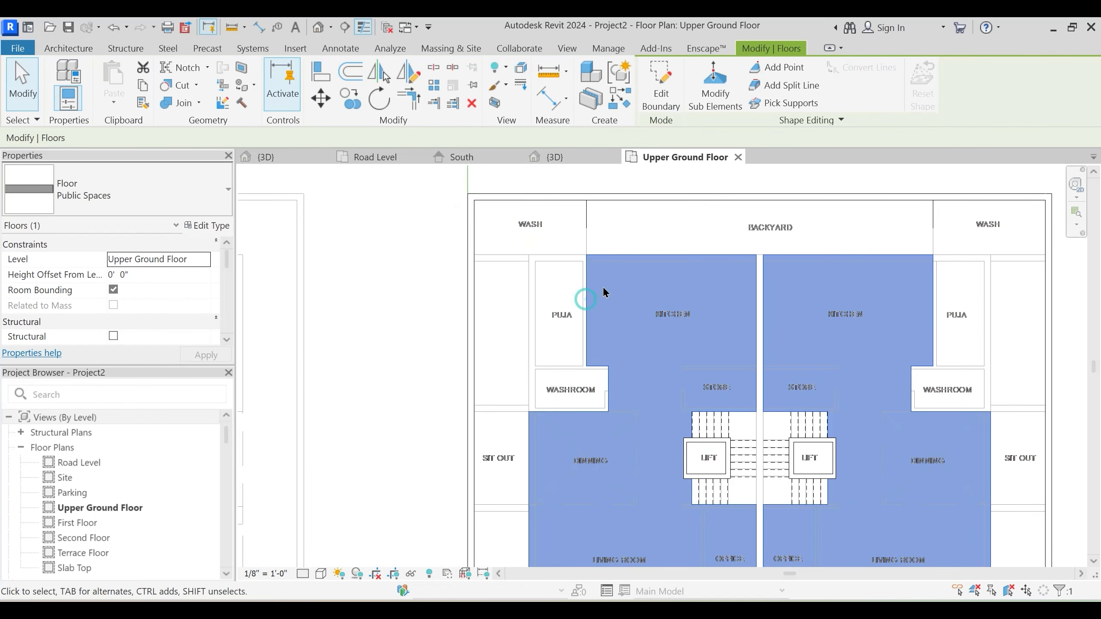
left_click(207, 226)
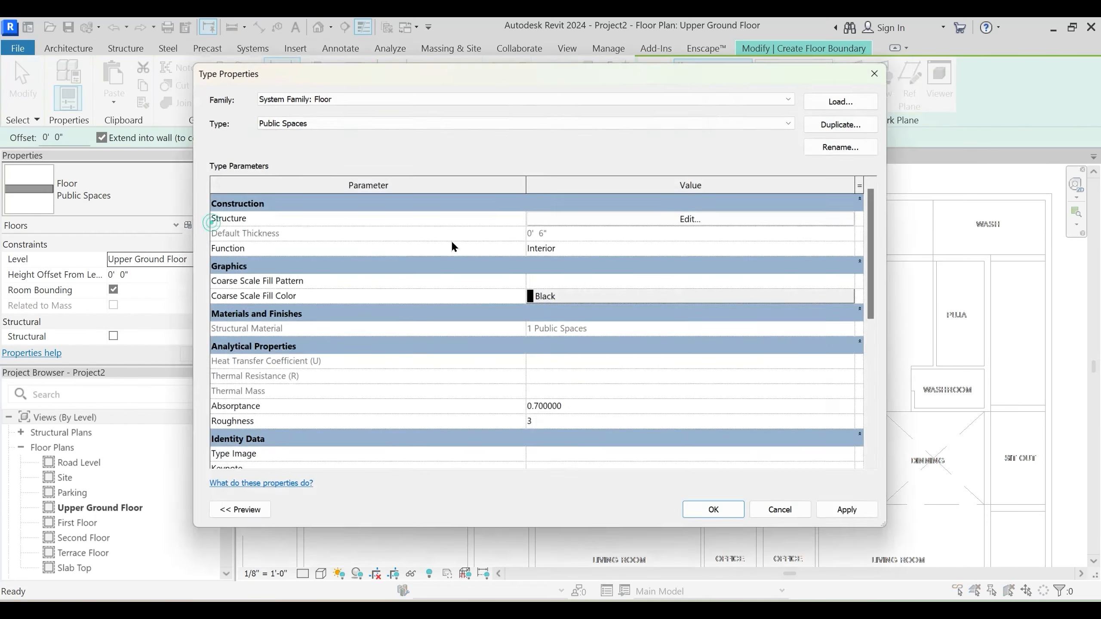
left_click(840, 121)
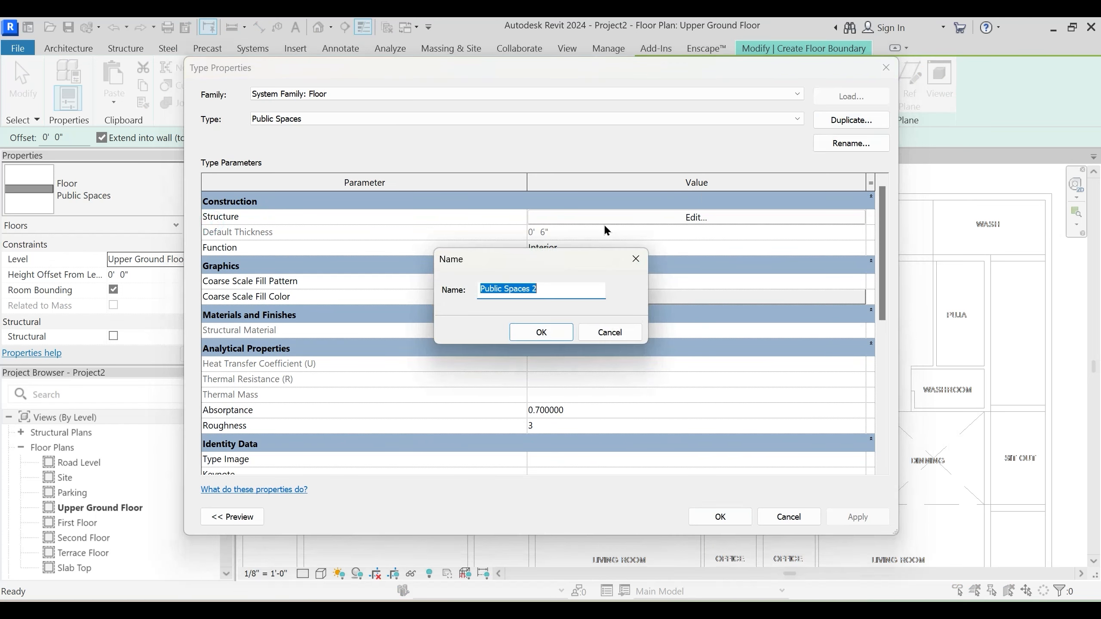
type("PRiv")
key("Return")
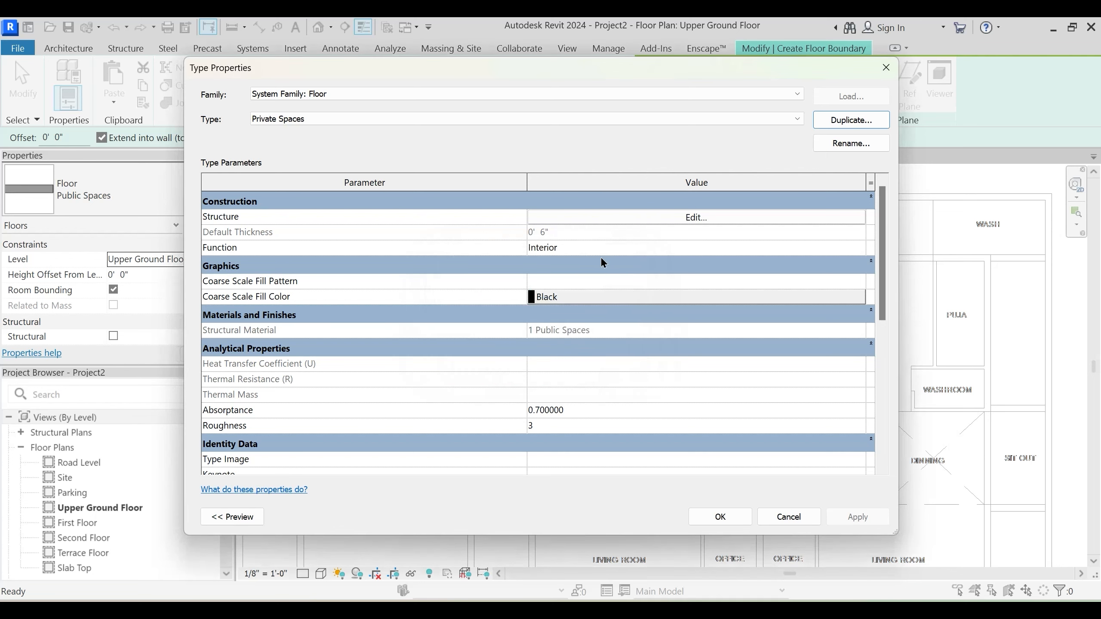
Assign the material 1 Private Spaces to the structure layer of the Private Spaces floor type
left_click(682, 218)
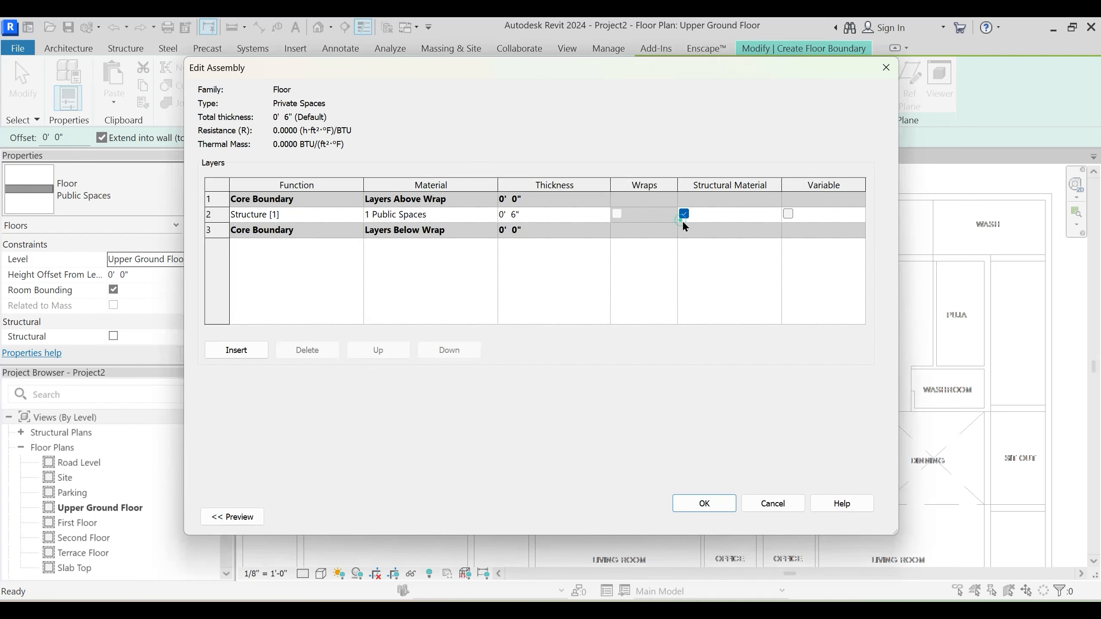
left_click(476, 214)
left_click(495, 214)
left_click(252, 210)
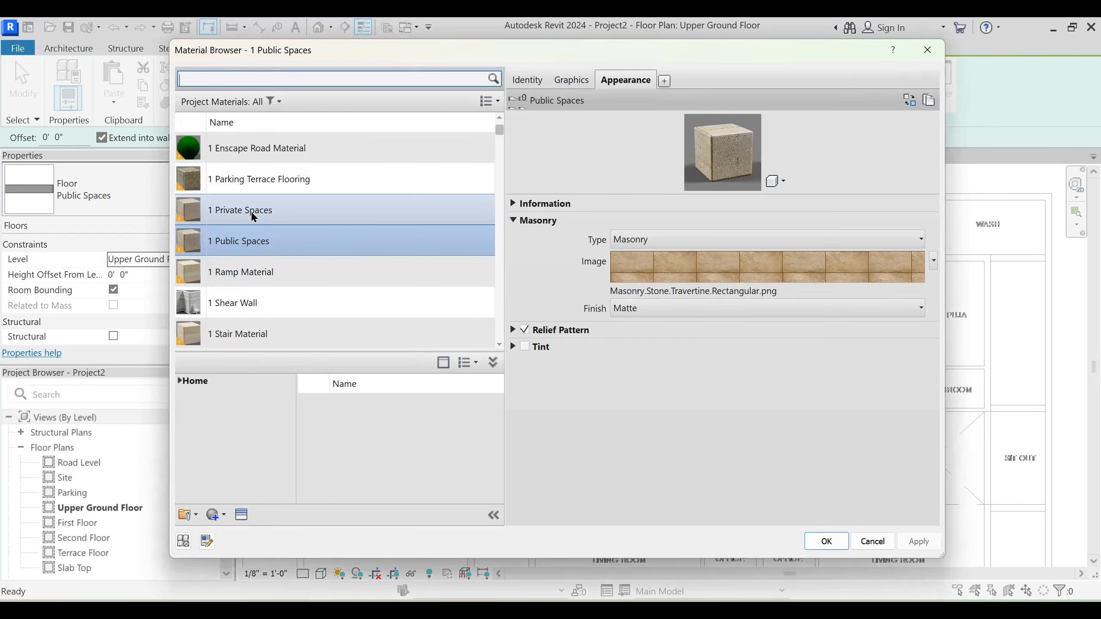
left_click(827, 542)
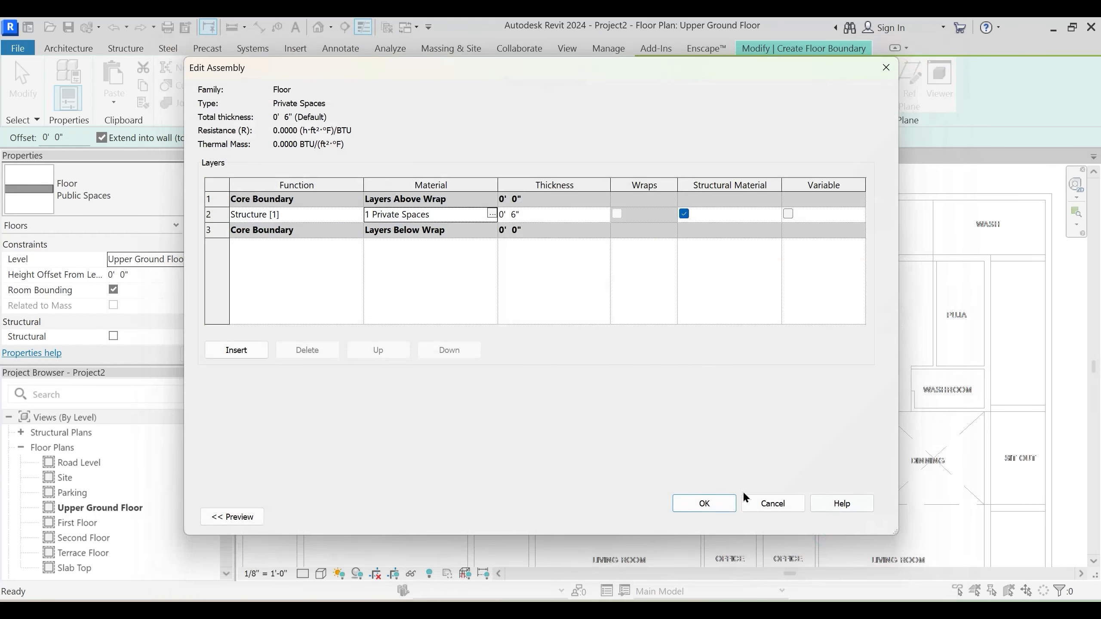
left_click(698, 503)
left_click(738, 517)
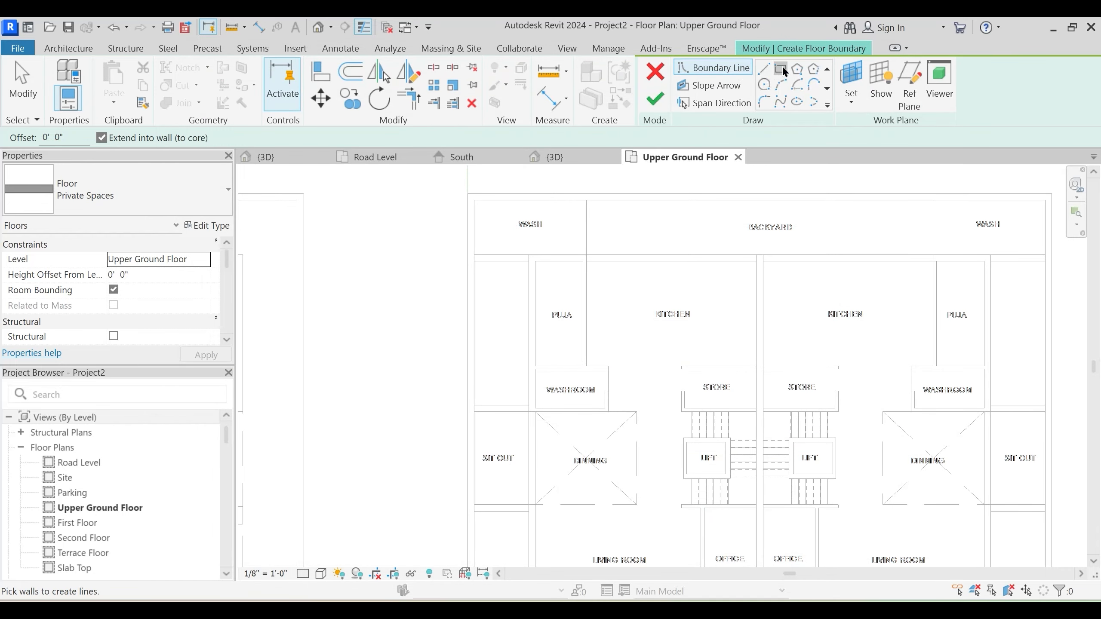
Sketch a rectangular floor boundary about 13'-1" long over the left unit's Puja room, starting at the Backyard edge of the wall
left_click(781, 69)
scroll(514, 376, "up", 3)
scroll(598, 387, "up", 2)
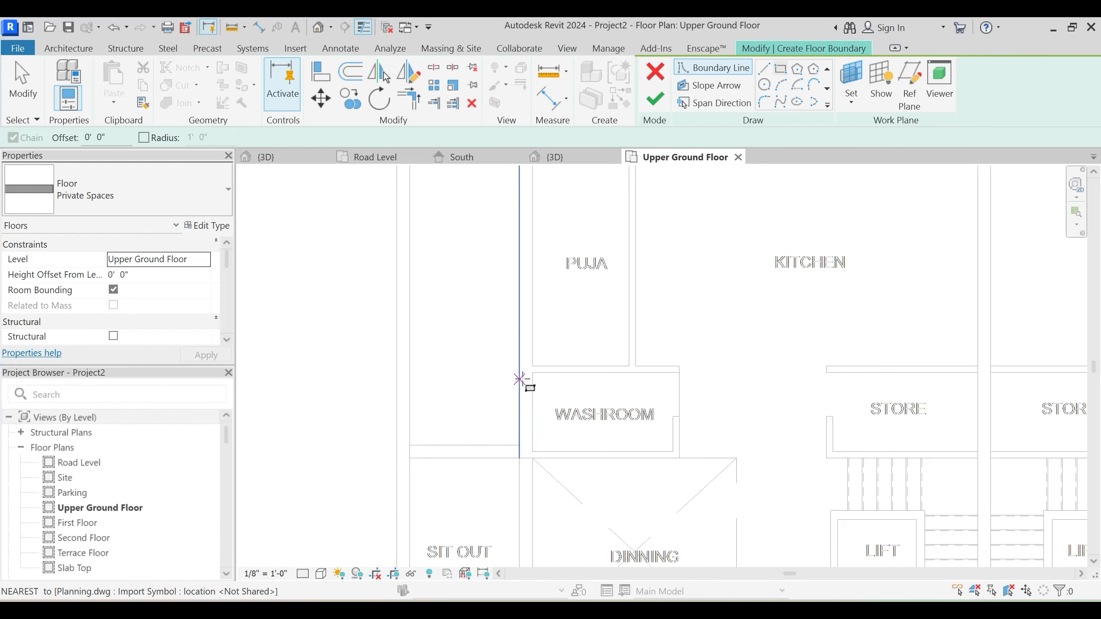
middle_click_drag(582, 317, 579, 394)
left_click(630, 218)
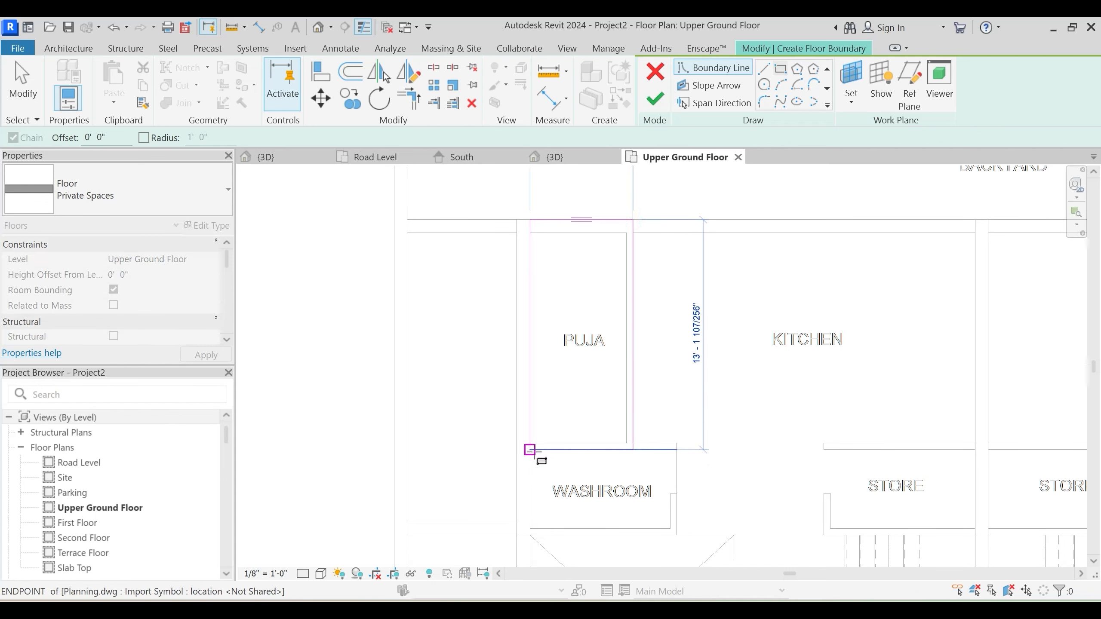
left_click(530, 450)
key("Escape")
key("Escape")
Move the Puja boundary's left edge to the outer wall face, making it 6'-7 1/2" wide, and finish the floor without attaching walls
left_click_drag(557, 404, 516, 388)
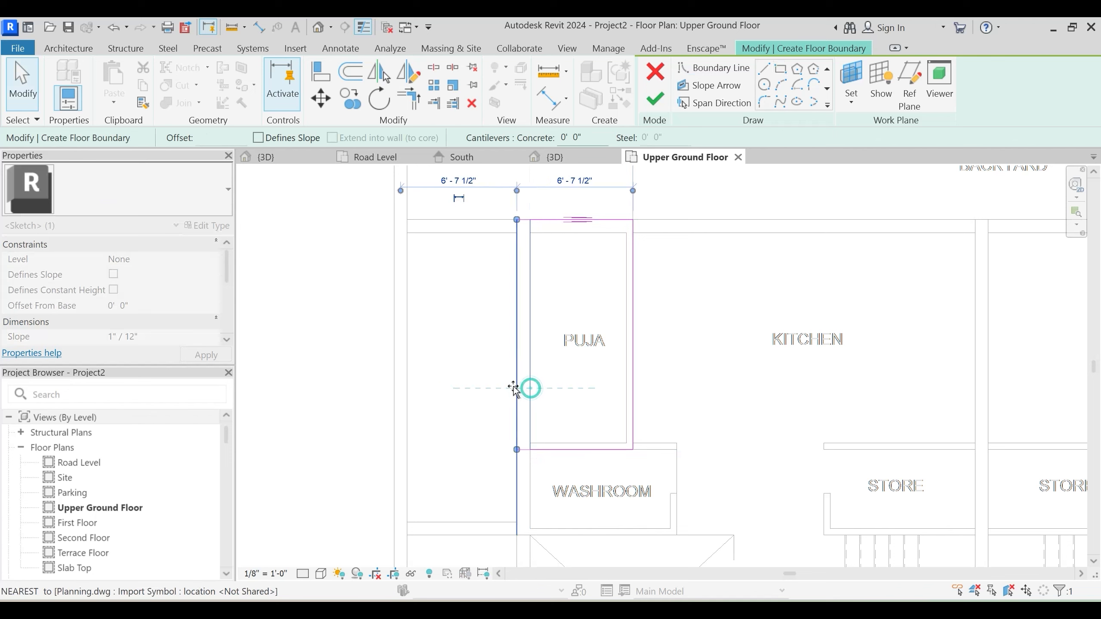
left_click(558, 354)
left_click(654, 98)
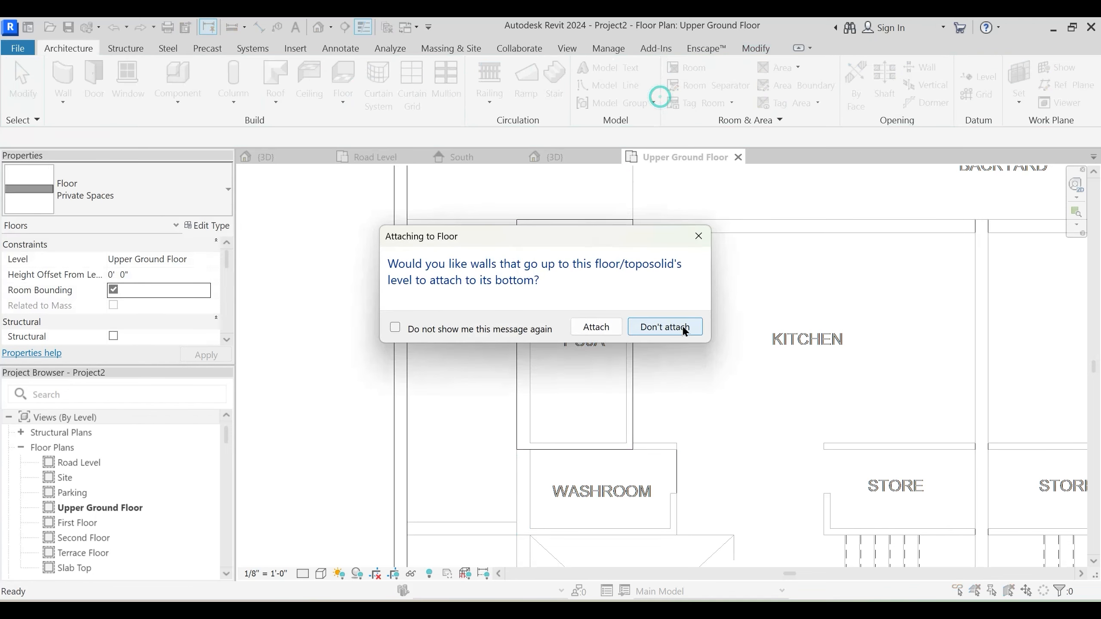
left_click(665, 327)
Edit the Private Spaces floor boundary to mirror a copy of the Puja rectangle about the party wall's centre, and finish without attaching walls
scroll(630, 334, "down", 3)
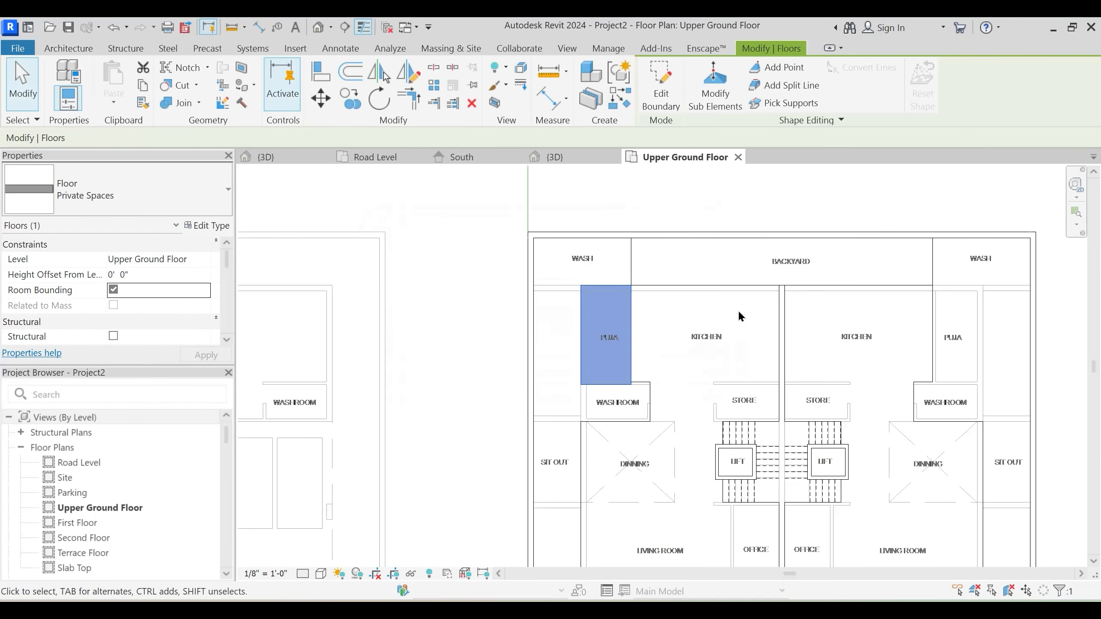
left_click(659, 93)
scroll(856, 354, "right", 3, "shift")
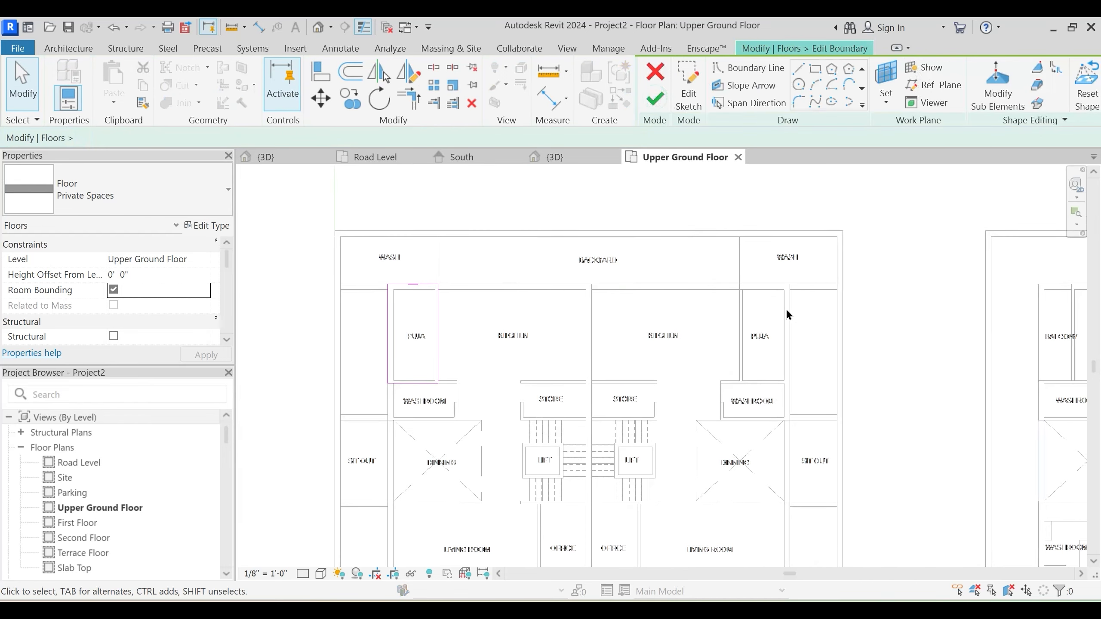
left_click_drag(385, 273, 477, 404)
middle_click_drag(540, 320, 518, 391)
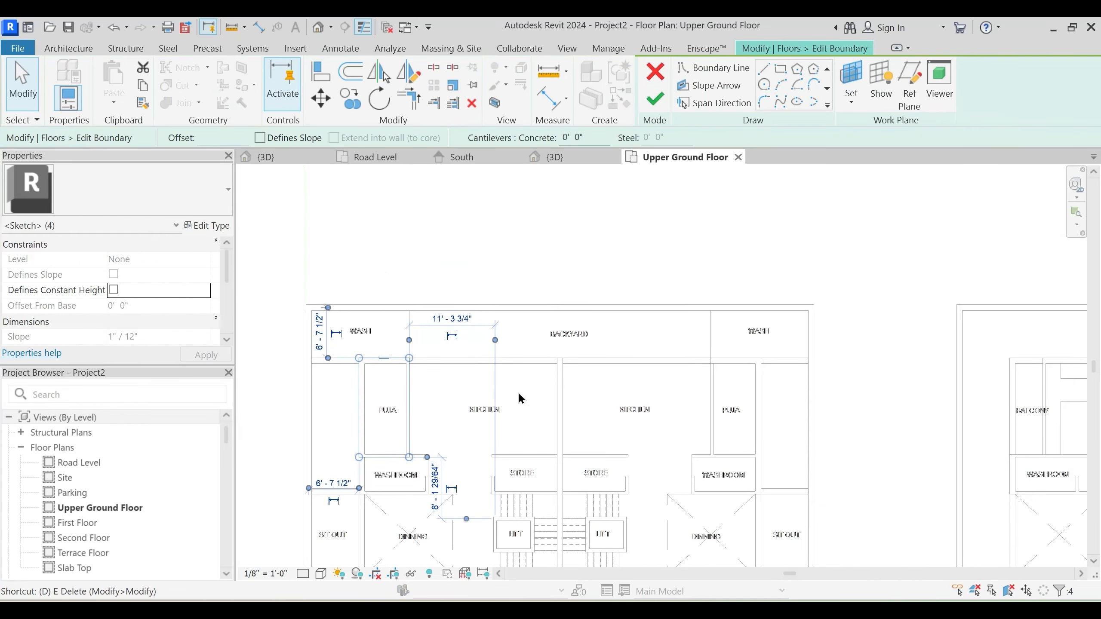
key("d")
key("m")
scroll(563, 357, "up", 3)
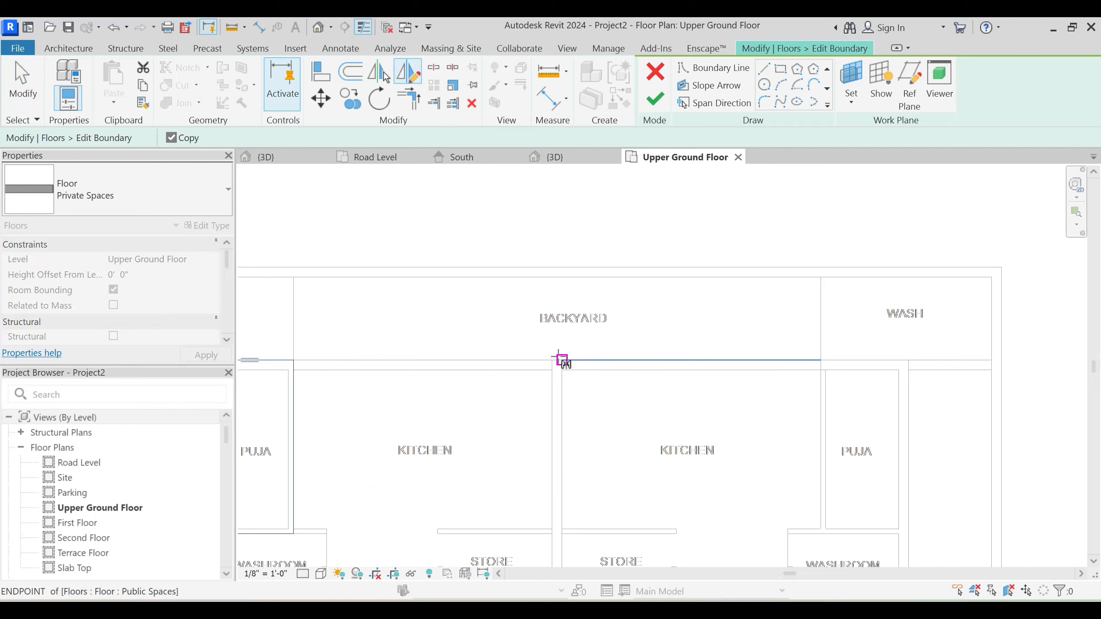
left_click(553, 360)
scroll(559, 366, "up", 2)
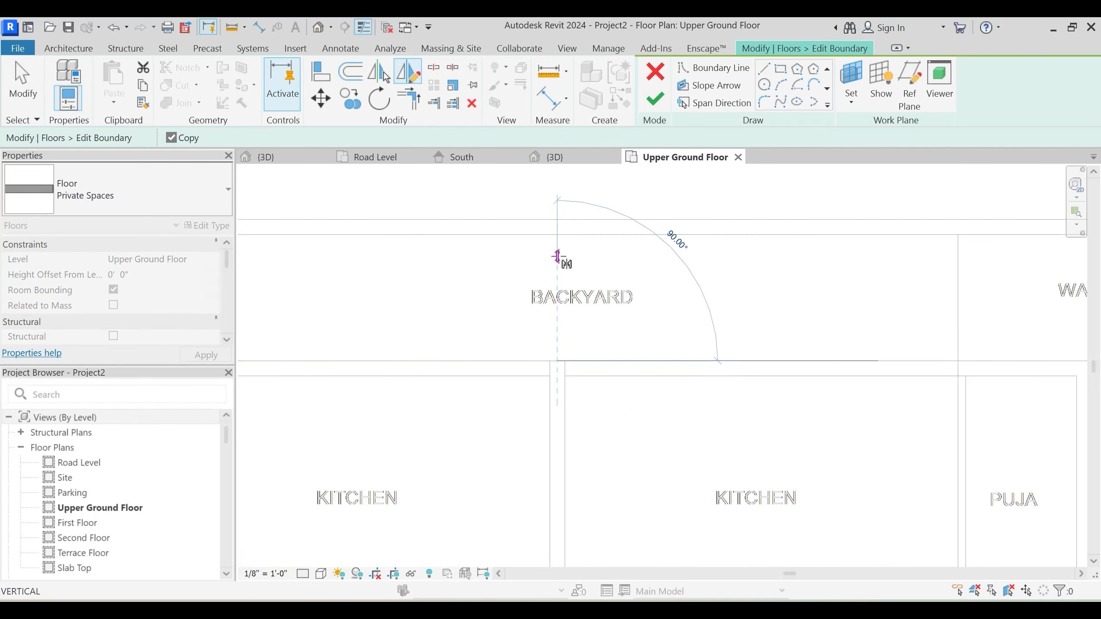
left_click(558, 256)
scroll(644, 270, "down", 4)
key("Escape")
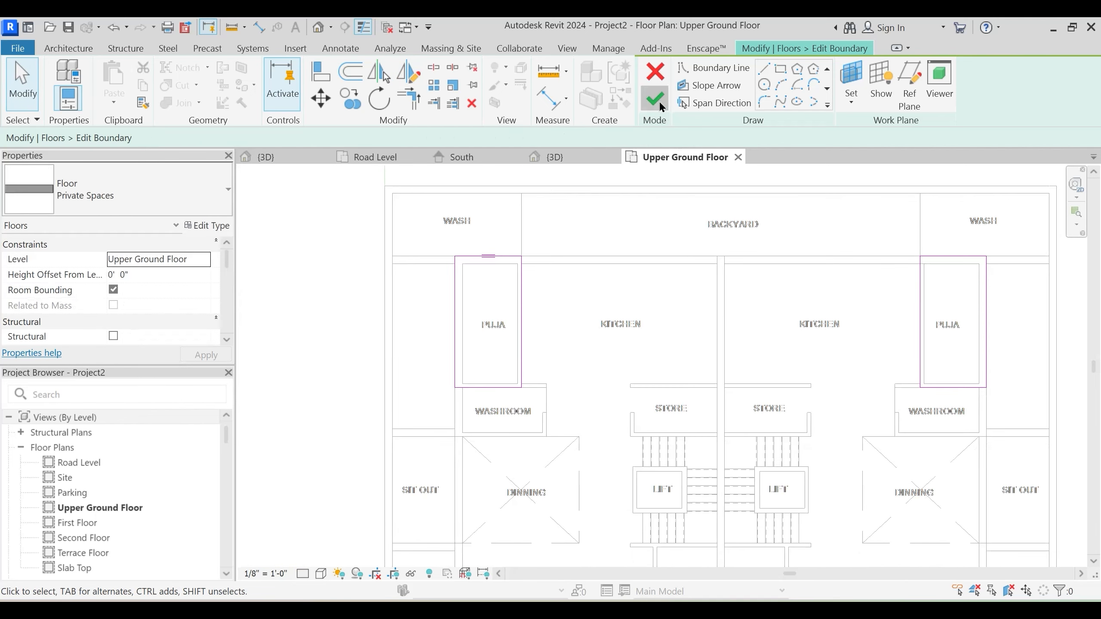
left_click(654, 100)
left_click(663, 325)
Start a floor similar to the Private Spaces slab and duplicate its type as Wash Tiles
middle_click_drag(657, 411, 693, 304)
double_click(557, 259)
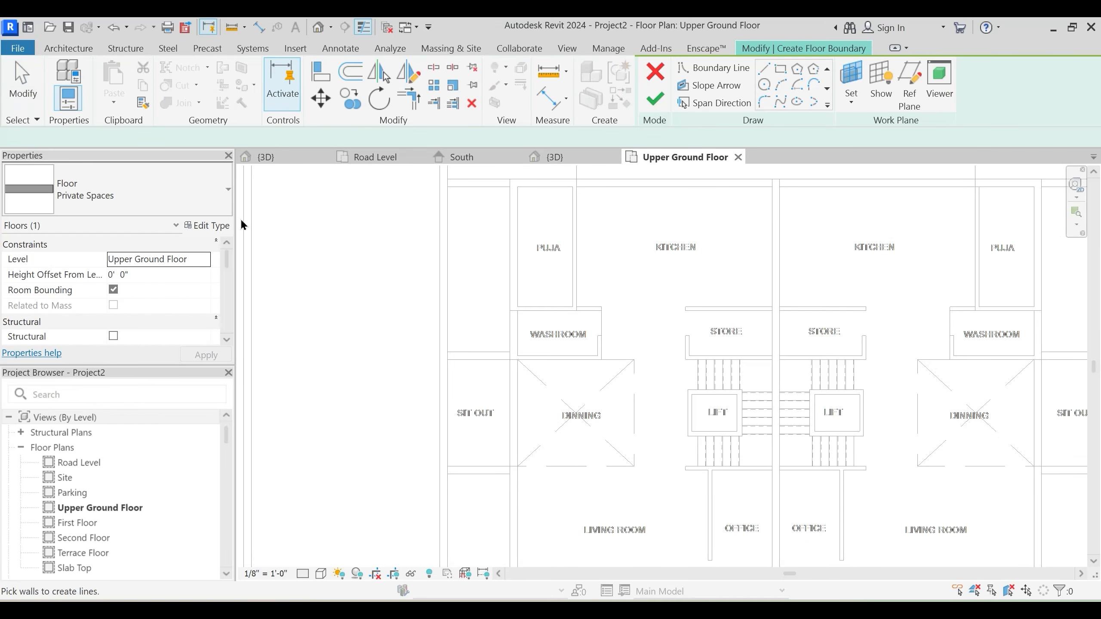
left_click(209, 225)
left_click(835, 121)
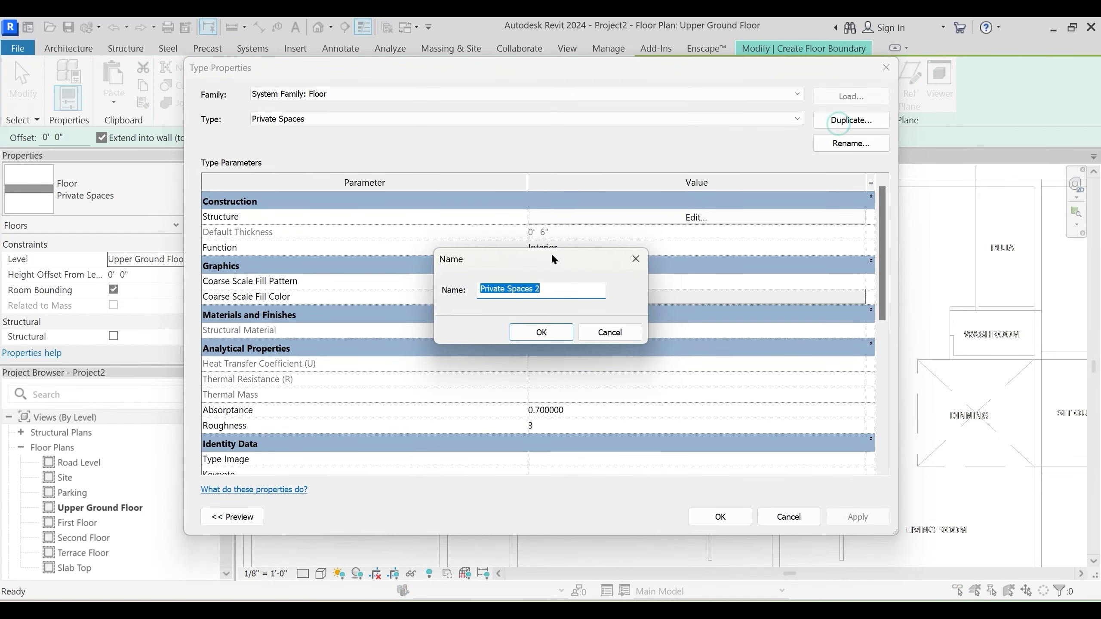
type("Washroo")
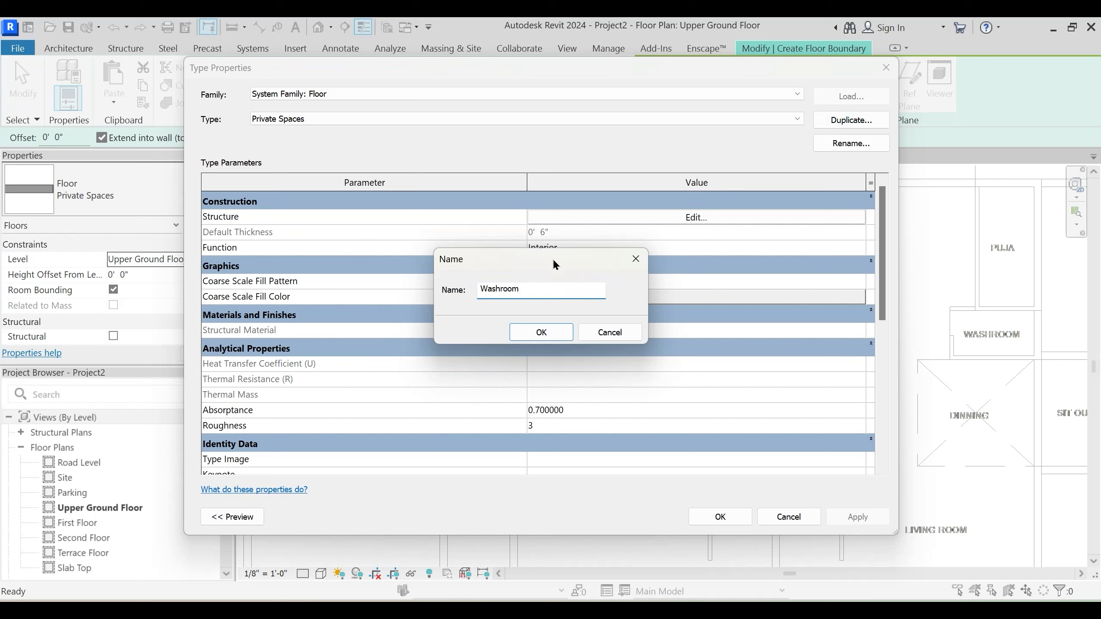
type("m")
key("BackSpace")
key("BackSpace")
key("BackSpace")
key("BackSpace")
key("Return")
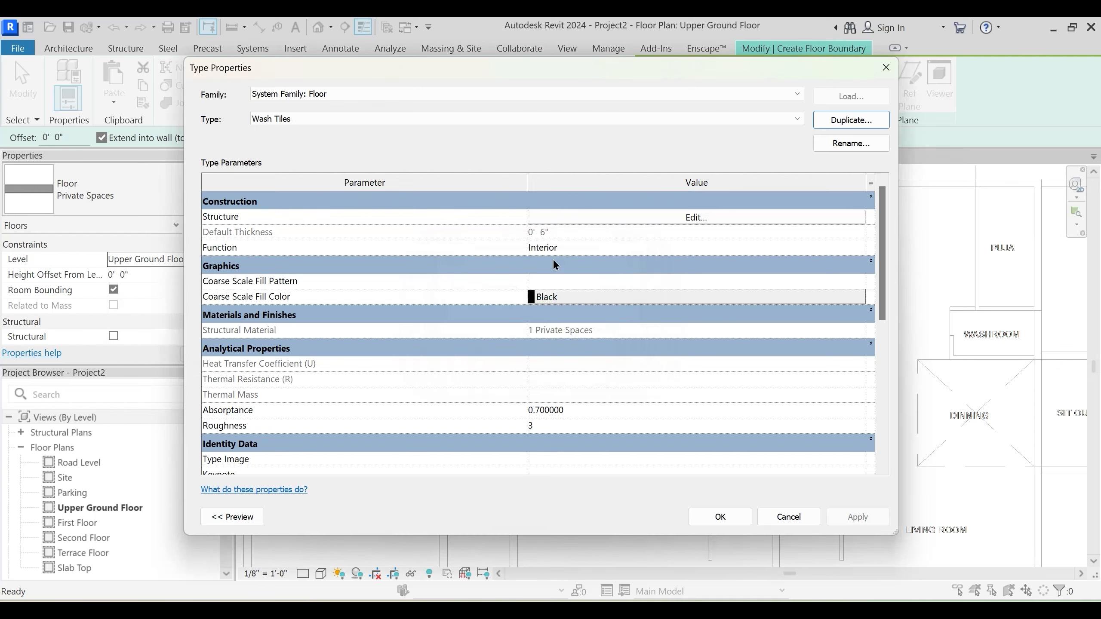
Assign the material 1 Washroom FLooring to the structure layer of the Wash Tiles floor type
left_click(637, 217)
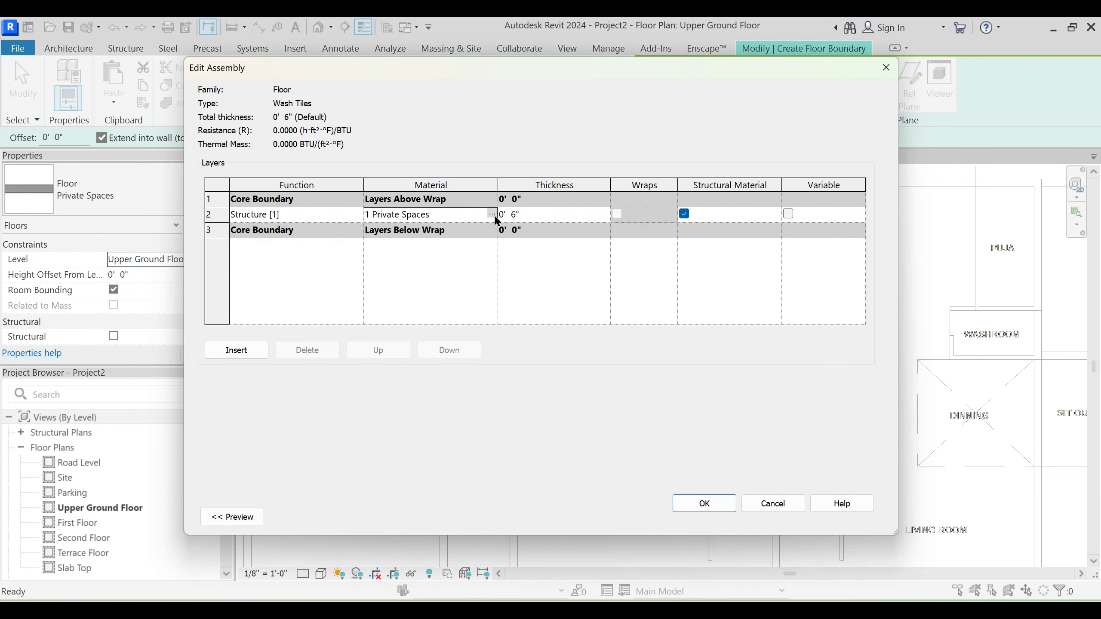
left_click(492, 214)
scroll(315, 254, "down", 1)
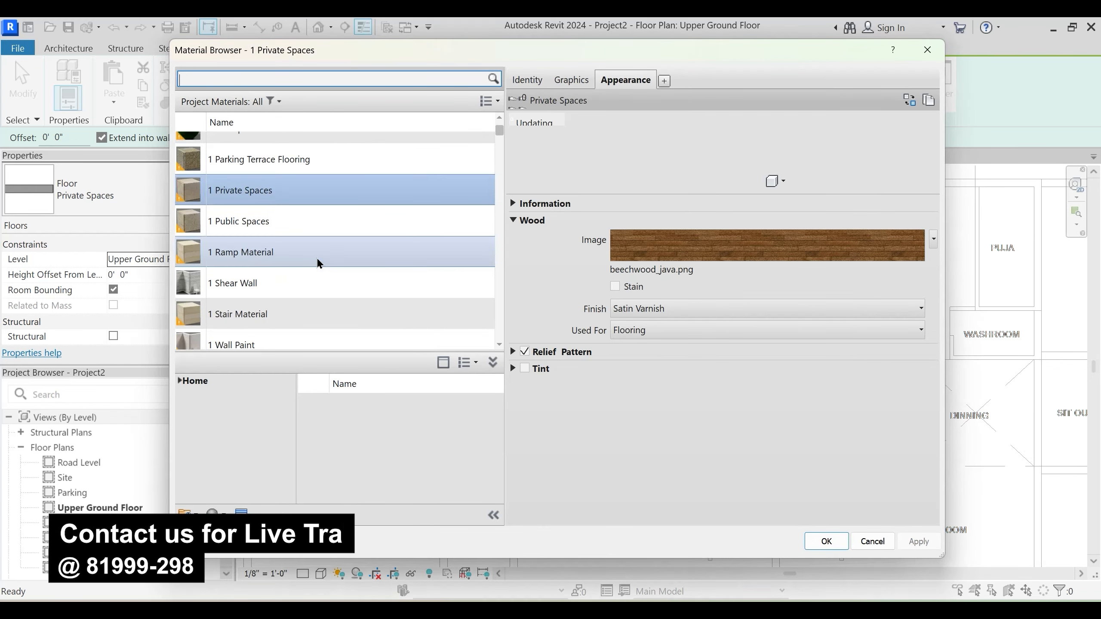
scroll(291, 300, "down", 2)
scroll(291, 295, "up", 3)
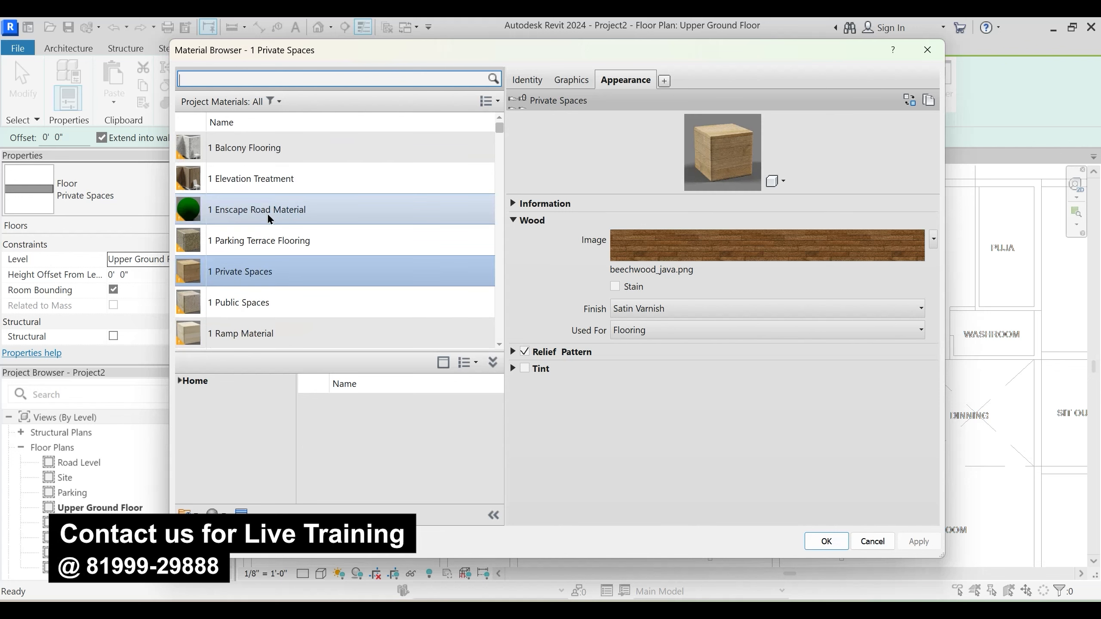
scroll(265, 209, "down", 2)
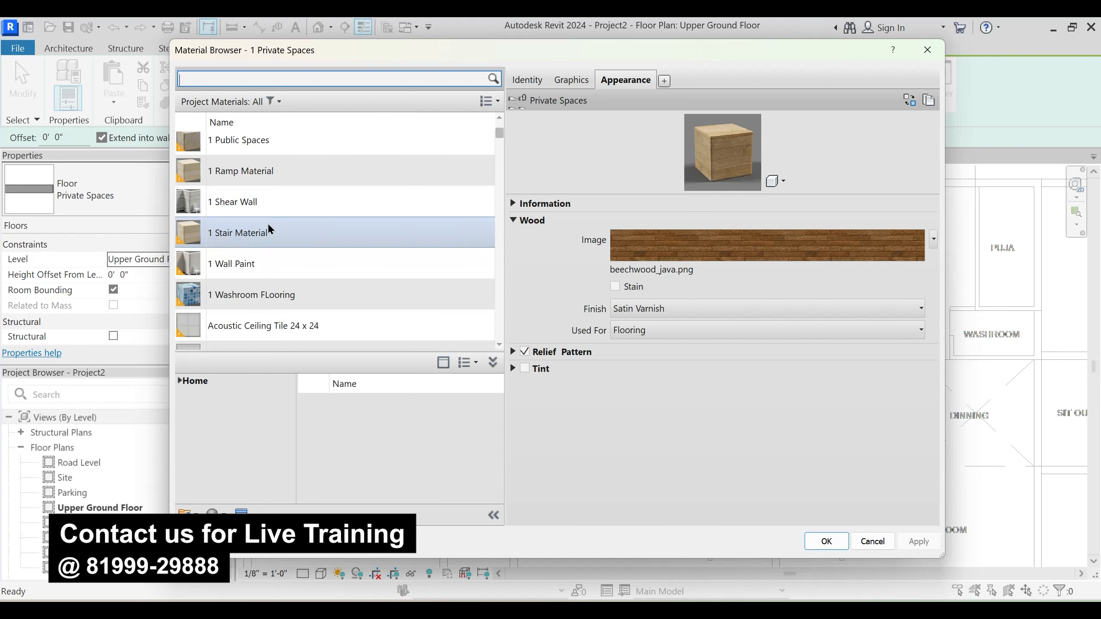
left_click(274, 297)
left_click(817, 540)
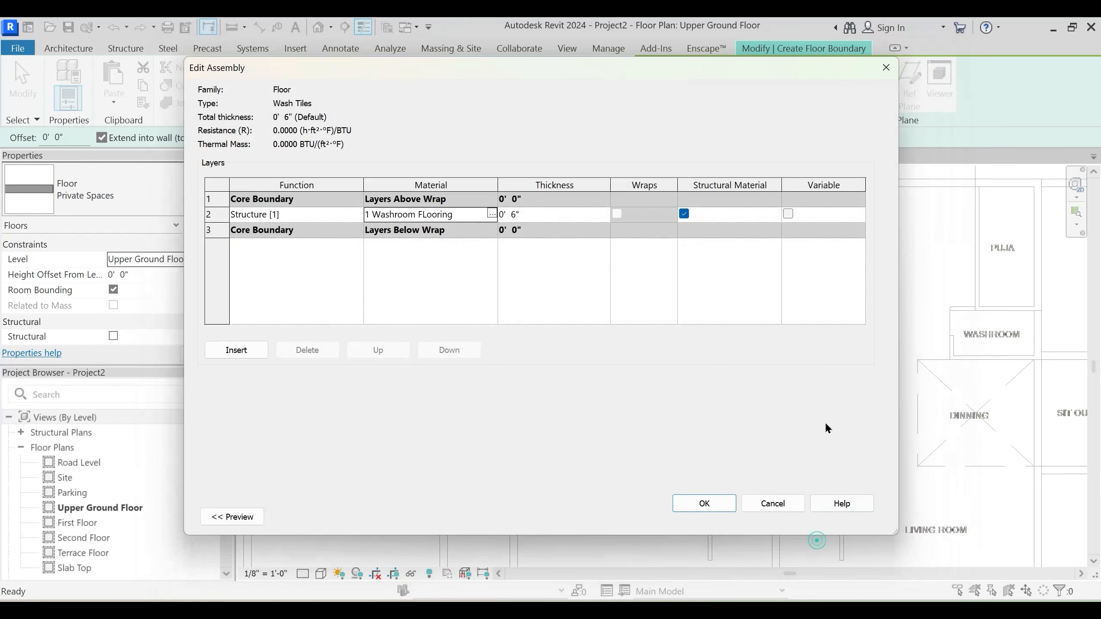
left_click(709, 500)
left_click(720, 517)
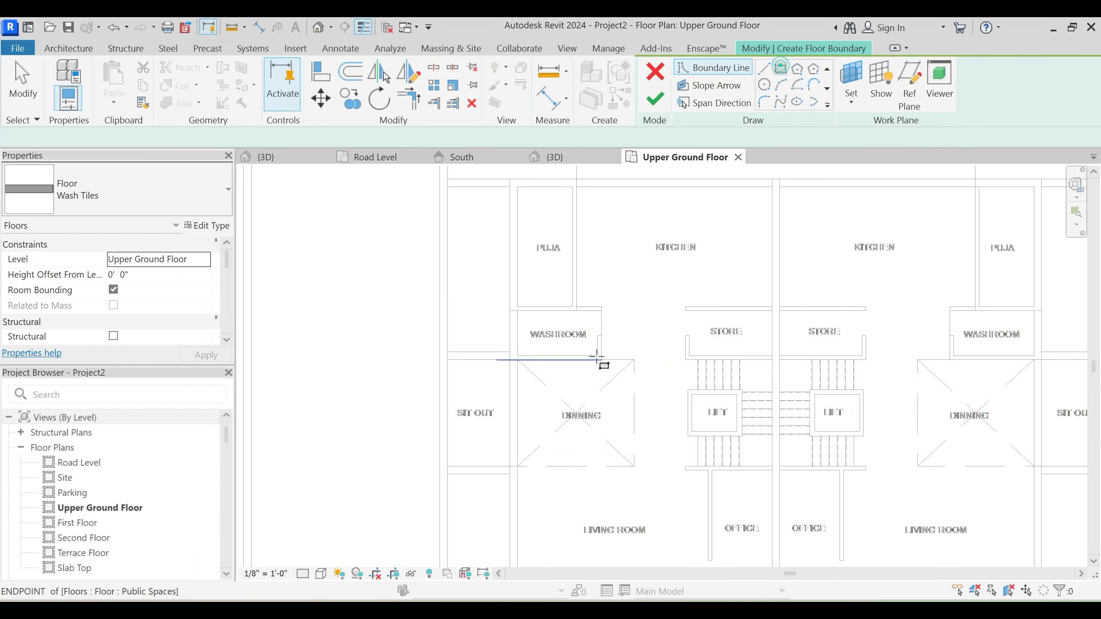
Sketch rectangular boundaries over both units' washrooms out to the outer wall faces, the left one about 5'-3" deep
scroll(597, 356, "up", 3)
left_click(609, 245)
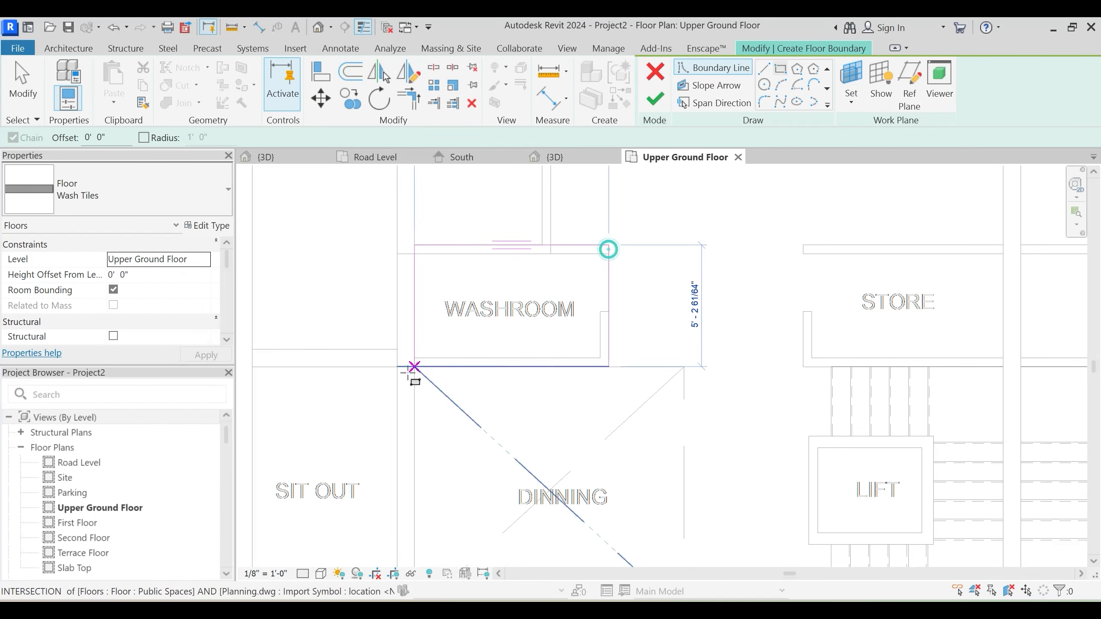
left_click(397, 368)
scroll(398, 367, "down", 3)
middle_click_drag(715, 342, 452, 401)
scroll(612, 393, "up", 2)
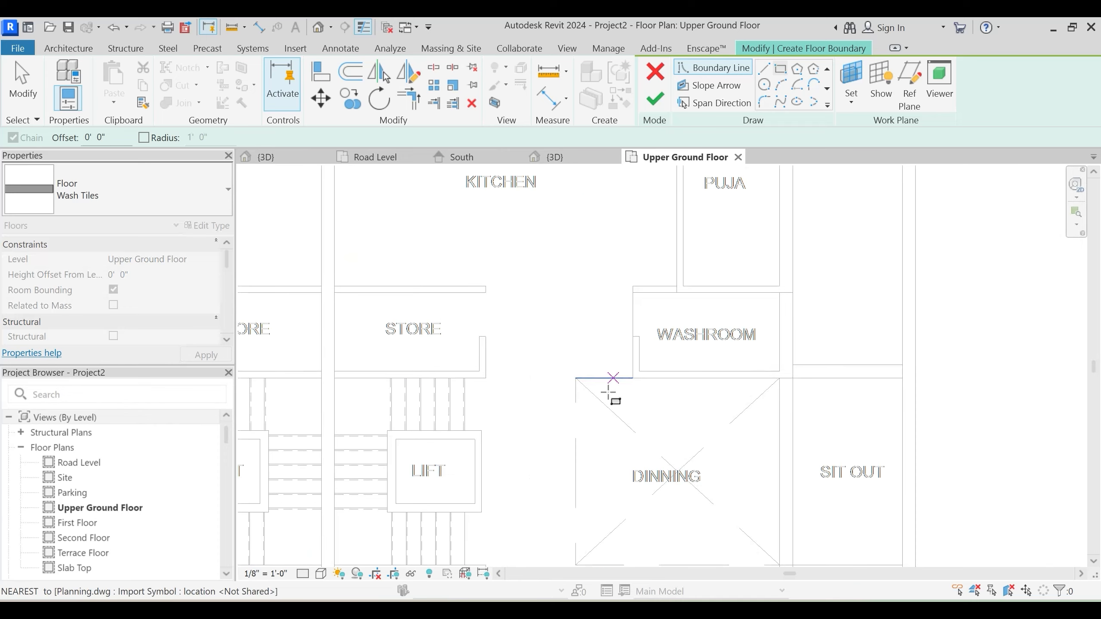
left_click(632, 380)
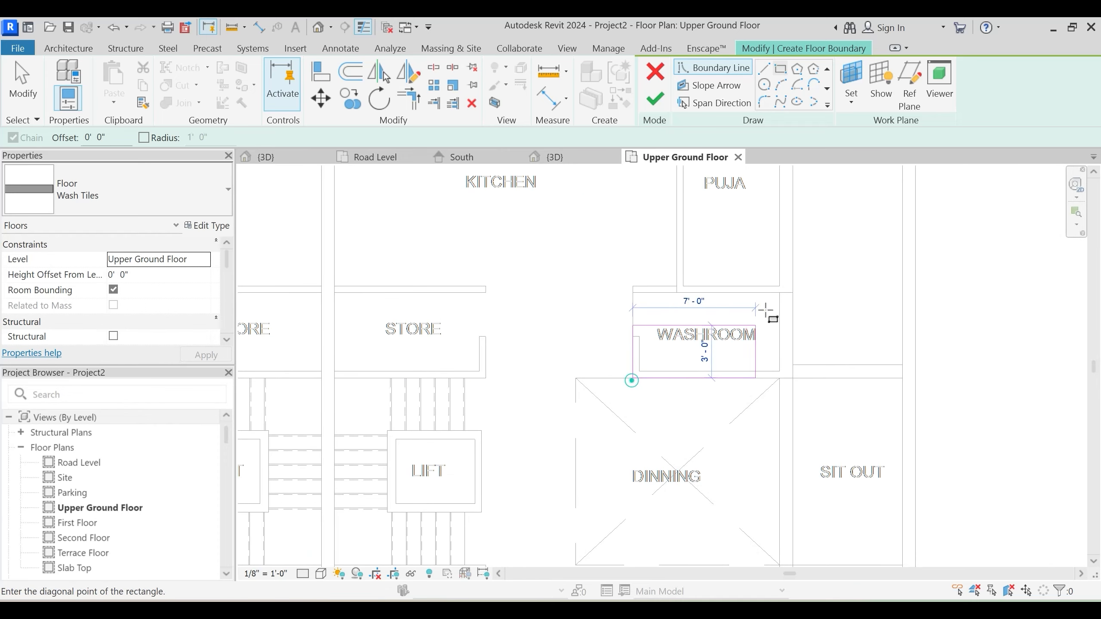
left_click(792, 293)
key("Escape")
key("Escape")
scroll(797, 328, "down", 4)
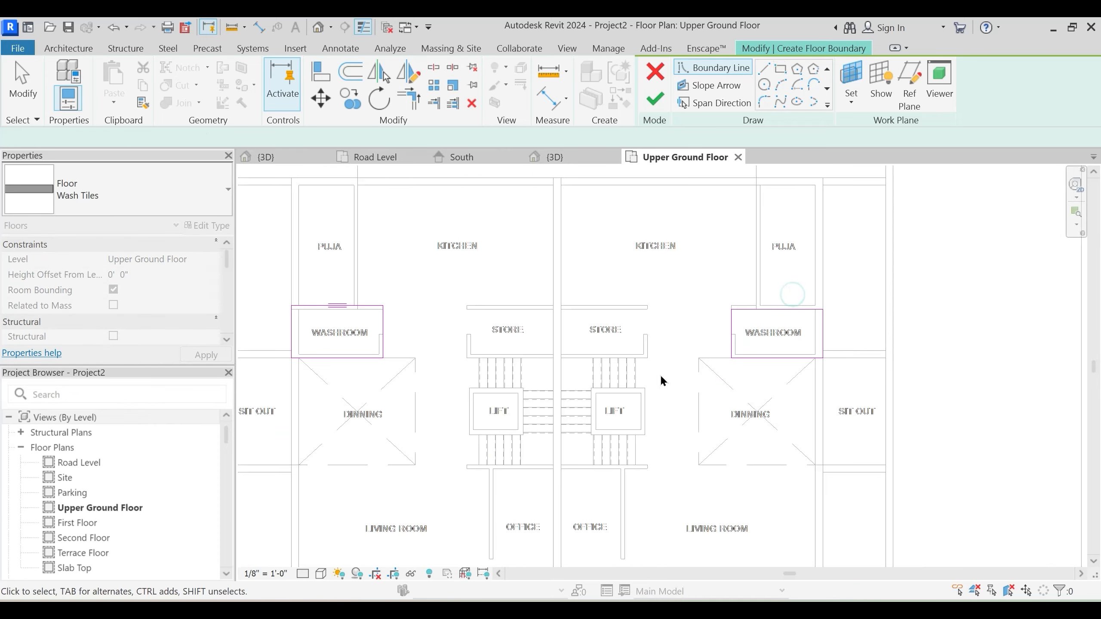
Move the left washroom boundary's upper edge to the washroom-side face of the Puja wall and finish the floor without attaching walls
middle_click_drag(359, 363, 487, 330)
scroll(469, 306, "up", 3)
mouse_move(516, 263)
left_mouse_down()
mouse_move(519, 285)
mouse_move(520, 266)
left_mouse_up()
left_click(526, 306)
scroll(526, 307, "down", 2)
middle_click_drag(603, 265, 574, 314)
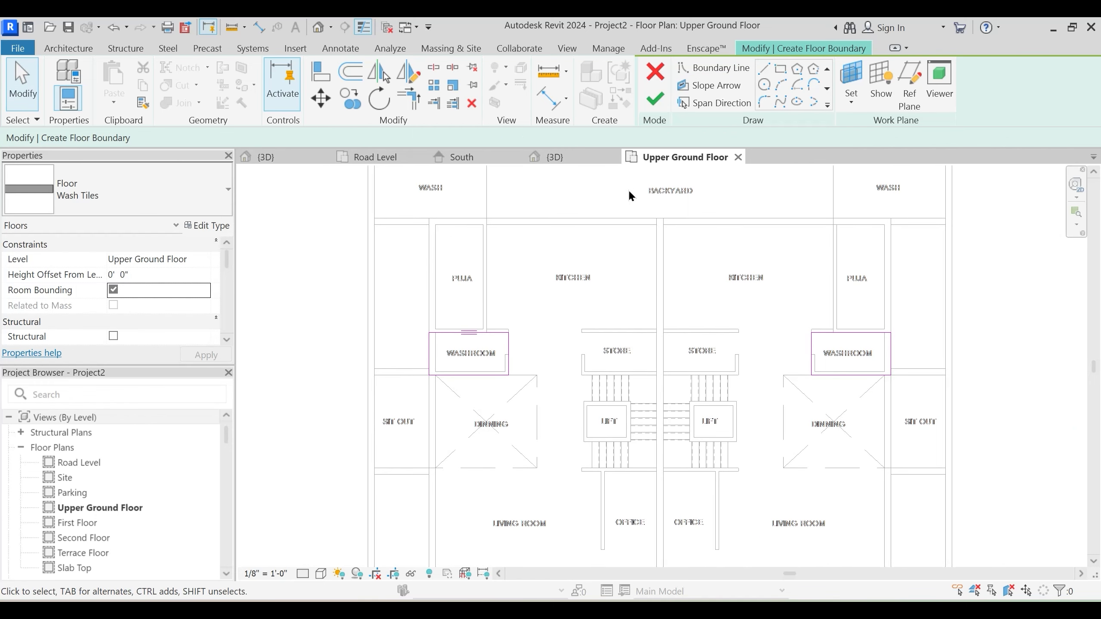
left_click(658, 105)
left_click(665, 325)
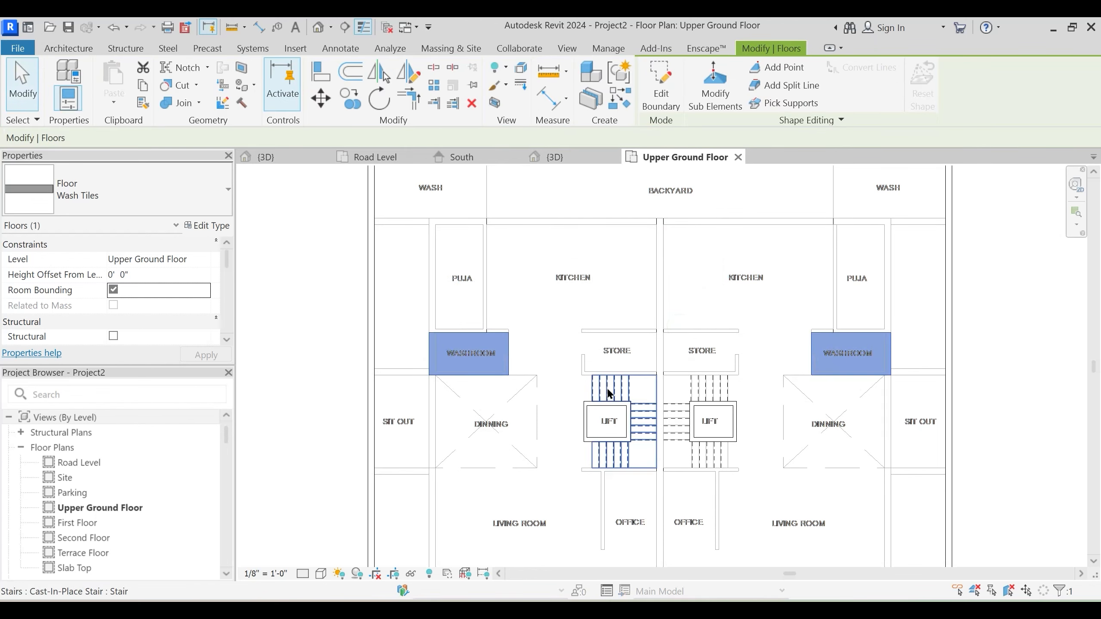
Edit the Wash Tiles floor boundary, adding a rectangle about 6'-3" deep over the left unit's Wash area up to the compound wall
key("Escape")
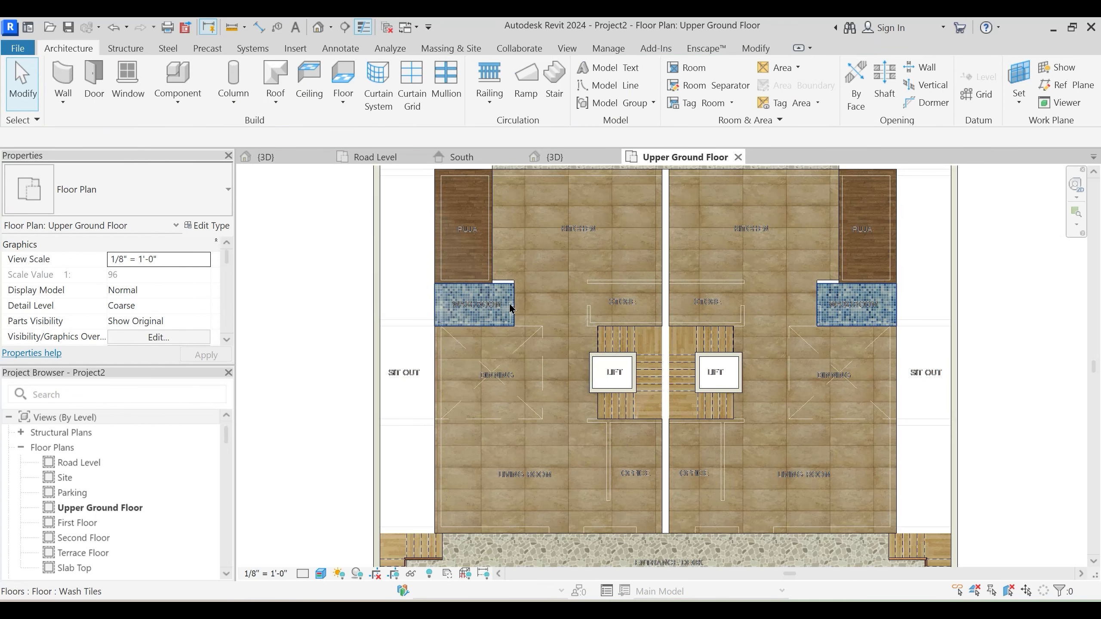
left_click(514, 304)
middle_click_drag(537, 264, 547, 371)
key("Escape")
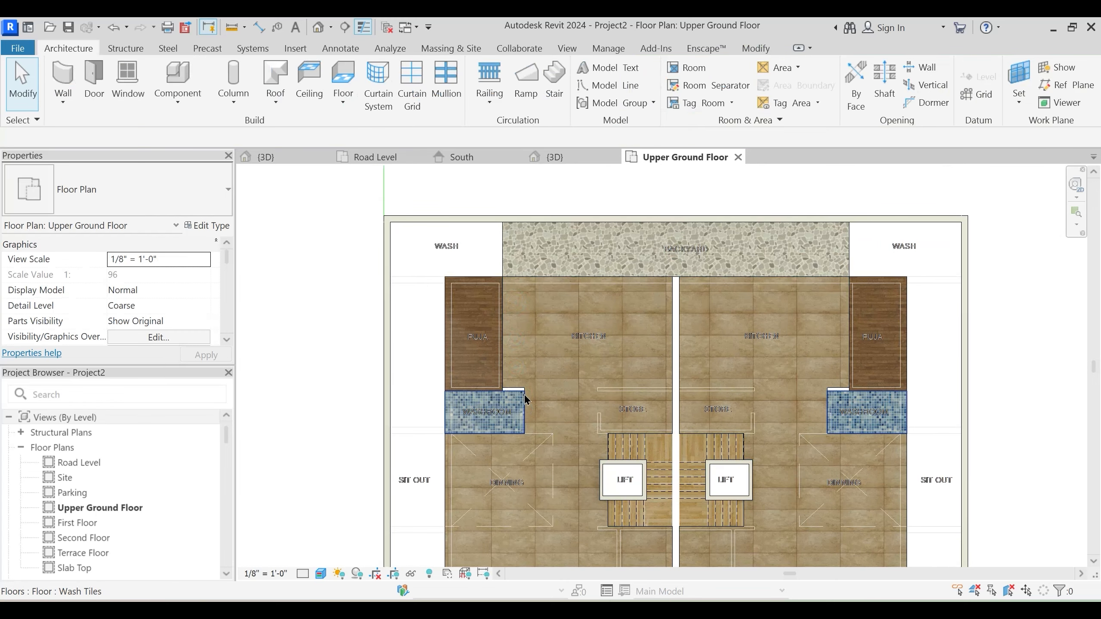
left_click(525, 399)
left_click(661, 87)
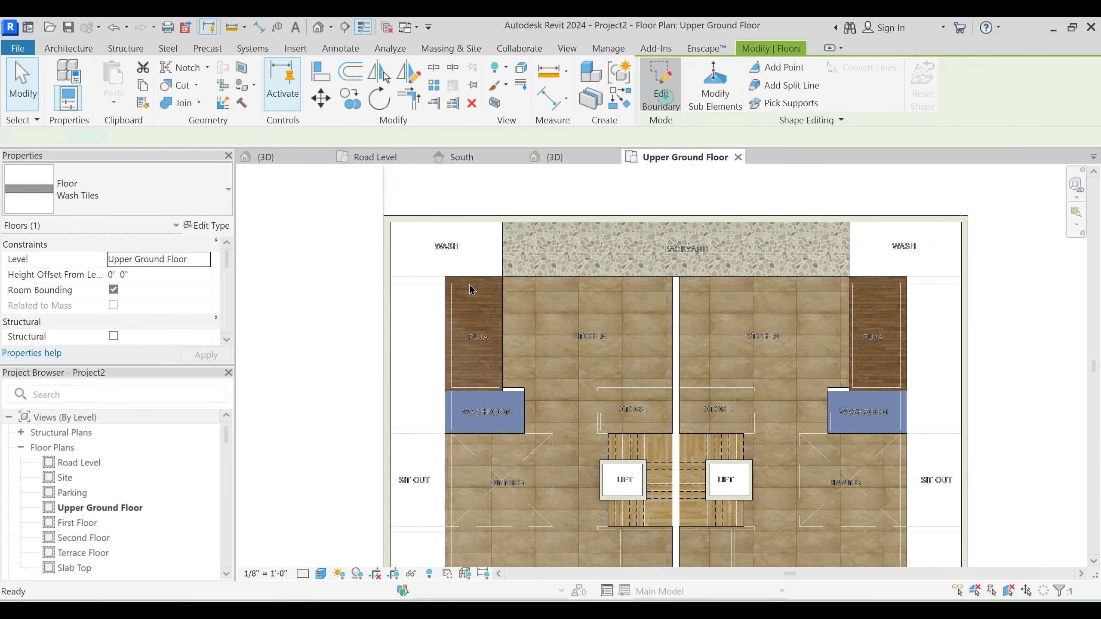
left_click(780, 68)
scroll(471, 269, "up", 3)
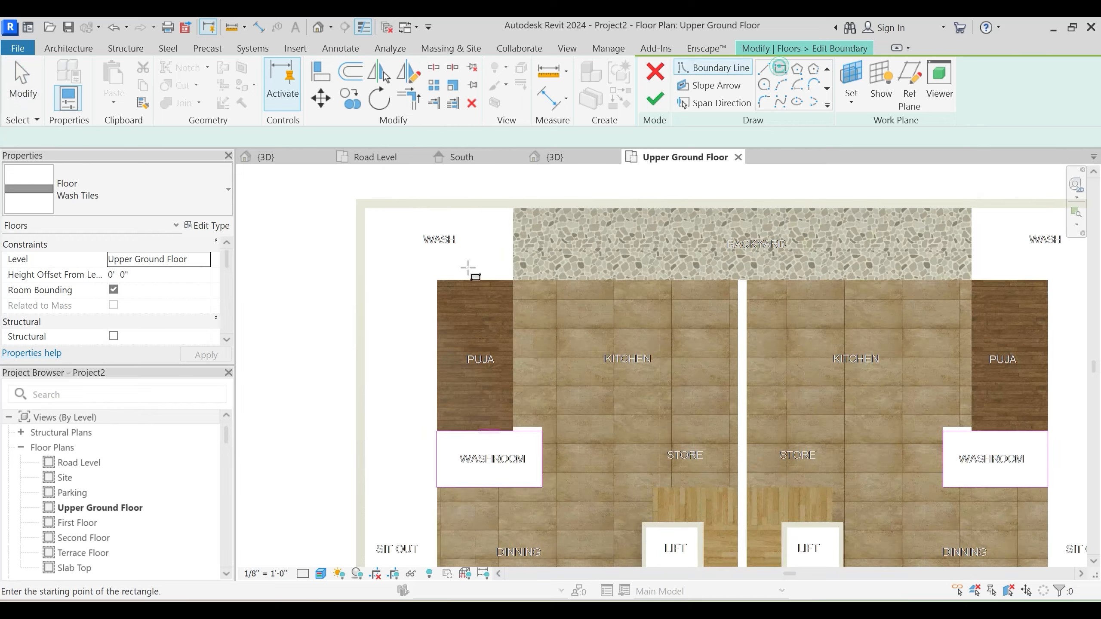
left_click(527, 281)
left_click(331, 189)
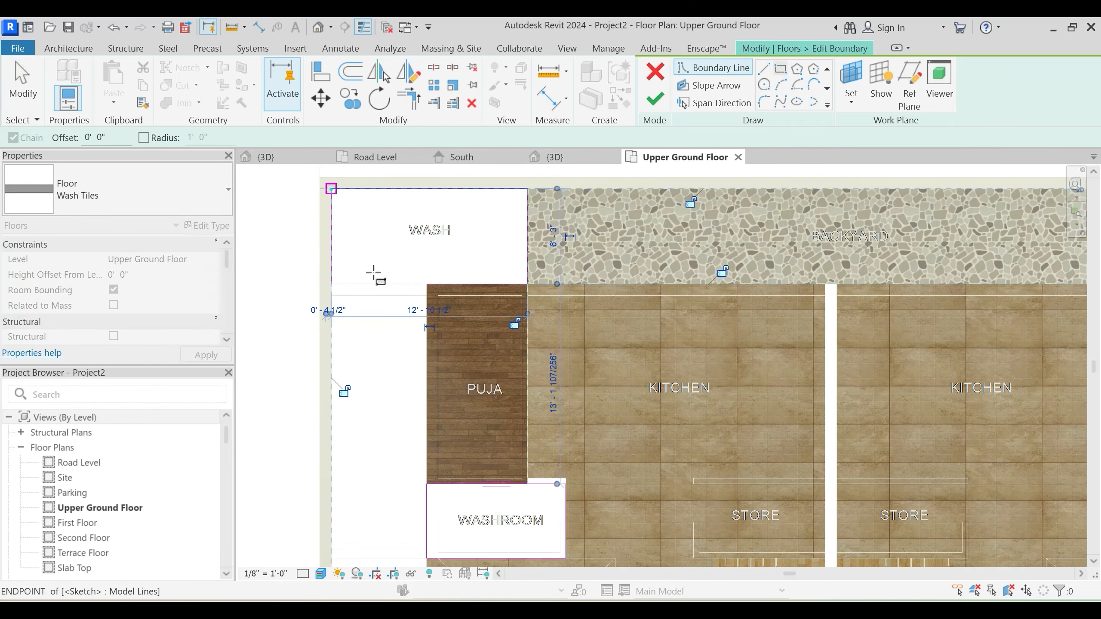
Add a matching boundary rectangle over the right unit's Wash area and finish the Wash Tiles floor without attaching walls
scroll(374, 272, "down", 1)
middle_click_drag(1025, 294, 575, 313)
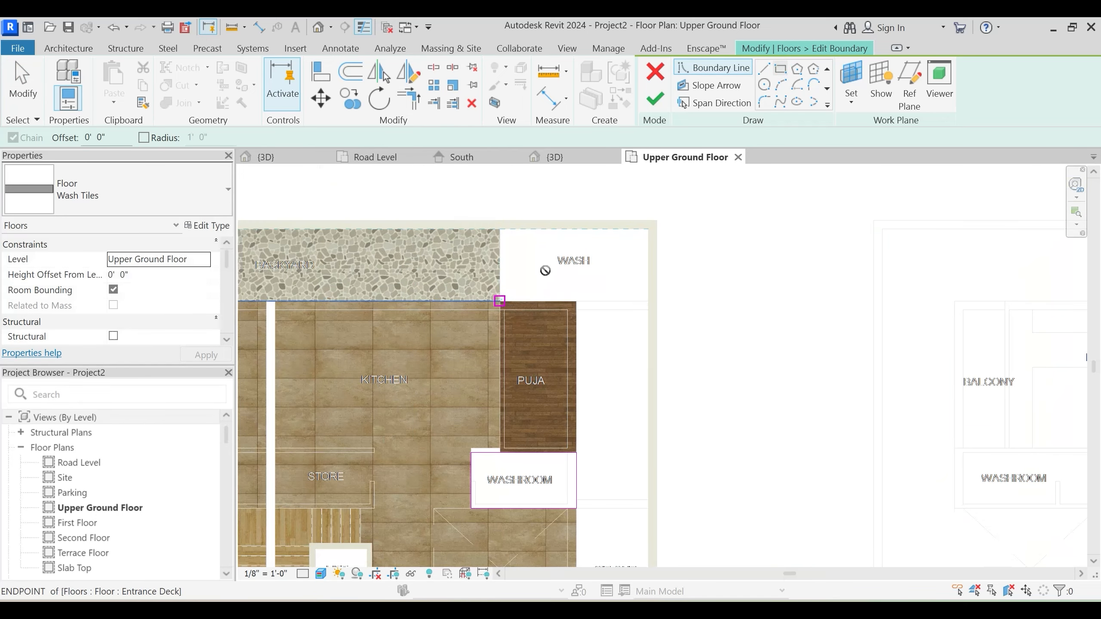
left_click(500, 300)
left_click(648, 229)
scroll(646, 173, "down", 3)
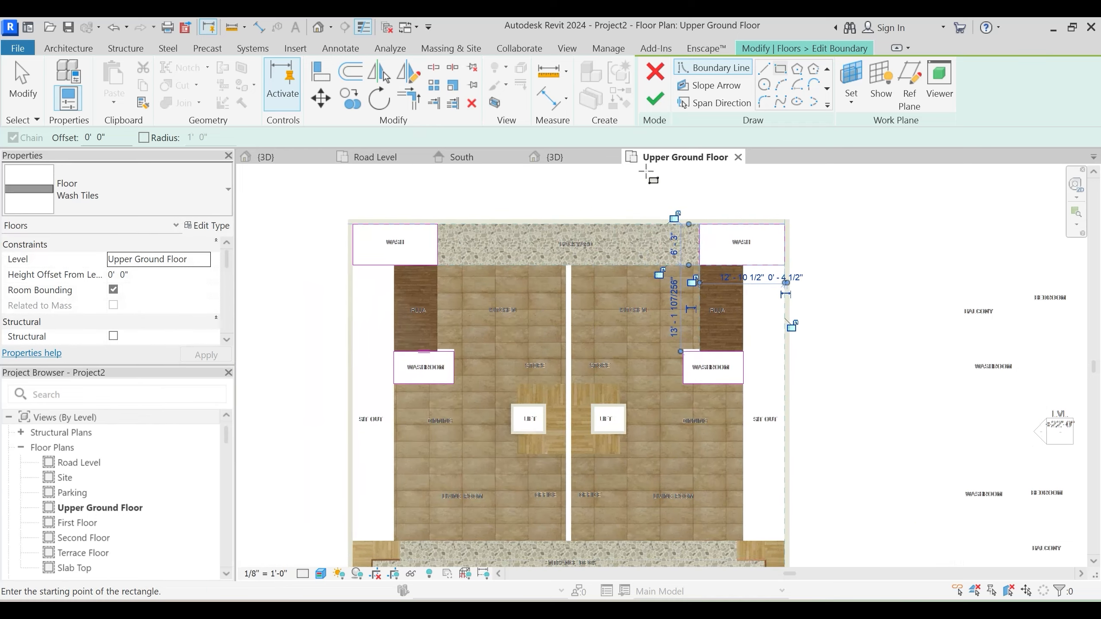
left_click(654, 99)
left_click(665, 328)
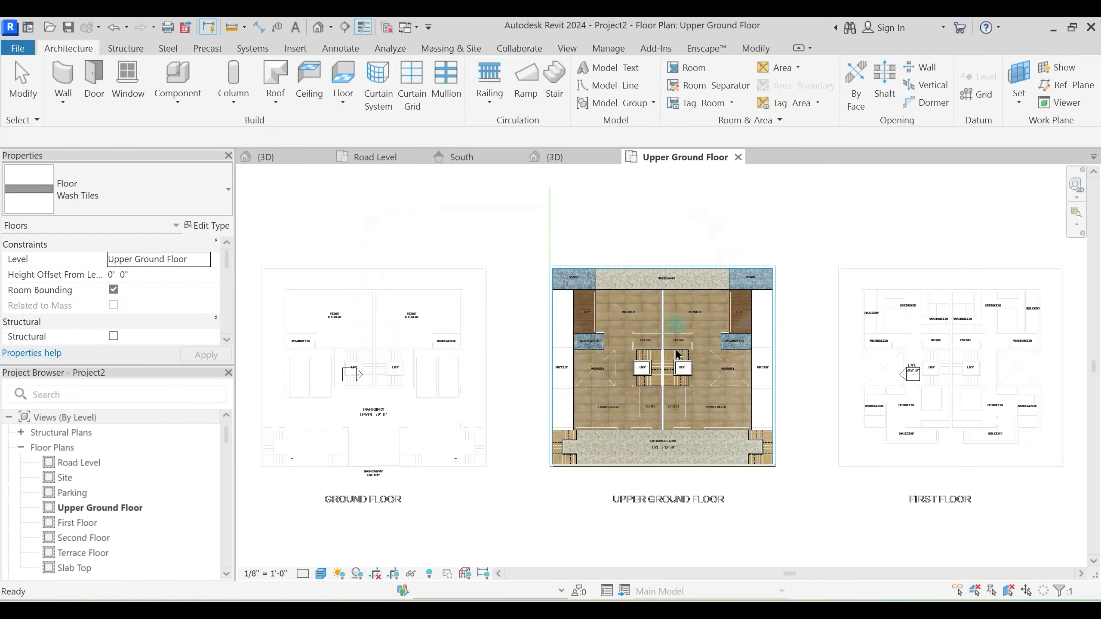
scroll(707, 311, "up", 4)
key("Escape")
Edit the Public Spaces floor boundary, moving the edge above the left unit's washroom to meet the washroom floor
left_click(375, 377)
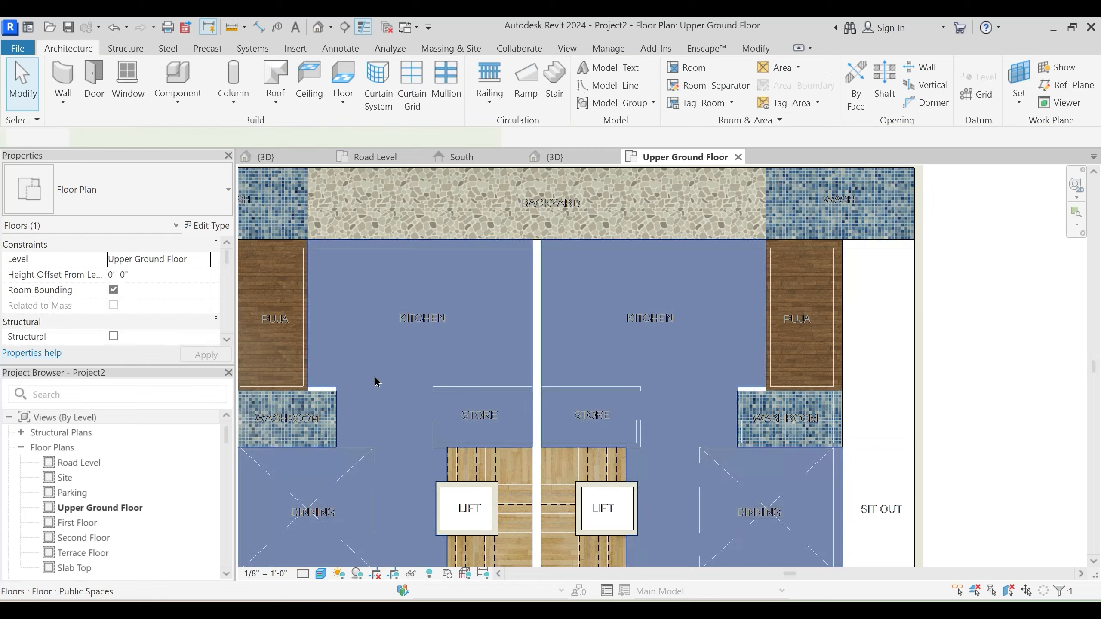
left_click(655, 91)
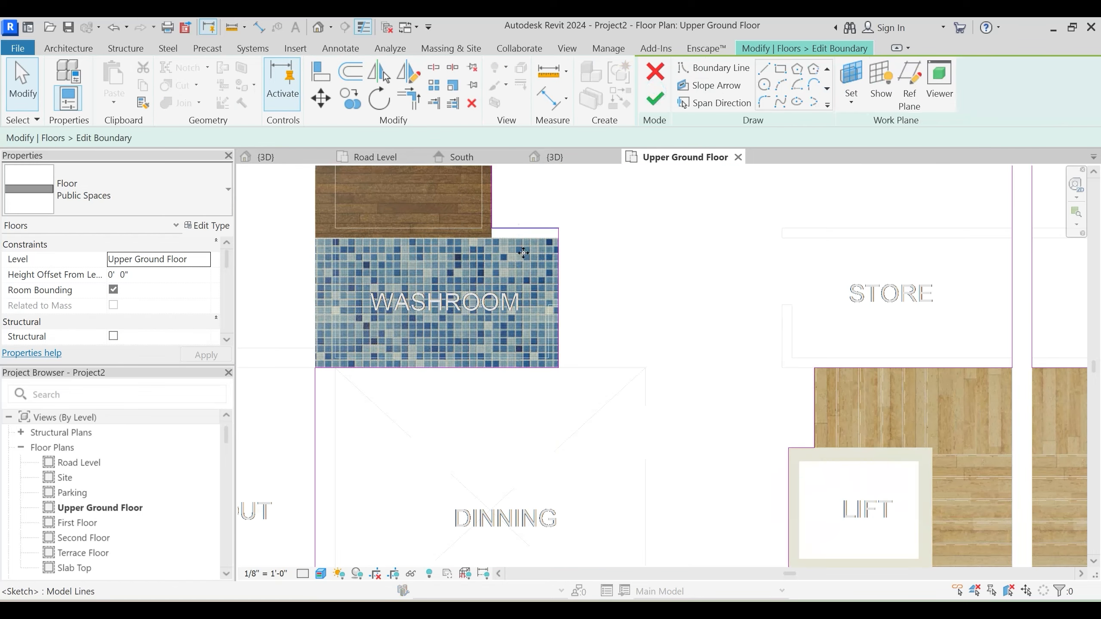
left_click_drag(524, 253, 523, 239)
scroll(478, 282, "down", 5)
Move the boundary edge above the right unit's washroom to the washroom floor and finish the Public Spaces floor without attaching walls
middle_click_drag(756, 325, 289, 344)
scroll(539, 281, "up", 3)
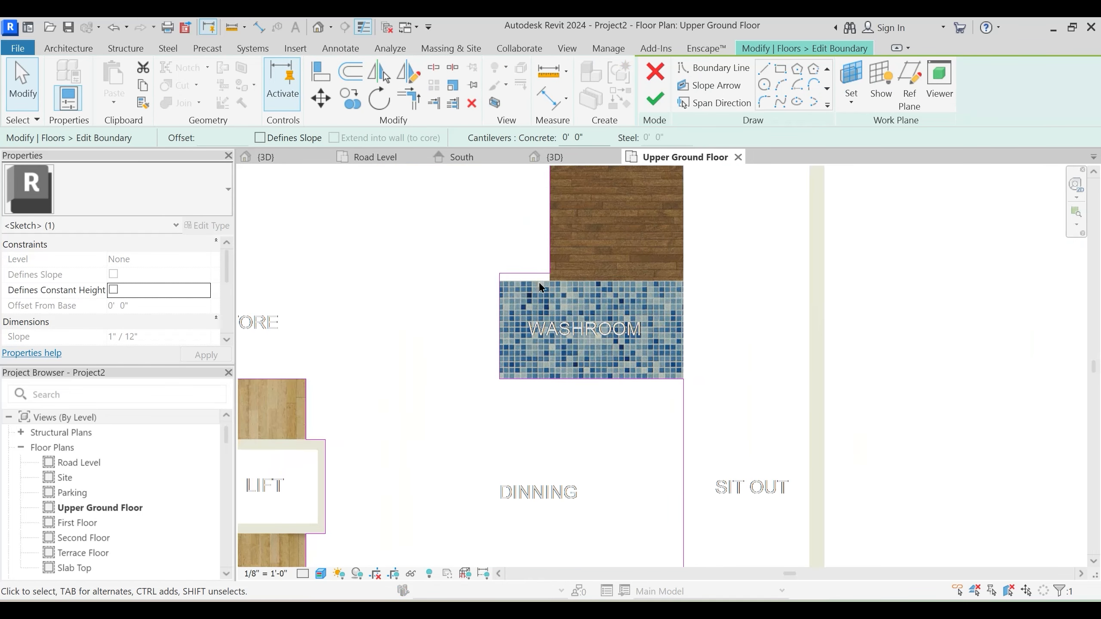
left_click(535, 281)
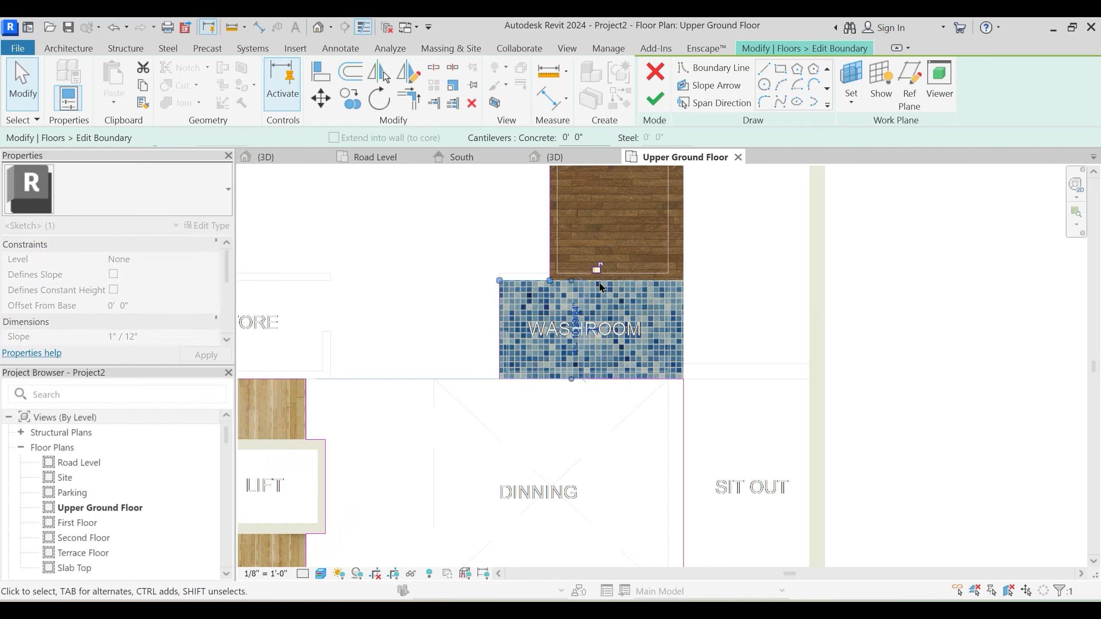
key("Escape")
scroll(648, 321, "down", 5)
middle_click_drag(556, 343, 638, 325)
left_click(656, 93)
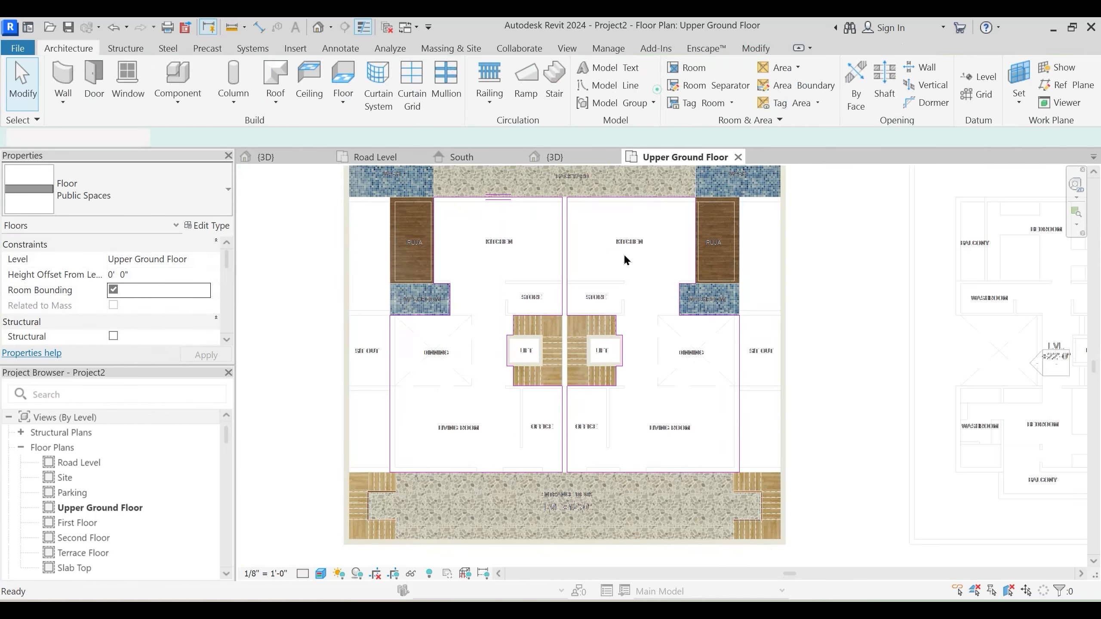
left_click(665, 327)
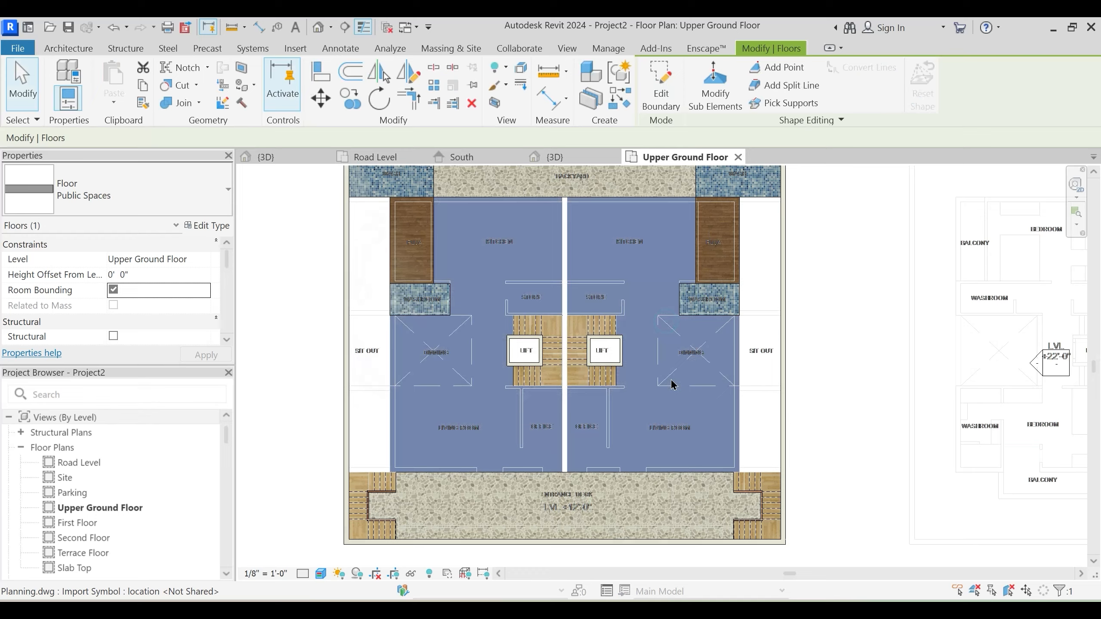
middle_click_drag(537, 301, 582, 336)
key("Escape")
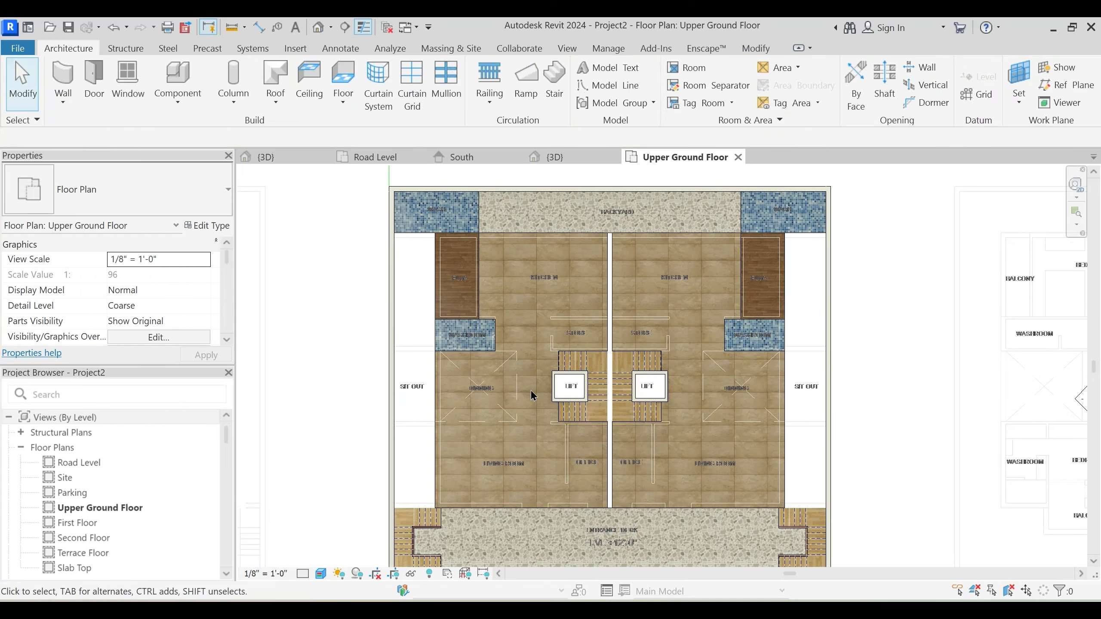
Start a floor similar to the Private Spaces slab and duplicate its type as Grass
middle_click_drag(519, 323, 604, 322)
scroll(492, 340, "up", 2)
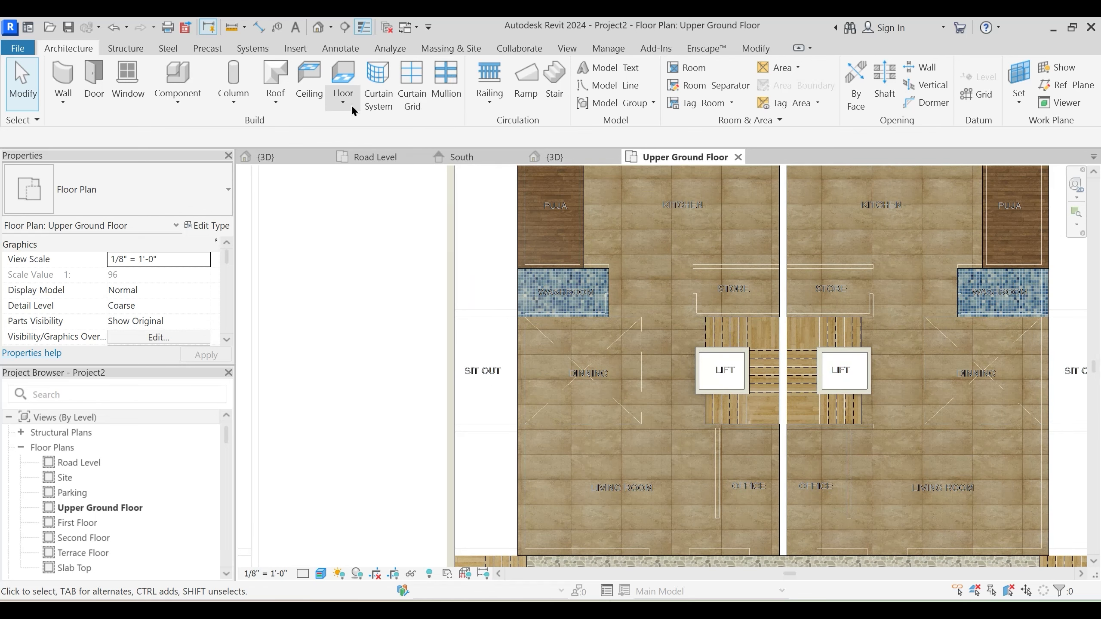
double_click(521, 234)
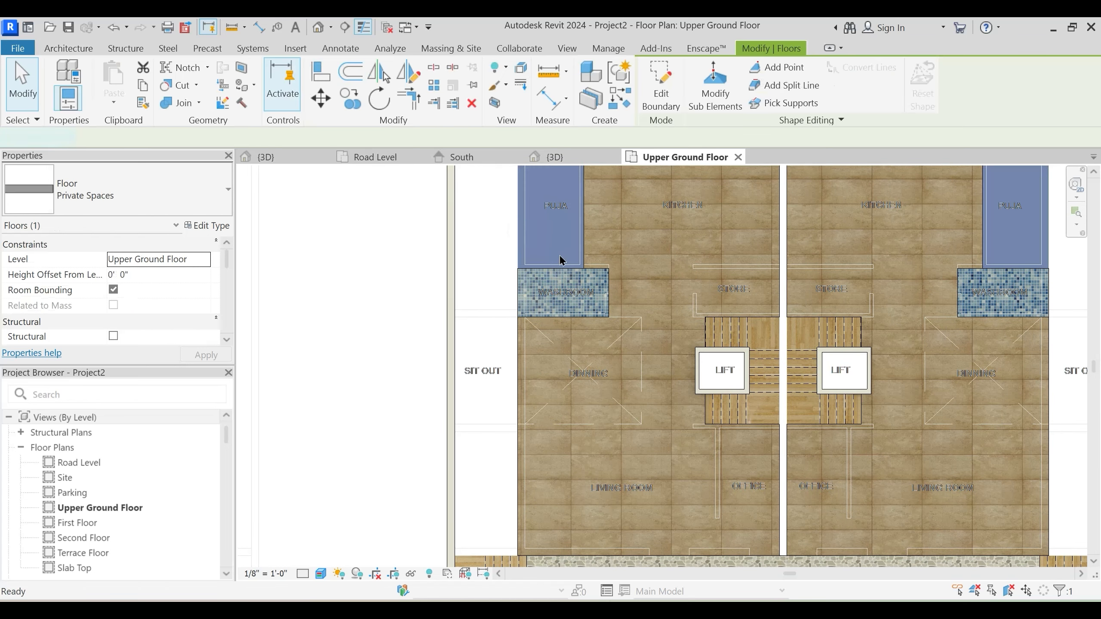
left_click(207, 226)
left_click(852, 121)
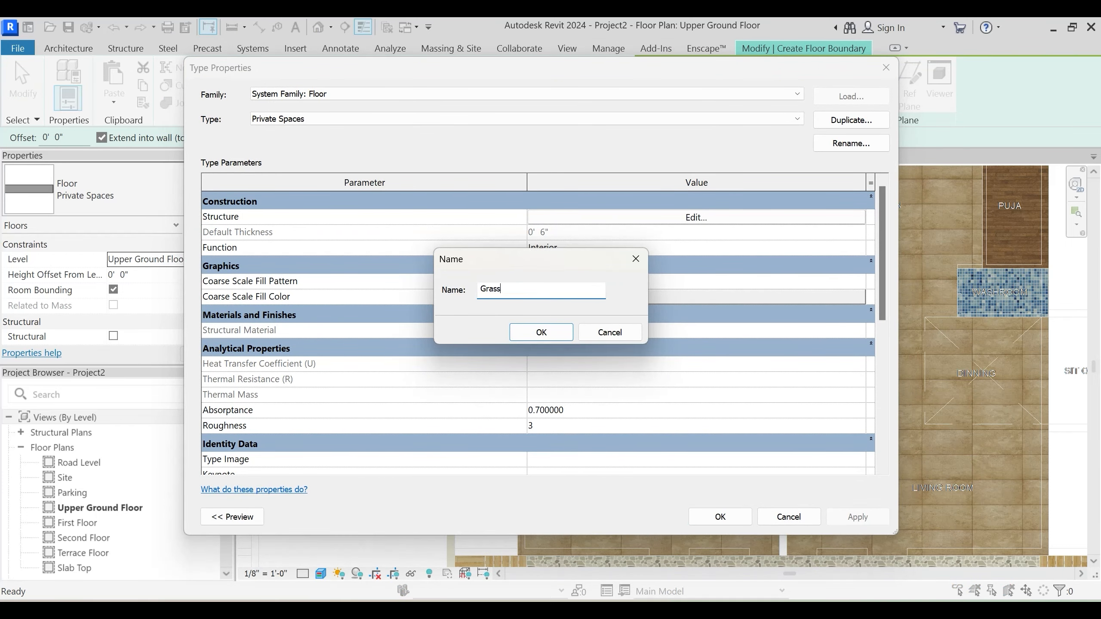
type("Grass")
key("Return")
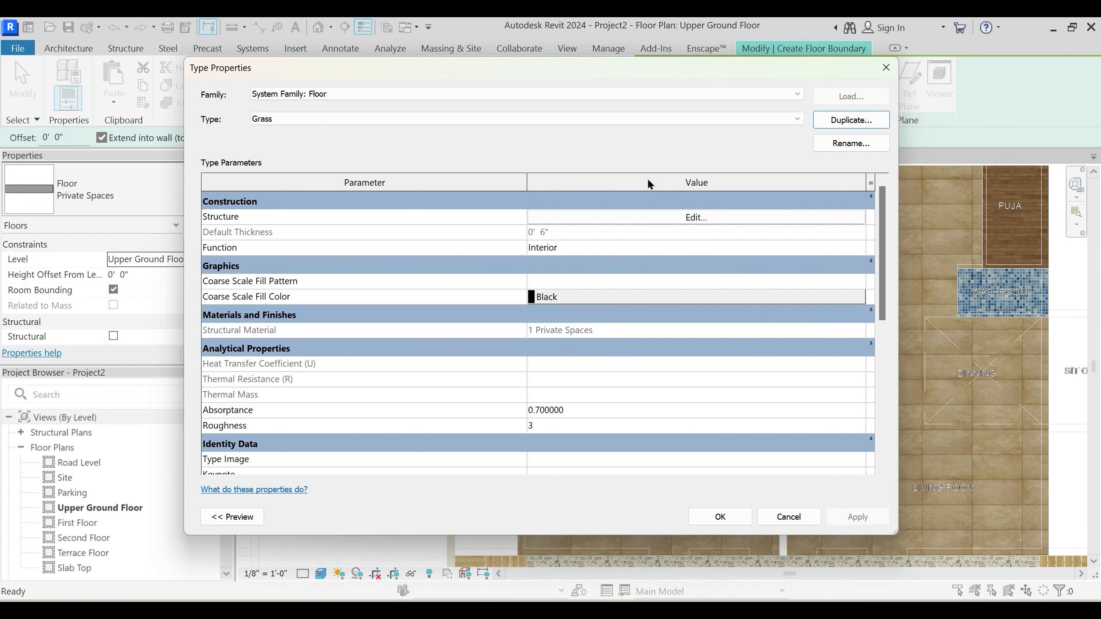
Assign the Grass material to the structure layer of the Grass floor type and apply the type
left_click(665, 221)
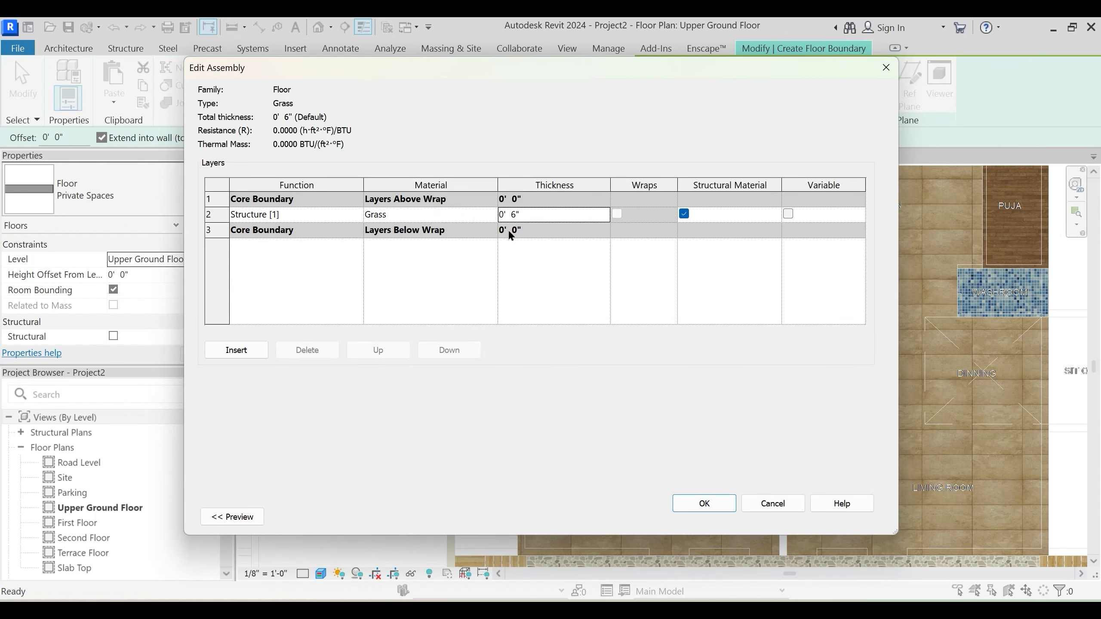
left_click(729, 507)
left_click(858, 516)
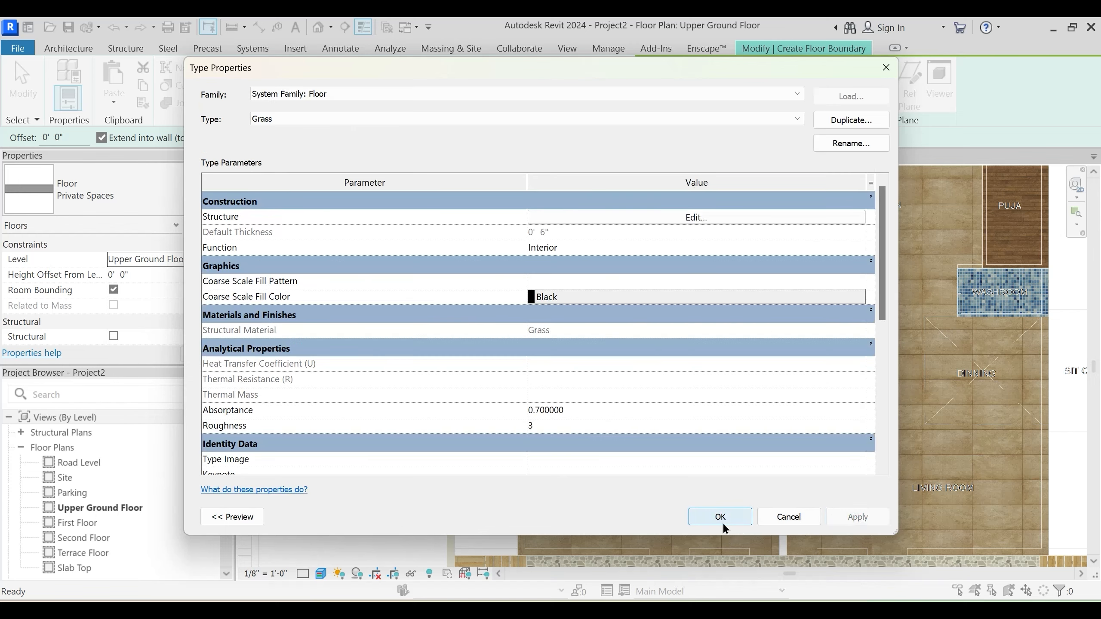
left_click(719, 516)
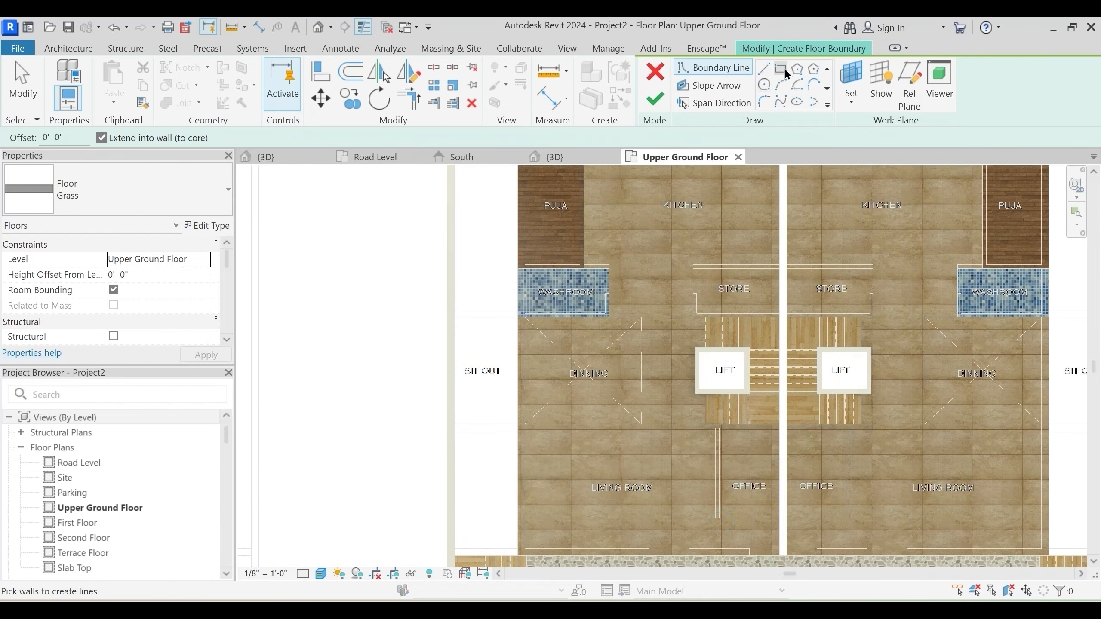
Sketch rectangular boundaries about 6'-3" wide over both units' Sit Out areas, between the house and the compound wall
scroll(515, 349, "up", 2)
left_click(512, 307)
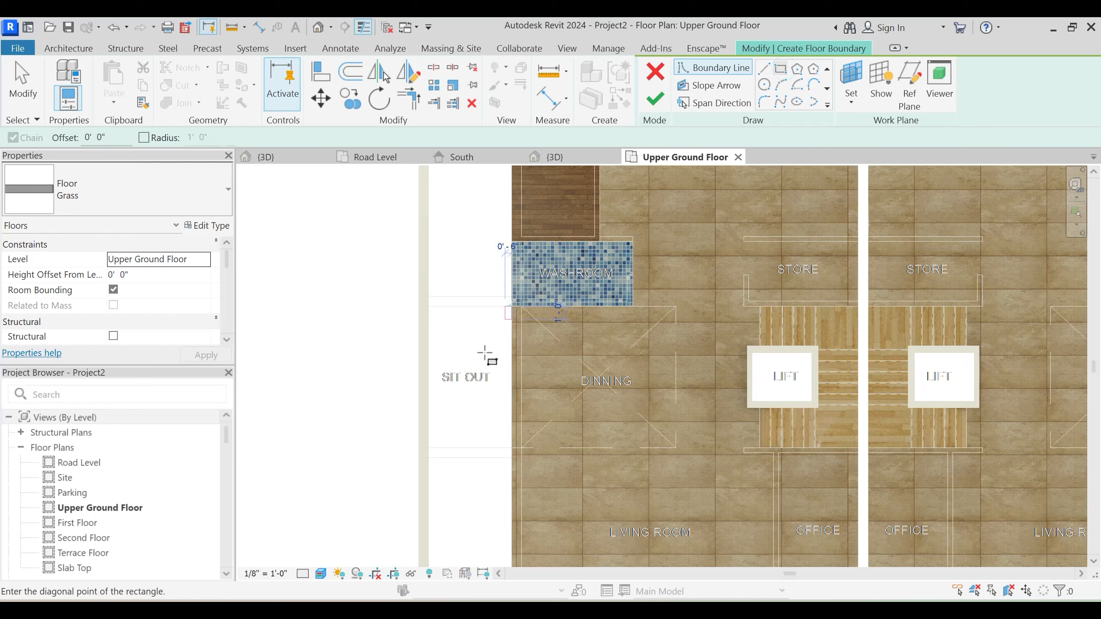
left_click(429, 447)
scroll(378, 423, "down", 4)
scroll(850, 323, "up", 4)
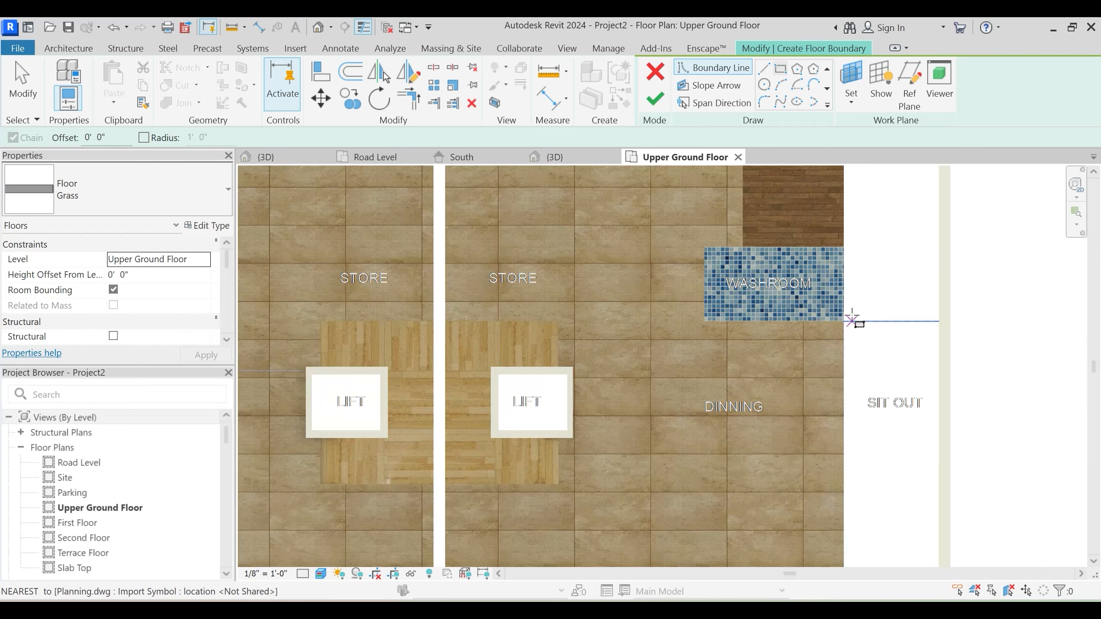
left_click(843, 321)
left_click(936, 482)
scroll(936, 482, "down", 3)
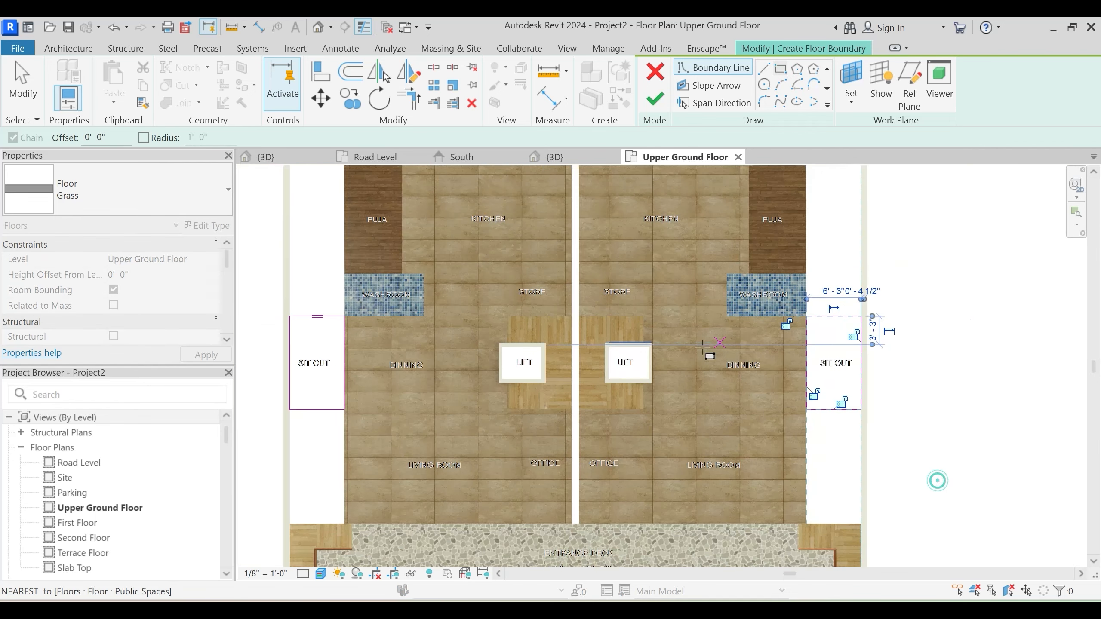
Finish the Grass floor without attaching walls, using hidden line display for the check, and return the plan to realistic display
key("h")
key("l")
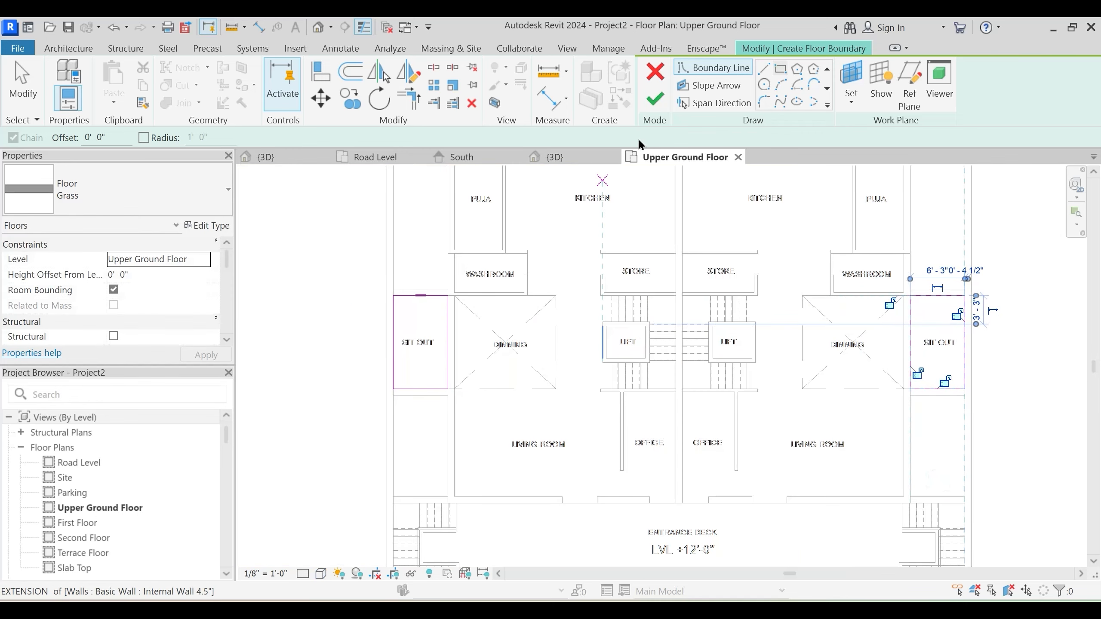
left_click(654, 99)
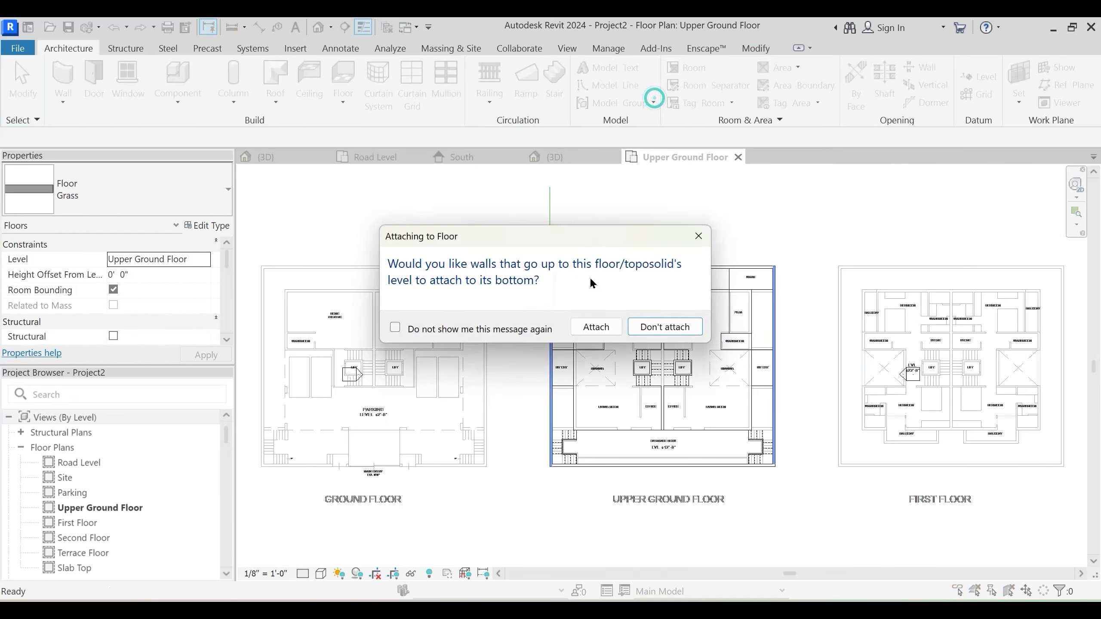
left_click(665, 326)
scroll(663, 355, "up", 4)
key("Escape")
scroll(481, 345, "down", 1)
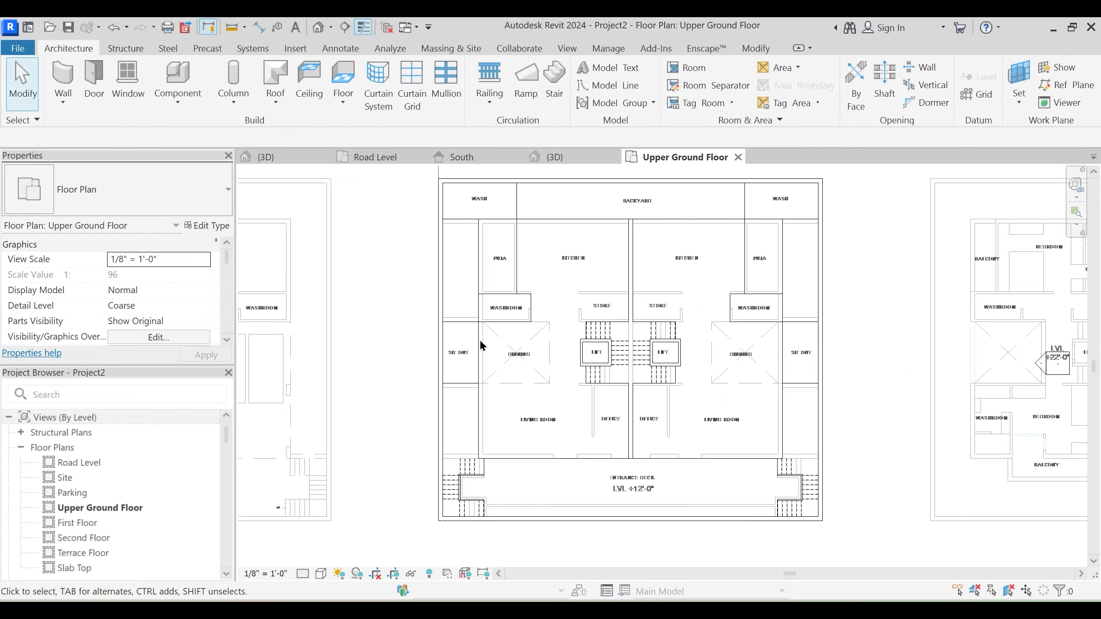
key("r")
key("r")
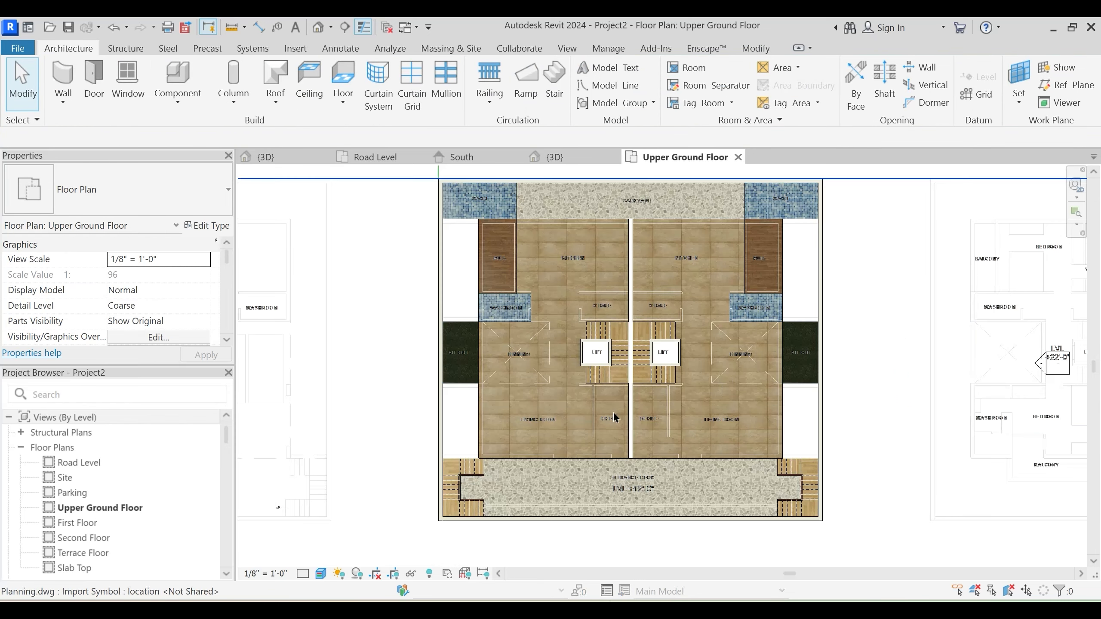
middle_click_drag(579, 353, 555, 358)
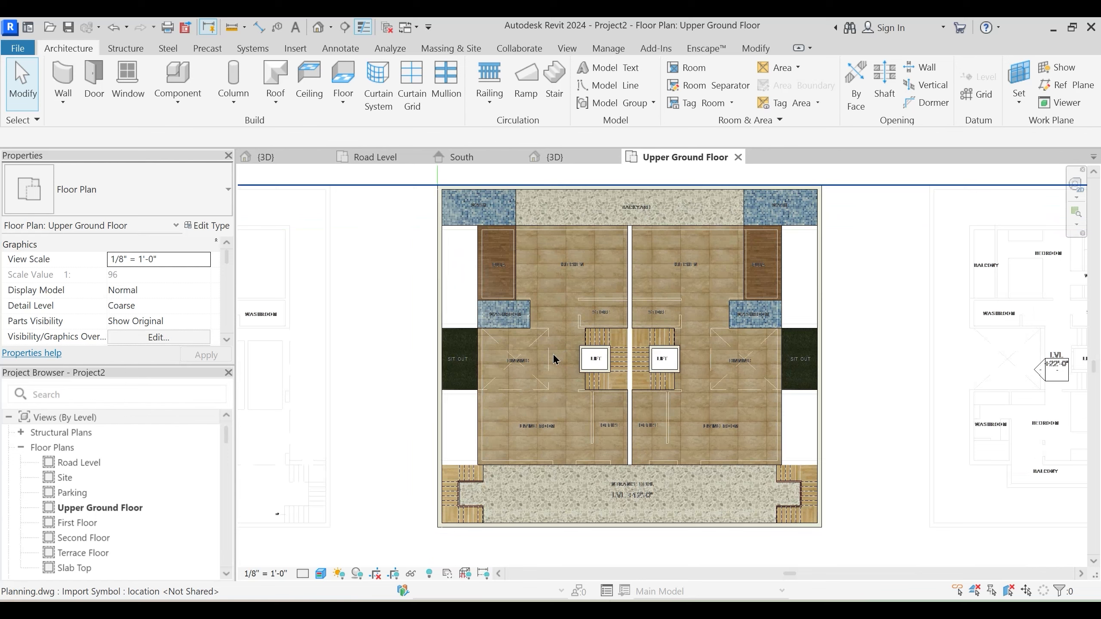
Switch to the 3D view, temporarily hide the imported Planning.dwg and display the model in hidden line style
left_click(564, 161)
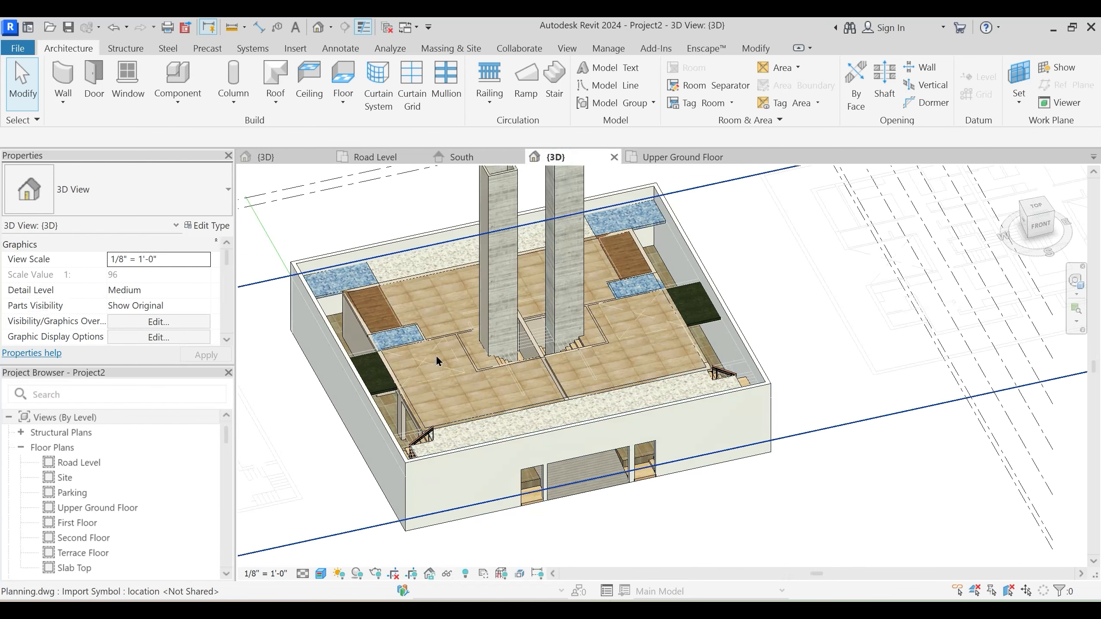
left_click(883, 366)
key("h")
key("h")
key("l")
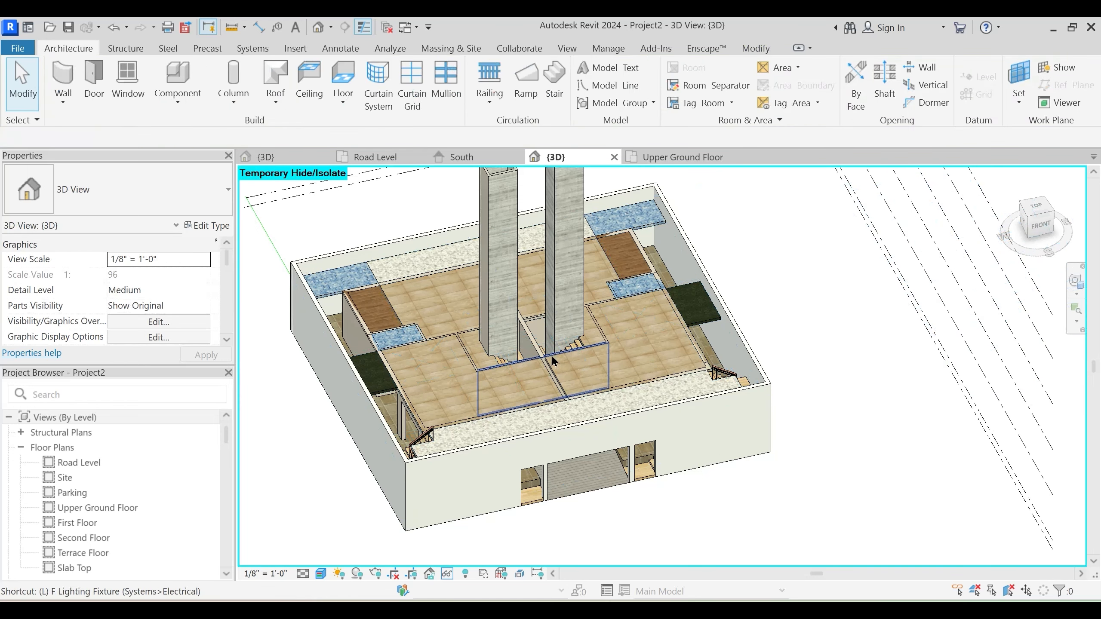
key("h")
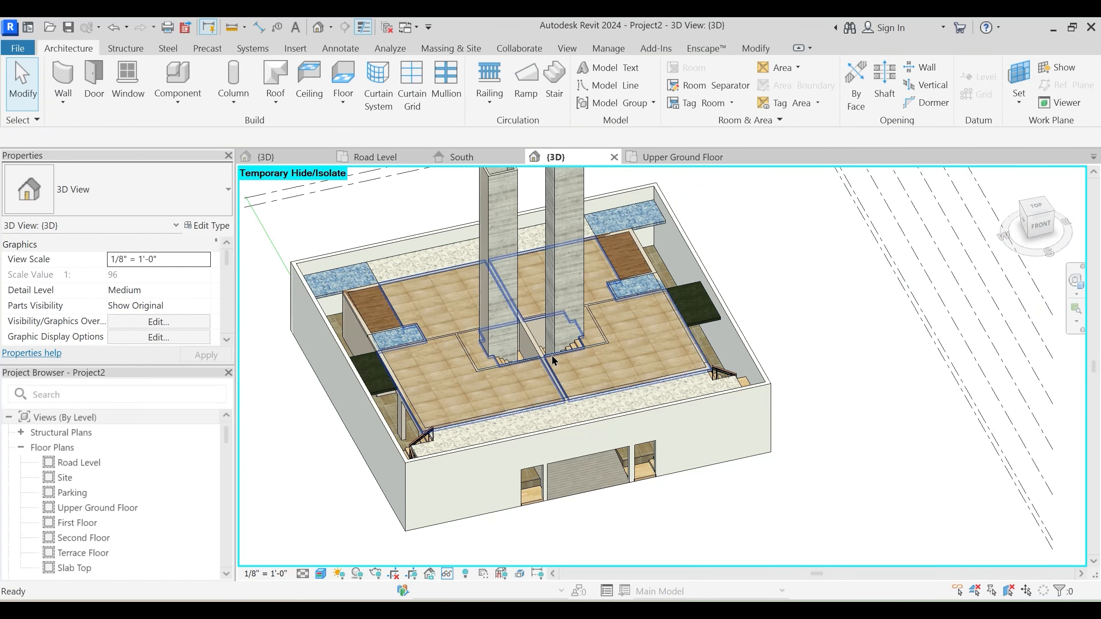
middle_click_drag(433, 363, 399, 308, "shift")
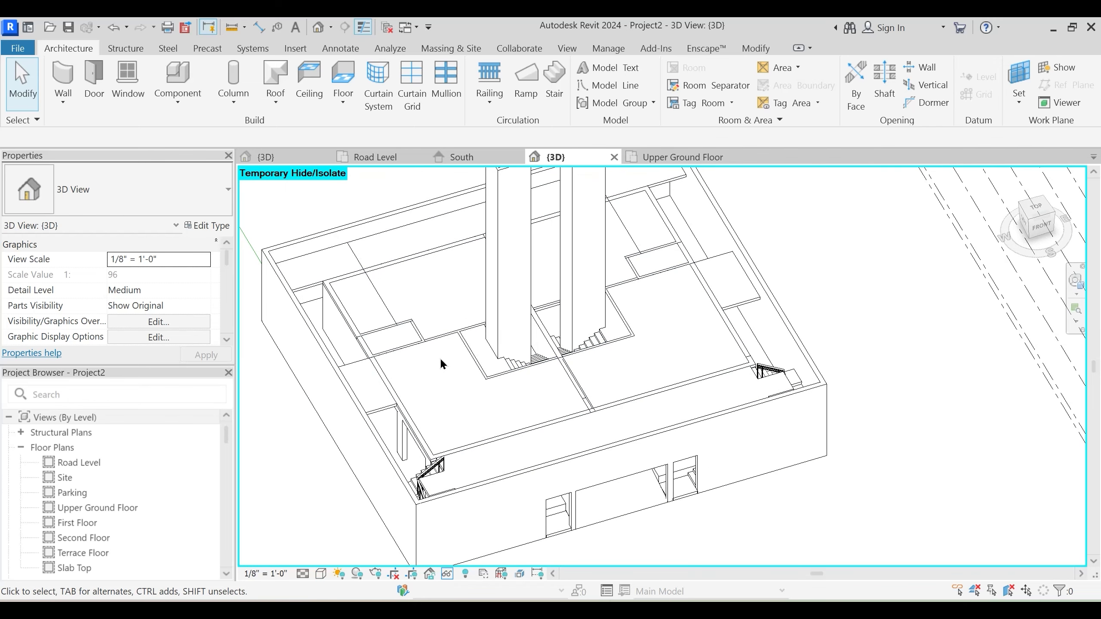
middle_click_drag(439, 340, 461, 332)
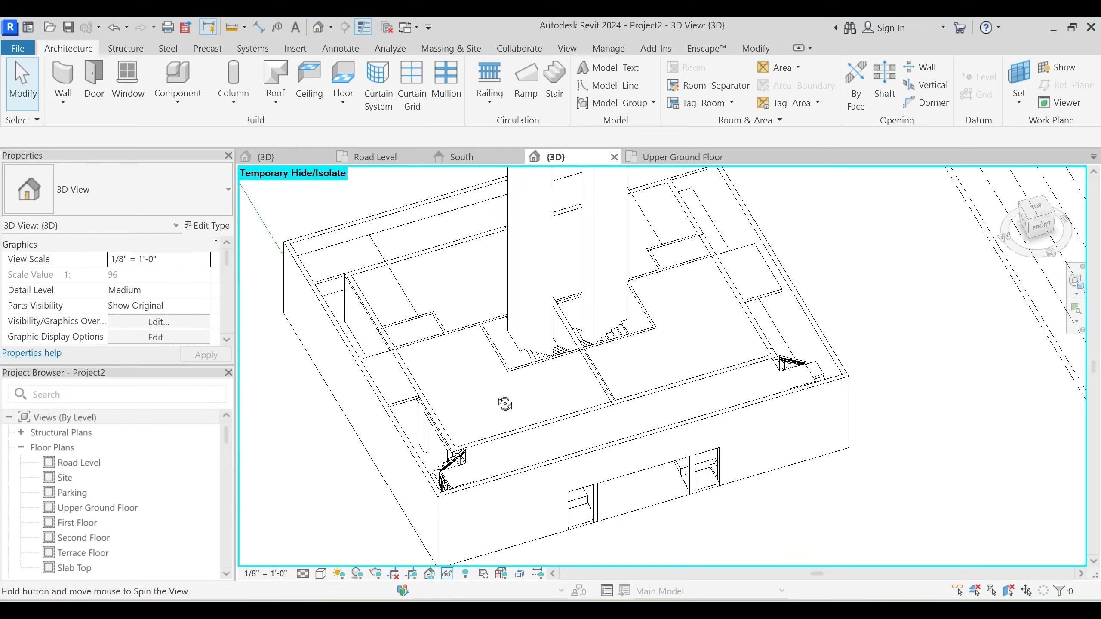
Join the Public Spaces floor to the internal walls around both staircases using Multiple Join
middle_click_drag(505, 404, 451, 381, "shift")
scroll(507, 366, "up", 2)
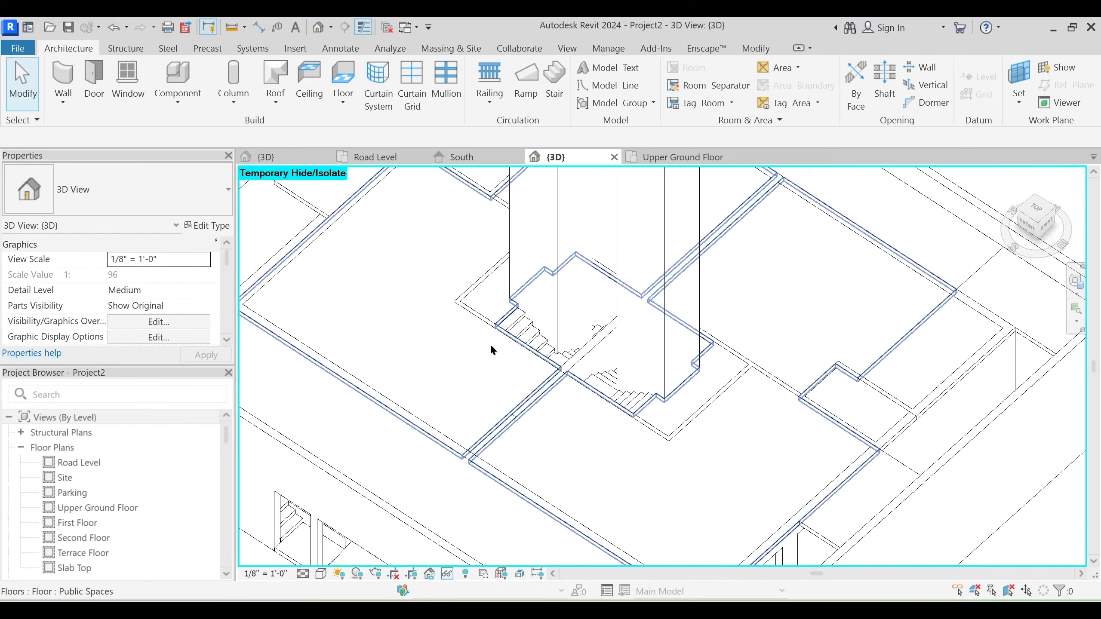
middle_click_drag(490, 346, 611, 377, "shift")
middle_click_drag(496, 376, 509, 366, "shift")
scroll(514, 348, "down", 2)
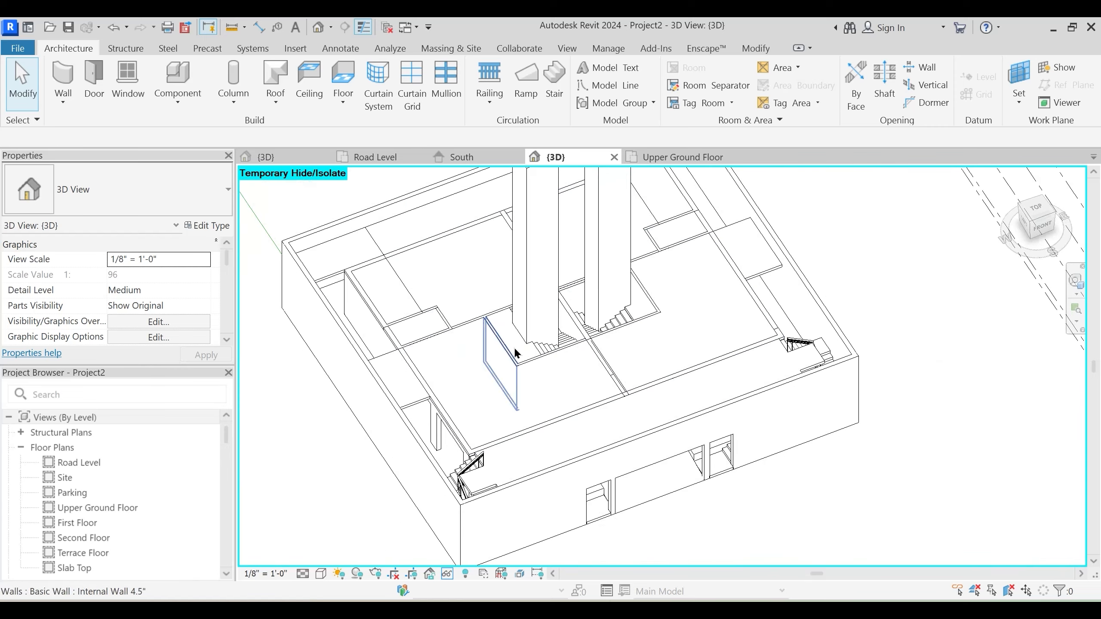
left_click(756, 48)
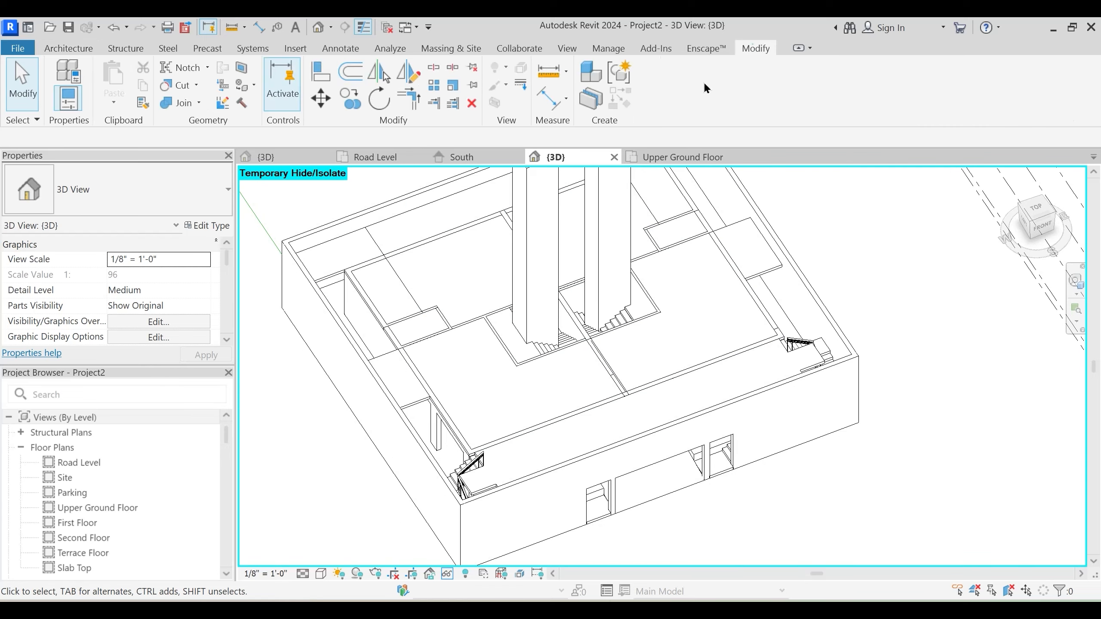
left_click(184, 105)
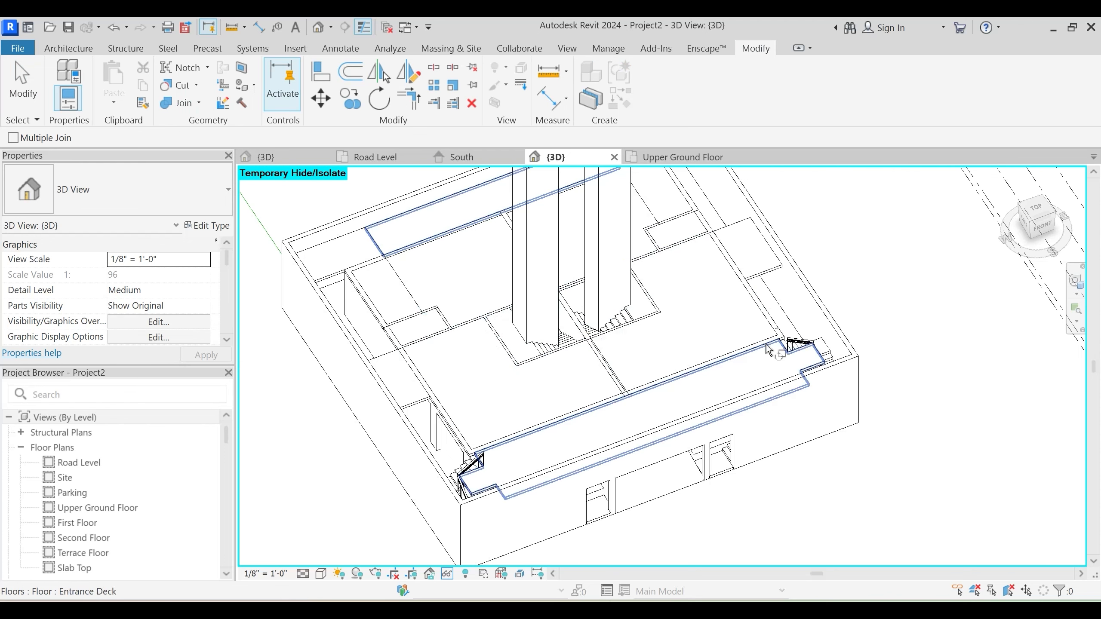
left_click(383, 272)
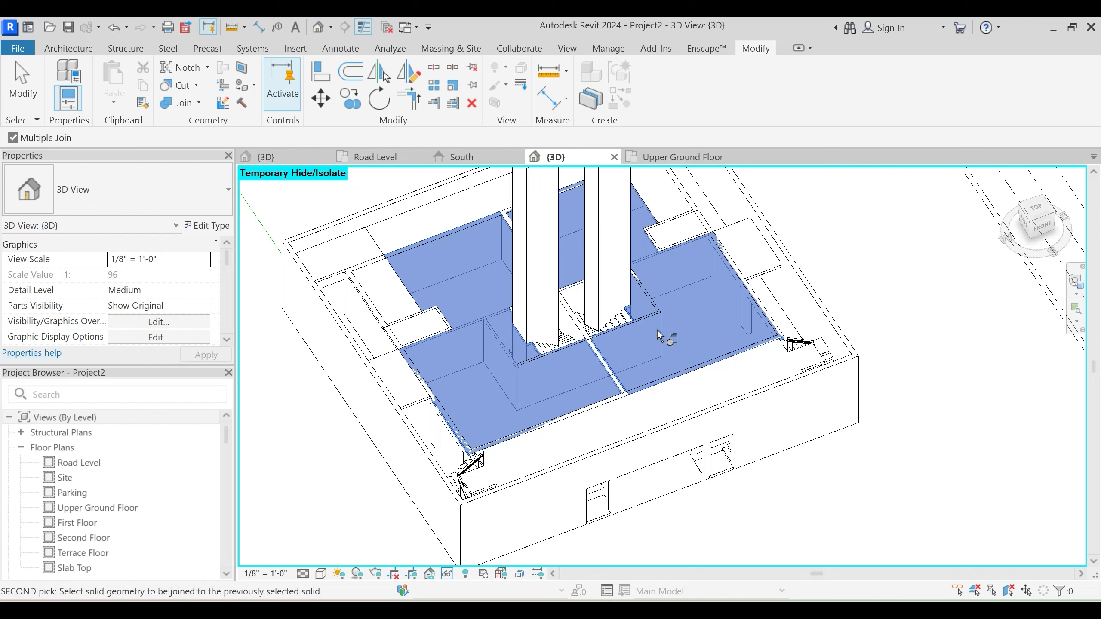
left_click(645, 314)
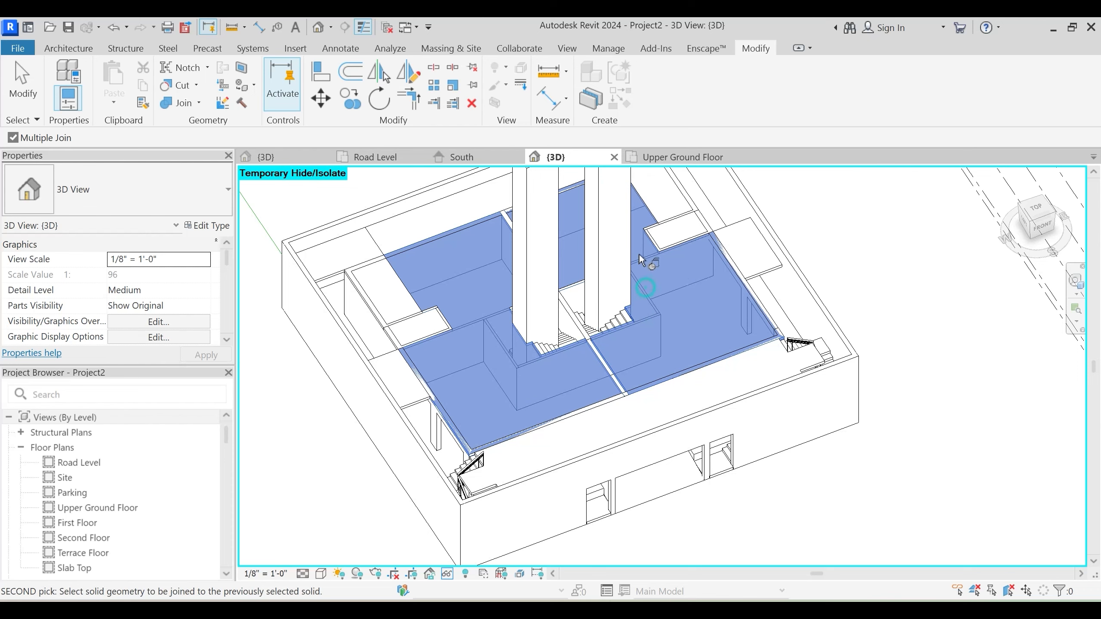
middle_click_drag(503, 220, 422, 236, "shift")
middle_click_drag(475, 312, 491, 393, "shift")
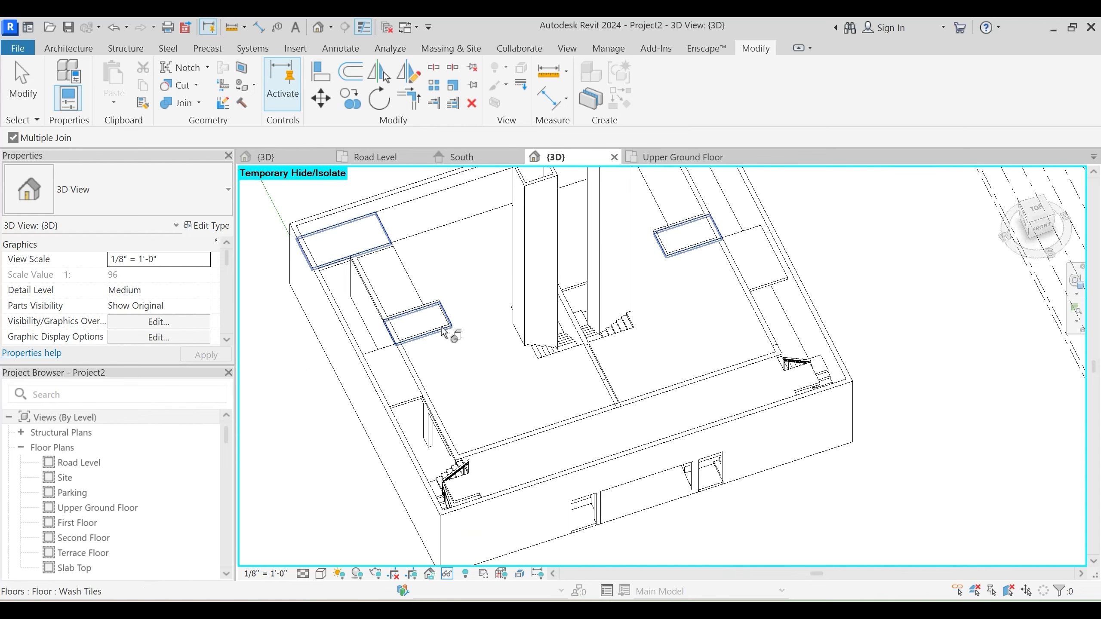
scroll(491, 394, "up", 4)
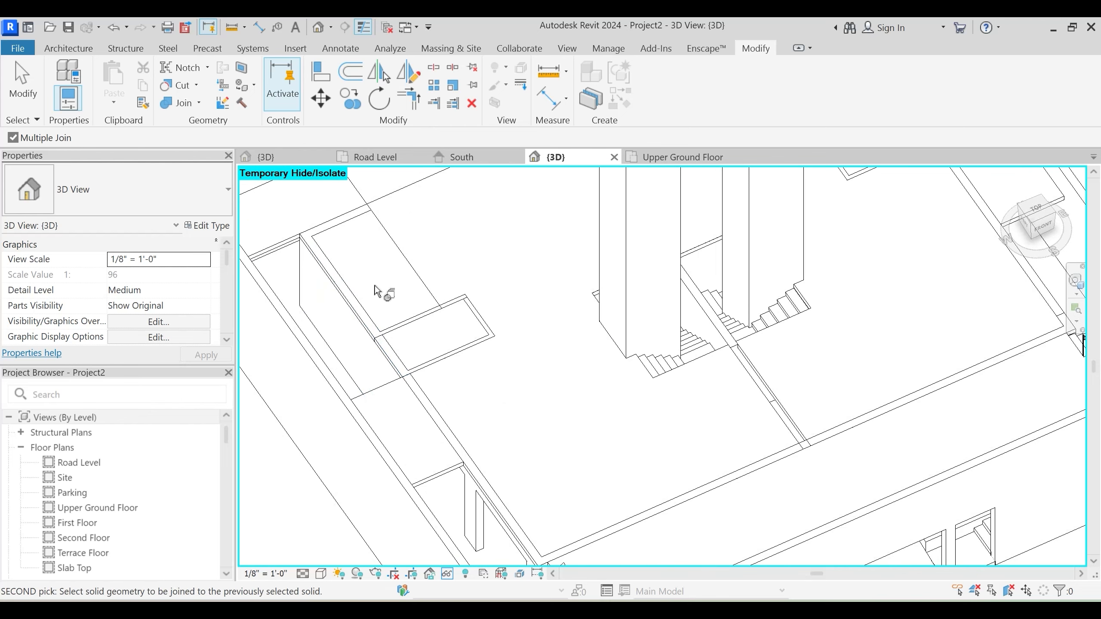
key("Escape")
key("Escape")
Join the Public Spaces floor to the adjoining Main Wall 9" walls along the house perimeter using Multiple Join
scroll(441, 251, "down", 3)
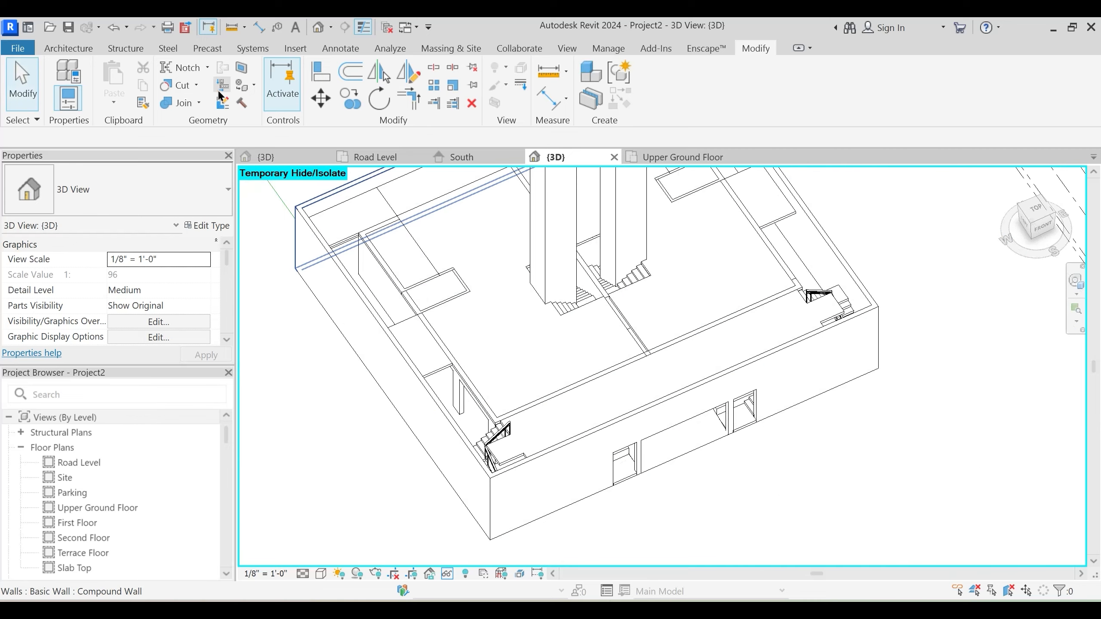
left_click(182, 104)
left_click(444, 208)
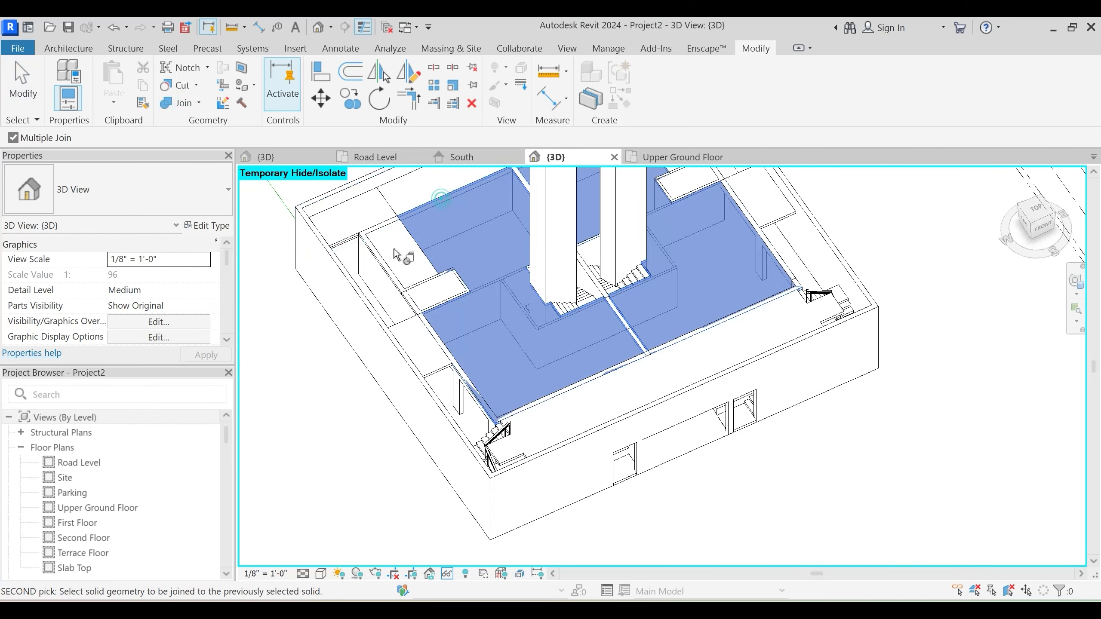
middle_click_drag(590, 393, 576, 439)
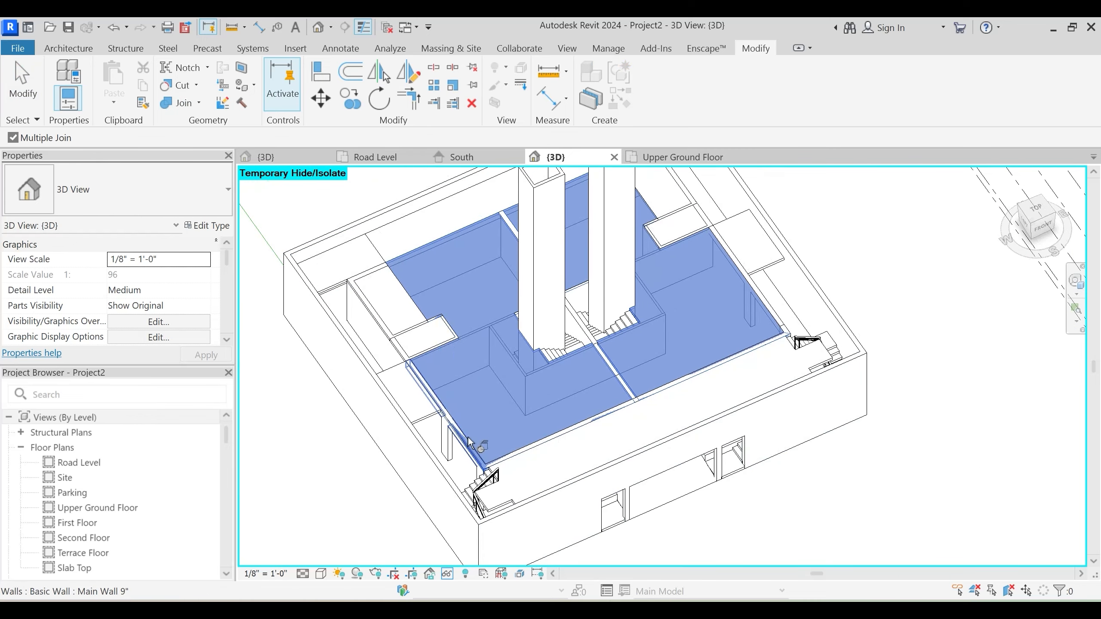
key("Escape")
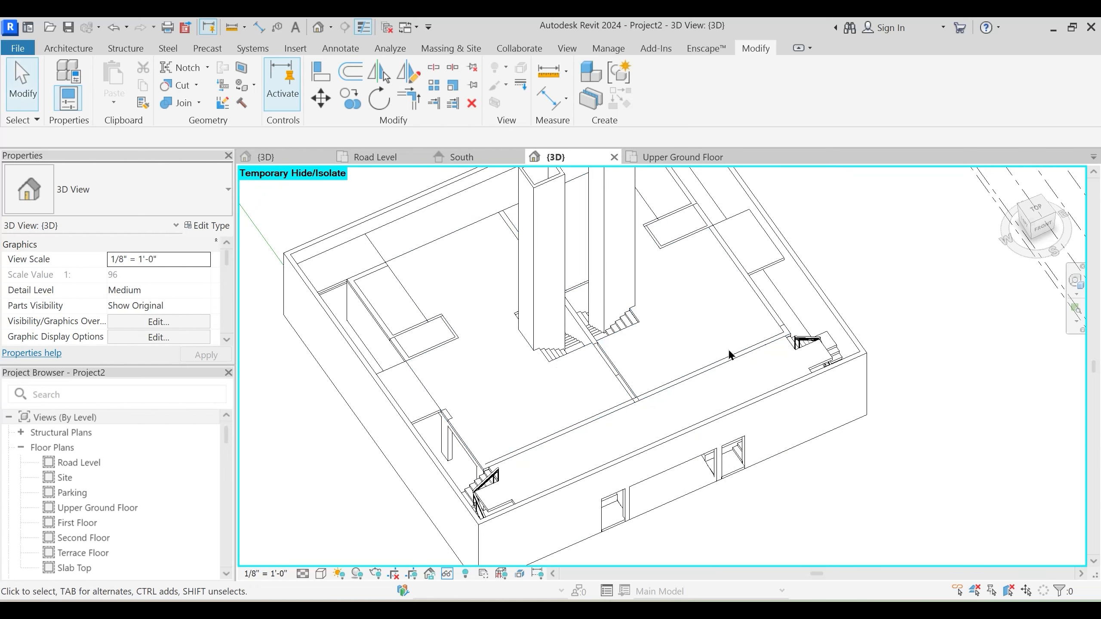
Reopen the Public Spaces floor's boundary, finish the sketch, and switch the 3D view to shaded display
left_click(615, 414)
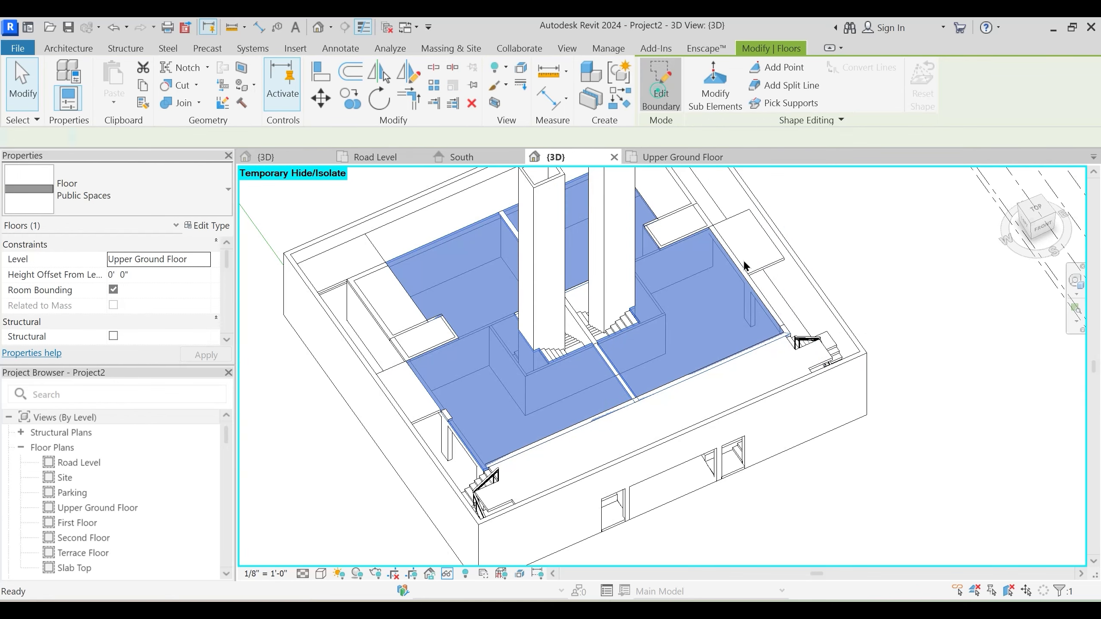
scroll(744, 261, "up", 3)
left_click(655, 99)
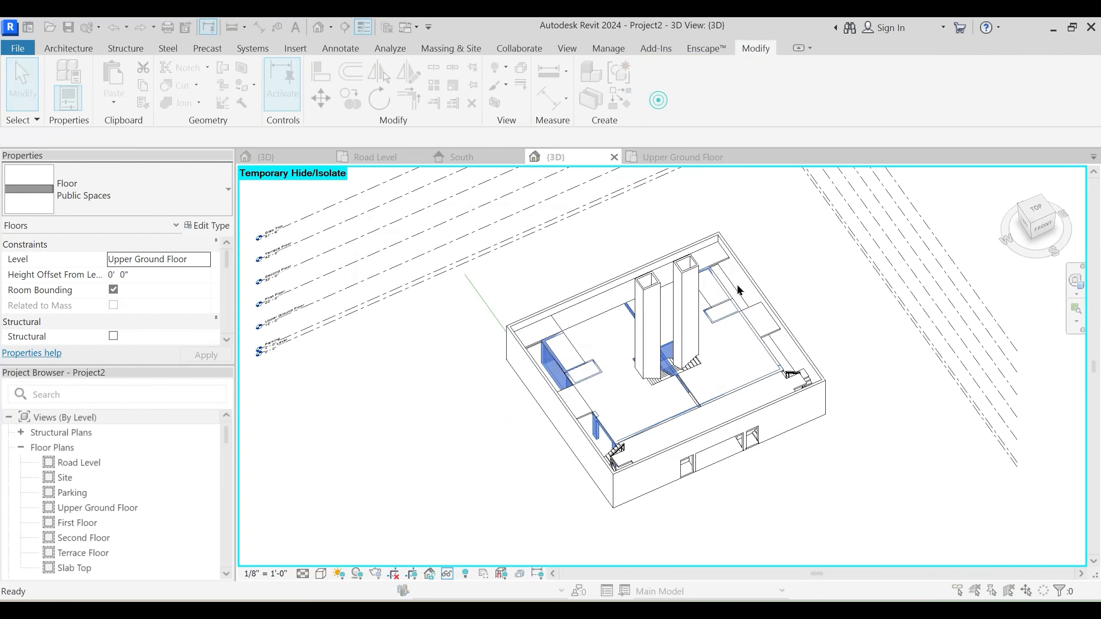
left_click(669, 325)
scroll(677, 401, "up", 1)
left_click(677, 401)
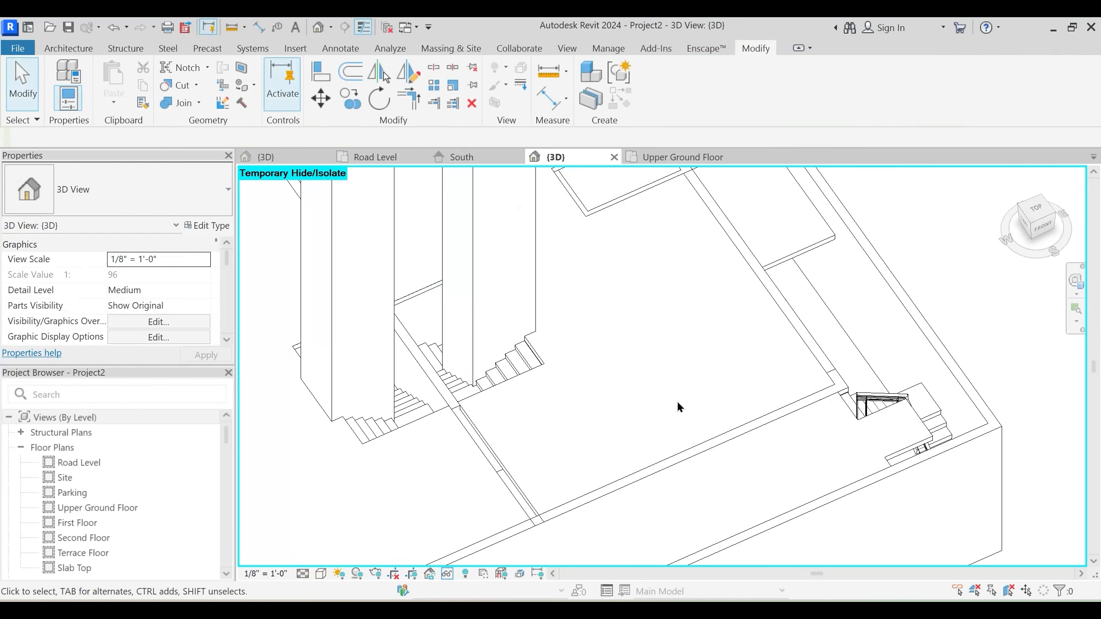
scroll(677, 401, "down", 3)
middle_click_drag(328, 407, 492, 410)
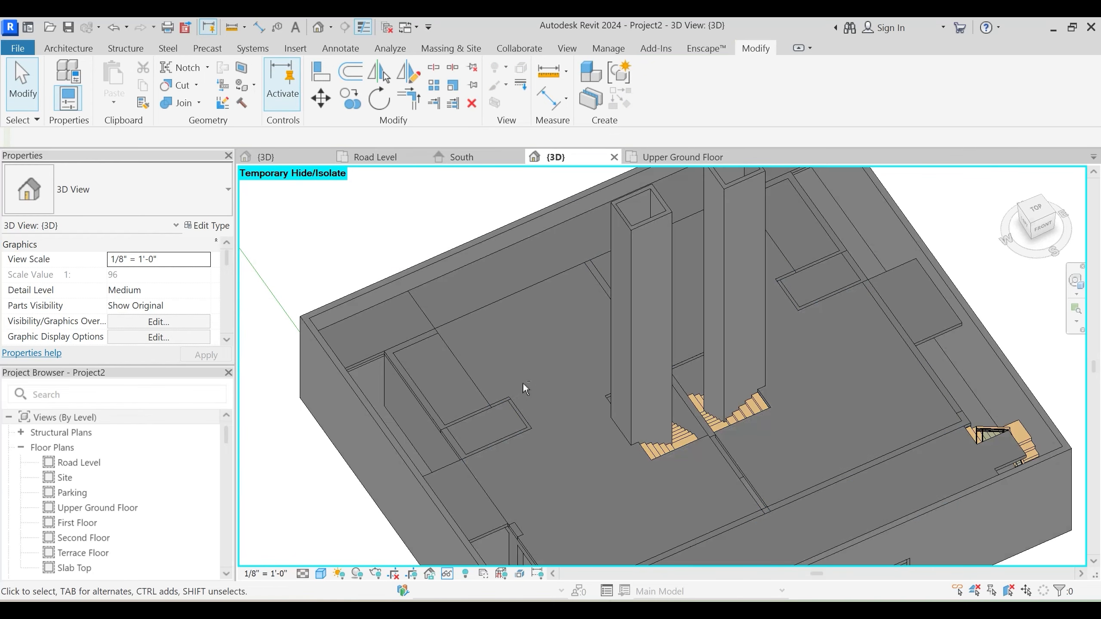
Join the first unit's Private Spaces floor to the adjacent Main Wall 9" using Multiple Join
middle_click_drag(524, 384, 515, 368, "shift")
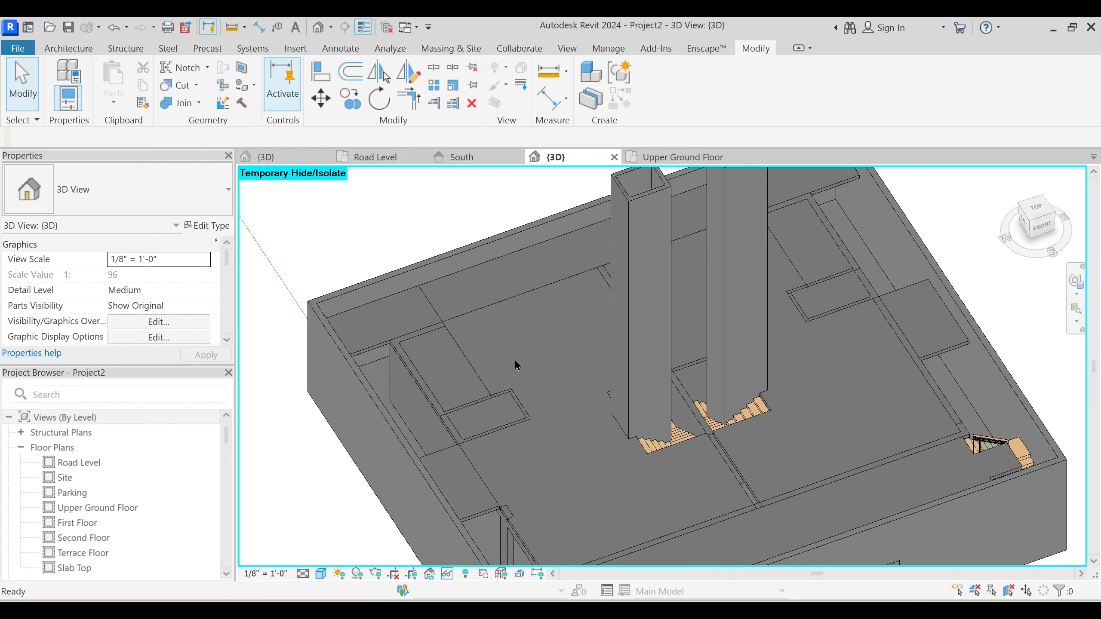
left_click(181, 104)
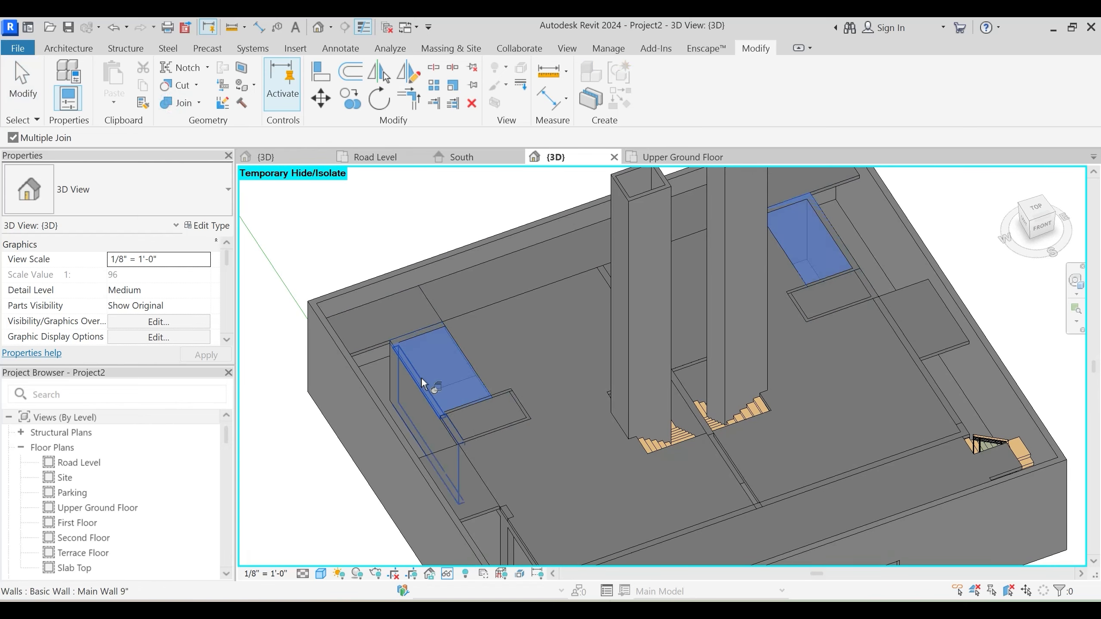
left_click(456, 374)
middle_click_drag(481, 344, 448, 210)
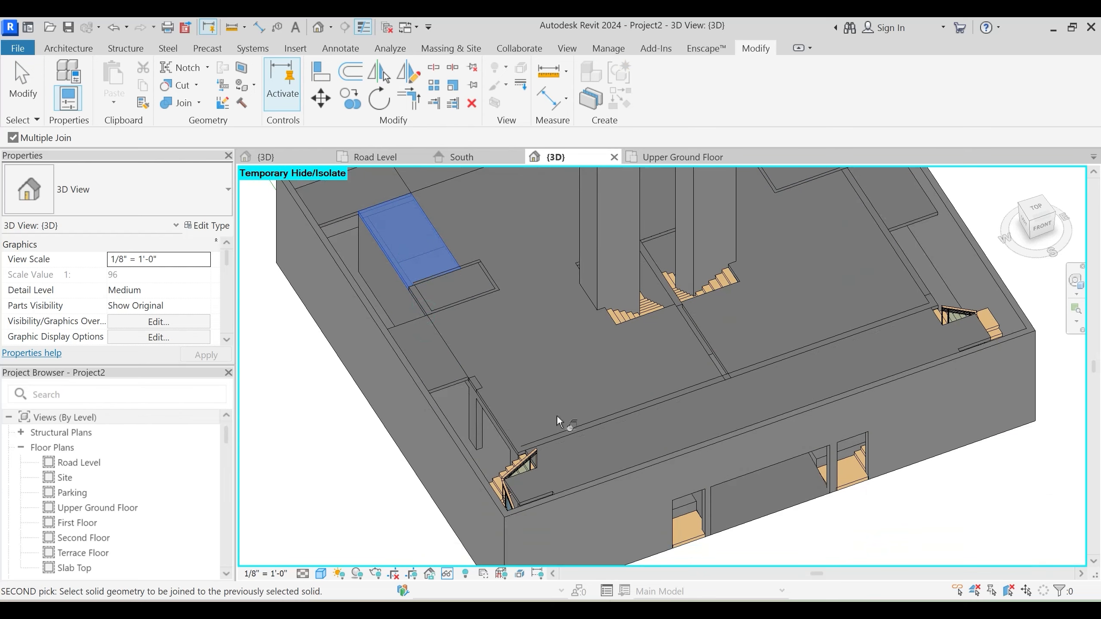
middle_click_drag(750, 244, 574, 377)
key("Escape")
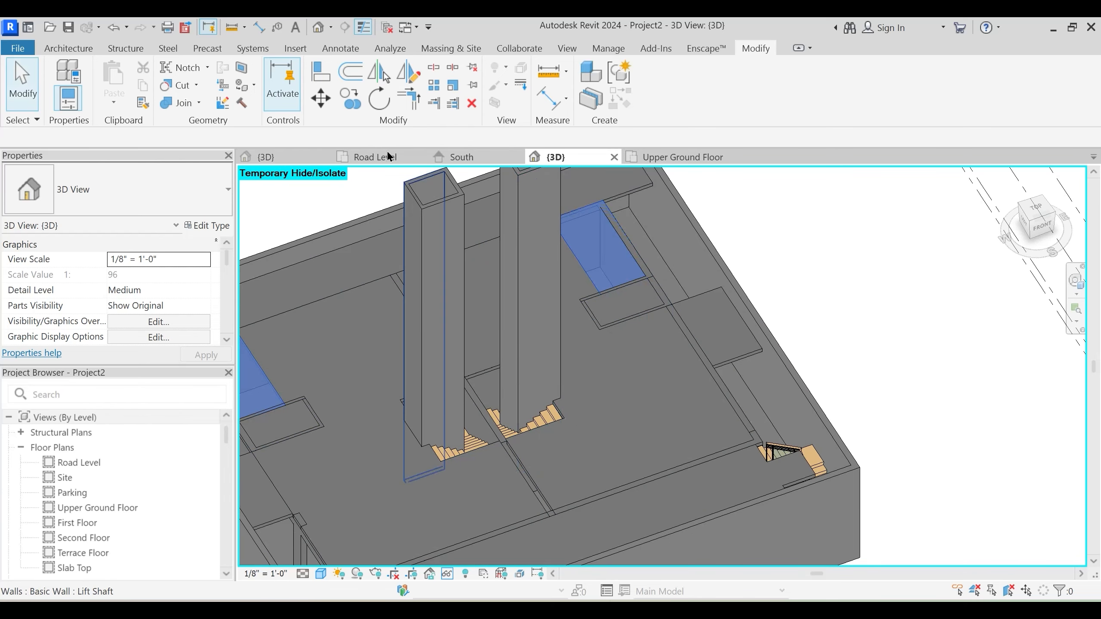
Join the Private Spaces floor to the second unit's Main Wall 9" and the edges around that room
left_click(197, 105)
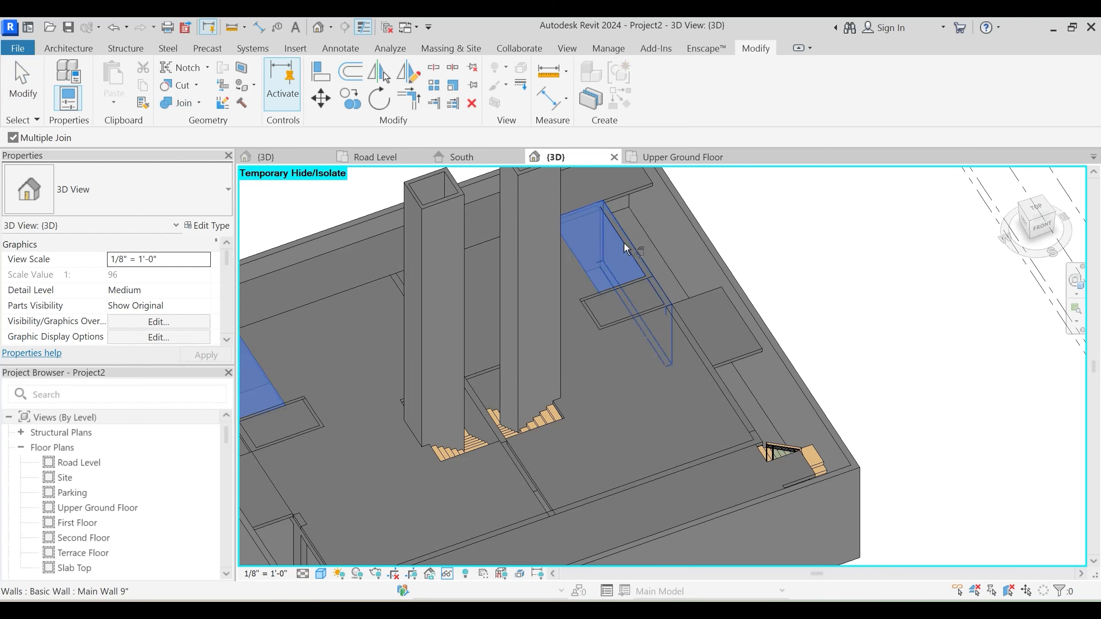
left_click(623, 242)
left_click(600, 237)
key("Escape")
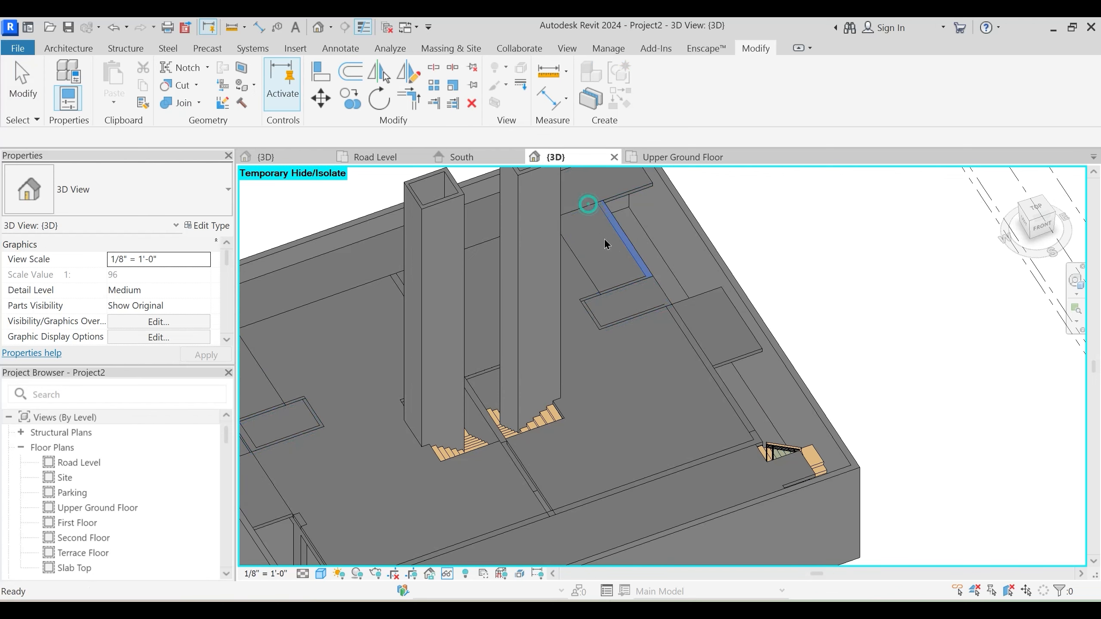
middle_click_drag(674, 313, 644, 292, "shift")
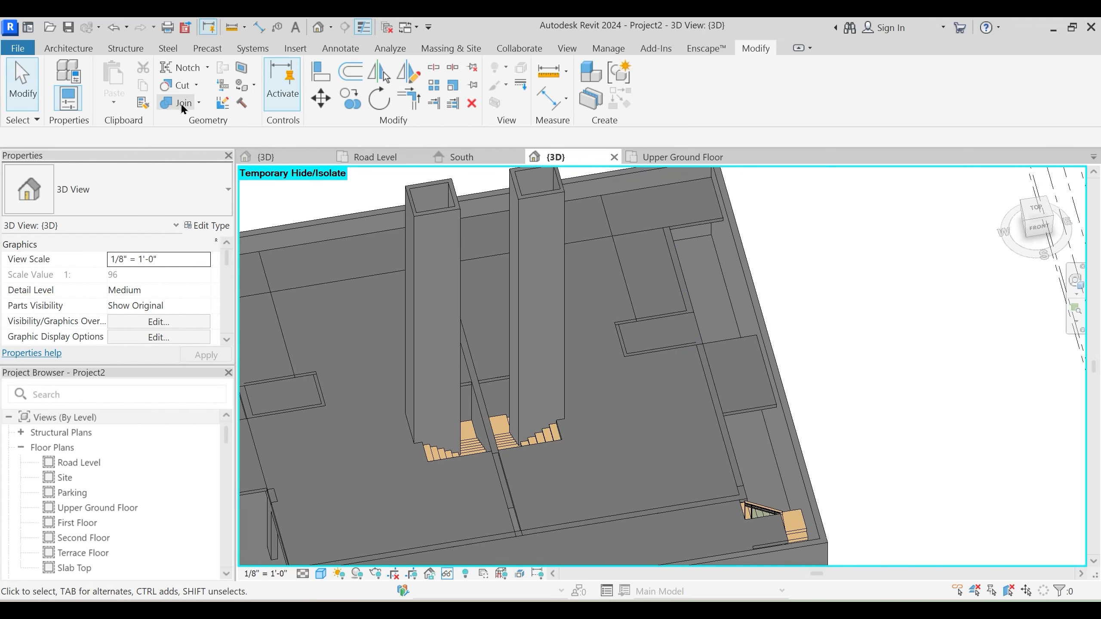
left_click(183, 105)
left_click(628, 277)
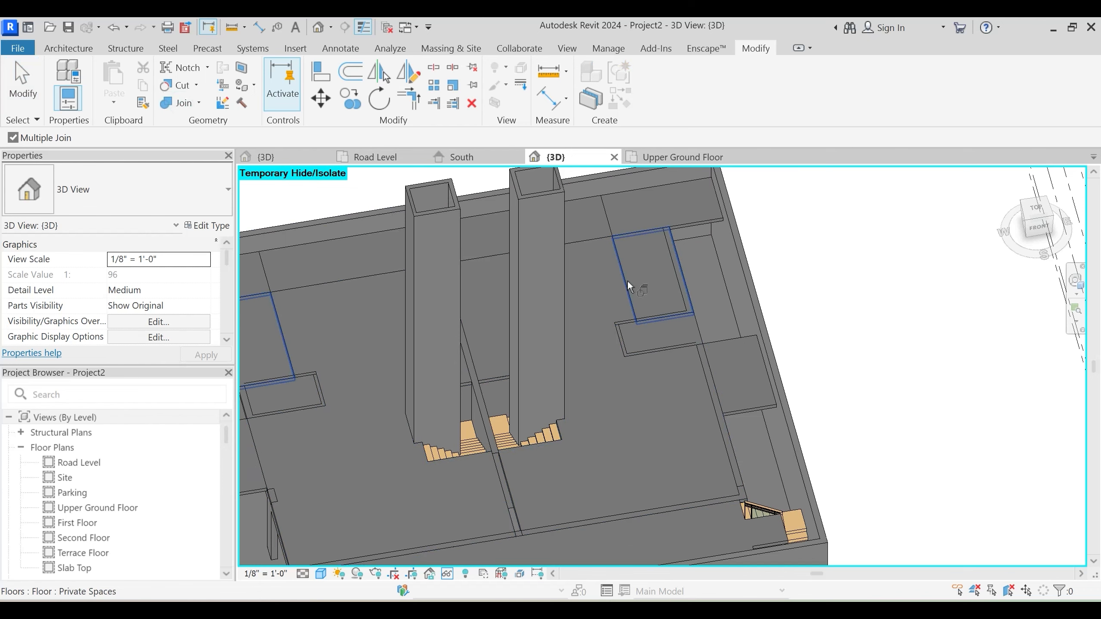
left_click(676, 265)
key("Escape")
Switch the 3D view to realistic display and examine the joined floors and their materials
scroll(733, 297, "down", 3)
middle_click_drag(642, 403, 699, 369, "shift")
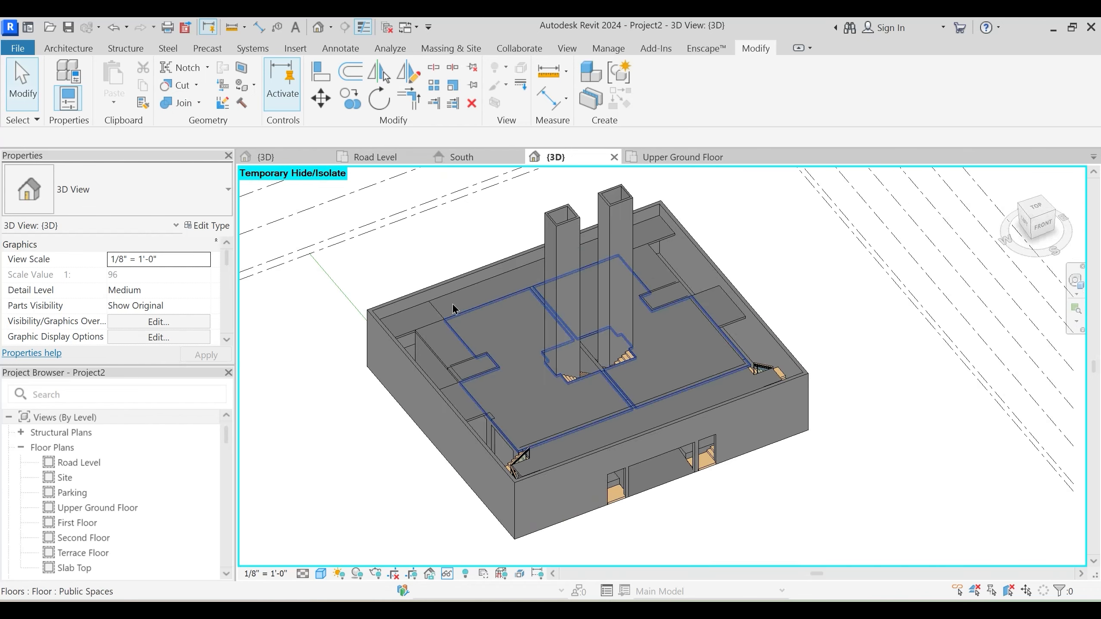
middle_click_drag(514, 295, 685, 443, "shift")
scroll(657, 441, "up", 5)
scroll(655, 392, "down", 3)
middle_click_drag(614, 460, 572, 450, "shift")
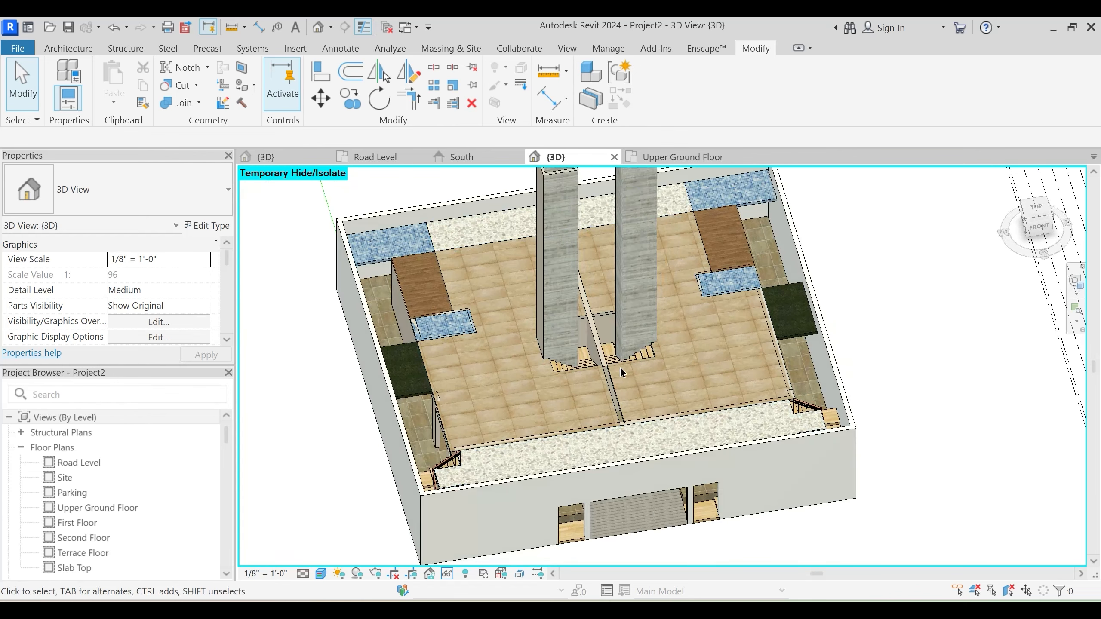
Join the Public Spaces floor to the Internal Wall 4.5" walls around the first unit's Wash Tiles area inside the house
scroll(455, 330, "up", 4)
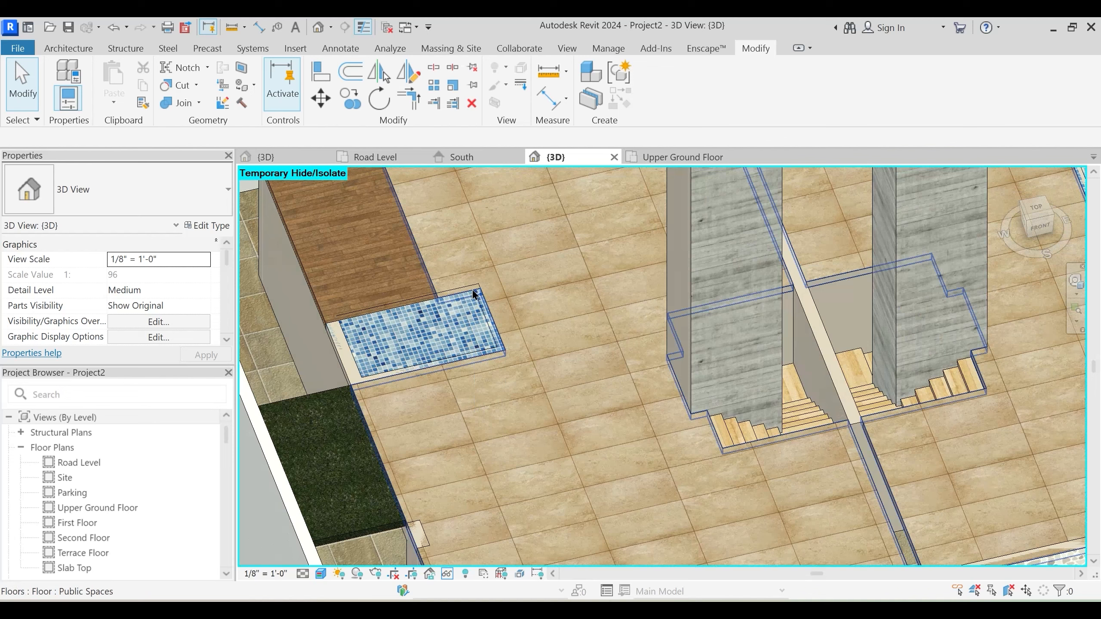
left_click(180, 104)
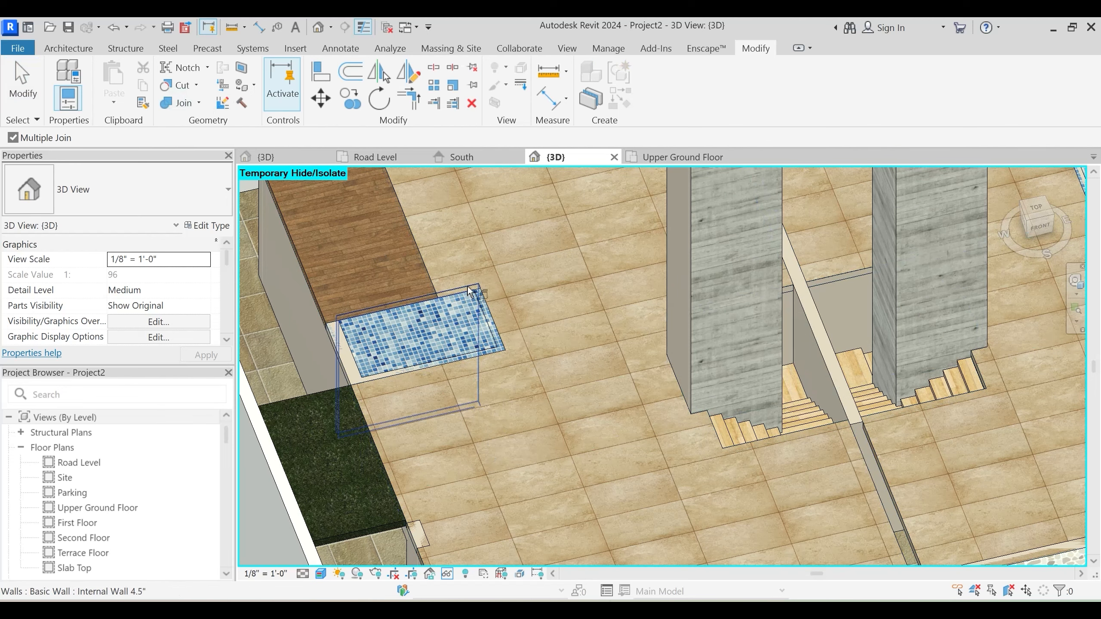
left_click(487, 309)
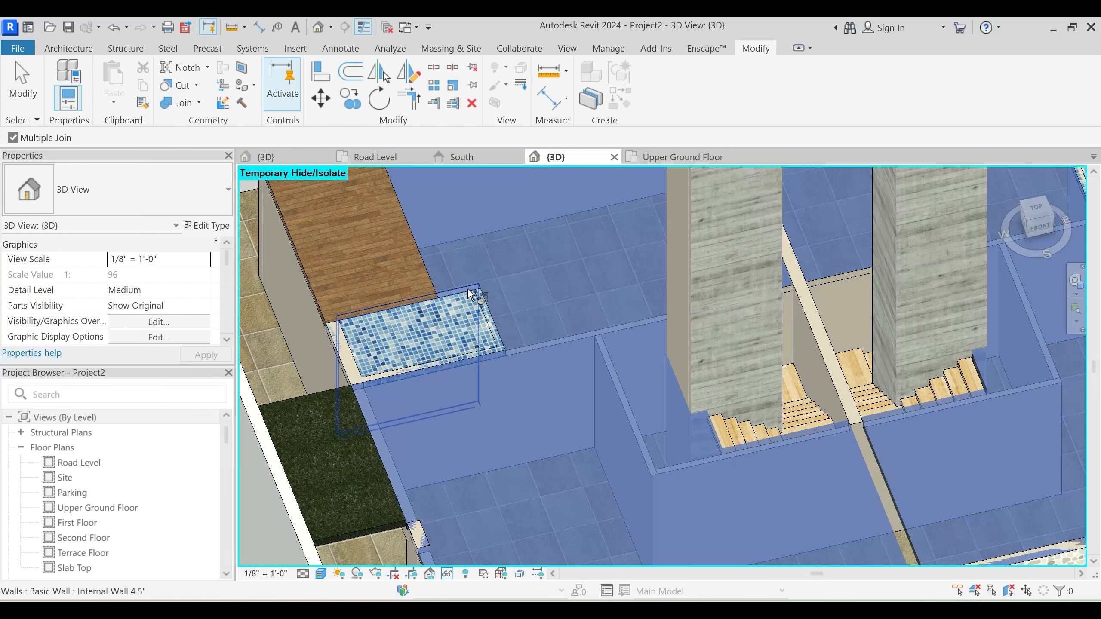
left_click(468, 286)
scroll(470, 363, "down", 1)
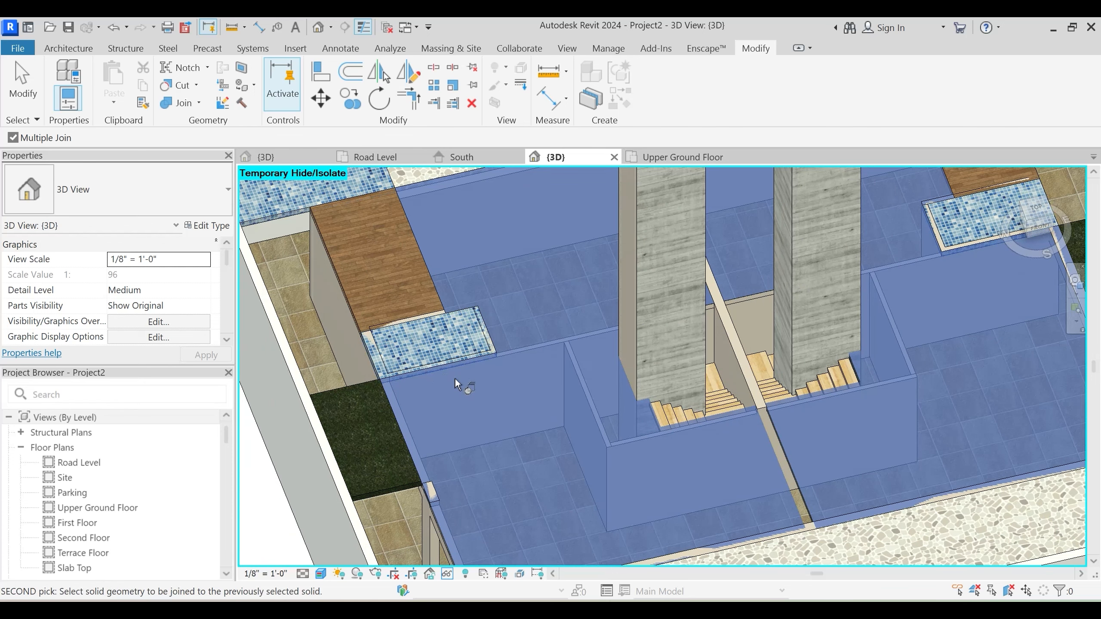
scroll(455, 377, "down", 3)
scroll(776, 302, "up", 2)
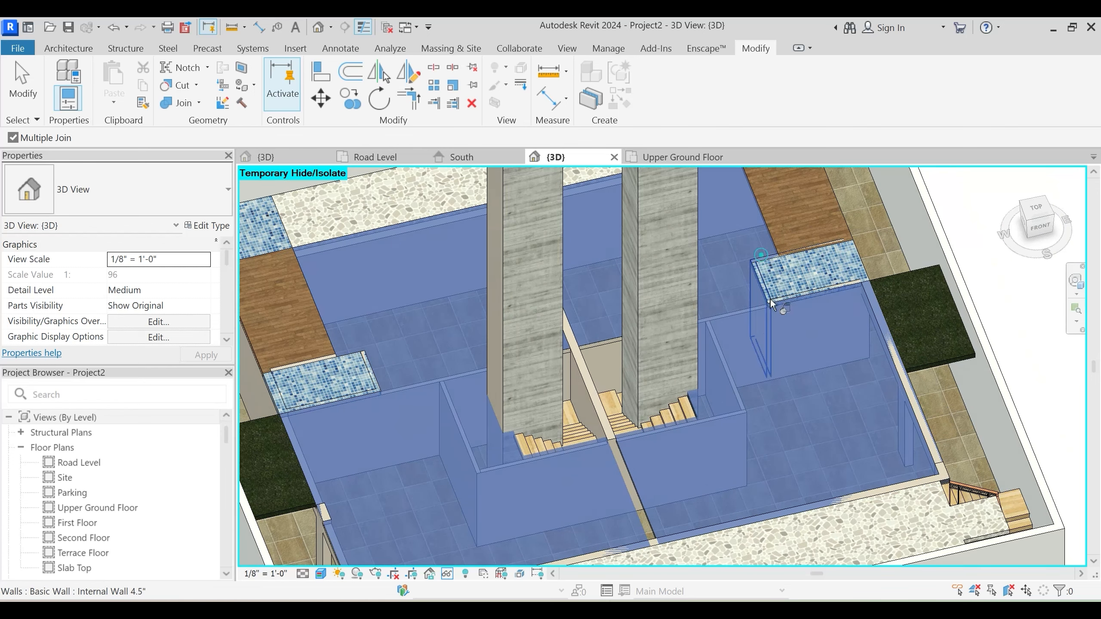
key("Escape")
key("Escape")
Join the Public Spaces floor to the Internal Wall 4.5" walls beside the Wash Tiles areas of both units
left_click(184, 103)
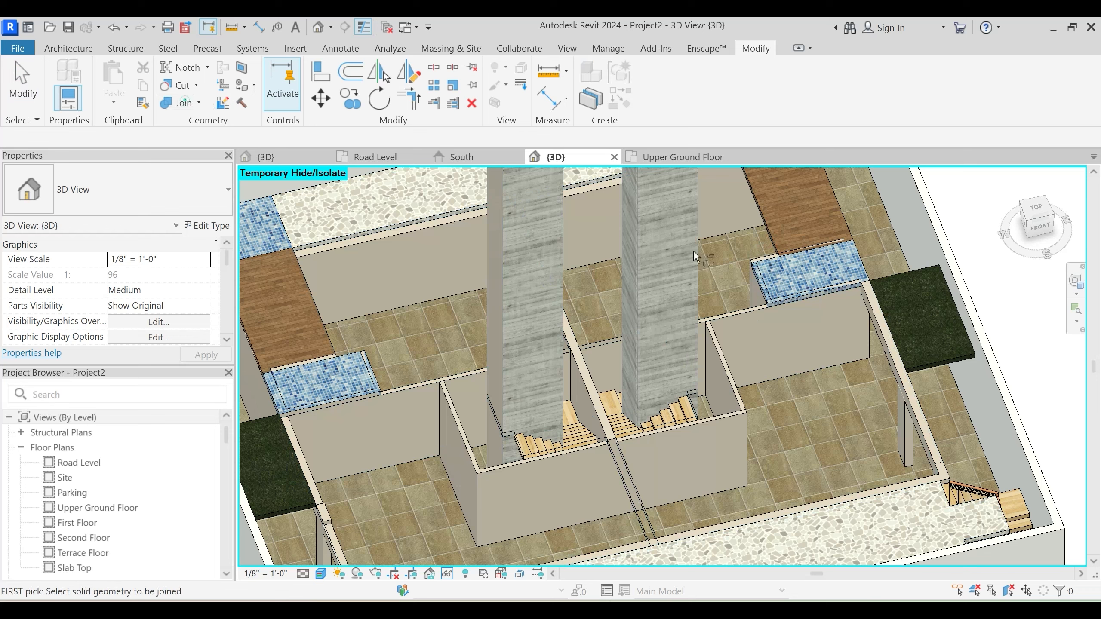
scroll(791, 326, "up", 2)
key("Escape")
key("c")
key("c")
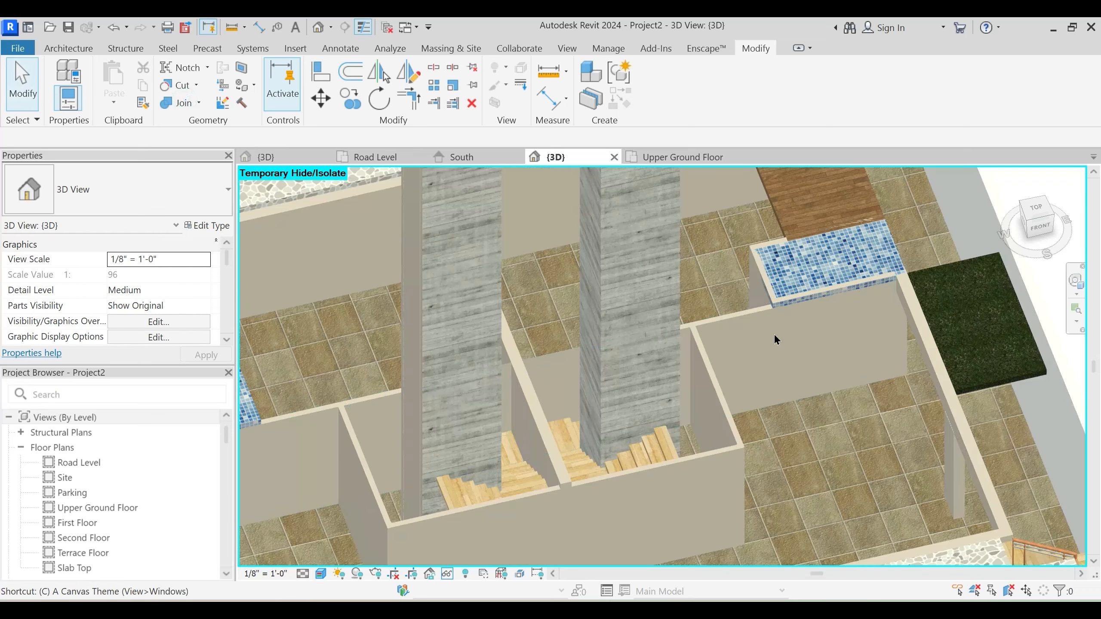
middle_click_drag(786, 365, 781, 395)
left_click(184, 104)
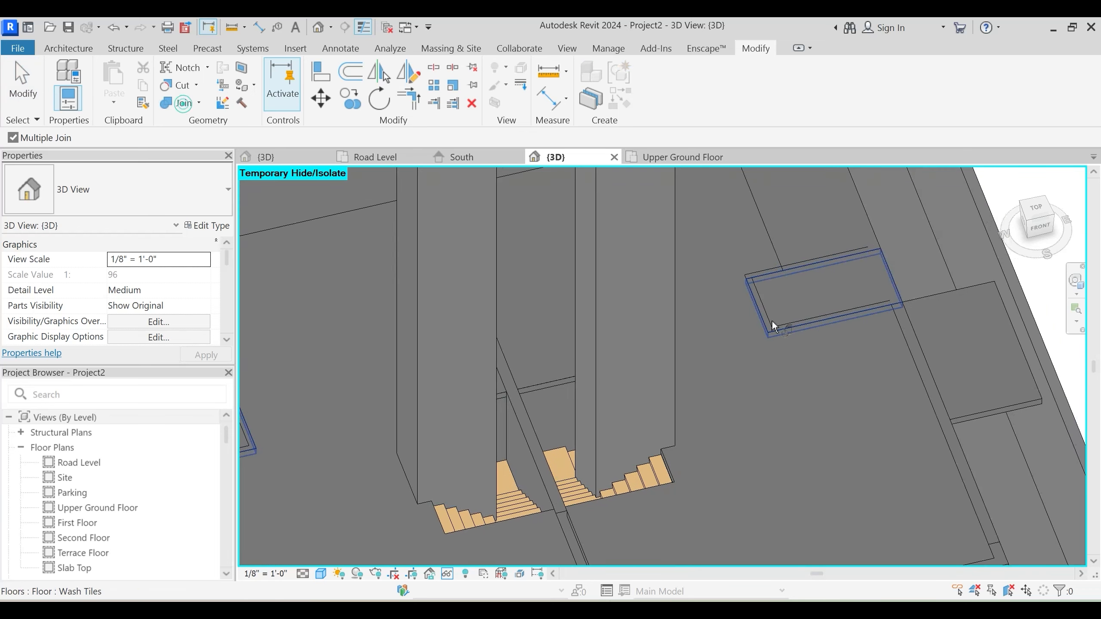
left_click(783, 337)
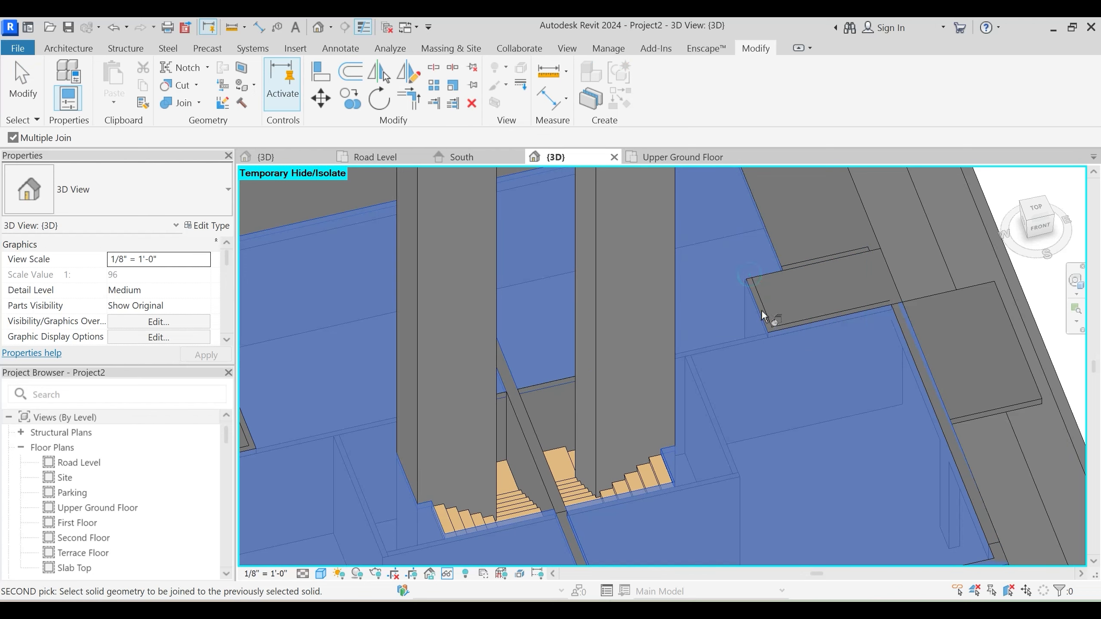
scroll(852, 360, "down", 2)
middle_click_drag(461, 397, 487, 371)
scroll(488, 368, "up", 2)
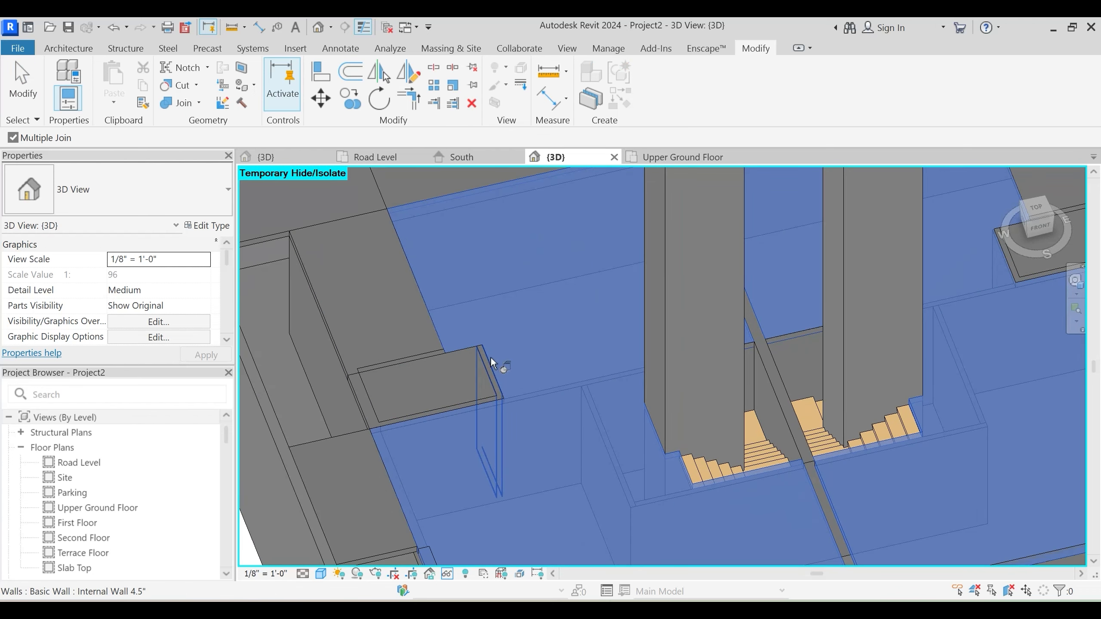
left_click(501, 365)
key("Escape")
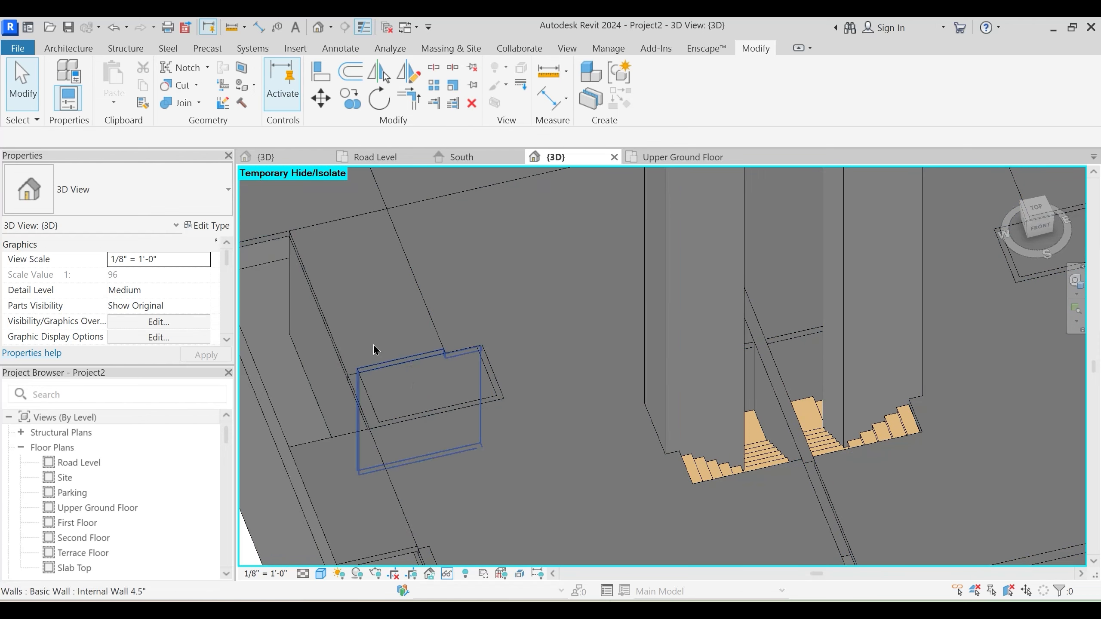
Join the Private Spaces floor to the Internal Wall 4.5" separating it from the Wash Tiles area in each unit
scroll(374, 355, "up", 3)
left_click(438, 417)
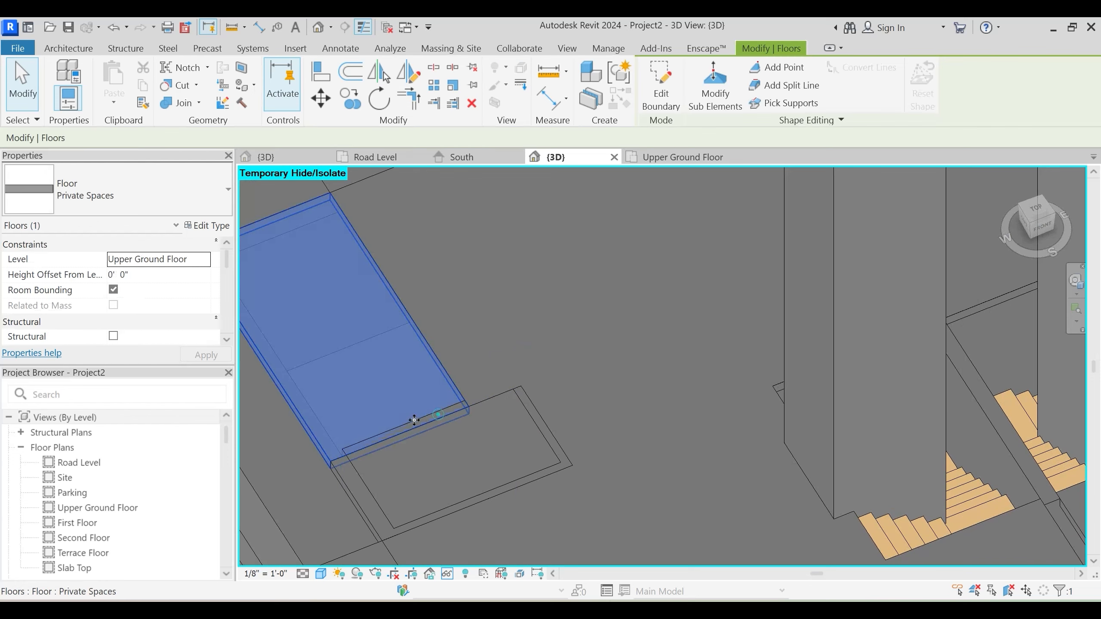
middle_click_drag(408, 399, 426, 333)
key("Escape")
left_click(179, 103)
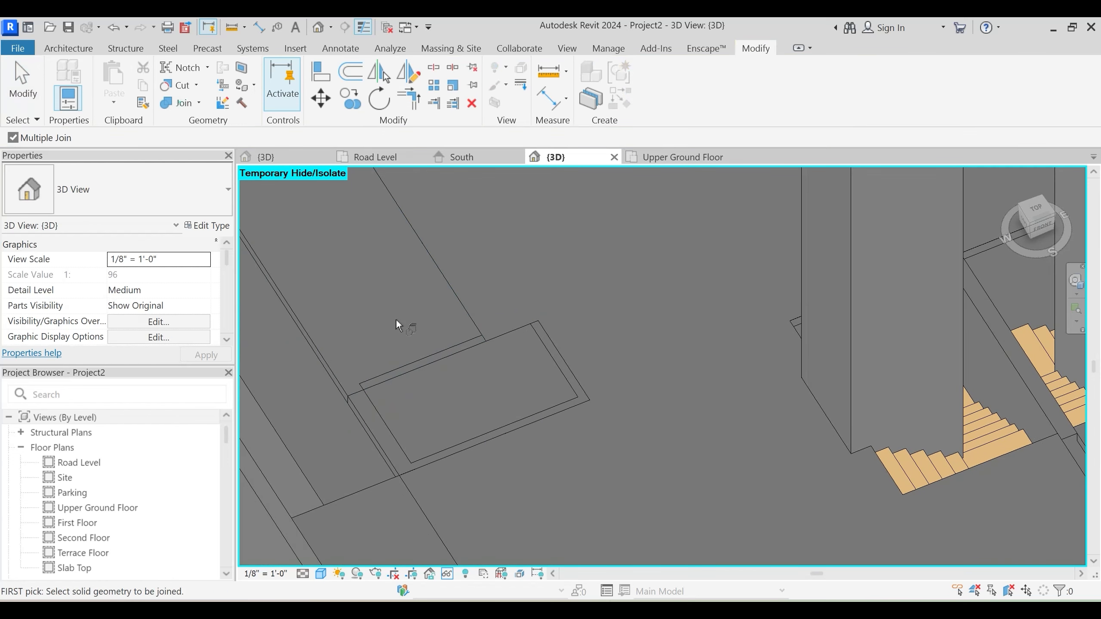
left_click(464, 314)
left_click(385, 385)
scroll(385, 385, "down", 3)
middle_click_drag(559, 434, 125, 555)
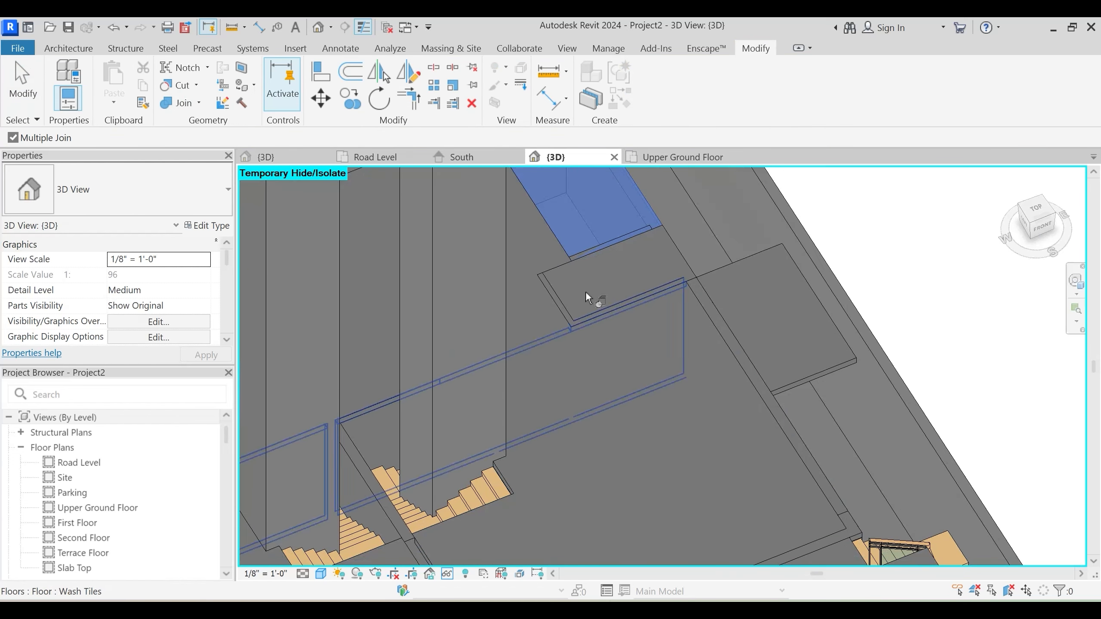
scroll(594, 246, "up", 2)
left_click(596, 245)
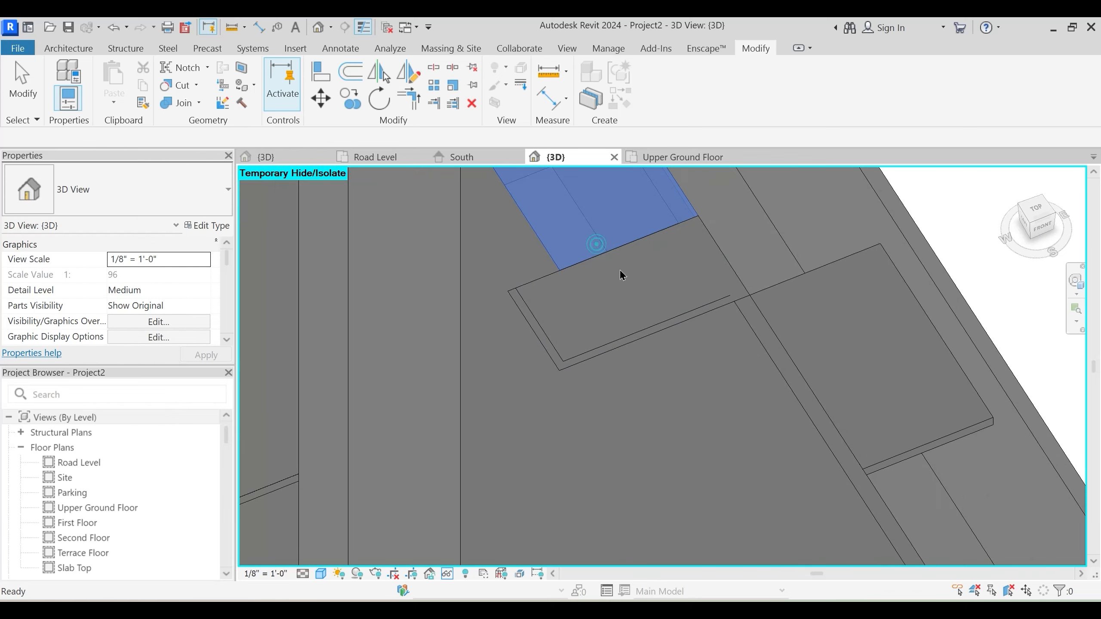
scroll(622, 273, "down", 2)
key("Escape")
Join the Wash Tiles floor to the Internal Wall 4.5" walls around it in both units
middle_click_drag(345, 417, 595, 310)
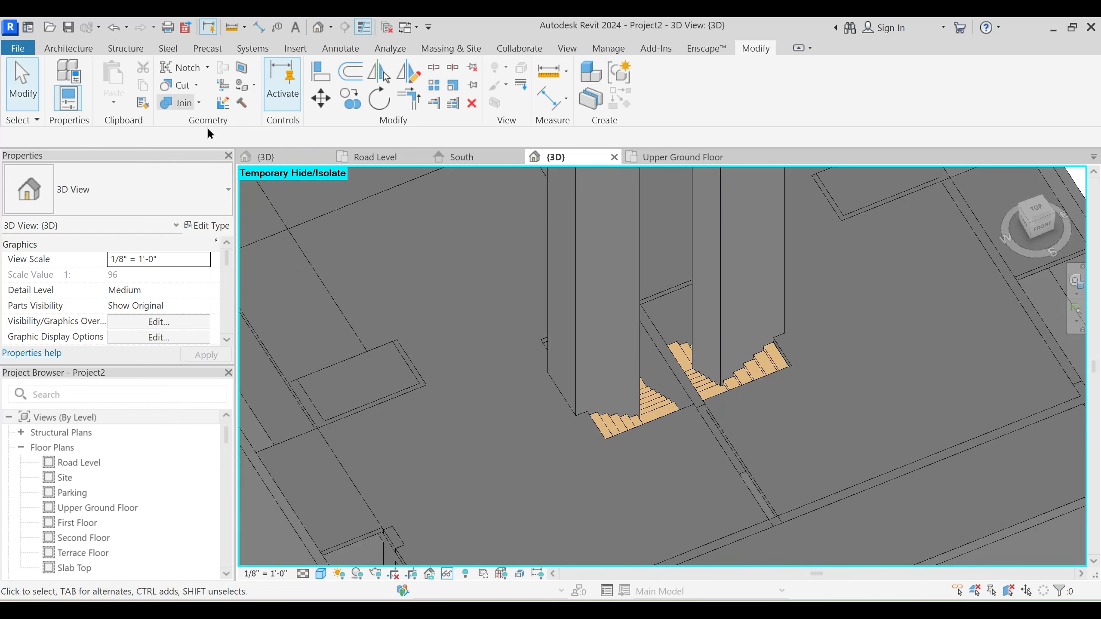
left_click(183, 102)
left_click(399, 359)
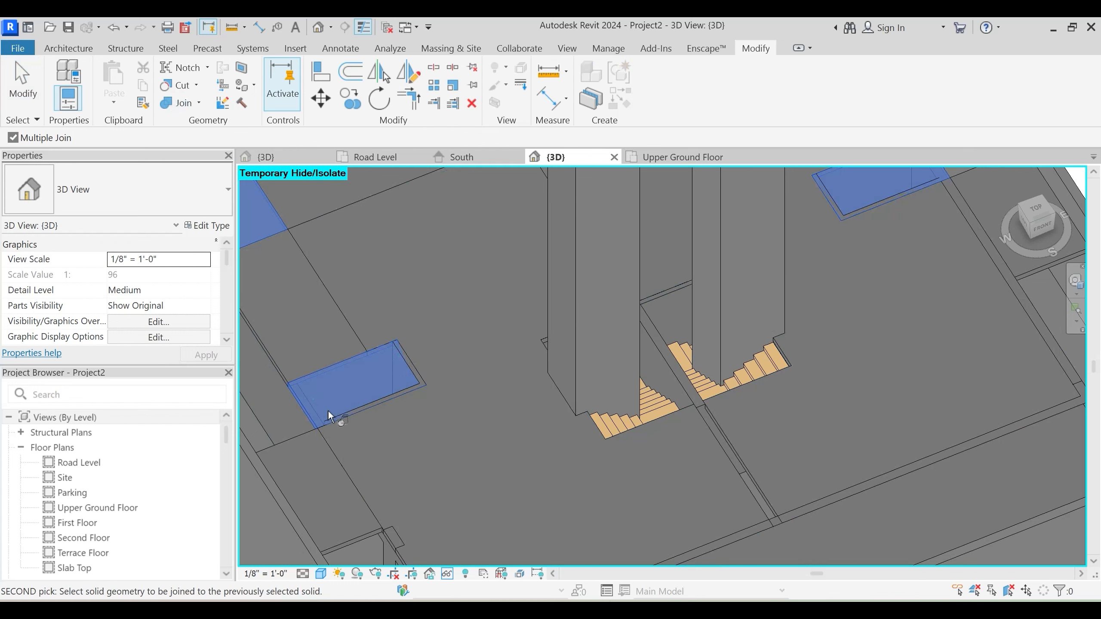
left_click(360, 409)
middle_click_drag(653, 386, 516, 434)
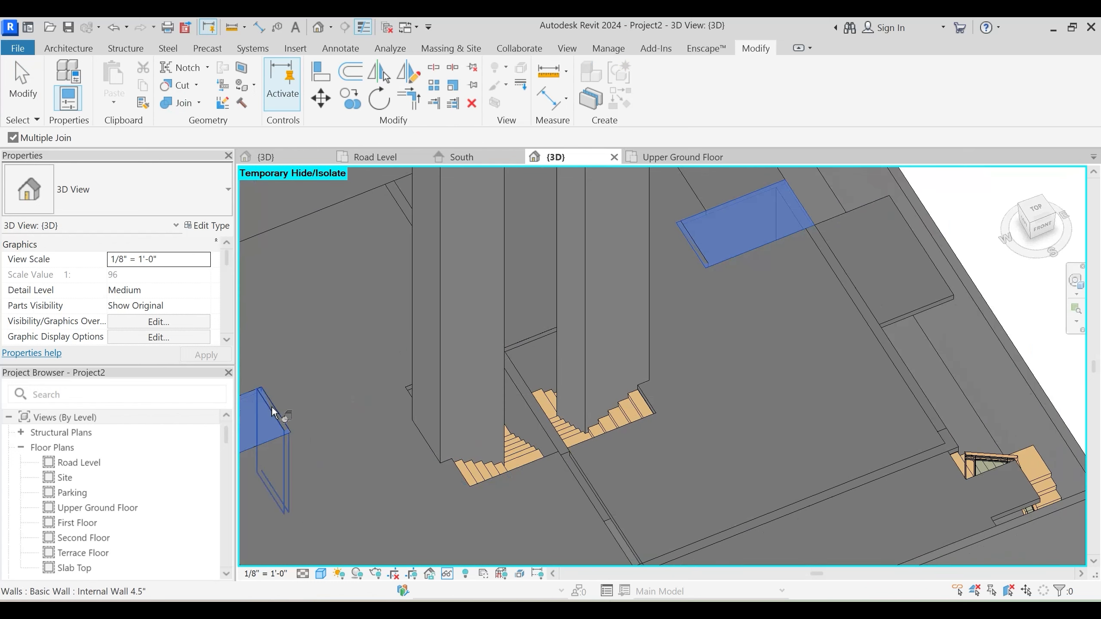
middle_click_drag(699, 243, 613, 320)
left_click(613, 320)
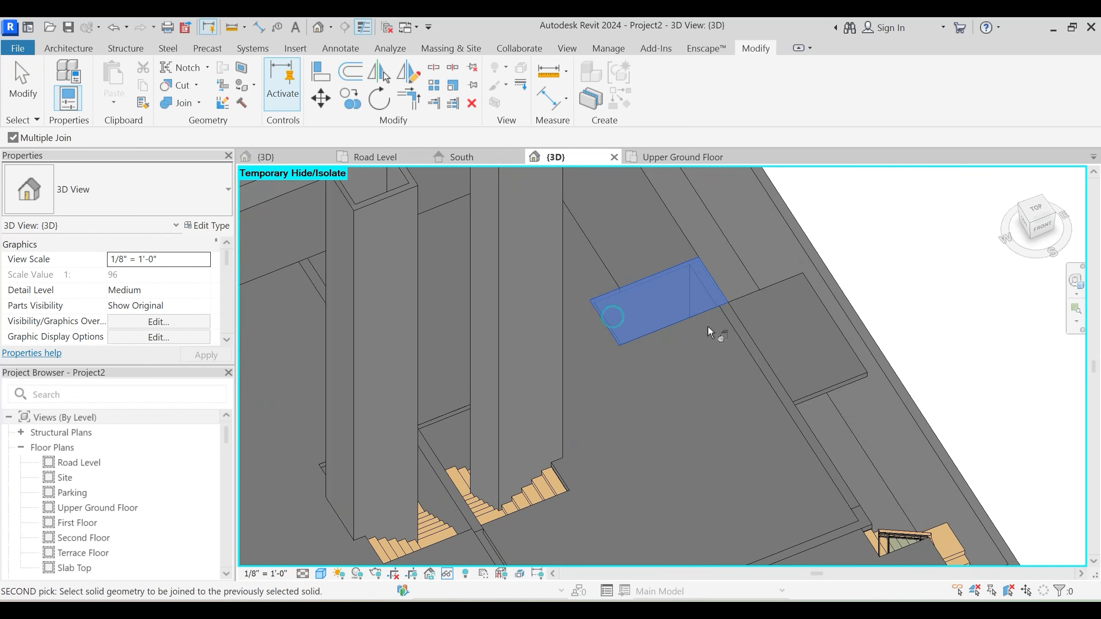
key("Escape")
key("Escape")
Join the Public Spaces floor to the side Main Wall 9" near the first unit's entrance stair
scroll(763, 322, "down", 4)
middle_click_drag(717, 431, 704, 386, "shift")
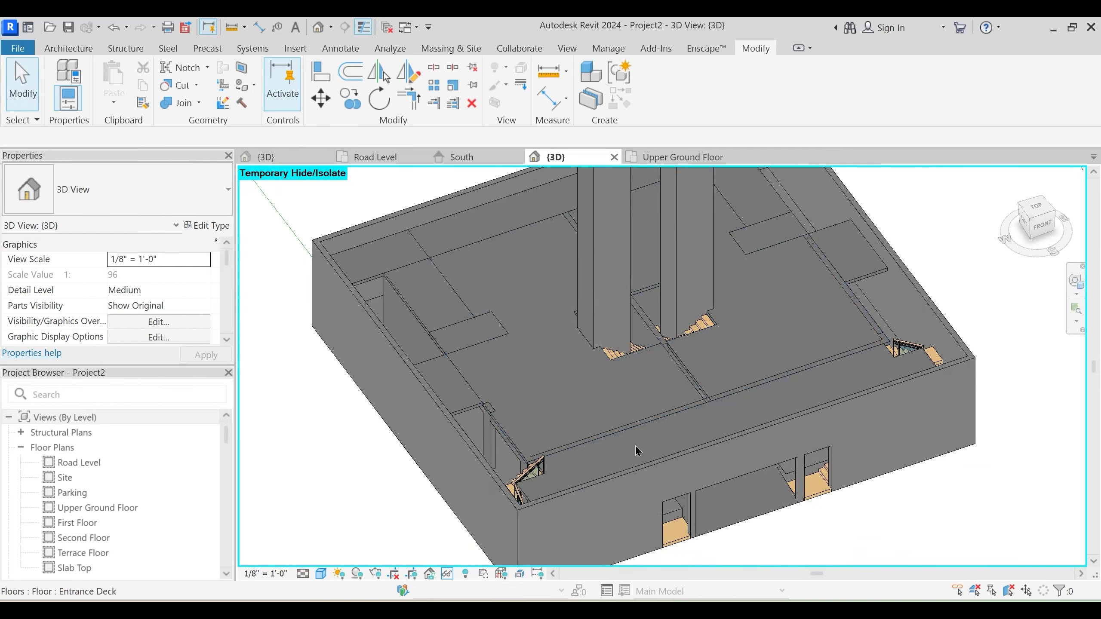
left_click(180, 104)
scroll(498, 434, "up", 3)
left_click(522, 454)
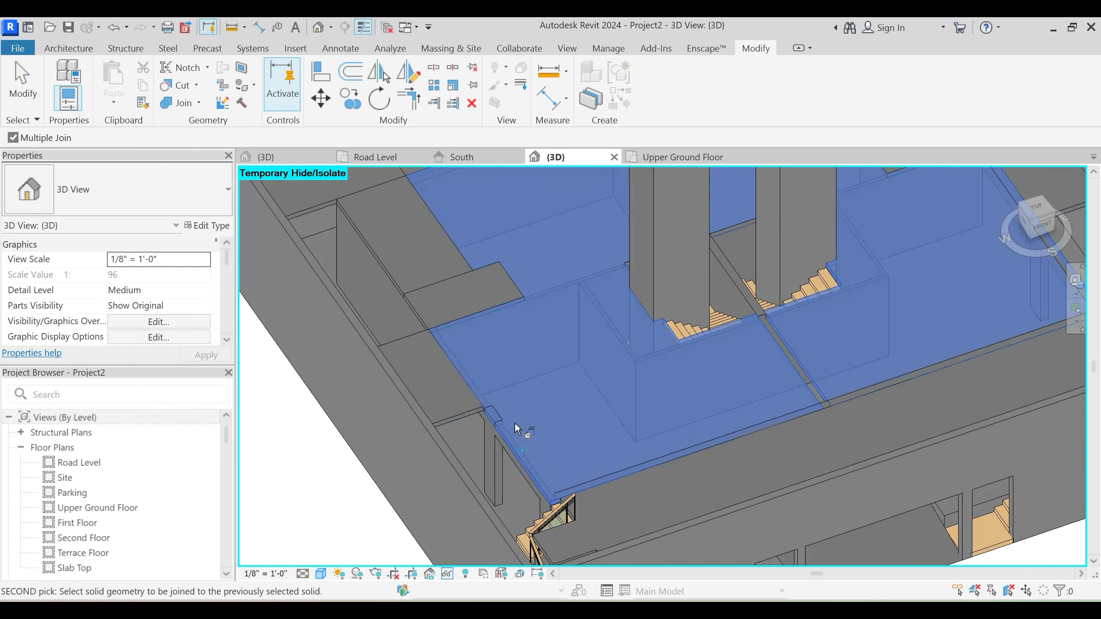
left_click(501, 416)
scroll(815, 365, "down", 4)
key("Escape")
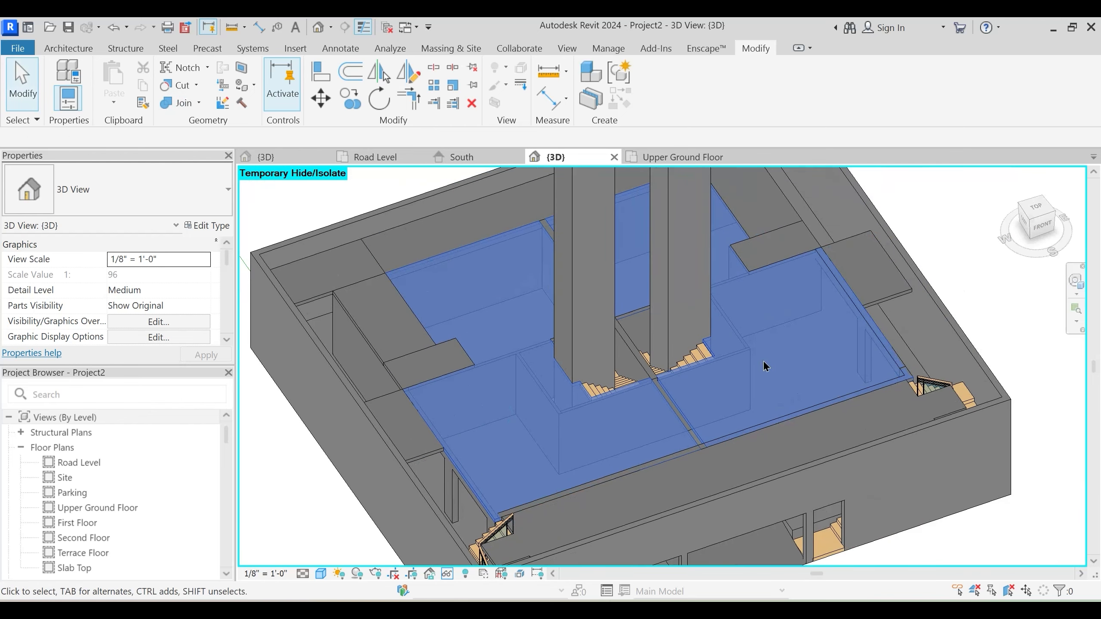
Join the Public Spaces floor to the Main Wall 9" on the opposite side of the building, near the second unit's stair
scroll(763, 359, "down", 4)
middle_click_drag(769, 394, 370, 320, "shift")
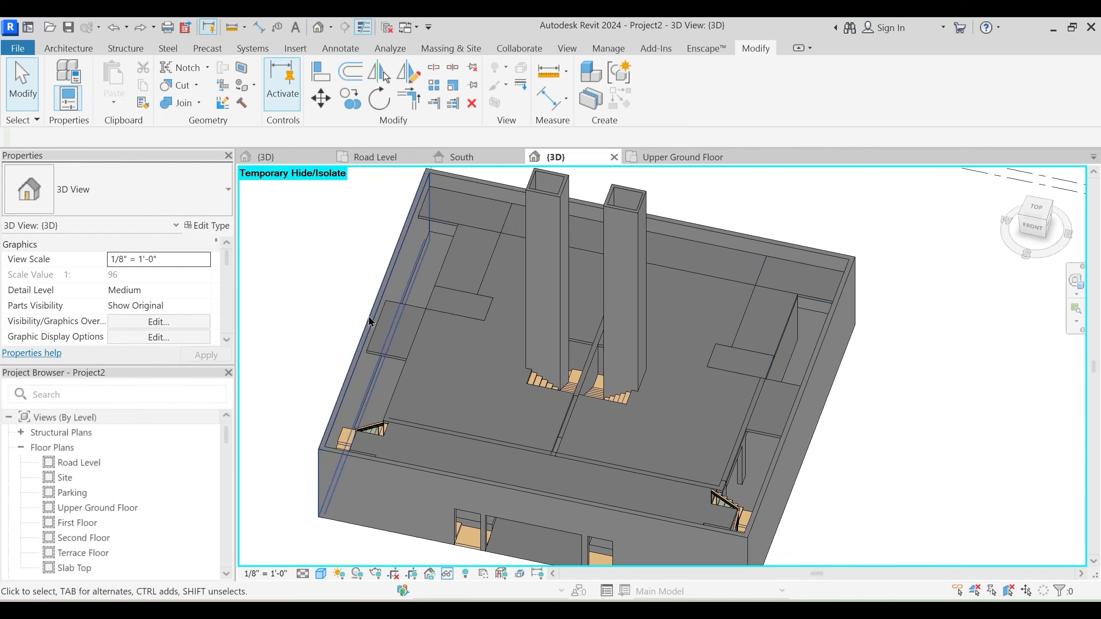
left_click(179, 106)
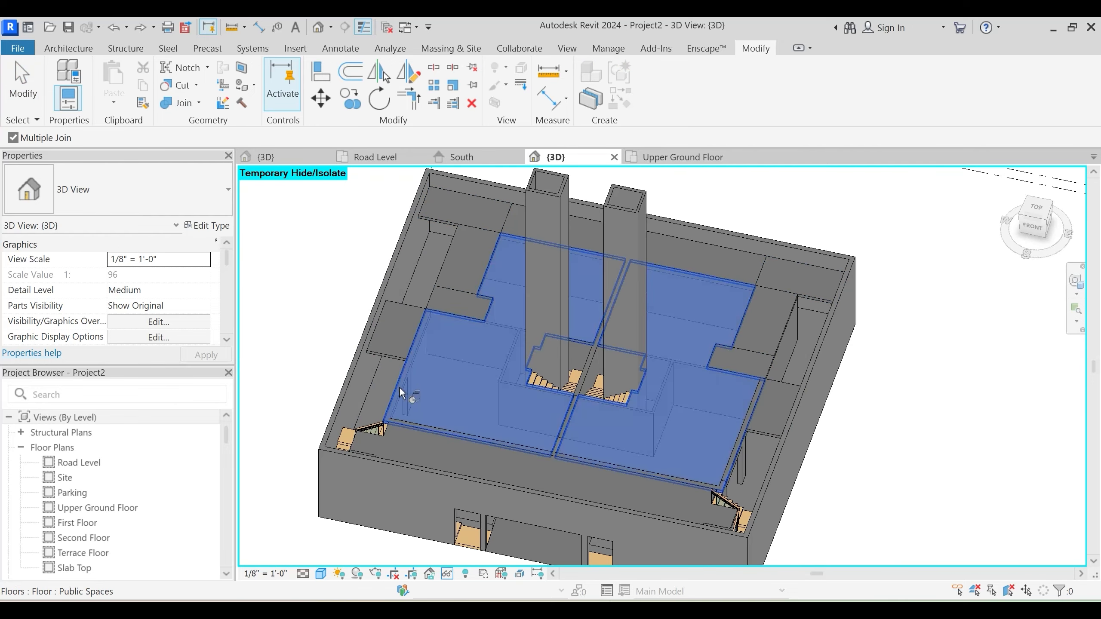
left_click(432, 425)
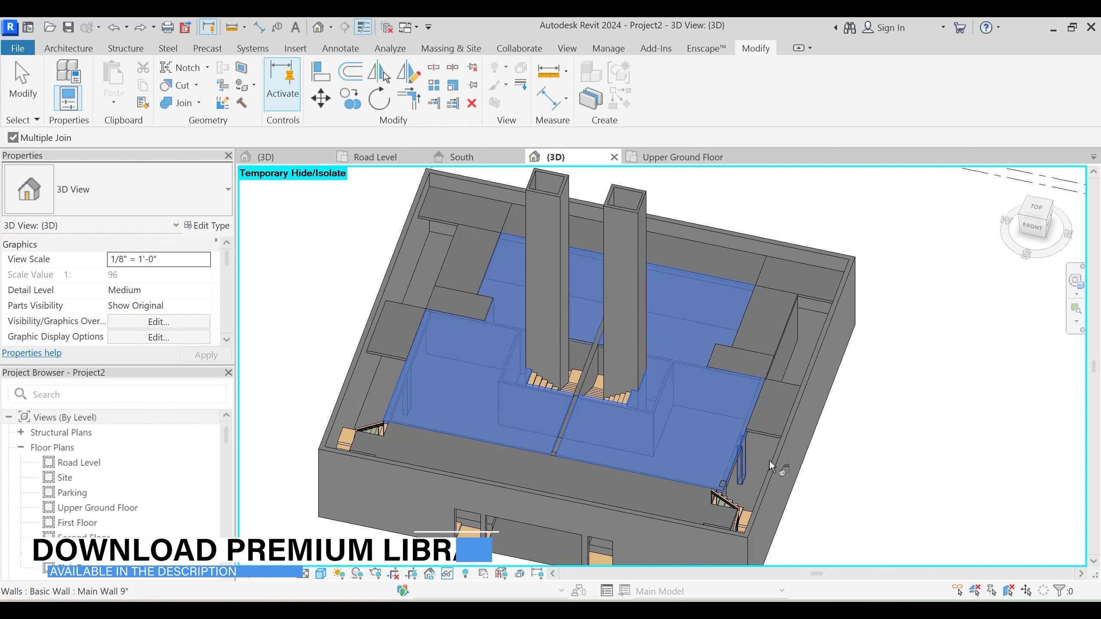
scroll(723, 489, "up", 3)
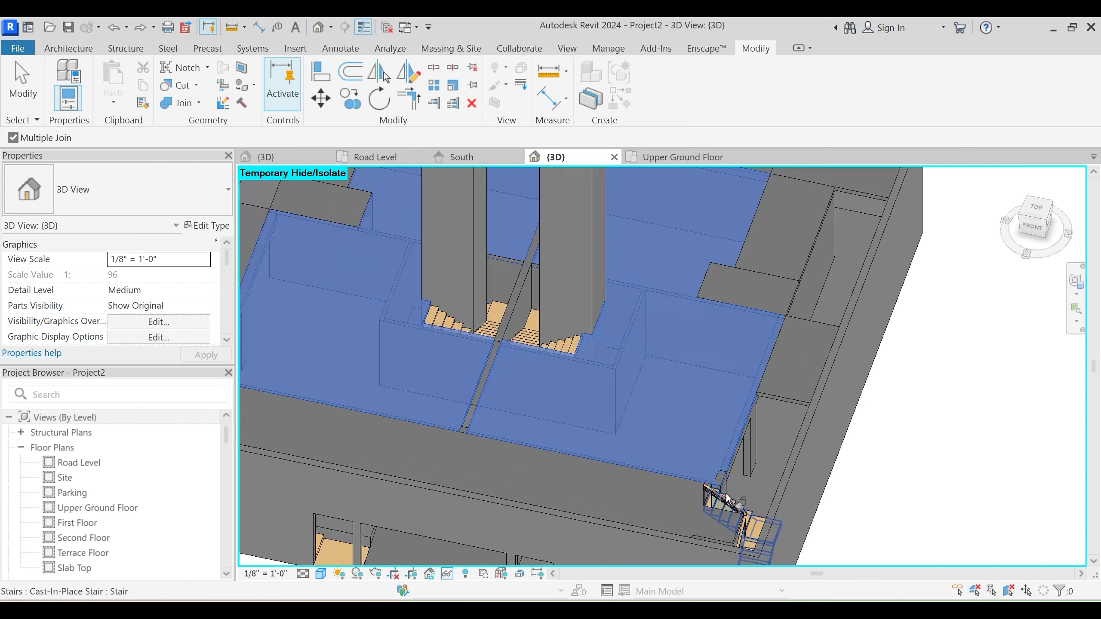
scroll(762, 442, "down", 5)
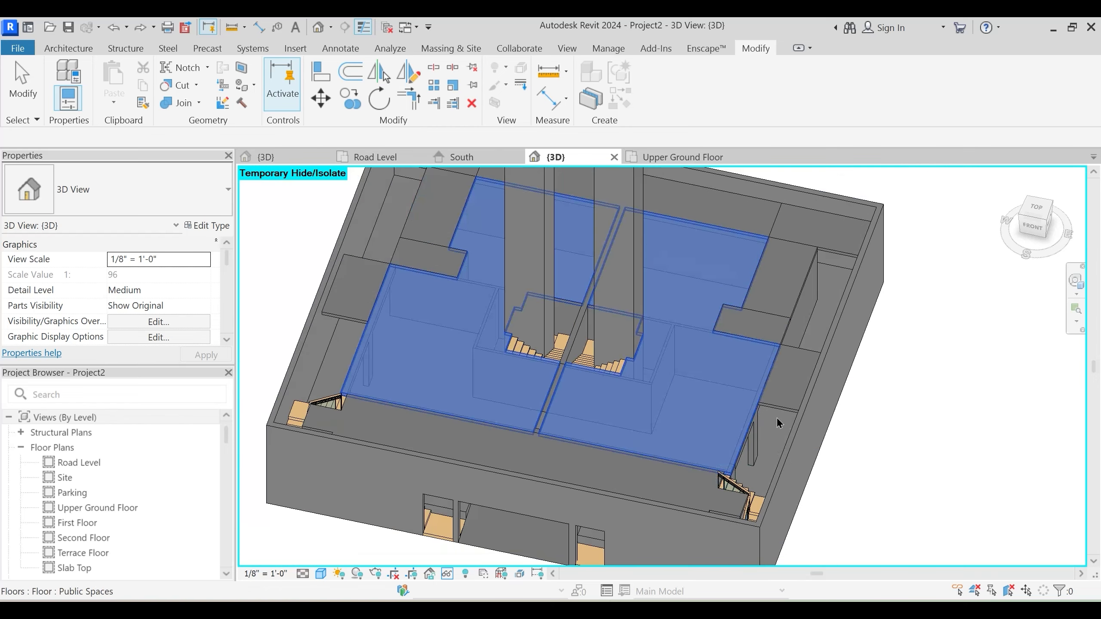
key("Escape")
key("Escape")
Examine the dividing wall between the two units and the side Main Wall 9" where they meet the floor
middle_click_drag(565, 424, 593, 463, "shift")
scroll(593, 463, "up", 3)
scroll(571, 447, "up", 2)
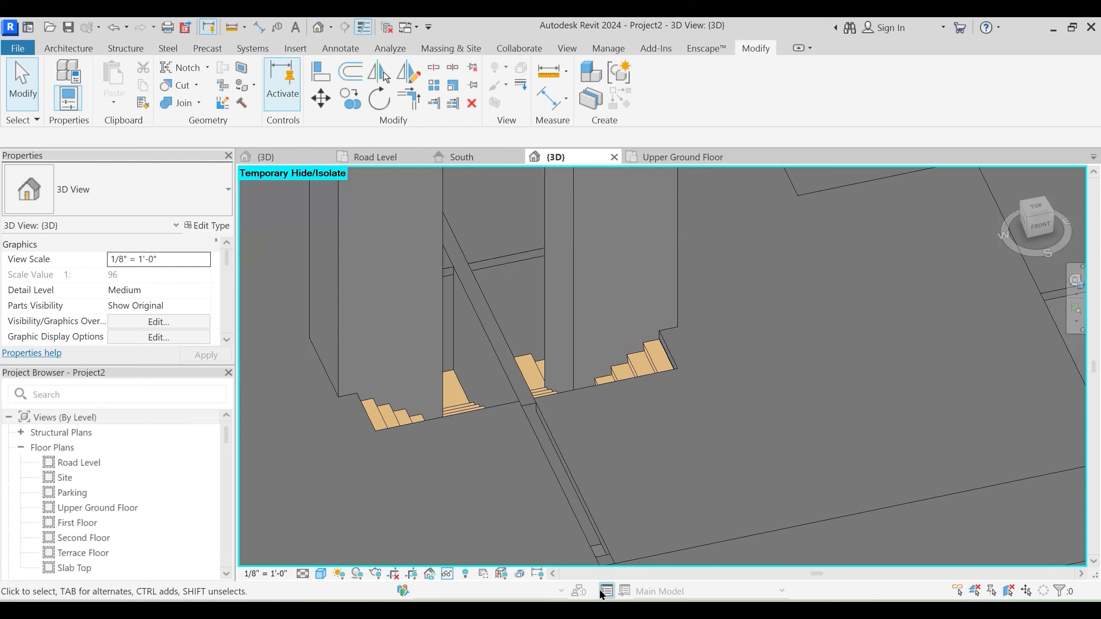
scroll(543, 399, "down", 3)
middle_click_drag(545, 456, 515, 450, "shift")
middle_click_drag(776, 435, 741, 415, "shift")
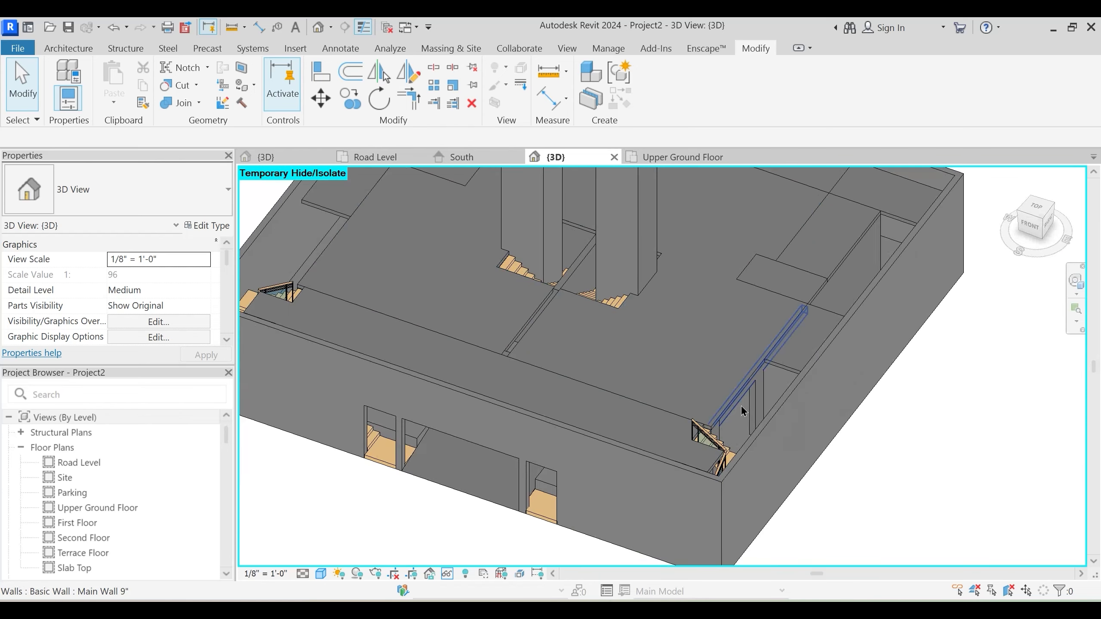
left_click(741, 411)
key("Escape")
In the Parking ceiling plan, copy the second unit's side Main Wall 9" onto the dividing wall line between the two units
scroll(208, 447, "down", 3)
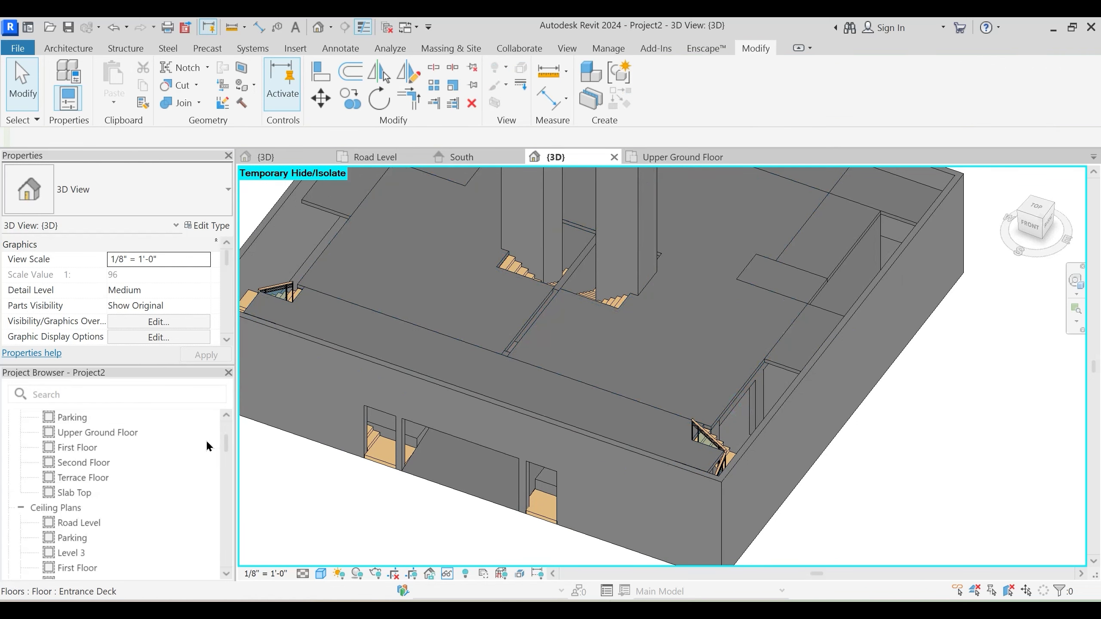
double_click(76, 537)
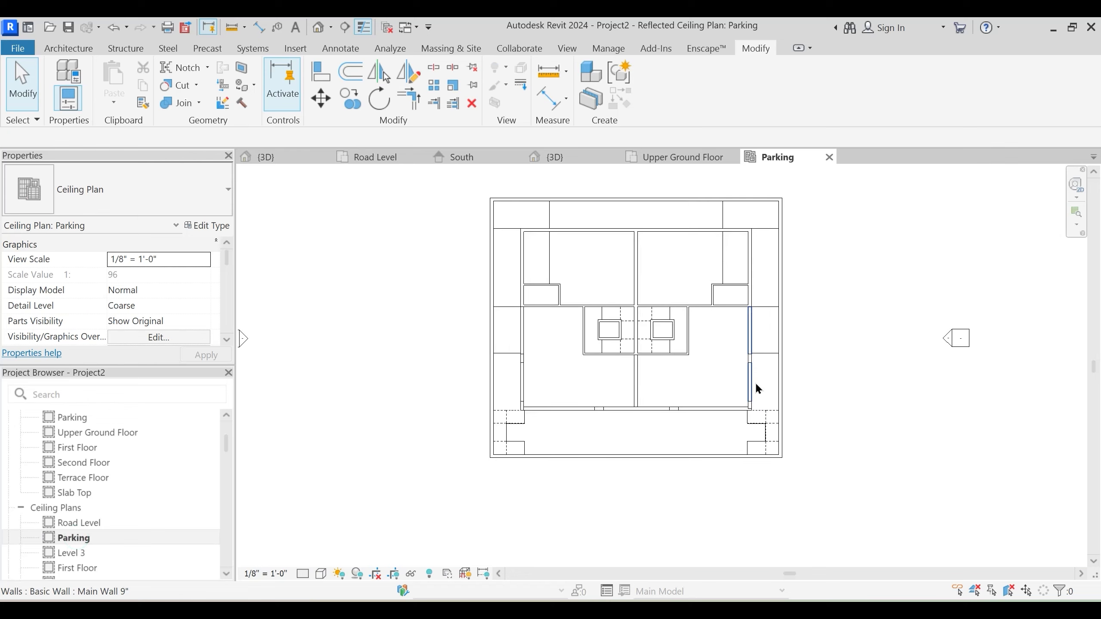
left_click(756, 385)
scroll(726, 347, "up", 4)
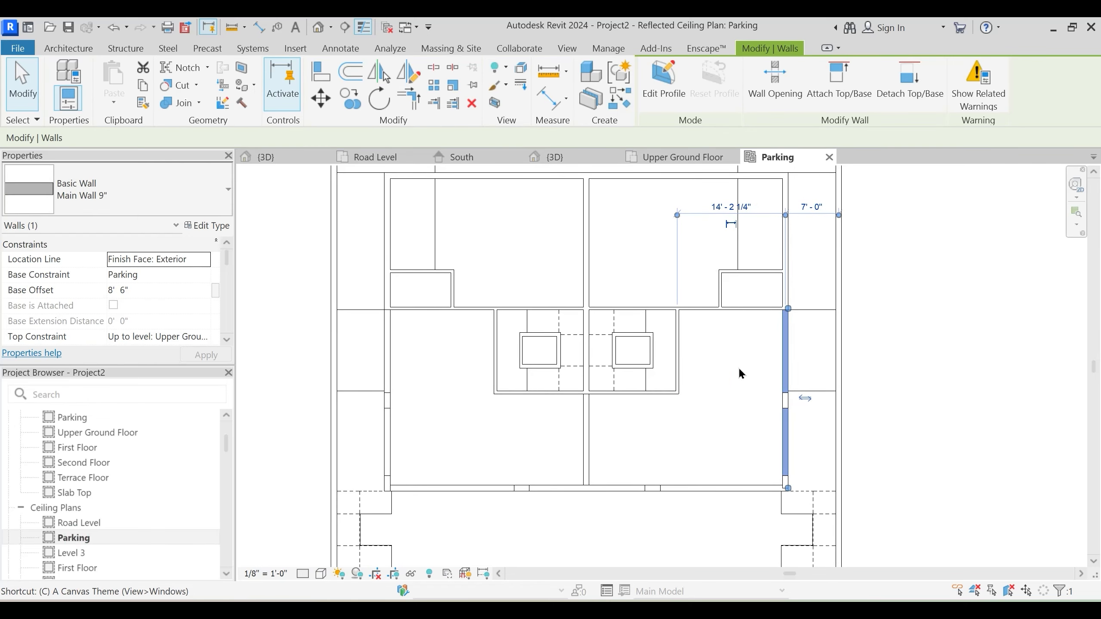
key("o")
scroll(776, 343, "up", 4)
left_click(802, 289)
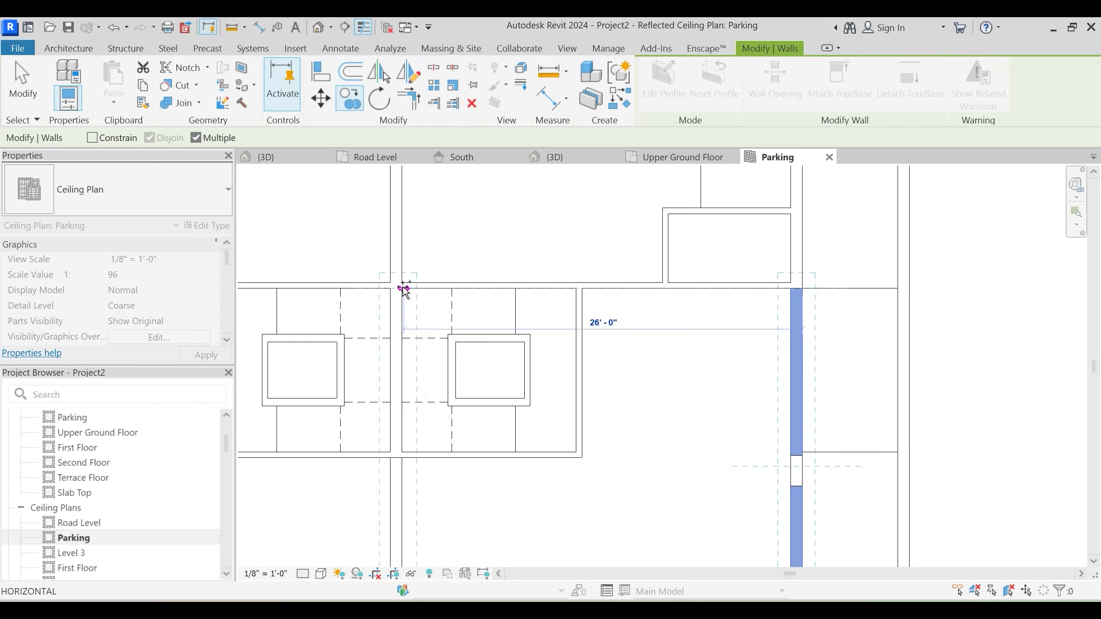
scroll(392, 290, "up", 1)
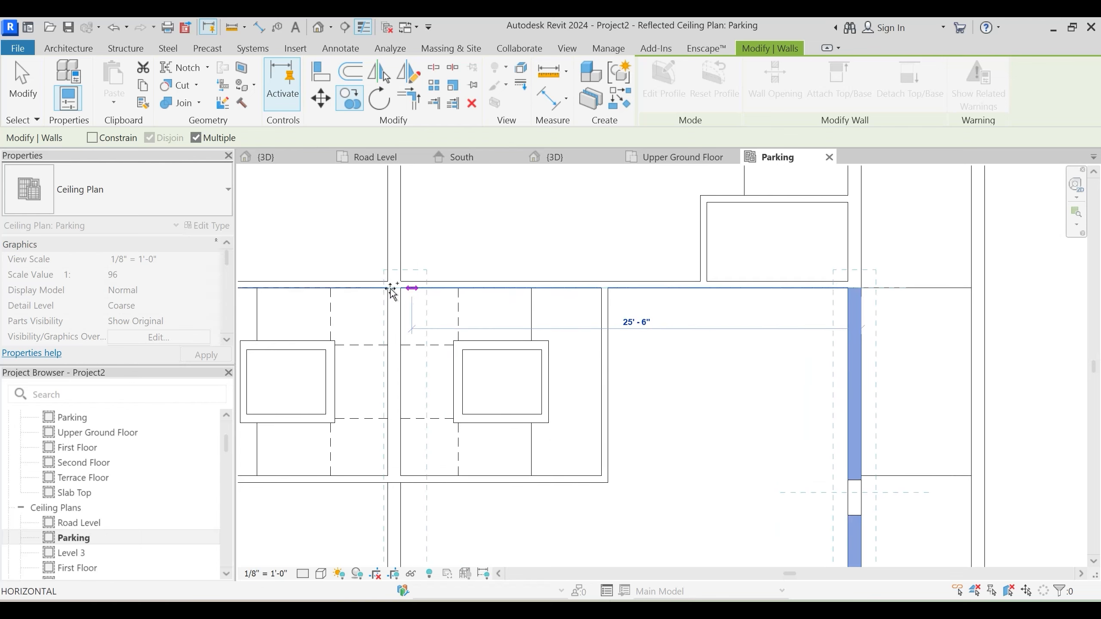
scroll(392, 290, "up", 1)
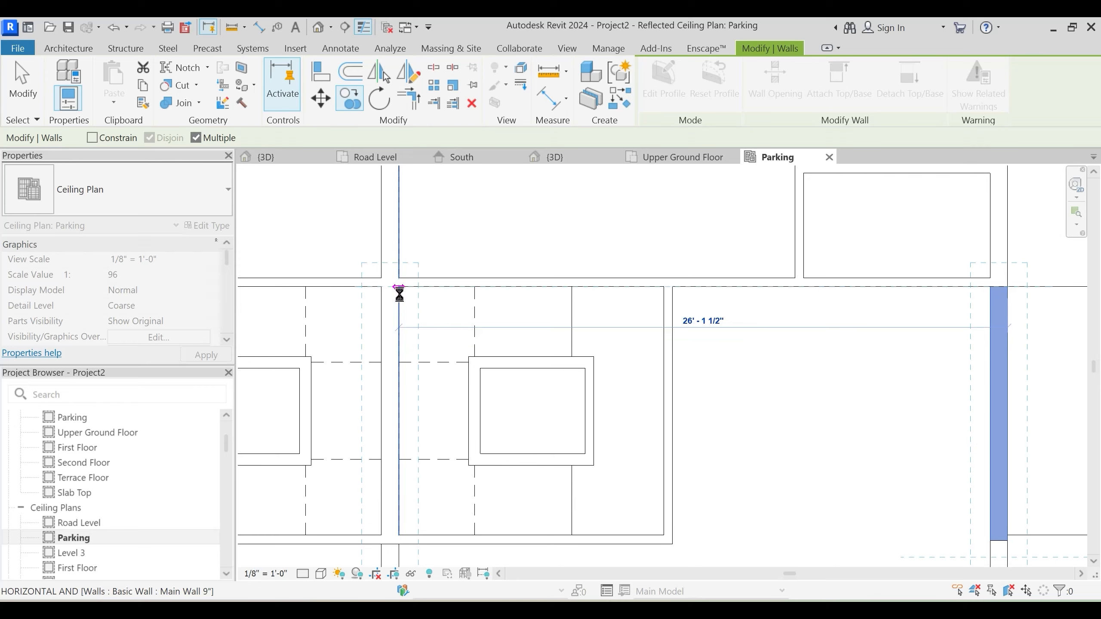
left_click(399, 294)
scroll(531, 232, "down", 3)
key("Escape")
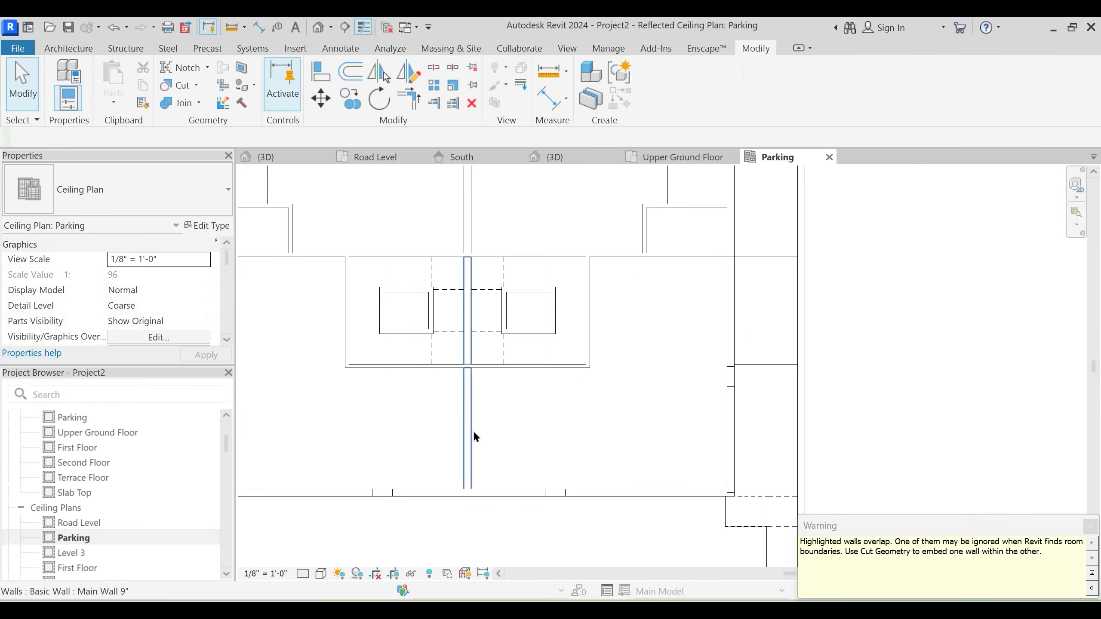
Shorten the copied Main Wall 9" by moving its upper end down to the front wall of the staircase enclosure
left_click(473, 431)
middle_click_drag(522, 405, 540, 476)
left_click_drag(487, 327, 487, 411)
scroll(487, 453, "up", 4)
left_click(534, 460)
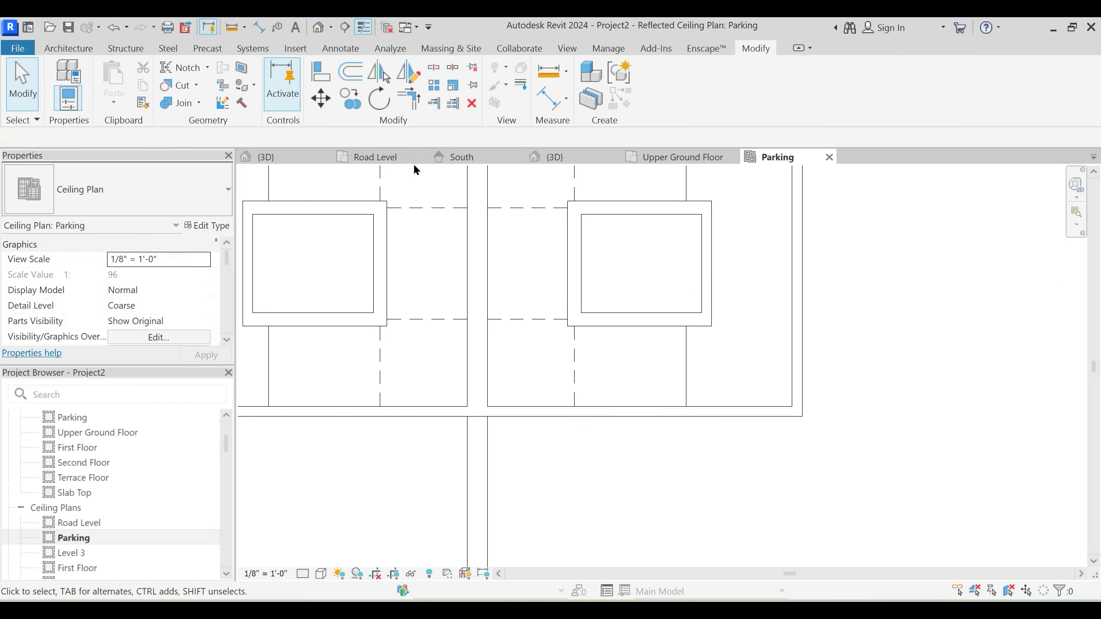
Return to the 3D view and examine the dividing wall, the side walls and the joined floors from several angles
left_click(599, 160)
middle_click_drag(580, 401, 670, 347, "shift")
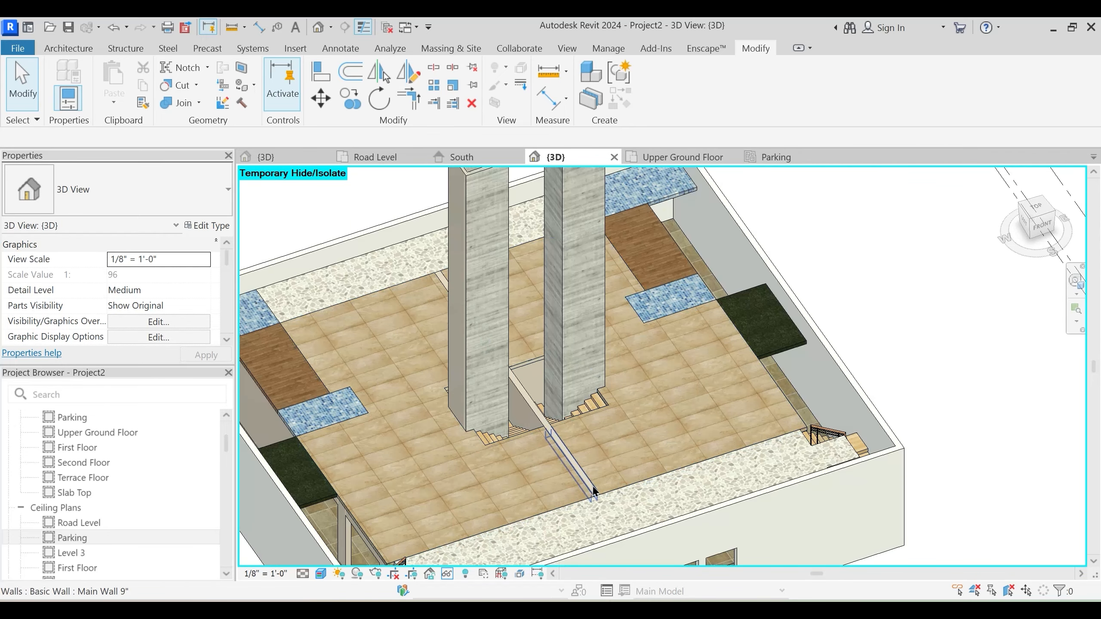
middle_click_drag(593, 491, 607, 436, "shift")
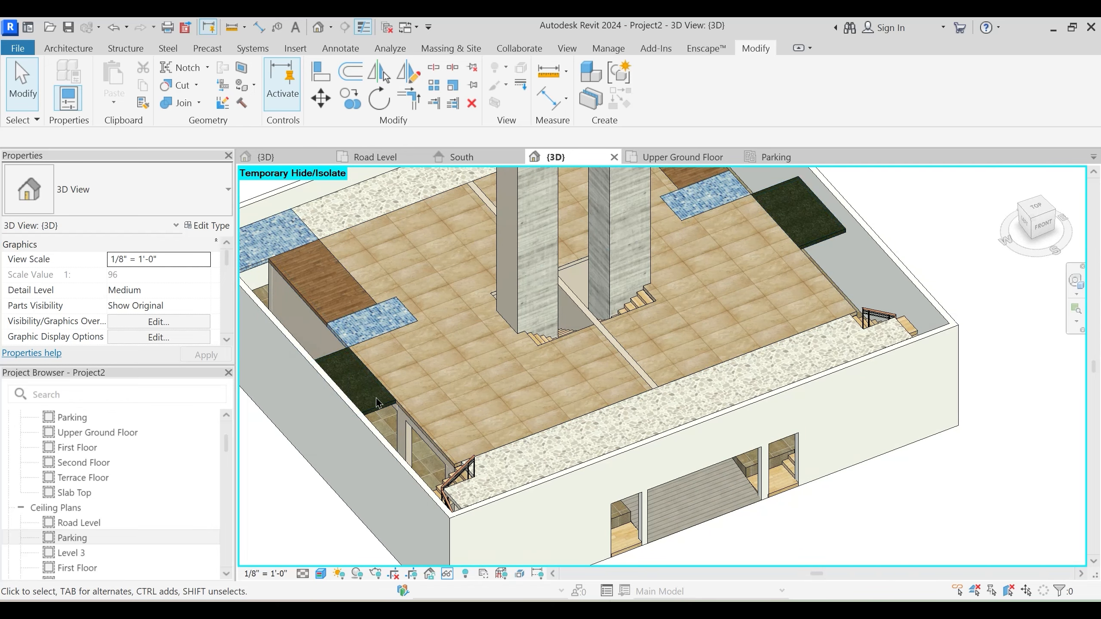
middle_click_drag(400, 402, 520, 426)
middle_click_drag(461, 382, 681, 341, "shift")
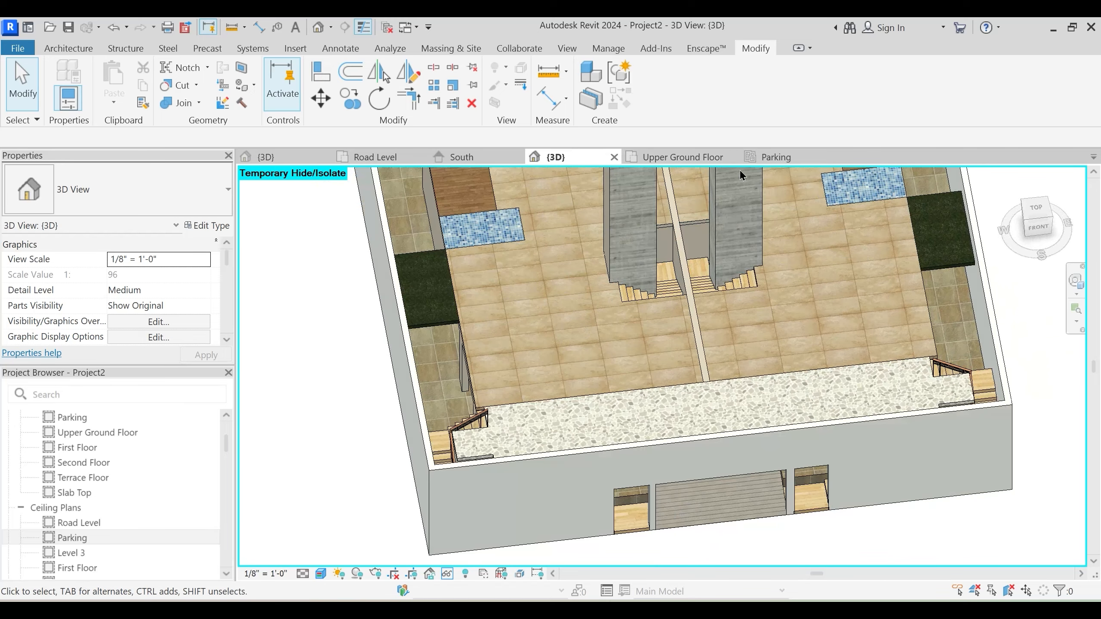
In the Parking ceiling plan, draw a Main Wall 9" along the first unit's sit-out floor rear edge, from the side wall to the compound wall
left_click(784, 159)
middle_click_drag(570, 381, 621, 298)
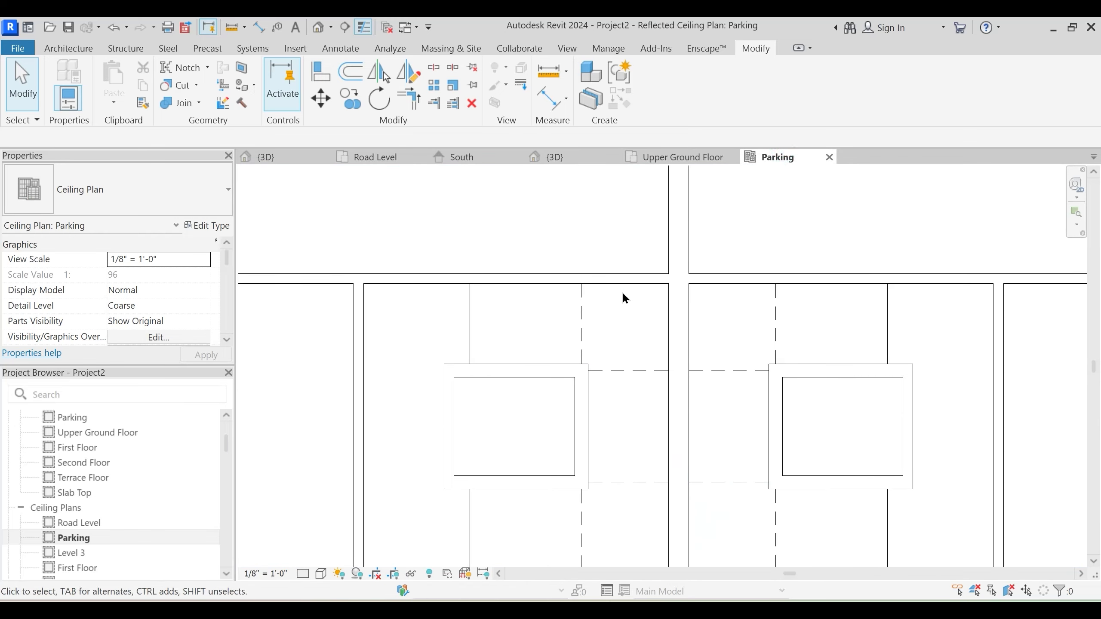
scroll(625, 303, "down", 4)
left_click(647, 441)
middle_click_drag(510, 372, 578, 400)
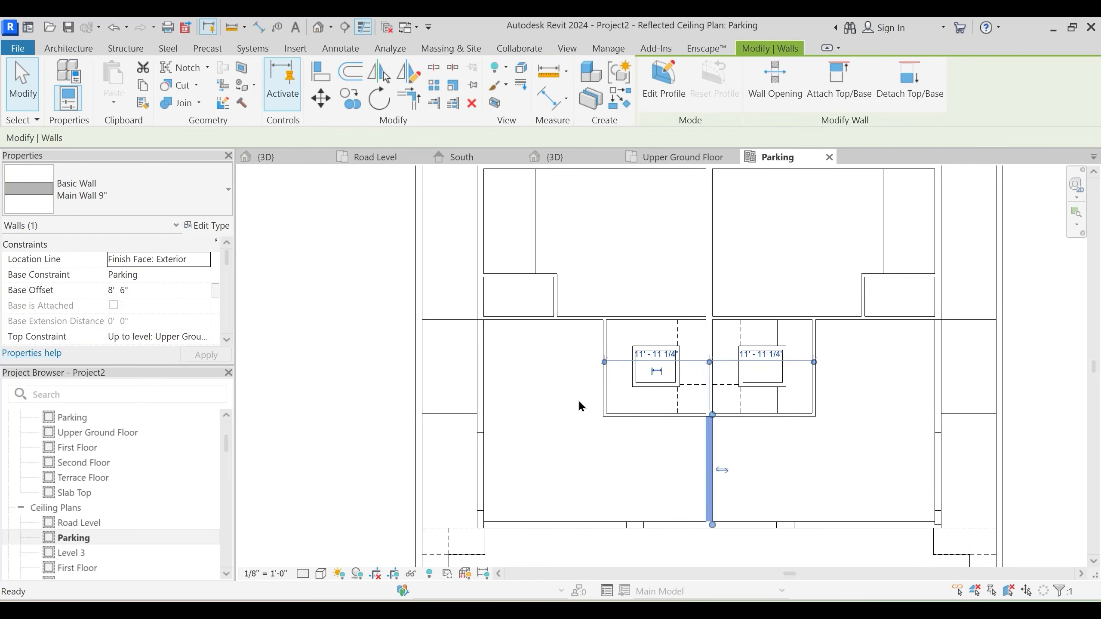
key("c")
key("s")
scroll(450, 320, "up", 2)
left_click(488, 319)
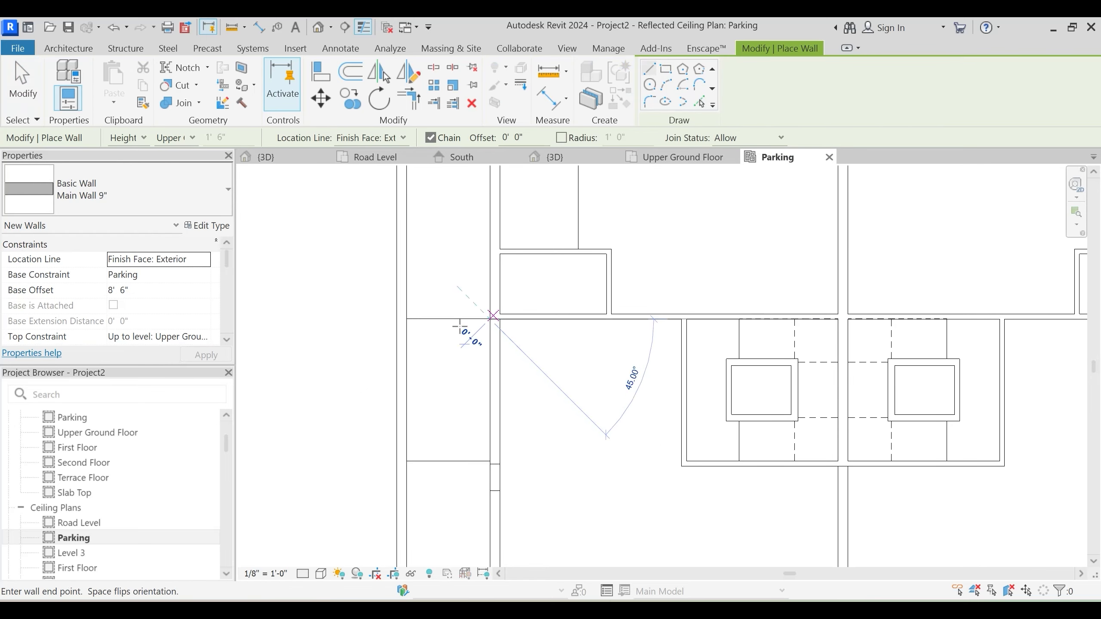
left_click(406, 319)
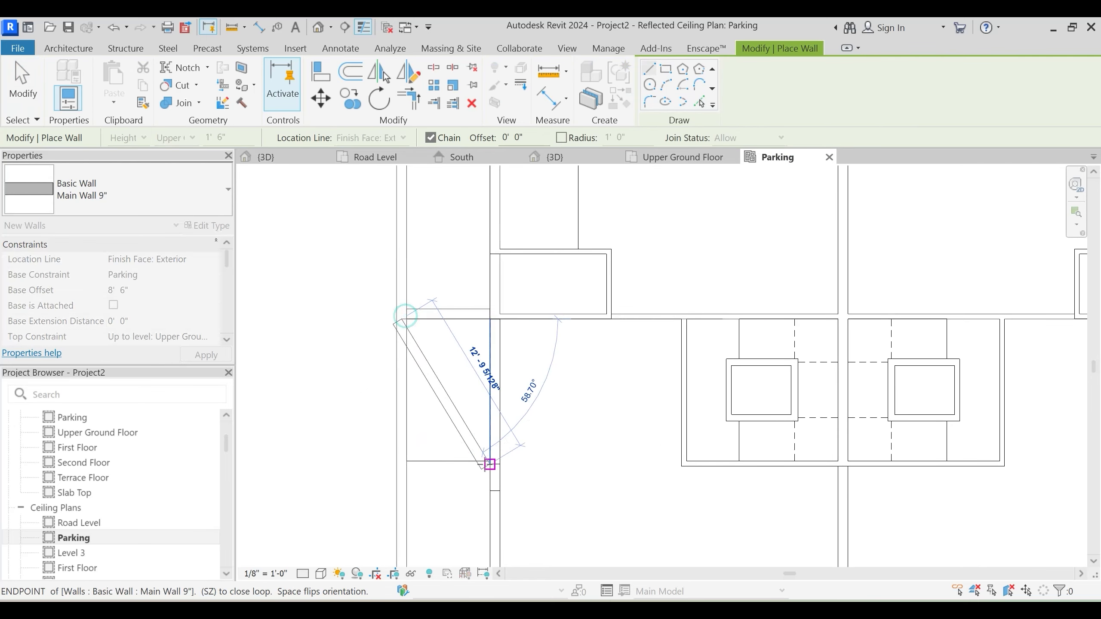
key("Escape")
Draw another Main Wall 9" along the same sit-out floor's front edge, from the side wall to the compound wall
left_click(489, 461)
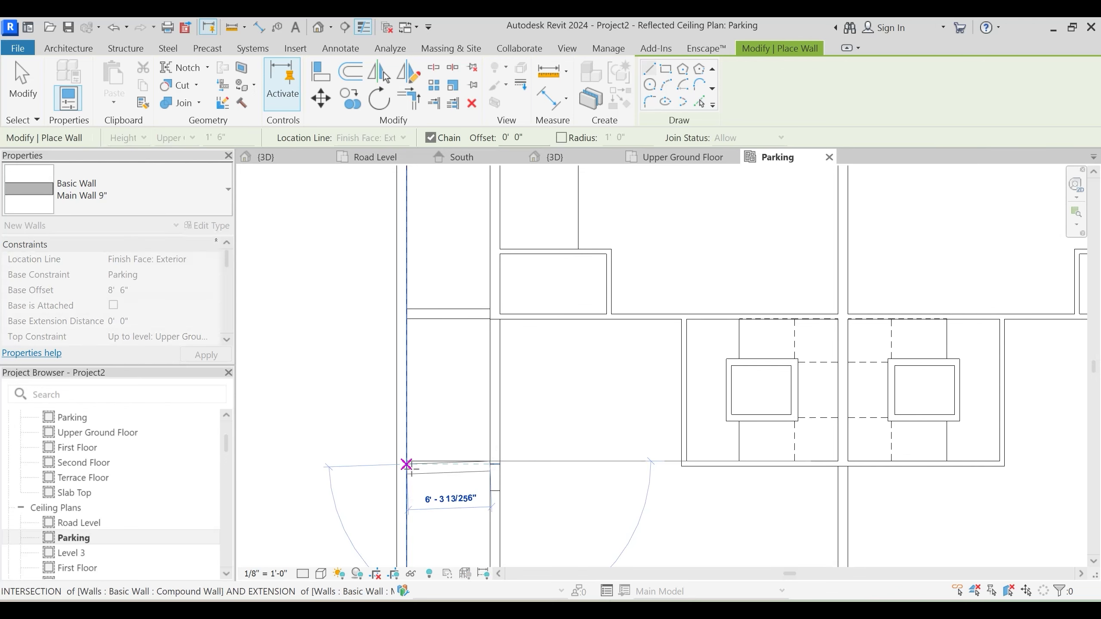
left_click(406, 461)
key("Escape")
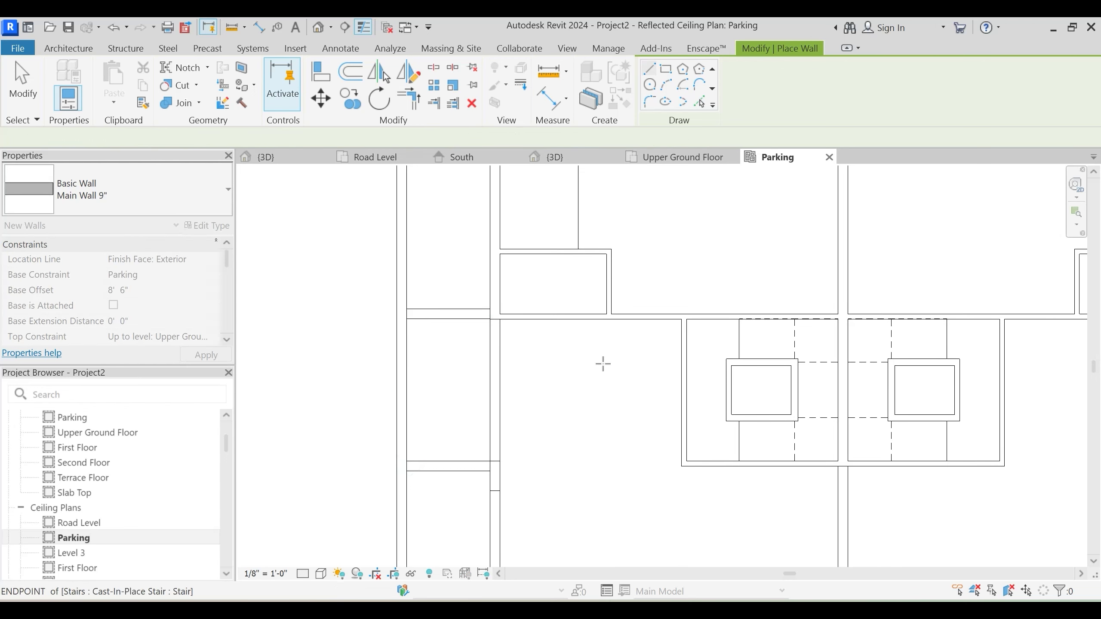
scroll(694, 343, "down", 2)
middle_click_drag(711, 338, 455, 329)
key("Escape")
middle_click_drag(369, 337, 435, 327)
Set the top offset of the two new sit-out walls to 1' 6"
left_click(354, 306)
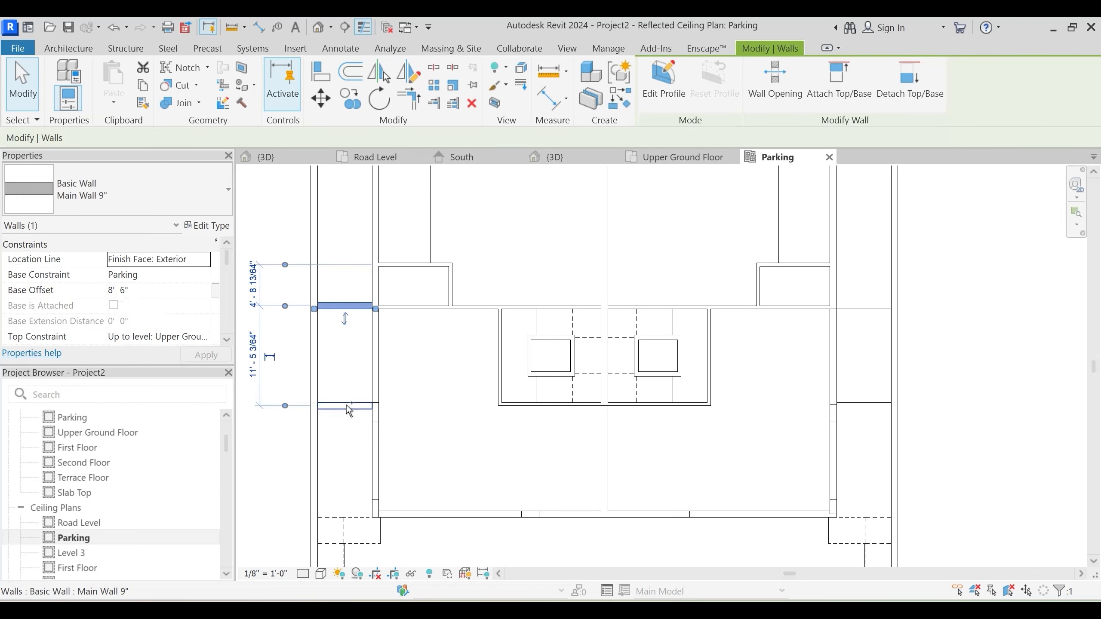
left_click(349, 407, "ctrl")
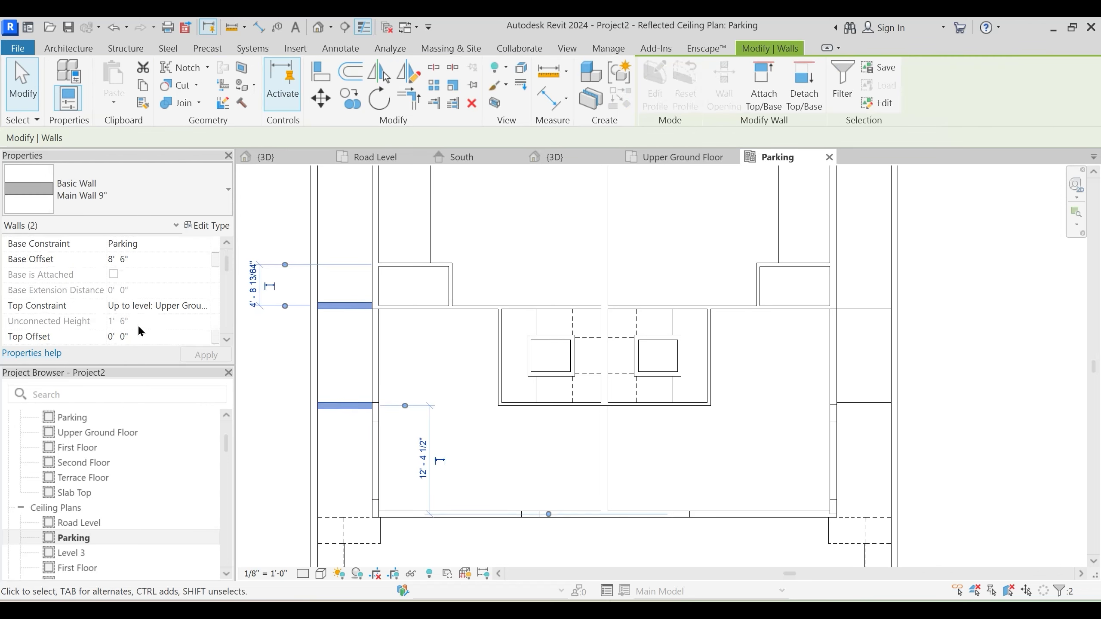
left_click(145, 336)
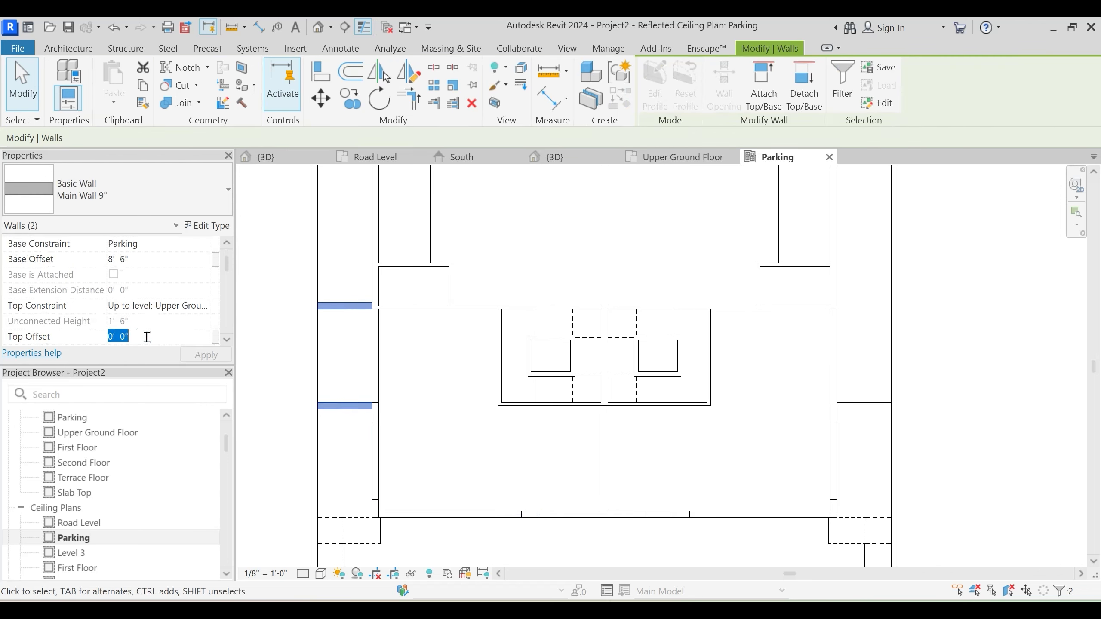
key("Return")
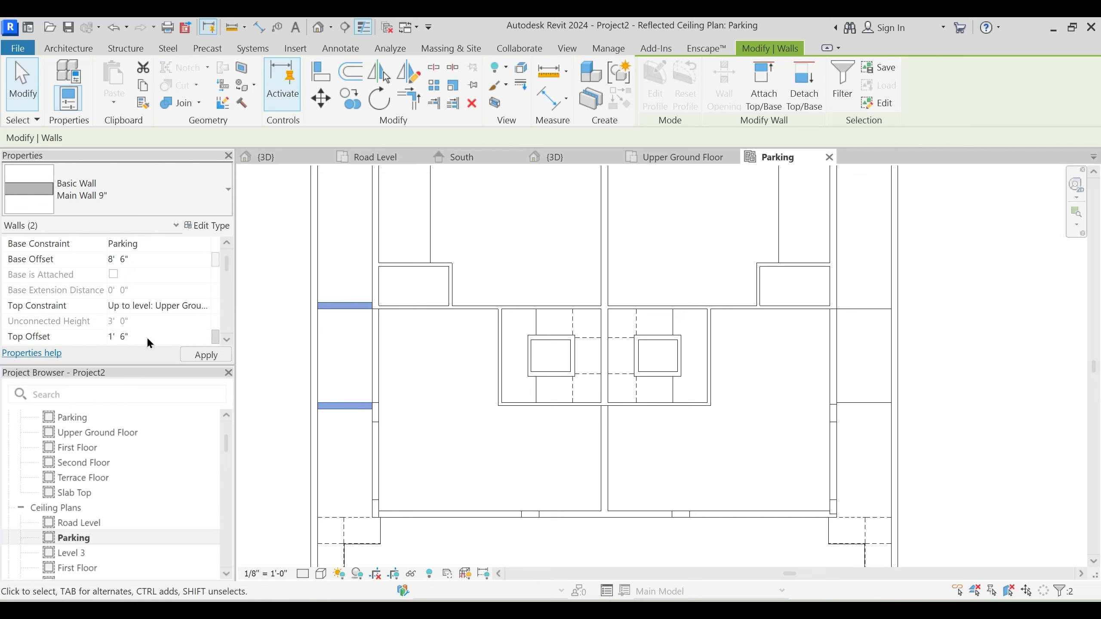
Mirror a copy of the two sit-out walls to the second unit about a vertical axis through the middle of the dividing wall
key("d")
key("m")
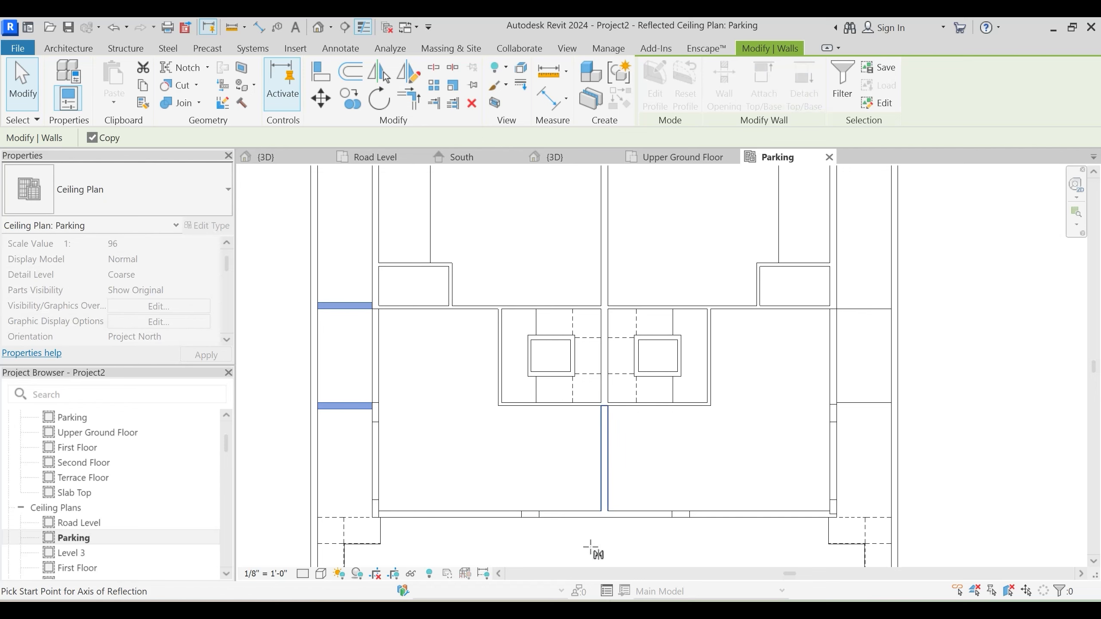
scroll(604, 533, "up", 2)
scroll(604, 533, "up", 1)
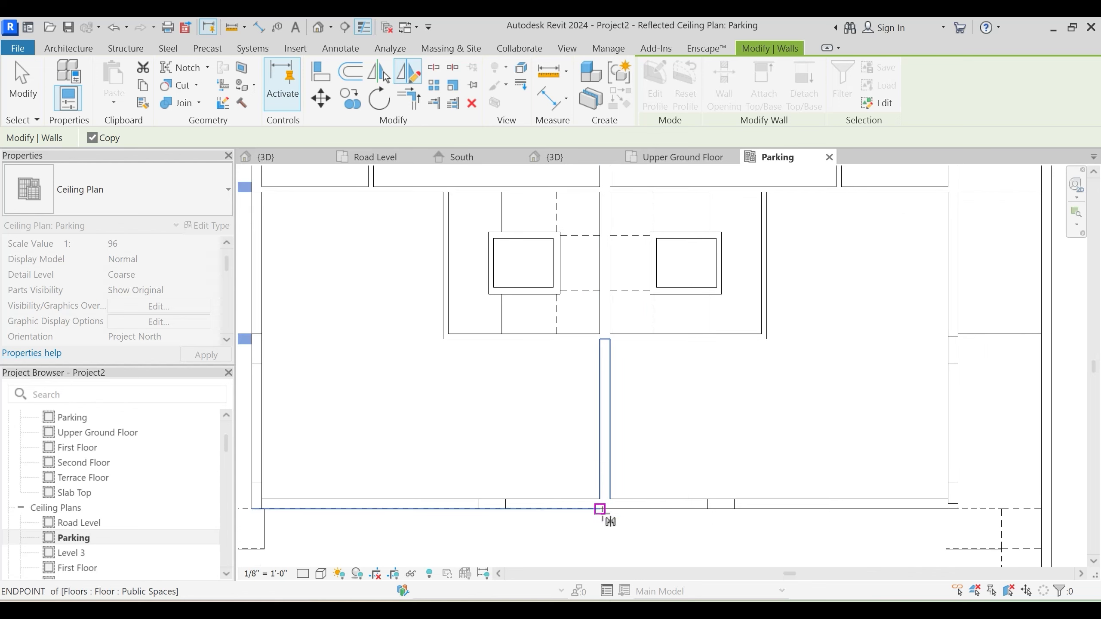
scroll(607, 345, "up", 2)
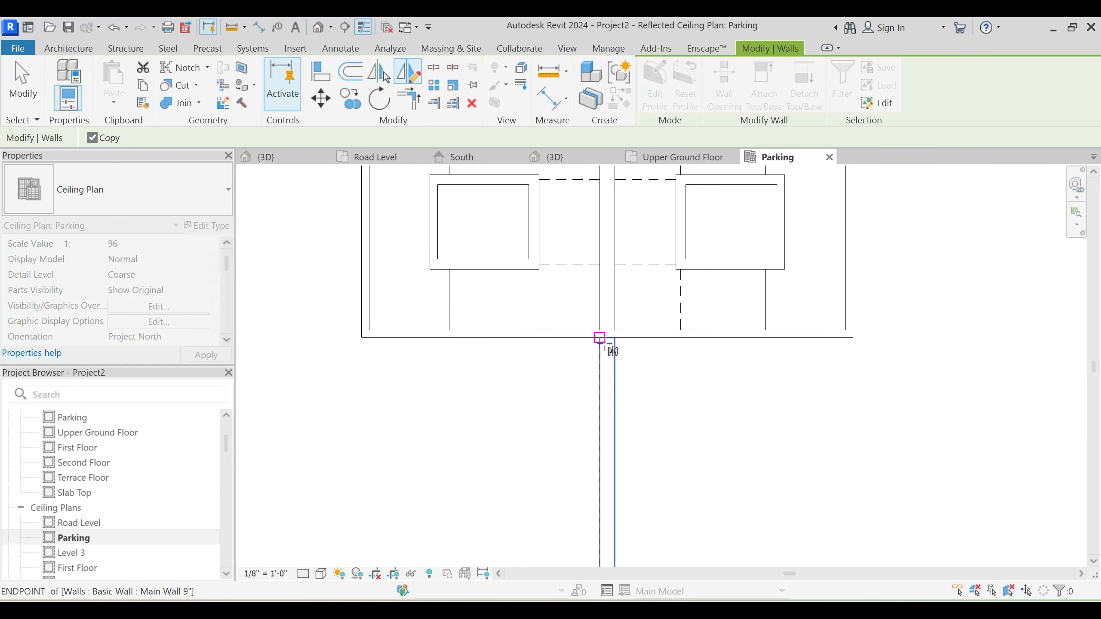
scroll(612, 351, "up", 1)
left_click(609, 335)
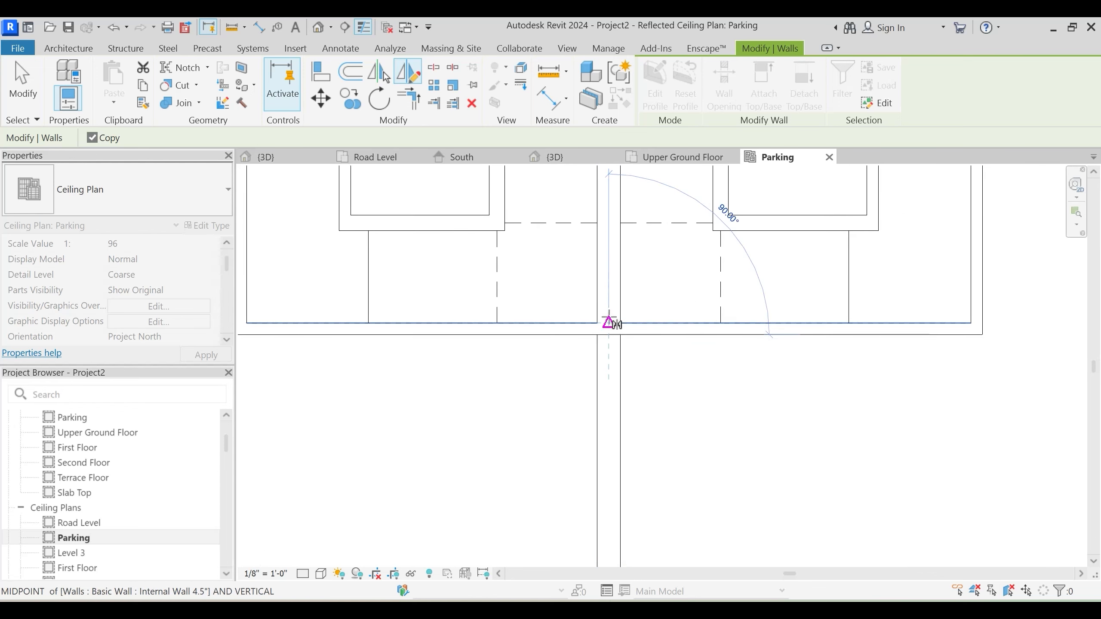
left_click(608, 321)
scroll(536, 325, "down", 3)
key("Escape")
scroll(939, 315, "down", 2)
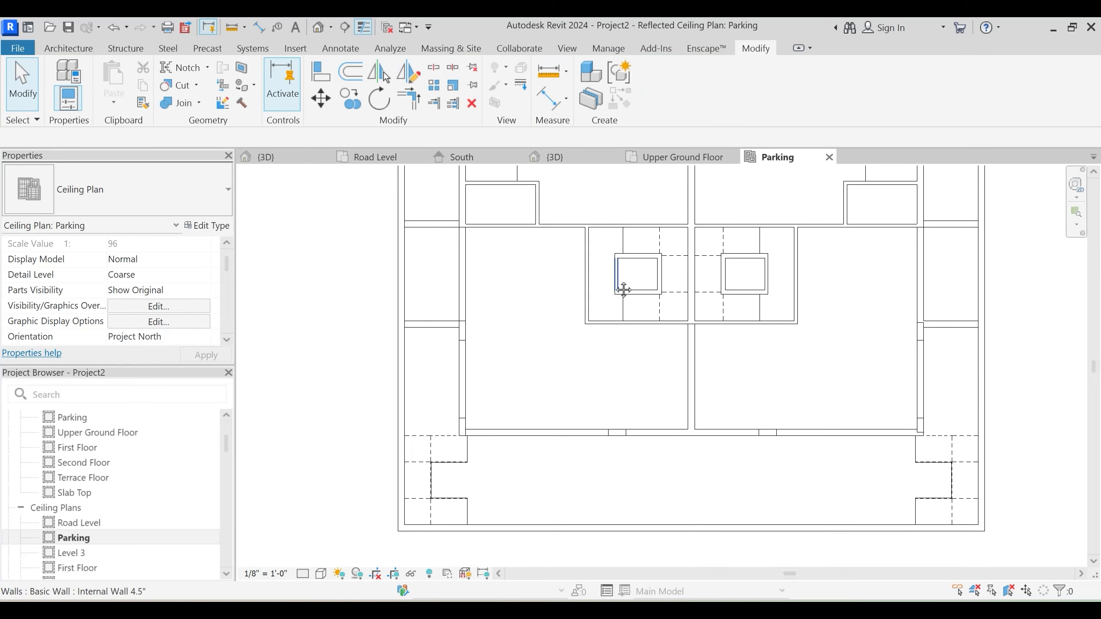
Examine the sit-out walls of both units in the 3D view and close the Parking ceiling plan
left_click(581, 159)
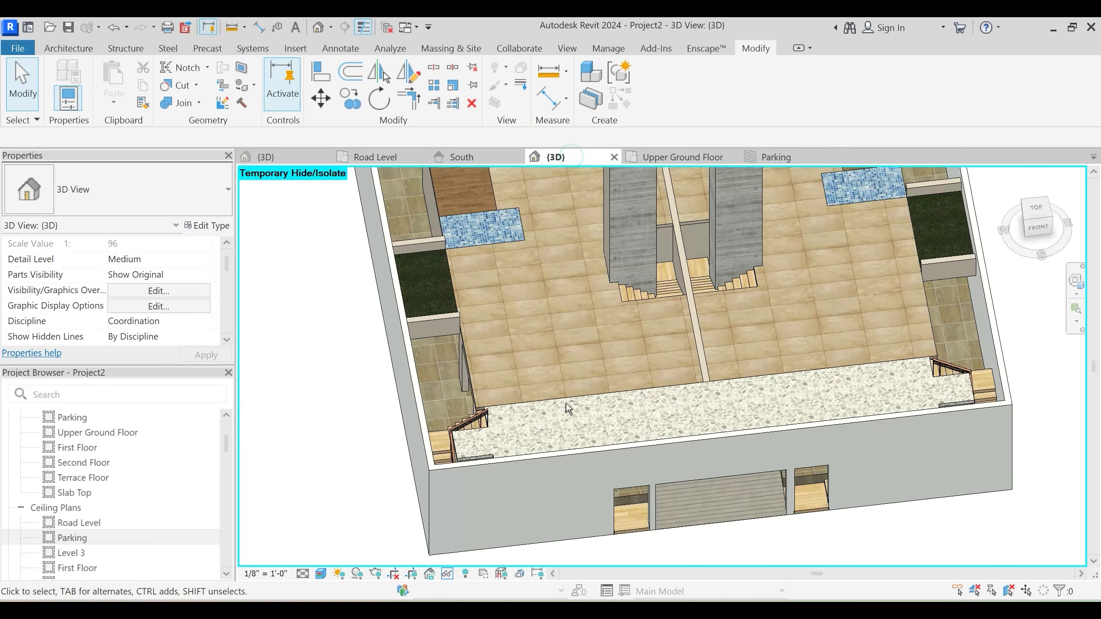
middle_click_drag(569, 410, 619, 352, "shift")
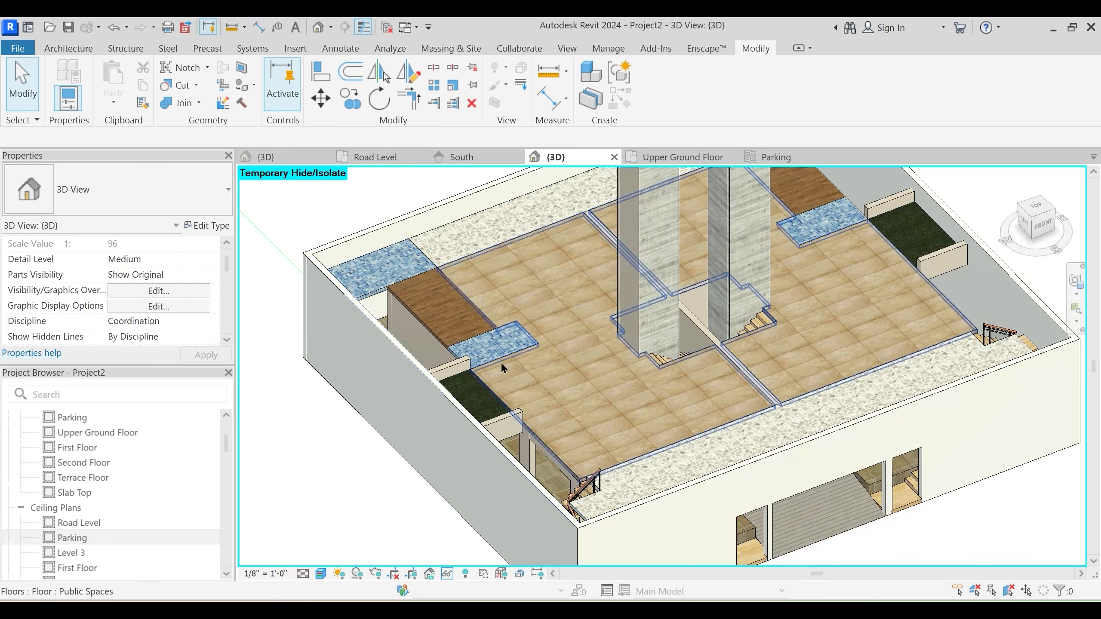
middle_click_drag(556, 390, 559, 434, "shift")
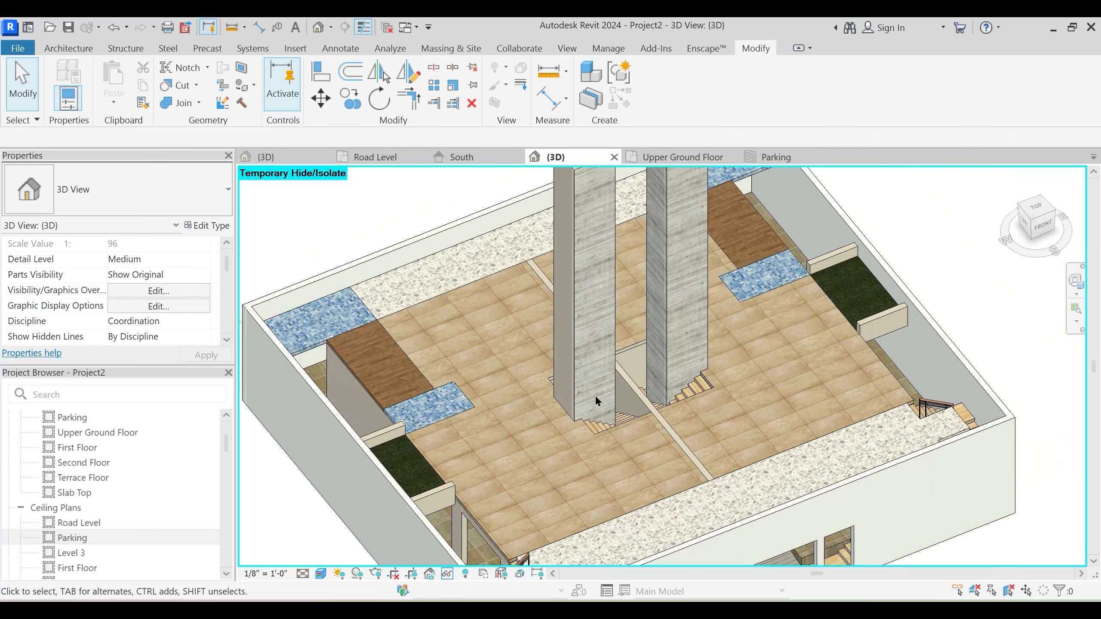
scroll(694, 415, "down", 2)
middle_click_drag(719, 417, 715, 427, "shift")
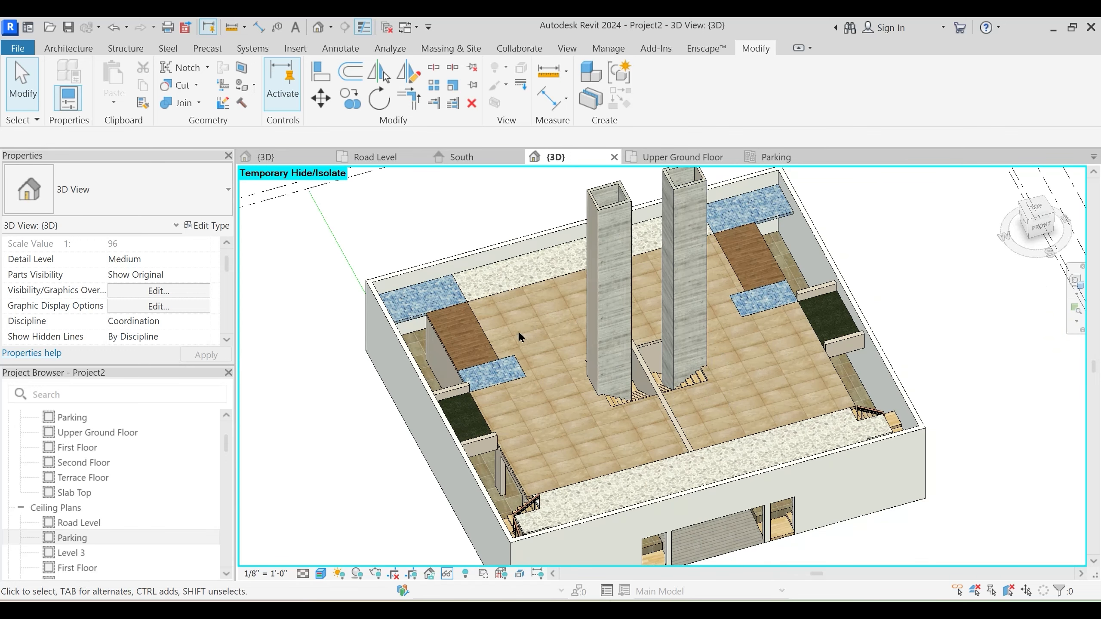
left_click(828, 157)
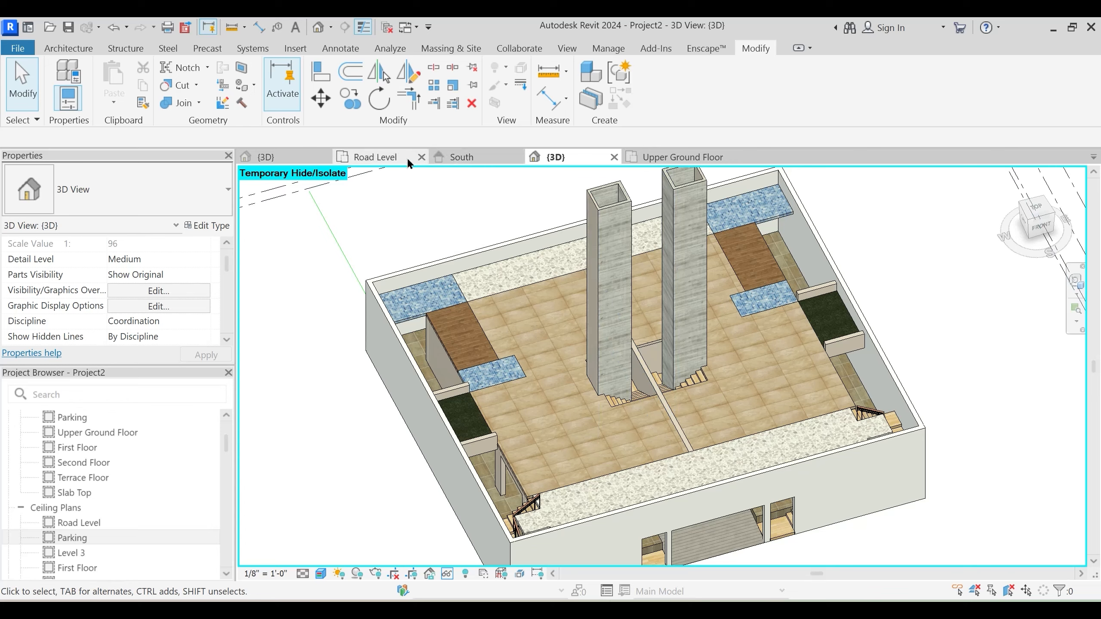
Open the Upper Ground Floor plan and set its visual style to Hidden Line
left_click(676, 157)
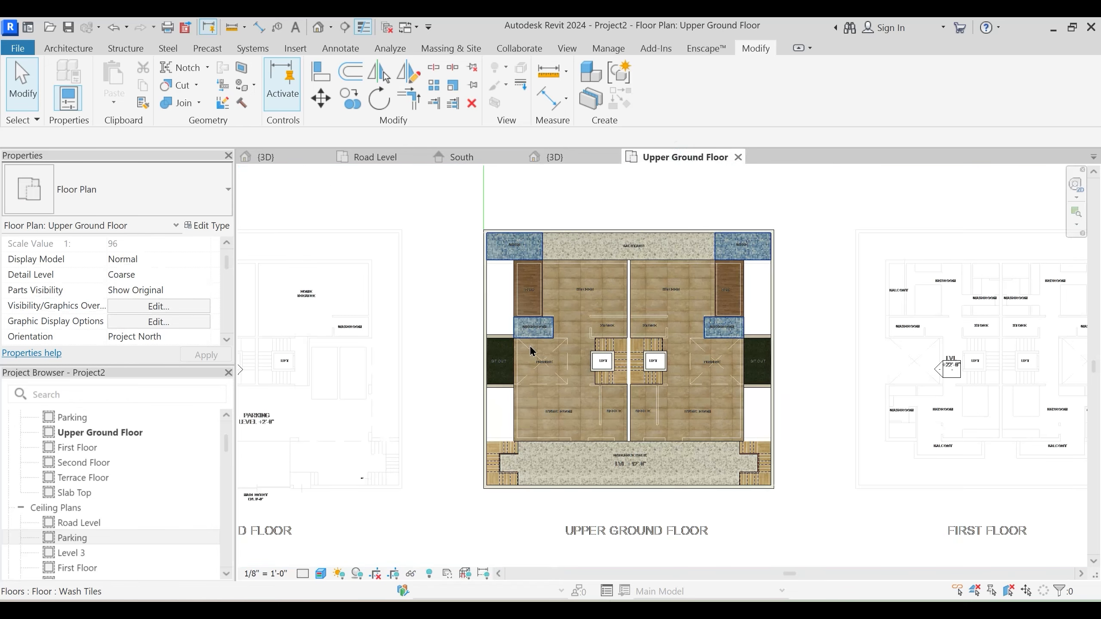
key("h")
key("l")
scroll(556, 353, "up", 2)
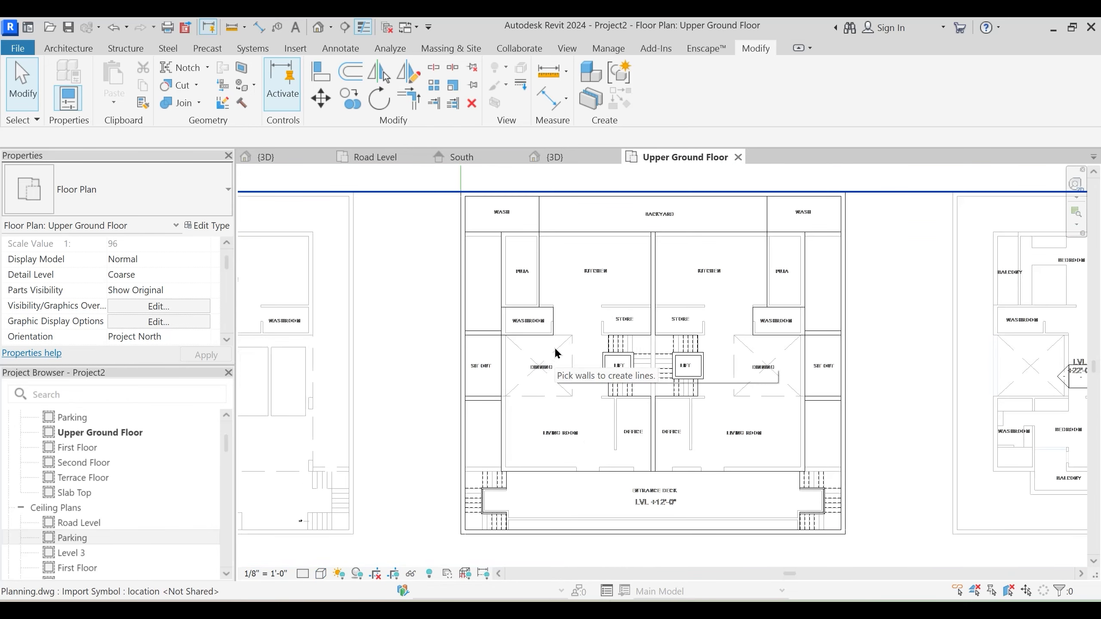
Draw a rectangle of Main Wall 9" around both units with base offset 0' 0" and top constraint Up to level: First Floor
key("w")
key("a")
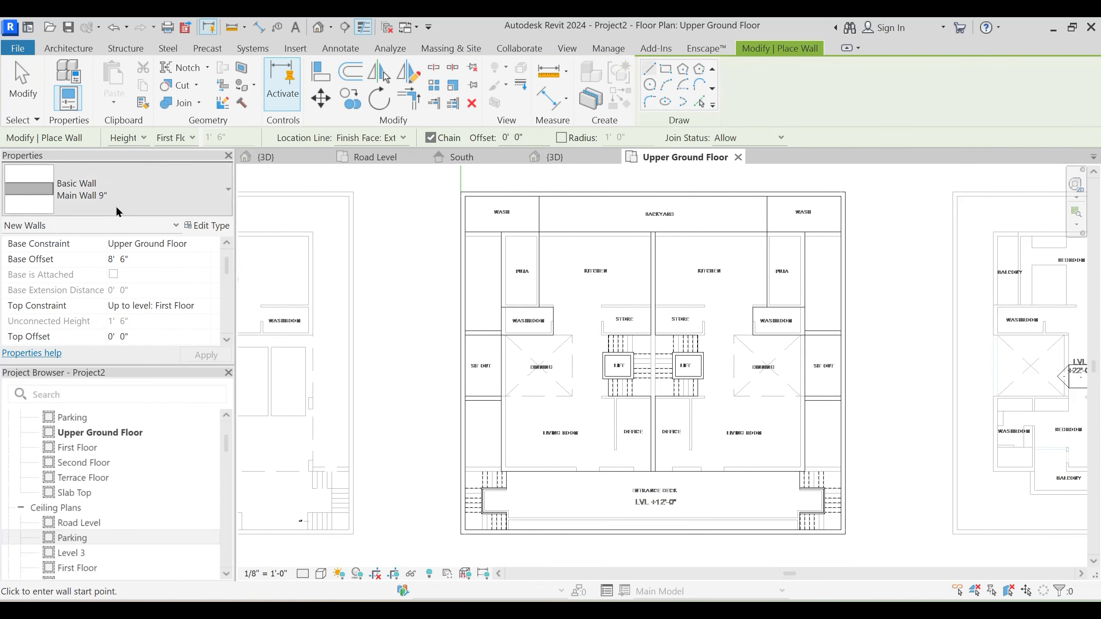
middle_click_drag(348, 257, 385, 262)
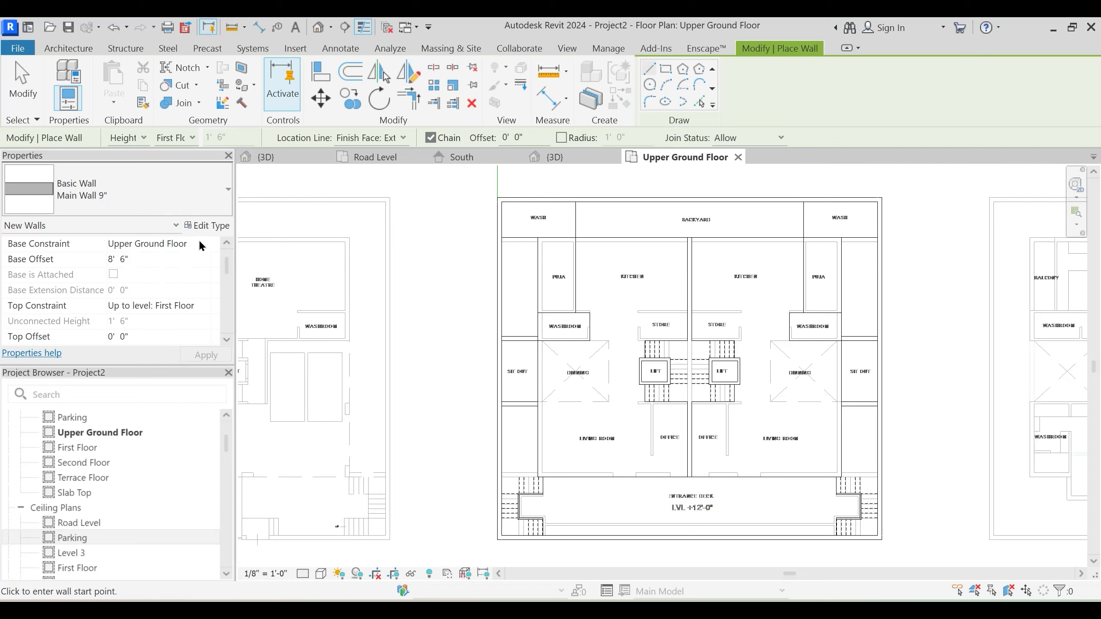
left_click(167, 259)
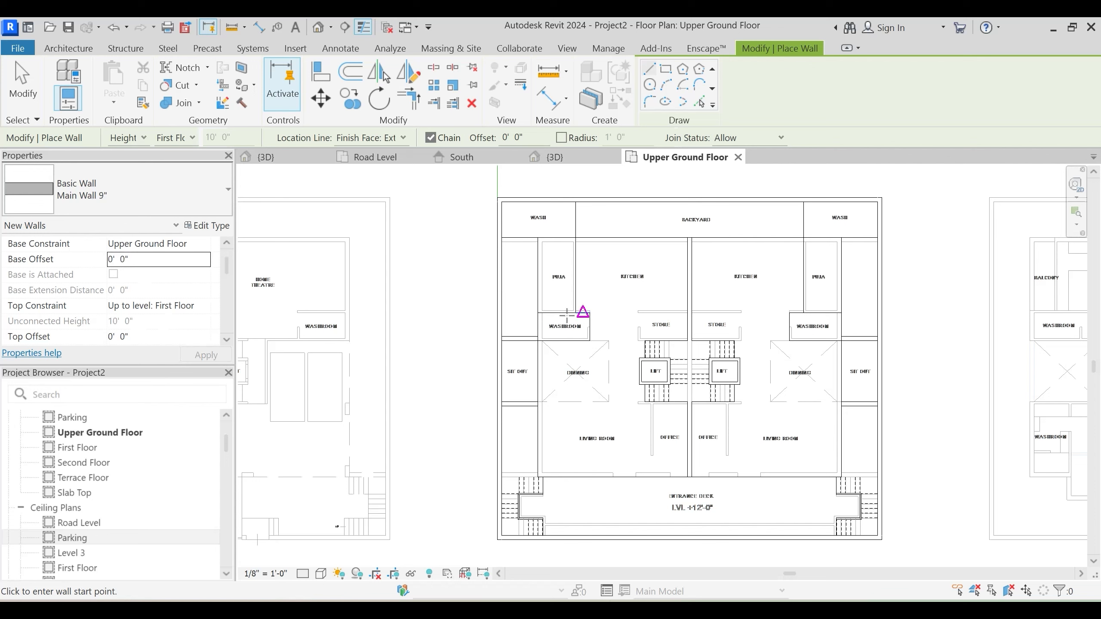
left_click(667, 70)
scroll(524, 258, "up", 2)
left_click(544, 227)
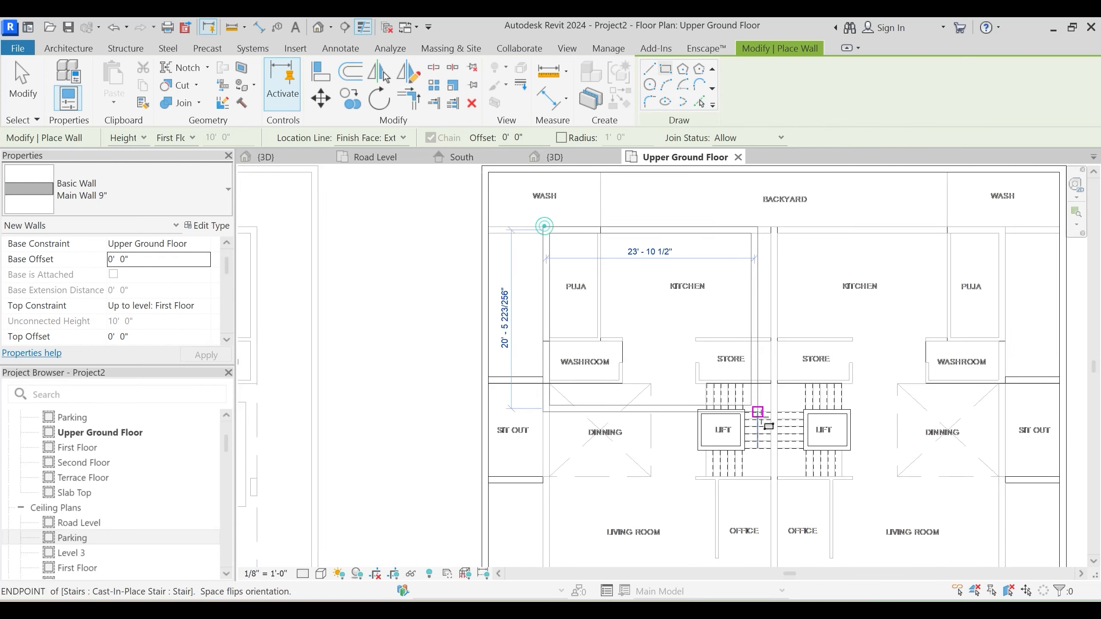
middle_click_drag(757, 414, 683, 292)
scroll(911, 504, "up", 1)
scroll(920, 492, "up", 2)
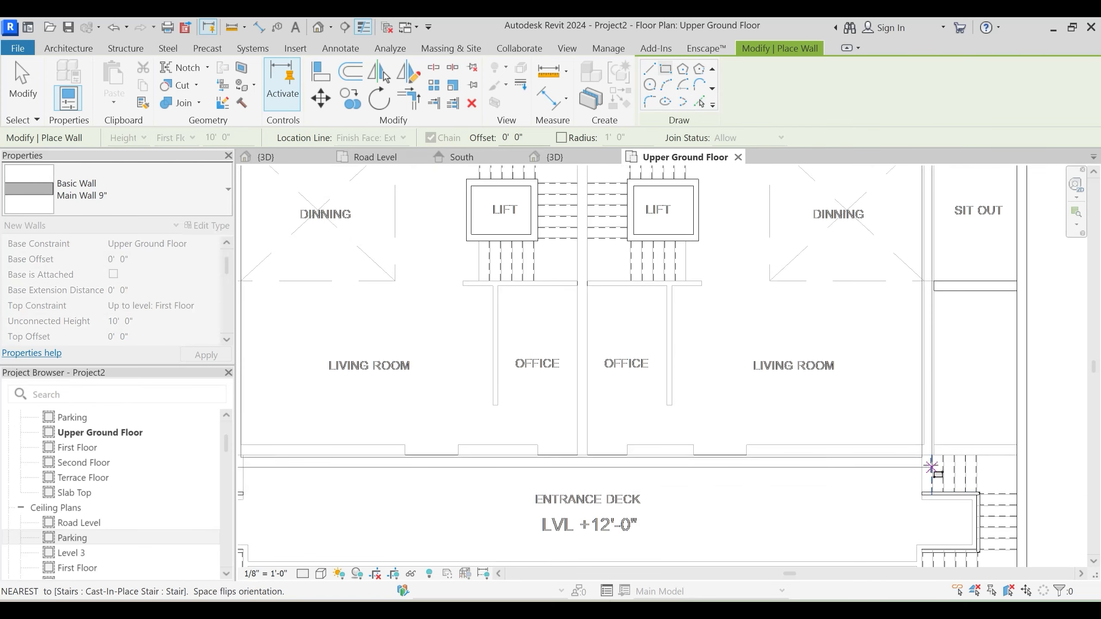
left_click(934, 455)
scroll(911, 482, "down", 3)
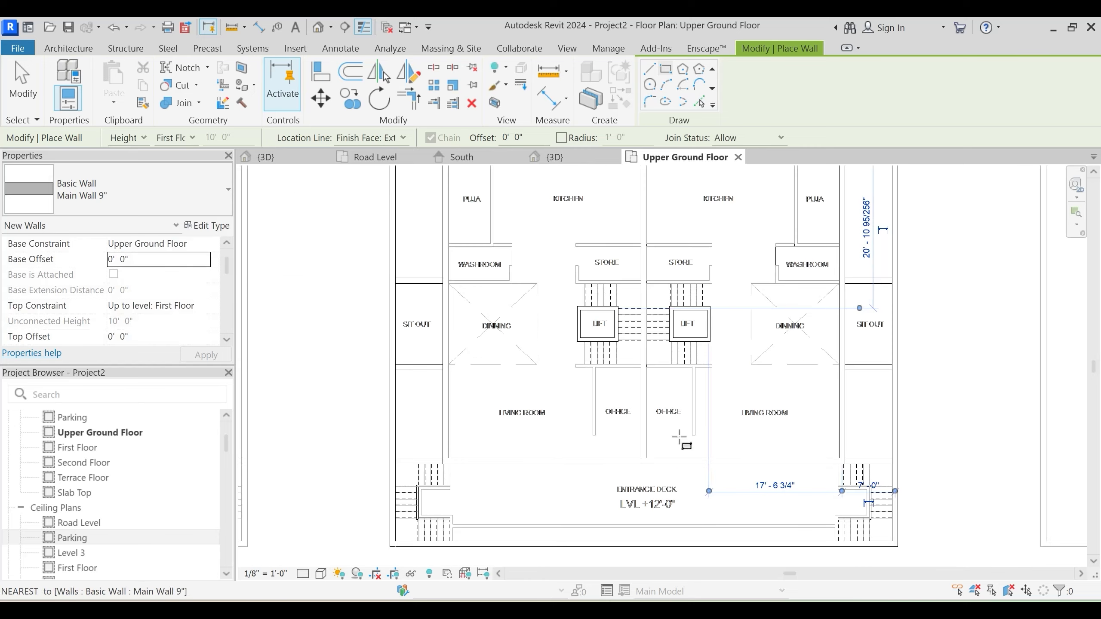
key("v")
key("v")
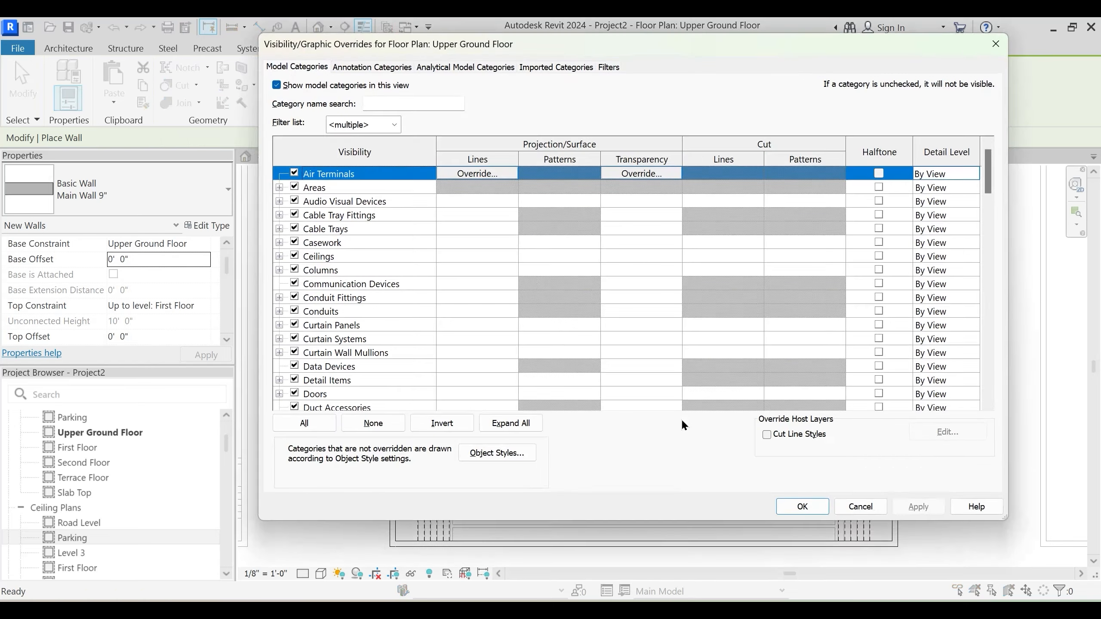
key("Escape")
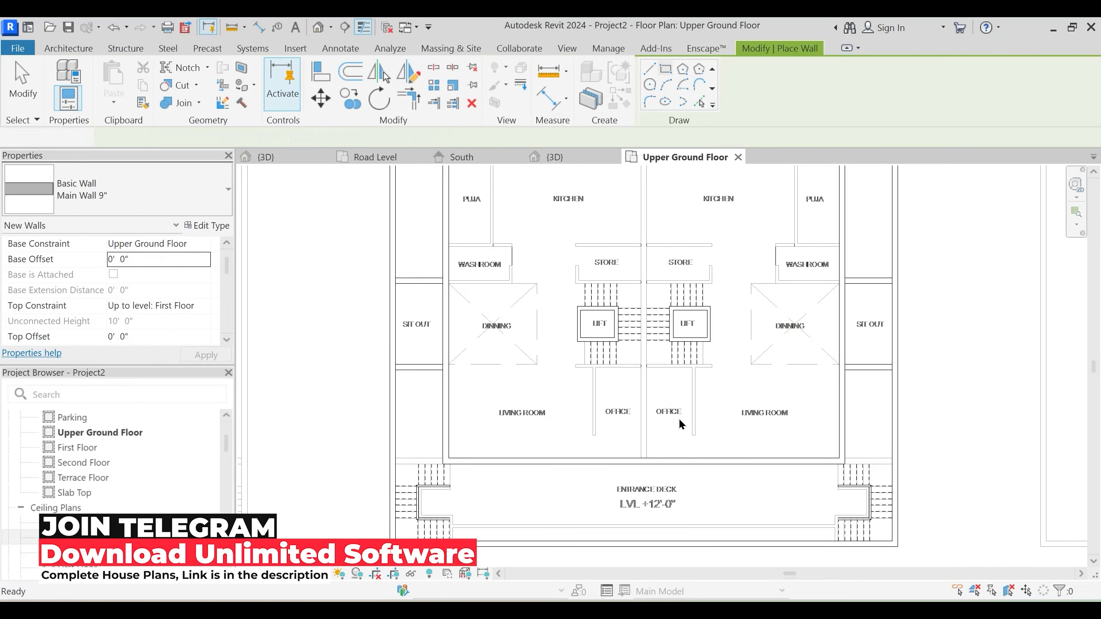
key("Escape")
Place a Main Wall 9" between the two offices by picking the floor edge along the dividing line
middle_click_drag(644, 461, 638, 489)
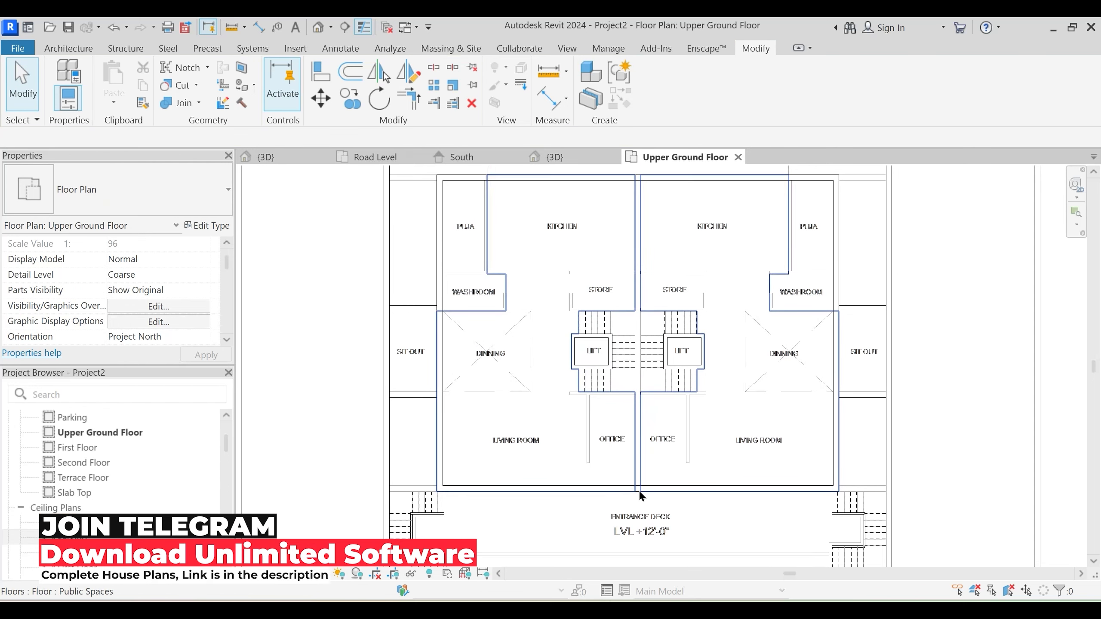
left_click(671, 487)
key("c")
key("s")
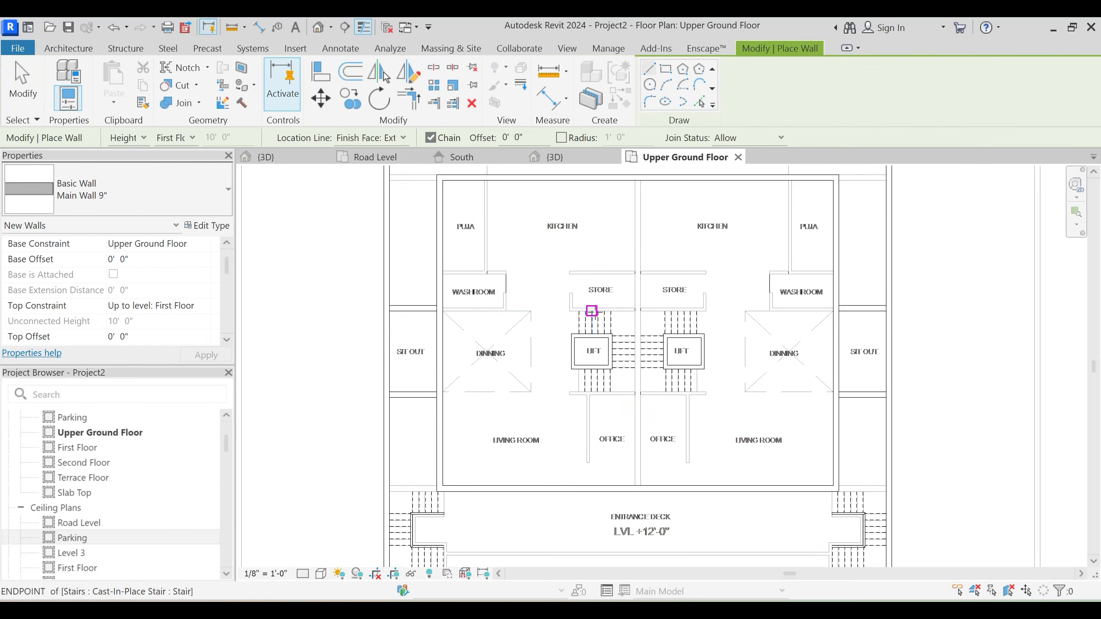
middle_click_drag(527, 302, 526, 319)
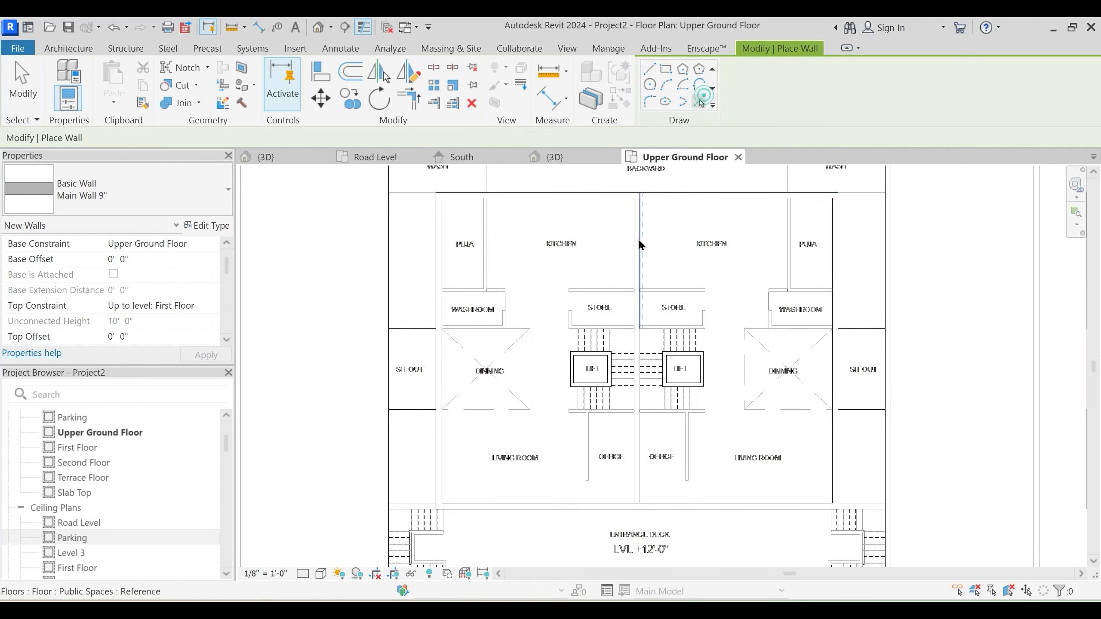
scroll(637, 246, "up", 1)
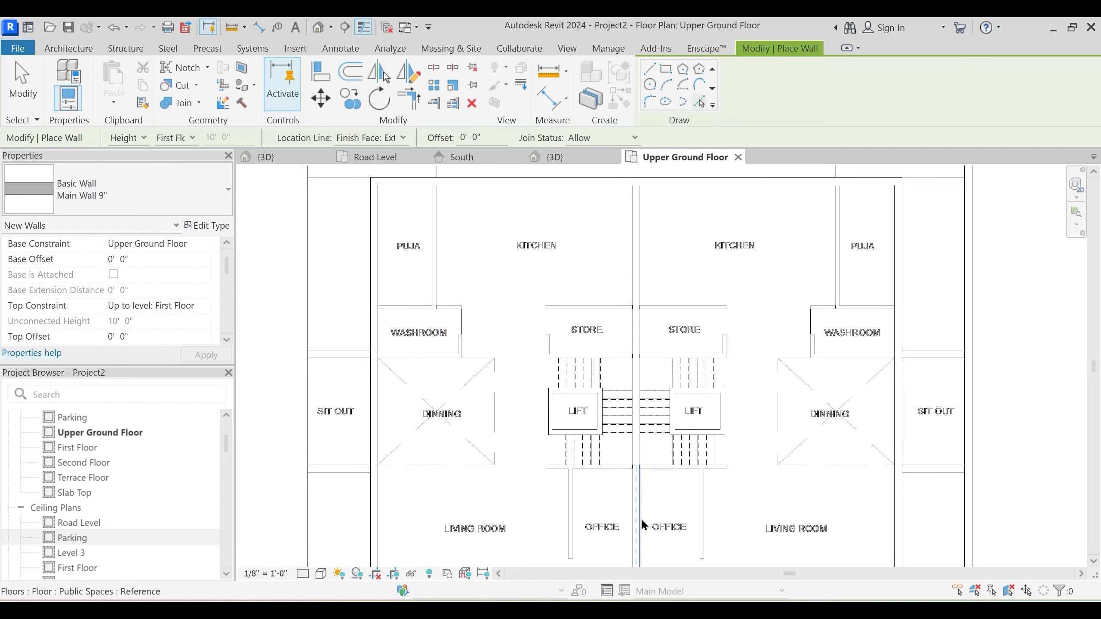
scroll(680, 440, "down", 1)
key("Escape")
key("Escape")
Extend the dividing wall between the two offices up to the rear main wall behind the kitchens
left_click(641, 497)
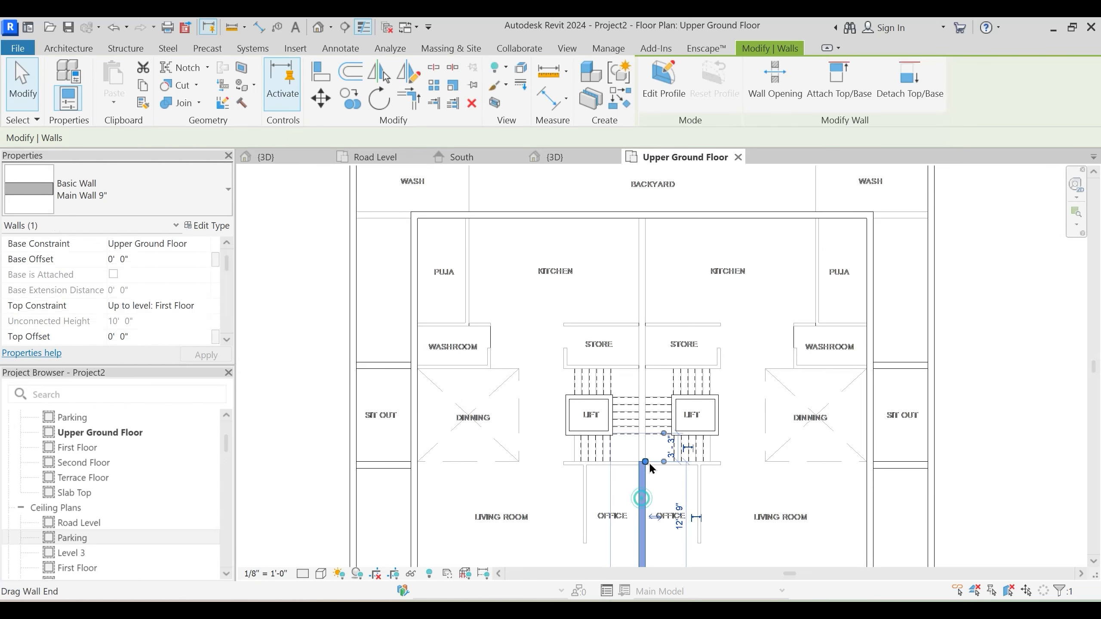
left_click_drag(649, 461, 646, 214)
left_click(671, 277)
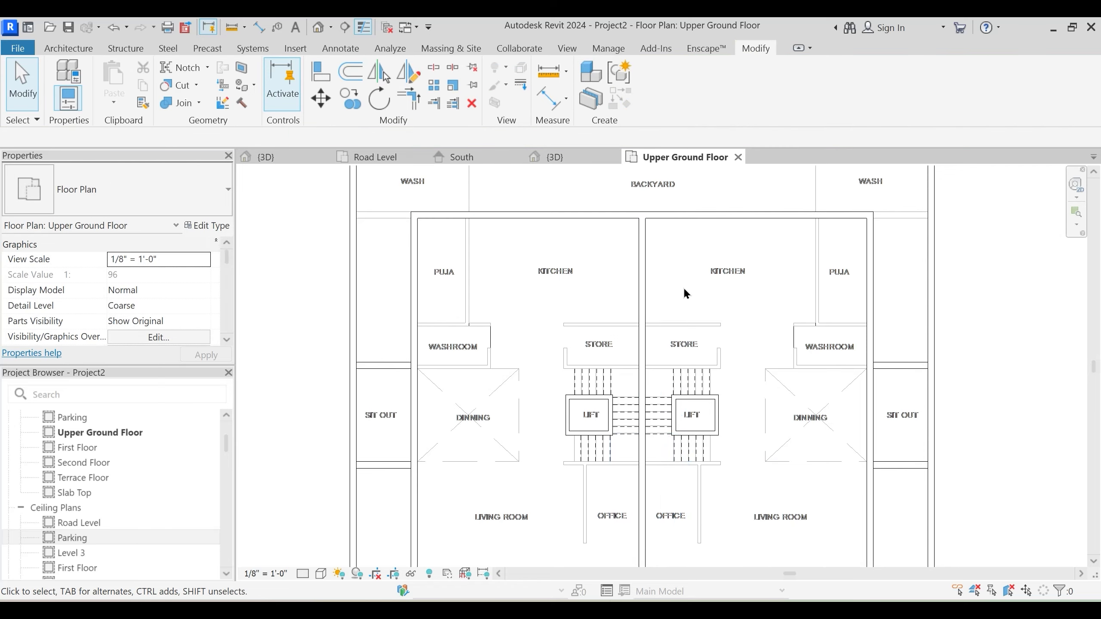
scroll(684, 290, "down", 2)
middle_click_drag(601, 422, 623, 434)
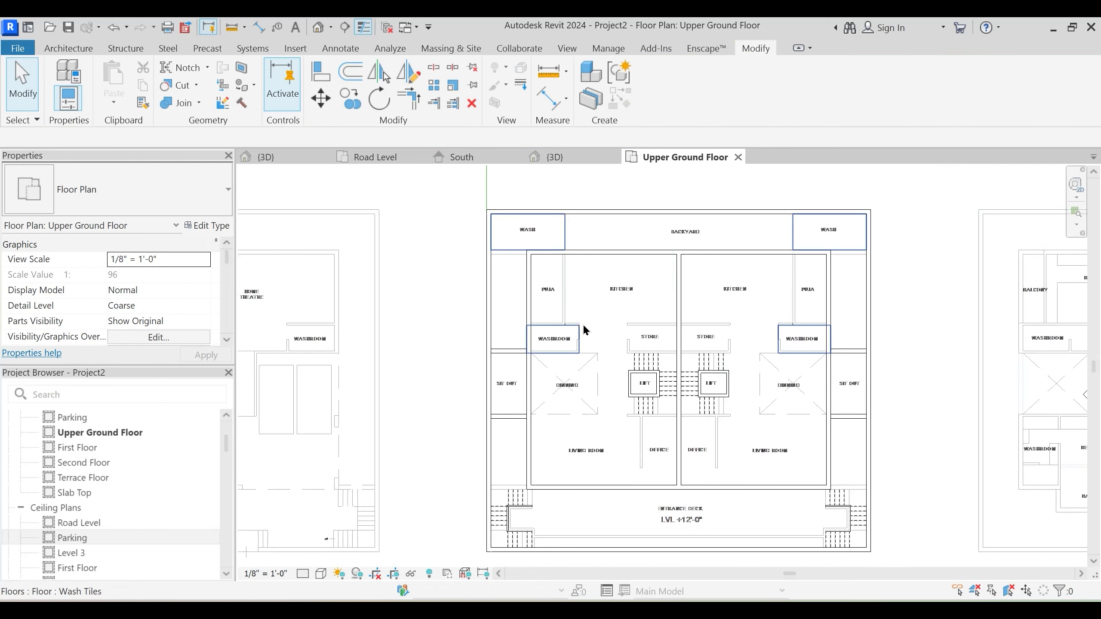
Place Internal Wall 4.5" walls along the left unit's puja and washroom lines, up to level First Floor
scroll(582, 322, "up", 3)
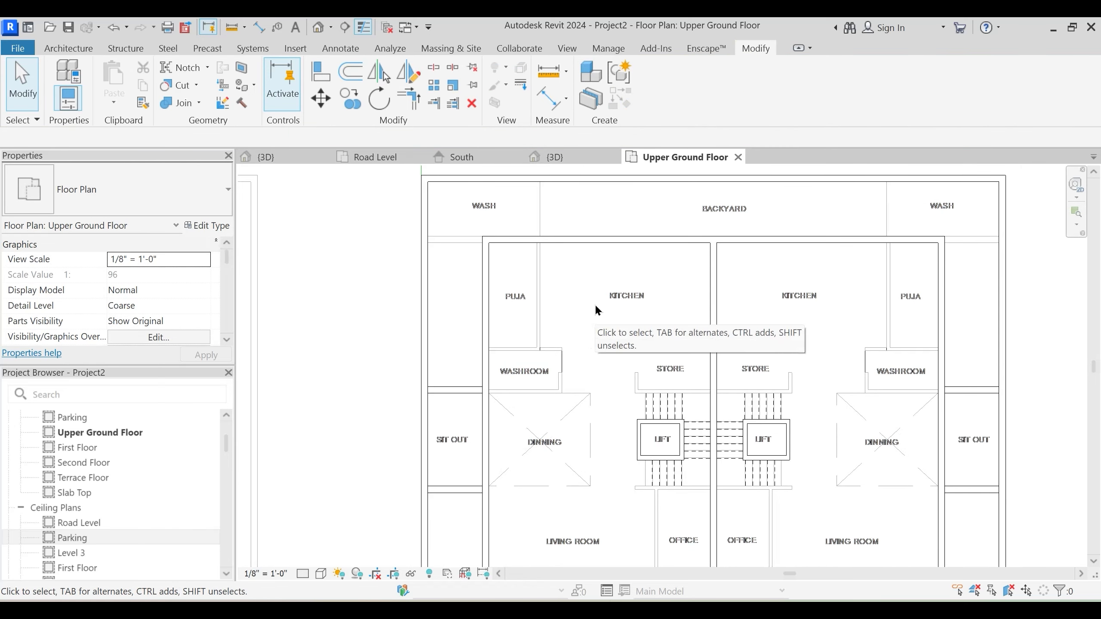
key("w")
key("a")
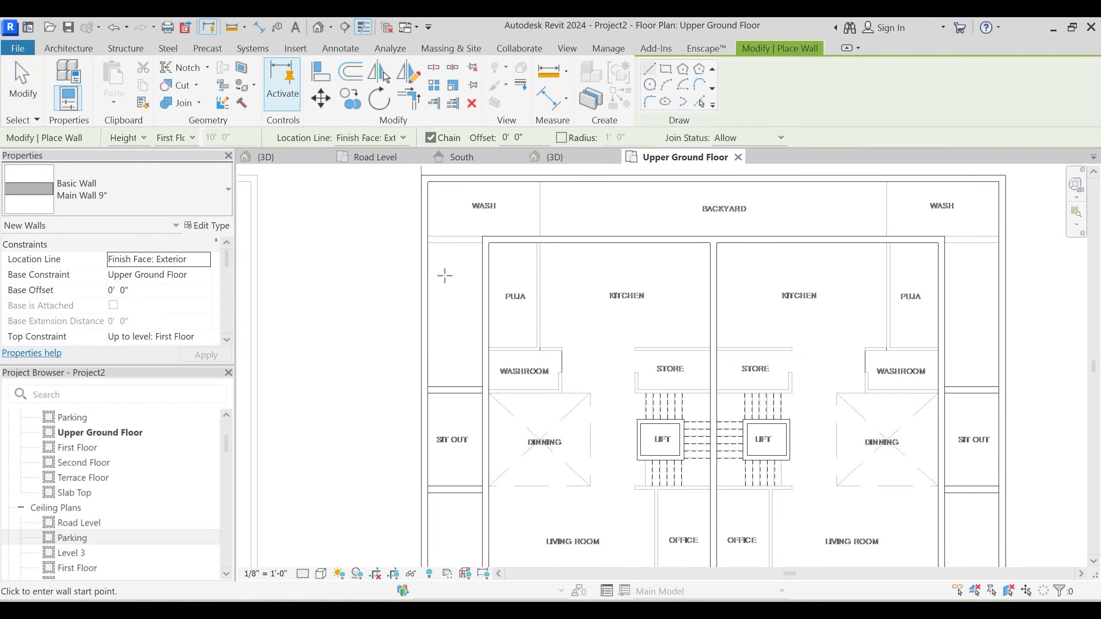
left_click(157, 191)
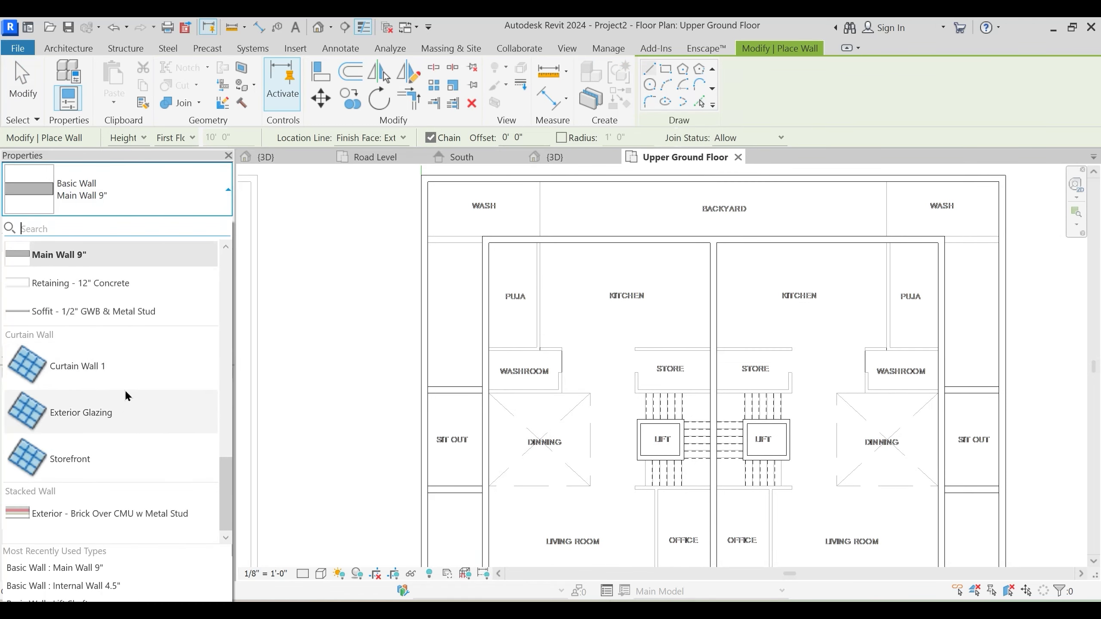
scroll(125, 393, "up", 3)
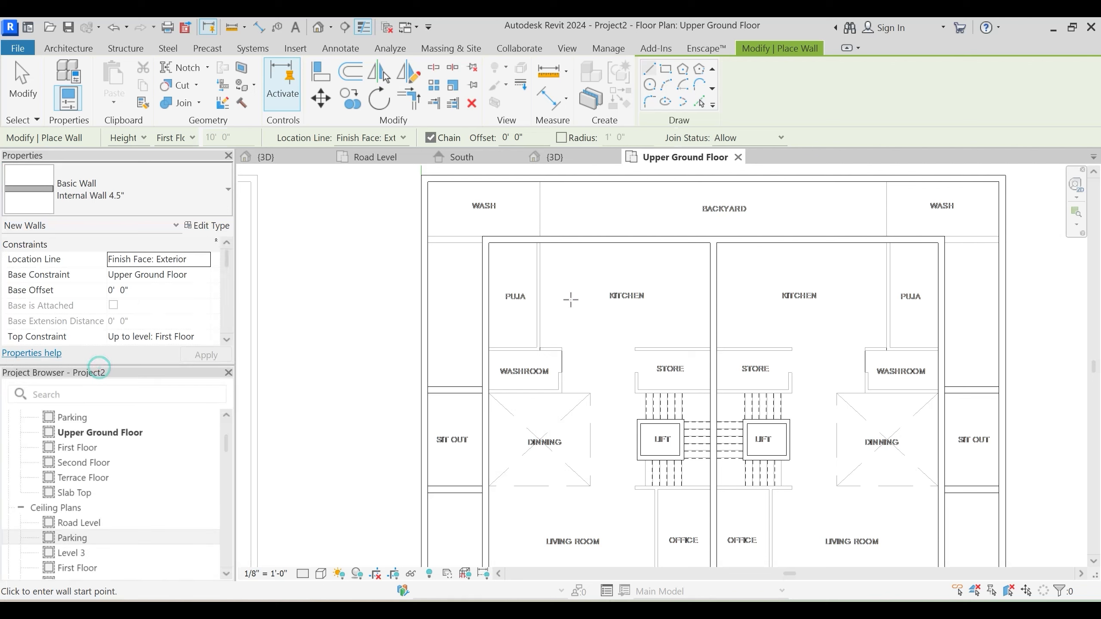
left_click(701, 101)
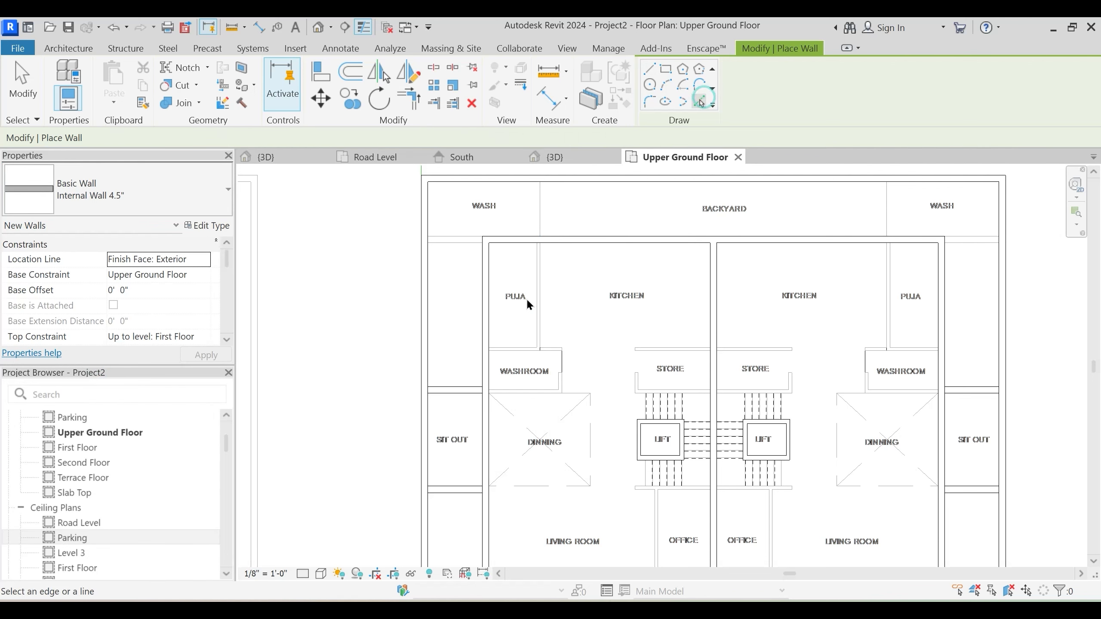
scroll(195, 292, "down", 2)
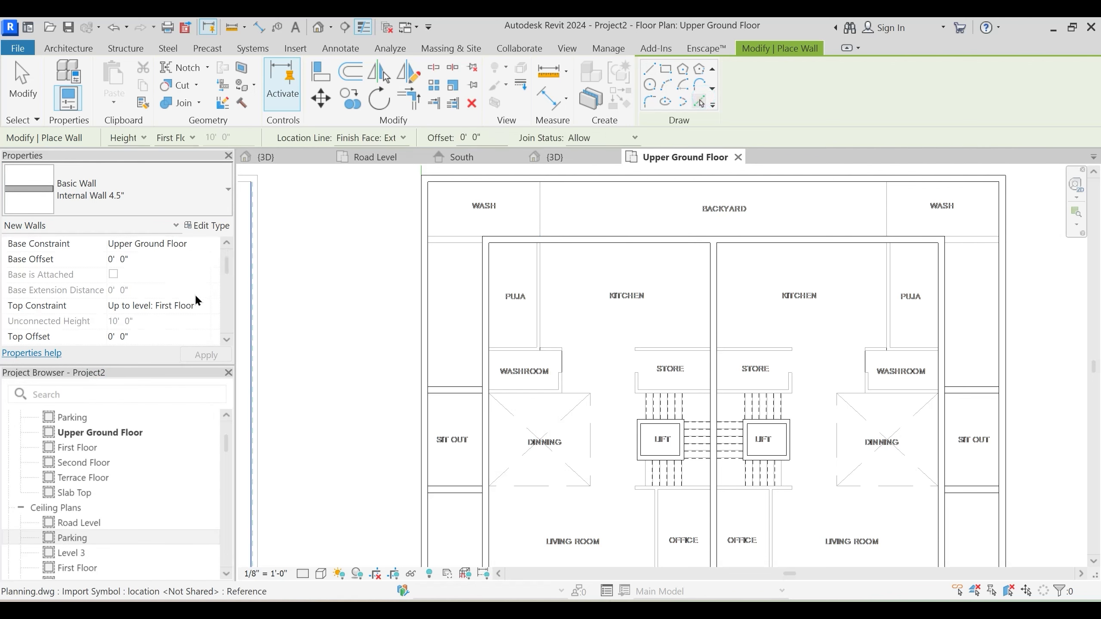
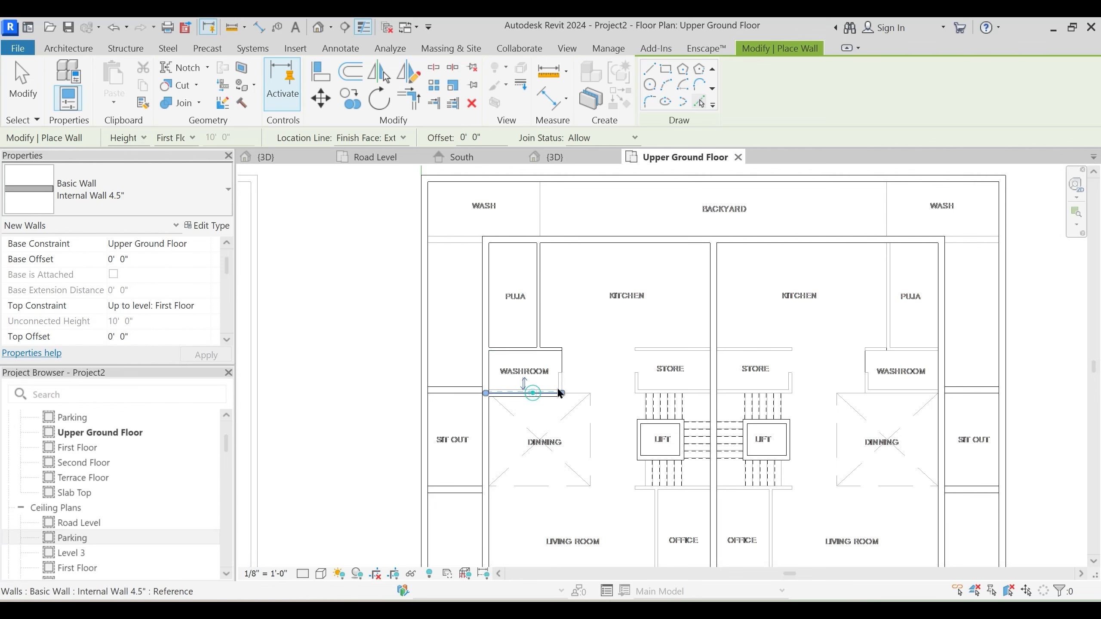
Place Internal Wall 4.5" walls along the left unit's store outline and the office's living-room side by picking the plan lines
middle_click_drag(618, 479, 610, 446)
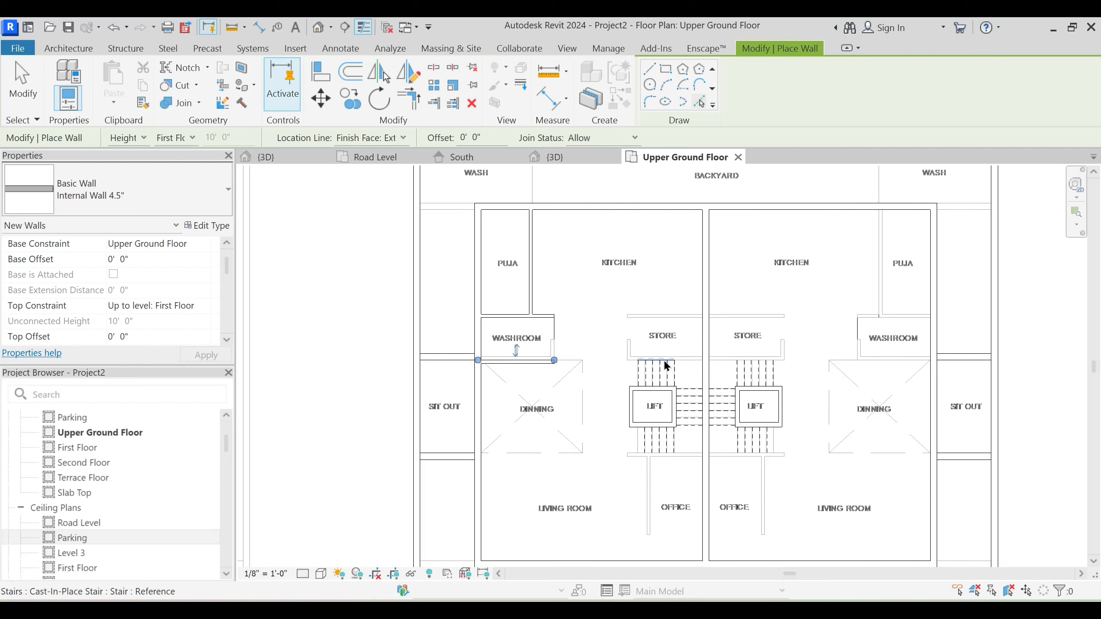
left_click(679, 314)
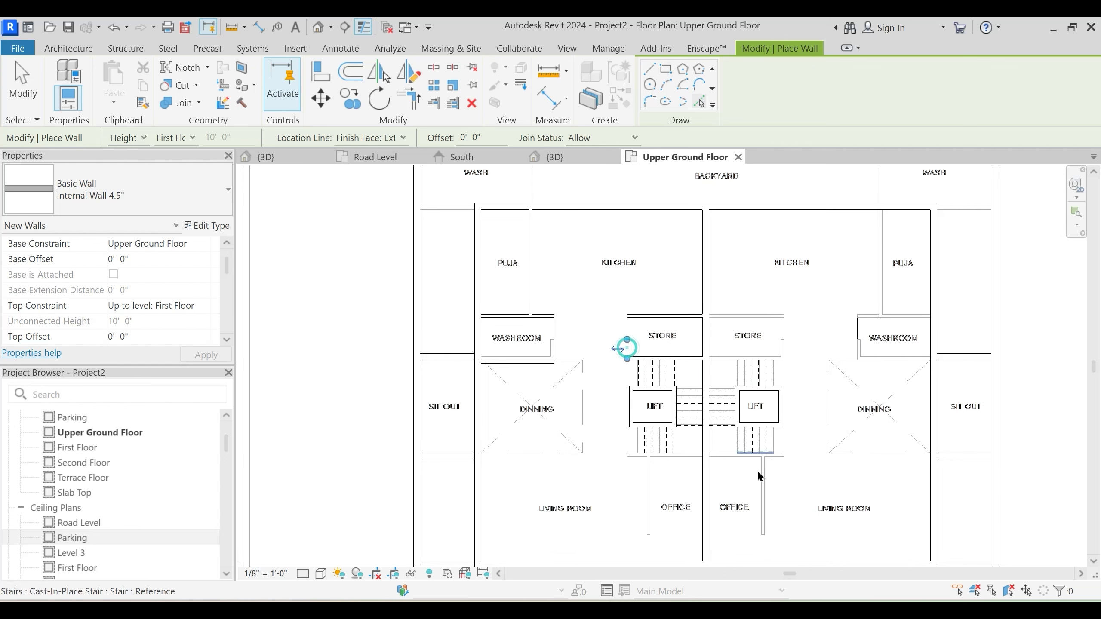
middle_click_drag(653, 520, 630, 420)
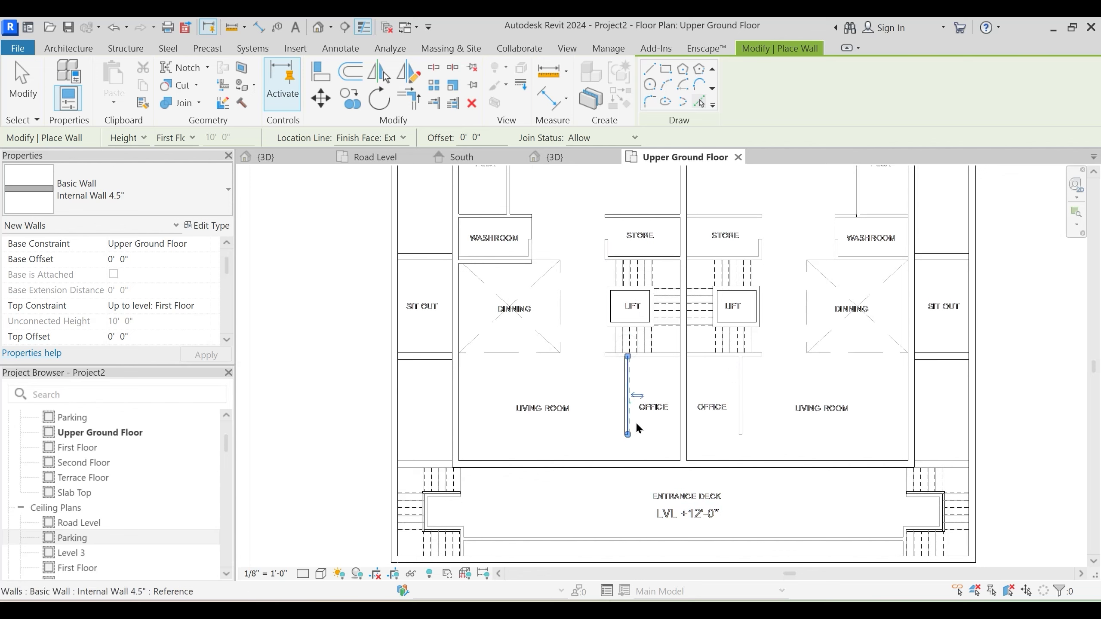
Extend the left office's side wall to the front main wall
key("Escape")
key("Escape")
left_click(627, 430)
left_click_drag(626, 435, 627, 462)
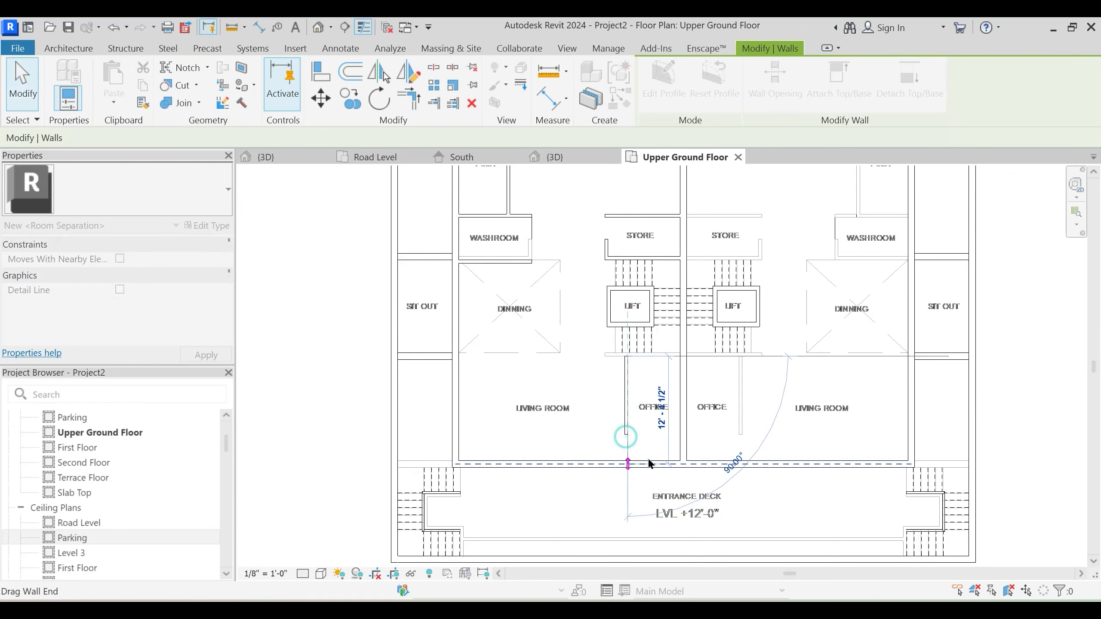
key("Escape")
Place an Internal Wall 4.5" between the left unit's stairs and office by picking the plan line
middle_click_drag(638, 397, 638, 470)
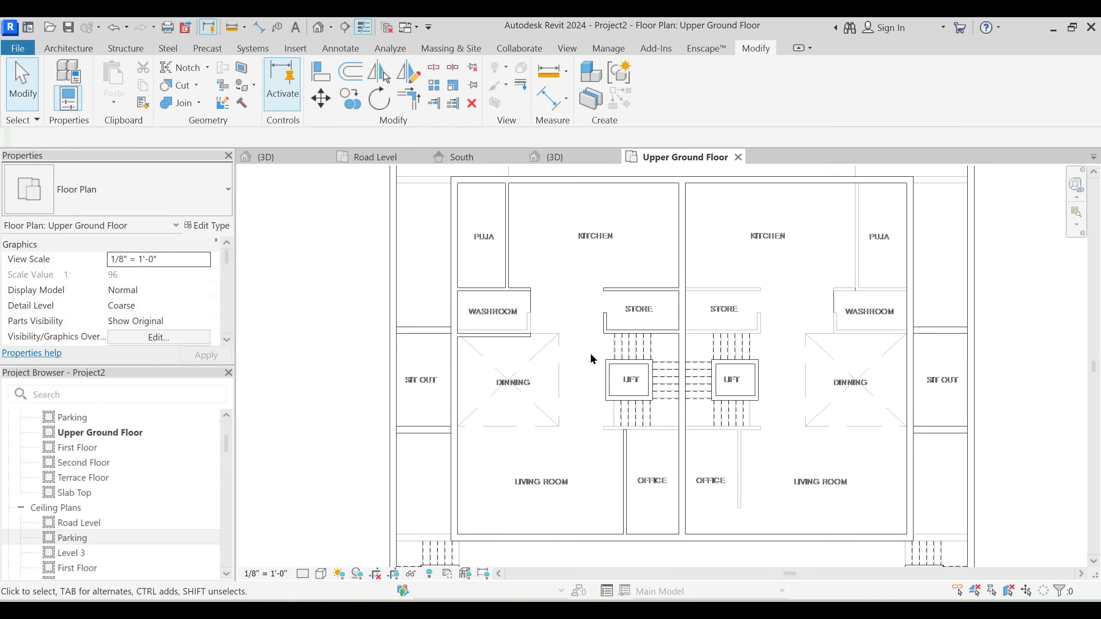
left_click(646, 340)
key("c")
key("s")
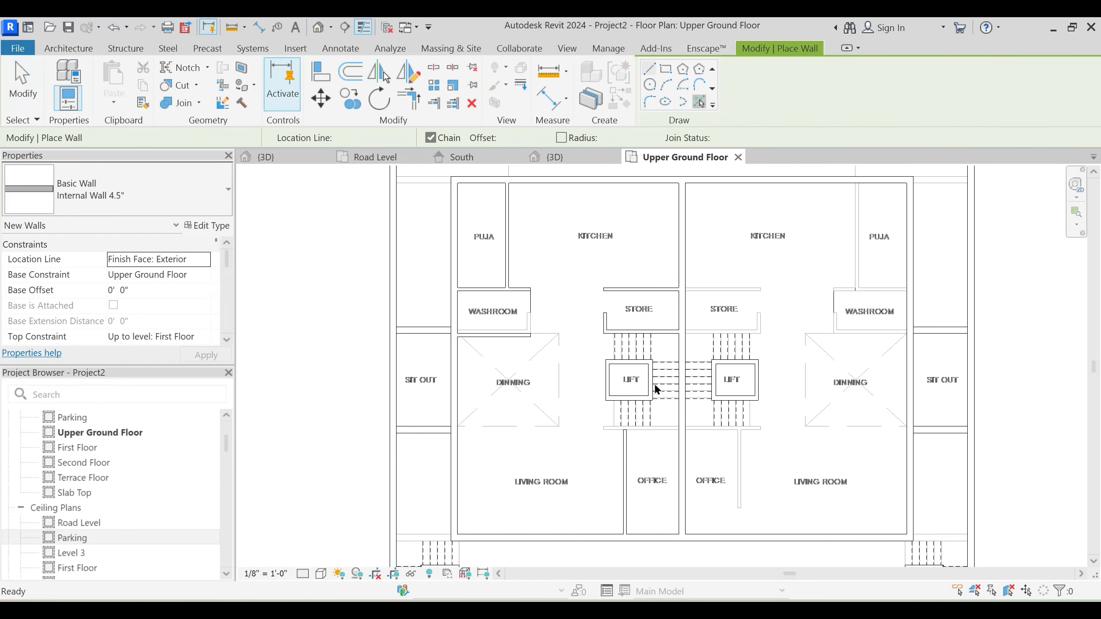
key("p")
key("l")
scroll(658, 435, "up", 2)
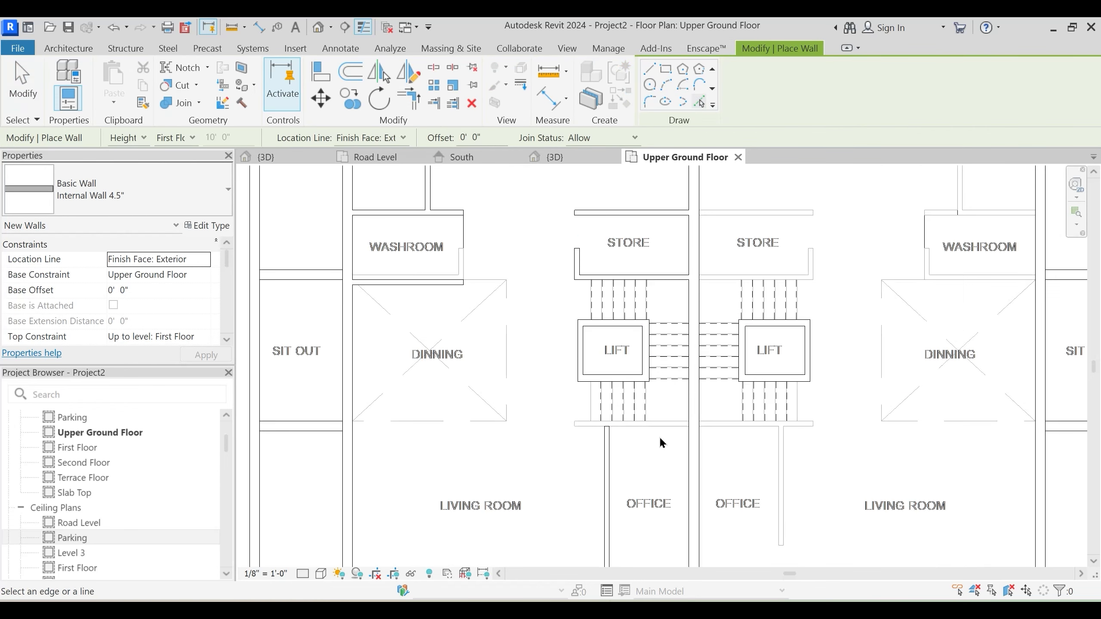
left_click(659, 435)
key("Escape")
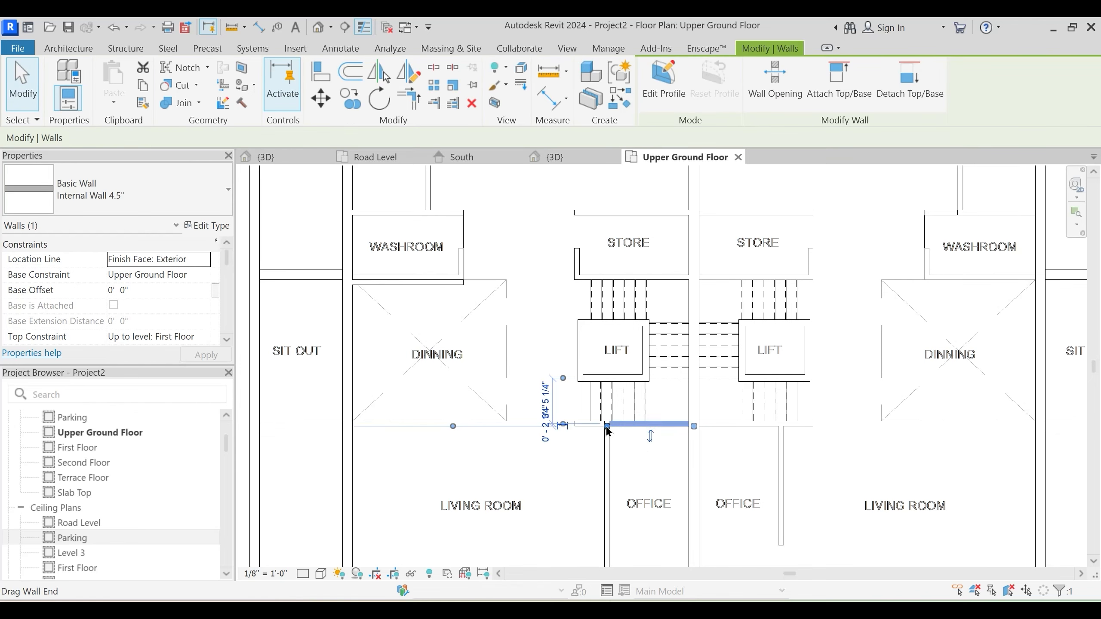
Extend the wall behind the left office past the office side wall towards the living room, following the plan line
left_click_drag(607, 427, 581, 427)
key("Escape")
scroll(563, 424, "up", 2)
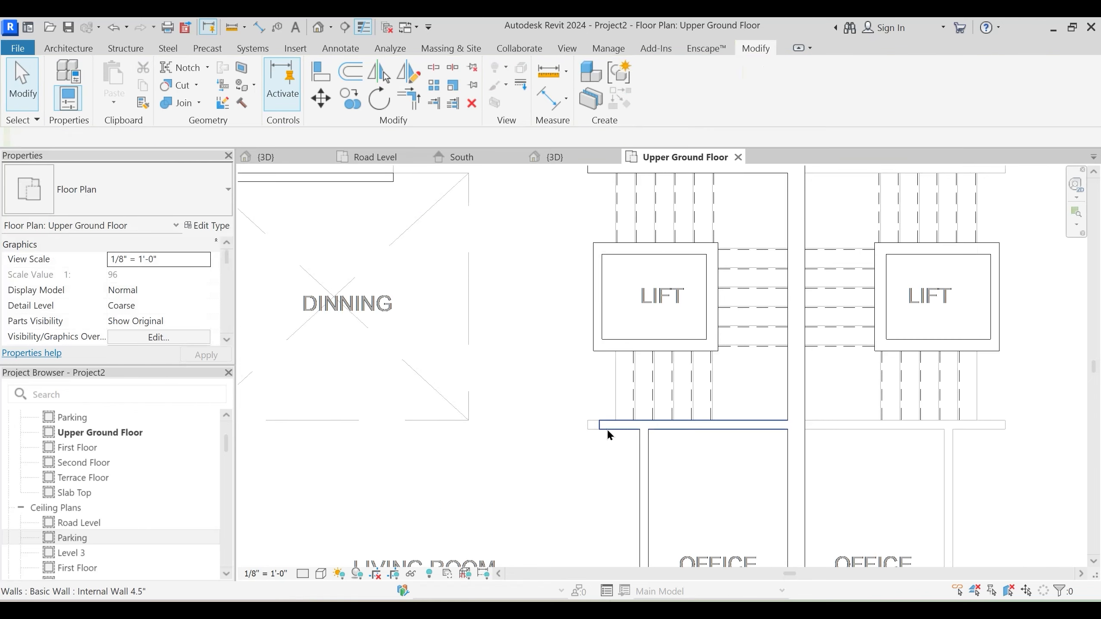
left_click(609, 431)
key("Escape")
scroll(606, 454, "down", 3)
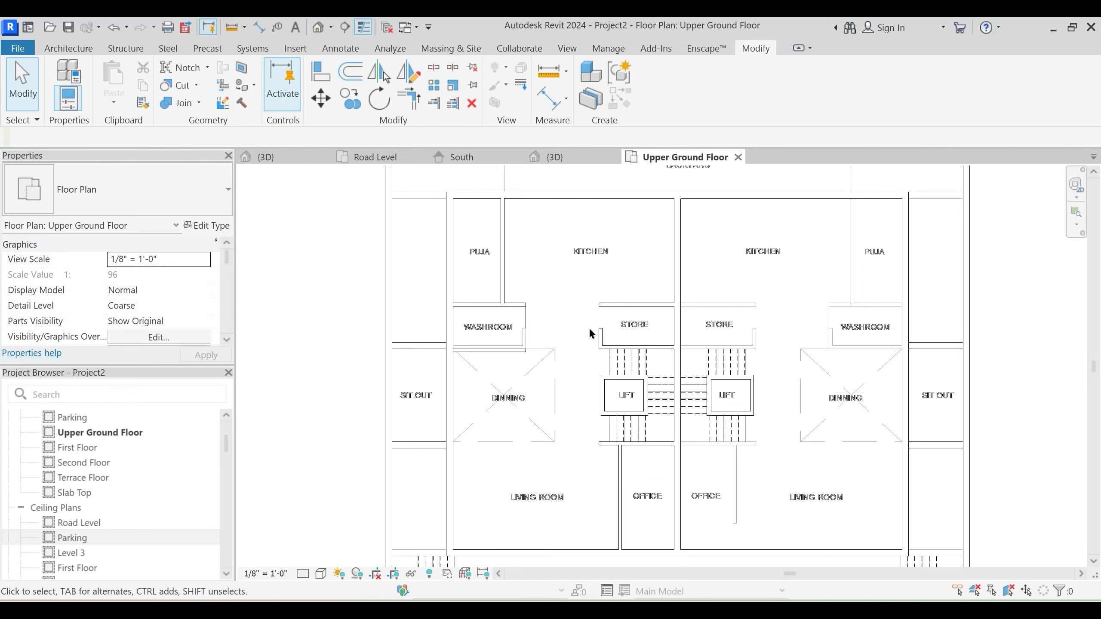
middle_click_drag(590, 330, 591, 352)
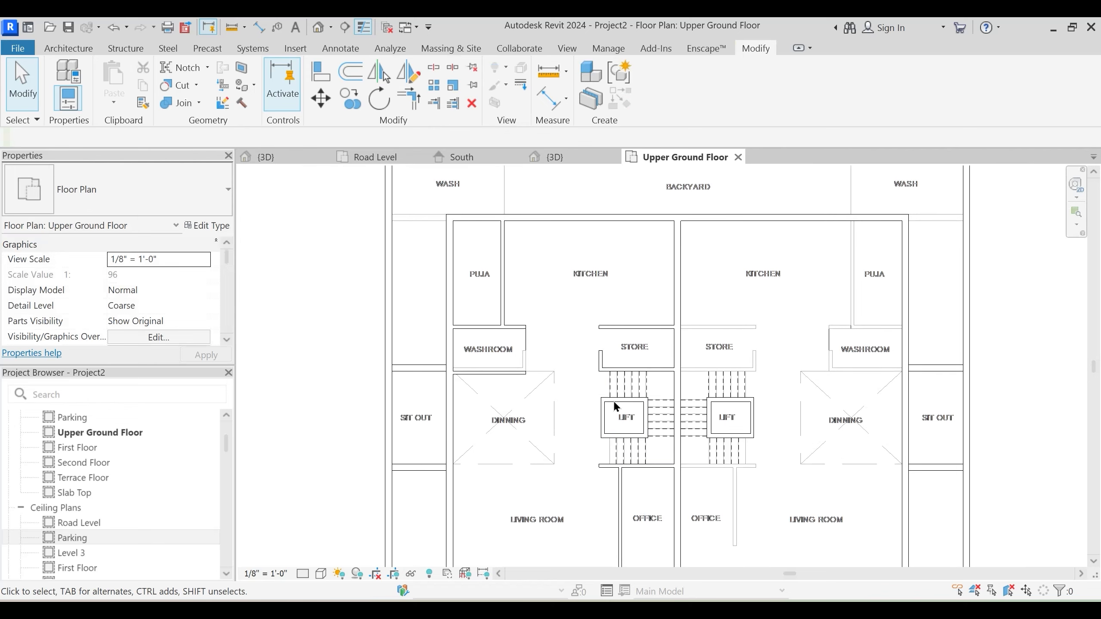
Copy the left store's short side wall onto the open side of the left washroom
left_click(509, 375)
scroll(516, 373, "up", 2)
key("Escape")
left_click(652, 384)
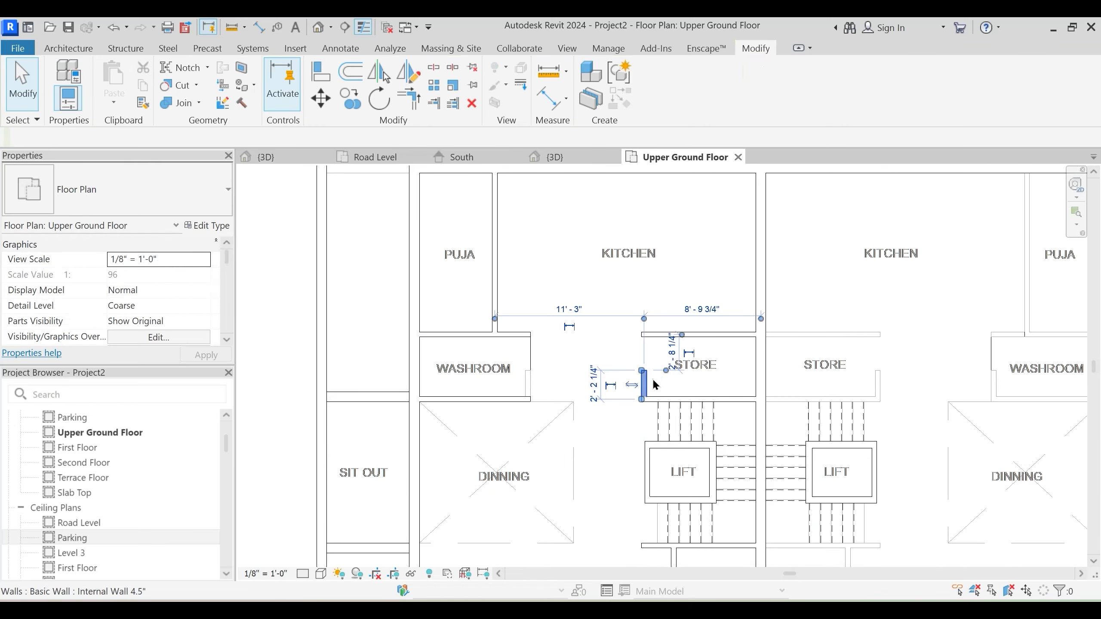
left_click(518, 322)
left_click(642, 378)
scroll(630, 386, "up", 3)
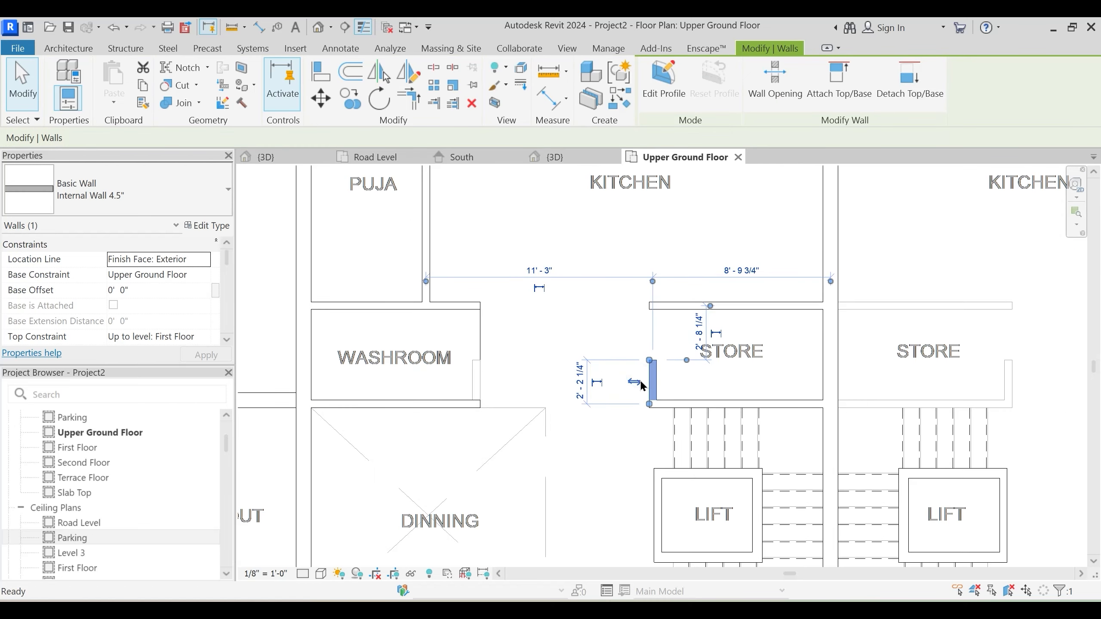
key("c")
key("o")
left_click(657, 368)
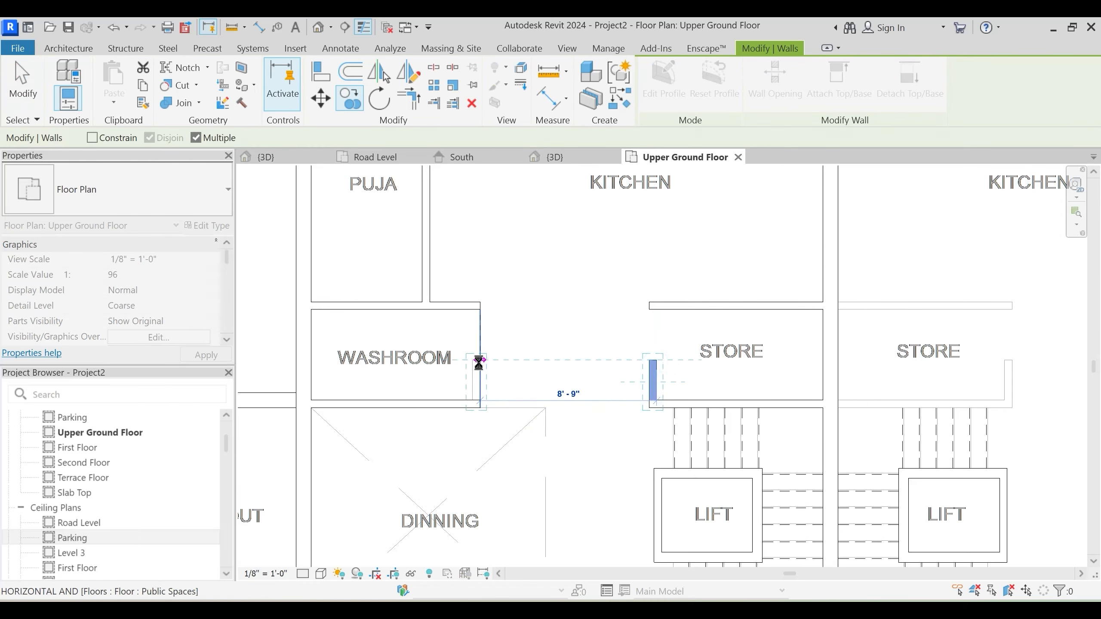
left_click(477, 373)
key("Escape")
Trim the left unit's washroom and store side walls to their kitchen-side walls so both rooms have closed corners
key("t")
key("r")
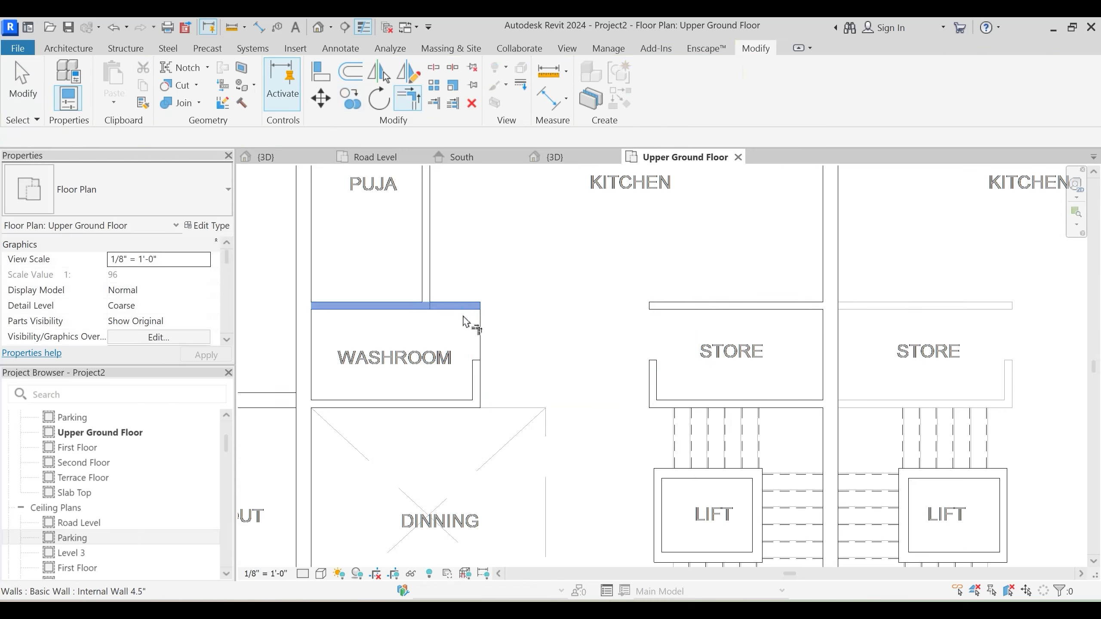
left_click(477, 366)
left_click(680, 307)
scroll(477, 338, "down", 4)
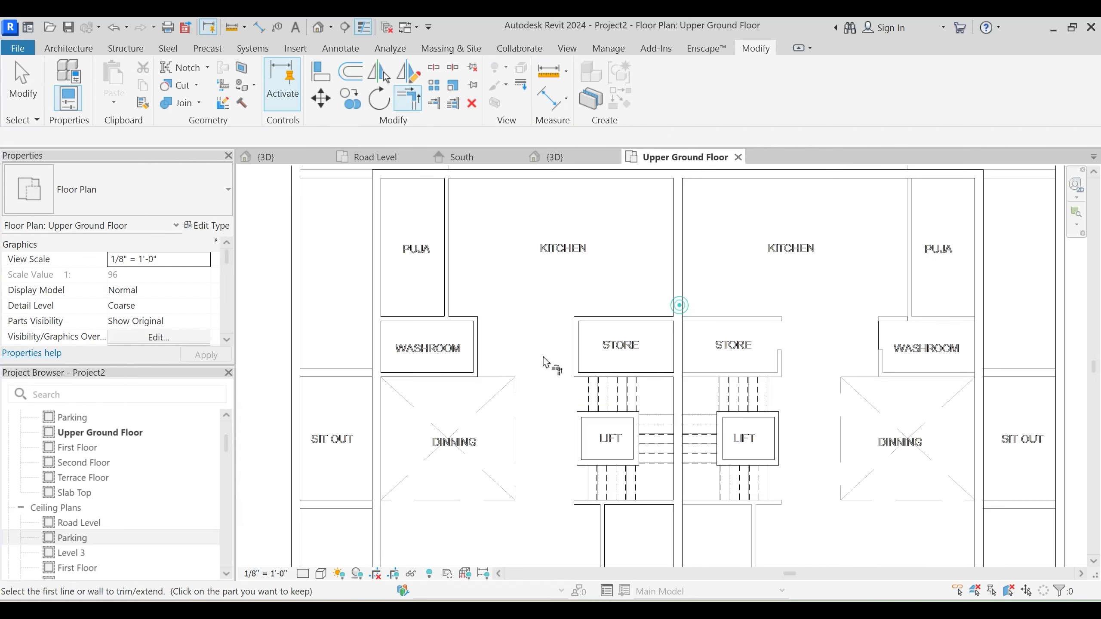
key("Escape")
Mirror all internal walls of the left unit to the right unit about an axis drawn along the dividing wall's centre, keeping the originals
middle_click_drag(628, 466, 640, 380)
scroll(640, 381, "down", 3)
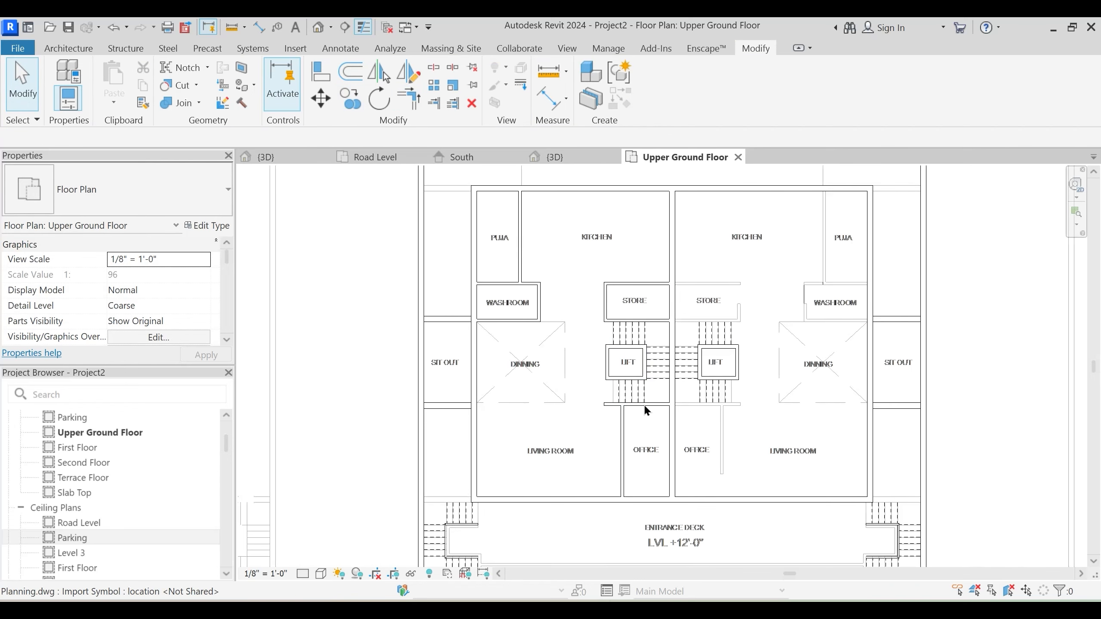
left_click_drag(421, 261, 536, 333)
key("Escape")
middle_click_drag(526, 283, 526, 333)
left_click_drag(553, 390, 554, 390)
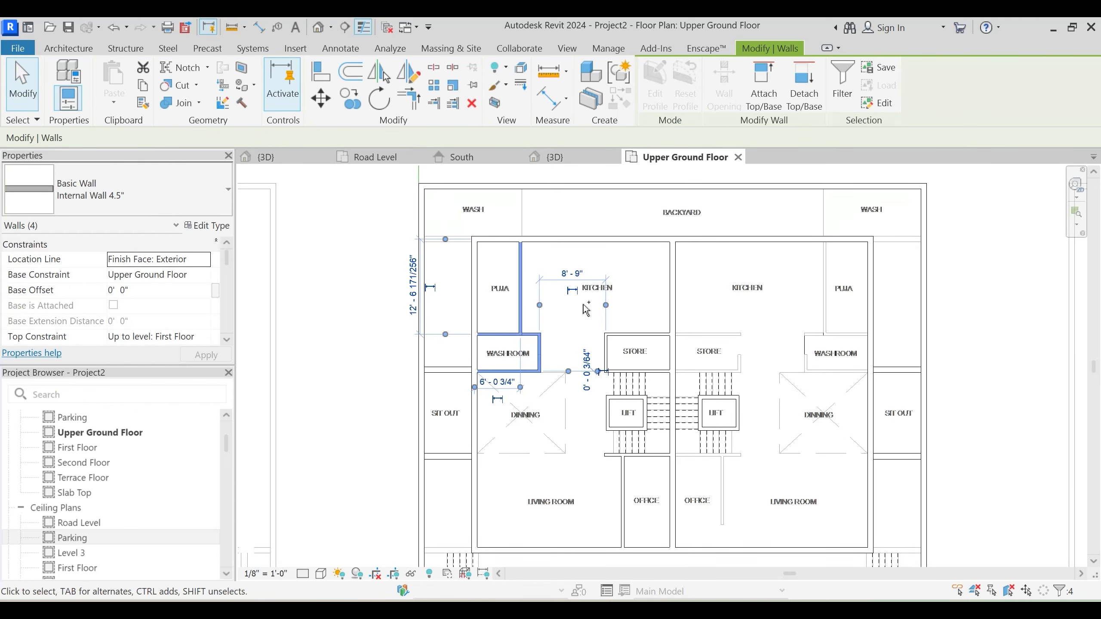
left_click_drag(578, 304, 696, 385, "ctrl")
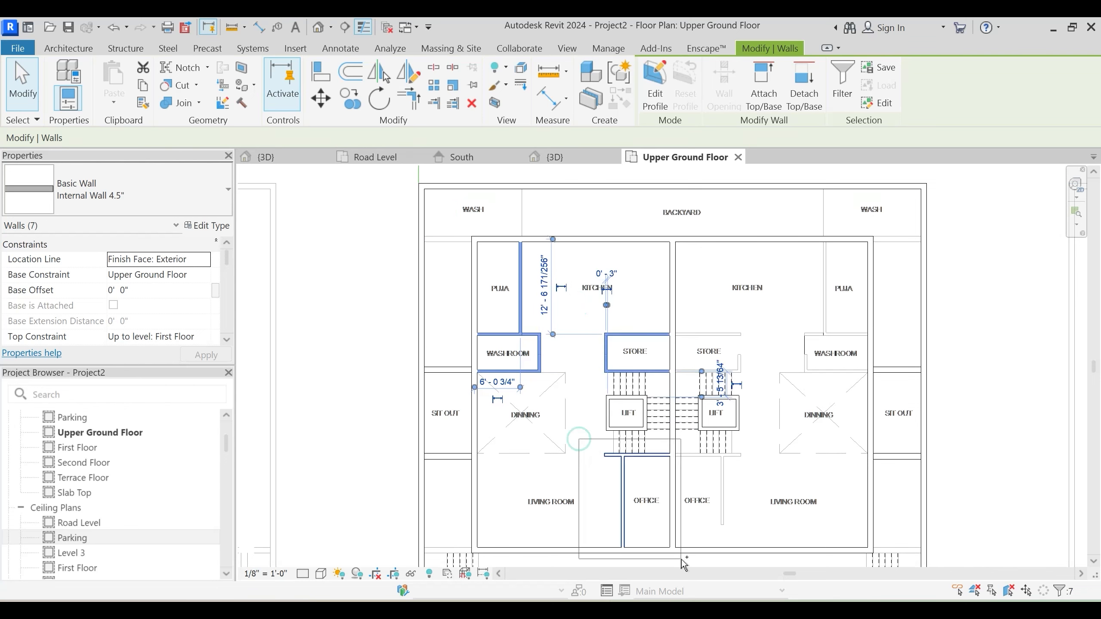
left_click_drag(684, 565, 683, 564, "ctrl")
mouse_move(756, 482)
left_mouse_down("ctrl")
mouse_move(720, 451)
mouse_move(765, 435)
left_mouse_up("ctrl")
middle_click_drag(699, 320, 692, 330)
key("d")
key("m")
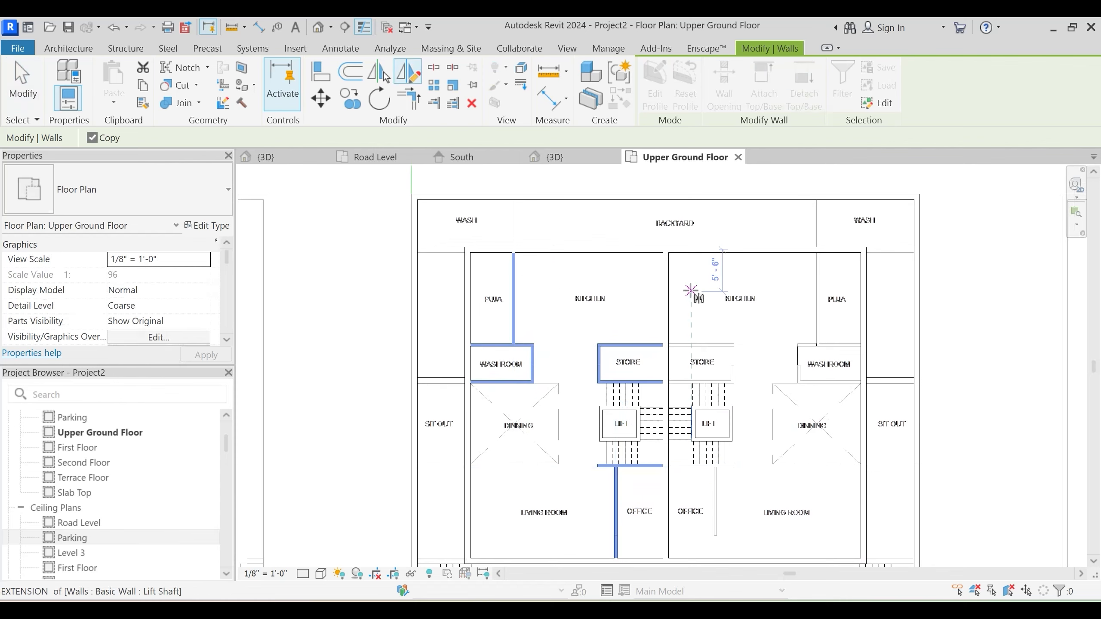
scroll(689, 277, "up", 5)
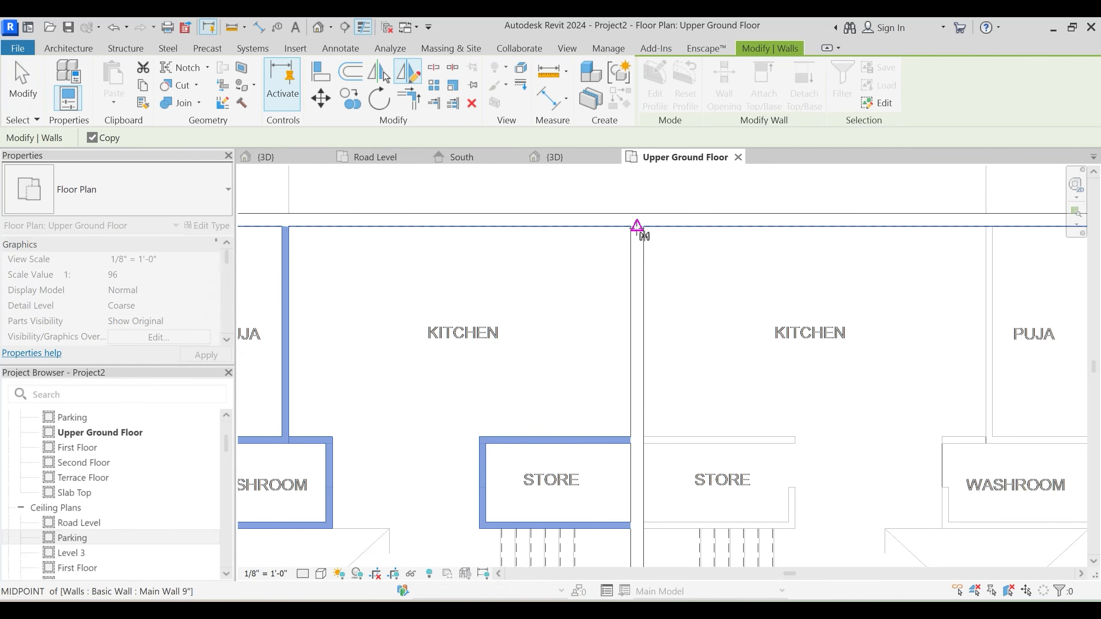
scroll(637, 228, "up", 4)
left_click(638, 225)
middle_click_drag(640, 225, 631, 342)
scroll(632, 342, "up", 1)
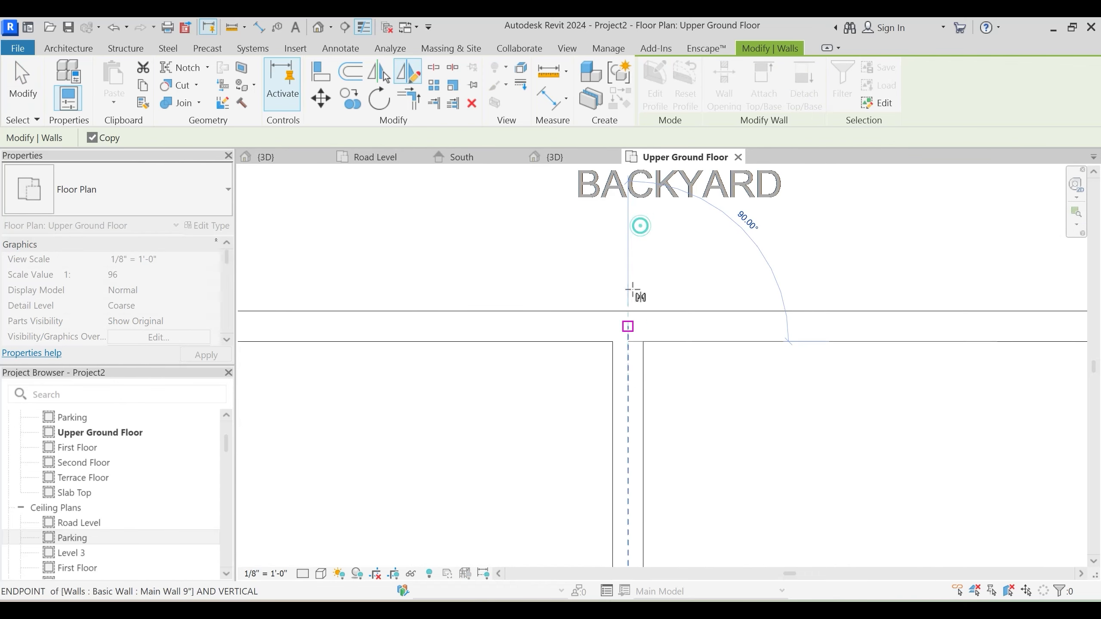
left_click(627, 265)
scroll(702, 280, "down", 5)
key("Escape")
Pull the end of the right unit's washroom wall beside the dining area back to the outer wall's inner face
middle_click_drag(709, 310, 749, 189)
middle_click_drag(859, 302, 812, 357)
left_click(837, 300)
scroll(847, 308, "up", 3)
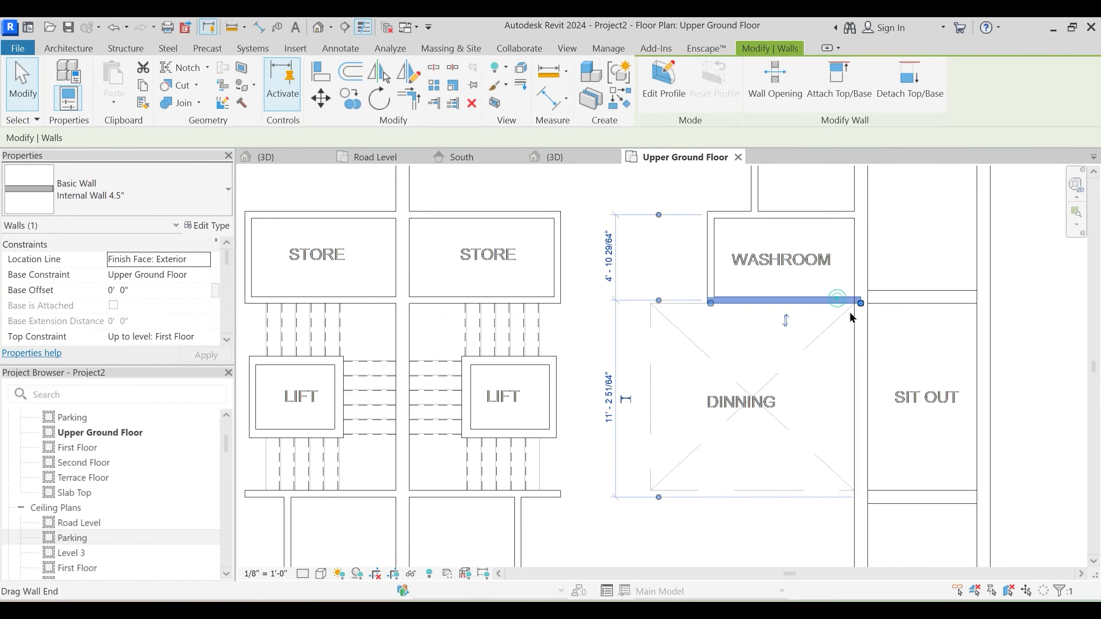
scroll(850, 314, "up", 1)
left_click_drag(864, 304, 856, 303)
scroll(817, 349, "down", 5)
key("Escape")
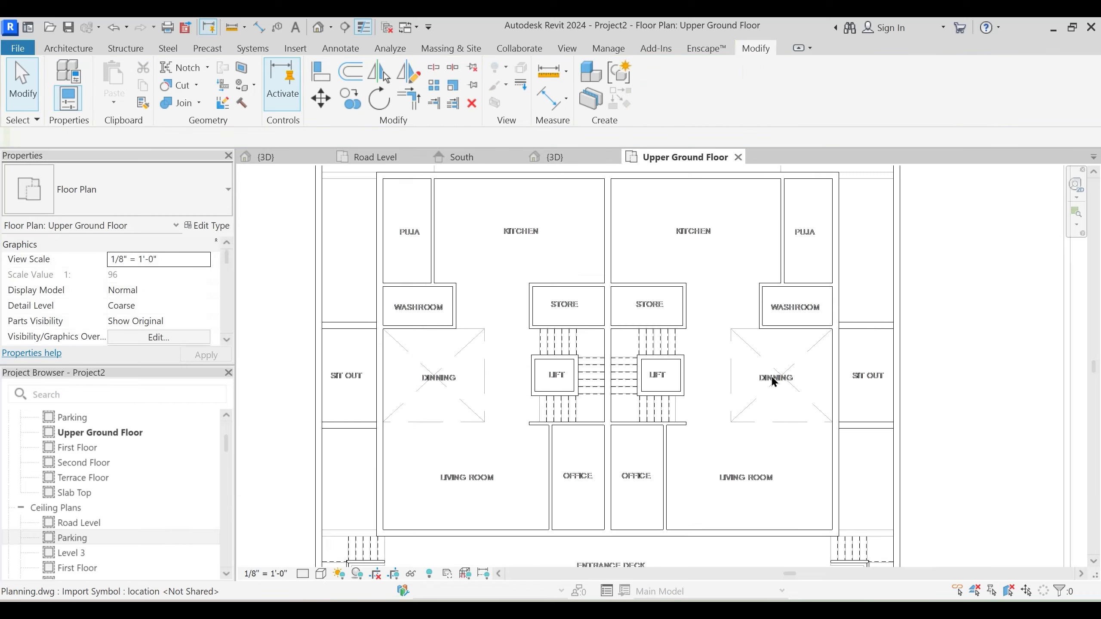
scroll(772, 378, "down", 1)
middle_click_drag(714, 446, 707, 411)
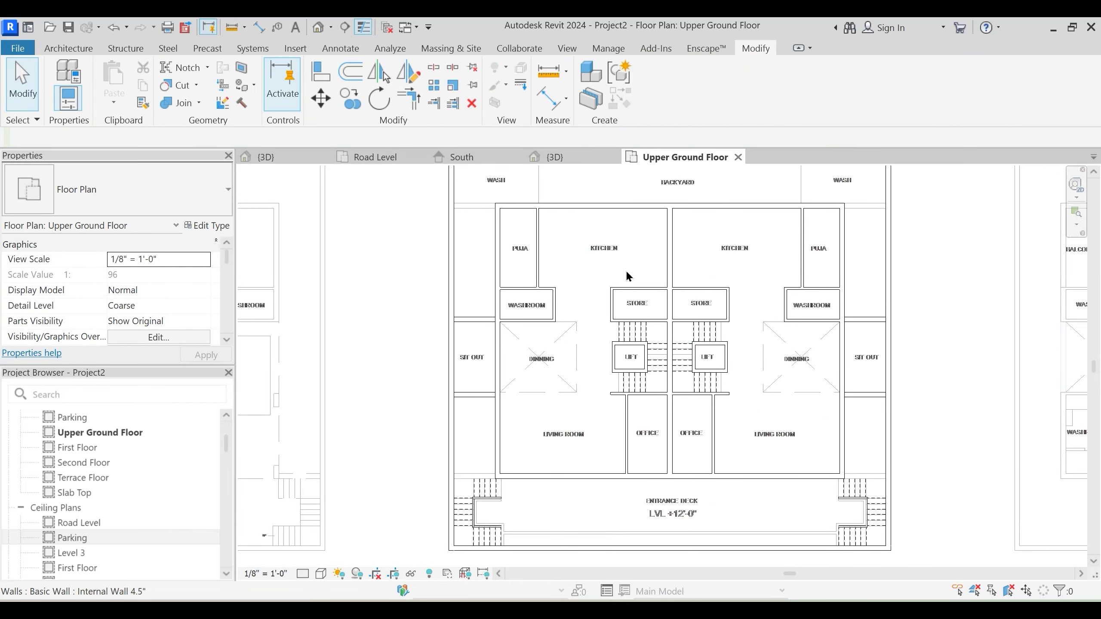
Open the 3D view and examine the mirrored internal walls of both units on the Upper Ground Floor
left_click(557, 161)
middle_click_drag(658, 342, 720, 418, "shift")
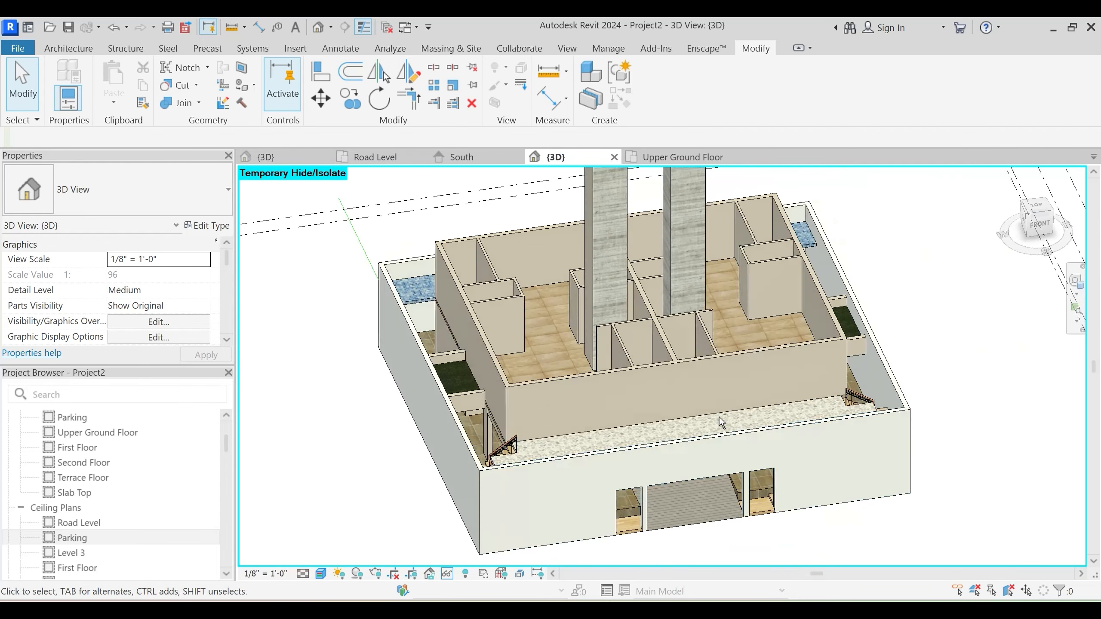
middle_click_drag(647, 400, 661, 454, "shift")
scroll(462, 429, "up", 3)
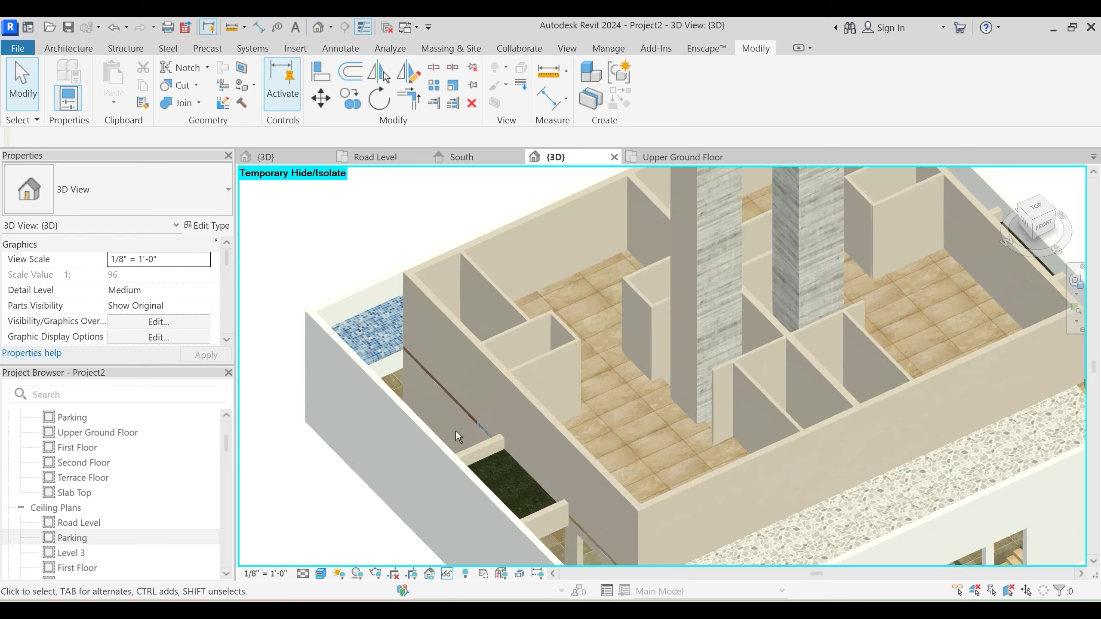
middle_click_drag(456, 430, 480, 415, "shift")
scroll(433, 408, "up", 2)
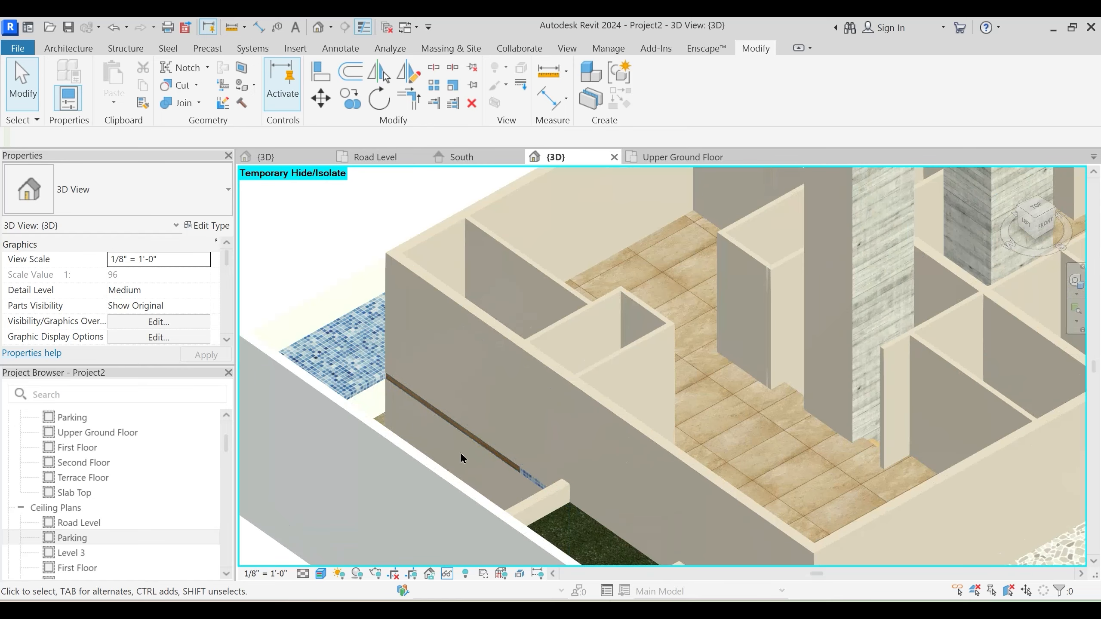
scroll(458, 411, "up", 2)
Temporarily hide the left unit's side compound wall, the Wash Tiles floor beside it and the rear compound wall
left_click(460, 409)
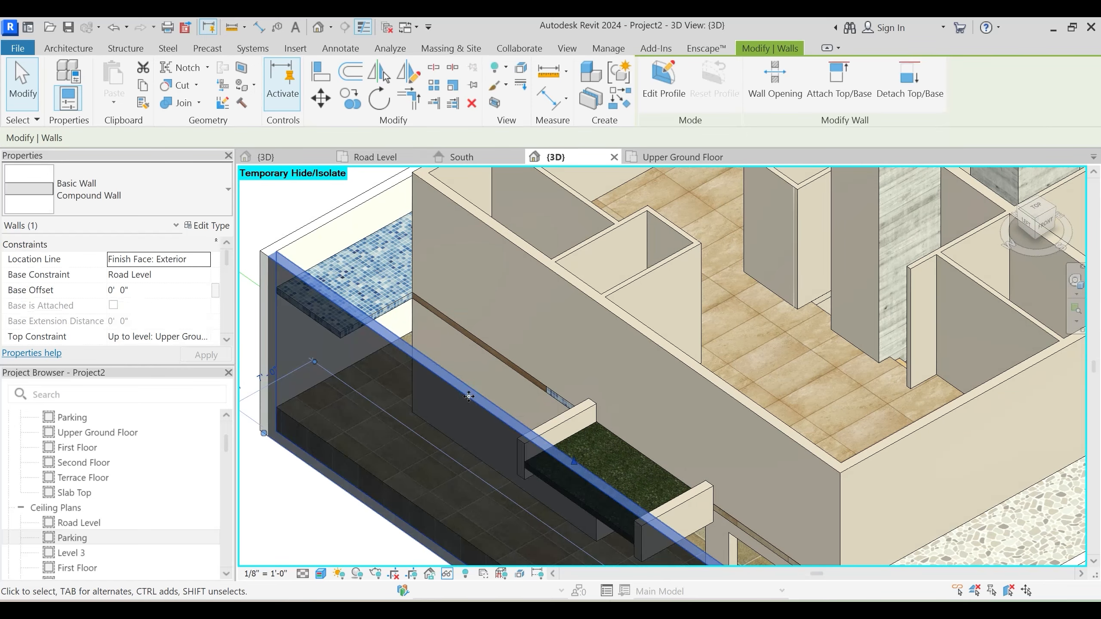
key("h")
key("h")
scroll(469, 398, "down", 2)
middle_click_drag(452, 381, 487, 382, "shift")
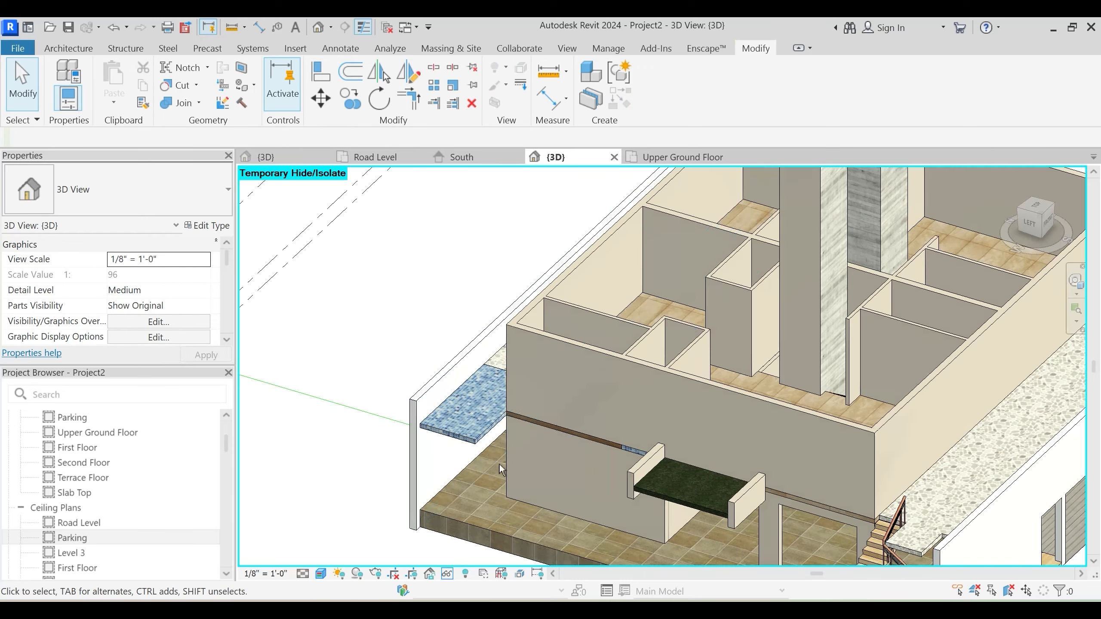
left_click(449, 437)
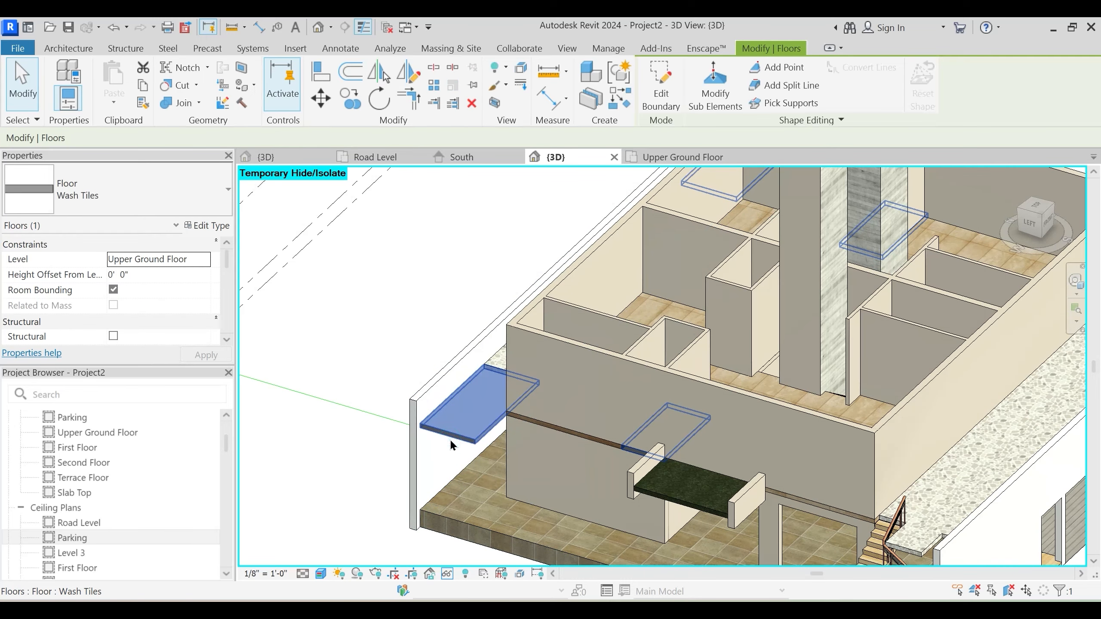
key("h")
key("h")
left_click(430, 389)
key("h")
key("h")
Temporarily hide the Entrance Deck floor along the backyard and the right unit's side compound wall
middle_click_drag(477, 418, 761, 423, "shift")
left_click(827, 423)
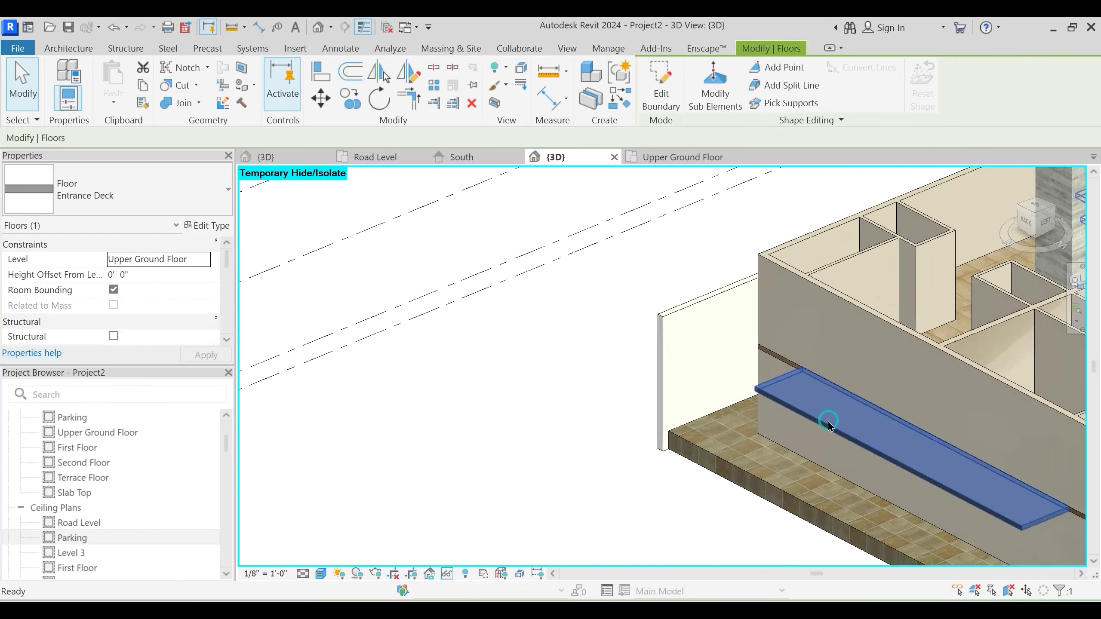
key("h")
key("h")
left_click(681, 321)
middle_click_drag(681, 321, 852, 403, "shift")
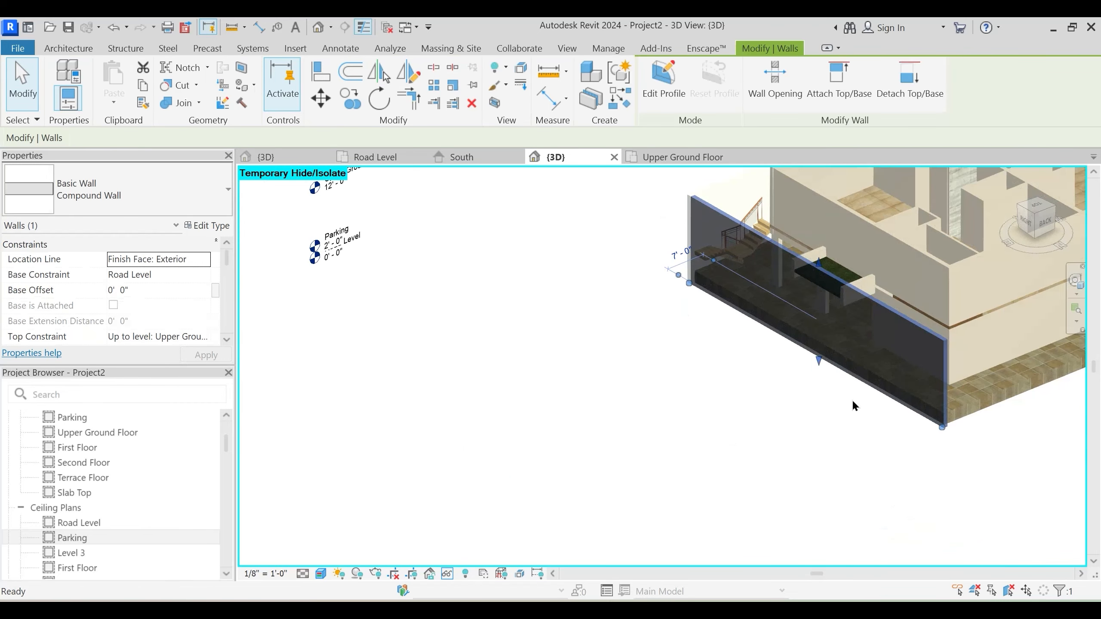
key("h")
key("h")
key("h")
scroll(877, 303, "up", 2)
Temporarily hide the right unit's sit-out grass floor and the two short Main Wall 9" walls beside it
middle_click_drag(877, 303, 889, 376, "shift")
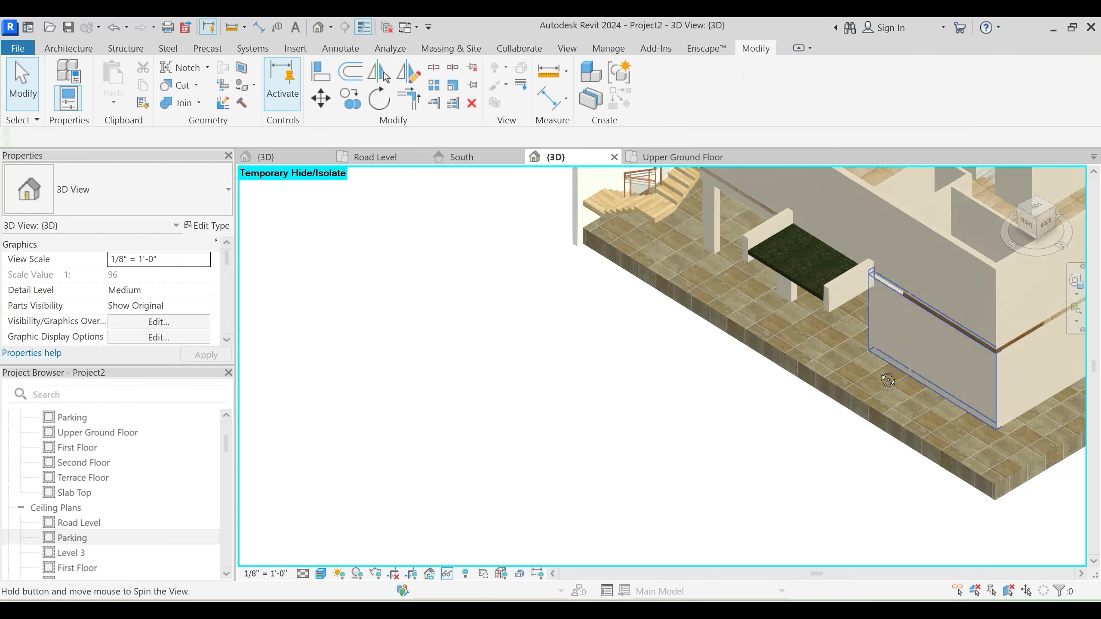
left_click(803, 290)
key("h")
key("h")
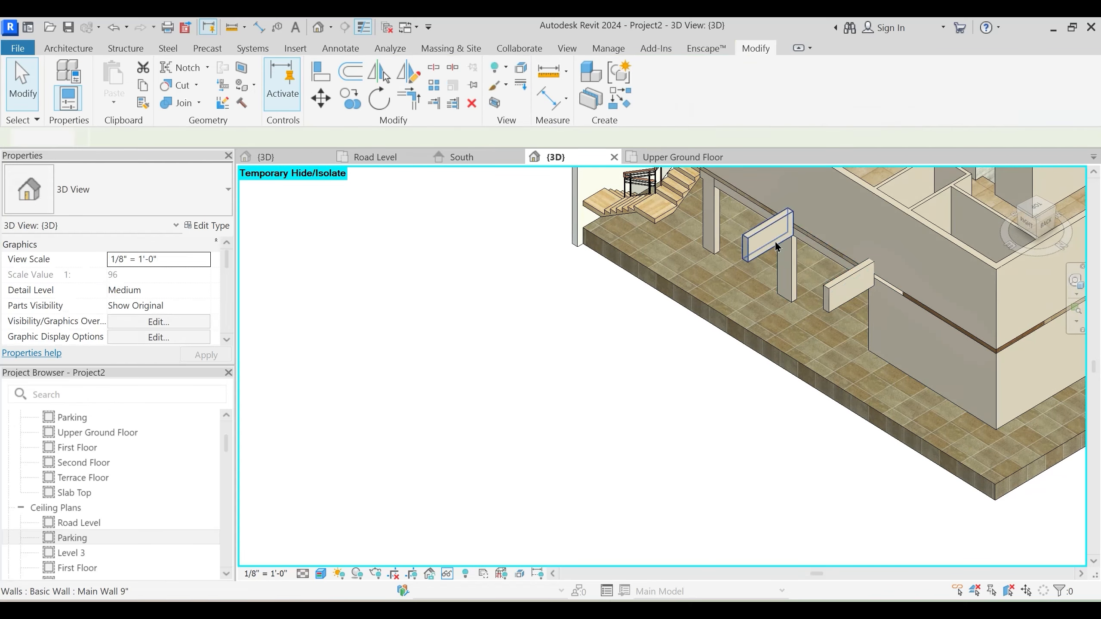
left_click(766, 235)
key("h")
key("h")
left_click(839, 295)
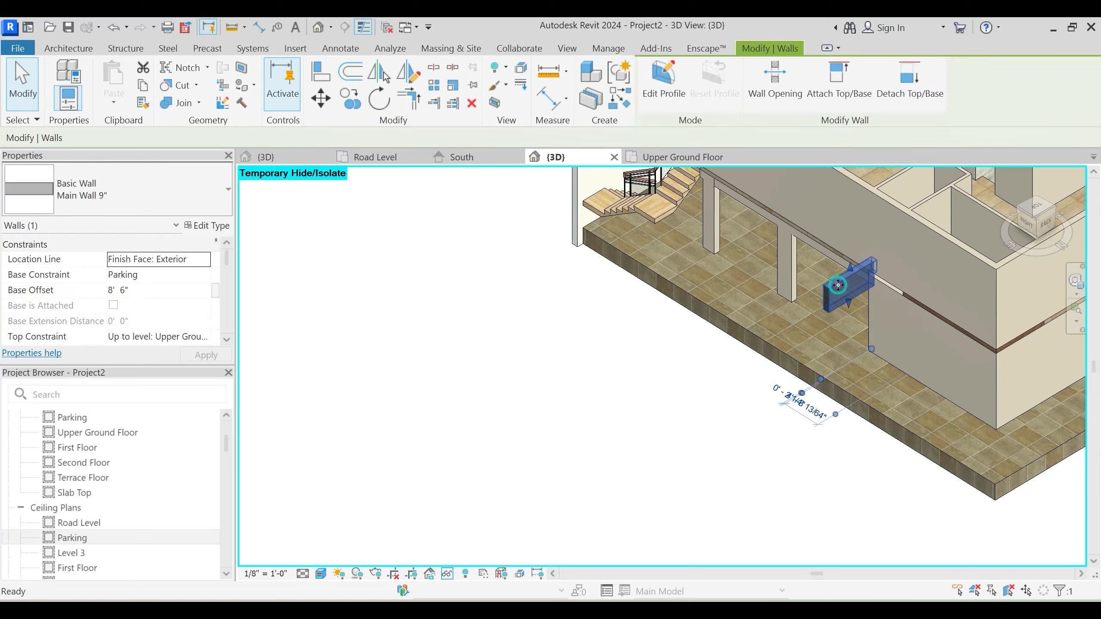
key("h")
key("h")
Reset the temporary hide/isolate in the 3D view to bring back all hidden elements
middle_click_drag(887, 341, 737, 412)
middle_click_drag(810, 457, 782, 366, "shift")
scroll(722, 390, "up", 2)
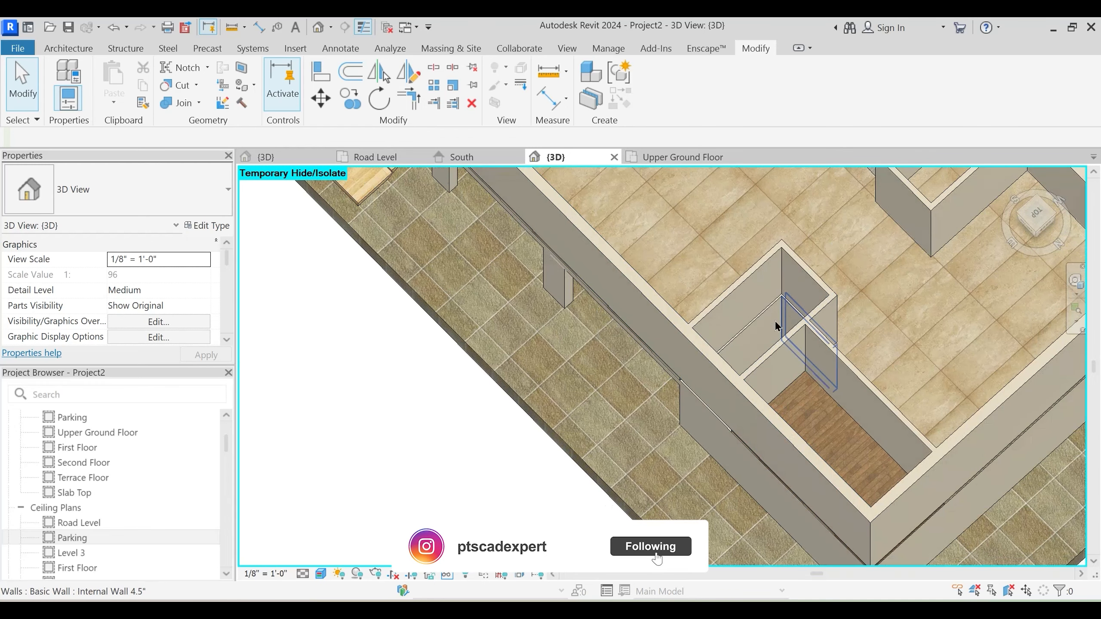
key("h")
key("r")
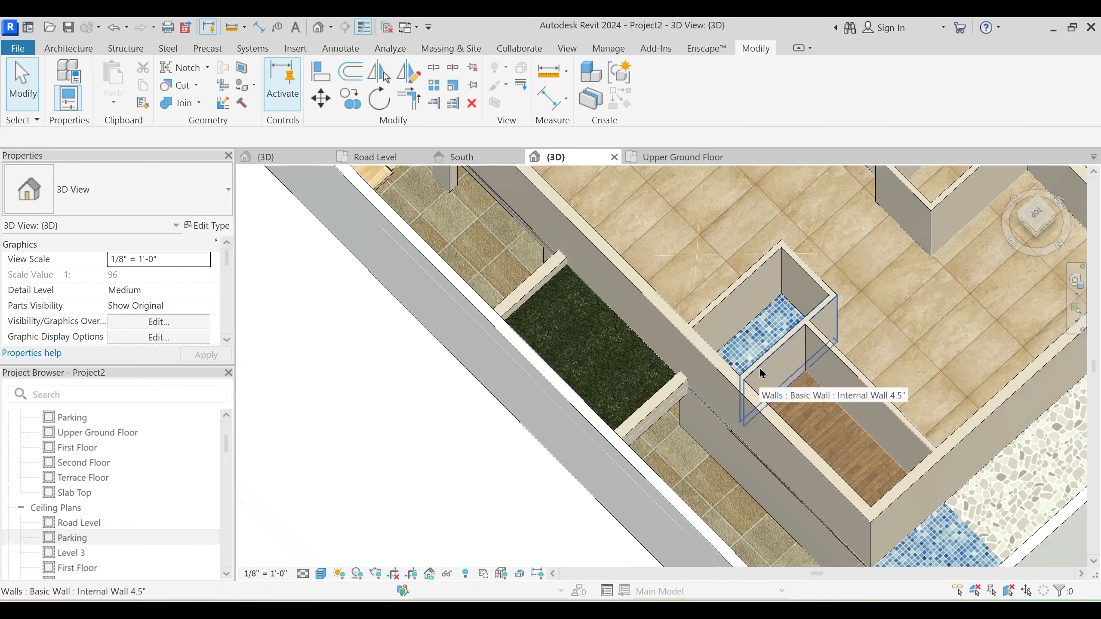
Try to hide the whole category of the right unit's side compound wall, and undo it
scroll(758, 366, "down", 3)
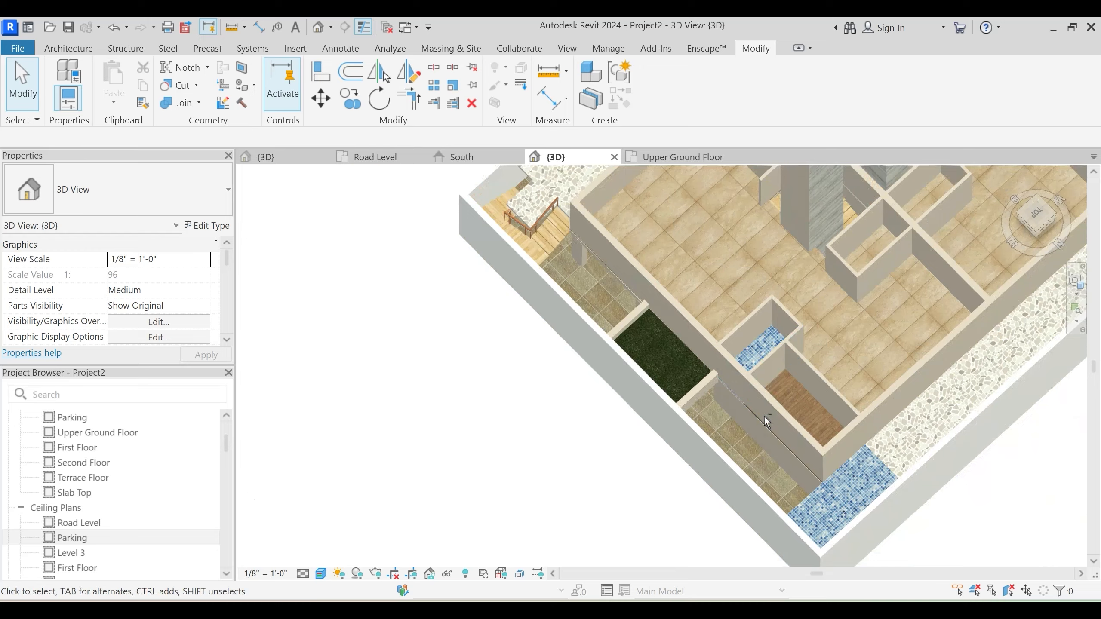
middle_click_drag(764, 415, 818, 327, "shift")
left_click(706, 415)
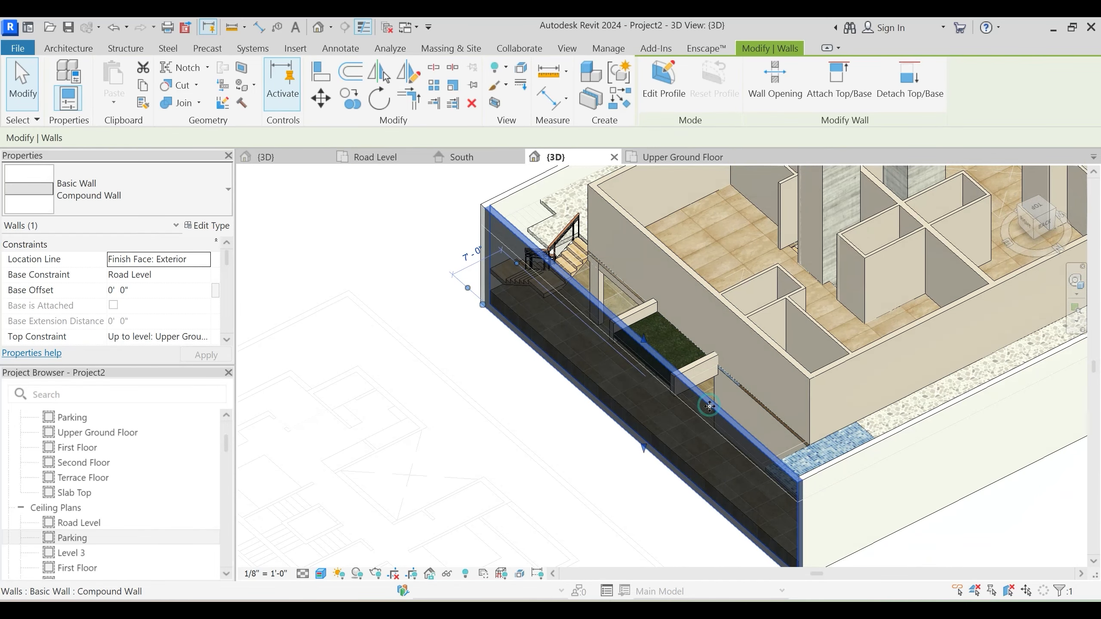
left_click(446, 573)
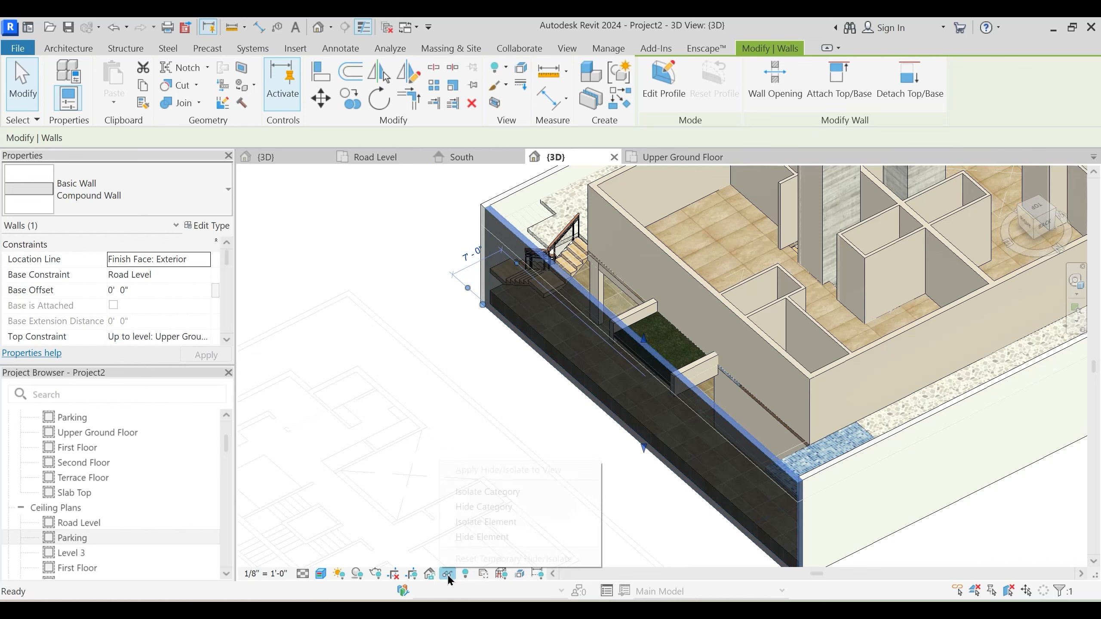
left_click(486, 508)
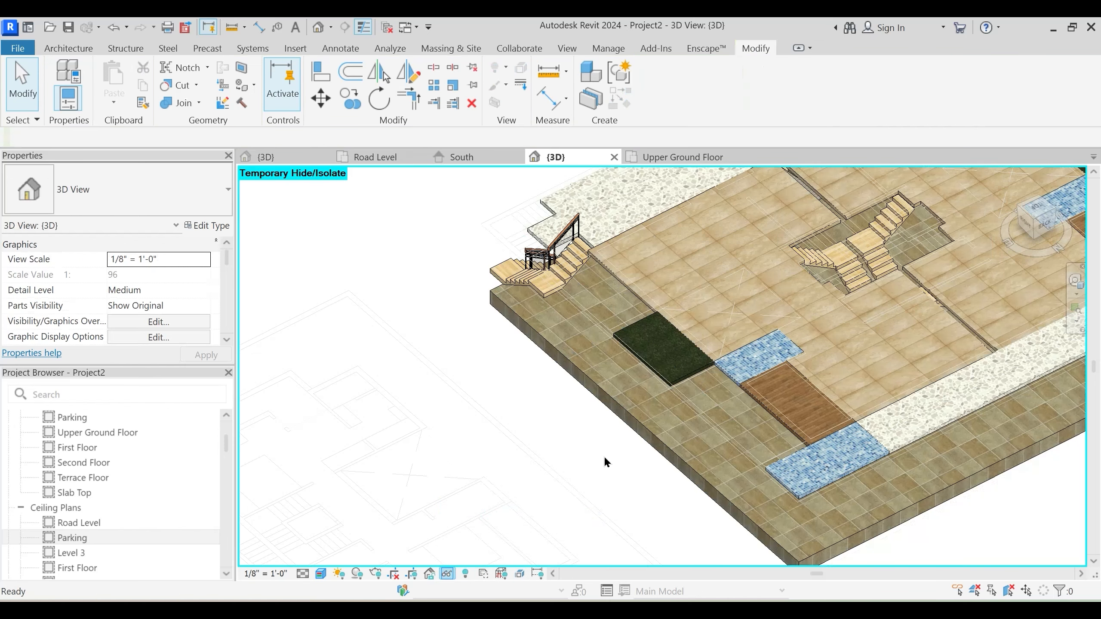
key("ctrl+z")
Temporarily hide the compound walls on all four sides of the house together
scroll(627, 423, "down", 3)
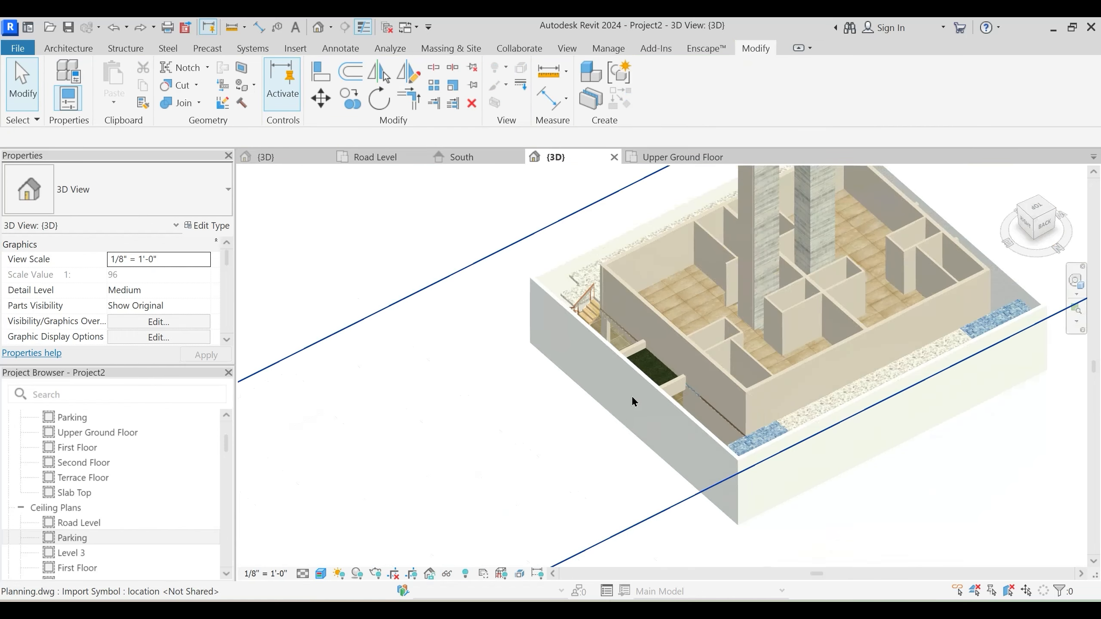
left_click(667, 396)
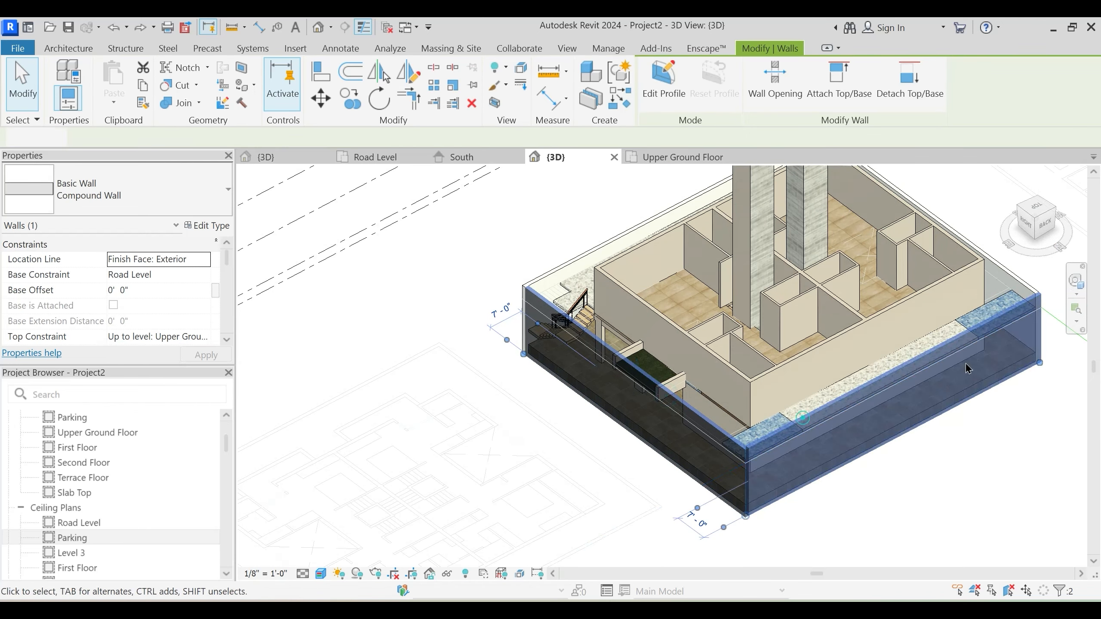
left_click(804, 423, "ctrl")
middle_click_drag(804, 422, 852, 420, "shift")
left_click(854, 427, "ctrl")
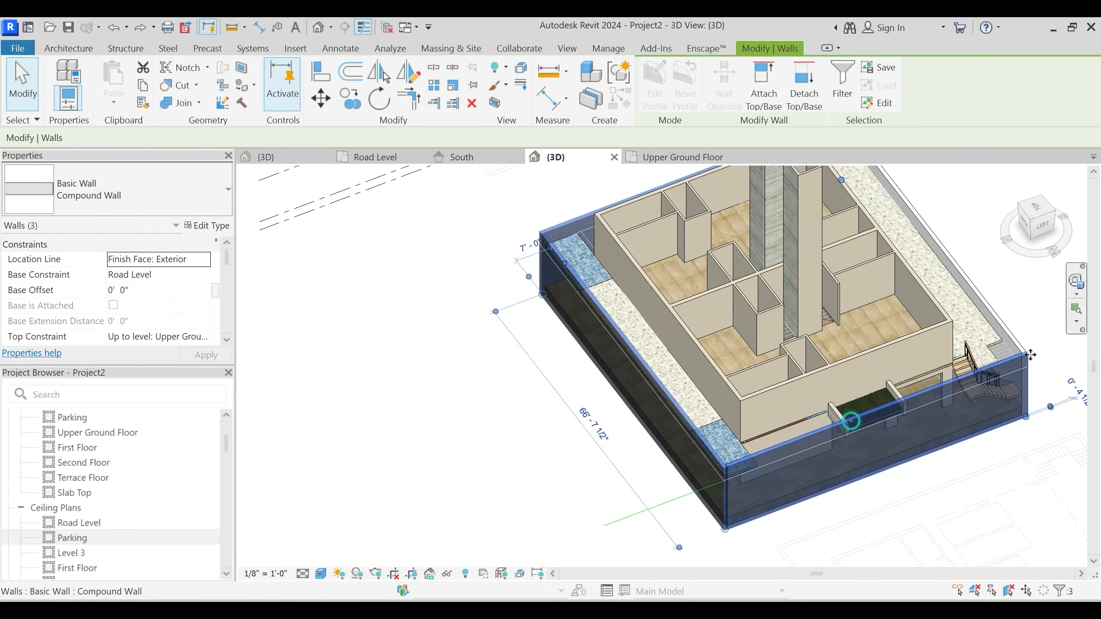
left_click(1020, 341, "ctrl")
key("h")
key("h")
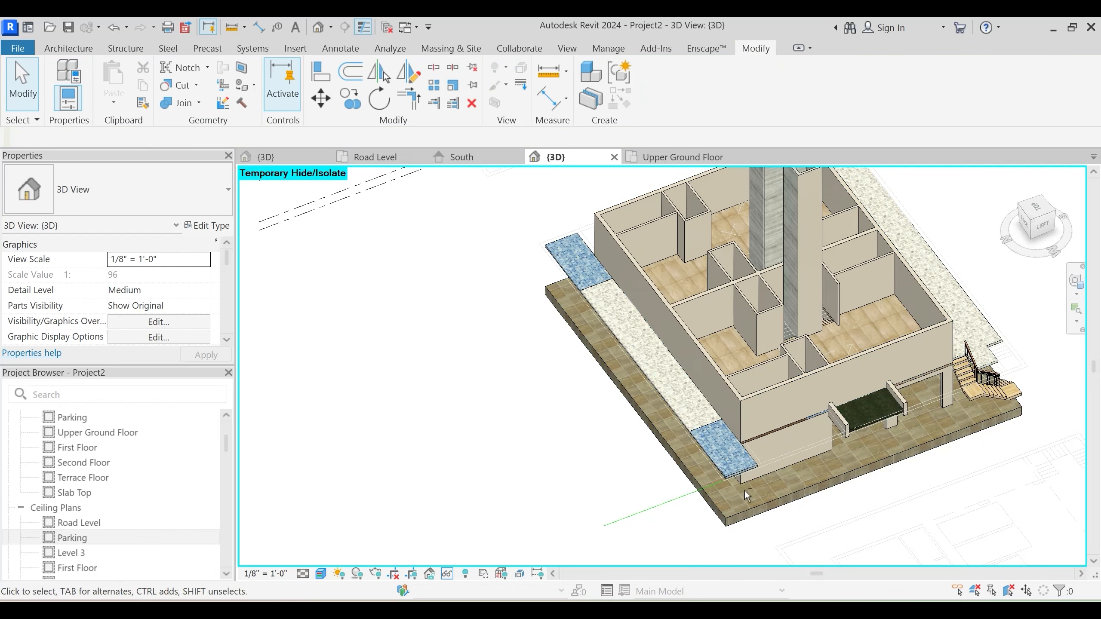
Temporarily hide the Entrance Deck floor running along the backyard between the wash areas
left_click(726, 472)
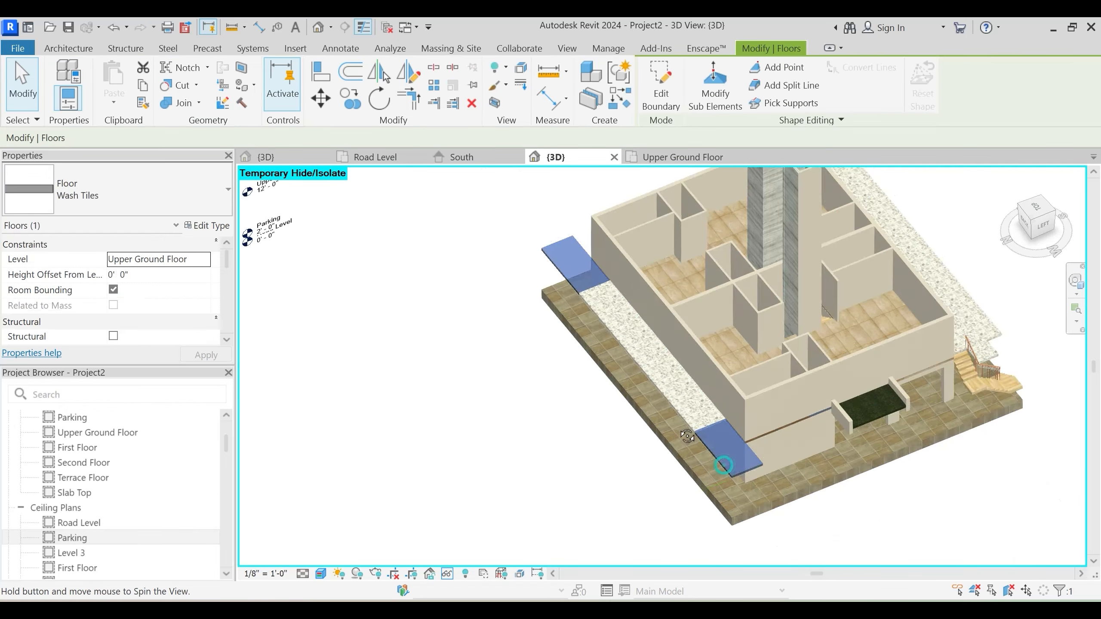
middle_click_drag(726, 471, 546, 413, "shift")
left_click(693, 384)
key("Escape")
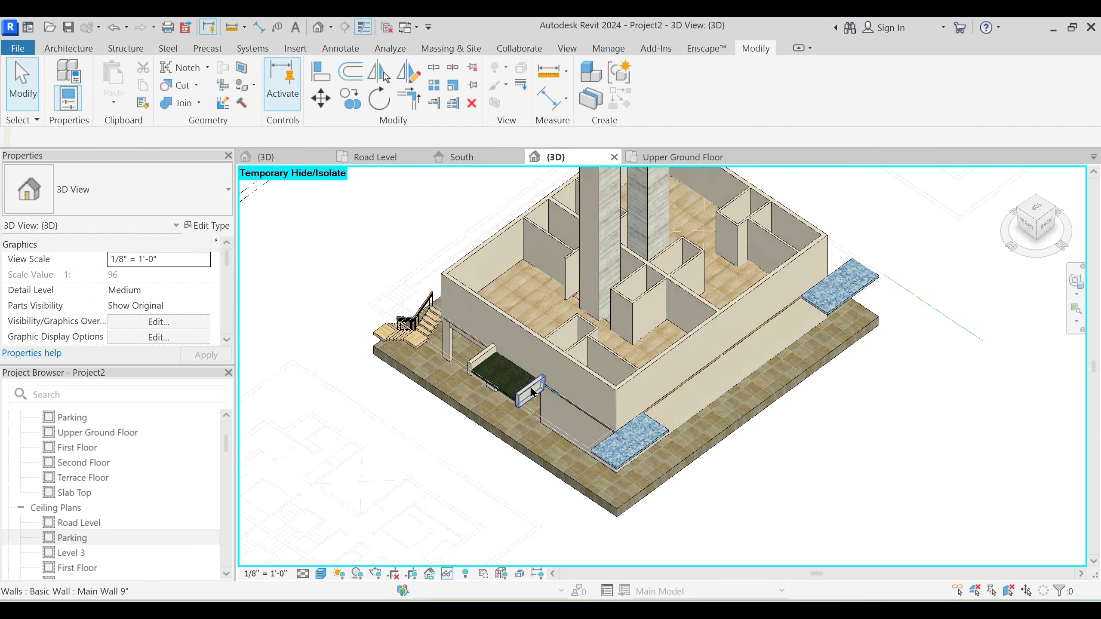
Temporarily hide both short Main Wall 9" walls of the right unit's sit-out and the grass floor between them
left_click(533, 392)
key("Escape")
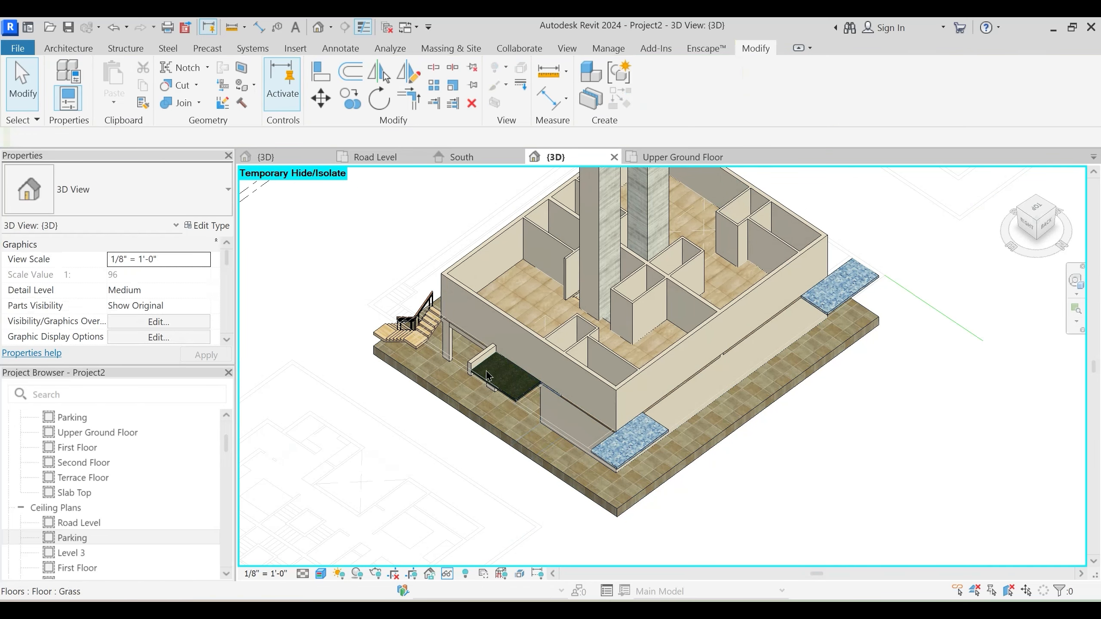
left_click(480, 365)
key("Escape")
left_click(496, 381)
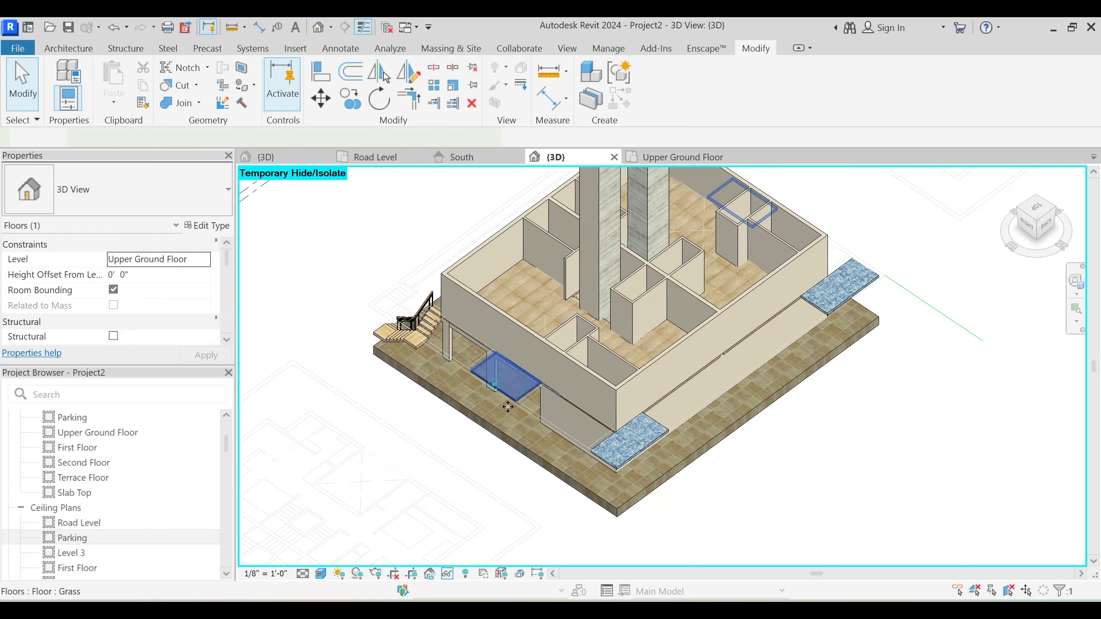
key("Escape")
Switch the join order between the front beam wall under the upper main wall and the edge of the Public Spaces floor
middle_click_drag(496, 443, 539, 390, "shift")
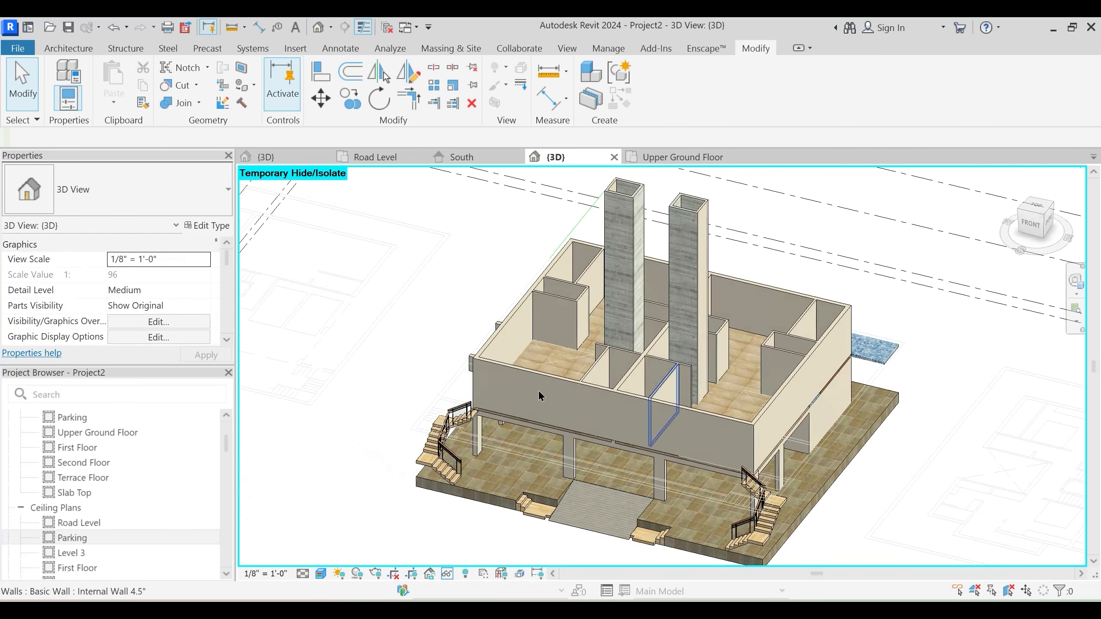
left_click(377, 325)
key("c")
scroll(604, 463, "up", 4)
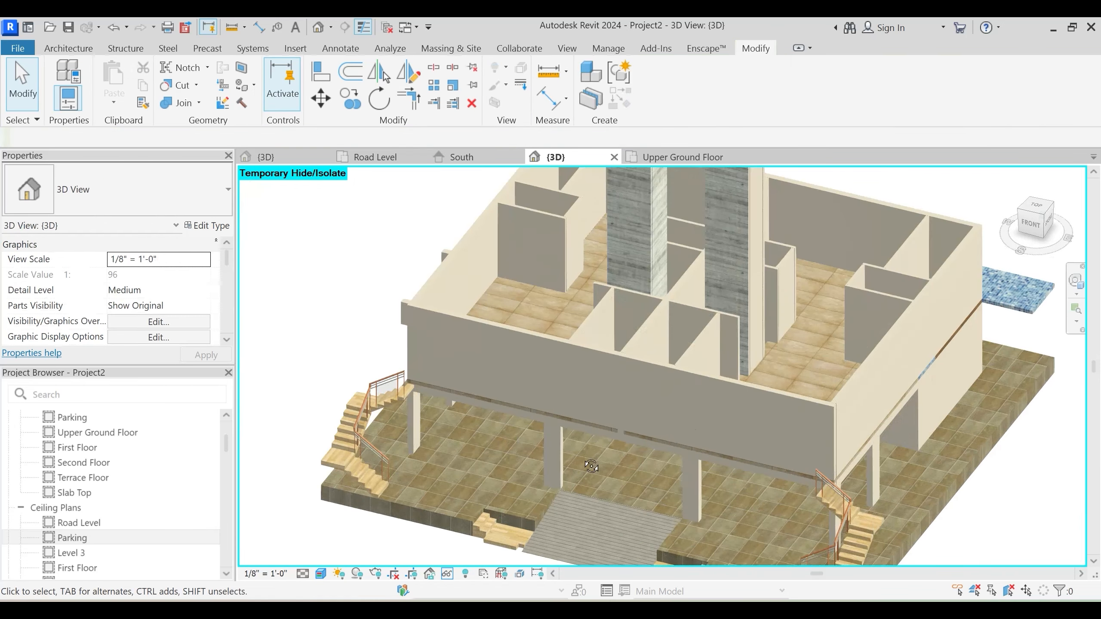
scroll(550, 466, "up", 2)
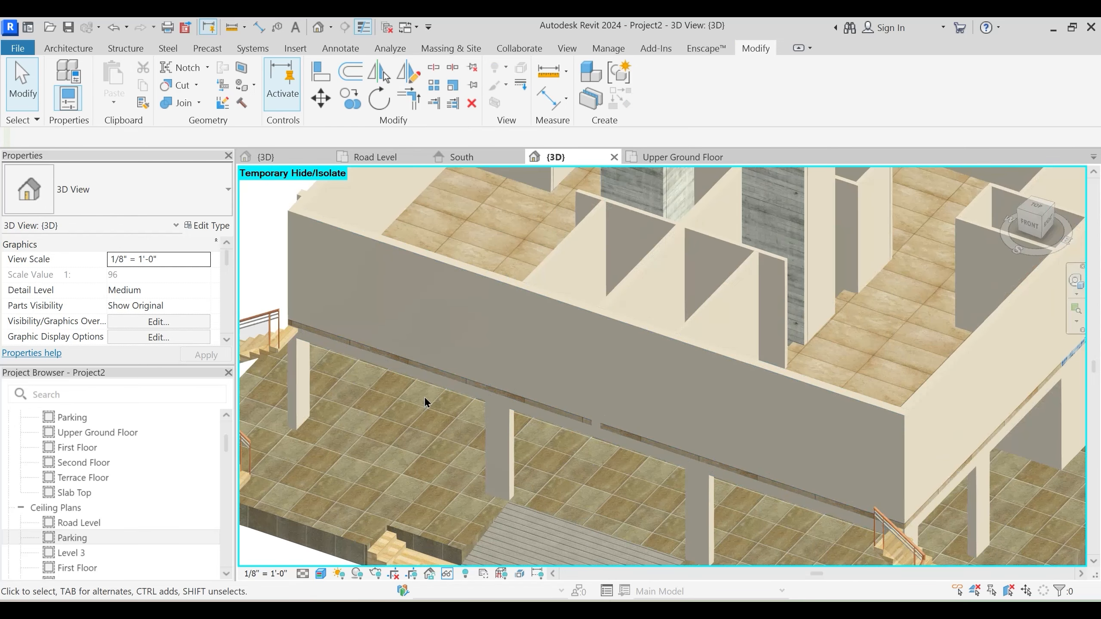
scroll(452, 394, "up", 2)
left_click(199, 103)
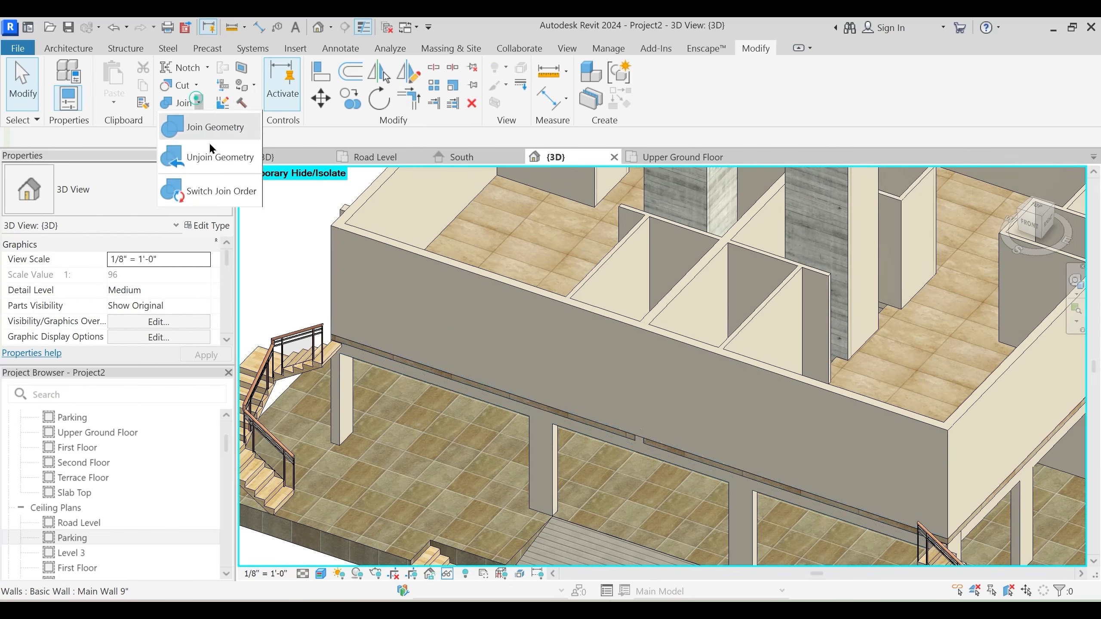
left_click(217, 191)
left_click(420, 382)
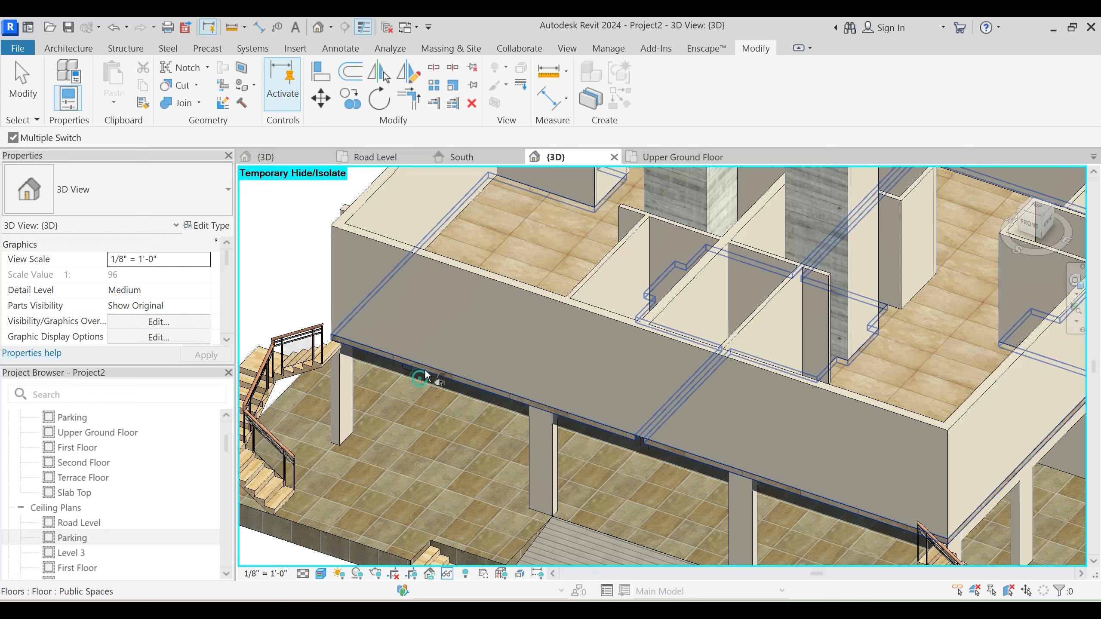
scroll(342, 359, "up", 2)
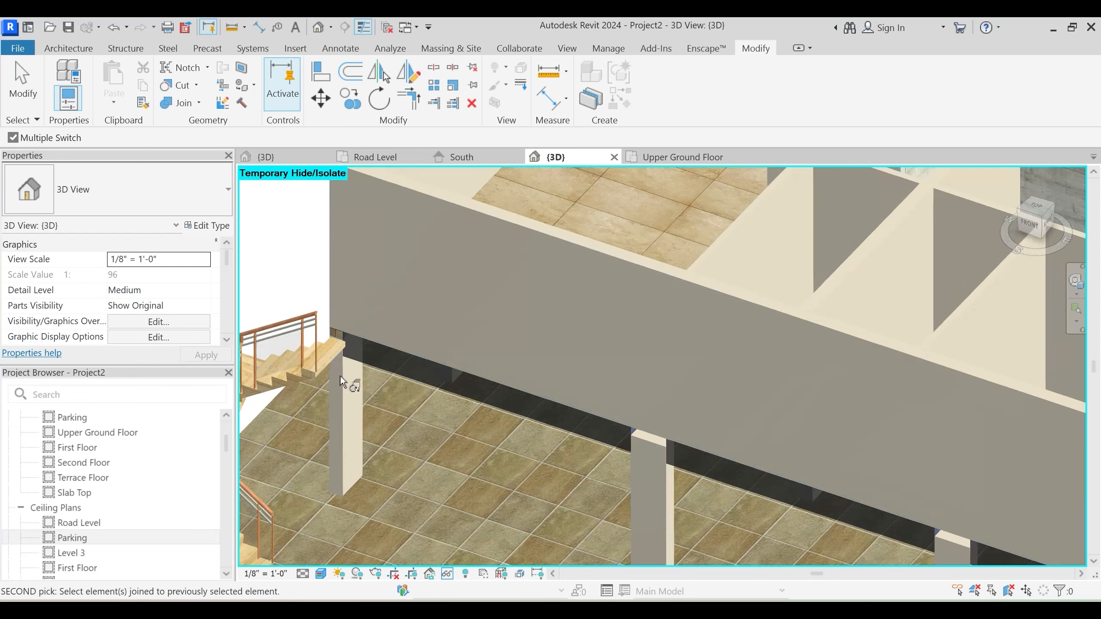
left_click(342, 381)
left_click(355, 369)
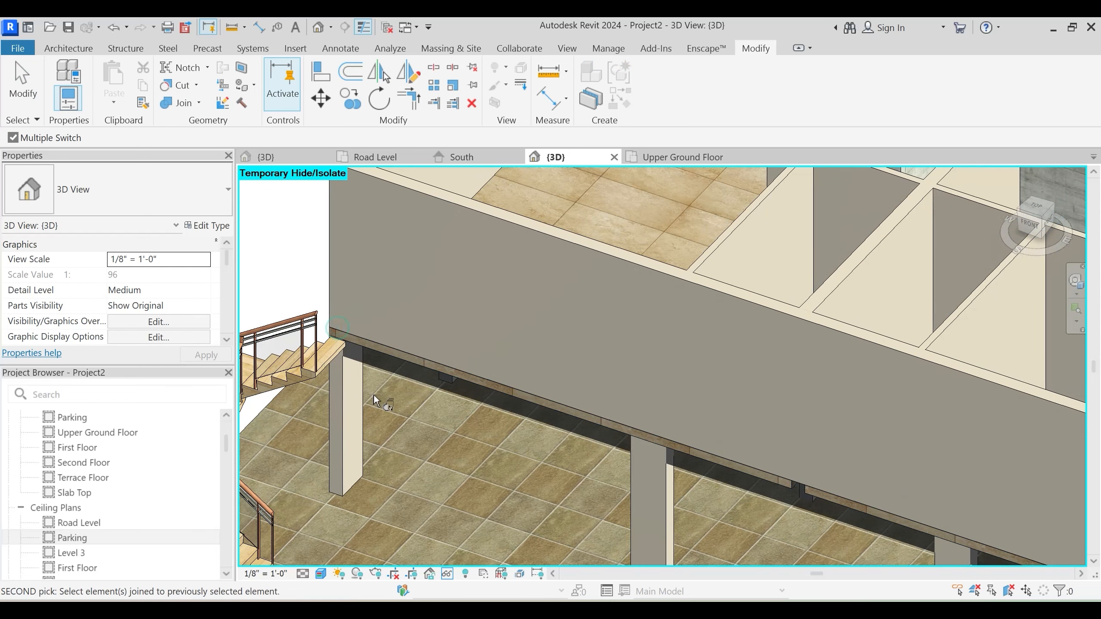
left_click(406, 394)
scroll(356, 368, "up", 2)
key("Escape")
Switch the join order between the Main Wall 9" pier left of the front ramp and the Public Spaces floor
scroll(356, 368, "down", 5)
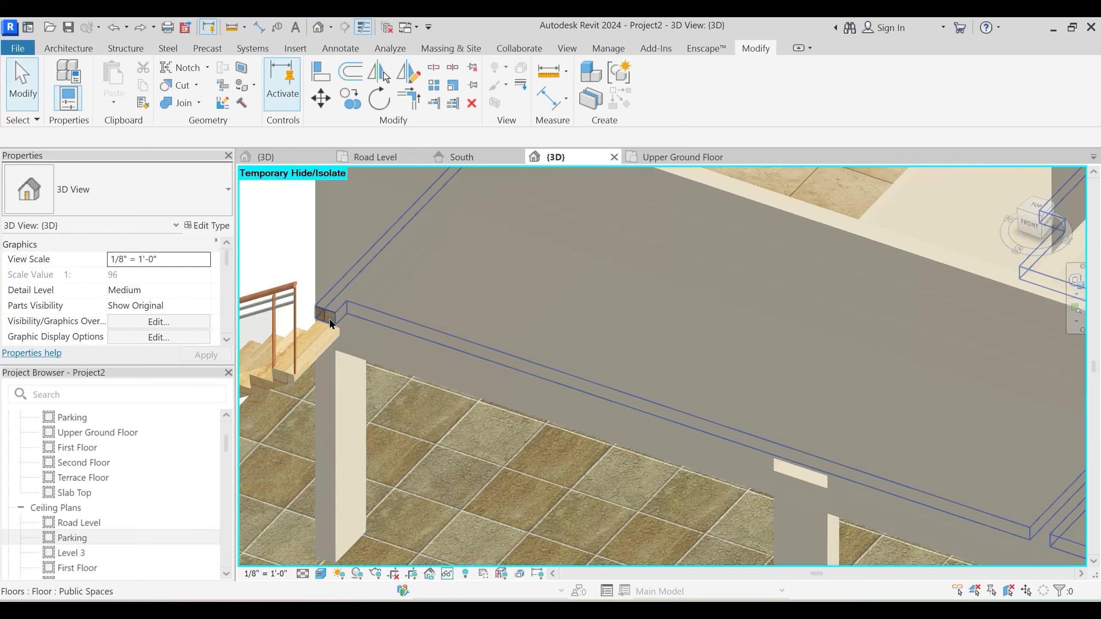
middle_click_drag(701, 516, 368, 284)
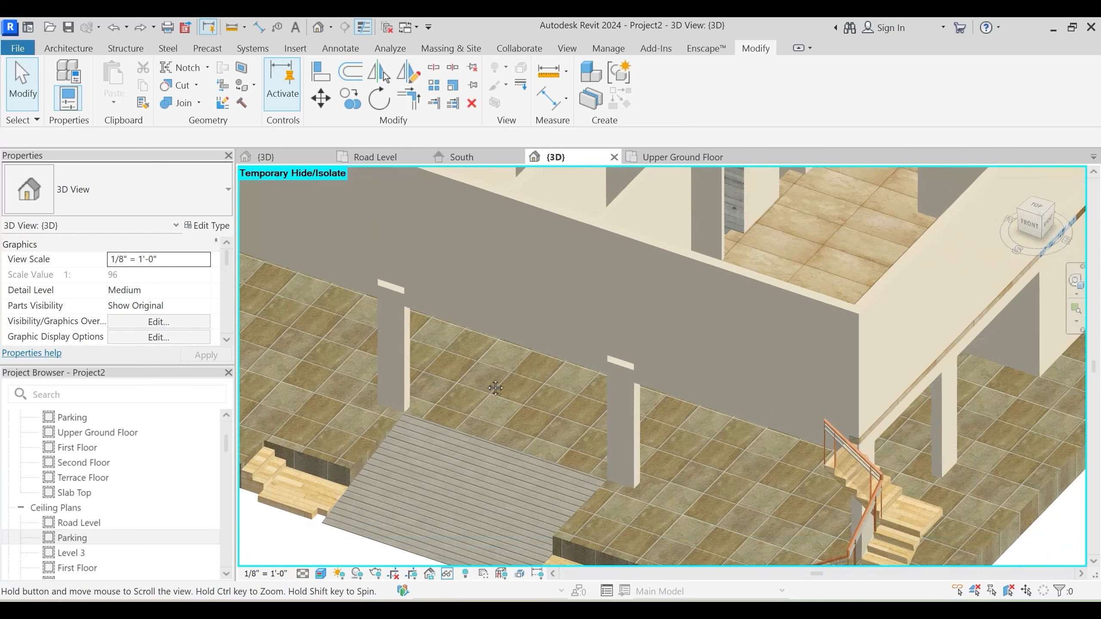
scroll(368, 285, "up", 2)
middle_click_drag(421, 347, 514, 401, "shift")
left_click(522, 392)
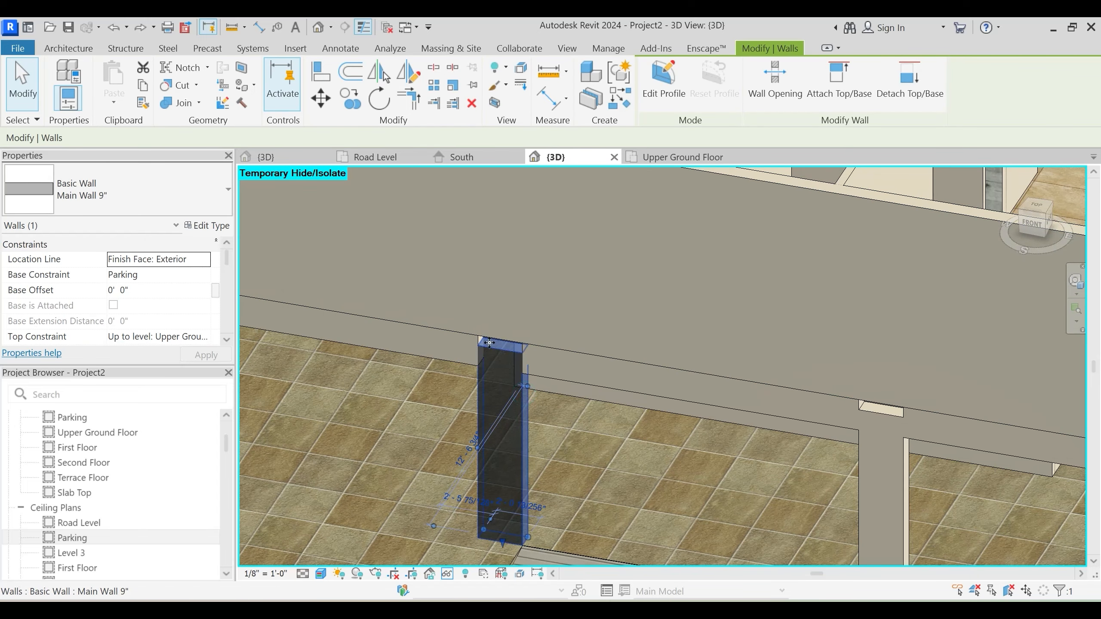
key("Escape")
left_click(199, 103)
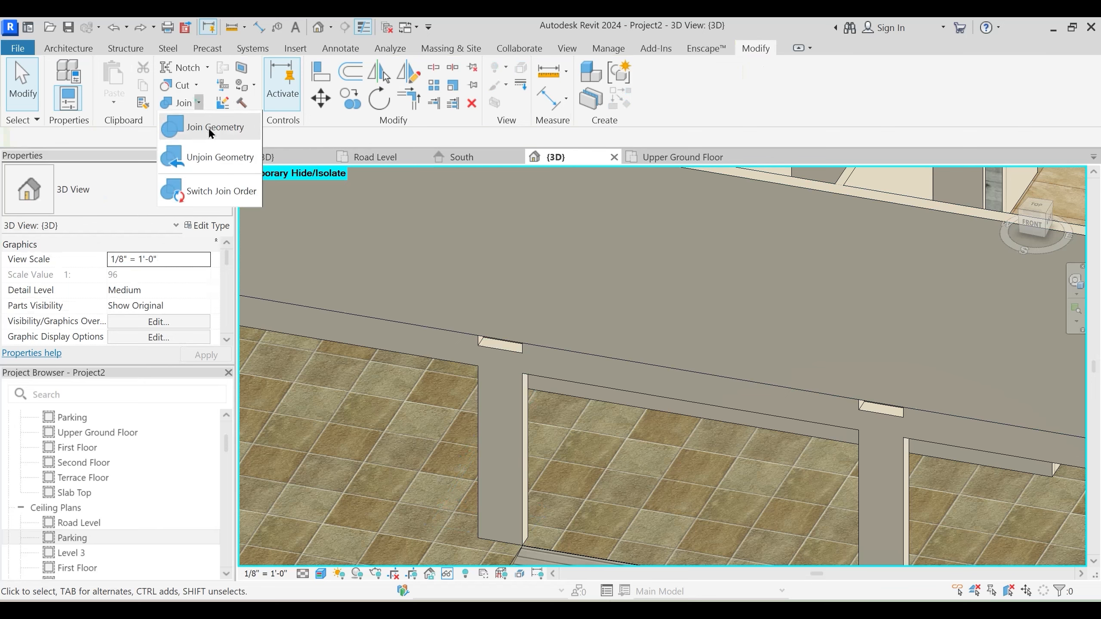
left_click(216, 197)
left_click(522, 428)
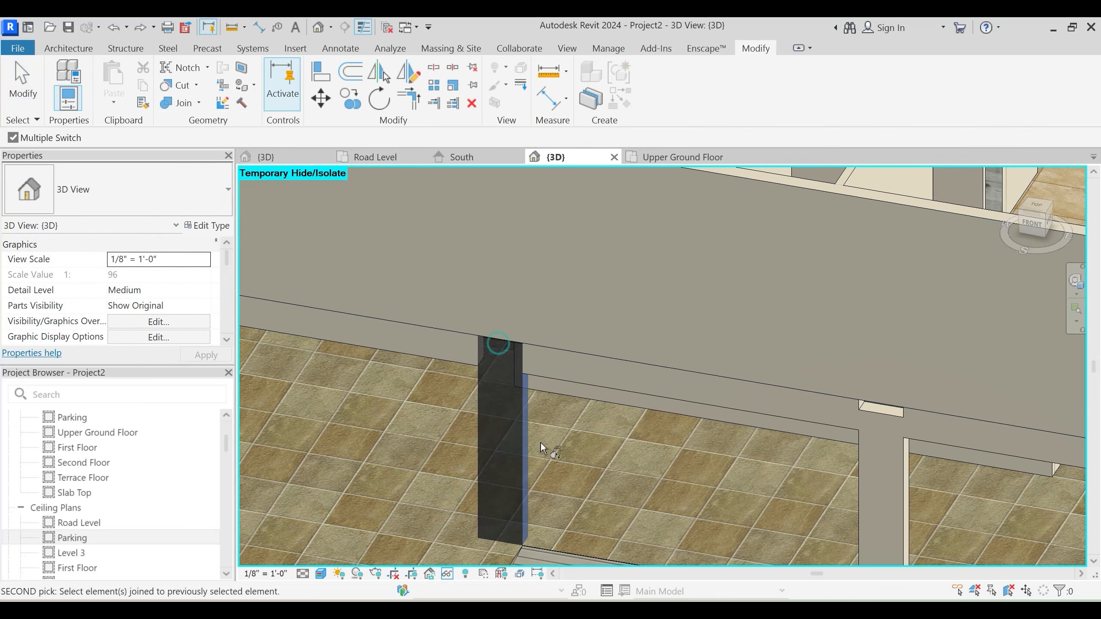
key("Escape")
scroll(576, 393, "down", 3)
middle_click_drag(704, 438, 598, 415)
scroll(598, 414, "up", 1)
key("s")
key("d")
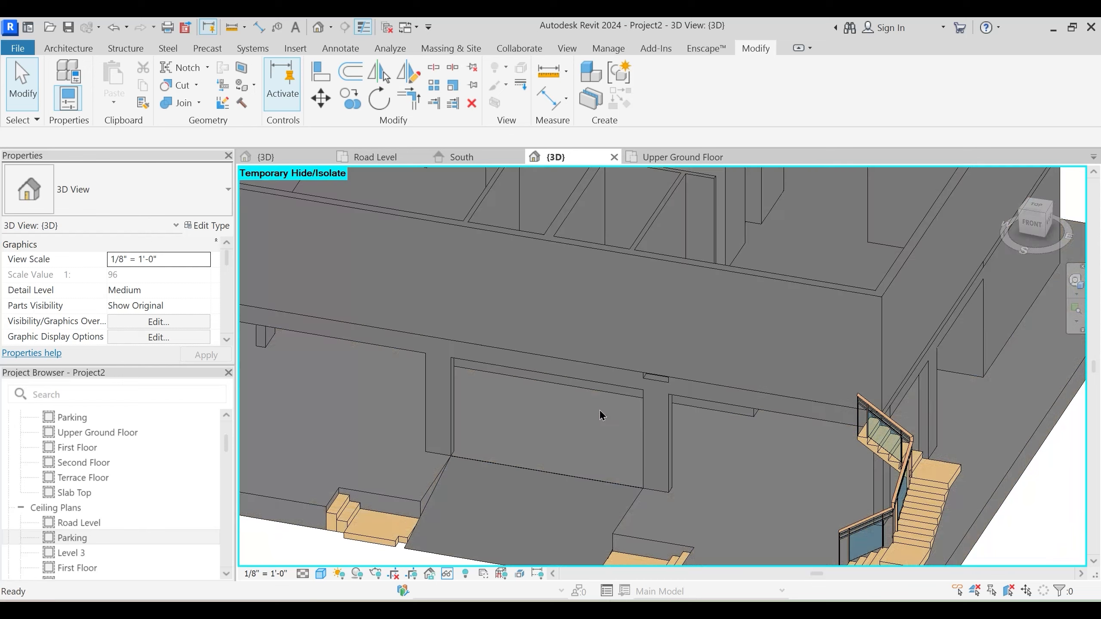
key("r")
key("r")
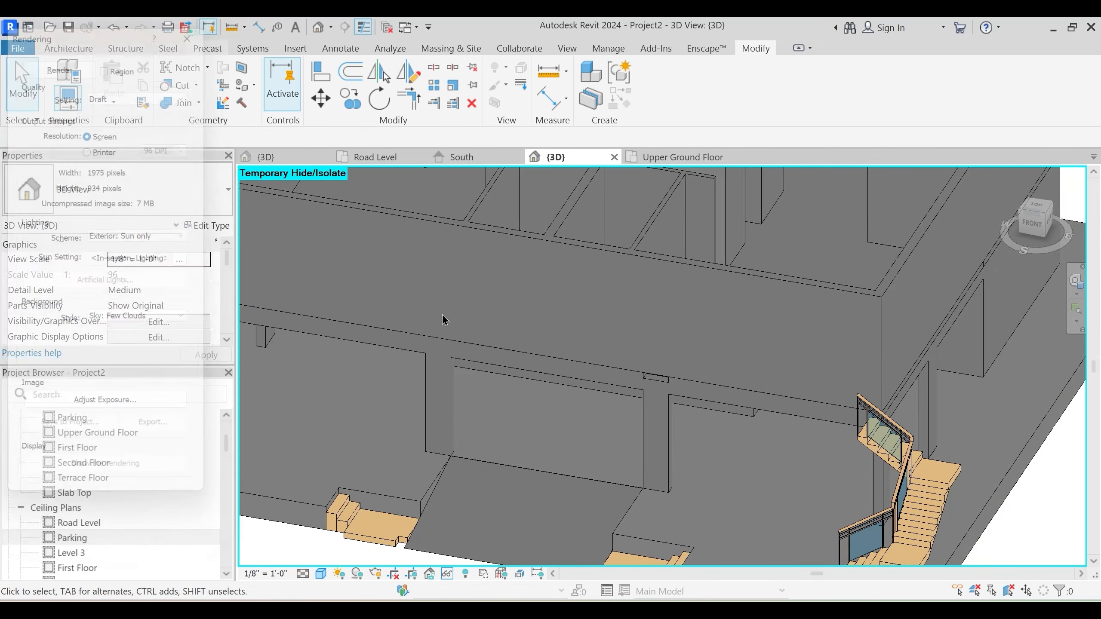
middle_click_drag(595, 446, 581, 440, "shift")
key("r")
key("e")
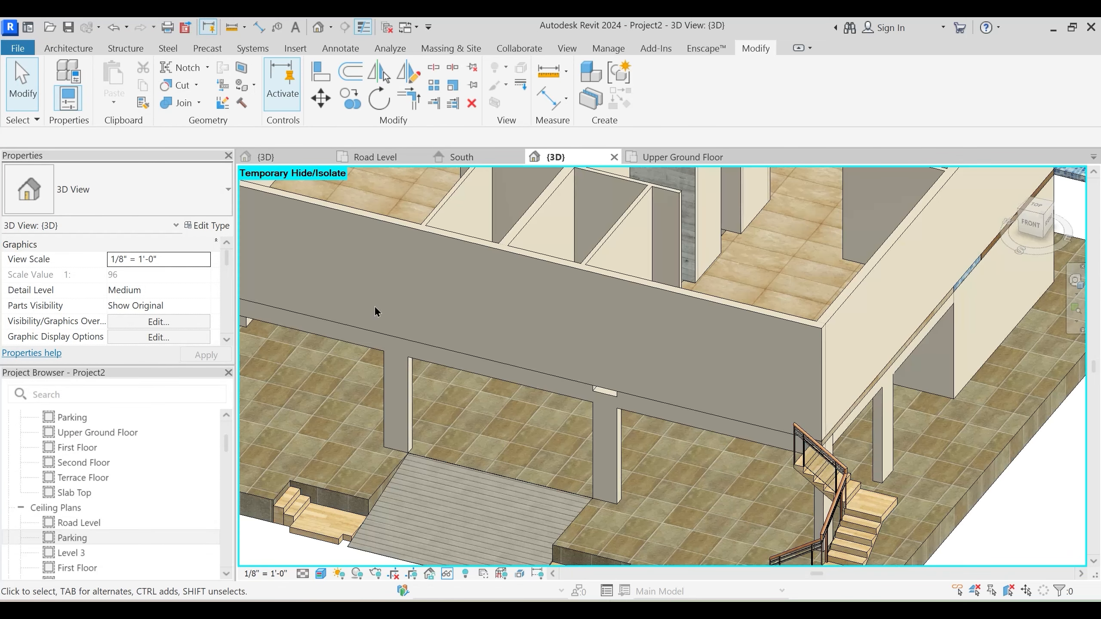
Try to switch the join order of the wall pier right of the front ramp where it meets the floor
left_click(185, 103)
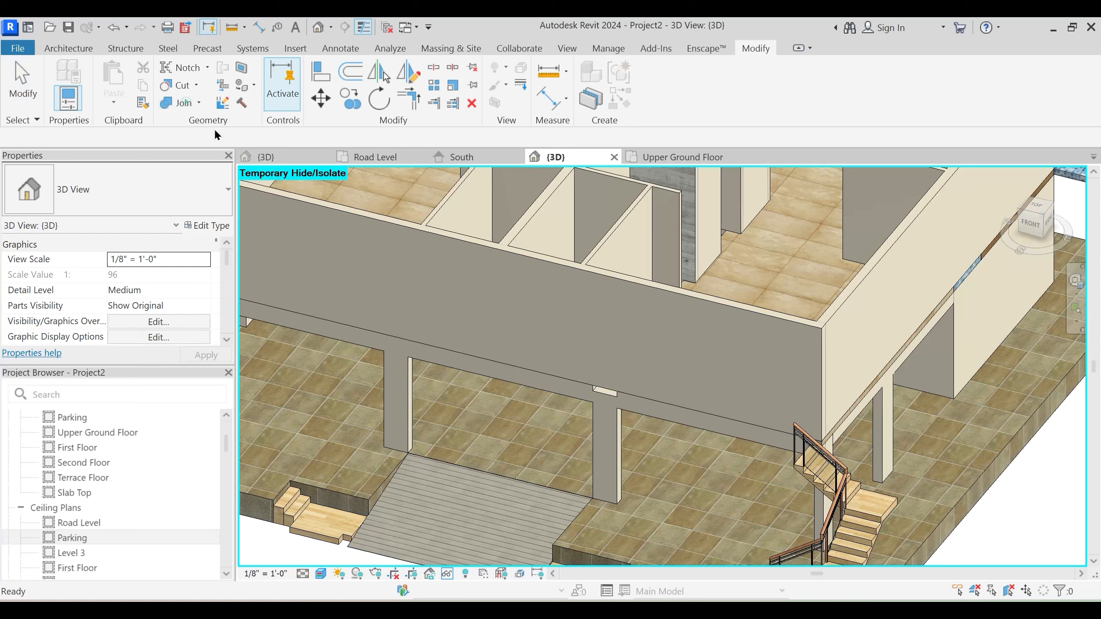
left_click(201, 102)
left_click(205, 193)
left_click(613, 407)
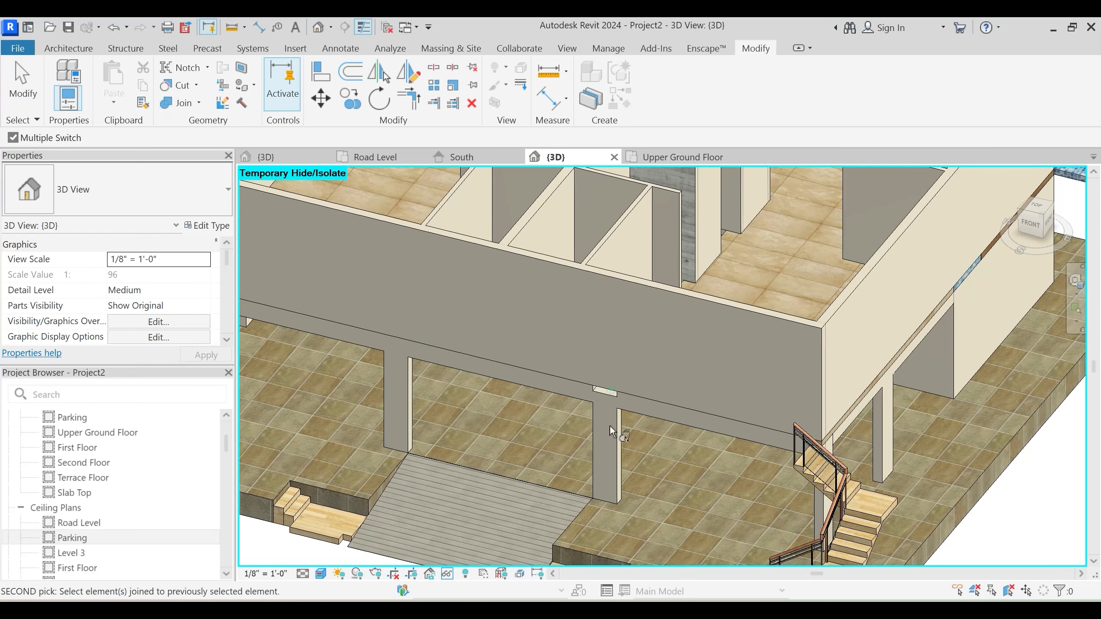
left_click(608, 383)
key("Escape")
key("Escape")
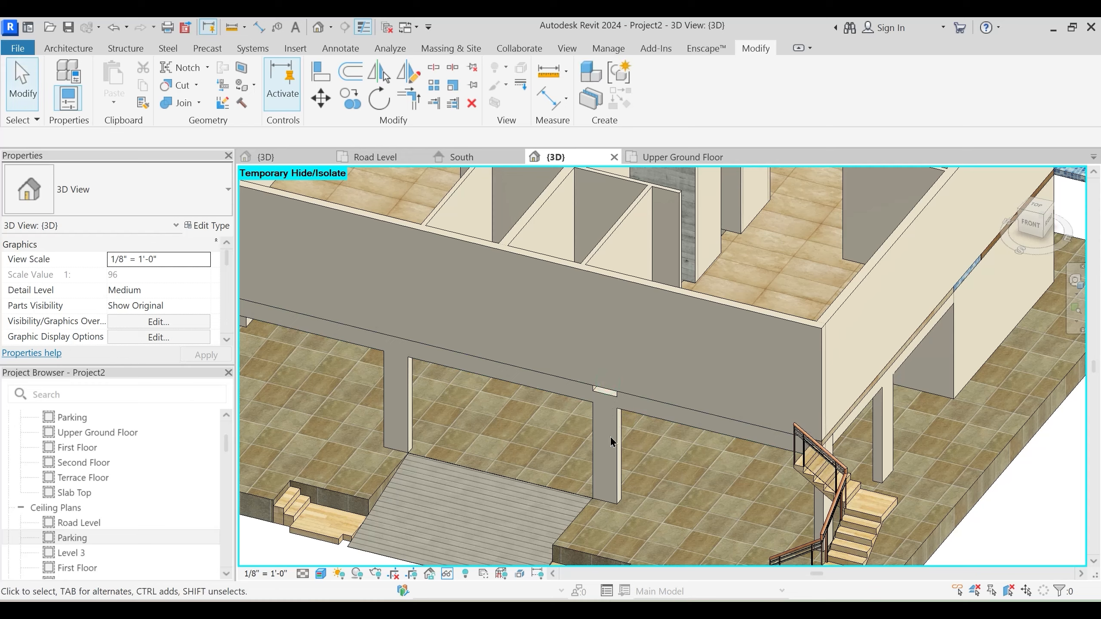
Switch the join order between the wall pier right of the front ramp and the Public Spaces floor
scroll(611, 437, "up", 2)
left_click(196, 103)
left_click(203, 193)
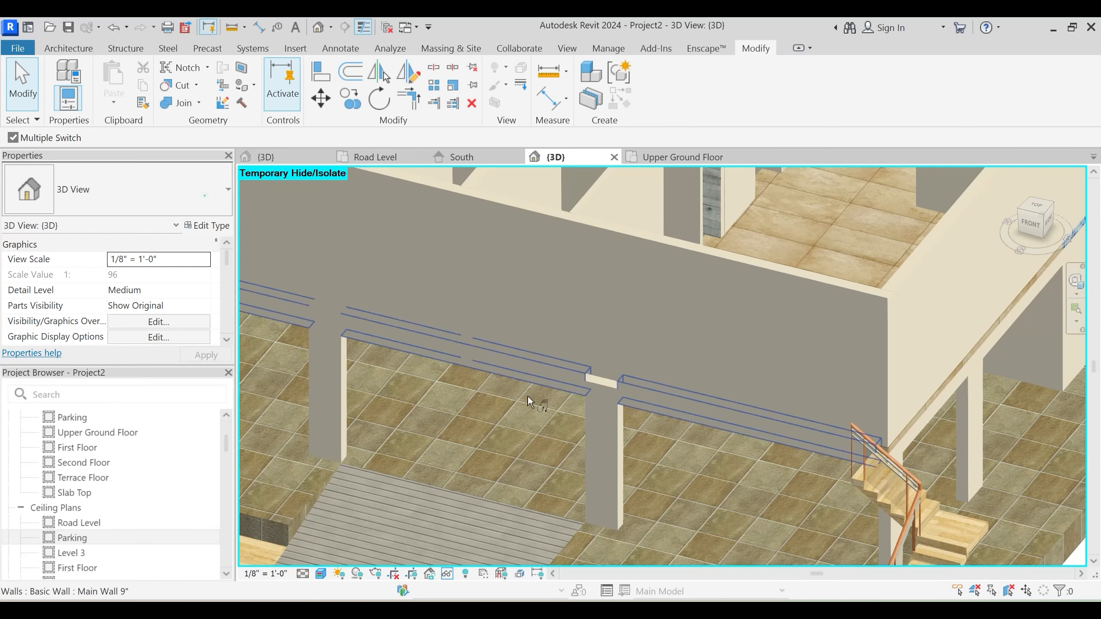
left_click(616, 433)
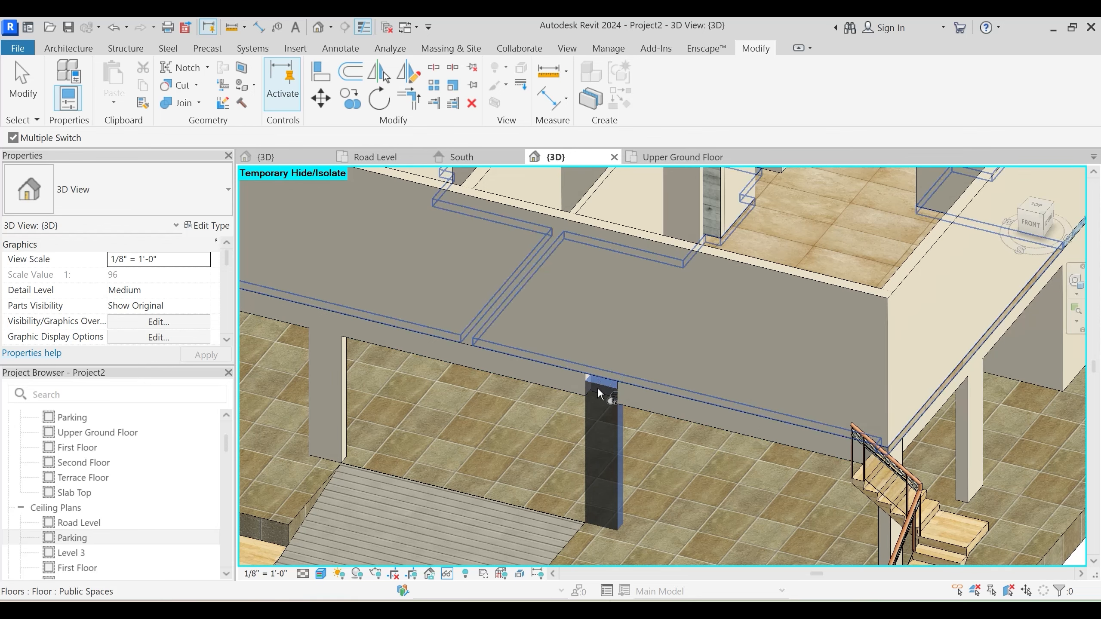
left_click(597, 387)
scroll(612, 451, "down", 2)
middle_click_drag(734, 470, 607, 433, "shift")
key("Escape")
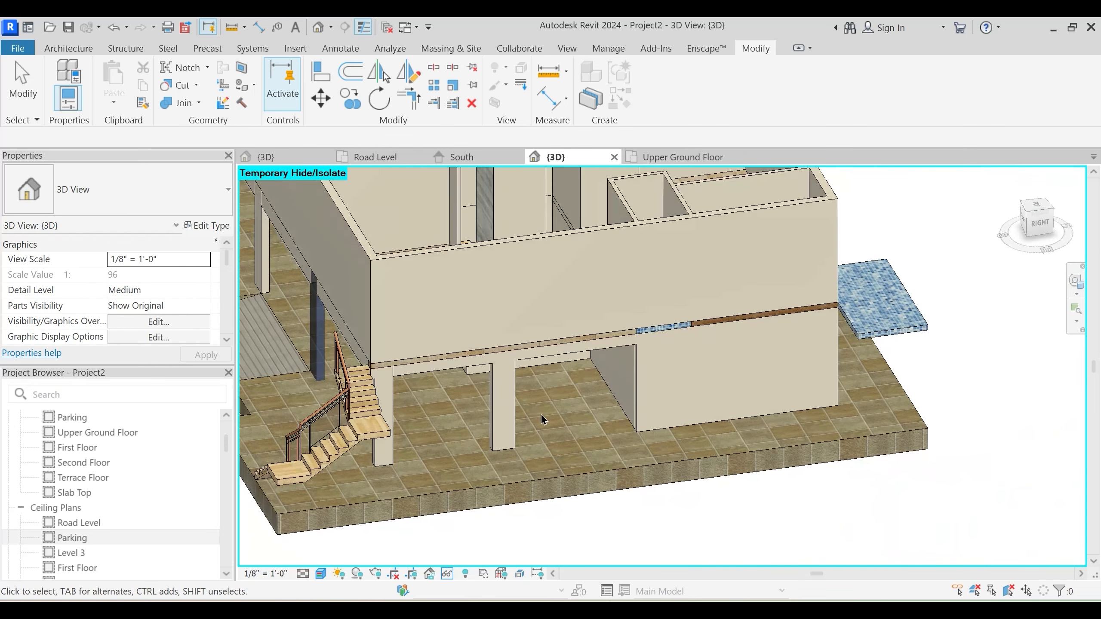
Switch the join order between the corner wall pier beside the right unit's stairs and the Public Spaces floor edge
middle_click_drag(520, 407, 559, 418, "shift")
left_click(173, 103)
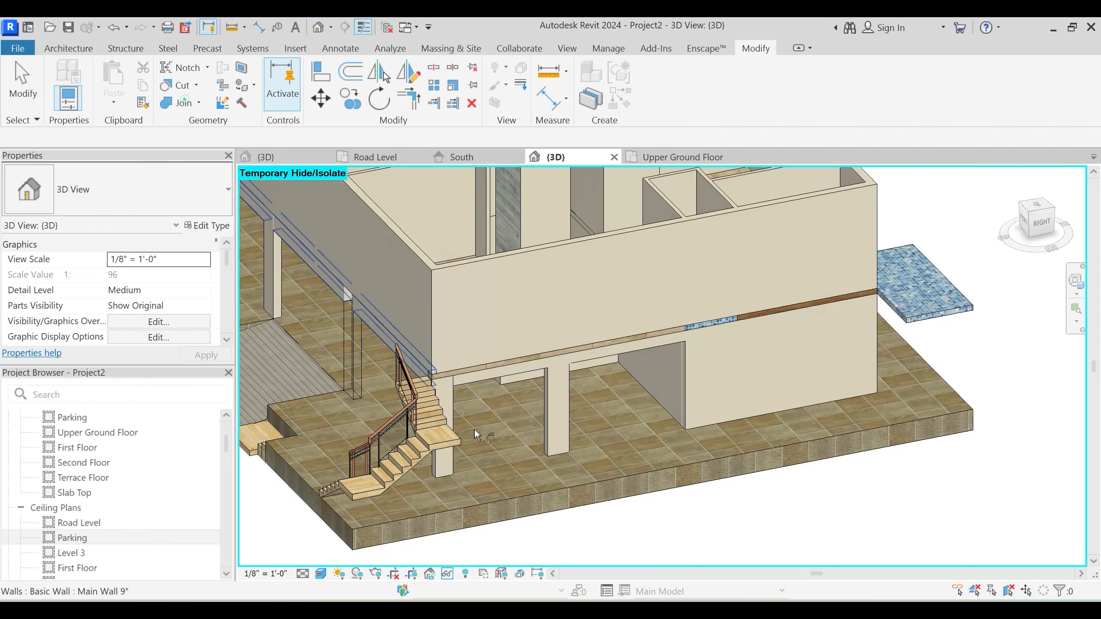
scroll(475, 430, "up", 2)
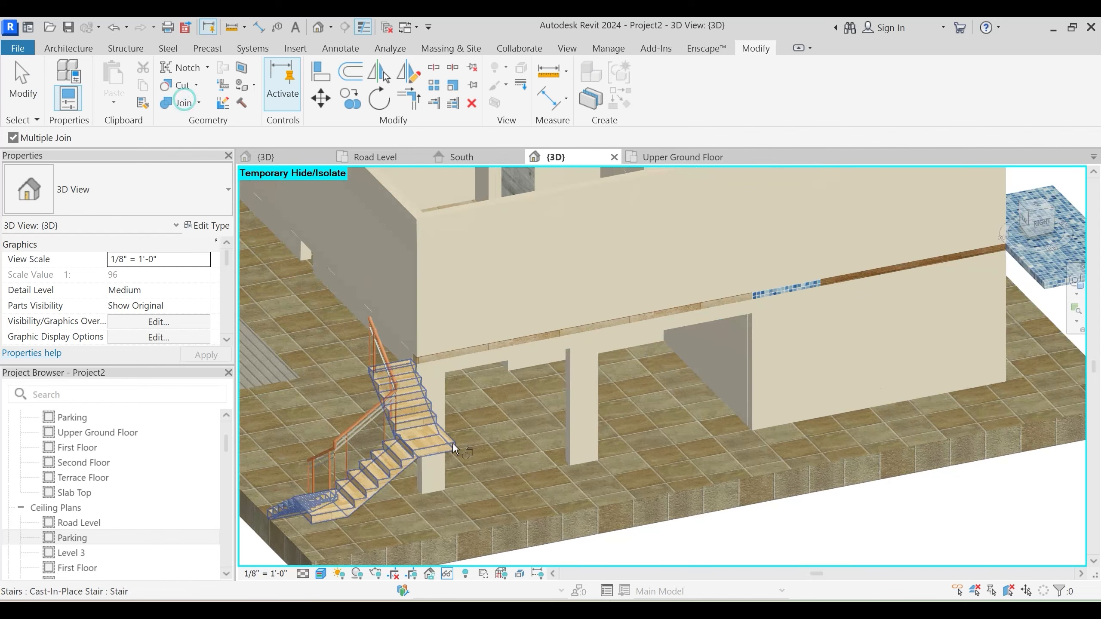
left_click(433, 359)
scroll(354, 340, "up", 2)
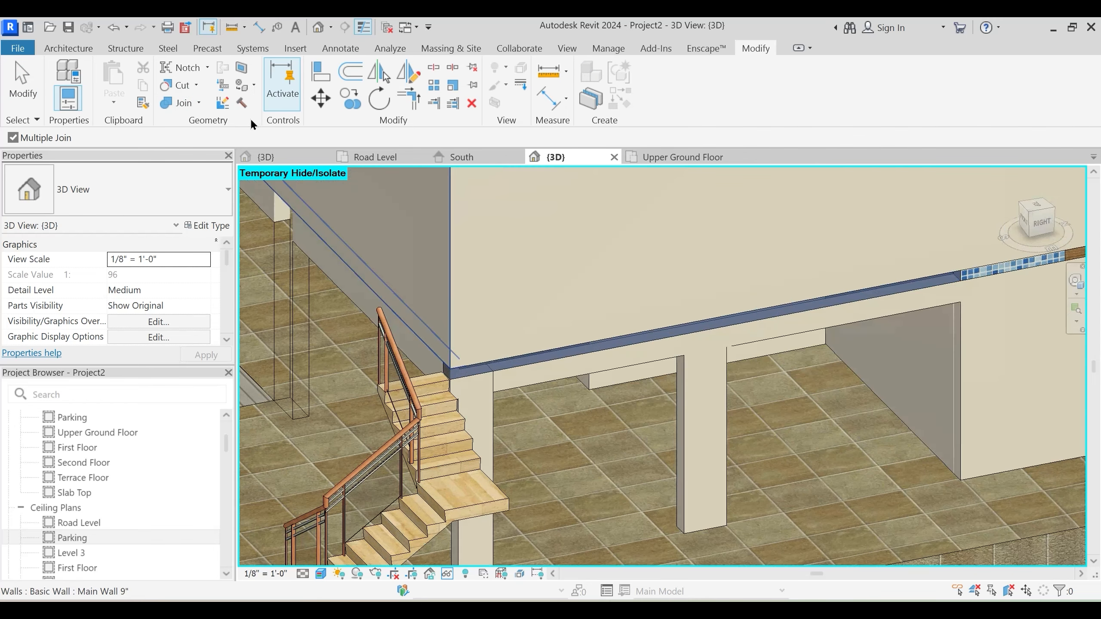
left_click(200, 104)
left_click(207, 190)
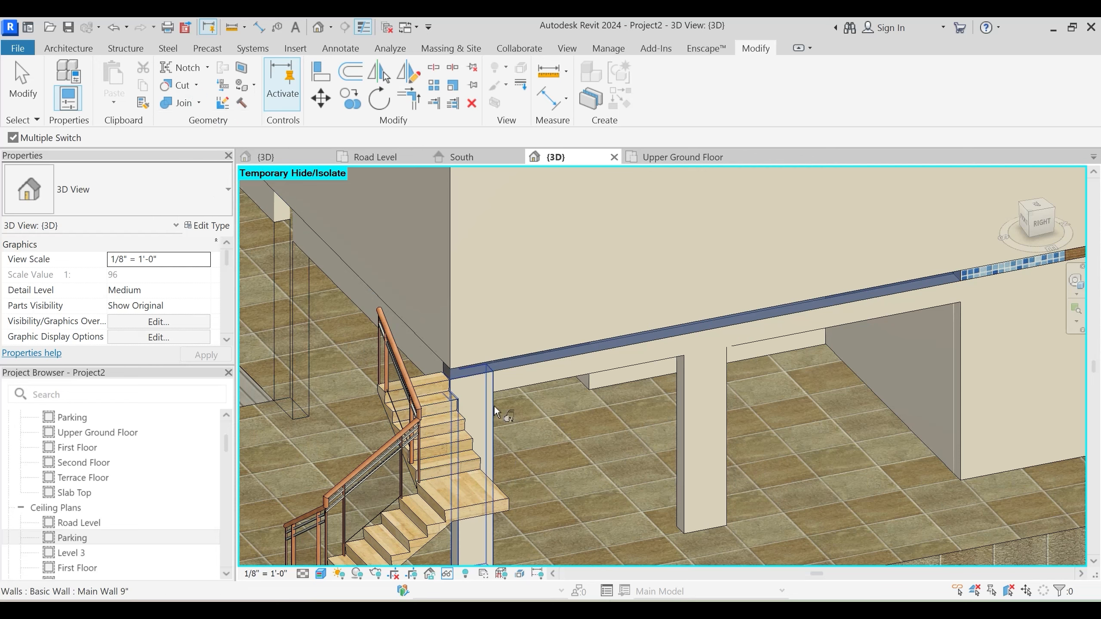
left_click(479, 368)
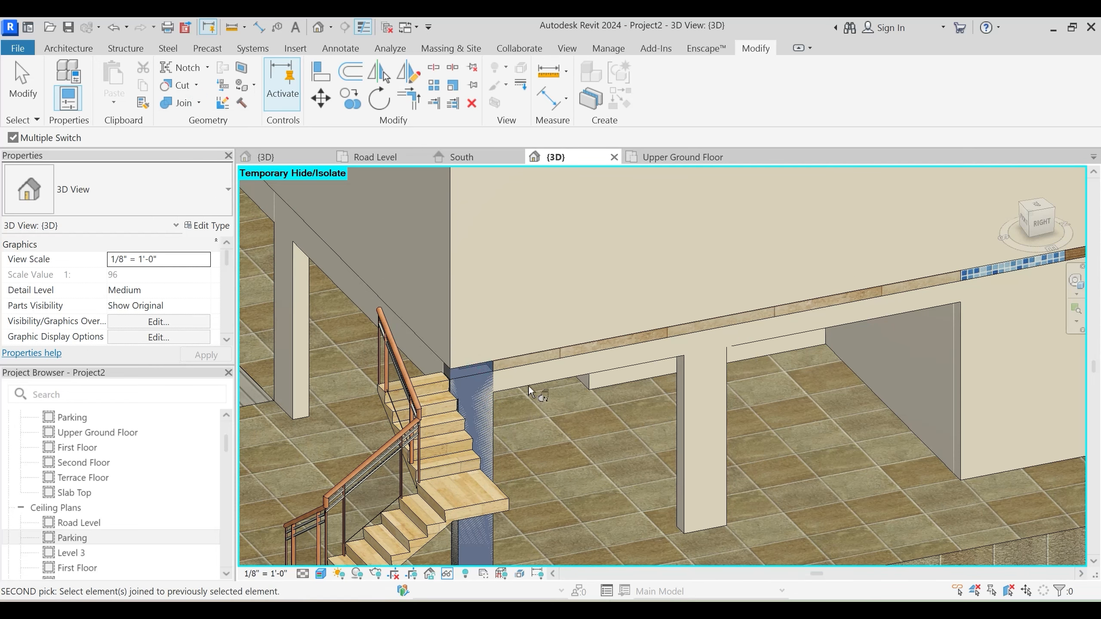
key("Escape")
Join the corner pier beside the stairs to the adjoining floor edge and switch their join order
middle_click_drag(506, 391, 537, 455, "shift")
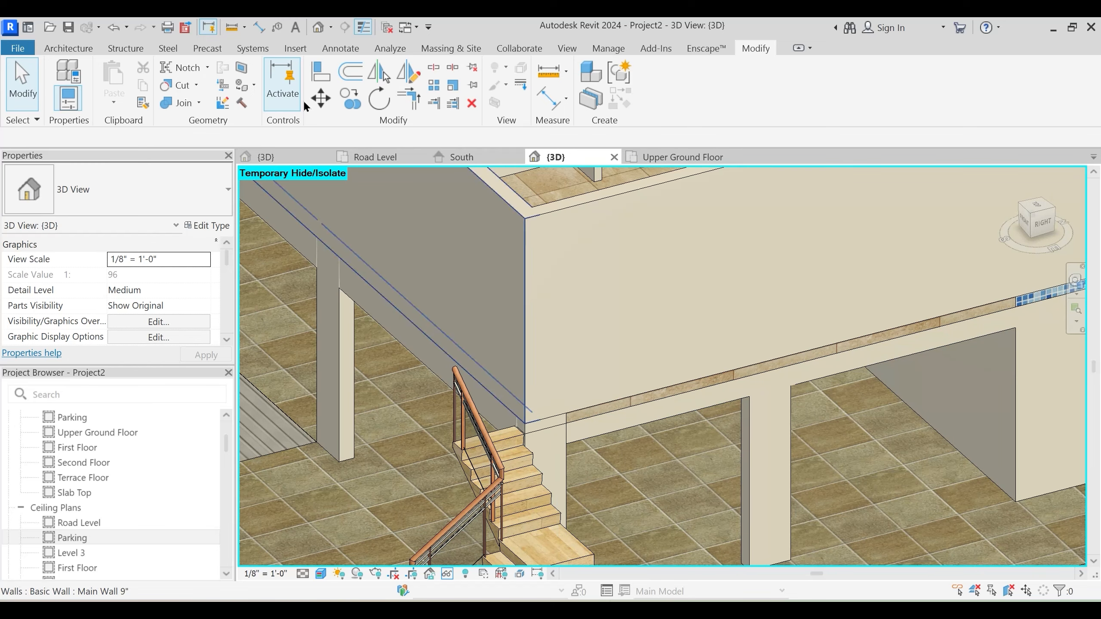
left_click(186, 102)
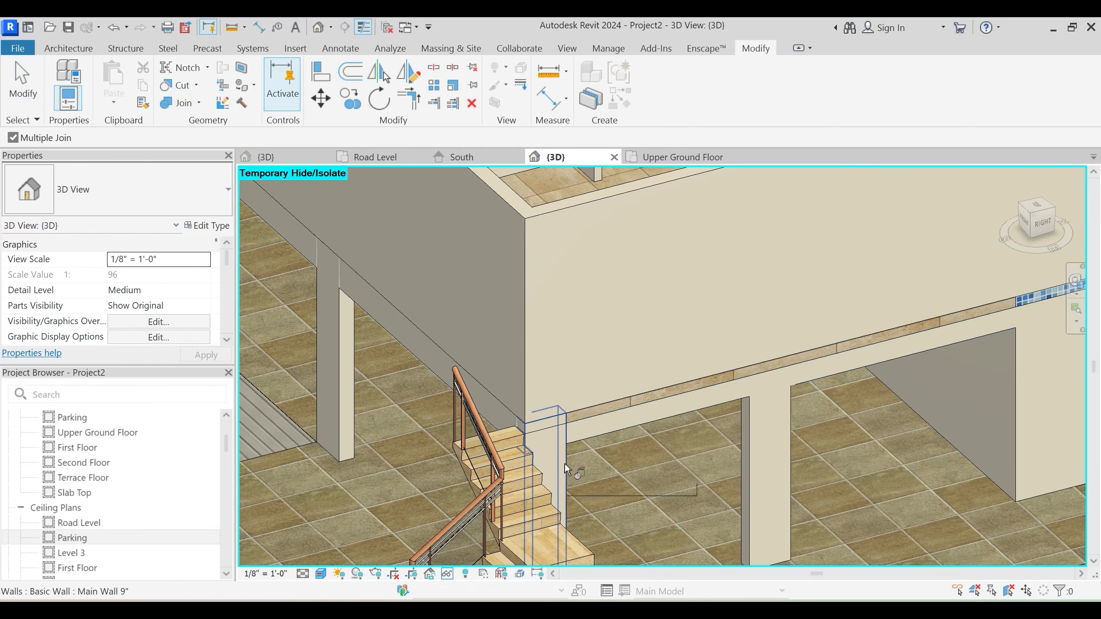
left_click(565, 464)
left_click(575, 417)
key("Escape")
key("Escape")
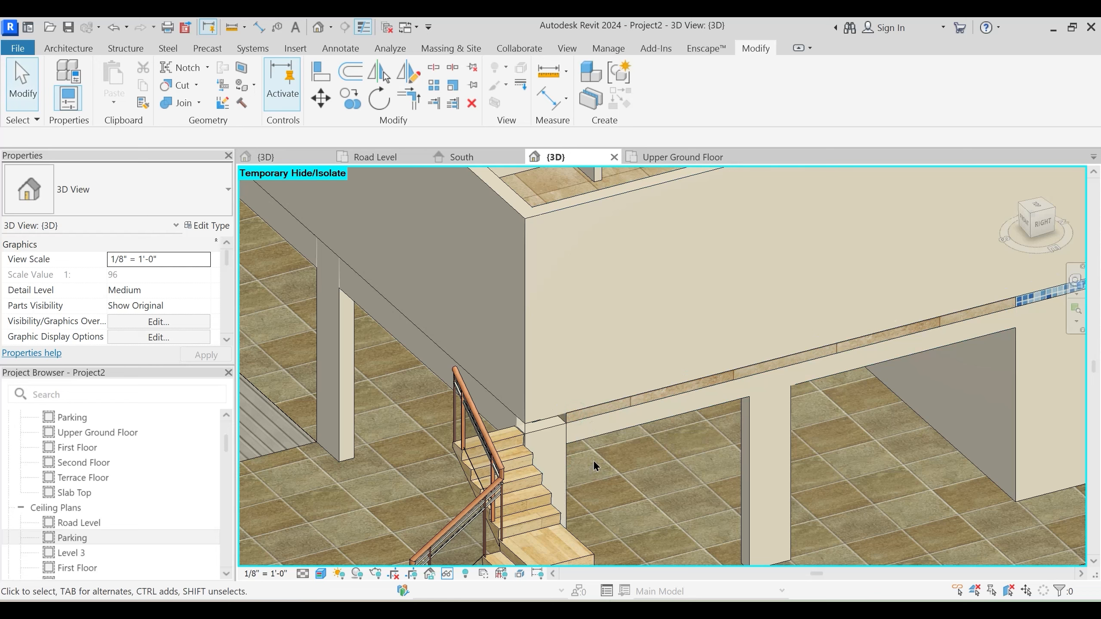
left_click(199, 103)
left_click(204, 188)
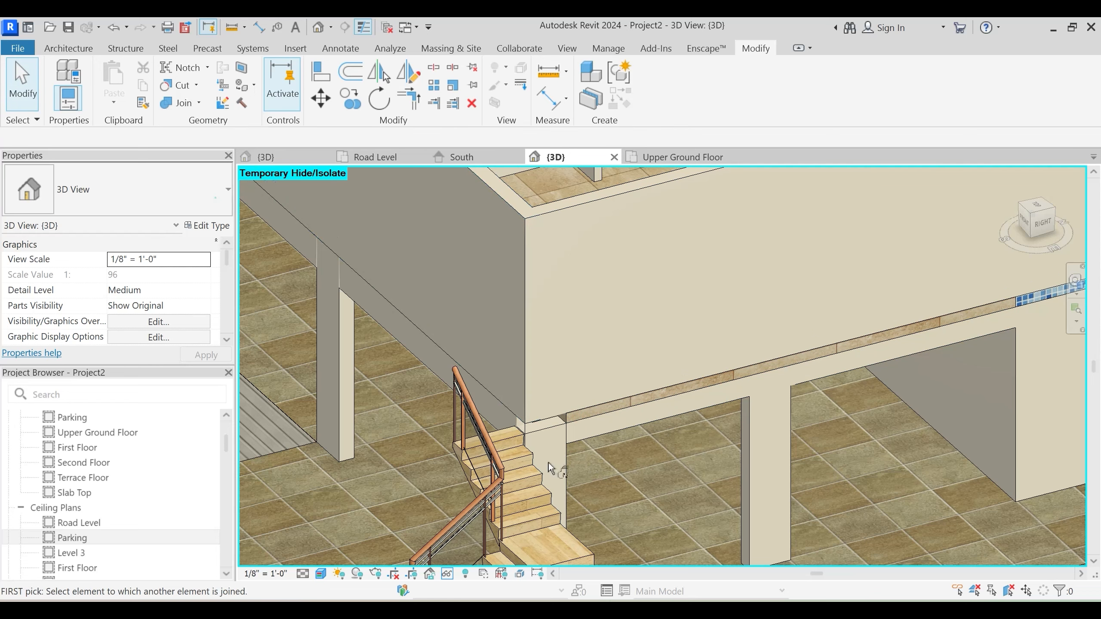
left_click(541, 417)
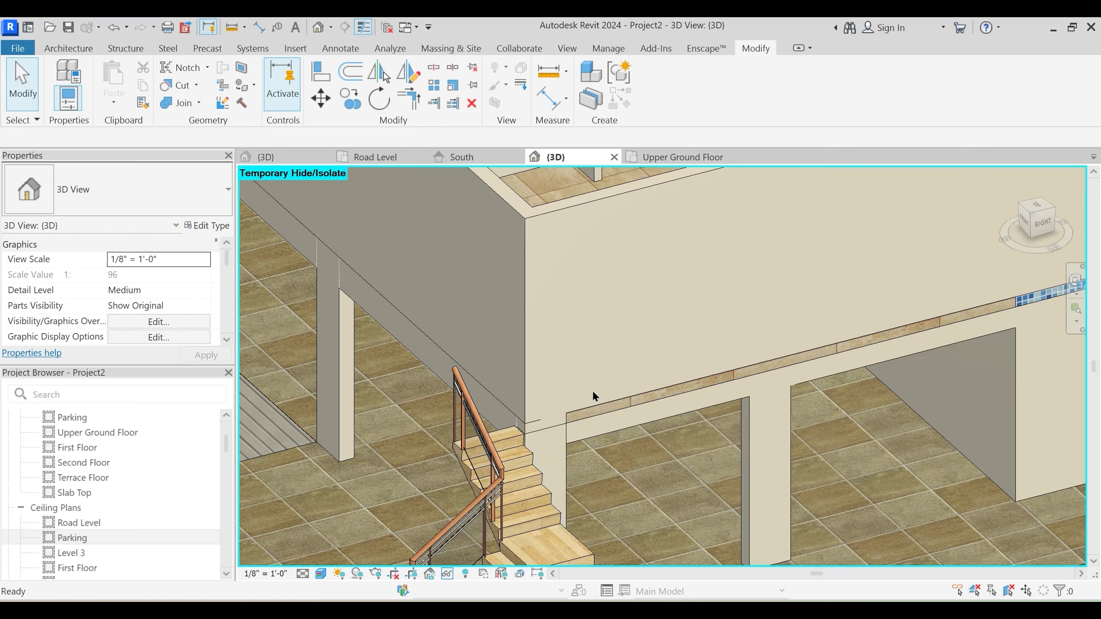
Switch the join order between the beam wall along the house's right side and the Public Spaces floor
middle_click_drag(604, 427, 625, 341)
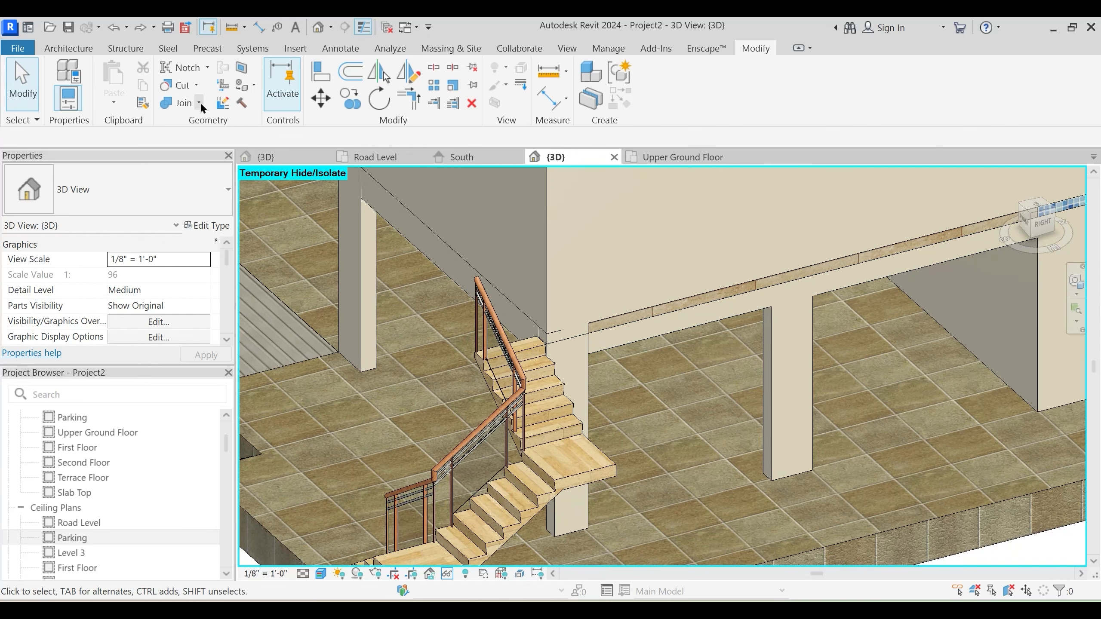
left_click(199, 103)
left_click(203, 189)
left_click(638, 334)
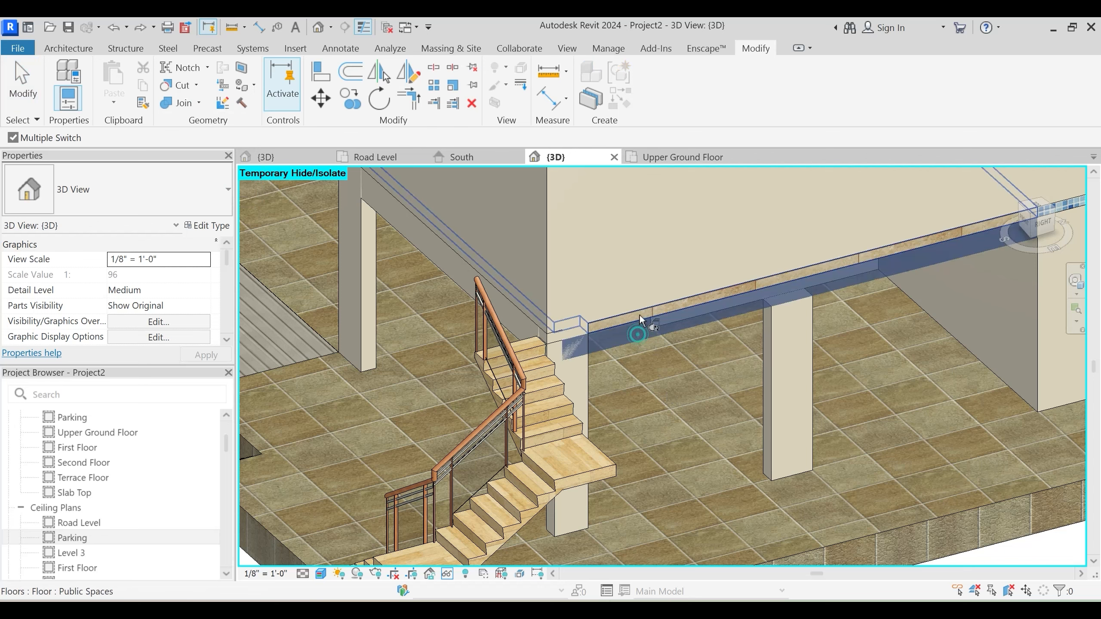
scroll(659, 363, "up", 5)
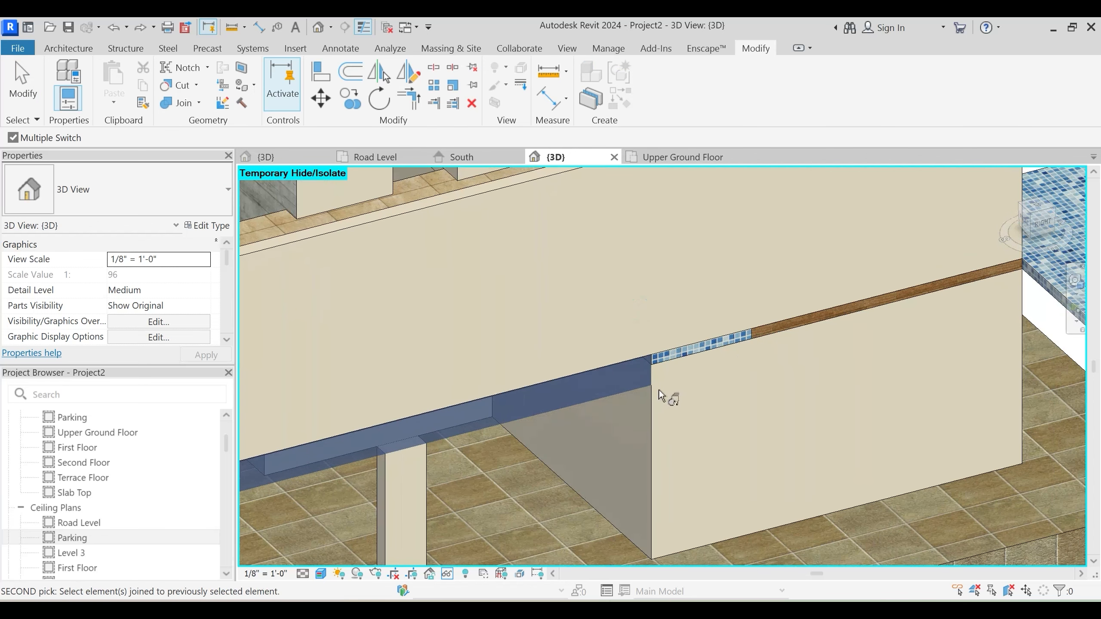
key("Escape")
key("Escape")
Switch the join order of the right-side parking wall with the Wash Tiles and Private Spaces floors above it
left_click(199, 102)
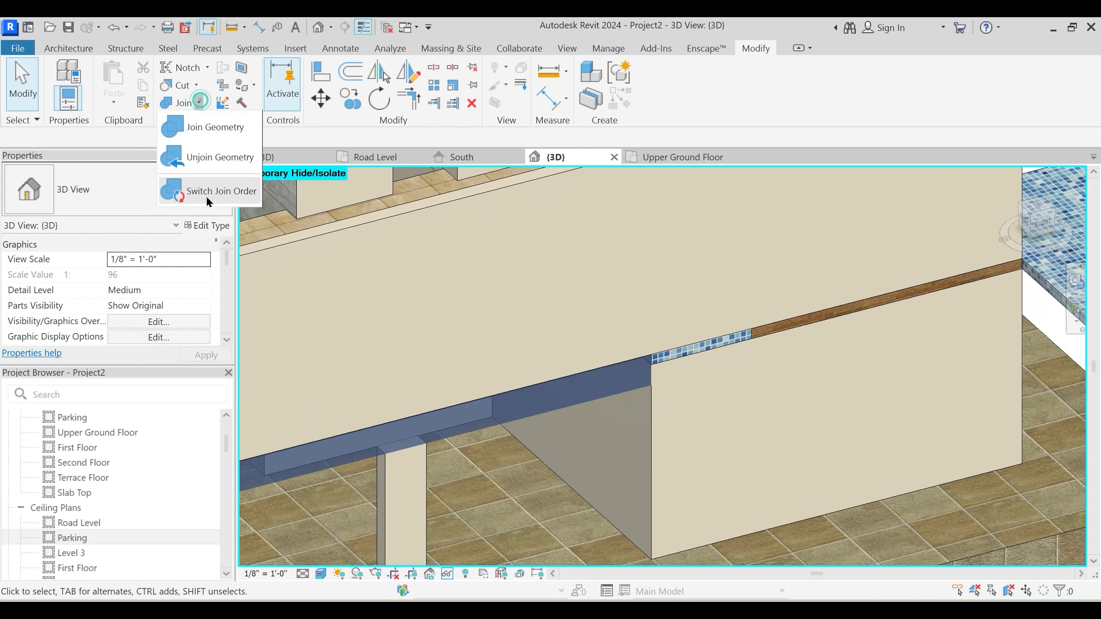
left_click(206, 191)
left_click(758, 533)
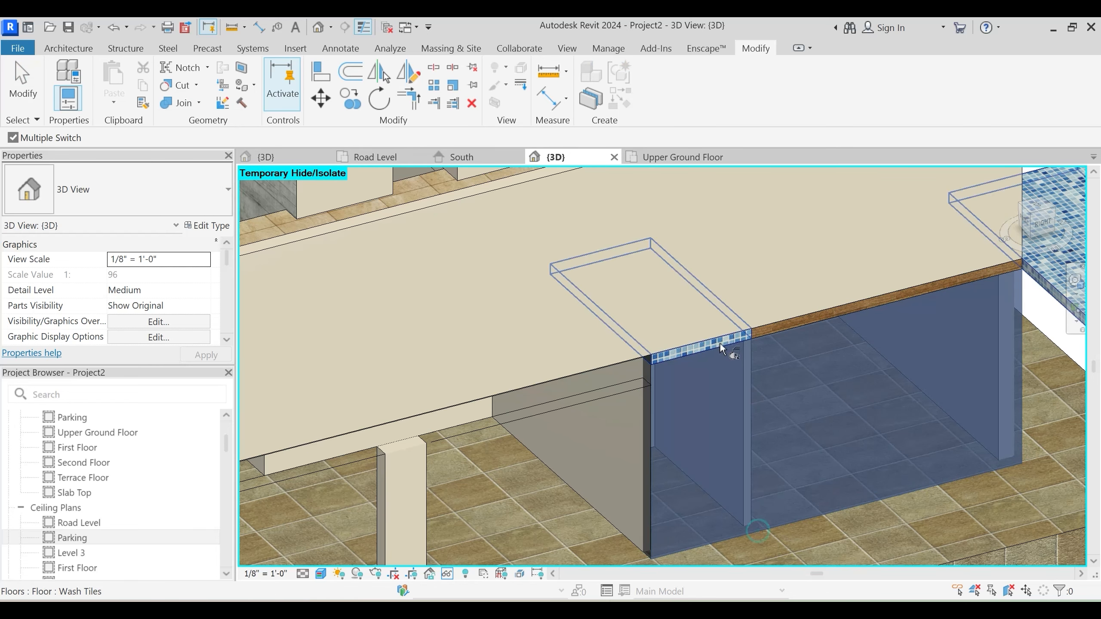
left_click(803, 319)
middle_click_drag(932, 295, 502, 359)
scroll(765, 288, "down", 2)
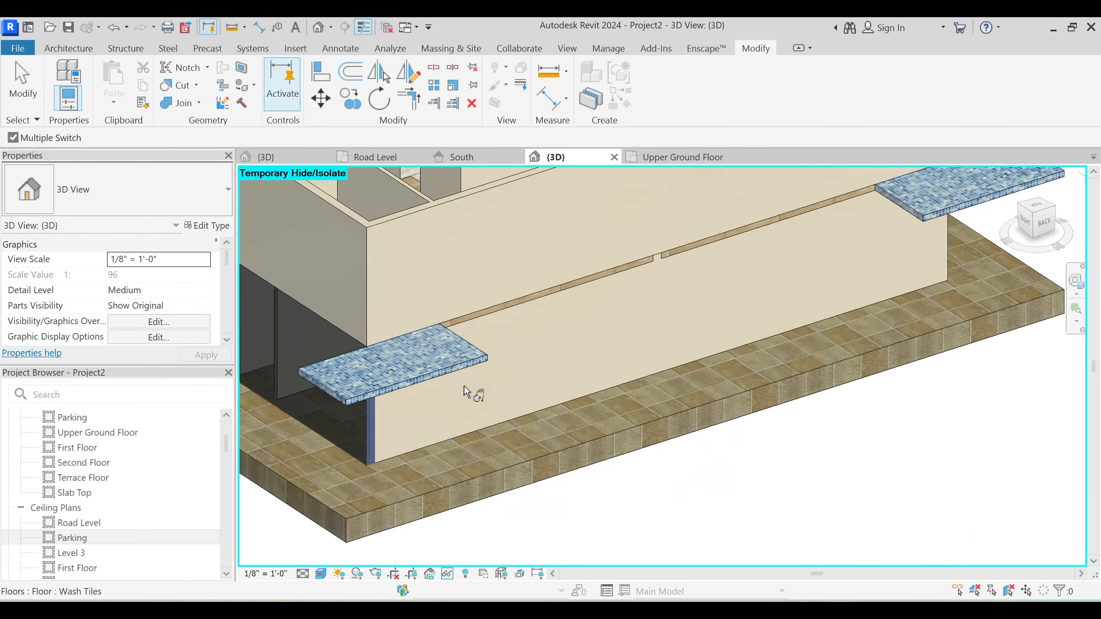
key("Escape")
Temporarily hide the Wash Tiles floor projecting beyond the rear wall
left_click(439, 374)
key("h")
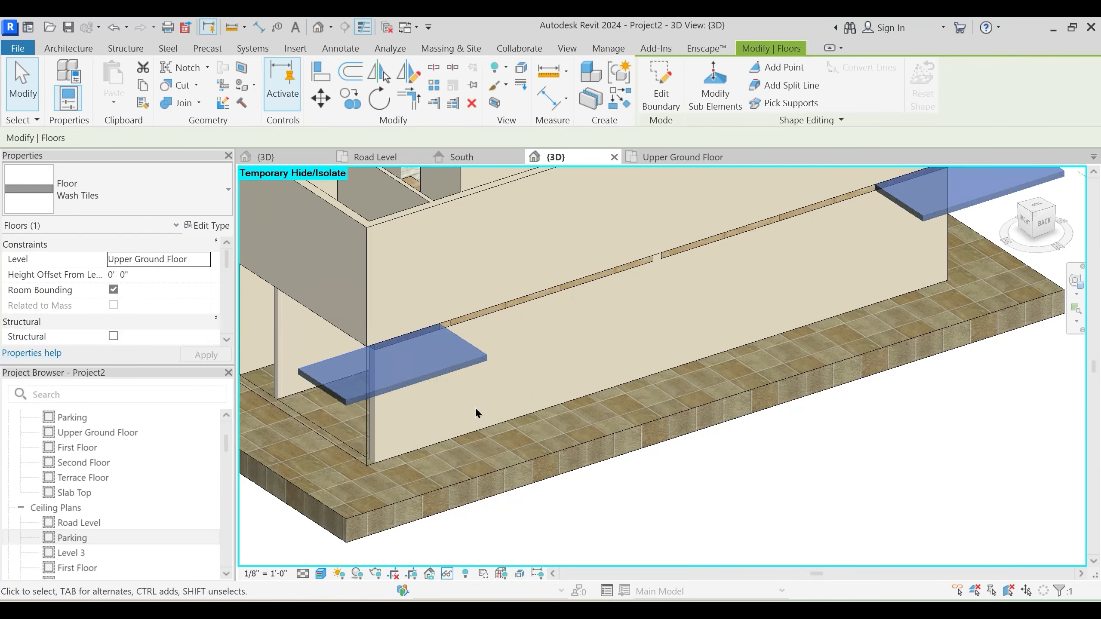
key("c")
Switch the join order of the rear parking wall with the Private Spaces and Public Spaces floors along its top
left_click(199, 102)
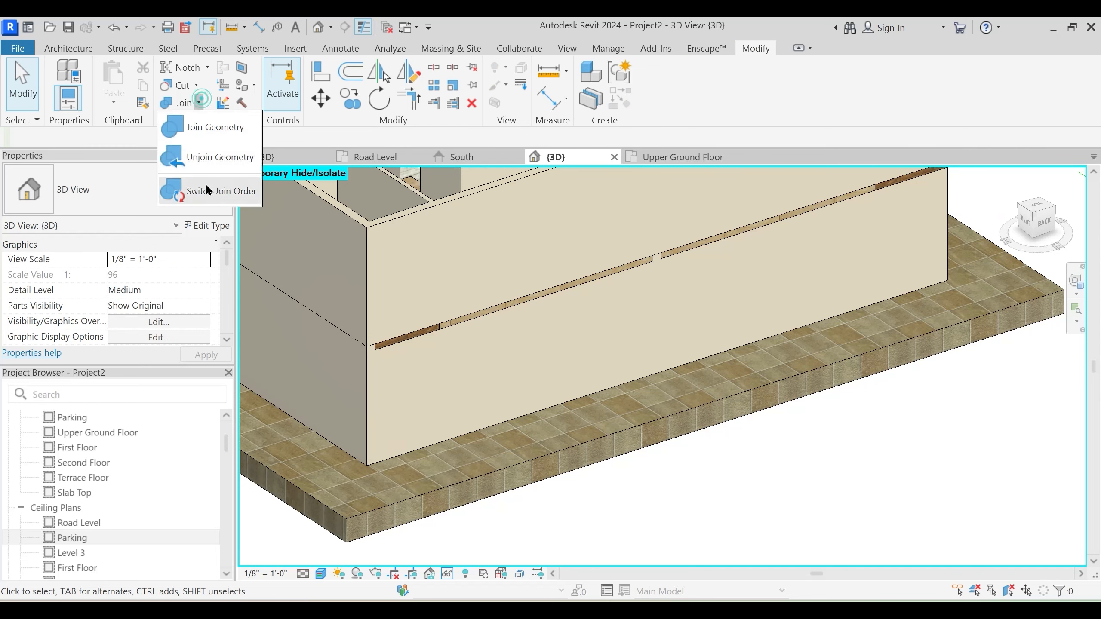
left_click(207, 188)
left_click(408, 369)
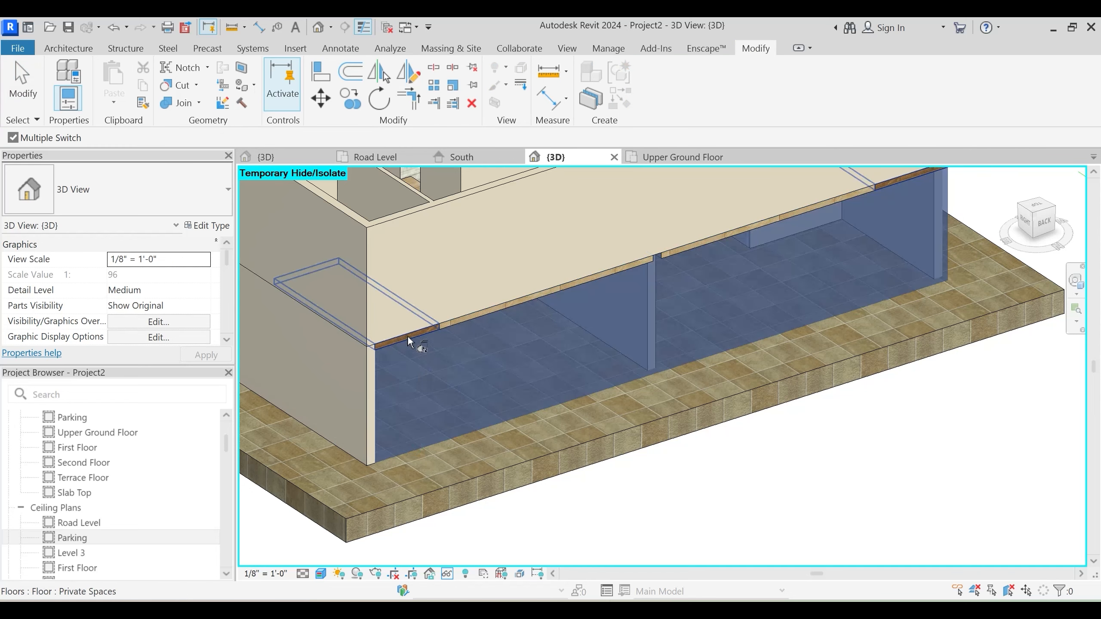
middle_click_drag(693, 253, 795, 391, "shift")
left_click(795, 391)
key("Escape")
key("Escape")
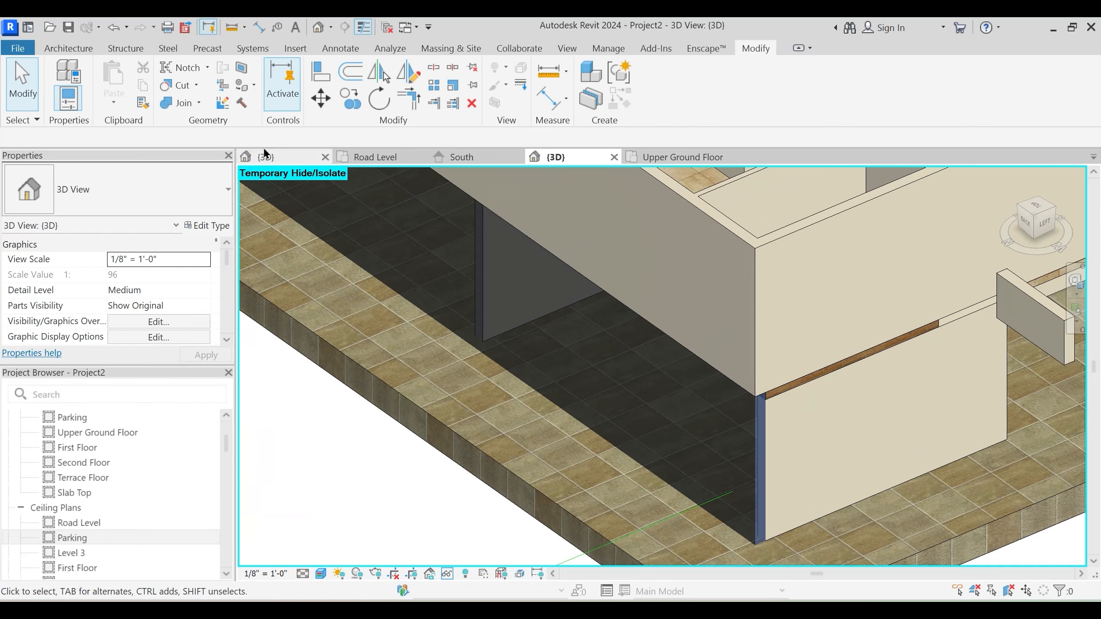
Switch the join order of the parking wall on the house's left side with the Upper Ground Floor slabs above it
left_click(199, 103)
left_click(219, 190)
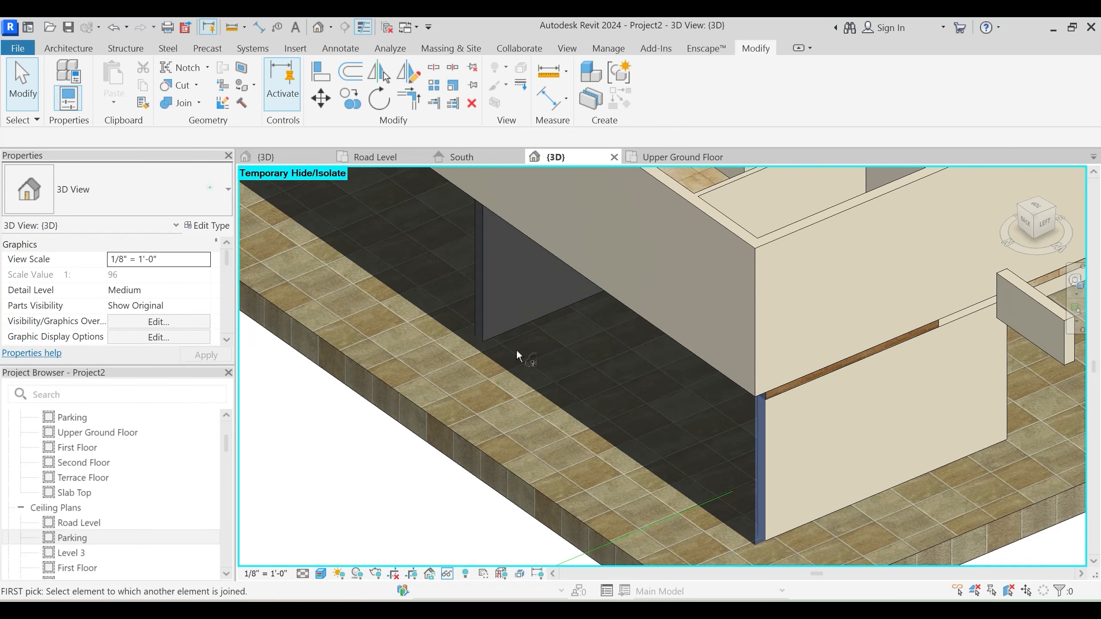
left_click(820, 519)
left_click(810, 379)
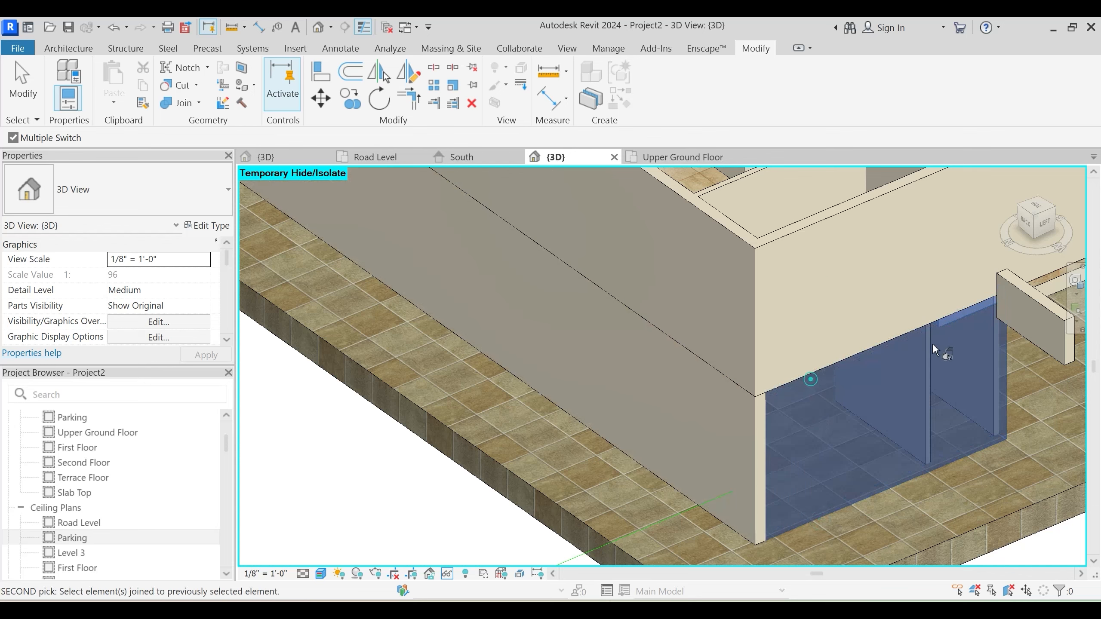
left_click(952, 315)
key("Escape")
Restore the temporarily hidden elements around the rear corner of the house
middle_click_drag(879, 411, 685, 422)
key("h")
key("r")
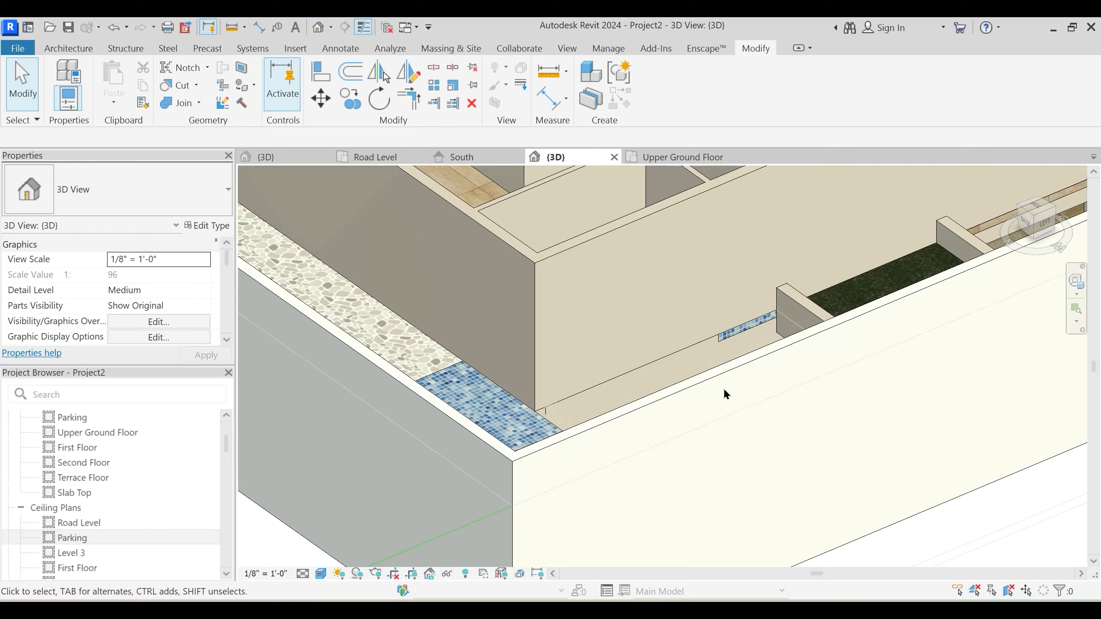
Switch the join order of the left-side parking wall with the Wash Tiles floor cutting into its top
left_click(200, 108)
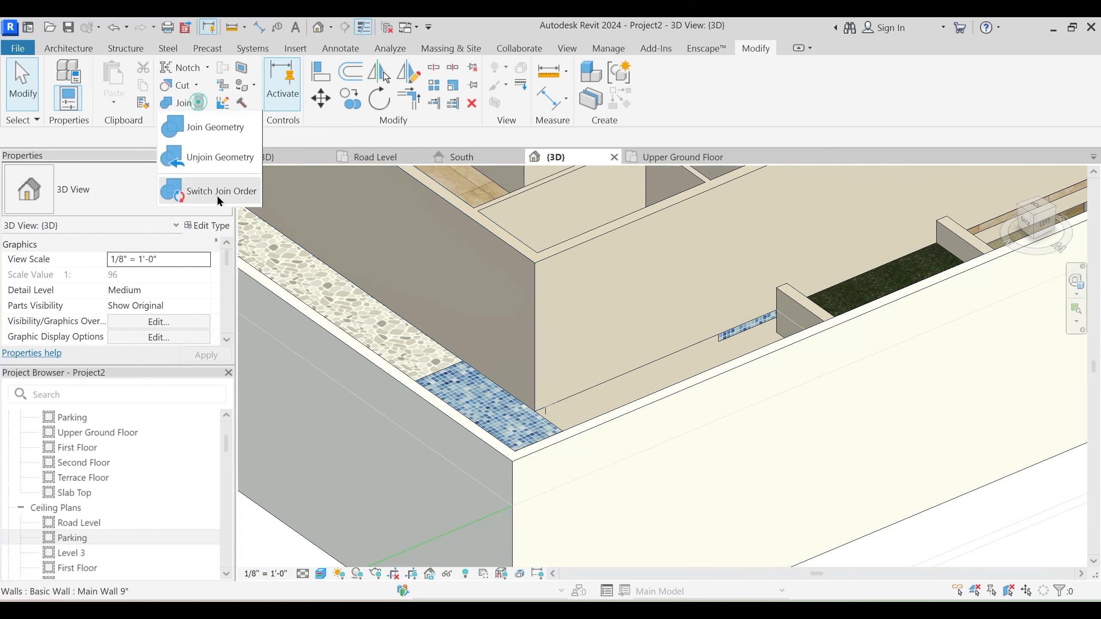
left_click(217, 192)
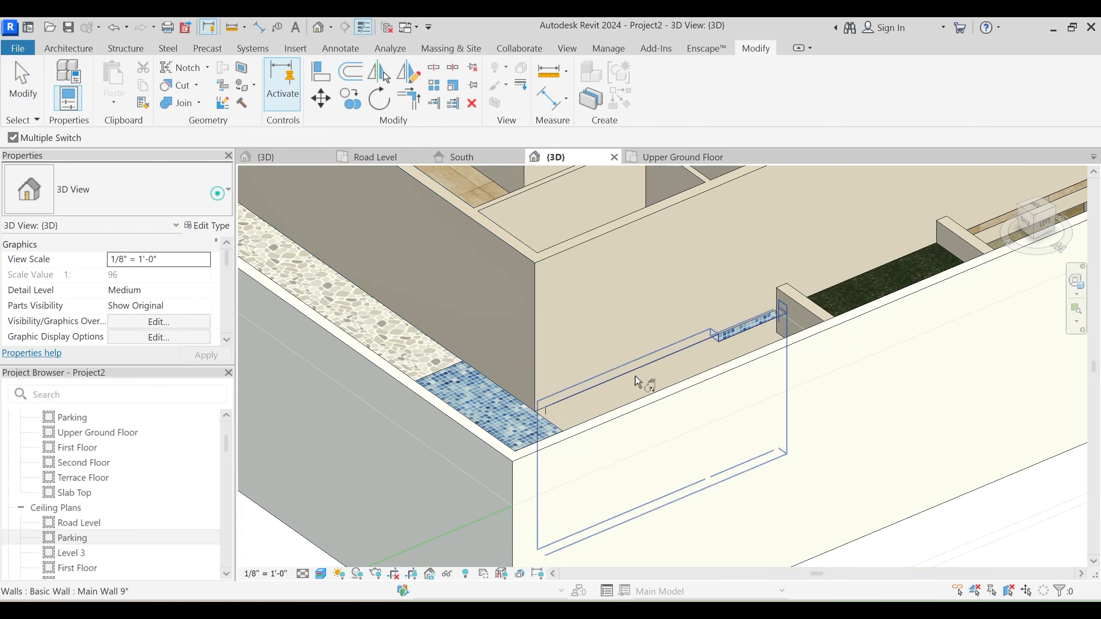
left_click(733, 330)
middle_click_drag(762, 363, 775, 465, "shift")
key("Escape")
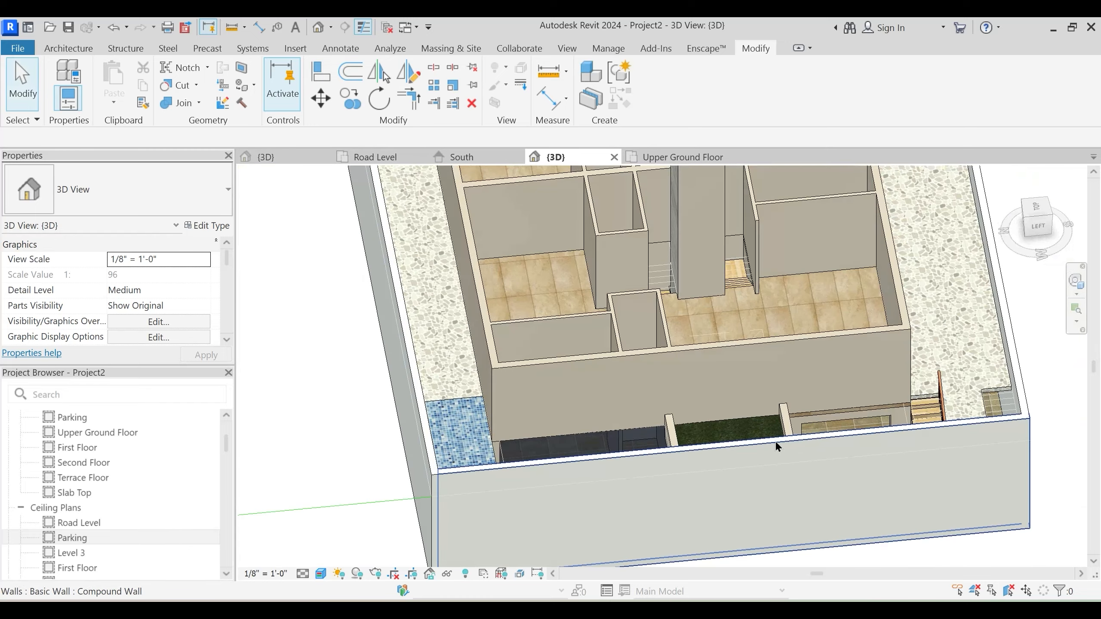
Temporarily hide the Grass floor between the two short walls on the house's left side
left_click(763, 432)
key("h")
key("h")
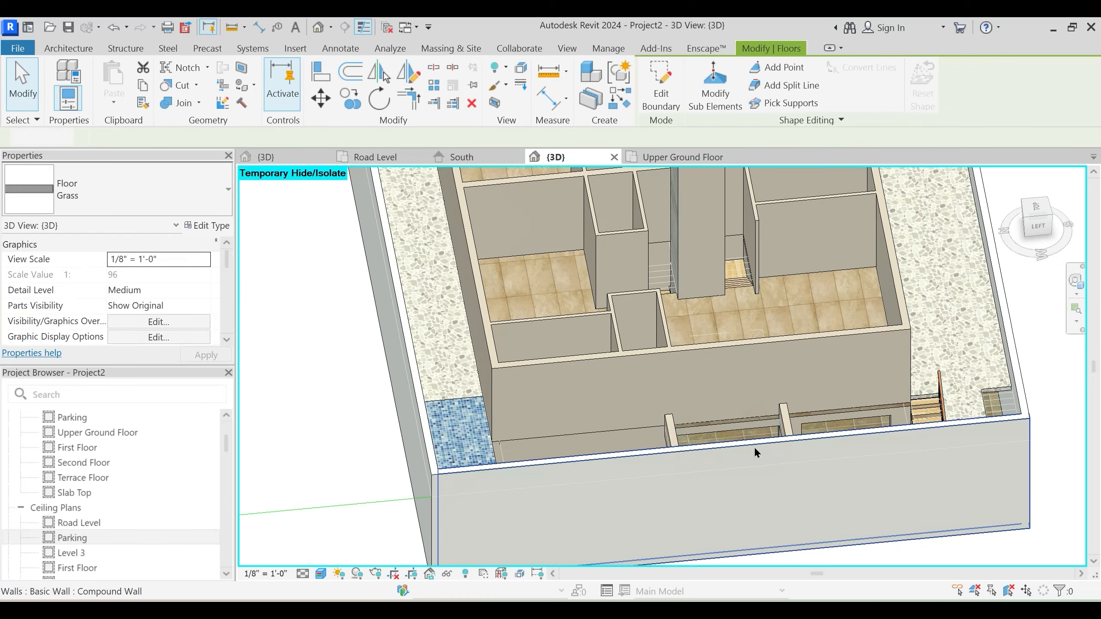
Switch the join order of the left-side beam wall with the floor whose edge shows along its top
middle_click_drag(753, 447, 615, 416, "shift")
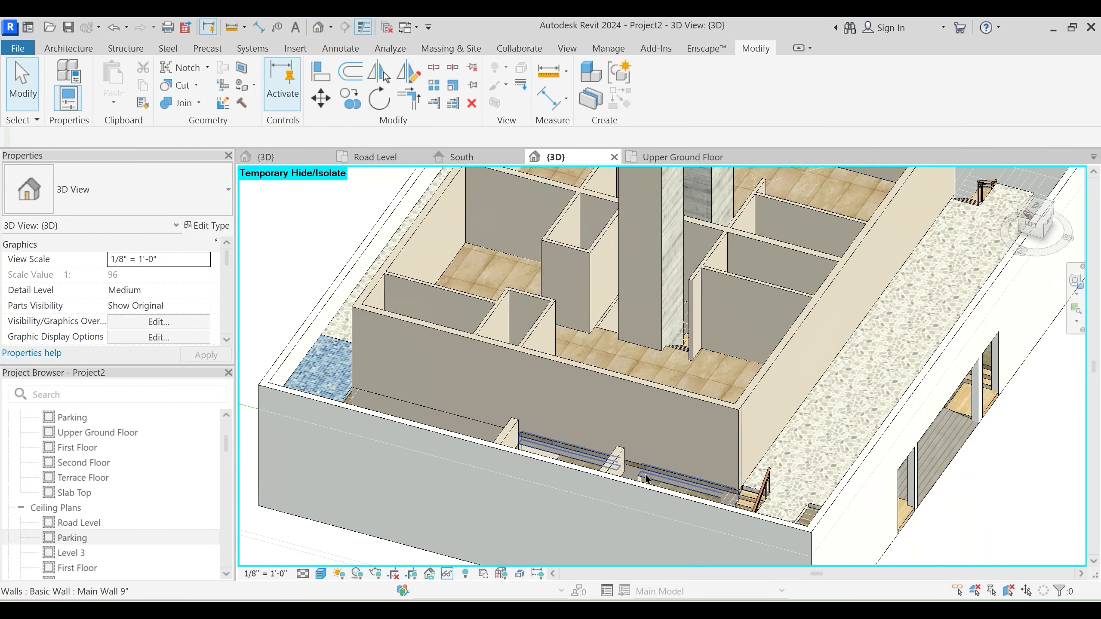
left_click(200, 103)
left_click(197, 189)
scroll(598, 480, "up", 3)
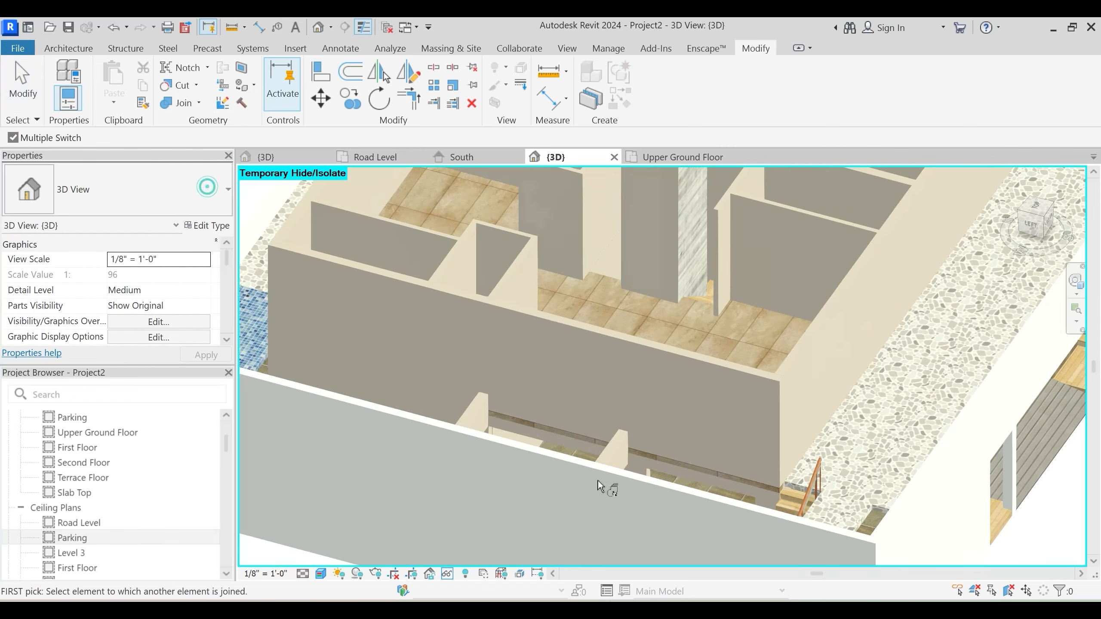
left_click(583, 436)
left_click(584, 437)
key("Escape")
key("Escape")
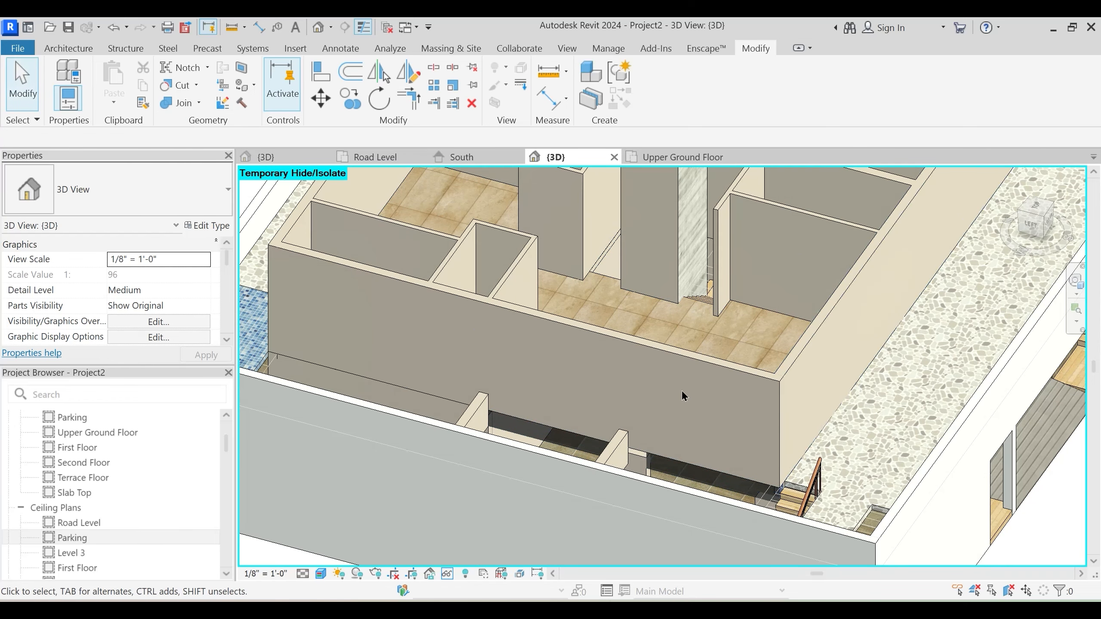
Try to switch the join order of the narrow parking wall beside the Grass floor with the slab across its top
middle_click_drag(682, 393, 632, 412, "shift")
scroll(615, 479, "up", 4)
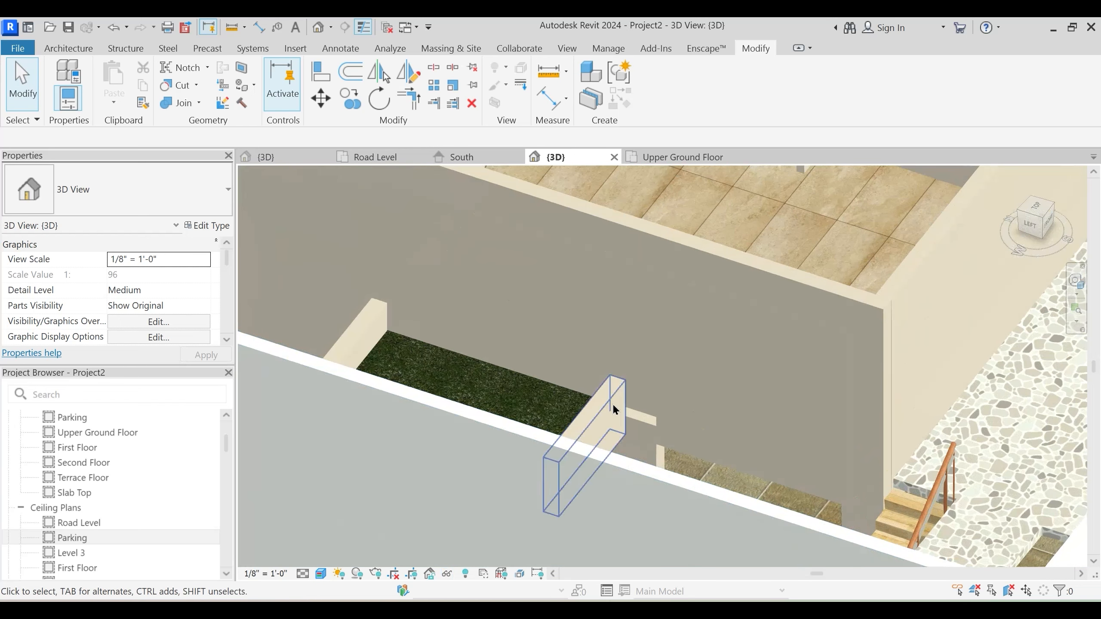
left_click(189, 106)
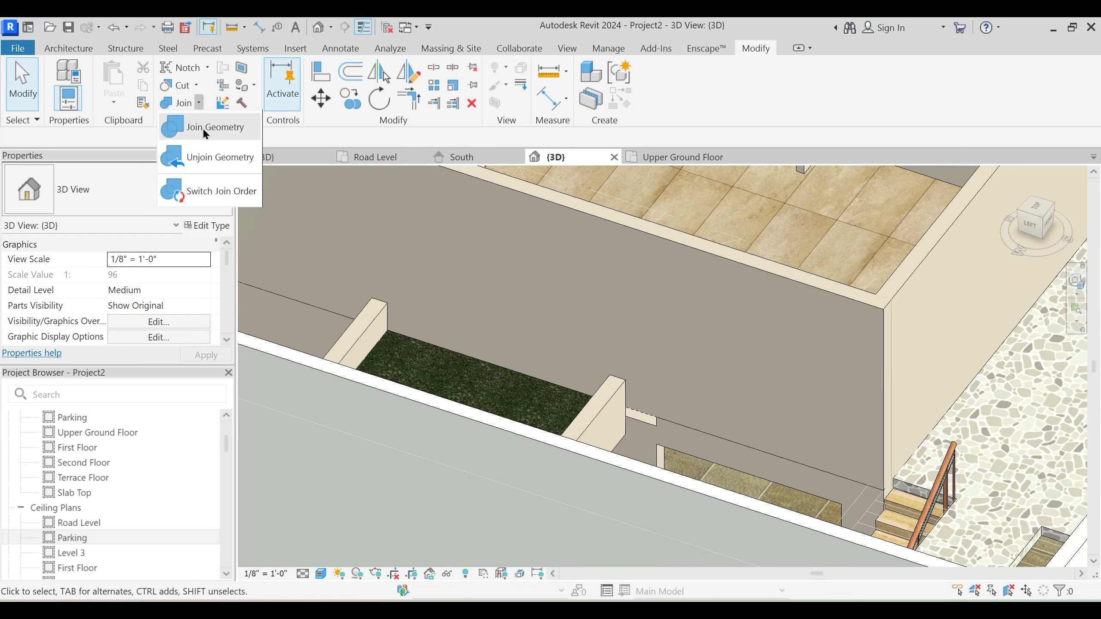
left_click(218, 189)
left_click(658, 461)
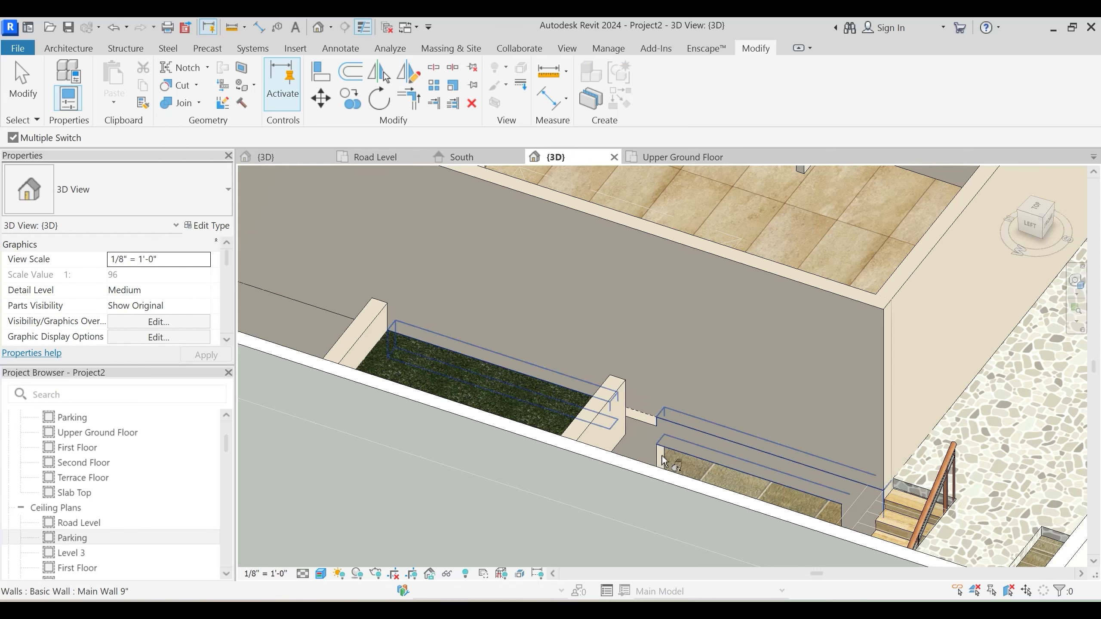
key("Escape")
left_click(199, 106)
left_click(219, 190)
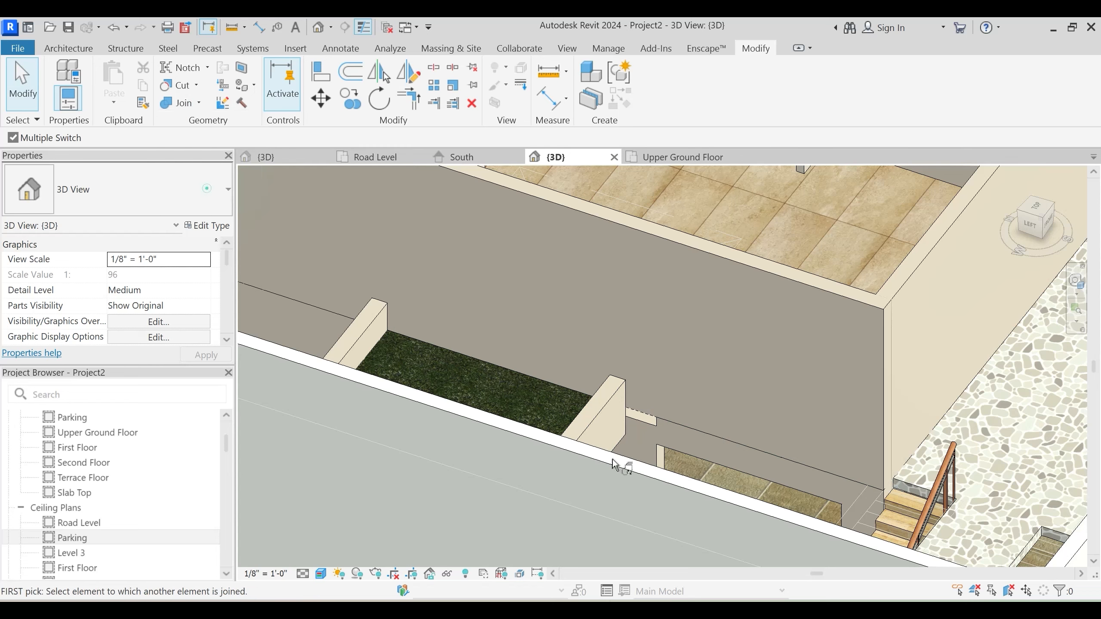
left_click(637, 417)
left_click(661, 460)
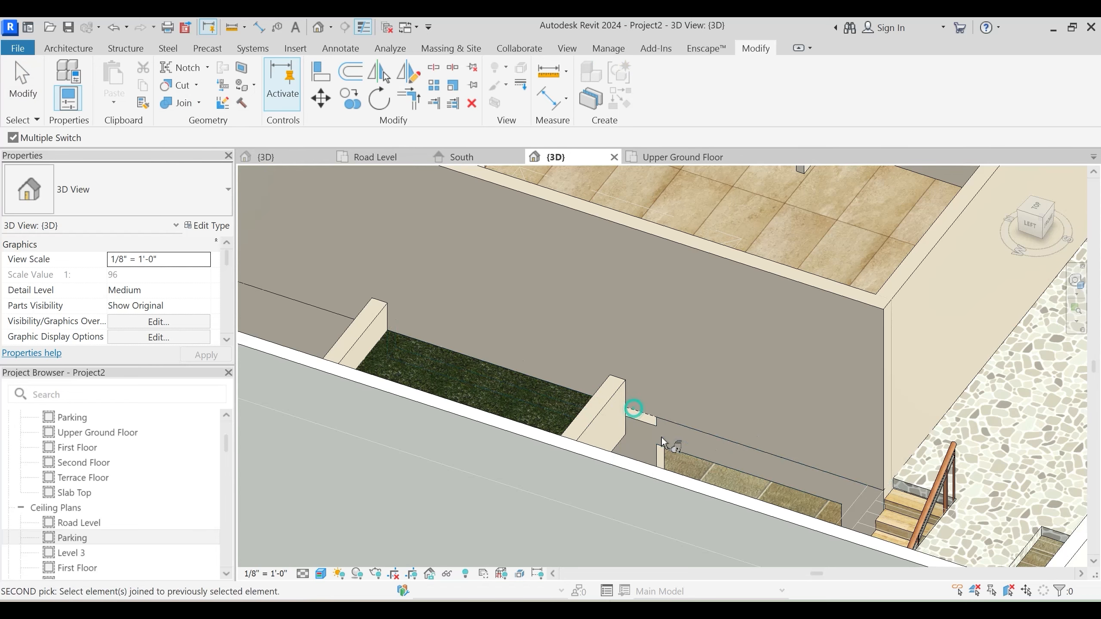
key("Escape")
Temporarily hide the left-side Compound Wall standing in front of the narrow parking wall
left_click(660, 478)
key("h")
key("h")
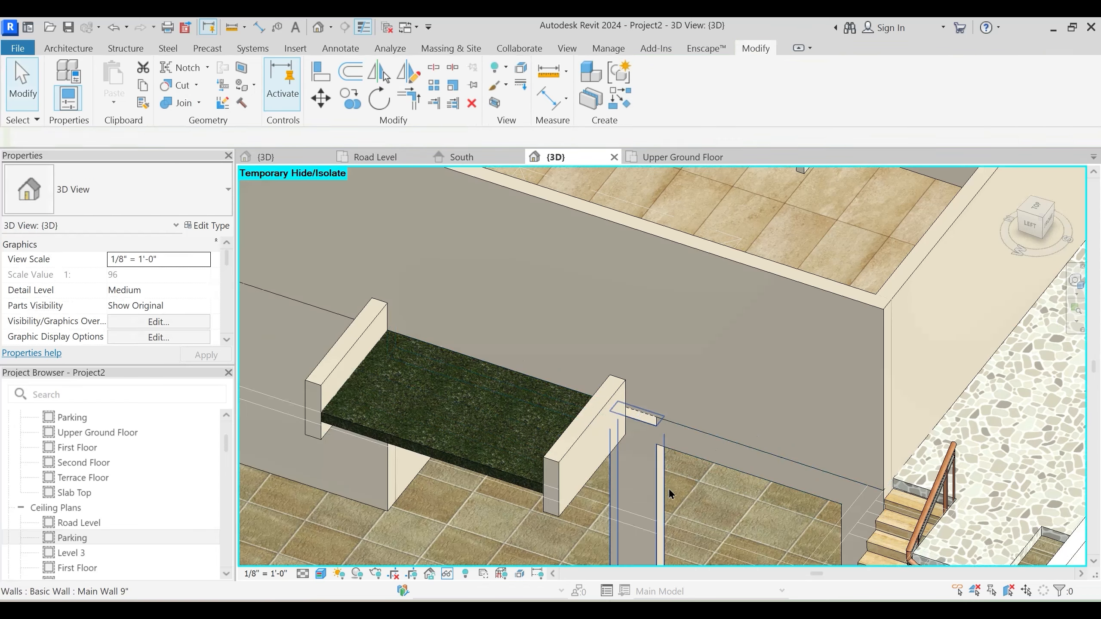
Switch the join order of the narrow parking wall beside the Grass floor with the slab exposed at its top
middle_click_drag(668, 488, 689, 429, "shift")
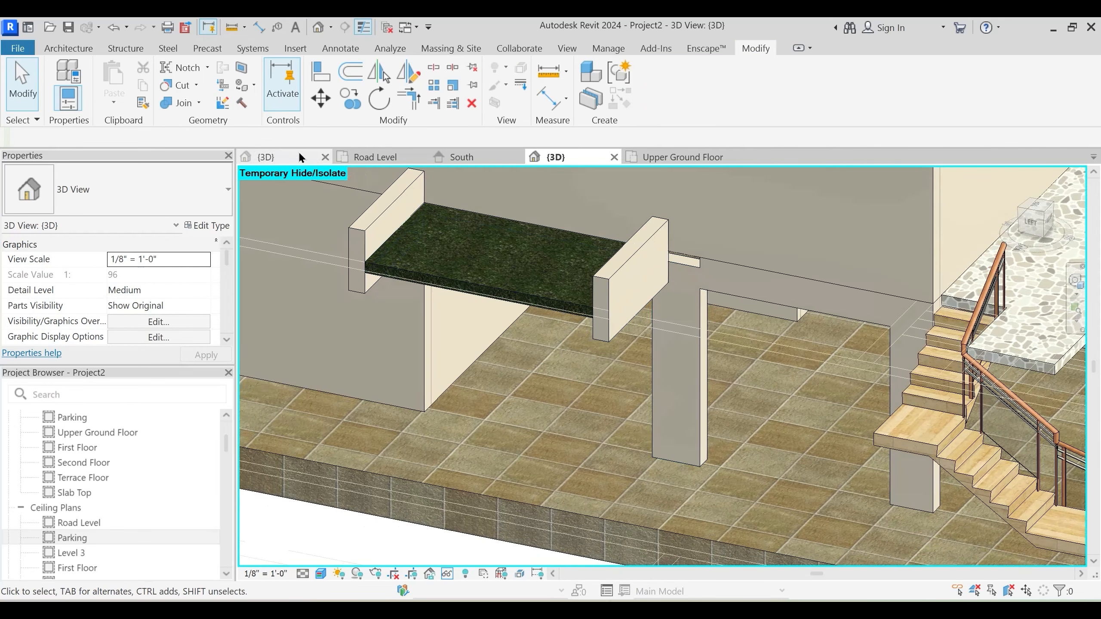
left_click(198, 104)
left_click(217, 190)
left_click(707, 448)
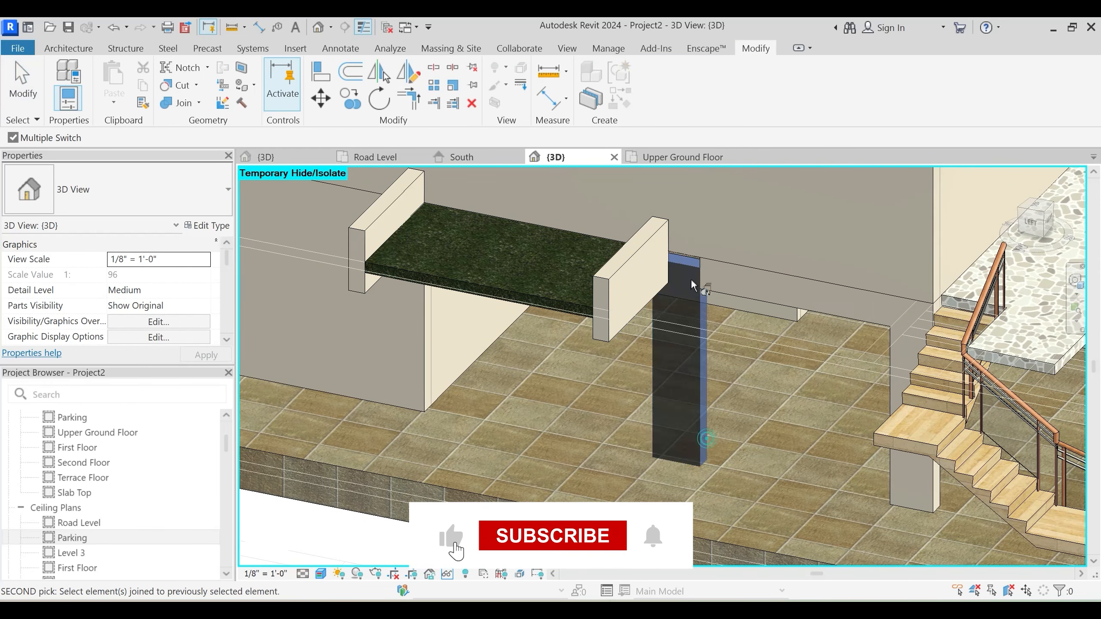
left_click(697, 269)
key("Escape")
scroll(736, 352, "down", 2)
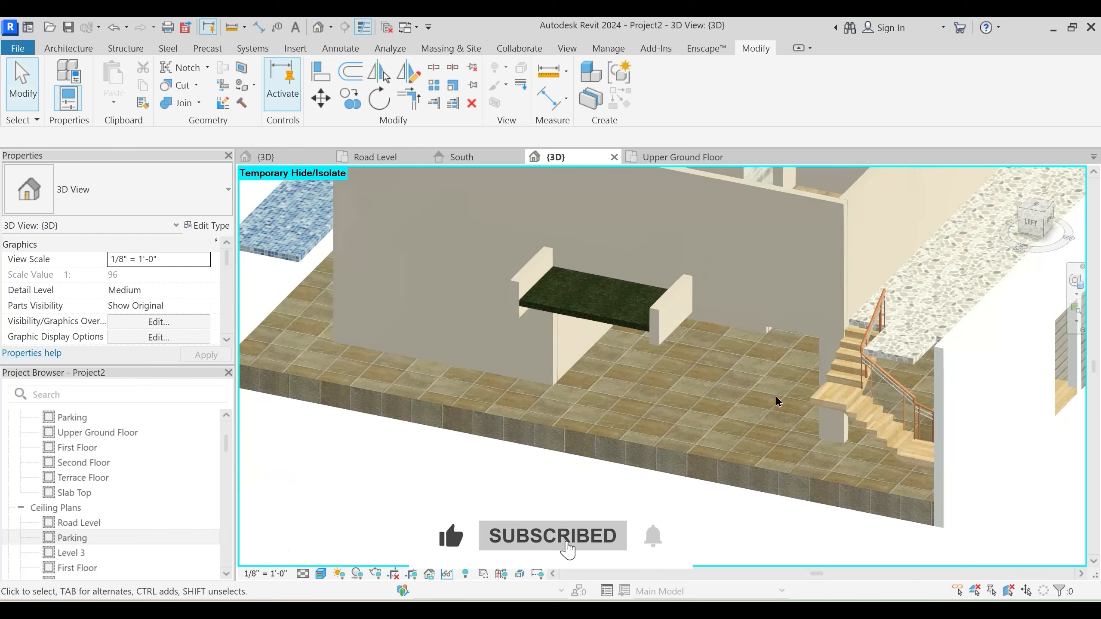
Temporarily hide the category of the imported Planning.dwg drawing in the 3D view
middle_click_drag(843, 397, 797, 422, "shift")
scroll(806, 412, "down", 2)
middle_click_drag(866, 368, 701, 398, "shift")
scroll(664, 421, "up", 4)
middle_click_drag(610, 439, 599, 403, "shift")
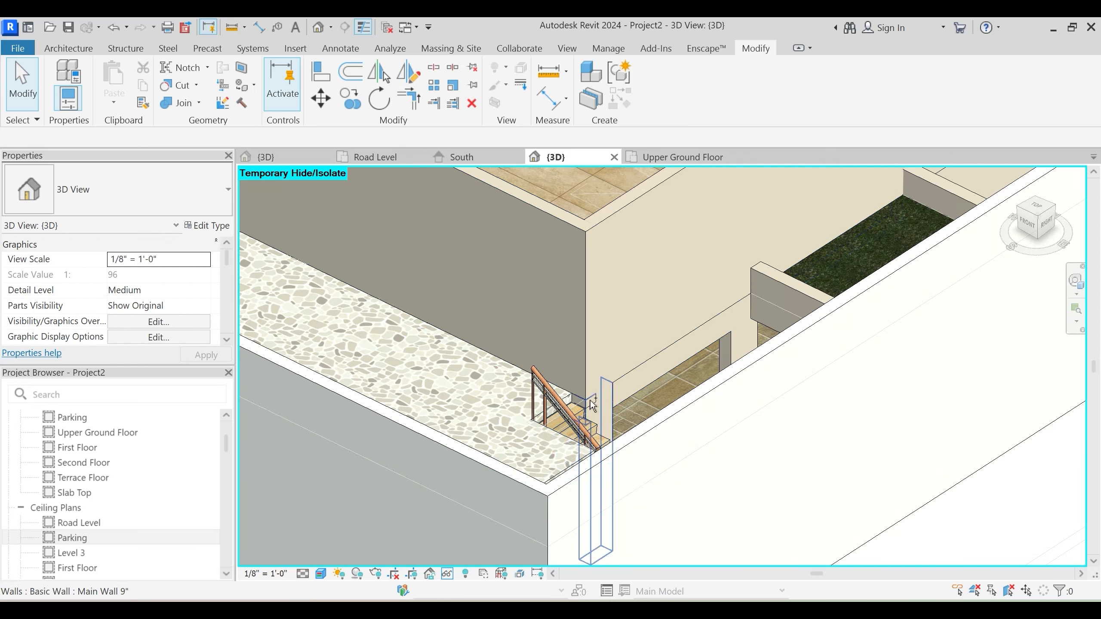
scroll(620, 417, "up", 2)
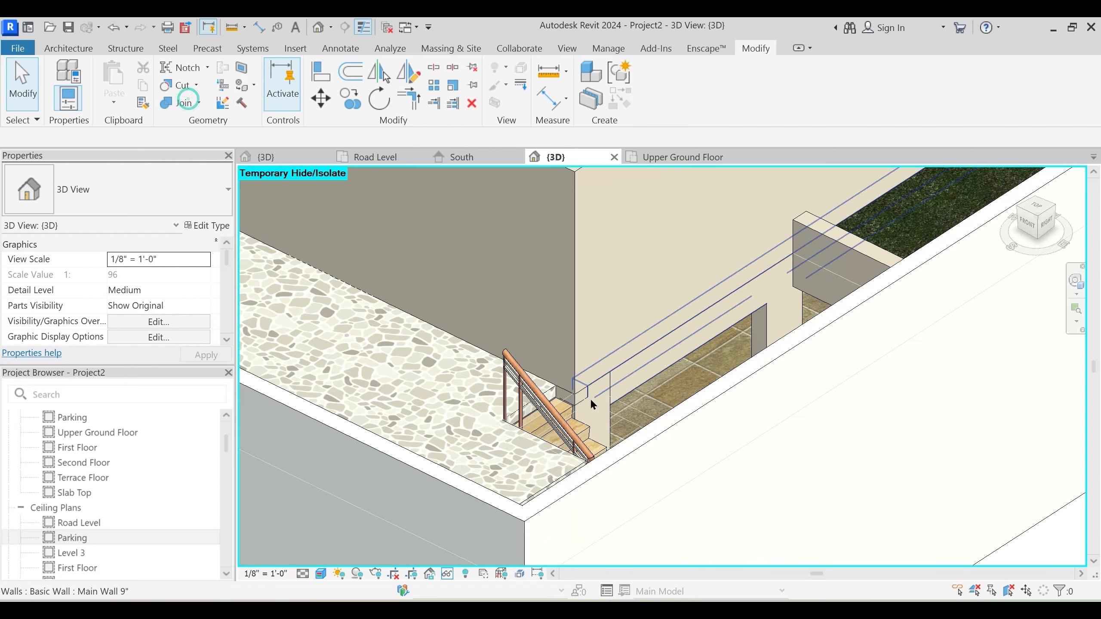
scroll(589, 398, "down", 4)
key("c")
key("c")
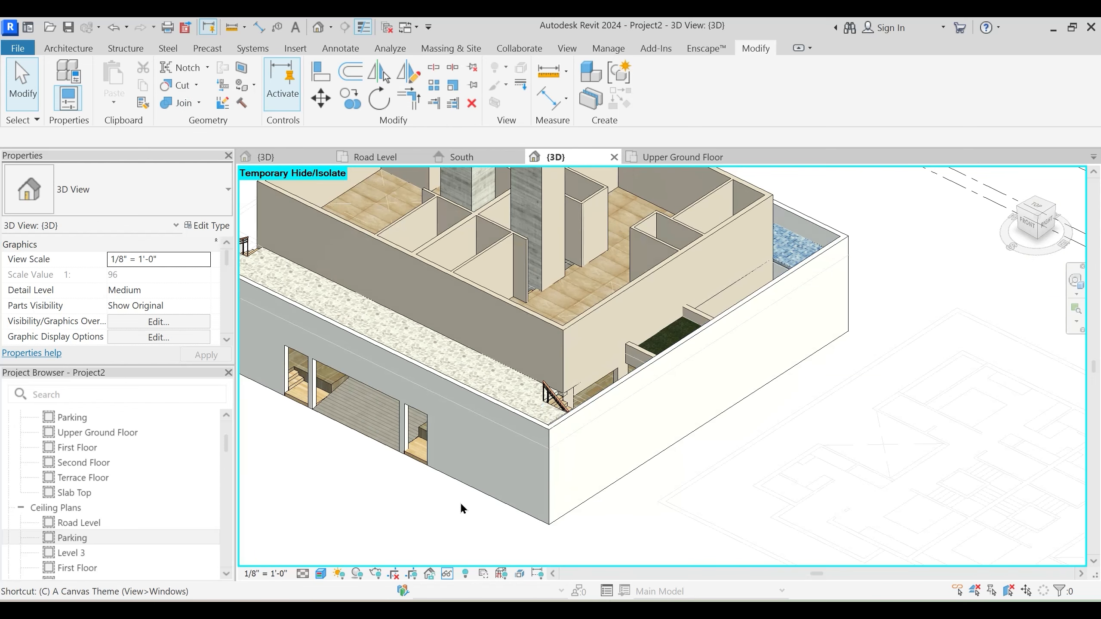
scroll(703, 457, "down", 3)
left_click(789, 472)
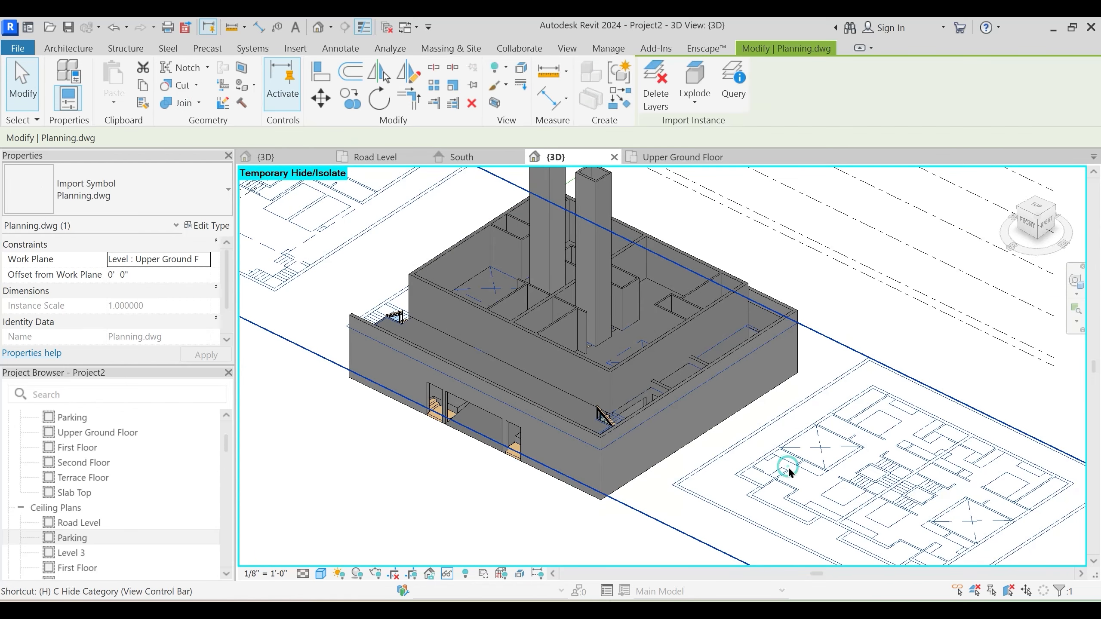
key("h")
key("c")
scroll(702, 470, "up", 2)
Temporarily hide the two Compound Walls that meet at the corner beside the outdoor stair
left_click(628, 481)
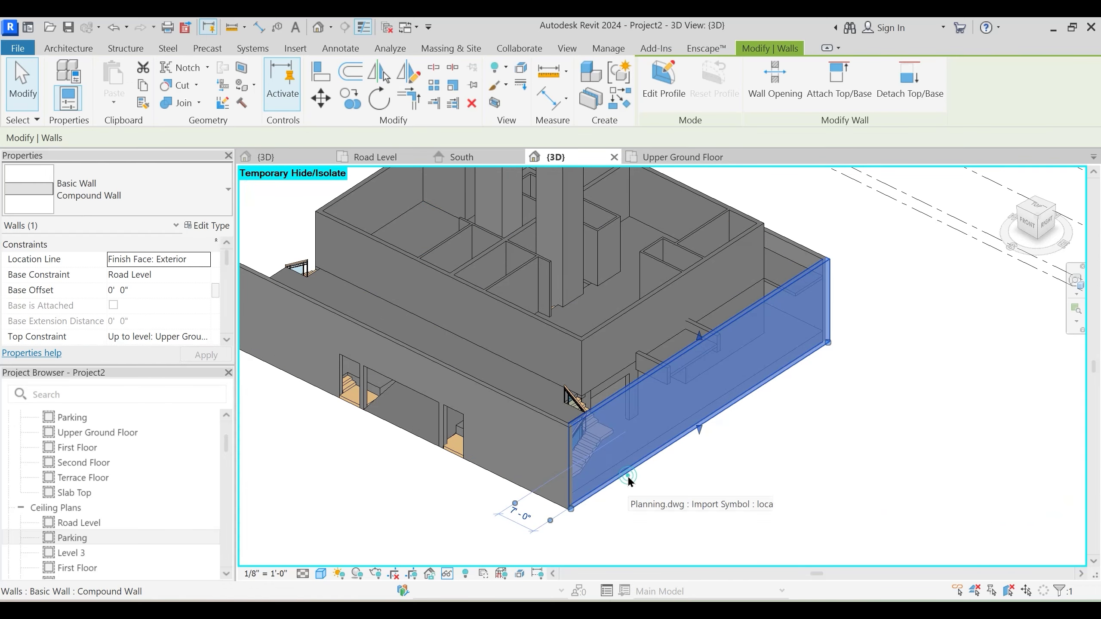
key("h")
key("h")
left_click(549, 506)
key("h")
key("h")
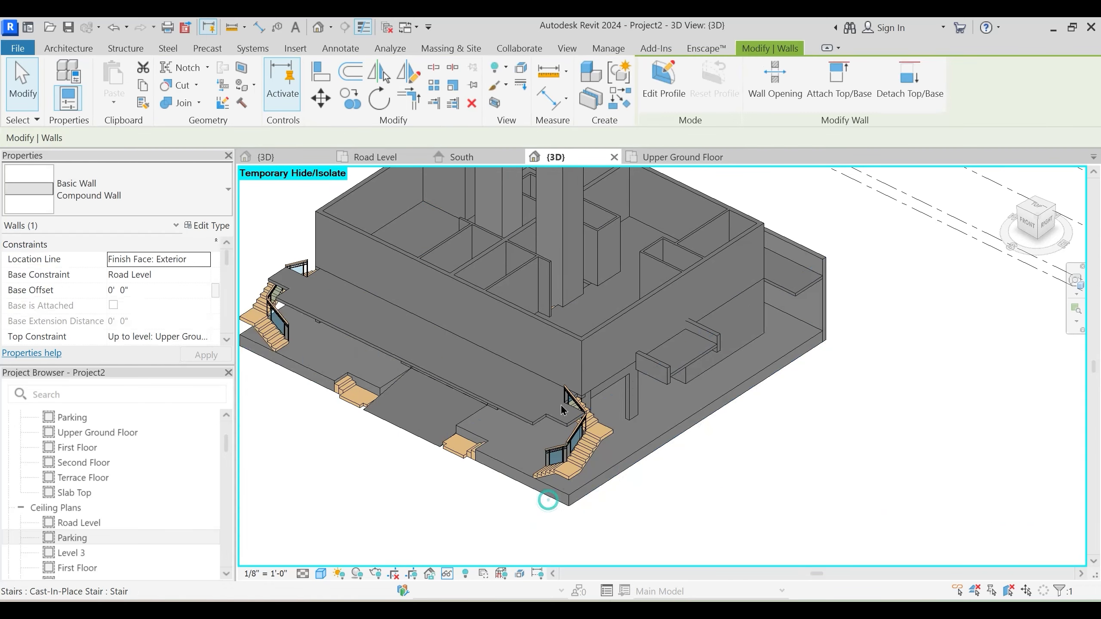
Join the parking-level Main Wall 9" at the house corner beside the stair with the element it meets
scroll(563, 403, "up", 4)
scroll(577, 433, "up", 2)
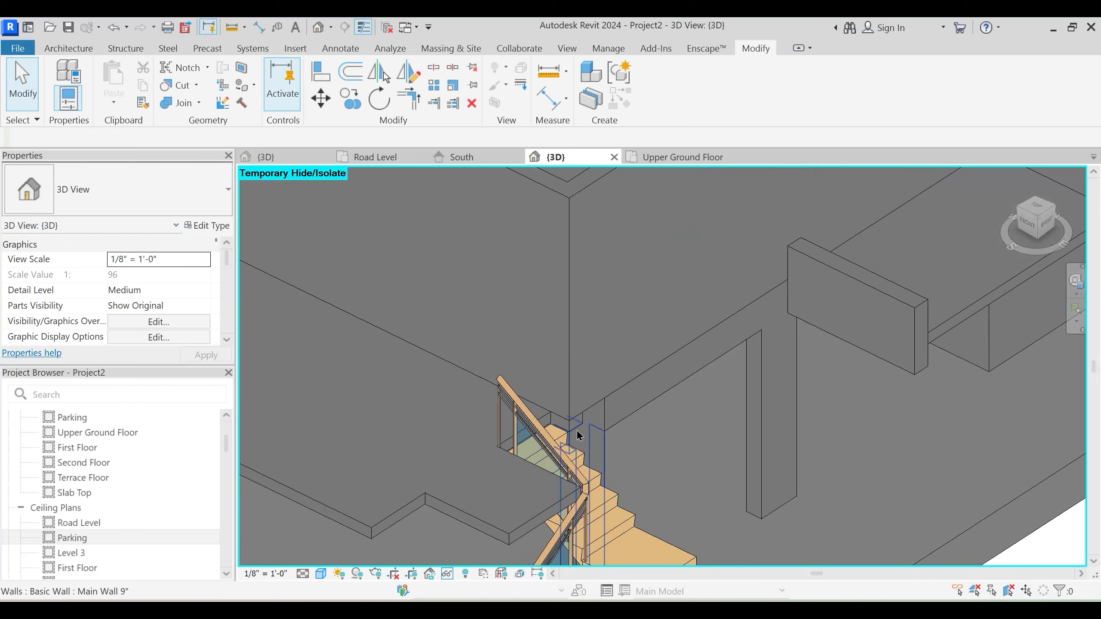
left_click(171, 109)
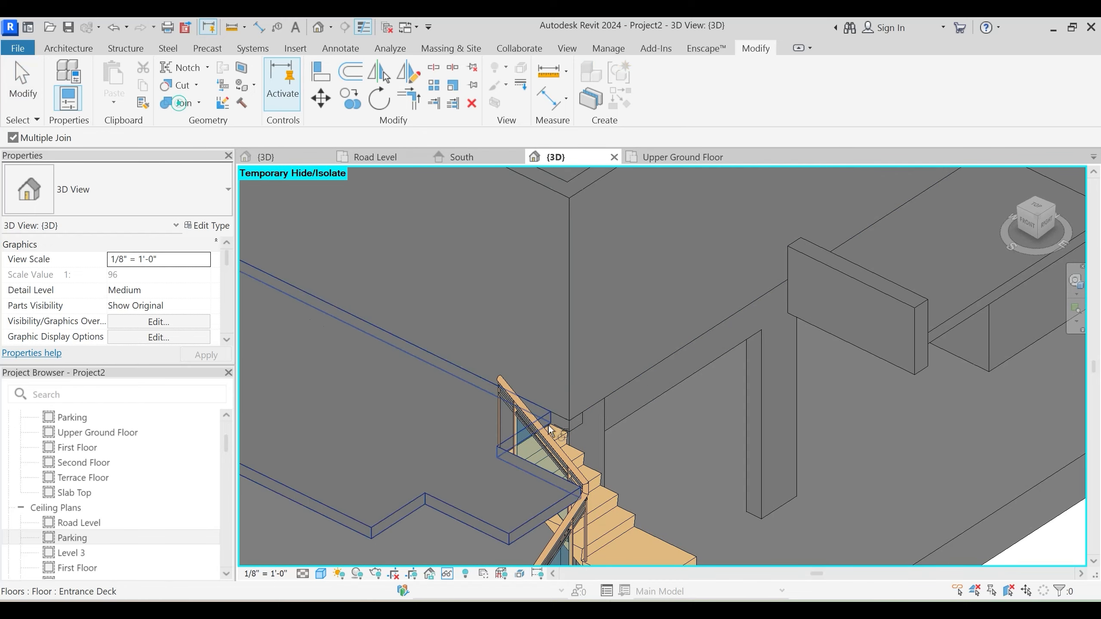
left_click(576, 418)
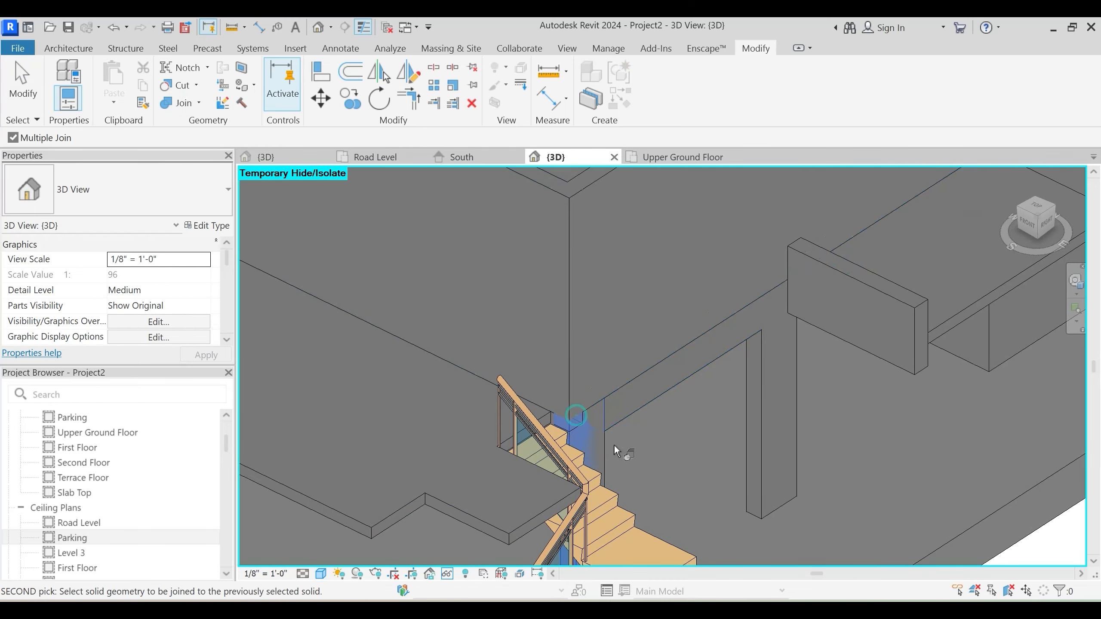
left_click(614, 443)
key("Escape")
key("Escape")
middle_click_drag(624, 459, 620, 401)
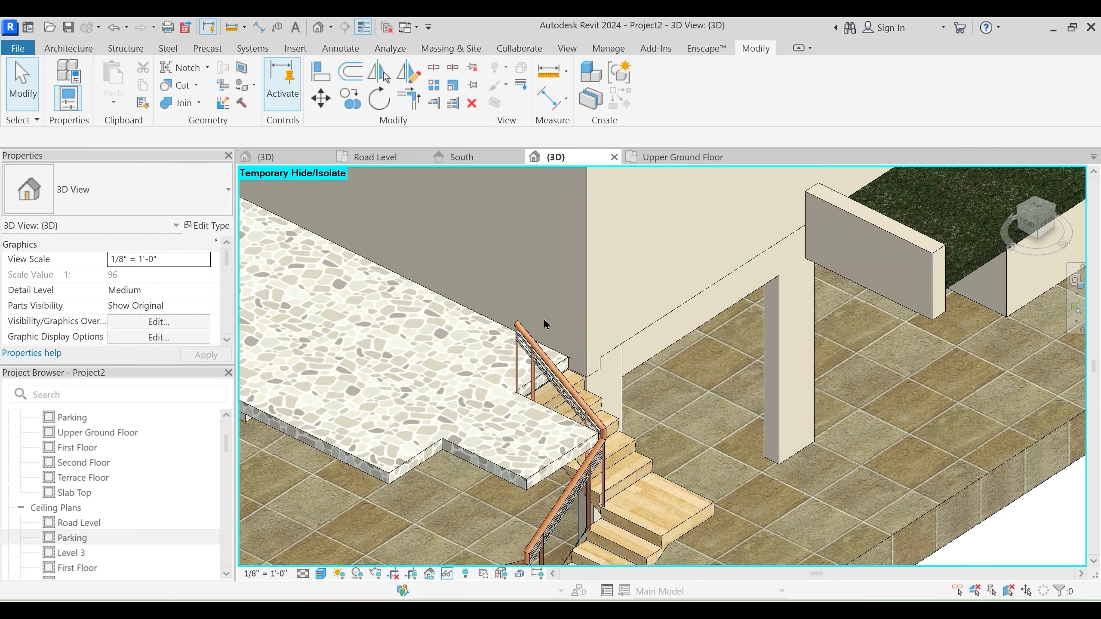
left_click(179, 105)
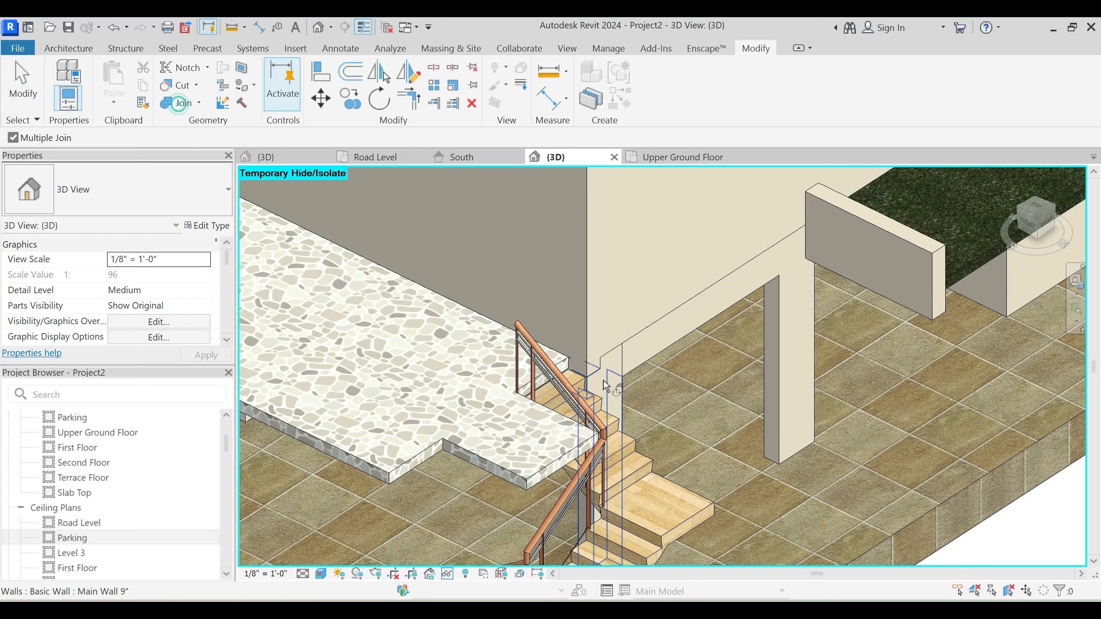
left_click(595, 373)
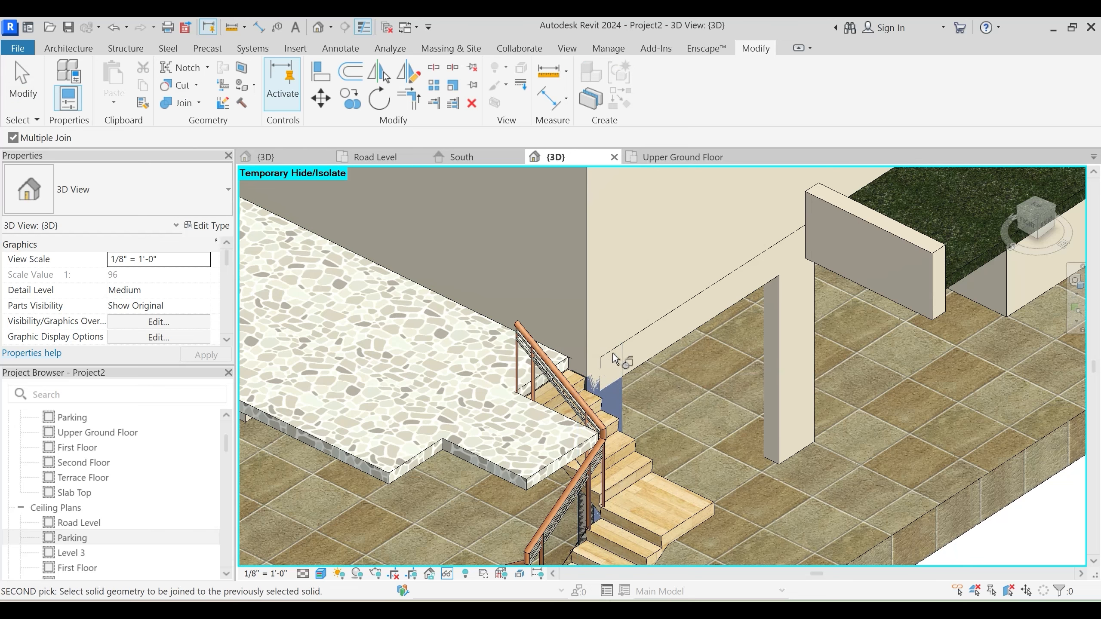
key("Escape")
Switch the join order of the parking-level corner wall beside the stair with the adjoining geometry at its top
left_click(199, 103)
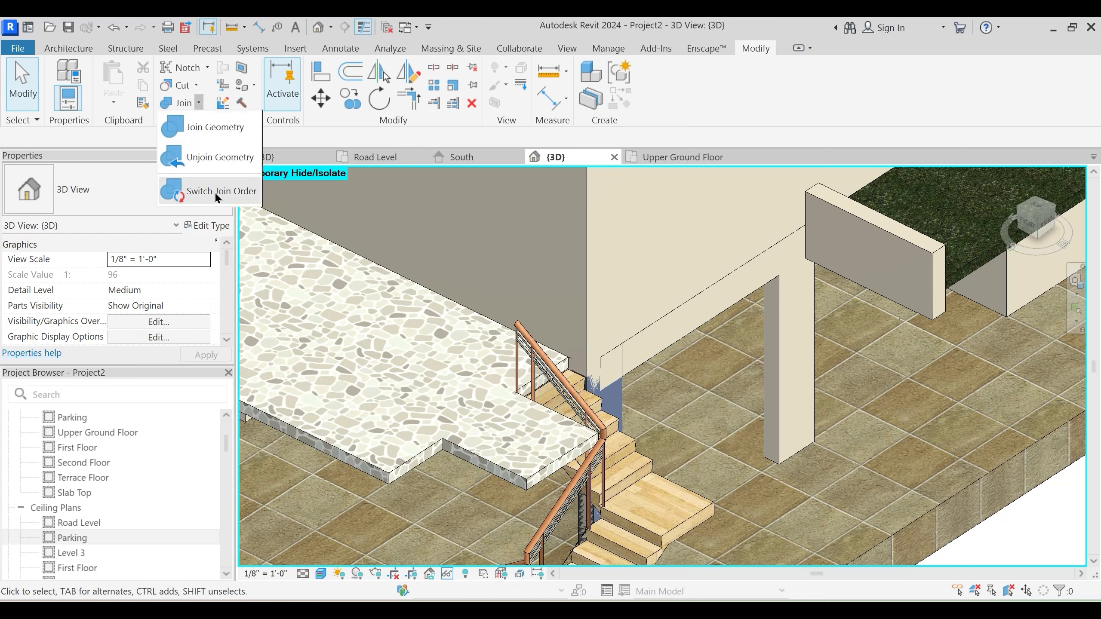
left_click(213, 190)
left_click(610, 374)
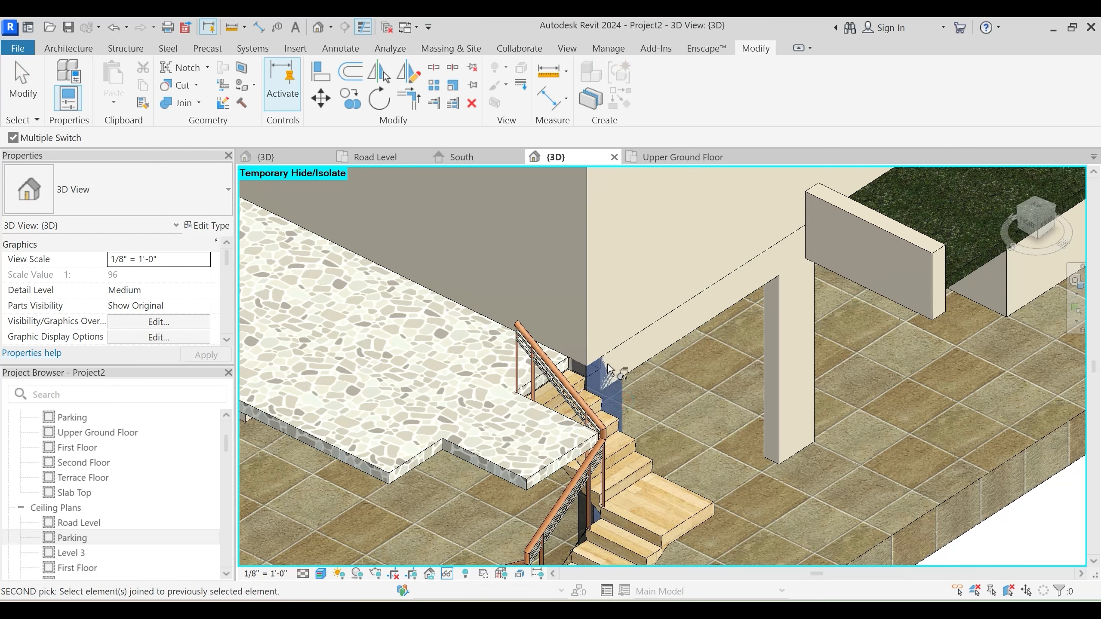
key("Escape")
Restore all temporarily hidden elements, including the Compound Walls, and show the whole house in the 3D view
scroll(628, 298, "down", 4)
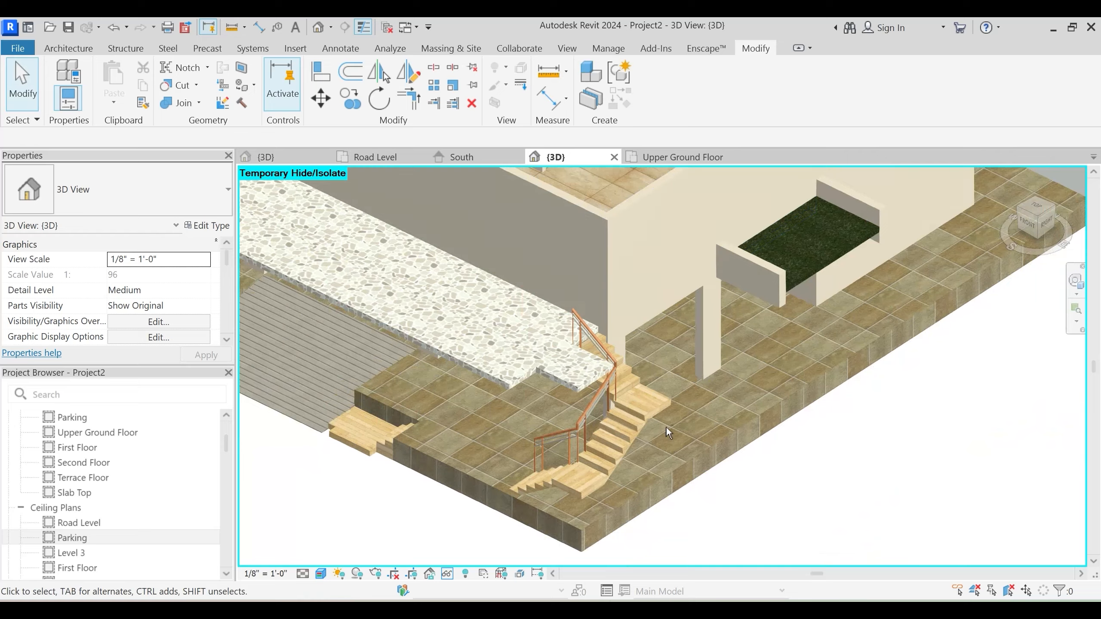
middle_click_drag(665, 426, 697, 423, "shift")
scroll(697, 423, "down", 3)
key("h")
key("r")
scroll(815, 491, "down", 2)
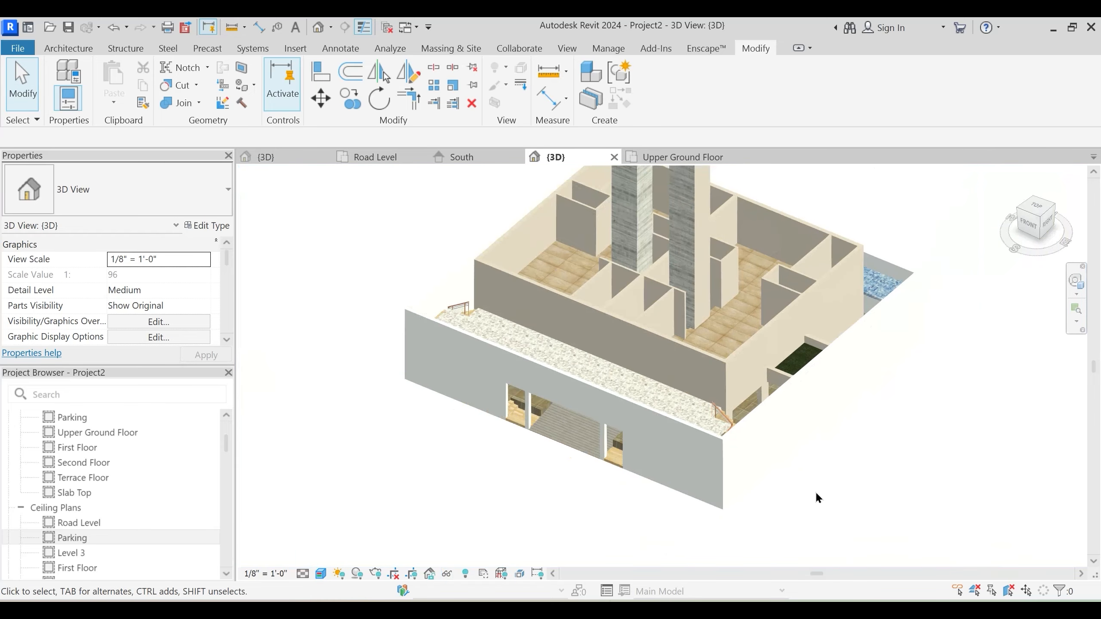
Set the work plane of the imported Planning.dwg drawing to Level : First Floor
middle_click_drag(814, 490, 595, 443, "shift")
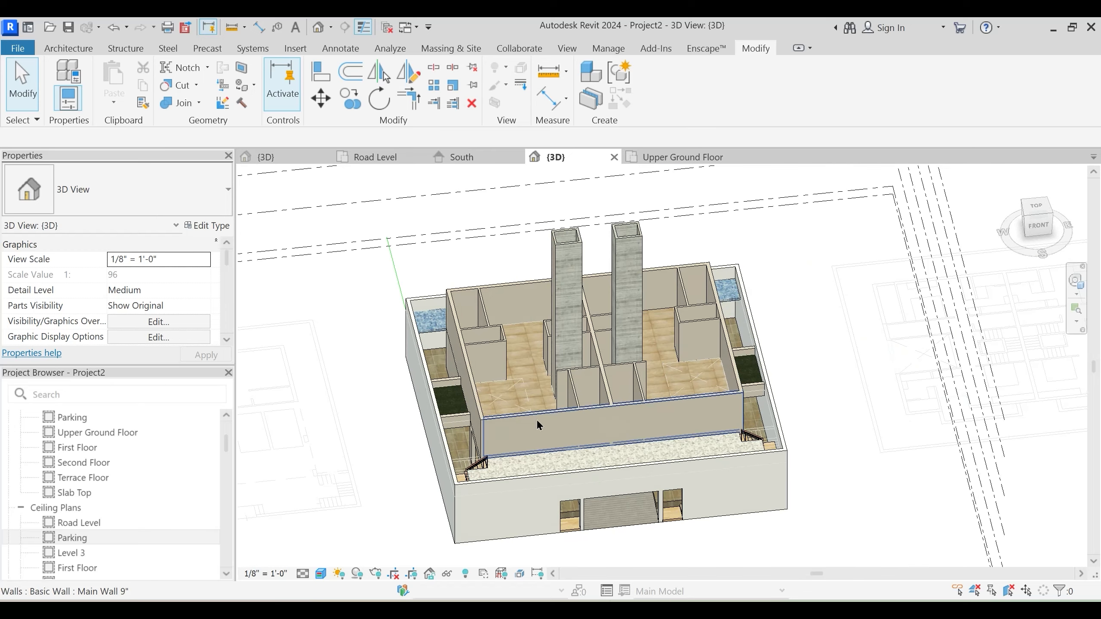
middle_click_drag(537, 419, 491, 354, "shift")
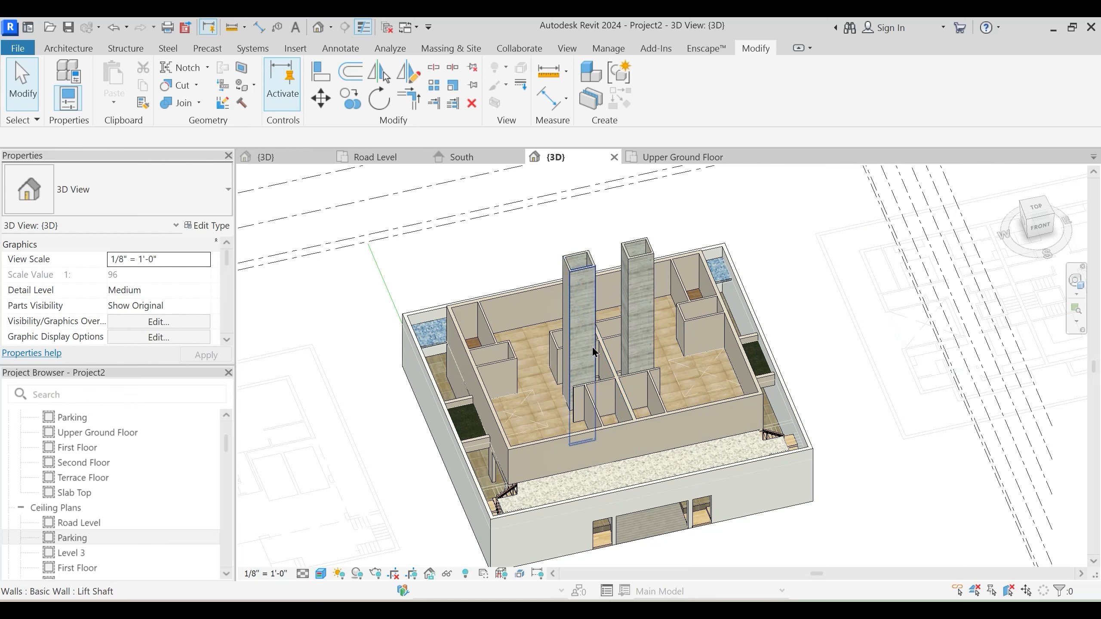
middle_click_drag(593, 348, 616, 364, "shift")
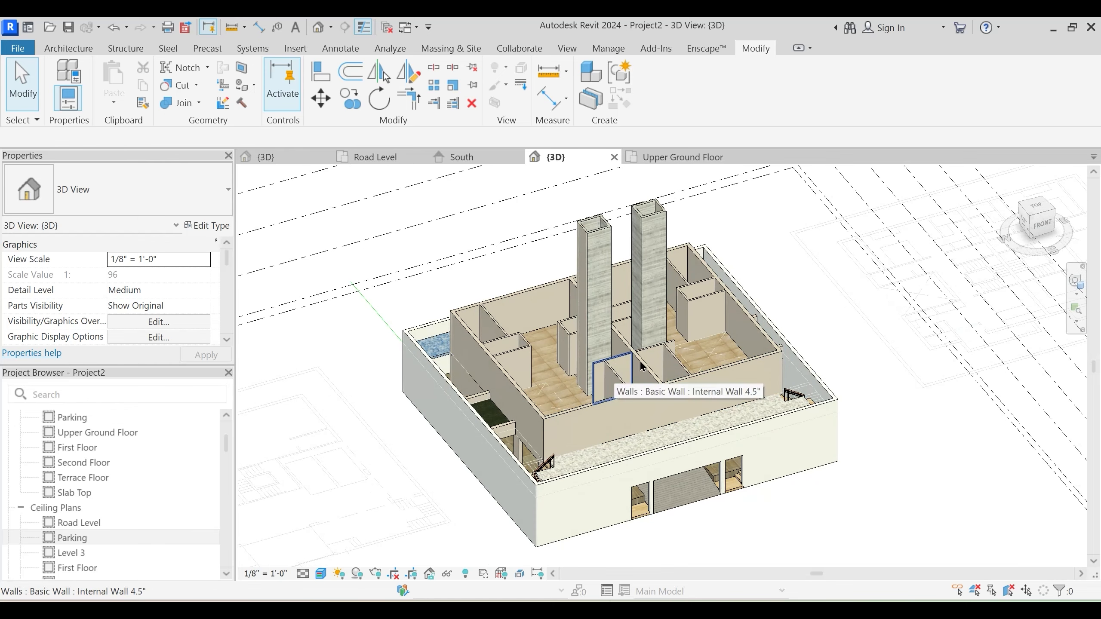
scroll(594, 267, "down", 3)
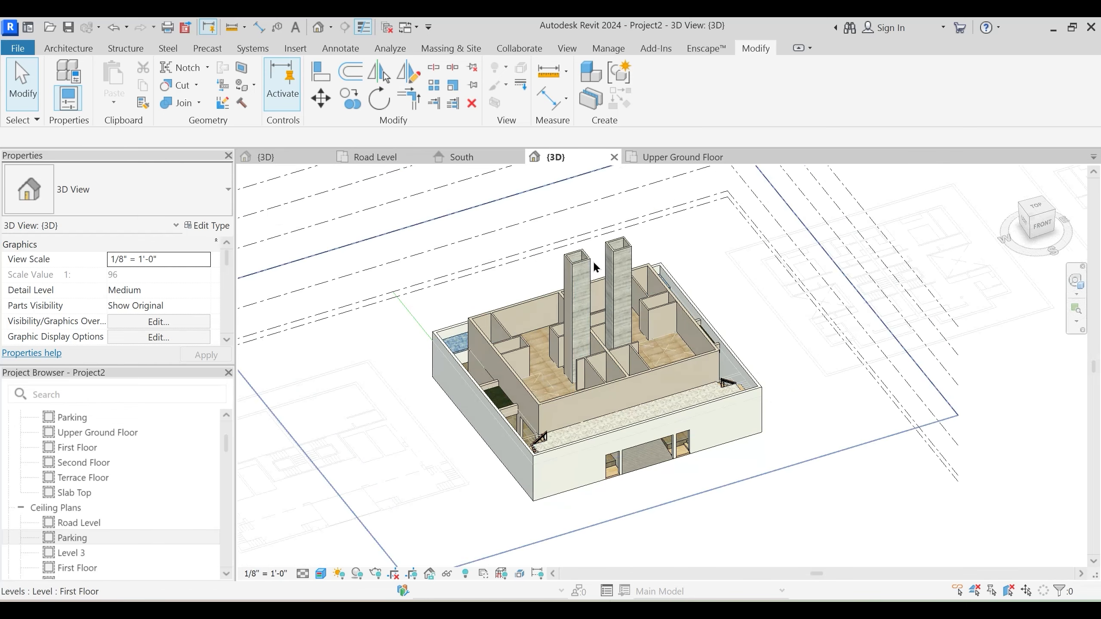
middle_click_drag(683, 322, 618, 394)
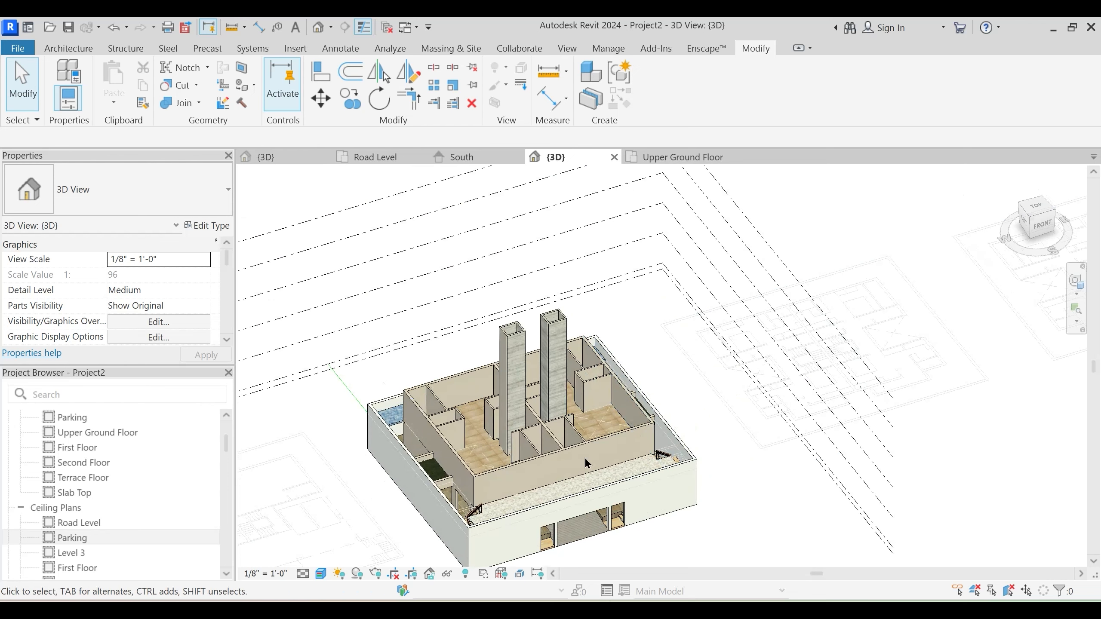
left_click(920, 342)
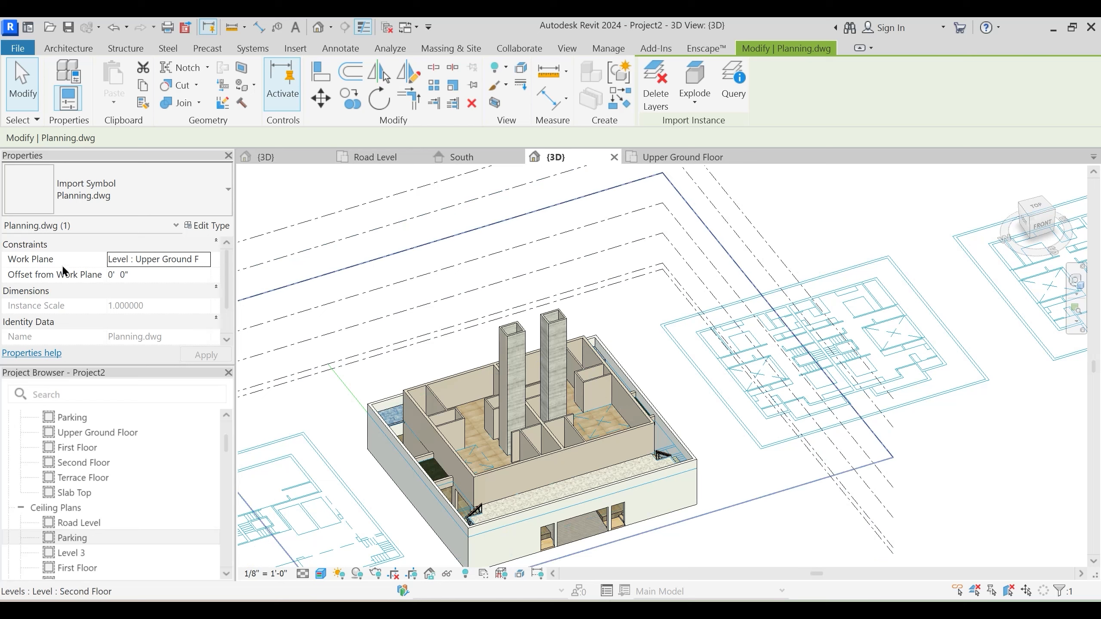
left_click(205, 260)
left_click(203, 259)
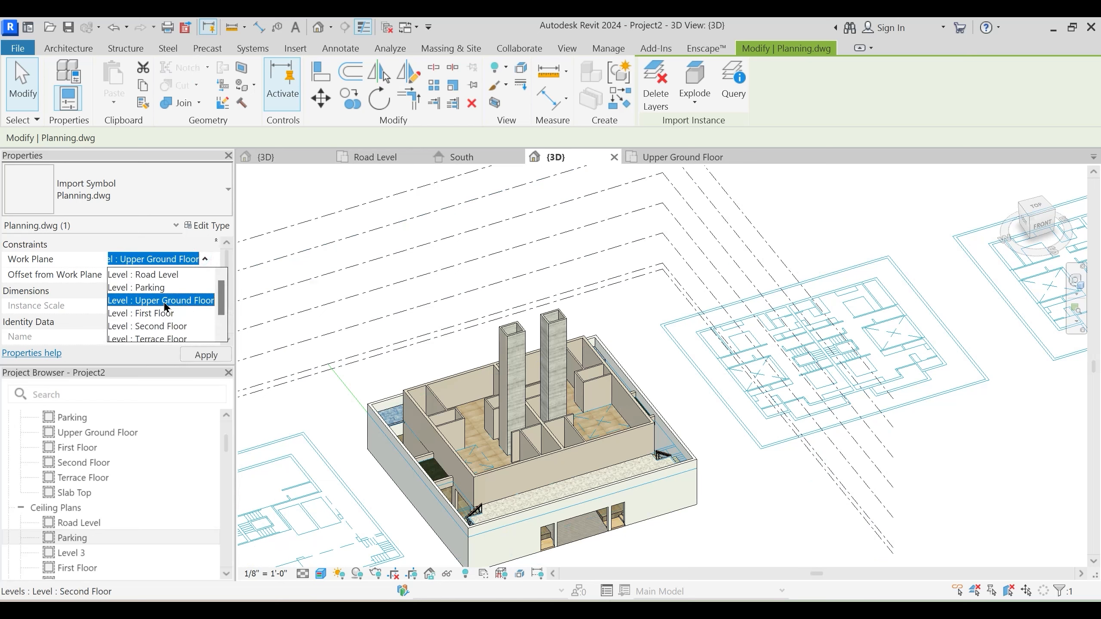
left_click(162, 315)
Move the model line beside the house's rear corner to the Level : First Floor work plane
left_click(348, 386)
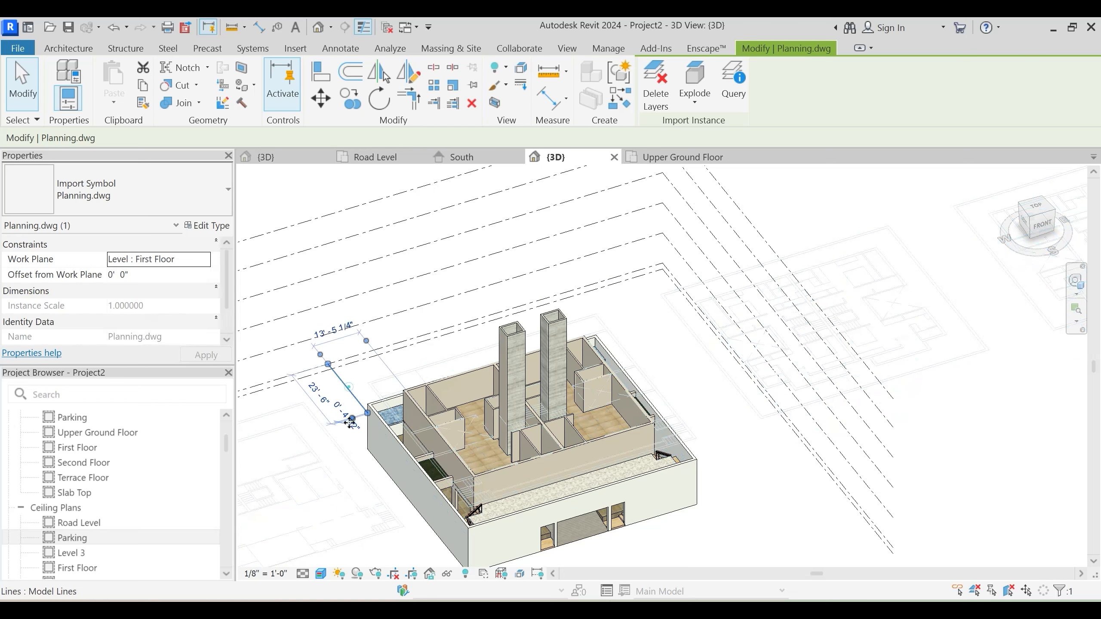
left_click(838, 104)
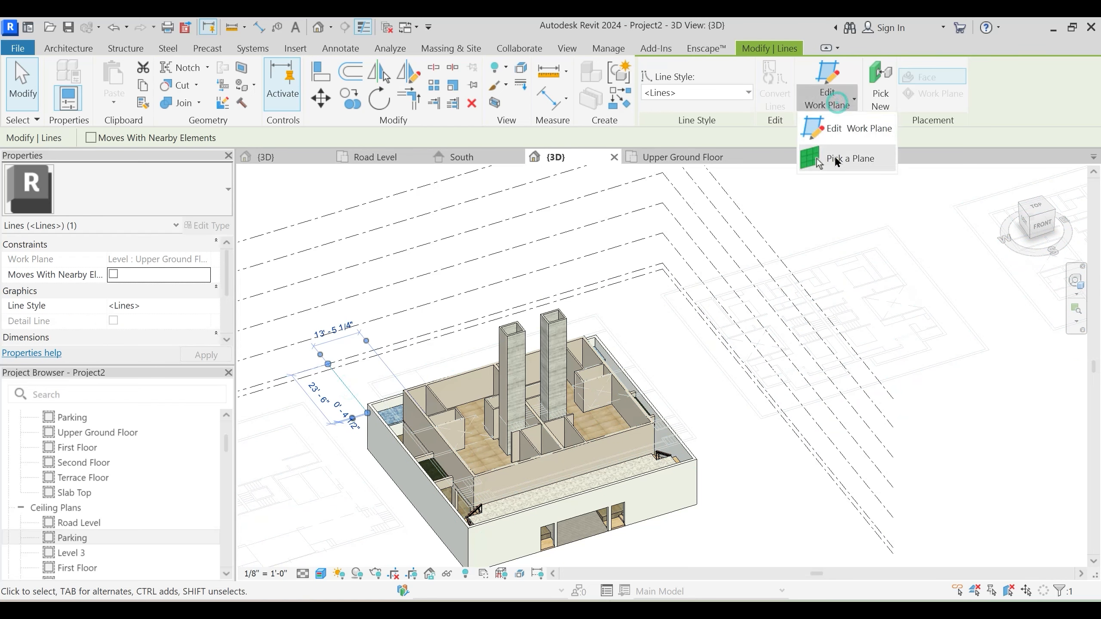
left_click(839, 138)
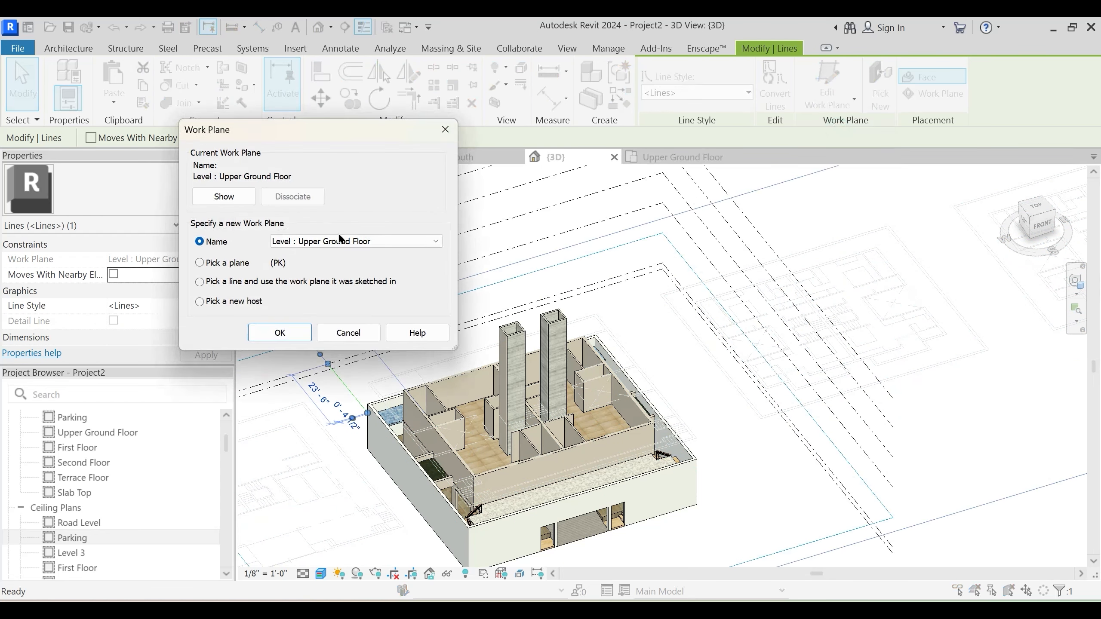
left_click(345, 245)
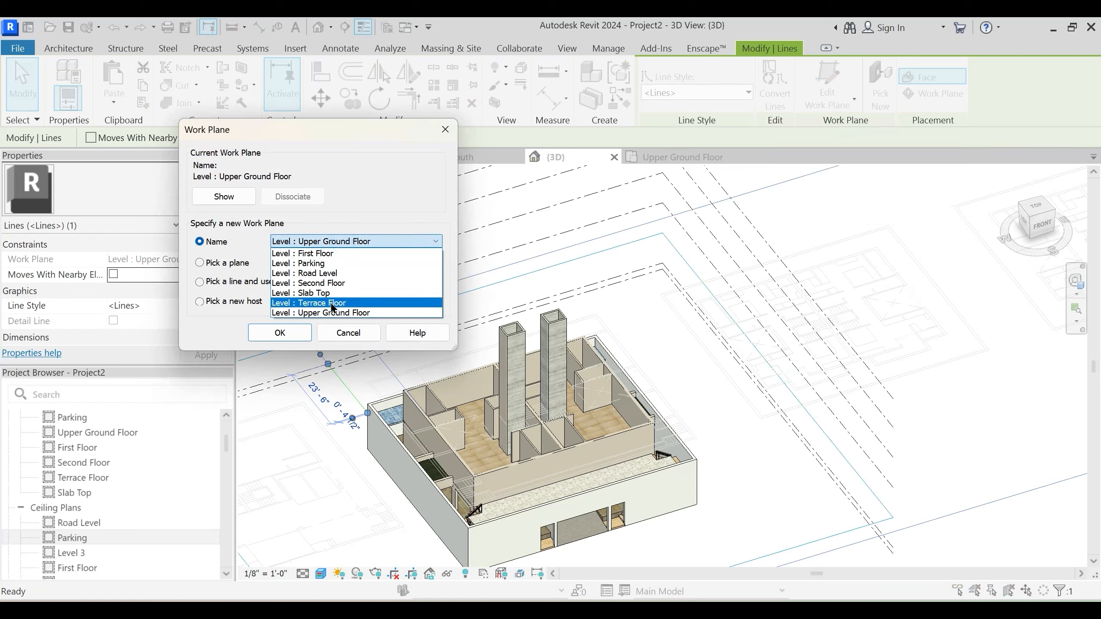
left_click(333, 254)
left_click(287, 330)
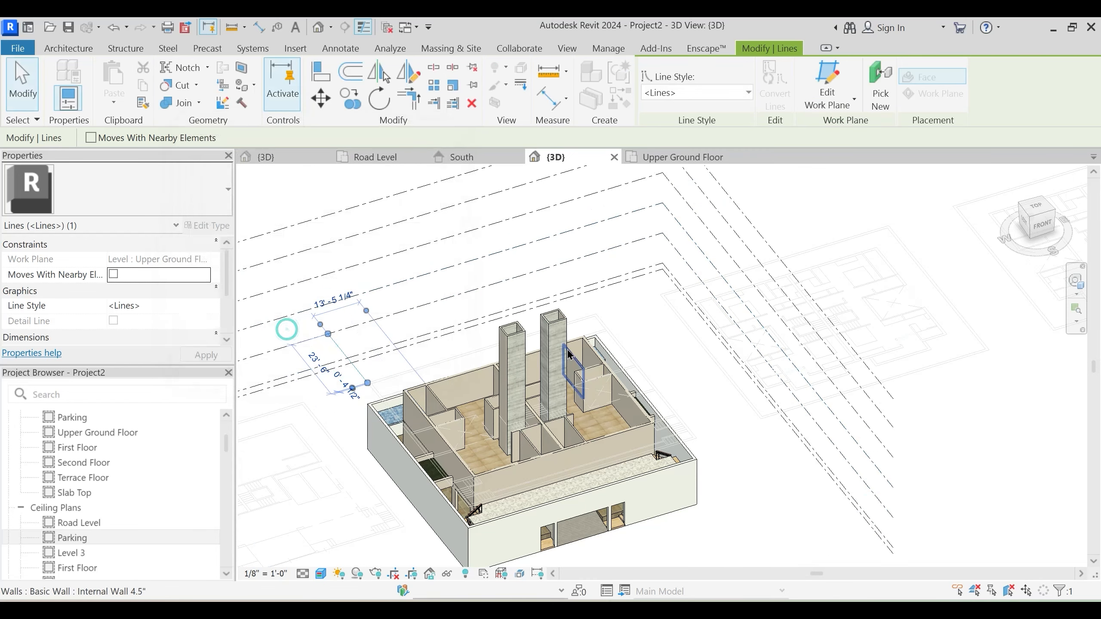
key("Escape")
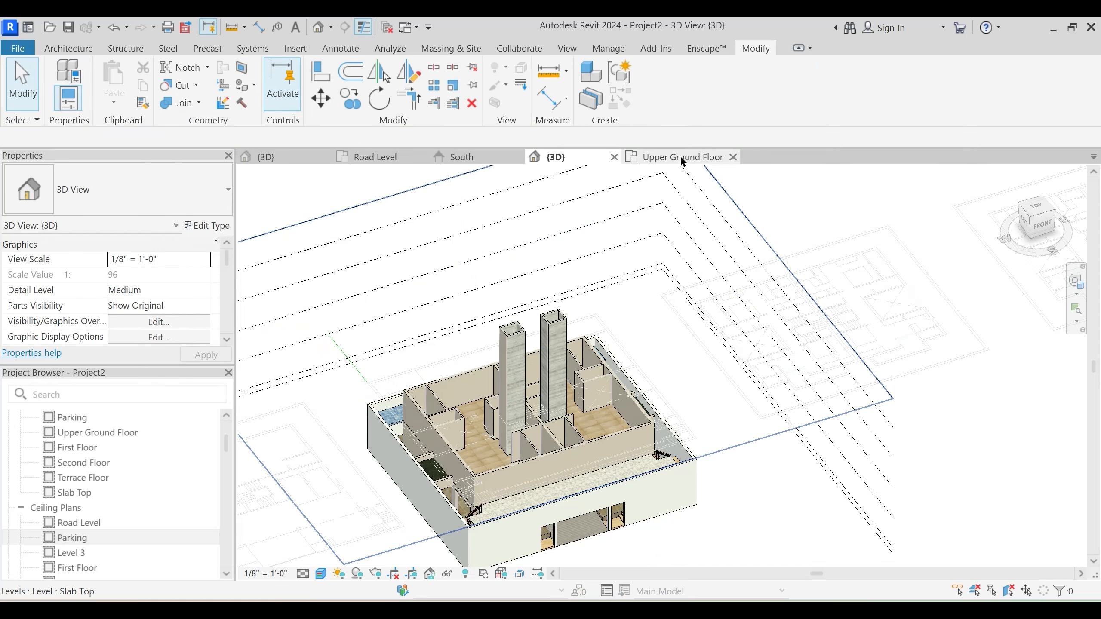
Open the First Floor plan and display the imported Planning.dwg in halftone in that view
double_click(91, 447)
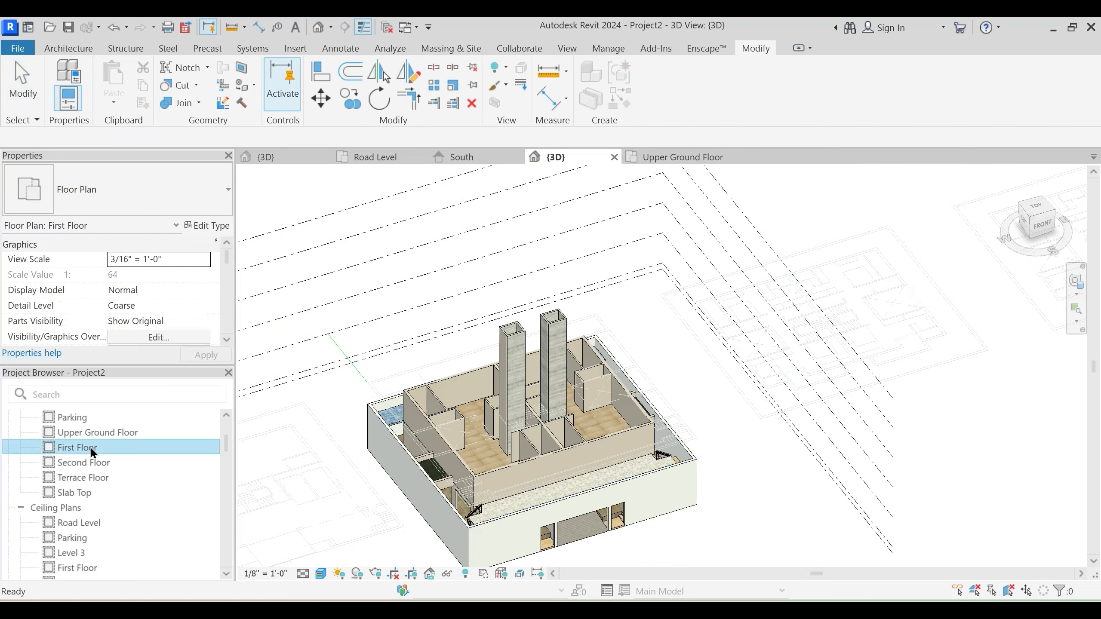
scroll(418, 283, "up", 1)
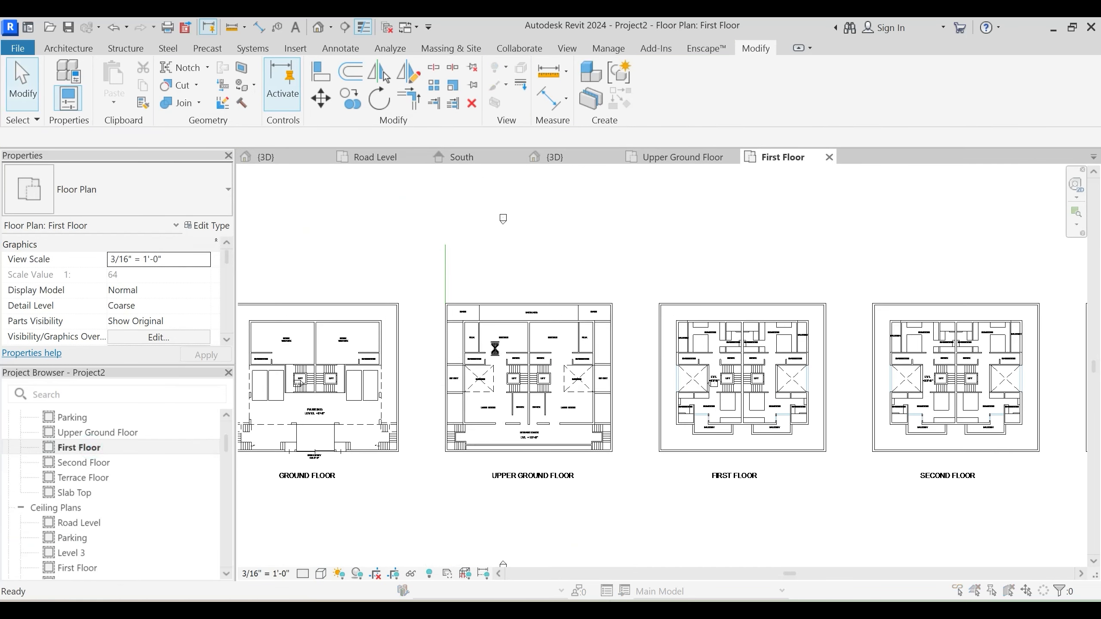
key("v")
key("g")
left_click(565, 65)
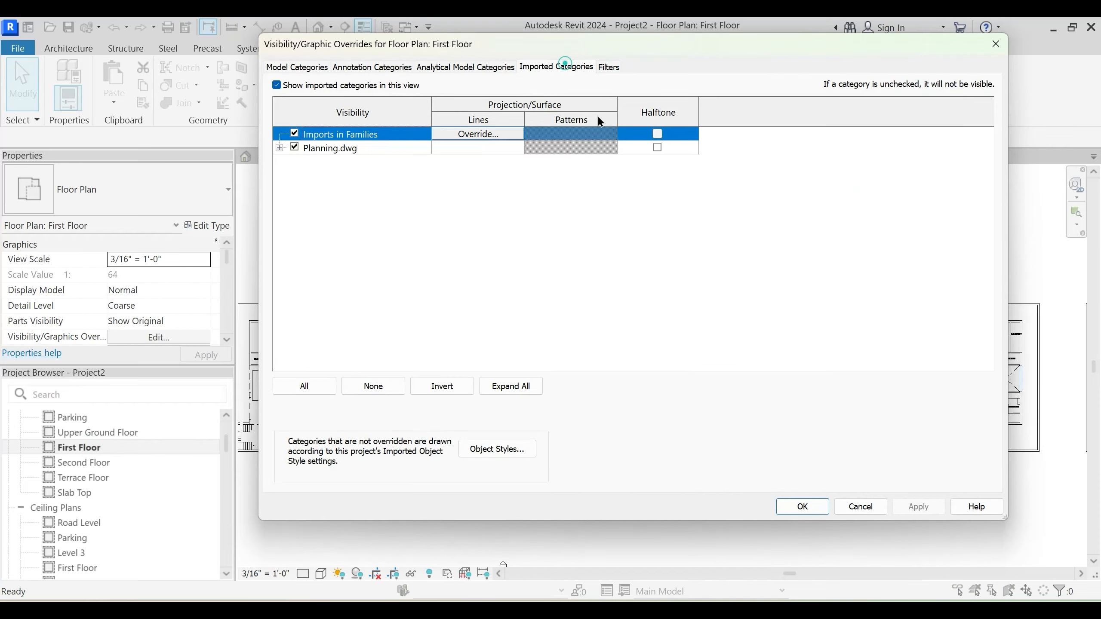
left_click(657, 148)
left_click(919, 507)
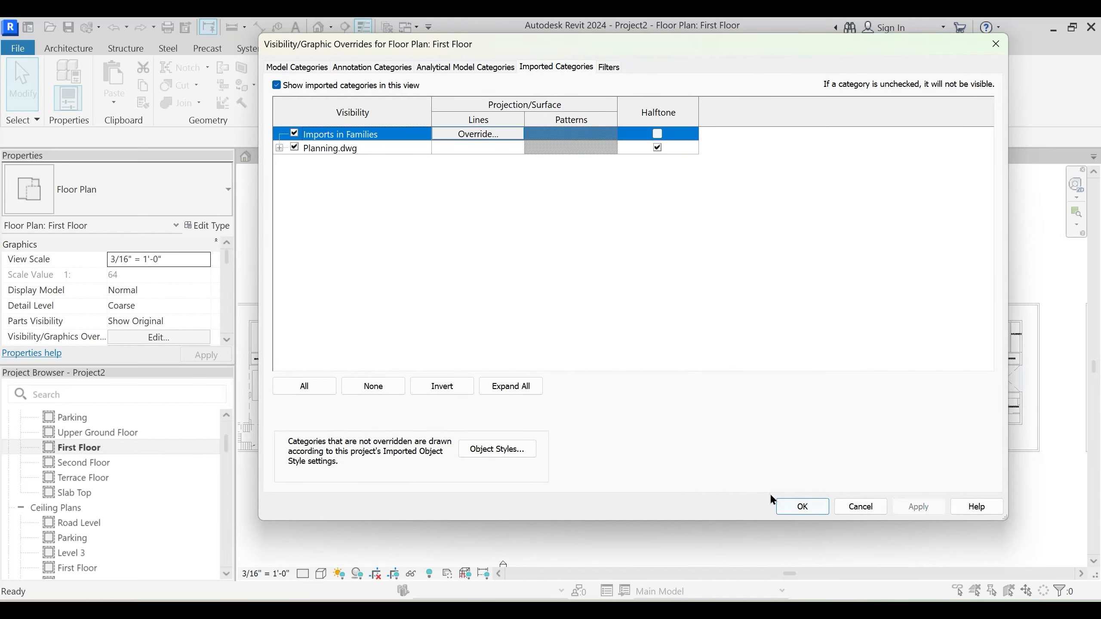
left_click(787, 510)
Align the outer boundary edge of the FIRST FLOOR drawing in Planning.dwg with the vertical reference model line
middle_click_drag(585, 320, 708, 300)
scroll(578, 227, "up", 1)
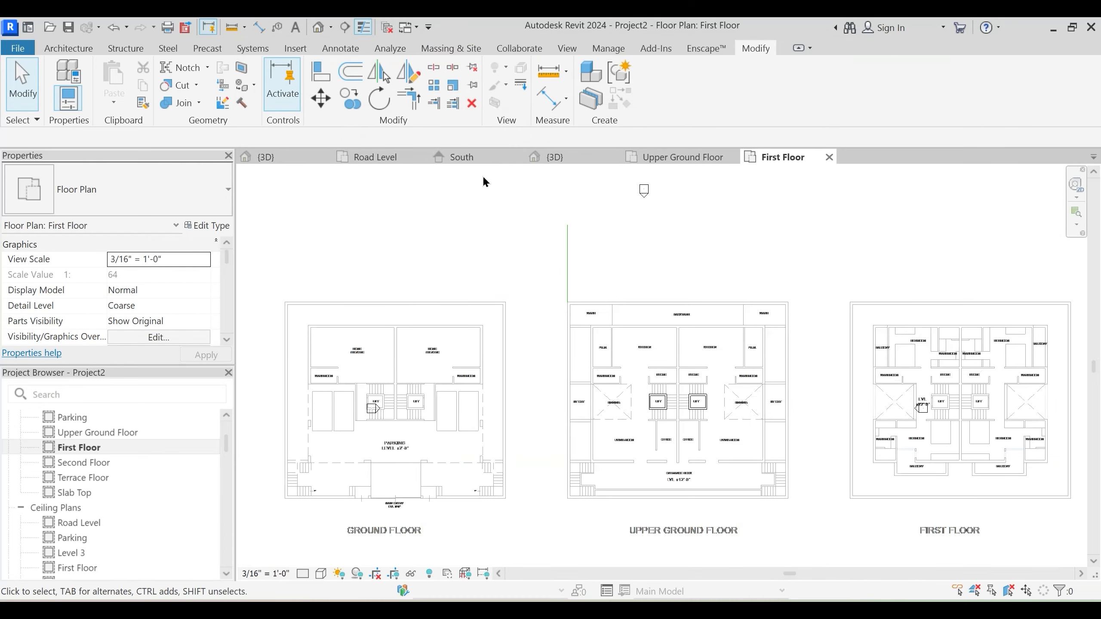
left_click(321, 71)
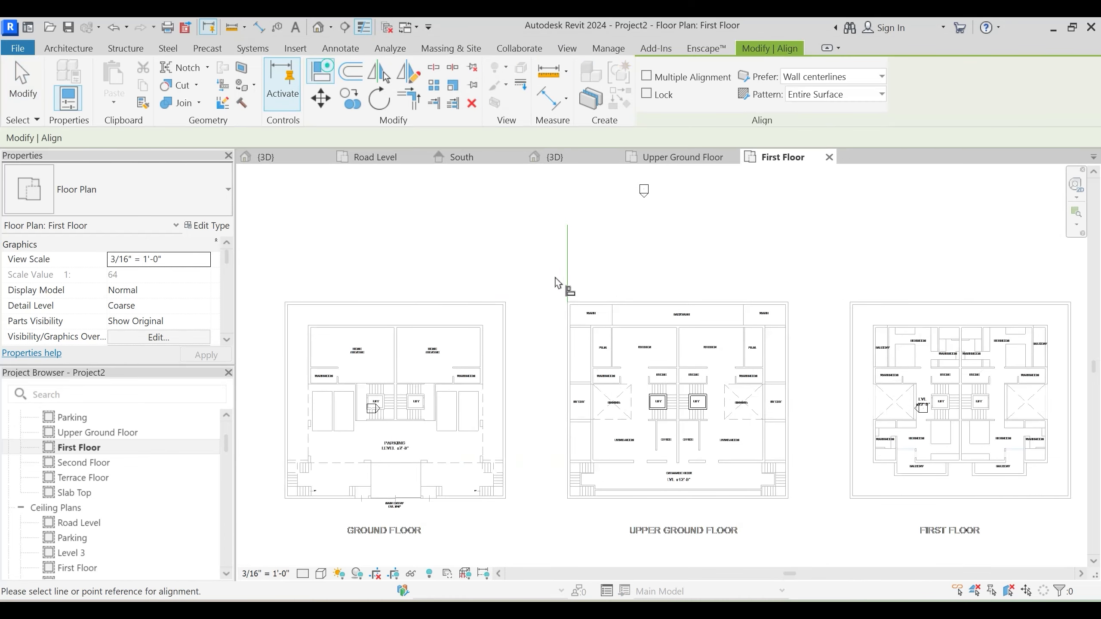
left_click(847, 338)
middle_click_drag(689, 471, 646, 442)
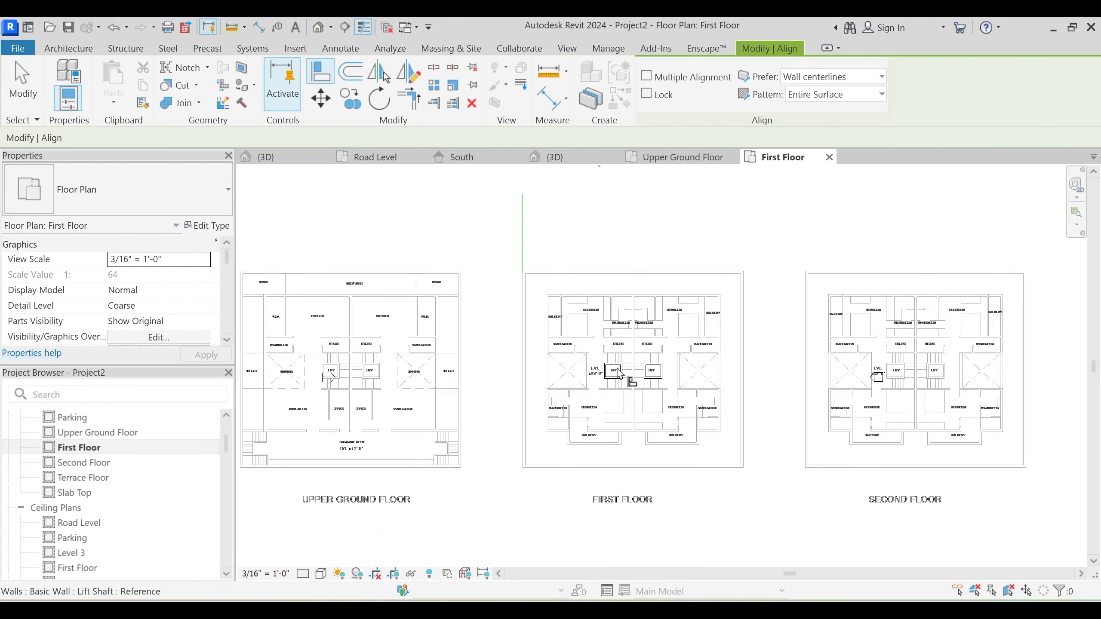
scroll(620, 373, "up", 2)
key("Escape")
scroll(622, 375, "down", 3)
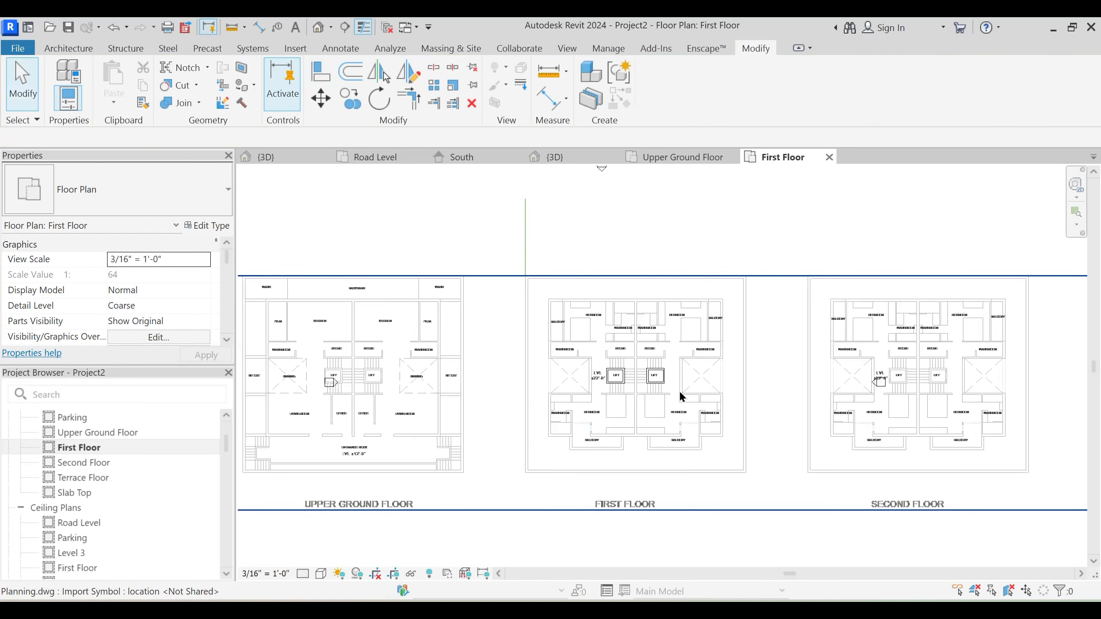
Start a floor boundary sketch on the First Floor level using the Public Spaces floor type
middle_click_drag(678, 389, 536, 351)
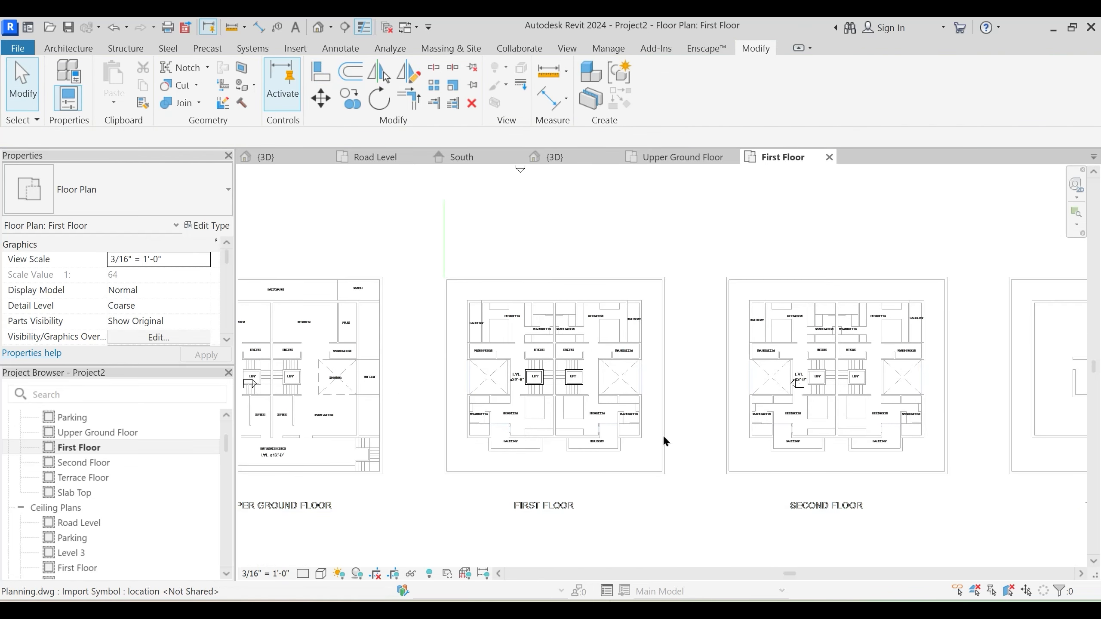
middle_click_drag(471, 359, 484, 347)
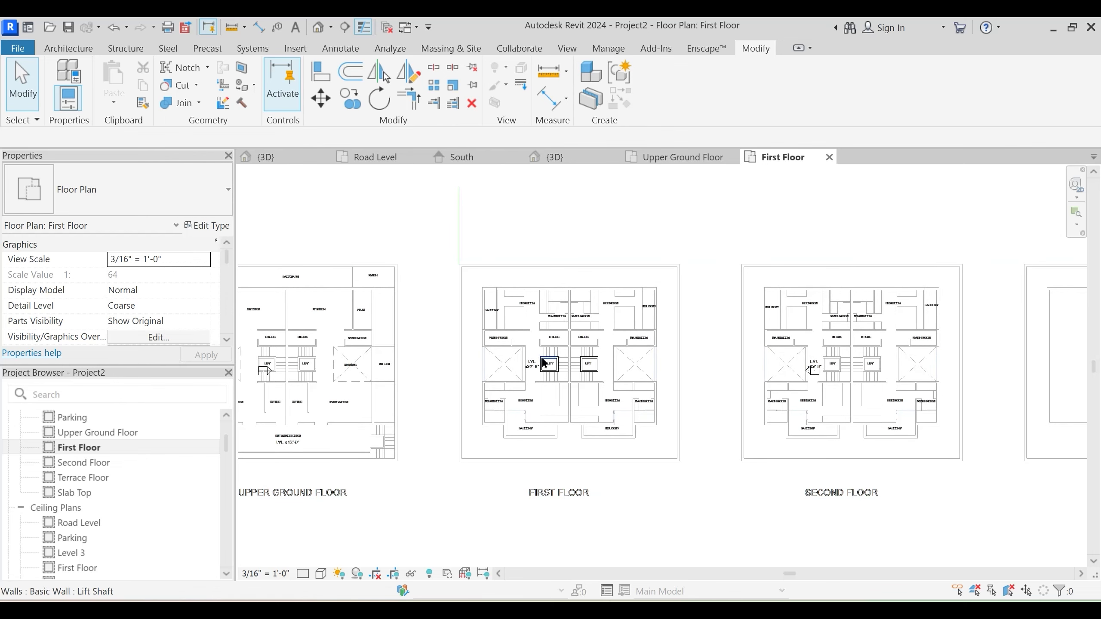
scroll(522, 308, "up", 1)
scroll(522, 308, "up", 1)
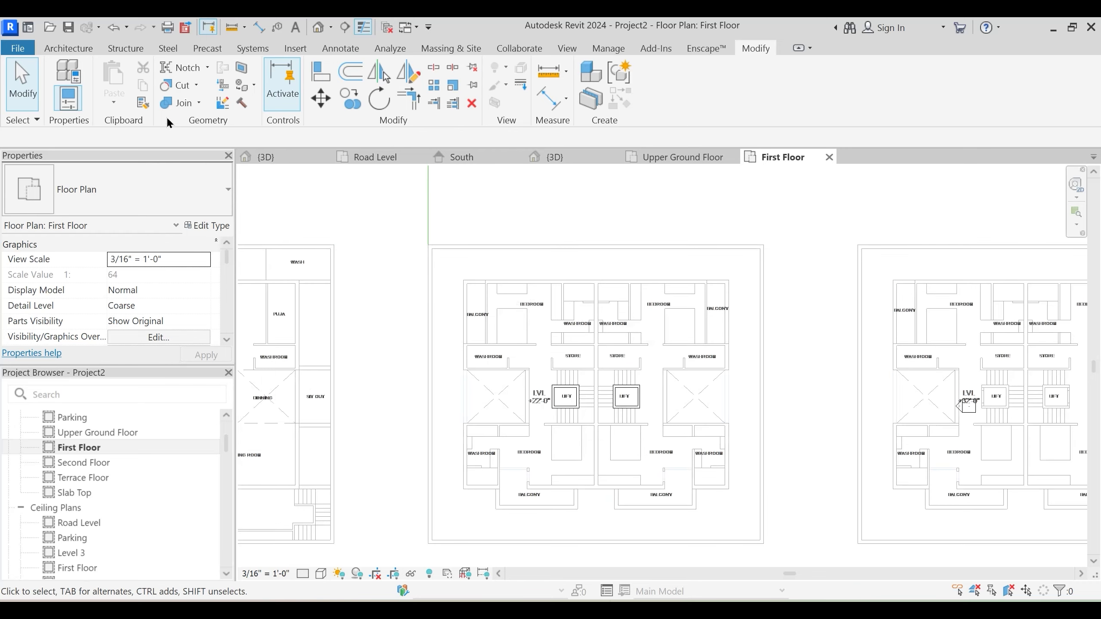
left_click(69, 49)
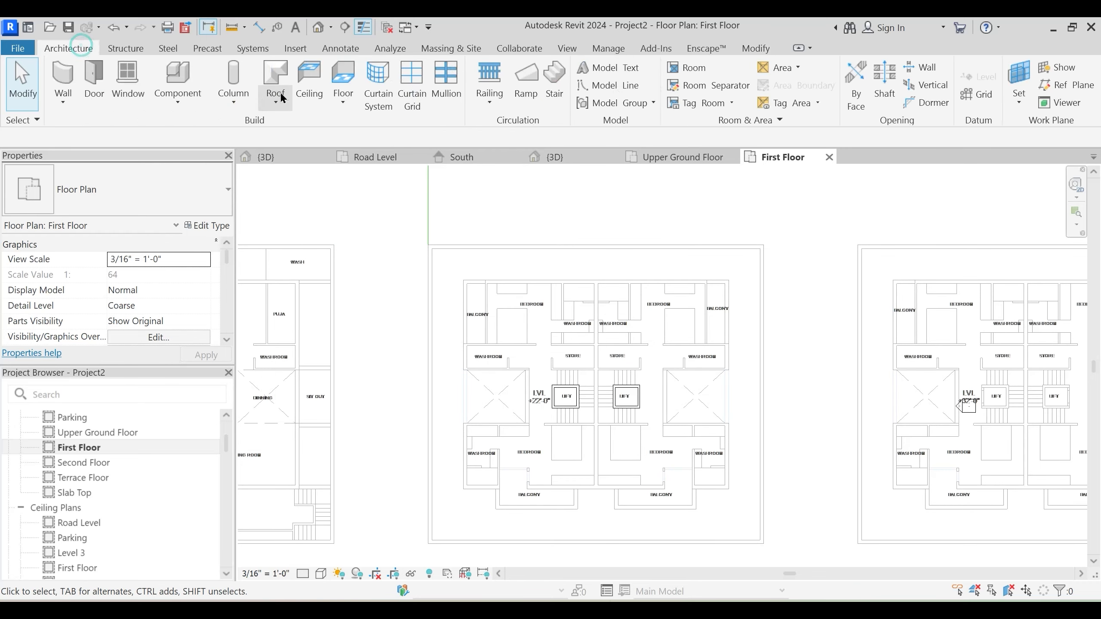
left_click(343, 78)
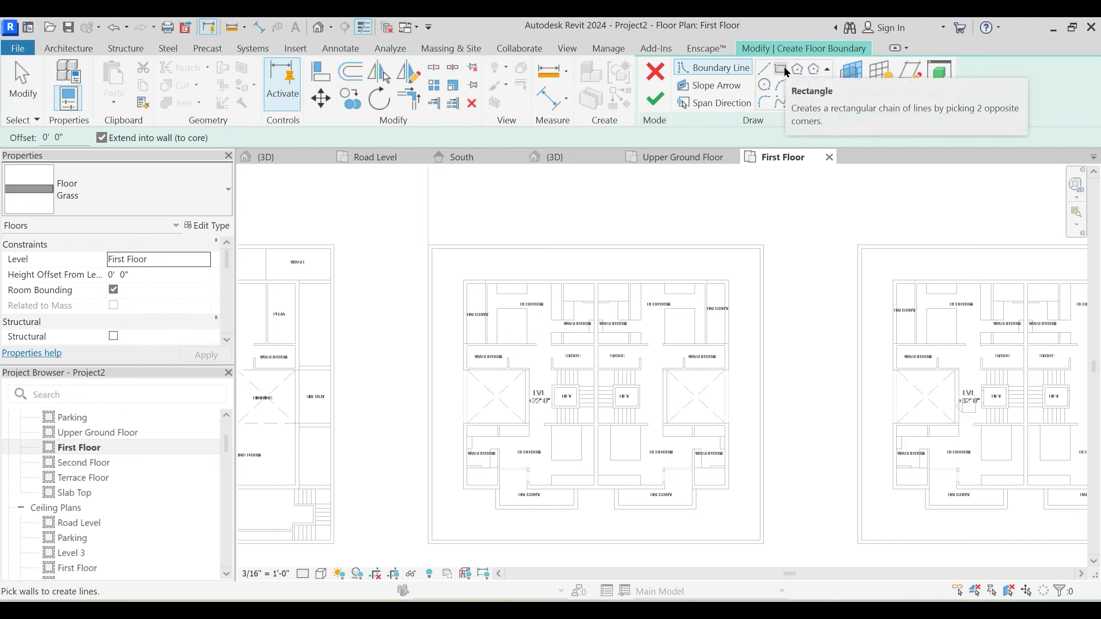
left_click(134, 169)
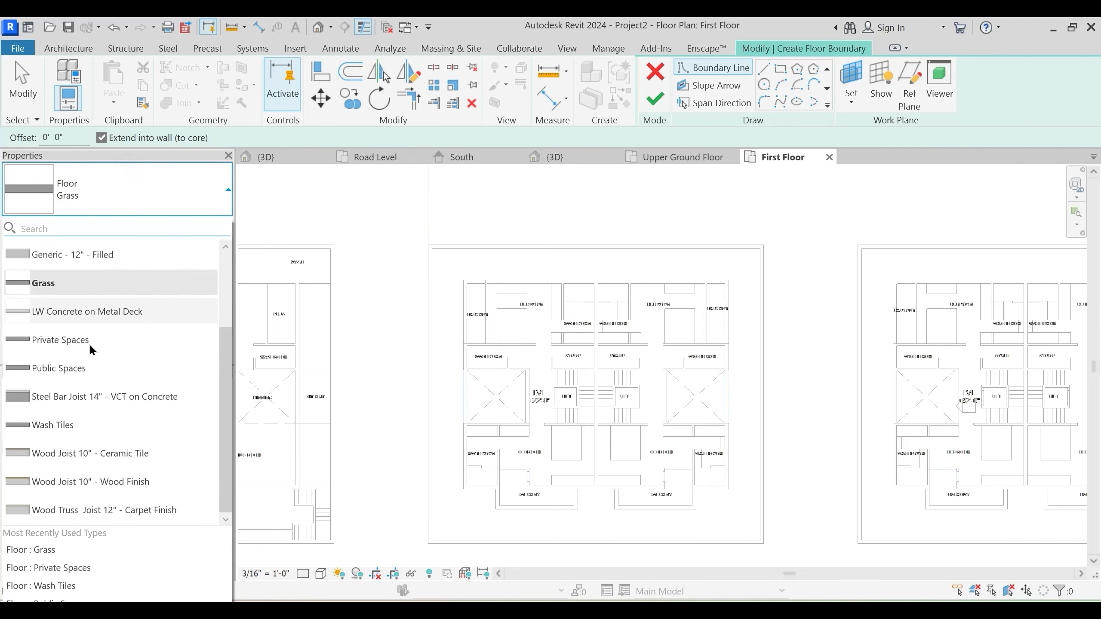
left_click(59, 368)
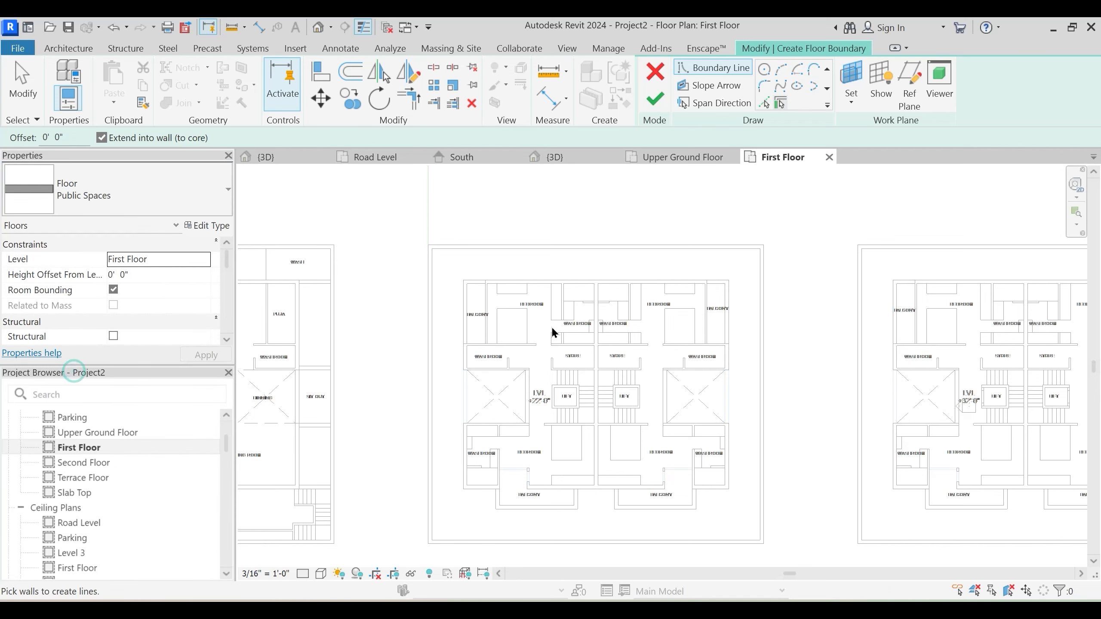
Sketch a rectangle about 5'-7" by 10'-8" over the passage beside the lift and extend its outer edge to the void-side wall face
scroll(783, 76, "up", 1)
scroll(588, 406, "up", 5)
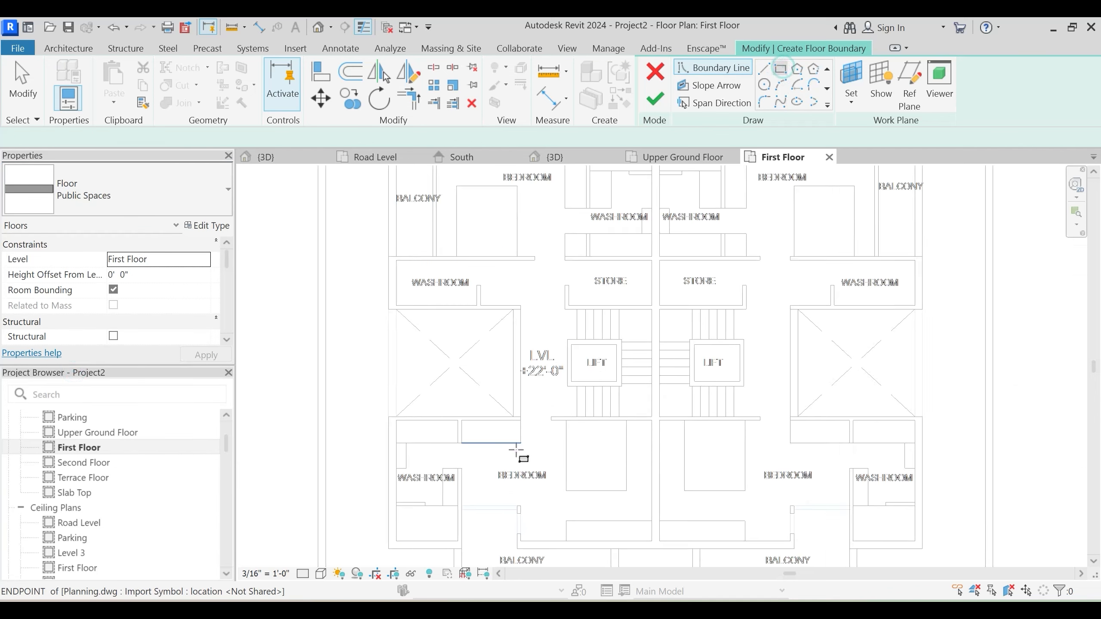
left_click(784, 68)
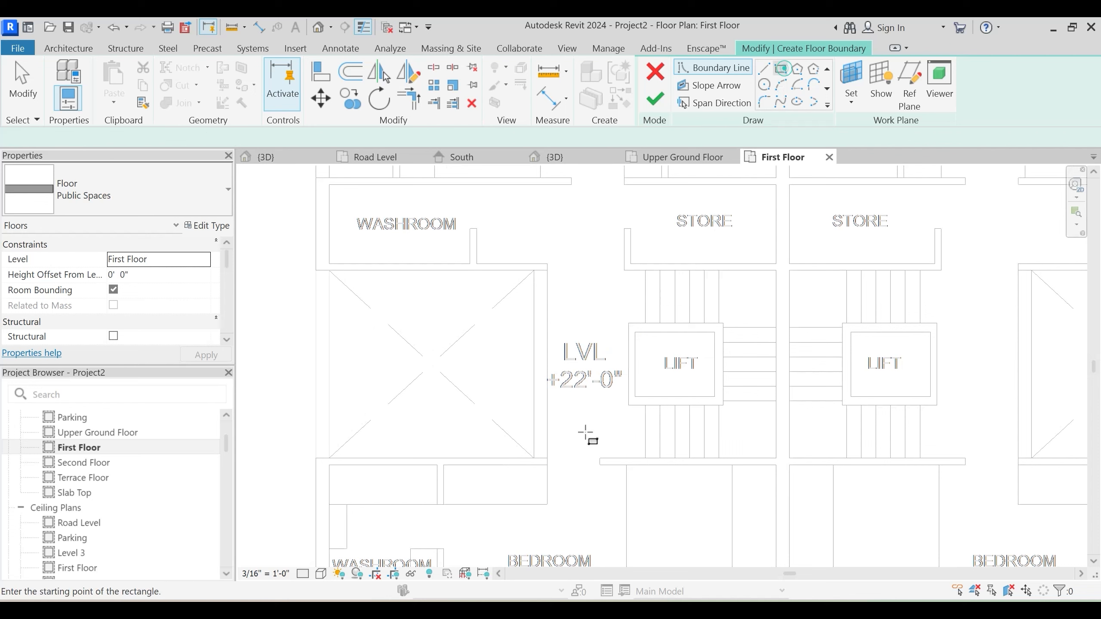
left_click(646, 459)
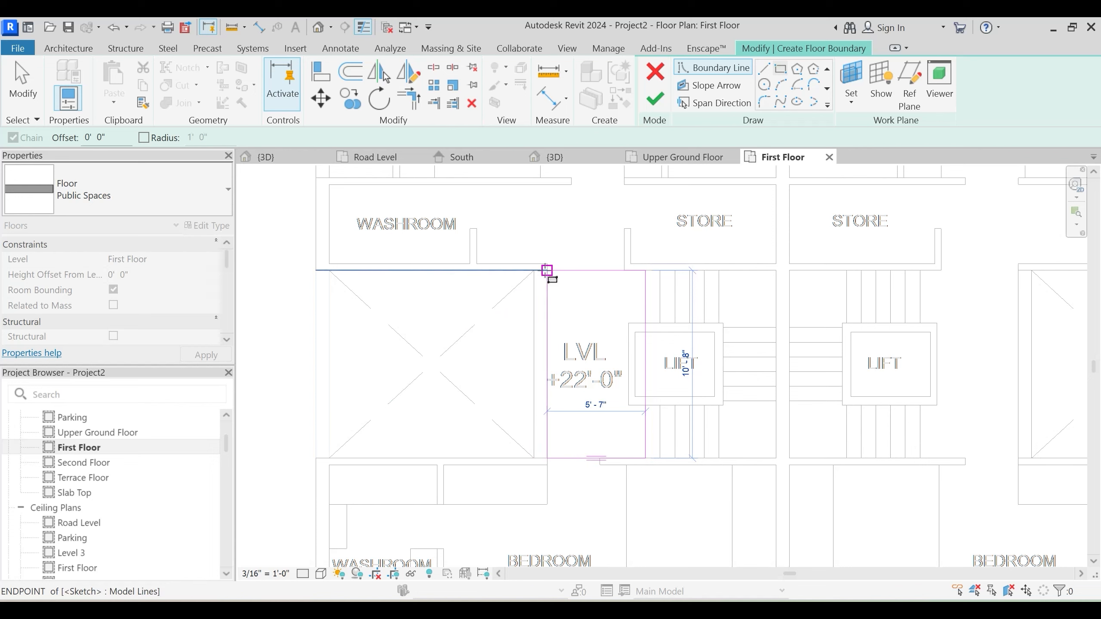
left_click(547, 270)
key("Escape")
key("Escape")
mouse_move(550, 350)
left_mouse_down()
mouse_move(526, 351)
mouse_move(536, 353)
left_mouse_up()
left_click(592, 374)
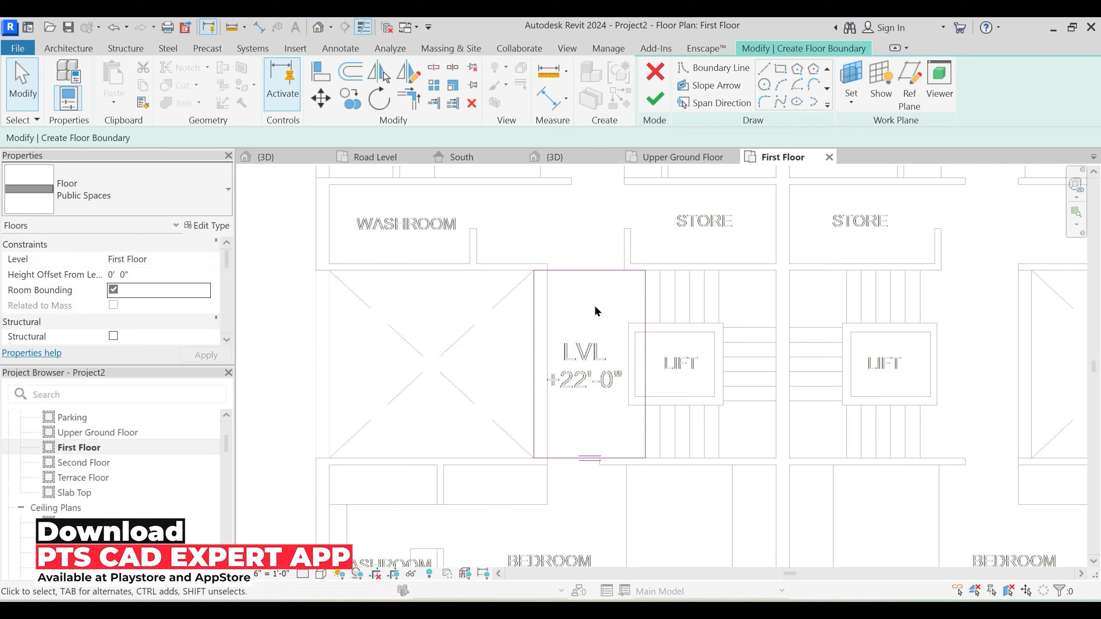
Add the upper, lower and near-side edges of the first lift shaft as floor boundary lines beside the LVL +22'-0" landing
scroll(758, 91, "down", 1)
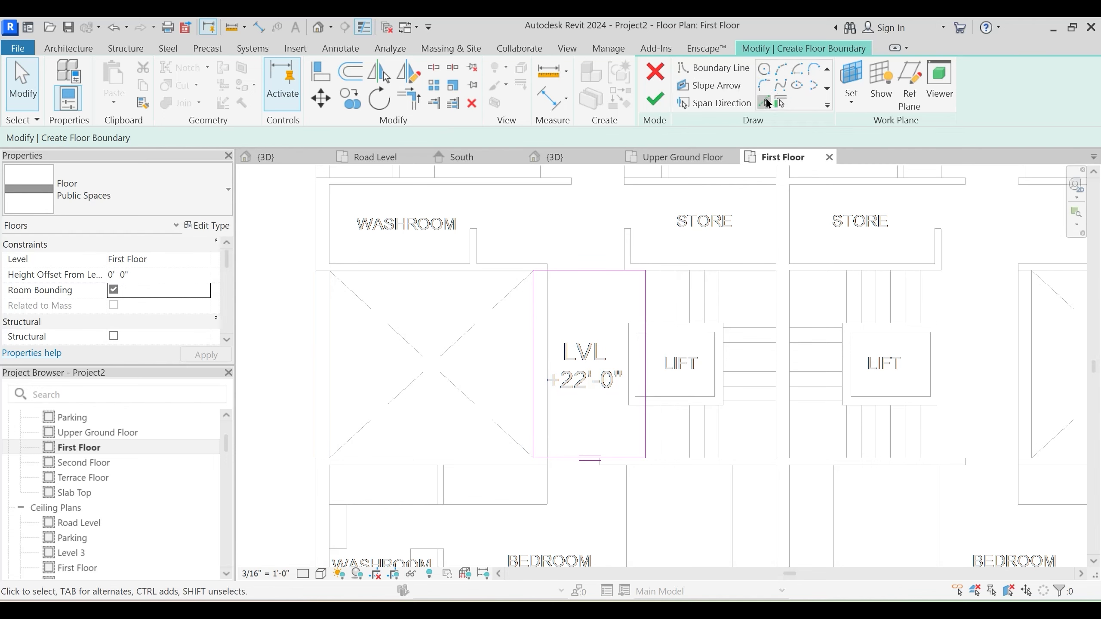
left_click(765, 101)
scroll(637, 338, "up", 1)
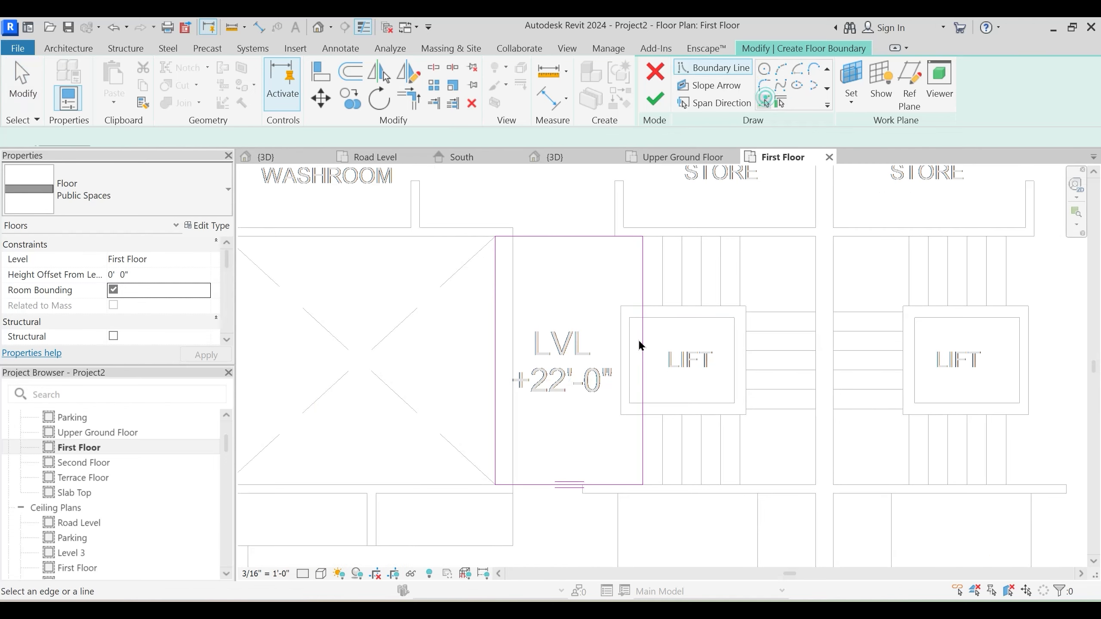
left_click(631, 415)
left_click(620, 365)
Trim the landing boundary's long vertical edge to a corner with the lift shaft's upper boundary line
key("Escape")
key("t")
key("r")
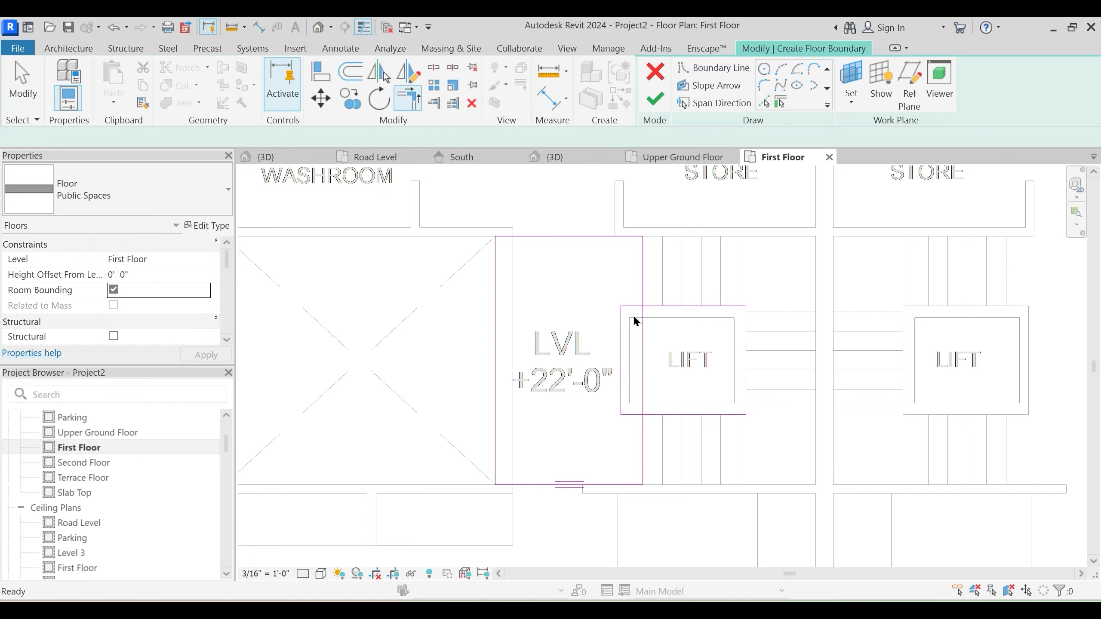
left_click(631, 307)
left_click(644, 281)
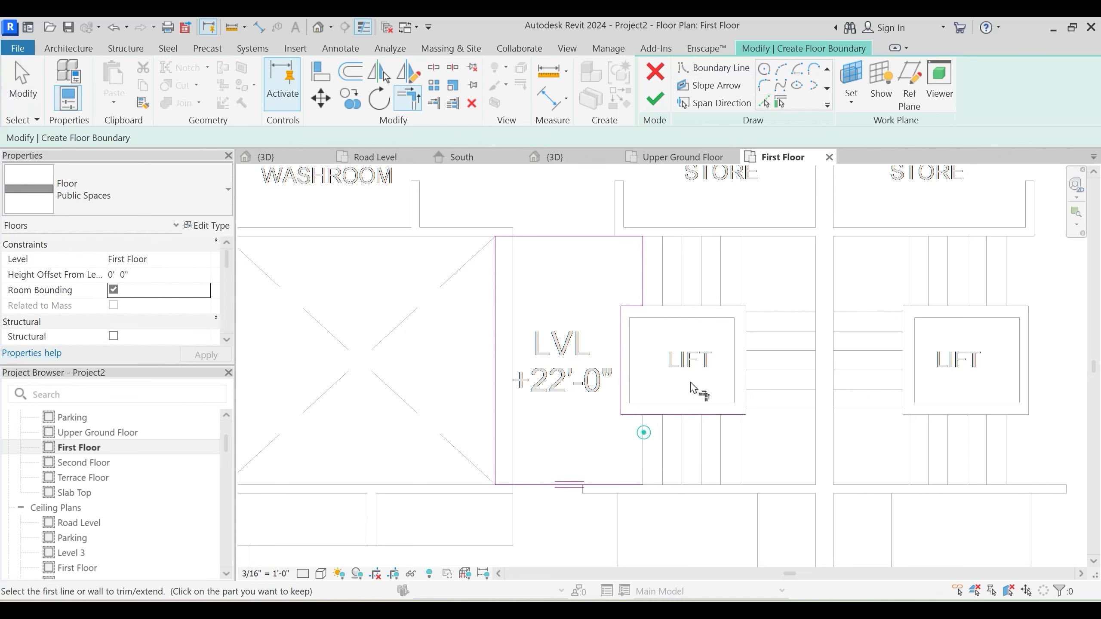
Mirror the short vertical segment above the lift to below it, using an axis through the lift's horizontal centre
key("Escape")
left_click(642, 270)
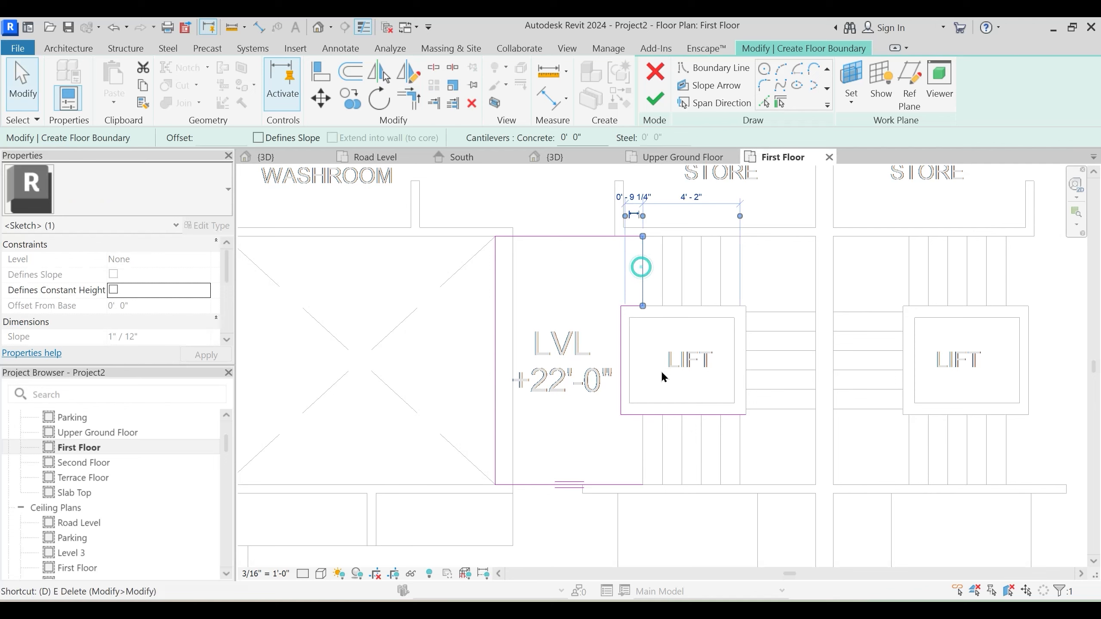
key("d")
key("m")
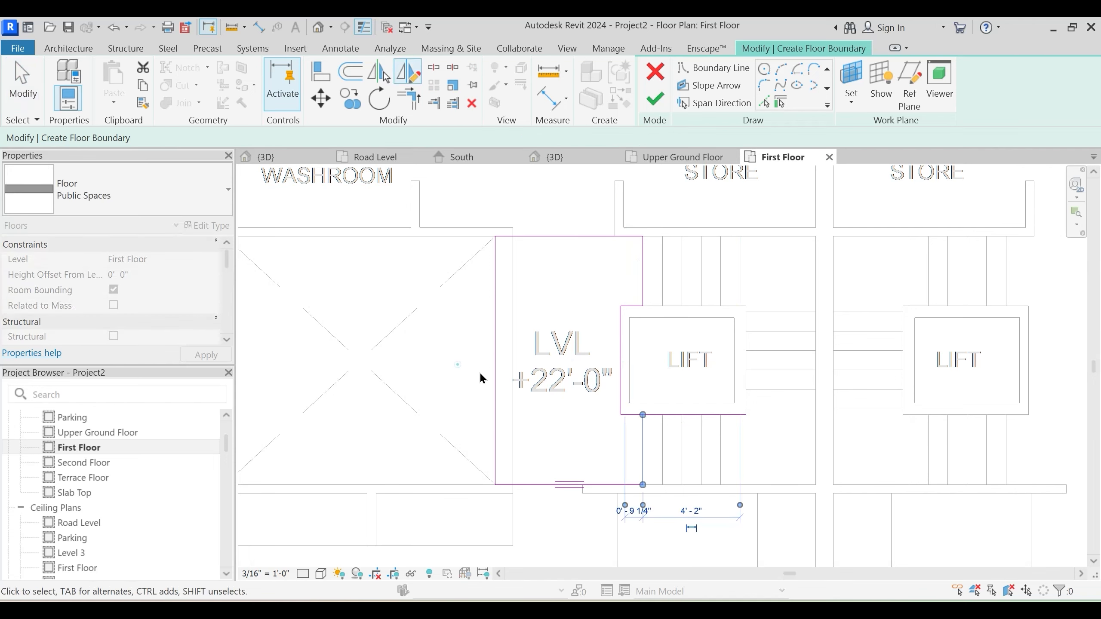
Trim the lift shaft's lower boundary line to a corner with the vertical segment below it
key("Escape")
key("t")
key("r")
left_click(632, 415)
left_click(642, 434)
scroll(662, 372, "down", 2)
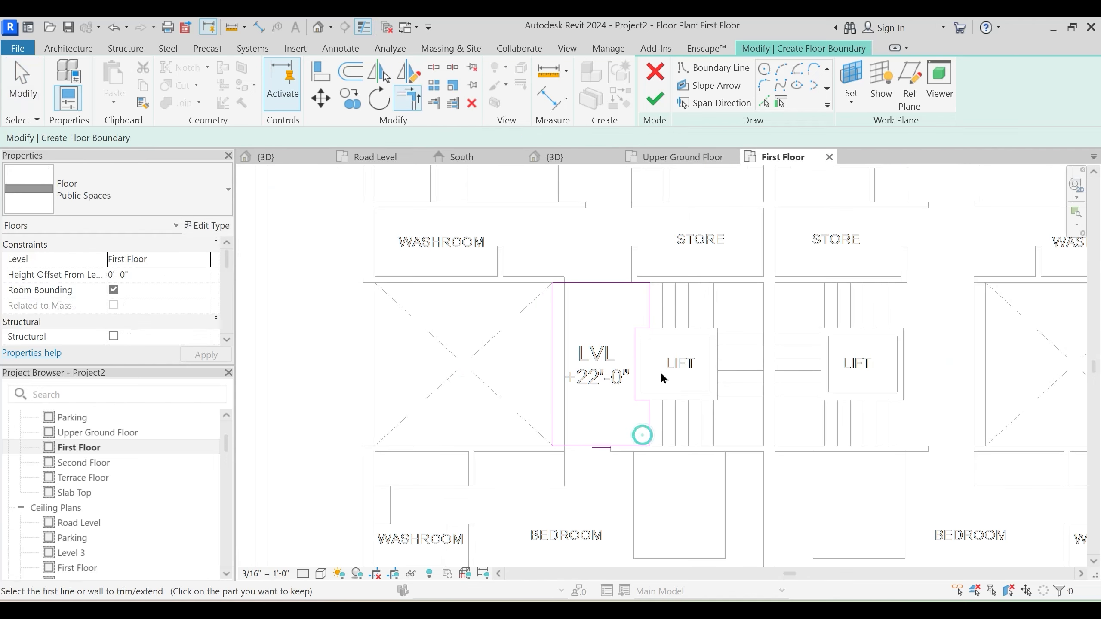
Mirror a copy of the whole landing boundary across the building's vertical centre line, using a drawn axis
key("Escape")
left_click_drag(504, 248, 681, 468)
middle_click_drag(724, 437, 617, 435)
key("d")
key("m")
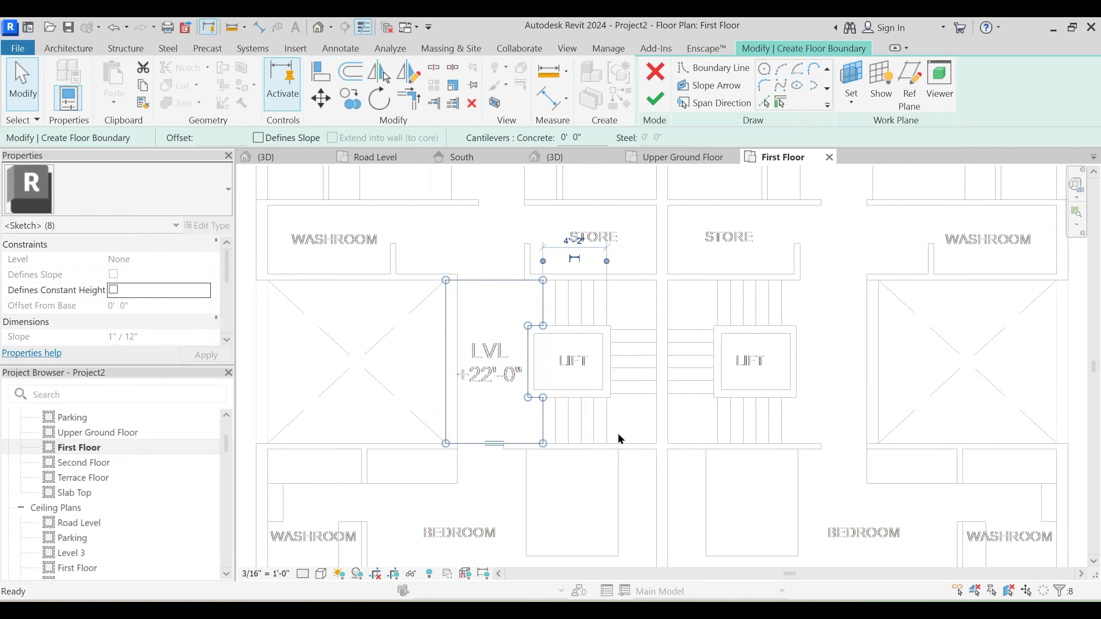
scroll(659, 453, "up", 2)
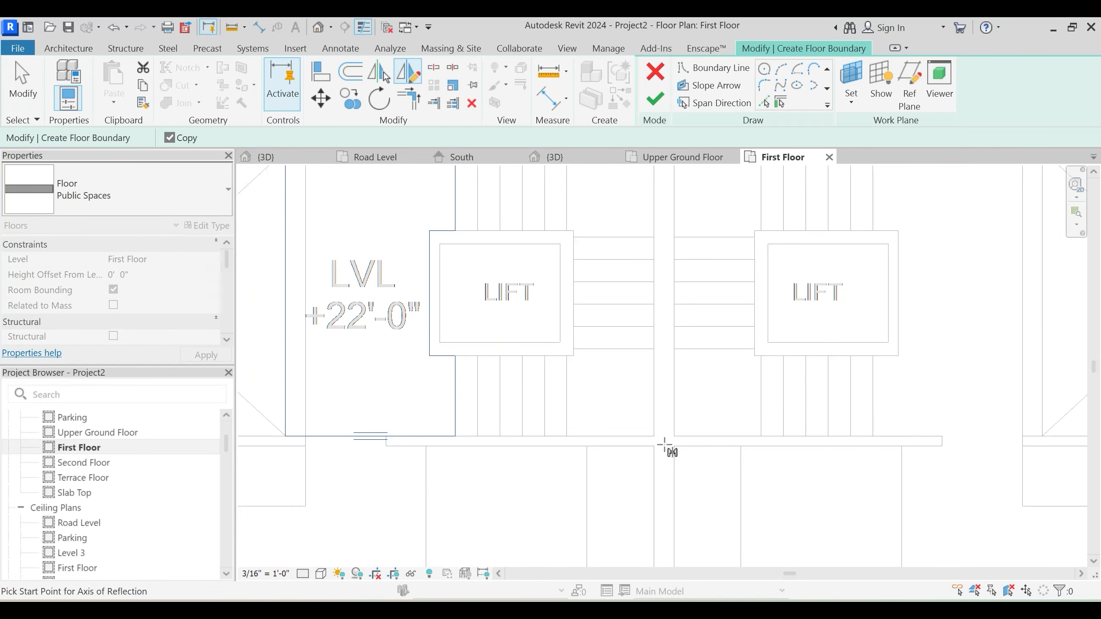
scroll(665, 437, "down", 1)
scroll(662, 437, "up", 2)
scroll(661, 437, "down", 5)
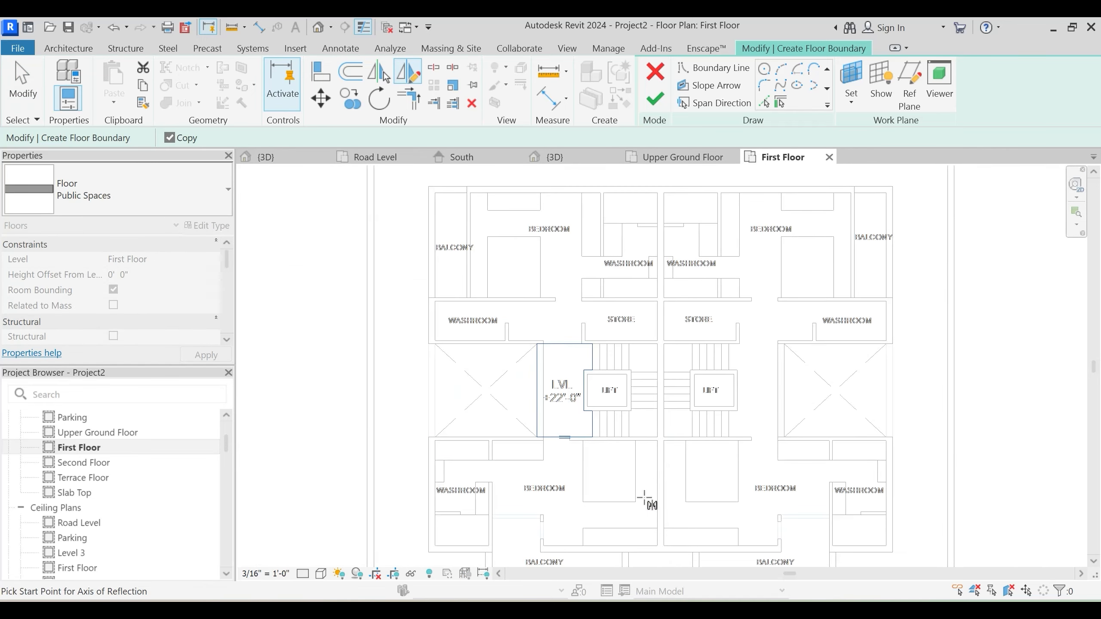
middle_click_drag(652, 547, 630, 429)
scroll(636, 455, "up", 4)
left_click(645, 420)
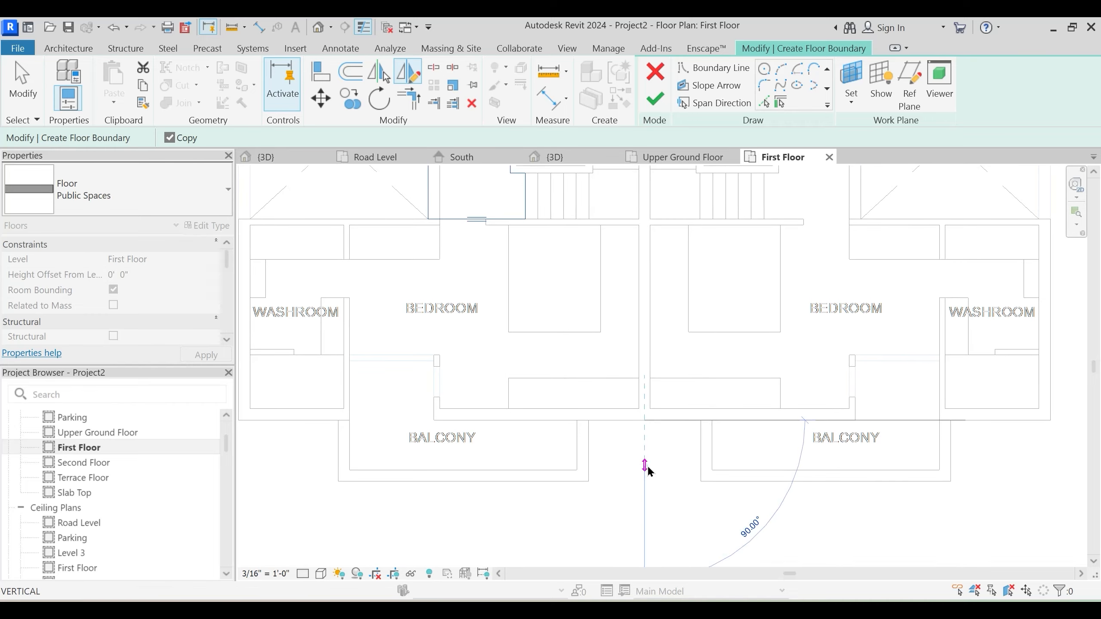
left_click(646, 464)
scroll(665, 498, "down", 3)
middle_click_drag(677, 328, 658, 414)
key("Escape")
middle_click_drag(682, 340, 668, 393)
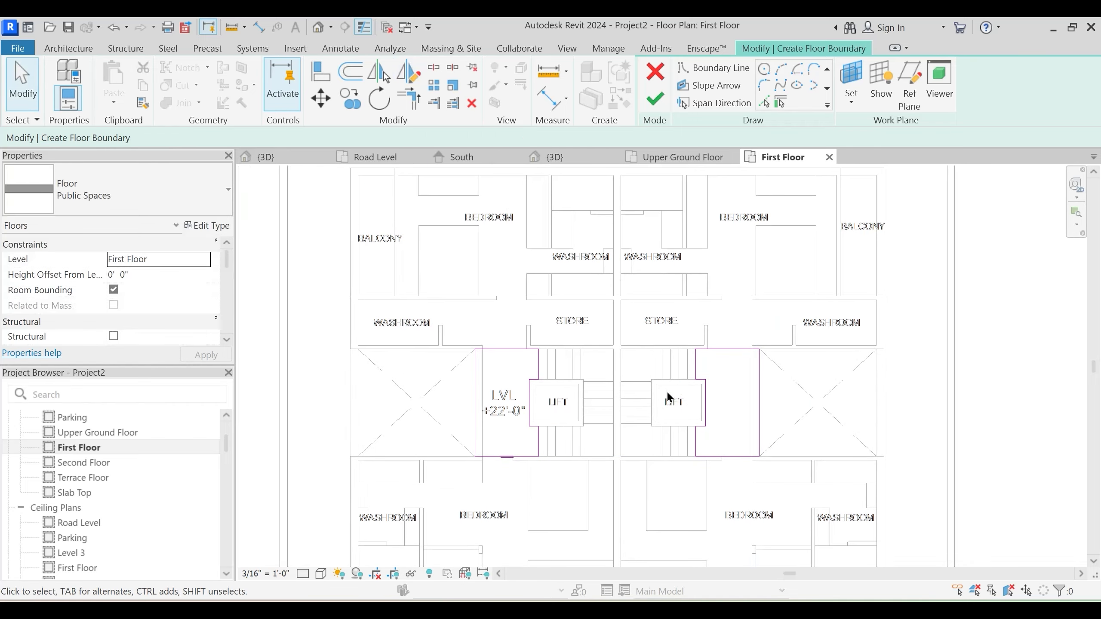
Examine the landing boundaries and the adjoining store, washroom and bedroom areas of the plan
scroll(748, 390, "up", 3)
scroll(690, 377, "down", 3)
middle_click_drag(542, 373, 565, 411)
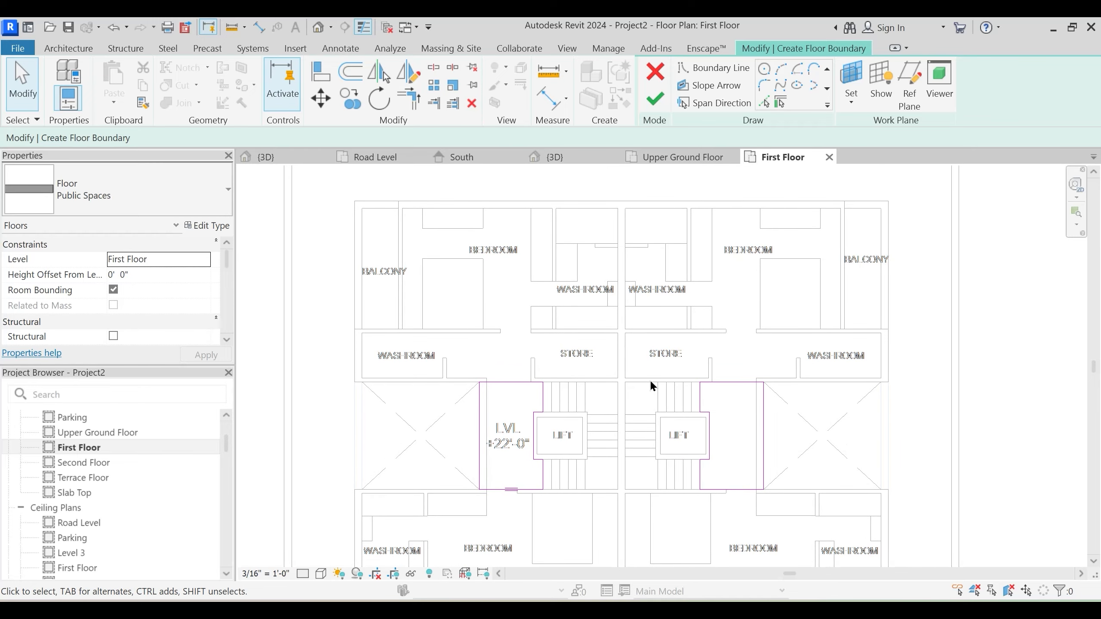
middle_click_drag(449, 290, 466, 303)
middle_click_drag(516, 389, 518, 295)
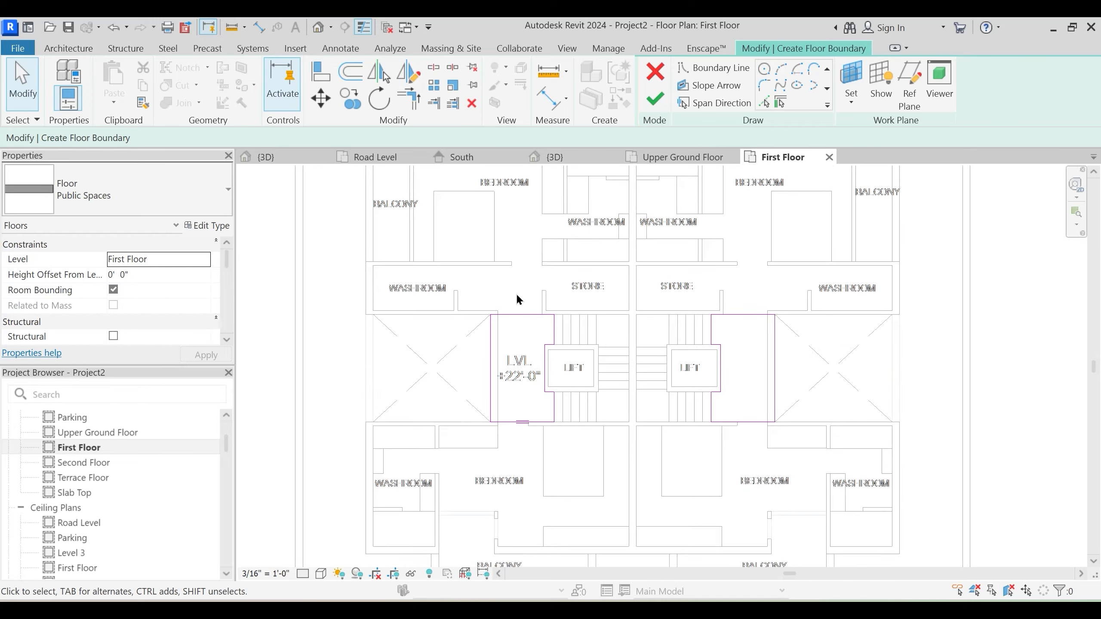
scroll(592, 365, "down", 2)
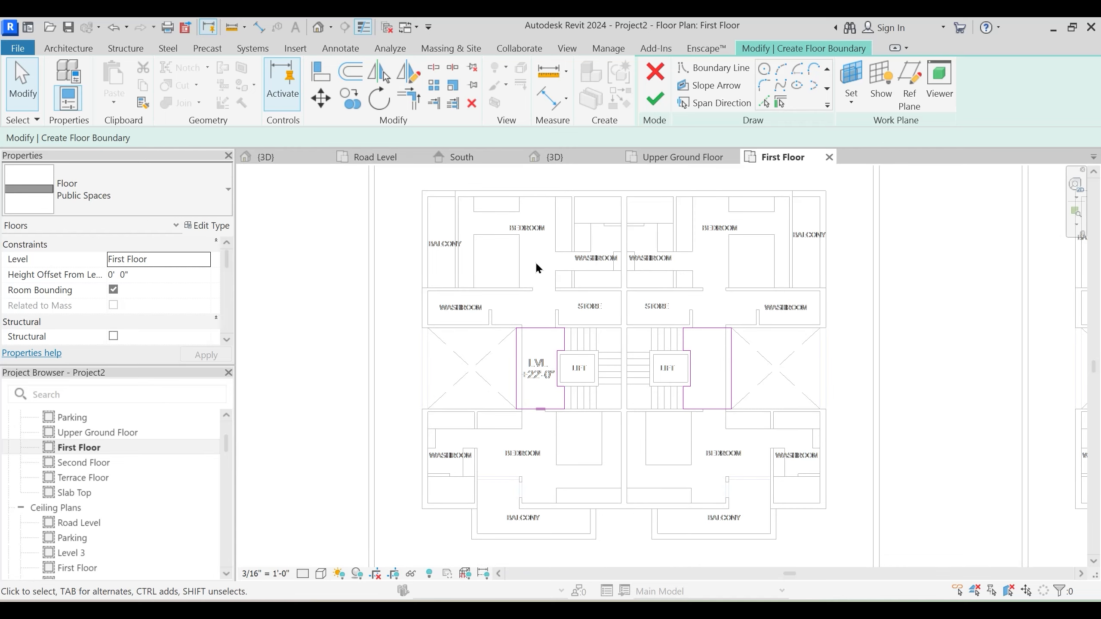
scroll(538, 268, "up", 2)
scroll(602, 346, "up", 1)
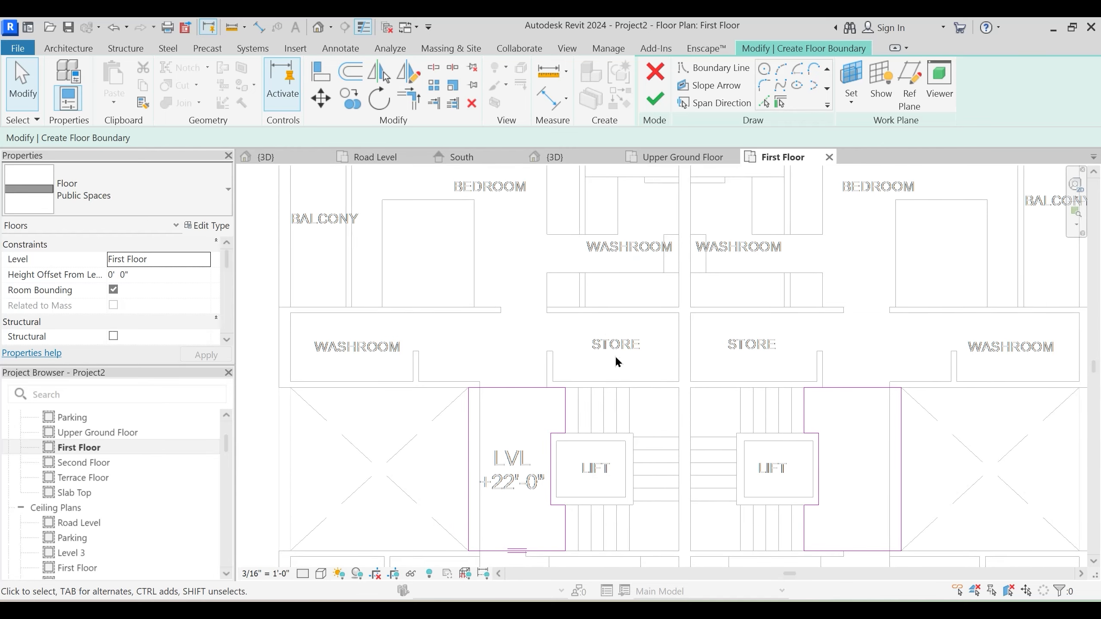
middle_click_drag(616, 358, 655, 352)
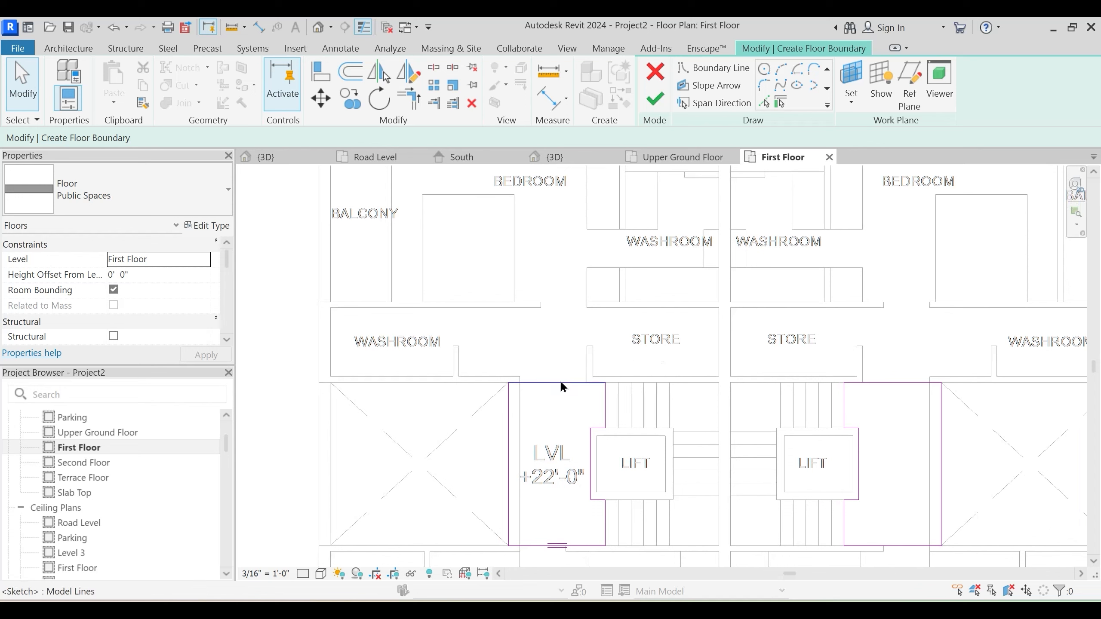
Open the original landing boundary upward into the passage and pick the adjoining store and washroom wall edges as boundary lines
mouse_move(566, 383)
left_mouse_down()
mouse_move(552, 306)
mouse_move(558, 328)
left_mouse_up()
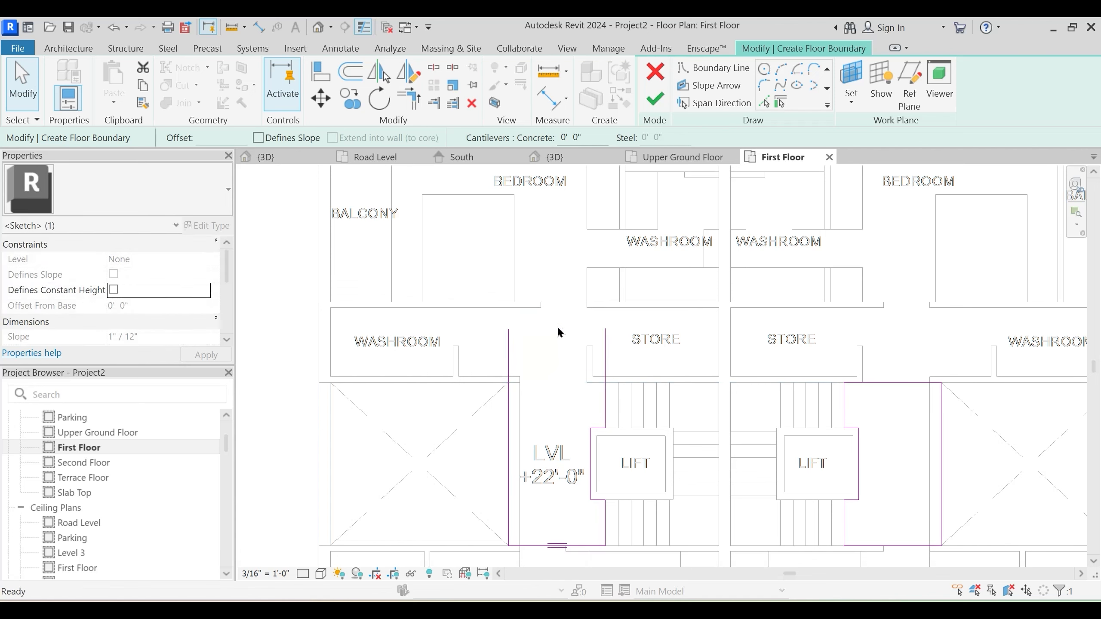
key("Escape")
left_click(763, 103)
left_click(655, 309)
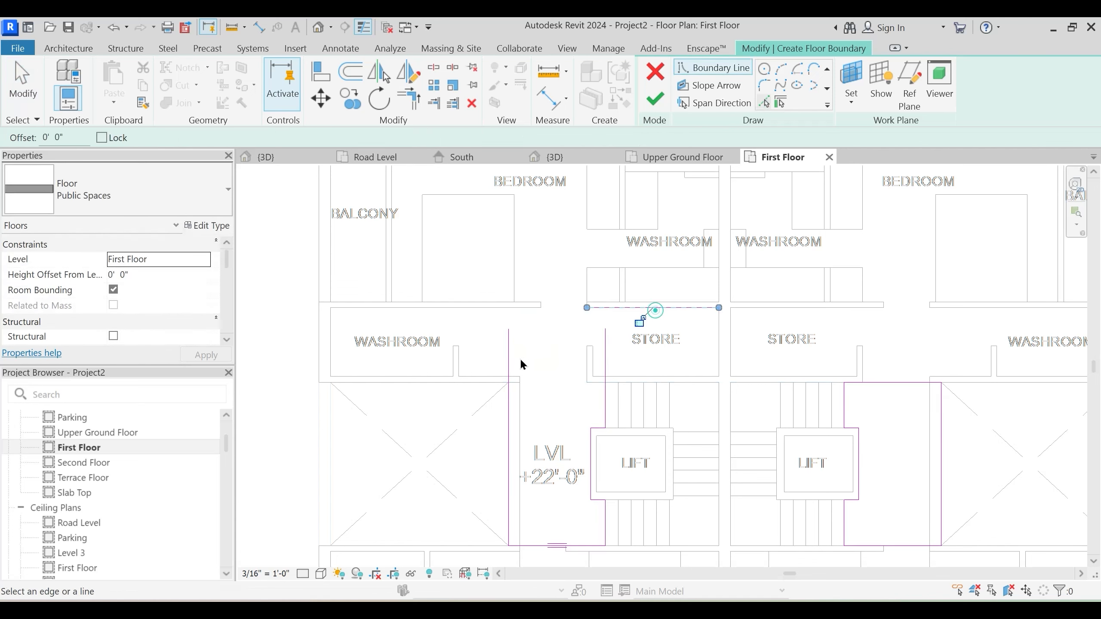
left_click(464, 359)
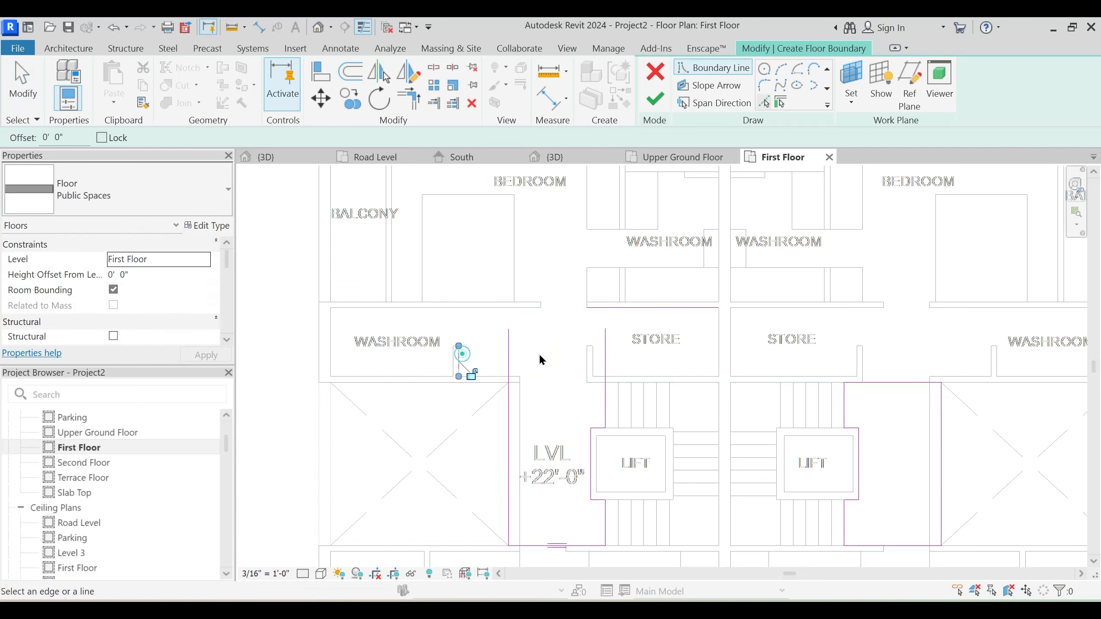
left_click(721, 360)
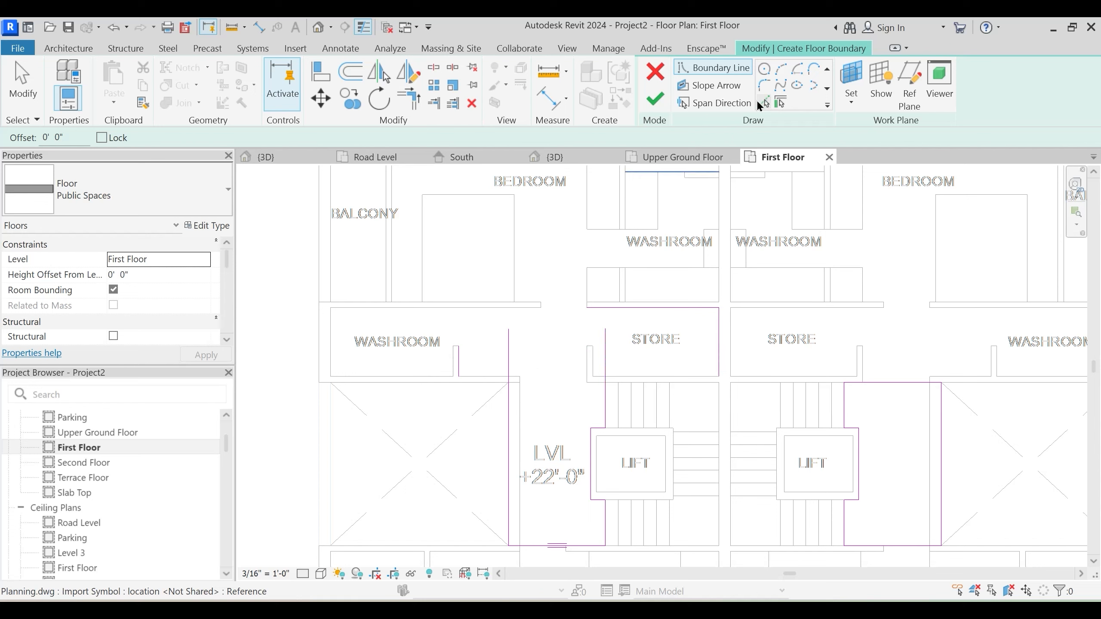
left_click(694, 382)
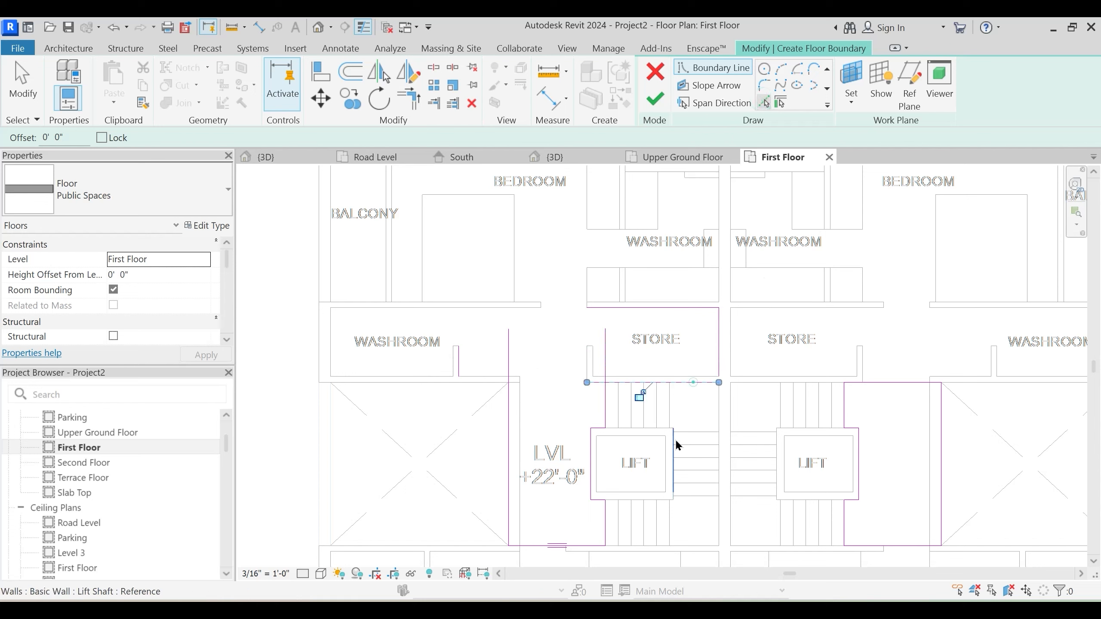
key("Escape")
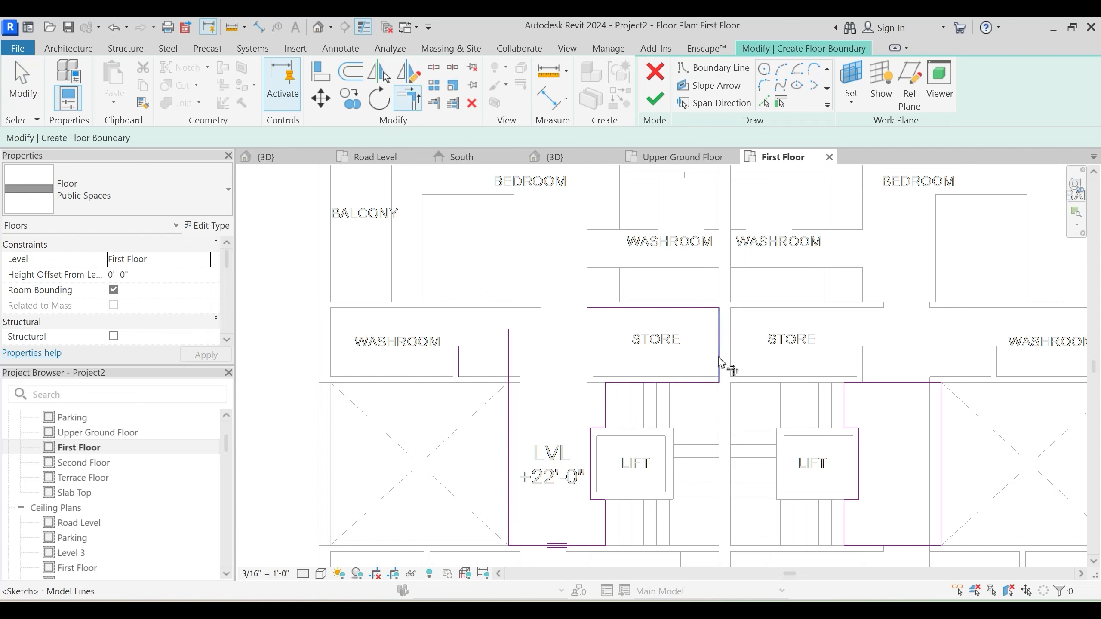
Trim the landing's lift-side vertical edge and the store's party-wall edge to corners with the line along the store's lower wall
key("t")
key("r")
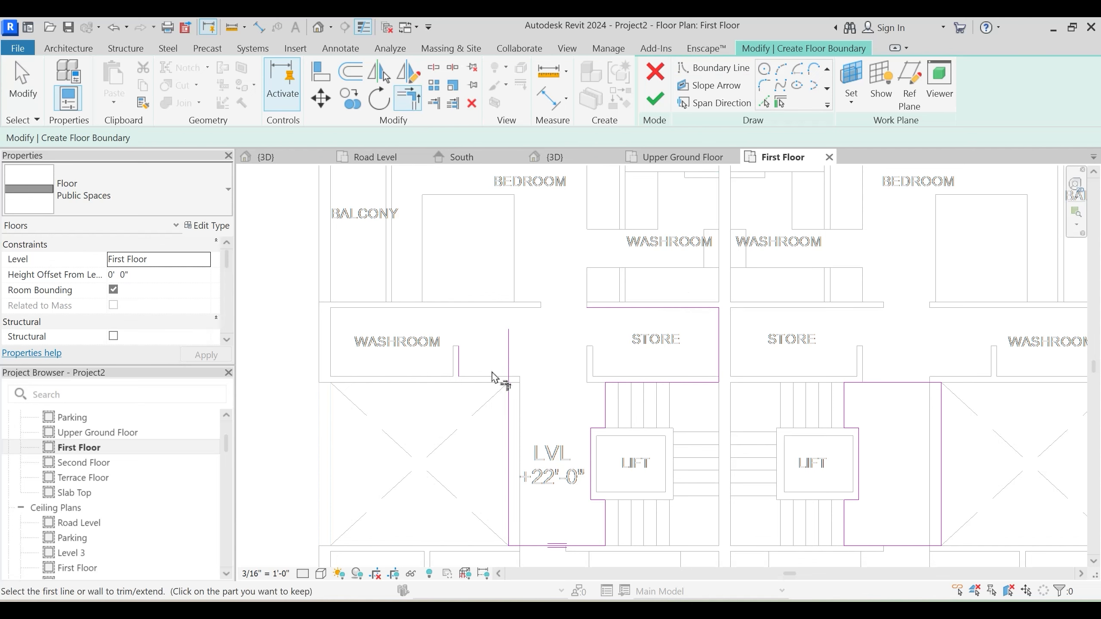
key("Escape")
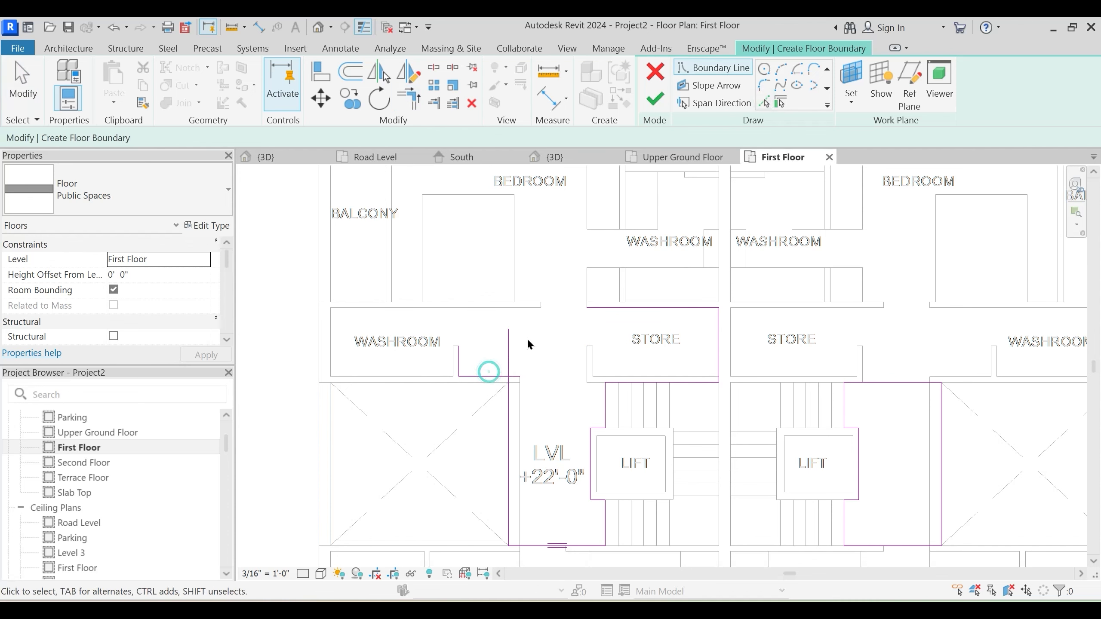
Move the boundary line below the washroom passage down onto the outer wall face, in line with the store's lower boundary
key("t")
key("r")
key("Escape")
mouse_move(488, 378)
left_mouse_down()
mouse_move(491, 397)
mouse_move(496, 385)
left_mouse_up()
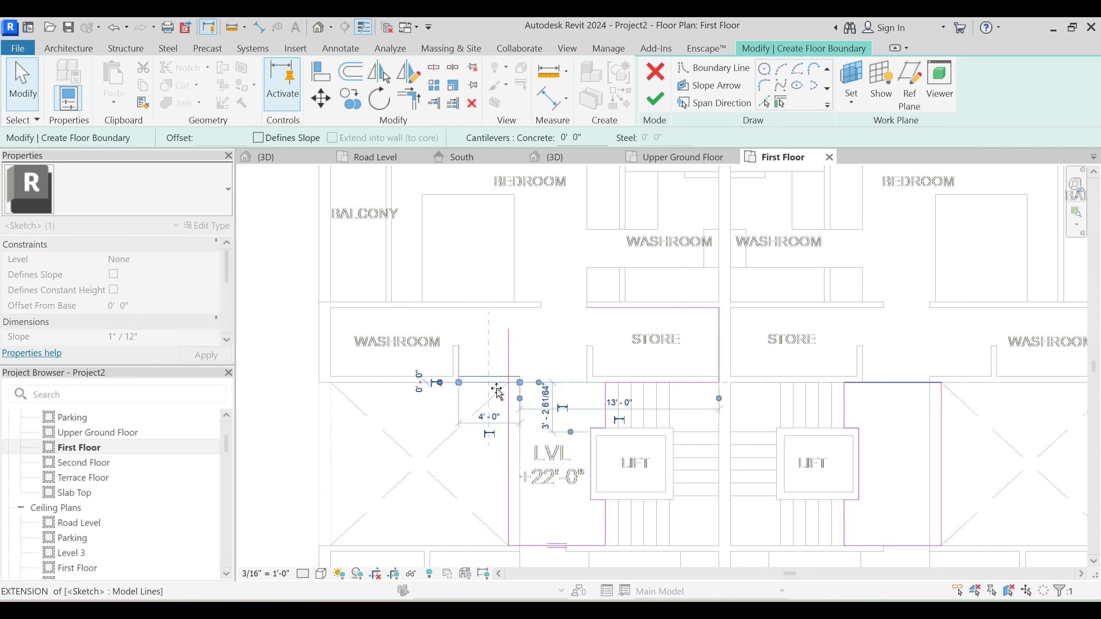
left_click(498, 426)
Trim the passage's boundary lines into closed corners with the store's upper line and the landing's outer vertical edge
key("t")
key("r")
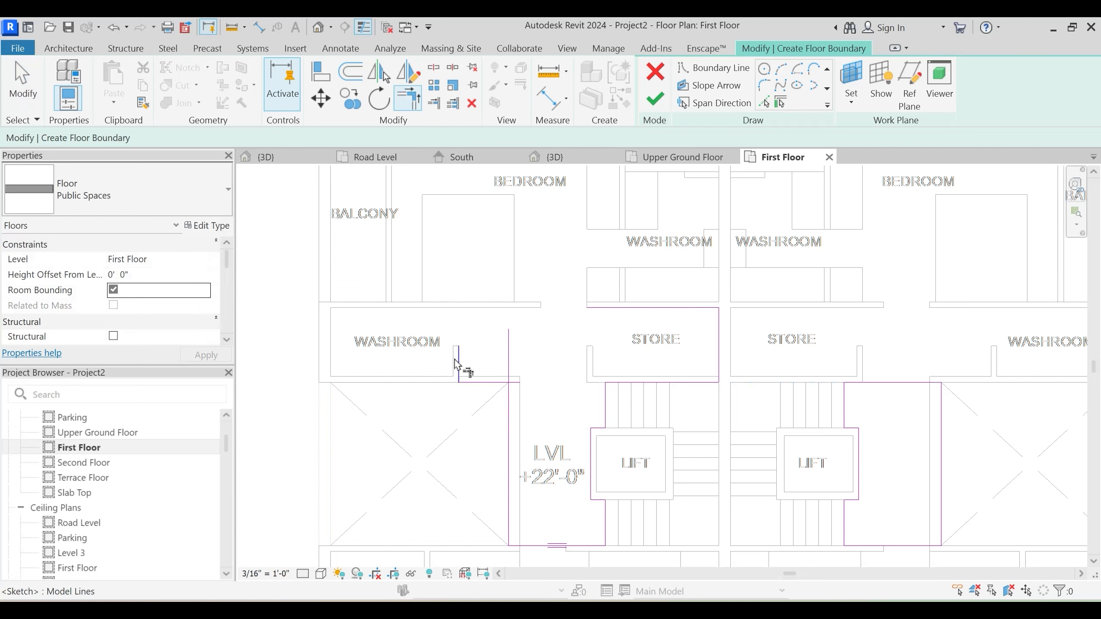
left_click(574, 358)
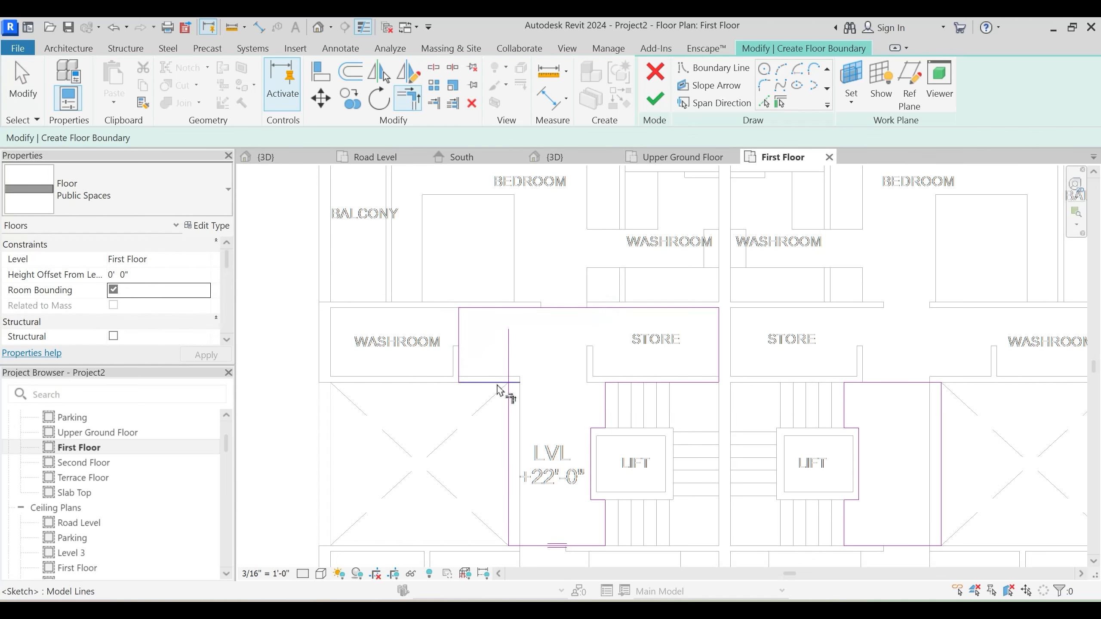
scroll(590, 330, "down", 1)
key("Escape")
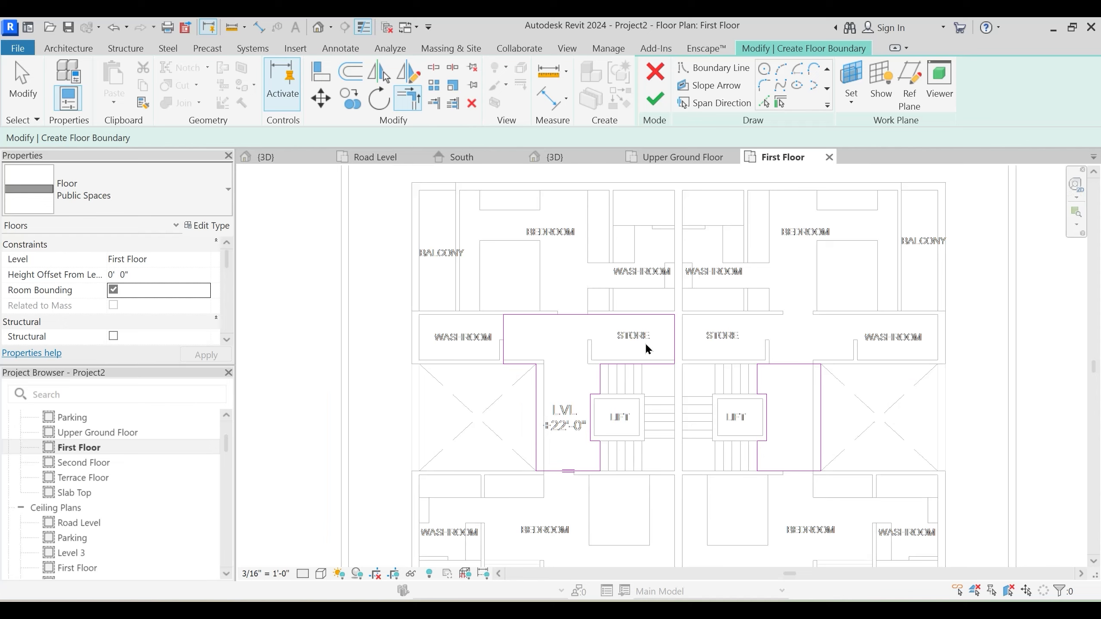
Delete the mirrored landing boundary beside the second lift
scroll(667, 337, "down", 1)
left_click_drag(715, 333, 806, 473)
key("Delete")
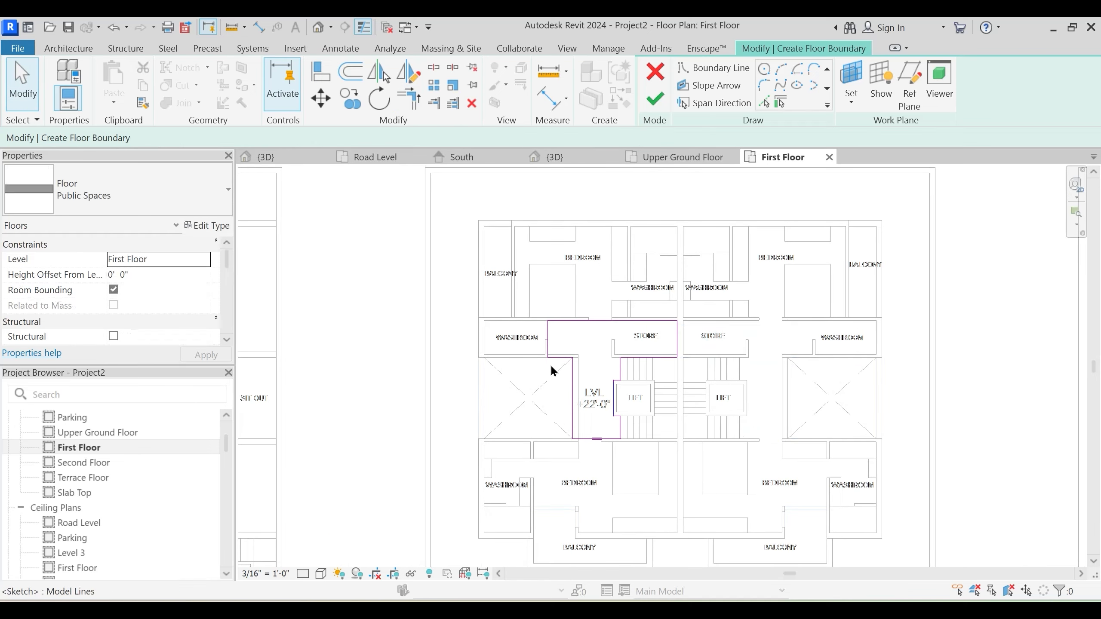
Mirror a copy of the enlarged landing and store boundary across the building's vertical centre line, using a drawn axis
left_click_drag(506, 286, 702, 452)
middle_click_drag(704, 462, 658, 449)
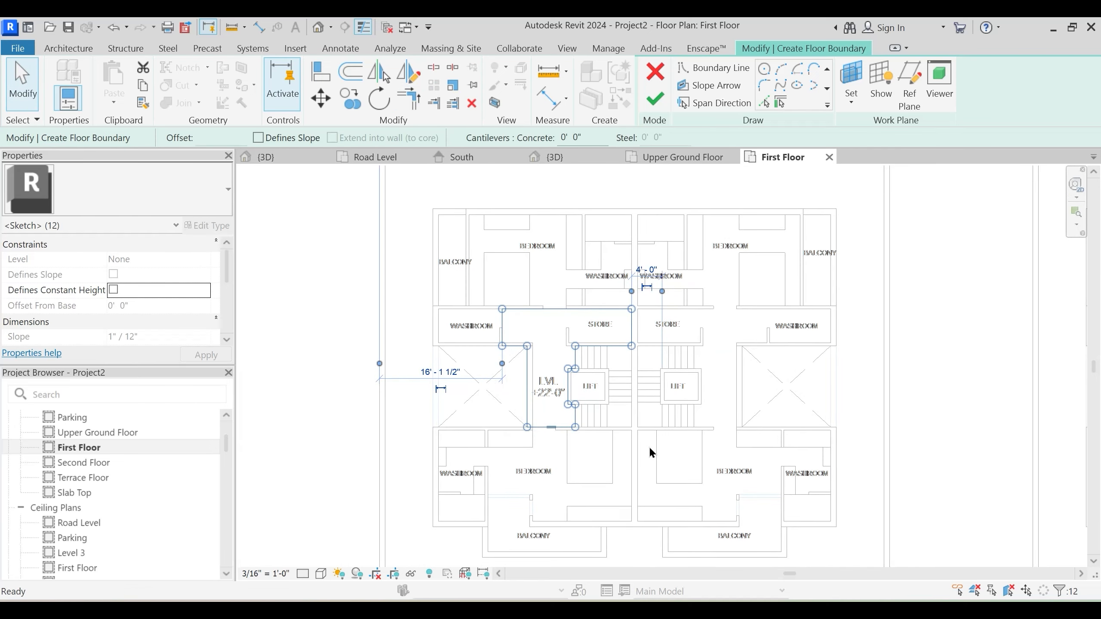
key("d")
key("m")
middle_click_drag(667, 372, 657, 446)
scroll(637, 273, "up", 2)
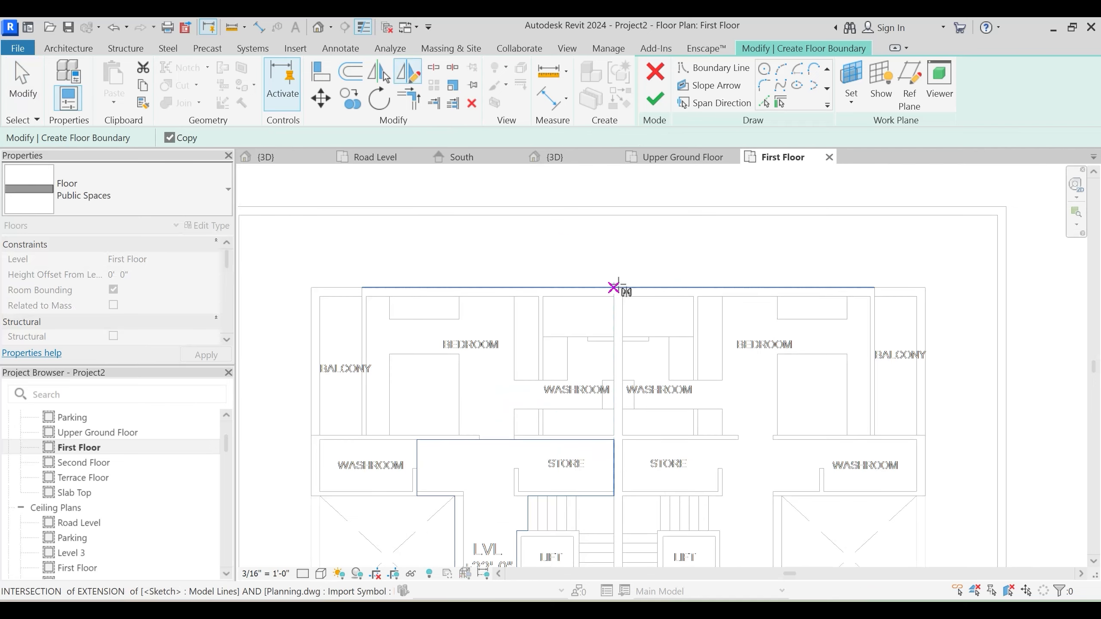
left_click(617, 288)
left_click(619, 250)
scroll(619, 247, "down", 1)
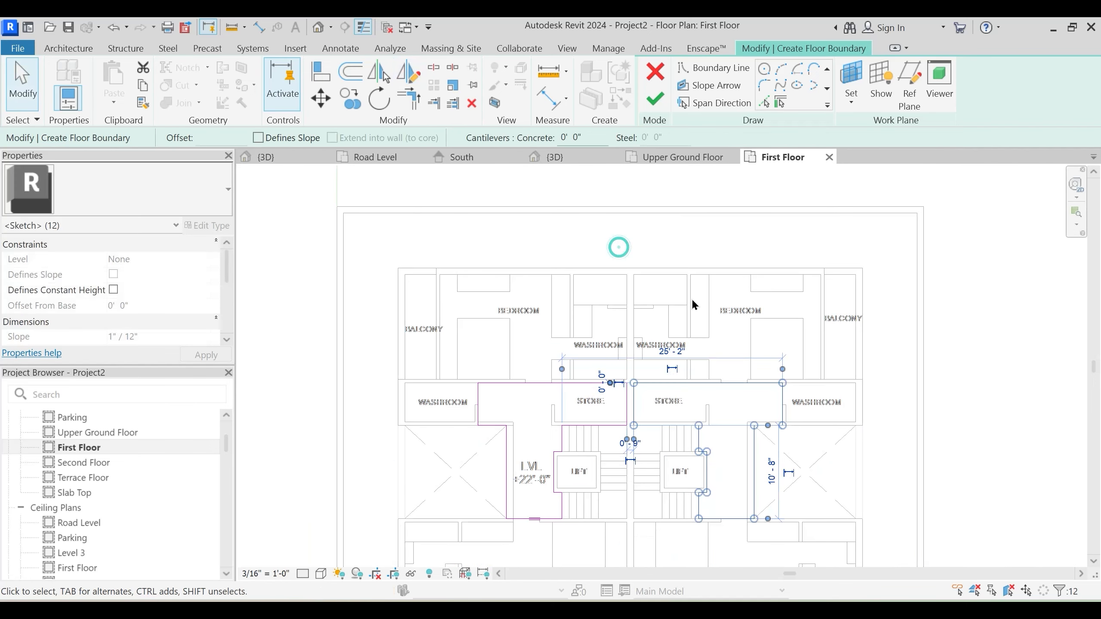
Finish the floor boundary sketch to create the Public Spaces floor from both mirrored outlines
middle_click_drag(699, 472, 693, 364)
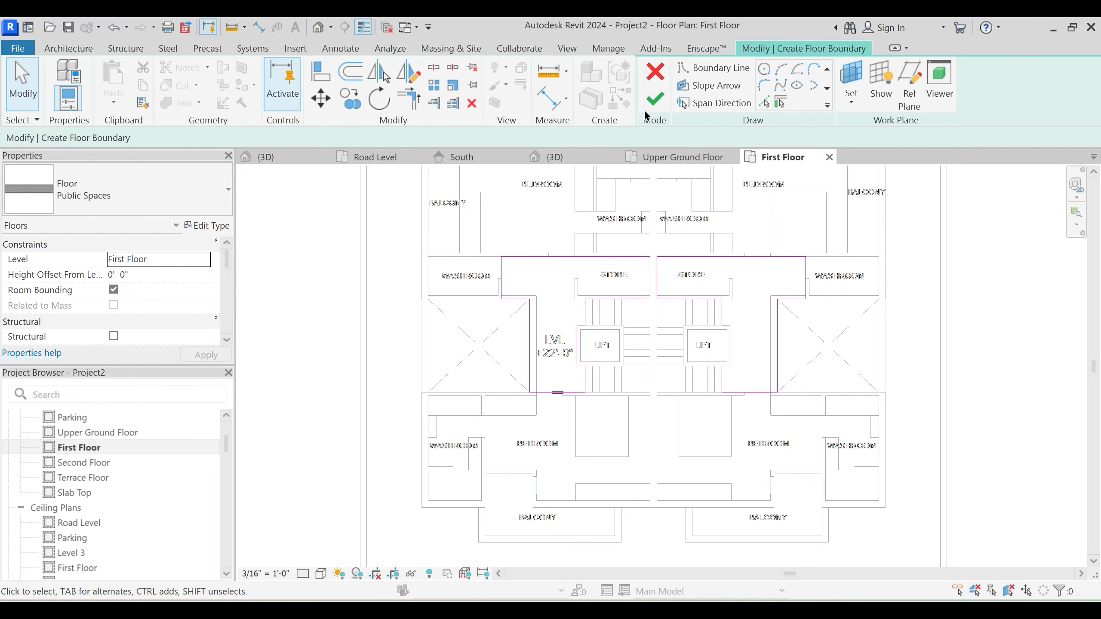
left_click(654, 99)
left_click(662, 328)
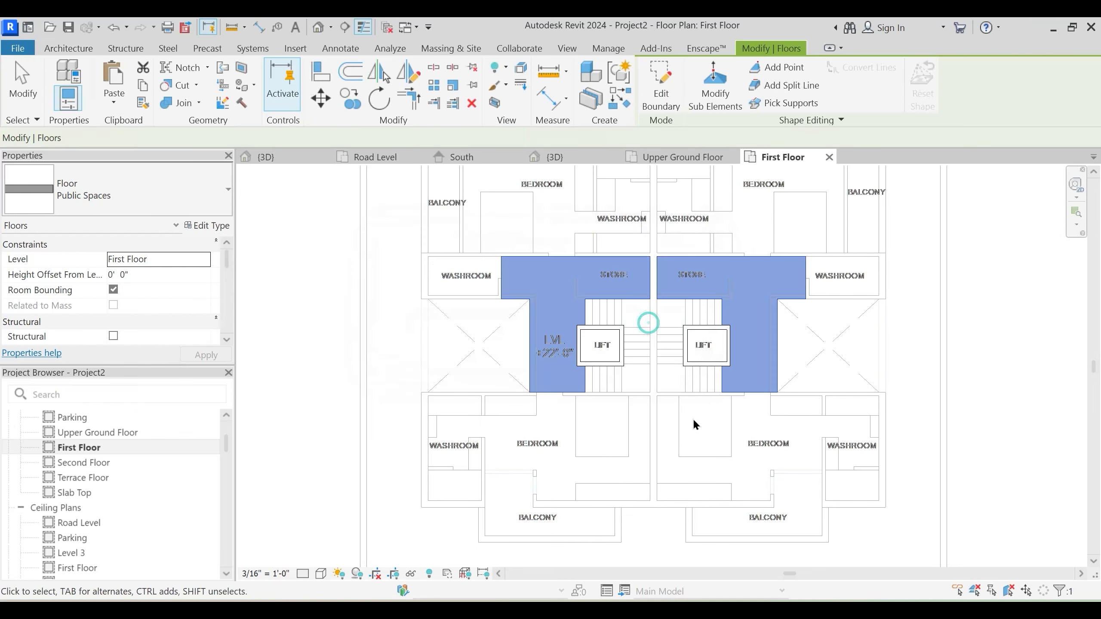
Start a new floor from the existing slab and set its type to Private Spaces
middle_click_drag(626, 430, 605, 451)
scroll(605, 451, "down", 1)
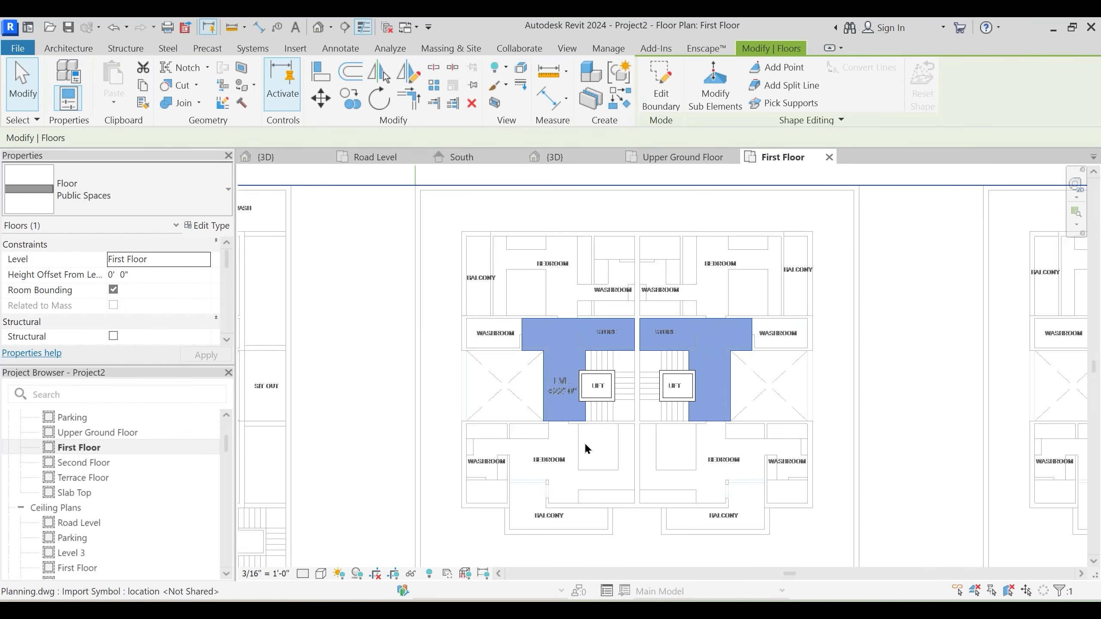
key("Escape")
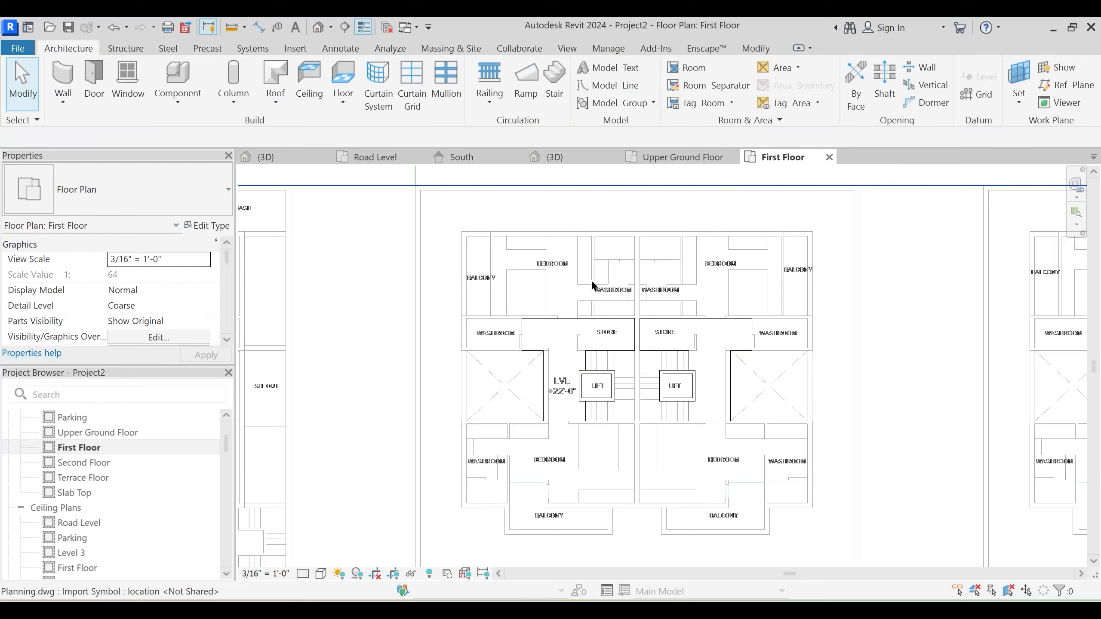
left_click(565, 318)
key("c")
key("s")
left_click(181, 193)
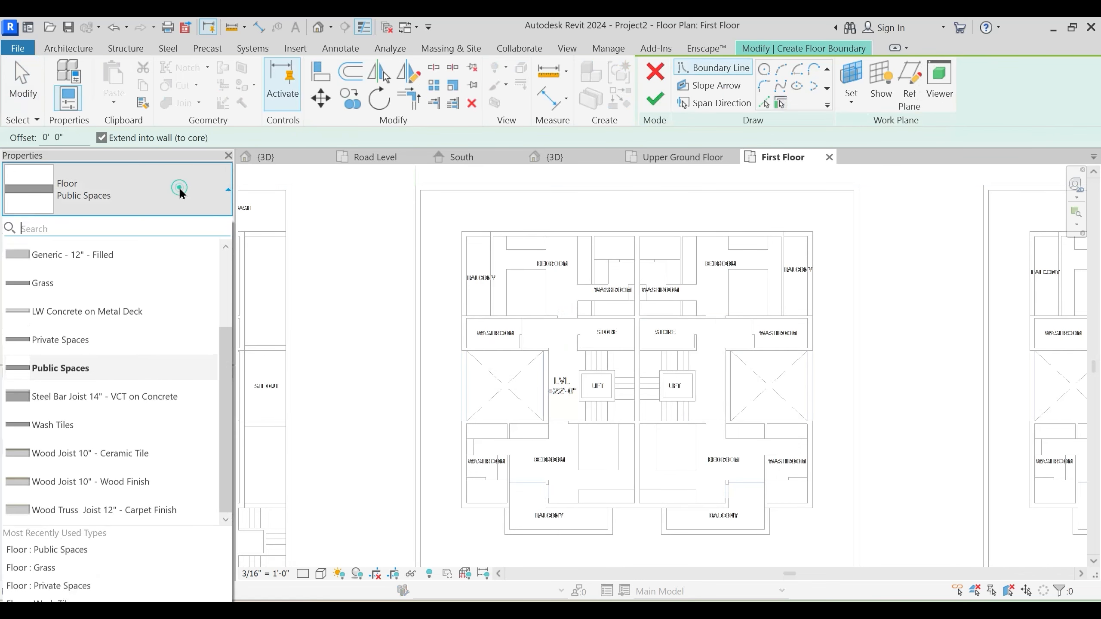
left_click(62, 342)
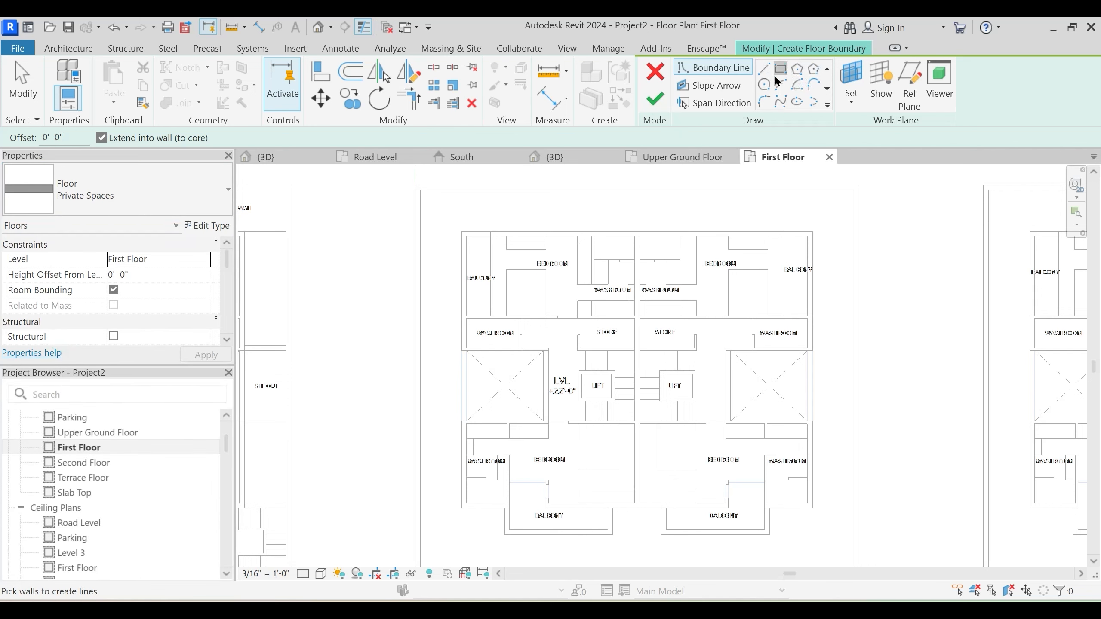
Draw a rectangular boundary over the upper-left bedroom and washroom, from the central wall to the balcony's dividing wall
left_click(780, 68)
scroll(585, 290, "up", 4)
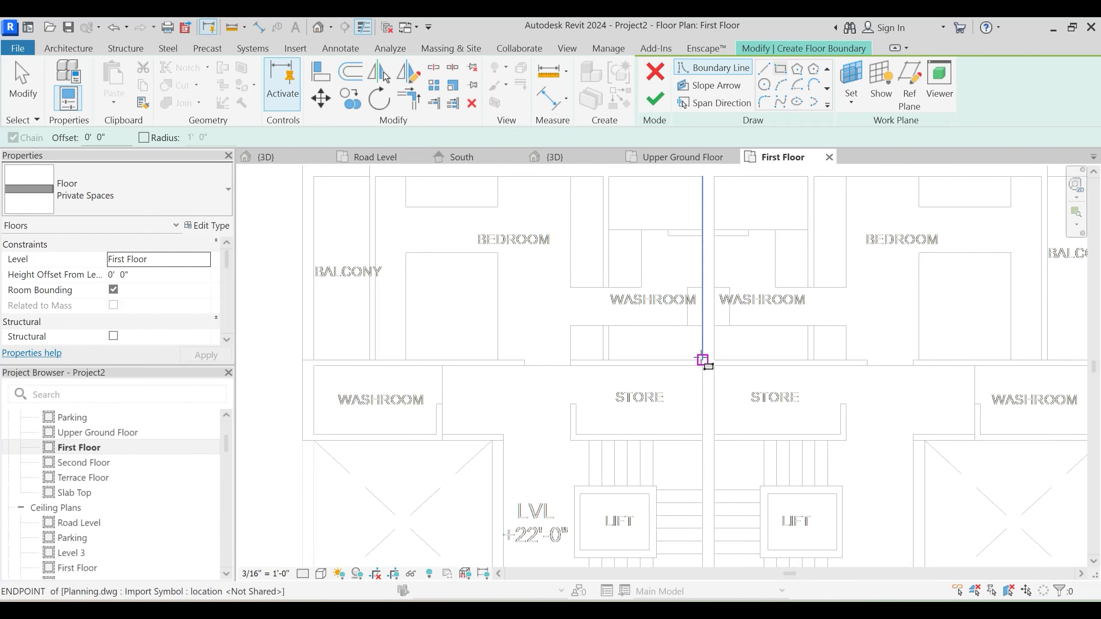
left_click(700, 365)
middle_click_drag(436, 252, 515, 305)
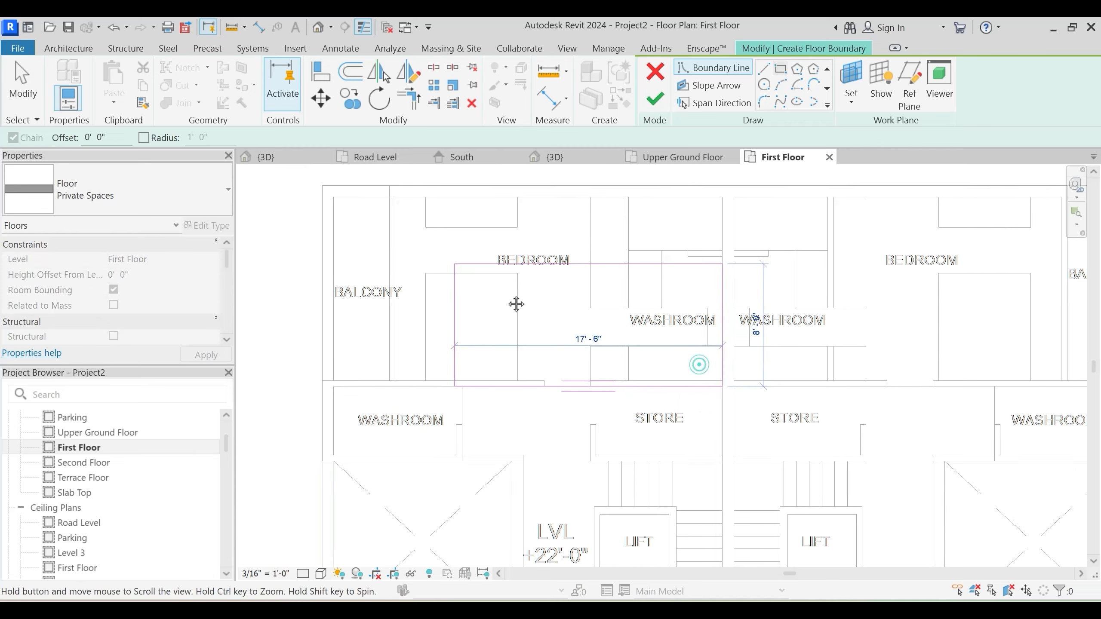
left_click(450, 217)
scroll(519, 190, "down", 3)
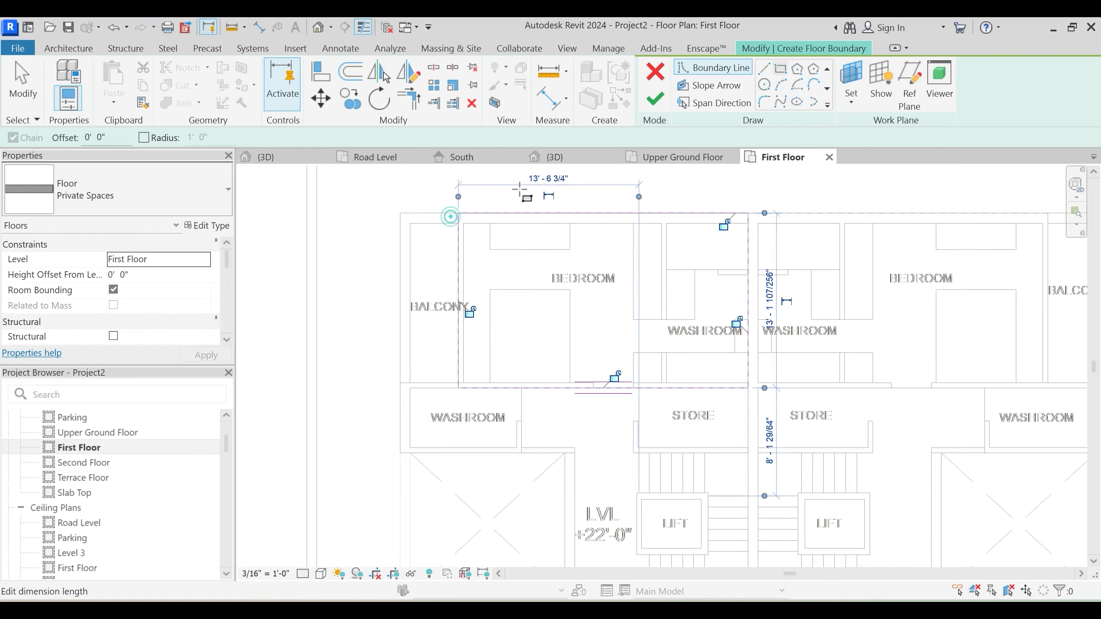
Draw a matching rectangular boundary over the upper-right bedroom and washroom, about 21'-9" by 13'-1"
scroll(735, 325, "up", 3)
scroll(693, 359, "up", 2)
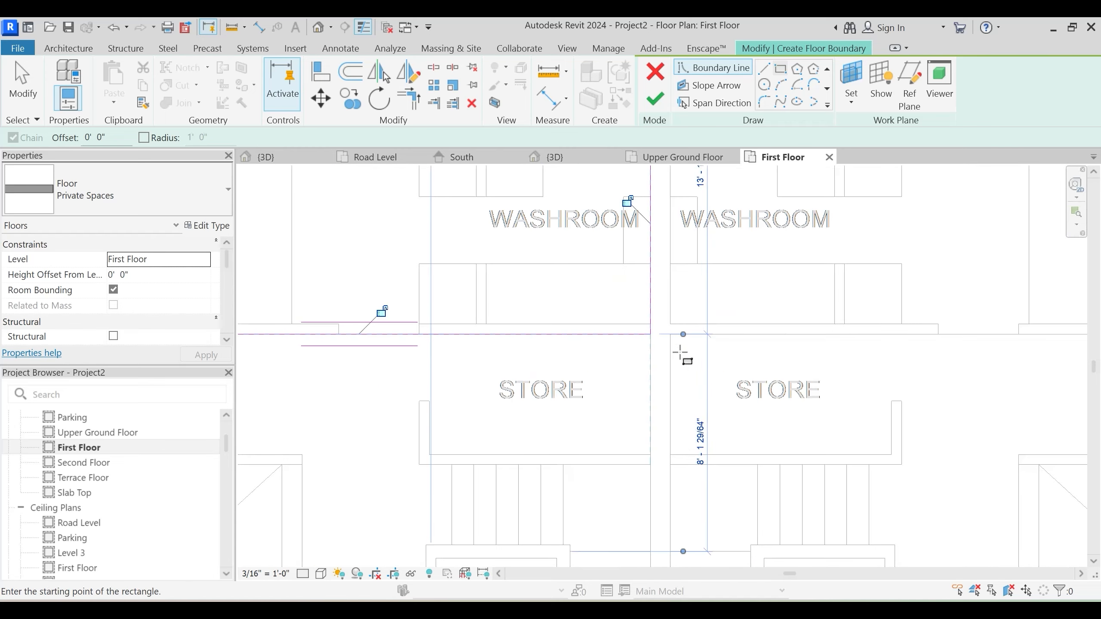
left_click(670, 335)
scroll(701, 301, "down", 2)
middle_click_drag(905, 244, 408, 423)
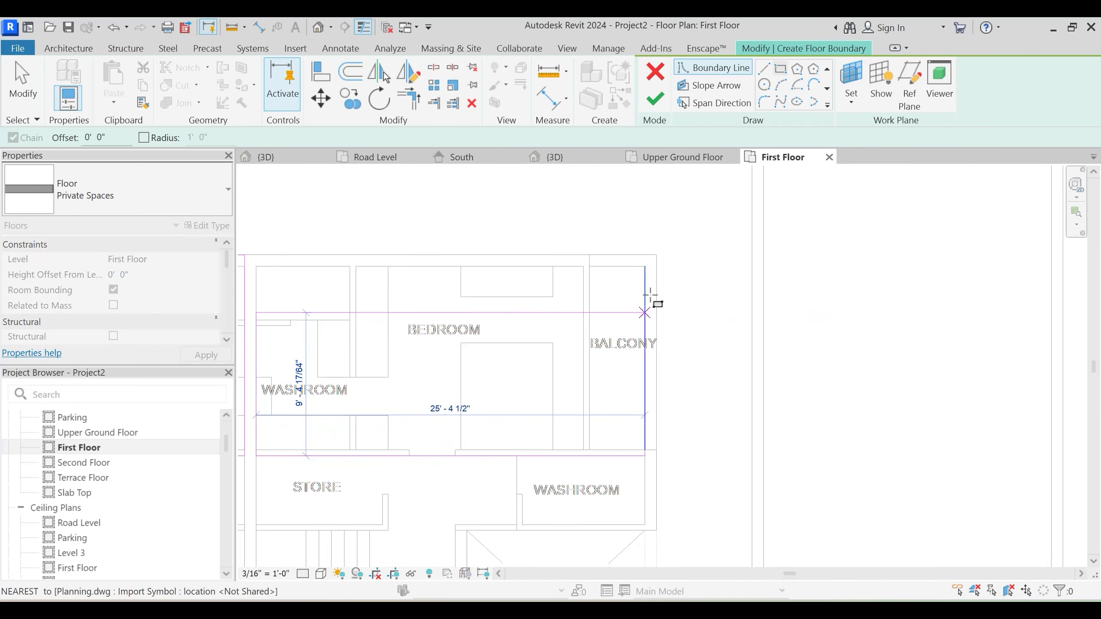
left_click(590, 254)
scroll(644, 209, "down", 3)
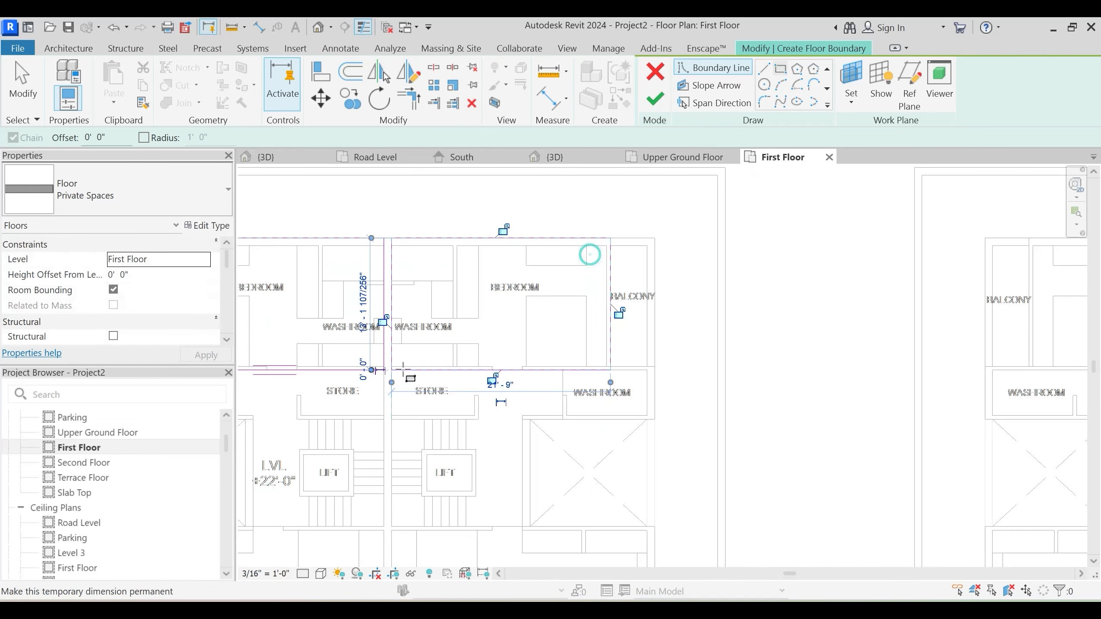
Draw a rectangular boundary about 18'-10 1/2" by 12'-0" over the lower-left bedroom, between its washroom and the central wall
middle_click_drag(397, 382, 657, 241)
scroll(629, 411, "up", 4)
middle_click_drag(361, 423, 479, 321)
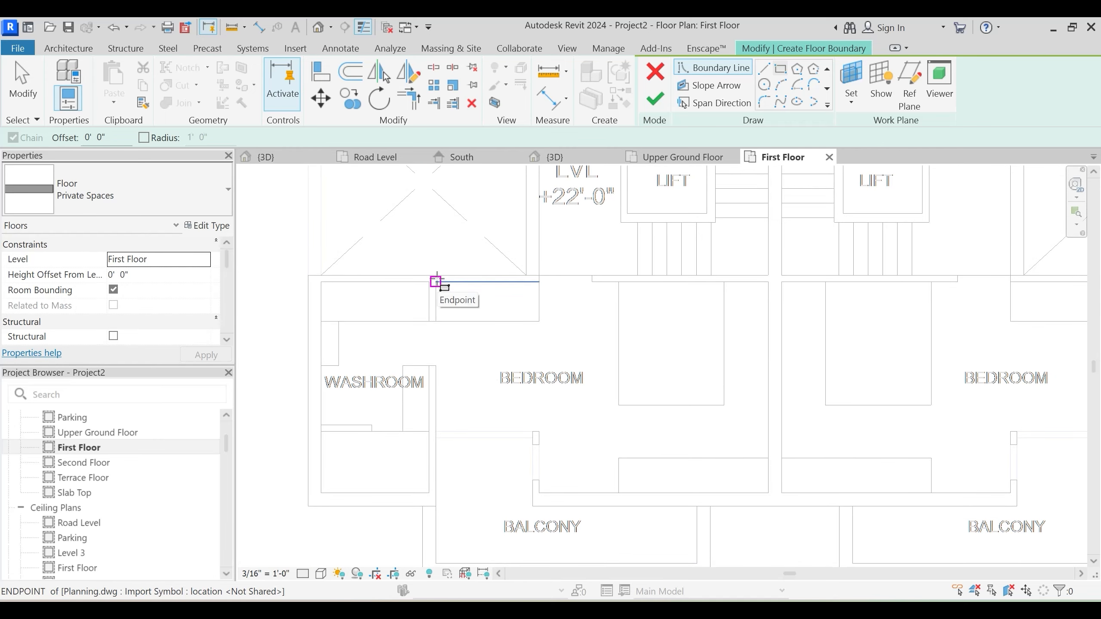
middle_click_drag(700, 455, 670, 385)
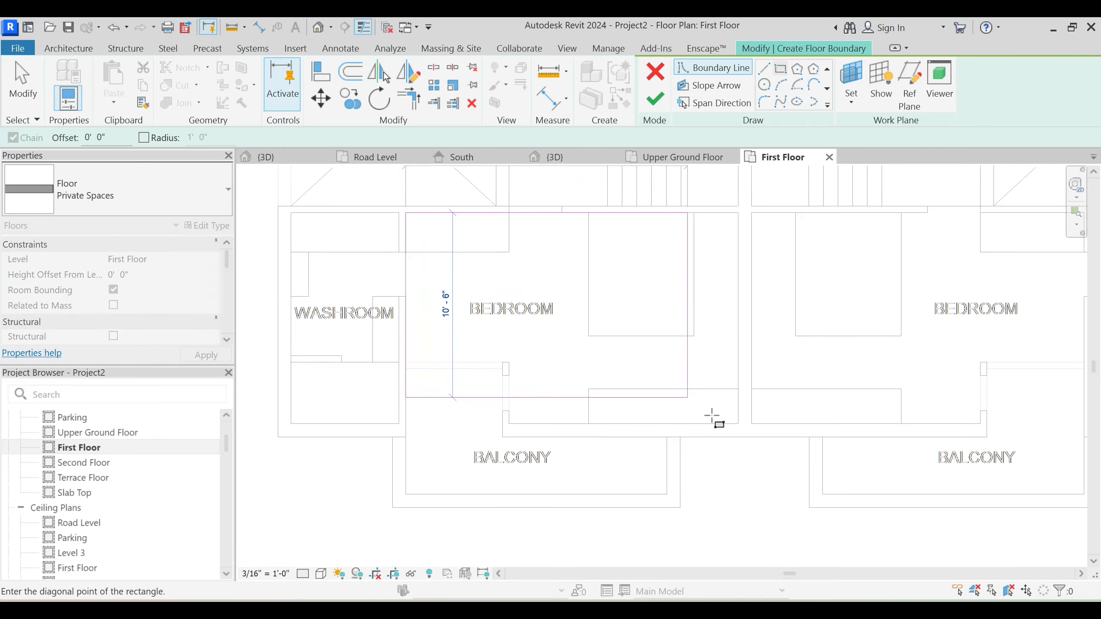
left_click(743, 424)
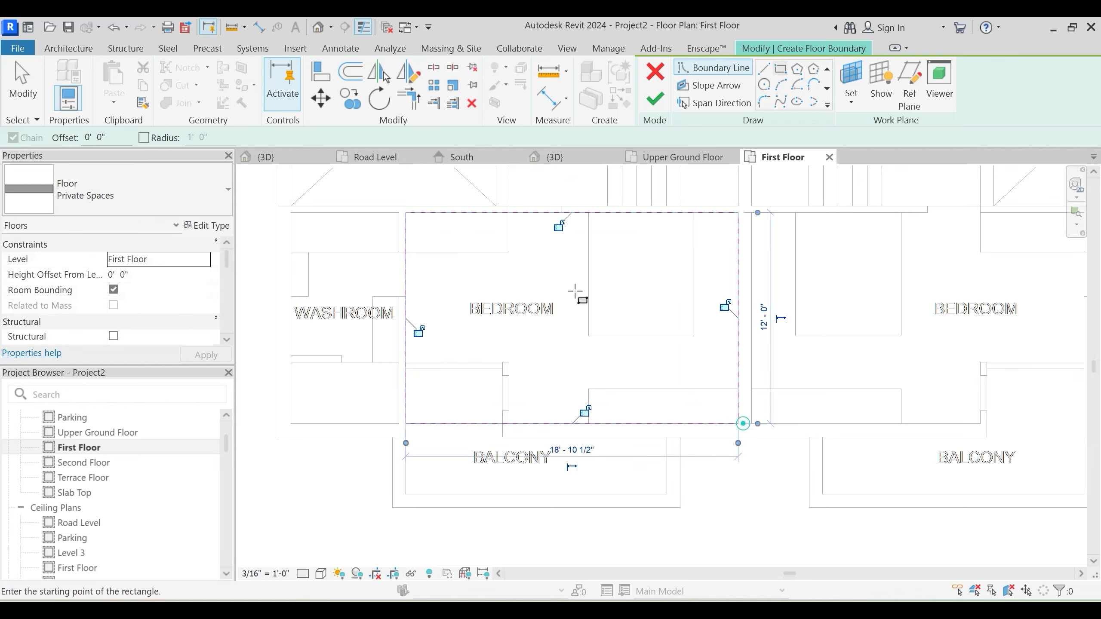
middle_click_drag(575, 290, 629, 294)
key("Escape")
key("Escape")
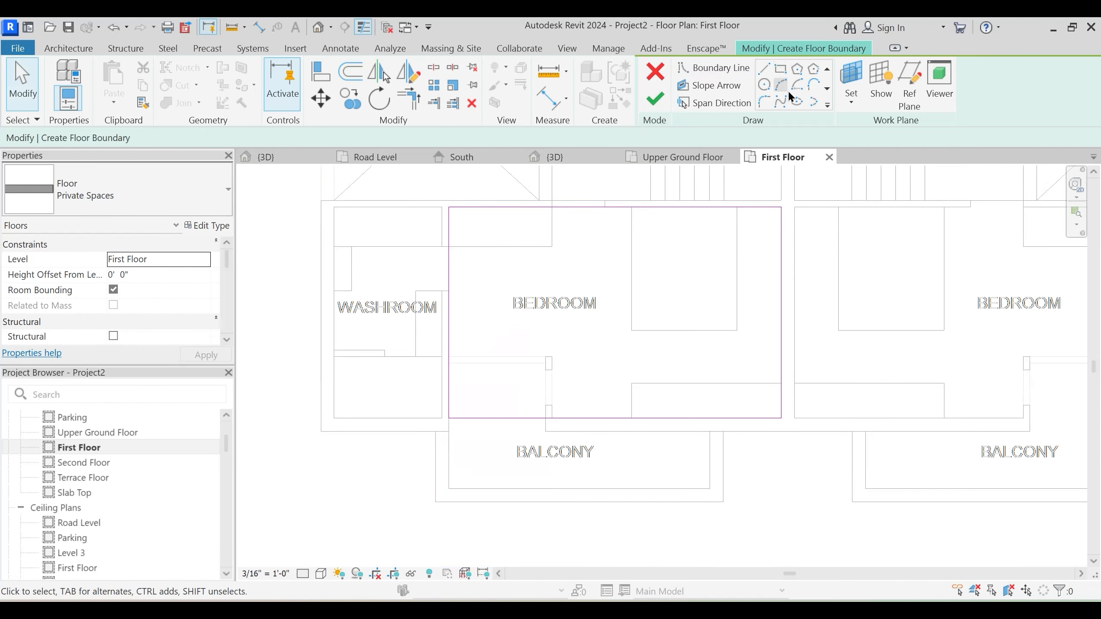
Pick the balcony recess lines and trim the lower-left bedroom boundary to follow the recess as a closed outline
left_click(558, 384)
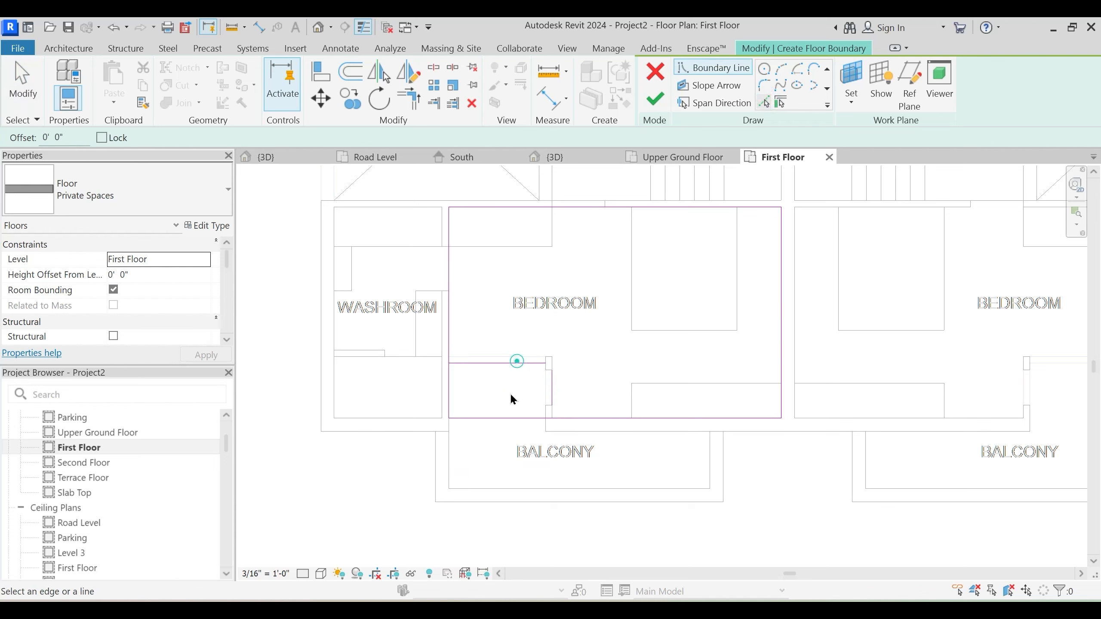
key("Escape")
key("t")
key("r")
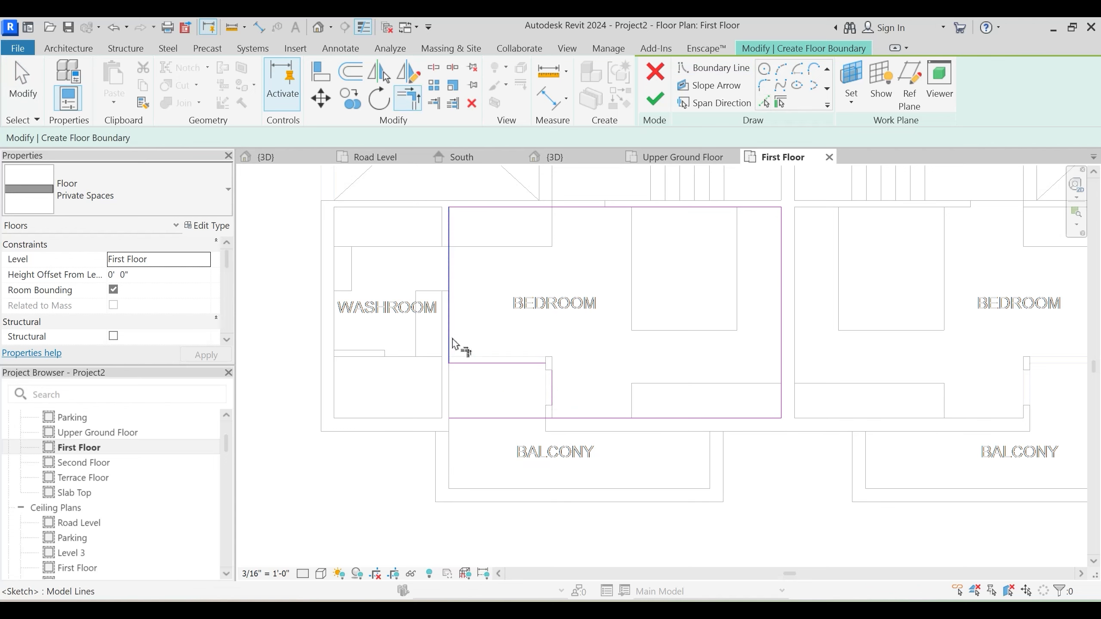
left_click(554, 398)
left_click(572, 418)
scroll(646, 377, "down", 2)
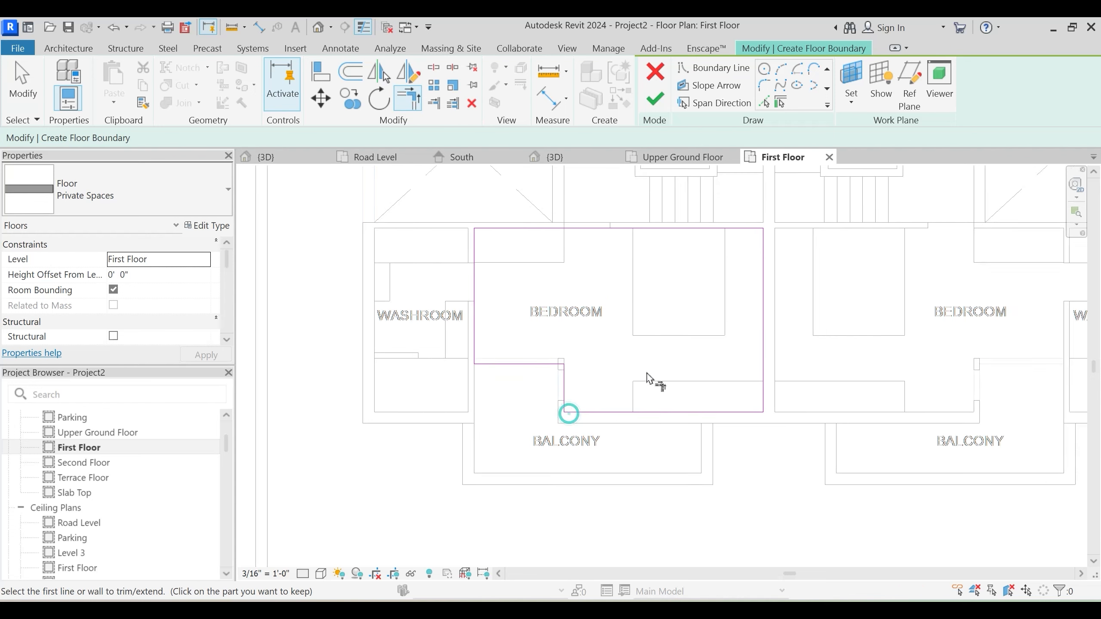
middle_click_drag(719, 373, 691, 427)
key("Escape")
Mirror a copy of the lower-left bedroom boundary onto the right bedroom, using a vertical axis drawn along the central wall's midline
middle_click_drag(557, 355, 558, 389)
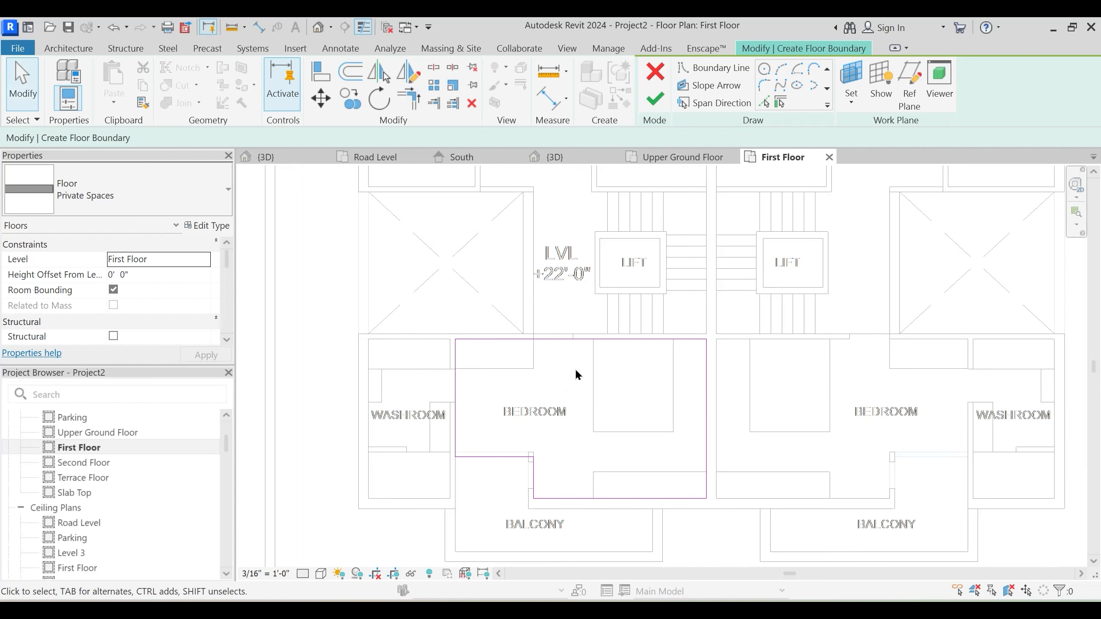
middle_click_drag(643, 406, 626, 480)
scroll(602, 451, "up", 1)
scroll(568, 336, "down", 3)
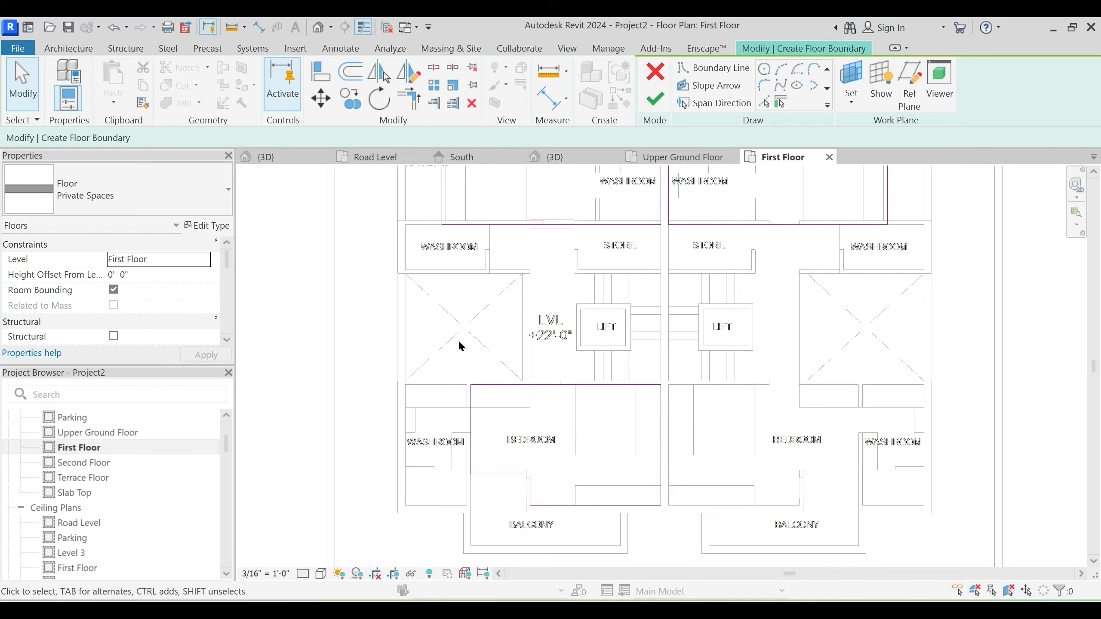
left_click_drag(458, 340, 684, 529)
middle_click_drag(684, 530, 652, 492)
key("d")
key("m")
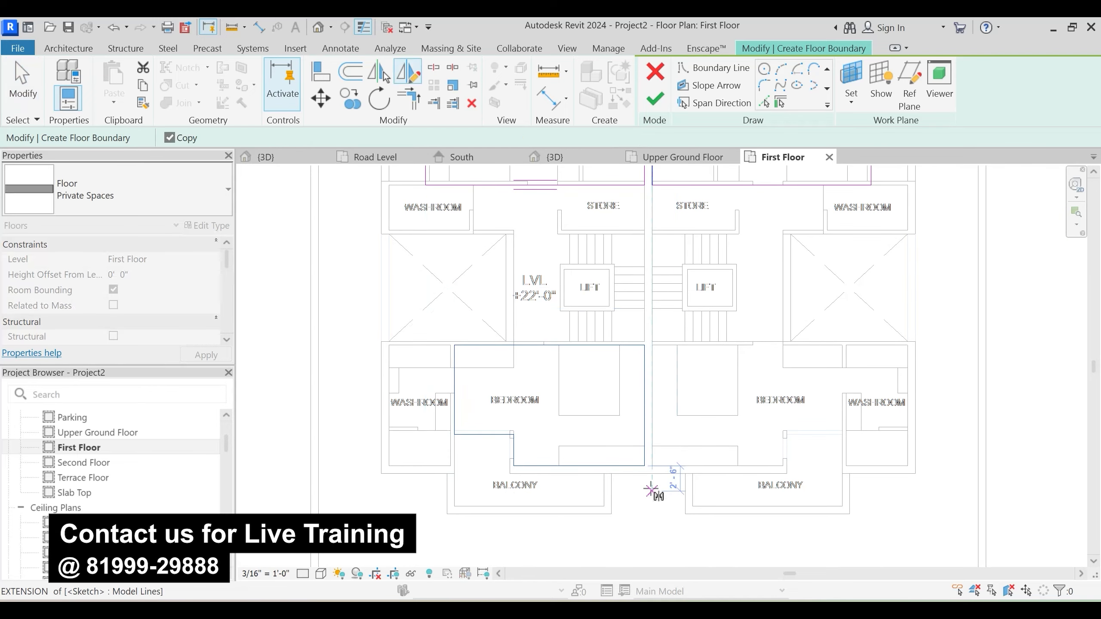
scroll(648, 480, "up", 2)
left_click(649, 471)
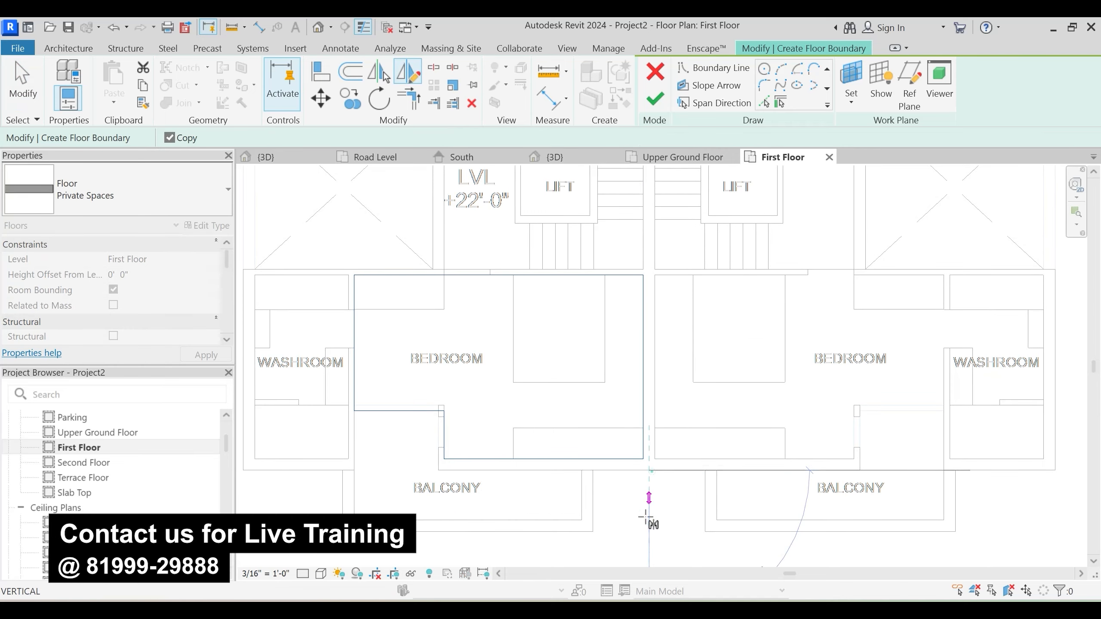
left_click(649, 518)
scroll(656, 347, "down", 2)
key("Escape")
middle_click_drag(590, 363, 602, 430)
scroll(604, 381, "down", 2)
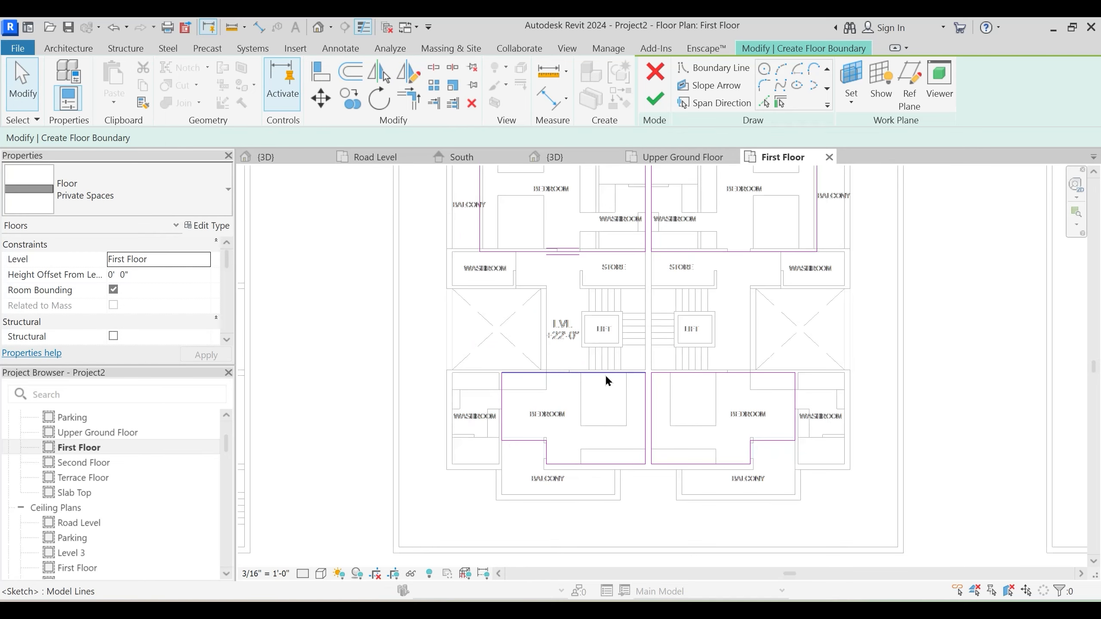
Finish the boundary sketch to create the Private Spaces floor from the four bedroom outlines
middle_click_drag(628, 372, 614, 450)
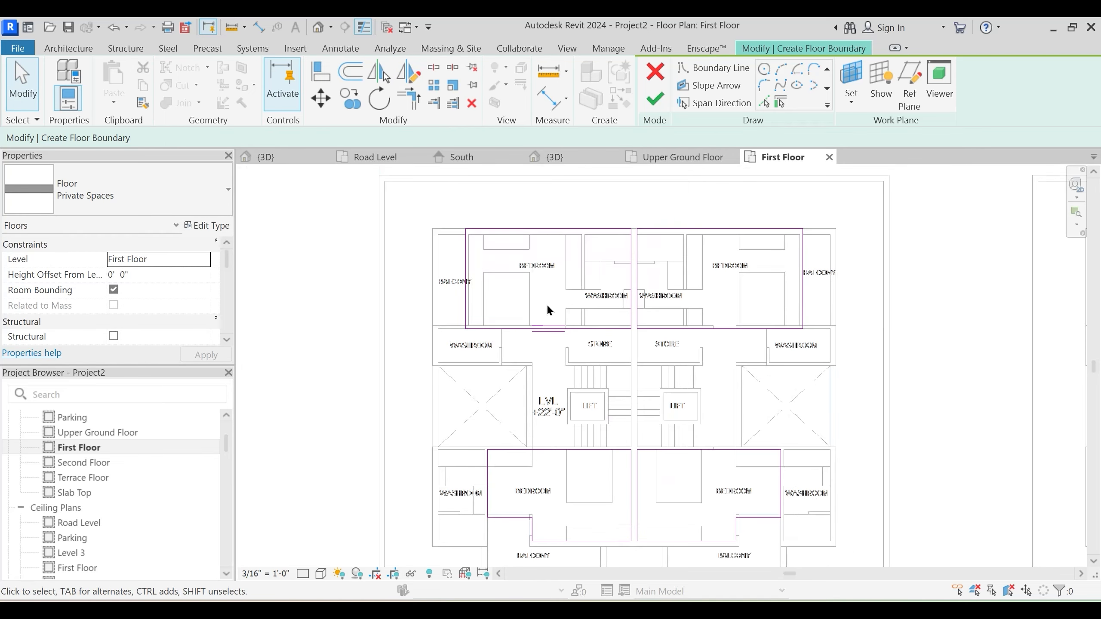
left_click(655, 99)
left_click(686, 325)
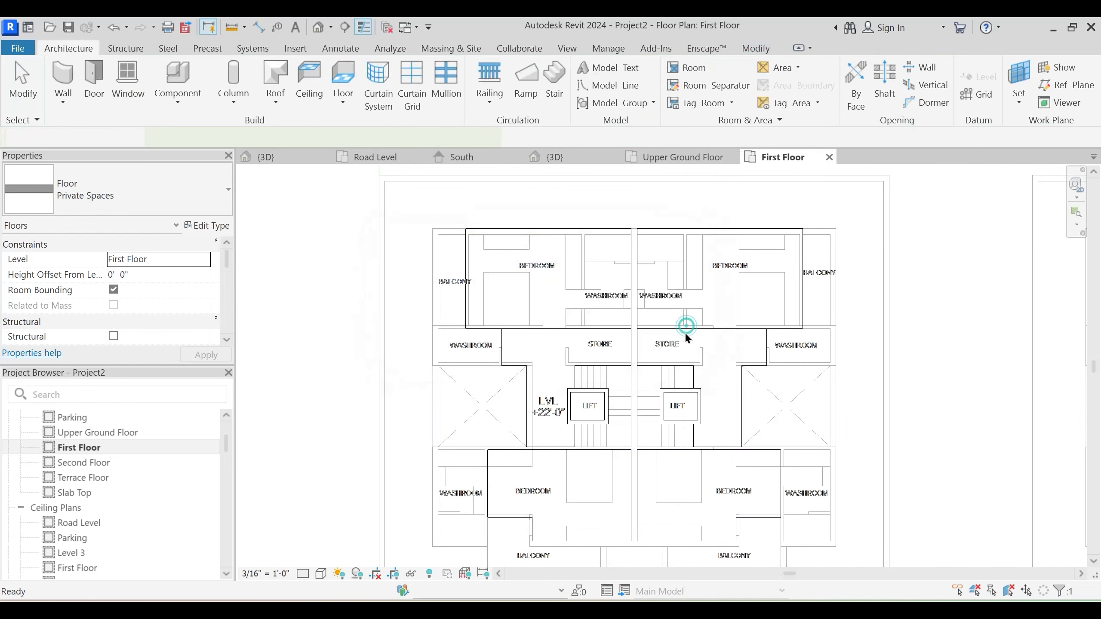
Edit the Private Spaces boundary, moving both lower bedrooms' upper edges to the stair-side wall face, and finish the sketch
scroll(563, 451, "up", 3)
scroll(591, 441, "up", 1)
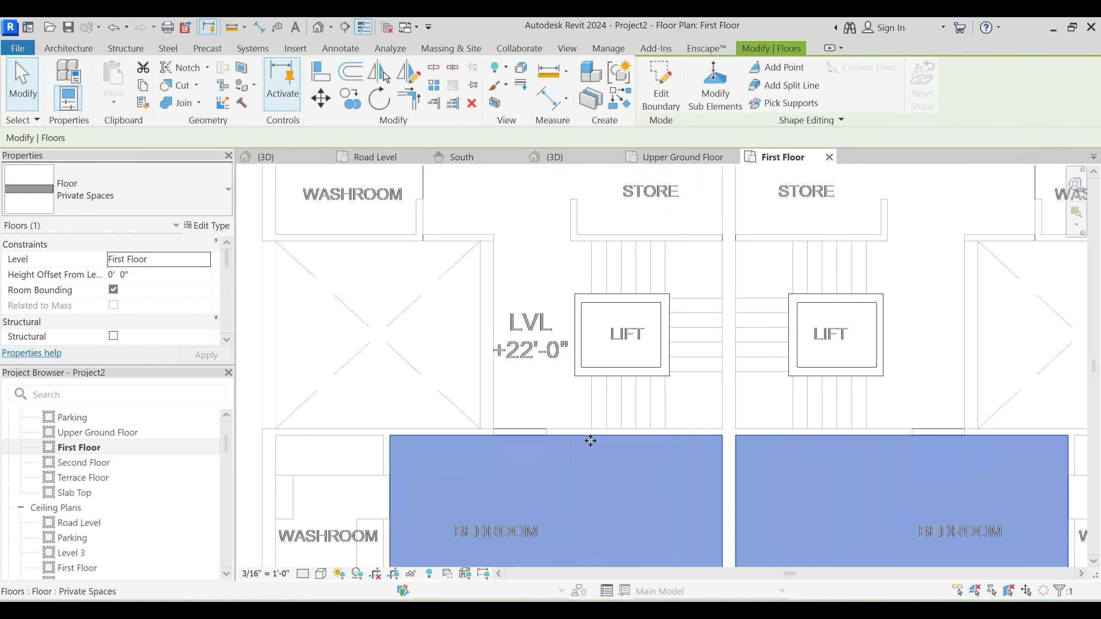
left_click(660, 89)
scroll(658, 441, "up", 2)
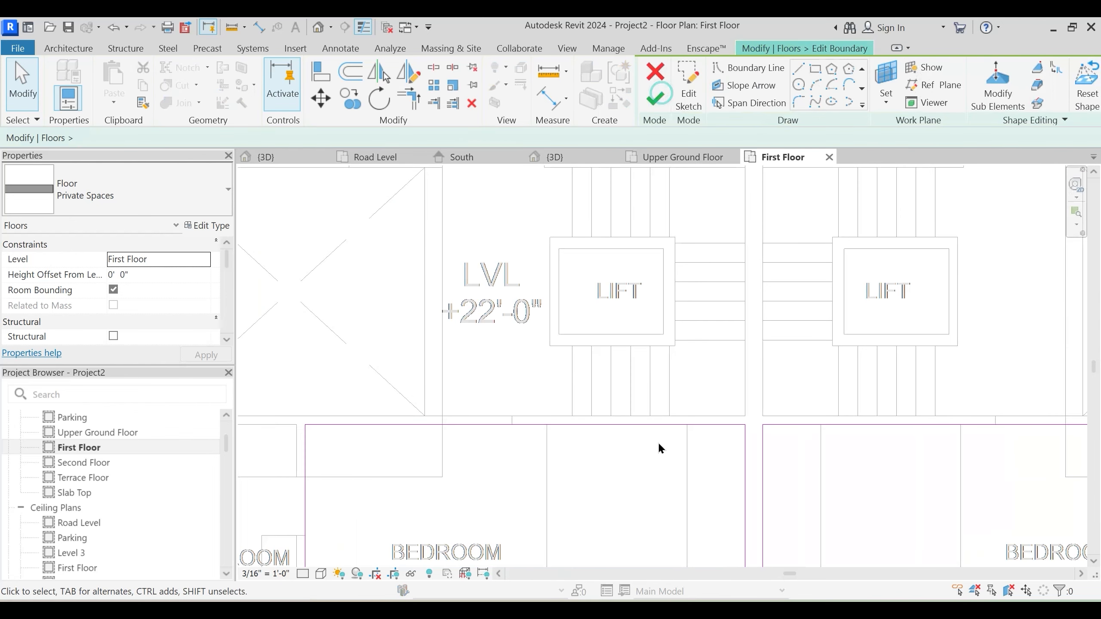
left_click(665, 483)
left_click_drag(664, 482, 678, 415)
mouse_move(831, 424)
left_mouse_down()
mouse_move(838, 430)
mouse_move(843, 415)
left_mouse_up()
scroll(674, 277, "down", 4)
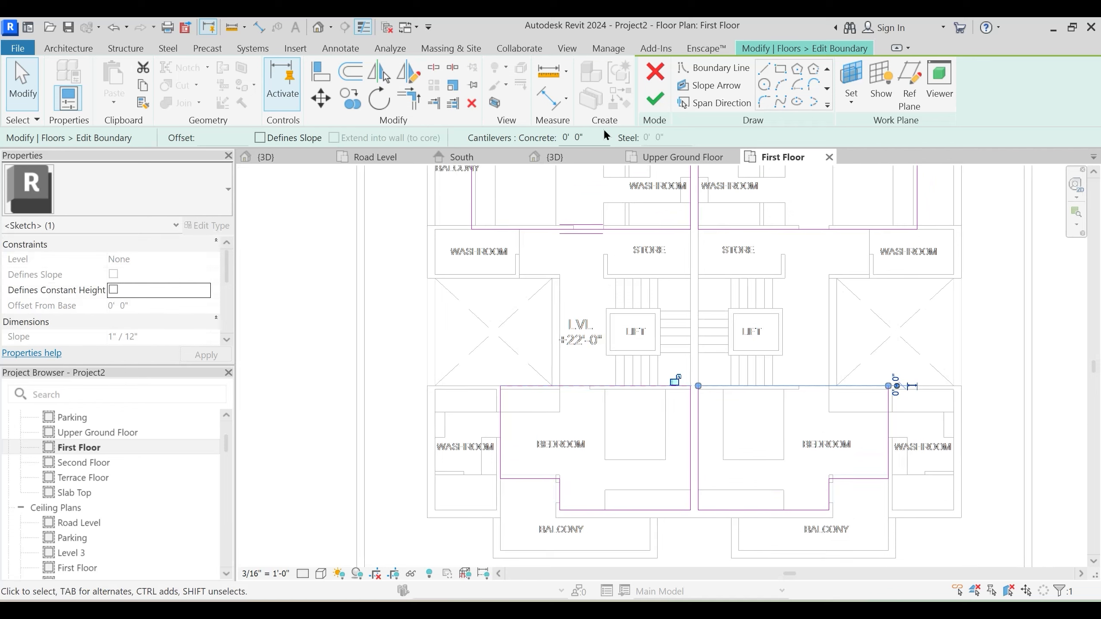
left_click(658, 104)
left_click(665, 329)
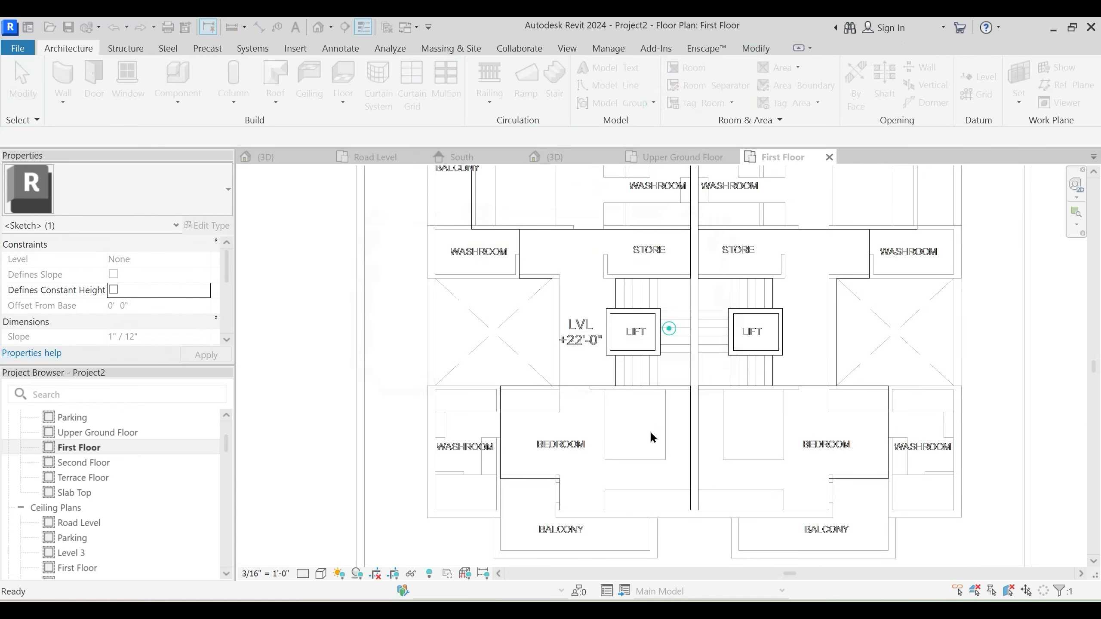
Start another new floor and set its type to Wash Tiles
scroll(651, 433, "down", 1)
mouse_move(606, 338)
middle_mouse_down()
mouse_move(609, 386)
mouse_move(623, 343)
middle_mouse_up()
middle_click_drag(633, 442, 629, 399)
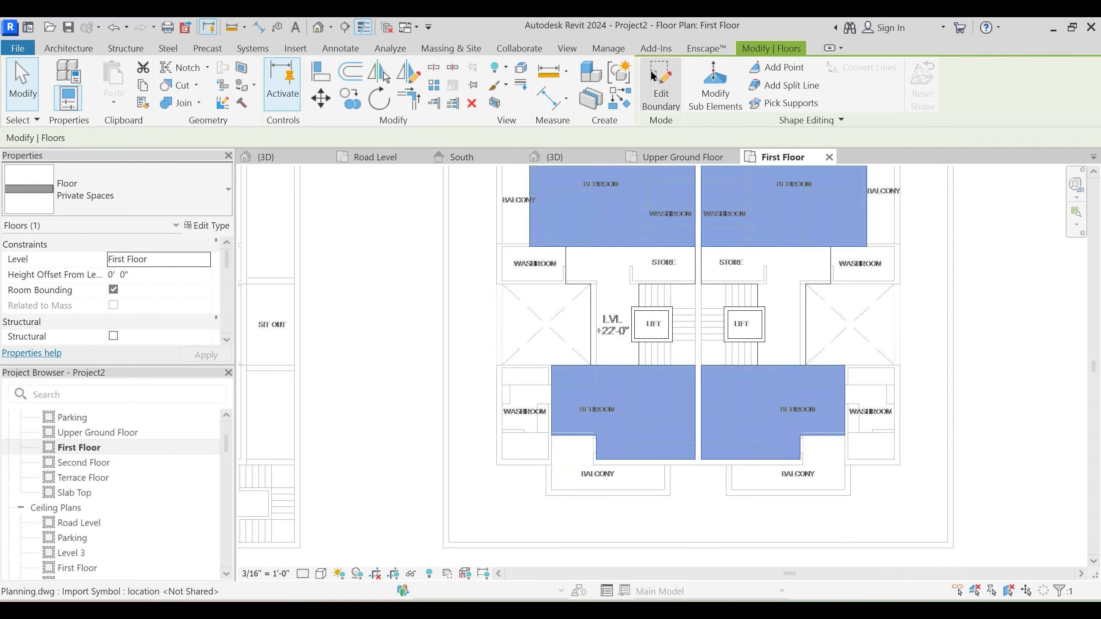
key("c")
key("s")
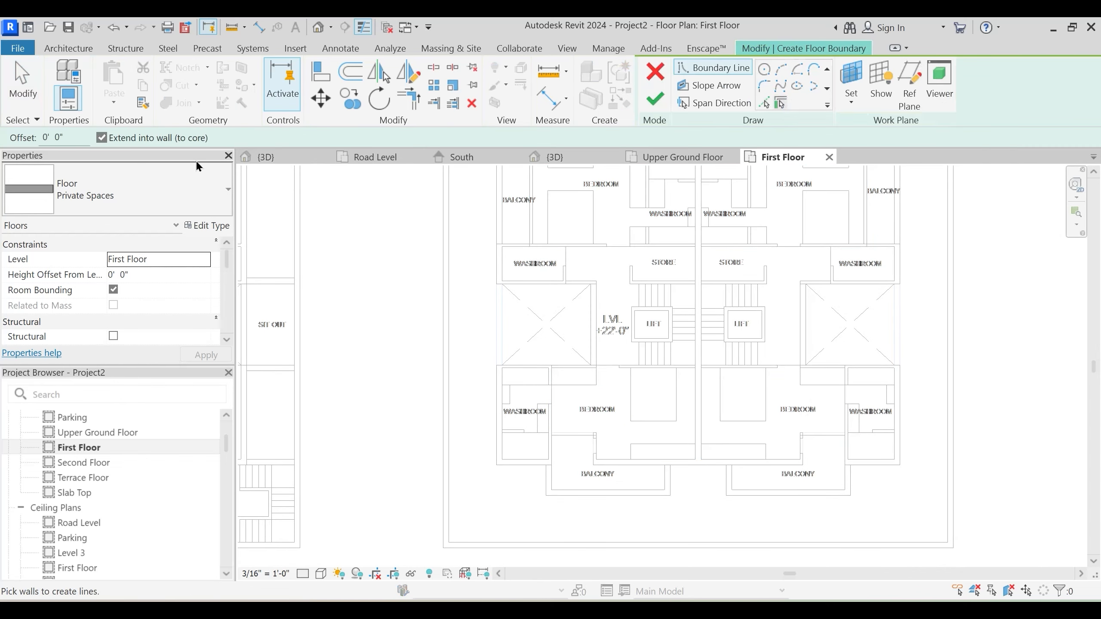
left_click(168, 187)
scroll(113, 393, "up", 1)
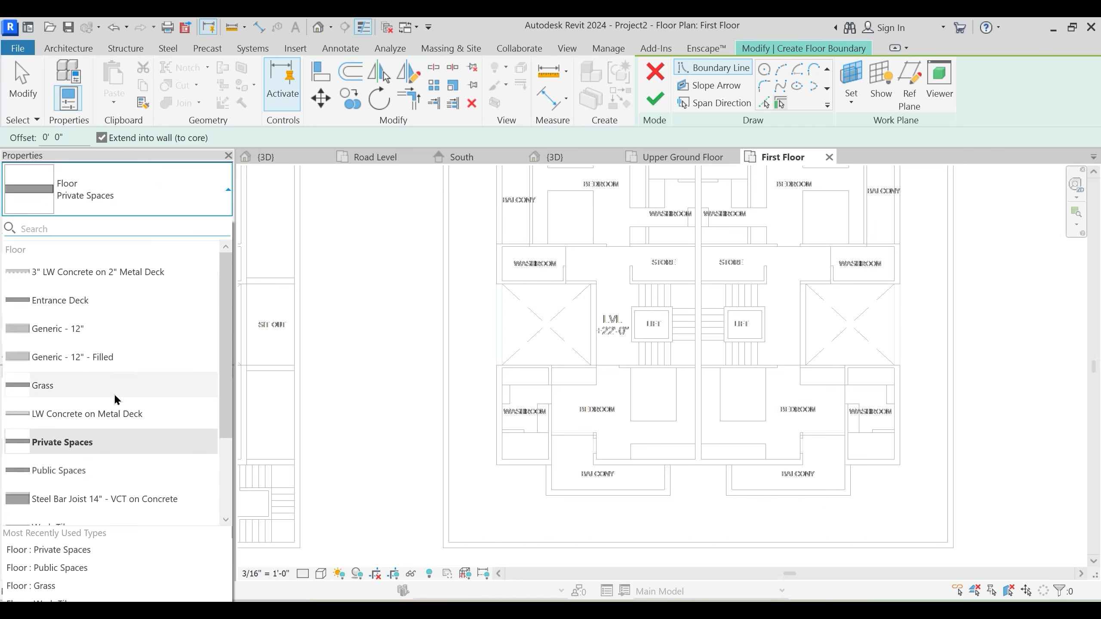
scroll(89, 458, "down", 1)
left_click(84, 461)
Draw a rectangular boundary over the left washroom below the upper-left balcony, reaching the outer wall corner
middle_click_drag(592, 303, 646, 280)
left_click(781, 74)
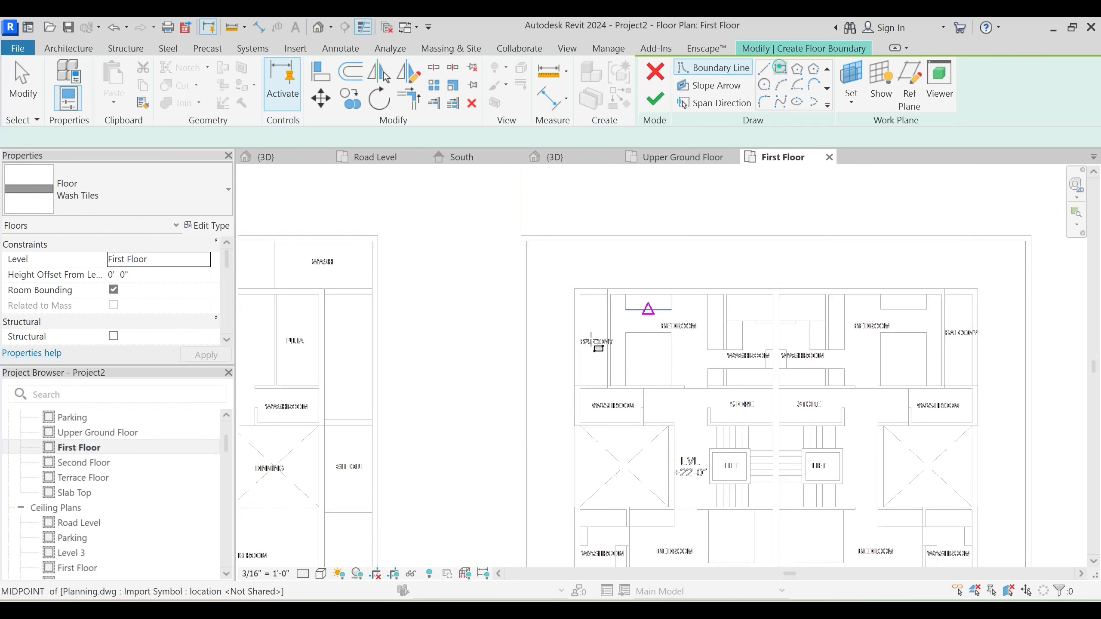
scroll(576, 347, "up", 2)
left_click(624, 257)
key("Escape")
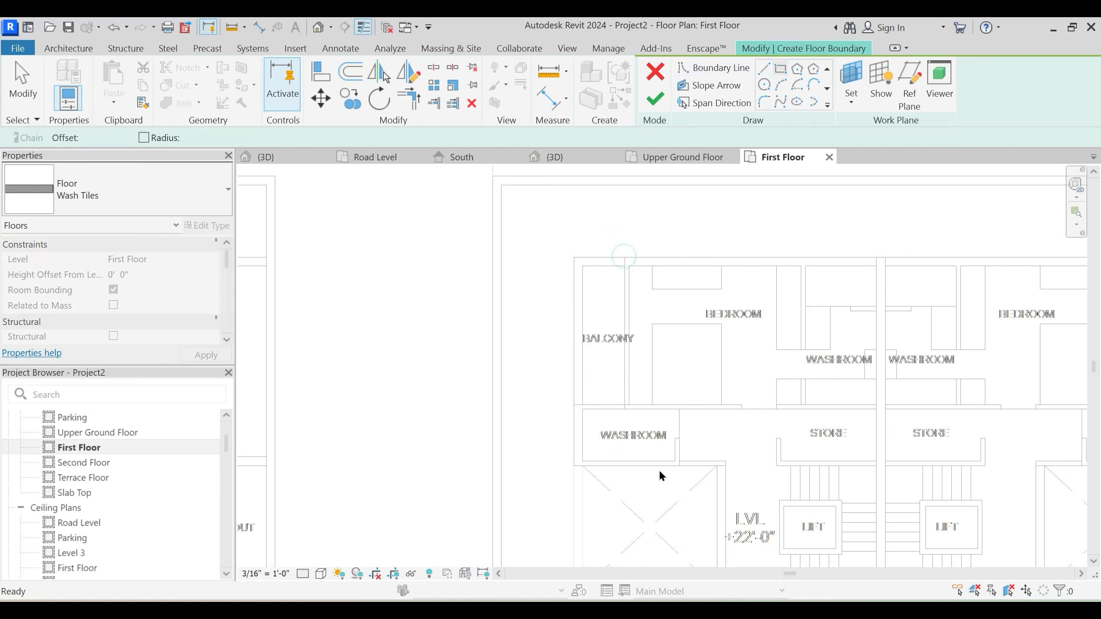
scroll(664, 477, "up", 2)
left_click(685, 462)
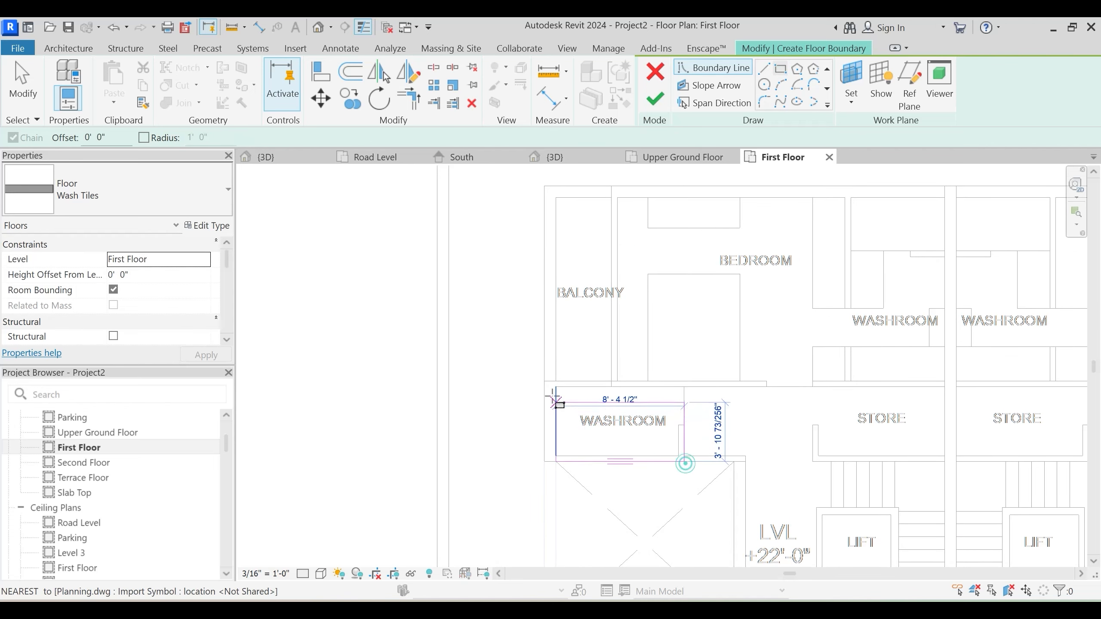
left_click(545, 382)
middle_click_drag(646, 560, 615, 205)
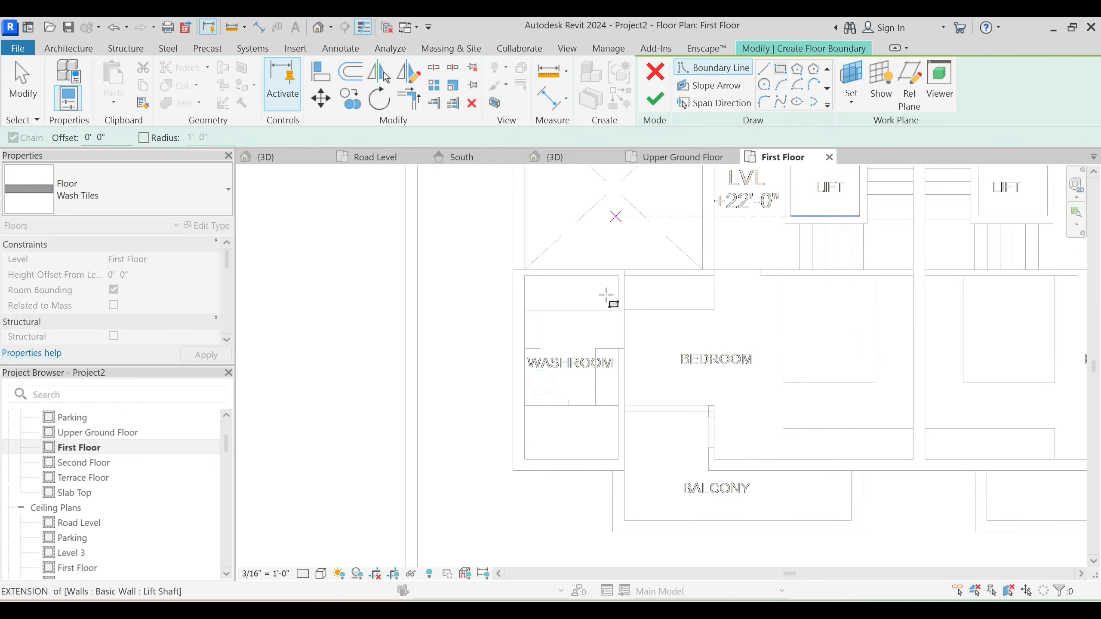
Draw a rectangular boundary around the lower-left washroom, from its upper corner beside the bedroom to the building's outer corner
left_click(624, 269)
left_click(513, 470)
scroll(551, 481, "down", 5)
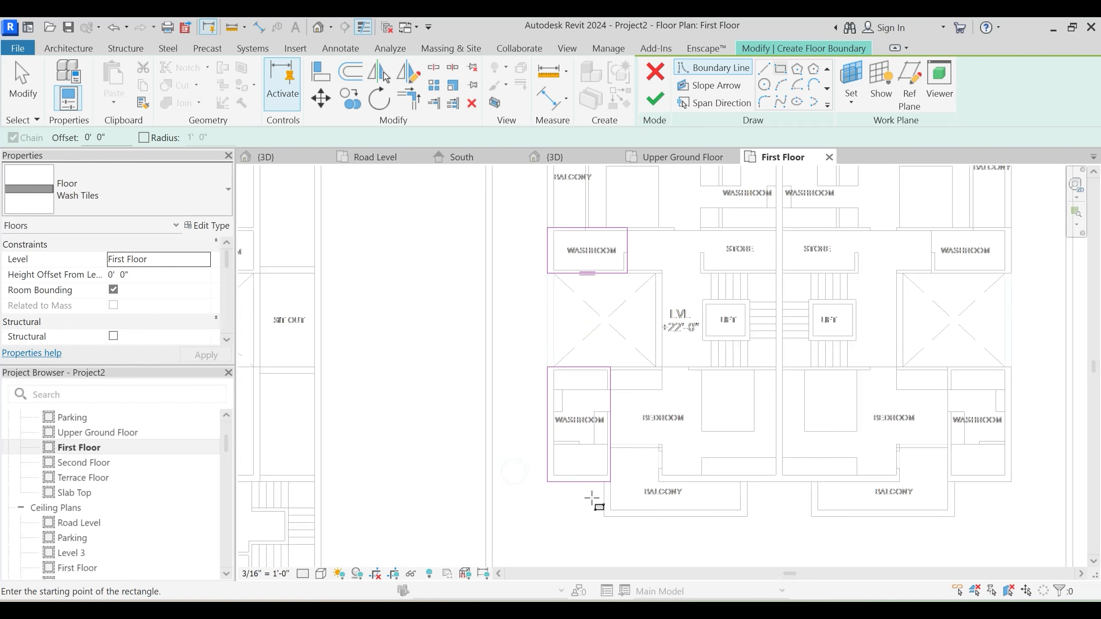
key("Escape")
key("Escape")
Mirror a copy of both left washroom outlines about the centreline of the wall between the two units
scroll(528, 329, "down", 2)
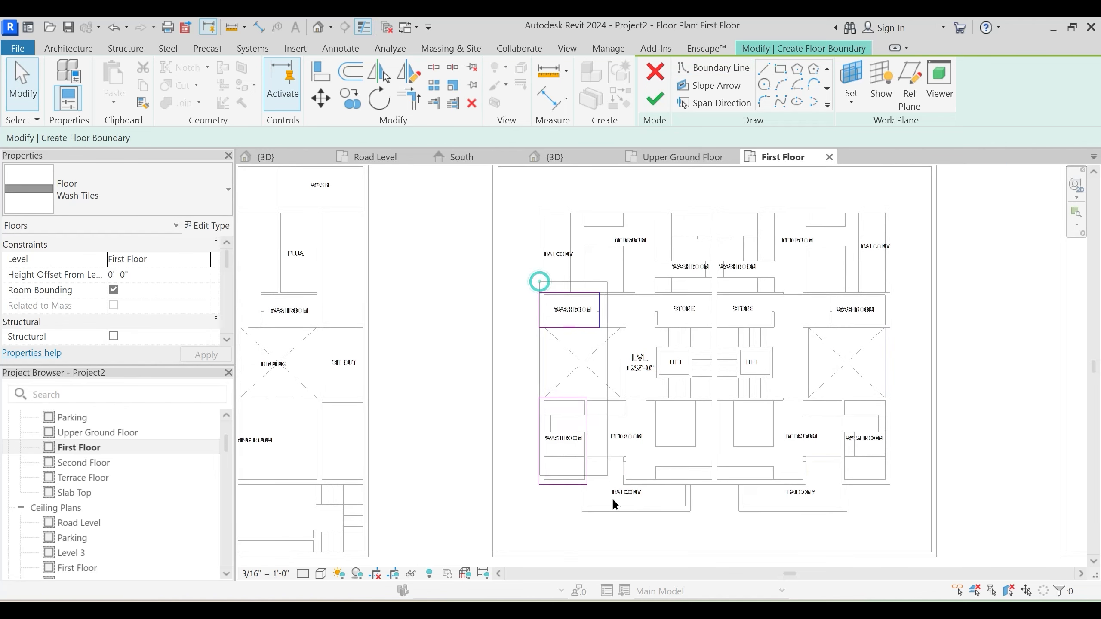
left_click_drag(613, 499, 618, 500)
left_click_drag(519, 268, 658, 505)
key("d")
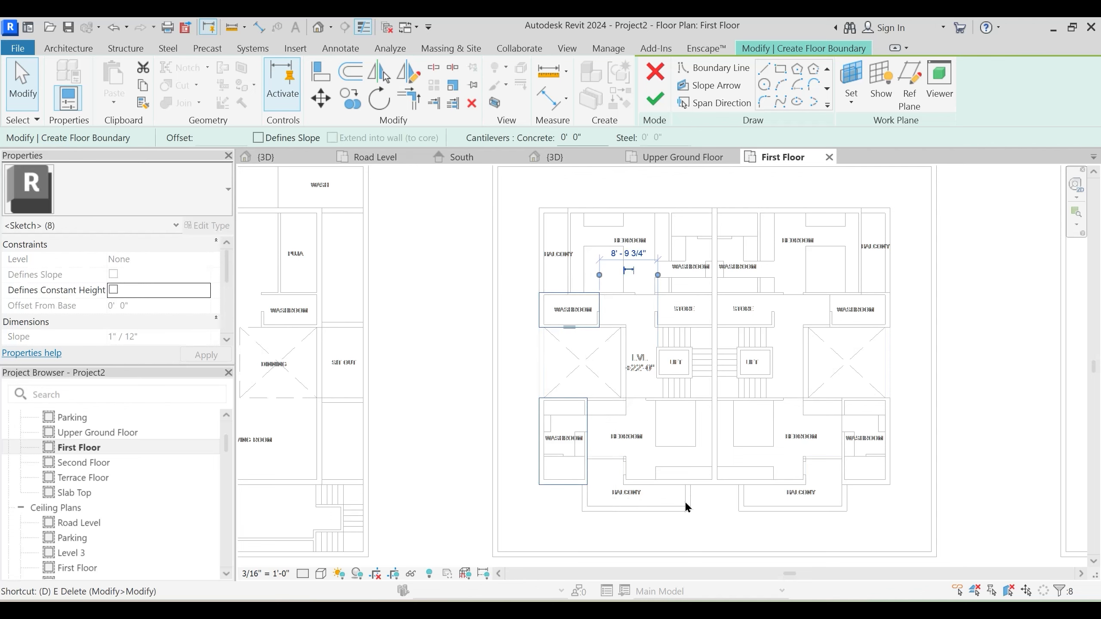
key("m")
scroll(694, 512, "up", 2)
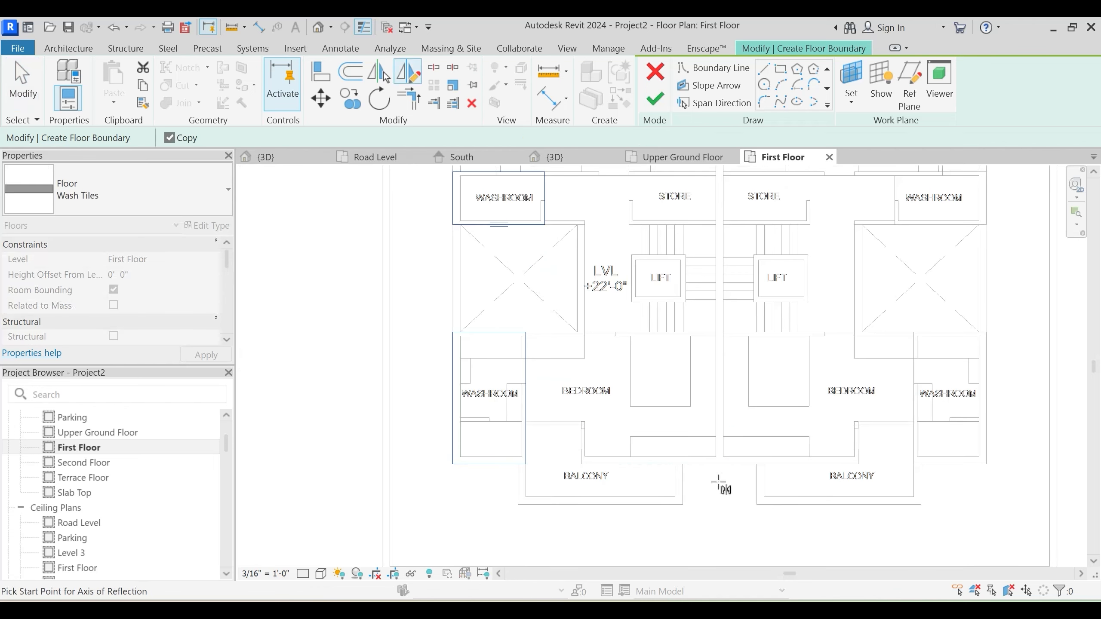
scroll(718, 482, "up", 2)
scroll(696, 397, "down", 5)
middle_click_drag(692, 412, 670, 521)
scroll(670, 507, "up", 1)
scroll(680, 250, "up", 3)
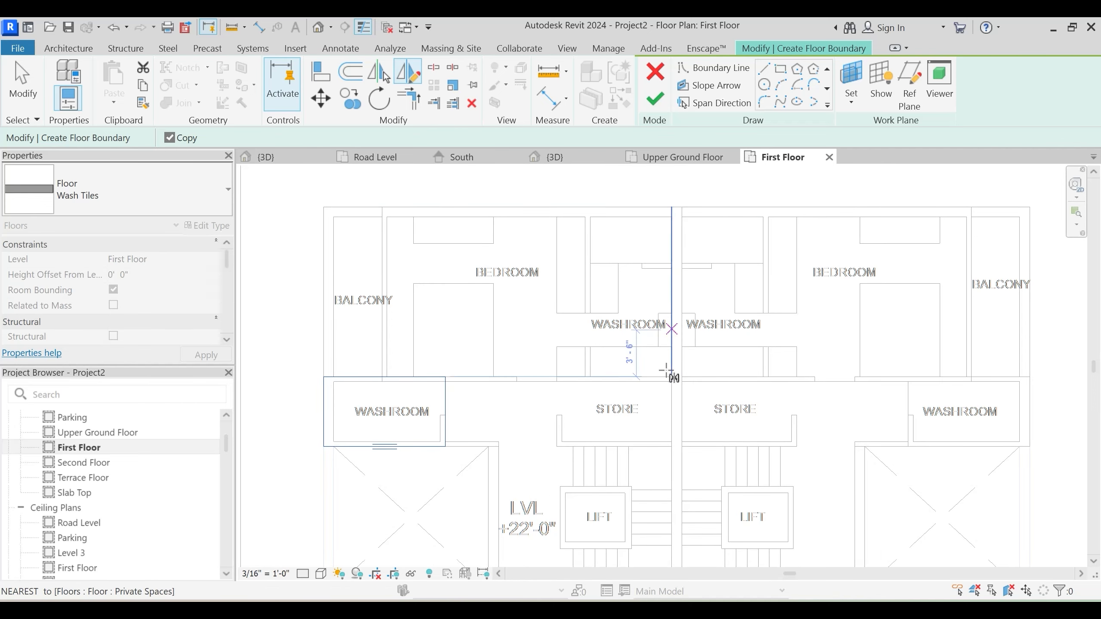
middle_click_drag(687, 257, 690, 374)
scroll(679, 320, "up", 3)
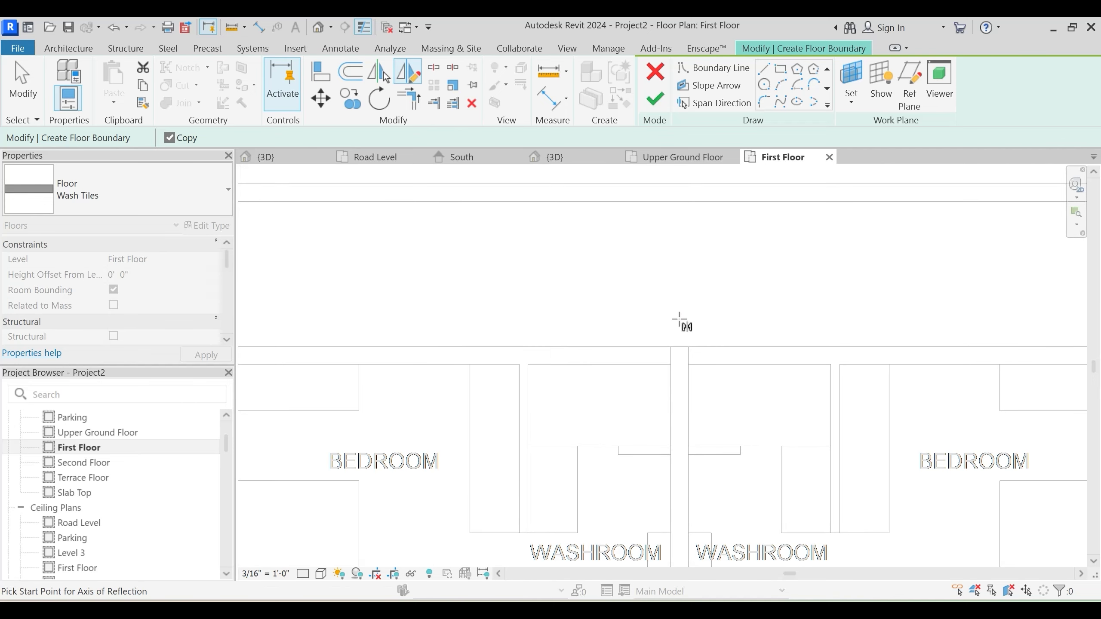
left_click(681, 343)
left_click(680, 287)
scroll(658, 243, "down", 5)
scroll(658, 443, "up", 2)
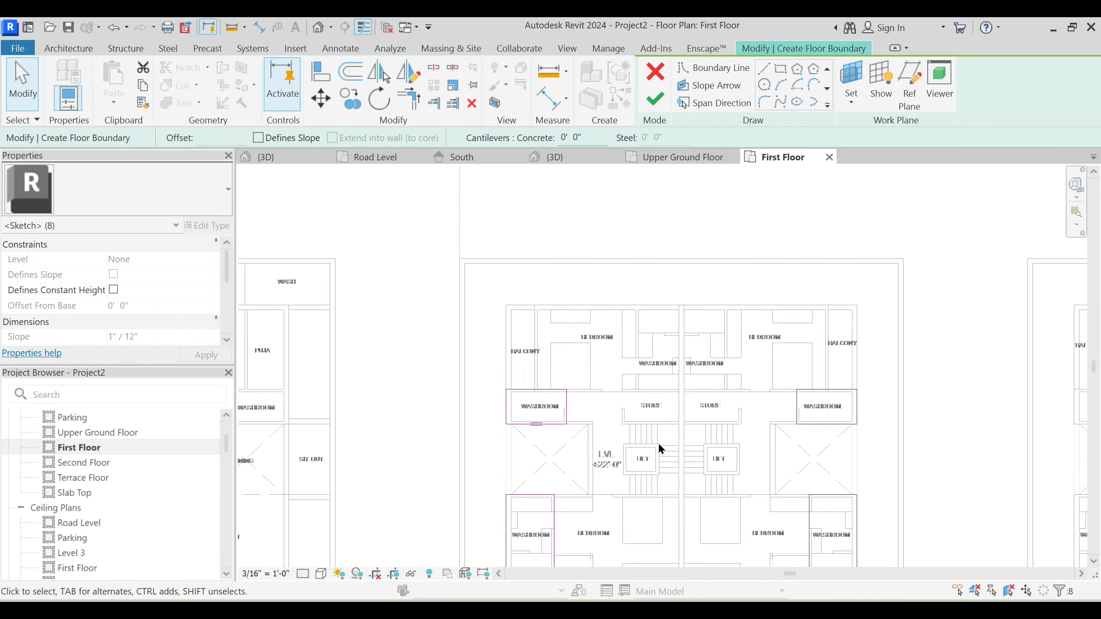
Finish the boundary sketch to create the Wash Tiles floor, without attaching the walls to its bottom
middle_click_drag(658, 442, 671, 349)
key("Escape")
left_click(655, 100)
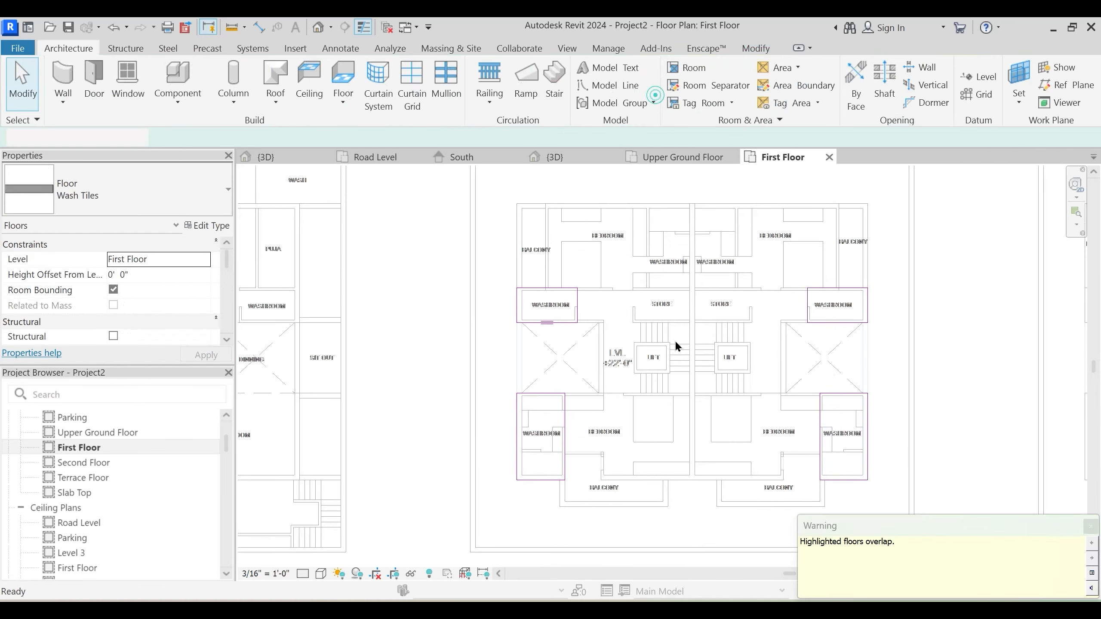
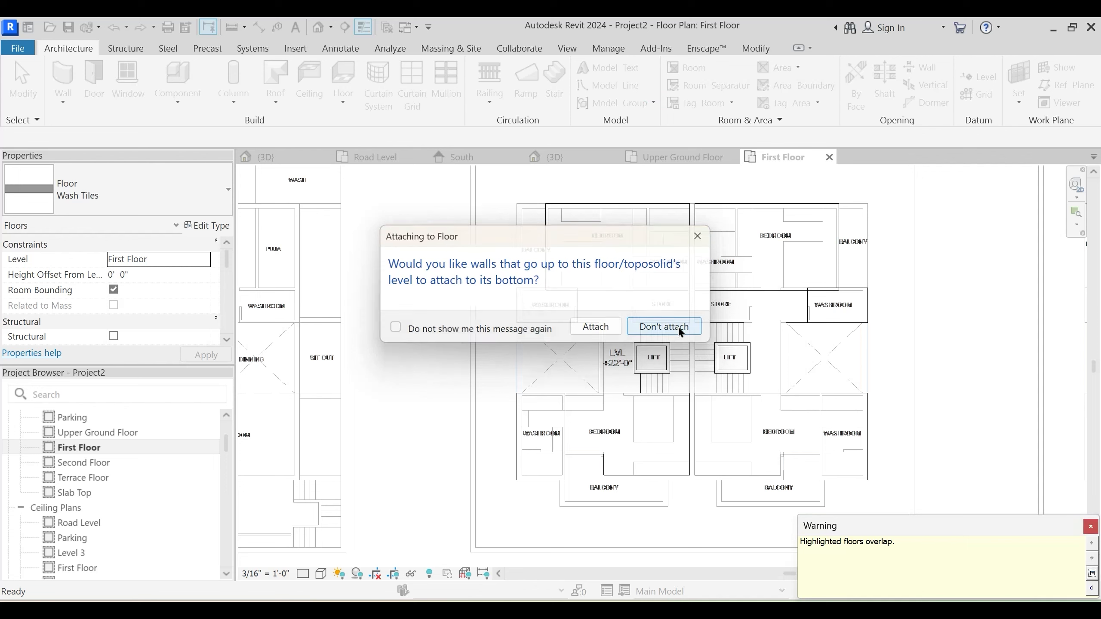
left_click(665, 327)
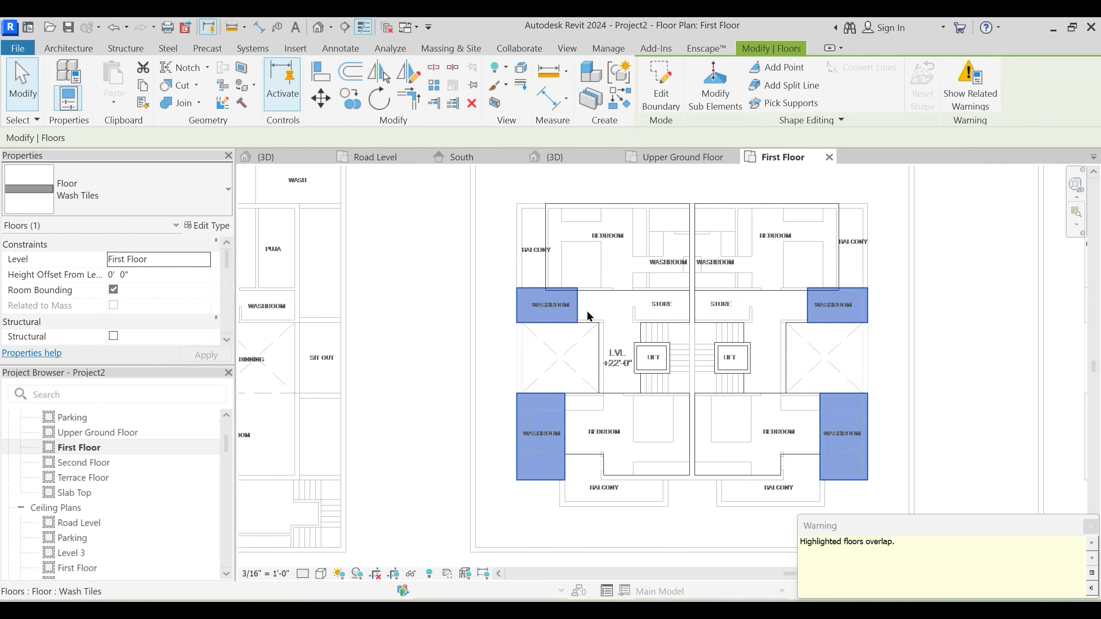
Edit the Wash Tiles boundary, lowering both upper washrooms' top edges to the Private Spaces floor edge, and finish without attaching walls
scroll(572, 311, "up", 2)
middle_click_drag(572, 305, 580, 363)
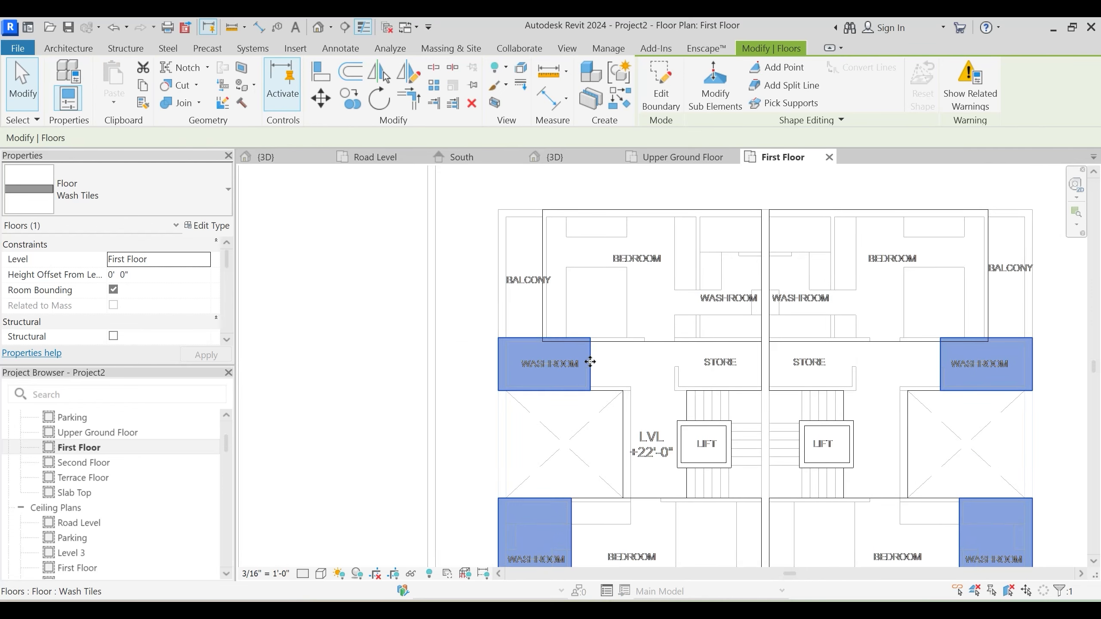
scroll(541, 348, "up", 2)
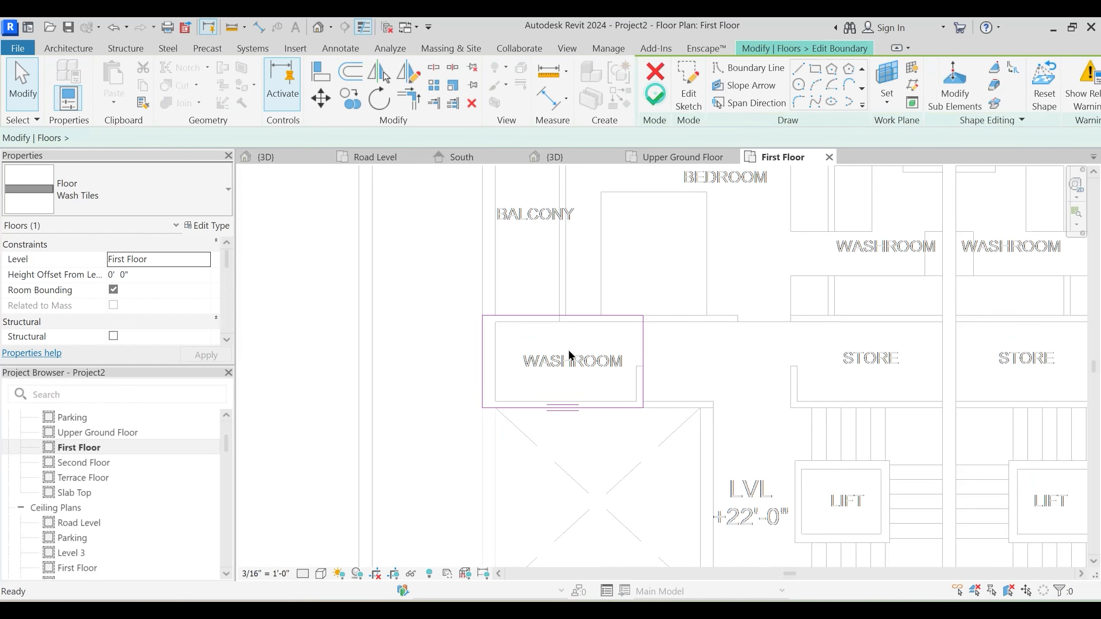
left_click(590, 316)
left_click_drag(589, 316, 574, 339)
scroll(567, 345, "down", 2)
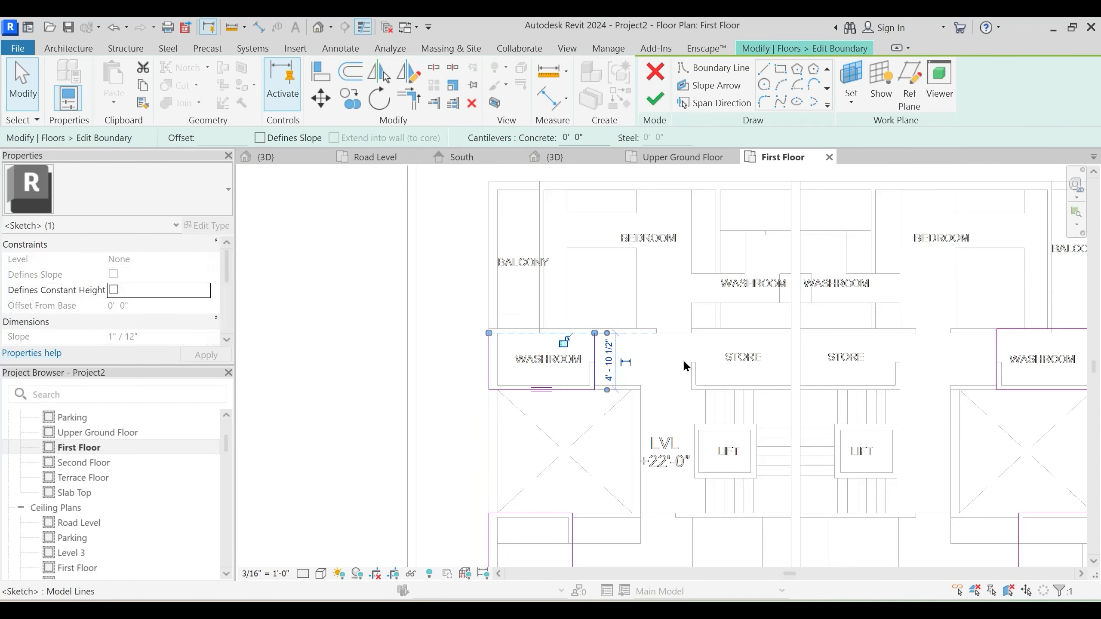
middle_click_drag(1014, 338, 793, 338)
left_click_drag(841, 326, 848, 332)
scroll(848, 332, "down", 3)
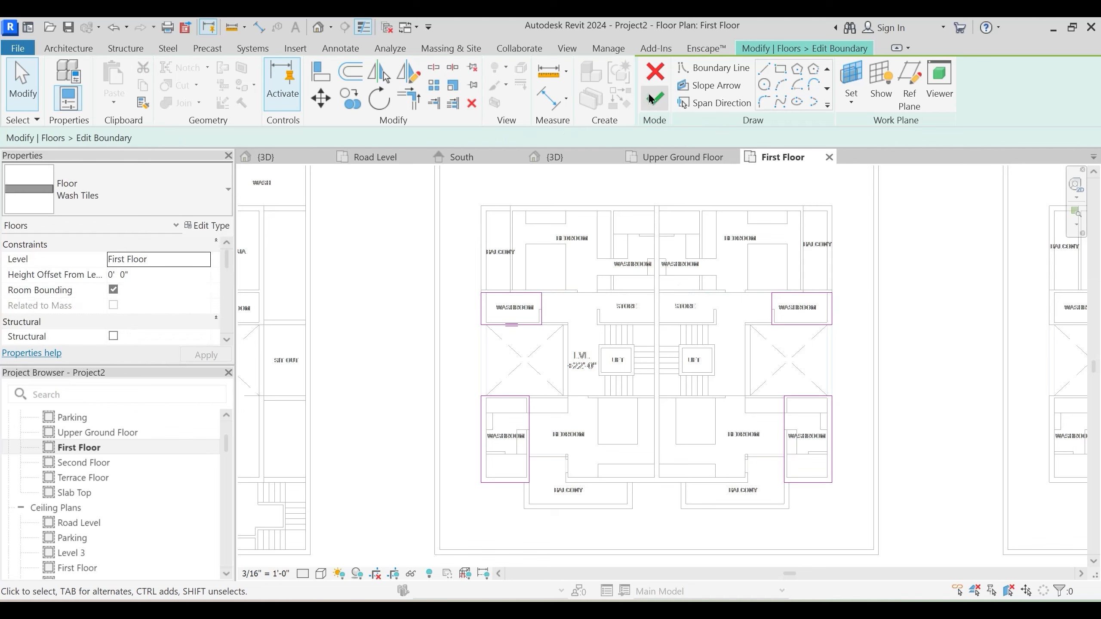
left_click(655, 99)
left_click(658, 324)
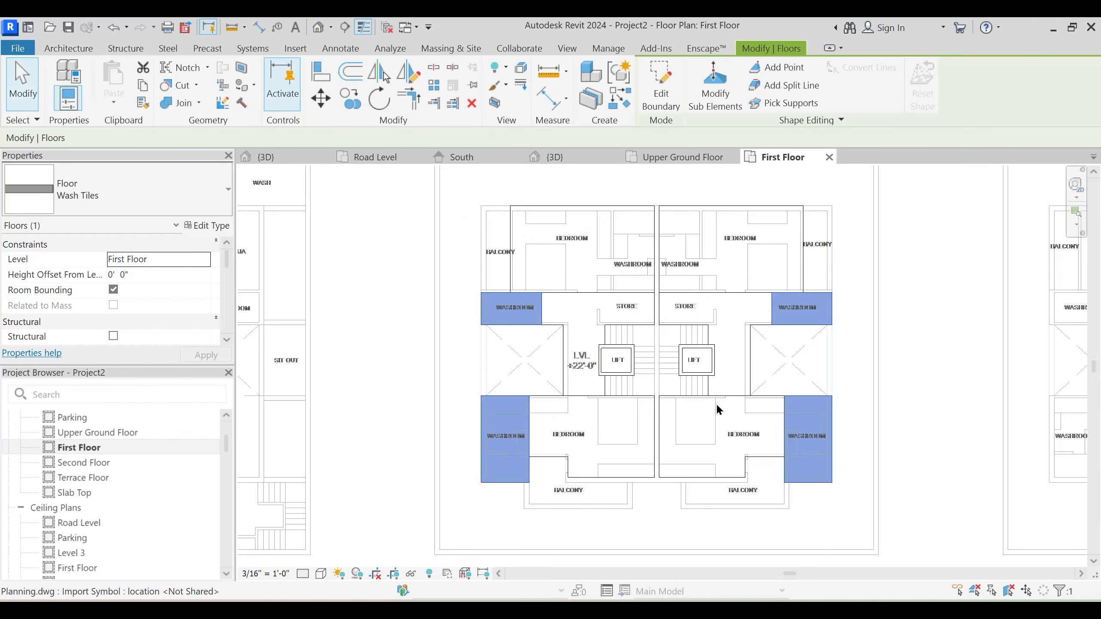
Start another new floor and set its type to Entrance Deck
middle_click_drag(431, 183, 446, 215)
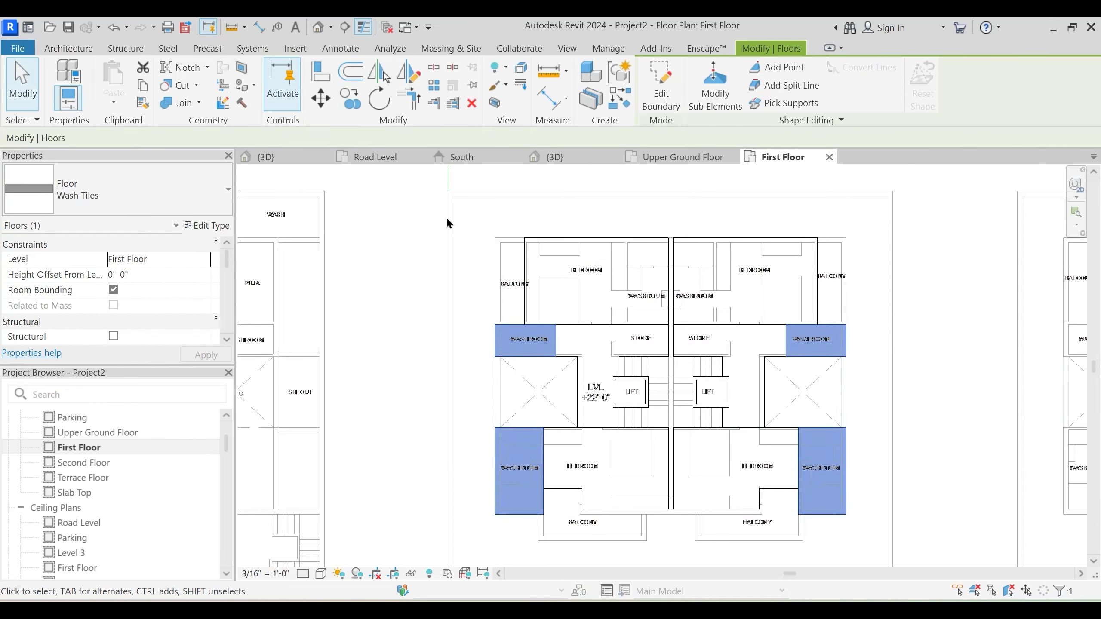
double_click(535, 360)
left_click(141, 183)
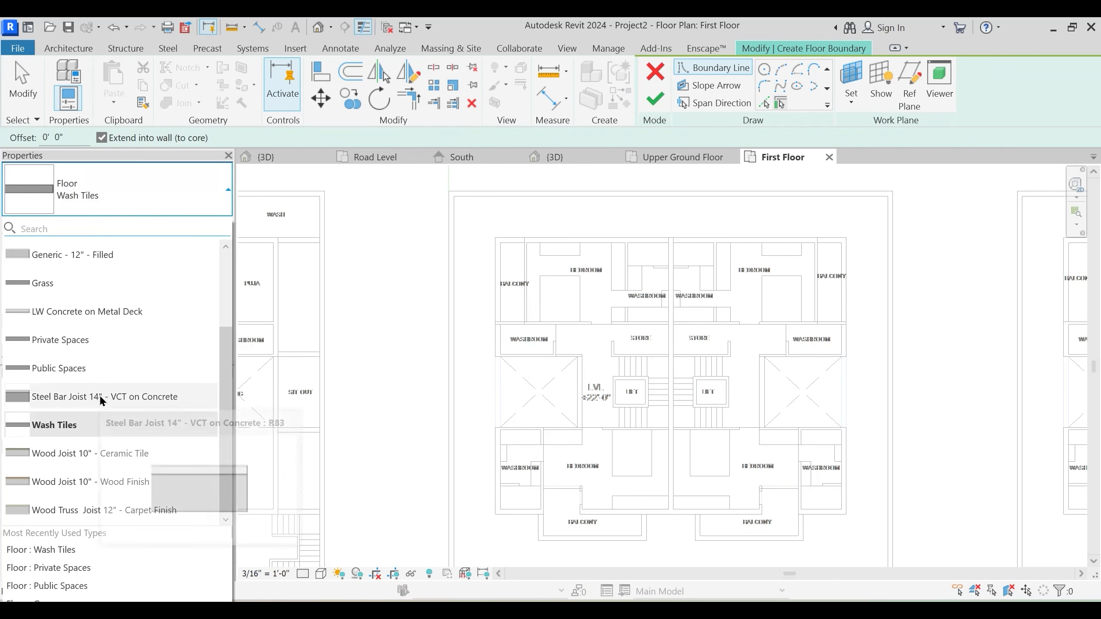
scroll(112, 363, "up", 3)
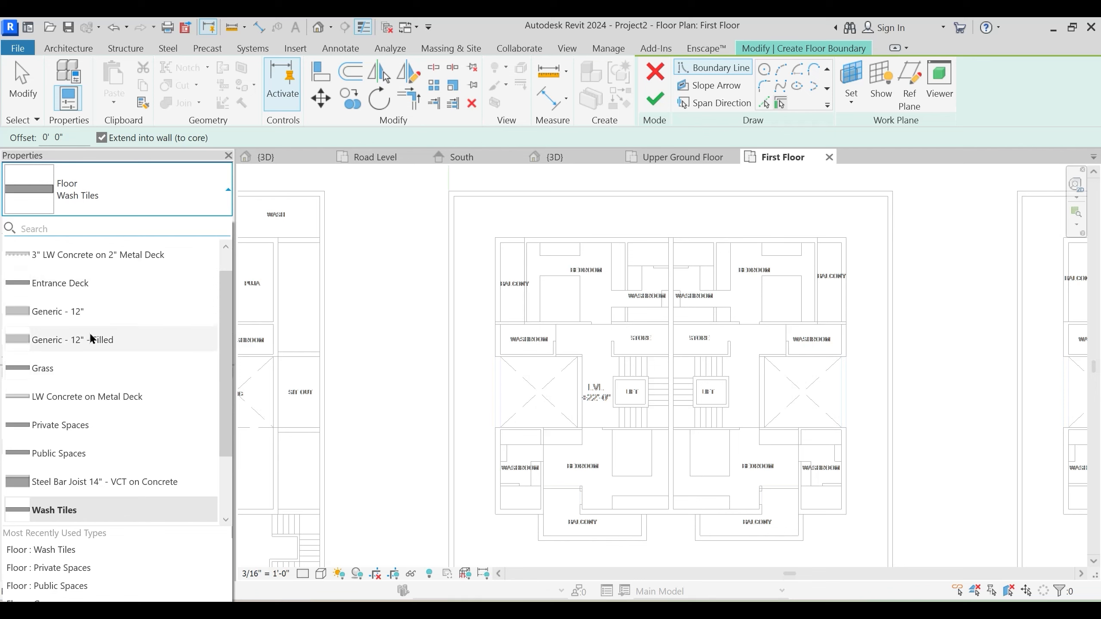
scroll(110, 306, "up", 1)
scroll(110, 306, "down", 3)
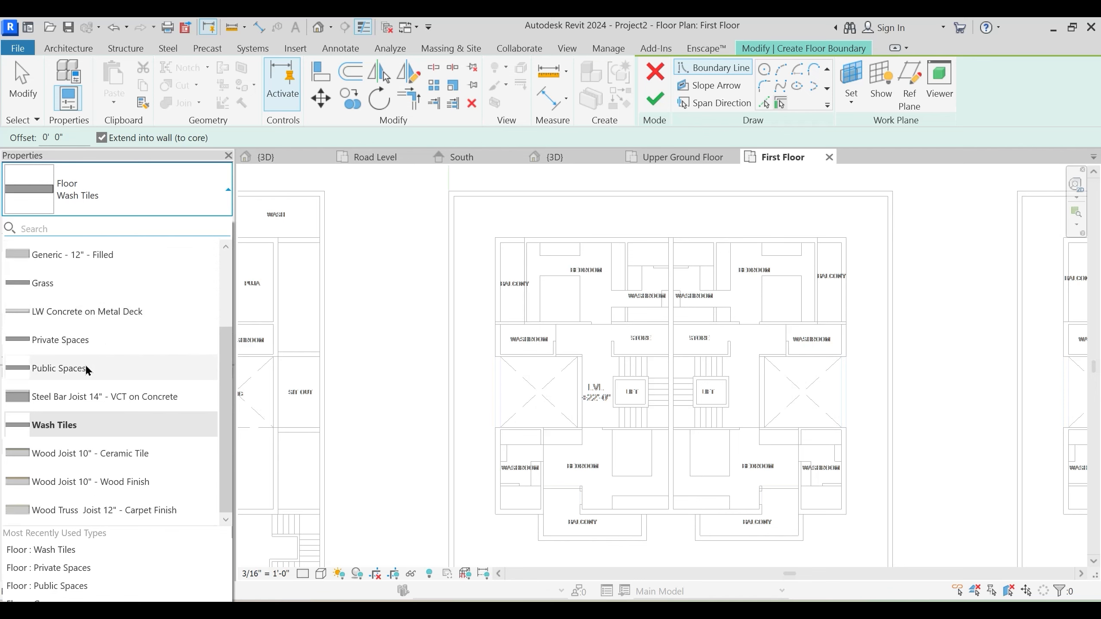
scroll(131, 350, "up", 3)
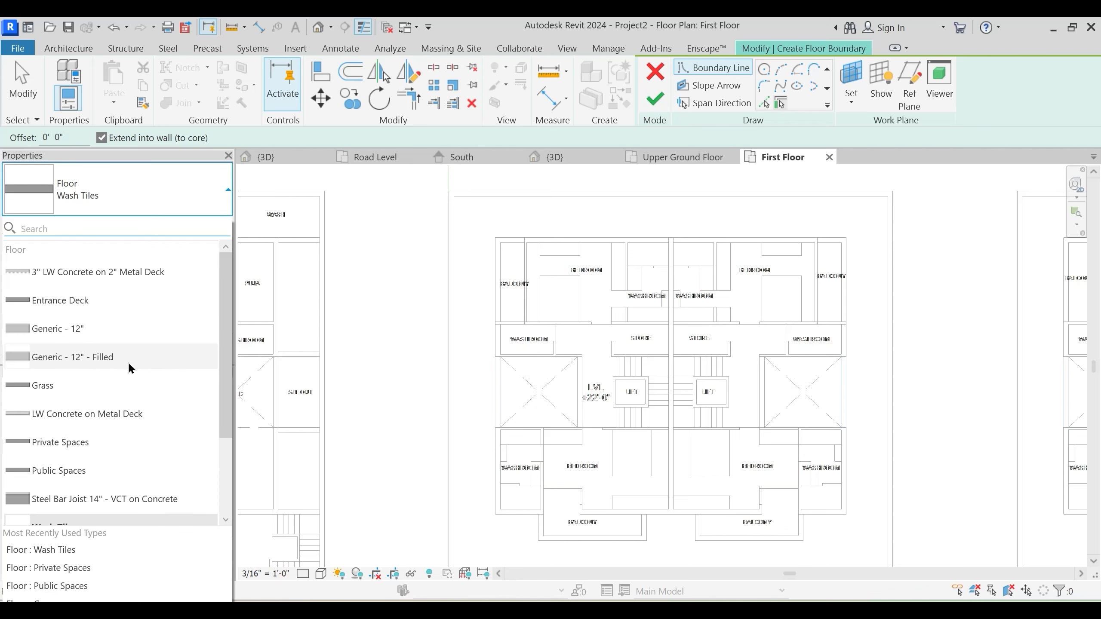
left_click(82, 301)
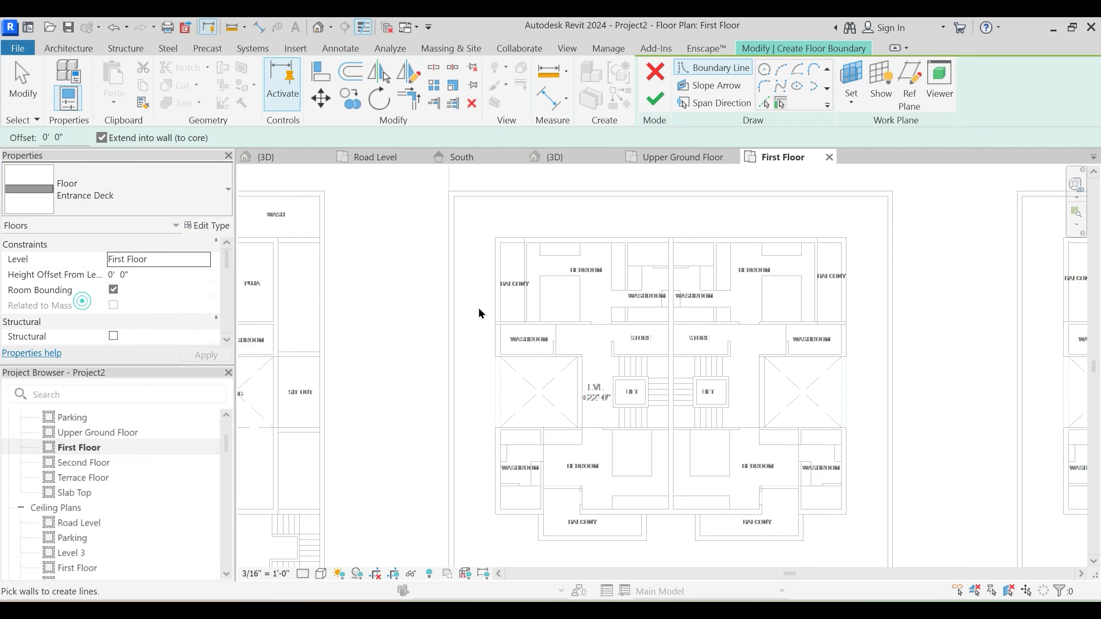
middle_click_drag(416, 321, 451, 295)
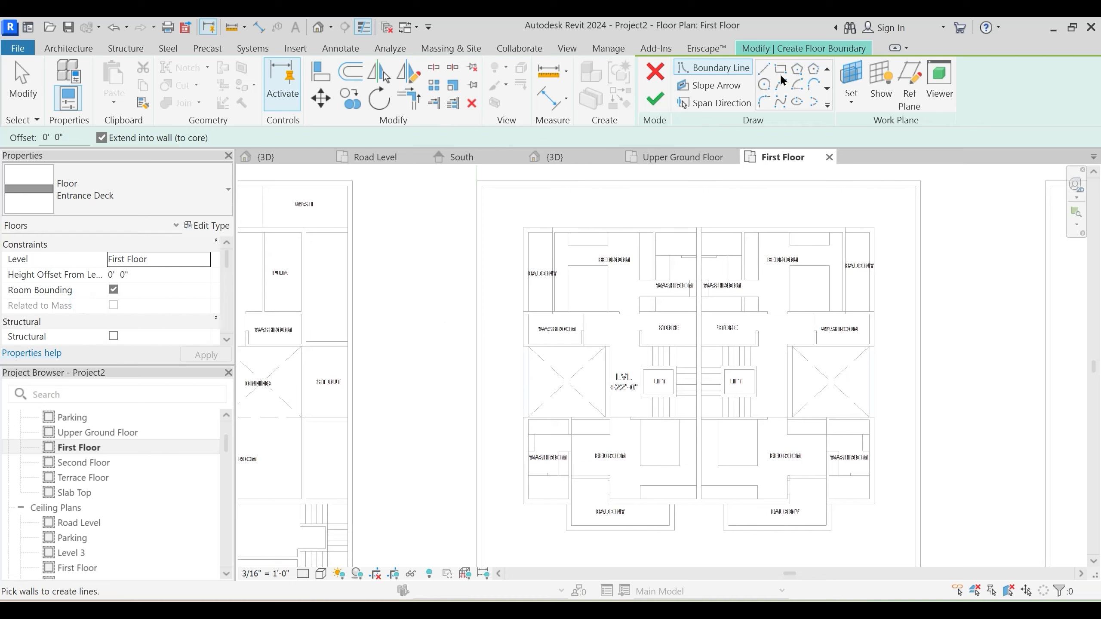
Draw a rectangular boundary about 4'-4 1/2" by 13'-1" over the upper-left balcony
scroll(543, 290, "up", 4)
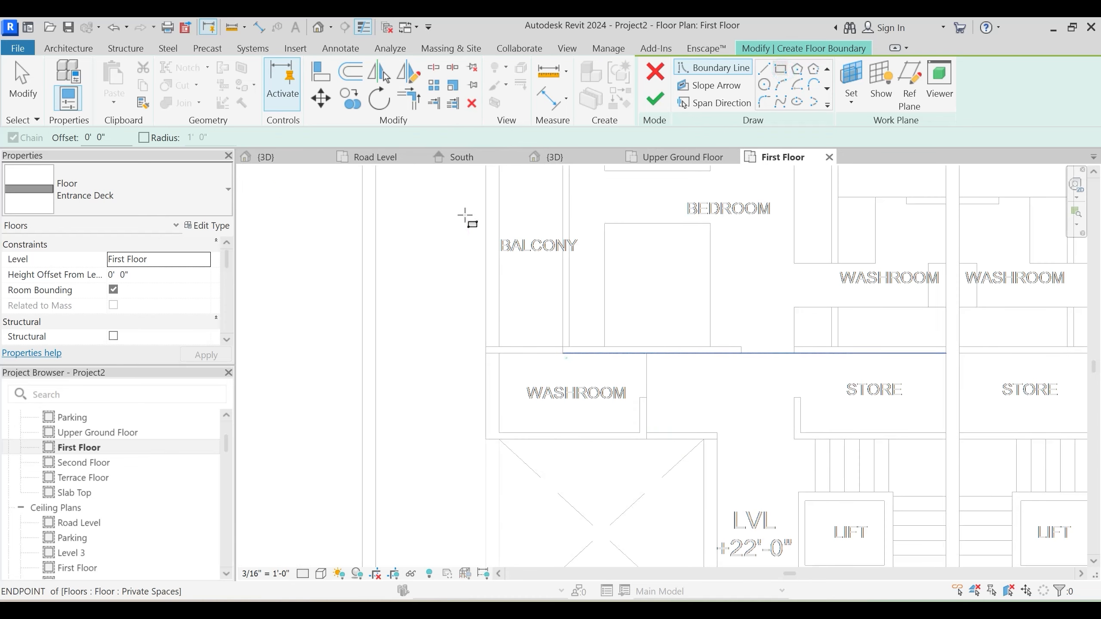
left_click(565, 358)
middle_click_drag(465, 213, 490, 323)
left_click(512, 233)
scroll(444, 255, "down", 4)
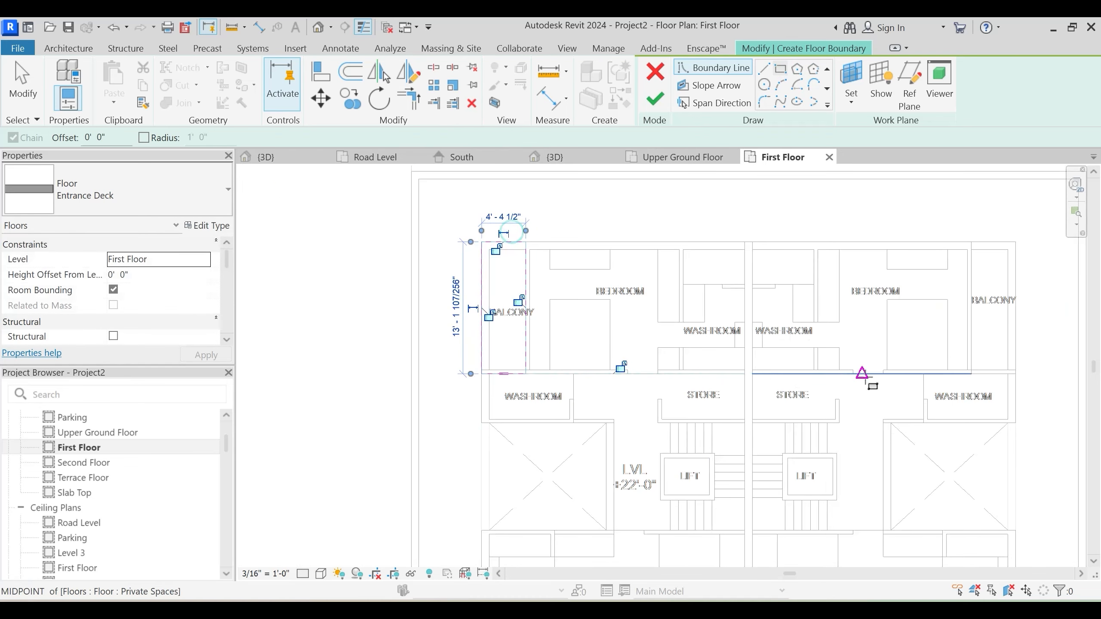
Draw a matching rectangular boundary over the upper-right balcony, from the bedroom wall to the outer wall corner
middle_click_drag(953, 387, 795, 417)
scroll(795, 417, "up", 3)
left_click(830, 399)
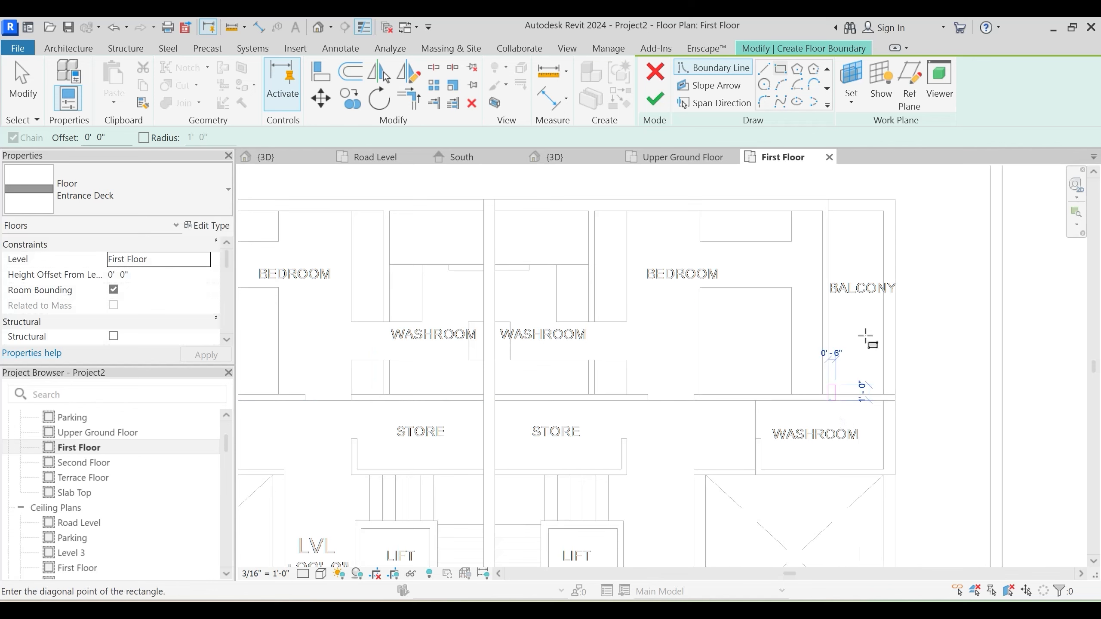
left_click(895, 200)
scroll(897, 202, "down", 4)
Draw two adjoining rectangles over the lower-left balcony: the outer strip about 16'-4" by 4'-0" and the recess beside the bedroom
scroll(634, 368, "up", 5)
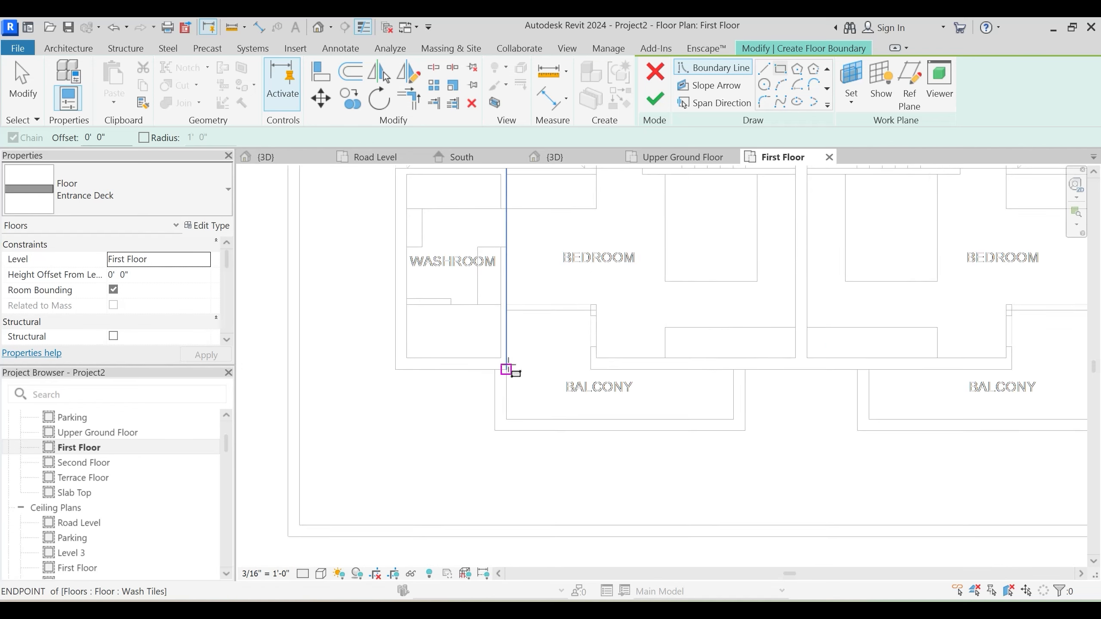
scroll(506, 370, "up", 3)
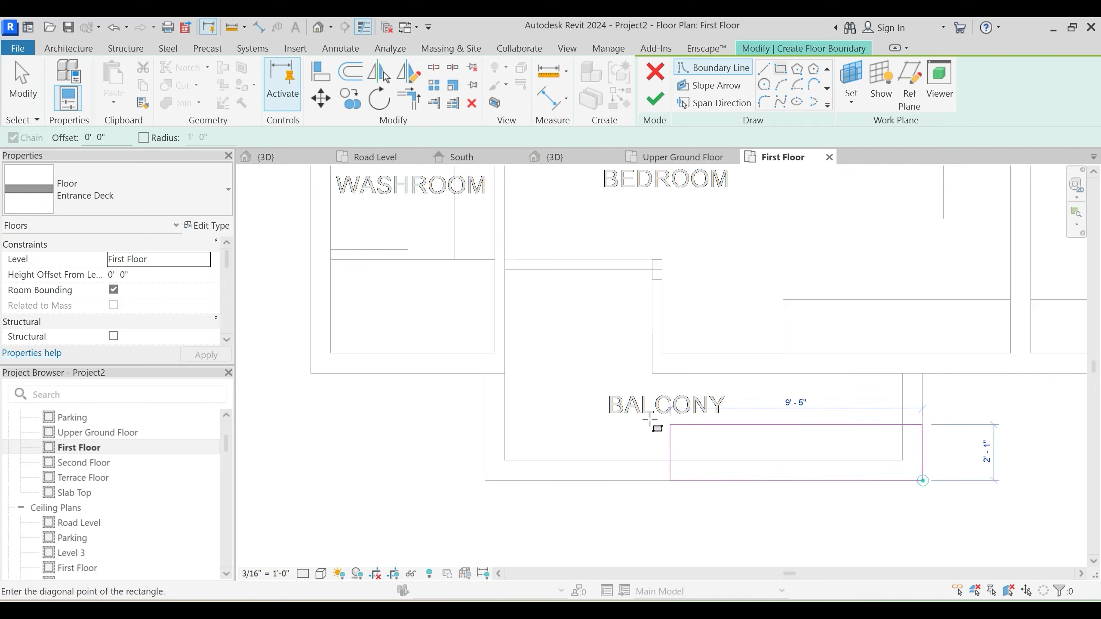
left_click(484, 373)
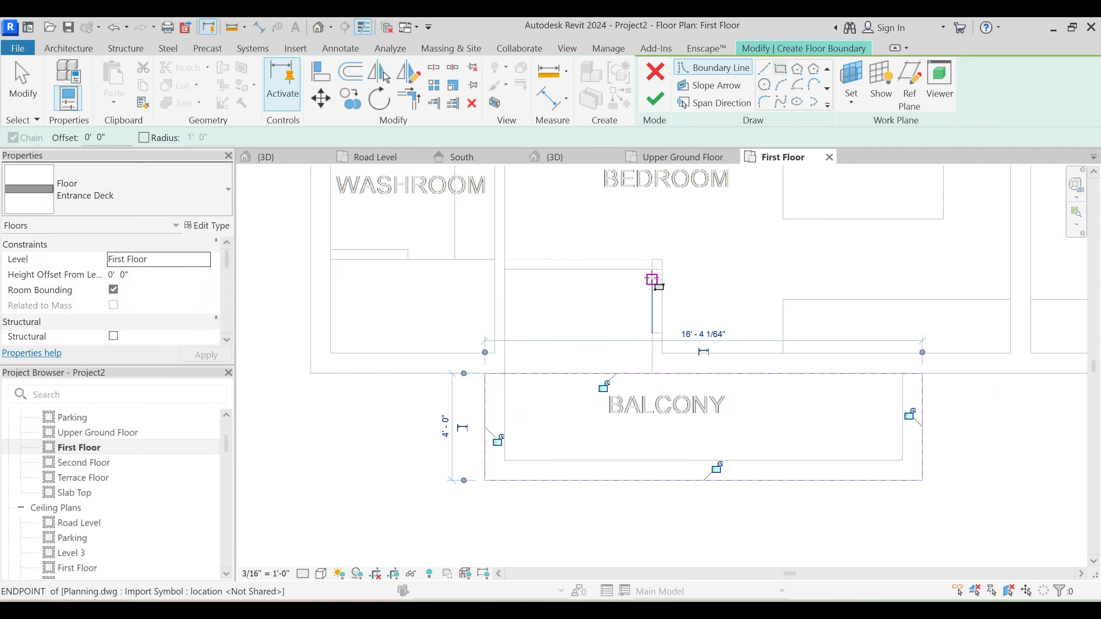
left_click(662, 260)
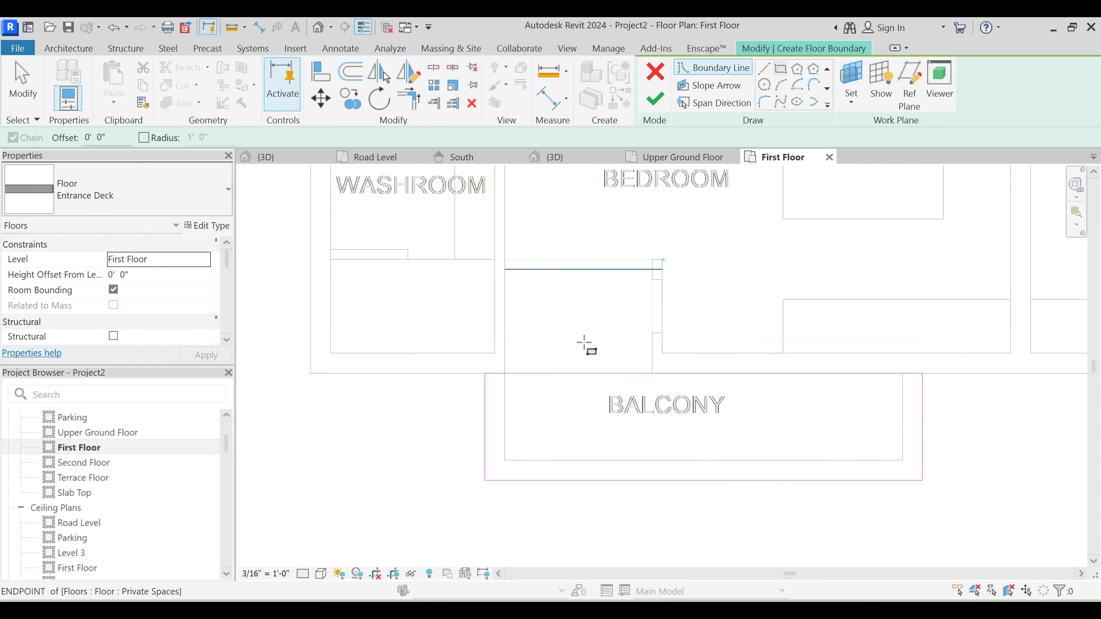
left_click(505, 373)
key("Escape")
key("Escape")
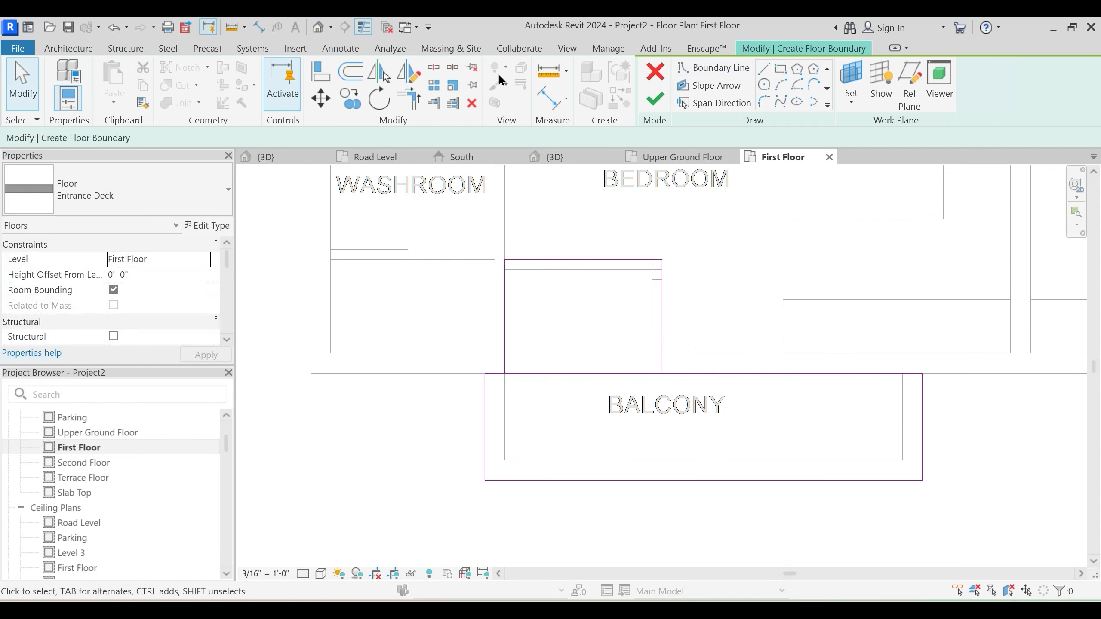
Split and trim the shared edge of the two lower-left balcony rectangles to form one continuous outline
left_click(436, 71)
left_click(576, 373)
key("t")
key("r")
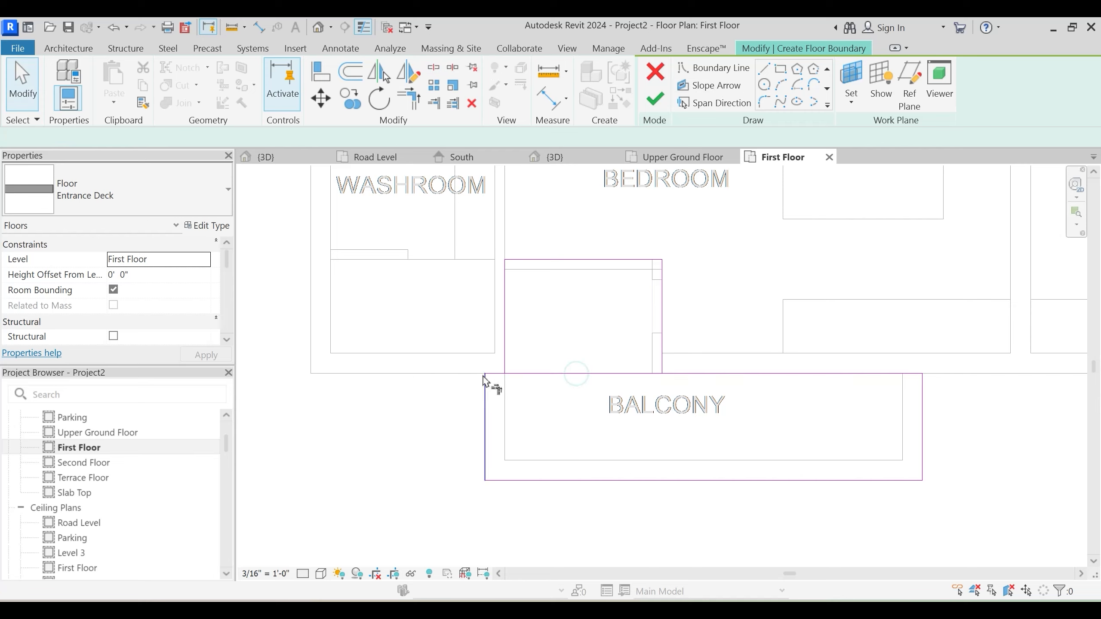
scroll(492, 374, "up", 1)
left_click(495, 373)
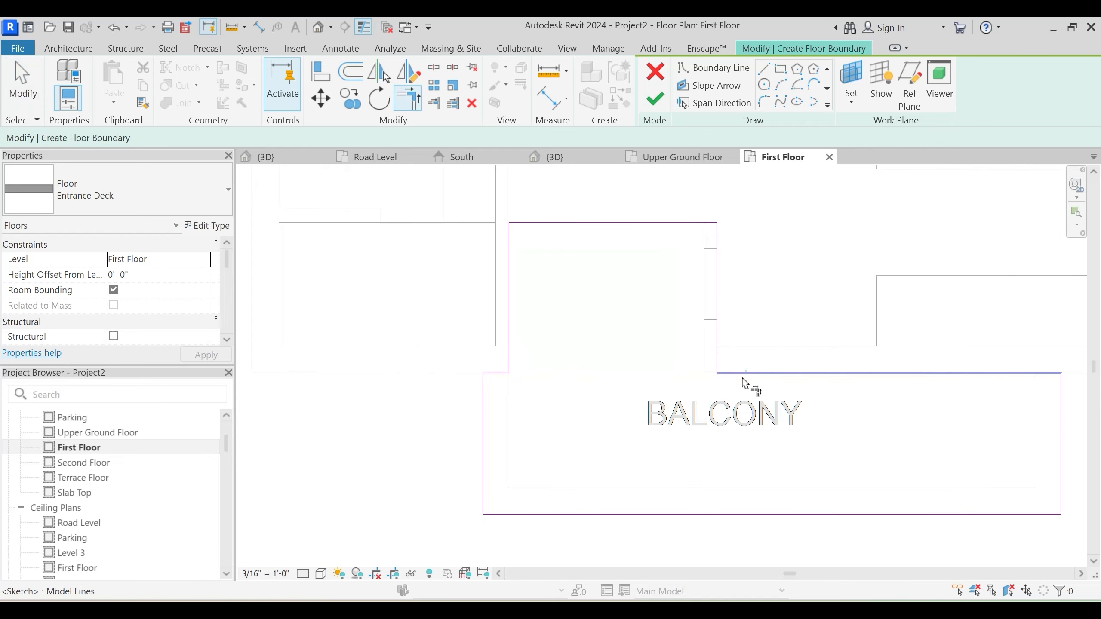
scroll(565, 345, "down", 4)
key("Escape")
Mirror a copy of the lower-left balcony outline to the lower-right balcony about the plan's vertical centreline
left_click_drag(478, 257, 746, 443)
middle_click_drag(774, 436, 696, 469)
key("d")
key("m")
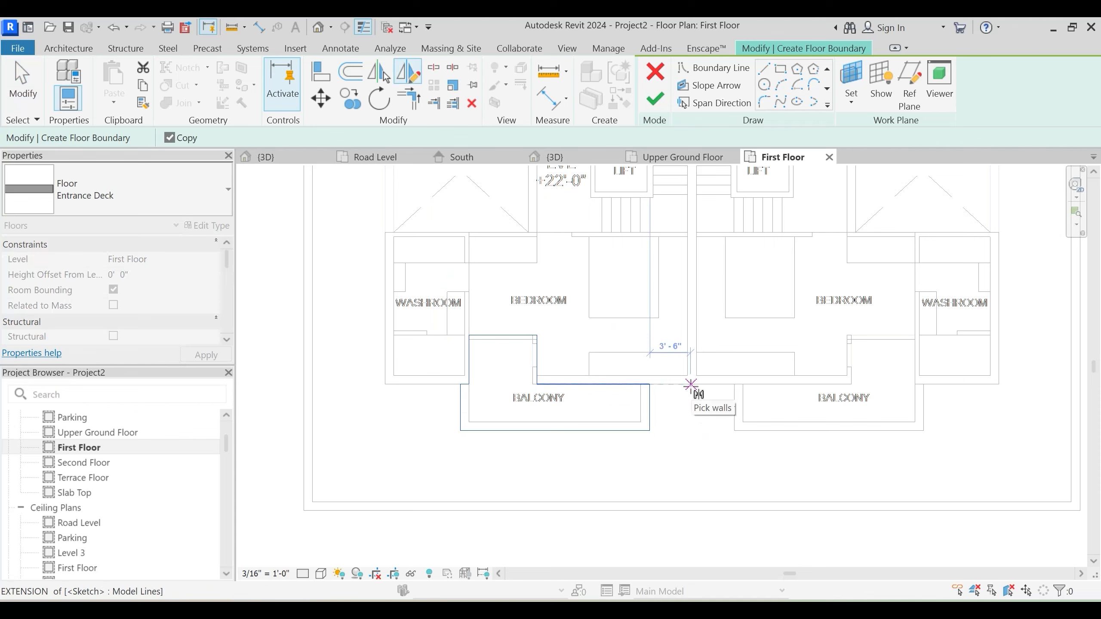
scroll(691, 385, "up", 2)
scroll(692, 388, "down", 2)
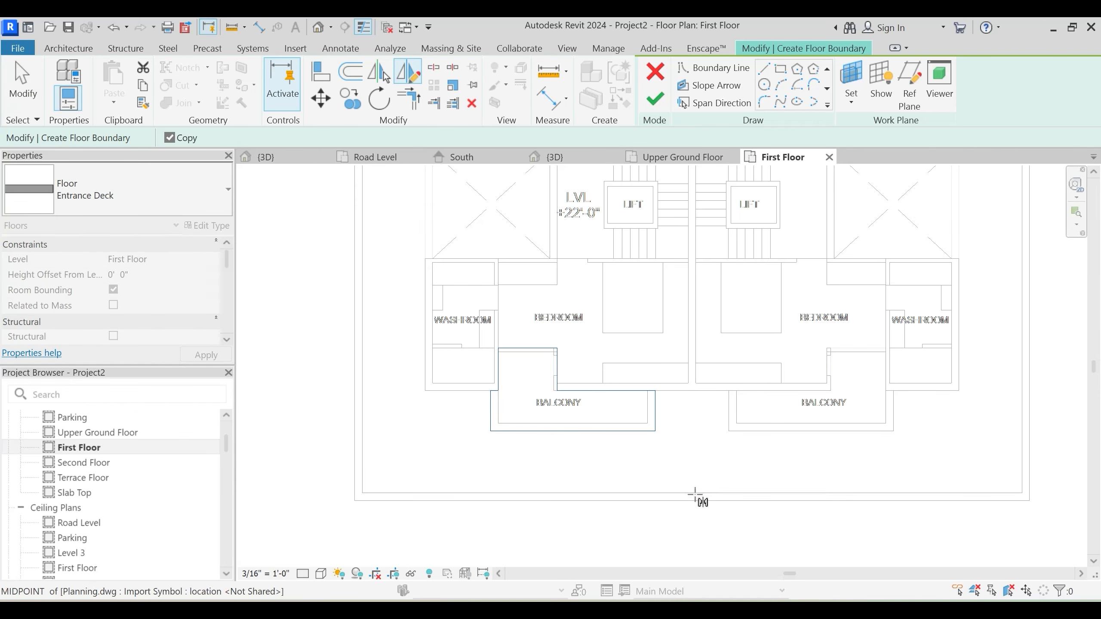
left_click(695, 495)
left_click(696, 451)
left_click(808, 443)
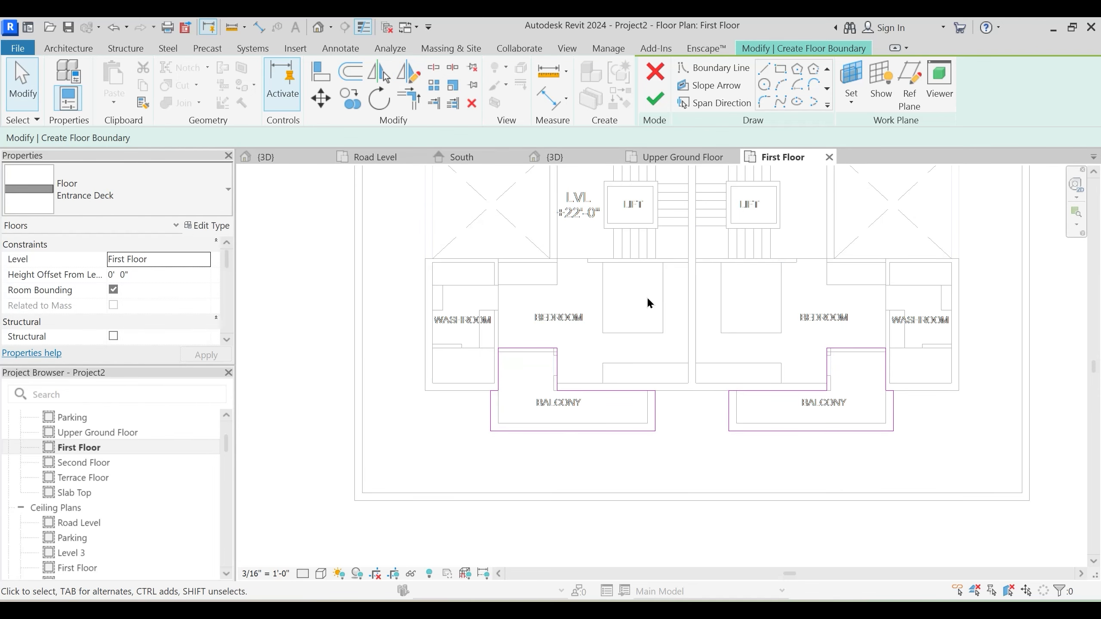
Finish the Entrance Deck floor sketch for the four balconies without attaching walls to its underside
left_click(659, 99)
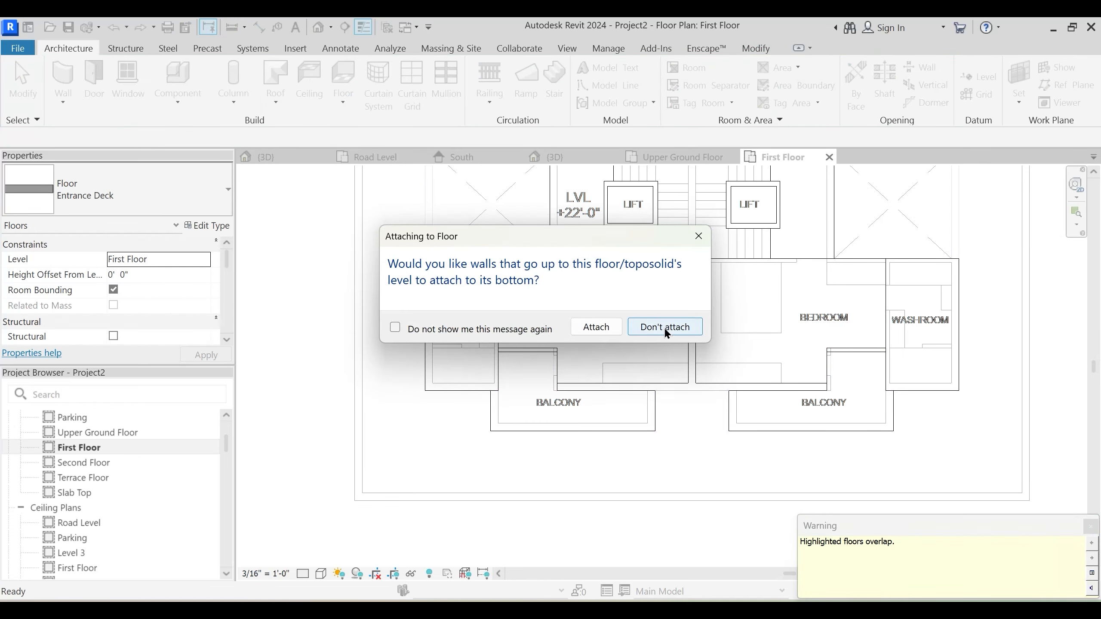
left_click(665, 327)
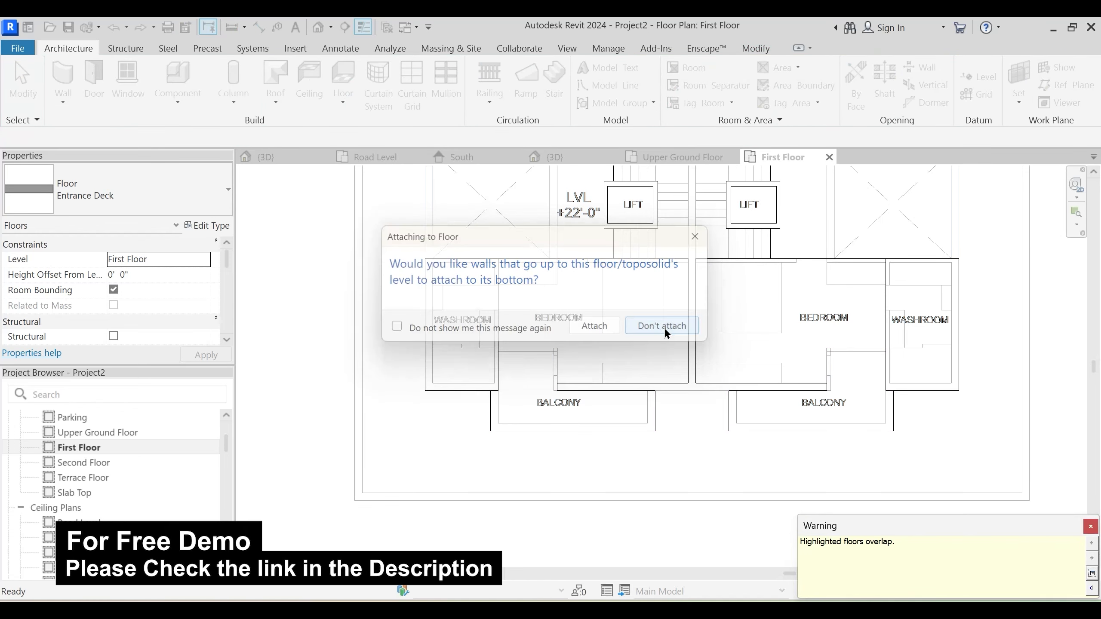
scroll(530, 378, "up", 2)
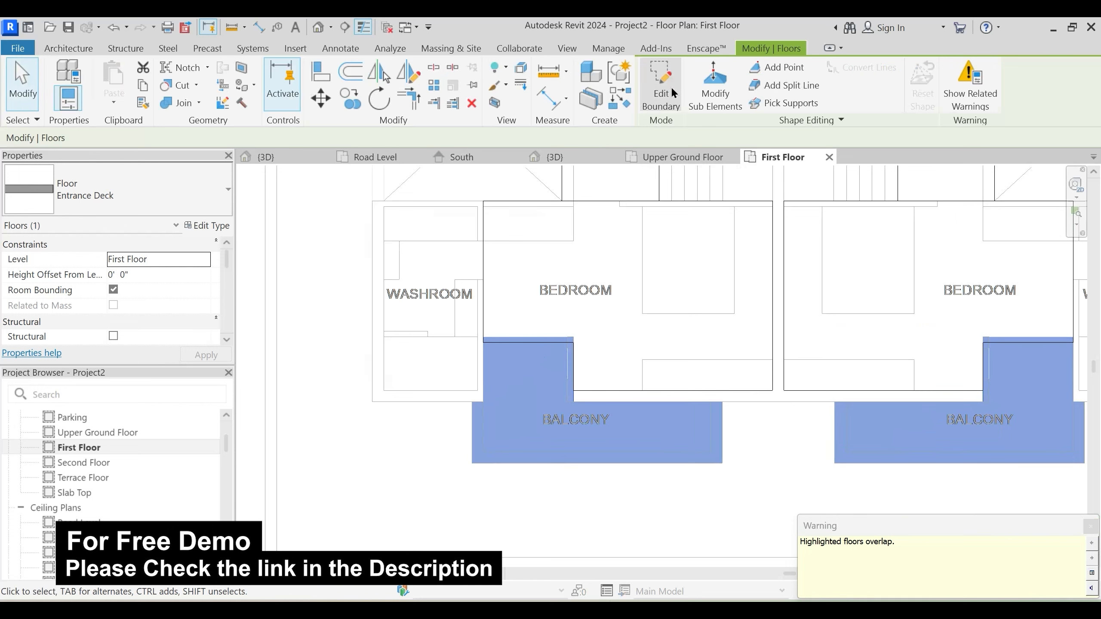
Edit the deck's boundary, lowering both lower balcony recesses' upper edges to the bedroom floor edge, and finish without attaching walls
scroll(576, 307, "up", 3)
mouse_move(539, 347)
left_mouse_down()
mouse_move(543, 385)
mouse_move(543, 360)
left_mouse_up()
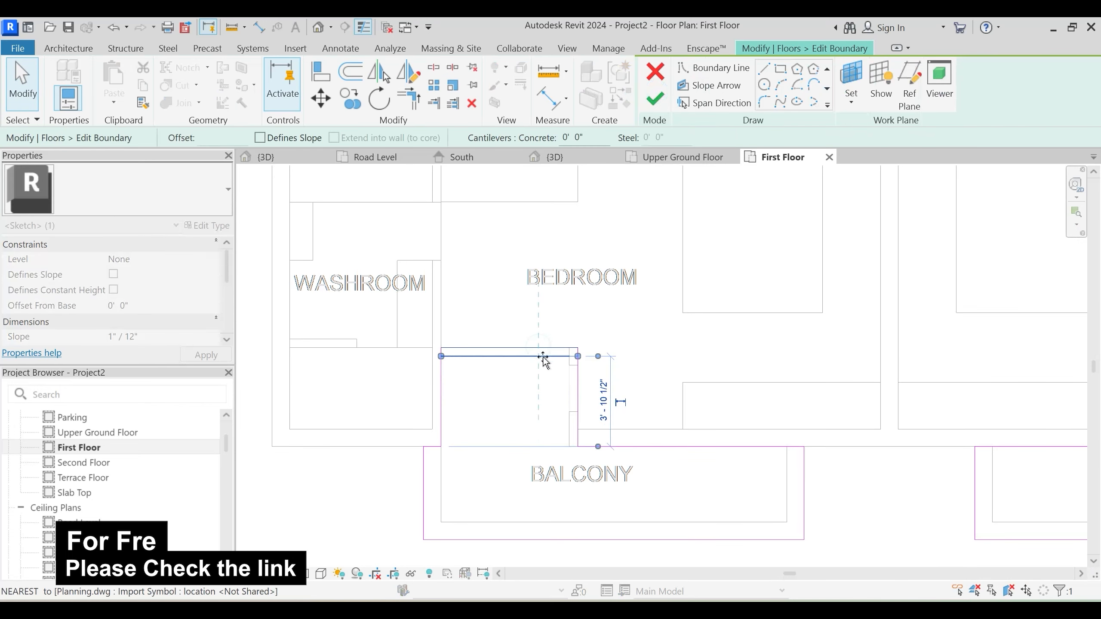
scroll(494, 362, "down", 4)
scroll(934, 381, "up", 3)
mouse_move(935, 333)
left_mouse_down()
mouse_move(936, 363)
mouse_move(935, 338)
left_mouse_up()
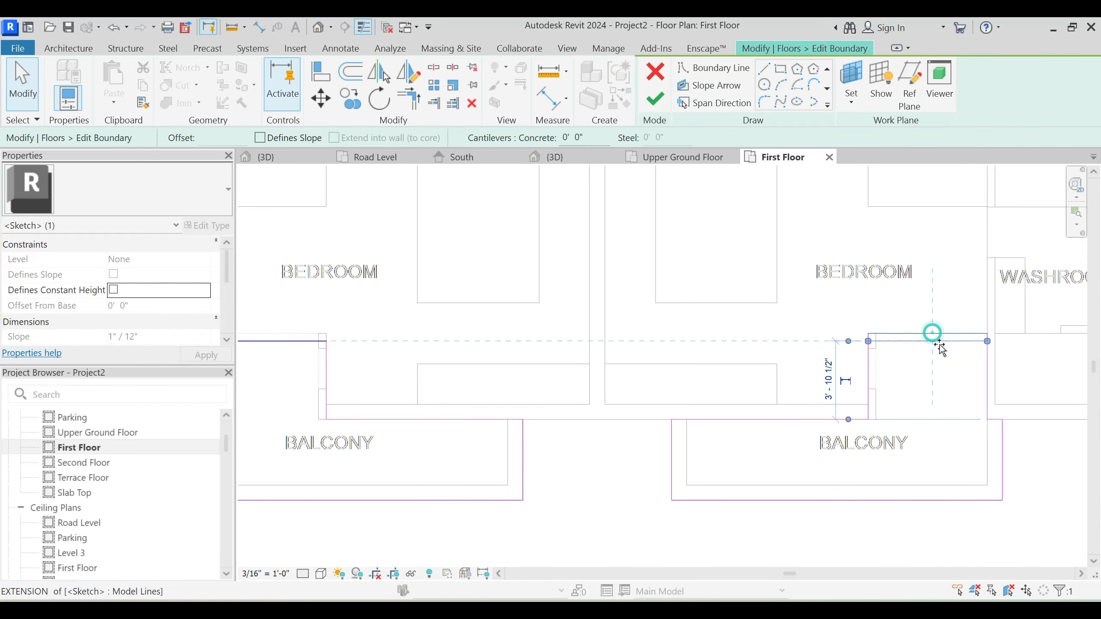
scroll(607, 299, "down", 5)
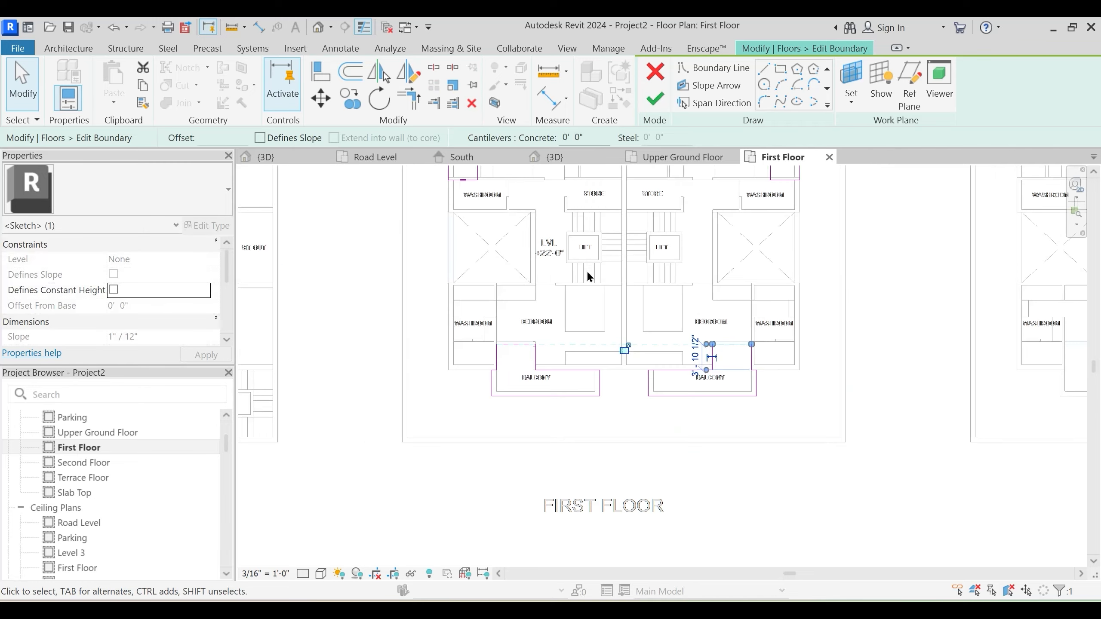
left_click(655, 112)
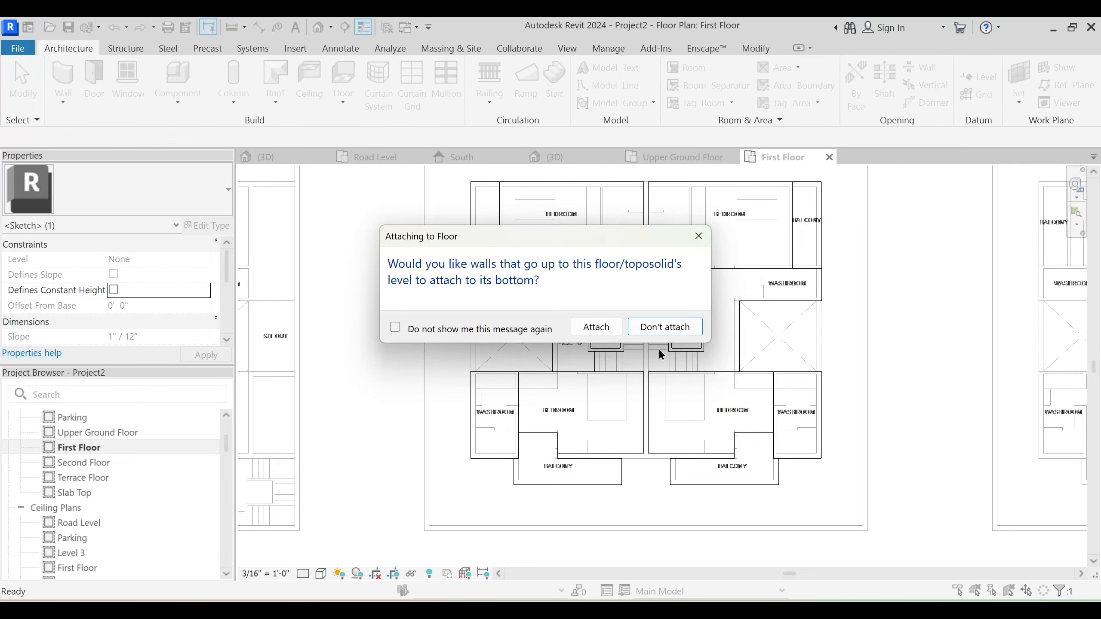
left_click(665, 327)
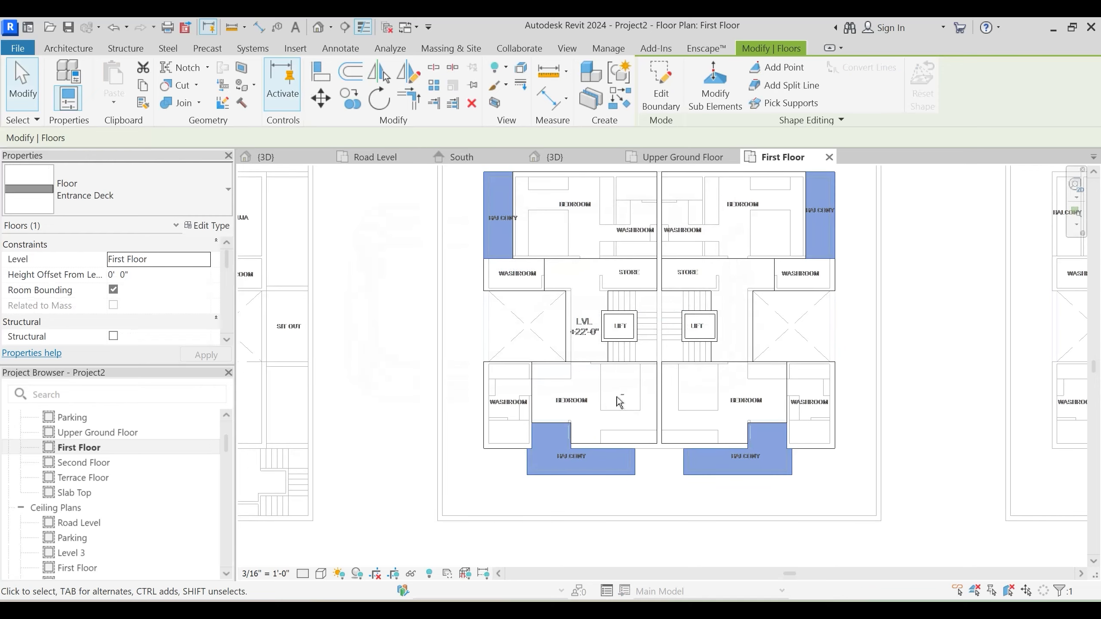
Switch to the 3D view and temporarily hide the imported plan
key("Escape")
left_click(554, 156)
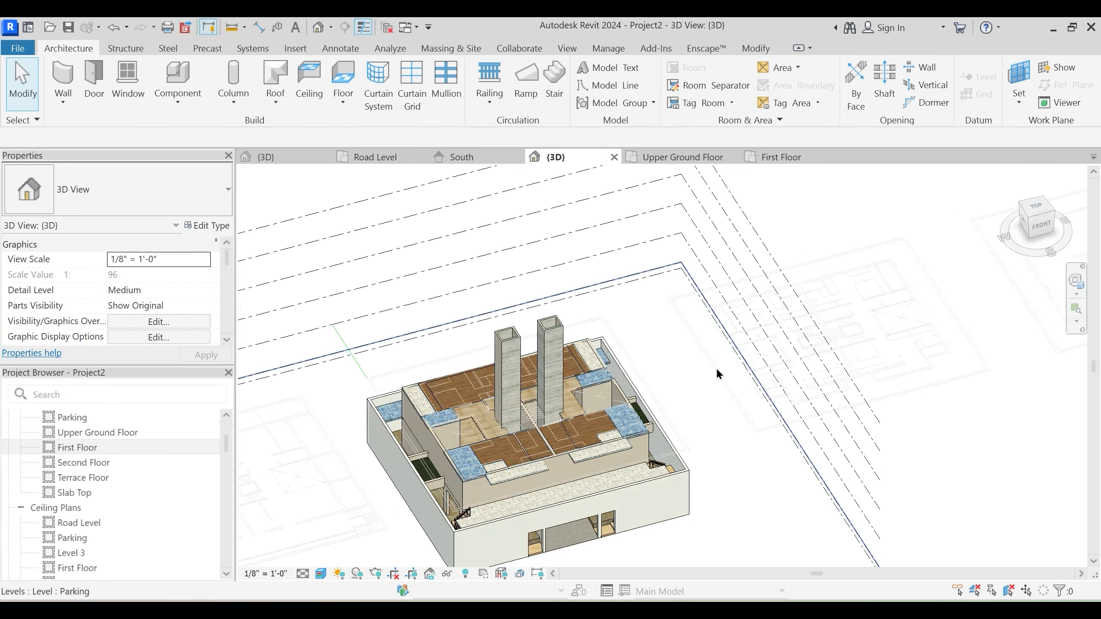
left_click(711, 373)
key("h")
key("h")
scroll(538, 476, "up", 3)
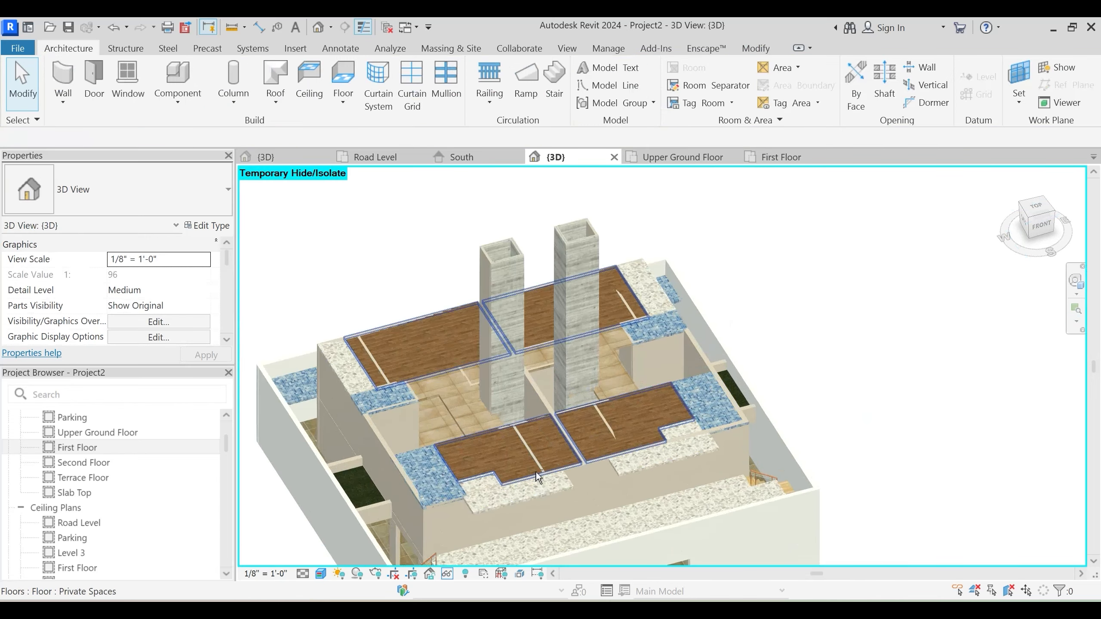
scroll(537, 476, "down", 3)
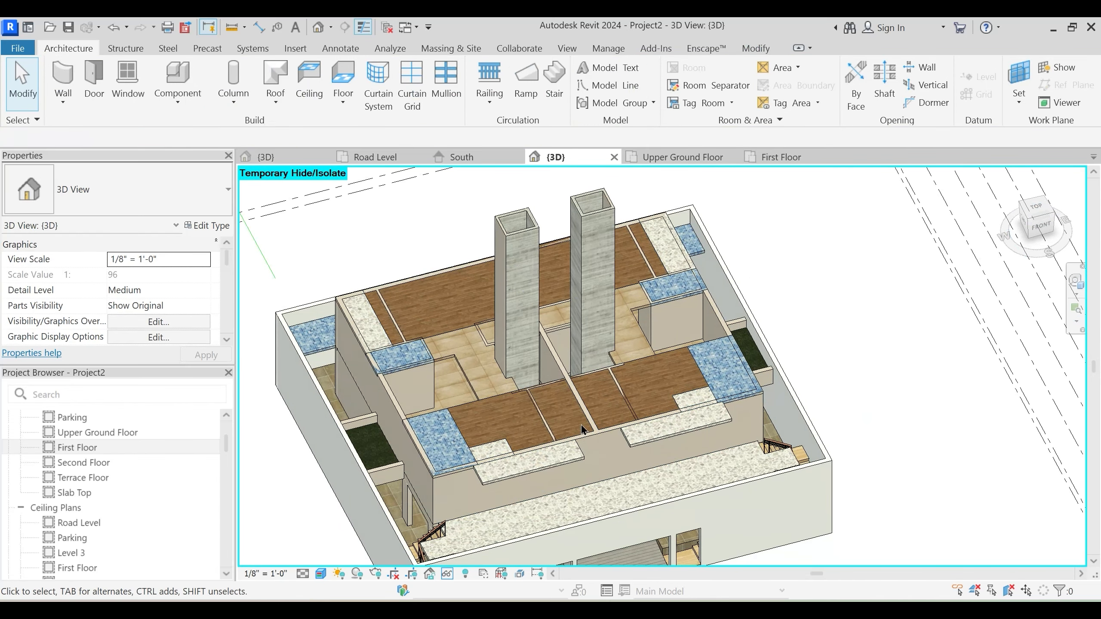
Set the 3D view's visual style to Hidden Line and view the First Floor slabs from above
key("h")
key("l")
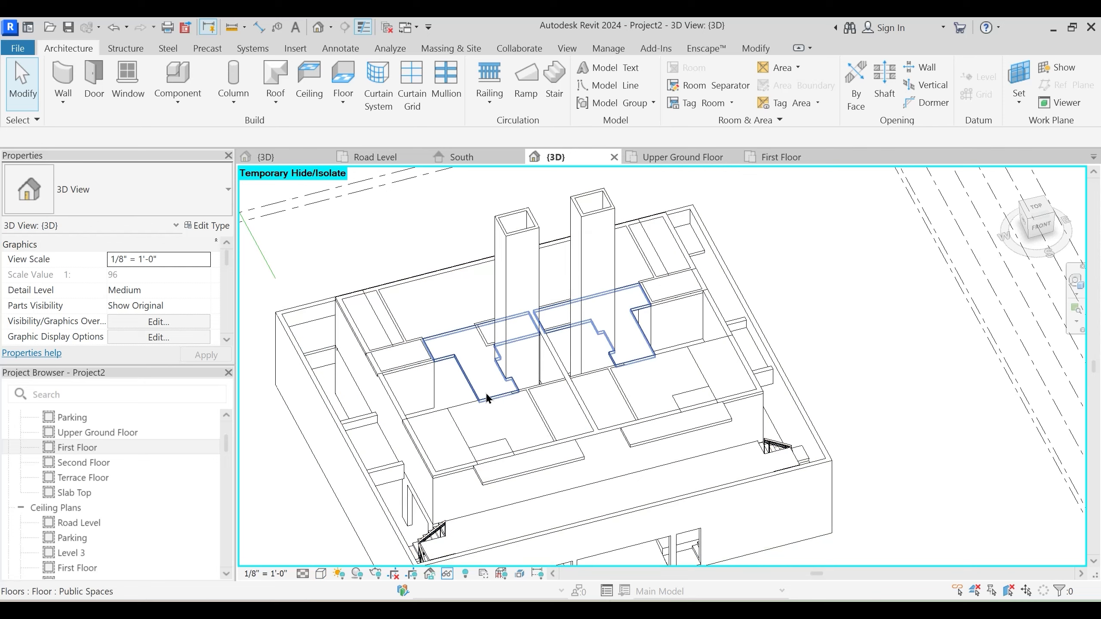
middle_click_drag(464, 396, 563, 456, "shift")
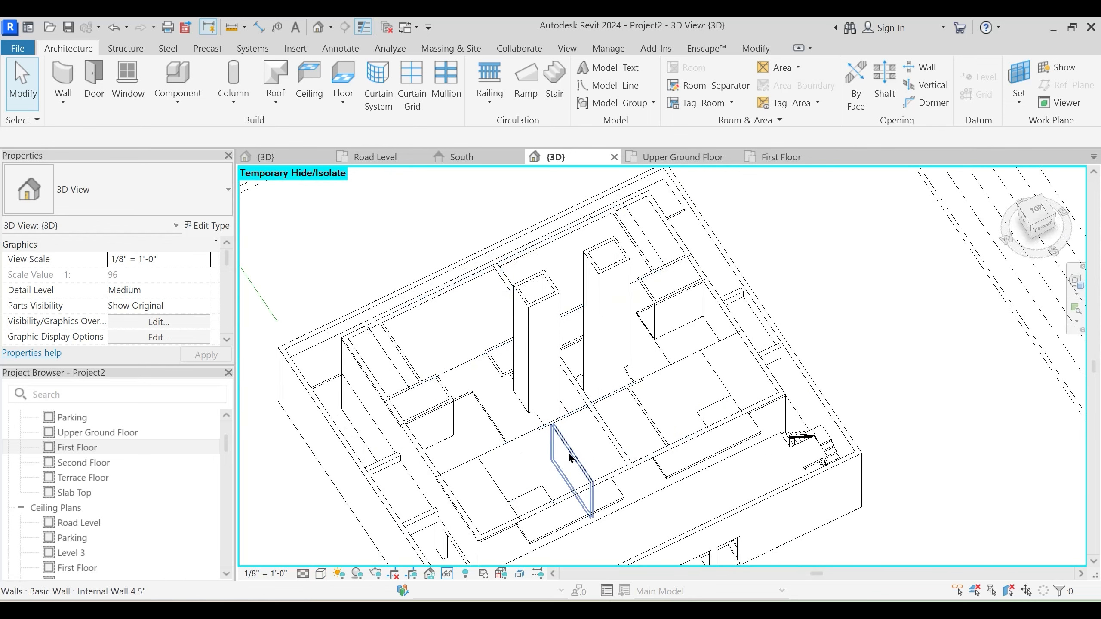
middle_click_drag(444, 388, 455, 326, "shift")
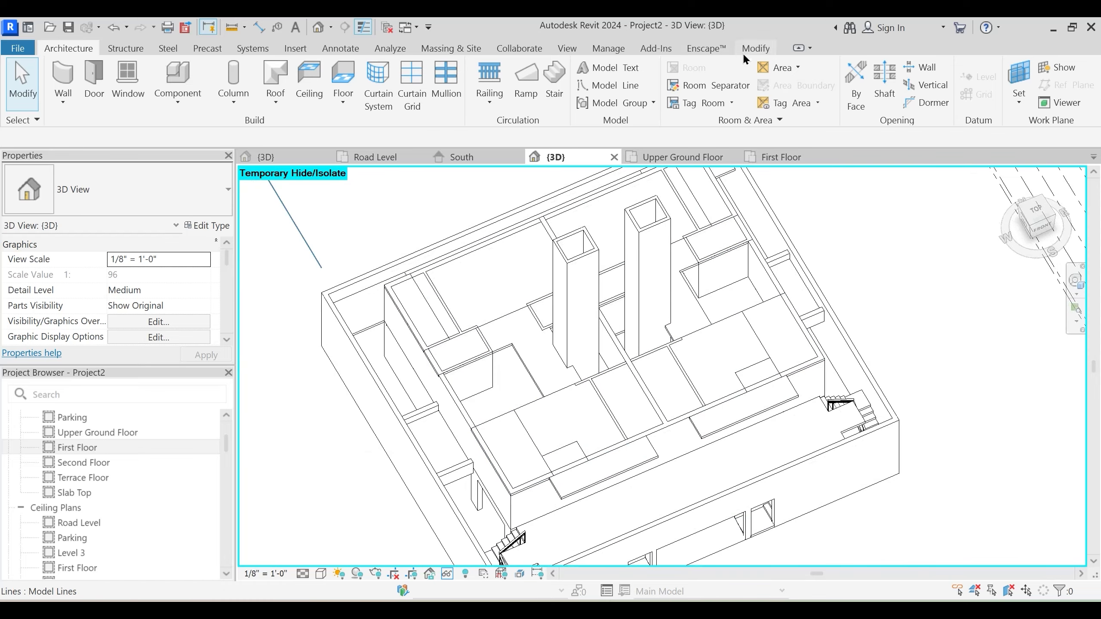
left_click(755, 47)
left_click(179, 102)
scroll(429, 299, "up", 2)
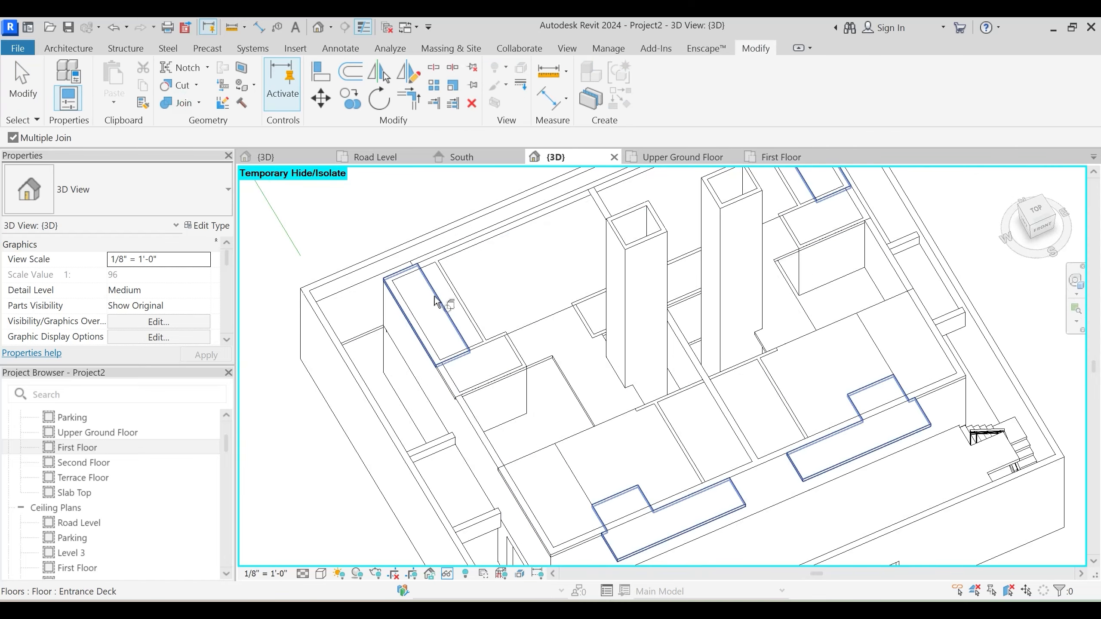
left_click(454, 323)
scroll(446, 334, "up", 2)
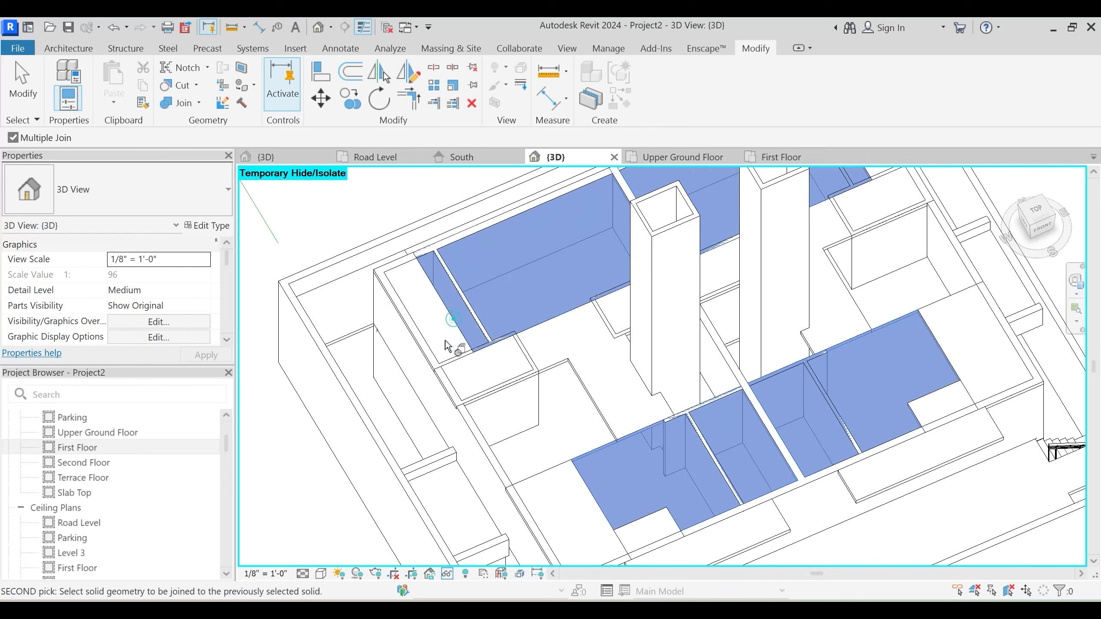
key("Escape")
key("Escape")
middle_click_drag(445, 346, 443, 367)
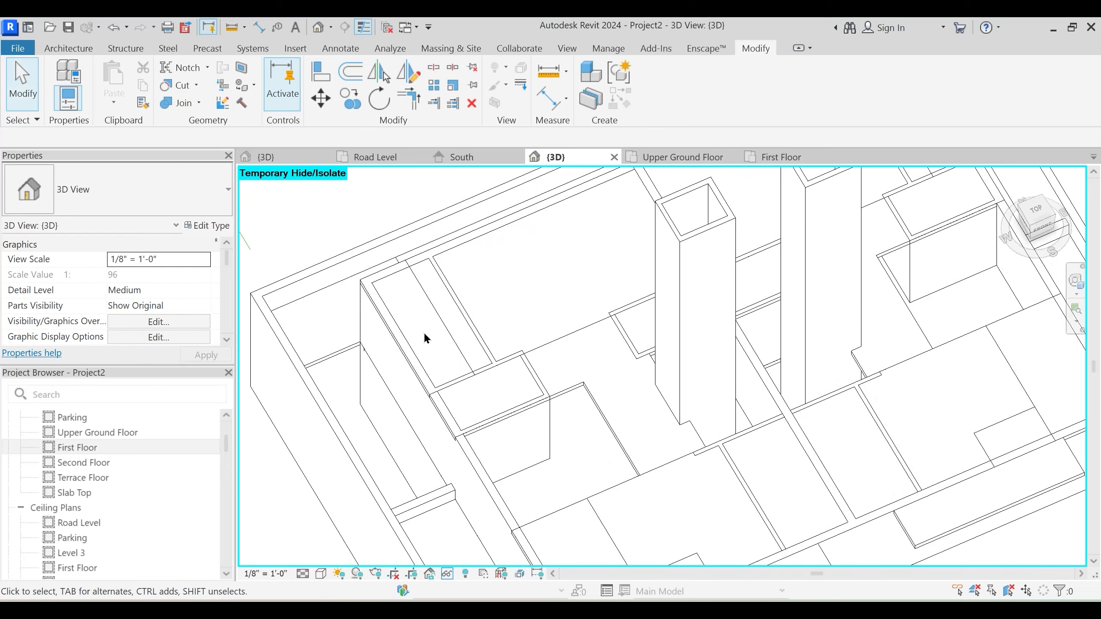
left_click(182, 102)
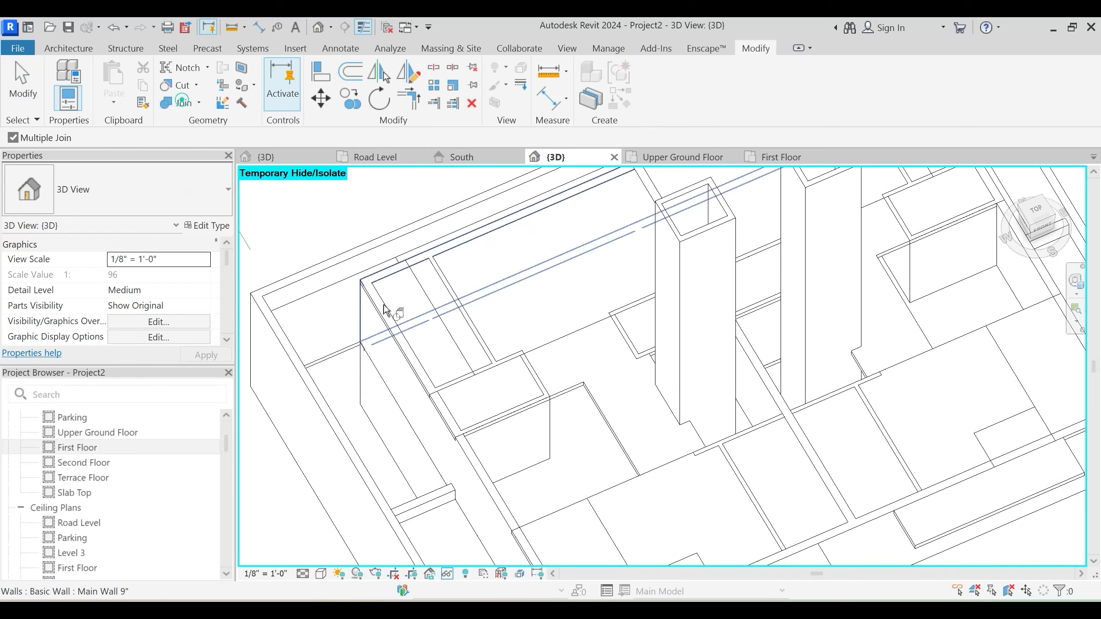
left_click(380, 271)
key("Escape")
key("Escape")
middle_click_drag(407, 368, 428, 326, "shift")
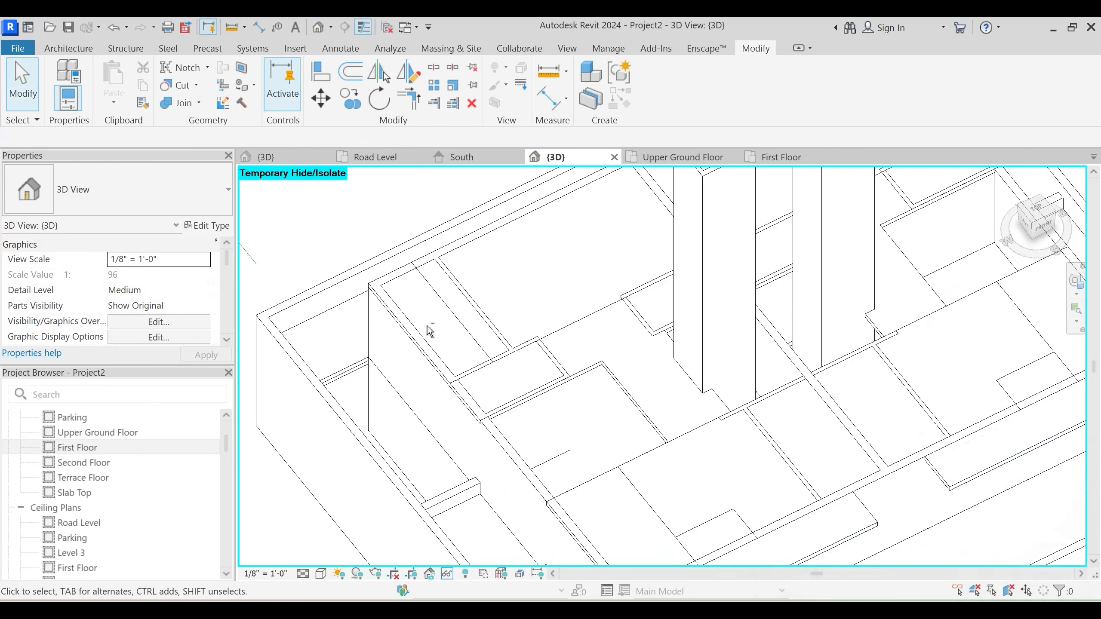
Join the Entrance Deck floor's geometry with the walls around the two rear balconies, using Multiple Join
left_click(184, 103)
left_click(429, 290)
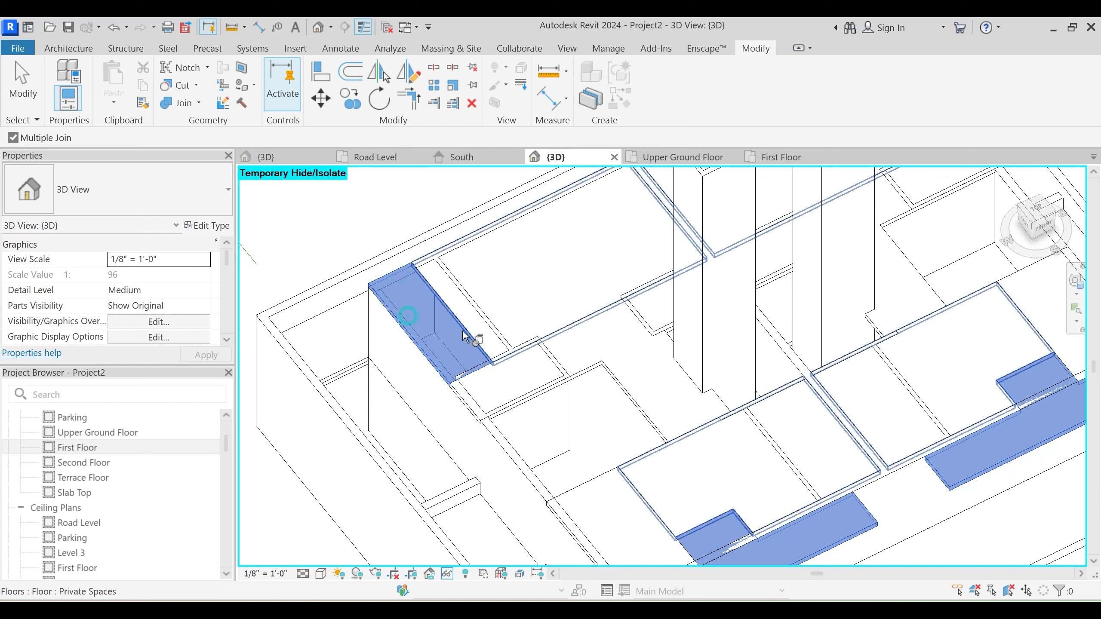
left_click(473, 363)
scroll(407, 368, "down", 3)
middle_click_drag(515, 437, 334, 562)
scroll(527, 313, "up", 2)
middle_click_drag(534, 323, 526, 338, "shift")
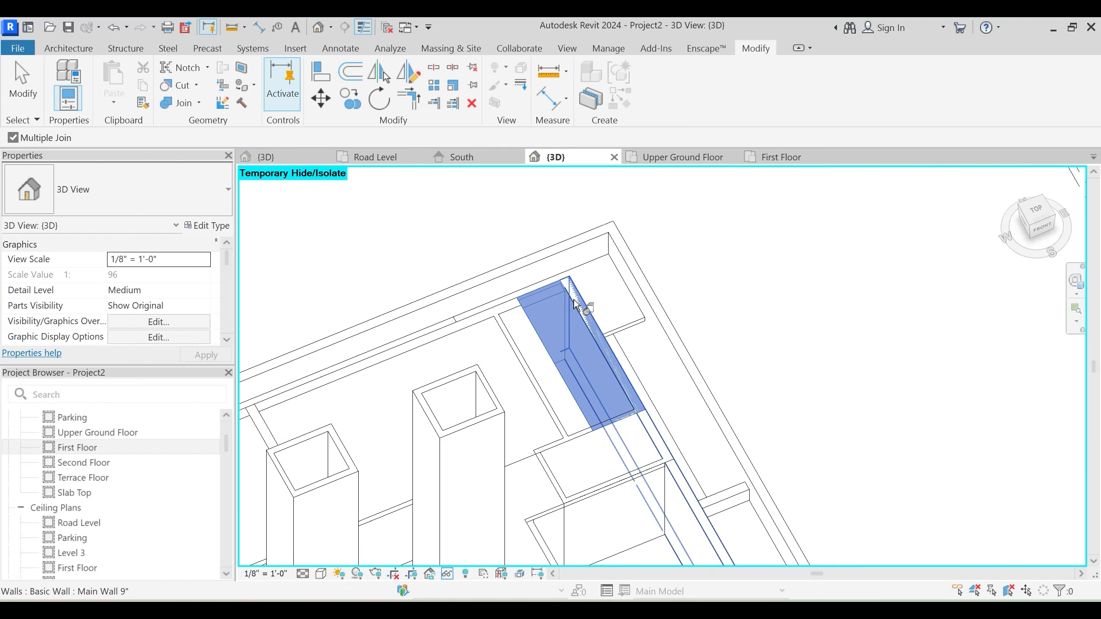
left_click(621, 416)
Join the Entrance Deck floor with the front 9" main wall and the remaining wall beside the rear left balcony
scroll(682, 293, "down", 3)
middle_click_drag(607, 503, 659, 323)
scroll(753, 403, "up", 2)
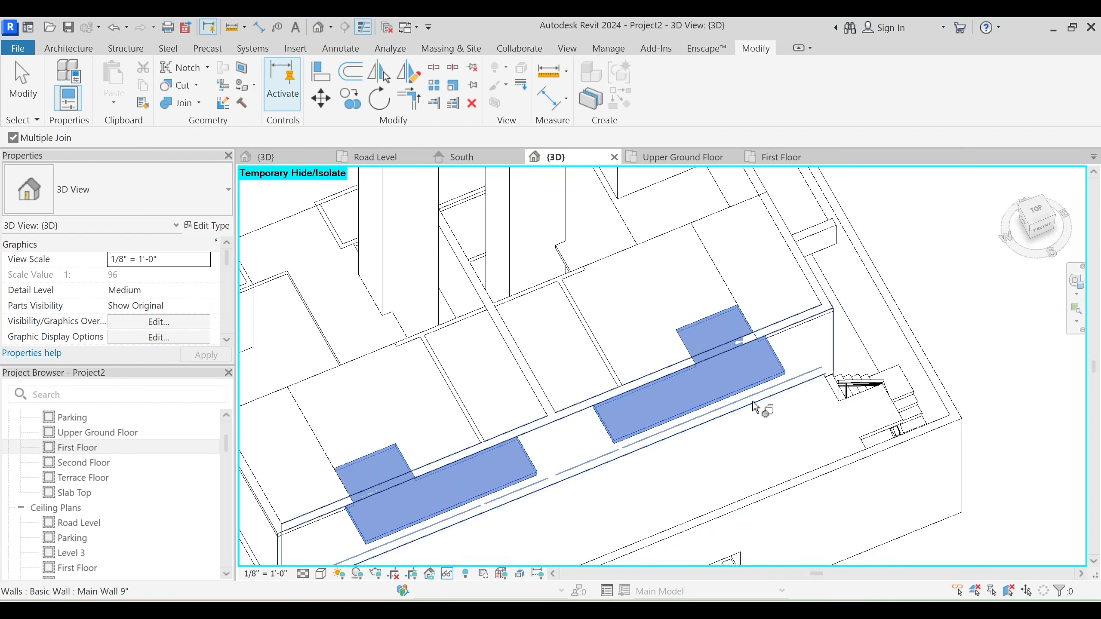
left_click(719, 356)
middle_click_drag(572, 454, 650, 385)
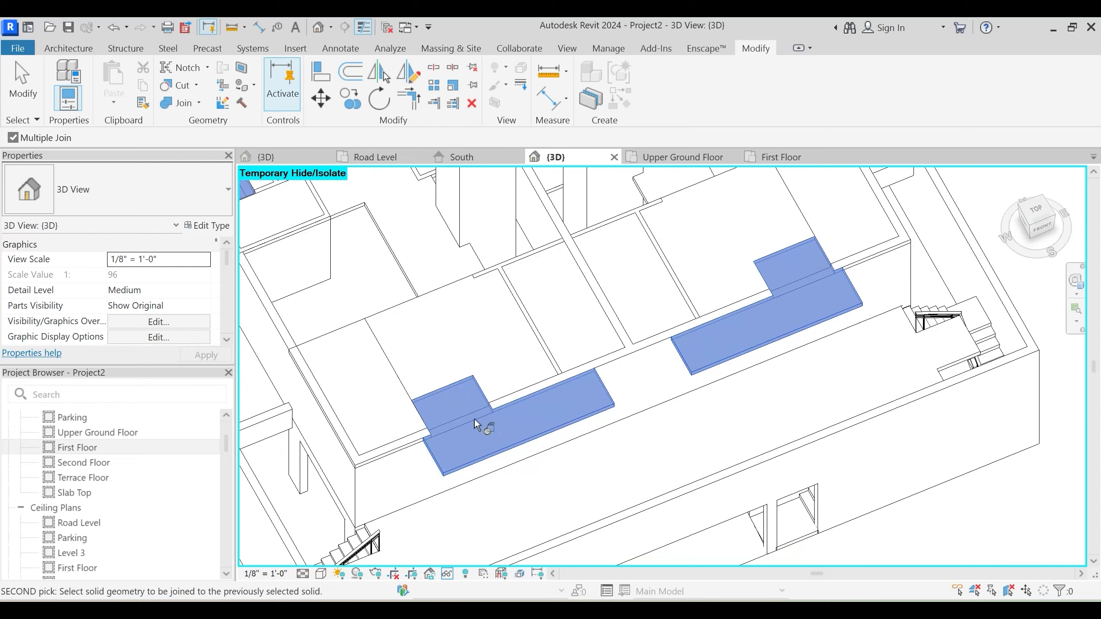
scroll(477, 422, "up", 2)
scroll(588, 431, "down", 2)
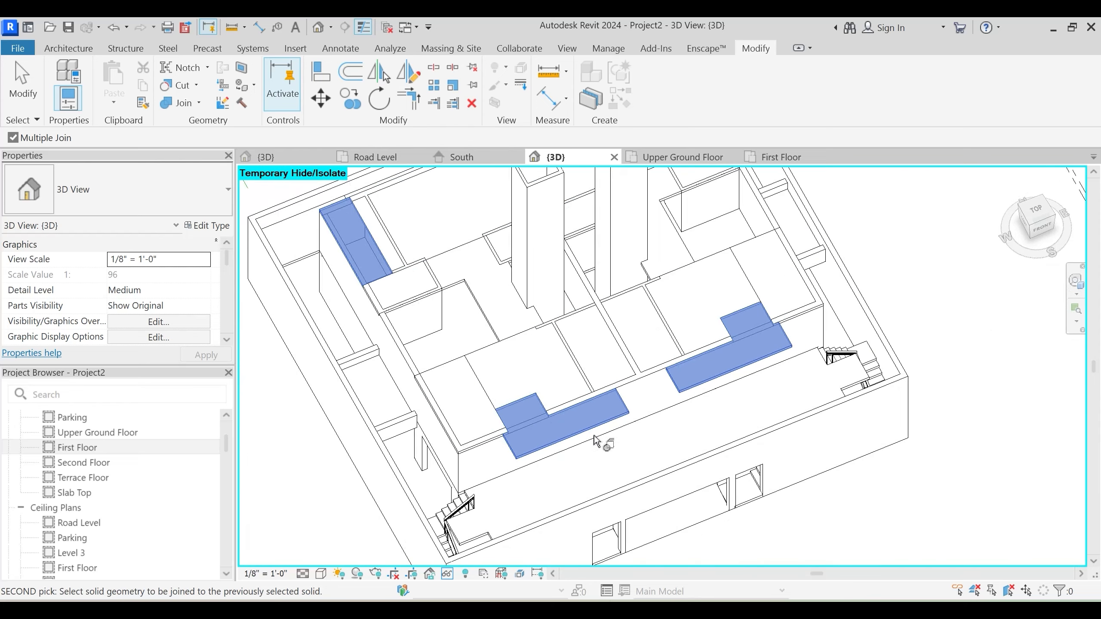
middle_click_drag(491, 386, 505, 417)
left_click(441, 308)
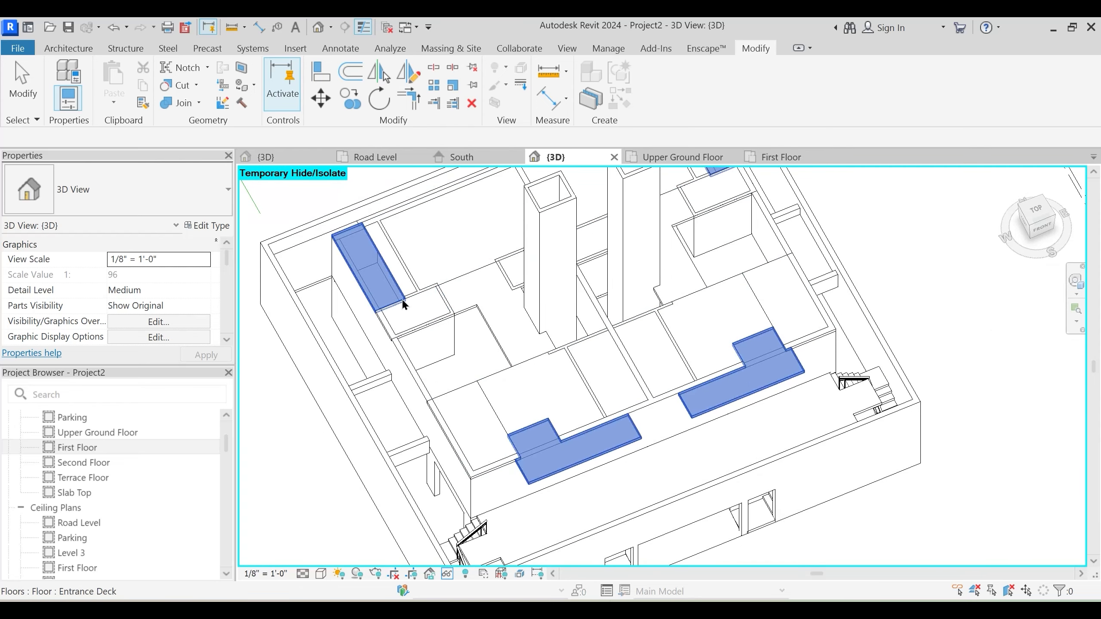
Join the Private Spaces floor with the rear bedroom's internal wall, the rear main wall and the central dividing wall
scroll(441, 312, "up", 3)
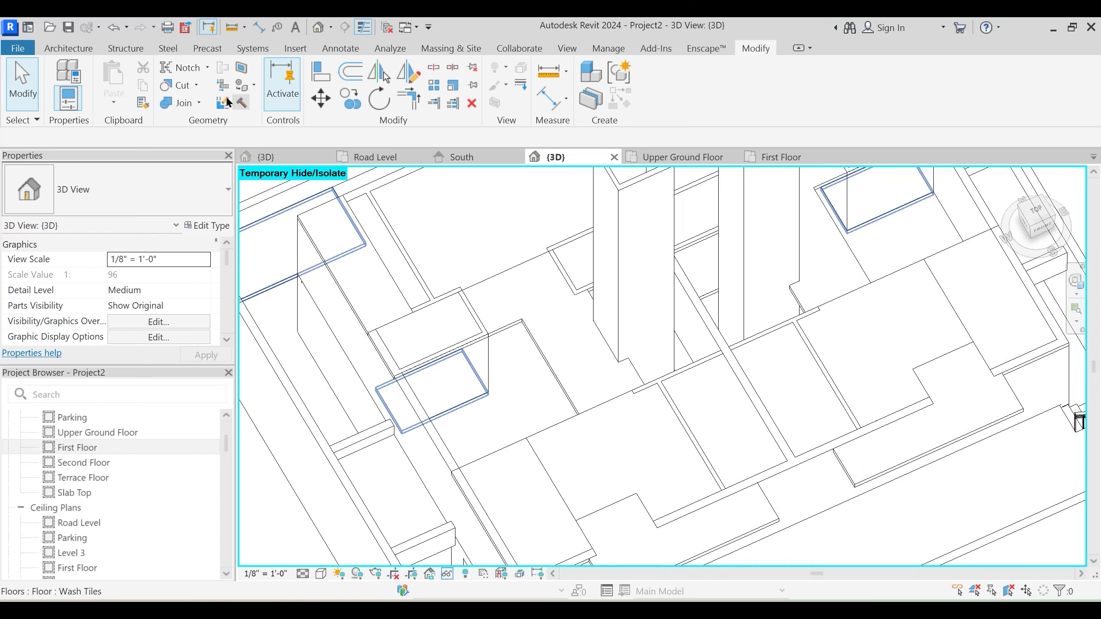
left_click(497, 271)
left_click(411, 262)
middle_click_drag(423, 235, 417, 295)
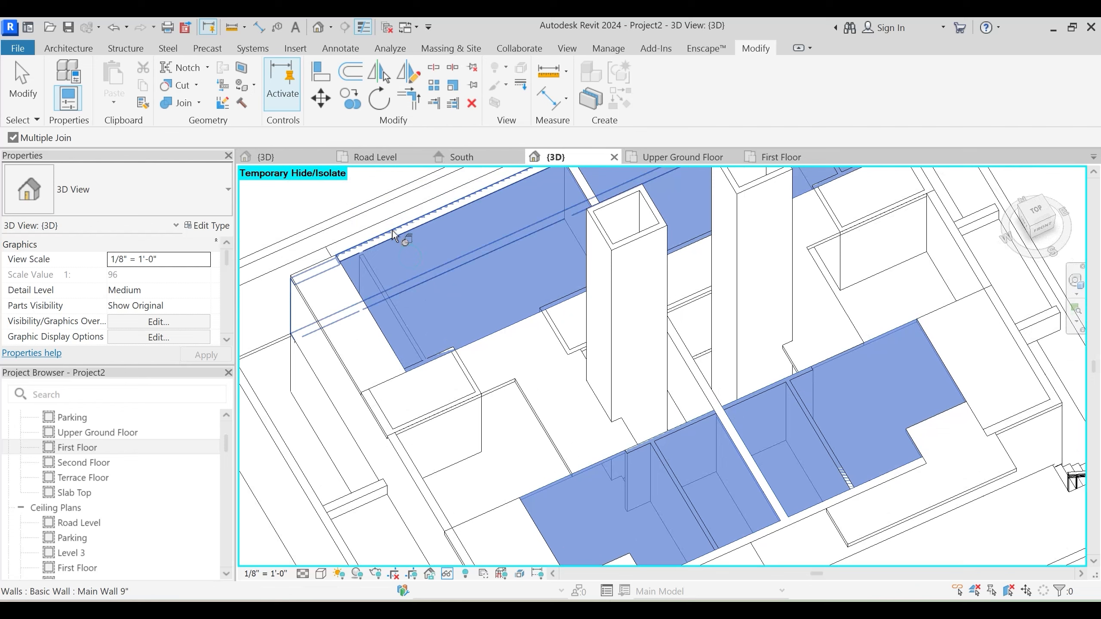
left_click(392, 225)
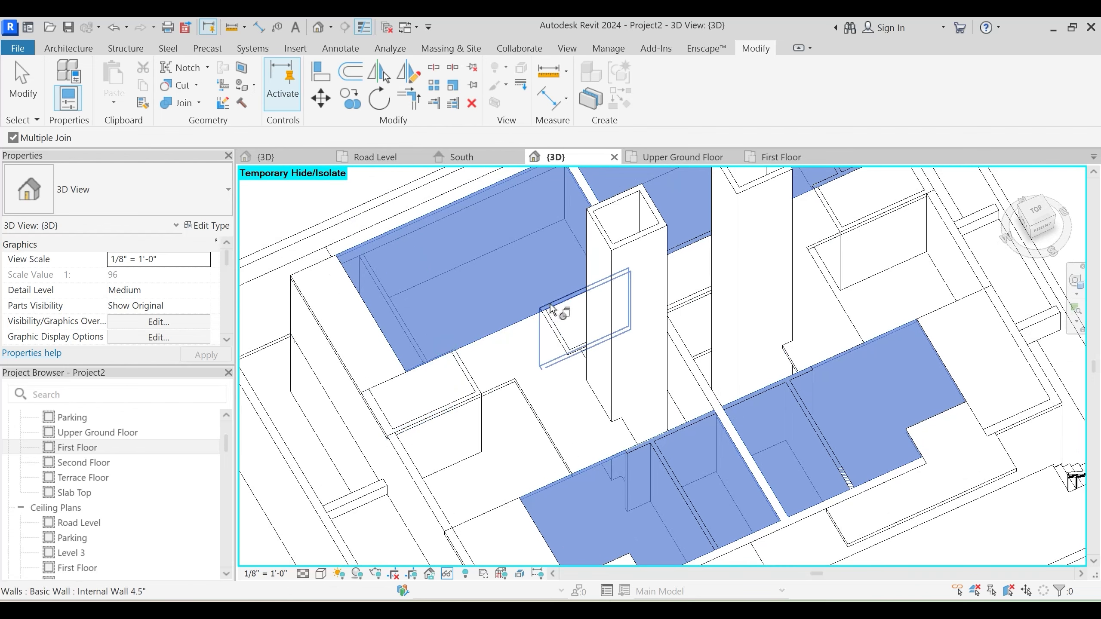
middle_click_drag(516, 319, 425, 379, "shift")
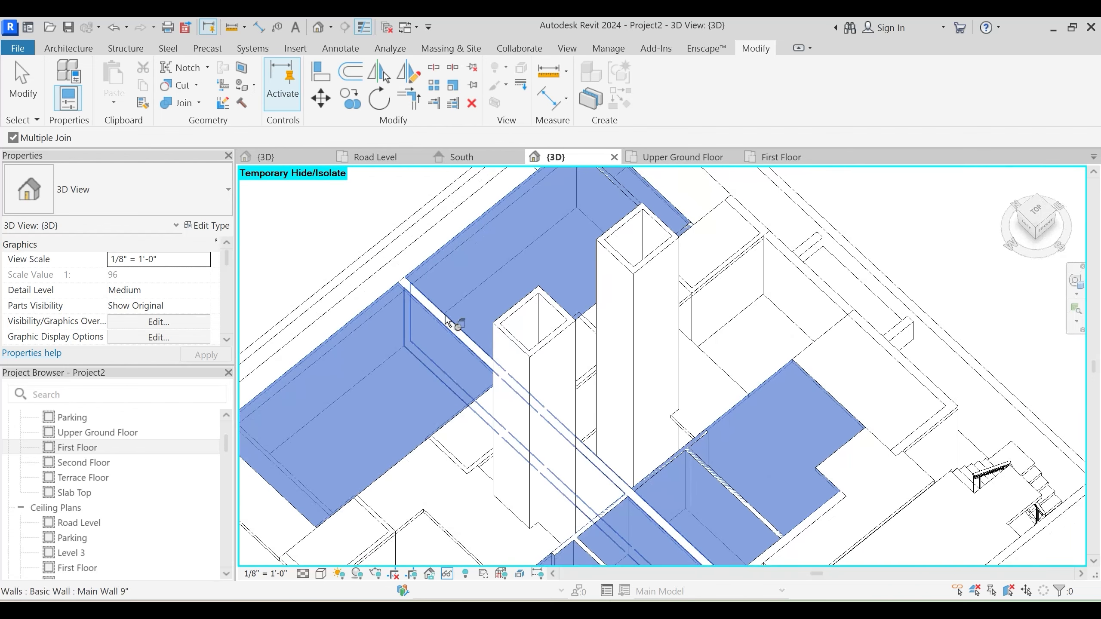
left_click(442, 314)
Join the Private Spaces floor with the 4.5" internal walls under the front bedrooms and end the command
scroll(480, 348, "down", 1)
middle_click_drag(555, 345, 522, 388, "shift")
scroll(633, 314, "up", 2)
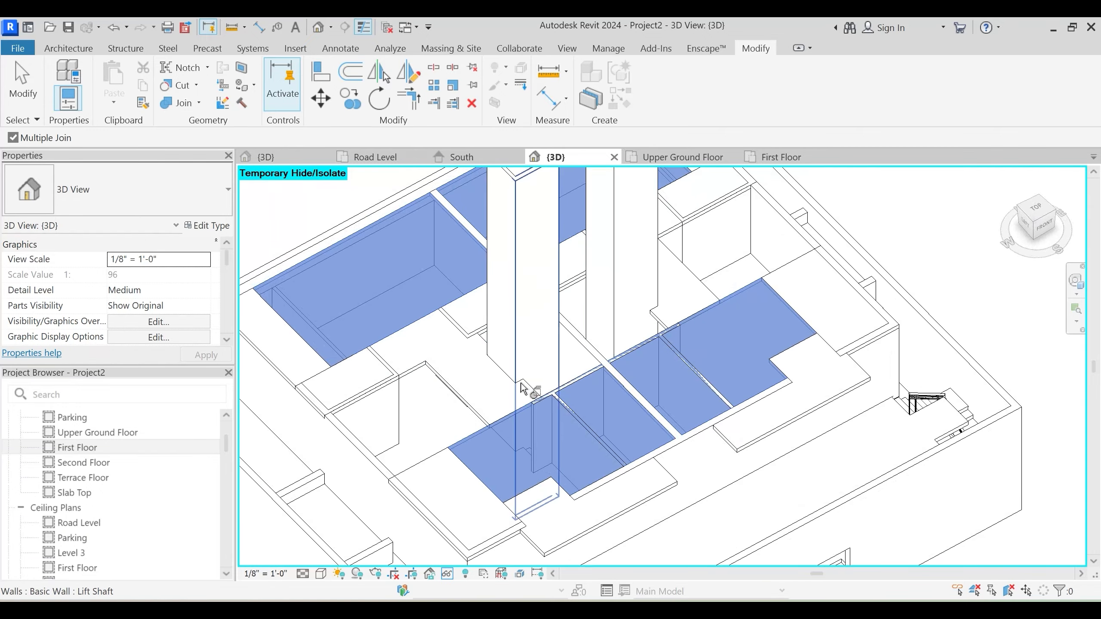
scroll(521, 383, "down", 1)
scroll(580, 375, "up", 2)
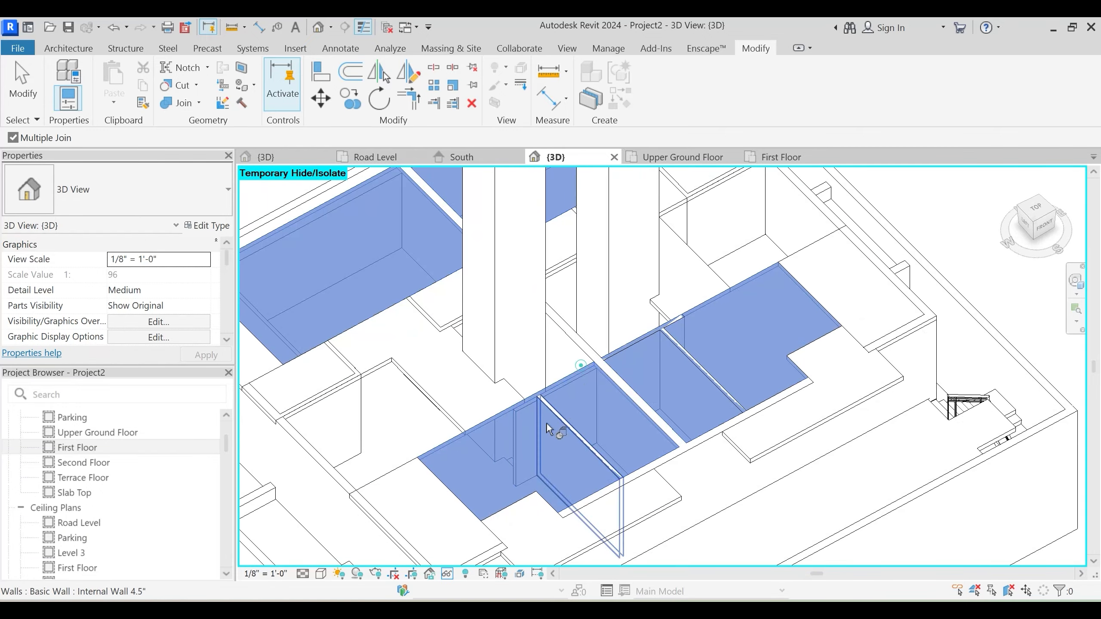
scroll(672, 352, "down", 1)
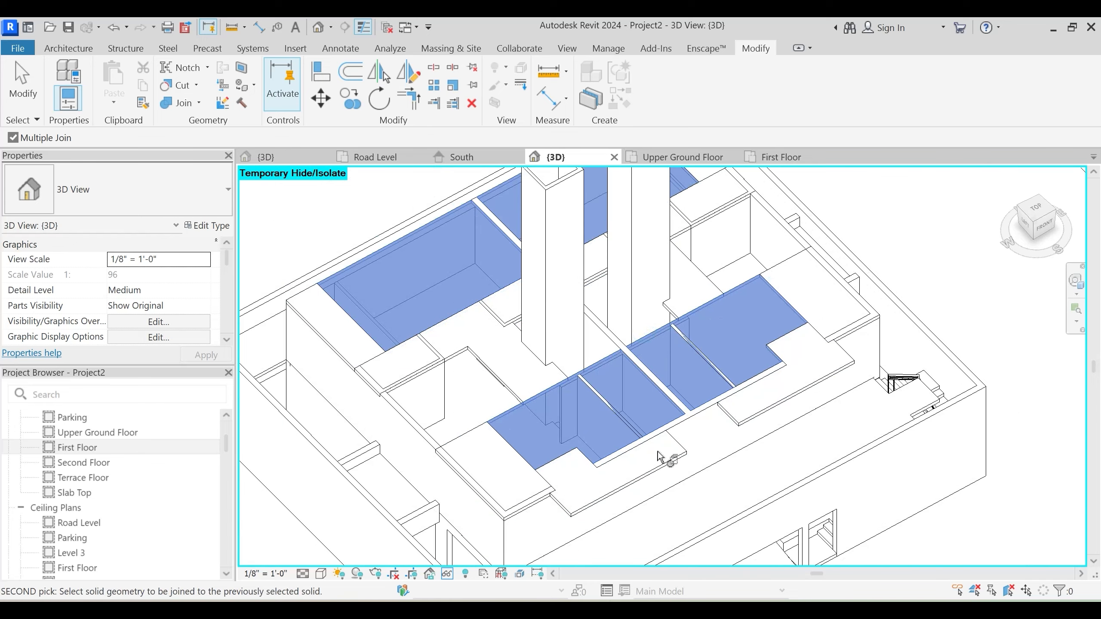
scroll(676, 450, "up", 2)
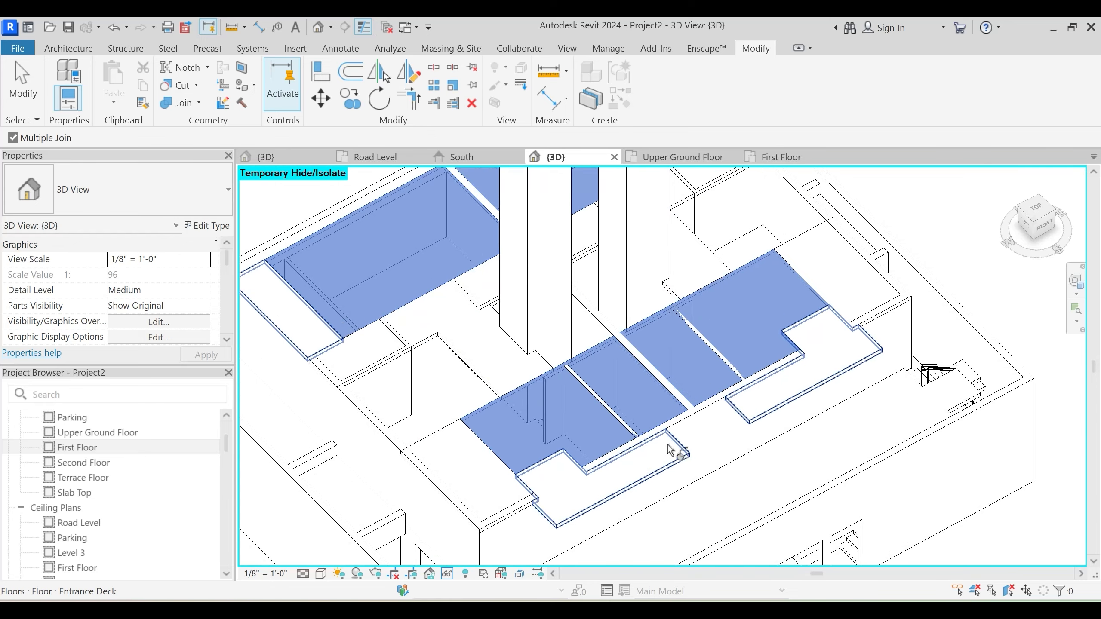
scroll(646, 380, "down", 2)
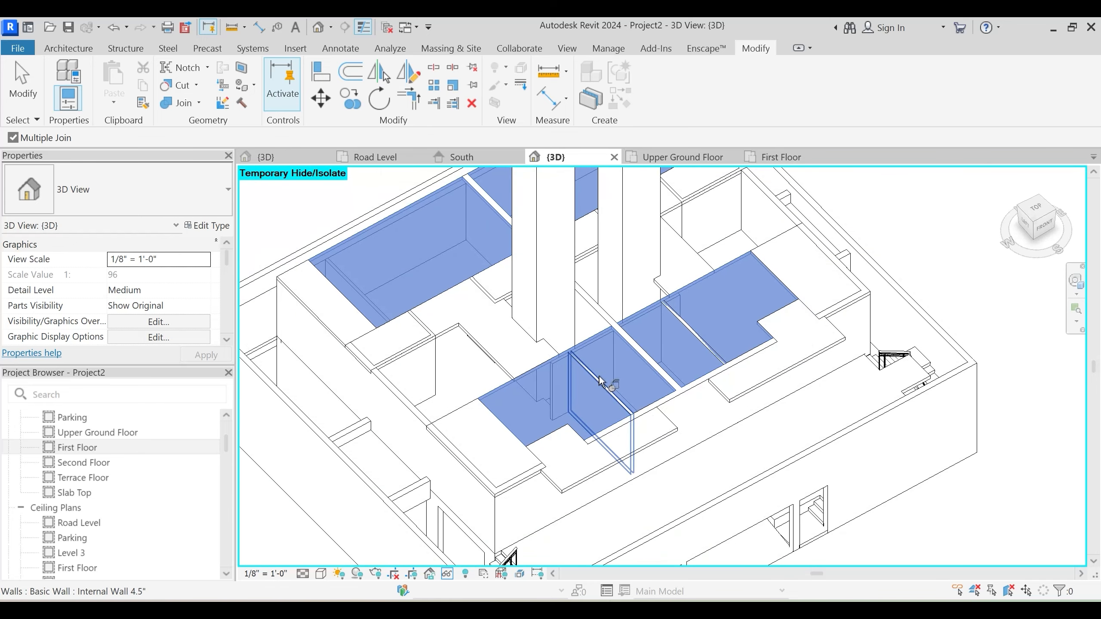
middle_click_drag(703, 406, 728, 451)
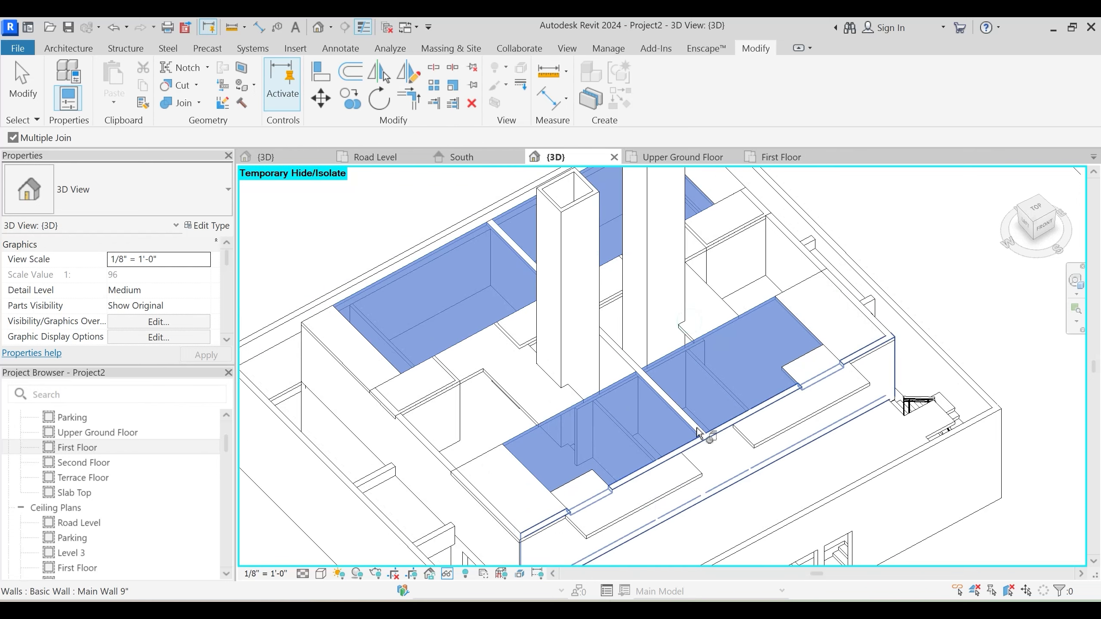
key("Escape")
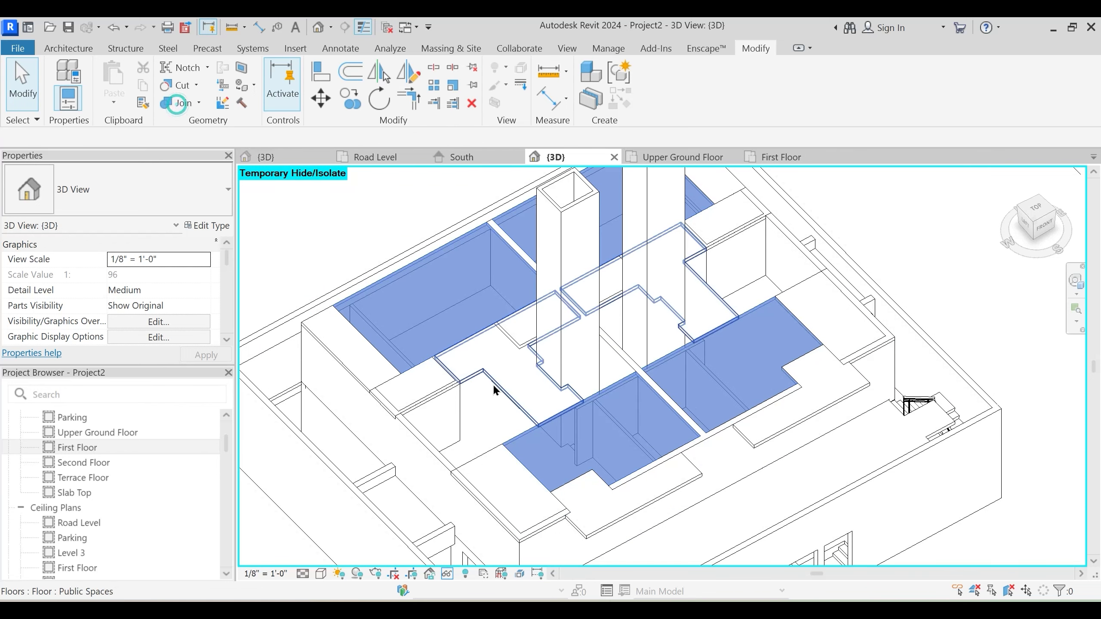
Join the Public Spaces floor with the 4.5" internal walls beneath it around the lift shafts, using Multiple Join
left_click(181, 104)
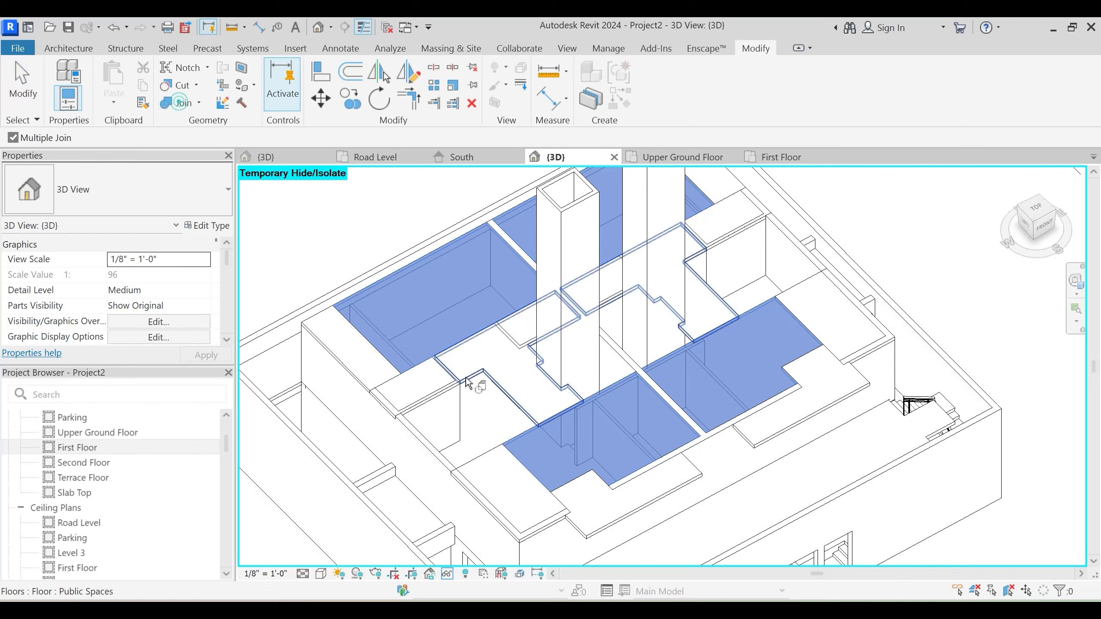
left_click(499, 390)
middle_click_drag(508, 369, 558, 374, "shift")
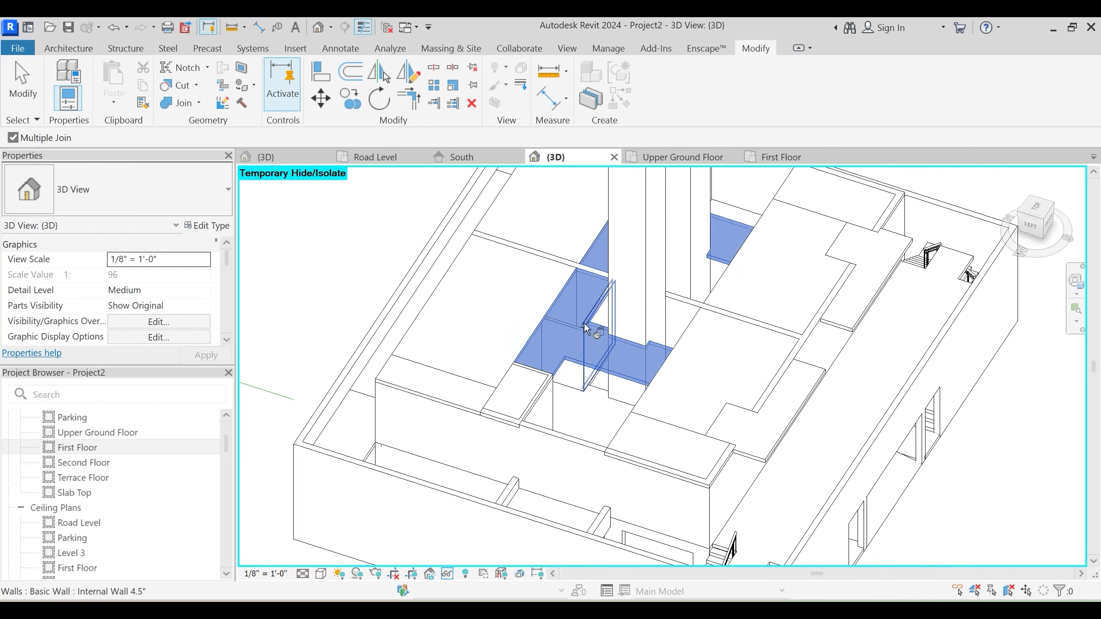
middle_click_drag(628, 347, 494, 377, "shift")
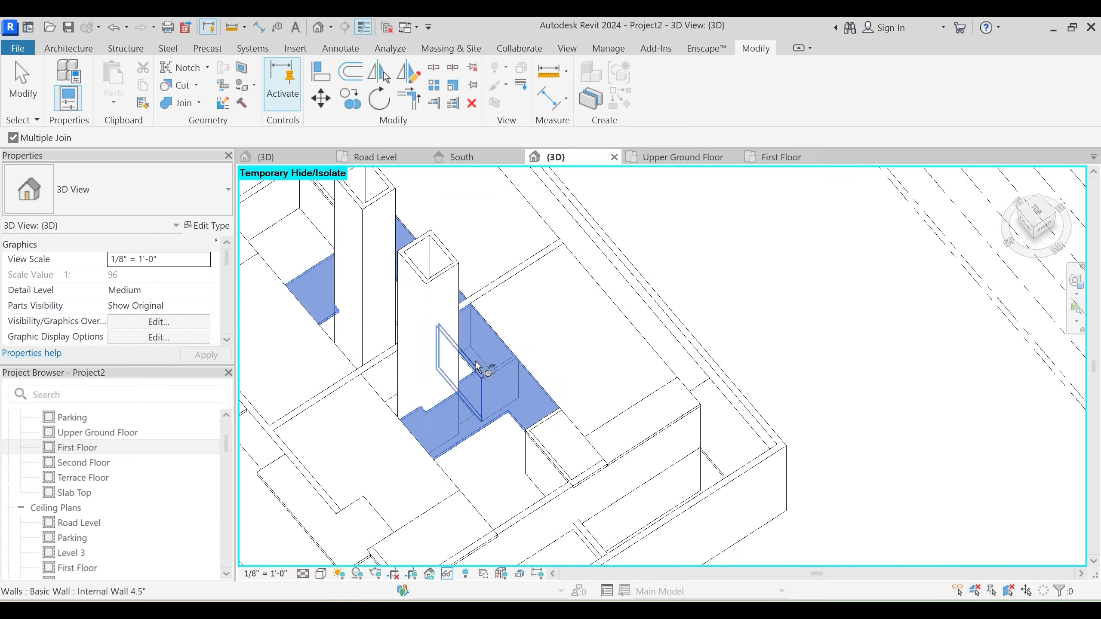
middle_click_drag(568, 412, 641, 380, "shift")
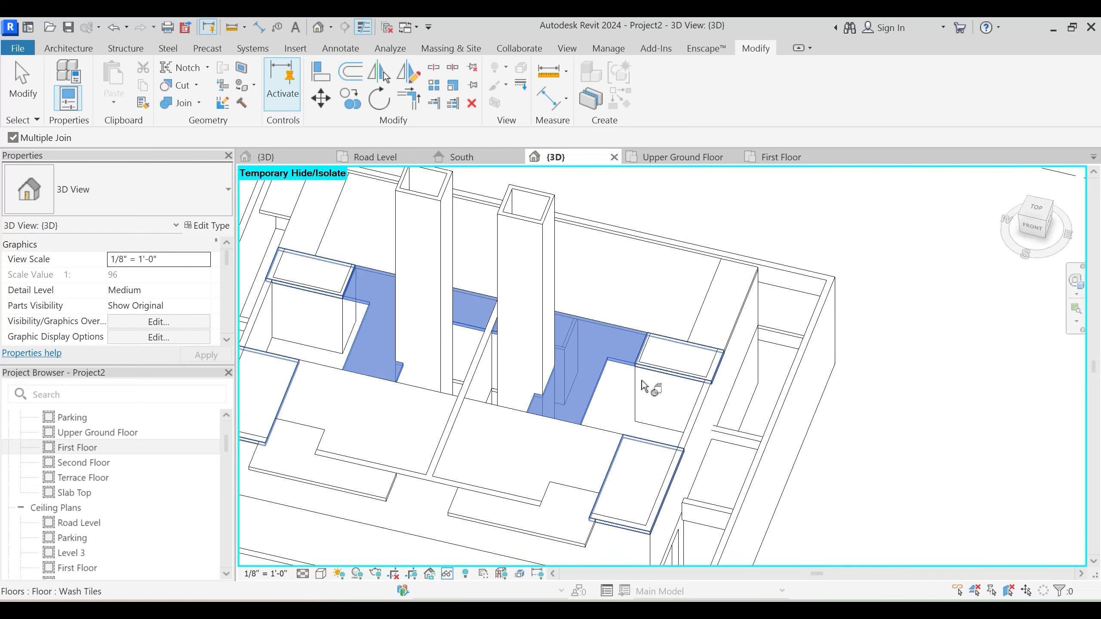
key("Escape")
key("Escape")
Set the 3D view's visual style to Realistic and examine the First Floor slabs from the front
scroll(633, 450, "down", 2)
middle_click_drag(633, 449, 602, 467, "shift")
key("r")
key("r")
scroll(685, 479, "up", 6)
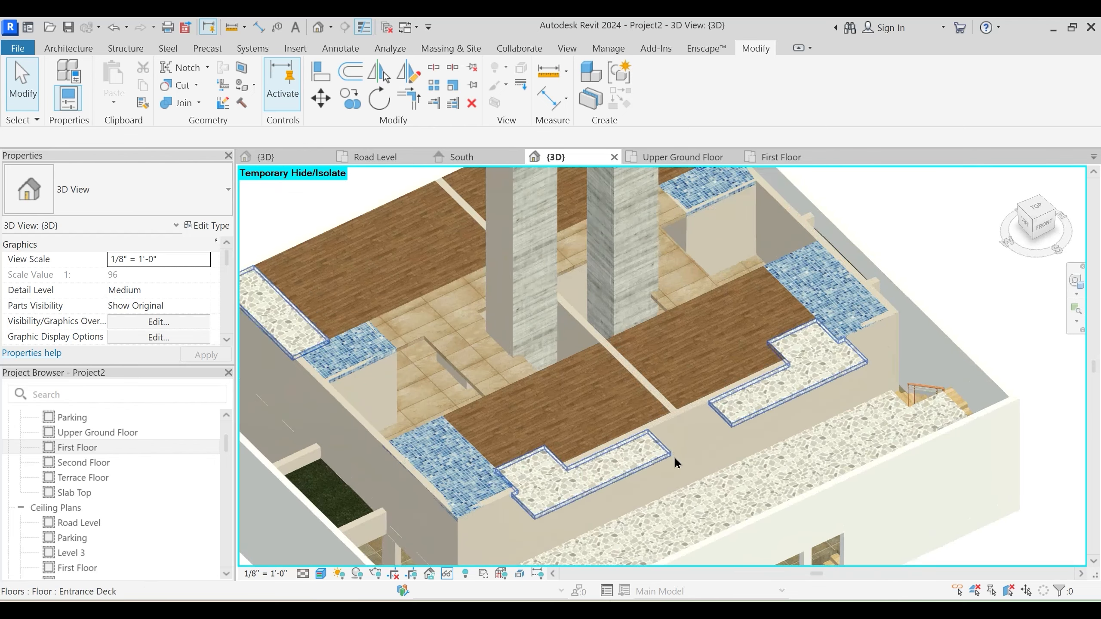
scroll(675, 457, "down", 5)
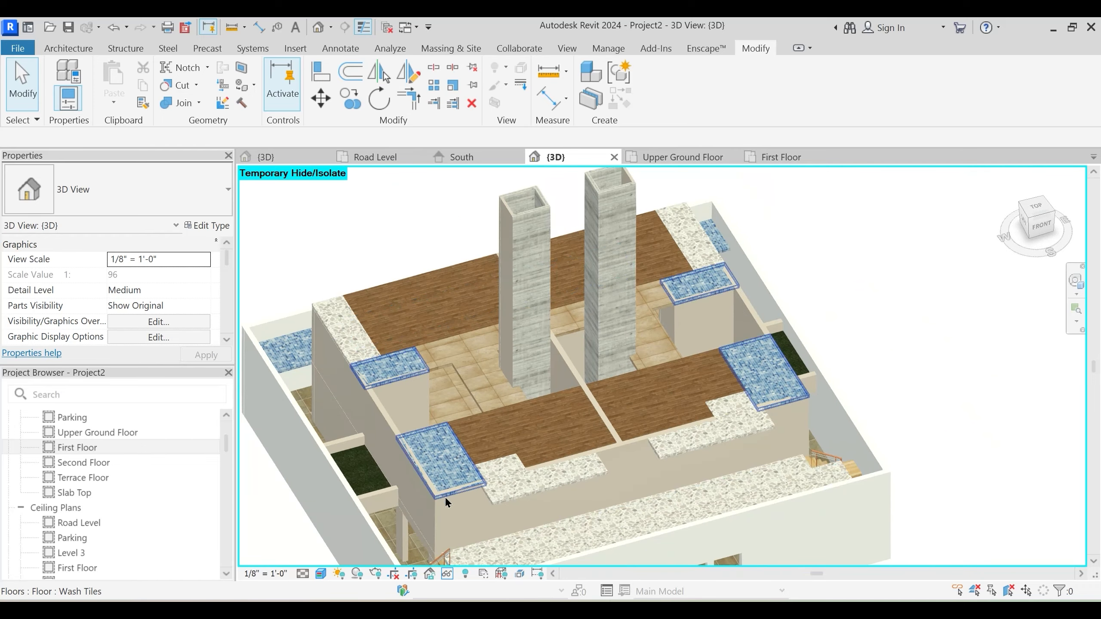
middle_click_drag(446, 503, 468, 504, "shift")
key("j")
key("g")
scroll(423, 398, "up", 5)
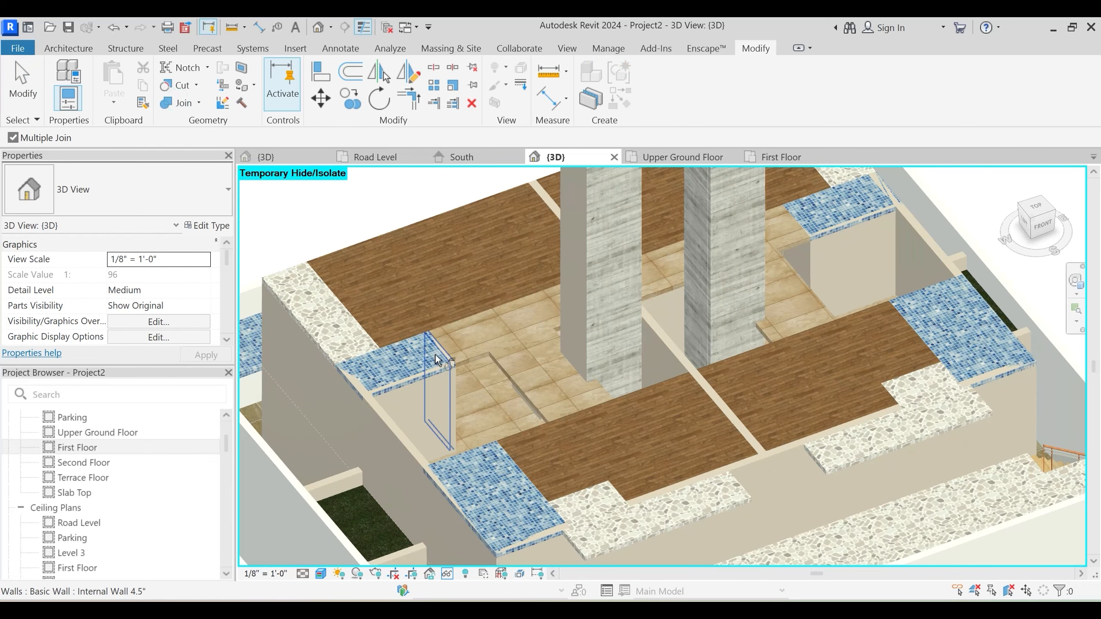
left_click(436, 360)
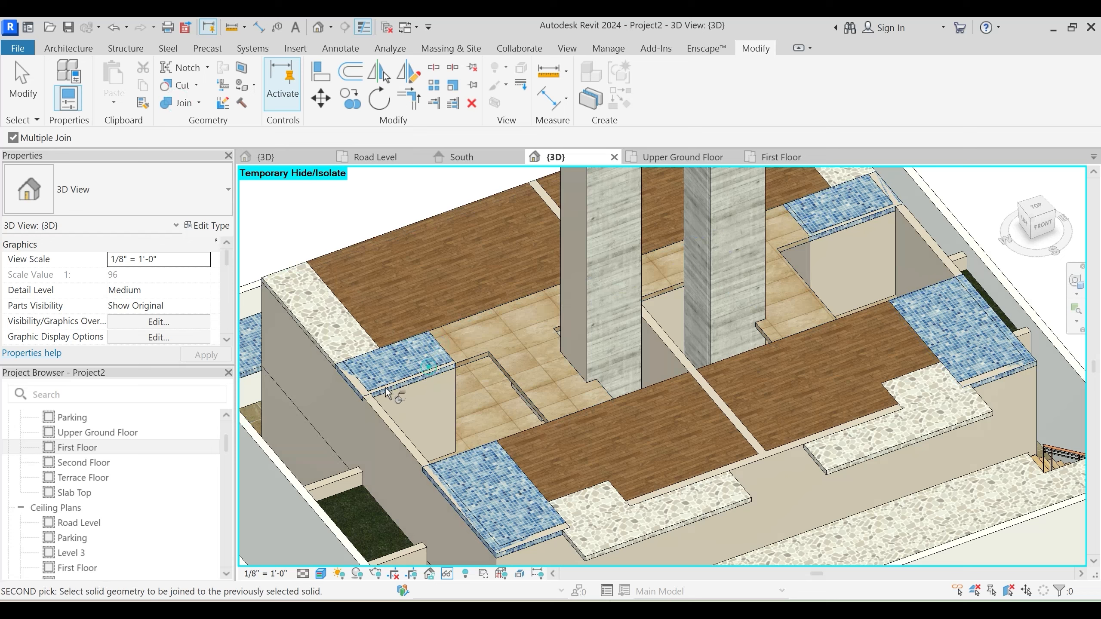
key("Escape")
Join the Wash Tiles floor with the walls below the side and front washrooms, using Multiple Join
key("j")
key("g")
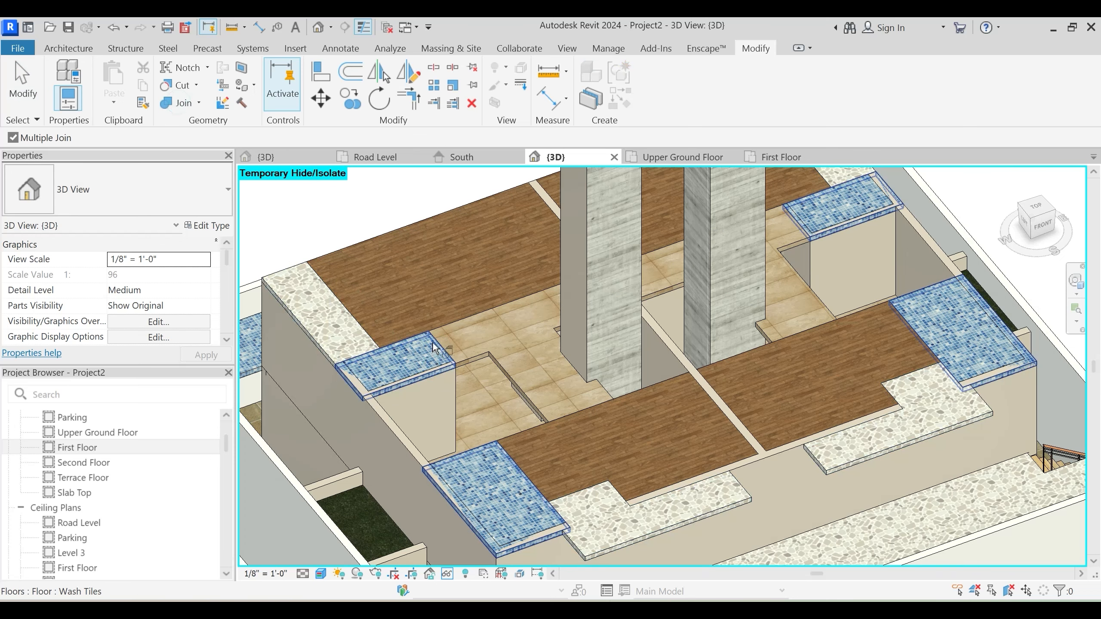
left_click(433, 343)
left_click(360, 380)
left_click(396, 386)
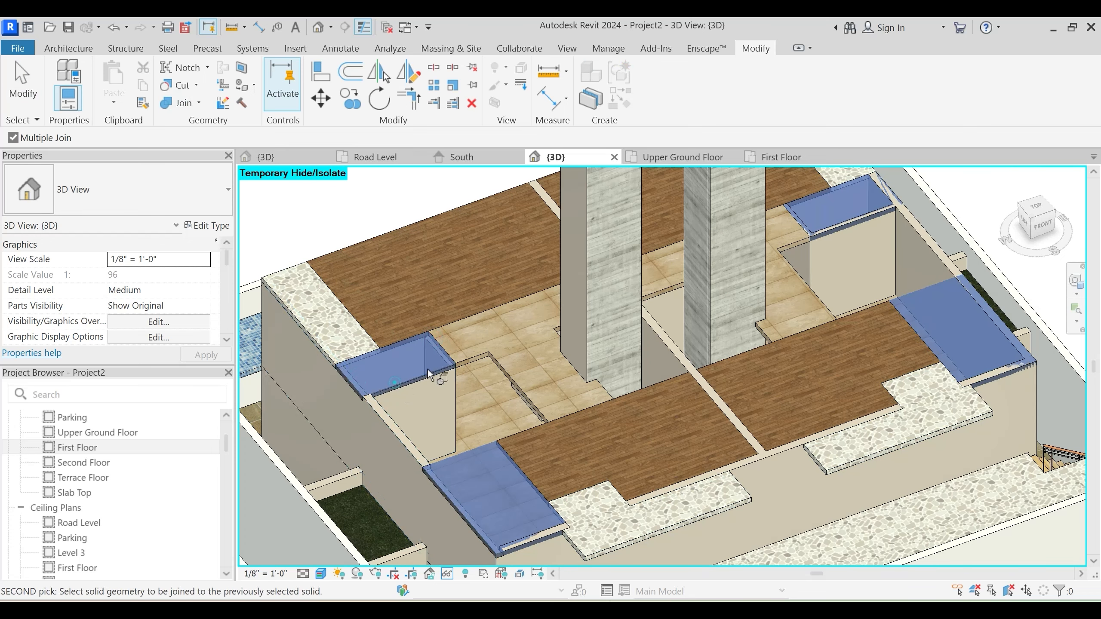
middle_click_drag(477, 499, 477, 427)
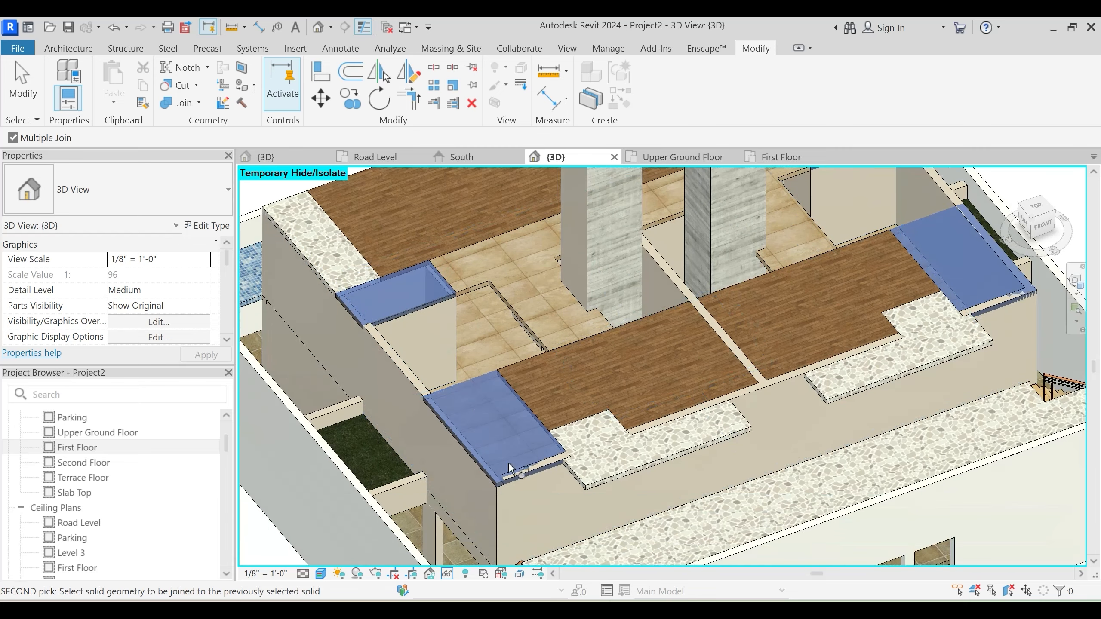
left_click(522, 465)
middle_click_drag(717, 414, 710, 331)
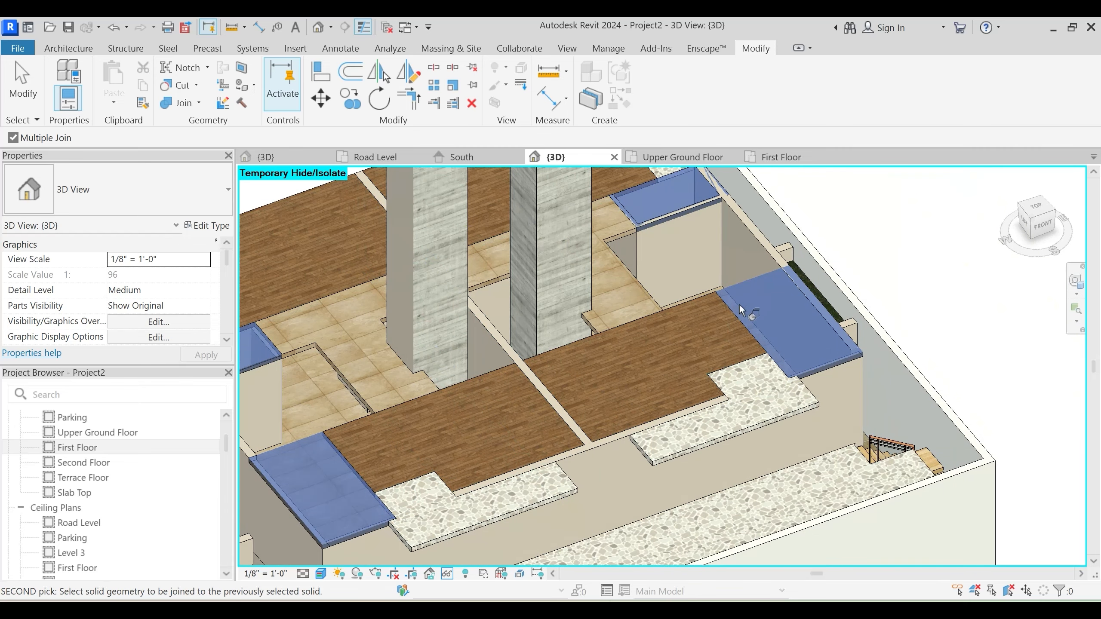
left_click(802, 282)
key("Escape")
key("Escape")
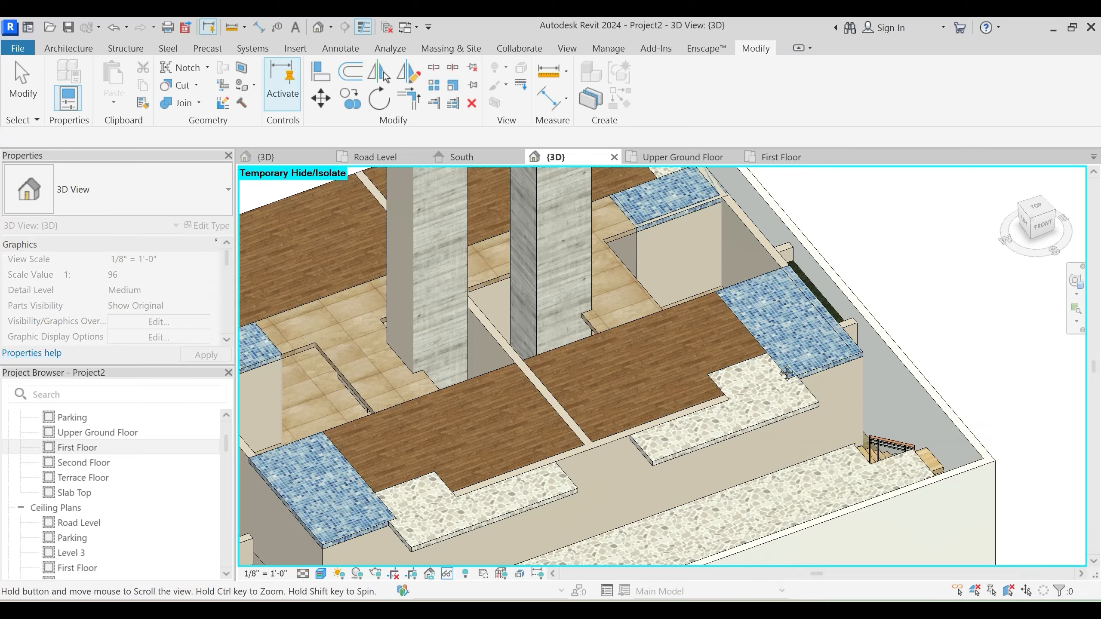
Set the visual style to Shaded and join the Wash Tiles floor with the remaining walls under the side washrooms
middle_click_drag(805, 378, 749, 412)
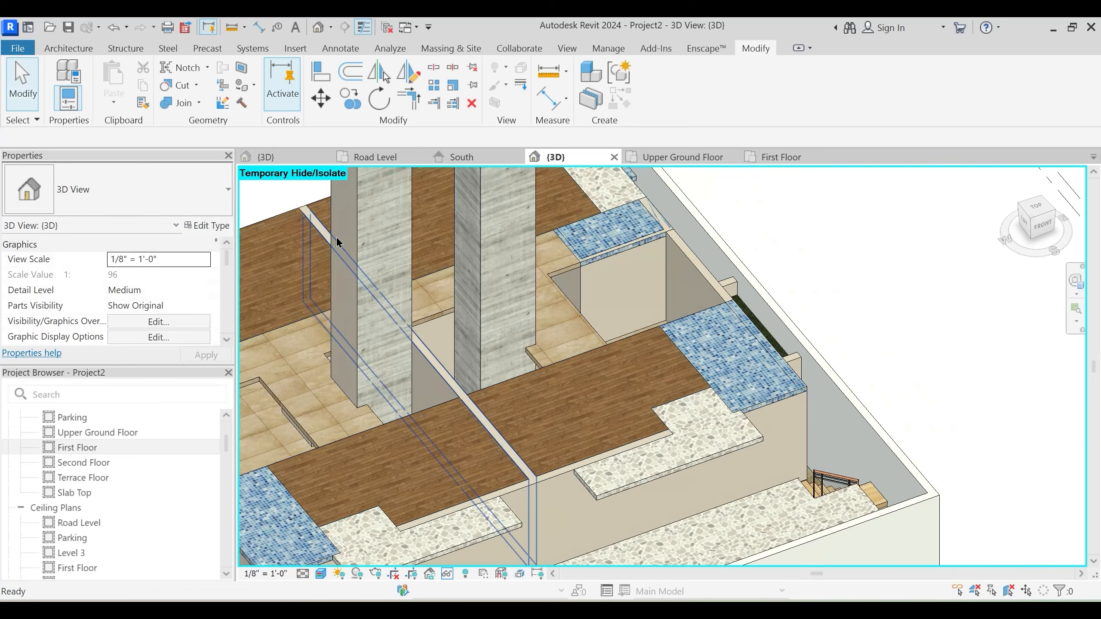
key("s")
key("d")
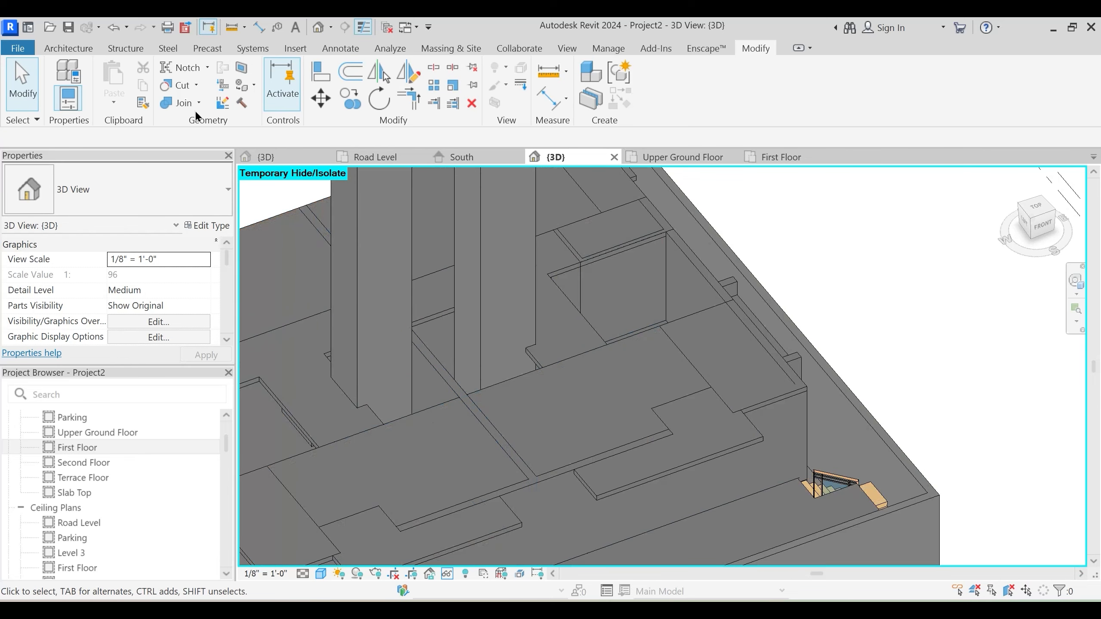
left_click(180, 105)
left_click(748, 409)
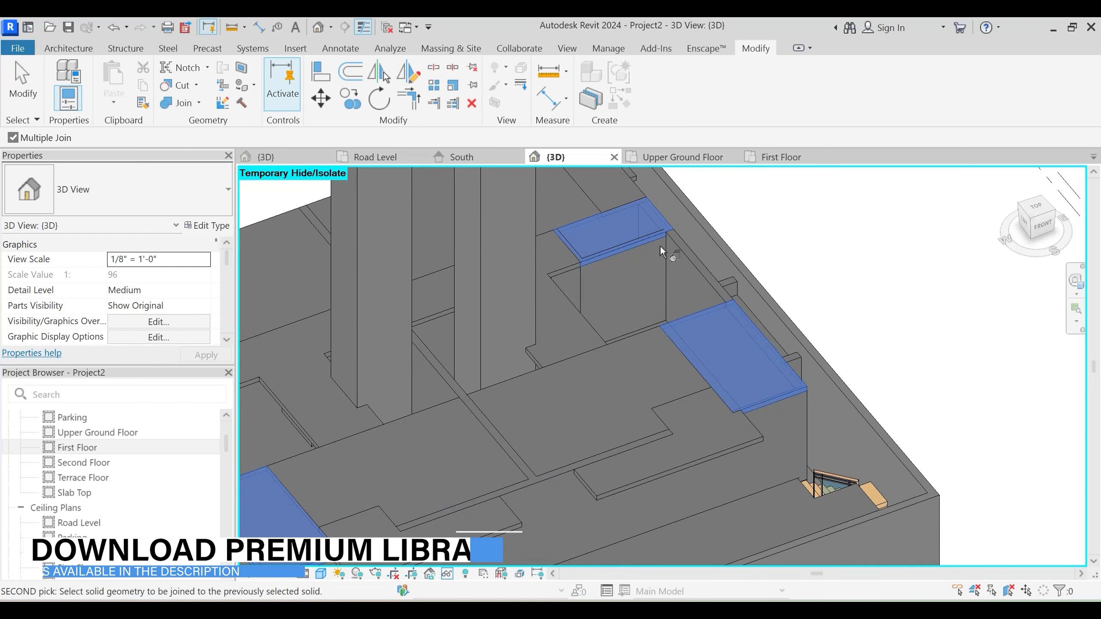
scroll(667, 264, "down", 2)
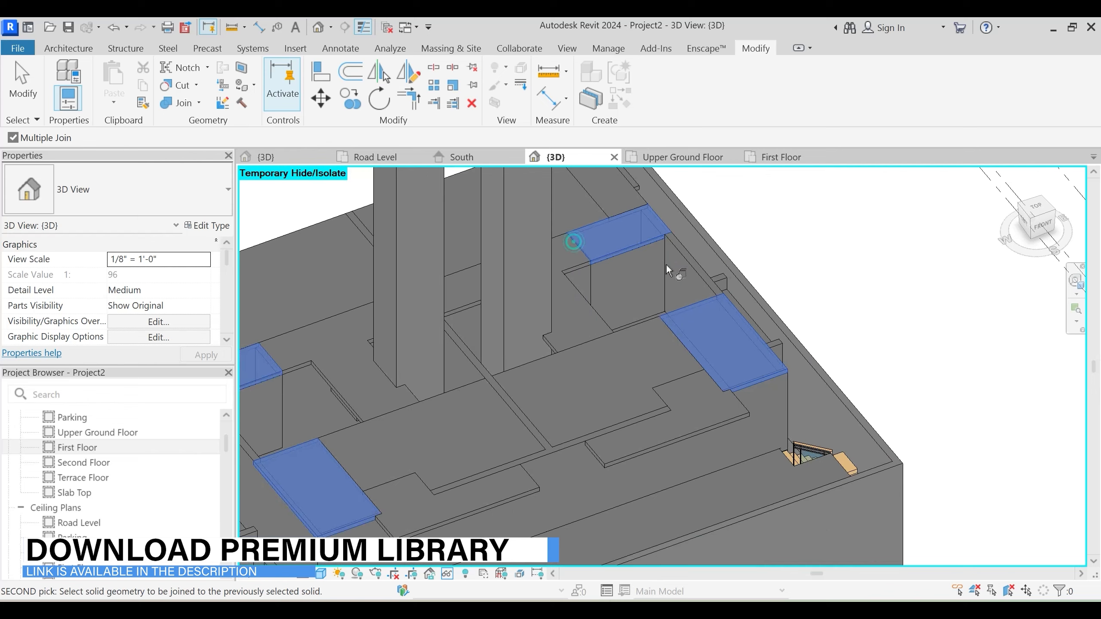
middle_click_drag(532, 424, 548, 425, "shift")
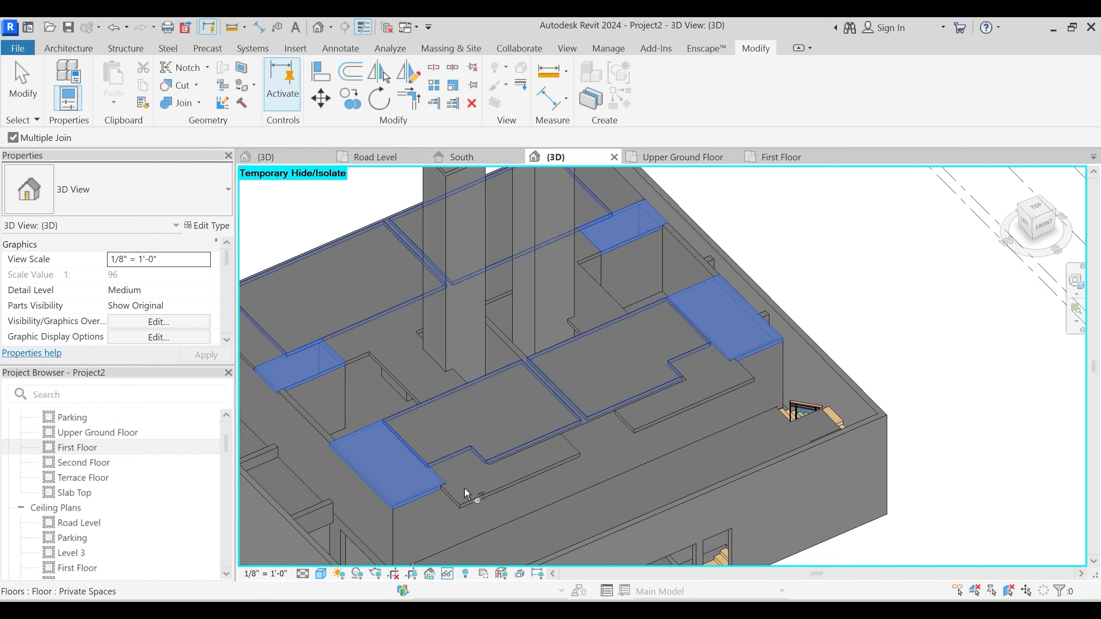
key("Escape")
key("Escape")
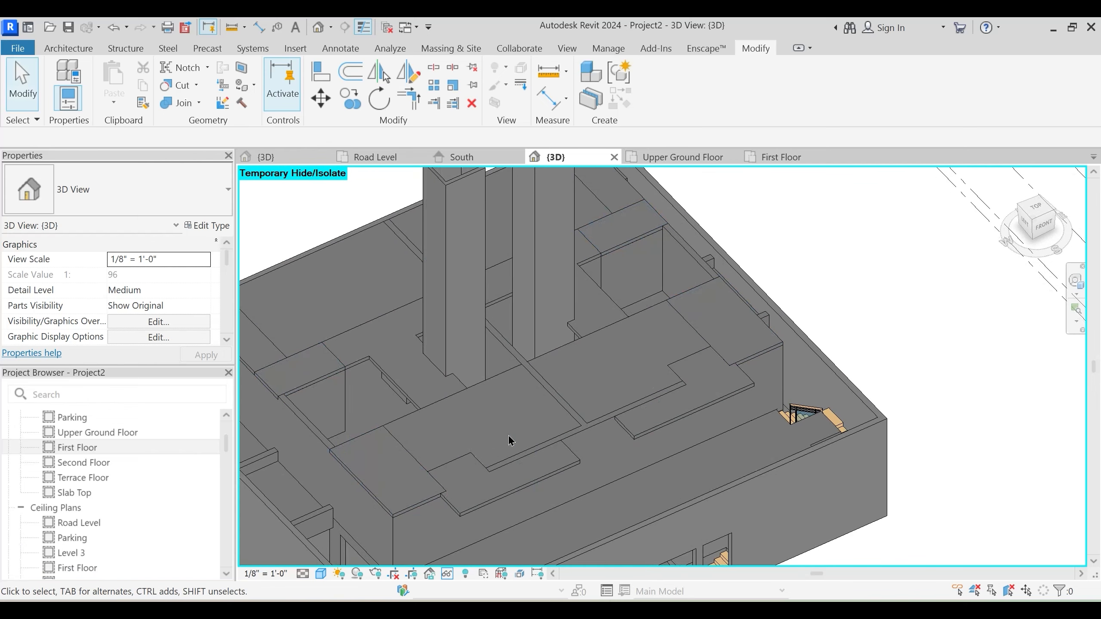
In the Realistic visual style, switch the join order between the Wash Tiles floor and the side washroom's internal wall
middle_click_drag(508, 435, 428, 443, "shift")
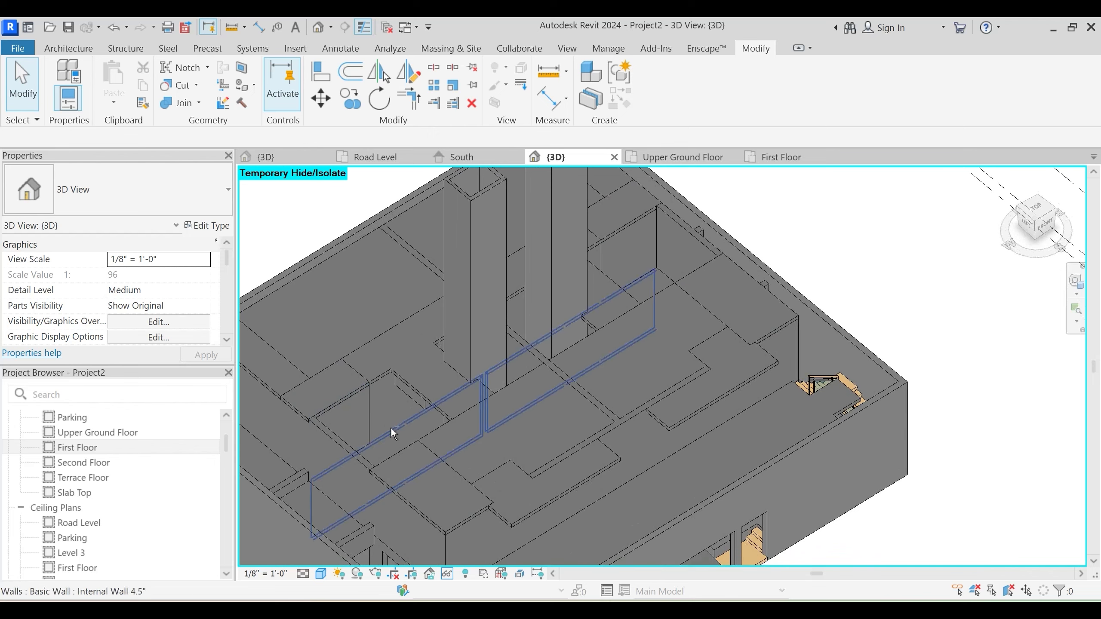
middle_click_drag(393, 425, 446, 461, "shift")
middle_click_drag(423, 521, 430, 451, "shift")
scroll(412, 402, "up", 2)
middle_click_drag(413, 401, 403, 351, "shift")
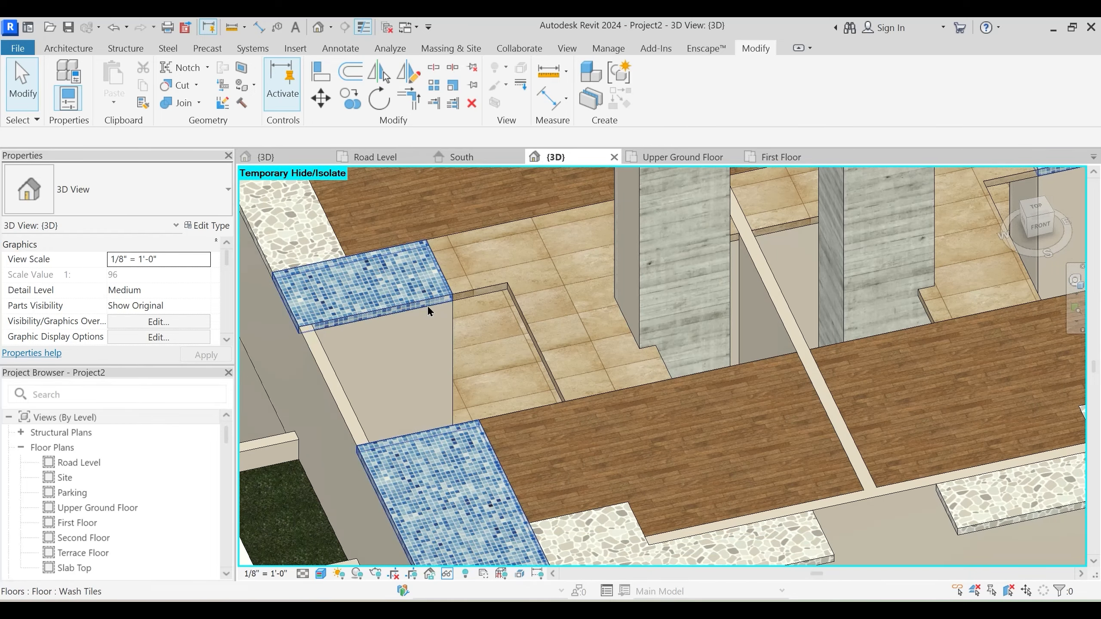
left_click(199, 103)
left_click(210, 182)
left_click(452, 328)
left_click(423, 337)
scroll(449, 355, "down", 1)
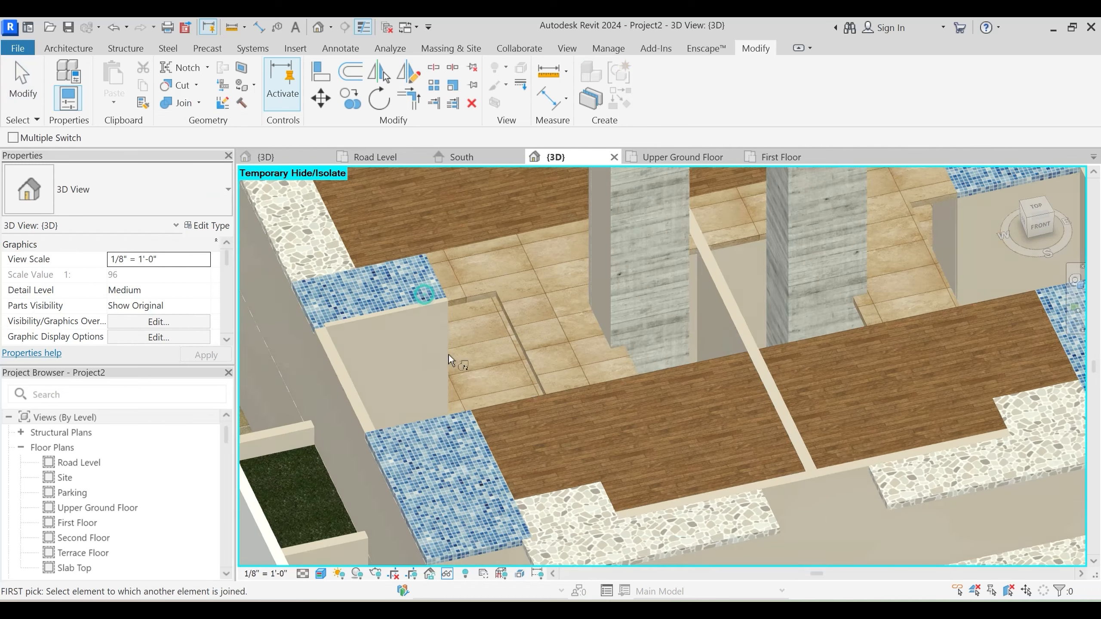
Examine the Wash Tiles slabs' wall joints on the opposite side and rear of the building, and end the command
middle_click_drag(577, 356, 652, 344, "shift")
middle_click_drag(392, 297, 410, 329, "shift")
scroll(388, 328, "down", 2)
middle_click_drag(631, 332, 547, 371)
scroll(719, 285, "up", 2)
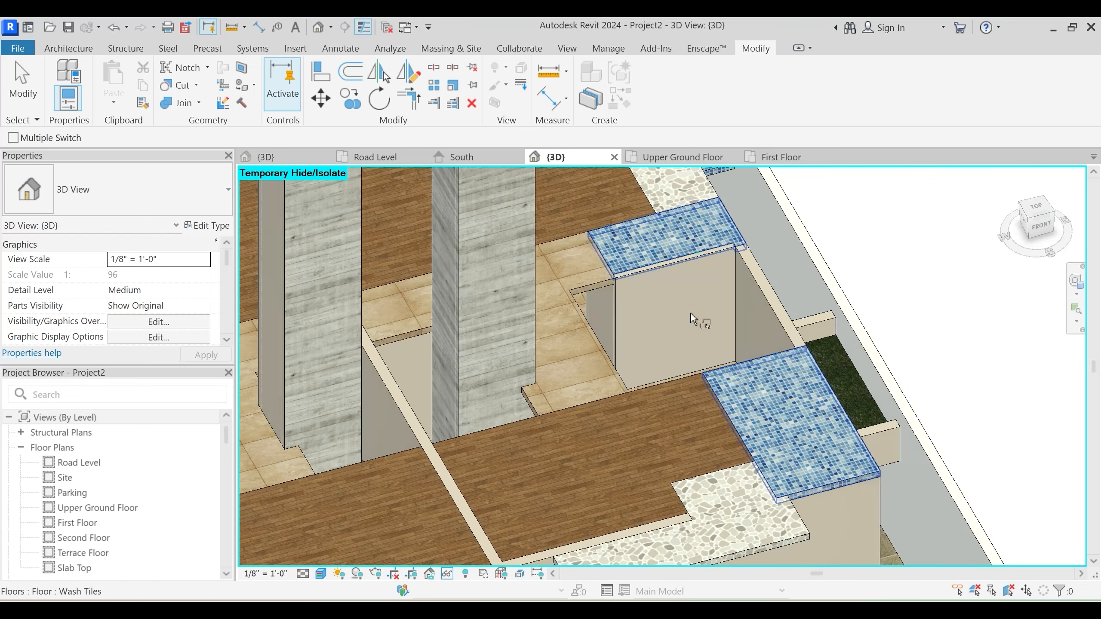
middle_click_drag(690, 313, 884, 343, "shift")
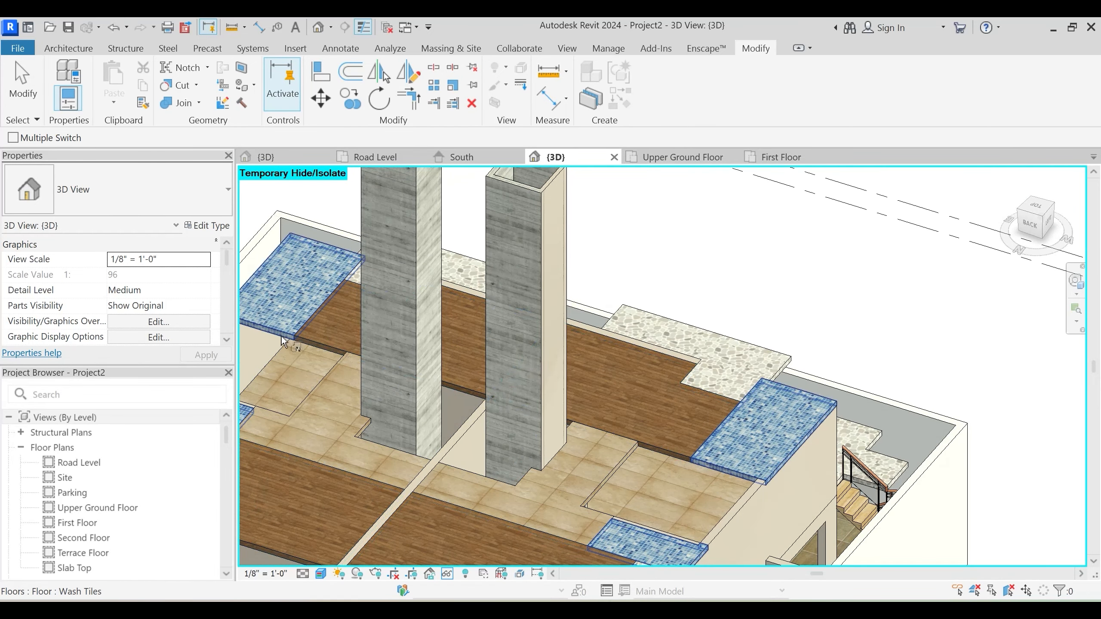
middle_click_drag(647, 387, 484, 309, "shift")
key("Escape")
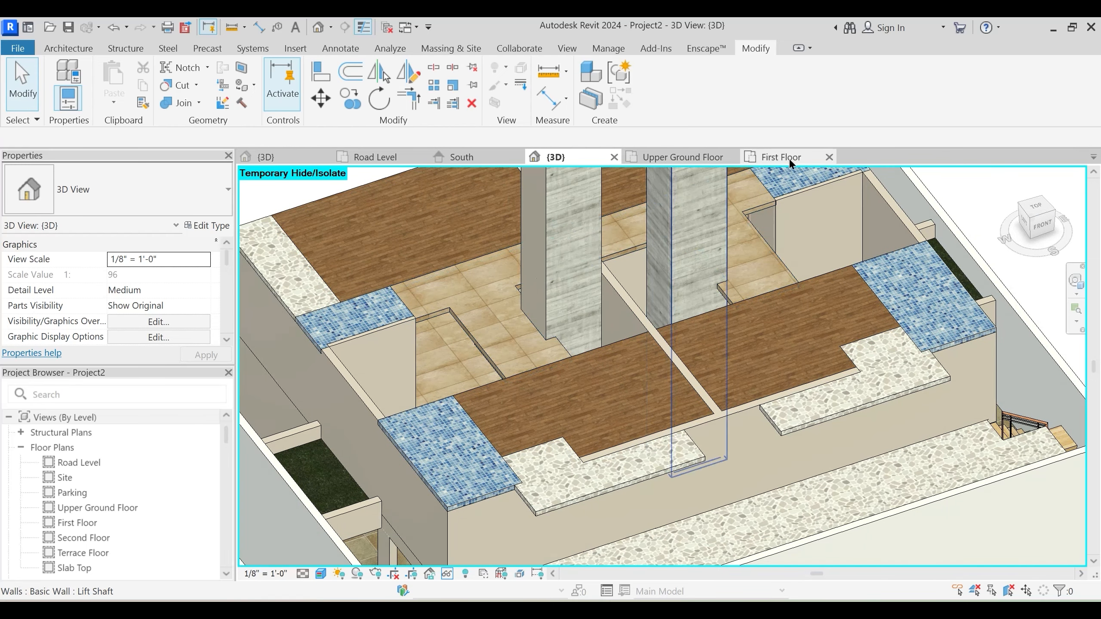
In the First Floor plan, set up a Main Wall 9" with base offset -18", unconnected top constraint and 4' 6" height
left_click(789, 158)
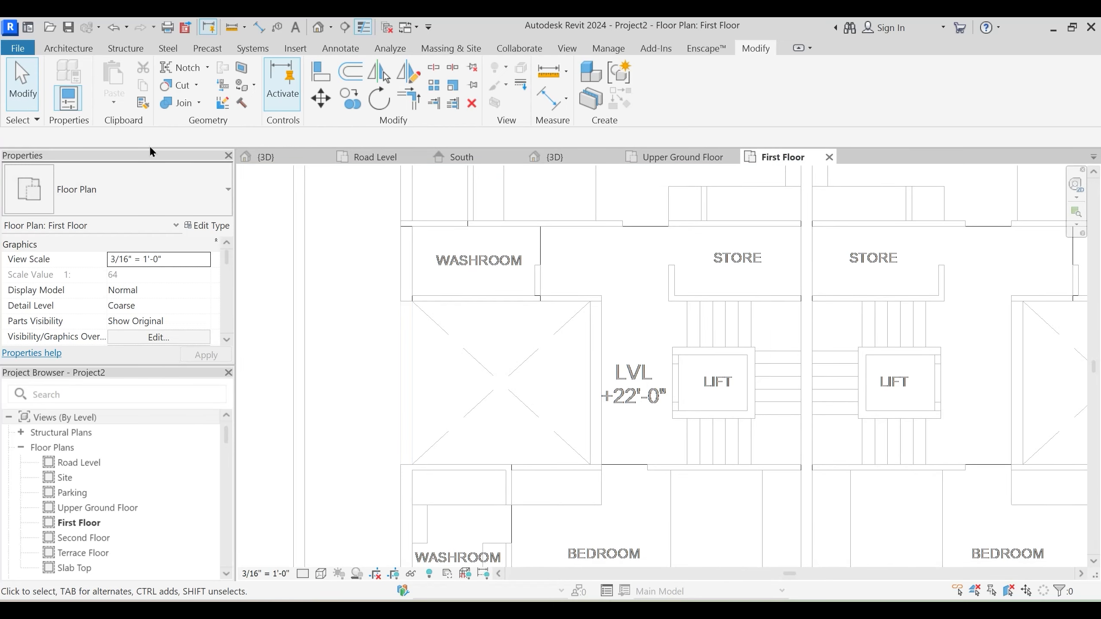
key("w")
key("a")
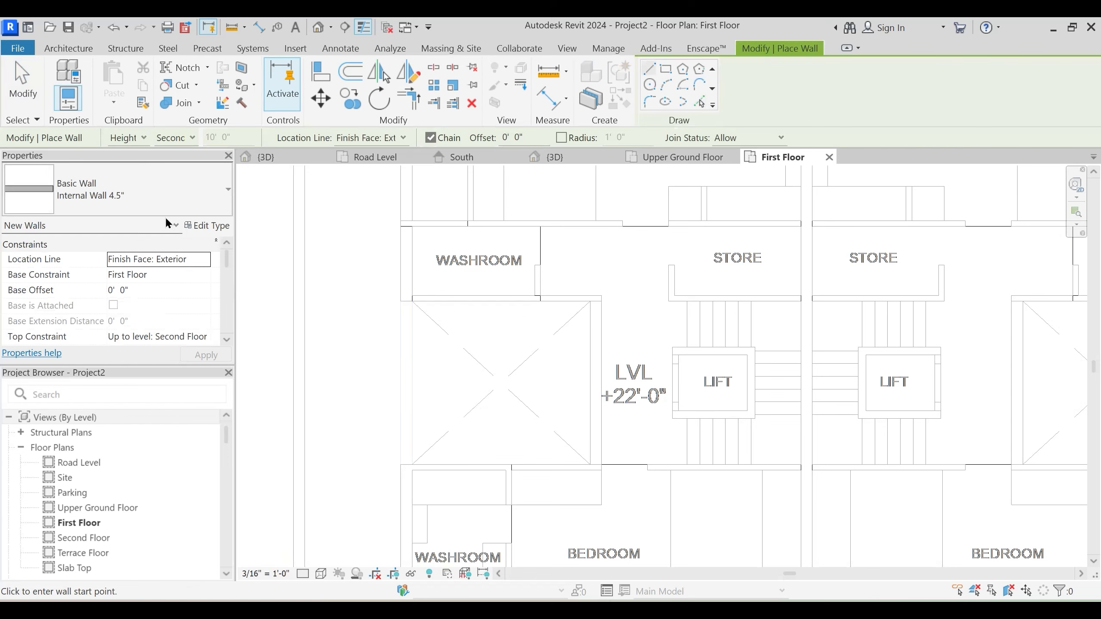
left_click(172, 204)
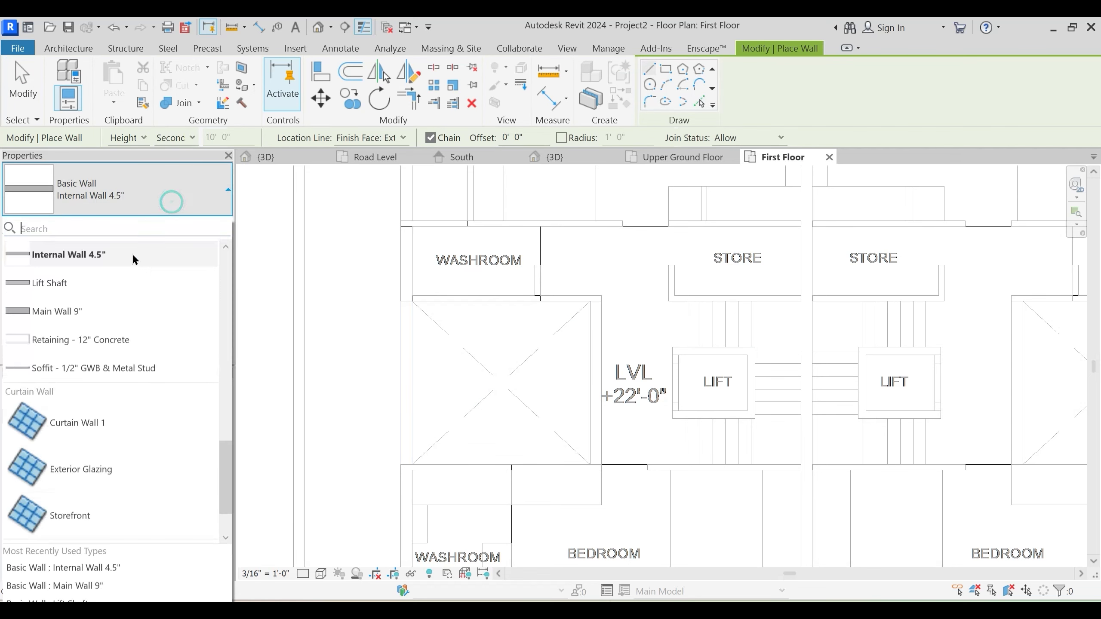
left_click(99, 312)
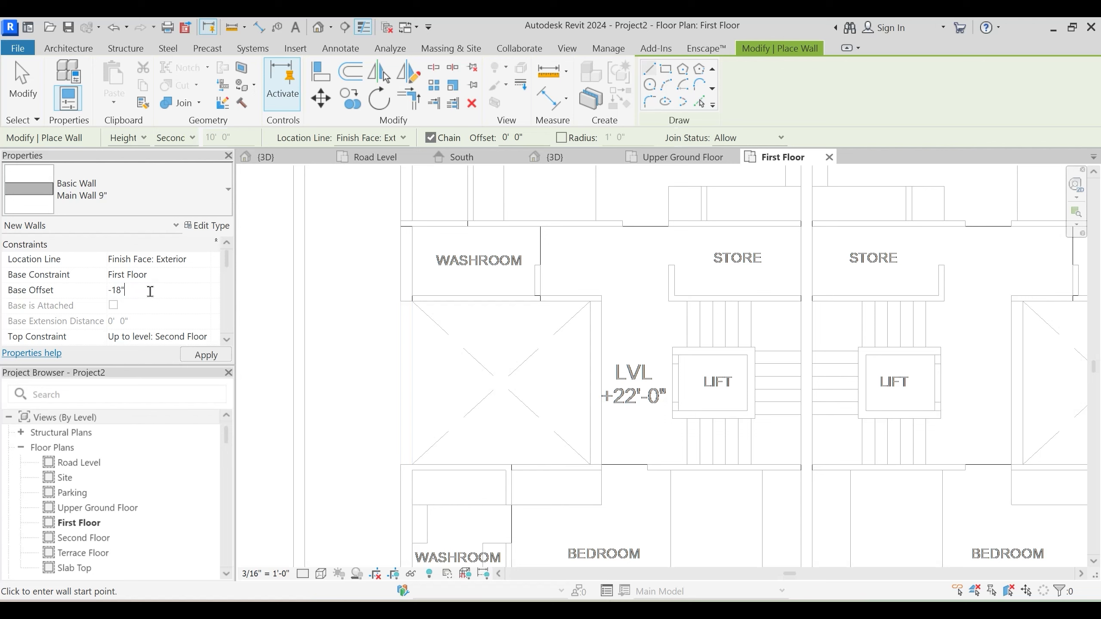
scroll(511, 399, "up", 3)
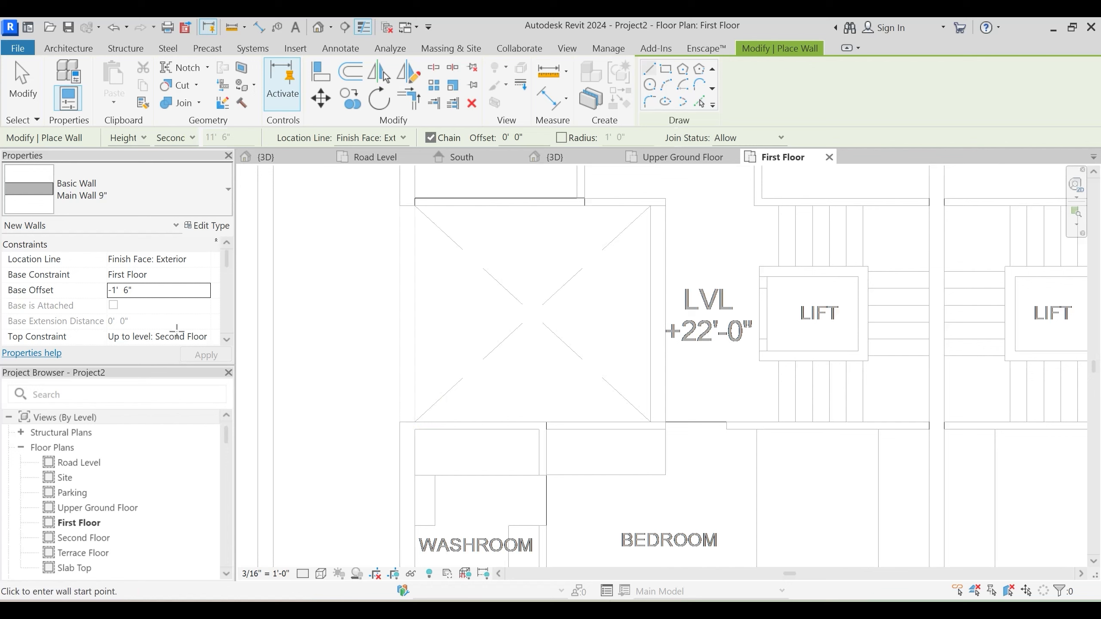
scroll(177, 329, "down", 2)
left_click(208, 306)
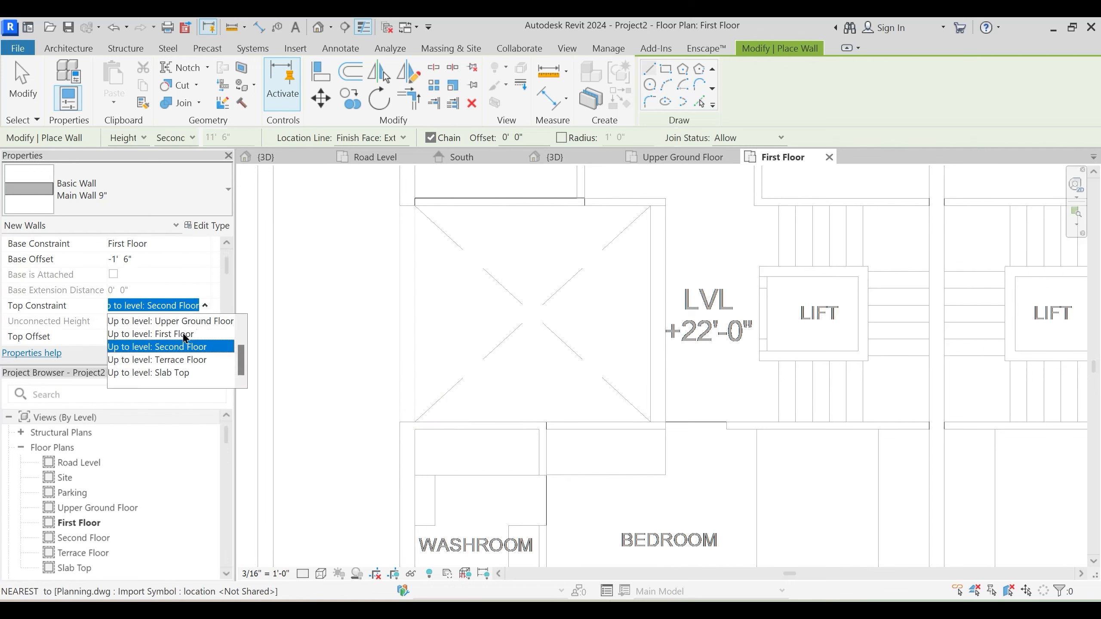
scroll(185, 340, "up", 1)
left_click(158, 320)
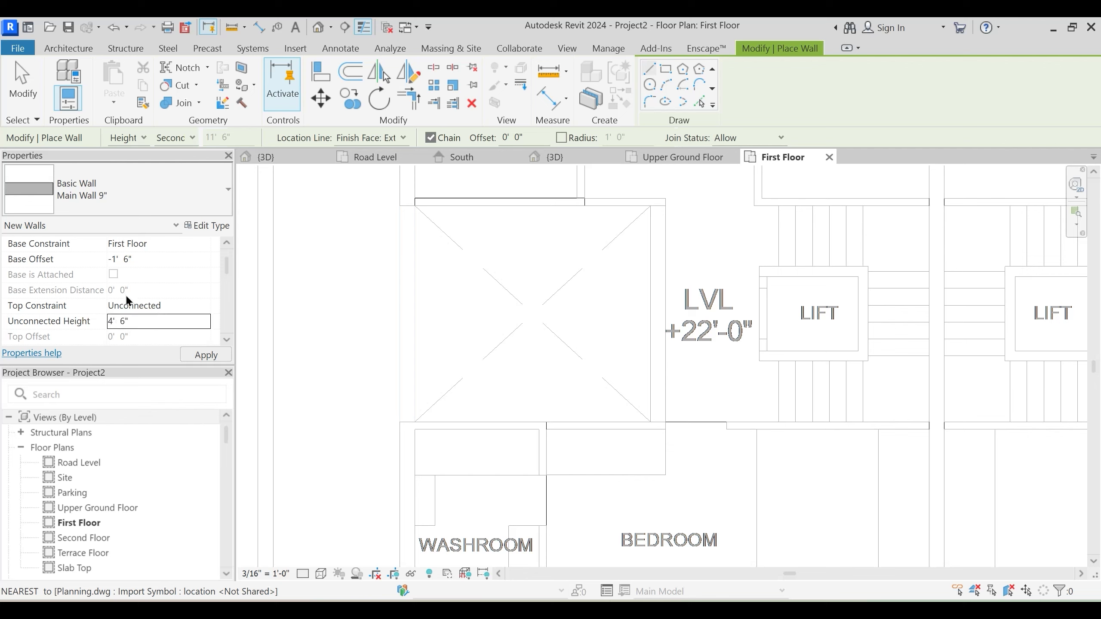
middle_click_drag(613, 239, 610, 261)
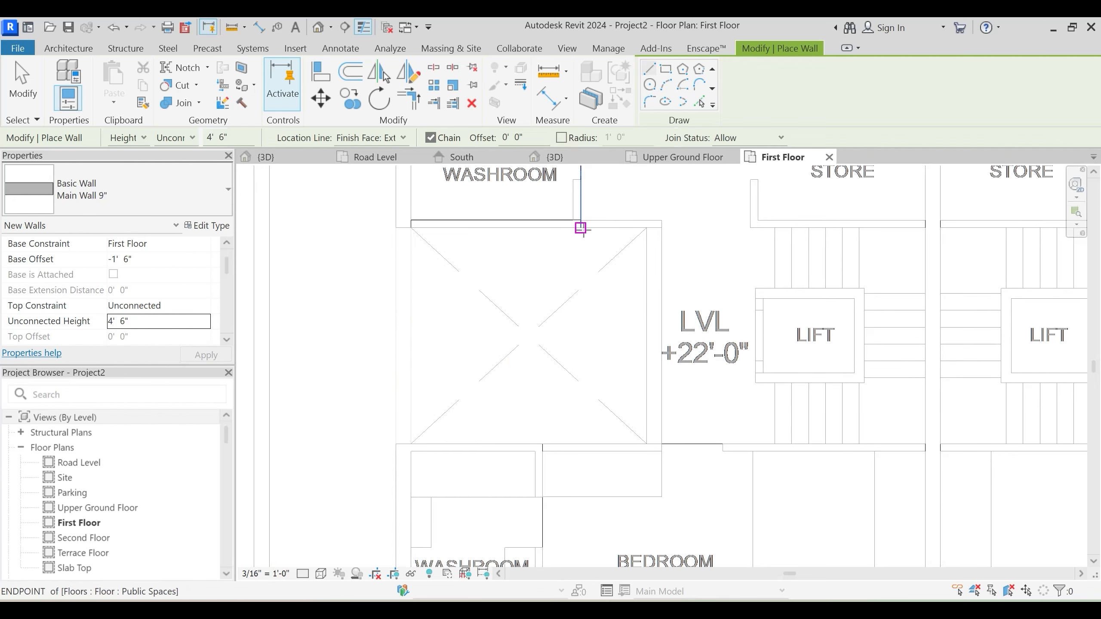
Draw walls around the open void, 4'-0" from the washroom corner and along its lift-facing side to the opposite corner, and view them in 3D
left_click(581, 227)
key("space")
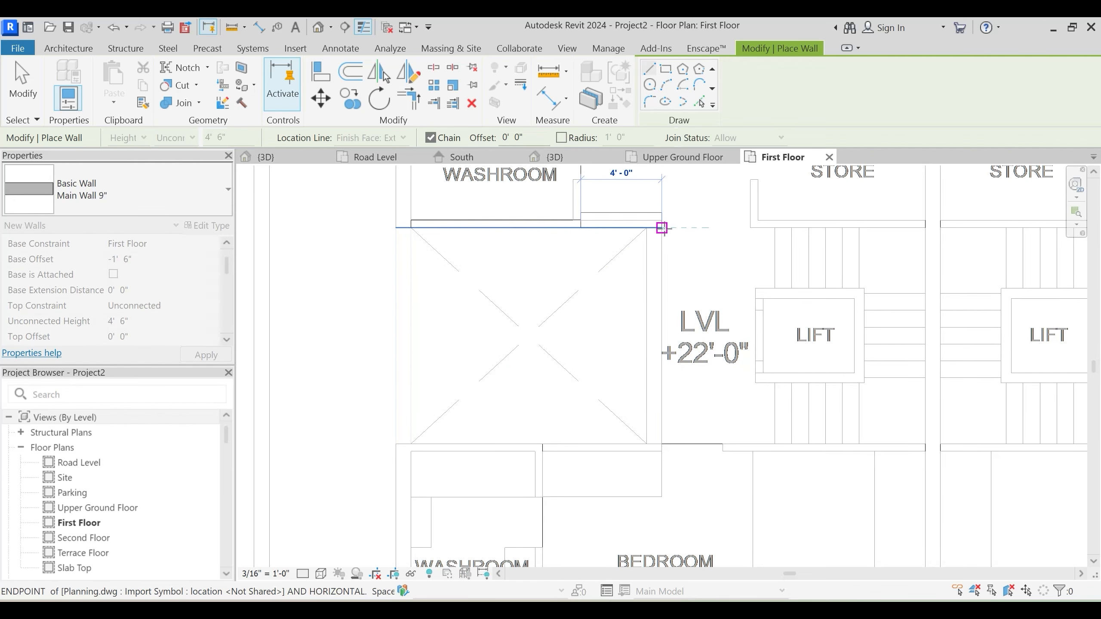
left_click(662, 227)
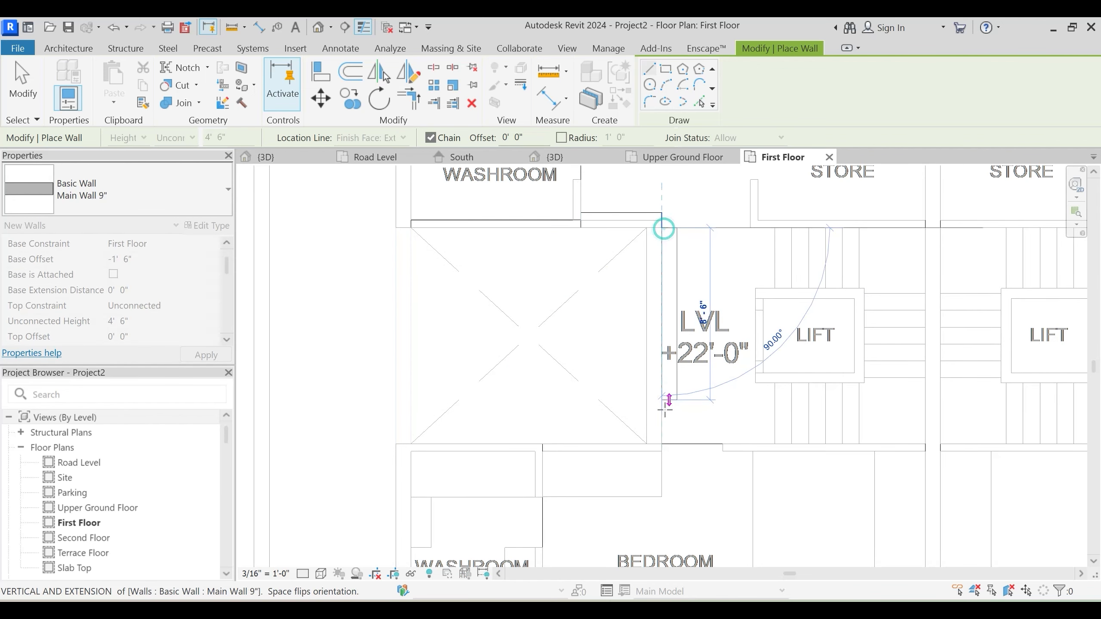
left_click(662, 444)
key("Escape")
key("Escape")
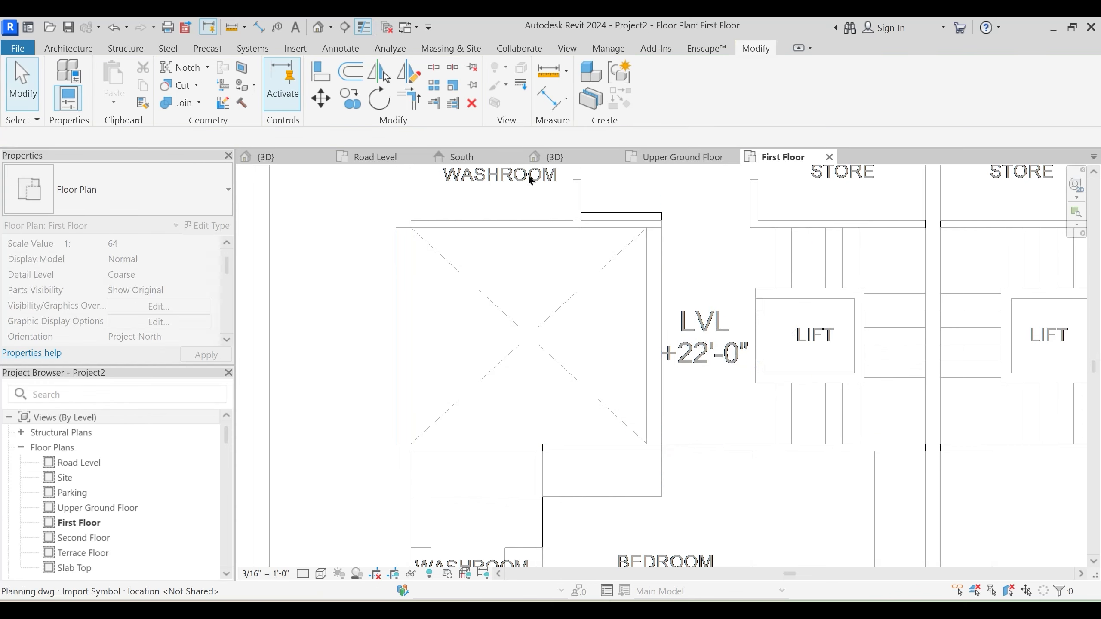
left_click(566, 157)
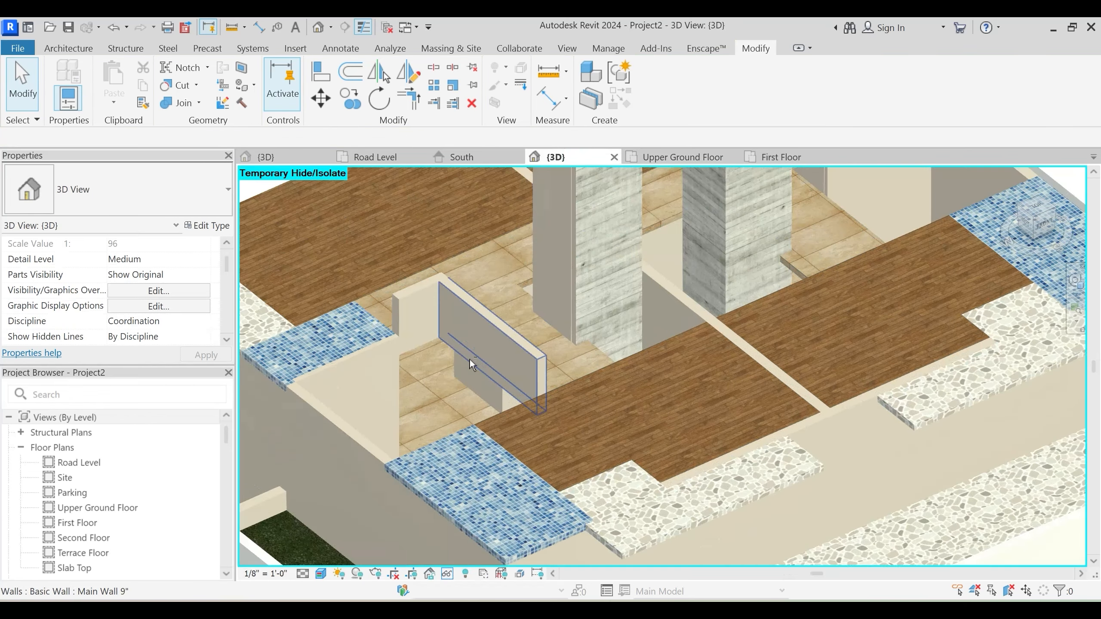
left_click(178, 104)
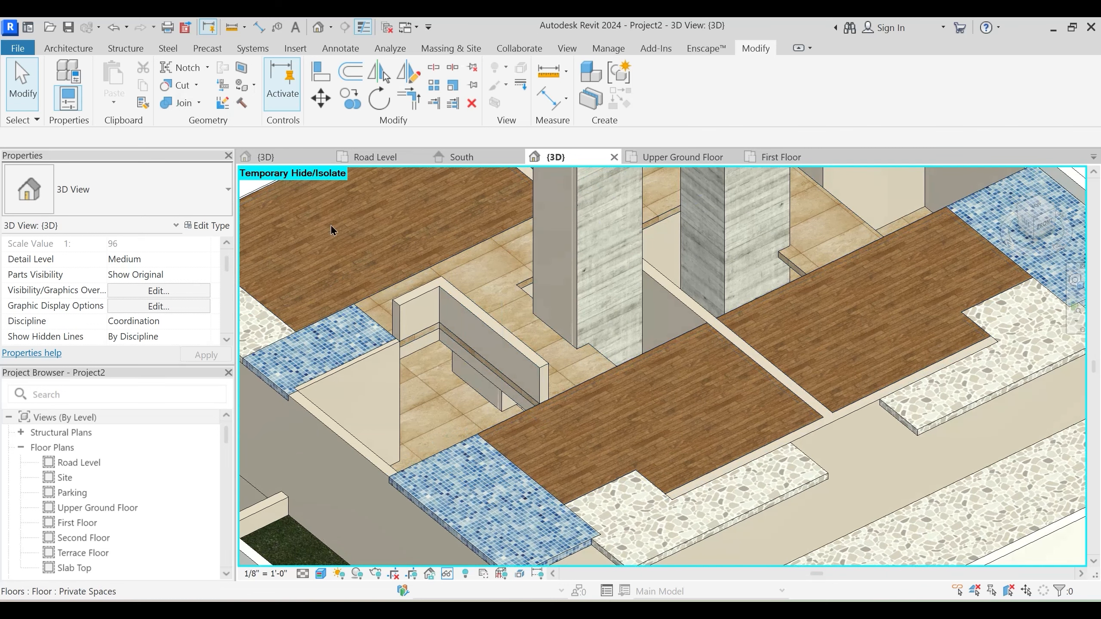
left_click(182, 103)
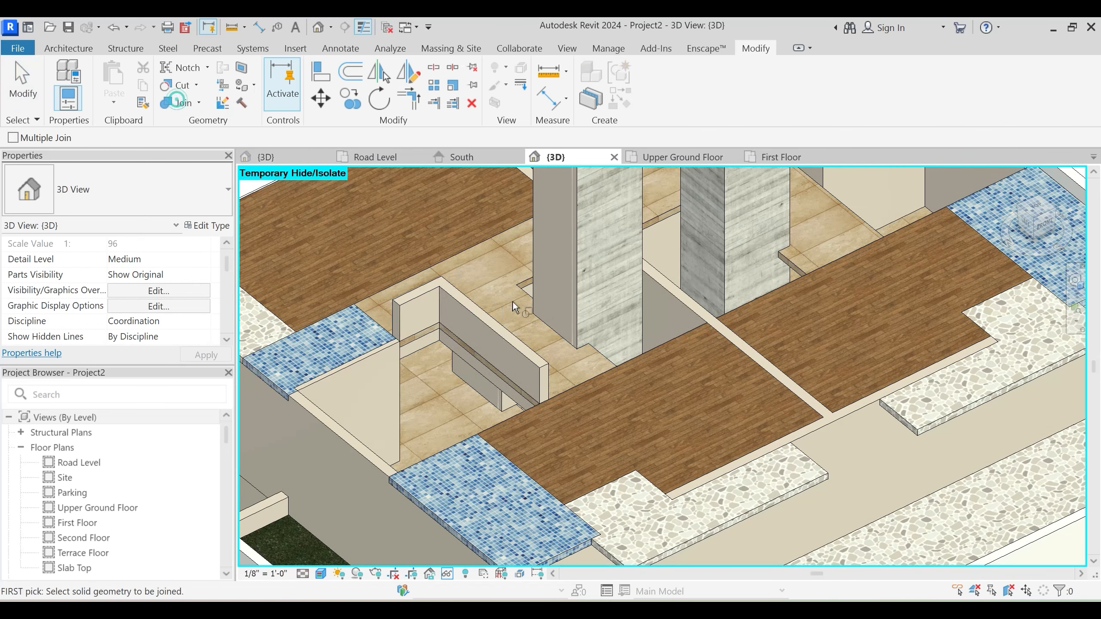
left_click(479, 331)
left_click(483, 321)
key("Escape")
key("Escape")
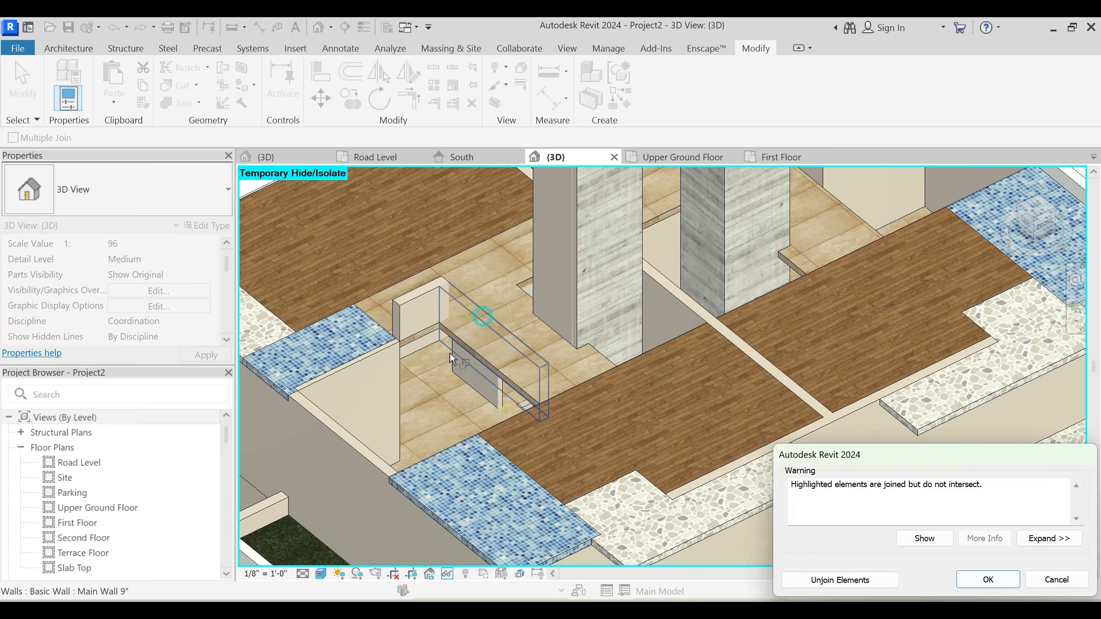
Join the Public Spaces floor with both new low walls around the void
scroll(461, 317, "up", 1)
left_click(182, 103)
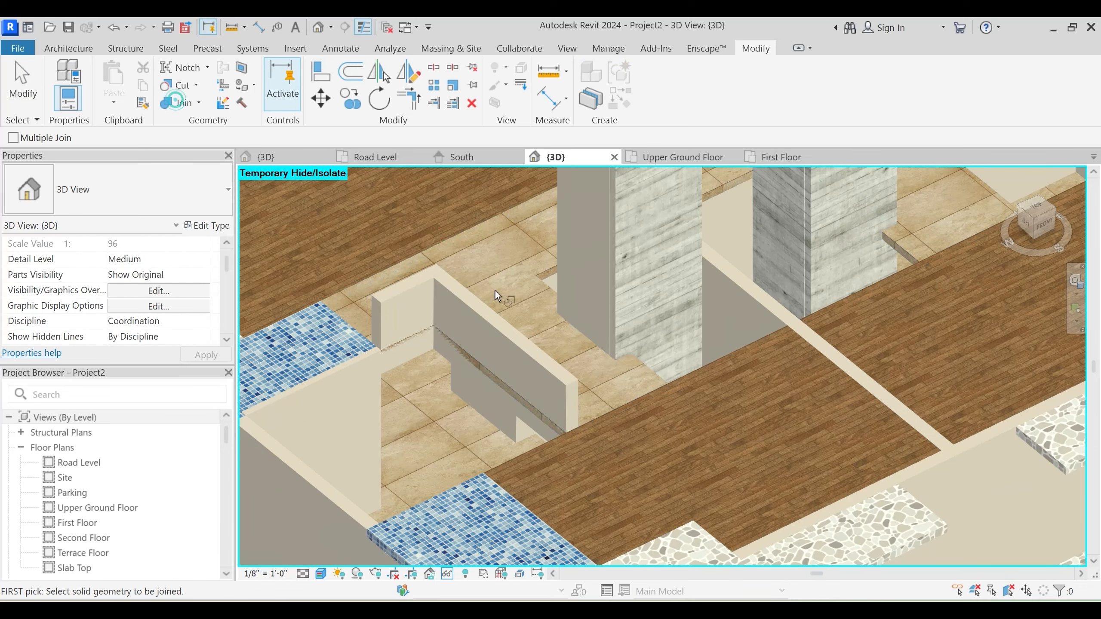
left_click(539, 280)
left_click(483, 321)
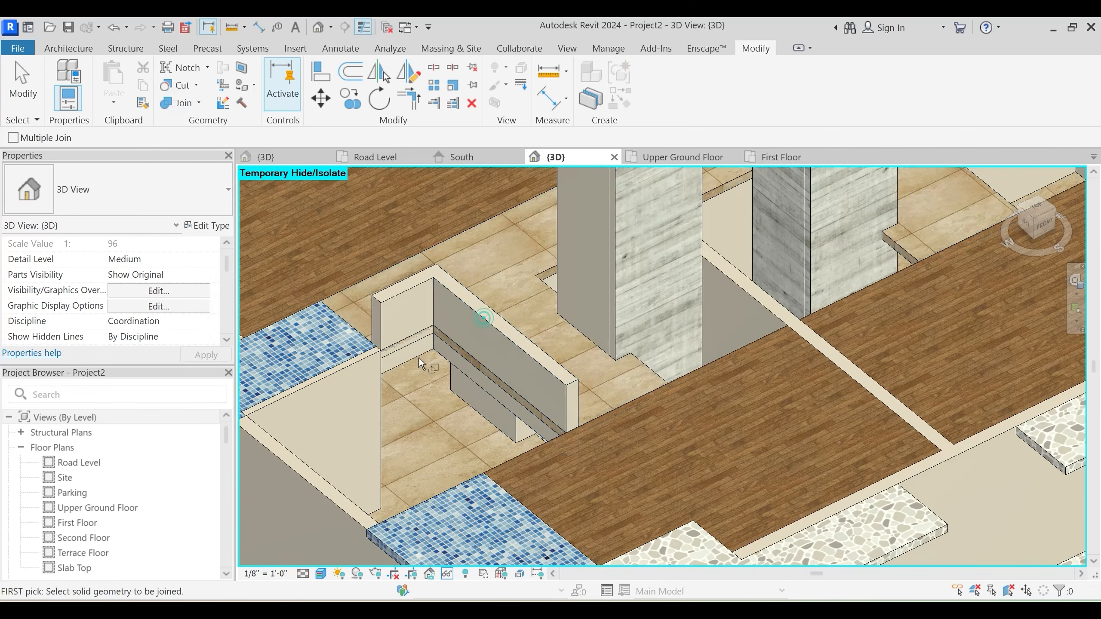
left_click(390, 302)
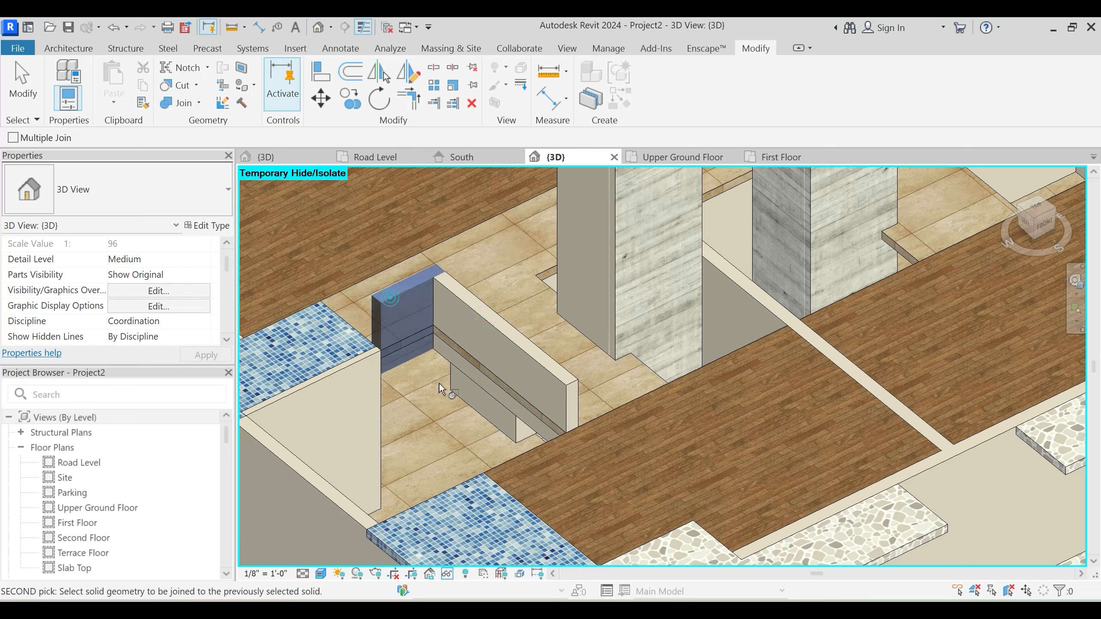
left_click(357, 287)
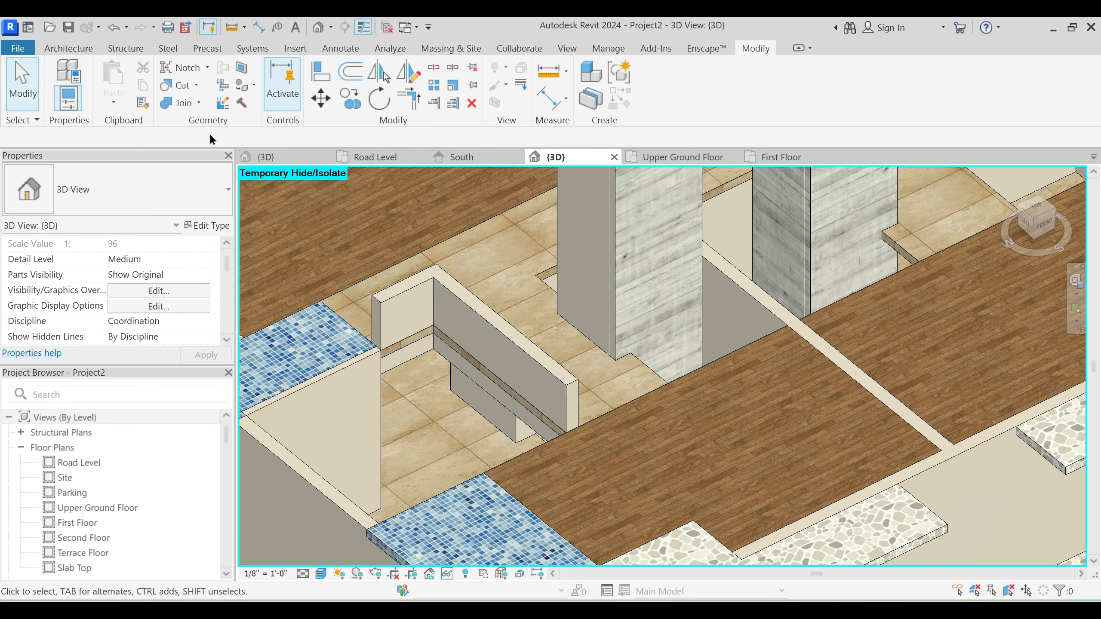
Switch the join order between the Public Spaces floor and both low walls around the void
left_click(198, 103)
left_click(212, 187)
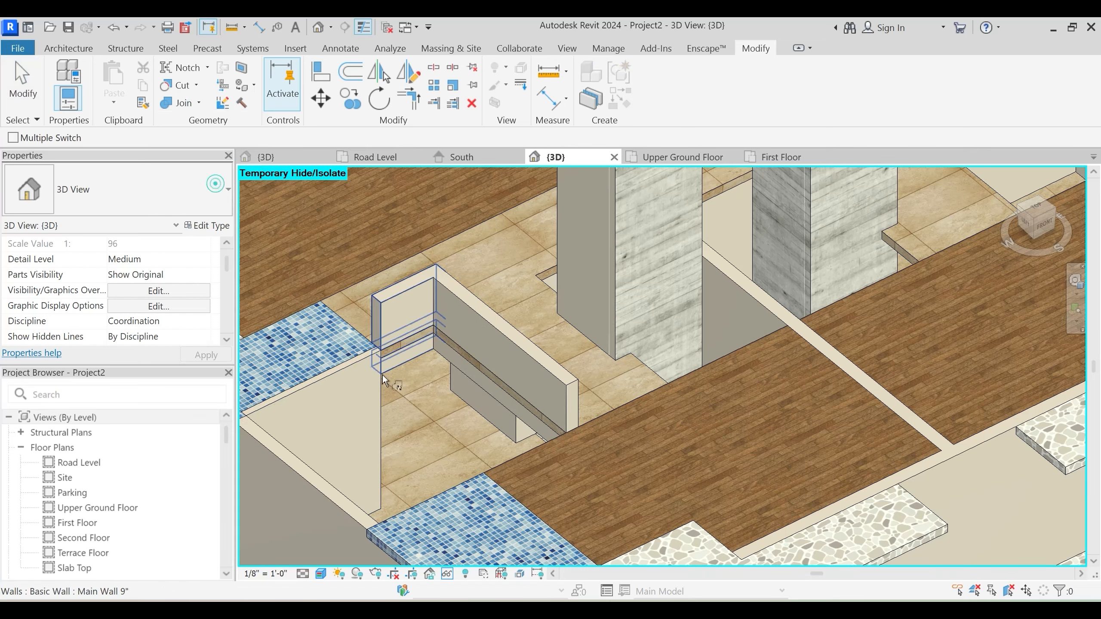
left_click(408, 363)
left_click(407, 344)
left_click(465, 376)
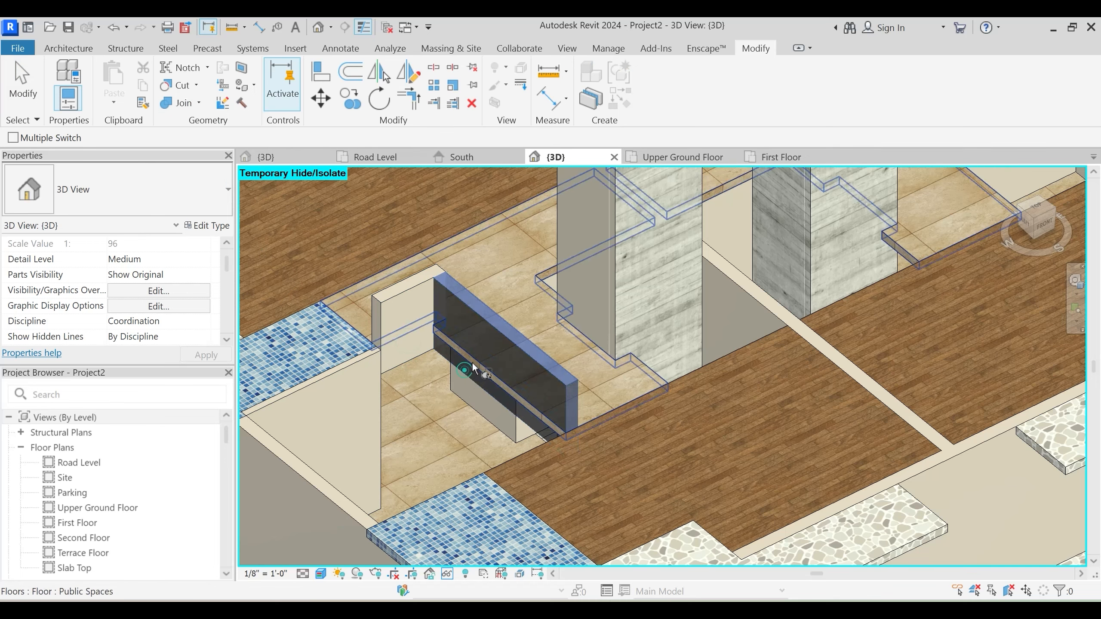
left_click(472, 364)
key("Escape")
In the First Floor plan, draw a similar Main Wall 9" along the void's edge beside the lower washroom and bedroom, ending at the corner
scroll(568, 356, "down", 2)
middle_click_drag(554, 439, 715, 508, "shift")
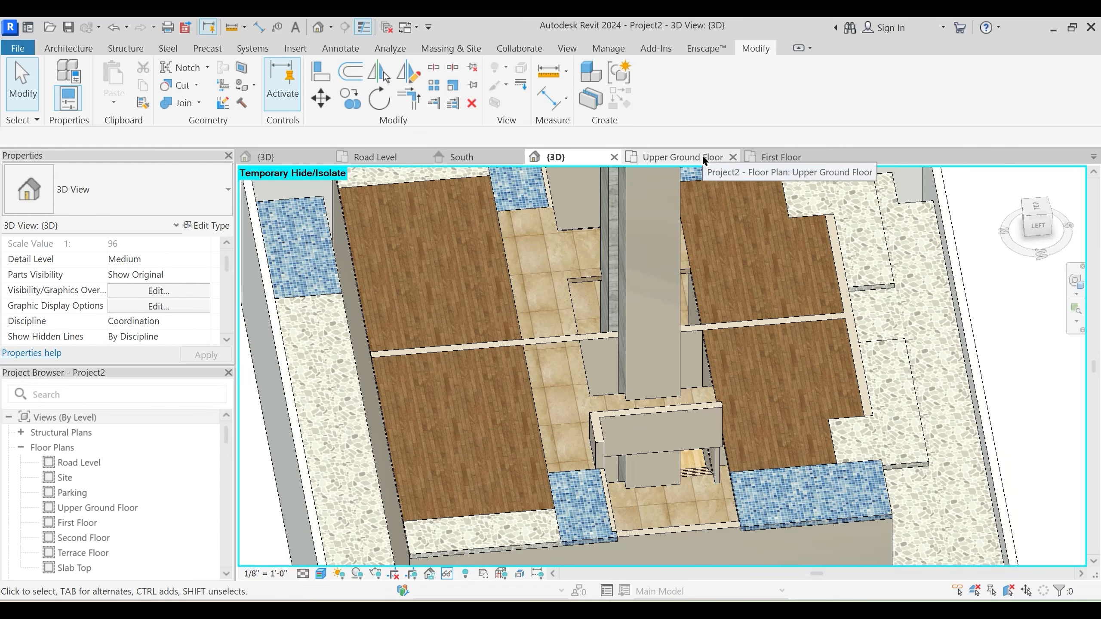
left_click(768, 158)
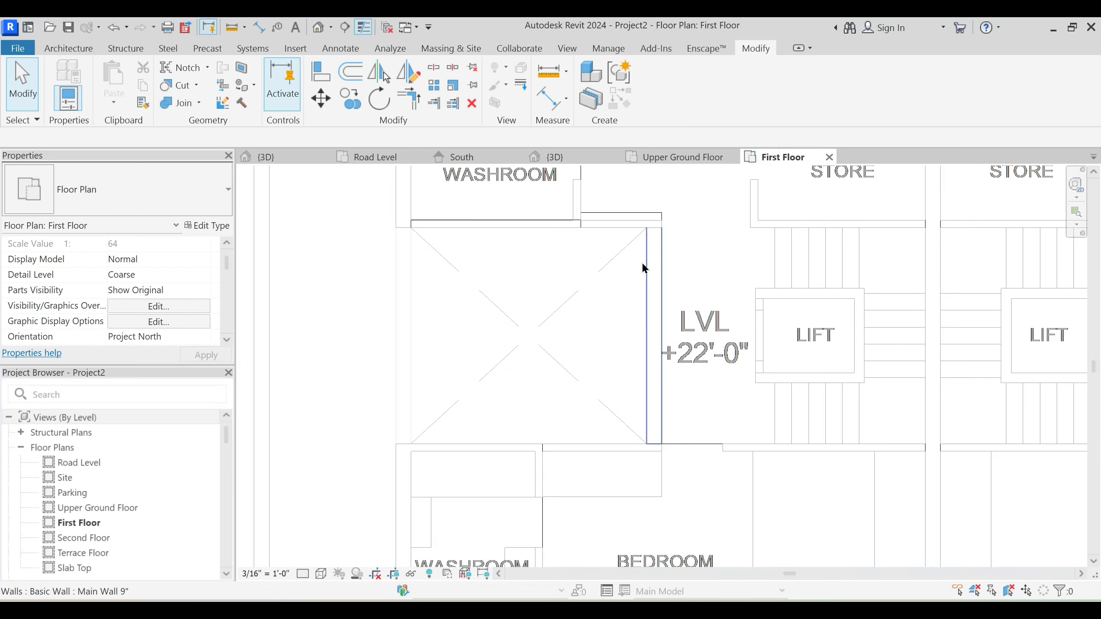
left_click(653, 395)
key("c")
key("s")
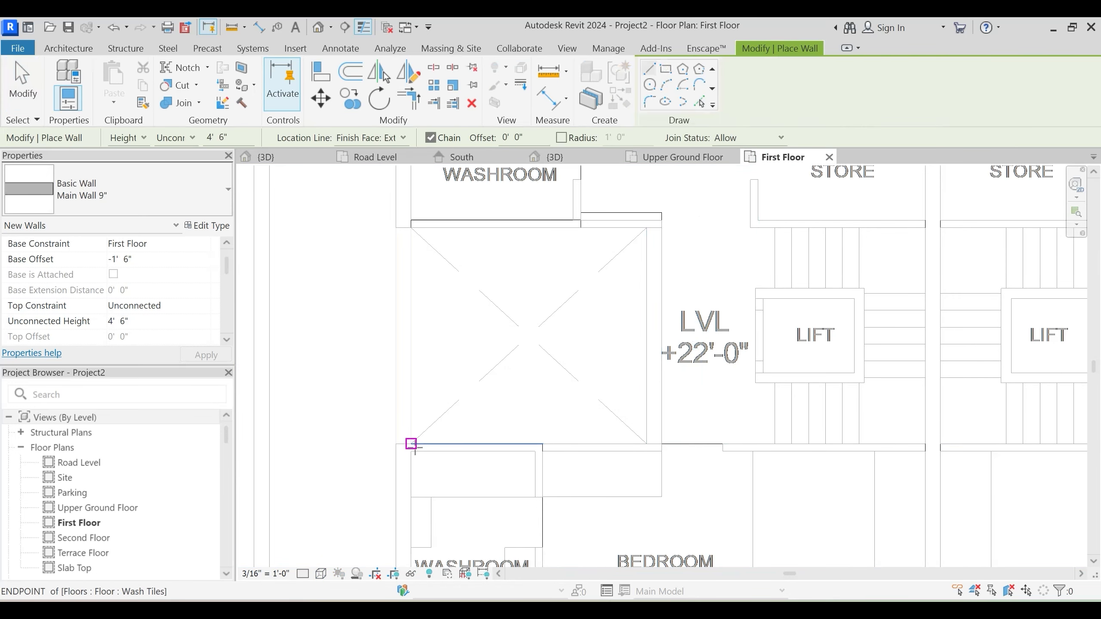
left_click(410, 444)
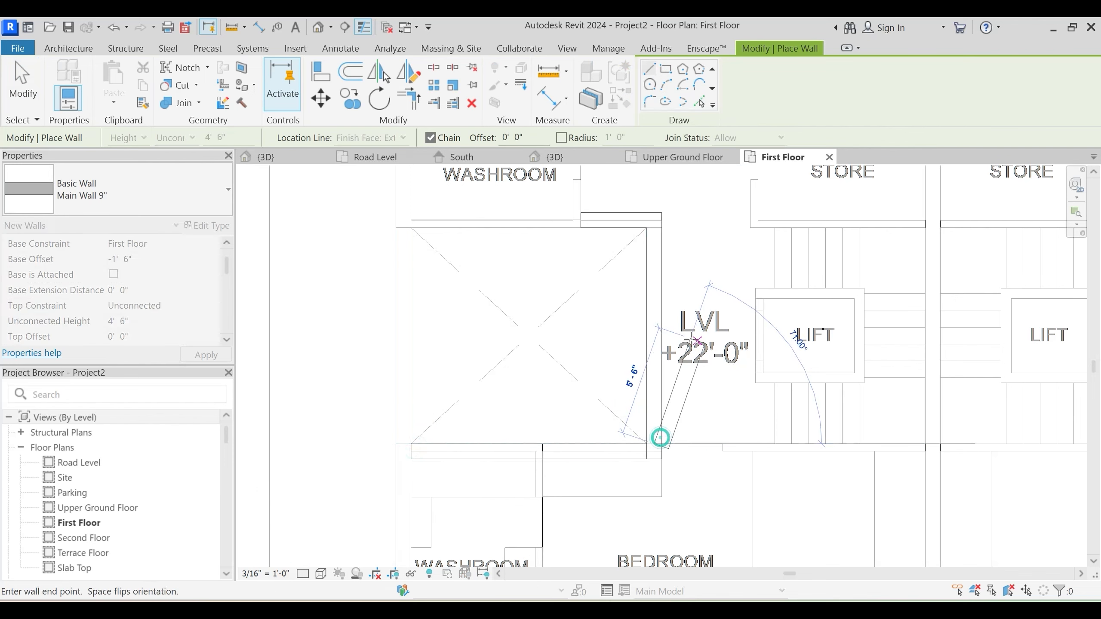
key("Escape")
key("Escape")
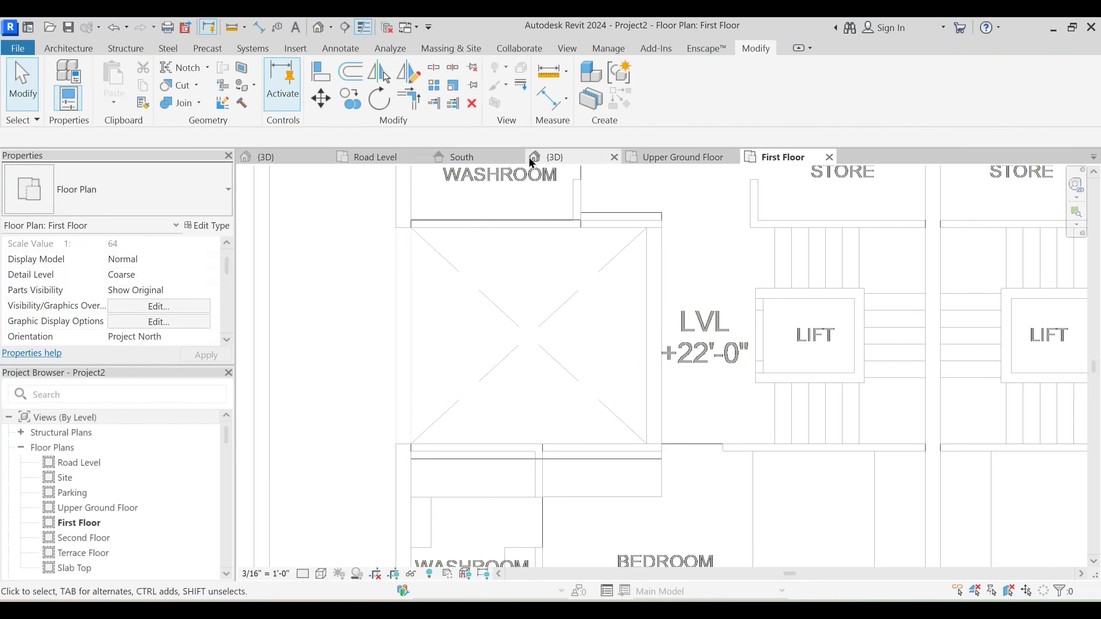
In the 3D view, set the top constraint of the wall beside the Wash Tiles slab to Up to level: First Floor
left_click(547, 157)
middle_click_drag(670, 430, 754, 416, "shift")
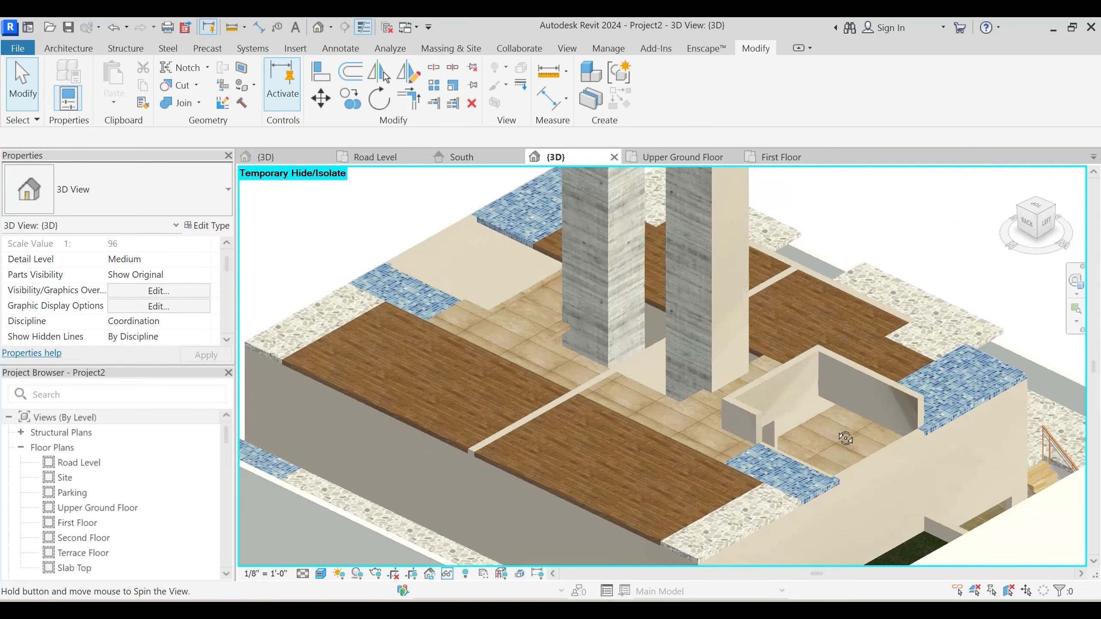
scroll(746, 427, "up", 5)
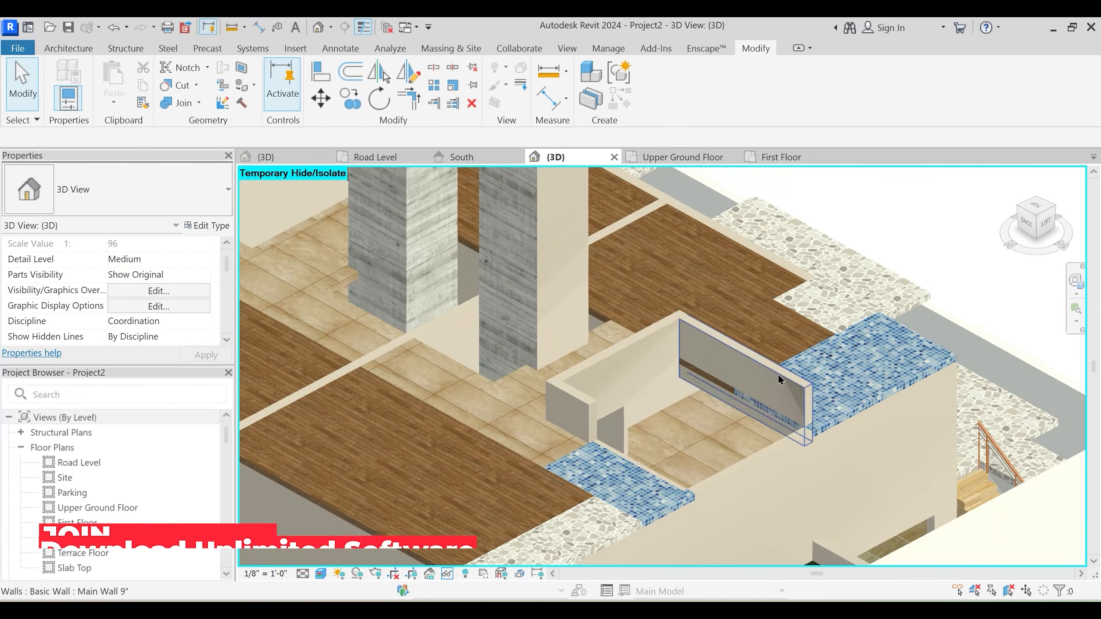
left_click(777, 371)
left_click(203, 305)
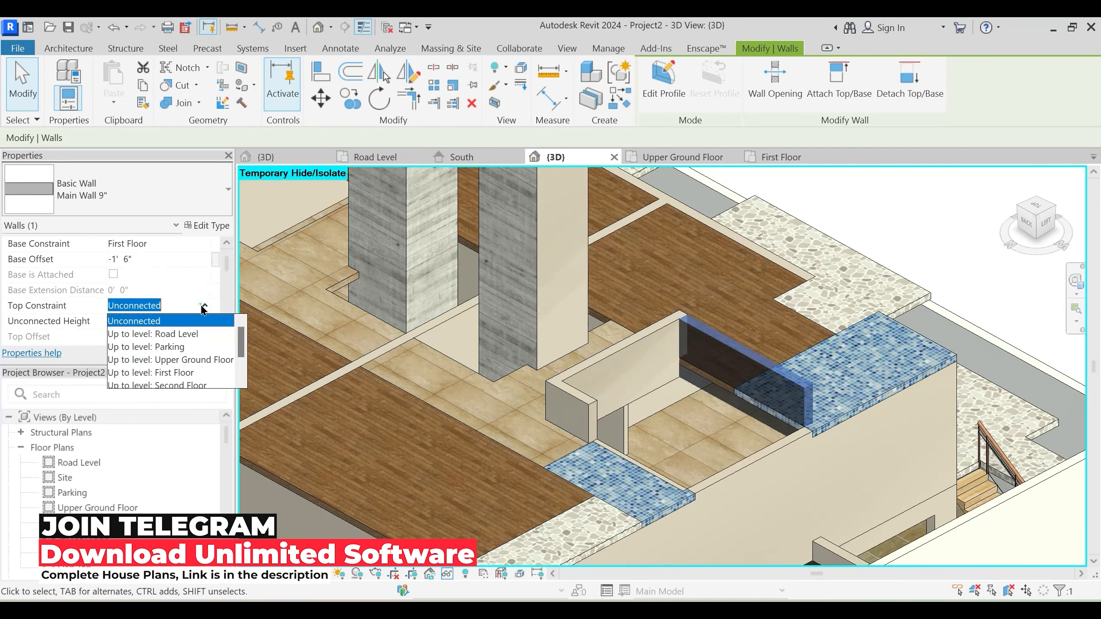
scroll(166, 358, "down", 2)
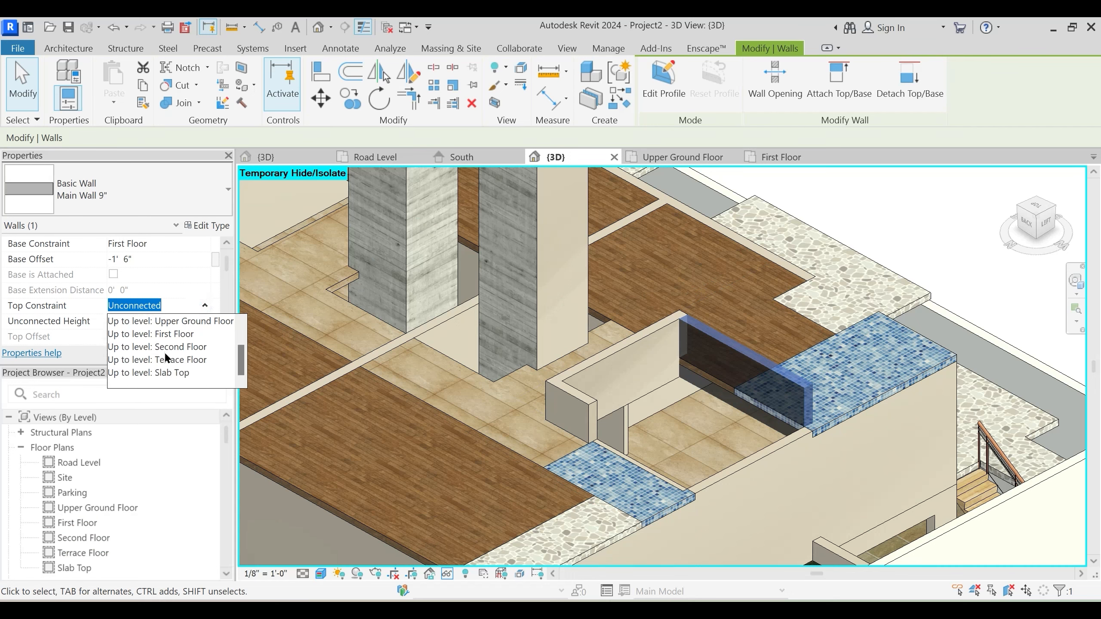
left_click(173, 337)
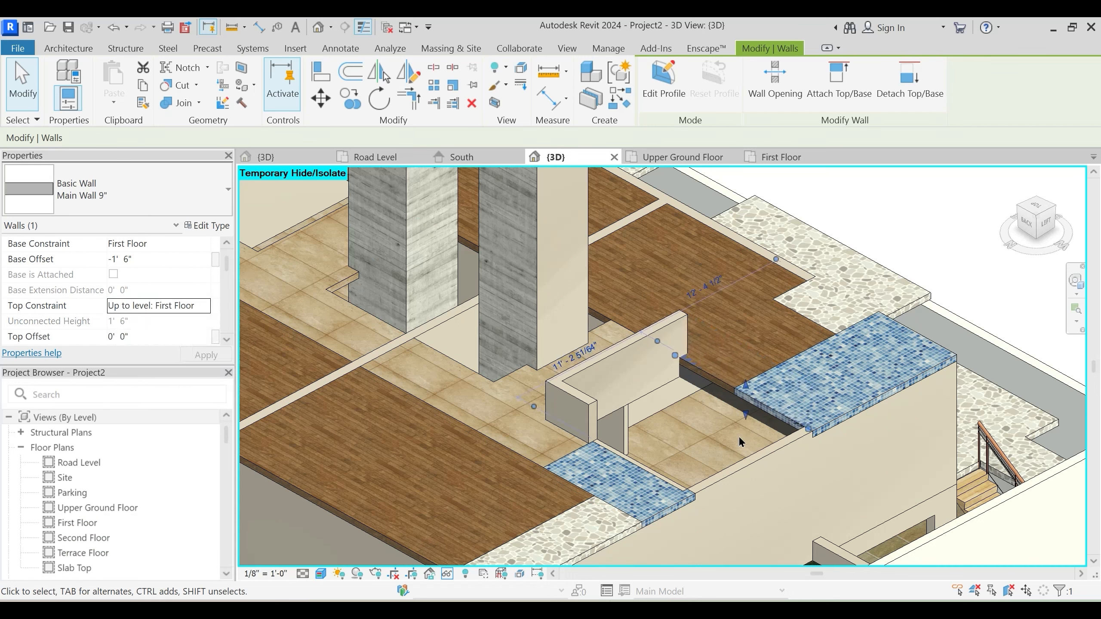
key("Escape")
In the First Floor plan, pull the end of the void's lift-facing wall back to the bedroom slab's corner, and return to the 3D view
left_click(665, 321)
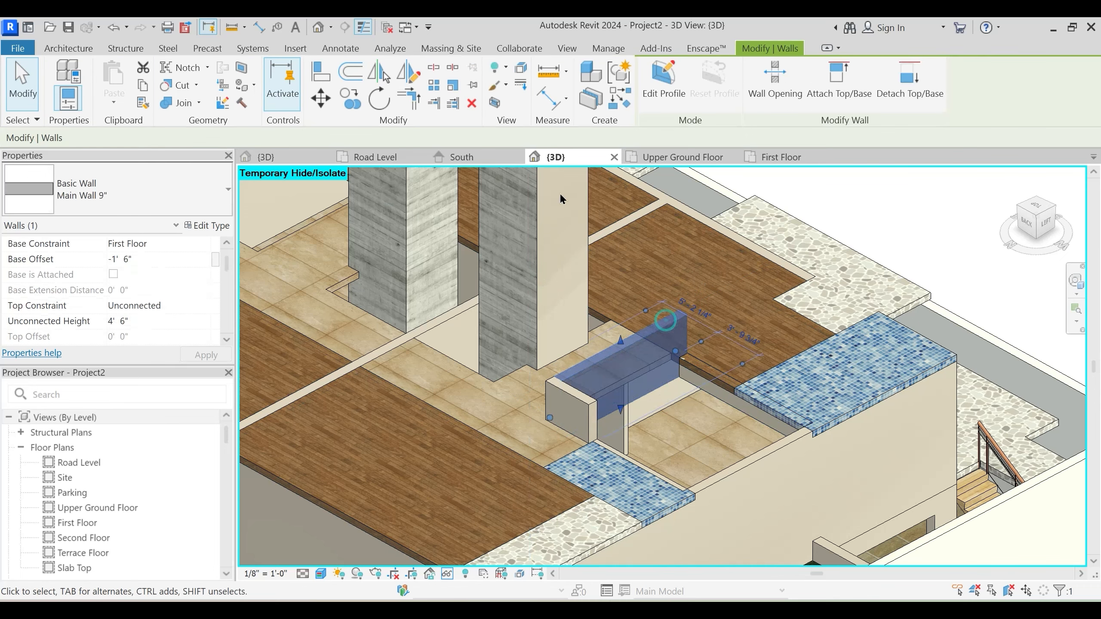
left_click(797, 157)
scroll(661, 453, "up", 2)
mouse_move(657, 449)
left_mouse_down()
mouse_move(657, 419)
mouse_move(656, 441)
left_mouse_up()
key("Escape")
left_click(658, 410)
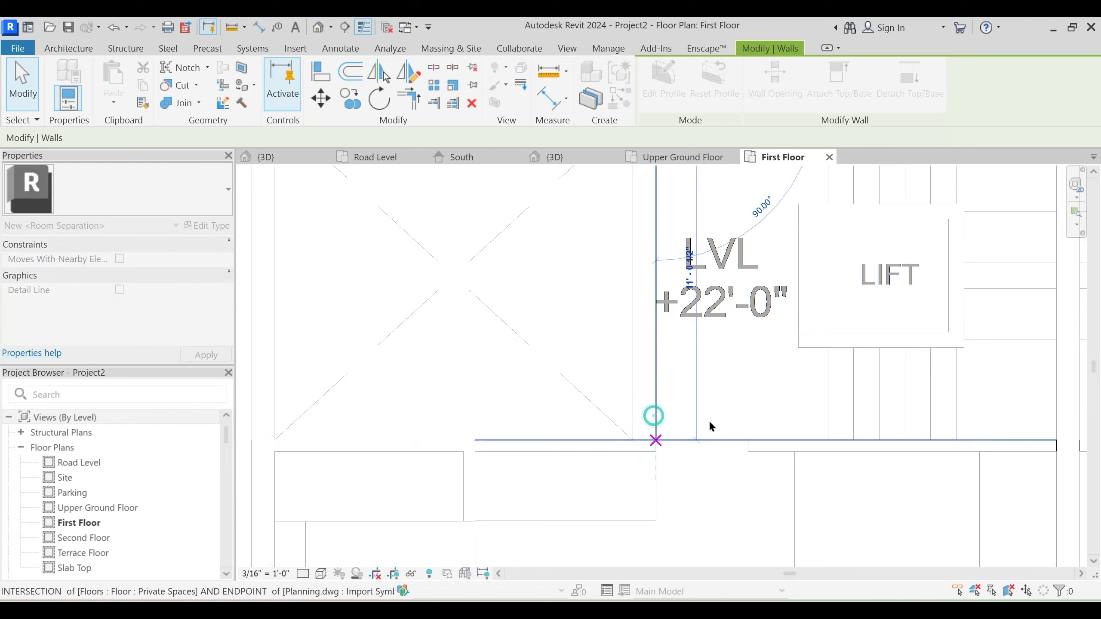
key("Escape")
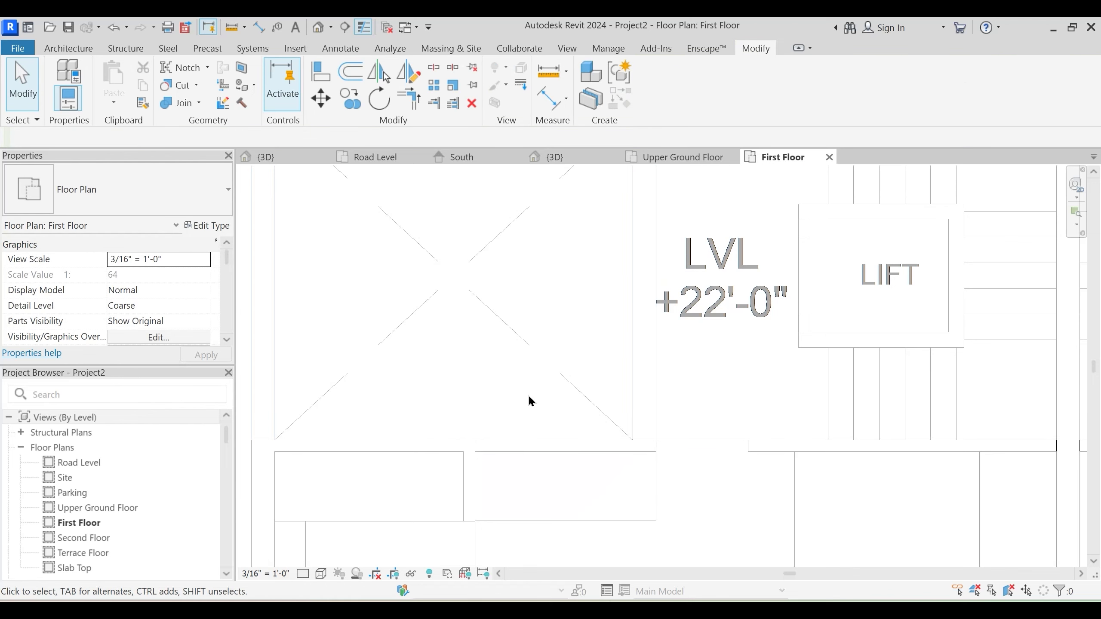
left_click(579, 163)
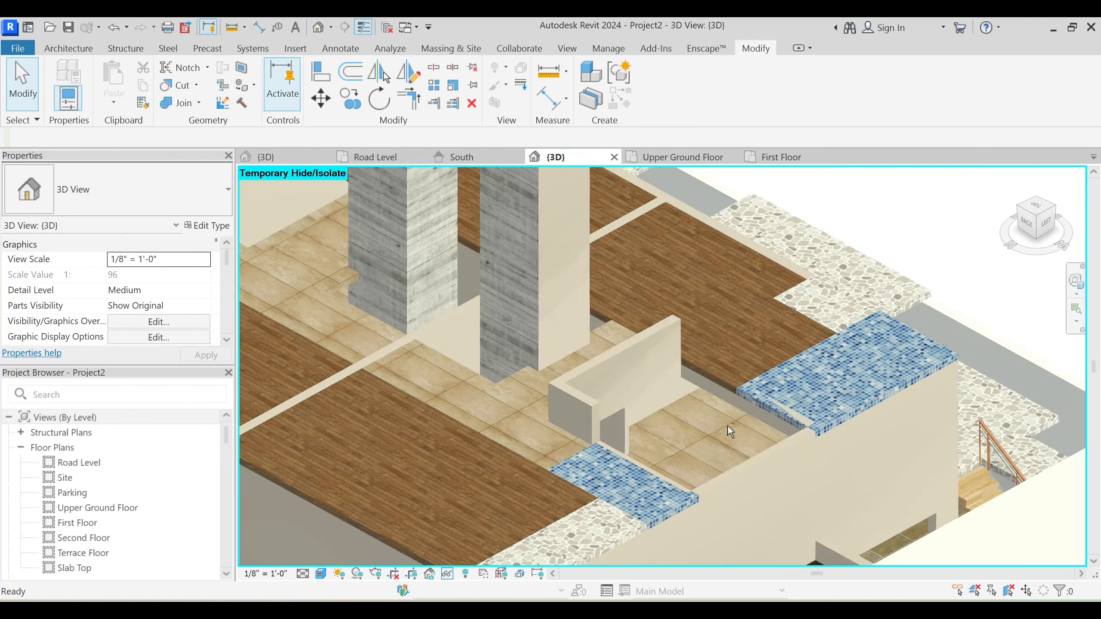
Join the void's lift-facing low wall with the adjoining wall beside the bedroom and Wash Tiles slabs
left_click(181, 106)
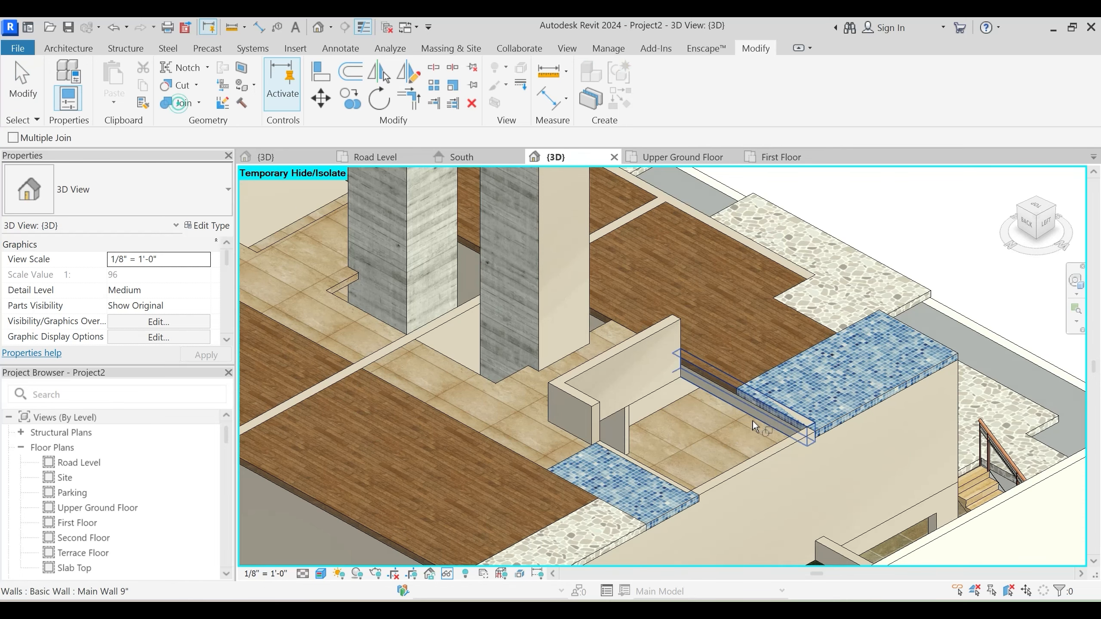
scroll(752, 420, "up", 3)
key("Escape")
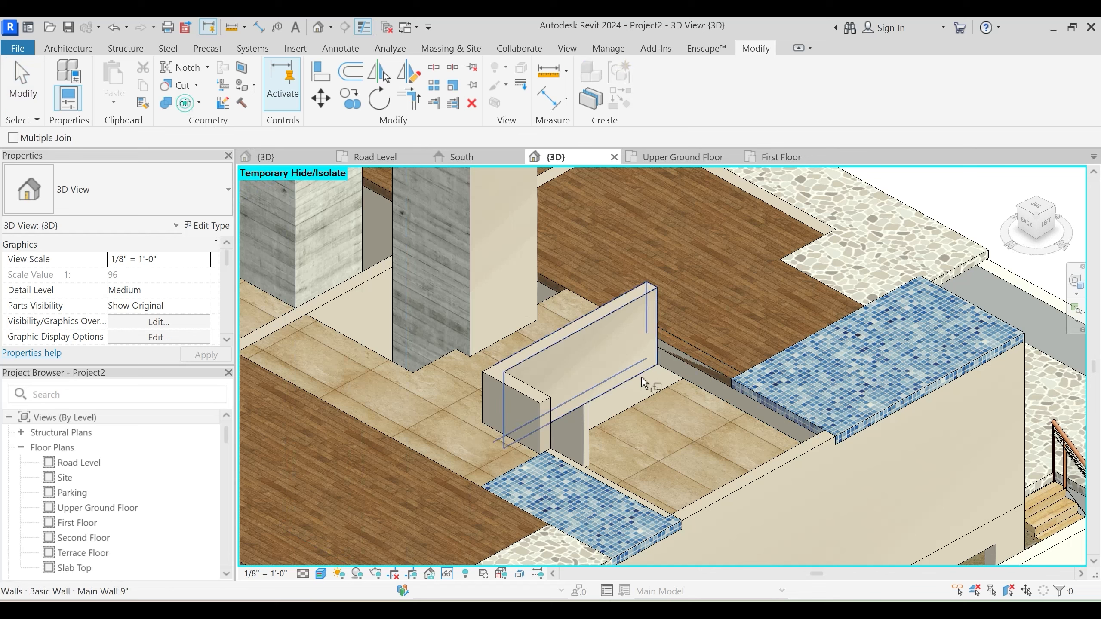
left_click(700, 361)
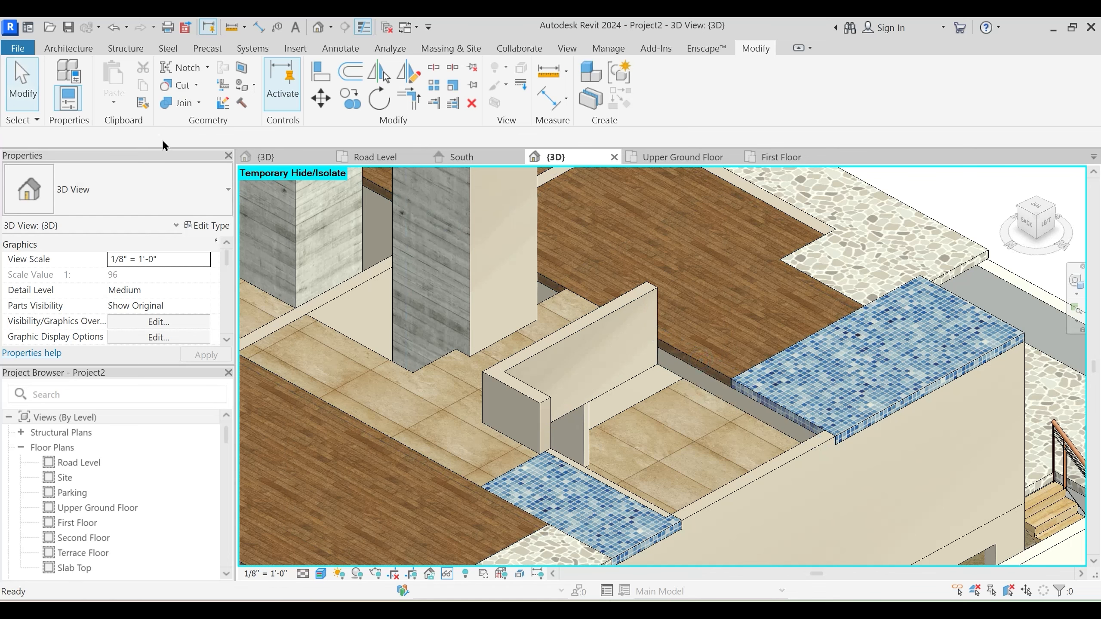
Switch the join order where the void's lift-facing low wall meets the wall beside the bedroom slab
left_click(199, 104)
left_click(207, 185)
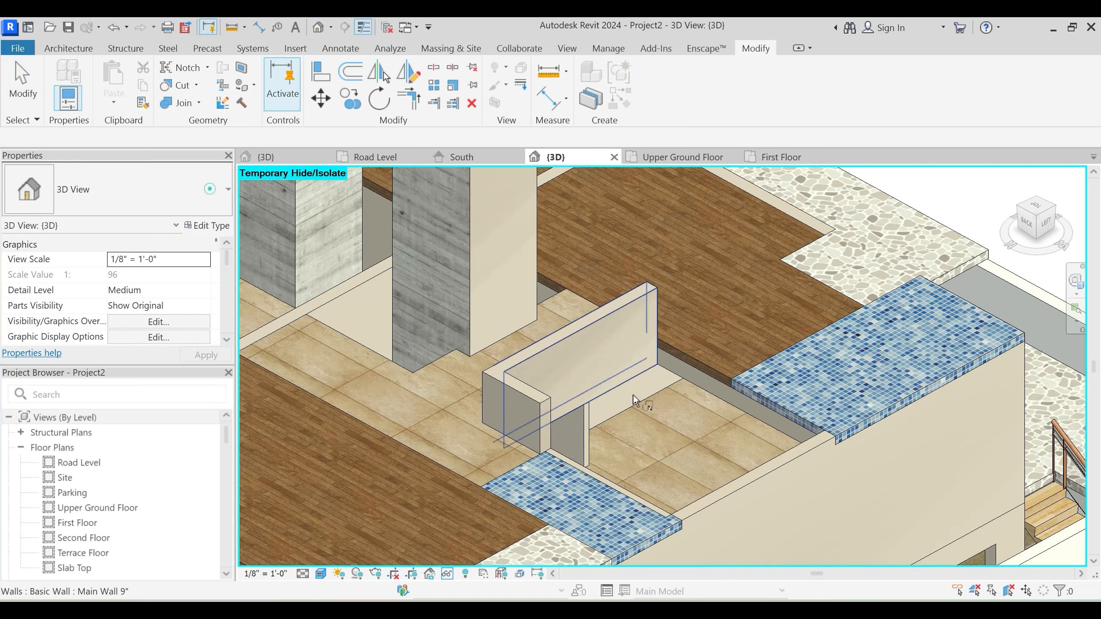
left_click(709, 396)
left_click(716, 373)
key("Escape")
scroll(770, 402, "down", 2)
middle_click_drag(716, 449, 581, 402, "shift")
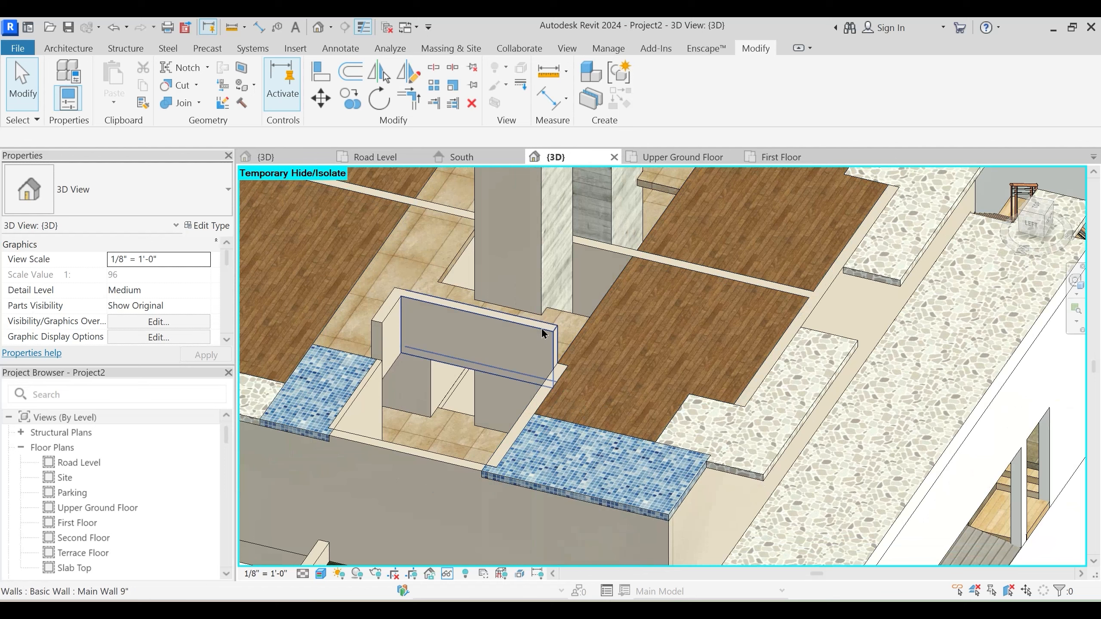
left_click(541, 326)
left_click(388, 313, "ctrl")
left_click(533, 404, "ctrl")
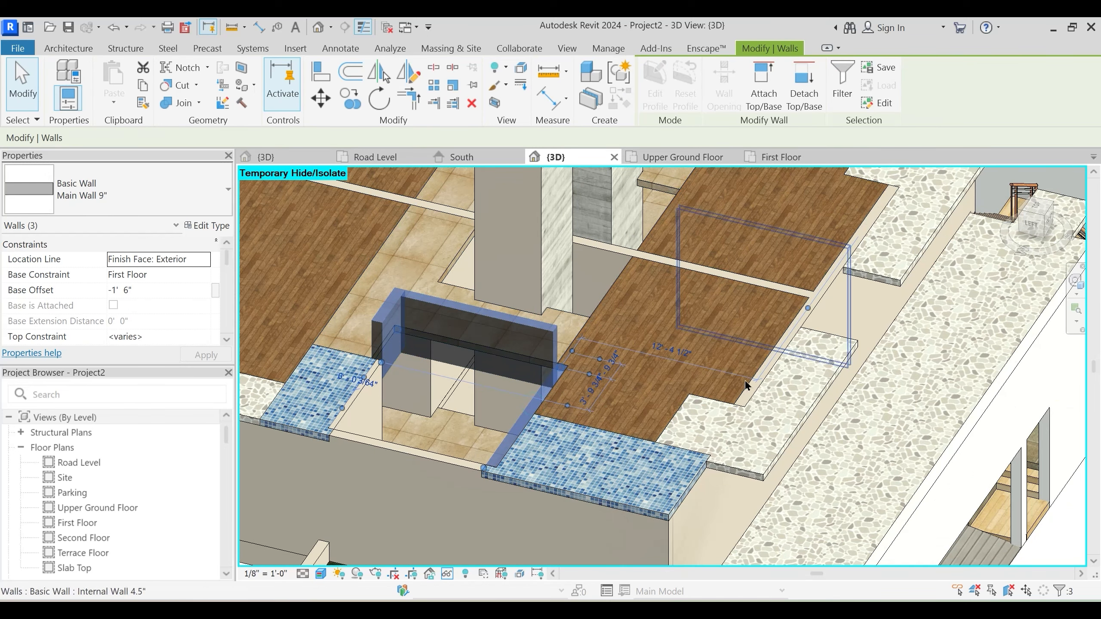
key("Escape")
middle_click_drag(787, 438, 767, 442, "shift")
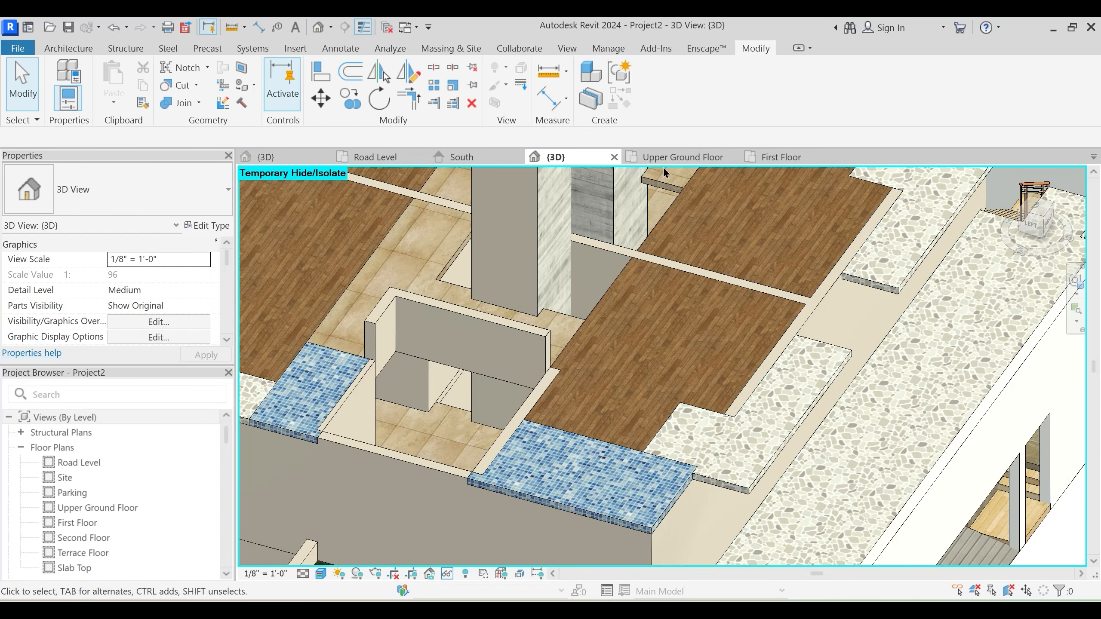
In the First Floor plan, draw similar Main Wall 9" walls around the three outer sides of the balcony, with the long side about 16'-4"
left_click(774, 162)
scroll(598, 266, "down", 3)
scroll(574, 474, "up", 5)
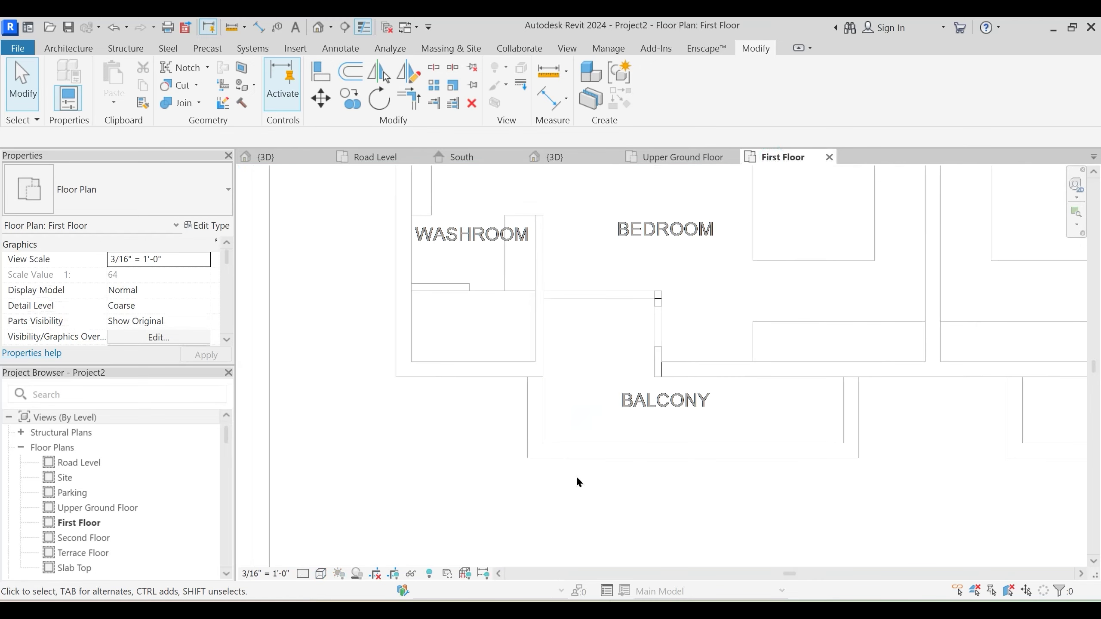
middle_click_drag(561, 250, 538, 418)
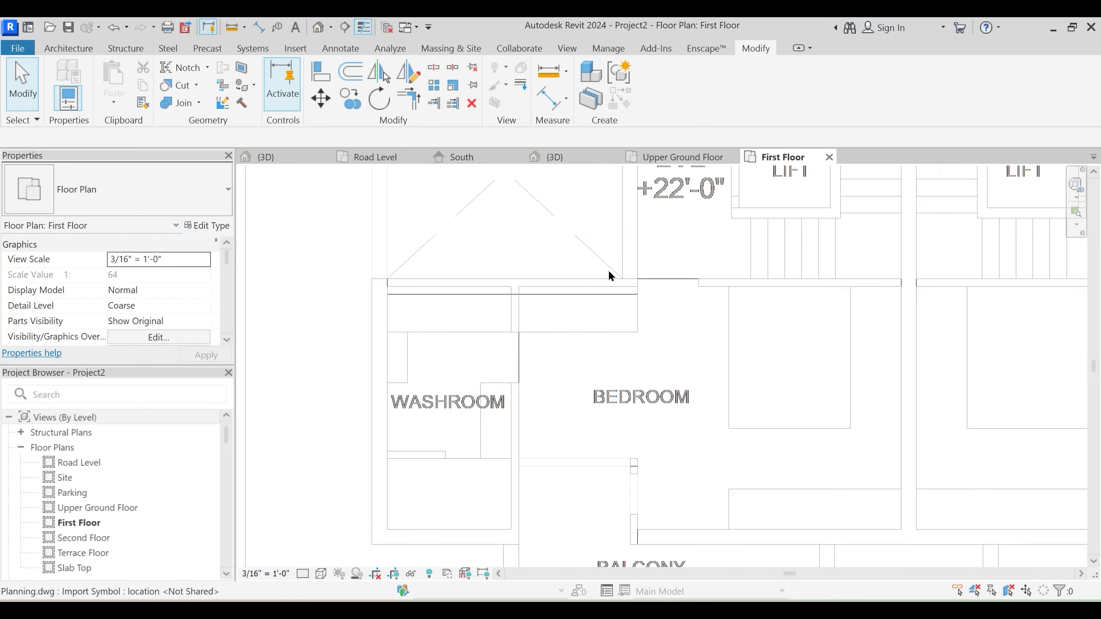
left_click(637, 240)
key("c")
key("s")
middle_click_drag(538, 560, 590, 361)
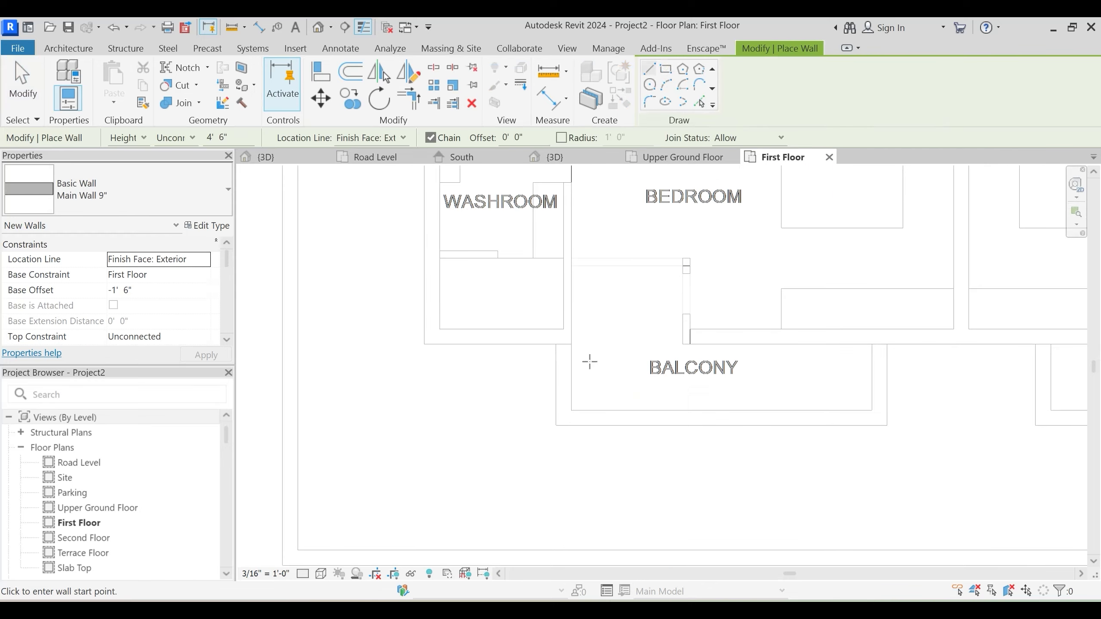
scroll(589, 363, "up", 2)
left_click(545, 340)
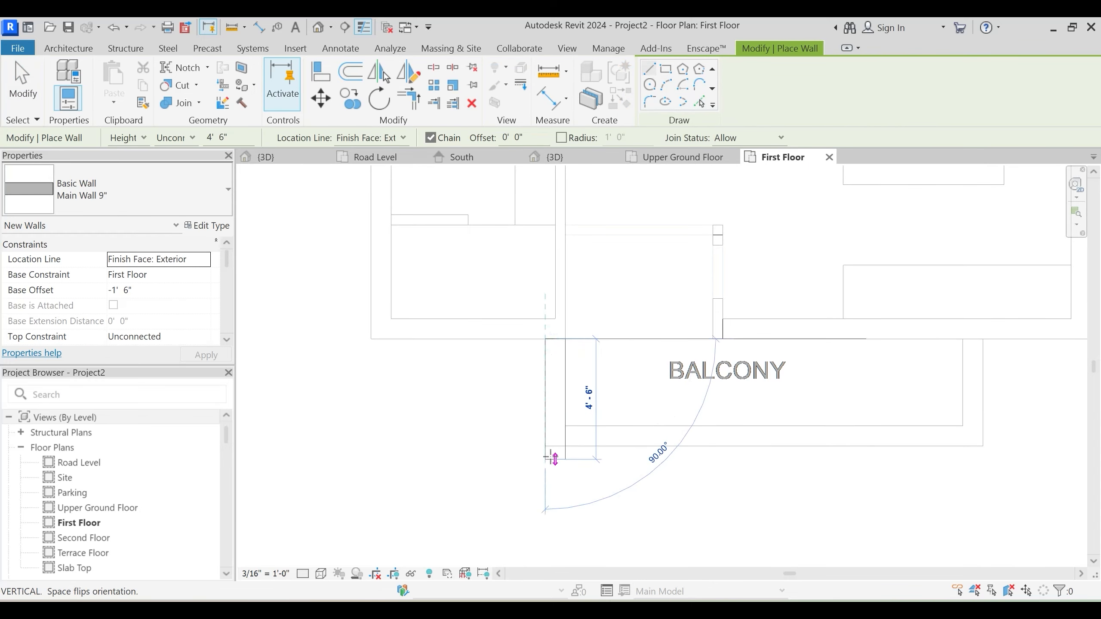
left_click(547, 447)
left_click(980, 447)
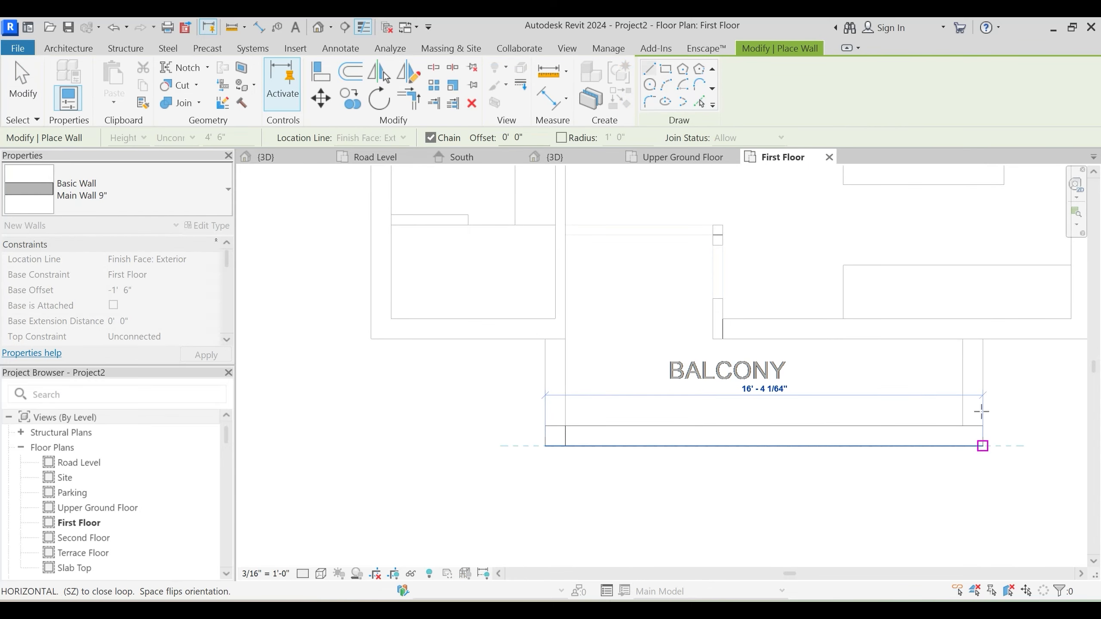
left_click(980, 341)
key("Escape")
In the 3D view, set the unconnected height of the three balcony walls to 3' 0"
left_click(557, 157)
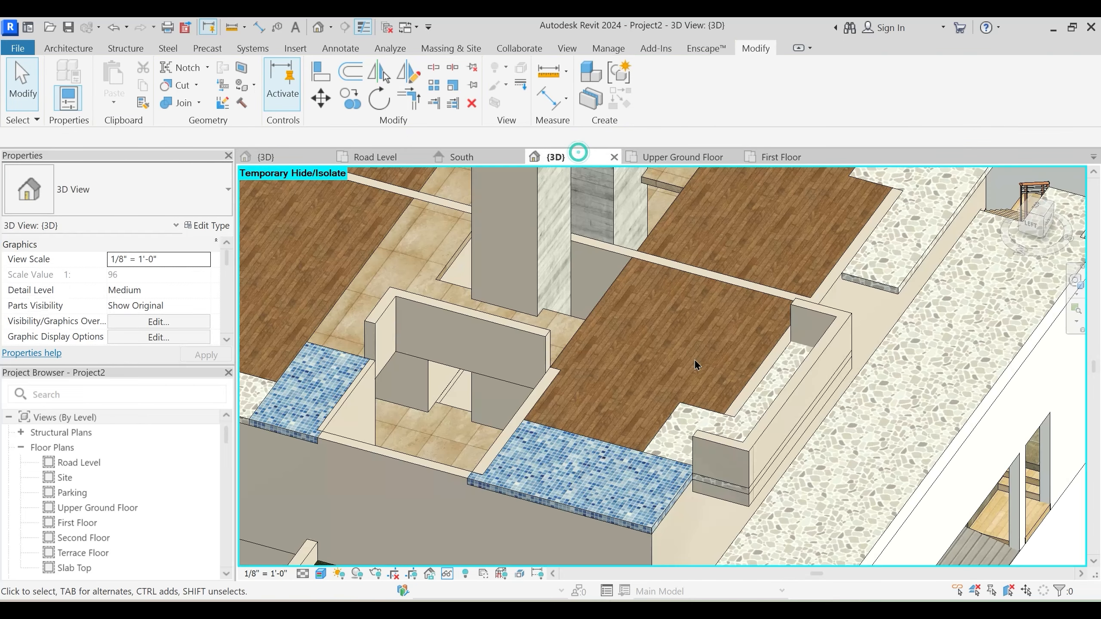
middle_click_drag(695, 358, 659, 391, "shift")
scroll(624, 464, "up", 3)
left_click(624, 462)
left_click(648, 447, "ctrl")
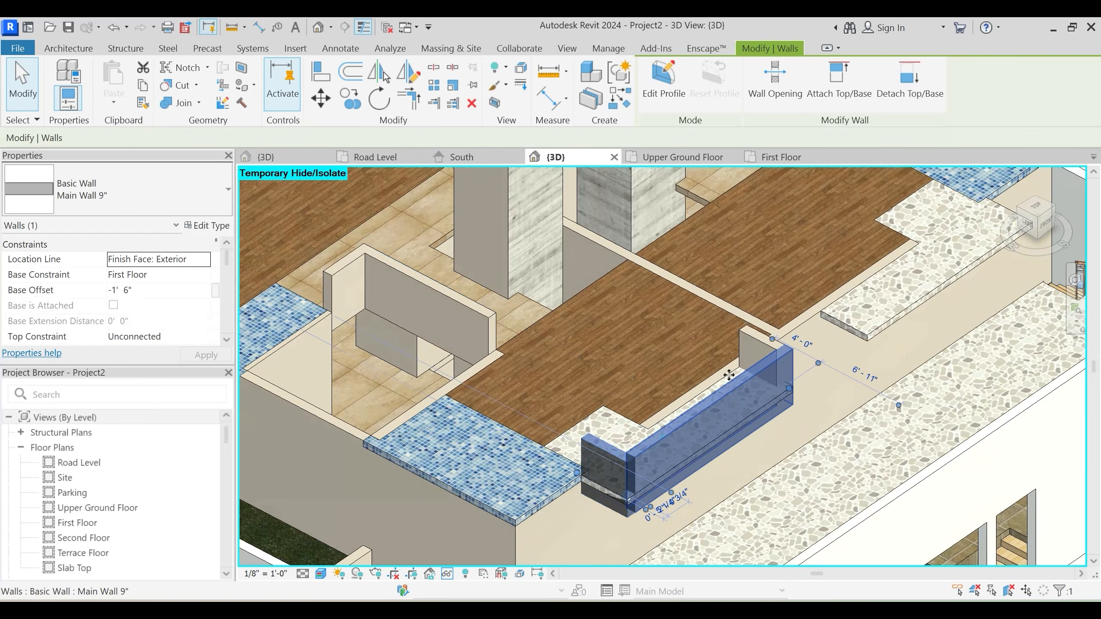
left_click(752, 341, "ctrl")
scroll(163, 321, "down", 3)
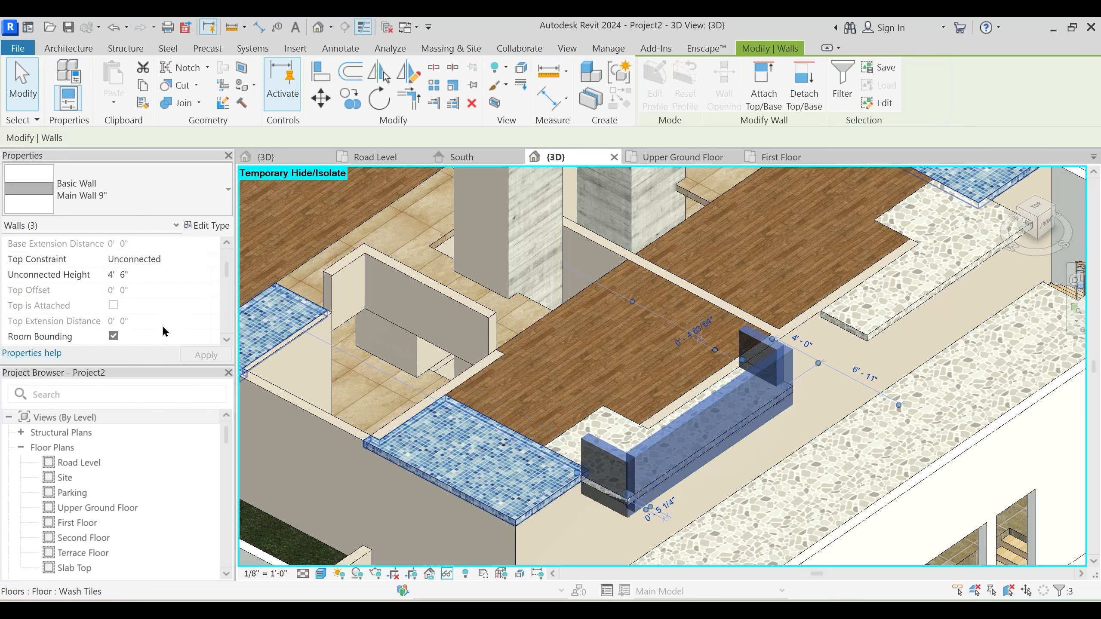
left_click(165, 275)
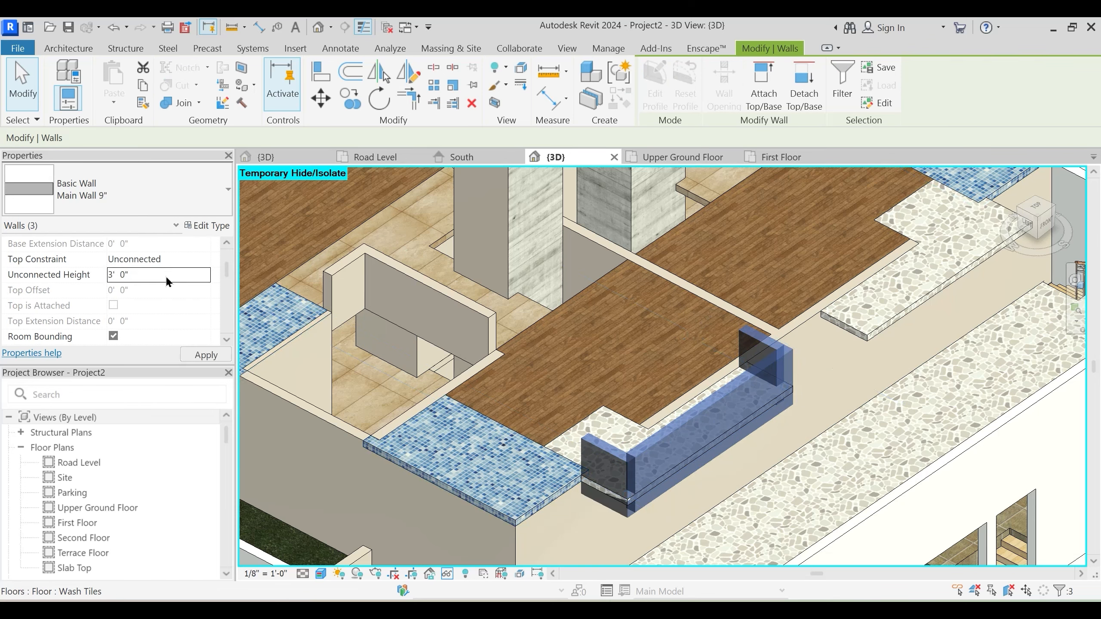
left_click(742, 450)
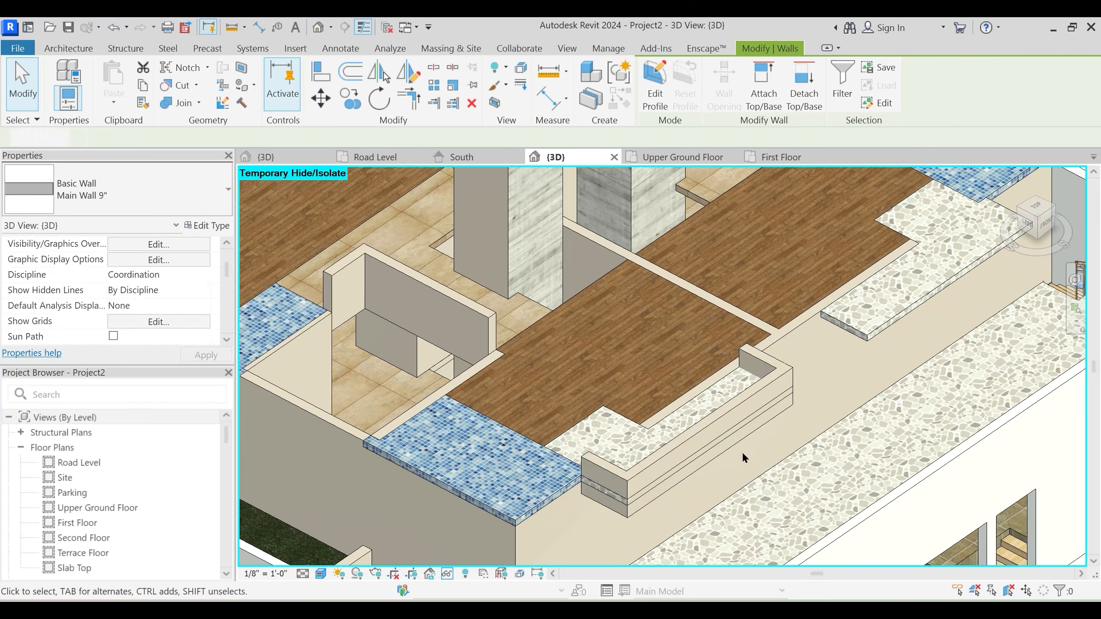
Join the balcony's Entrance Deck slab with the adjoining Main Wall 9"
middle_click_drag(741, 451, 697, 478, "shift")
left_click(183, 102)
scroll(599, 439, "up", 1)
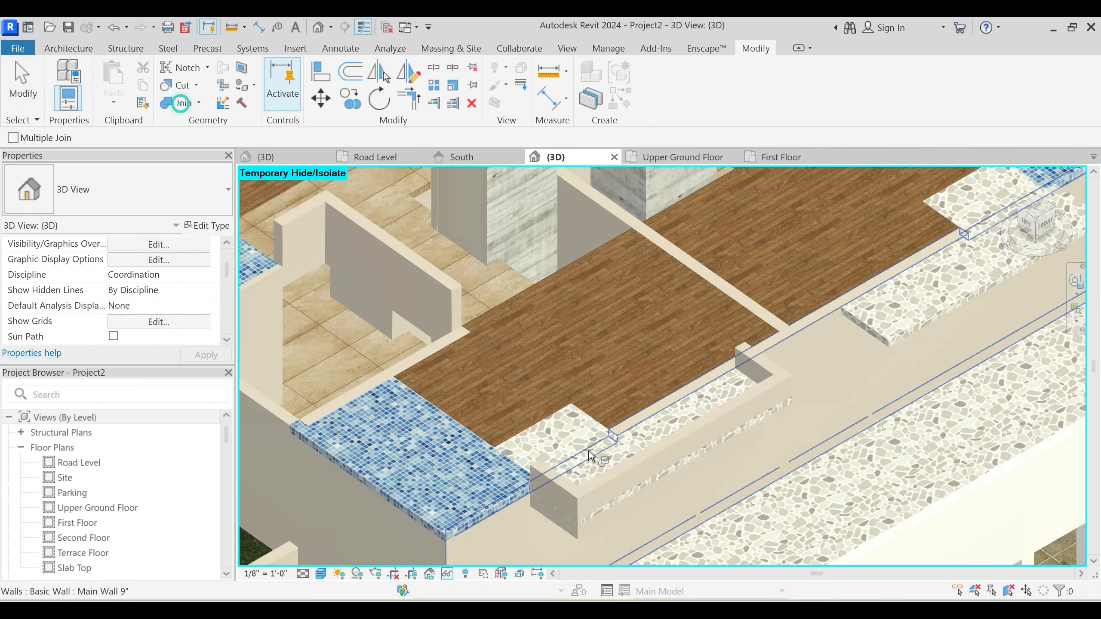
left_click(590, 453)
left_click(589, 415)
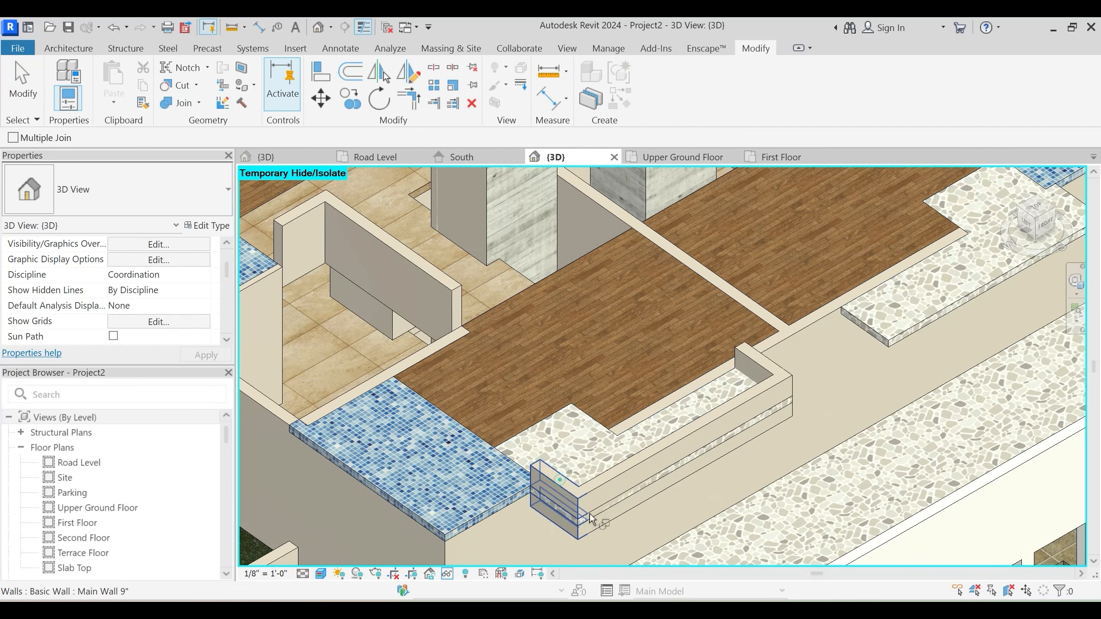
middle_click_drag(788, 384, 493, 343, "shift")
key("Escape")
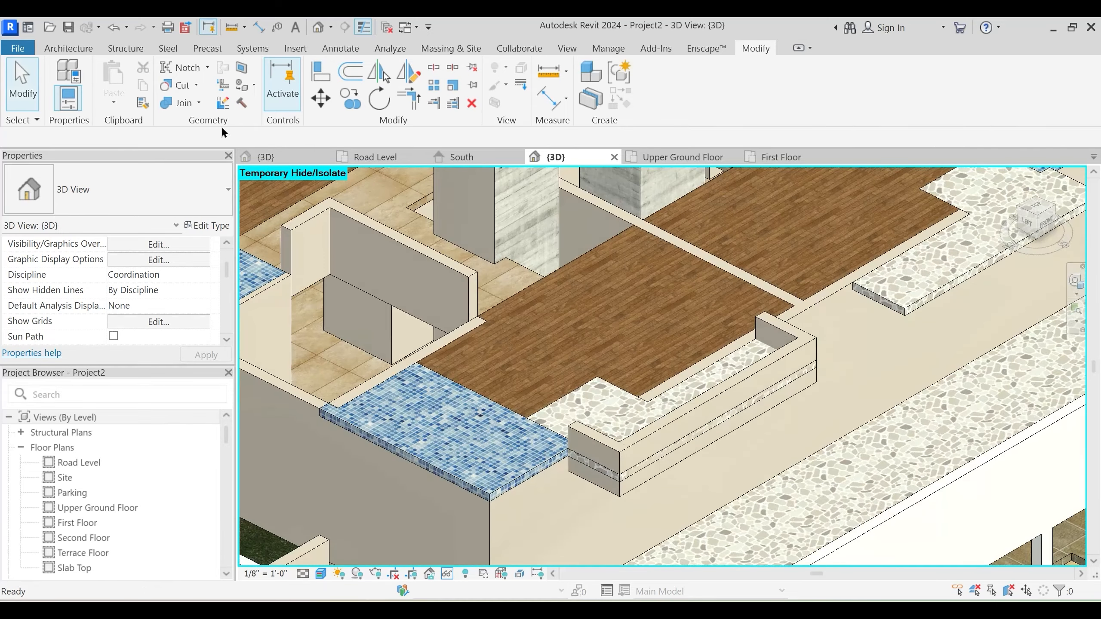
Switch the join order between the Entrance Deck slab and the balcony's end wall beside the Wash Tiles slab
left_click(199, 104)
left_click(200, 182)
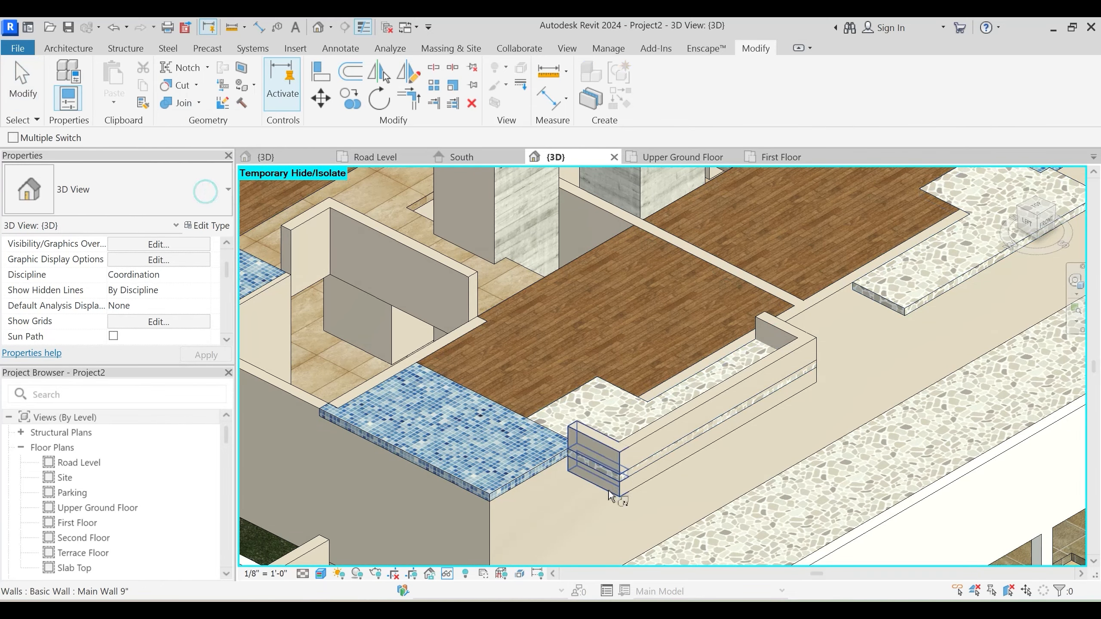
left_click(642, 473)
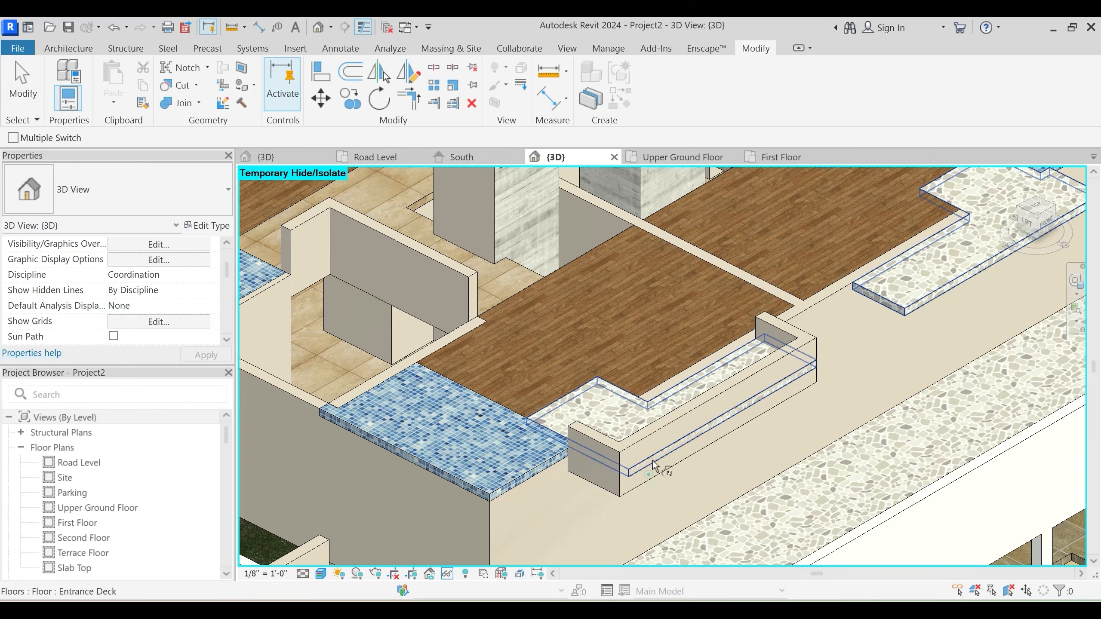
key("Escape")
key("Escape")
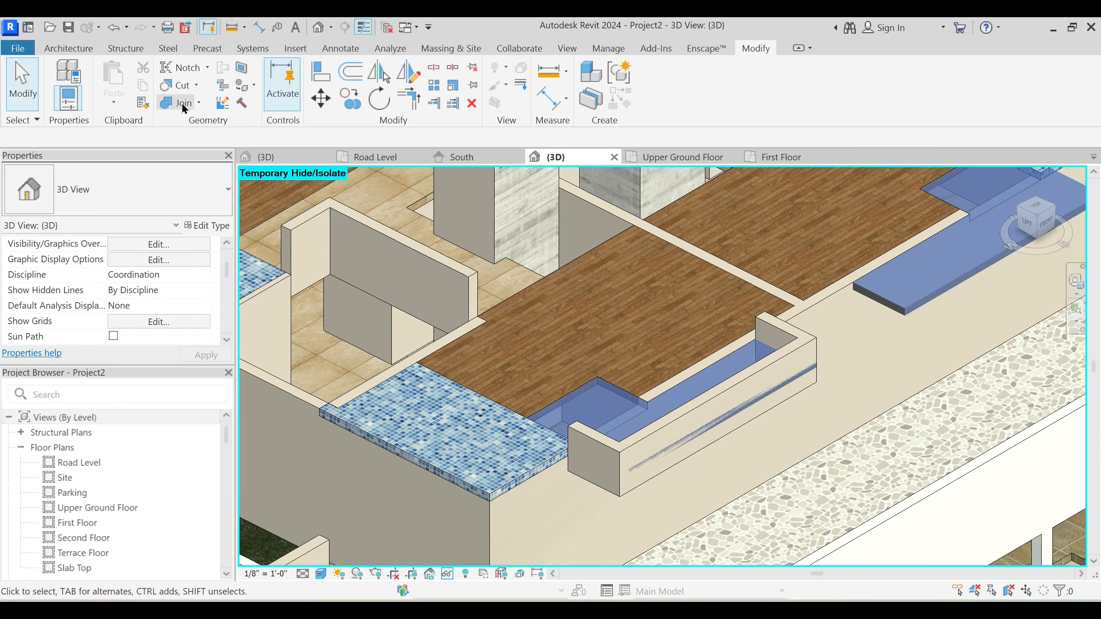
Switch the join order of the Entrance Deck slab with the balcony's long front wall and its other end wall
left_click(174, 106)
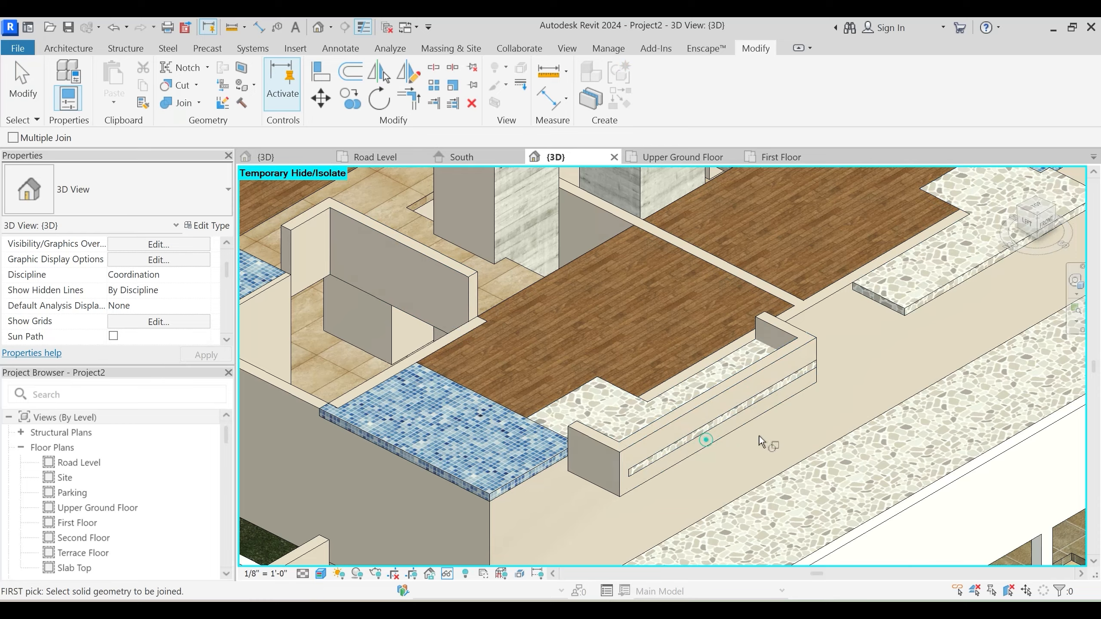
middle_click_drag(759, 436, 480, 378, "shift")
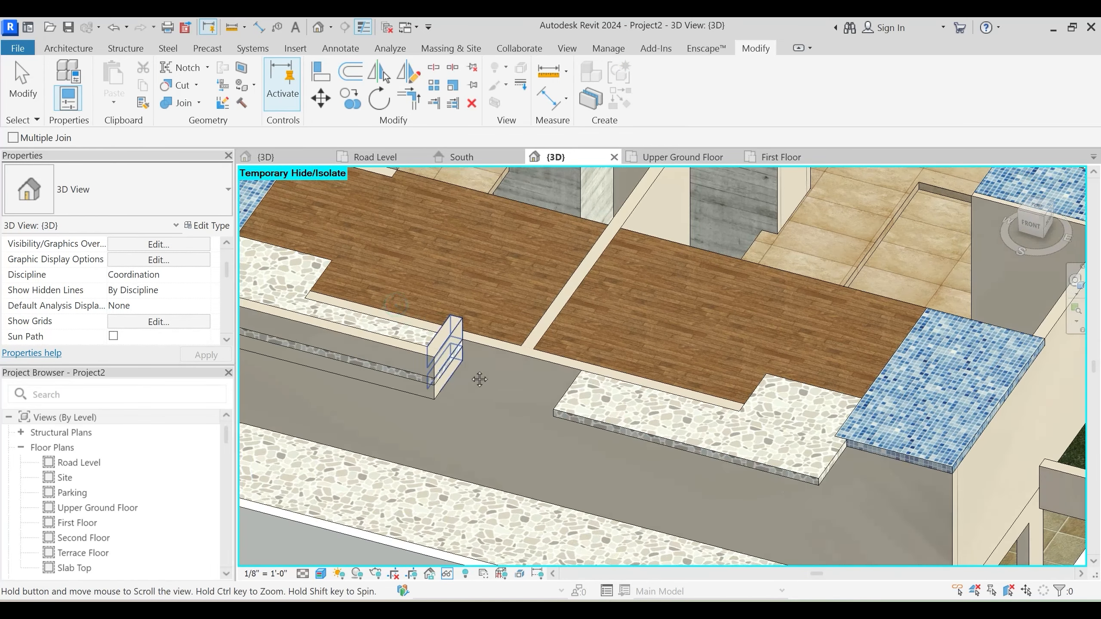
left_click(200, 103)
left_click(207, 189)
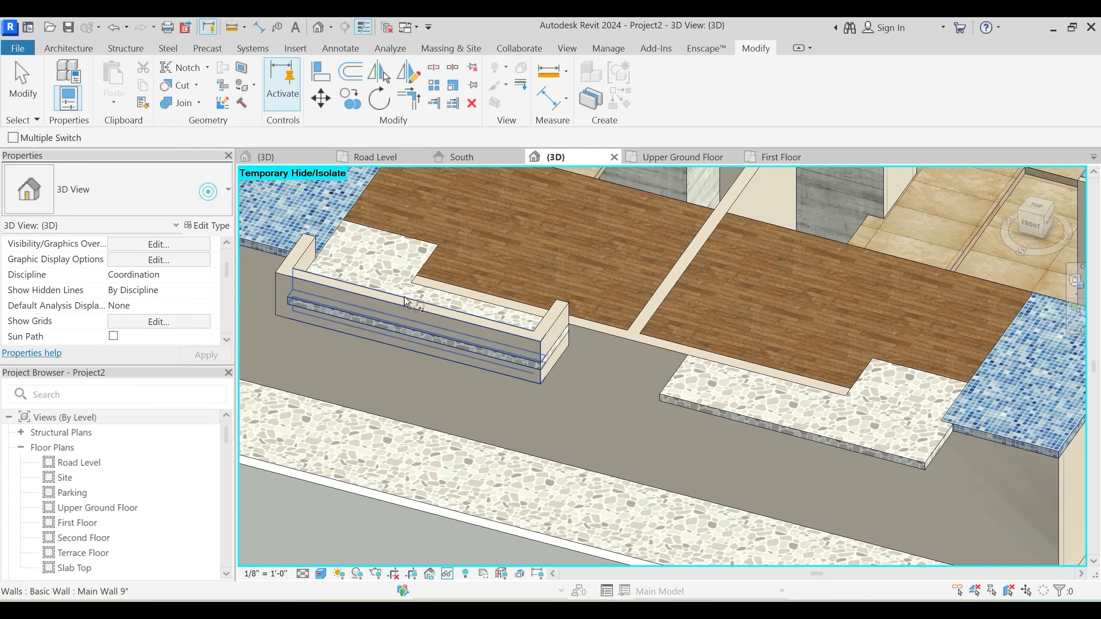
left_click(13, 138)
left_click(451, 342)
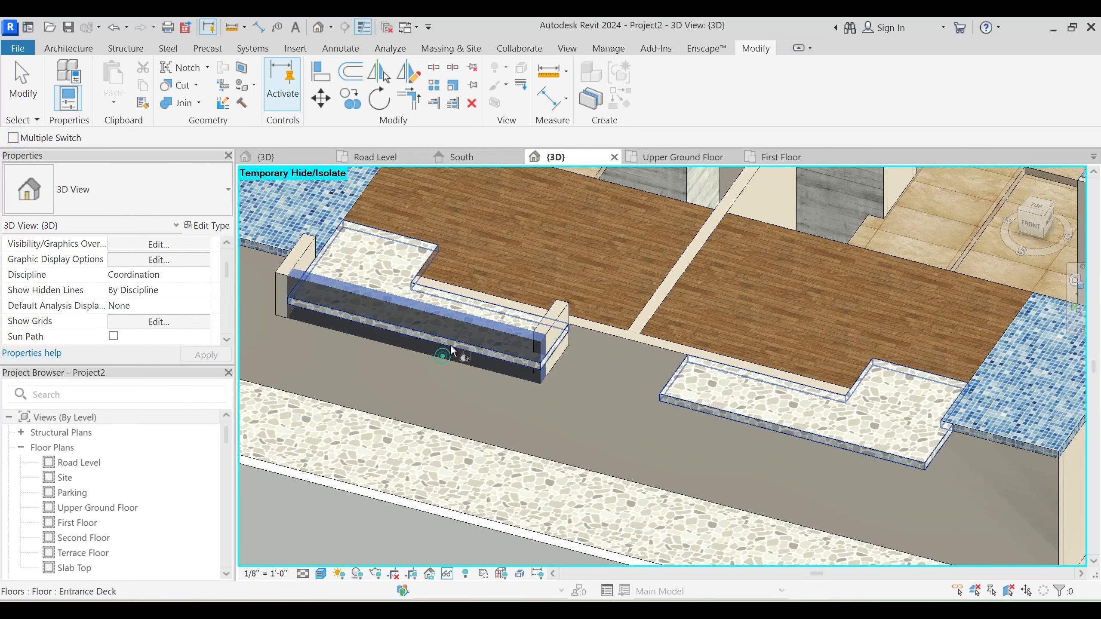
left_click(555, 342)
middle_click_drag(419, 378, 451, 243, "shift")
key("Escape")
Select the three void walls and three balcony walls, and try to mirror them in the First Floor plan about an axis drawn between the two balconies
left_click(499, 251)
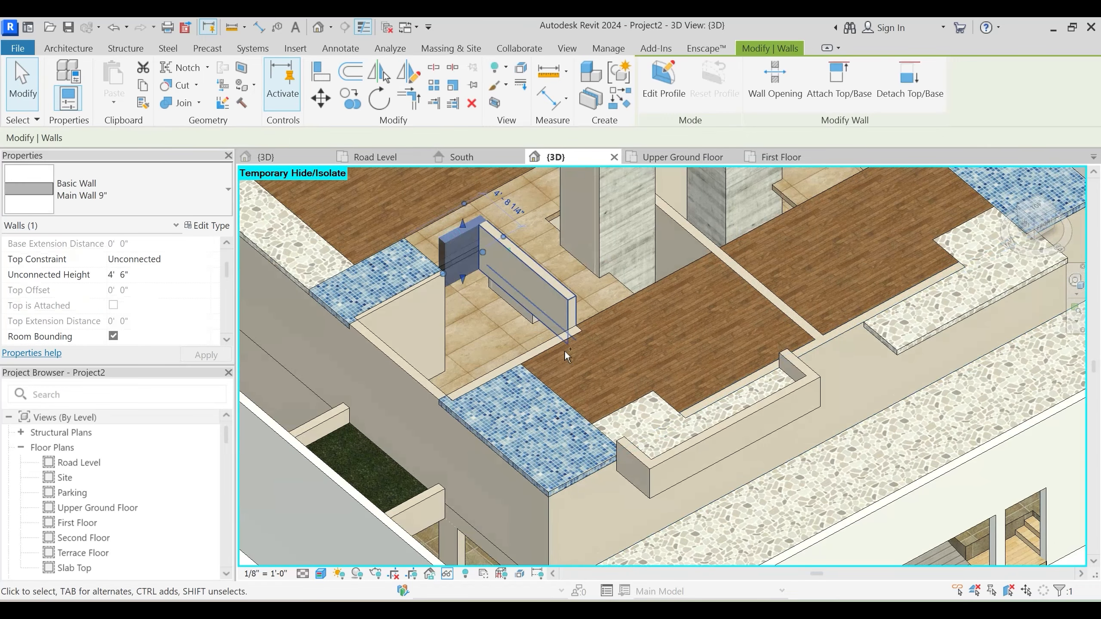
middle_click_drag(564, 349, 720, 434, "shift")
left_click(629, 298, "ctrl")
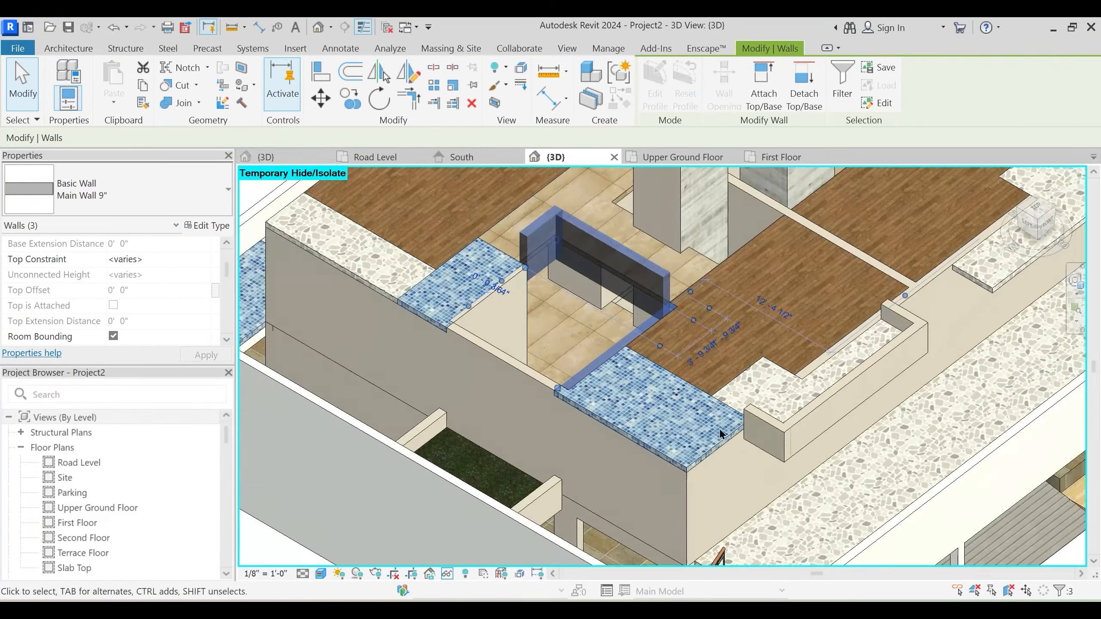
left_click(772, 418, "ctrl")
left_click(810, 414, "ctrl")
left_click(892, 344, "ctrl")
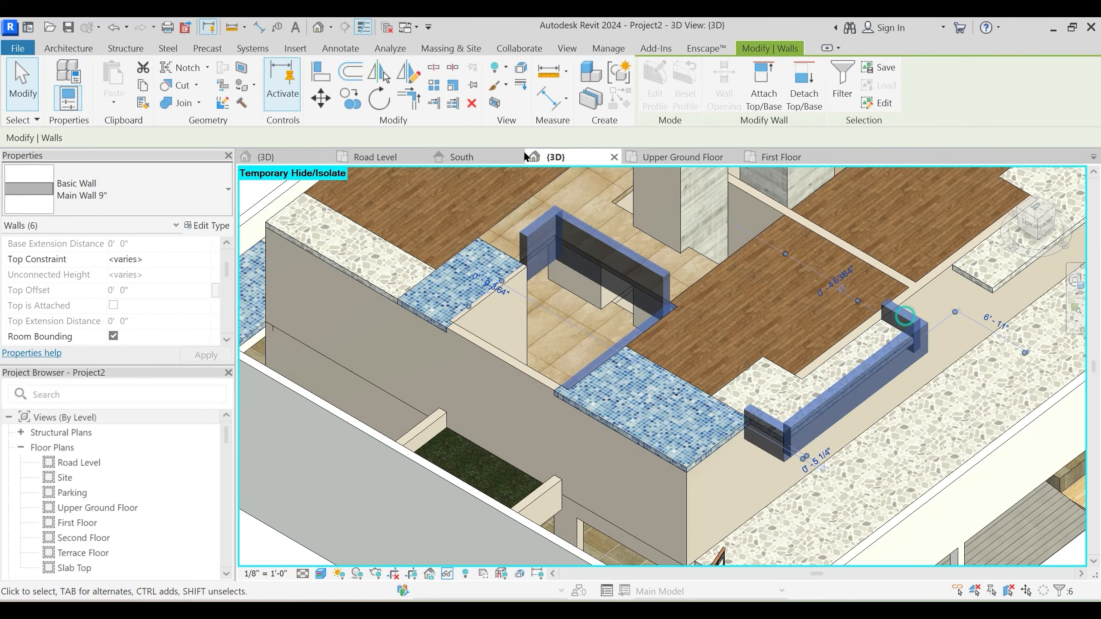
left_click(780, 157)
scroll(793, 390, "down", 1)
mouse_move(798, 420)
middle_mouse_down()
mouse_move(703, 443)
mouse_move(615, 438)
middle_mouse_up()
key("d")
key("m")
left_click(794, 364)
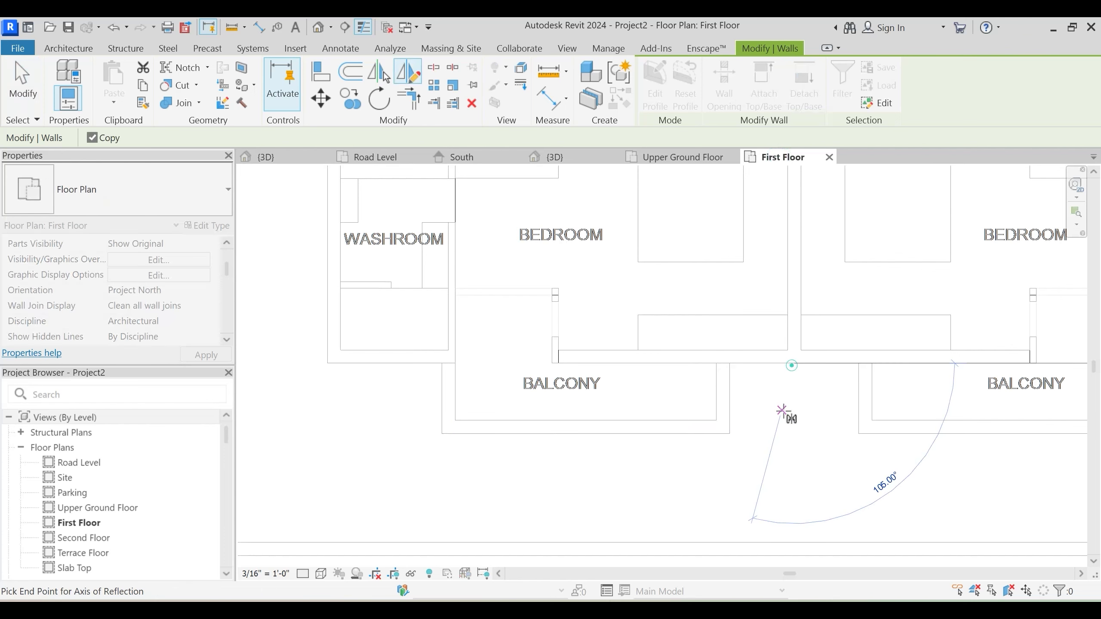
left_click(787, 414)
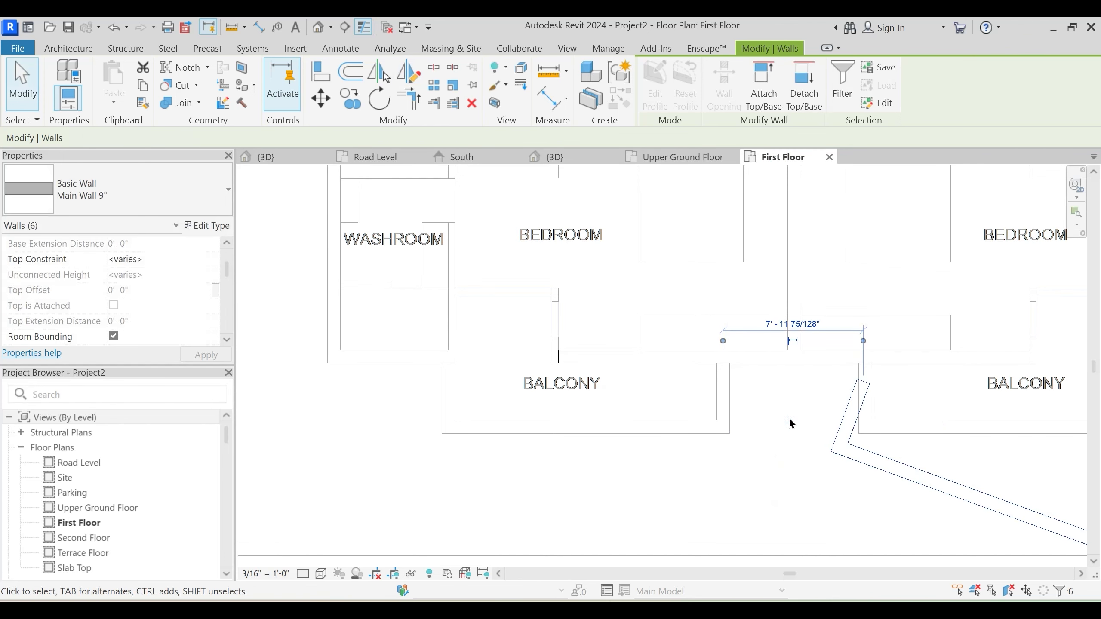
left_click(789, 417)
Select the three void walls and three balcony walls in 3D, and mirror a copy about a vertical axis through the First Floor's party wall
left_click(564, 156)
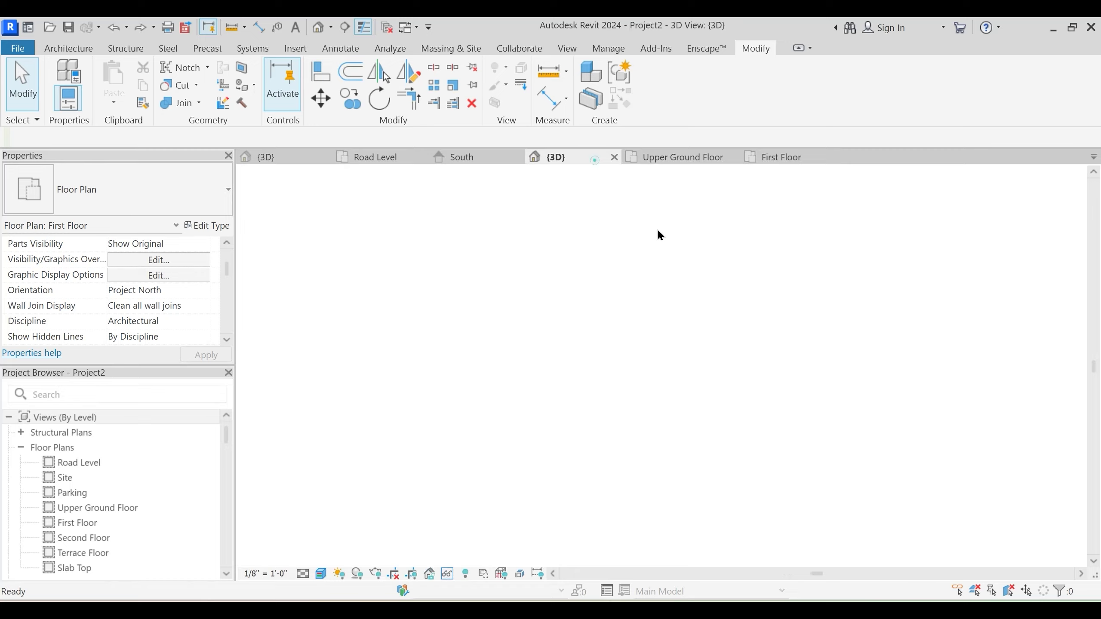
left_click(568, 241)
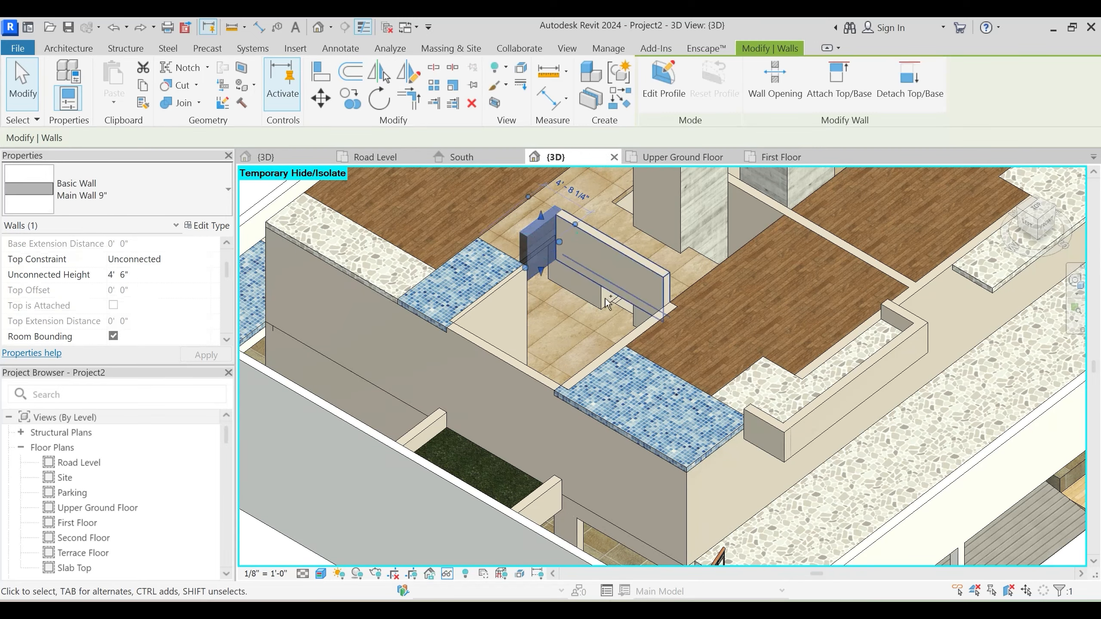
middle_click_drag(605, 298, 755, 427, "shift")
left_click(705, 300, "ctrl")
left_click(747, 304, "ctrl")
left_click(815, 440, "ctrl")
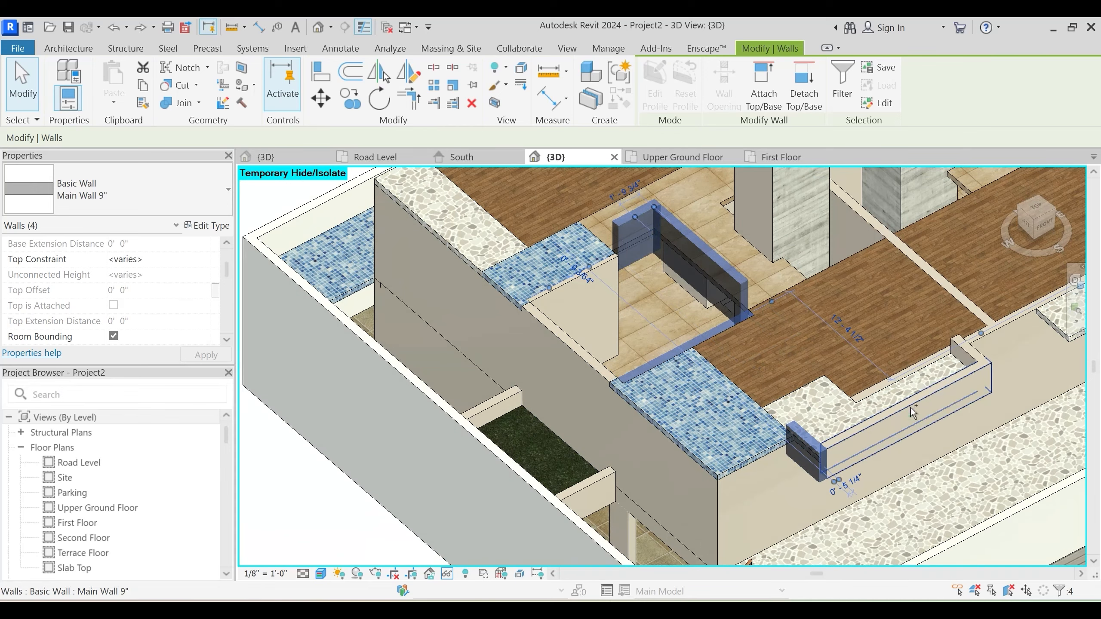
left_click(910, 408, "ctrl")
left_click(968, 351, "ctrl")
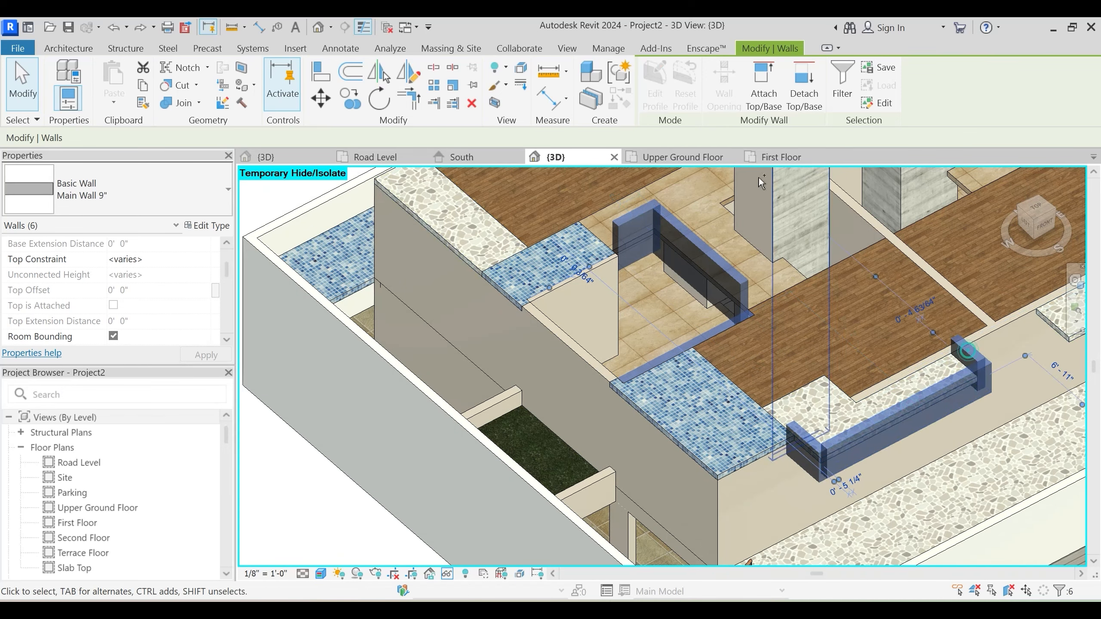
left_click(780, 157)
middle_click_drag(754, 373, 632, 318)
key("d")
key("m")
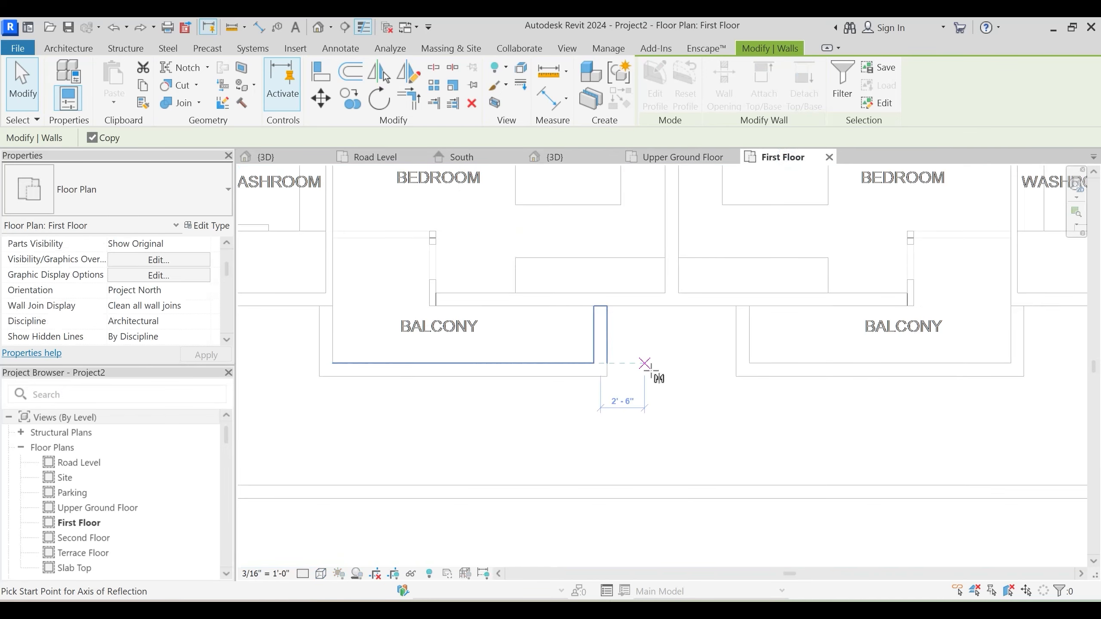
left_click(671, 306)
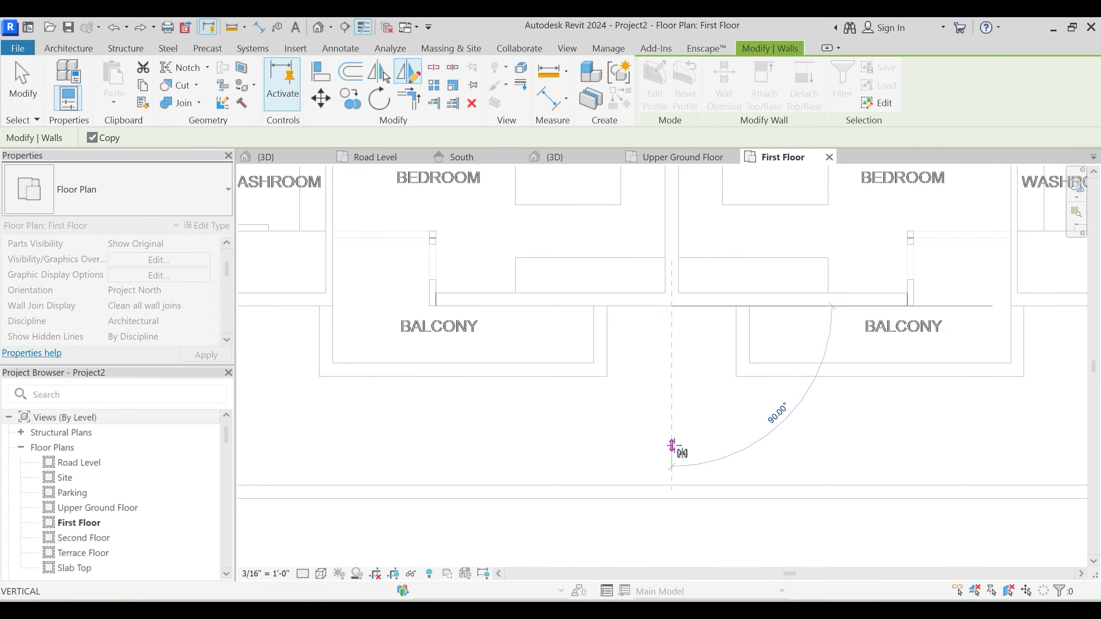
left_click(671, 446)
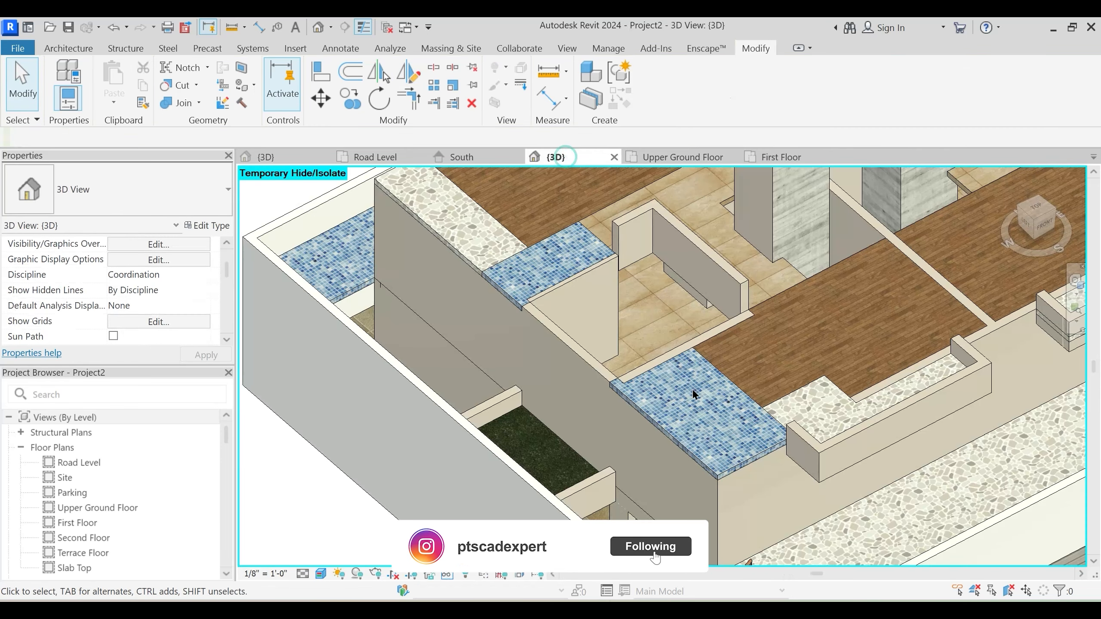
Try to join the Entrance Deck slab with the mirrored balcony's low walls, and undo the change
scroll(694, 393, "down", 2)
middle_click_drag(693, 394, 536, 405, "shift")
scroll(511, 397, "up", 2)
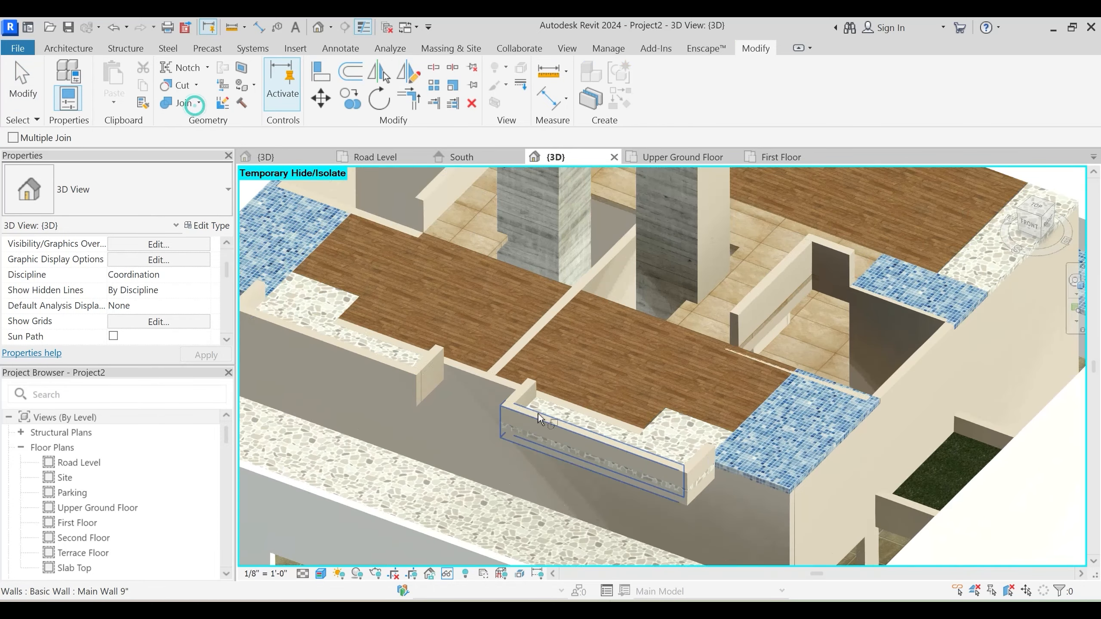
left_click(559, 404)
key("Escape")
left_click(179, 102)
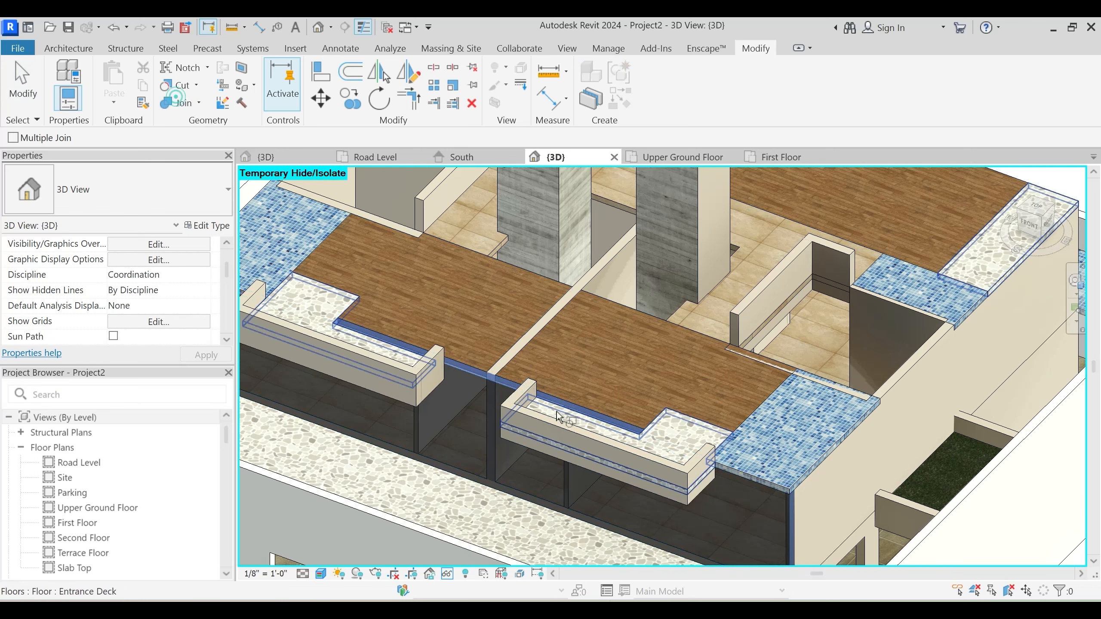
key("Escape")
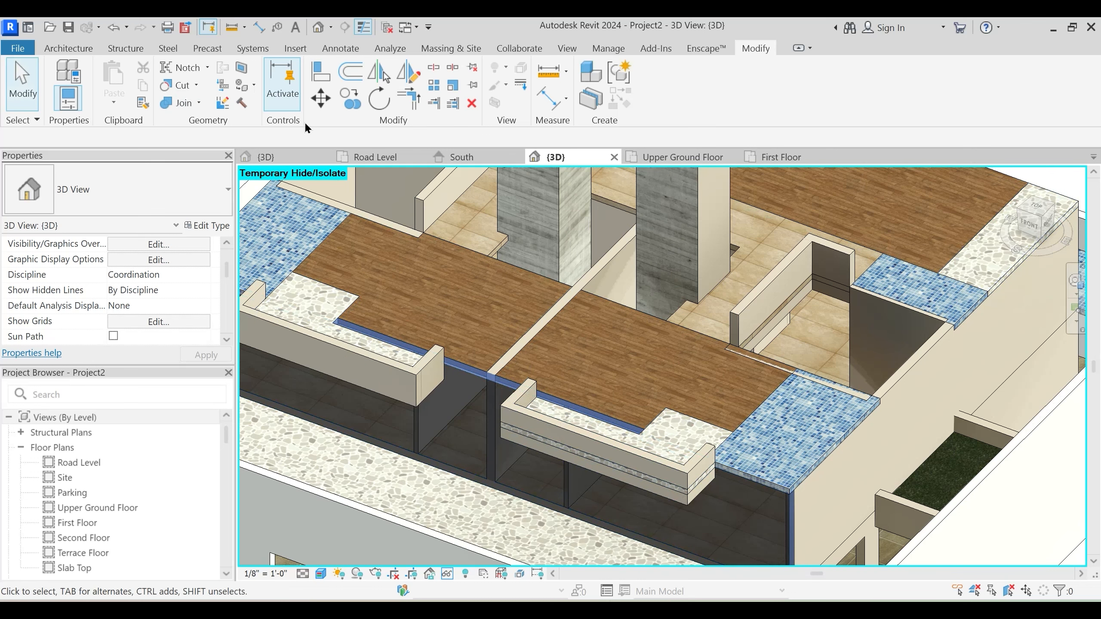
left_click(167, 104)
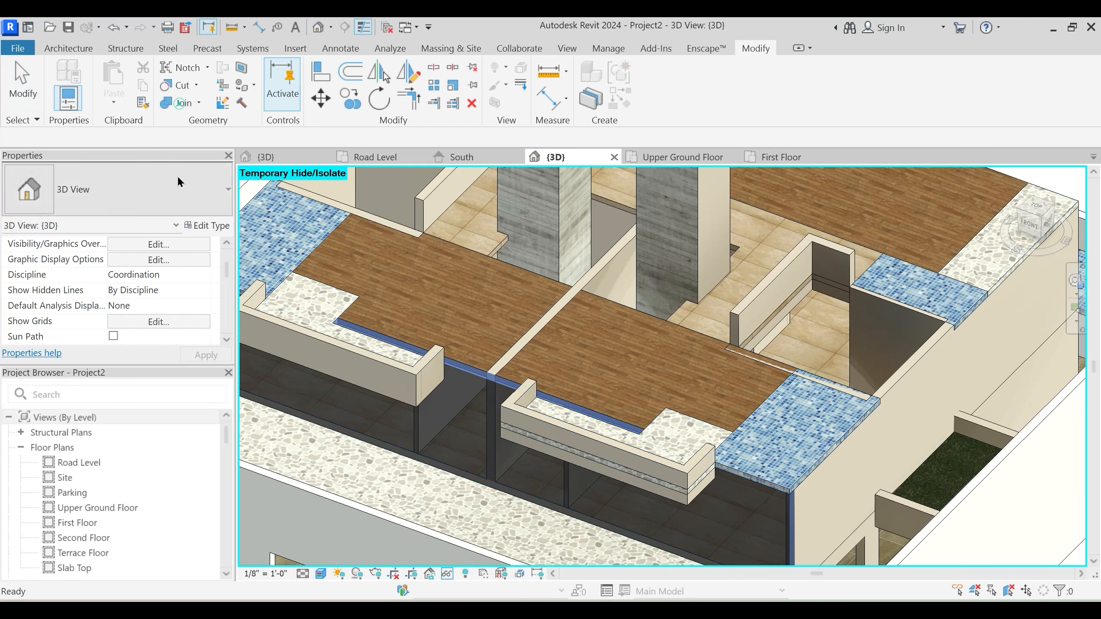
left_click(601, 438)
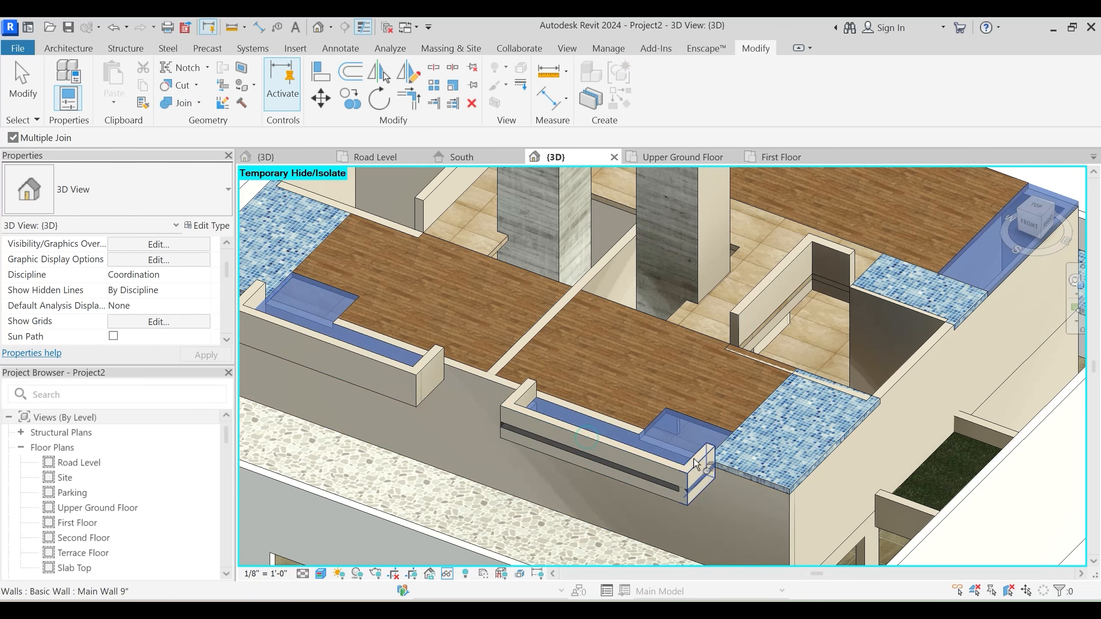
key("Escape")
key("Escape")
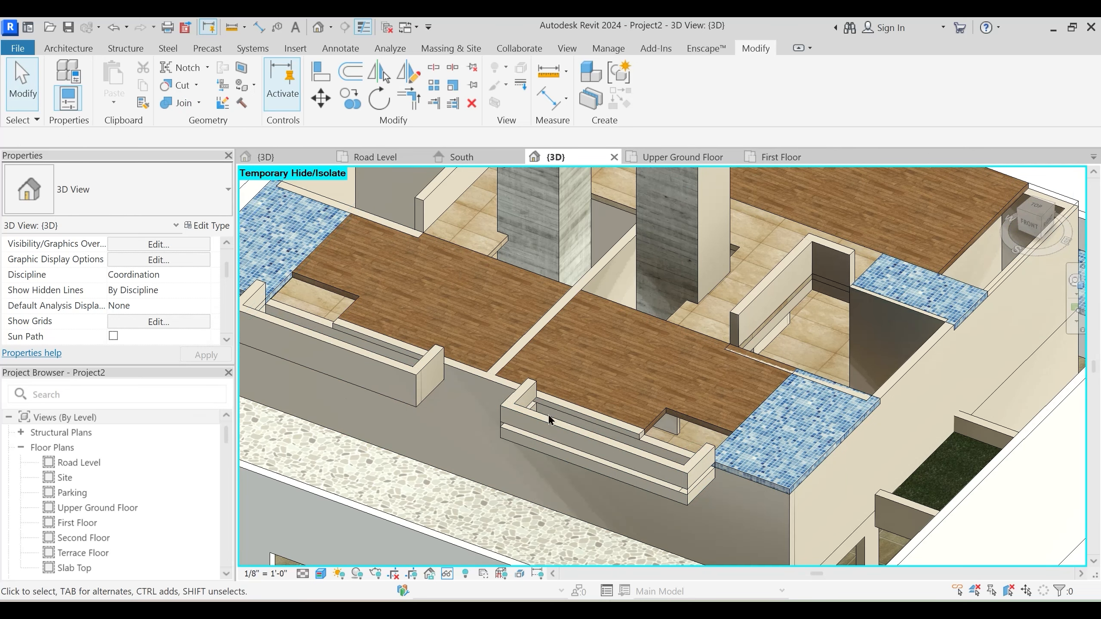
key("ctrl+z")
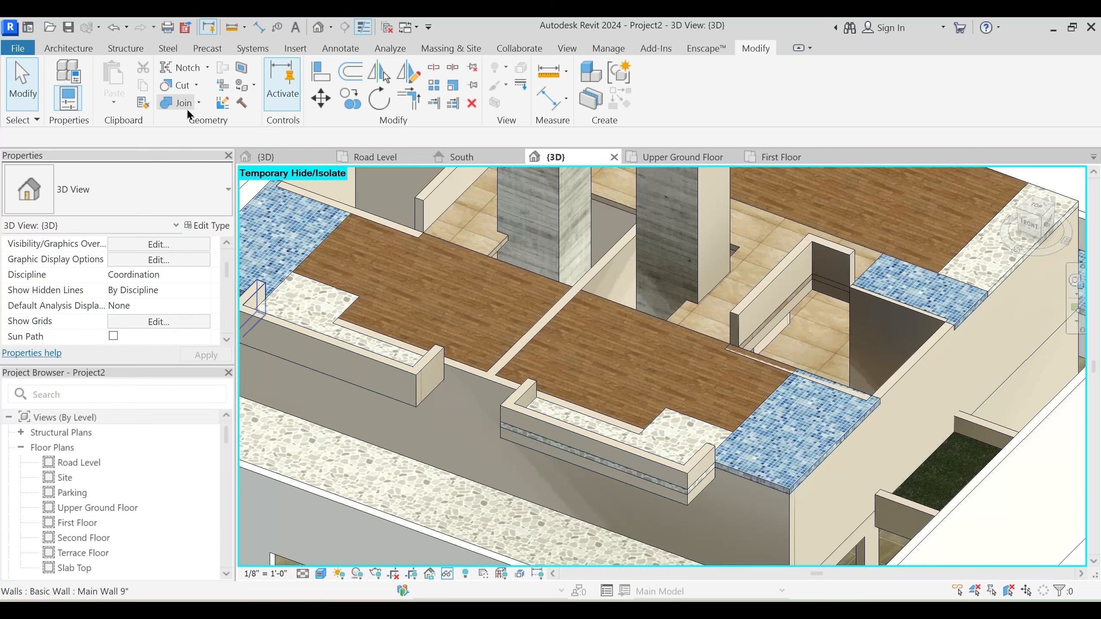
Switch the join order between the mirrored balcony's end wall nearest the party wall and the Entrance Deck slab, using Multiple Switch
left_click(198, 103)
left_click(215, 190)
middle_click_drag(597, 456, 745, 332, "shift")
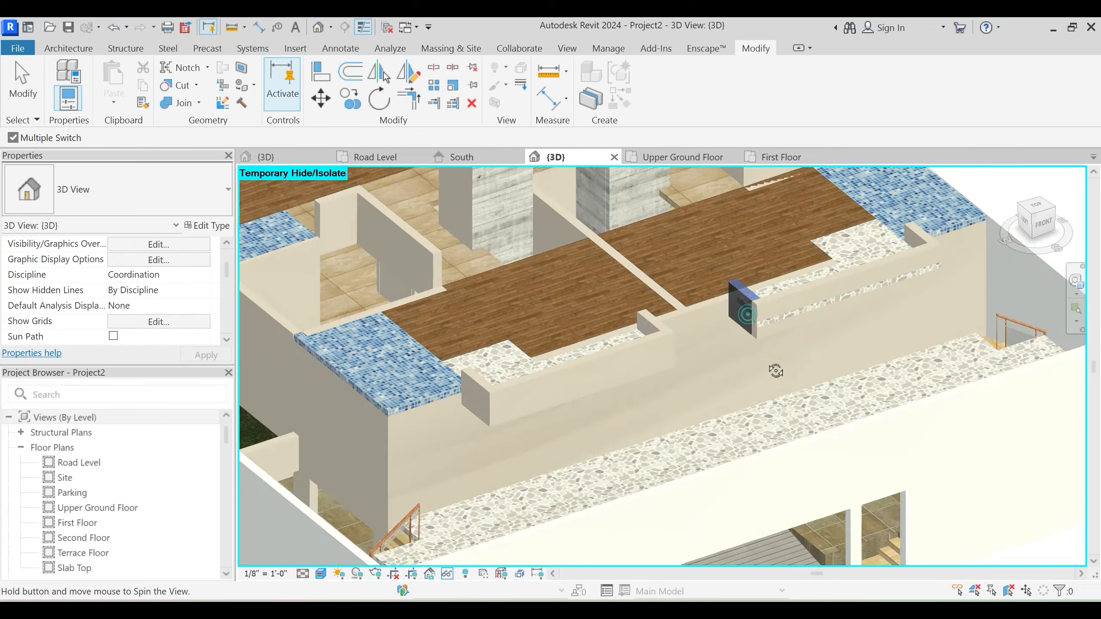
middle_click_drag(775, 371, 495, 416, "shift")
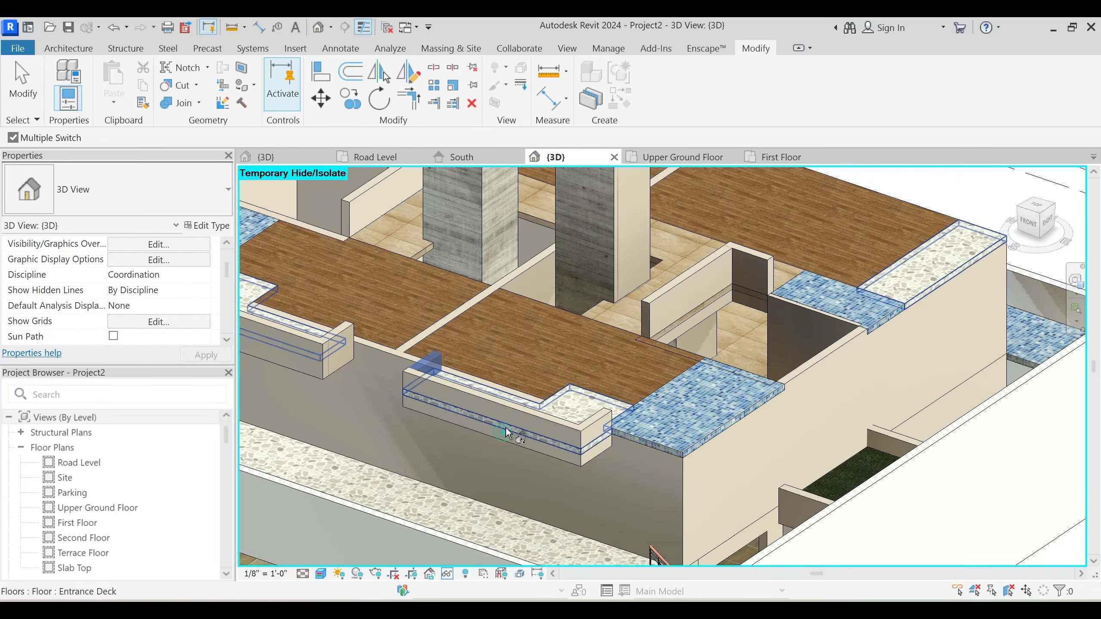
left_click(505, 432)
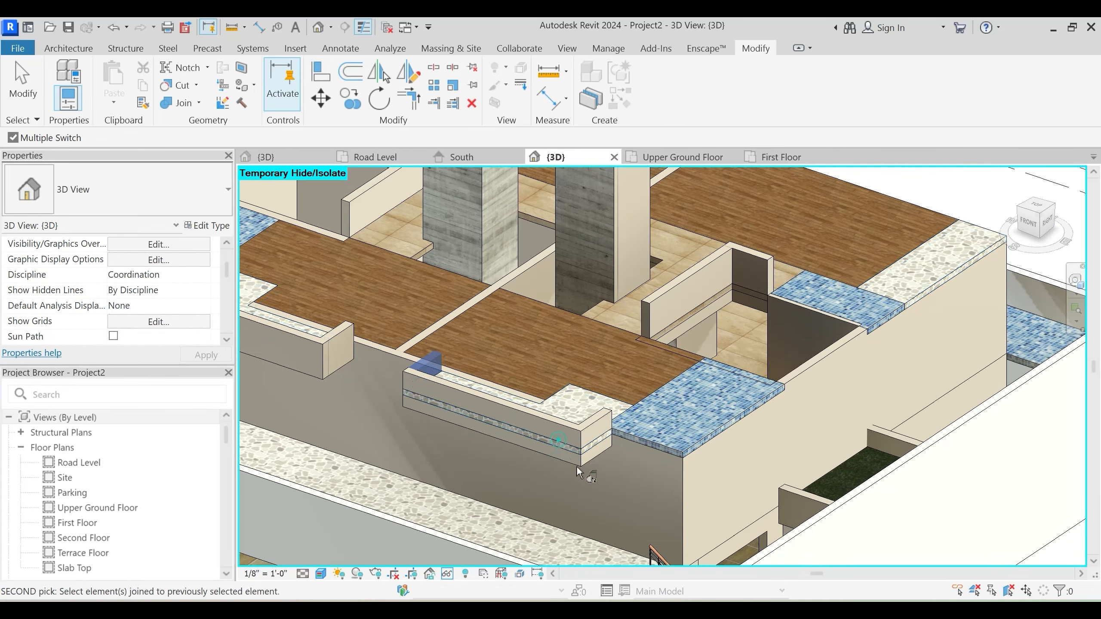
Turn off Multiple Switch and switch the Entrance Deck slab's join order with the mirrored balcony's front wall and outer end wall
left_click(199, 103)
left_click(227, 194)
left_click(13, 138)
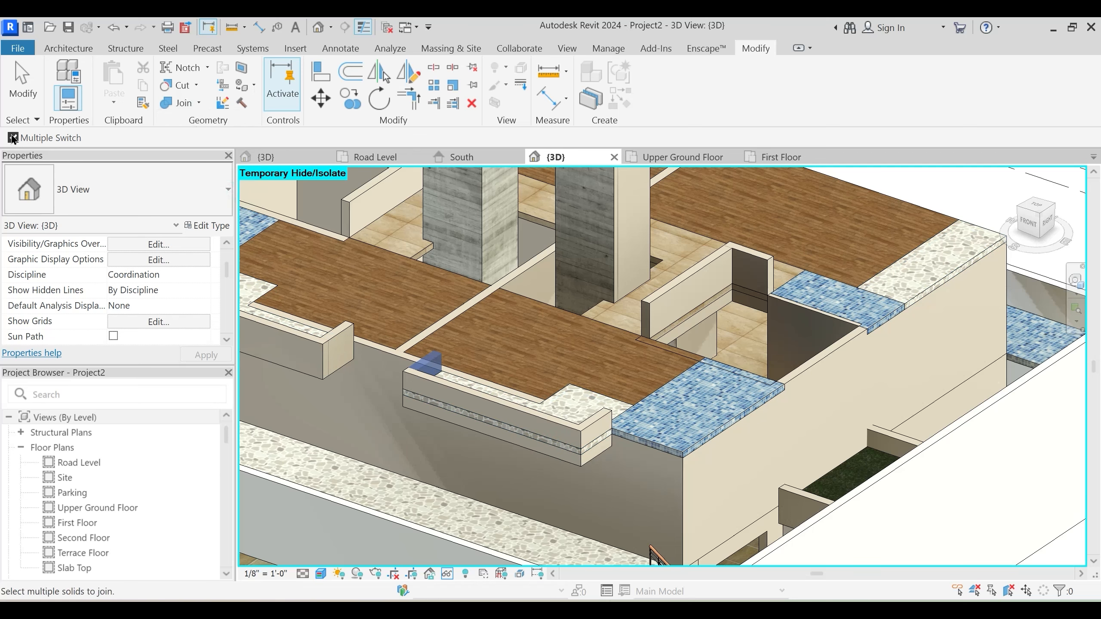
left_click(597, 459)
middle_click_drag(605, 473, 618, 518, "shift")
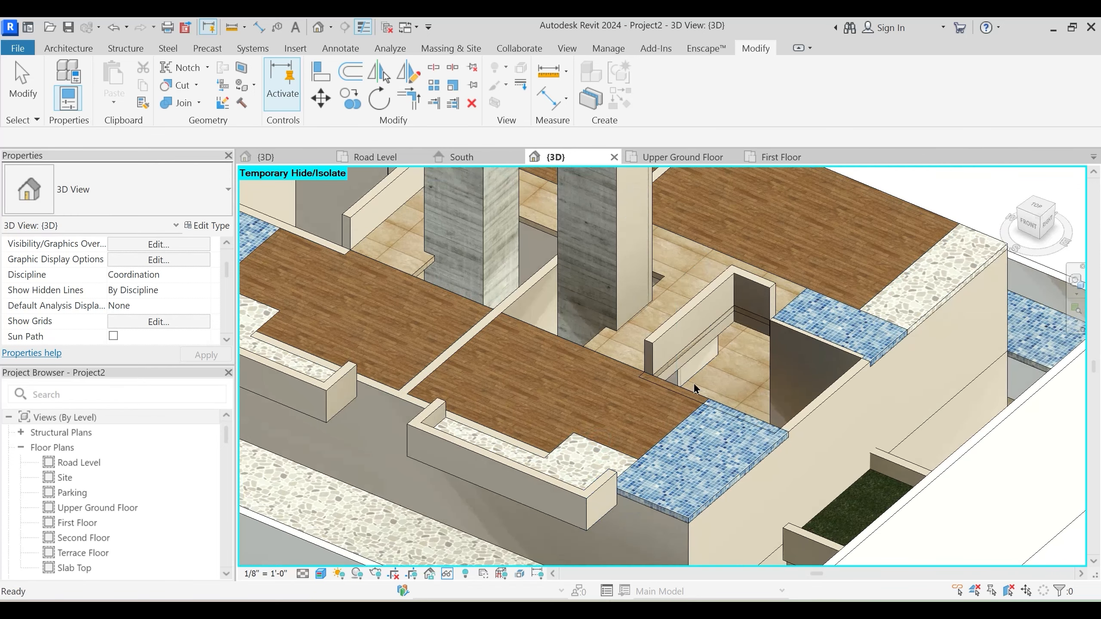
key("Escape")
Join the Public Spaces slab with the long low wall of the mirrored void
middle_click_drag(704, 380, 668, 386, "shift")
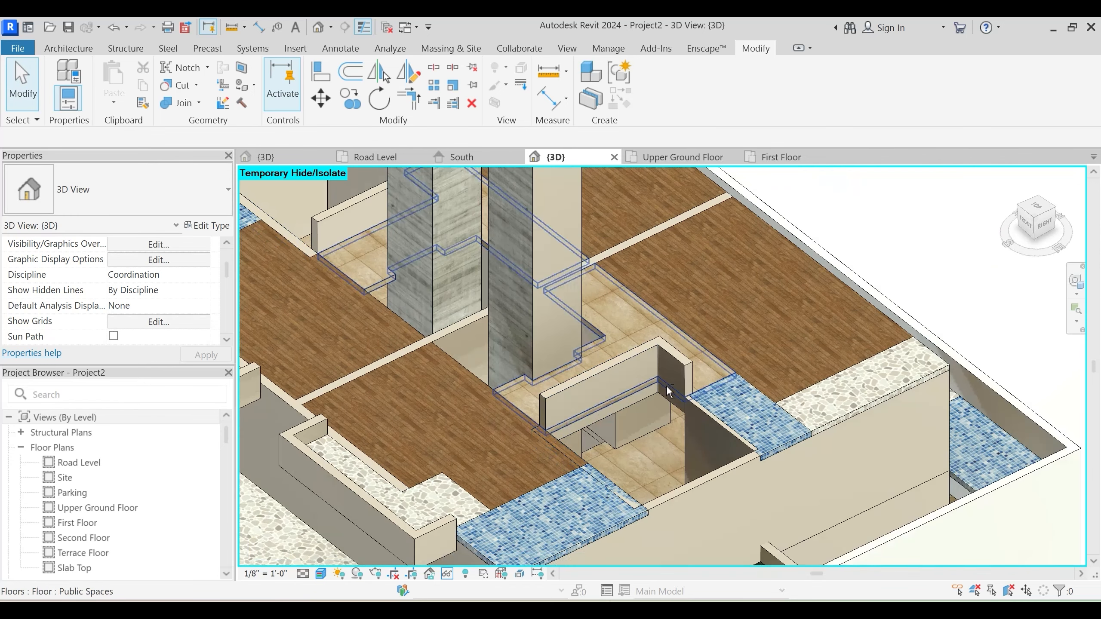
left_click(182, 104)
left_click(649, 310)
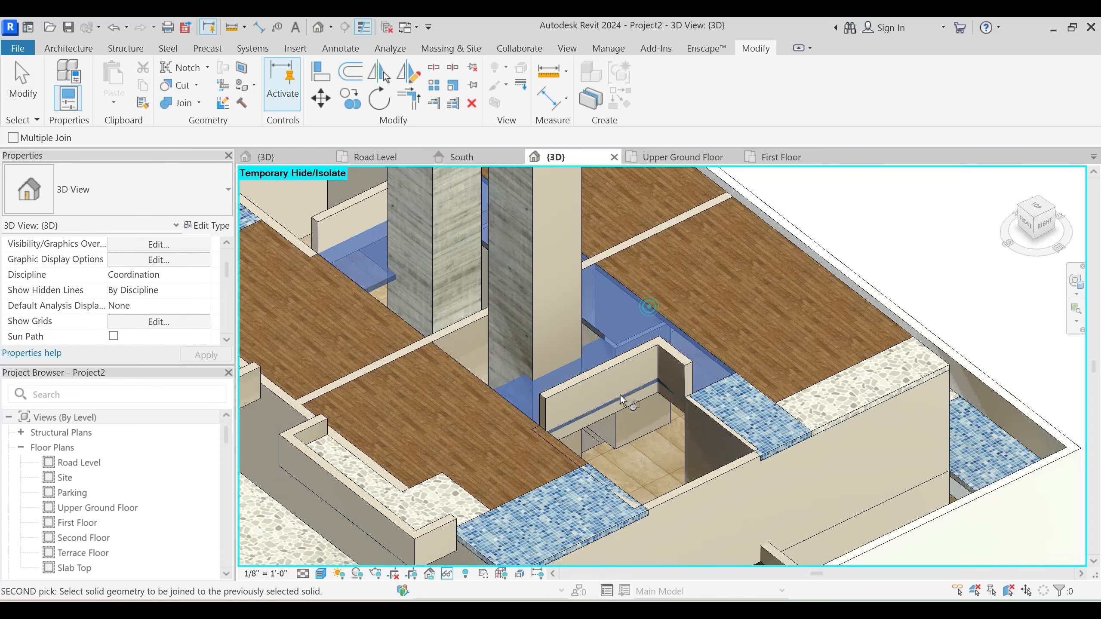
left_click(617, 362)
middle_click_drag(687, 404, 555, 303, "shift")
scroll(556, 304, "up", 2)
key("Escape")
Join the Public Spaces slab with the short low wall of the mirrored void
middle_click_drag(586, 337, 614, 348, "shift")
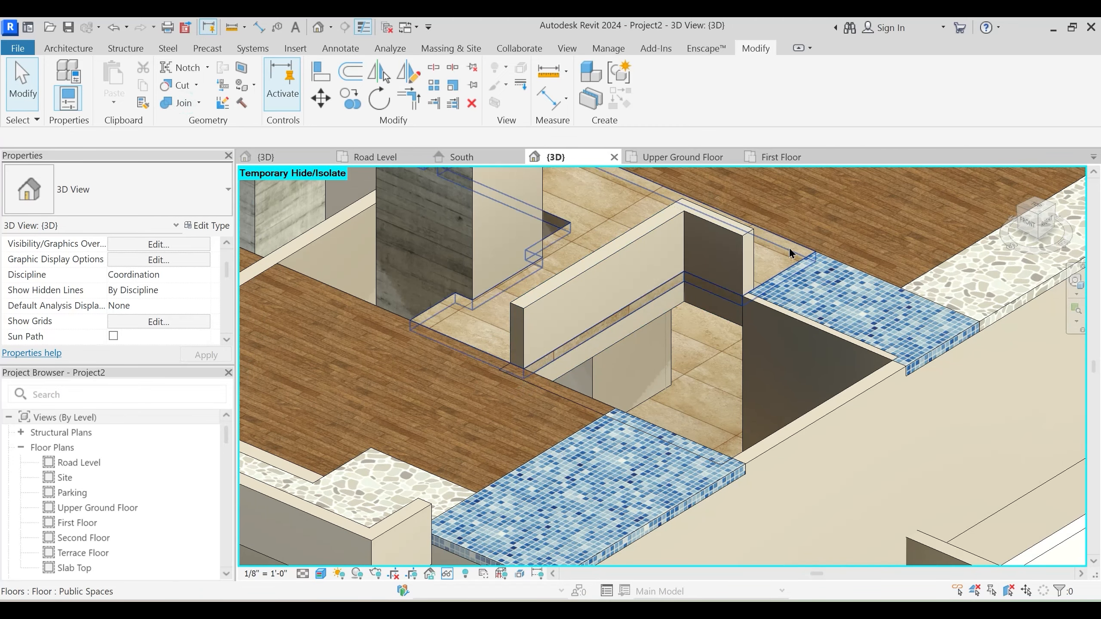
left_click(789, 248)
left_click(176, 99)
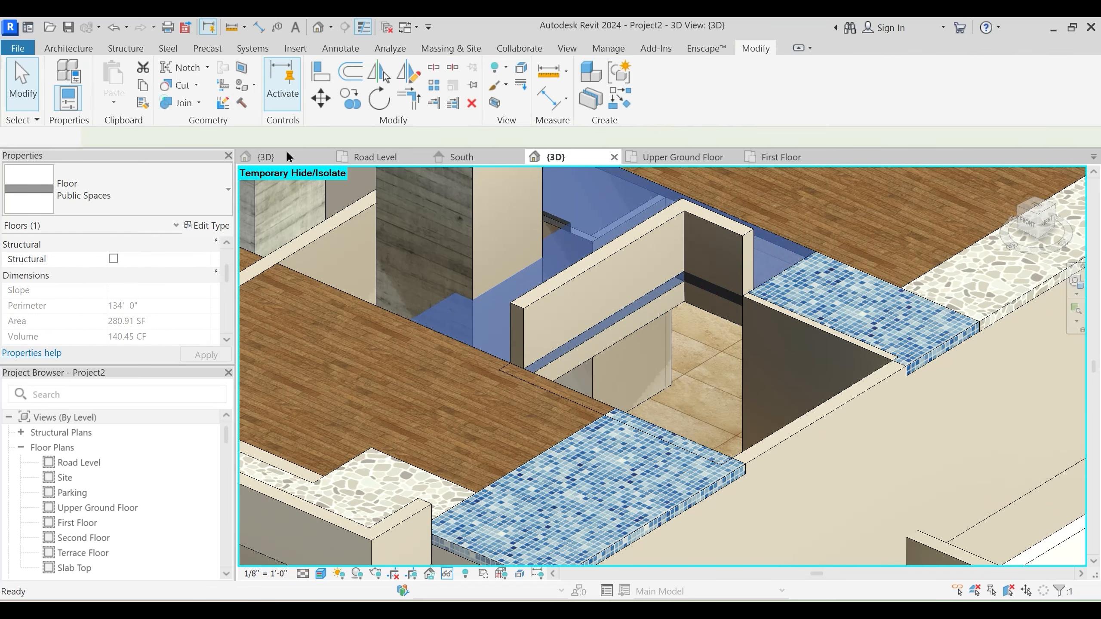
left_click(745, 256)
left_click(738, 301)
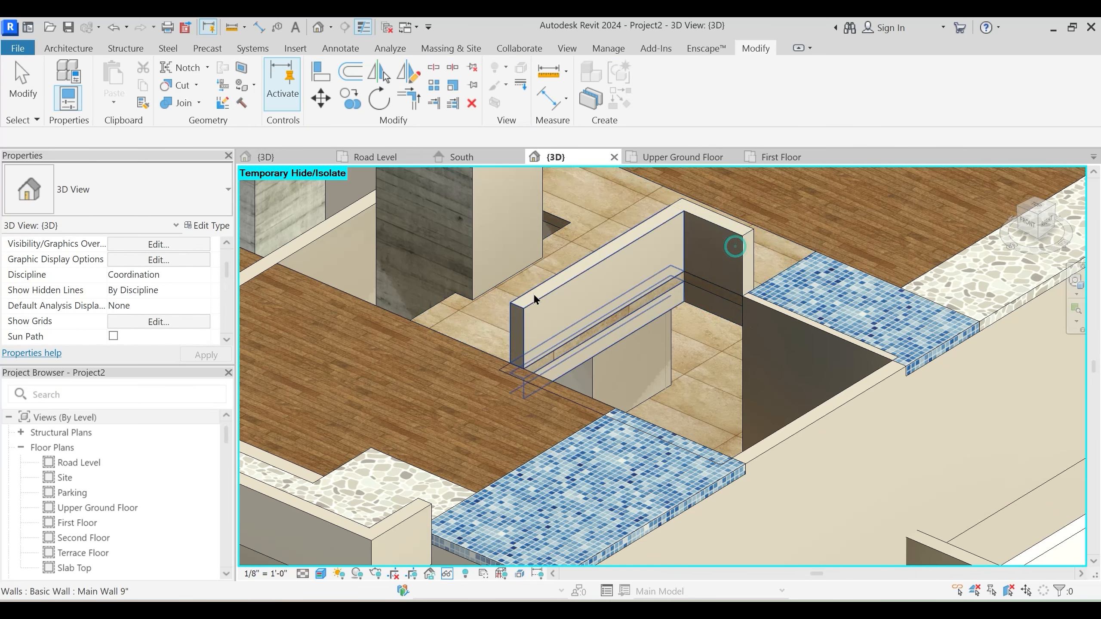
key("Escape")
left_click(199, 102)
left_click(209, 185)
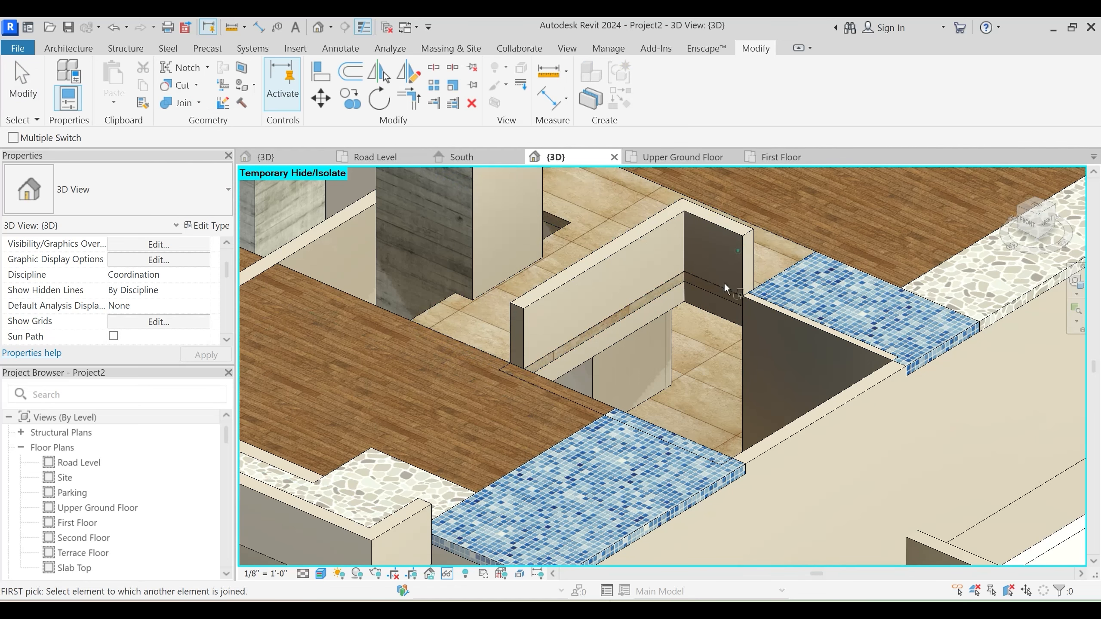
key("Escape")
left_click(199, 102)
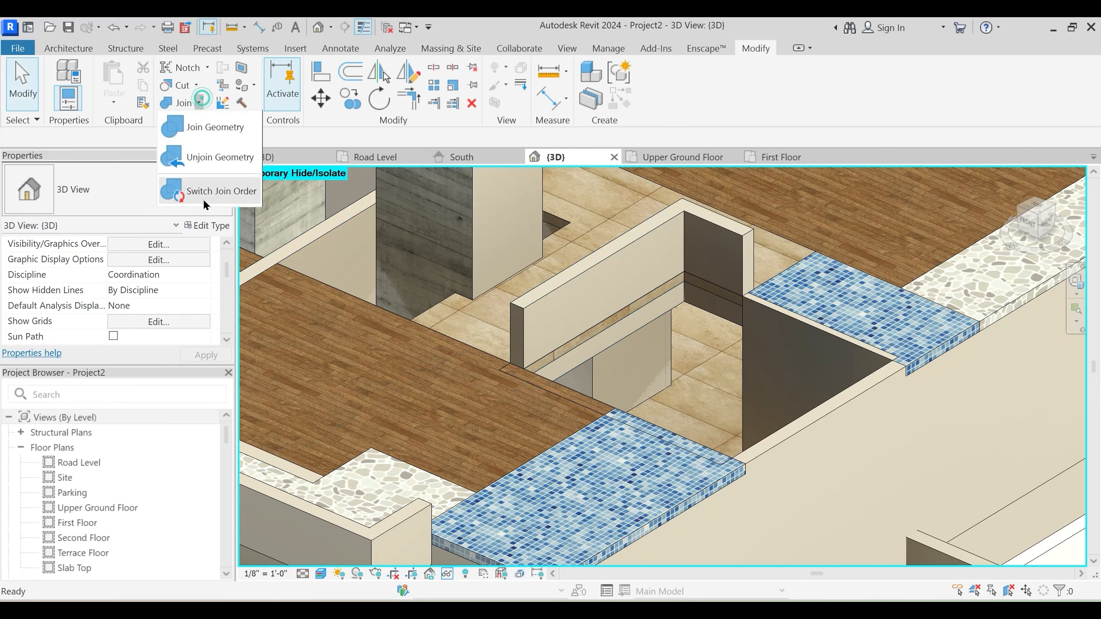
left_click(203, 196)
scroll(694, 314, "up", 1)
middle_click_drag(693, 313, 748, 303, "shift")
middle_click_drag(747, 304, 594, 448)
key("Escape")
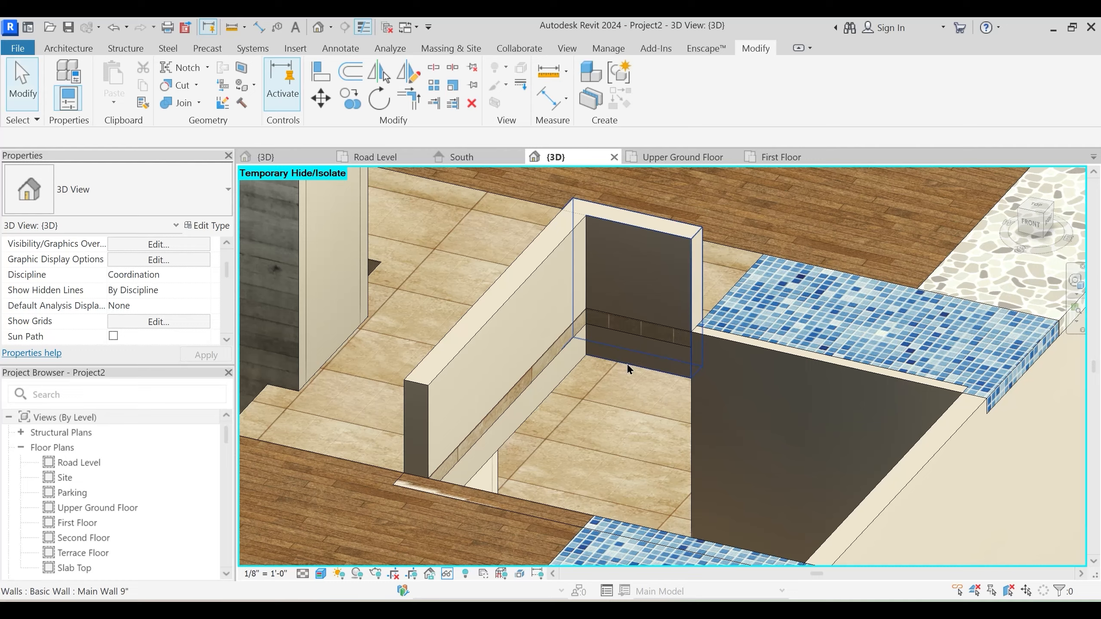
left_click(629, 360)
middle_click_drag(633, 367, 592, 419, "shift")
key("Escape")
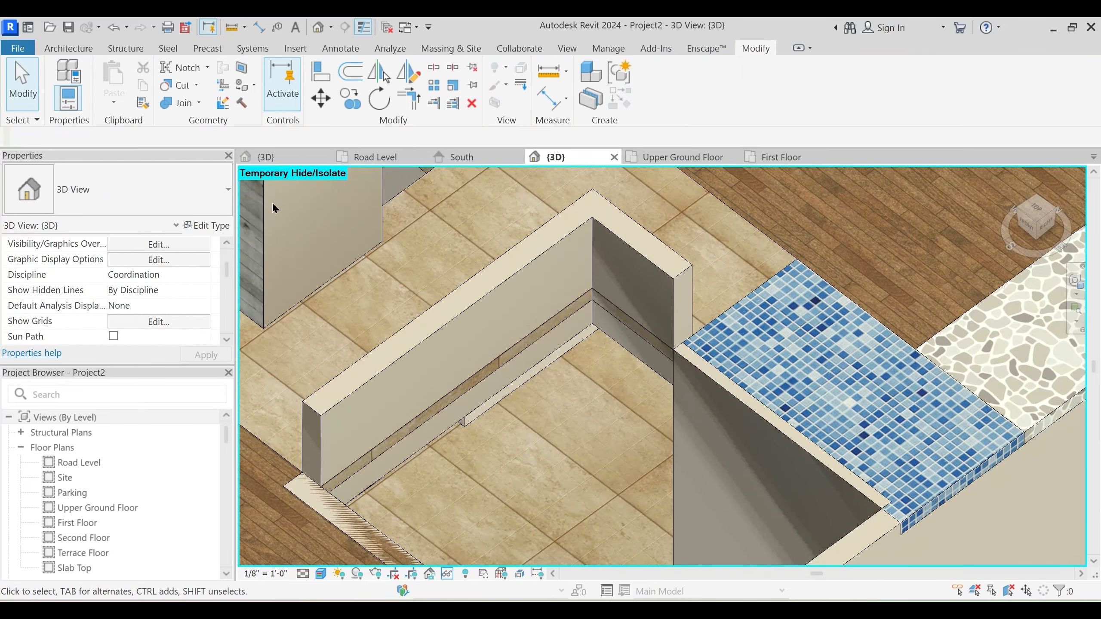
left_click(184, 104)
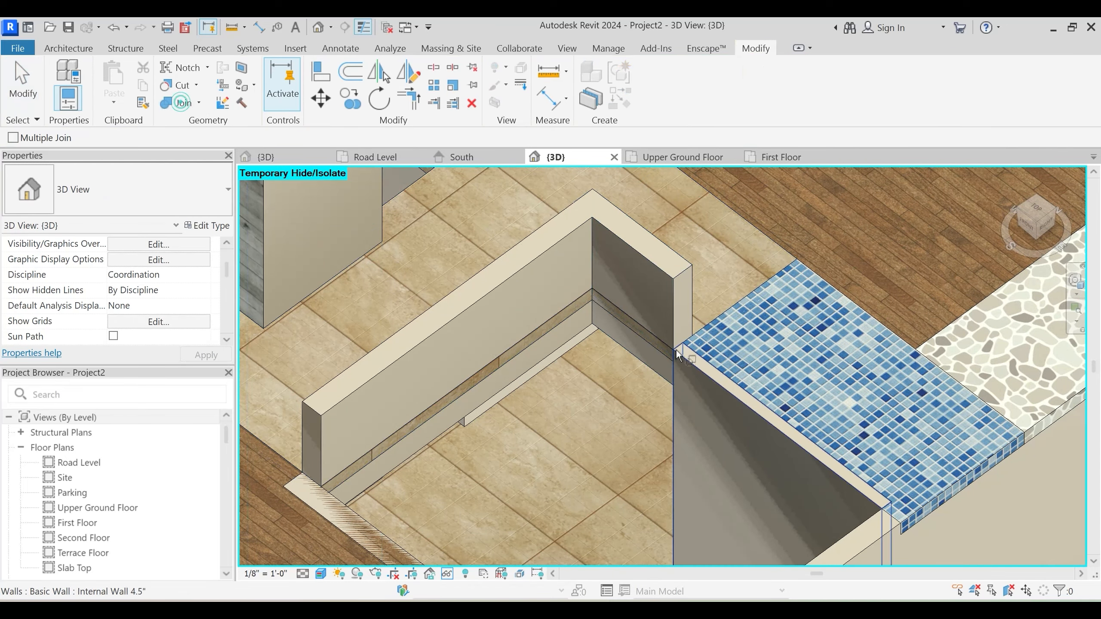
key("Escape")
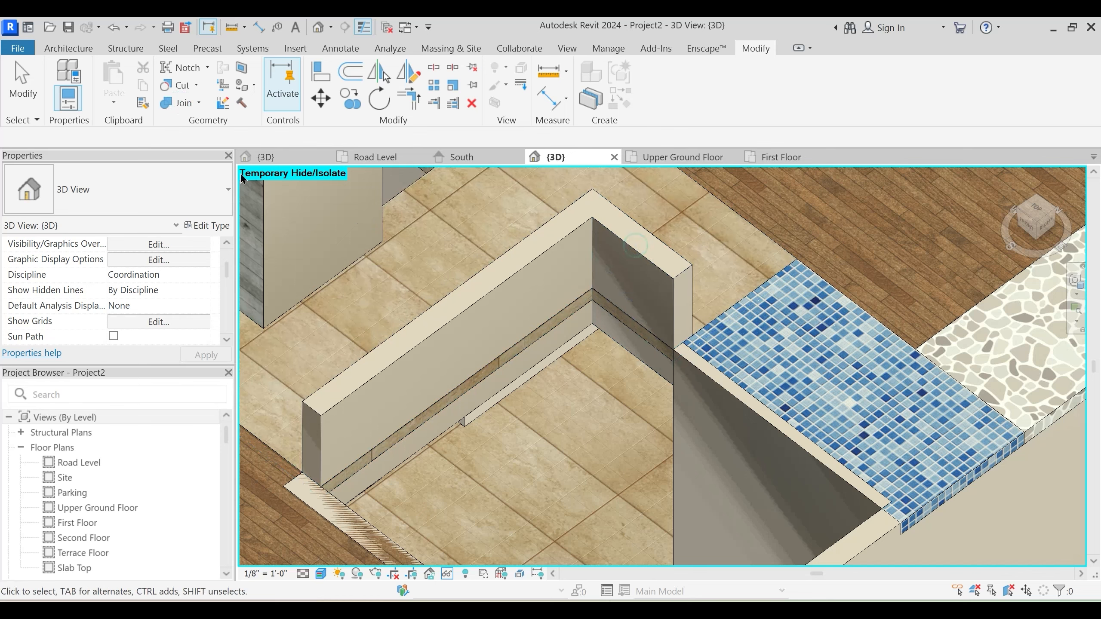
Switch the join order of the Public Spaces slab with the mirrored void's short and long low walls
left_click(199, 103)
left_click(219, 191)
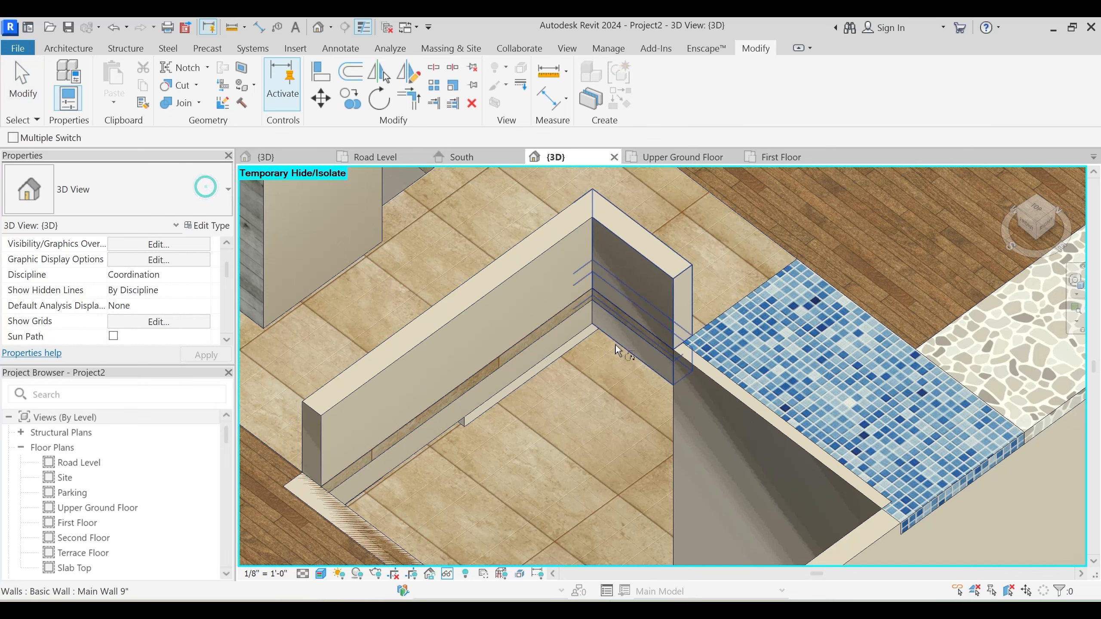
left_click(624, 326)
left_click(599, 361)
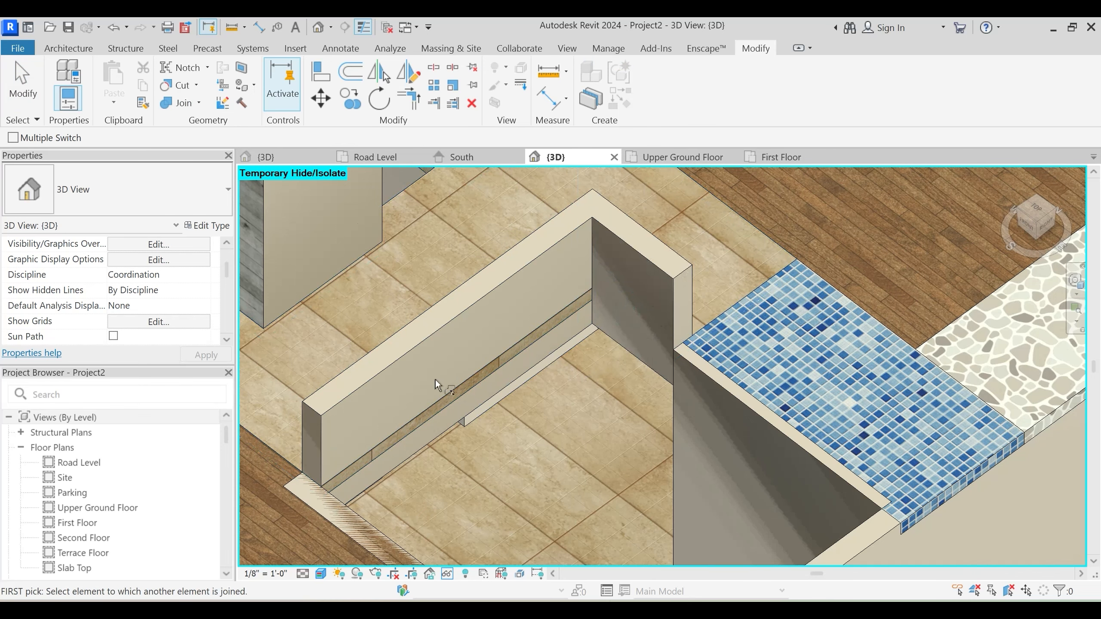
left_click(423, 443)
left_click(425, 417)
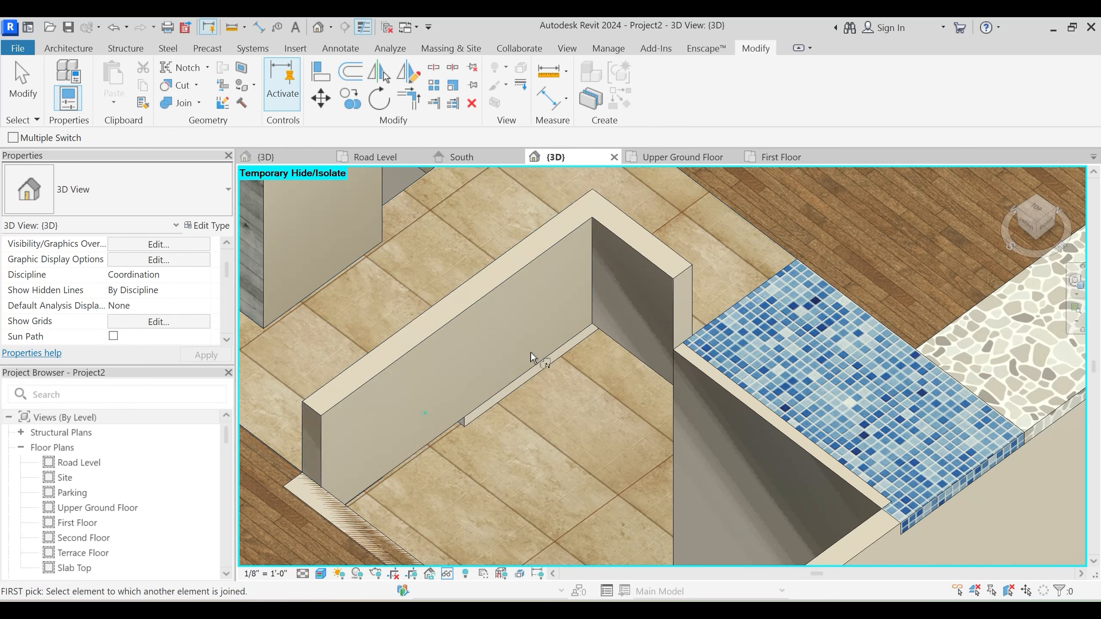
Join the Main Wall 9" along the mirrored void's far edge with the adjoining floor slab
middle_click_drag(530, 353, 404, 296, "shift")
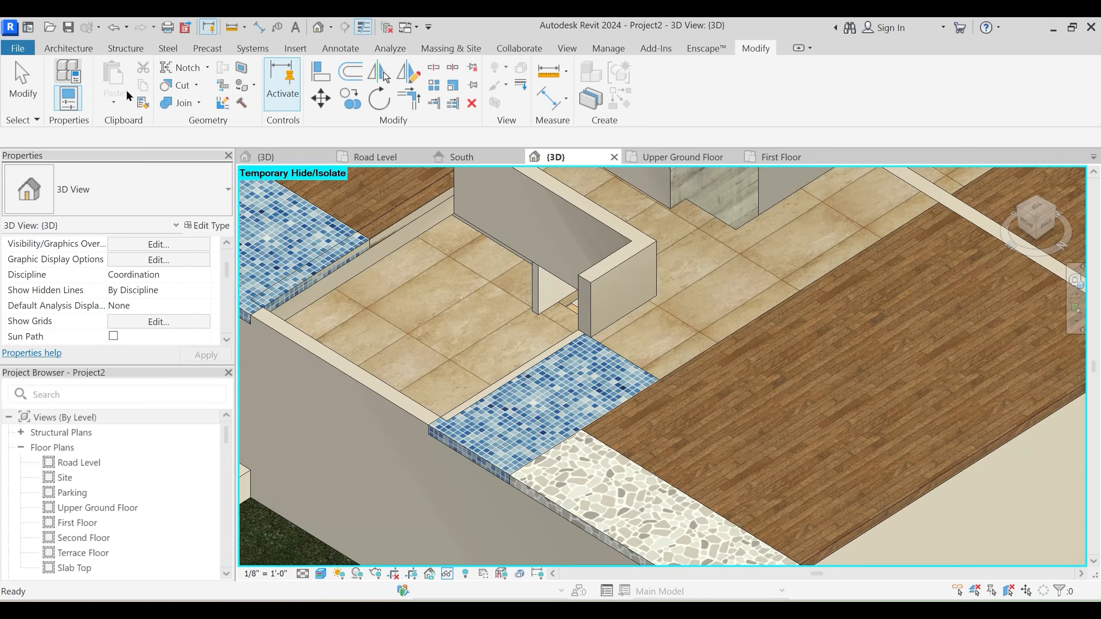
left_click(175, 102)
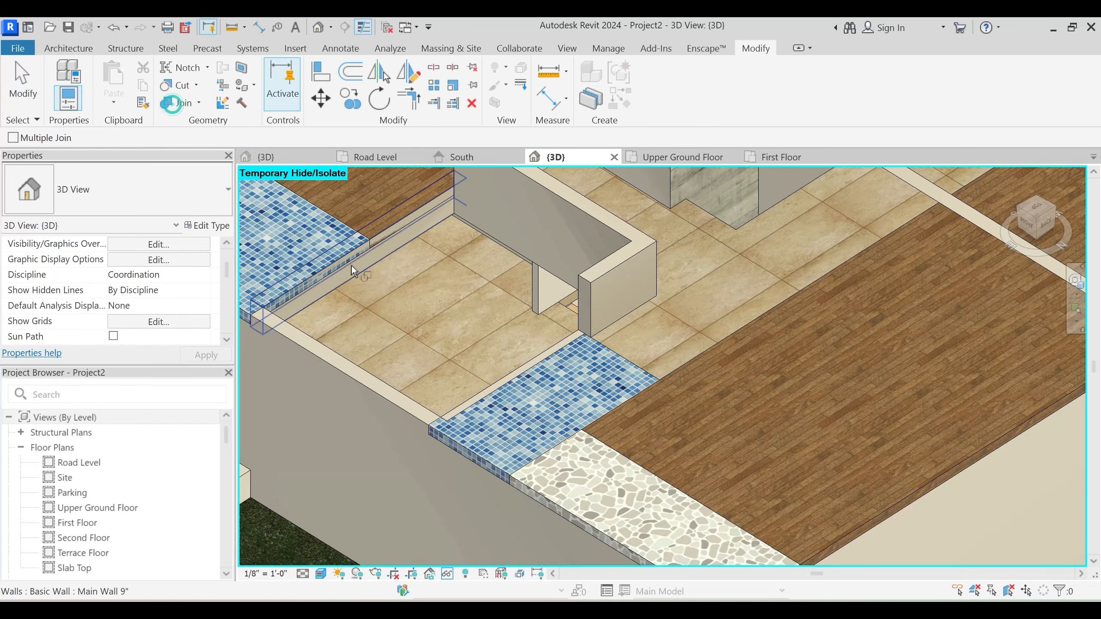
left_click(351, 242)
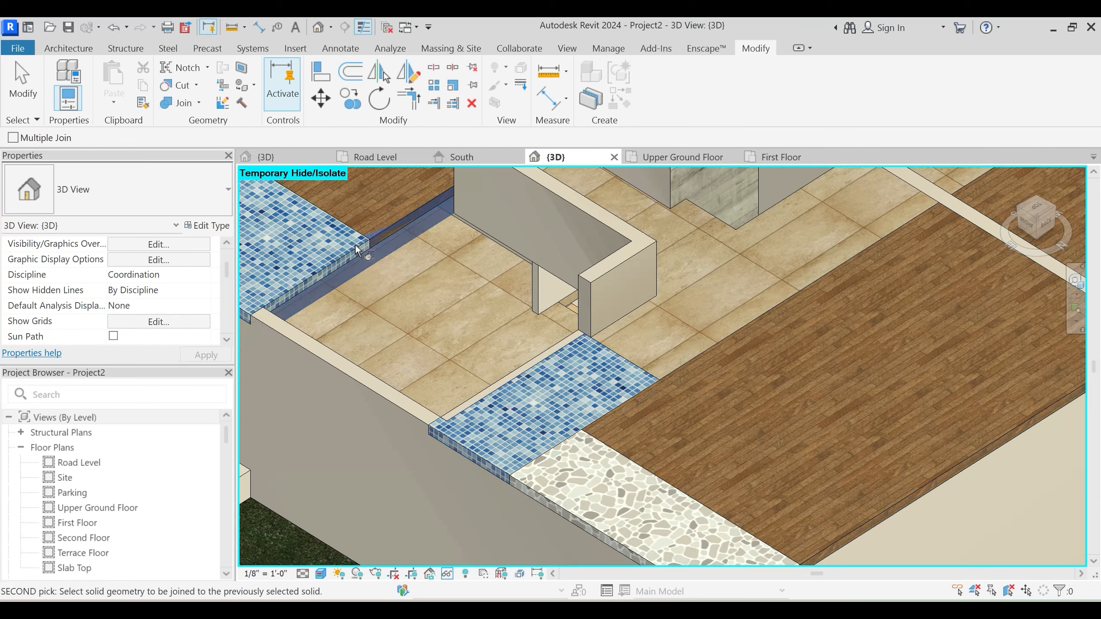
left_click(376, 251)
key("Escape")
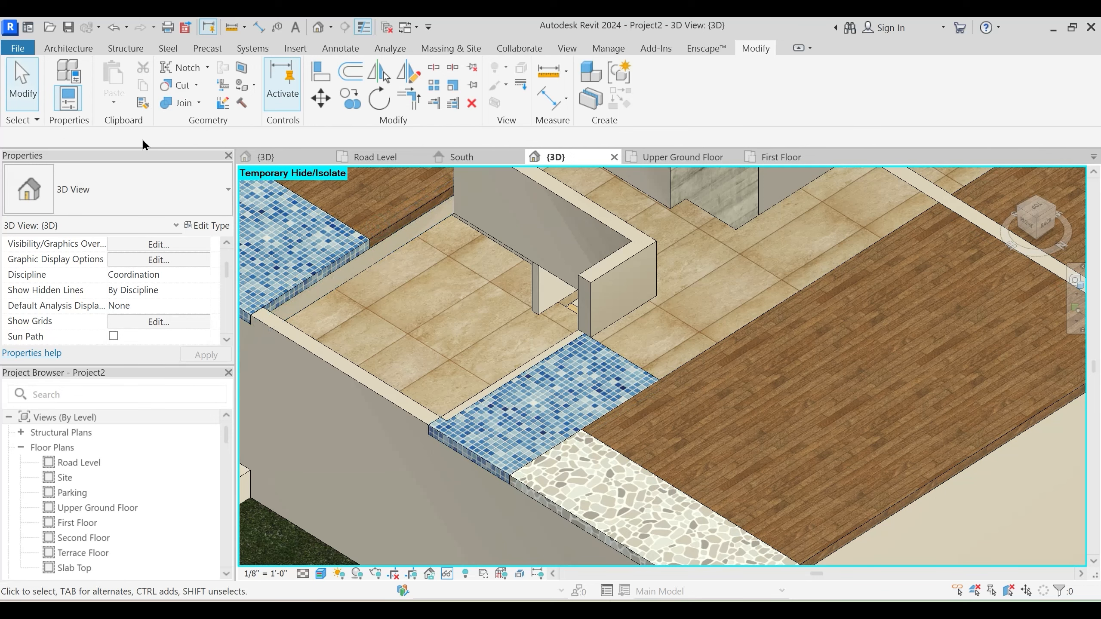
Switch the join order of the Main Wall 9" and the adjoining slab along the mirrored void's far edge
left_click(193, 104)
left_click(193, 190)
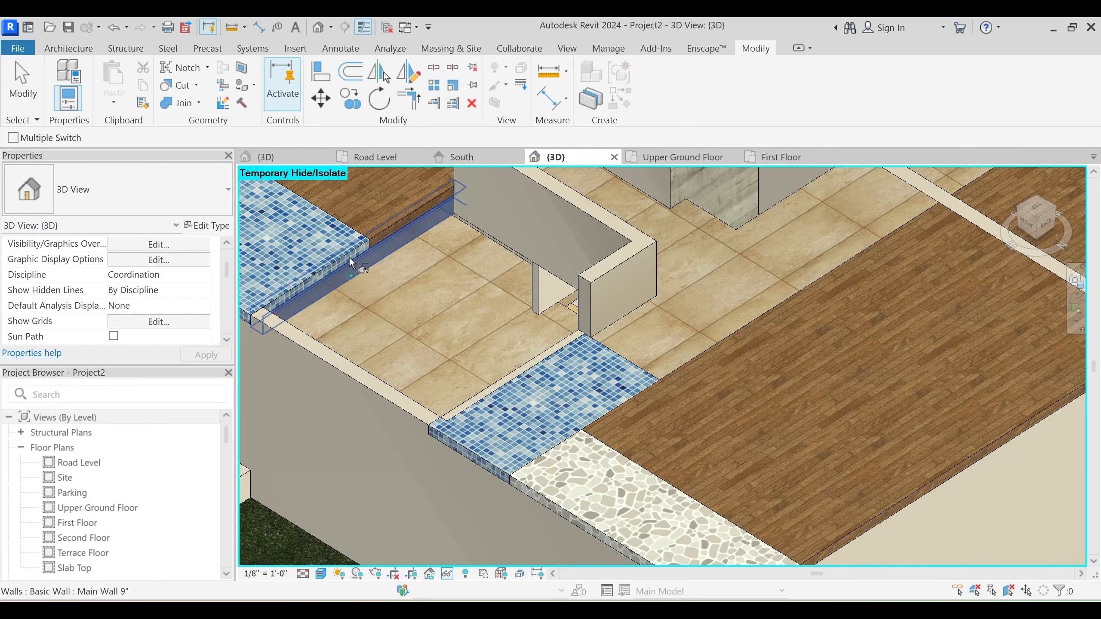
left_click(388, 221)
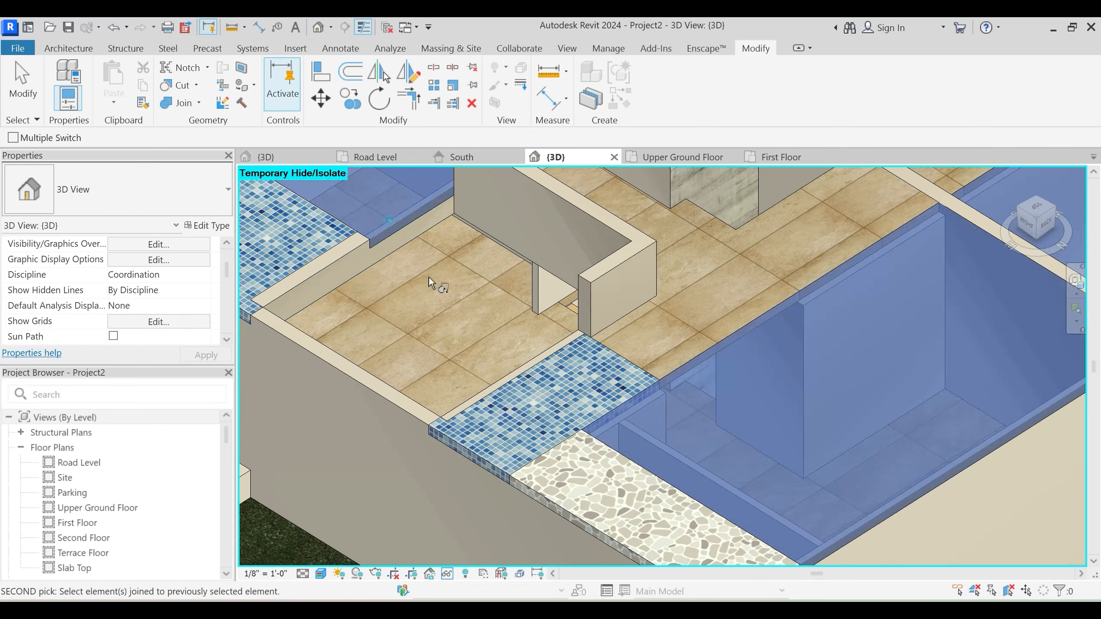
key("Escape")
left_click(198, 103)
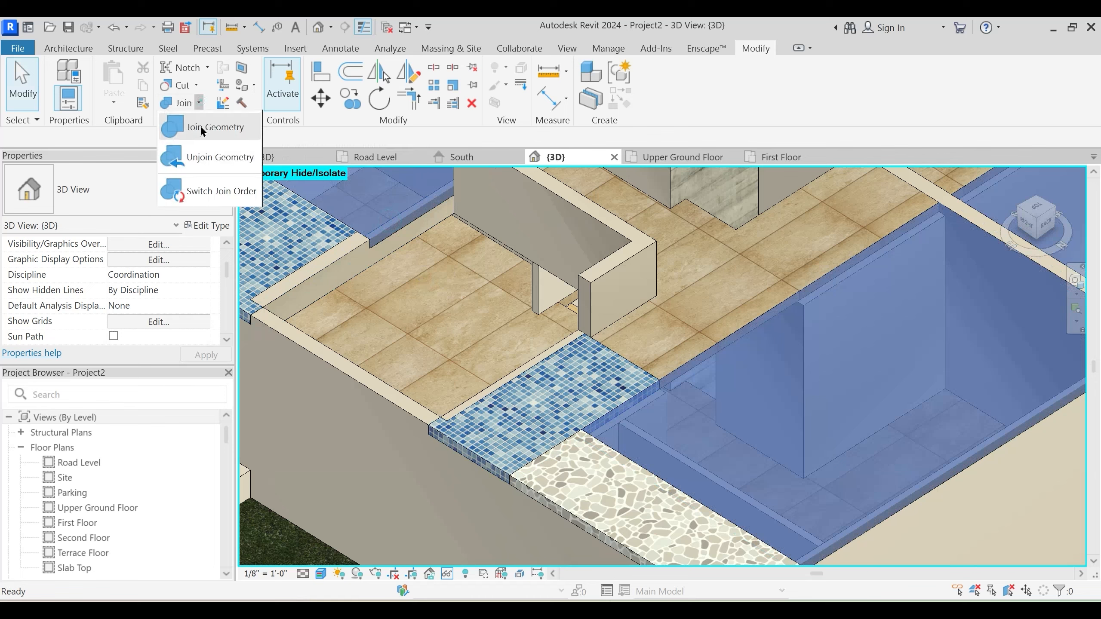
left_click(212, 192)
key("Escape")
middle_click_drag(438, 246, 740, 414, "shift")
scroll(712, 332, "down", 3)
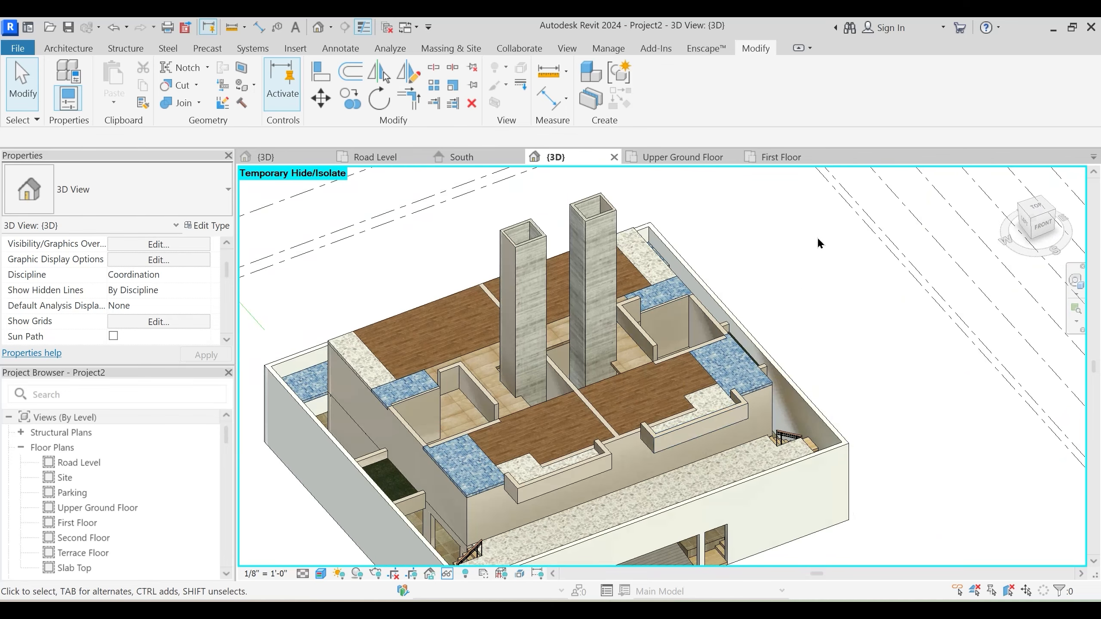
Open the First Floor plan and display its model surfaces shaded over the imported drawing
left_click(780, 160)
scroll(730, 325, "down", 5)
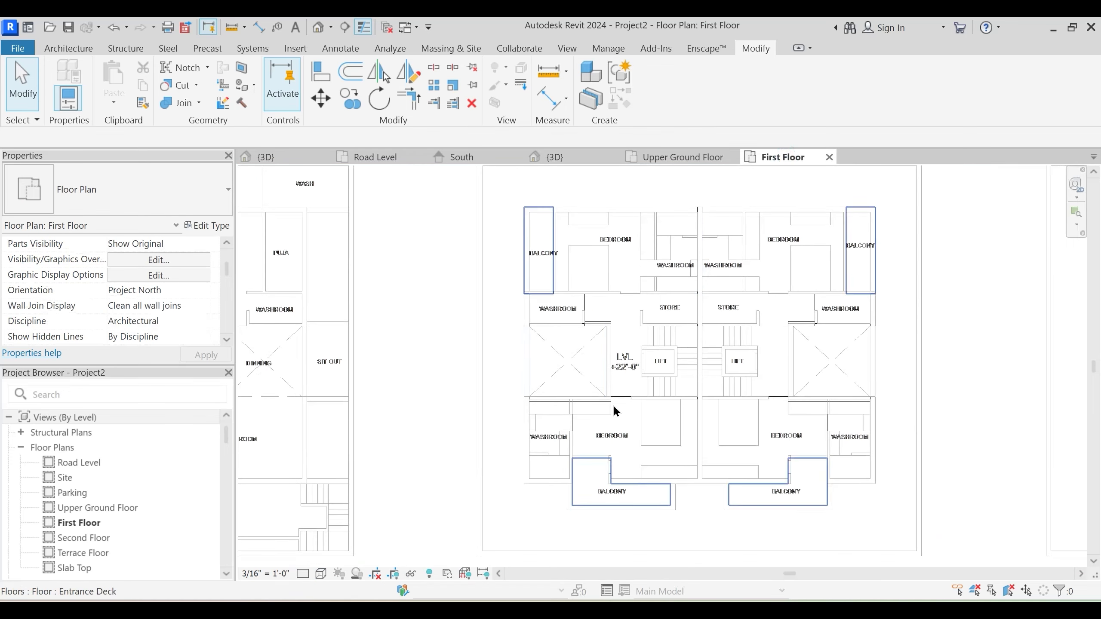
key("c")
middle_click_drag(615, 344, 479, 335)
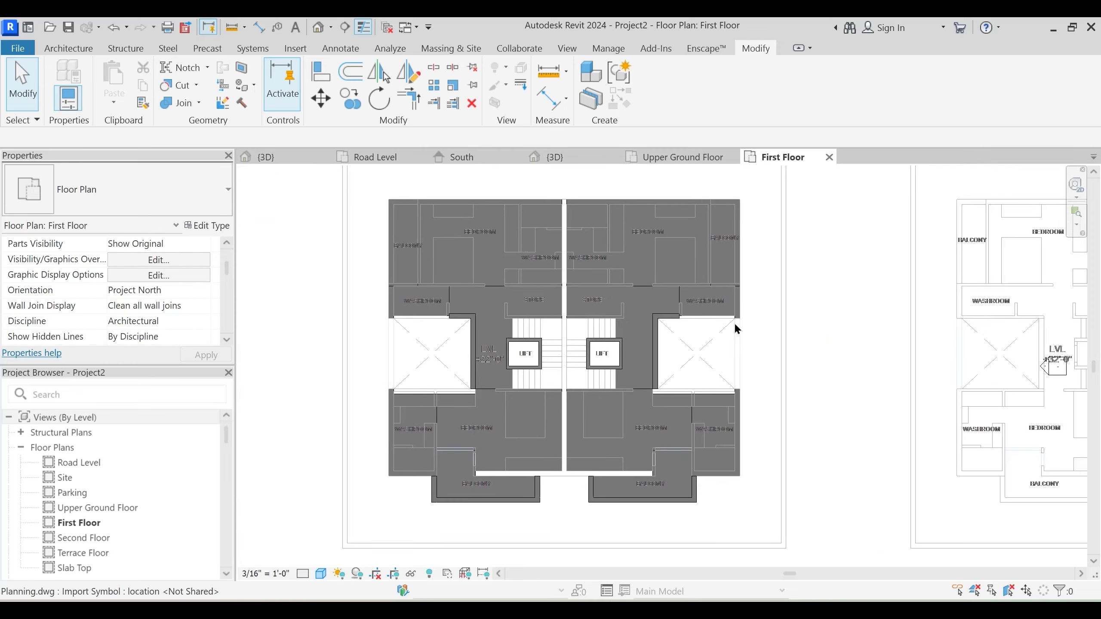
Temporarily hide the imported Planning.dwg in the First Floor plan and reset the temporary hide
scroll(827, 332, "down", 2)
left_click(921, 314)
key("h")
key("h")
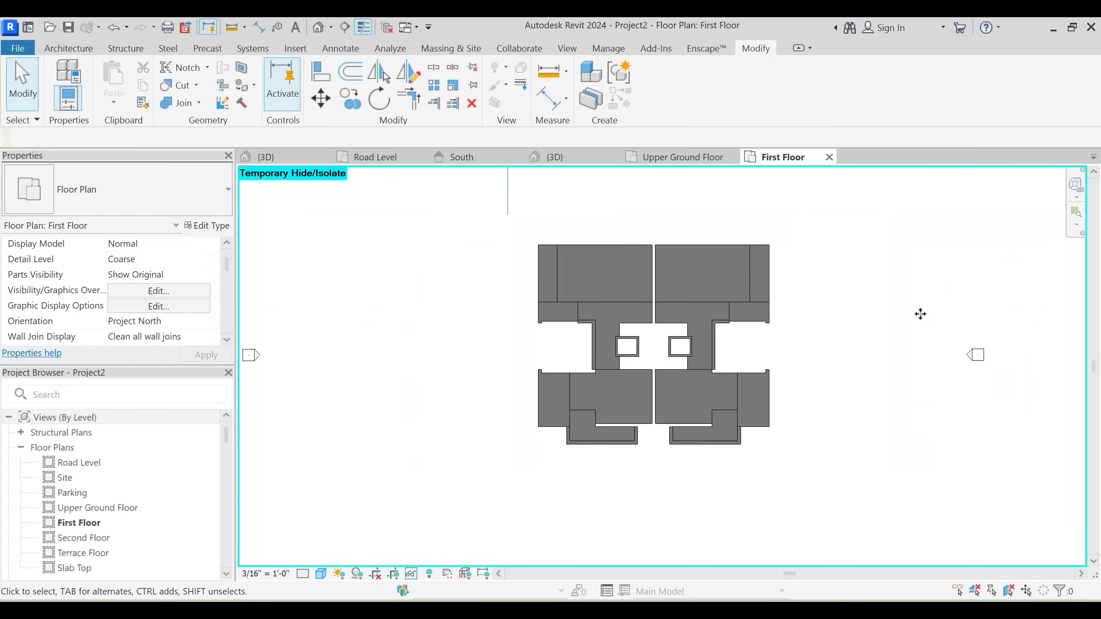
key("h")
key("r")
scroll(607, 330, "up", 4)
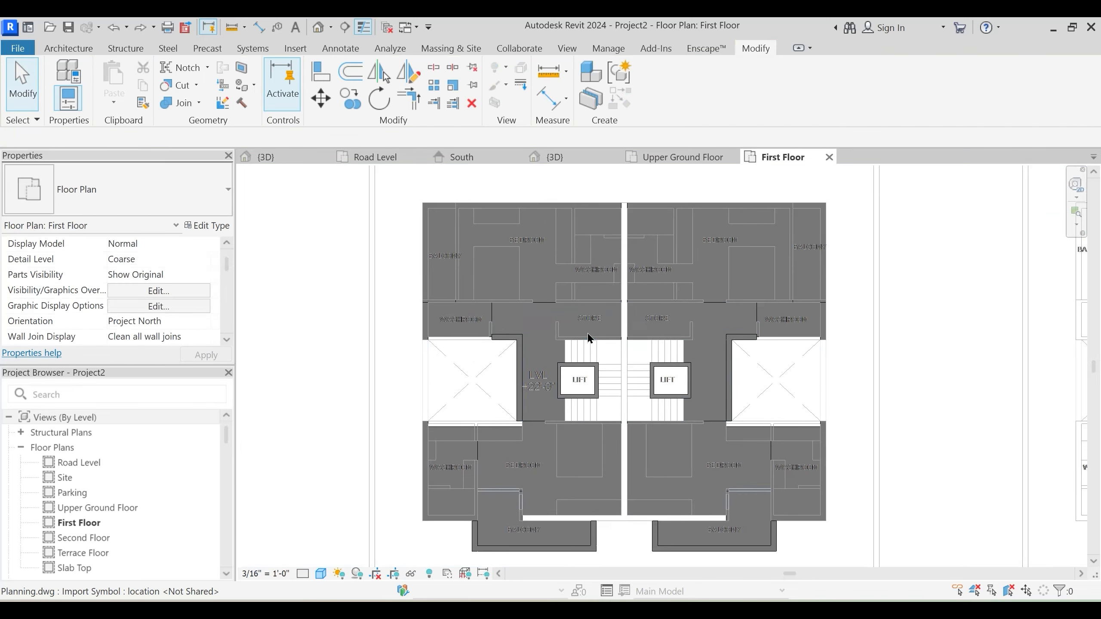
Set the First Floor plan's visual style to Hidden Line and start a new wall of type Main Wall 9"
key("h")
key("l")
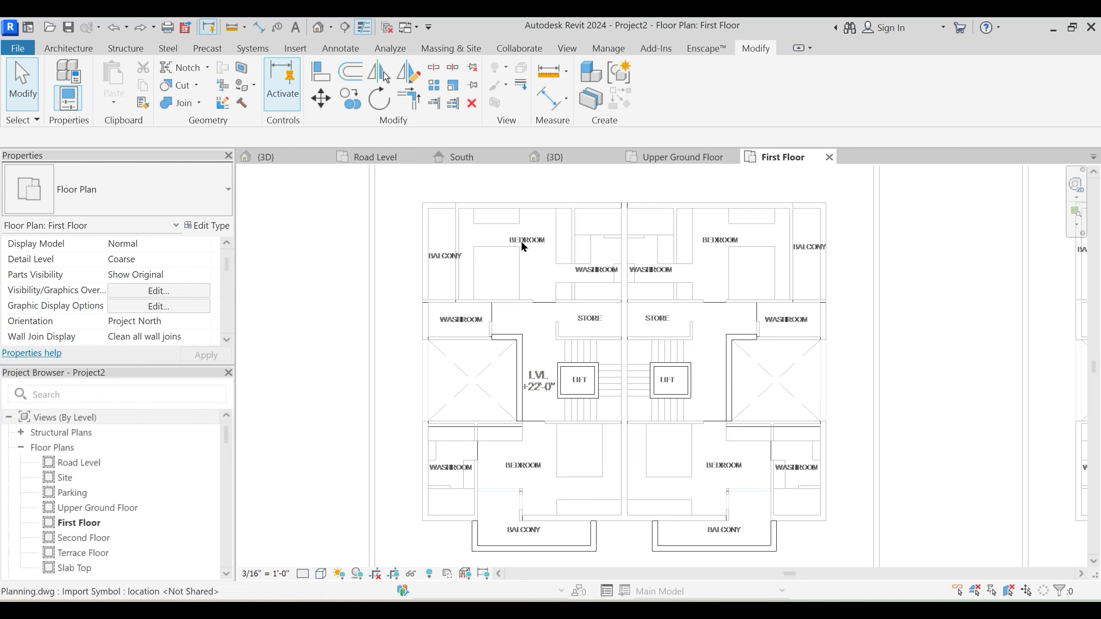
key("w")
key("a")
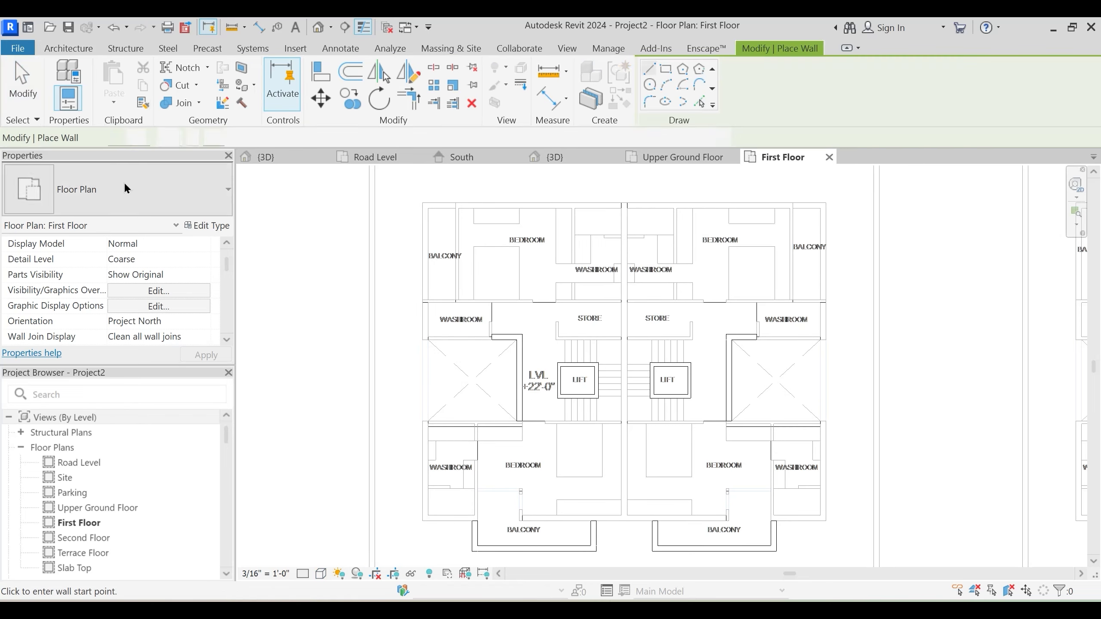
left_click(126, 188)
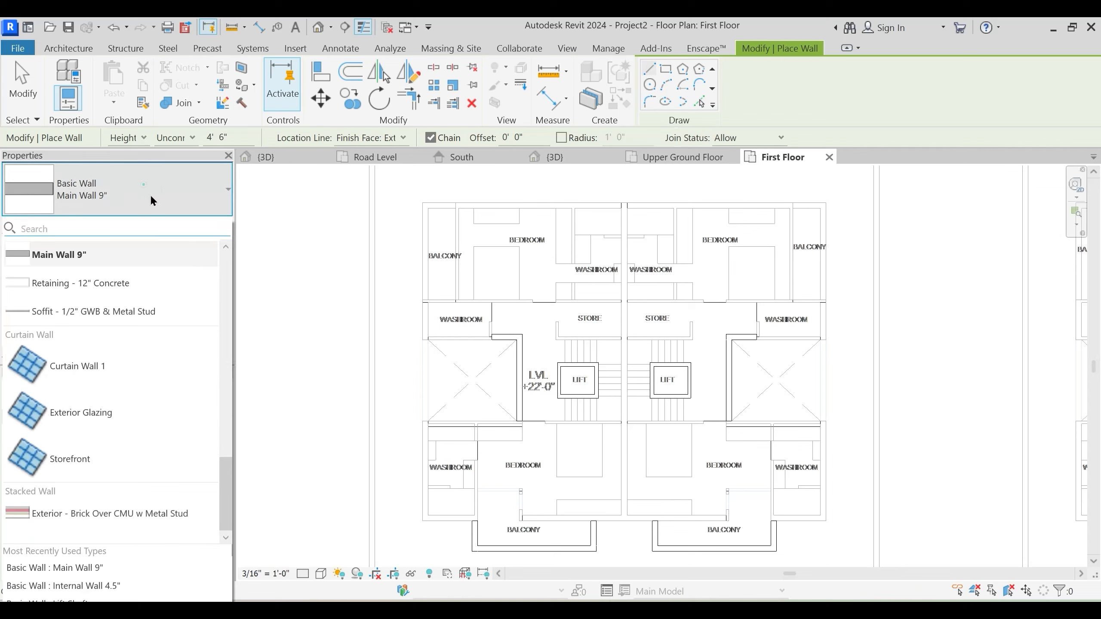
left_click(310, 246)
key("Escape")
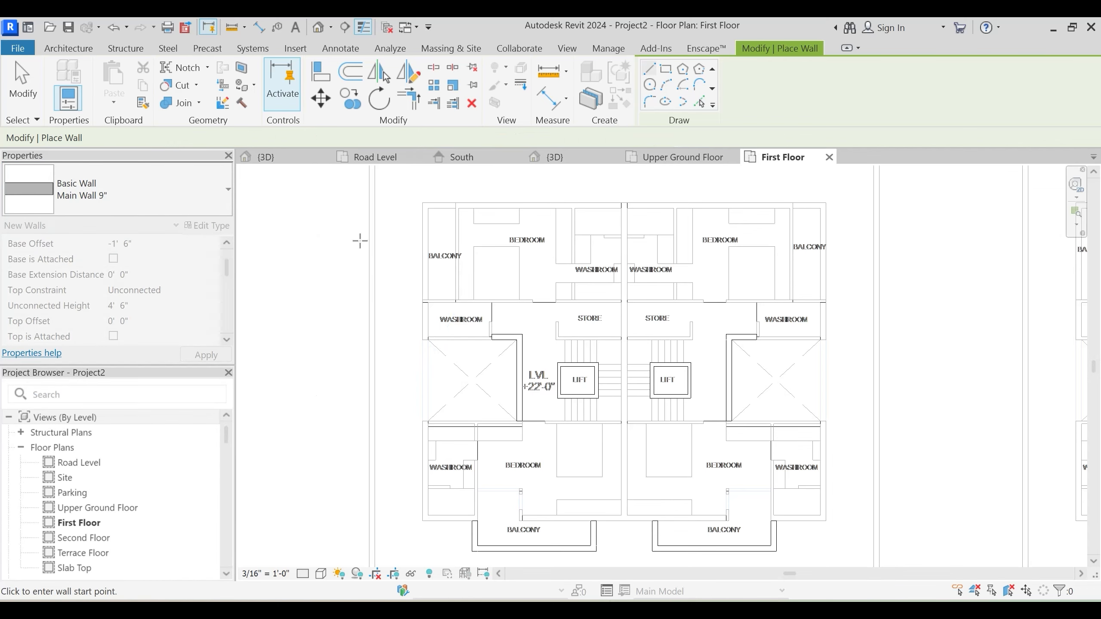
Set the new walls' base offset to 0' 0" and their top constraint to Up to level: Terrace Floor
middle_click_drag(322, 268, 324, 279)
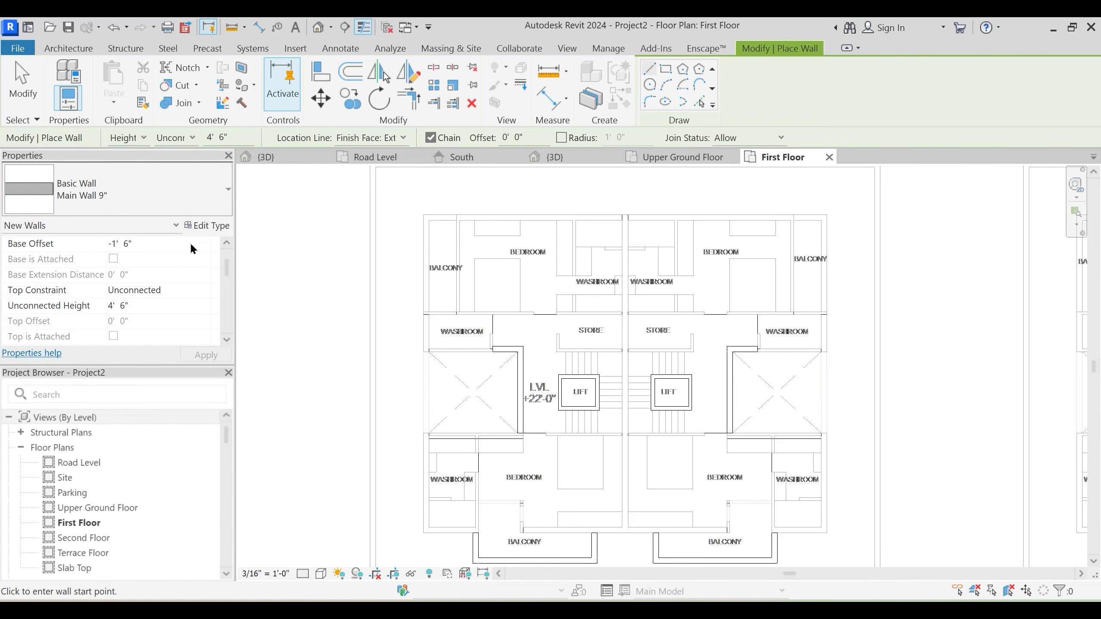
scroll(191, 256, "up", 3)
left_click(203, 274)
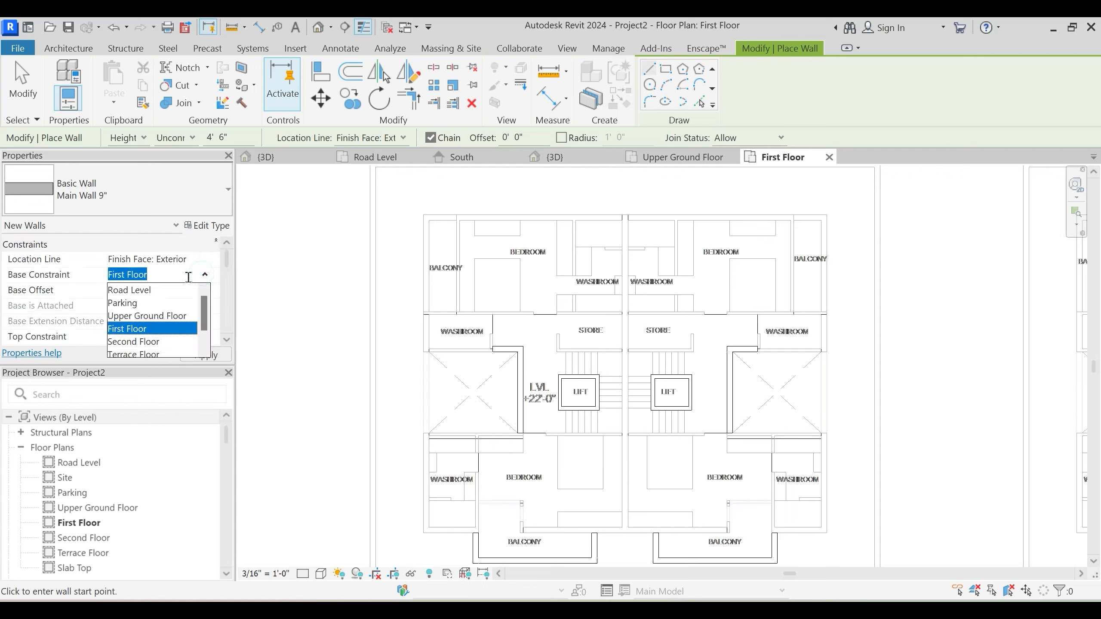
left_click(188, 277)
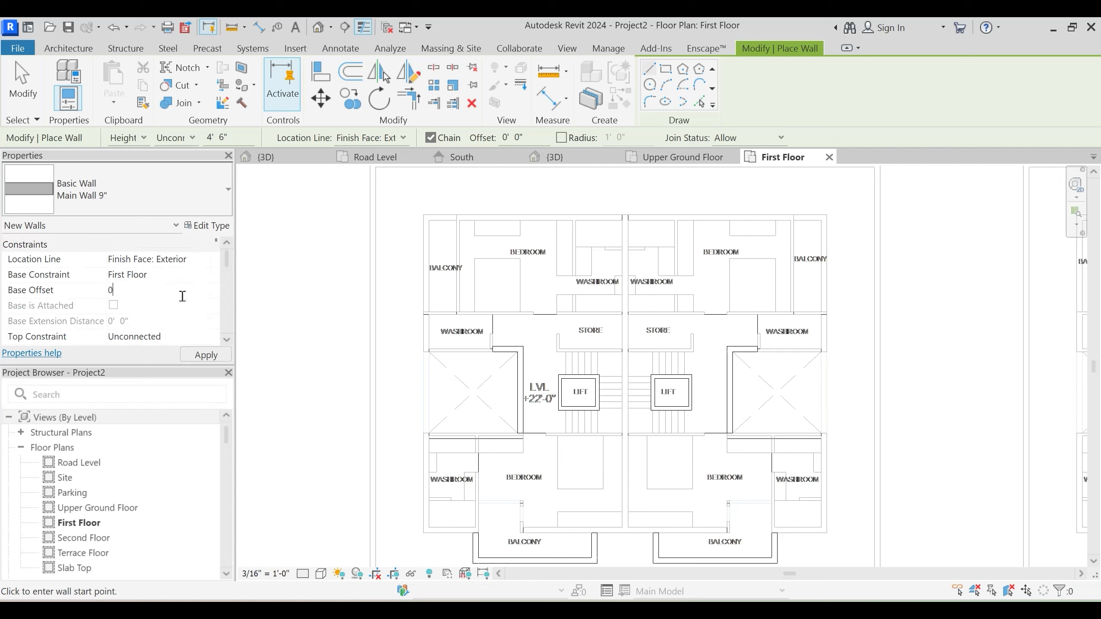
left_click(202, 337)
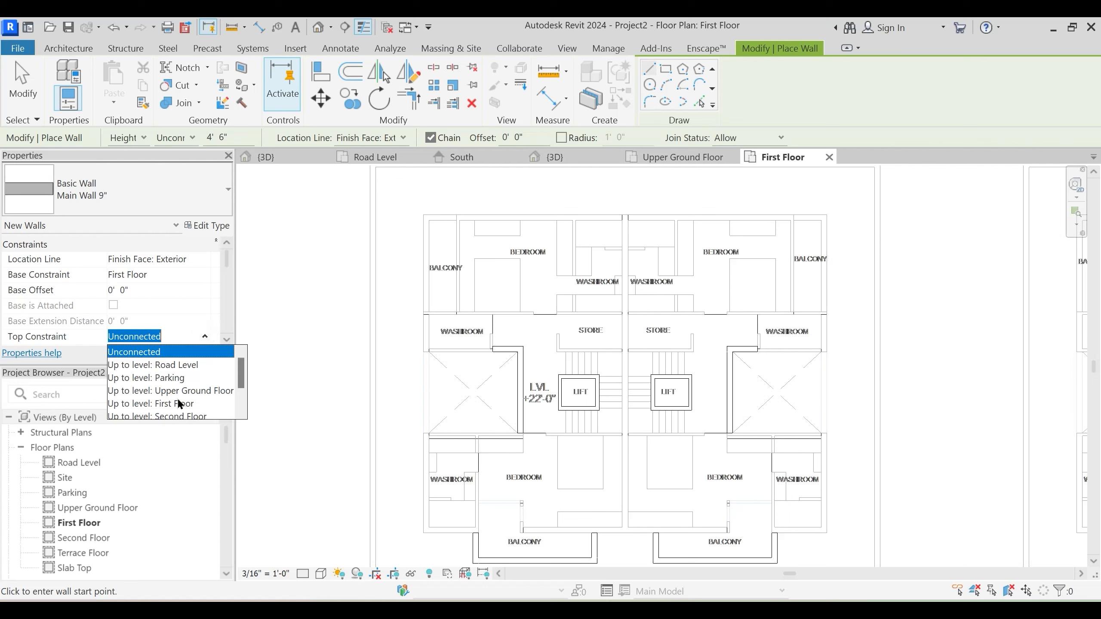
scroll(179, 392, "down", 1)
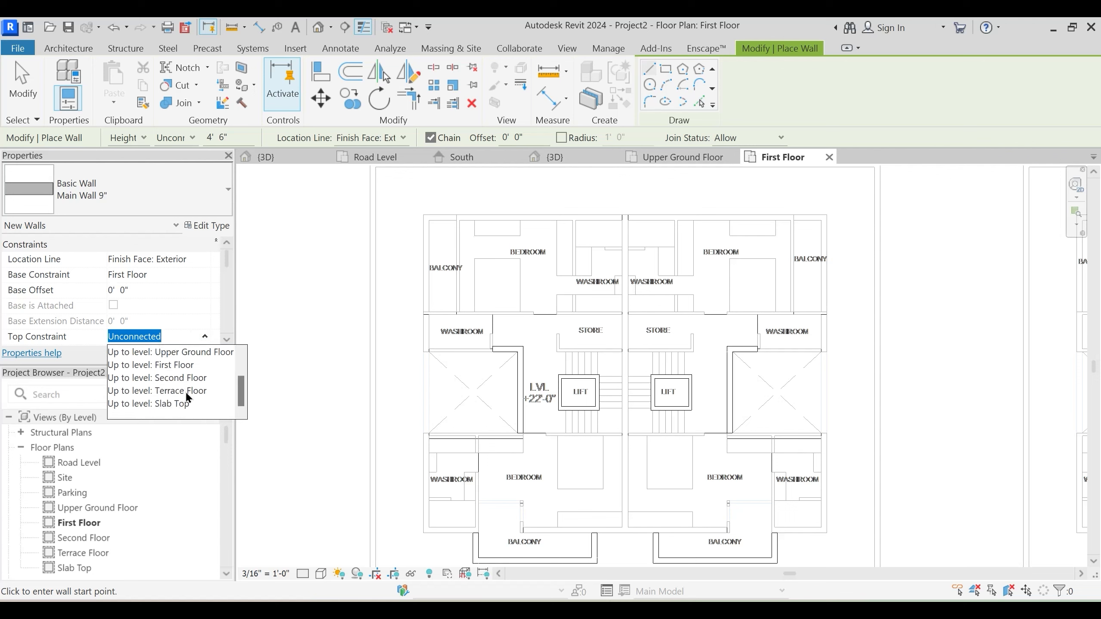
left_click(188, 391)
scroll(136, 309, "down", 1)
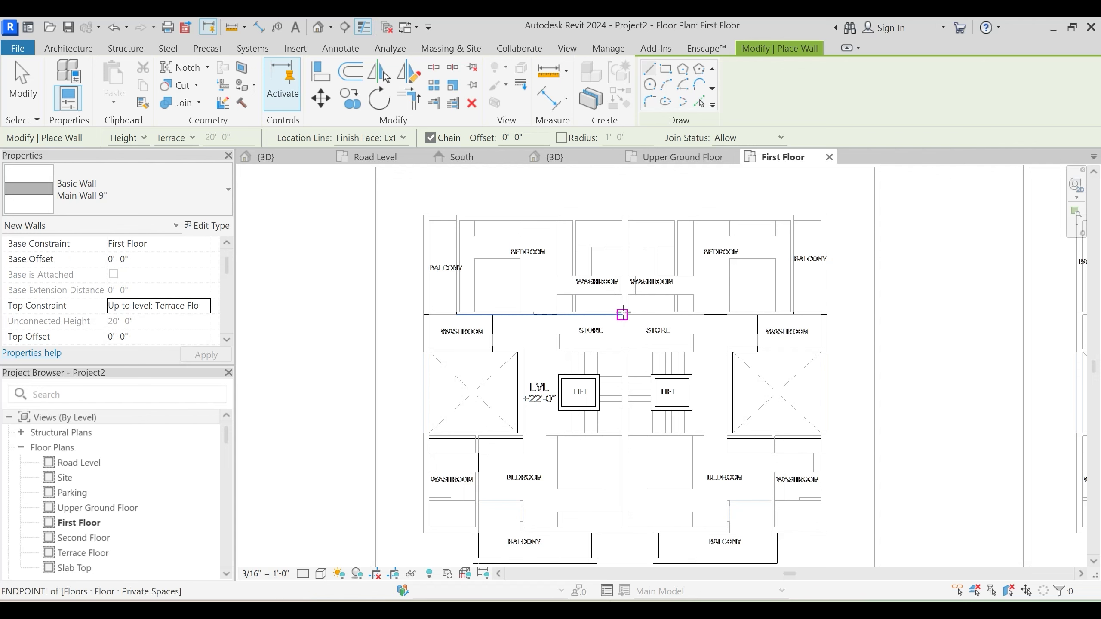
Try to draw a rectangle of Main Wall 9" walls around the two upper bedrooms of the plan
middle_click_drag(554, 314, 567, 263)
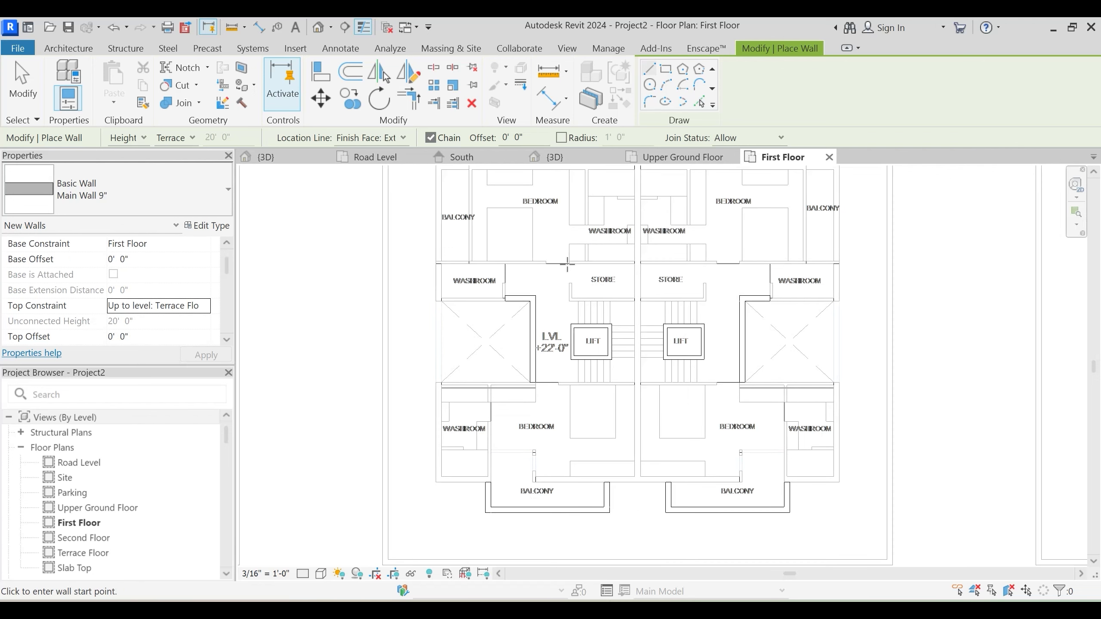
middle_click_drag(701, 351, 676, 422)
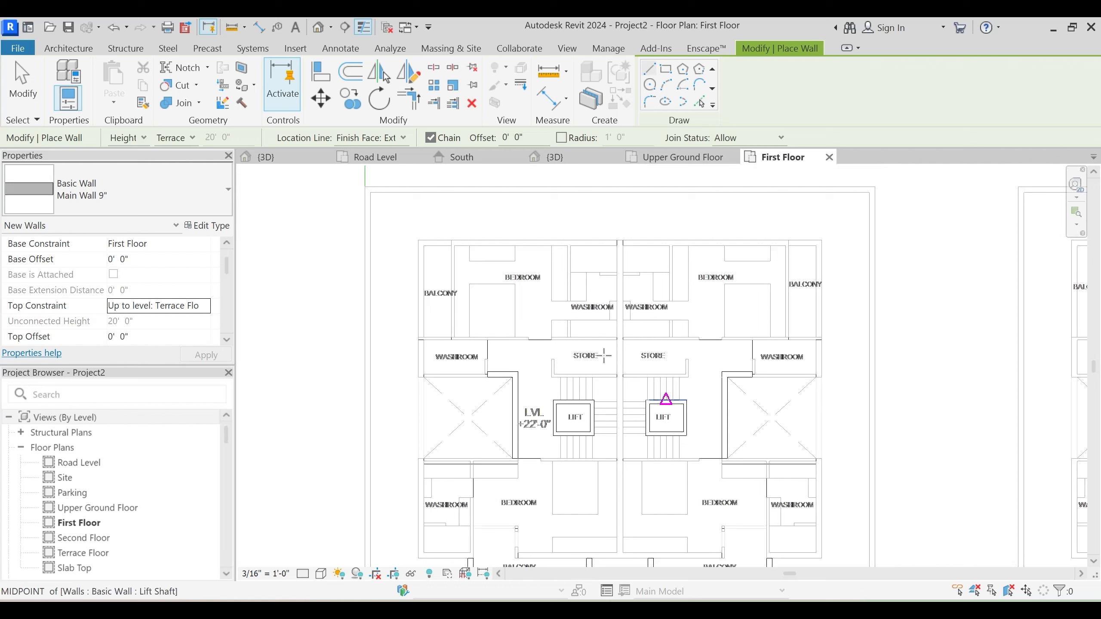
left_click(665, 68)
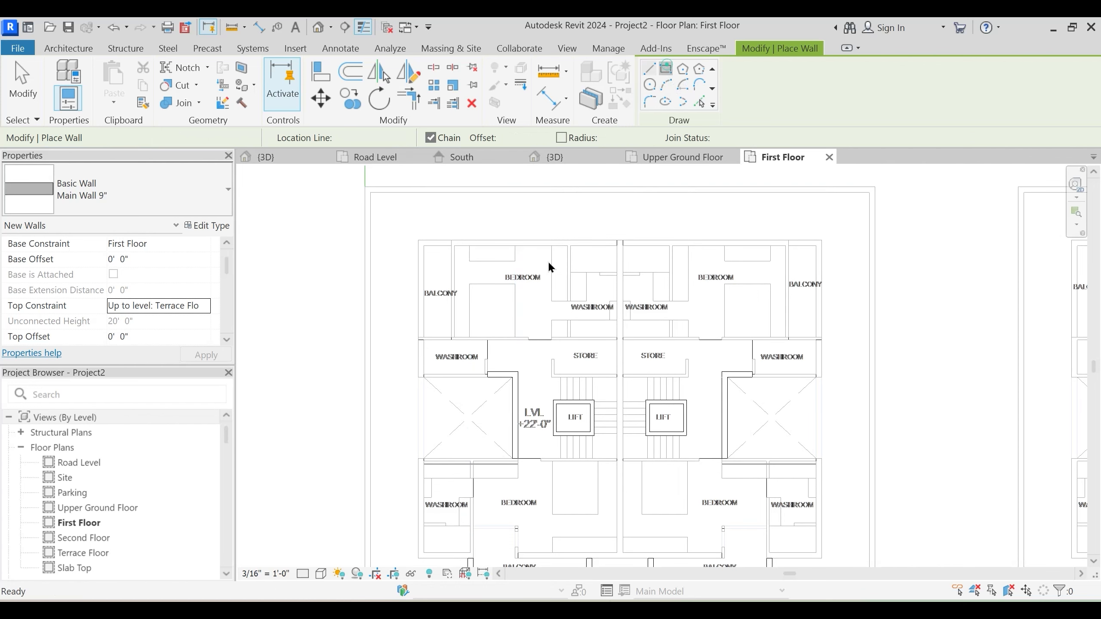
scroll(550, 266, "up", 2)
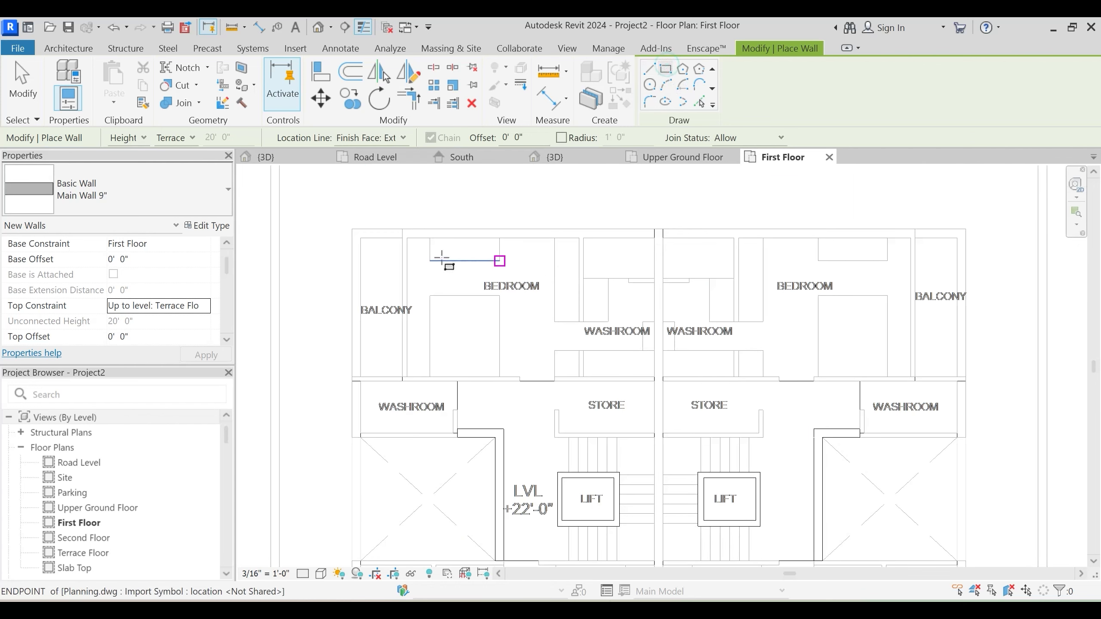
left_click(403, 228)
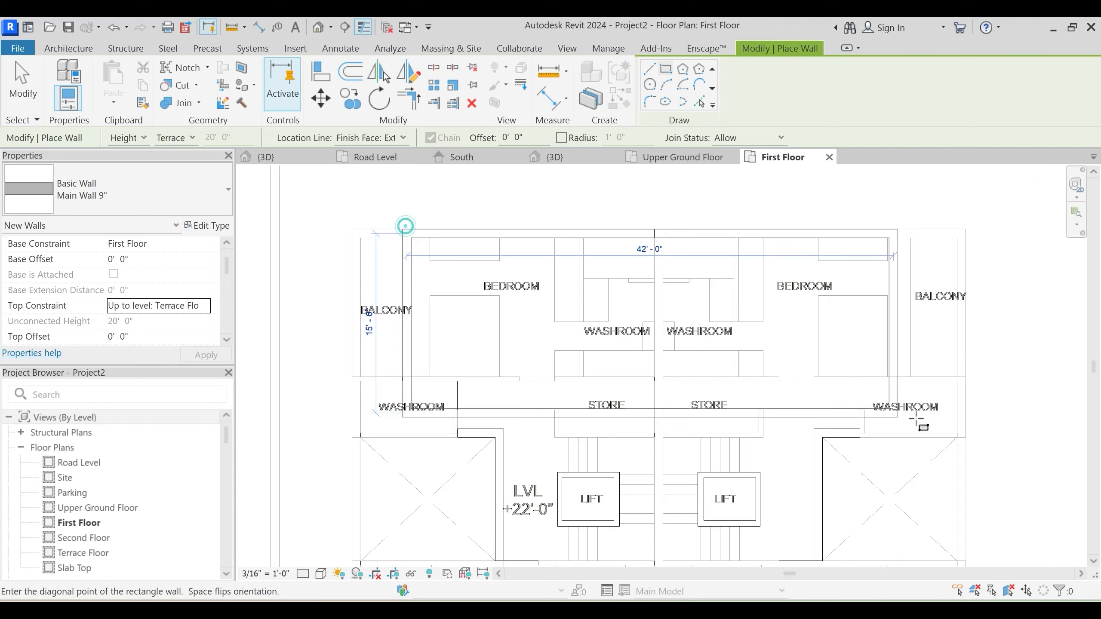
left_click(966, 380)
key("Escape")
key("Escape")
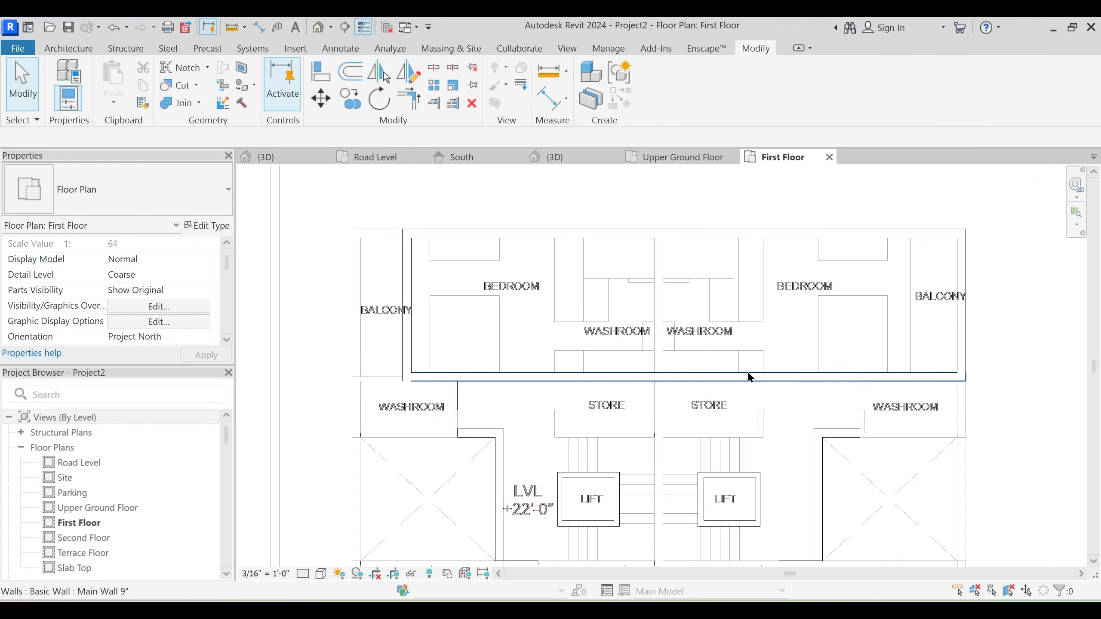
key("ctrl+z")
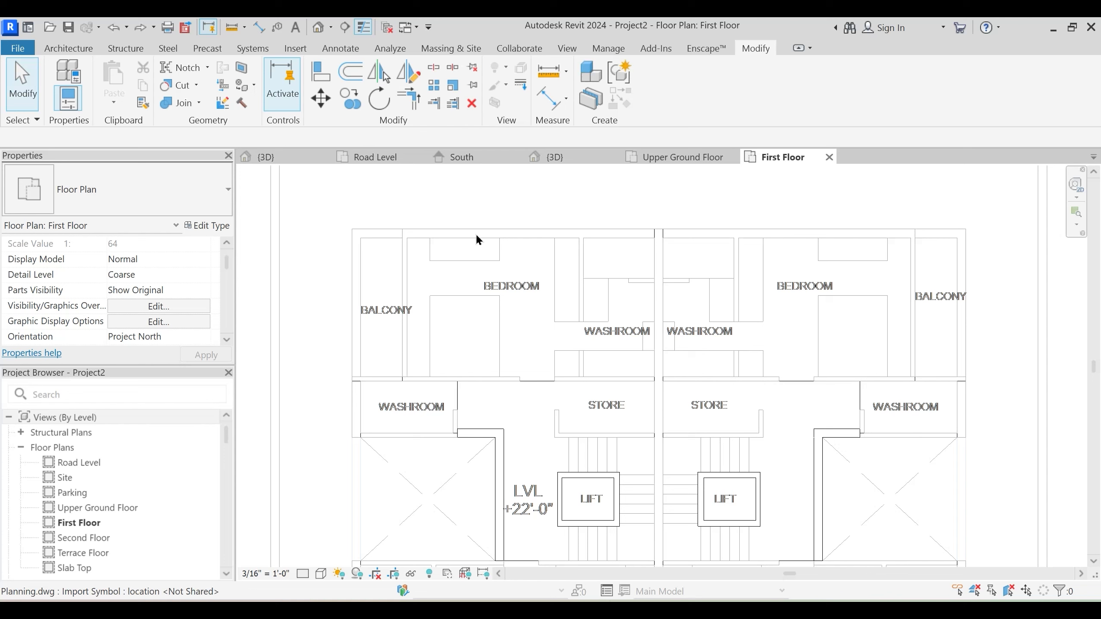
Place a Main Wall 9" wall along the upper-left bedroom's outer edge by picking its line in the plan
key("a")
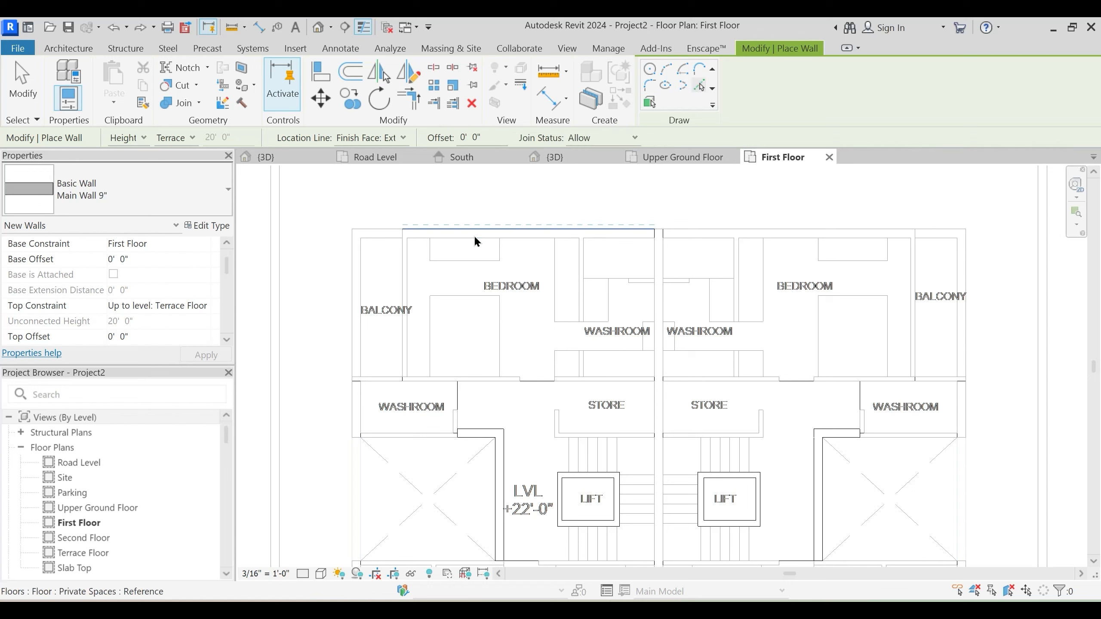
scroll(473, 238, "up", 2)
left_click(463, 239)
scroll(558, 323, "down", 3)
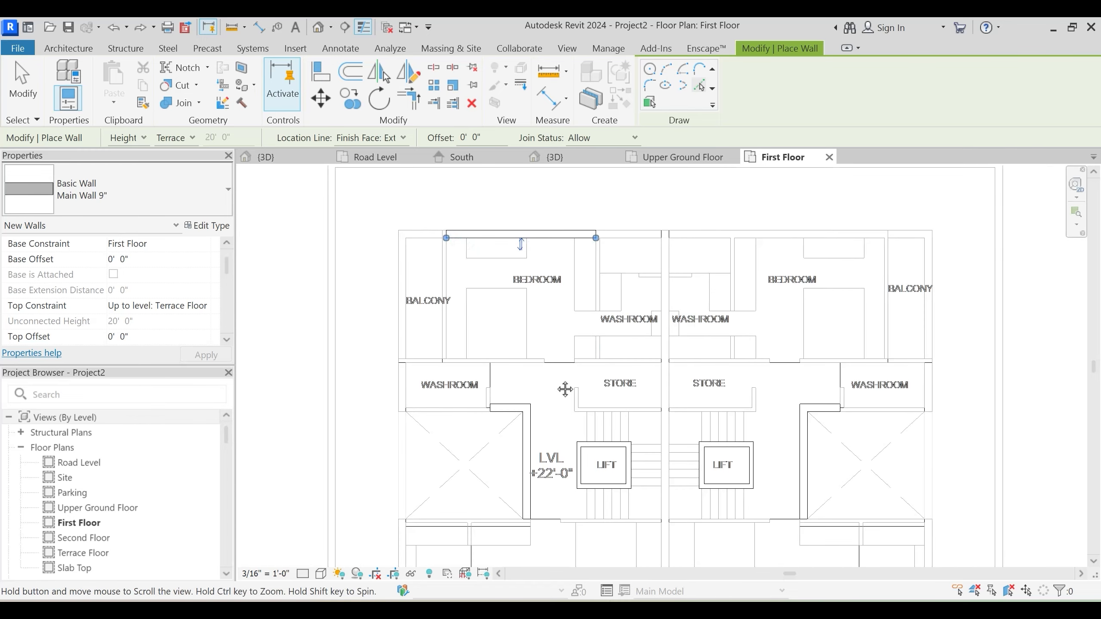
middle_click_drag(565, 386, 523, 359)
middle_click_drag(707, 397, 640, 348)
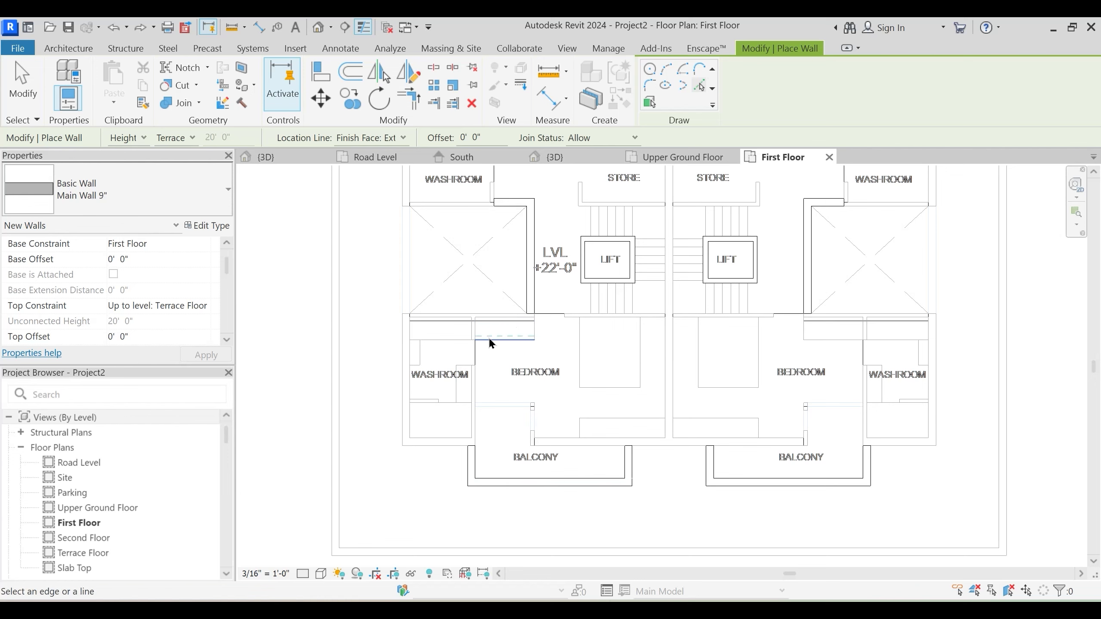
scroll(497, 330, "up", 2)
key("Escape")
key("Escape")
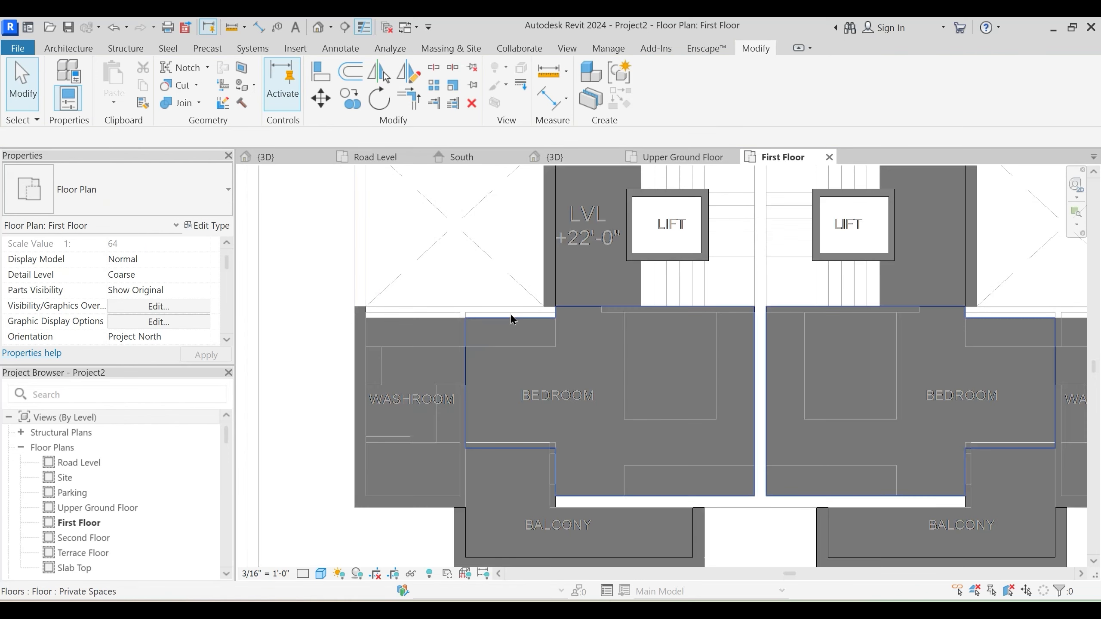
Switch the First Floor plan back to the Hidden Line visual style
scroll(510, 318, "down", 1)
scroll(510, 319, "down", 1)
middle_click_drag(448, 237, 450, 381)
middle_click_drag(484, 452, 531, 307)
key("l")
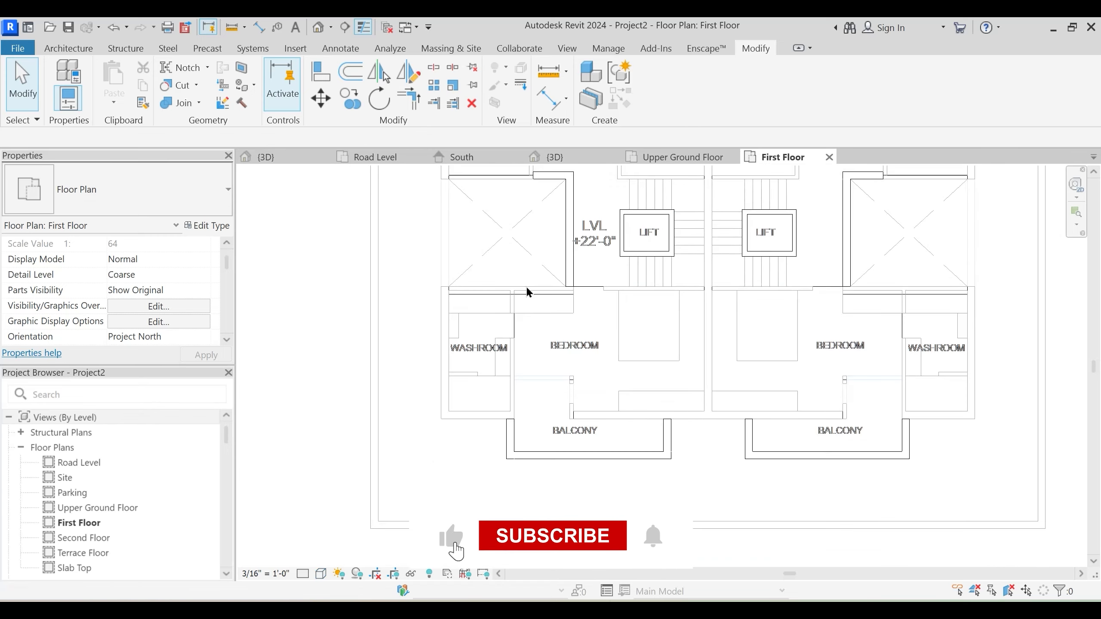
Place Main Wall 9" walls along the upper, outer and lower edges of the lower-left washroom by picking their lines
key("w")
key("a")
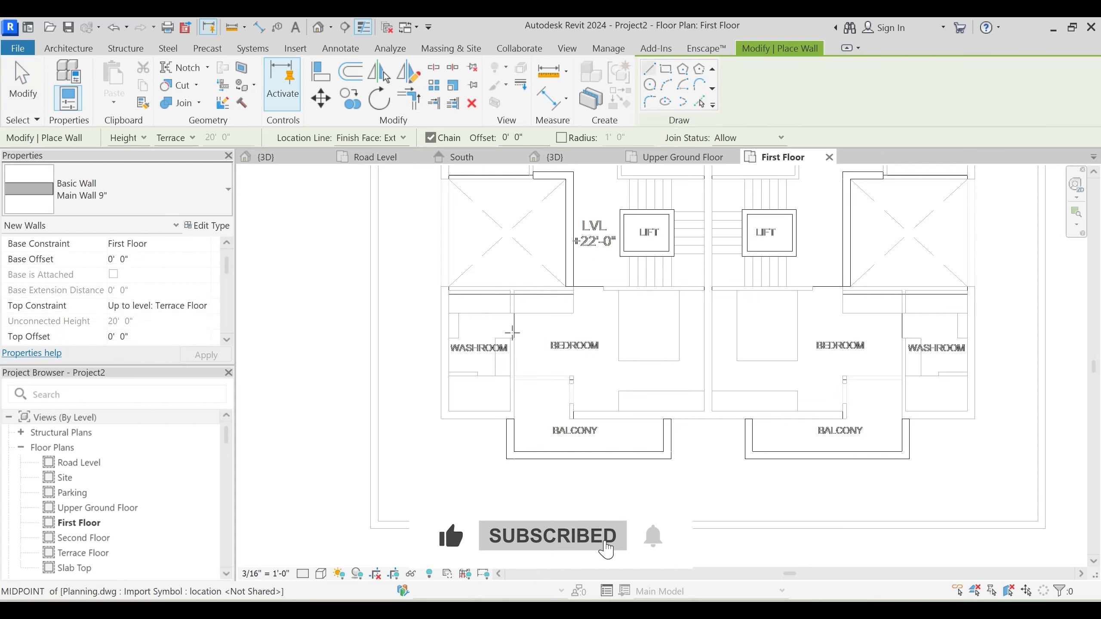
scroll(534, 330, "up", 2)
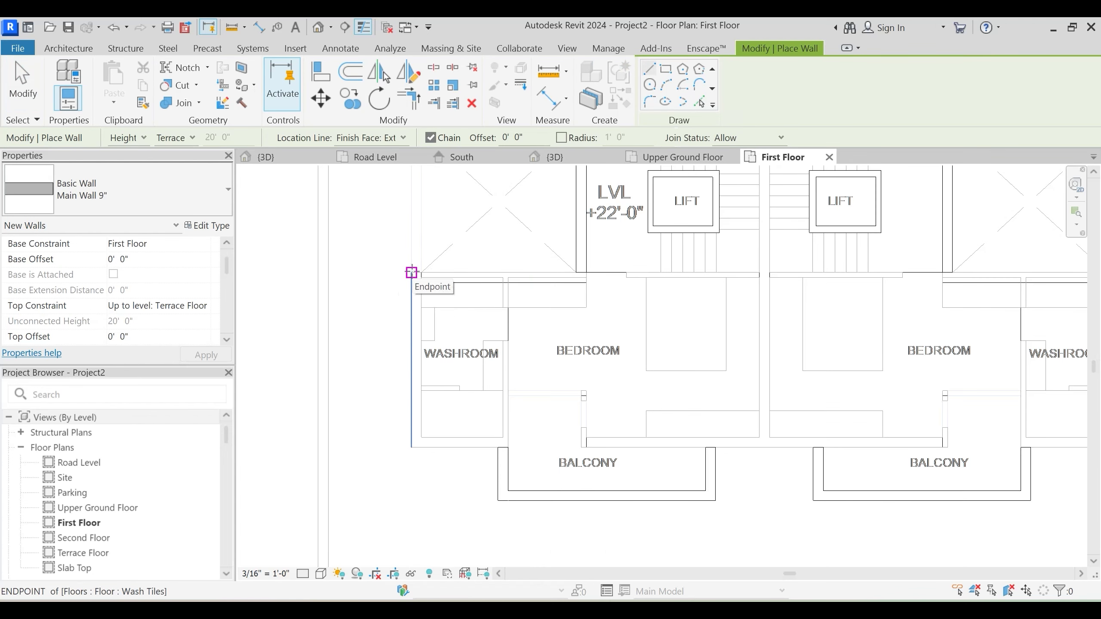
left_click(699, 103)
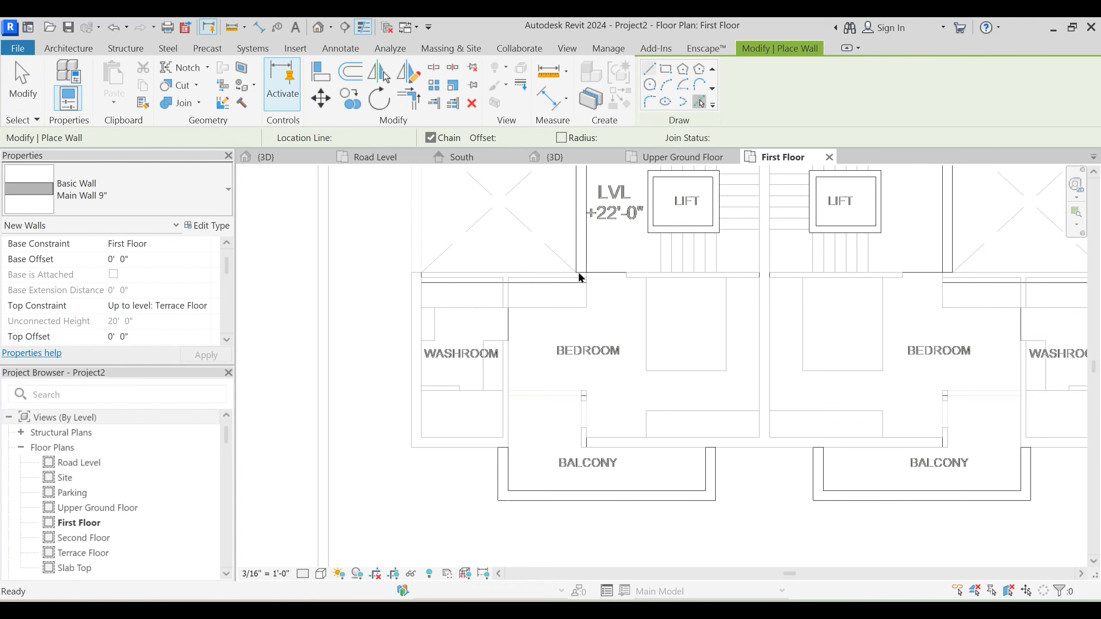
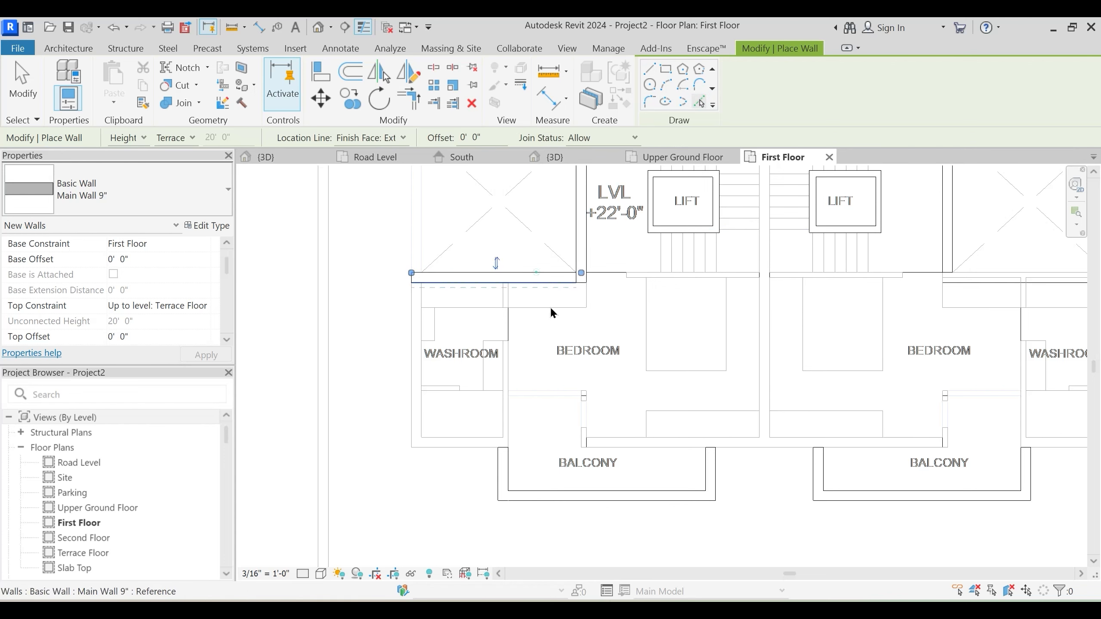
scroll(549, 336, "down", 2)
middle_click_drag(894, 333, 756, 339)
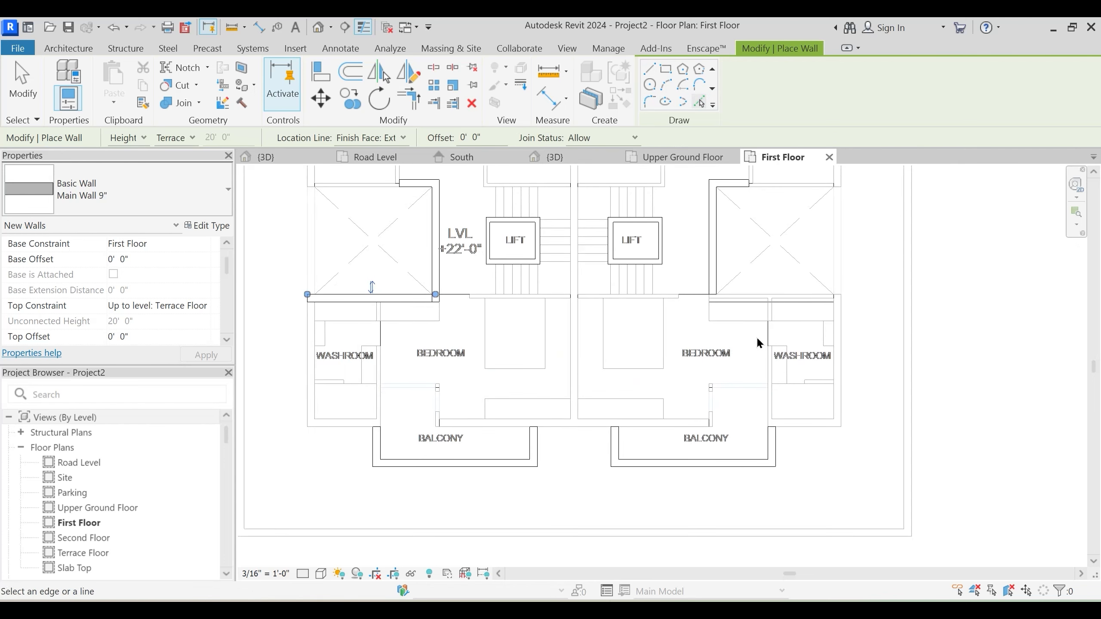
left_click(315, 363)
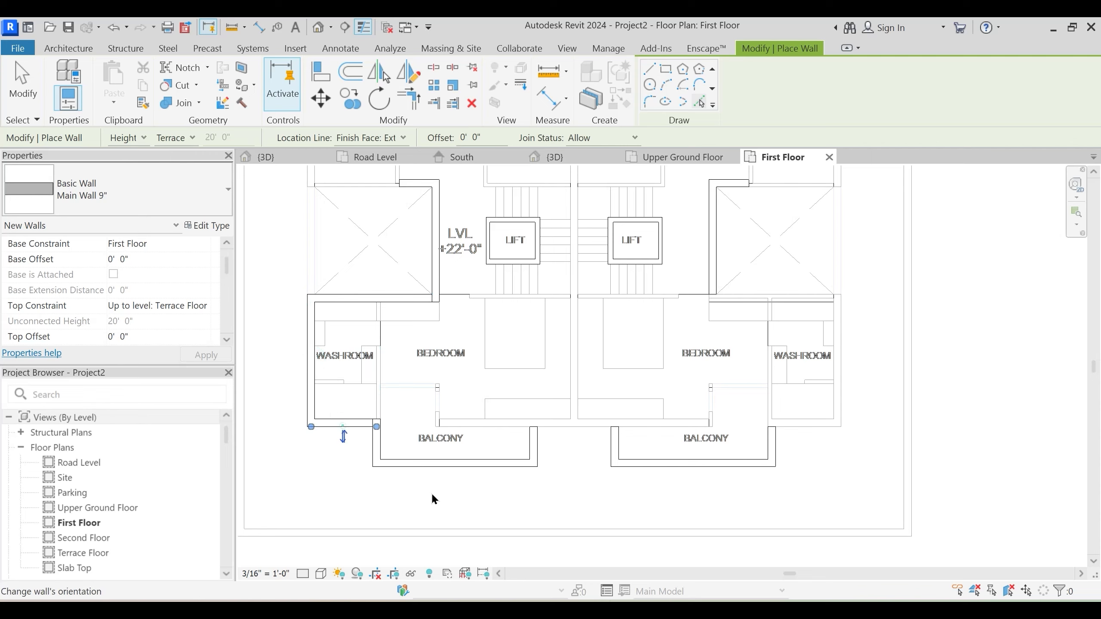
Place a Main Wall 9" wall on the central party line between the two units' upper washrooms and stores
middle_click_drag(433, 499, 491, 568)
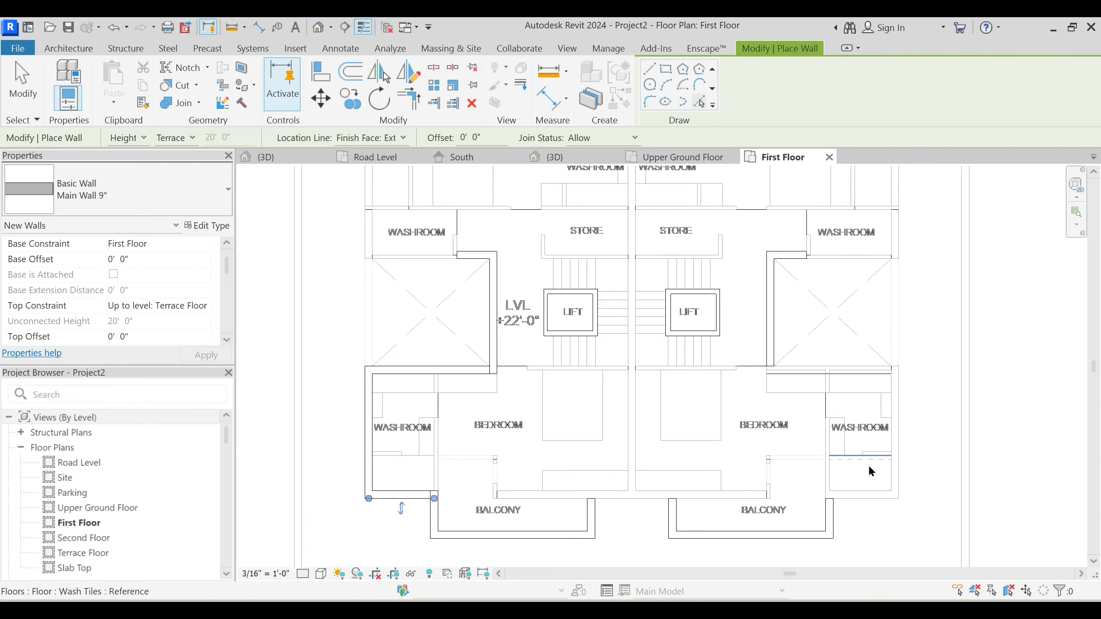
middle_click_drag(573, 302, 592, 403)
middle_click_drag(594, 267, 594, 305)
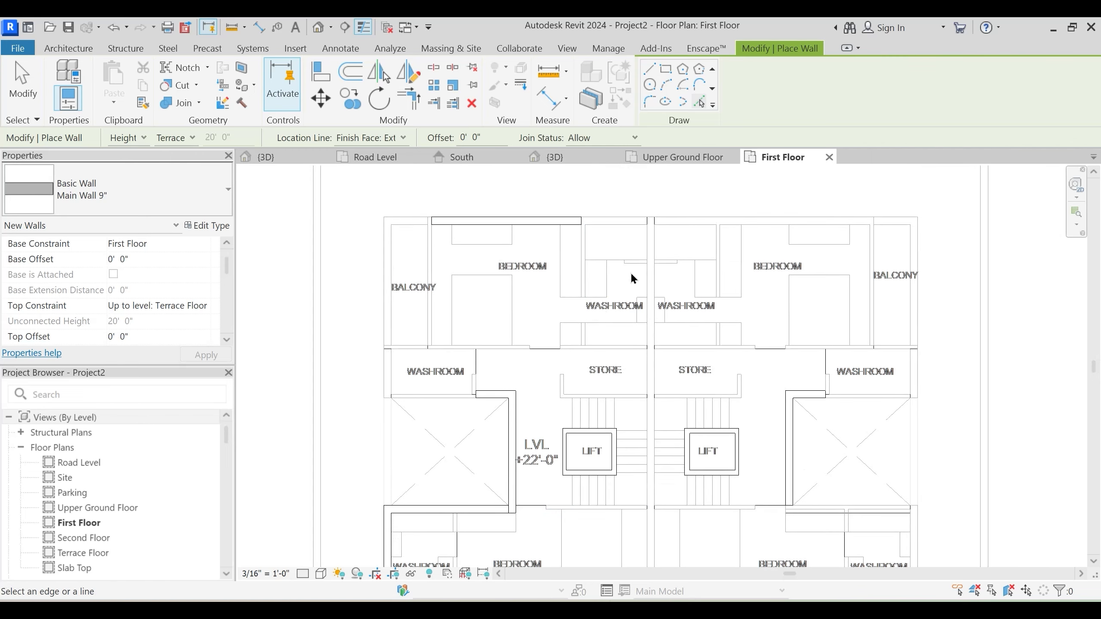
mouse_move(638, 384)
middle_mouse_down()
mouse_move(639, 323)
mouse_move(632, 401)
middle_mouse_up()
left_click(654, 296)
key("Escape")
key("Escape")
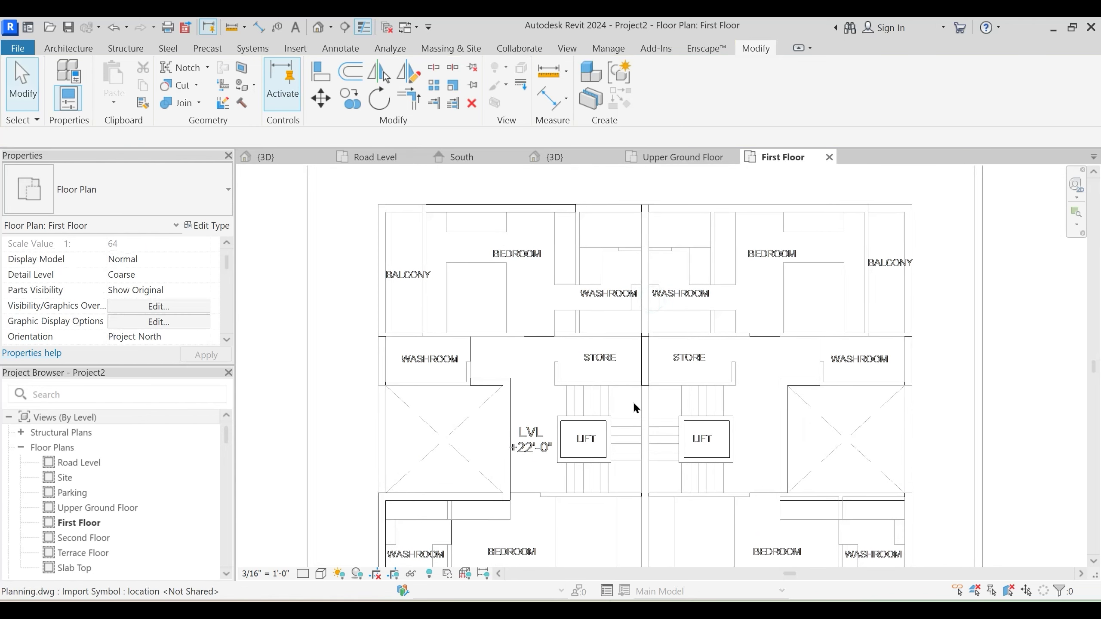
Trim the central party wall and the upper-left bedroom's outer wall to a closed corner
key("t")
key("r")
left_click(644, 361)
left_click(538, 209)
key("Escape")
key("Escape")
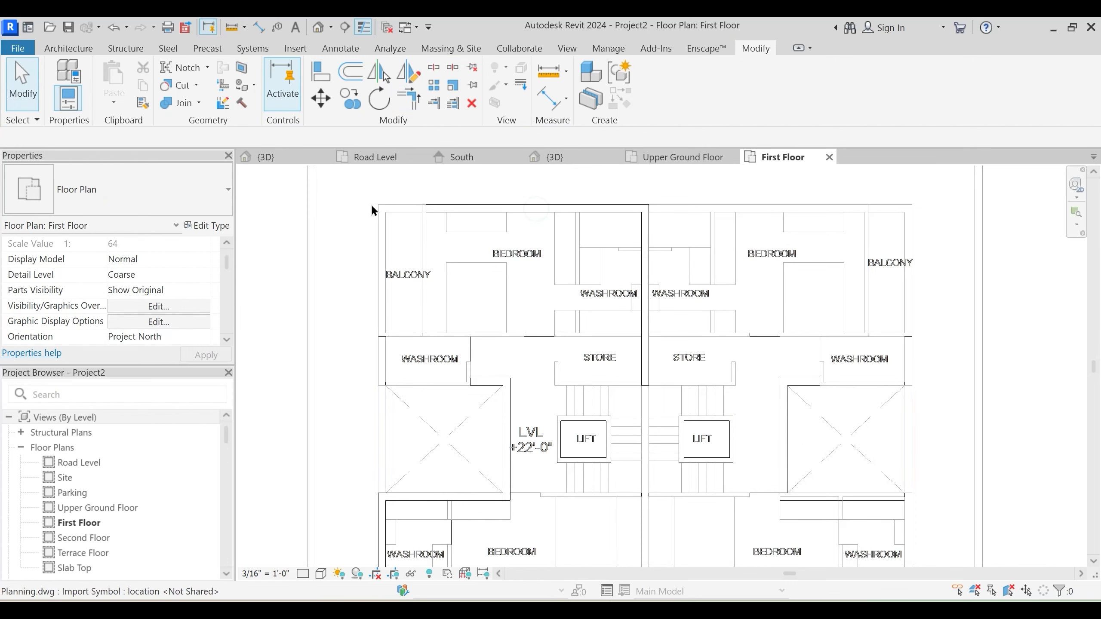
Place Internal Wall 4.5" walls between the upper-left balcony and bedroom and along that bedroom's lower edge by picking their lines
key("a")
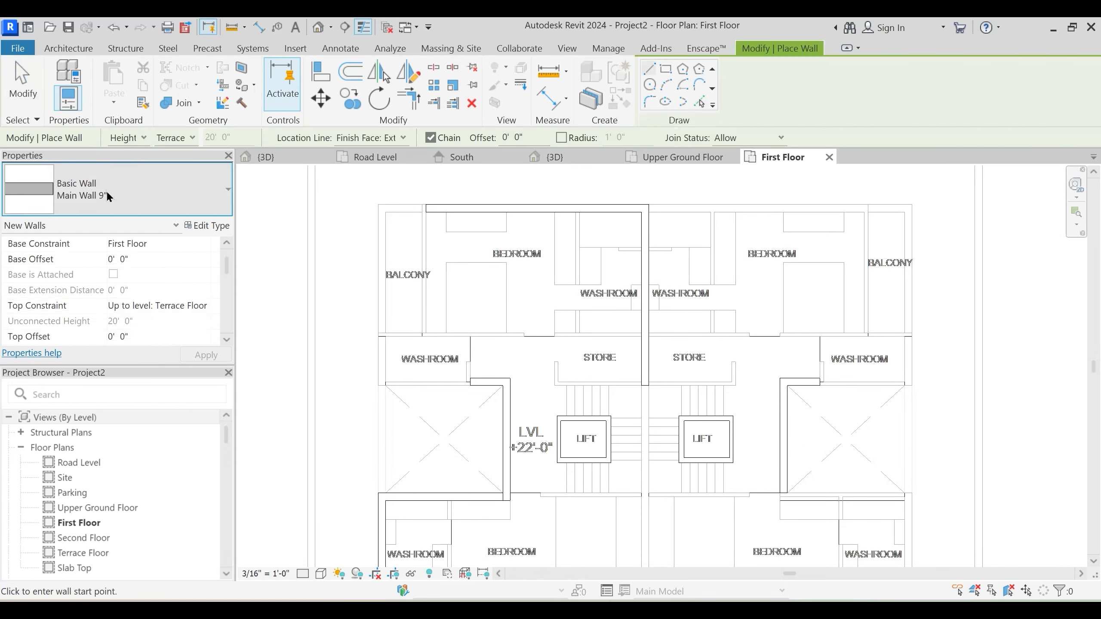
left_click(105, 190)
scroll(117, 329, "up", 2)
left_click(96, 281)
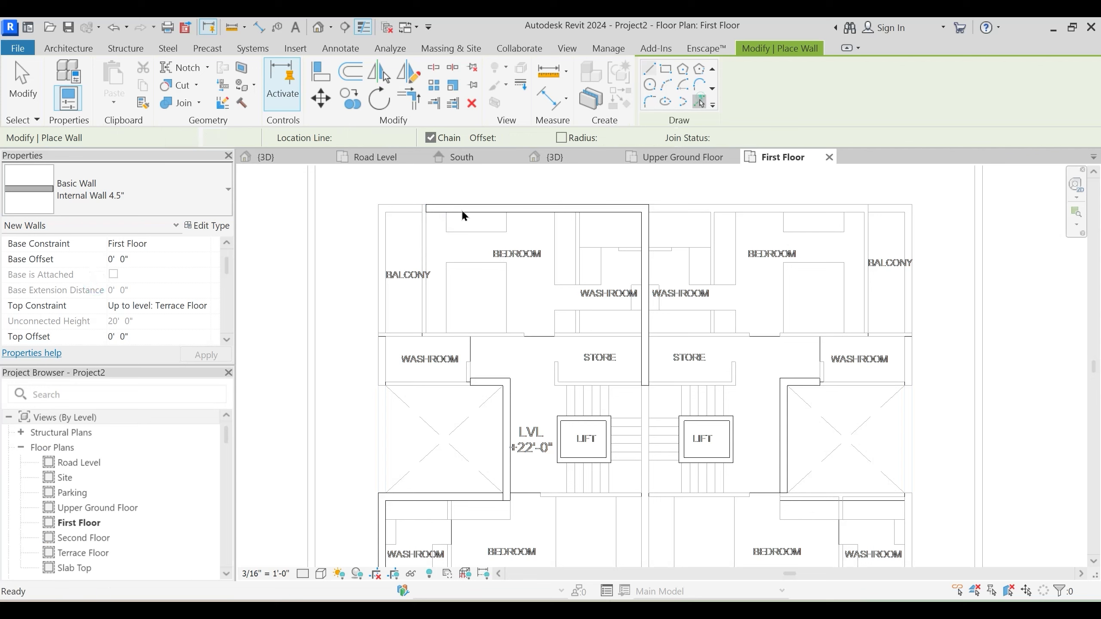
left_click(701, 102)
scroll(162, 310, "down", 1)
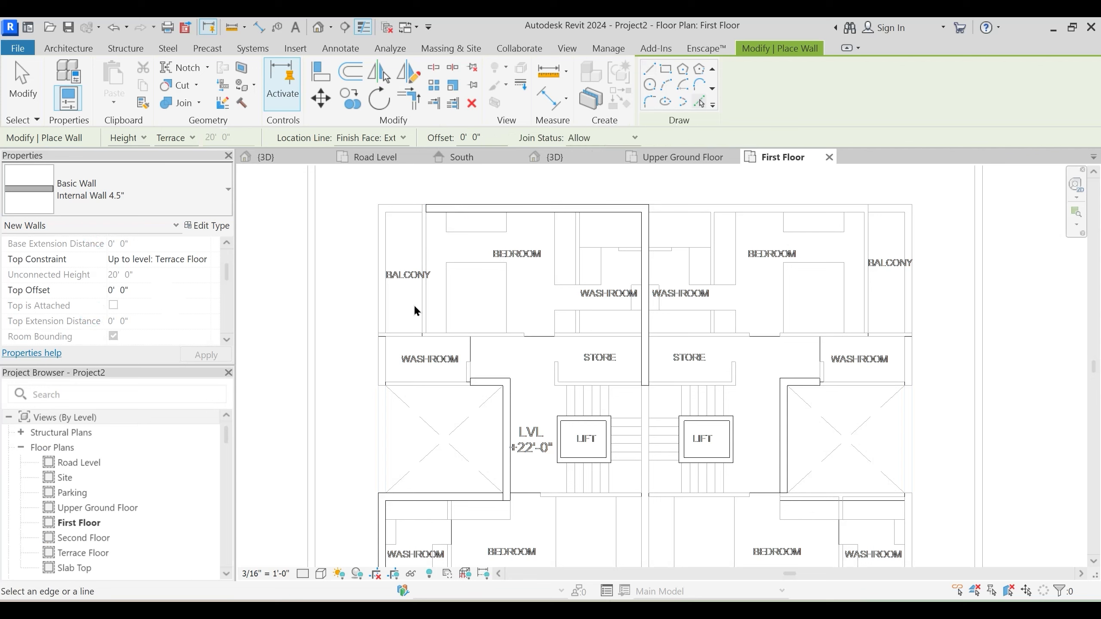
scroll(426, 248, "up", 1)
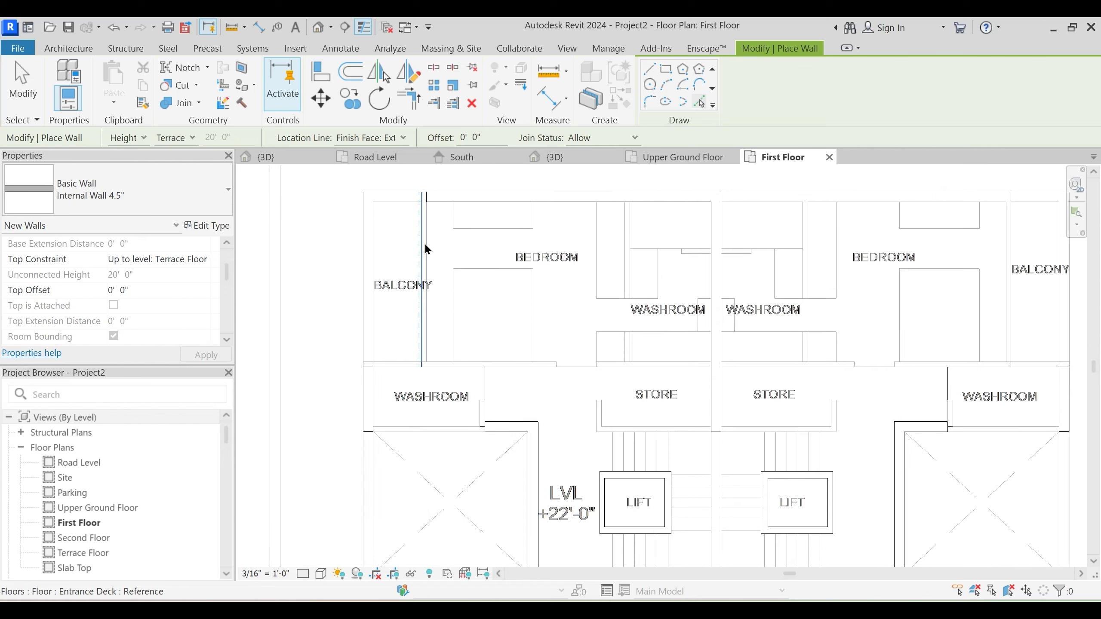
left_click(428, 231)
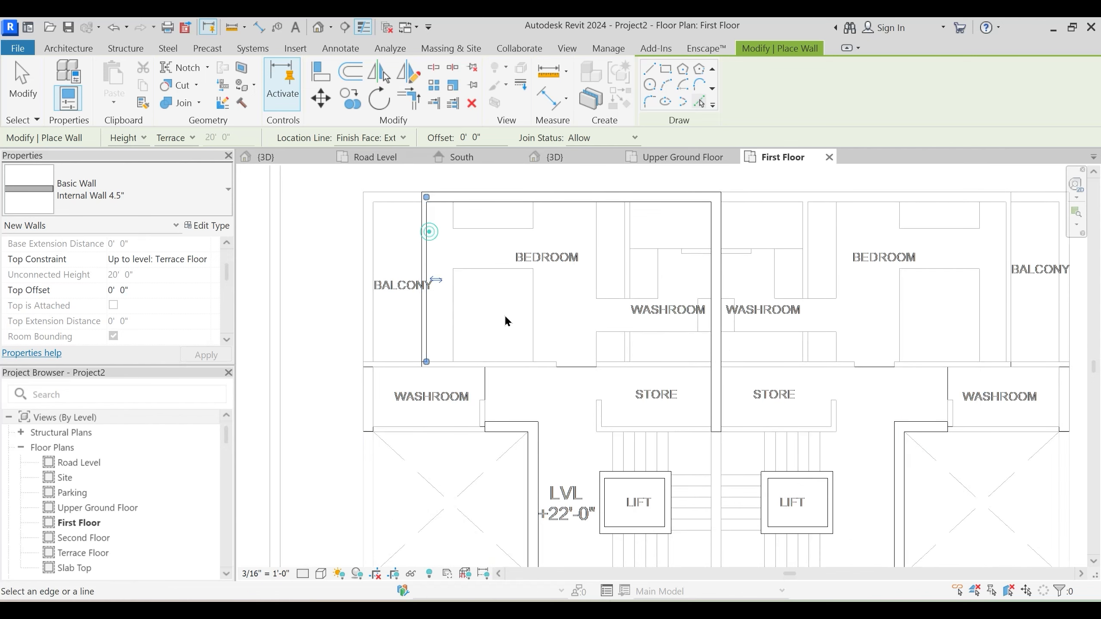
left_click(475, 362)
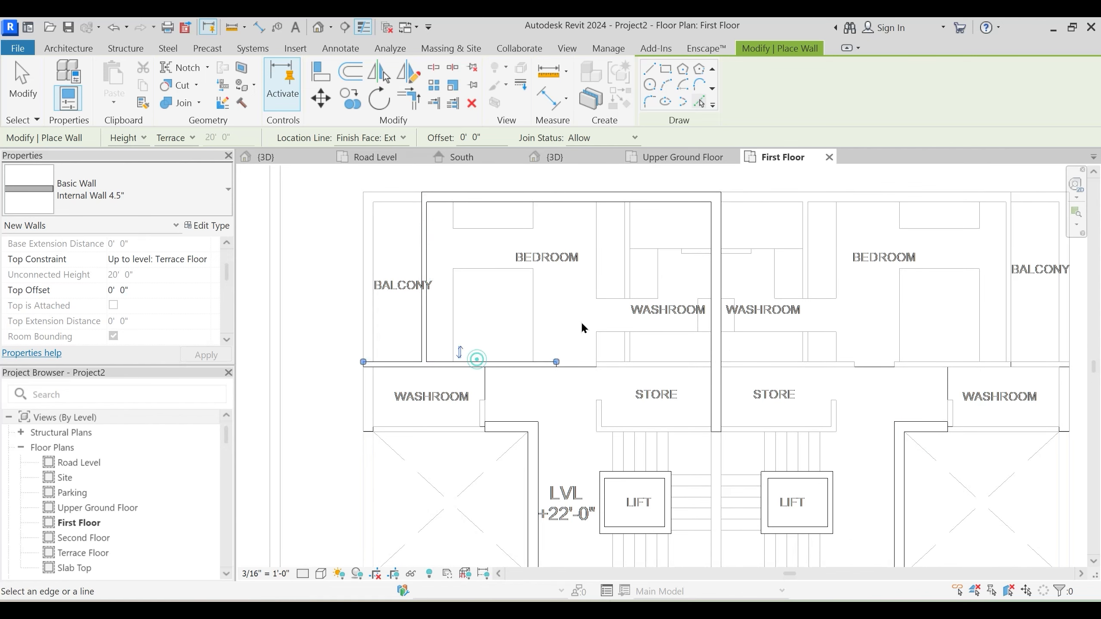
Place Internal Wall 4.5" walls on the left unit's store edges and between its stairs and lower bedroom
middle_click_drag(649, 378, 631, 350)
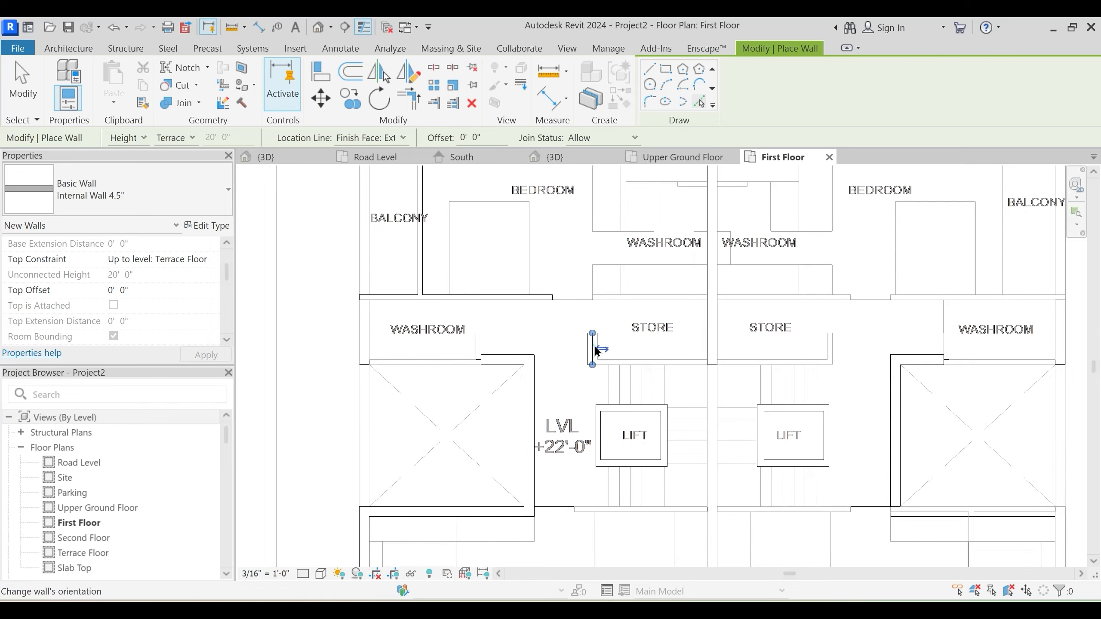
left_click(630, 366)
middle_click_drag(645, 512, 629, 361)
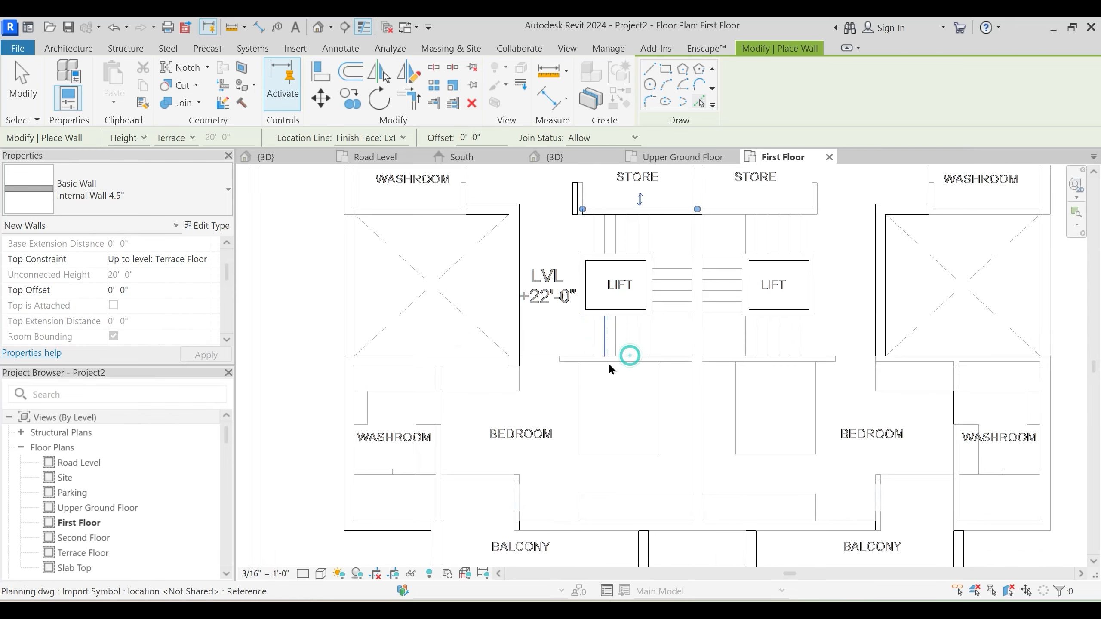
left_click(629, 370)
Place two Internal Wall 4.5" walls around the lower-left bedroom's balcony recess and flip the horizontal one to its other side
middle_click_drag(576, 526, 568, 431)
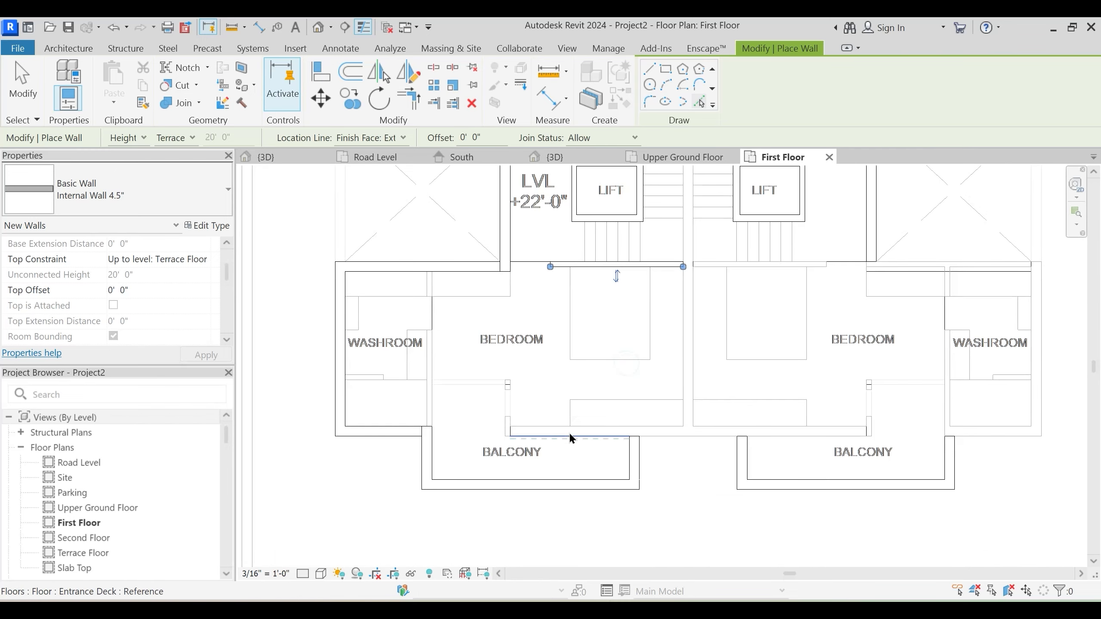
left_click(512, 408)
left_click(494, 386)
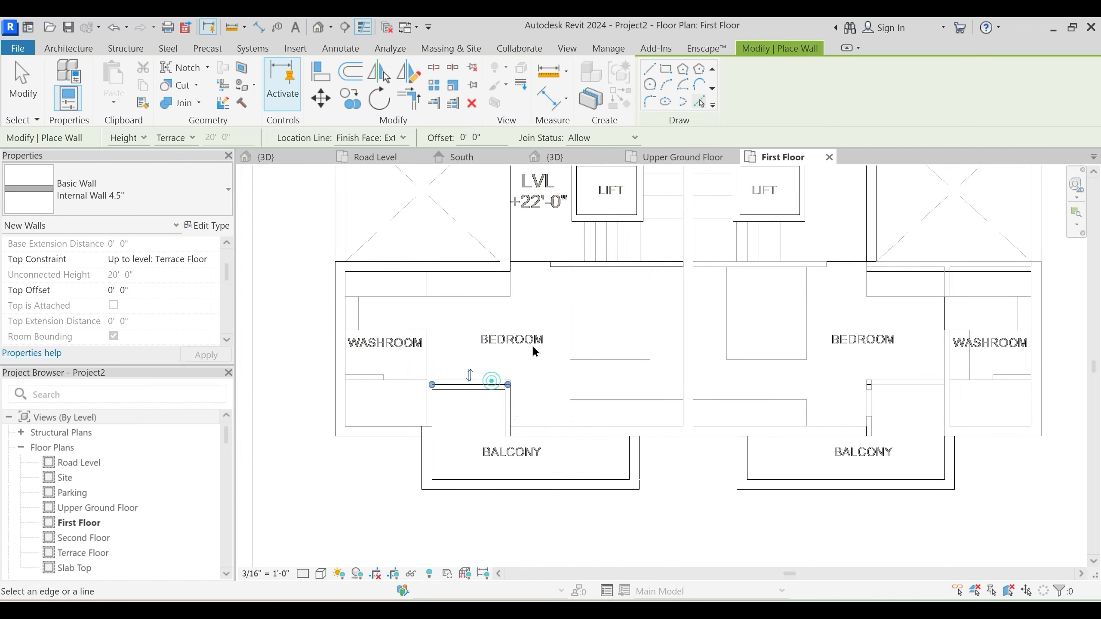
key("Escape")
key("Escape")
left_click(471, 373)
key("Escape")
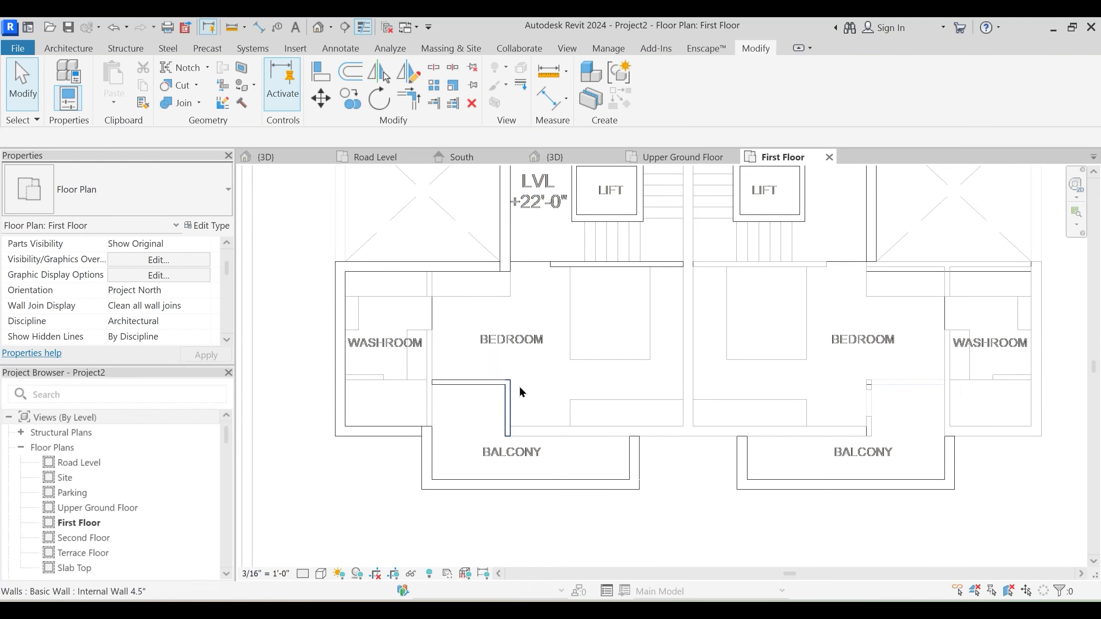
Flip the short vertical wall of the left store to the other side of its line
middle_click_drag(555, 280, 558, 457)
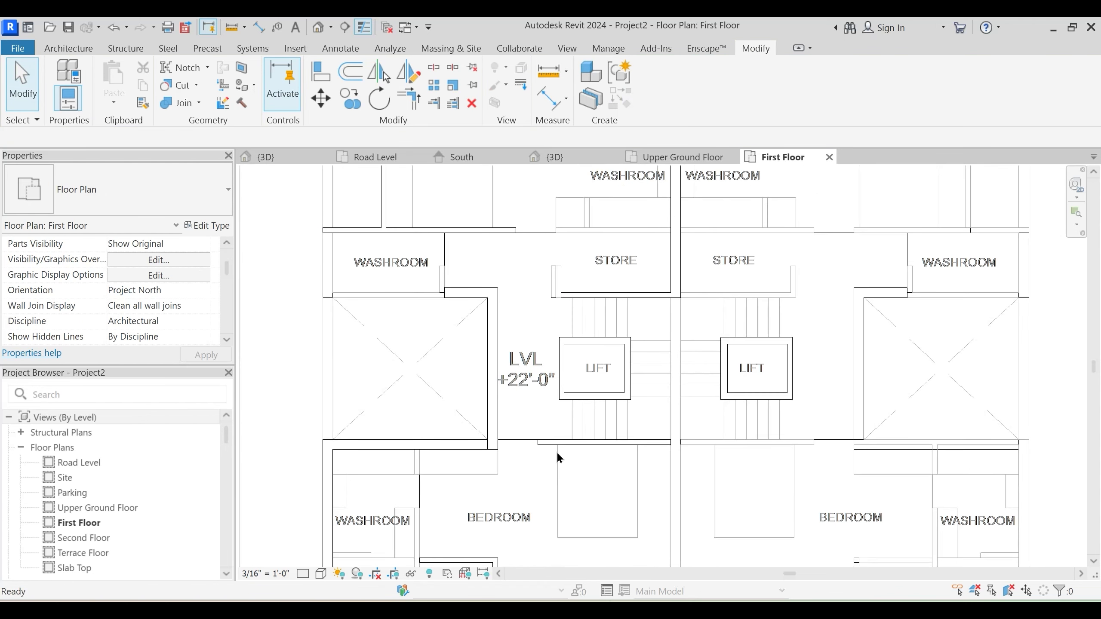
left_click(556, 275)
middle_click_drag(567, 268, 524, 366)
key("Escape")
Extend the internal wall below the upper-left bedroom to the central party wall
left_click(505, 346)
key("Escape")
left_click(495, 338)
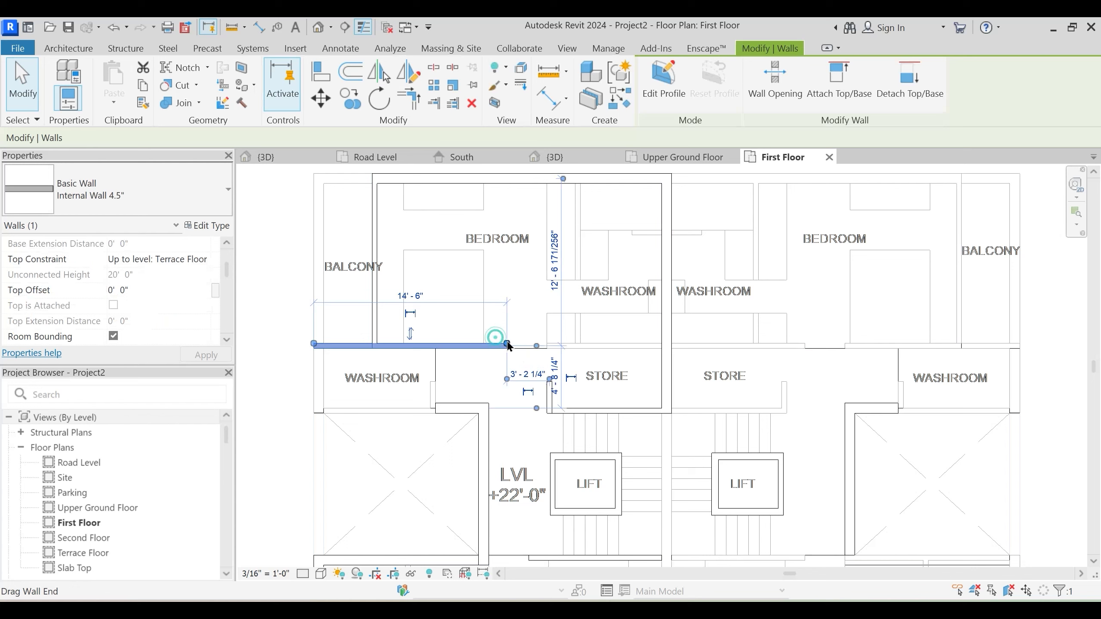
left_click_drag(508, 346, 654, 346)
key("Escape")
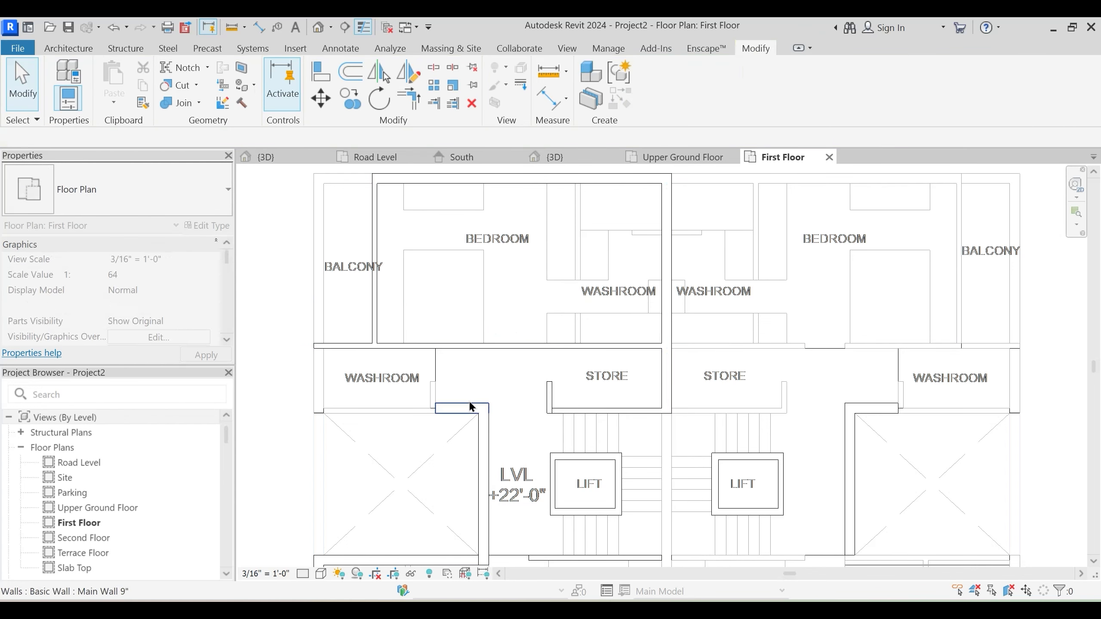
Create similar Internal Wall 4.5" walls on the left middle washroom's lower edge and its short inner side by picking their lines
middle_click_drag(472, 406, 500, 355)
left_click(598, 341)
key("c")
key("s")
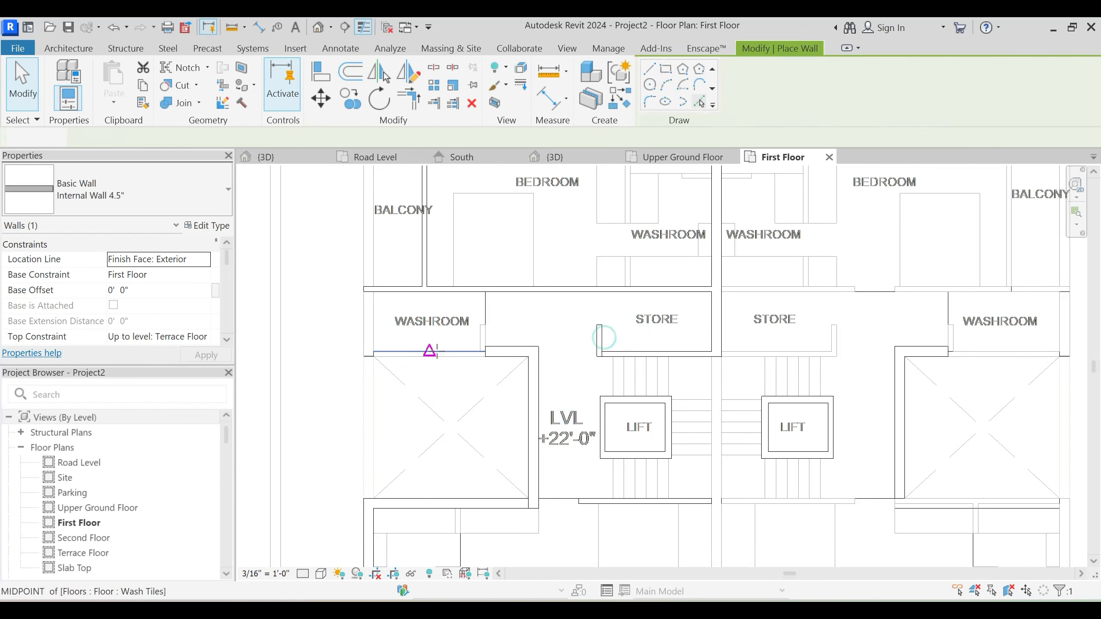
left_click(699, 104)
left_click(462, 350)
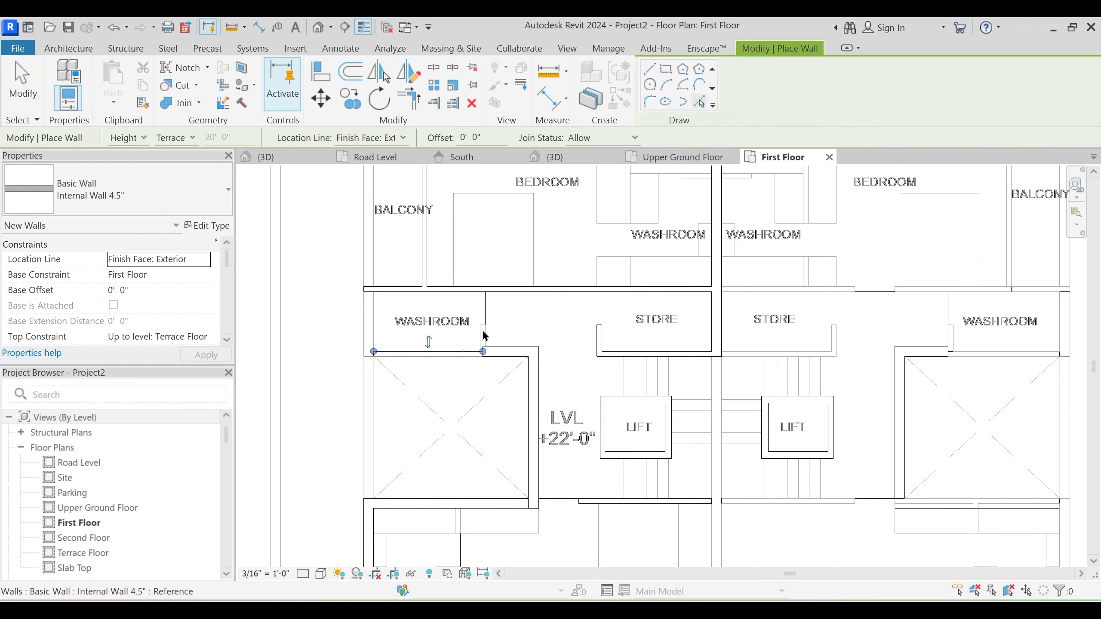
left_click(479, 330)
key("Escape")
Trim the left middle washroom's lower wall and short side wall to a corner
key("t")
key("r")
left_click(471, 352)
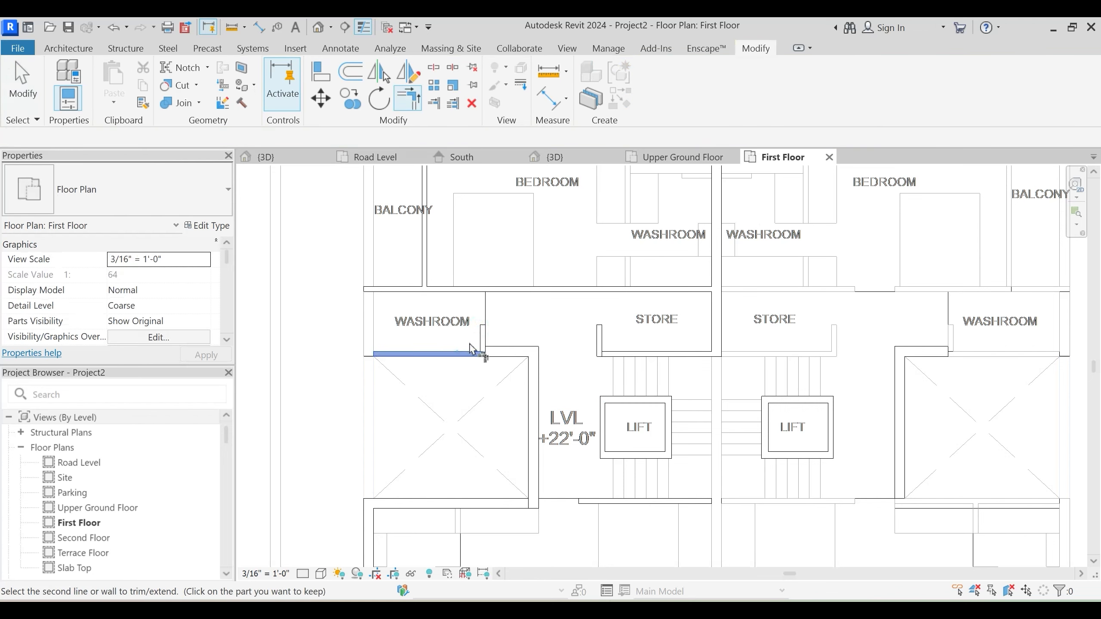
left_click(483, 337)
key("Escape")
Stretch the left middle washroom's short side wall up to the internal wall below the bedroom
left_click(484, 331)
left_click(483, 333)
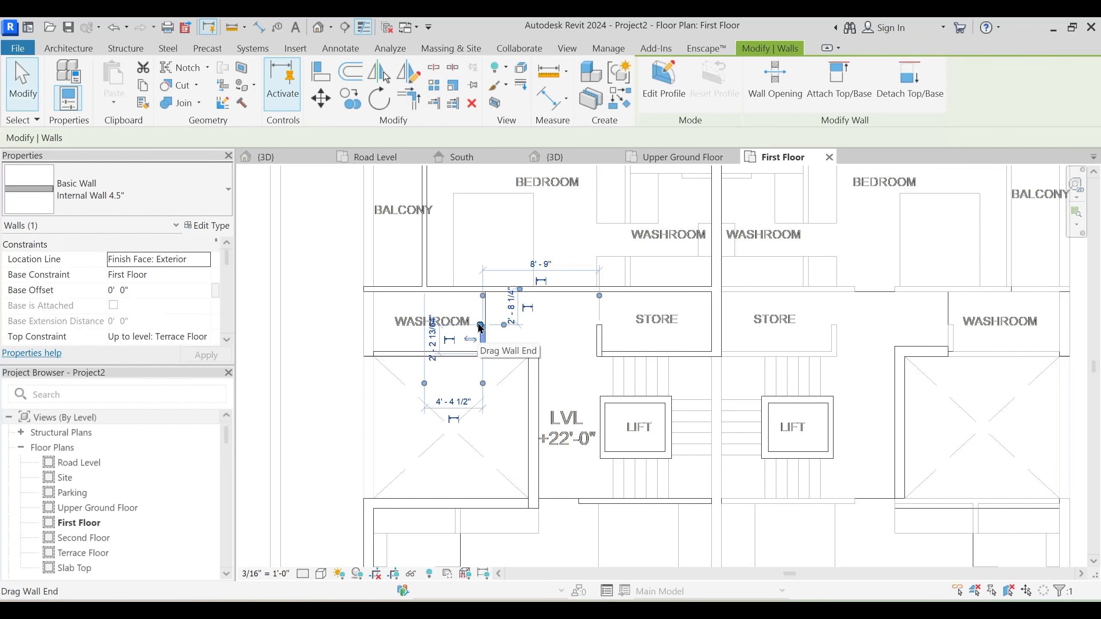
key("Escape")
Place a Main Wall 9" wall along the lower outer edge of both lower bedrooms by picking its line
scroll(529, 355, "down", 3)
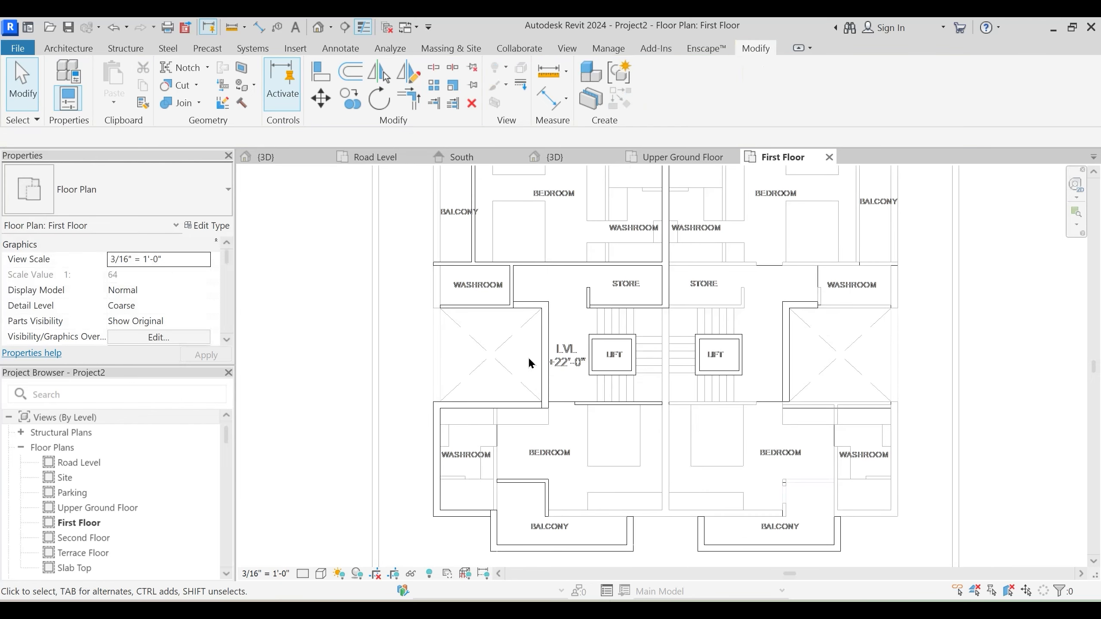
middle_click_drag(496, 281, 498, 313)
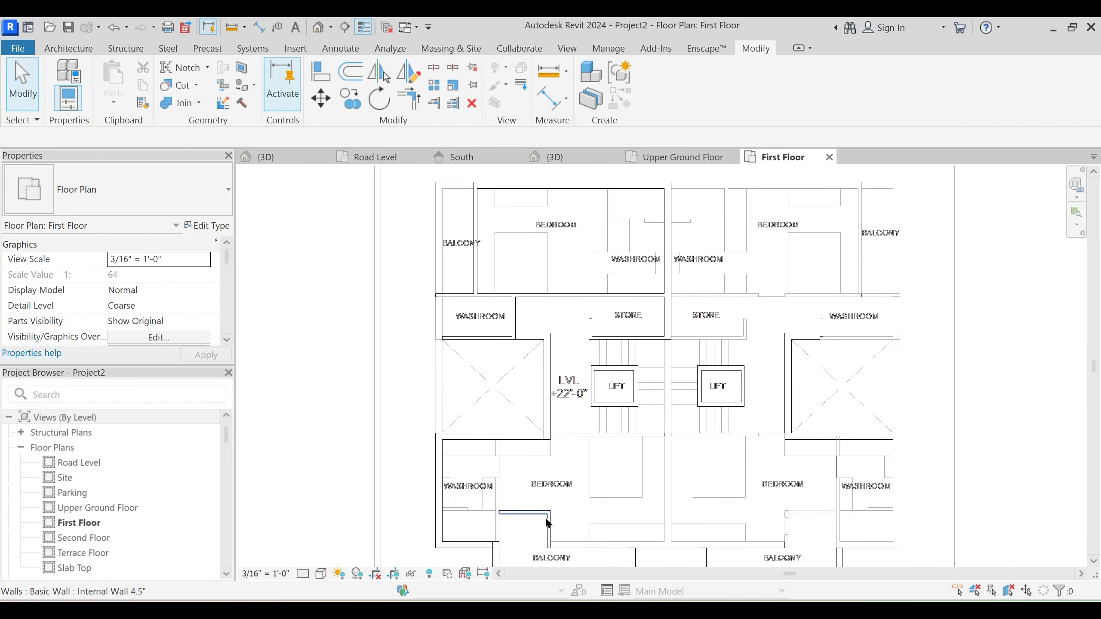
mouse_move(547, 523)
middle_mouse_down()
mouse_move(556, 468)
mouse_move(571, 471)
mouse_move(561, 531)
middle_mouse_up()
left_click(660, 216)
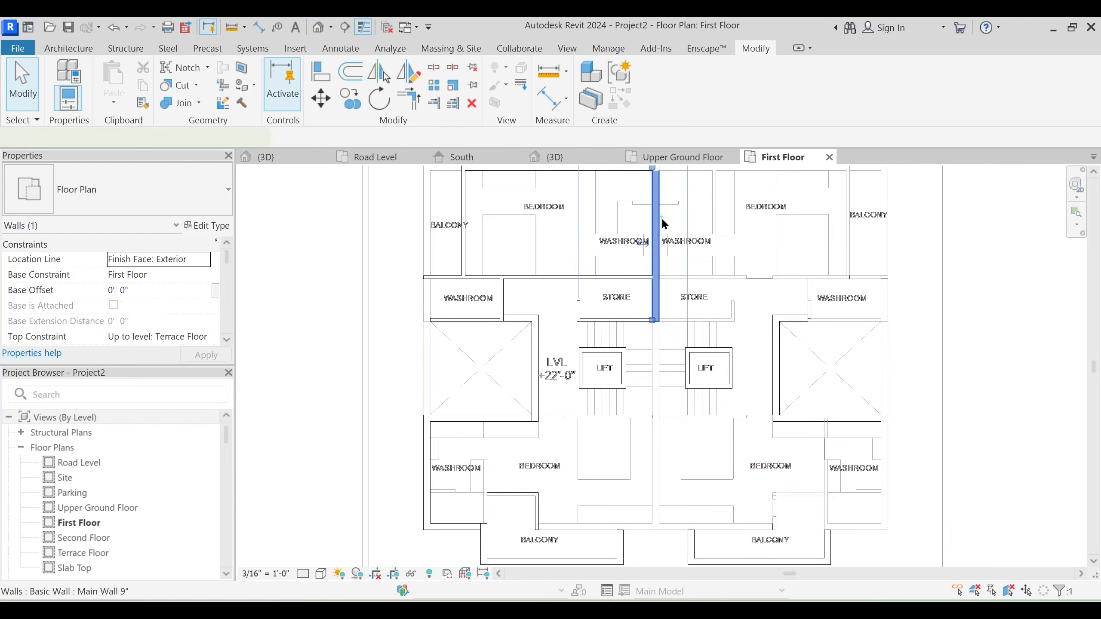
key("w")
key("a")
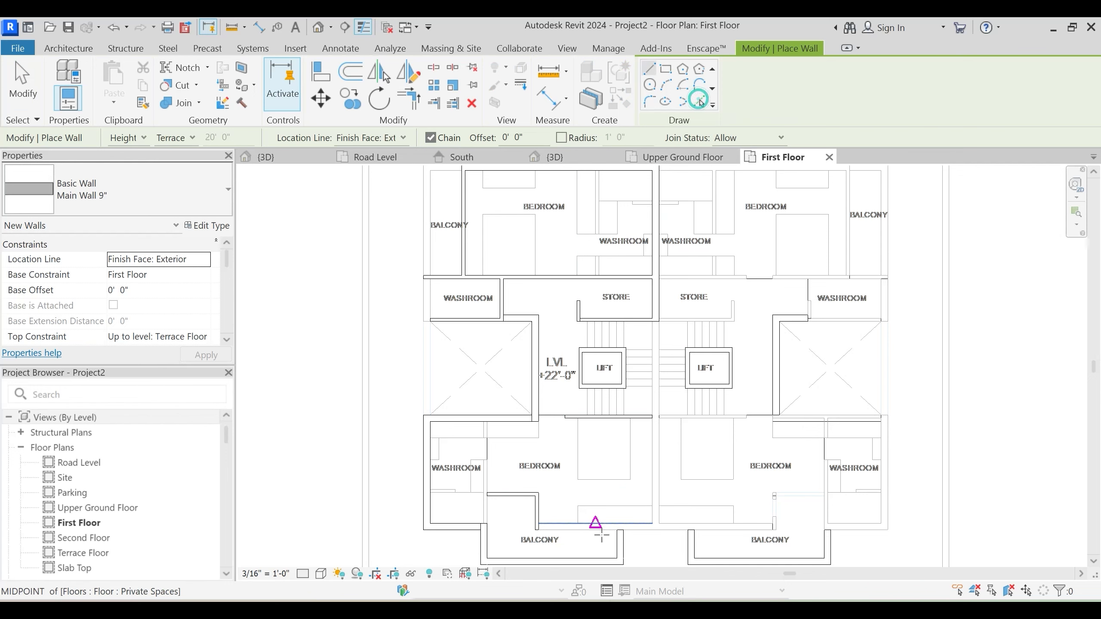
left_click(698, 102)
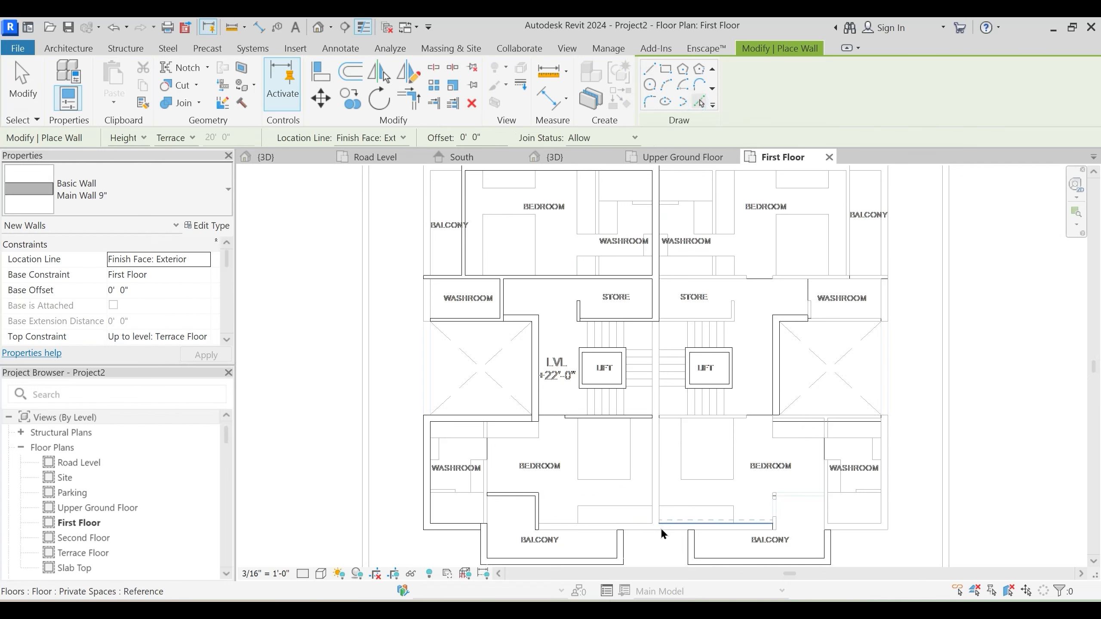
left_click(661, 529)
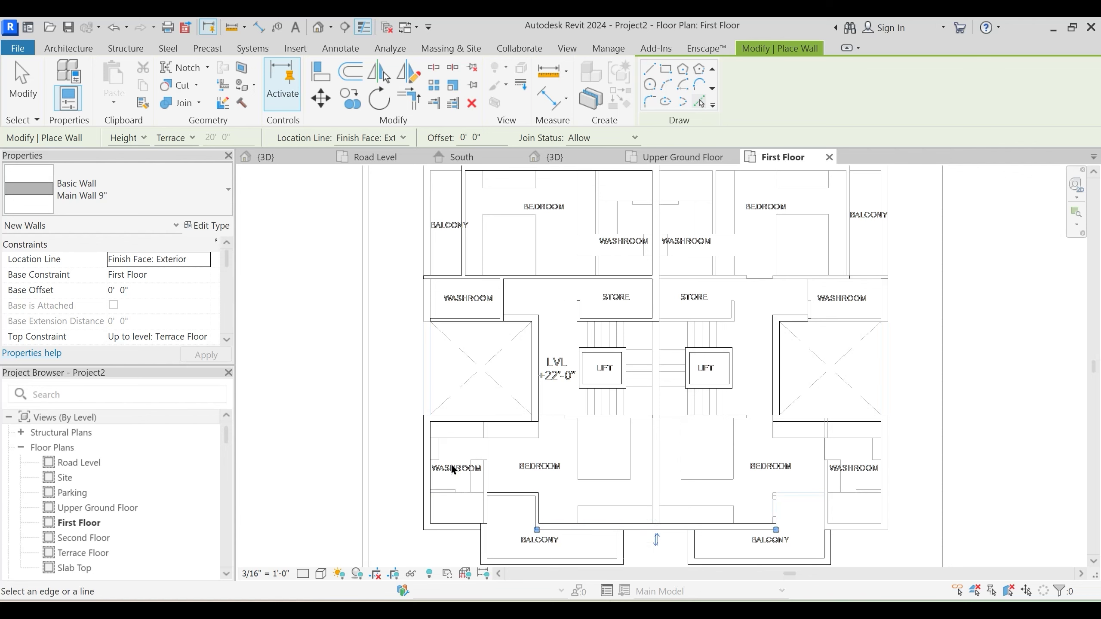
Place a Main Wall 9" wall along the outer side edge of the left middle washroom by picking its line
left_click(431, 299)
middle_click_drag(468, 316, 473, 393)
key("Escape")
middle_click_drag(540, 502, 530, 348)
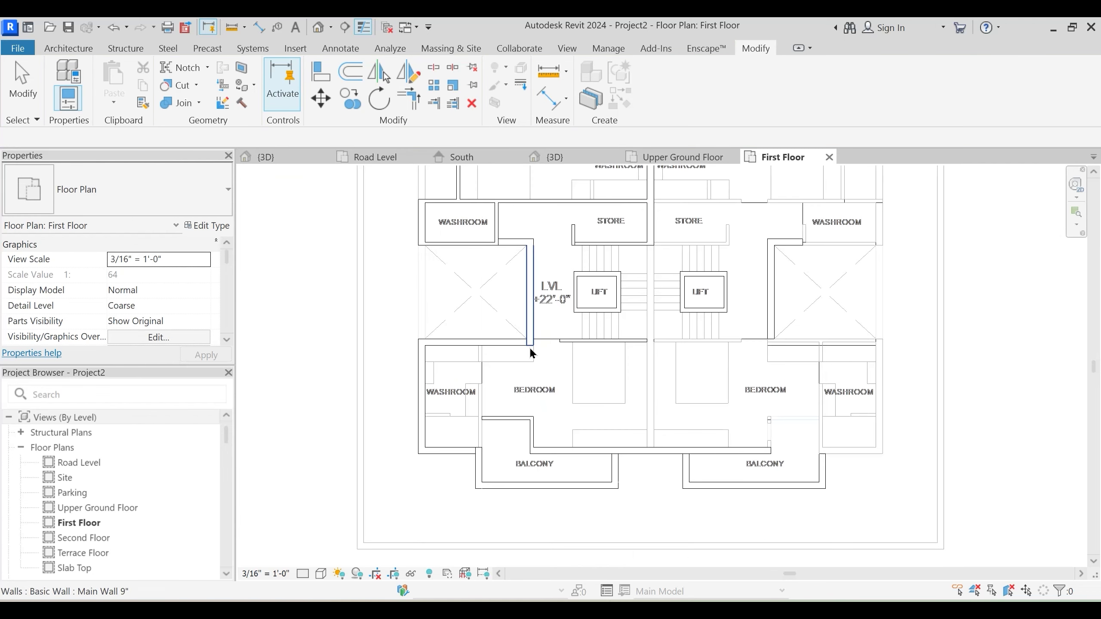
Trim the left lower bedroom's outer bottom wall and the central dividing wall to a corner
key("t")
key("r")
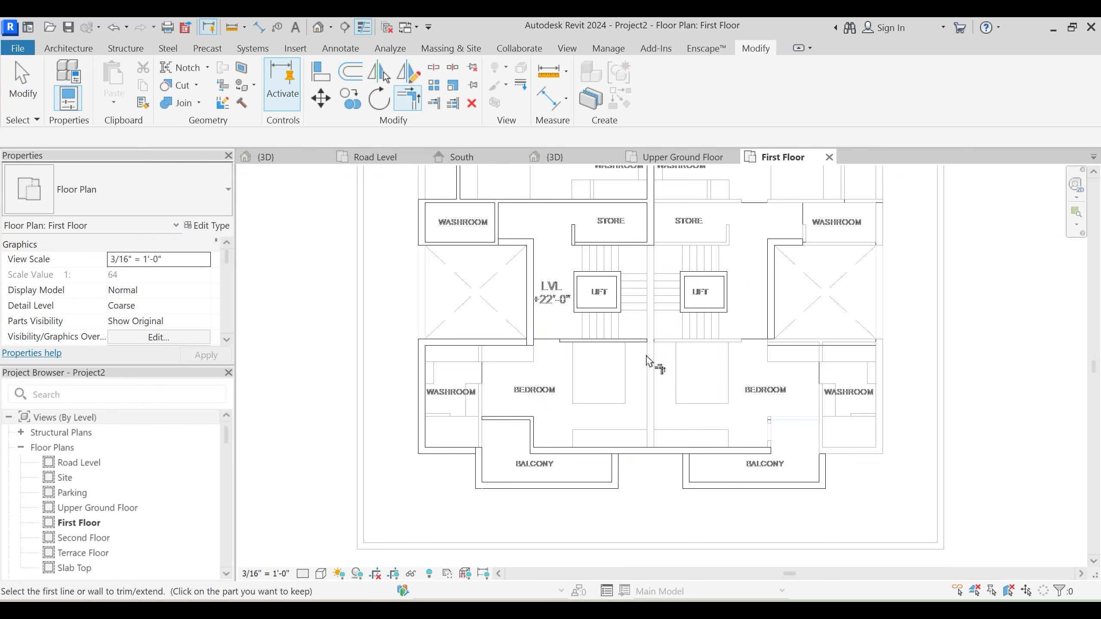
middle_click_drag(647, 361, 649, 427)
left_click(639, 516)
left_click(656, 297)
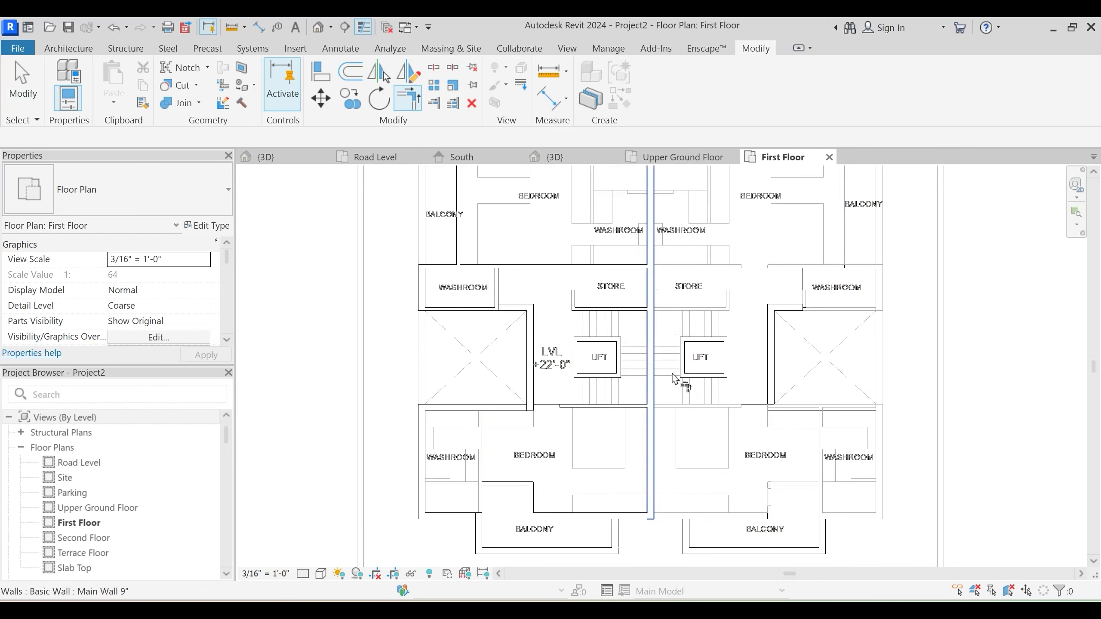
key("Escape")
scroll(597, 424, "down", 3)
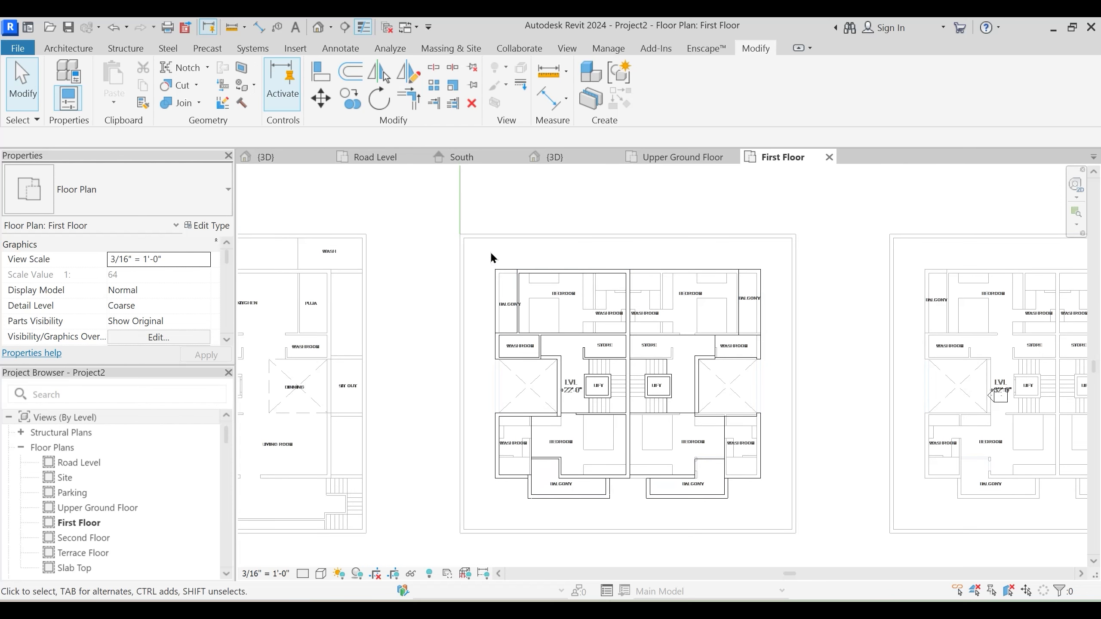
Mirror a copy of the left unit's bedroom, washroom and store walls about the central wall's centreline, leaving out the shaft and balcony perimeter walls
left_click(563, 272)
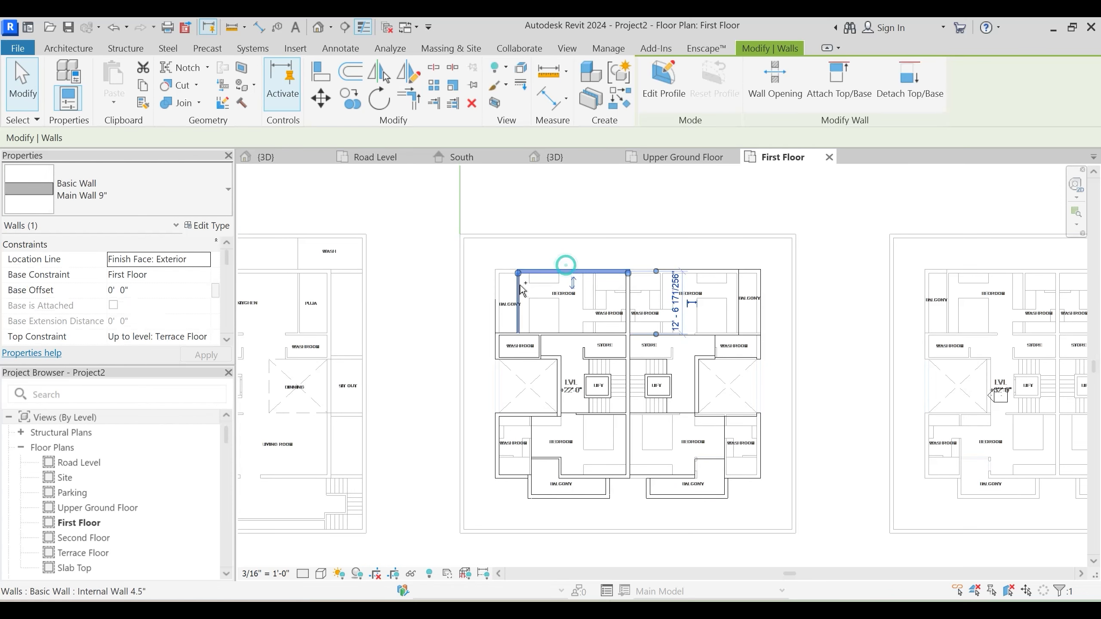
left_click(518, 299, "ctrl")
left_click(562, 334, "ctrl")
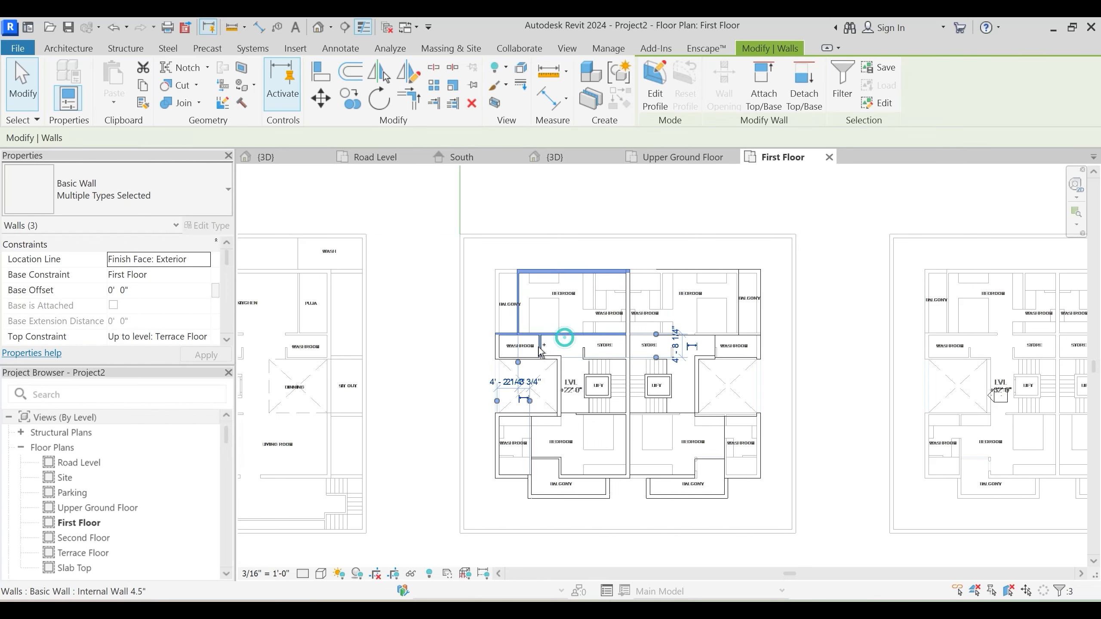
scroll(500, 363, "up", 1)
scroll(500, 364, "up", 1)
left_click(495, 347, "ctrl")
left_click(563, 347, "ctrl")
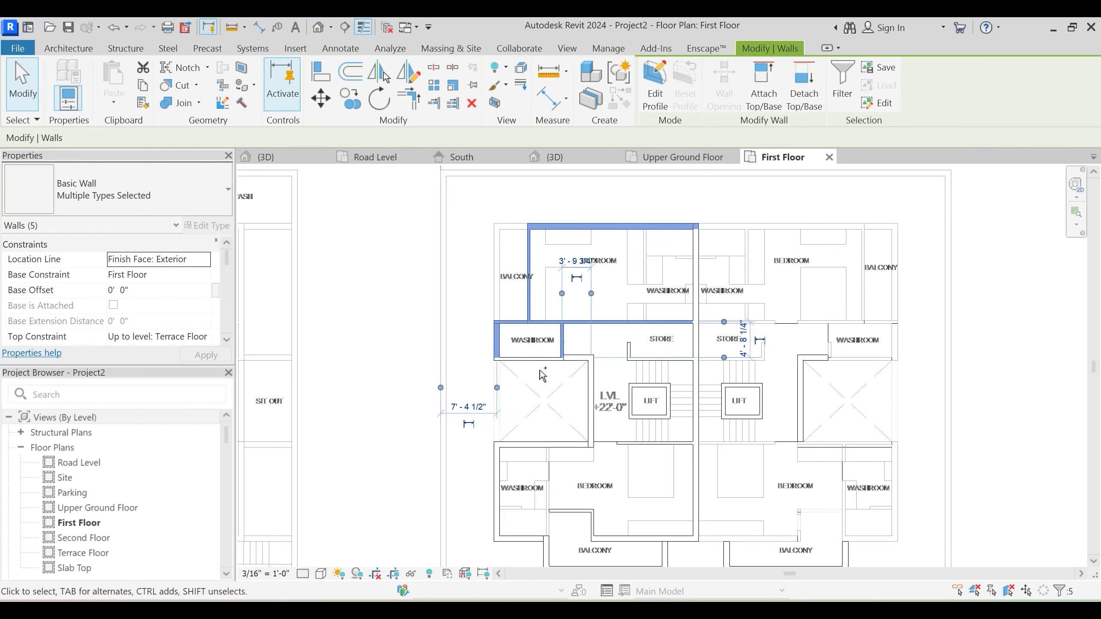
left_click(537, 361, "ctrl")
left_click(593, 378, "ctrl")
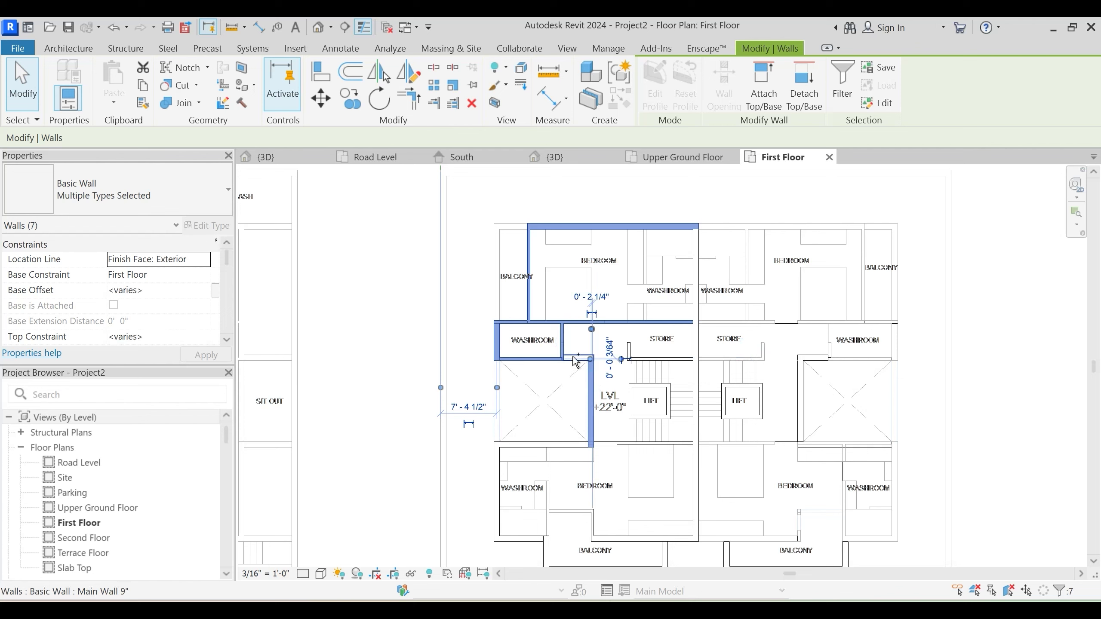
left_click(572, 357, "ctrl")
left_click(593, 382, "shift")
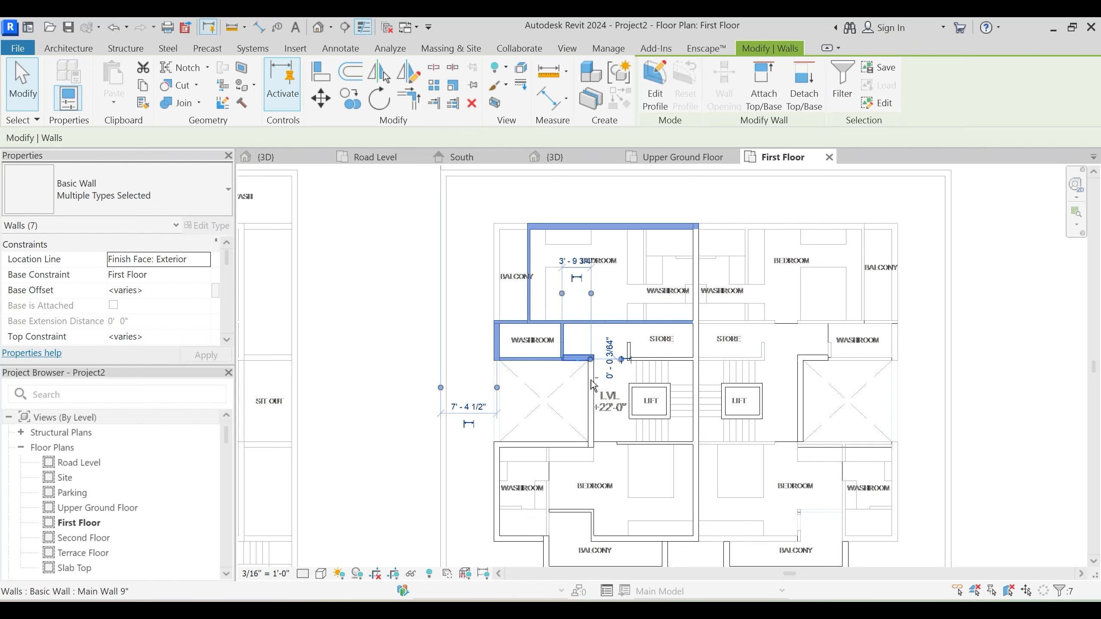
left_click(577, 358, "shift")
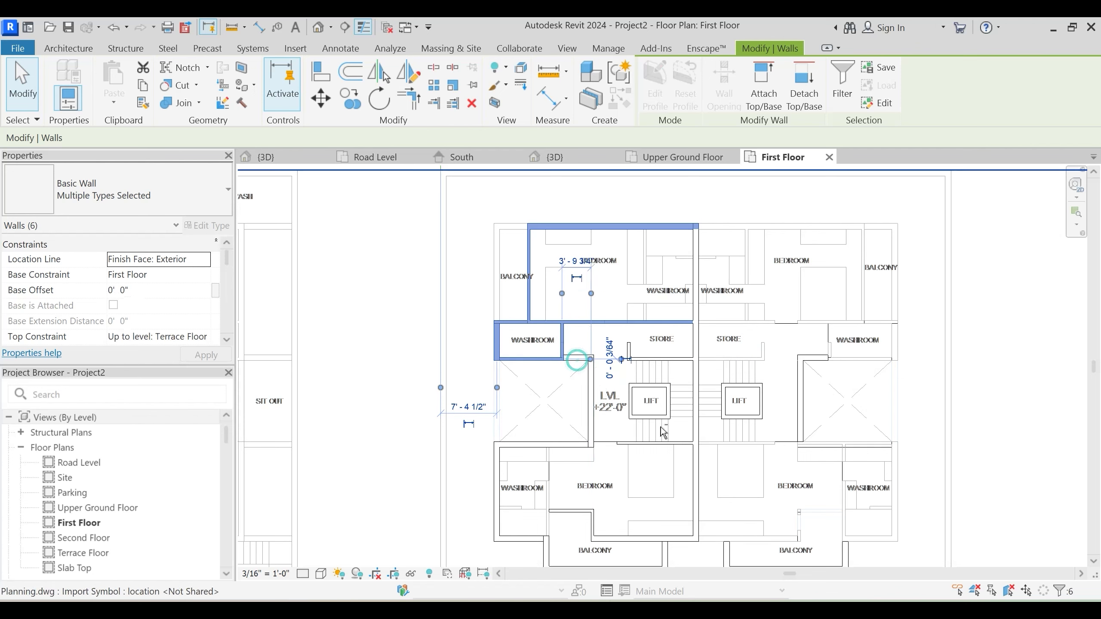
left_click(630, 349, "ctrl")
left_click(649, 360, "ctrl")
middle_click_drag(591, 462, 588, 392)
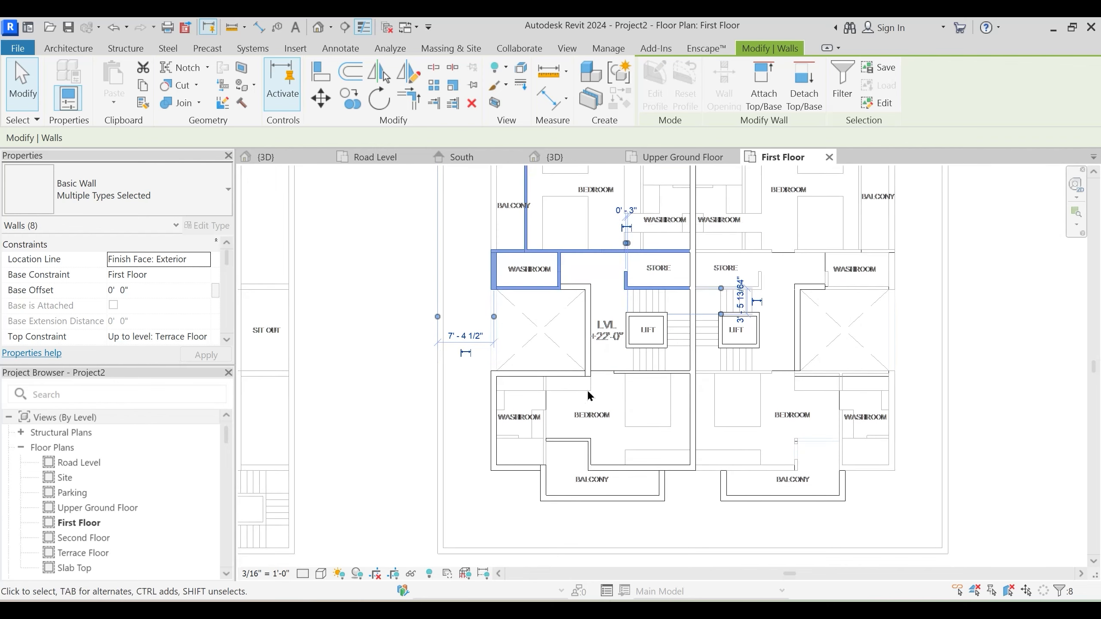
left_click(556, 375, "ctrl")
left_click(494, 419, "ctrl")
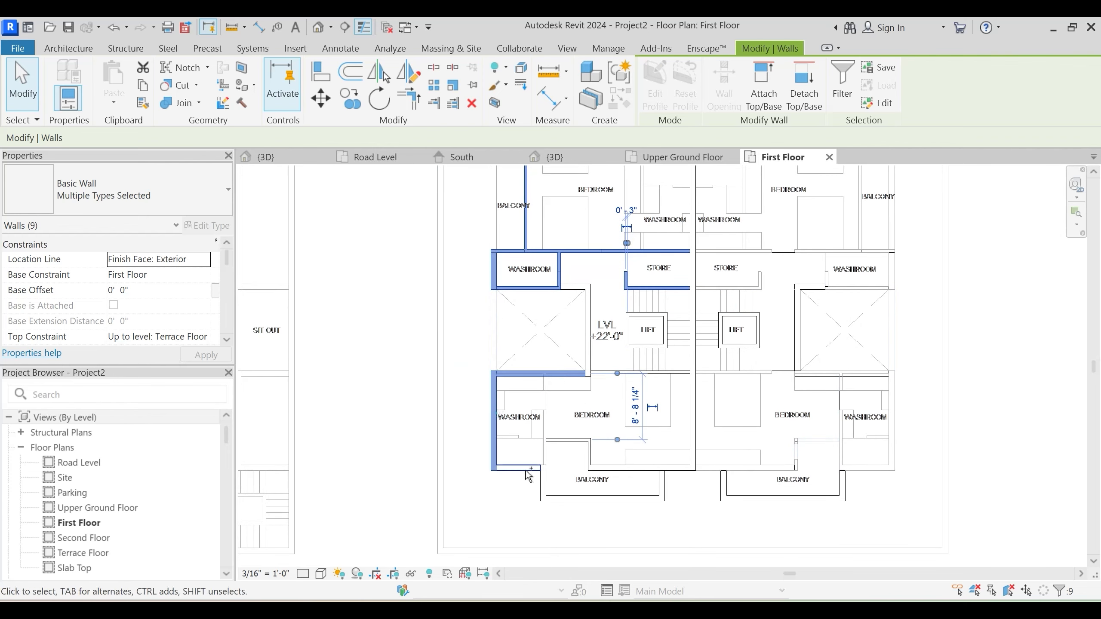
left_click(520, 468, "ctrl")
left_click(602, 499, "ctrl")
left_click(572, 440, "ctrl")
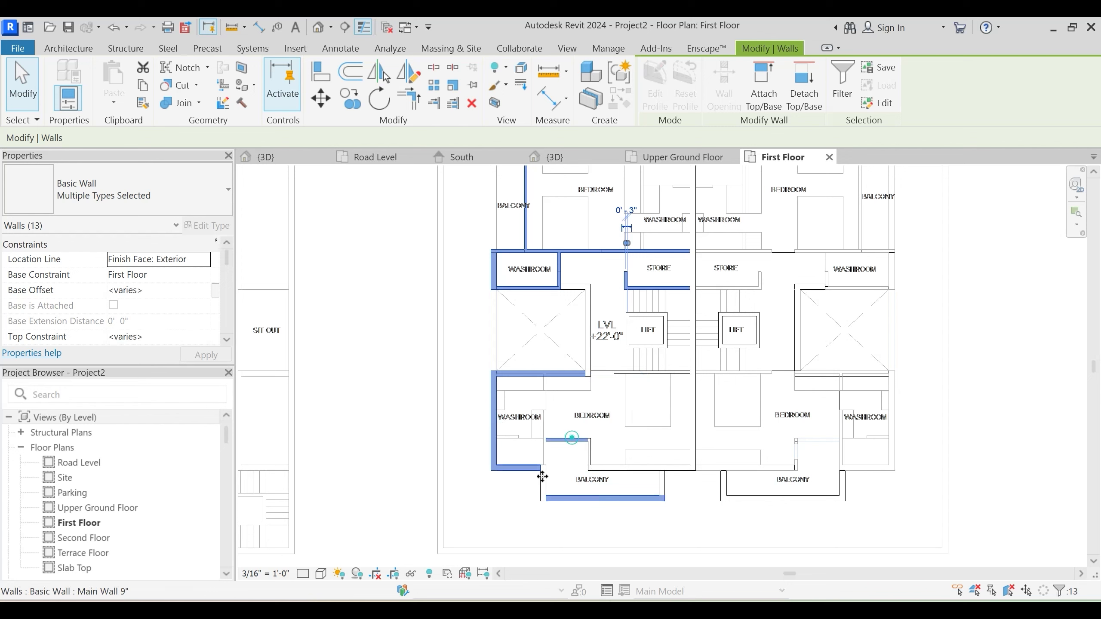
left_click(543, 479, "ctrl")
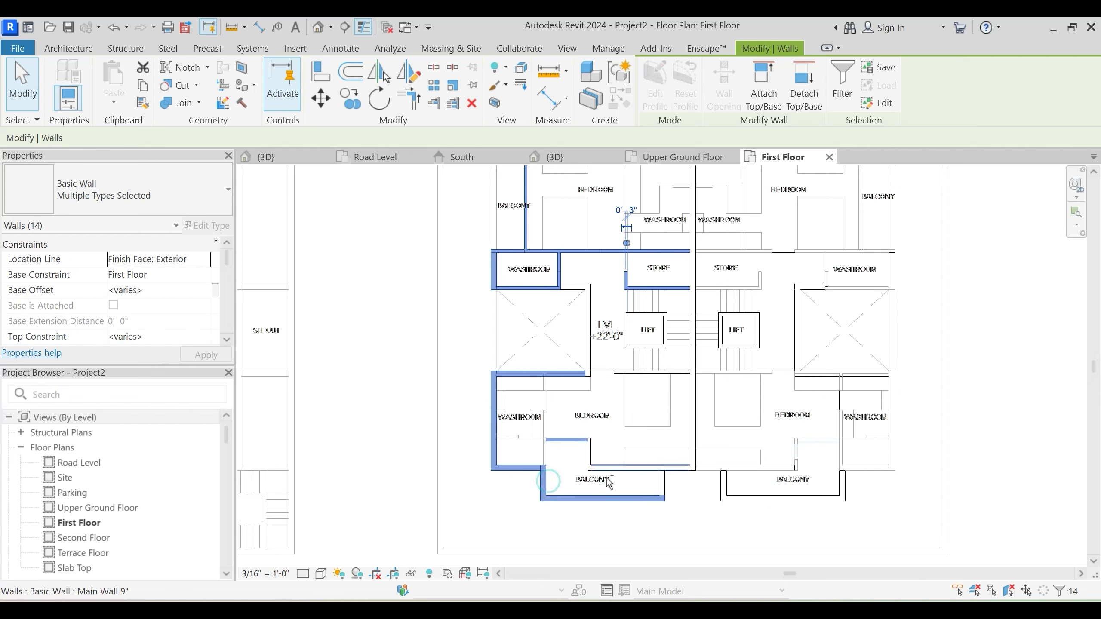
left_click(567, 499, "shift")
left_click(542, 486, "shift")
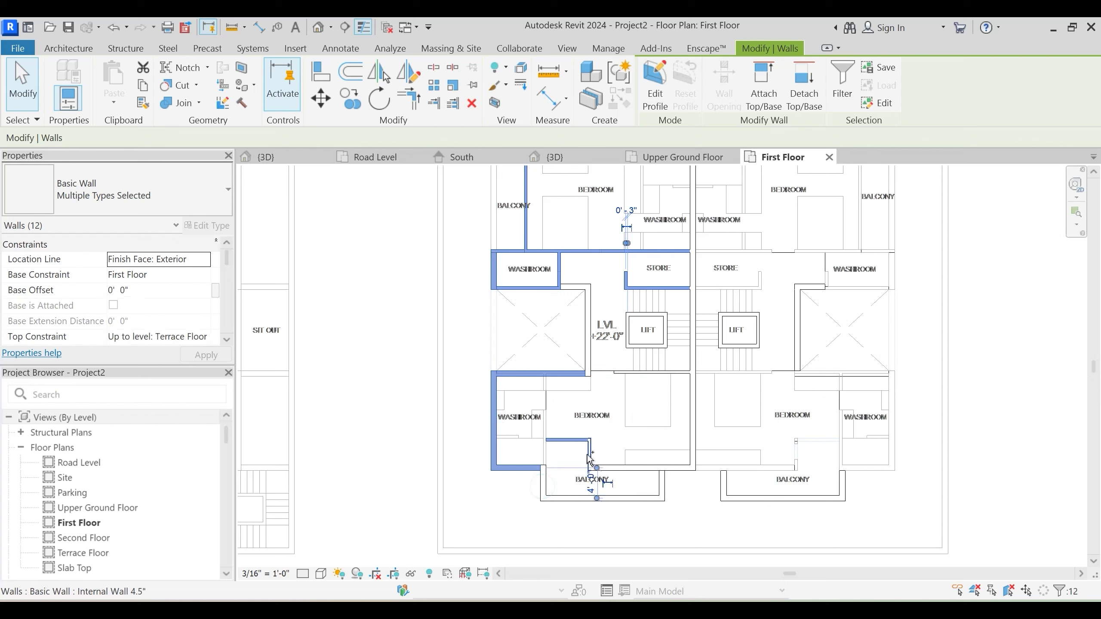
middle_click_drag(718, 505, 642, 492)
left_click(629, 409, "ctrl")
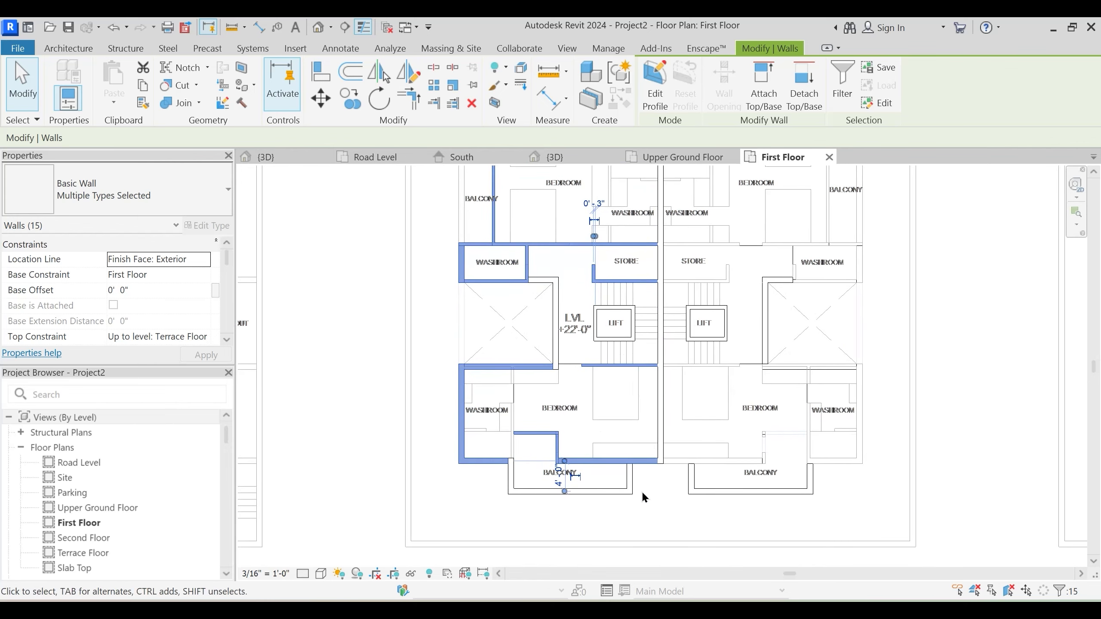
key("m")
scroll(647, 503, "up", 5)
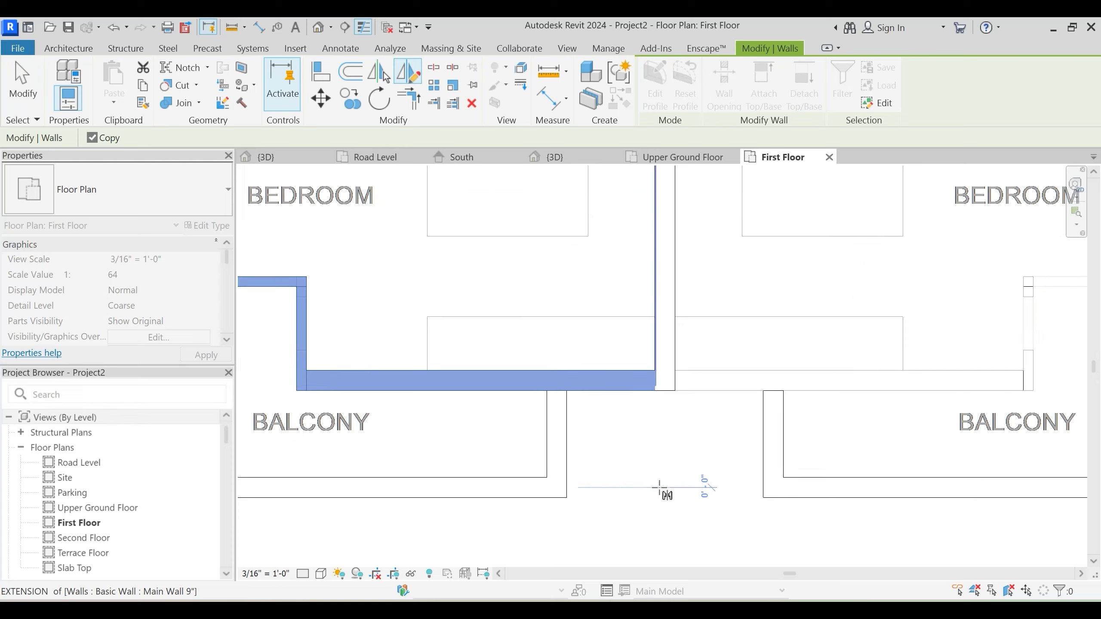
scroll(662, 495, "down", 3)
scroll(657, 482, "down", 3)
scroll(663, 278, "up", 2)
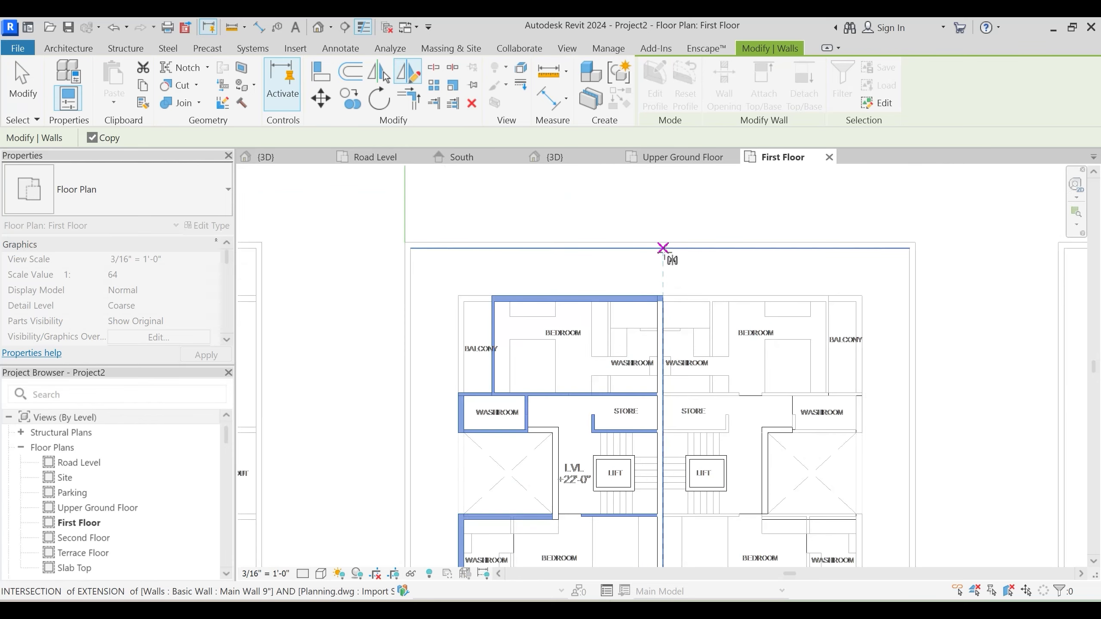
scroll(663, 248, "up", 2)
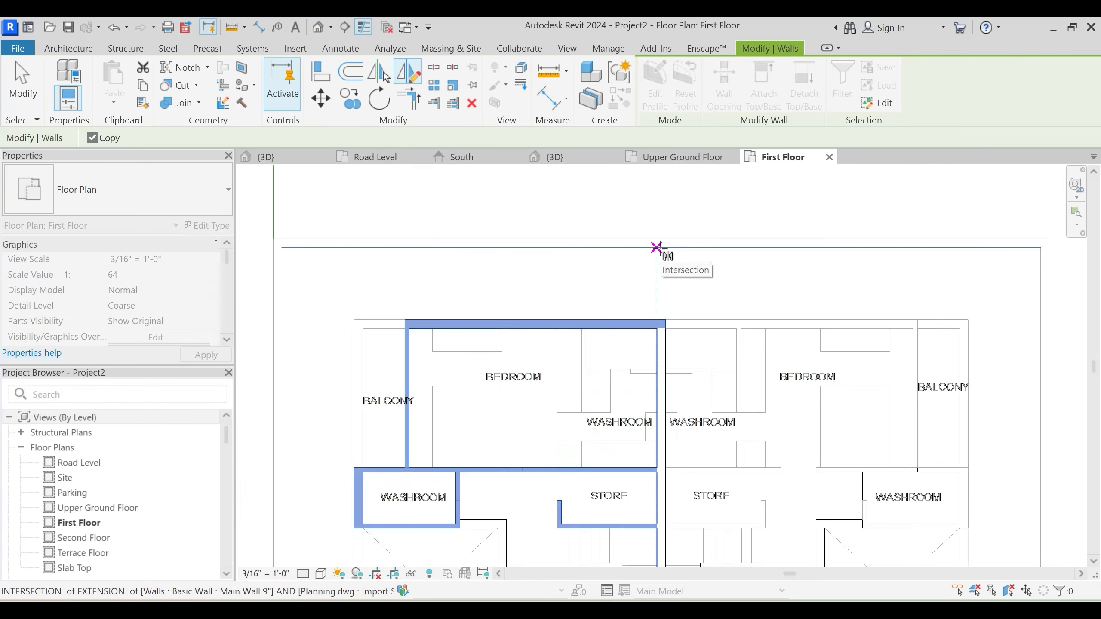
scroll(659, 248, "up", 2)
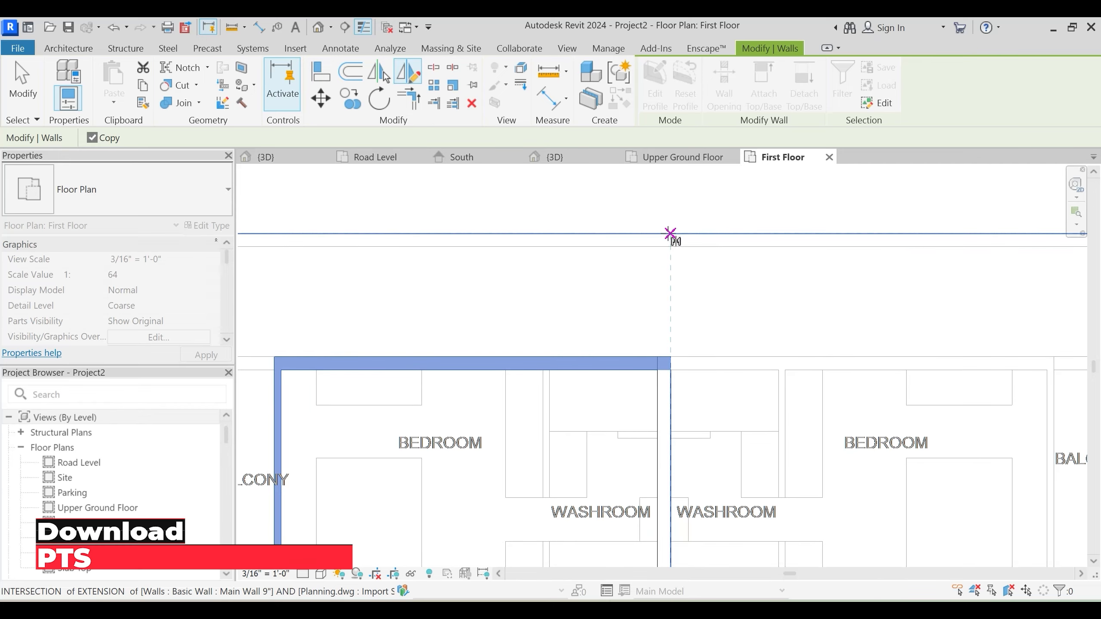
scroll(658, 234, "up", 2)
left_click(657, 234)
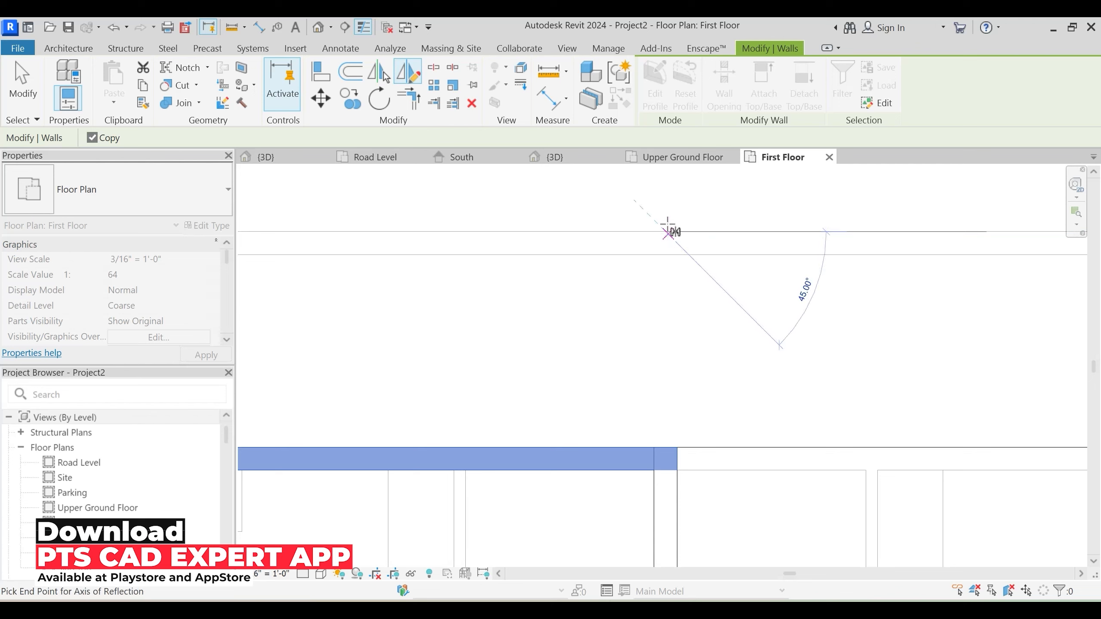
left_click(666, 199)
scroll(671, 209, "down", 5)
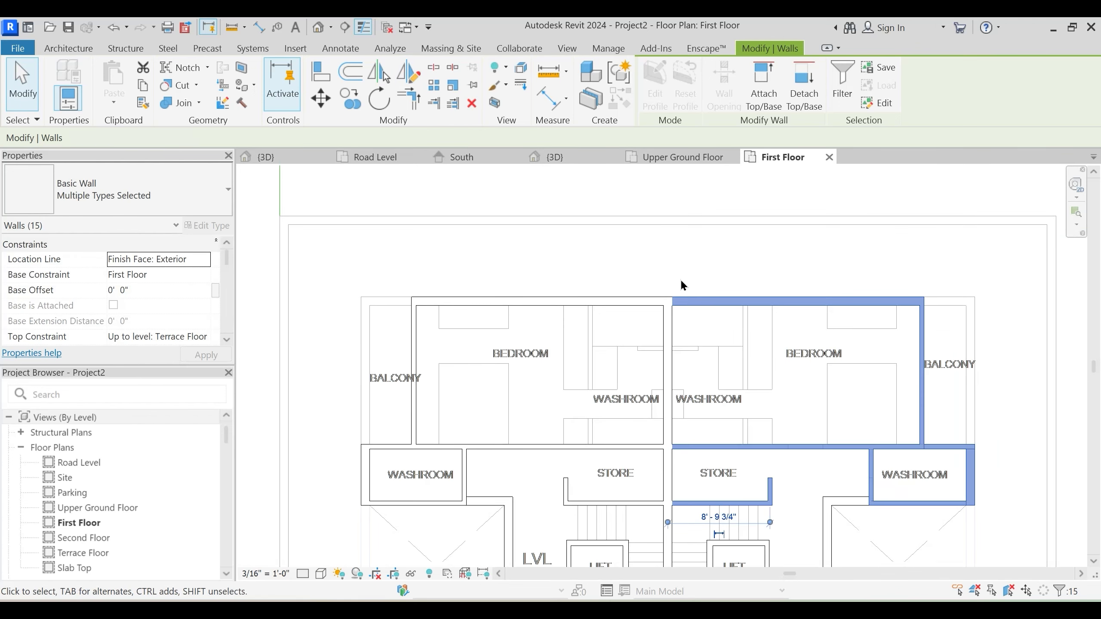
key("Escape")
Delete the mirrored upper outer wall and trim the left unit's upper wall with the right balcony-side wall to a corner
left_click(704, 302)
key("Delete")
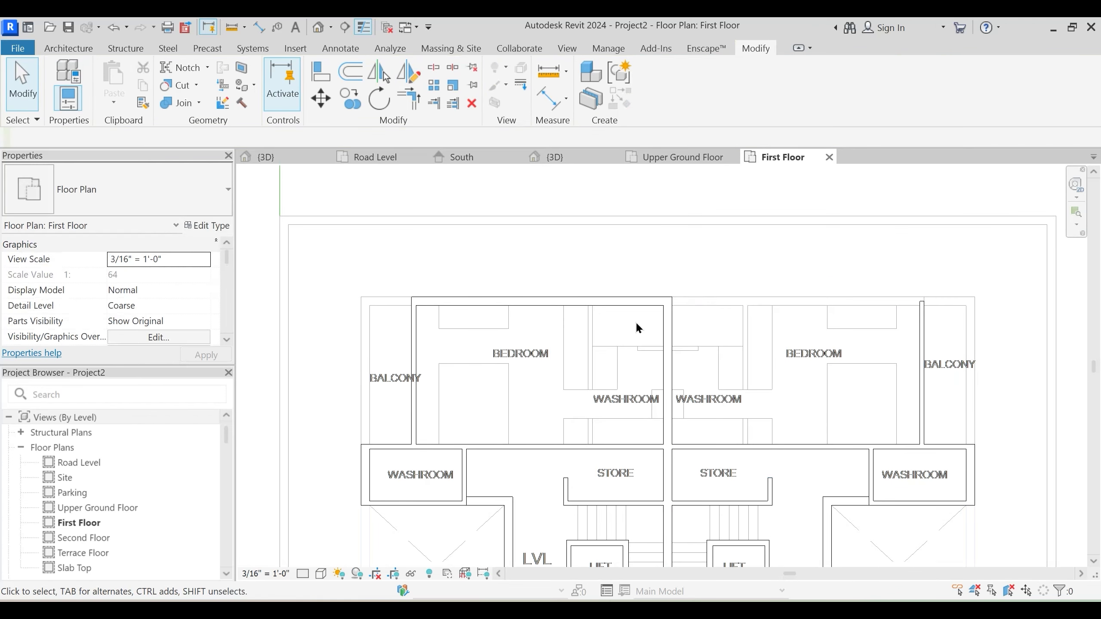
key("t")
key("r")
left_click(636, 299)
left_click(922, 329)
key("Escape")
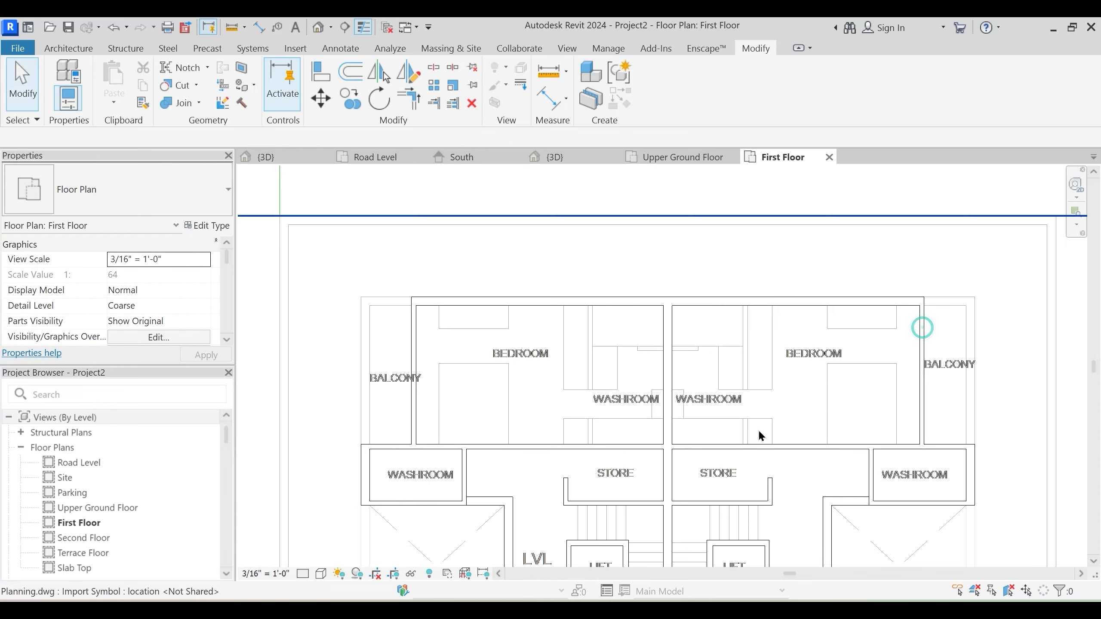
Delete the mirrored bottom wall of the right lower bedroom and trim the left unit's bottom wall with the right bedroom's short side wall
scroll(715, 431, "down", 3, "ctrl")
middle_click_drag(676, 437, 699, 273)
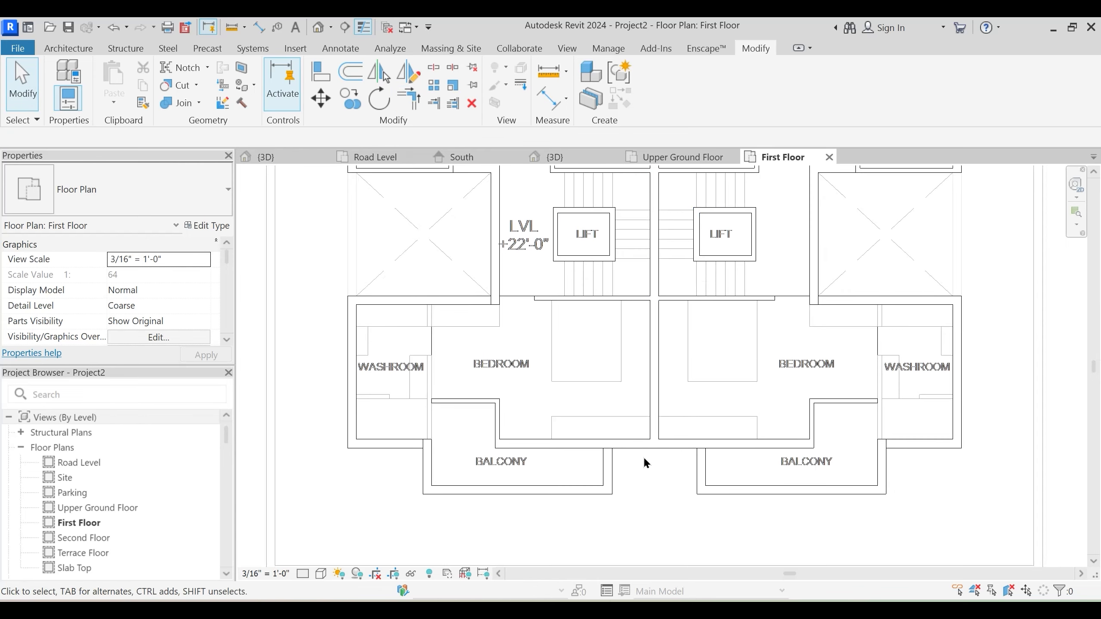
left_click(752, 442)
key("Delete")
key("t")
key("r")
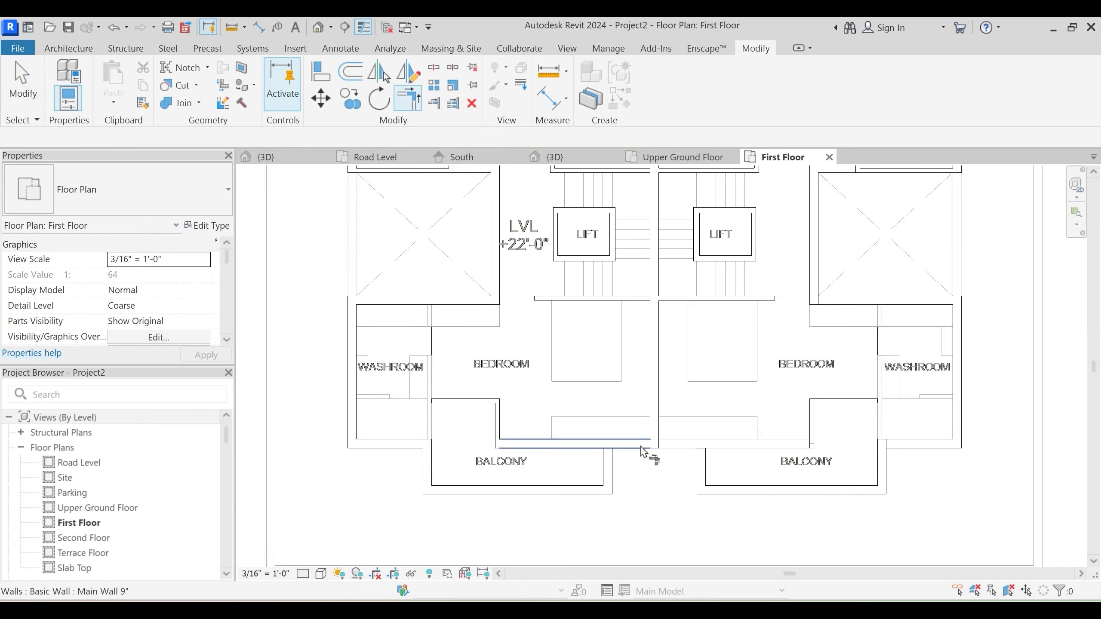
left_click(644, 449)
left_click(811, 422)
key("Escape")
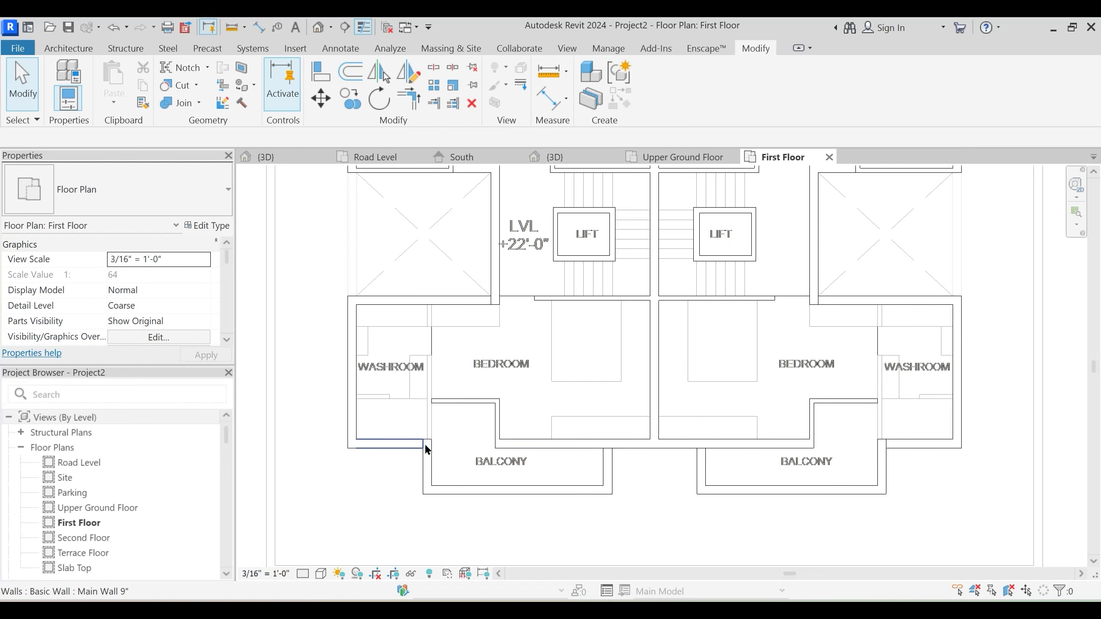
Create a similar Internal Wall 4.5" wall between the left lower washroom and the bedroom by picking its line
middle_click_drag(437, 266, 473, 364)
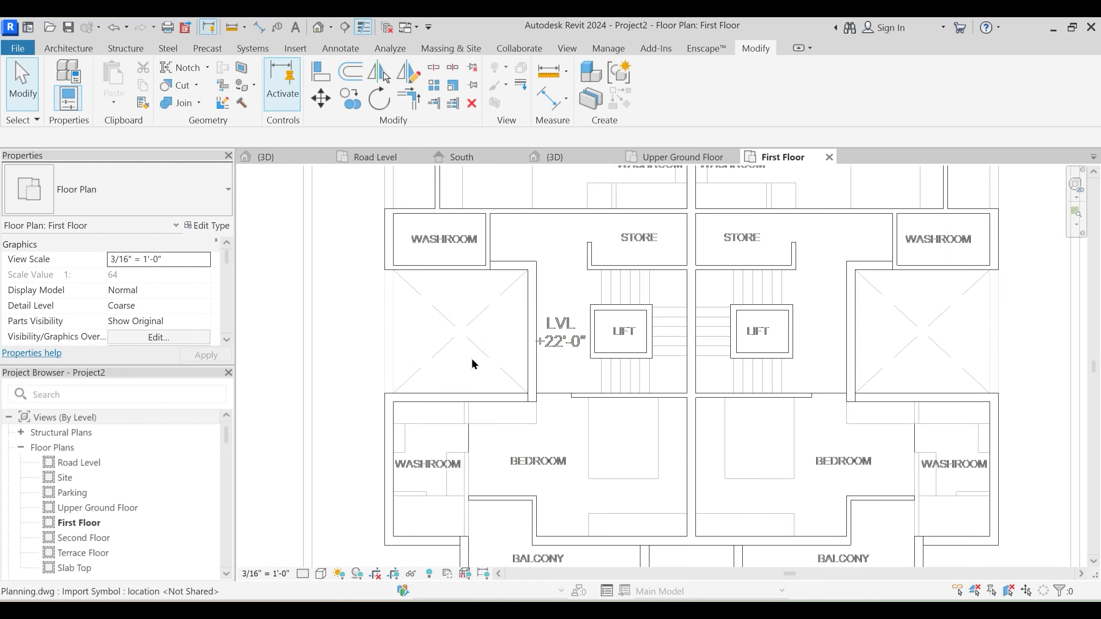
left_click(490, 243)
key("c")
key("s")
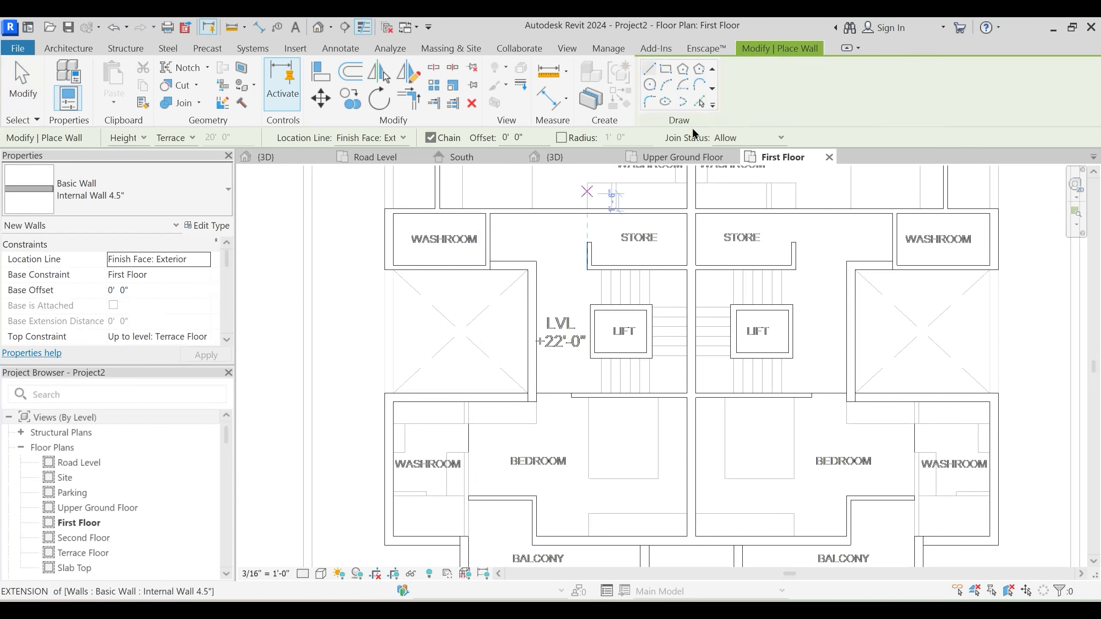
left_click(702, 104)
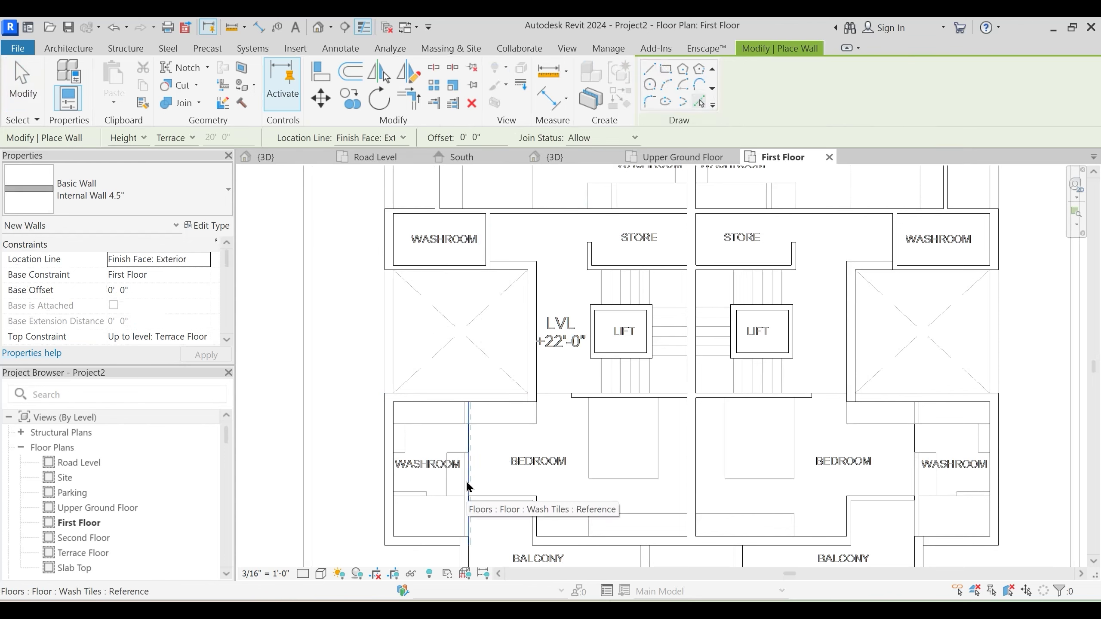
Trim the left lower washroom's inner wall to the bottom outer wall and stretch its upper end to the washroom's top wall
key("t")
key("r")
left_click(454, 539)
left_click(467, 512)
key("Escape")
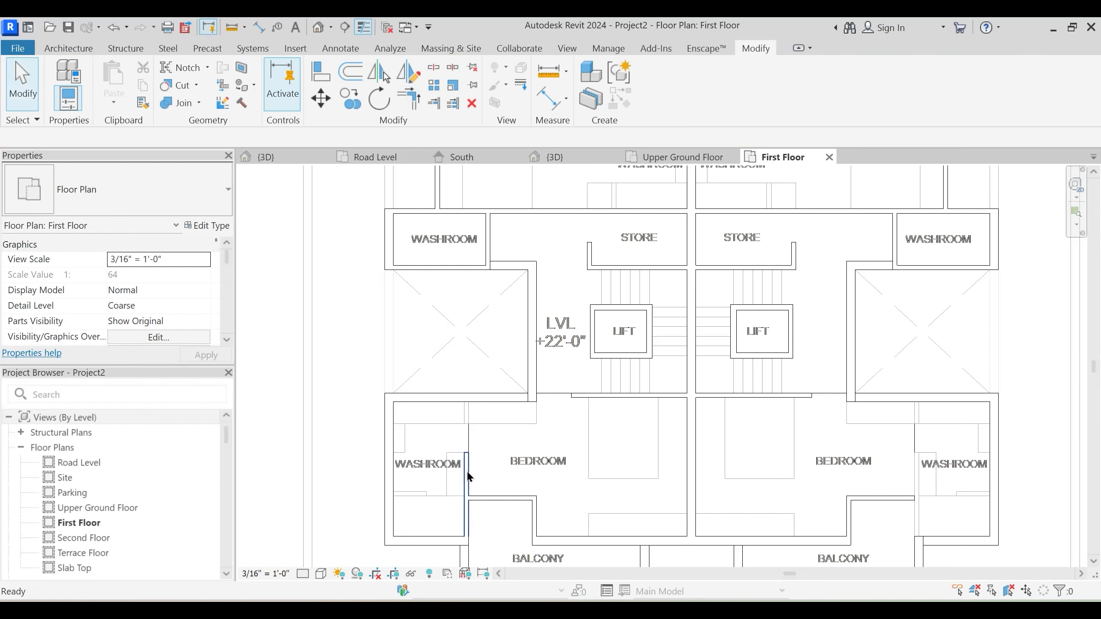
left_click(469, 466)
left_click_drag(464, 453, 464, 397)
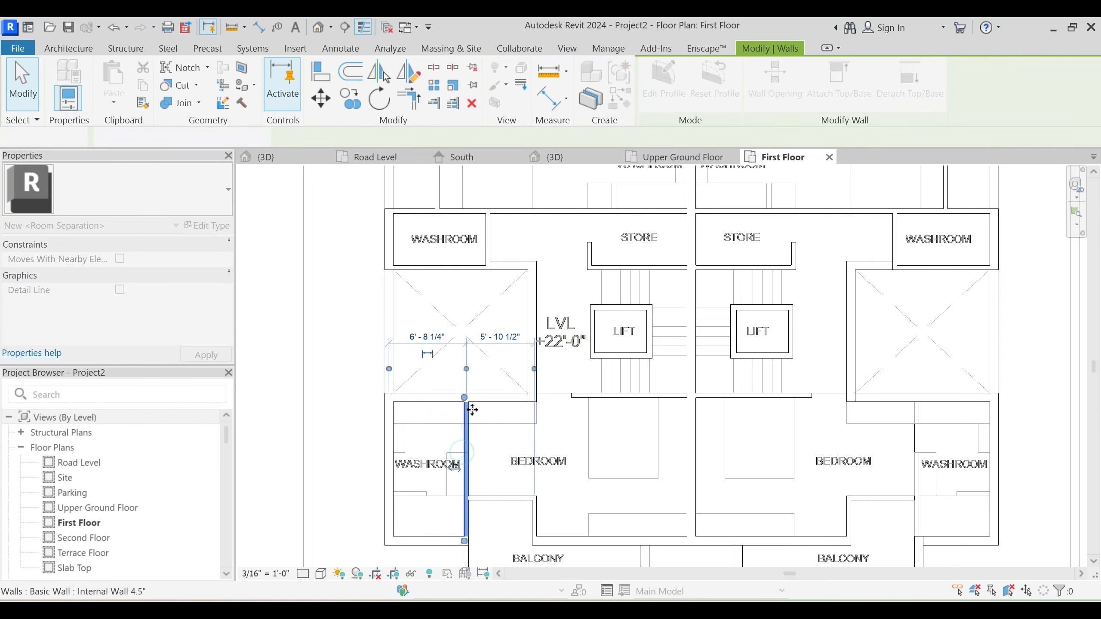
key("Escape")
Mirror a copy of the left lower washroom's inner wall about the central wall's centreline
scroll(475, 410, "down", 2)
left_click(478, 430)
middle_click_drag(586, 512, 591, 468)
key("d")
key("m")
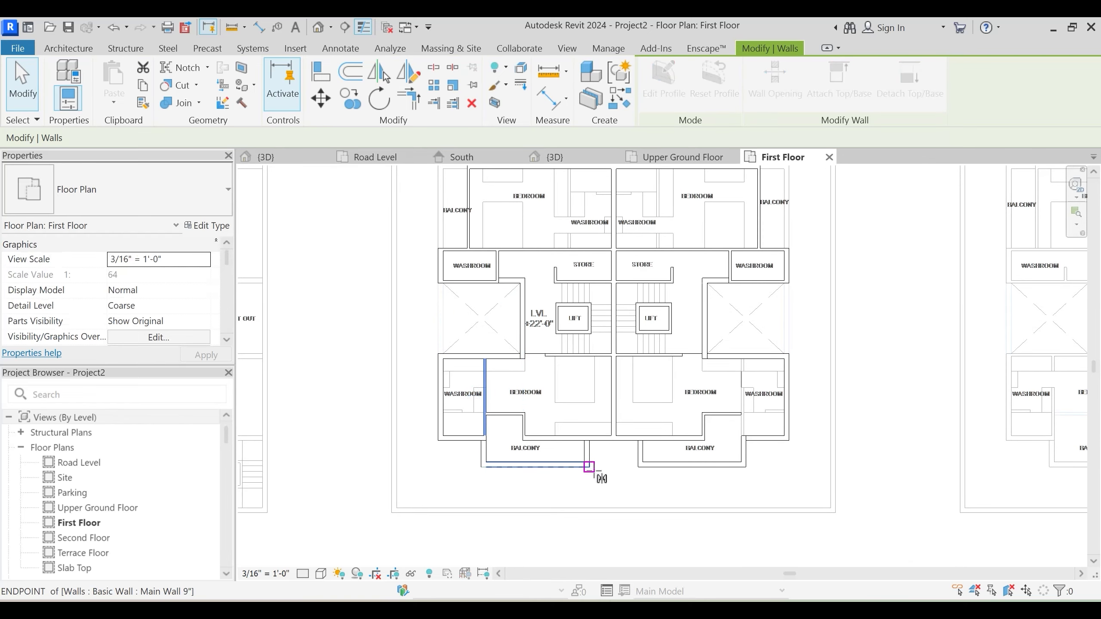
scroll(602, 462, "up", 2)
left_click(611, 441)
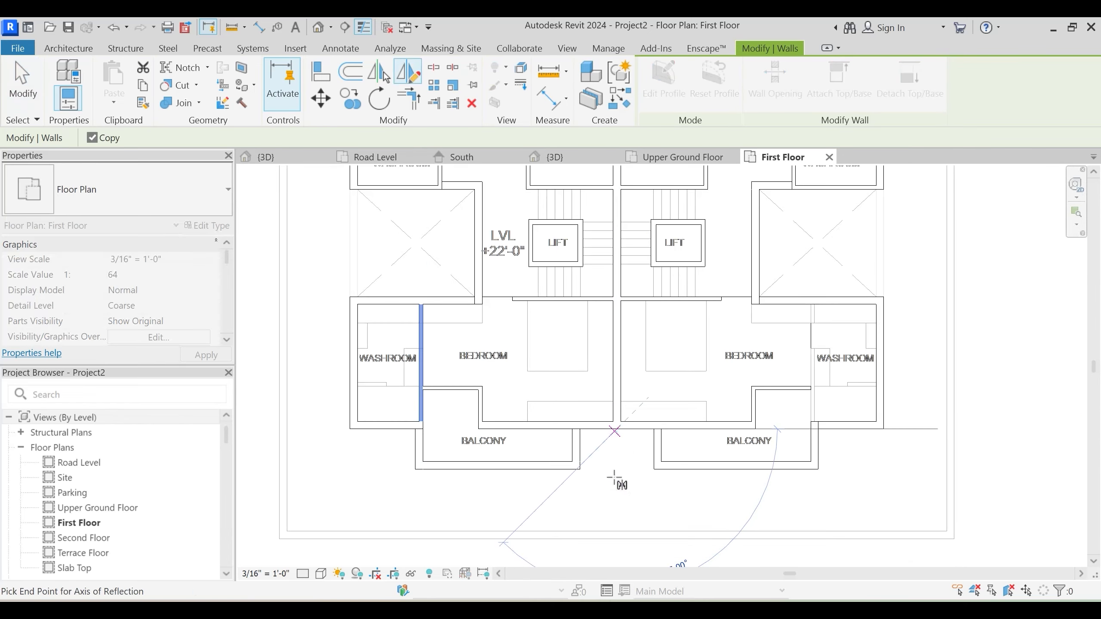
left_click(630, 467)
key("Escape")
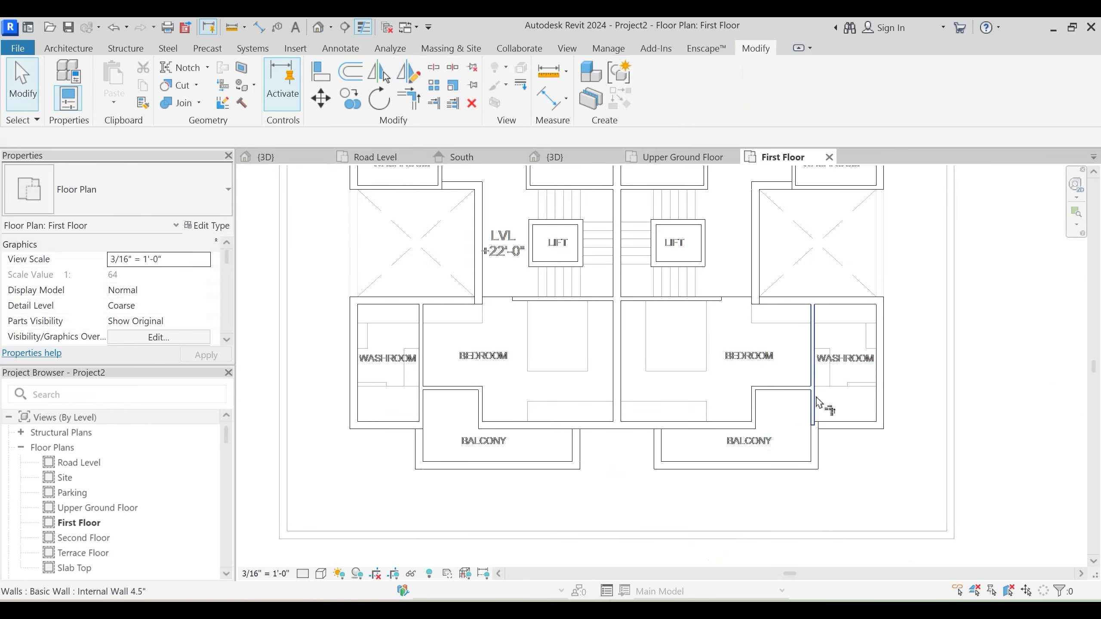
Trim the right lower washroom's inner wall and its bottom outer wall to a corner
left_click(814, 399)
left_click(838, 427)
key("Escape")
left_click(816, 447)
key("Escape")
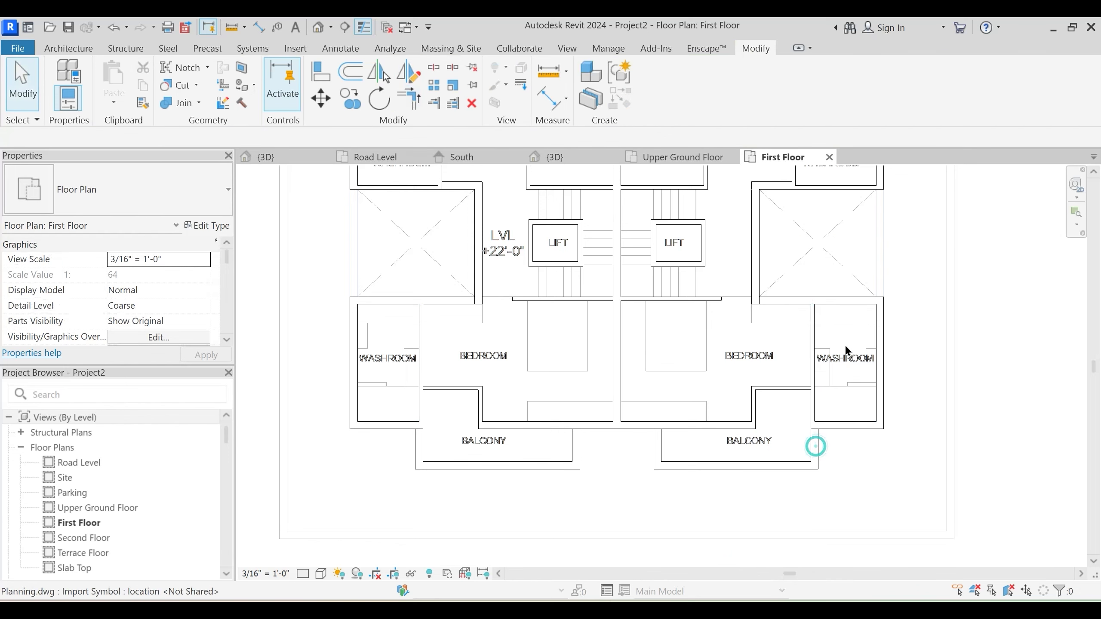
Stretch the internal wall above the right lower bedroom across to the right shaft wall
middle_click_drag(847, 351, 725, 403)
left_click(722, 403)
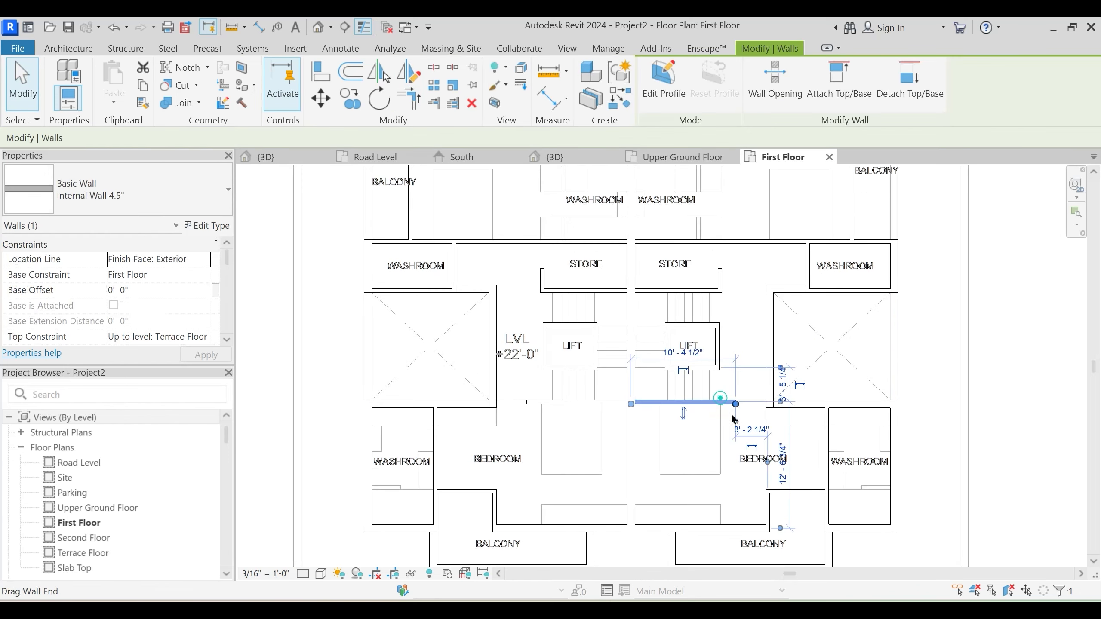
key("Escape")
left_click(728, 402)
left_click_drag(736, 403, 770, 403)
key("Escape")
Shorten the Main Wall 9" wall above the right lower washroom so that it starts at the washroom's inner wall
scroll(778, 418, "up", 3)
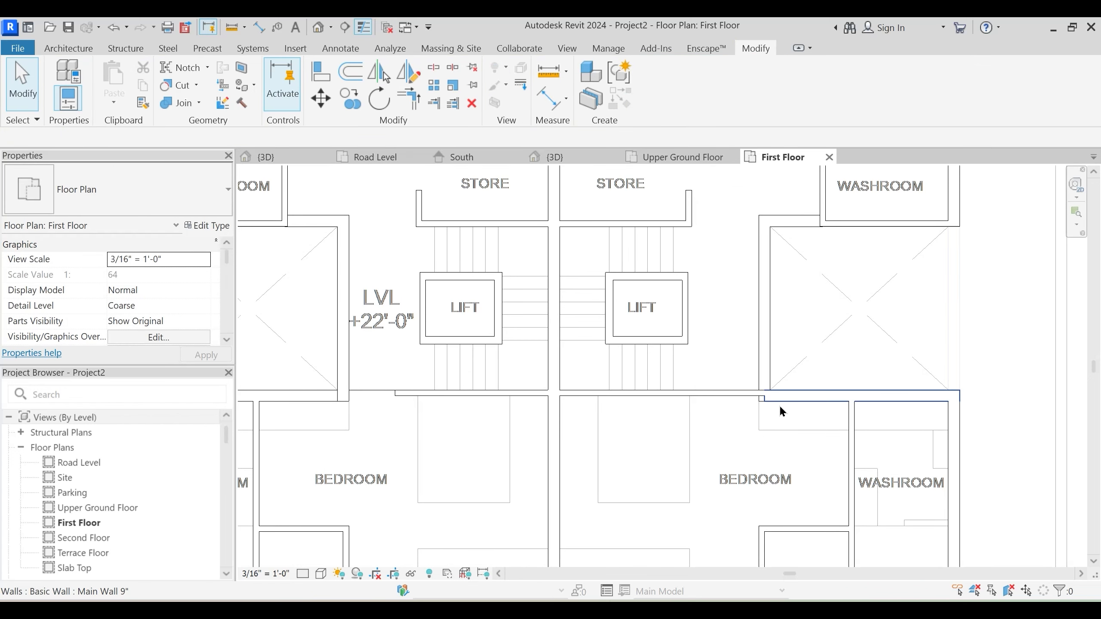
left_click(780, 406)
middle_click_drag(838, 420, 722, 425)
left_click_drag(651, 398, 738, 394)
key("Escape")
scroll(784, 412, "down", 4)
left_click(783, 407)
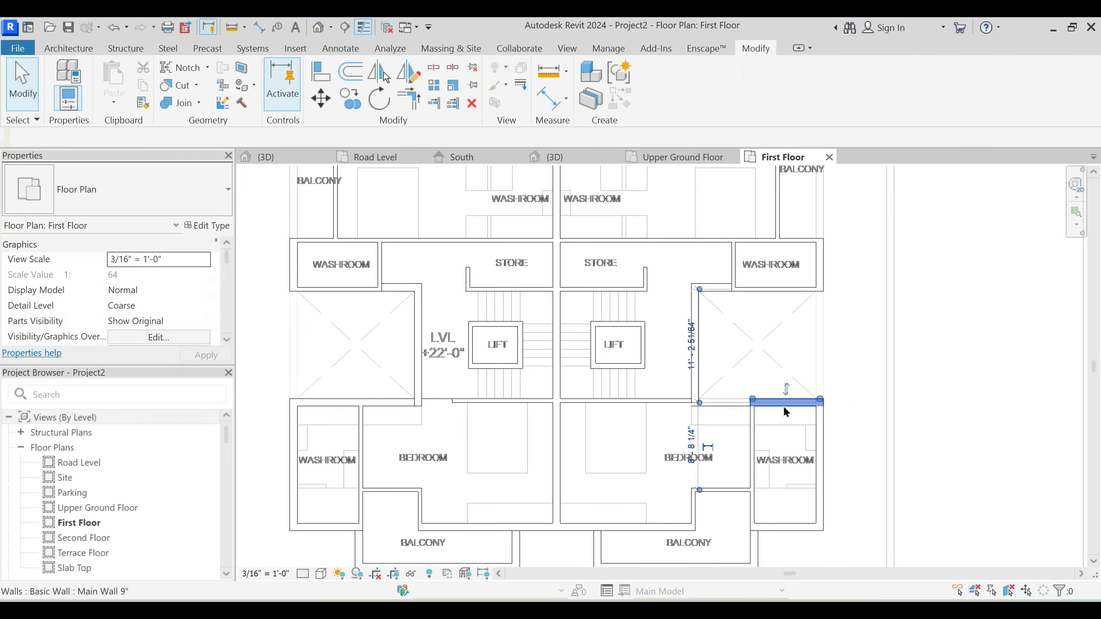
Remove the separate 9-inch wall above the left lower washroom and trim/extend the left bedroom's internal wall to the left outer wall
key("Escape")
left_click(373, 405)
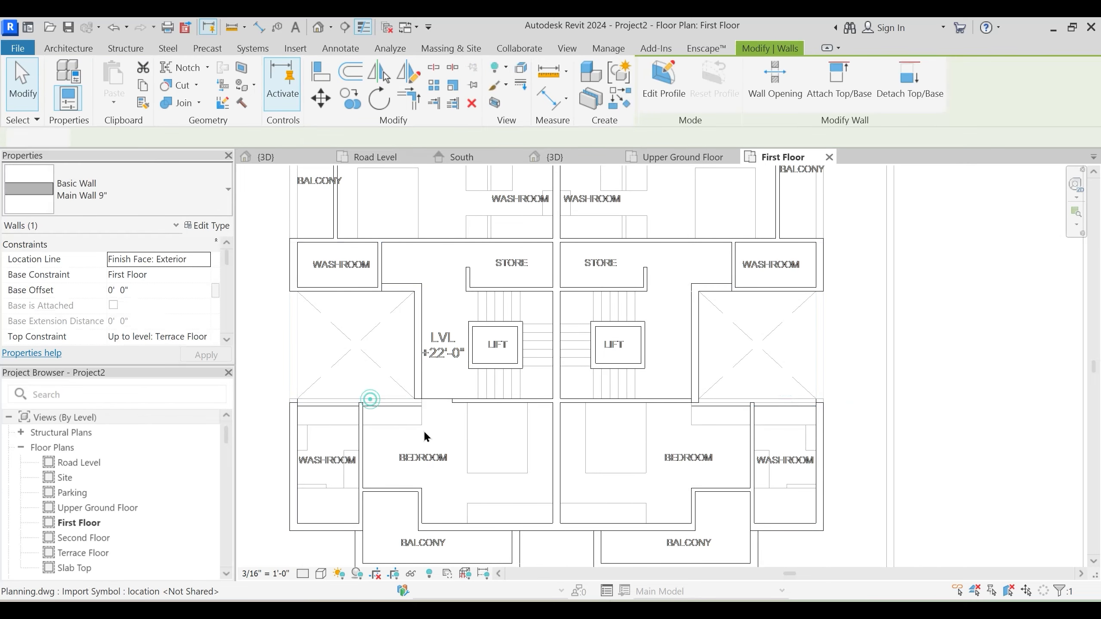
key("Escape")
key("t")
key("r")
left_click(293, 446)
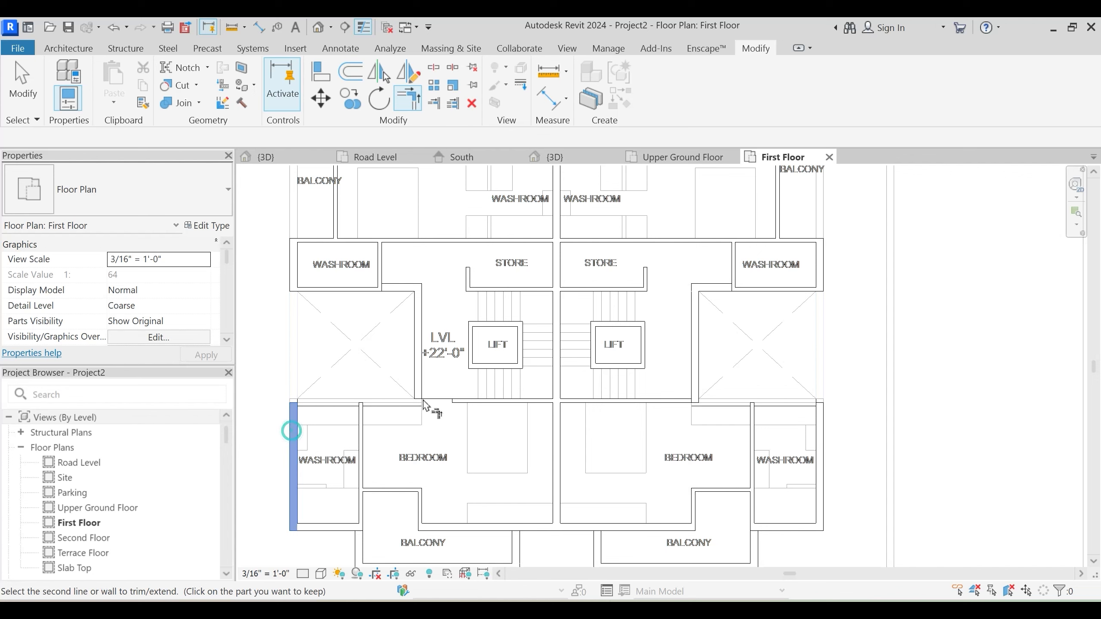
left_click(507, 401)
key("Escape")
Try to extend the left lower bedroom's horizontal internal wall across the plan to the right outer wall
key("t")
key("r")
left_click(520, 401)
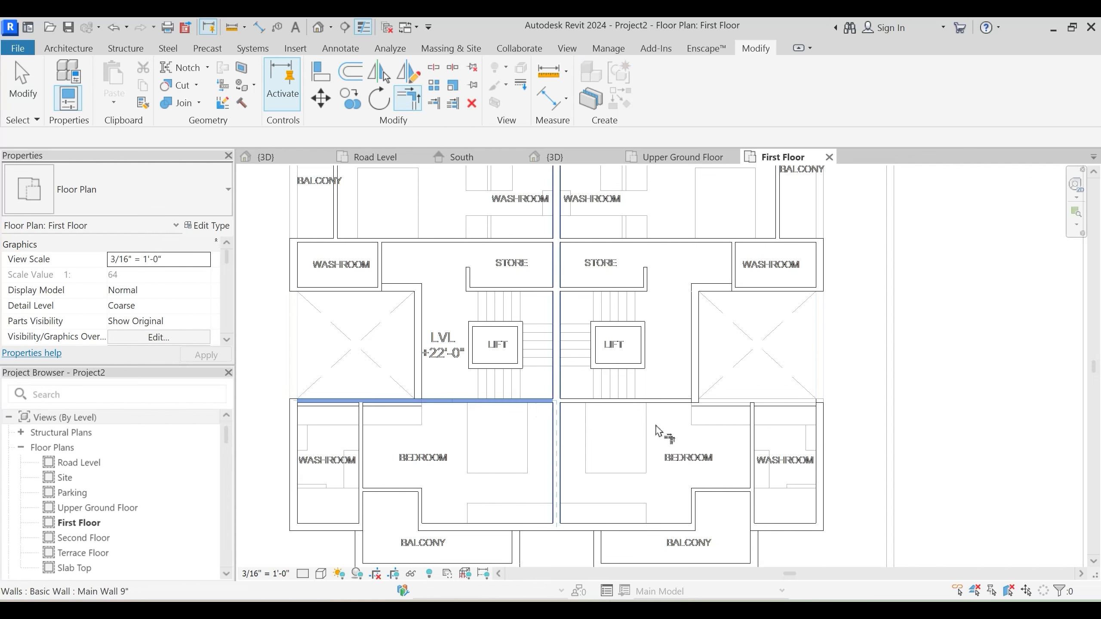
left_click(825, 430)
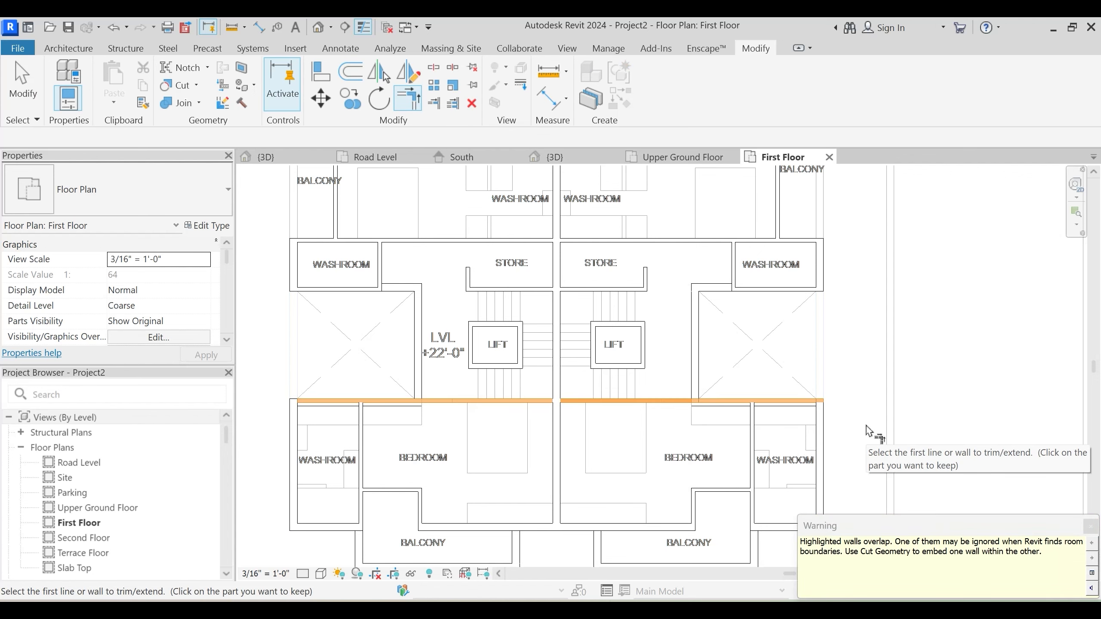
key("Escape")
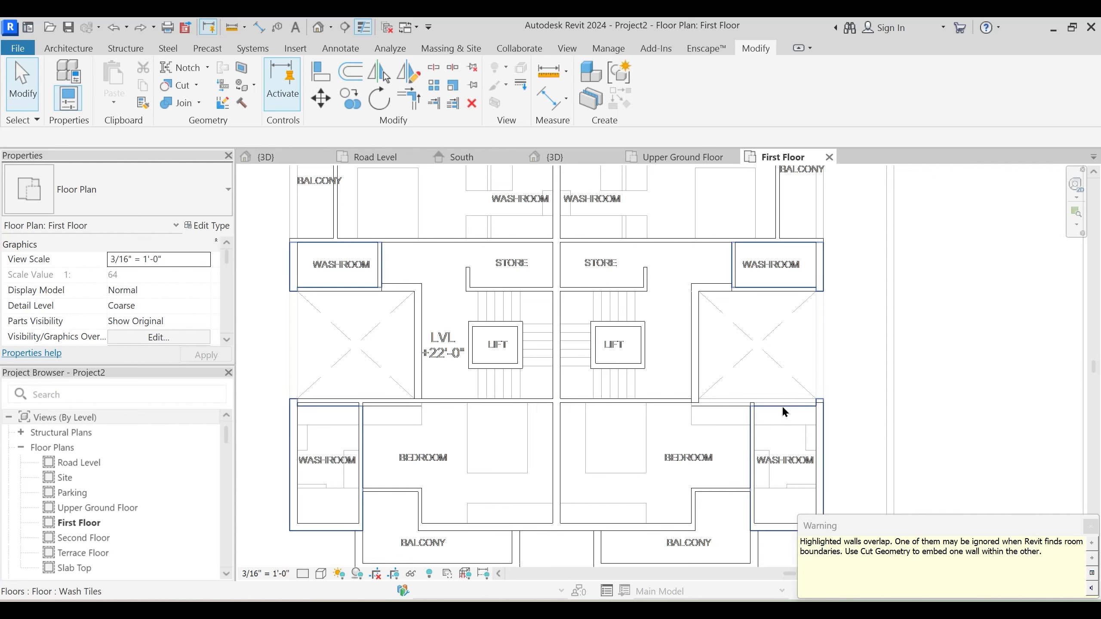
Delete the right lower bedroom's horizontal internal wall and extend the left one across to the right outer wall
left_click(603, 403)
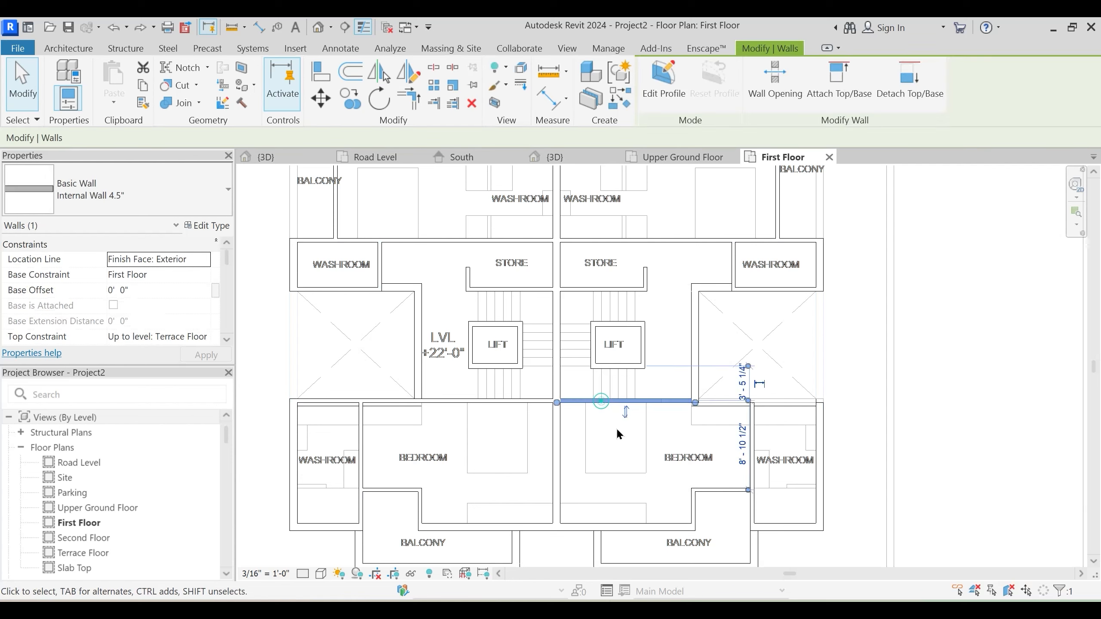
key("Delete")
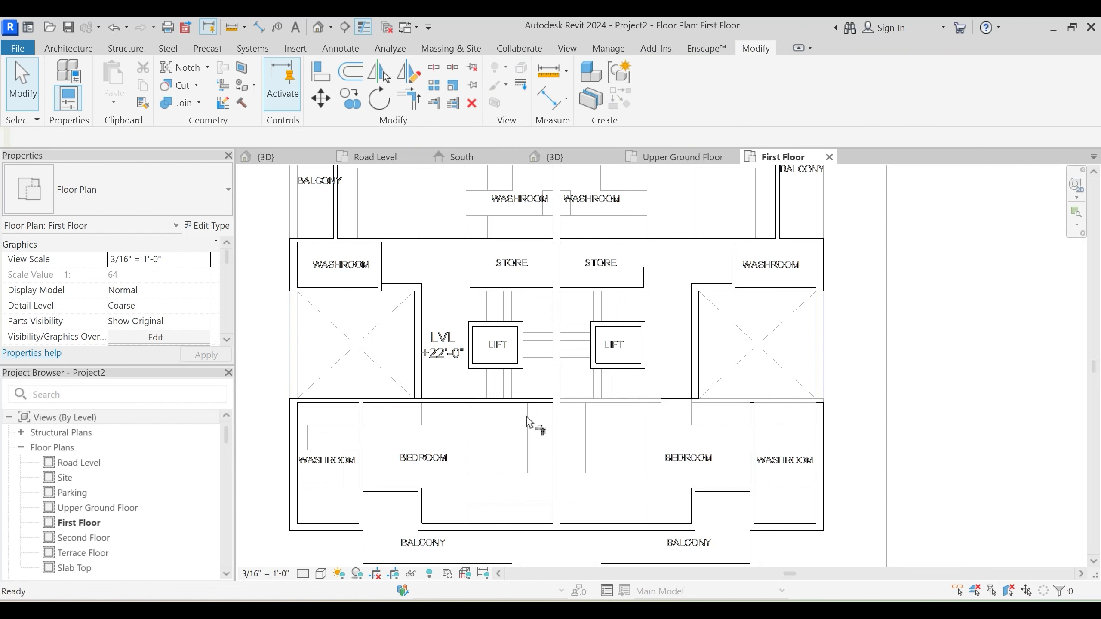
key("t")
key("r")
key("Escape")
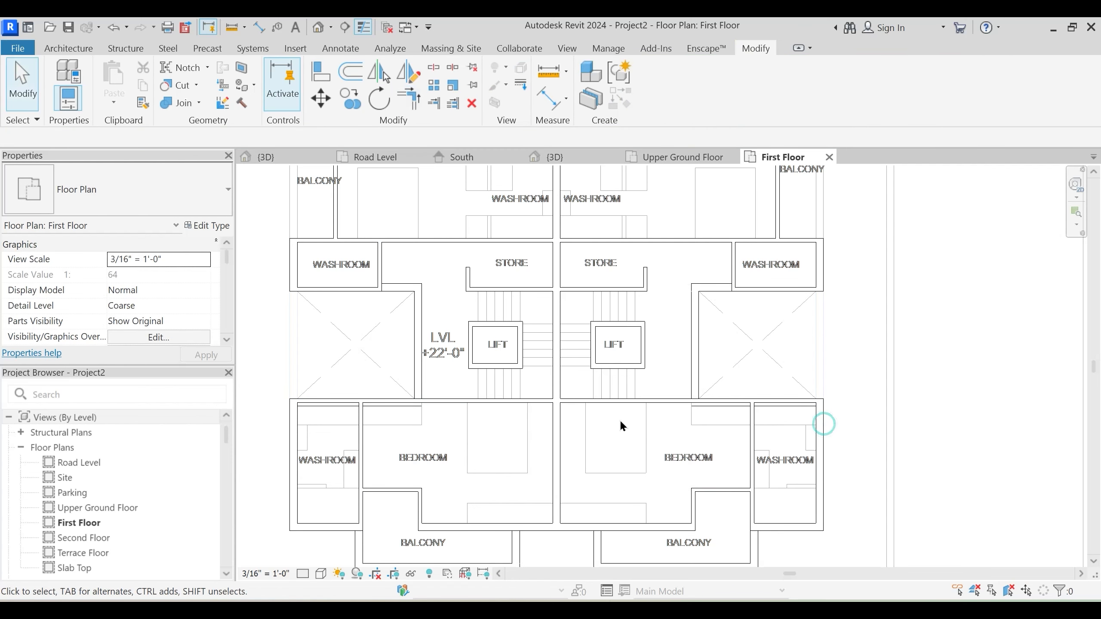
Delete the right horizontal wall between the upper bedroom and store, and extend the matching left wall to the right washroom's outer wall
middle_click_drag(627, 403, 627, 483)
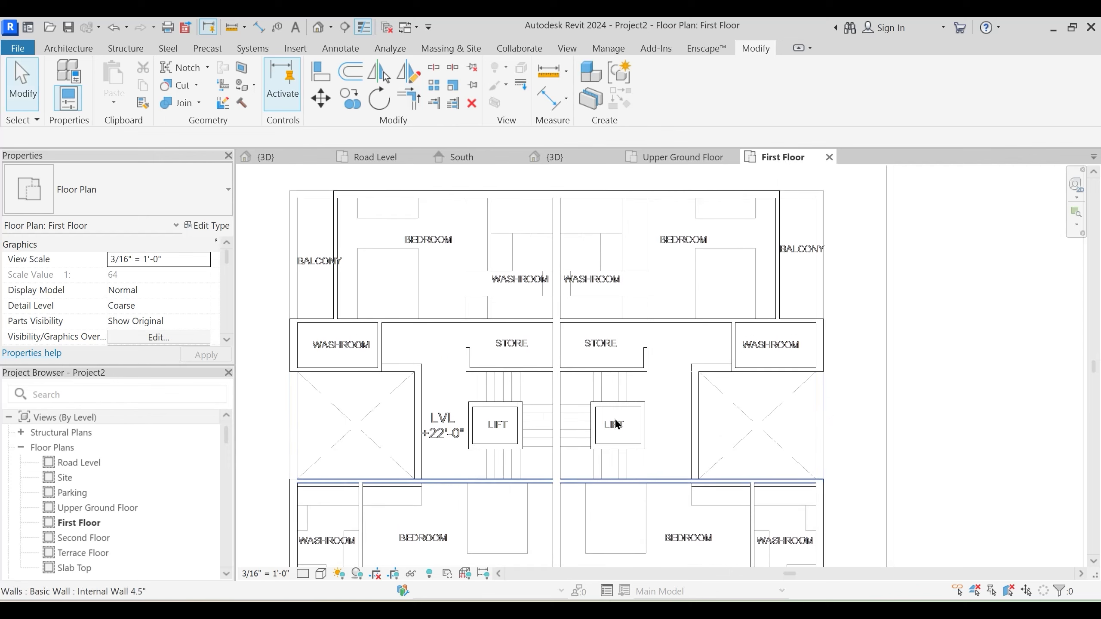
left_click(615, 326)
key("Delete")
key("t")
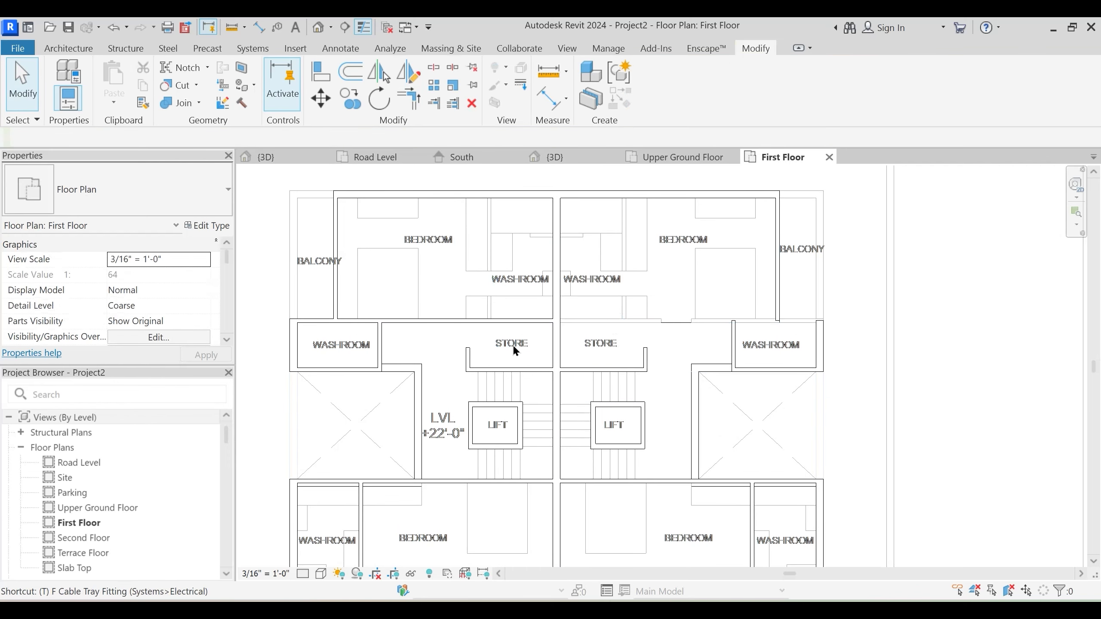
key("r")
left_click(510, 321)
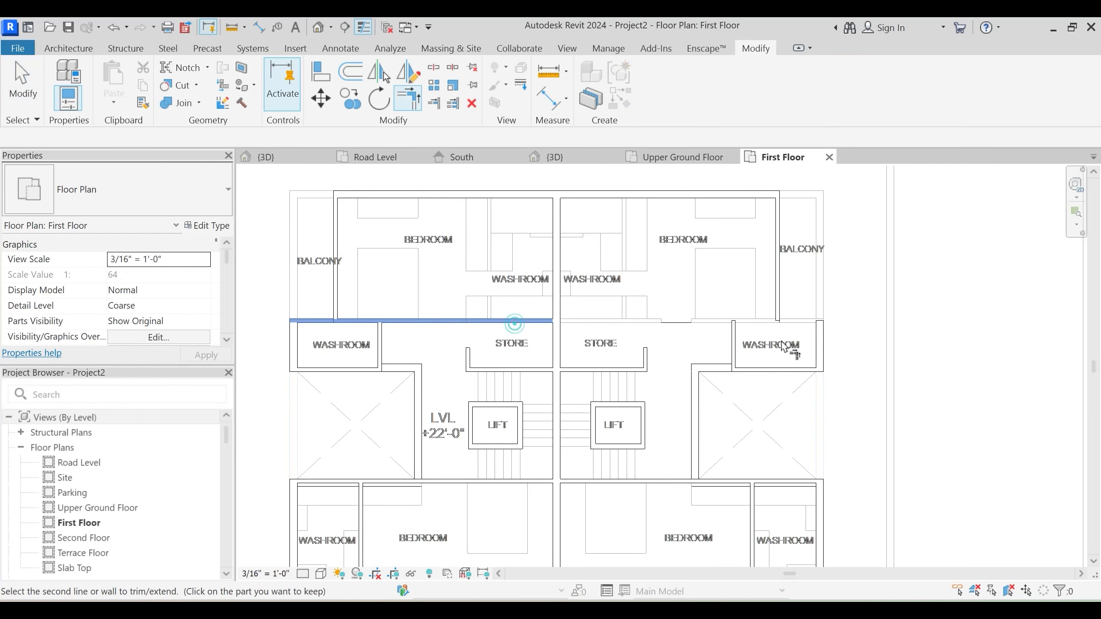
left_click(818, 334)
key("Escape")
In the 3D view, set the top constraint of all full-height first-floor walls, excluding the lift shafts, to Up to level: Second Floor
scroll(474, 344, "down", 2)
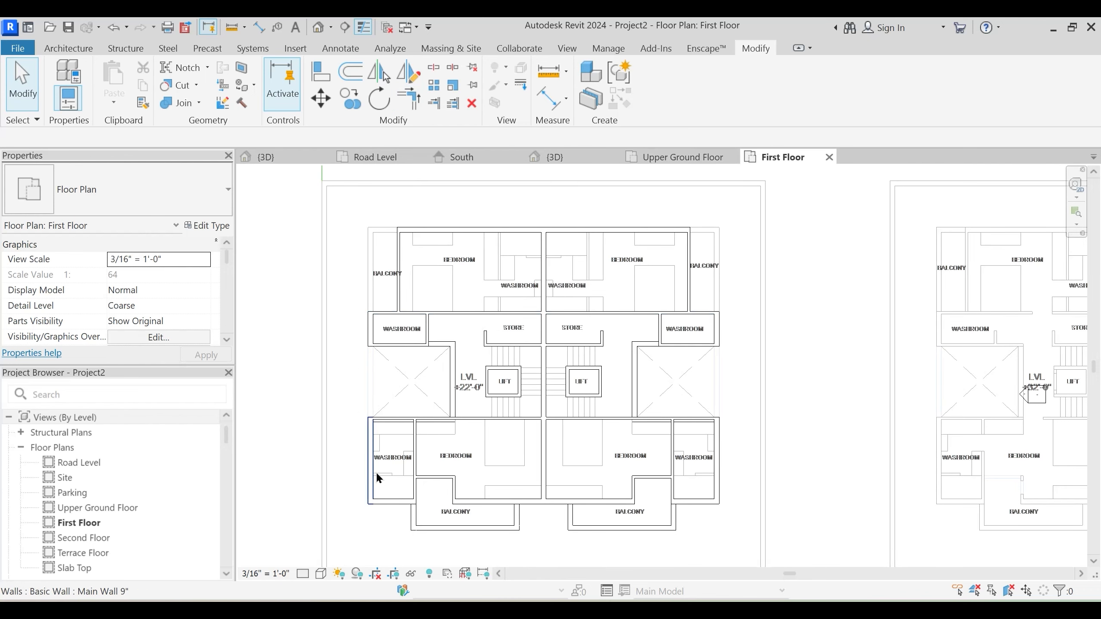
scroll(374, 426, "up", 5)
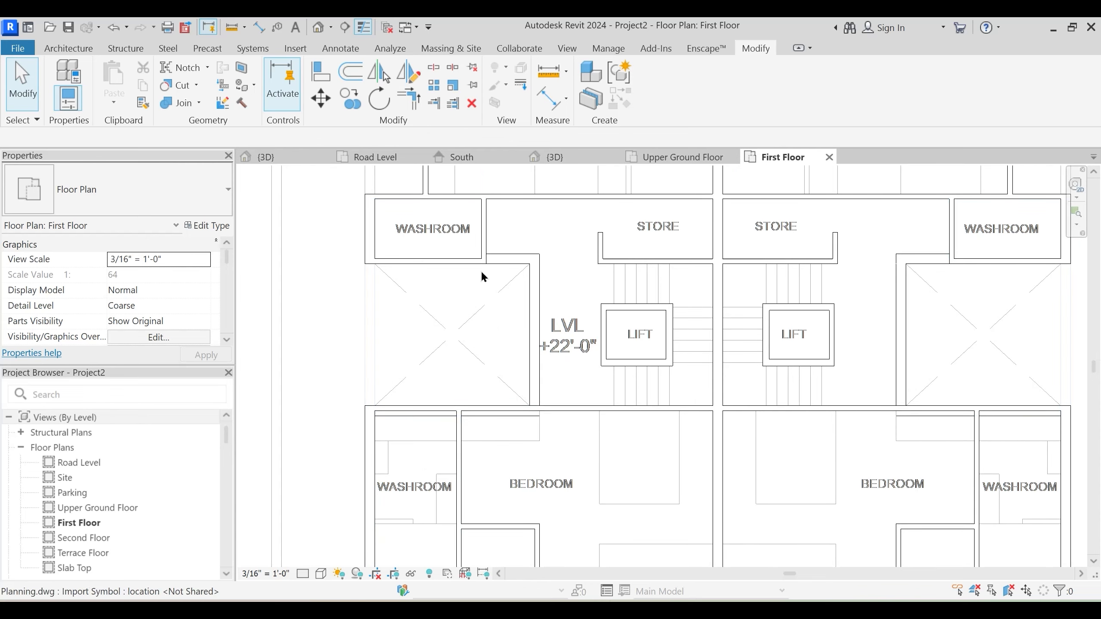
left_click(548, 157)
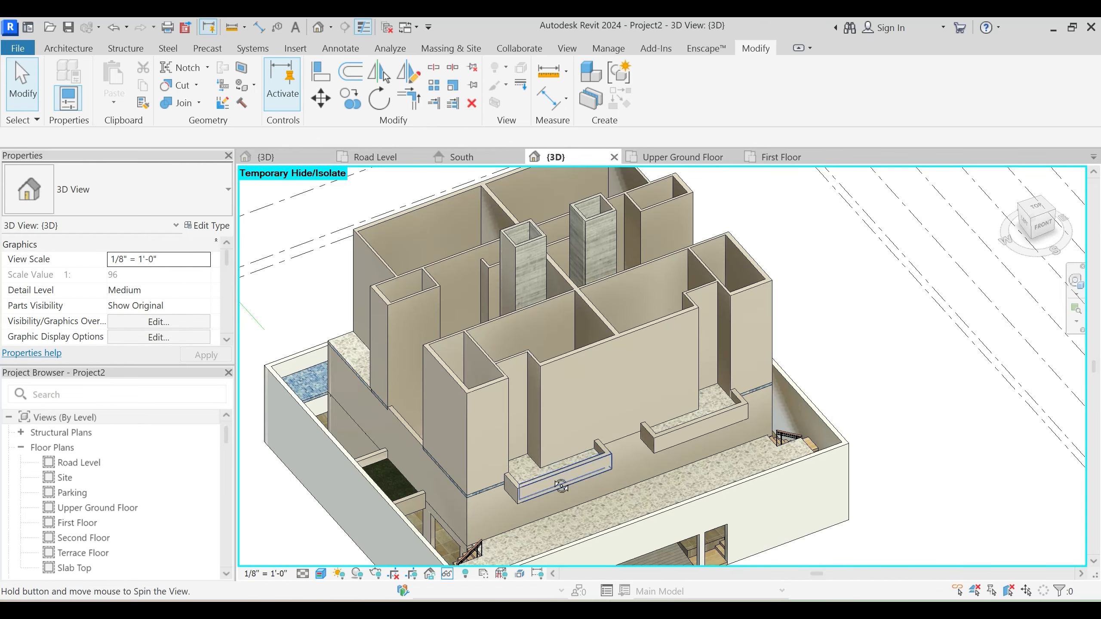
middle_click_drag(598, 465, 667, 407, "shift")
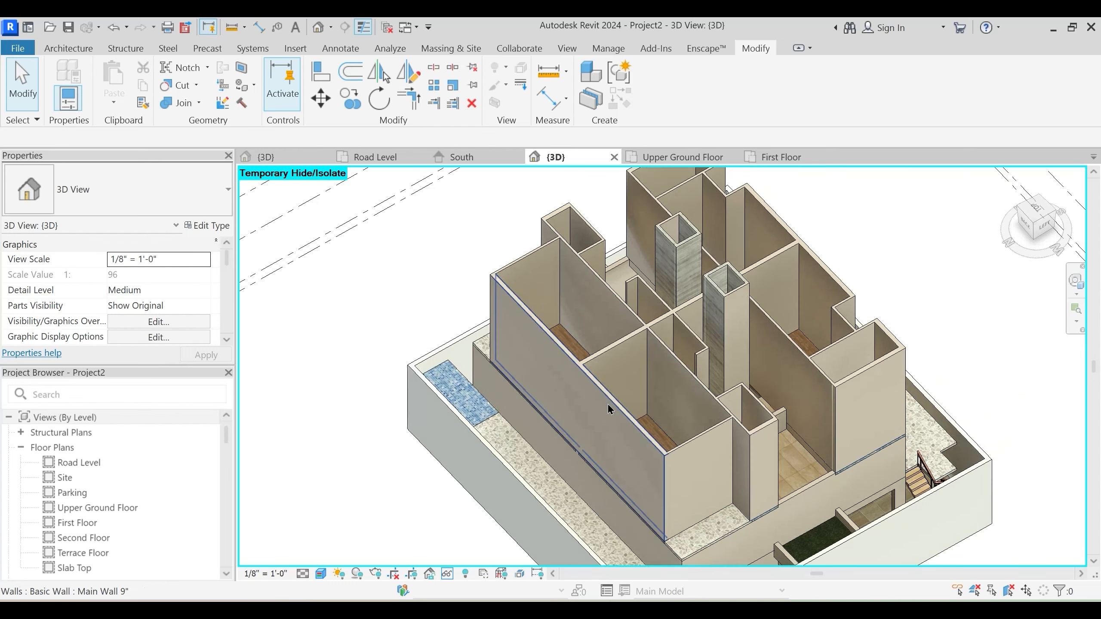
key("Tab")
left_click(617, 404)
left_click(617, 349, "ctrl")
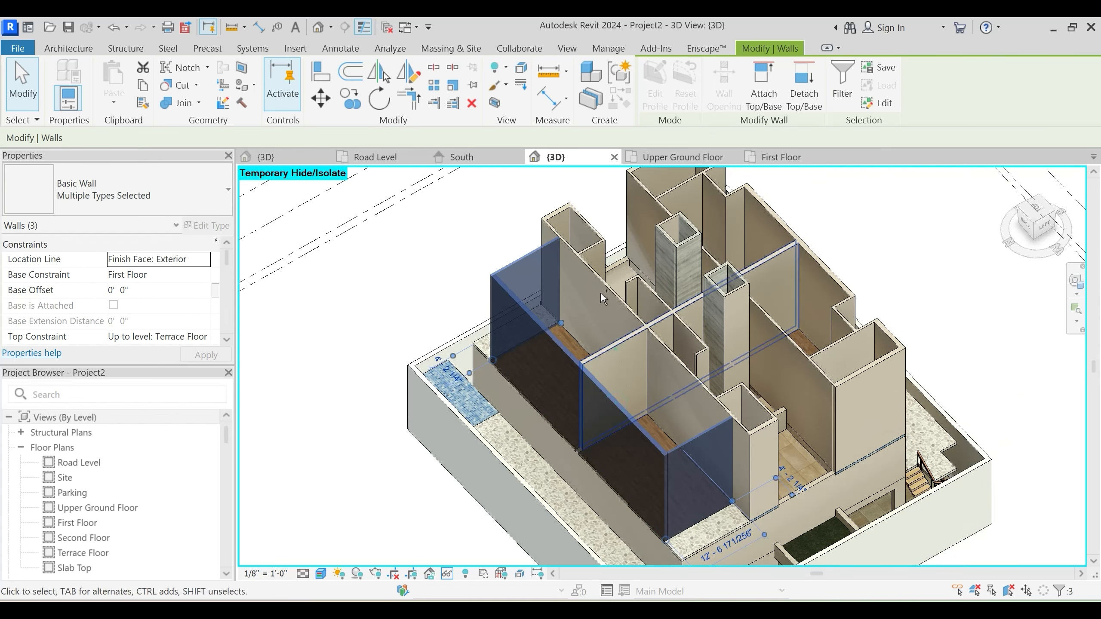
left_click(592, 248, "ctrl")
left_click(590, 227, "ctrl")
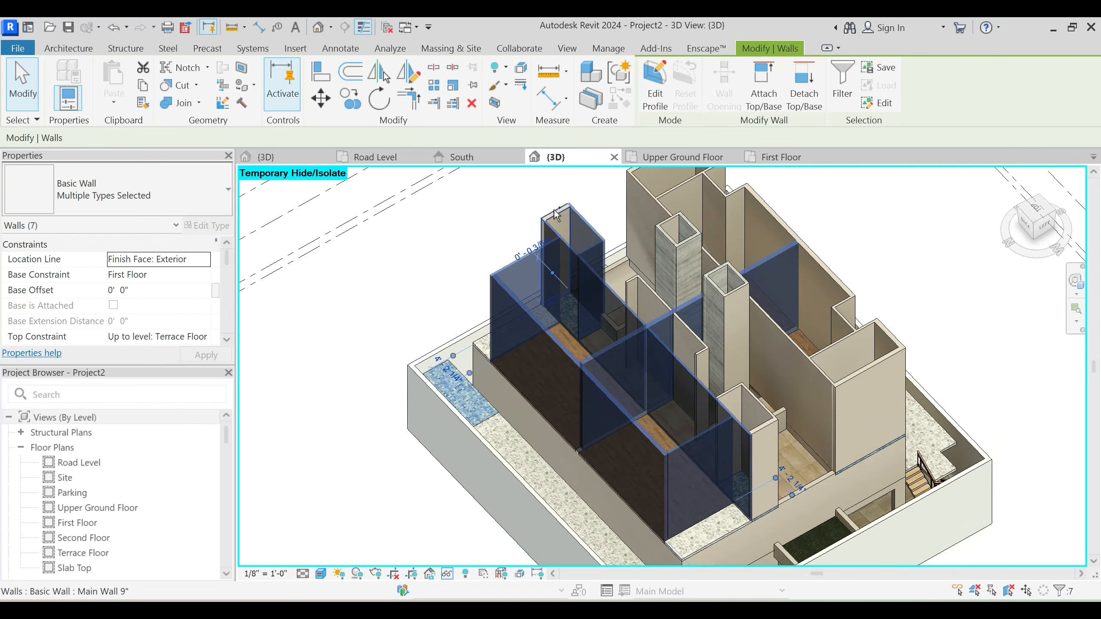
left_click(557, 212, "ctrl")
middle_click_drag(653, 226, 637, 255)
left_click(620, 216, "ctrl")
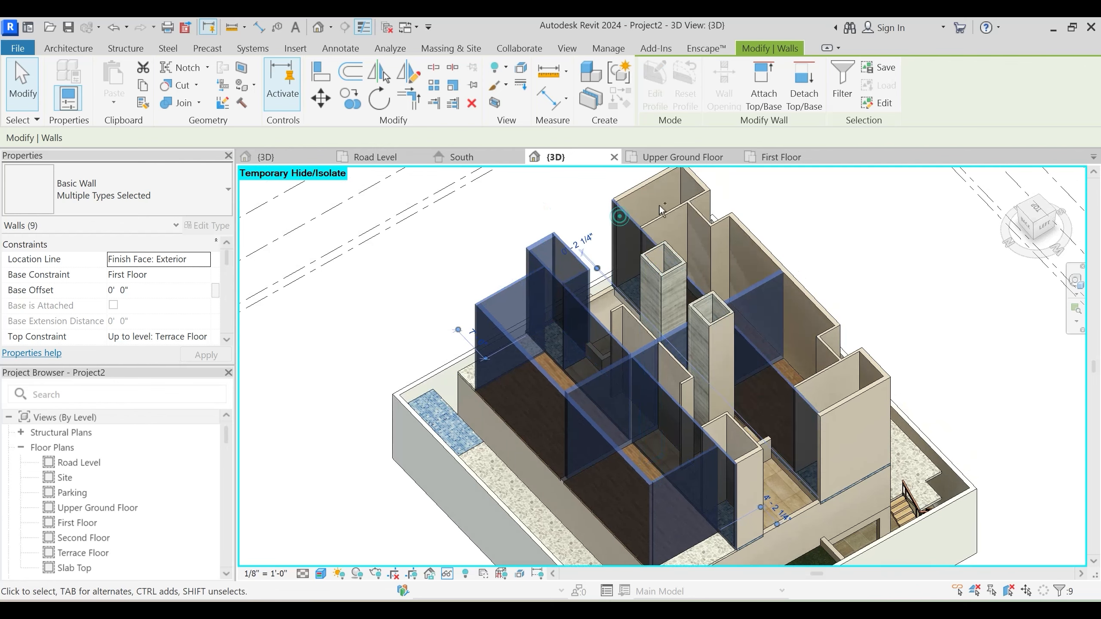
left_click(672, 212, "ctrl")
left_click(700, 212, "ctrl")
middle_click_drag(695, 185, 683, 223)
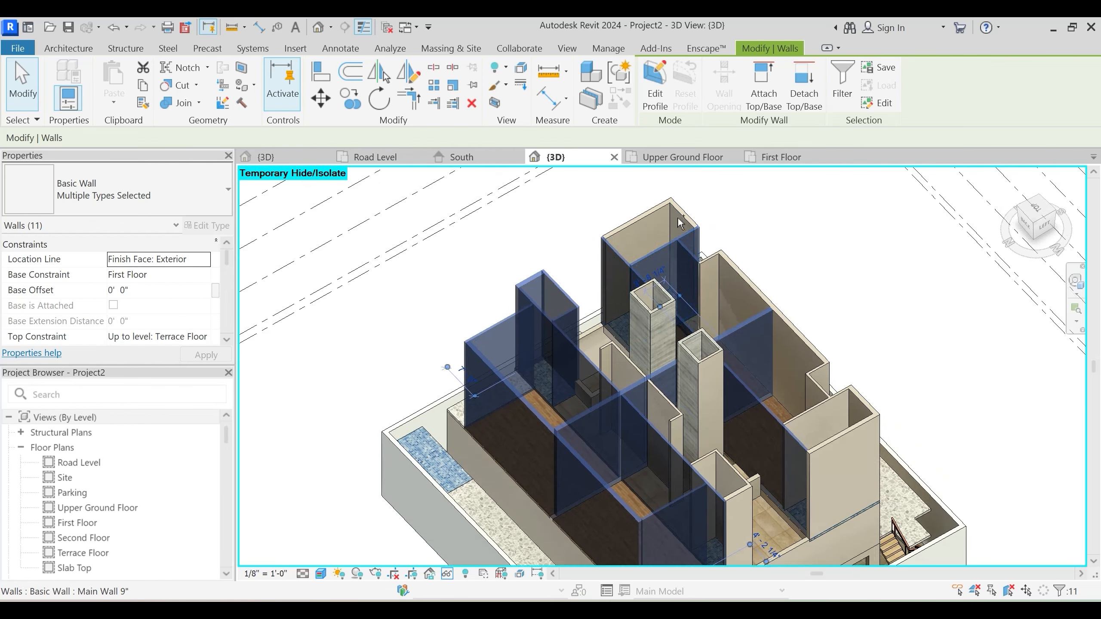
left_click(684, 221, "ctrl")
left_click(647, 211, "ctrl")
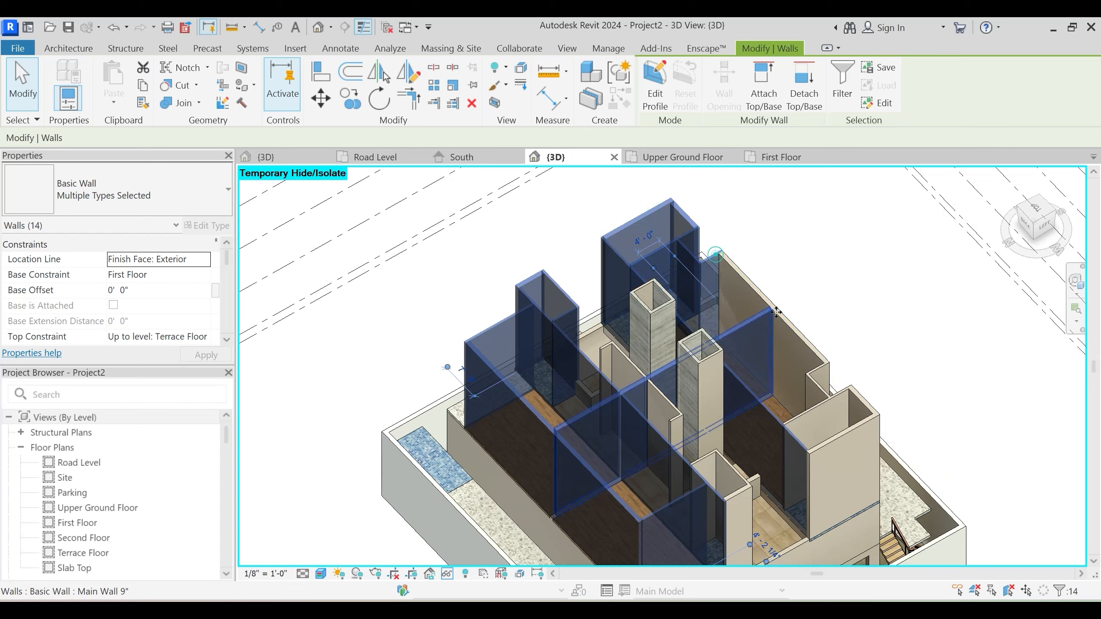
left_click(799, 333, "ctrl")
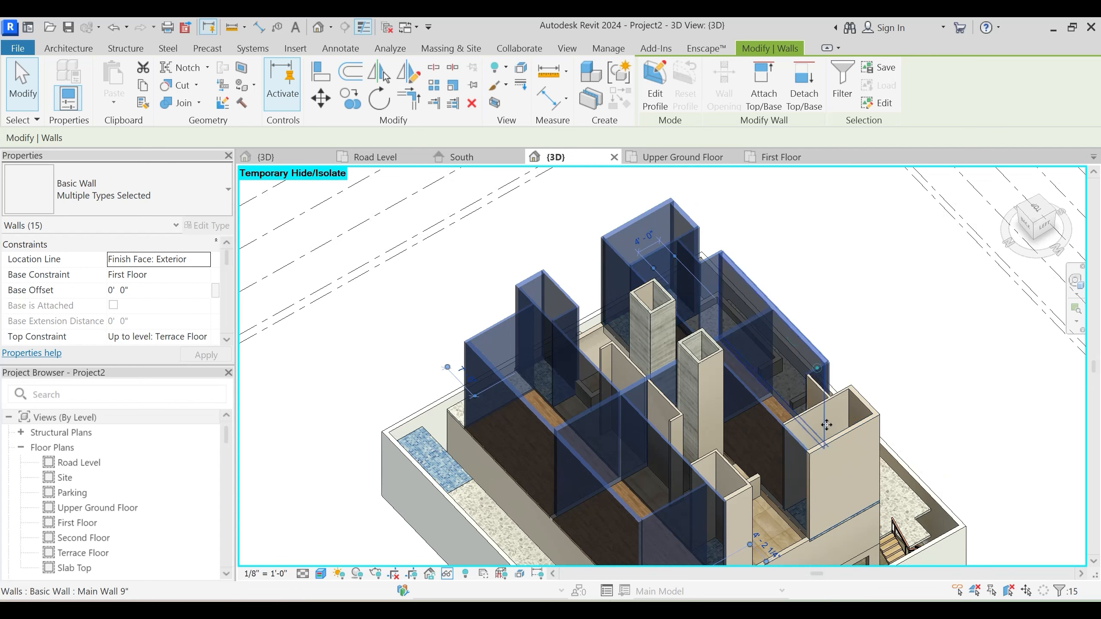
left_click(817, 369, "ctrl")
left_click(844, 392, "ctrl")
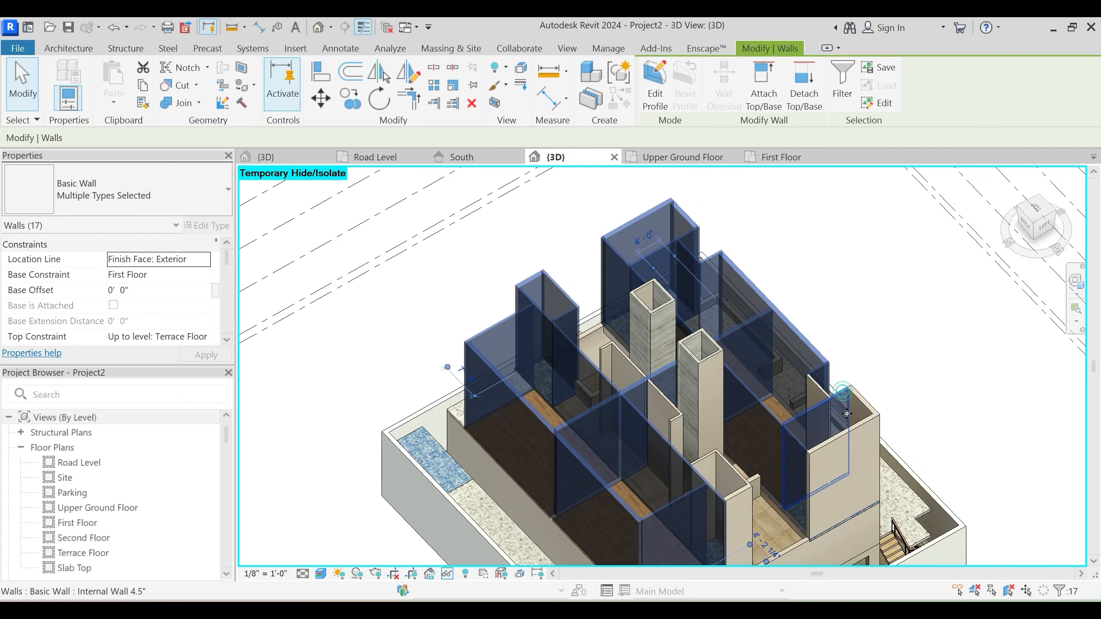
left_click(819, 396, "ctrl")
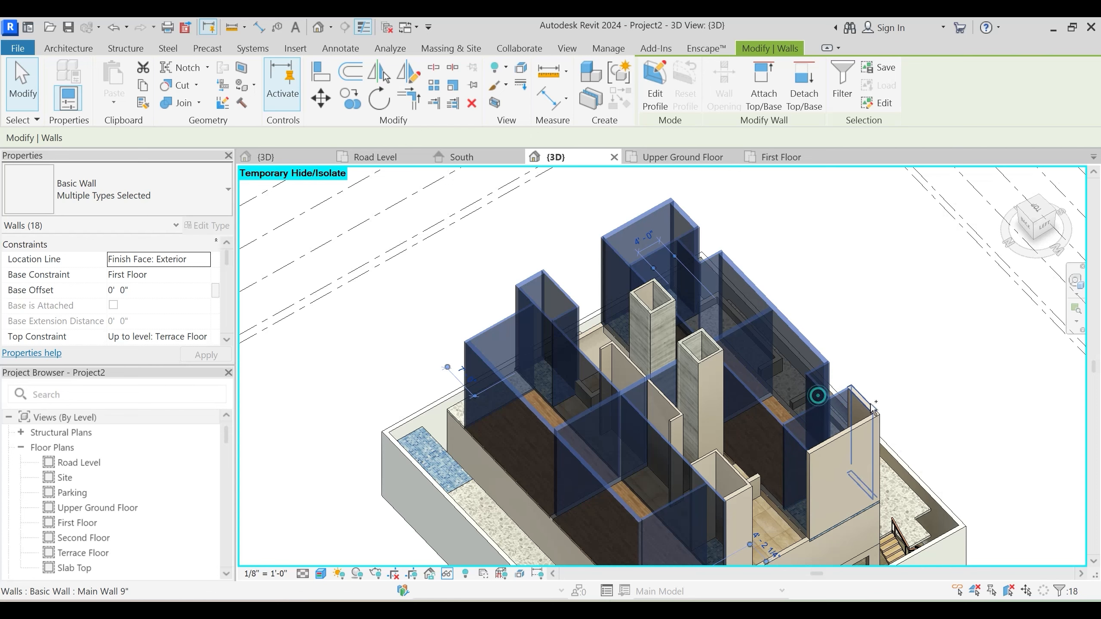
left_click(836, 450, "ctrl")
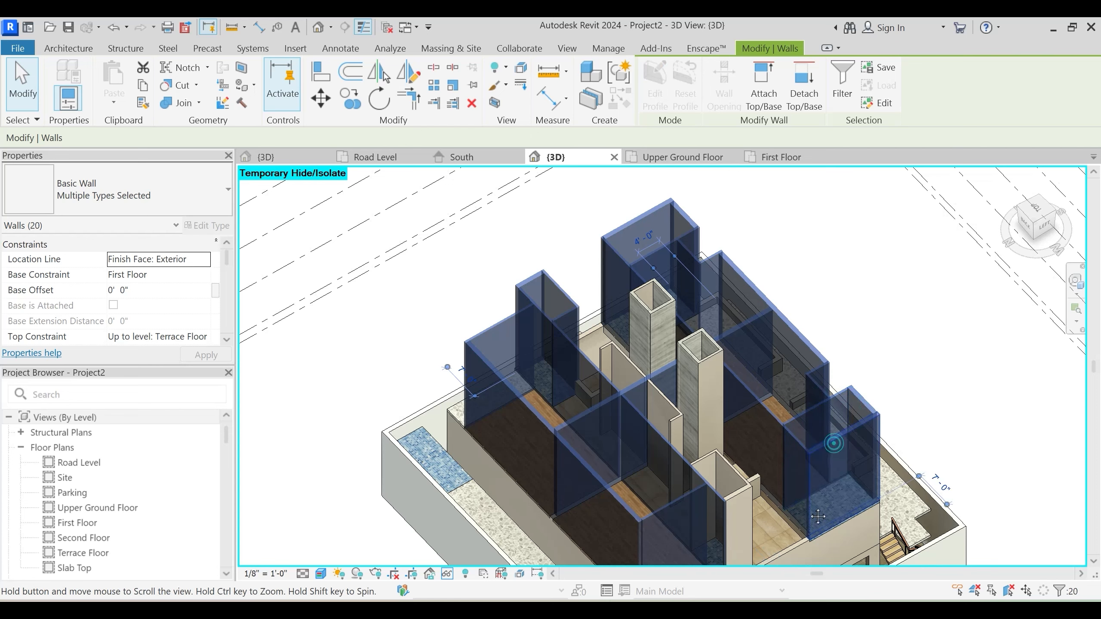
middle_click_drag(745, 515, 725, 426)
left_click(721, 408, "ctrl")
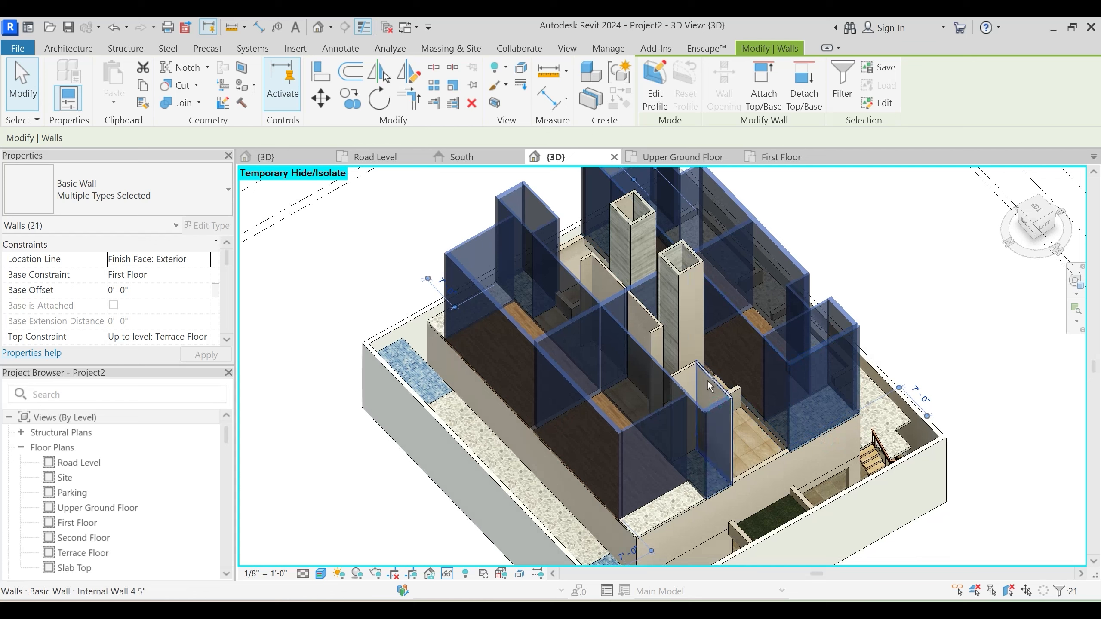
left_click(708, 381, "ctrl")
left_click(656, 339, "ctrl")
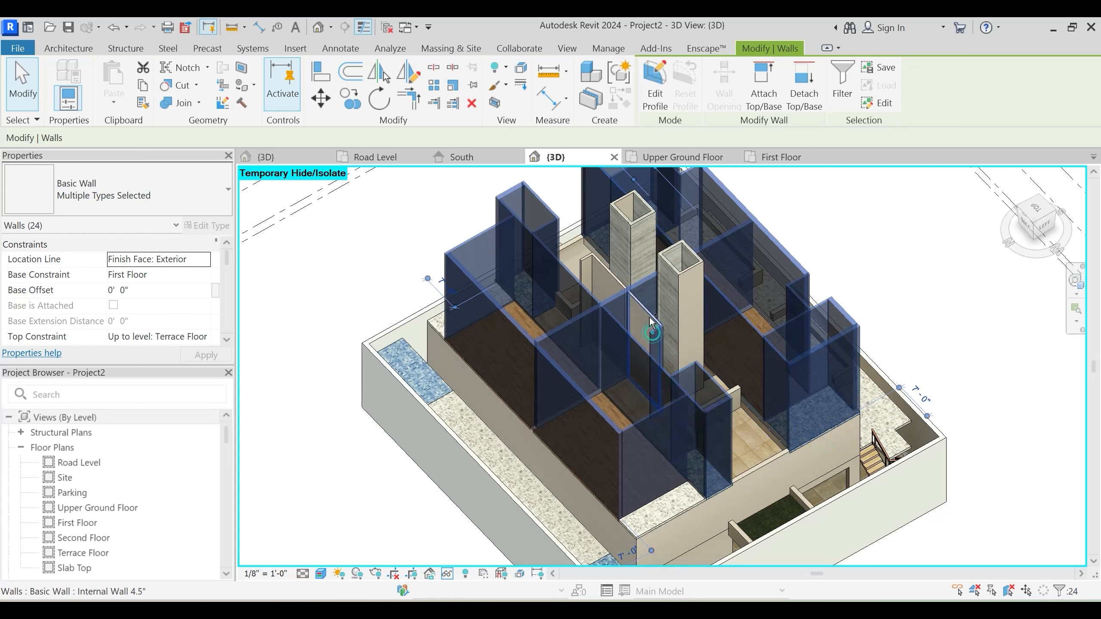
left_click(649, 316, "ctrl")
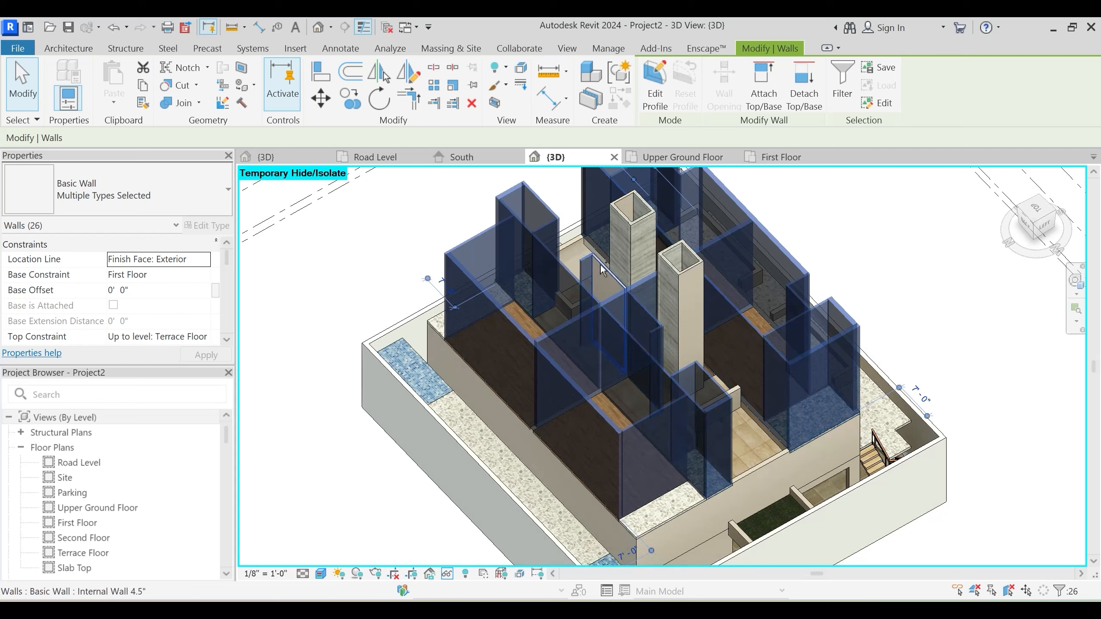
left_click(601, 265, "ctrl")
left_click(204, 337)
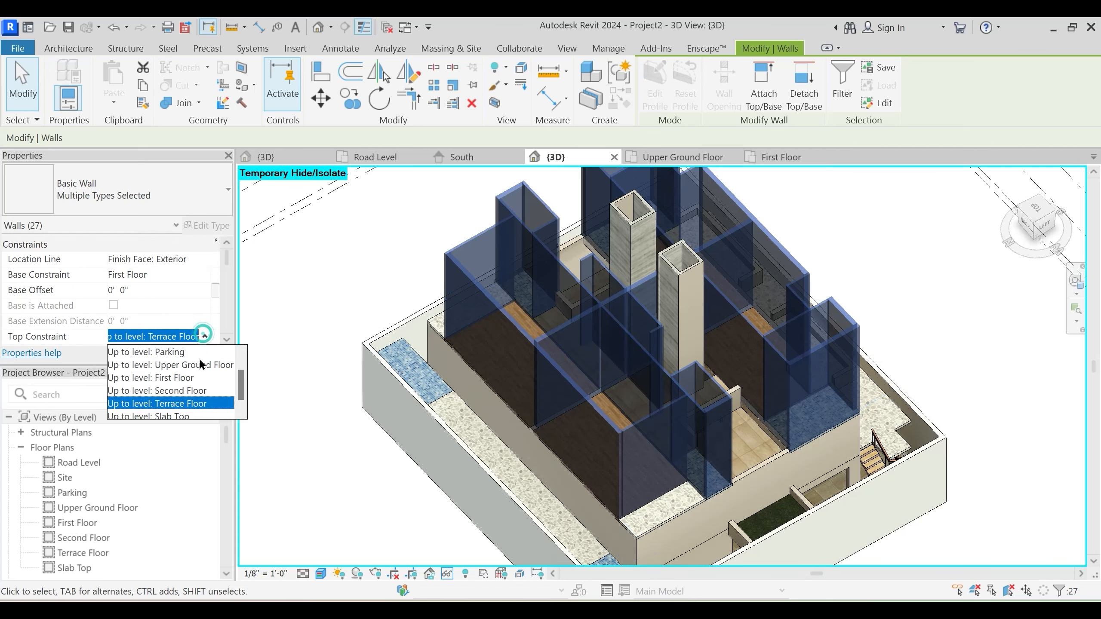
left_click(185, 389)
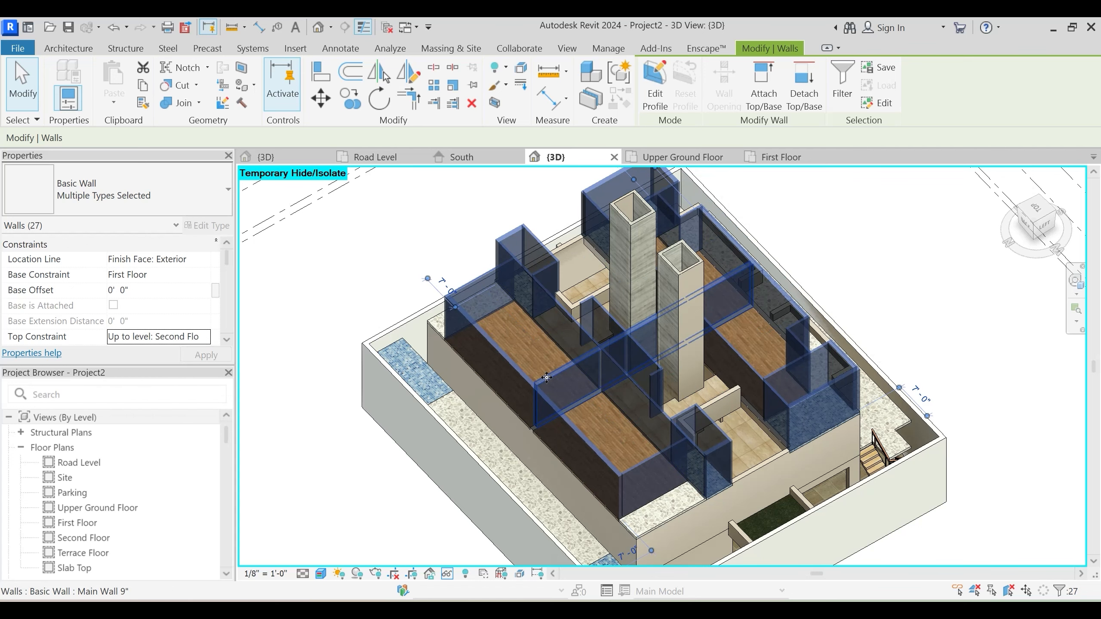
key("Escape")
Switch the join order between the lower side wall and the balcony floor above it near the rear corner
mouse_move(679, 403)
middle_mouse_down("shift")
mouse_move(717, 362)
mouse_move(681, 384)
middle_mouse_up("shift")
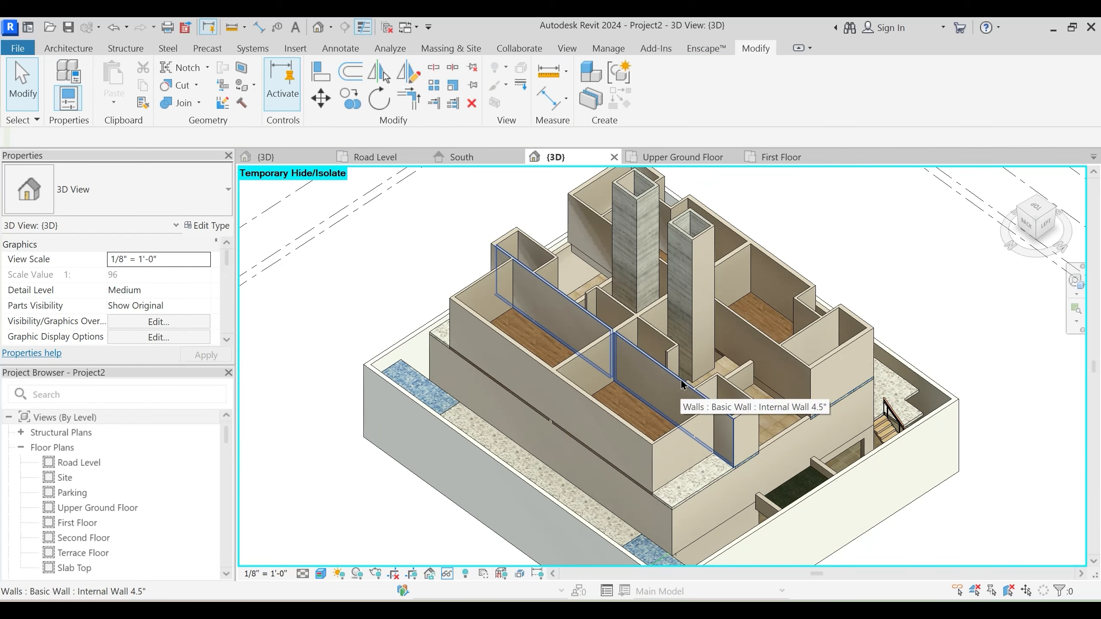
middle_click_drag(694, 407, 892, 357, "shift")
scroll(672, 364, "up", 3)
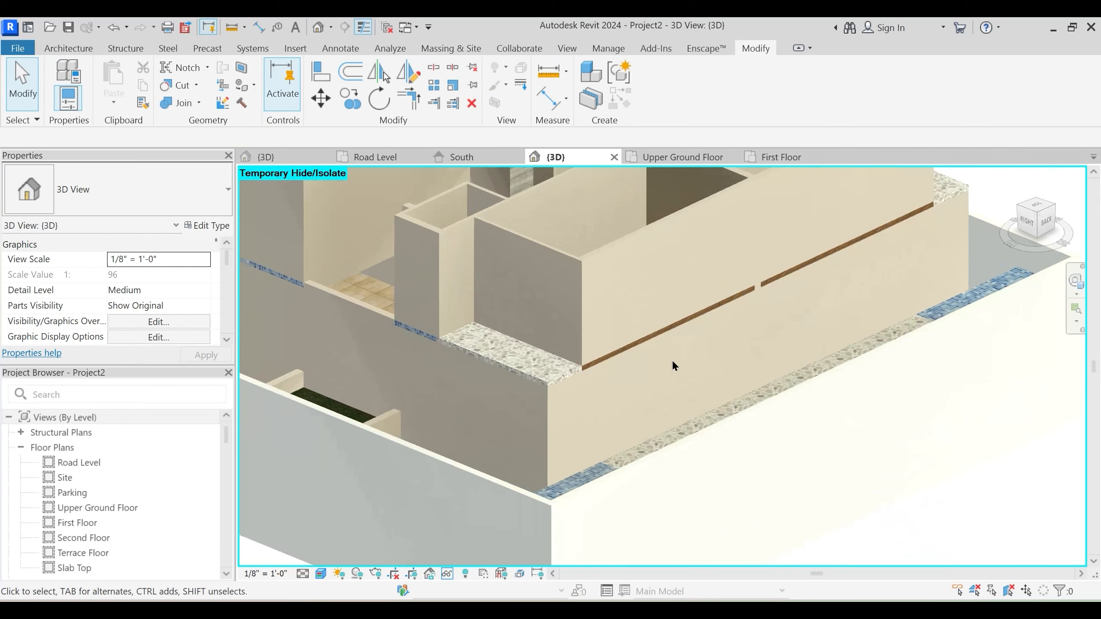
middle_click_drag(673, 362, 635, 408, "shift")
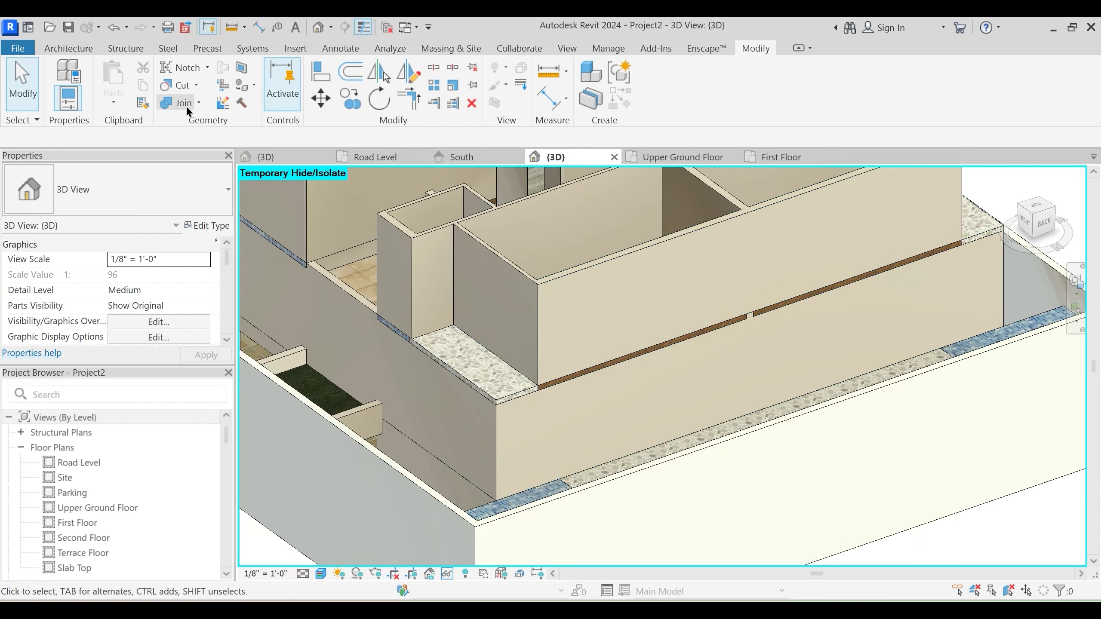
left_click(199, 101)
left_click(205, 191)
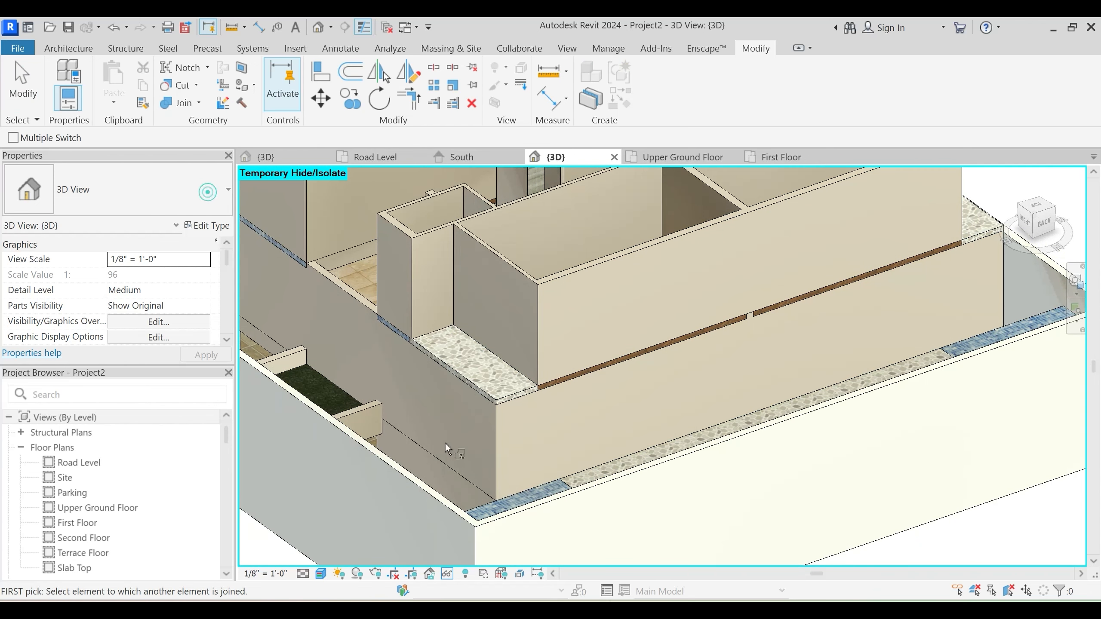
left_click(458, 472)
left_click(477, 394)
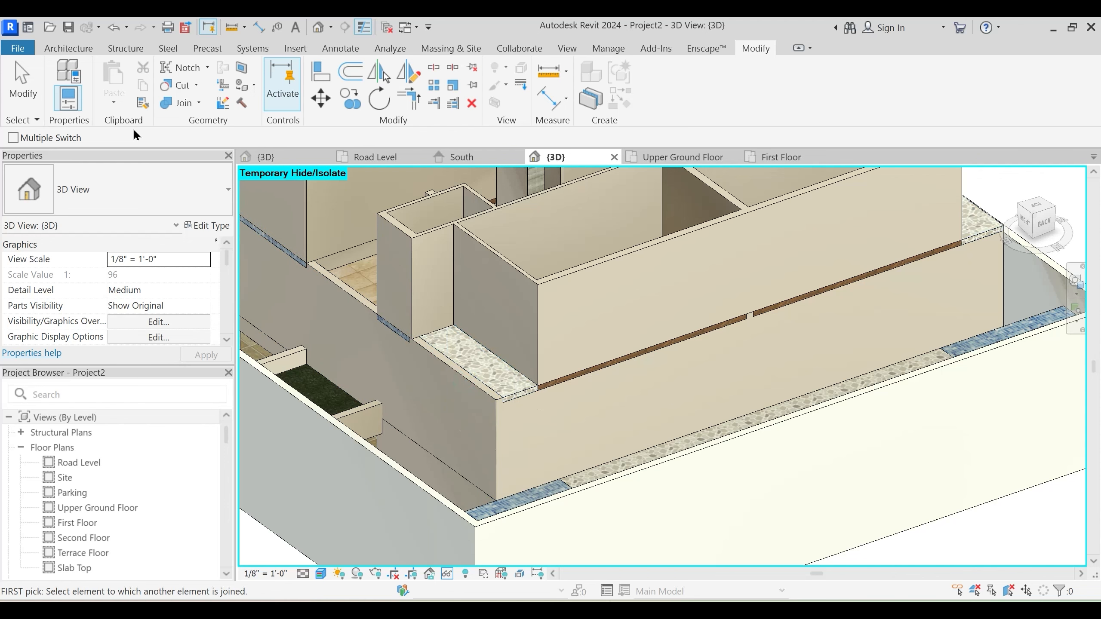
Switch the join order between the lower rear wall and the balcony and room floors above it, using multiple switch
left_click(199, 103)
left_click(202, 190)
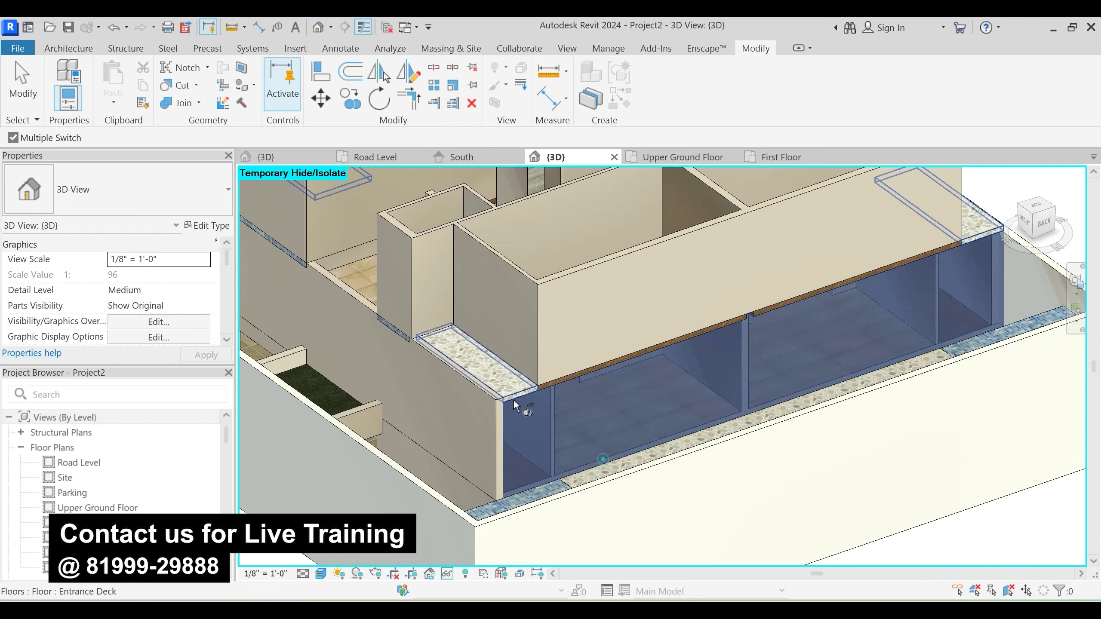
left_click(583, 385)
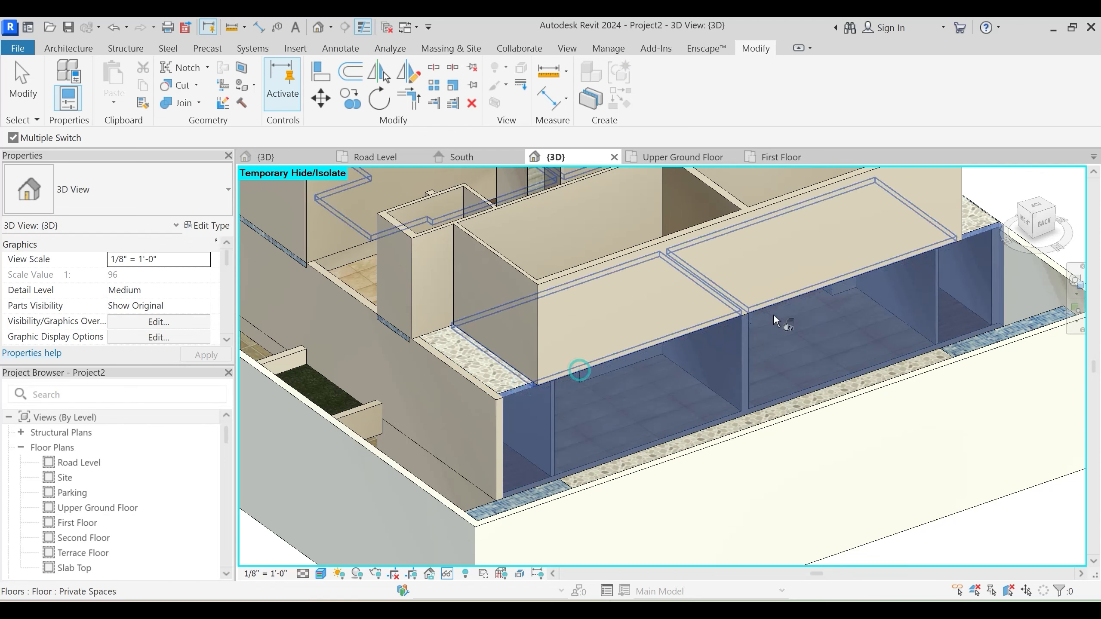
middle_click_drag(896, 332, 981, 311, "shift")
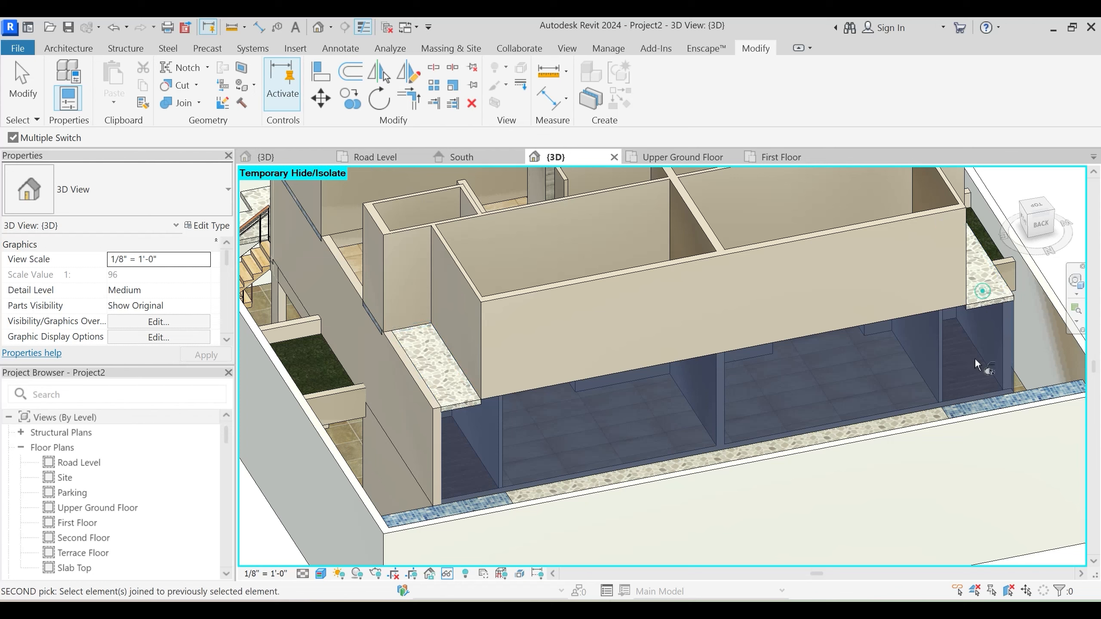
key("Escape")
key("Escape")
scroll(831, 359, "down", 2)
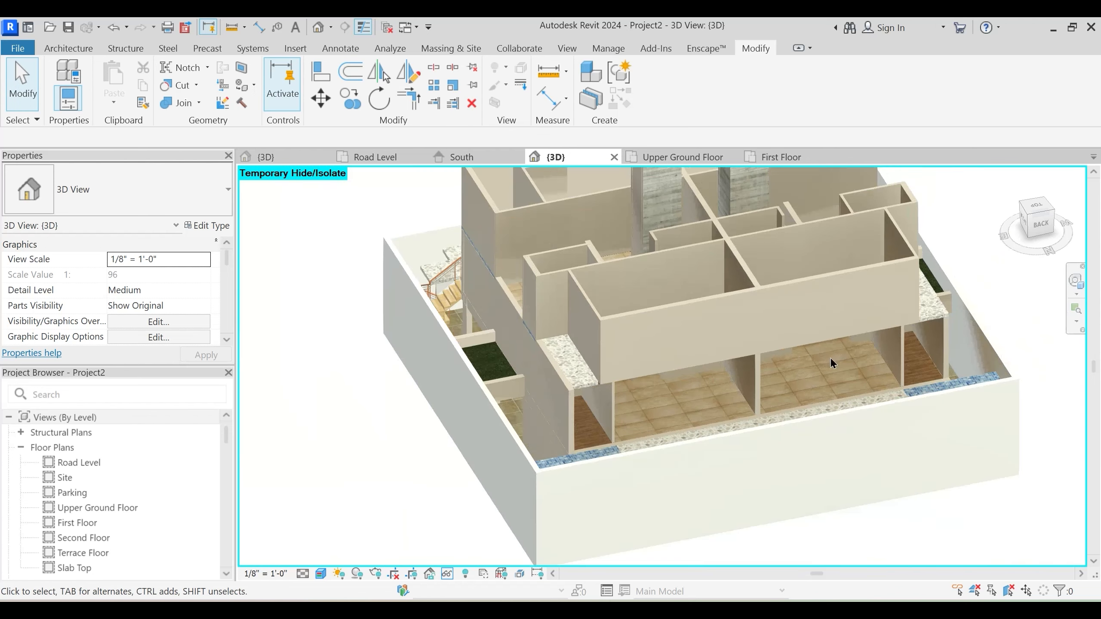
Switch the join order between the lower wall on the building's left side and the wash-tile floors above it
middle_click_drag(830, 358, 768, 485, "shift")
scroll(778, 523, "up", 1)
middle_click_drag(644, 505, 498, 398)
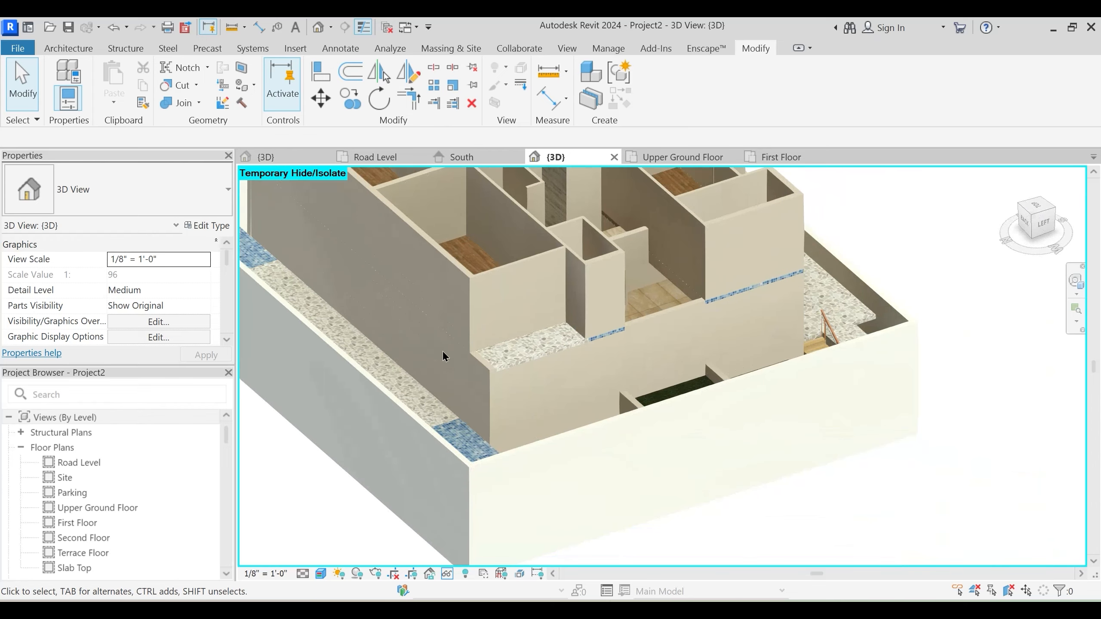
left_click(198, 103)
left_click(209, 192)
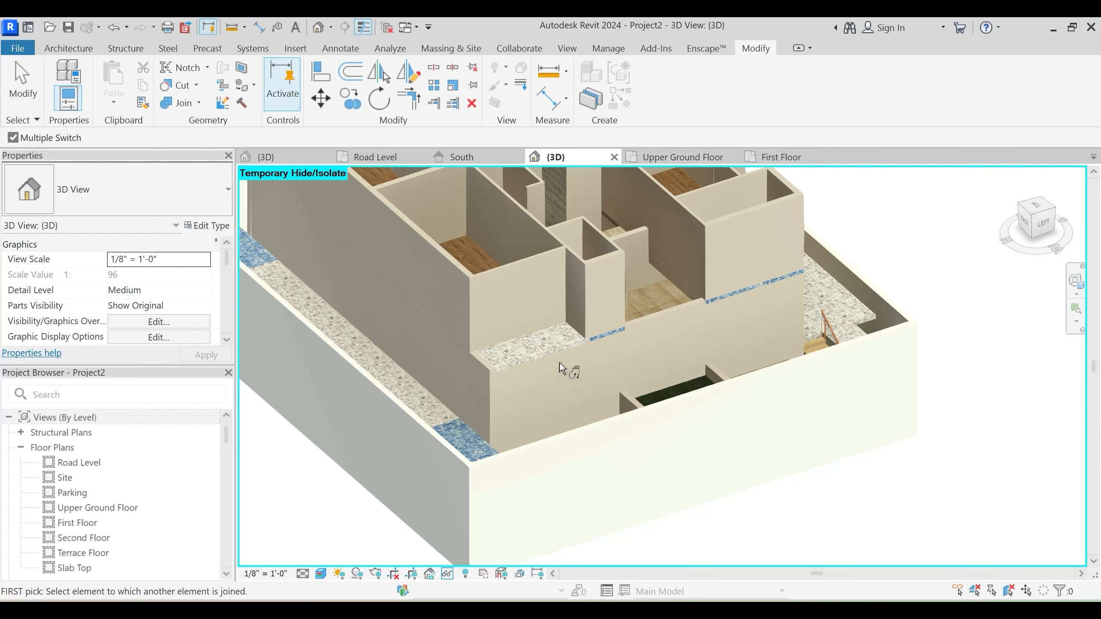
left_click(565, 367)
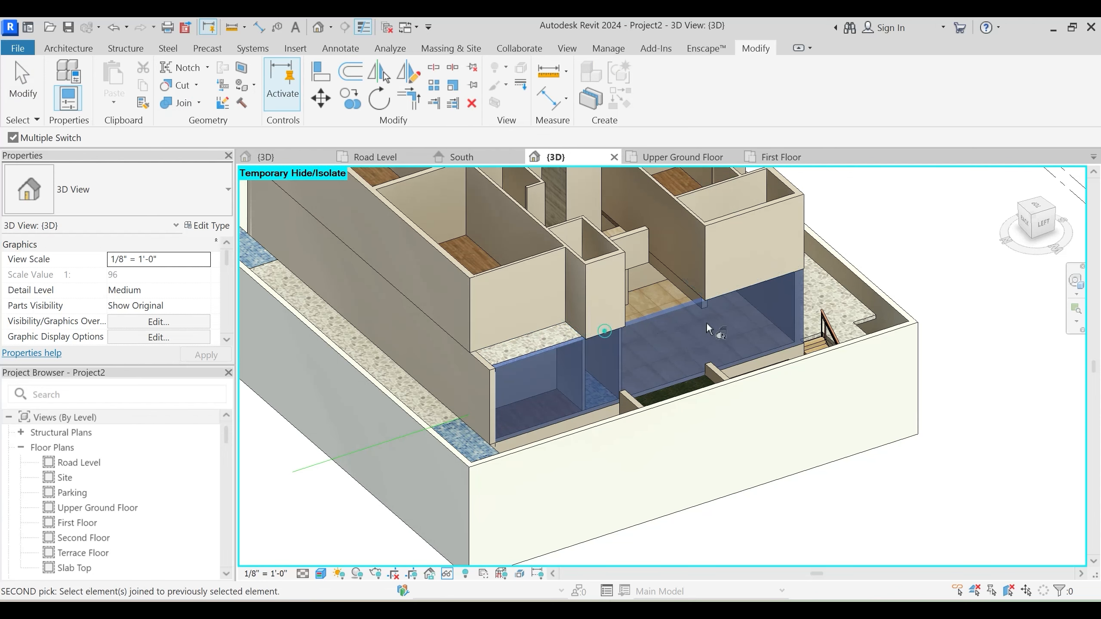
key("Escape")
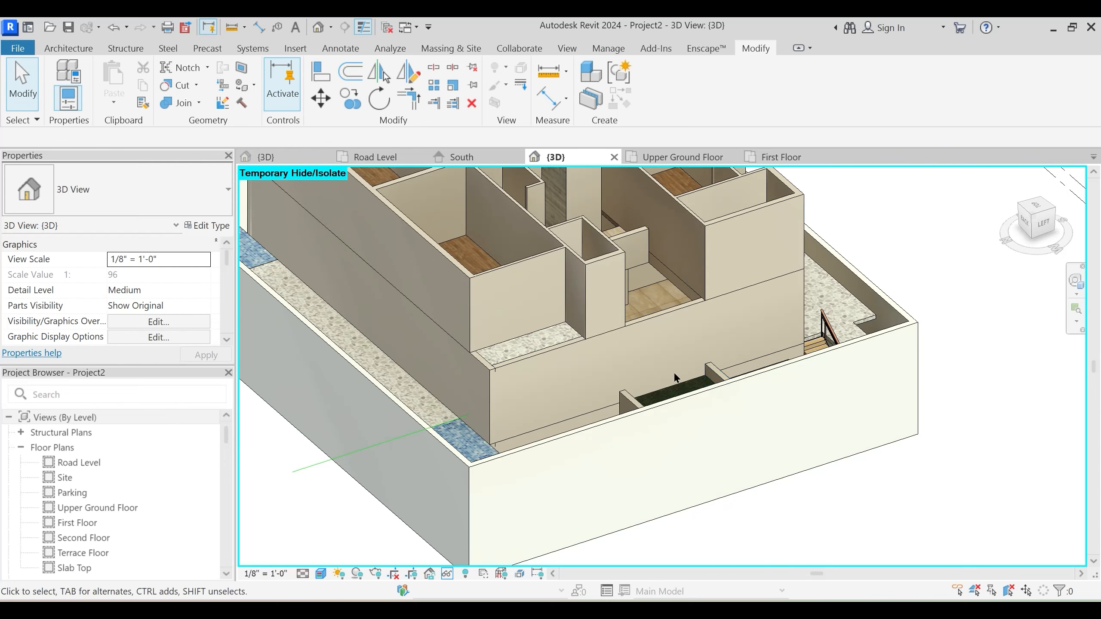
In the First Floor plan, extend the short internal side wall of each store up to the bedroom wall
middle_click_drag(712, 364, 580, 420, "shift")
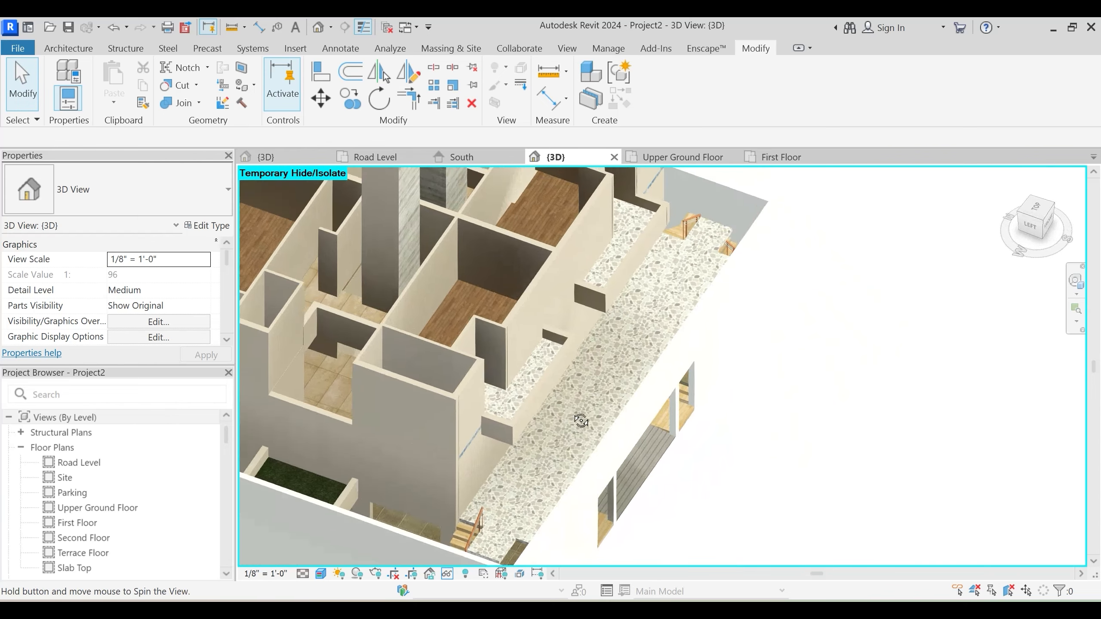
middle_click_drag(449, 397, 435, 383, "shift")
middle_click_drag(377, 366, 342, 335)
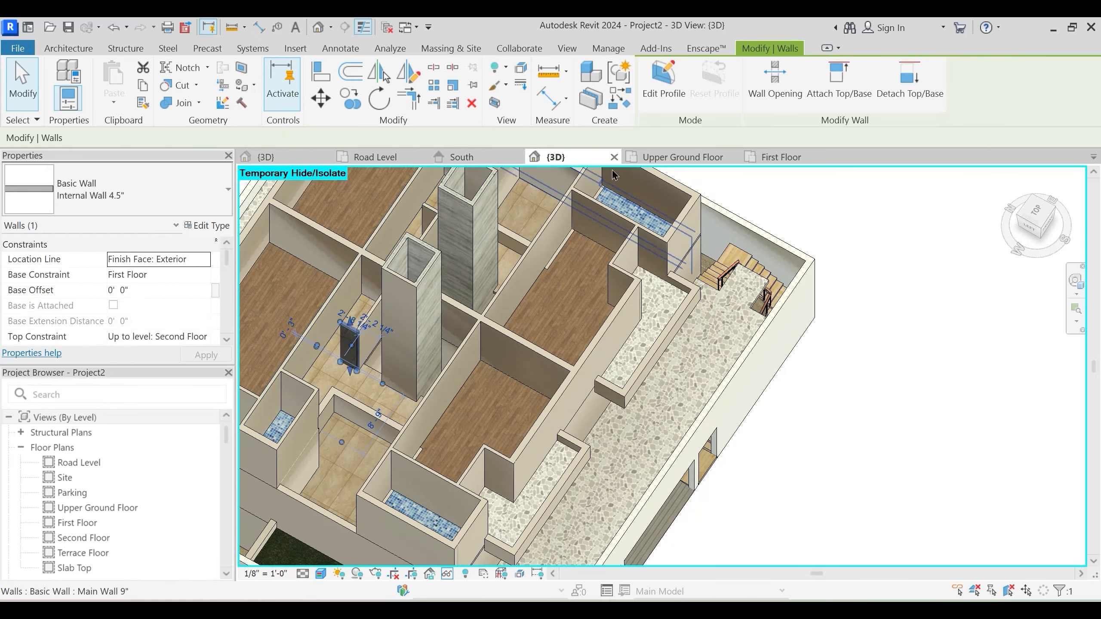
left_click(780, 157)
middle_click_drag(613, 217, 609, 294)
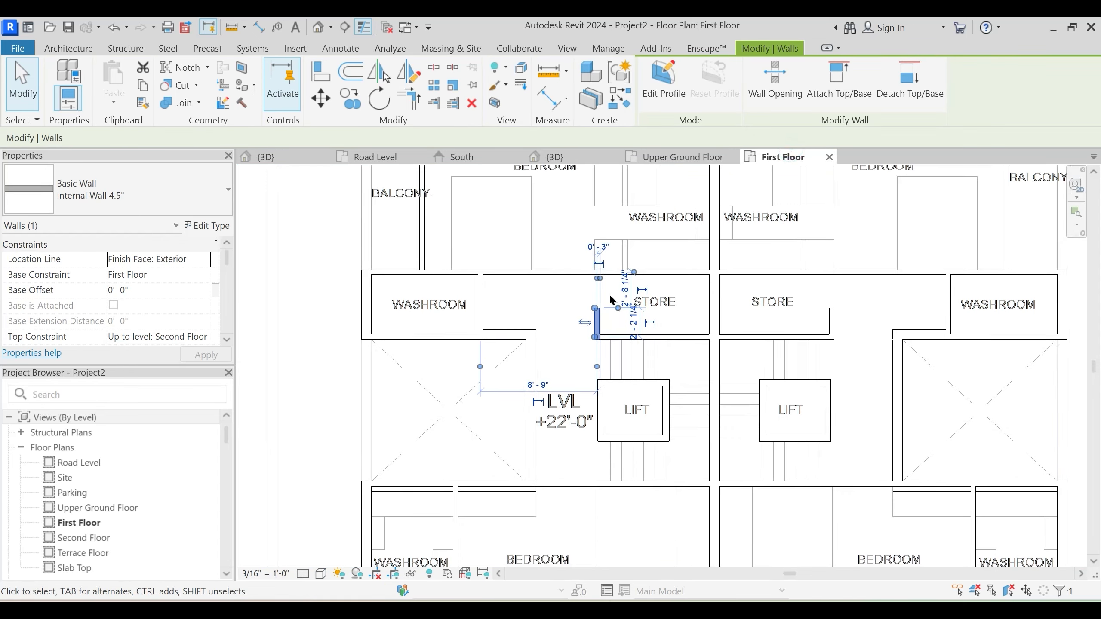
scroll(609, 294, "up", 3)
left_click_drag(584, 319, 583, 261)
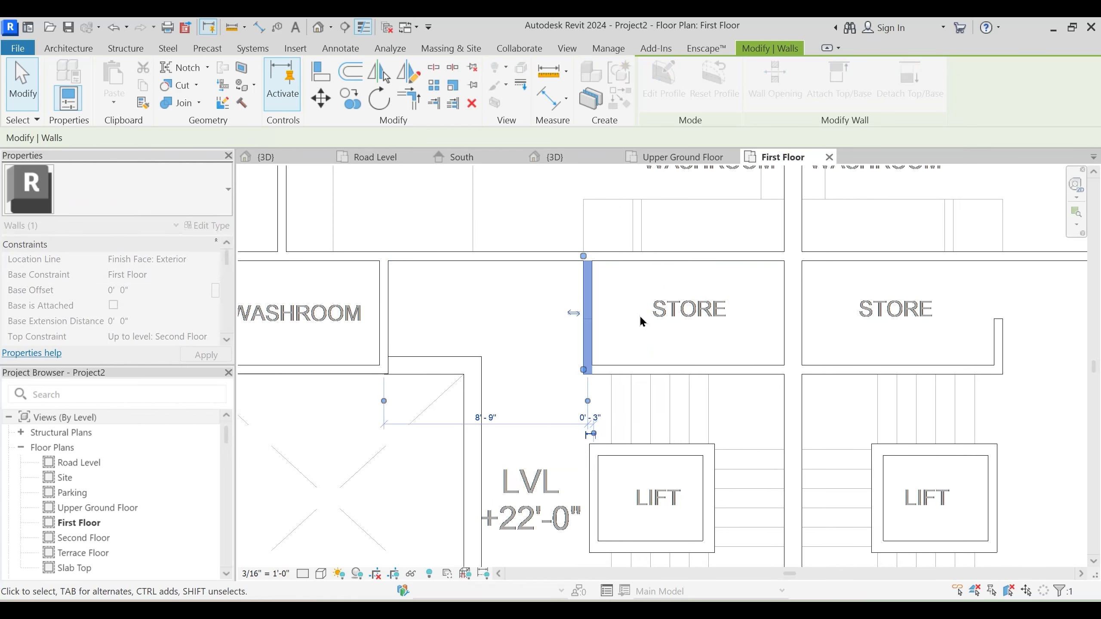
left_click(965, 327)
left_click_drag(1002, 319, 1001, 256)
left_click(894, 312)
scroll(820, 328, "down", 3)
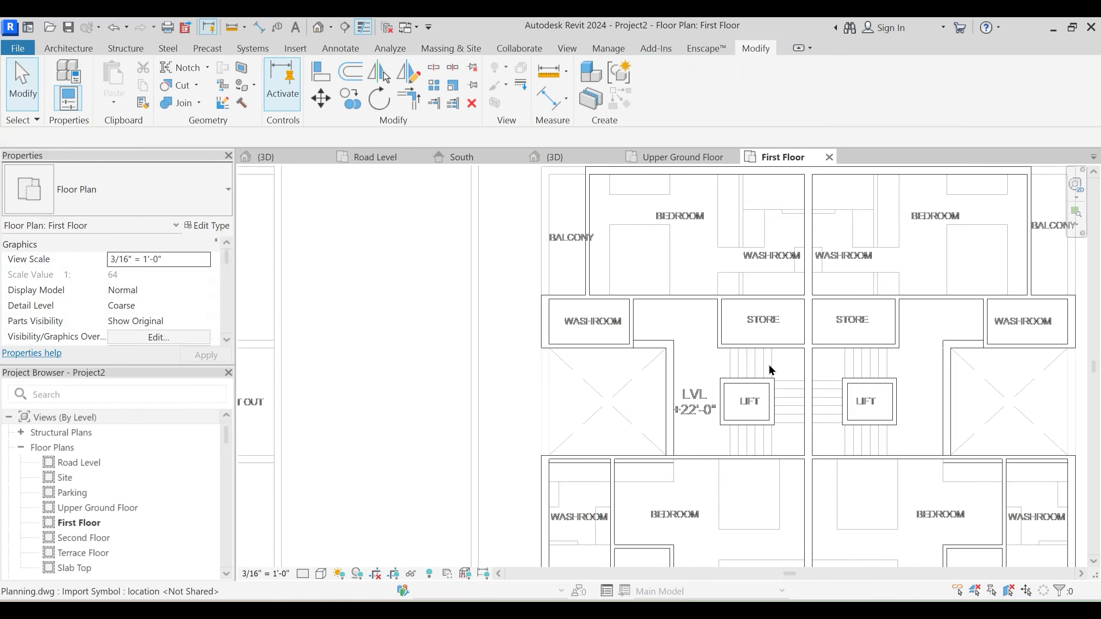
In the 3D view, switch the join order between the lower wall on the building's right side and the wash-tile floors above it
left_click(579, 157)
middle_click_drag(658, 386, 689, 395, "shift")
middle_click_drag(760, 353, 599, 356)
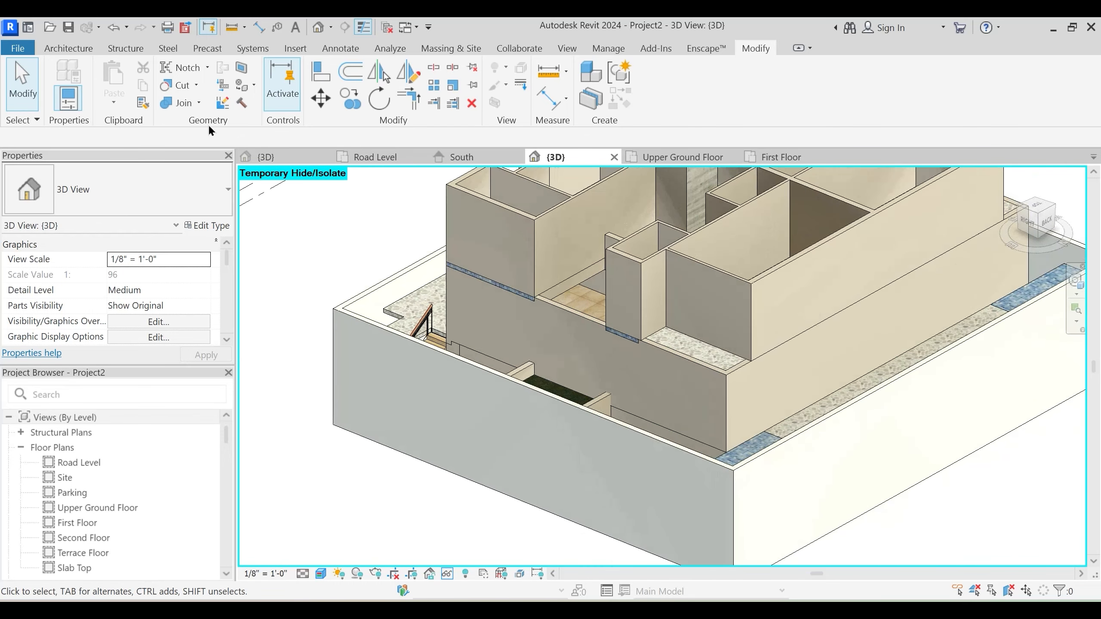
left_click(199, 104)
left_click(212, 190)
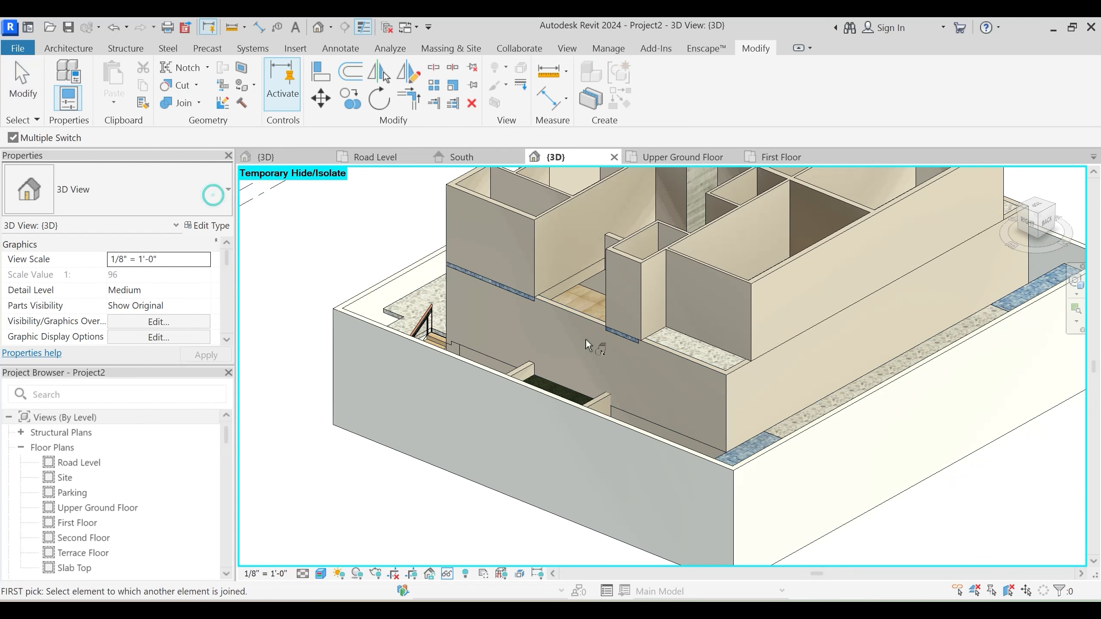
left_click(576, 317)
left_click(622, 338)
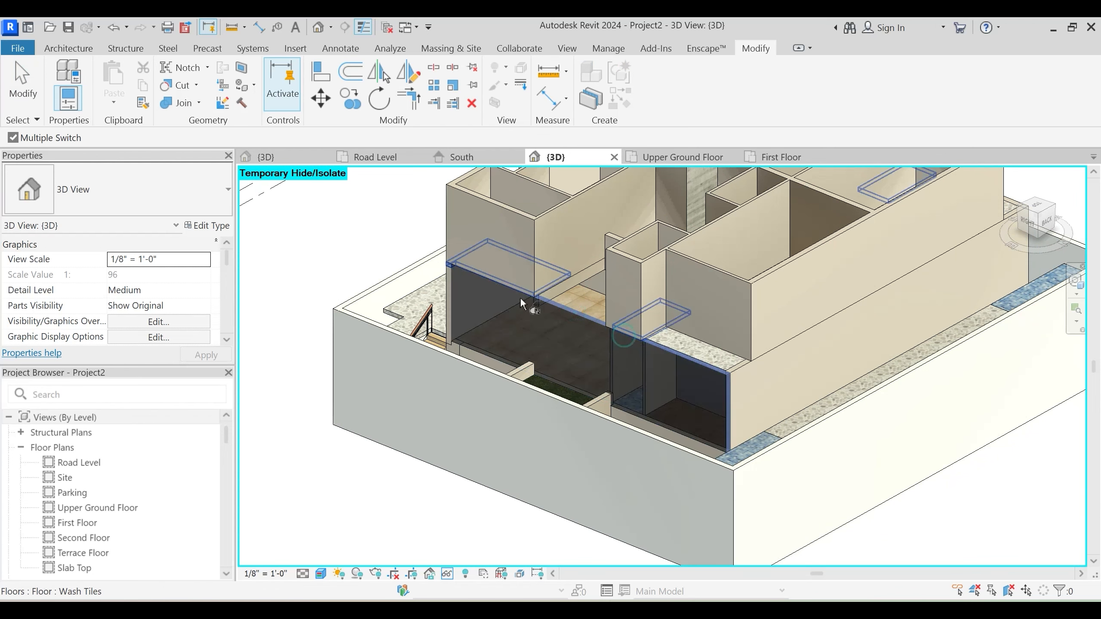
key("Escape")
Switch the join order between the lower front wall and the wash-tile floor exposed at the building's front right corner
scroll(609, 371, "down", 1)
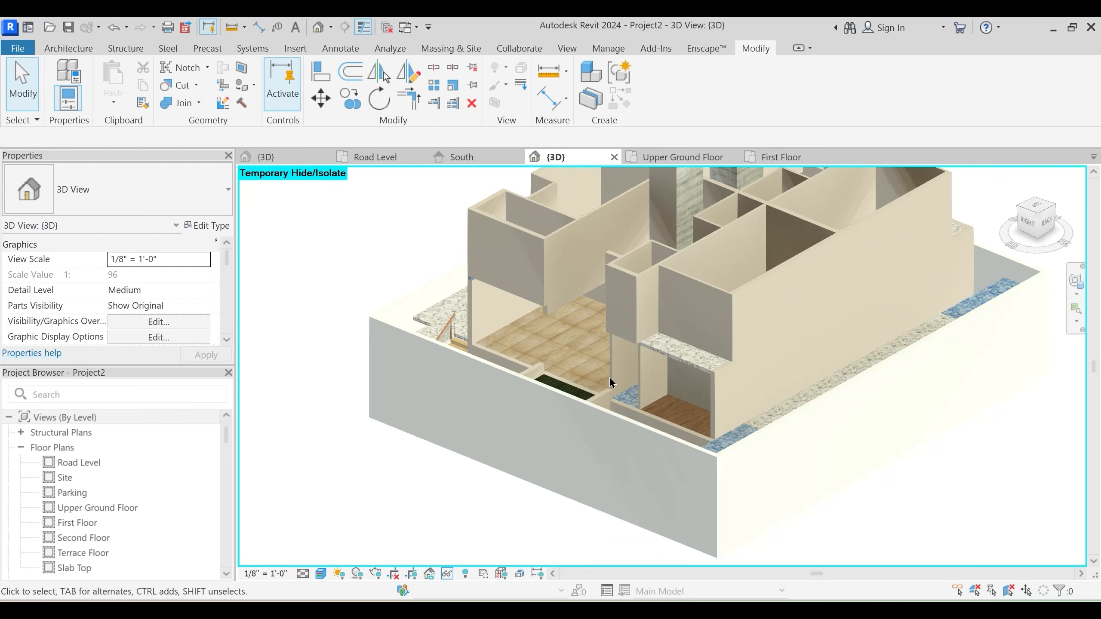
middle_click_drag(537, 368, 530, 385)
key("c")
key("c")
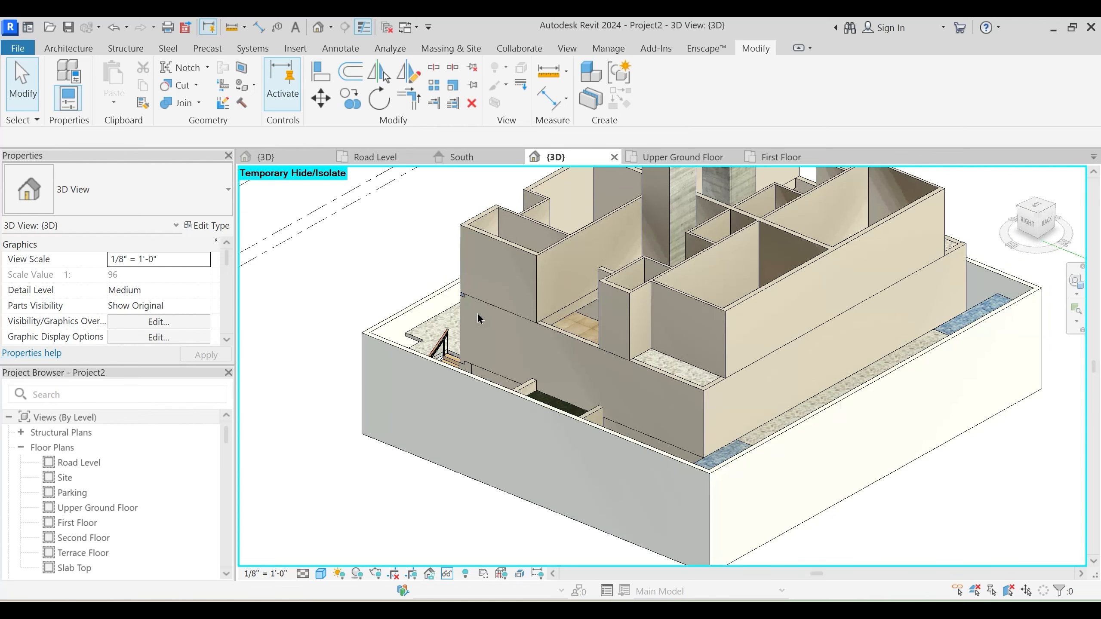
scroll(477, 314, "up", 2)
middle_click_drag(453, 313, 472, 333, "shift")
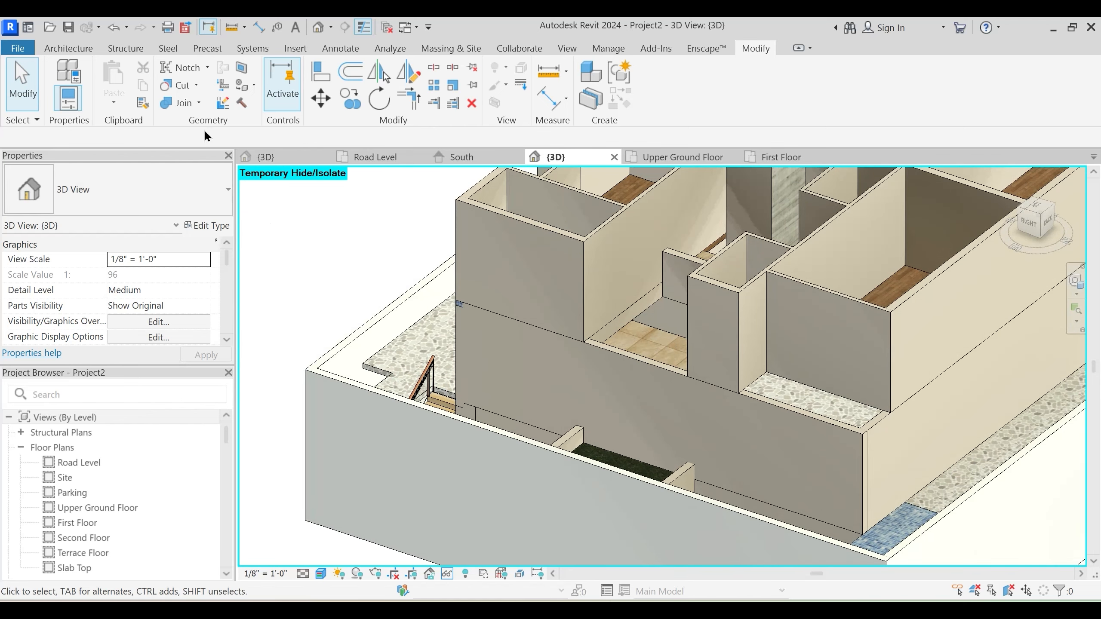
left_click(198, 103)
left_click(205, 193)
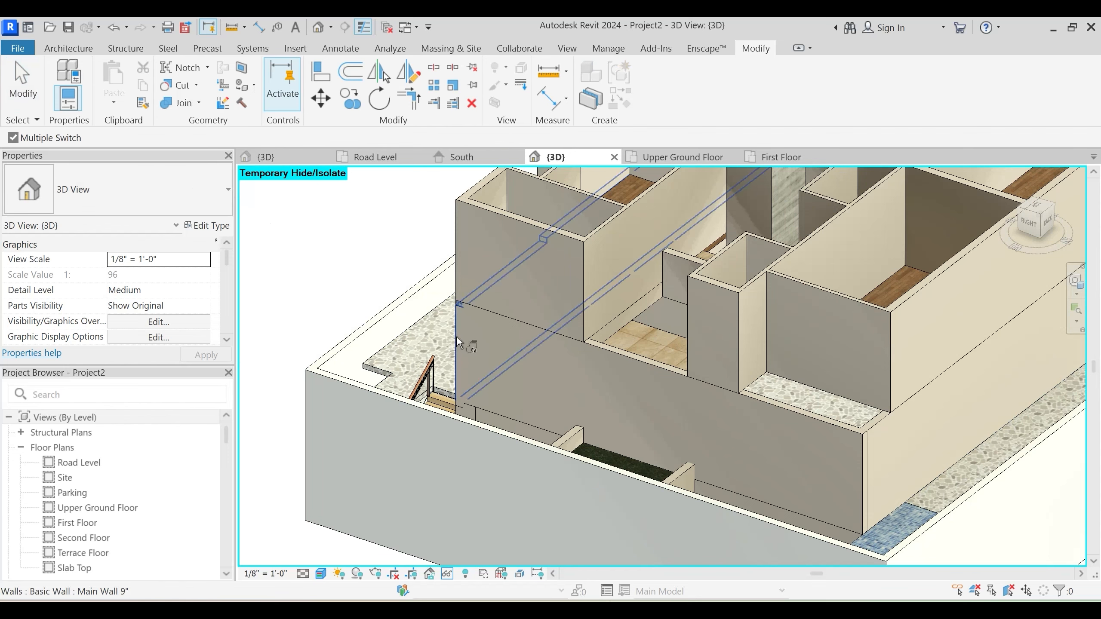
left_click(457, 332)
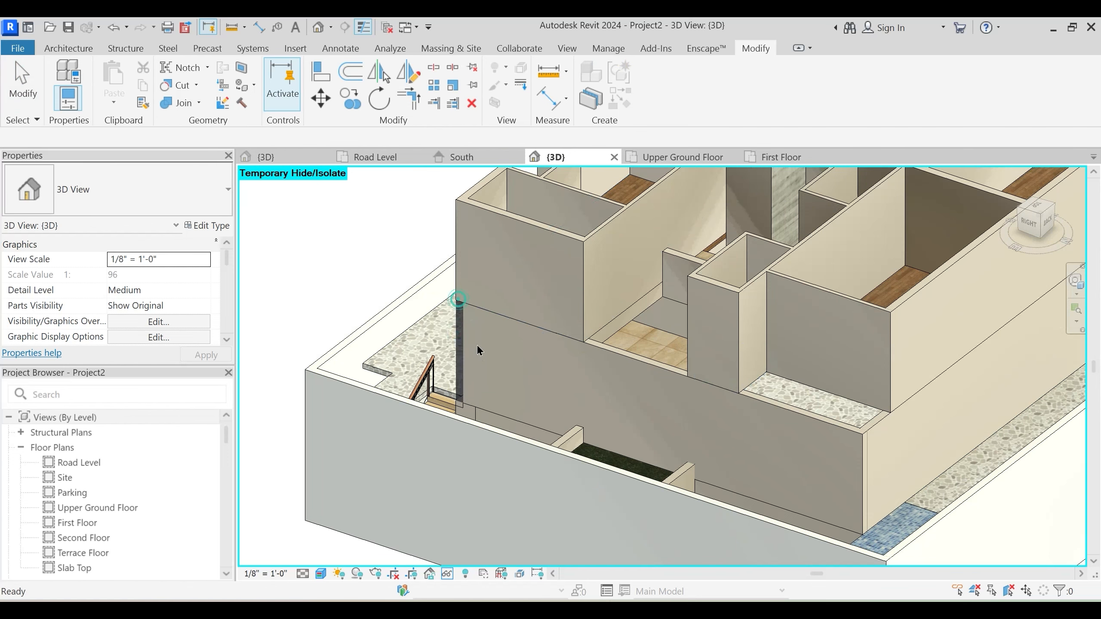
key("Escape")
Examine the wall and floor joins around the front facade, its balconies and the left side of the model
mouse_move(479, 375)
middle_mouse_down("shift")
mouse_move(545, 375)
mouse_move(560, 407)
mouse_move(676, 398)
mouse_move(660, 446)
mouse_move(701, 480)
mouse_move(835, 421)
mouse_move(729, 461)
mouse_move(632, 349)
mouse_move(587, 435)
middle_mouse_up("shift")
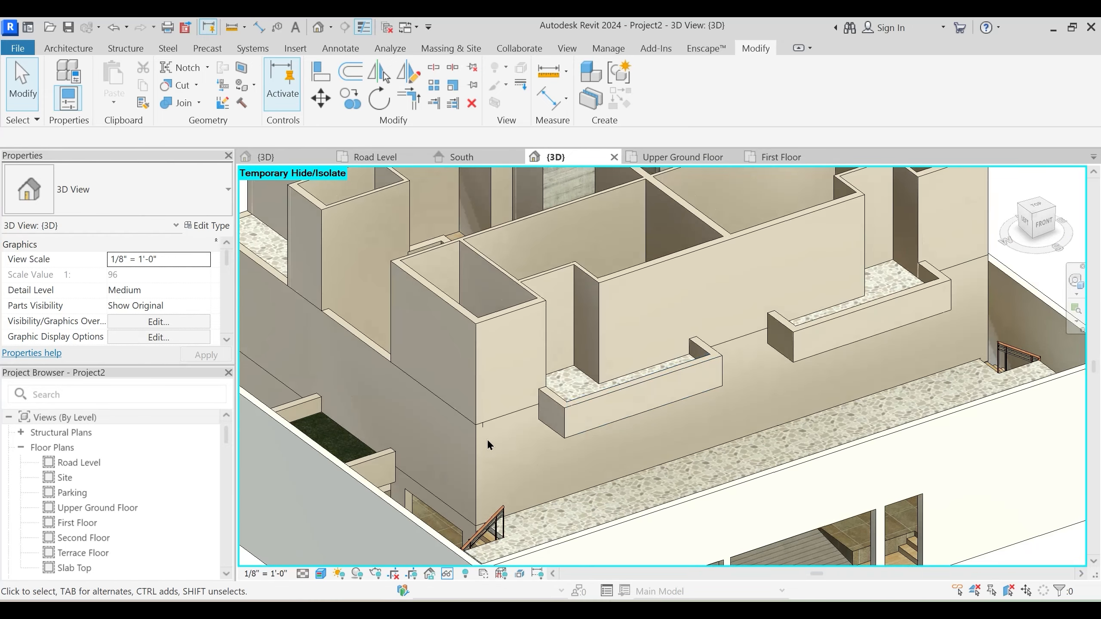
scroll(659, 429, "down", 3)
scroll(565, 440, "up", 3)
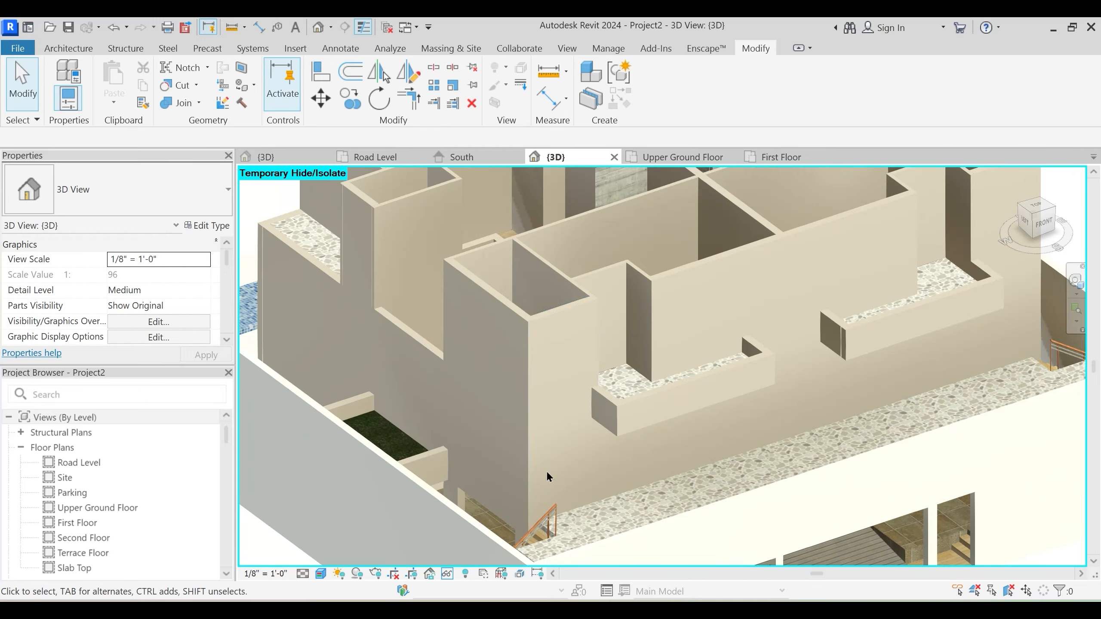
scroll(588, 433, "down", 3)
scroll(568, 441, "up", 3)
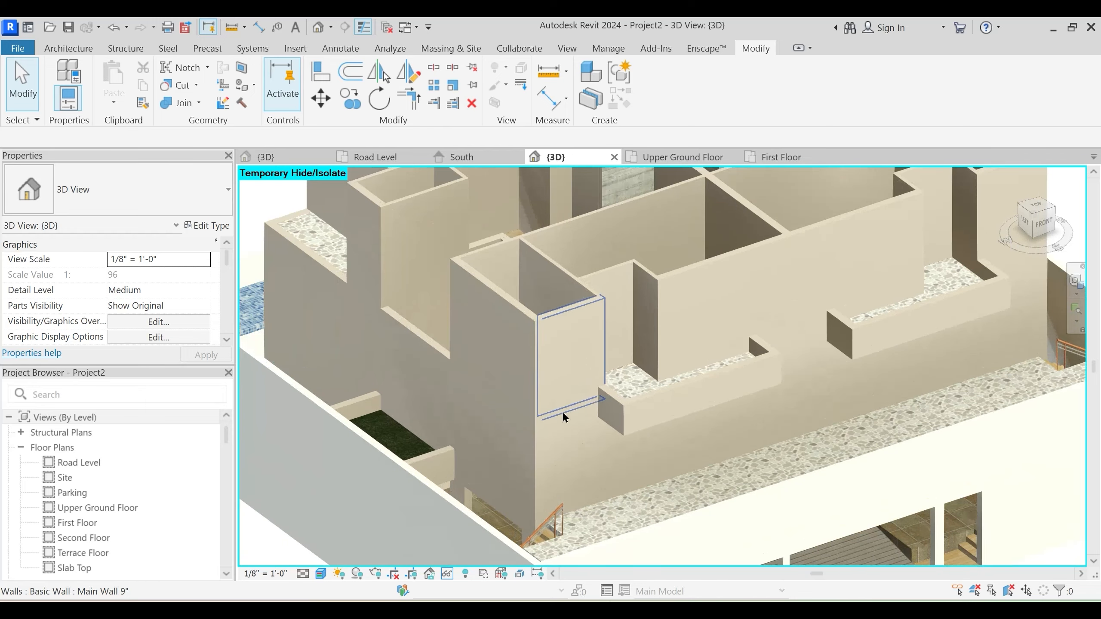
scroll(570, 430, "down", 4)
middle_click_drag(569, 434, 630, 425, "shift")
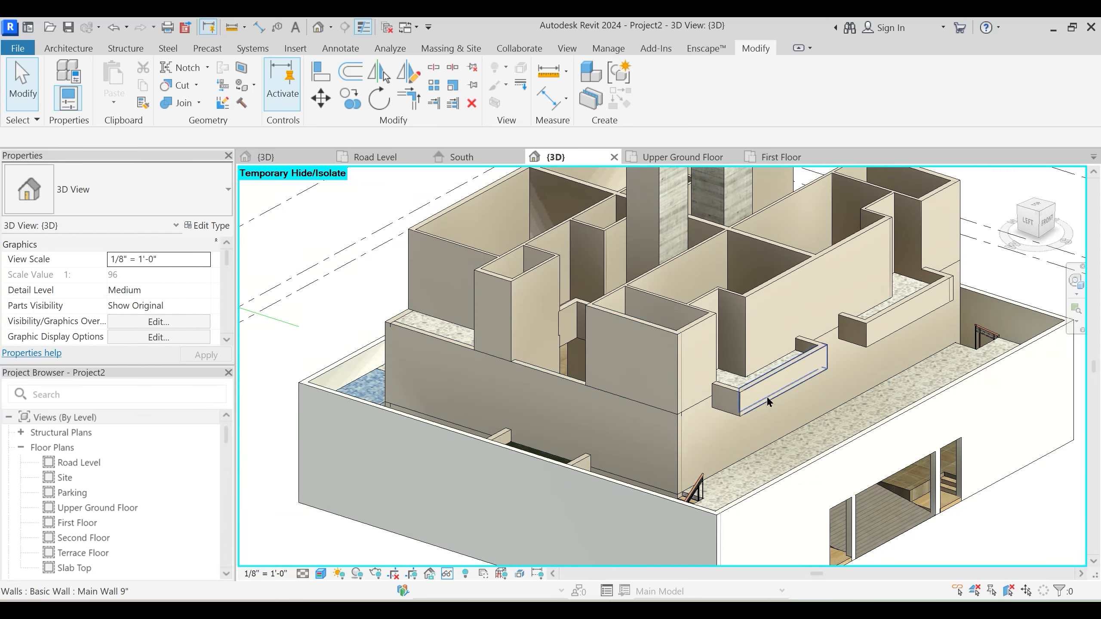
middle_click_drag(766, 397, 725, 448, "shift")
middle_click_drag(782, 417, 758, 434, "shift")
middle_click_drag(726, 402, 665, 477)
scroll(615, 429, "down", 2)
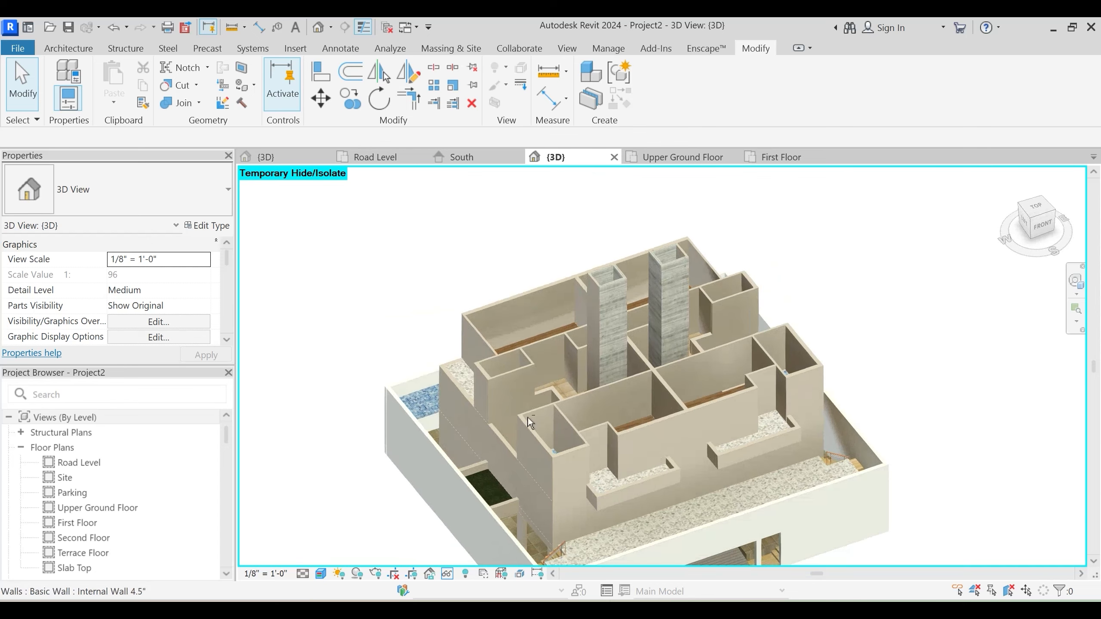
Create a wall similar to the front balcony parapet in the First Floor plan, with base offset 0' 0" and unconnected height 1' 6"
left_click(626, 492)
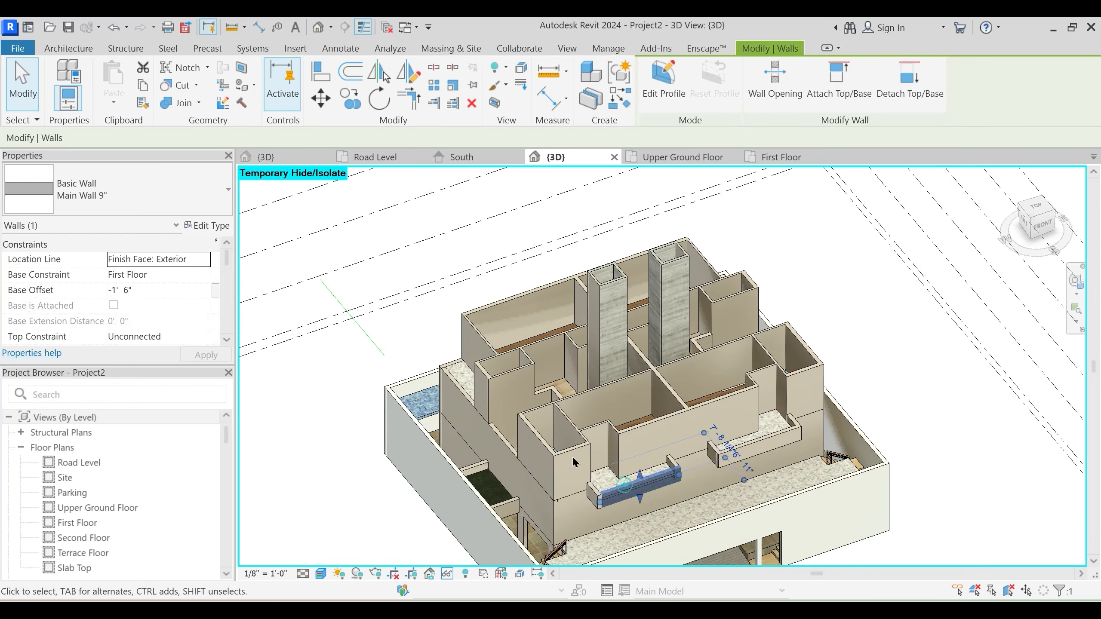
key("c")
key("s")
left_click(788, 158)
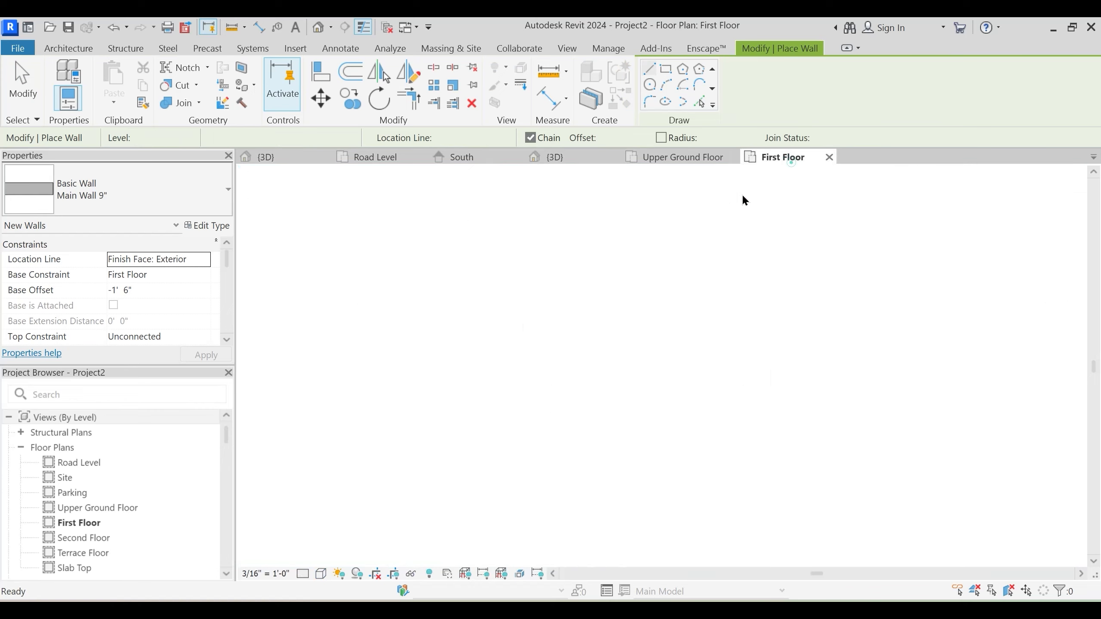
middle_click_drag(497, 237, 510, 438)
scroll(470, 431, "up", 1)
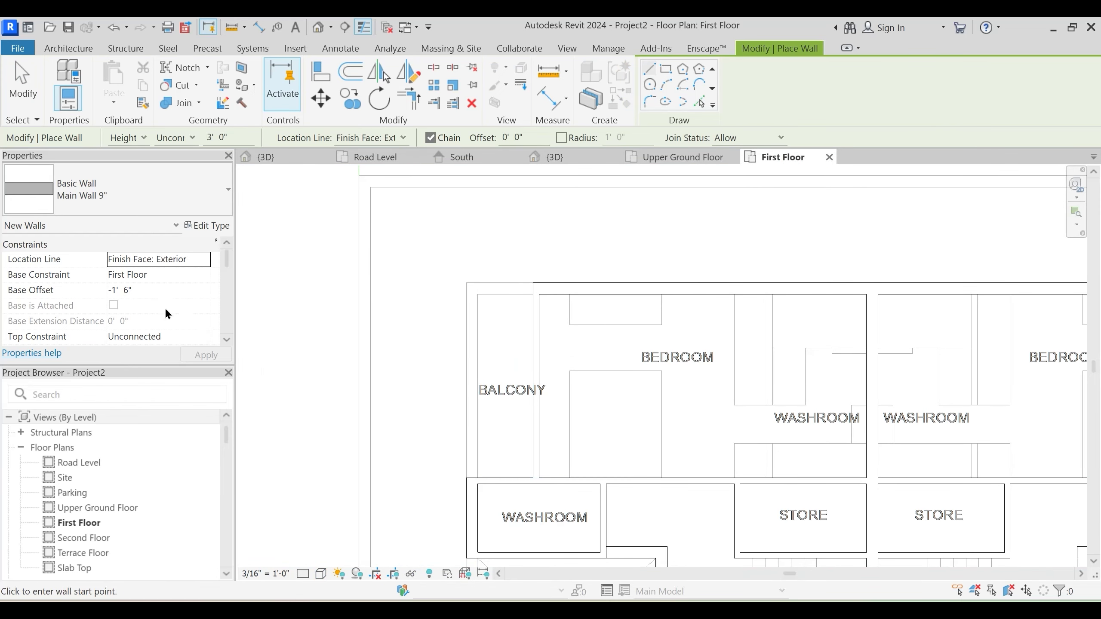
scroll(168, 314, "down", 1)
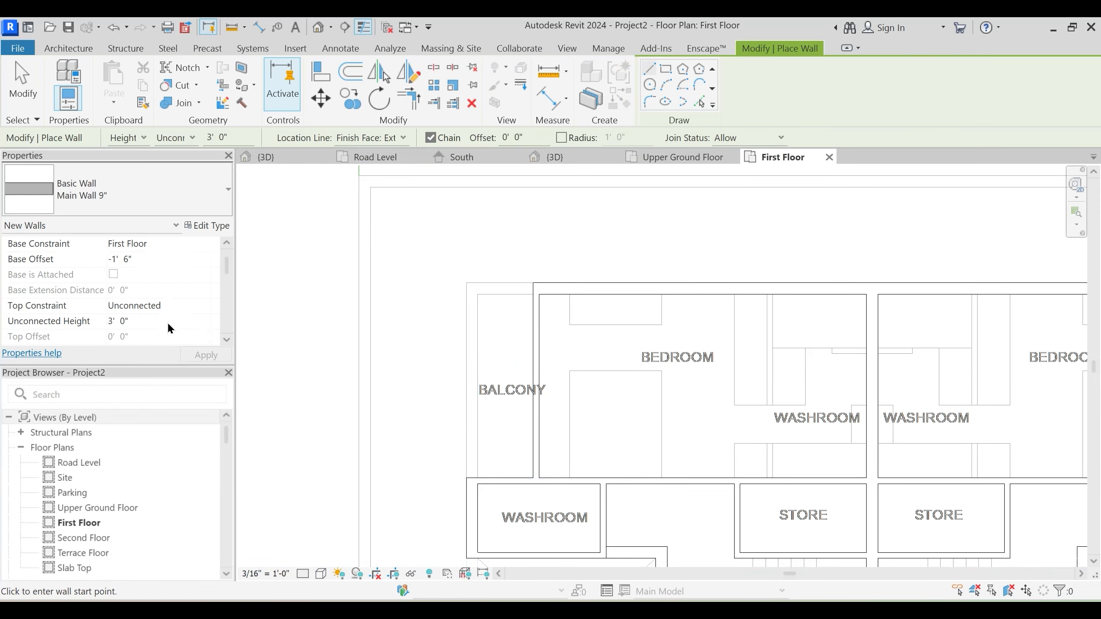
left_click(471, 480)
key("Escape")
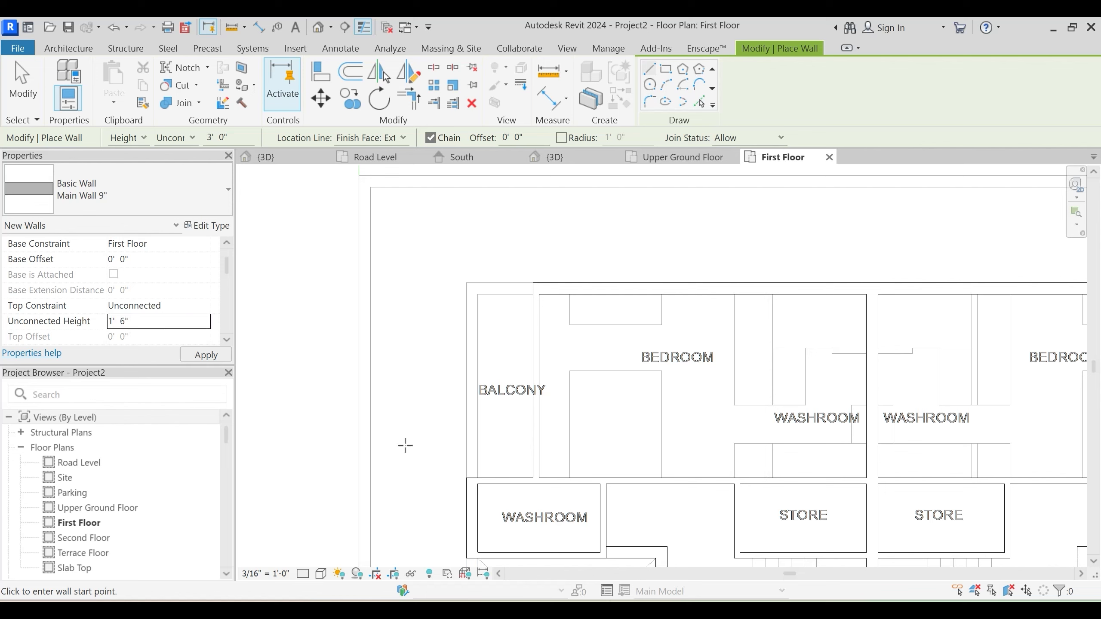
Set the new wall's unconnected height to 1' 3" and draw the parapet along the outer and upper edges of the upper left balcony
left_click(467, 478)
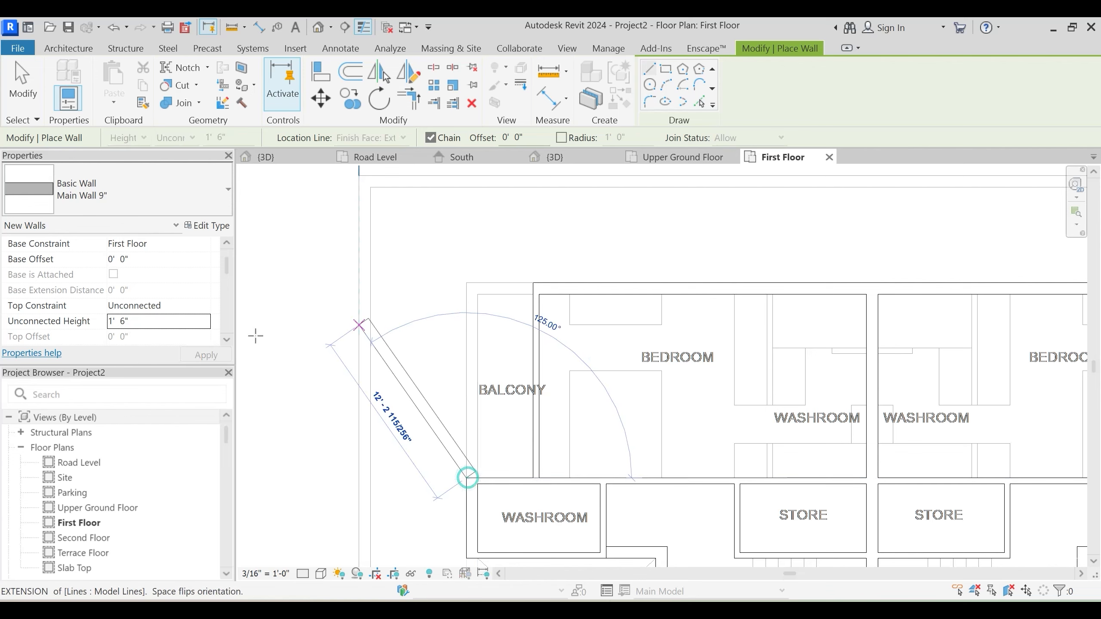
left_click(158, 319)
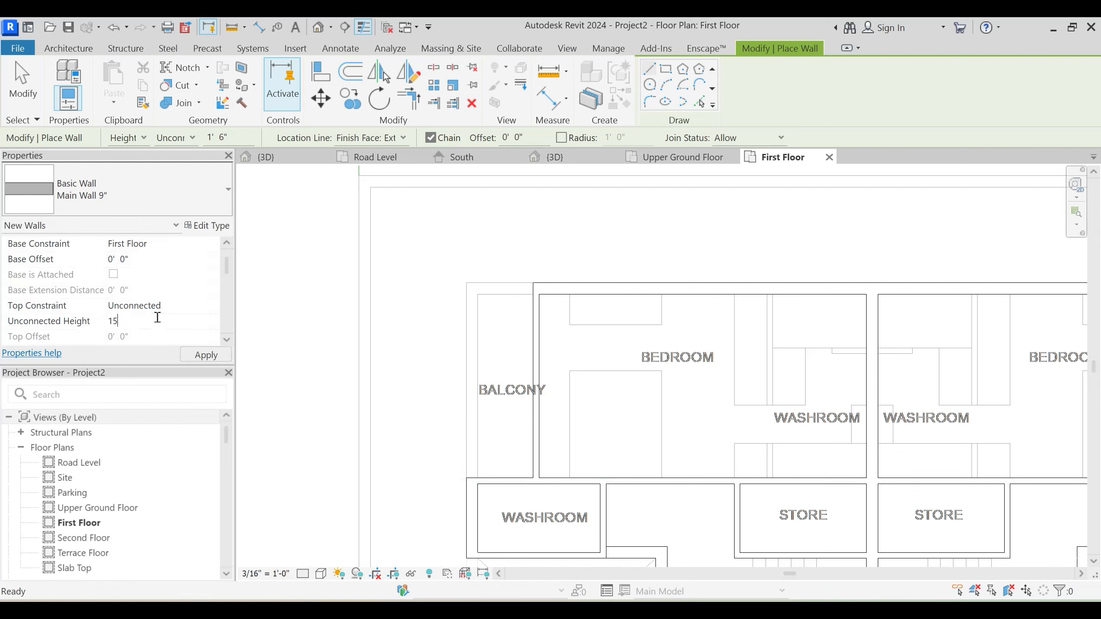
type("1' 3\"")
left_click(467, 478)
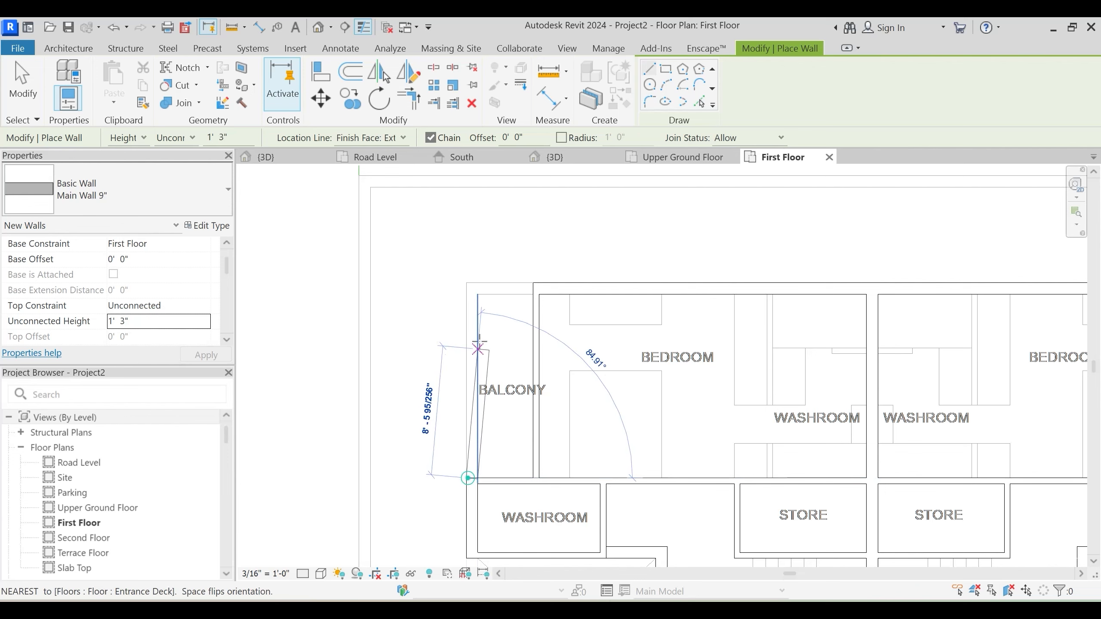
left_click(466, 283)
left_click(533, 282)
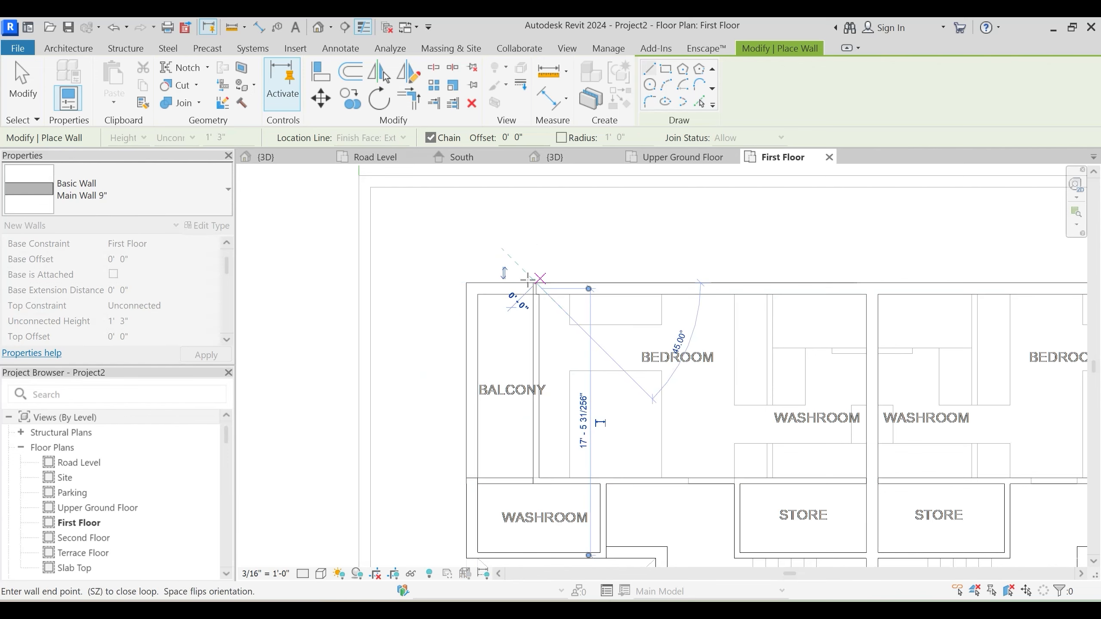
Draw the same 1' 3" parapet along the upper and outer edges of the upper right balcony in the First Floor plan
key("Escape")
key("Escape")
middle_click_drag(708, 351, 438, 338)
middle_click_drag(754, 336, 551, 328)
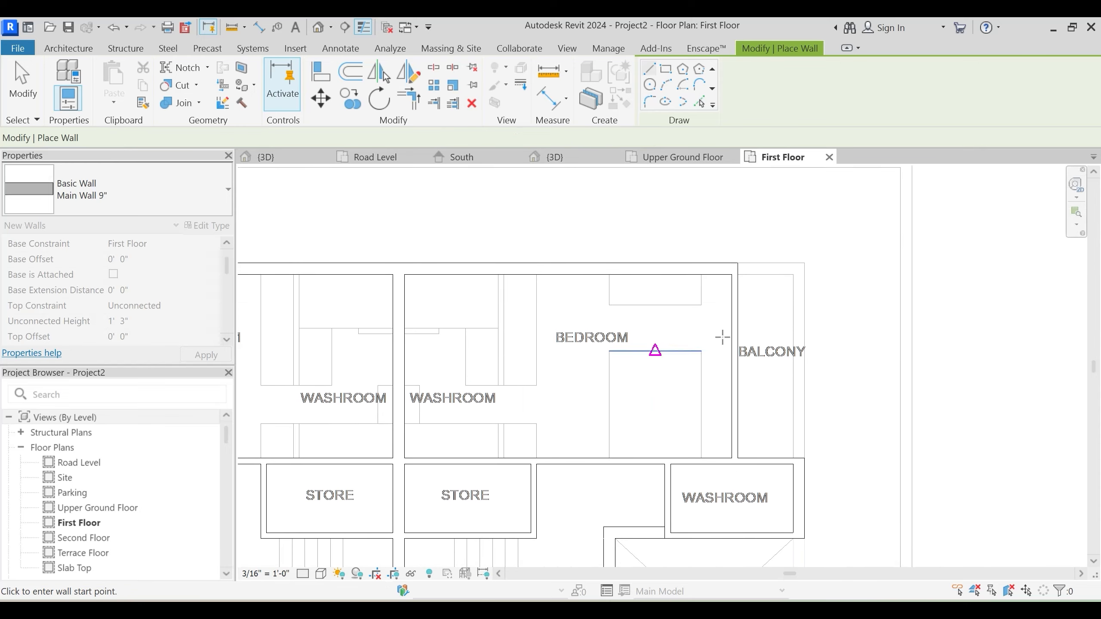
left_click(738, 263)
left_click(804, 263)
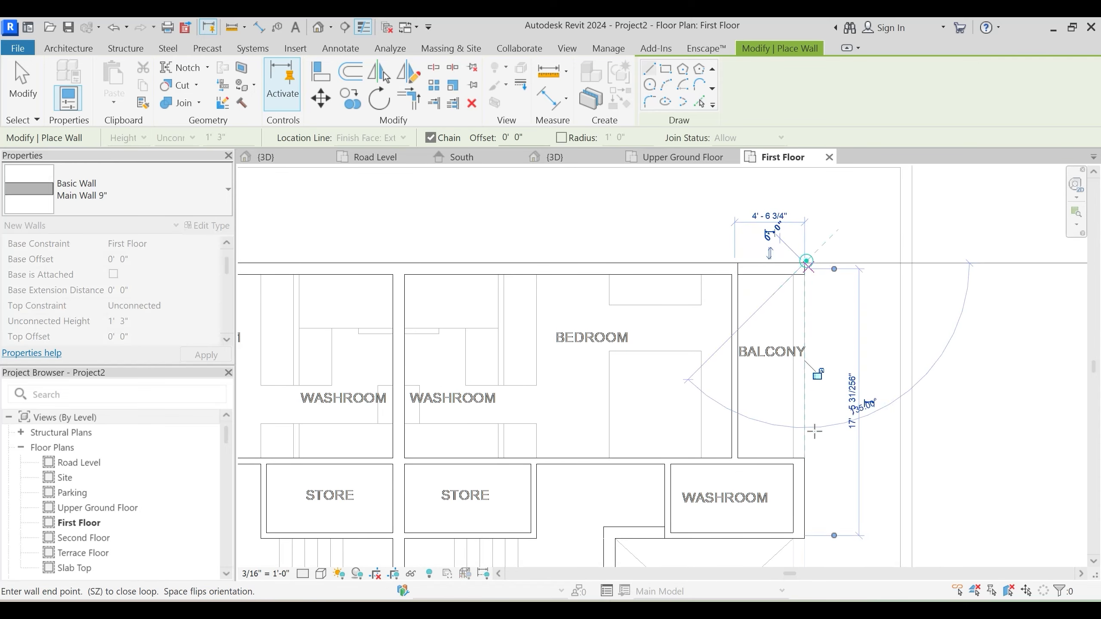
left_click(804, 457)
key("Escape")
key("Escape")
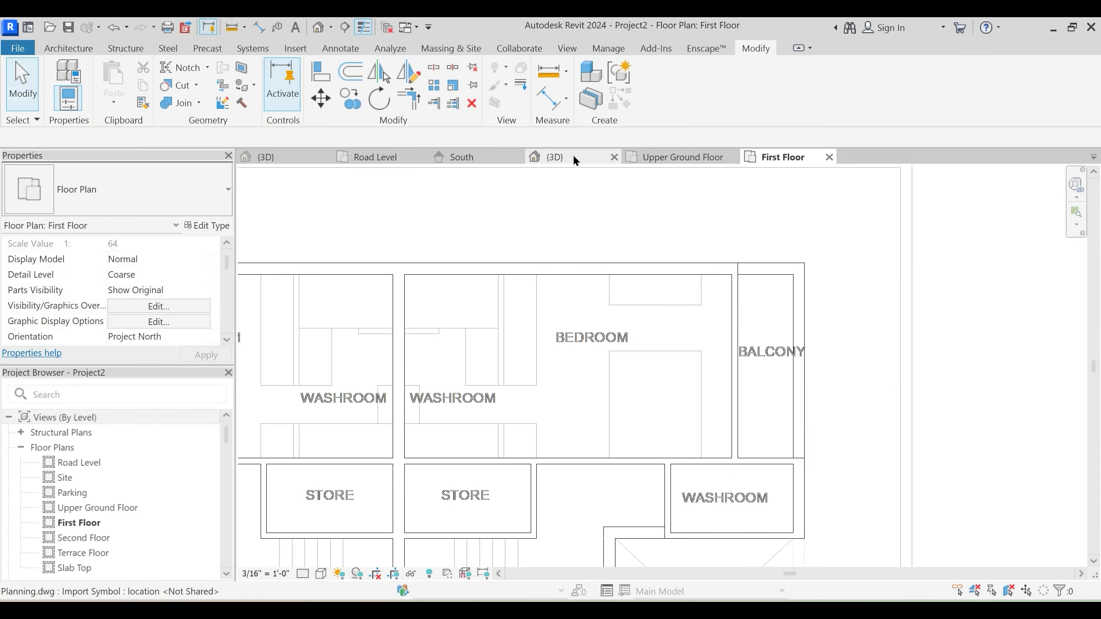
In the 3D view, check the base offset and unconnected height of the front left balcony's end parapet wall
left_click(564, 156)
scroll(494, 428, "up", 5)
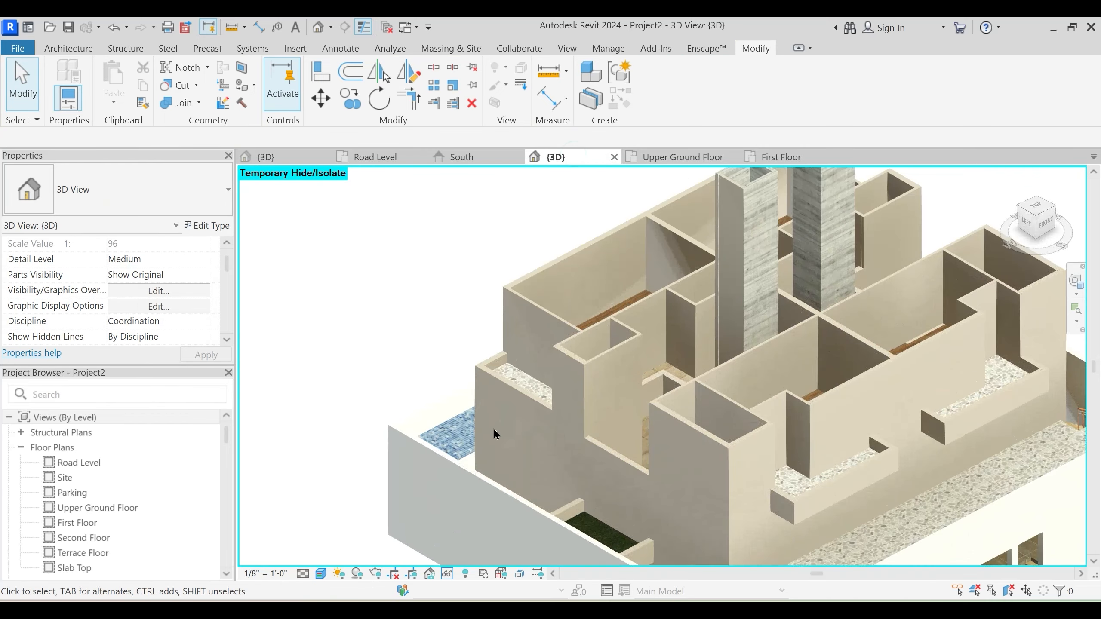
middle_click_drag(494, 429, 506, 426, "shift")
scroll(506, 426, "up", 5)
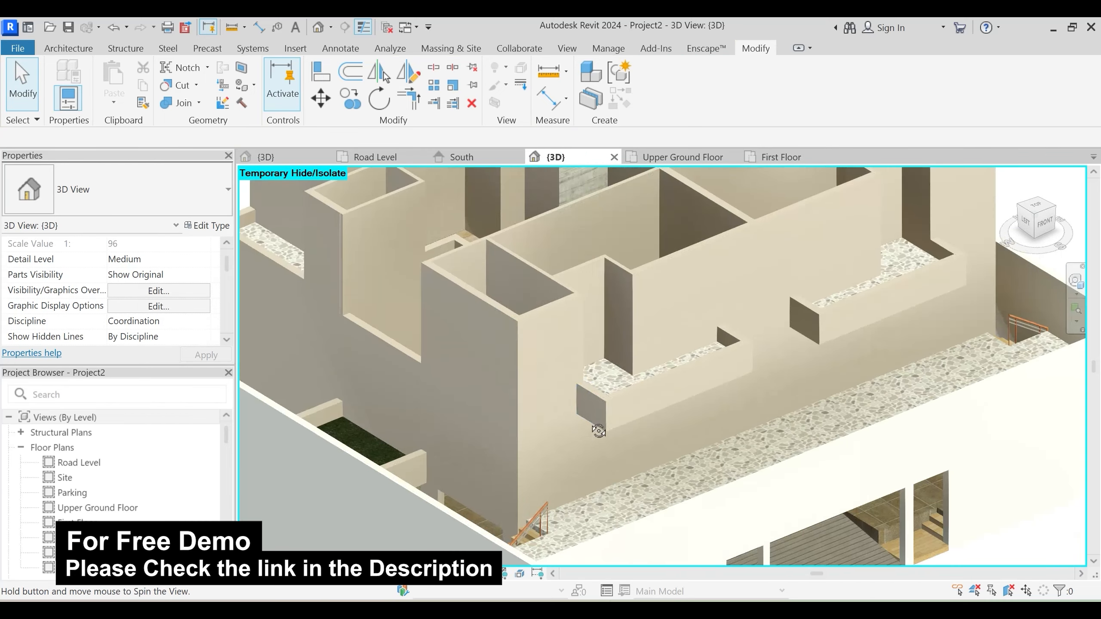
left_click(611, 437)
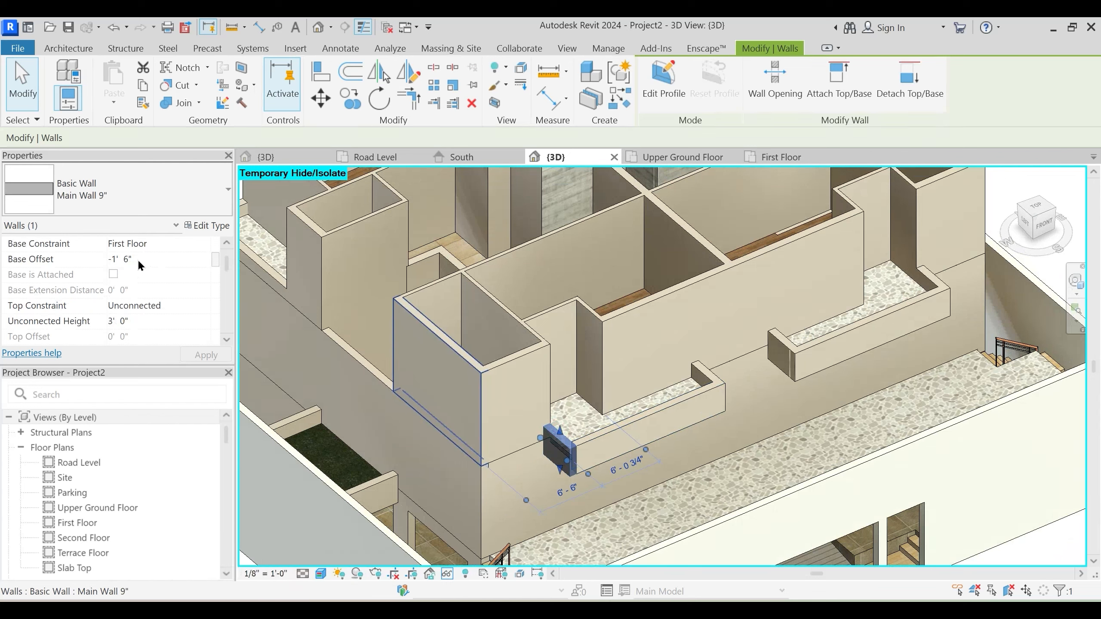
left_click(146, 321)
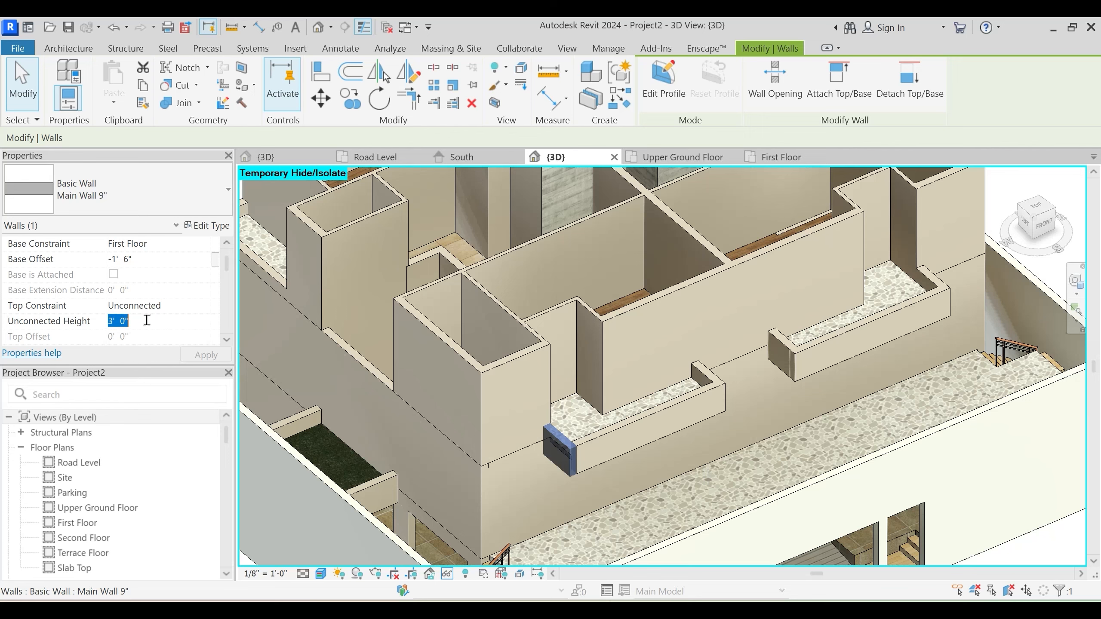
key("Escape")
From a front view of the 3D model, select the elements around the First Floor slab and filter the selection to Floors only
scroll(754, 391, "down", 4)
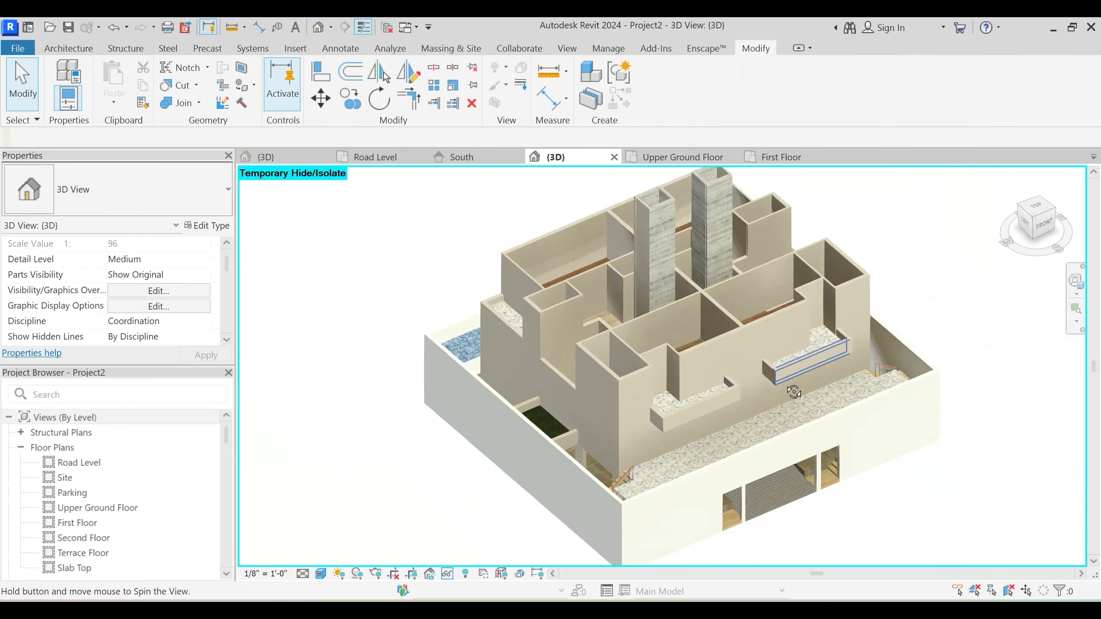
middle_click_drag(792, 390, 711, 434, "shift")
middle_click_drag(626, 296, 505, 340, "shift")
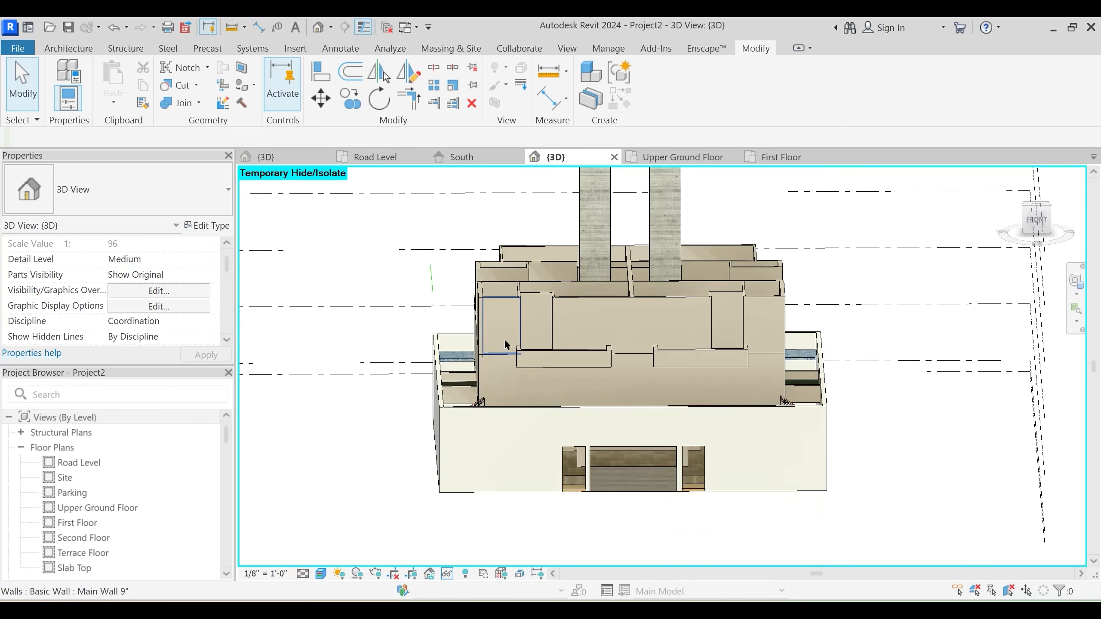
mouse_move(428, 289)
middle_mouse_down("shift")
mouse_move(468, 373)
mouse_move(464, 291)
mouse_move(453, 312)
mouse_move(440, 271)
middle_mouse_up("shift")
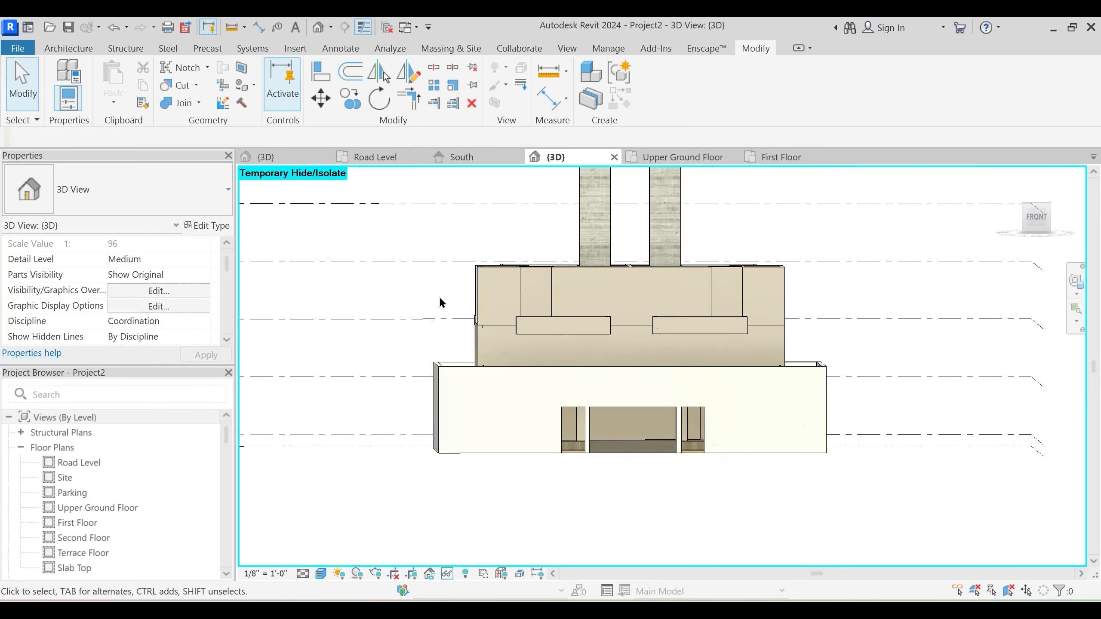
left_click_drag(438, 296, 852, 360)
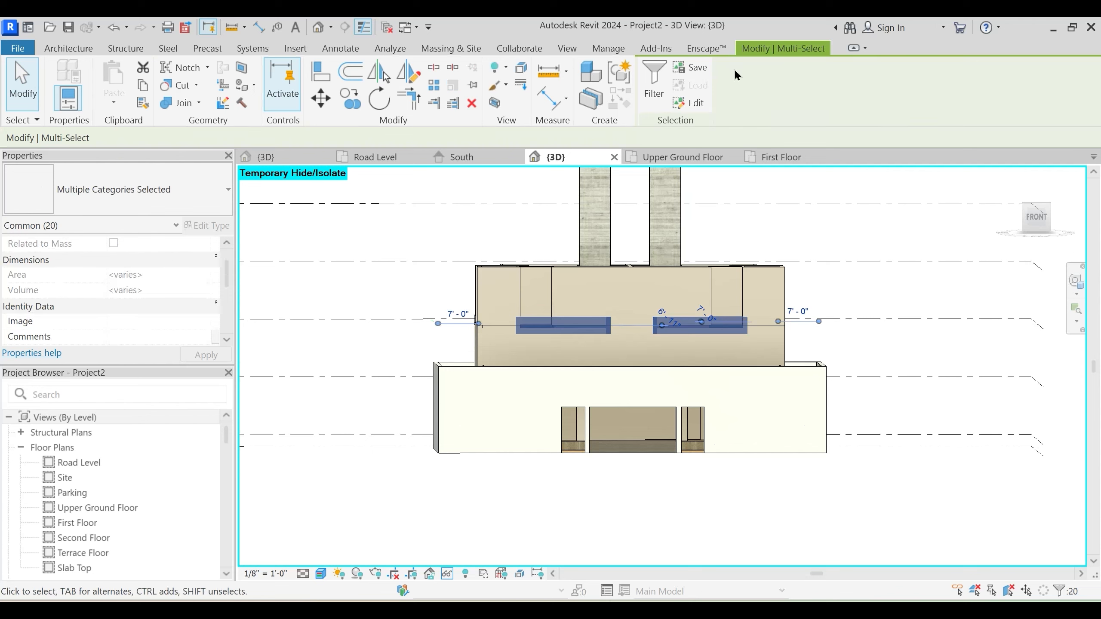
left_click(661, 99)
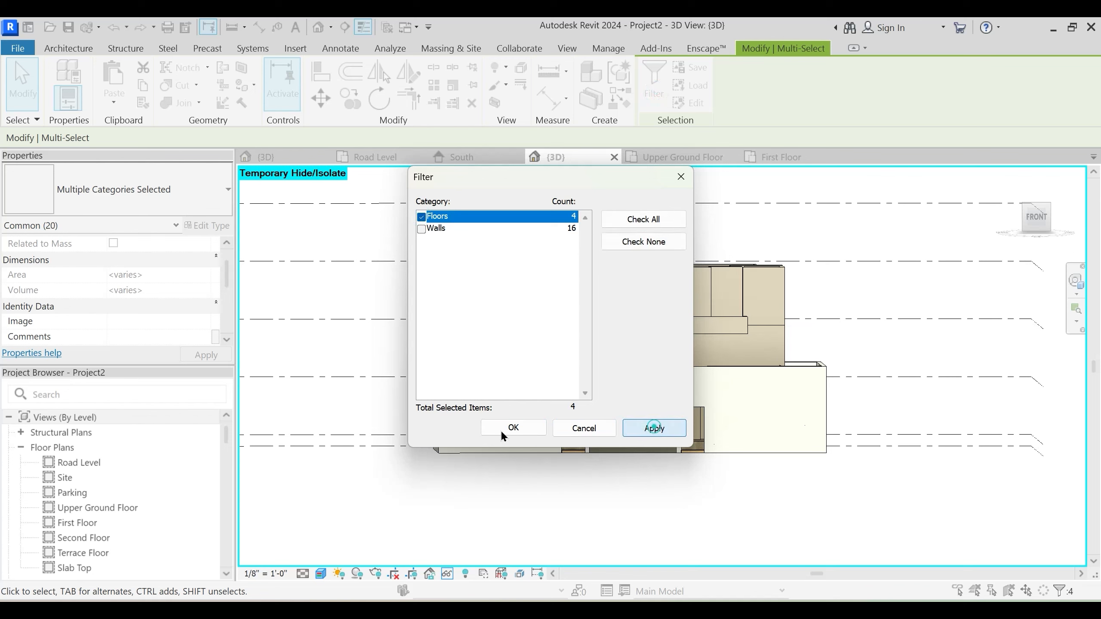
left_click(511, 428)
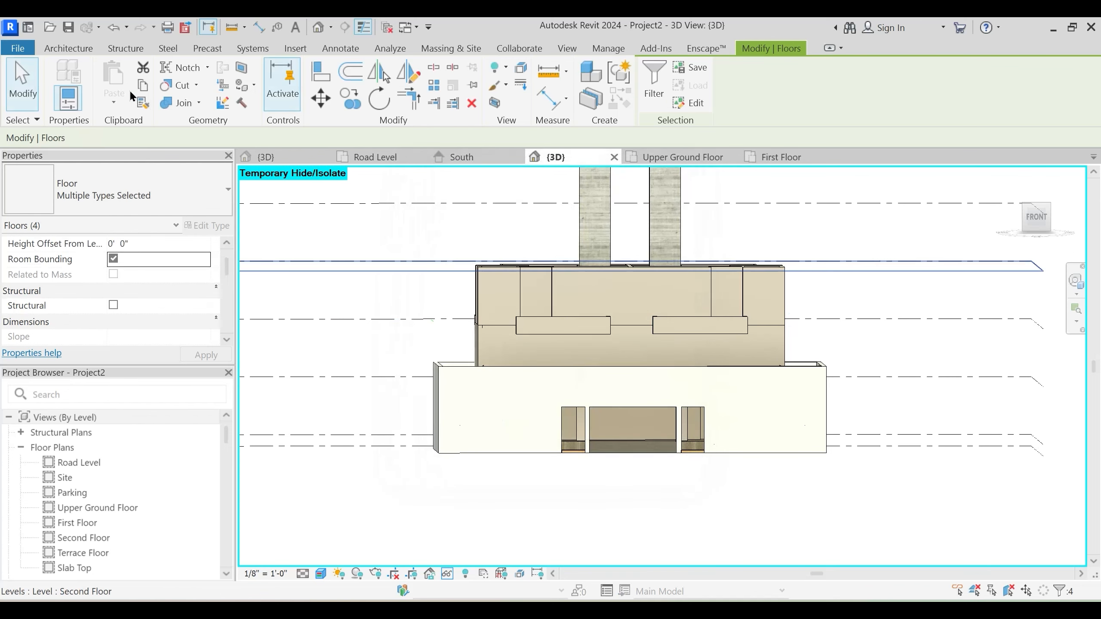
Copy the selected first-floor slabs and paste them aligned to the Second Floor level
left_click(142, 89)
left_click(112, 104)
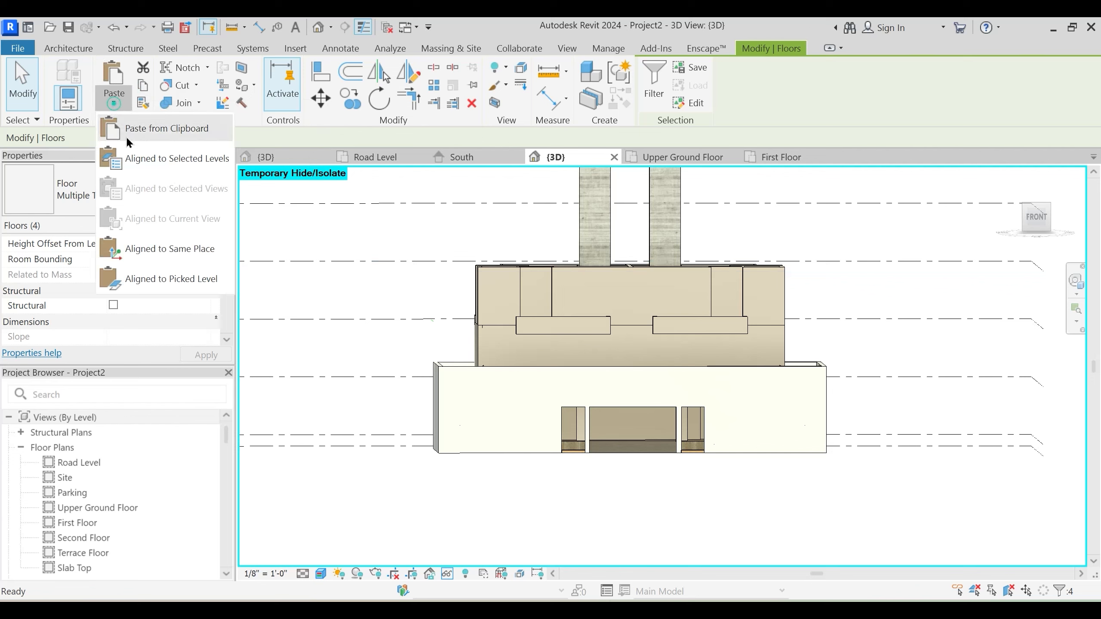
left_click(496, 248)
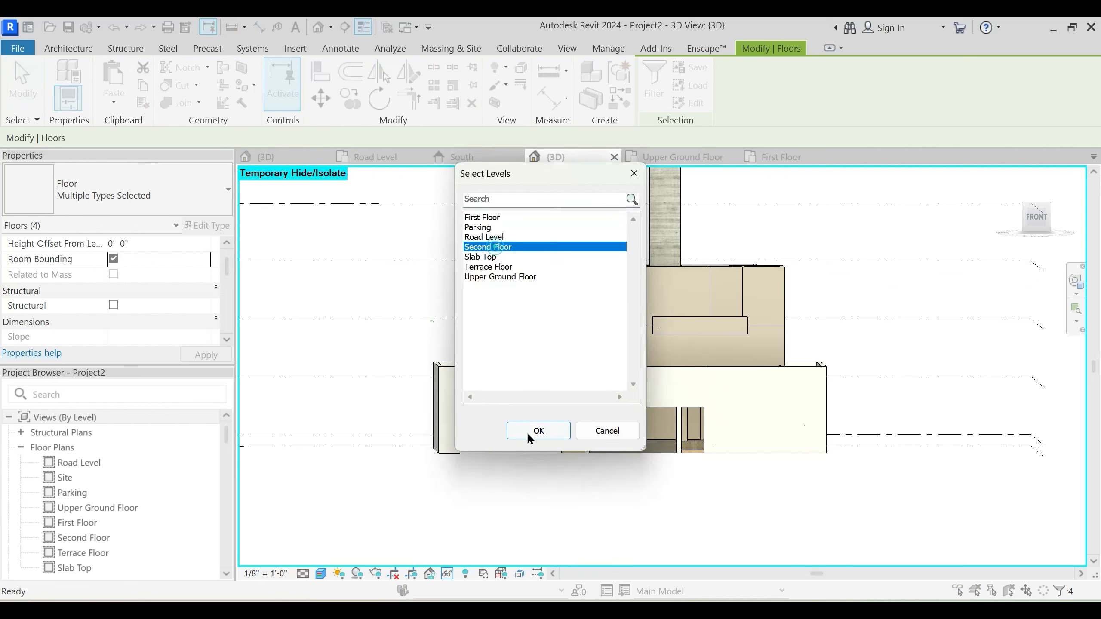
left_click(539, 431)
middle_click_drag(596, 384, 646, 342, "shift")
key("Escape")
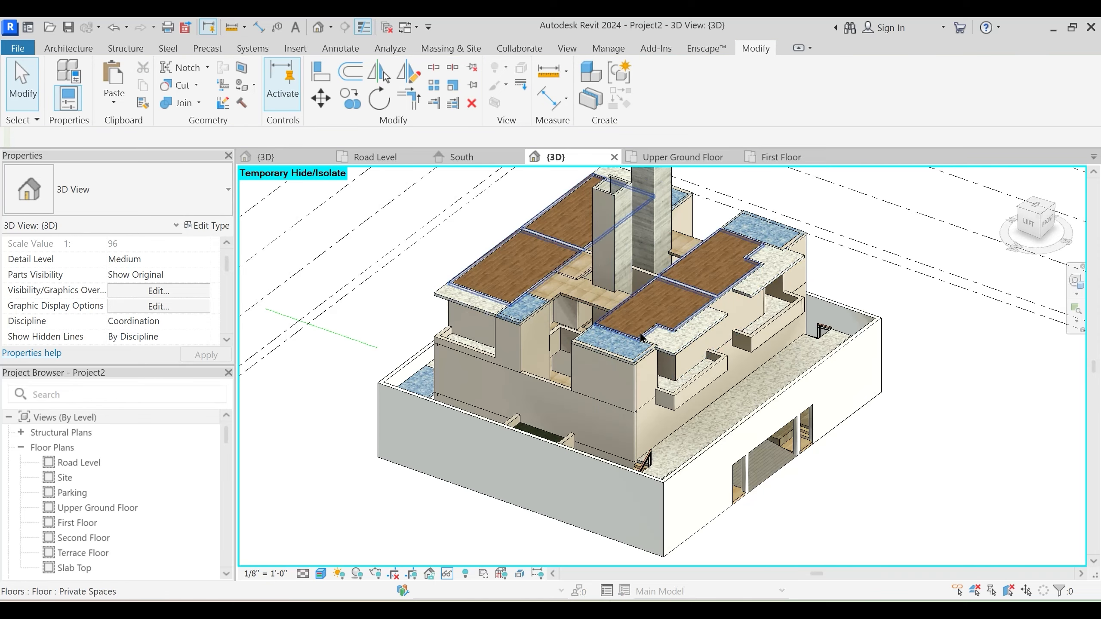
Switch the 3D view to the Hidden Line visual style
middle_click_drag(701, 432, 694, 385, "shift")
scroll(650, 372, "up", 3)
middle_click_drag(481, 300, 308, 302, "shift")
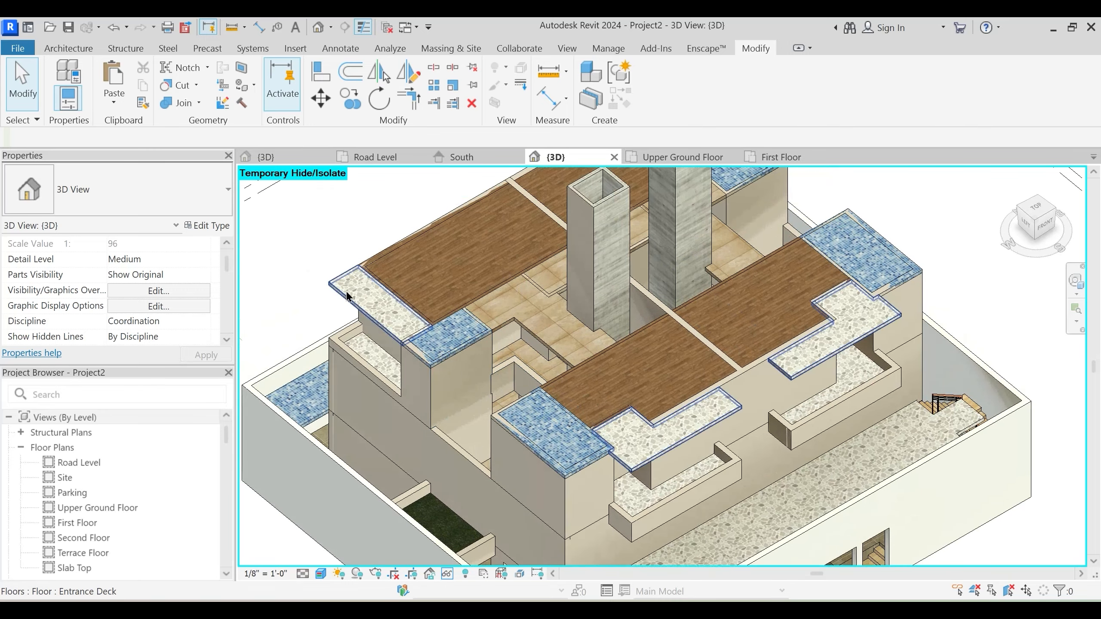
key("l")
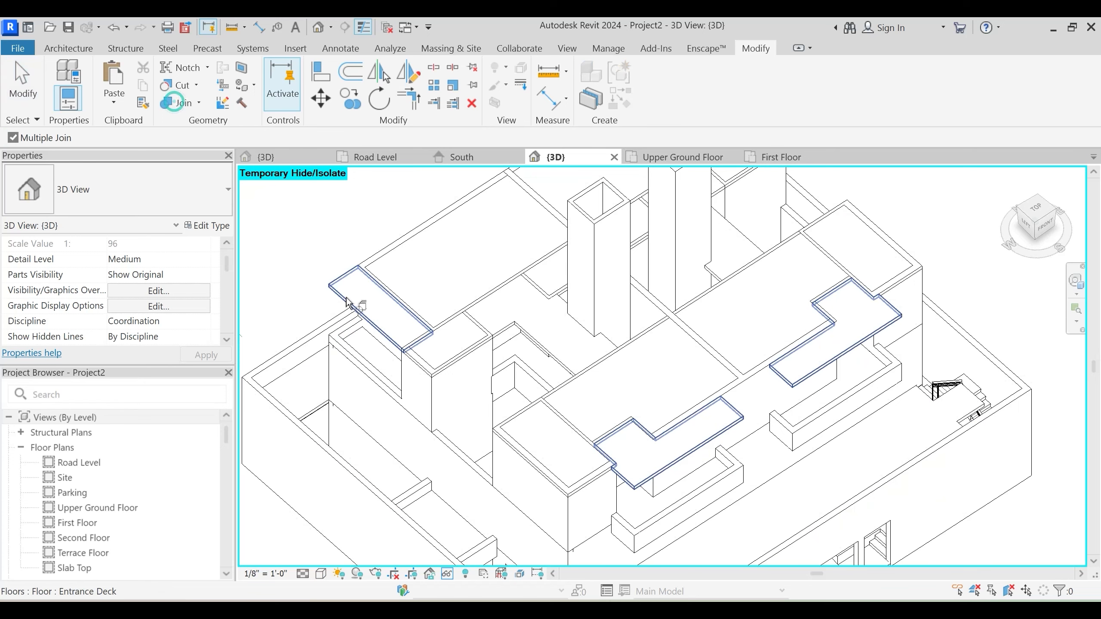
left_click(372, 284)
scroll(498, 360, "up", 6)
key("Escape")
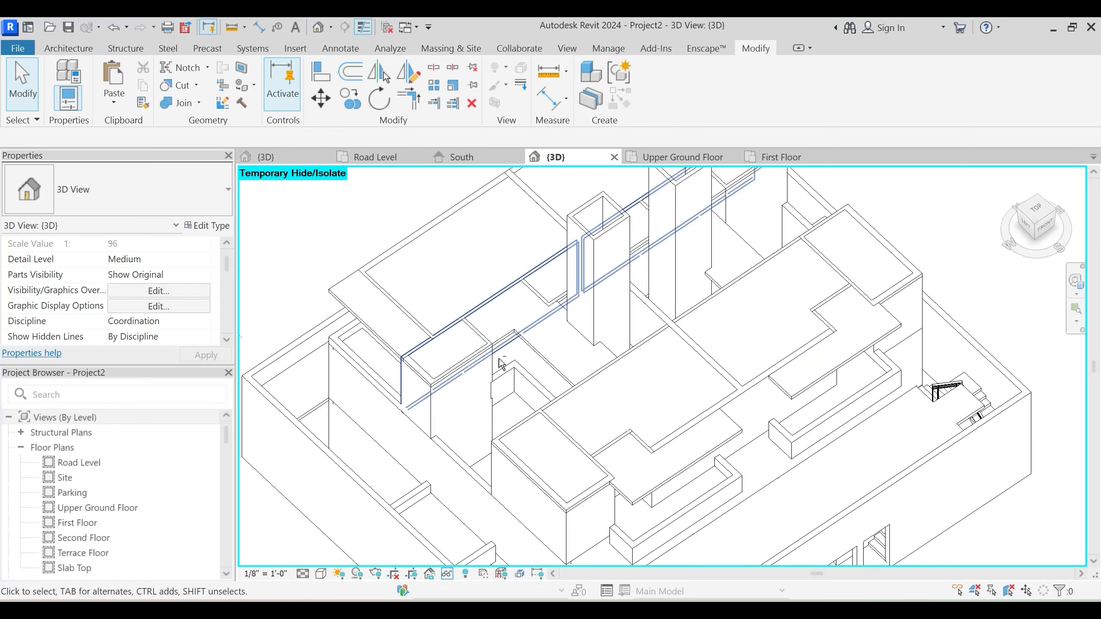
left_click(182, 106)
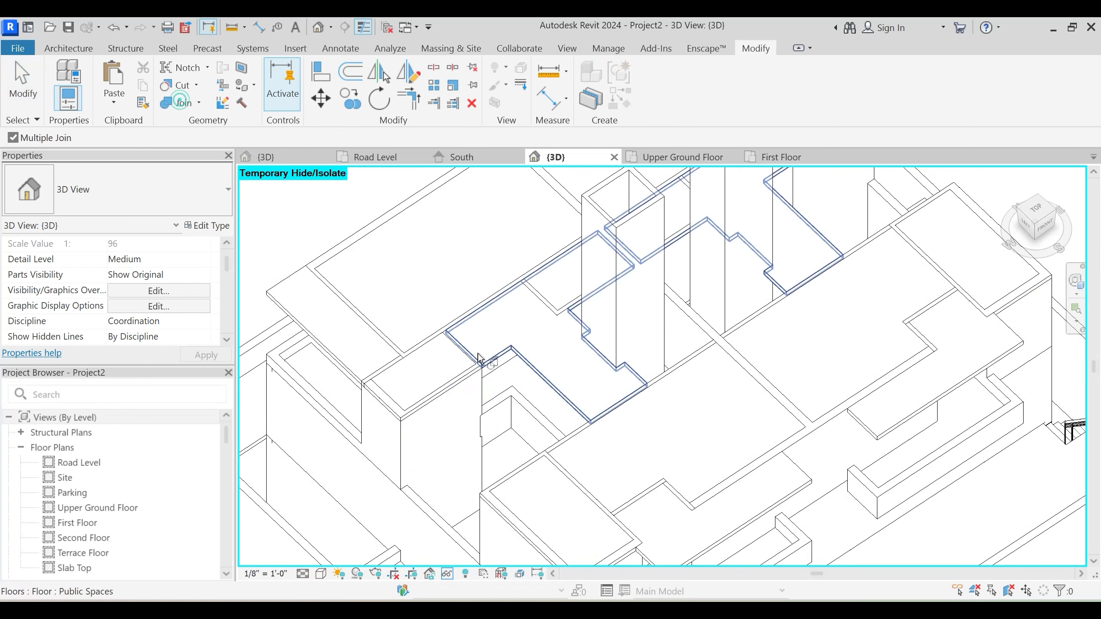
left_click(533, 332)
middle_click_drag(534, 332, 671, 410, "shift")
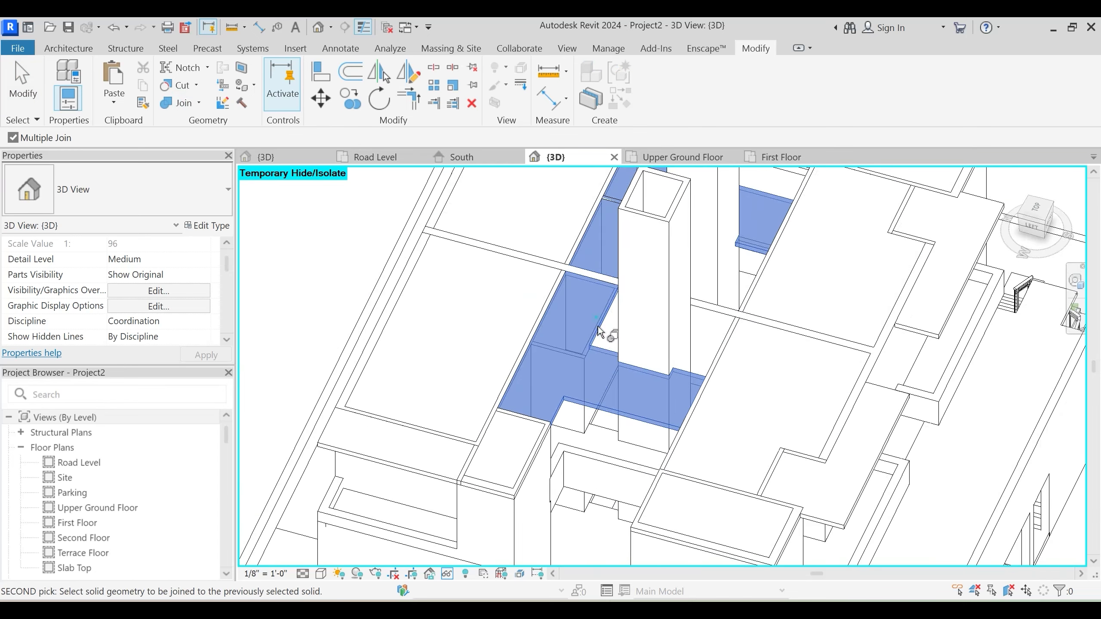
middle_click_drag(577, 397, 728, 294, "shift")
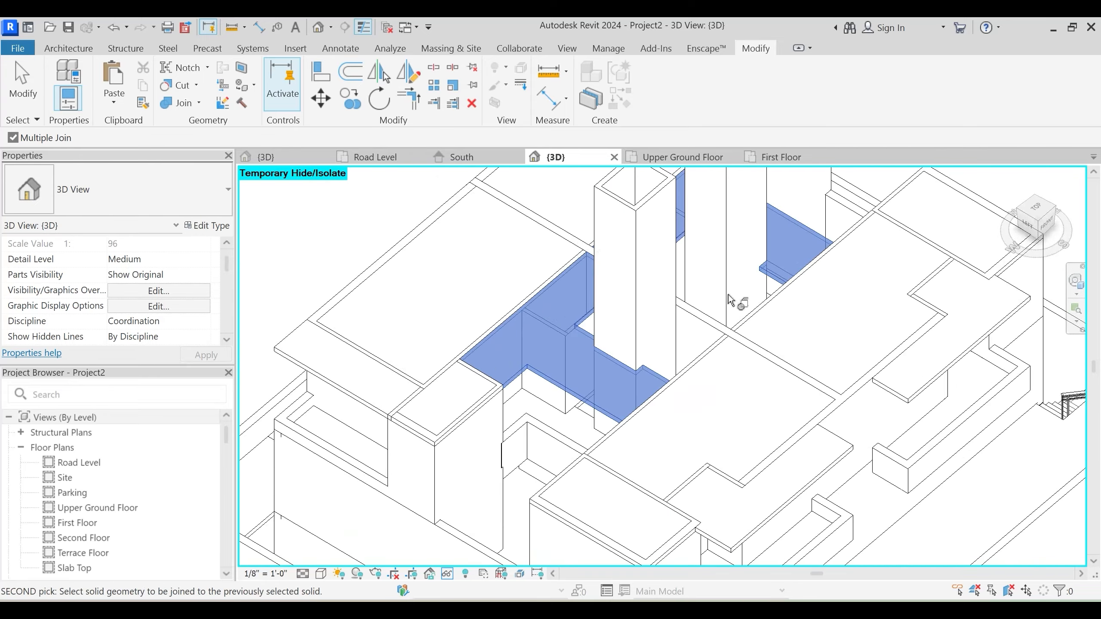
key("Escape")
key("Escape")
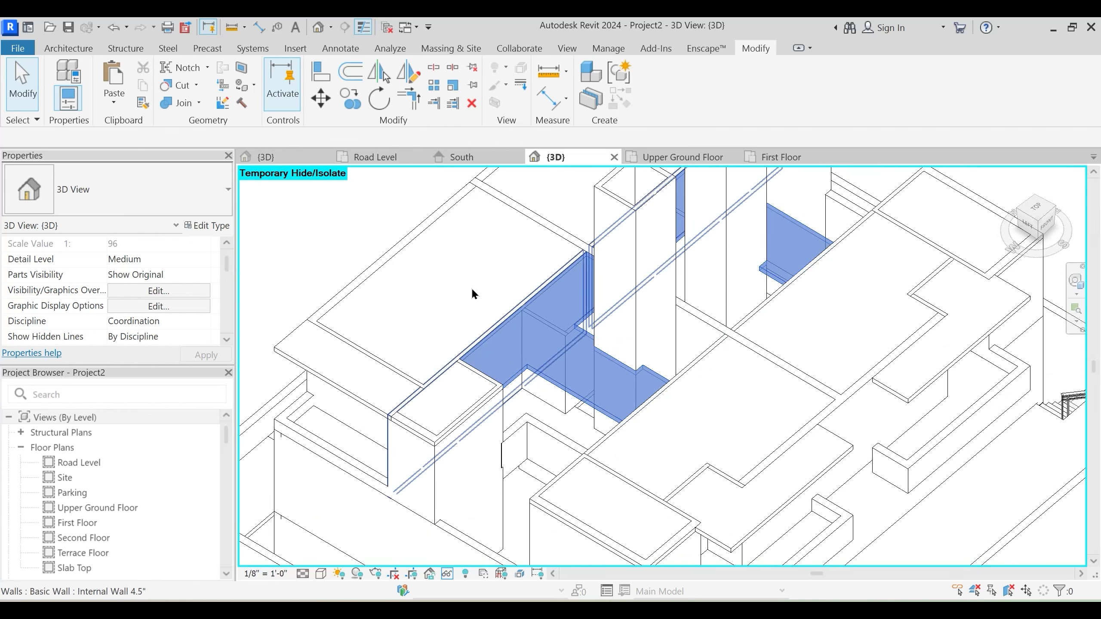
Join the second-floor Private Spaces floors with the rear 9" main wall and the 4.5" internal walls behind the front rooms using Multiple Join
left_click(181, 104)
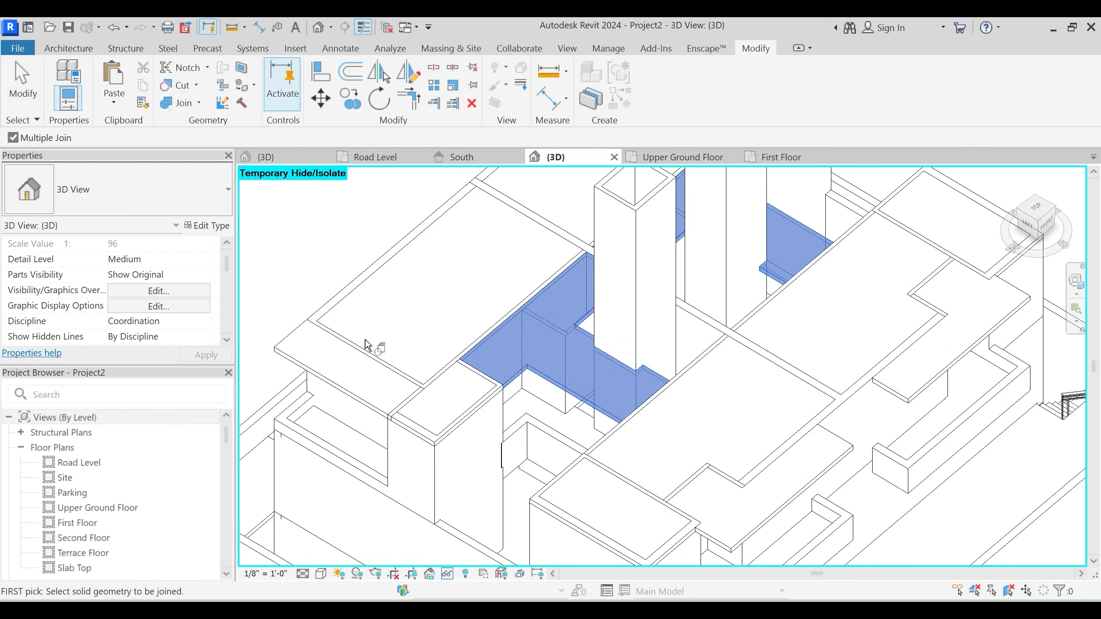
left_click(518, 306)
left_click(382, 271)
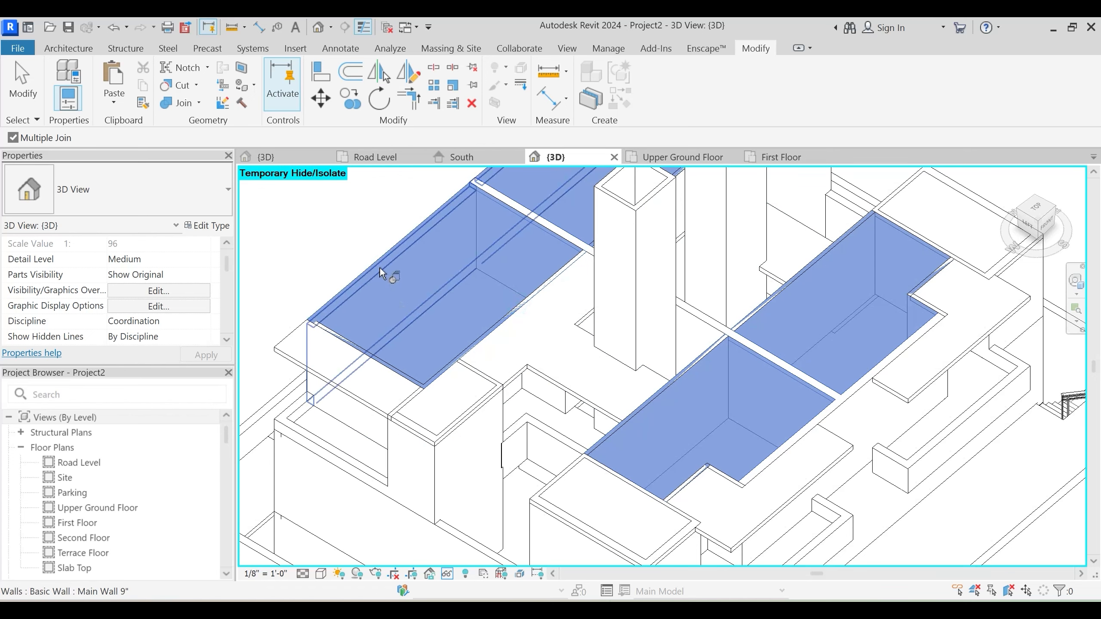
middle_click_drag(596, 449, 507, 338)
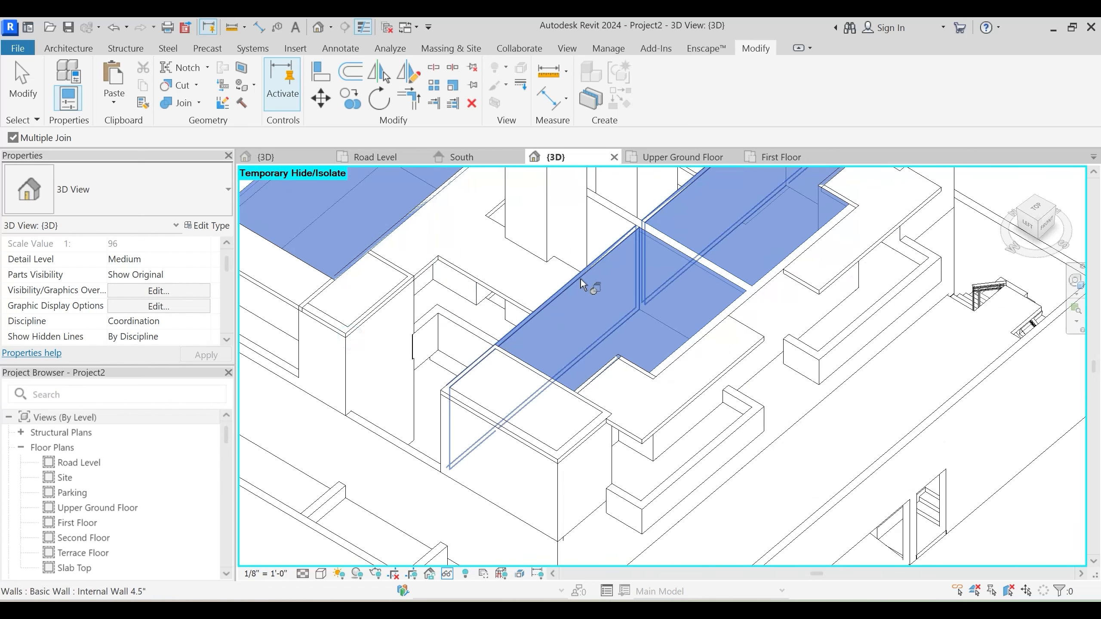
left_click(600, 258)
middle_click_drag(645, 237, 590, 322)
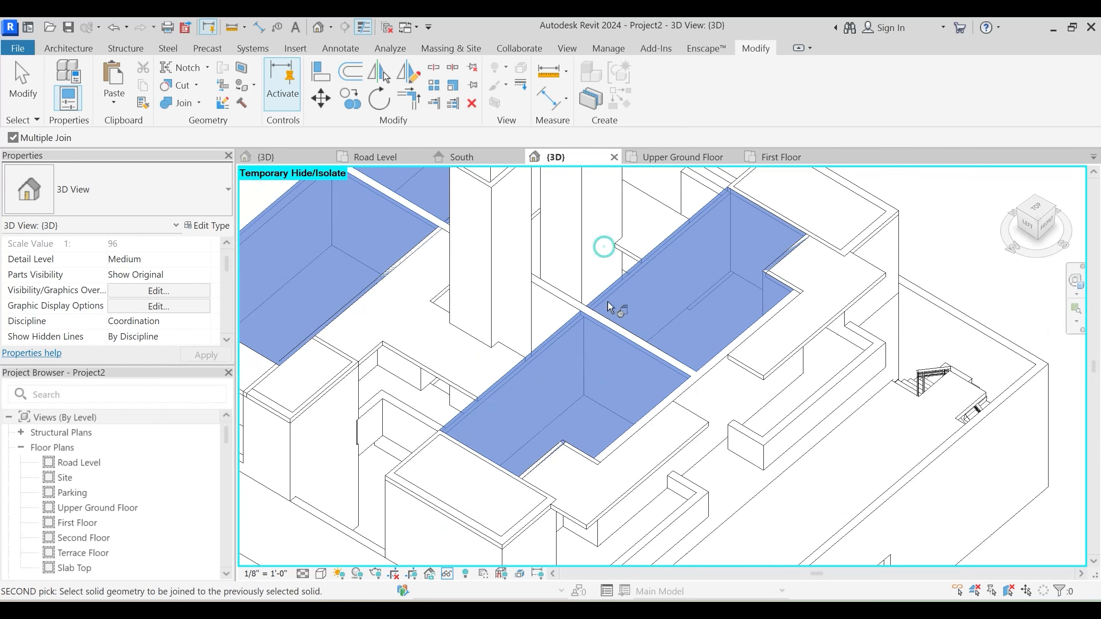
left_click(690, 236)
middle_click_drag(694, 239, 648, 313)
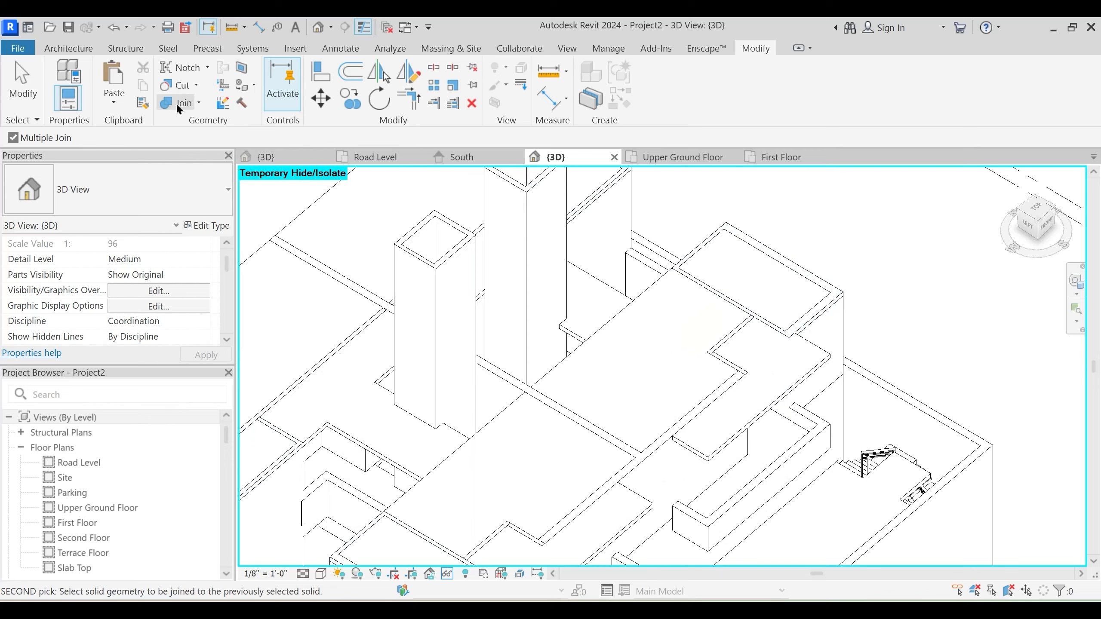
Try to join the Private Spaces floors with the 4.5" internal wall behind the front left balcony
middle_click_drag(542, 425, 570, 352)
left_click(501, 366)
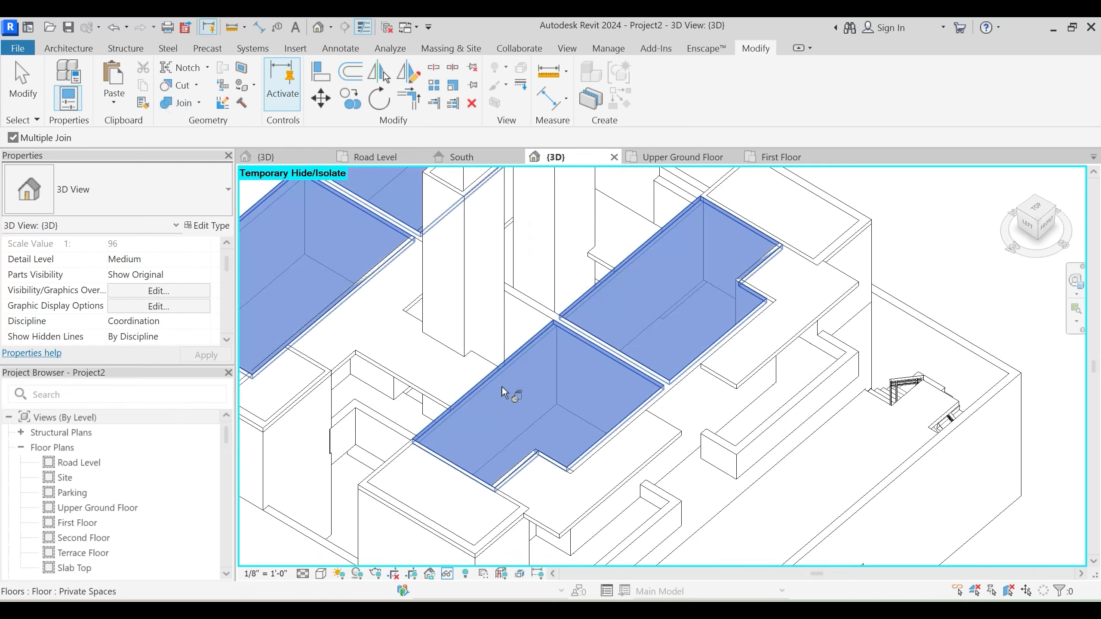
left_click(558, 463)
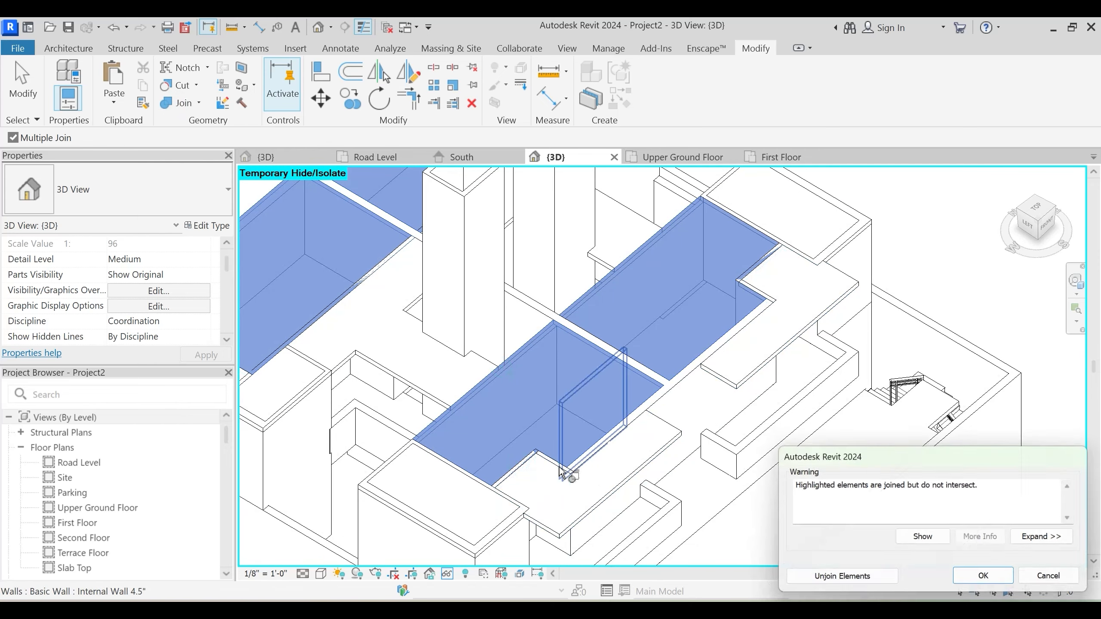
key("Escape")
key("Escape")
key("r")
key("l")
middle_click_drag(555, 426, 575, 403)
key("h")
key("l")
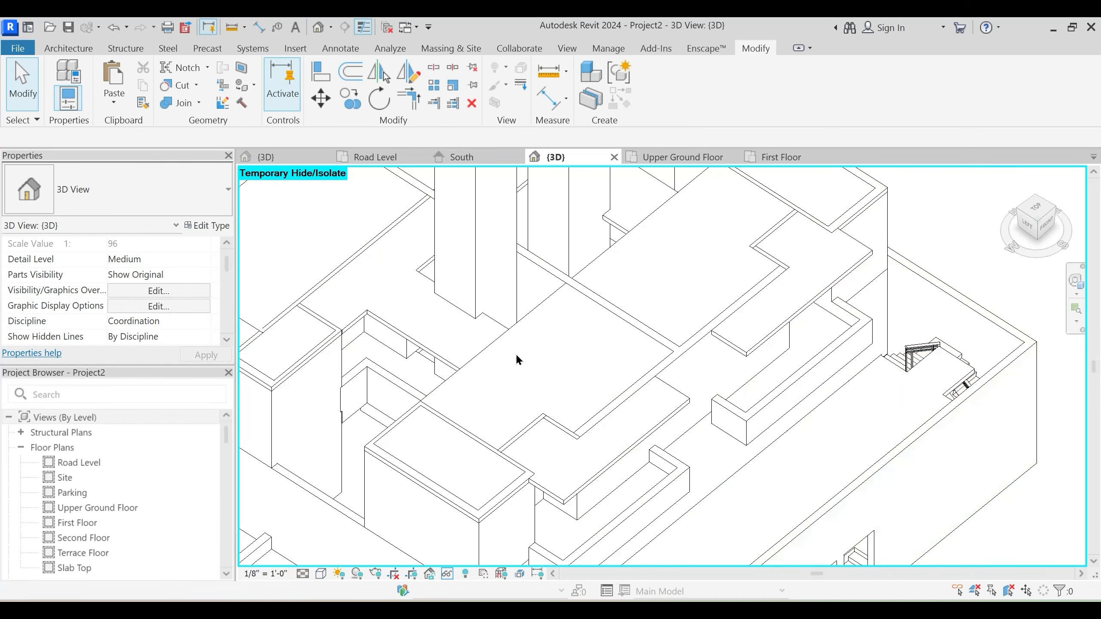
Join the Private Spaces floors with the two internal walls bordering the front left balcony
left_click(180, 104)
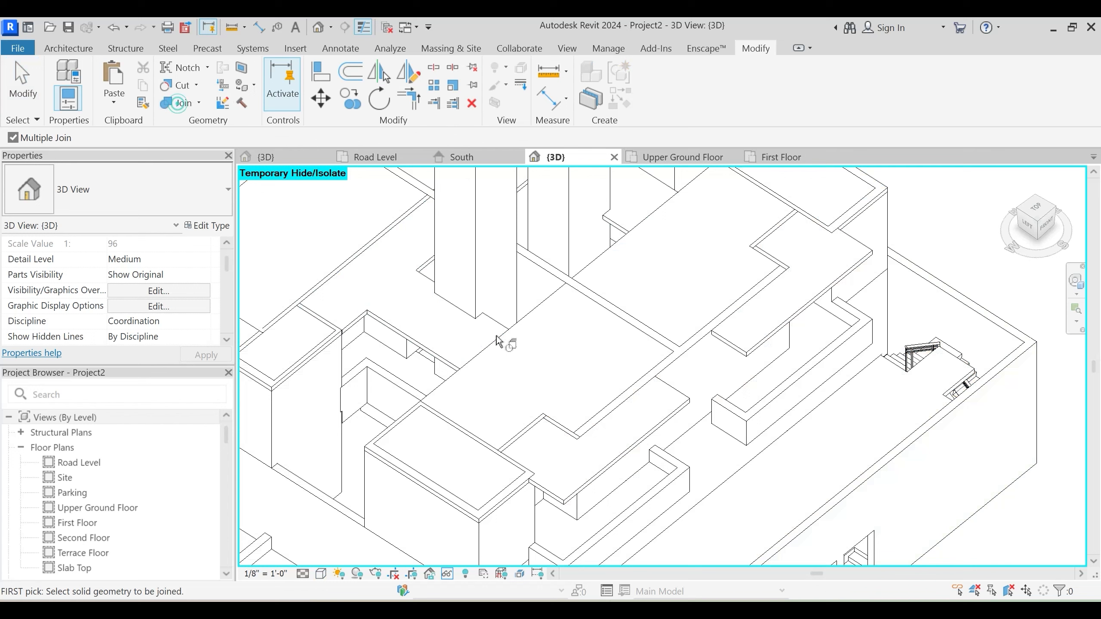
left_click(526, 319)
left_click(533, 424)
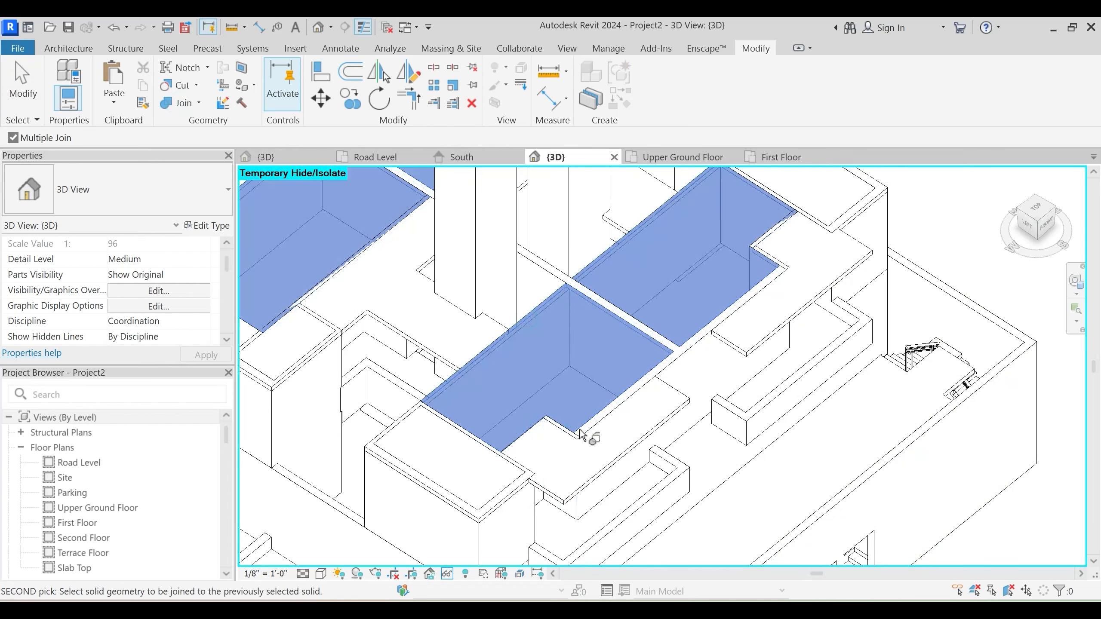
left_click(597, 414)
key("Escape")
key("Escape")
Join the second-floor Private Spaces floors with the 4.5" internal wall bordering the front right balcony
middle_click_drag(689, 412, 695, 469)
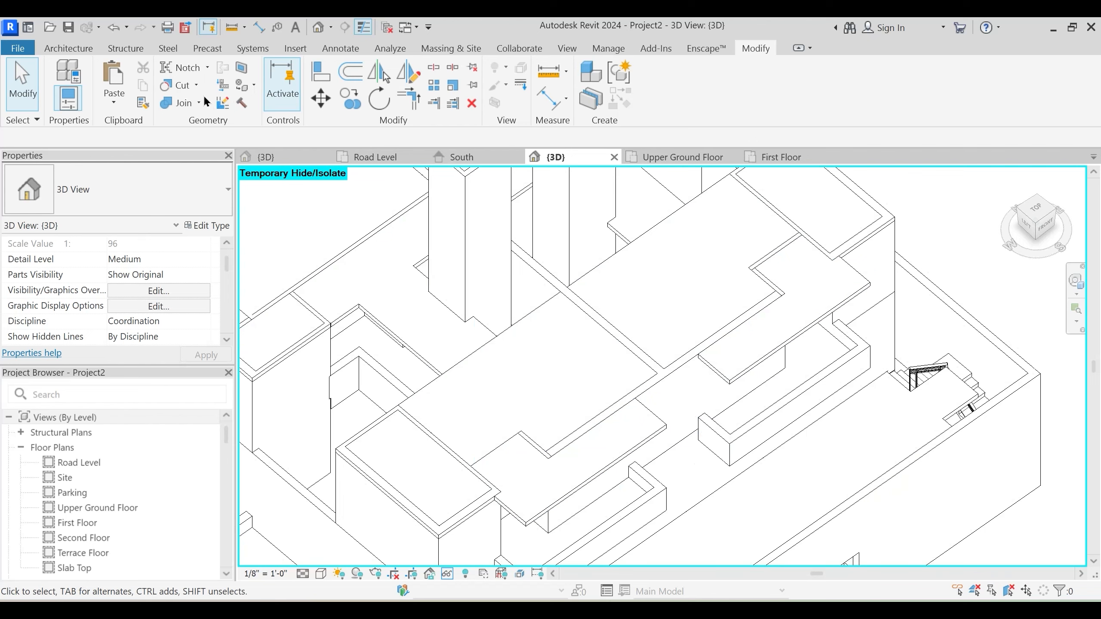
left_click(182, 103)
left_click(627, 247)
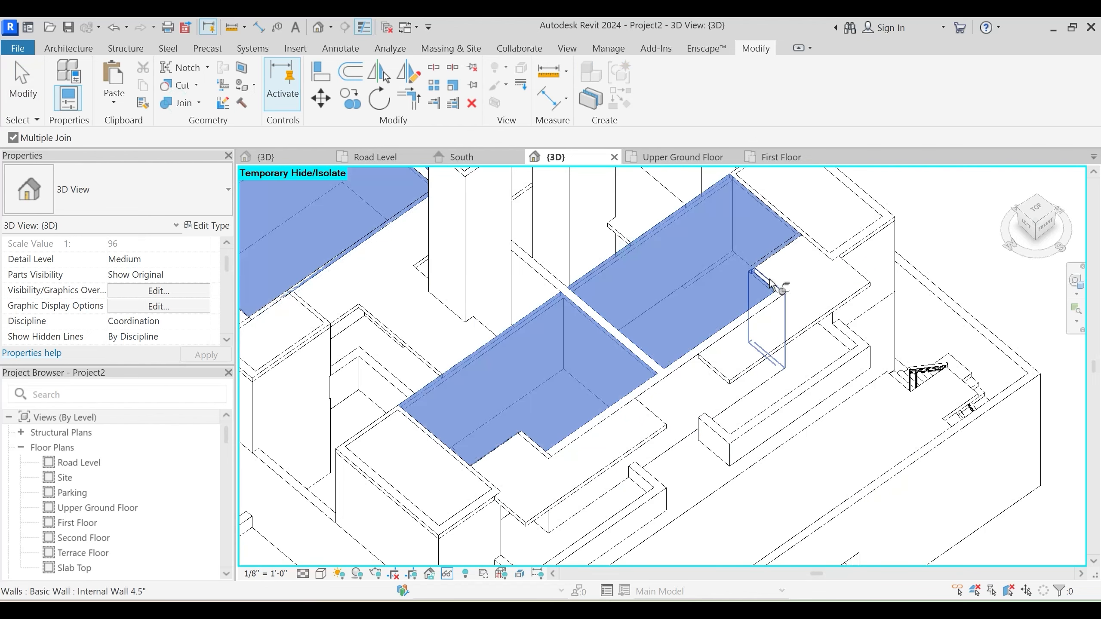
middle_click_drag(705, 362, 611, 360, "shift")
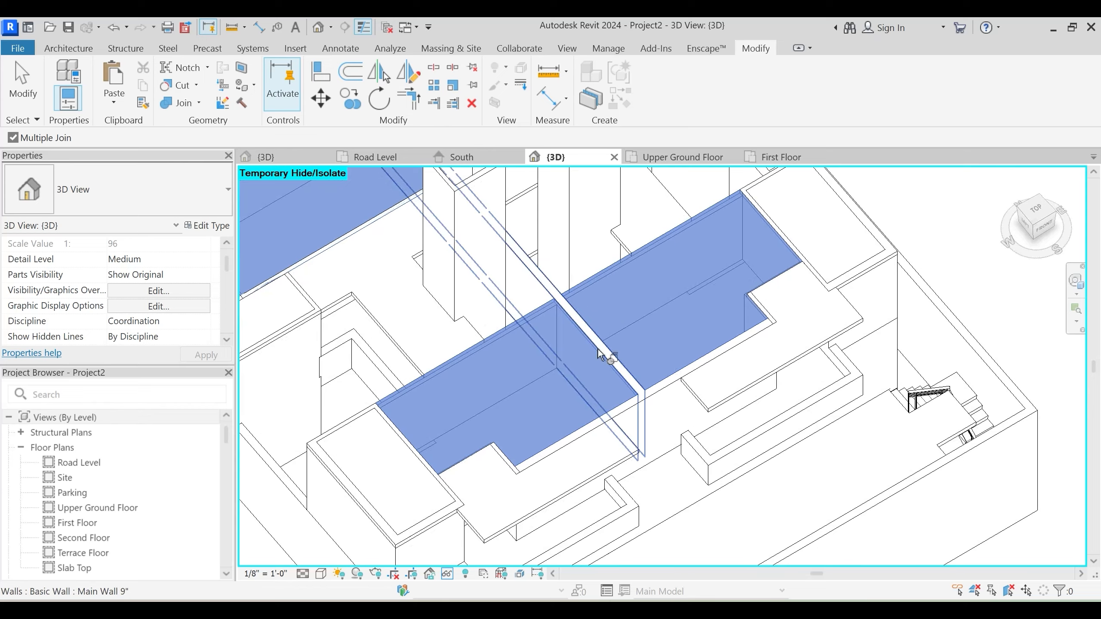
middle_click_drag(545, 329, 559, 281)
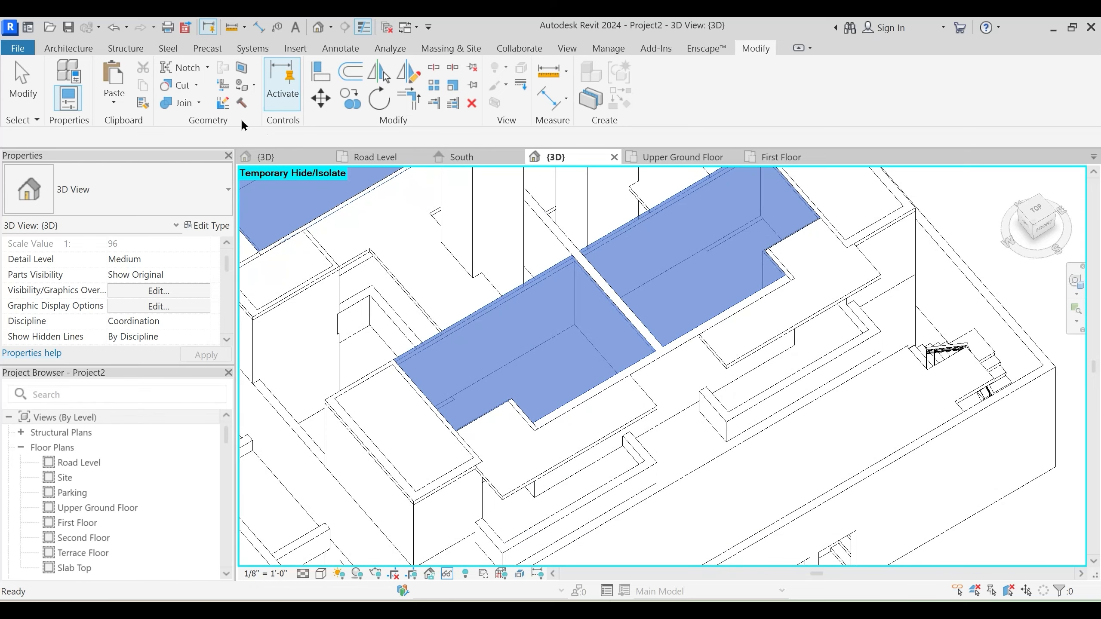
left_click(182, 103)
key("Escape")
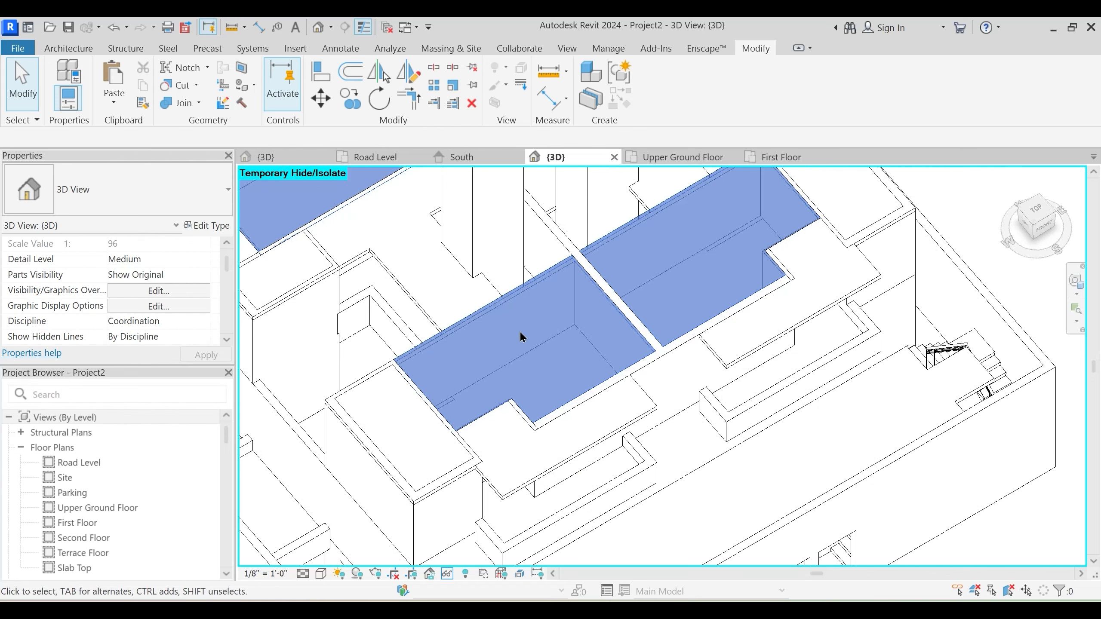
middle_click_drag(568, 377, 607, 423)
middle_click_drag(477, 362, 576, 373)
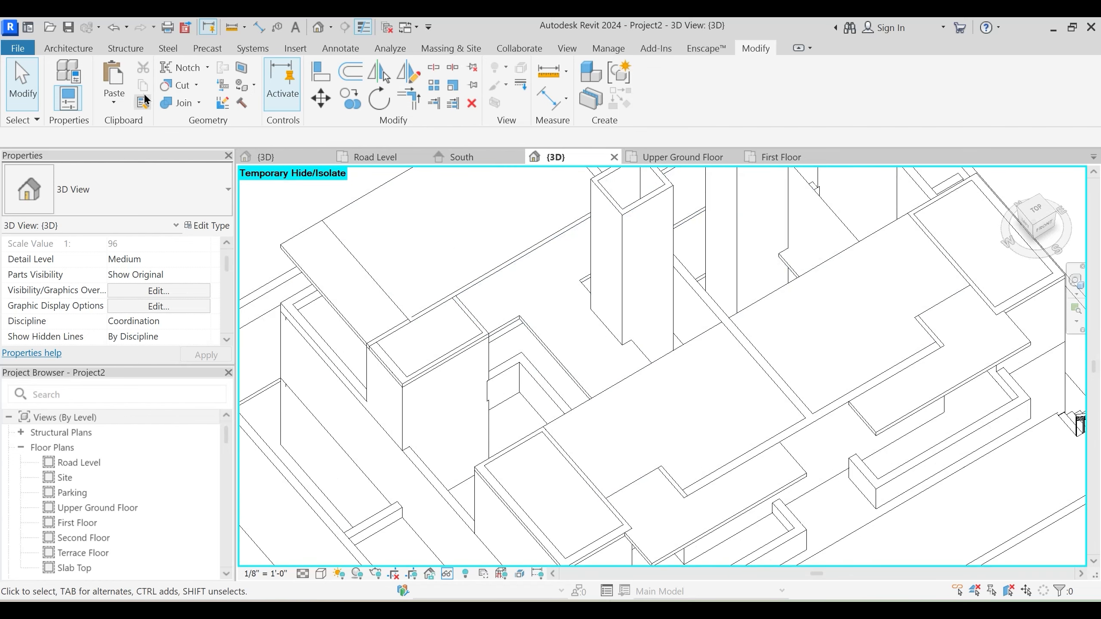
Join the small blue-tiled floors with the walls around the rear left room and behind the front right corner room
left_click(182, 103)
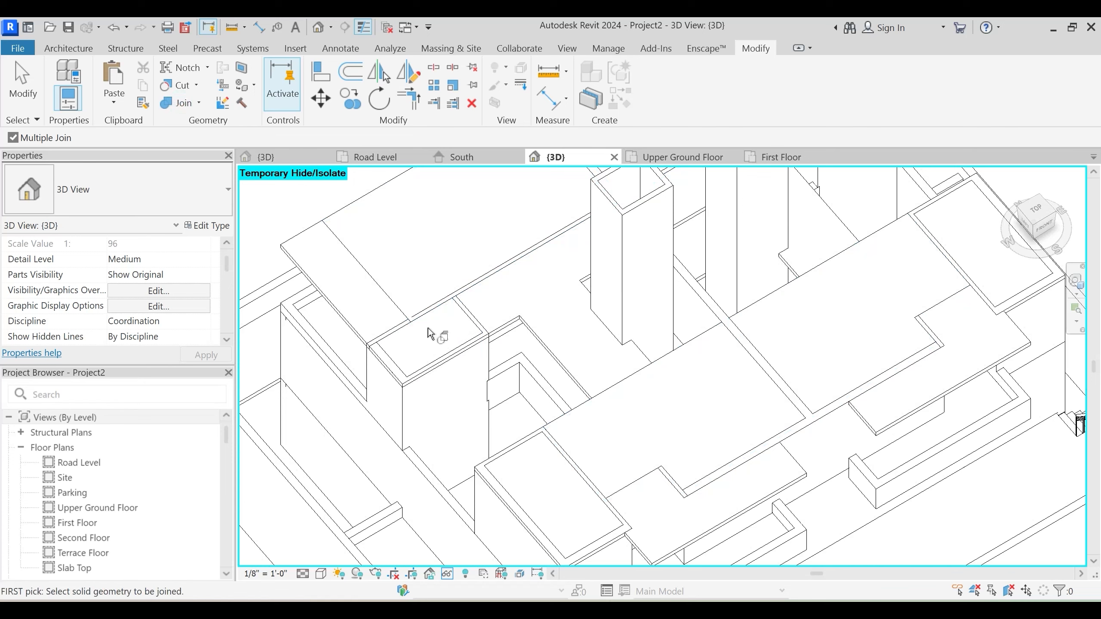
left_click(395, 364)
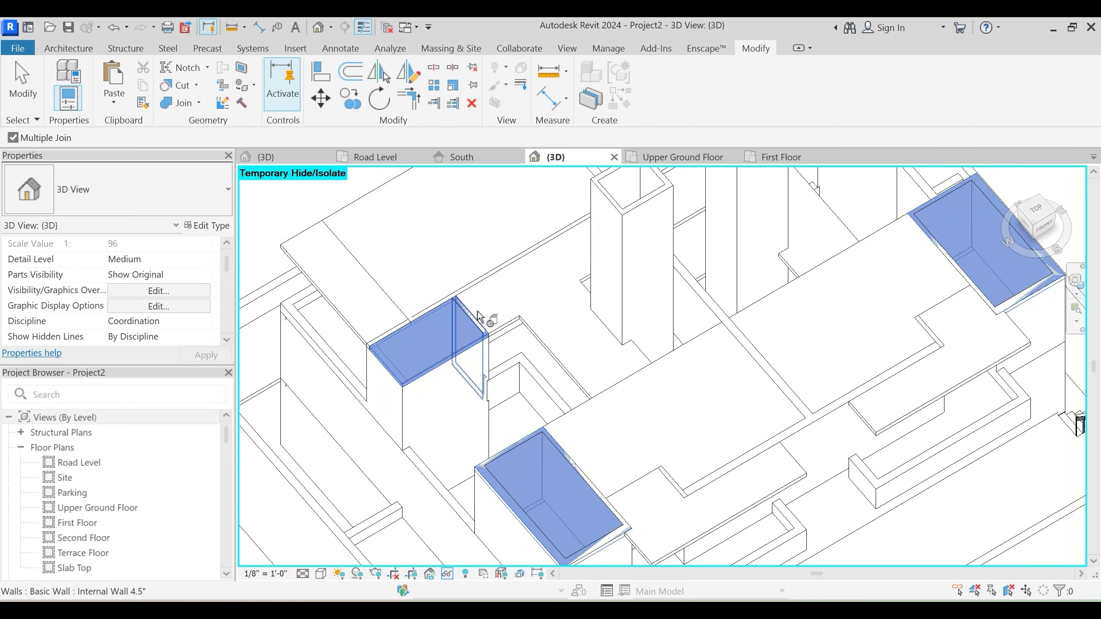
middle_click_drag(423, 380, 676, 287)
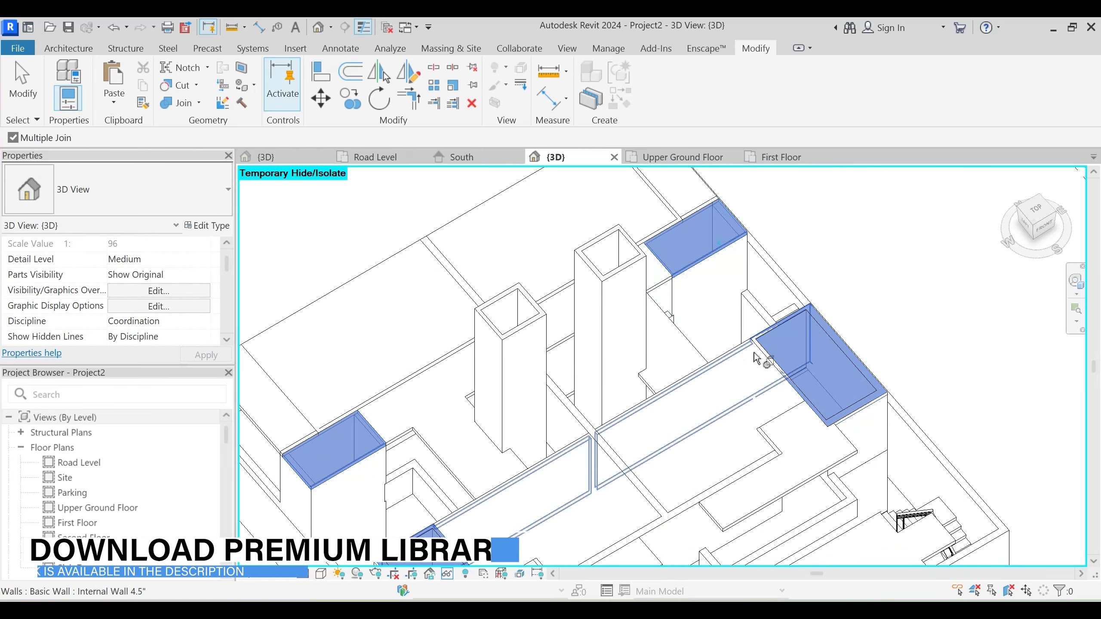
middle_click_drag(759, 356, 735, 287)
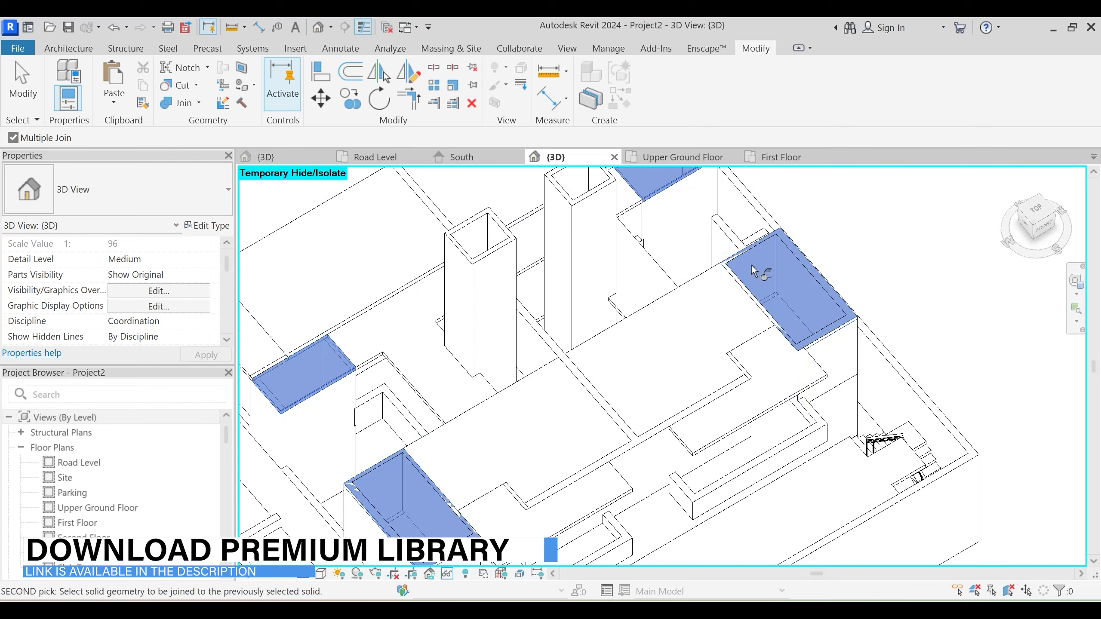
left_click(760, 249)
key("Escape")
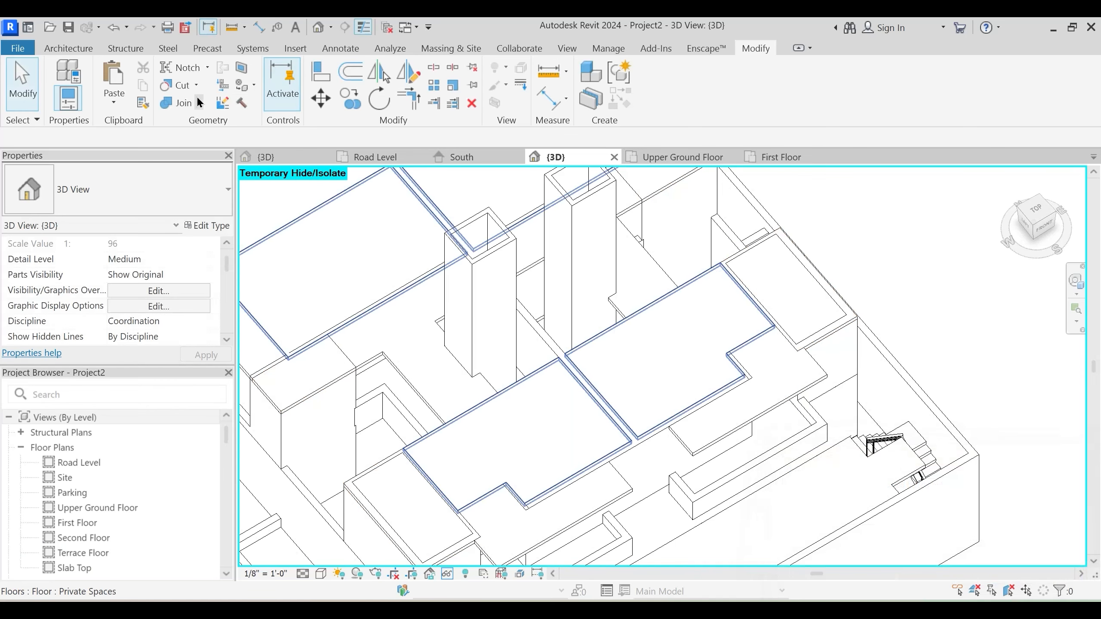
Join the blue-tiled floors with the 4.5" internal wall between the front right corner room and the adjacent Private Spaces floor
key("Return")
left_click(773, 314)
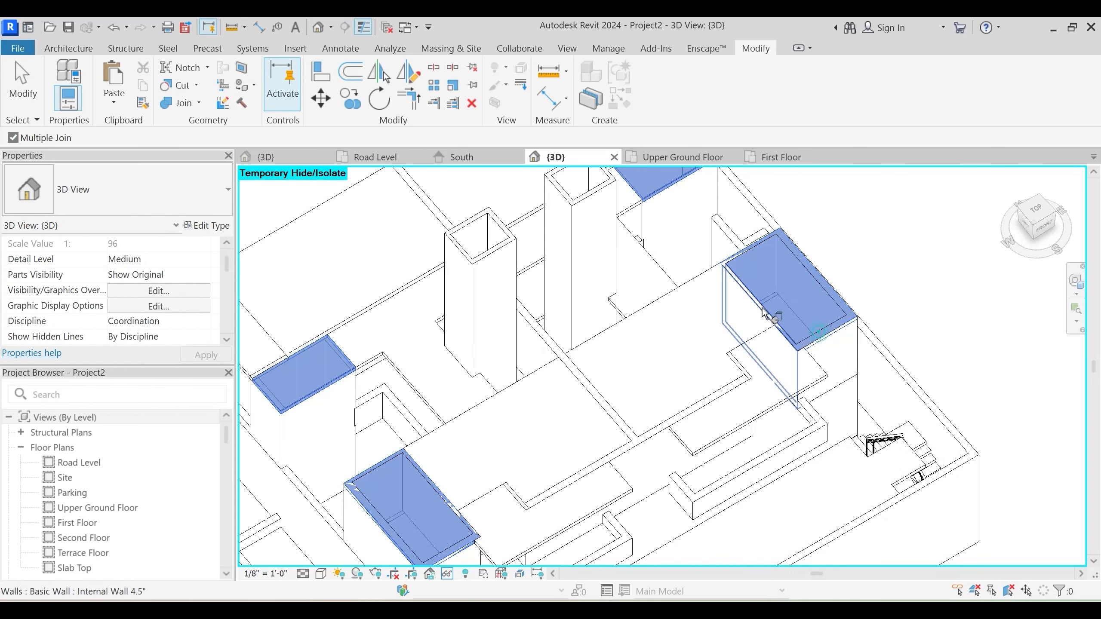
left_click(752, 257)
key("Escape")
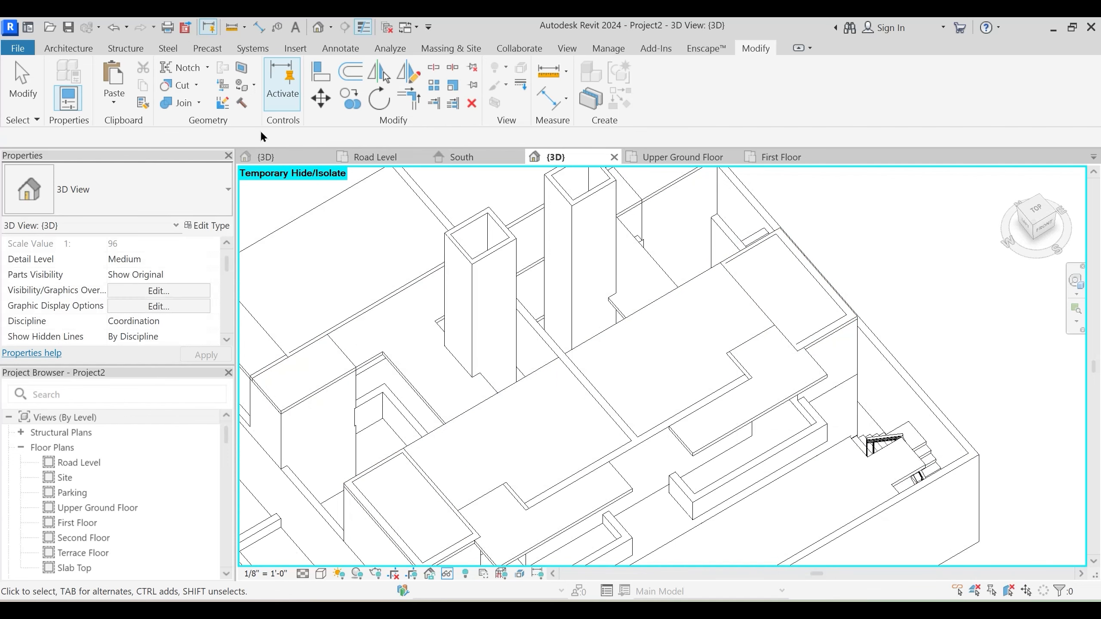
Join the blue-tiled floors with the front wall of the front right corner room and end the join
key("Return")
left_click(825, 347)
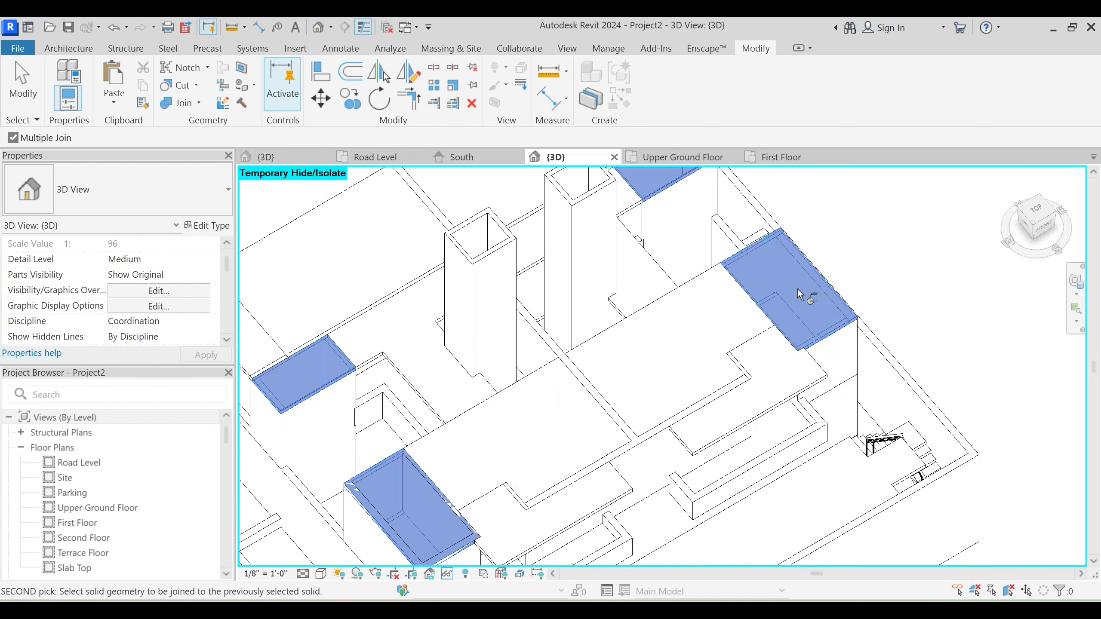
scroll(817, 285, "down", 3)
key("Escape")
key("Escape")
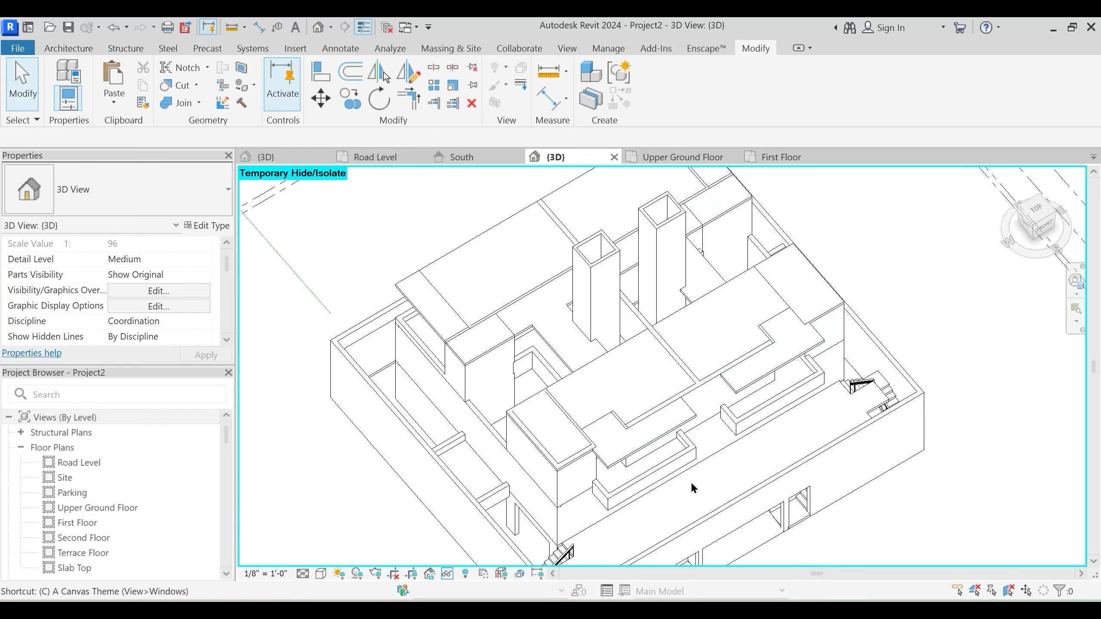
Join the second-floor Entrance Deck slabs with the walls bordering the two rear side balconies
scroll(425, 329, "up", 2)
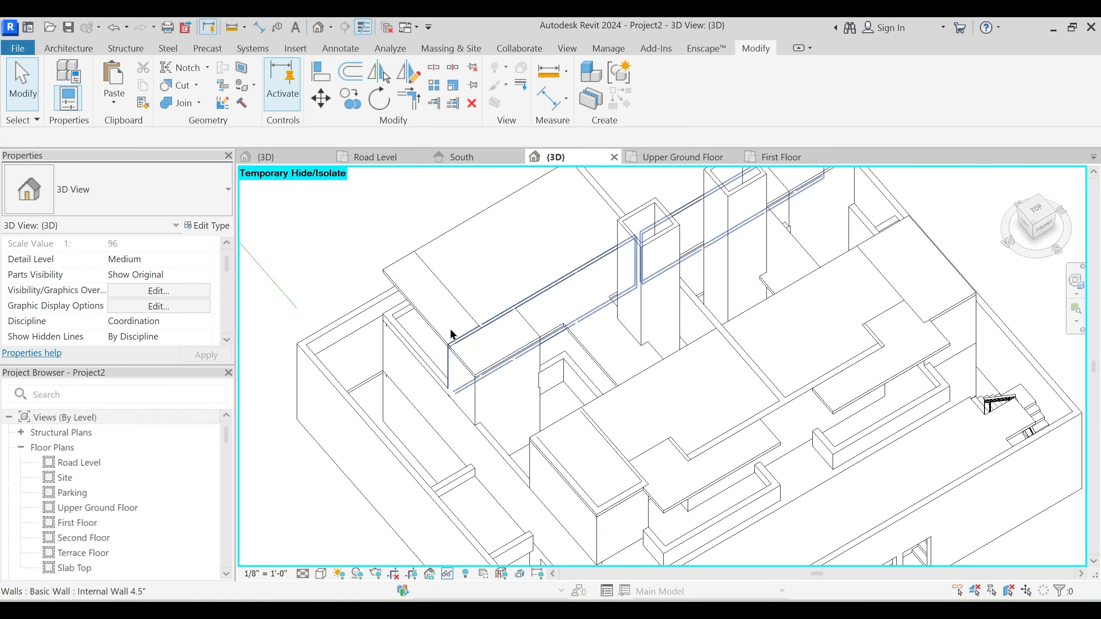
left_click(182, 103)
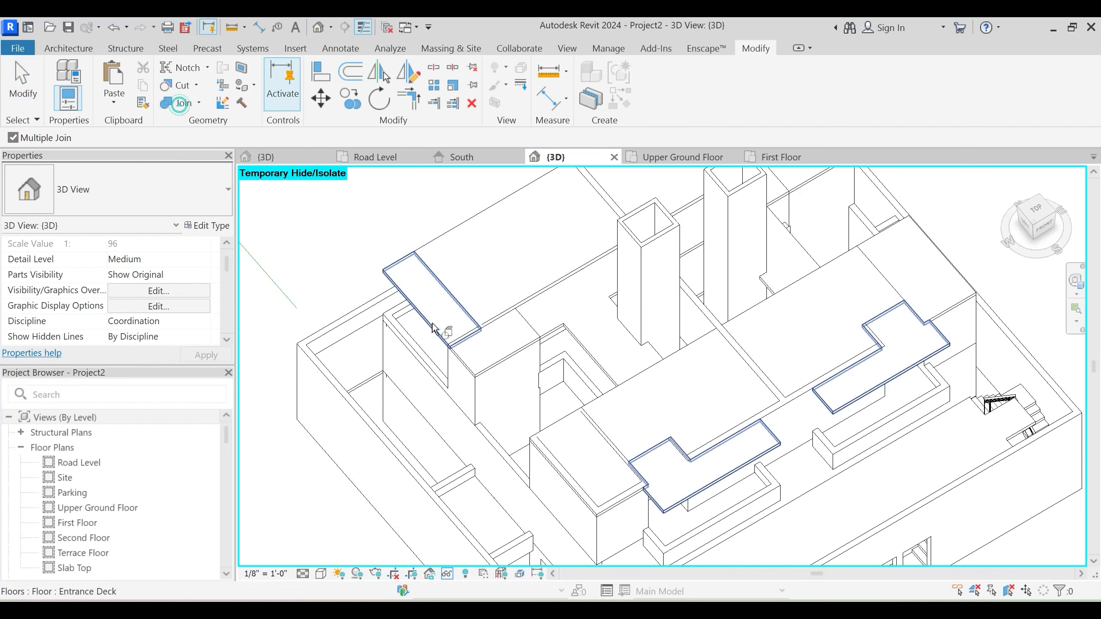
left_click(444, 327)
middle_click_drag(470, 341, 412, 428)
left_click(403, 415)
middle_click_drag(719, 353, 678, 415)
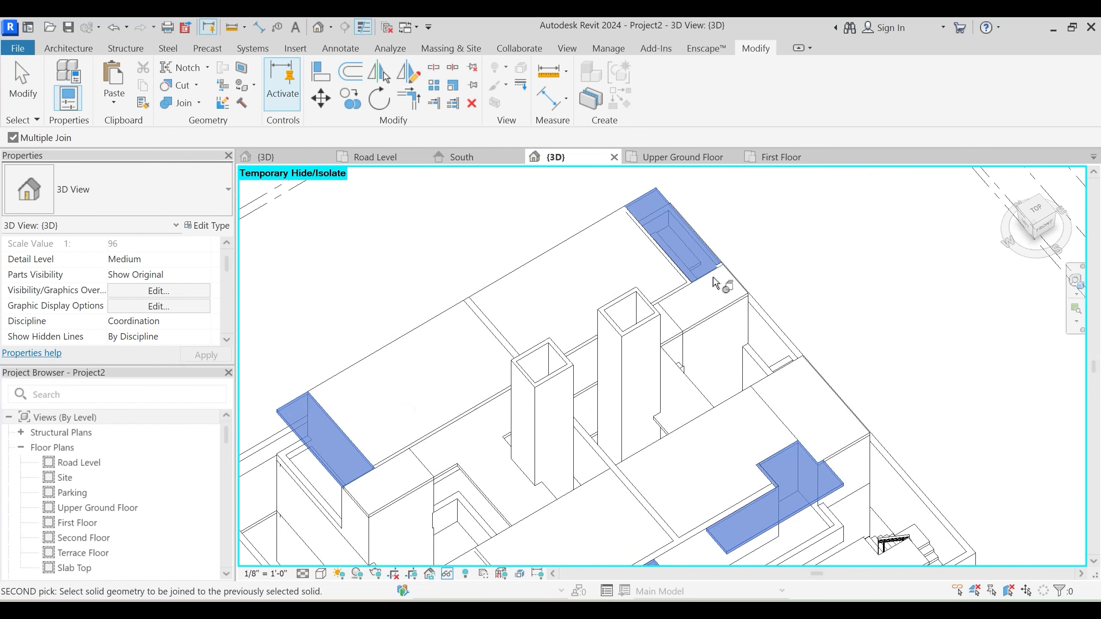
scroll(776, 321, "down", 2)
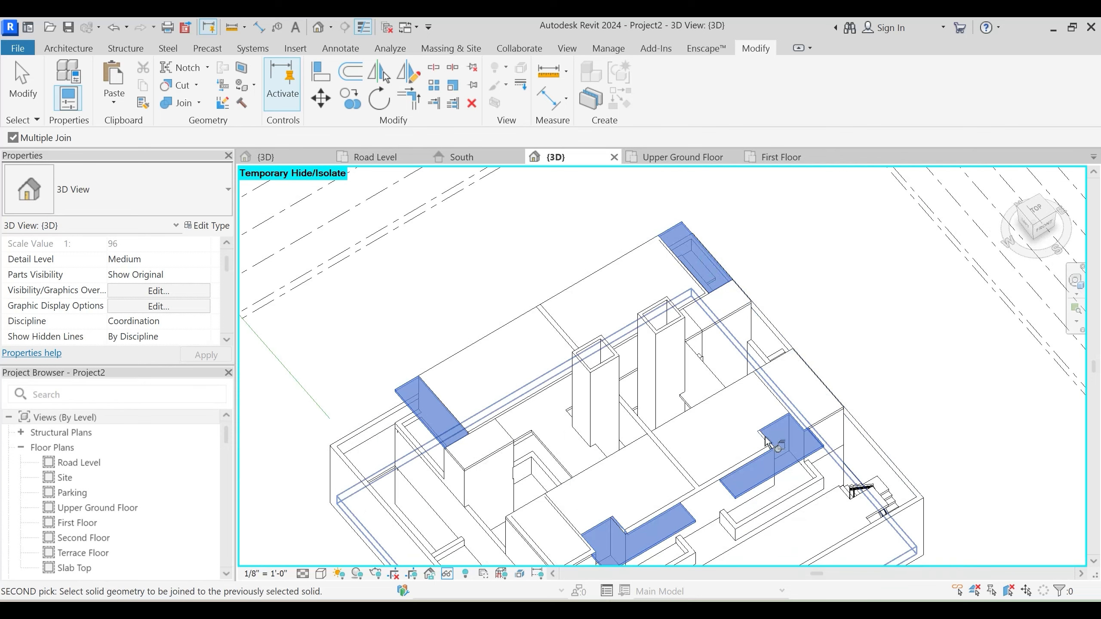
Join the Entrance Deck slabs over the front balconies with the adjoining internal walls and end the join
middle_click_drag(745, 480, 761, 384)
scroll(651, 429, "up", 3)
left_click(637, 436)
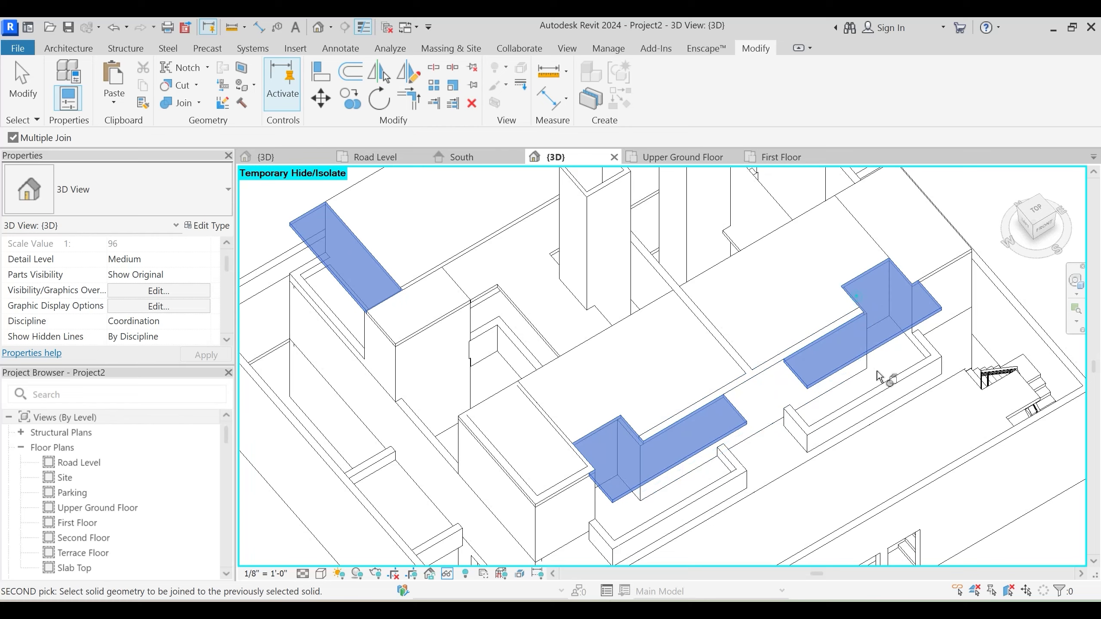
scroll(876, 372, "down", 2)
middle_click_drag(795, 415, 755, 475)
key("Escape")
key("Escape")
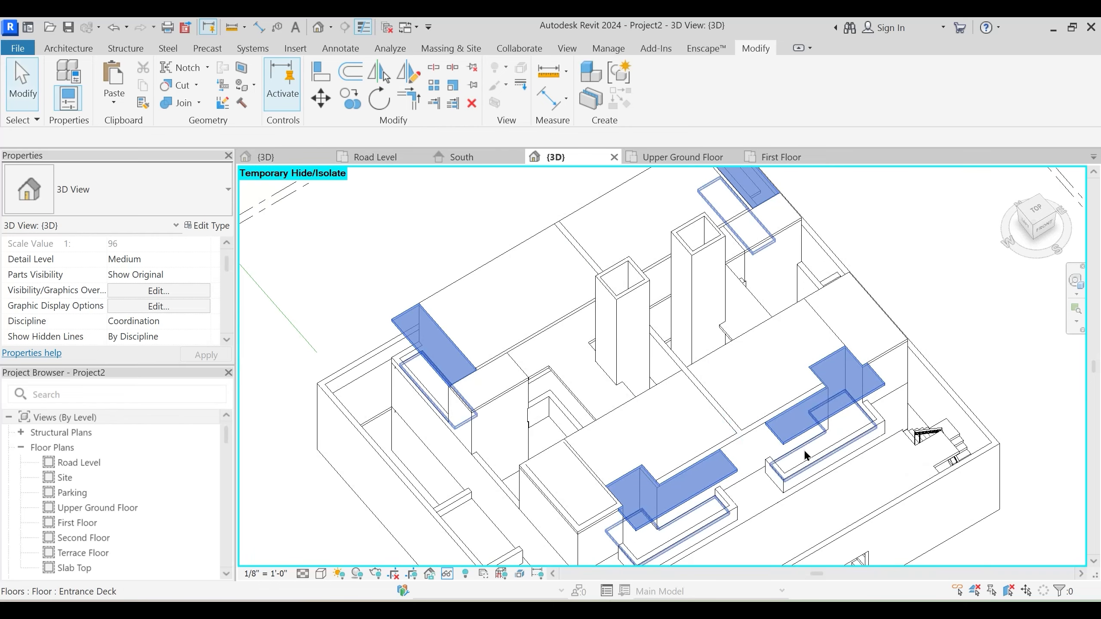
Inspect the joined floors with material textures shown, and return the view to the Hidden Line visual style
key("c")
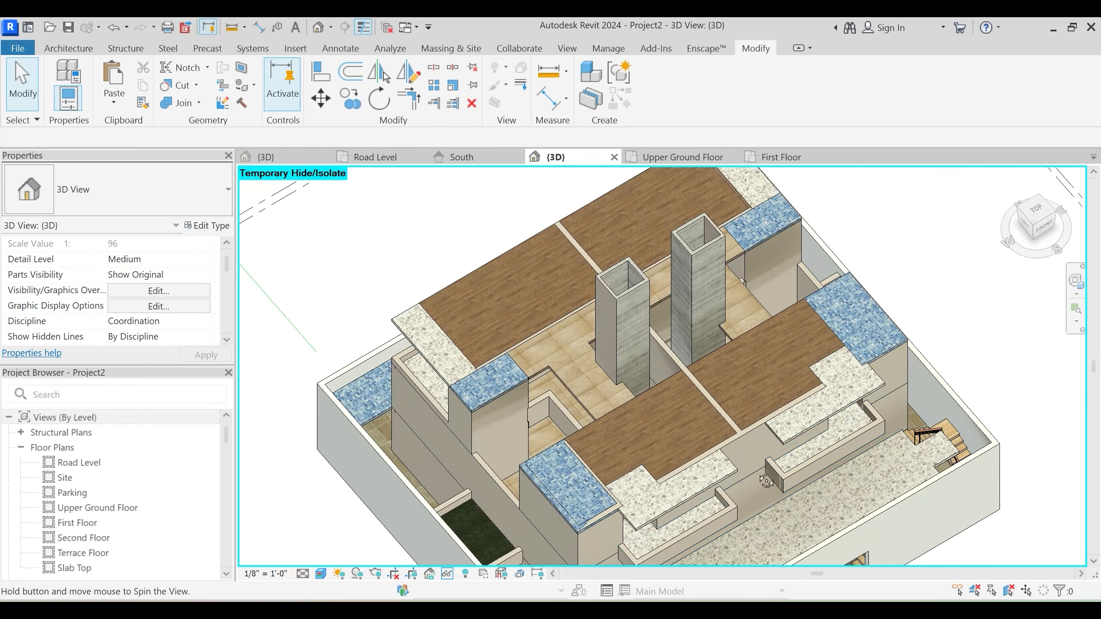
middle_click_drag(660, 498, 660, 488, "shift")
scroll(601, 462, "up", 1)
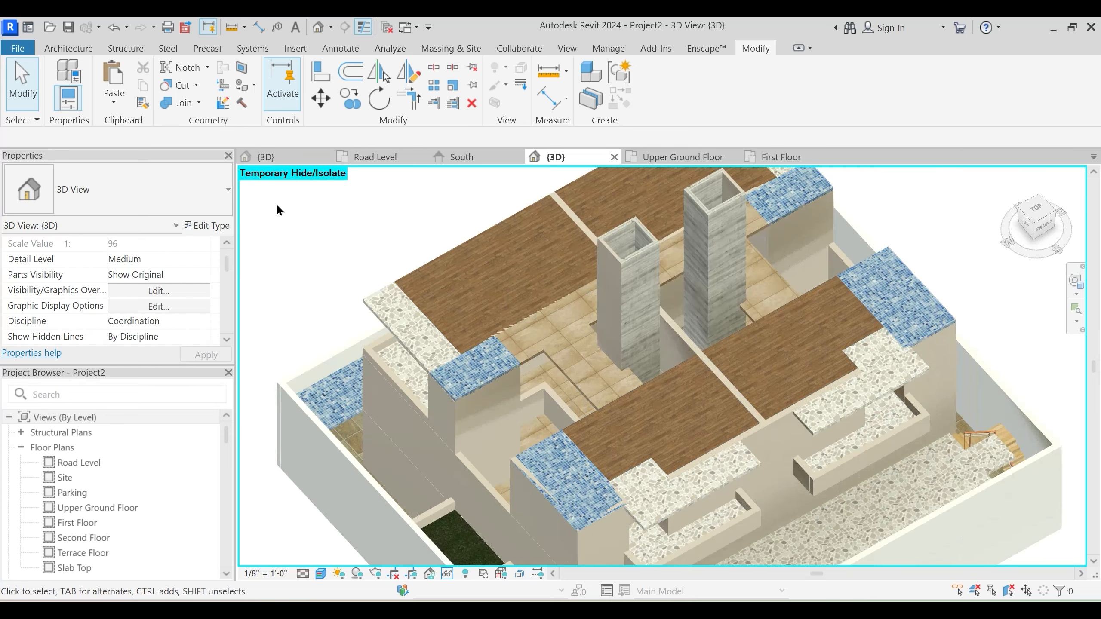
key("h")
key("l")
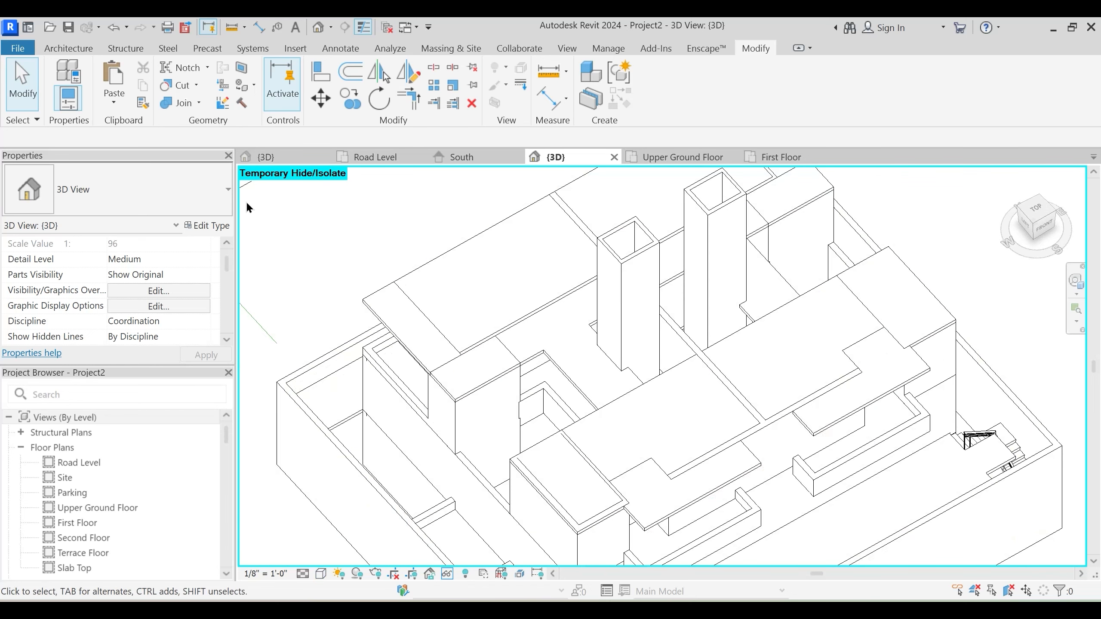
Join the blue-tiled floors with the 4.5" internal wall between the front left corner room and the adjacent Private Spaces floor
left_click(181, 105)
left_click(562, 451)
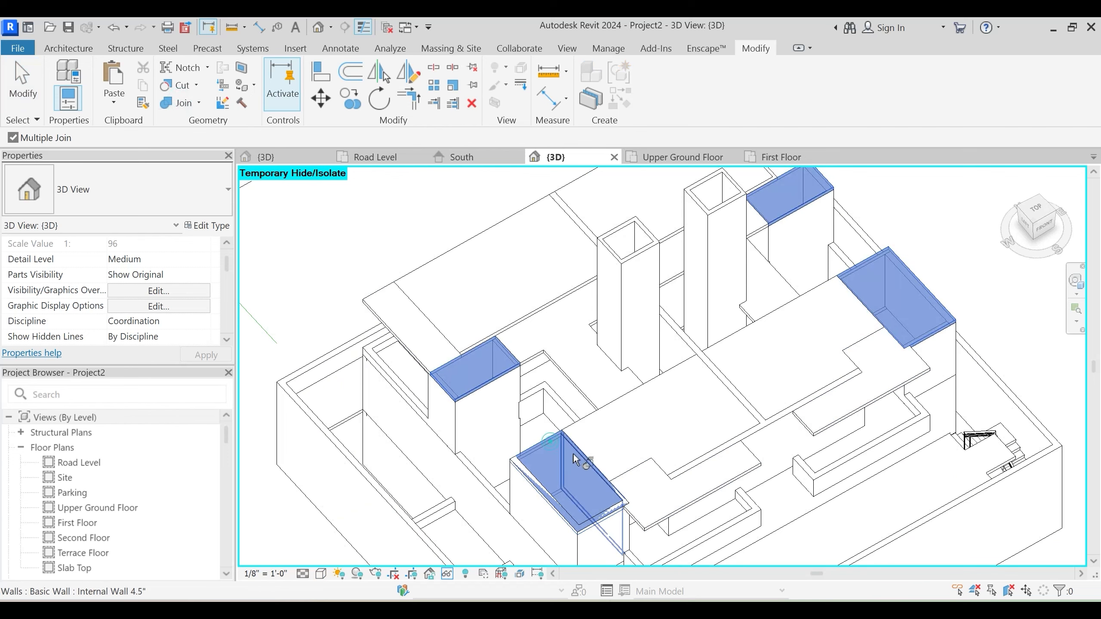
left_click(579, 456)
key("Escape")
key("Escape")
Join the blue-tiled floors with the front left corner room's rear 4.5" internal wall and outer 9" main wall, and try its inner wall
scroll(538, 478, "up", 3)
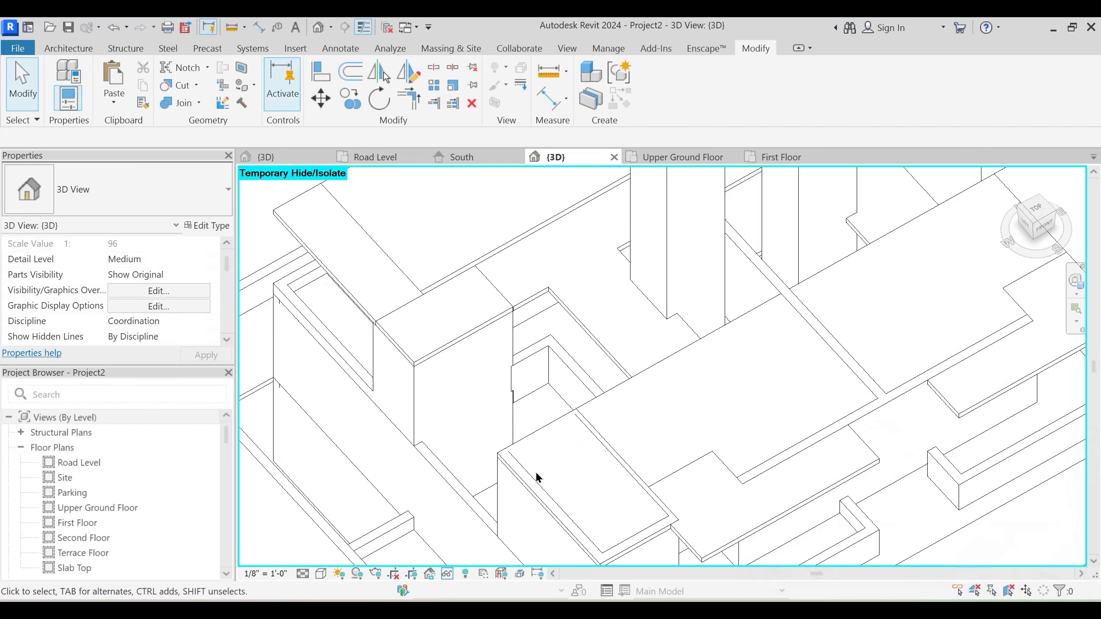
middle_click_drag(539, 477, 504, 390)
left_click(182, 104)
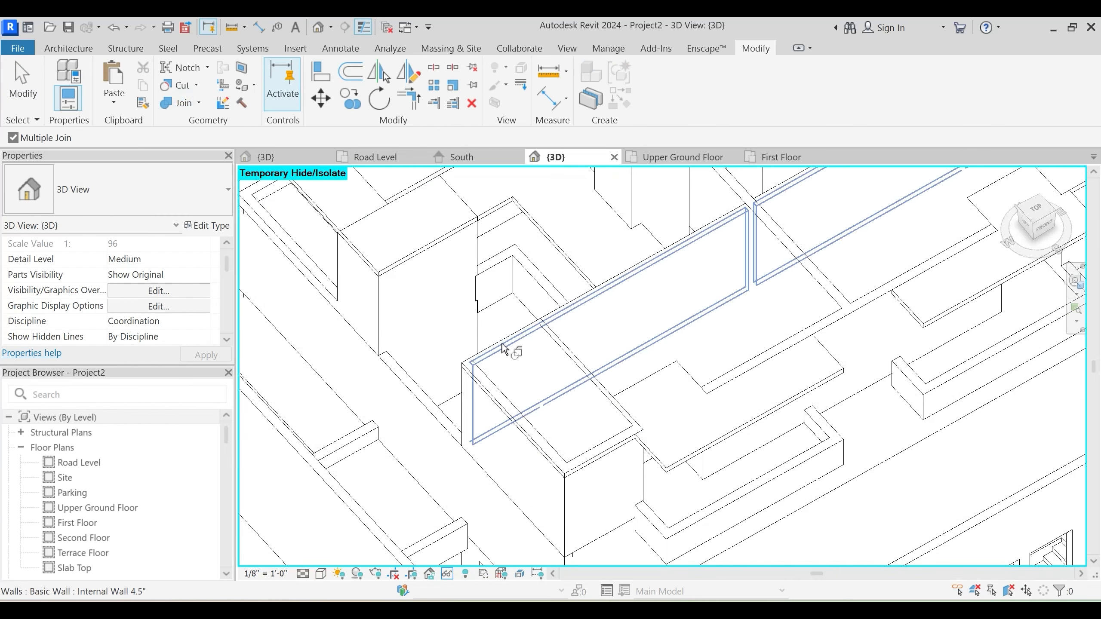
left_click(492, 385)
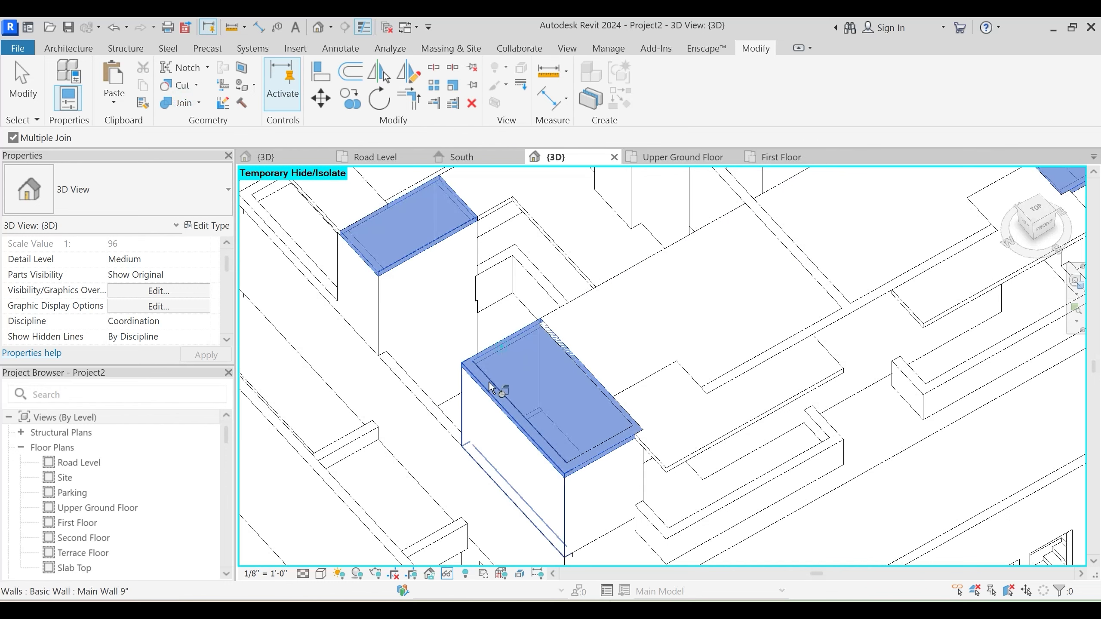
left_click(576, 362)
left_click(605, 382)
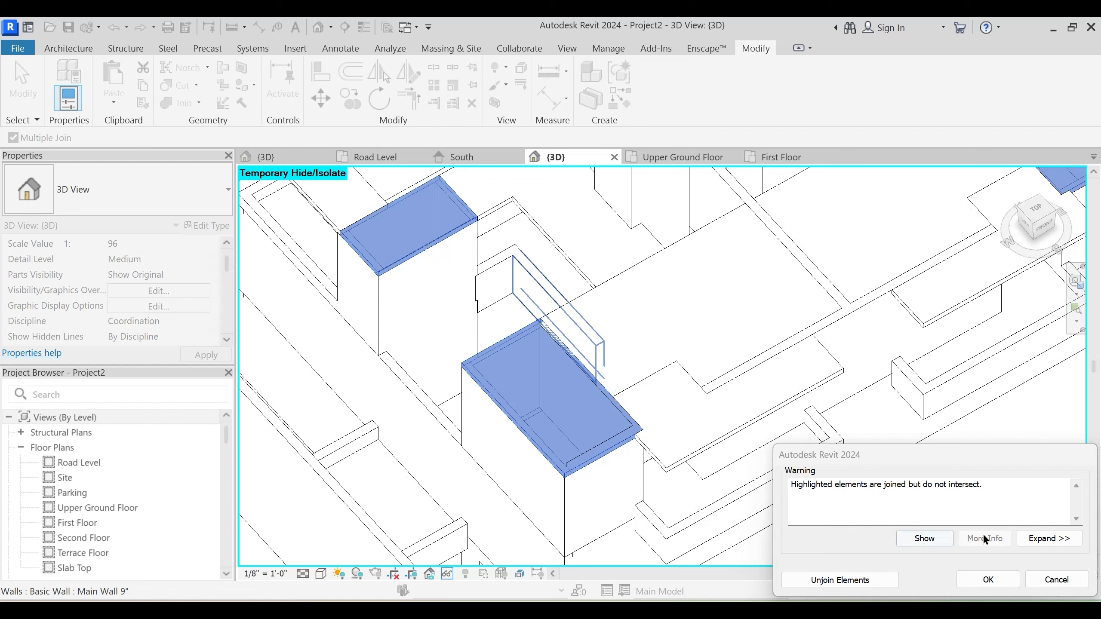
left_click(1057, 580)
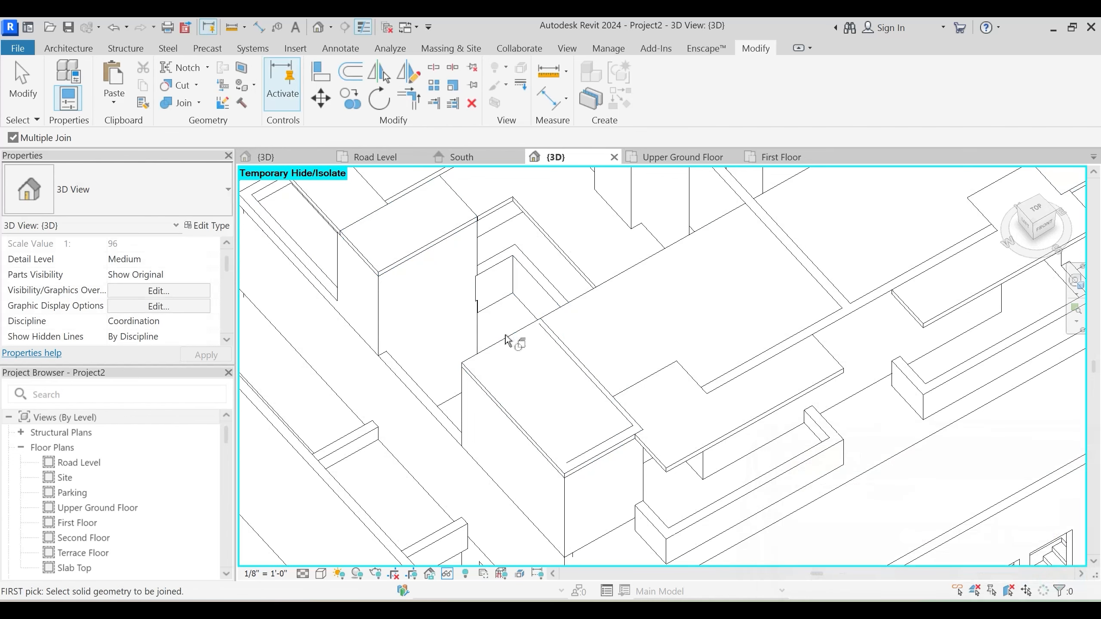
left_click(514, 354)
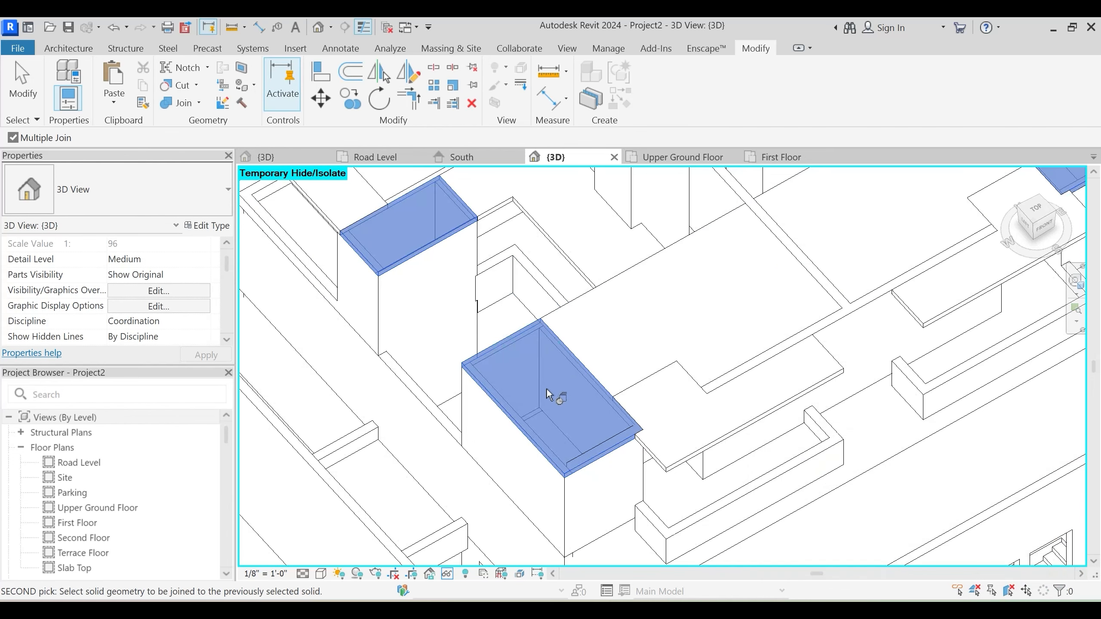
scroll(547, 393, "down", 2)
middle_click_drag(605, 445, 454, 561)
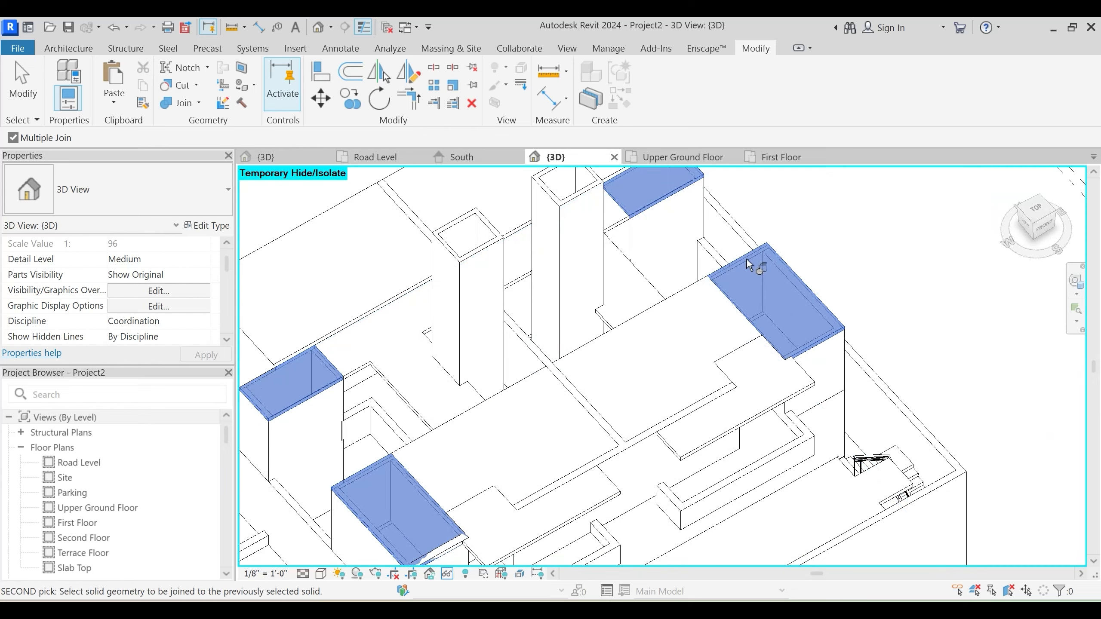
key("Escape")
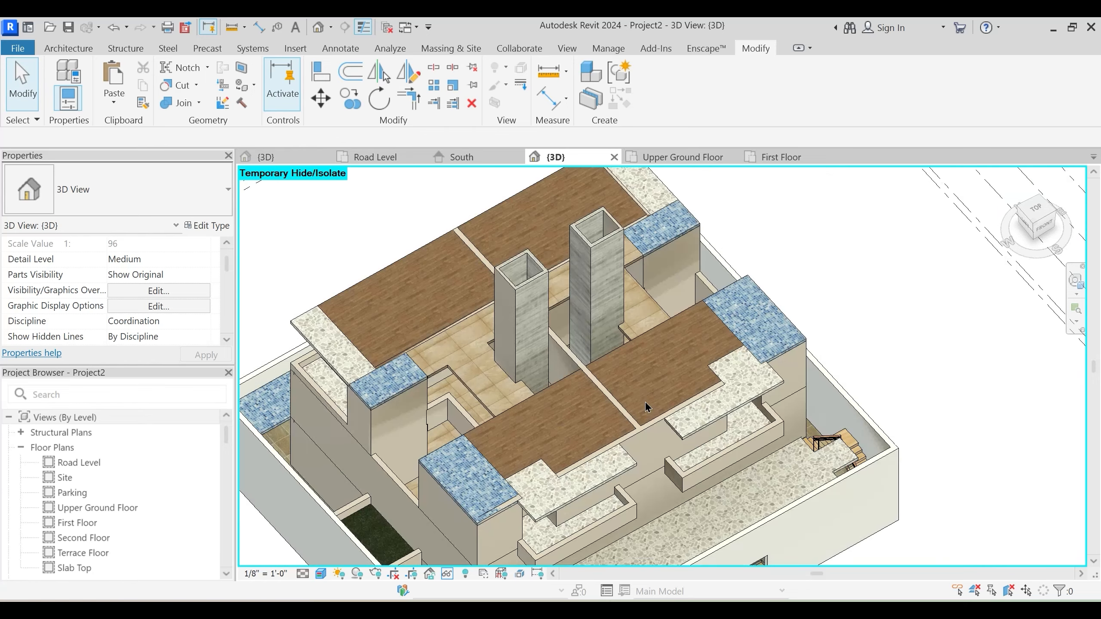
Examine the floor and wall joints from the left side of the building with material textures shown, and restore the Hidden Line style
middle_click_drag(645, 404, 497, 397, "shift")
scroll(656, 385, "up", 5)
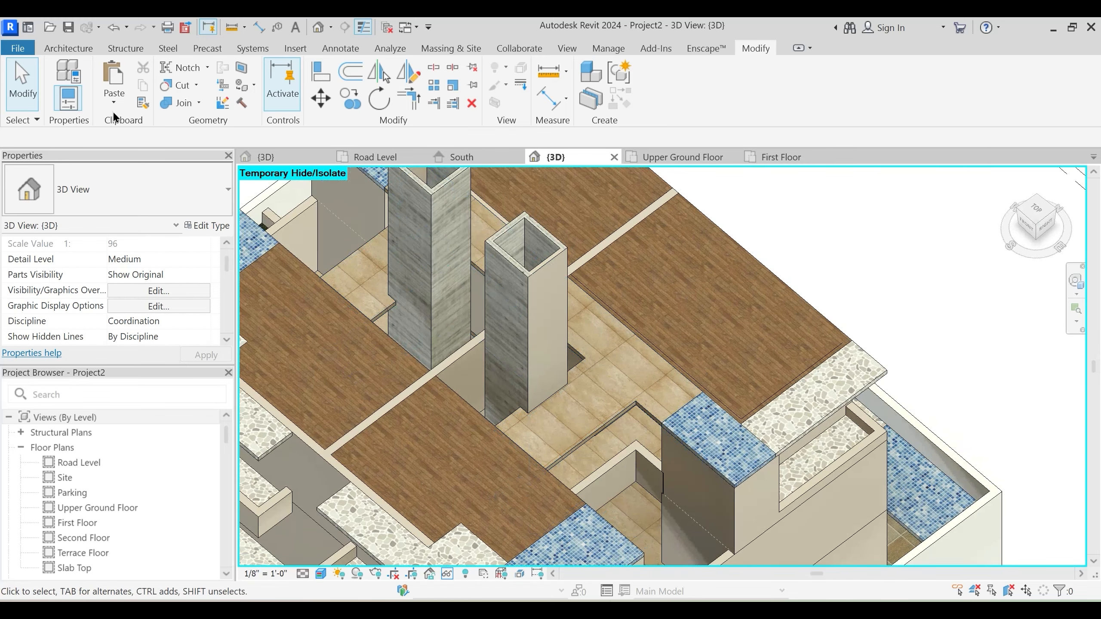
key("h")
key("l")
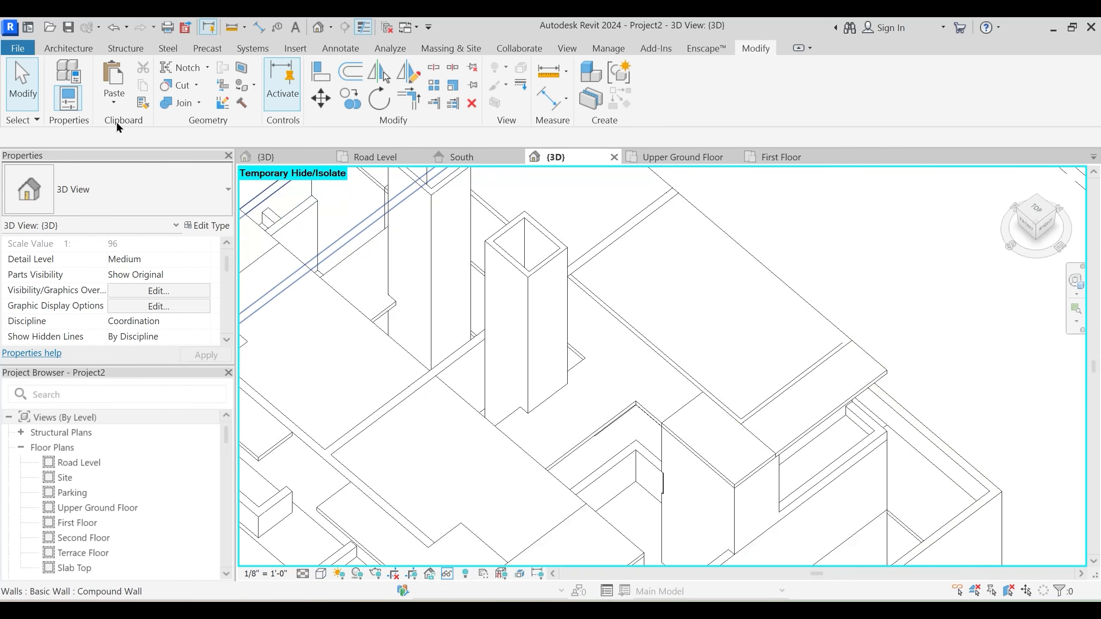
left_click(174, 104)
left_click(716, 235)
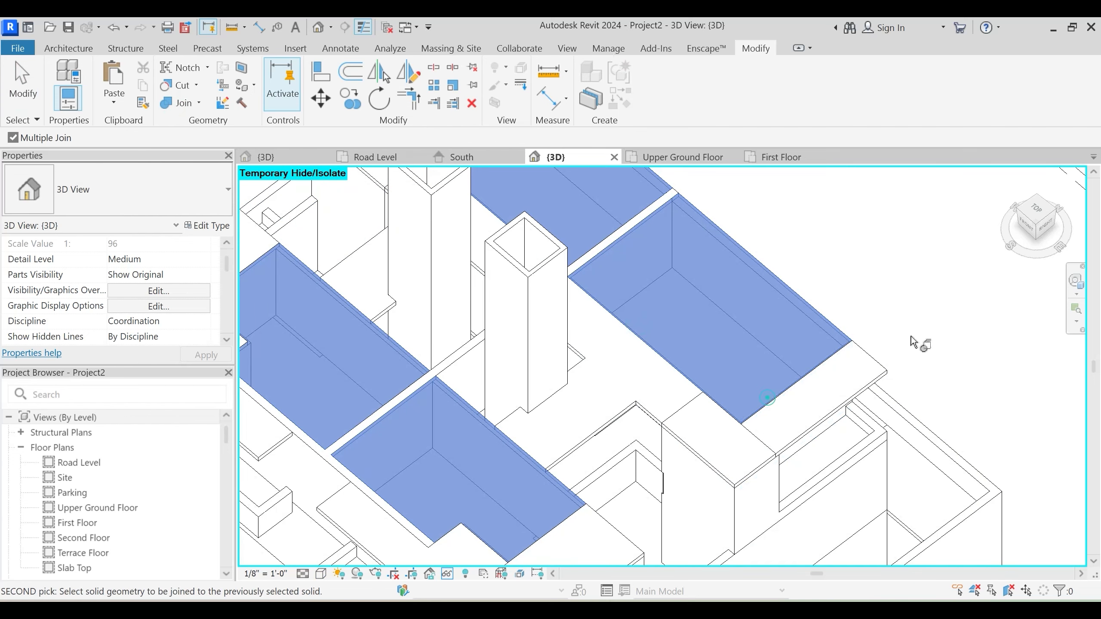
scroll(889, 368, "down", 2)
key("Escape")
key("Escape")
Show the 3D model with material textures and examine the joined slabs and walls from the front and left side of the building
middle_click_drag(736, 492, 689, 456, "shift")
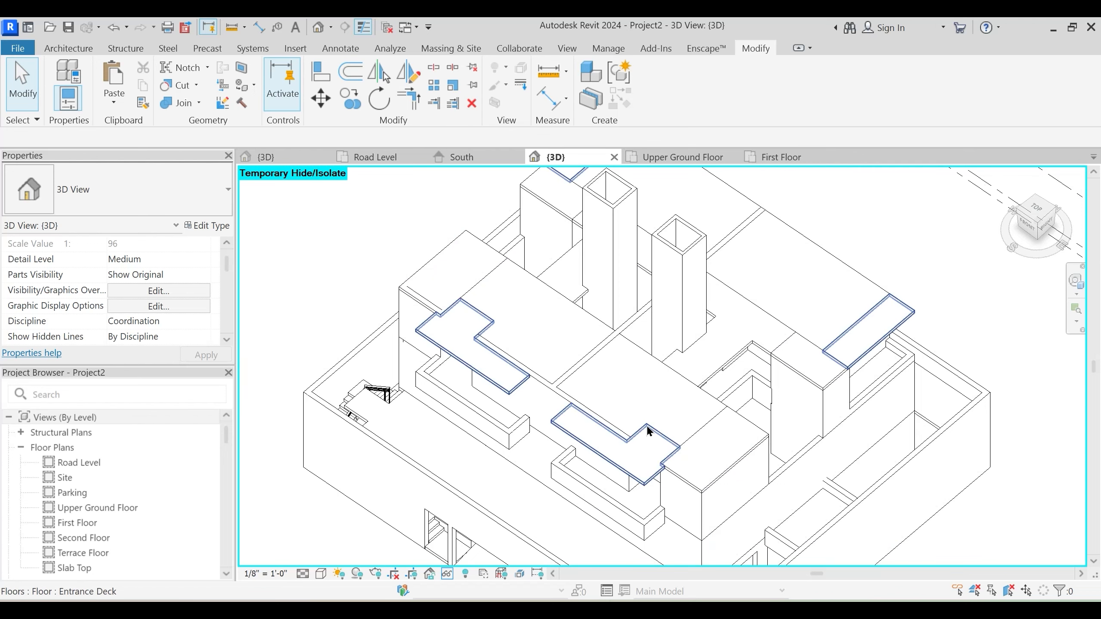
key("s")
key("d")
middle_click_drag(641, 436, 582, 508, "shift")
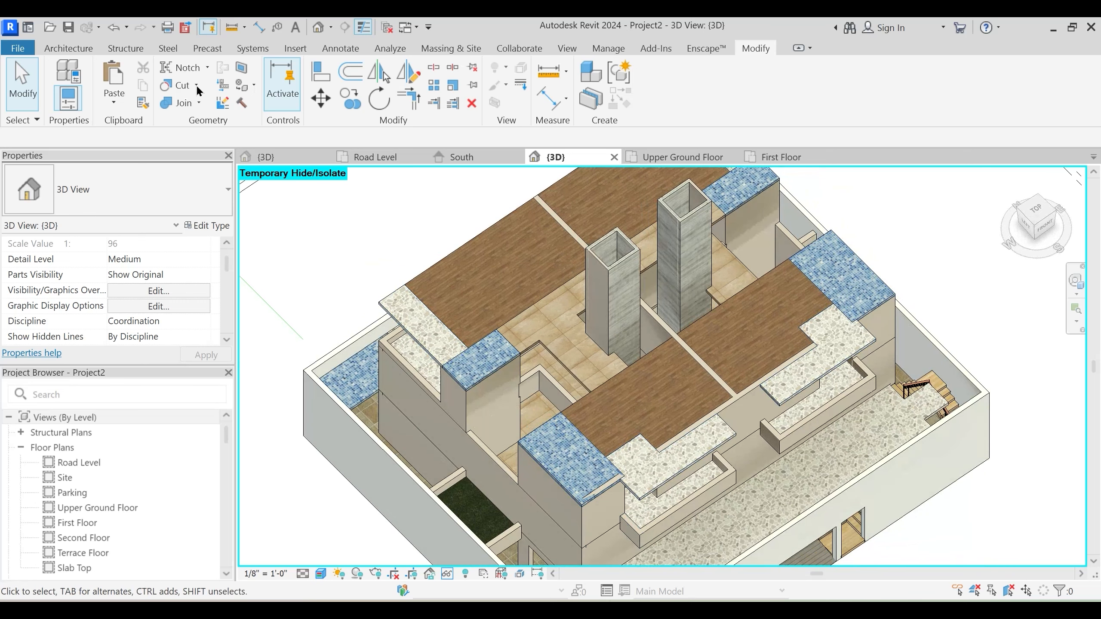
left_click(175, 102)
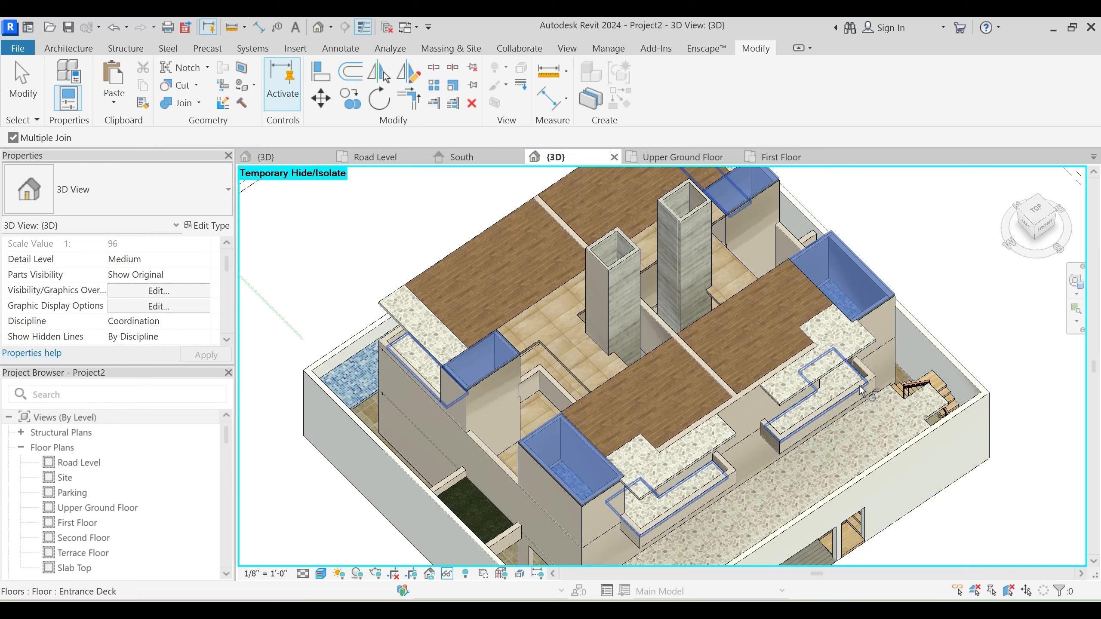
key("Escape")
mouse_move(756, 413)
middle_mouse_down("shift")
mouse_move(738, 367)
mouse_move(745, 376)
mouse_move(623, 481)
mouse_move(586, 439)
middle_mouse_up("shift")
key("s")
key("d")
key("r")
key("r")
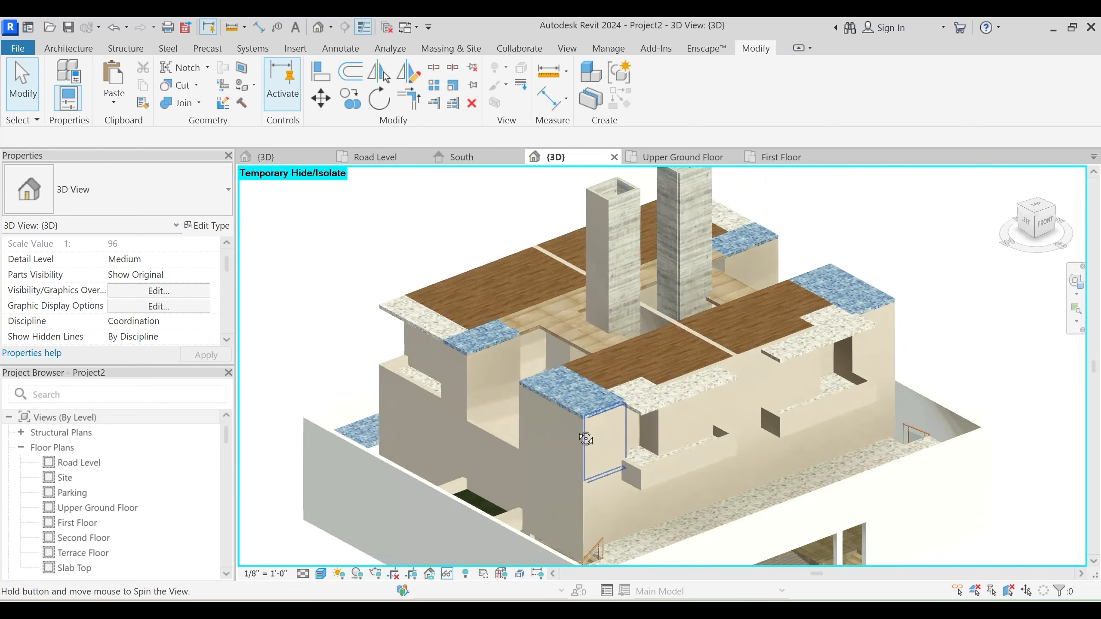
mouse_move(670, 464)
middle_mouse_down("shift")
mouse_move(519, 389)
mouse_move(673, 481)
mouse_move(678, 470)
middle_mouse_up("shift")
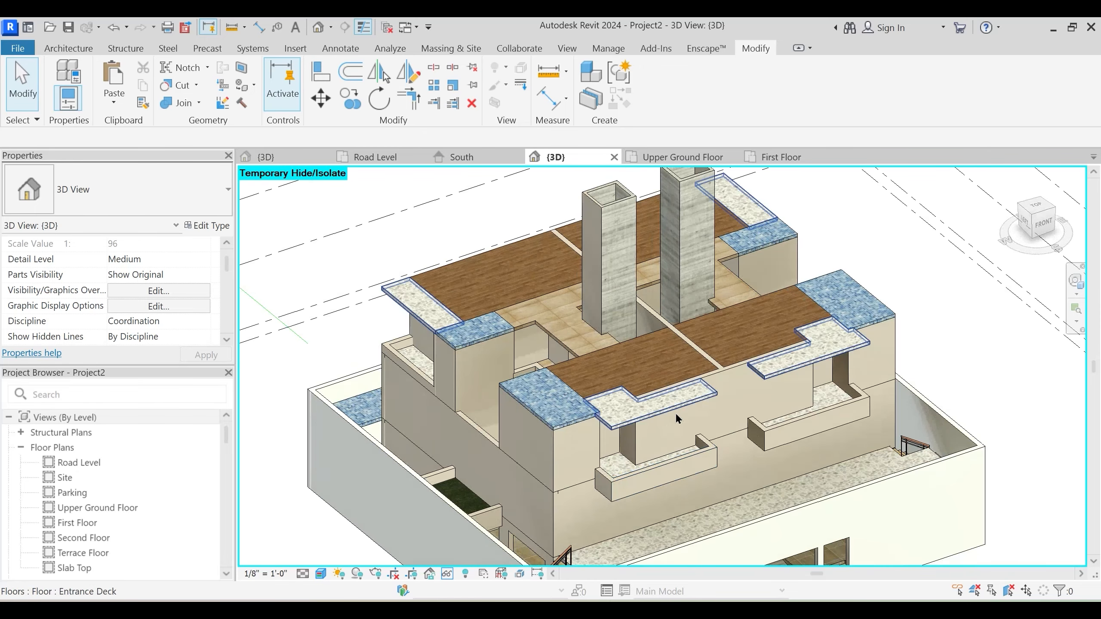
middle_click_drag(676, 414, 580, 448, "shift")
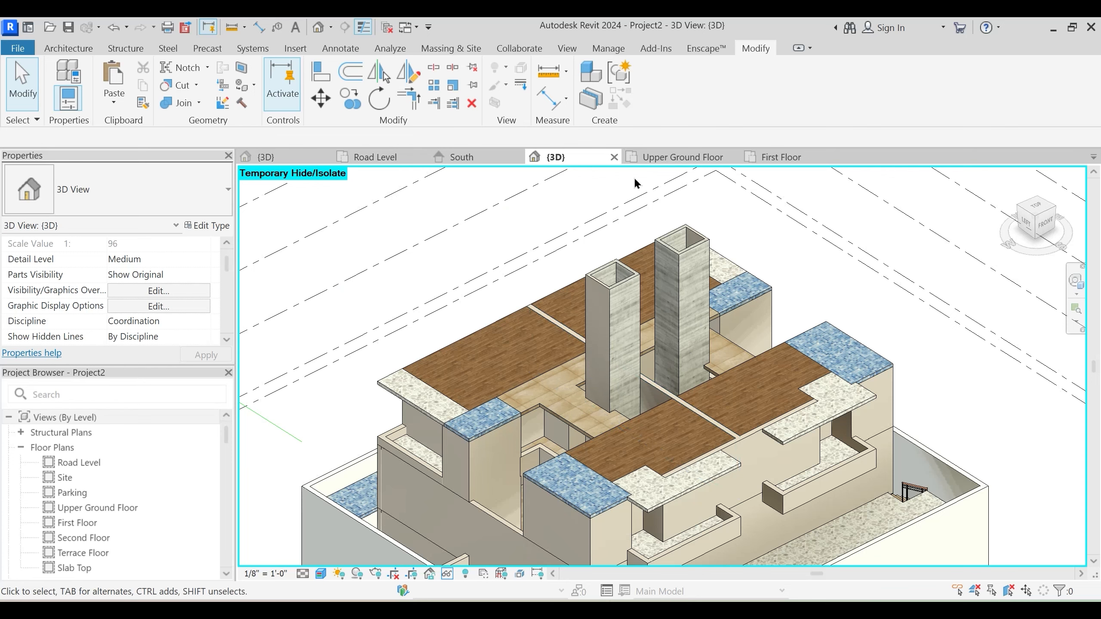
Open the First Floor plan with the whole building in view
left_click(776, 157)
scroll(657, 309, "down", 3)
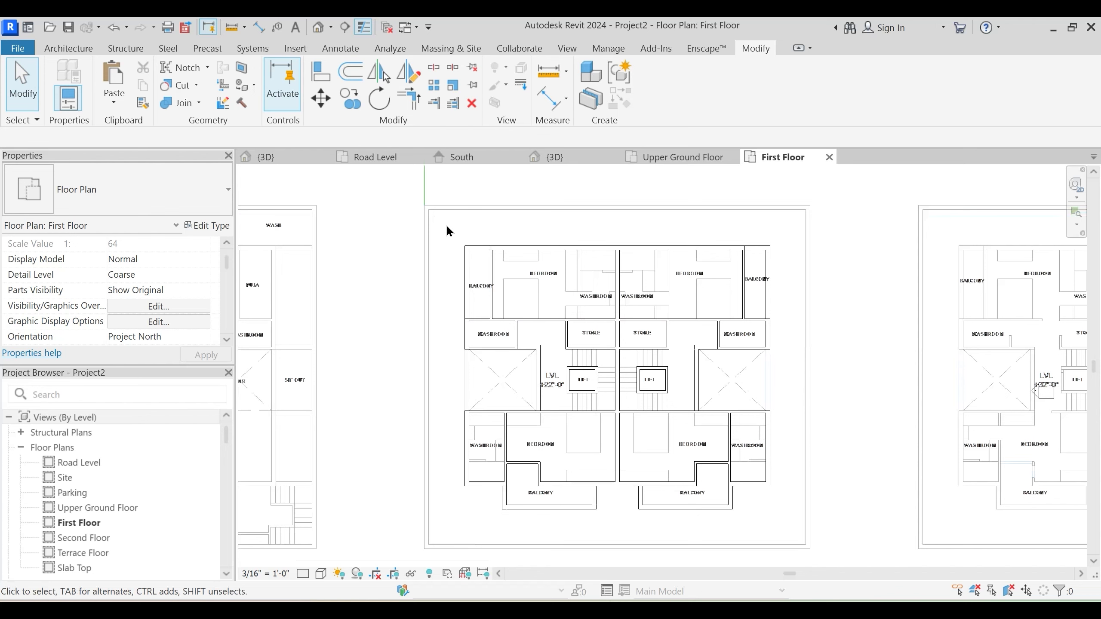
left_click_drag(445, 223, 797, 517)
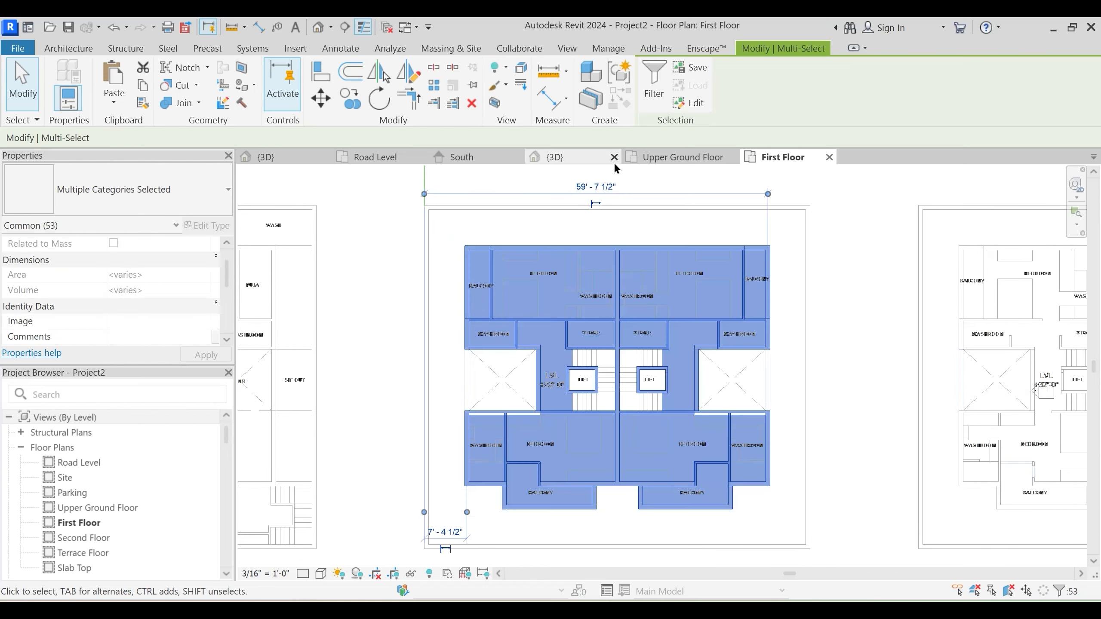
left_click(655, 91)
left_click(423, 230)
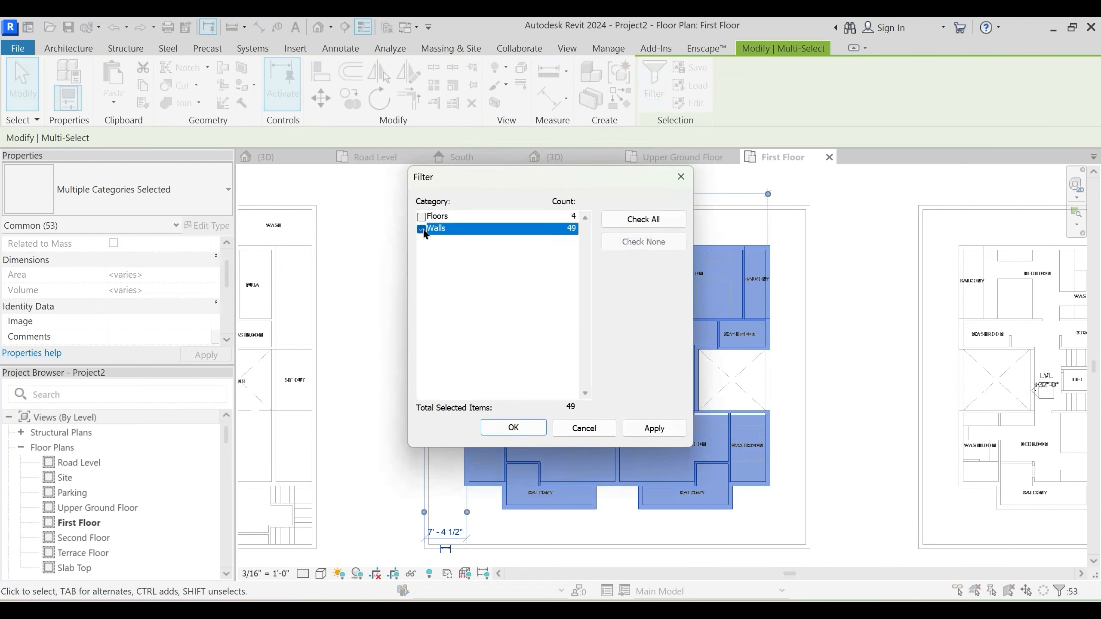
left_click(513, 428)
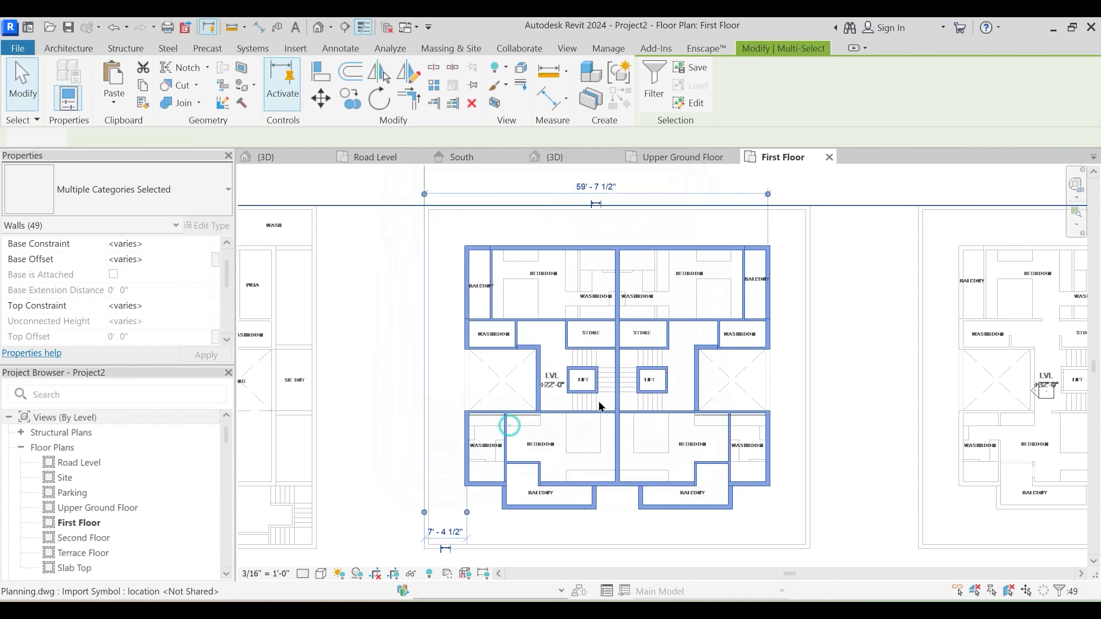
scroll(477, 231, "up", 2)
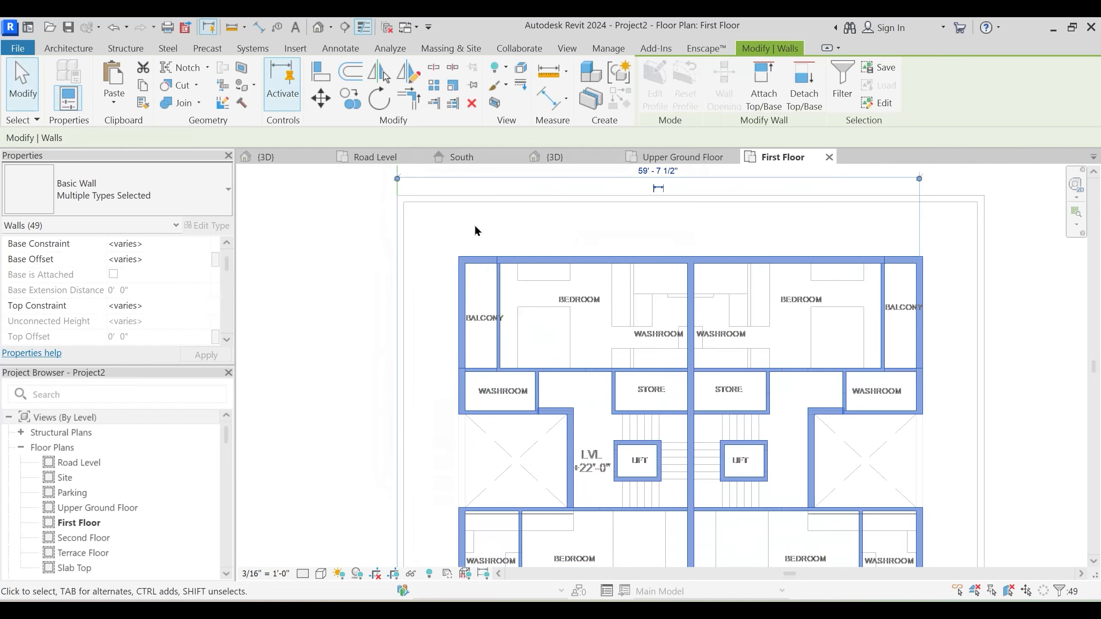
left_click(457, 291, "ctrl")
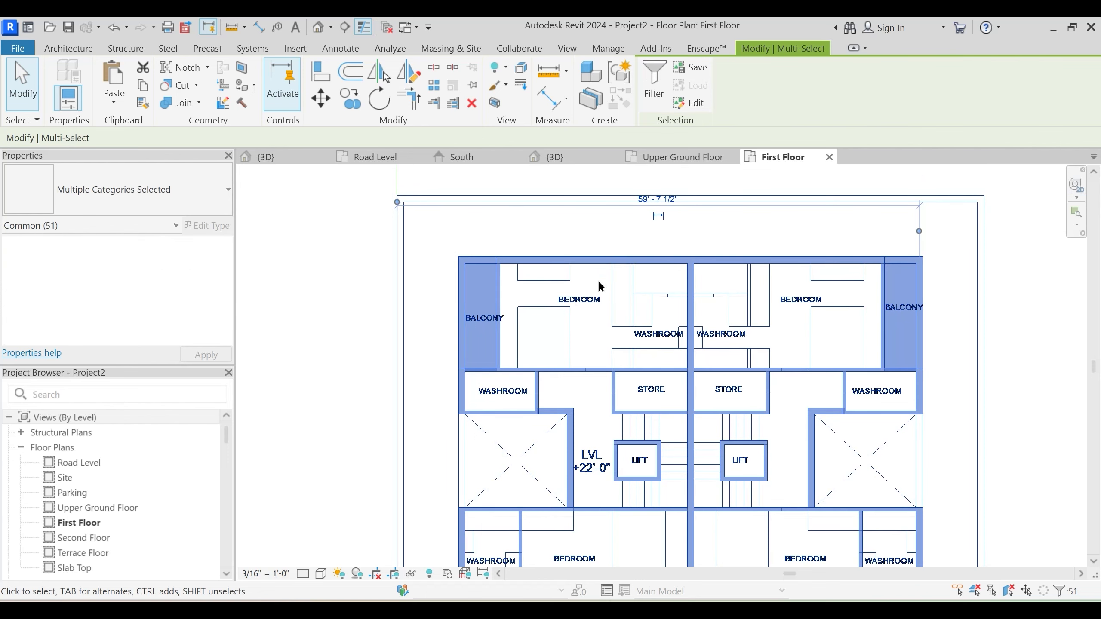
scroll(566, 316, "down", 3)
key("Escape")
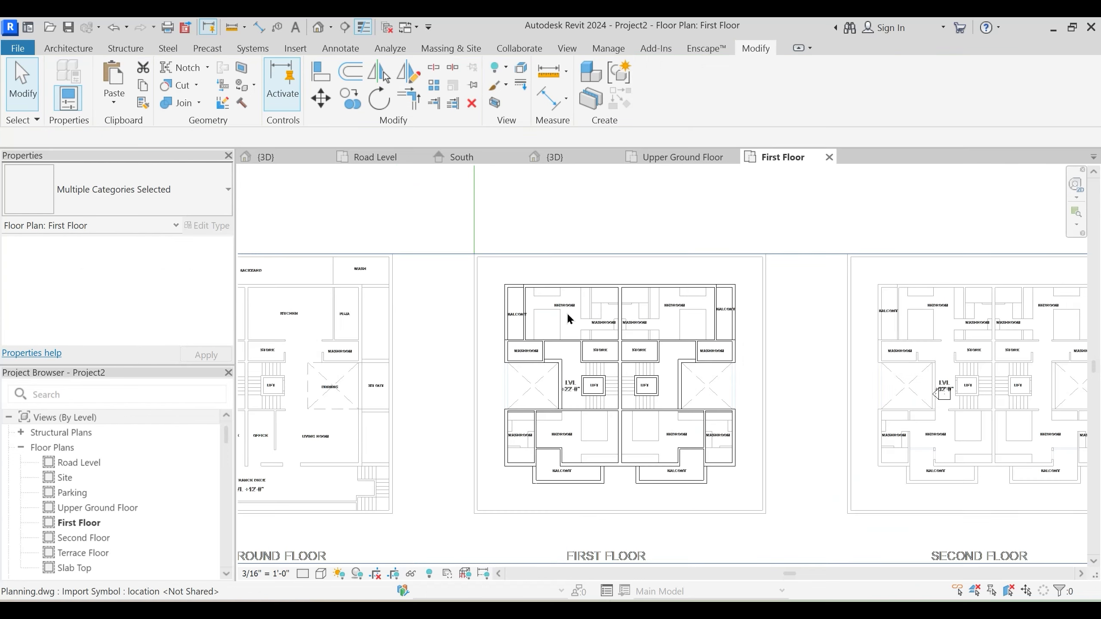
middle_click_drag(507, 311, 517, 304)
left_click_drag(498, 254, 711, 427)
key("Escape")
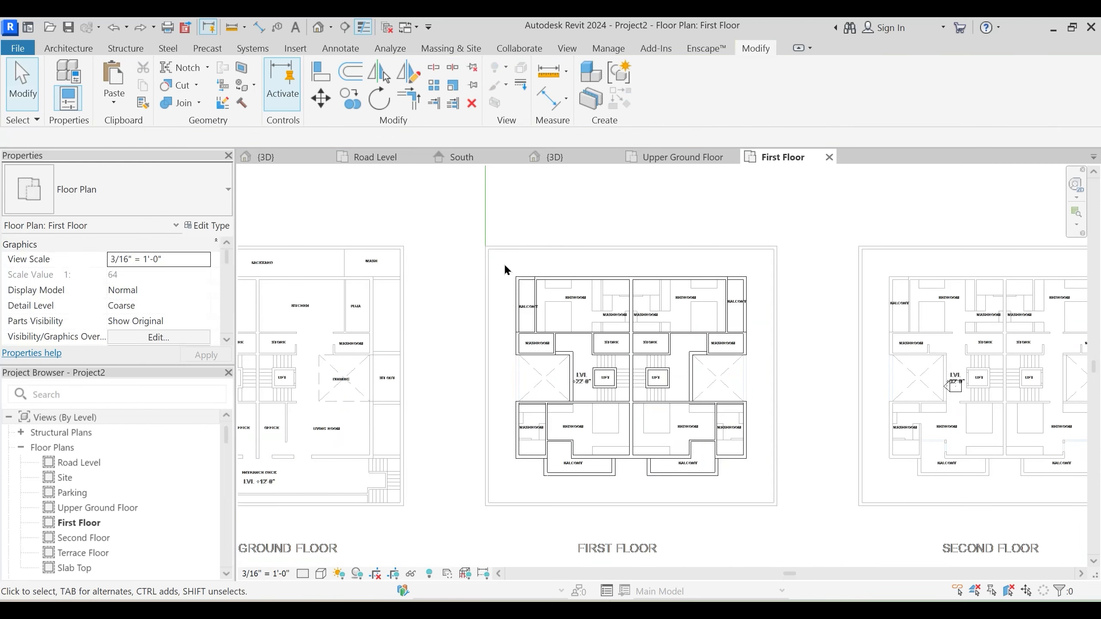
left_click_drag(502, 260, 767, 501)
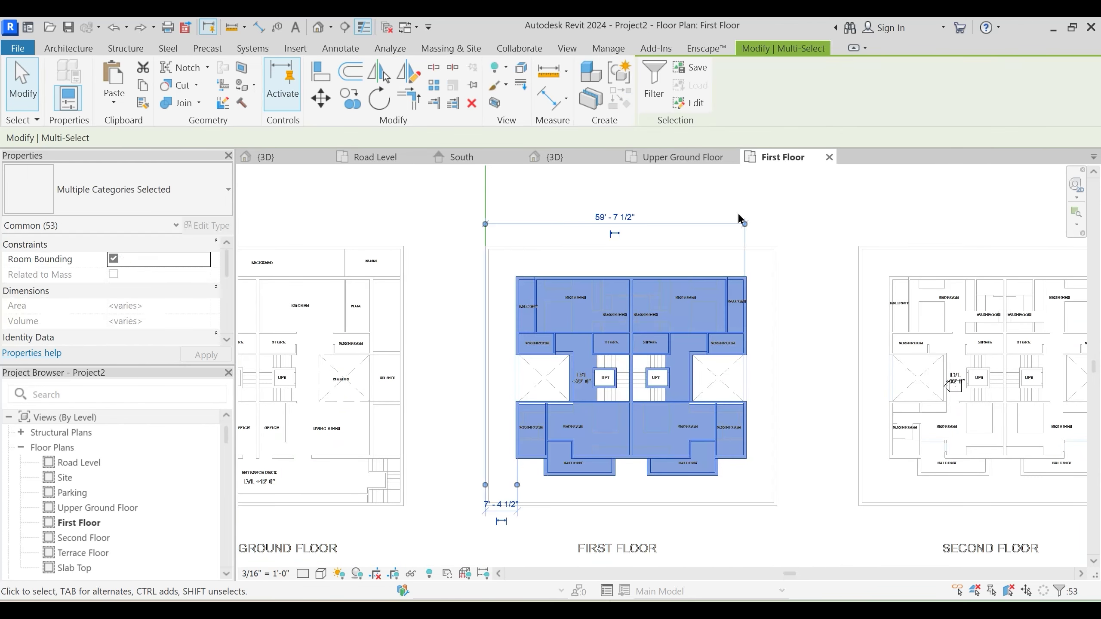
left_click(655, 87)
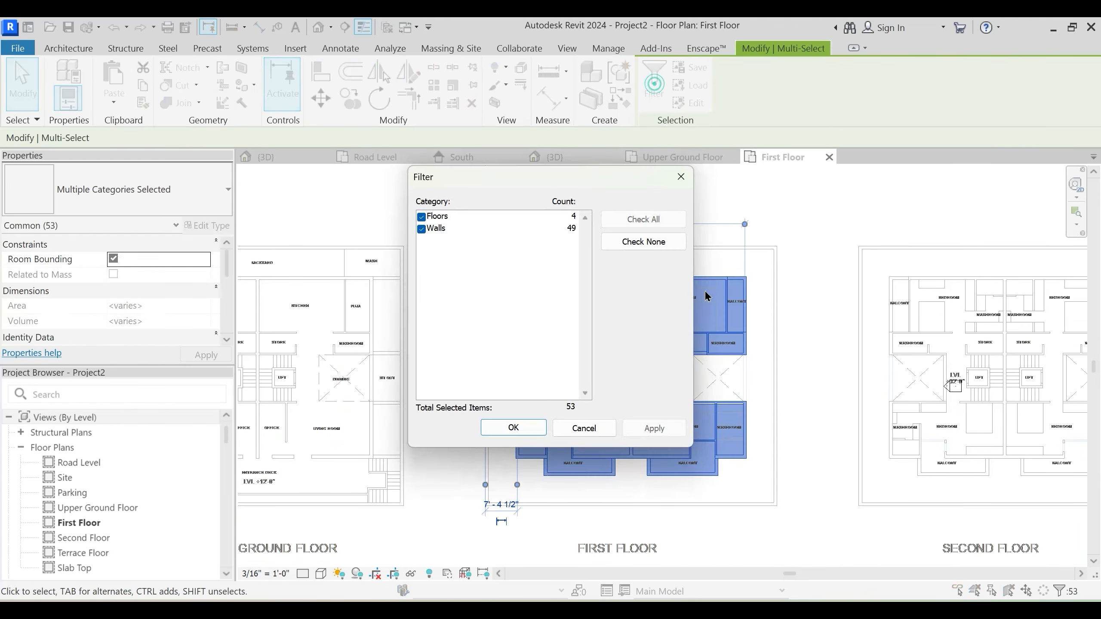
left_click(429, 228)
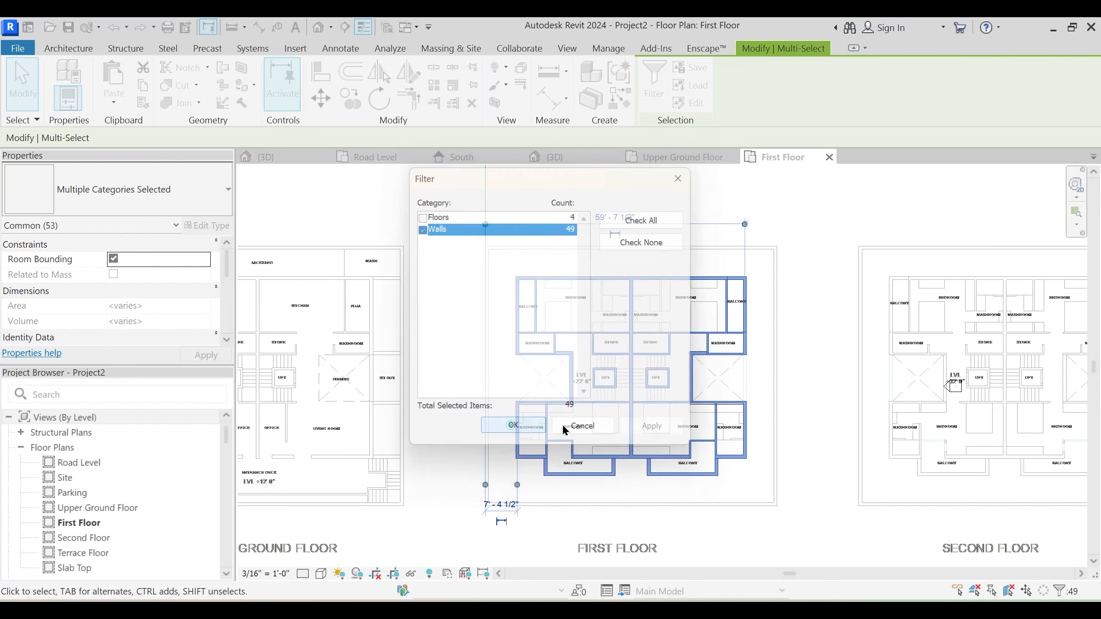
left_click(534, 430)
scroll(509, 258, "up", 5)
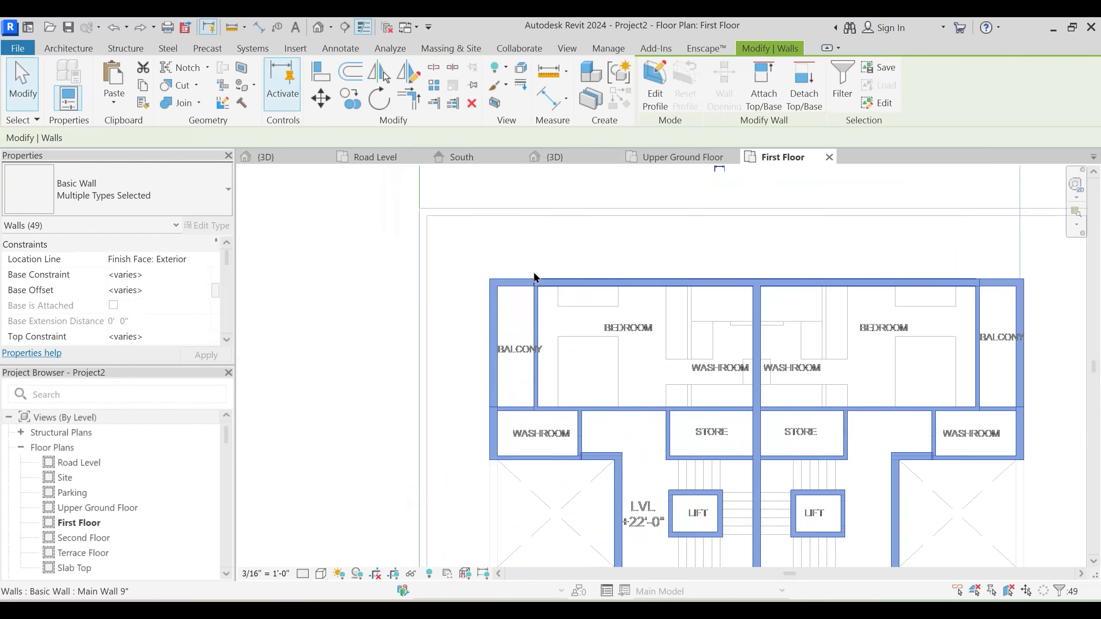
left_click(504, 282, "shift")
middle_click_drag(725, 423, 554, 394)
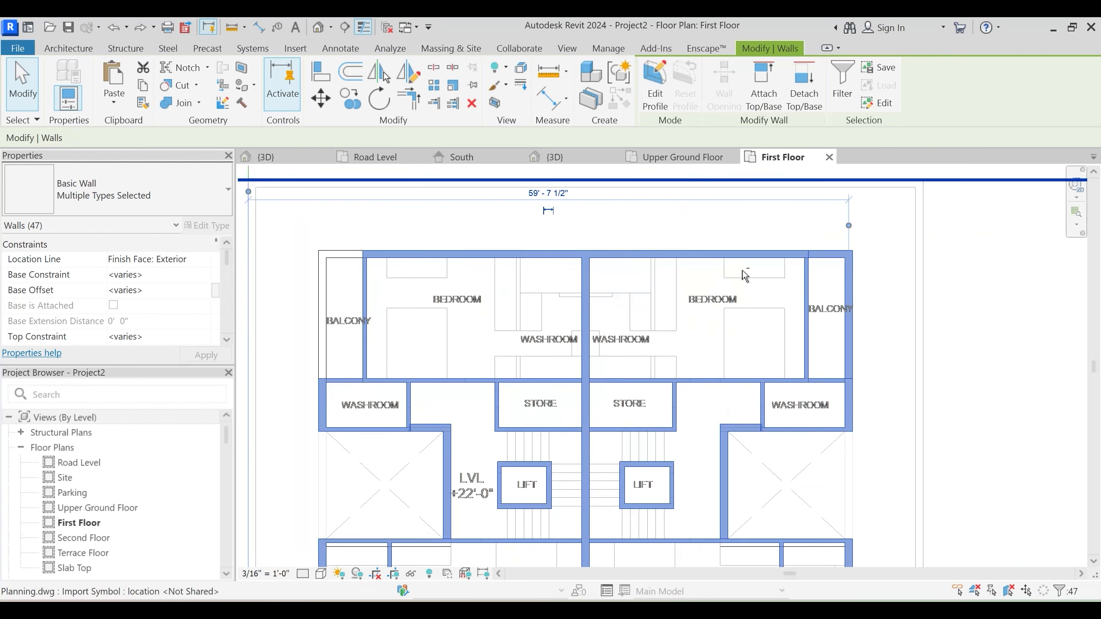
left_click(855, 326, "shift")
middle_click_drag(867, 443, 878, 319)
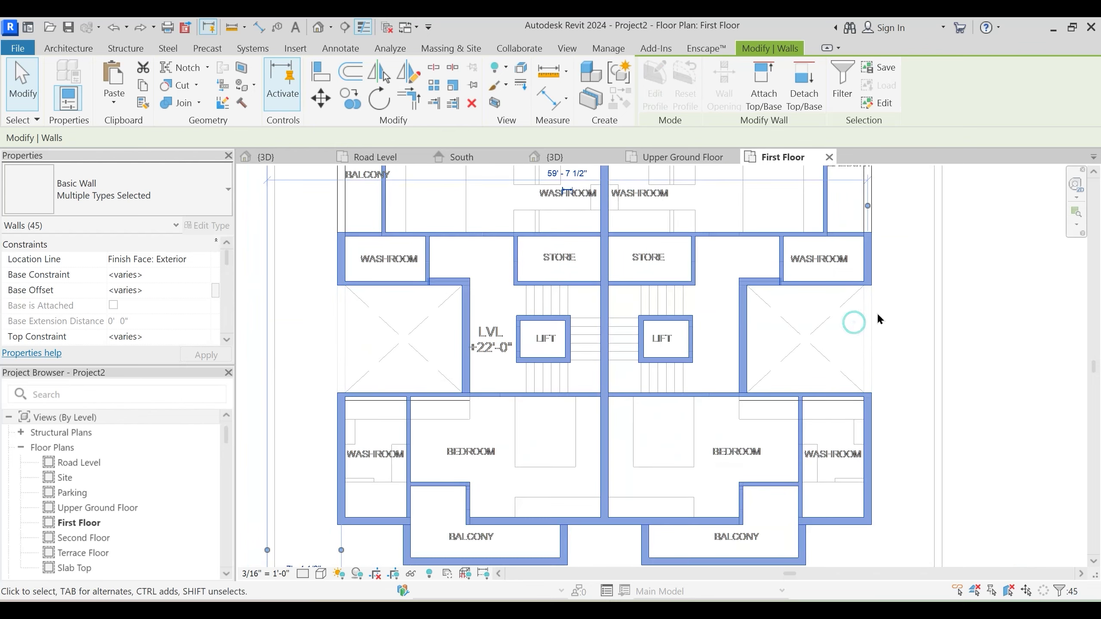
left_click(457, 282, "shift")
left_click(465, 330, "shift")
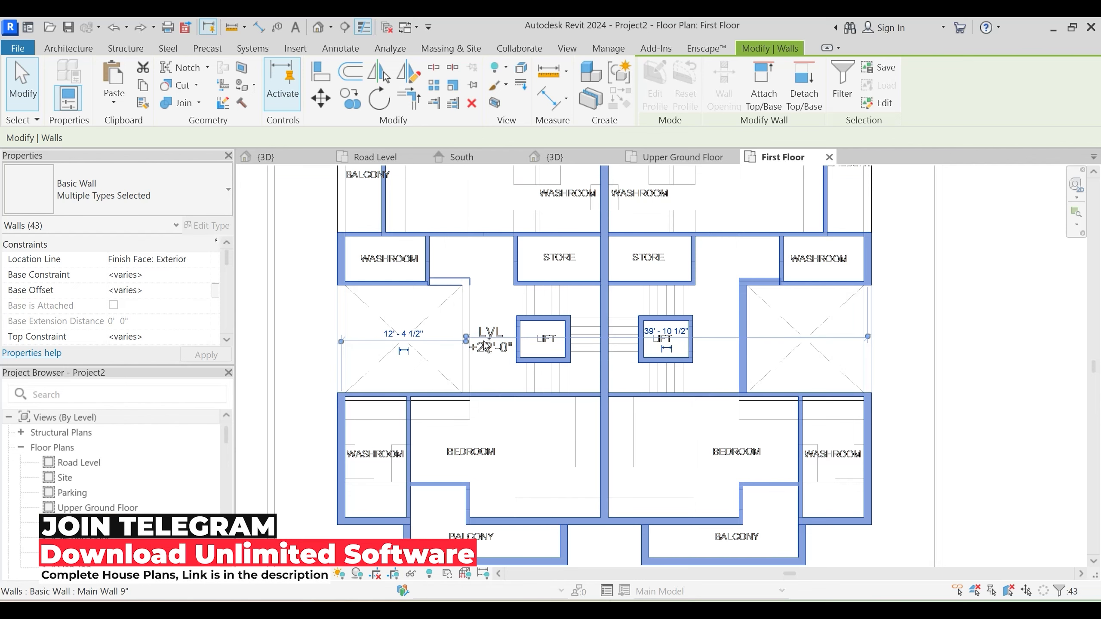
middle_click_drag(501, 535, 543, 450)
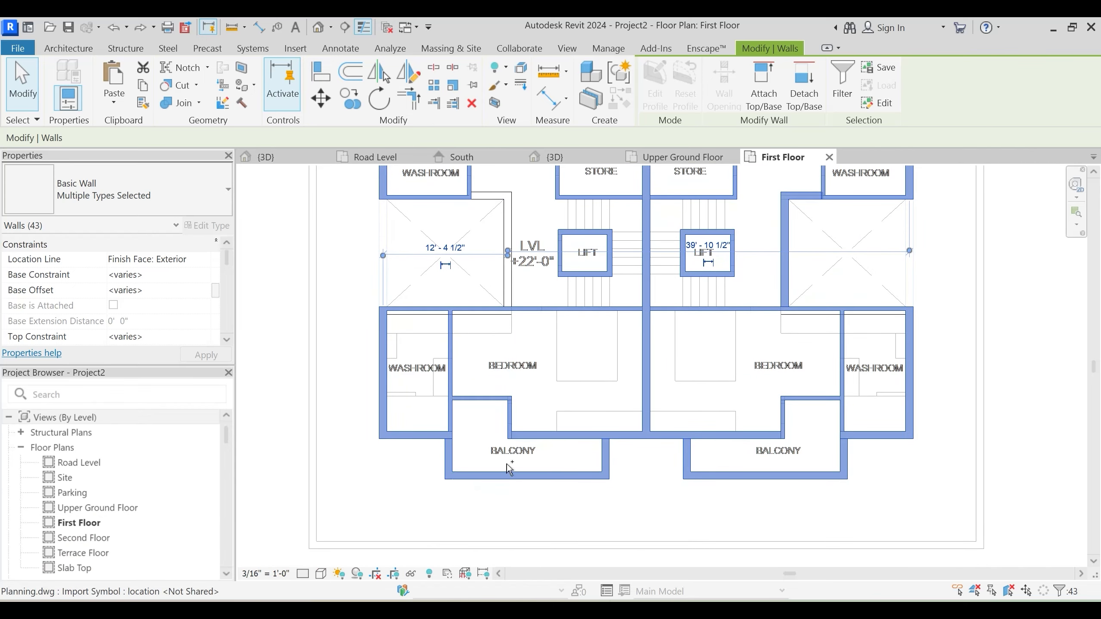
scroll(570, 471, "down", 3)
key("Escape")
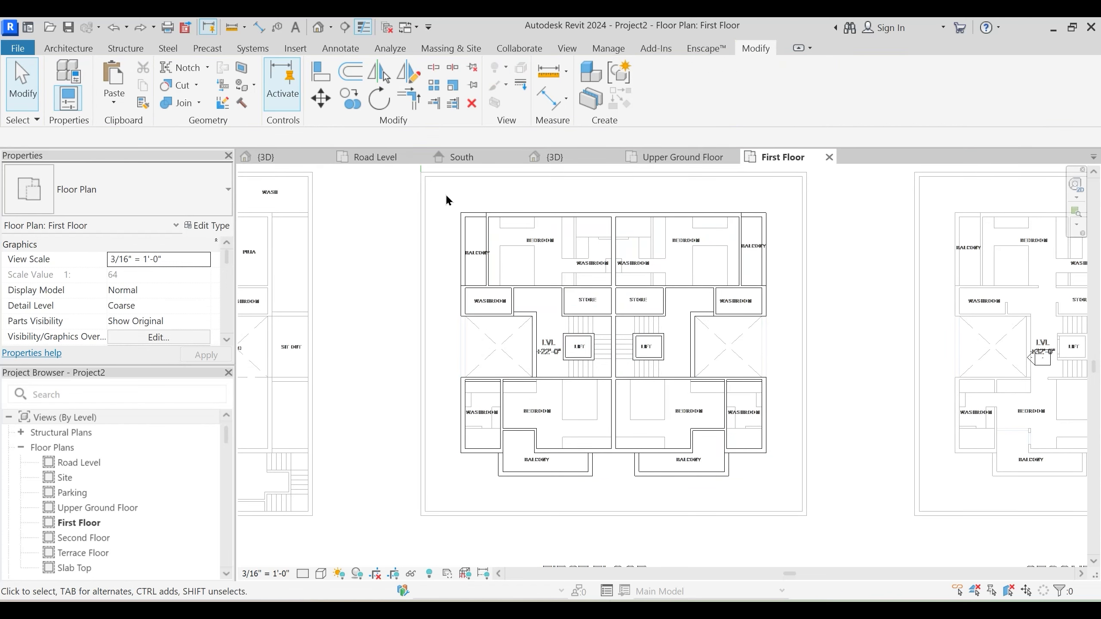
Select the building in the First Floor plan, filter the selection to Walls only, and exclude the walls of both lift shafts
left_click_drag(444, 196, 790, 480)
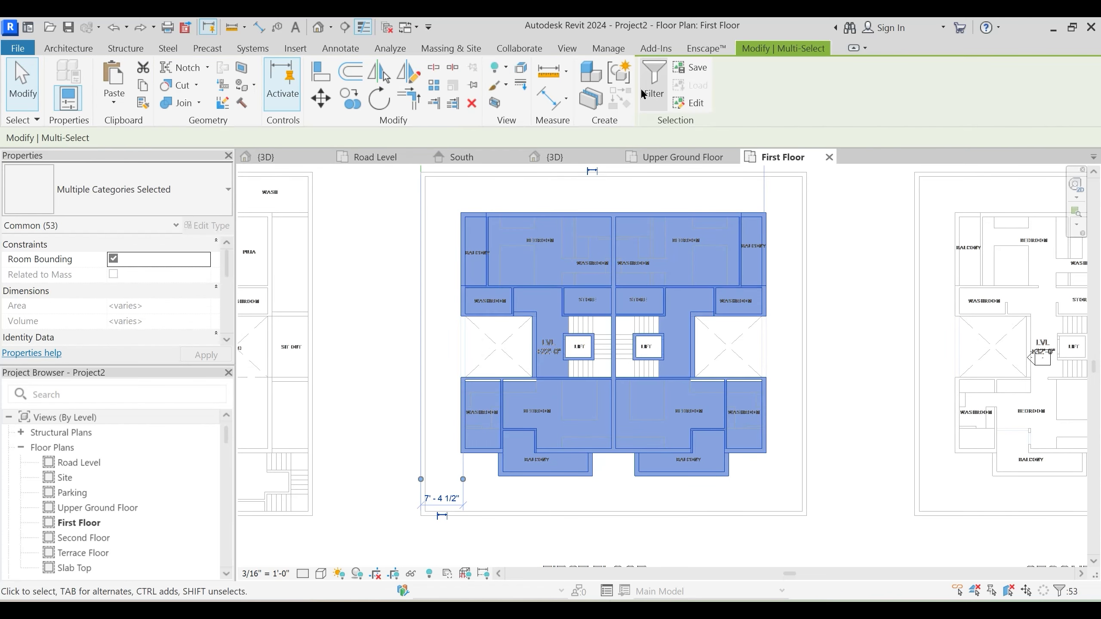
left_click(653, 84)
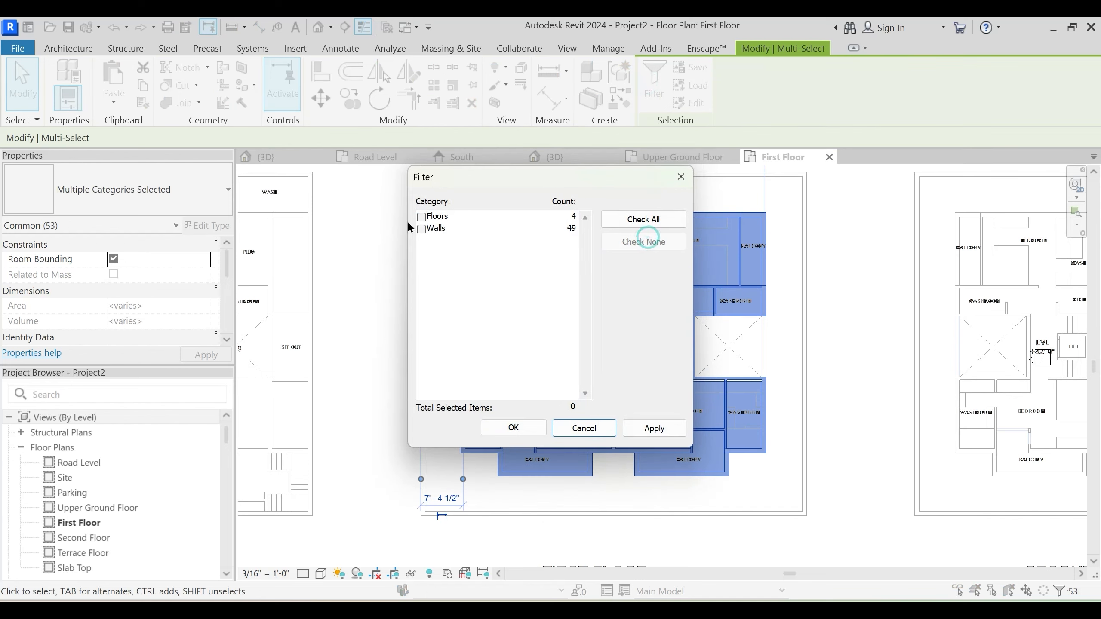
left_click(421, 228)
left_click(654, 428)
left_click(512, 427)
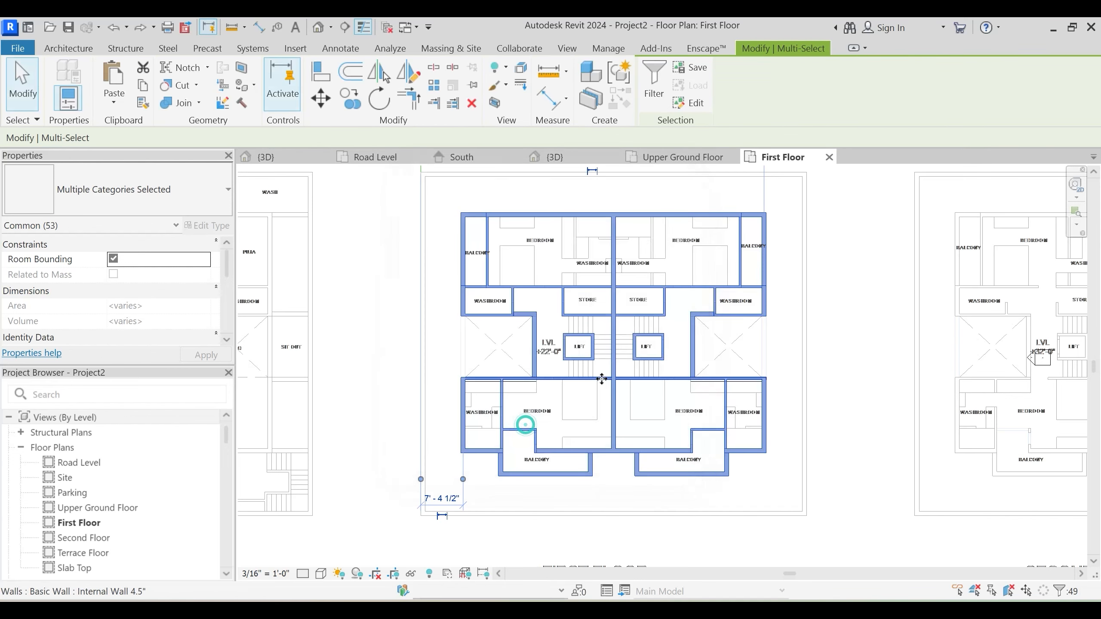
scroll(526, 341, "up", 2)
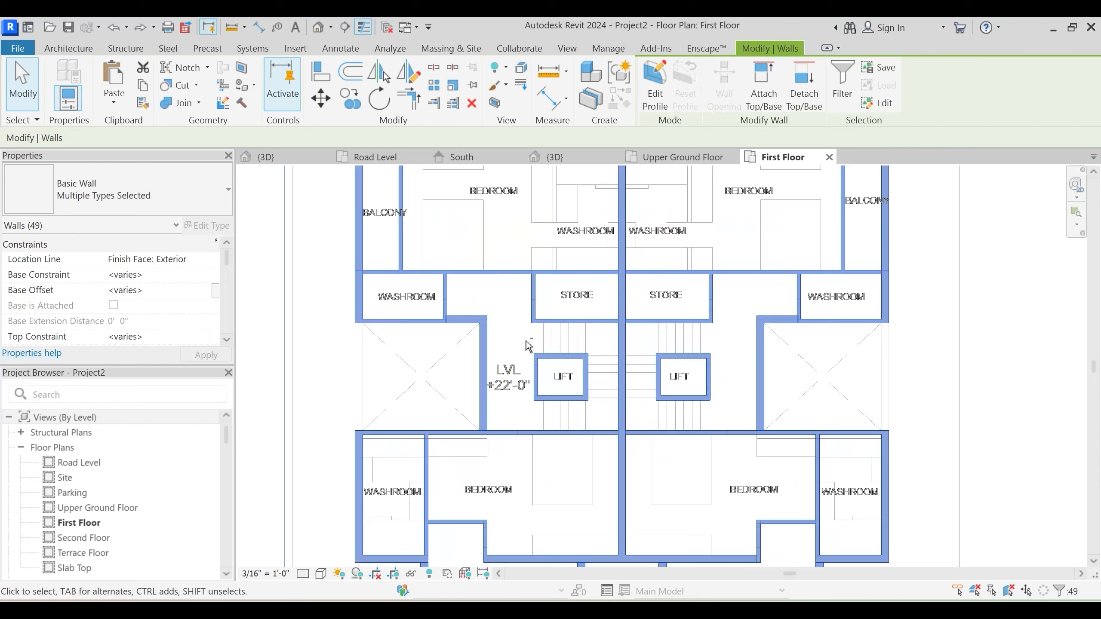
left_click(553, 357, "shift")
left_click(537, 374, "shift")
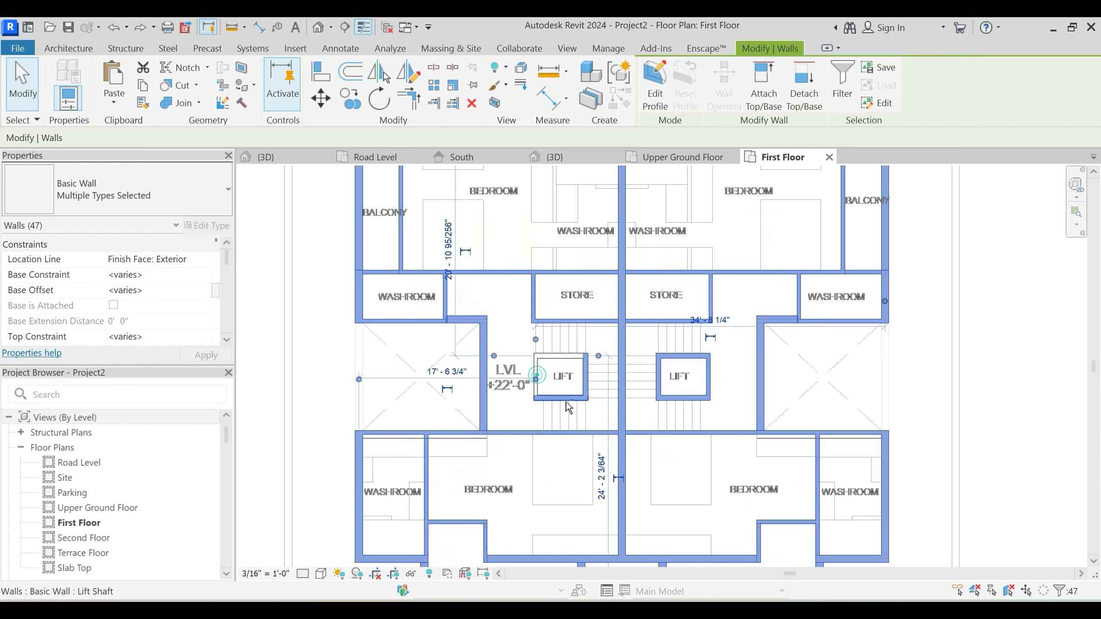
left_click(565, 399, "shift")
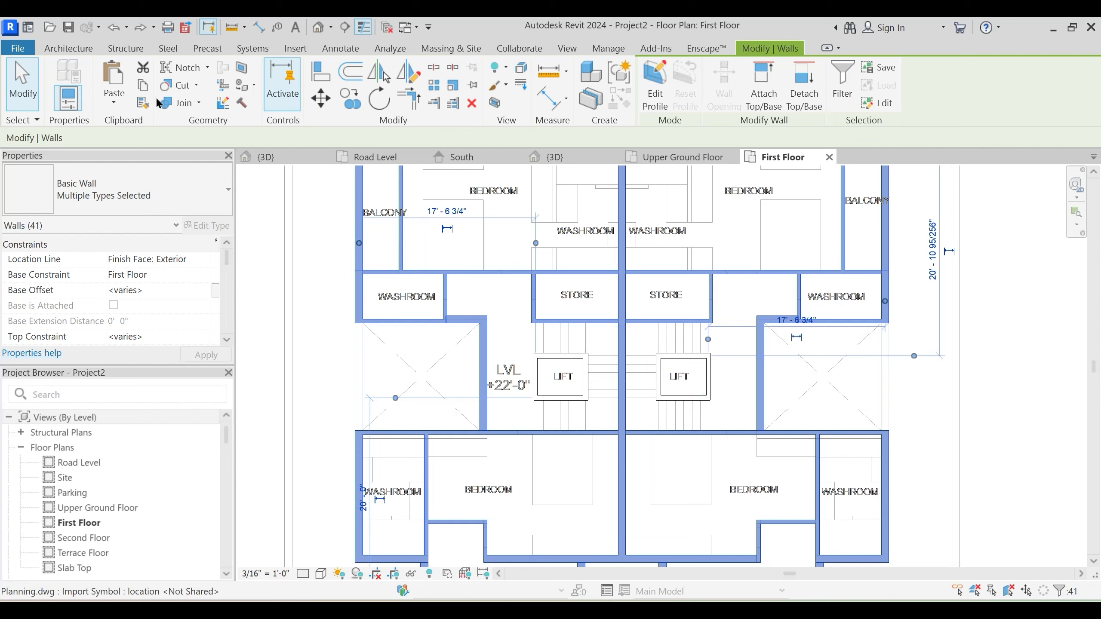
Copy the selected walls, paste them aligned to the Second Floor level, and check the result in the 3D view
left_click(117, 103)
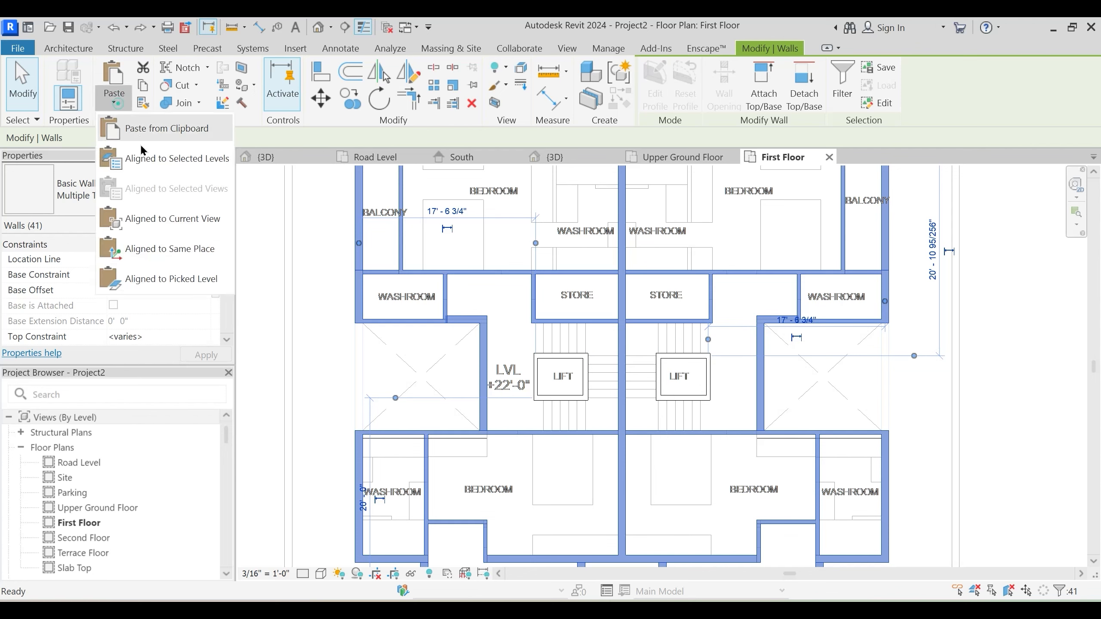
left_click(151, 159)
left_click(492, 247)
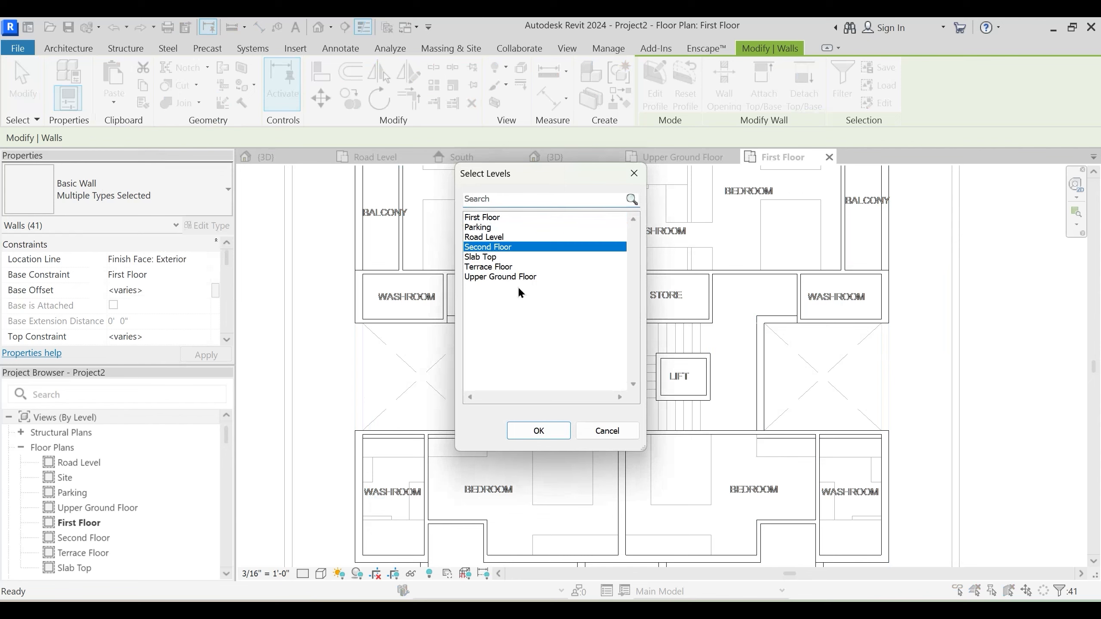
left_click(537, 437)
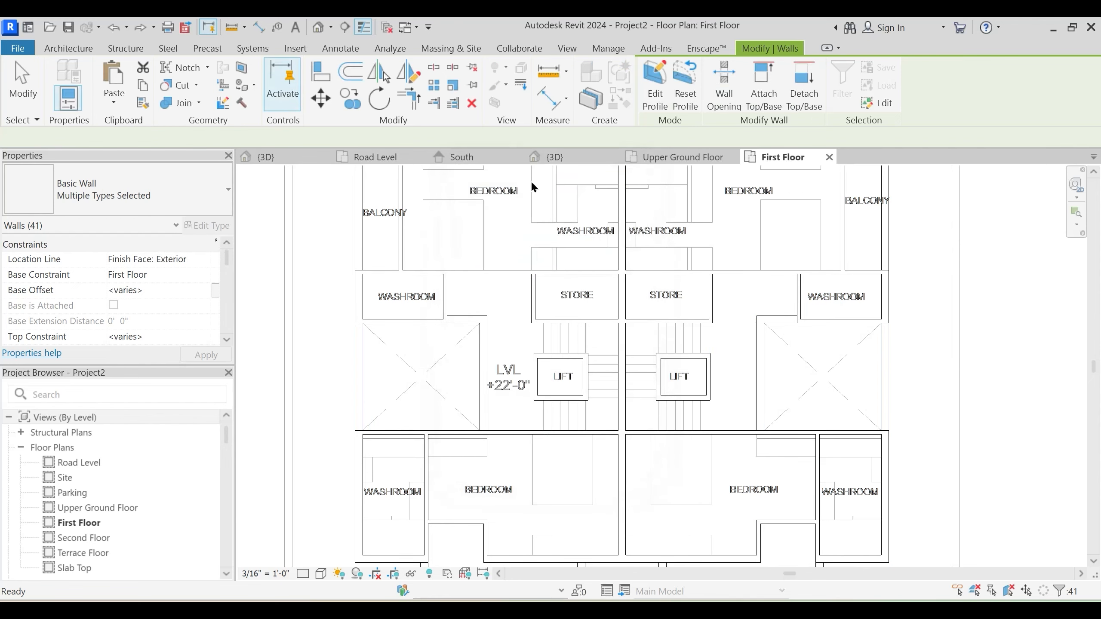
left_click(585, 157)
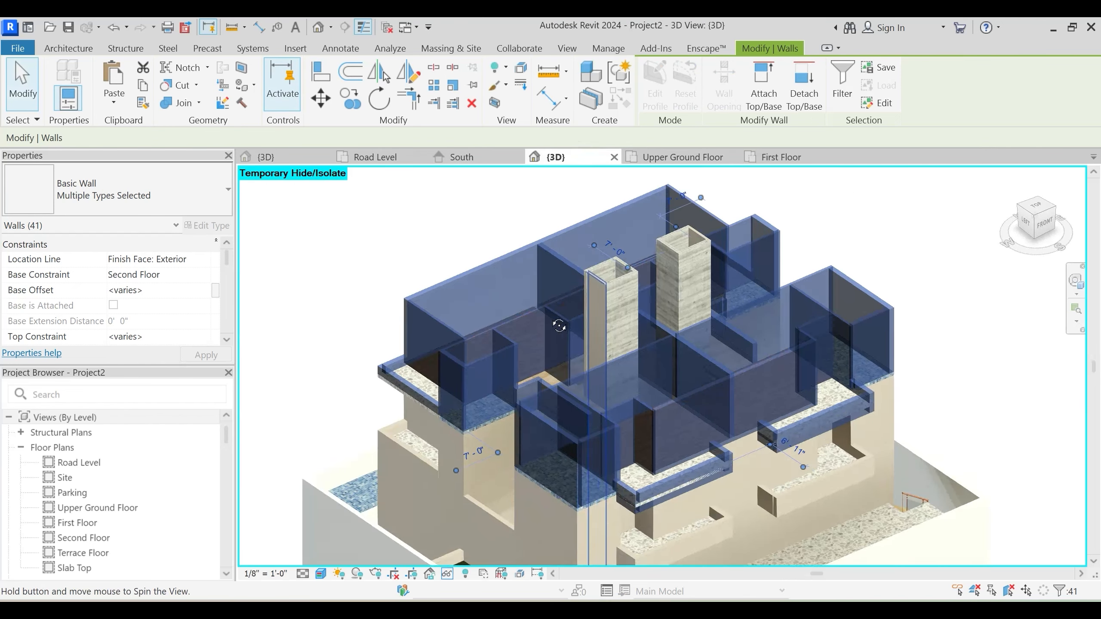
middle_click_drag(599, 365, 547, 401, "shift")
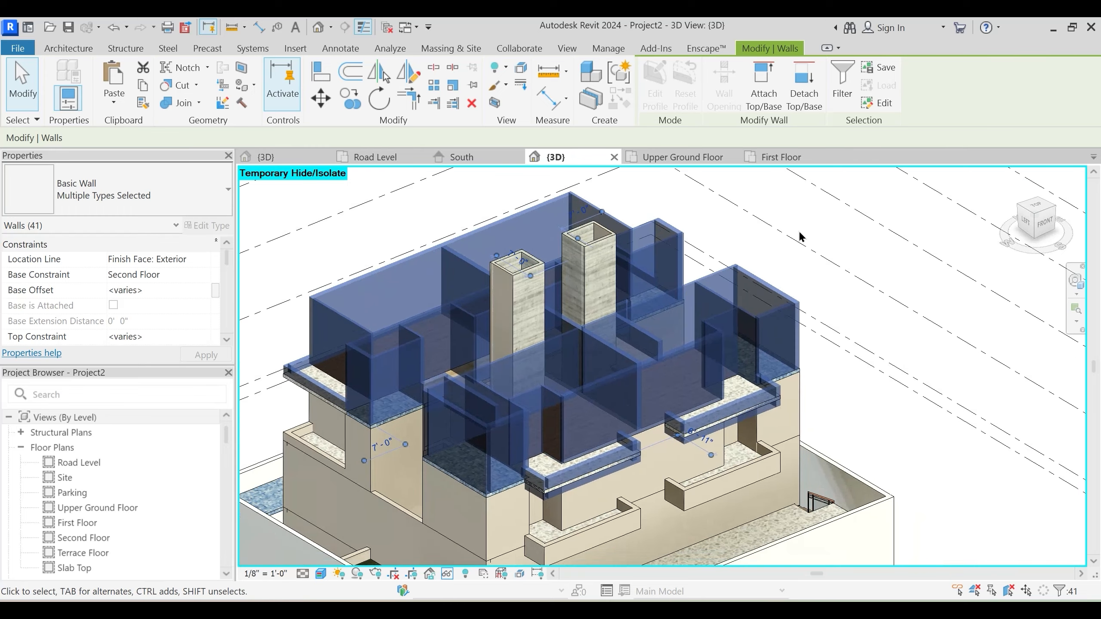
Try to join the Second Floor balcony parapet walls with the Entrance Deck slab using Join Geometry with Multiple Join enabled
left_click(798, 230)
middle_click_drag(823, 393, 547, 467, "shift")
scroll(624, 527, "up", 1)
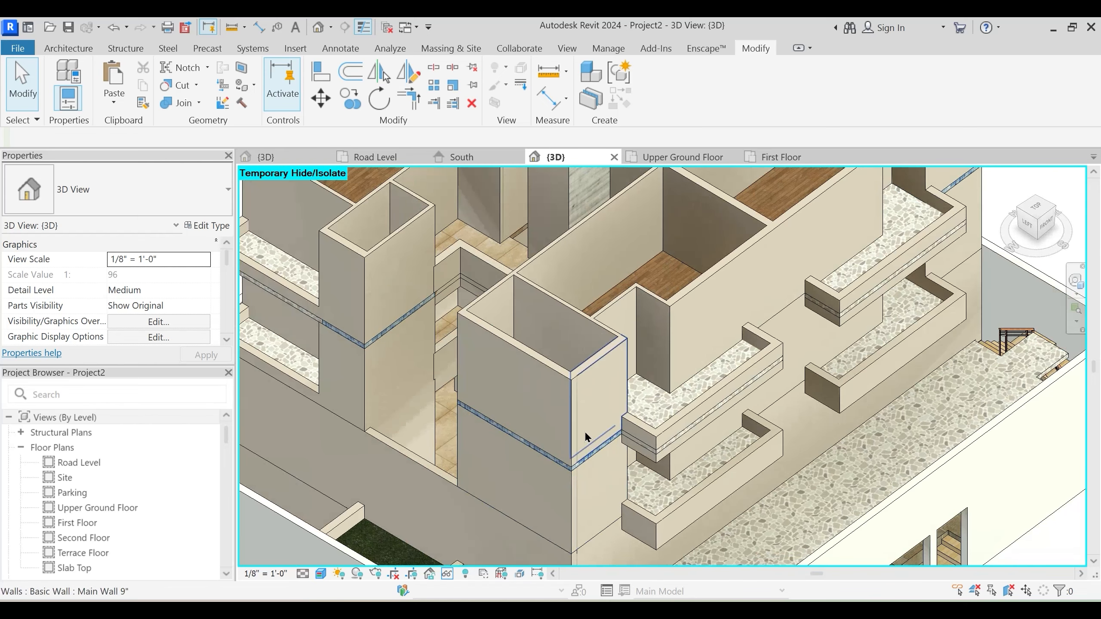
middle_click_drag(645, 408, 650, 397, "shift")
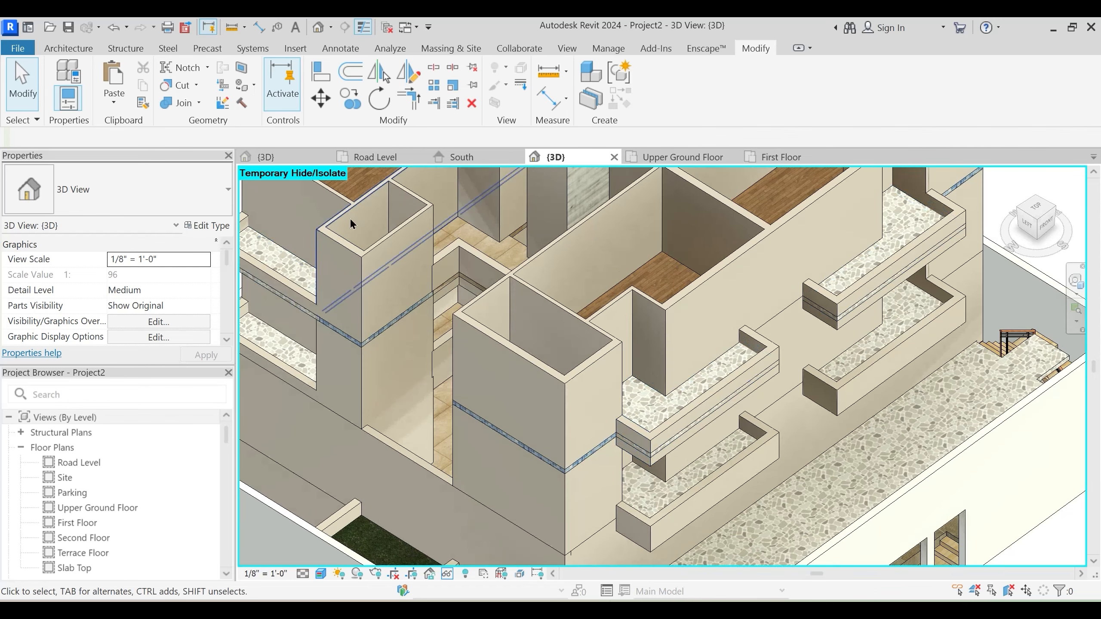
scroll(604, 406, "up", 2)
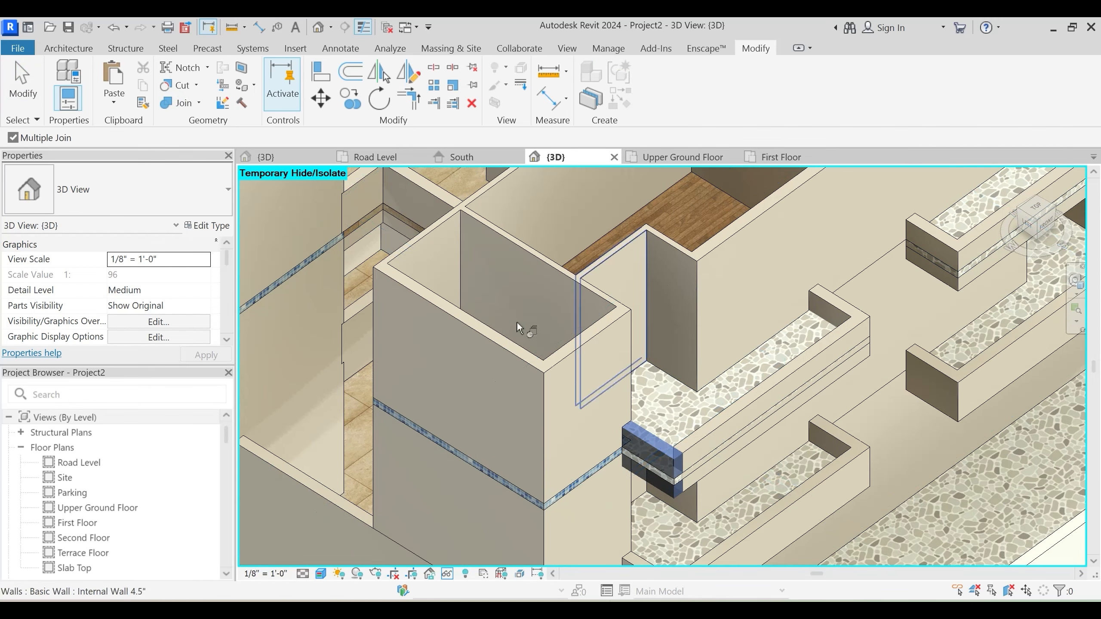
middle_click_drag(518, 327, 609, 355, "shift")
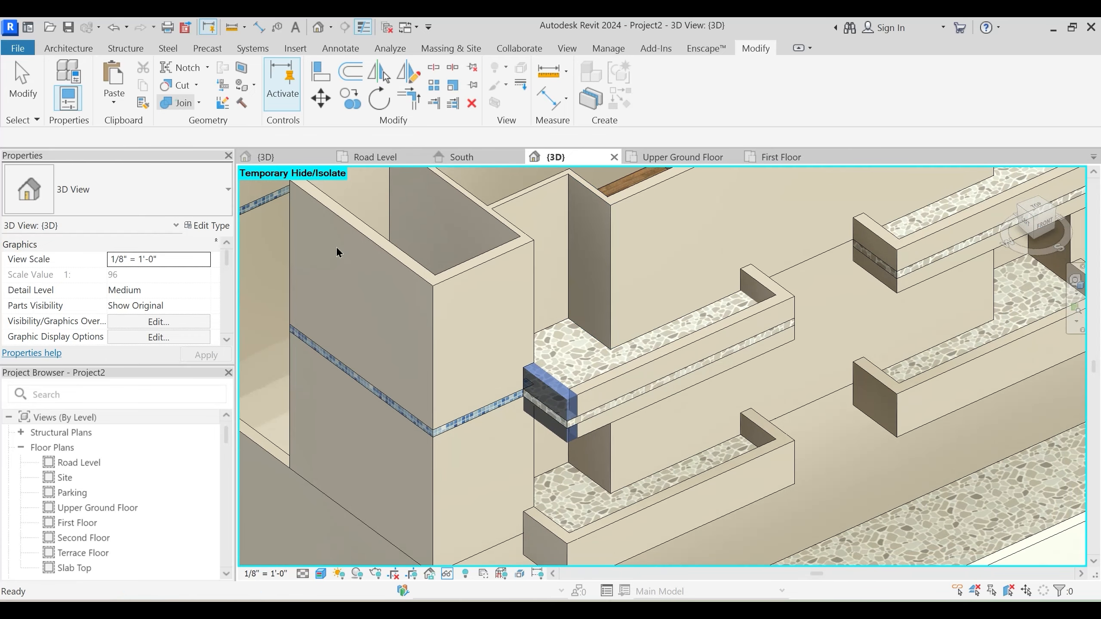
left_click(600, 410)
middle_click_drag(729, 383, 563, 381, "shift")
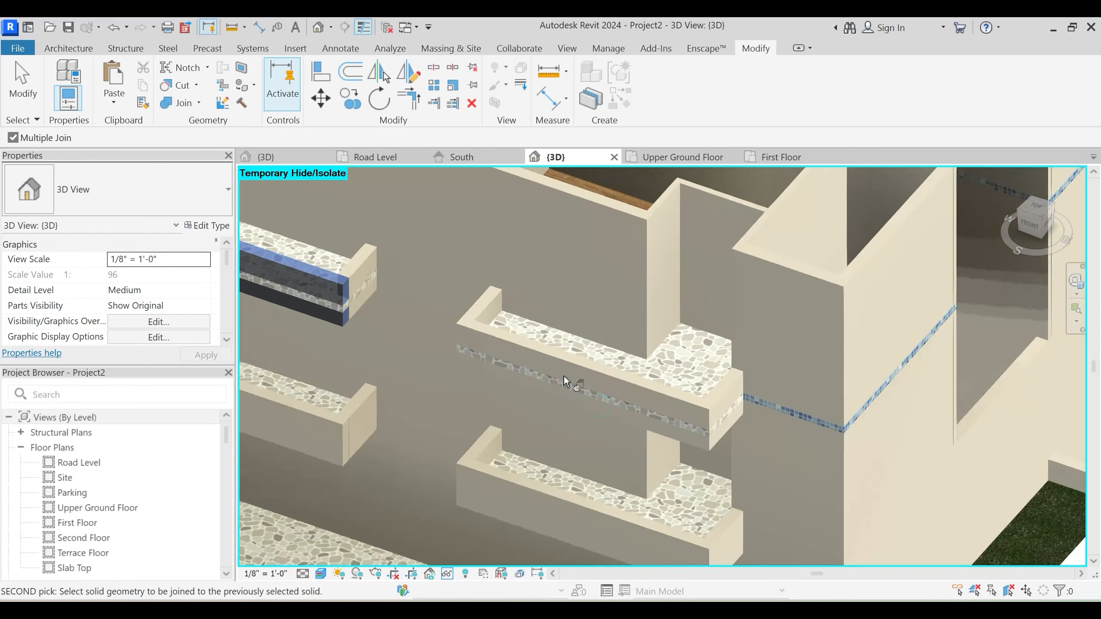
left_click(563, 382)
key("Escape")
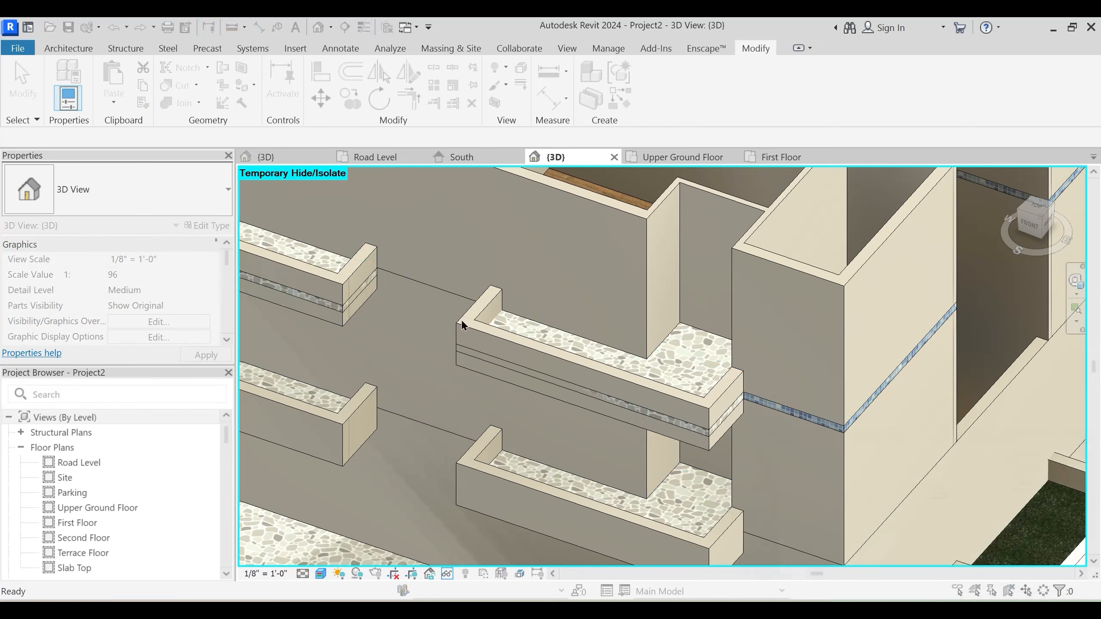
Try to join the short end parapet walls of the two front balconies in one multiple join
middle_click_drag(461, 323, 593, 341)
left_click(180, 104)
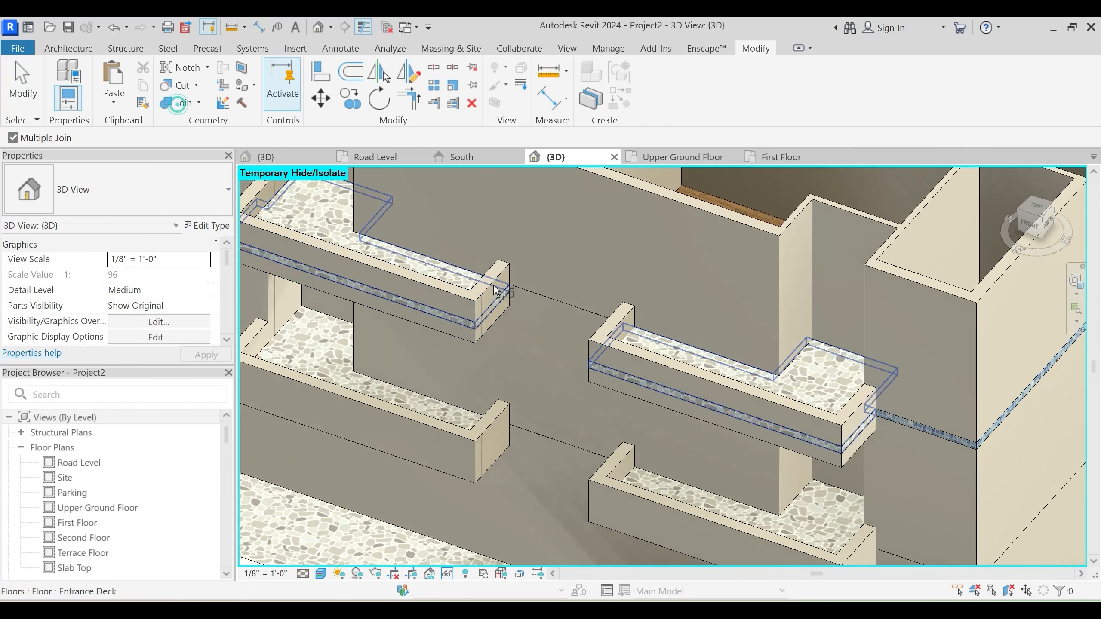
left_click(498, 306)
middle_click_drag(515, 363, 645, 319, "shift")
left_click(642, 319)
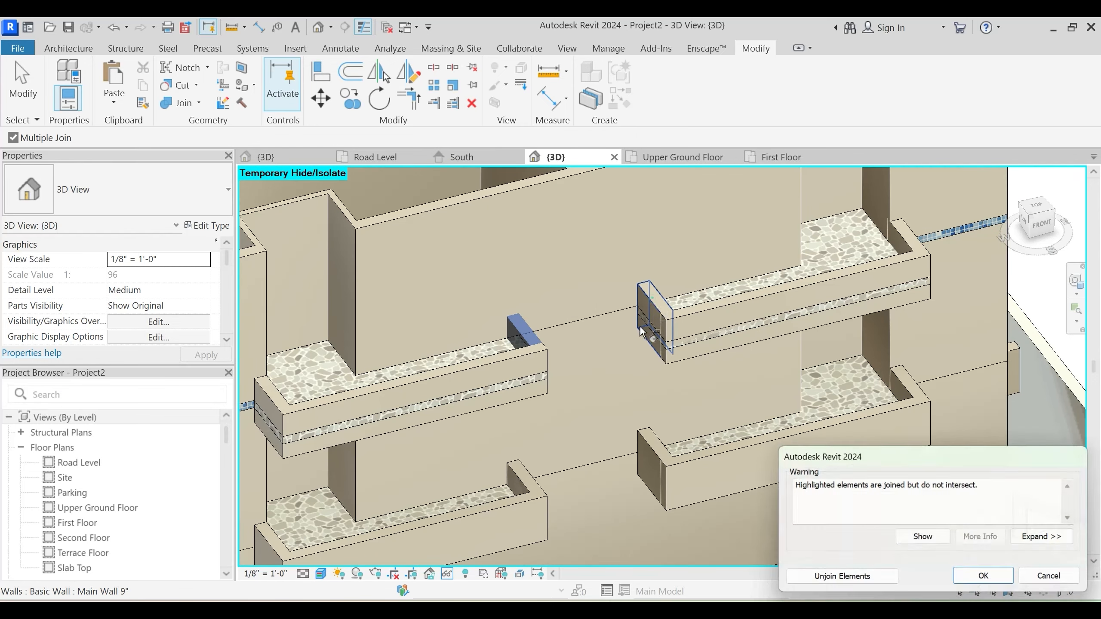
key("Escape")
key("Escape")
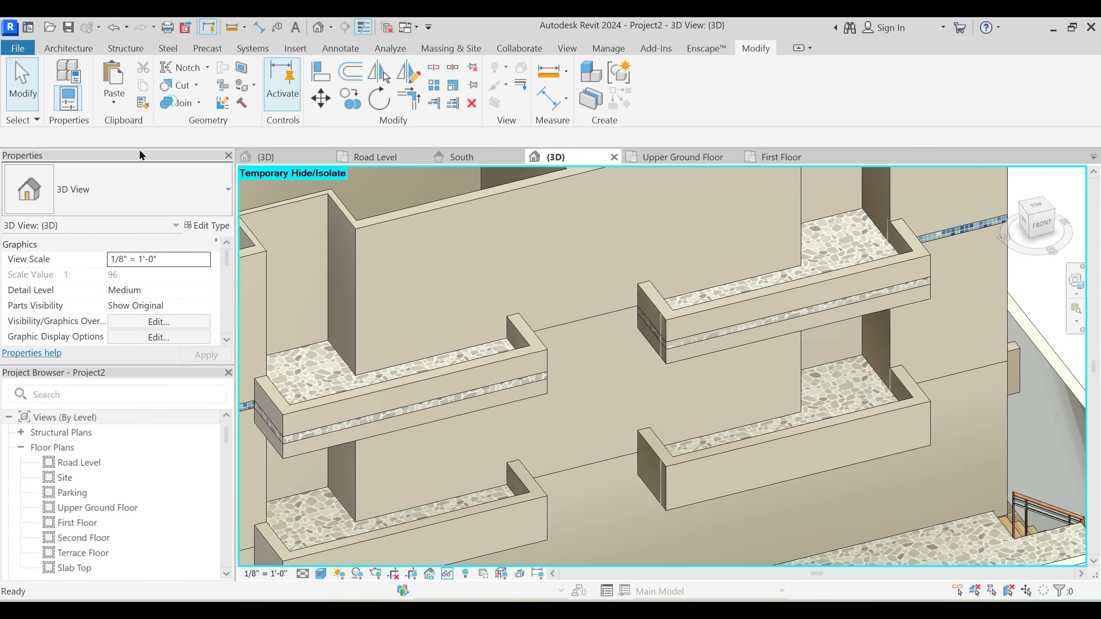
With Multiple Join off, join the front and side parapet walls of the front balconies individually with the Entrance Deck floor
key("Return")
middle_click_drag(572, 442, 723, 390, "shift")
middle_click_drag(723, 390, 705, 442)
left_click(695, 311)
left_click(742, 331)
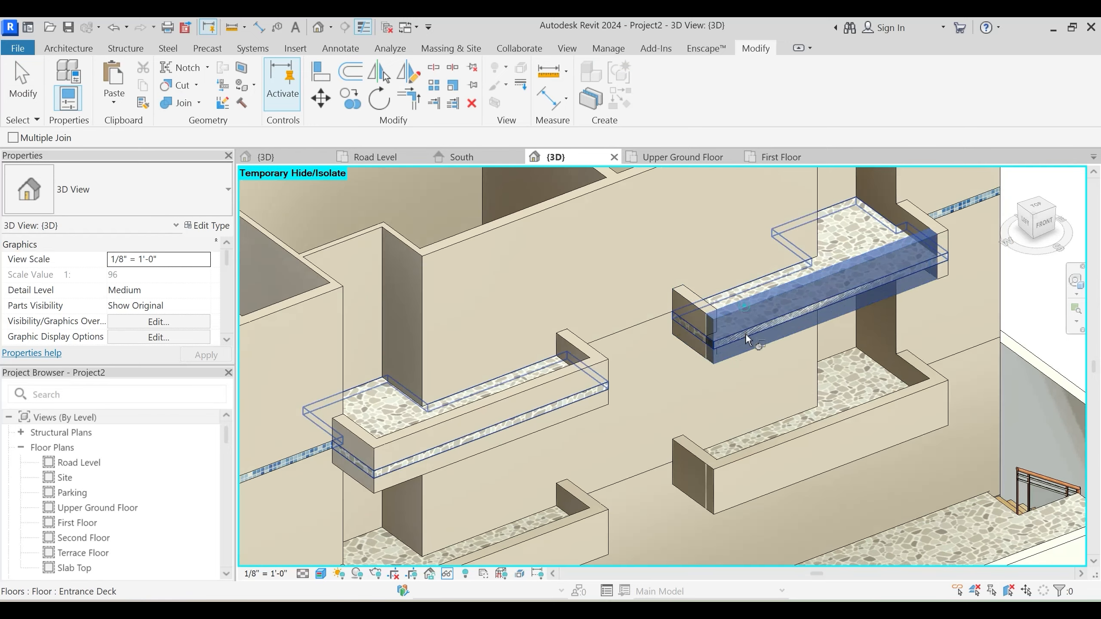
middle_click_drag(747, 334, 582, 288, "shift")
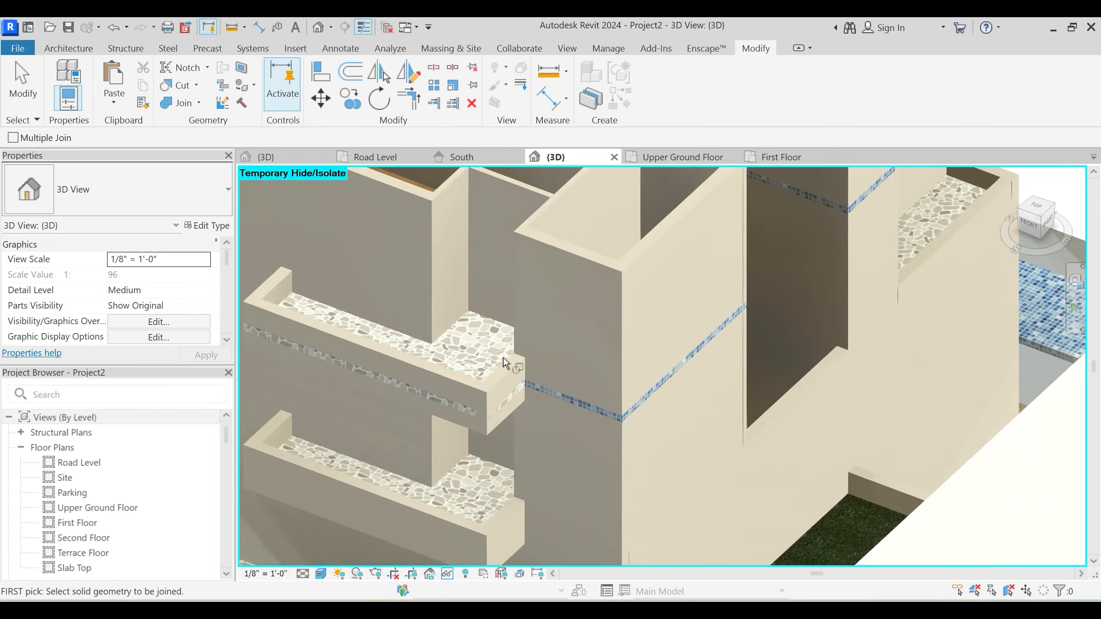
left_click(505, 377)
left_click(507, 393)
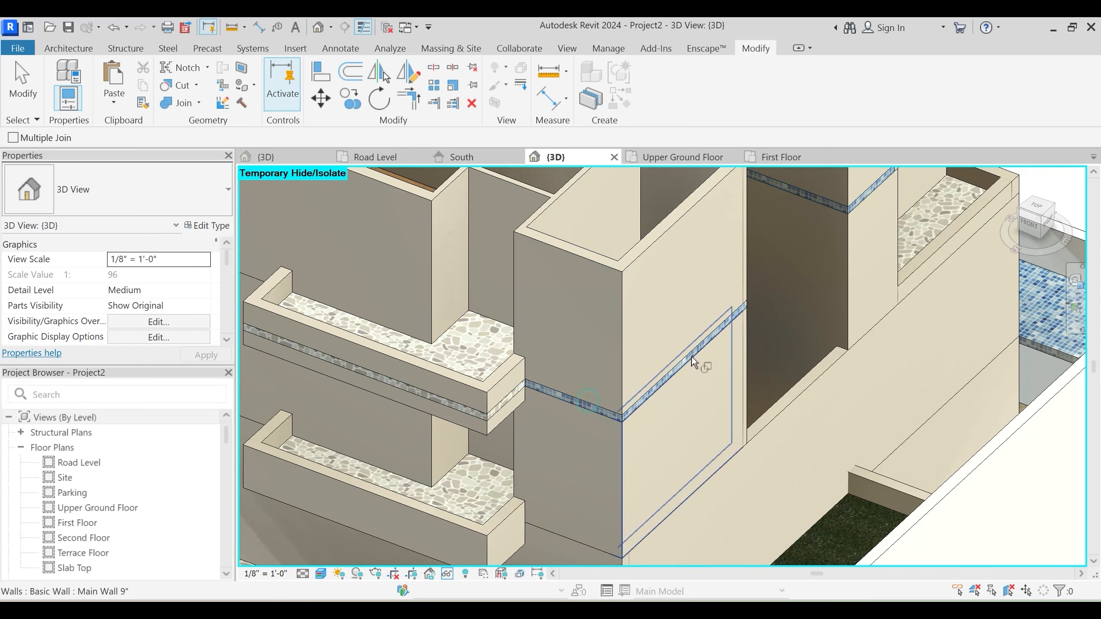
Join the outer walls of the projecting bathroom next to the passage with its Wash Tiles floor
middle_click_drag(691, 428, 581, 355, "shift")
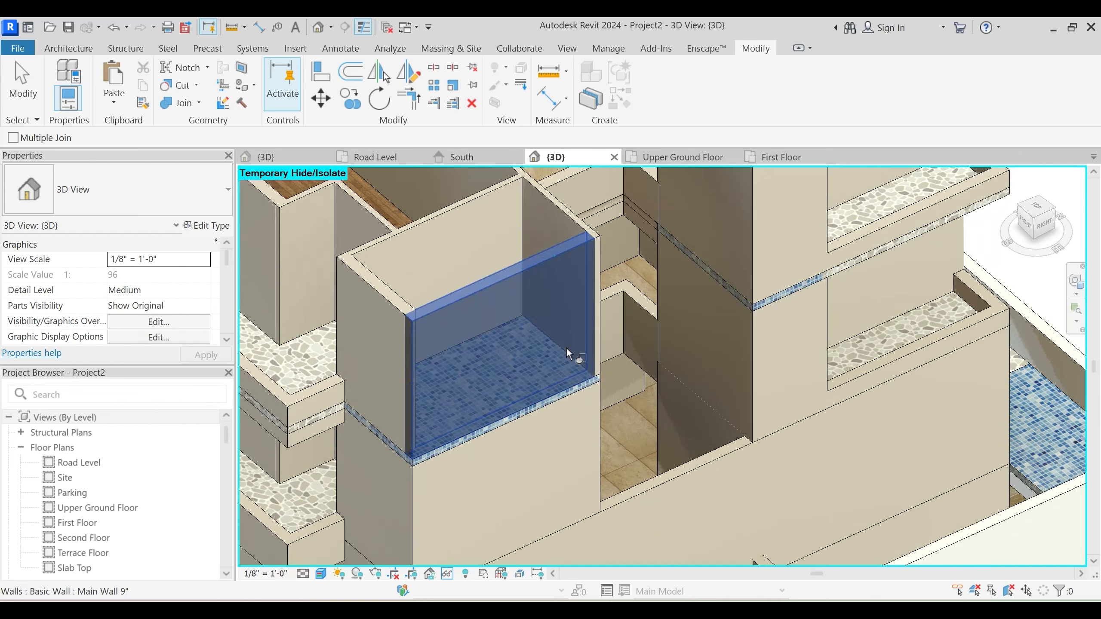
middle_click_drag(621, 390, 492, 208, "shift")
left_click(479, 187)
left_click(498, 295)
middle_click_drag(499, 295, 499, 327, "shift")
Join the low passage wall with the Public Spaces floor and the long wall beside it with the Private Spaces floor
left_click(575, 305)
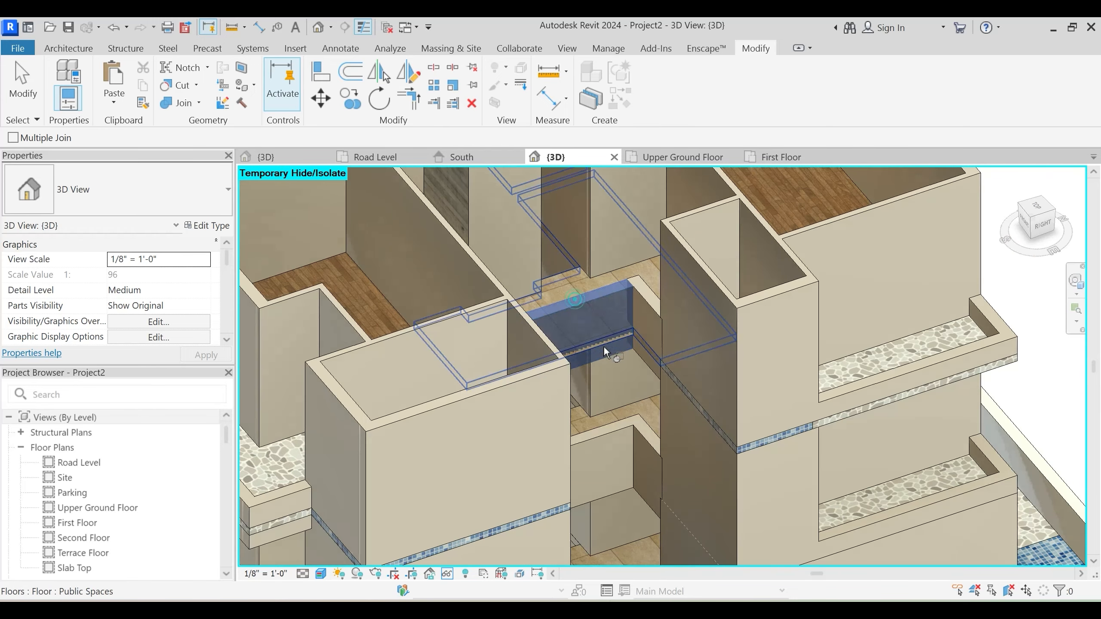
left_click(604, 344)
middle_click_drag(622, 396, 469, 259, "shift")
left_click(477, 235)
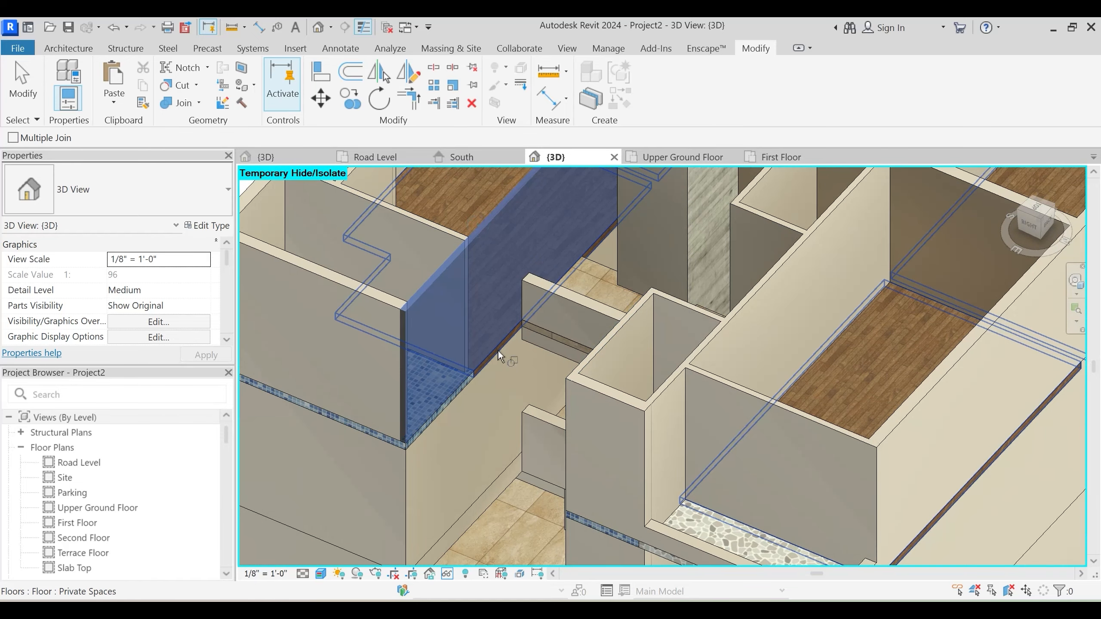
left_click(499, 359)
Join the passage-side and outer walls of the narrow bathroom across the passage with its Wash Tiles floor
middle_click_drag(499, 359, 560, 426, "shift")
scroll(530, 370, "up", 4)
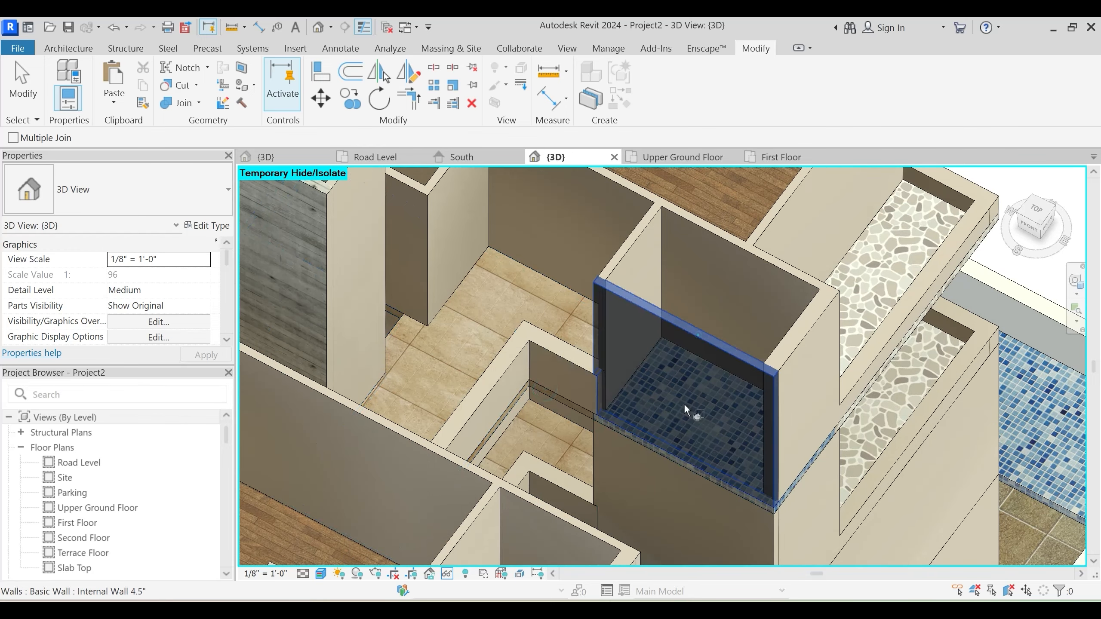
left_click(690, 468)
middle_click_drag(690, 468, 642, 350)
middle_click_drag(679, 400, 628, 351, "shift")
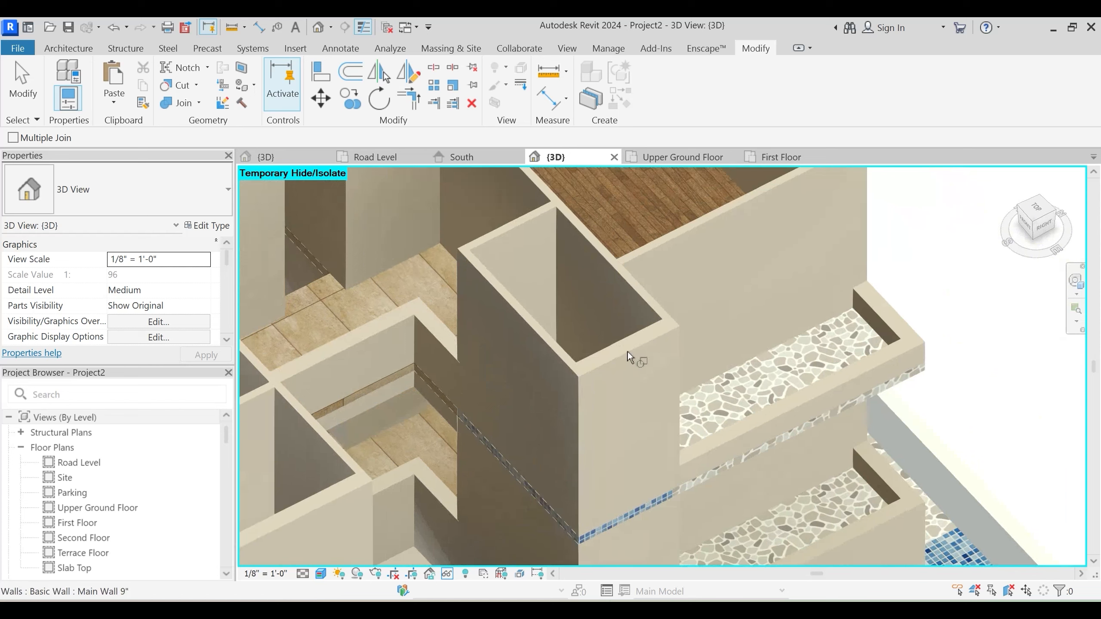
left_click(614, 361)
left_click(641, 506)
Join the parapet walls of the balcony beside the narrow bathroom with the Entrance Deck floor
middle_click_drag(690, 486, 651, 351)
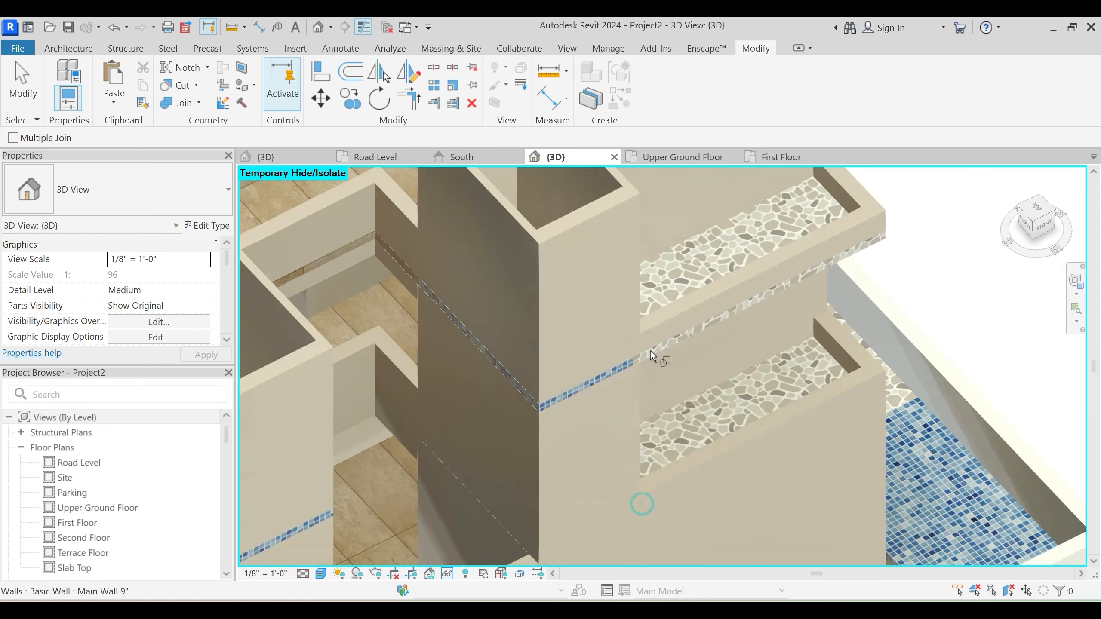
left_click(679, 310)
left_click(678, 339)
scroll(678, 339, "down", 1)
middle_click_drag(723, 385, 553, 226, "shift")
middle_click_drag(561, 351, 533, 329, "shift")
middle_click_drag(533, 329, 528, 373)
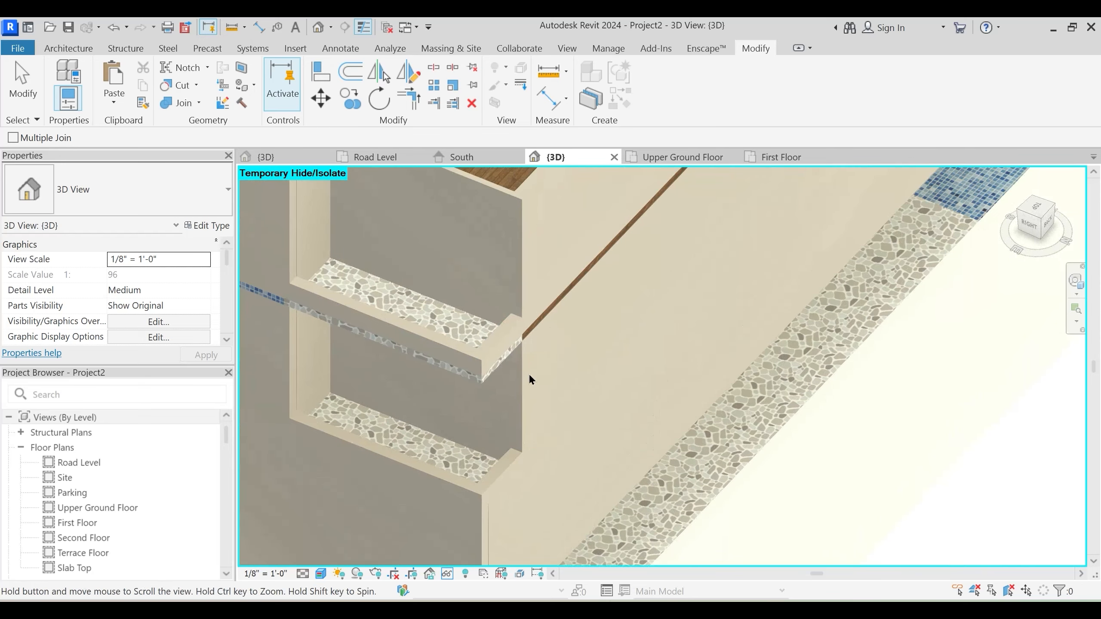
left_click(410, 328)
left_click(411, 354)
middle_click_drag(398, 365, 586, 389)
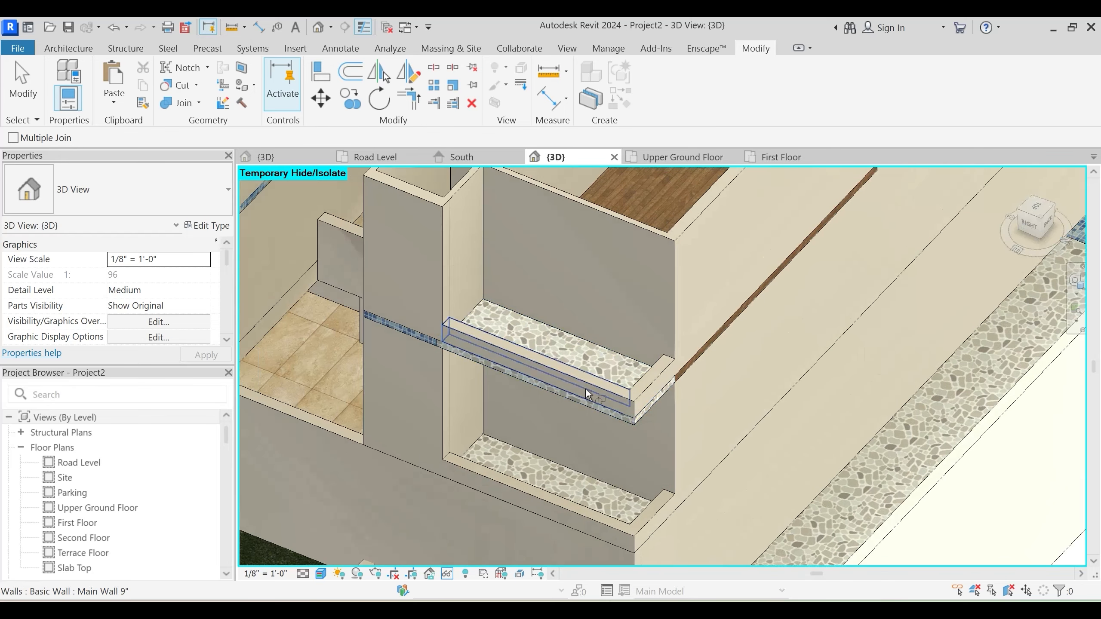
middle_click_drag(661, 403, 530, 272)
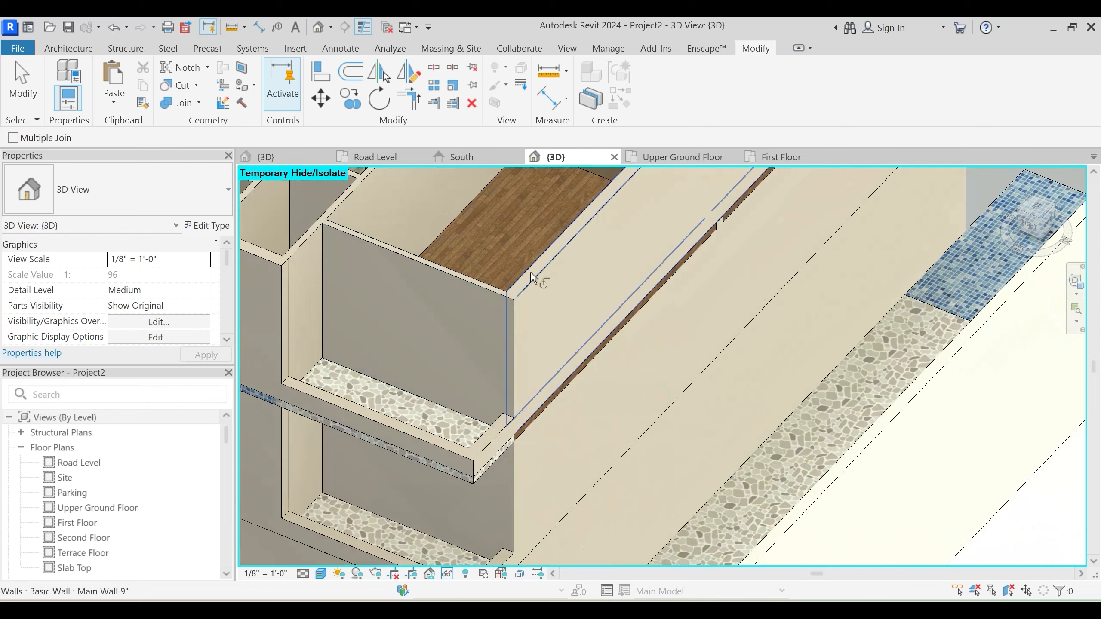
On the building's left side, join the rear balcony parapet with the Entrance Deck floor and the adjacent bathroom wall with the Wash Tiles floor
middle_click_drag(568, 400, 463, 321, "shift")
scroll(423, 407, "up", 3)
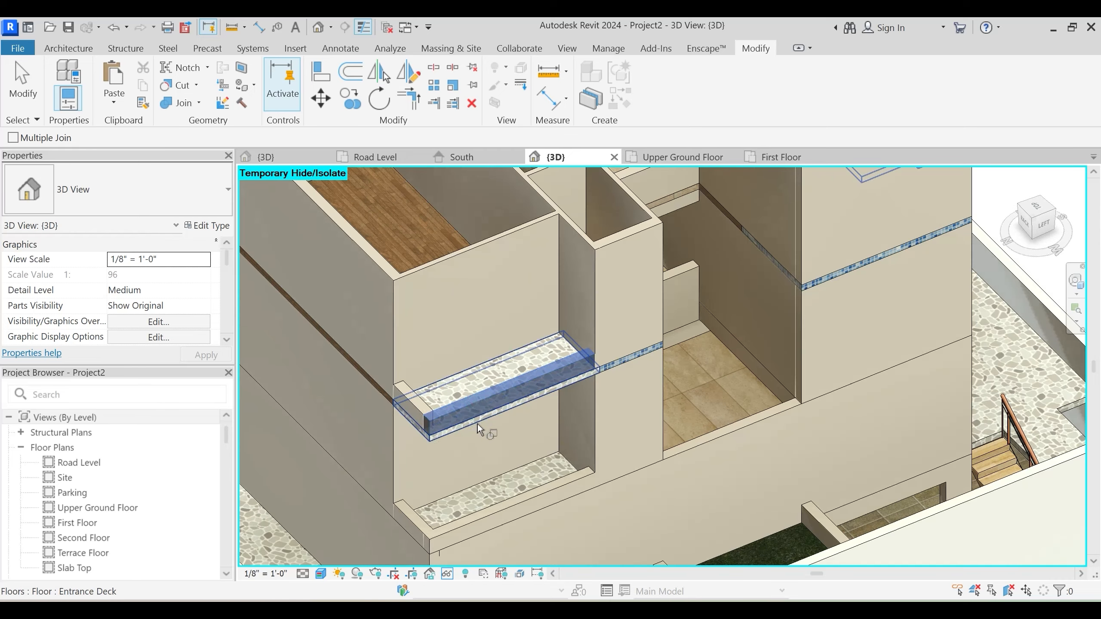
middle_click_drag(478, 423, 546, 298)
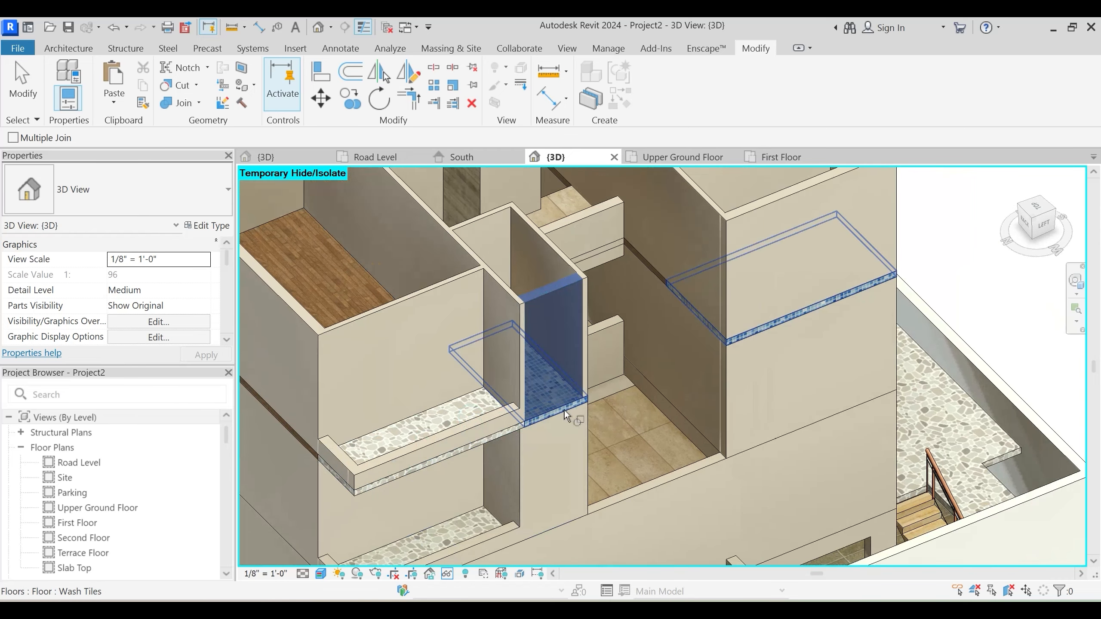
middle_click_drag(564, 410, 445, 248, "shift")
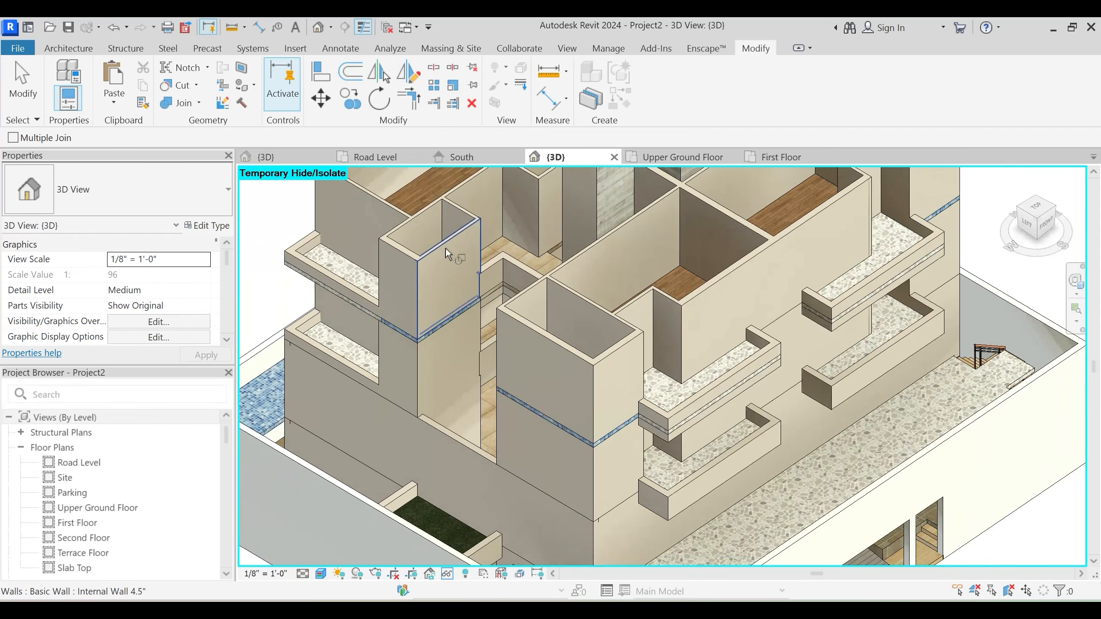
Join the low passage wall on the left side with its floor and the long wall beside it with the Private Spaces floor
middle_click_drag(450, 385, 619, 396, "shift")
scroll(540, 299, "up", 2)
left_click(698, 328)
left_click(694, 372)
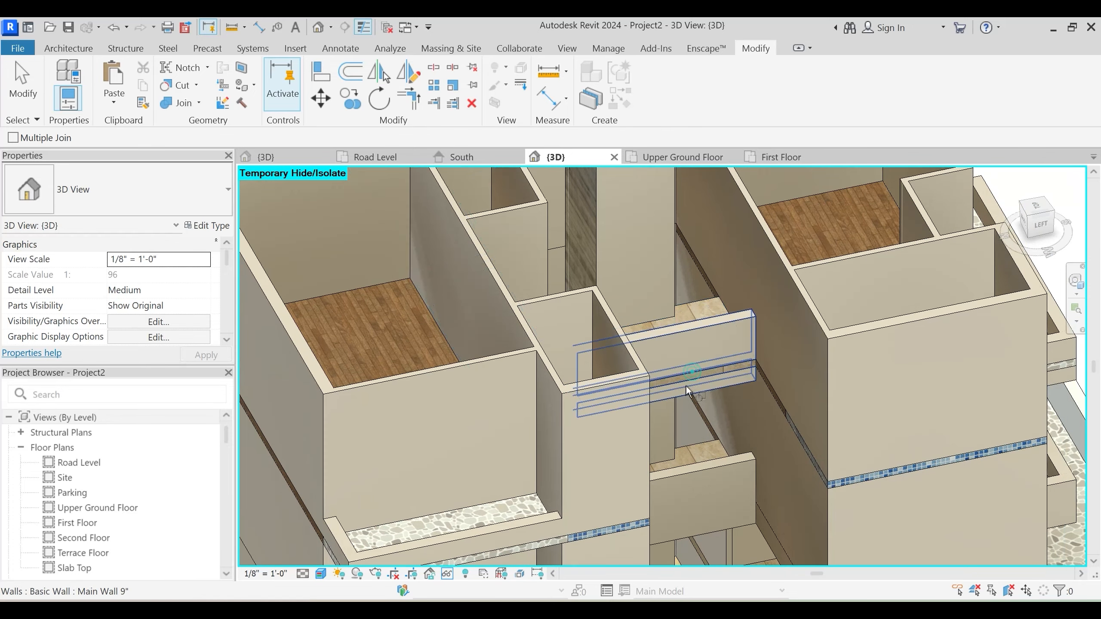
mouse_move(692, 376)
middle_mouse_down("shift")
mouse_move(805, 369)
mouse_move(711, 385)
middle_mouse_up("shift")
left_click(804, 238)
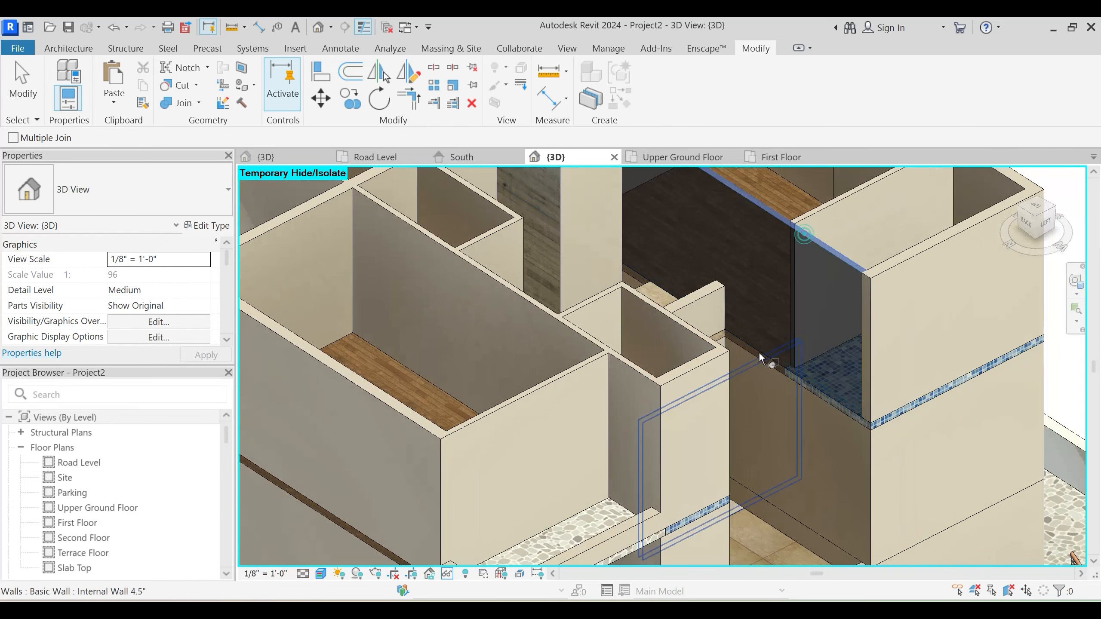
left_click(758, 358)
key("Escape")
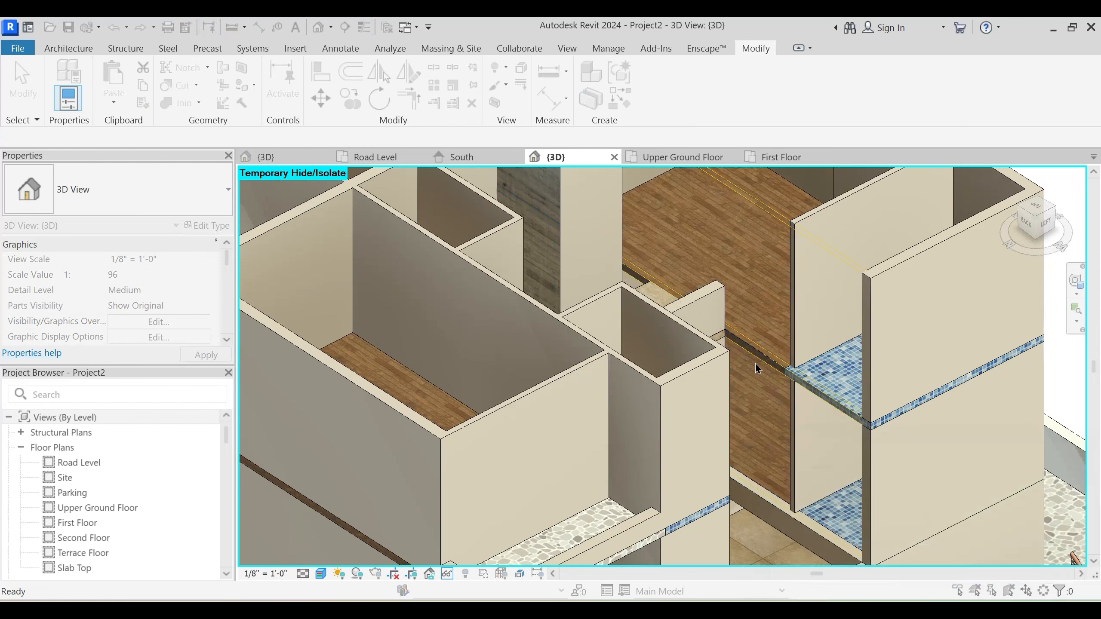
middle_click_drag(761, 395, 746, 437)
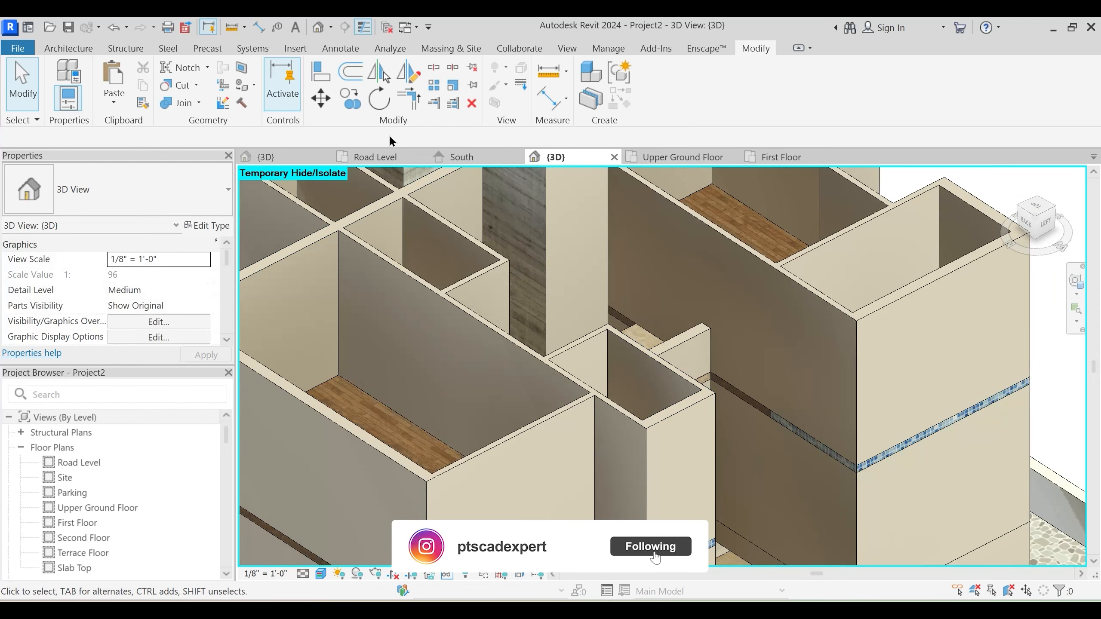
Try to join the Private Spaces floor with the adjoining Wash Tiles floor and the bathroom side wall at the left passage
left_click(181, 104)
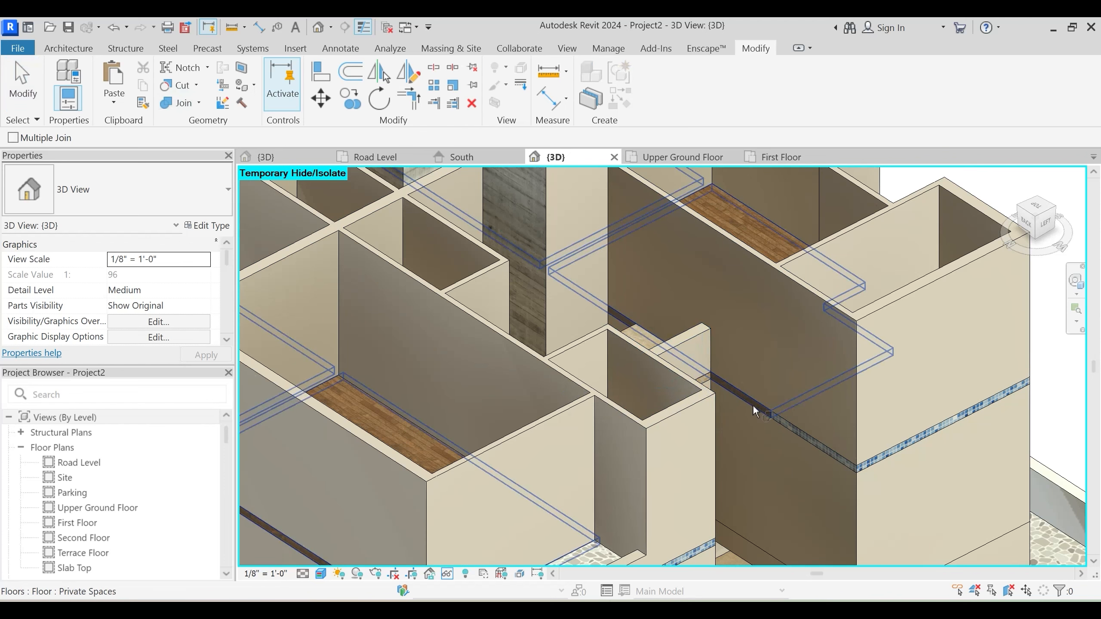
left_click(753, 405)
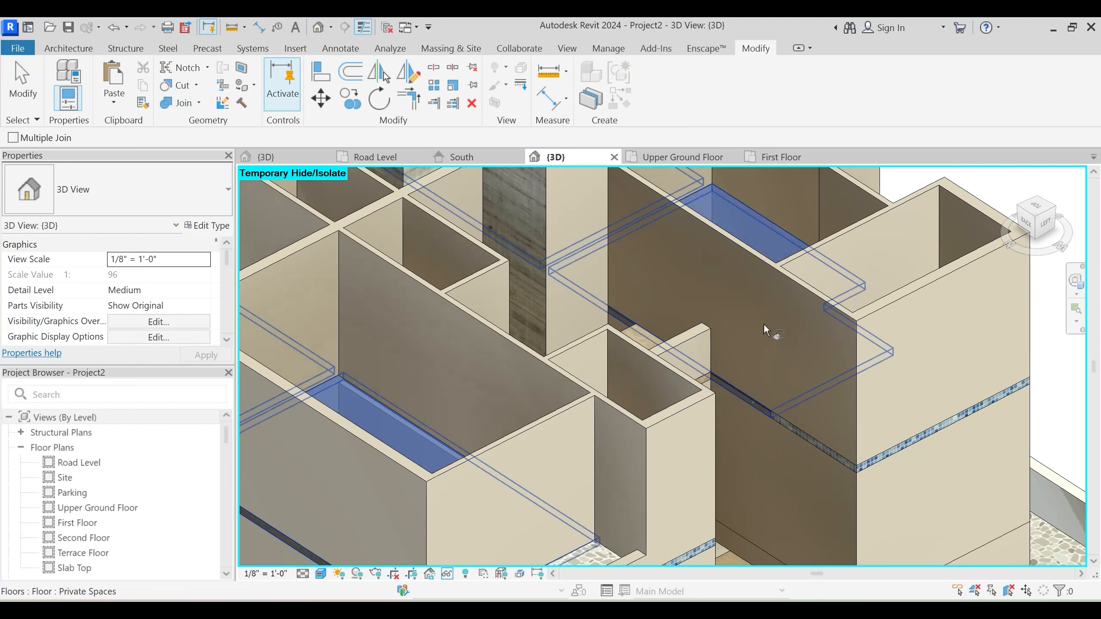
left_click(828, 451)
key("Escape")
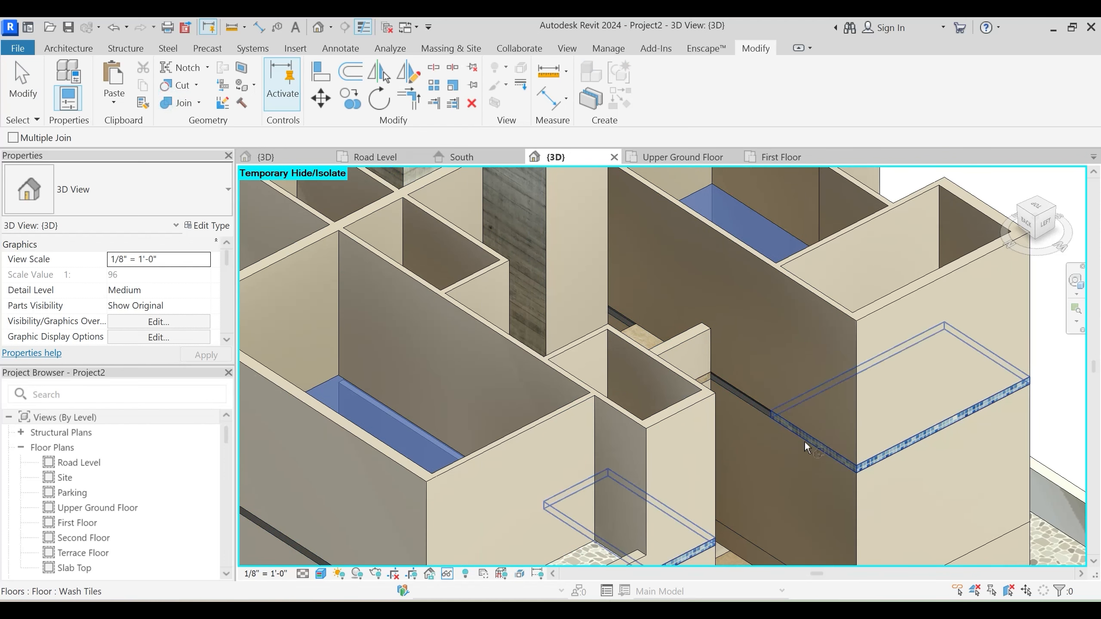
left_click(804, 441)
left_click(827, 307)
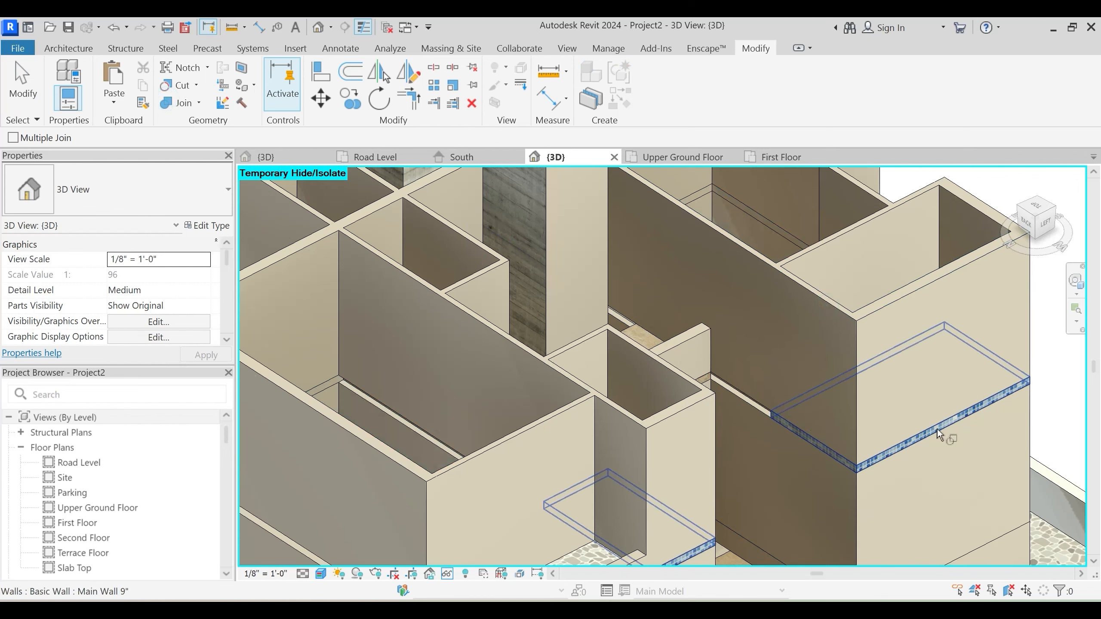
key("Escape")
Try to switch the join order between the Wash Tiles floor and the front corner bathroom's outer walls
middle_click_drag(938, 429, 639, 498, "shift")
left_click(199, 103)
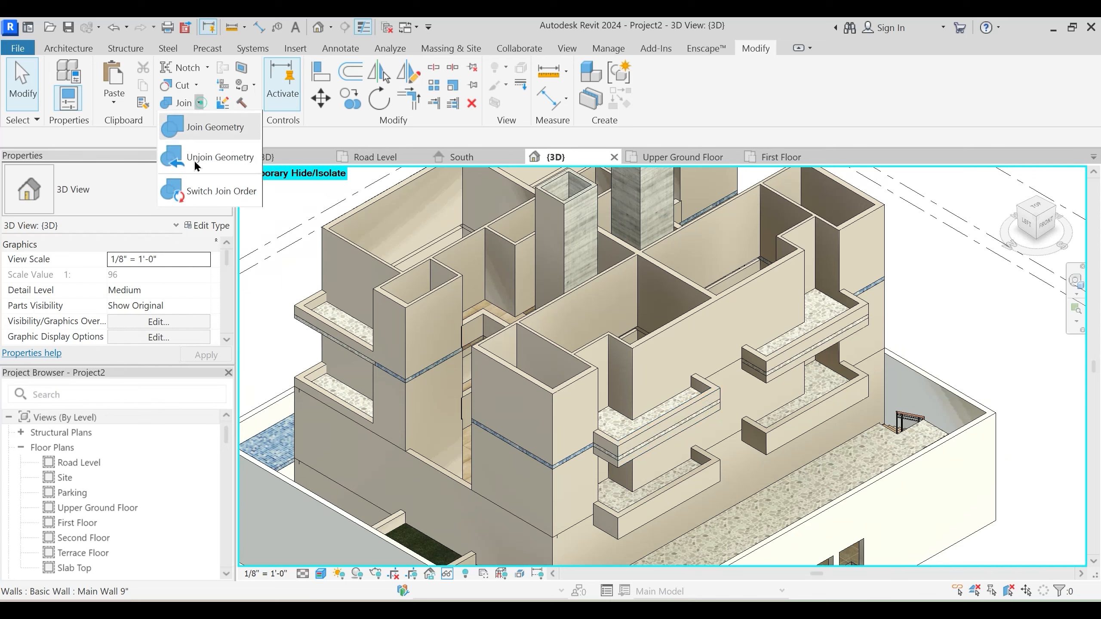
left_click(196, 198)
scroll(543, 489, "up", 3)
left_click(540, 455)
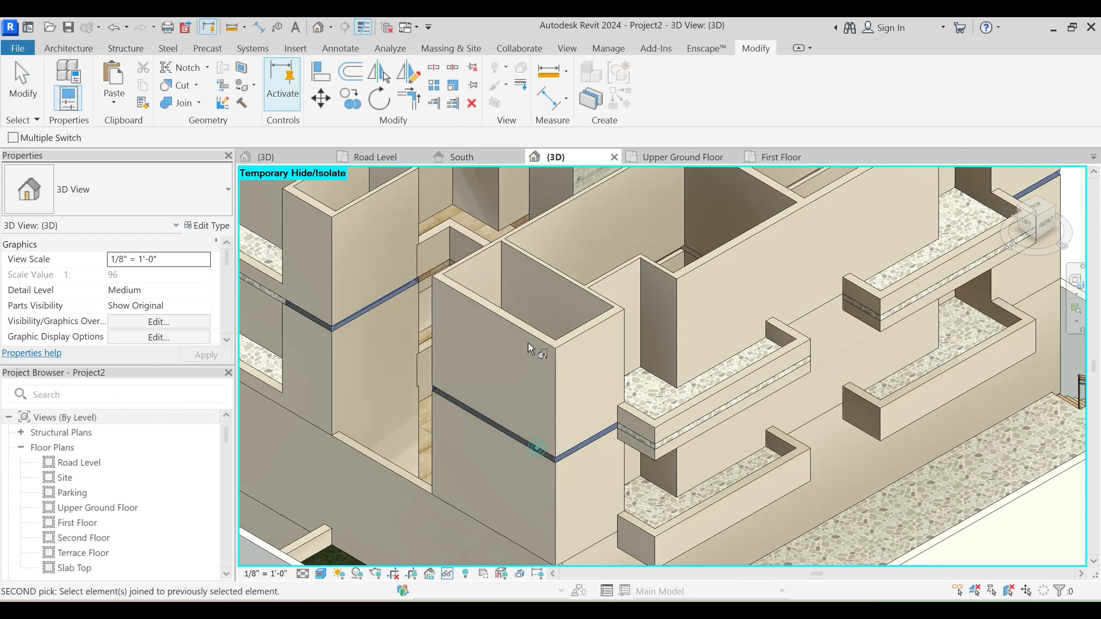
left_click(528, 341)
left_click(577, 446)
left_click(586, 477)
key("Escape")
scroll(592, 468, "up", 2)
mouse_move(594, 468)
middle_mouse_down("shift")
mouse_move(597, 494)
mouse_move(587, 484)
mouse_move(599, 467)
middle_mouse_up("shift")
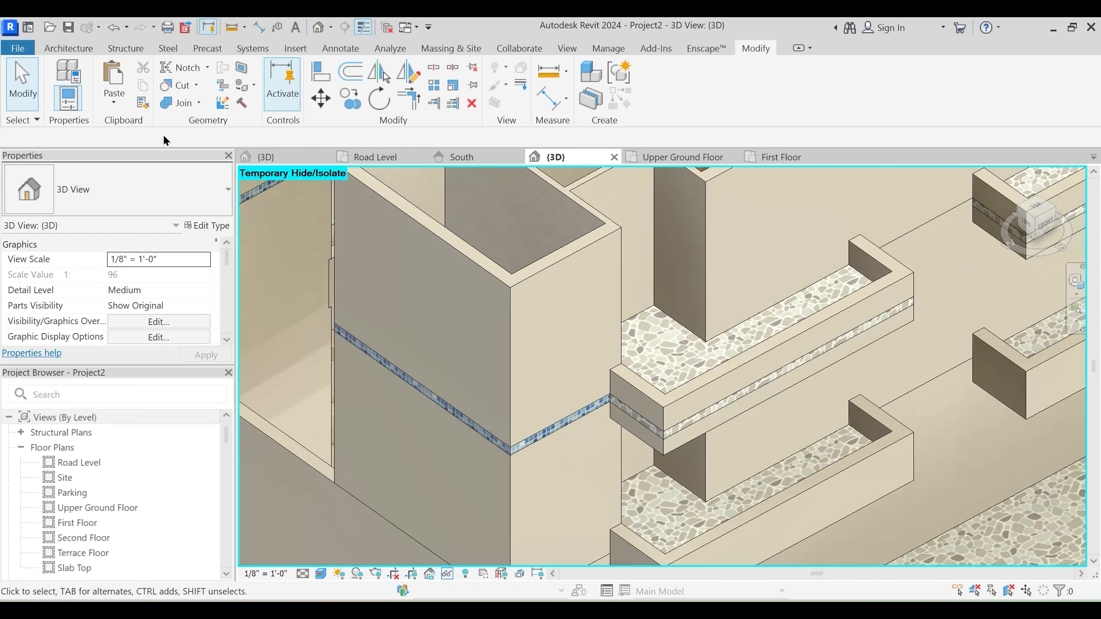
Switch the join order between the Wash Tiles floor and both outer walls of the front-left corner bathroom
left_click(198, 104)
left_click(198, 193)
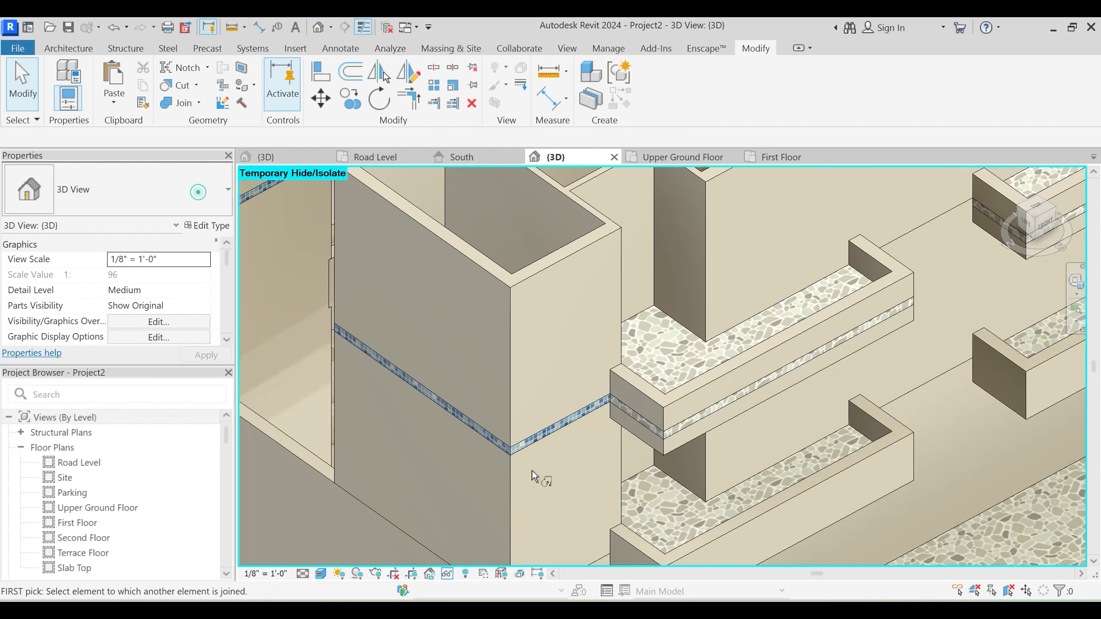
left_click(513, 488)
left_click(529, 439)
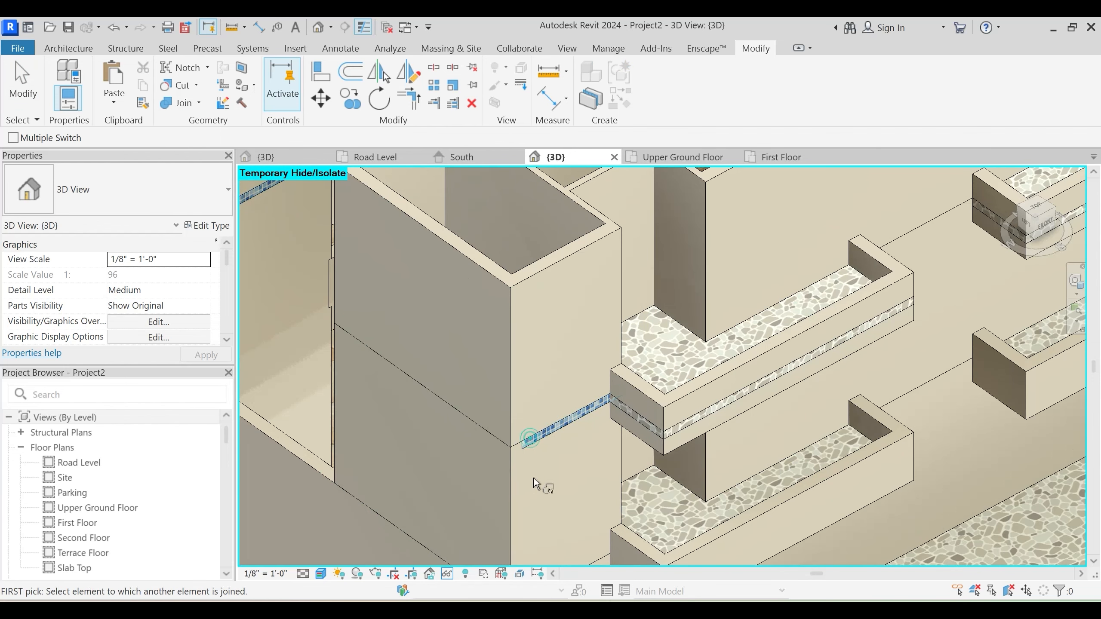
left_click(613, 436)
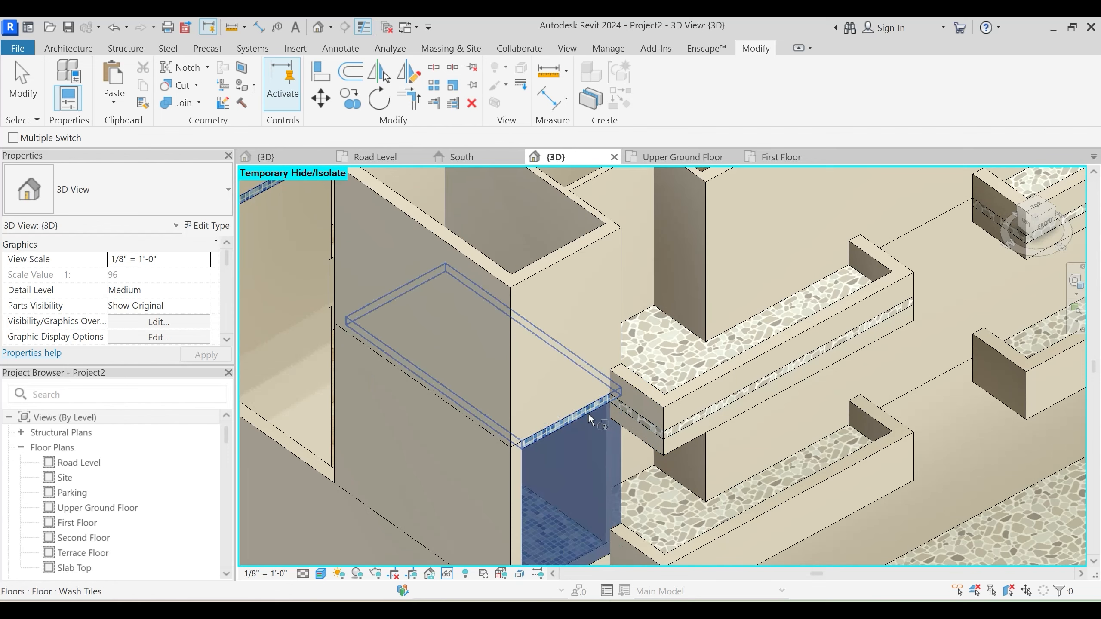
left_click(588, 412)
Switch the join order between the Entrance Deck floor and the parapet walls of the front balcony beside that bathroom
left_click(641, 445)
left_click(642, 416)
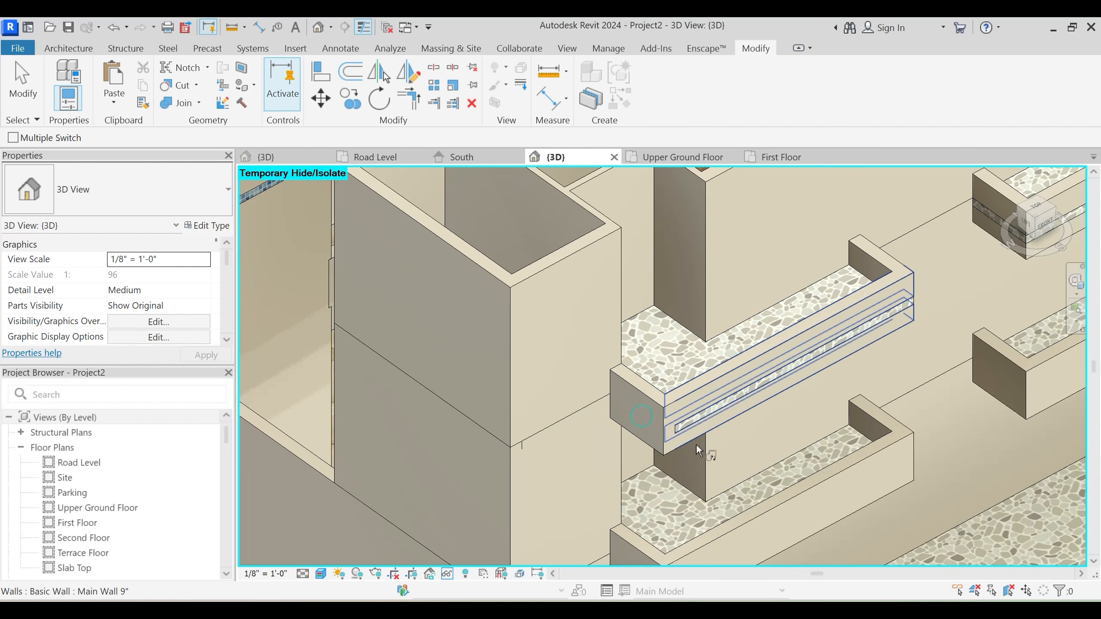
middle_click_drag(690, 437, 590, 408, "shift")
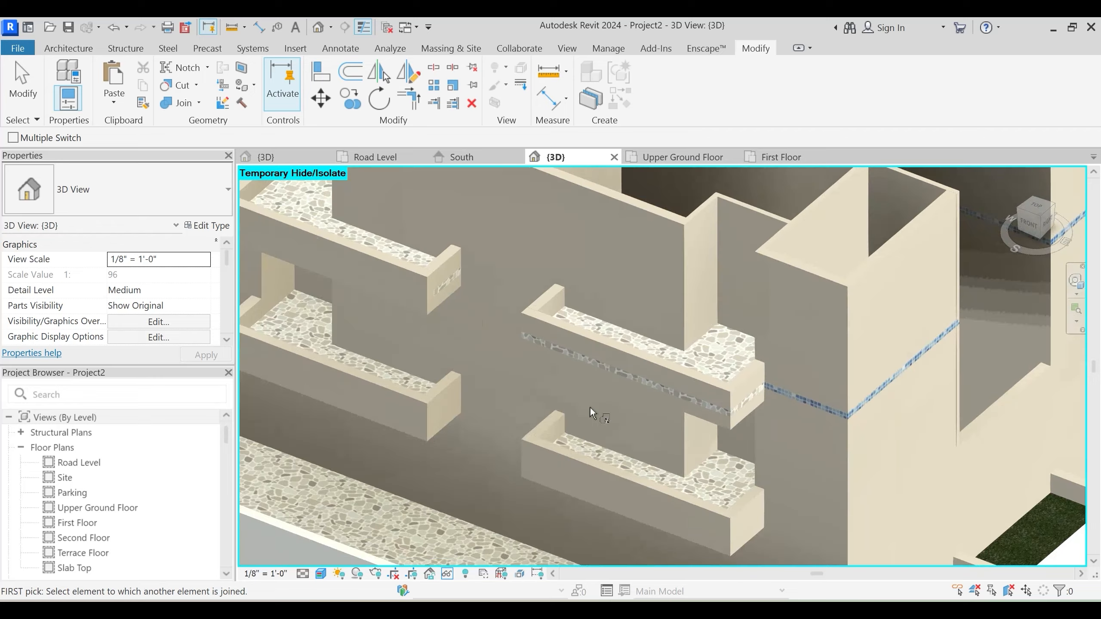
middle_click_drag(434, 353, 705, 429)
left_click(562, 404)
left_click(565, 395)
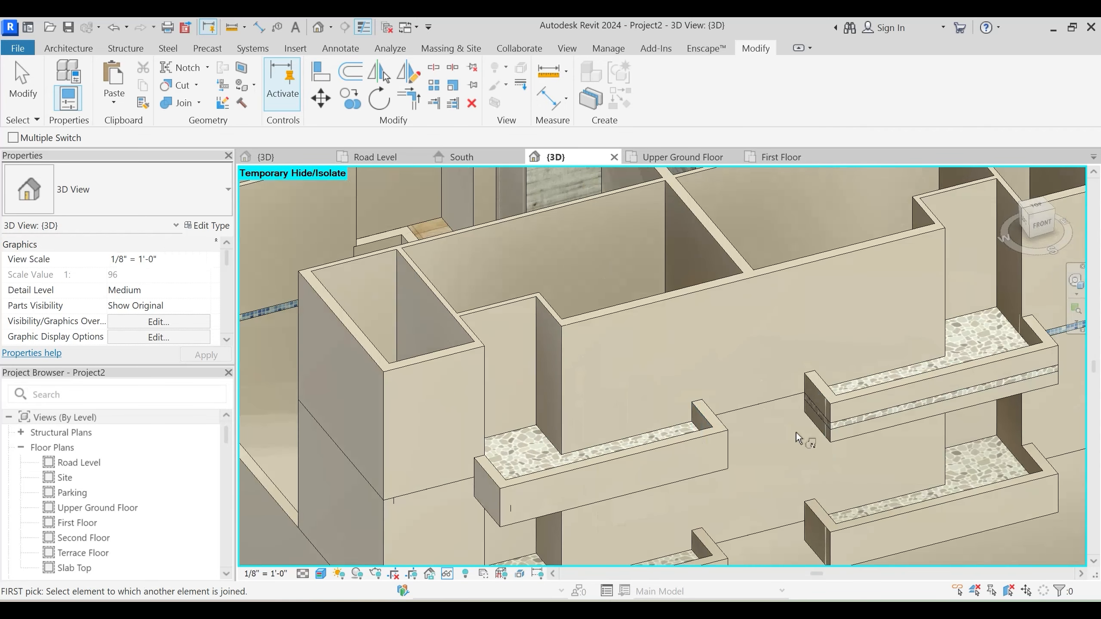
Switch the join order between the Entrance Deck floor and the parapet walls of the front-right balcony
left_click(818, 419)
left_click(815, 406)
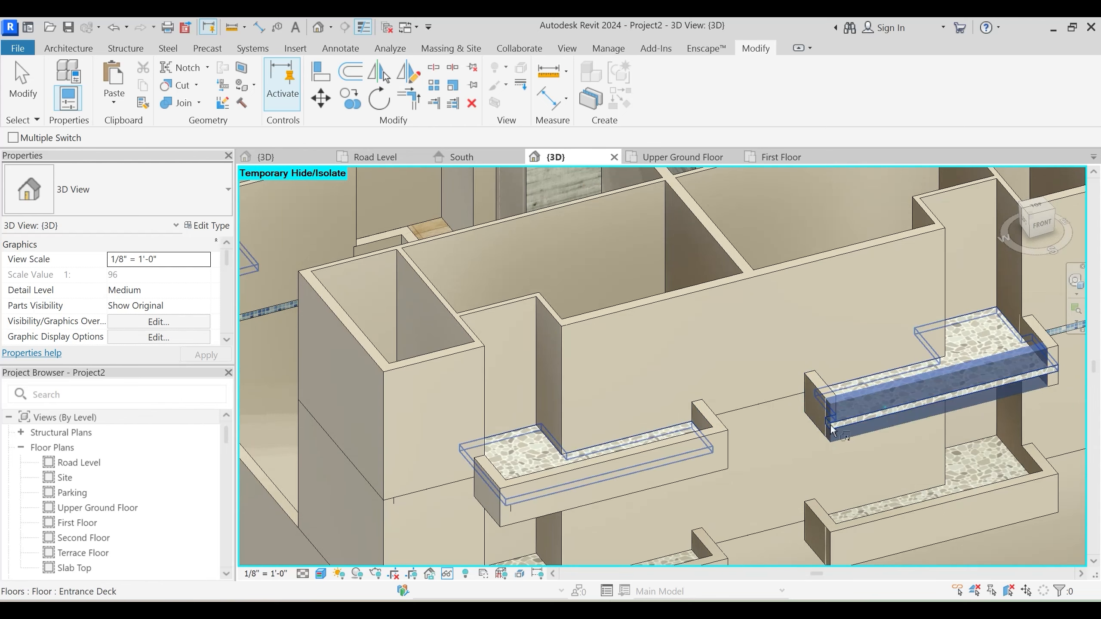
middle_click_drag(883, 425, 678, 498, "shift")
scroll(678, 498, "up", 3)
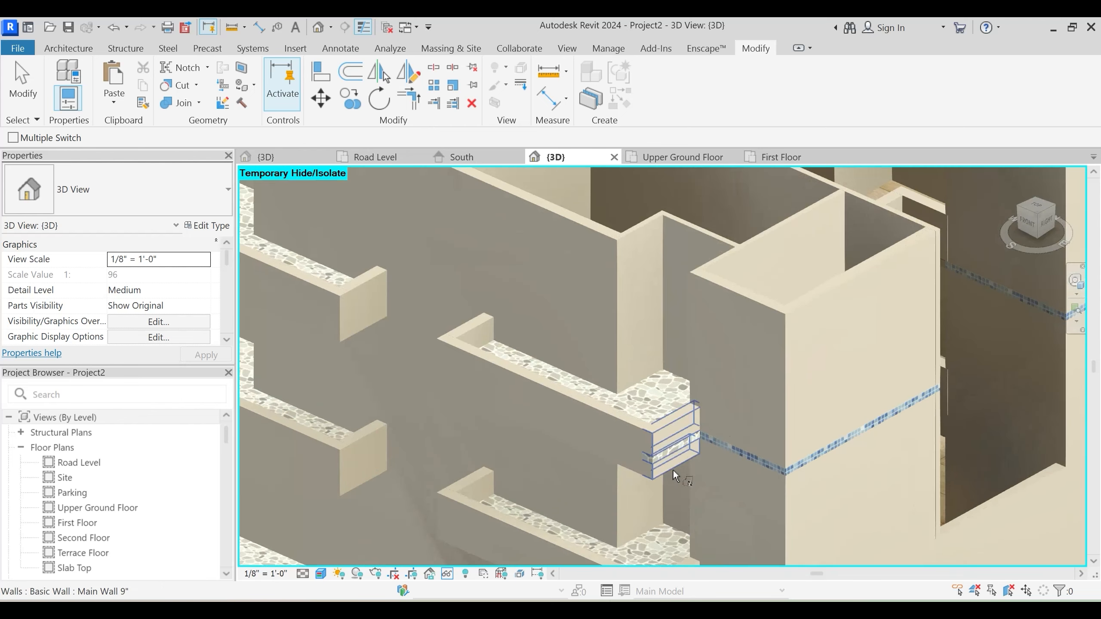
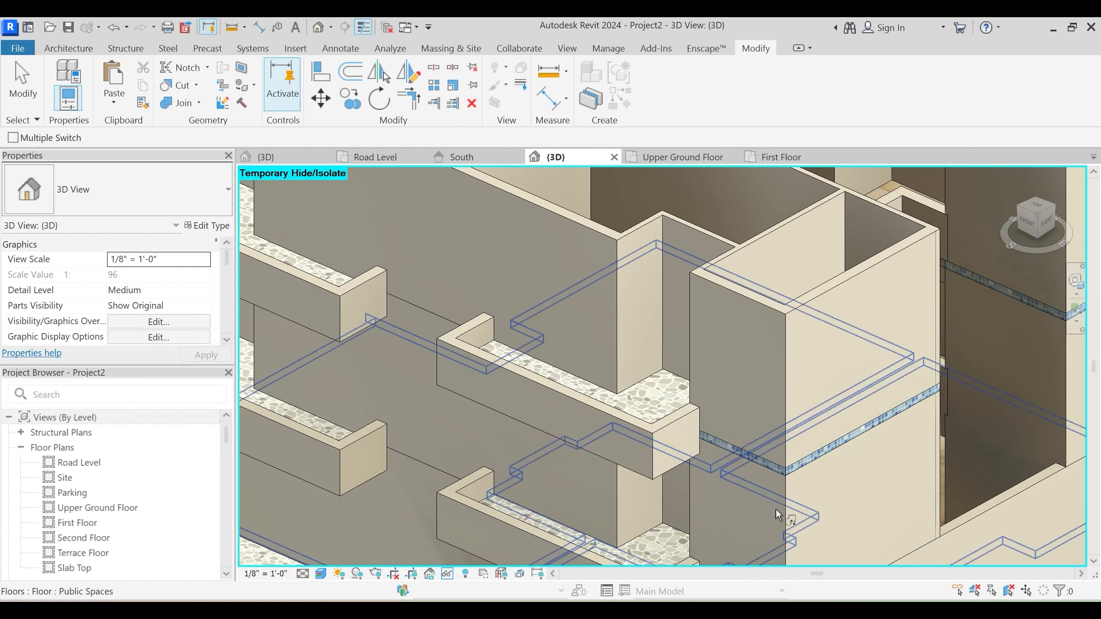
Switch the join order between the Wash Tiles floor and both outer walls of the front-right corner bathroom
middle_click_drag(710, 466, 702, 411)
left_click(723, 540)
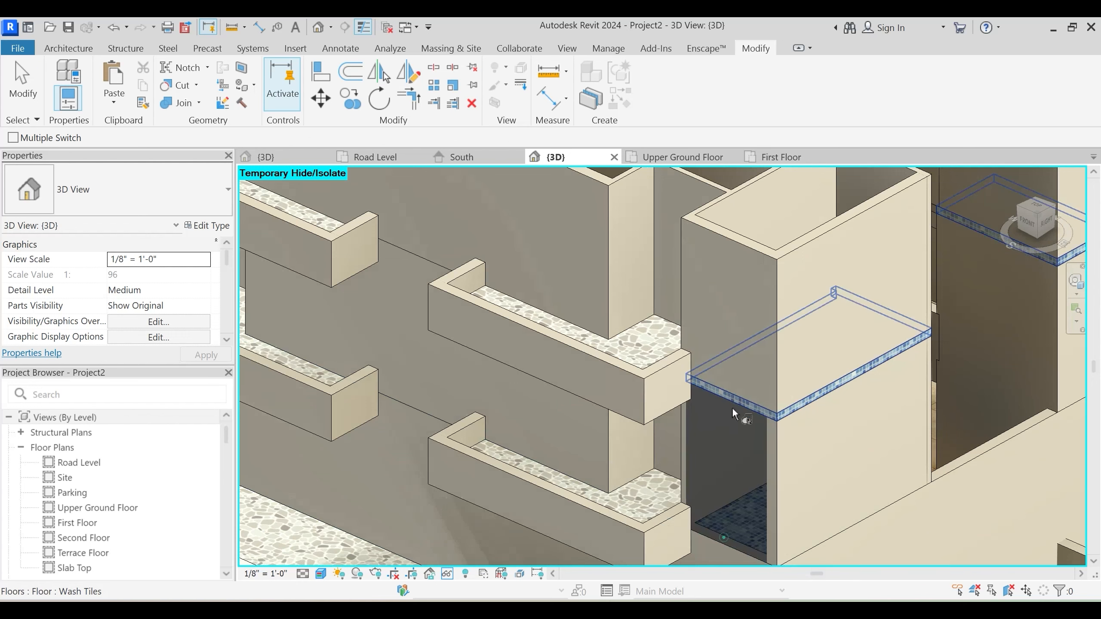
left_click(733, 398)
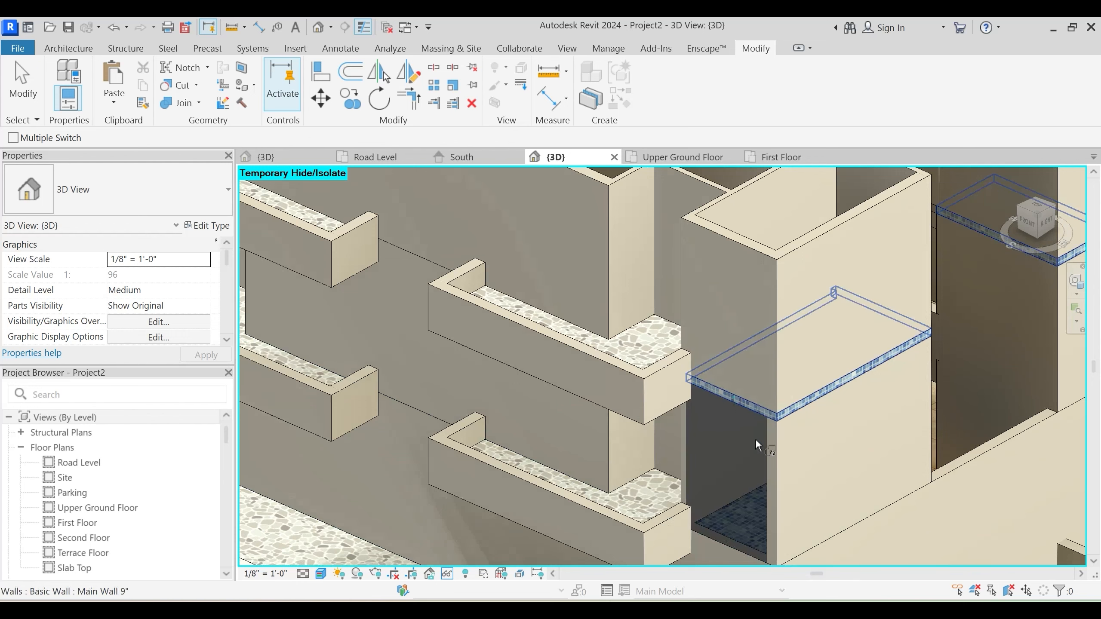
left_click(823, 542)
left_click(803, 404)
middle_click_drag(656, 476, 576, 472)
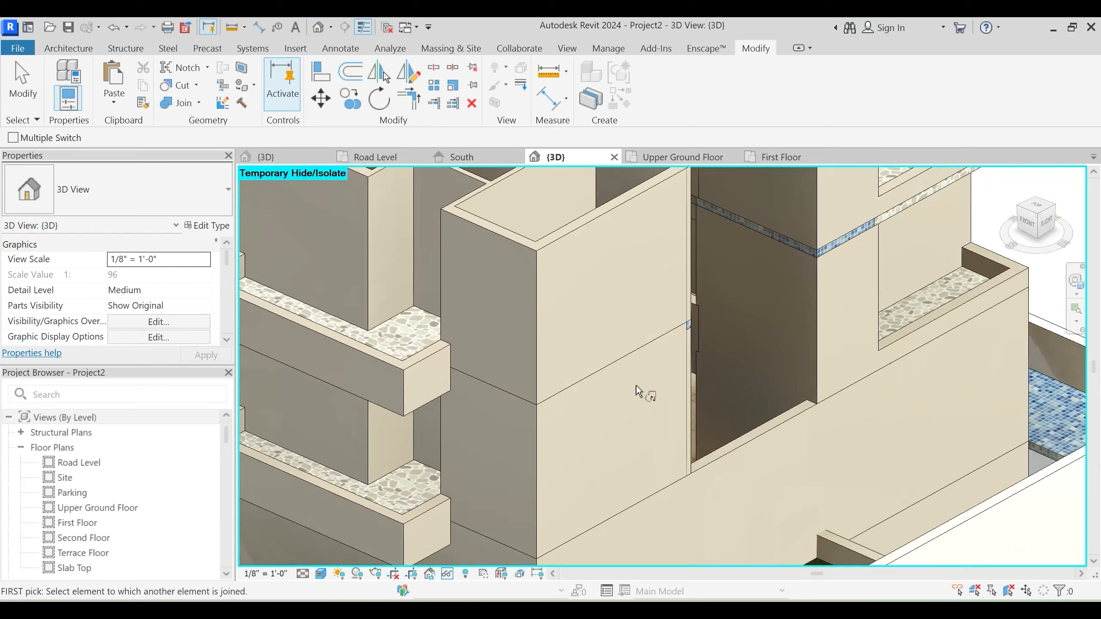
At the right side passage, switch the join order between the walls and their floors, including the low wall with the Public Spaces floor
scroll(636, 386, "down", 2)
middle_click_drag(637, 386, 547, 442, "shift")
left_click(546, 440)
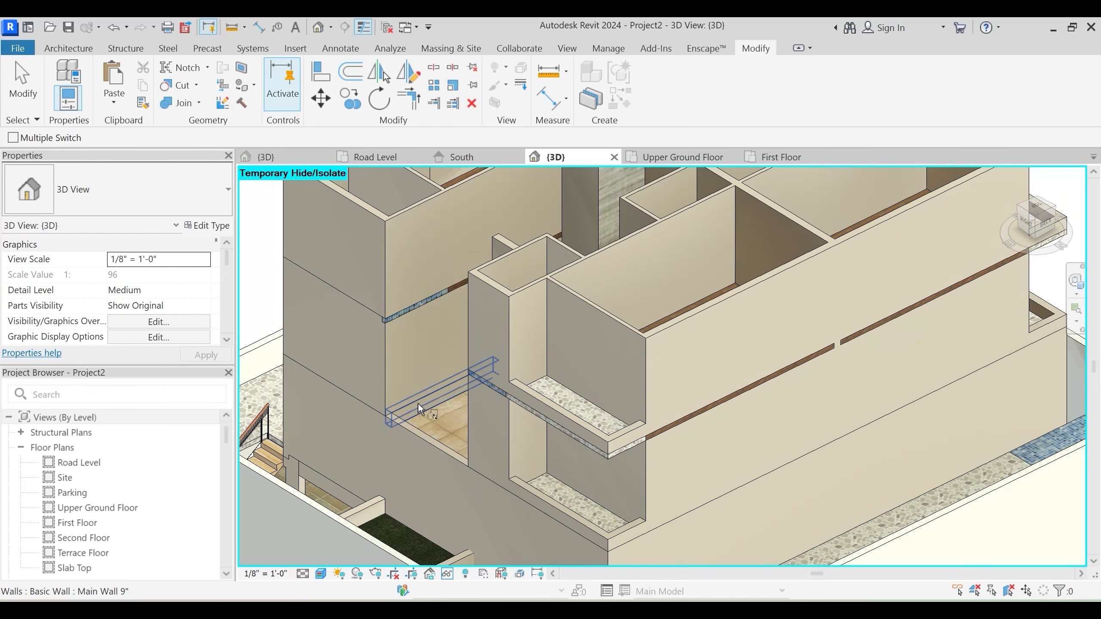
middle_click_drag(426, 365, 772, 390, "shift")
left_click(472, 377)
left_click(465, 293)
middle_click_drag(863, 314, 569, 453)
left_click(564, 416)
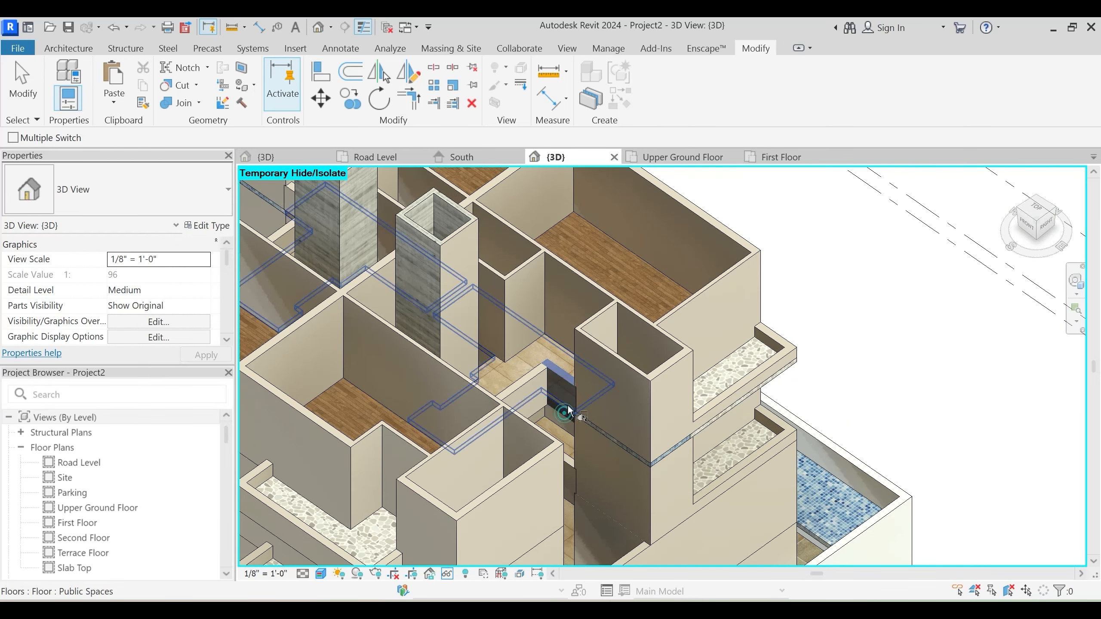
Switch the join order between the Wash Tiles floor and the outer walls of the bathroom behind the right side passage
left_click(612, 516)
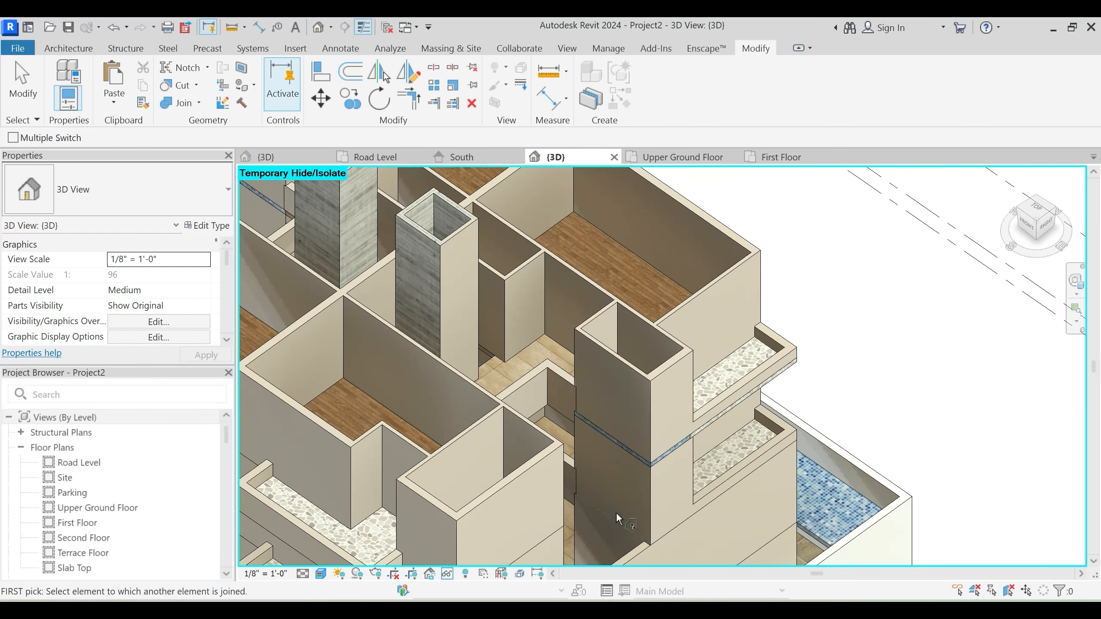
left_click(576, 453)
left_click(605, 431)
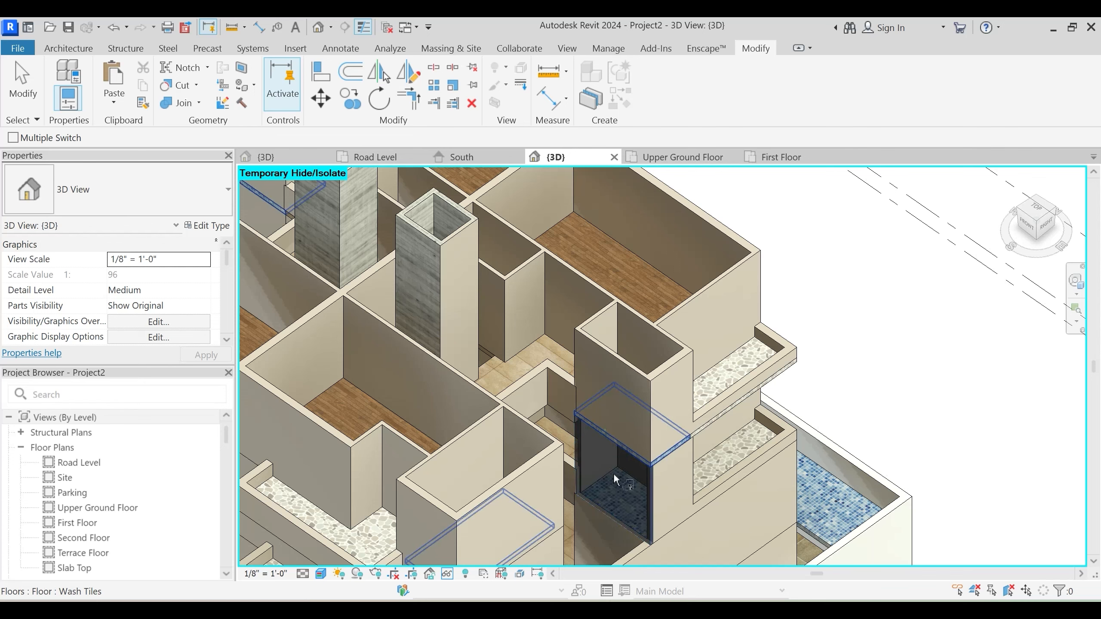
scroll(611, 499, "up", 2)
middle_click_drag(663, 456, 653, 426)
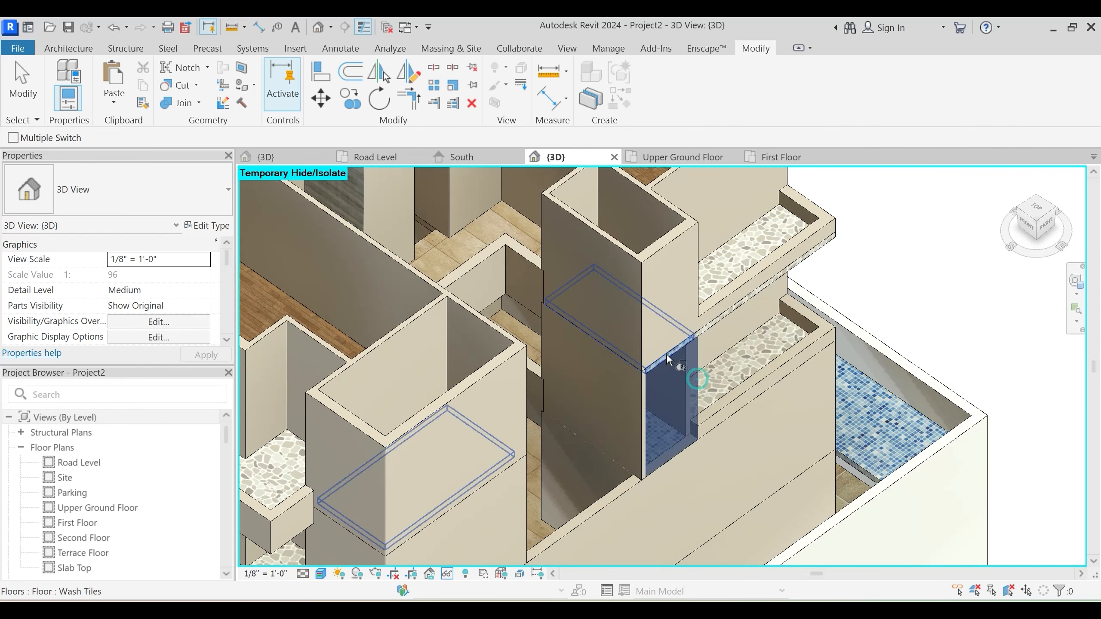
Try to switch the join order between the rear-right balcony's Entrance Deck floor and its adjoining walls
left_click(717, 328)
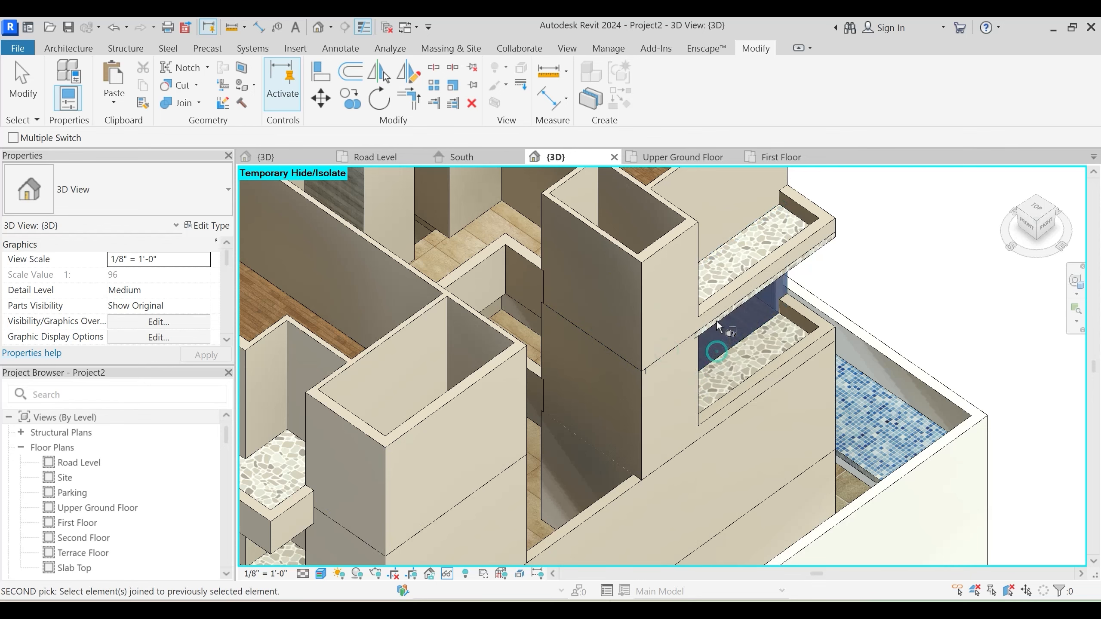
middle_click_drag(726, 372, 580, 438, "shift")
left_click(580, 438)
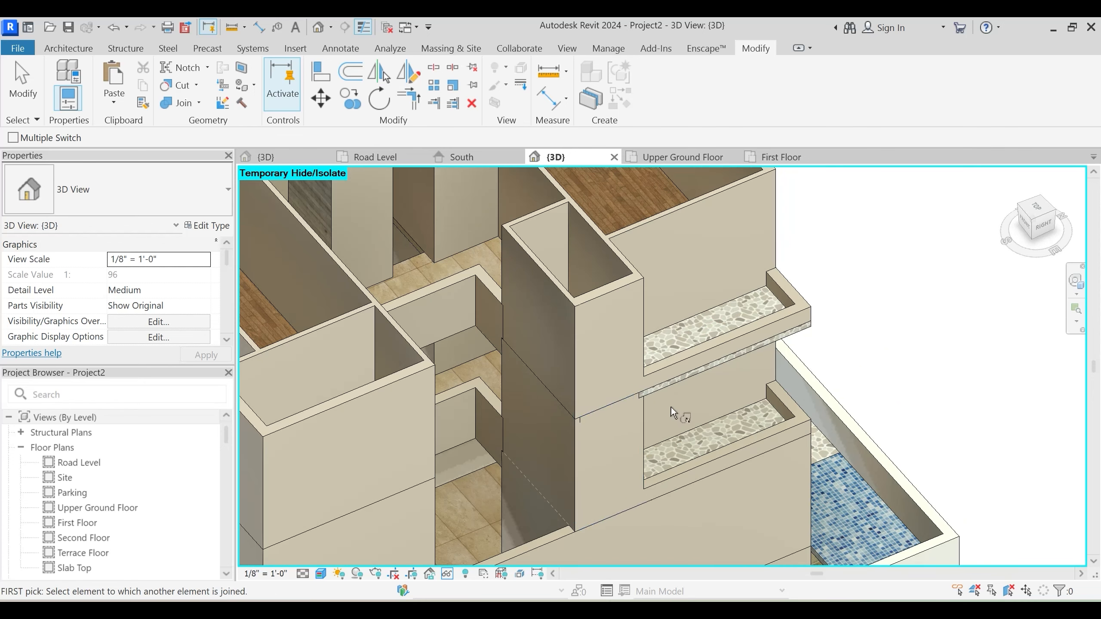
scroll(671, 408, "up", 2)
left_click(655, 400)
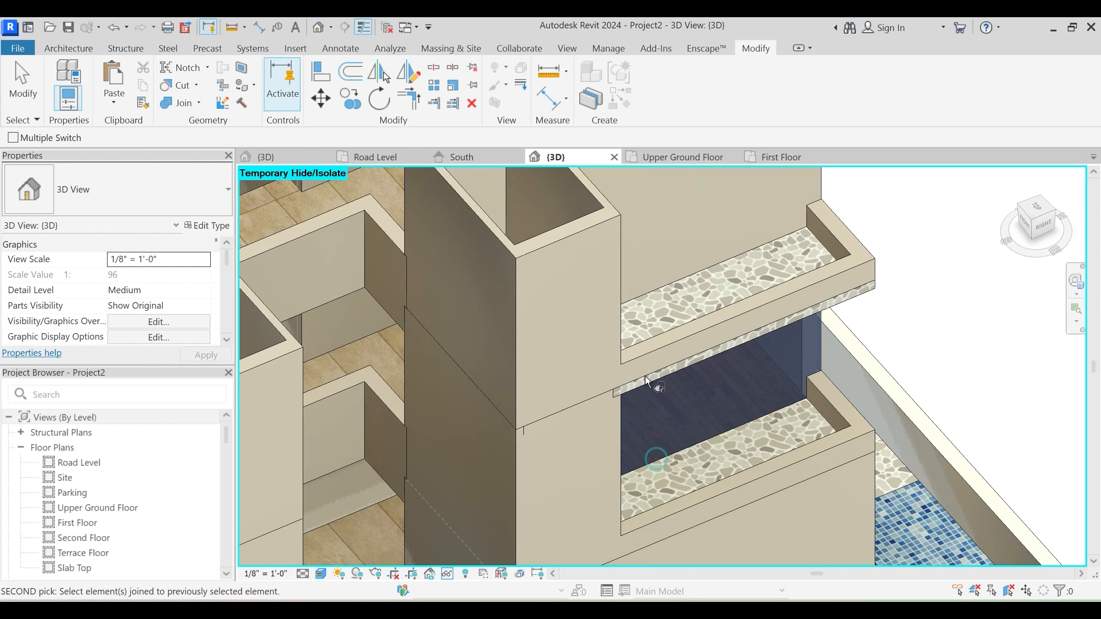
left_click(655, 403)
middle_click_drag(671, 411, 516, 352, "shift")
left_click(497, 386)
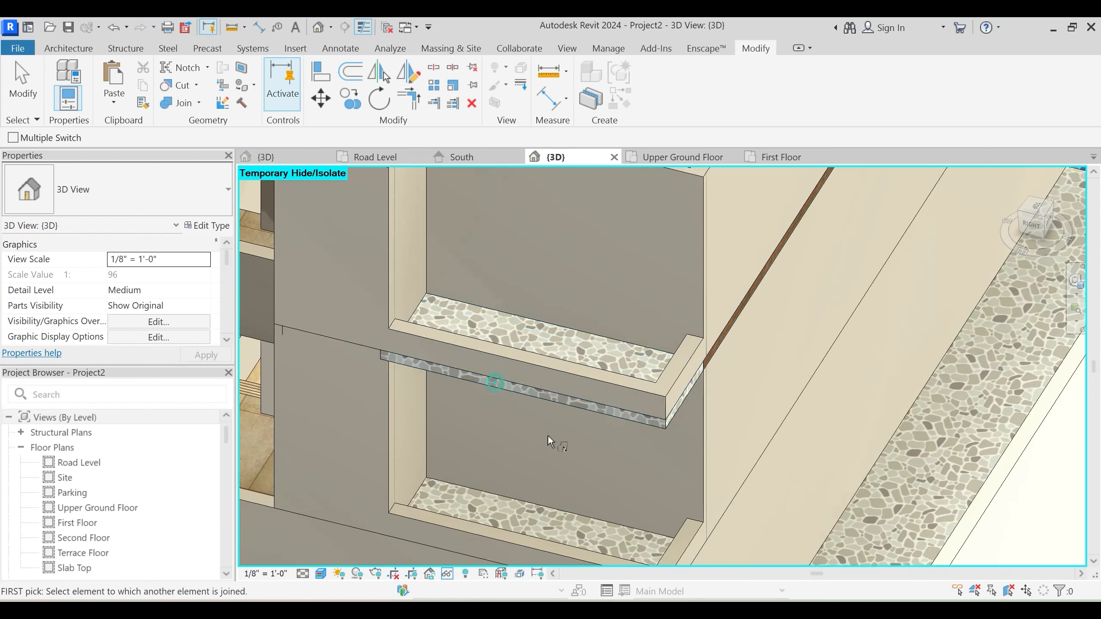
middle_click_drag(452, 437, 444, 405)
key("Escape")
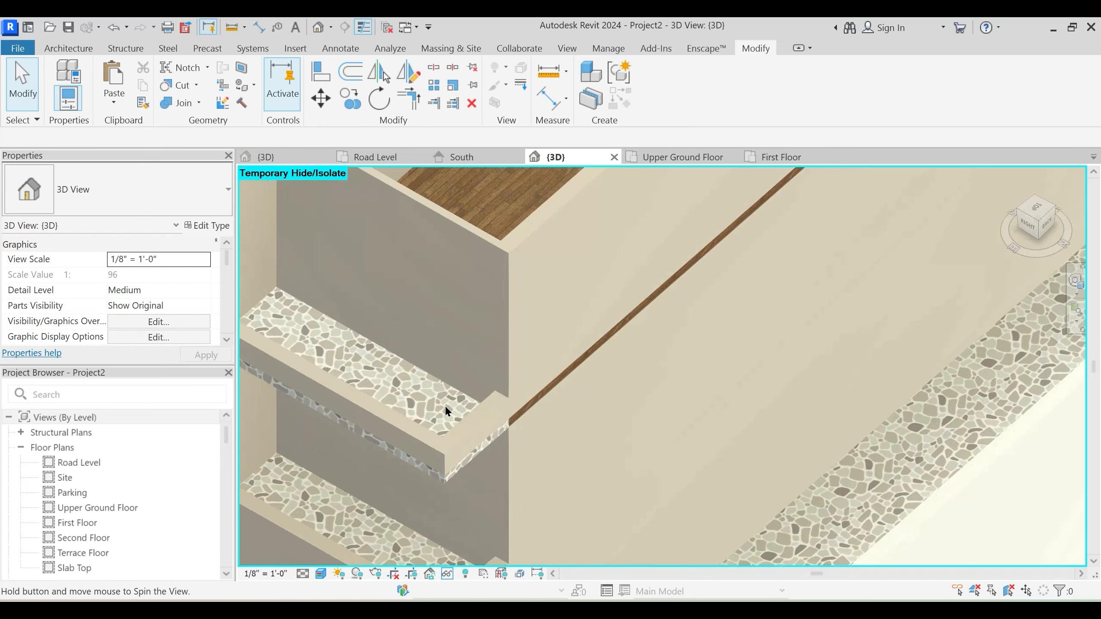
Set the base offset of the rear-right balcony's two parapet walls to -1' 6" and increase their unconnected height
middle_click_drag(404, 442, 715, 403, "shift")
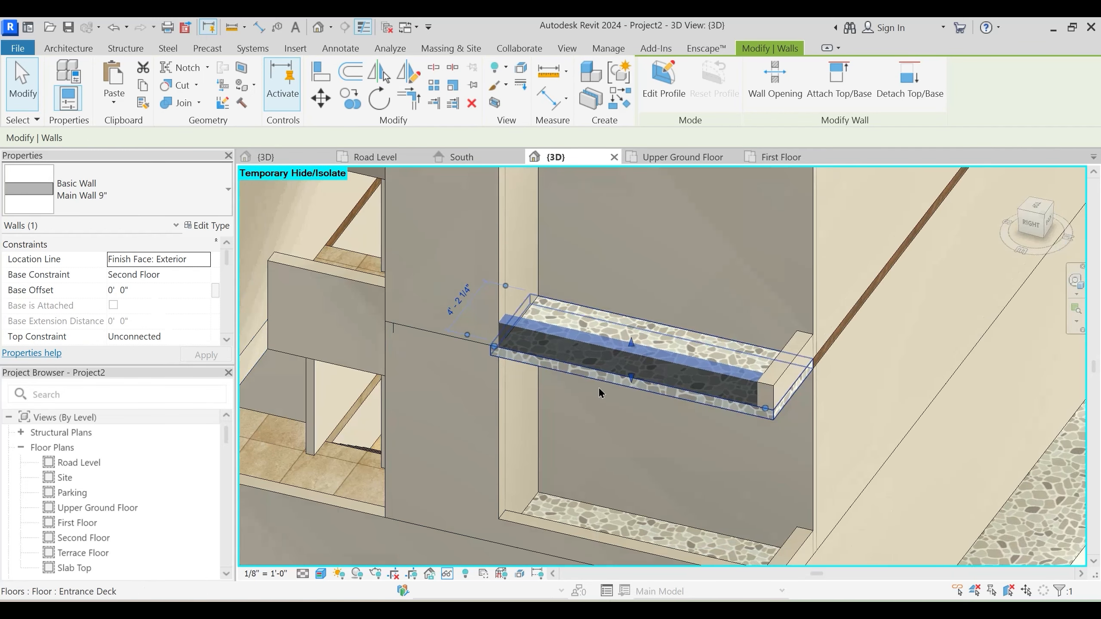
scroll(598, 387, "down", 3)
scroll(611, 446, "up", 1)
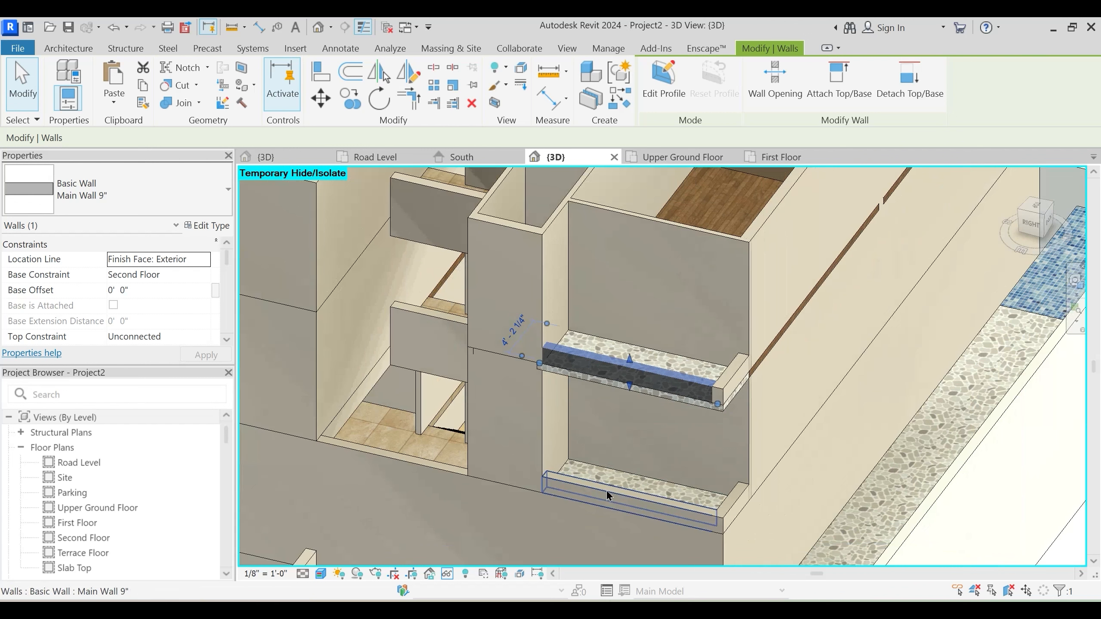
left_click(737, 377, "ctrl")
left_click(158, 292)
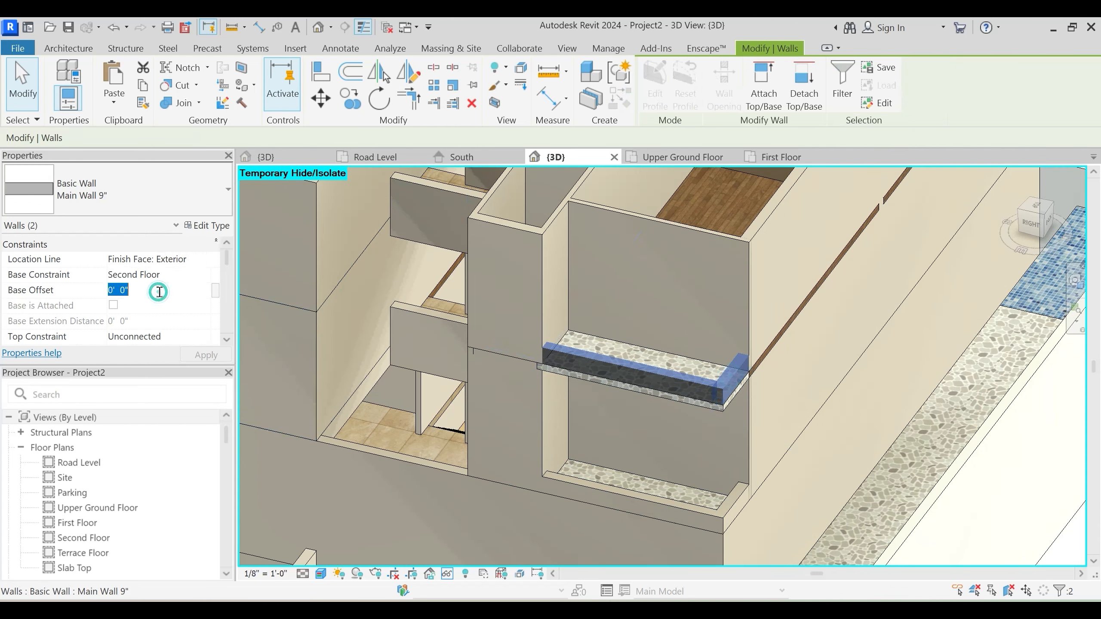
type("-1")
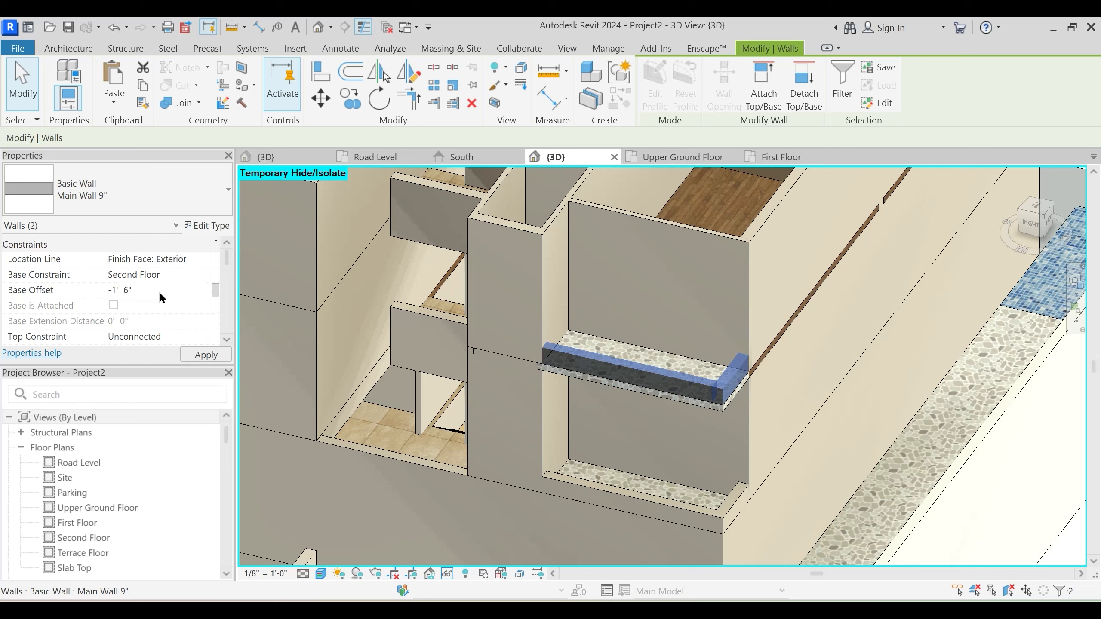
scroll(150, 299, "down", 1)
left_click(167, 319)
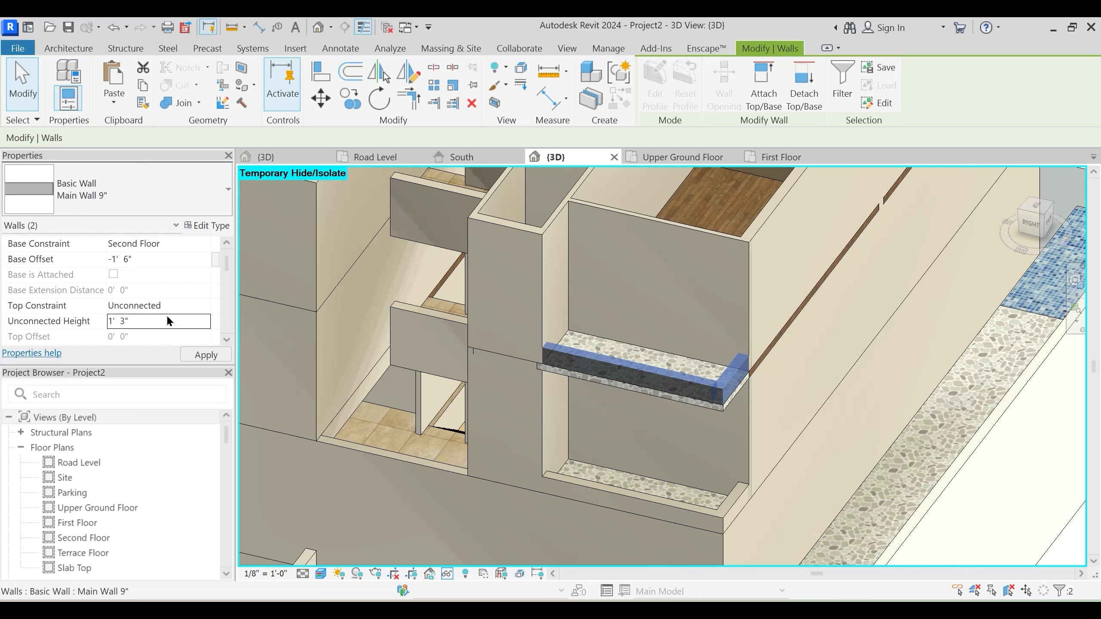
left_click(646, 453)
middle_click_drag(702, 452, 715, 451, "shift")
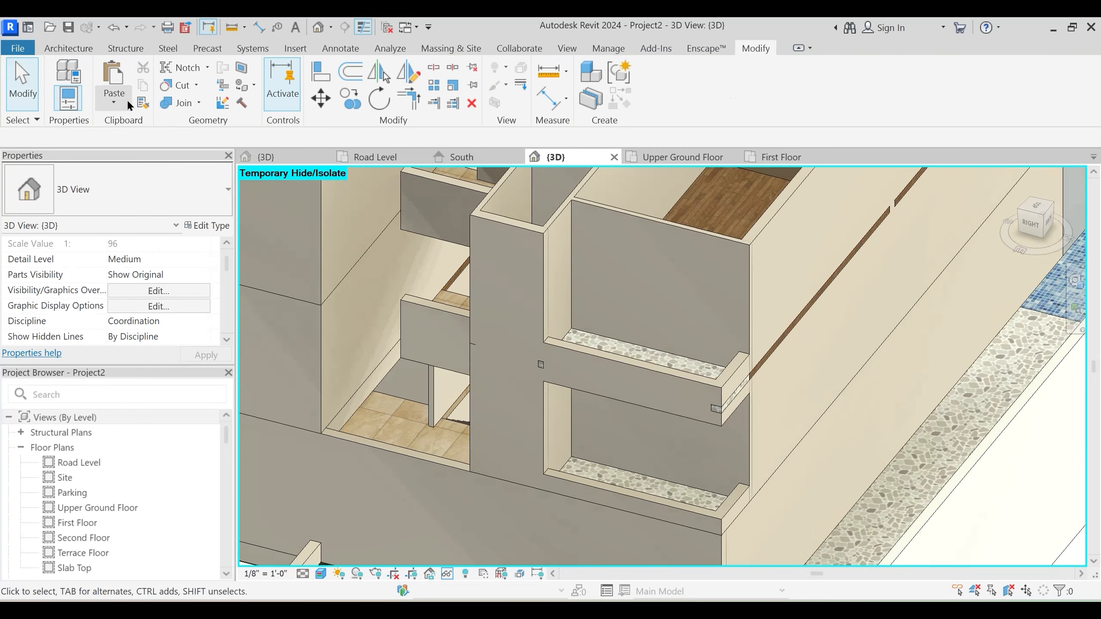
Join the rear-right balcony's end parapet with the Entrance Deck floor and switch their join order
left_click(189, 103)
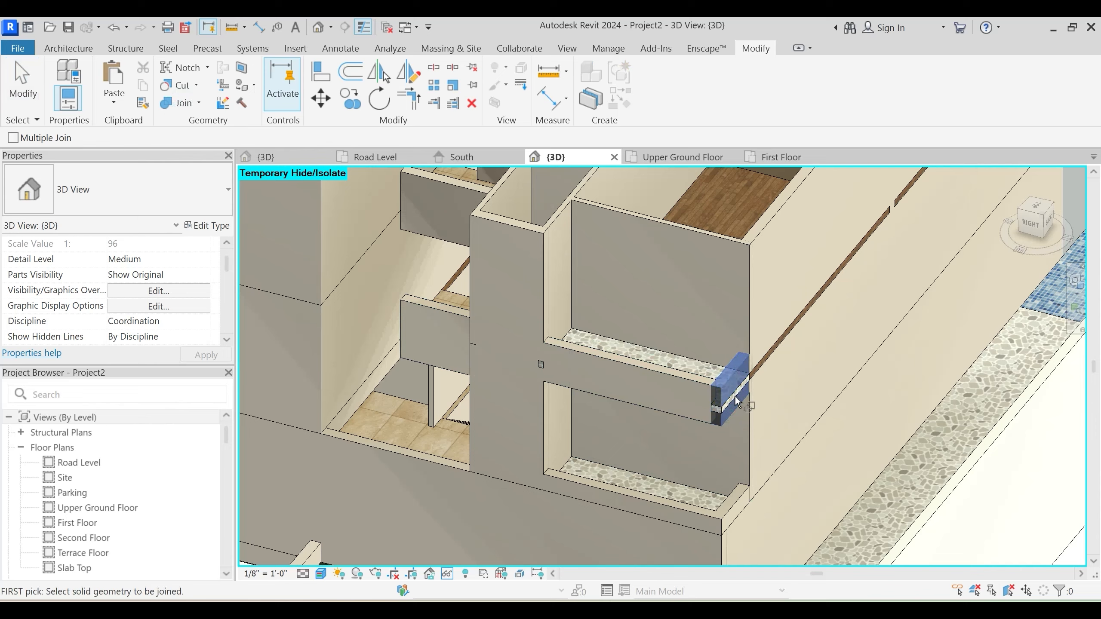
scroll(733, 433, "up", 1)
middle_click_drag(733, 432, 707, 416, "shift")
left_click(701, 412)
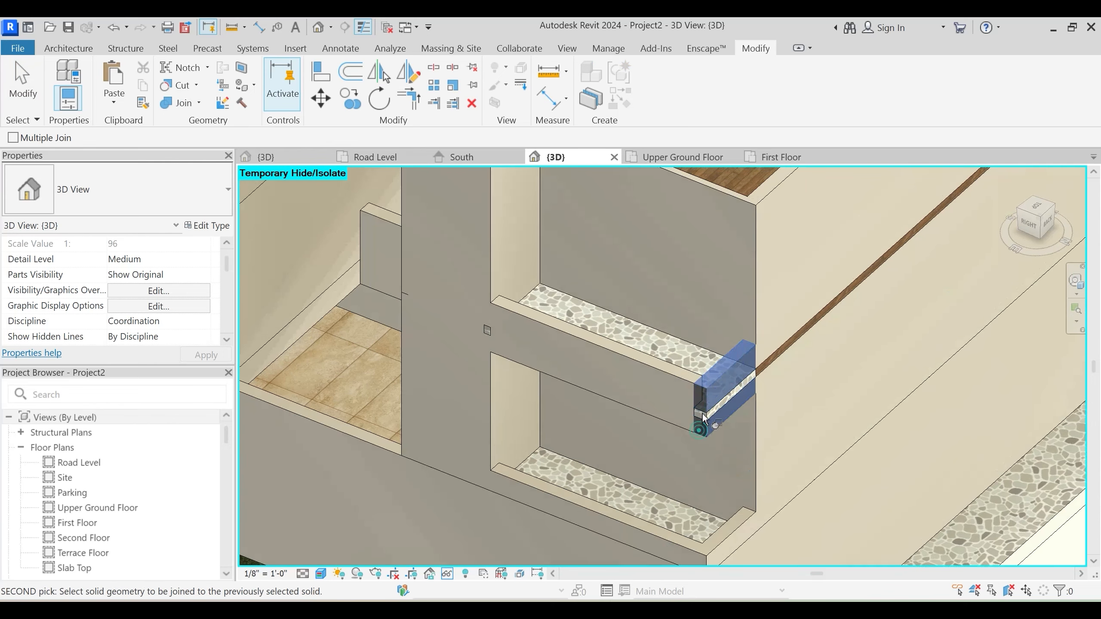
left_click(200, 103)
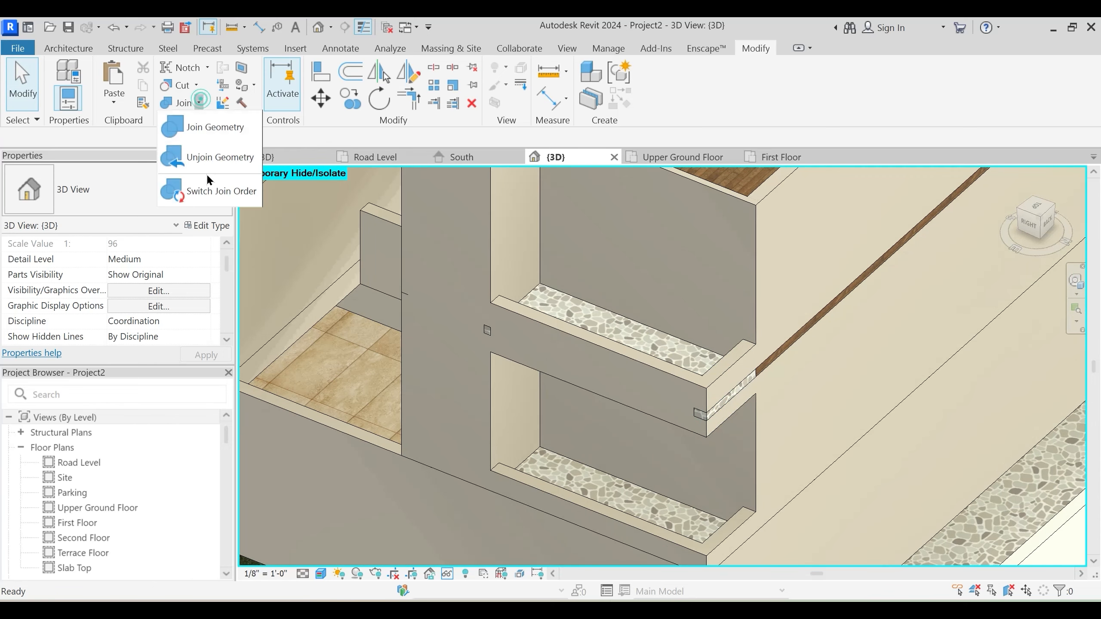
left_click(210, 189)
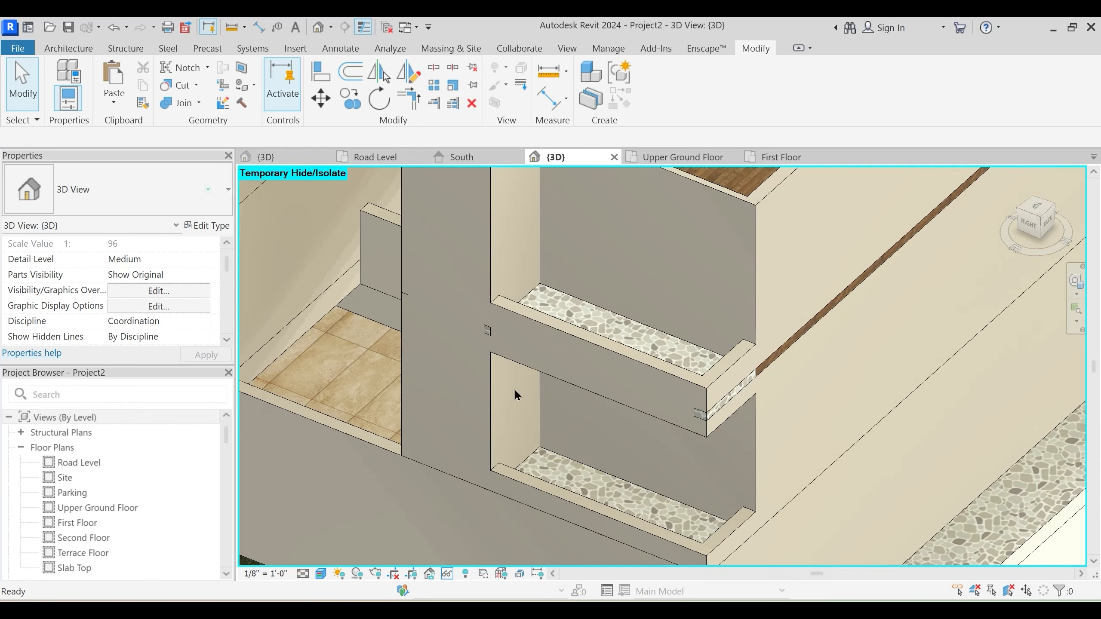
left_click(703, 432)
left_click(721, 424)
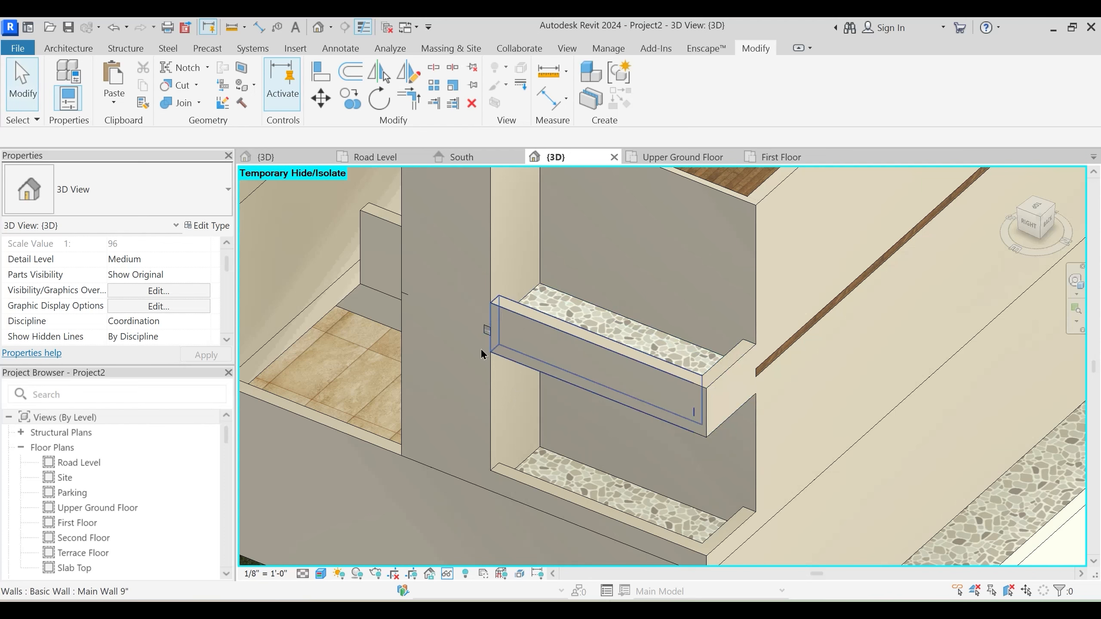
Switch the join order between the rear-right balcony's Entrance Deck floor and the adjoining Main Wall 9" wall of the bathroom
scroll(481, 378, "up", 4)
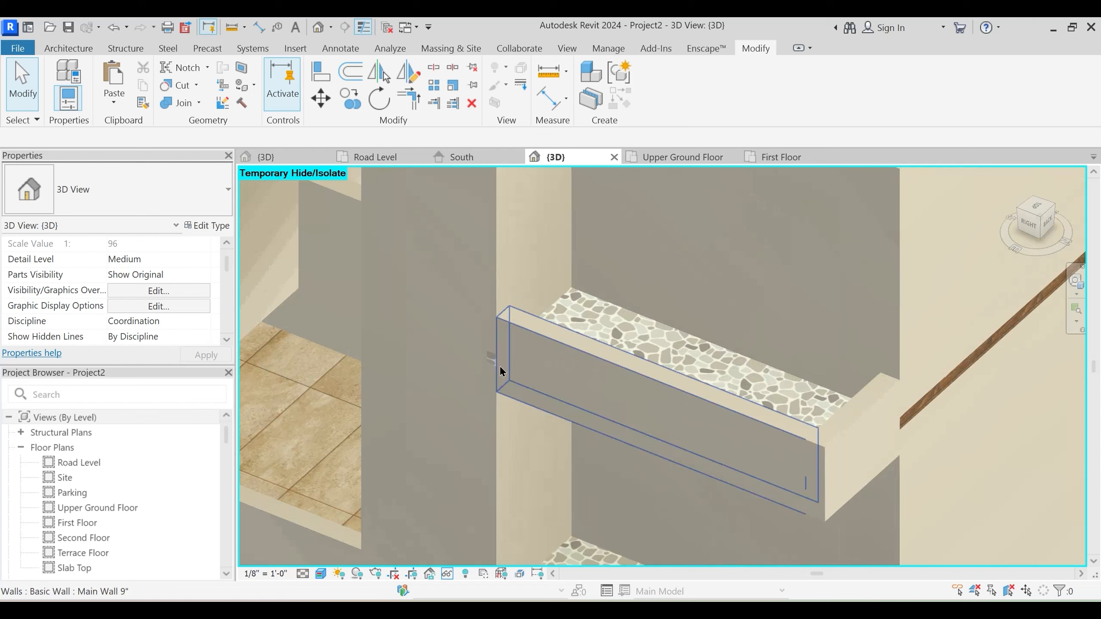
left_click(199, 103)
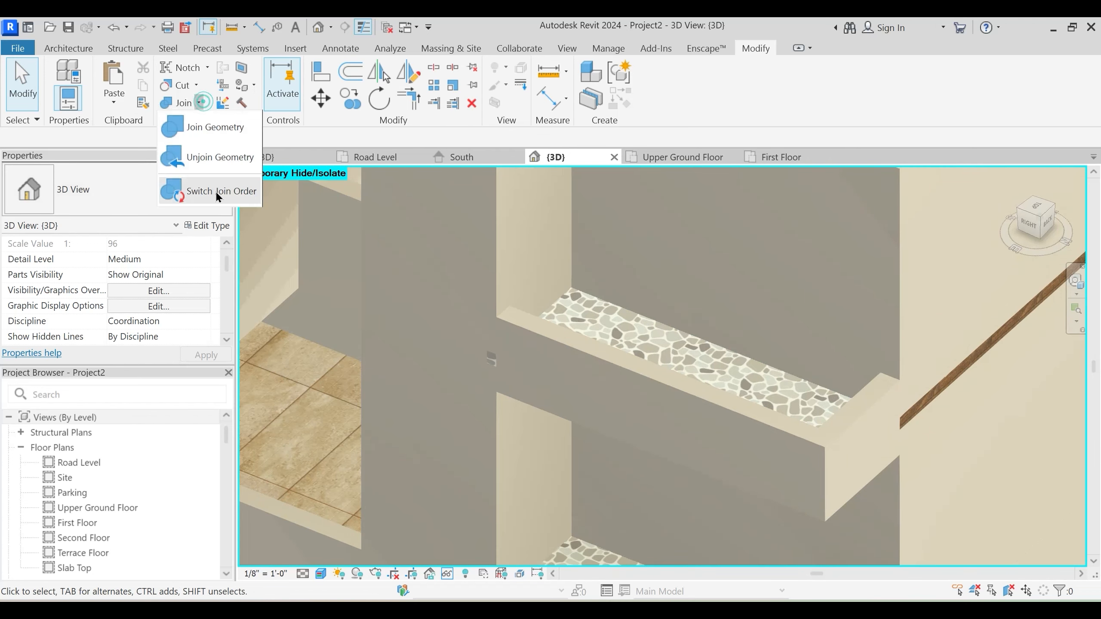
left_click(215, 190)
left_click(494, 454)
left_click(490, 364)
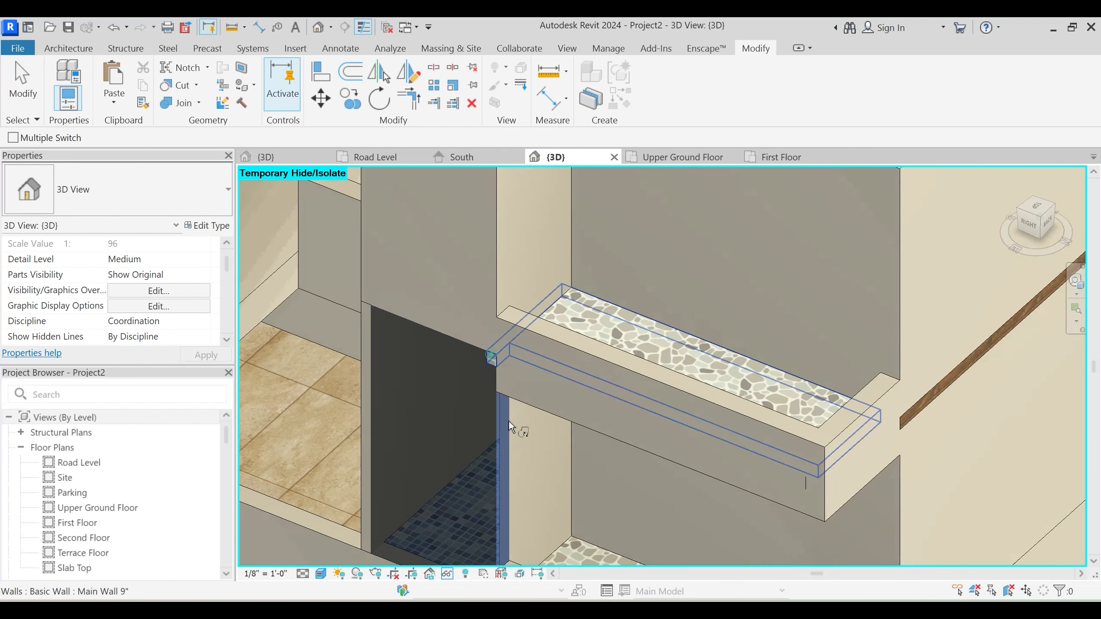
scroll(512, 423, "down", 6)
key("Escape")
Switch the join order between the rear outer walls and the wooden bedroom floor slabs, including the small slab piece at the rear-right balcony corner
middle_click_drag(694, 459, 207, 137, "shift")
left_click(182, 105)
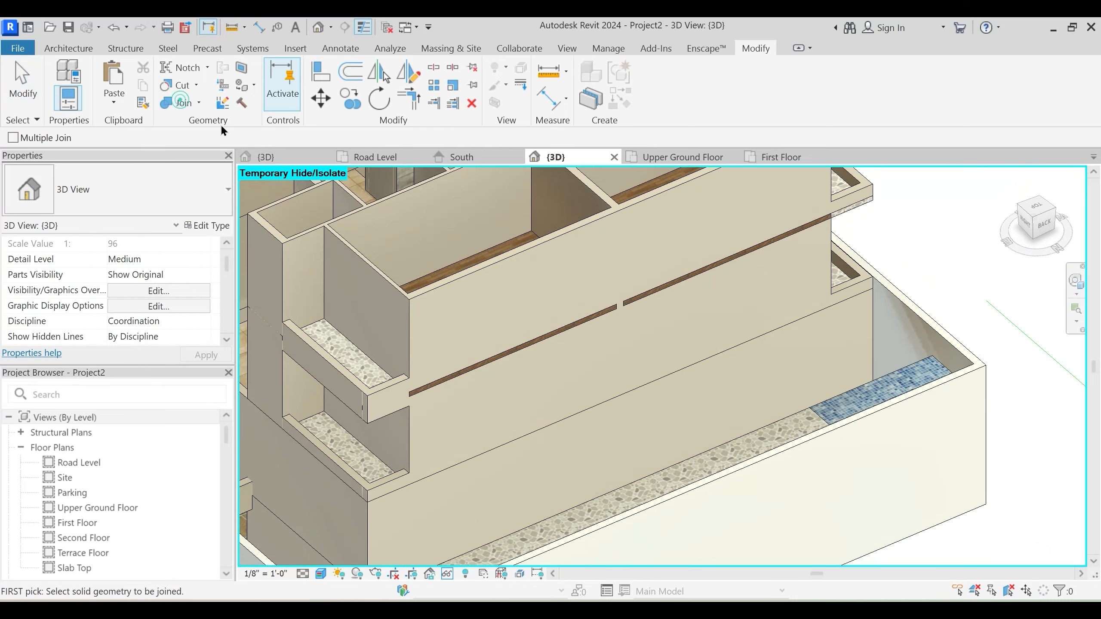
left_click(200, 102)
left_click(212, 190)
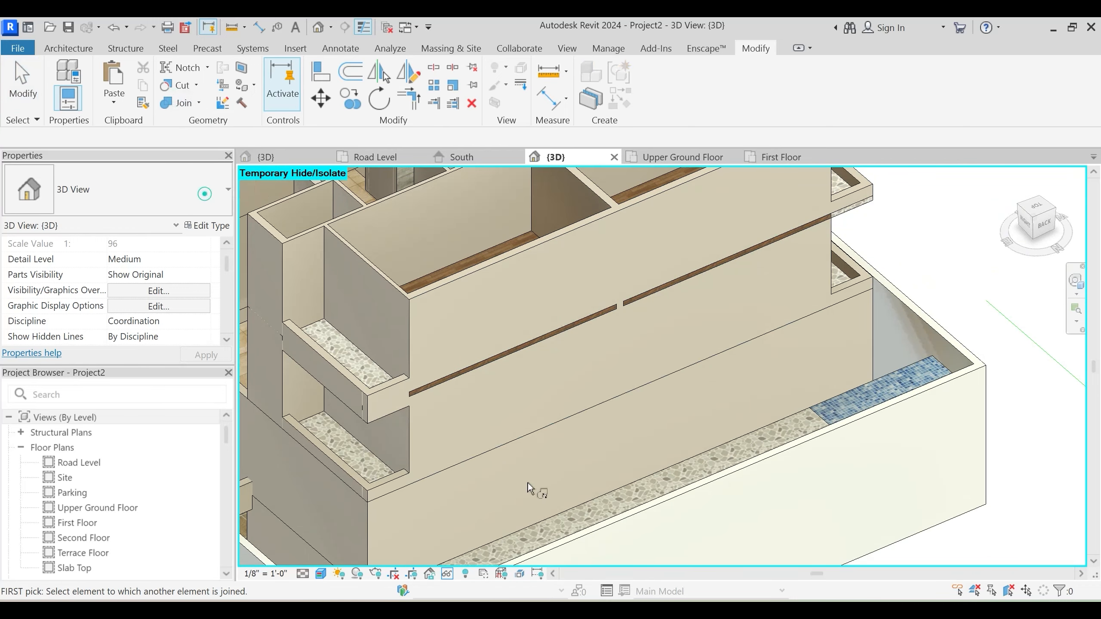
left_click(487, 449)
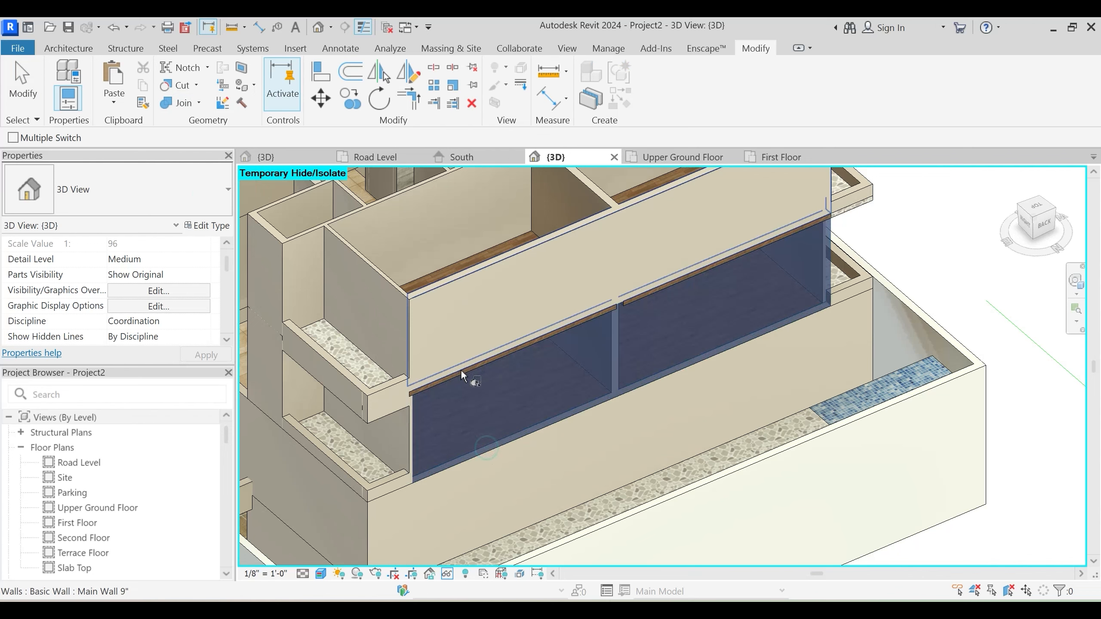
left_click(461, 372)
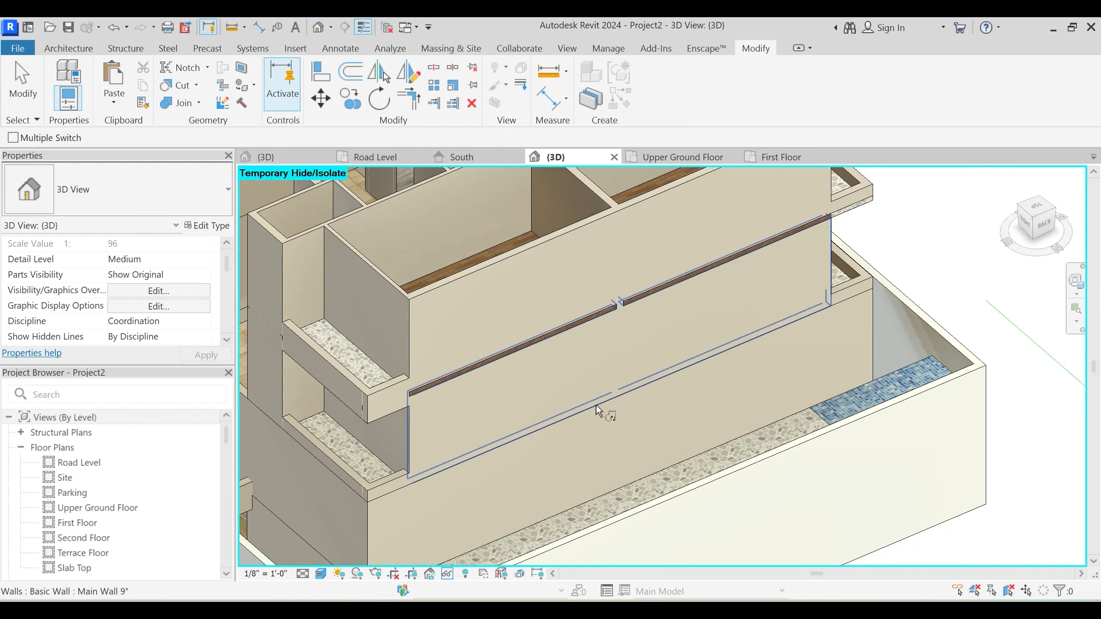
left_click(595, 325)
left_click(592, 312)
left_click(581, 313)
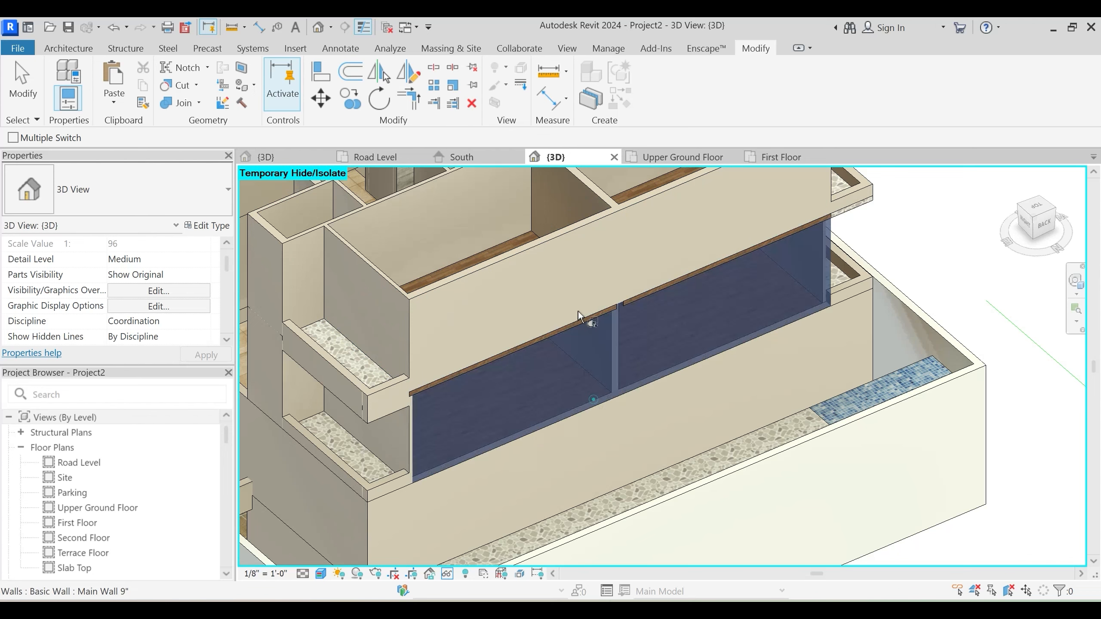
left_click(578, 323)
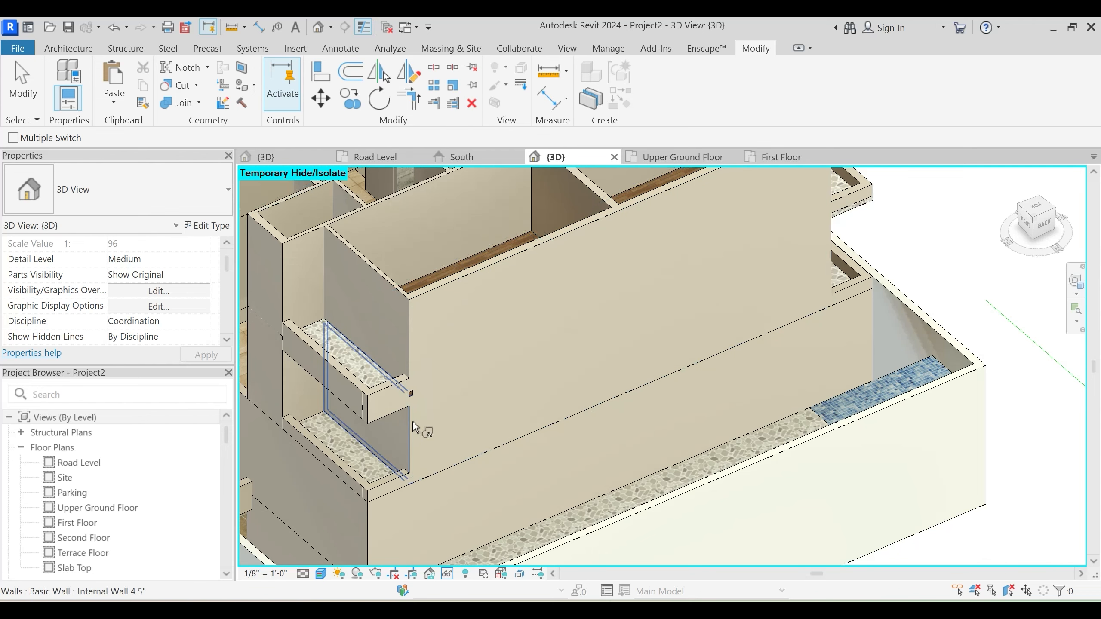
left_click(412, 388)
left_click(469, 416)
Set the rear-left balcony's two parapet walls to a base offset of -1' 6" and an unconnected height of 3' 0"
scroll(474, 416, "down", 1)
middle_click_drag(474, 416, 592, 403, "shift")
scroll(593, 403, "up", 2)
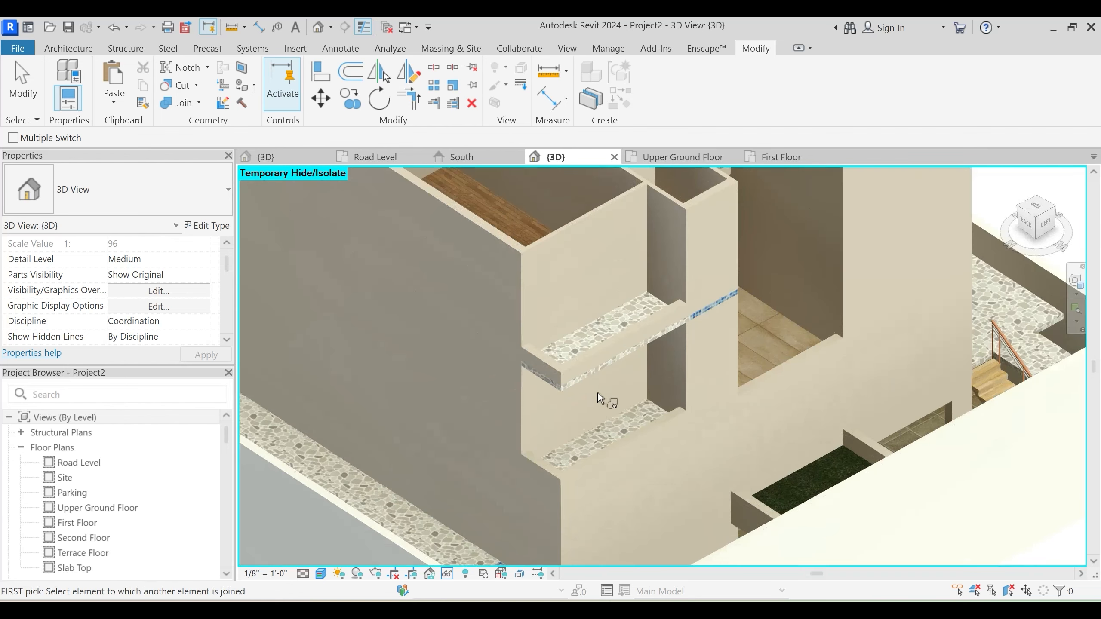
key("Escape")
left_click(552, 367)
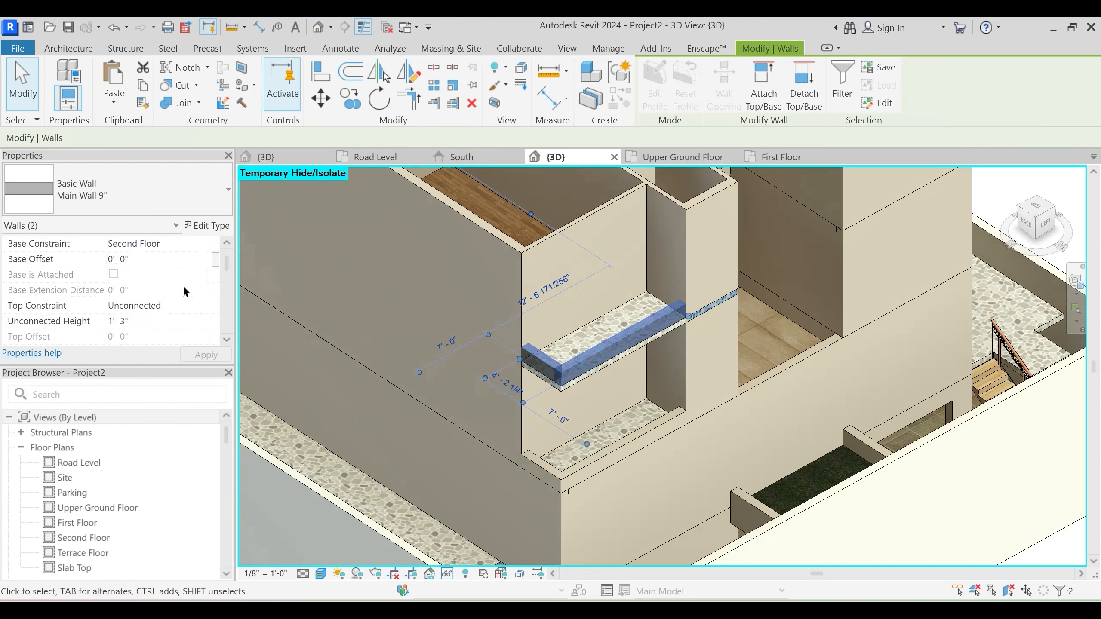
left_click(184, 263)
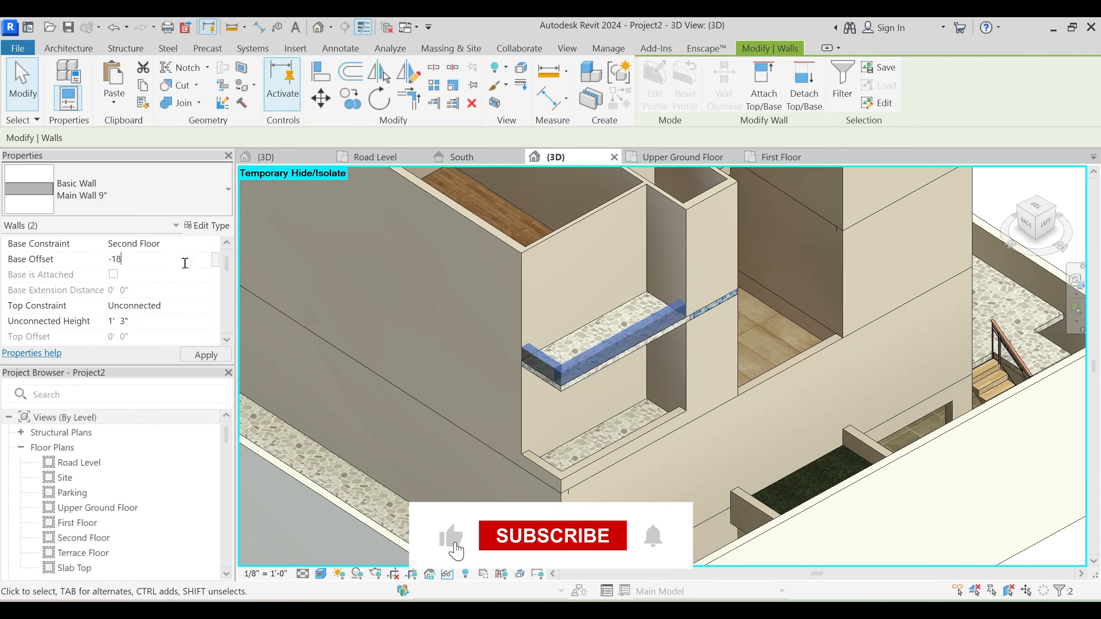
left_click(176, 324)
type("3")
key("Return")
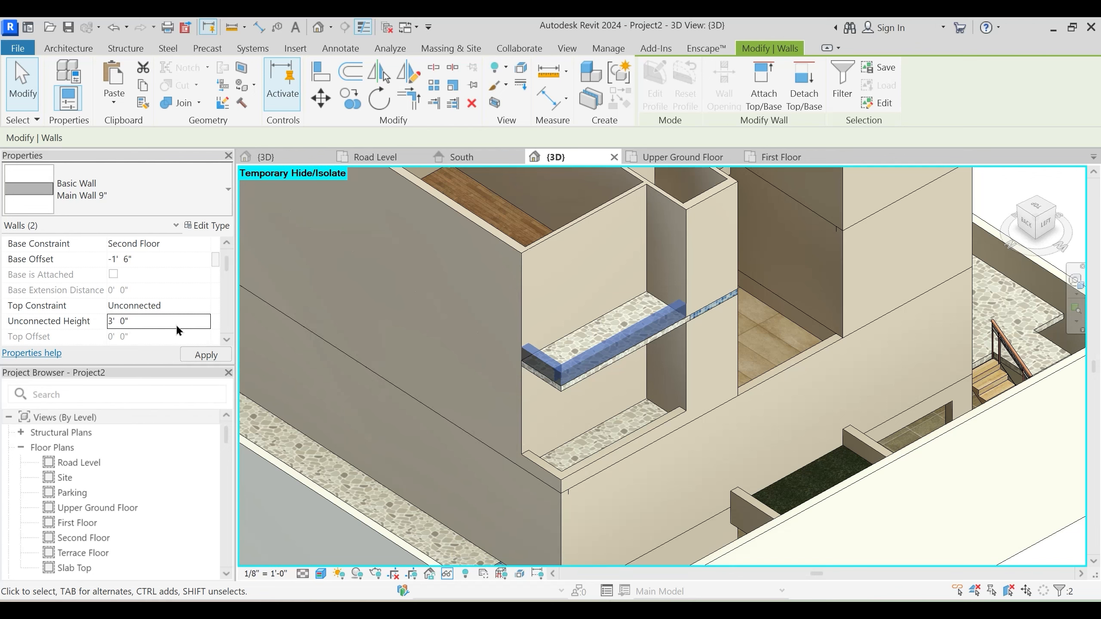
Switch the join order between the rear-left balcony's two parapet walls and its Entrance Deck floor
scroll(618, 400, "up", 2)
left_click(616, 400)
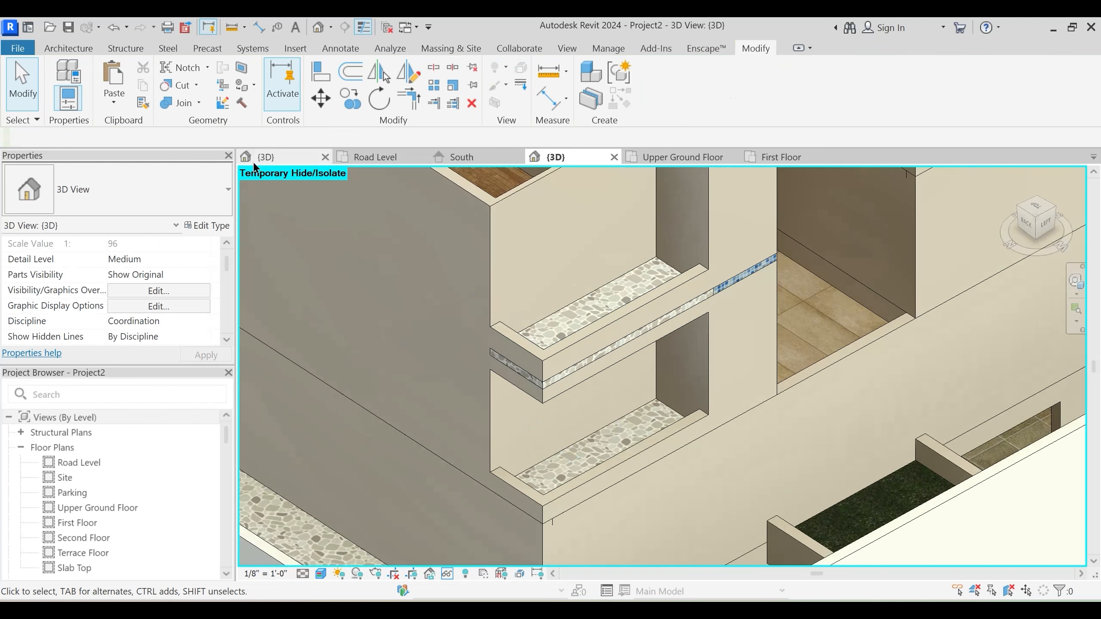
left_click(199, 102)
left_click(201, 187)
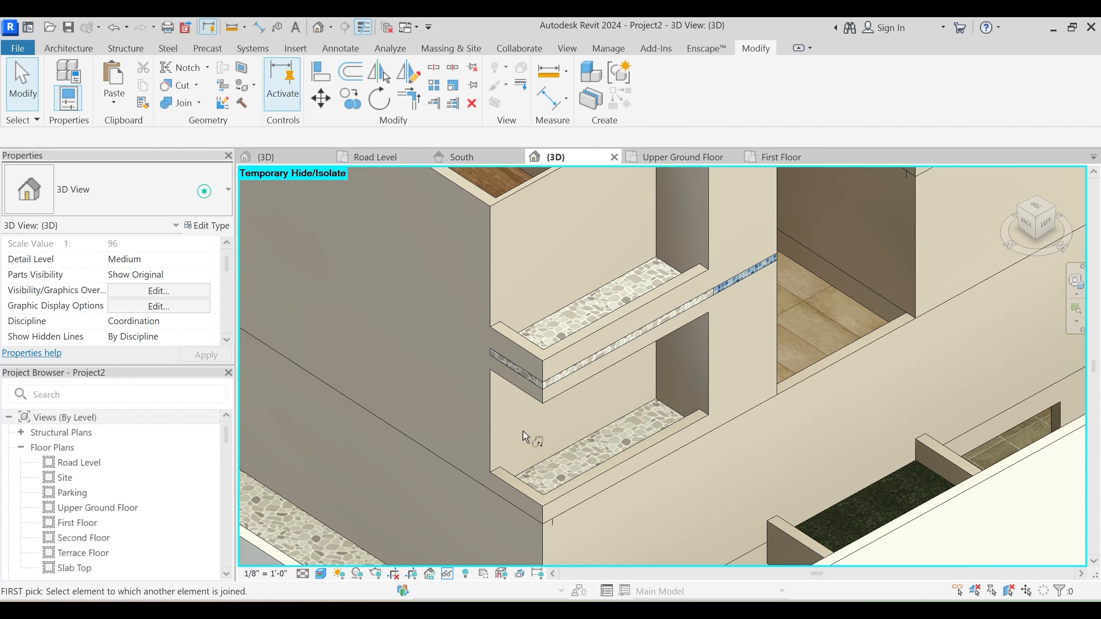
left_click(537, 401)
left_click(531, 375)
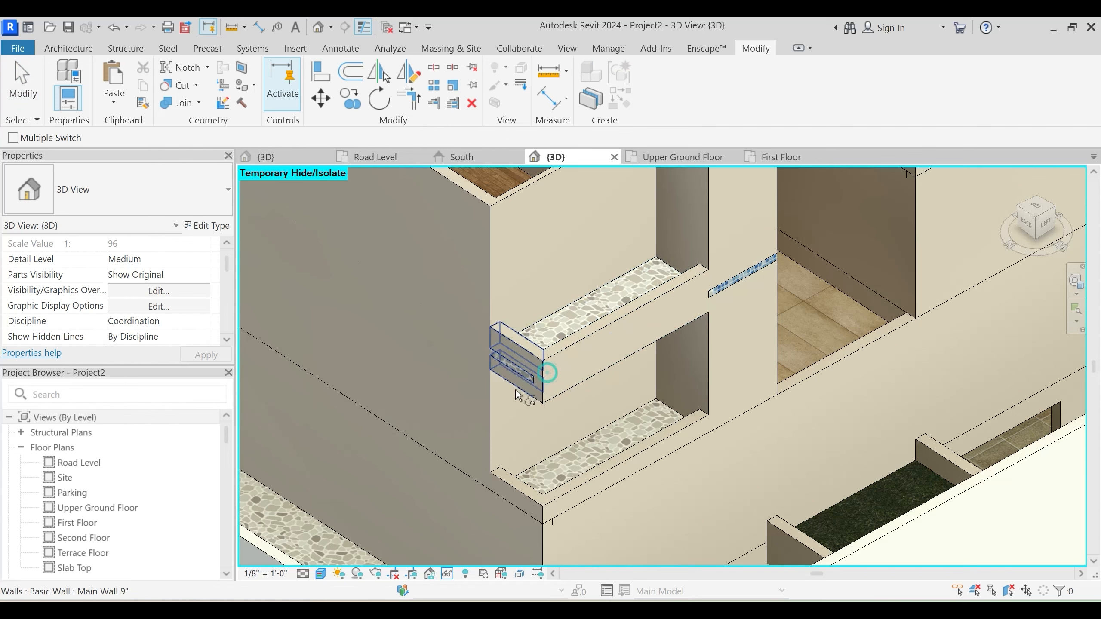
left_click(521, 372)
scroll(544, 414, "down", 2)
middle_click_drag(660, 404, 642, 412, "shift")
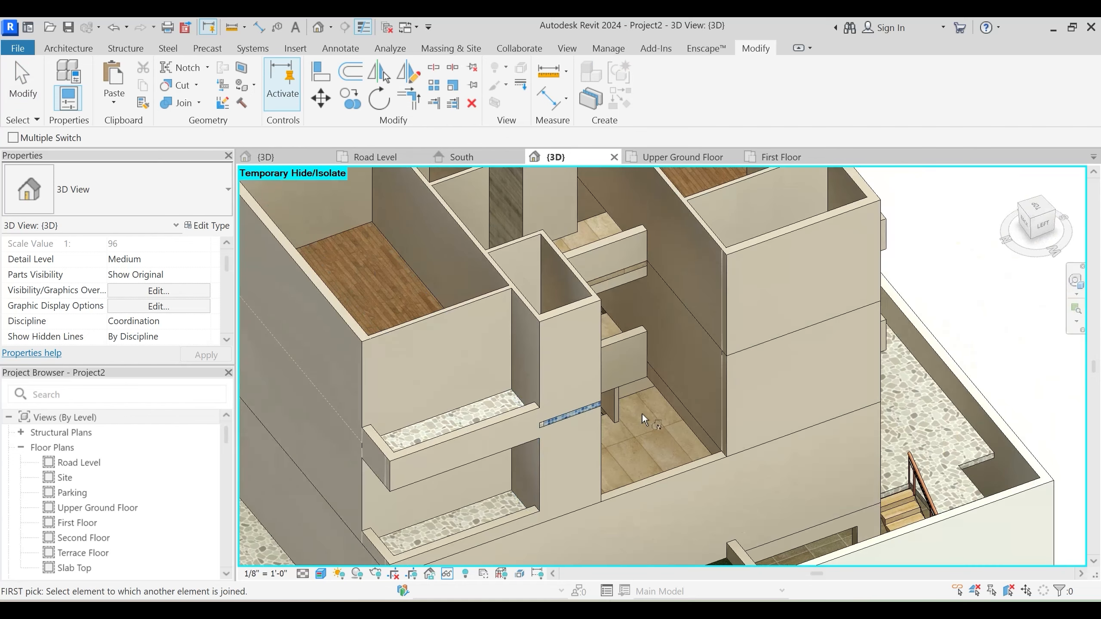
key("Escape")
Switch the join order between the Wash Tiles floor and the outer walls of the bathroom beside the rear-left balcony
left_click(201, 103)
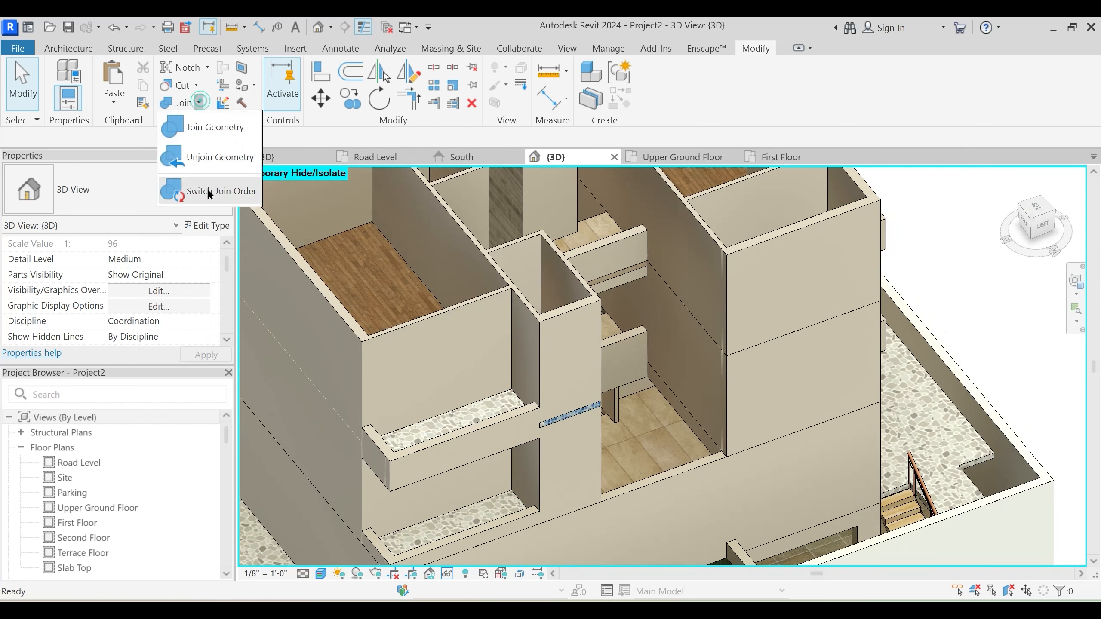
left_click(204, 191)
left_click(603, 437)
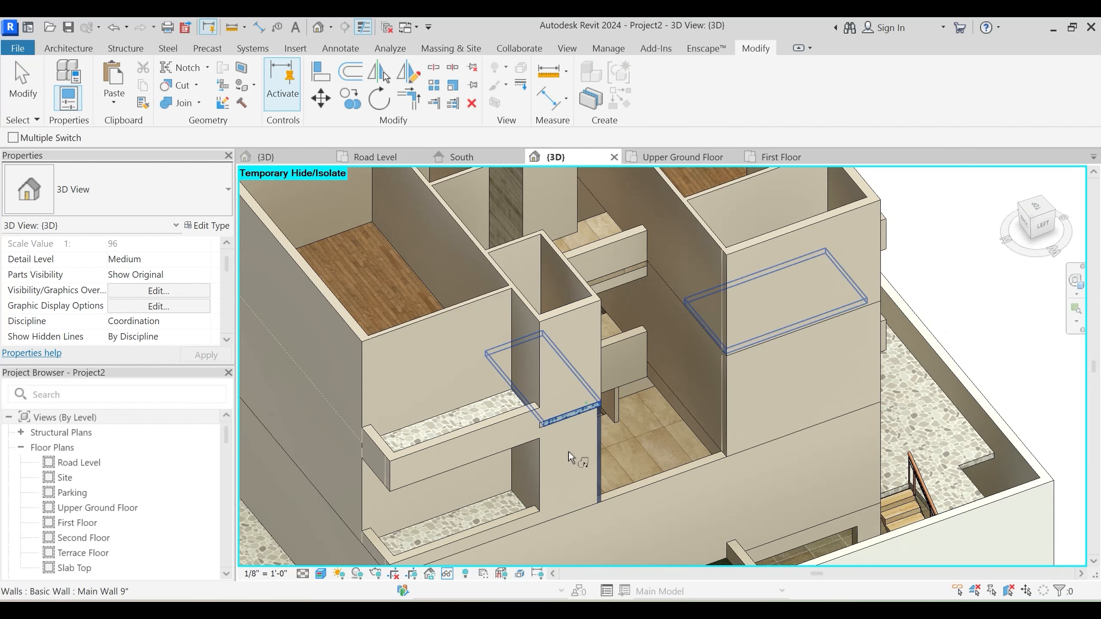
scroll(574, 451, "down", 2)
scroll(574, 452, "up", 3)
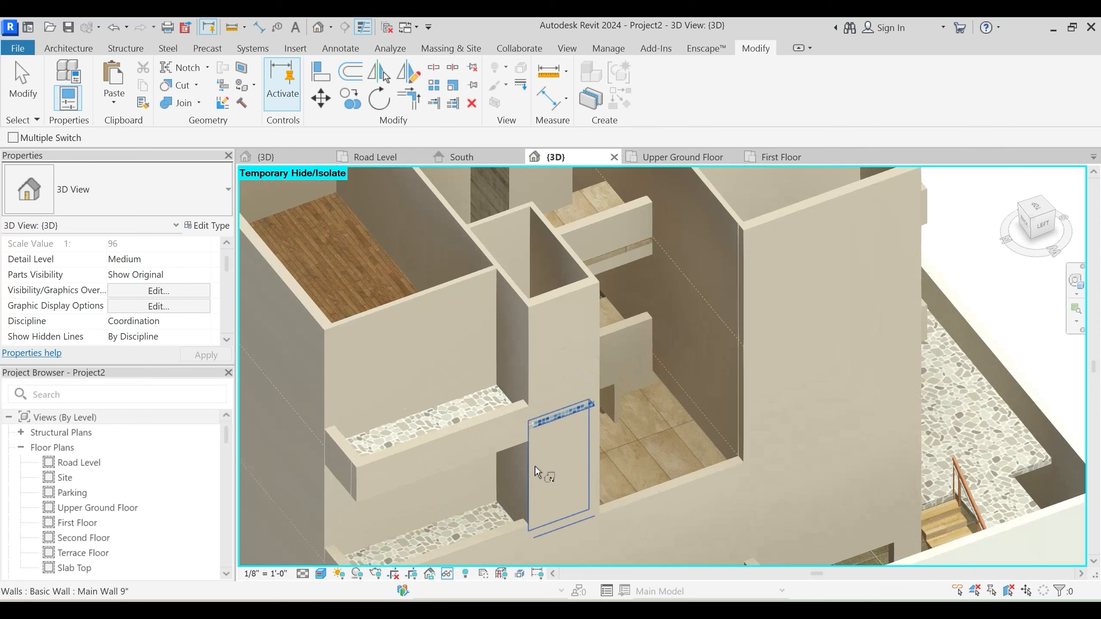
left_click(535, 467)
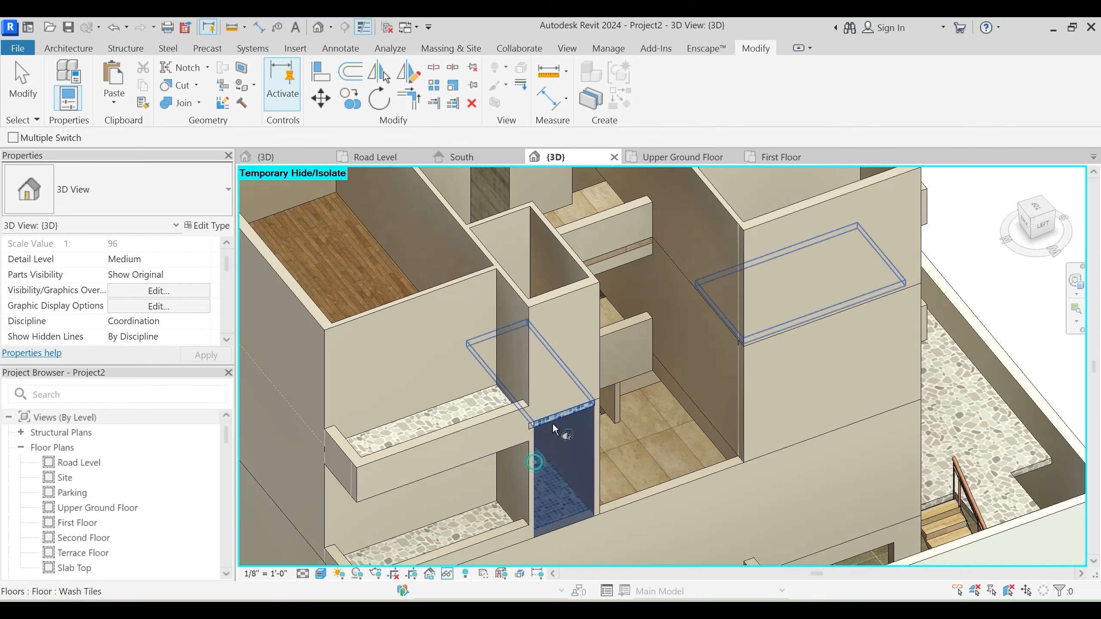
left_click(532, 457)
scroll(599, 431, "down", 2)
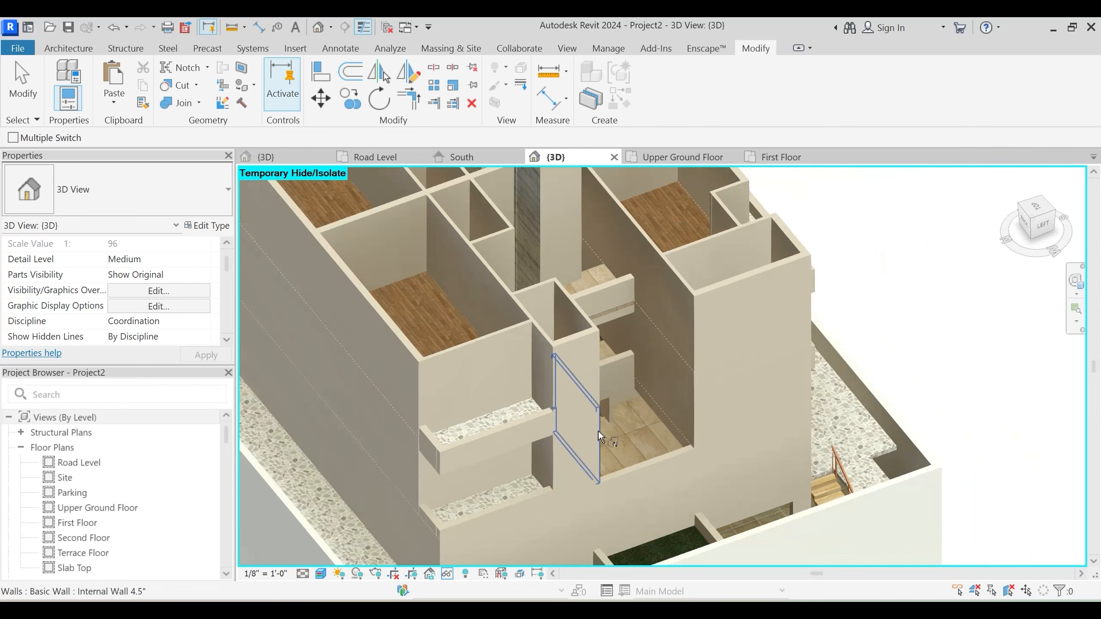
Examine the left and front facades, balconies and central lift shafts for exposed slab edges
middle_click_drag(598, 431, 415, 463, "shift")
middle_click_drag(415, 463, 953, 412)
scroll(710, 405, "down", 2)
middle_click_drag(716, 471, 573, 433, "shift")
mouse_move(579, 453)
middle_mouse_down("shift")
mouse_move(615, 406)
mouse_move(588, 472)
middle_mouse_up("shift")
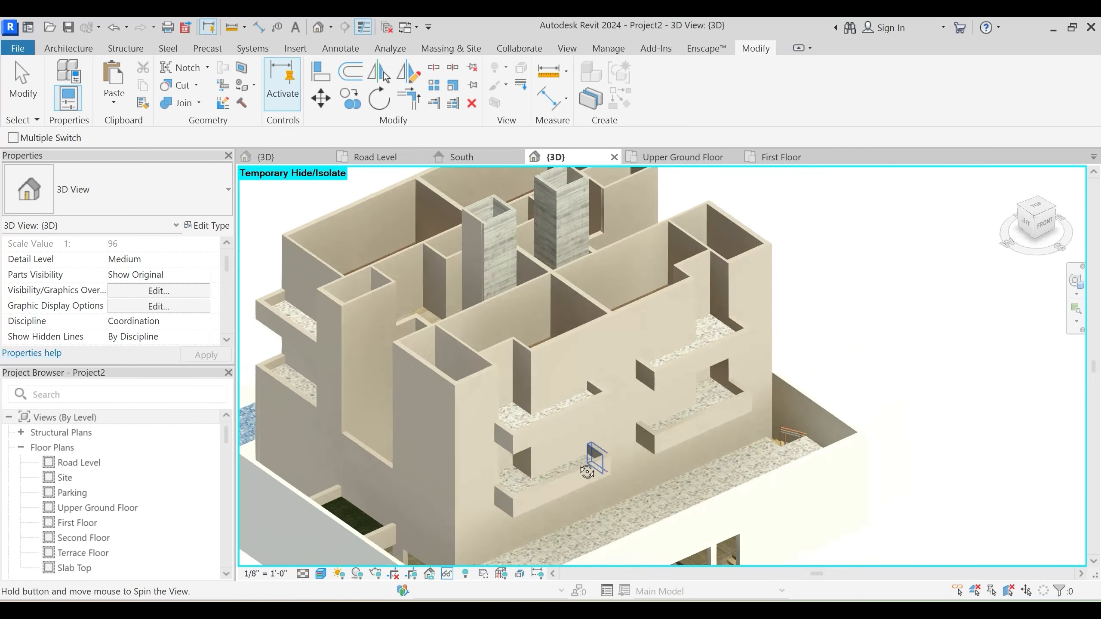
scroll(581, 474, "down", 1)
middle_click_drag(528, 489, 591, 547, "shift")
scroll(590, 431, "up", 3)
middle_click_drag(592, 435, 454, 458, "shift")
scroll(459, 434, "up", 3)
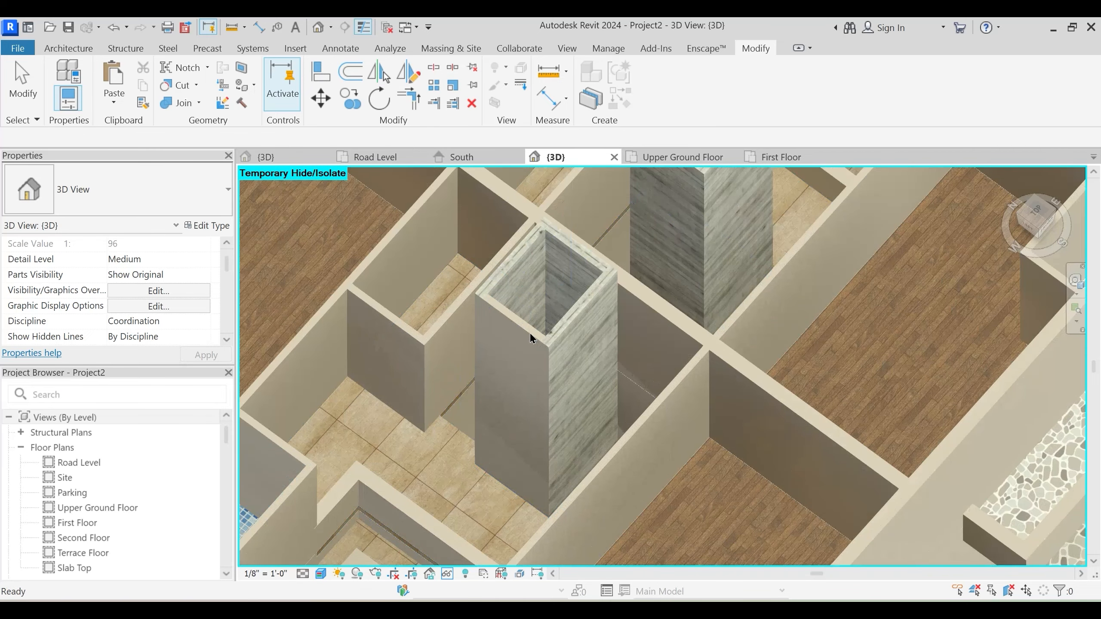
Temporarily hide the four connected walls of one central lift shaft
left_click(555, 307)
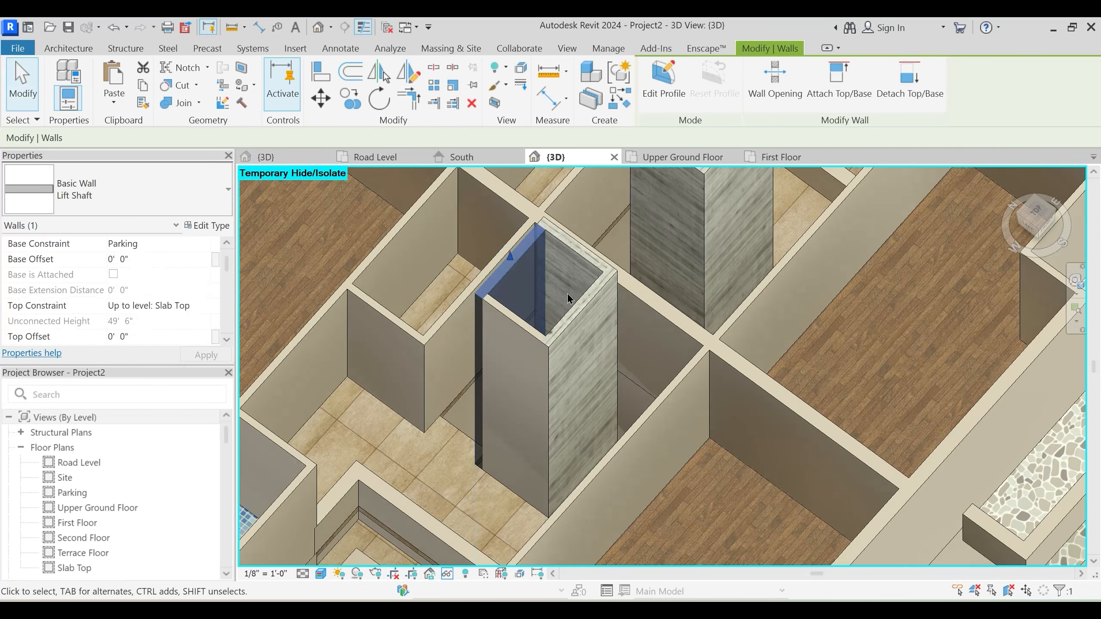
key("Tab")
left_click(522, 253)
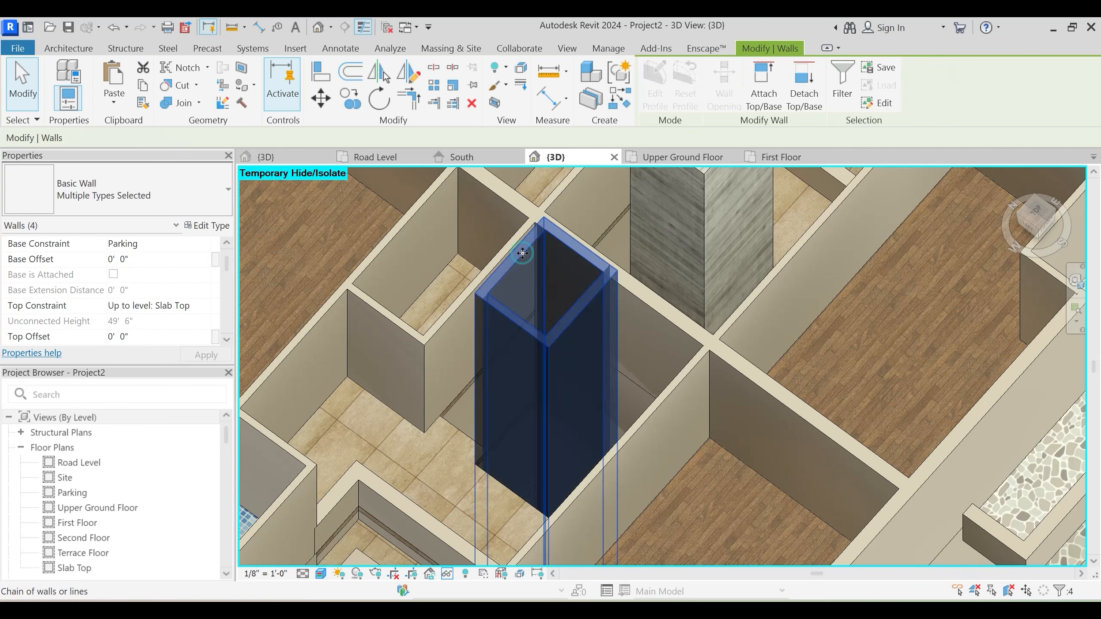
key("Delete")
Switch the join order between the Public Spaces floors and the internal walls behind the hidden lift shaft on two levels
middle_click_drag(561, 307, 557, 433, "shift")
scroll(455, 515, "up", 2)
left_click(199, 104)
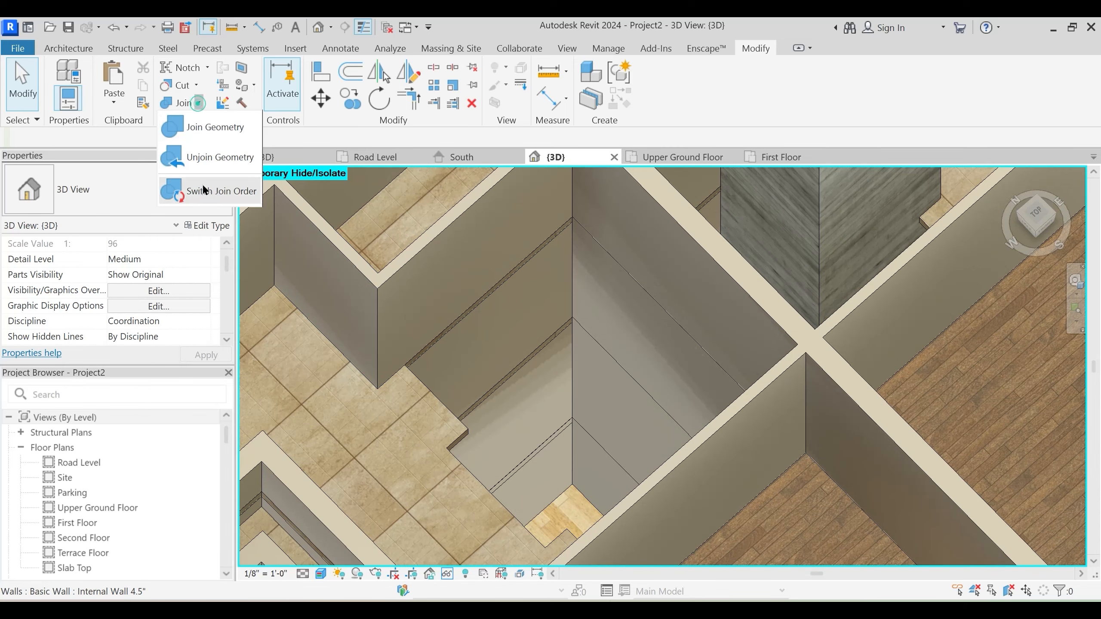
left_click(204, 187)
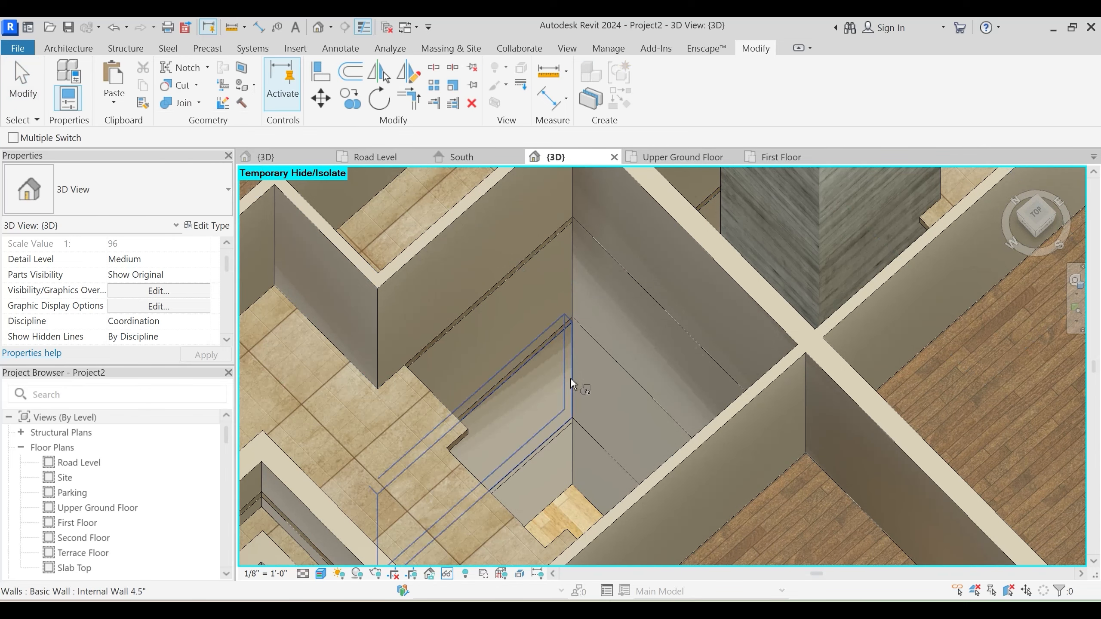
left_click(570, 377)
left_click(538, 346)
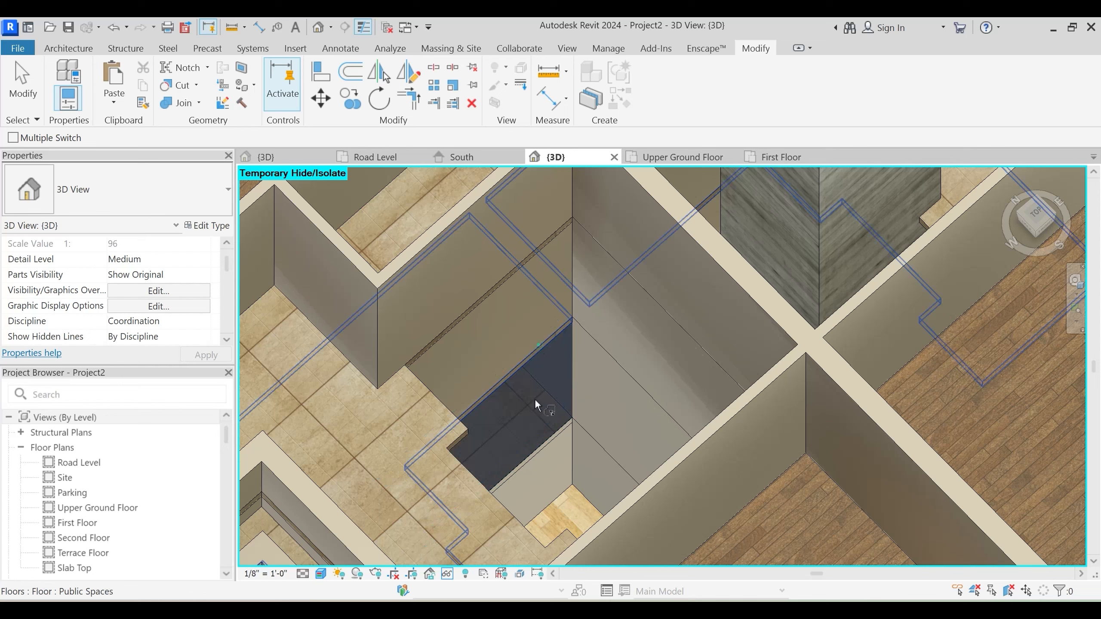
left_click(564, 264)
left_click(541, 251)
scroll(543, 320, "down", 1)
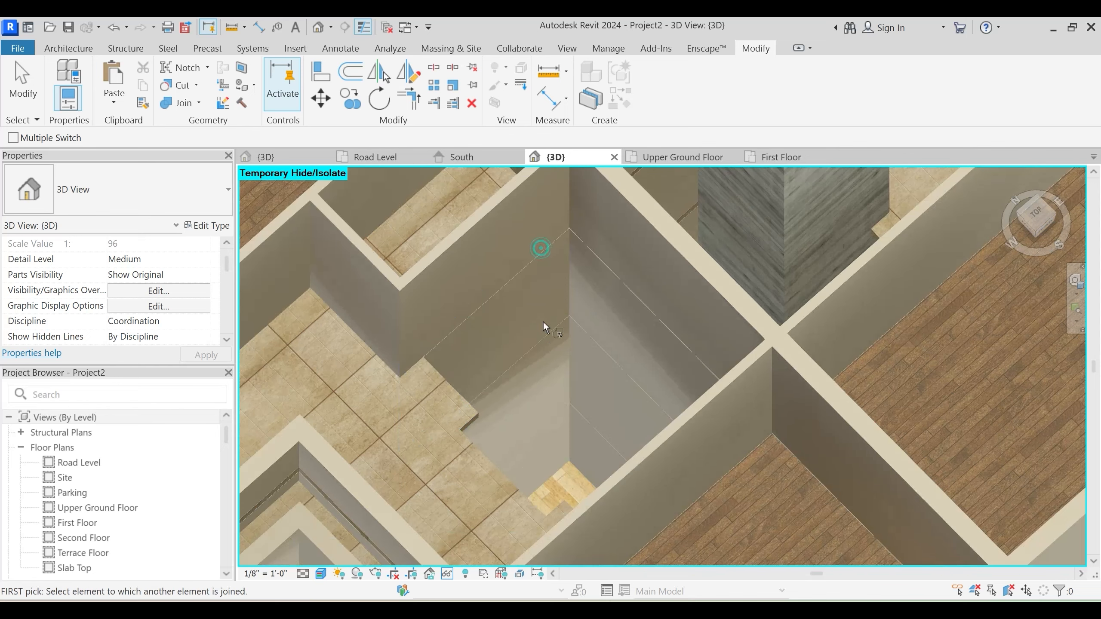
Switch the join order between the remaining exposed floor edges and their adjoining walls on the other side of the building's interior
middle_click_drag(543, 323, 433, 551, "shift")
scroll(760, 354, "down", 2)
scroll(641, 434, "down", 3)
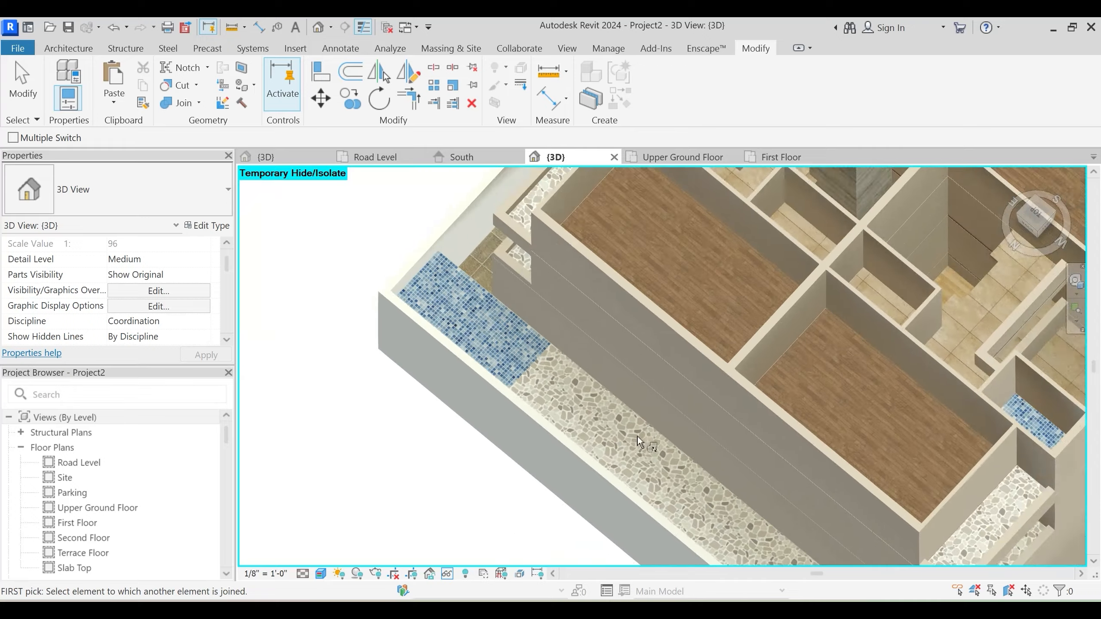
middle_click_drag(768, 295, 693, 405)
scroll(754, 403, "up", 2)
middle_click_drag(774, 466, 681, 341, "shift")
scroll(764, 343, "up", 3)
left_click(771, 314)
left_click(767, 328)
left_click(772, 246)
left_click(766, 278)
scroll(681, 340, "down", 3)
middle_click_drag(489, 353, 559, 268, "shift")
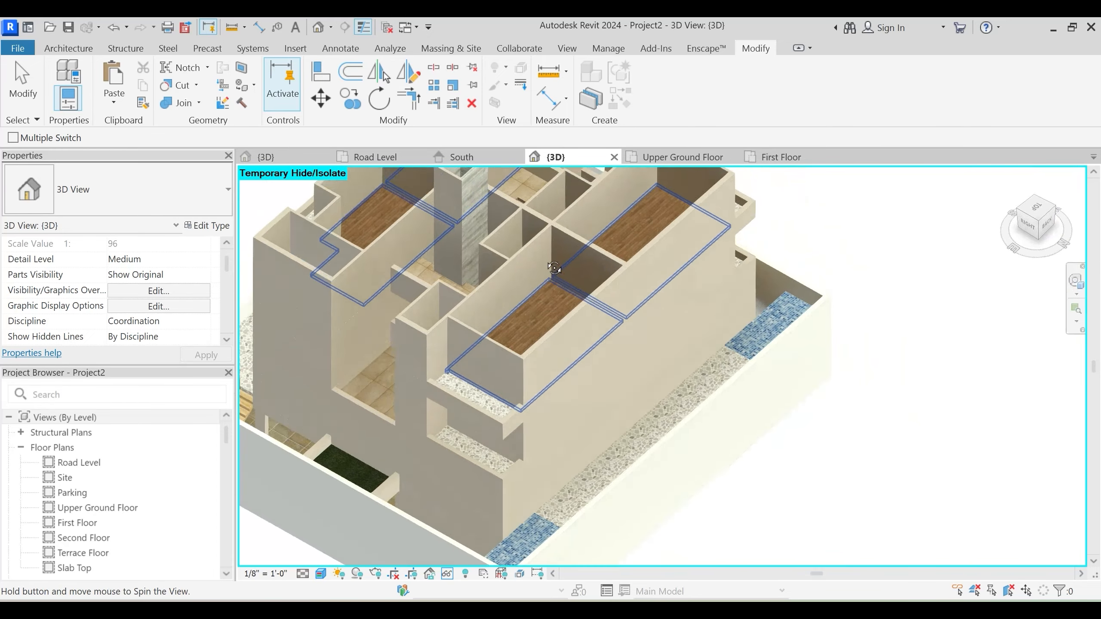
key("Escape")
Check the joined walls and balconies around the building and reset the temporary hide/isolate to show all elements
middle_click_drag(525, 343, 522, 381, "shift")
scroll(504, 320, "up", 3)
middle_click_drag(535, 258, 728, 347)
scroll(545, 334, "down", 3)
middle_click_drag(440, 447, 658, 256)
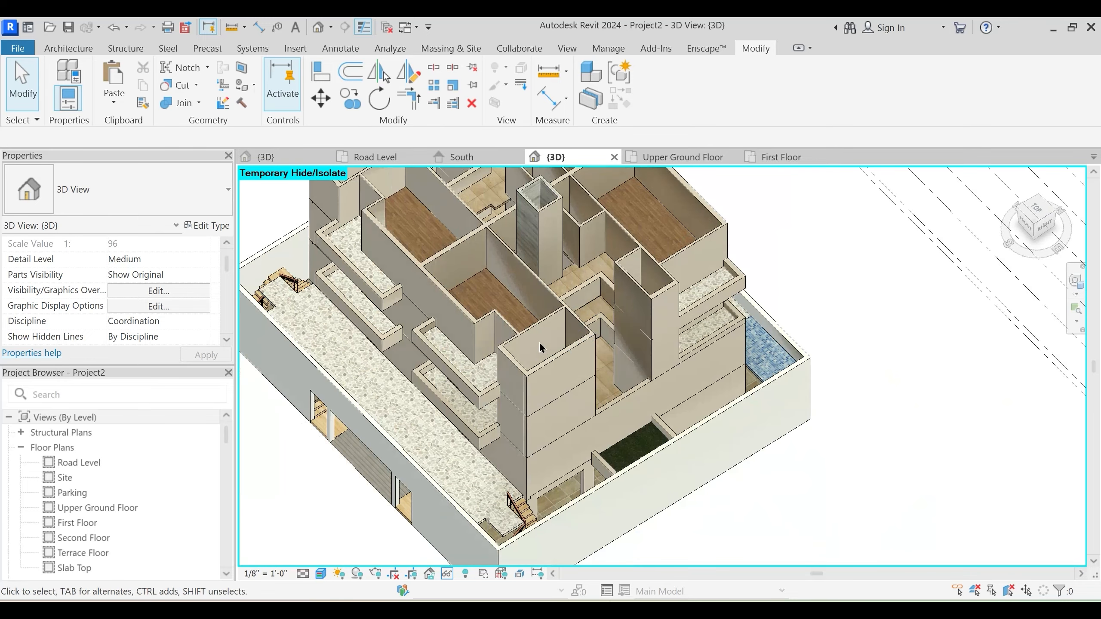
middle_click_drag(539, 345, 741, 300, "shift")
key("h")
key("r")
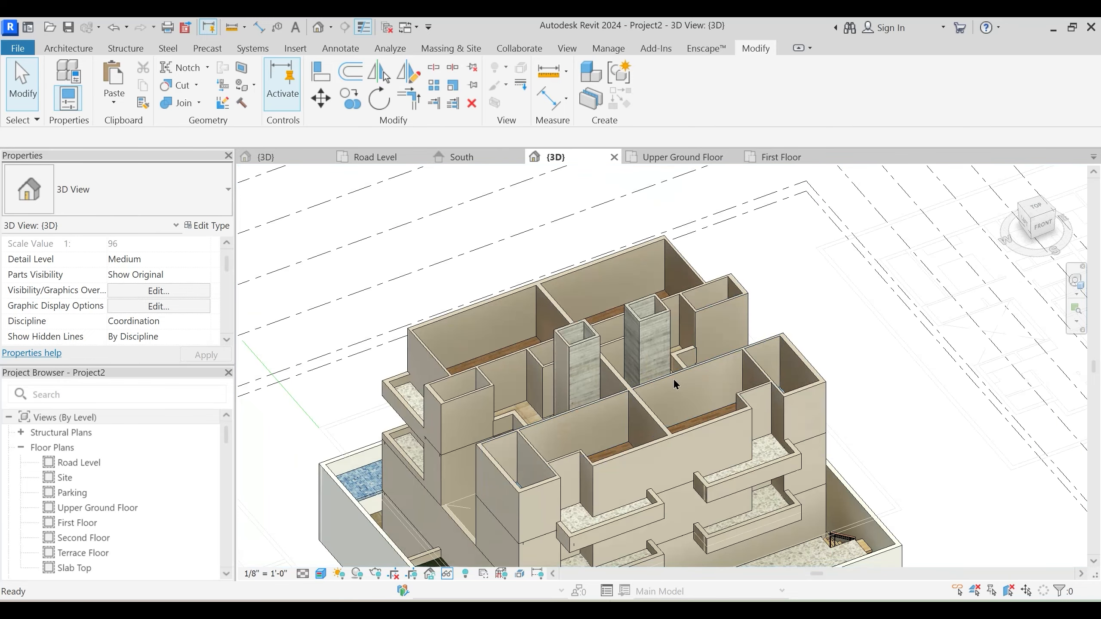
middle_click_drag(528, 460, 640, 331)
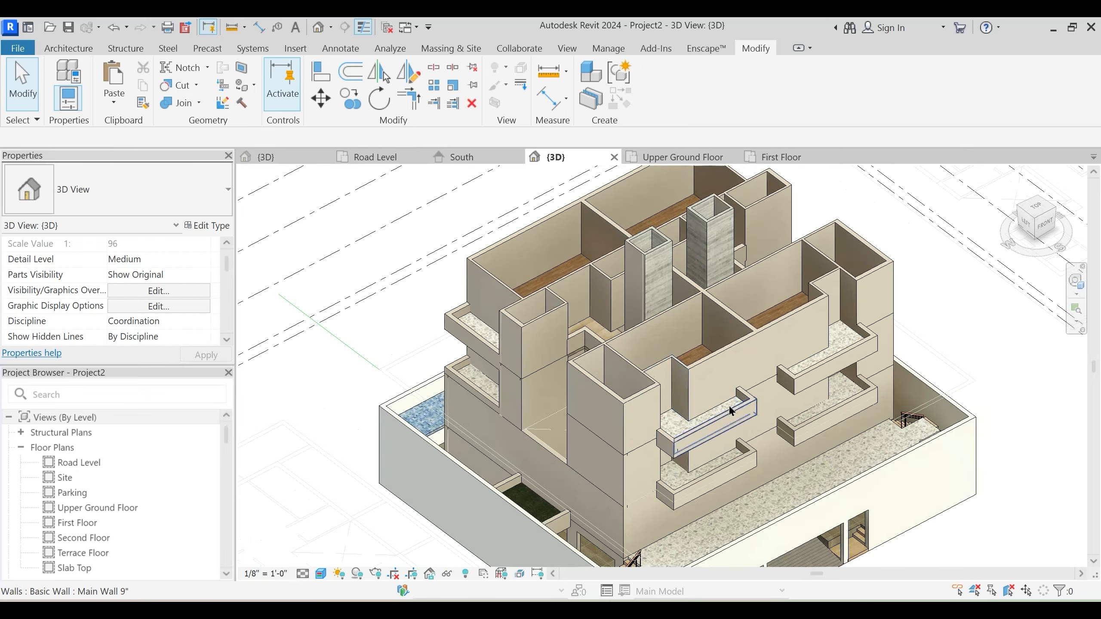
Set the work plane of the imported Planning.dwg drawing to Level : Slab Top
middle_click_drag(717, 408, 680, 403, "shift")
middle_click_drag(590, 364, 557, 362, "shift")
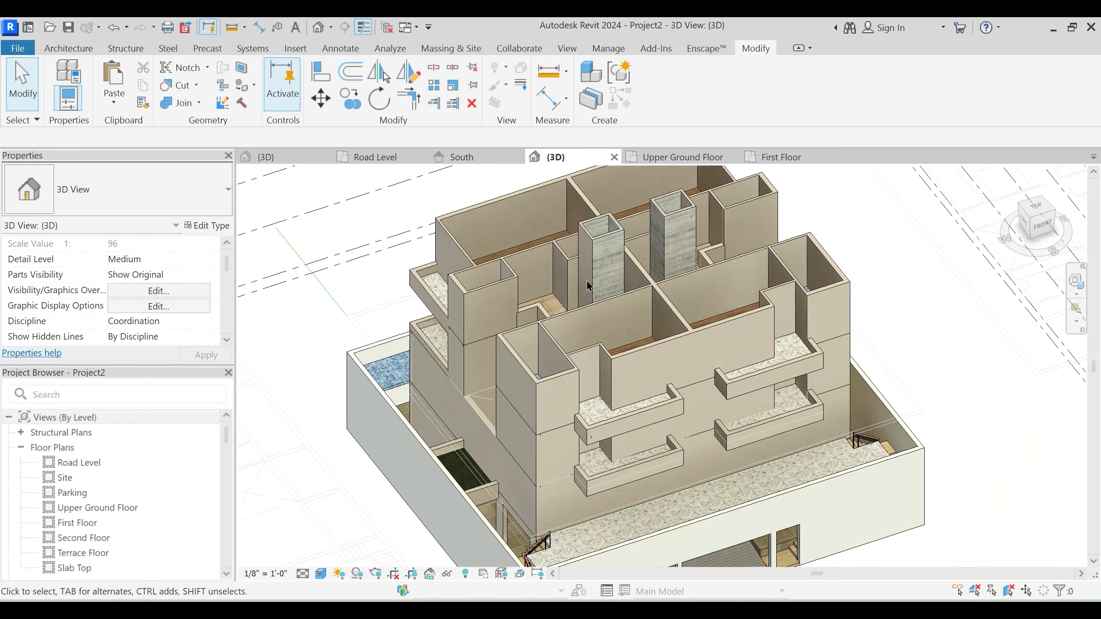
scroll(752, 308, "down", 3)
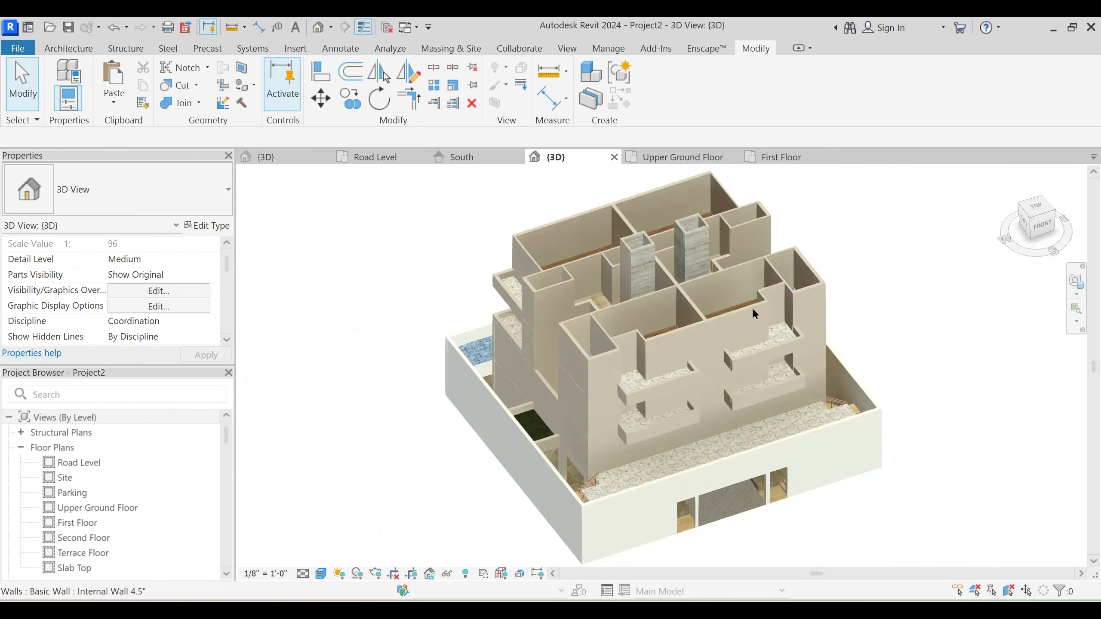
left_click(960, 311)
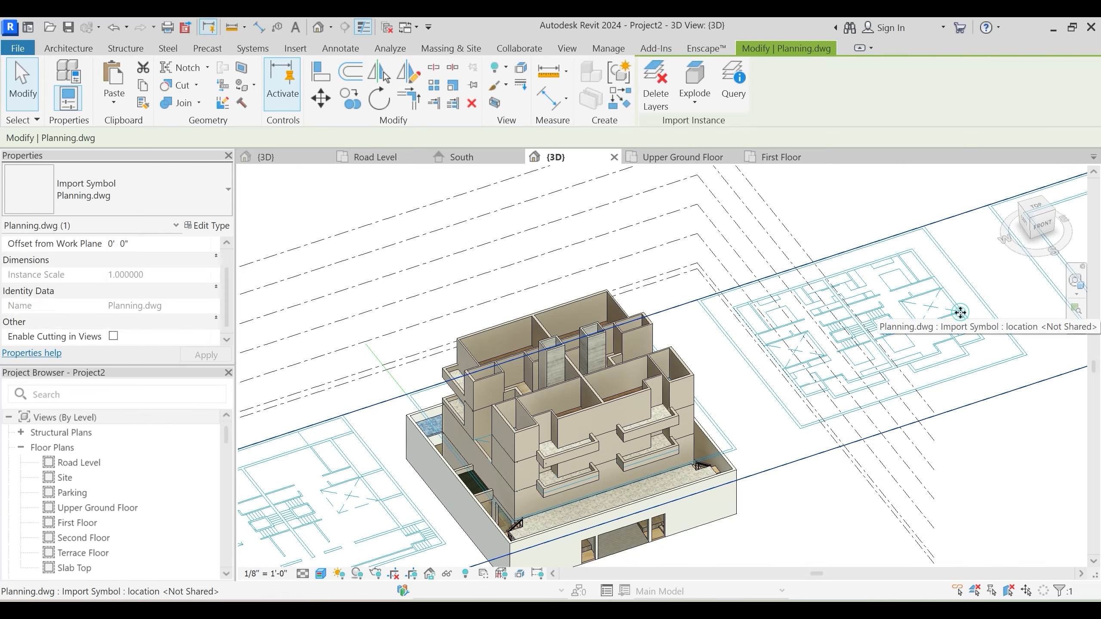
scroll(172, 282, "up", 1)
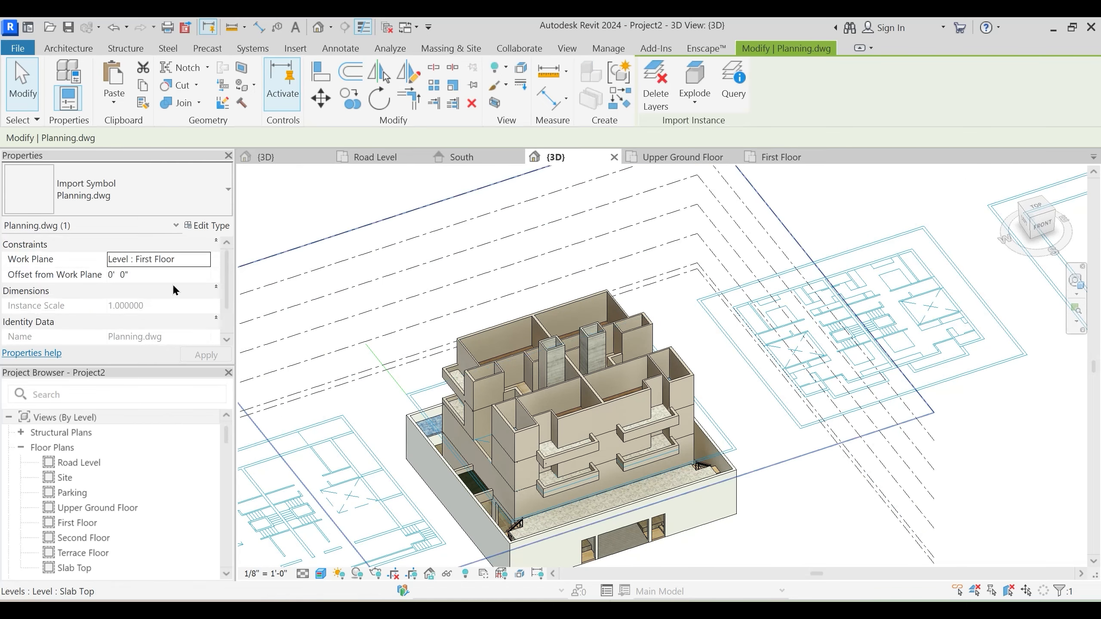
left_click(204, 260)
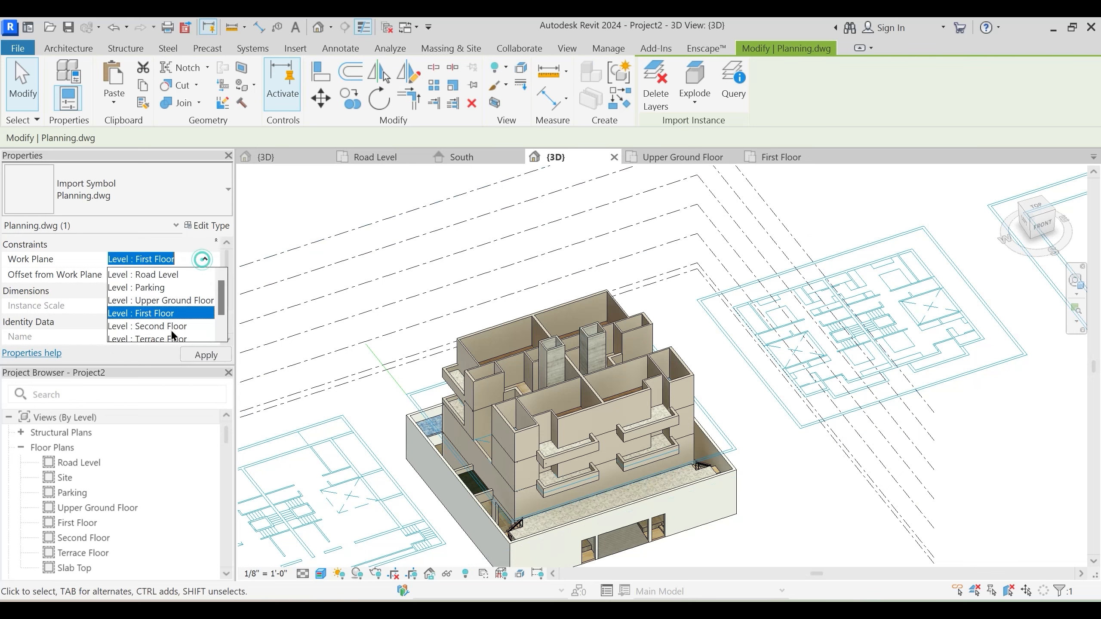
scroll(167, 338, "down", 1)
left_click(167, 338)
scroll(719, 418, "down", 1)
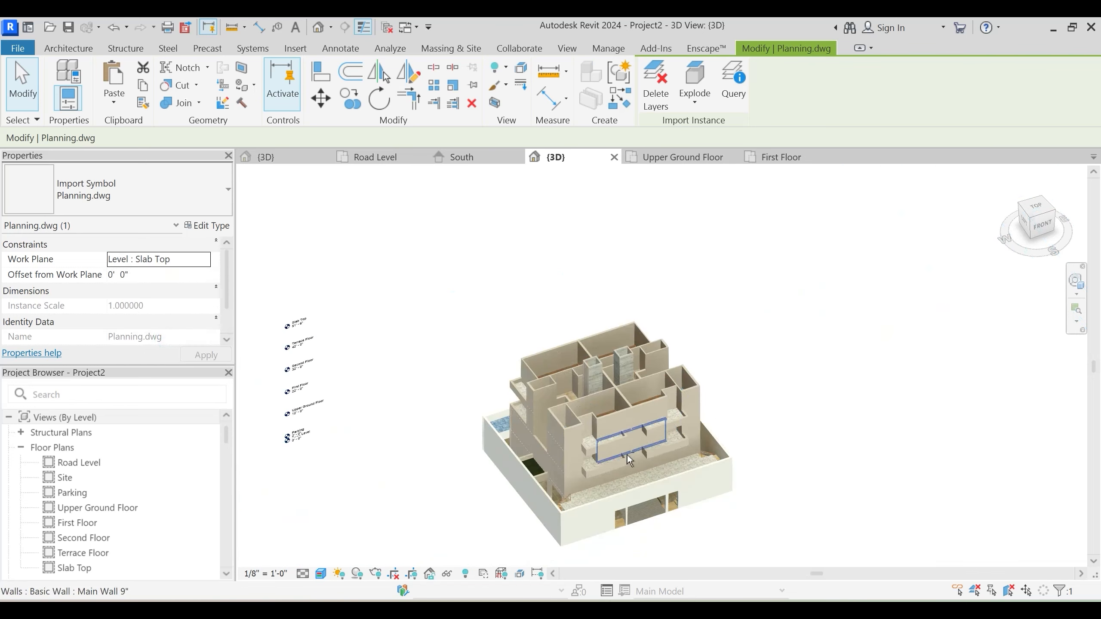
middle_click_drag(481, 450, 489, 451, "shift")
key("Escape")
Move the single model line behind the building to the Level : Terrace Floor work plane
left_click(468, 392)
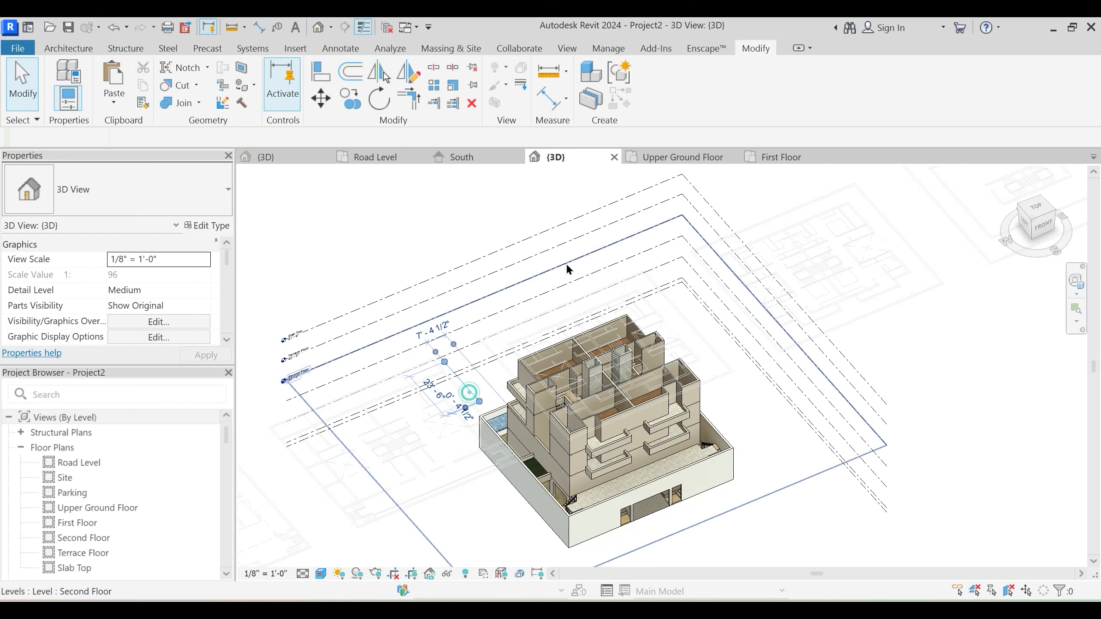
left_click(843, 112)
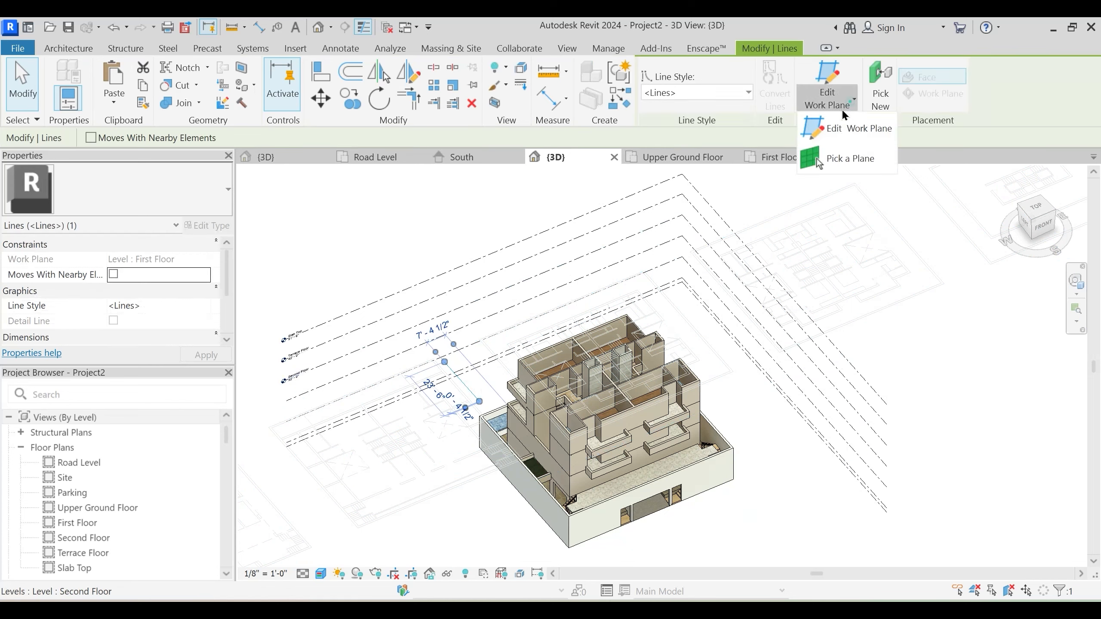
left_click(860, 130)
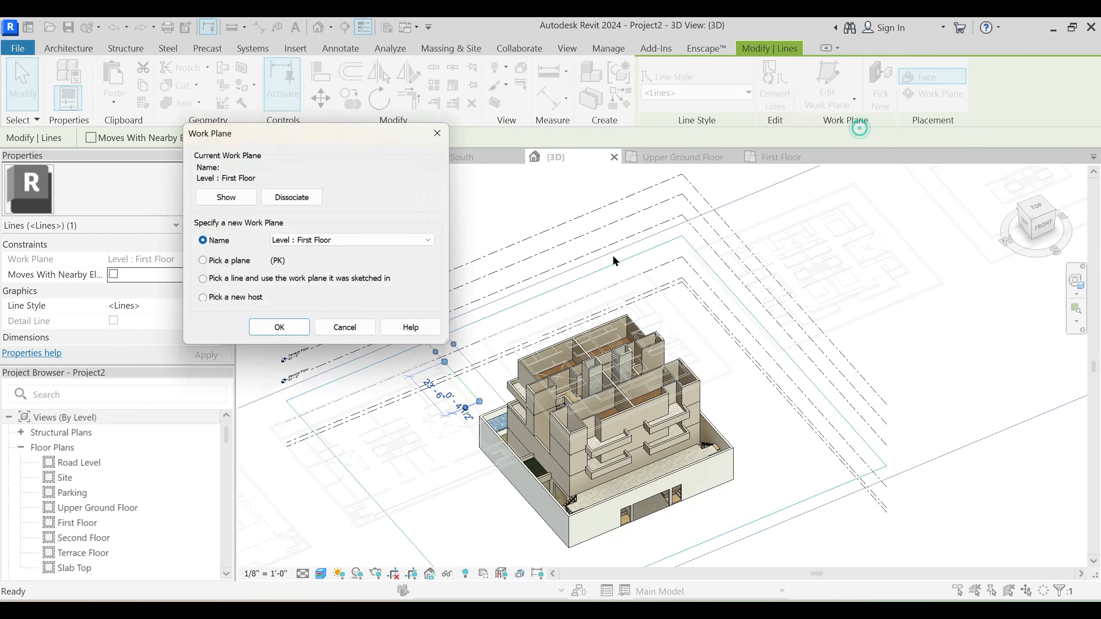
left_click(313, 242)
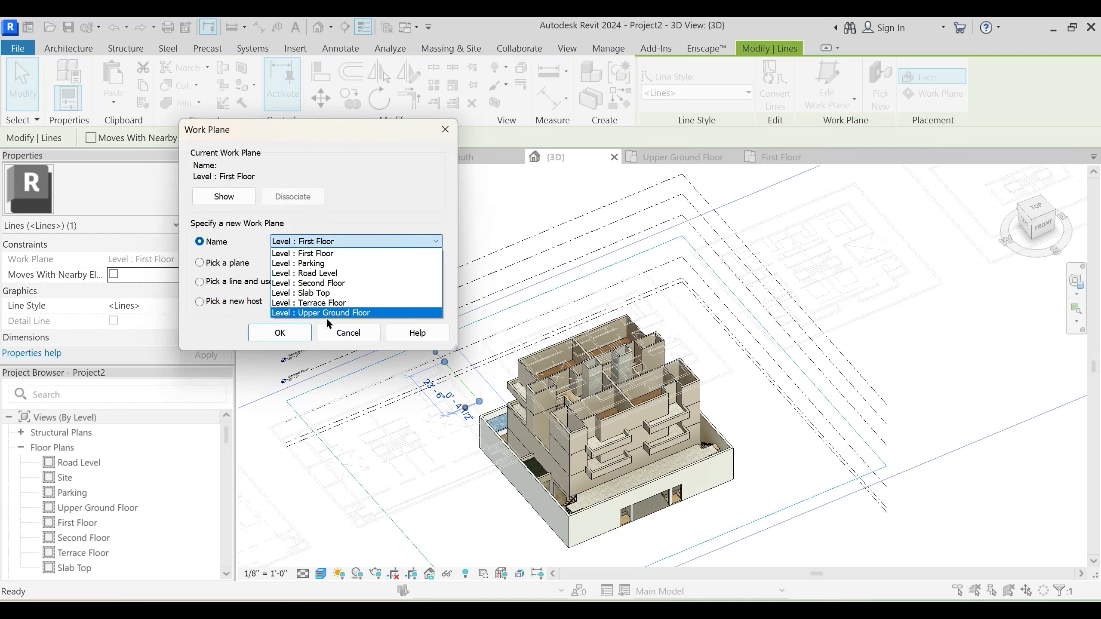
left_click(326, 303)
left_click(273, 334)
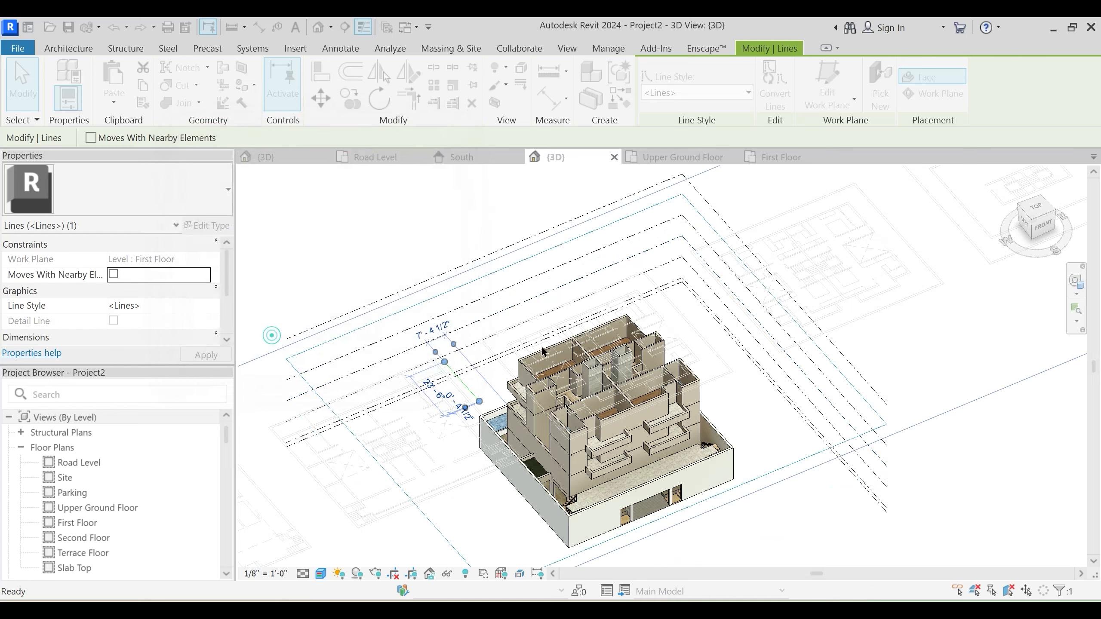
left_click(385, 204)
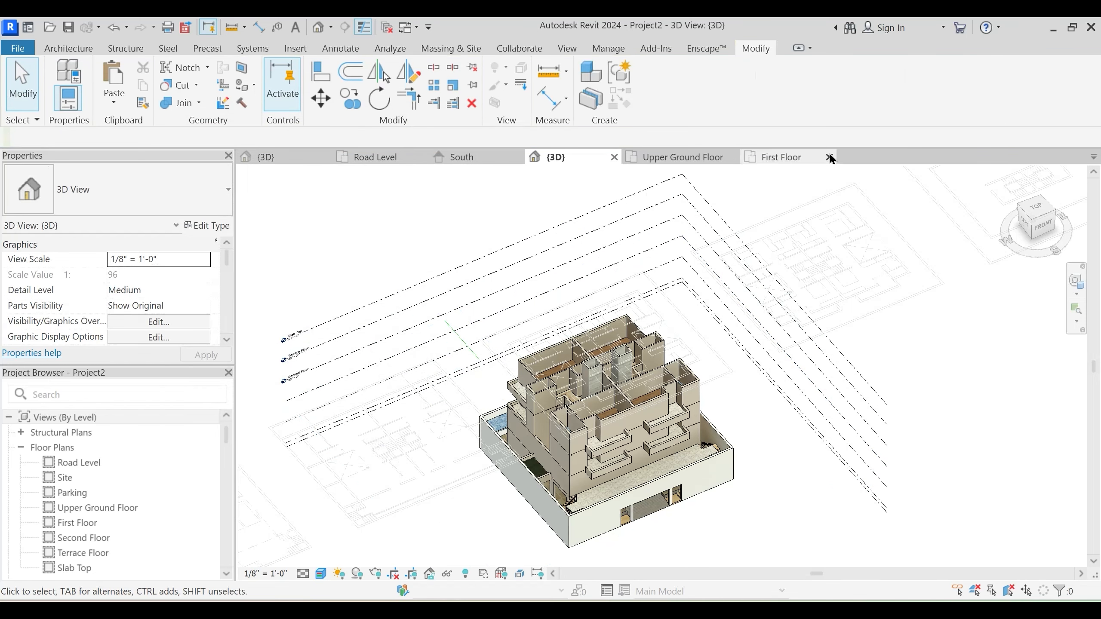
Close the Upper Ground Floor and First Floor plan views and open the Terrace Floor plan
left_click(736, 157)
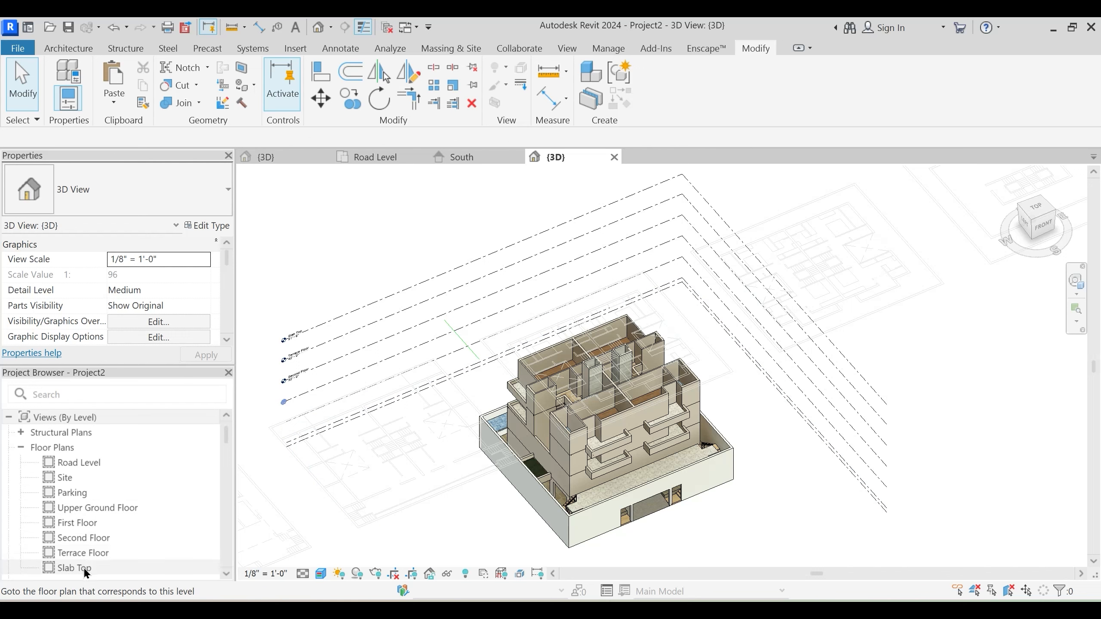
double_click(84, 554)
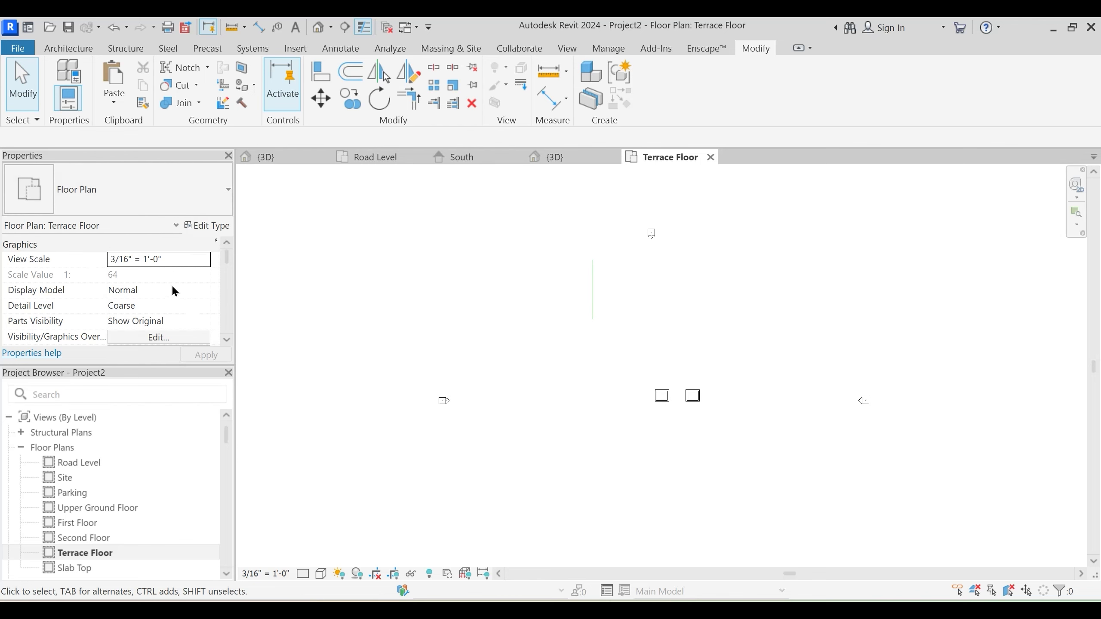
scroll(173, 287, "down", 3)
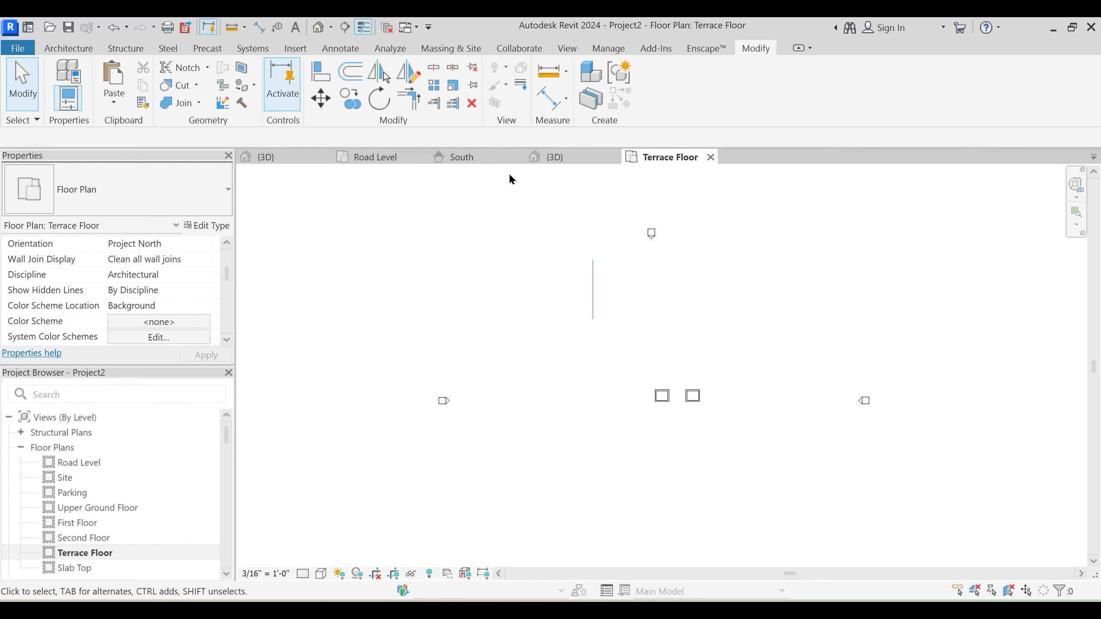
Set the imported Planning.dwg drawing's work plane to Level : Terrace Floor in the 3D view and return to the Terrace Floor plan
left_click(565, 160)
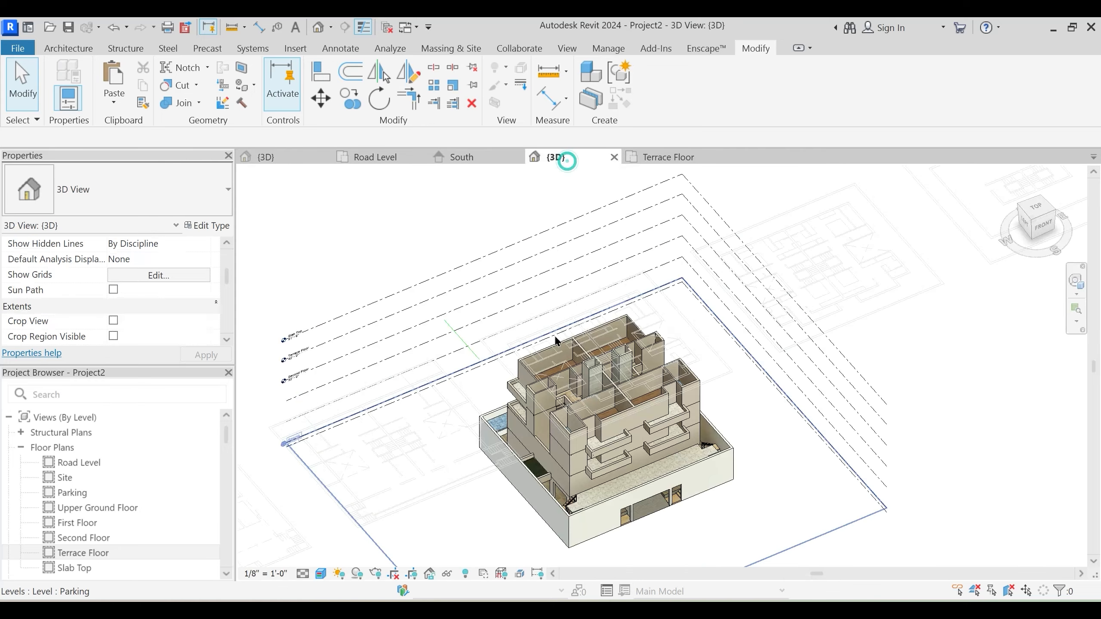
left_click(856, 269)
scroll(152, 264, "up", 2)
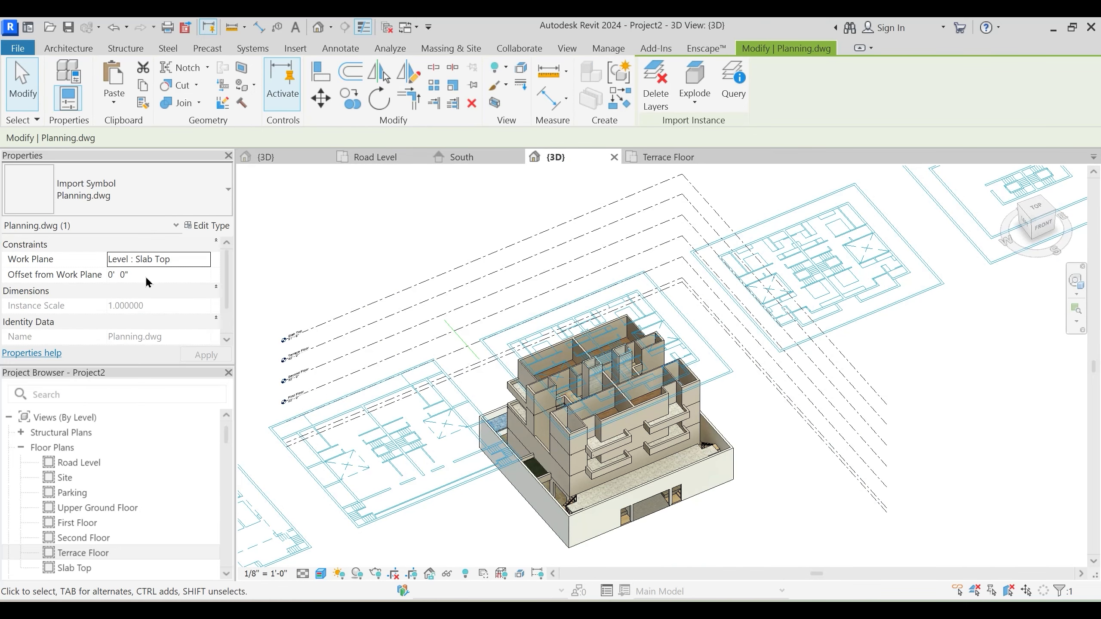
left_click(202, 261)
left_click(167, 313)
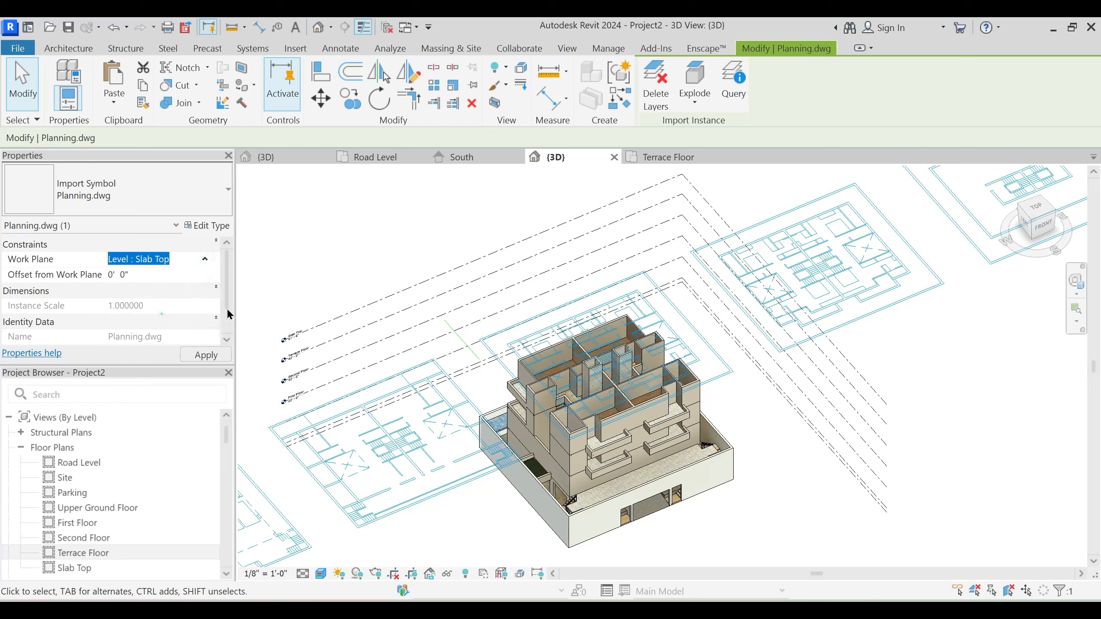
left_click(679, 163)
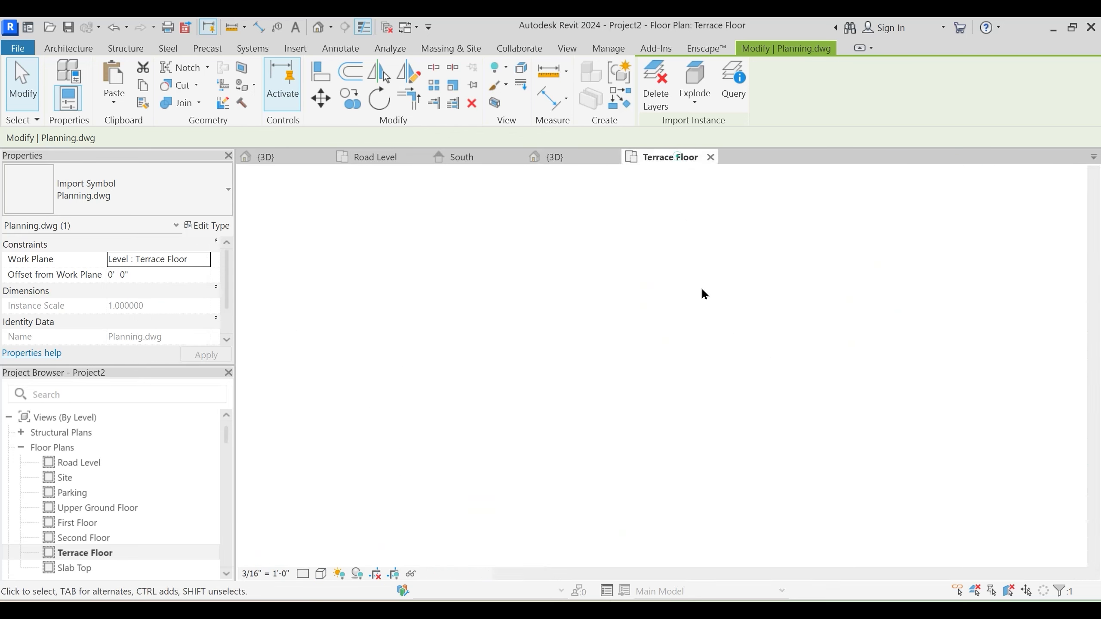
left_click(661, 303)
middle_click_drag(661, 303, 666, 266)
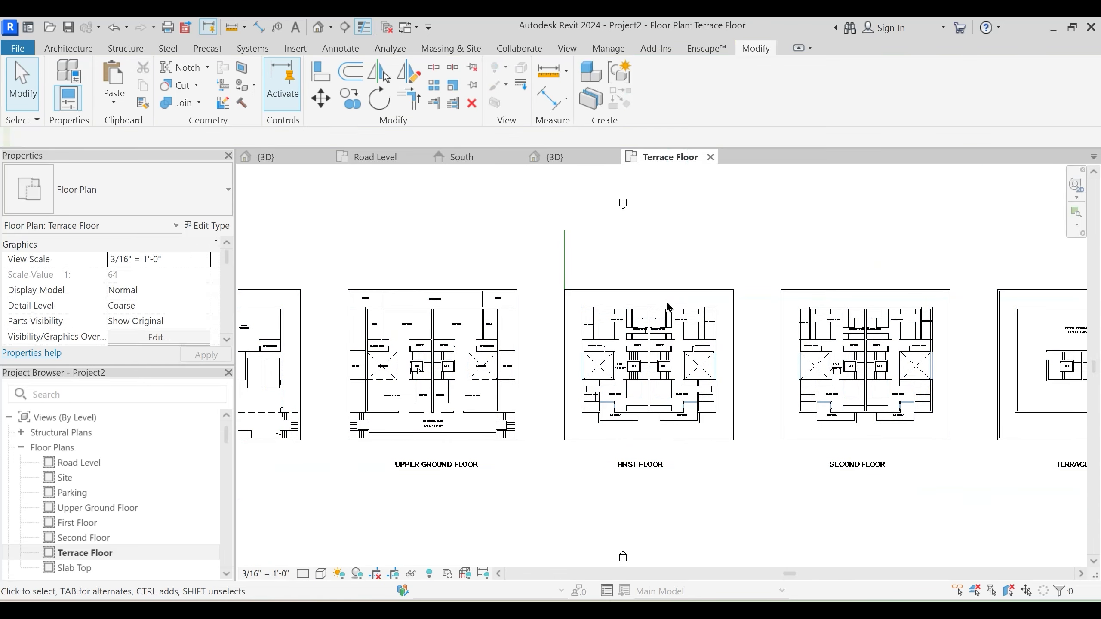
Display the imported Planning.dwg in halftone in the Terrace Floor plan through its visibility/graphic overrides
key("v")
key("g")
left_click(555, 68)
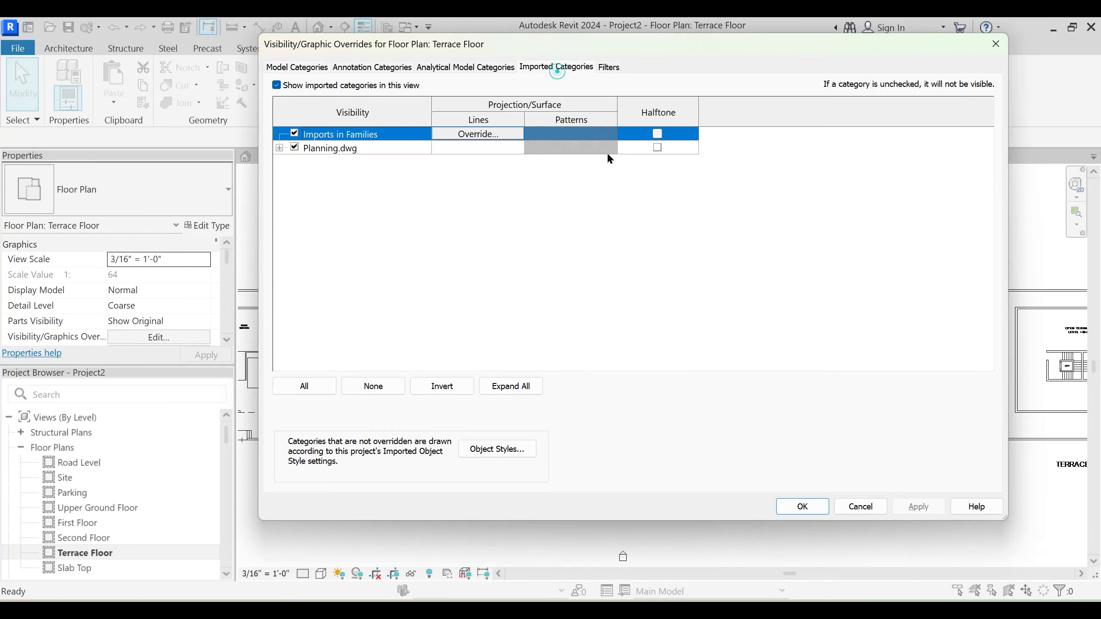
left_click(658, 135)
left_click(657, 148)
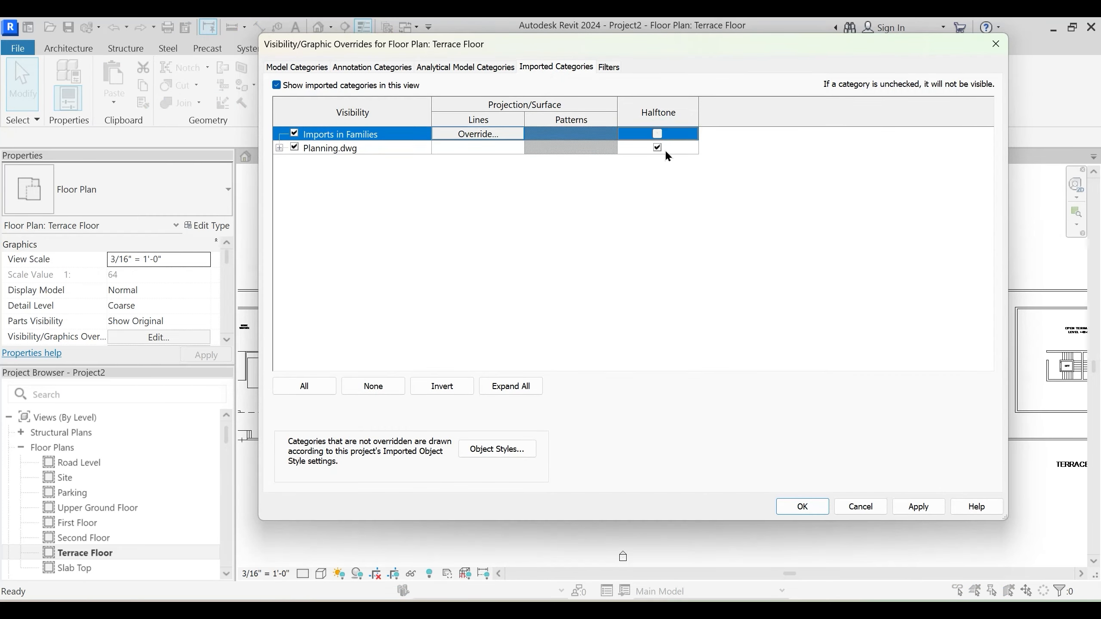
left_click(793, 506)
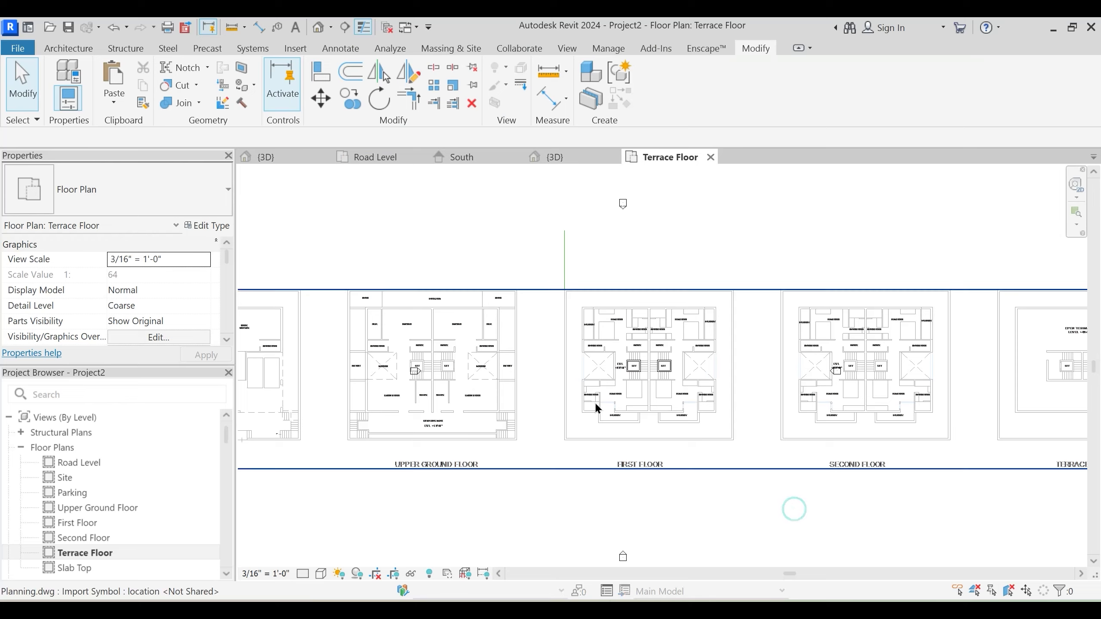
scroll(691, 379, "up", 2)
scroll(570, 377, "up", 3)
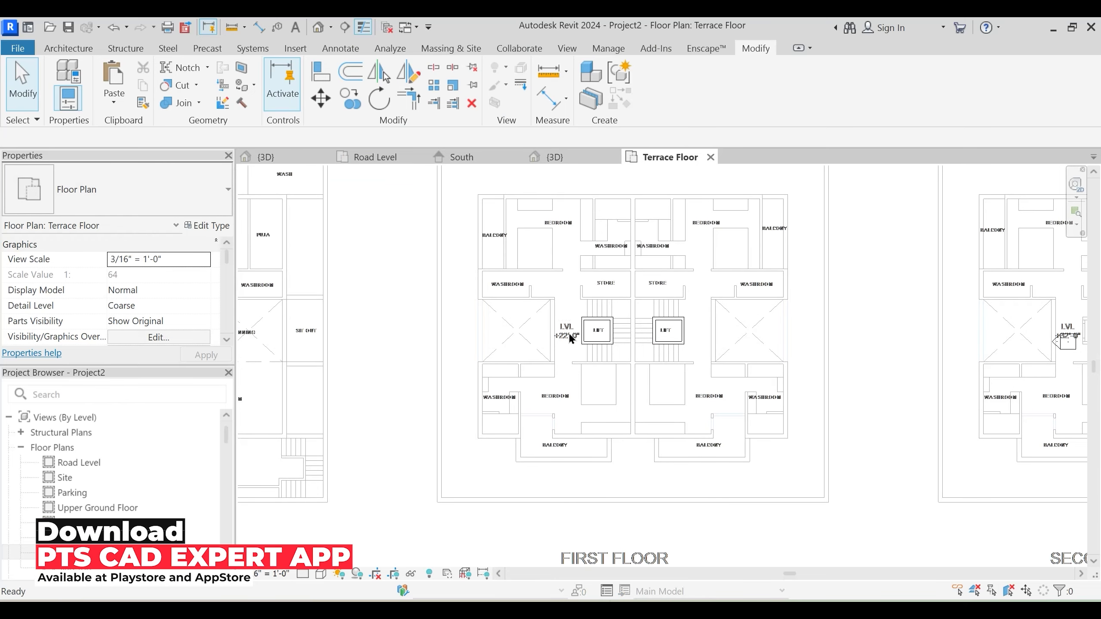
key("w")
key("a")
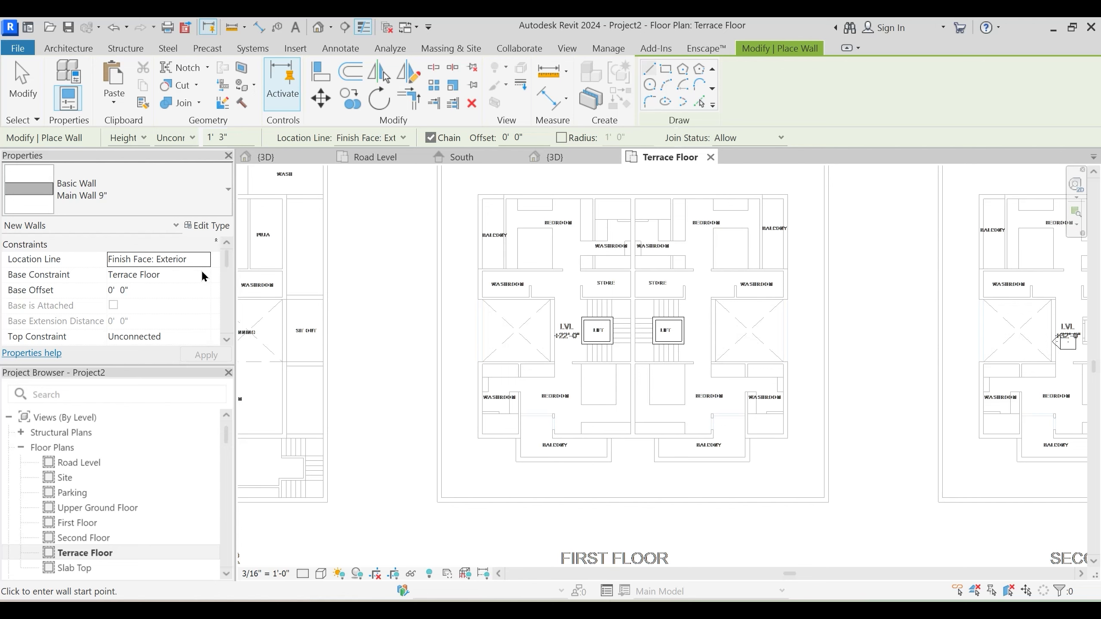
key("Escape")
key("Escape")
Start an architectural floor in the Terrace Floor plan using the Private Spaces floor type as its basis
middle_click_drag(342, 218, 372, 244)
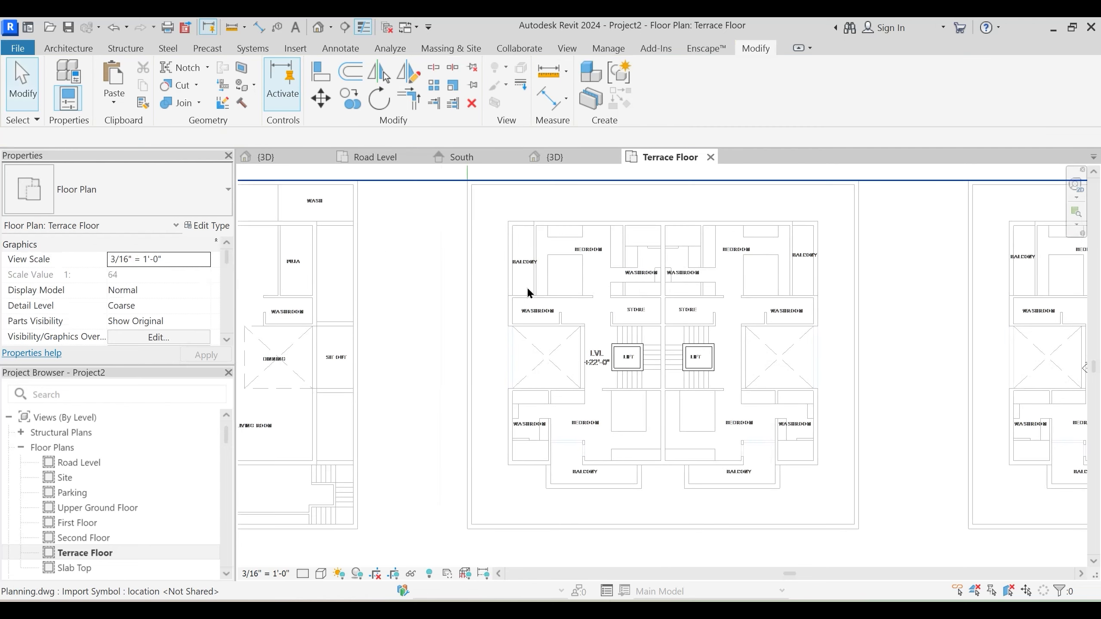
left_click(69, 47)
left_click(341, 100)
left_click(369, 127)
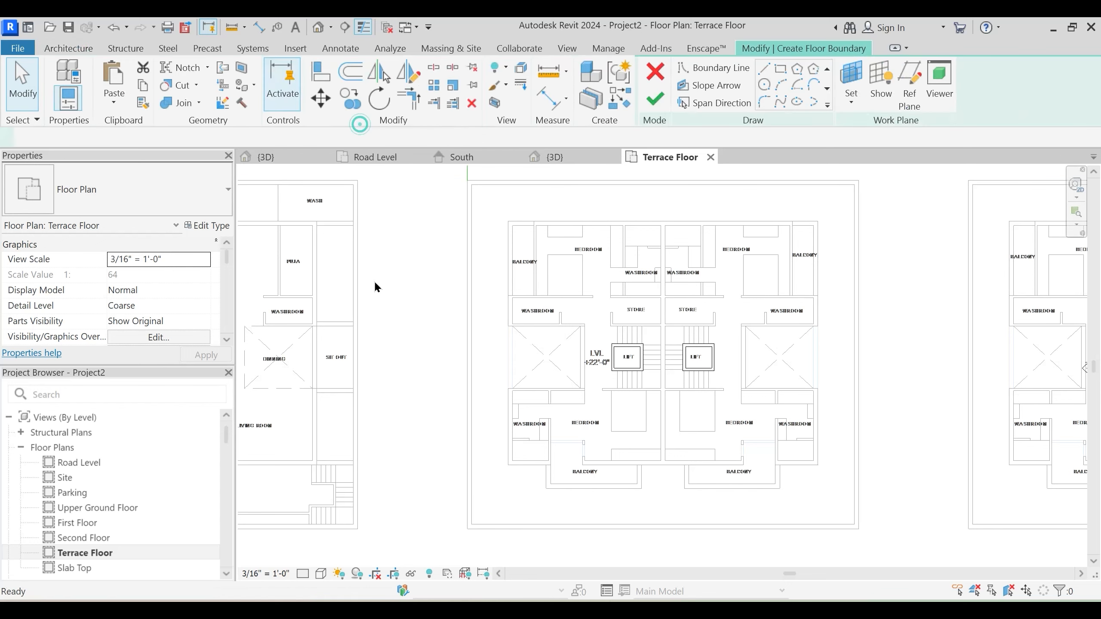
left_click(137, 194)
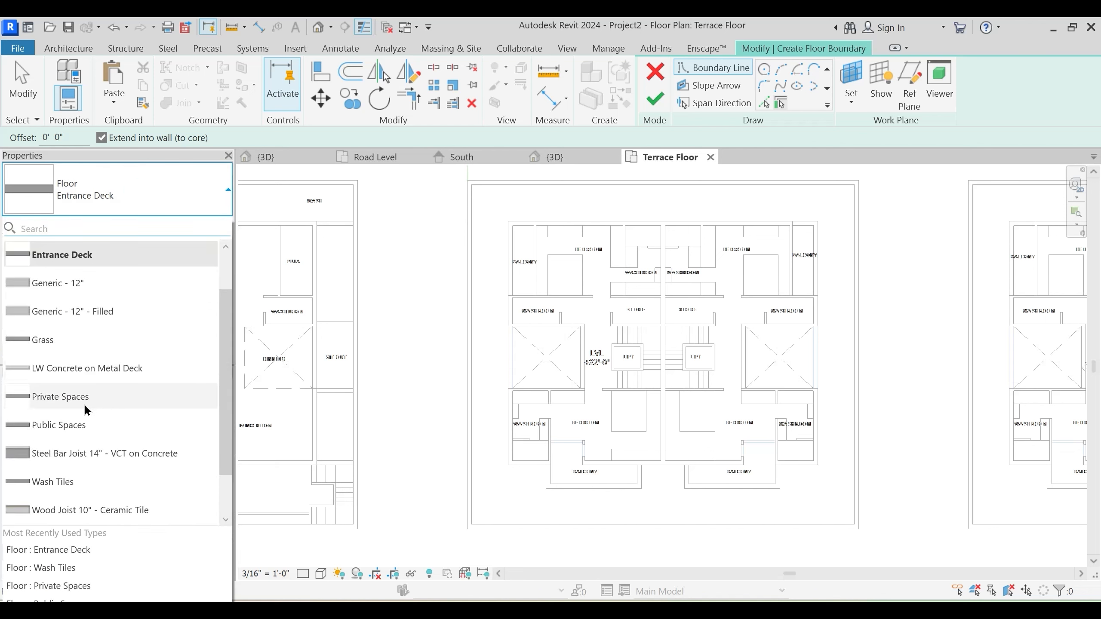
scroll(121, 427, "down", 2)
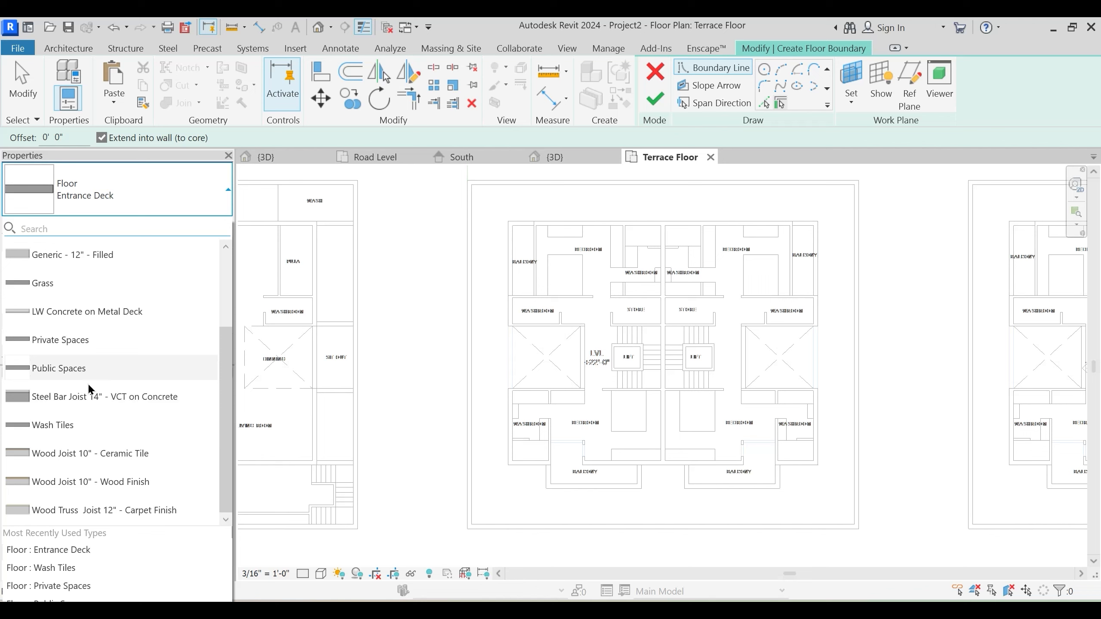
scroll(92, 397, "up", 3)
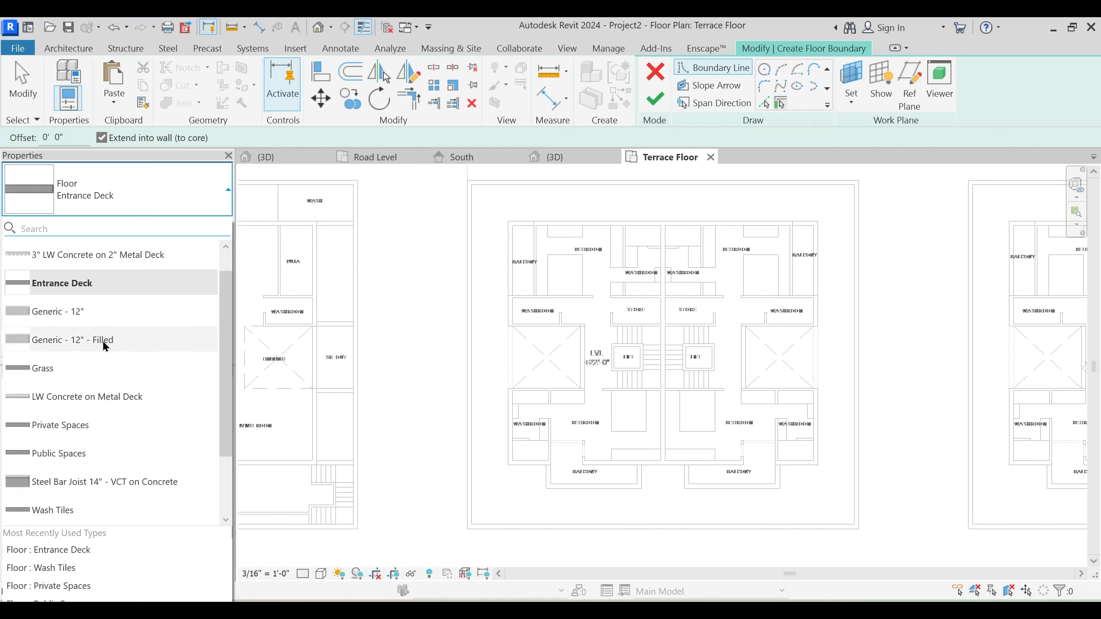
scroll(88, 385, "up", 1)
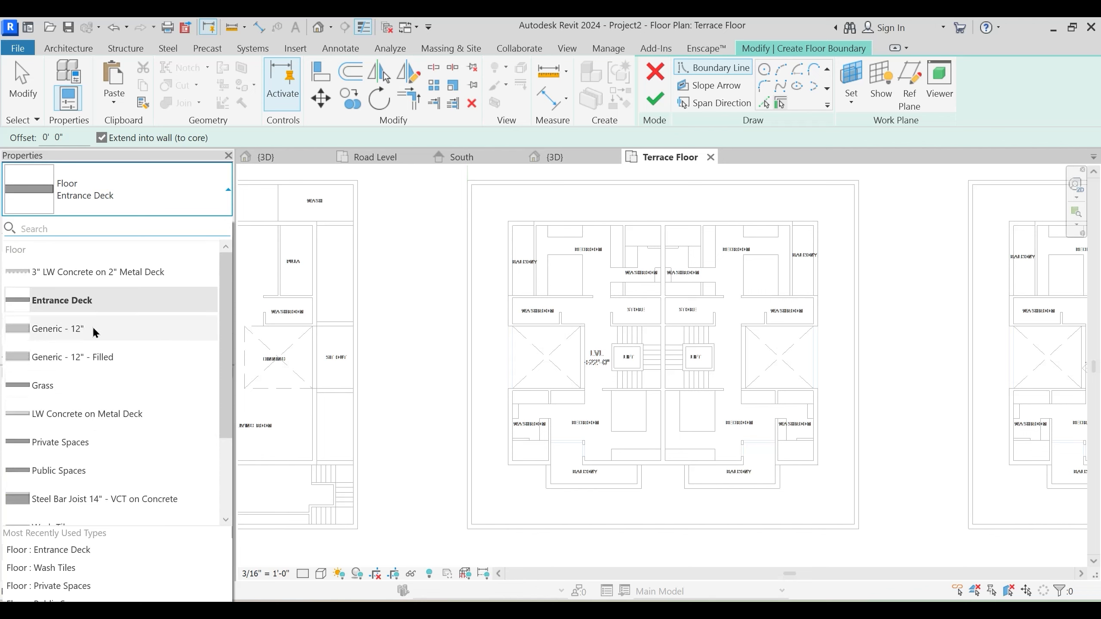
scroll(99, 350, "down", 3)
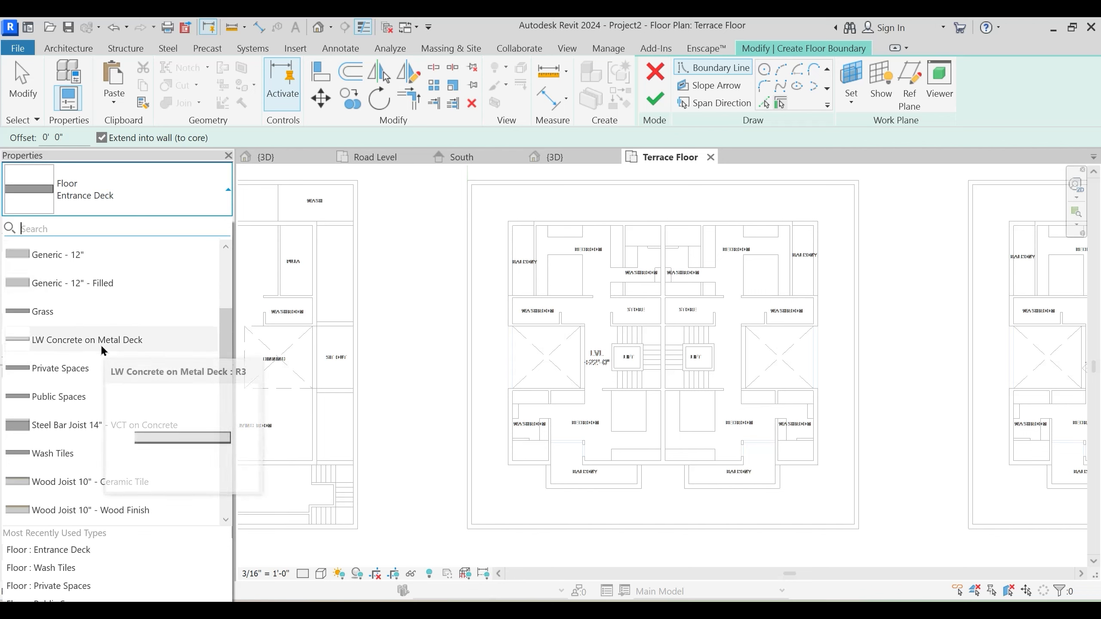
scroll(101, 347, "down", 1)
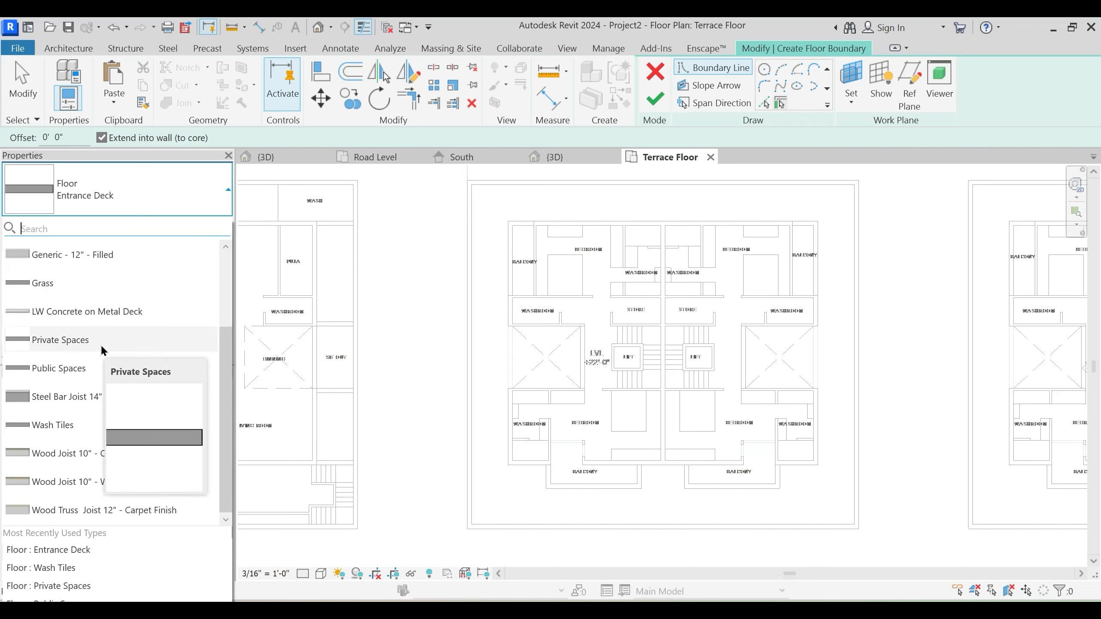
scroll(101, 350, "up", 4)
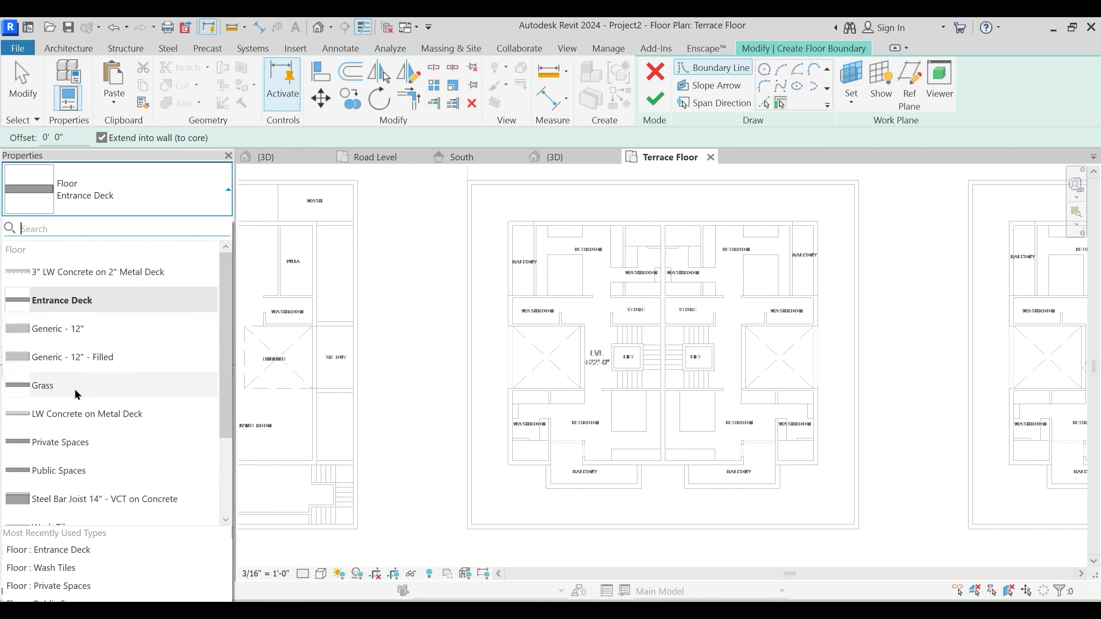
mouse_move(77, 449)
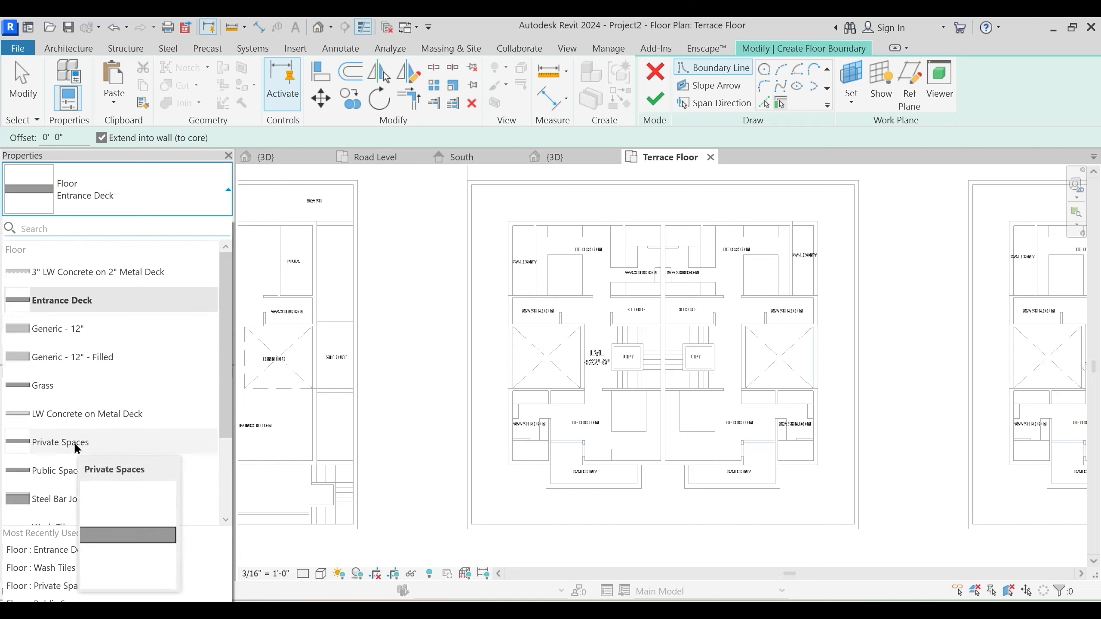
left_click(75, 443)
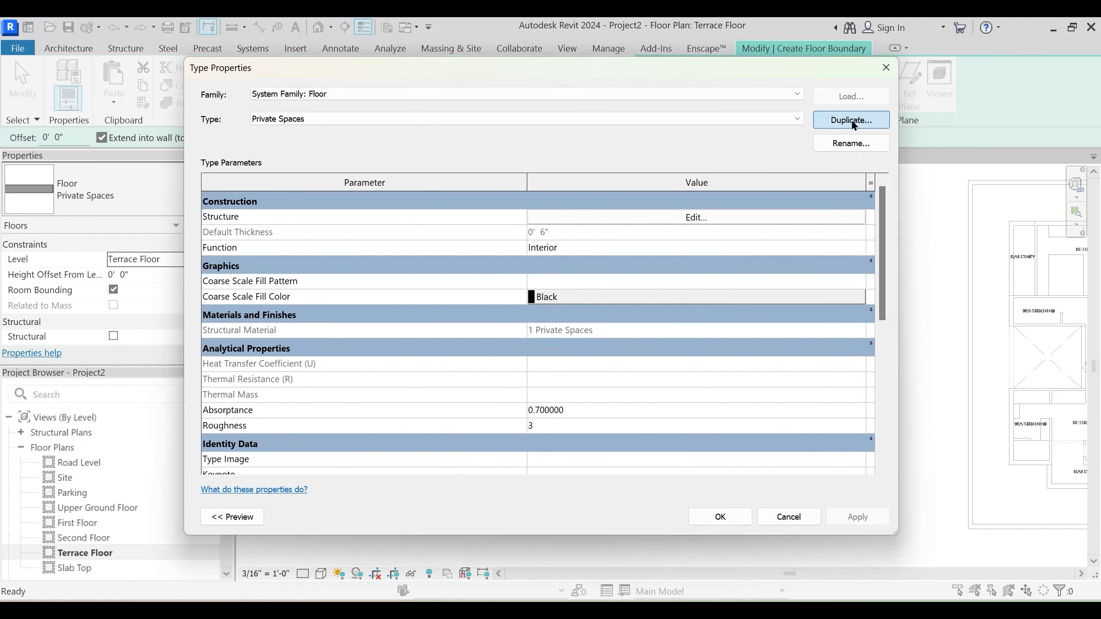
Duplicate the Private Spaces floor type as a new type named Terrace Slab
left_click(850, 120)
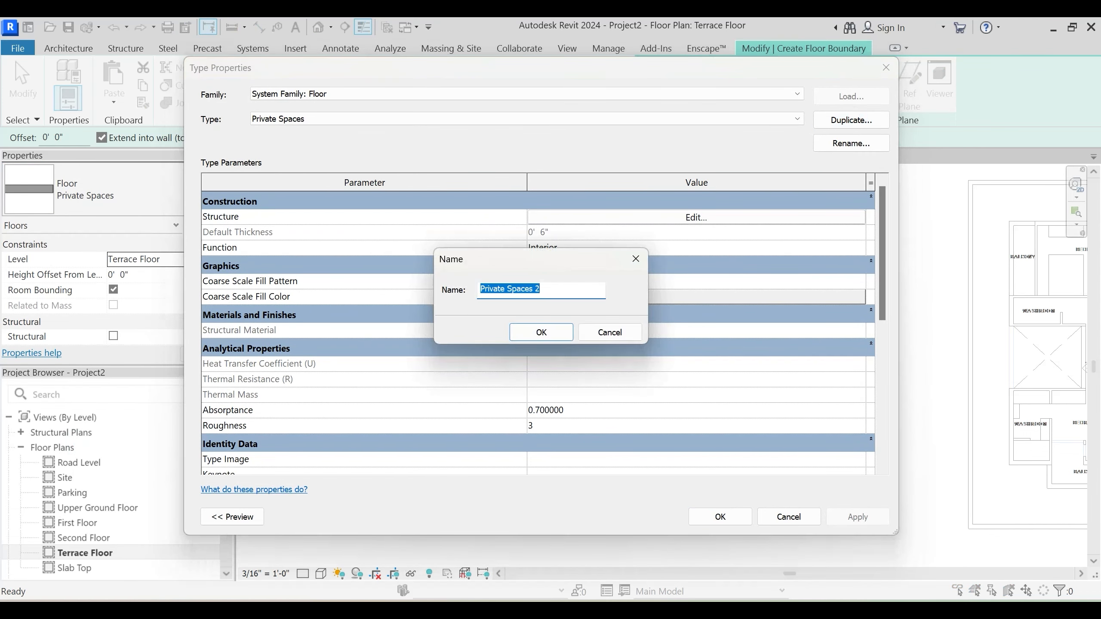
type("Terrace Slab")
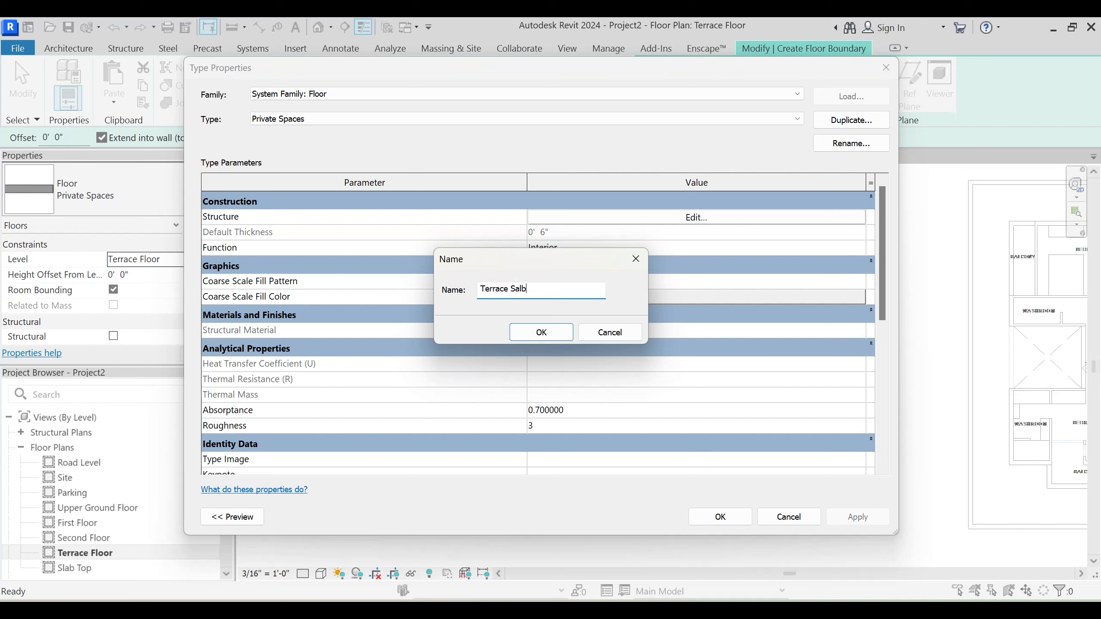
key("Return")
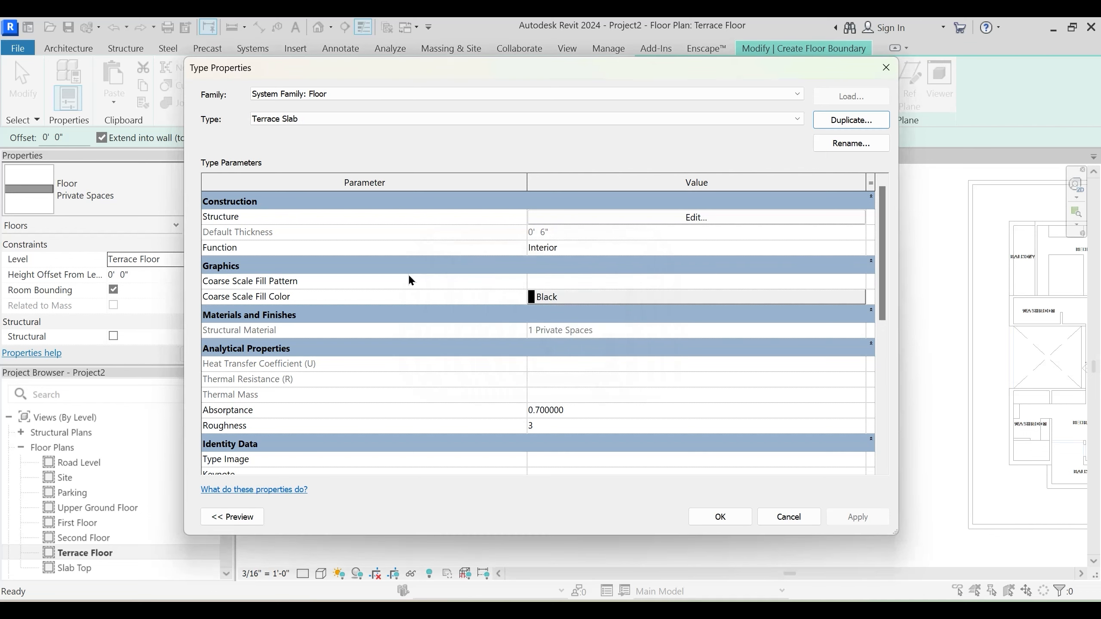
Assign the 1 Parking Terrace Flooring material to the Structure layer of the Terrace Slab type and accept the type properties
left_click(664, 219)
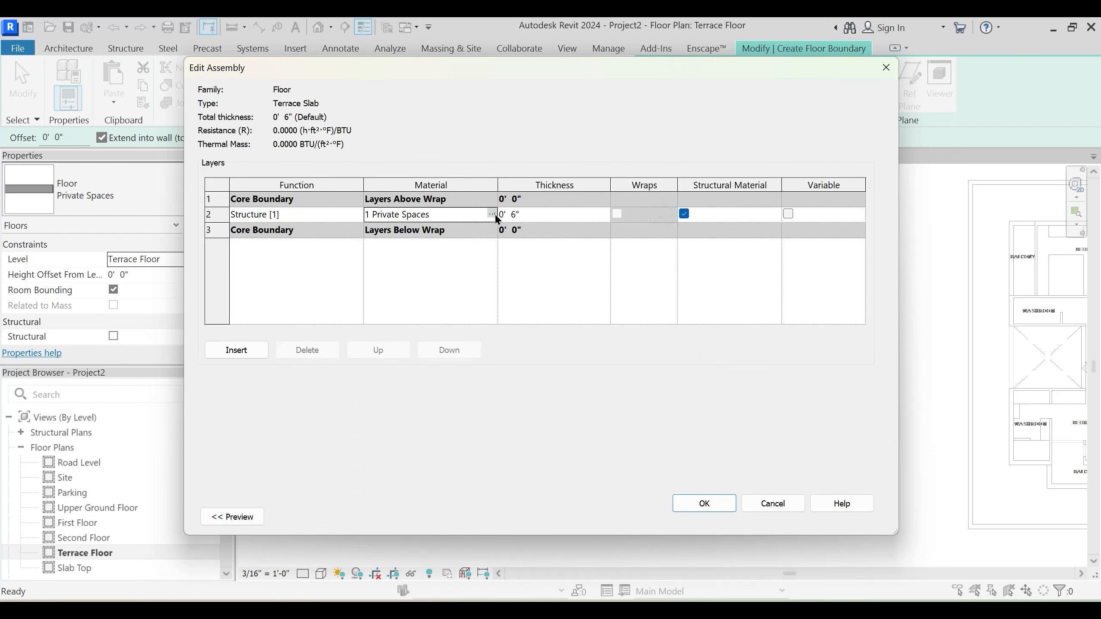
left_click(492, 215)
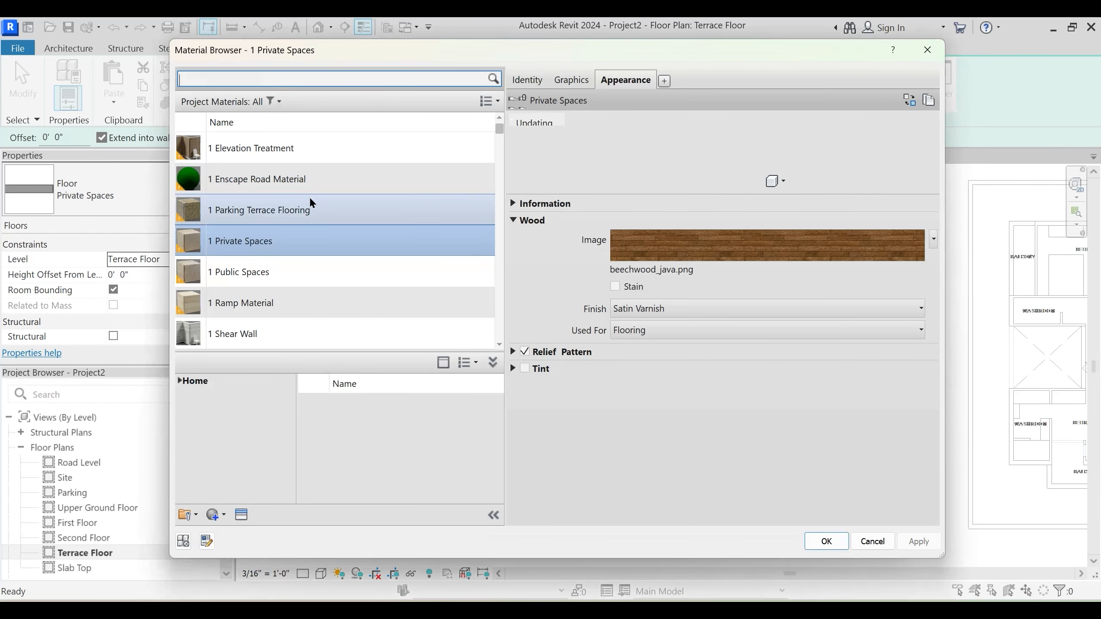
scroll(299, 208, "up", 1)
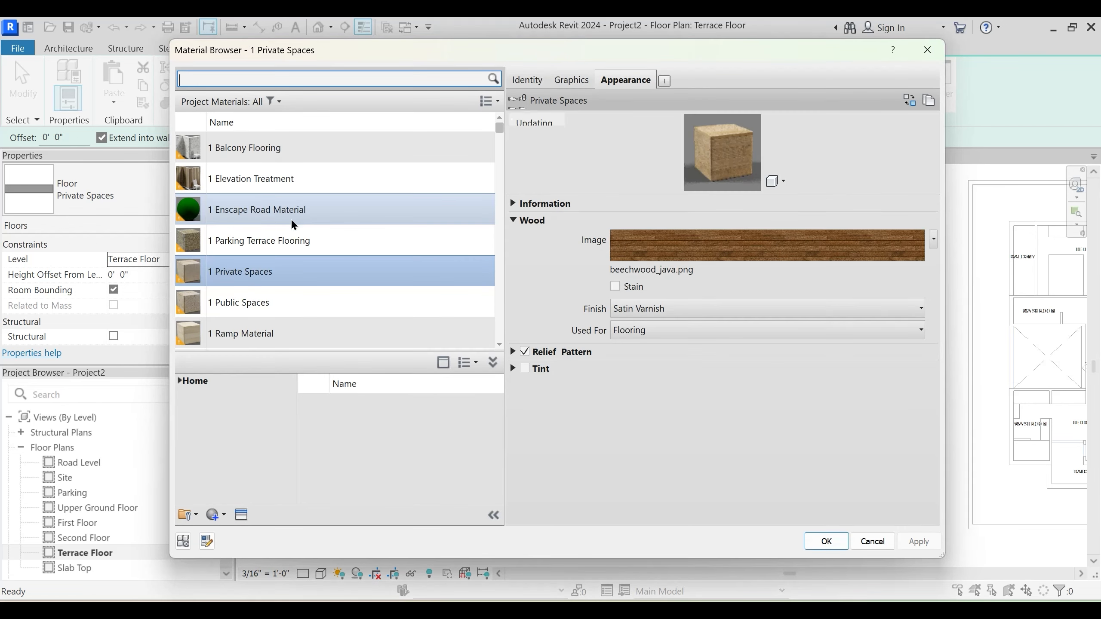
left_click(282, 246)
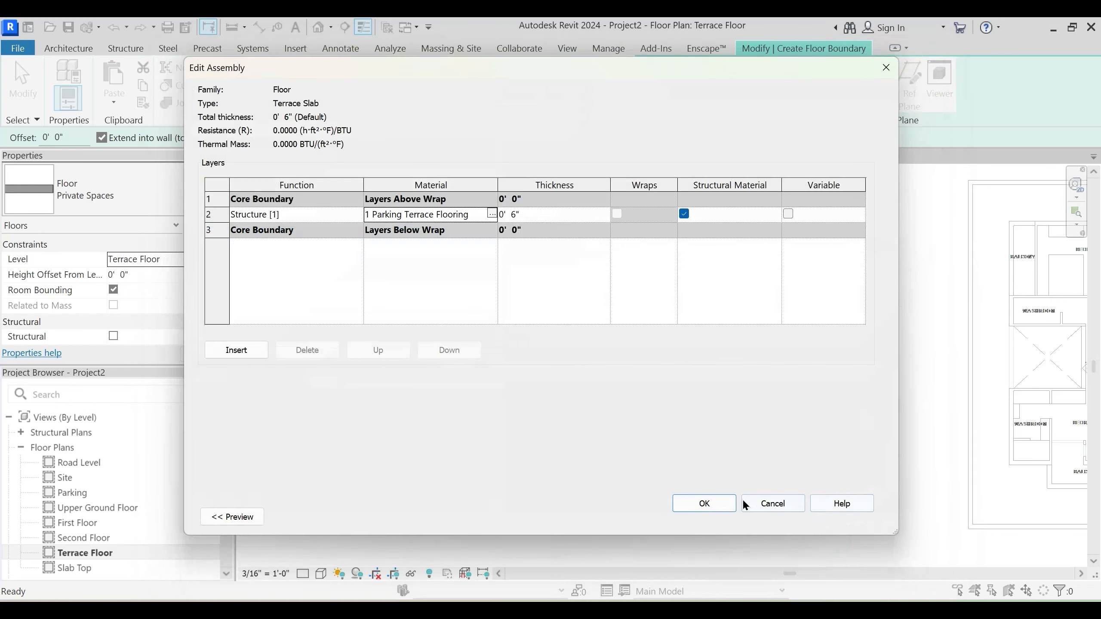
left_click(721, 503)
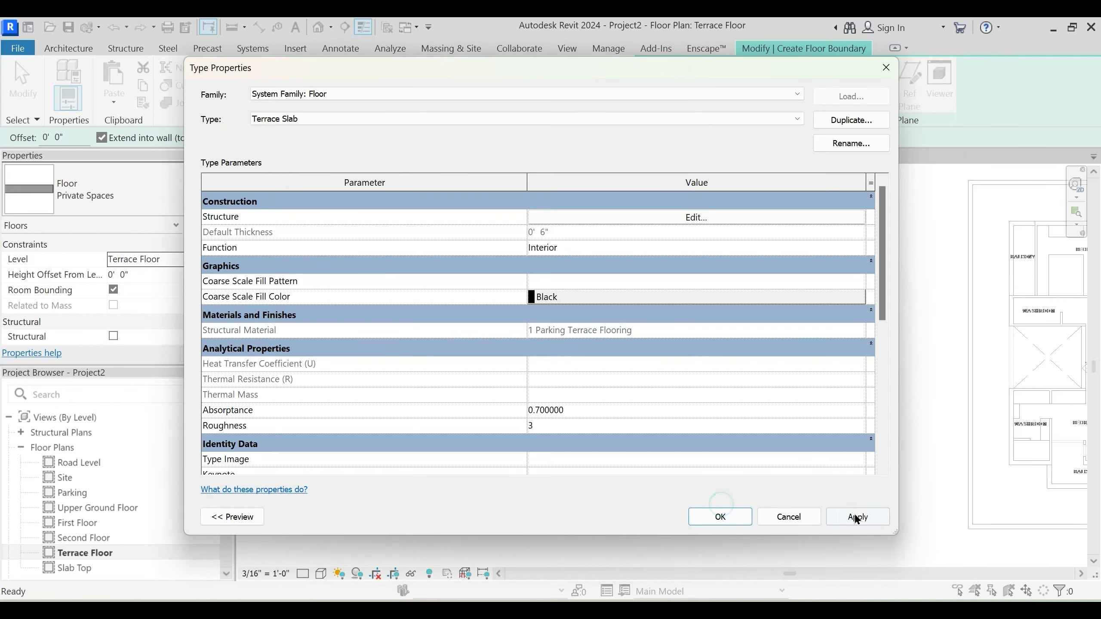
left_click(710, 518)
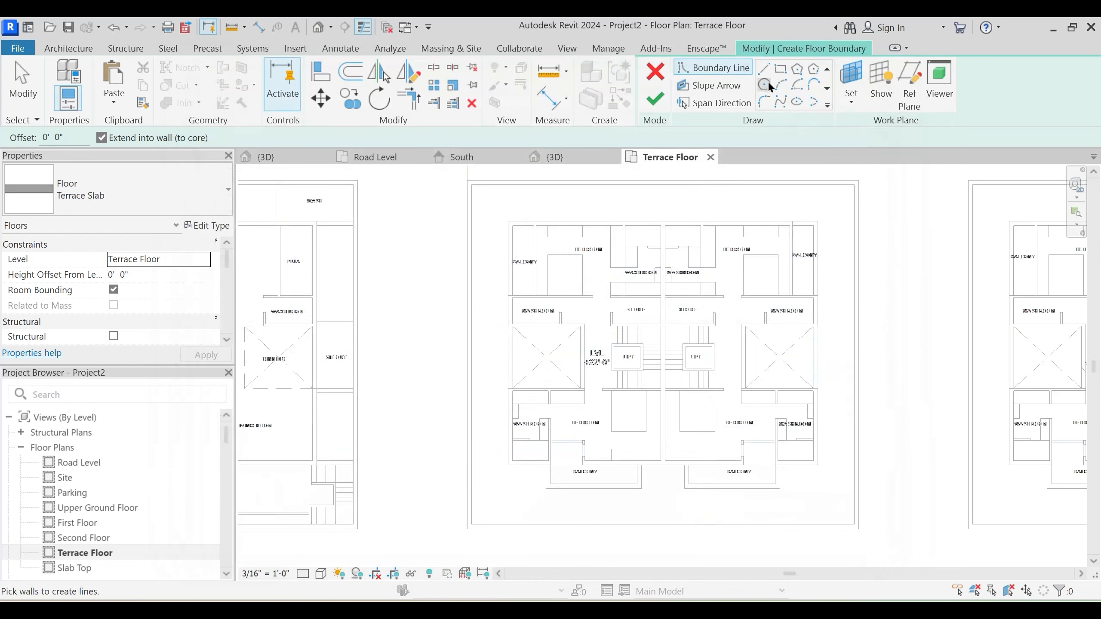
Sketch a rectangular slab boundary about 53'-0" wide along the building's outer walls, leaving out the front balconies
left_click(779, 70)
left_click(509, 221)
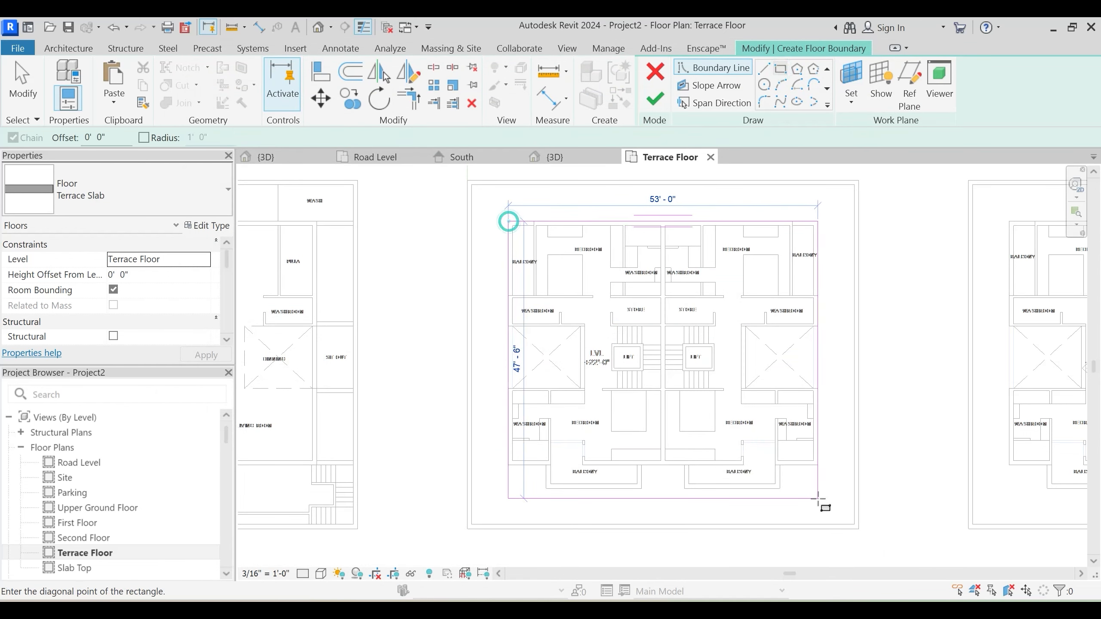
scroll(824, 499, "up", 1)
left_click(818, 461)
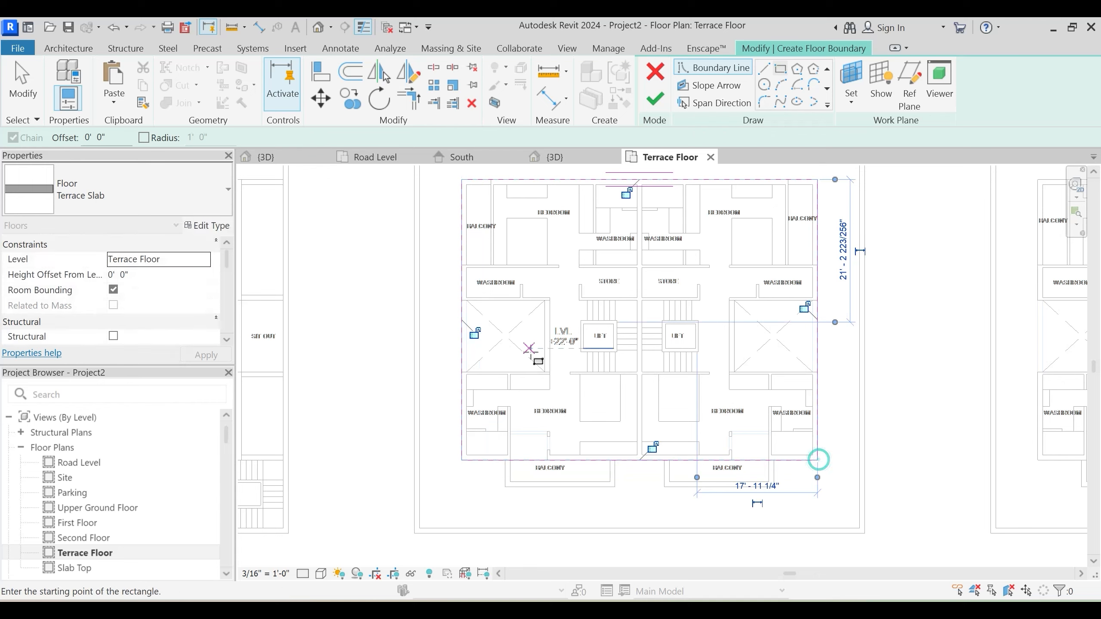
Sketch an inner rectangular boundary about 24'-6" wide around the stairs and both lifts for the slab opening
middle_click_drag(552, 257, 555, 297)
middle_click_drag(601, 388, 611, 313)
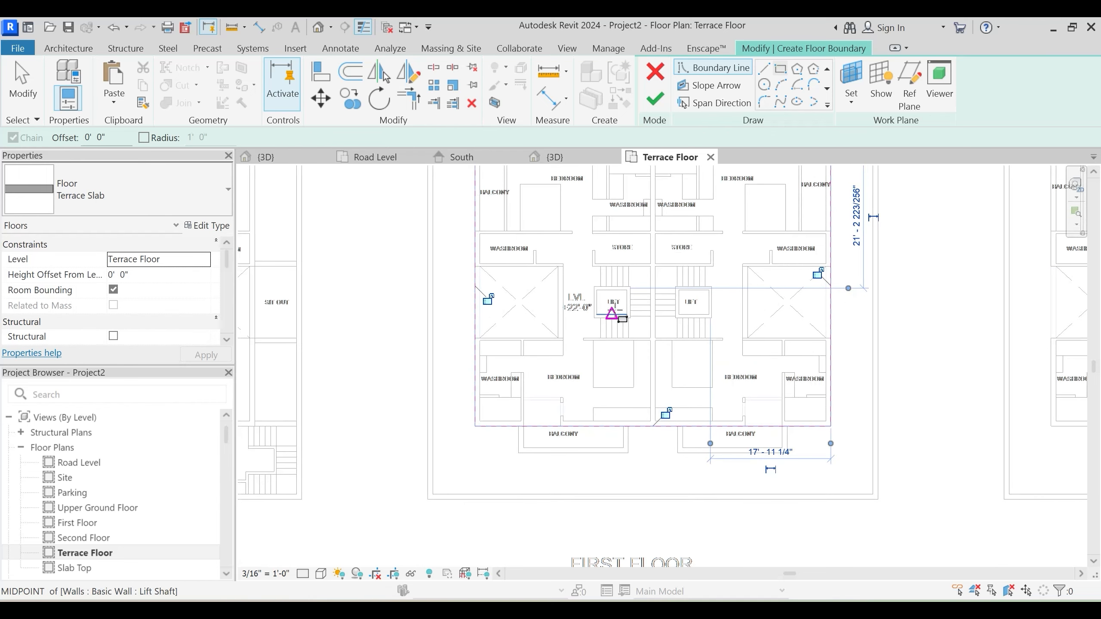
middle_click_drag(654, 383, 636, 423)
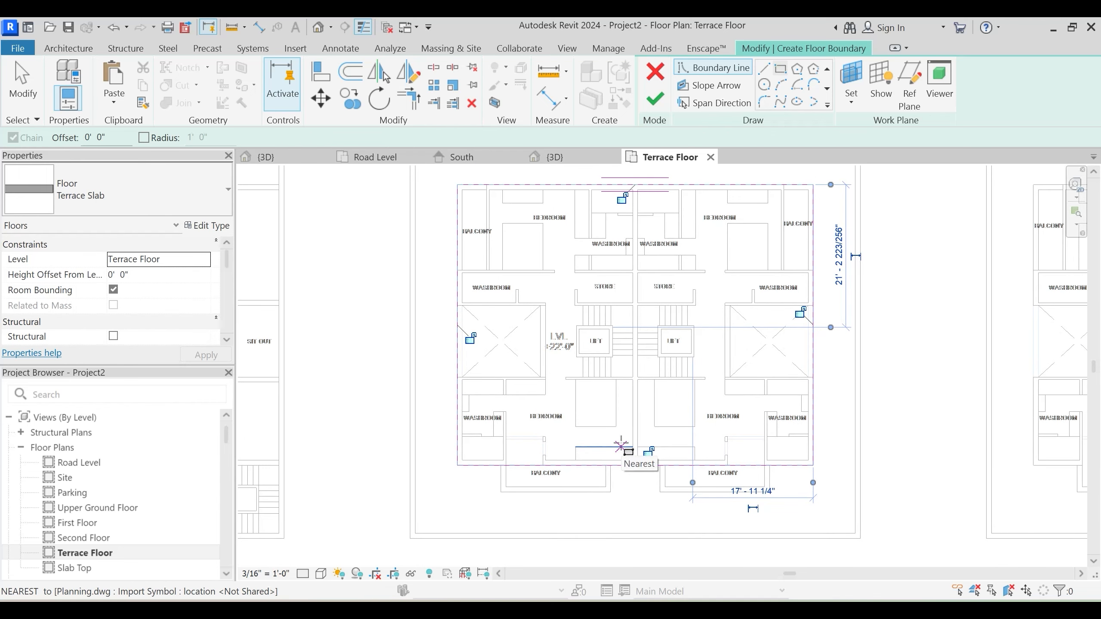
scroll(526, 315, "up", 2)
middle_click_drag(555, 388, 555, 467)
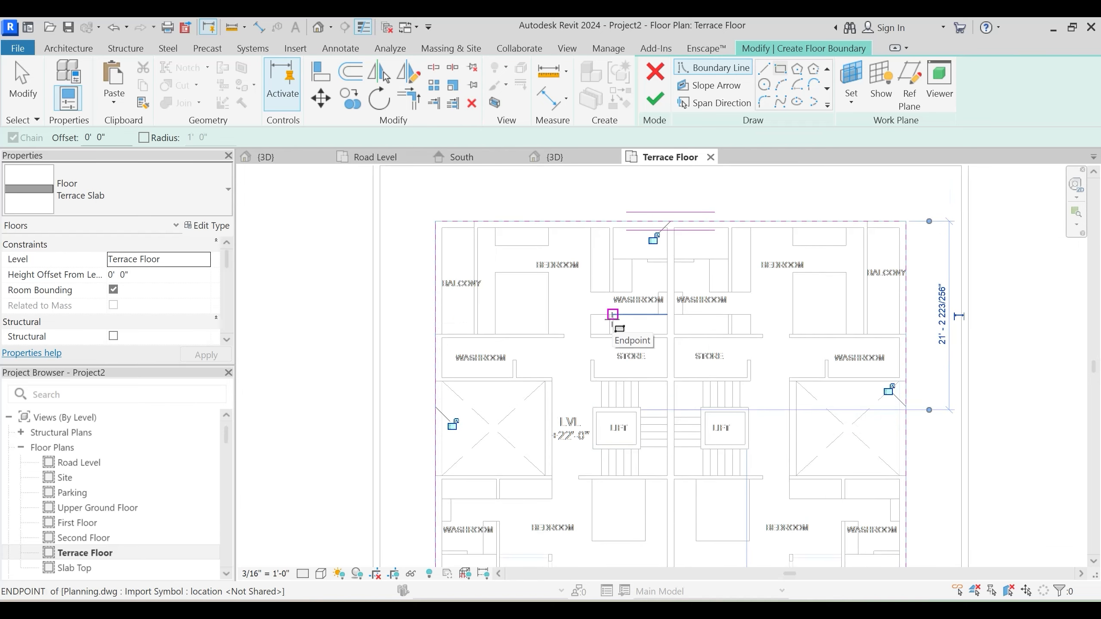
middle_click_drag(612, 318, 579, 384)
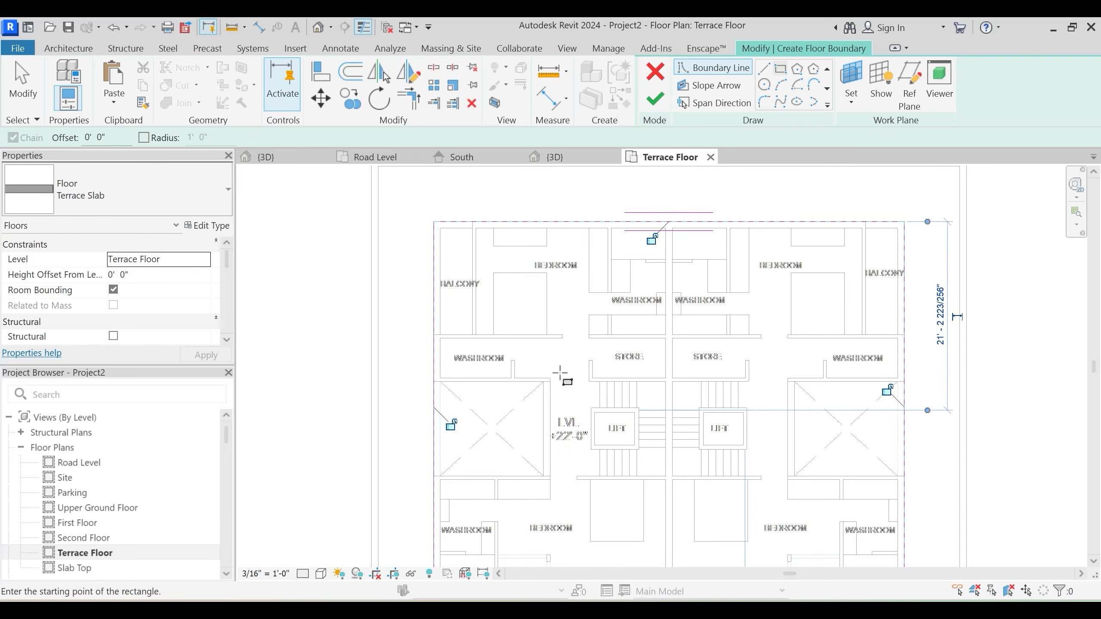
middle_click_drag(580, 403, 598, 379)
scroll(614, 329, "down", 1)
scroll(609, 420, "up", 2)
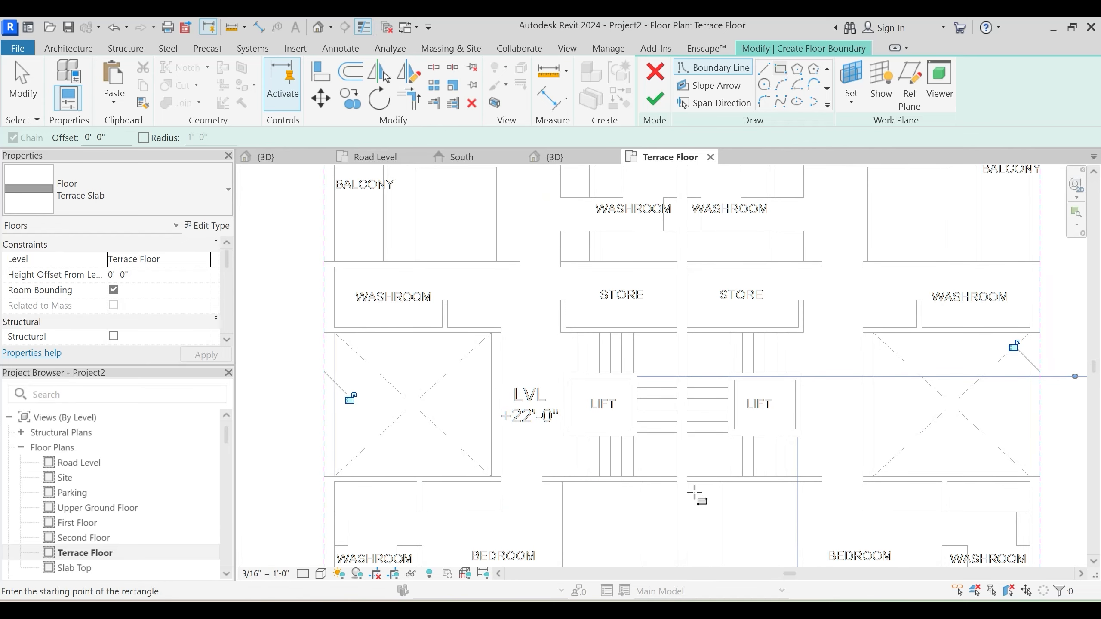
scroll(687, 505, "up", 1)
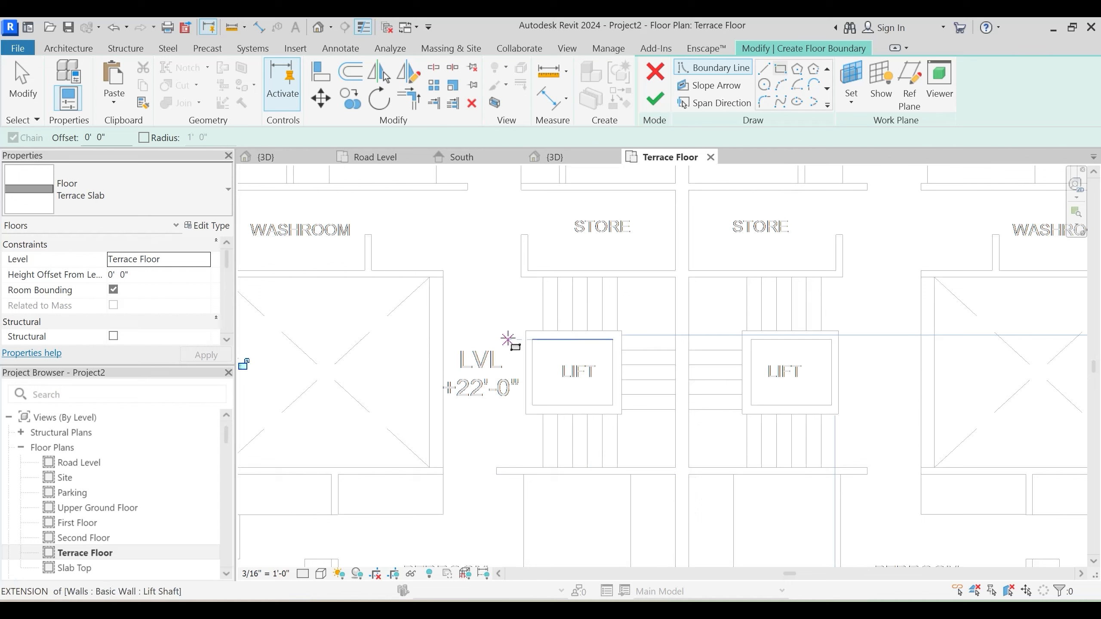
left_click(430, 277)
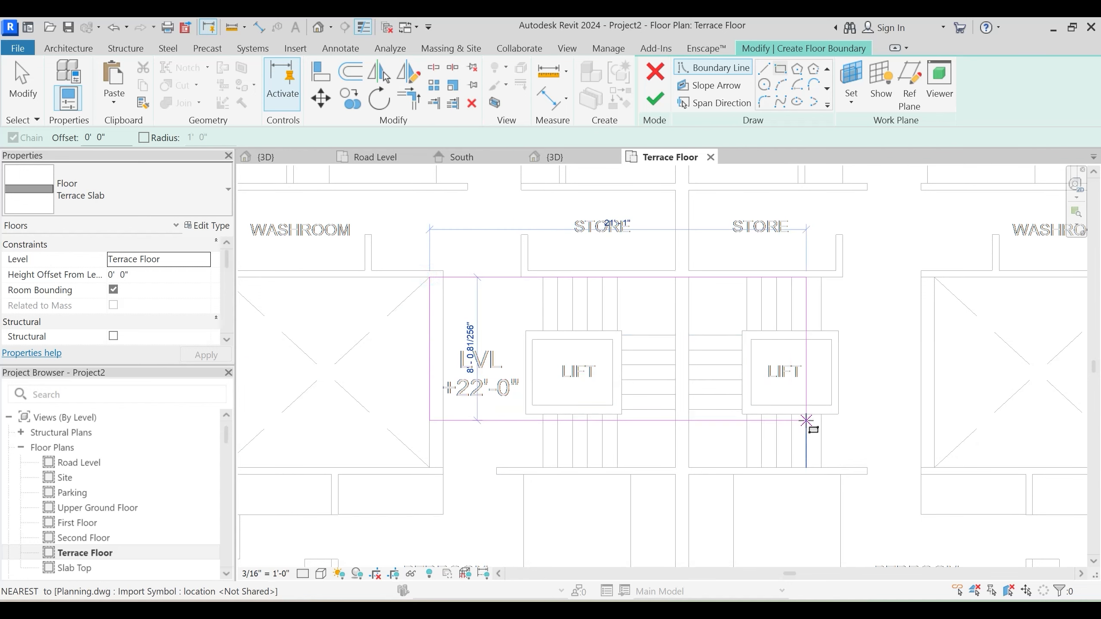
left_click(867, 467)
key("Escape")
key("Escape")
Move the inner rectangle's boundary line beside the stores 9" outward, towards the stores
middle_click_drag(701, 341, 691, 359)
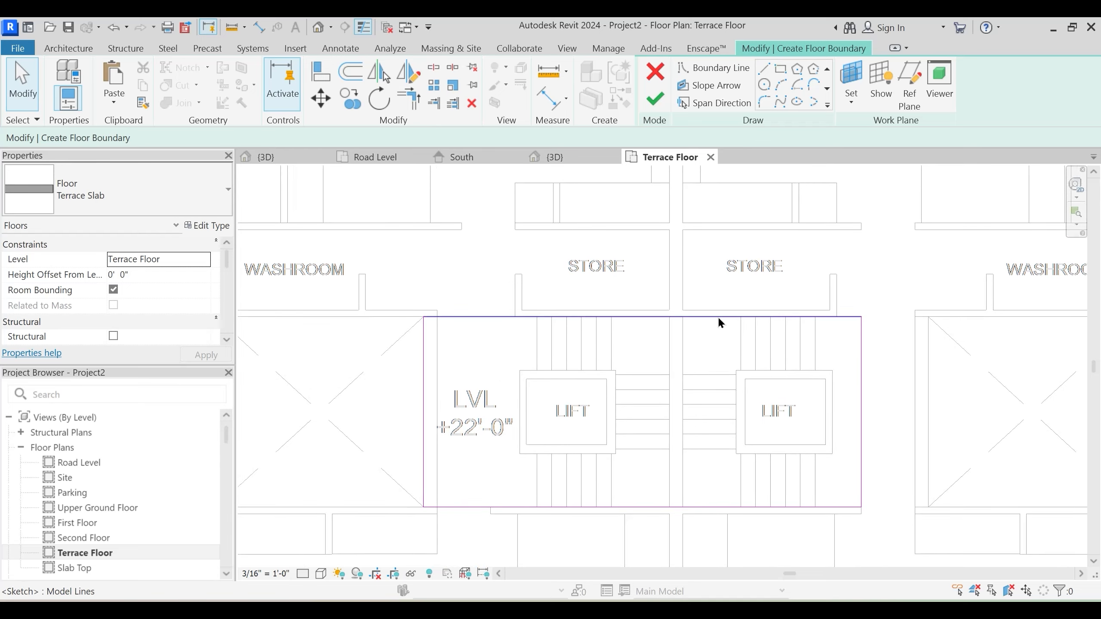
left_click(718, 317)
middle_click_drag(718, 314, 701, 388)
key("m")
key("v")
left_click(704, 349)
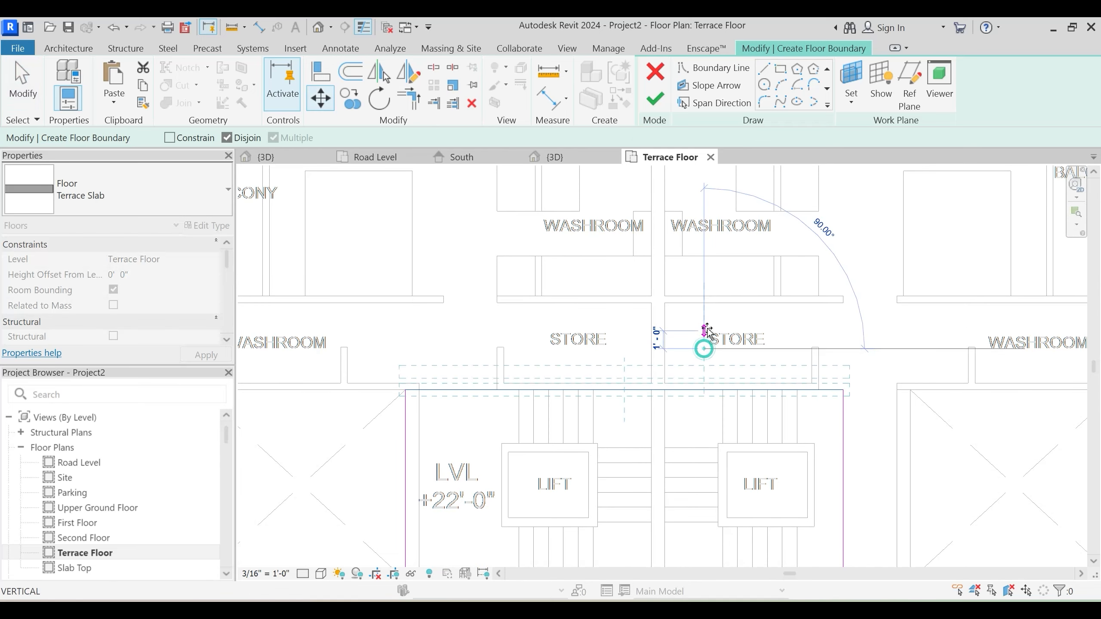
type("9\"")
key("Return")
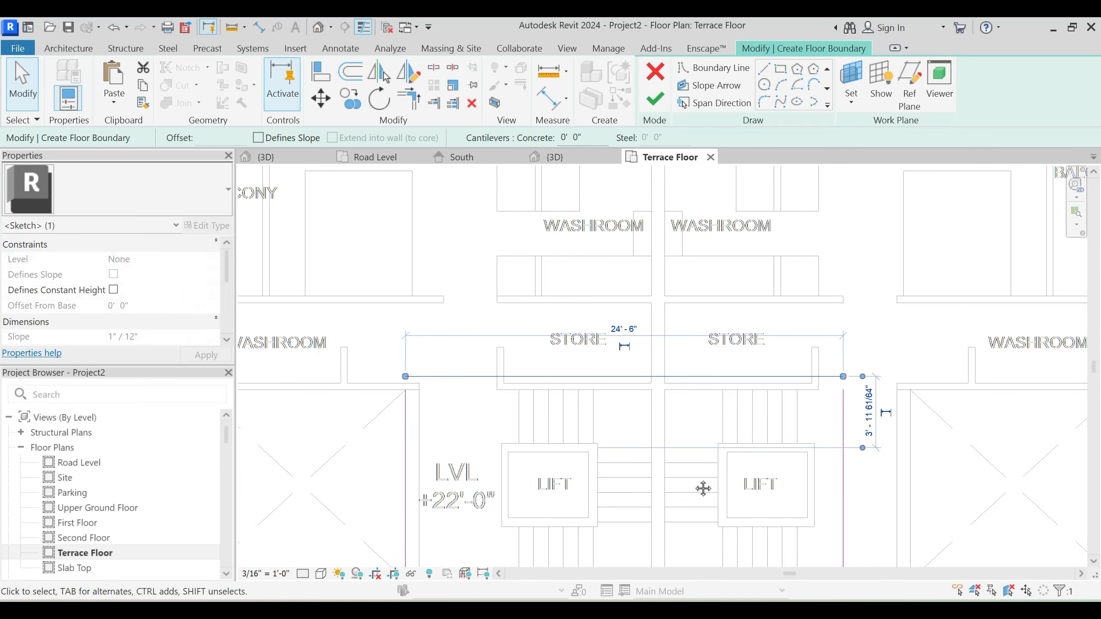
Move the inner rectangle's boundary line beside the front bedrooms 9" outward, towards the bedrooms
middle_click_drag(703, 489, 699, 356)
key("Escape")
left_click(570, 451)
key("m")
key("v")
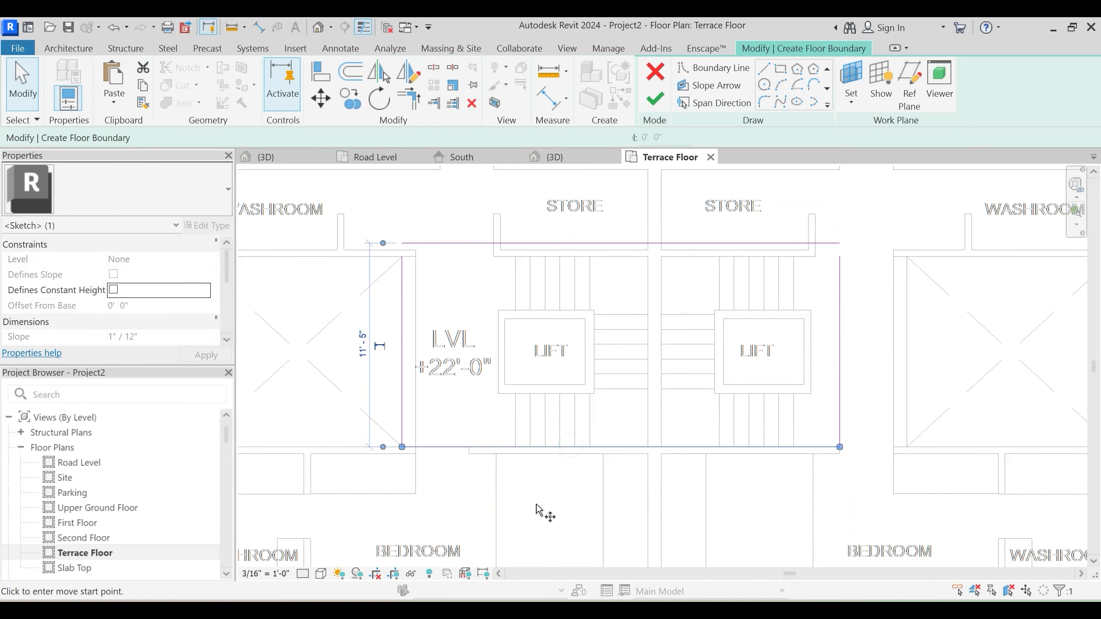
left_click(537, 498)
type("9\"")
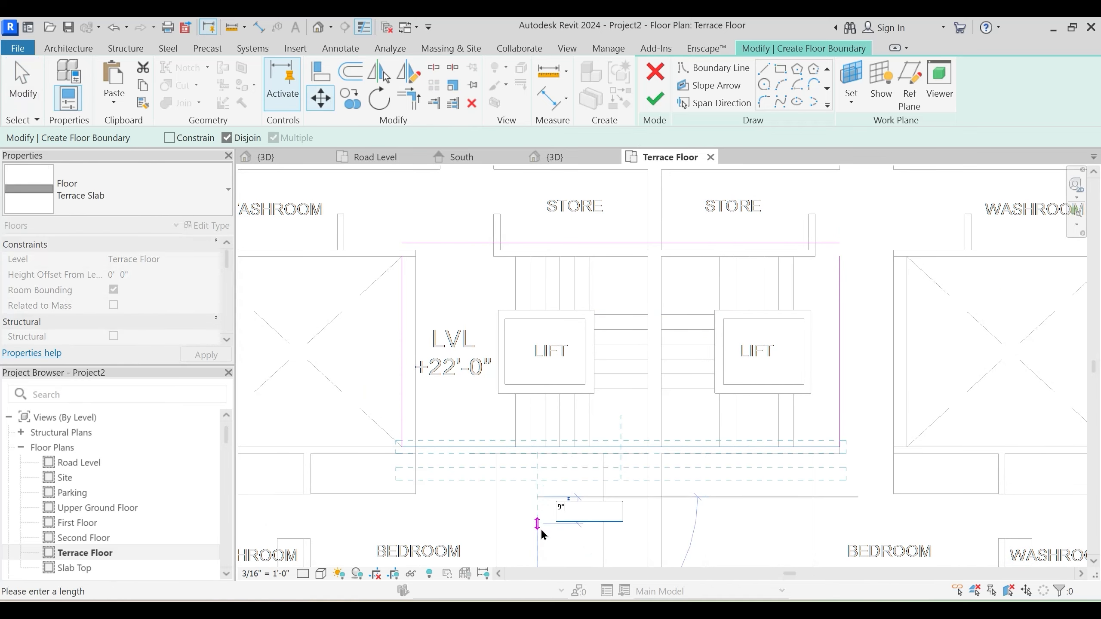
key("Return")
key("Escape")
Extend the opening's two side boundary lines to meet the moved boundary line beside the front bedrooms
key("t")
key("r")
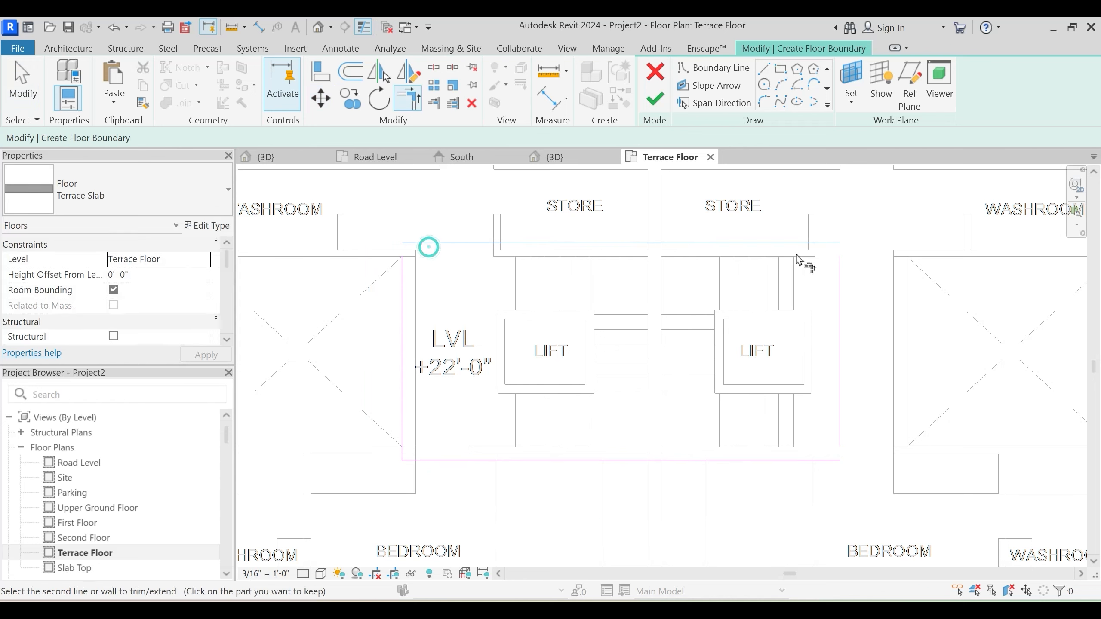
left_click(840, 281)
left_click(830, 460)
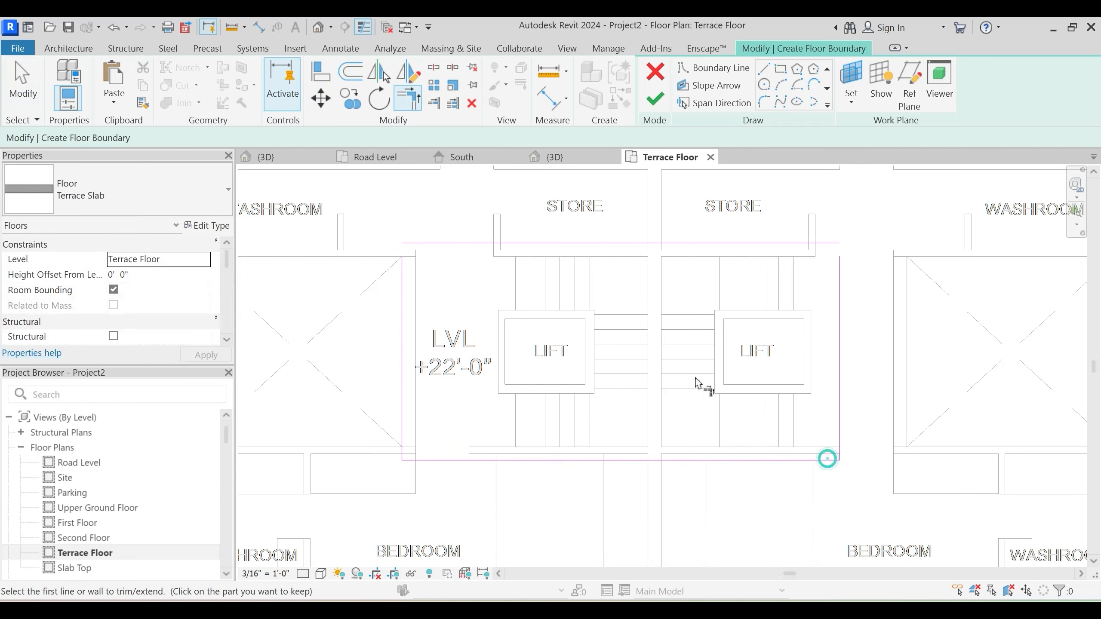
left_click(428, 238)
key("Escape")
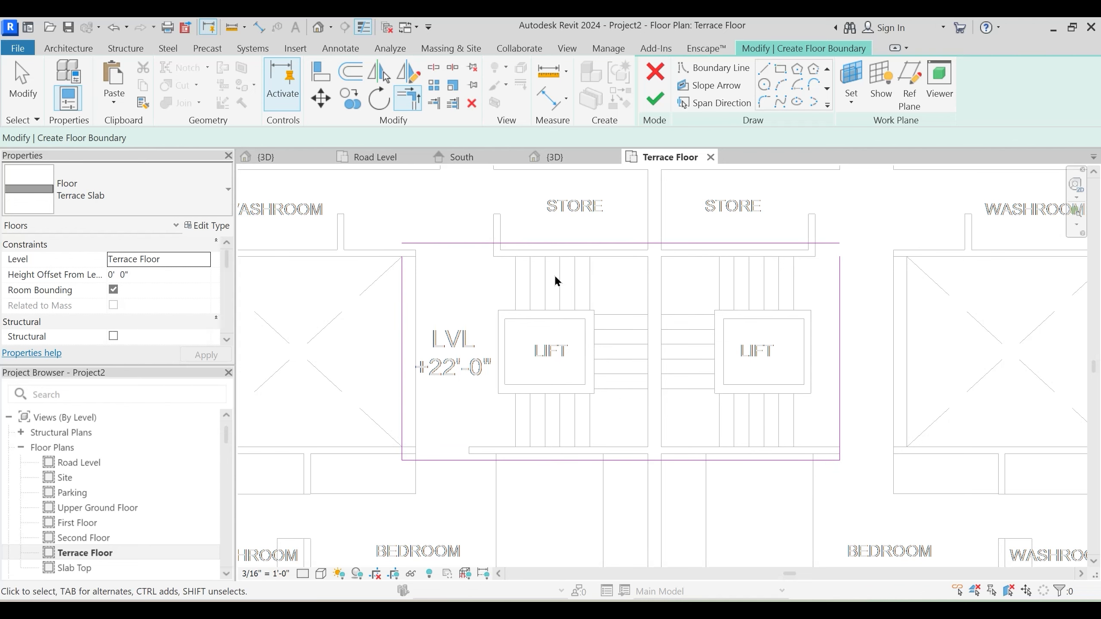
Move the opening's store-side boundary line back to the stair wall and both side lines inward to the ends of the stair flights
scroll(557, 273, "up", 2)
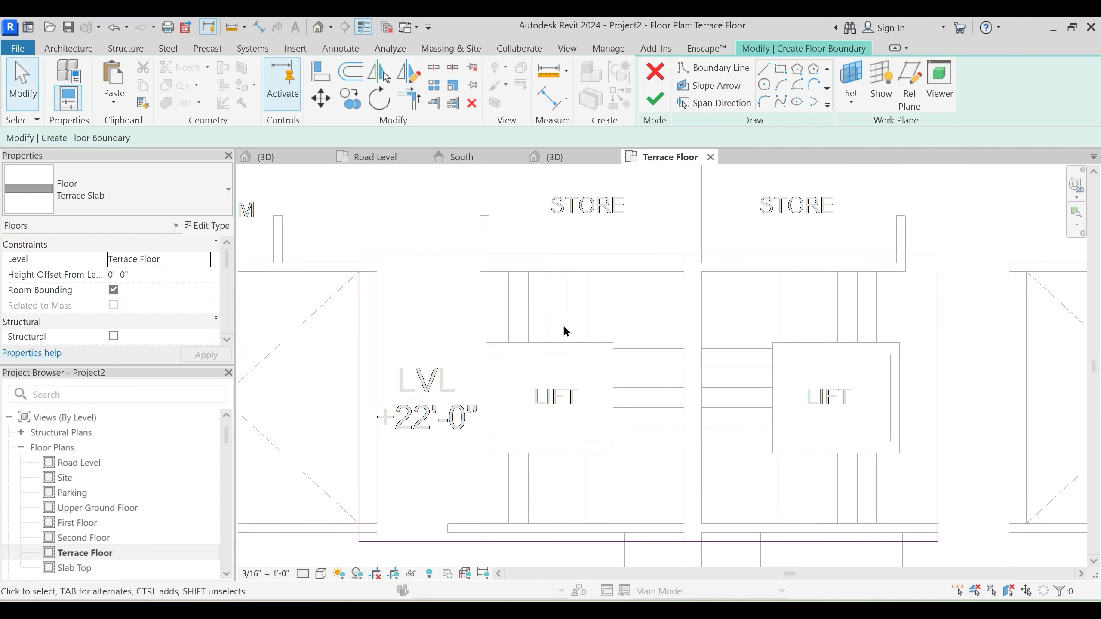
middle_click_drag(536, 275, 537, 262)
mouse_move(550, 237)
left_mouse_down()
mouse_move(553, 286)
mouse_move(558, 258)
left_mouse_up()
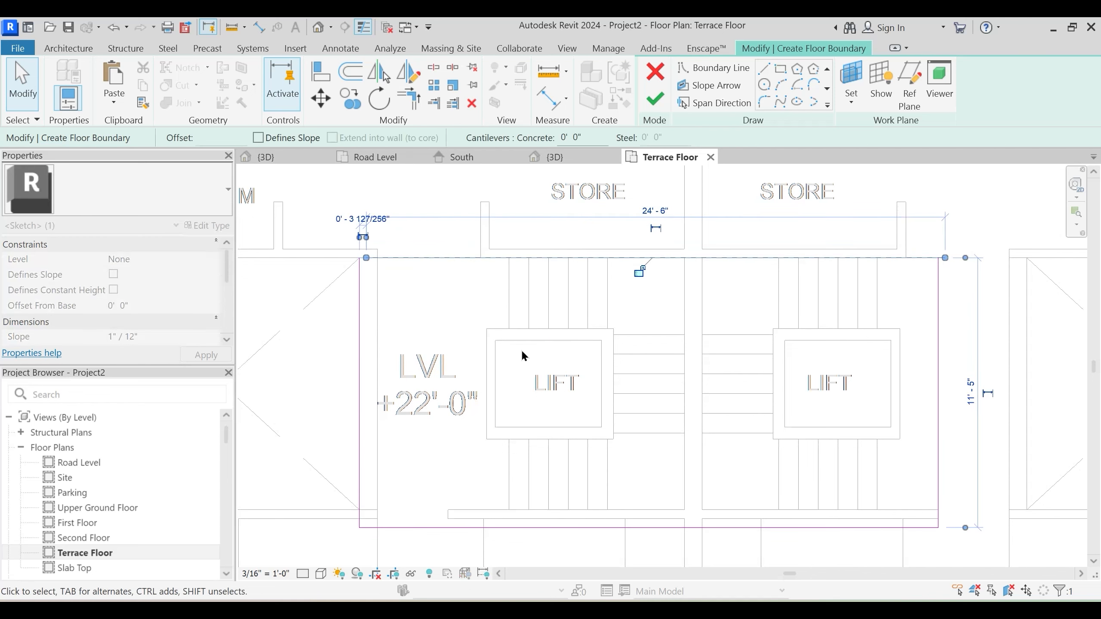
left_click_drag(358, 357, 489, 363)
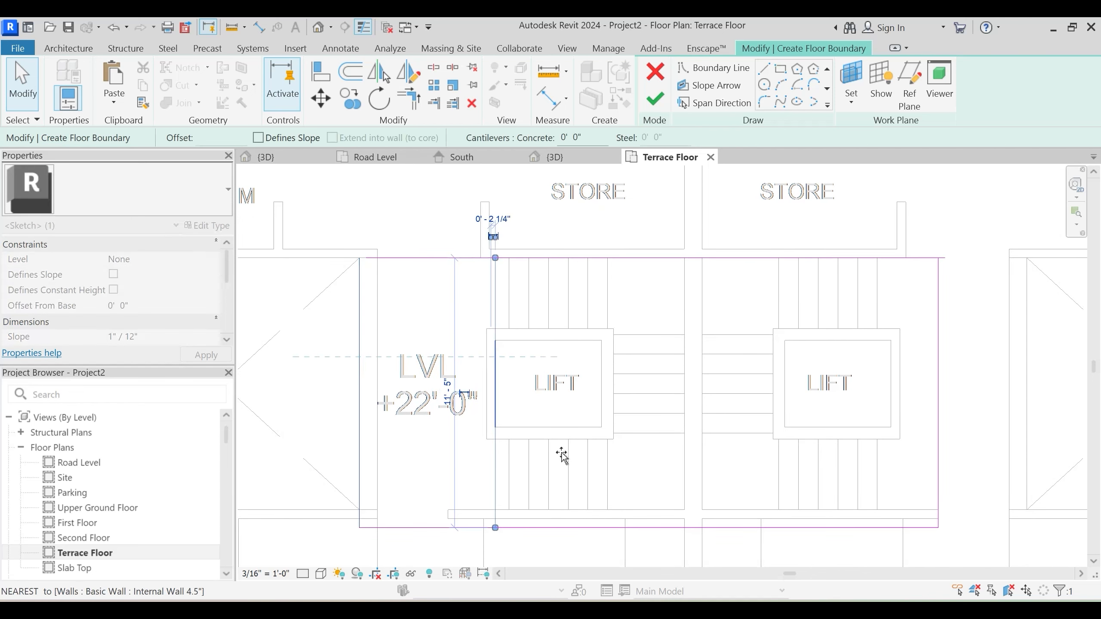
left_click_drag(562, 456, 562, 454)
left_click_drag(939, 364, 904, 372)
key("t")
key("r")
left_click(516, 257)
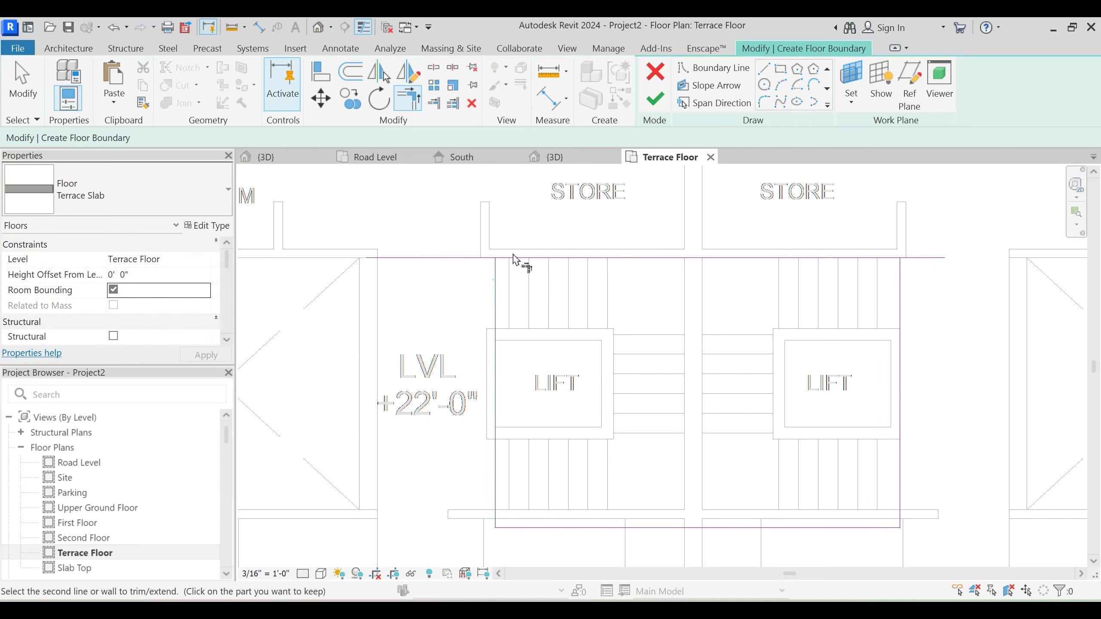
left_click(491, 423)
key("Escape")
Move the opening's bedroom-side boundary line in to the stair edge and trim the overhanging store-side line at both corners
left_click_drag(588, 527, 588, 510)
left_click(588, 526)
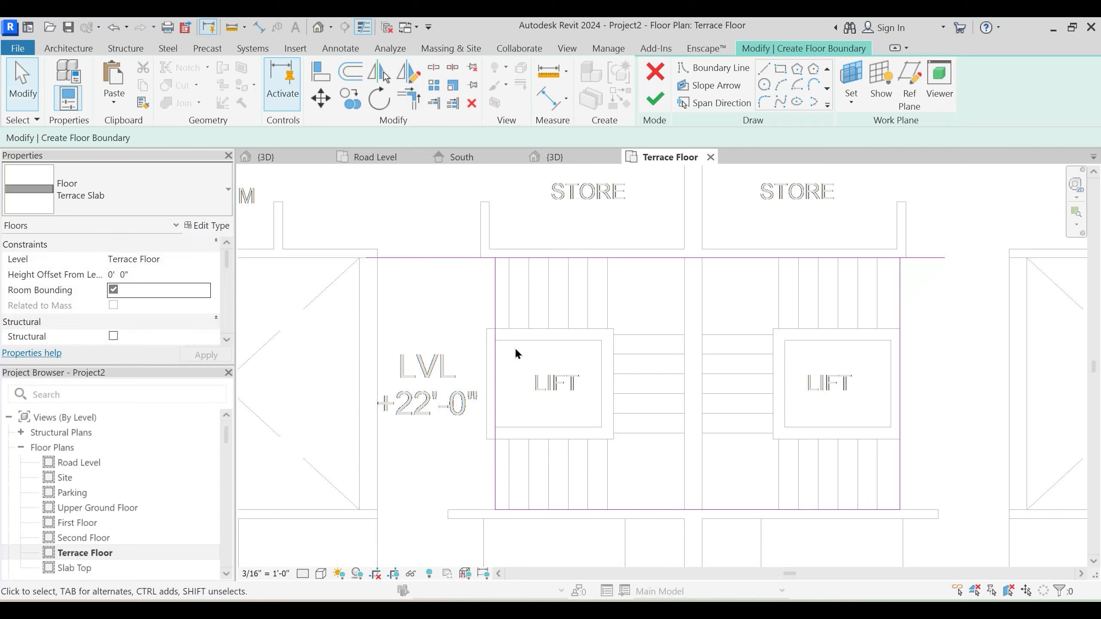
key("t")
key("r")
left_click(496, 288)
left_click(513, 258)
left_click(815, 258)
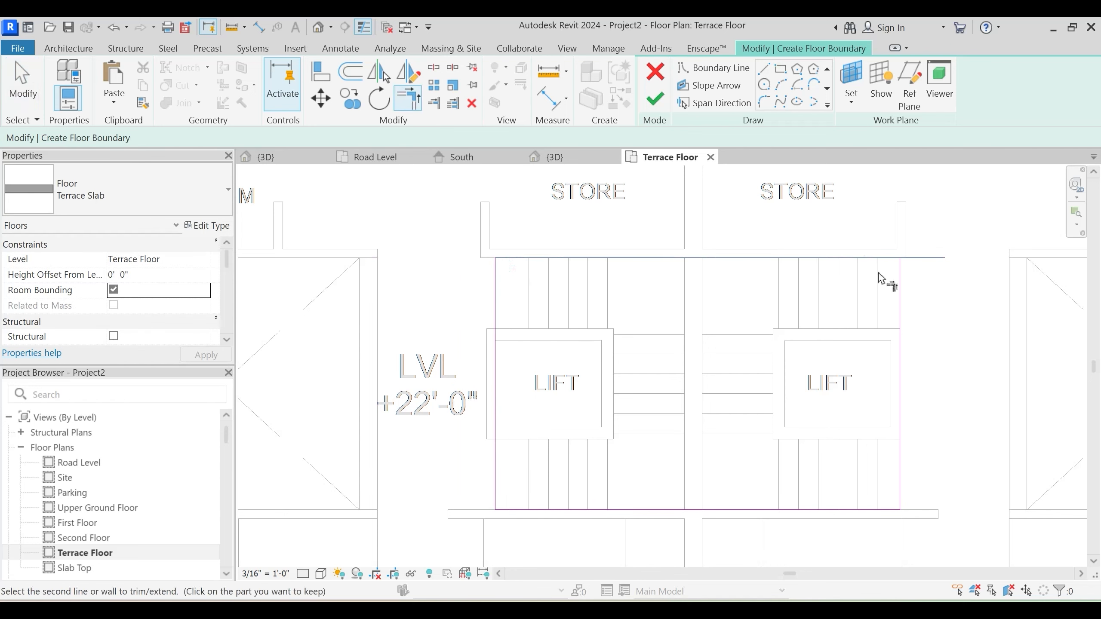
left_click(903, 285)
key("Escape")
Add slab boundary lines by picking three outer edges of the left lift with zero offset
scroll(780, 105, "down", 1)
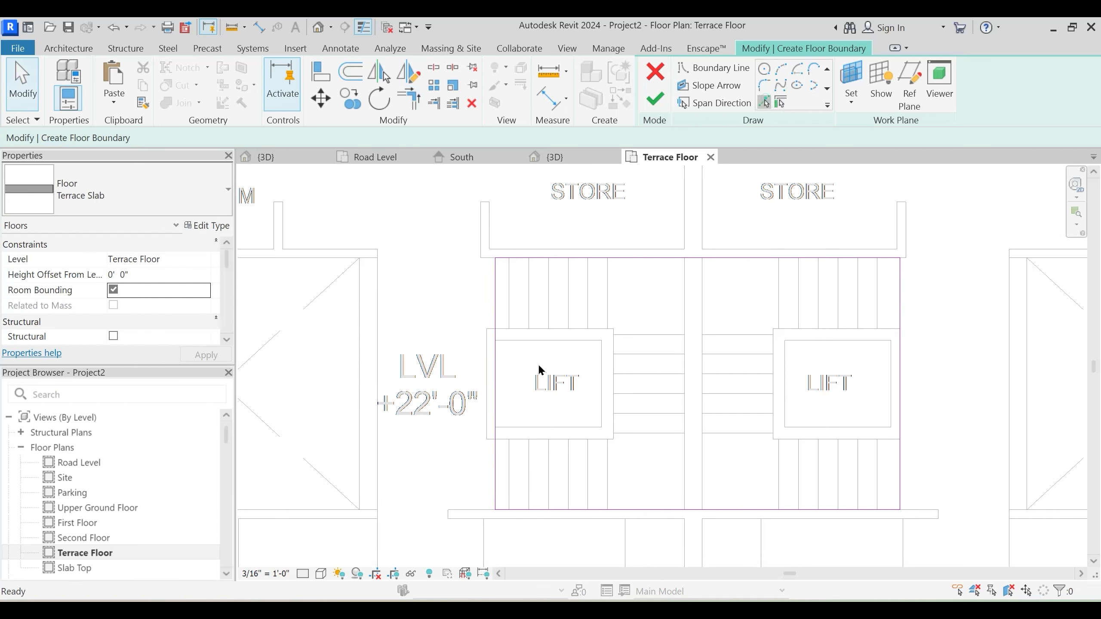
left_click(765, 103)
scroll(496, 366, "up", 2)
left_click(484, 376)
left_click(511, 326)
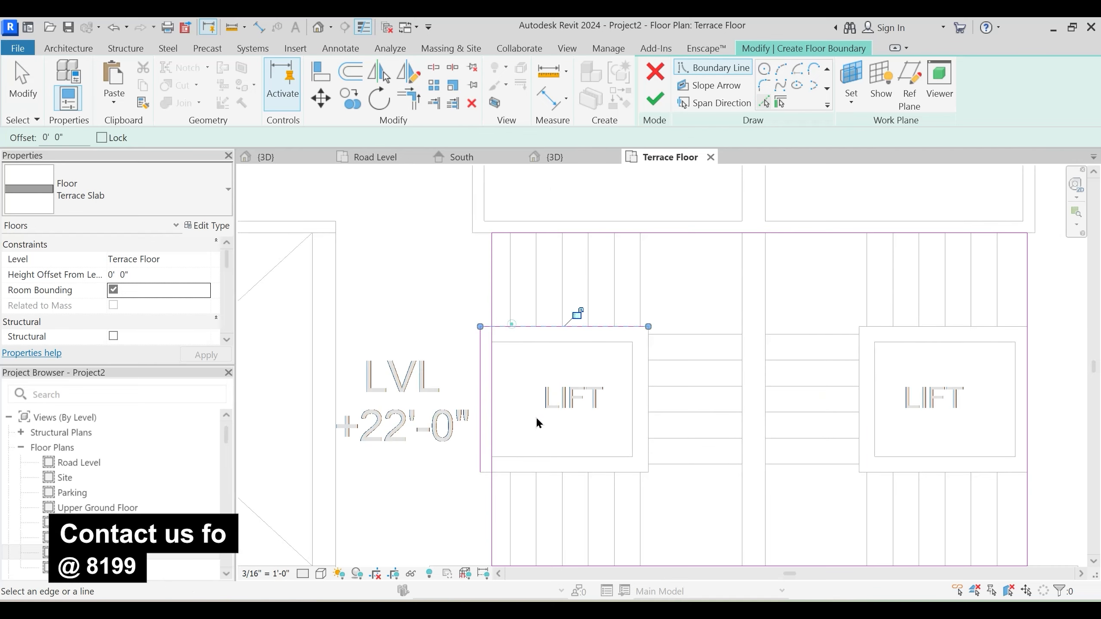
left_click(516, 475)
Try to trim the left lift's bedroom-side edge line against the opening's unsplit side boundary line
key("t")
key("r")
scroll(495, 492, "up", 3)
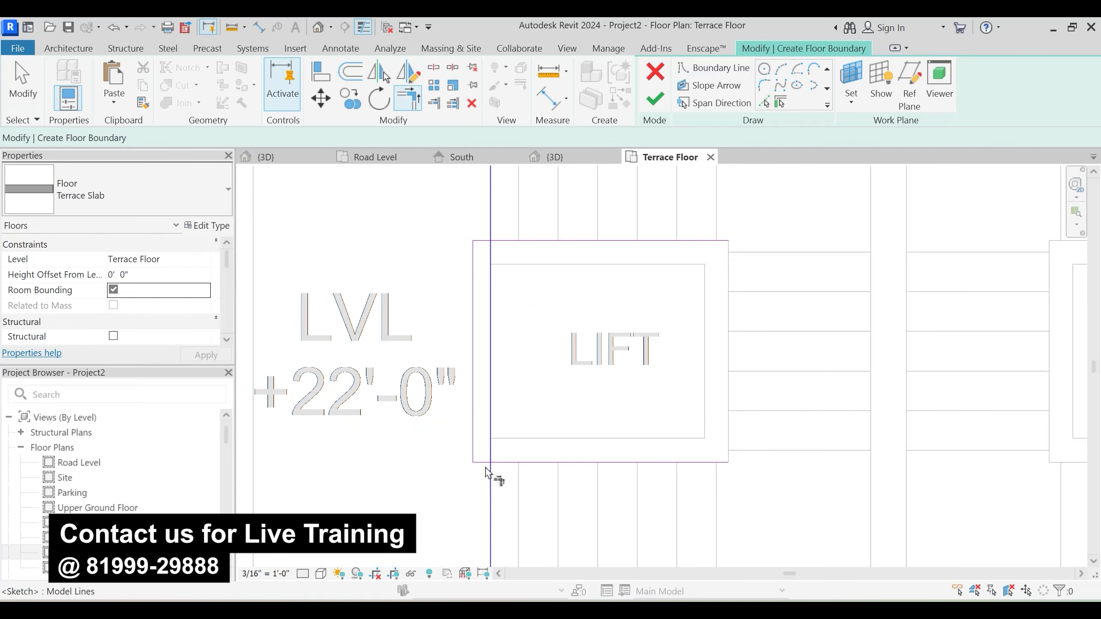
left_click(483, 463)
left_click(490, 477)
scroll(537, 454, "down", 2)
key("Escape")
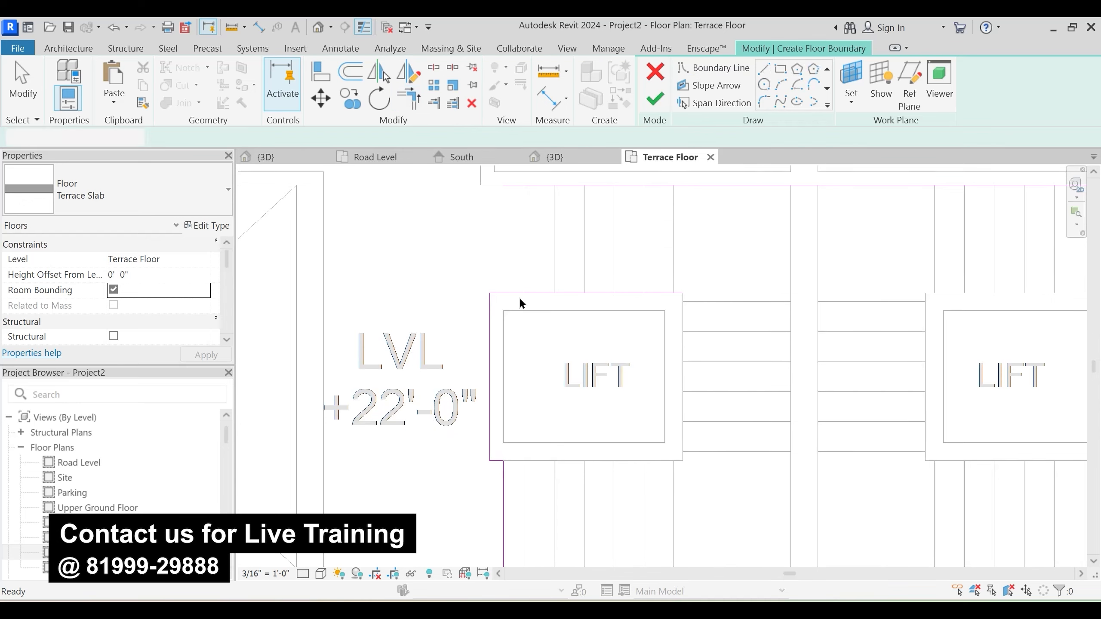
Split the opening's side boundary line where it runs through the left lift
scroll(518, 299, "up", 2)
key("s")
key("l")
left_click(490, 328)
Trim both halves of the split side line to the left lift's edge lines so the opening steps around the lift
key("t")
key("r")
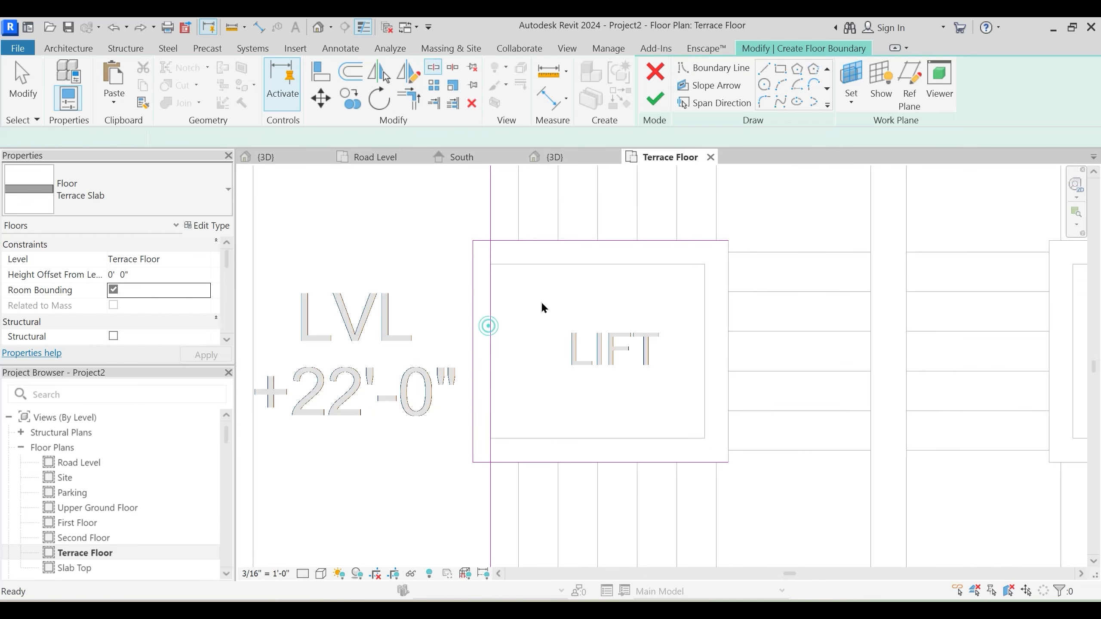
scroll(487, 248, "up", 2)
left_click(482, 239)
left_click(491, 223)
scroll(496, 250, "down", 2)
scroll(495, 420, "up", 1)
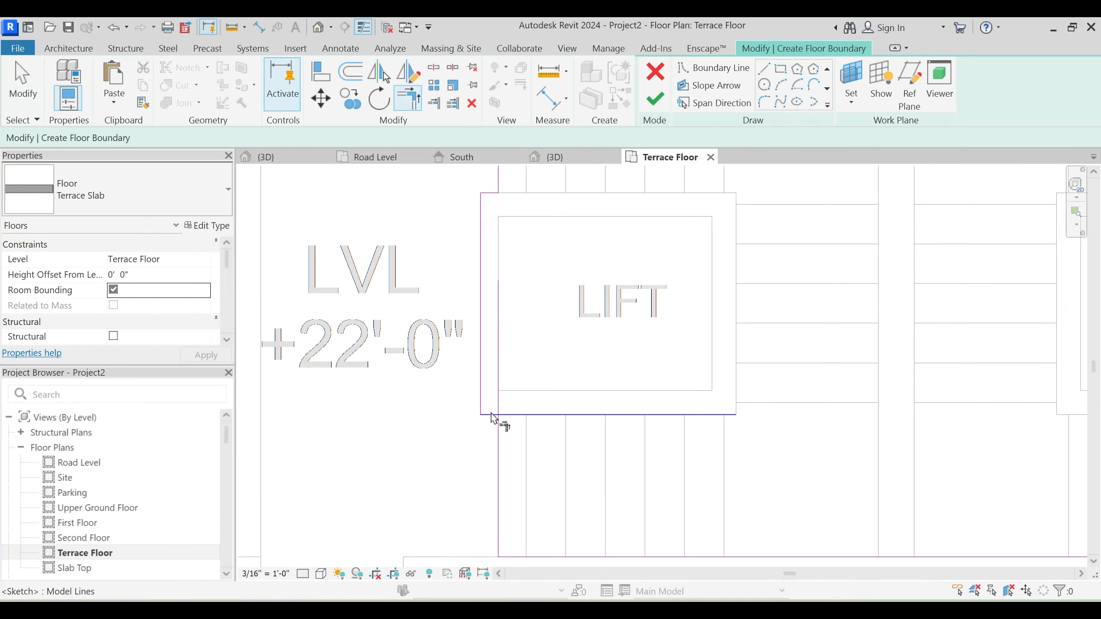
left_click(490, 410)
left_click(504, 442)
scroll(584, 400, "down", 2)
scroll(584, 400, "down", 1)
key("Escape")
scroll(516, 298, "down", 2)
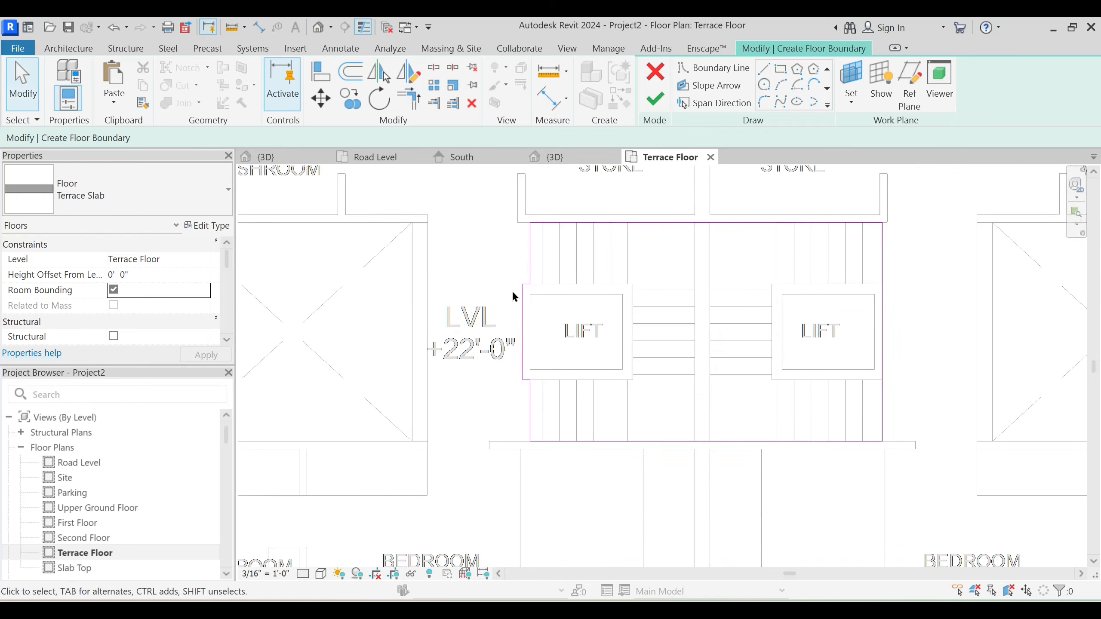
Mirror a copy of the five stepped boundary lines around the left lift about the building's central axis
middle_click_drag(511, 290, 497, 330)
left_click_drag(479, 236, 548, 508)
middle_click_drag(562, 462, 544, 448)
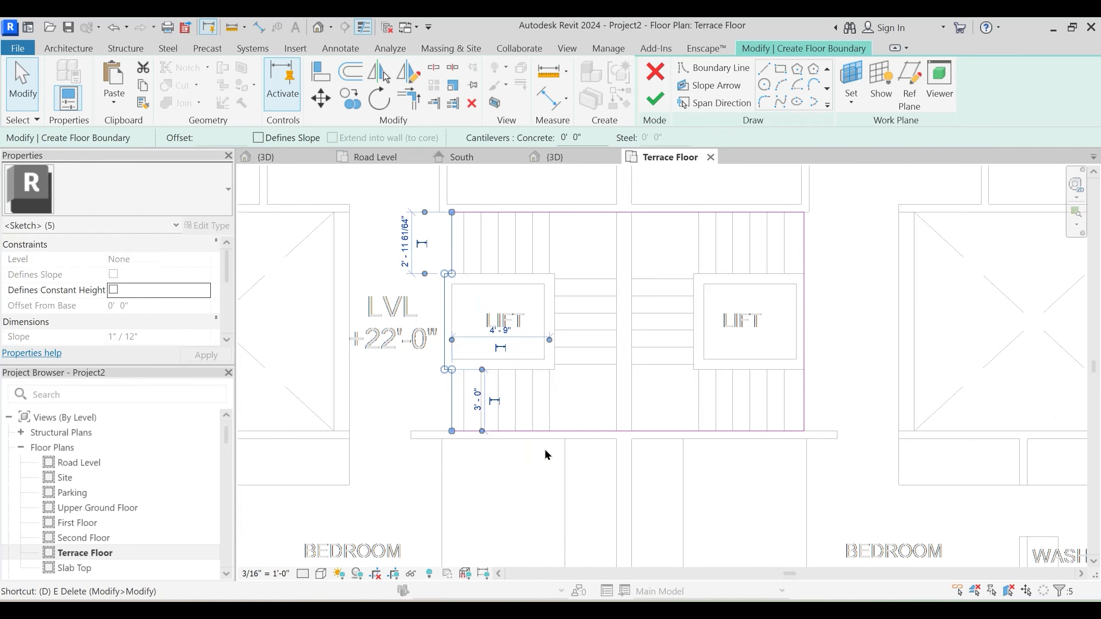
key("d")
key("m")
left_click(627, 431)
scroll(626, 432, "up", 2)
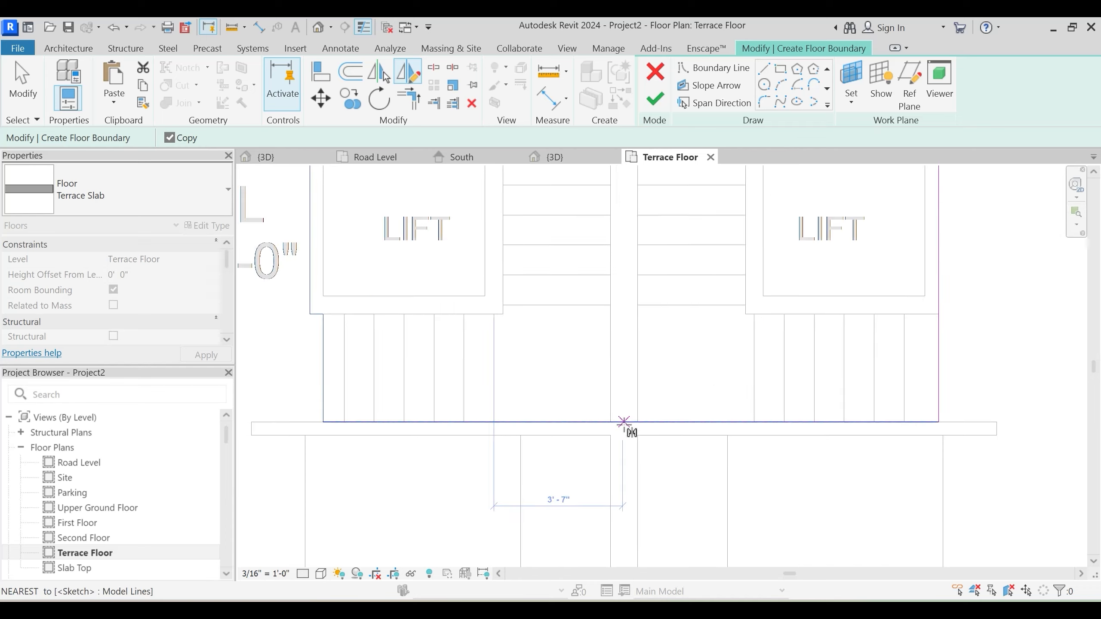
scroll(622, 423, "down", 2)
middle_click_drag(620, 298, 626, 327)
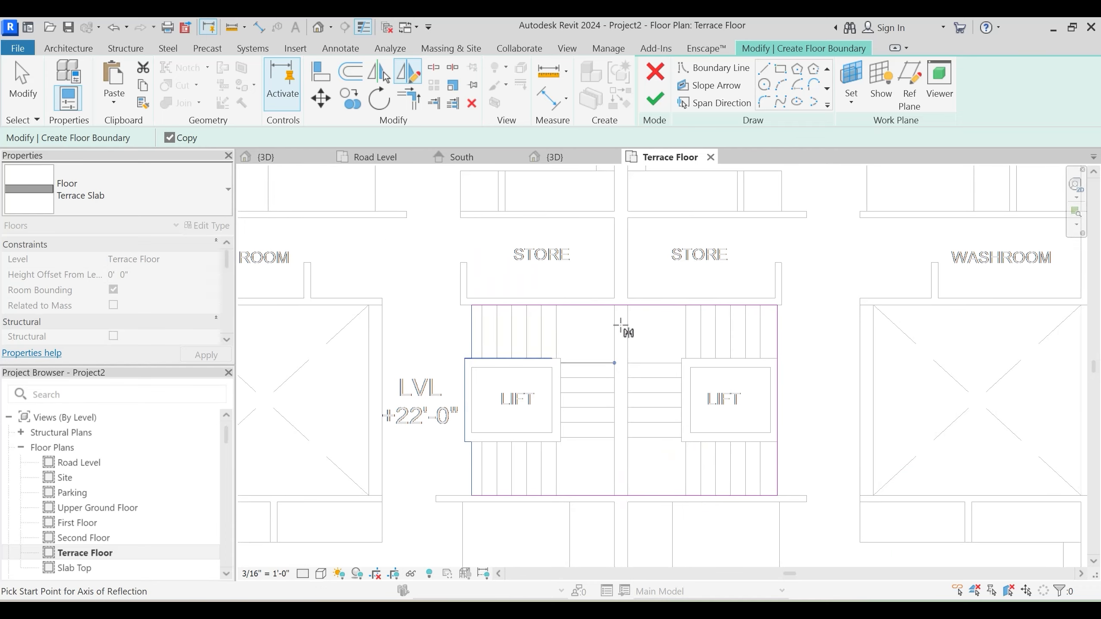
scroll(626, 327, "down", 2)
middle_click_drag(639, 193, 626, 383)
left_click(605, 304)
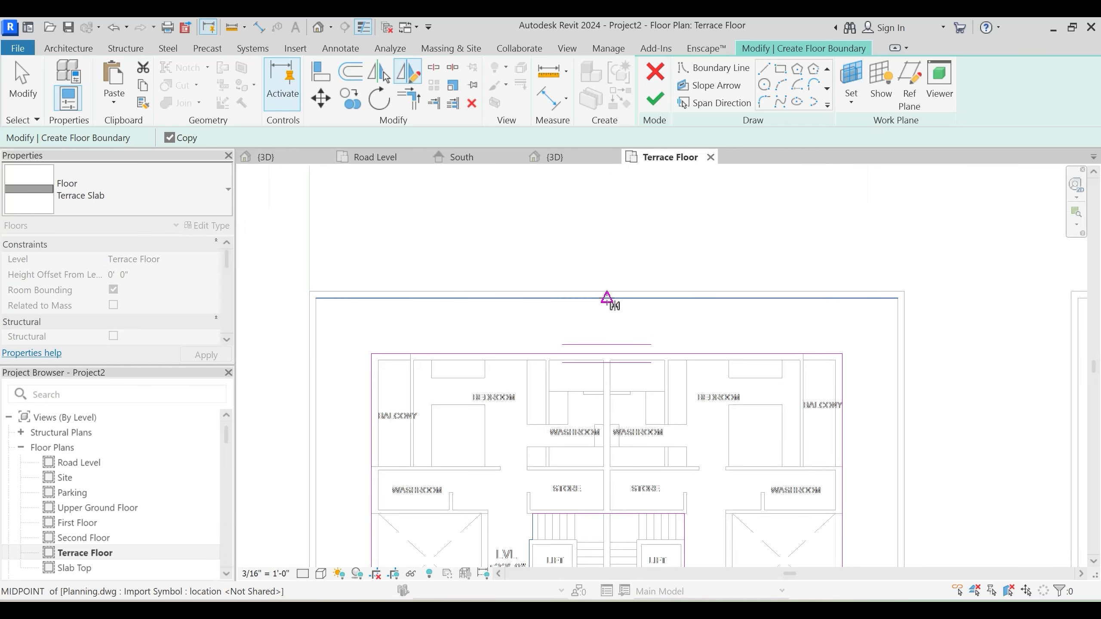
left_click(608, 265)
scroll(621, 271, "down", 1)
scroll(672, 358, "up", 3)
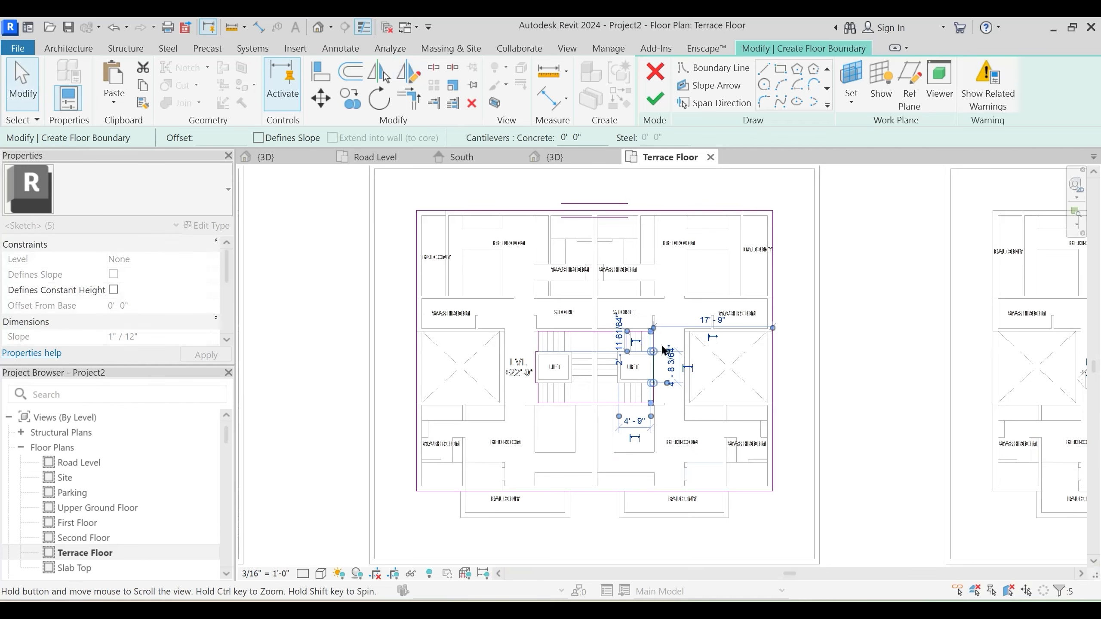
left_click(678, 358)
Delete the straight boundary line beside the right lift and trim the opening's overhanging lines to the mirrored ones at the corners
scroll(640, 312, "up", 2)
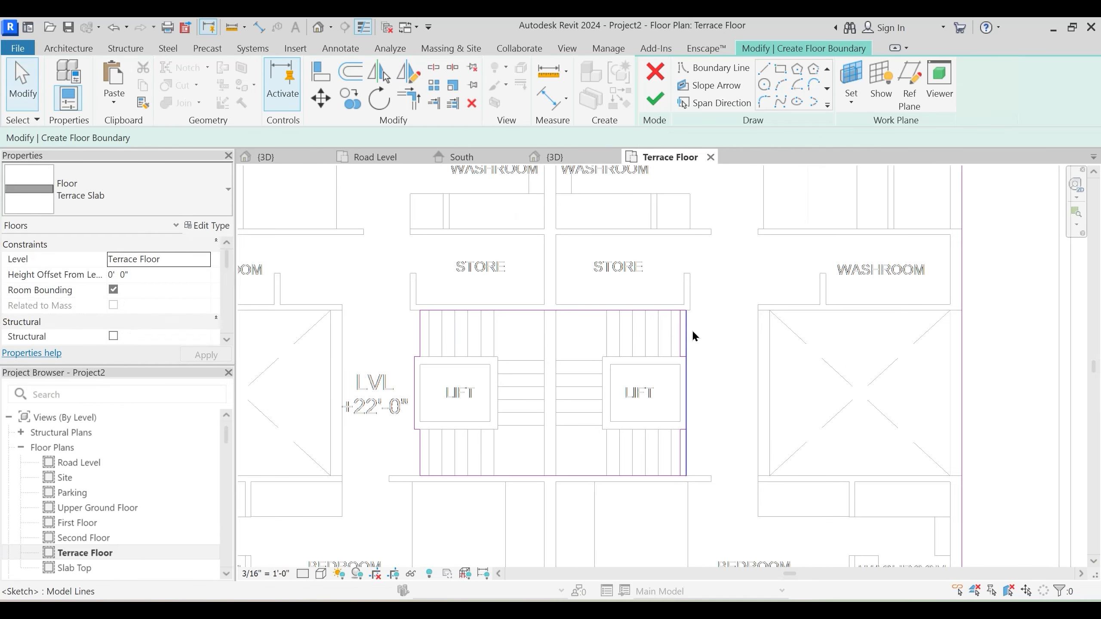
left_click(687, 332)
key("Delete")
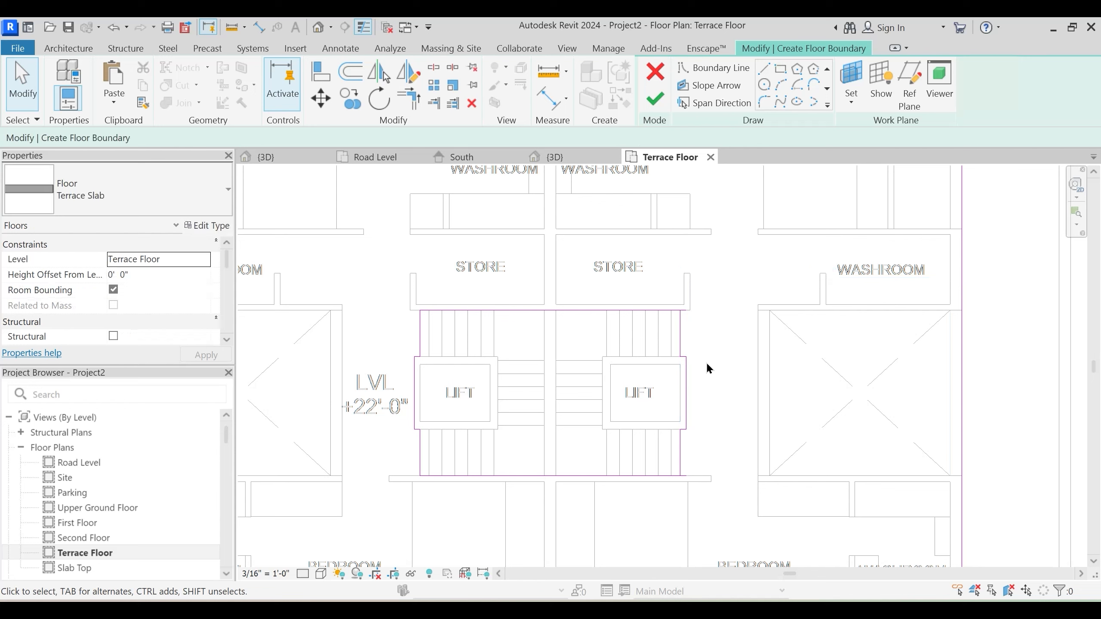
key("t")
key("r")
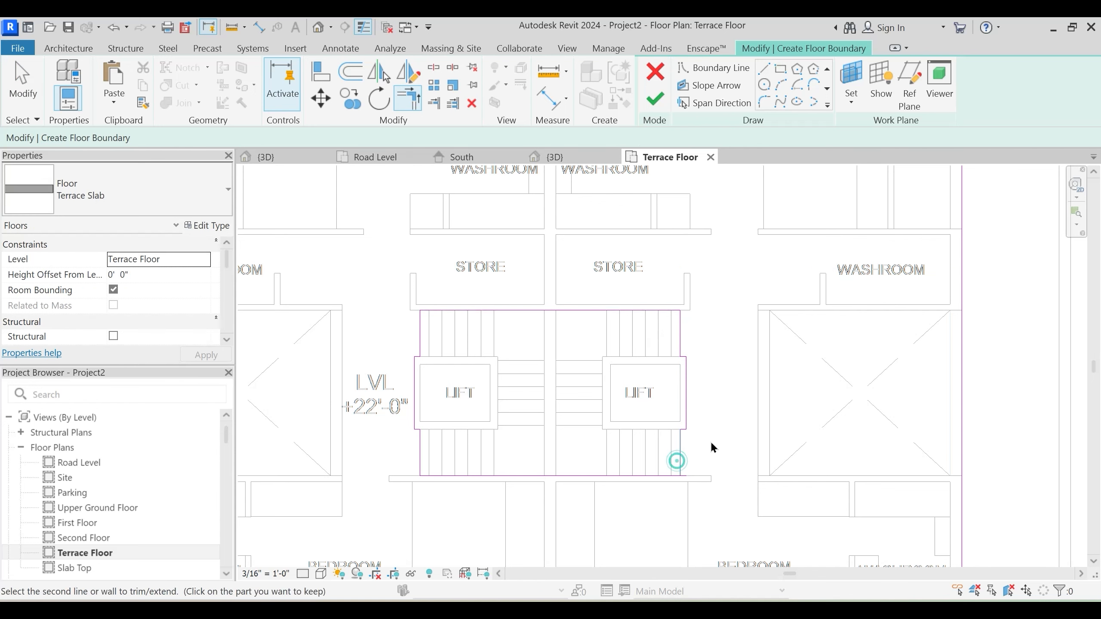
key("Escape")
Finish the Terrace Slab floor sketch and clear the selection
scroll(667, 493, "down", 4)
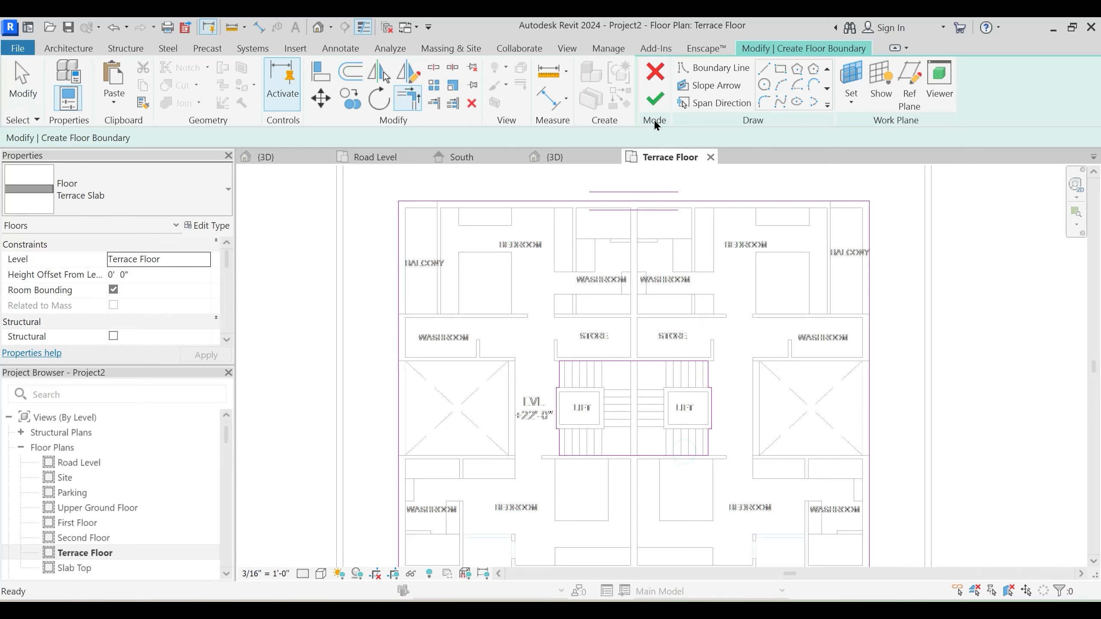
left_click(655, 99)
left_click(662, 329)
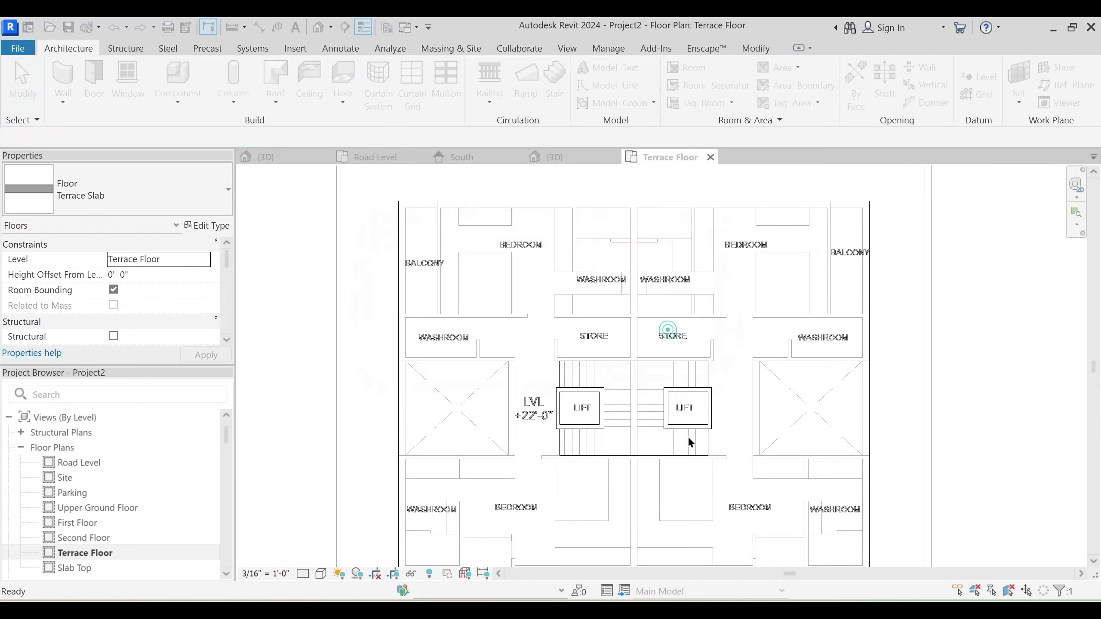
left_click(371, 239)
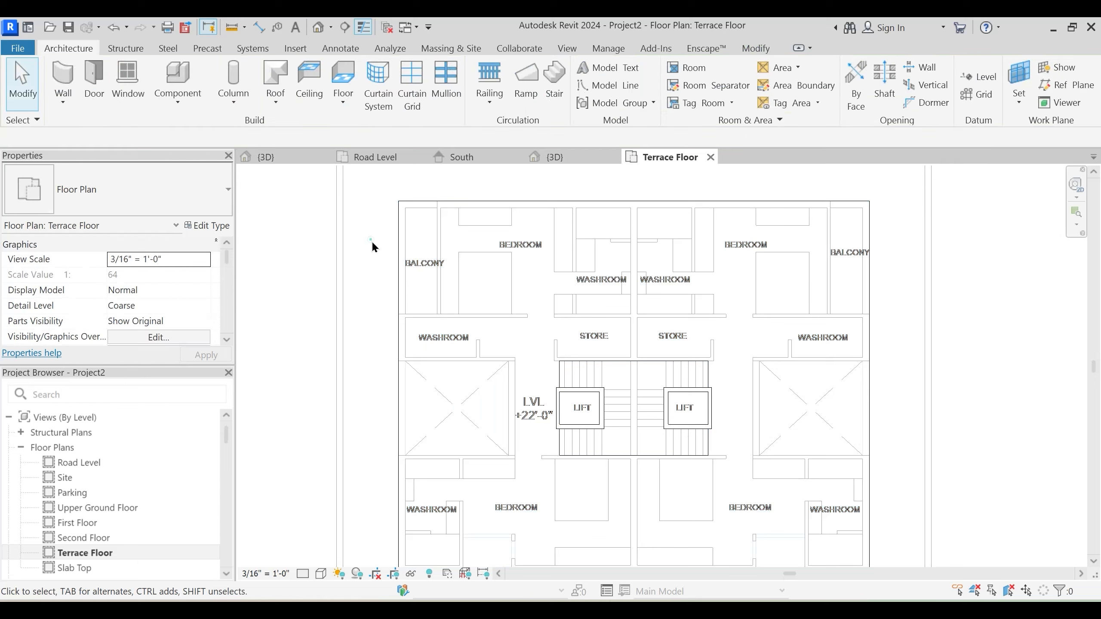
Compare the first-floor and second-floor layouts of the imported drawing around the bedrooms, stairs and lifts
middle_click_drag(515, 351, 536, 330)
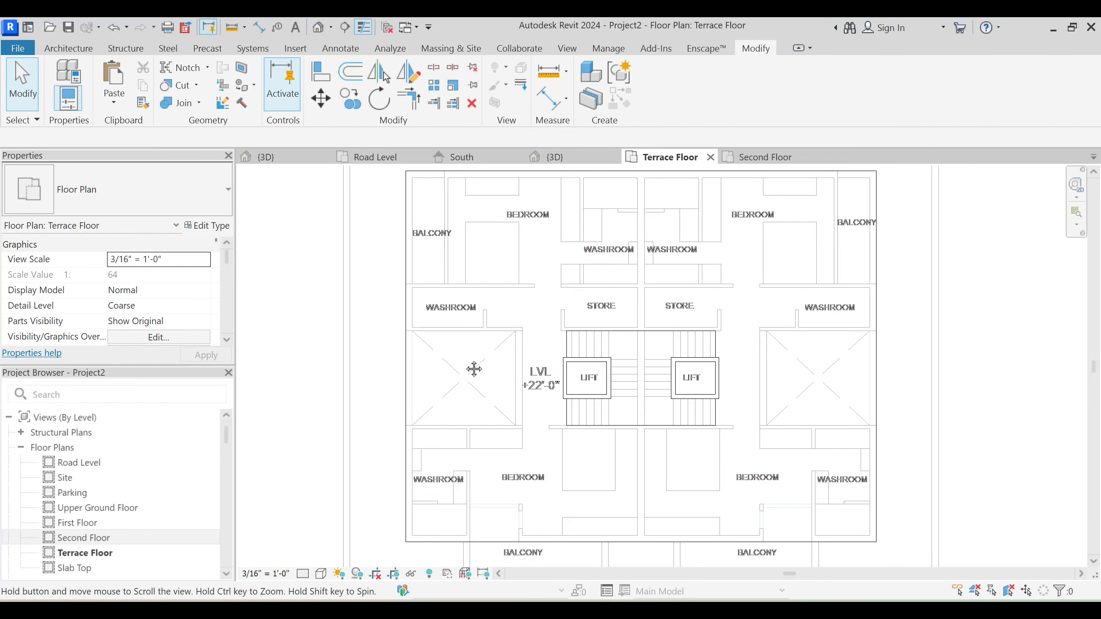
scroll(471, 363, "up", 1)
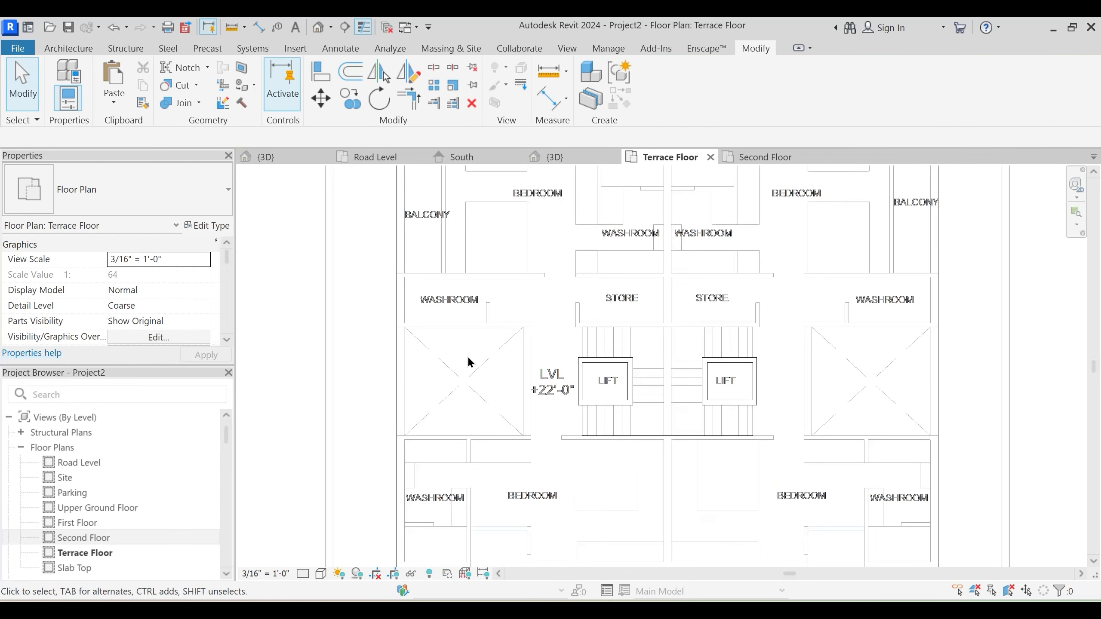
scroll(472, 362, "down", 1)
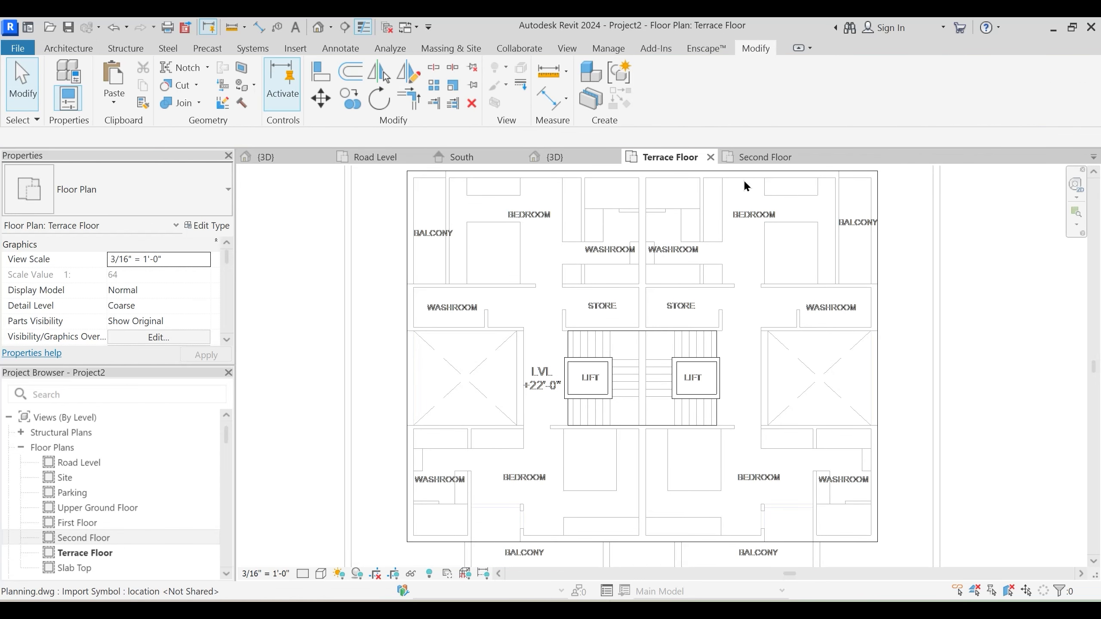
middle_click_drag(816, 351, 448, 327)
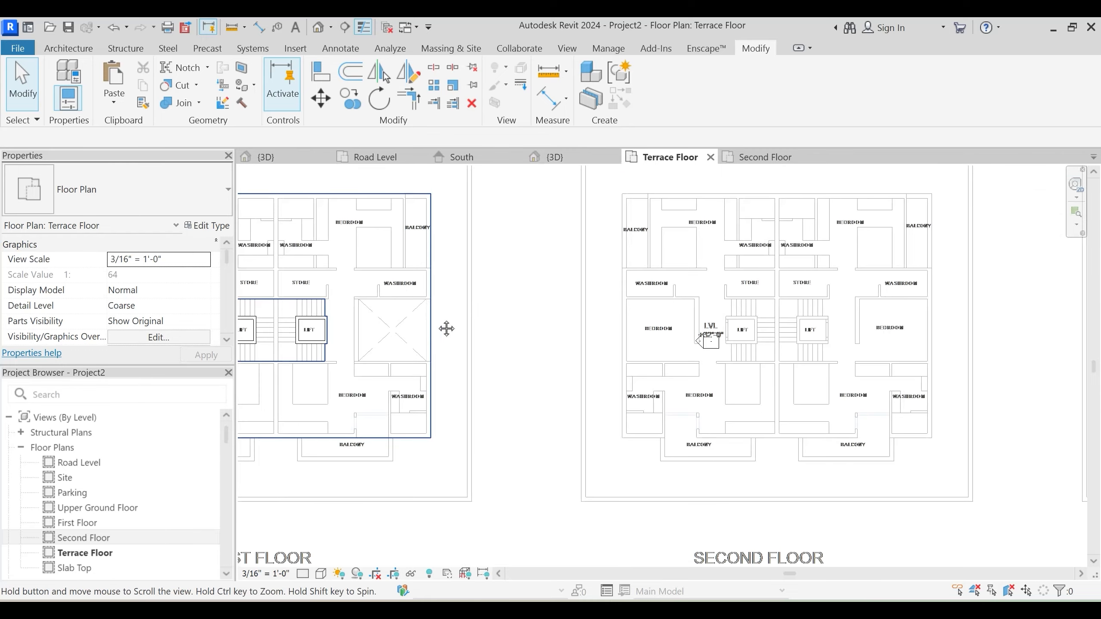
scroll(691, 341, "up", 1)
scroll(634, 278, "down", 3)
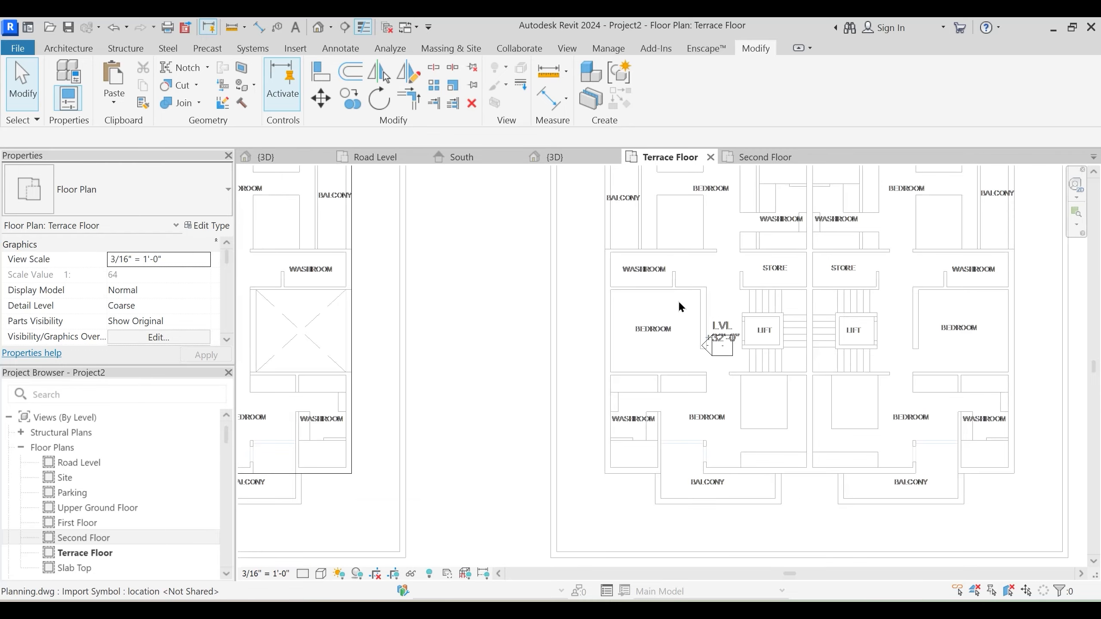
scroll(691, 320, "up", 2)
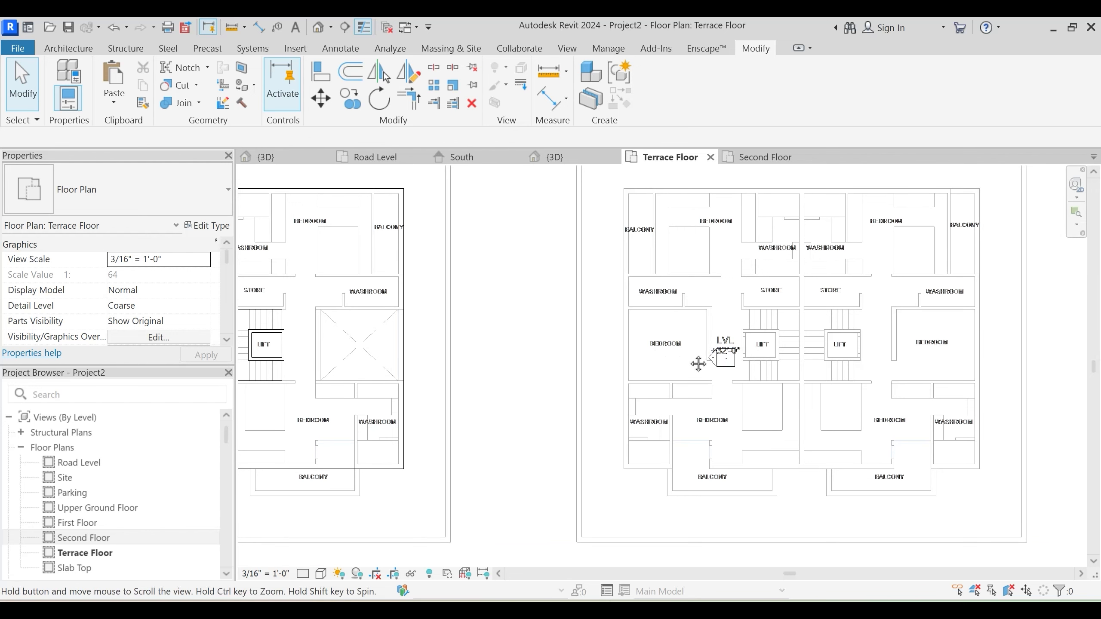
middle_click_drag(698, 363, 919, 350)
middle_click_drag(399, 354, 523, 370)
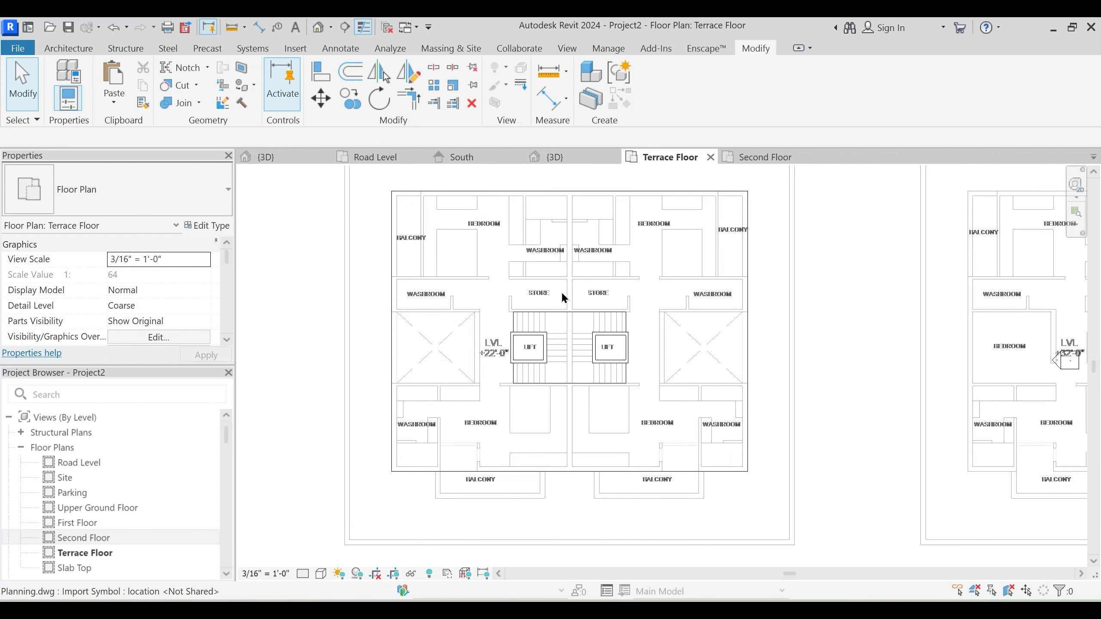
scroll(580, 303, "down", 2)
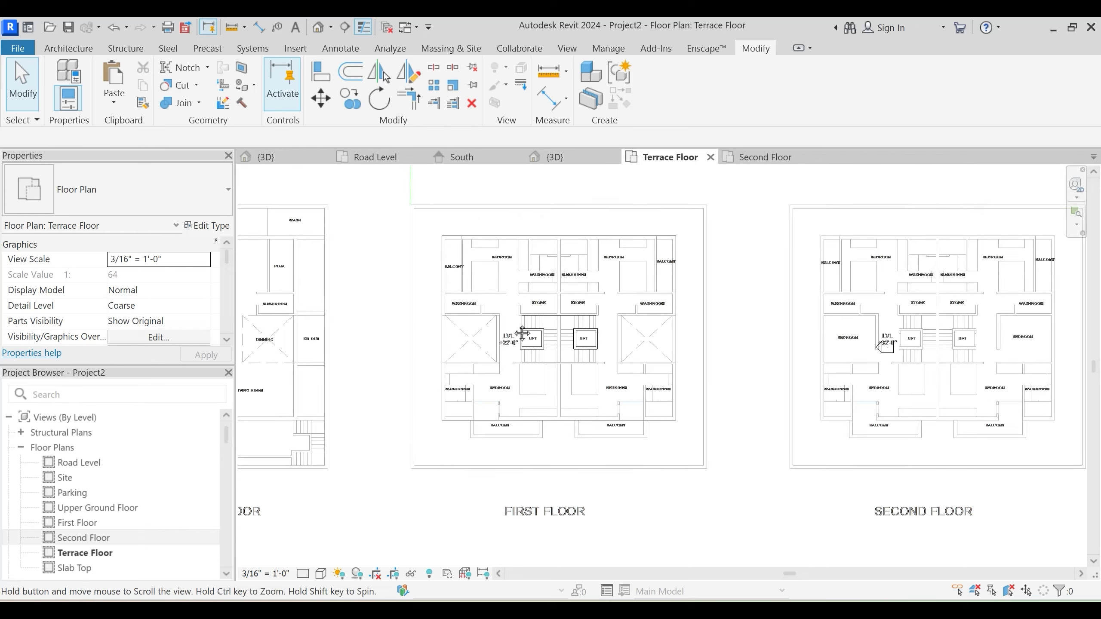
Set the imported Planning.dwg's work plane to Level : Second Floor from the 3D view
left_click(762, 160)
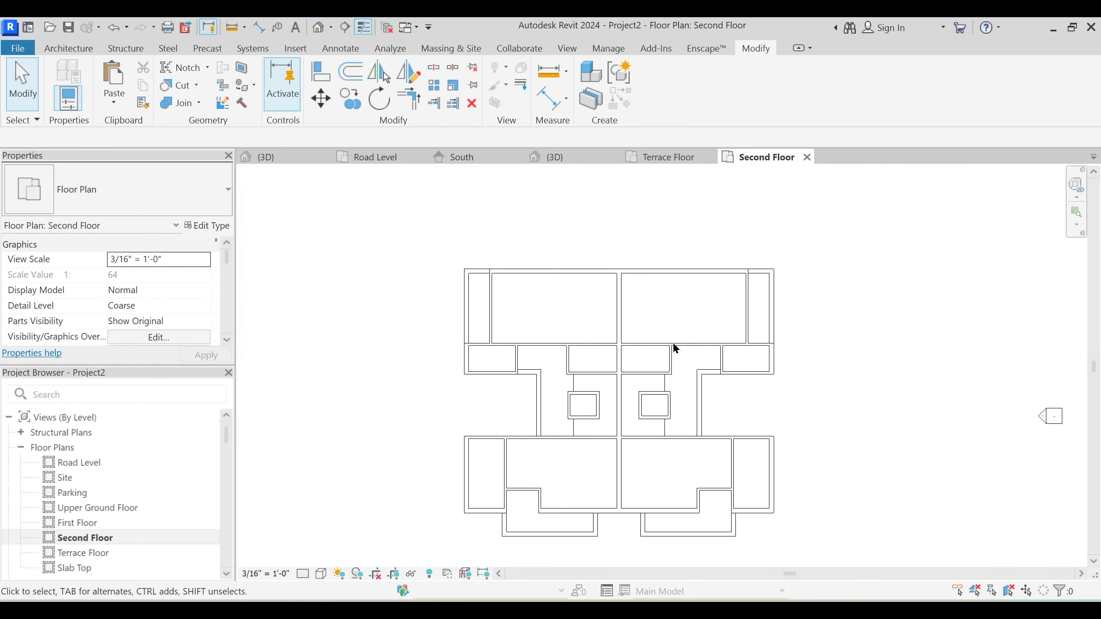
scroll(538, 433, "down", 2)
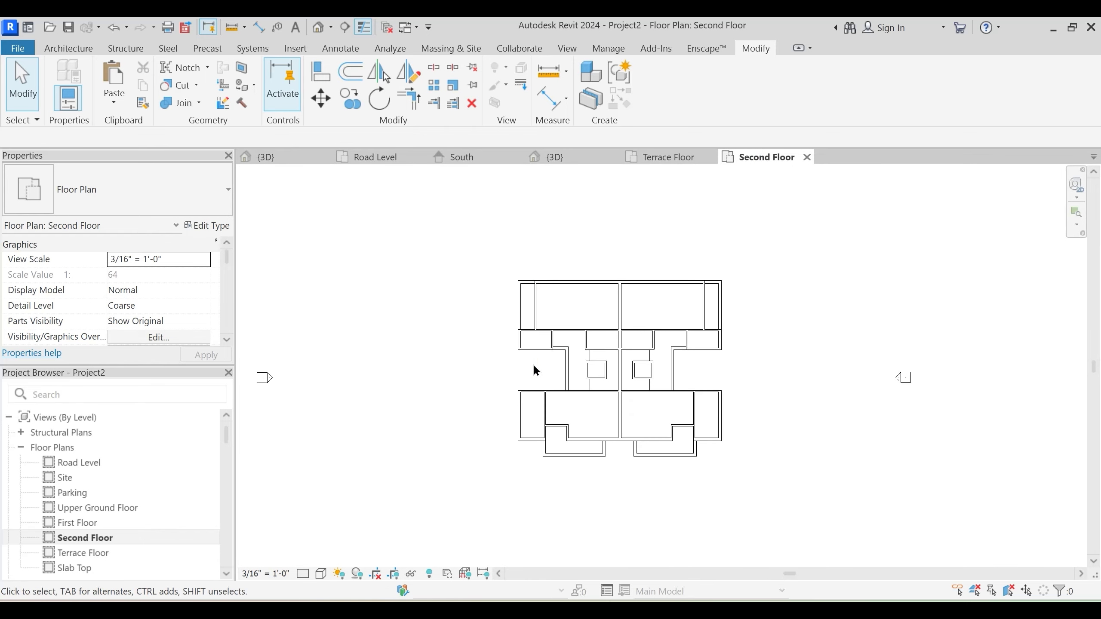
left_click(551, 157)
left_click(789, 342)
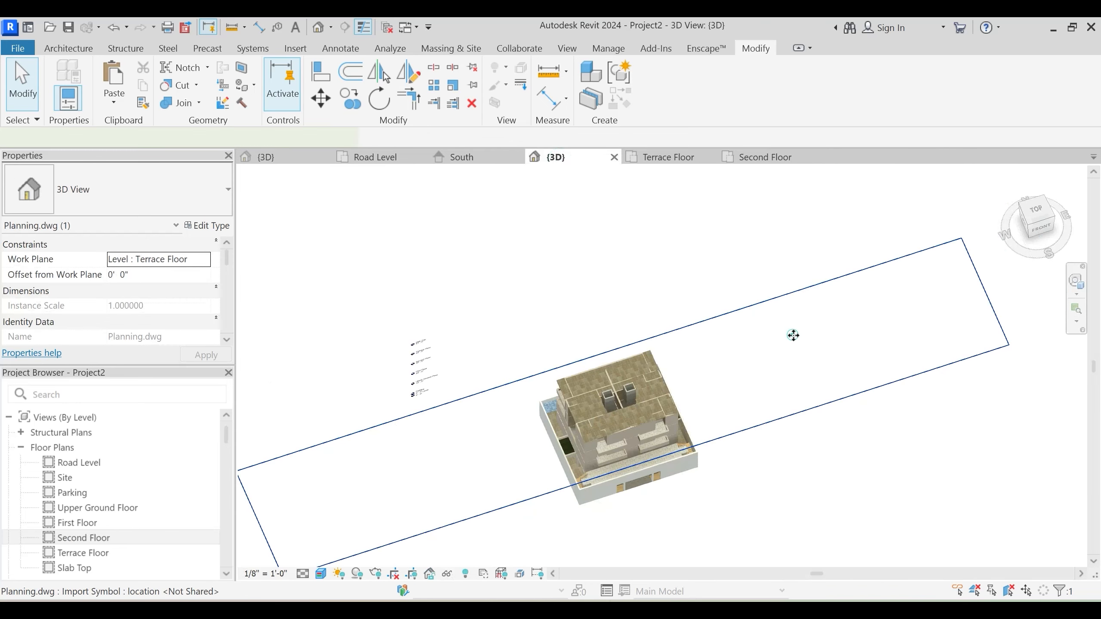
left_click(203, 259)
left_click(156, 313)
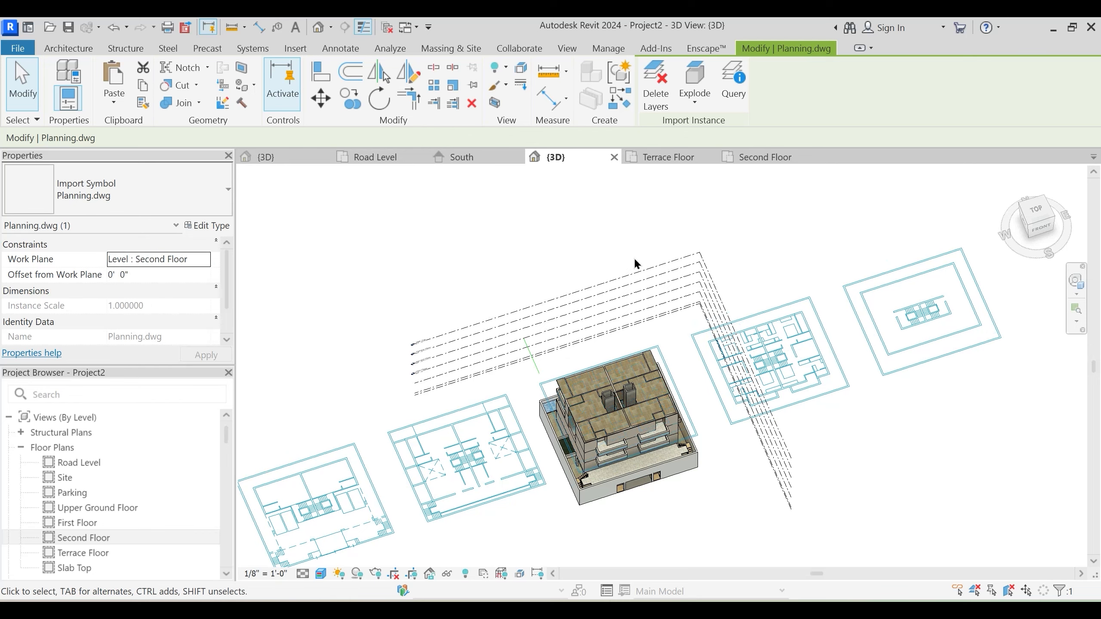
Set the imported Planning.dwg to halftone in the visibility/graphic overrides of the Second Floor plan
left_click(765, 157)
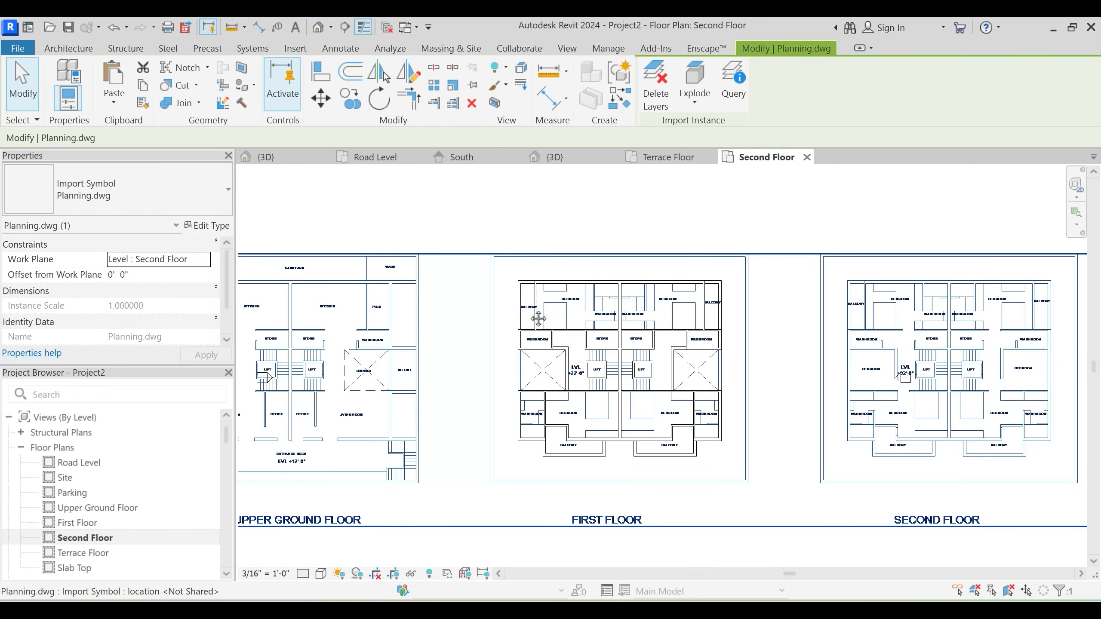
middle_click_drag(538, 318, 540, 337)
key("v")
key("g")
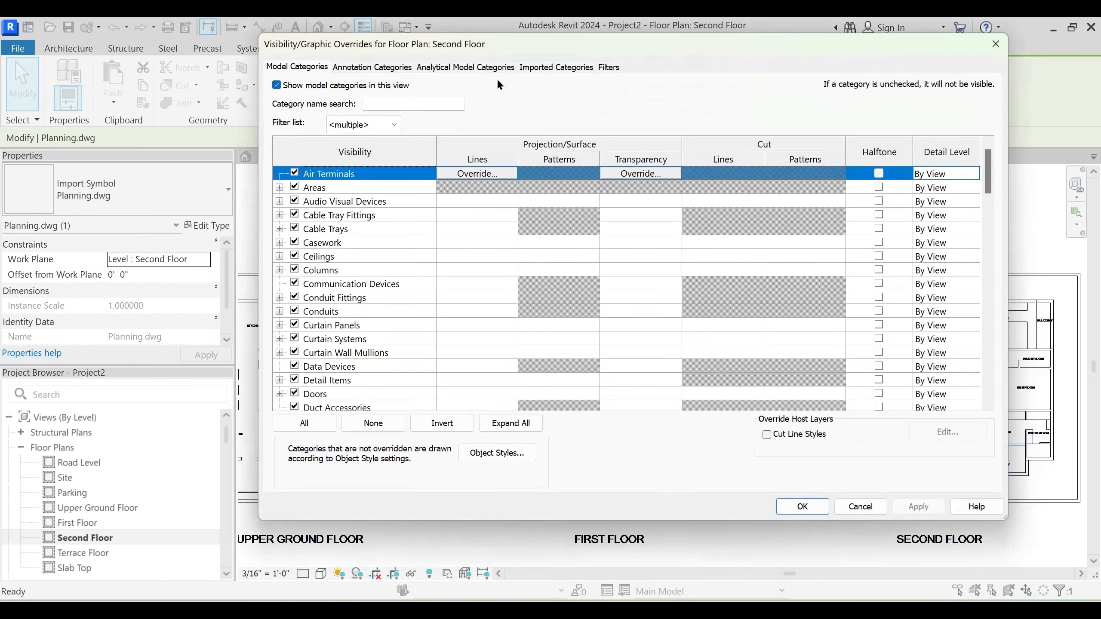
left_click(540, 68)
left_click(655, 150)
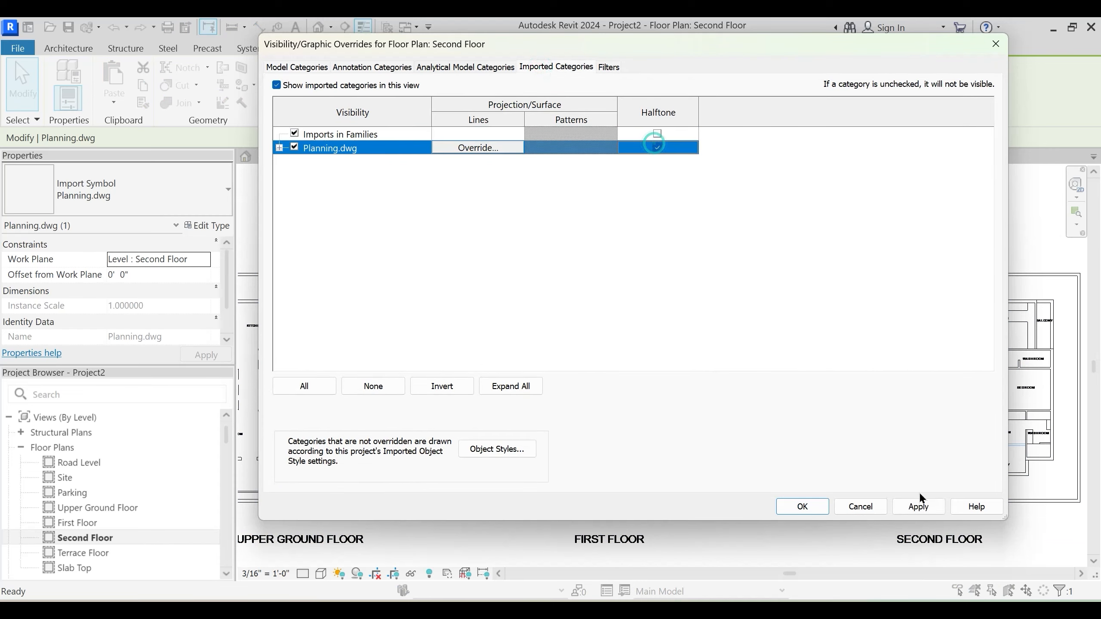
left_click(919, 503)
left_click(801, 504)
key("Escape")
scroll(553, 228, "up", 1)
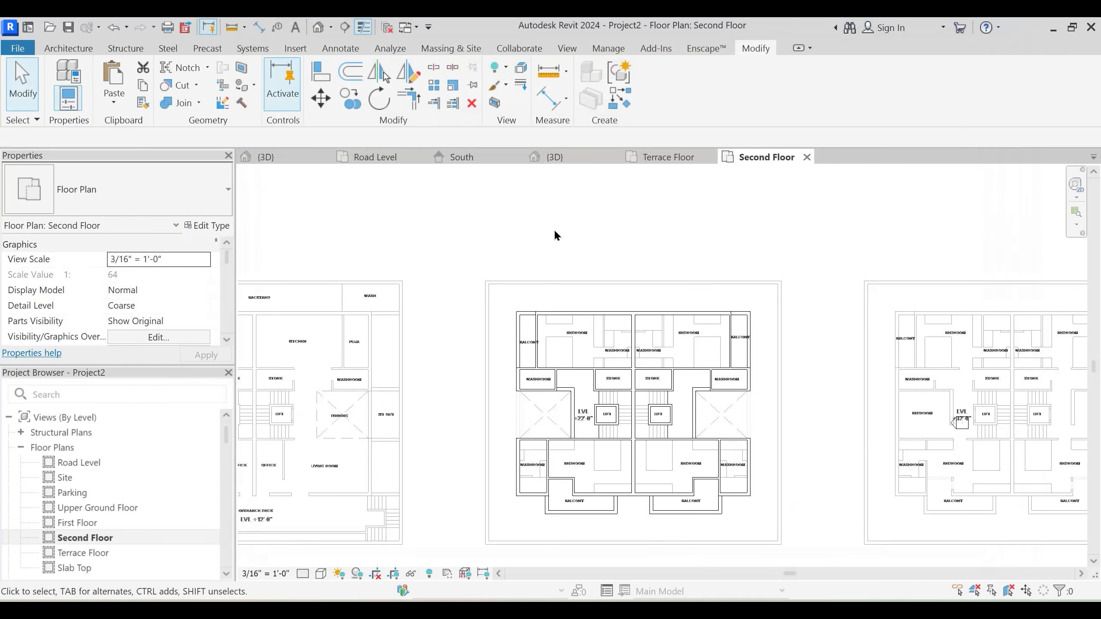
middle_click_drag(581, 288, 477, 294)
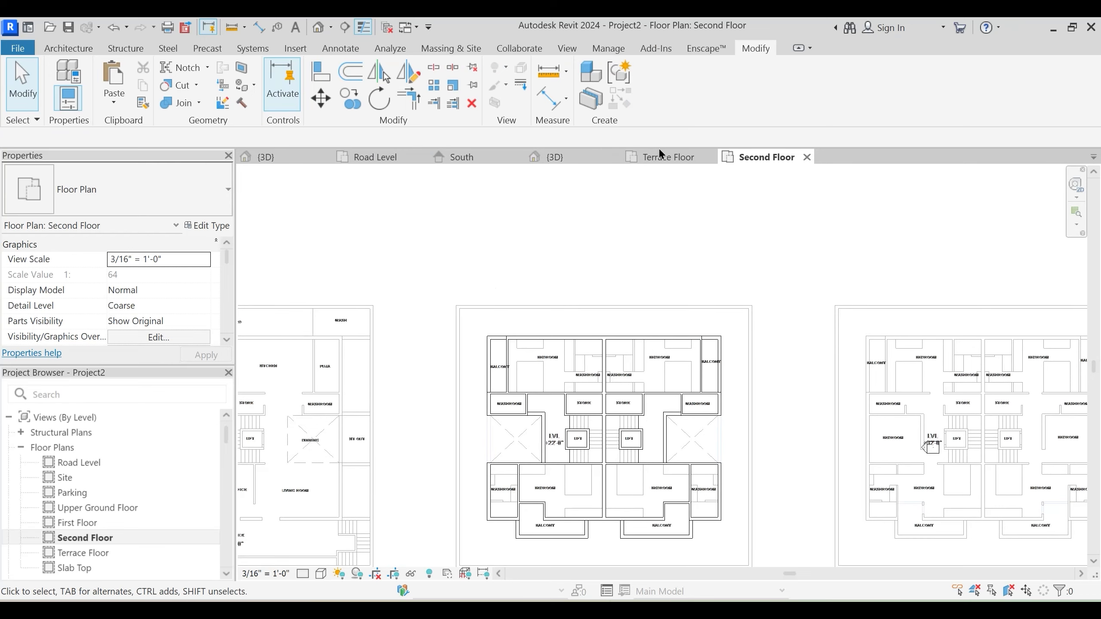
In the 3D view, change the work plane of the green model line to Level : Second Floor
left_click(559, 157)
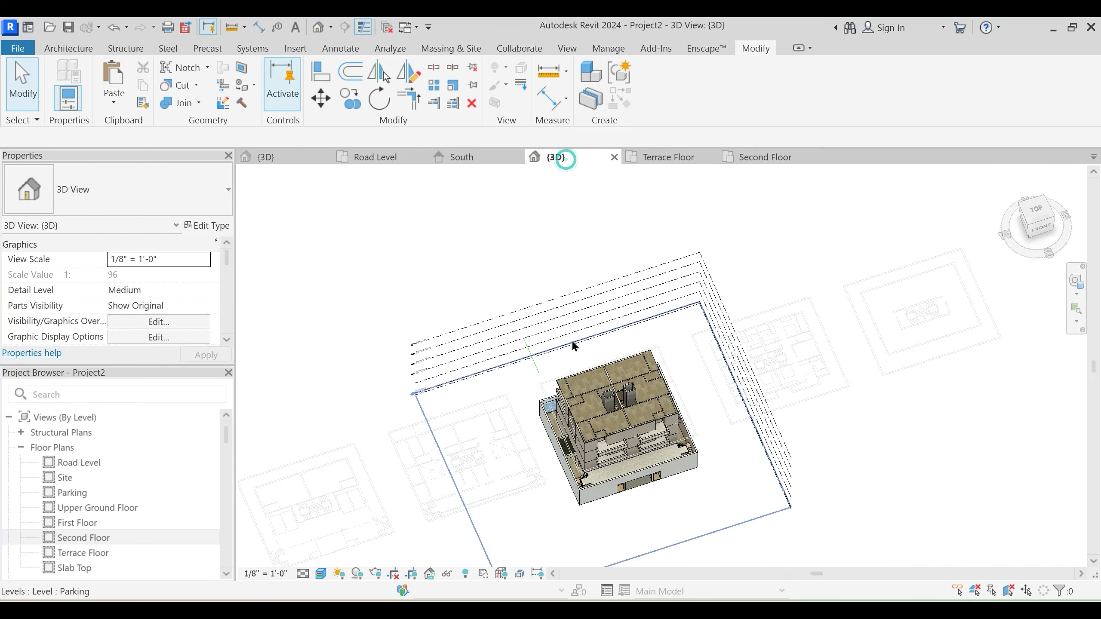
left_click(534, 366)
left_click(824, 105)
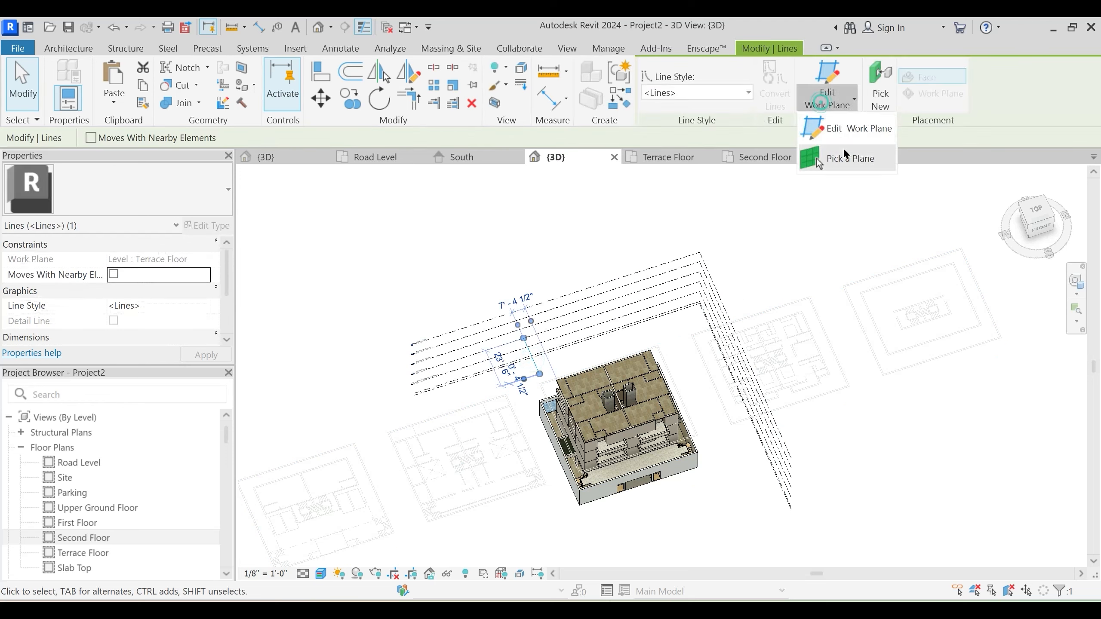
left_click(860, 127)
left_click(345, 242)
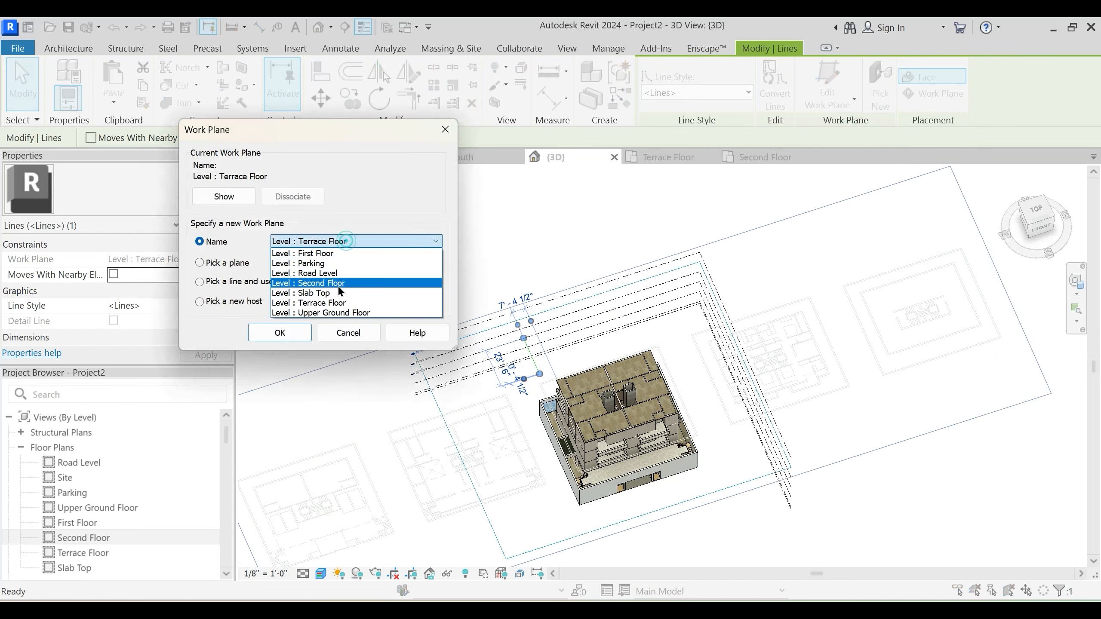
left_click(312, 282)
left_click(285, 334)
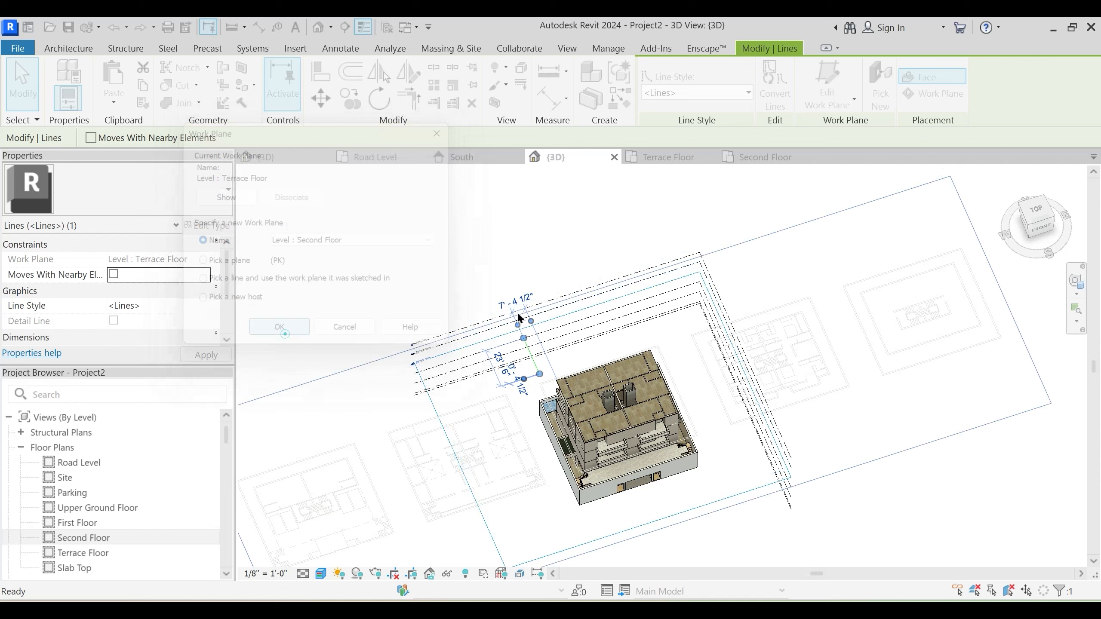
left_click(562, 246)
In the Second Floor plan, align the left boundary of Planning.dwg's second floor drawing with the green model line
left_click(762, 156)
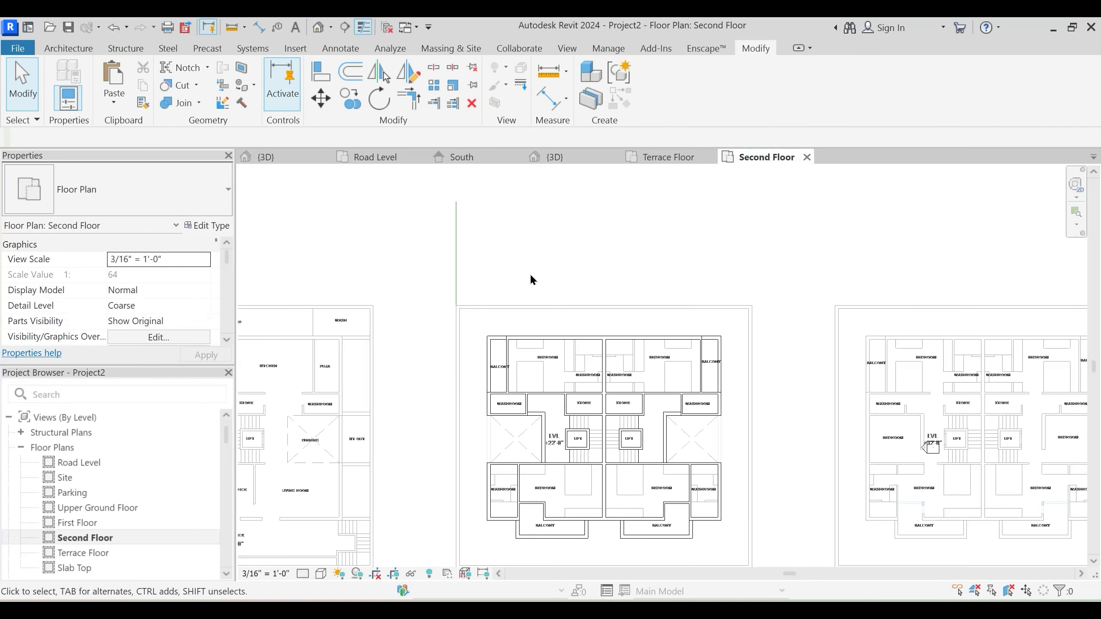
middle_click_drag(529, 273, 530, 297)
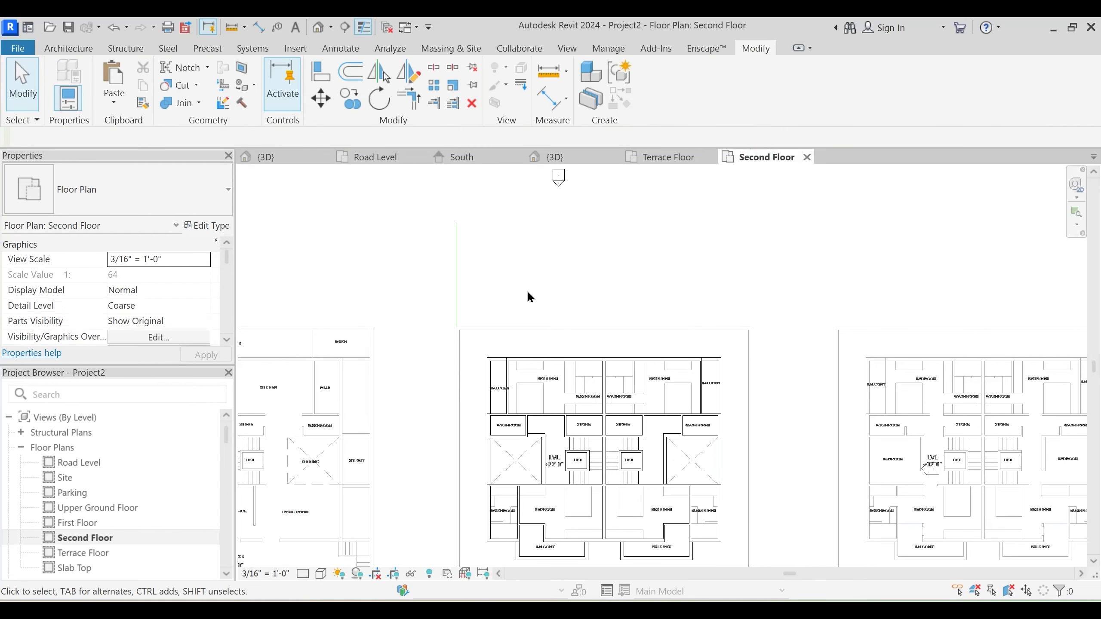
left_click(323, 78)
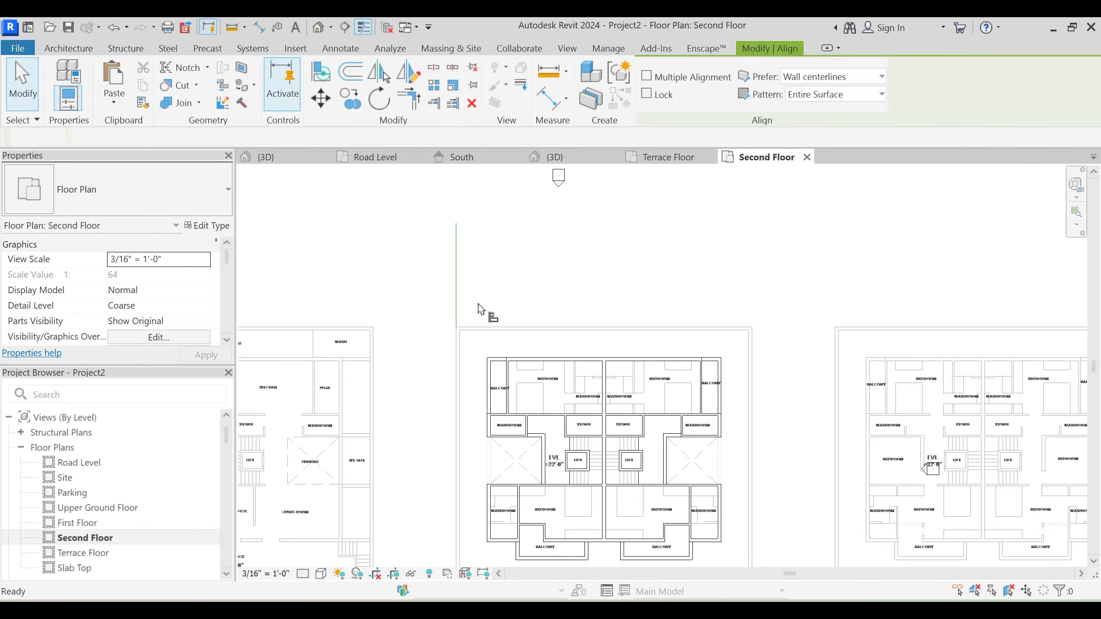
left_click(836, 360)
scroll(606, 407, "up", 2)
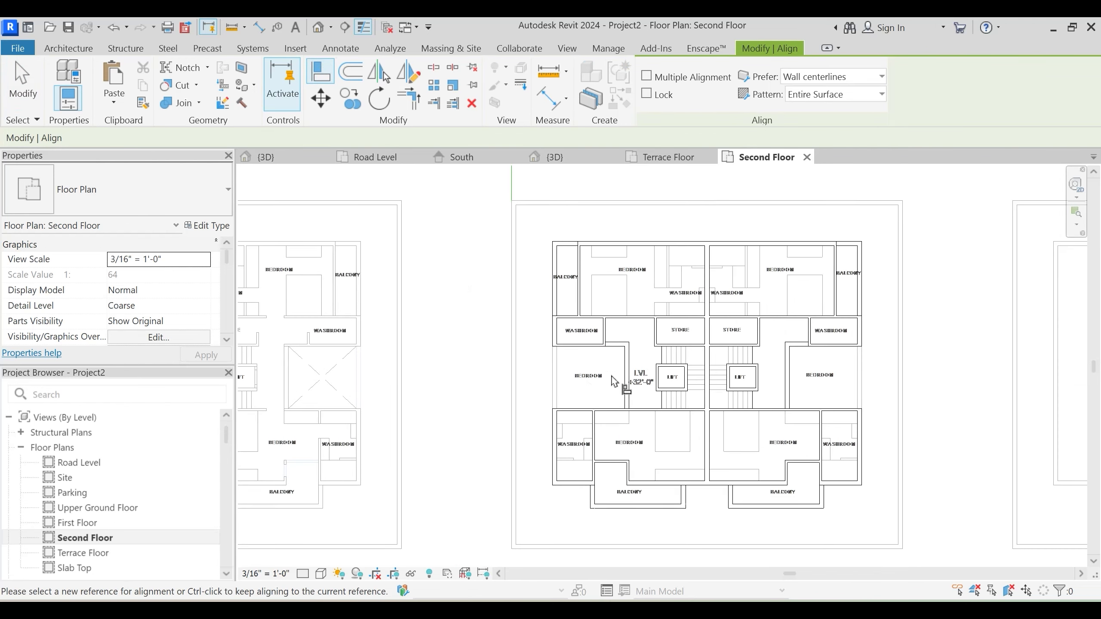
scroll(602, 385, "up", 2)
key("Escape")
Set the top constraint of the two L-shaped walls beside the left middle bedroom to Up to level: Terrace Floor
left_click(630, 326)
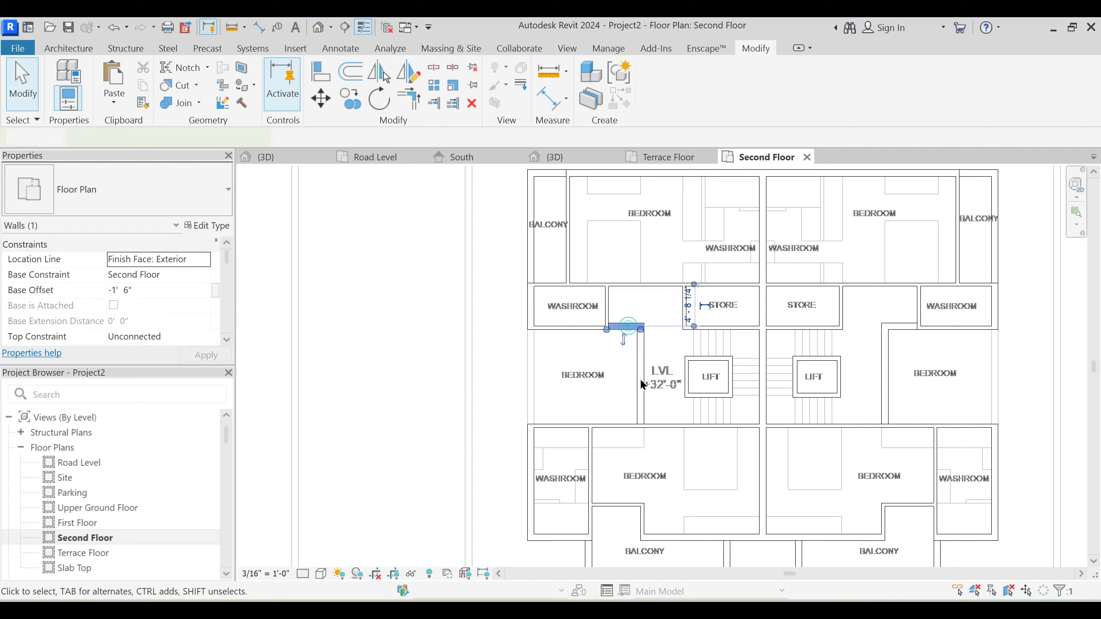
left_click(641, 381, "ctrl")
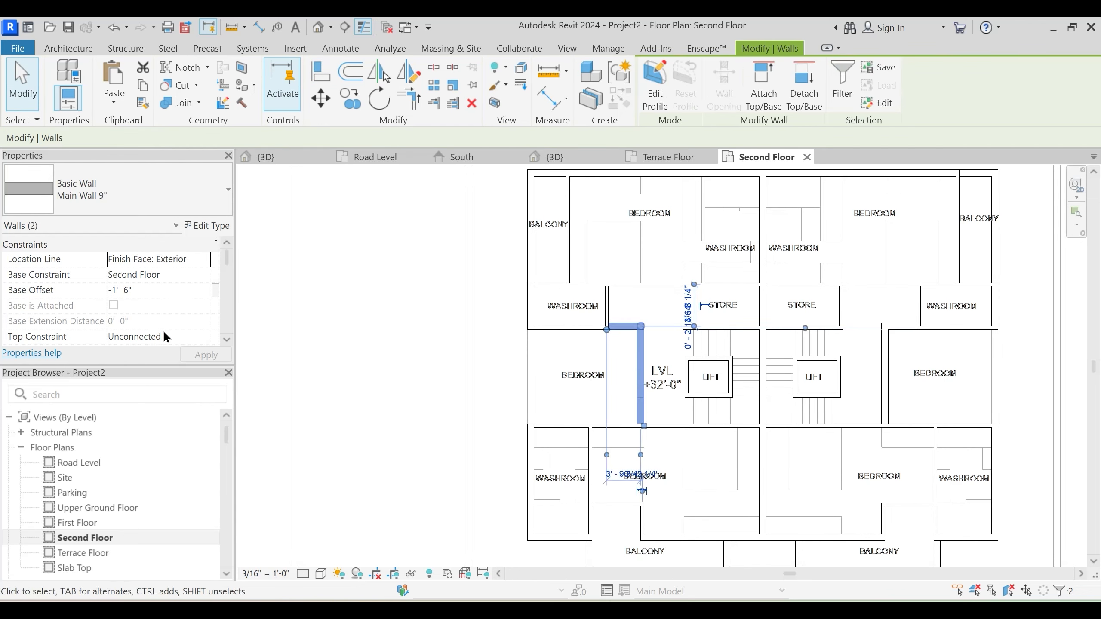
scroll(164, 327, "down", 2)
left_click(203, 308)
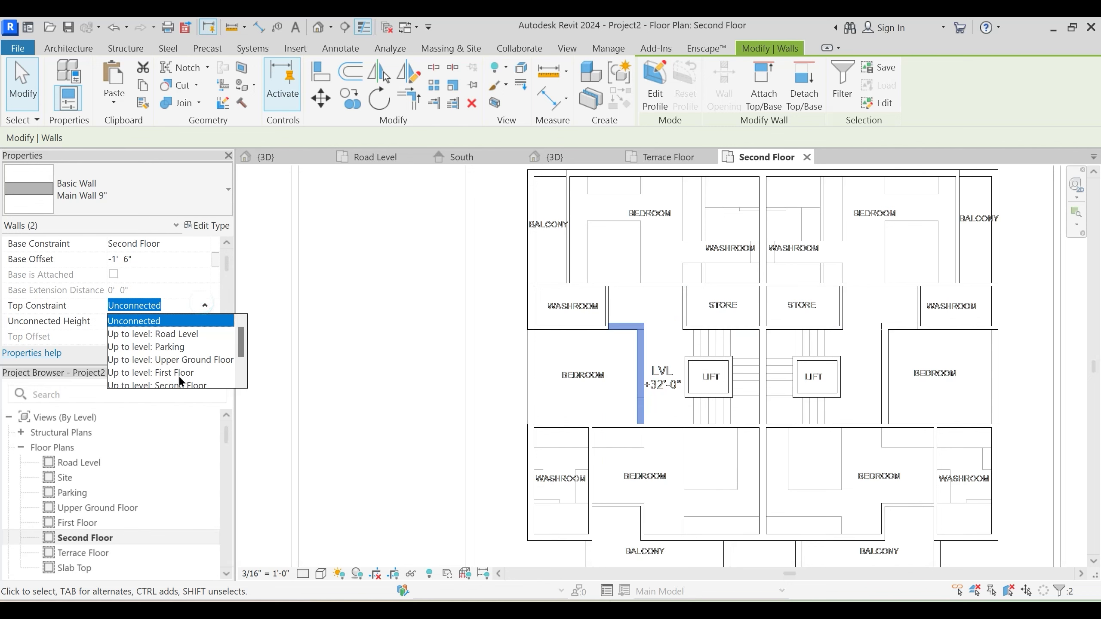
scroll(178, 380, "down", 2)
left_click(173, 361)
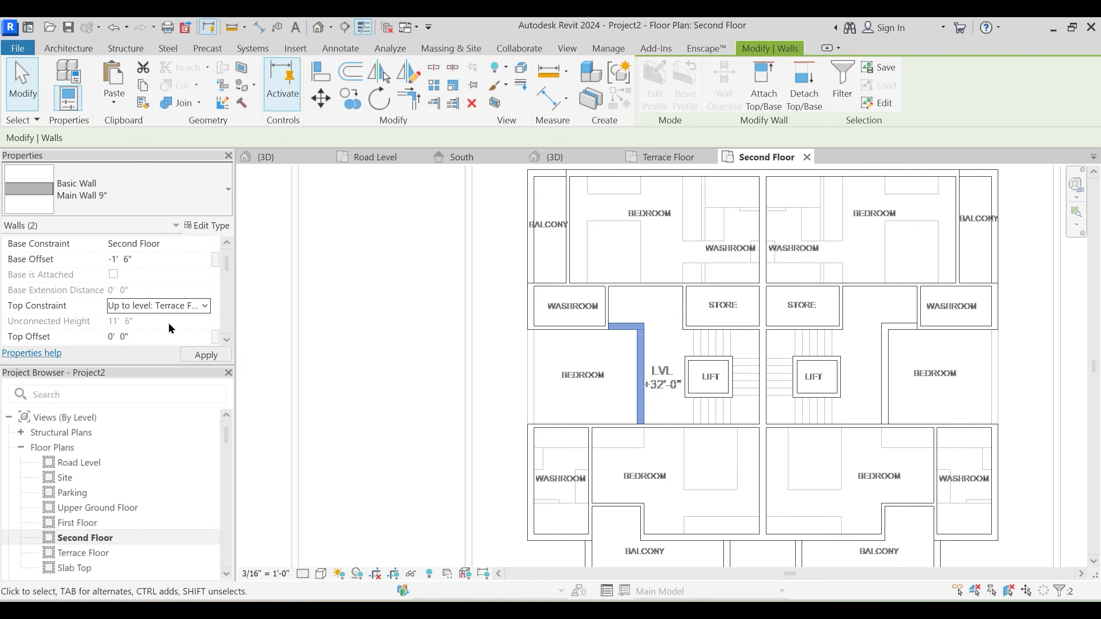
left_click(556, 369)
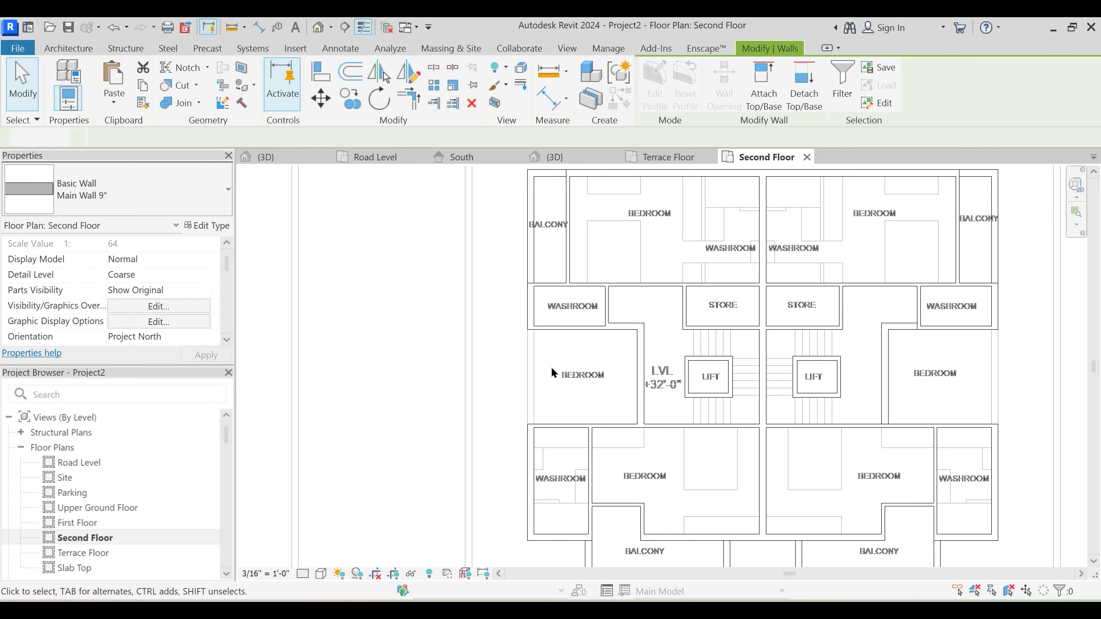
Delete the lower left washroom's outer wall and trim/extend its bottom wall to a corner with the upper left exterior wall
middle_click_drag(558, 495, 562, 469)
key("Delete")
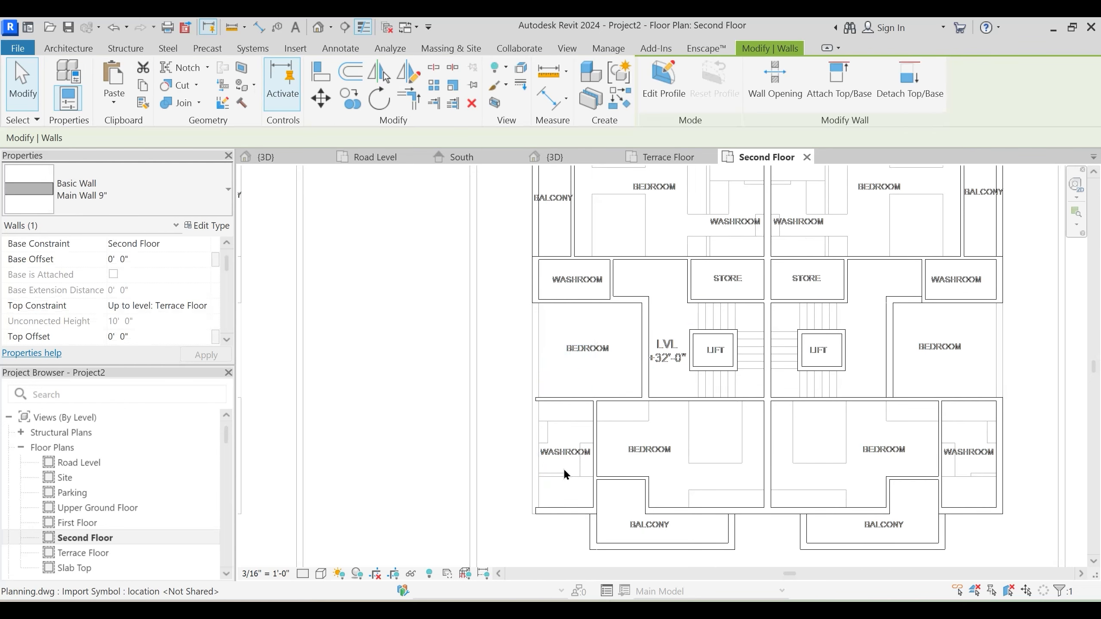
key("t")
key("r")
left_click(564, 512)
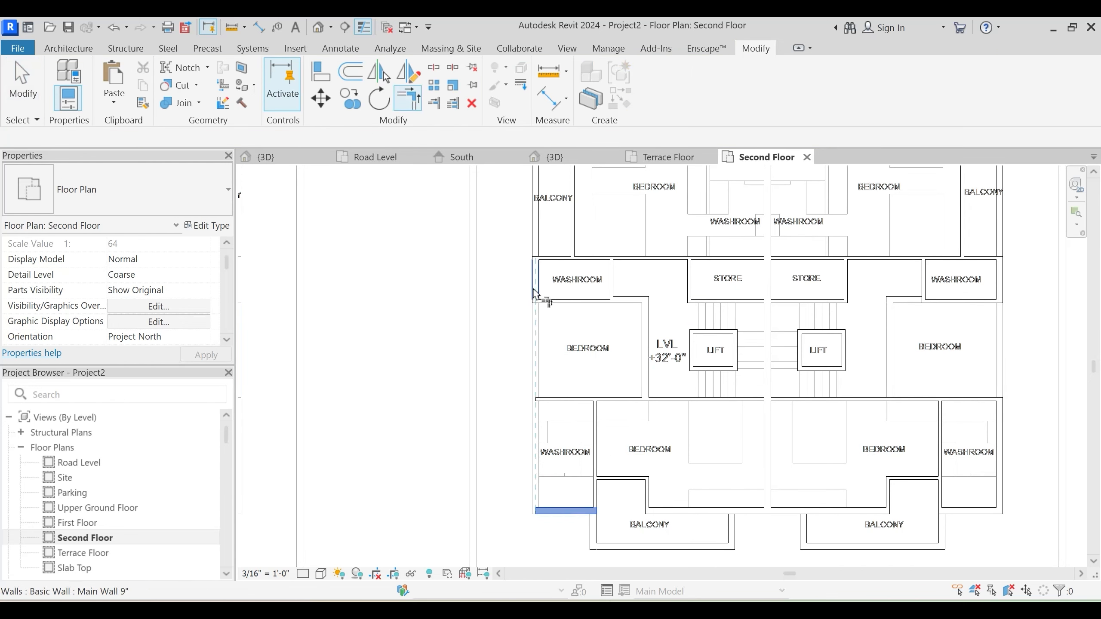
left_click(534, 290)
key("Escape")
Delete the lower right washroom's outer wall and trim/extend its bottom wall to a corner with the upper right exterior wall
middle_click_drag(863, 409, 699, 400)
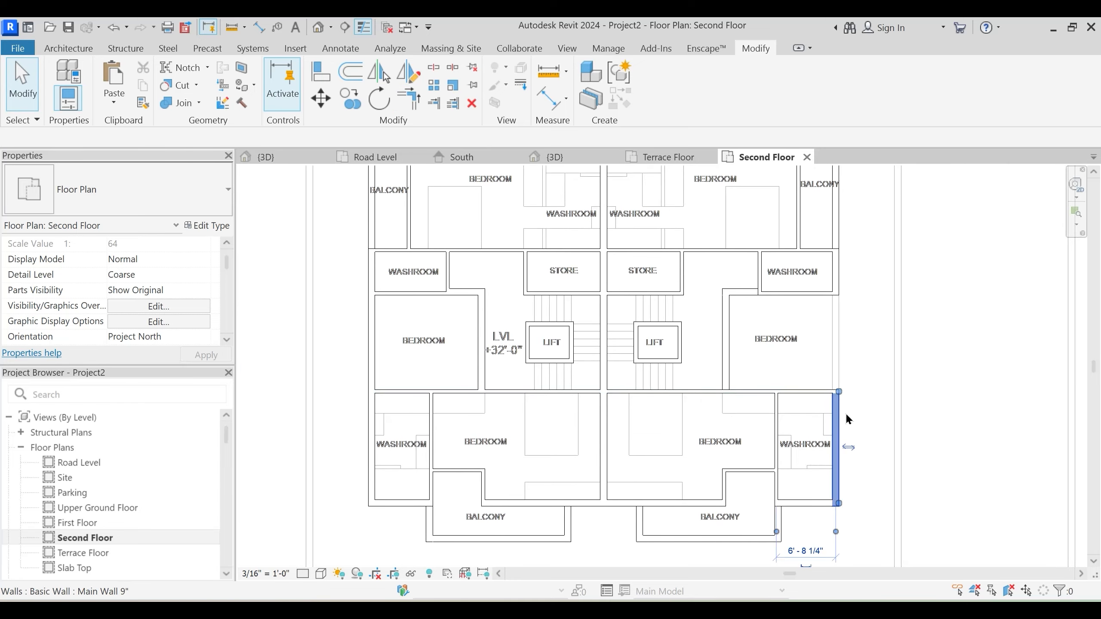
key("Delete")
key("t")
key("r")
left_click(813, 504)
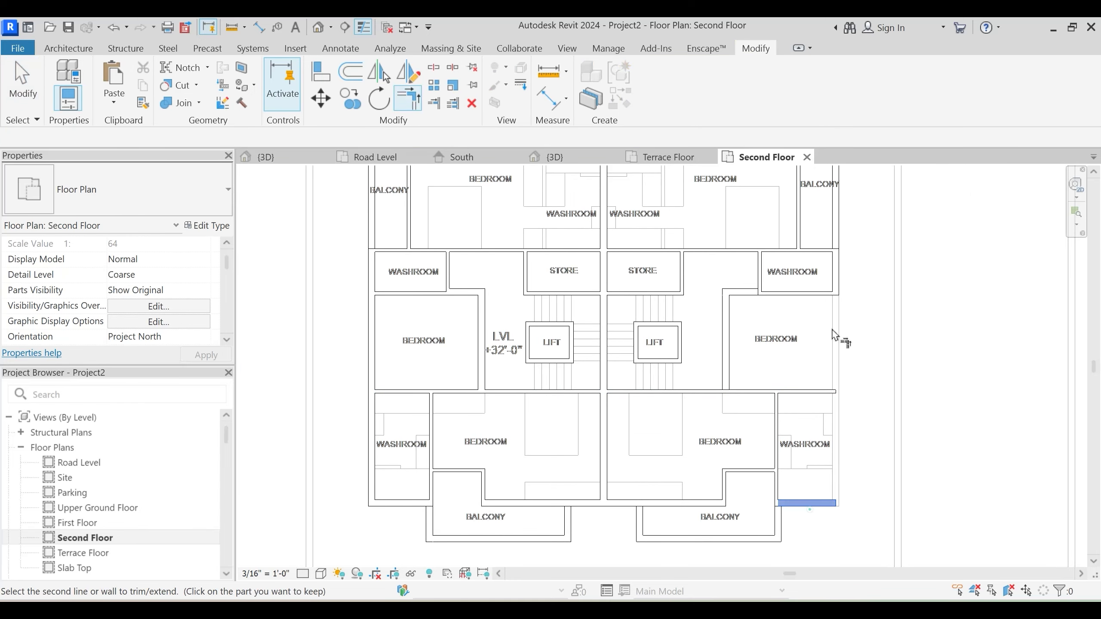
left_click(835, 329)
key("Escape")
Set the top constraint of the two L-shaped walls beside the right middle bedroom to Up to level: Terrace Floor
left_click(726, 320)
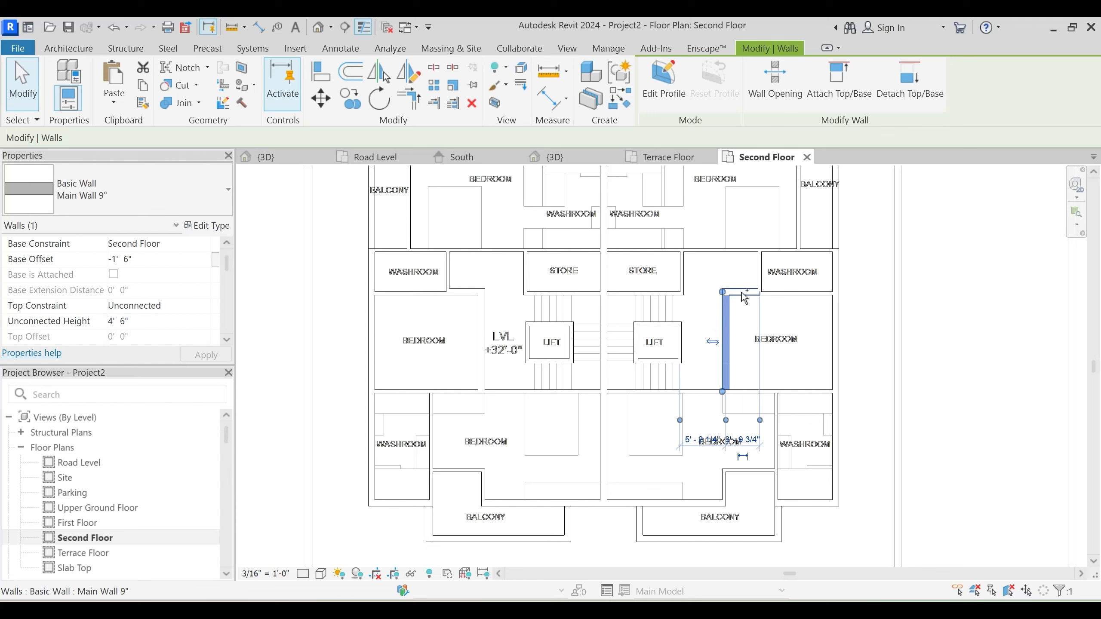
left_click(743, 294, "ctrl")
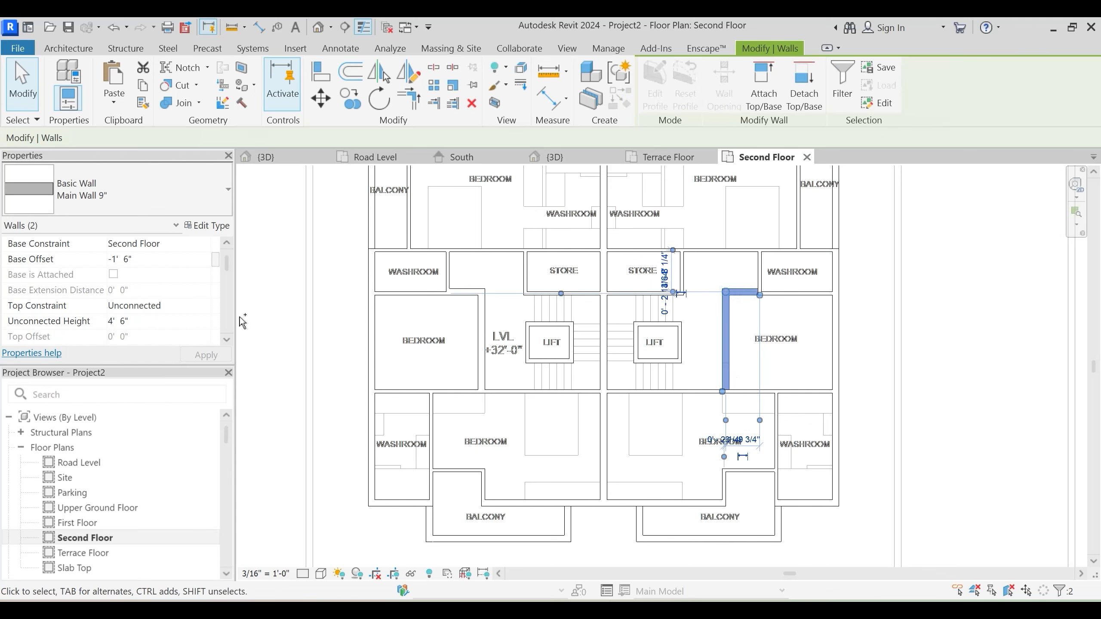
left_click(204, 305)
scroll(173, 367, "down", 1)
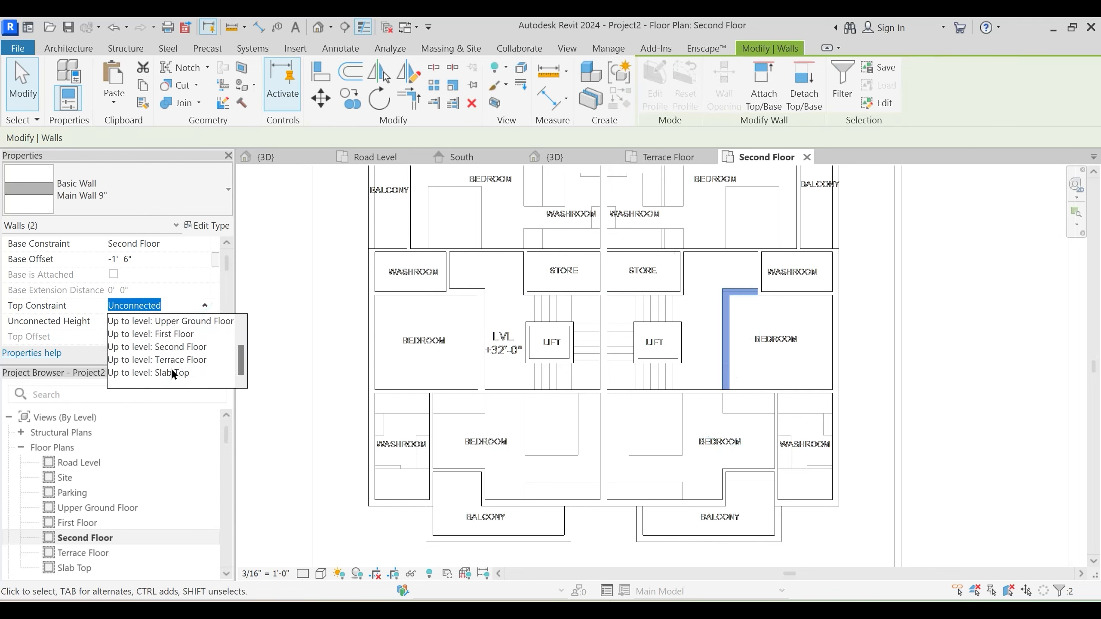
left_click(173, 360)
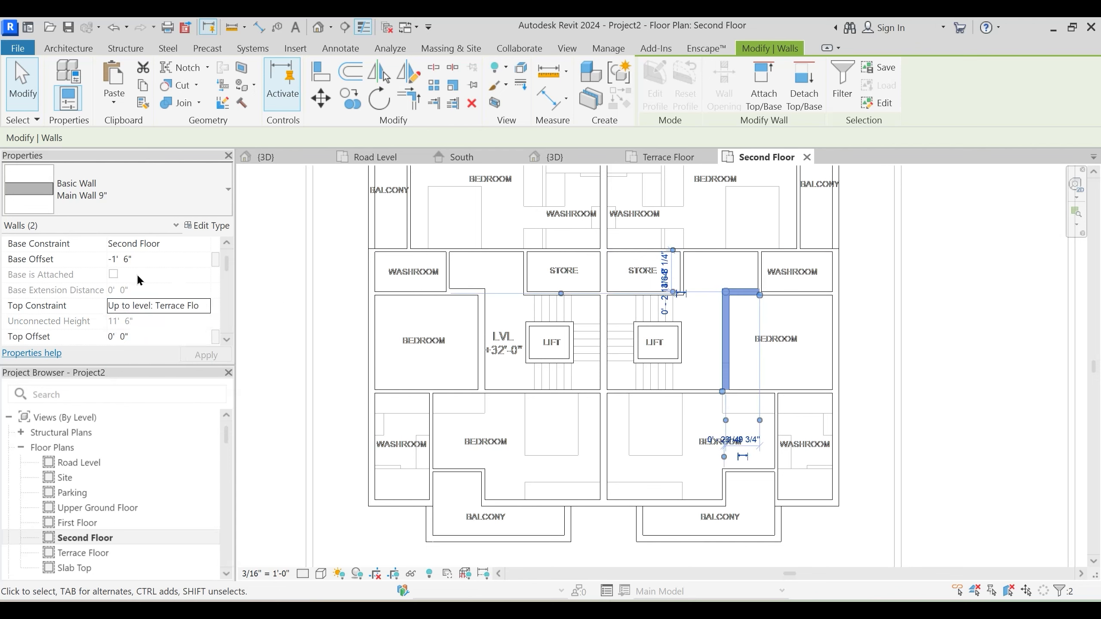
left_click(155, 259)
left_click(705, 312)
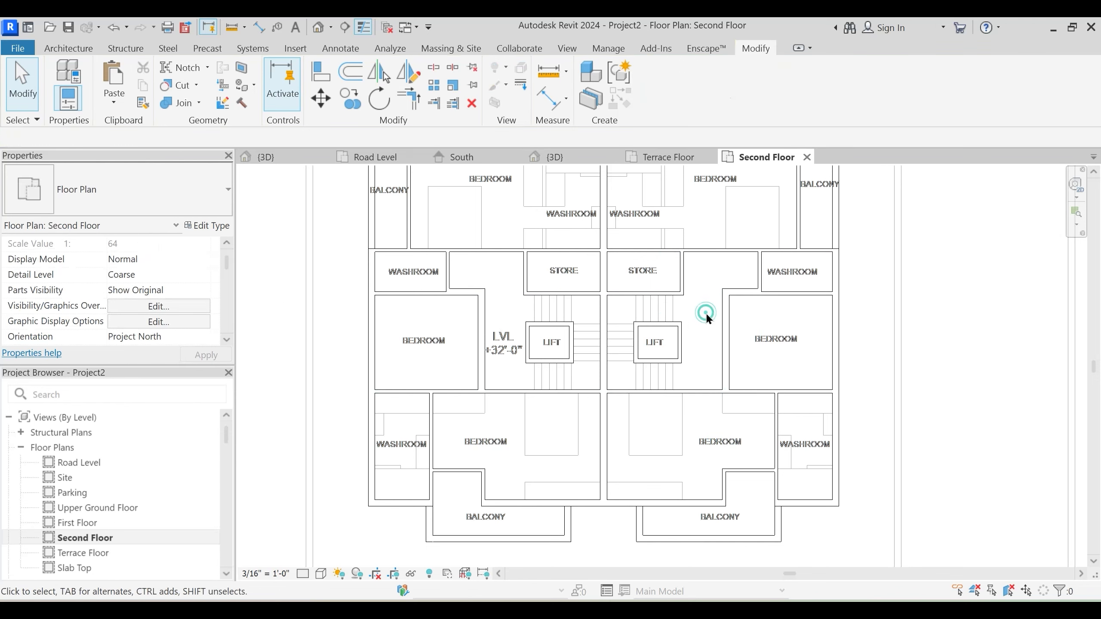
In the 3D view, temporarily hide Planning.dwg and hide the whole Levels category
left_click(542, 156)
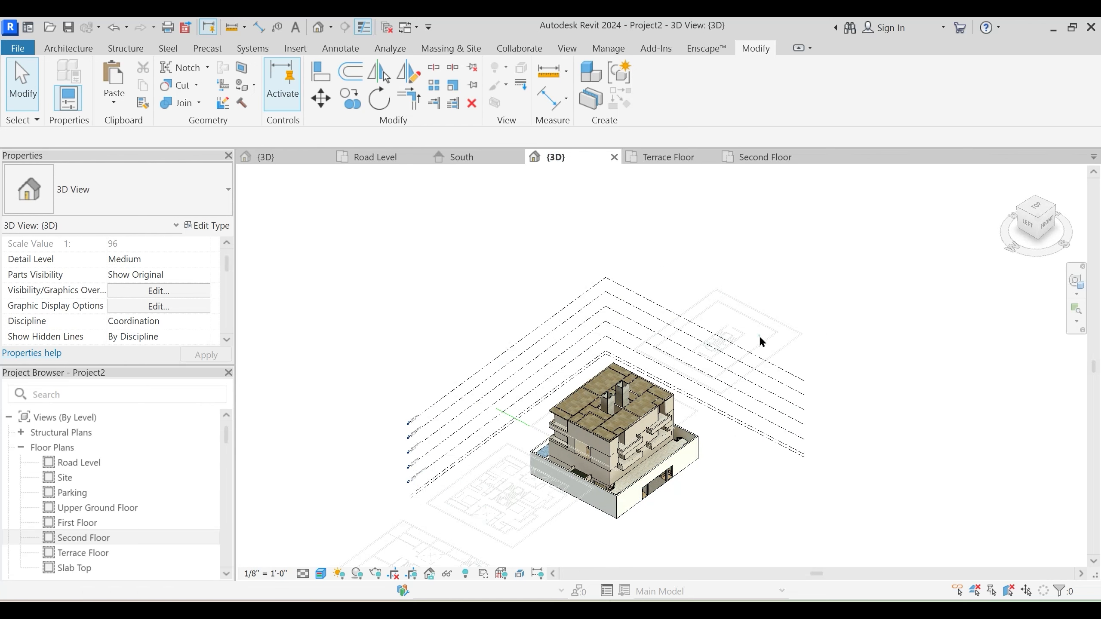
left_click(760, 341)
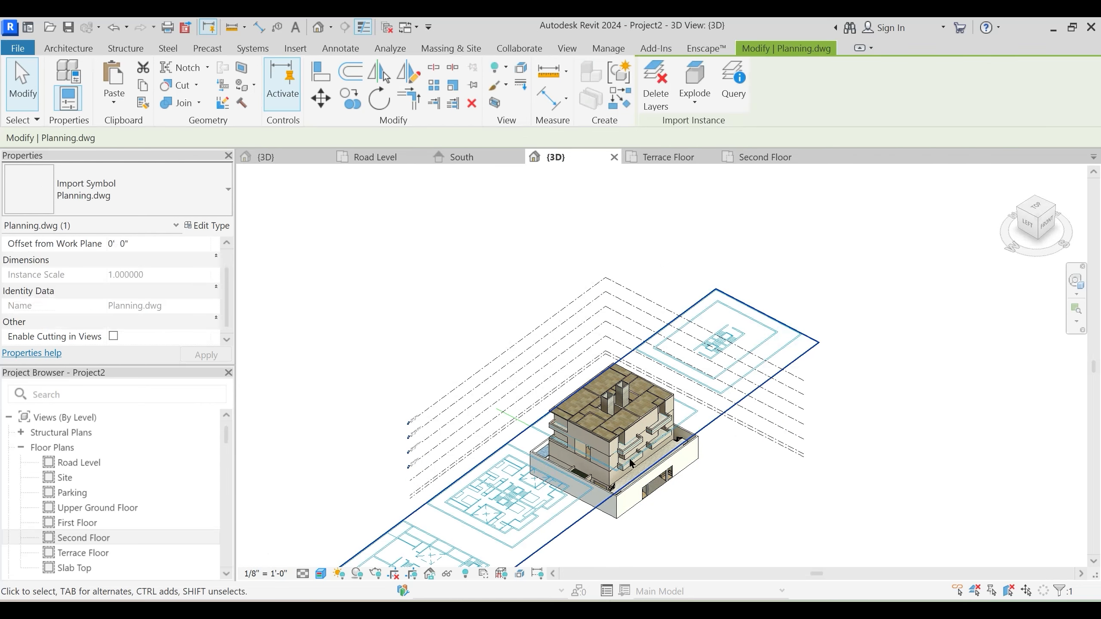
key("h")
key("h")
left_click(717, 343)
right_click(718, 345)
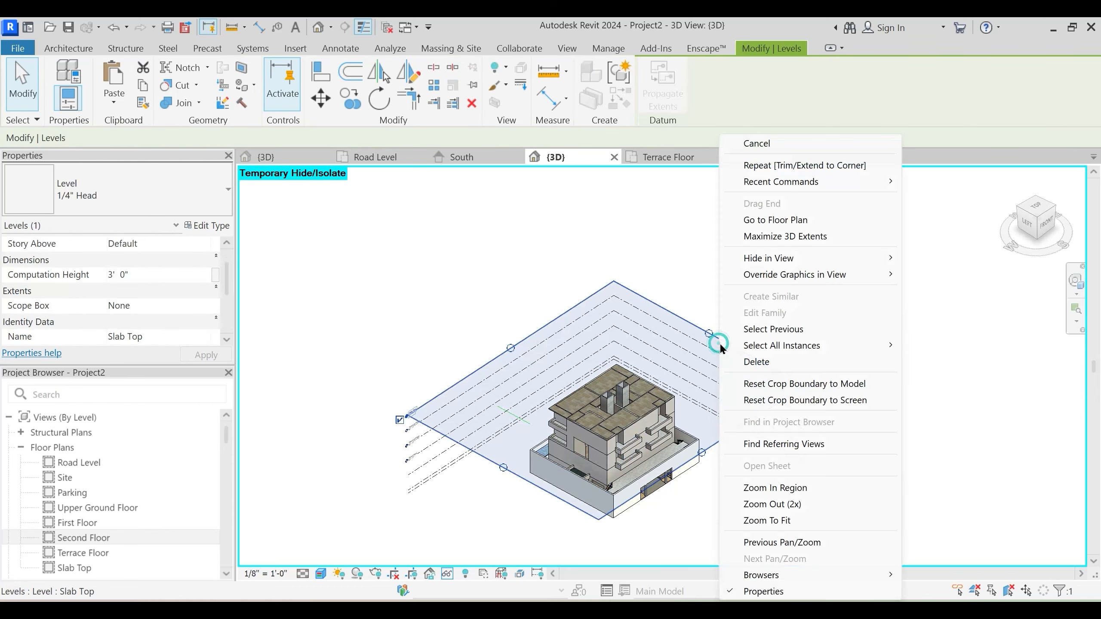
mouse_move(791, 259)
left_click(942, 271)
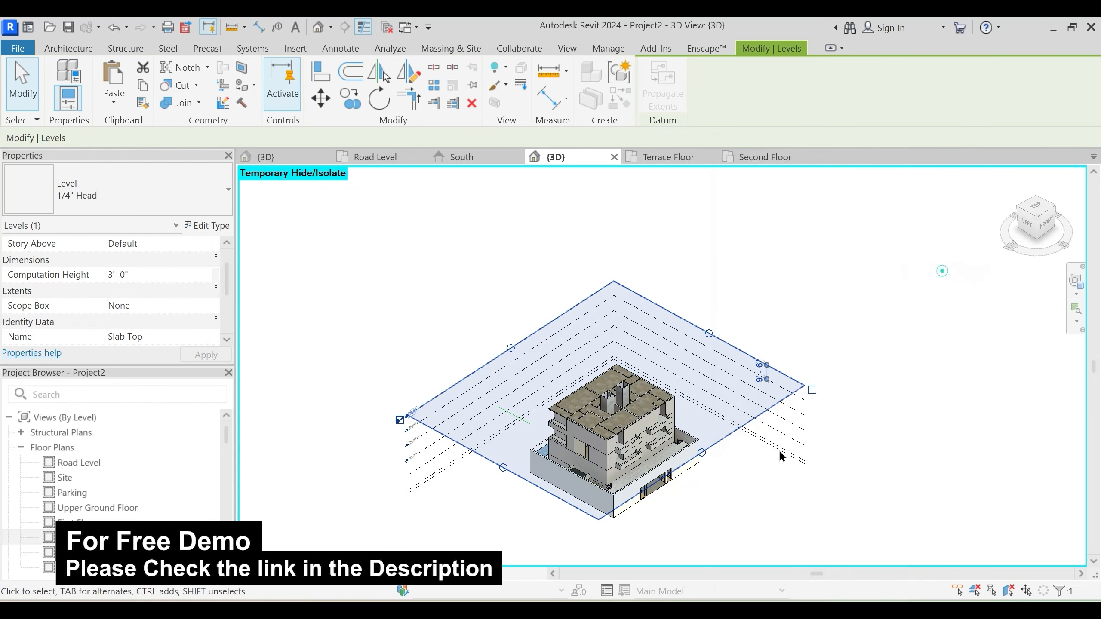
Switch the join order between the Public Spaces floor and the walls inside the recessed opening on the building's left side
scroll(737, 477, "up", 6)
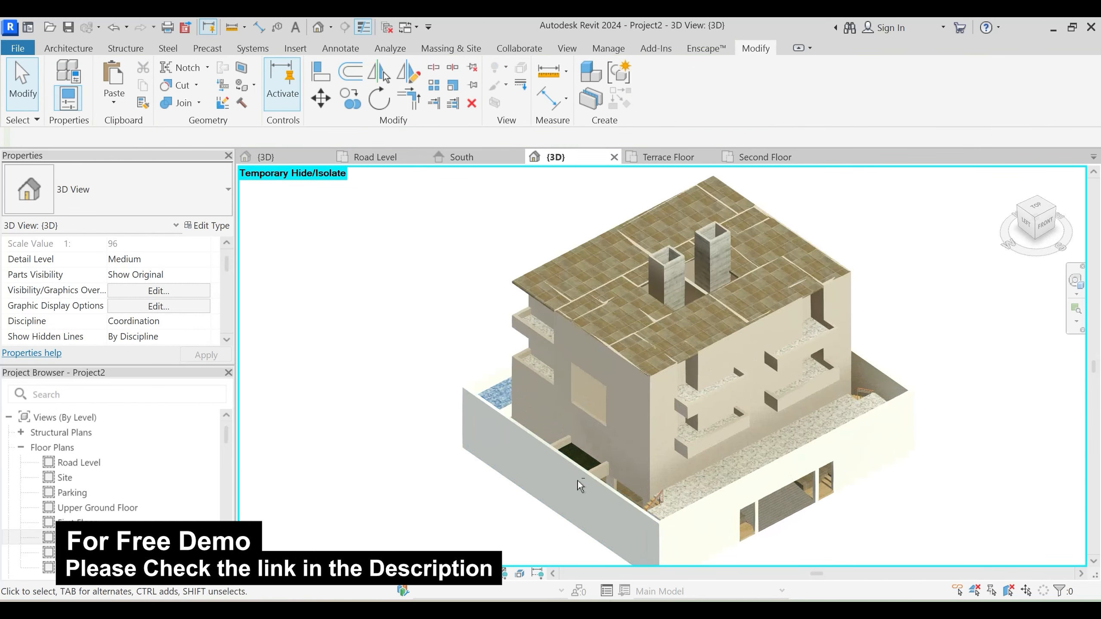
middle_click_drag(578, 480, 648, 414, "shift")
scroll(648, 417, "up", 3)
middle_click_drag(637, 489, 631, 353, "shift")
scroll(691, 319, "up", 3)
scroll(605, 346, "up", 2)
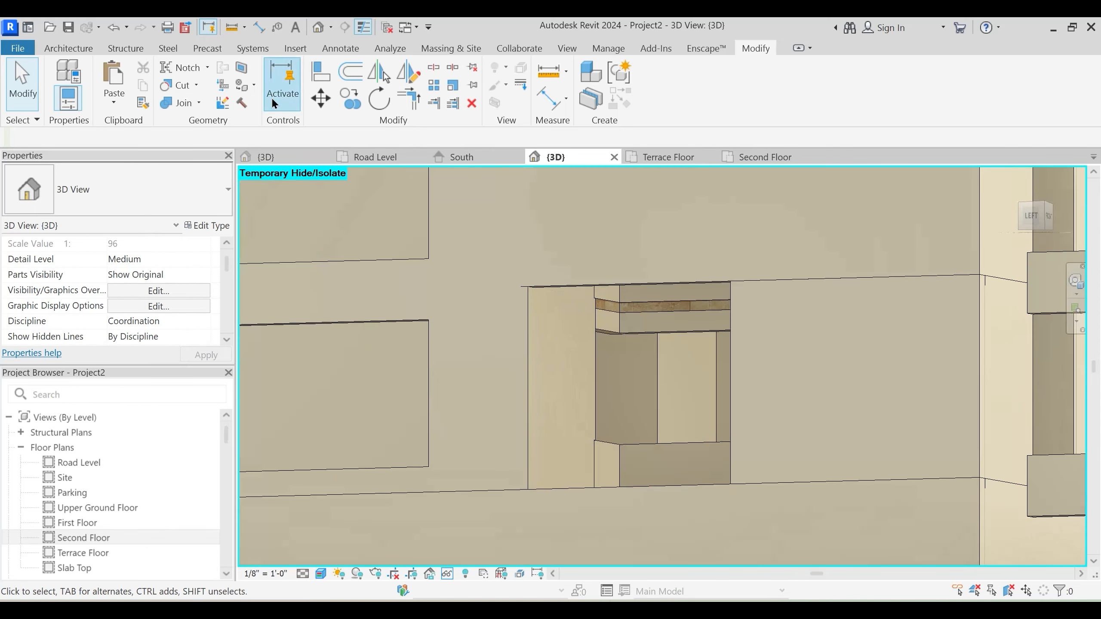
left_click(195, 103)
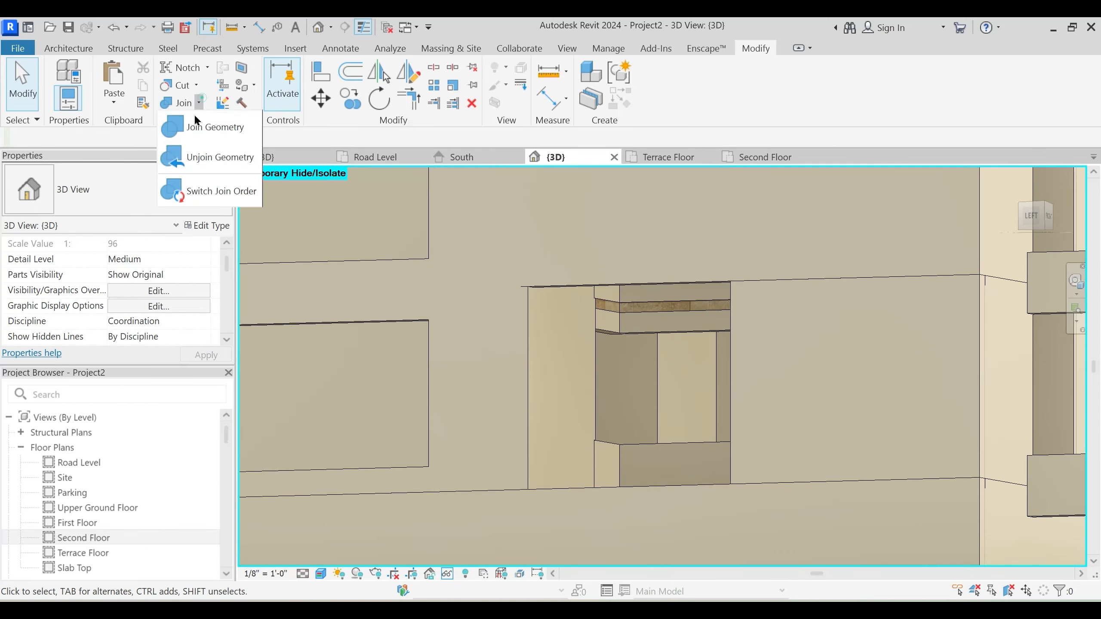
left_click(205, 191)
middle_click_drag(720, 437, 565, 344, "shift")
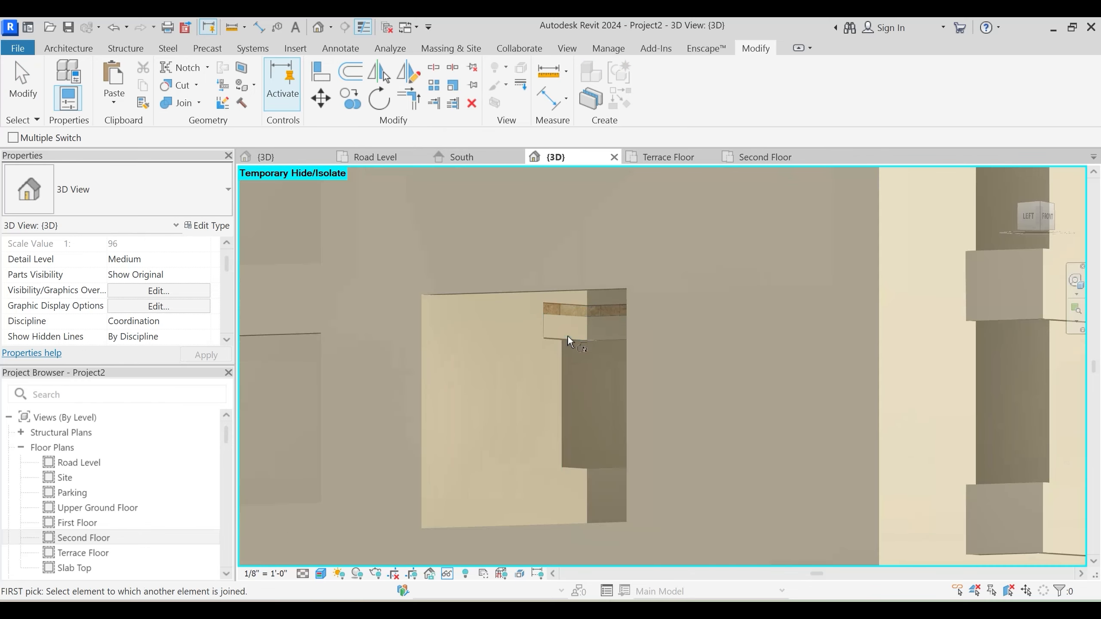
left_click(566, 336)
left_click(573, 310)
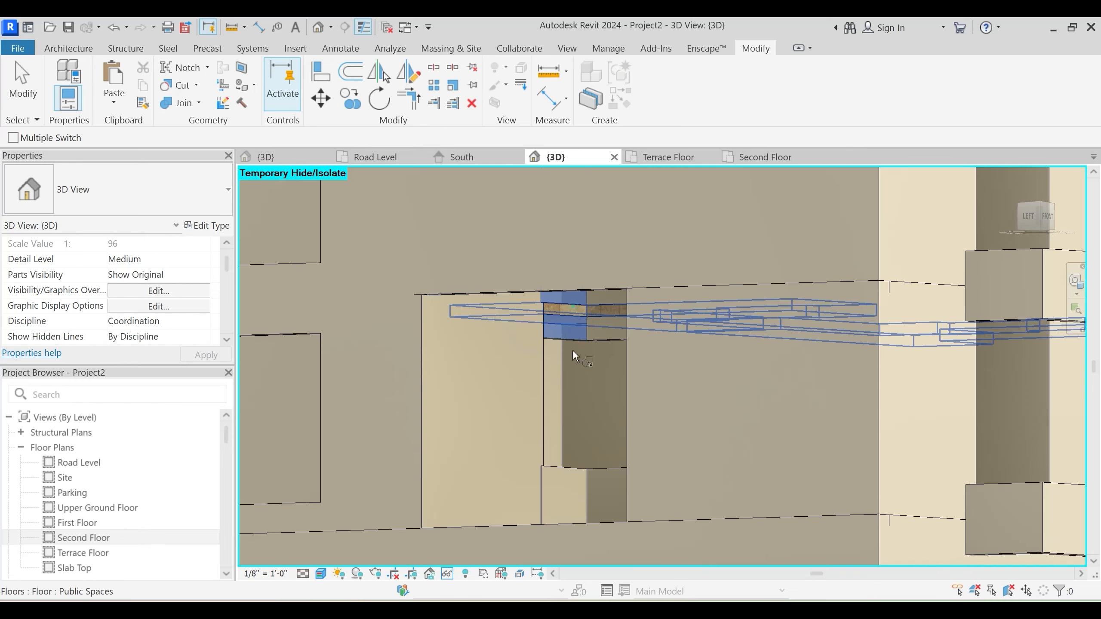
middle_click_drag(573, 350, 721, 346, "shift")
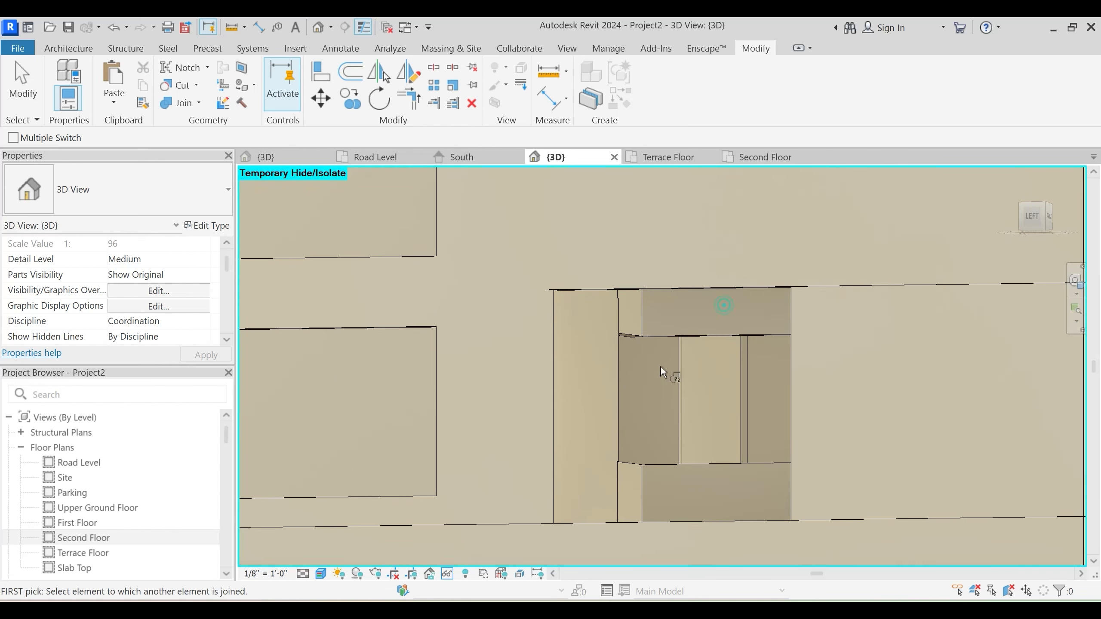
middle_click_drag(660, 367, 755, 380, "shift")
middle_click_drag(1031, 376, 651, 380)
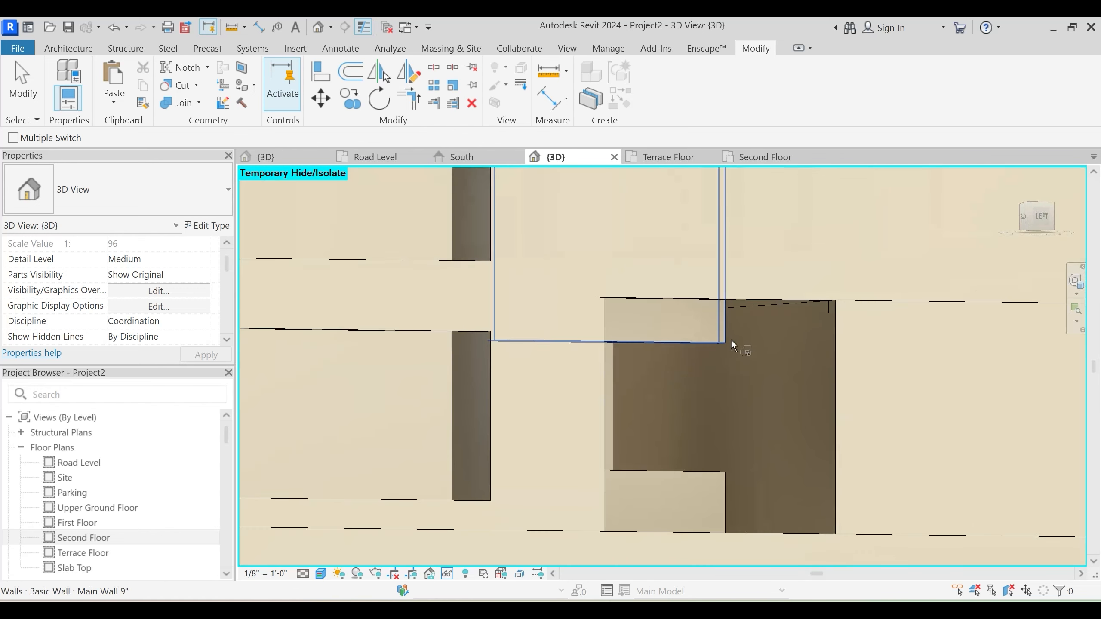
Examine the wall and slab joins at the recessed opening on the building's opposite side and around the exterior
scroll(733, 345, "down", 3)
middle_click_drag(790, 275, 610, 357, "shift")
scroll(672, 363, "up", 2)
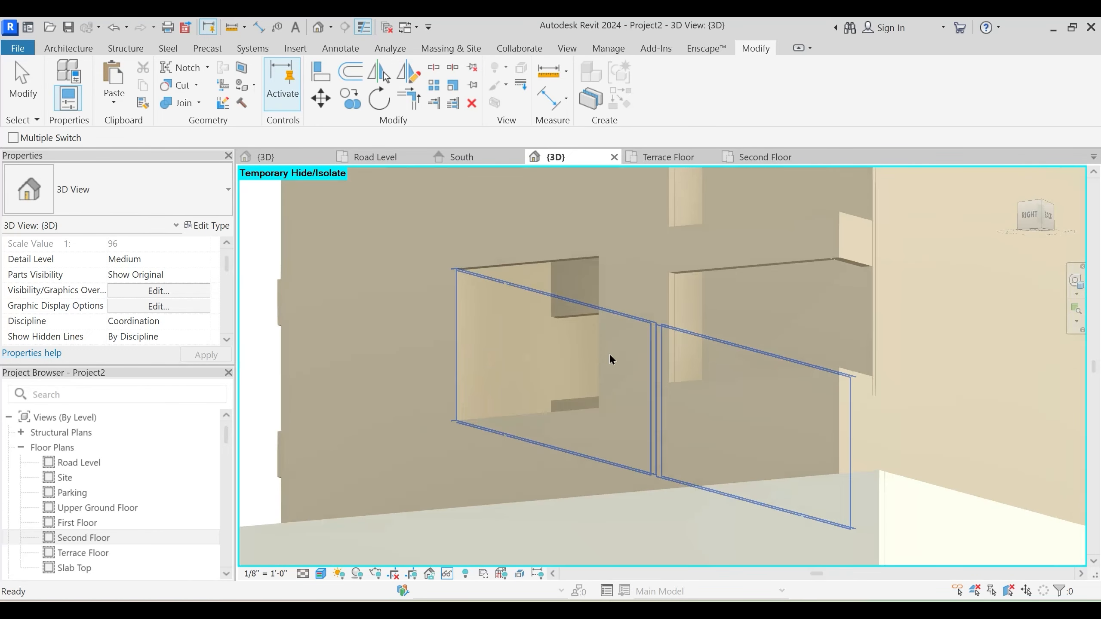
middle_click_drag(539, 337, 599, 302, "shift")
middle_click_drag(745, 313, 1006, 577, "shift")
scroll(645, 418, "down", 2)
middle_click_drag(590, 446, 619, 433, "shift")
key("Escape")
Display the 3D view as Hidden Line and begin a Join Geometry with Multiple Join enabled, using the Terrace Slab as first element
middle_click_drag(573, 341, 614, 388)
middle_click_drag(528, 322, 567, 344)
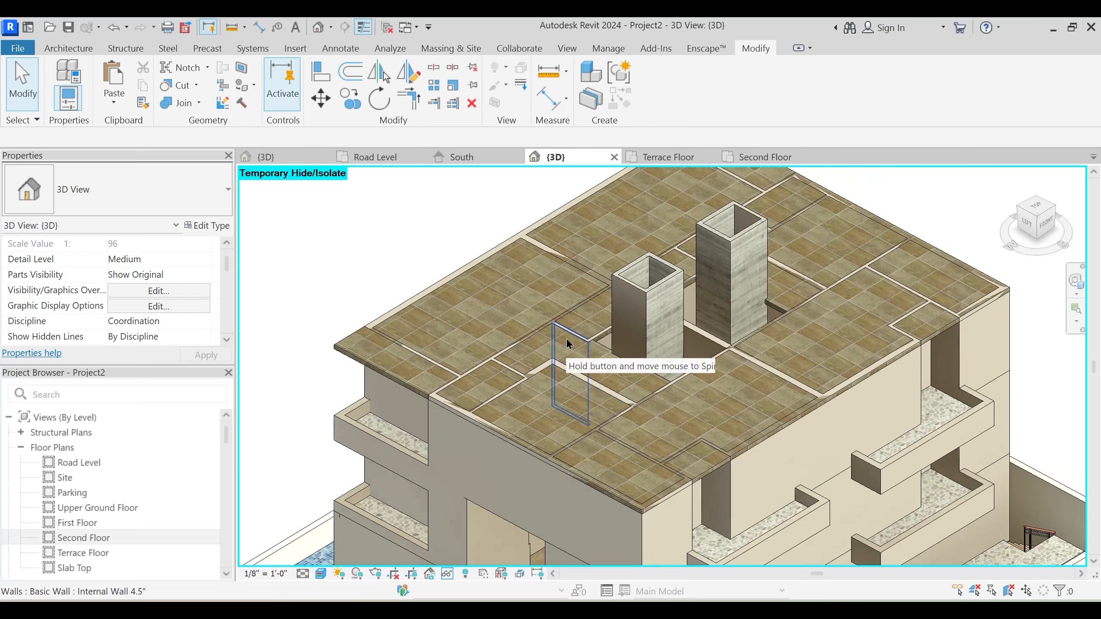
key("h")
key("l")
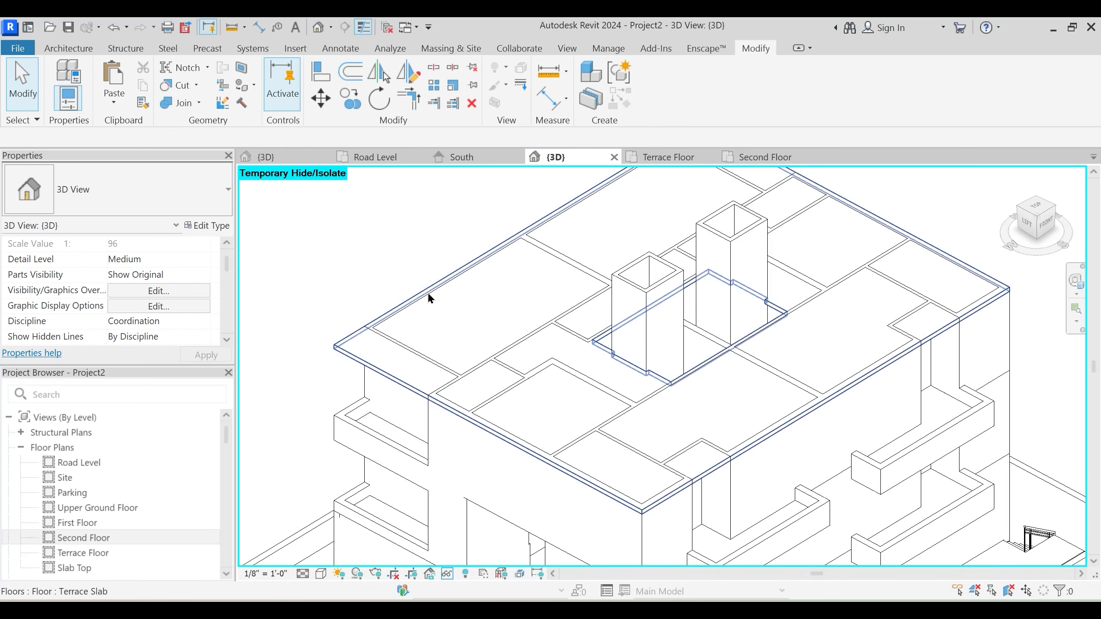
middle_click_drag(509, 363, 489, 363, "shift")
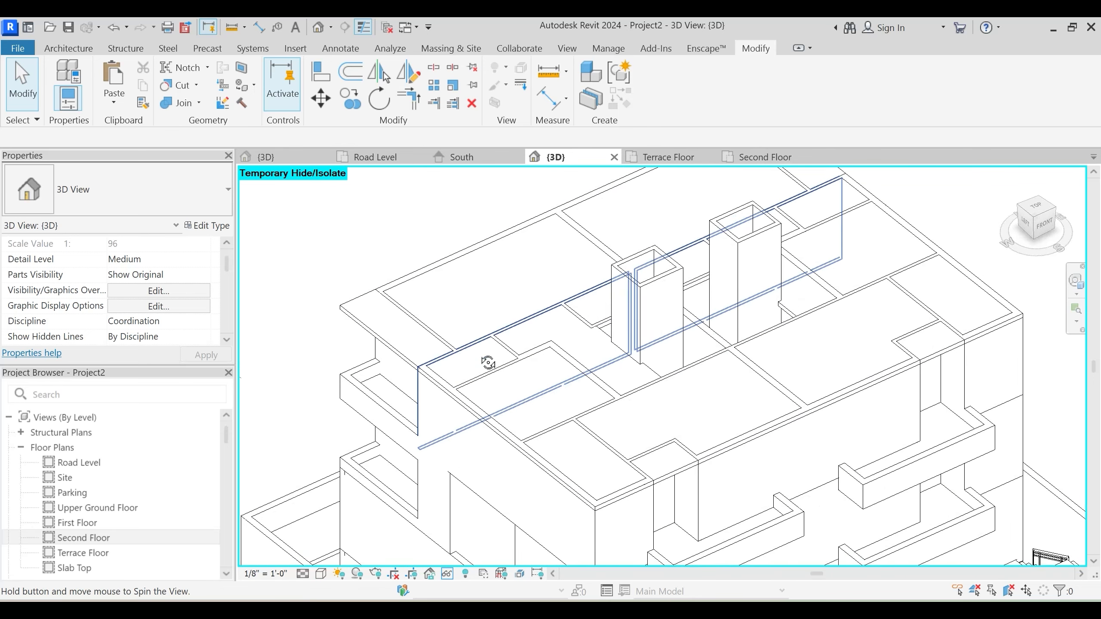
left_click(393, 316)
left_click(12, 138)
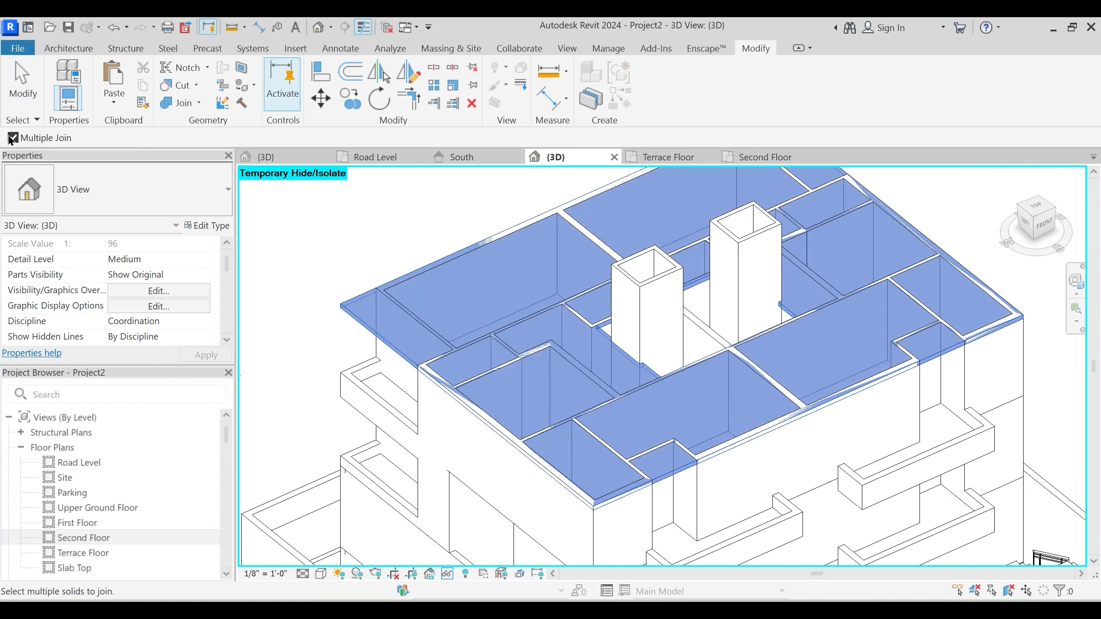
Join the rear exterior walls, the main cross wall and the internal walls behind the two shafts to the Terrace Slab
left_click(401, 306)
left_click(429, 262)
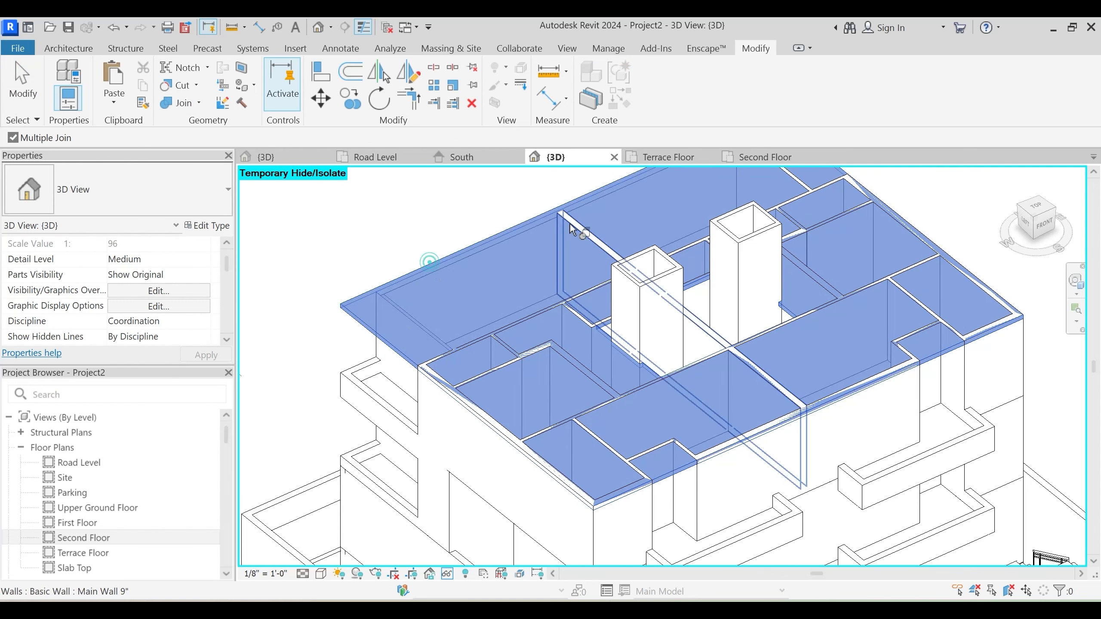
left_click(569, 220)
middle_click_drag(643, 272, 567, 387)
left_click(756, 306)
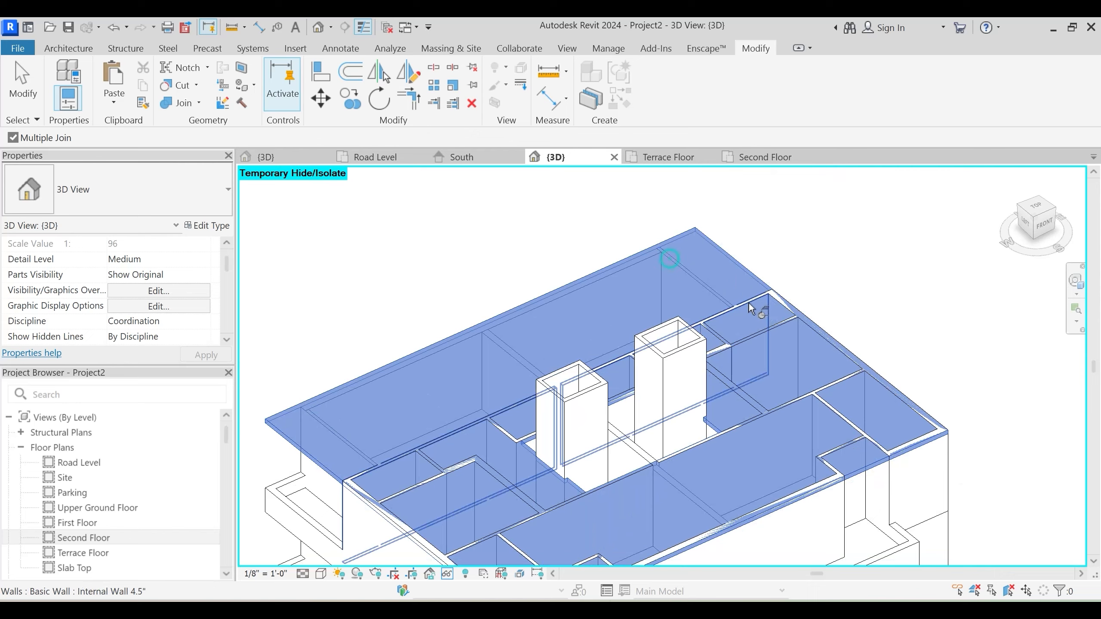
mouse_move(702, 295)
middle_mouse_down("shift")
mouse_move(710, 308)
mouse_move(703, 292)
middle_mouse_up("shift")
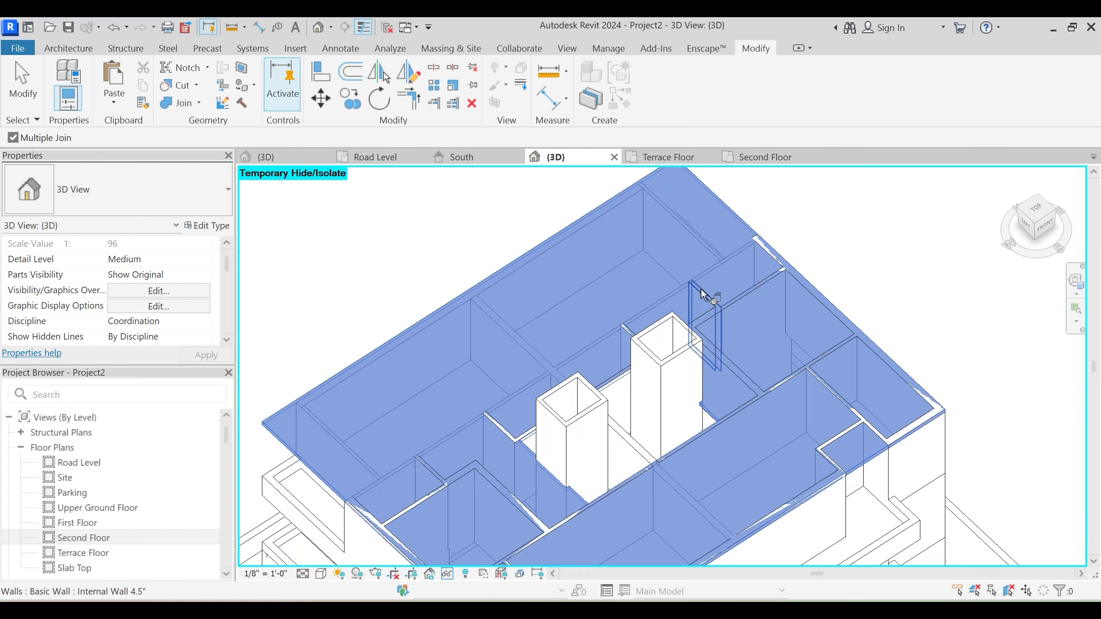
left_click(756, 267)
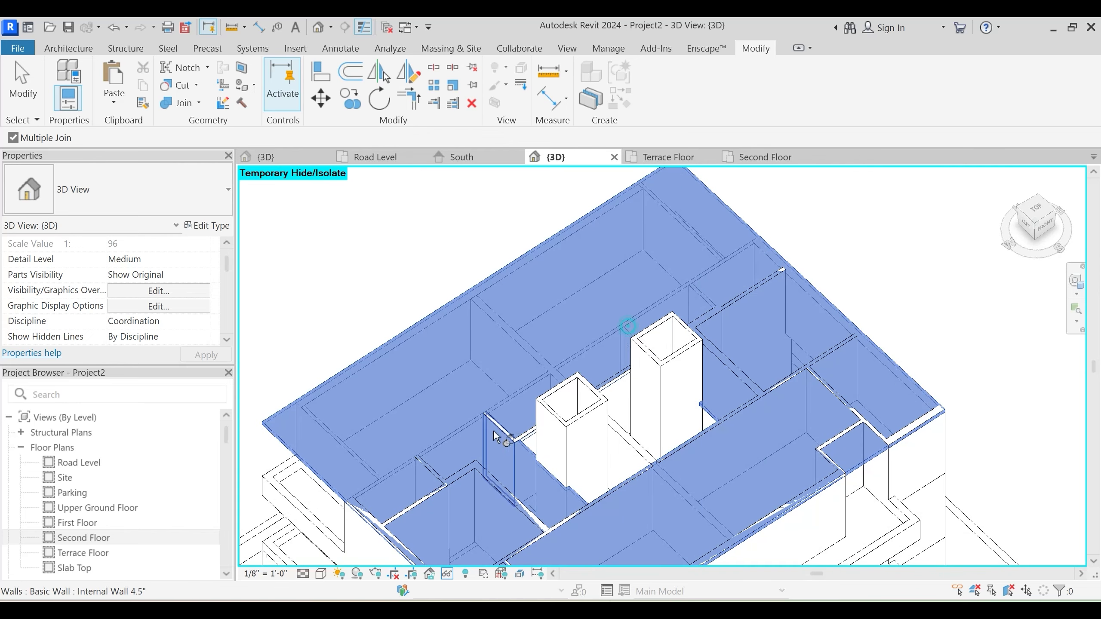
Join the left and front-left exterior and internal walls to the Terrace Slab
middle_click_drag(503, 534, 524, 429)
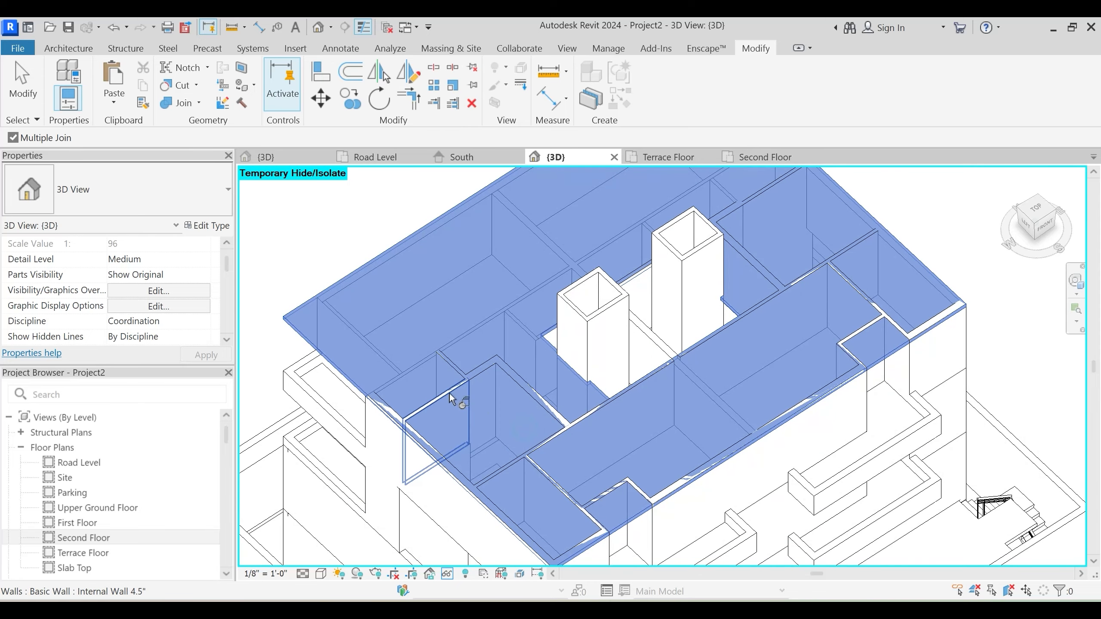
left_click(384, 403)
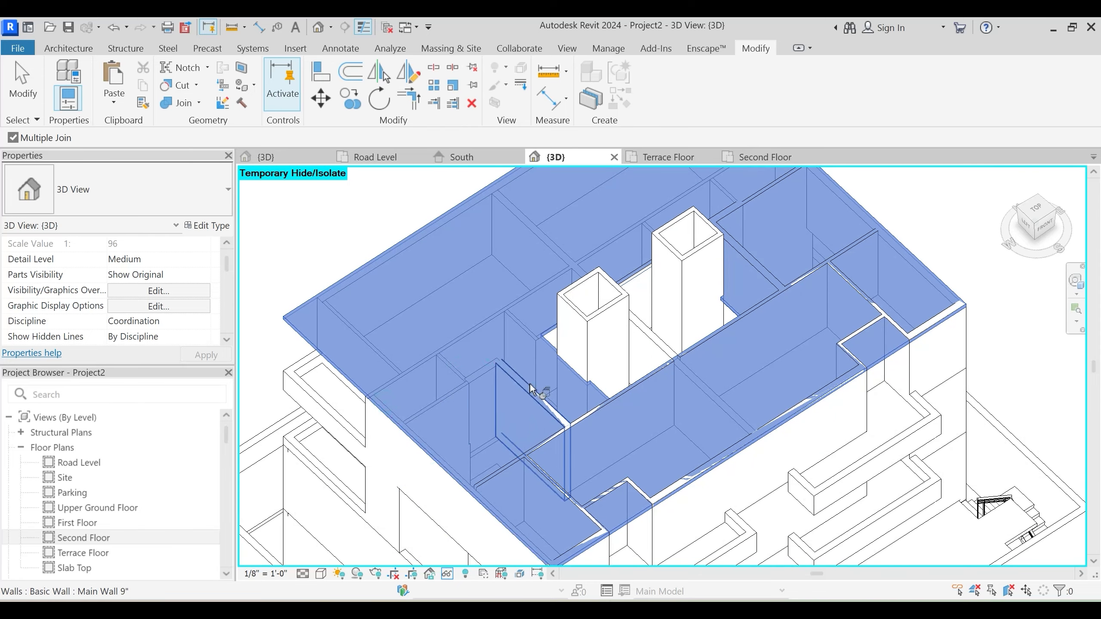
left_click(584, 415)
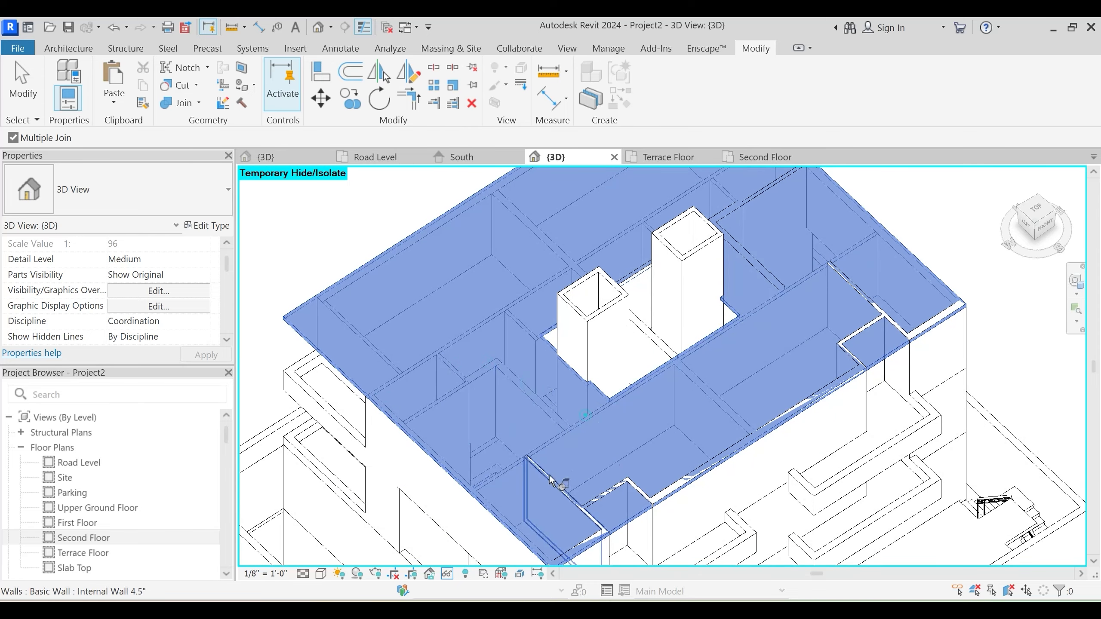
left_click(595, 497)
middle_click_drag(607, 479, 605, 411)
left_click(585, 469)
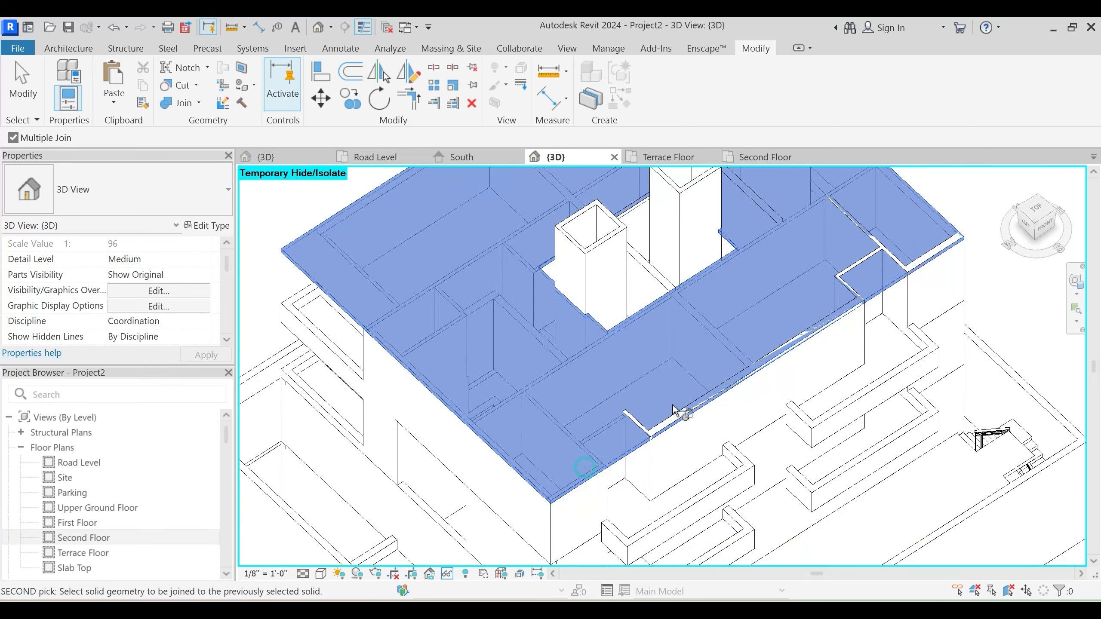
left_click(636, 422)
left_click(659, 417)
Join the remaining front-right walls to the Terrace Slab, check the slab for unjoined walls, and end the join
middle_click_drag(750, 396, 670, 480)
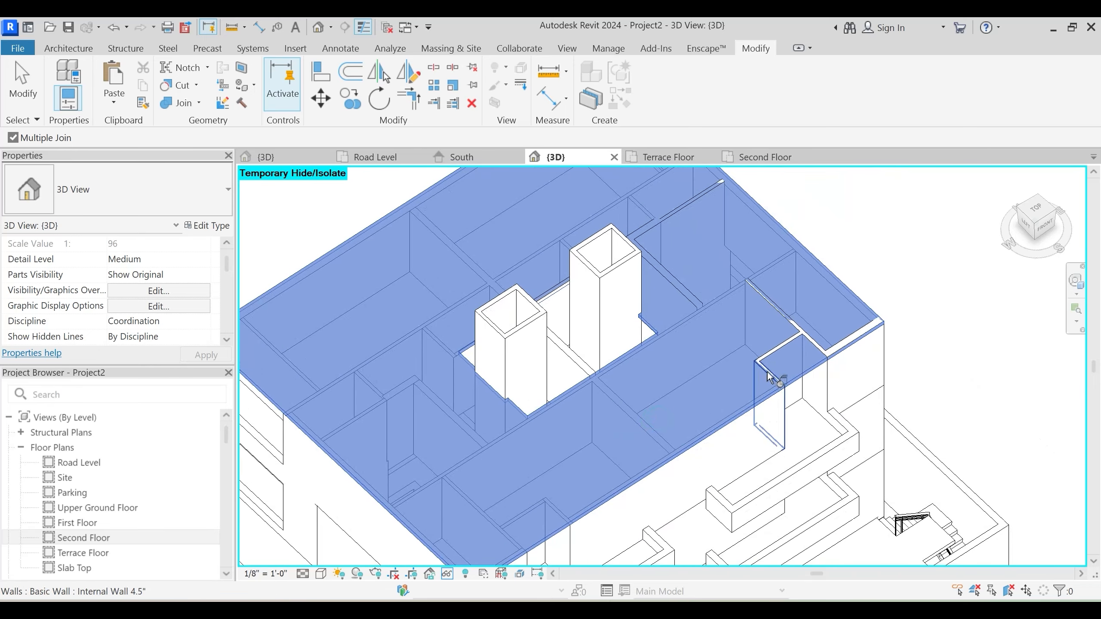
left_click(770, 364)
left_click(801, 331)
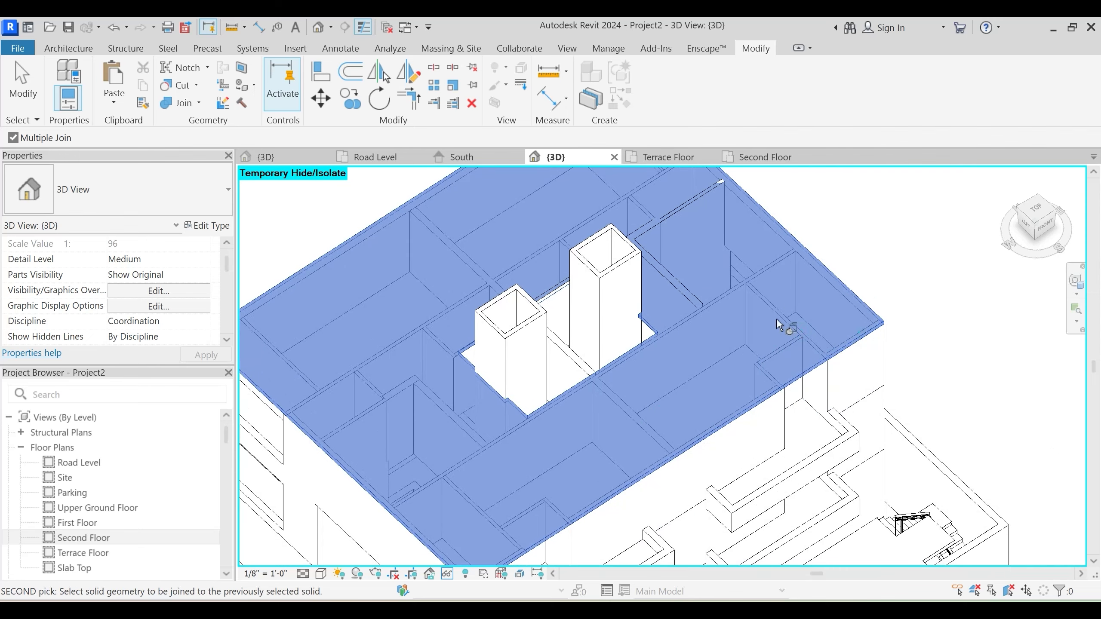
middle_click_drag(707, 194, 712, 242)
middle_click_drag(717, 342, 655, 430, "shift")
left_click(763, 401)
middle_click_drag(758, 457, 719, 463, "shift")
scroll(752, 399, "up", 2)
mouse_move(720, 386)
middle_mouse_down("shift")
mouse_move(658, 421)
mouse_move(713, 392)
middle_mouse_up("shift")
middle_click_drag(684, 452, 822, 410, "shift")
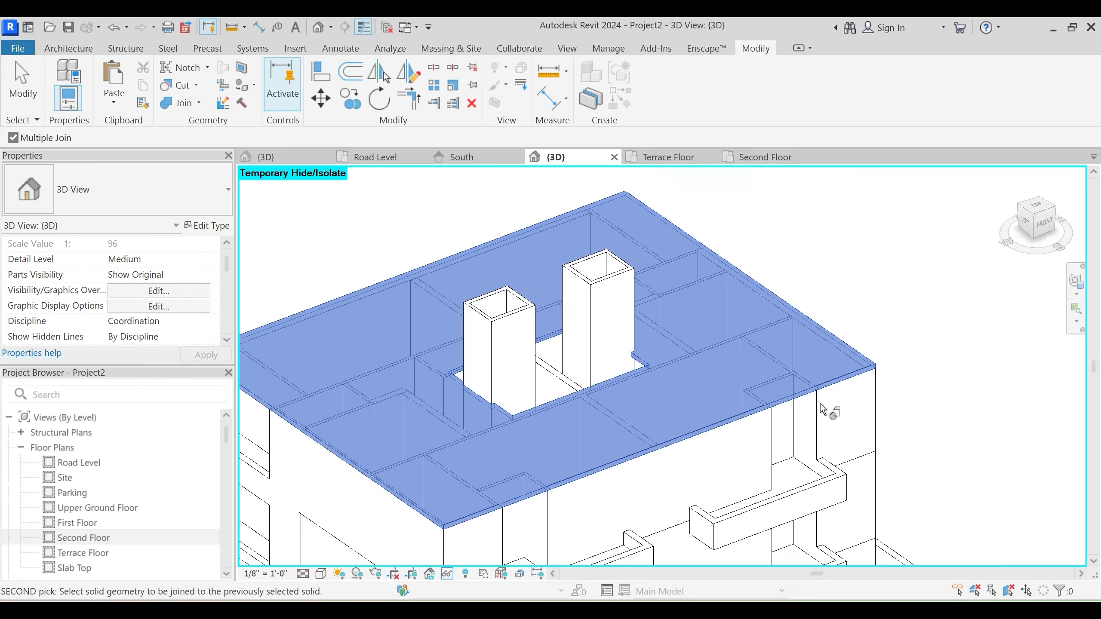
middle_click_drag(595, 382, 691, 490)
left_click(676, 398)
key("Escape")
Return the 3D view to the Shaded visual style and look over the joined terrace slab
scroll(736, 399, "down", 2)
key("s")
key("d")
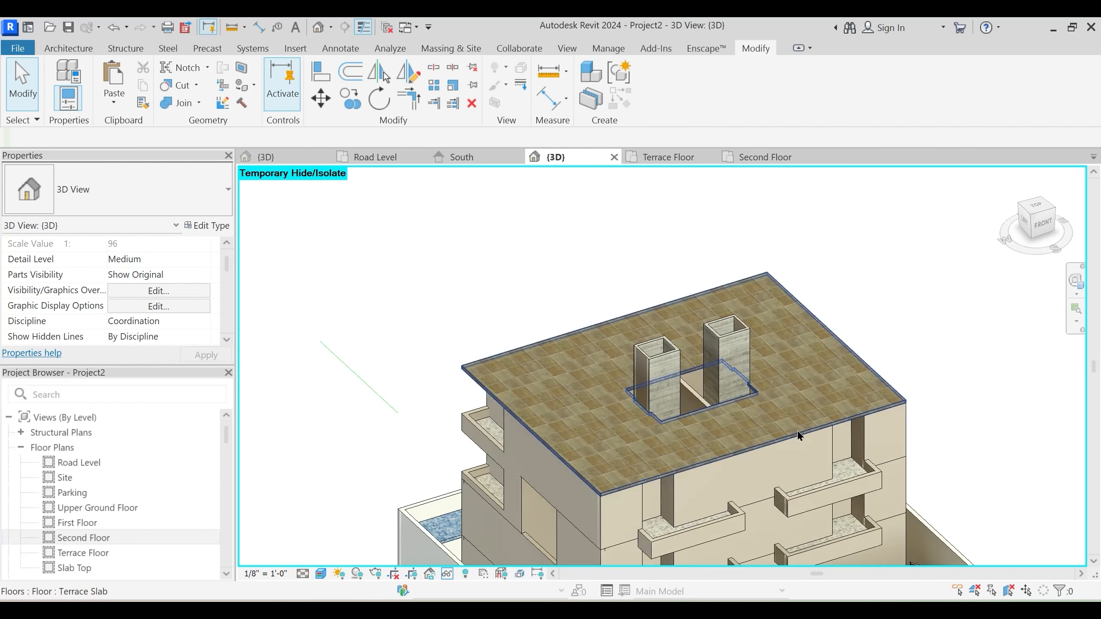
middle_click_drag(798, 435, 494, 255, "shift")
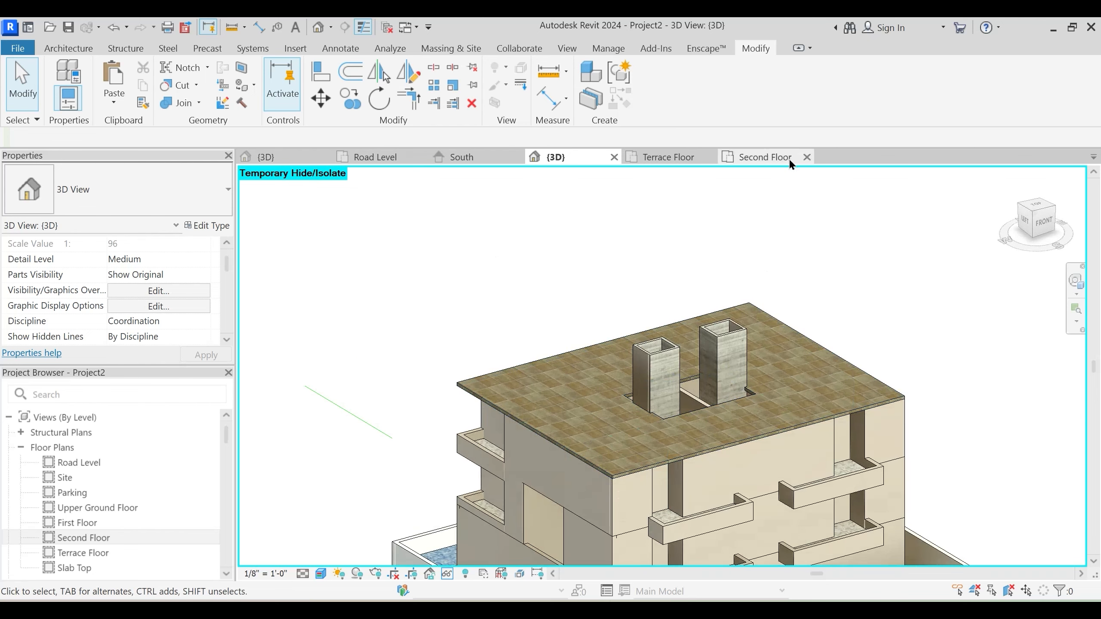
On the Terrace Floor plan, draw a rectangular Main Wall 9" parapet along the slab's outer edge with an unconnected height of 3' 0"
left_click(662, 162)
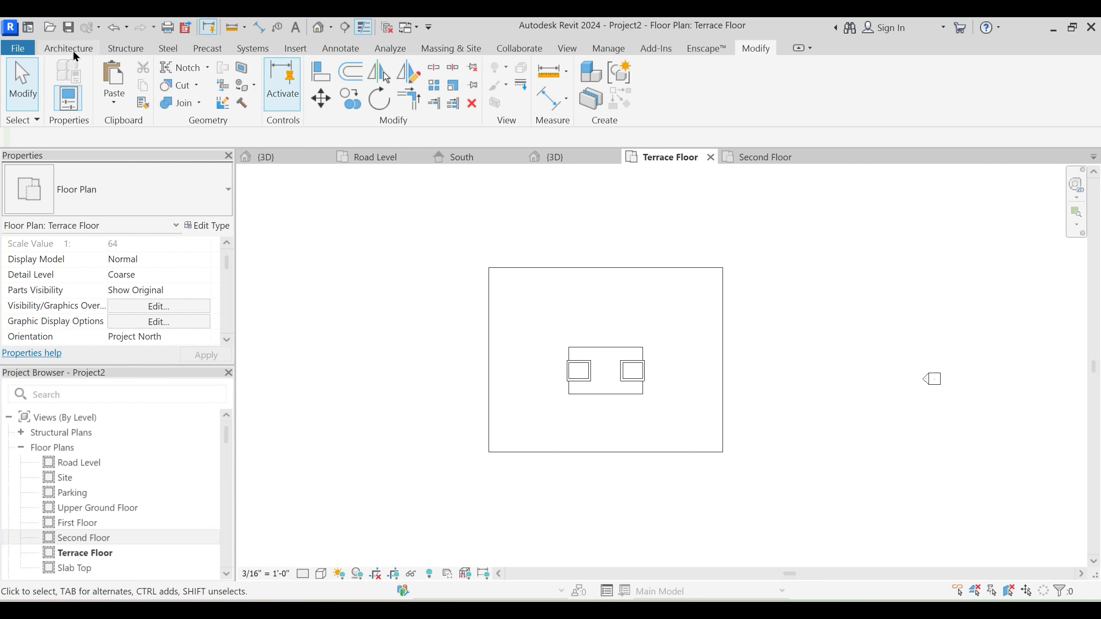
key("w")
key("a")
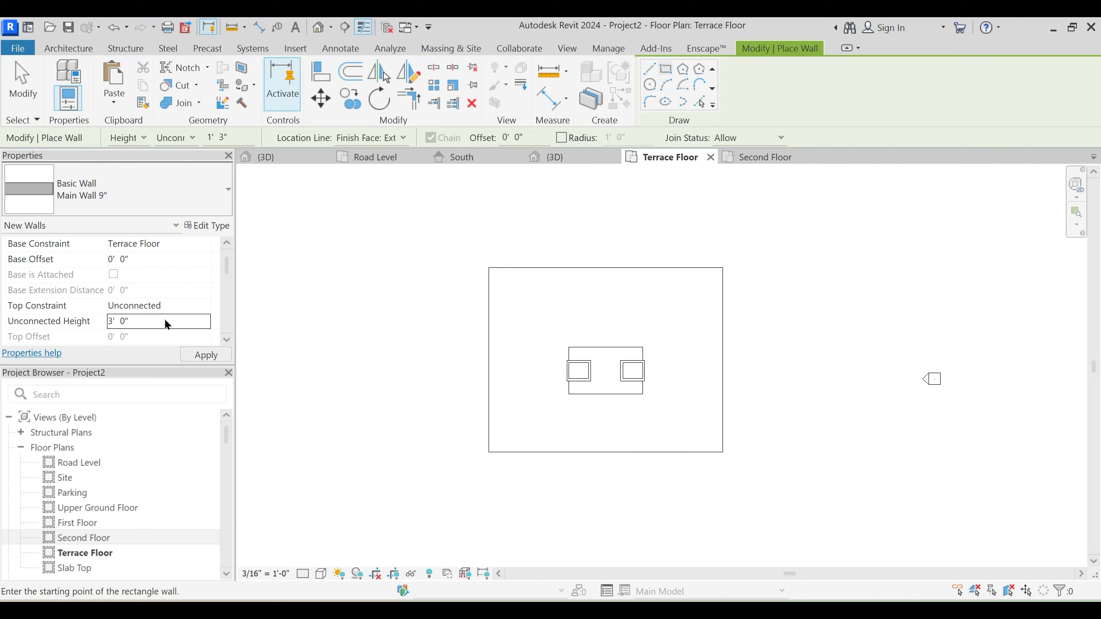
left_click(489, 267)
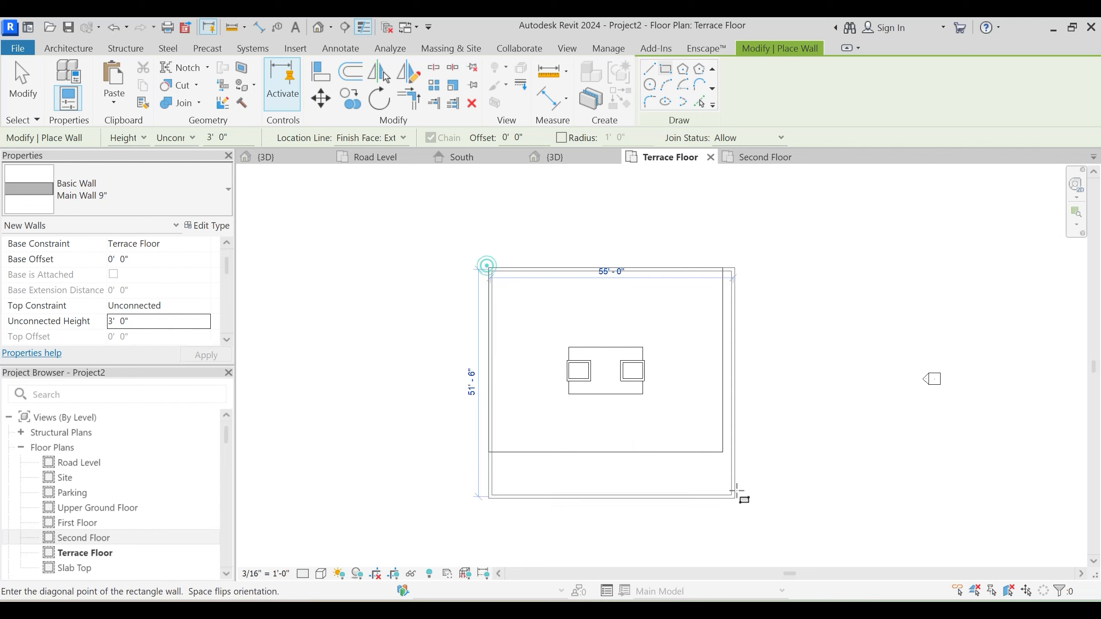
left_click(723, 451)
key("Escape")
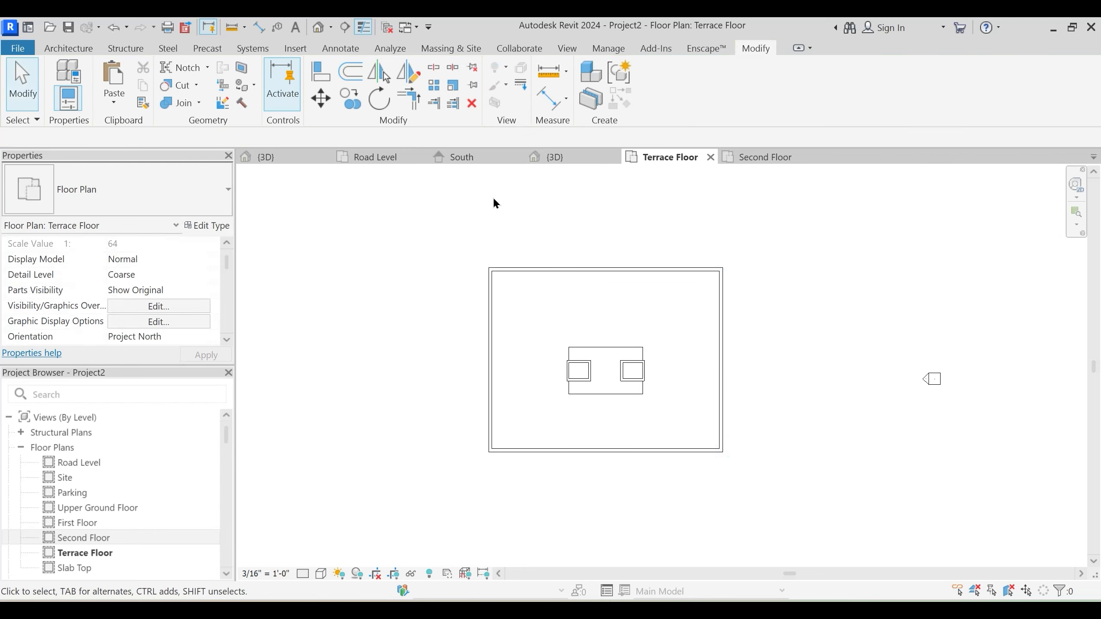
In the 3D view, copy the two Second Floor balcony walls at the back-left corner and paste them aligned to the Terrace Floor level
left_click(571, 162)
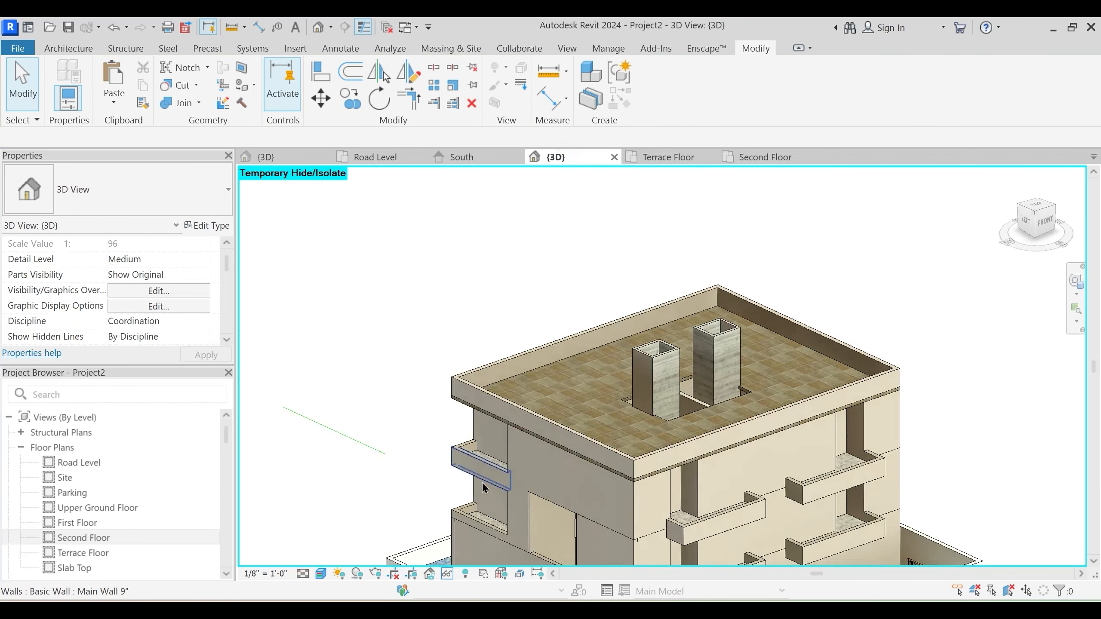
mouse_move(482, 481)
middle_mouse_down("shift")
mouse_move(522, 496)
mouse_move(598, 468)
middle_mouse_up("shift")
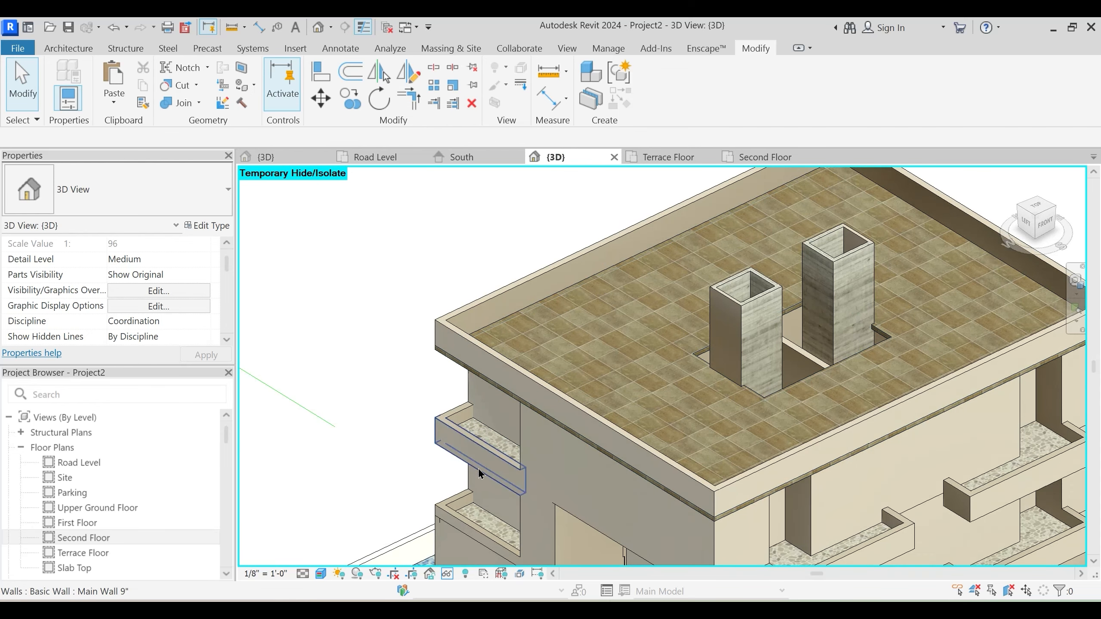
left_click(485, 476)
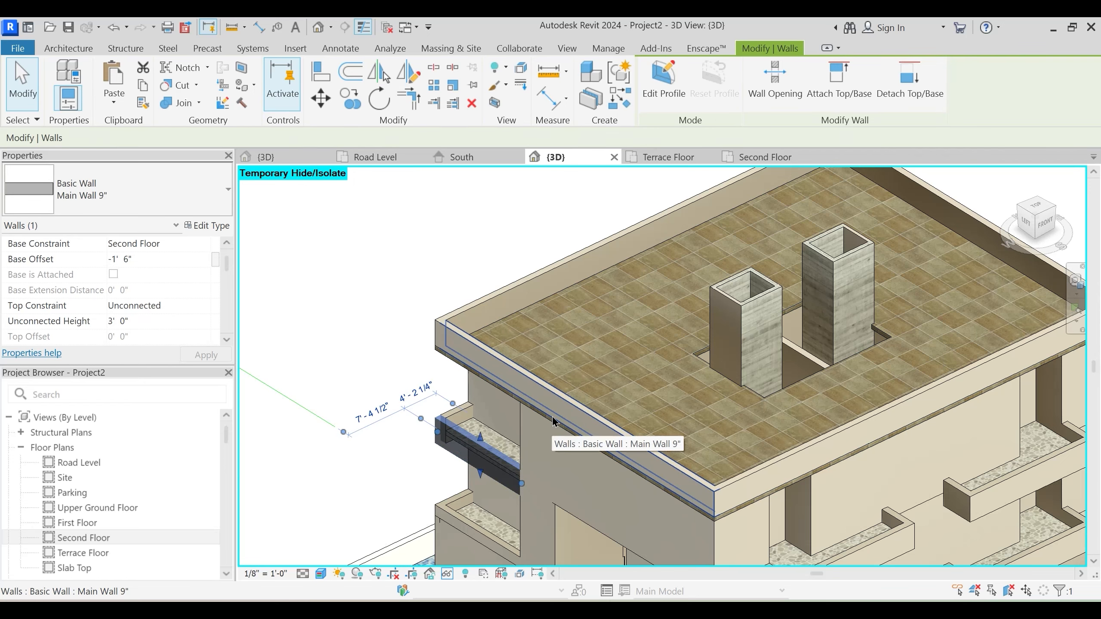
middle_click_drag(520, 419, 443, 415, "shift")
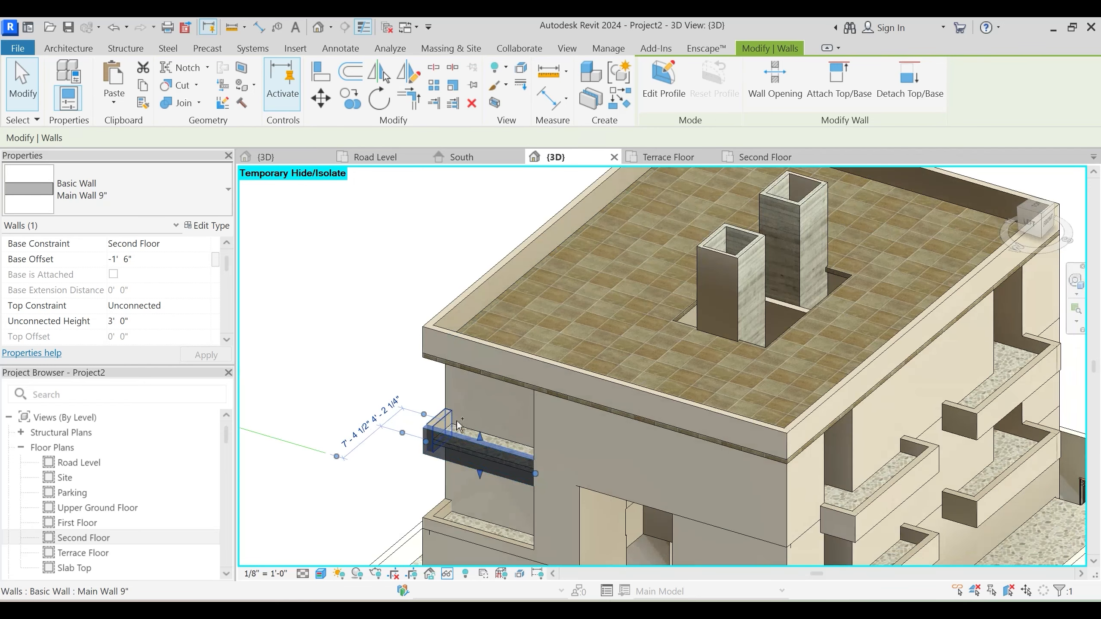
left_click(459, 425, "ctrl")
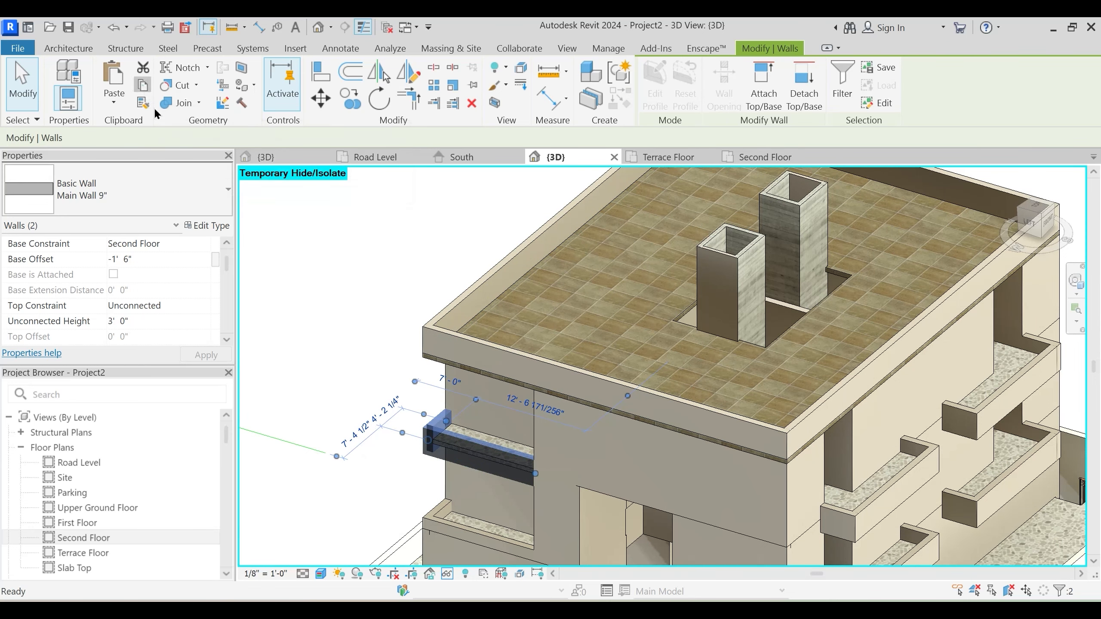
left_click(112, 103)
left_click(143, 159)
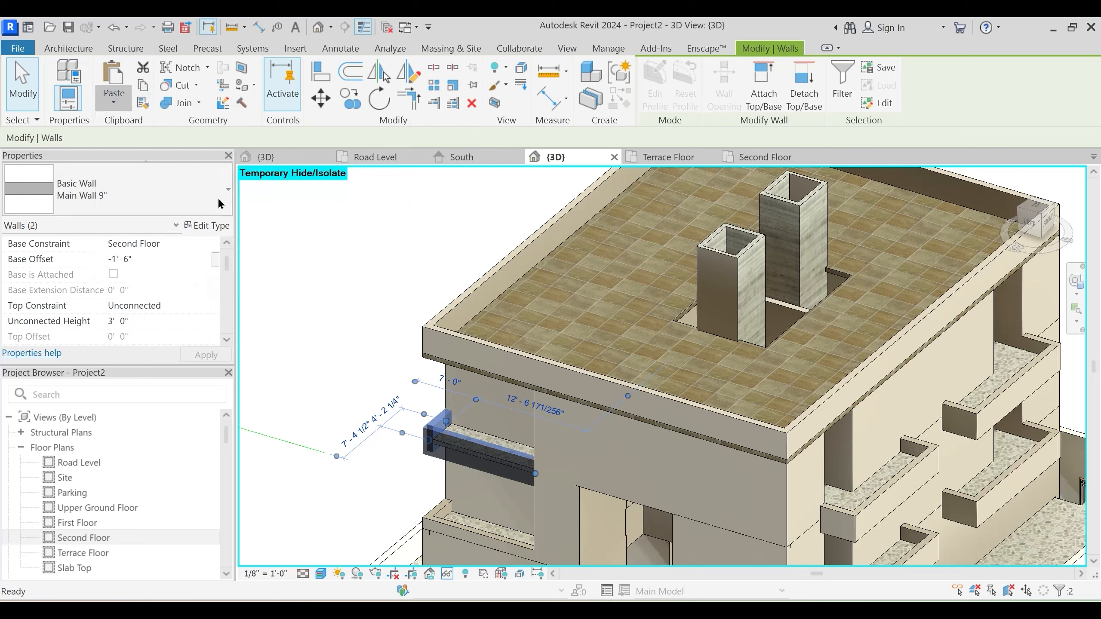
left_click(494, 267)
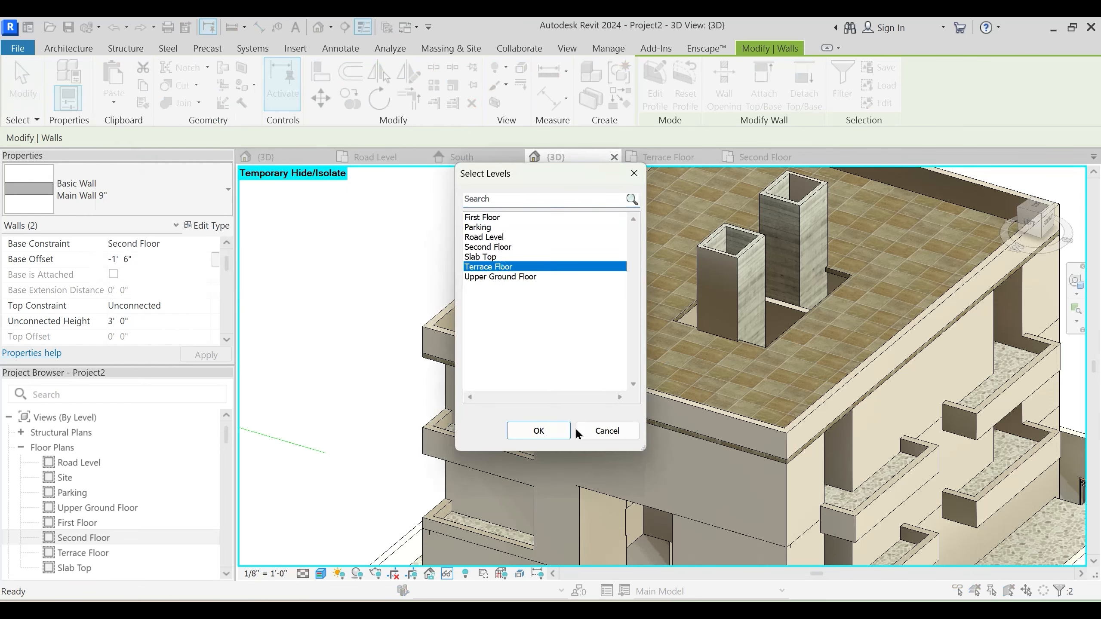
left_click(547, 430)
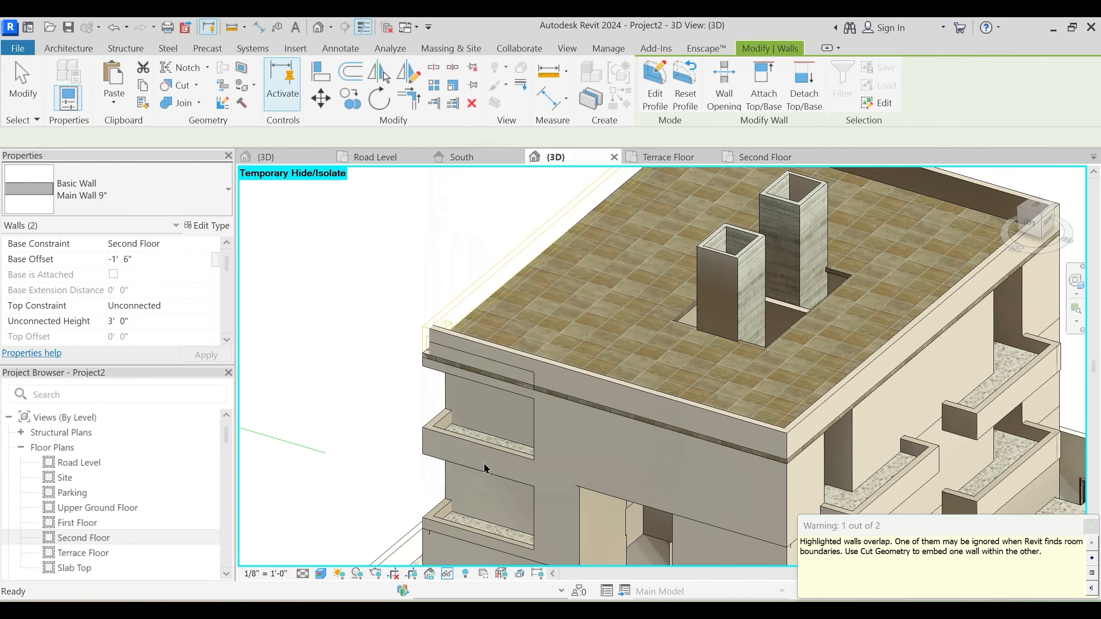
scroll(551, 399, "up", 3)
key("Escape")
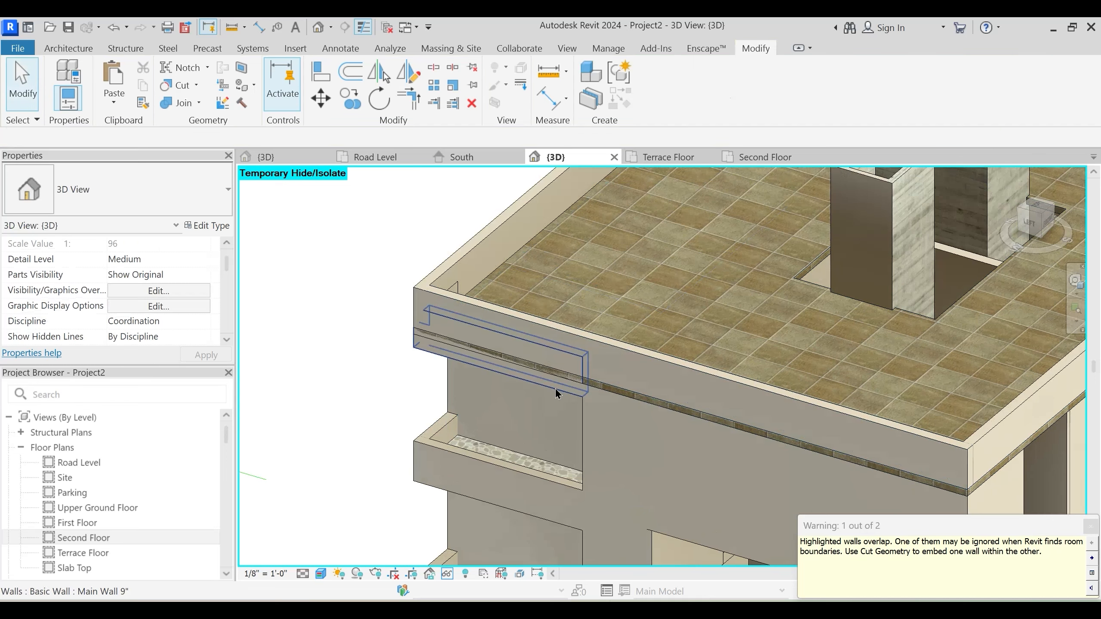
Set the top constraint of the two pasted corner walls to Up to level: Terrace Floor
left_click(556, 388)
middle_click_drag(423, 362, 389, 393, "shift")
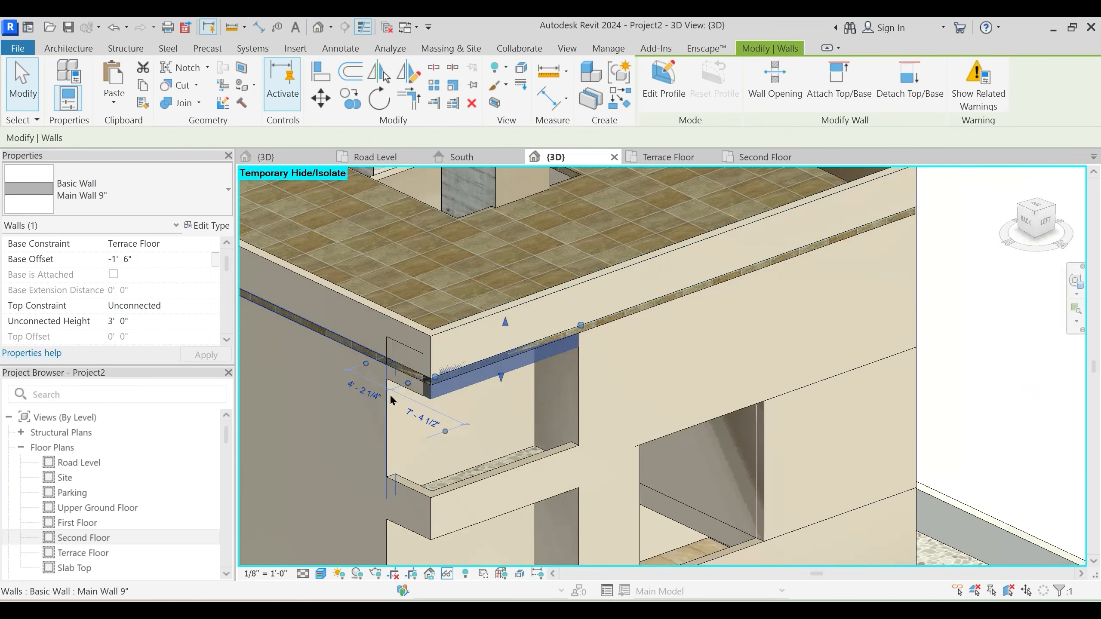
left_click(501, 434, "ctrl")
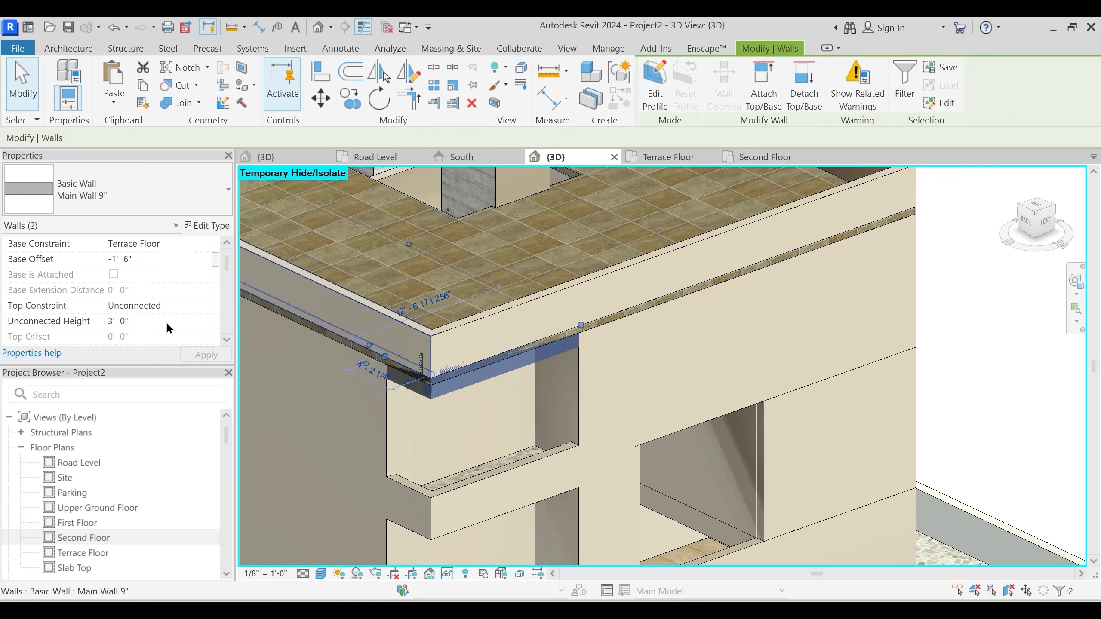
left_click(198, 305)
scroll(174, 351, "down", 1)
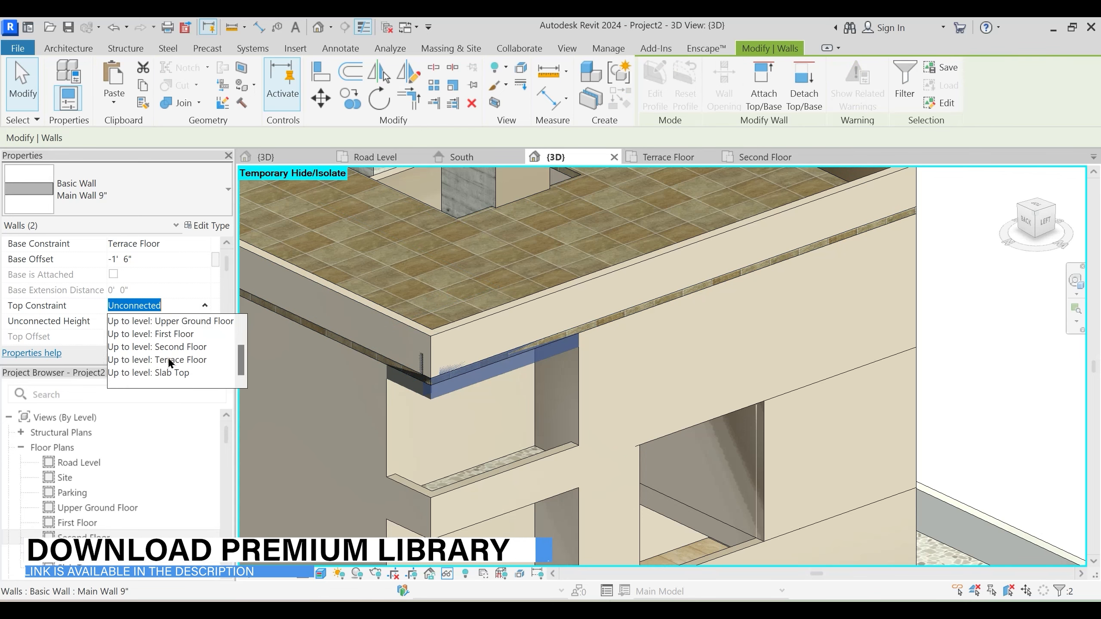
left_click(179, 360)
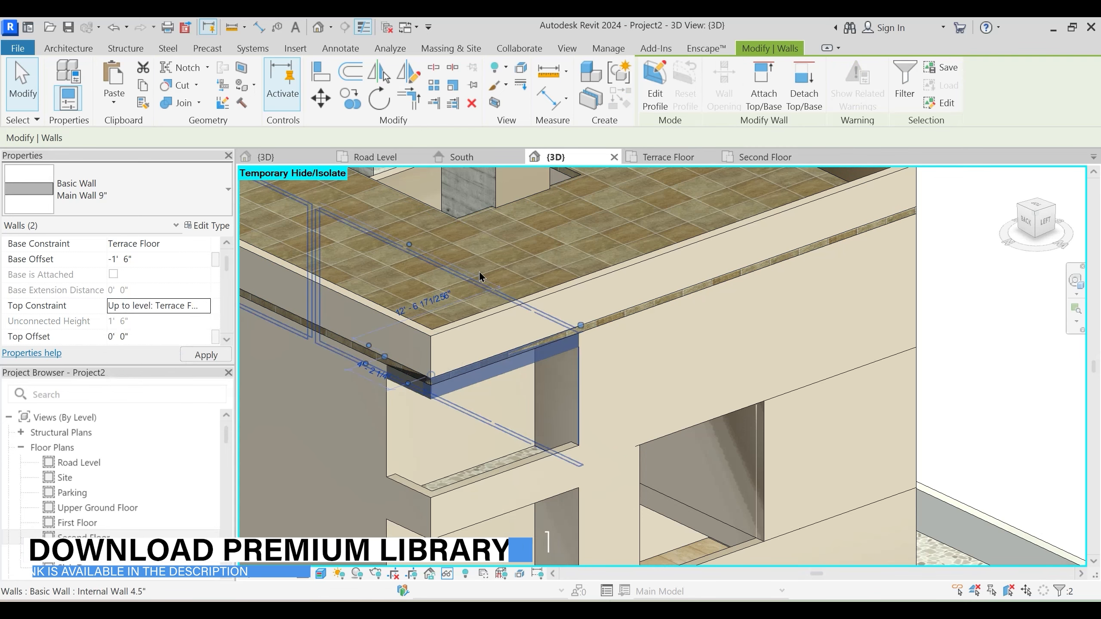
key("Escape")
middle_click_drag(524, 400, 420, 440, "shift")
middle_click_drag(541, 445, 1014, 370, "shift")
middle_click_drag(518, 429, 685, 407, "shift")
scroll(586, 470, "up", 1)
middle_click_drag(566, 497, 554, 412)
left_click(553, 464)
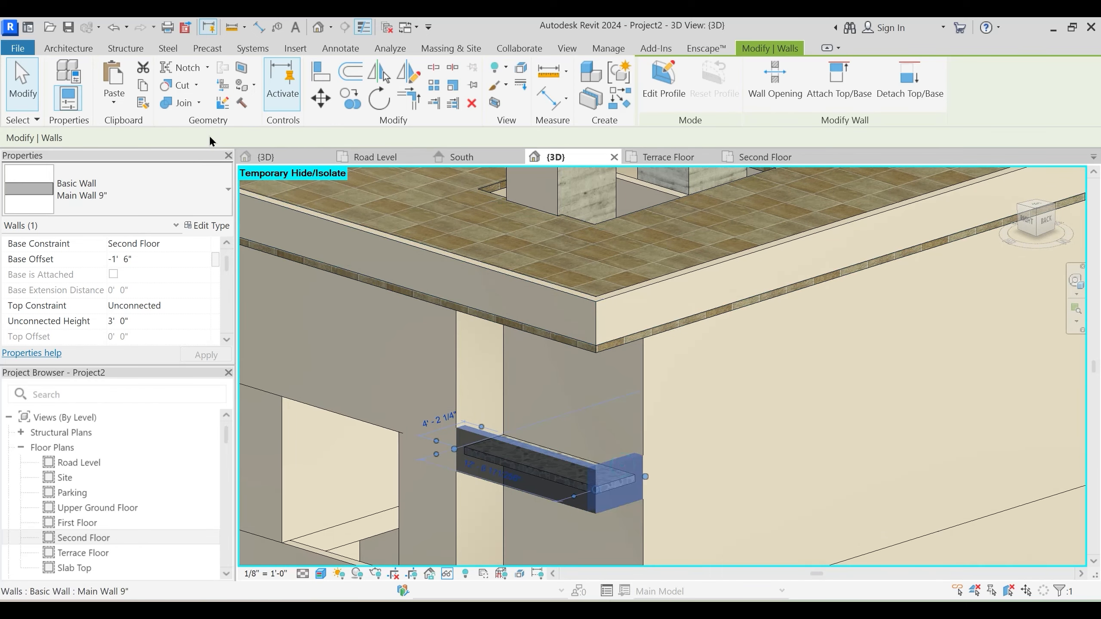
scroll(597, 361, "down", 3)
key("Escape")
On the Terrace Floor plan, mirror a copy of the two back-left corner walls about a vertical axis drawn through the parapet's midpoint
middle_click_drag(684, 397, 450, 416)
middle_click_drag(662, 302, 664, 345, "shift")
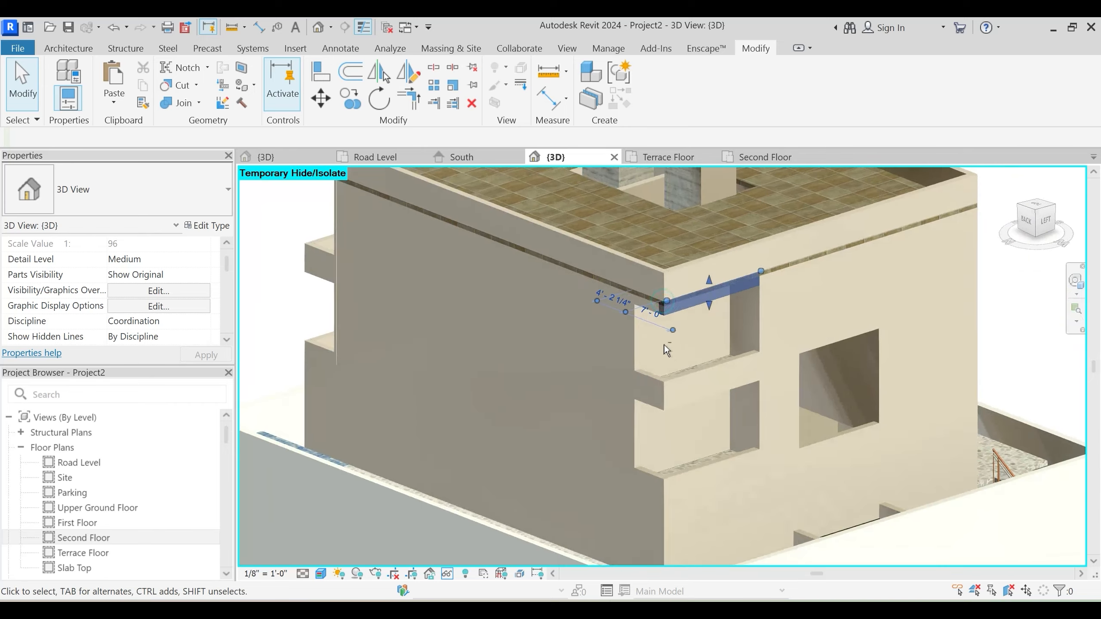
left_click(649, 312)
left_click(645, 306, "ctrl")
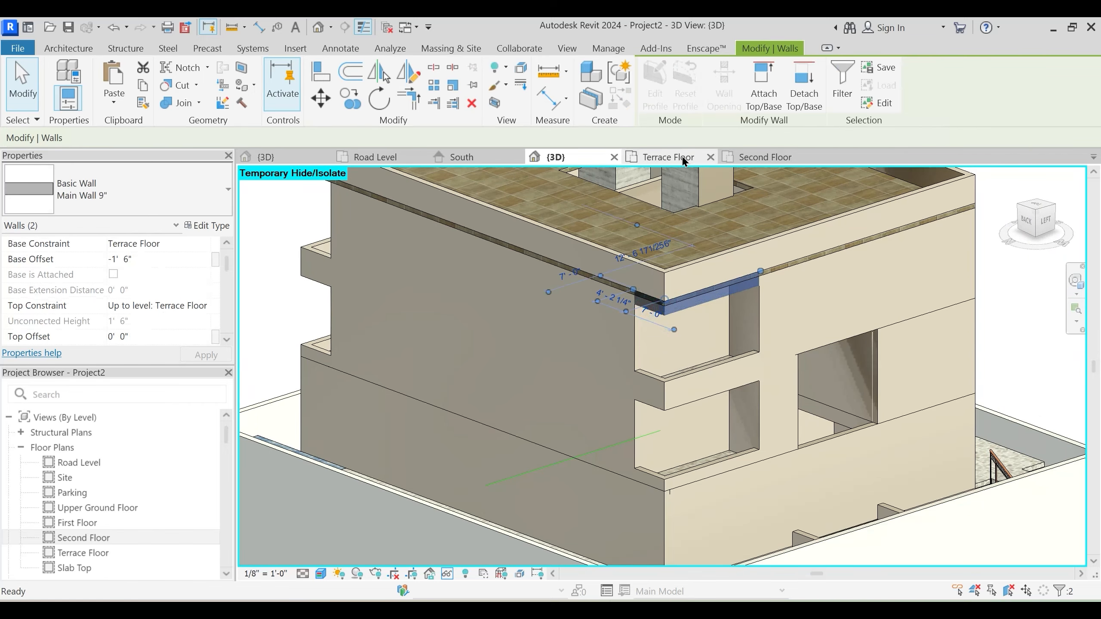
left_click(681, 155)
mouse_move(682, 324)
middle_mouse_down()
mouse_move(634, 429)
mouse_move(623, 418)
middle_mouse_up()
key("d")
key("m")
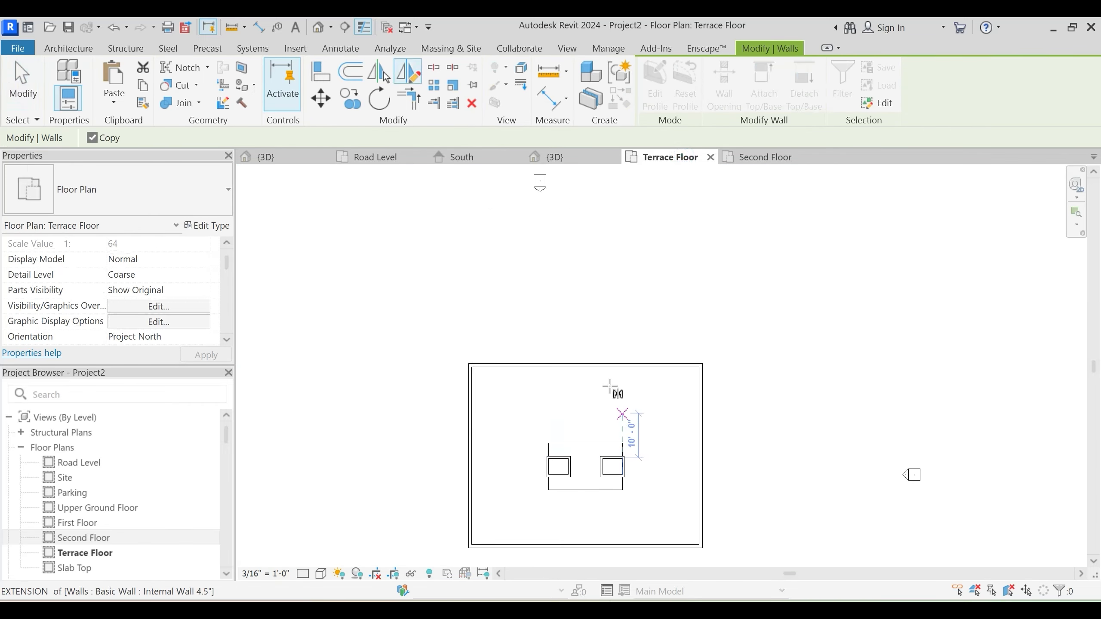
left_click(585, 368)
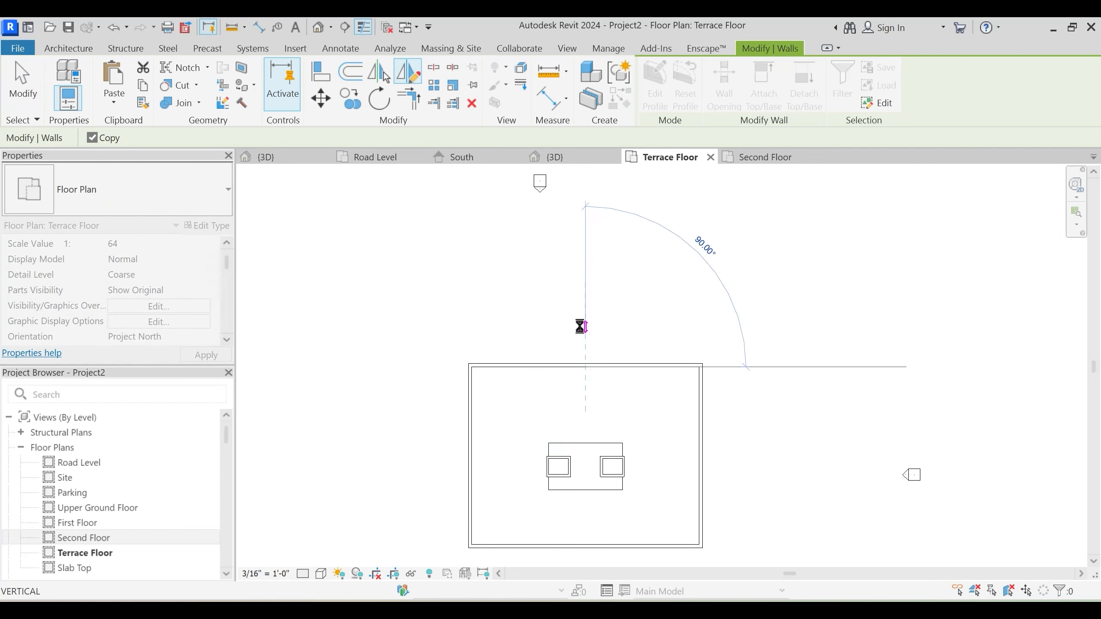
left_click(578, 327)
left_click(521, 184)
In the 3D view, start joining geometry at the mirrored back-right corner walls and turn off Multiple Join
left_click(559, 157)
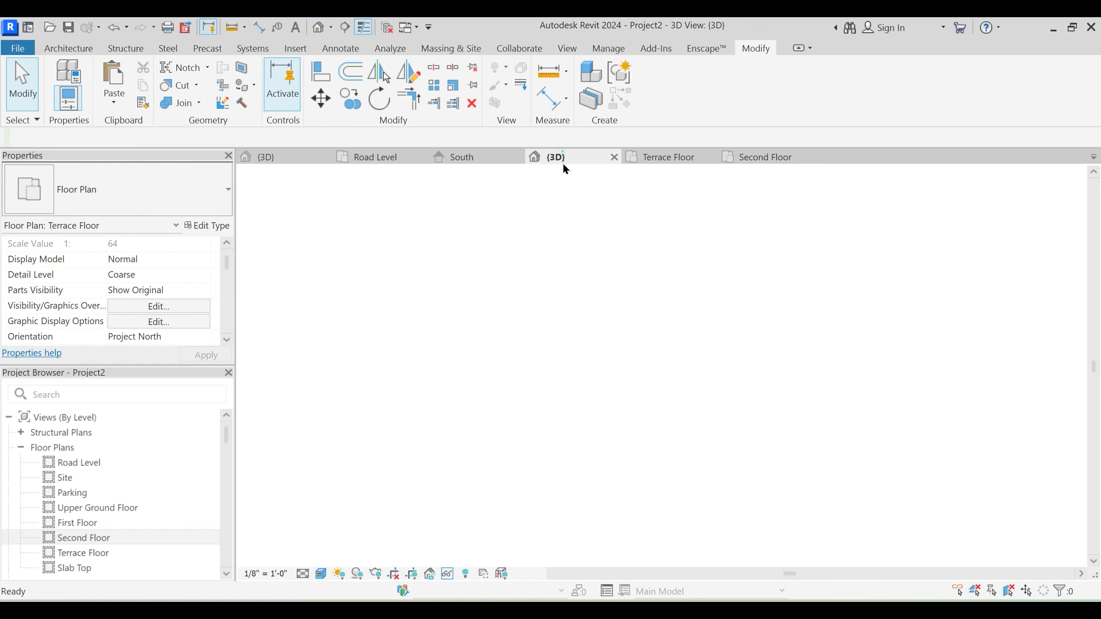
middle_click_drag(625, 336, 657, 403, "shift")
scroll(657, 403, "up", 2)
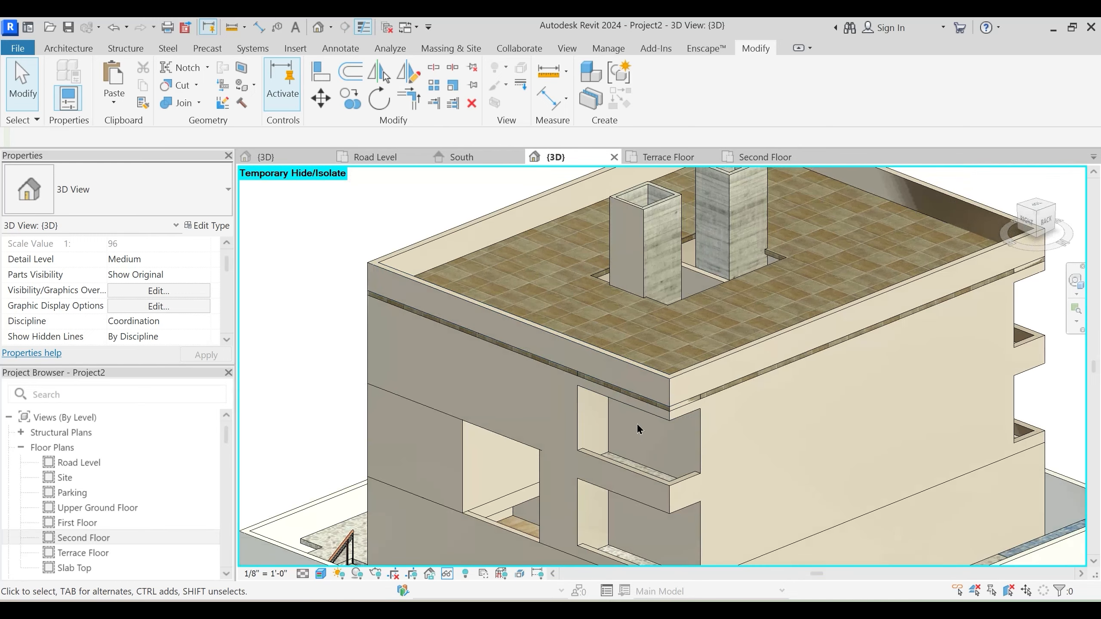
left_click(175, 101)
scroll(623, 460, "down", 2)
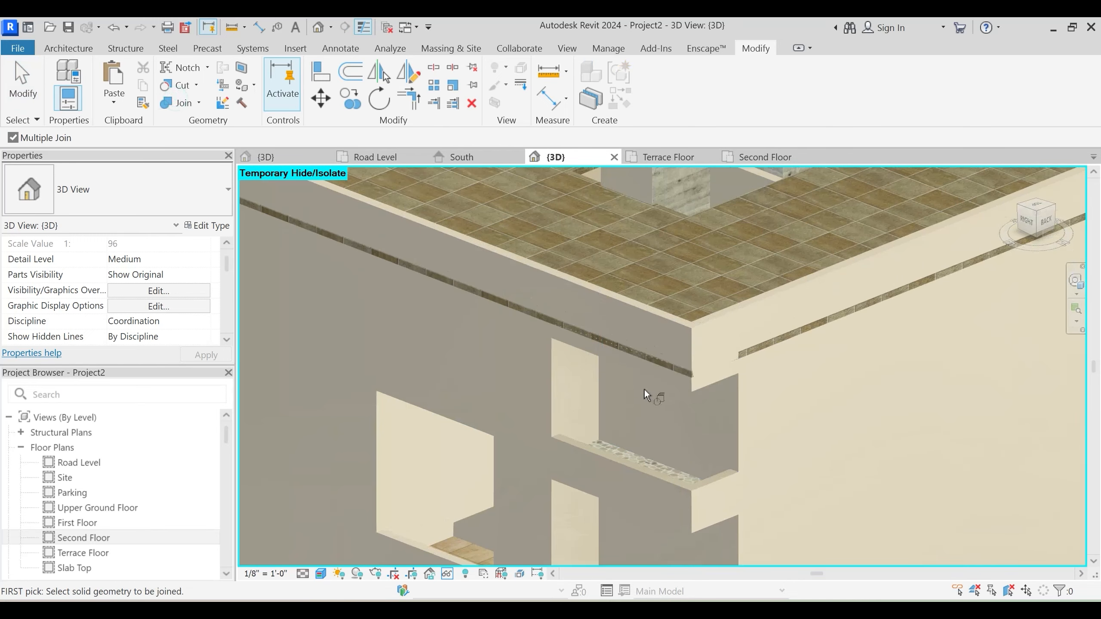
left_click(654, 358)
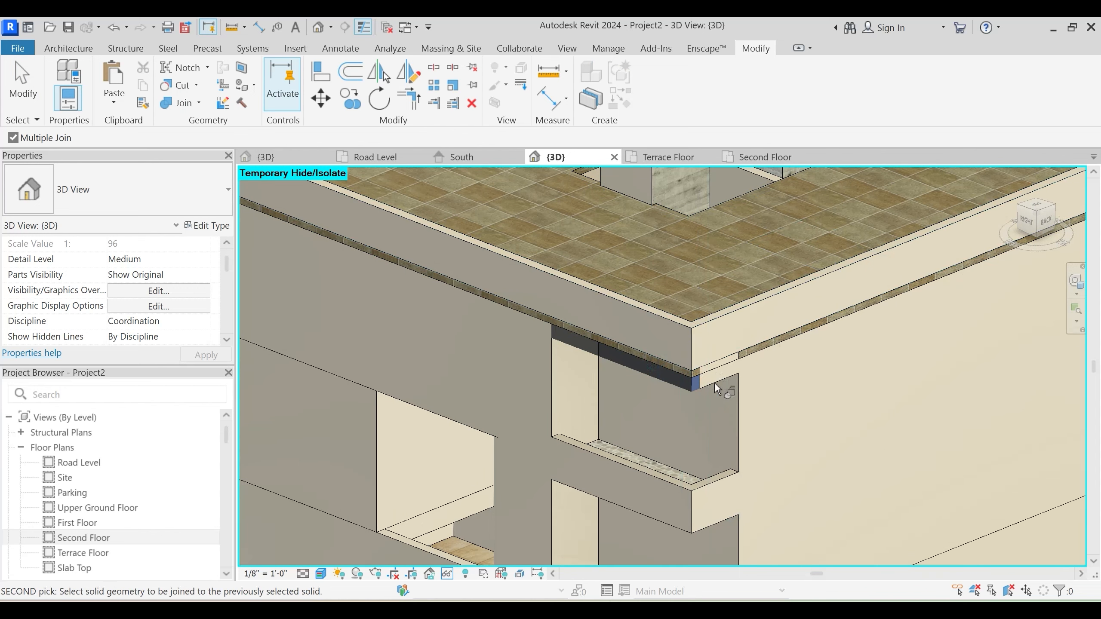
middle_click_drag(717, 388, 700, 431, "shift")
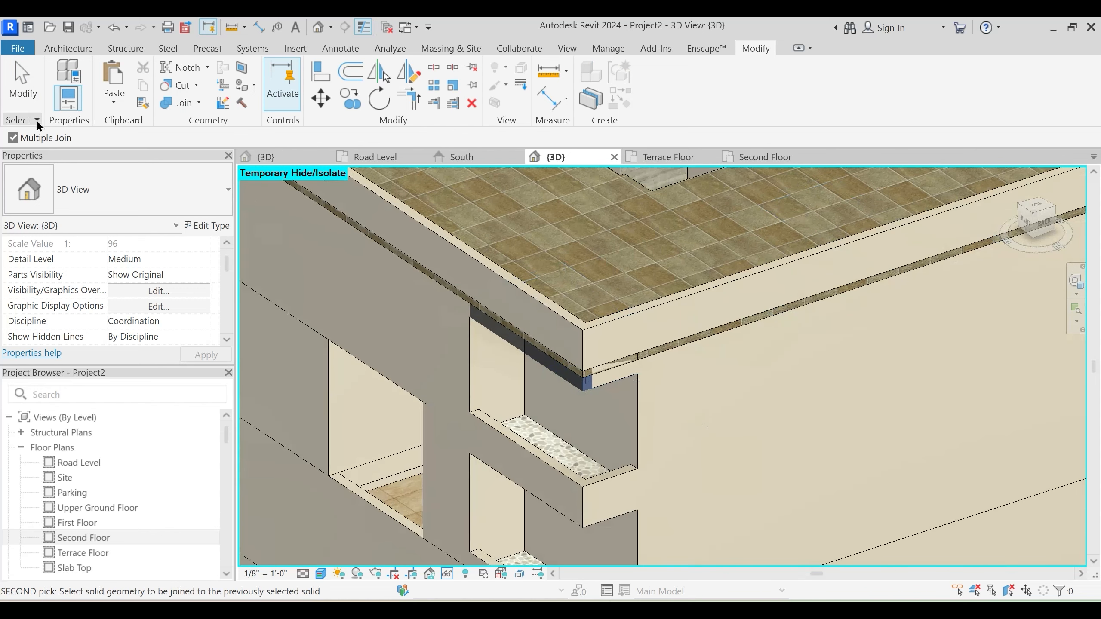
left_click(39, 140)
Try to join the mirrored back-right corner wall to the terrace parapet above it, and undo the join
left_click(613, 379)
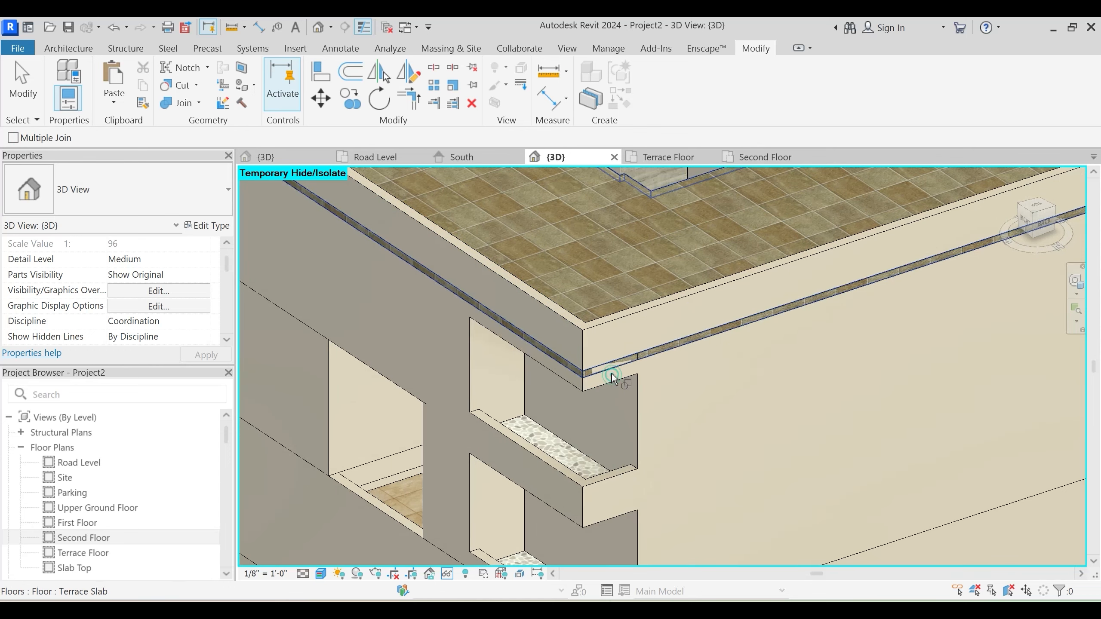
left_click(608, 381)
left_click(611, 365)
scroll(593, 404, "down", 2)
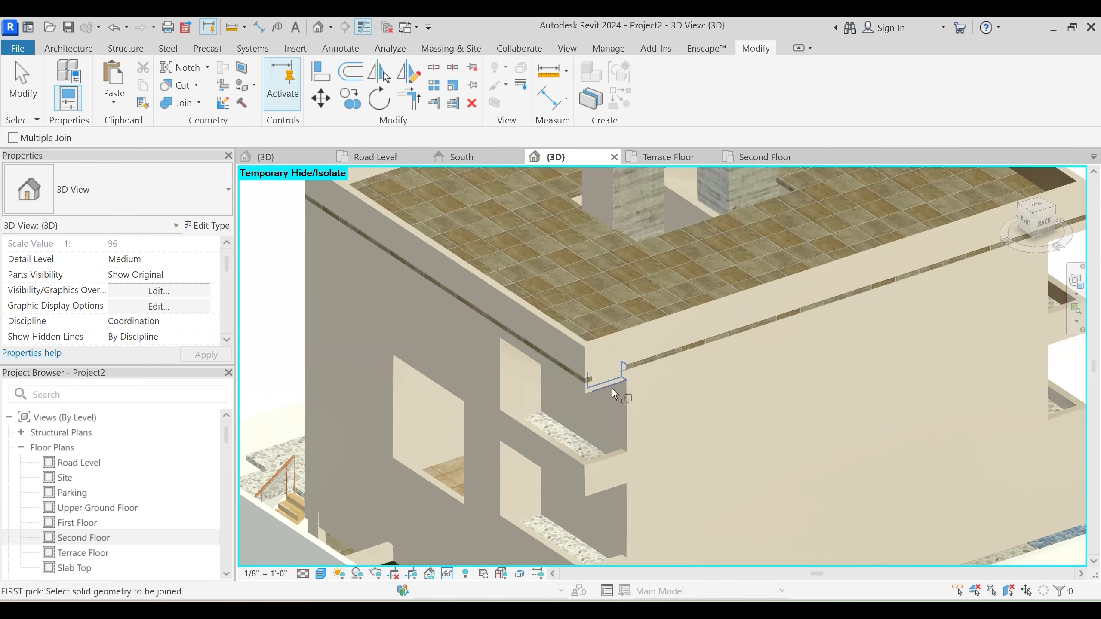
scroll(612, 387, "up", 2)
left_click(120, 29)
Join the two pasted walls at the back-left corner to the terrace parapet above them
left_click(175, 103)
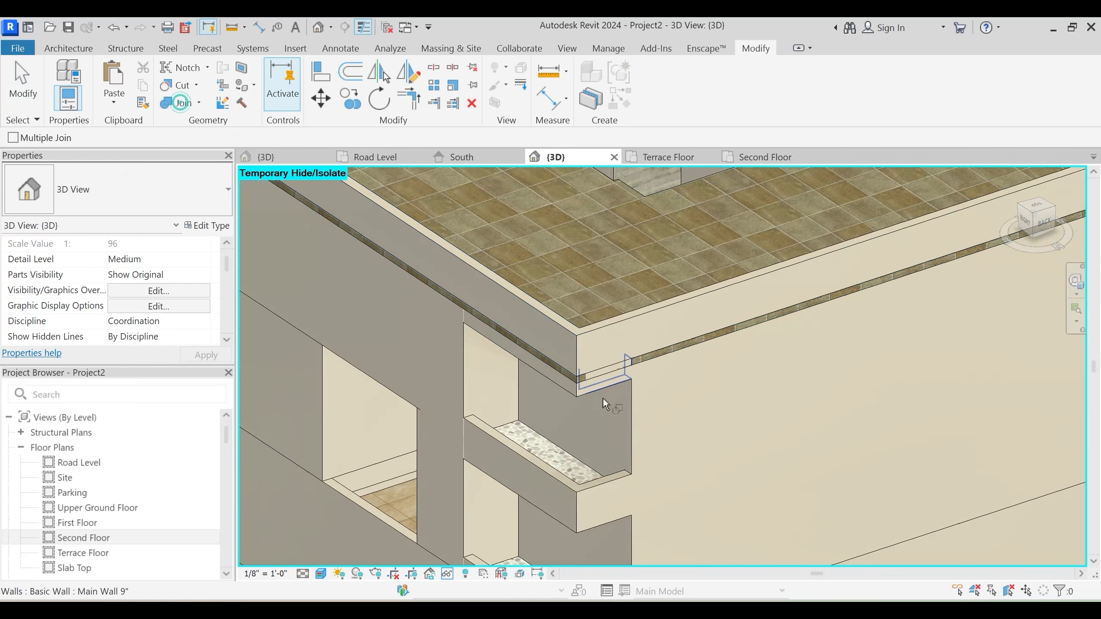
scroll(583, 399, "down", 3)
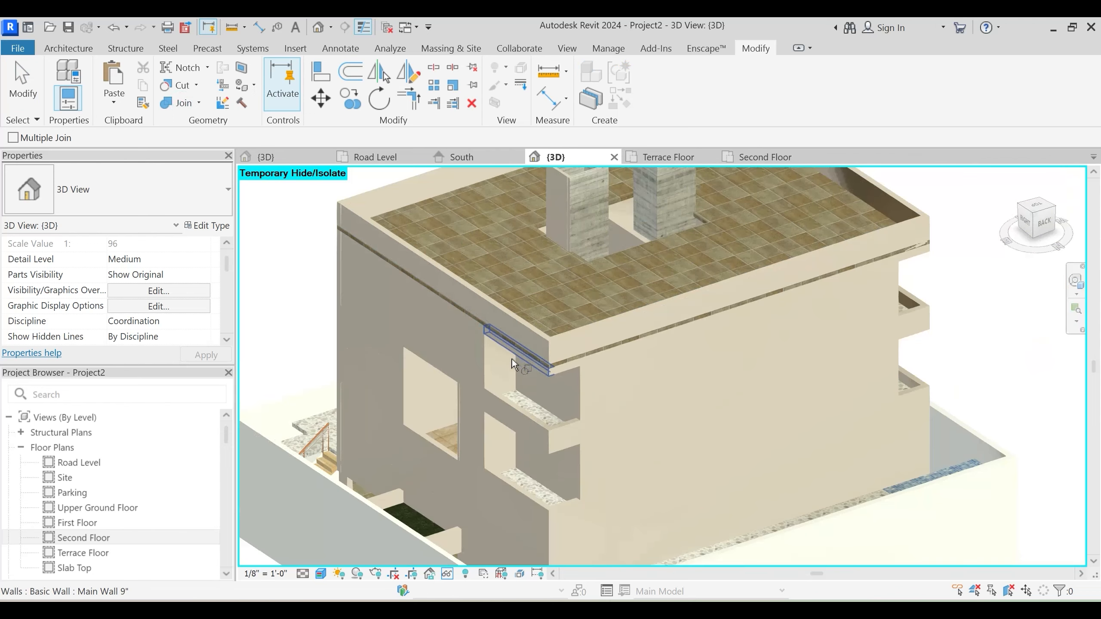
middle_click_drag(511, 359, 490, 415)
scroll(658, 346, "up", 3)
left_click(663, 322)
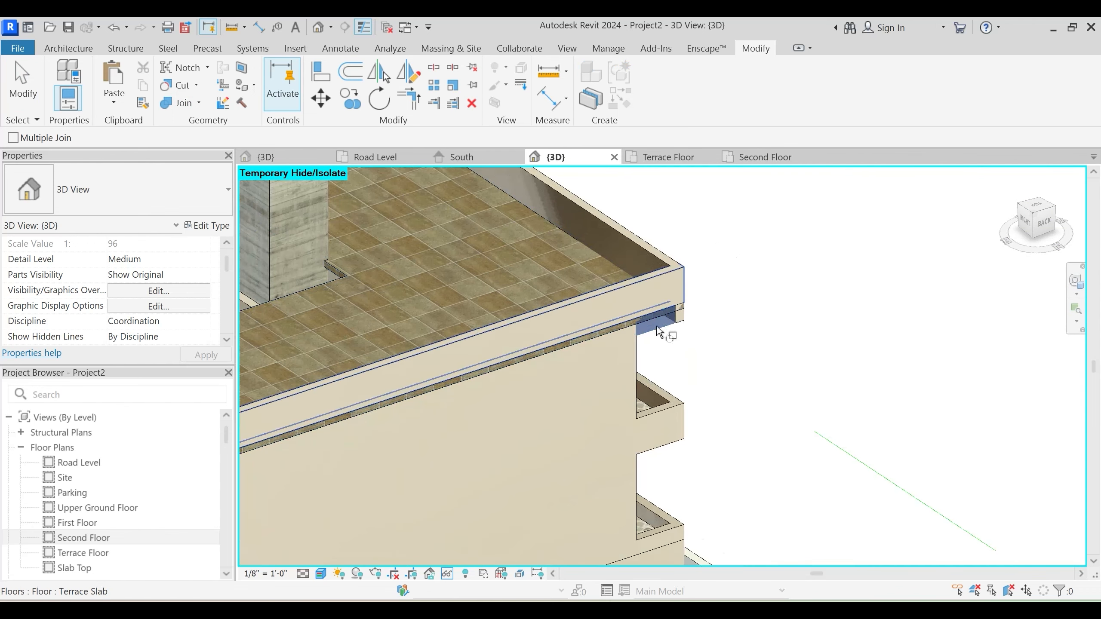
left_click(663, 308)
scroll(642, 360, "down", 2)
middle_click_drag(644, 364, 609, 311, "shift")
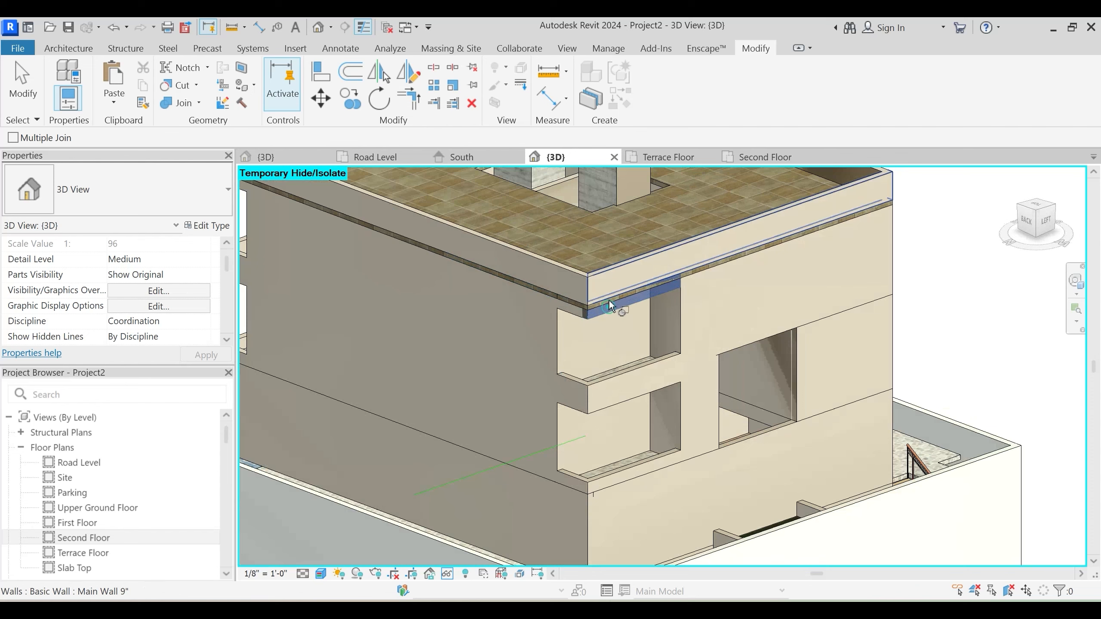
middle_click_drag(658, 354, 648, 299, "shift")
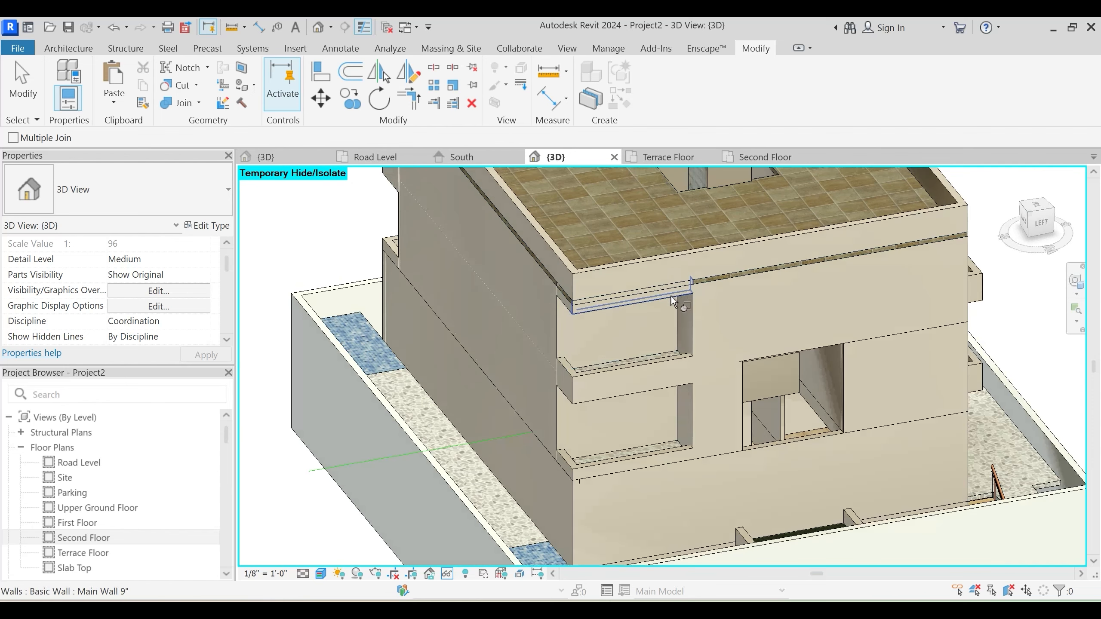
left_click(669, 284)
middle_click_drag(638, 369, 385, 223, "shift")
key("Escape")
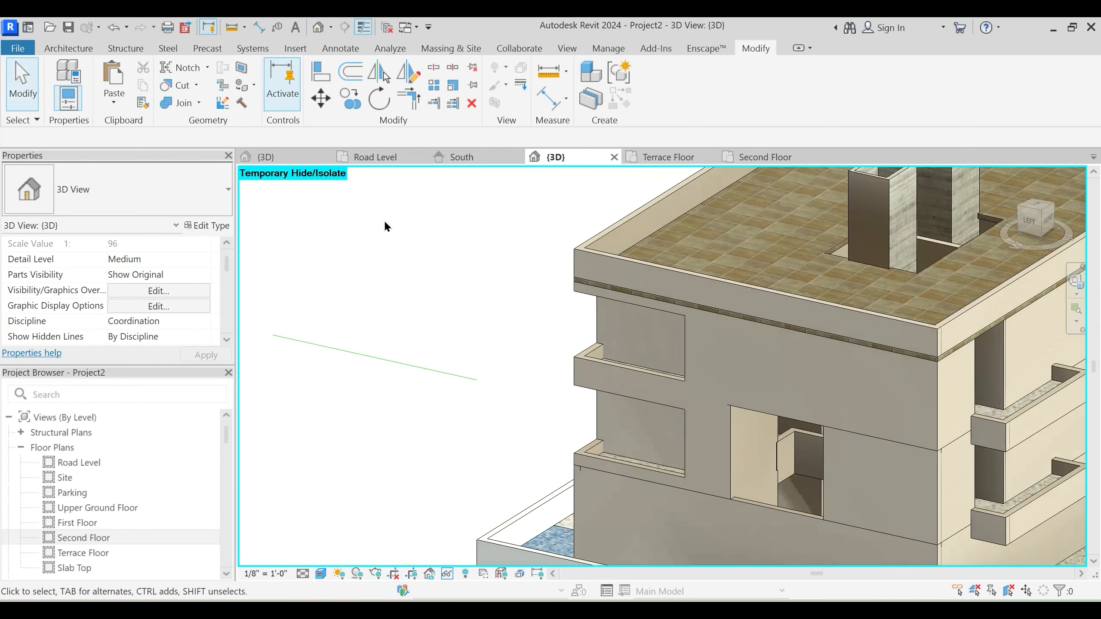
left_click(199, 103)
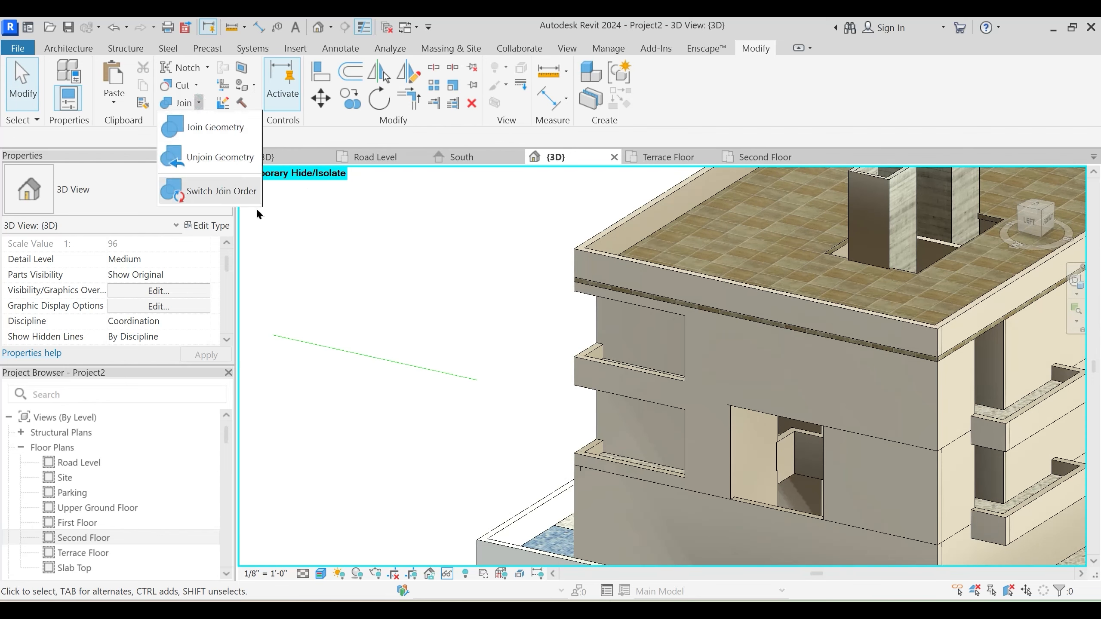
left_click(229, 191)
scroll(646, 315, "up", 1)
middle_click_drag(614, 328, 592, 331, "shift")
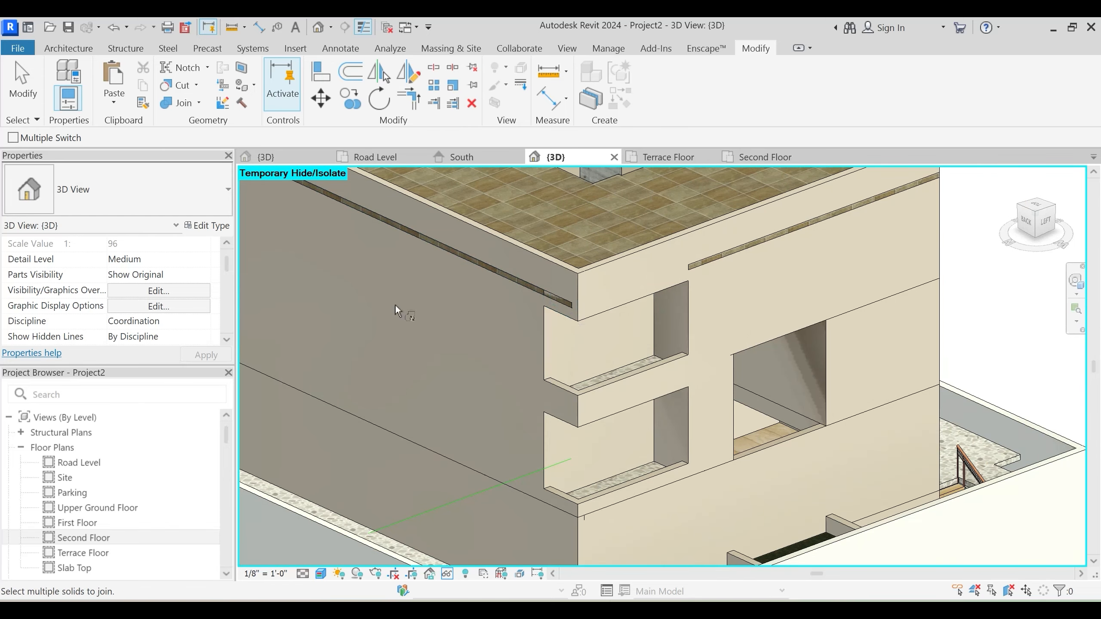
left_click(565, 310)
middle_click_drag(565, 310, 720, 338)
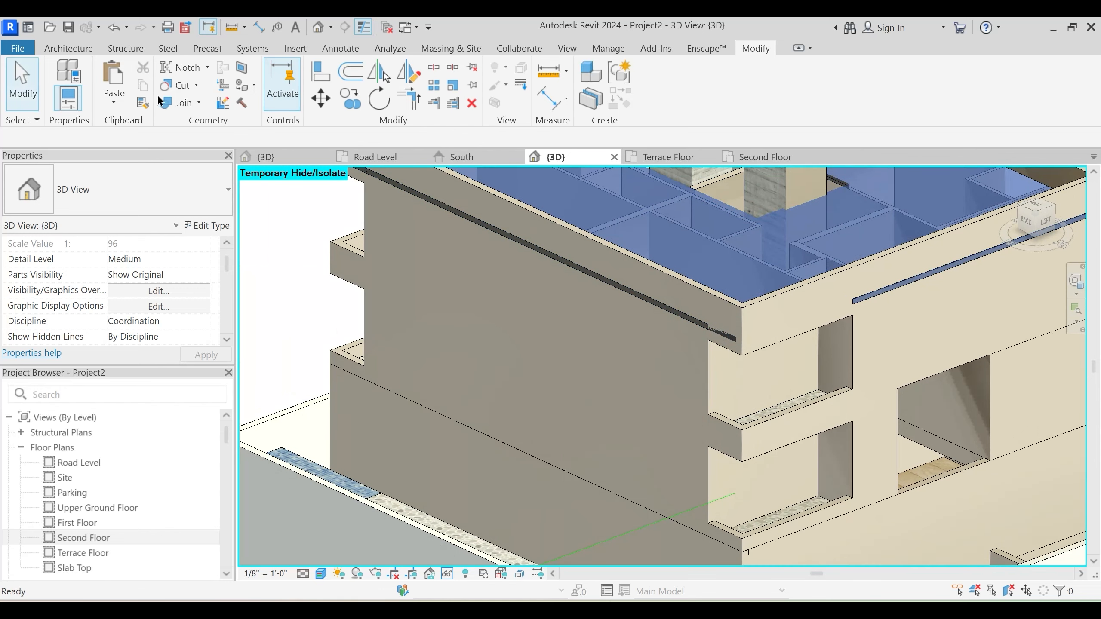
Join the terrace slab to the back parapet wall at the back-left corner without using Multiple Join
left_click(178, 104)
scroll(711, 336, "up", 2)
left_click(712, 329)
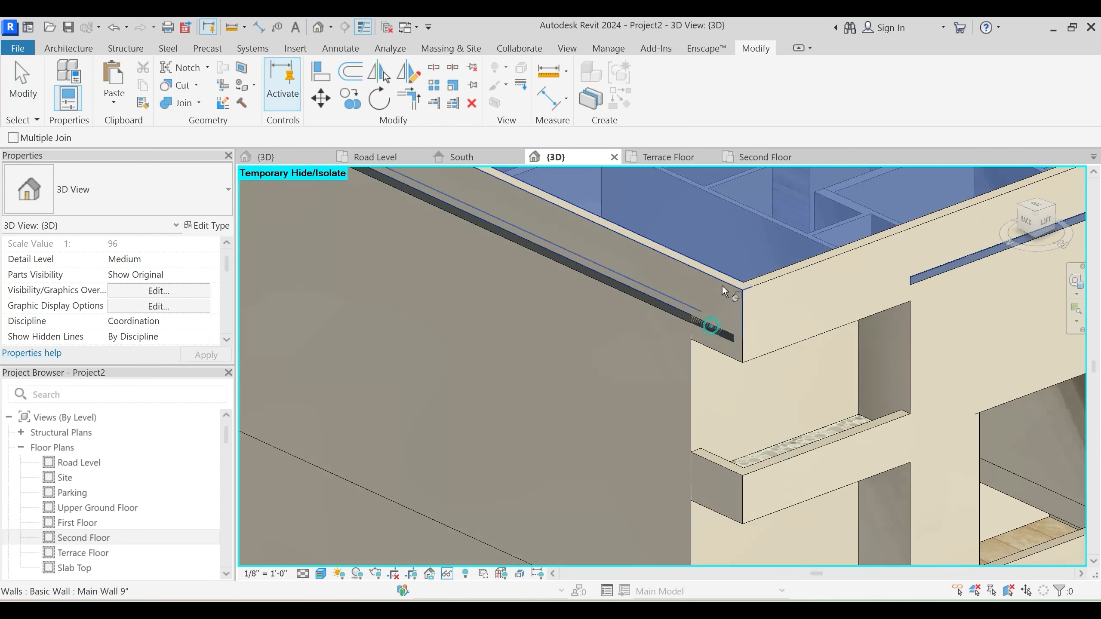
left_click(721, 281)
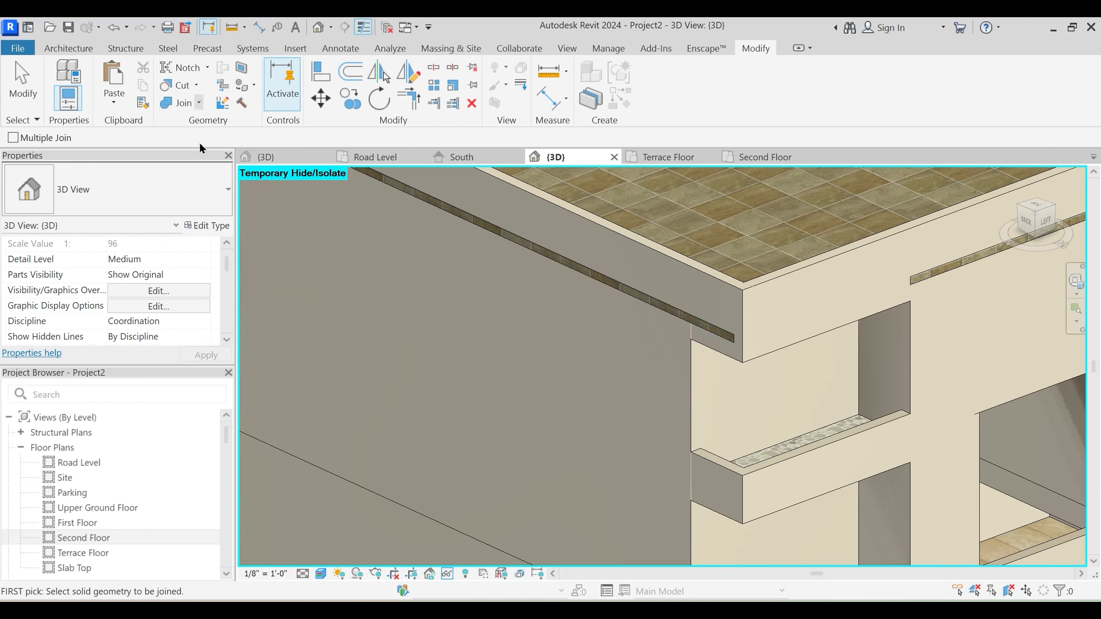
Switch the join order between the back exterior wall and the terrace slab
left_click(199, 103)
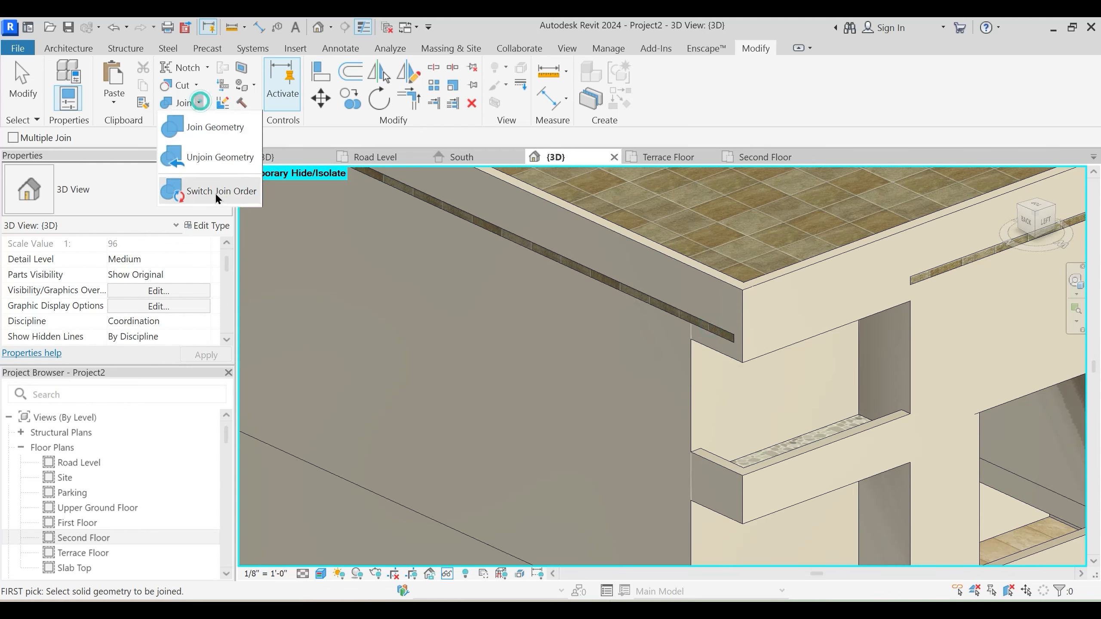
left_click(245, 192)
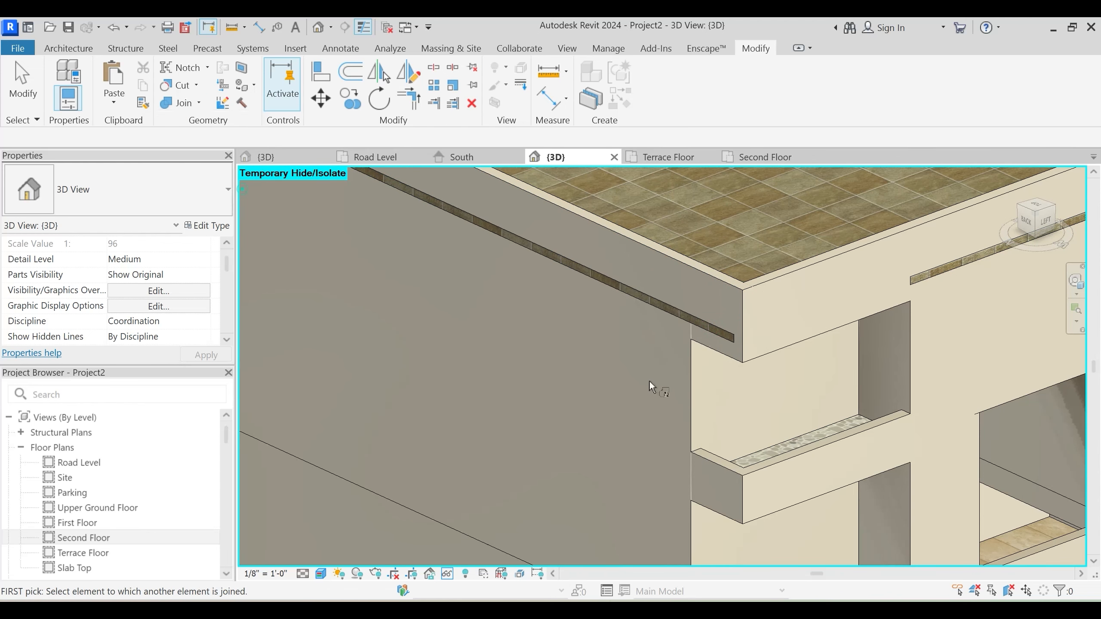
left_click(715, 330)
left_click(652, 308)
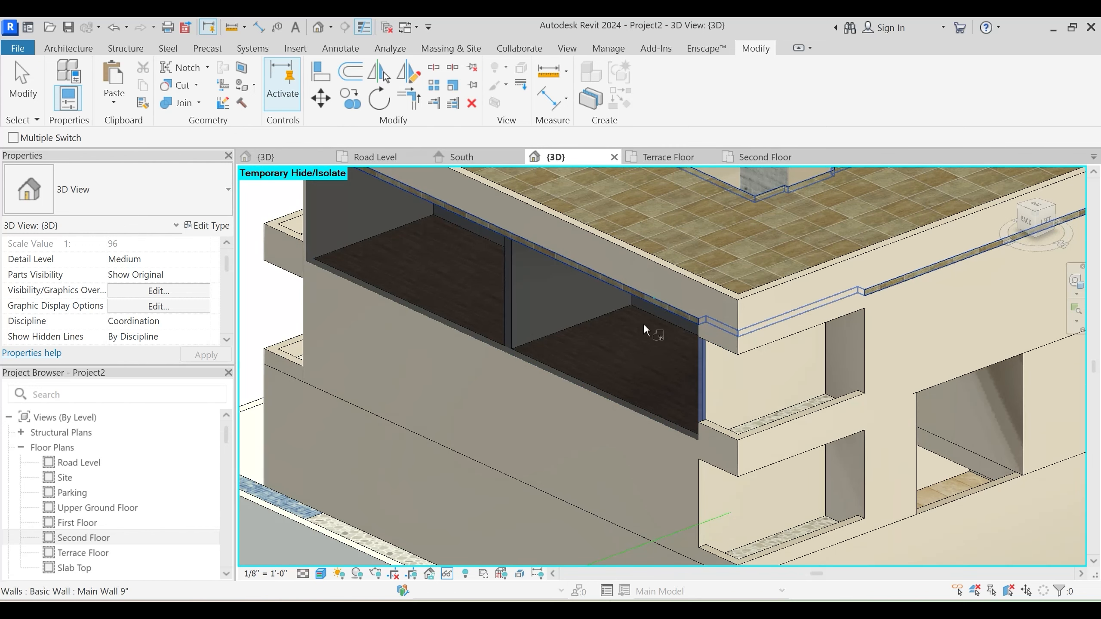
Try to switch the join order of the back-right corner walls beneath the terrace parapet, and cancel the attempt
middle_click_drag(645, 327, 323, 329)
left_click(417, 308)
left_click(420, 303)
scroll(359, 376, "up", 2)
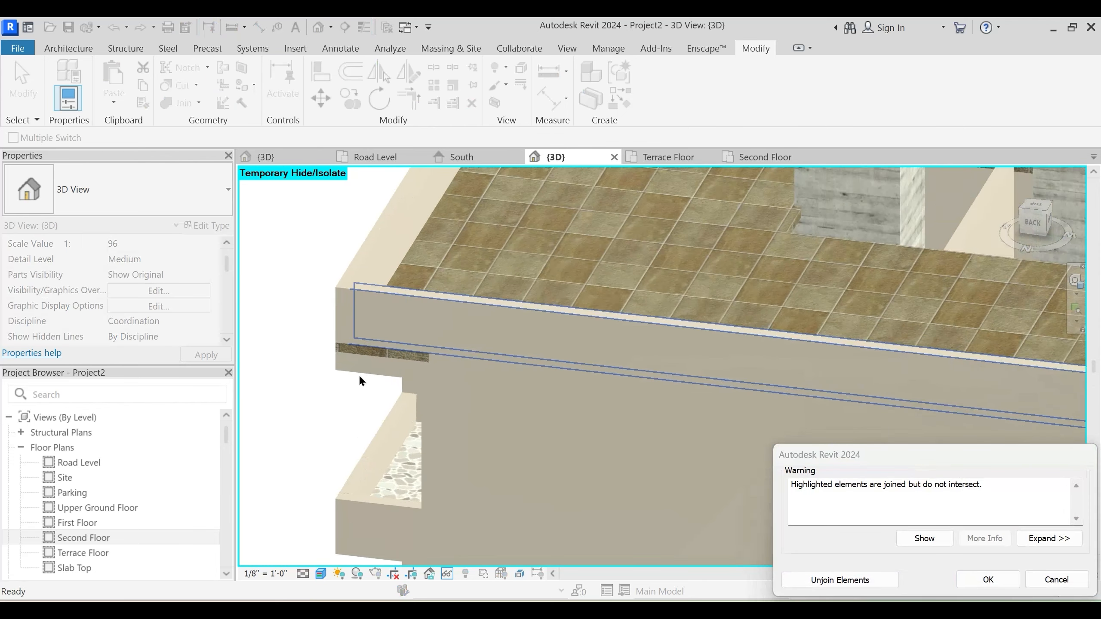
scroll(359, 376, "up", 1)
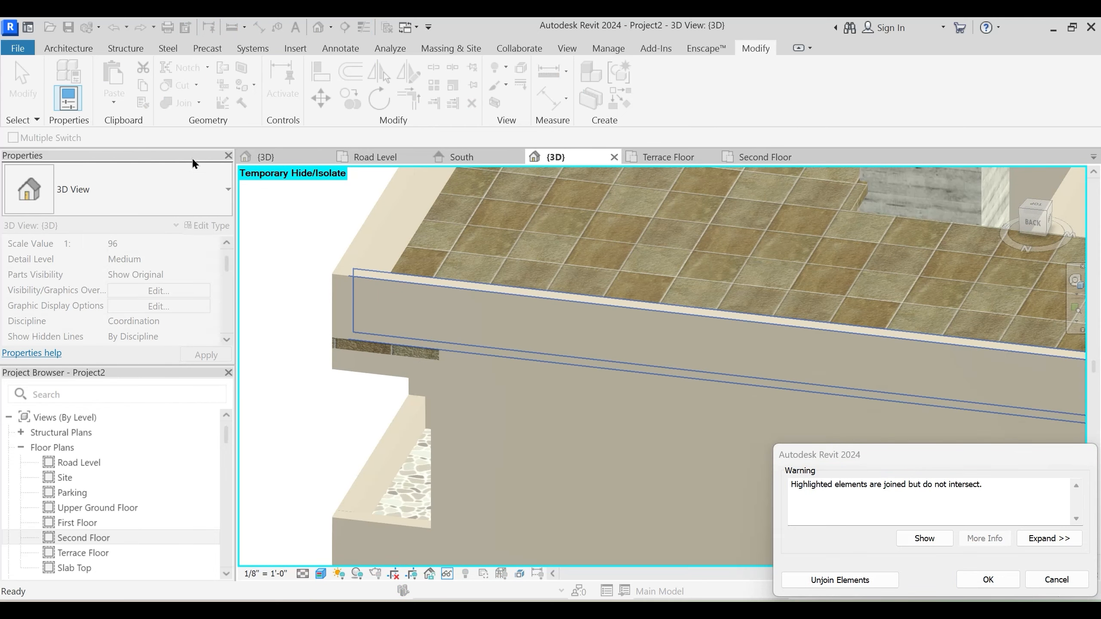
left_click(1057, 579)
scroll(416, 377, "down", 2)
key("Escape")
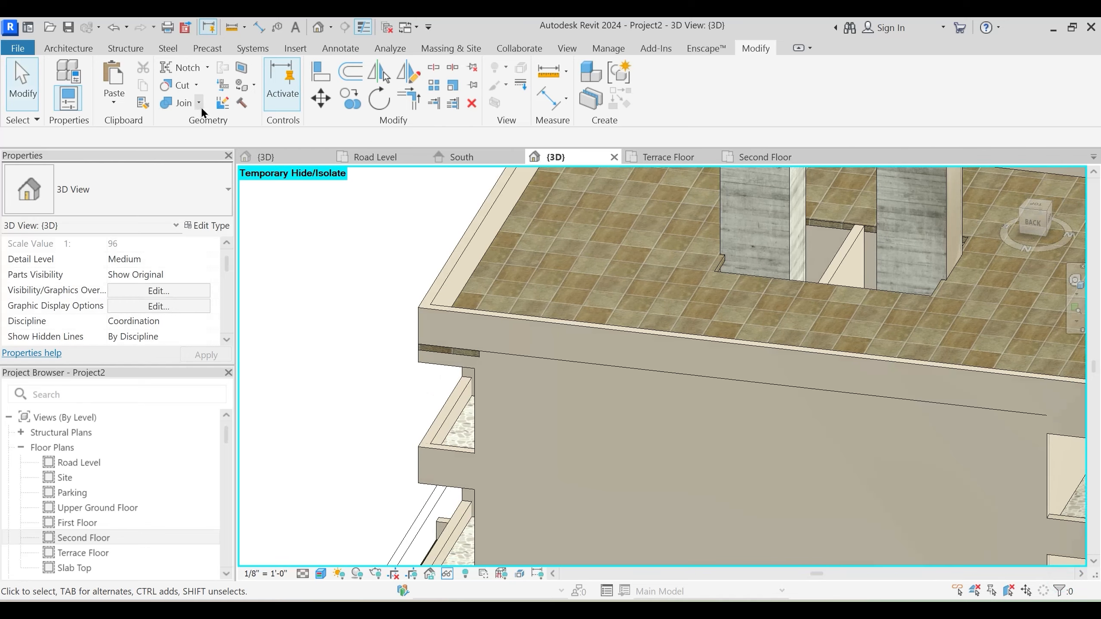
left_click(199, 102)
left_click(219, 191)
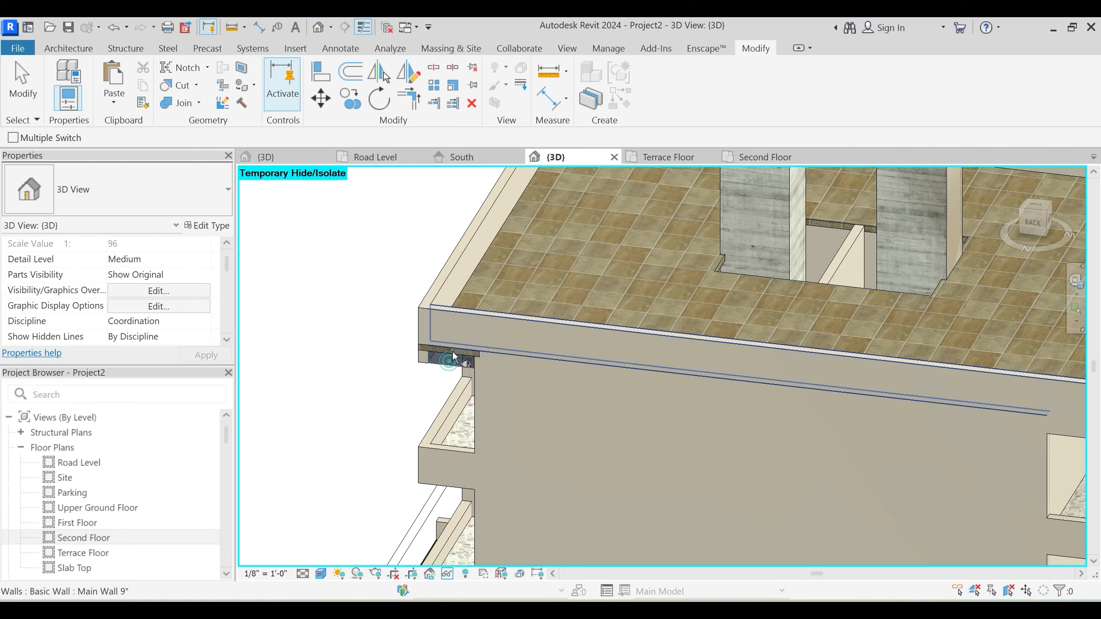
left_click(452, 351)
key("Escape")
Switch the join order between the short back-right corner wall and the terrace slab
middle_click_drag(418, 361, 491, 464, "shift")
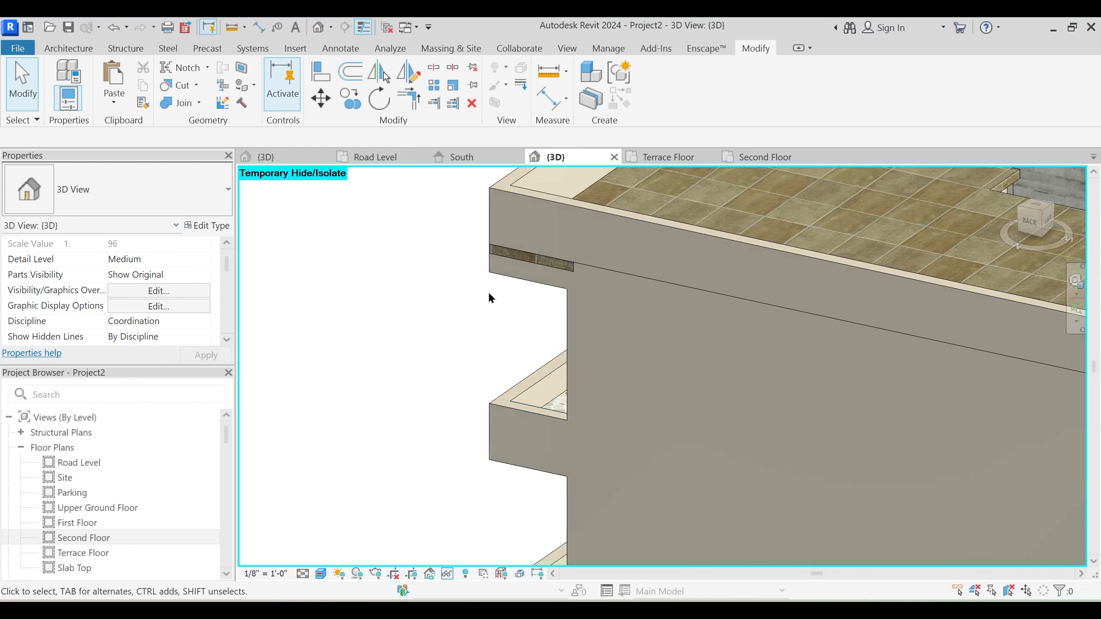
left_click(200, 104)
left_click(219, 190)
left_click(536, 276)
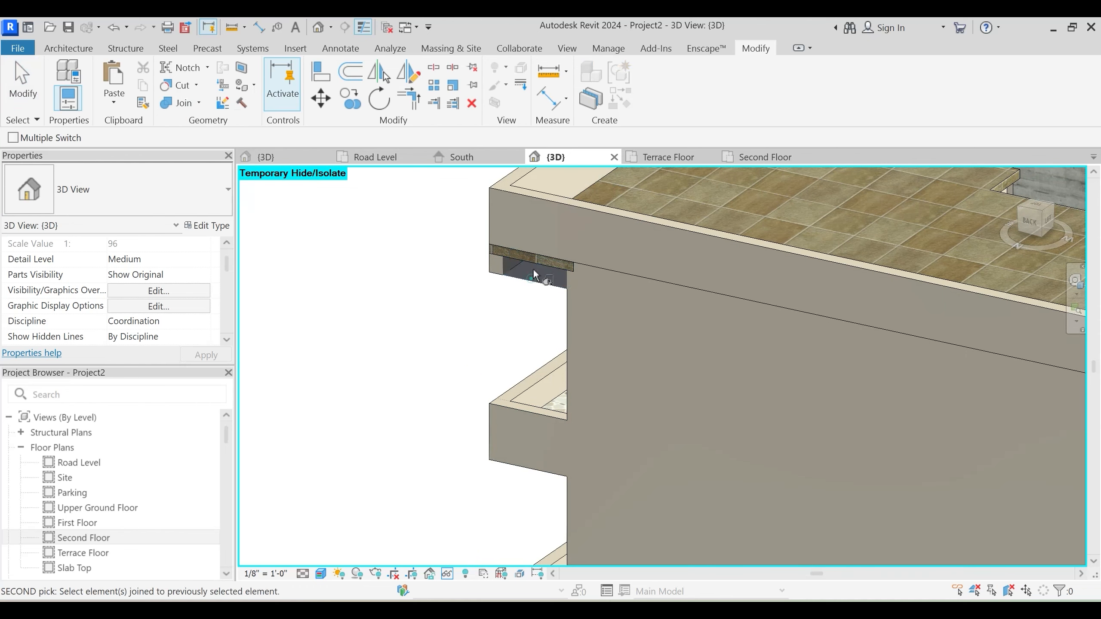
left_click(579, 319)
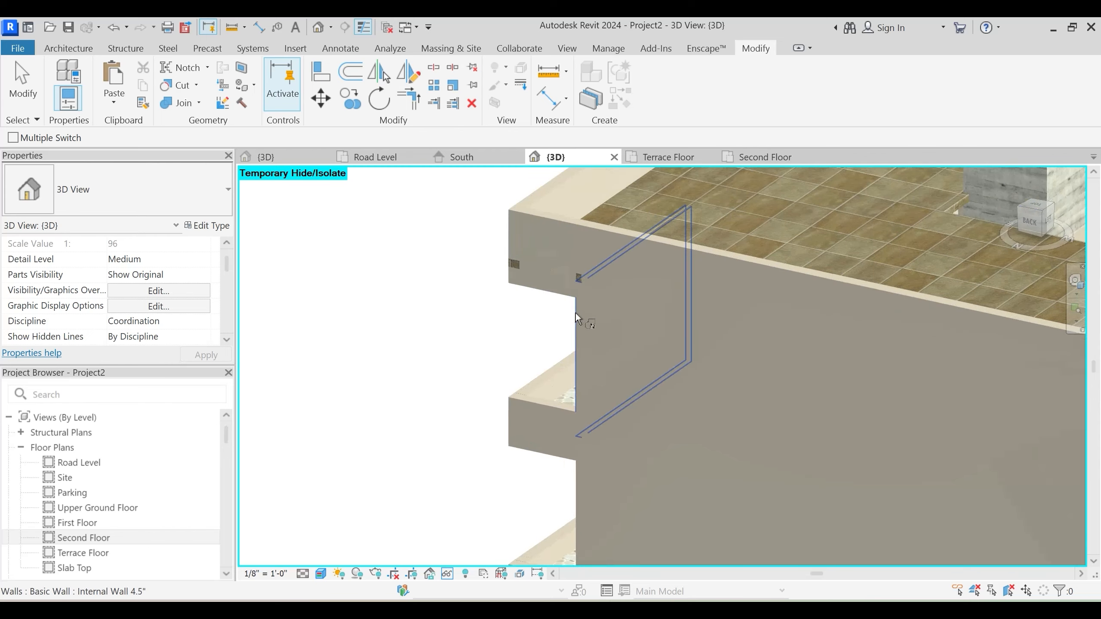
Switch the join order between the front exterior walls and the terrace slab
middle_click_drag(579, 280, 711, 417, "shift")
scroll(629, 378, "up", 1)
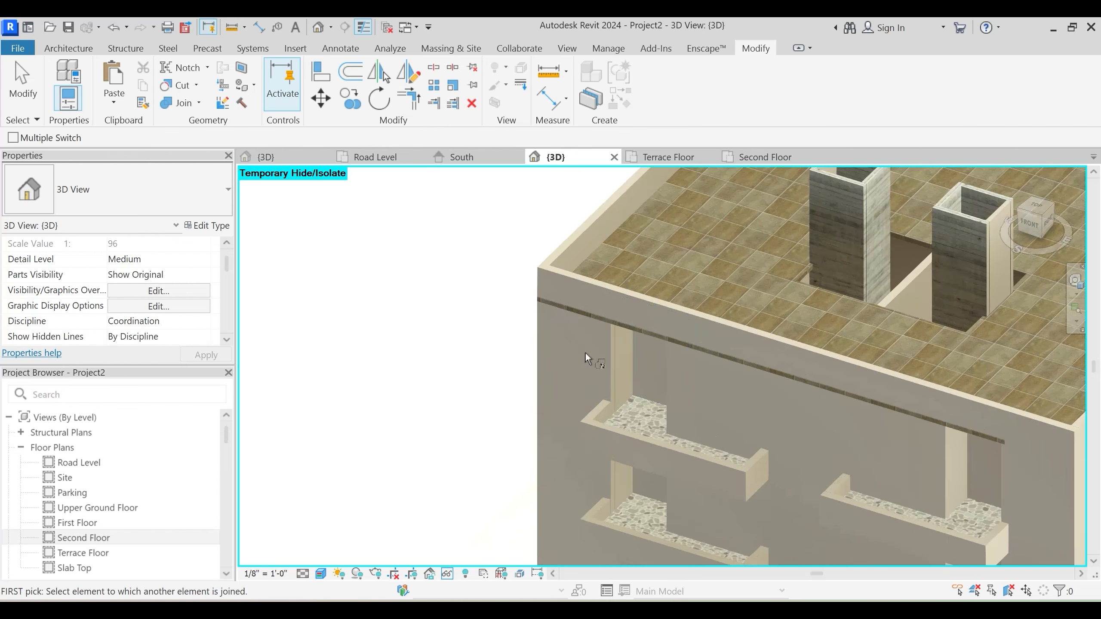
middle_click_drag(598, 317, 424, 275)
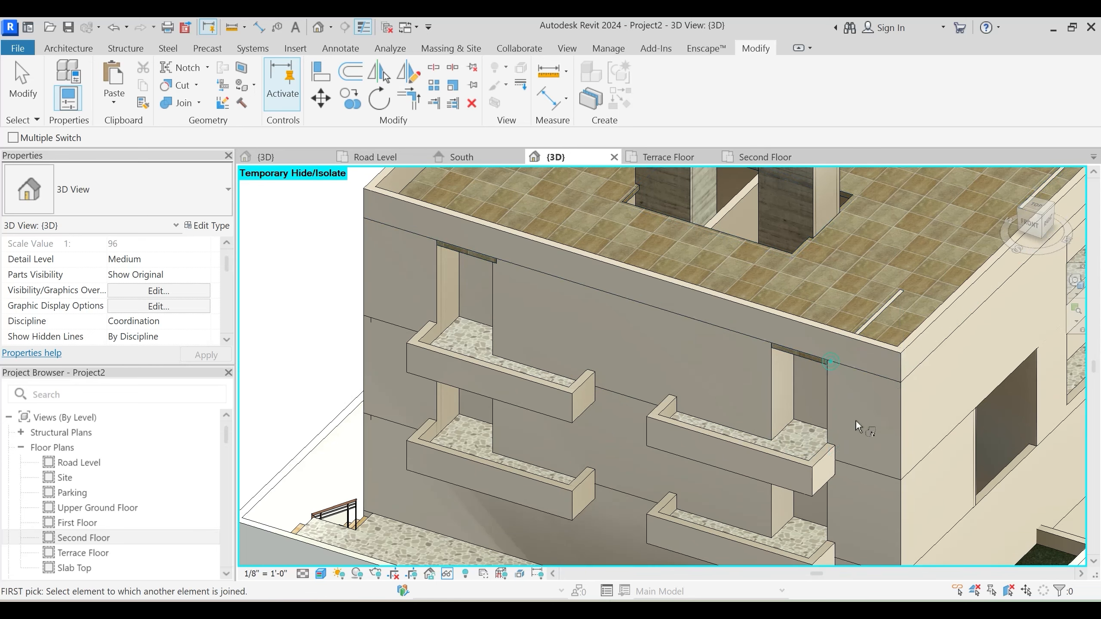
middle_click_drag(855, 421, 849, 457, "shift")
key("Escape")
middle_click_drag(871, 406, 864, 419, "shift")
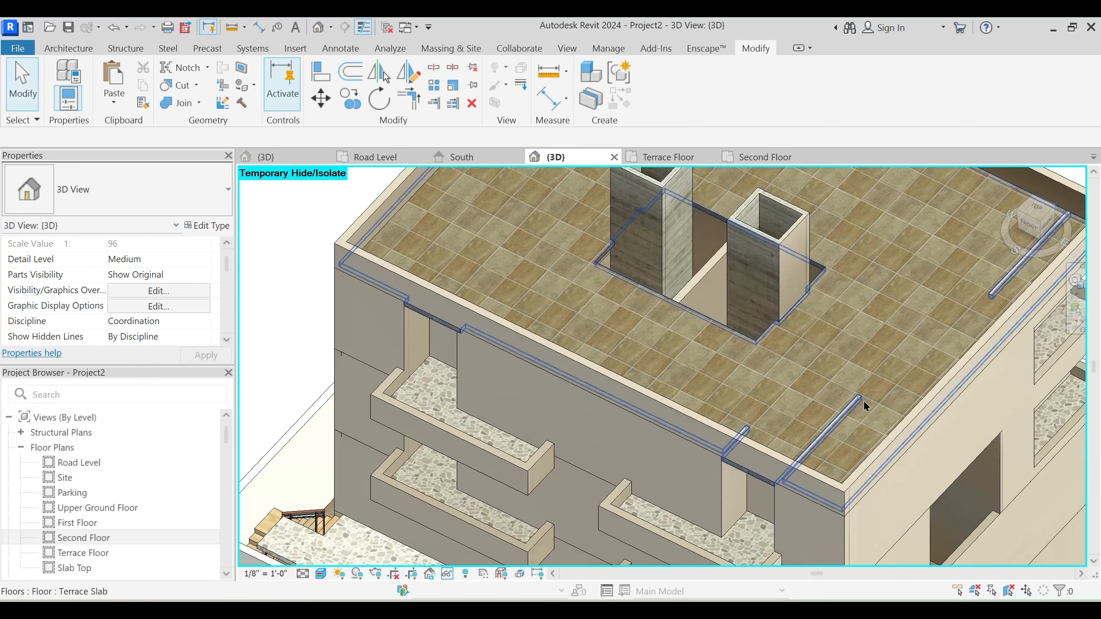
Join the terrace slab to the internal wall showing through it near the right parapet
left_click(184, 104)
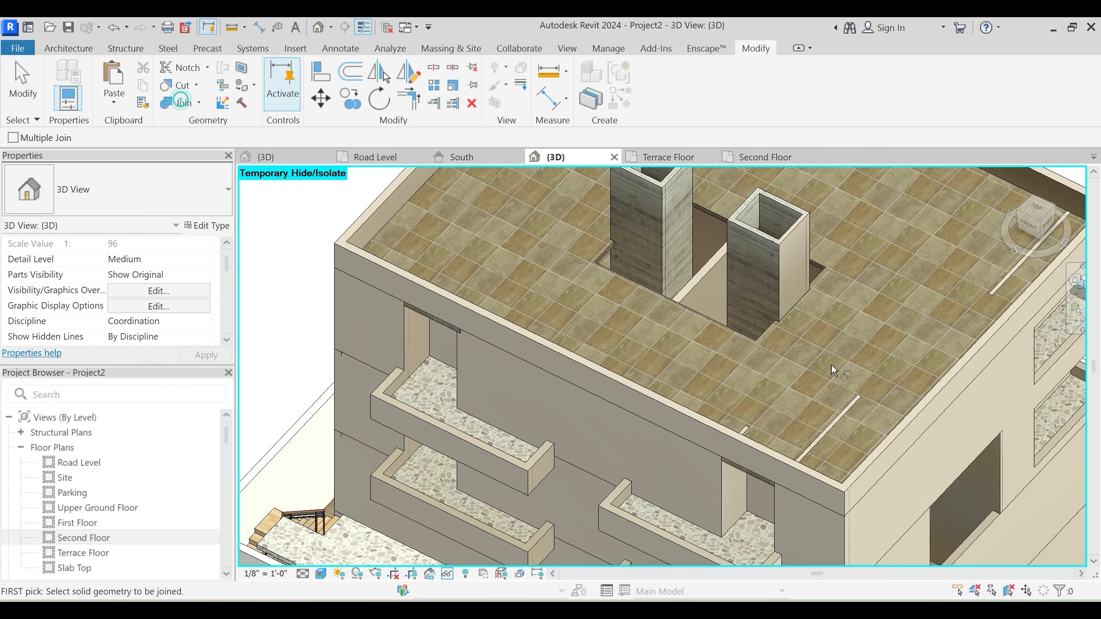
middle_click_drag(831, 363, 890, 218, "shift")
left_click(891, 217)
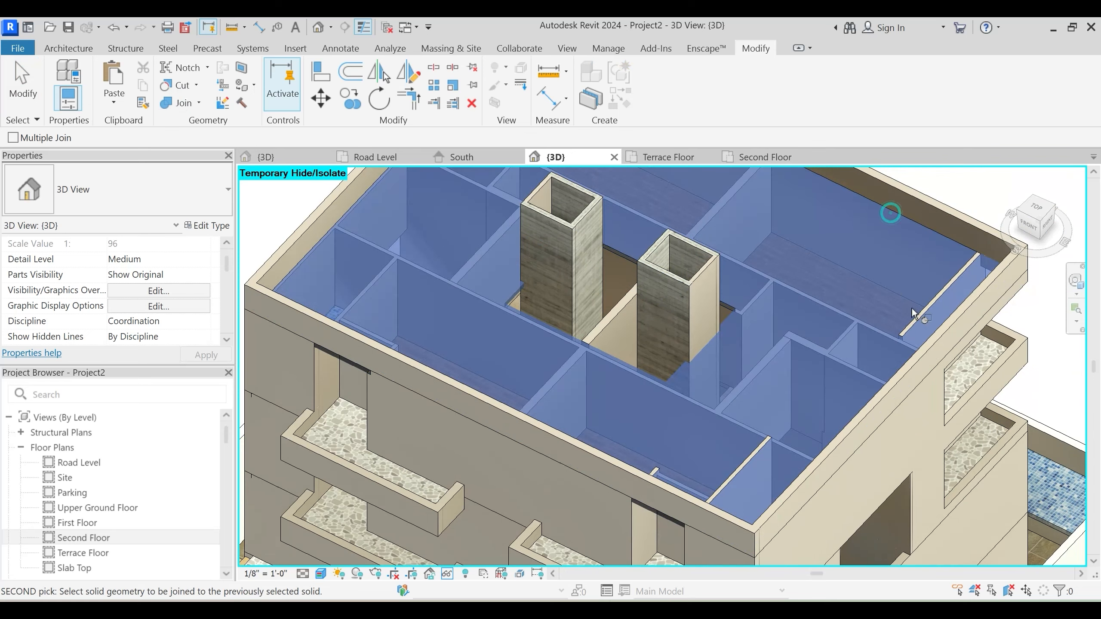
left_click(918, 320)
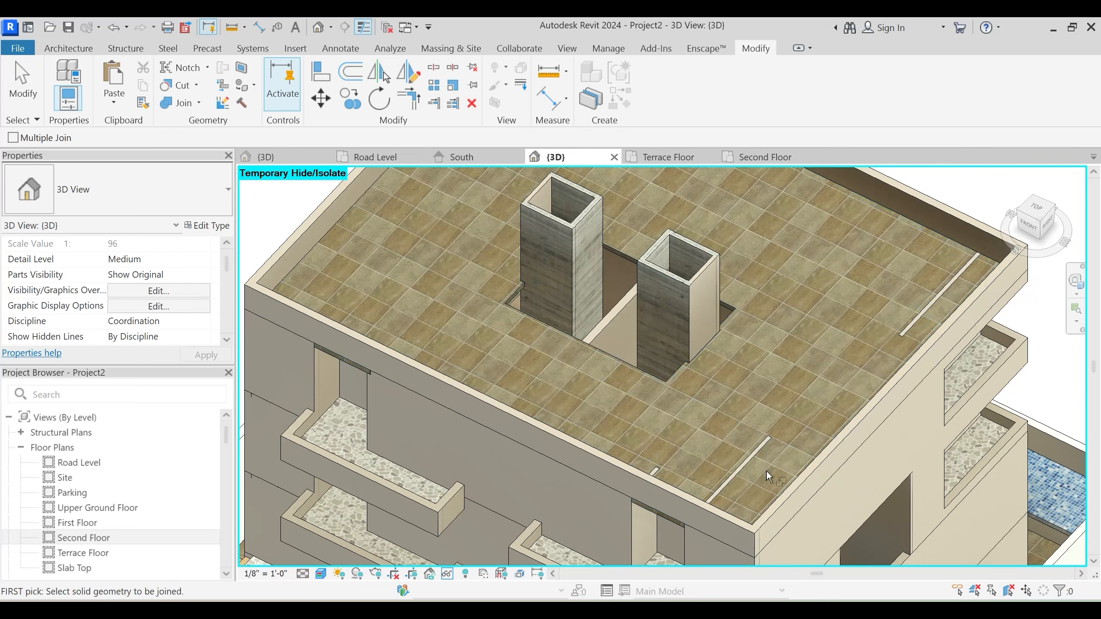
middle_click_drag(765, 469, 676, 443, "shift")
key("Escape")
Temporarily hide the front terrace parapet to expose the slab edge and wall tops beneath it
middle_click_drag(604, 450, 614, 251)
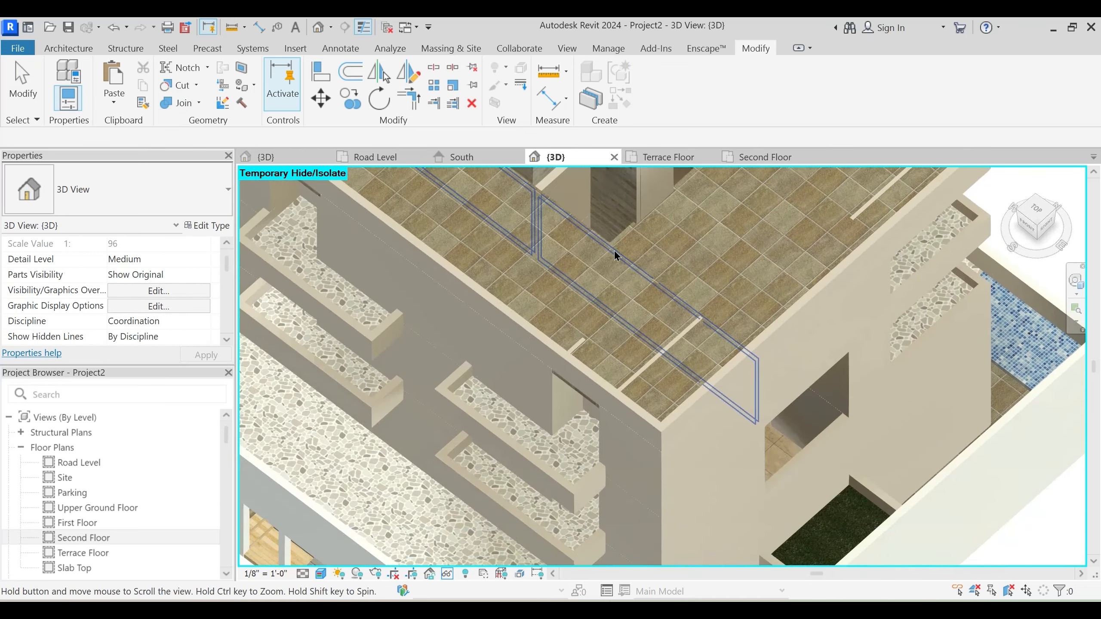
middle_click_drag(631, 419, 654, 258, "shift")
left_click(655, 282)
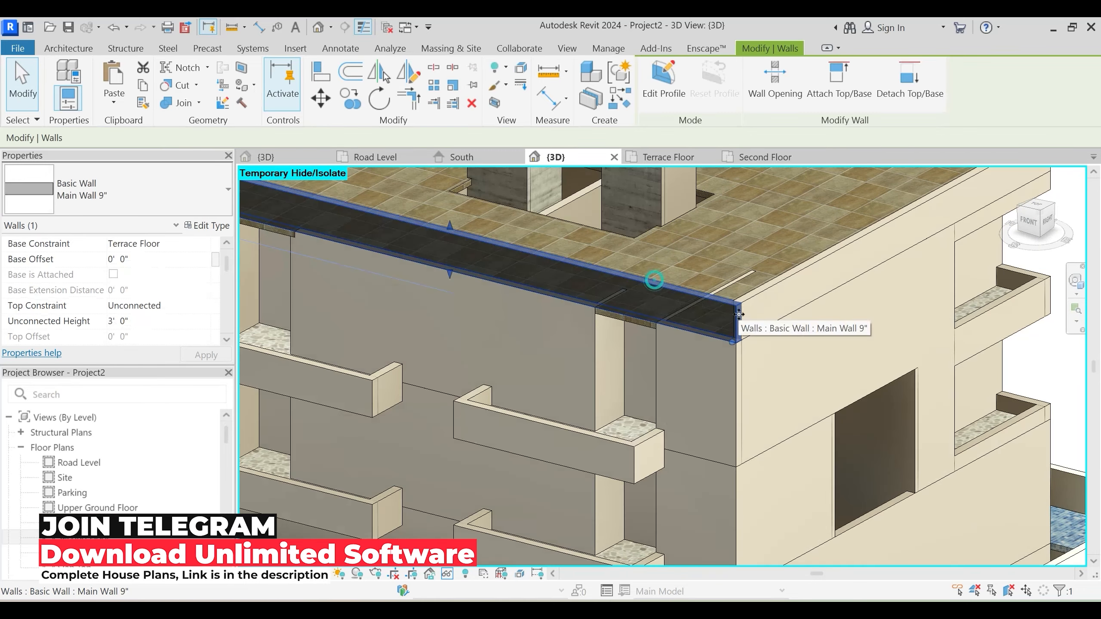
key("Escape")
middle_click_drag(655, 282, 811, 431, "shift")
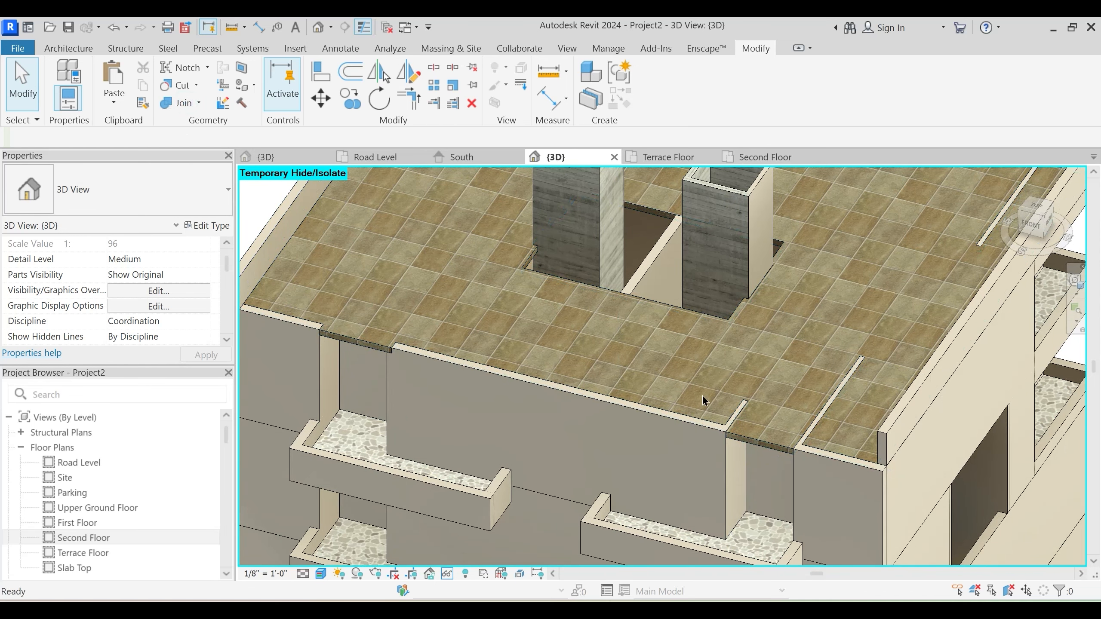
Reset the temporary hide and switch the join order between the terrace slab and the internal walls cutting through it near the right parapet
key("h")
key("r")
scroll(702, 396, "down", 1)
middle_click_drag(702, 396, 451, 215, "shift")
left_click(199, 103)
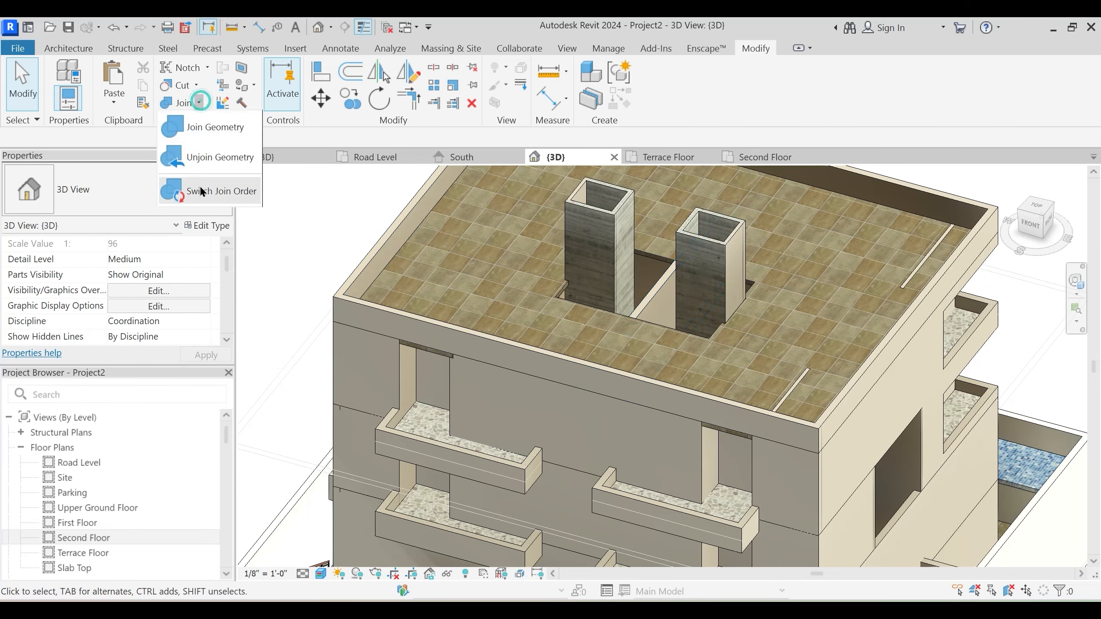
left_click(199, 186)
left_click(879, 209)
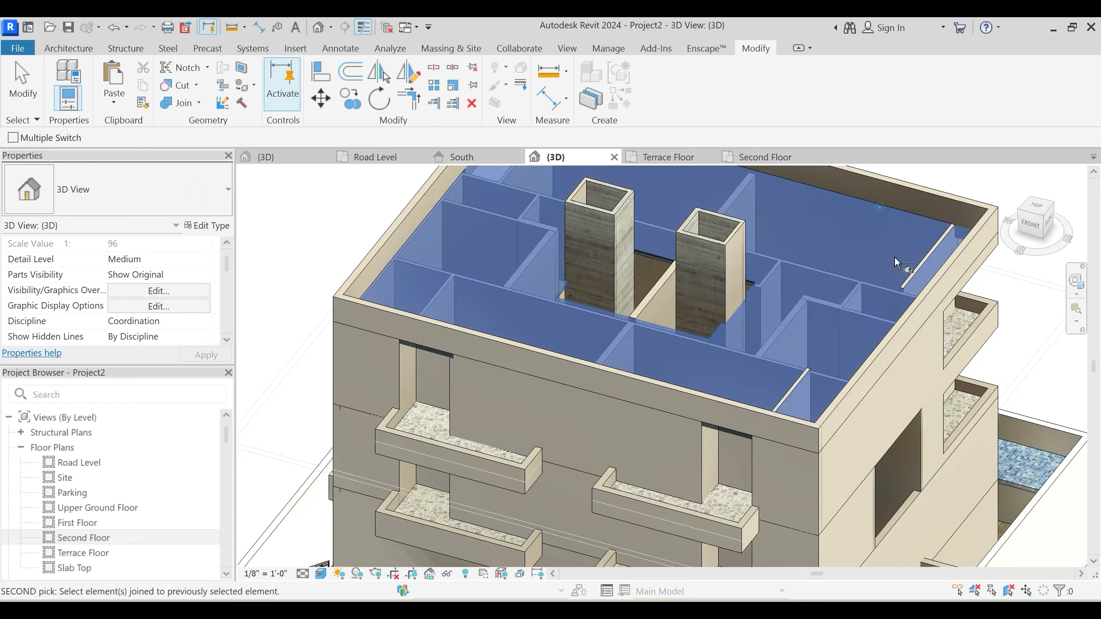
left_click(907, 277)
left_click(794, 389)
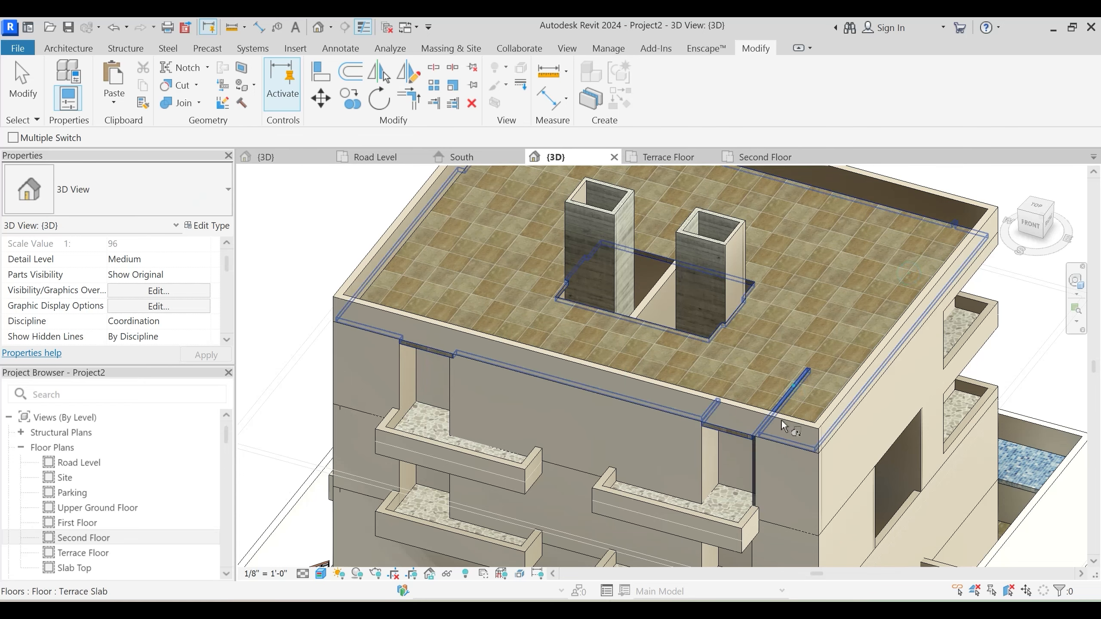
Switch the join order of the terrace slab with the walls beside the front-right balcony opening
middle_click_drag(781, 420, 691, 508, "shift")
left_click(717, 486)
left_click(701, 498)
left_click(695, 455)
middle_click_drag(724, 472, 694, 362, "shift")
key("Escape")
Temporarily hide the front parapet and switch the join order between the terrace slab and the small internal walls behind the front-right balcony
left_click(613, 515)
key("h")
key("h")
left_click(199, 103)
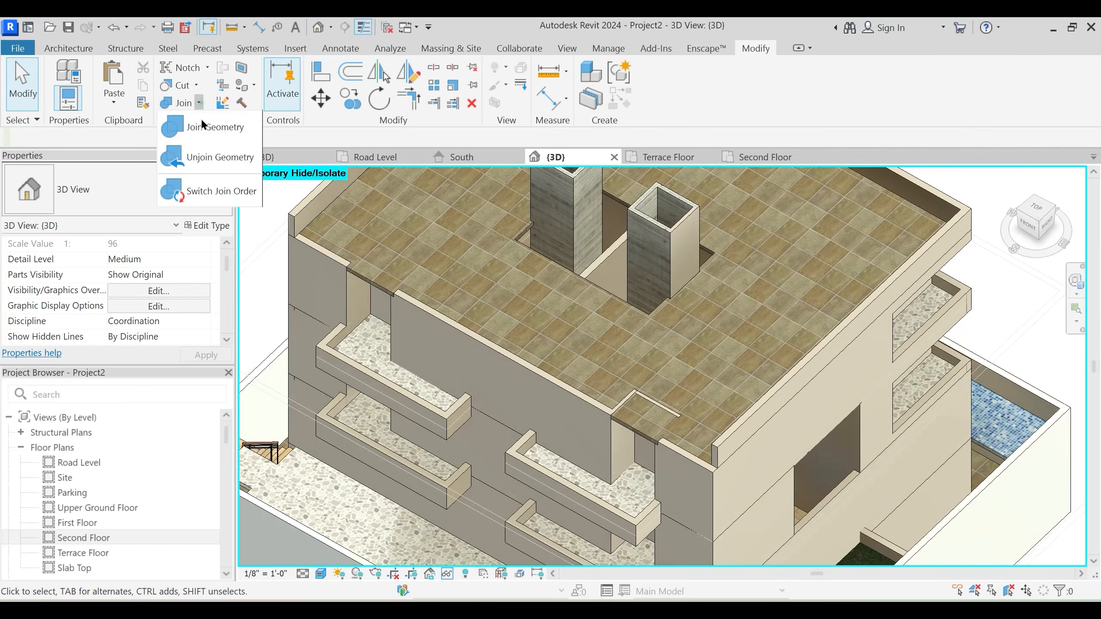
left_click(214, 186)
left_click(638, 418)
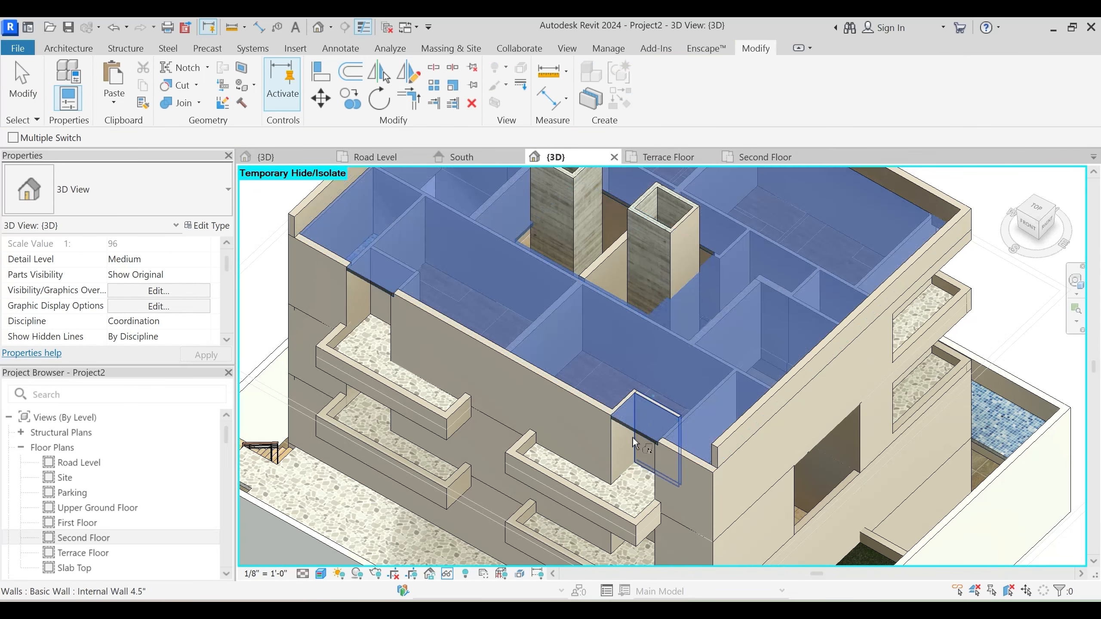
left_click(651, 395)
left_click(626, 418)
left_click(623, 394)
middle_click_drag(703, 361, 668, 395, "shift")
key("Escape")
scroll(630, 403, "down", 2)
Switch the join order between the left exterior wall and the terrace slab
left_click(199, 103)
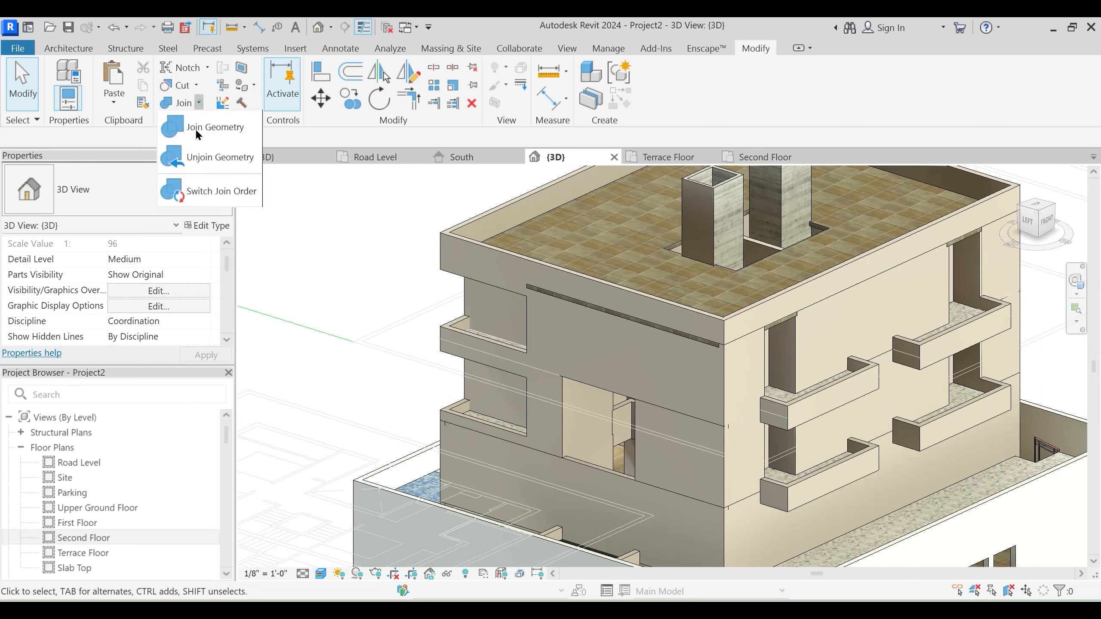
left_click(210, 195)
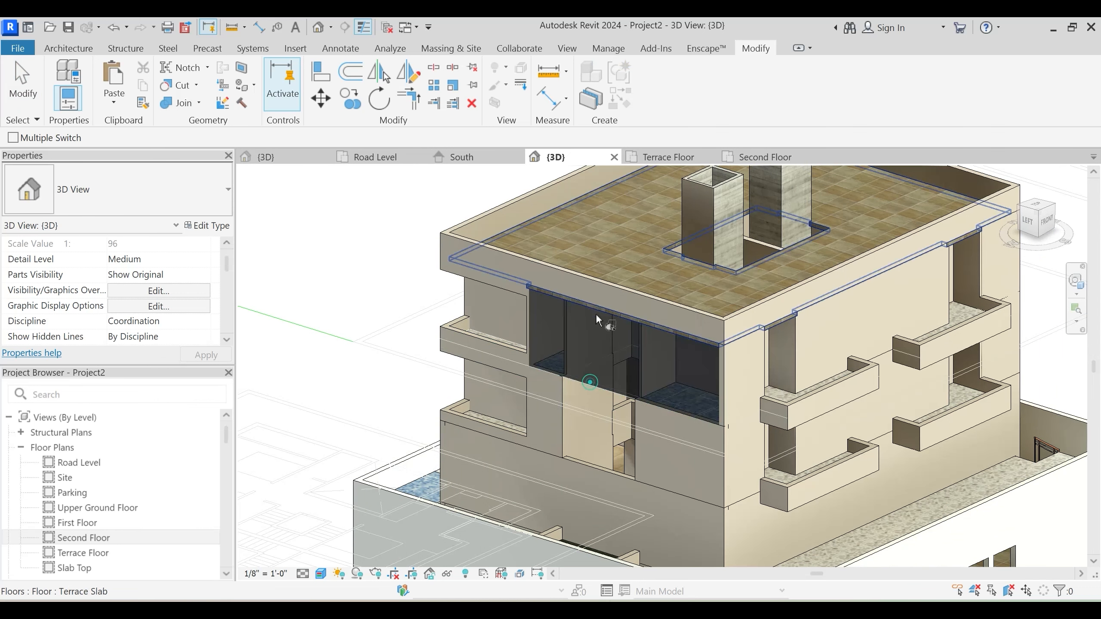
middle_click_drag(595, 313, 518, 340, "shift")
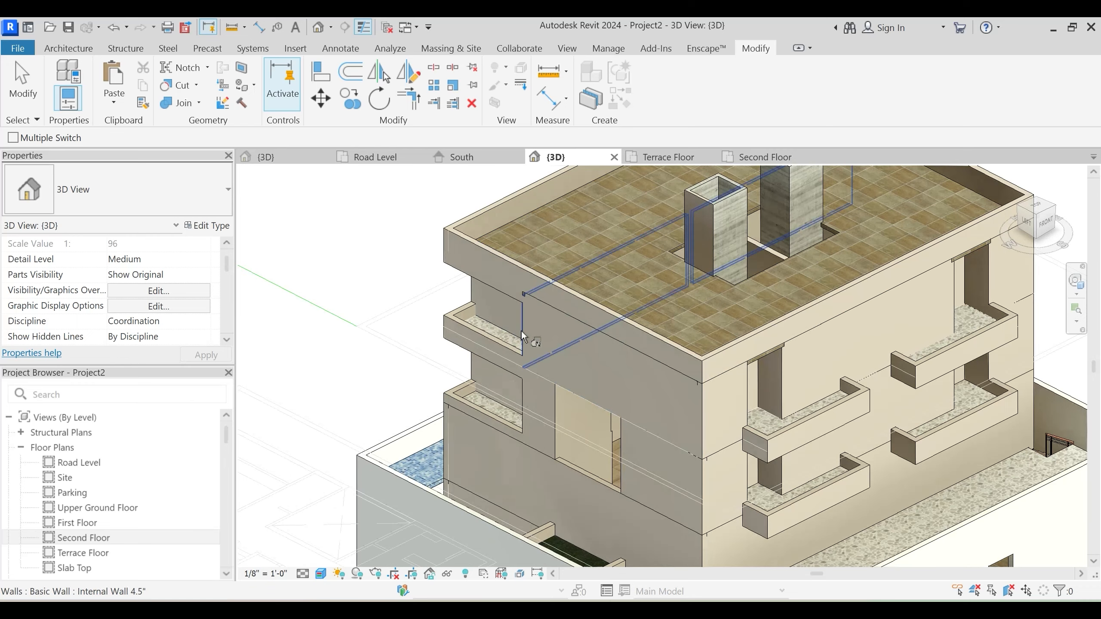
middle_click_drag(522, 296, 625, 397, "shift")
key("Escape")
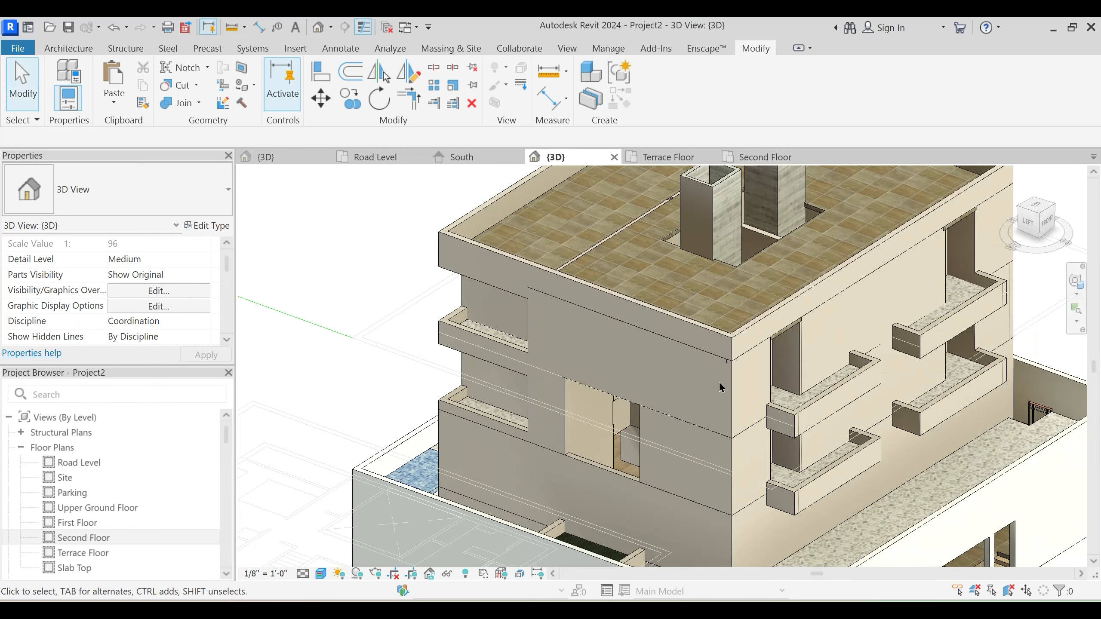
Examine the wall joins at the front-left corner and the front wall of the second-floor balcony
scroll(852, 342, "up", 2)
scroll(781, 365, "down", 2)
middle_click_drag(775, 403, 643, 414, "shift")
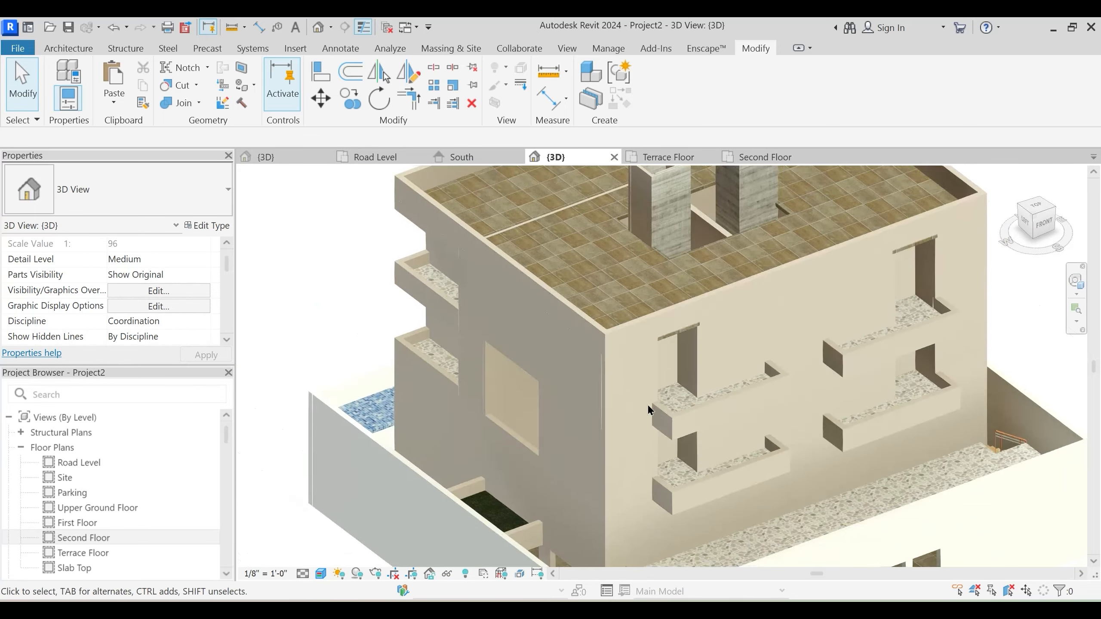
scroll(700, 367, "up", 3)
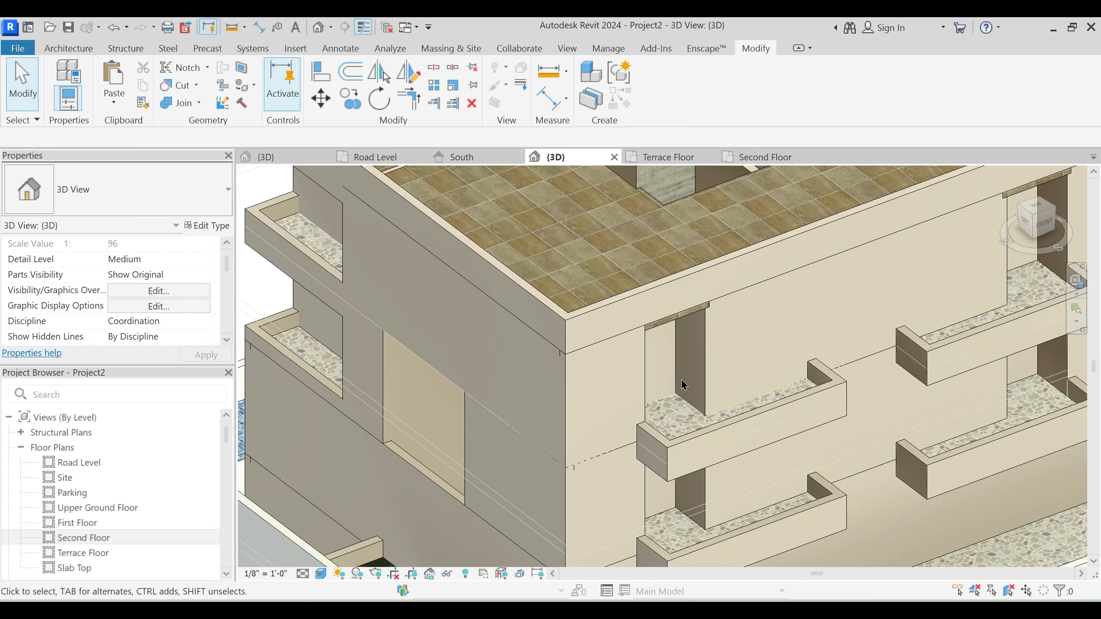
left_click(740, 459)
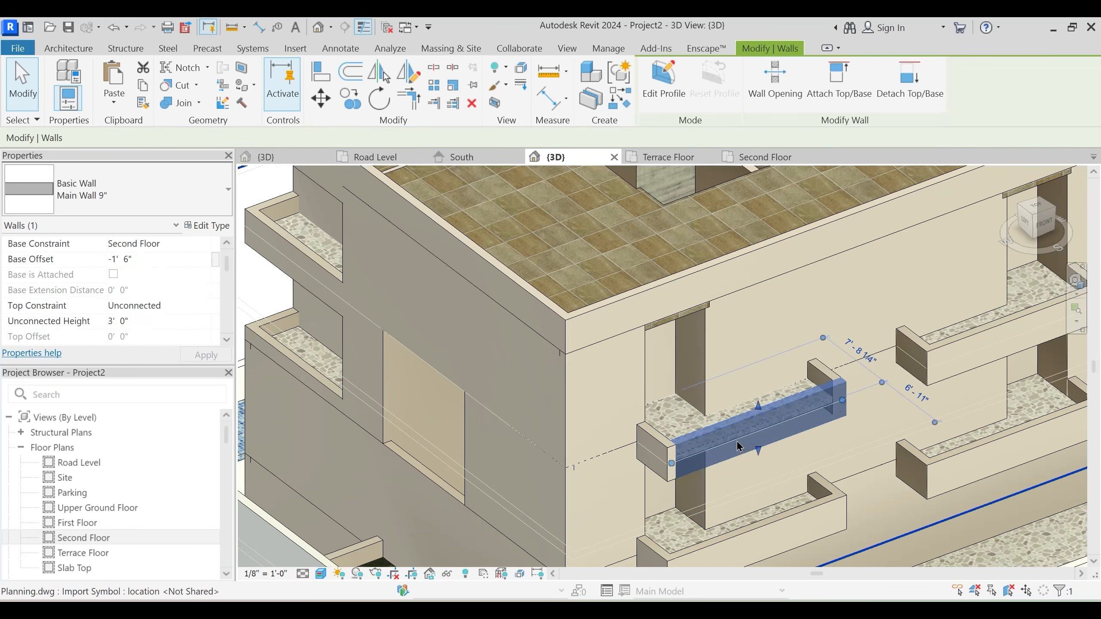
key("Escape")
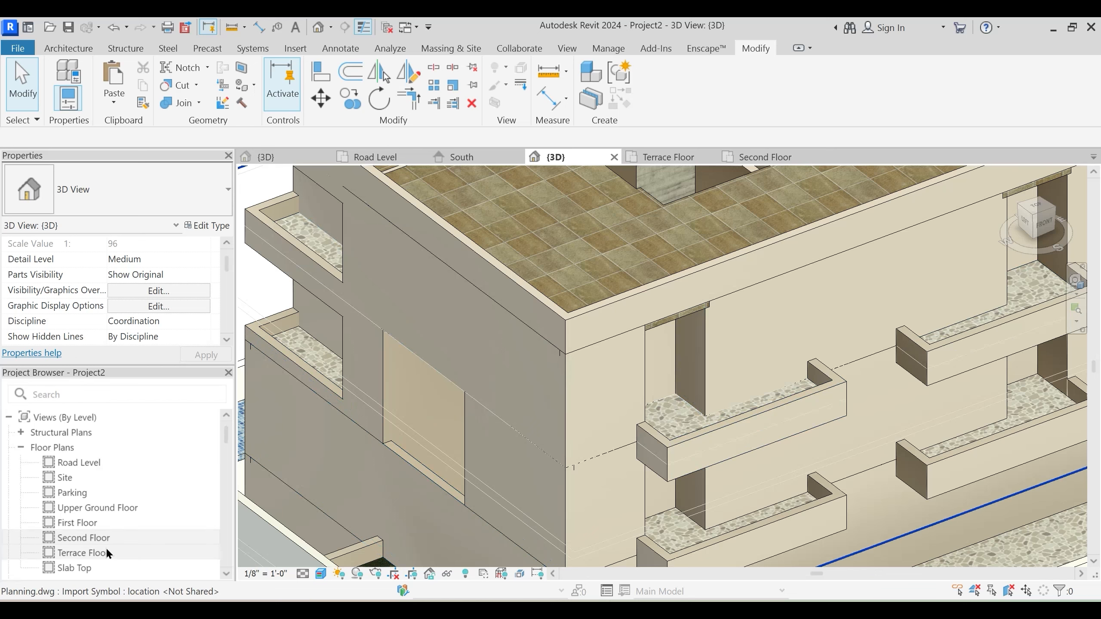
scroll(89, 525, "down", 2)
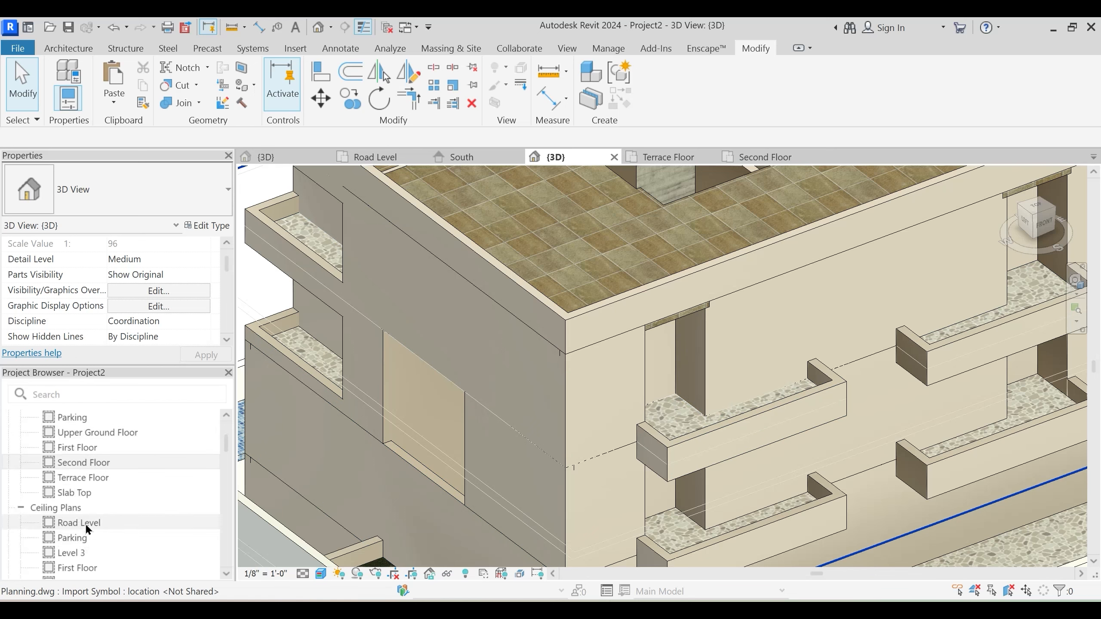
Open the Second Floor ceiling plan and check the internal wall behind the front-left balcony opening
scroll(85, 529, "down", 2)
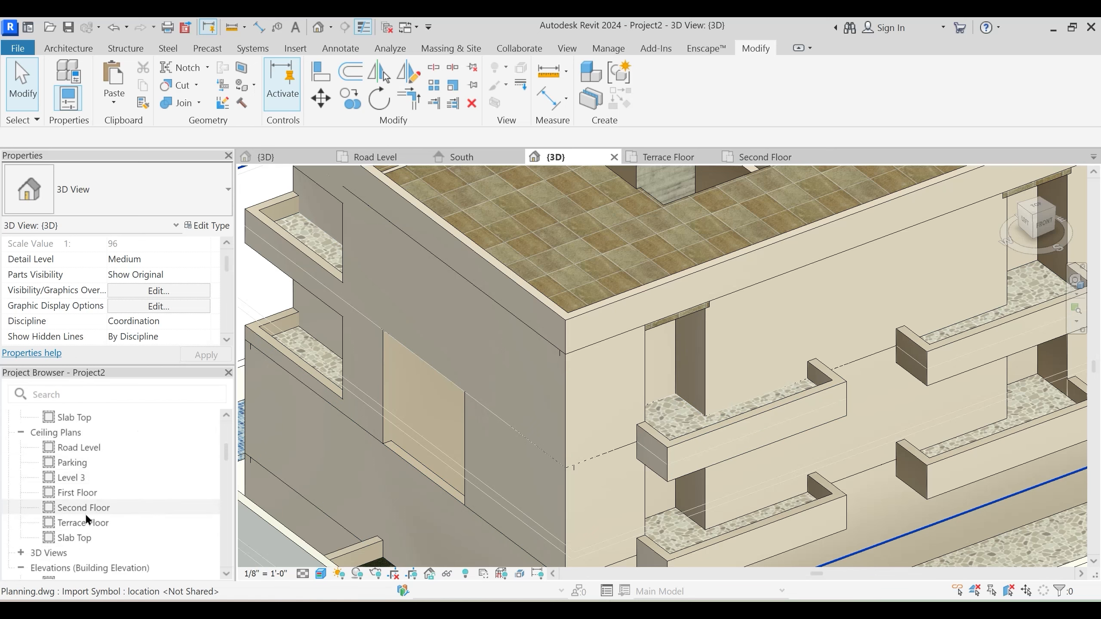
double_click(89, 511)
scroll(595, 424, "up", 5)
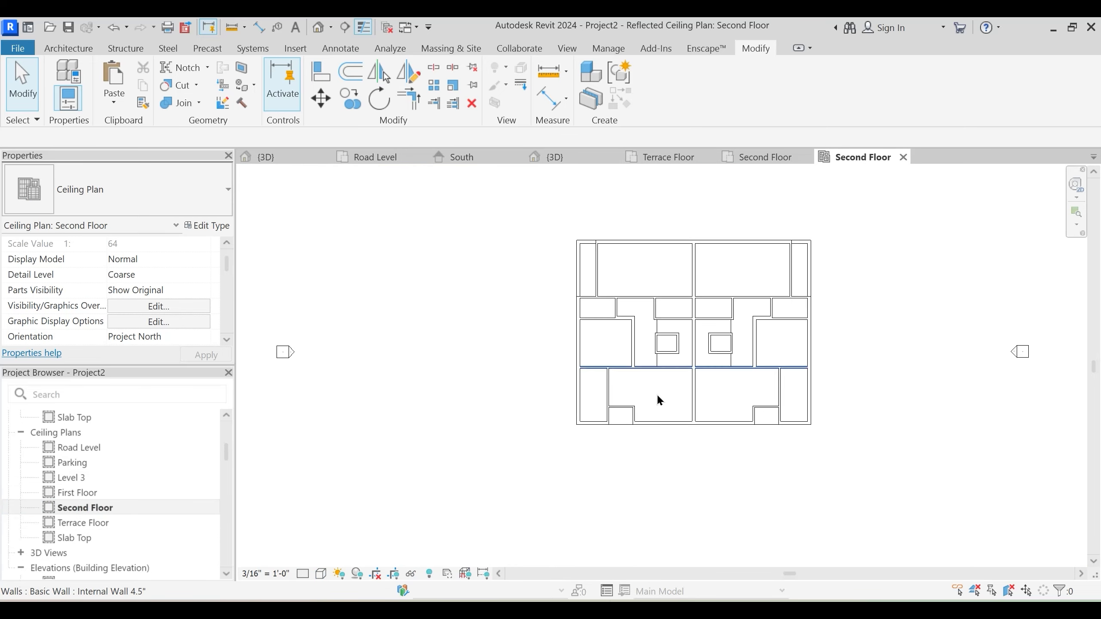
left_click(632, 368)
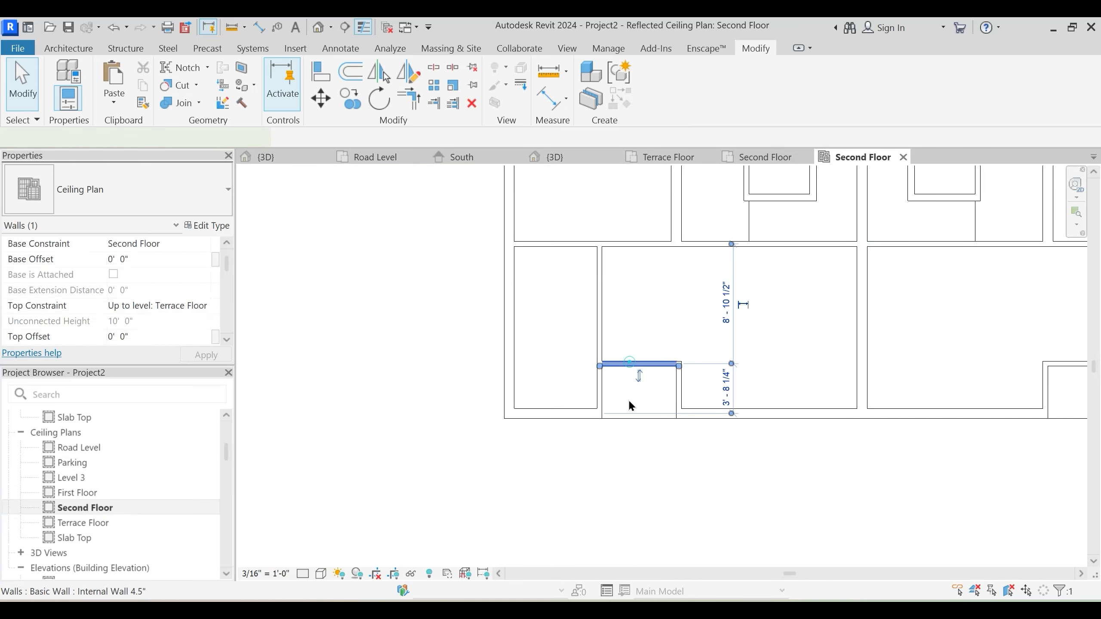
left_click(620, 400)
scroll(630, 398, "down", 1)
middle_click_drag(631, 397, 633, 560)
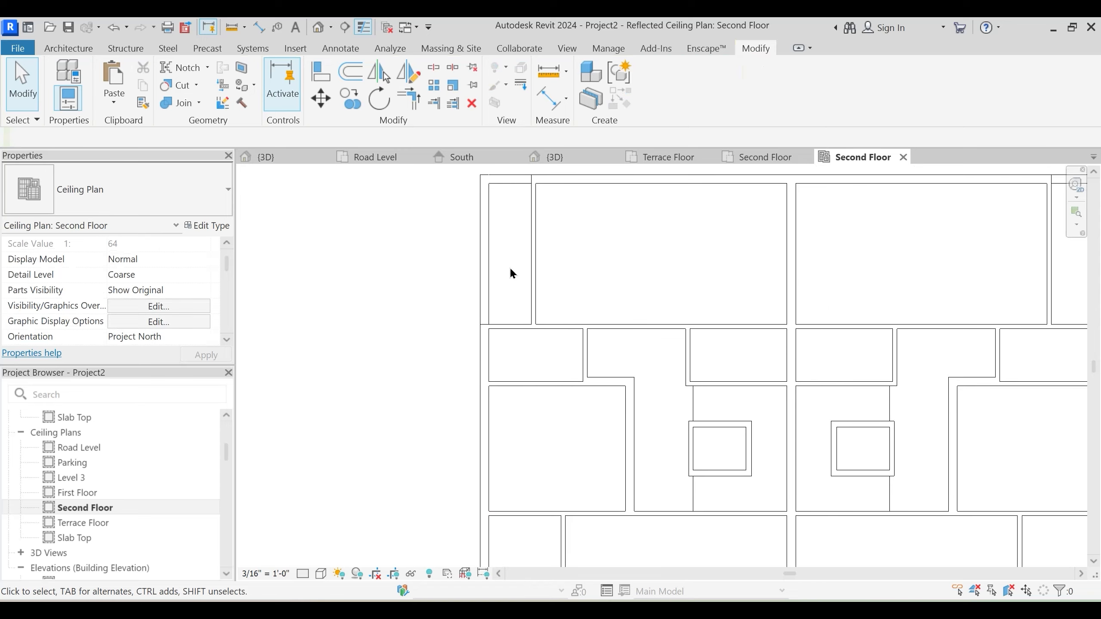
Create a wall similar to the rear-left Main Wall 9" across the front-left balcony opening, from Second Floor up to Terrace Floor
left_click(514, 183)
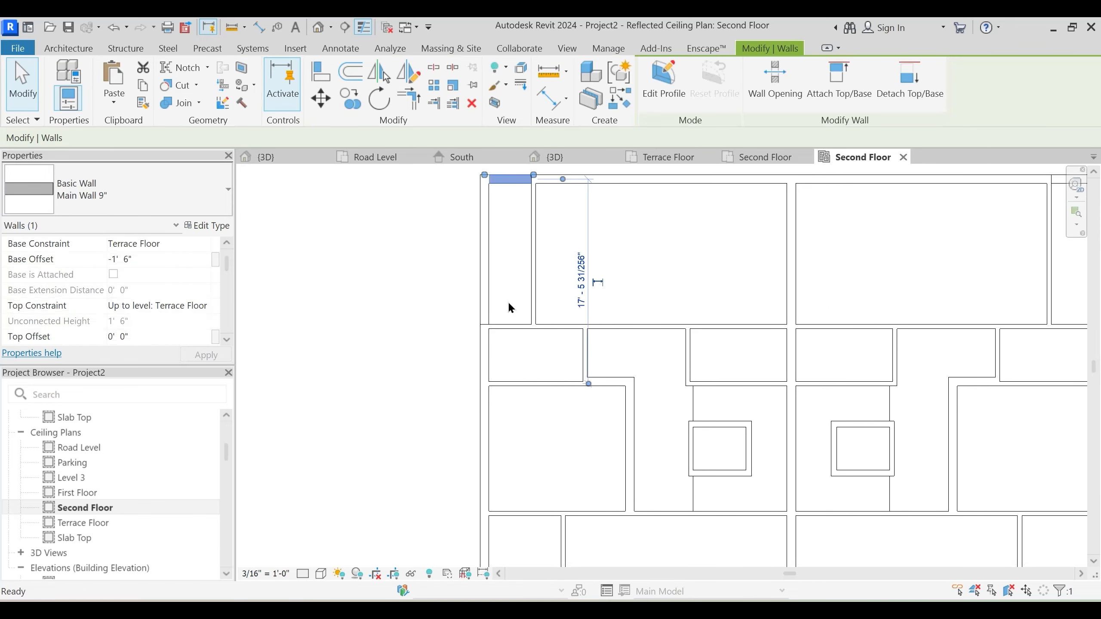
key("c")
key("s")
middle_click_drag(589, 463, 558, 252)
scroll(575, 472, "up", 2)
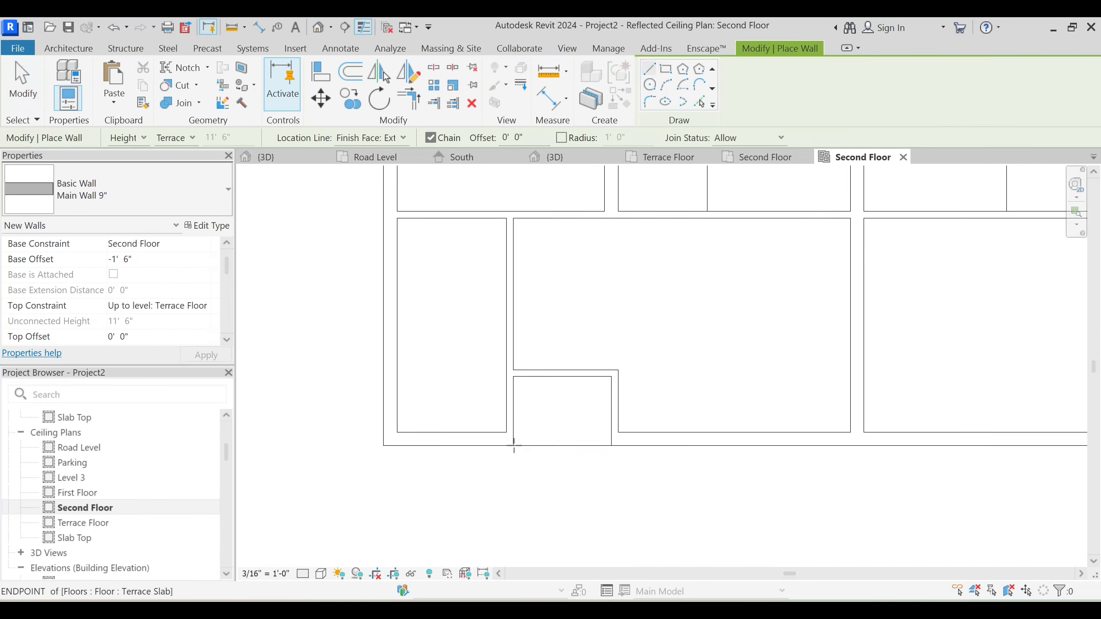
left_click(514, 445)
scroll(560, 488, "down", 2)
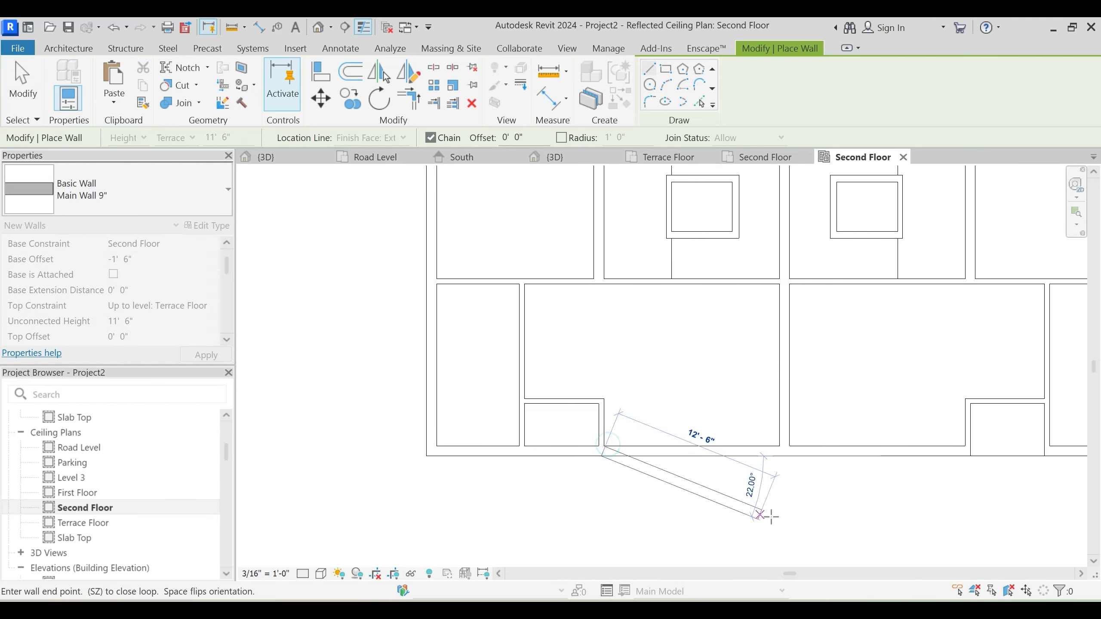
Draw a matching Main Wall 9", 5' 6" long, across the front-right balcony opening and end the wall command
middle_click_drag(804, 510, 473, 503)
scroll(617, 502, "up", 1)
key("Escape")
middle_click_drag(650, 486, 752, 489)
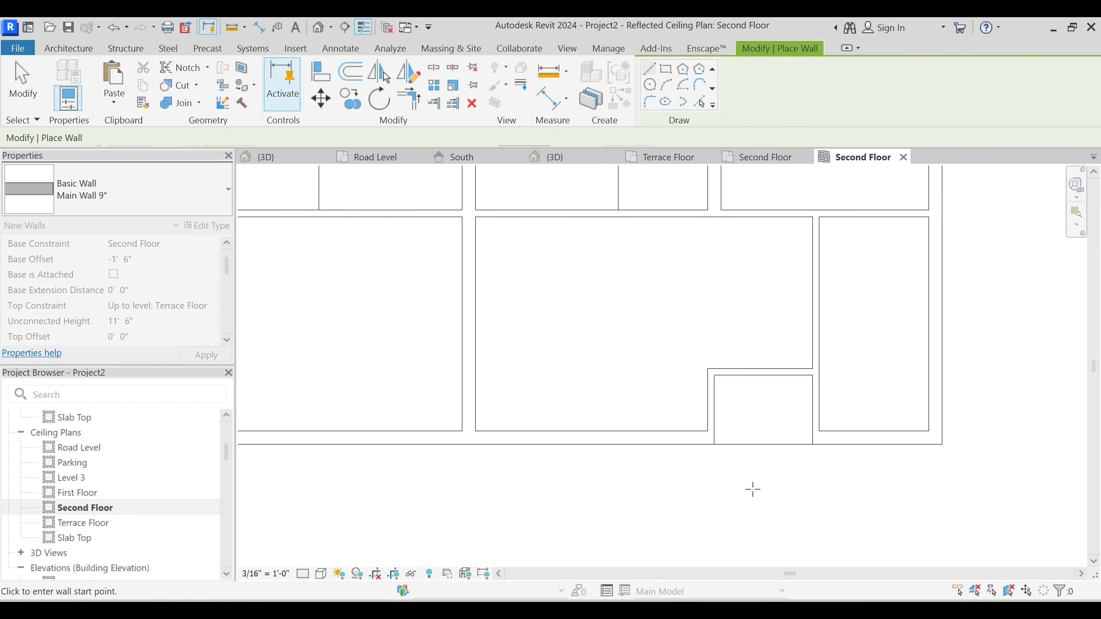
left_click(812, 444)
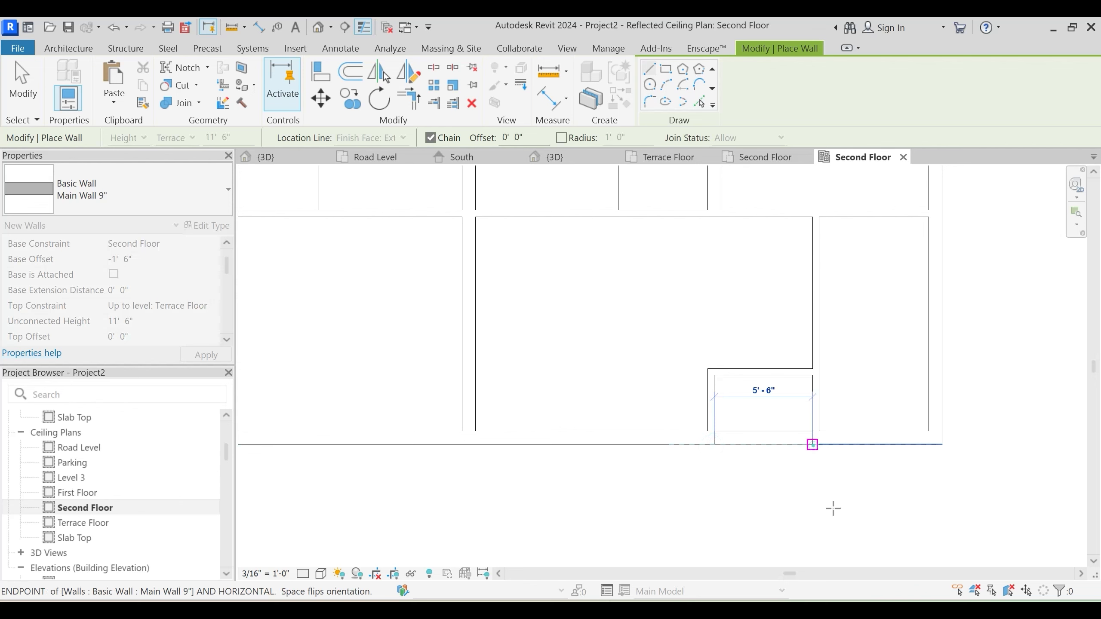
key("Escape")
key("Escape")
Return to the 3D view and temporarily hide the front parapet of the second-floor front-left balcony
left_click(556, 163)
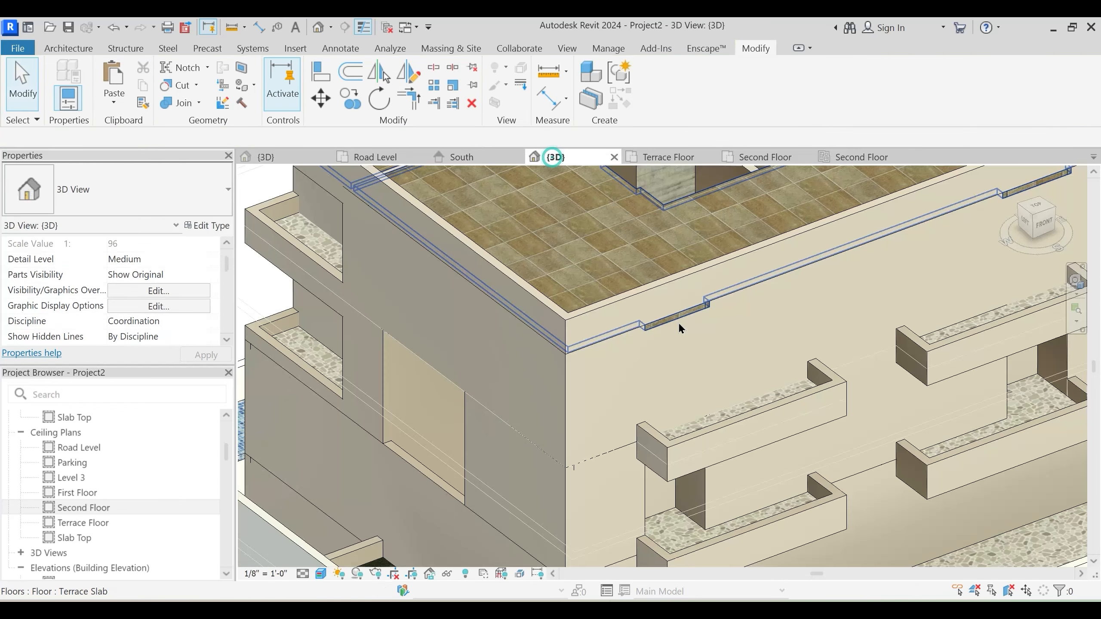
scroll(684, 350, "down", 2)
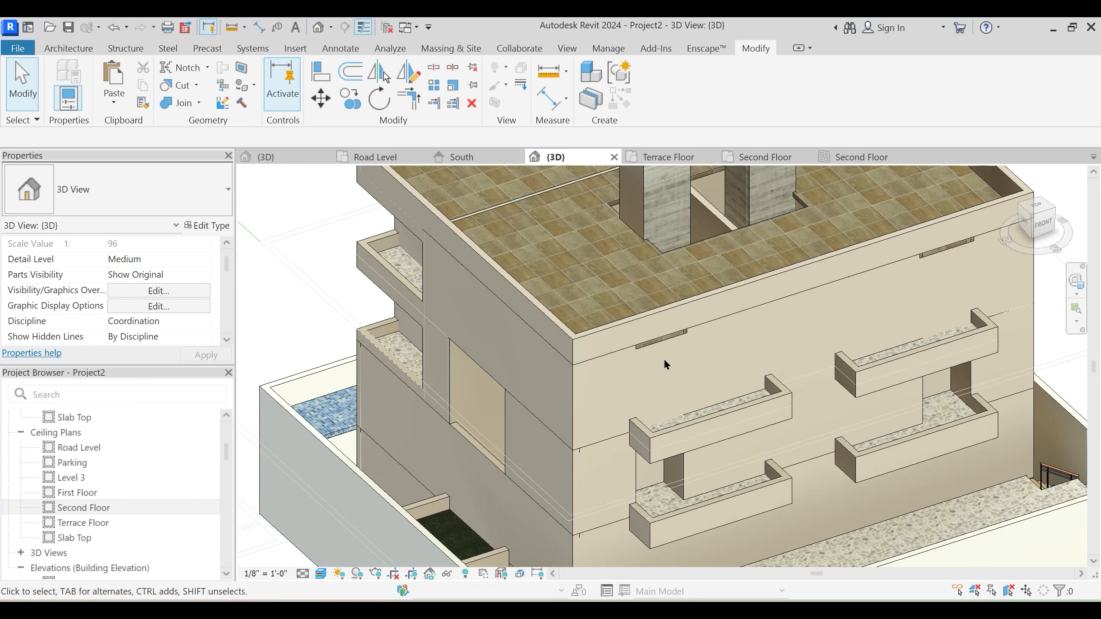
middle_click_drag(665, 346, 437, 430, "shift")
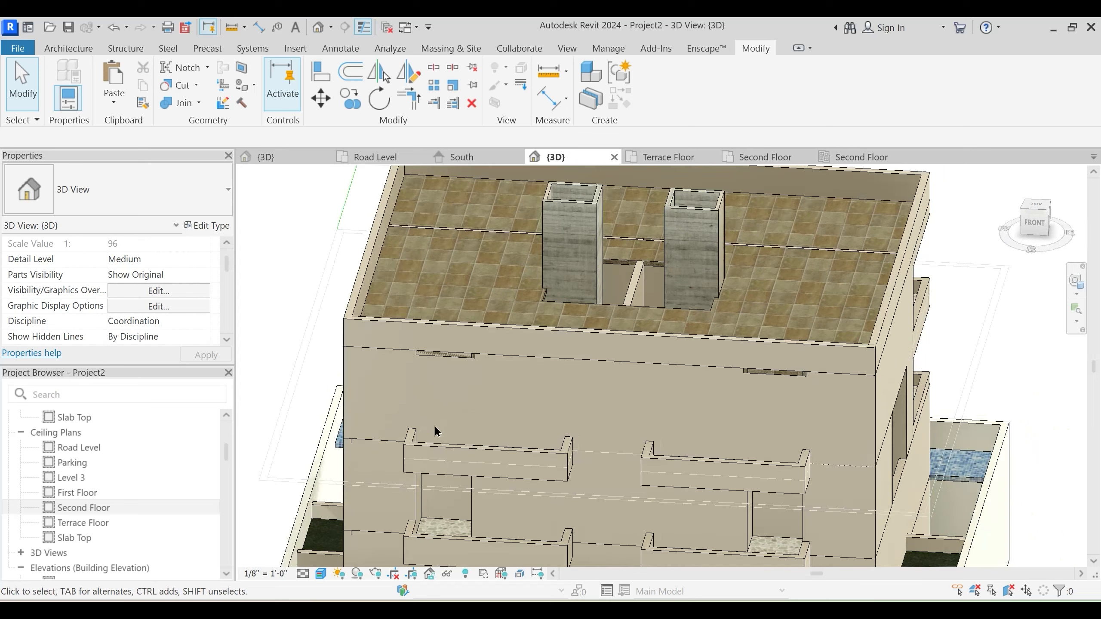
left_click(447, 449)
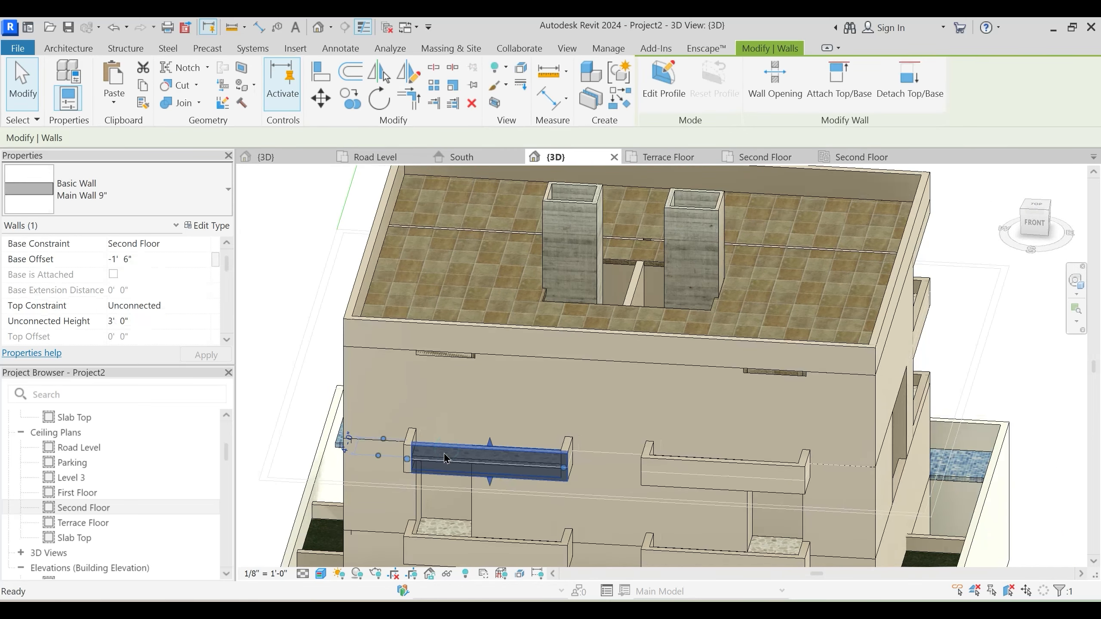
key("h")
key("h")
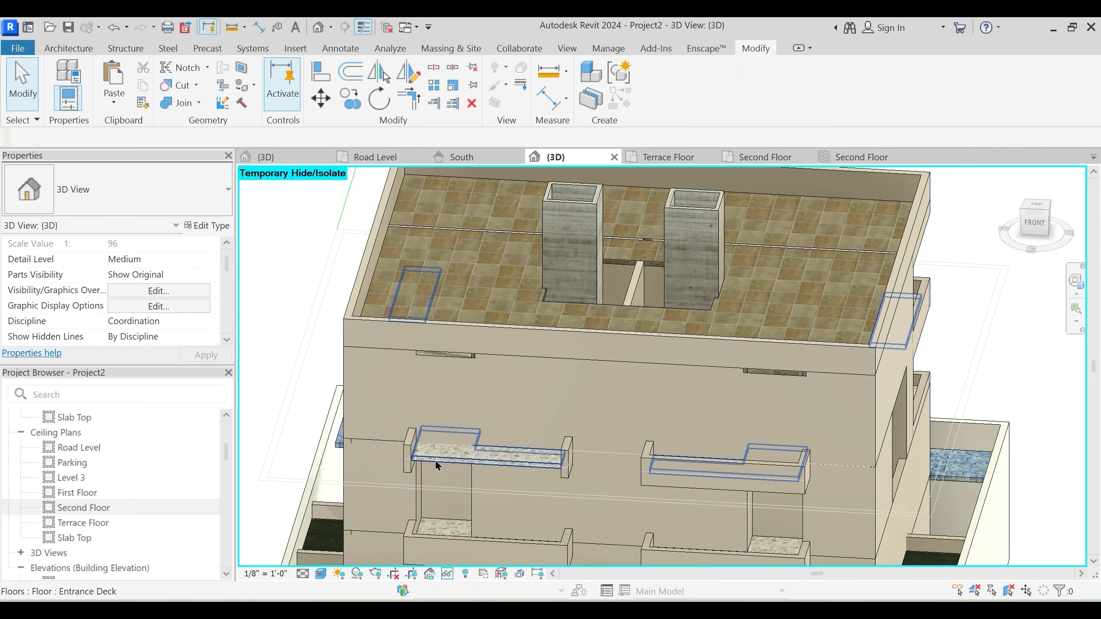
Set the base offset of the wall filling the front-left balcony opening to 8' 6"
left_click(447, 520)
middle_click_drag(447, 520, 609, 591, "shift")
mouse_move(512, 469)
middle_mouse_down("shift")
mouse_move(494, 438)
mouse_move(552, 538)
mouse_move(521, 485)
middle_mouse_up("shift")
left_click(476, 383)
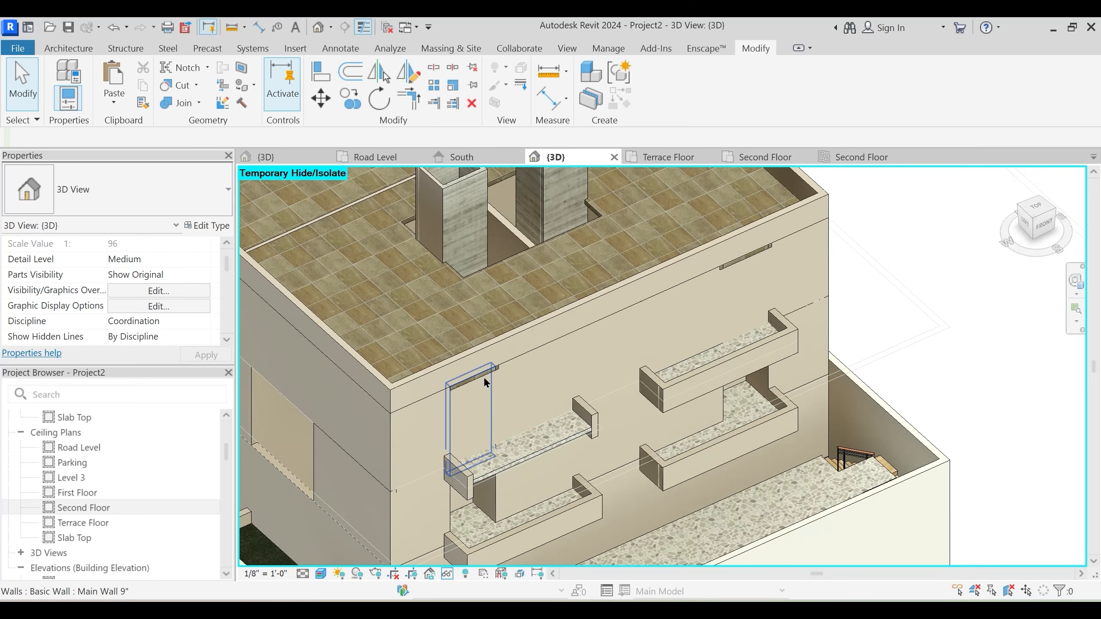
left_click(489, 400)
middle_click_drag(489, 400, 482, 477, "shift")
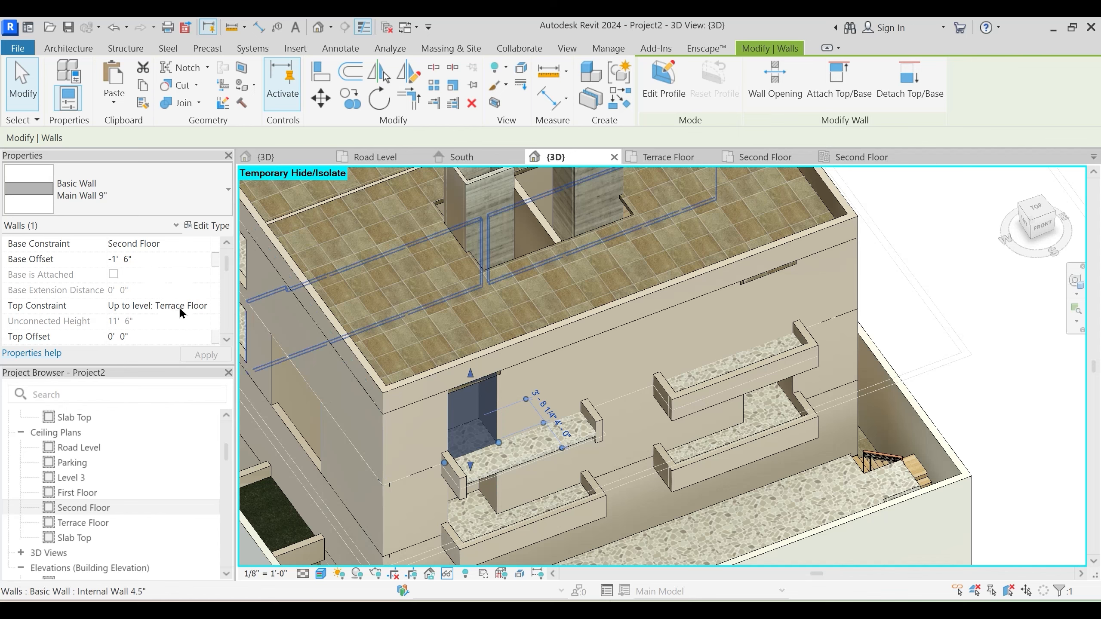
middle_click_drag(514, 435, 1058, 416, "shift")
middle_click_drag(719, 377, 570, 381, "shift")
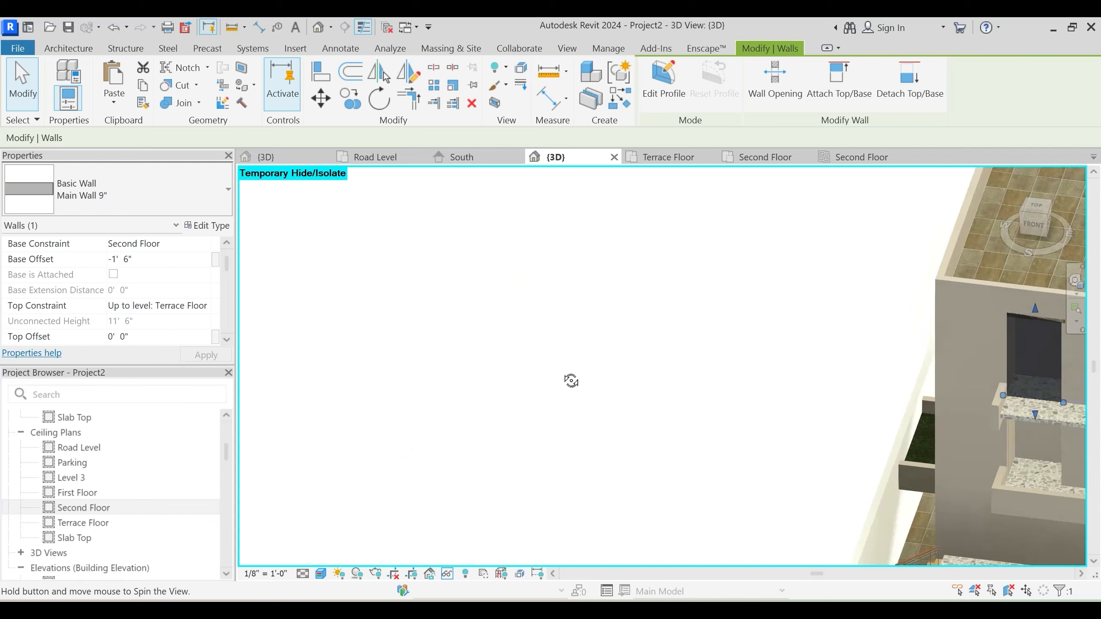
middle_click_drag(774, 401, 874, 438, "shift")
middle_click_drag(975, 388, 682, 465)
scroll(692, 467, "up", 1)
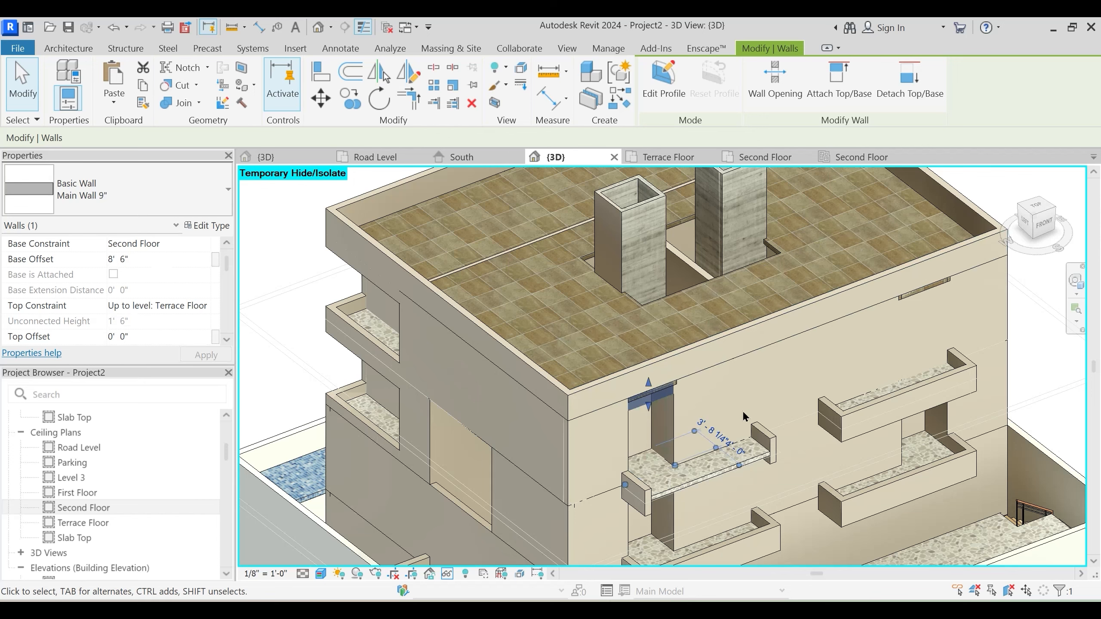
scroll(742, 411, "up", 3)
middle_click_drag(744, 414, 651, 432, "shift")
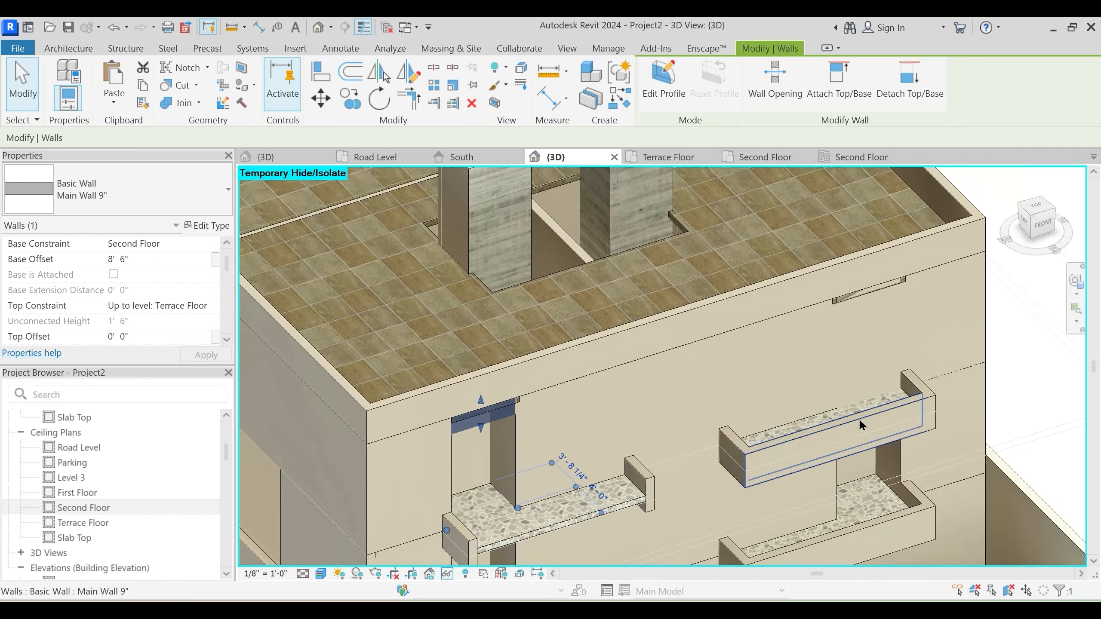
key("Escape")
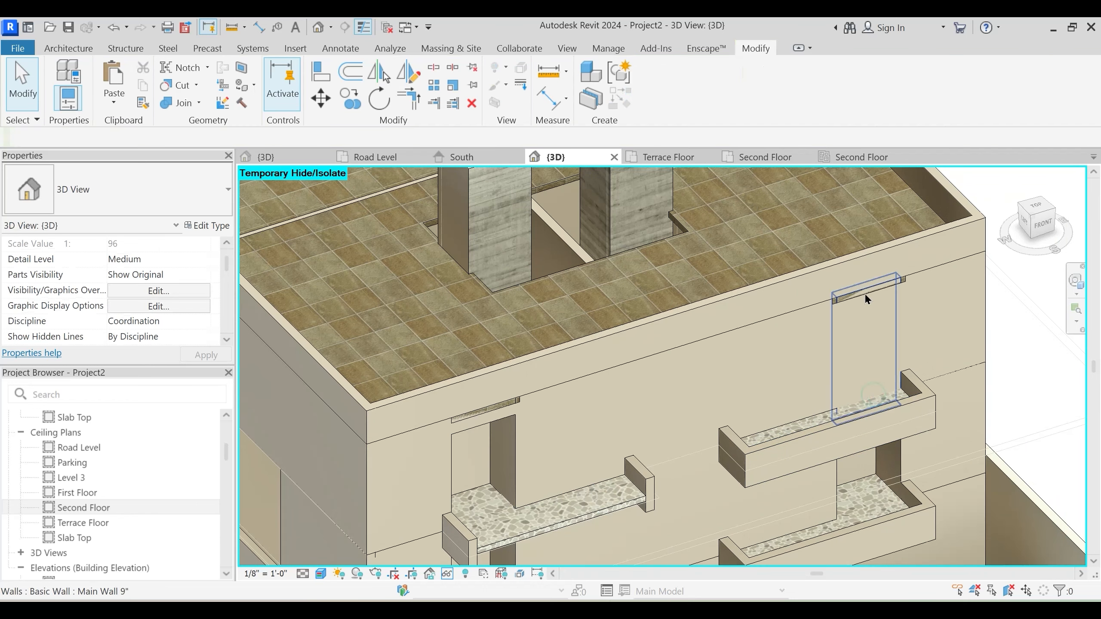
Set the base offset of the wall filling the front-right balcony opening to 8' 6"
left_click(866, 297)
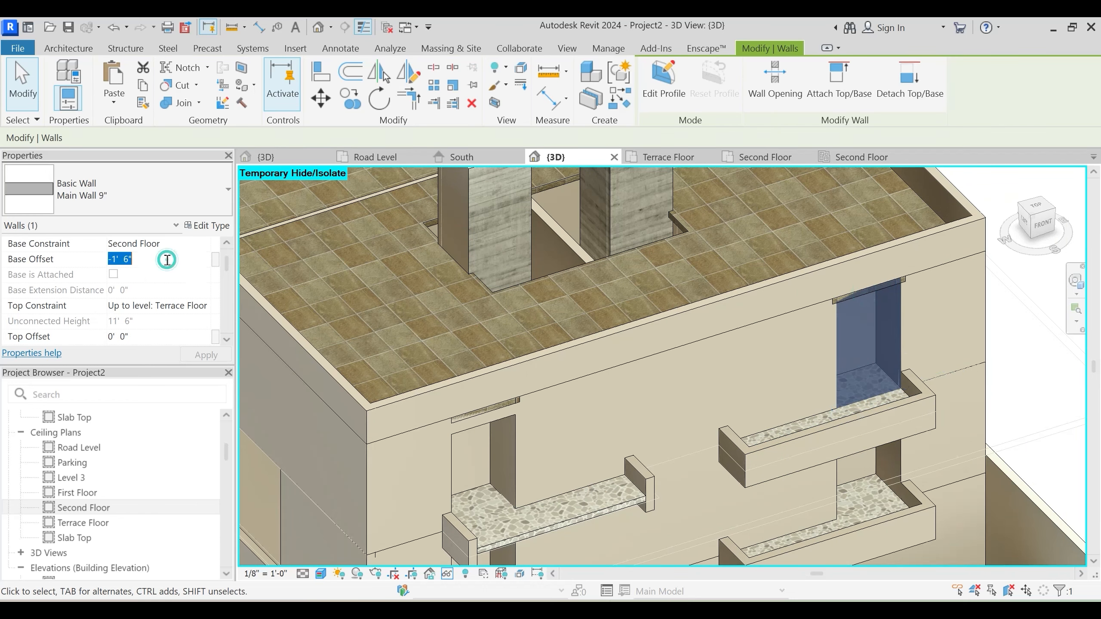
key("Return")
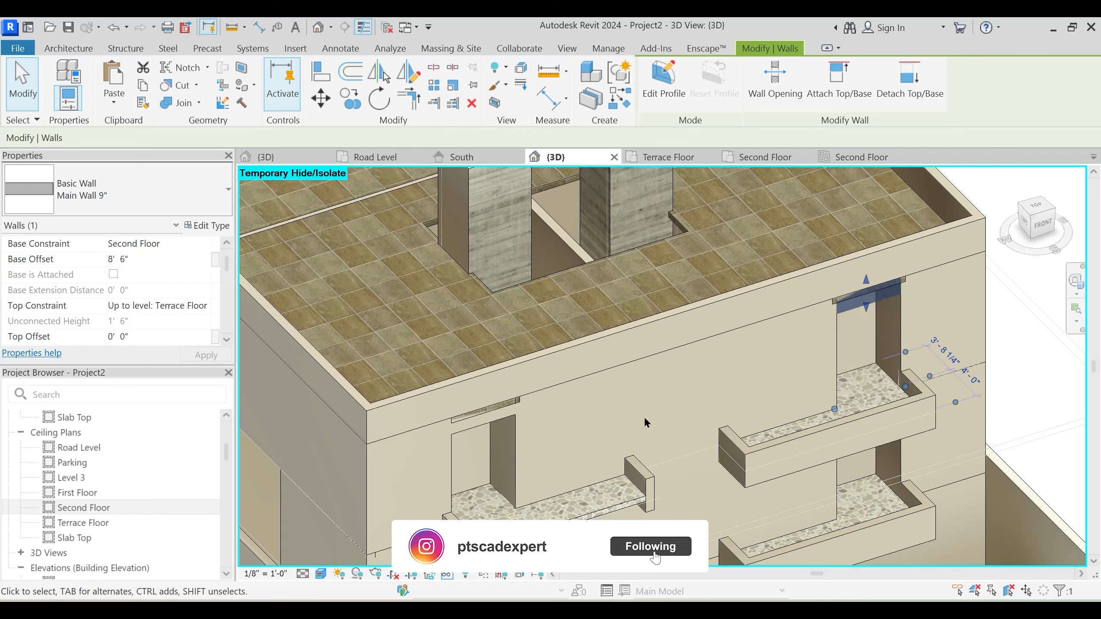
key("Escape")
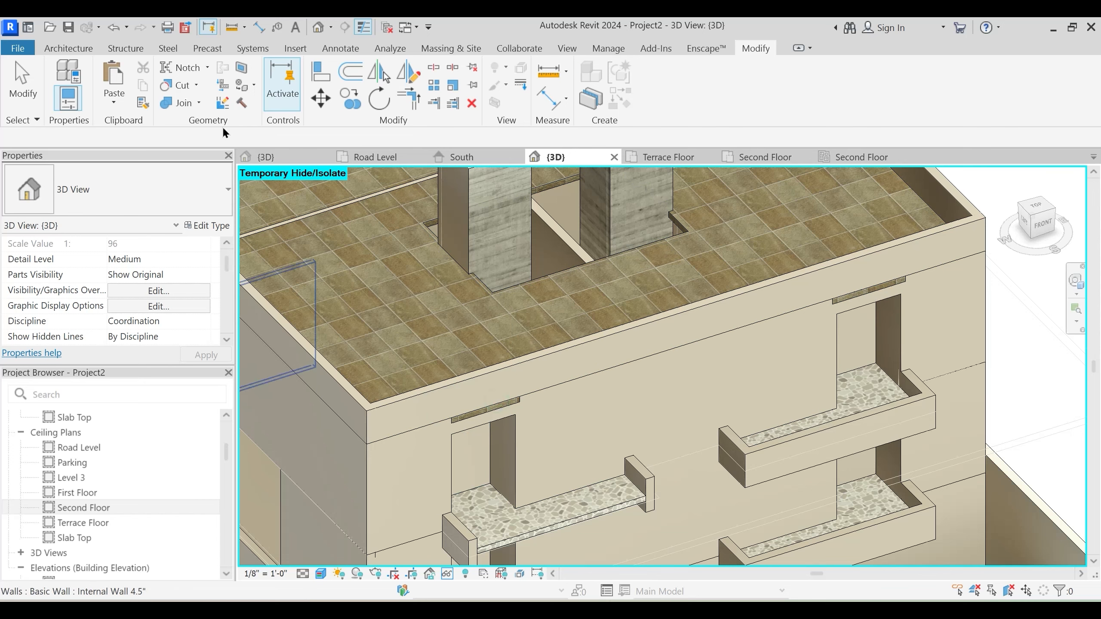
left_click(198, 104)
left_click(217, 190)
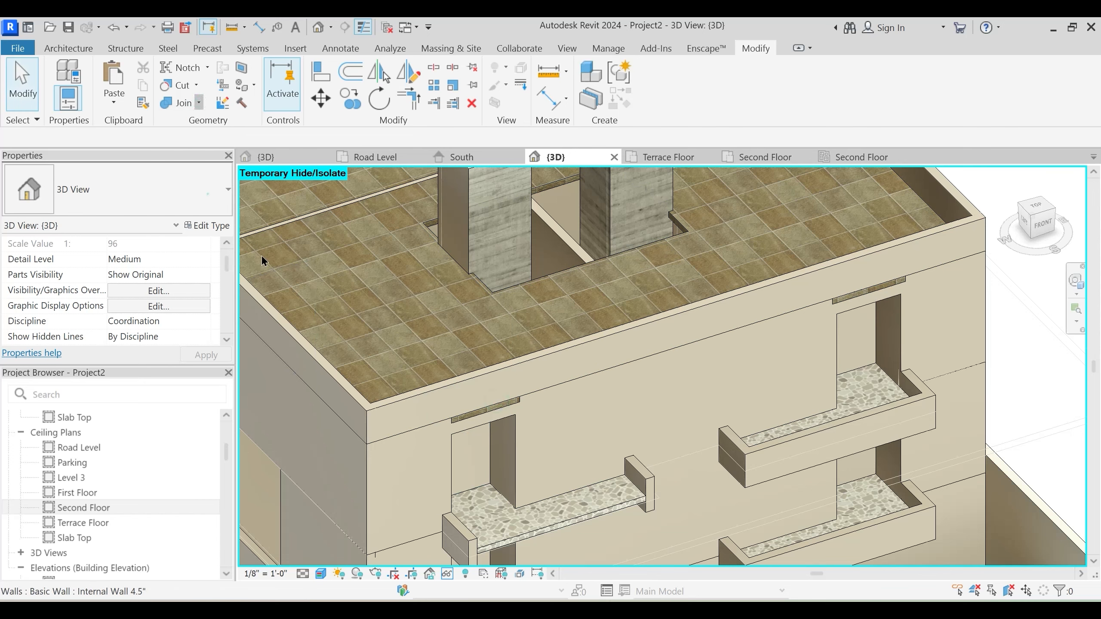
left_click(491, 415)
key("Escape")
key("Escape")
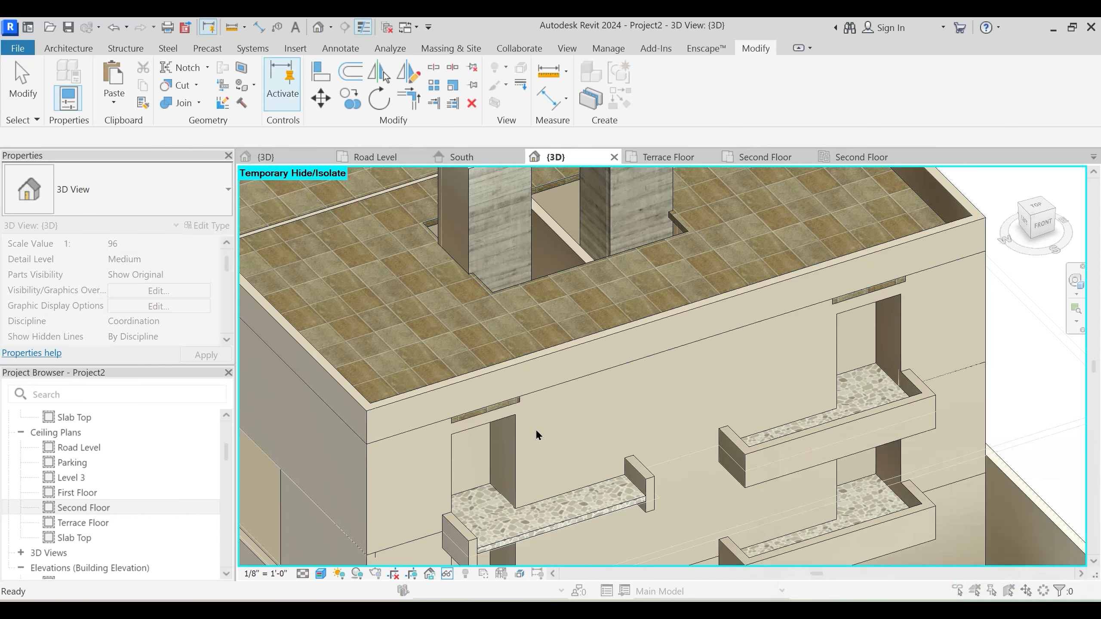
scroll(534, 431, "up", 2)
key("h")
key("l")
key("r")
key("r")
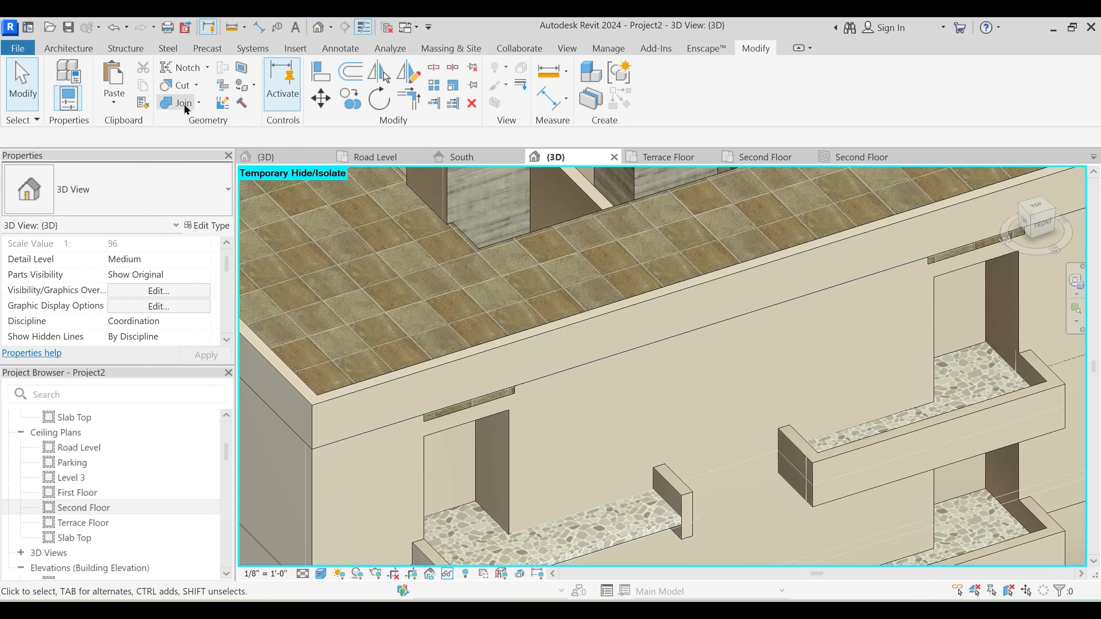
Join the short wall above the front-left balcony opening with the terrace slab
left_click(184, 104)
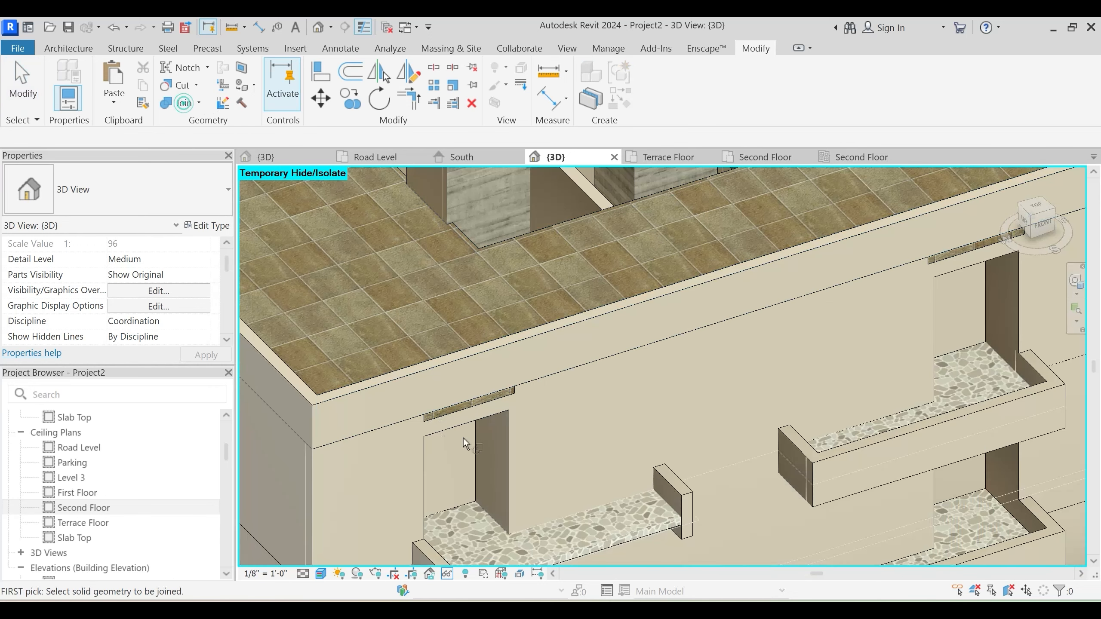
left_click(460, 410)
scroll(459, 408, "up", 2)
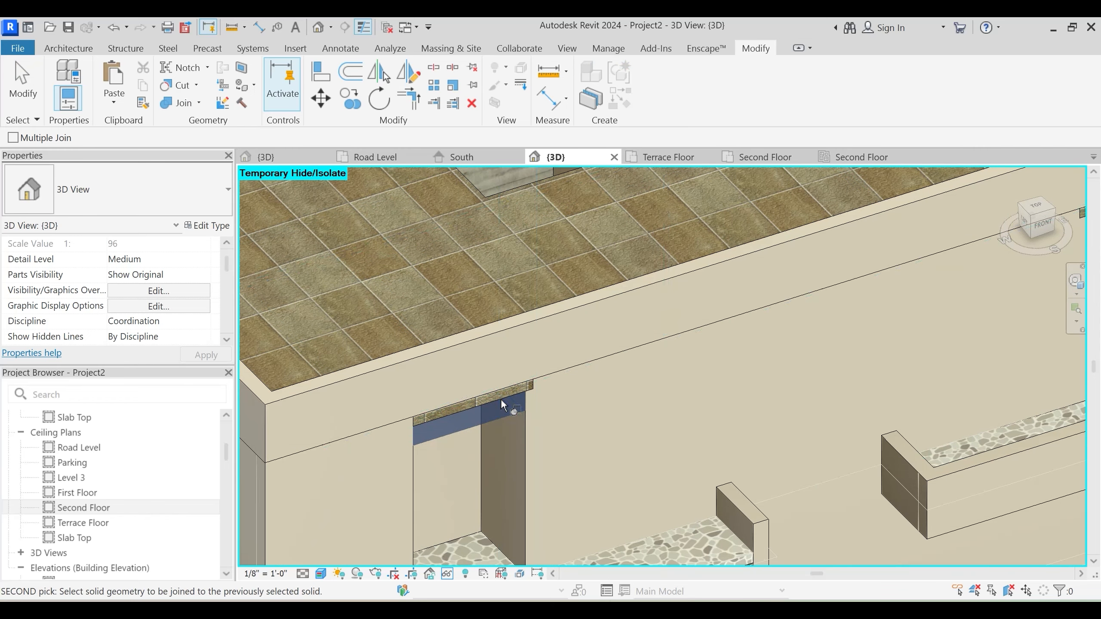
left_click(486, 410)
scroll(485, 410, "up", 3)
key("Escape")
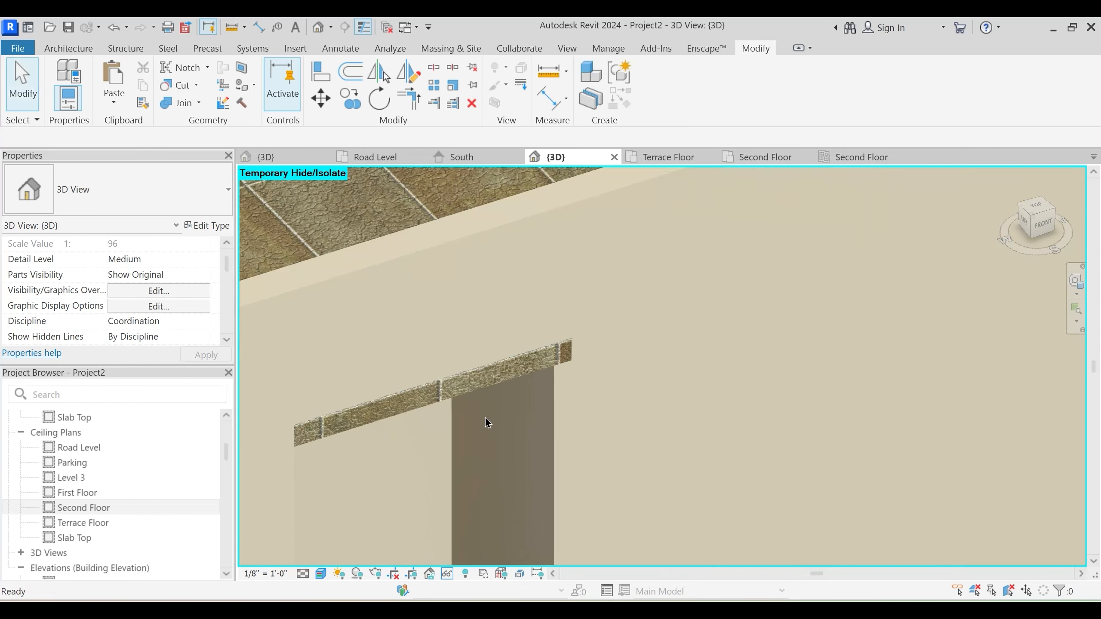
left_click(202, 106)
left_click(220, 199)
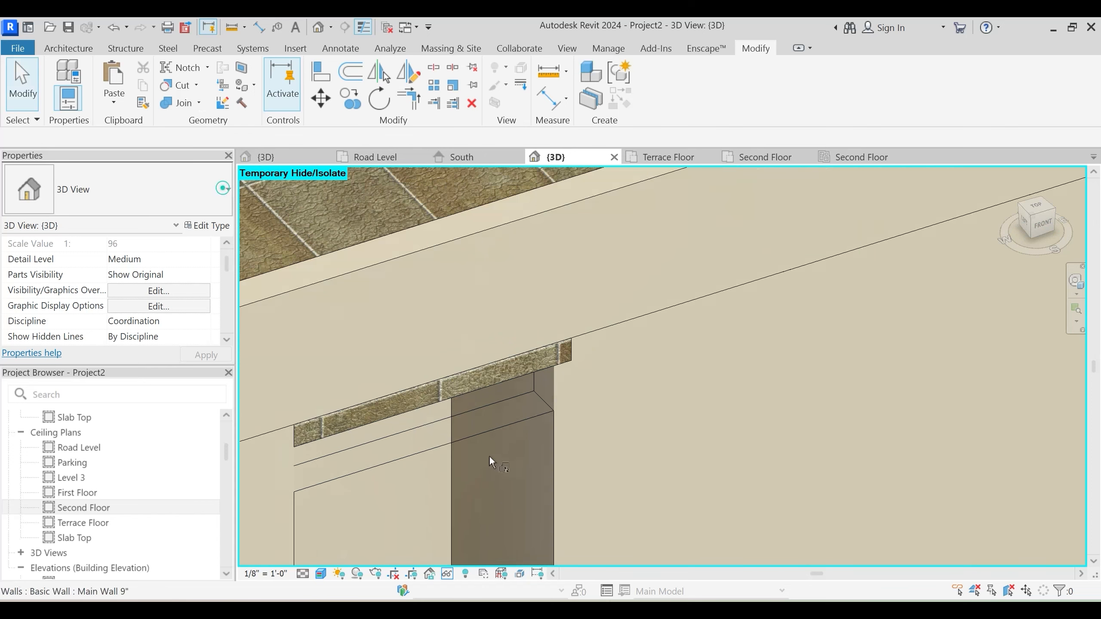
key("Escape")
Set the visual style to Shaded and switch the join order between the wall above the front-left balcony opening and the terrace slab
key("s")
key("d")
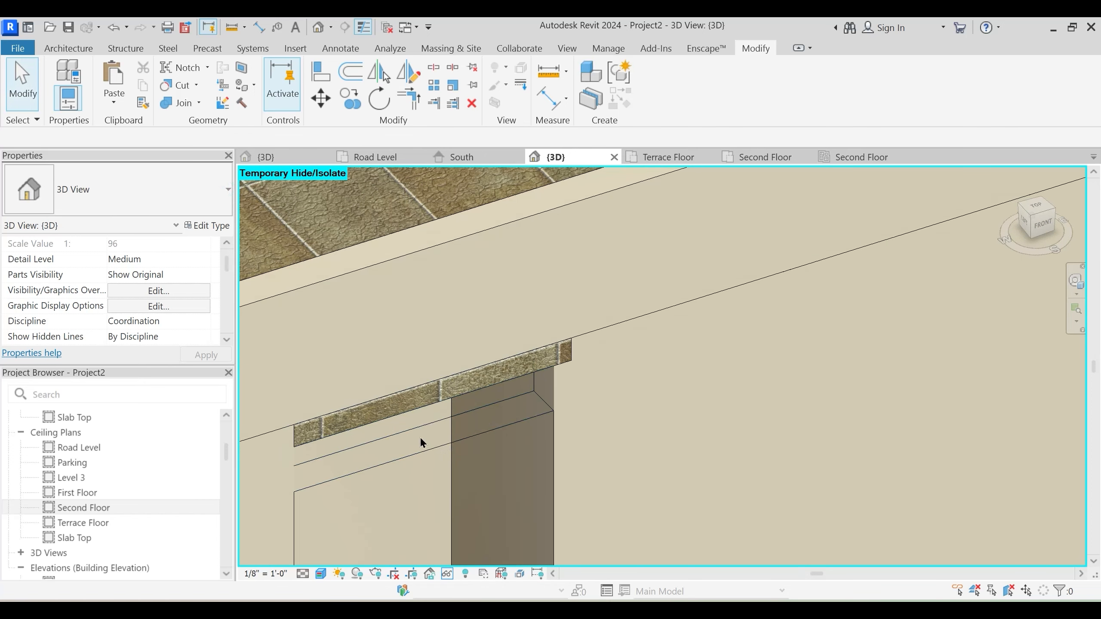
left_click(199, 103)
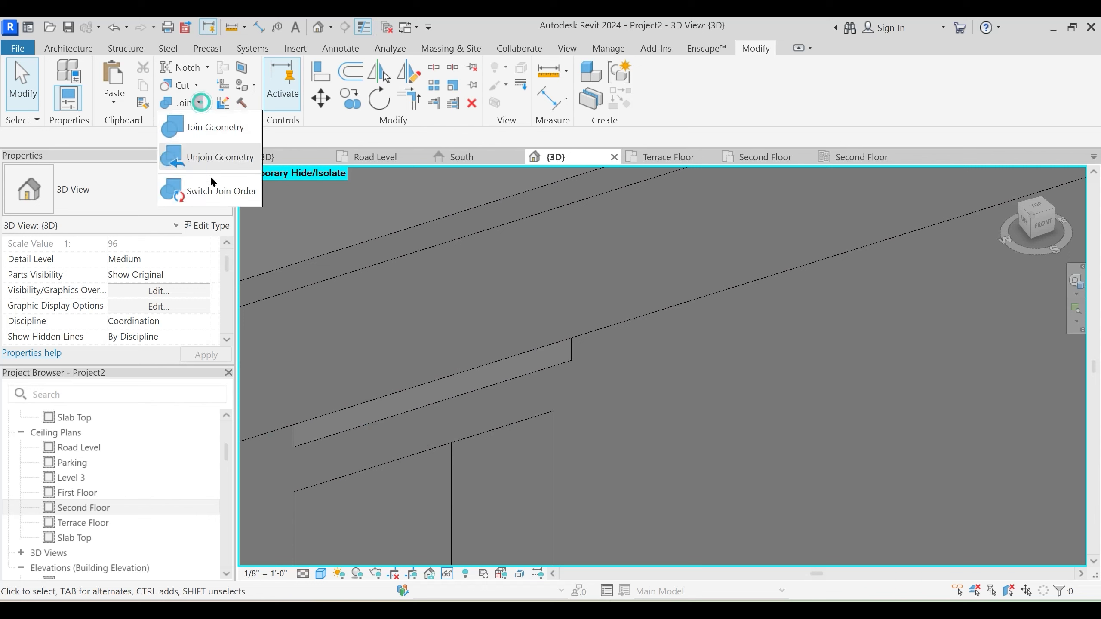
left_click(220, 191)
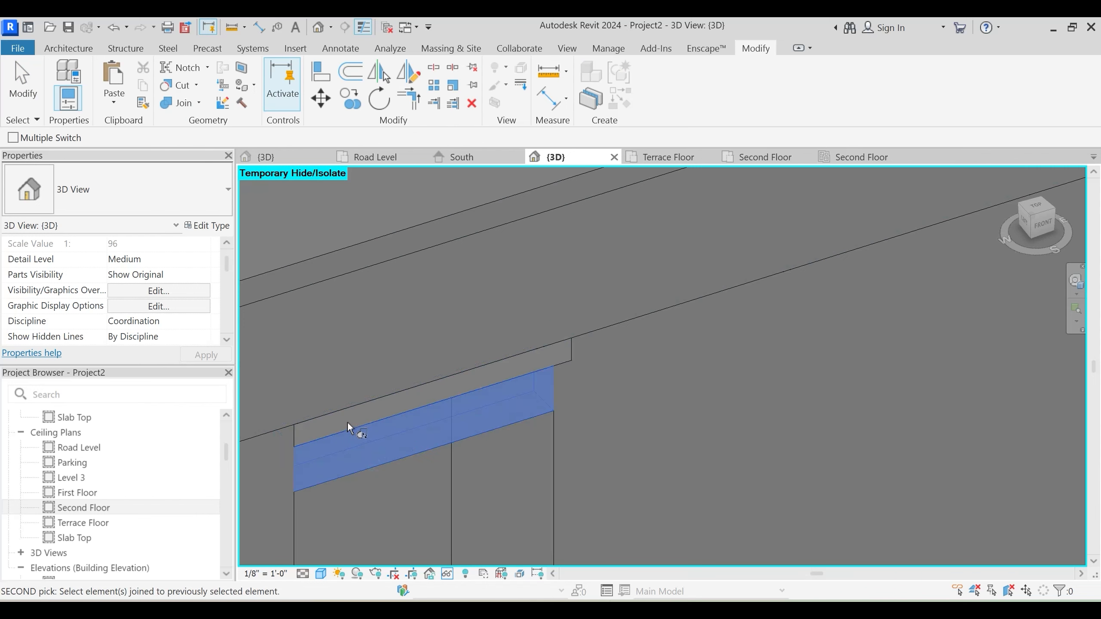
left_click(350, 417)
Switch the join order between the front wall just right of the front-left balcony opening and the terrace slab
scroll(361, 396, "down", 3)
middle_click_drag(662, 425, 602, 436)
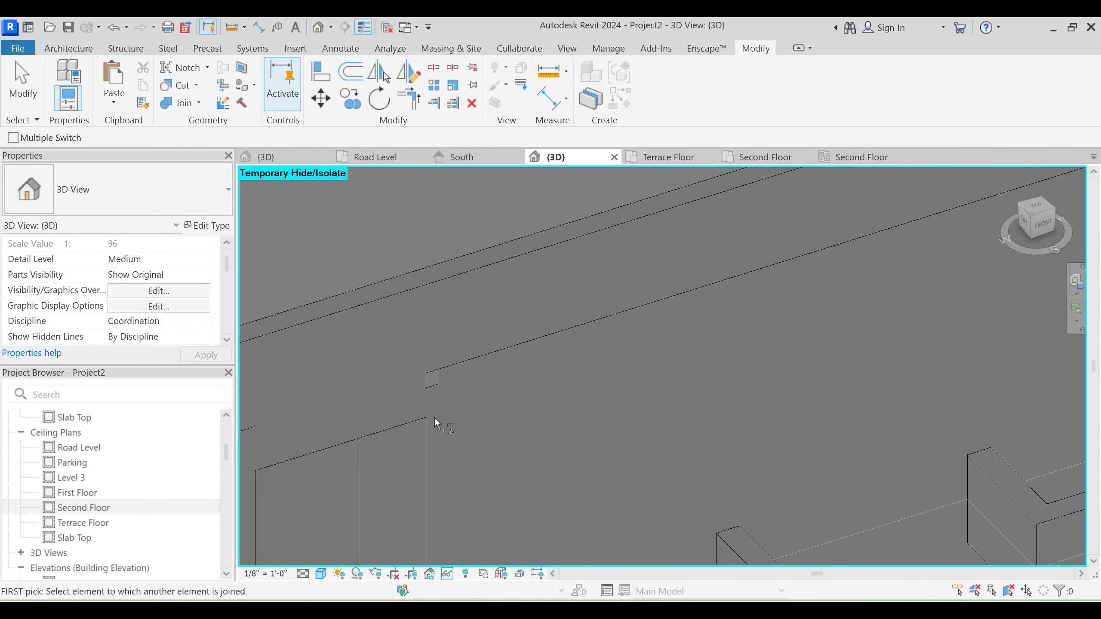
left_click(432, 426)
left_click(435, 378)
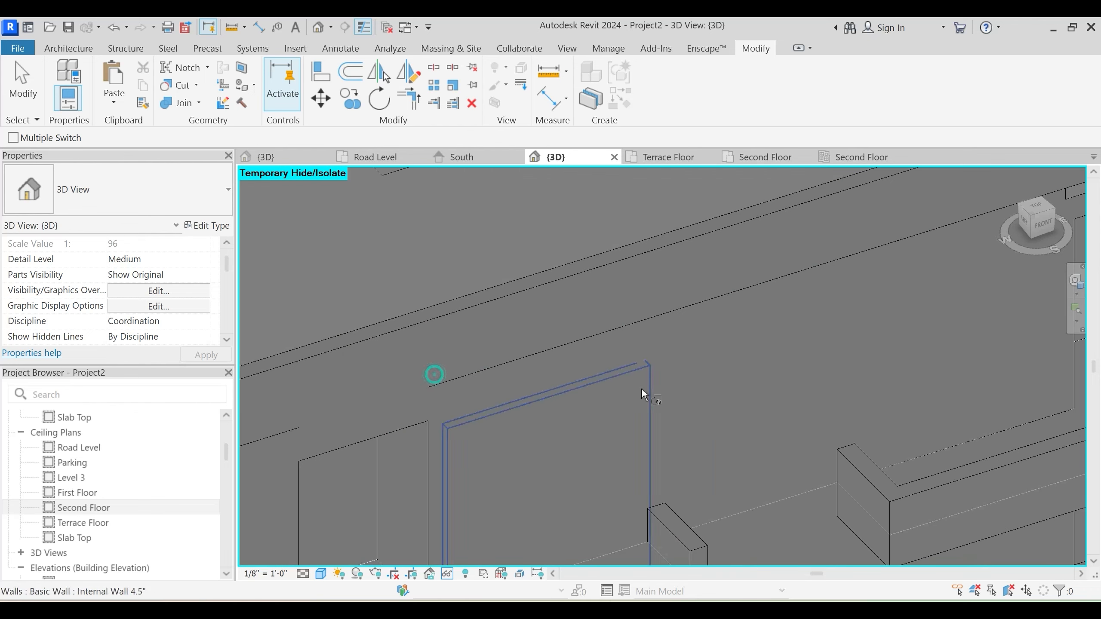
Switch the join order between the terrace slab and the wall above the front-right balcony opening plus the two internal walls flanking it
left_click(707, 306)
left_click(705, 273)
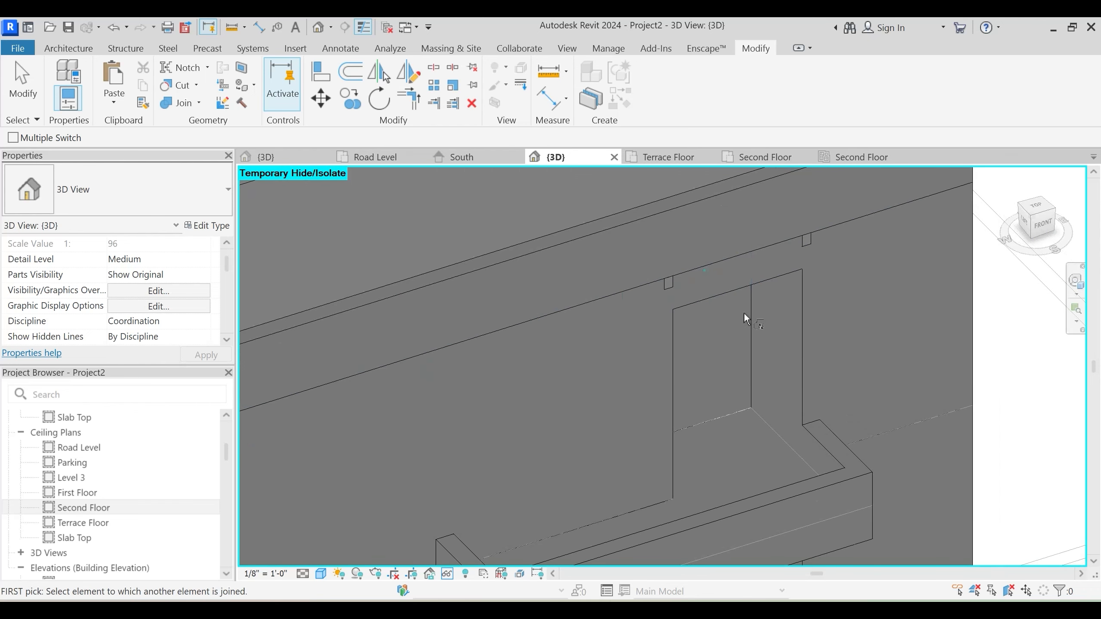
left_click(806, 278)
left_click(808, 239)
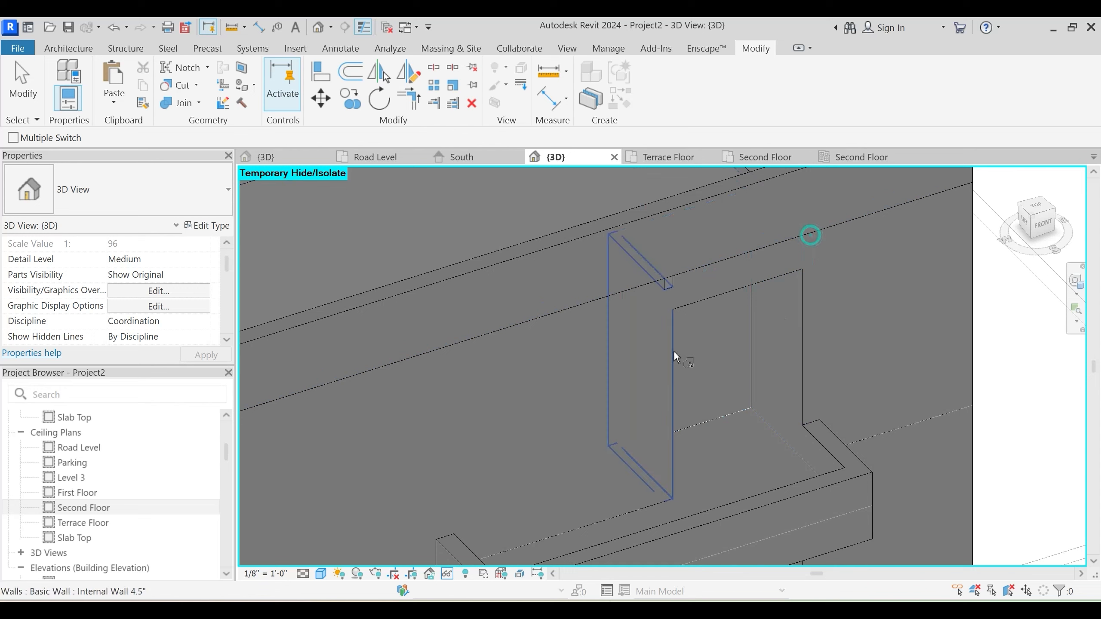
left_click(671, 350)
left_click(668, 280)
key("Escape")
scroll(694, 341, "down", 4)
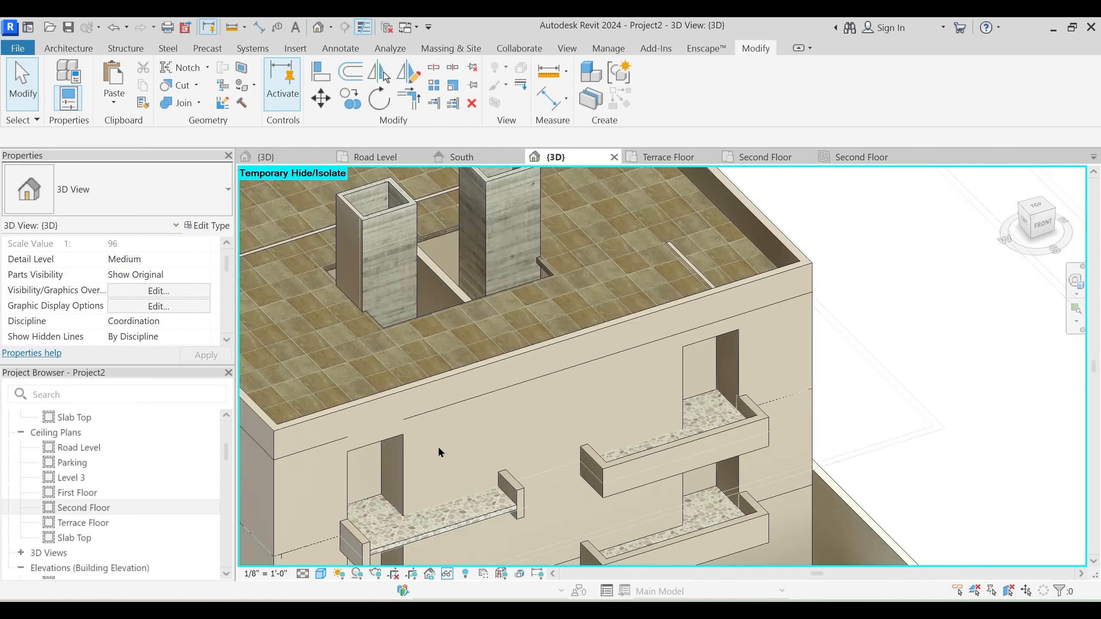
Examine the terrace slab, the front parapet wall and the balcony facade from several angles
scroll(591, 410, "down", 2)
mouse_move(498, 451)
middle_mouse_down("shift")
mouse_move(528, 447)
mouse_move(518, 445)
middle_mouse_up("shift")
left_click(436, 399)
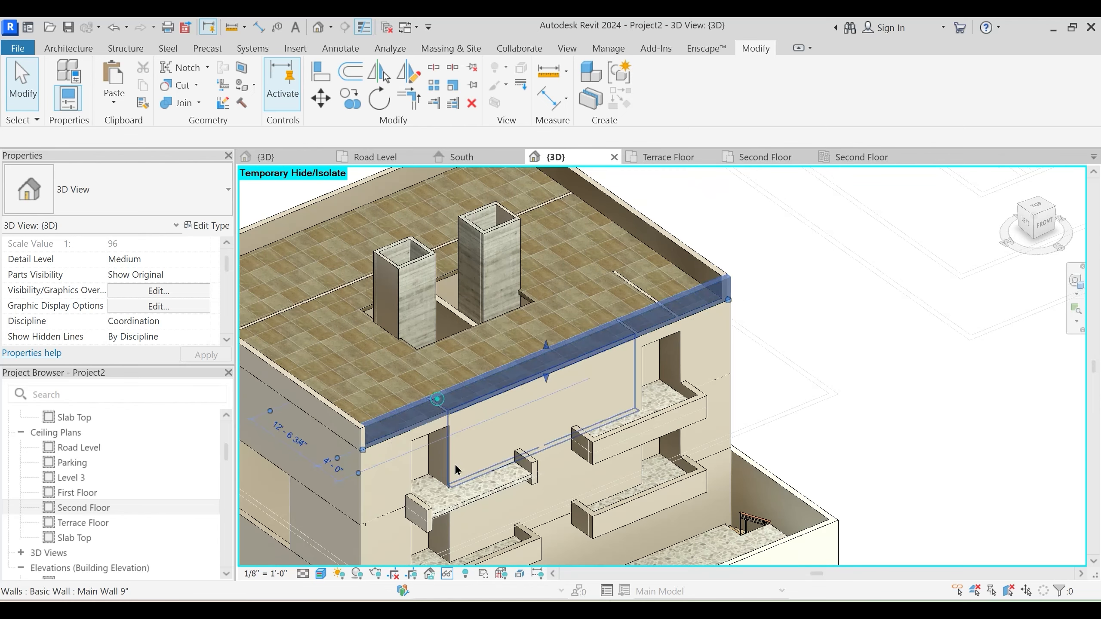
key("Escape")
scroll(436, 452, "up", 1)
scroll(600, 396, "down", 2)
middle_click_drag(601, 396, 514, 466, "shift")
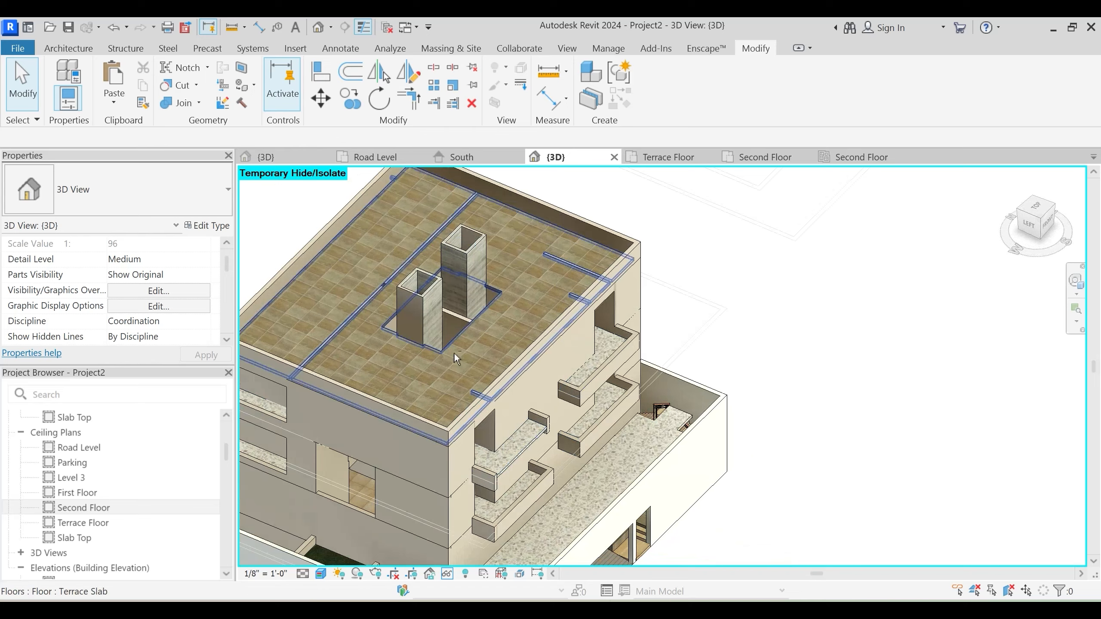
middle_click_drag(454, 352, 455, 400, "shift")
left_click(178, 107)
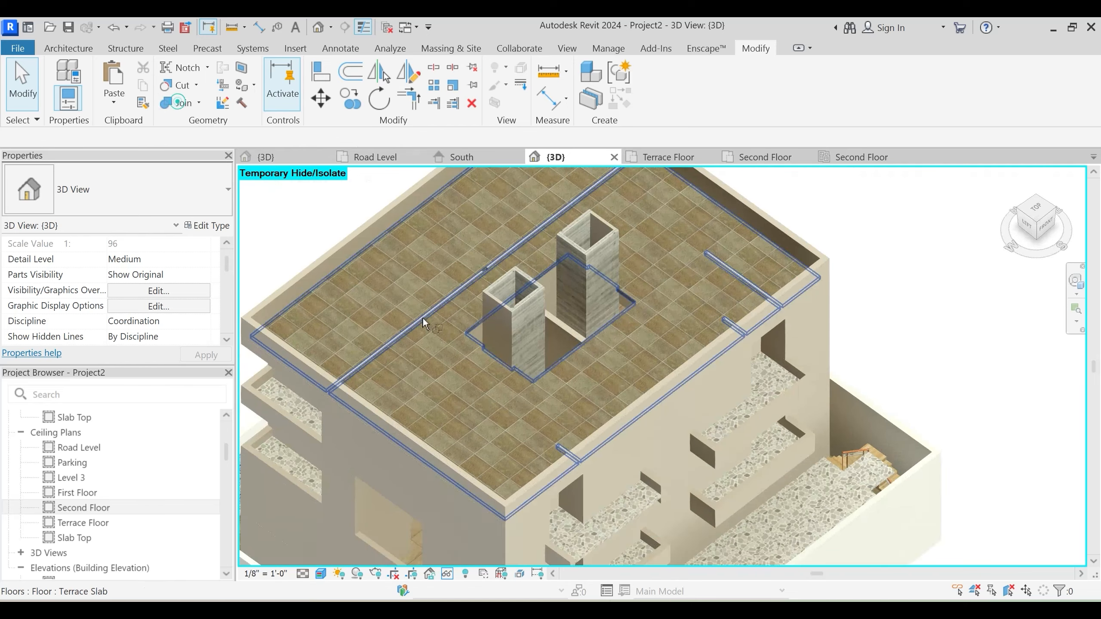
scroll(433, 323, "up", 3)
left_click(478, 332)
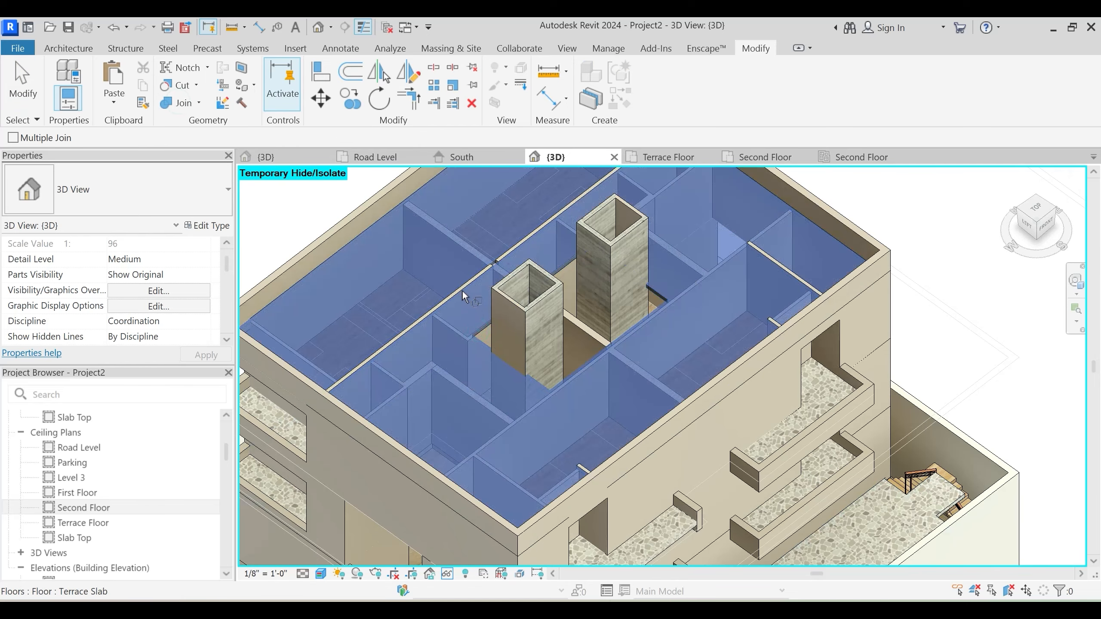
left_click(461, 290)
key("Escape")
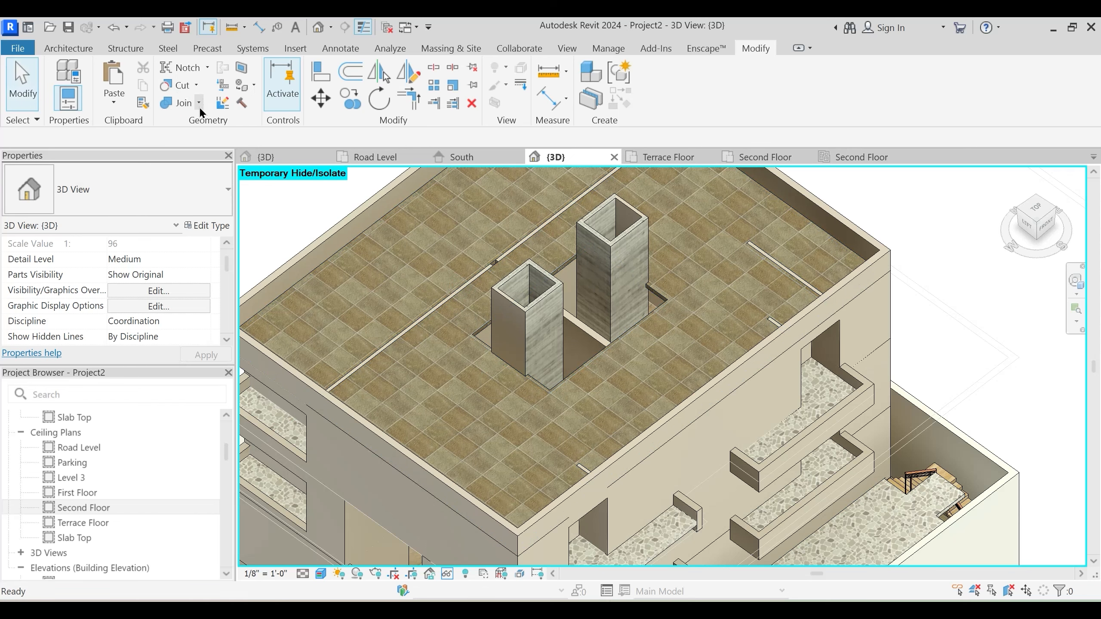
Switch the join order between the terrace slab and the long internal wall running across the terrace beside the shafts
left_click(199, 104)
left_click(218, 191)
left_click(486, 327)
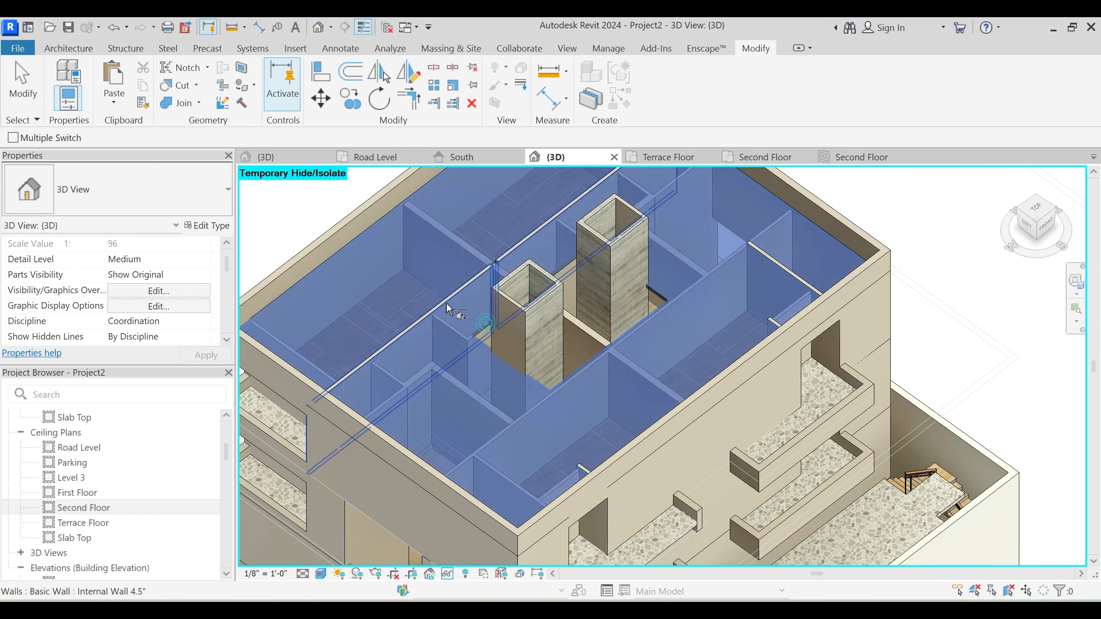
left_click(463, 346)
middle_click_drag(464, 346, 488, 353, "shift")
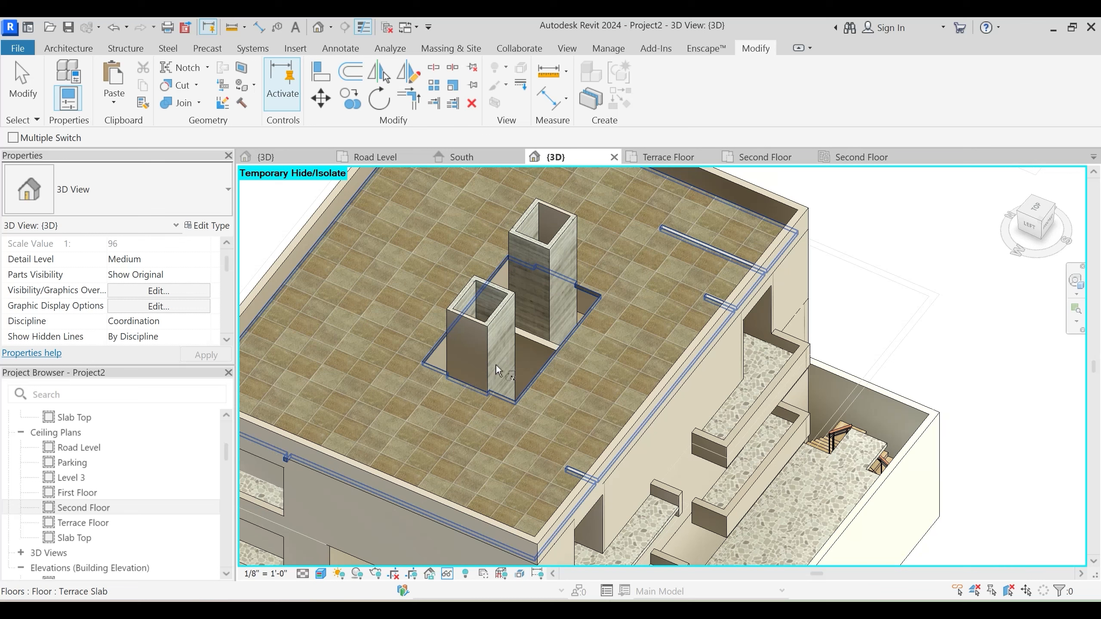
left_click(687, 235)
key("Escape")
key("ctrl+z")
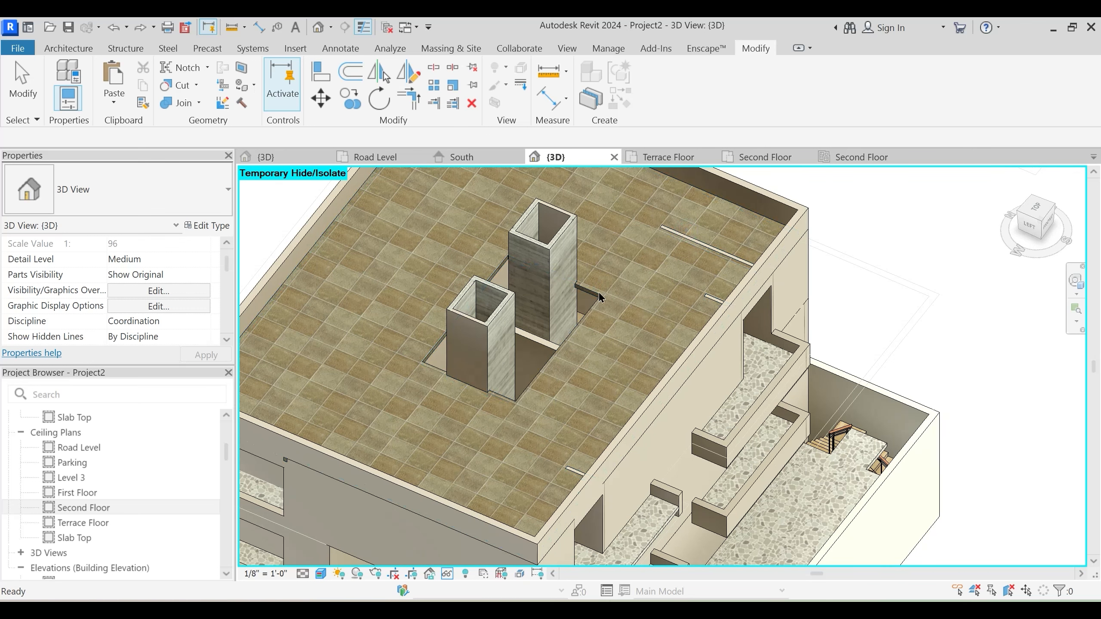
Switch the join order between the terrace slab and the longer internal wall beside the front-right balcony opening
left_click(199, 103)
left_click(219, 190)
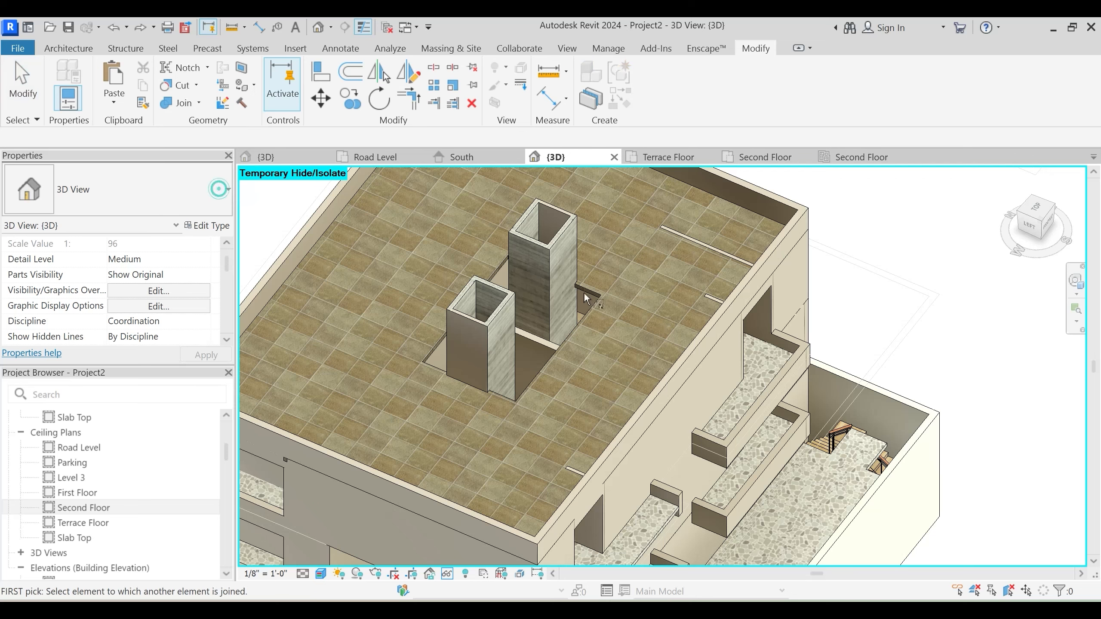
left_click(631, 274)
left_click(681, 234)
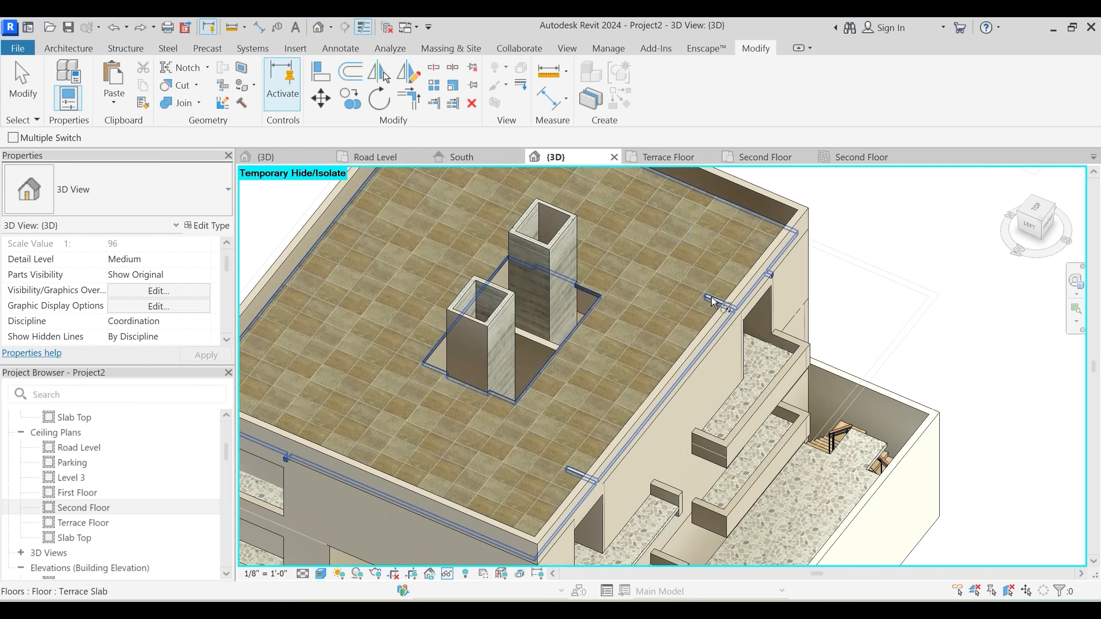
left_click(712, 299)
left_click(551, 271)
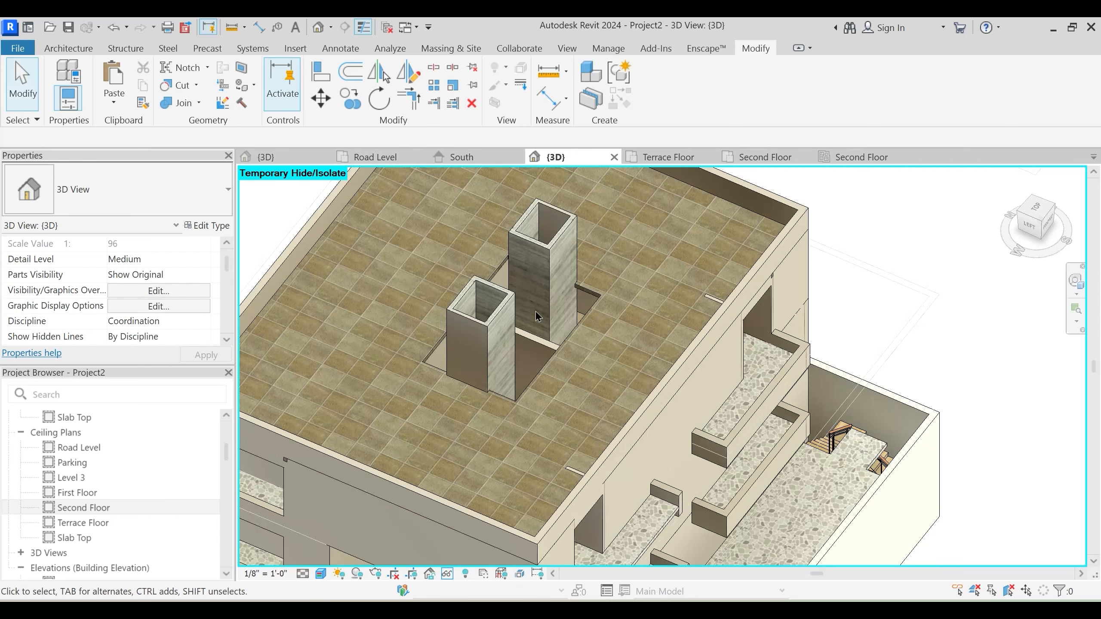
Try to switch the join order between the terrace slab and another internal wall near the front-right balcony, and undo it
left_click(199, 103)
left_click(213, 189)
left_click(593, 310)
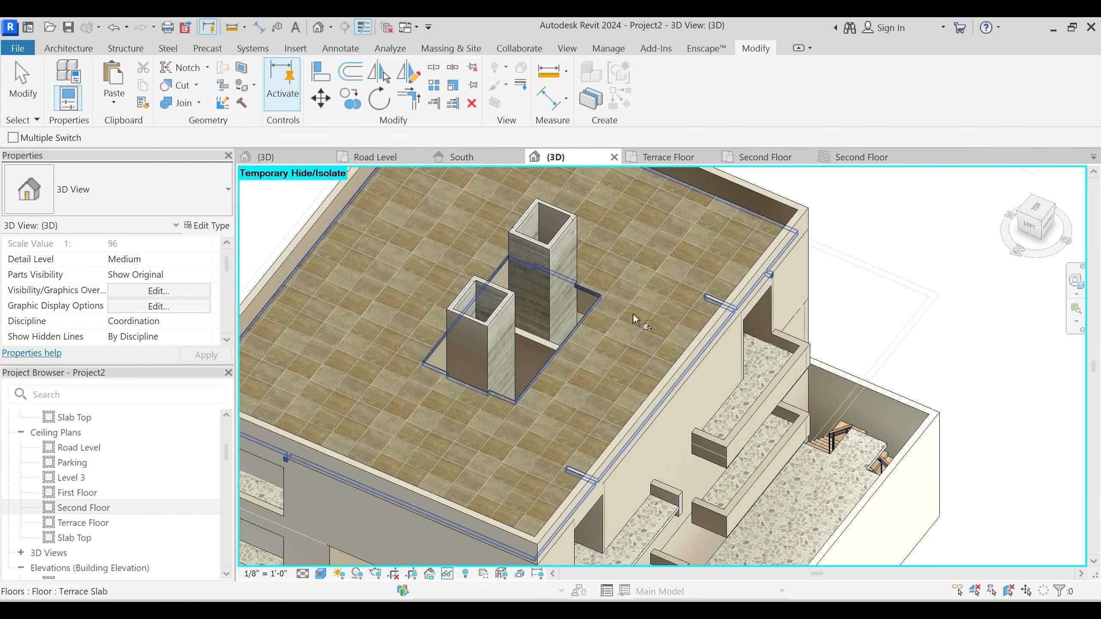
left_click(677, 367)
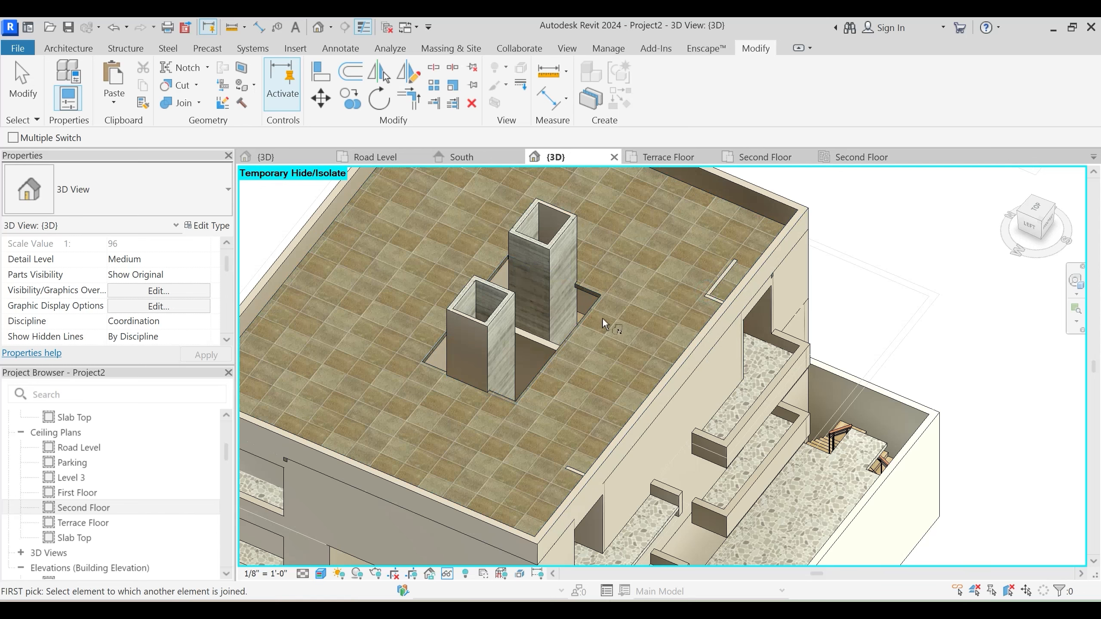
key("Escape")
Try switching the join order between the terrace slab and the short internal wall beside the front-right balcony opening, and undo the change
left_click(198, 103)
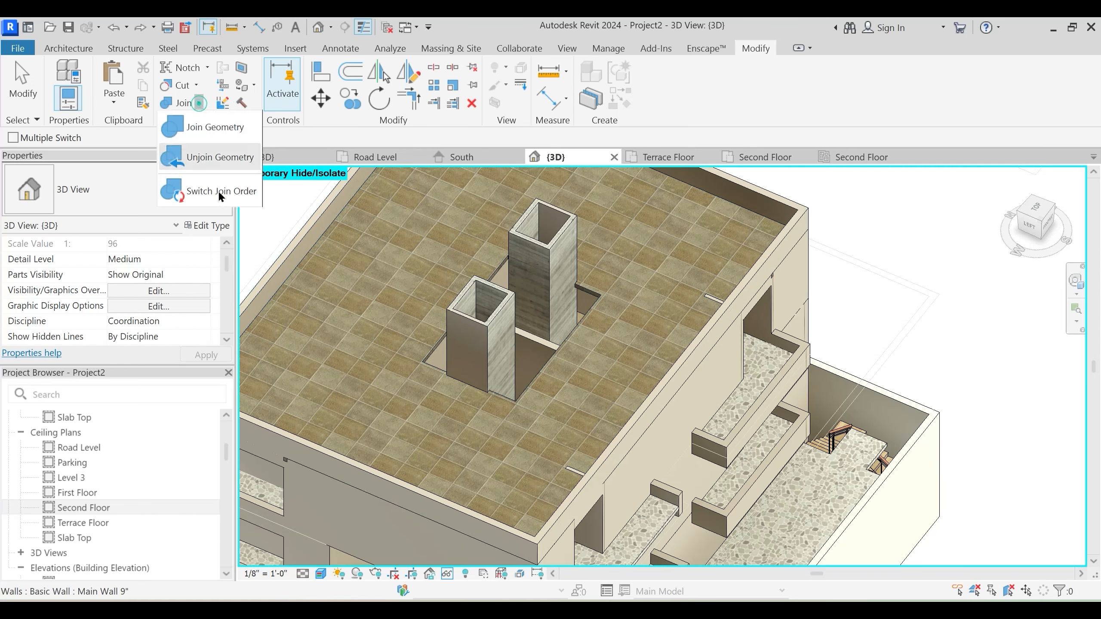
left_click(219, 190)
left_click(592, 317)
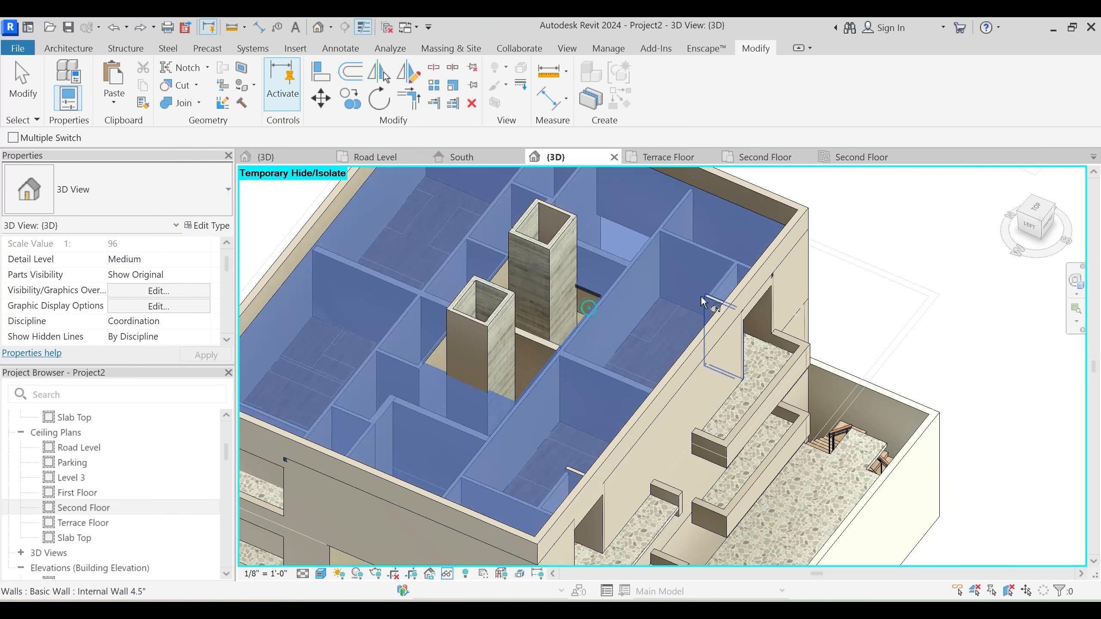
left_click(703, 330)
scroll(776, 310, "up", 2)
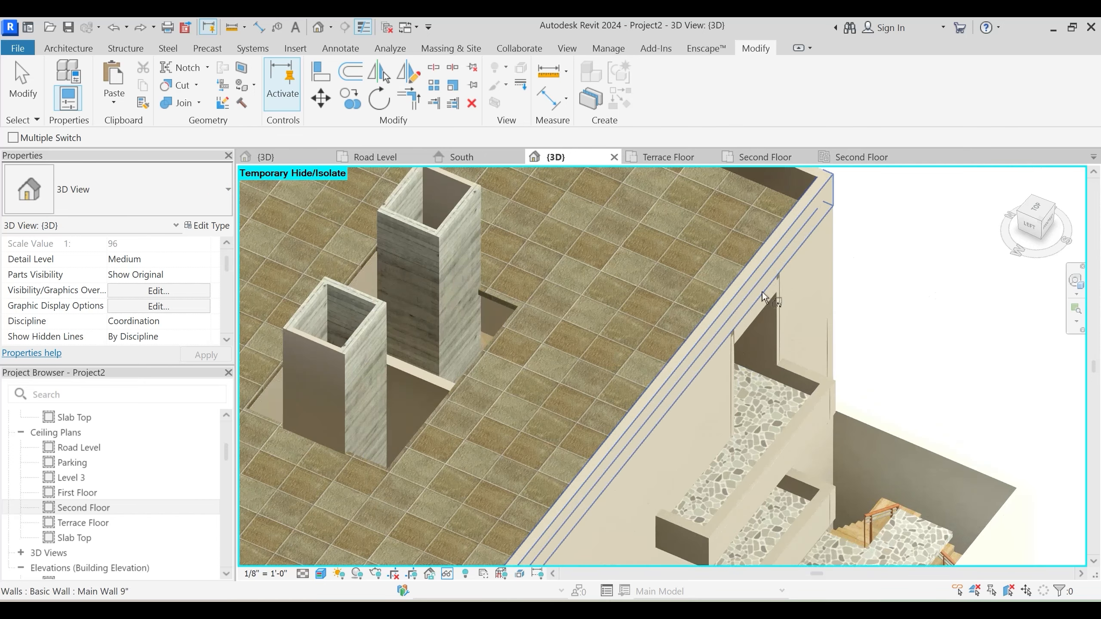
scroll(746, 313, "down", 2)
key("Escape")
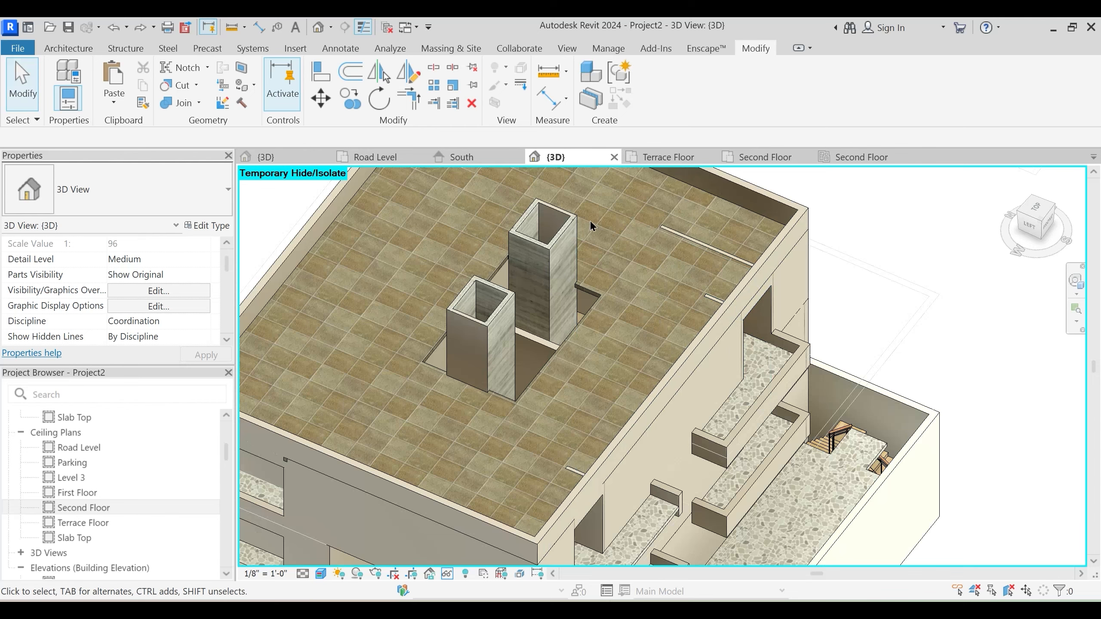
Switch the long internal wall's join order with the terrace slab back at the left facade
scroll(659, 396, "down", 5)
middle_click_drag(659, 396, 464, 416, "shift")
scroll(465, 416, "up", 4)
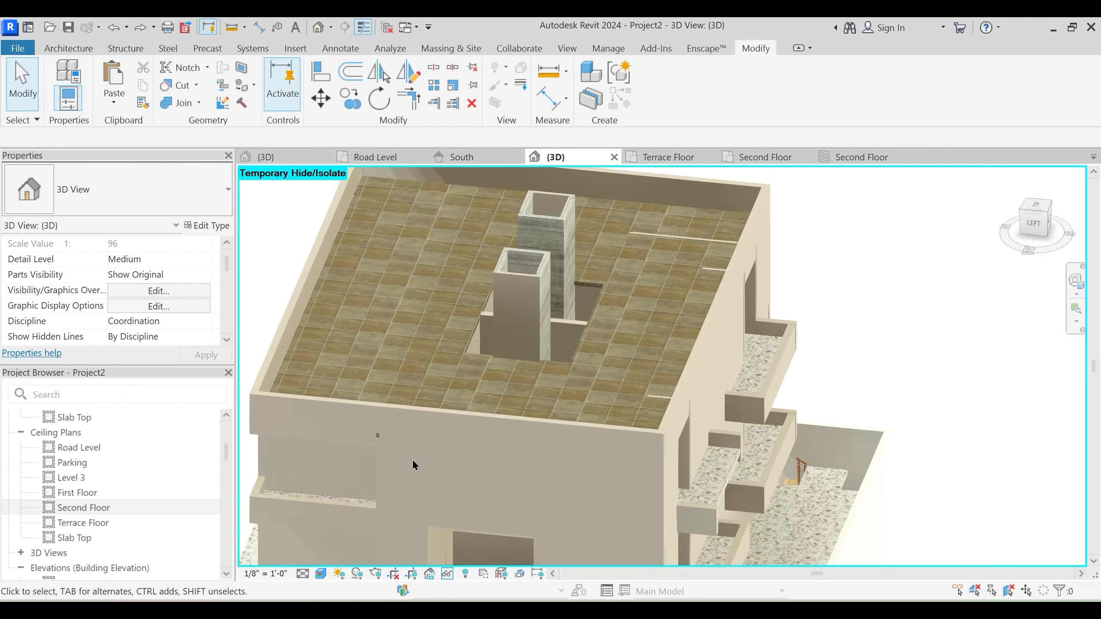
left_click(199, 102)
left_click(206, 191)
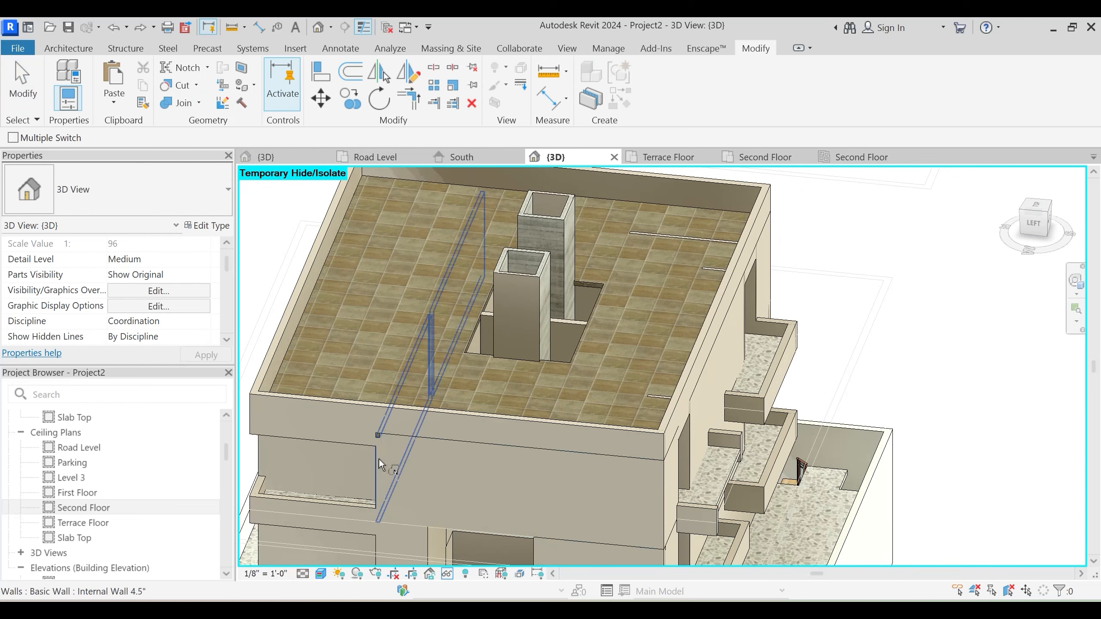
left_click(378, 460)
left_click(377, 441)
key("Escape")
Examine the whole building's left and front facades, comparing the first- and second-floor balconies
scroll(431, 376, "down", 3)
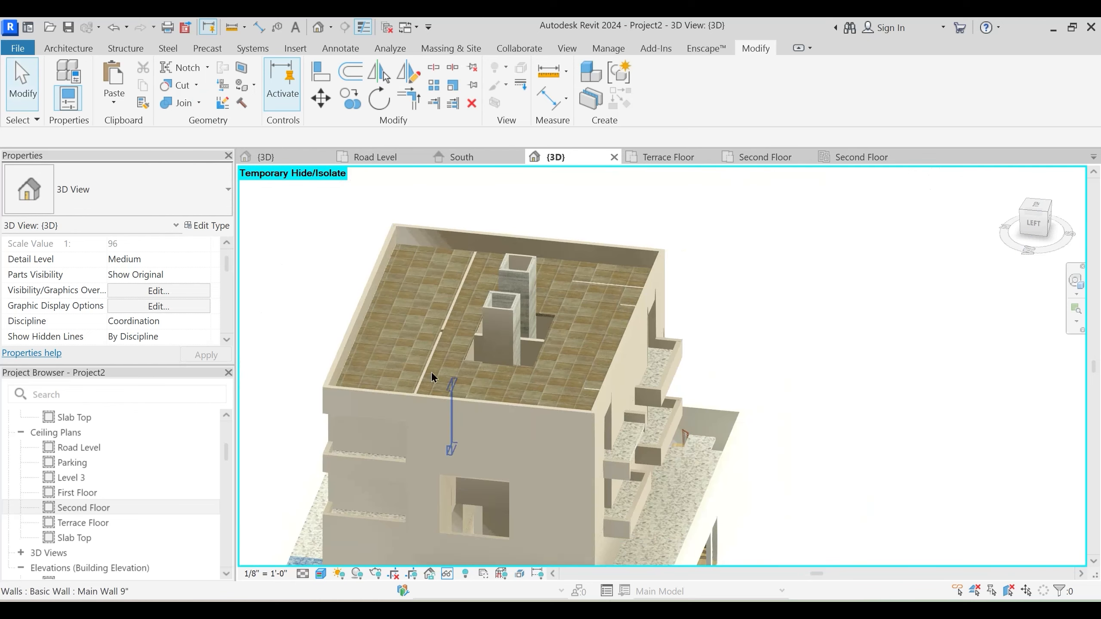
middle_click_drag(470, 468, 588, 360, "shift")
scroll(559, 392, "down", 1)
middle_click_drag(544, 475, 464, 302)
middle_click_drag(531, 401, 538, 434, "shift")
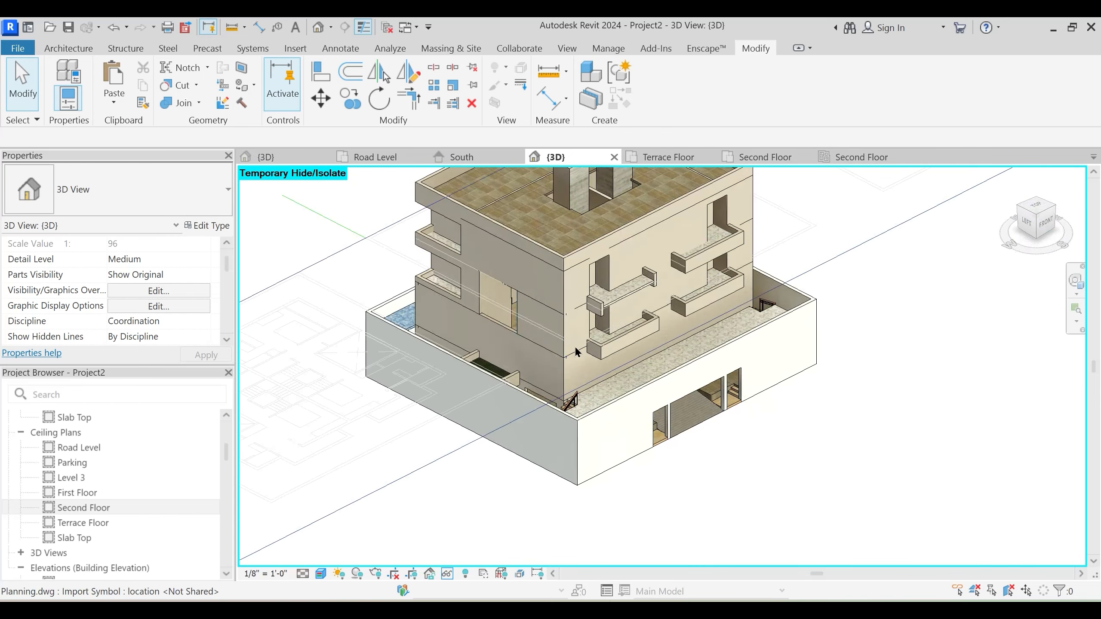
scroll(575, 347, "down", 2)
middle_click_drag(755, 349, 707, 399)
scroll(602, 386, "up", 3)
middle_click_drag(560, 377, 557, 369, "shift")
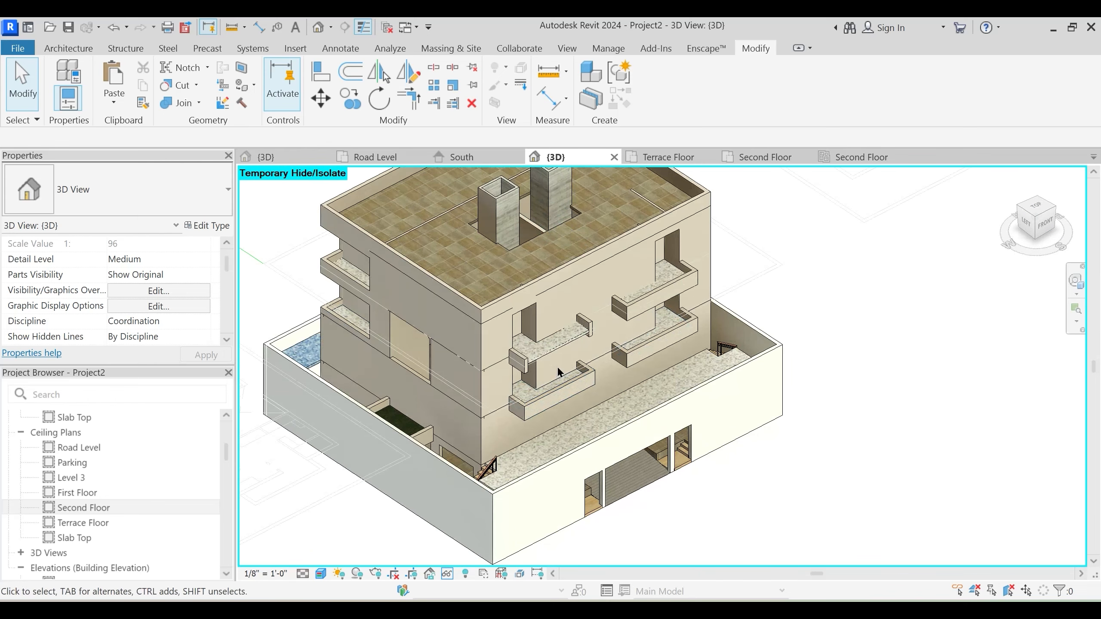
scroll(540, 366, "up", 4)
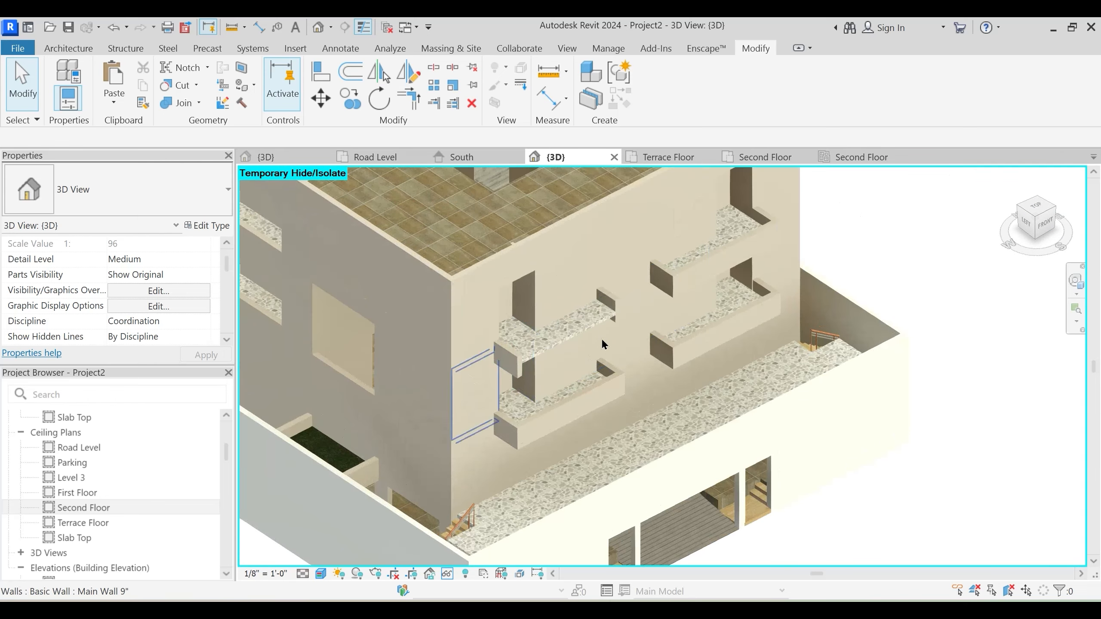
Copy the front parapet walls of both first-floor front balconies and paste them aligned to the Second Floor level
left_click(569, 401)
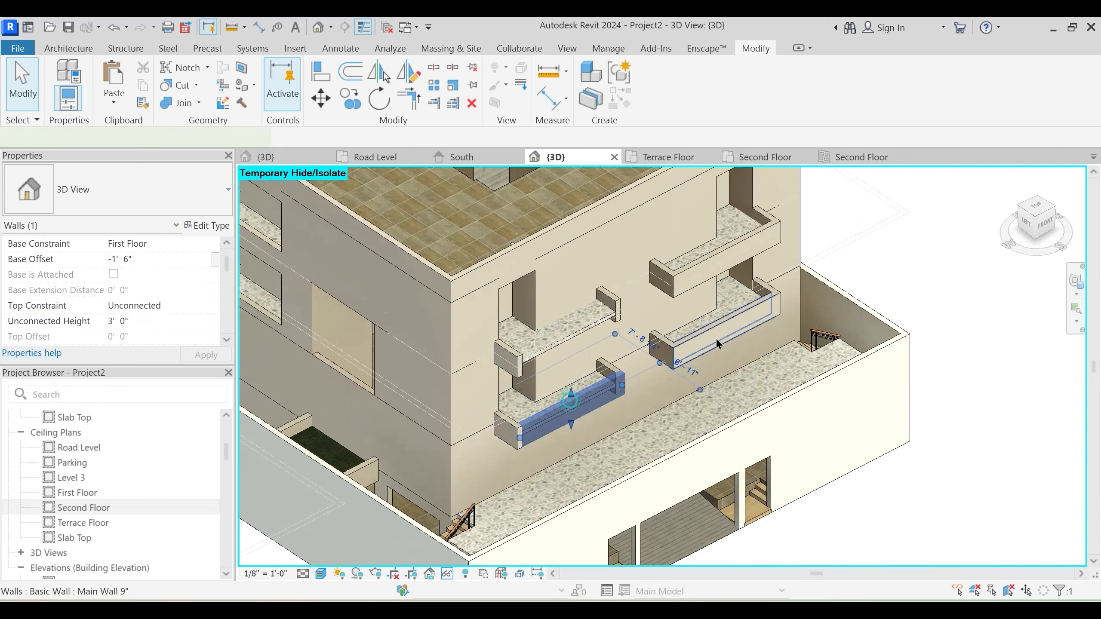
left_click(712, 387, "ctrl")
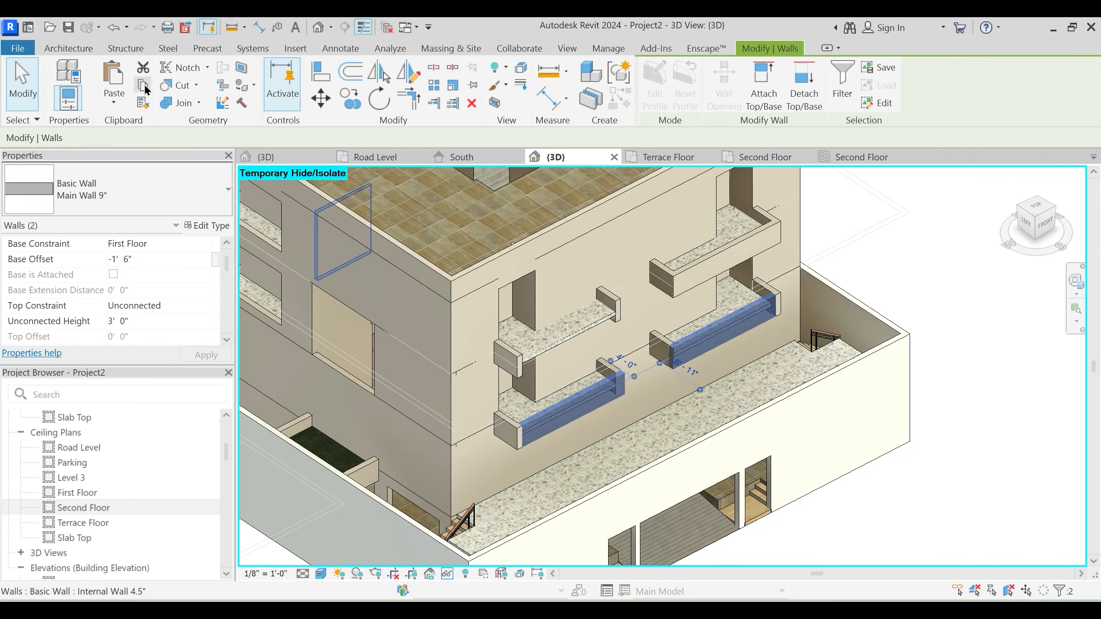
left_click(119, 109)
left_click(144, 159)
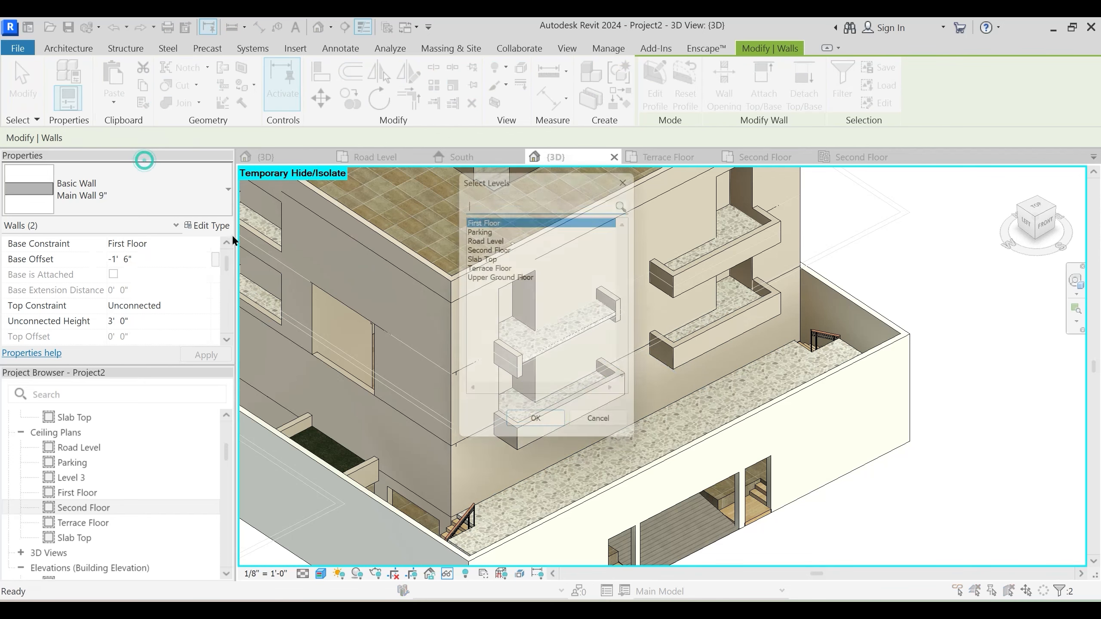
left_click(497, 251)
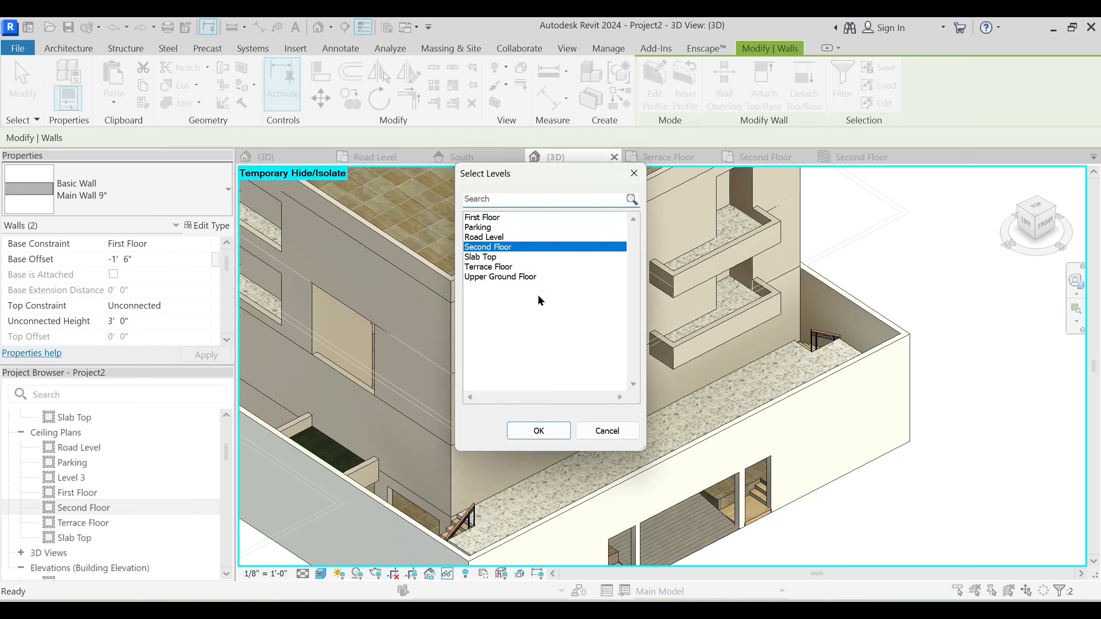
left_click(539, 431)
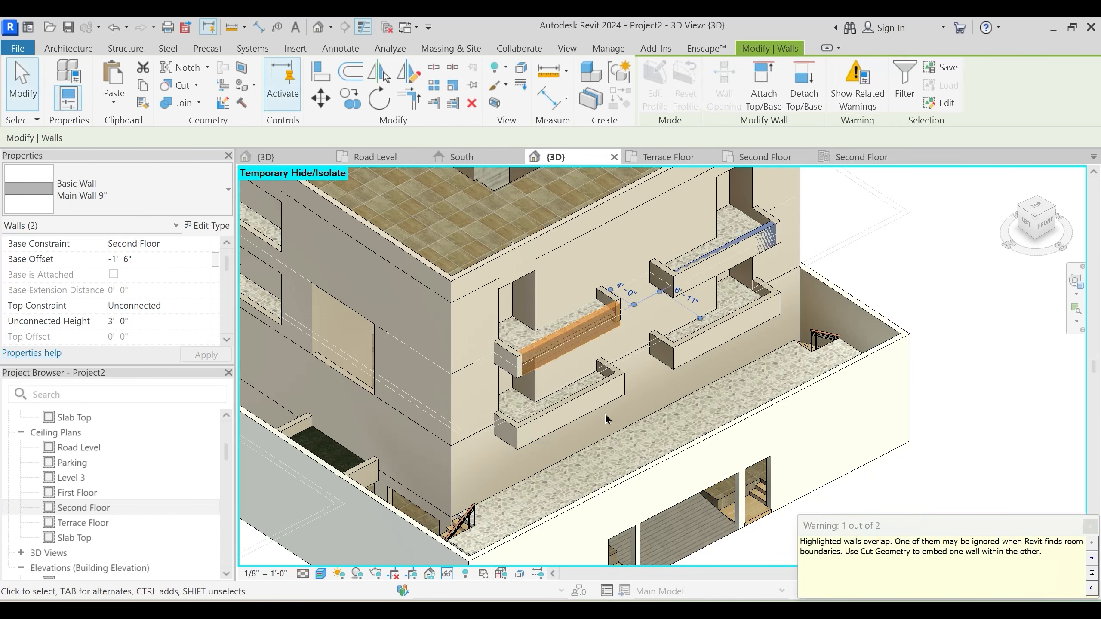
key("Escape")
Check the pasted parapet walls on the two second-floor front balconies and examine the building's left side
left_click(715, 257)
key("Escape")
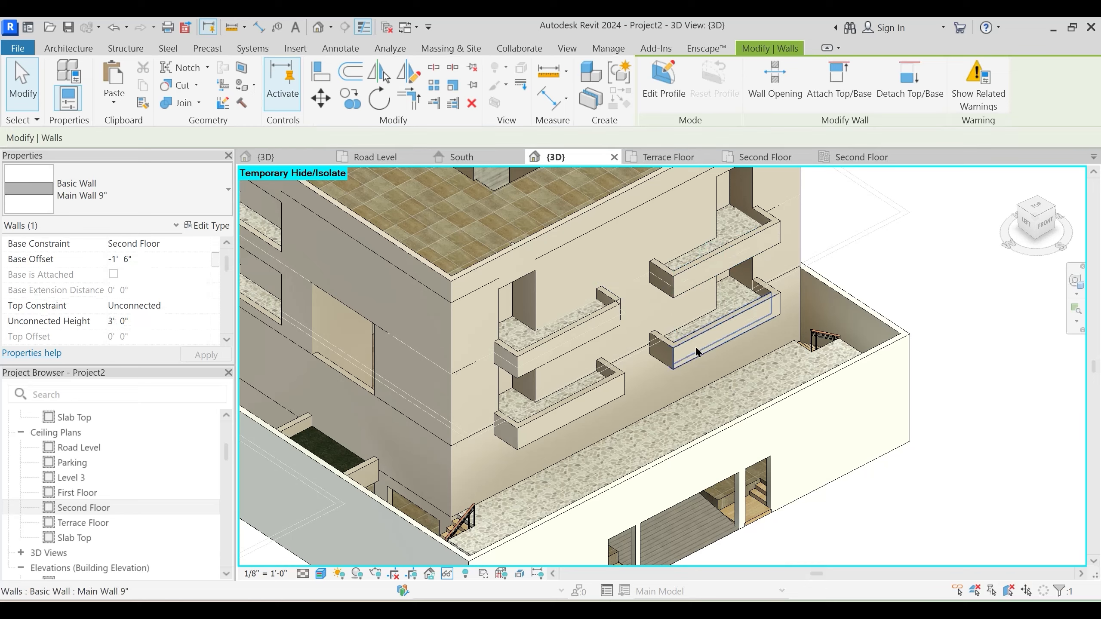
key("Escape")
middle_click_drag(697, 353, 674, 397)
left_click(574, 363)
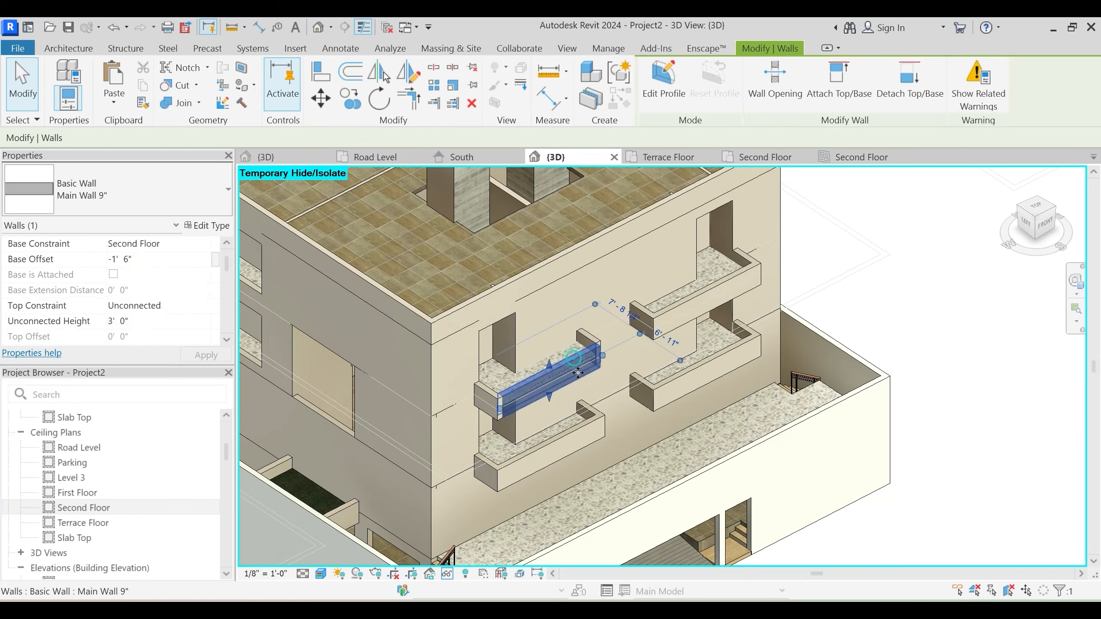
key("Escape")
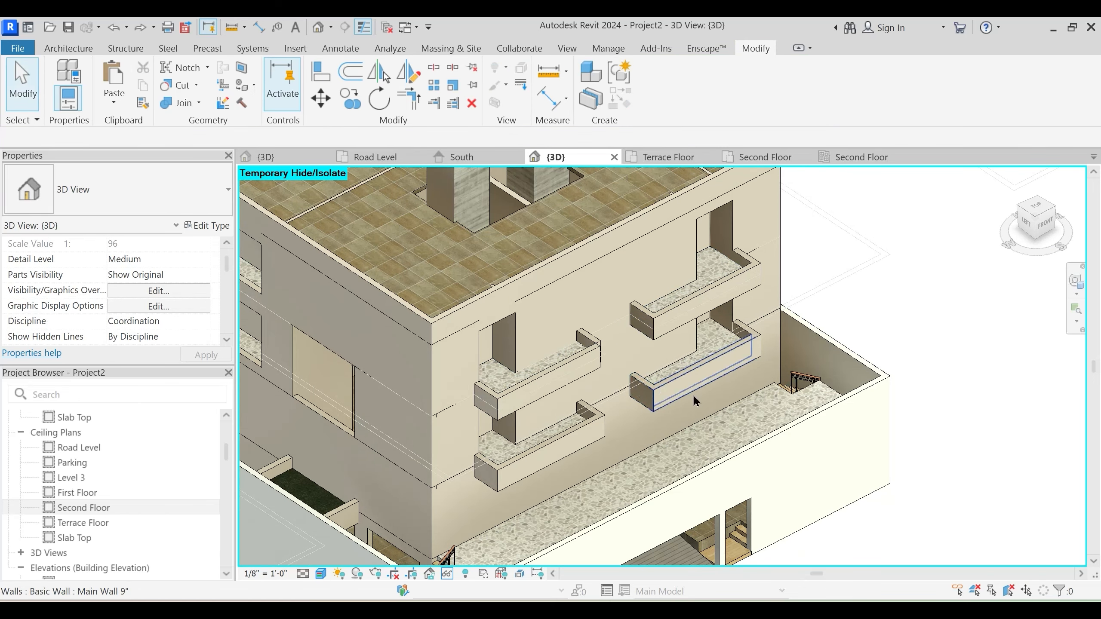
scroll(694, 403, "down", 5)
middle_click_drag(695, 414, 715, 464, "shift")
scroll(470, 449, "up", 4)
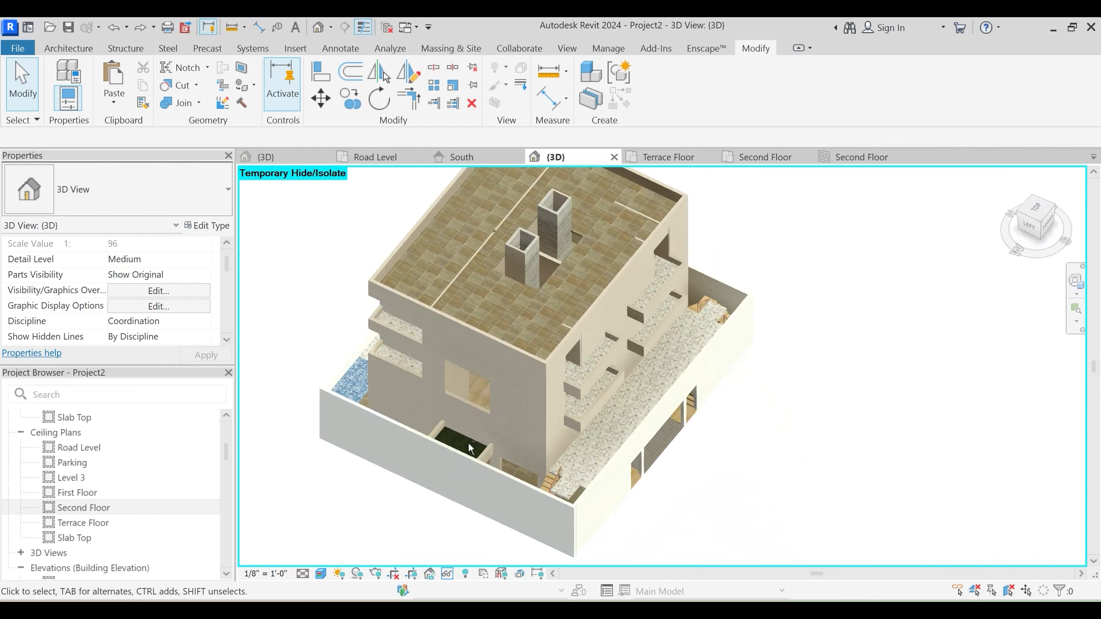
Identify the upper ground floor's side external wall in the 3D view, and open the Upper Ground Floor plan
scroll(471, 449, "up", 1)
left_click(471, 449)
scroll(455, 443, "up", 3)
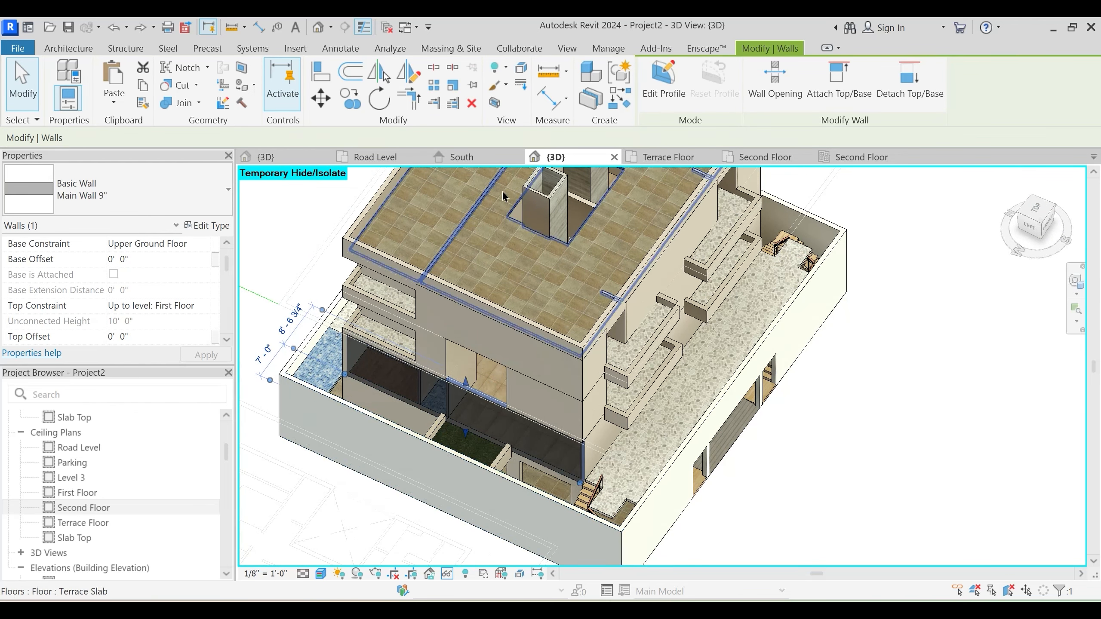
key("Escape")
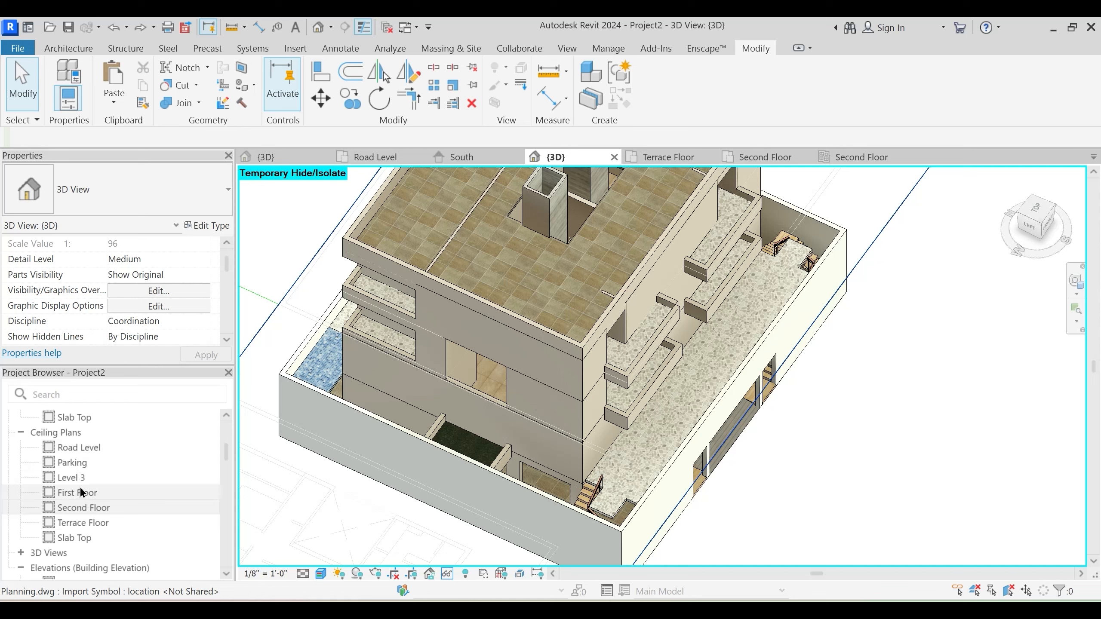
scroll(76, 460, "up", 2)
double_click(84, 431)
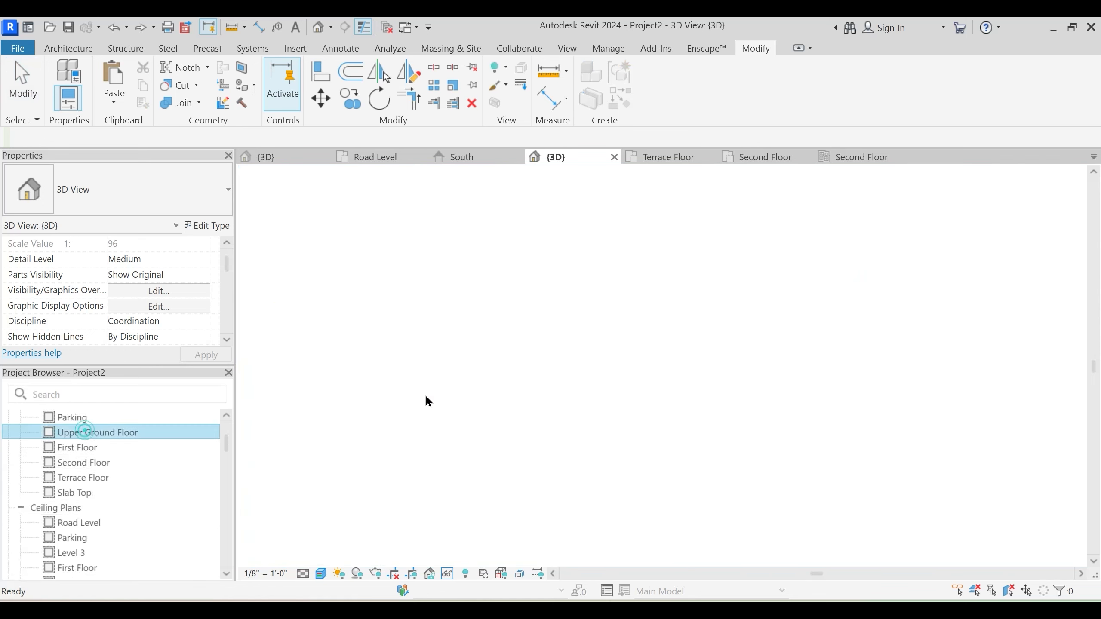
scroll(629, 357, "up", 3)
scroll(573, 364, "up", 3)
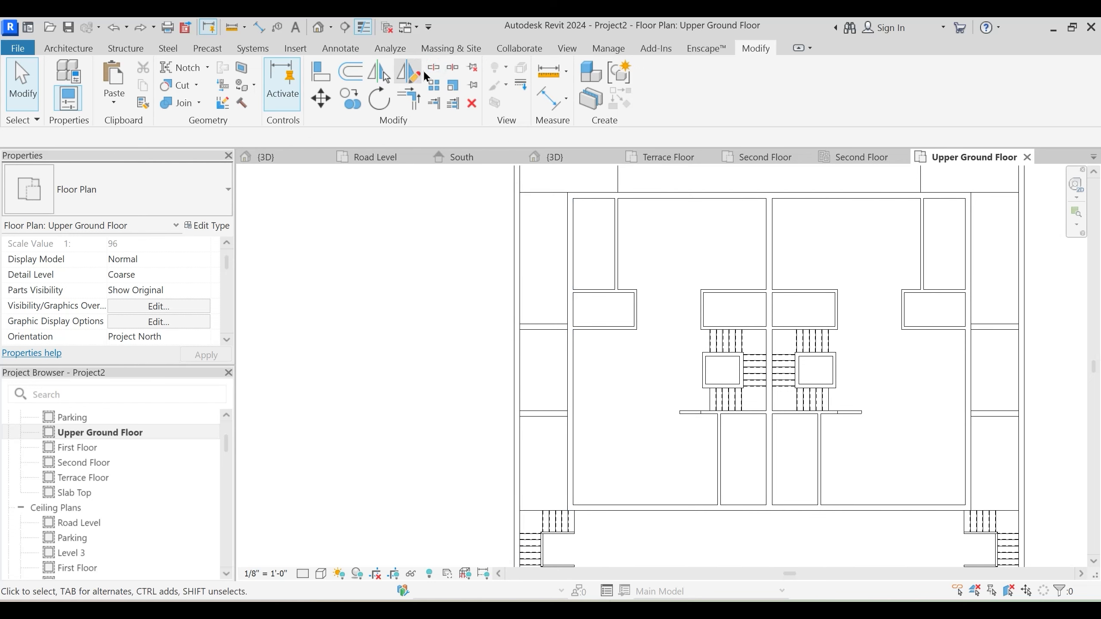
Split the left 9" main wall 18'-0" from its lower end and trim the upper segment to the shaft's lower internal wall
key("s")
key("l")
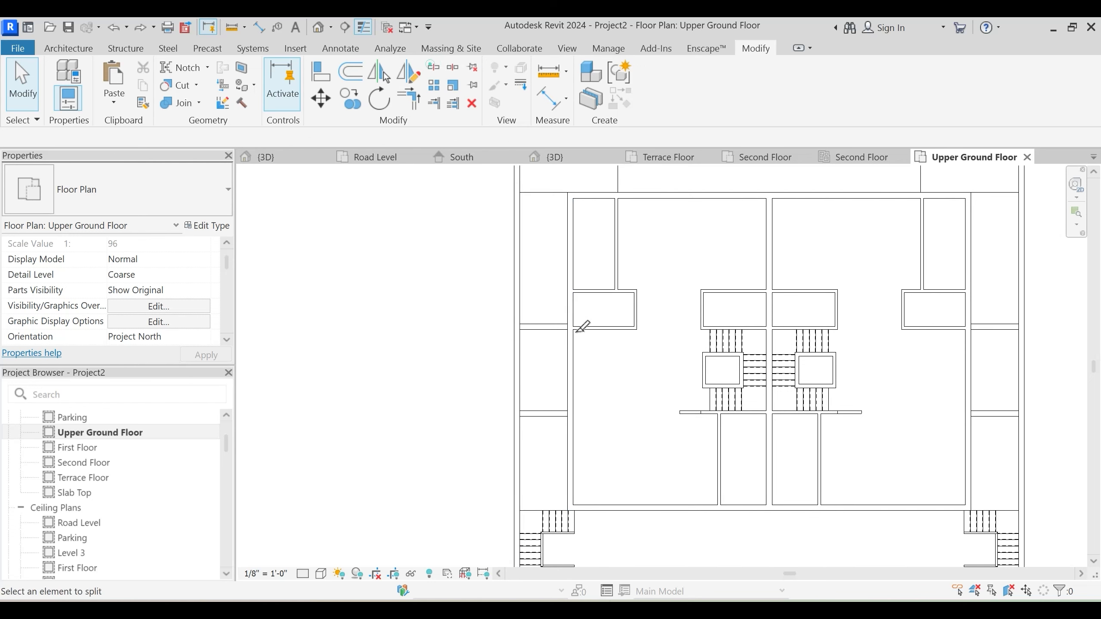
left_click(972, 371)
key("Escape")
key("t")
key("r")
left_click(586, 328)
left_click(577, 306)
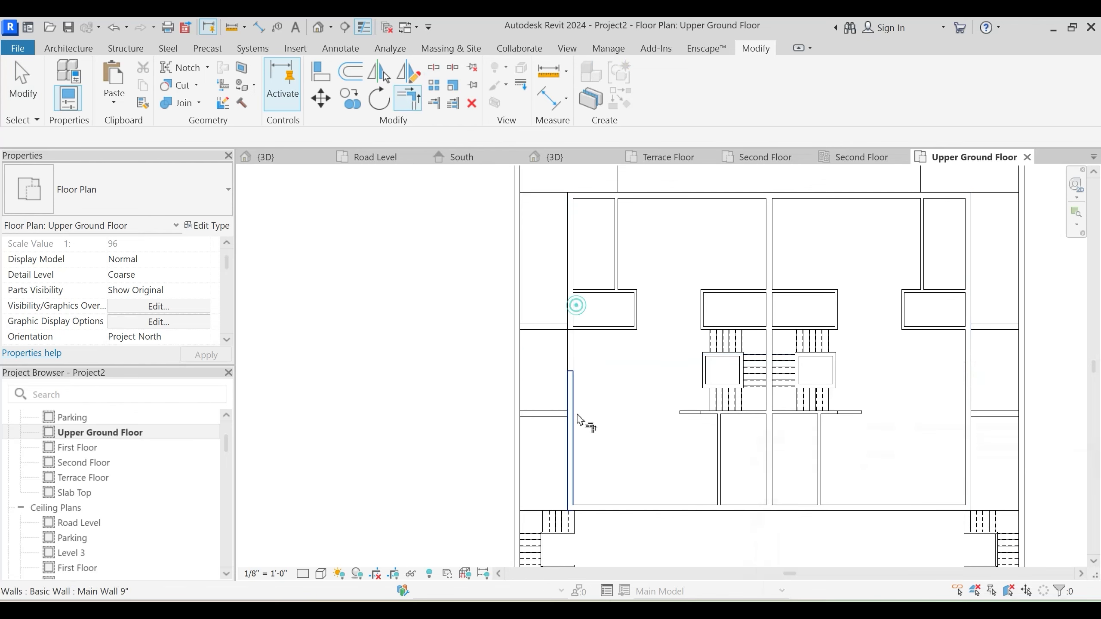
key("Escape")
Trim the lower segment of the left main wall to the lower cross wall in the side passage
left_click(565, 396)
scroll(565, 395, "up", 1)
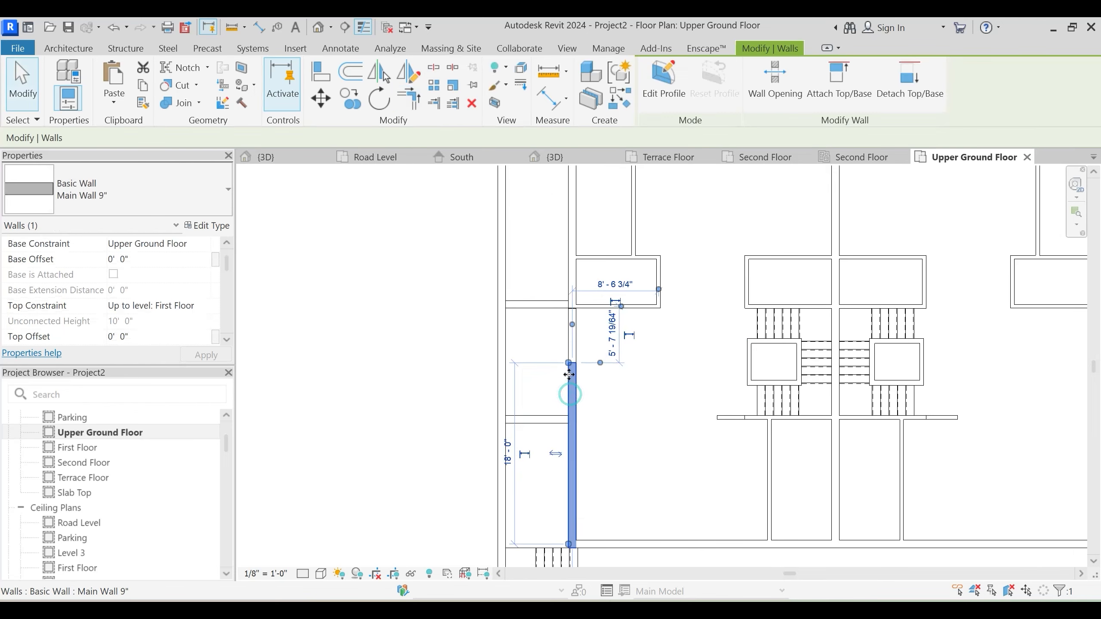
key("Escape")
key("t")
key("r")
left_click(558, 420)
left_click(574, 444)
scroll(623, 373, "down", 1)
key("Escape")
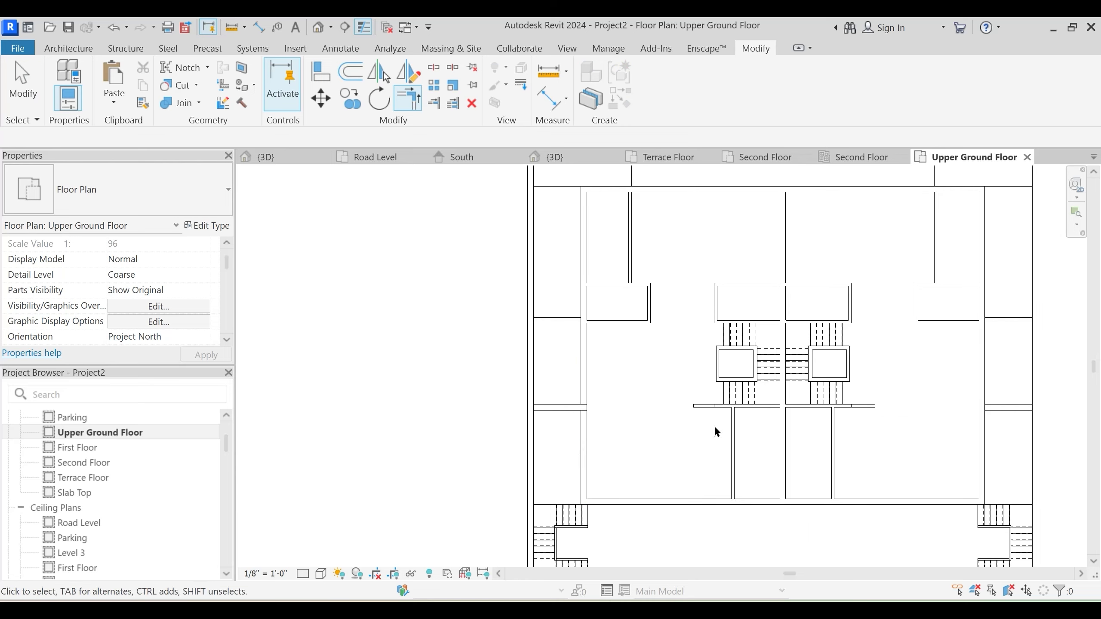
Try switching the join order between the left passage's lower cross wall and the lower main wall segment
middle_click_drag(713, 425, 611, 431)
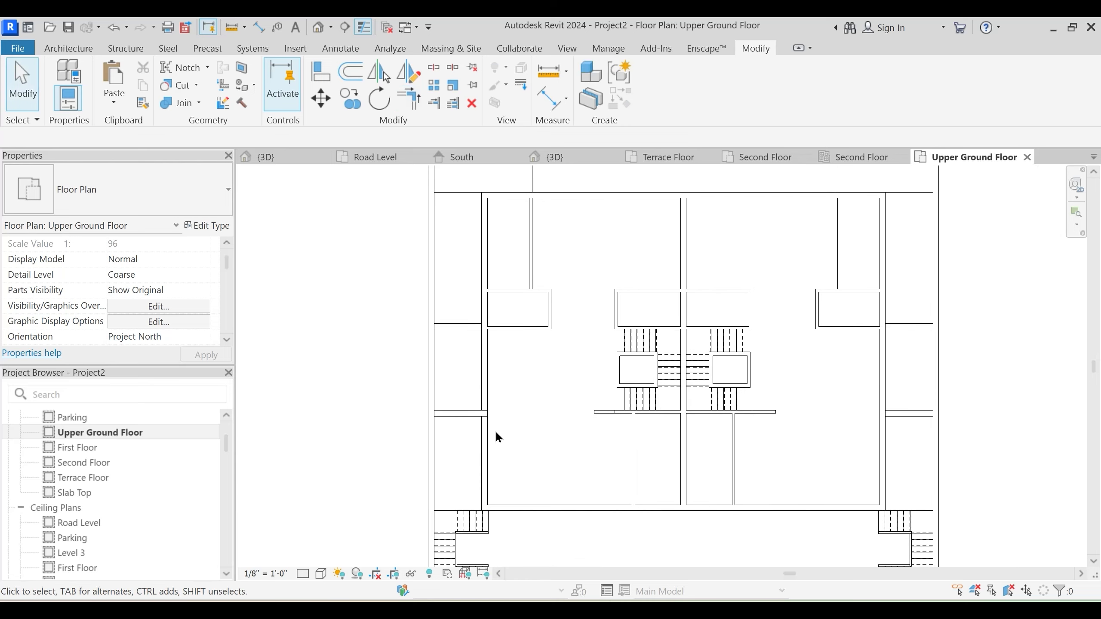
left_click(200, 103)
left_click(199, 189)
left_click(473, 418)
left_click(464, 410)
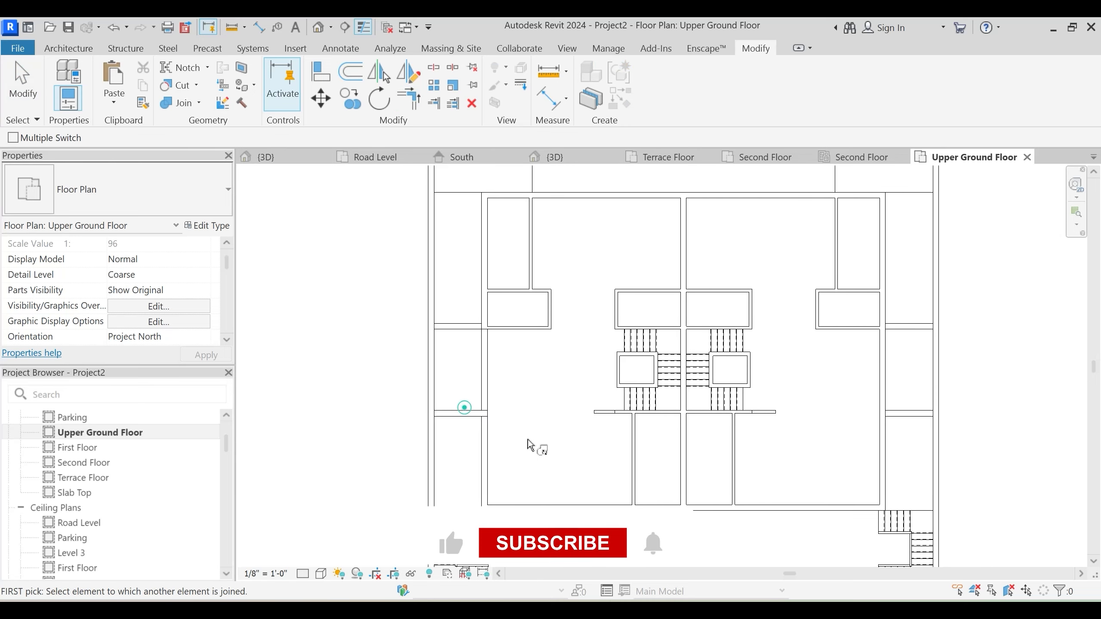
key("Escape")
Adjust the upper end of the left main wall's lower segment at the cross wall
scroll(477, 423, "up", 2)
left_click(490, 438)
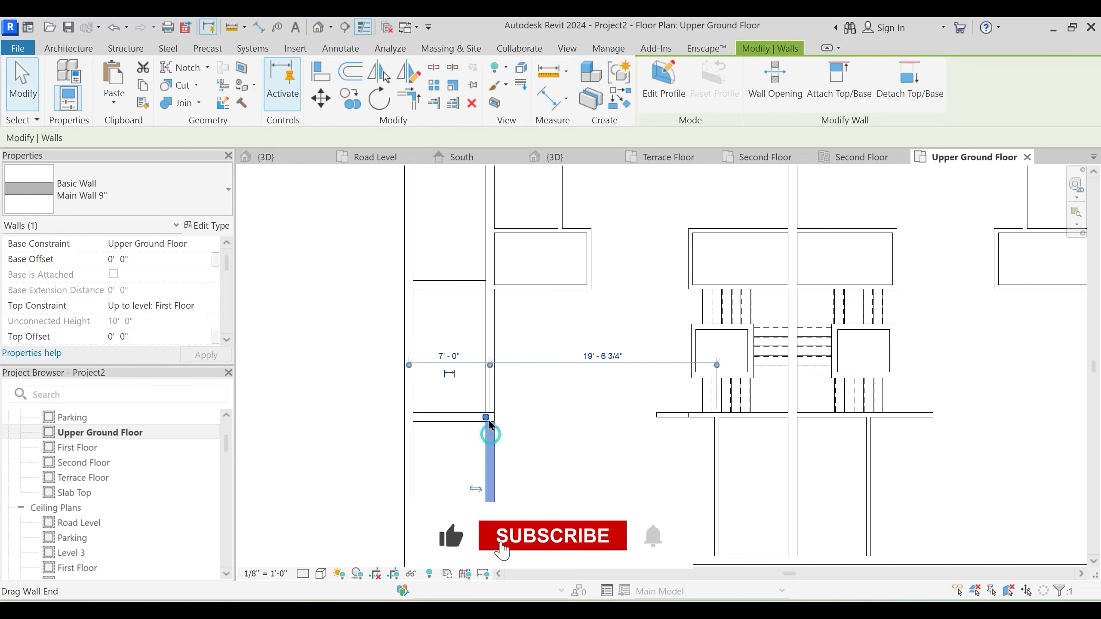
left_click_drag(486, 418, 489, 417)
left_click(524, 421)
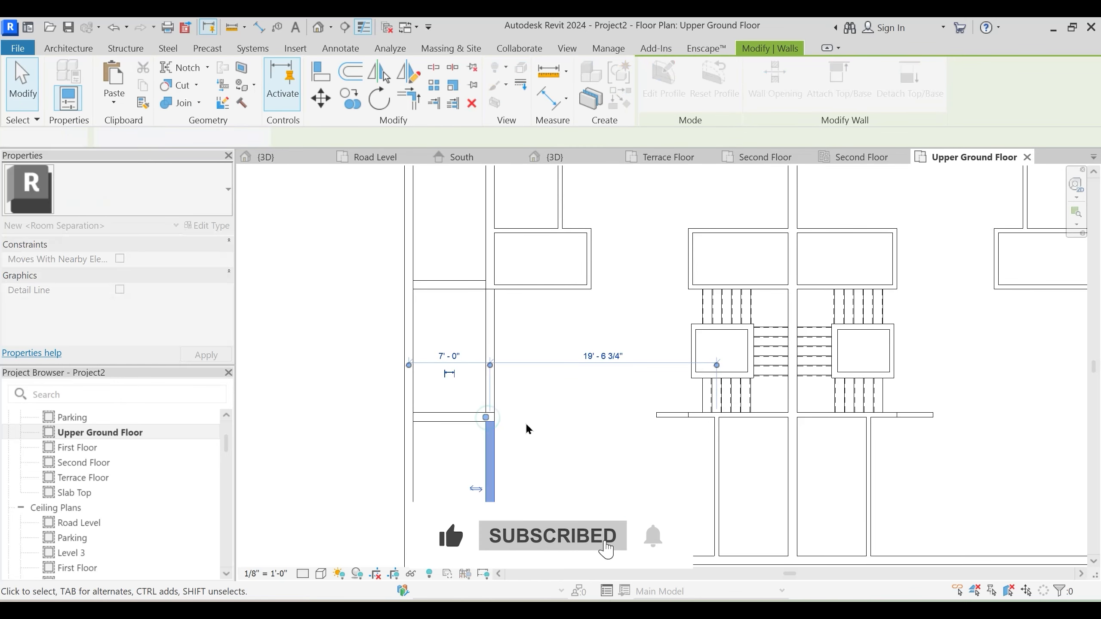
Switch the join order again where the left lower main wall segment meets the passage cross wall
left_click(200, 103)
left_click(199, 190)
left_click(492, 427)
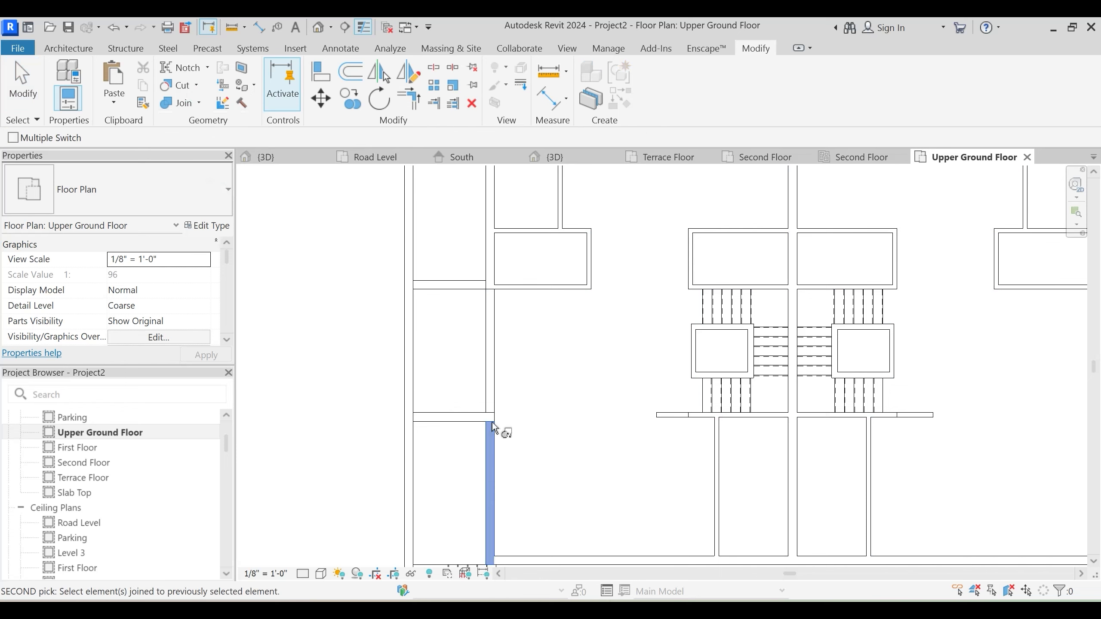
scroll(472, 416, "up", 3)
left_click(473, 419)
key("Escape")
scroll(510, 398, "down", 5)
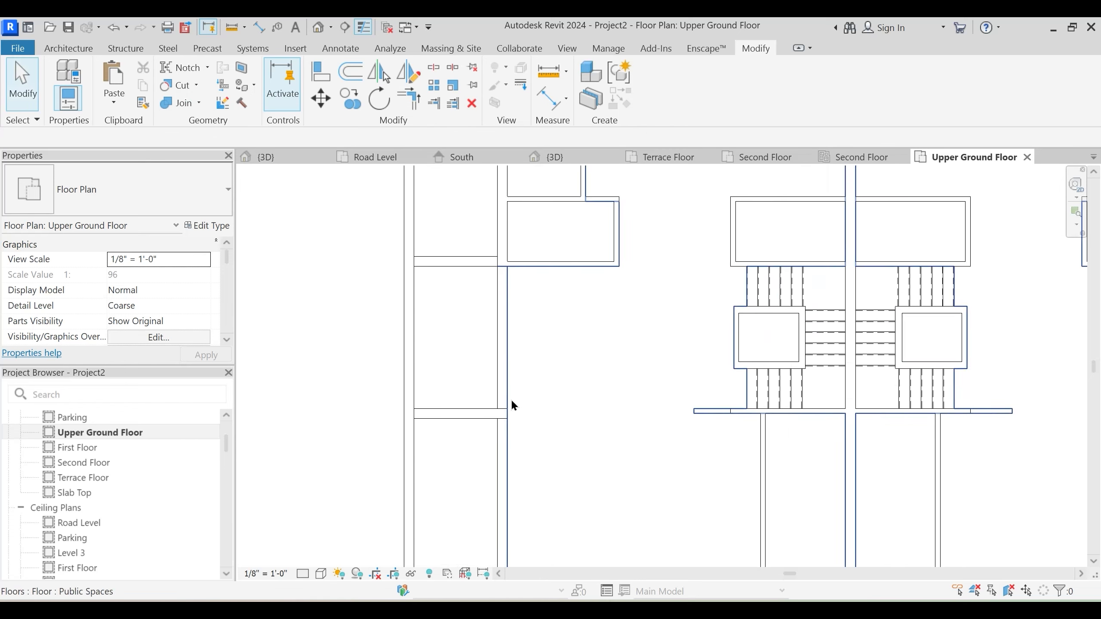
middle_click_drag(654, 360, 453, 367)
key("t")
key("r")
left_click(757, 317)
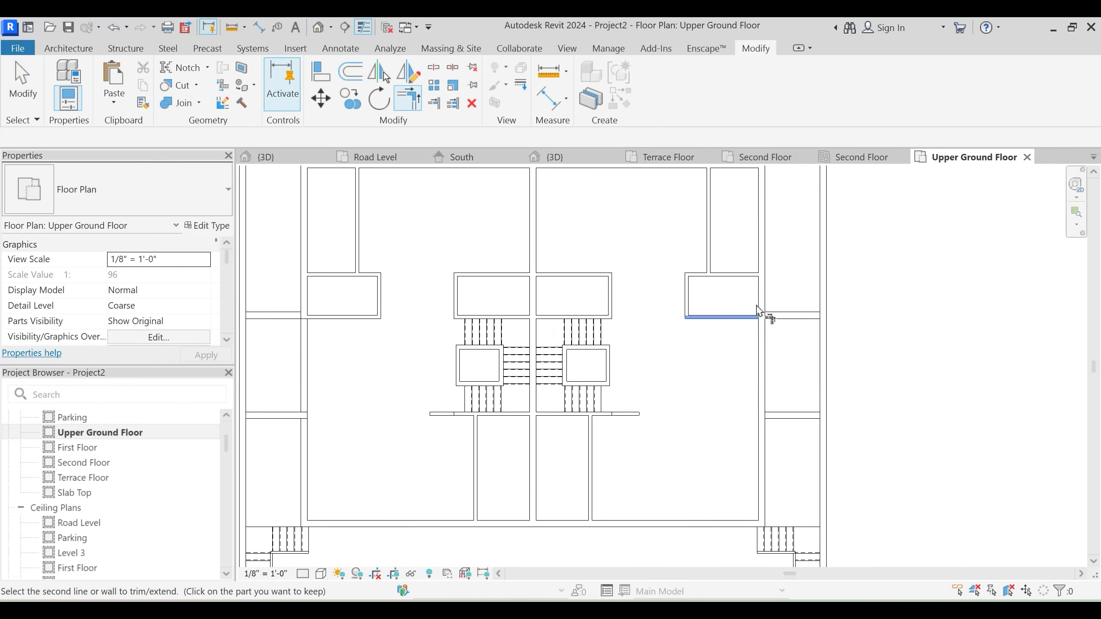
left_click(775, 382)
key("Escape")
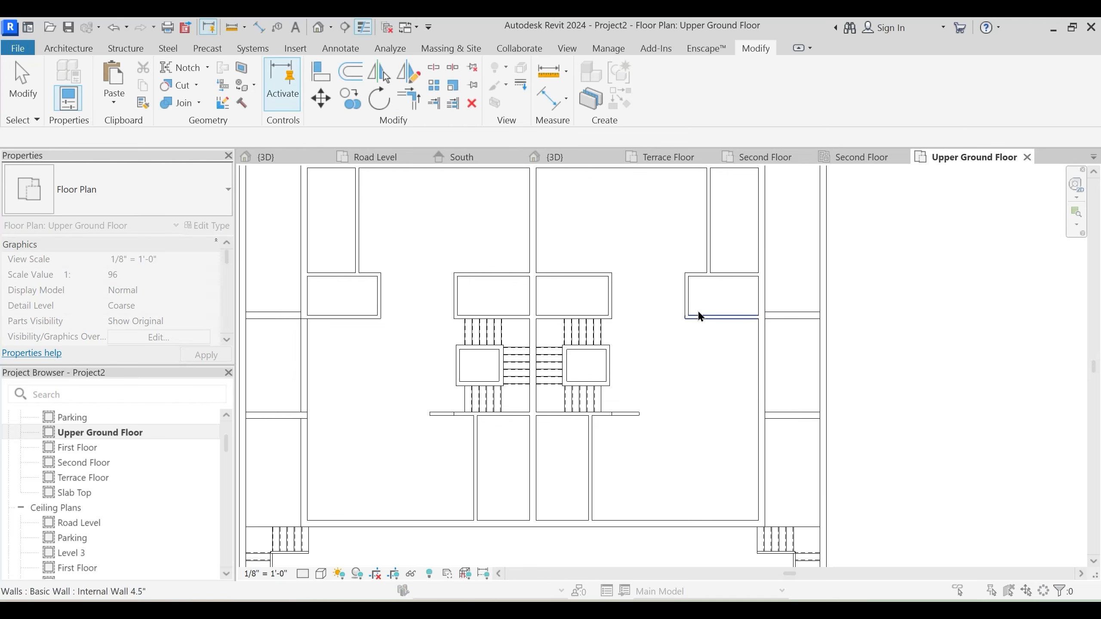
key("Escape")
Split the right 9" main wall 18'-0" from its lower end and trim the upper segment to the shaft's lower internal wall
left_click(441, 66)
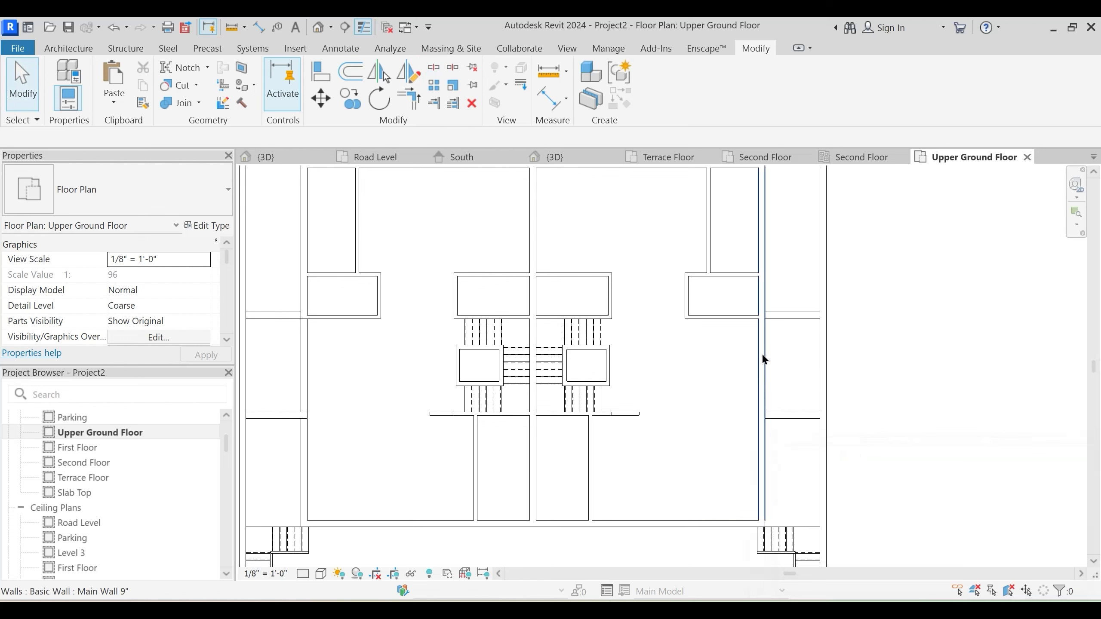
key("s")
key("l")
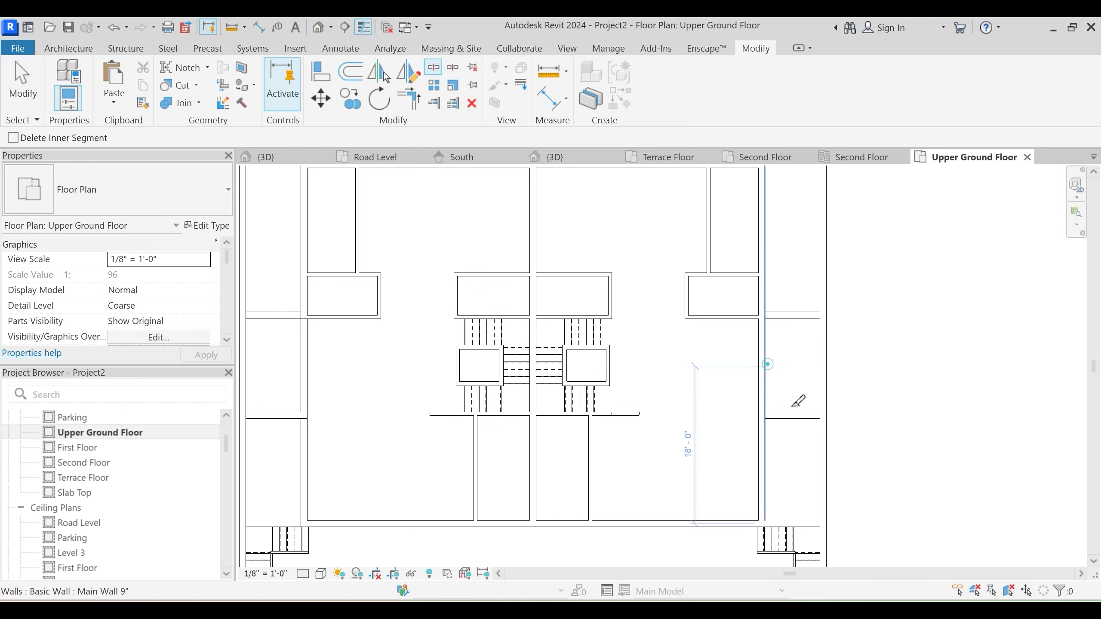
left_click(792, 408)
left_click(987, 580)
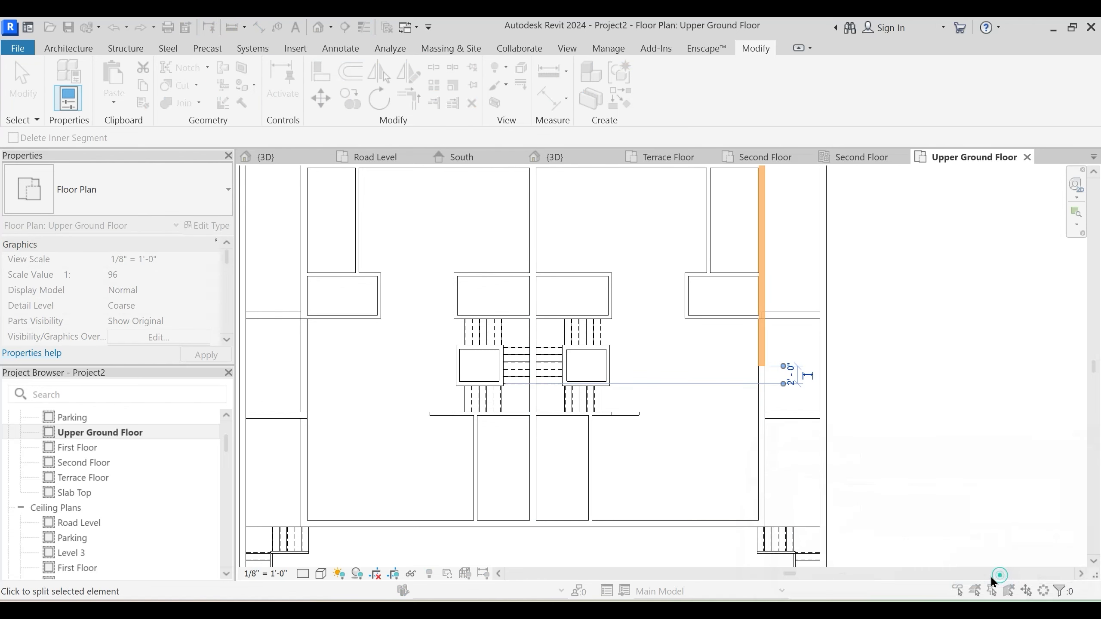
key("Escape")
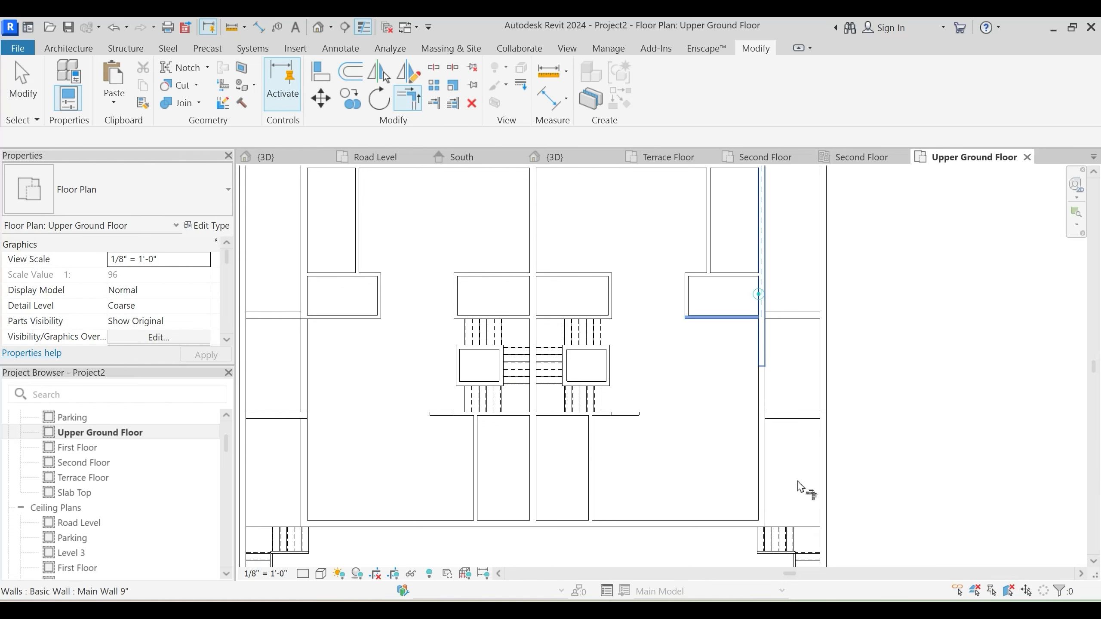
key("Escape")
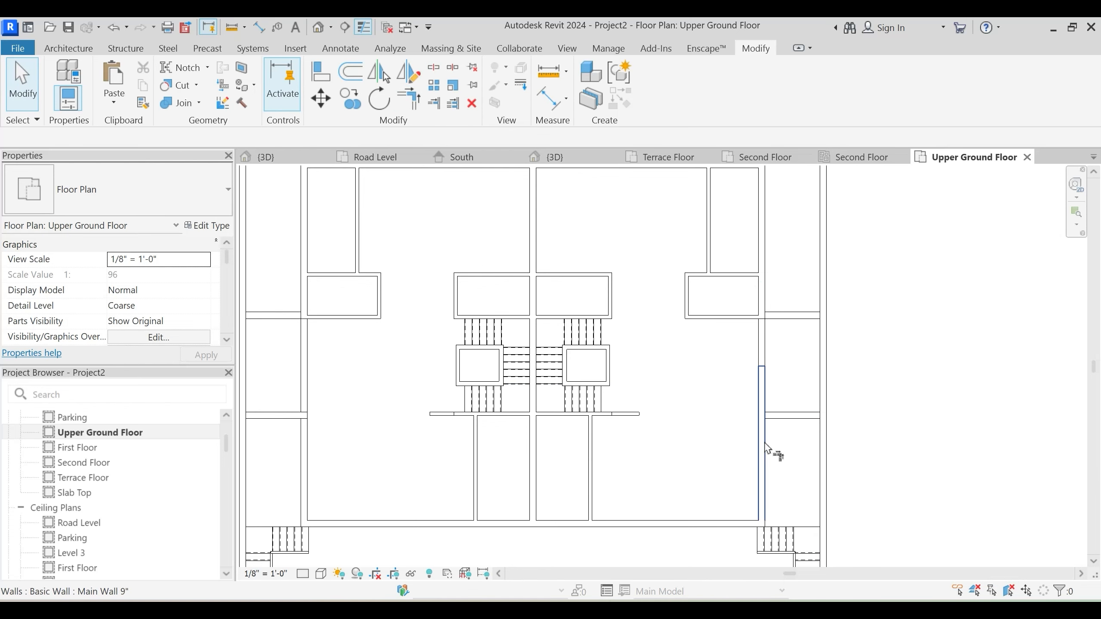
Trim the right main wall's lower segment to the lower cross wall in the right side passage
left_click(765, 443)
left_click(776, 417)
key("Escape")
Try the next wall join configuration where the left main wall's lower segment meets the passage cross wall
middle_click_drag(509, 435, 602, 400)
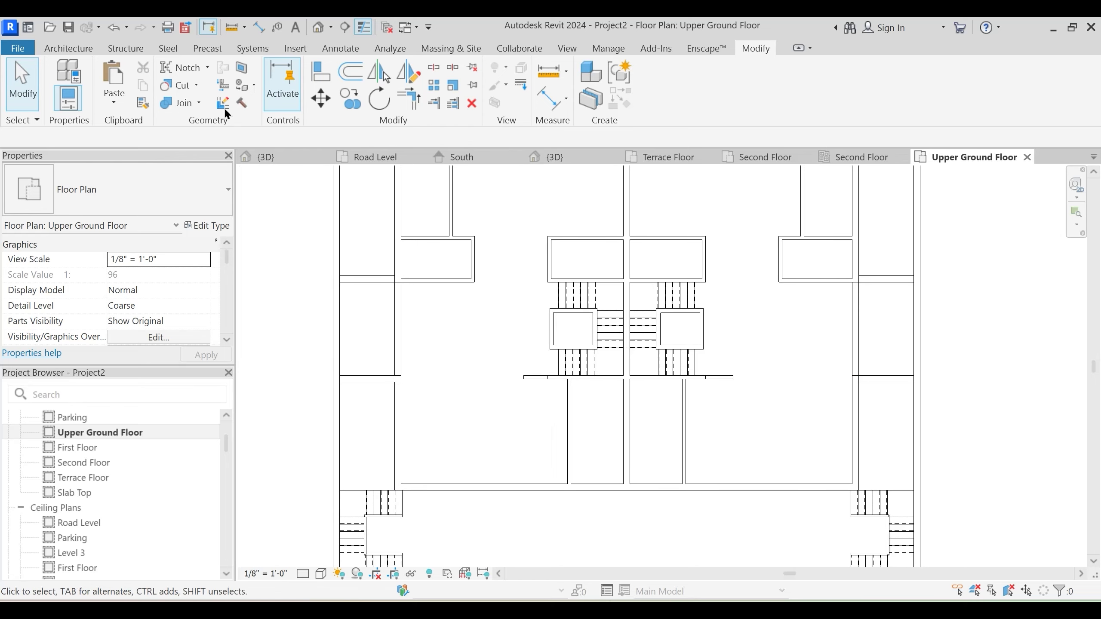
left_click(222, 102)
left_click(398, 385)
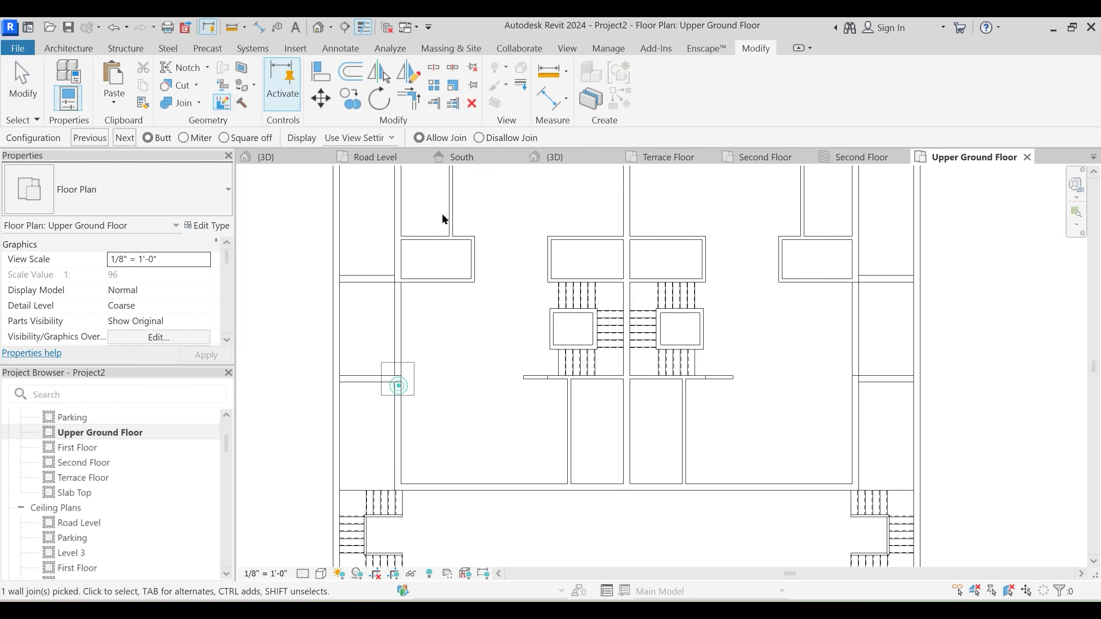
left_click(129, 138)
key("Escape")
key("Escape")
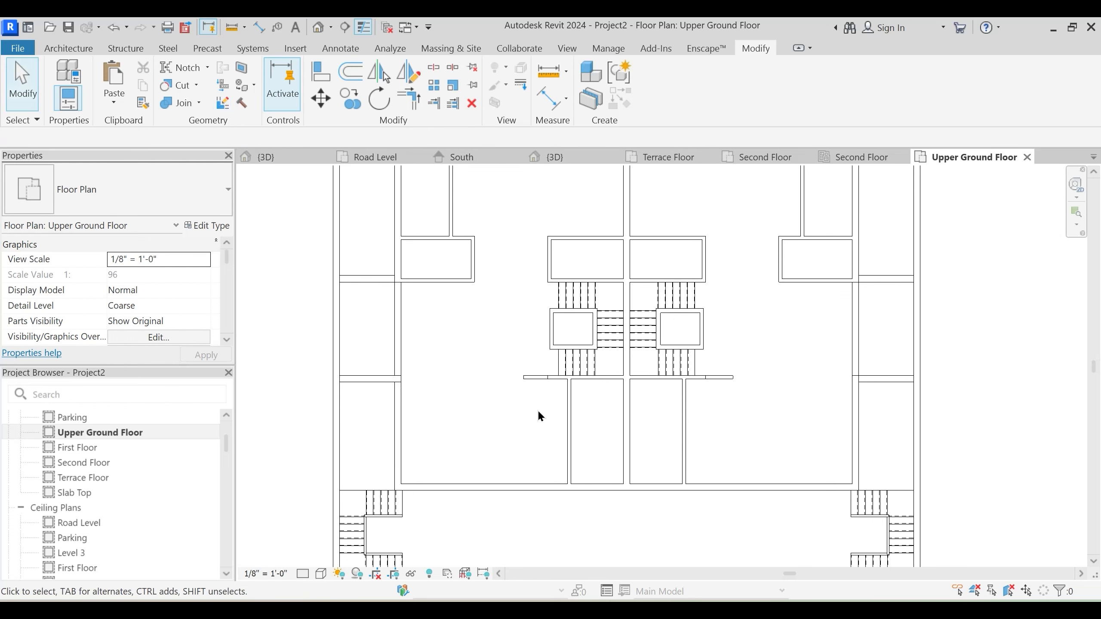
Delete the lower segment of the left main wall
left_click(397, 414)
middle_click_drag(544, 446, 542, 426)
left_click(545, 432)
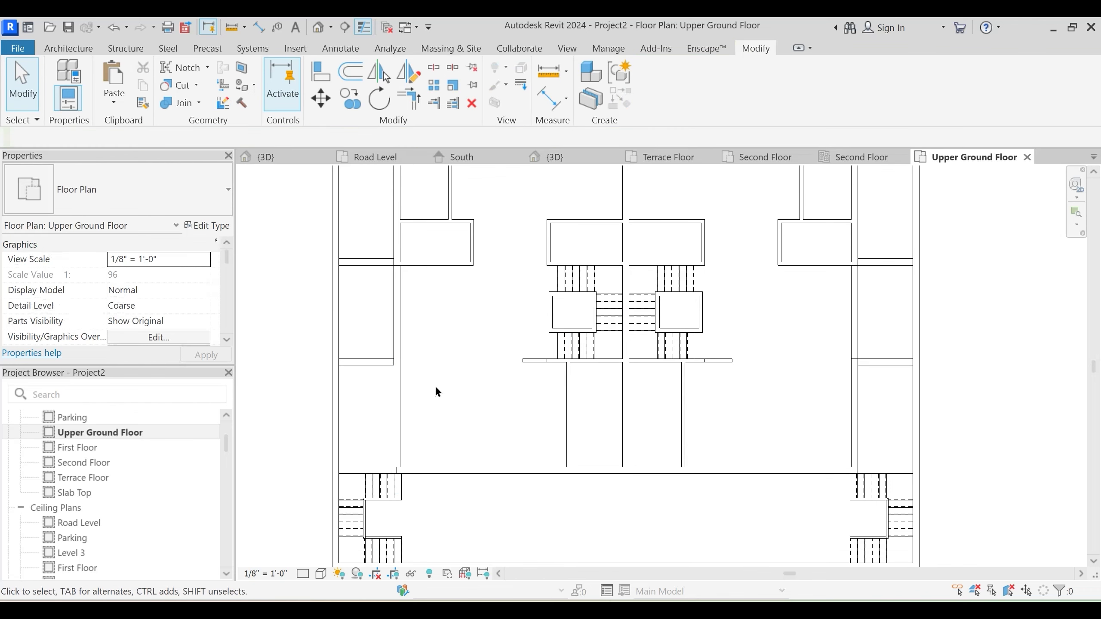
Mirror a copy of the right main wall's lower segment to the left side about the centre line of the central dividing wall
middle_click_drag(693, 457, 690, 463)
key("d")
key("m")
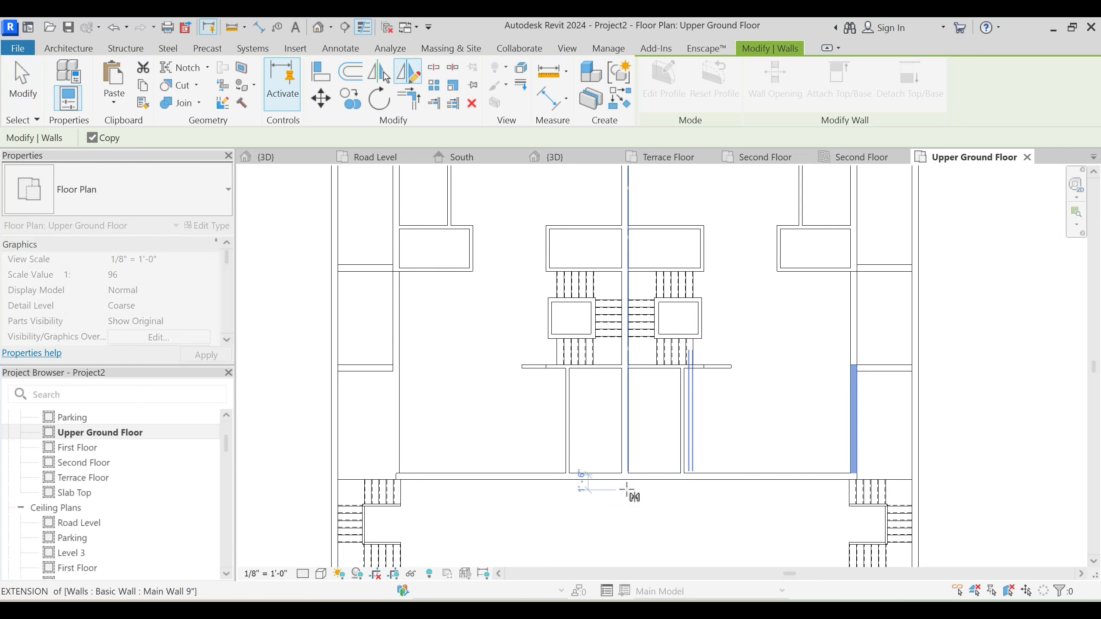
scroll(628, 485, "up", 3)
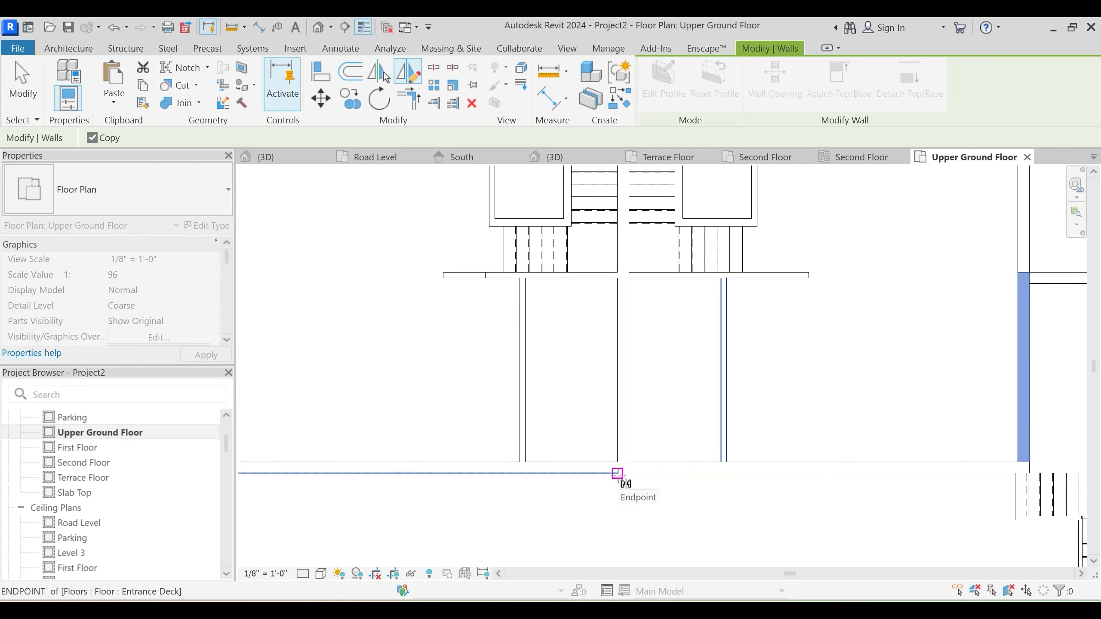
scroll(624, 479, "up", 3)
left_click(625, 465)
left_click(622, 516)
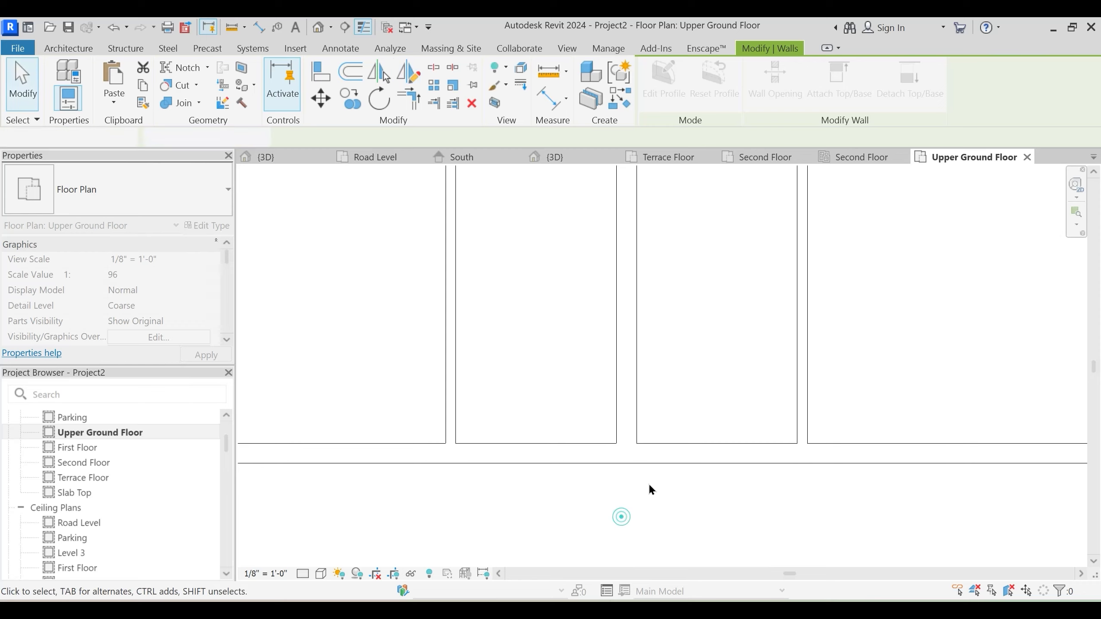
scroll(647, 481, "down", 2)
middle_click_drag(338, 313, 590, 383)
key("Escape")
Disallow the wall join between the left mirrored wall segment and the passage cross wall
left_click(428, 344)
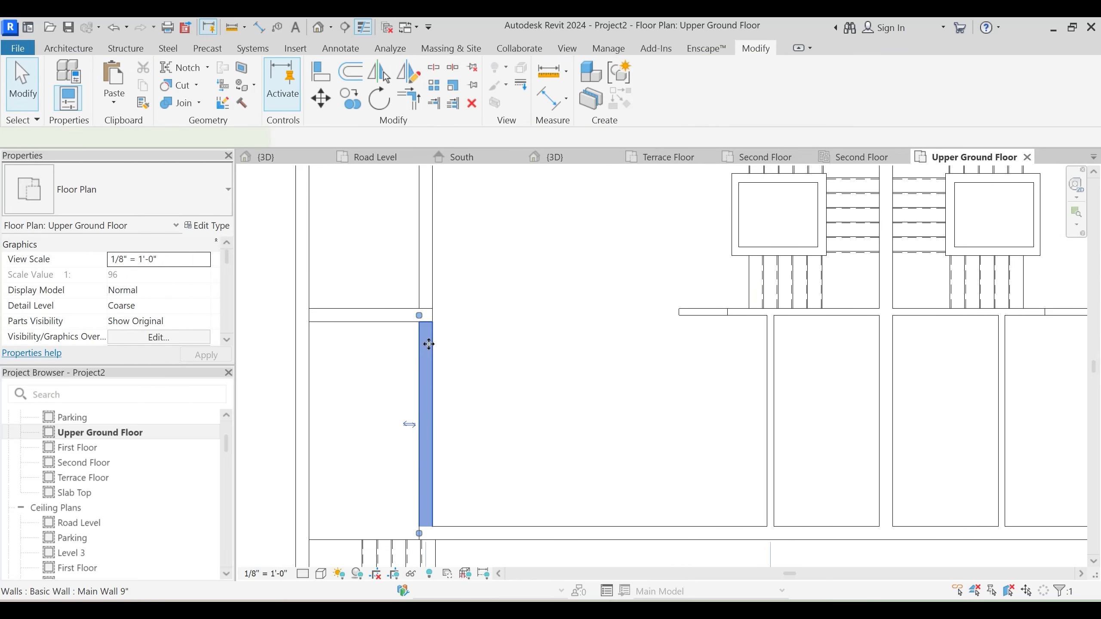
middle_click_drag(450, 358, 504, 363)
key("Escape")
scroll(465, 323, "up", 2)
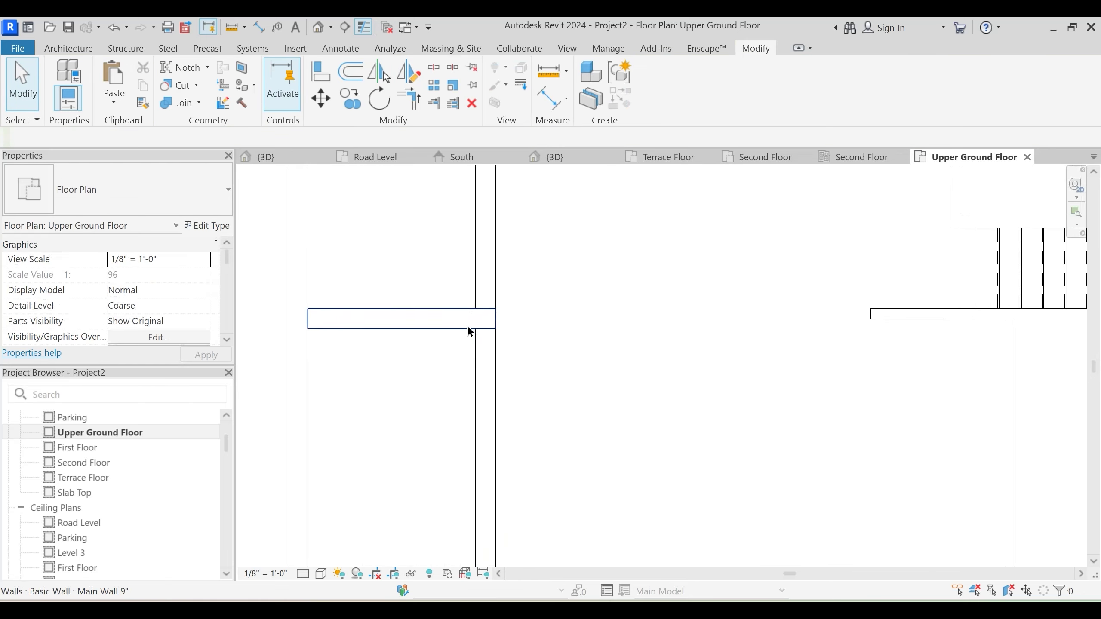
left_click(494, 341)
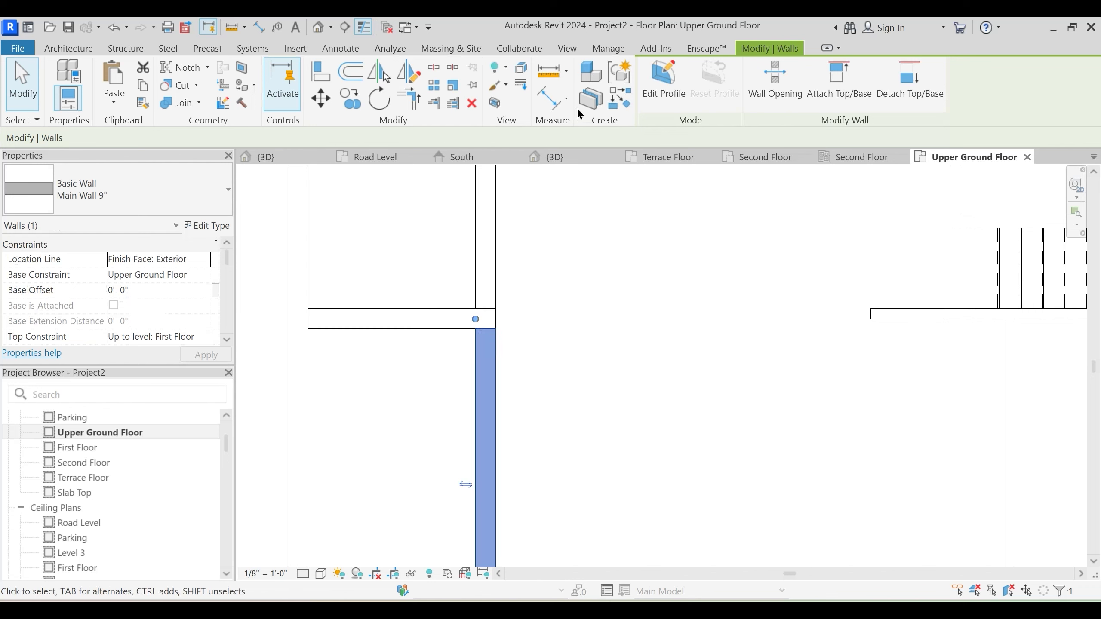
left_click(224, 105)
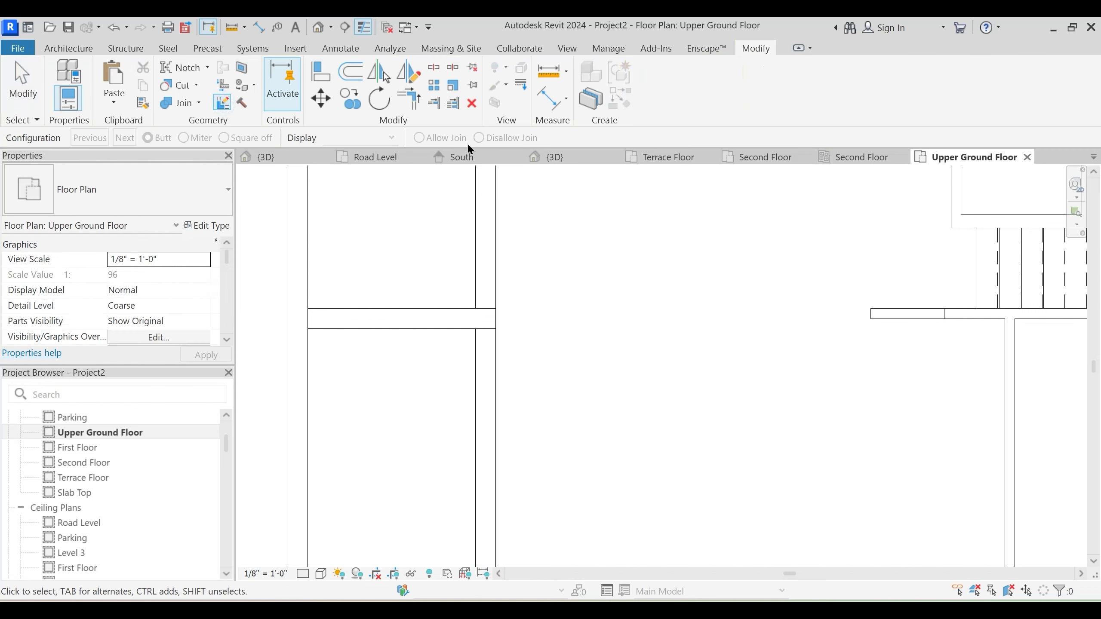
left_click(485, 367)
key("Escape")
key("Escape")
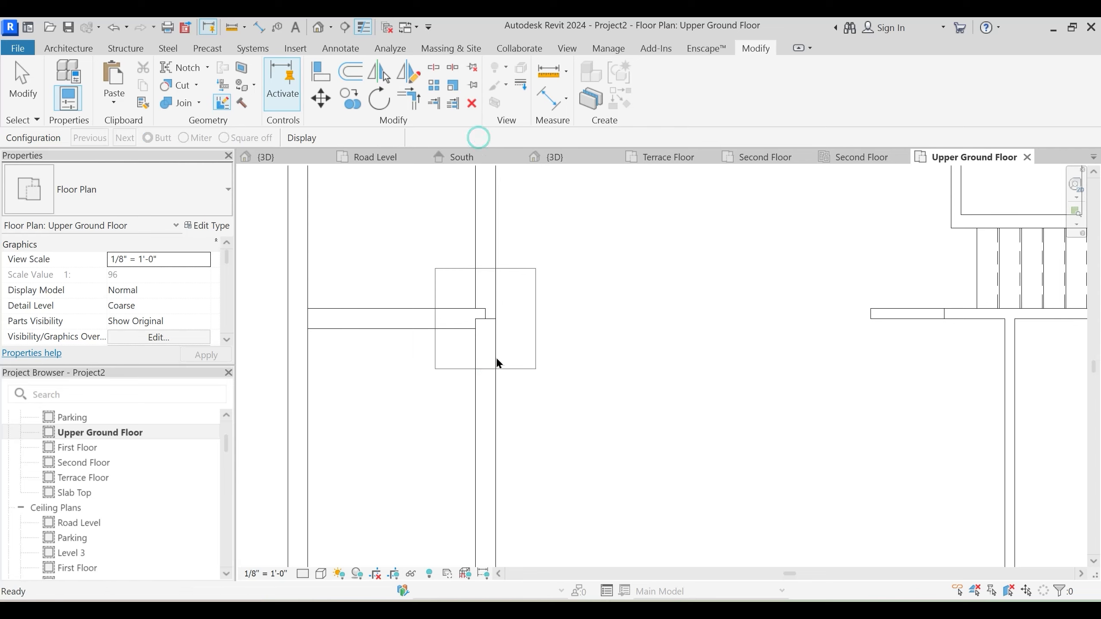
Extend the upper end of the left mirrored wall segment to the cross wall's upper face
left_click(496, 338)
scroll(458, 325, "up", 2)
left_click_drag(484, 316, 483, 300)
left_click(469, 305)
left_click(549, 367)
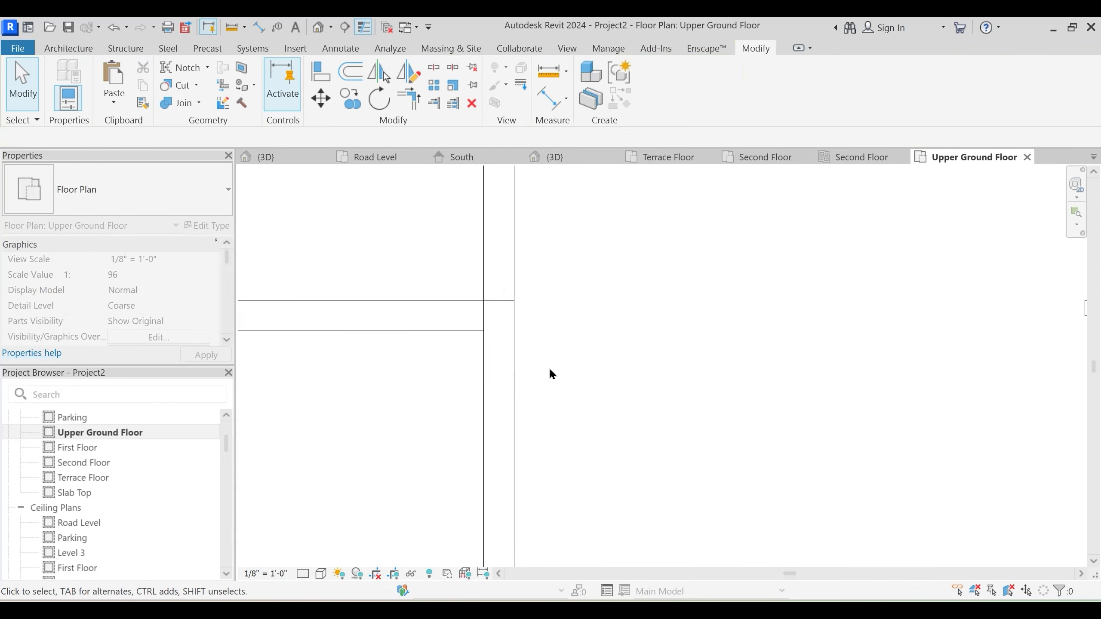
scroll(551, 373, "down", 4)
scroll(615, 373, "down", 4)
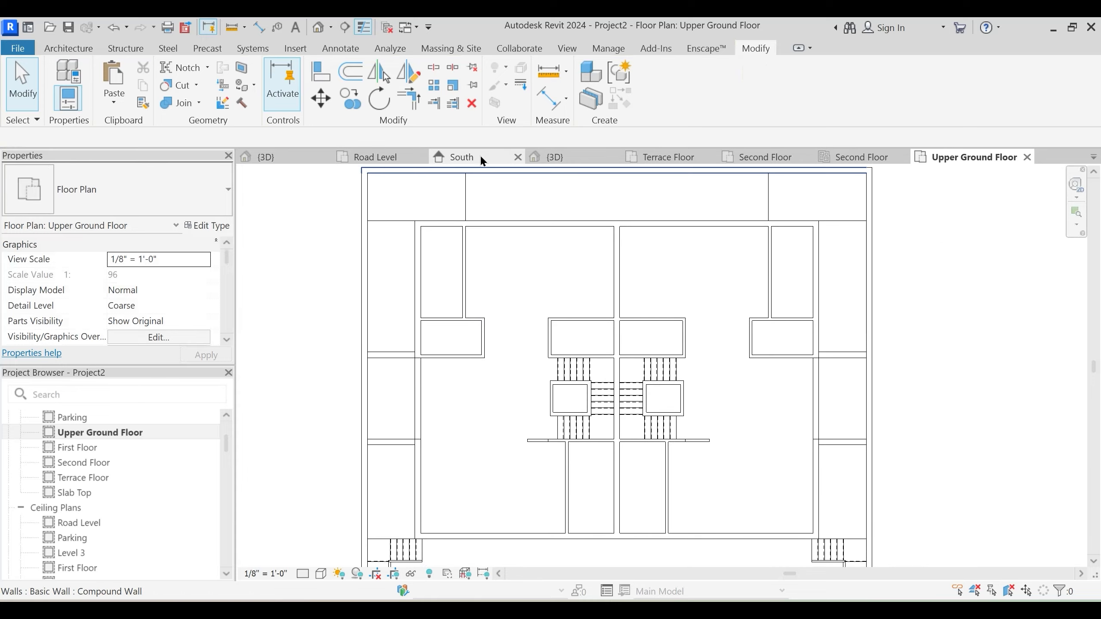
In the 3D view, try to switch the join order between the upper ground floor front wall and the adjoining side wall at their corner
left_click(573, 159)
middle_click_drag(615, 376, 554, 377, "shift")
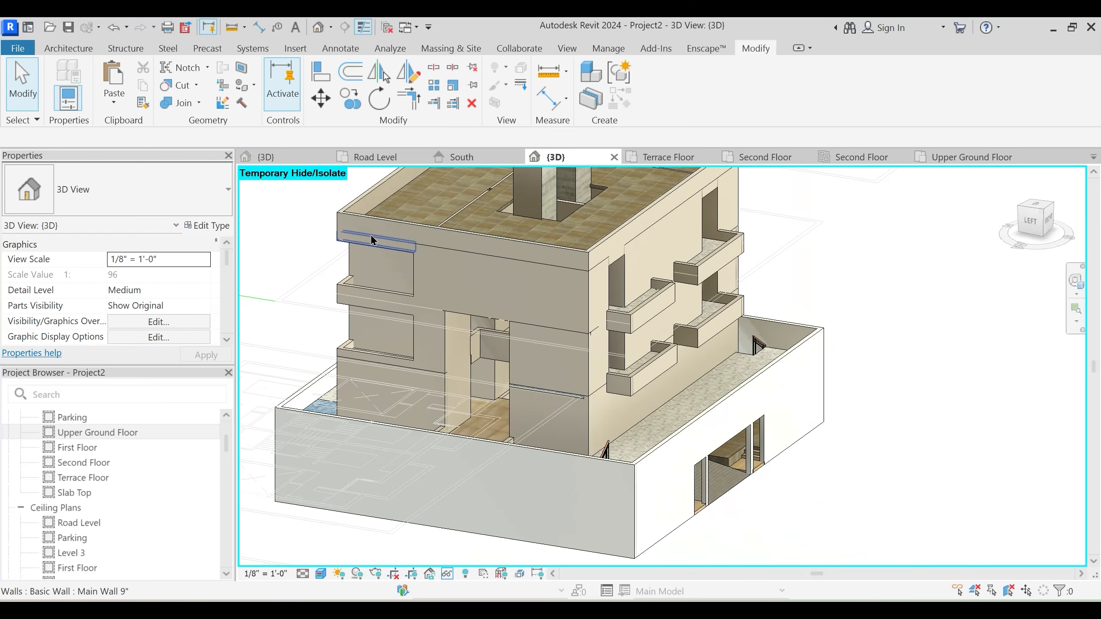
left_click(199, 104)
left_click(217, 184)
scroll(561, 423, "up", 5)
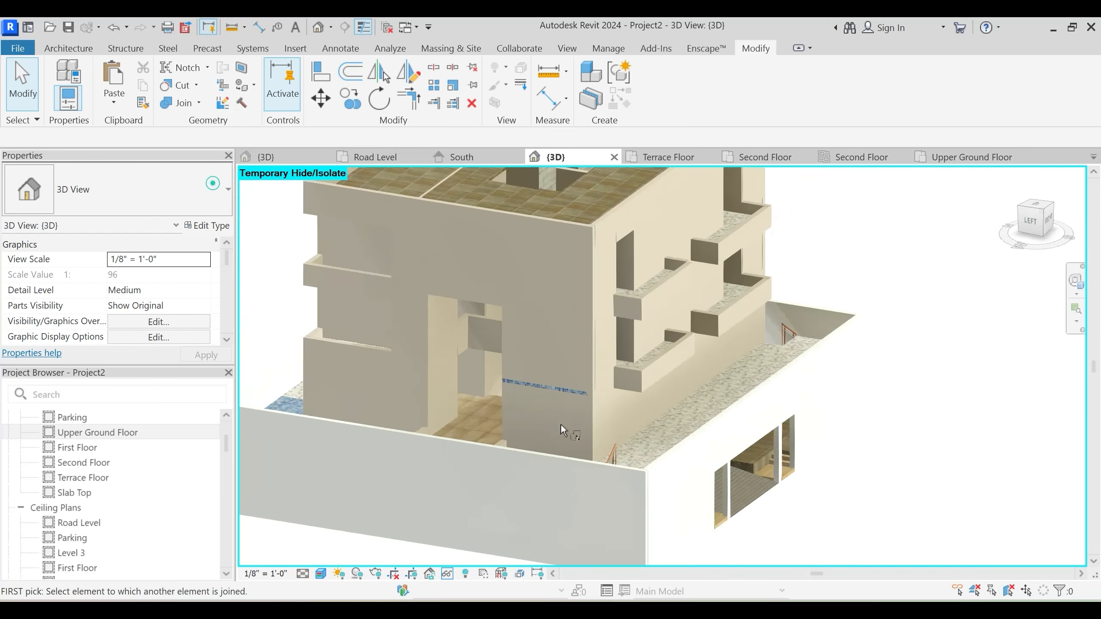
middle_click_drag(559, 499, 592, 461, "shift")
left_click(597, 462)
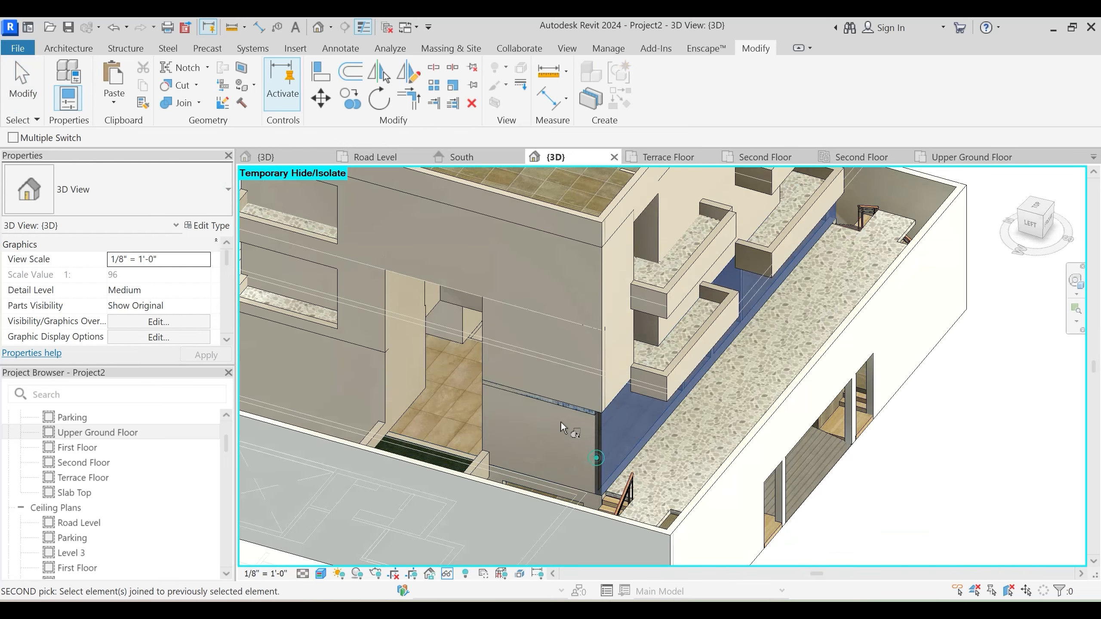
left_click(561, 421)
key("Escape")
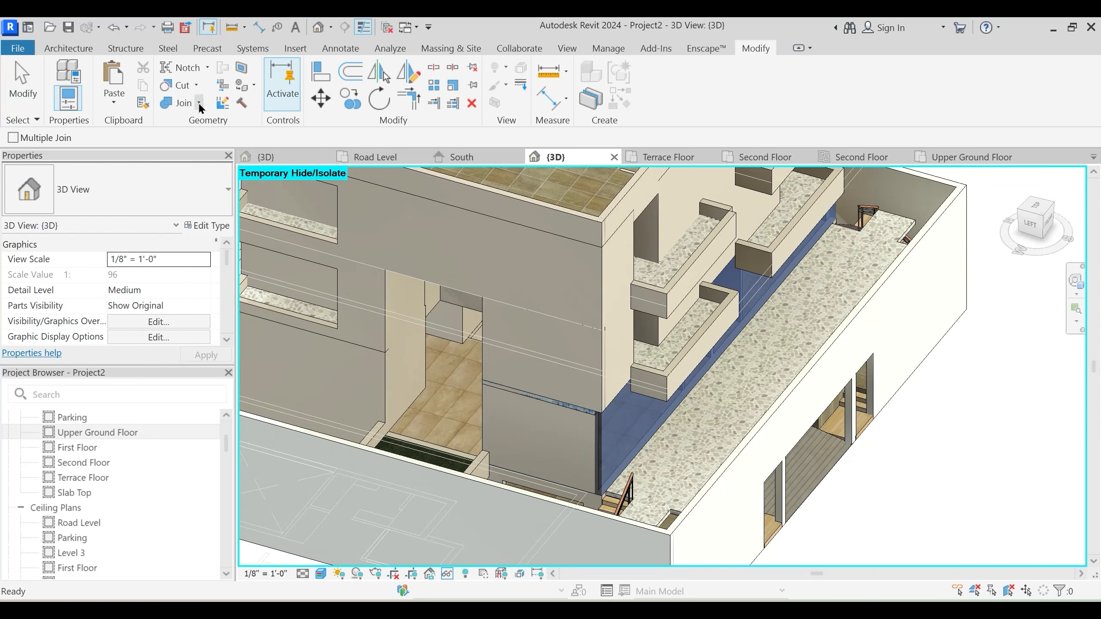
Retry switching the upper ground floor front wall's join order with the side wall below the exposed tiled strip
left_click(200, 103)
left_click(216, 191)
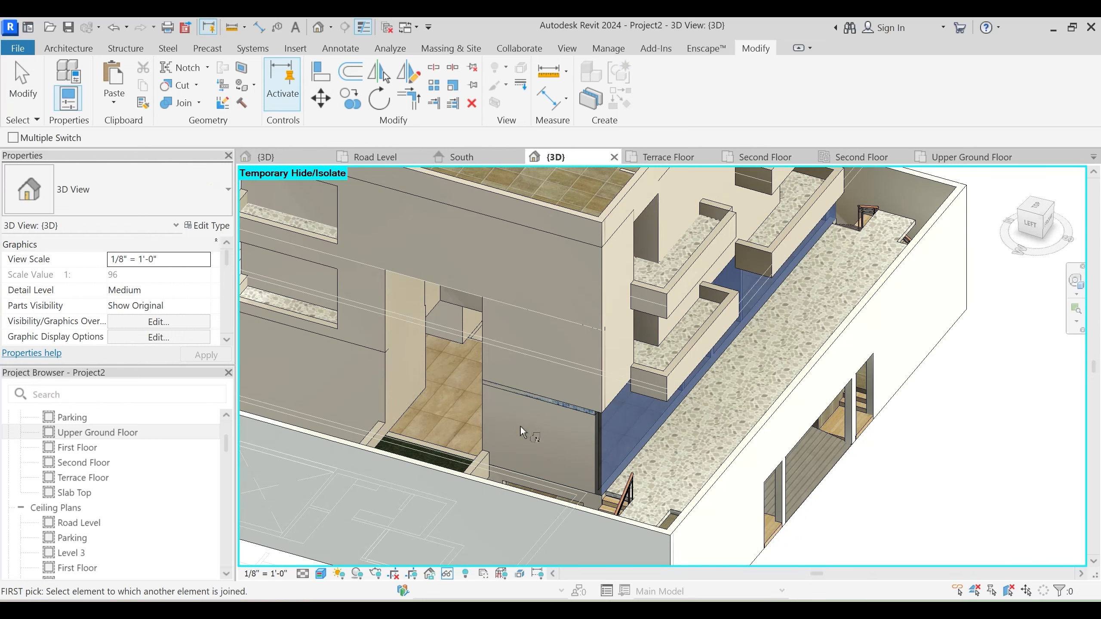
left_click(549, 409)
scroll(549, 409, "up", 2)
key("Escape")
key("s")
key("d")
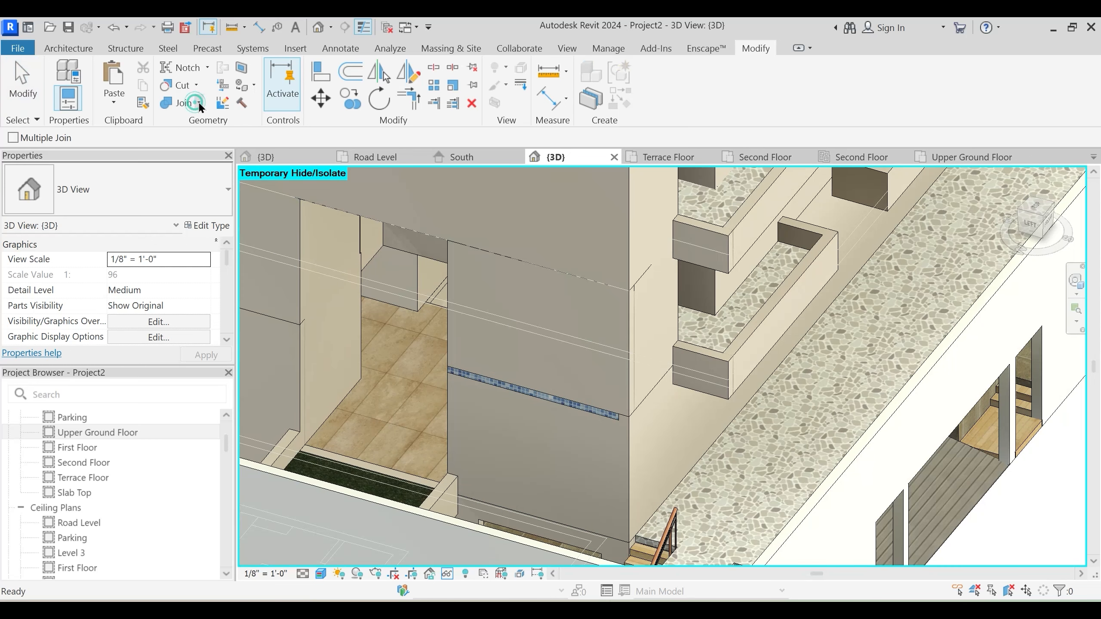
left_click(199, 104)
left_click(216, 191)
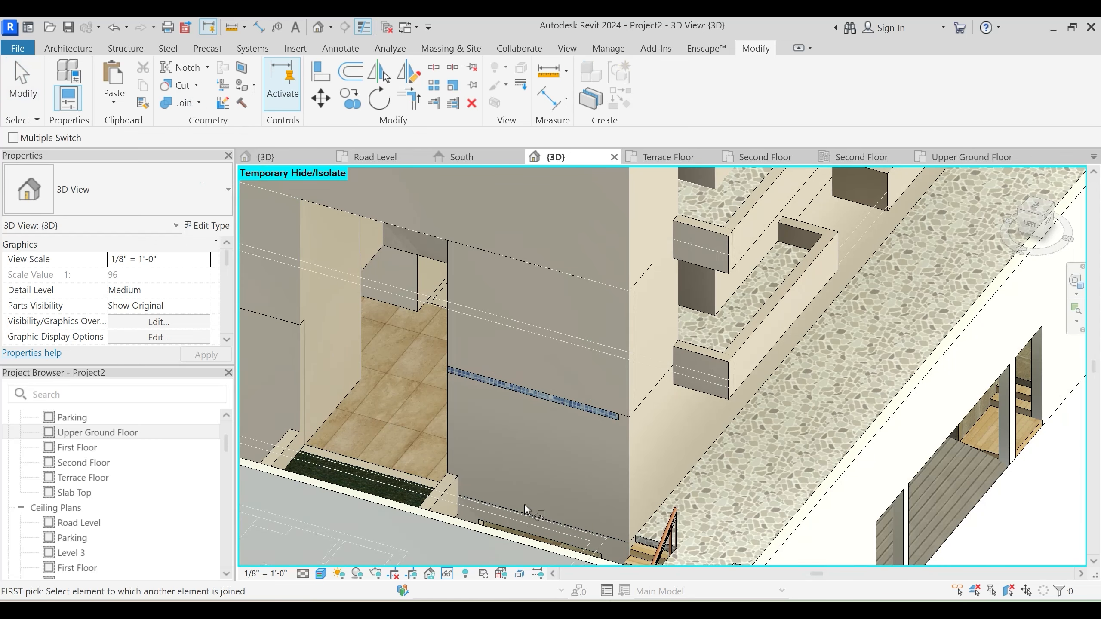
left_click(628, 482)
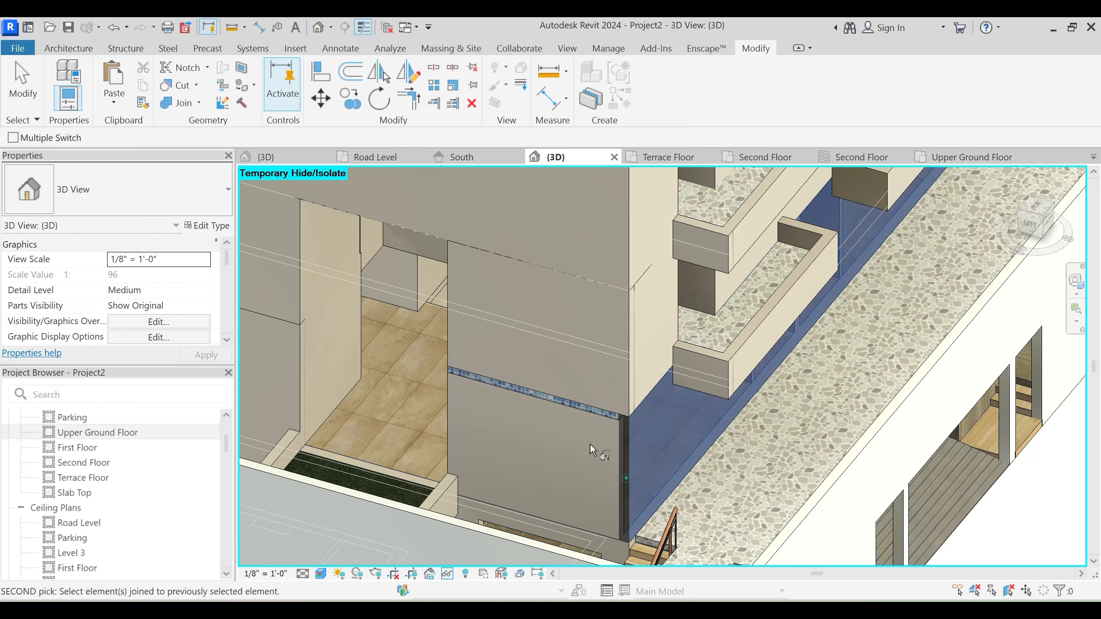
left_click(590, 415)
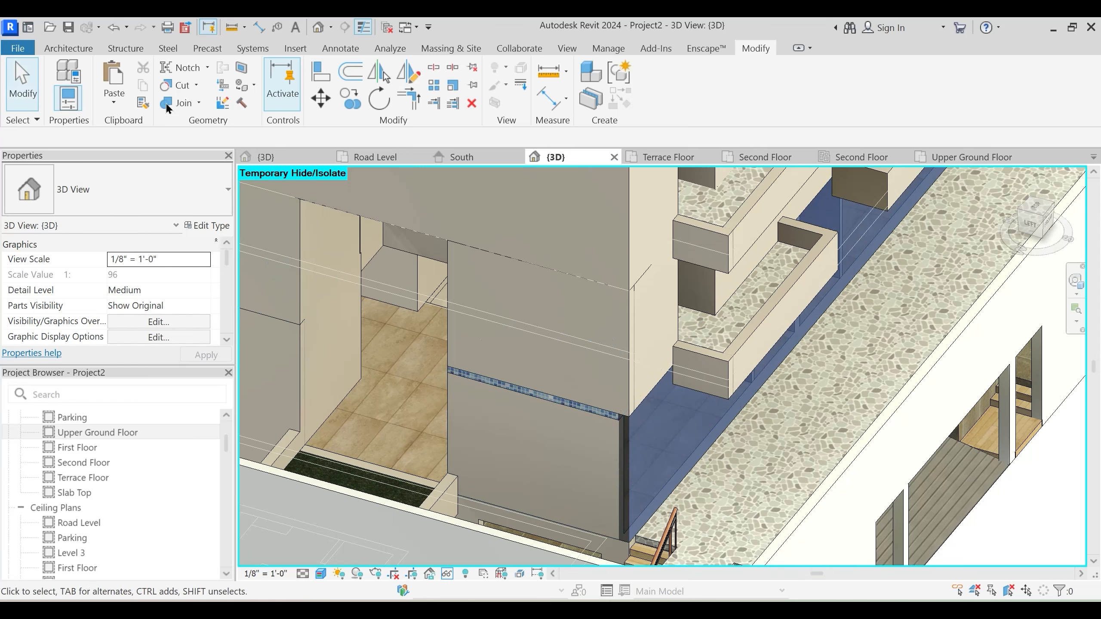
left_click(198, 103)
left_click(209, 193)
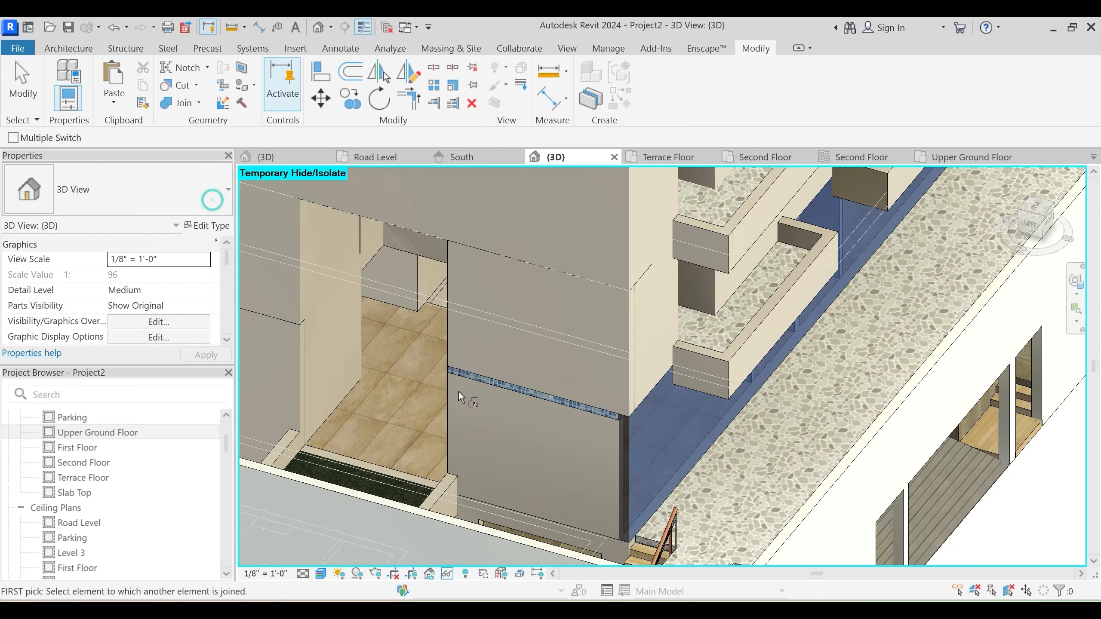
middle_click_drag(453, 412, 426, 348, "shift")
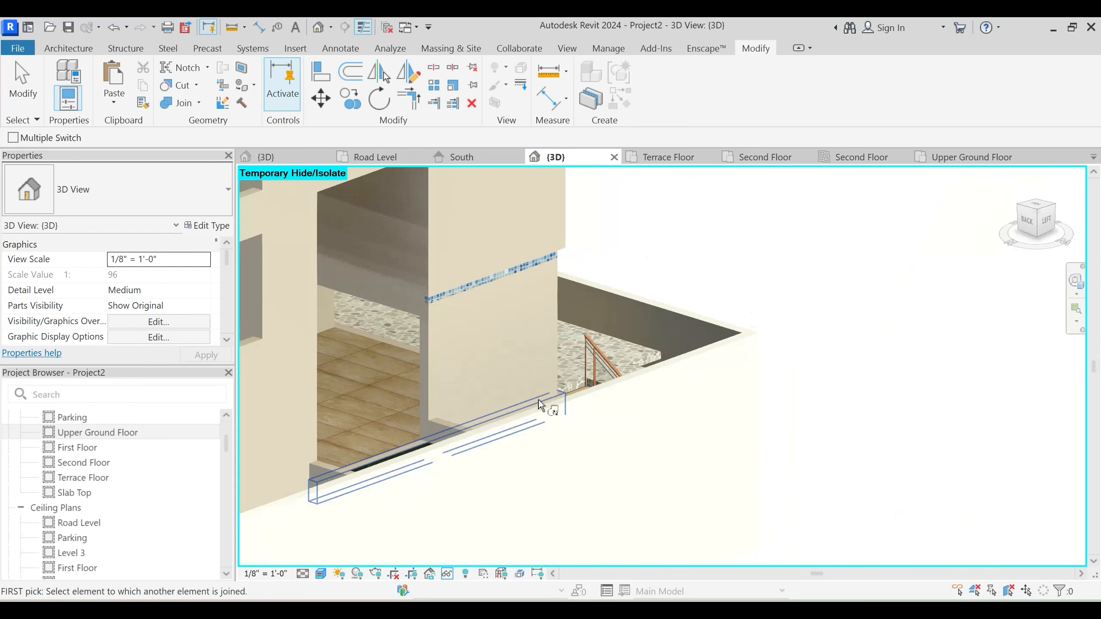
scroll(421, 405, "up", 3)
key("Escape")
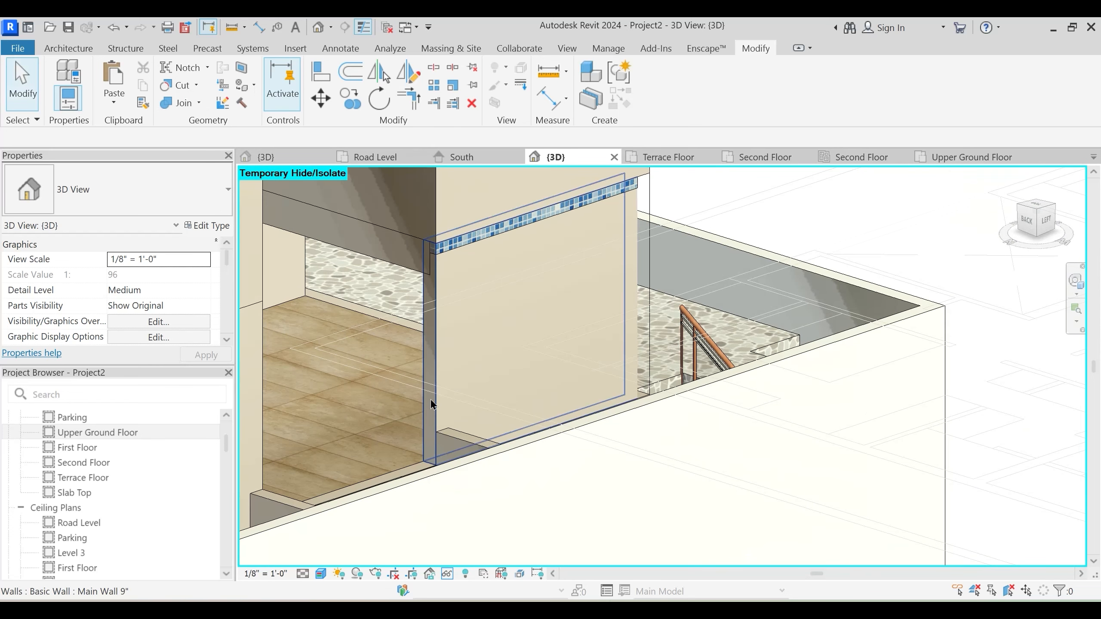
left_click(431, 399)
scroll(456, 324, "up", 4)
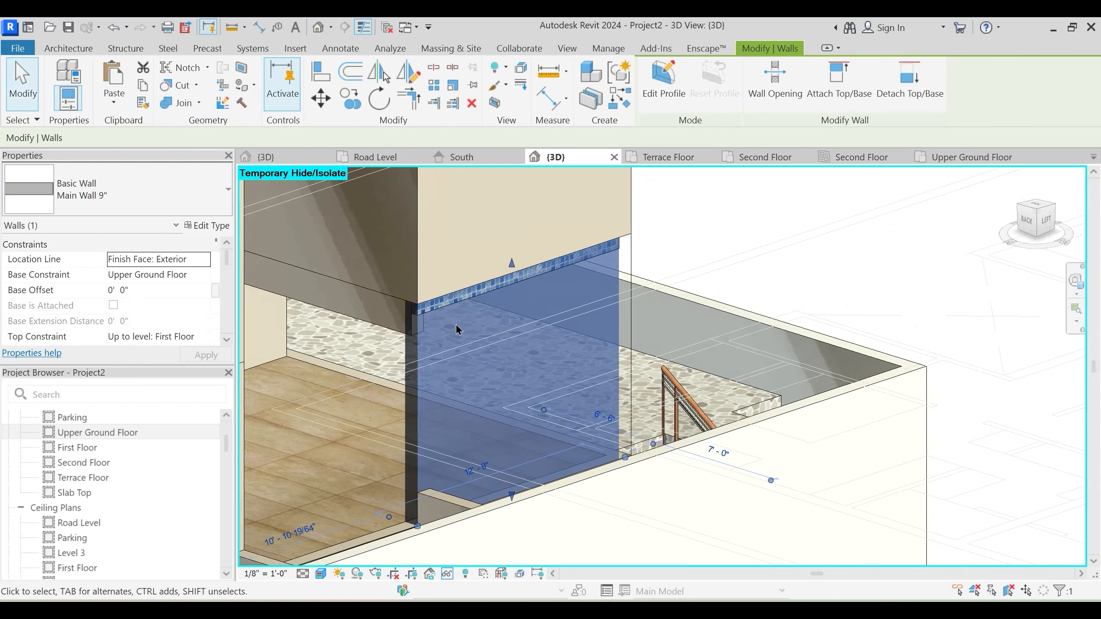
key("Escape")
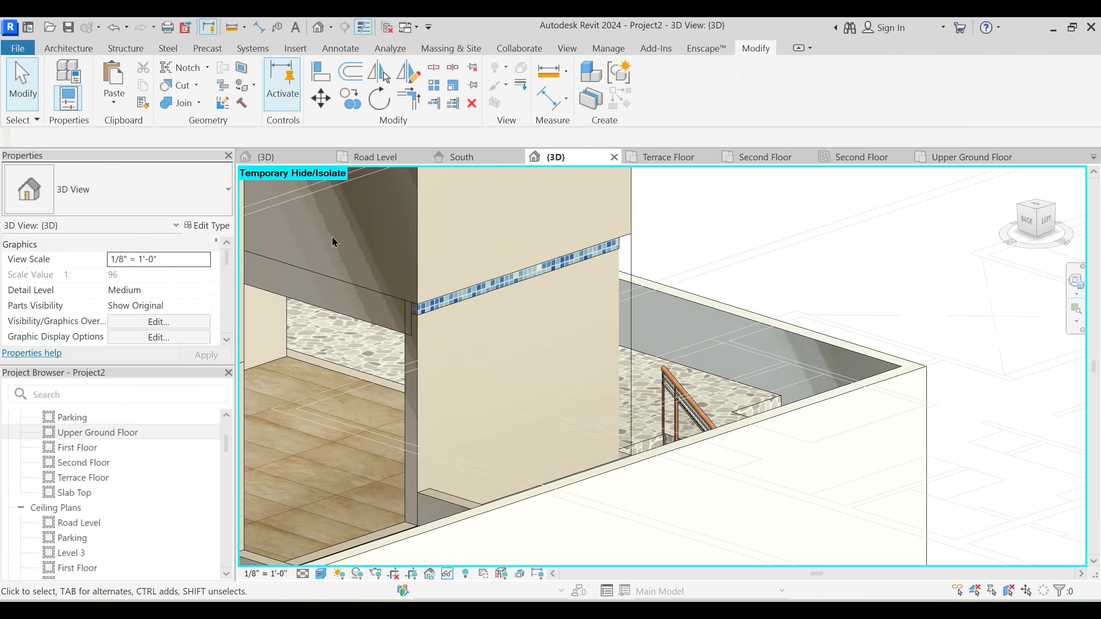
Join the geometry of the upper ground floor side wall segment beside the passage with the Wash Tiles floor
left_click(182, 103)
left_click(416, 402)
left_click(433, 308)
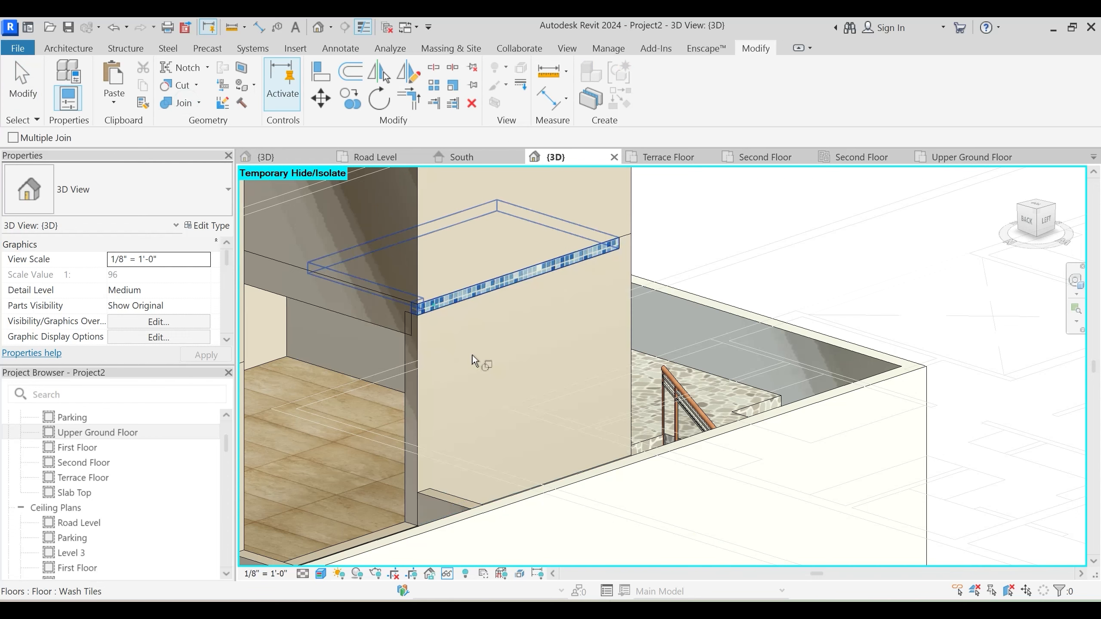
key("Escape")
Switch the join order of the side wall segment and the Wash Tiles floor, and join the segment with the lintel over the adjacent opening
left_click(199, 103)
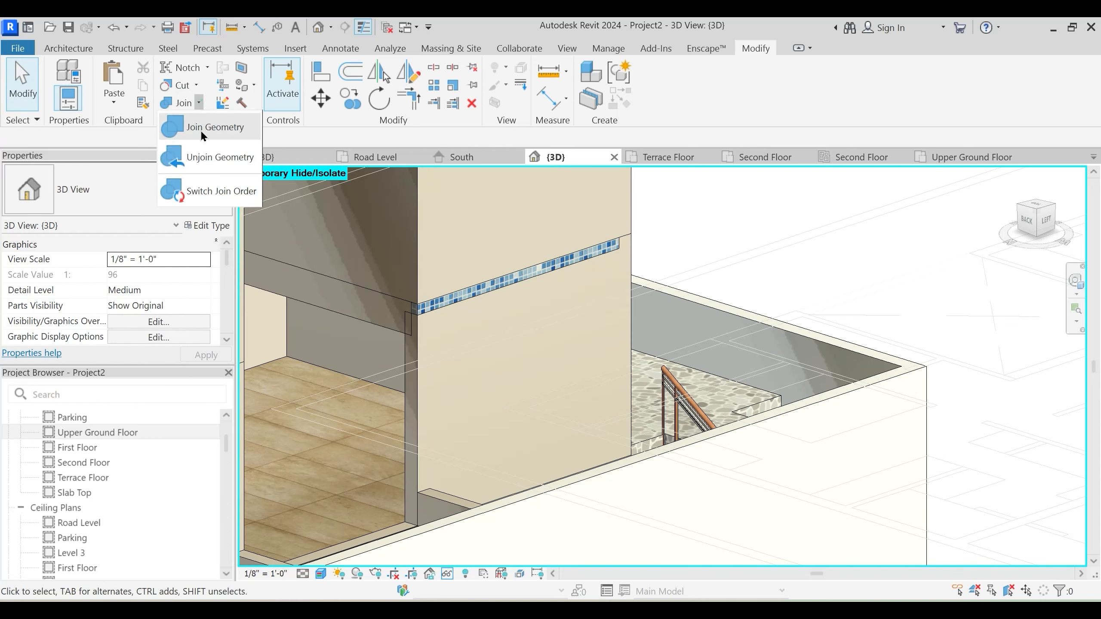
left_click(227, 198)
left_click(414, 412)
left_click(503, 361)
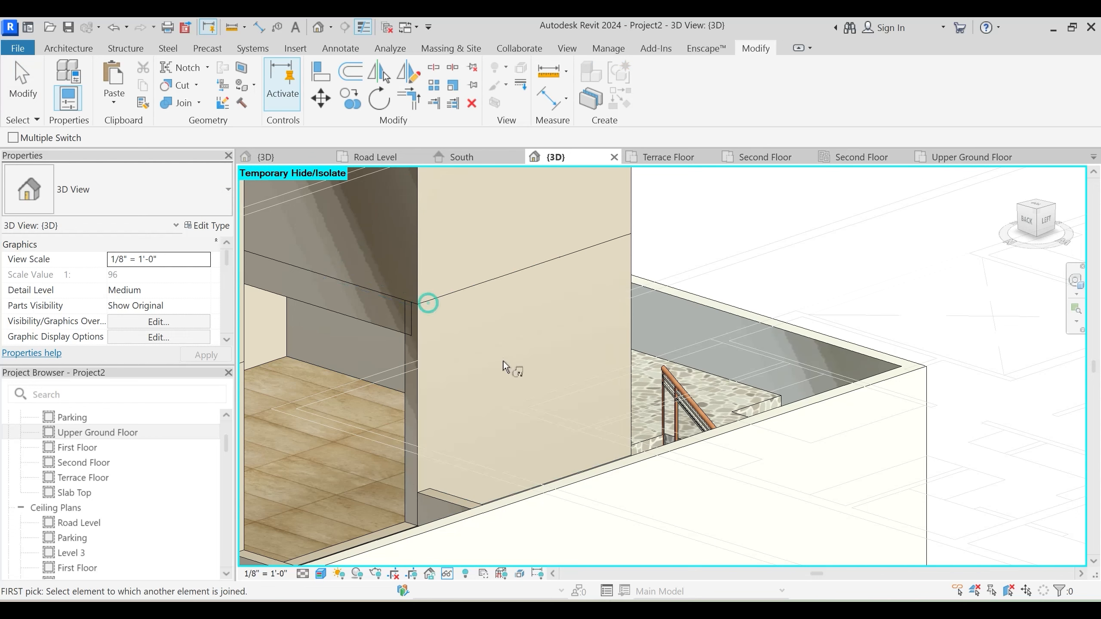
key("Escape")
left_click(168, 108)
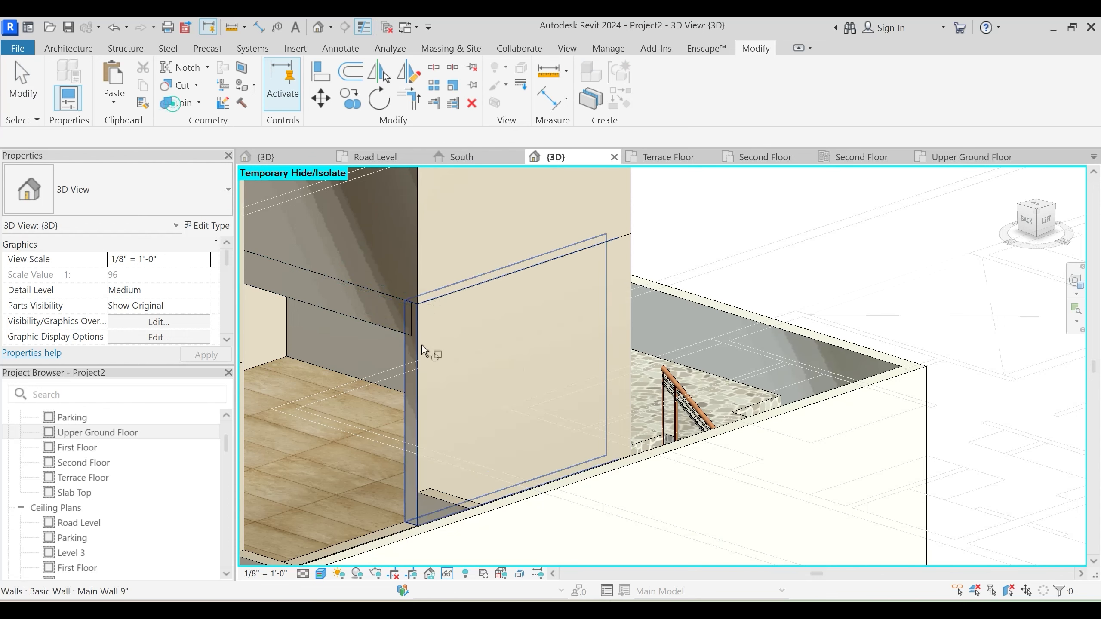
key("Escape")
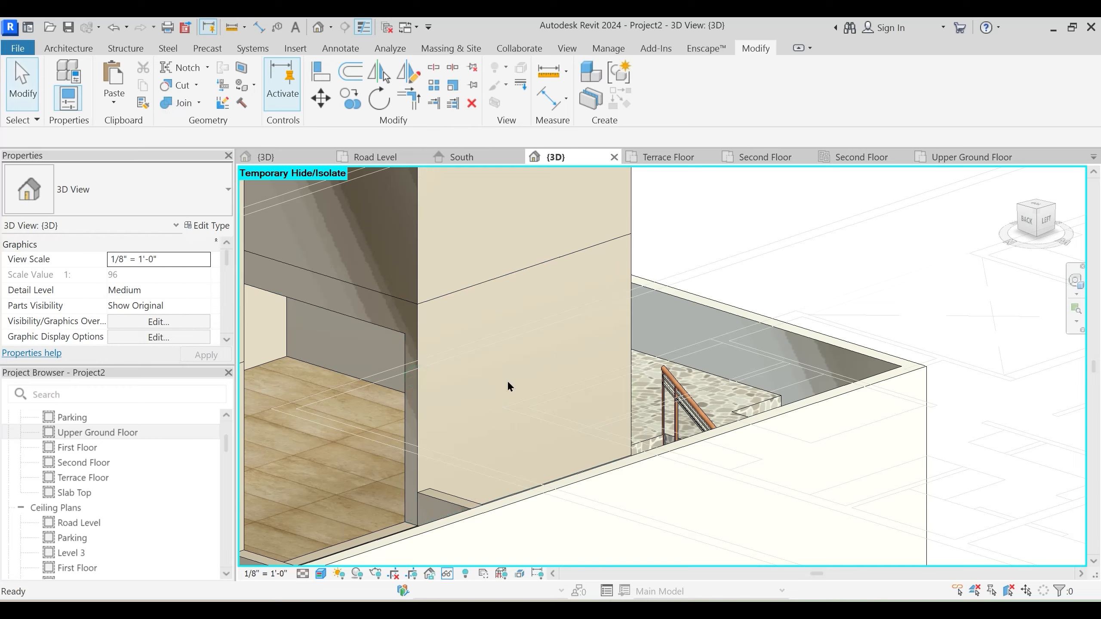
Temporarily hide the imported Planning.dwg drawing in the 3D view
scroll(507, 381, "down", 3)
middle_click_drag(585, 380, 516, 390, "shift")
scroll(483, 374, "down", 2)
scroll(484, 379, "down", 4)
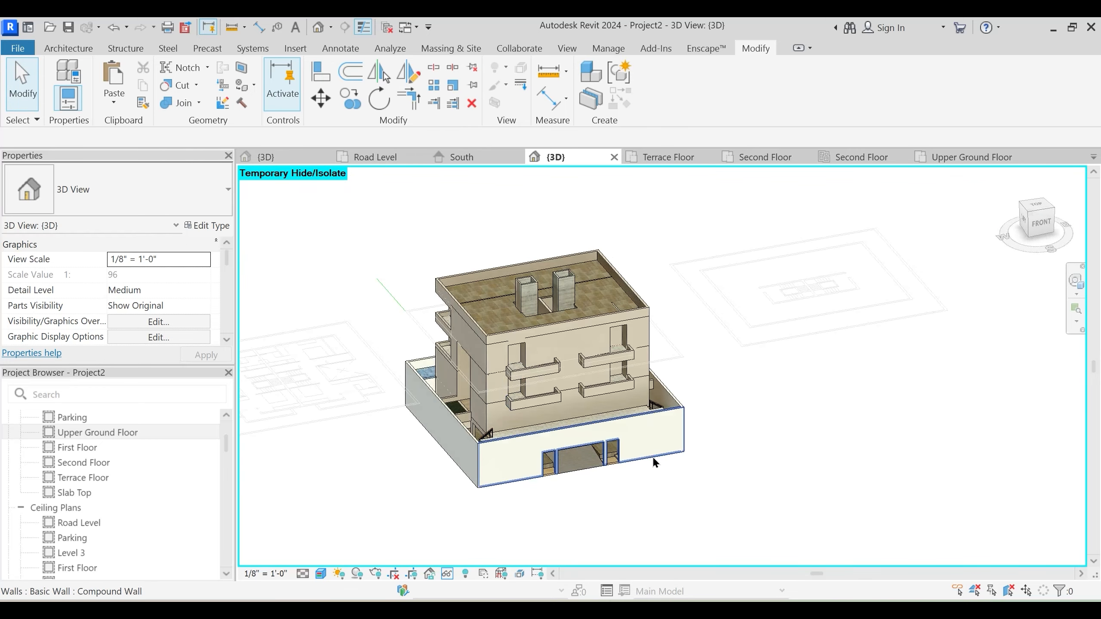
middle_click_drag(637, 507, 611, 504, "shift")
middle_click_drag(689, 478, 732, 345, "shift")
left_click(732, 339)
key("h")
key("h")
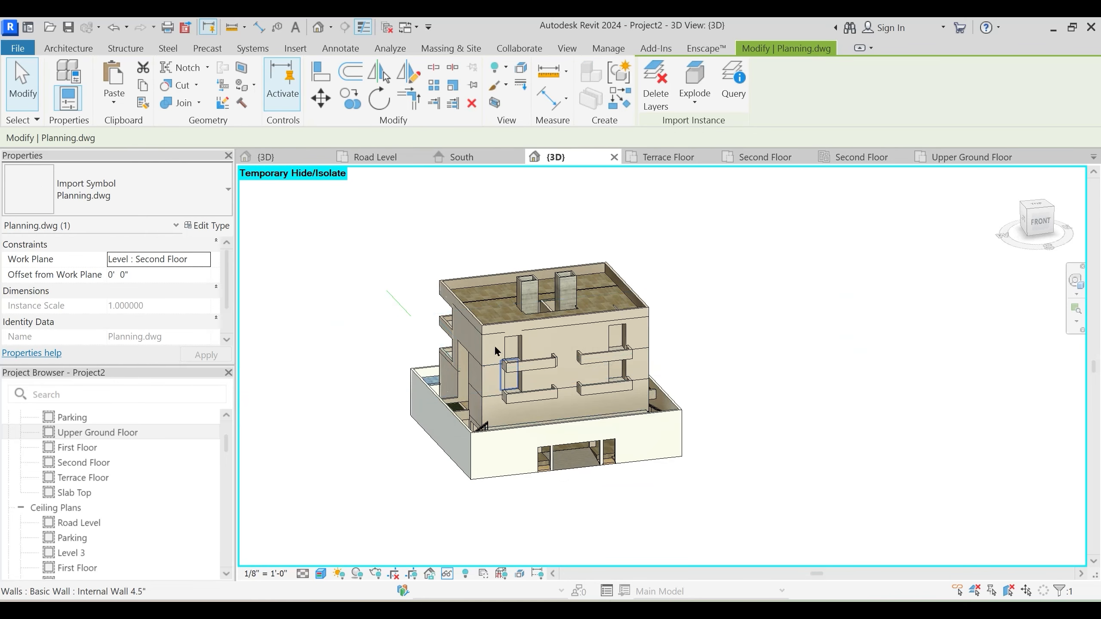
Join the stacked side wall segments near the front corner, from the lower level up to the first floor wall
scroll(481, 333, "up", 4)
middle_click_drag(412, 367, 412, 371, "shift")
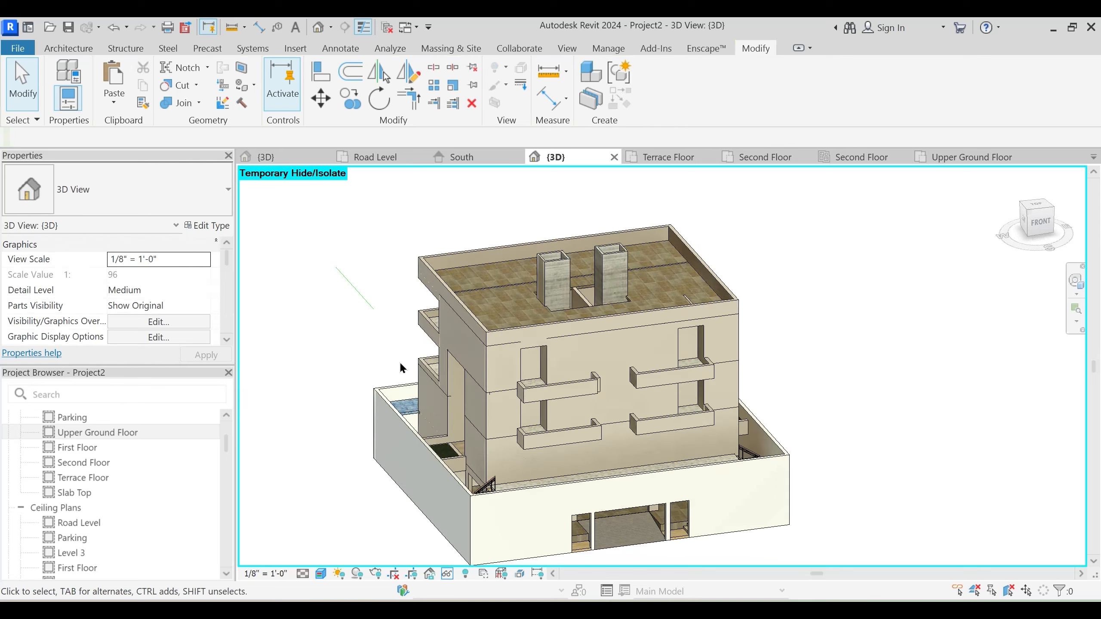
scroll(505, 468, "down", 1)
middle_click_drag(505, 468, 590, 421)
scroll(575, 395, "up", 2)
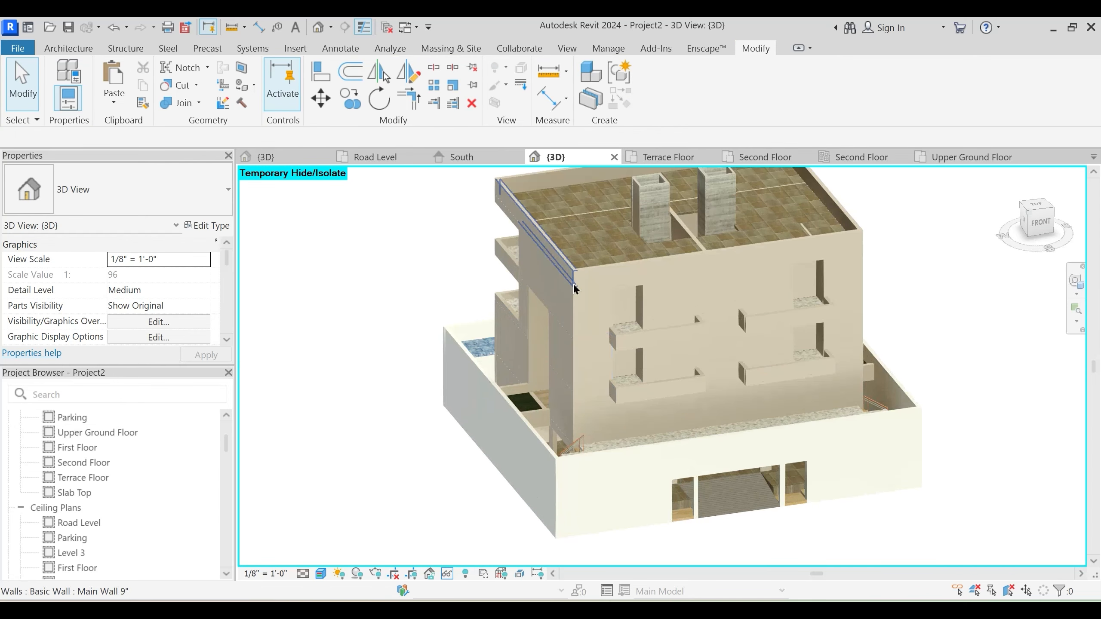
middle_click_drag(518, 334, 532, 322, "shift")
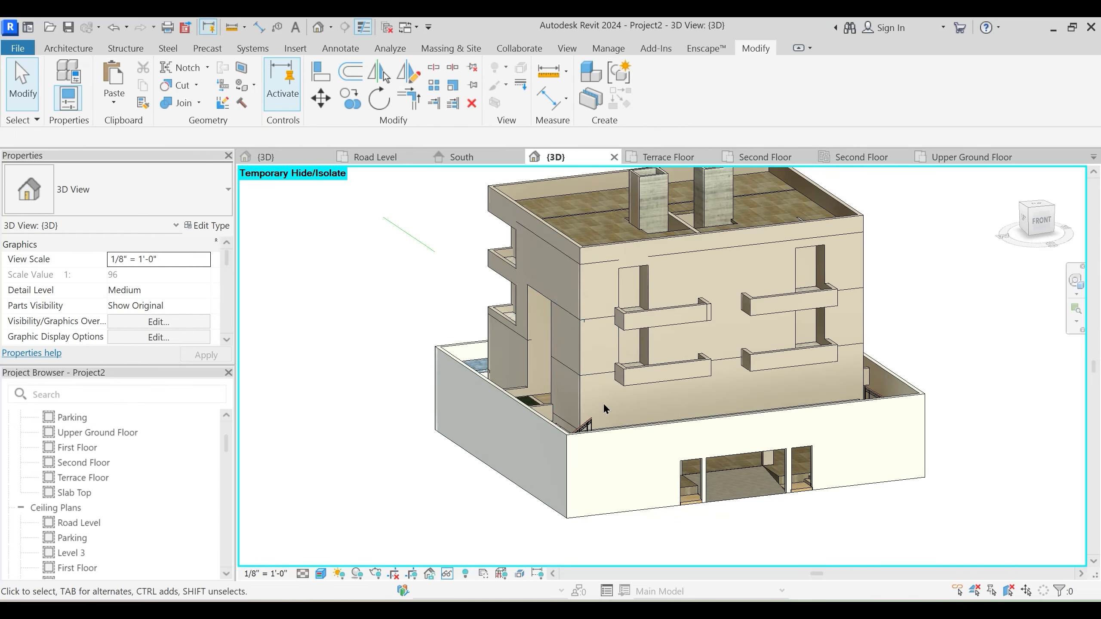
middle_click_drag(605, 408, 630, 465, "shift")
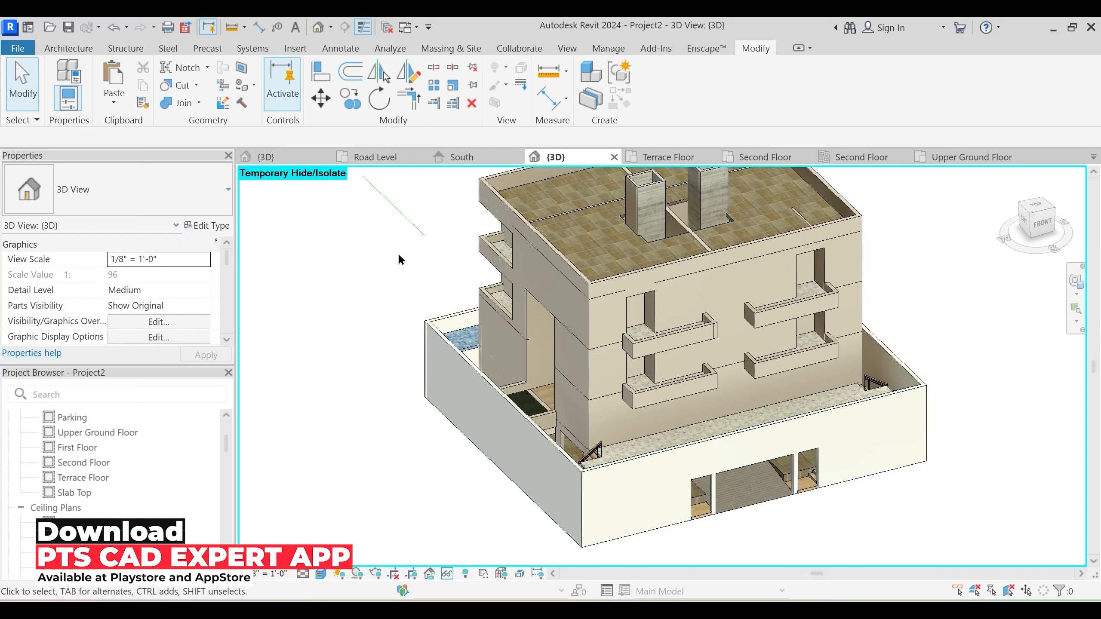
left_click(177, 103)
left_click(580, 436)
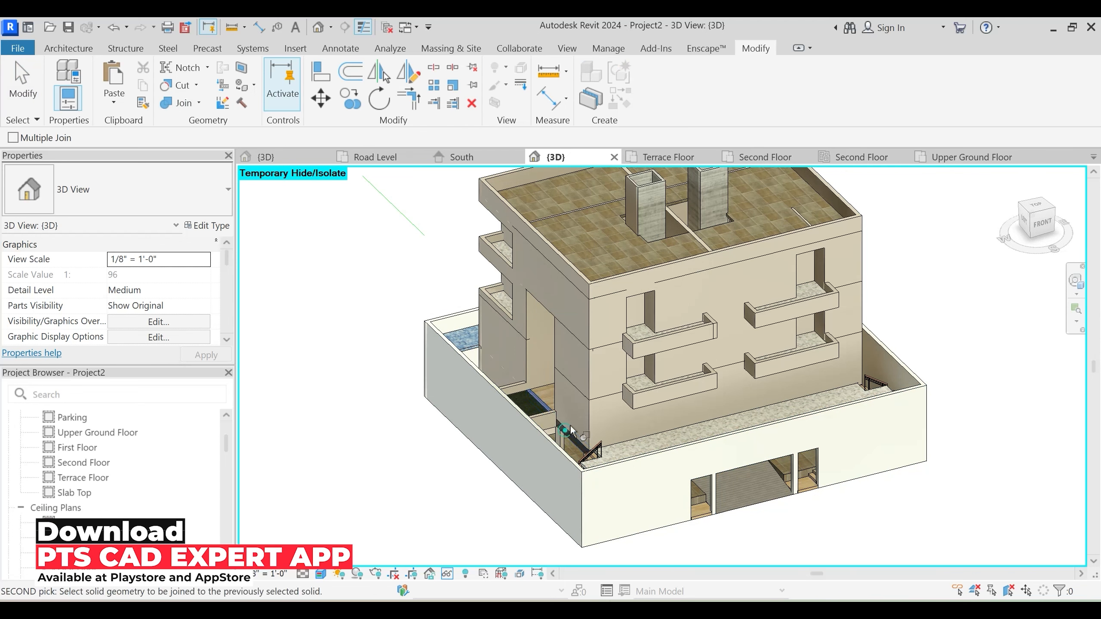
left_click(586, 420)
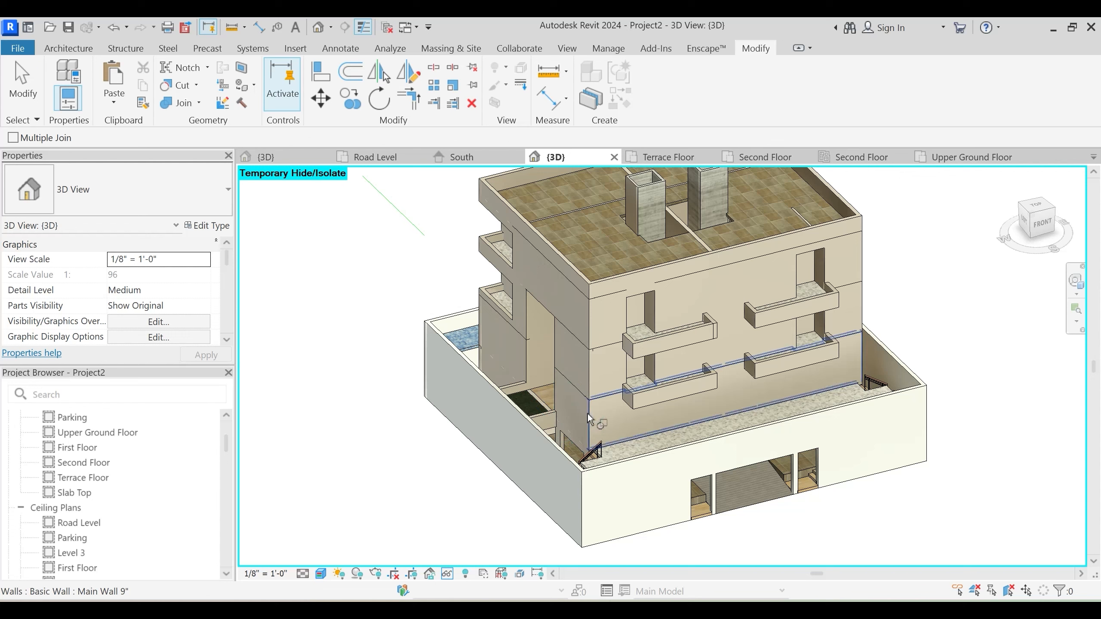
left_click(589, 376)
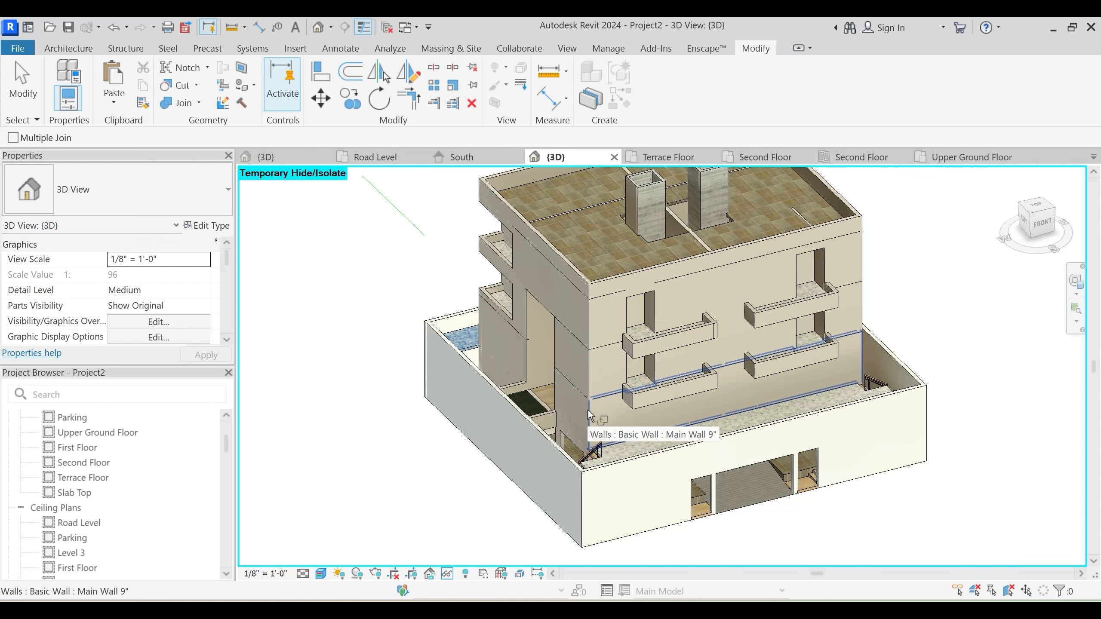
left_click(560, 385)
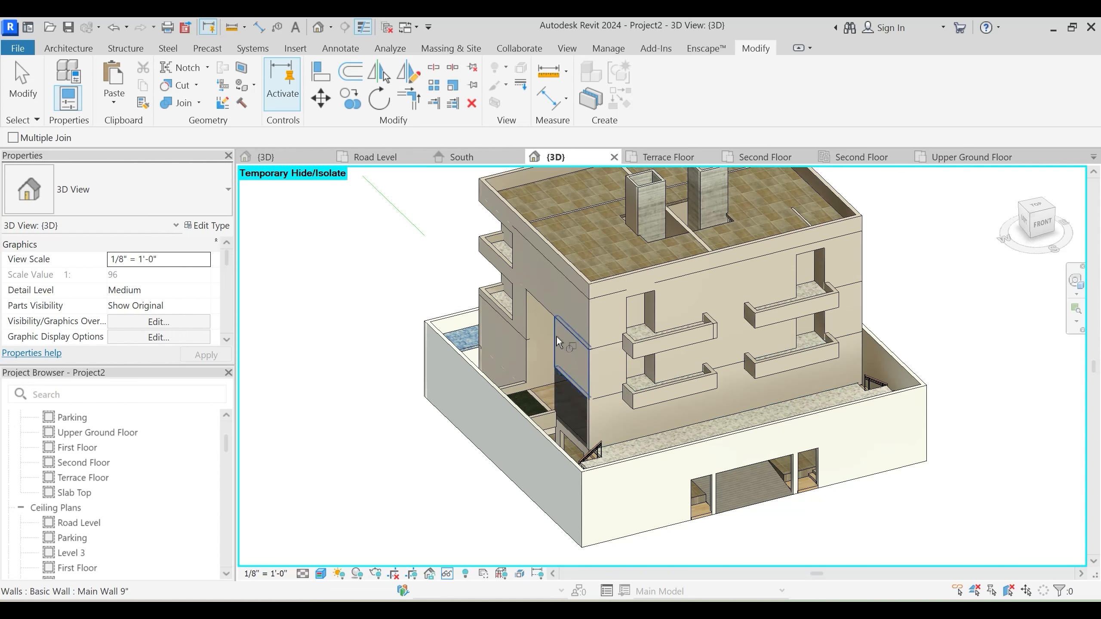
left_click(556, 336)
Join the stacked front and side wall segments at the corner, from the upper ground floor up to the second floor
left_click(593, 415)
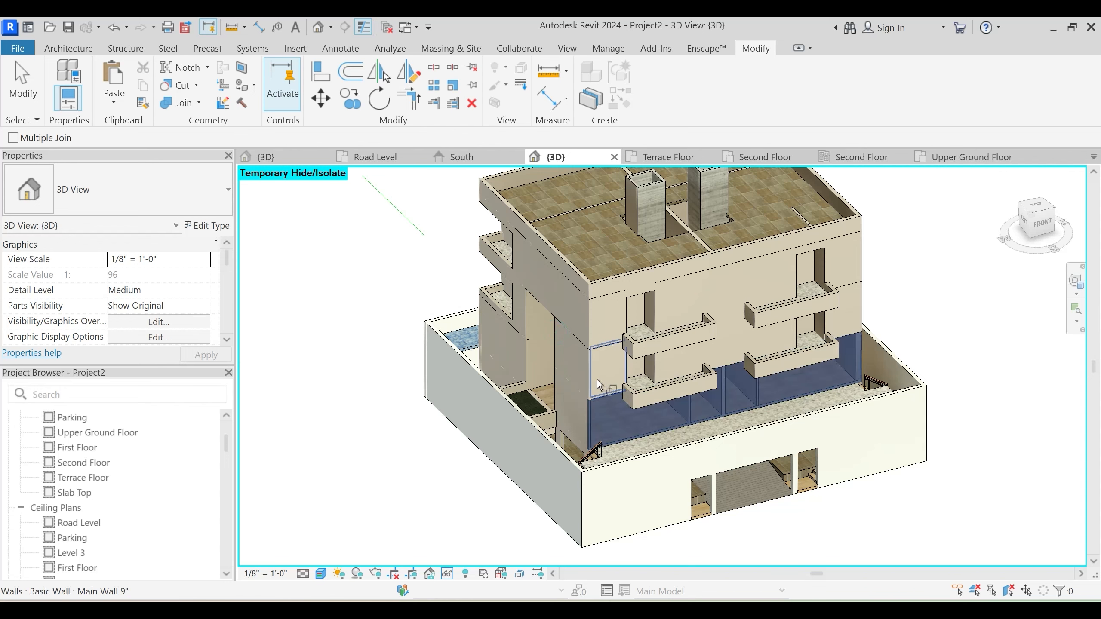
left_click(594, 373)
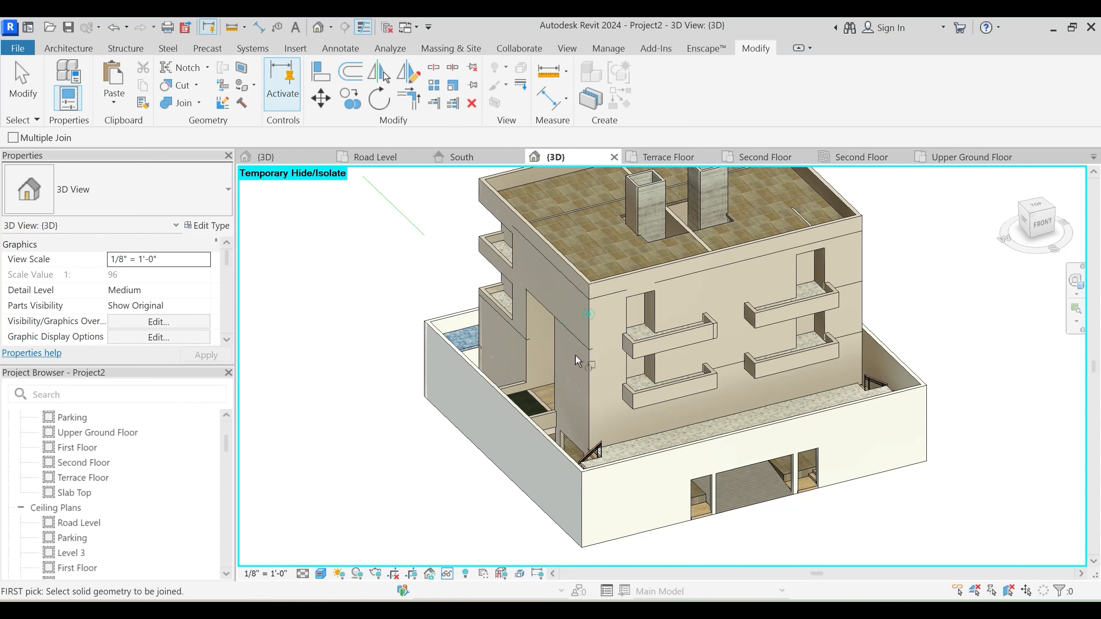
left_click(585, 309)
left_click(594, 334)
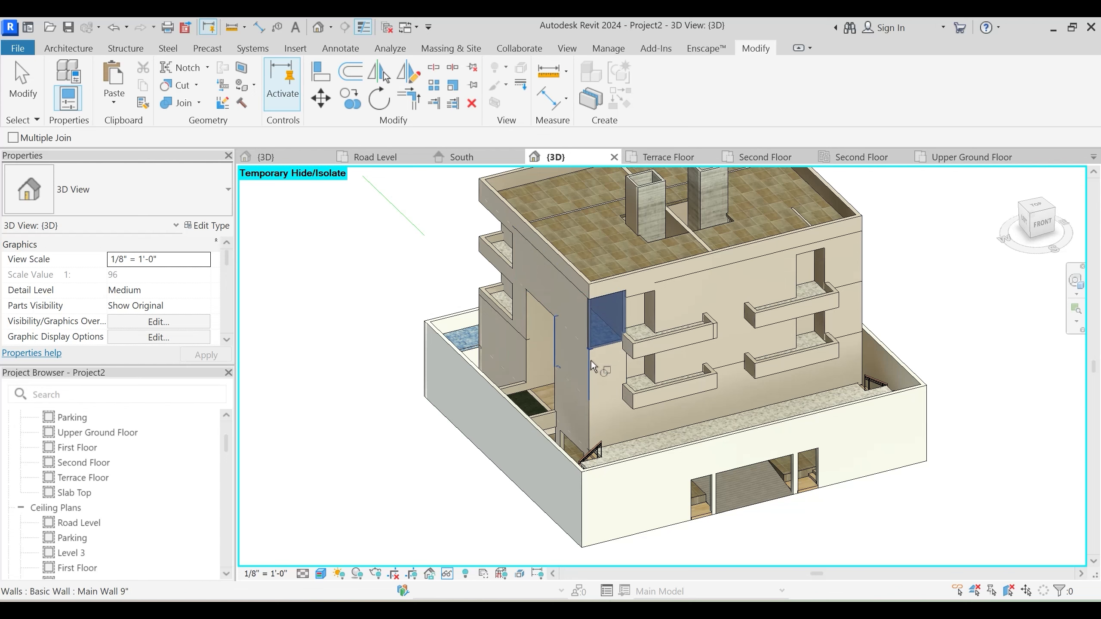
left_click(591, 360)
Join the second floor front wall segments at the corner and middle of the facade with the terrace parapet wall above
middle_click_drag(607, 378, 592, 439)
left_click(588, 364)
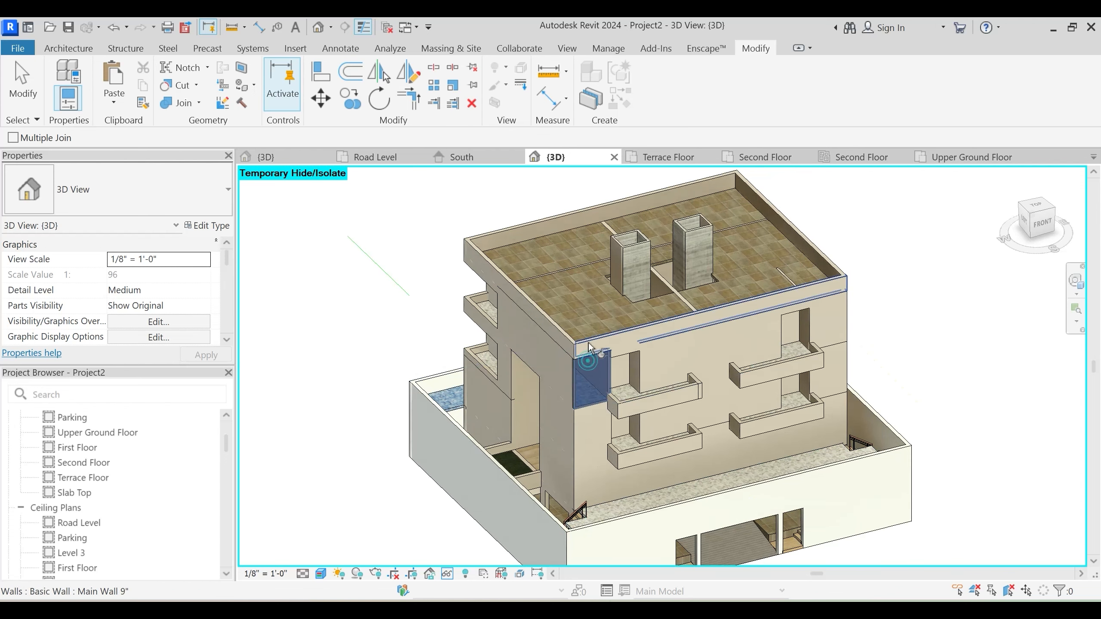
left_click(589, 342)
left_click(644, 356)
left_click(652, 347)
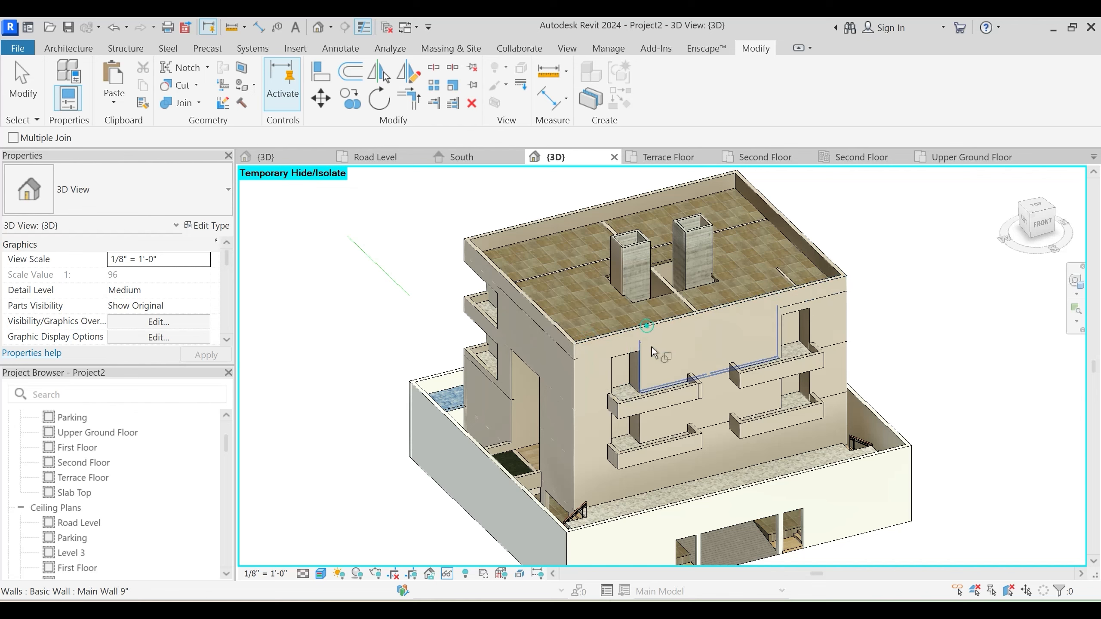
middle_click_drag(652, 347, 618, 364)
Join the middle second floor front wall with the wall segments around the adjacent balcony opening near the front corner
left_click(604, 375)
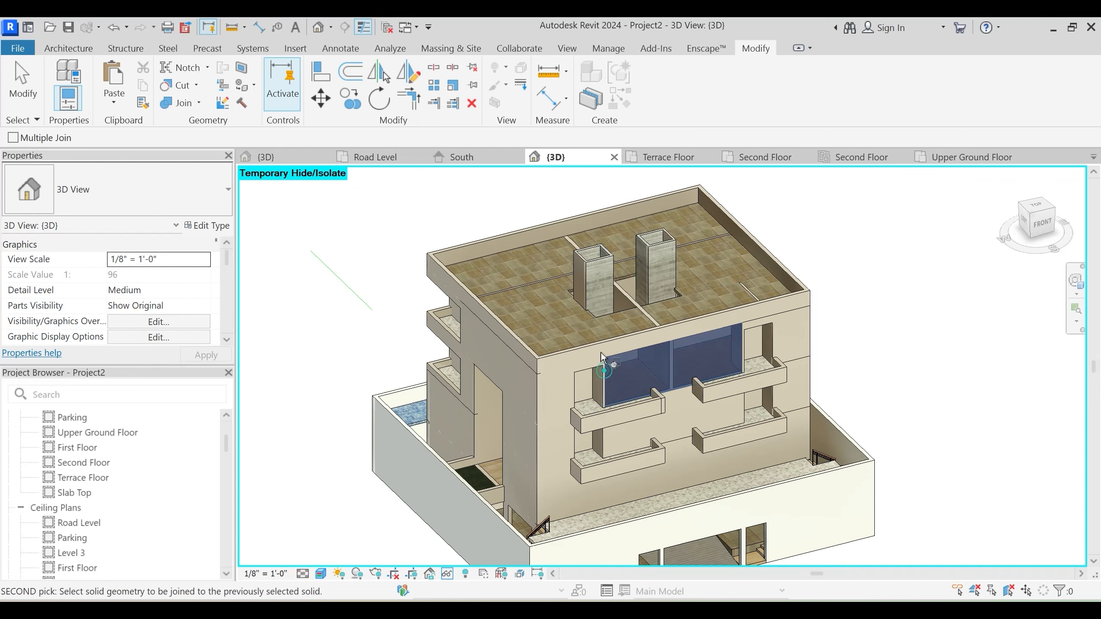
left_click(598, 366)
scroll(600, 369, "up", 3)
left_click(602, 370)
scroll(600, 377, "down", 3)
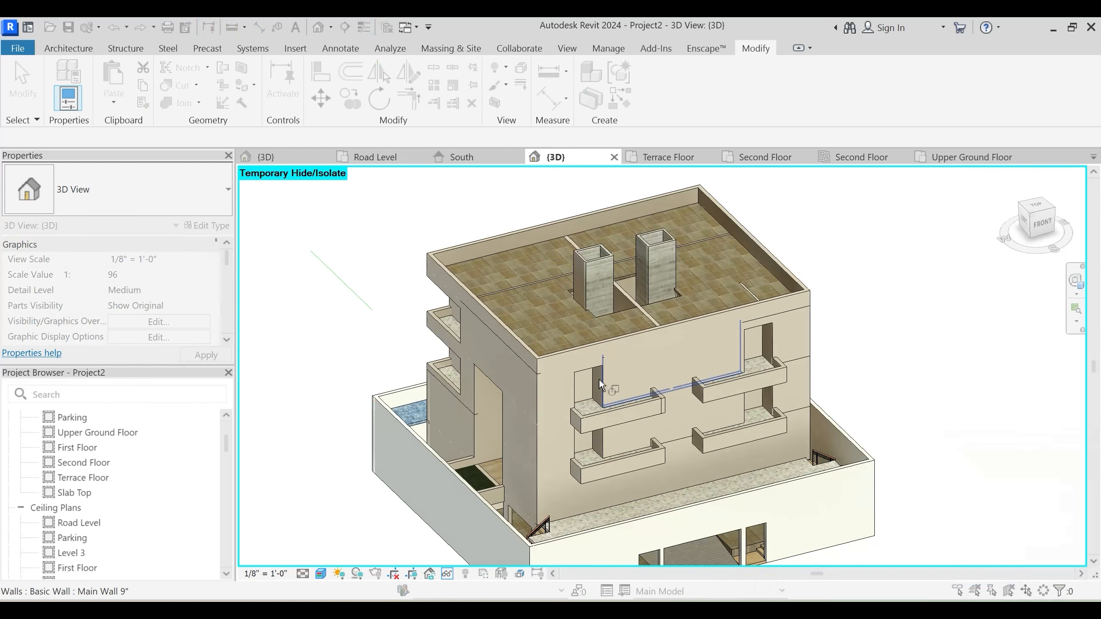
left_click(599, 379)
scroll(604, 378, "up", 1)
left_click(605, 380)
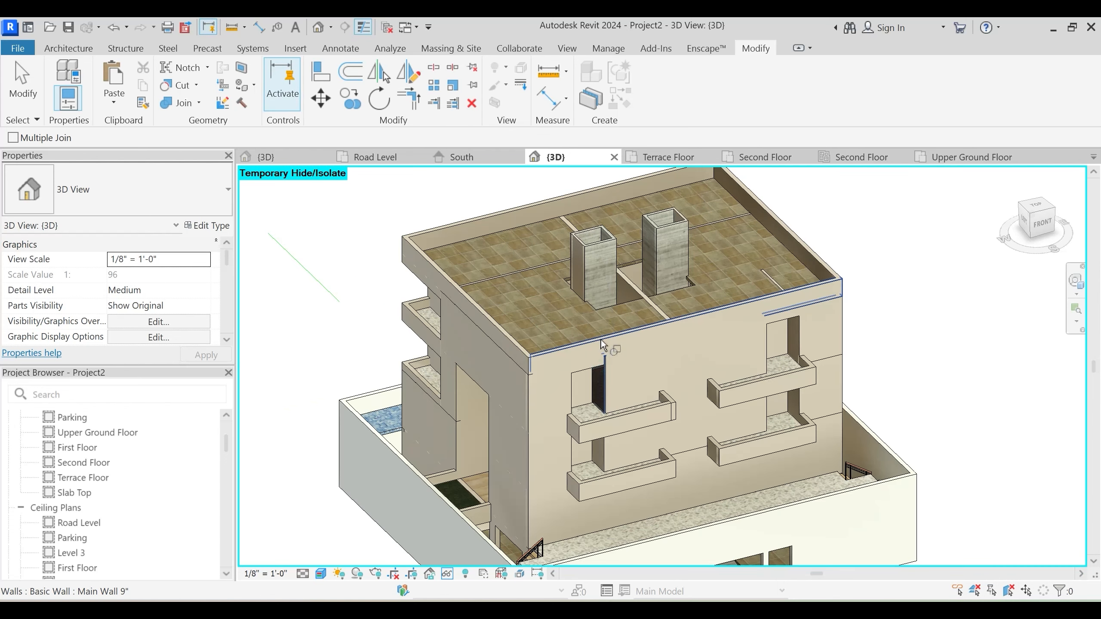
Join the terrace parapet with the wall over the far upper balcony opening and with the end segment beside it
left_click(768, 300)
left_click(780, 325)
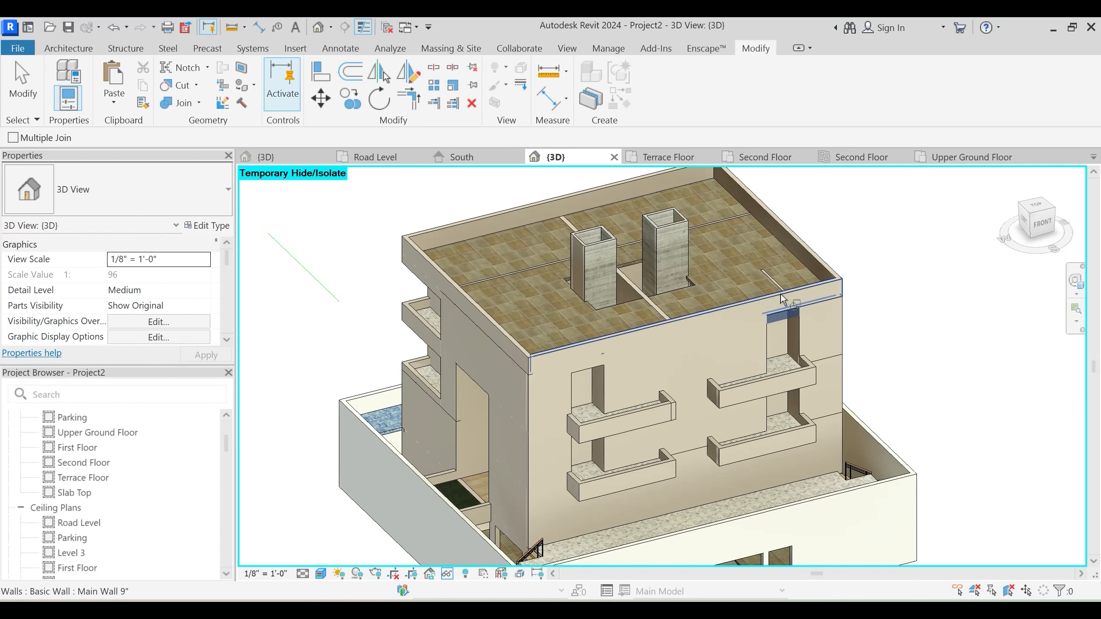
left_click(839, 331)
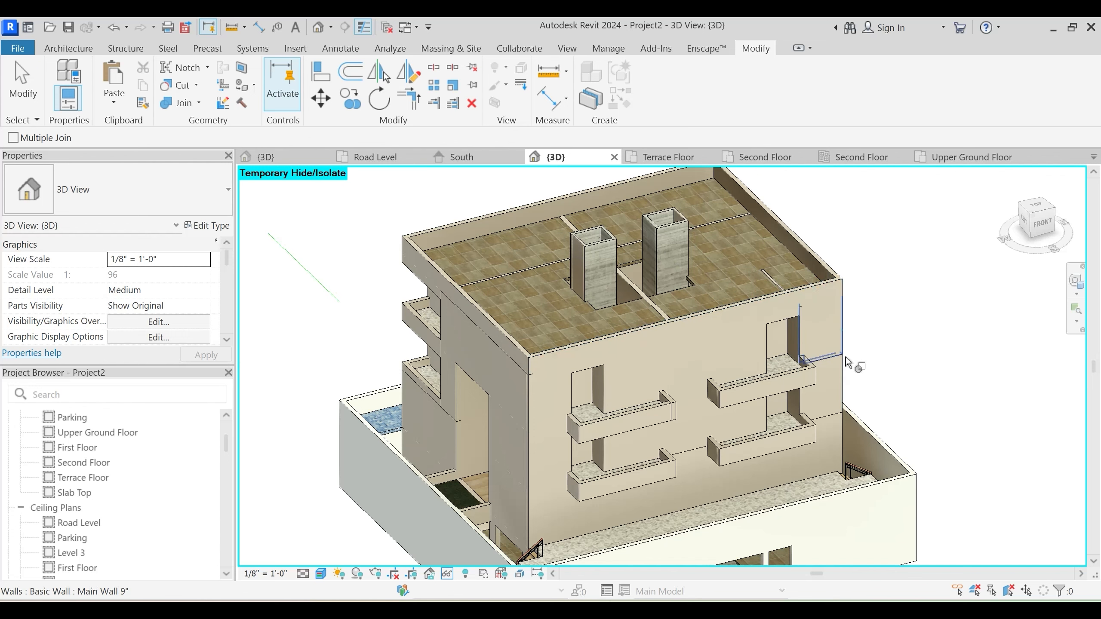
left_click(841, 374)
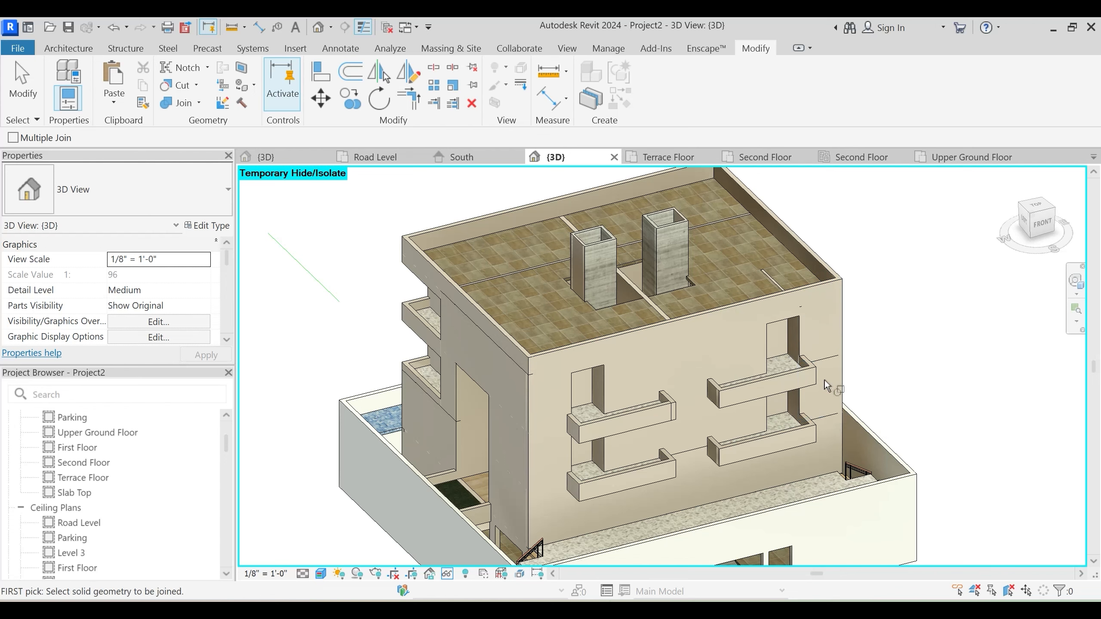
Join the stacked end wall segments at the facade's far corner, and the cross wall inside the upper opening with the parapet
left_click(824, 366)
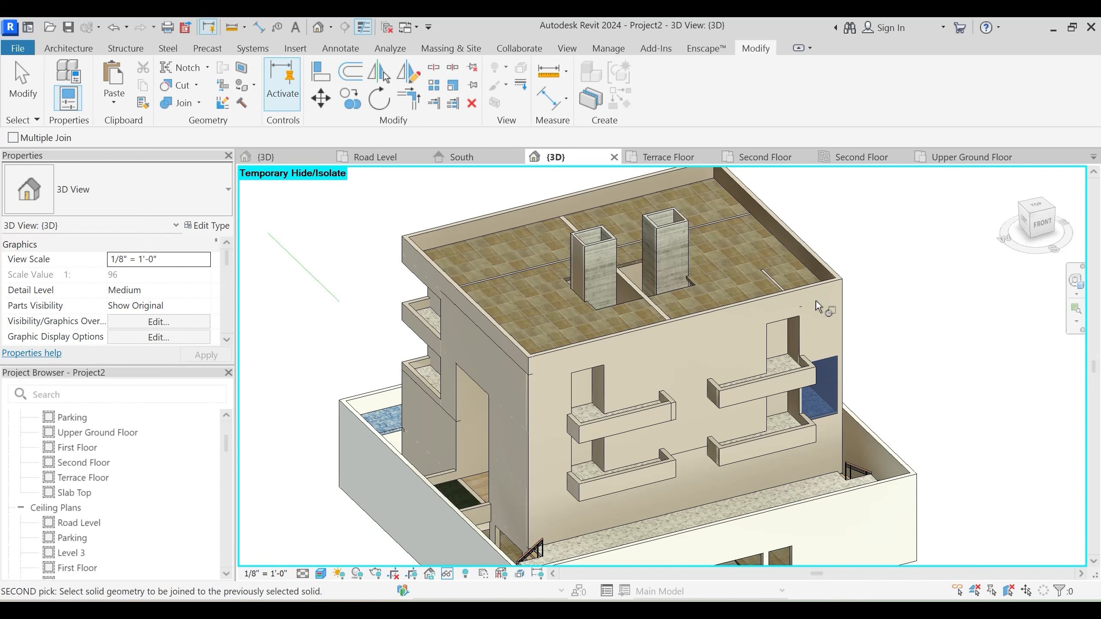
left_click(840, 398)
left_click(802, 325)
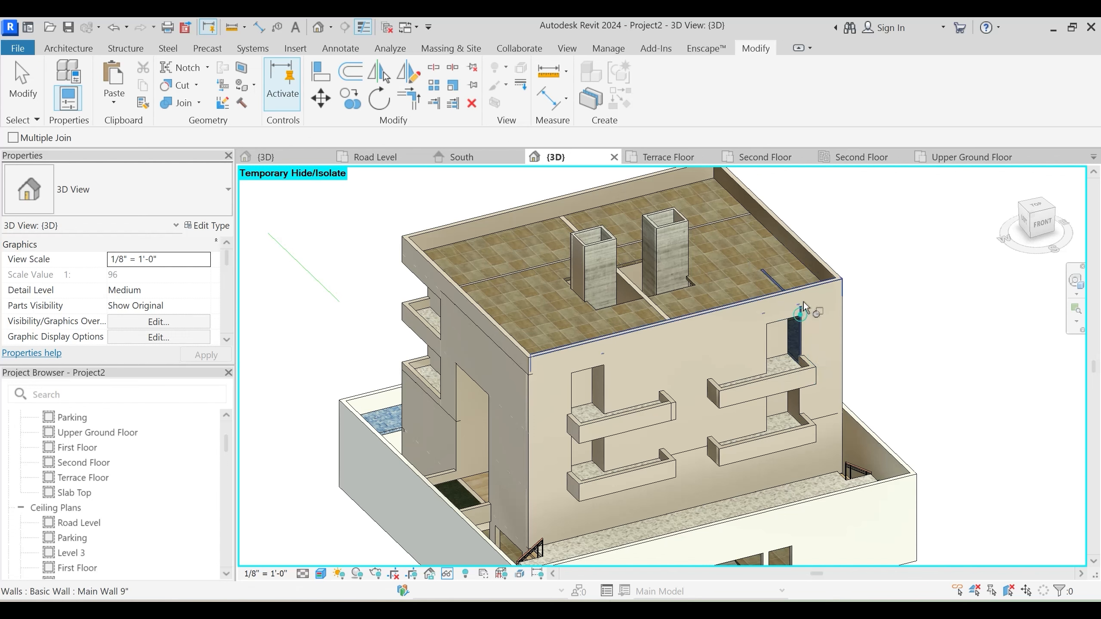
left_click(804, 298)
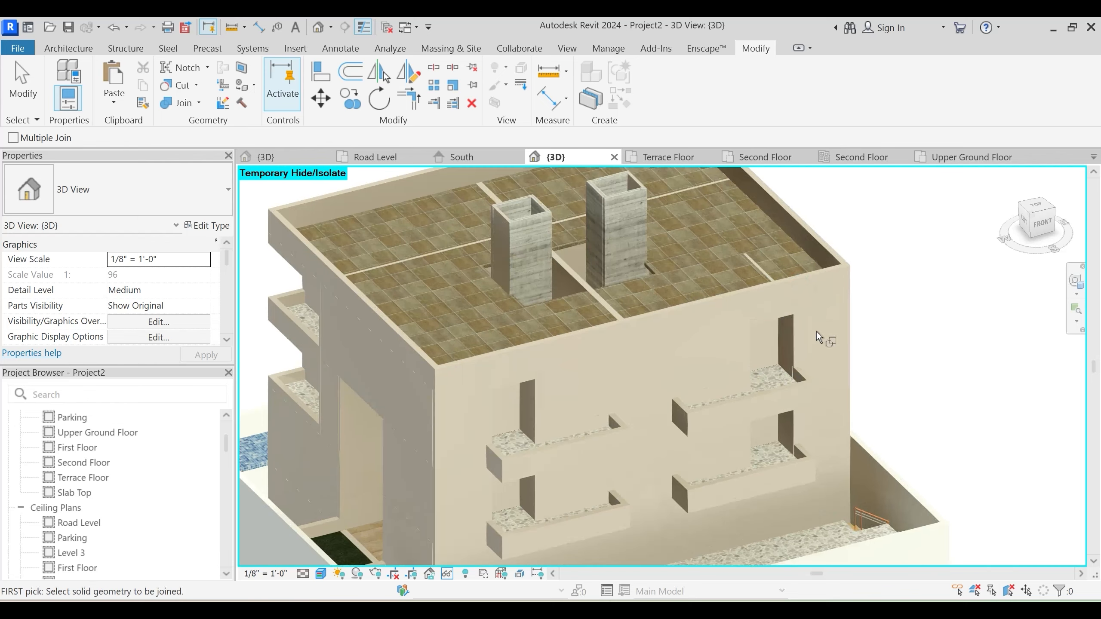
Join the first floor front wall panel between the balconies and the far corner segment with the front wall below
middle_click_drag(809, 477, 651, 401, "shift")
left_click(531, 343)
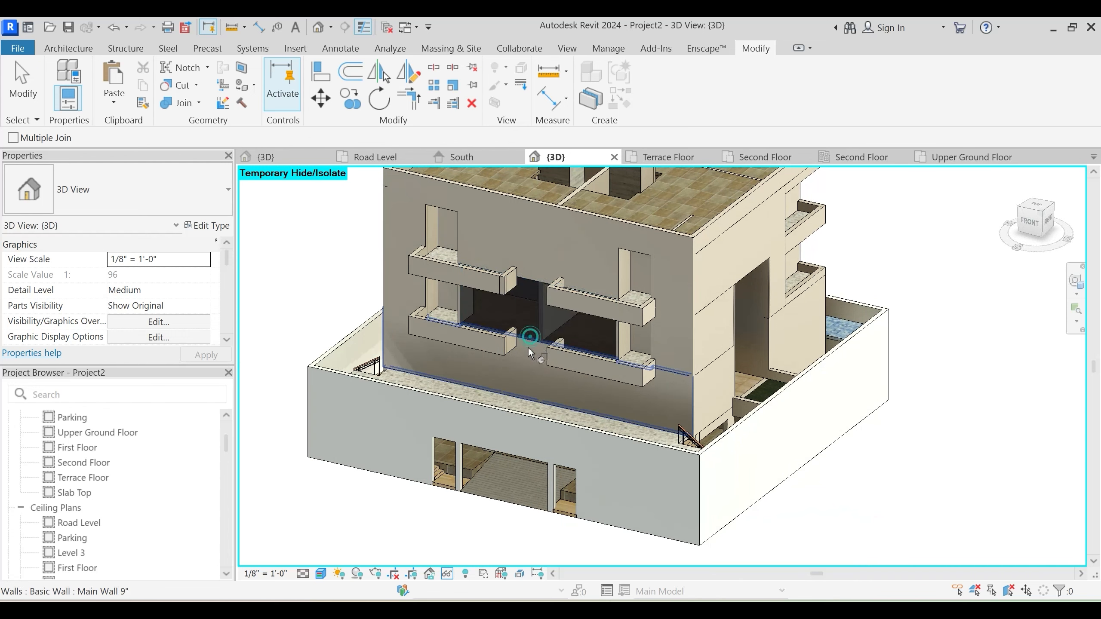
middle_click_drag(573, 385, 618, 401, "shift")
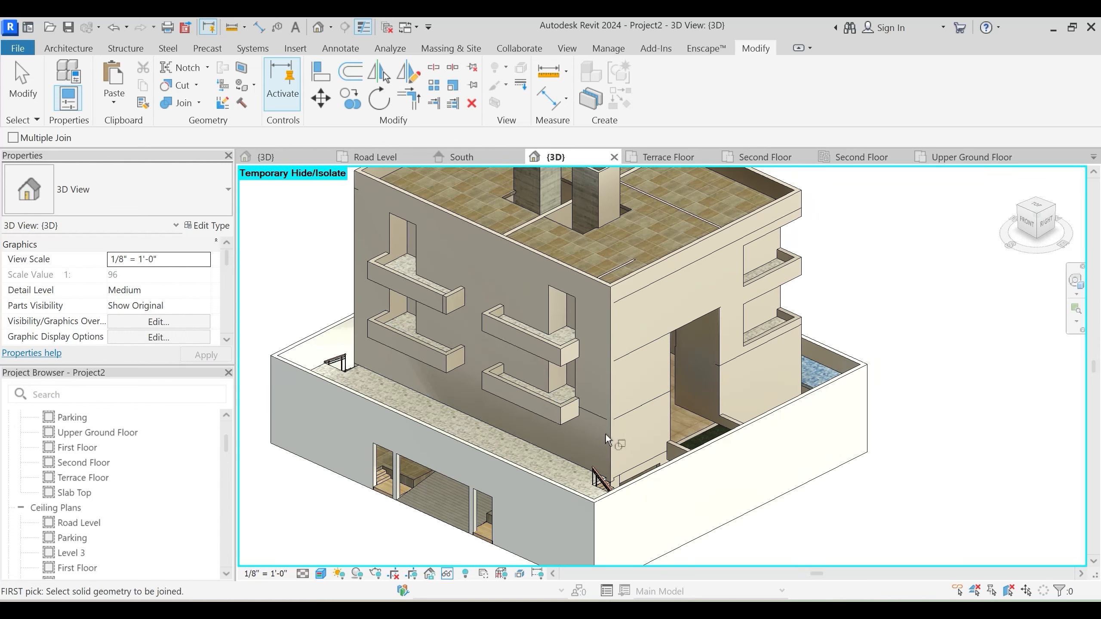
left_click(603, 399)
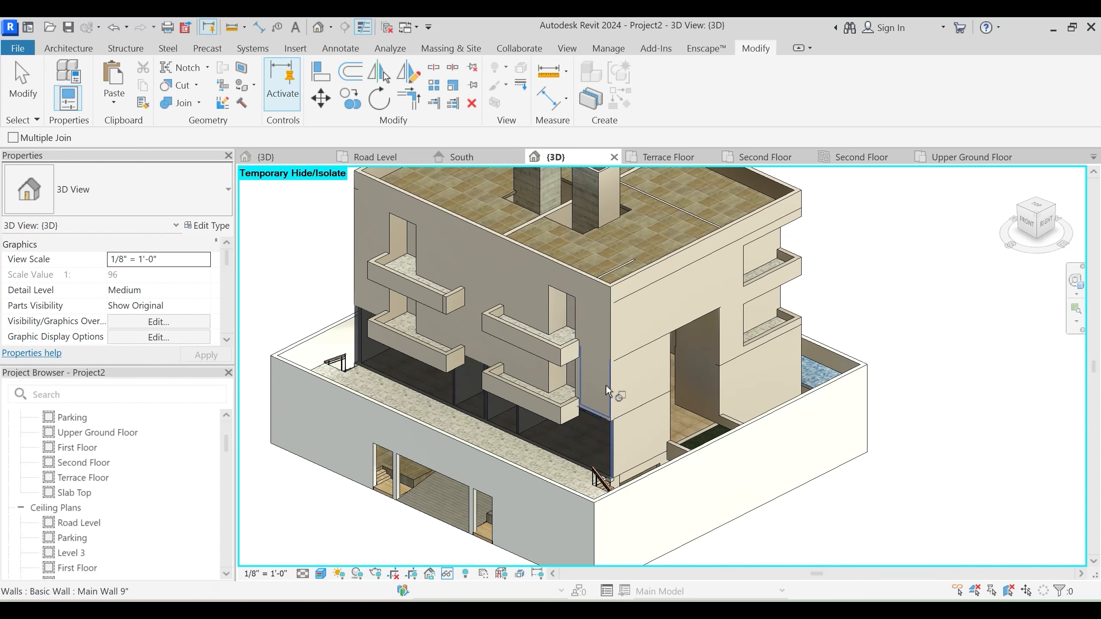
left_click(605, 384)
Join the upper ground floor and first floor side wall segments beside the tall opening
left_click(619, 425)
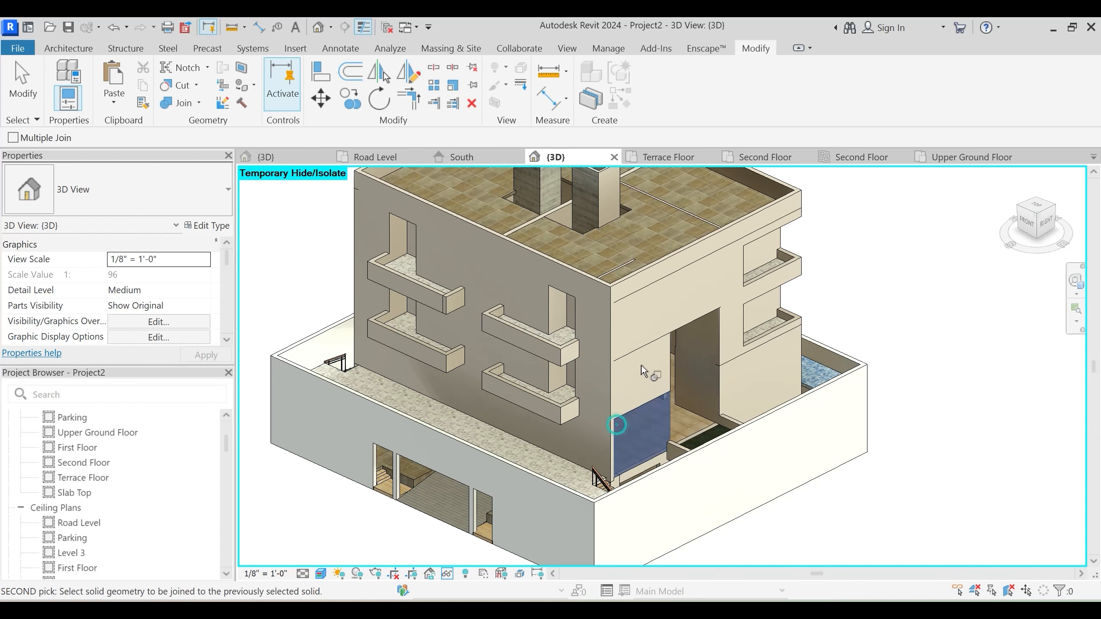
left_click(641, 353)
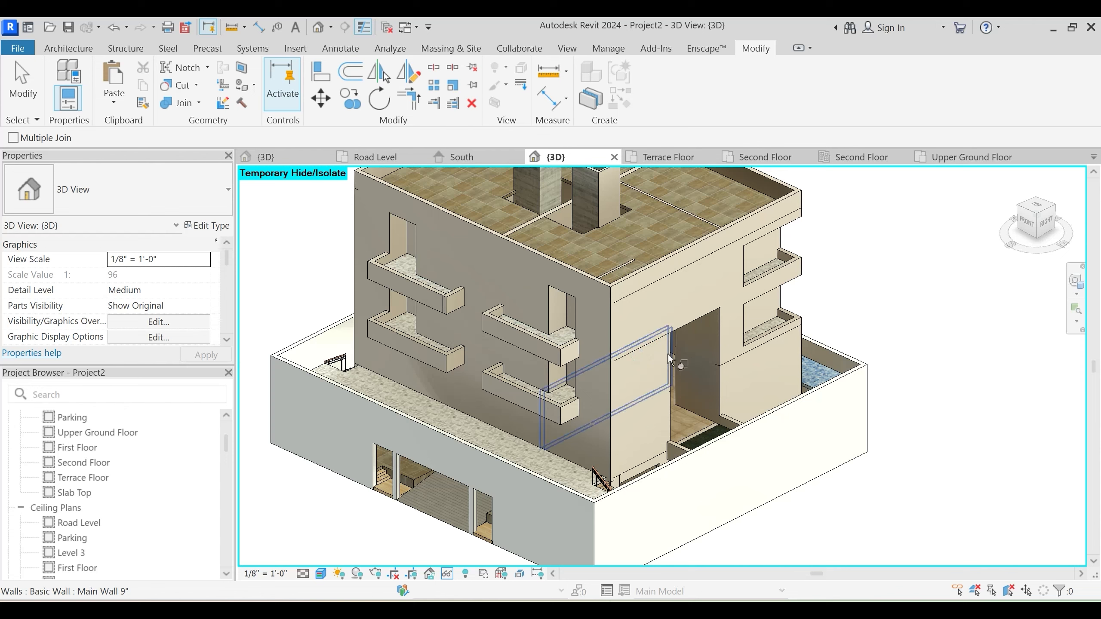
left_click(675, 326)
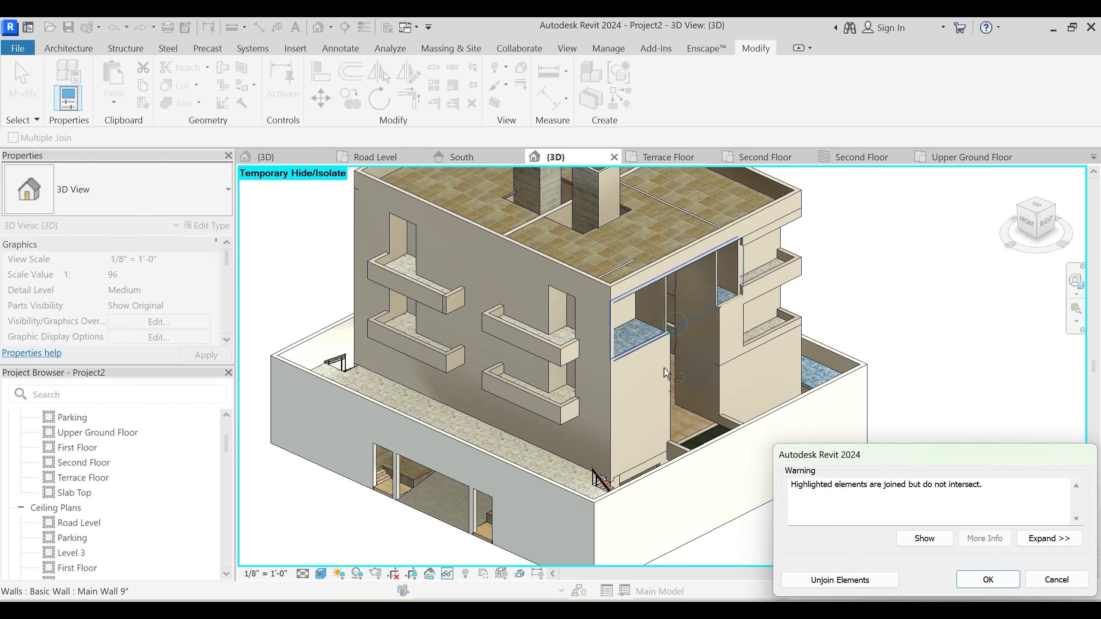
key("Escape")
scroll(669, 391, "up", 3)
middle_click_drag(669, 391, 626, 394, "shift")
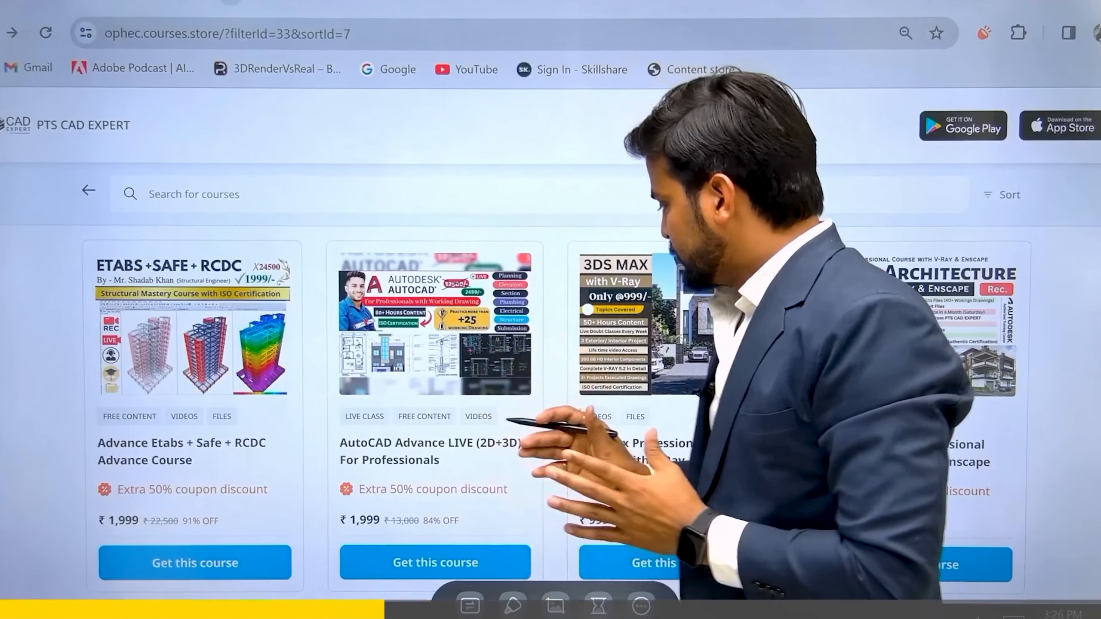
scroll(434, 391, "down", 5)
scroll(434, 390, "up", 5)
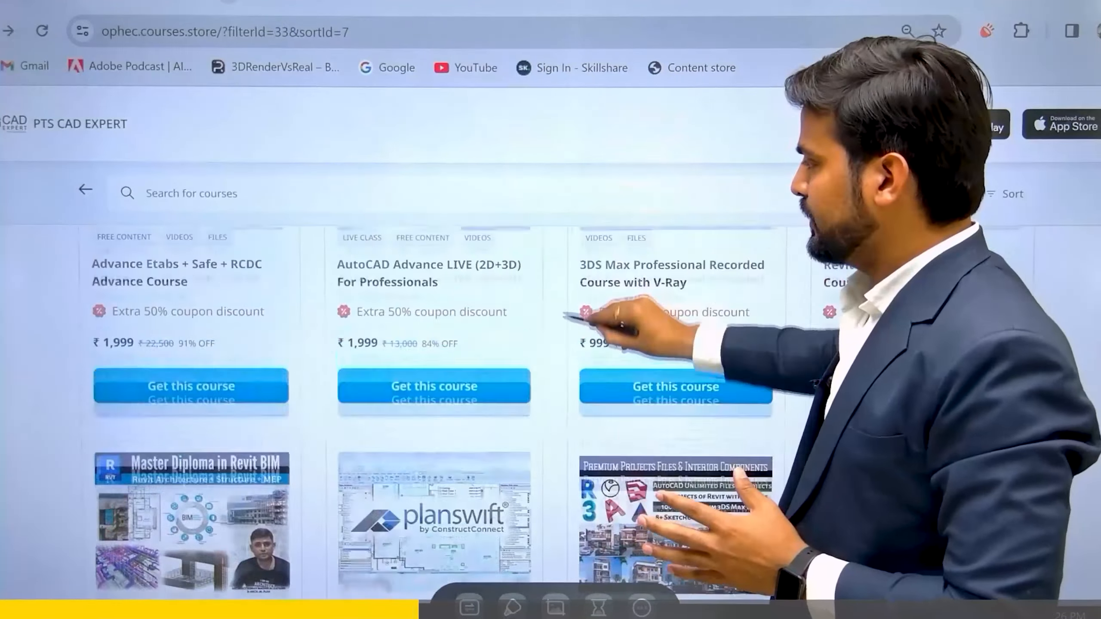
left_click(664, 332)
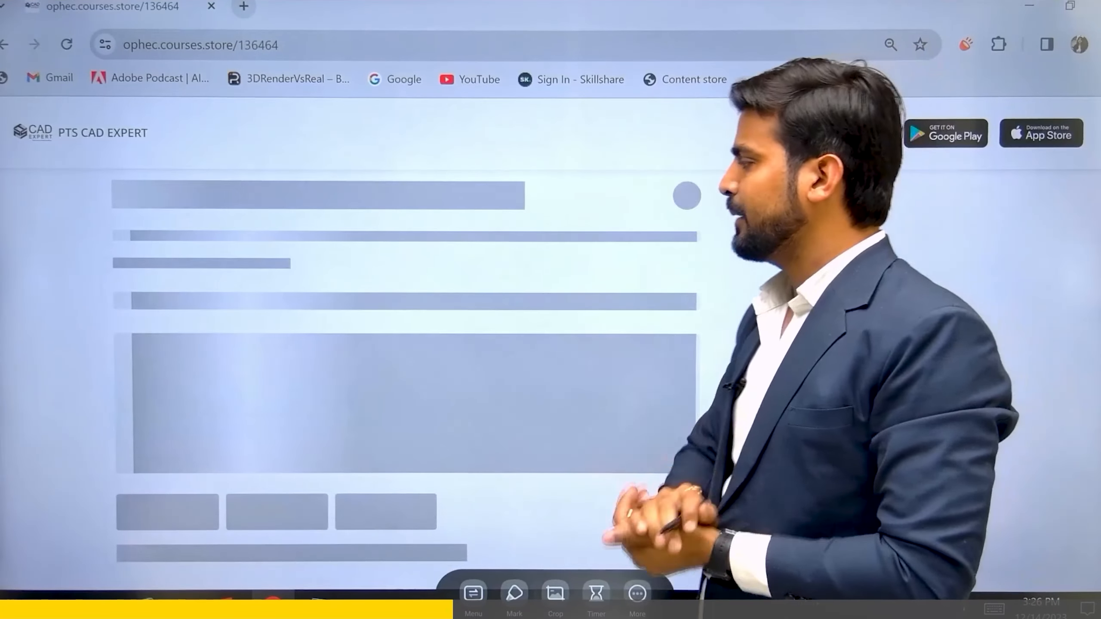
scroll(329, 347, "down", 8)
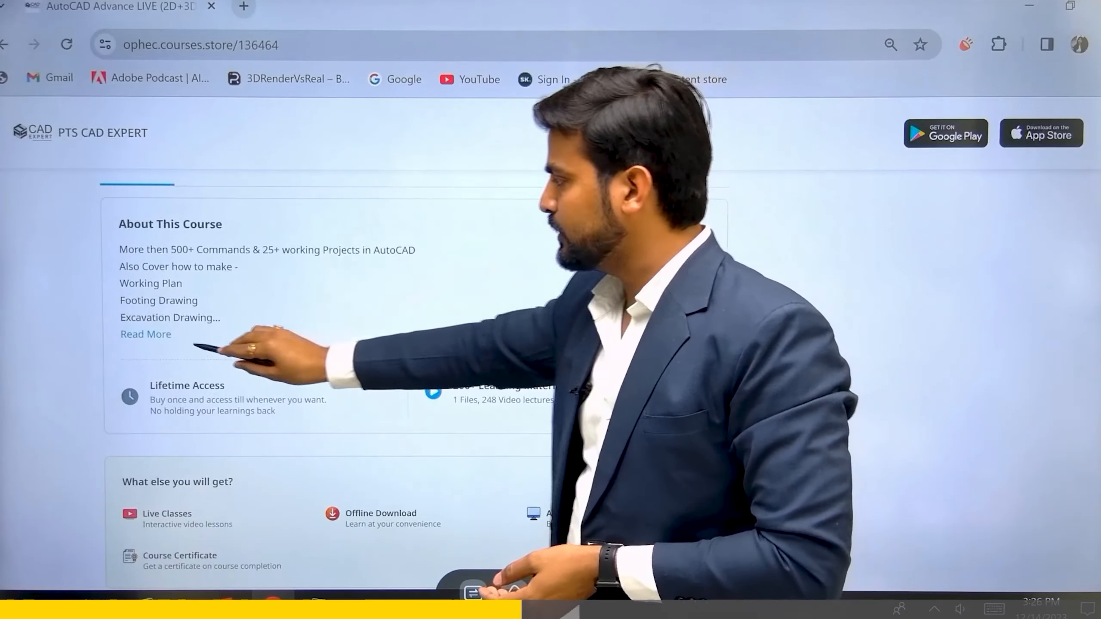
left_click(147, 335)
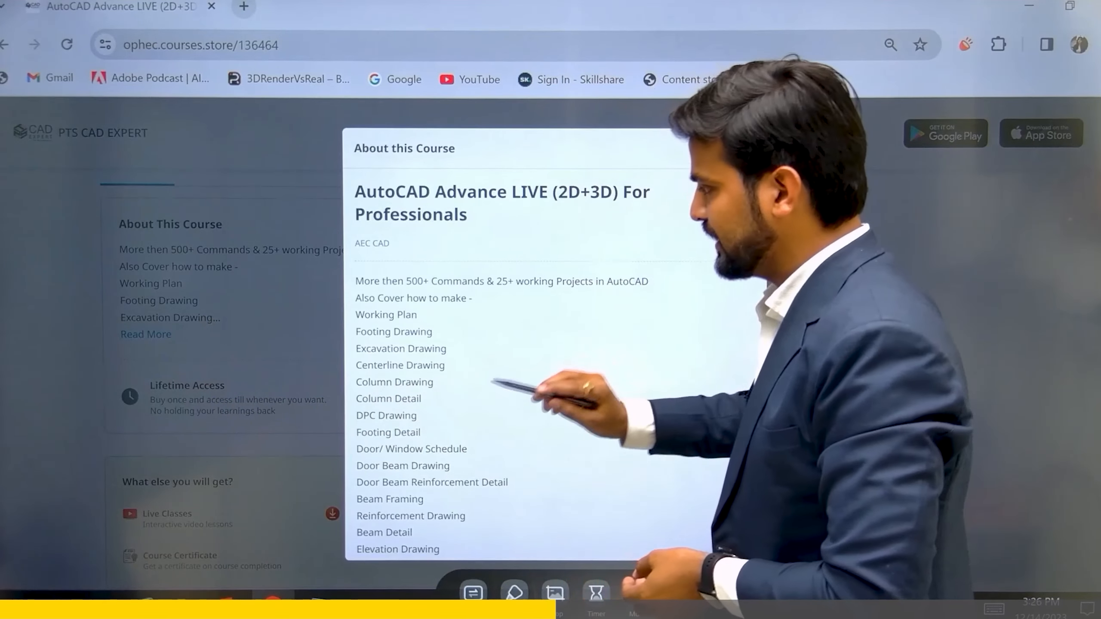
scroll(526, 378, "down", 1)
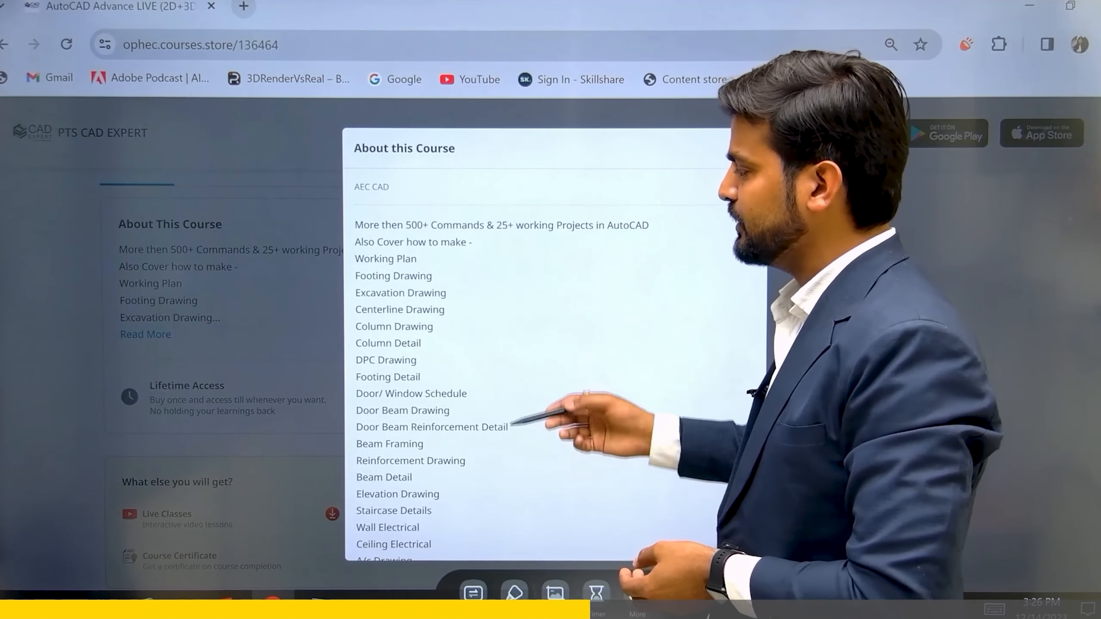
scroll(546, 286, "down", 2)
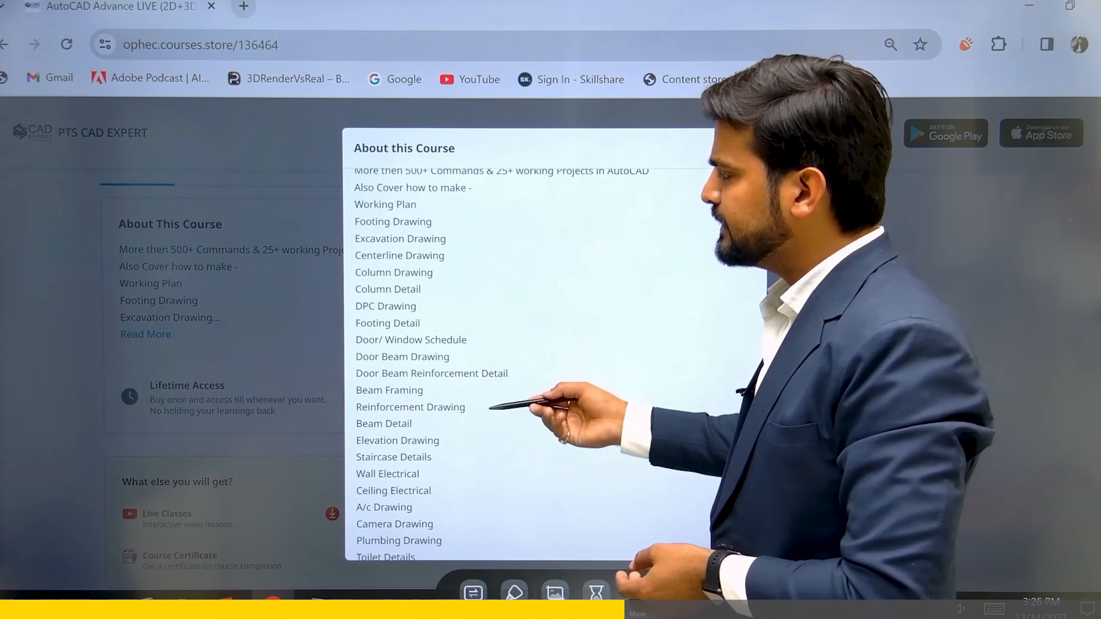
scroll(547, 343, "down", 8)
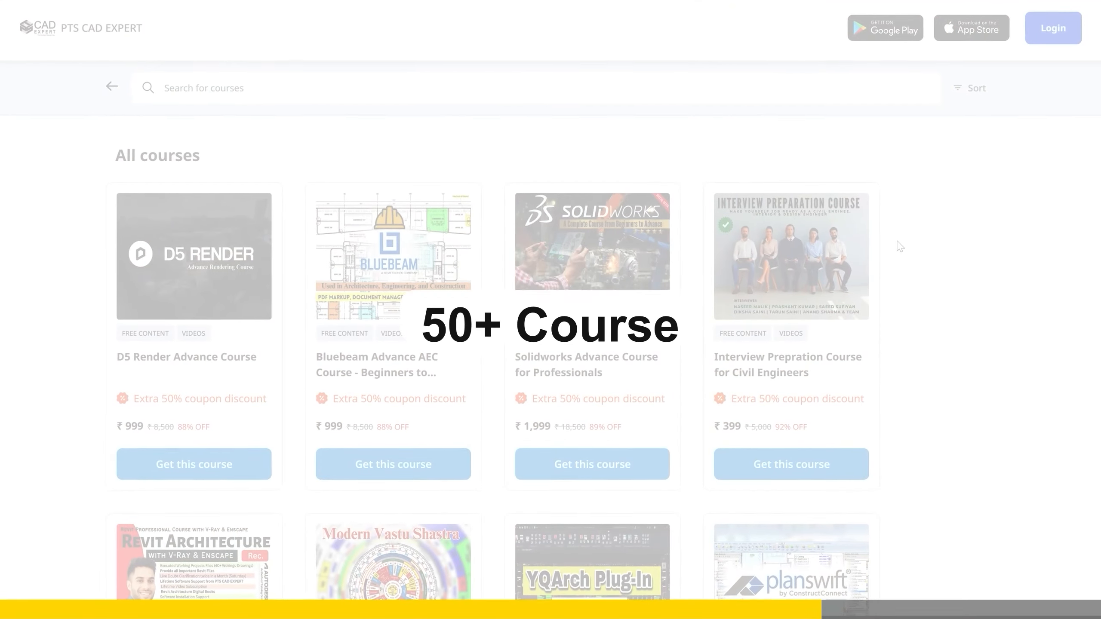
scroll(901, 246, "down", 10)
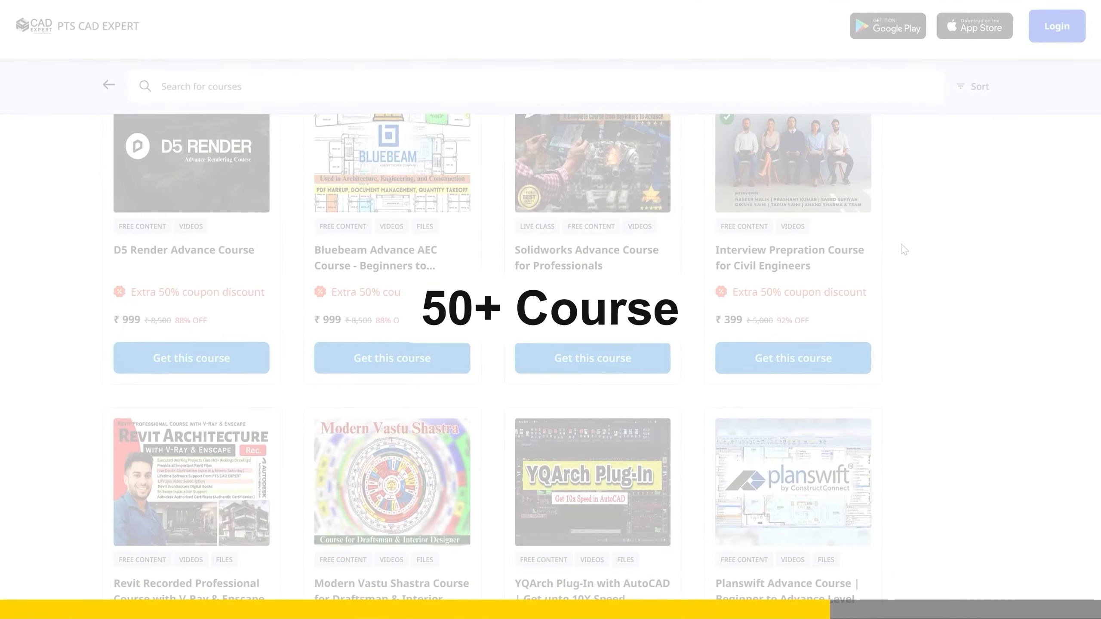
scroll(912, 248, "down", 20)
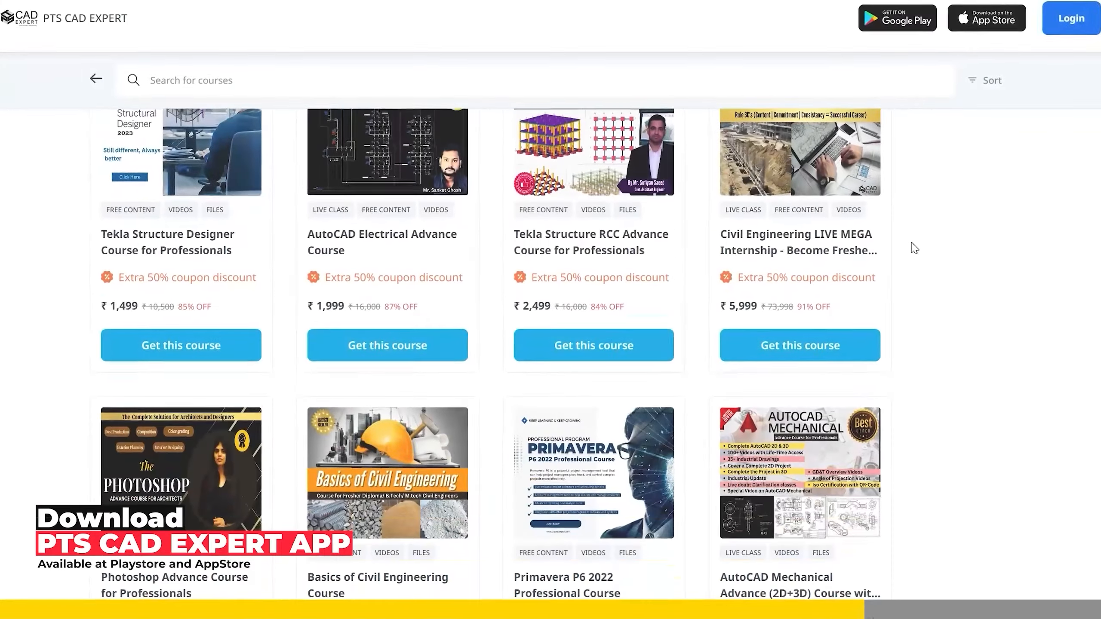
scroll(923, 247, "down", 20)
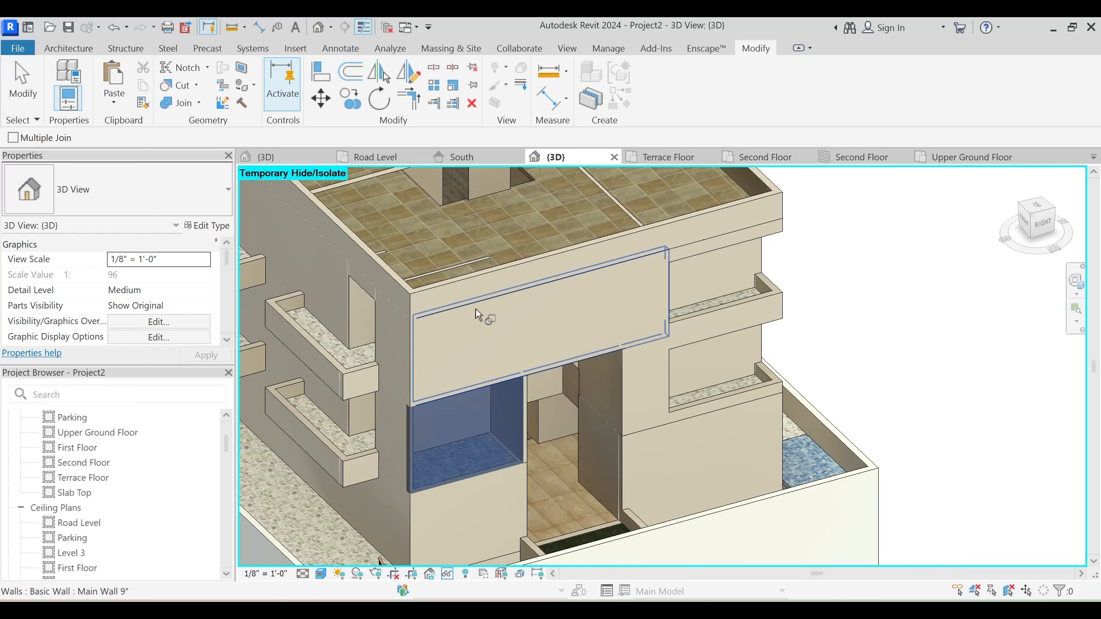
Join the second floor side wall over the tall opening with the first floor segment below and the terrace parapet above
left_click(476, 309)
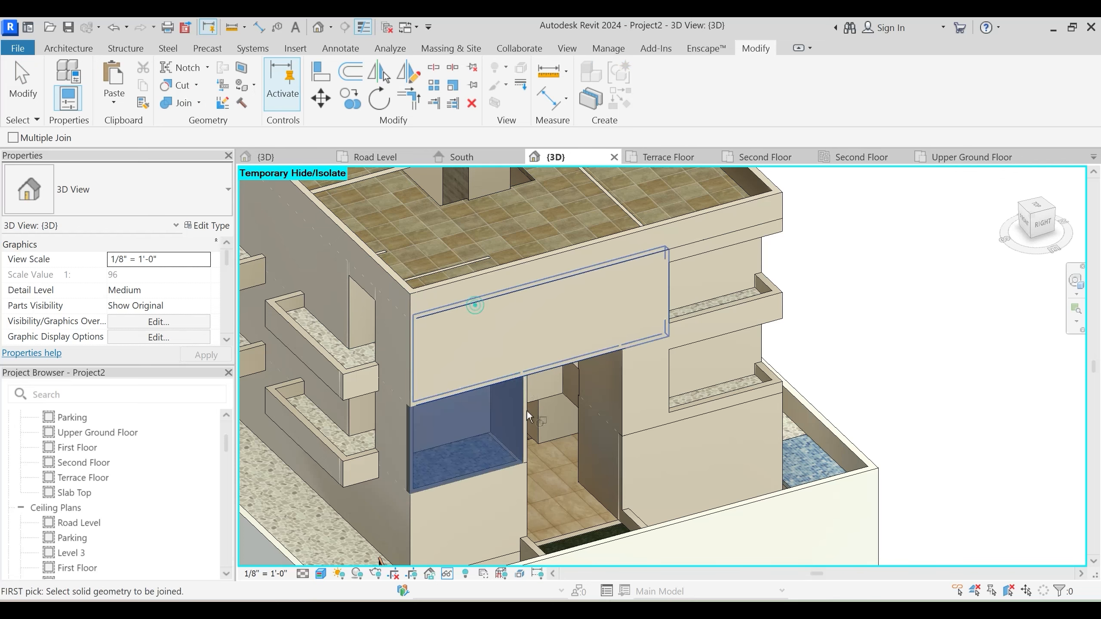
left_click(463, 273)
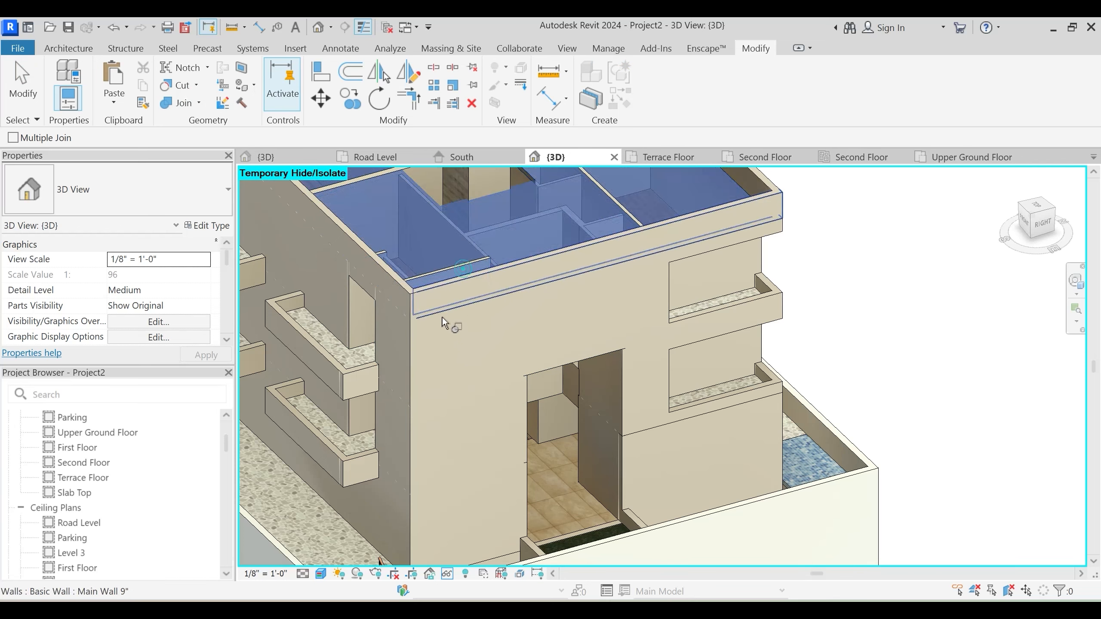
left_click(438, 327)
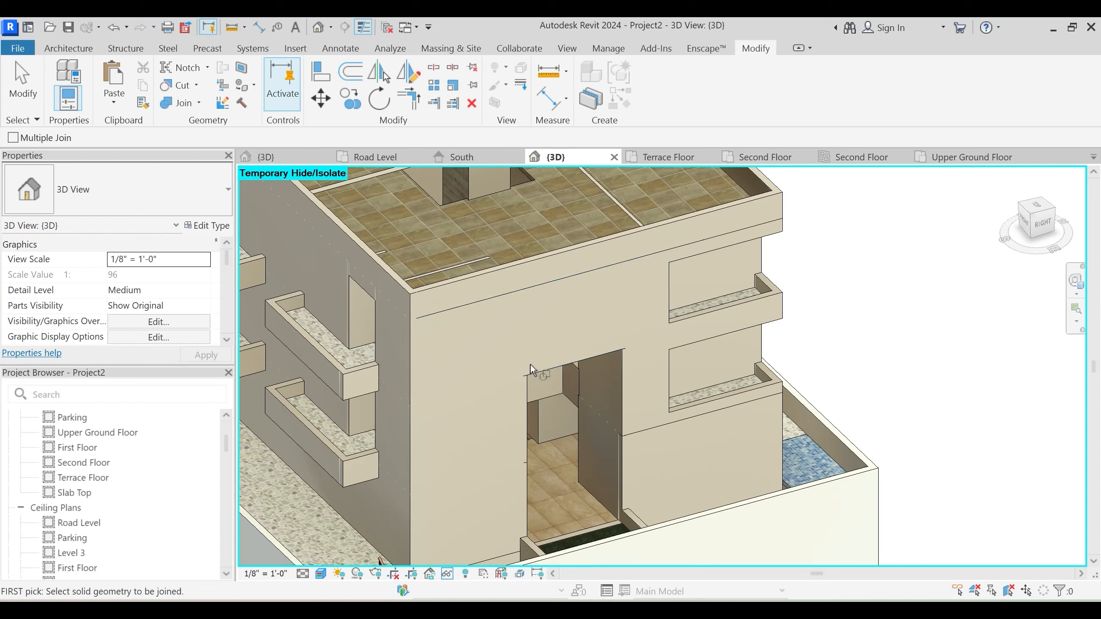
left_click(530, 390)
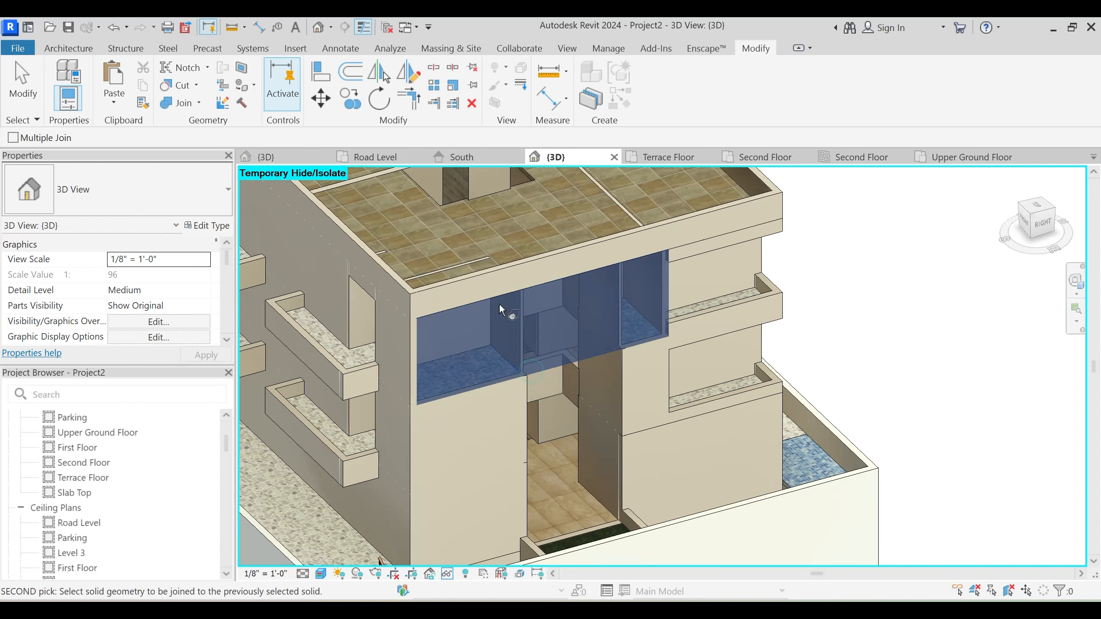
left_click(460, 278)
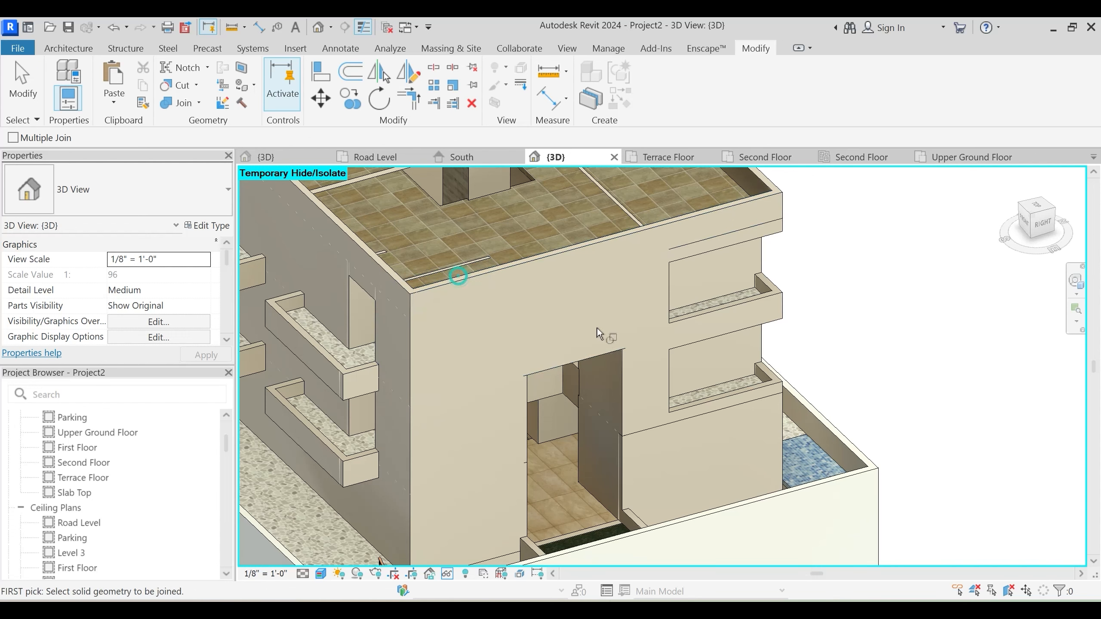
left_click(671, 293)
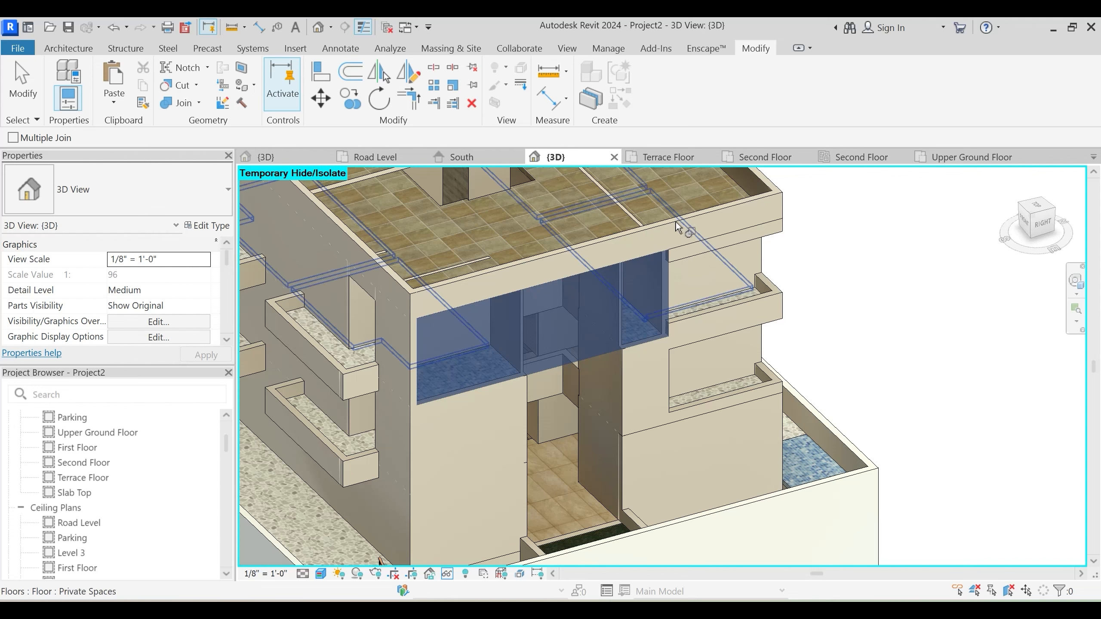
key("Escape")
key("Escape")
middle_click_drag(651, 416, 620, 445)
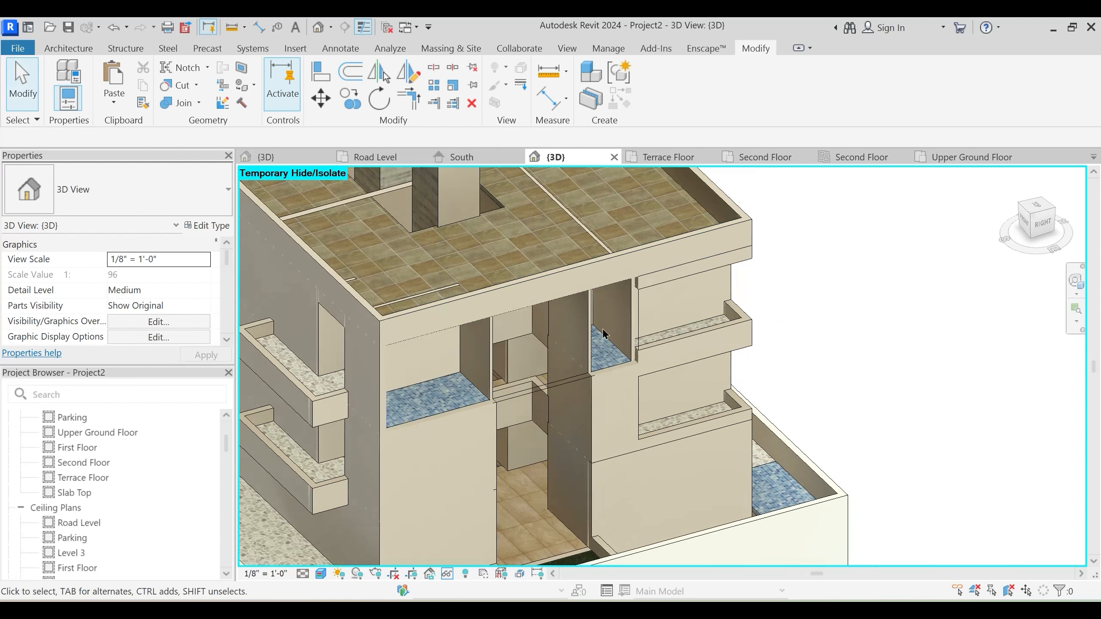
Switch the 3D view to shaded display and join the terrace parapet with the second floor side wall above the upper balcony
key("s")
key("d")
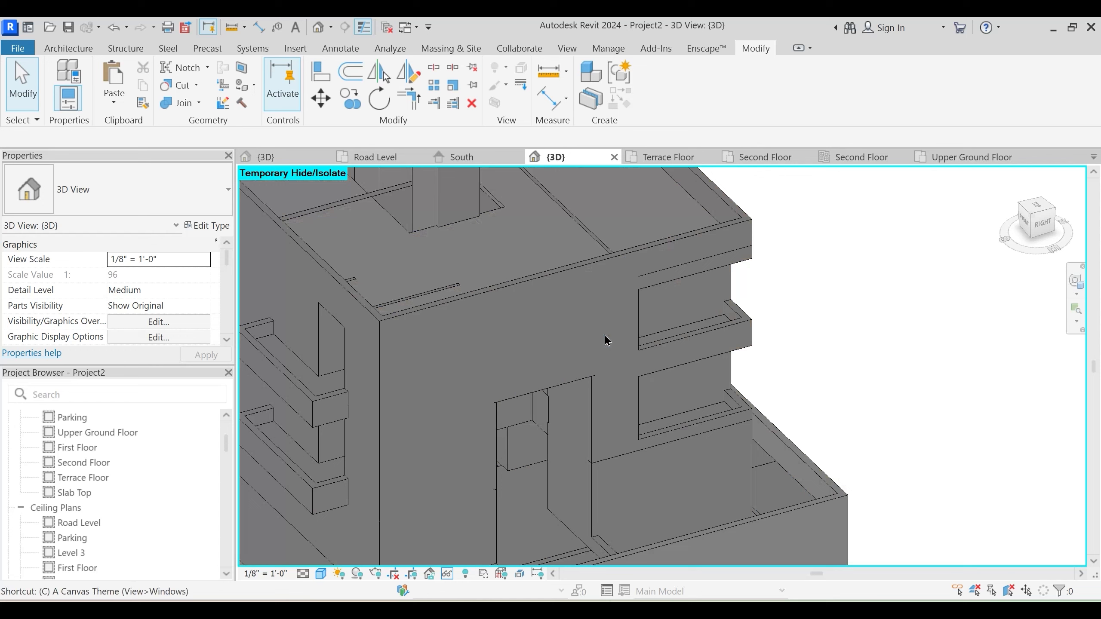
left_click(179, 90)
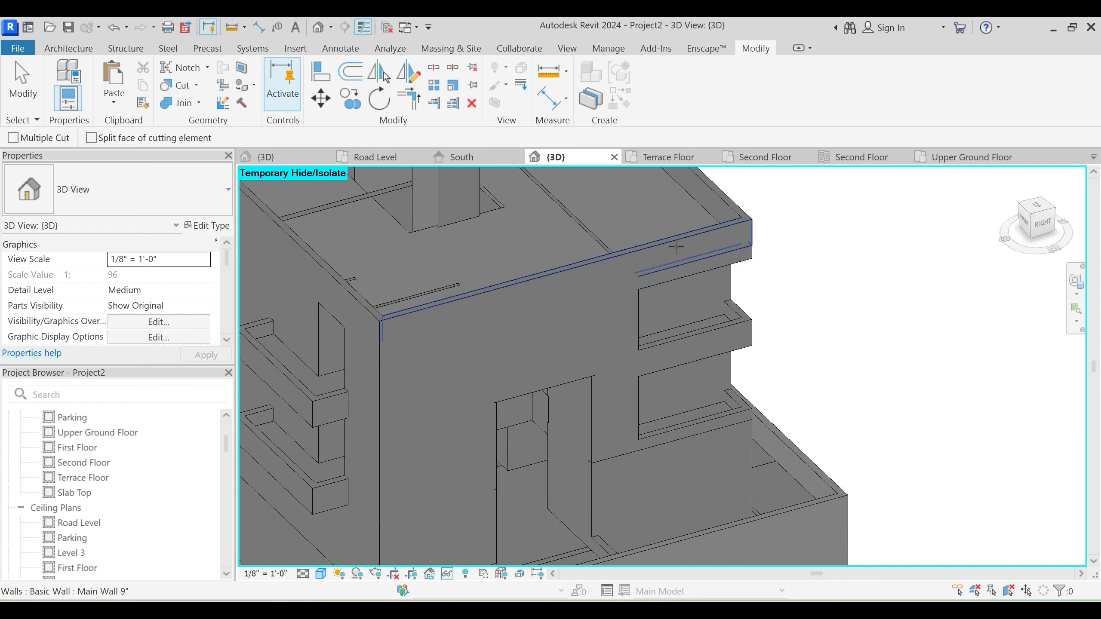
left_click(669, 280)
Join the stacked wall segments along the tall opening's edges, including the second floor wall above it with the first floor segment
scroll(703, 381, "down", 3)
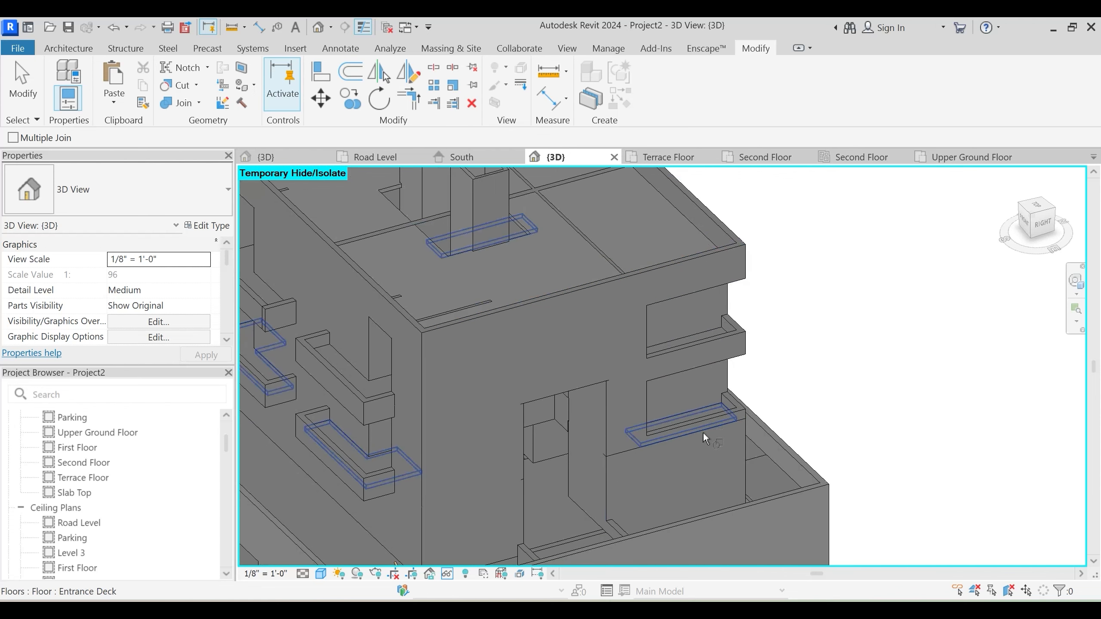
left_click(522, 502)
left_click(522, 470)
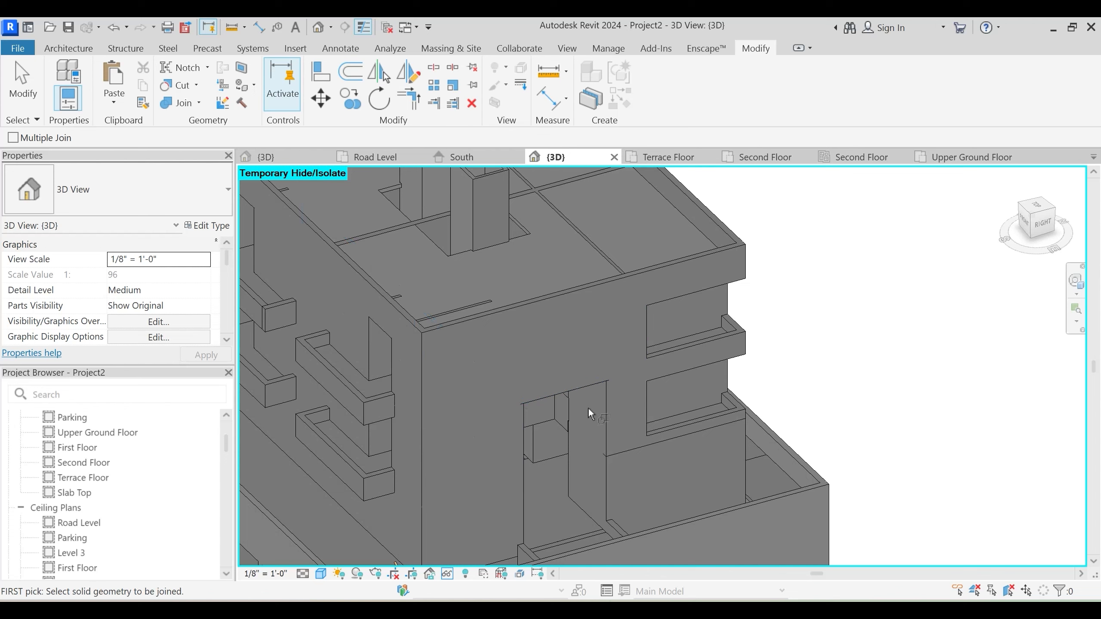
left_click(522, 418)
left_click(603, 379)
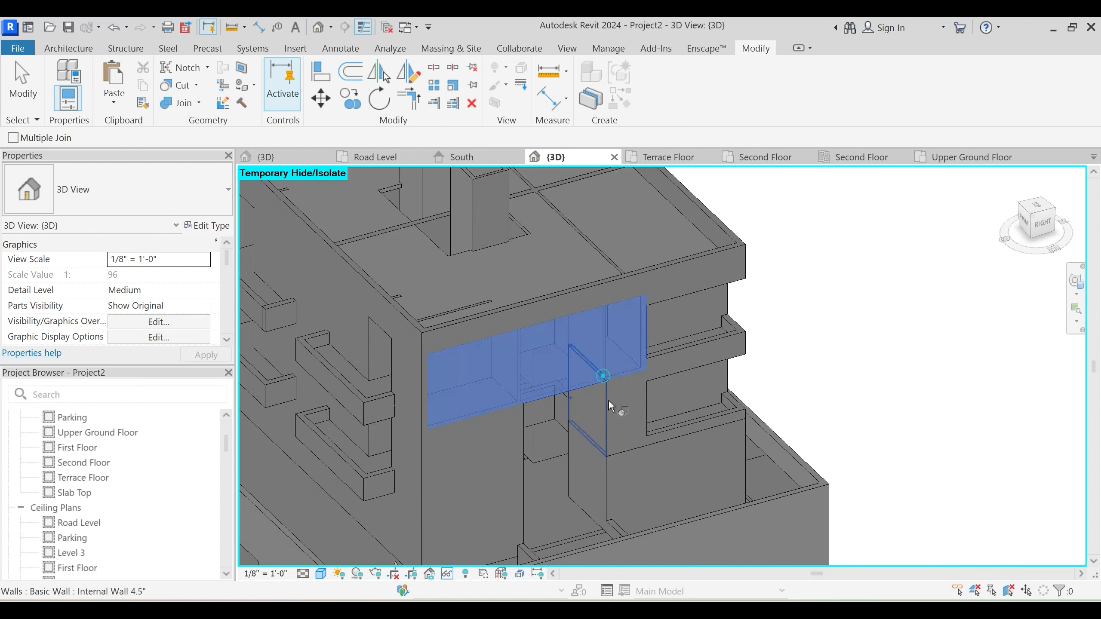
left_click(608, 399)
left_click(603, 390)
left_click(600, 384)
left_click(604, 398)
scroll(663, 434, "down", 1)
middle_click_drag(664, 433, 511, 382, "shift")
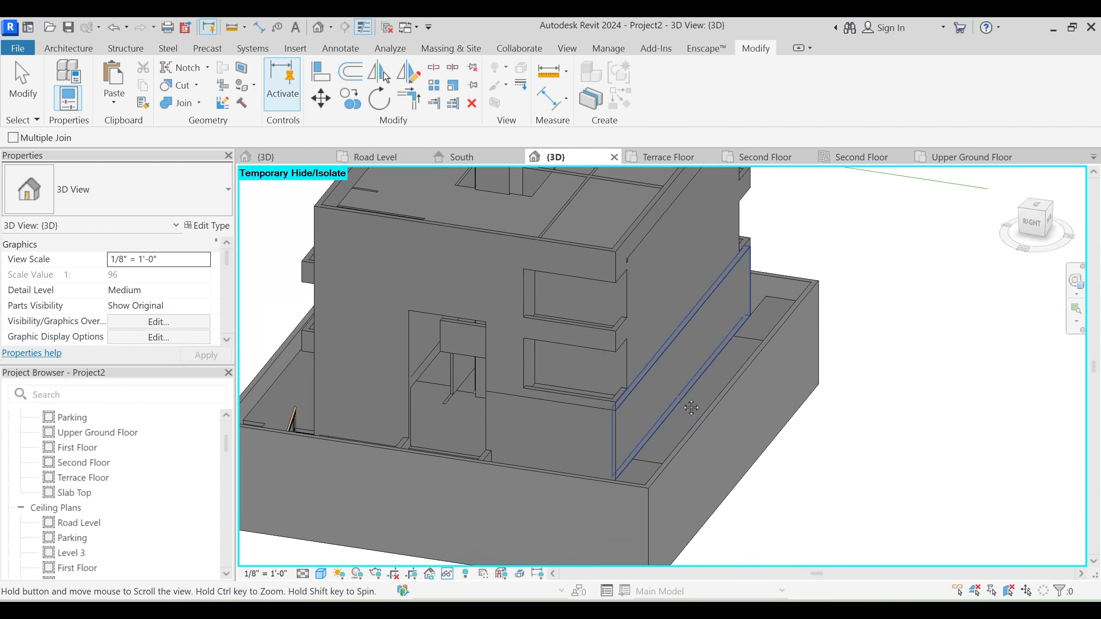
left_click(479, 364)
key("Escape")
key("Escape")
Join the first floor wall panel between the tall opening and the balcony with the upper ground floor wall below
scroll(500, 387, "up", 2)
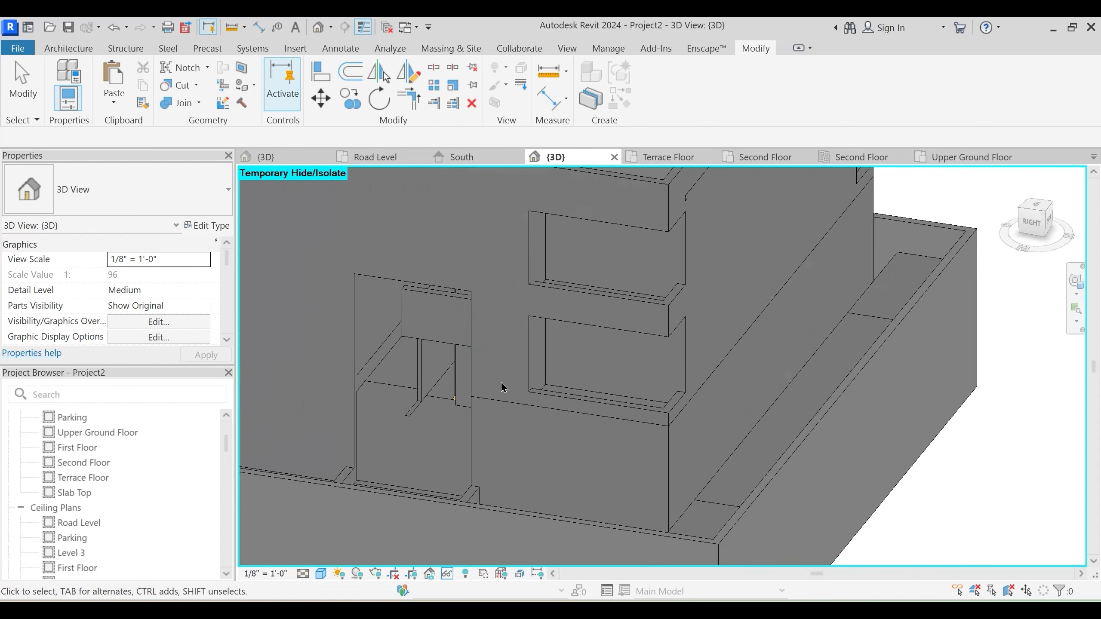
key("j")
key("o")
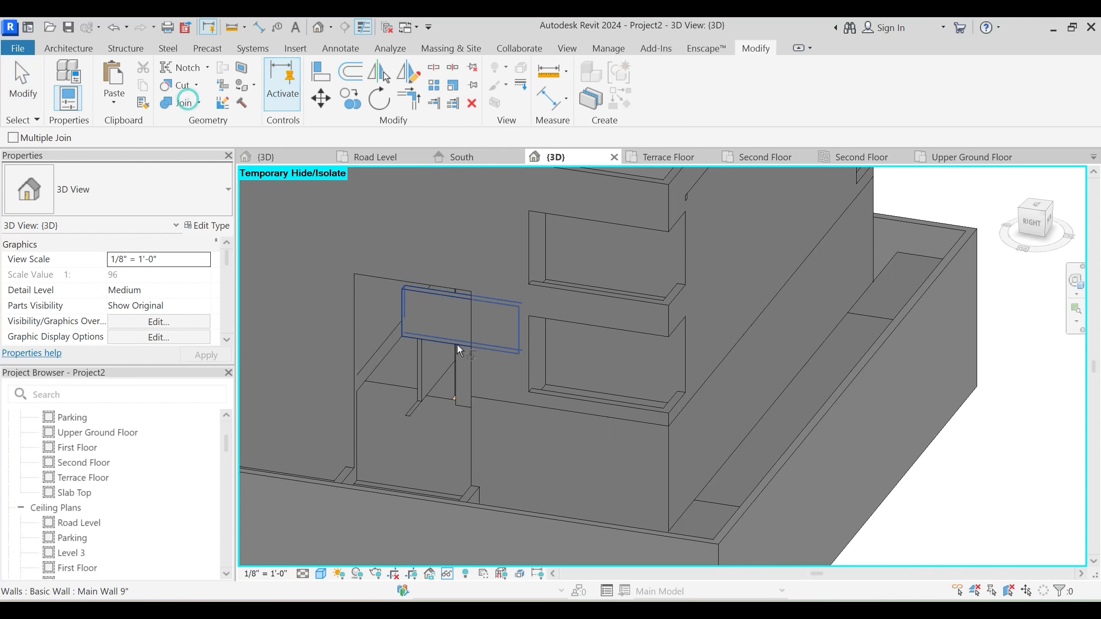
left_click(472, 359)
left_click(471, 415)
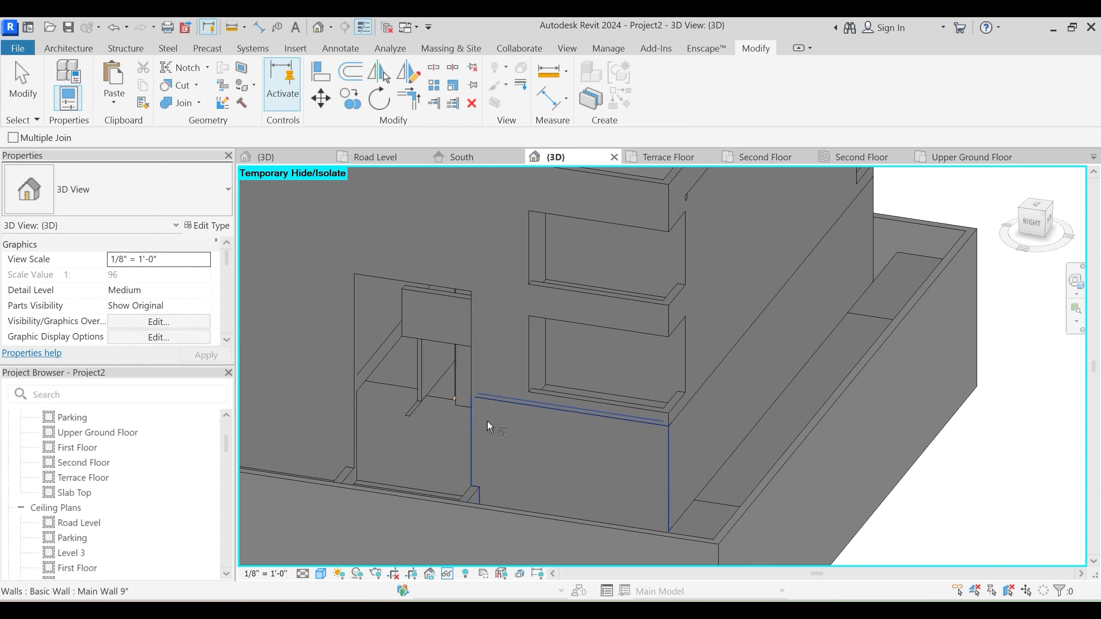
left_click(526, 362)
left_click(509, 416)
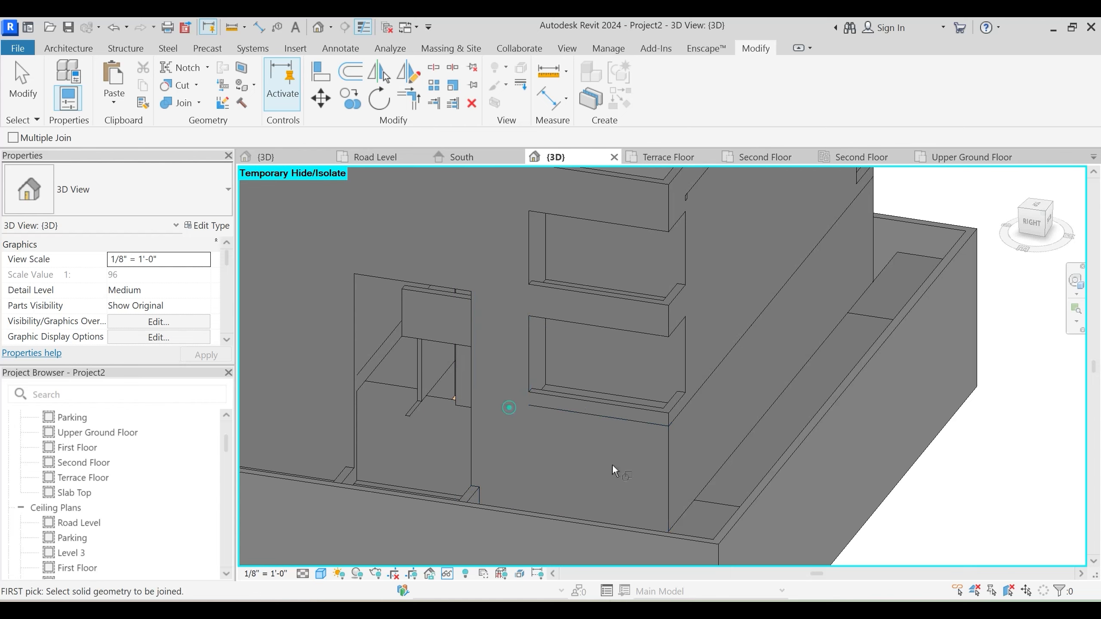
Join the lower balcony's parapet with the side wall below, and the first floor rear wall with the rear wall beneath it
middle_click_drag(613, 464, 477, 416, "shift")
left_click(477, 415)
left_click(473, 433)
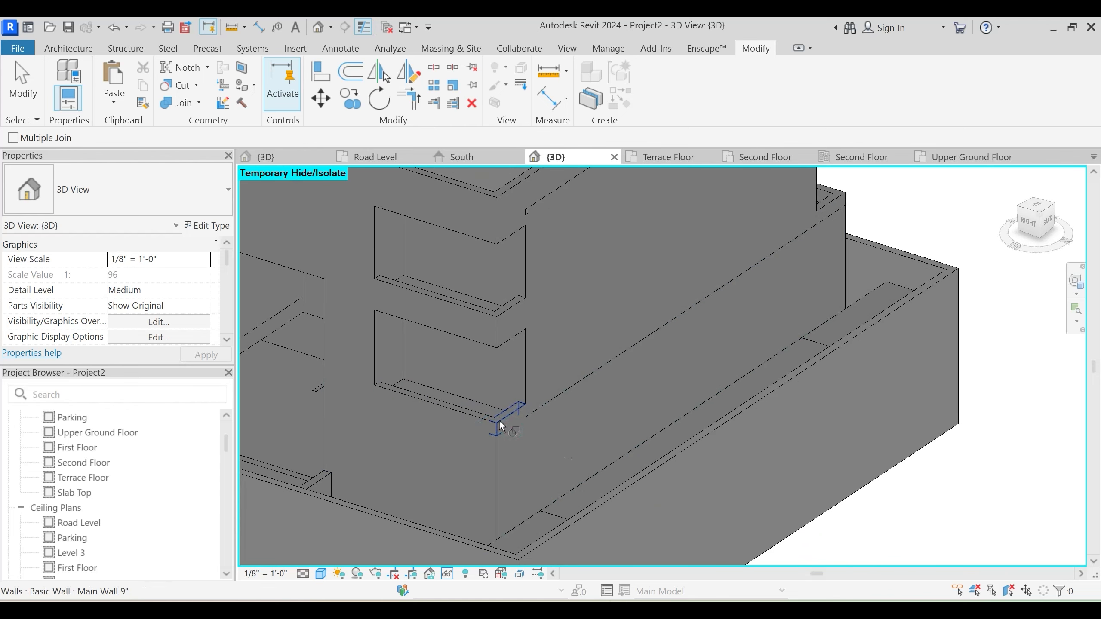
scroll(546, 449, "down", 1)
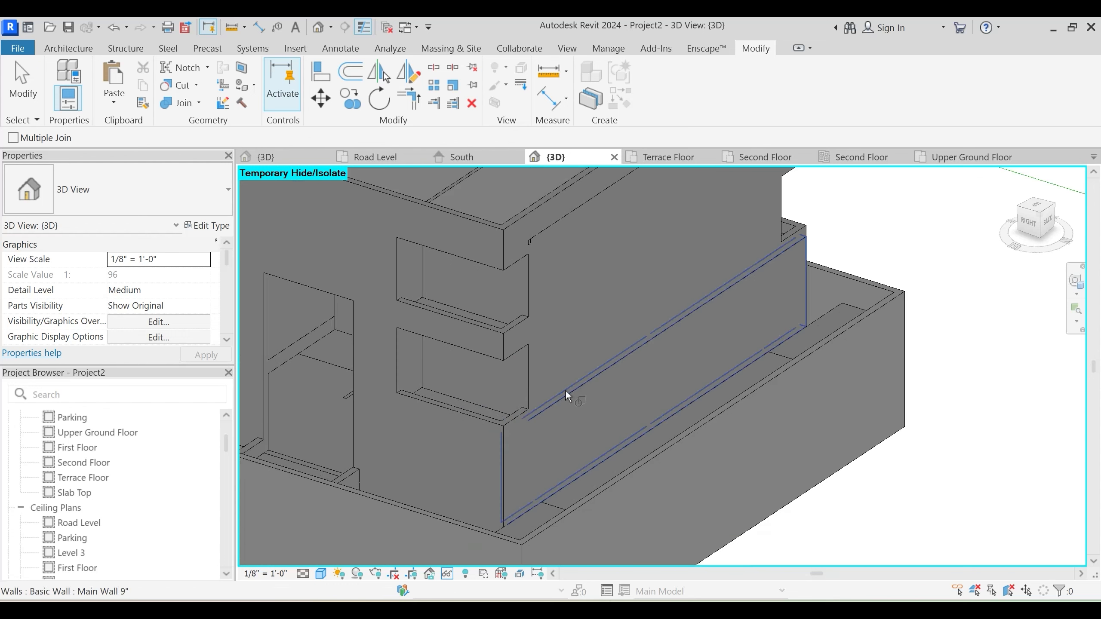
left_click(541, 403)
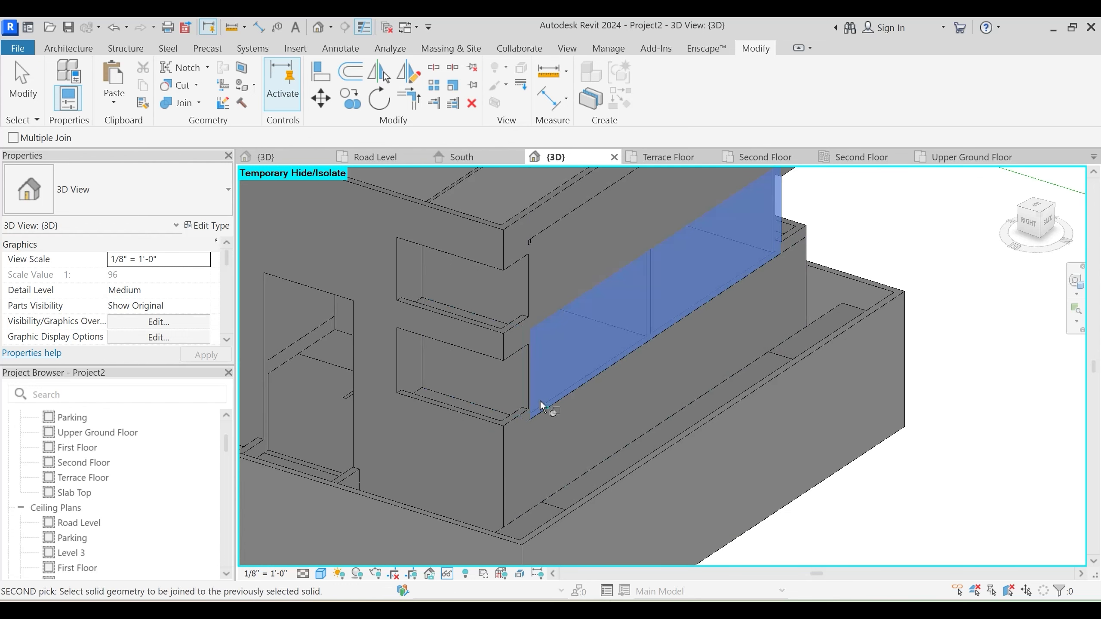
left_click(534, 418)
Try to join the first floor rear wall with another wall segment at the corner beside the lower balcony
scroll(533, 418, "down", 1)
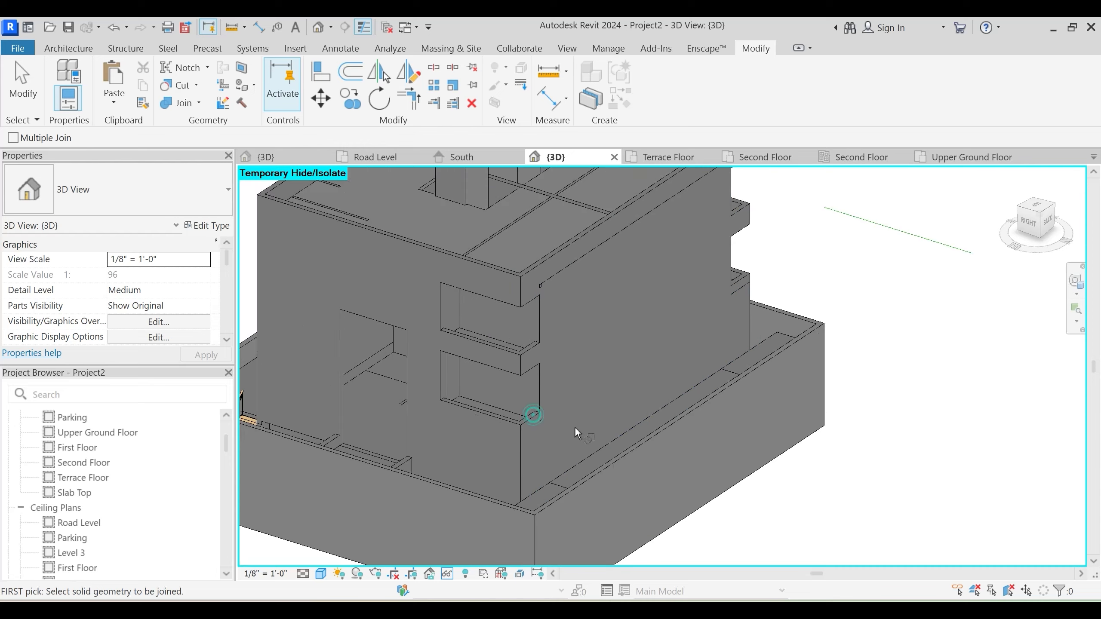
left_click(544, 408)
left_click(536, 420)
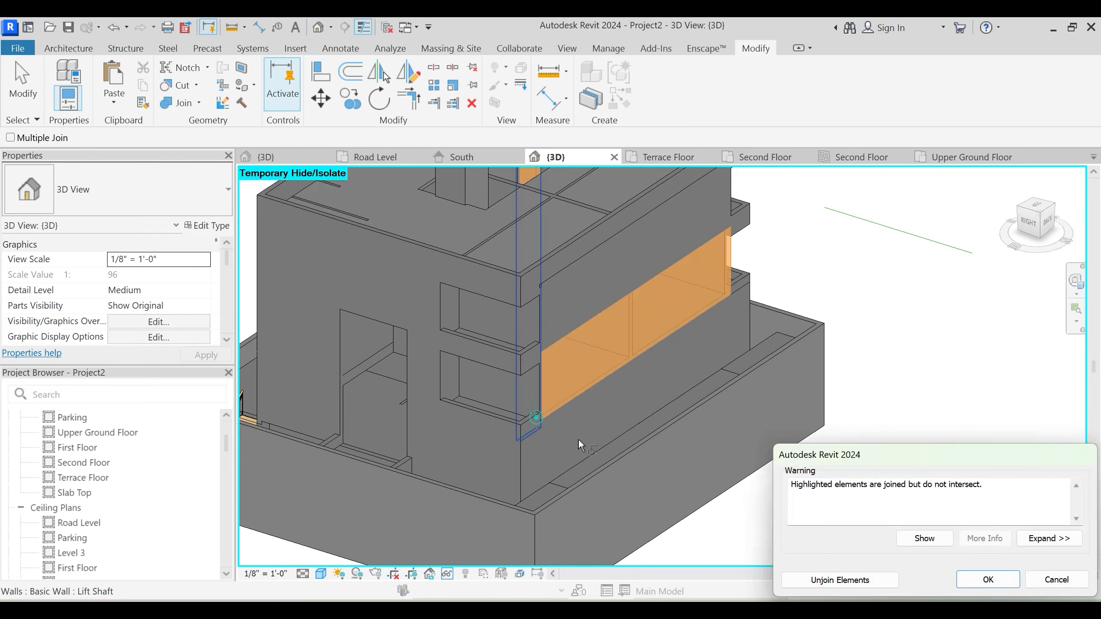
scroll(536, 420, "up", 2)
key("Escape")
Join the lower balcony's inner wall at the rear corner with the rear wall below
scroll(551, 408, "down", 2)
middle_click_drag(577, 447, 434, 408, "shift")
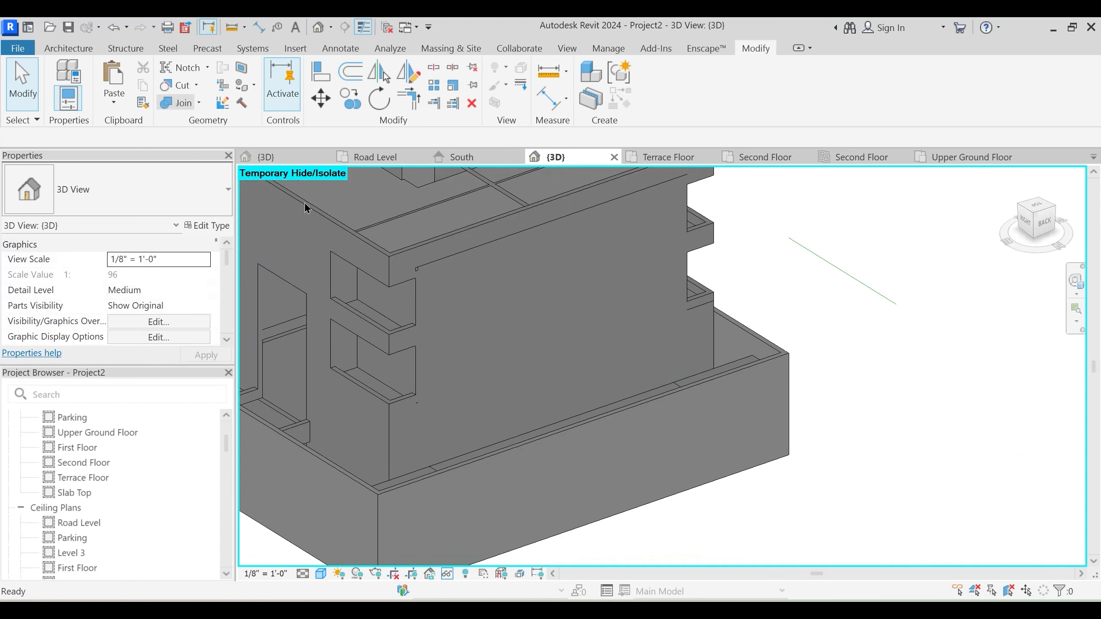
left_click(177, 103)
left_click(416, 405)
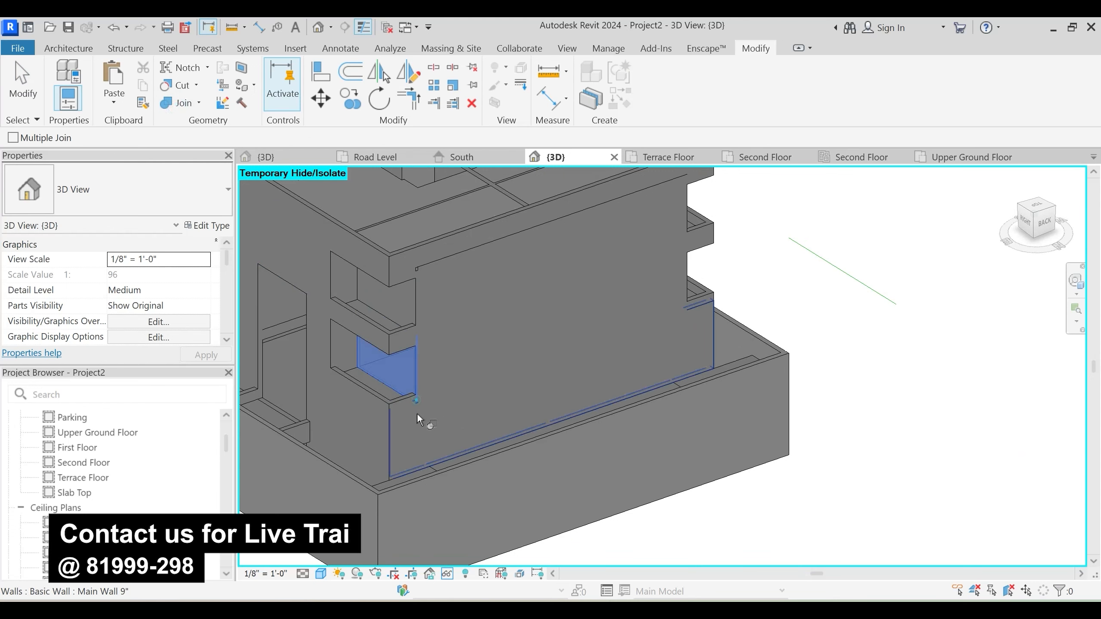
left_click(421, 415)
Join the lower balcony's parapet at the opposite rear corner with the upper ground floor wall below it
middle_click_drag(463, 415, 507, 347, "shift")
left_click(511, 310)
left_click(529, 336)
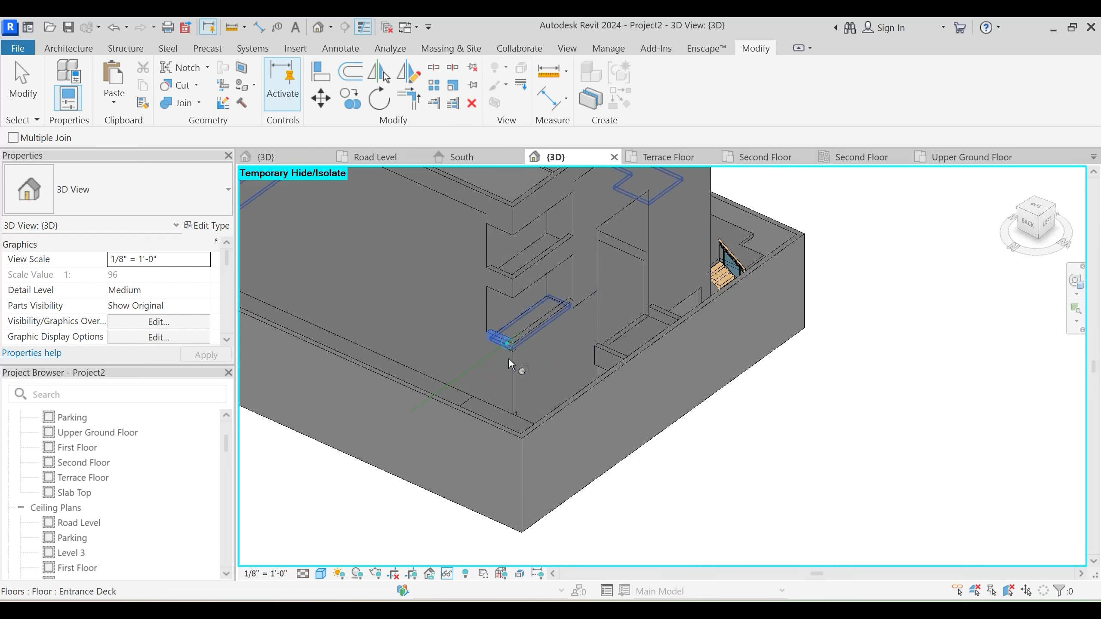
scroll(511, 355, "up", 2)
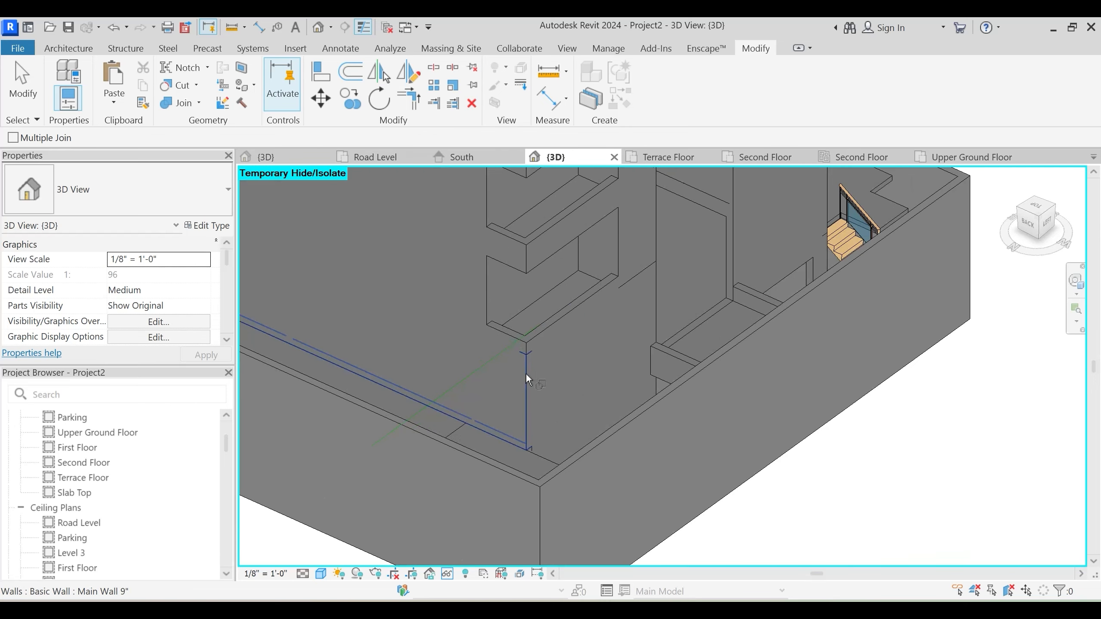
left_click(521, 342)
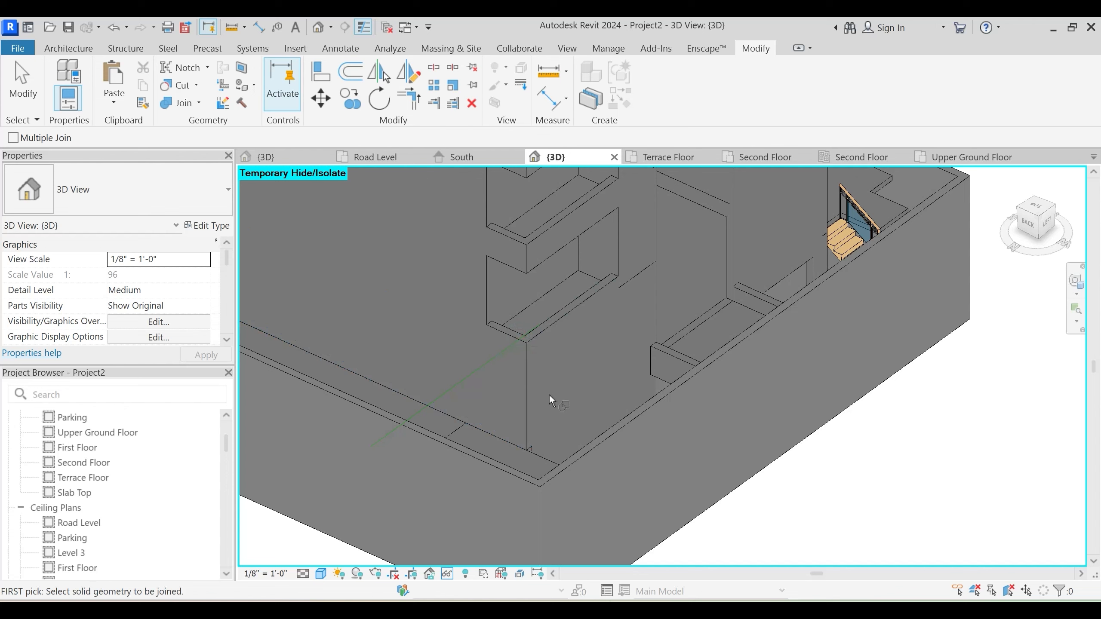
Join the short wall piece at the base of the rear corner with the adjoining side wall
middle_click_drag(537, 448, 454, 356, "shift")
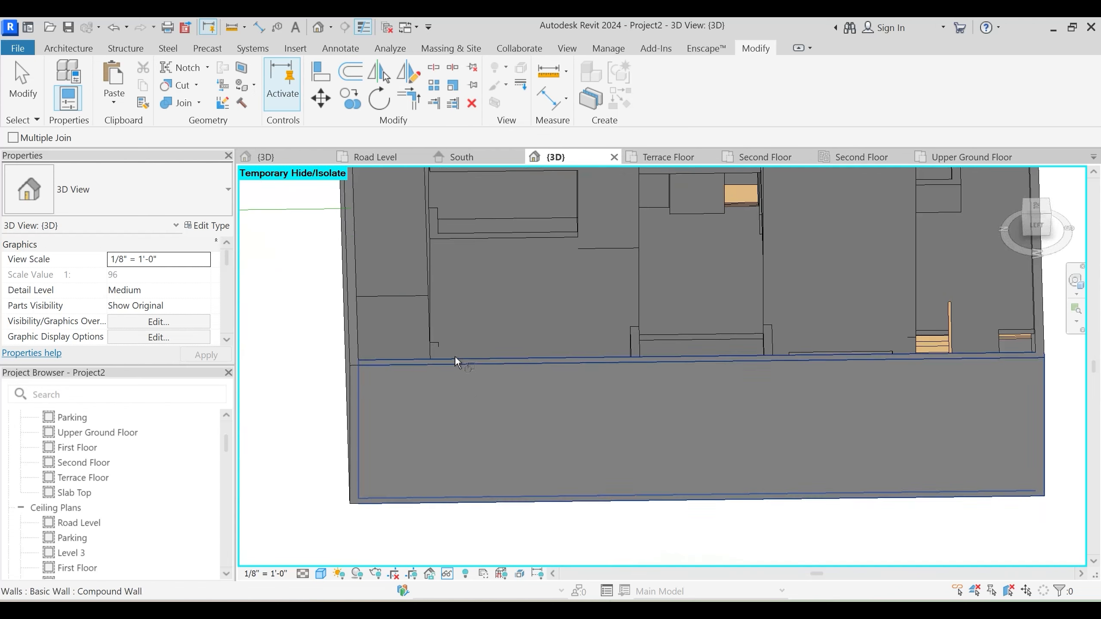
left_click(439, 321)
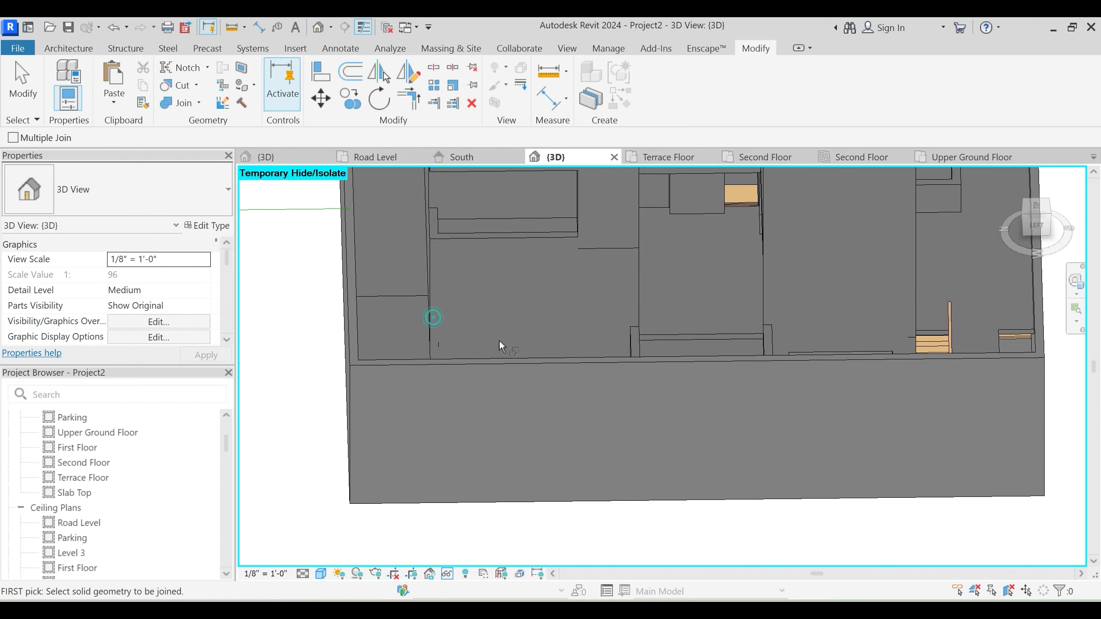
scroll(481, 345, "down", 1)
middle_click_drag(464, 350, 420, 384, "shift")
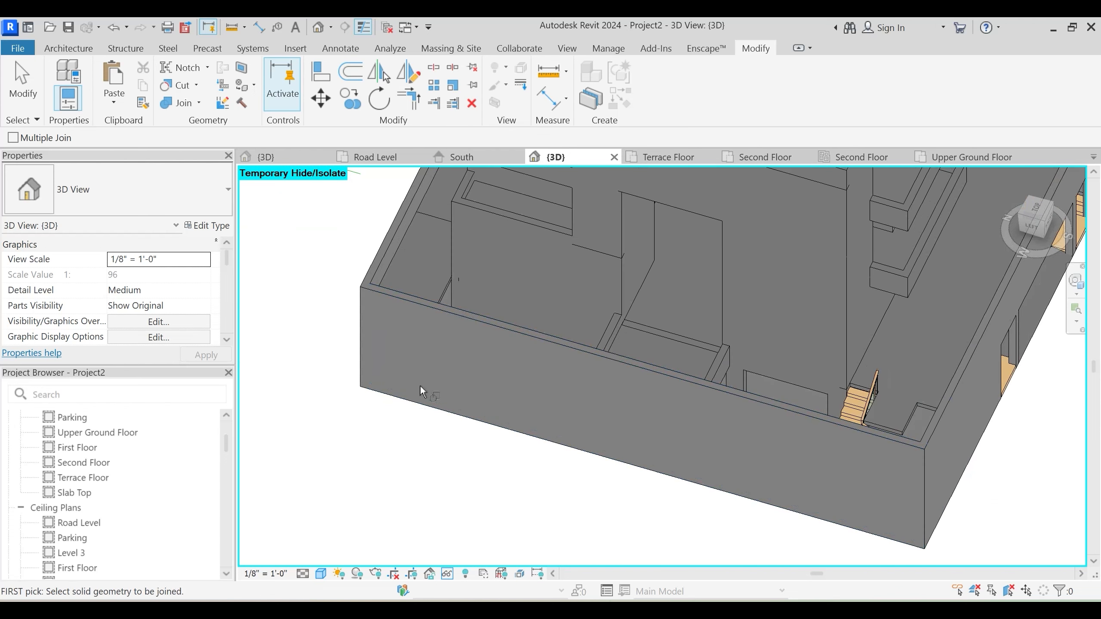
left_click(460, 289)
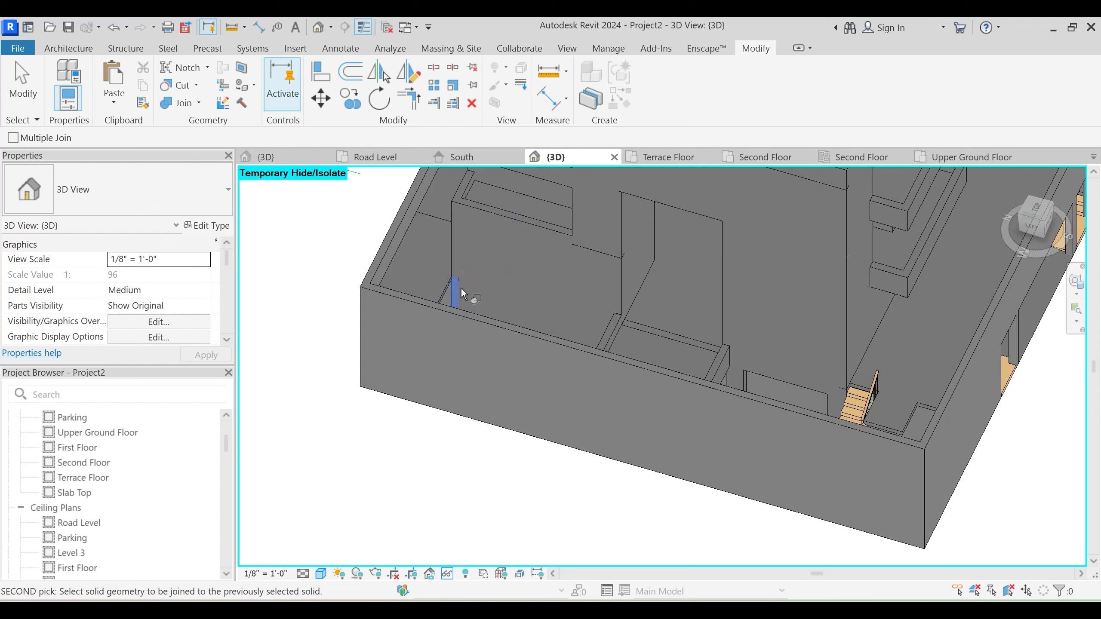
Join the first floor side wall beside the lower balcony with the upper ground floor wall below, on the opposite side facade
middle_click_drag(486, 318, 598, 279, "shift")
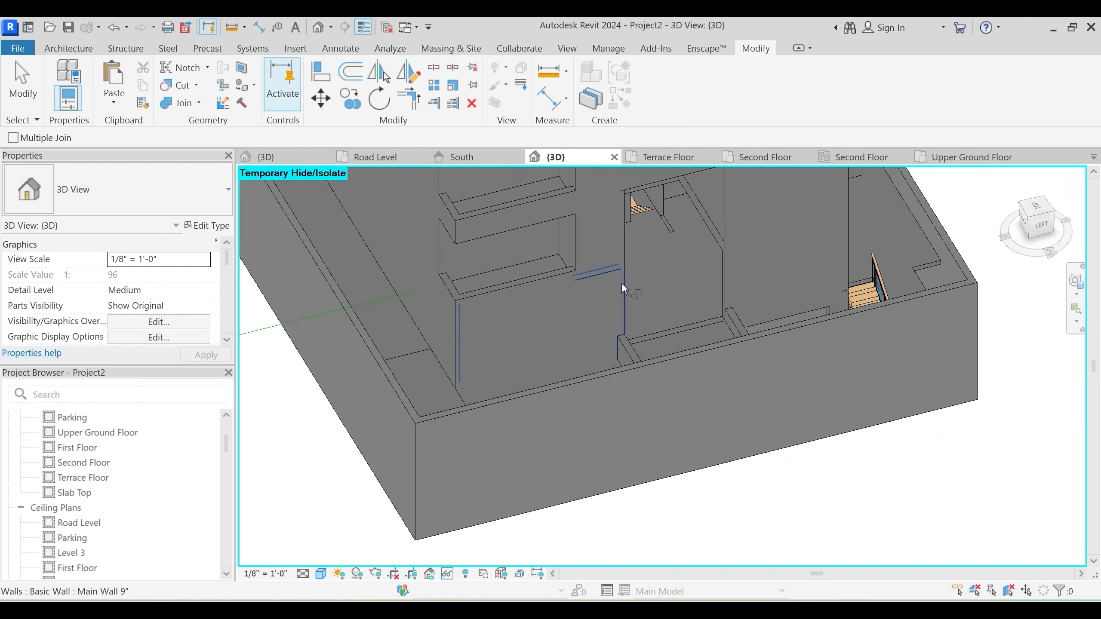
left_click(583, 252)
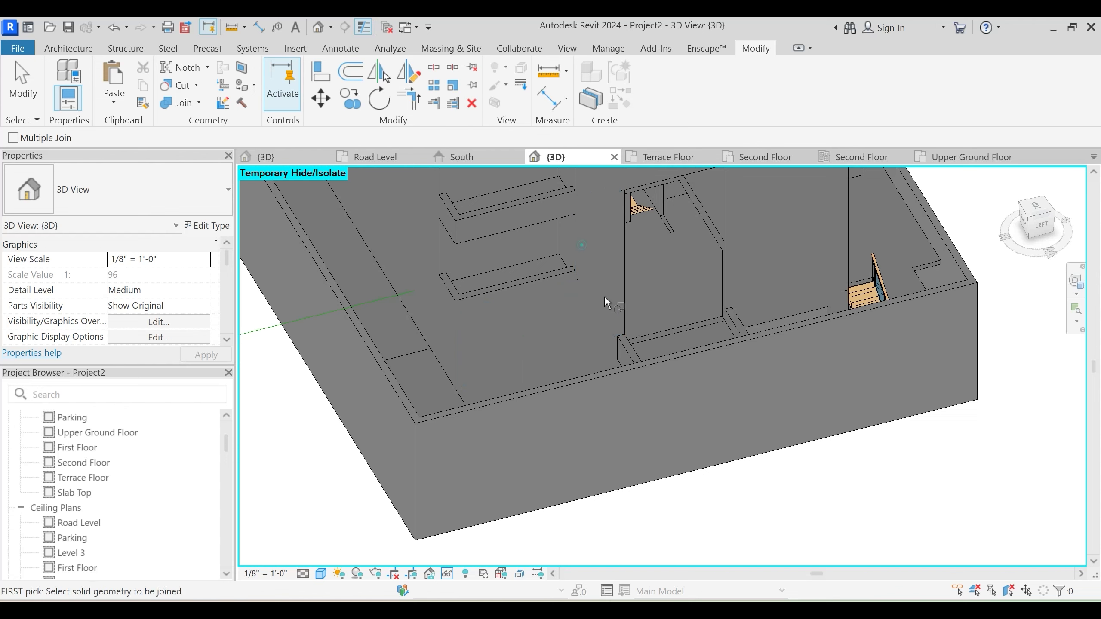
scroll(583, 313, "down", 2)
left_click(581, 290)
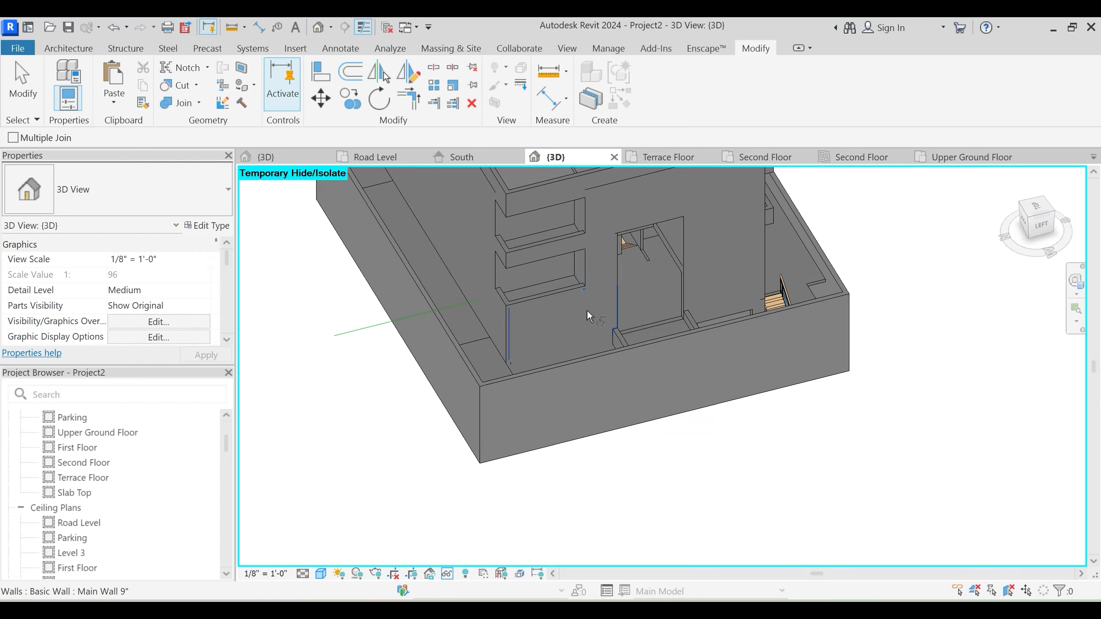
Join the terrace parapet with the second floor wall below it on the opposite side facade, and end the Join command
scroll(597, 321, "down", 1)
middle_click_drag(611, 332, 571, 308, "shift")
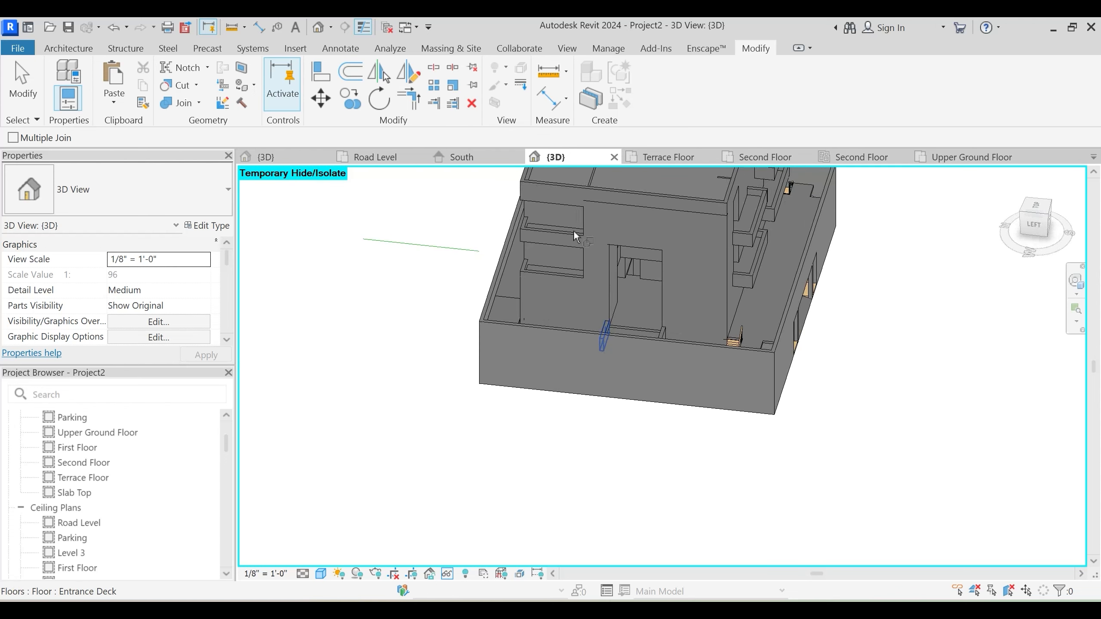
left_click(603, 209)
left_click(608, 194)
middle_click_drag(594, 216, 557, 274)
scroll(554, 263, "up", 2)
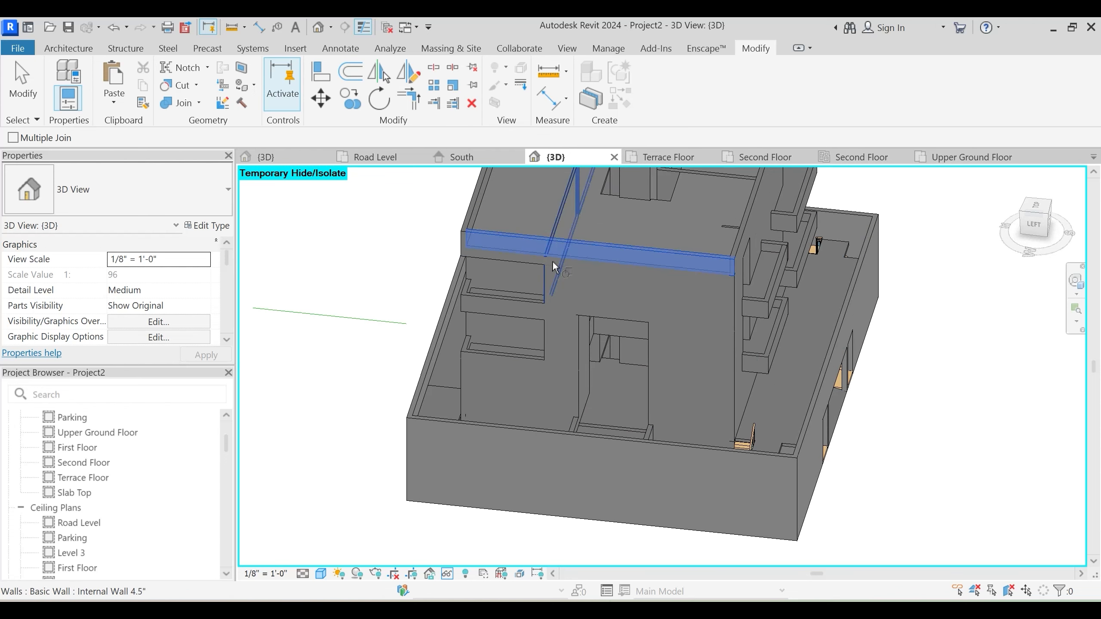
left_click(552, 260)
left_click(731, 294)
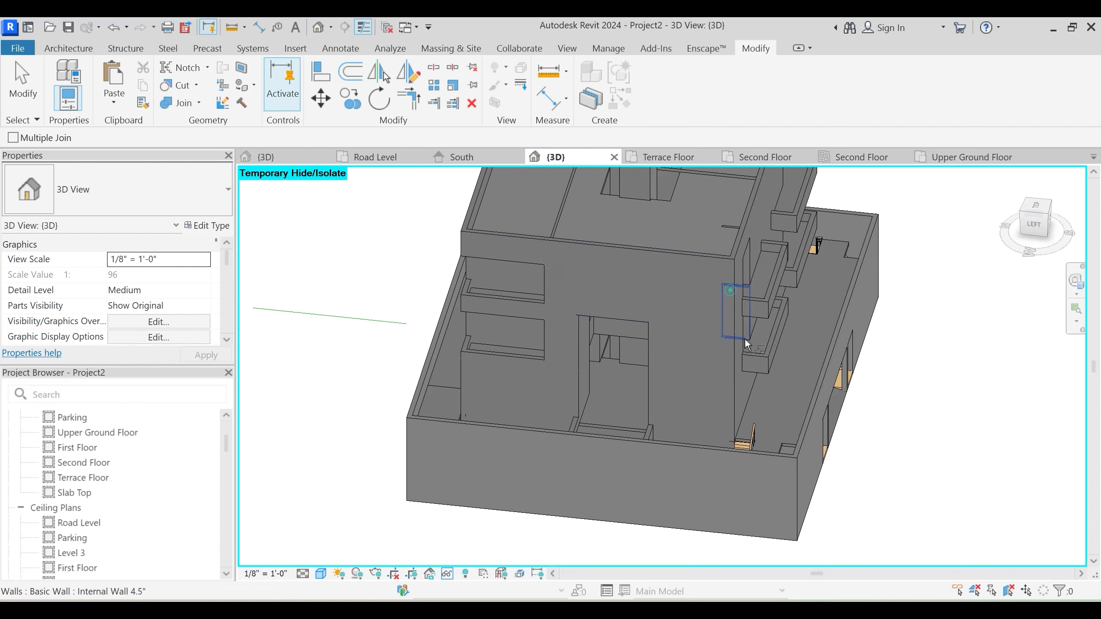
middle_click_drag(745, 338, 738, 276, "shift")
scroll(686, 333, "down", 1)
middle_click_drag(686, 333, 673, 383, "shift")
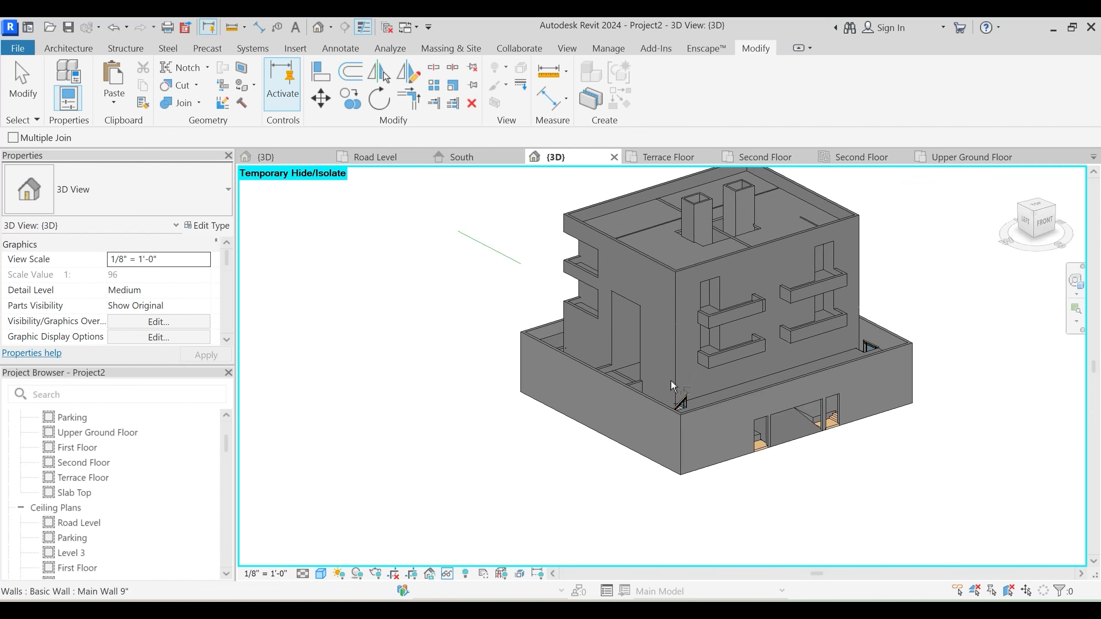
key("Escape")
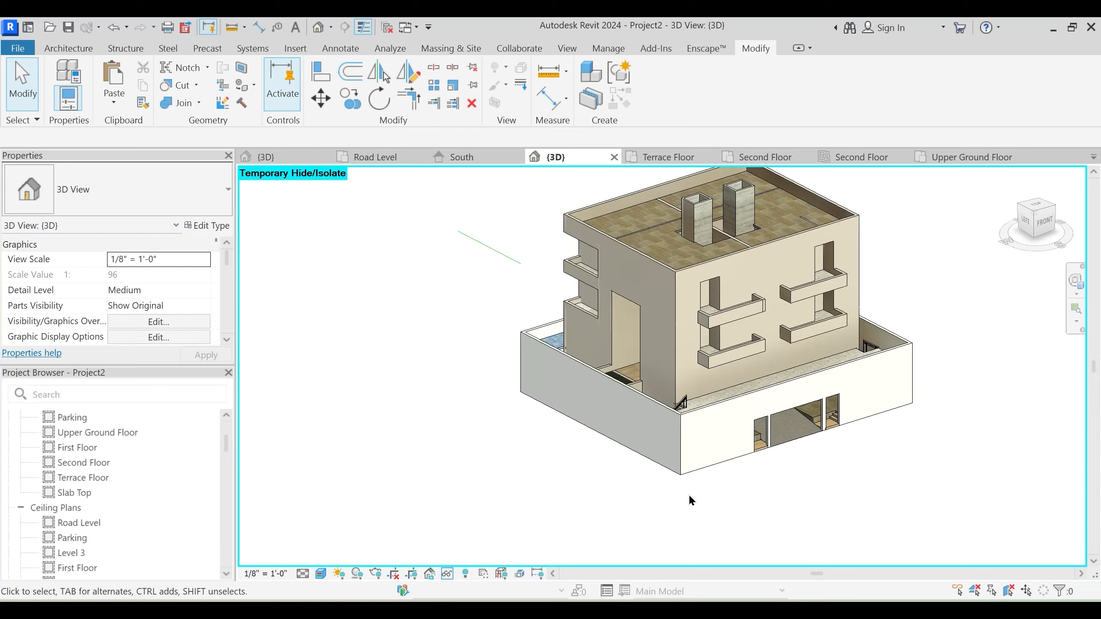
Switch the join order of the terrace floor slab and the parapet wall along the rear facade
middle_click_drag(688, 493, 398, 340, "shift")
scroll(361, 295, "up", 2)
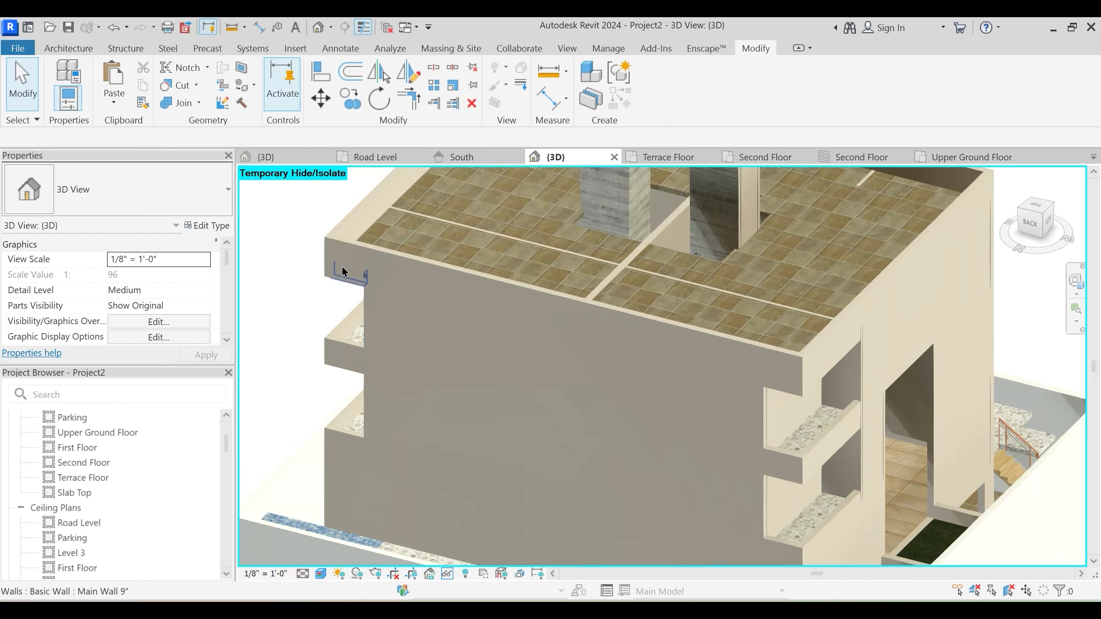
scroll(349, 308, "up", 2)
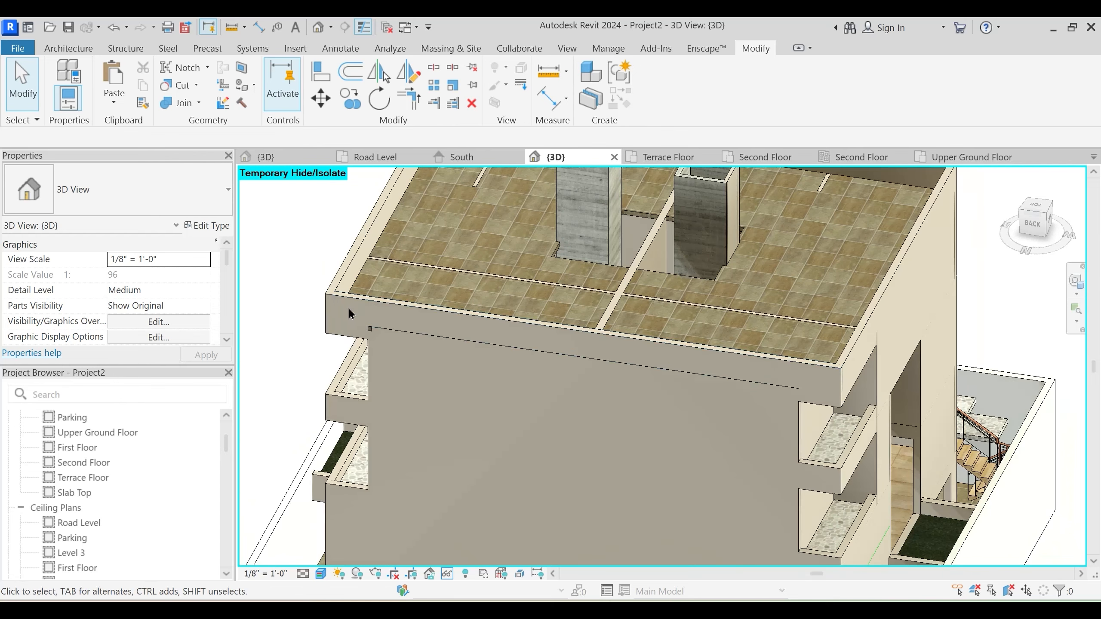
left_click(199, 102)
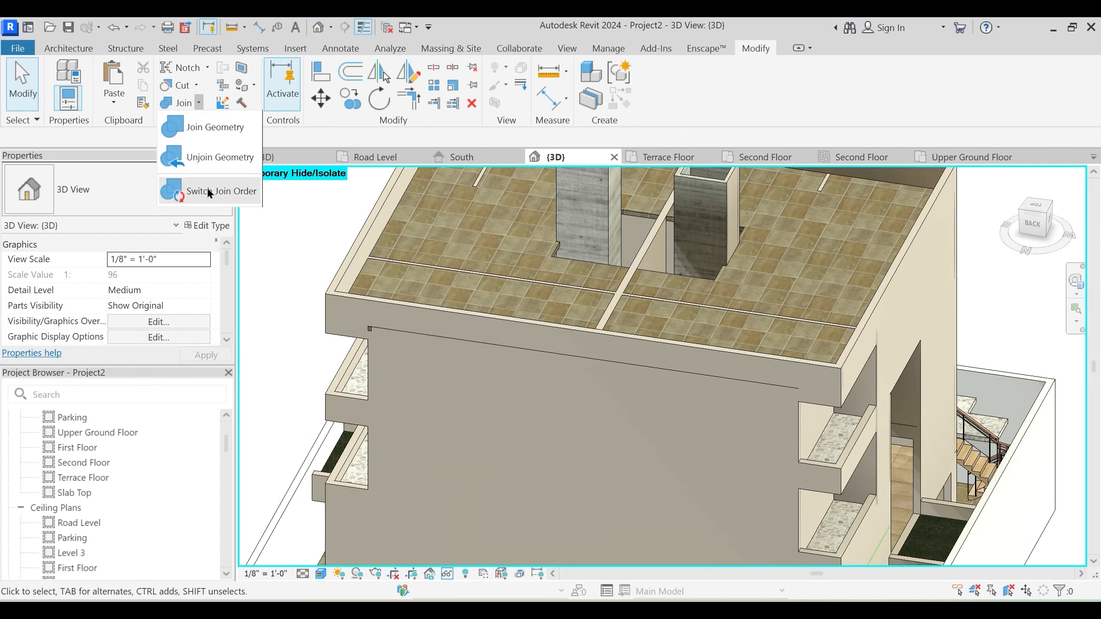
left_click(221, 191)
scroll(371, 328, "up", 2)
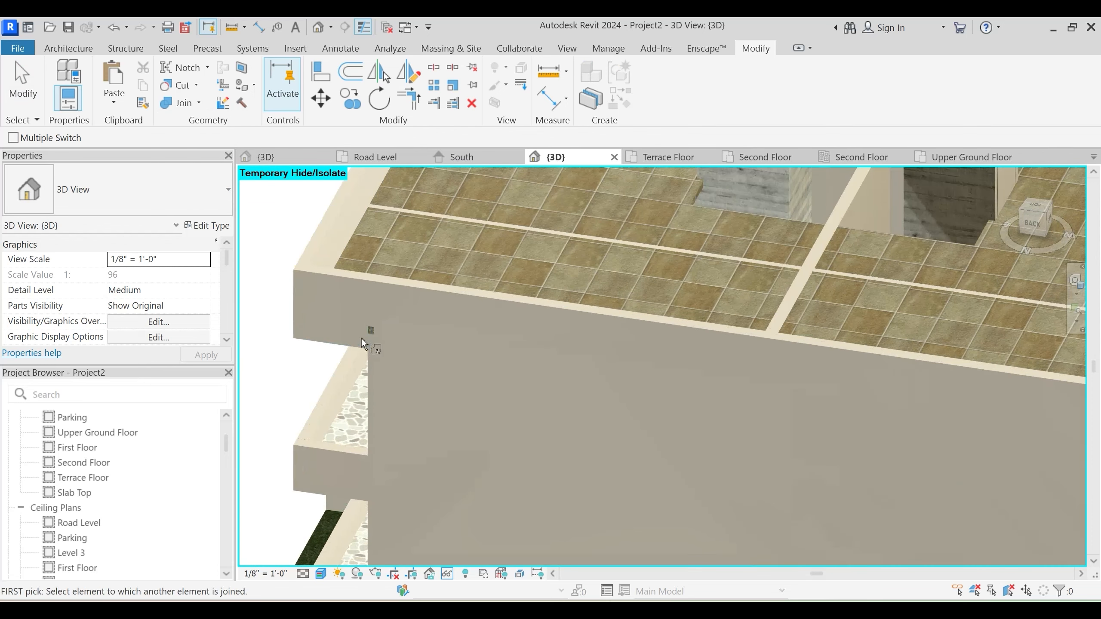
left_click(371, 330)
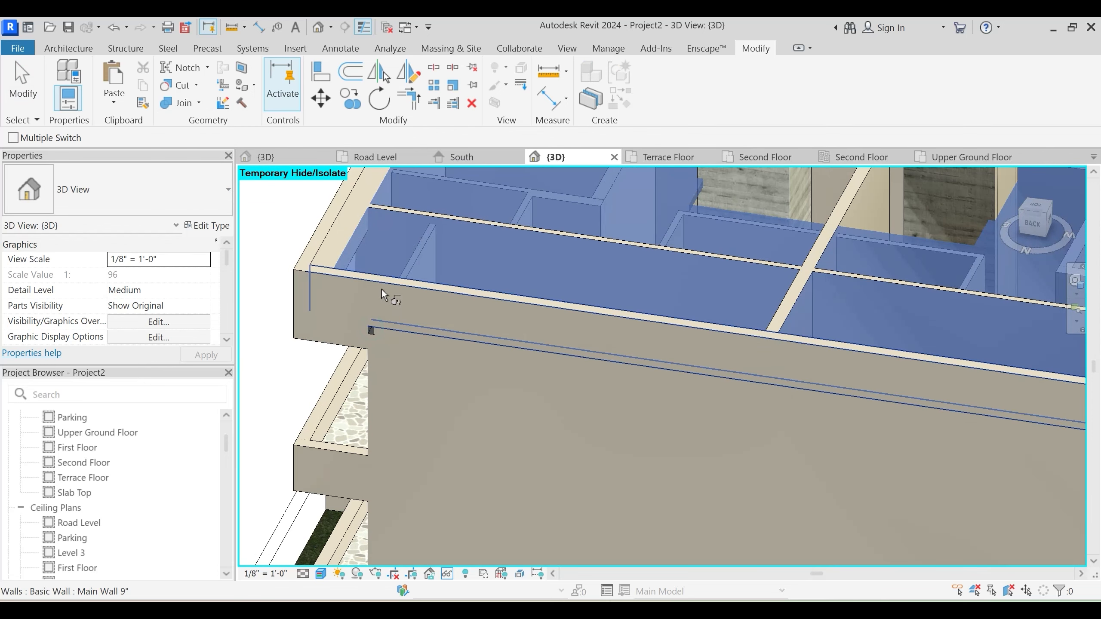
left_click(382, 316)
Switch the join order of the second floor rear wall with the side wall end and the terrace parapet, and end the command
left_click(373, 367)
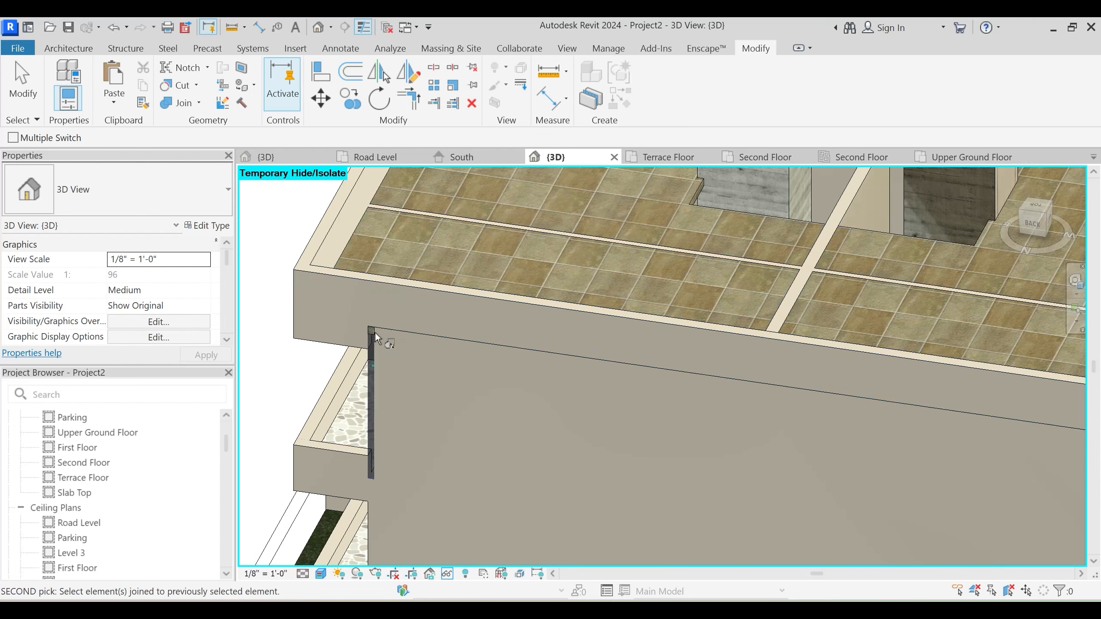
left_click(396, 345)
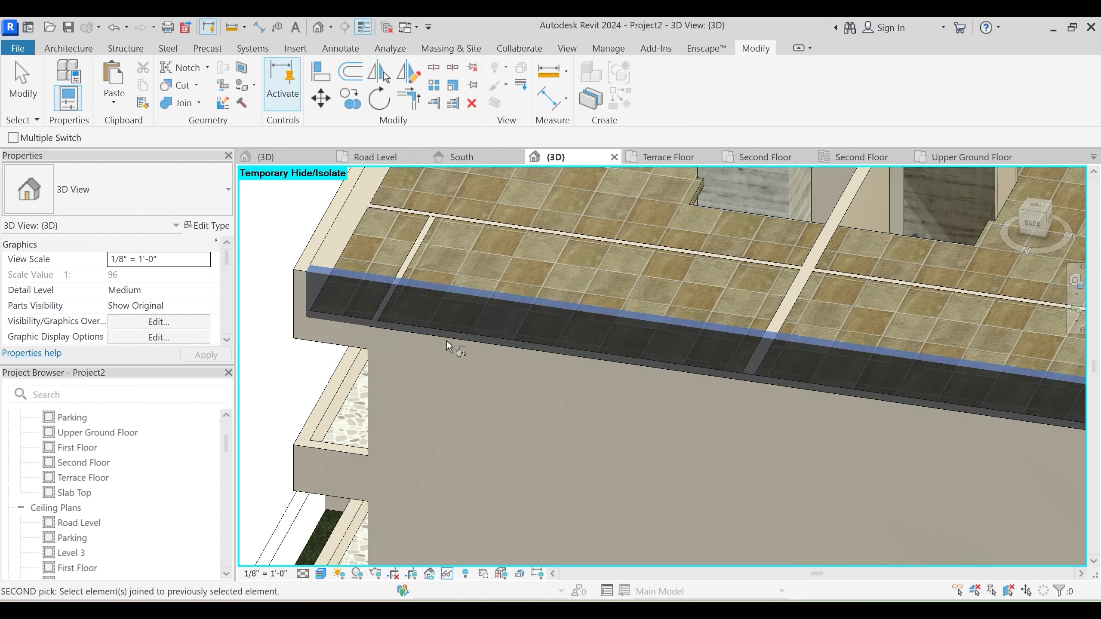
left_click(447, 349)
scroll(444, 378, "down", 3)
key("Escape")
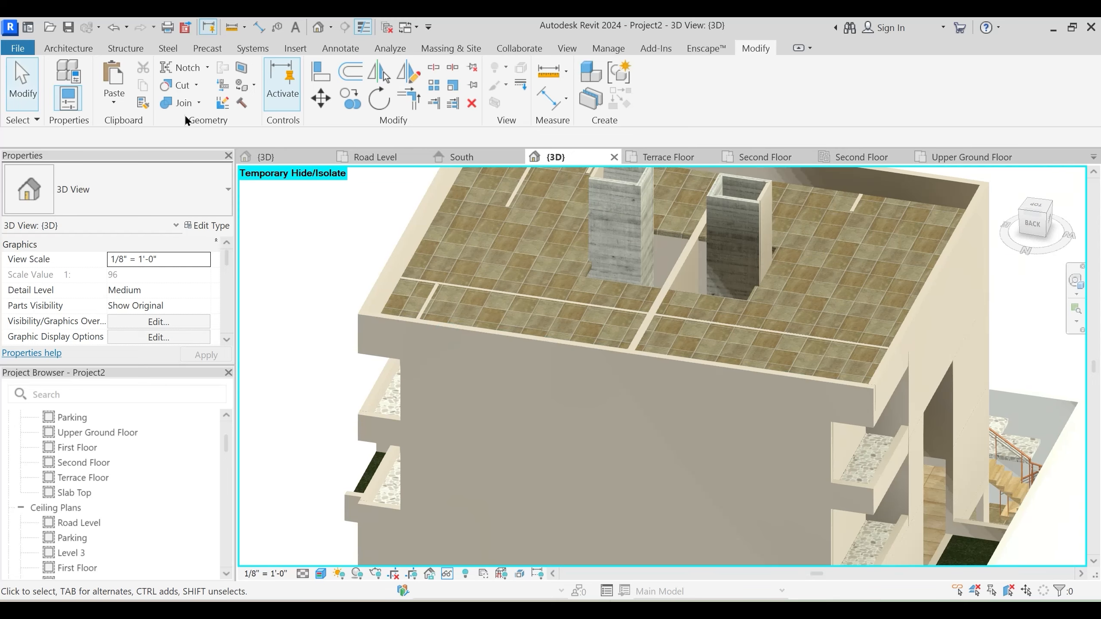
Join the rear terrace parapet with the second floor wall below it, and end the Join command
left_click(183, 104)
left_click(436, 336)
left_click(427, 363)
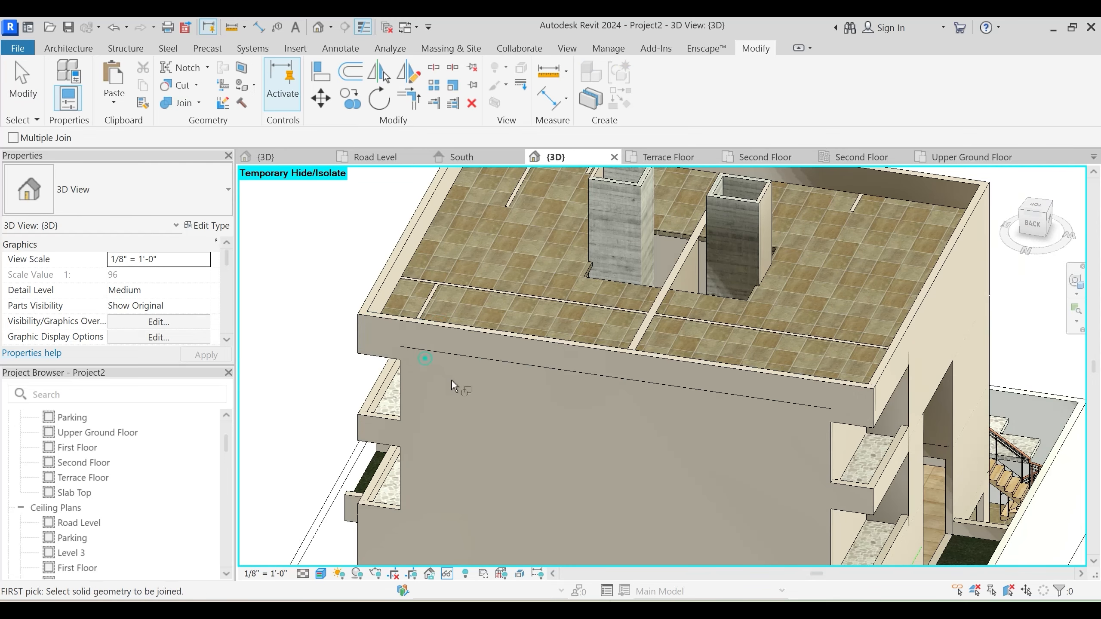
key("Escape")
Delete the stray model line beside the building
scroll(454, 381, "down", 3)
middle_click_drag(463, 393, 692, 448, "shift")
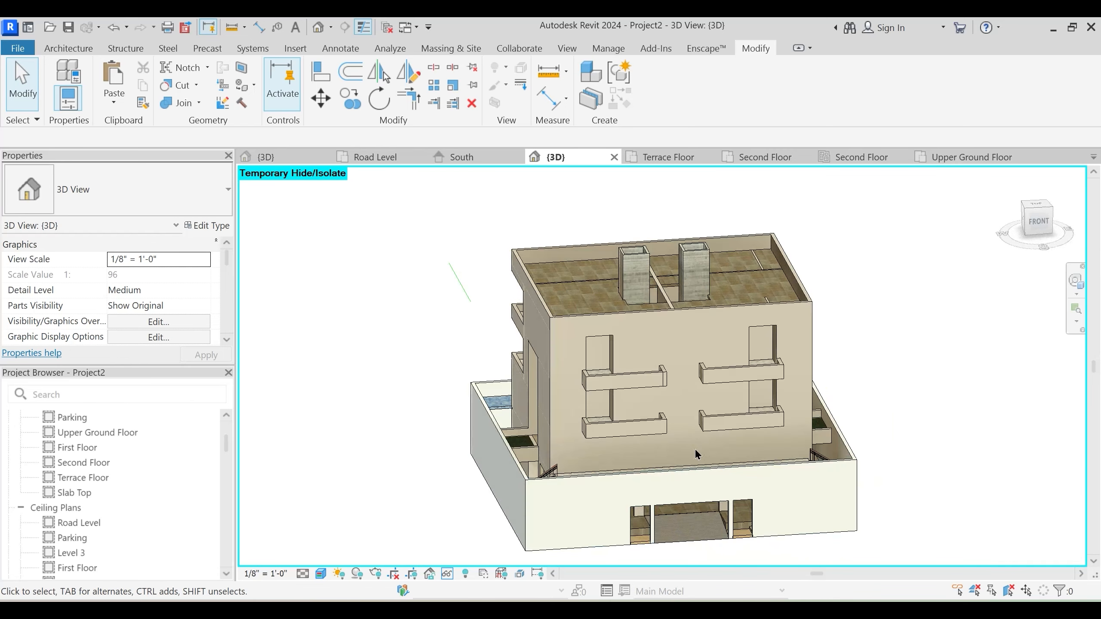
middle_click_drag(695, 485, 655, 535, "shift")
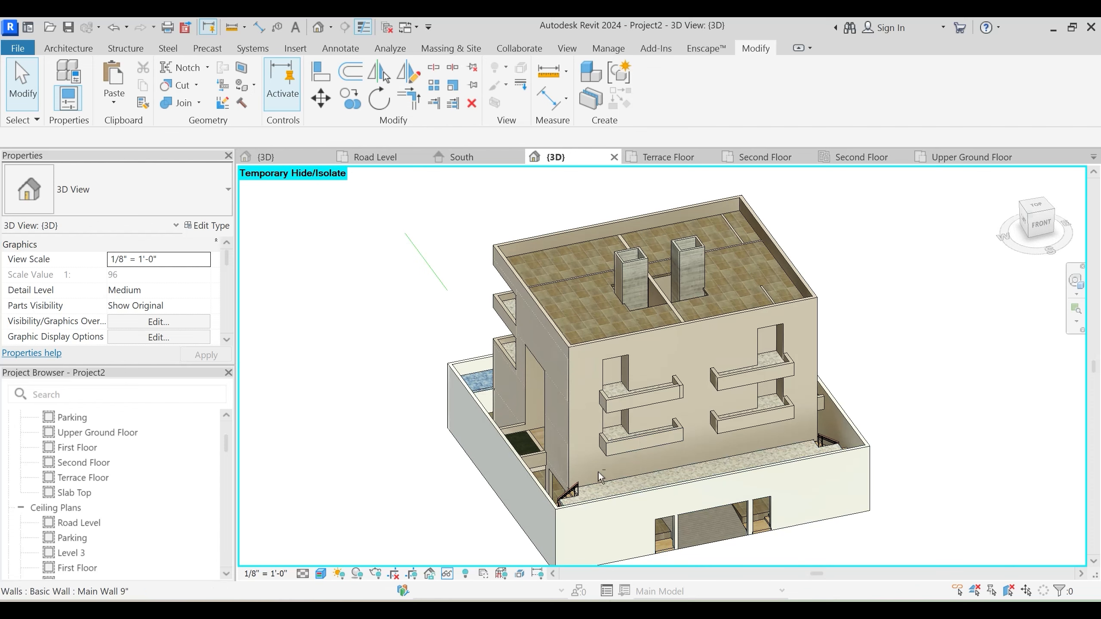
middle_click_drag(598, 471, 595, 447, "shift")
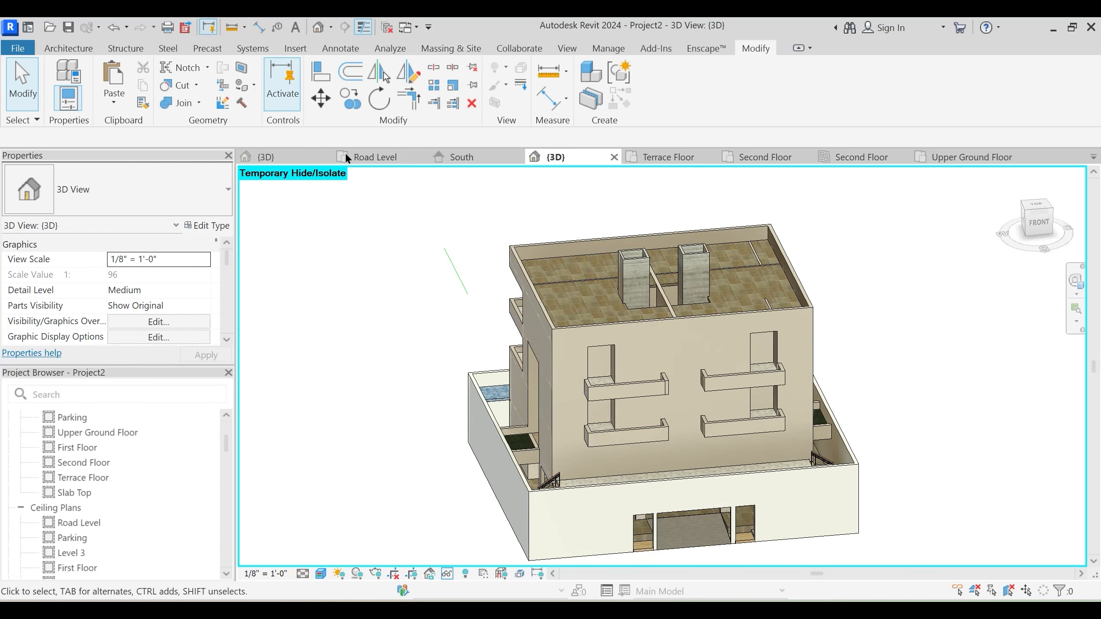
middle_click_drag(473, 267, 448, 274)
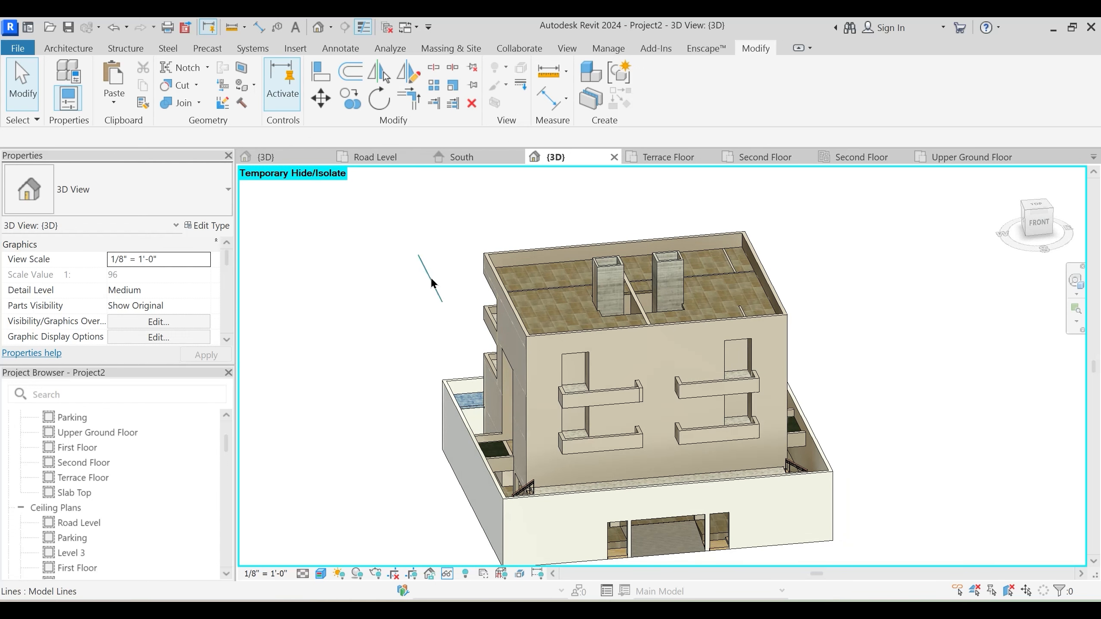
left_click(432, 281)
key("Delete")
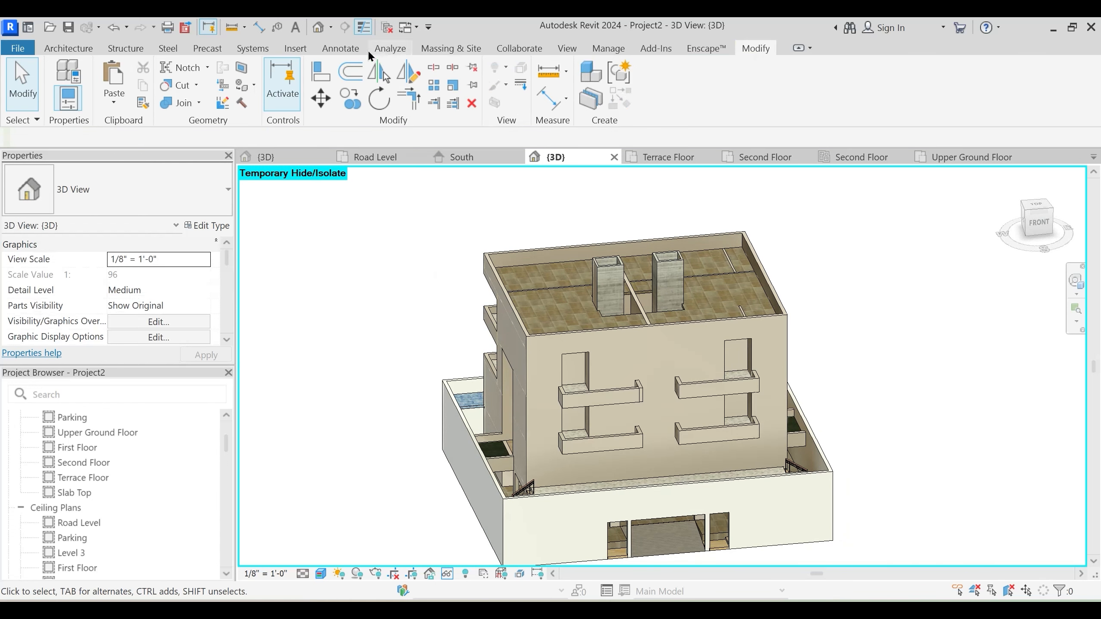
Start Load Family and open the Residential doors folder in the English-Imperial US library
left_click(302, 51)
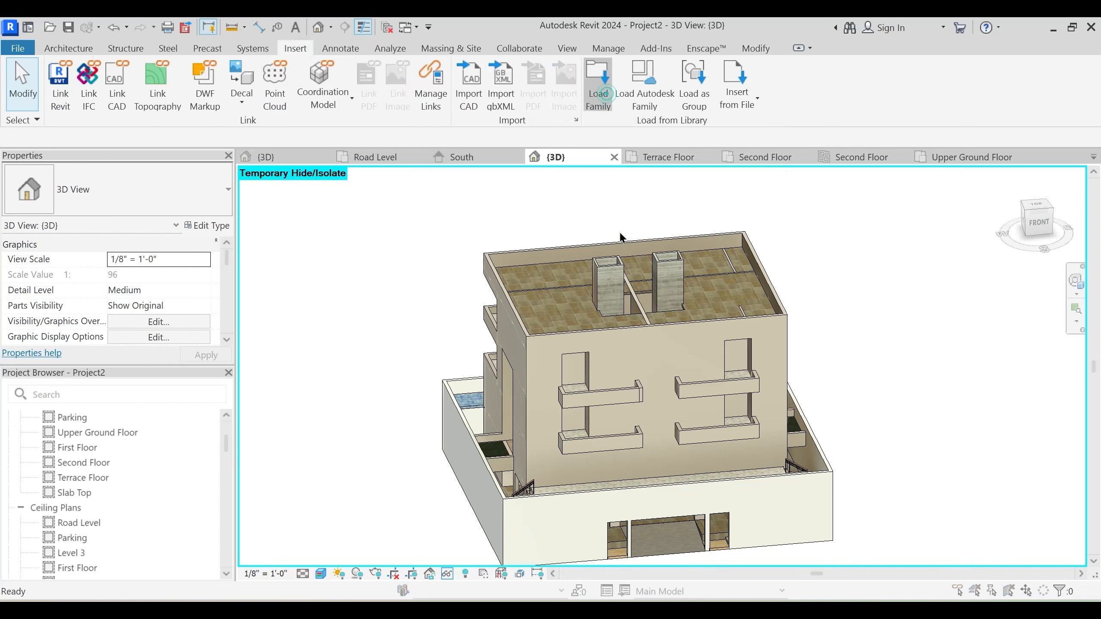
left_click(606, 93)
left_click(367, 58)
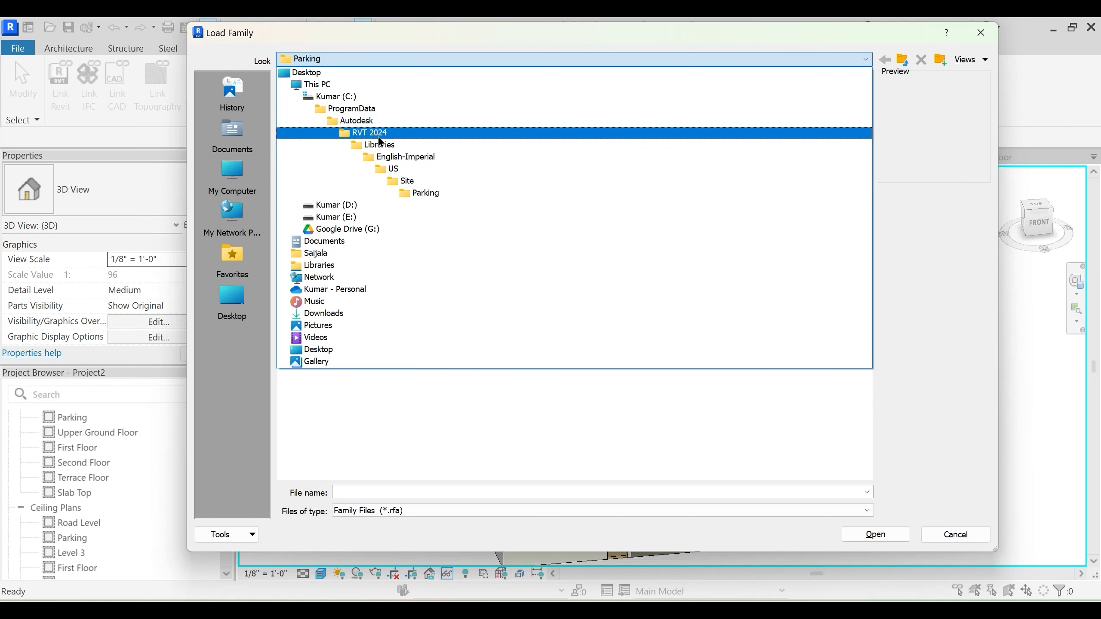
left_click(395, 145)
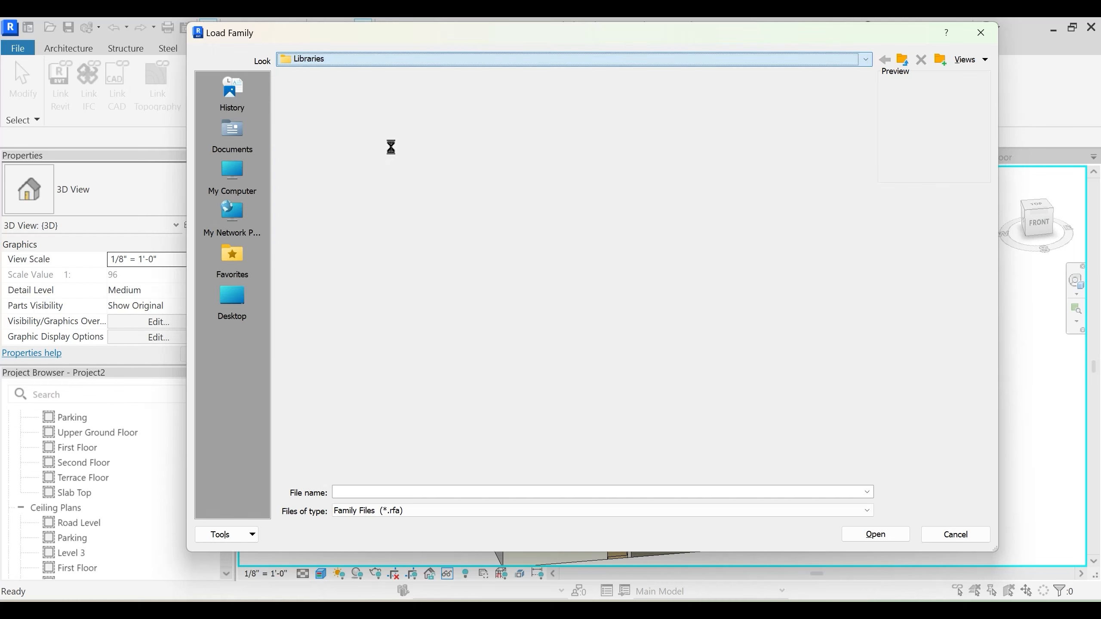
double_click(337, 136)
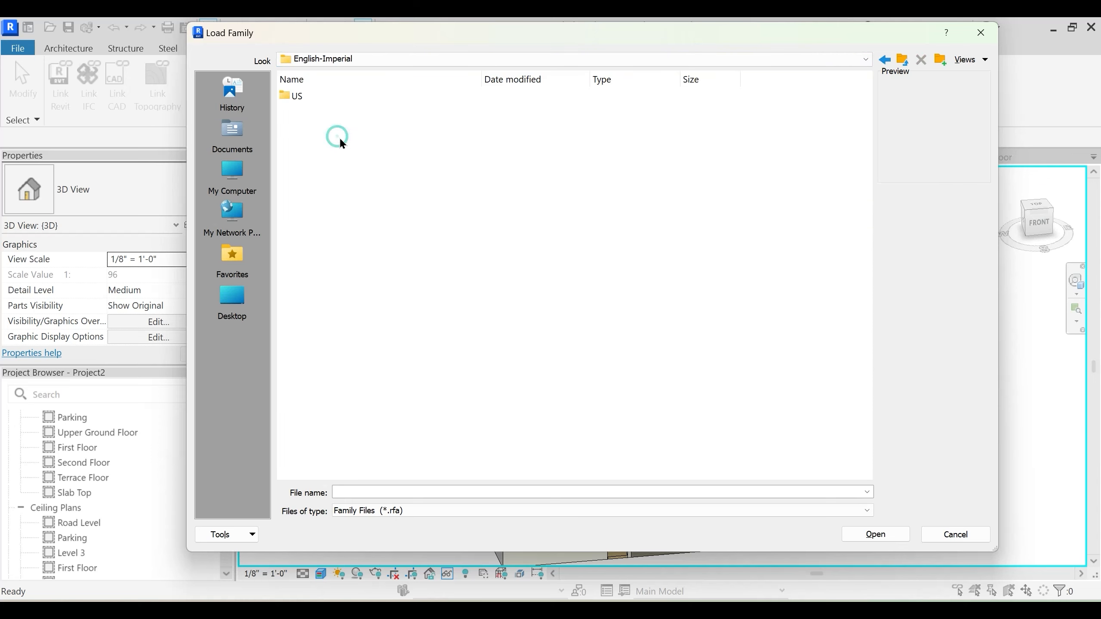
double_click(291, 97)
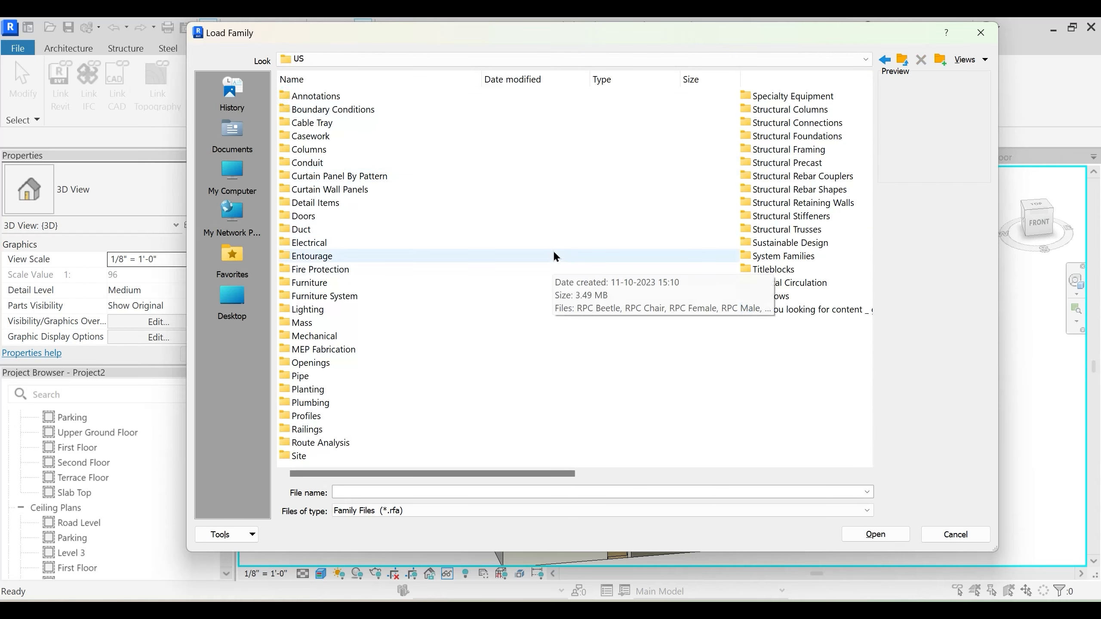
double_click(312, 218)
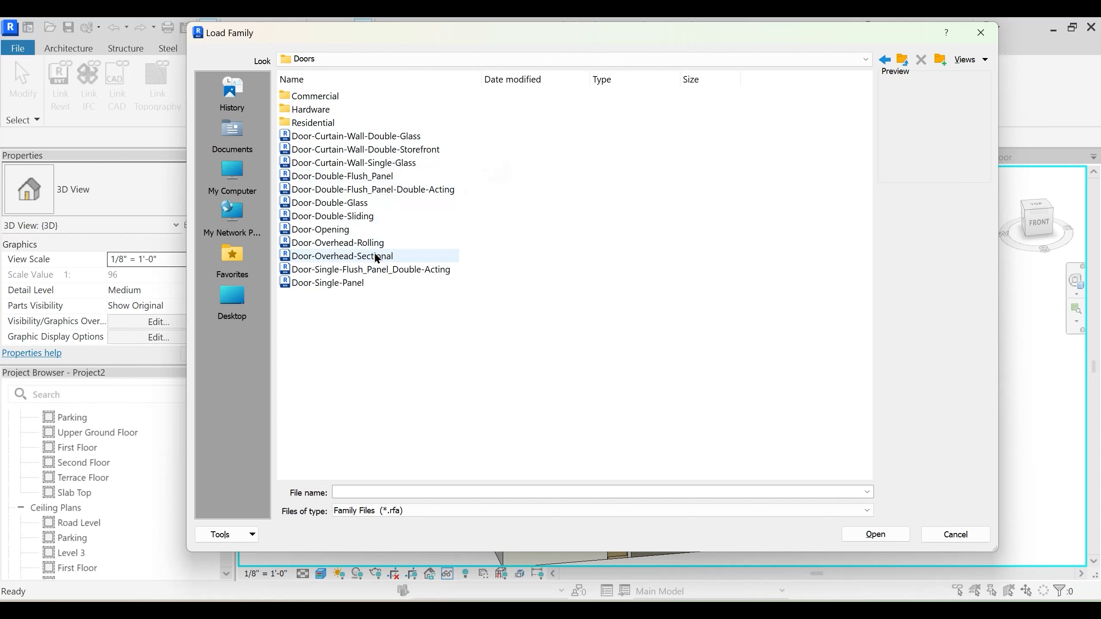
left_click(316, 126)
double_click(316, 125)
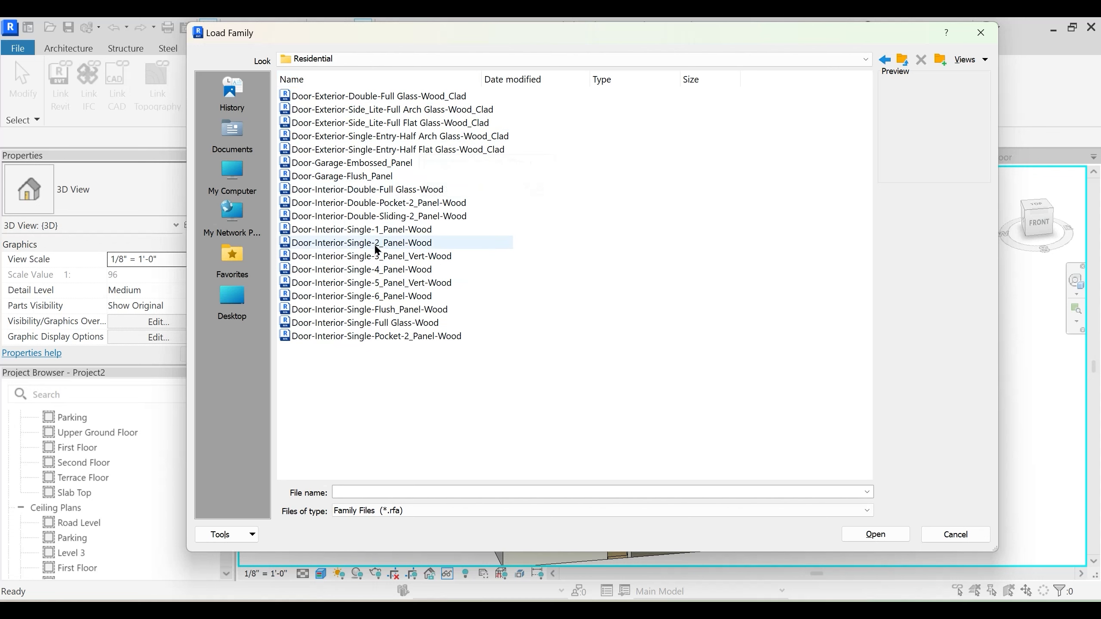
Load the Door-Interior-Single-Full Glass-Wood family with the 36" x 84" type
left_click(387, 310)
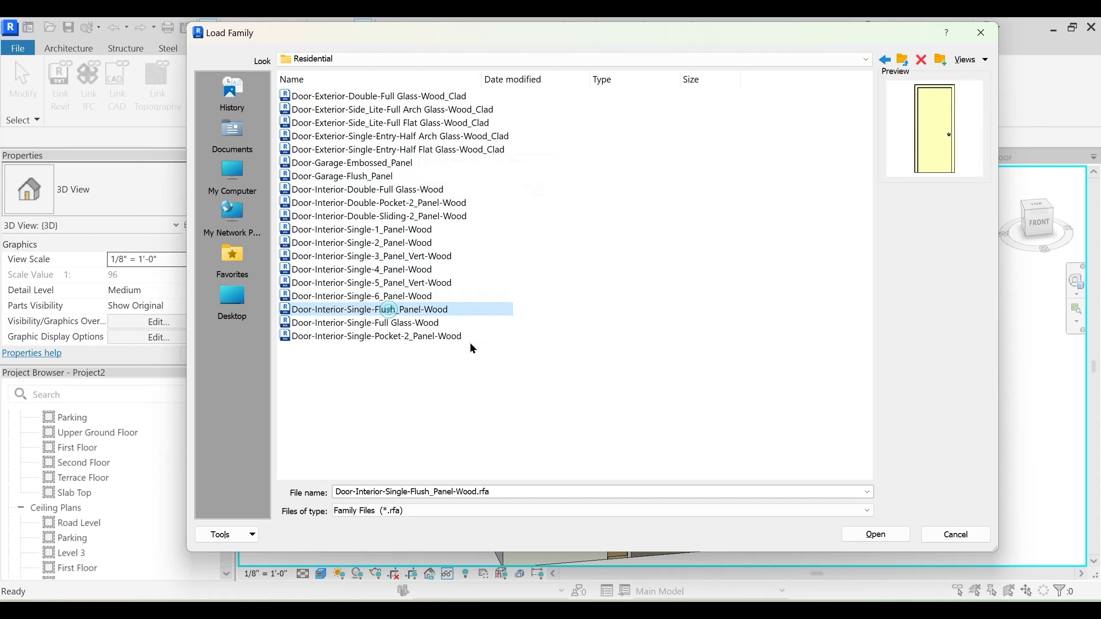
left_click(423, 325)
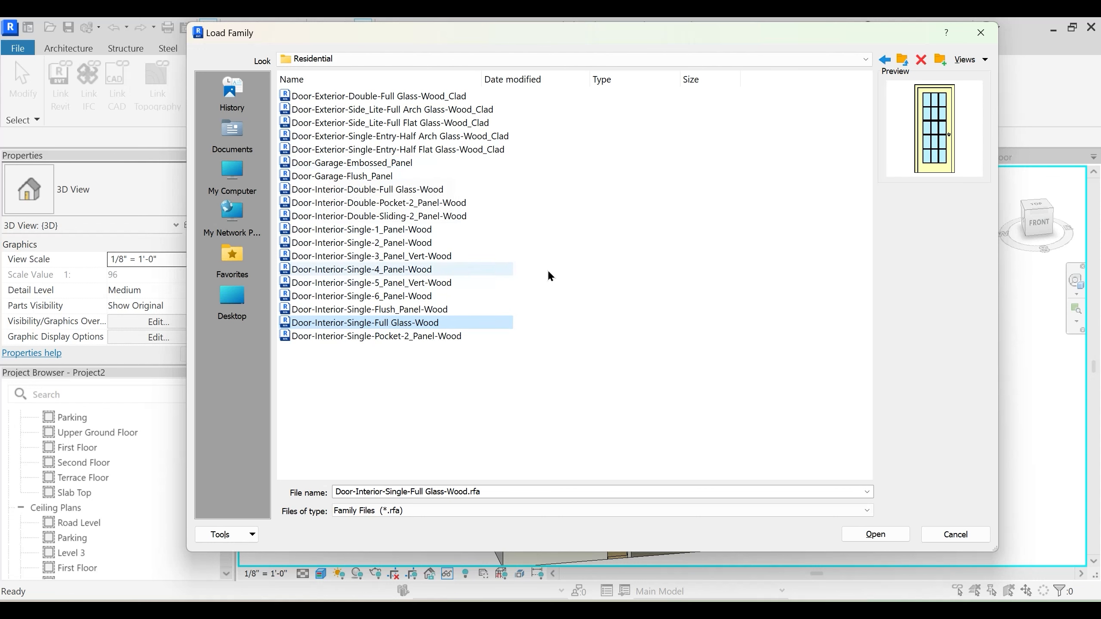
left_click(875, 535)
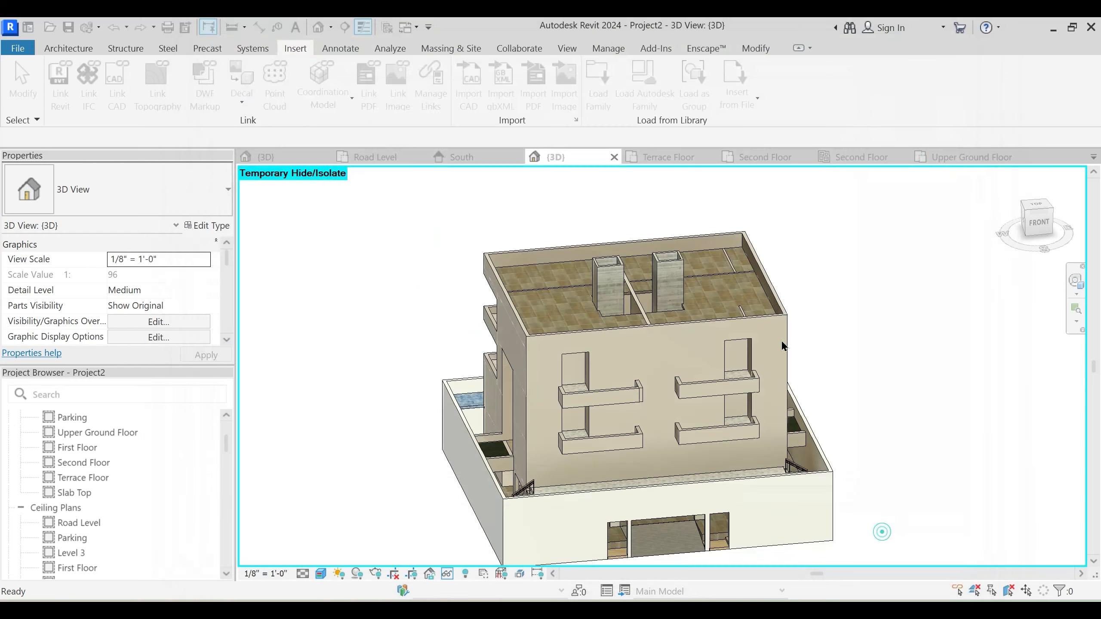
left_click(441, 284)
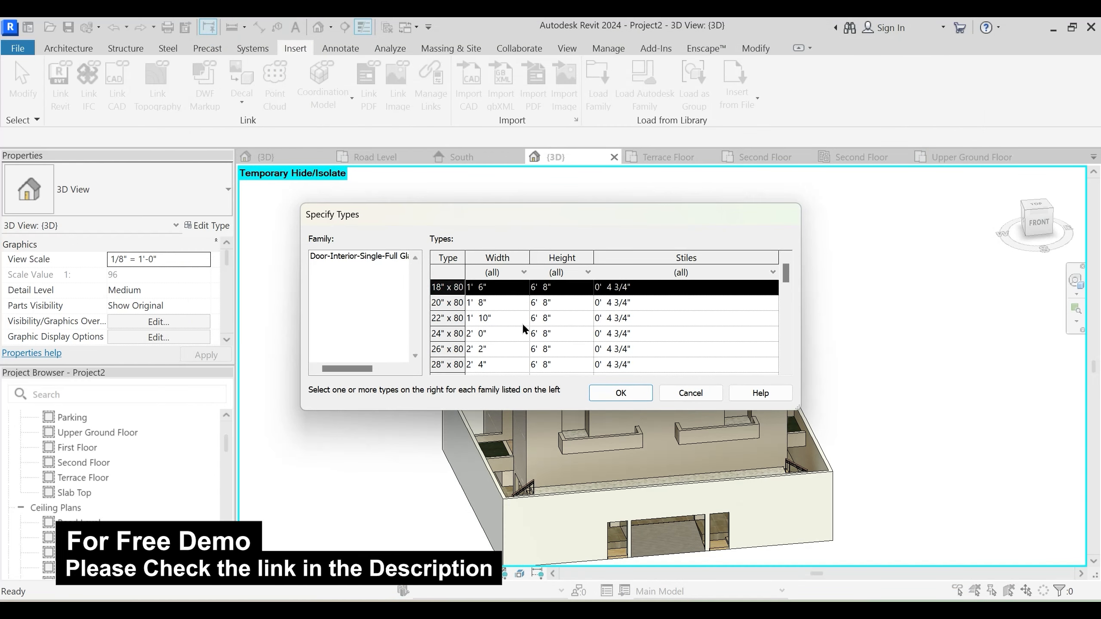
scroll(440, 331, "down", 2)
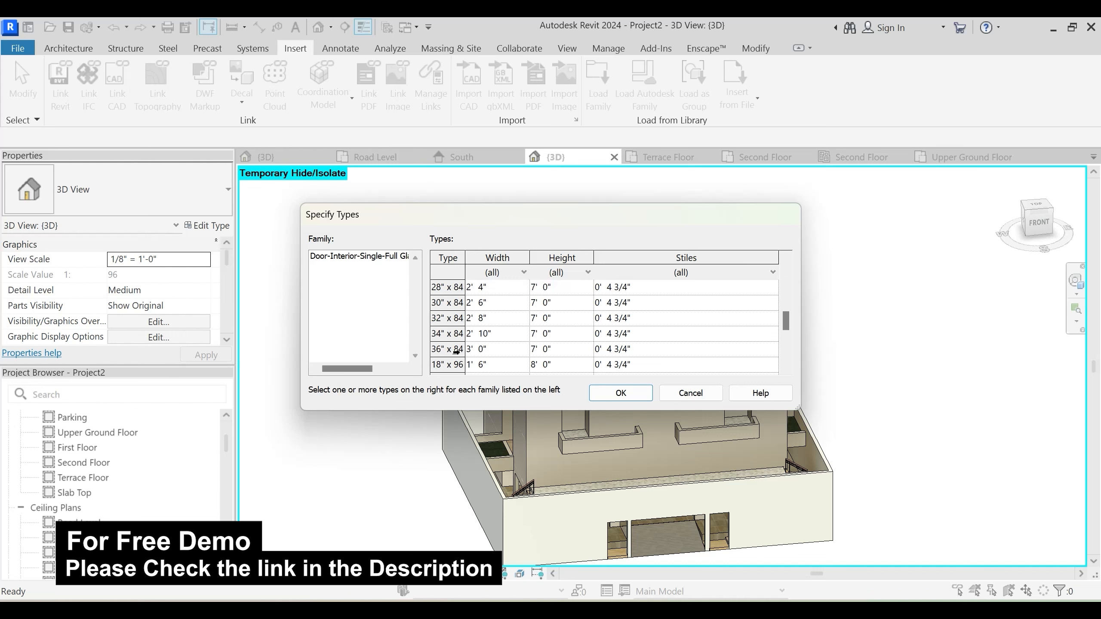
scroll(452, 351, "up", 3)
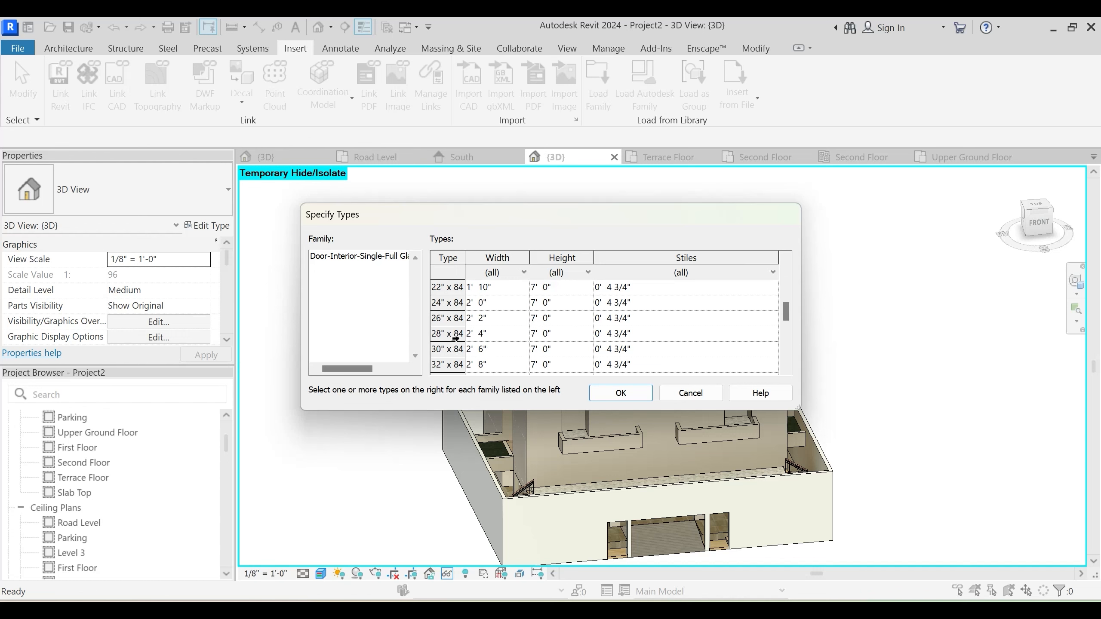
left_click(450, 350)
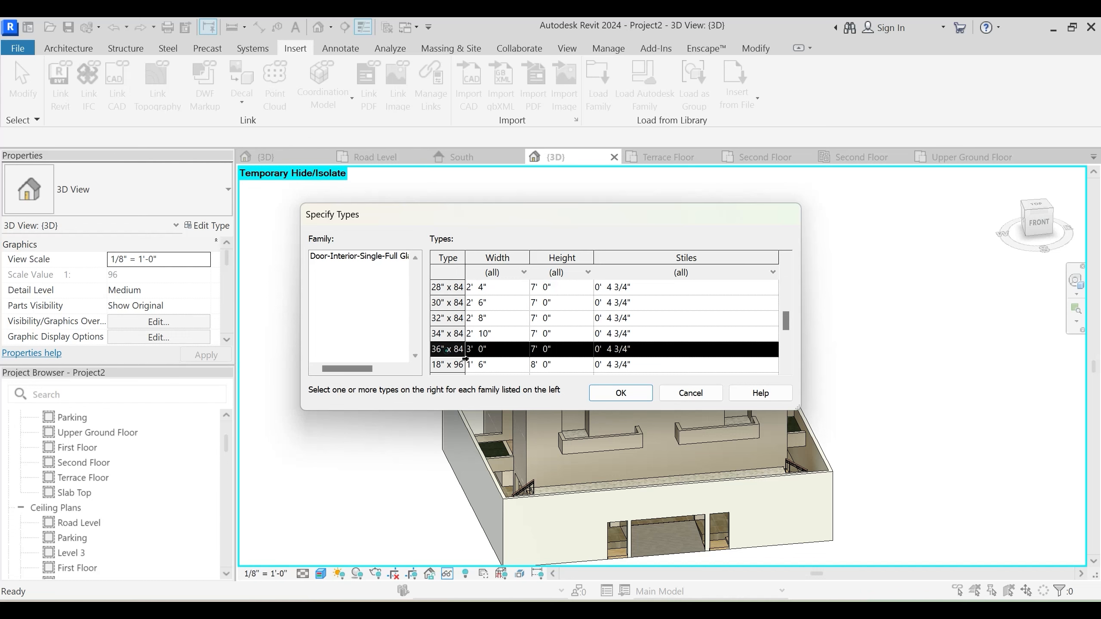
left_click(628, 395)
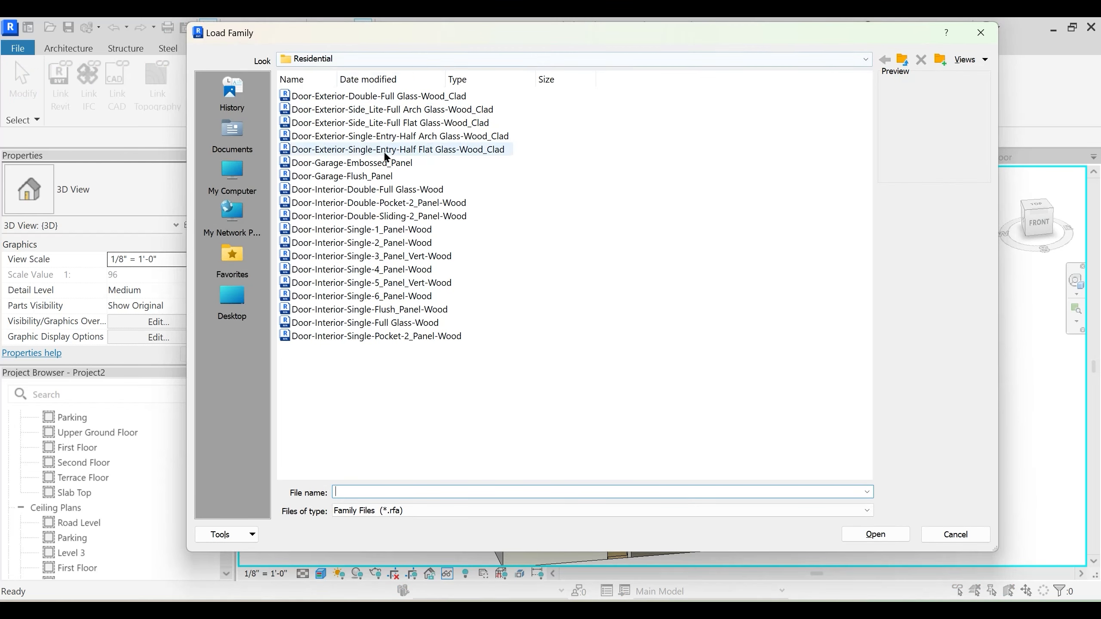
Load the Door-Double-Sliding family from the Doors folder with the 72" x 82" type
left_click(907, 64)
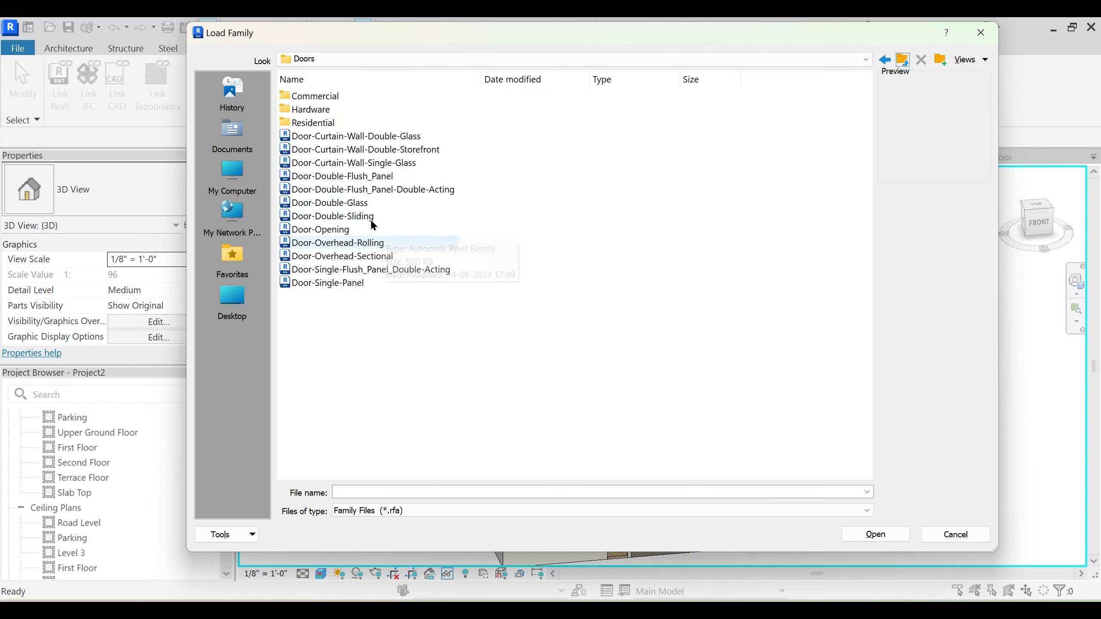
left_click(367, 216)
left_click(876, 536)
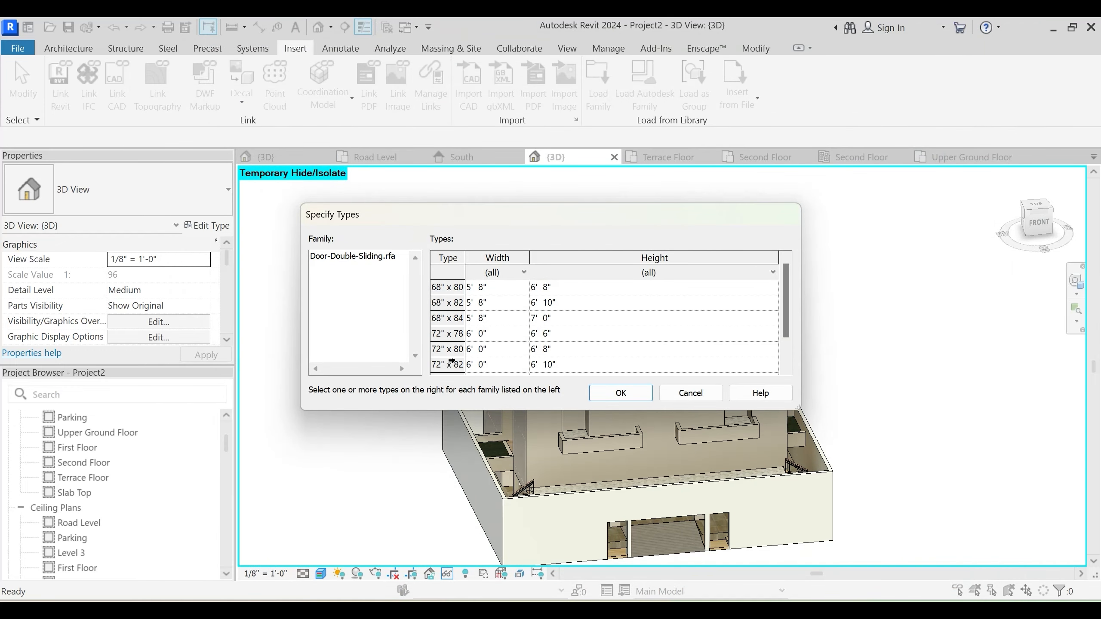
left_click(452, 365)
left_click(633, 393)
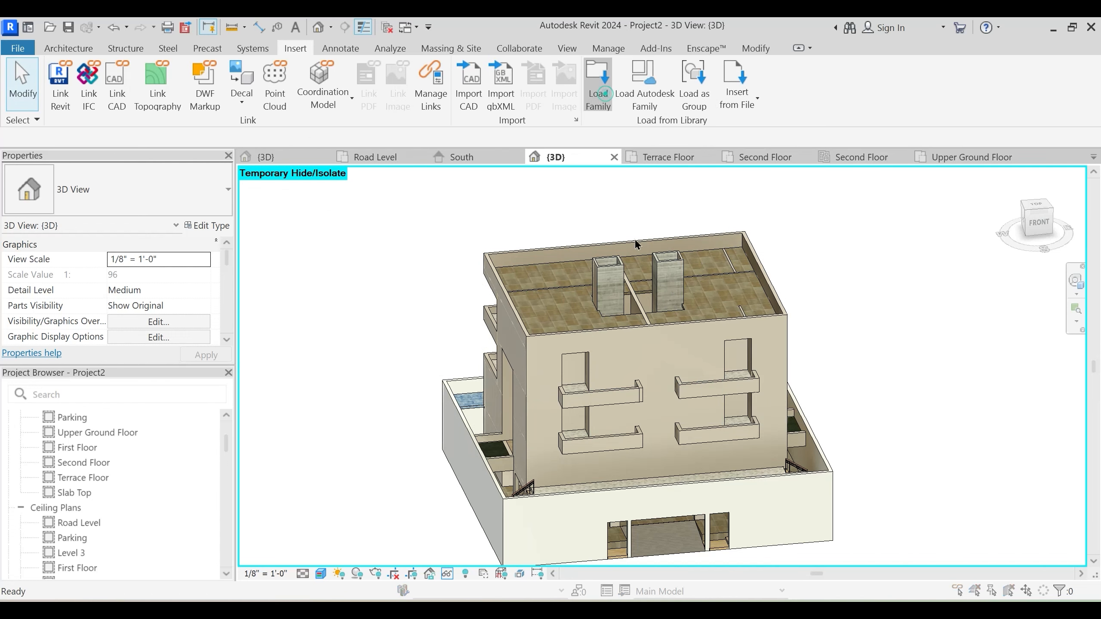
left_click(598, 87)
left_click(364, 61)
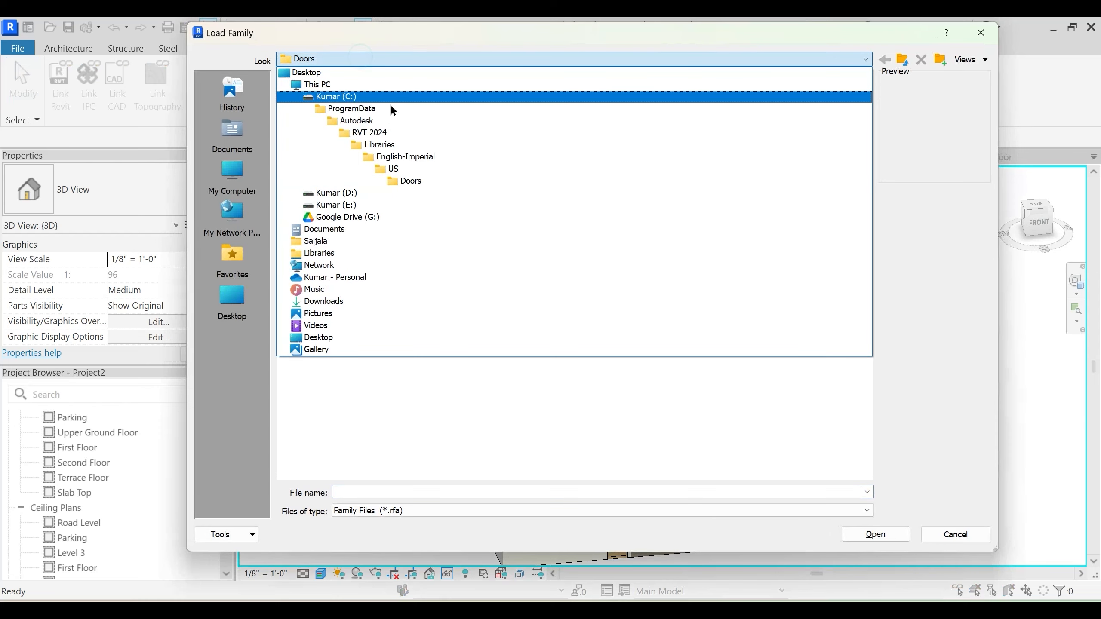
left_click(403, 161)
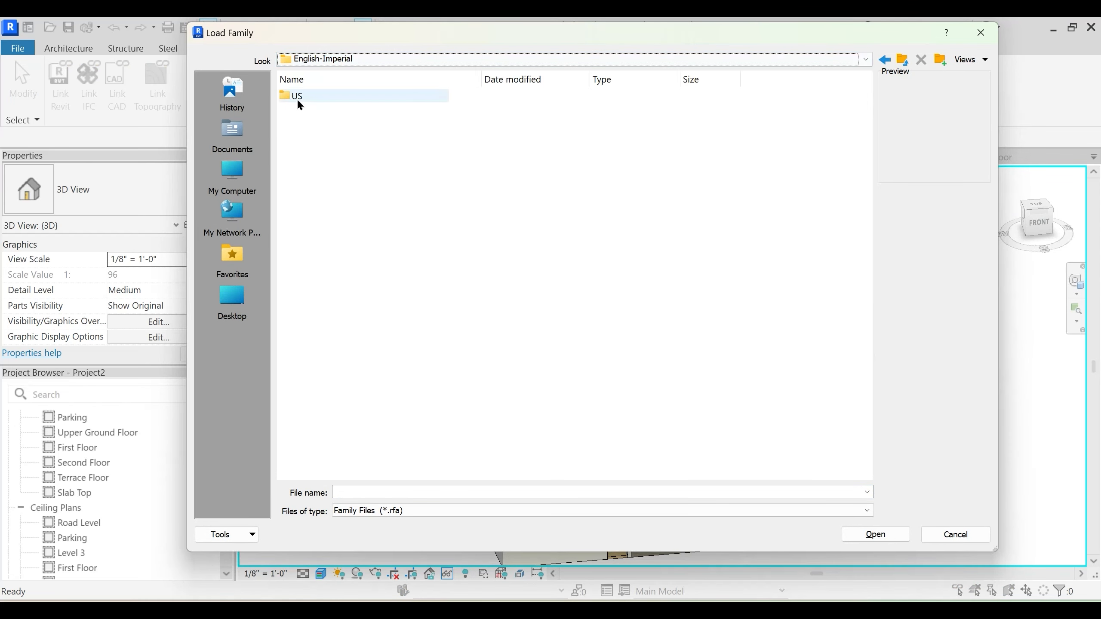
double_click(298, 98)
left_click(602, 363)
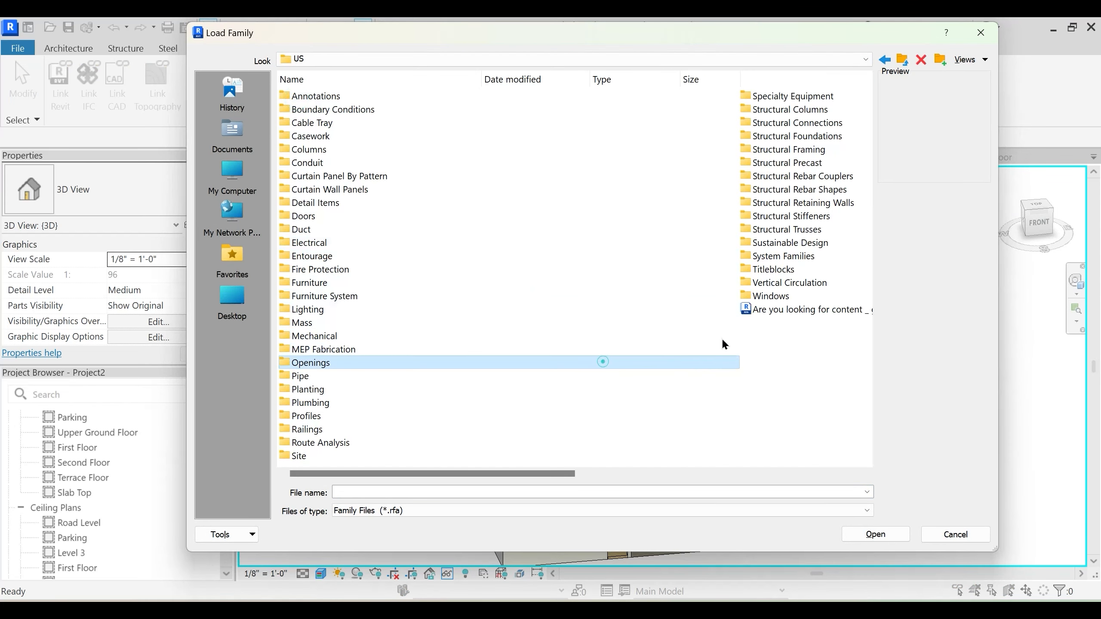
double_click(767, 296)
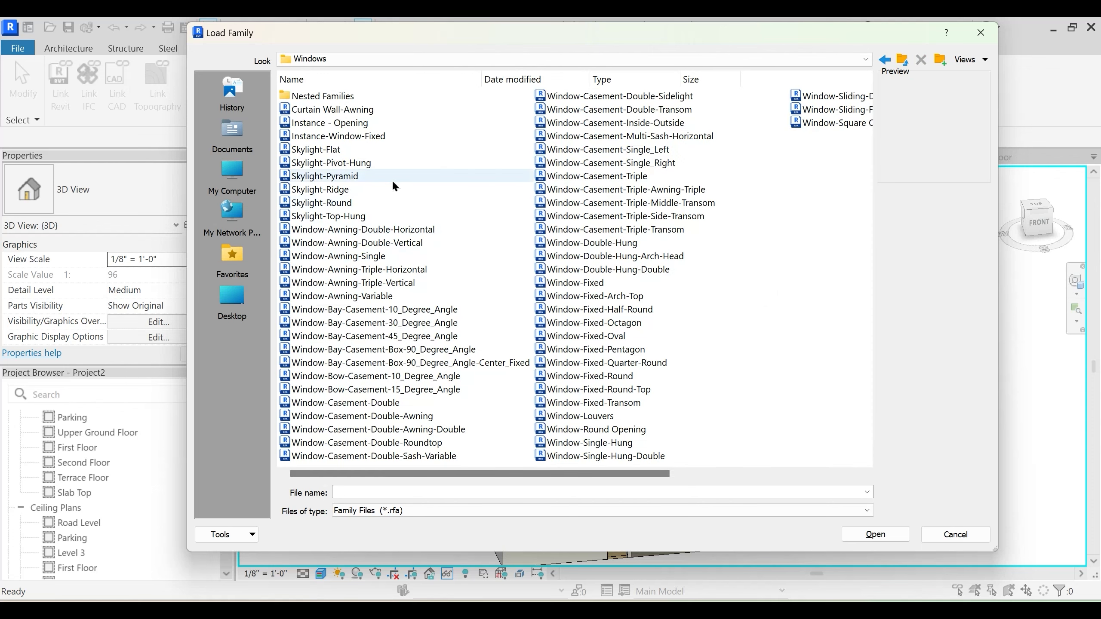
left_click(619, 459)
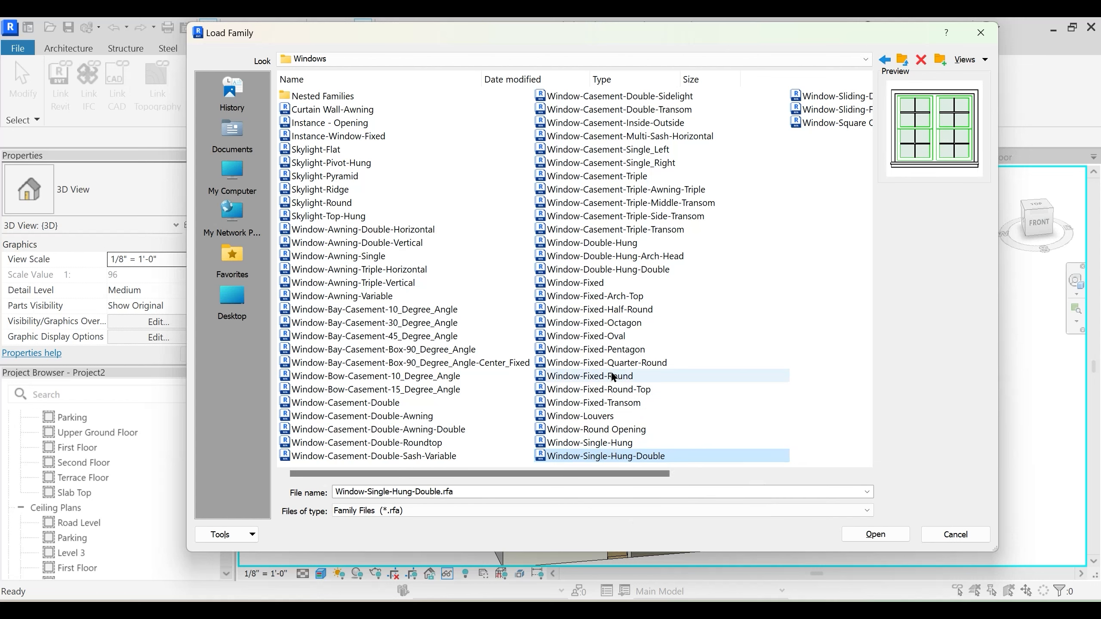
key("Escape")
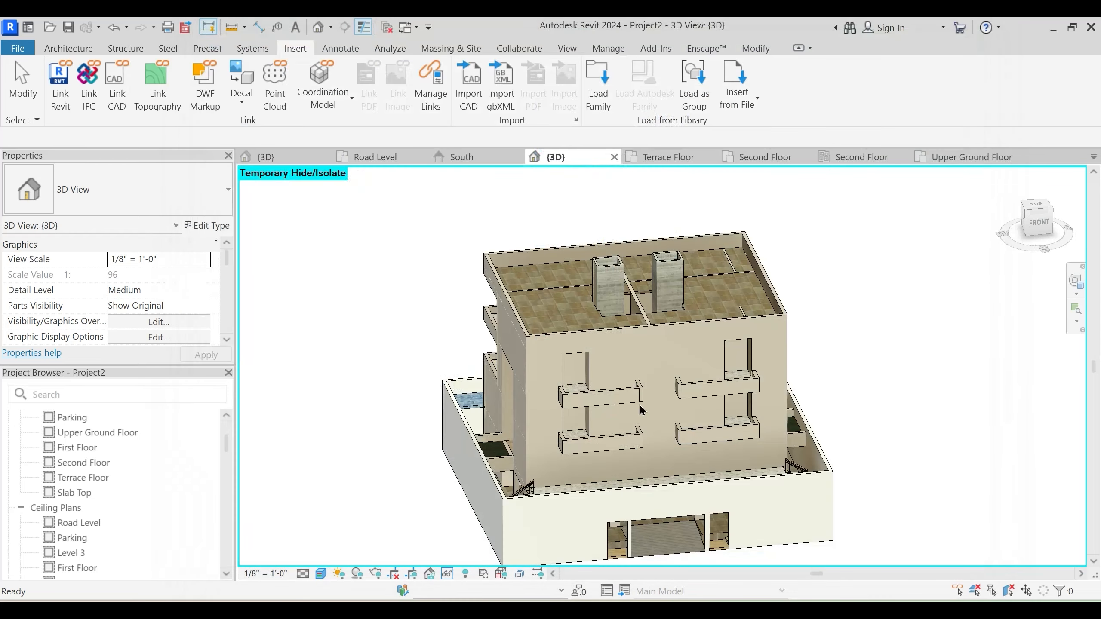
middle_click_drag(497, 373, 620, 265, "shift")
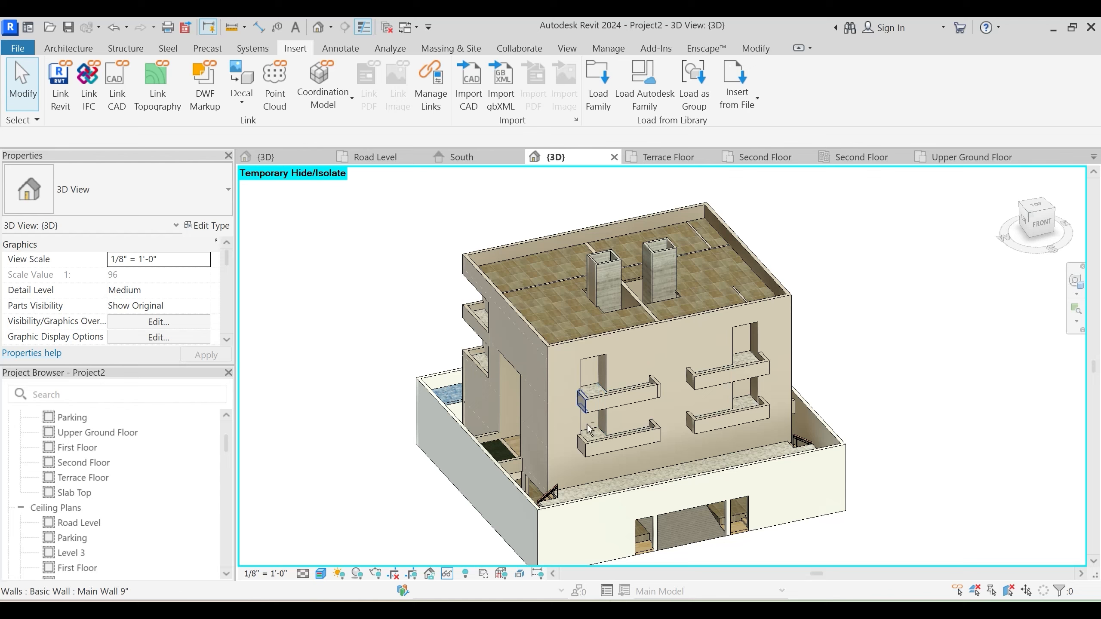
Open the family of the louvered double swing door on Project1's upper ground floor front for editing
middle_click_drag(587, 424, 286, 304, "shift")
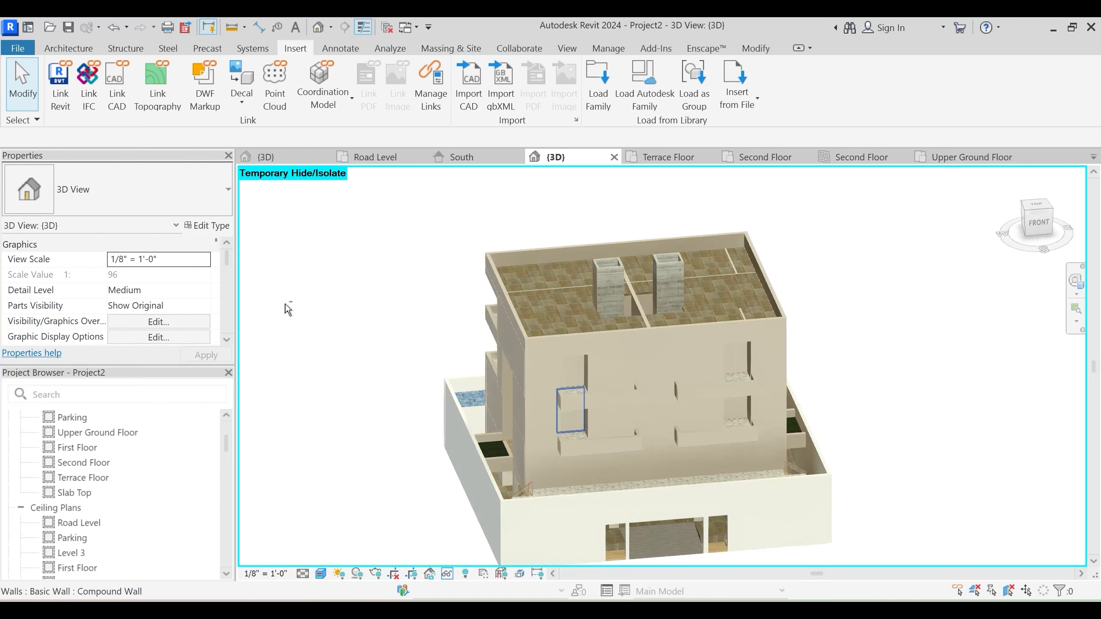
left_click(272, 160)
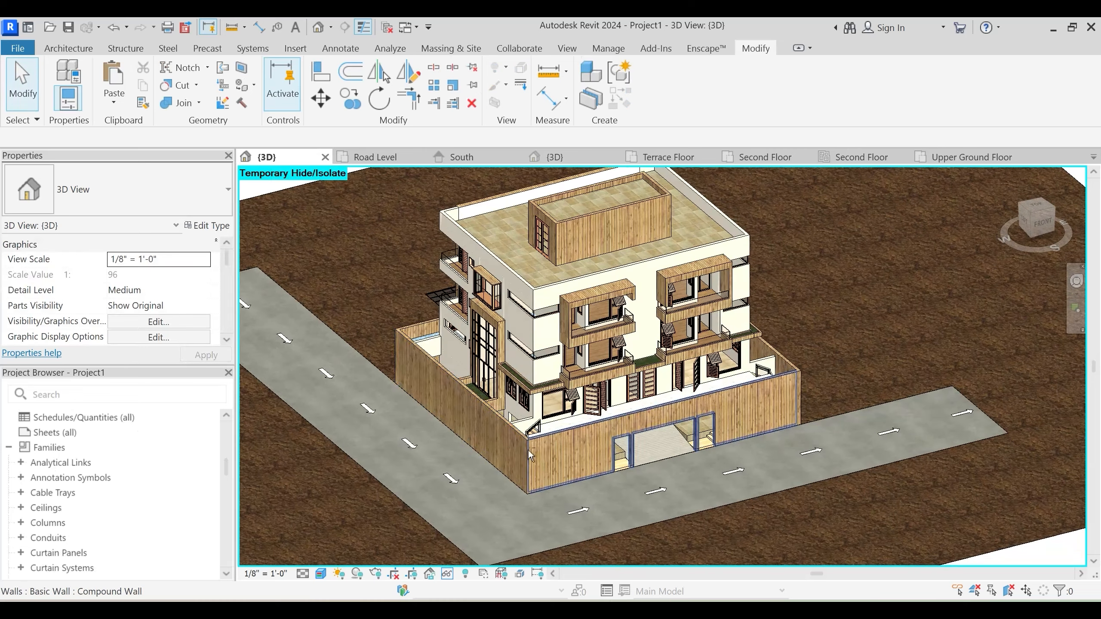
scroll(528, 450, "up", 3)
scroll(613, 357, "up", 4)
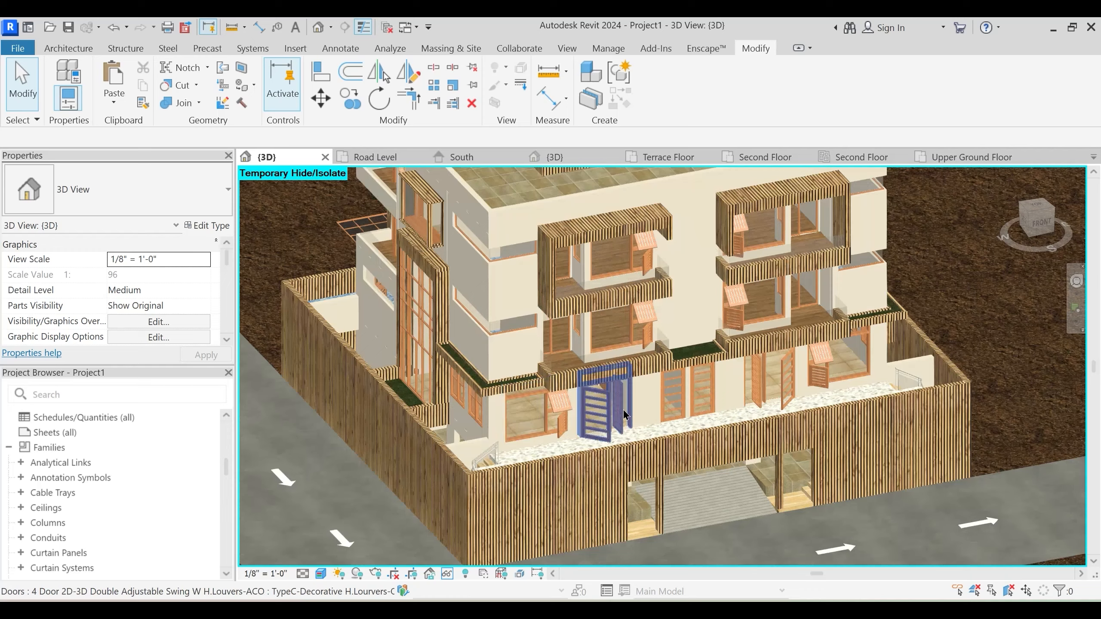
middle_click_drag(566, 427, 653, 451, "shift")
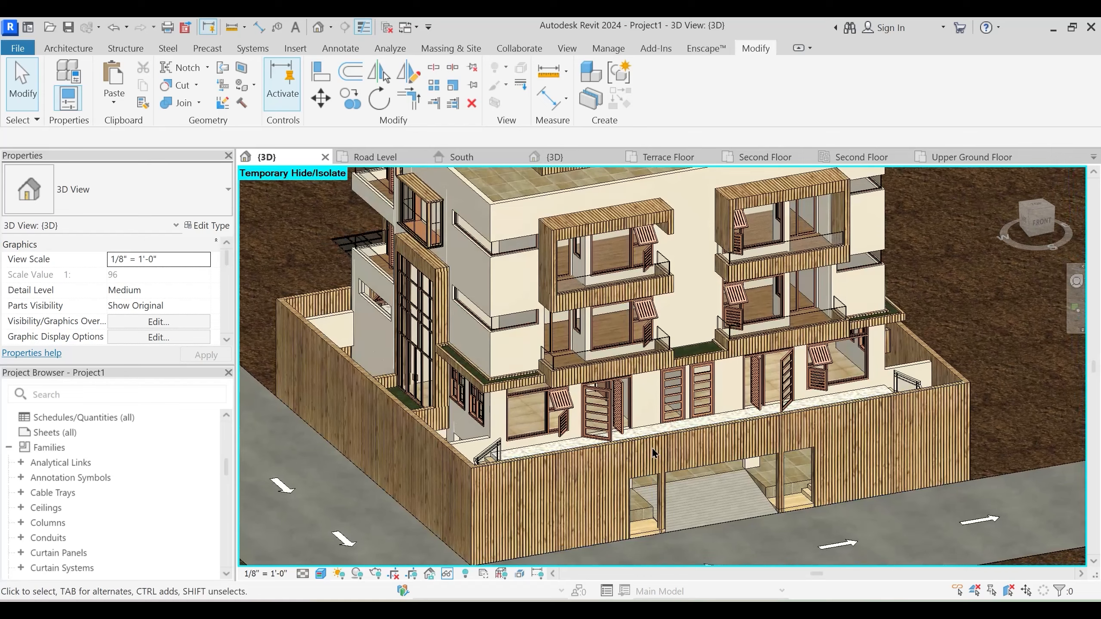
left_click(608, 427)
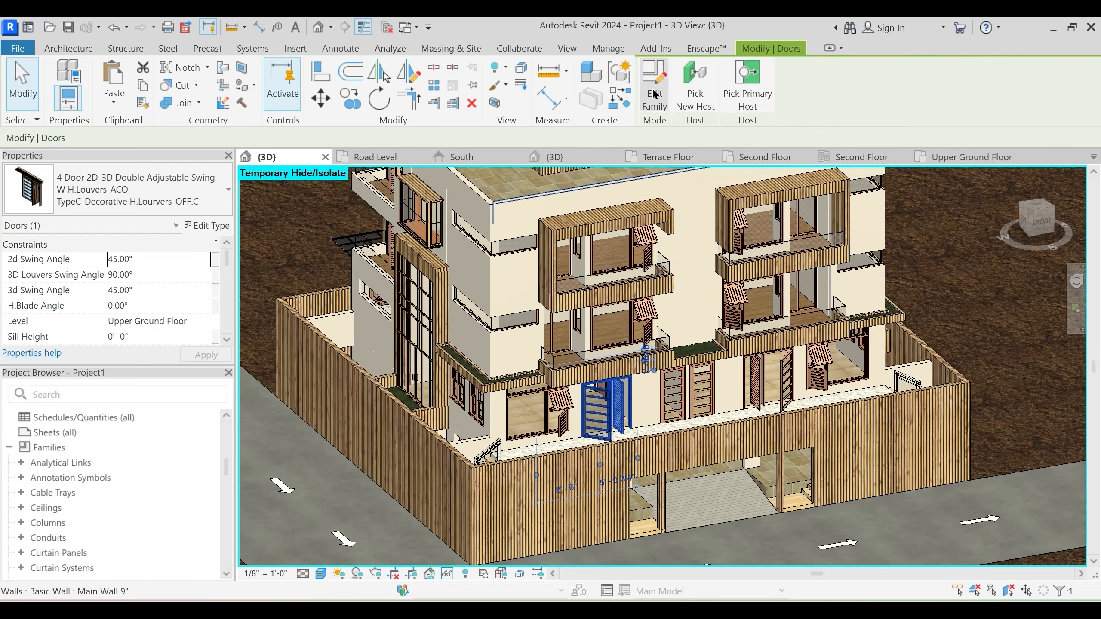
left_click(559, 406, "ctrl")
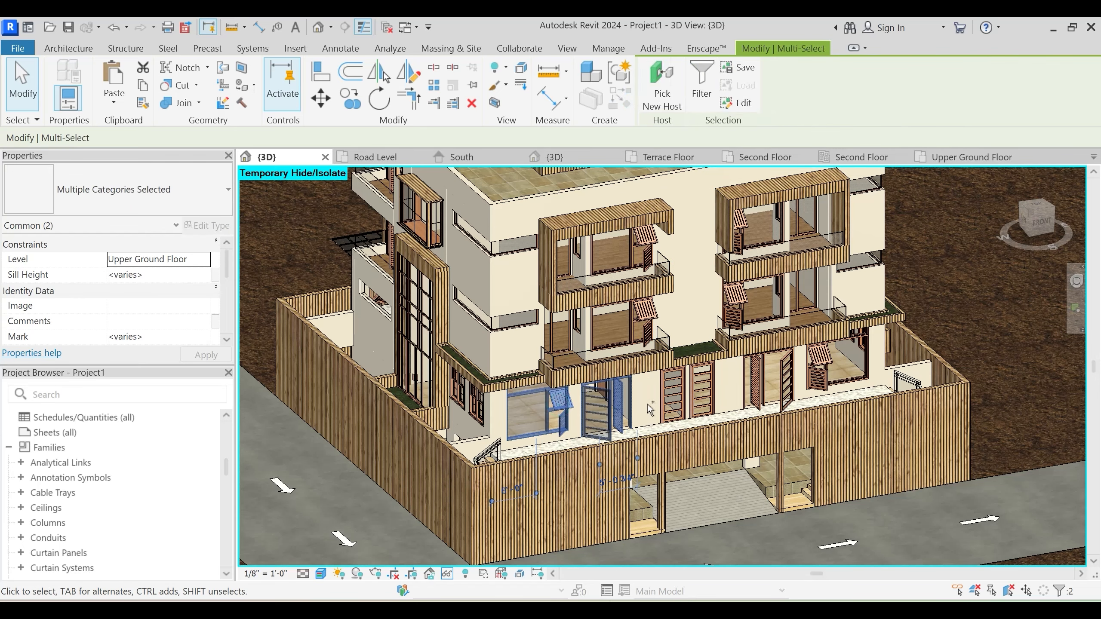
key("Escape")
left_click(624, 420)
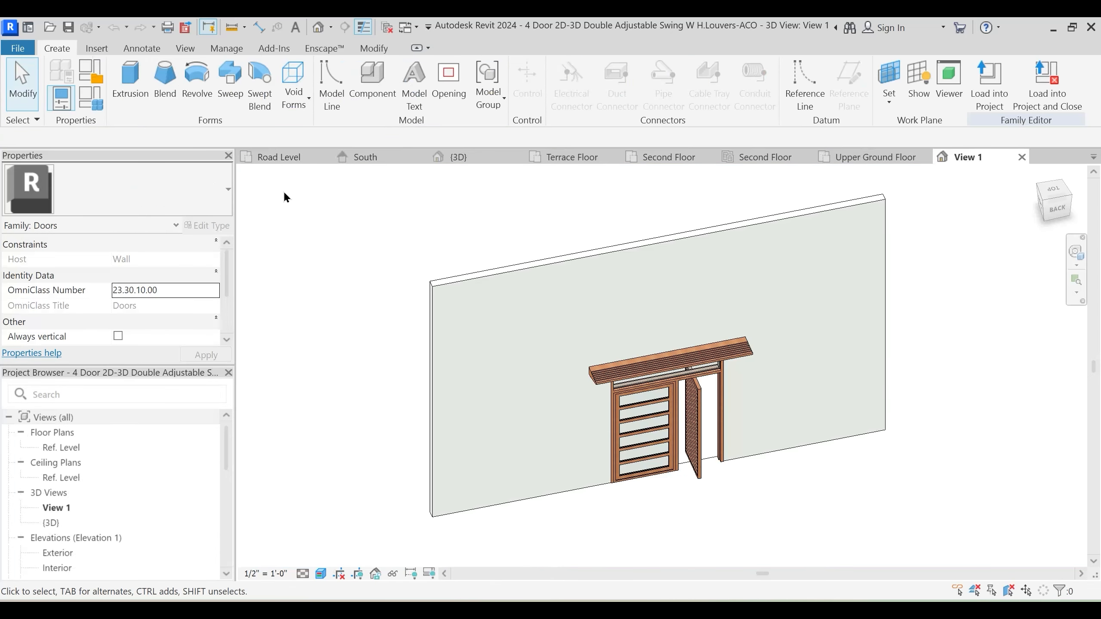
Check the Project2 3D view and the opened door family, and return to the Project1 3D view
left_click(276, 163)
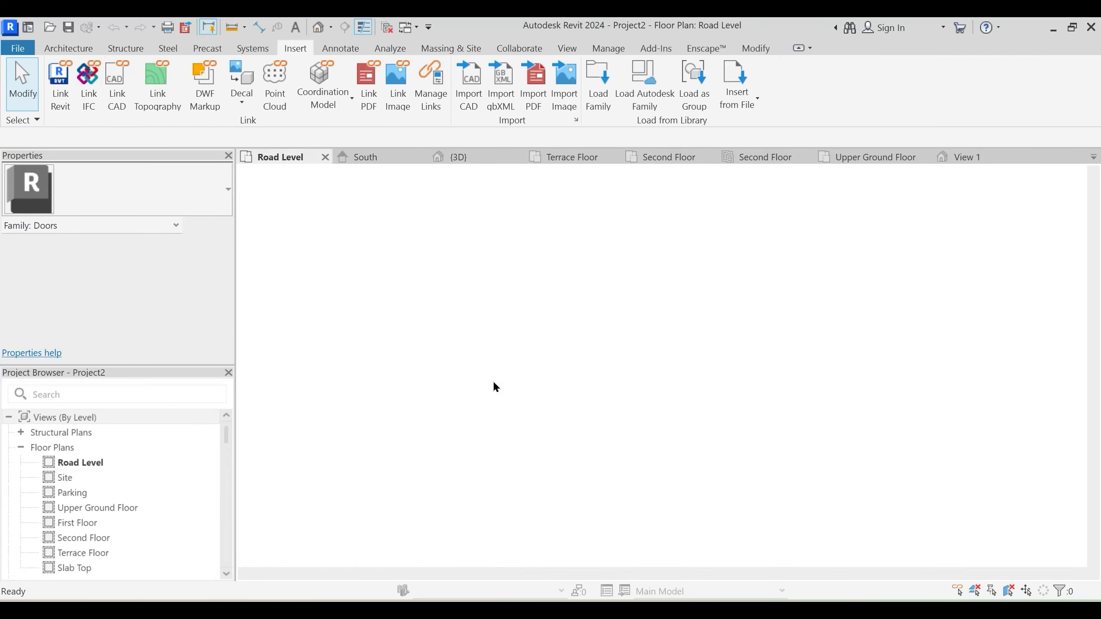
left_click(469, 158)
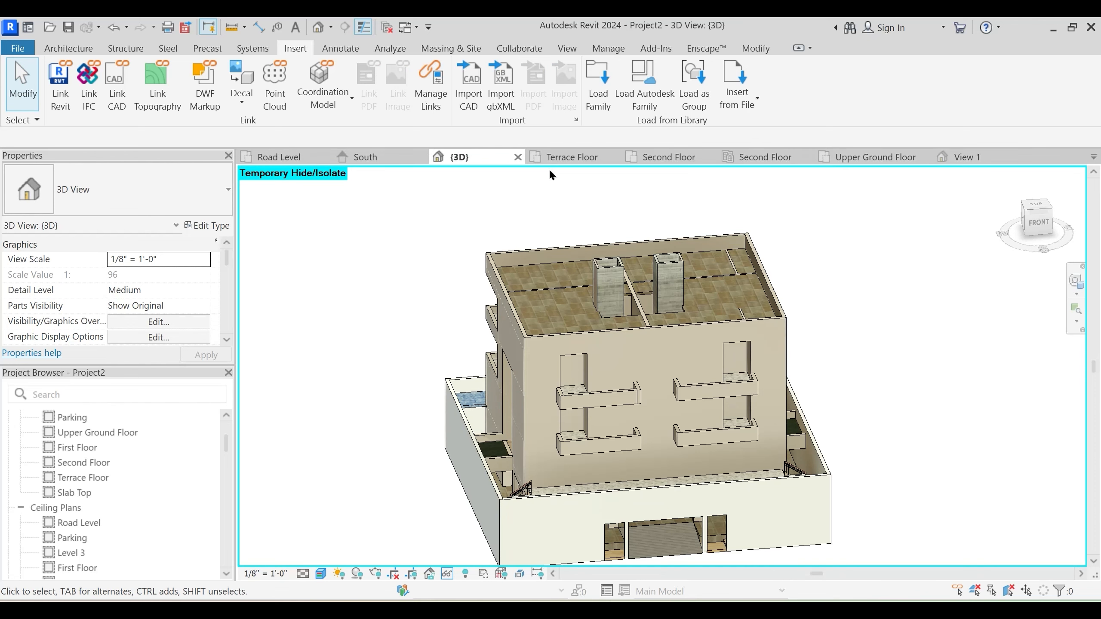
left_click(977, 157)
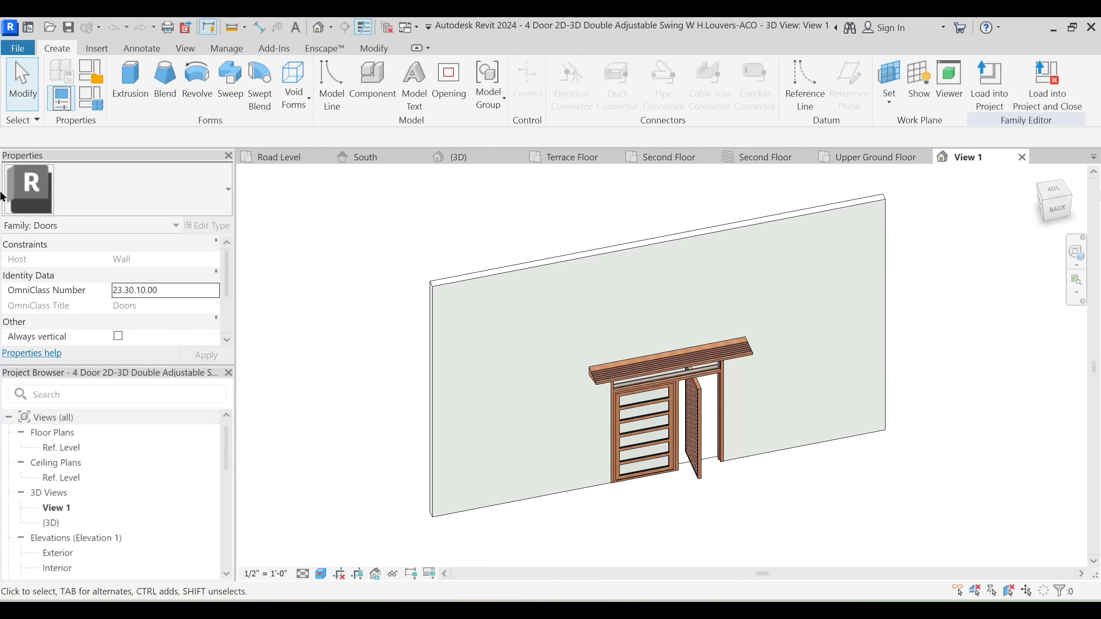
left_click(1094, 157)
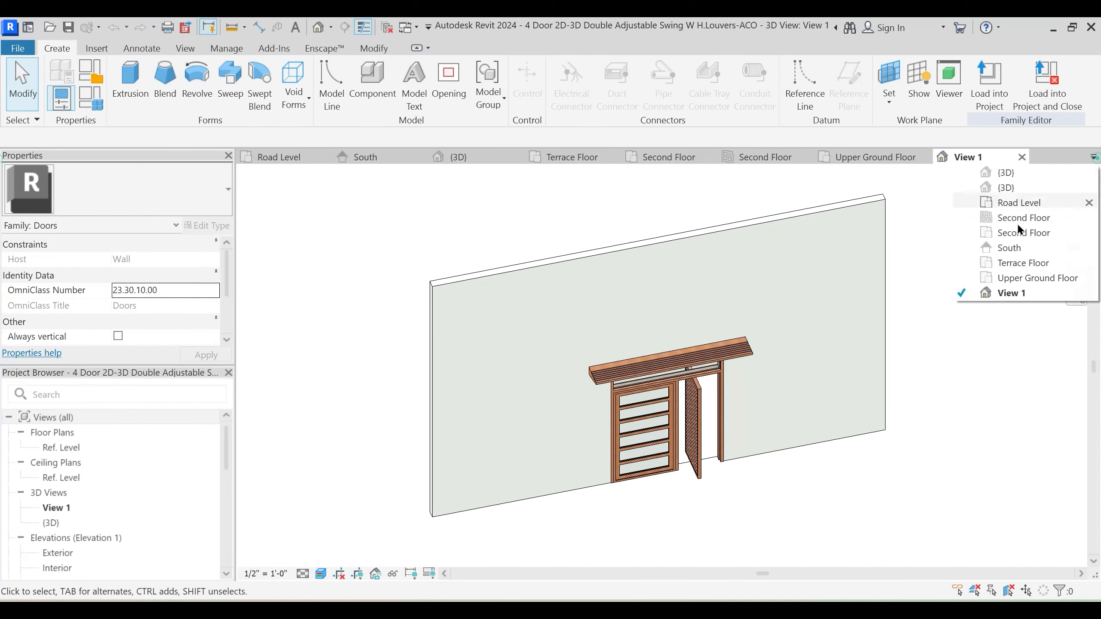
left_click(999, 172)
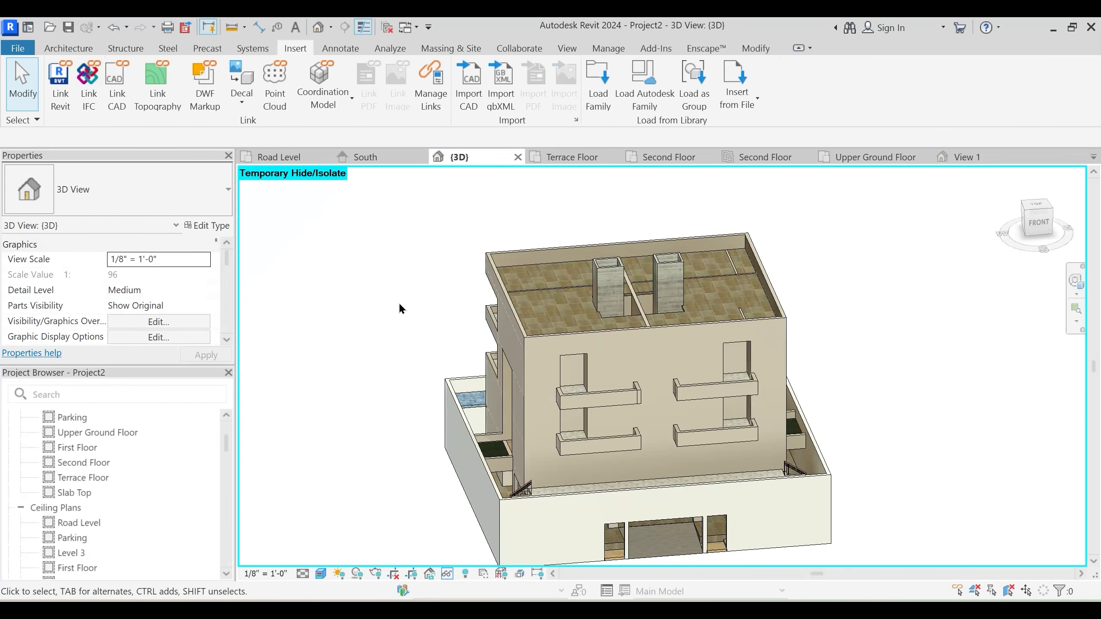
left_click(1093, 157)
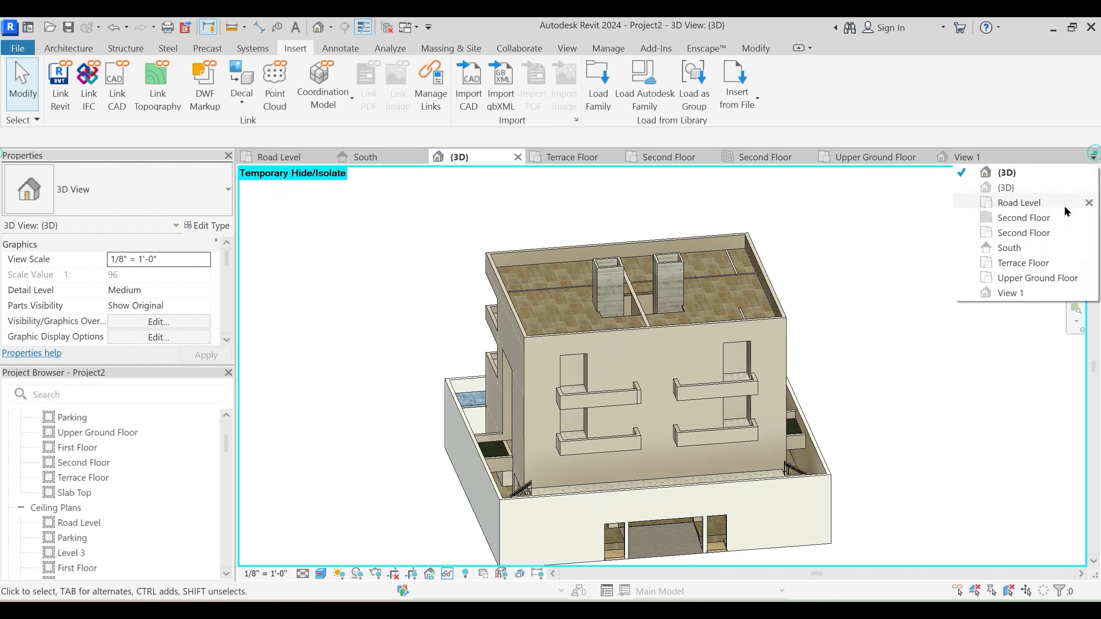
left_click(1012, 188)
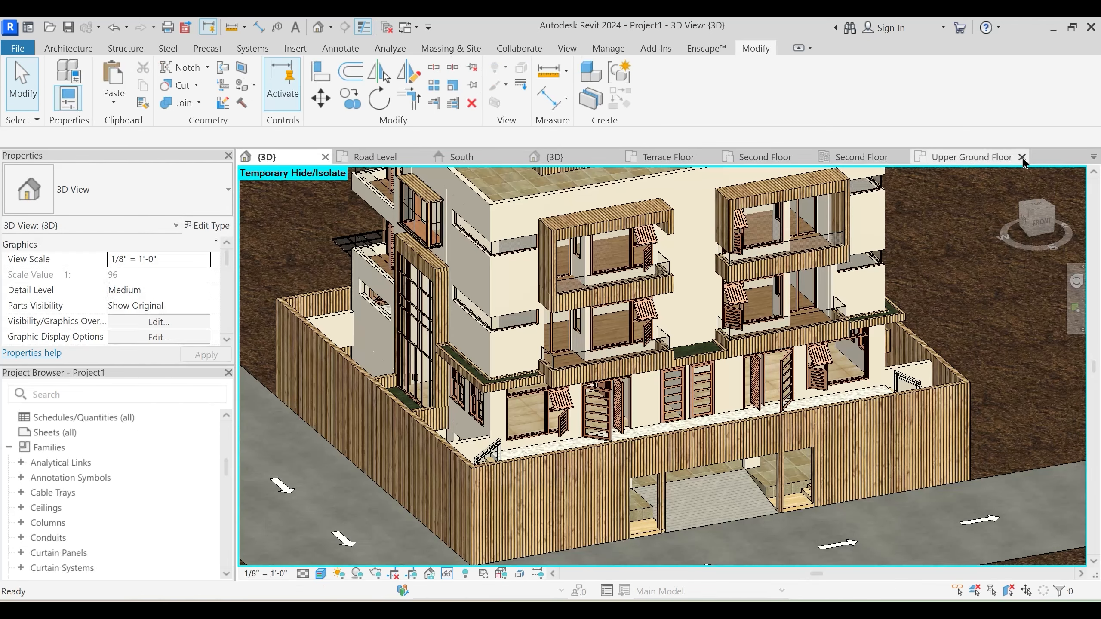
Close the Upper Ground Floor, both Second Floor, Terrace Floor, South and Road Level views, keeping the 3D views and door family open
left_click(1022, 157)
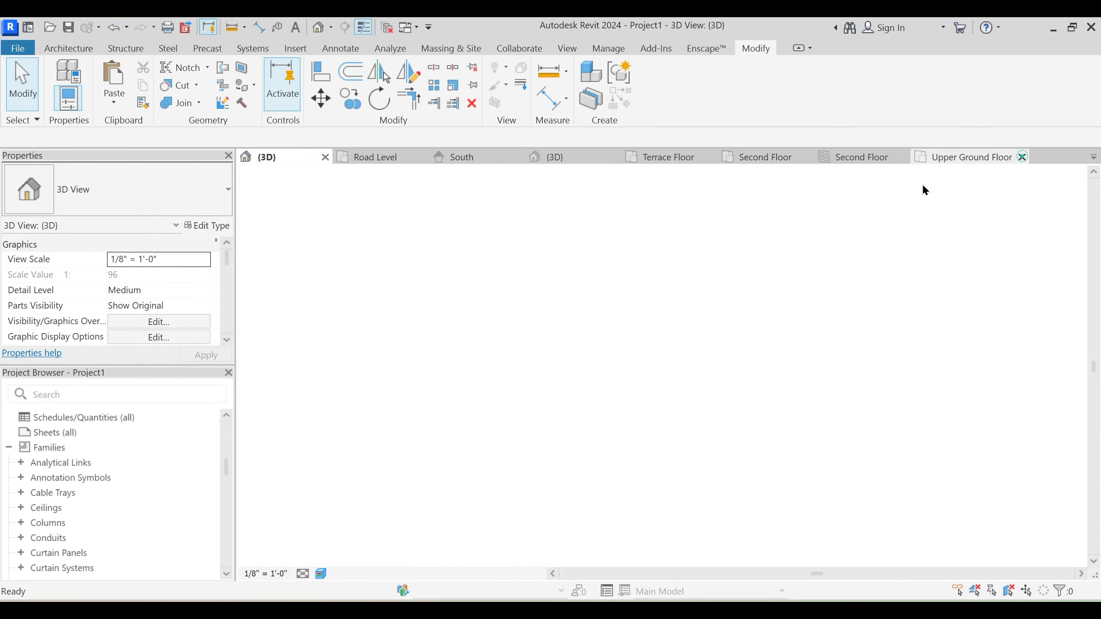
left_click(903, 157)
left_click(807, 157)
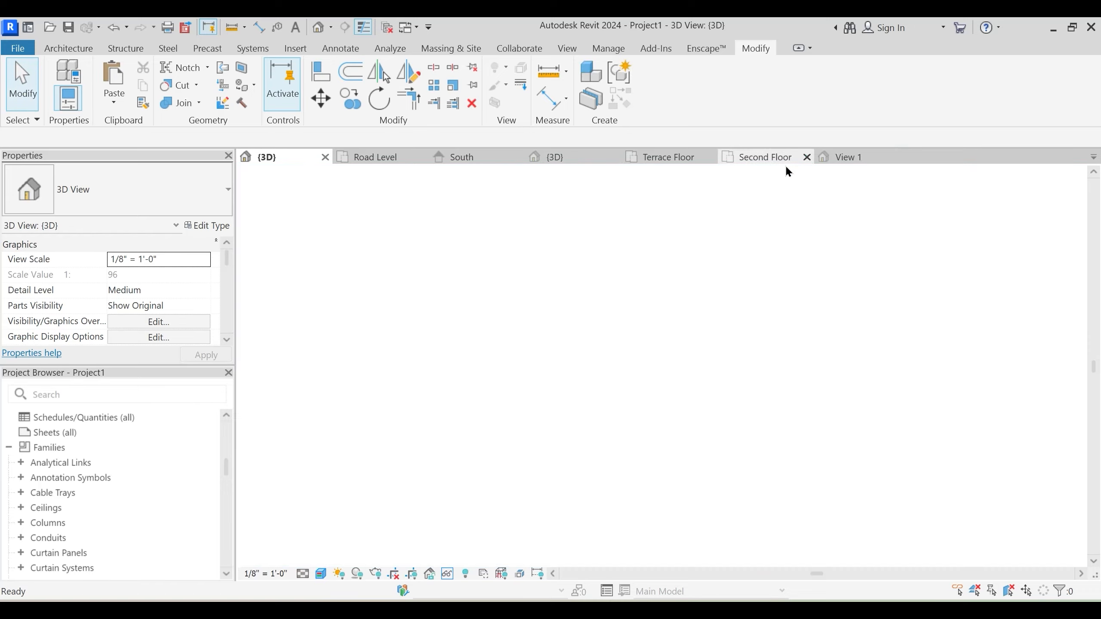
left_click(709, 157)
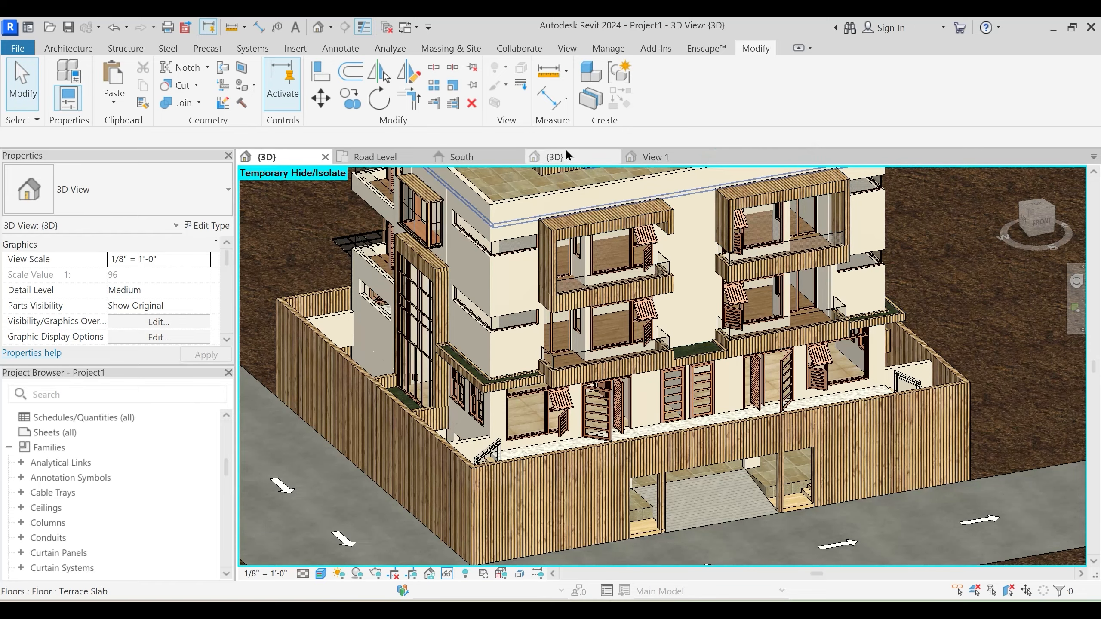
left_click(518, 157)
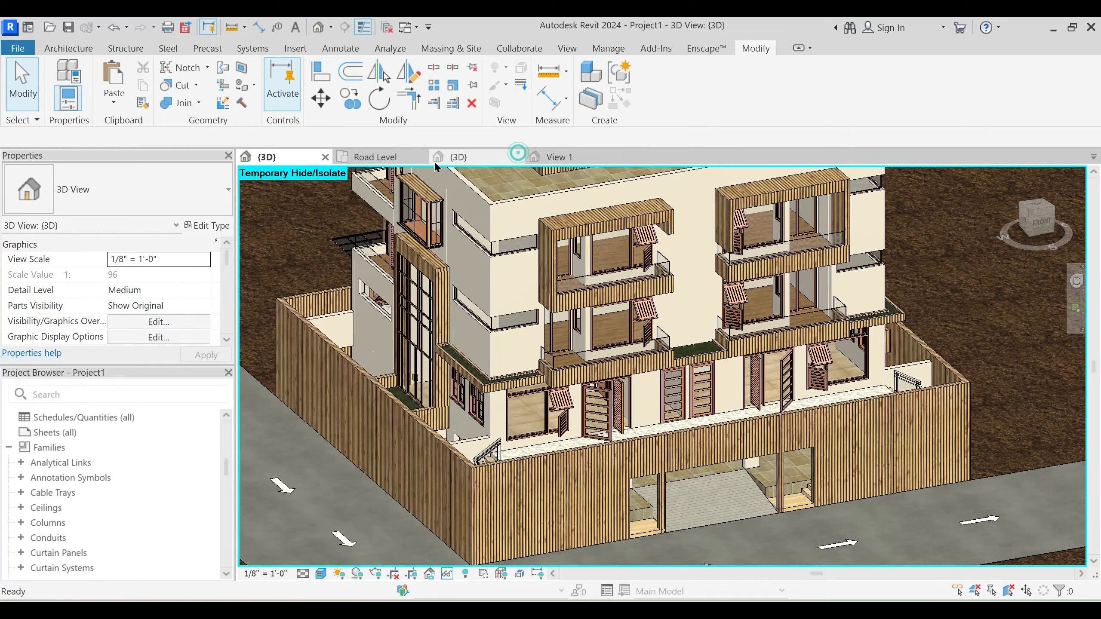
left_click(425, 157)
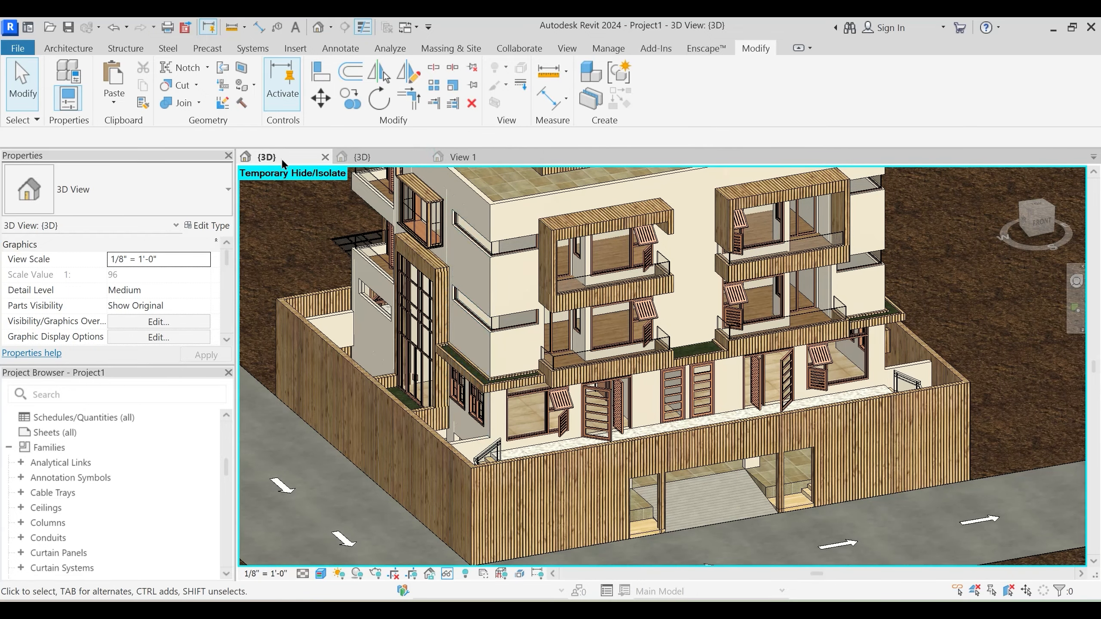
Open the 7 Window with Sidelight and Transome family from the front facade for editing, and return to the Project1 3D view
left_click(548, 418)
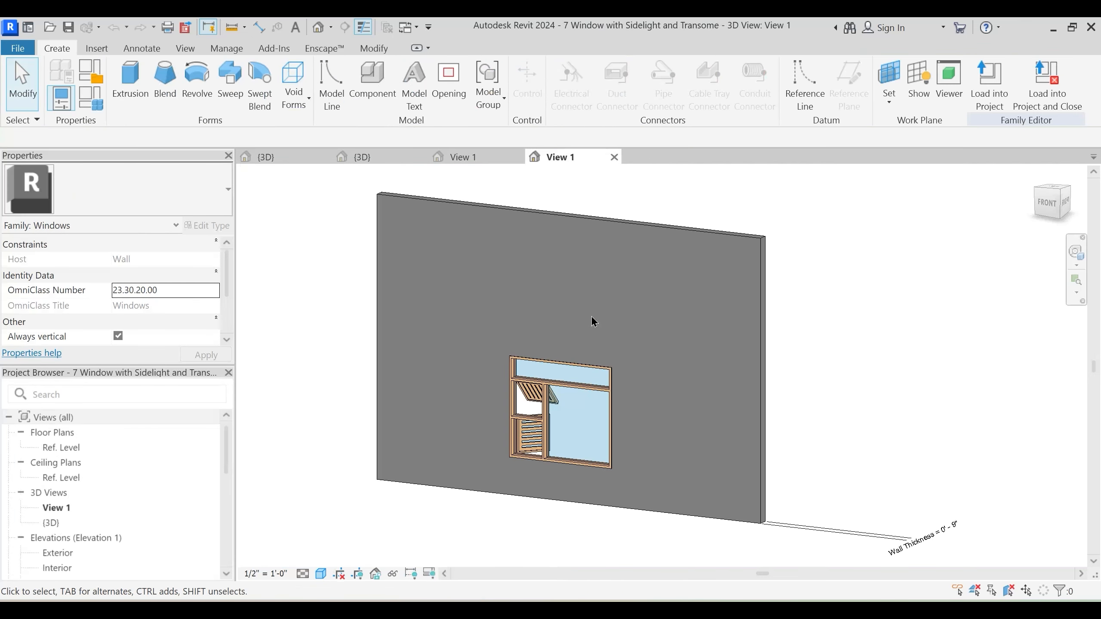
left_click(314, 161)
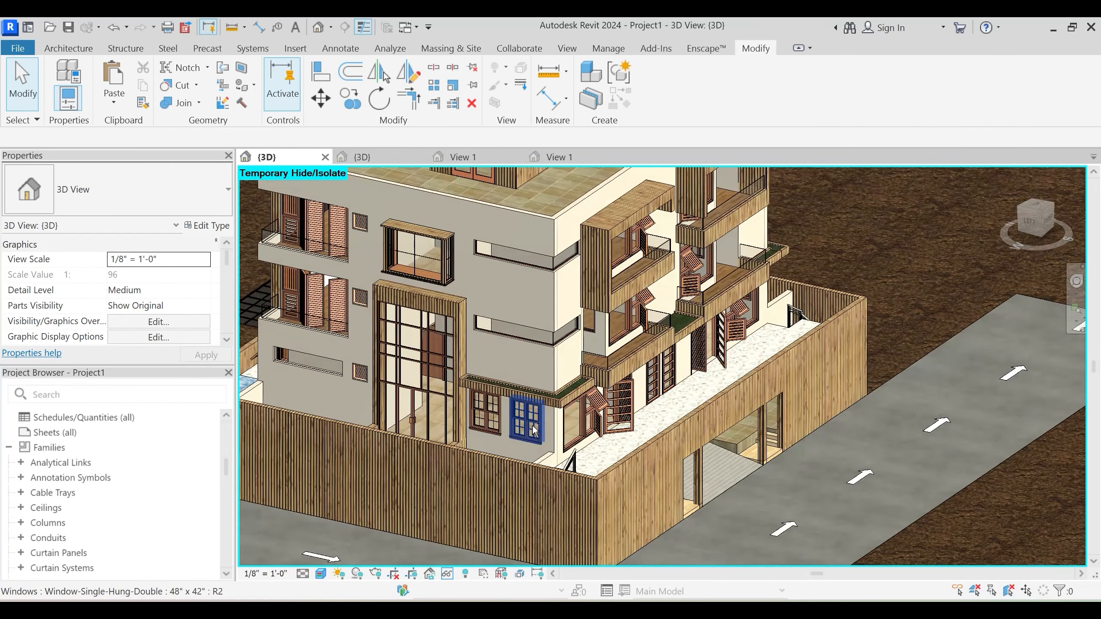
Look up the Window-Single-Hung-Double family in the US library's Windows folder, and leave without loading anything
left_click(535, 429)
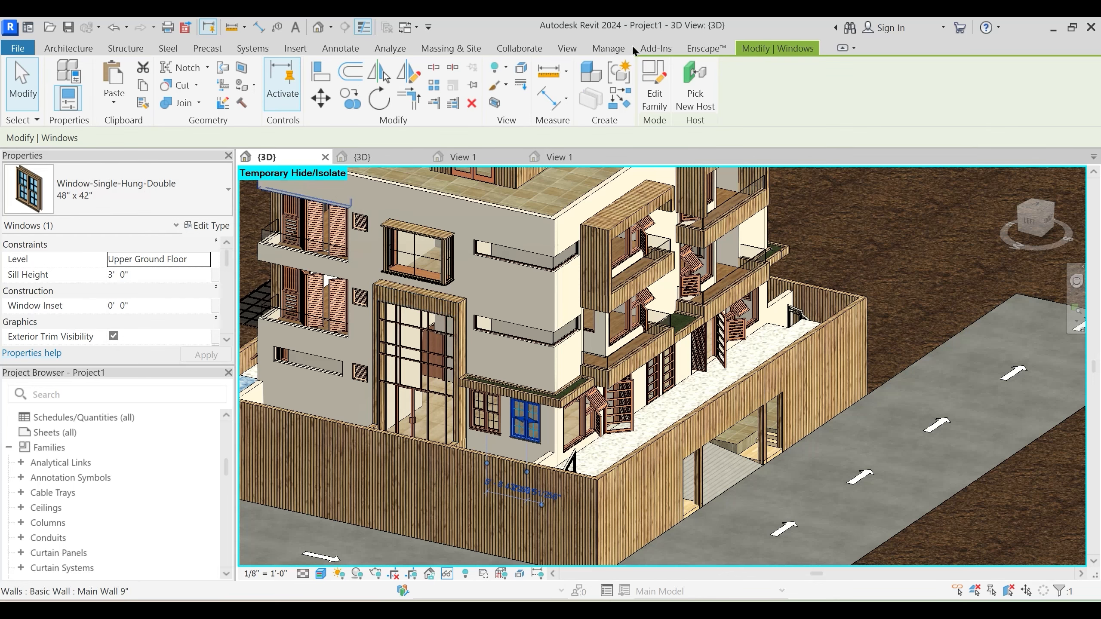
left_click(293, 49)
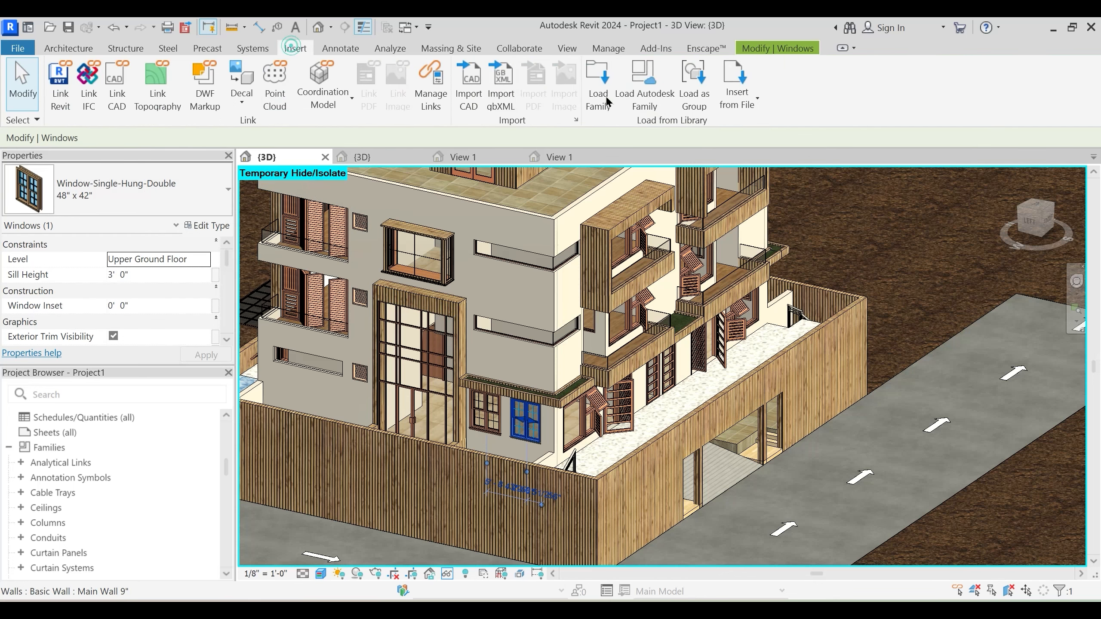
left_click(597, 83)
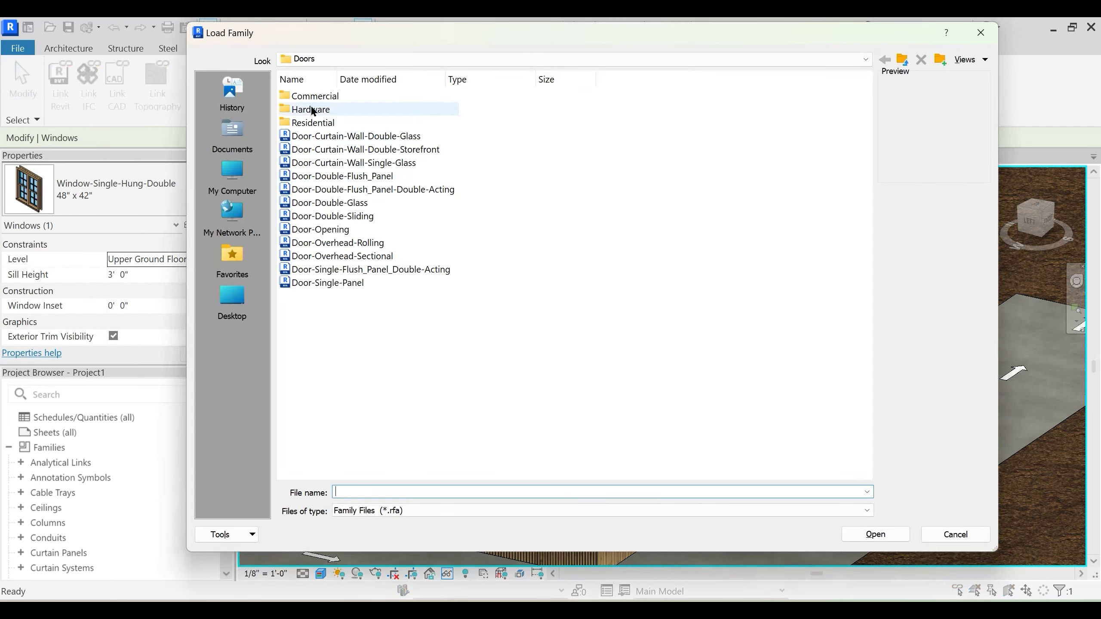
left_click(342, 61)
left_click(391, 169)
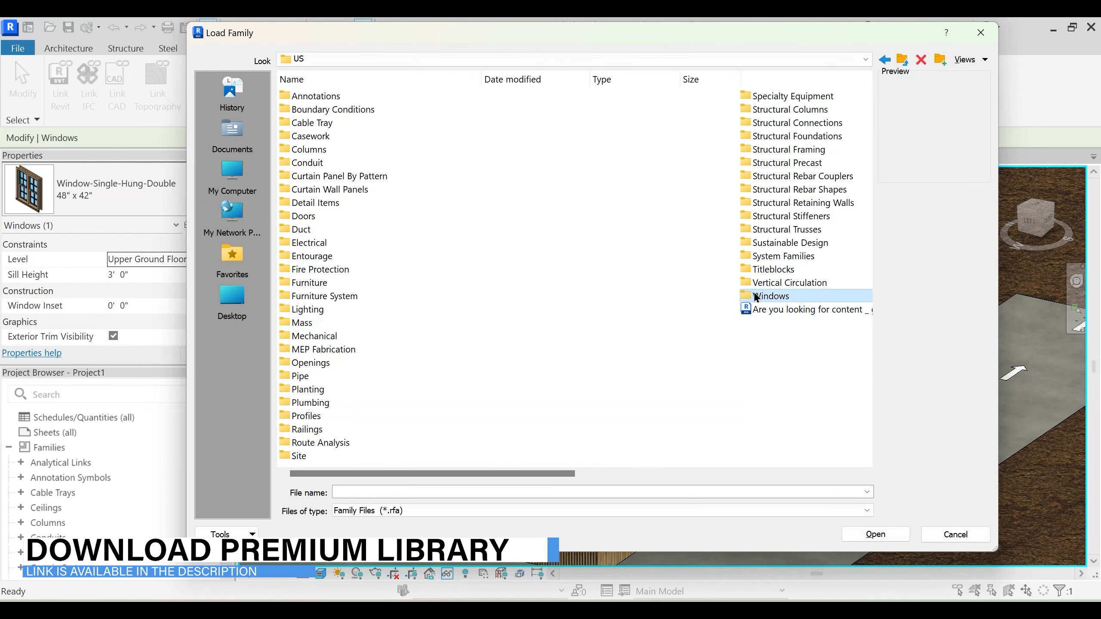
double_click(756, 298)
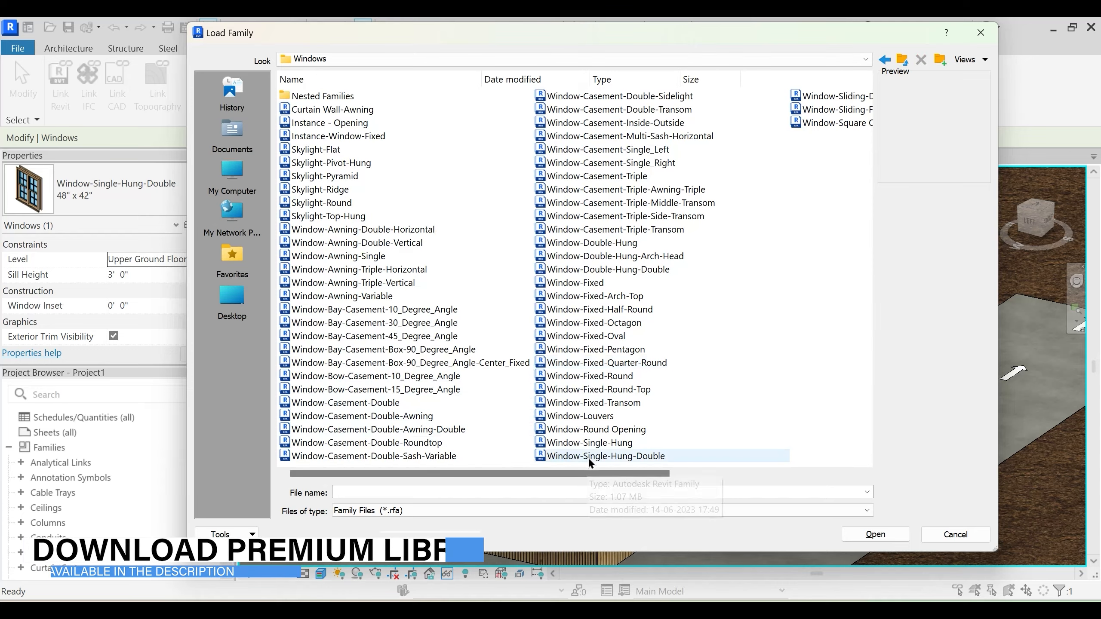
left_click(955, 534)
Open the Window-Single-Hung-Double and 6 Sliding Folding Door Window families from the building for editing, returning to the Project1 3D view after each
left_click(518, 427)
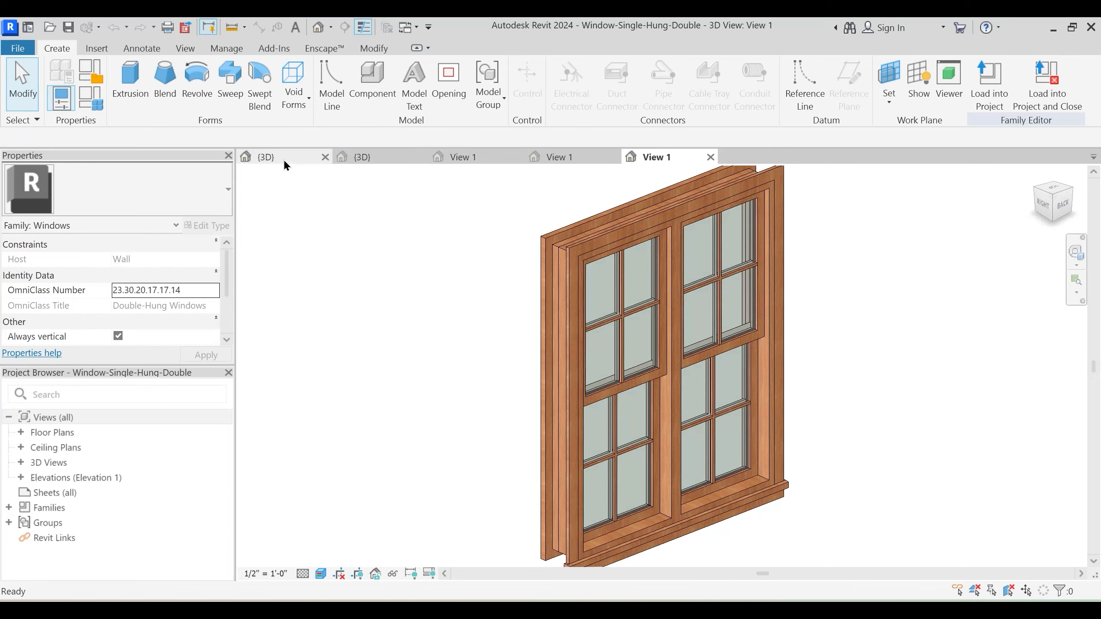
left_click(284, 162)
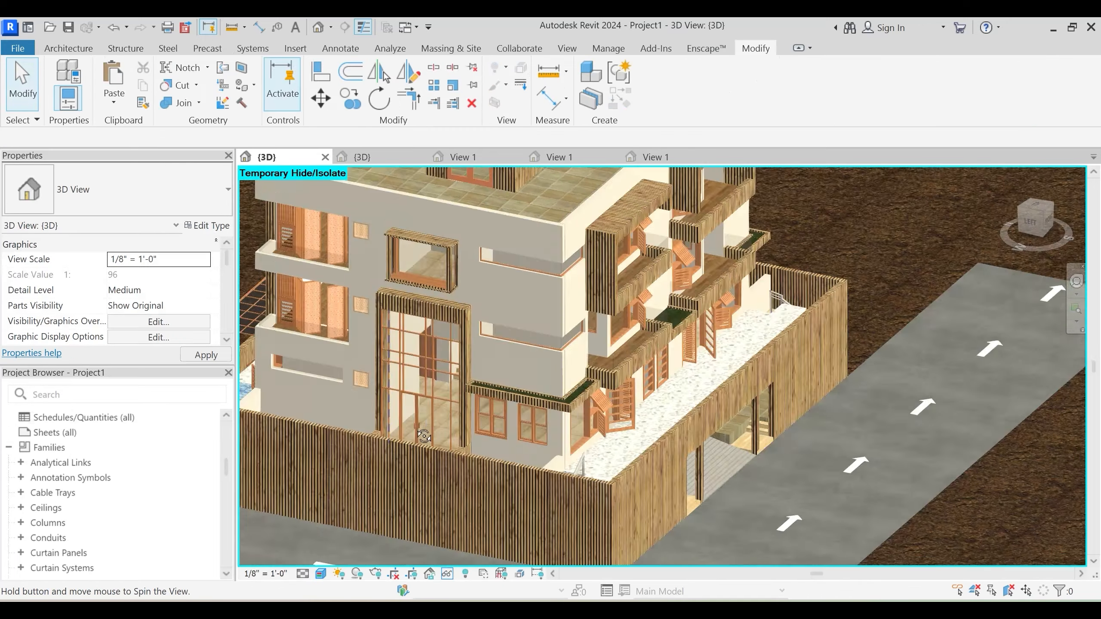
middle_click_drag(424, 436, 383, 423, "shift")
left_click(383, 423)
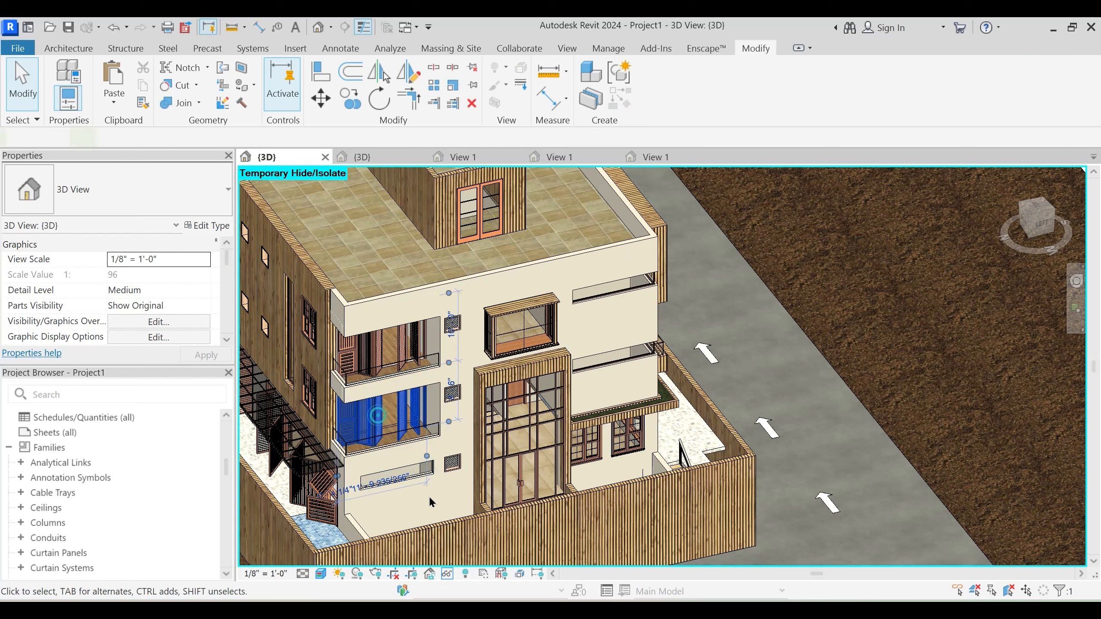
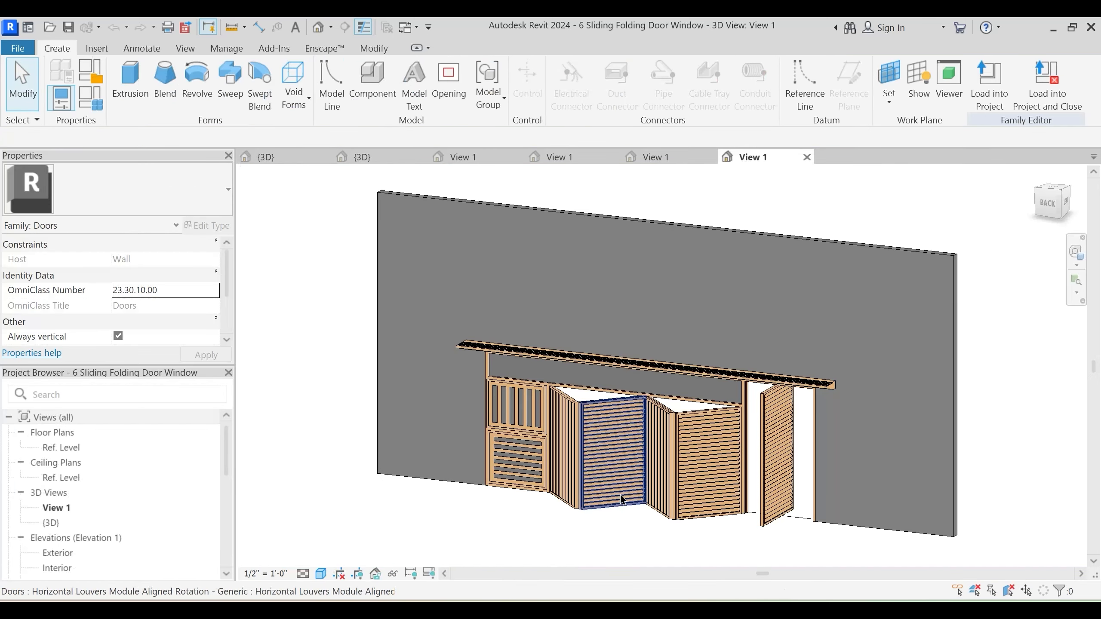
middle_click_drag(622, 499, 476, 331, "shift")
left_click(273, 157)
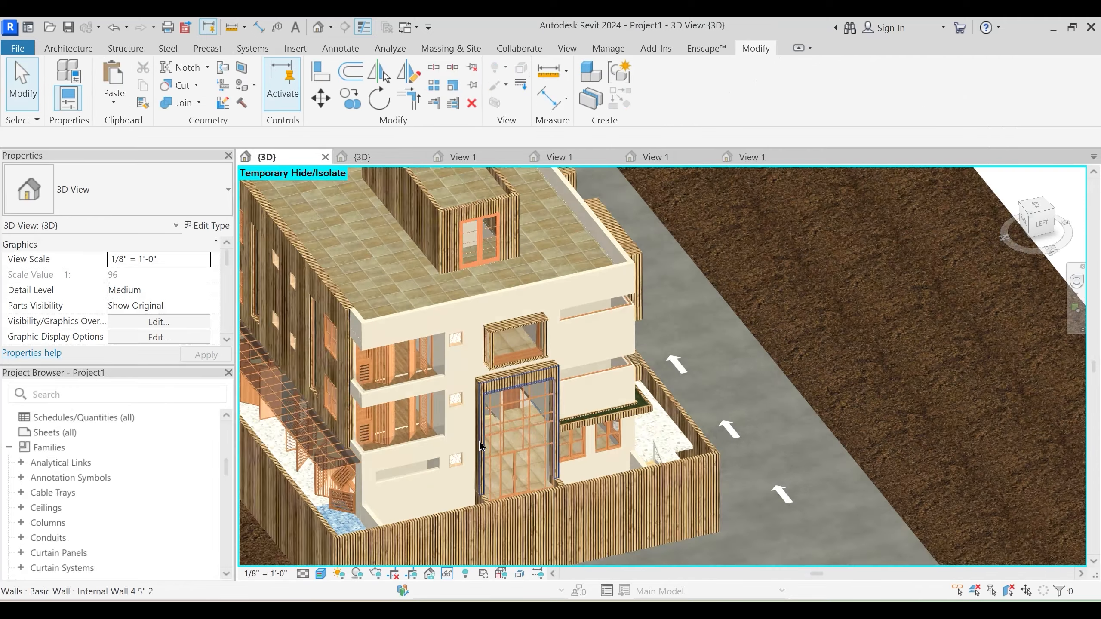
Open the Window-Louvers and Window-Bay-Casement-Box-90_Degree_Angle-Center_Fixed families from the side facade for editing
middle_click_drag(481, 446, 533, 295, "shift")
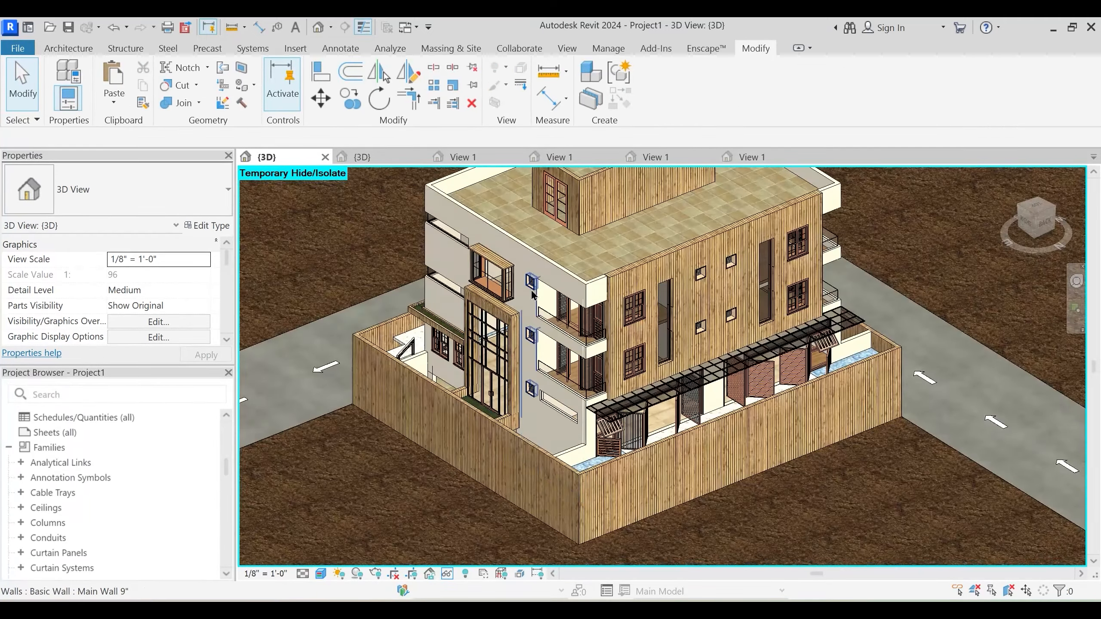
left_click(531, 290)
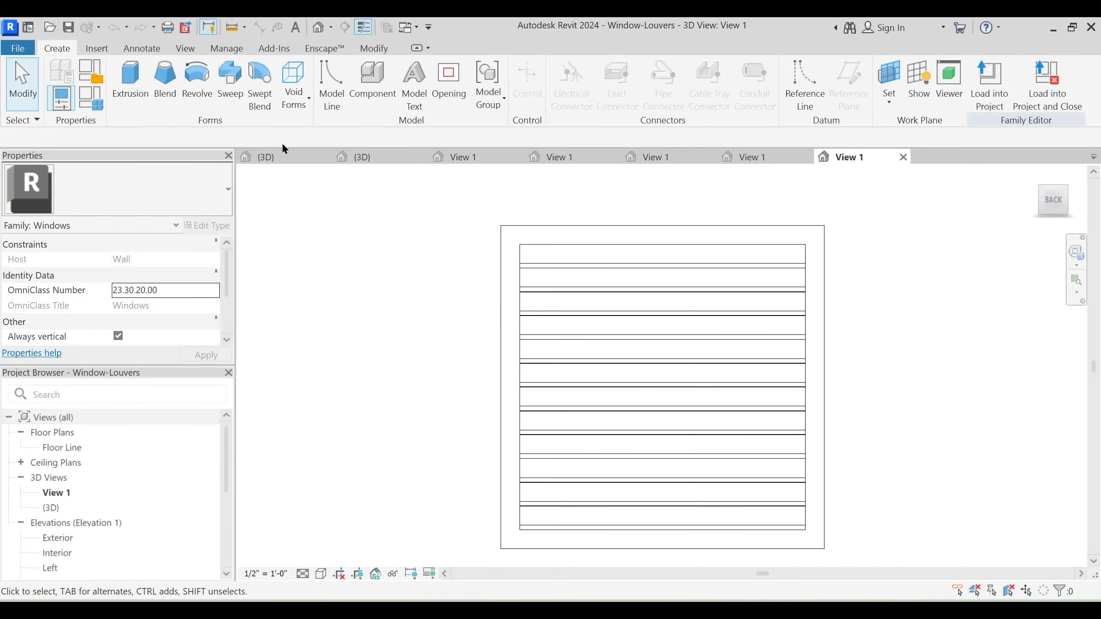
left_click(282, 154)
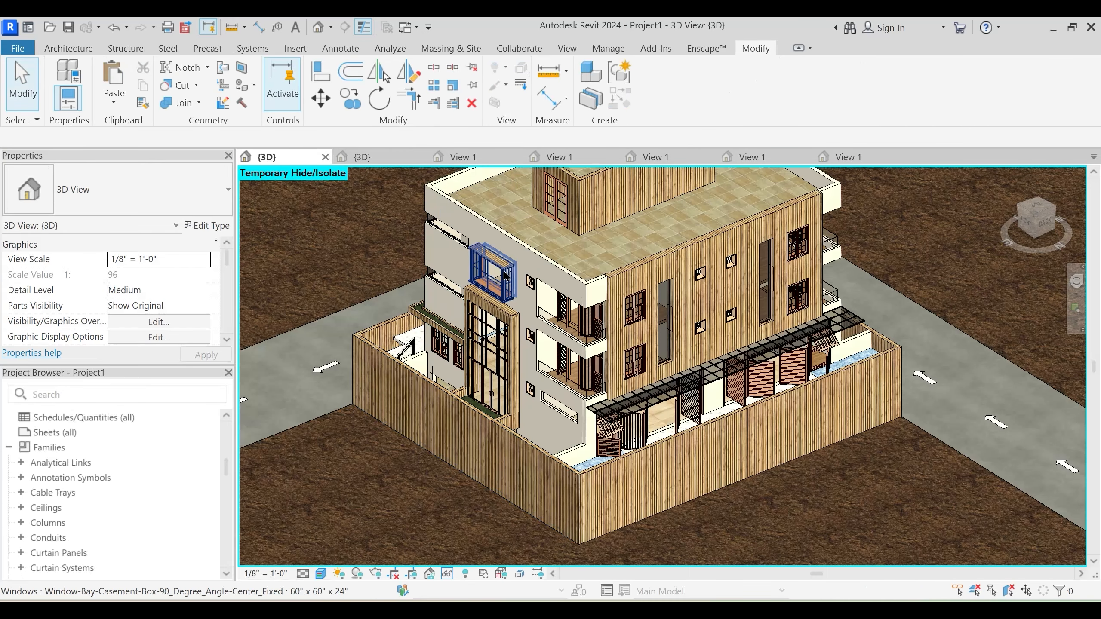
left_click(548, 393)
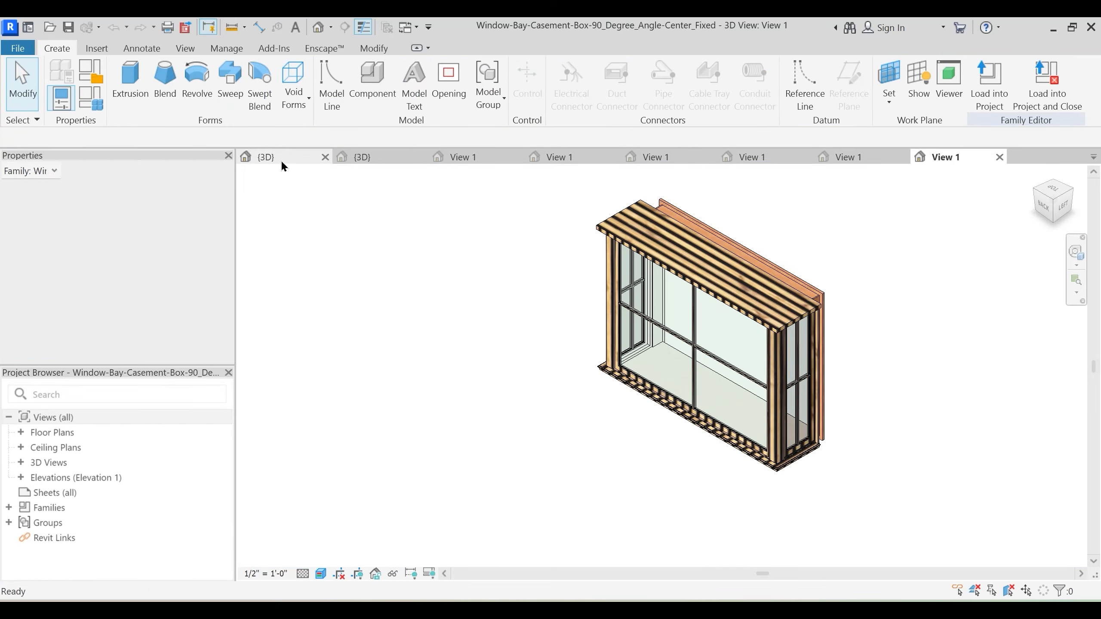
Open the 1 Door 2D-3D Single Adjustable Swing-Wooden Frame family from the Project1 building for editing
left_click(280, 158)
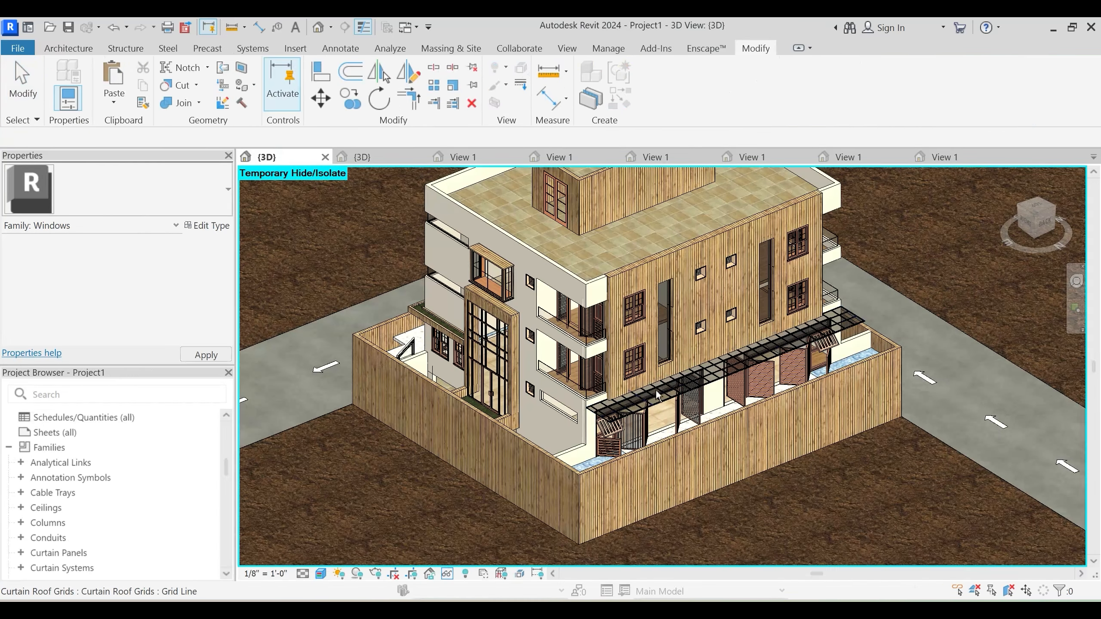
scroll(629, 395, "up", 5)
middle_click_drag(646, 408, 747, 473, "shift")
middle_click_drag(643, 408, 716, 402, "shift")
middle_click_drag(716, 402, 511, 438)
scroll(701, 411, "up", 2)
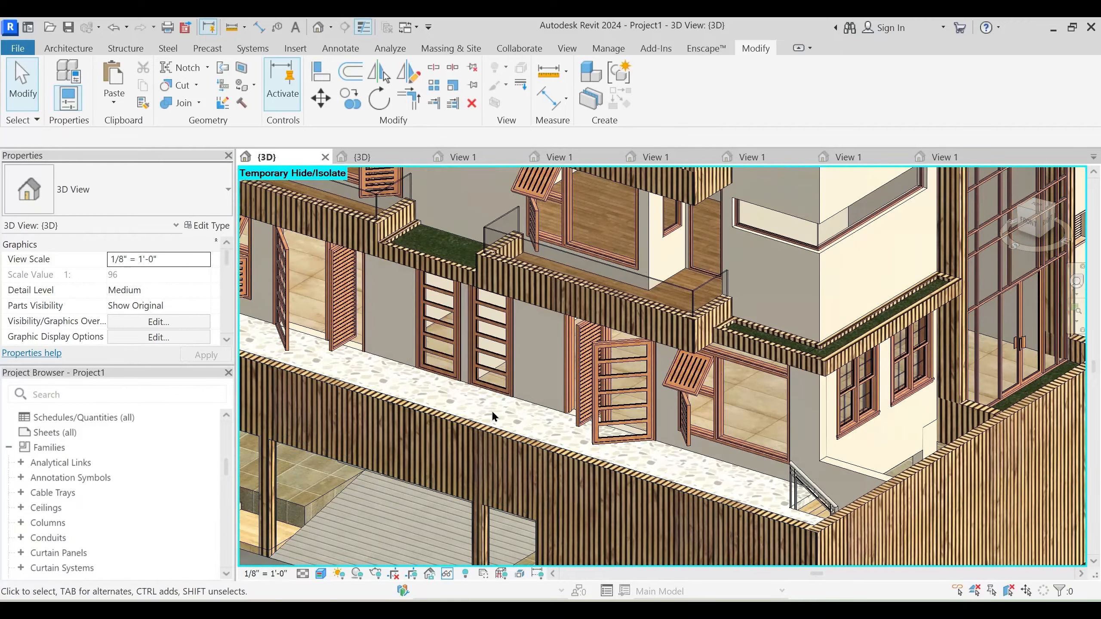
scroll(484, 363, "down", 2)
middle_click_drag(484, 364, 268, 300, "shift")
left_click(528, 302)
middle_click_drag(531, 408, 495, 359, "shift")
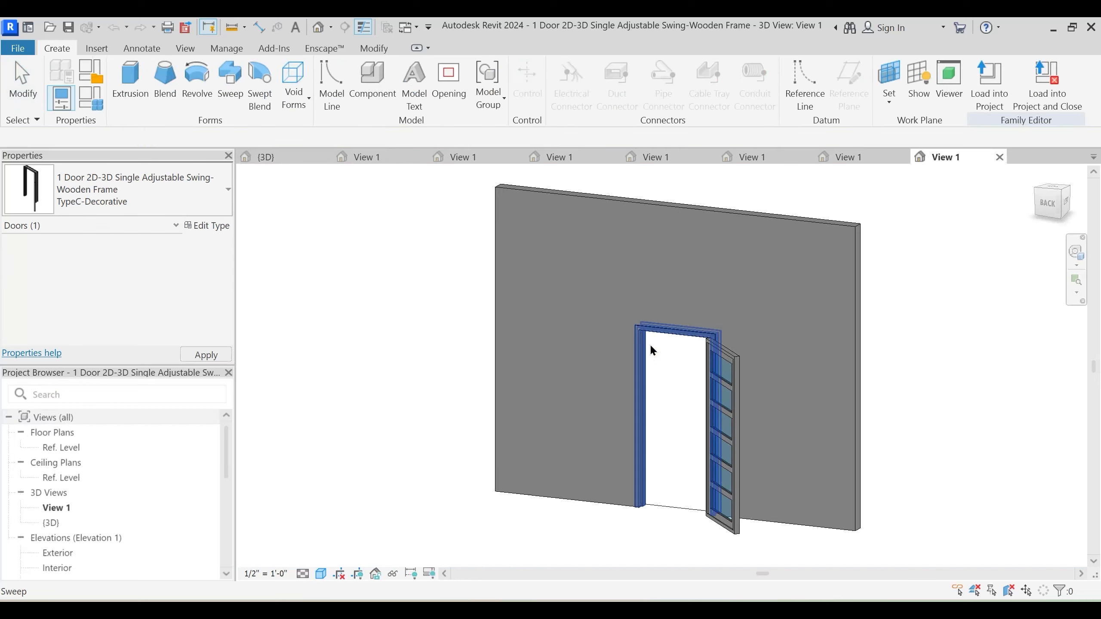
middle_click_drag(521, 313, 569, 309, "shift")
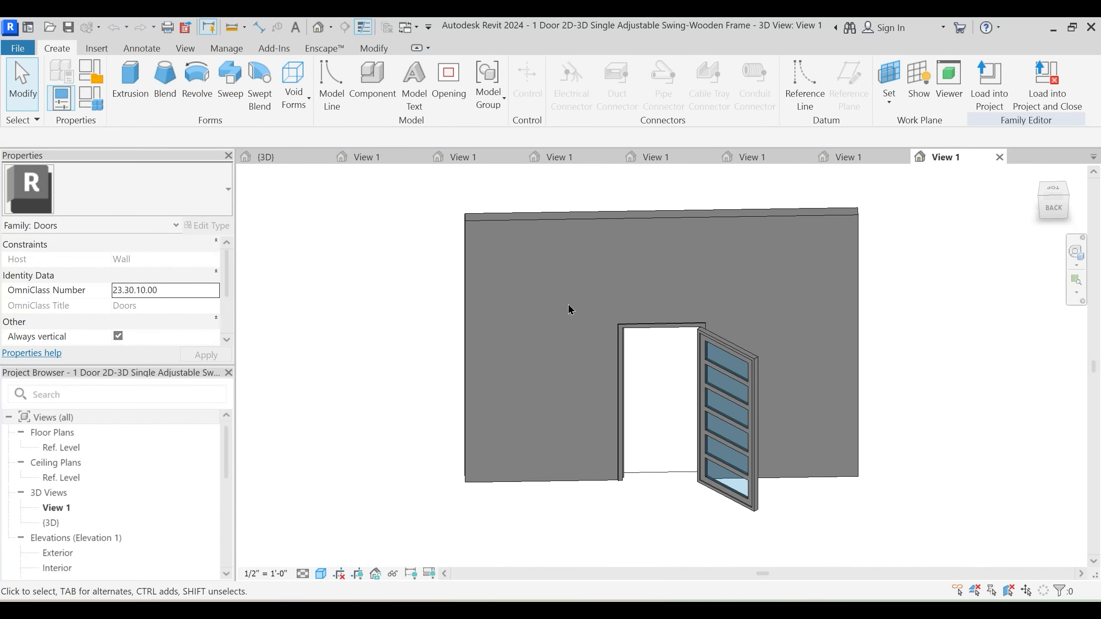
Load the 4 Door 2D-3D Double Adjustable Swing W H.Louvers-ACO family into Project2 without placing a door
left_click(280, 161)
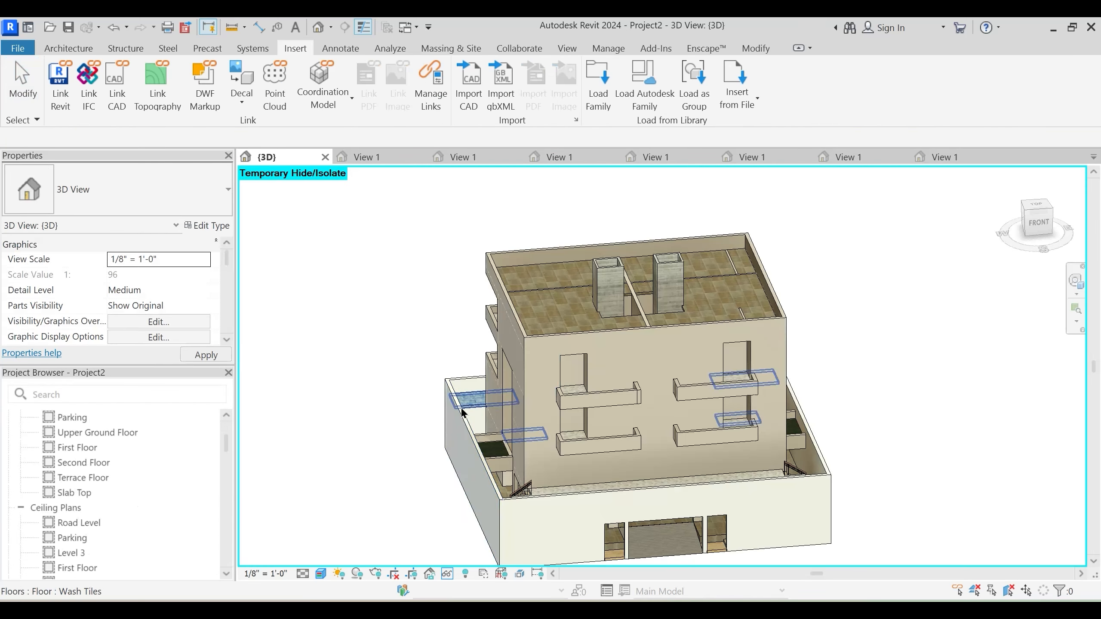
left_click(378, 154)
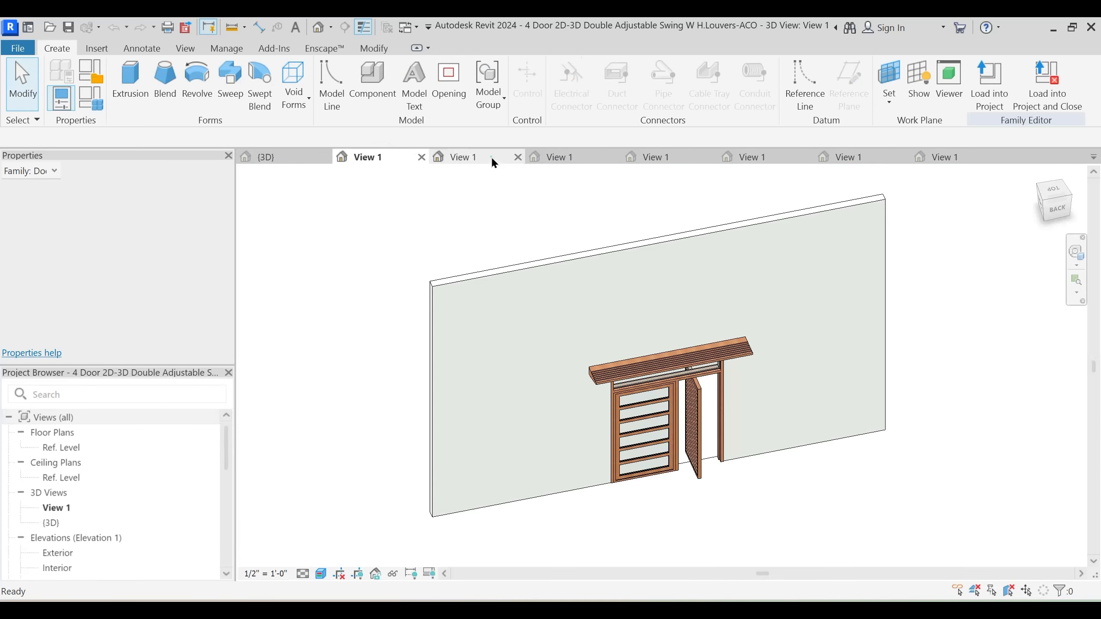
left_click(490, 154)
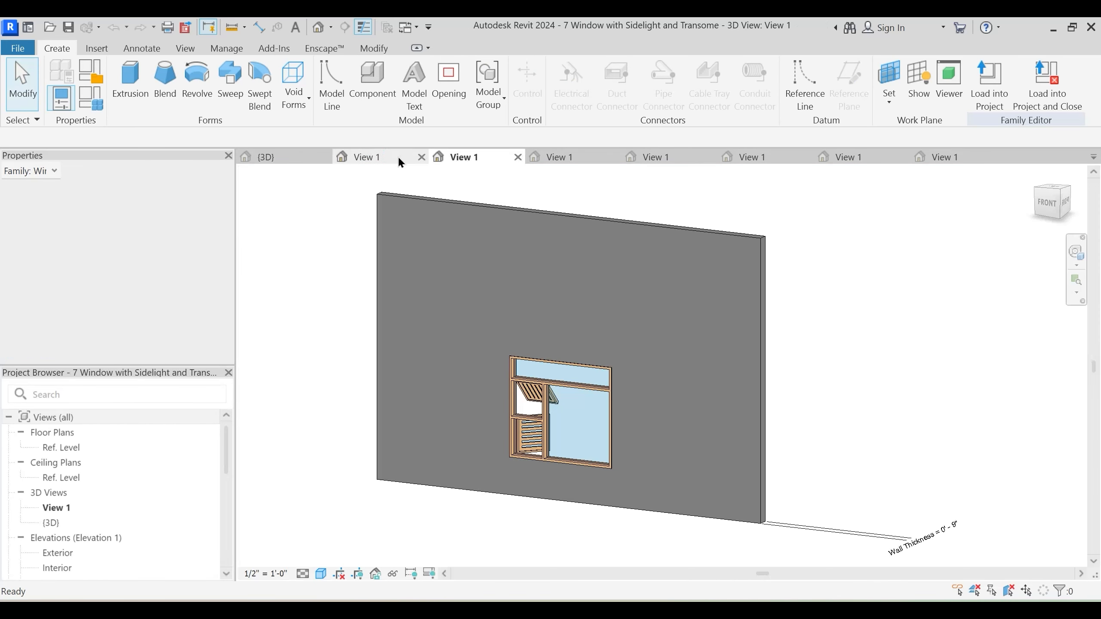
left_click(397, 155)
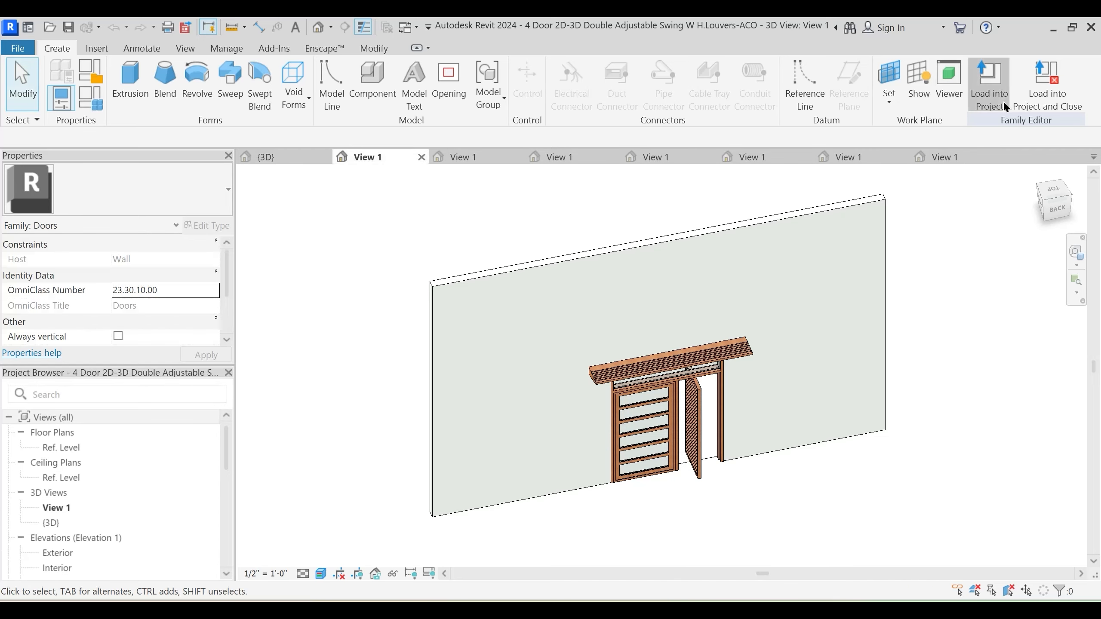
left_click(986, 85)
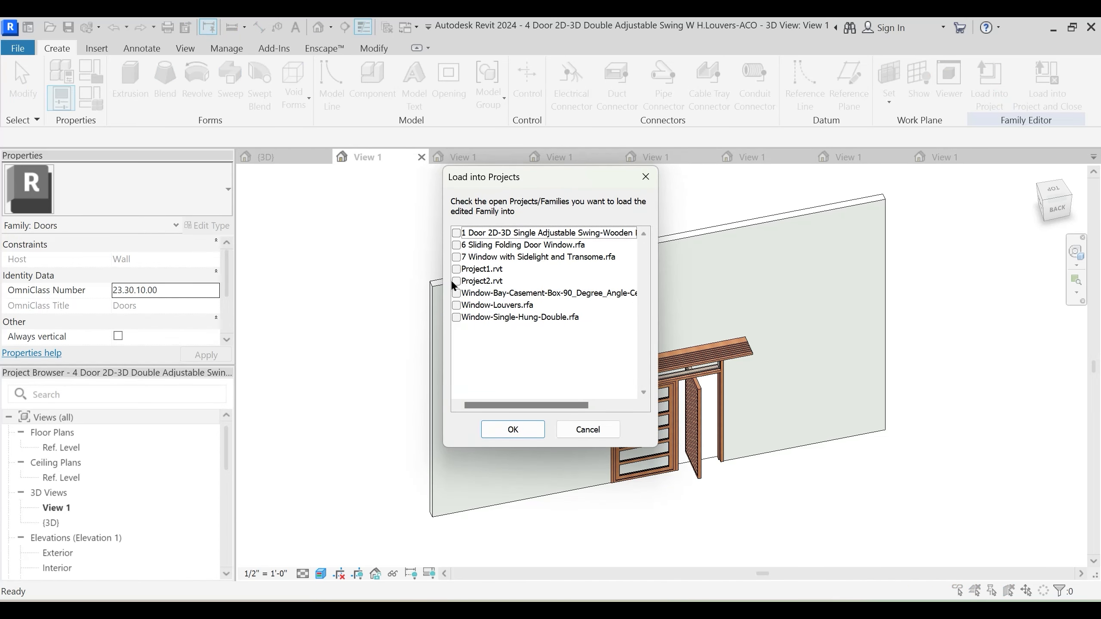
left_click(455, 280)
left_click(513, 429)
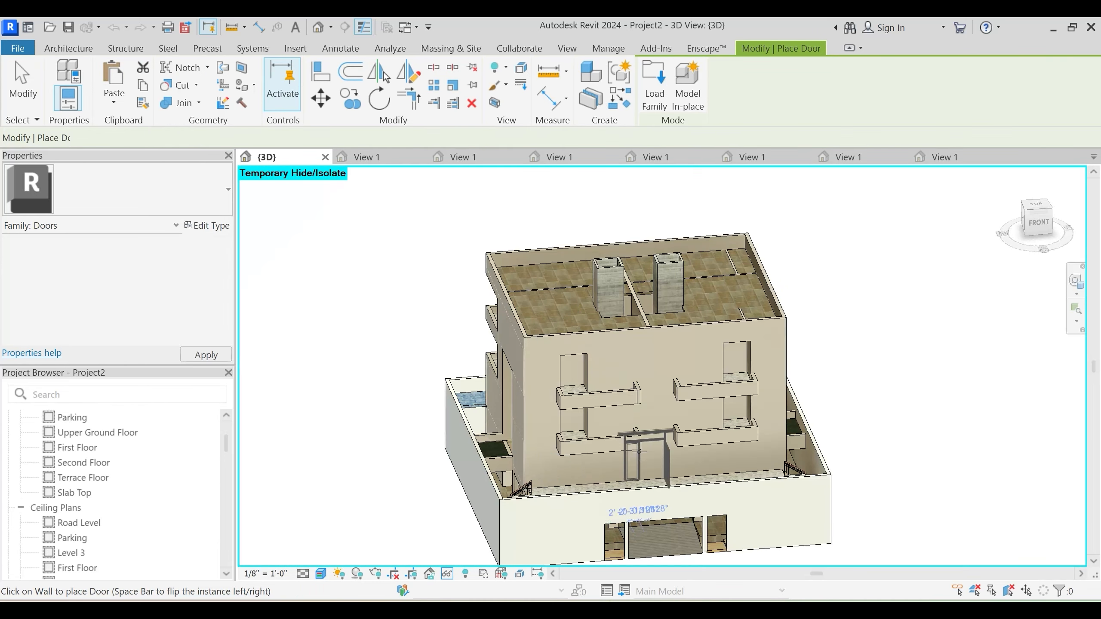
scroll(637, 475, "up", 3)
key("Escape")
key("Escape")
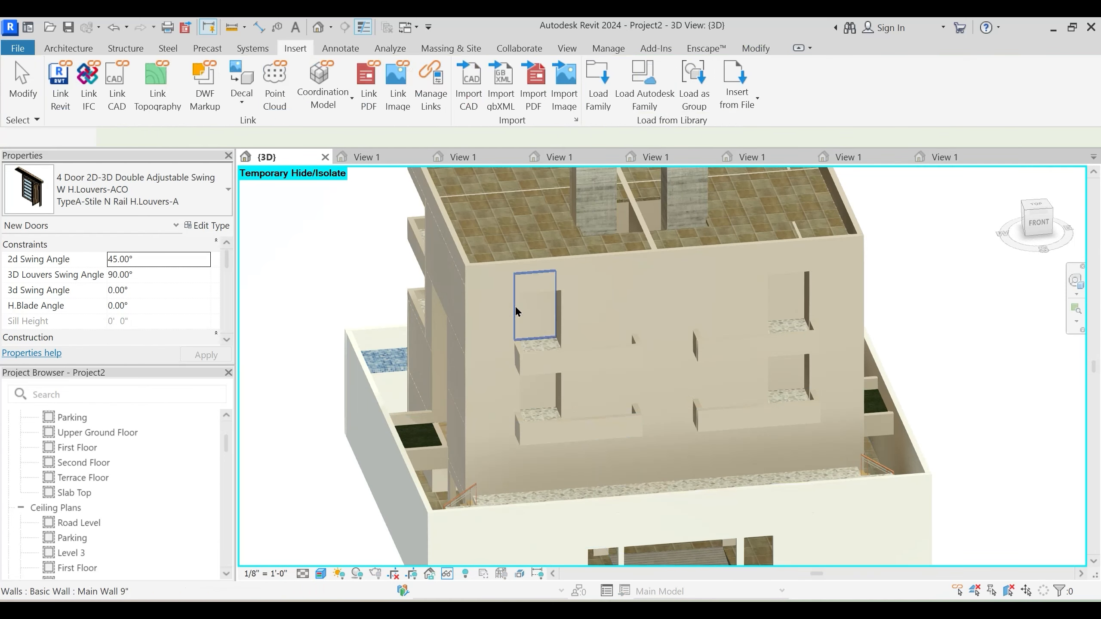
Close the 4 Door 2D-3D Double Adjustable Swing W H.Louvers-ACO family without saving changes
left_click(389, 157)
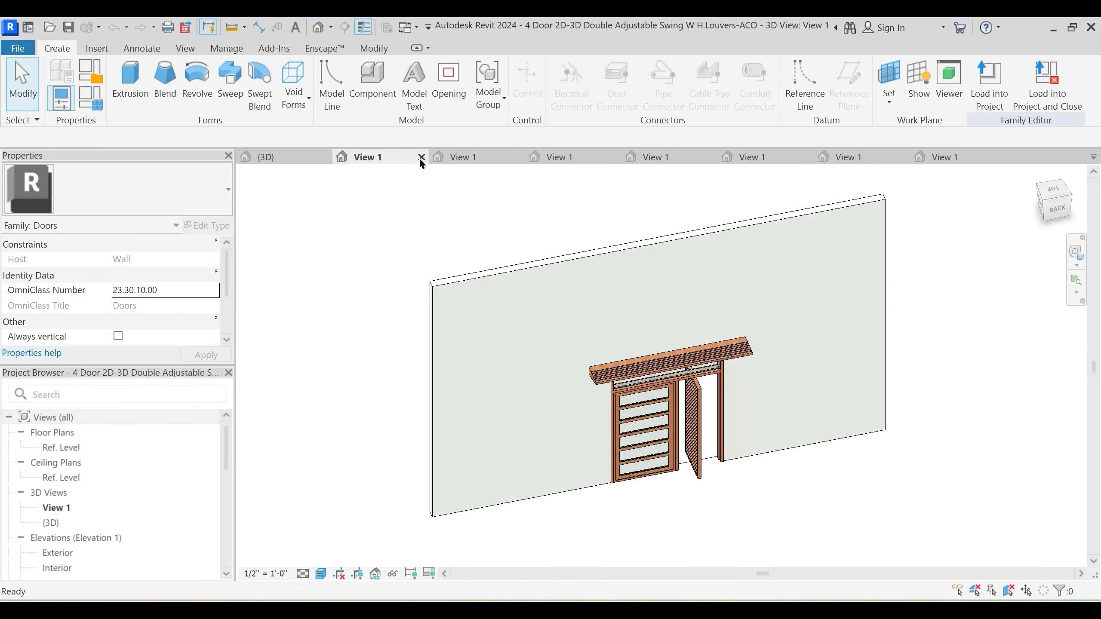
left_click(421, 157)
left_click(590, 328)
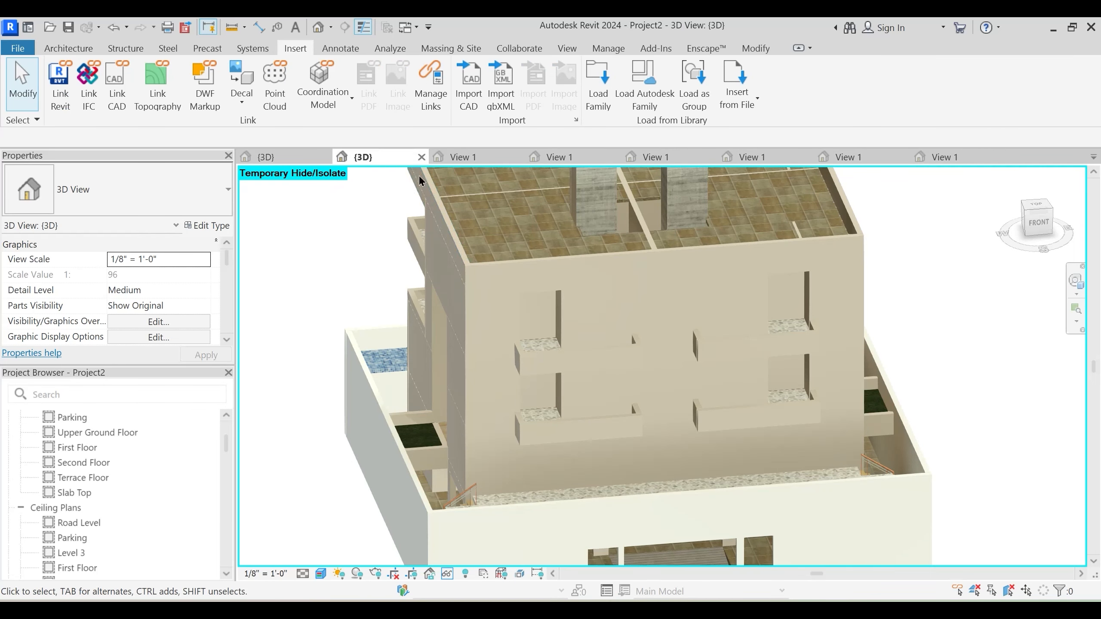
Load the 7 Window with Sidelight and Transome family into Project2, and close the family without saving
left_click(459, 158)
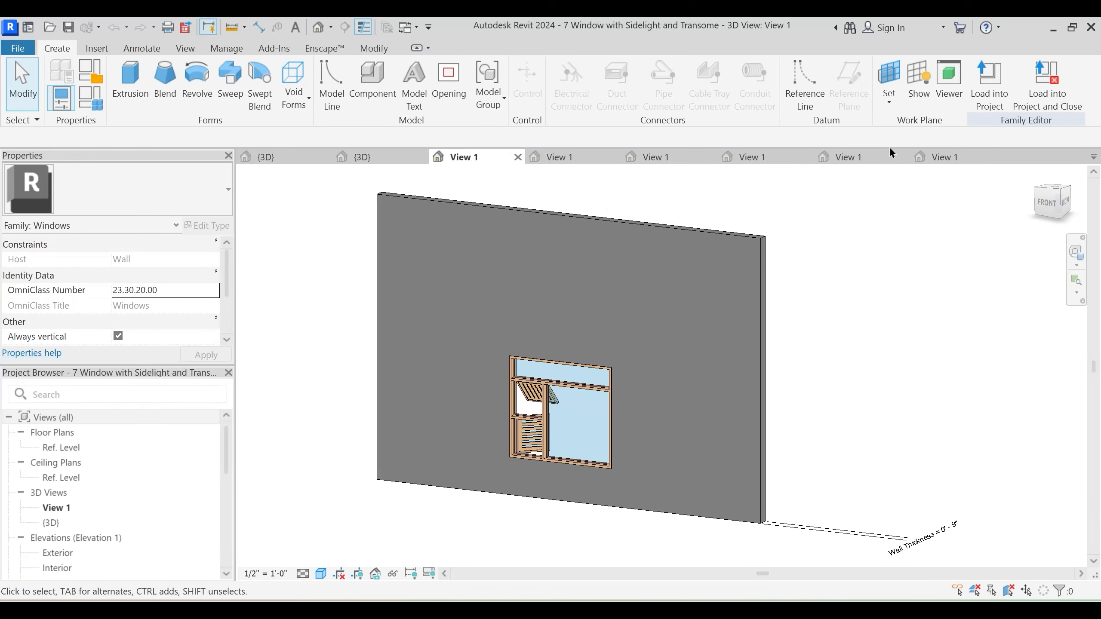
middle_click_drag(781, 303, 502, 333, "shift")
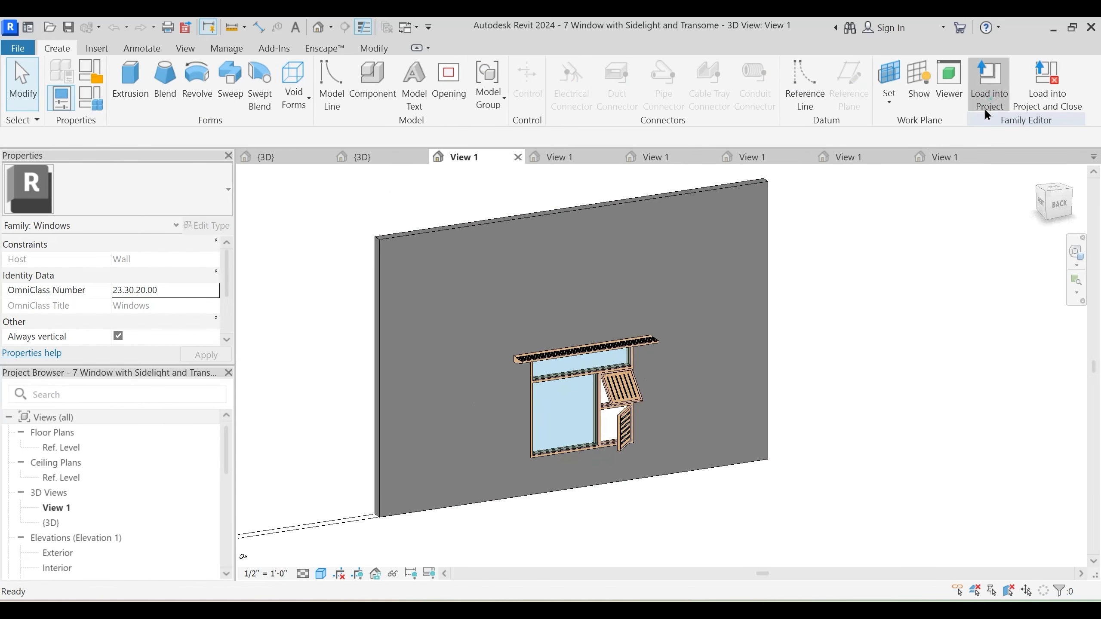
left_click(987, 112)
left_click(513, 429)
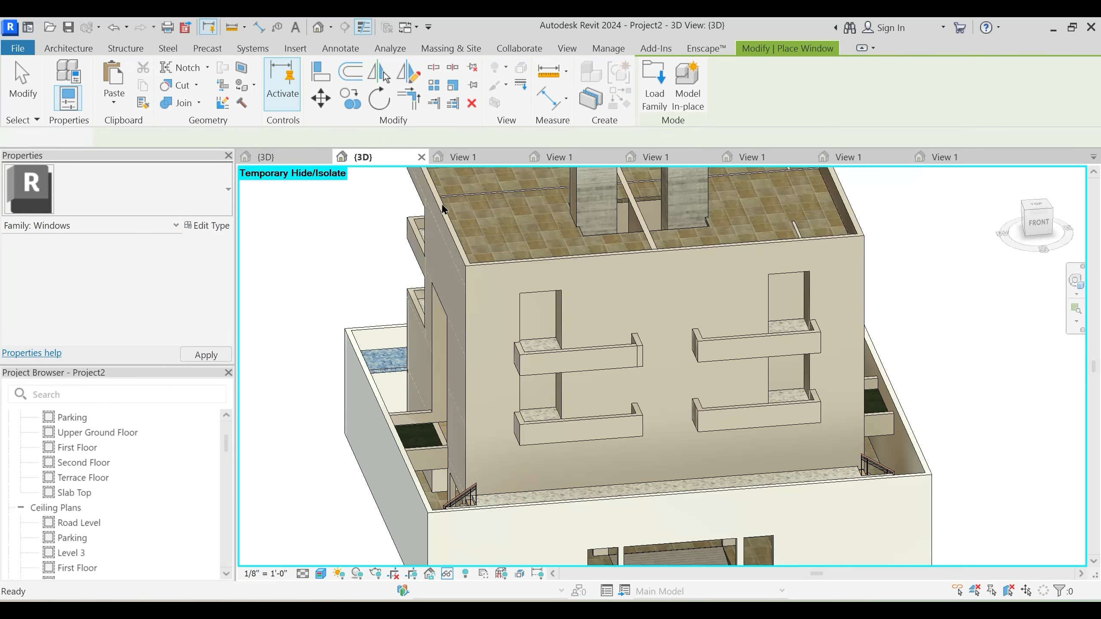
left_click(482, 159)
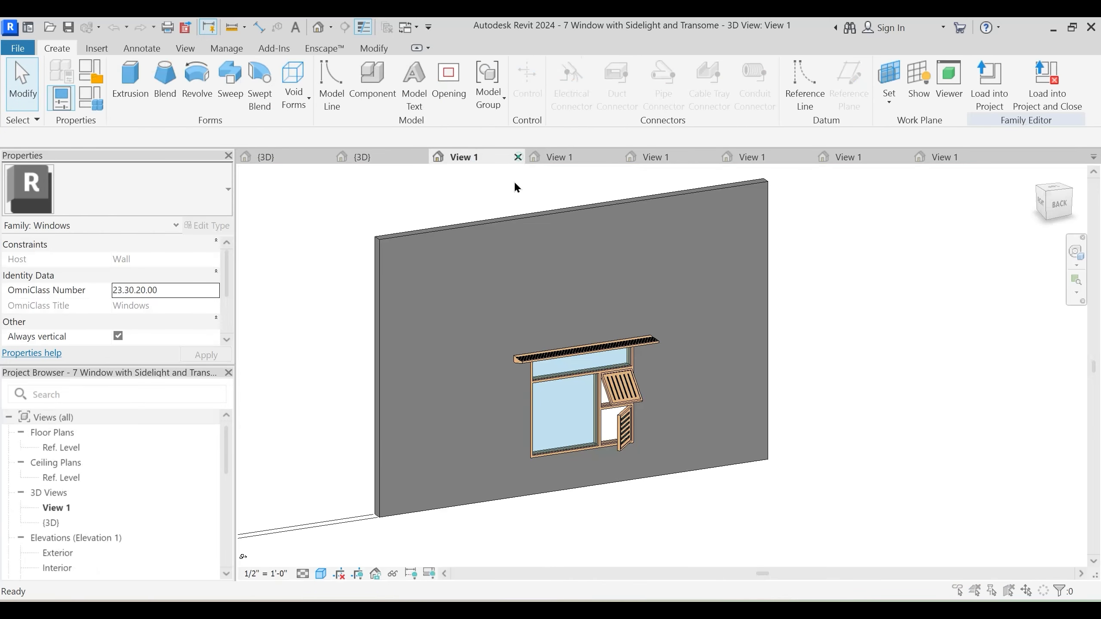
left_click(517, 157)
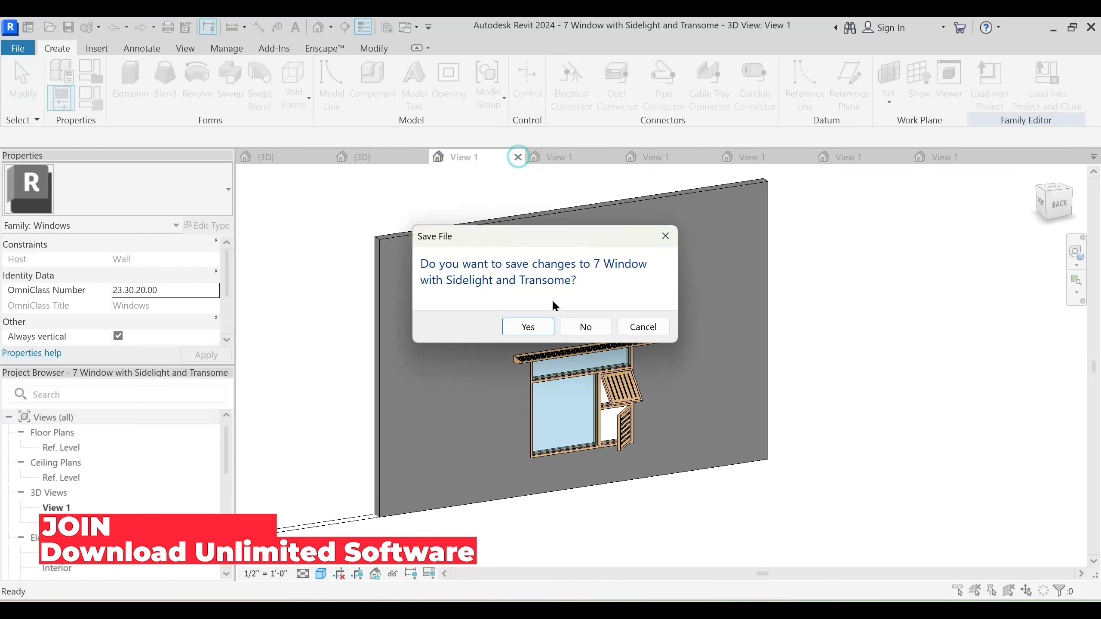
left_click(583, 325)
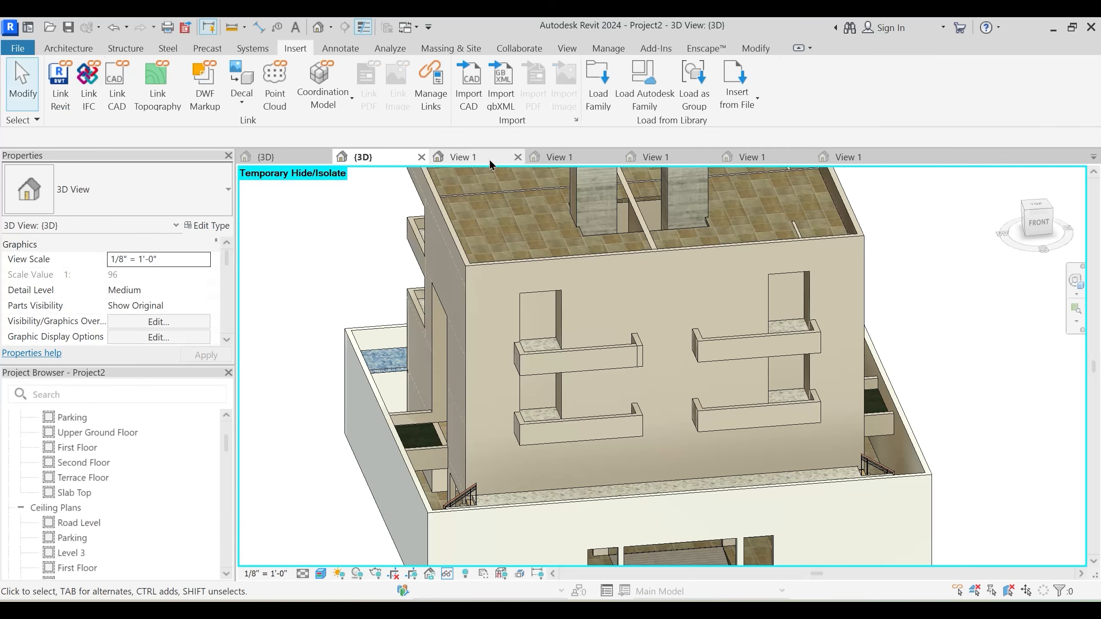
Load the Window-Single-Hung-Double family into Project2 without placing it, and close the family without saving
left_click(489, 159)
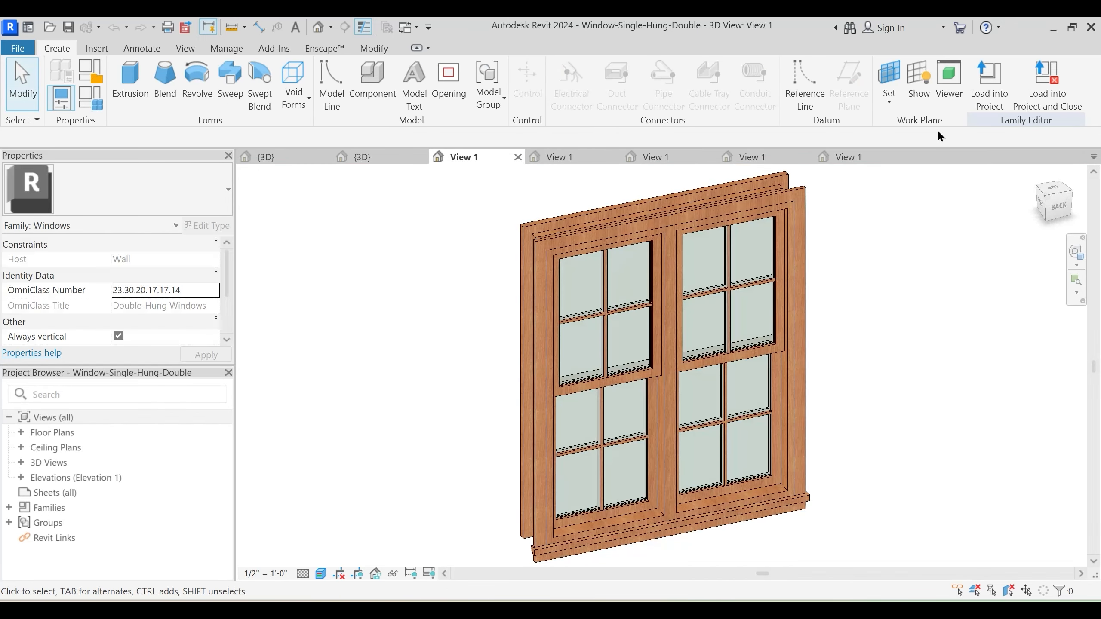
left_click(990, 85)
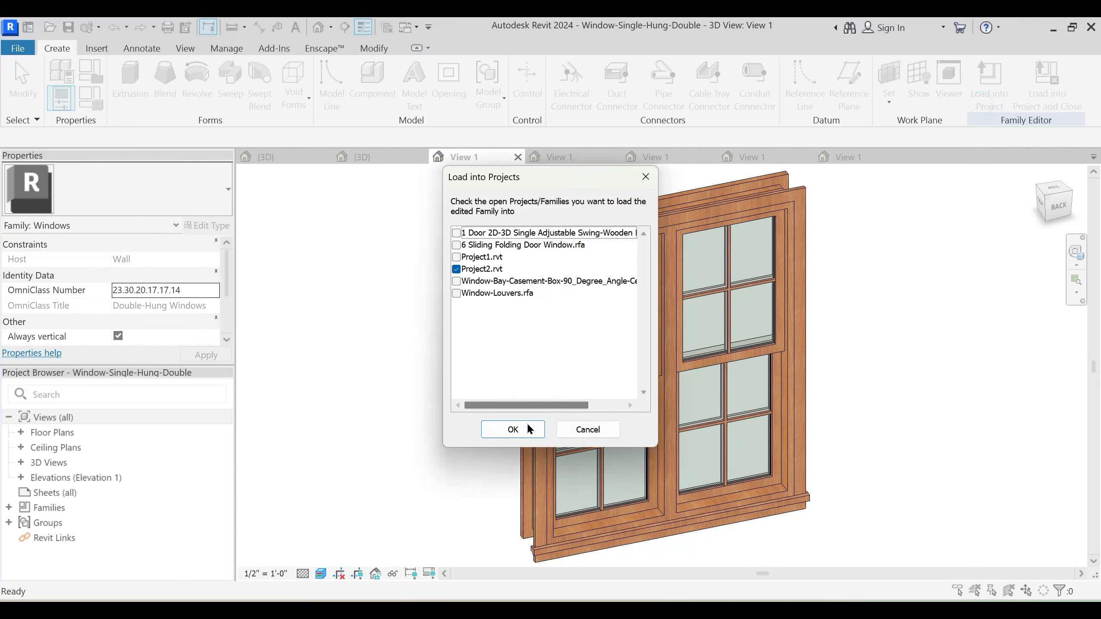
left_click(512, 429)
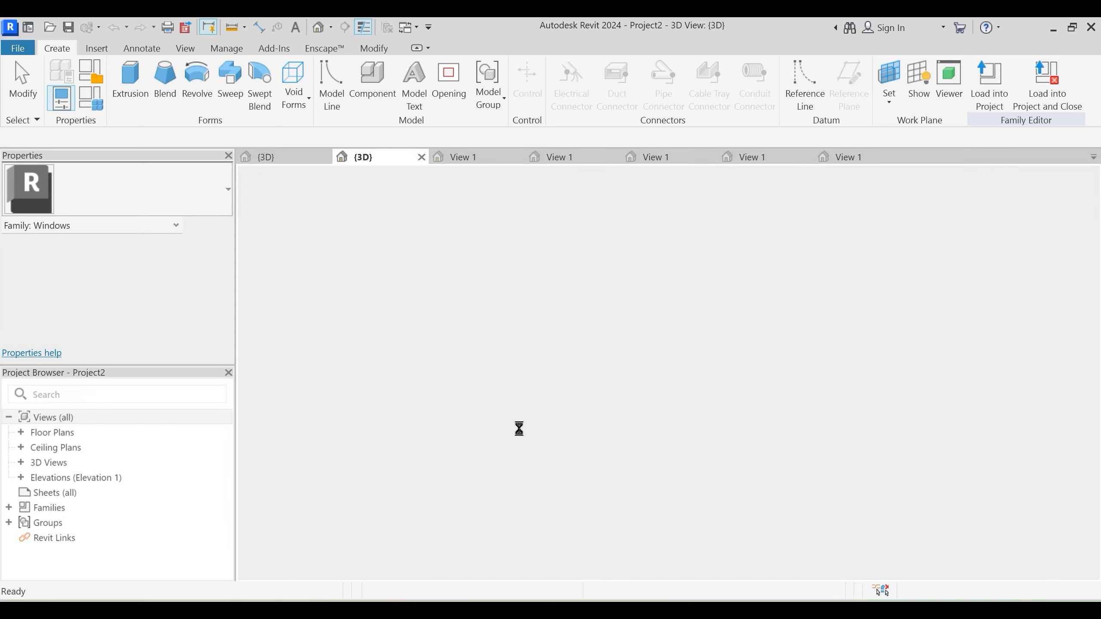
key("Escape")
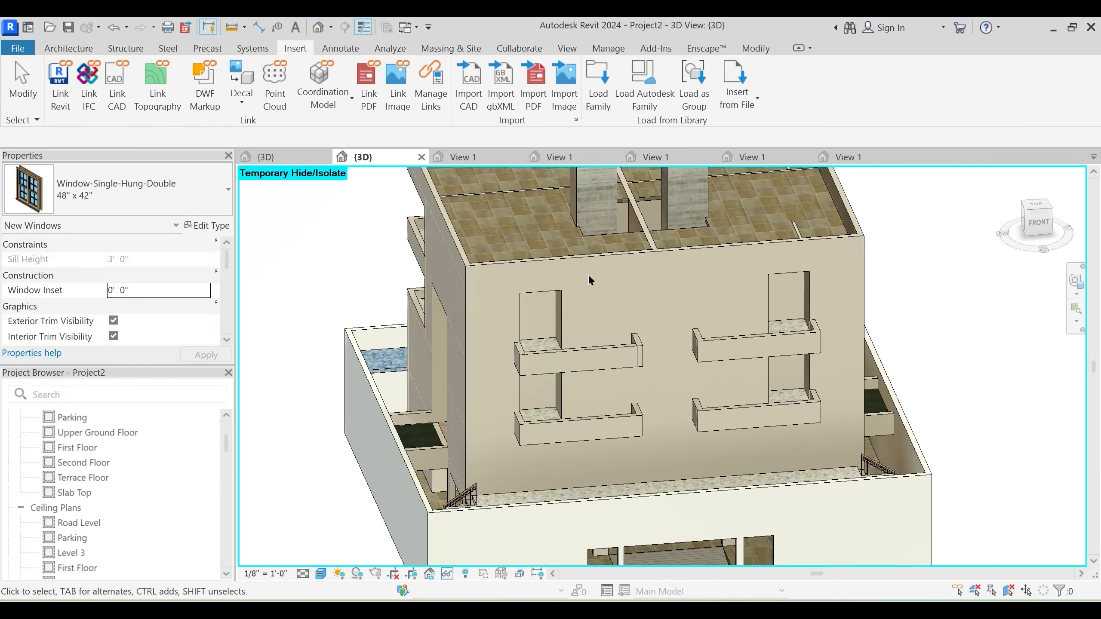
left_click(492, 164)
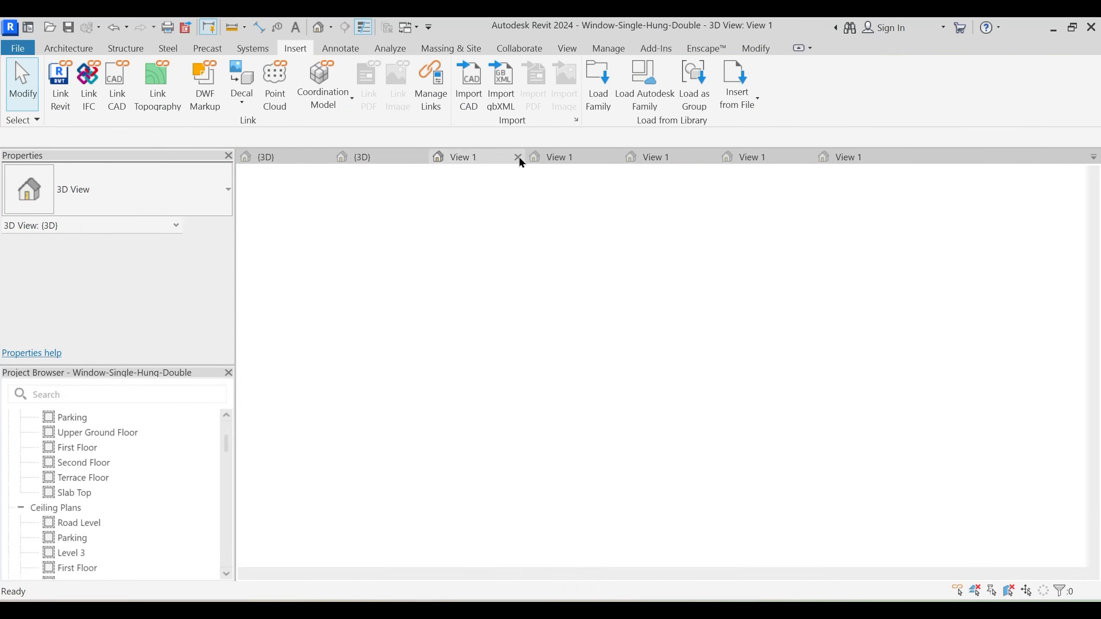
left_click(518, 158)
left_click(585, 326)
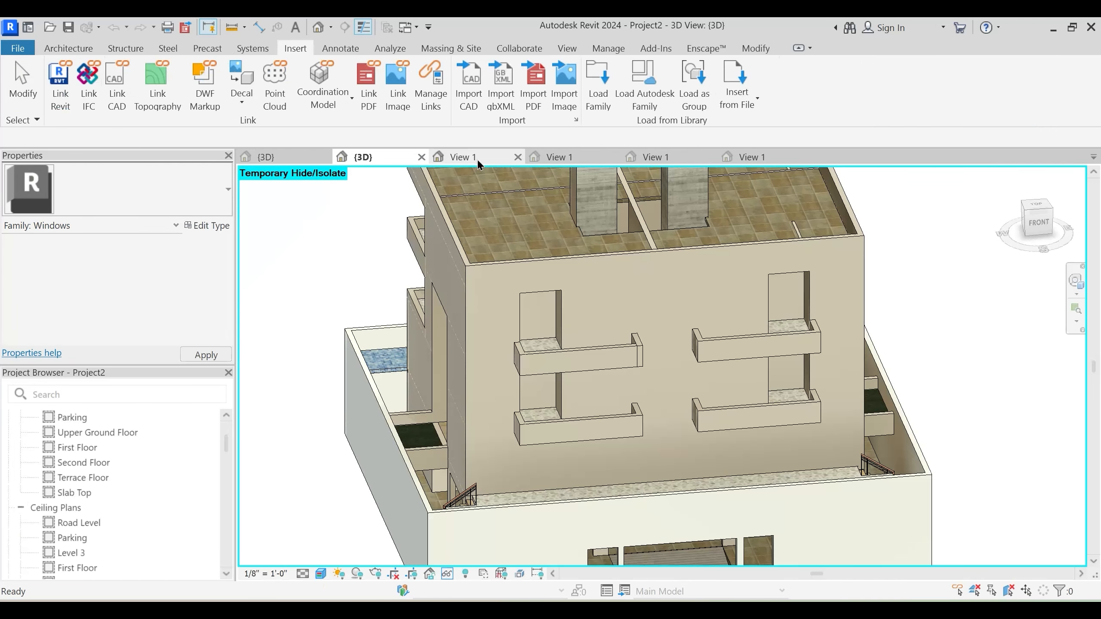
Load the 6 Sliding Folding Door Window family into Project2 without placing it, and close the family without saving
left_click(476, 158)
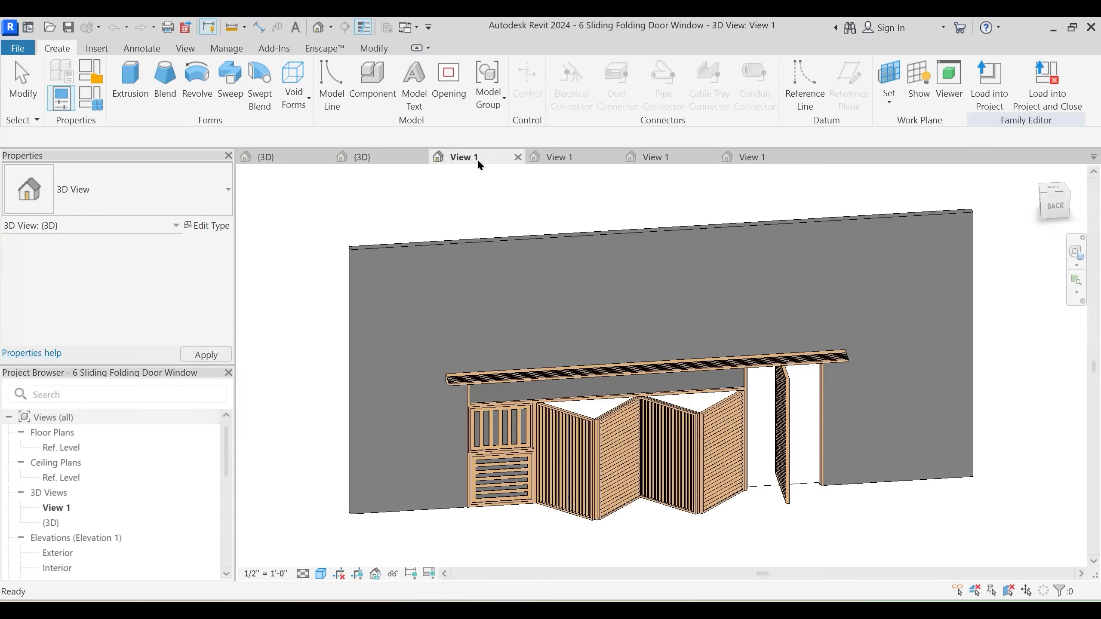
middle_click_drag(557, 330, 585, 329, "shift")
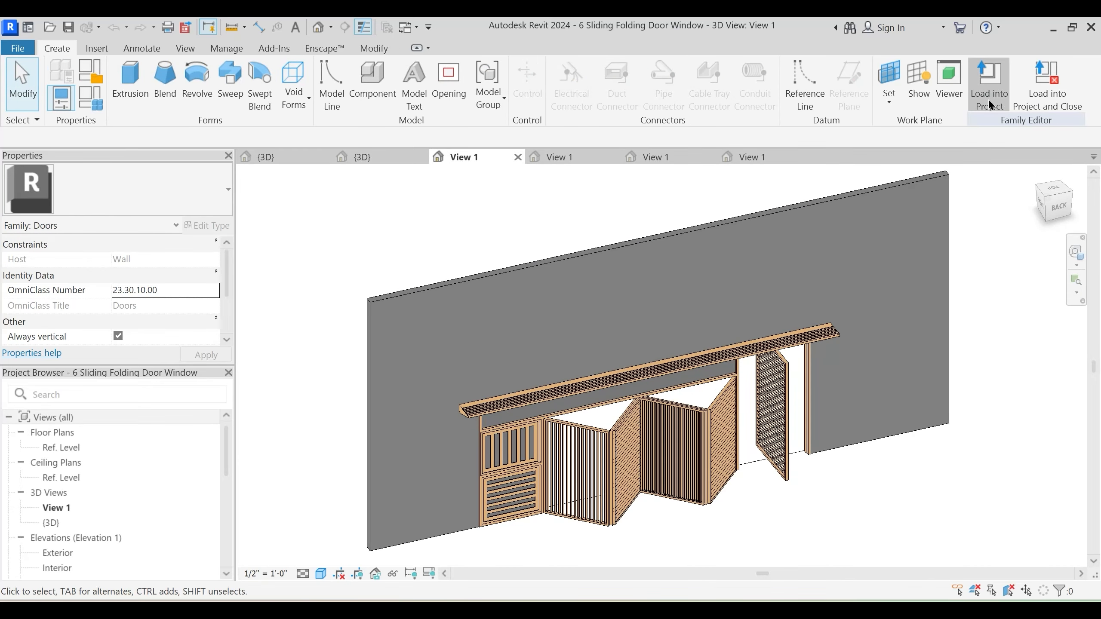
left_click(989, 82)
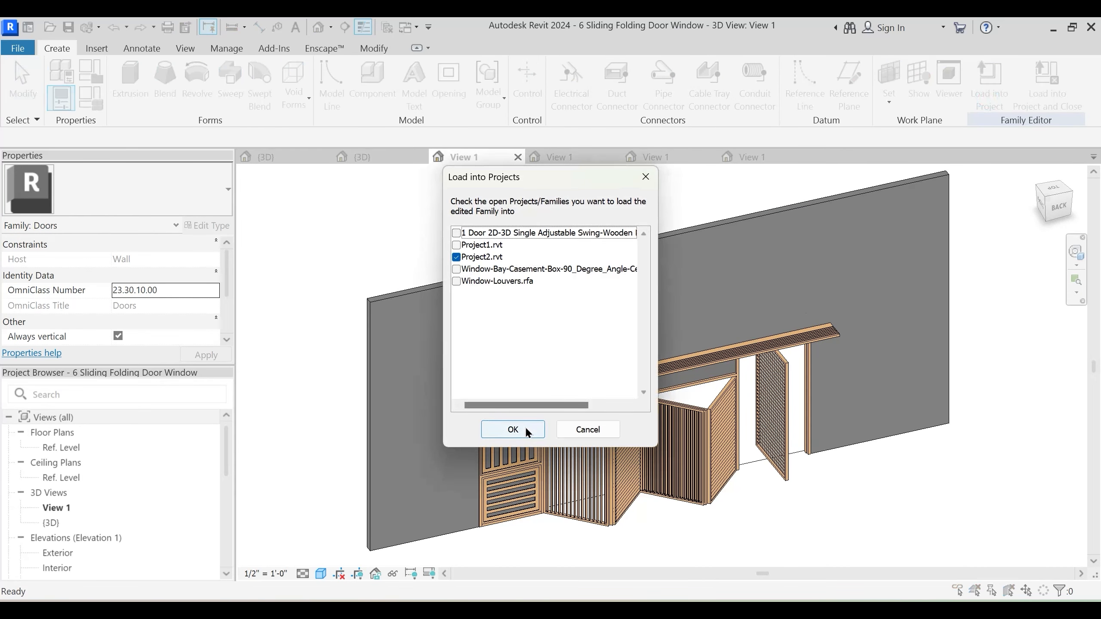
left_click(526, 429)
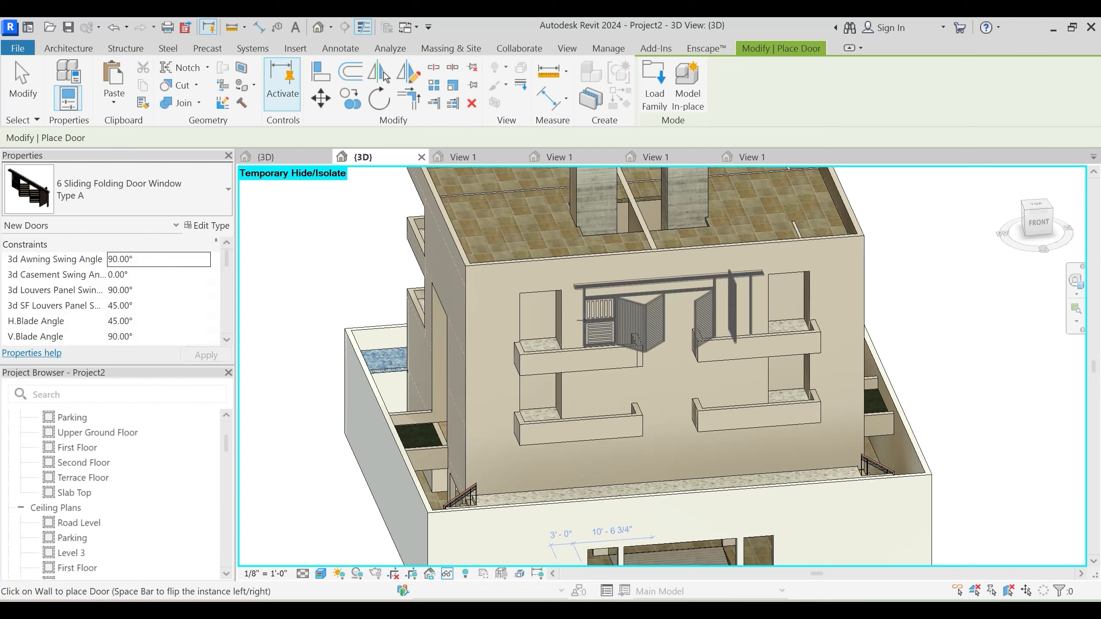
key("Escape")
key("Escape")
left_click(485, 156)
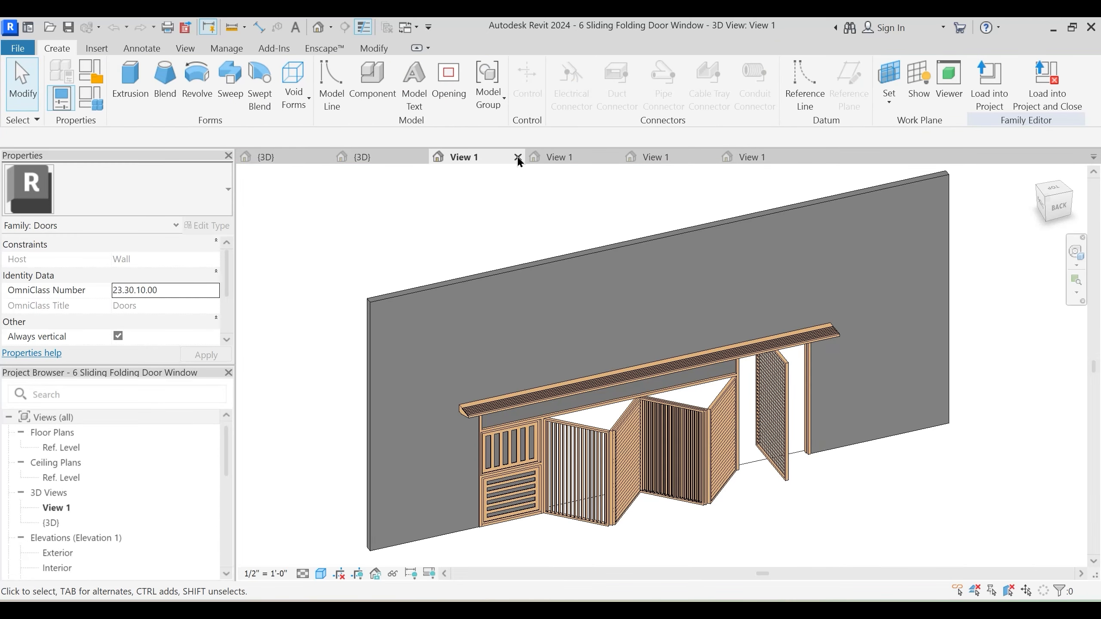
left_click(516, 157)
left_click(594, 326)
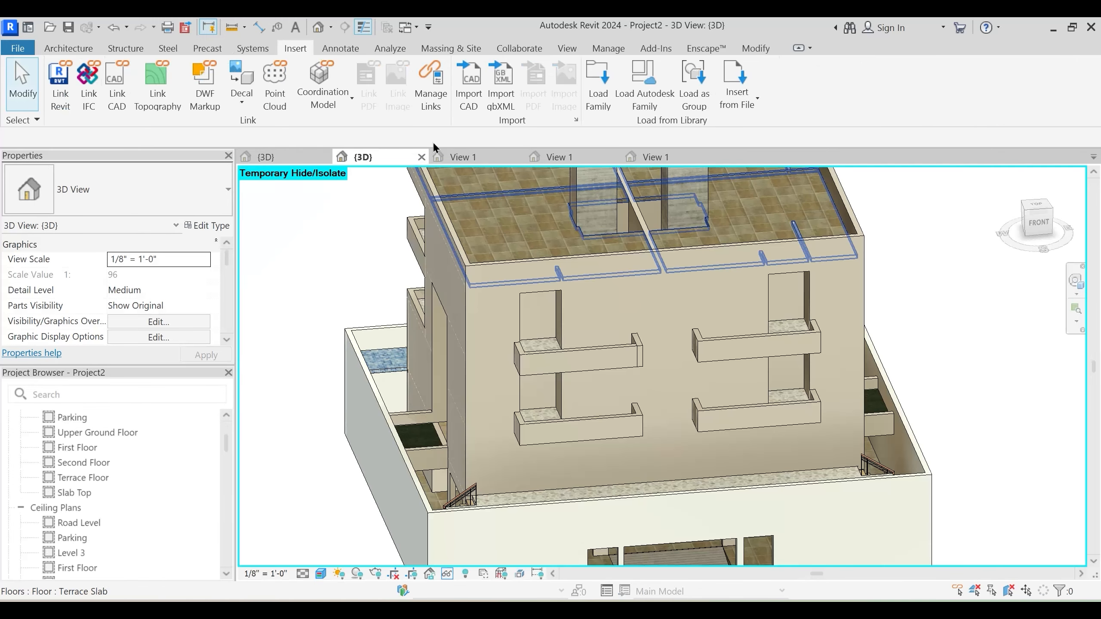
Load the Window-Louvers family into Project2 without placing a window
left_click(476, 159)
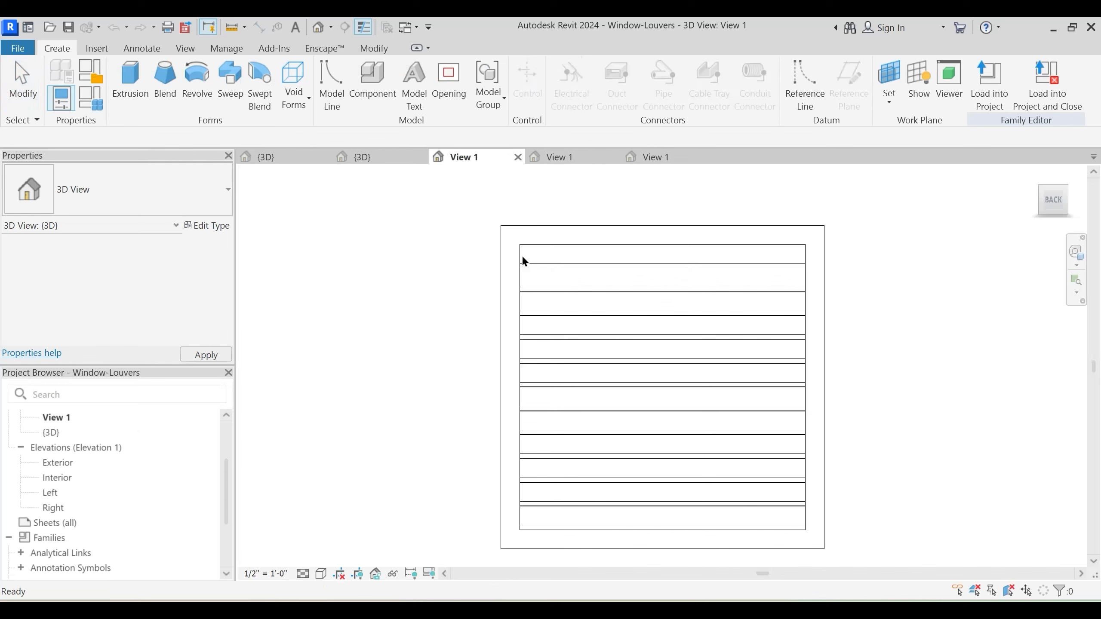
middle_click_drag(655, 364, 449, 433, "shift")
left_click(989, 87)
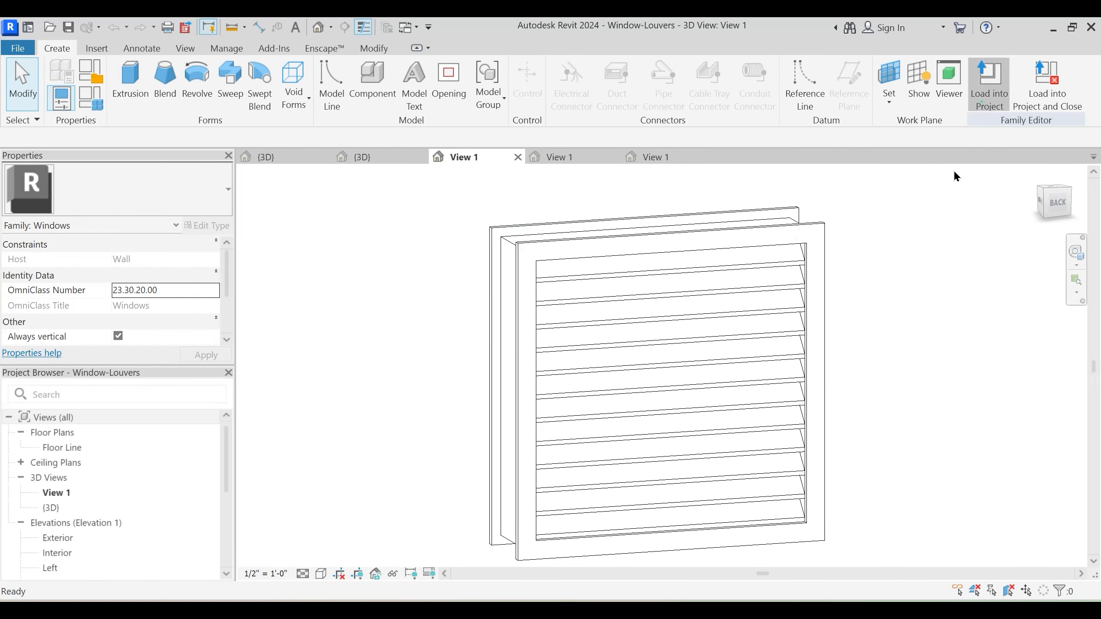
left_click(513, 421)
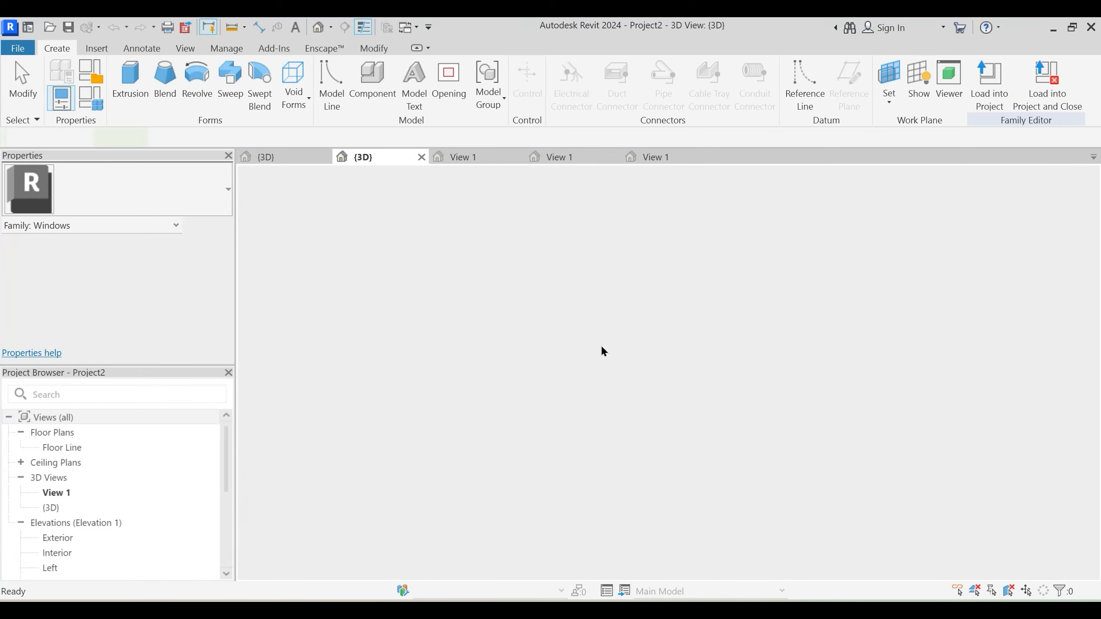
key("Escape")
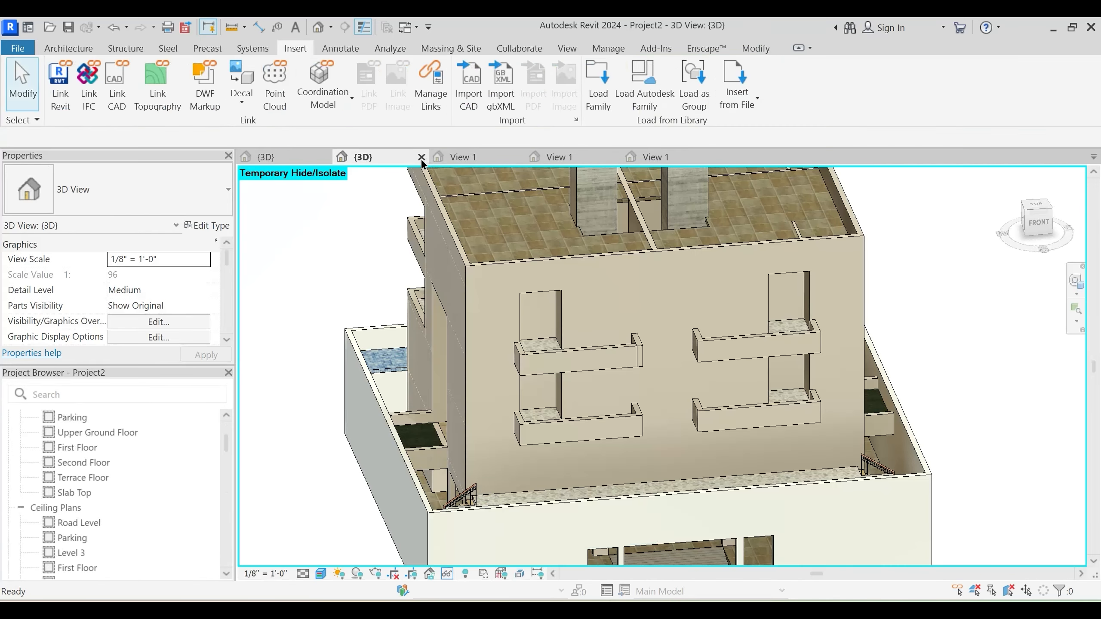
Close the Window-Louvers family without saving and bring up the Window-Bay-Casement-Box-90_Degree_Angle-Center_Fixed family, viewing it from its glazed side
left_click(517, 157)
left_click(593, 327)
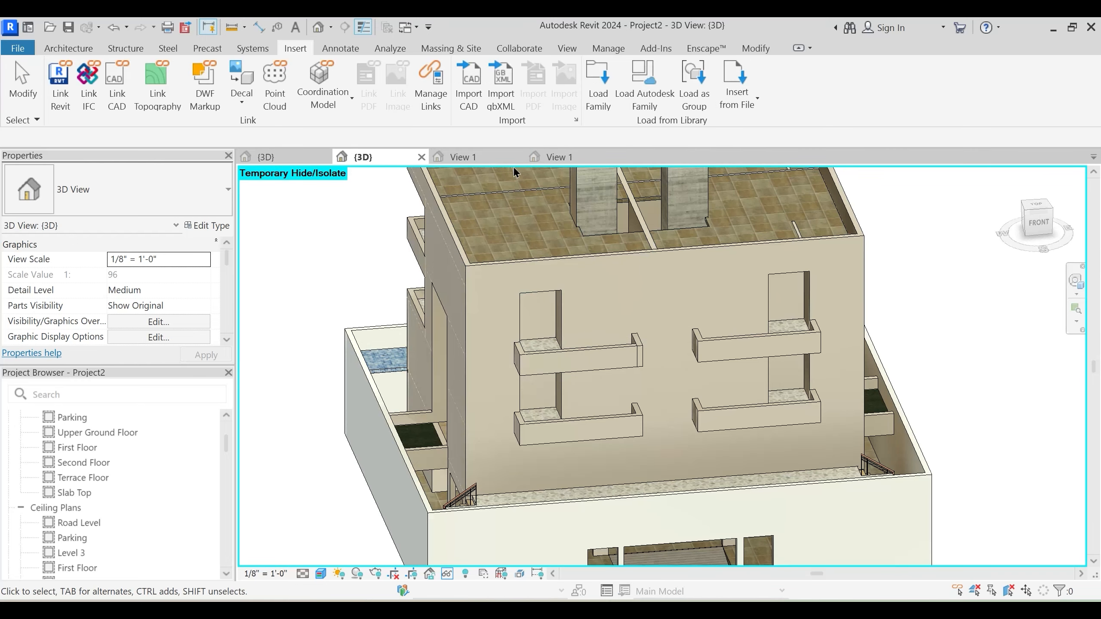
left_click(514, 159)
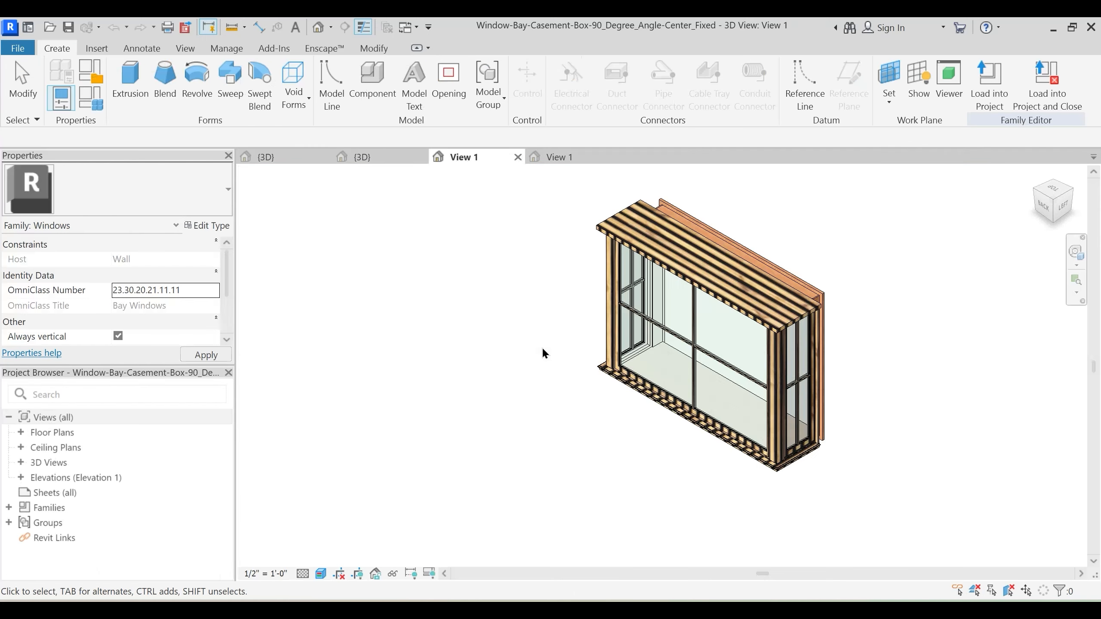
middle_click_drag(543, 351, 860, 183, "shift")
left_click(688, 275)
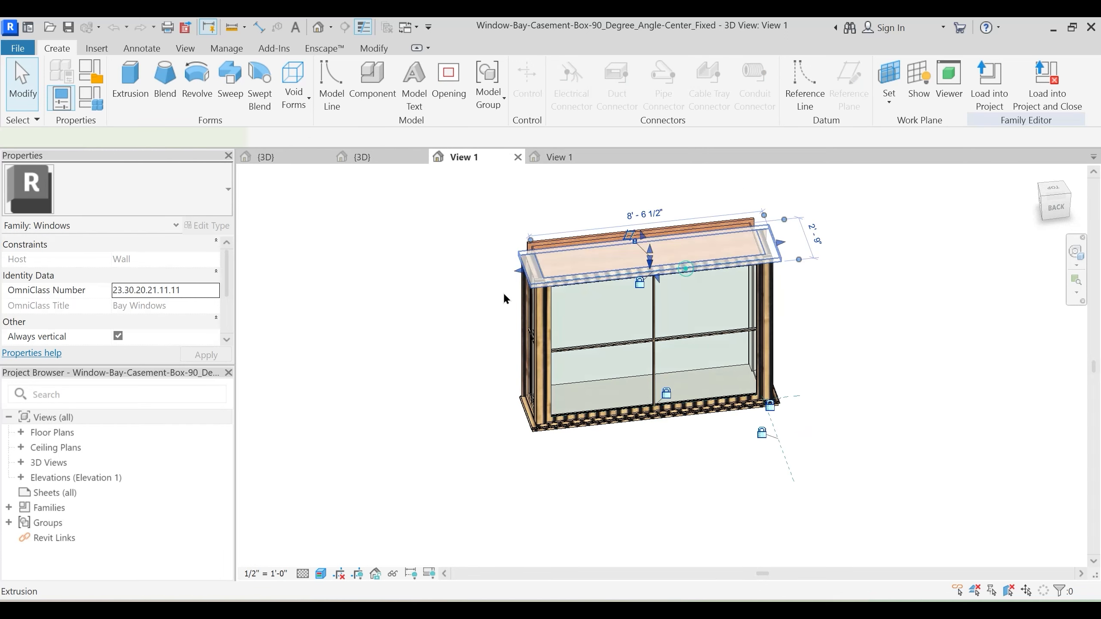
left_click(504, 298)
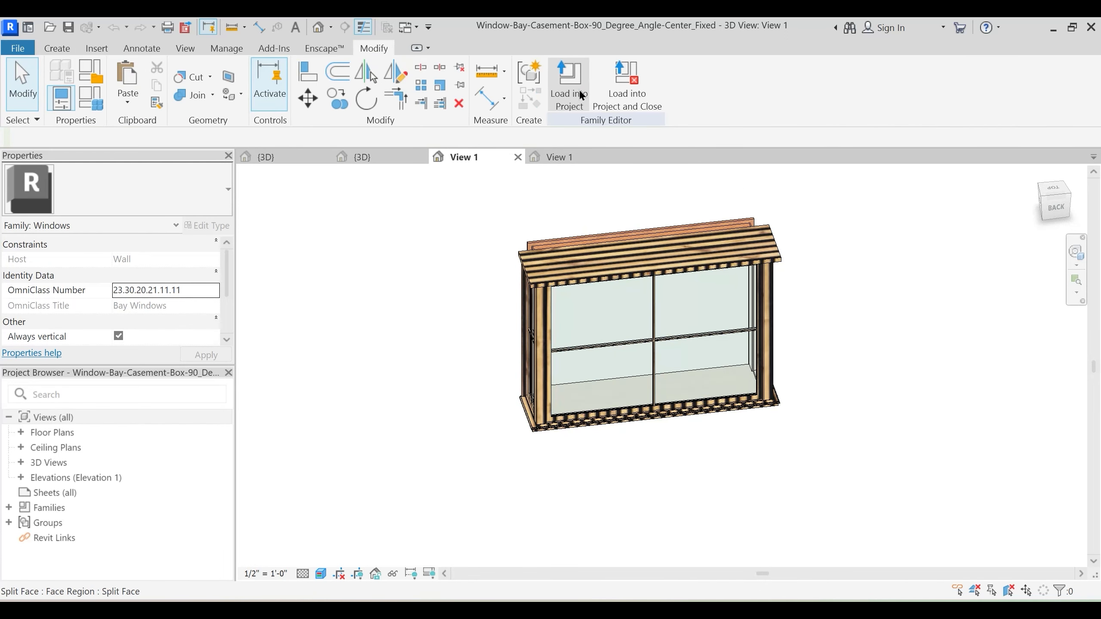
Load the bay casement family into Project2 and place one 60" x 60" x 24" window above the tall opening in the house's left wall
left_click(569, 87)
left_click(530, 426)
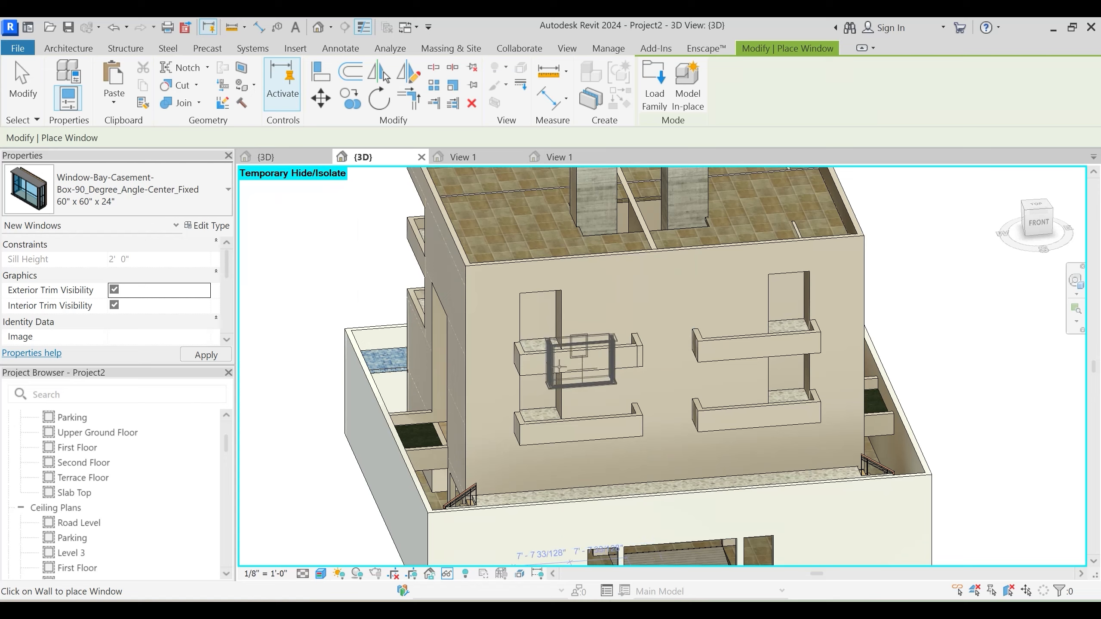
middle_click_drag(559, 366, 451, 263, "shift")
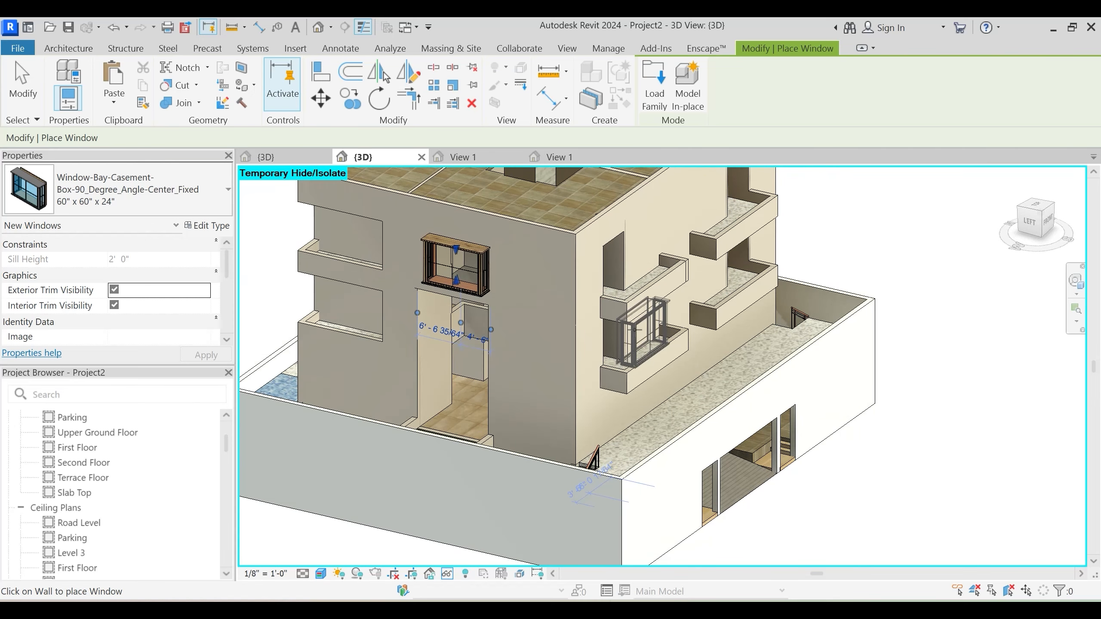
key("Escape")
key("Escape")
Close the Window-Bay-Casement-Box-90_Degree_Angle-Center_Fixed family without saving
left_click(496, 158)
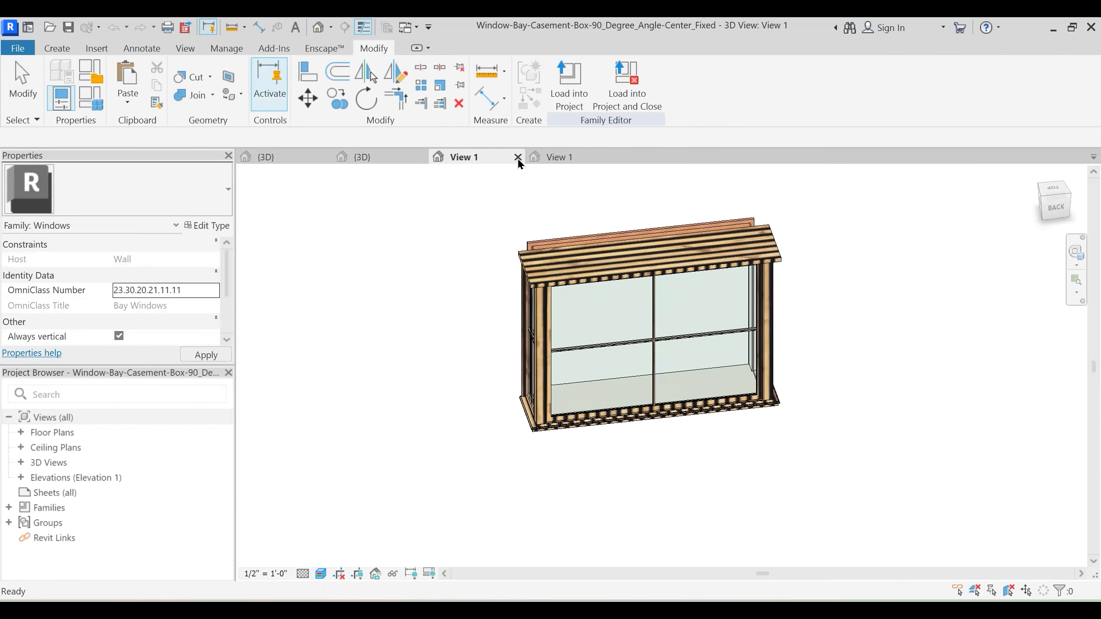
left_click(517, 157)
left_click(585, 326)
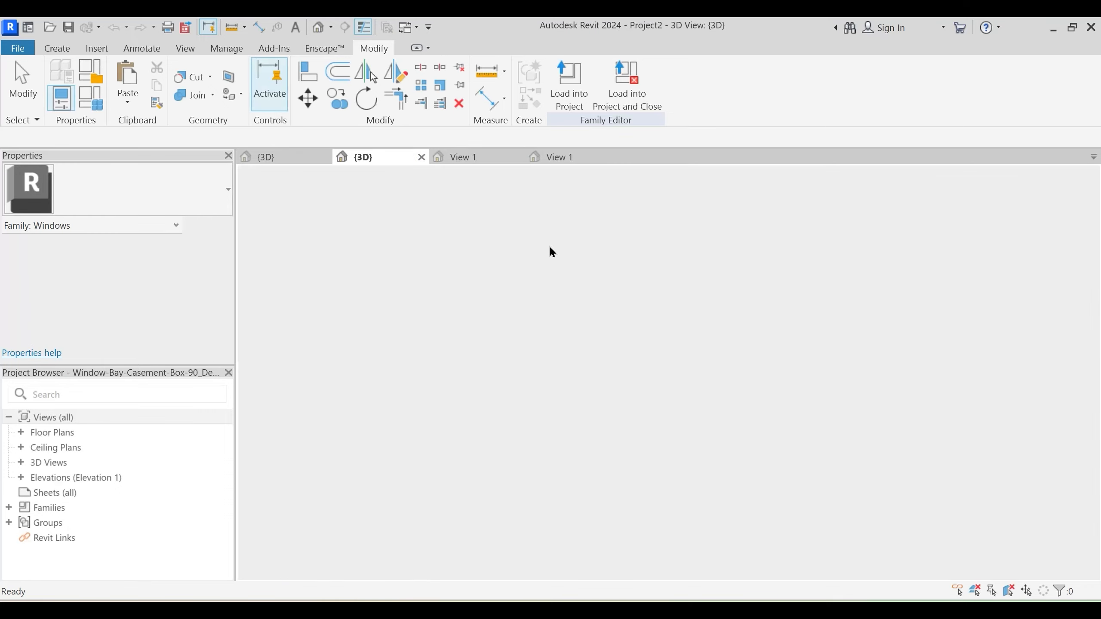
Load the 1 Door 2D-3D Single Adjustable Swing-Wooden Frame family into Project2 and place one TypeC-Decorative door in the back wall
left_click(485, 157)
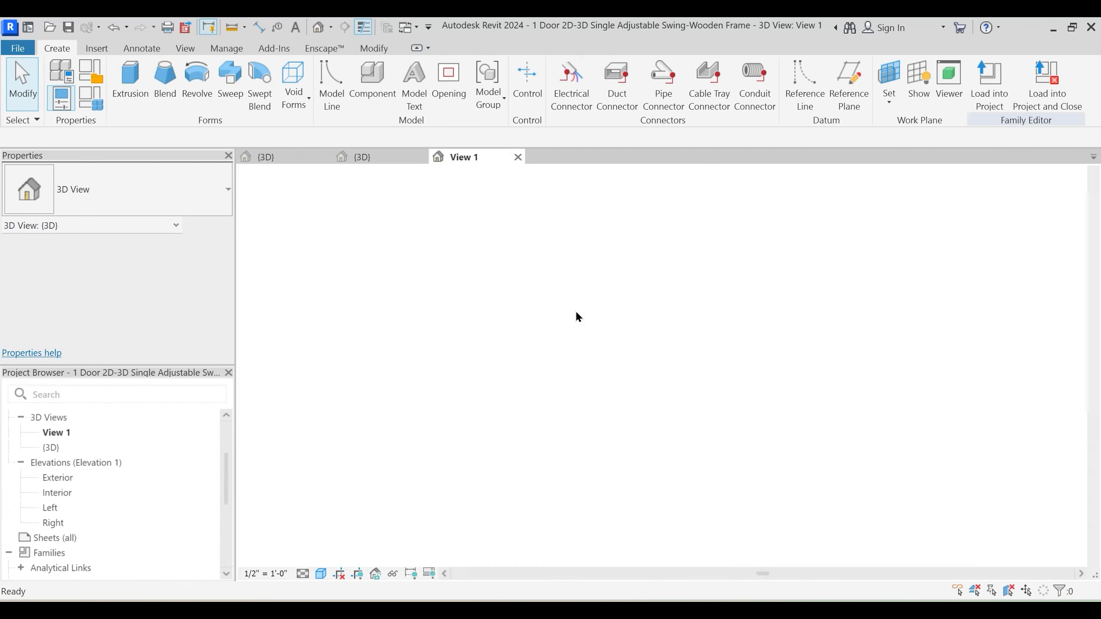
middle_click_drag(607, 408, 529, 505, "shift")
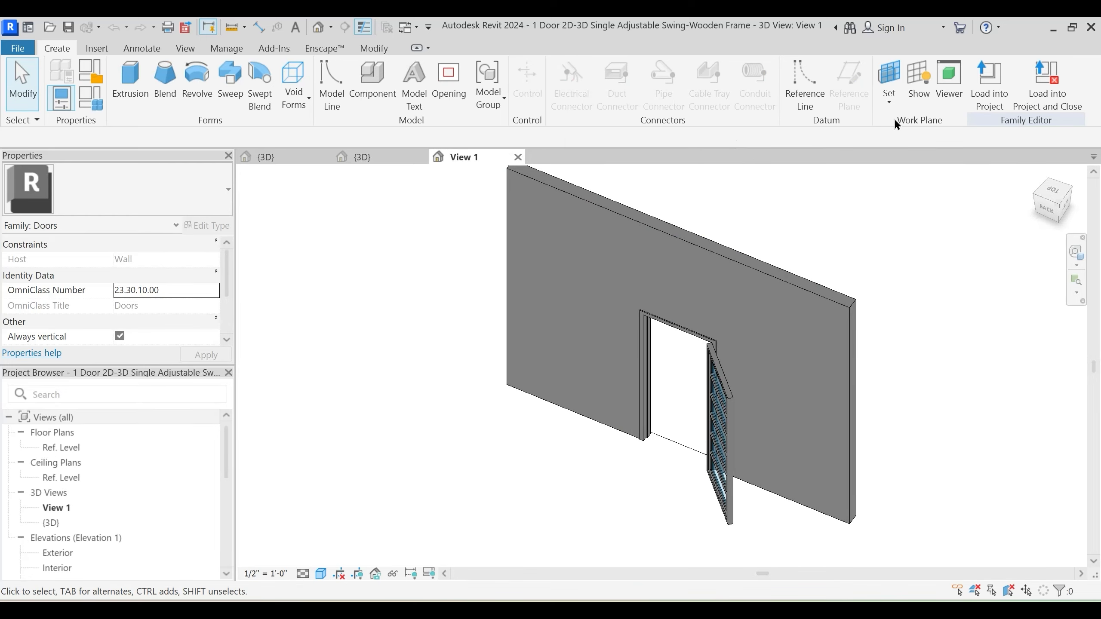
left_click(987, 107)
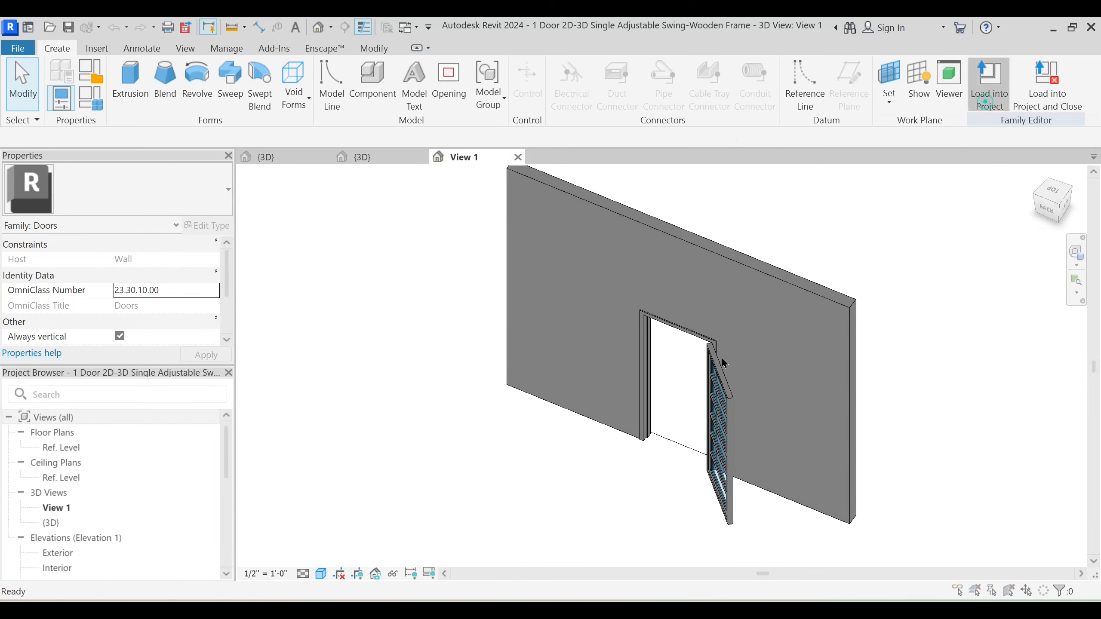
left_click(533, 434)
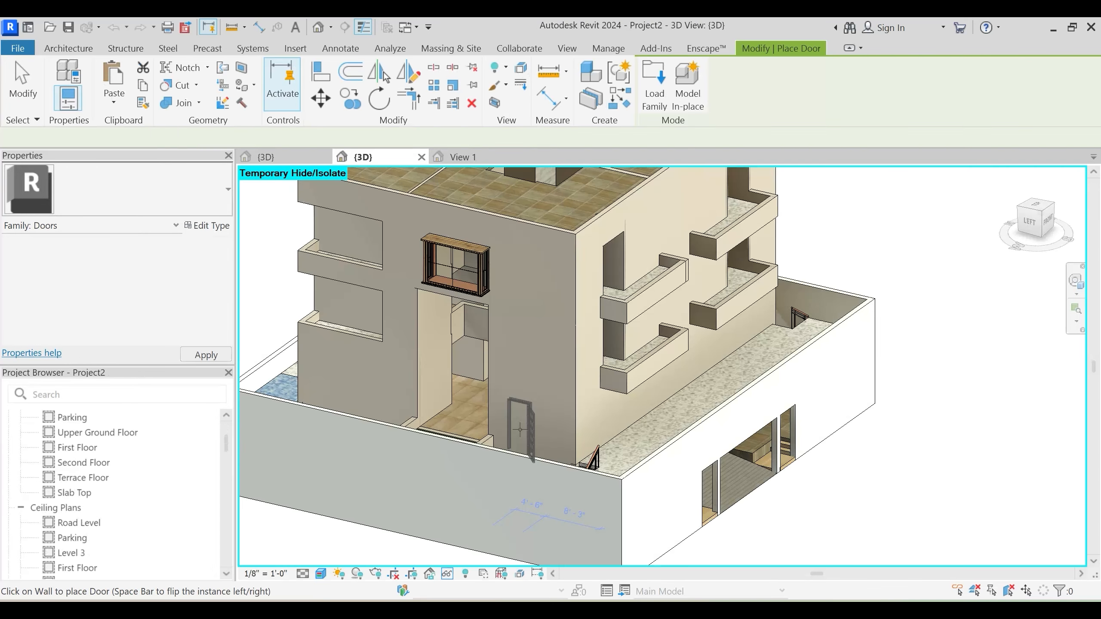
middle_click_drag(520, 429, 433, 386, "shift")
left_click(520, 370)
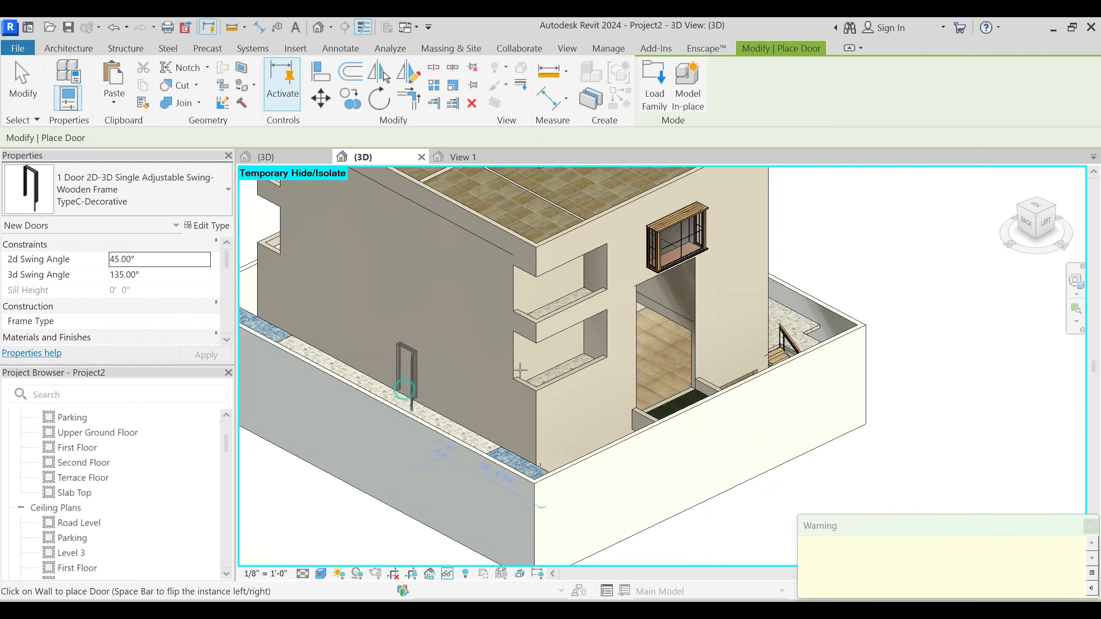
key("Escape")
key("Escape")
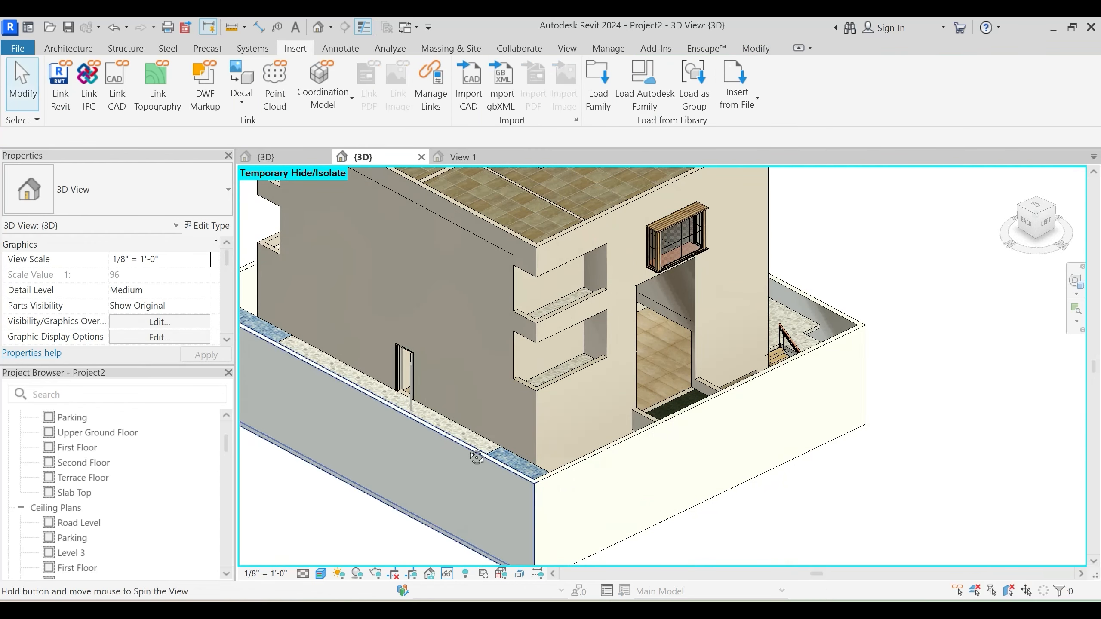
Close the 1 Door 2D-3D Single Adjustable Swing-Wooden Frame family without saving
middle_click_drag(559, 393, 417, 427, "shift")
middle_click_drag(590, 346, 539, 343, "shift")
left_click(518, 157)
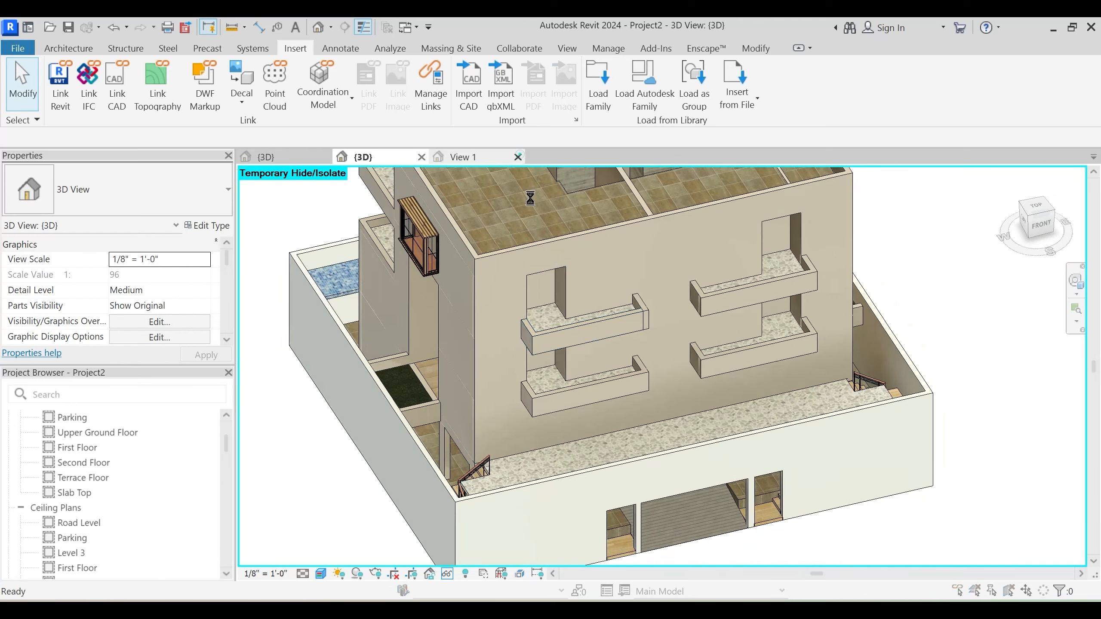
left_click(585, 327)
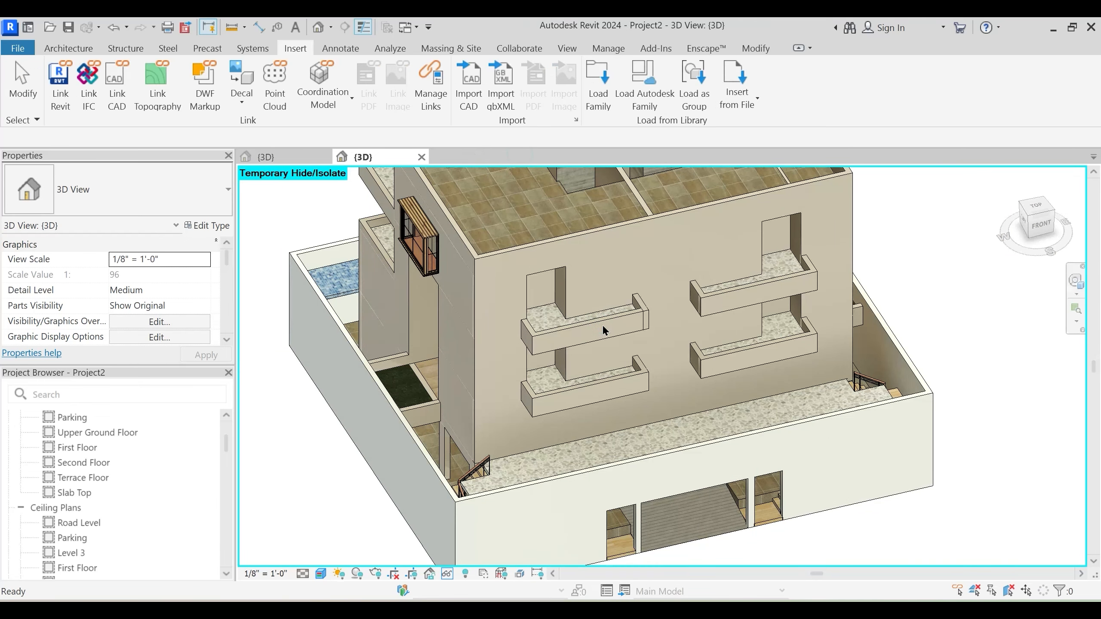
Open the Upper Ground Floor plan of Project2
scroll(130, 433, "up", 2)
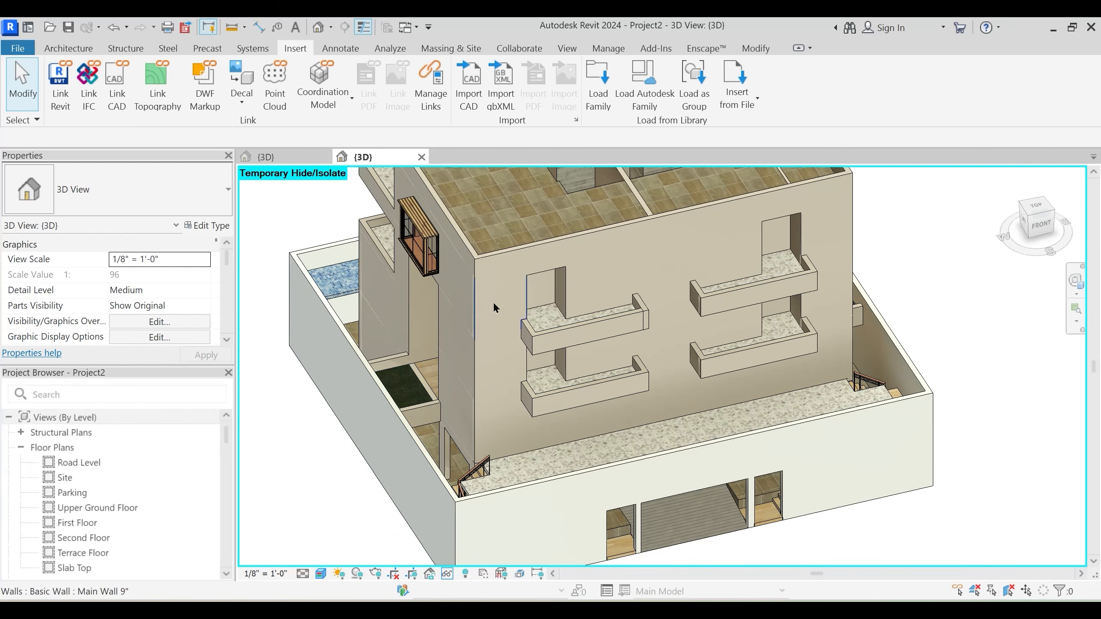
scroll(512, 303, "up", 4)
scroll(459, 336, "down", 5)
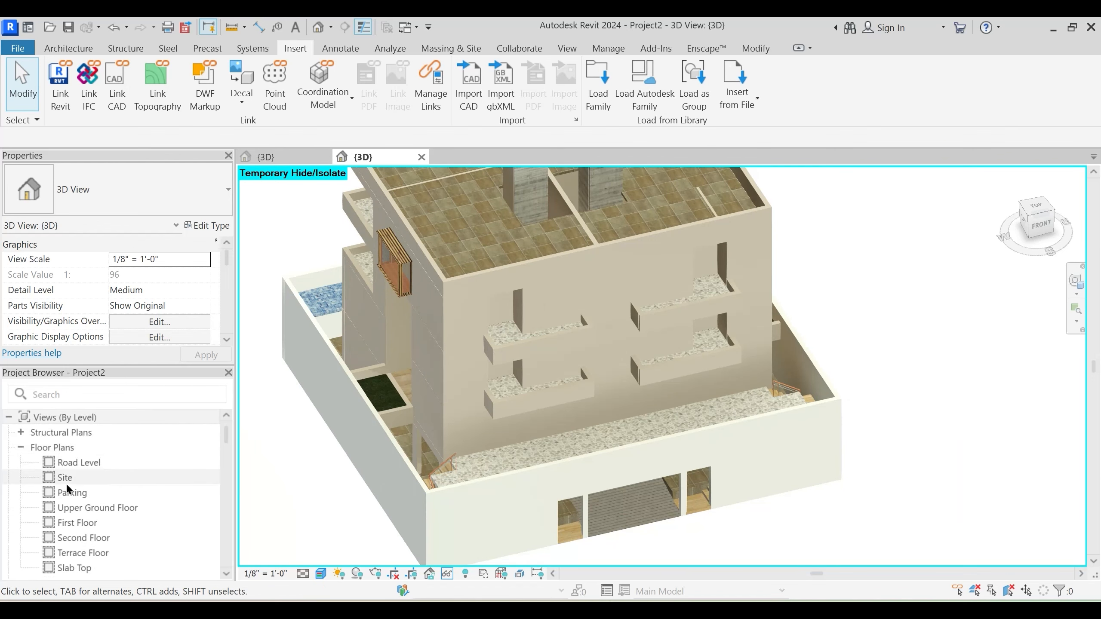
left_click(89, 510)
double_click(88, 508)
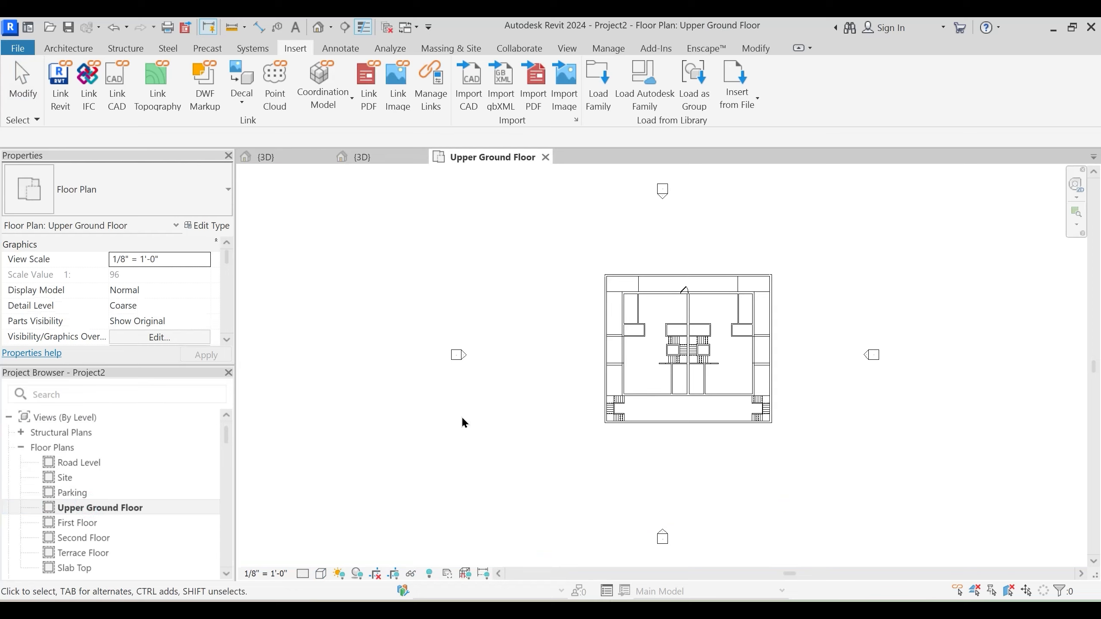
scroll(663, 375, "up", 5)
middle_click_drag(532, 432, 520, 434)
scroll(481, 399, "down", 4)
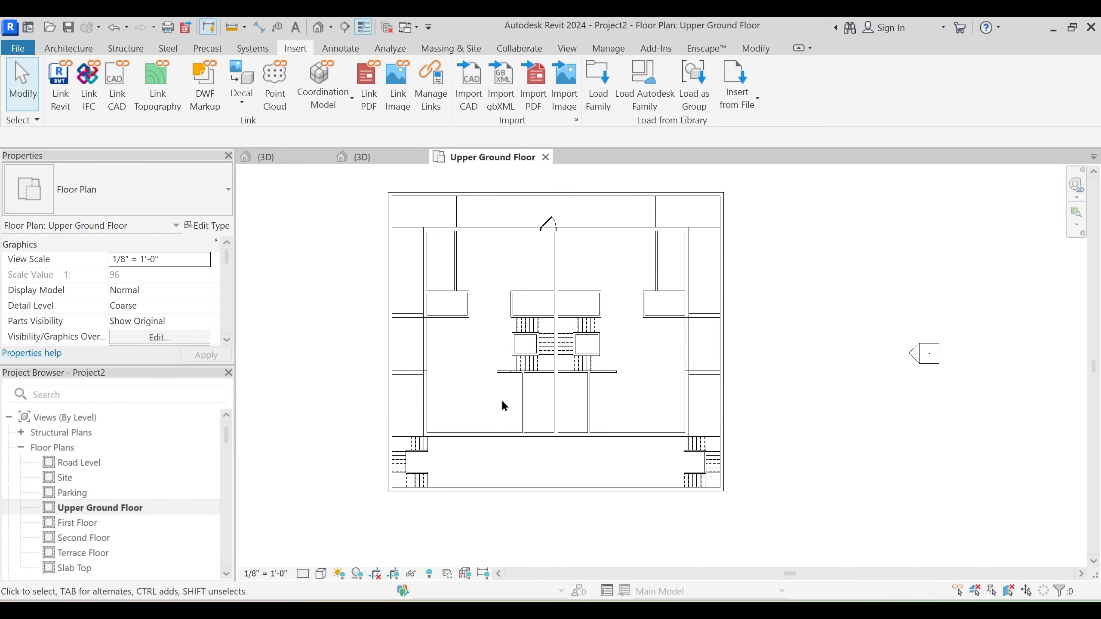
Place a flipped 4 Door 2D-3D Double Adjustable Swing TypeC-Decorative H.Lourvers-OFF.C door in the front wall, about 4'-6" left of the first partition
scroll(501, 393, "up", 2)
scroll(553, 436, "up", 1)
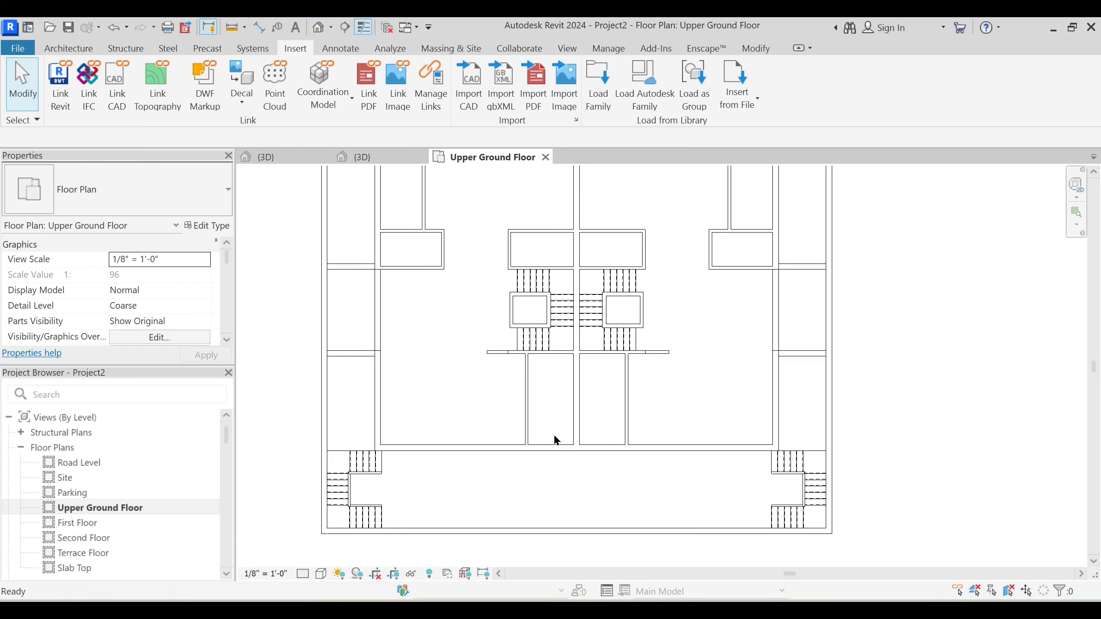
key("d")
key("r")
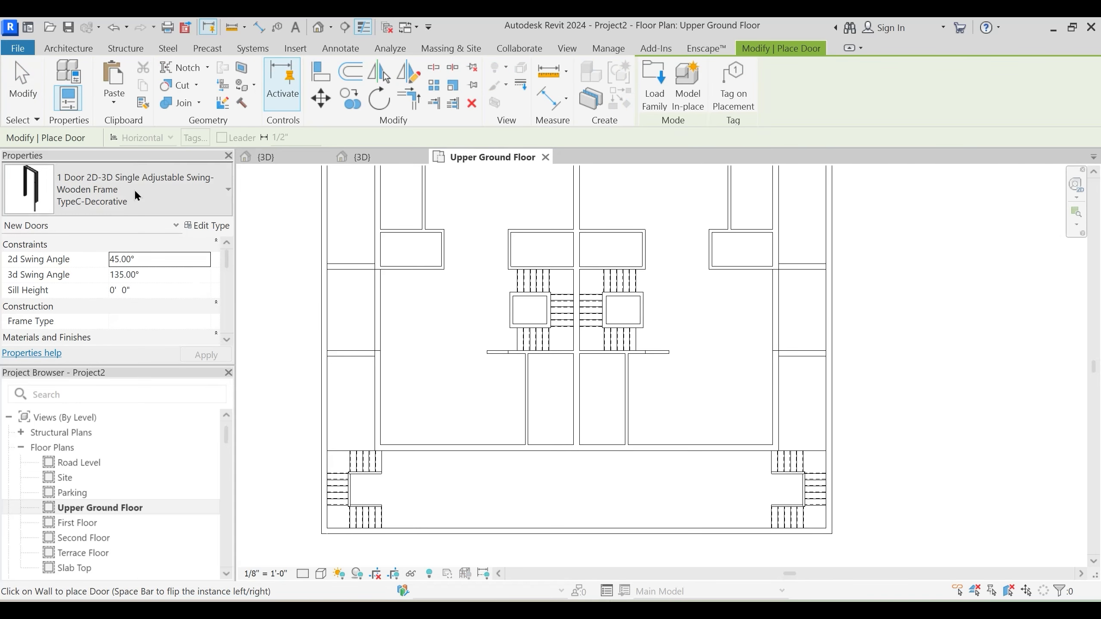
left_click(136, 195)
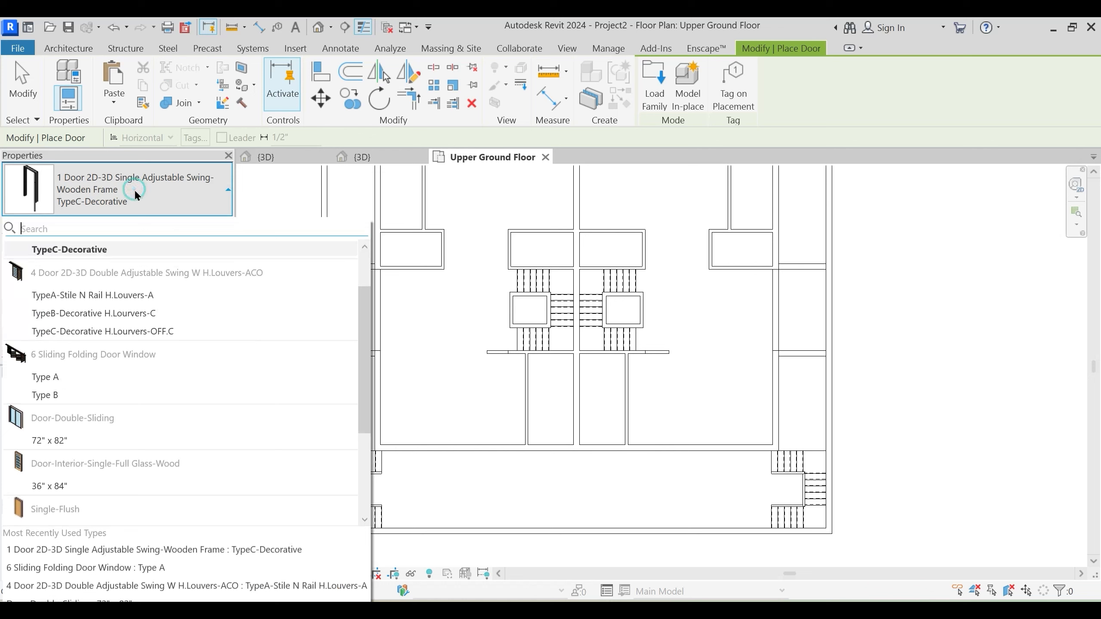
mouse_move(118, 298)
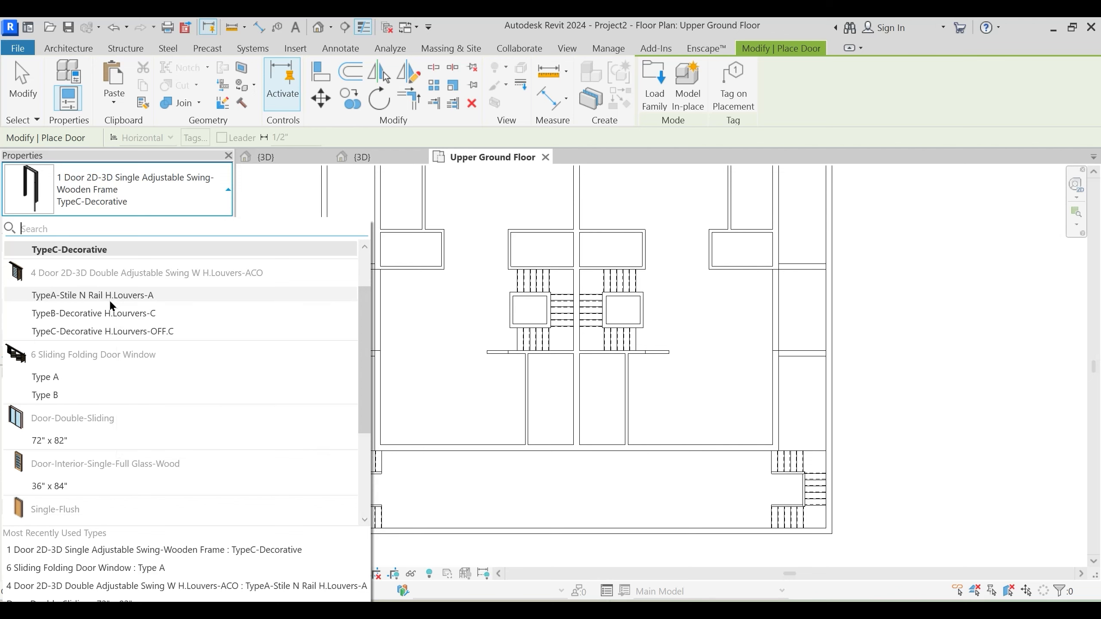
left_click(116, 328)
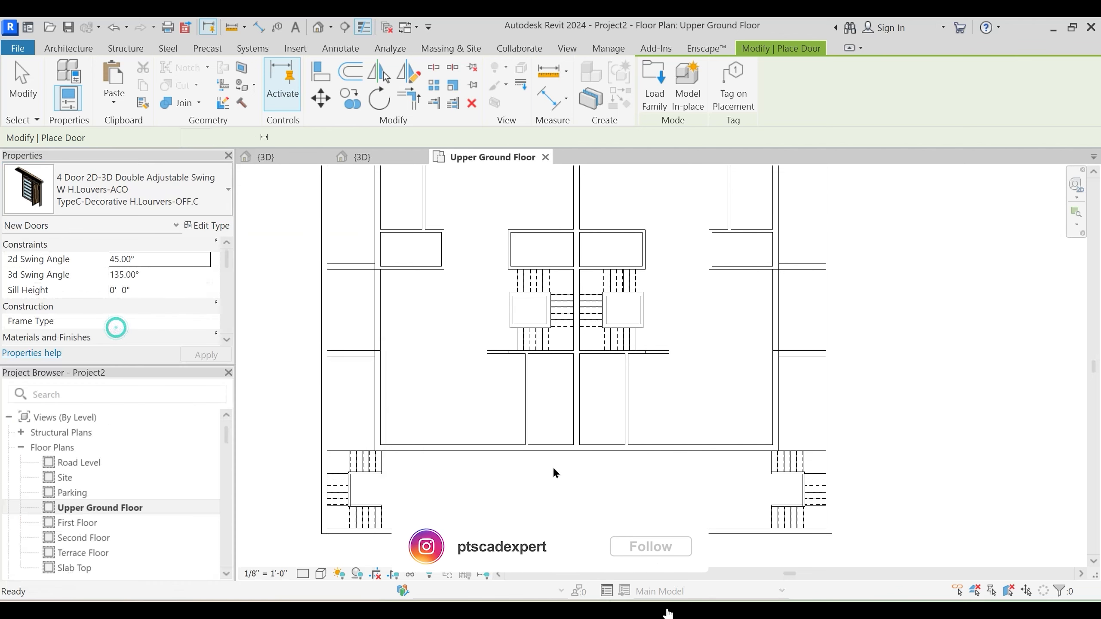
scroll(511, 447, "up", 2)
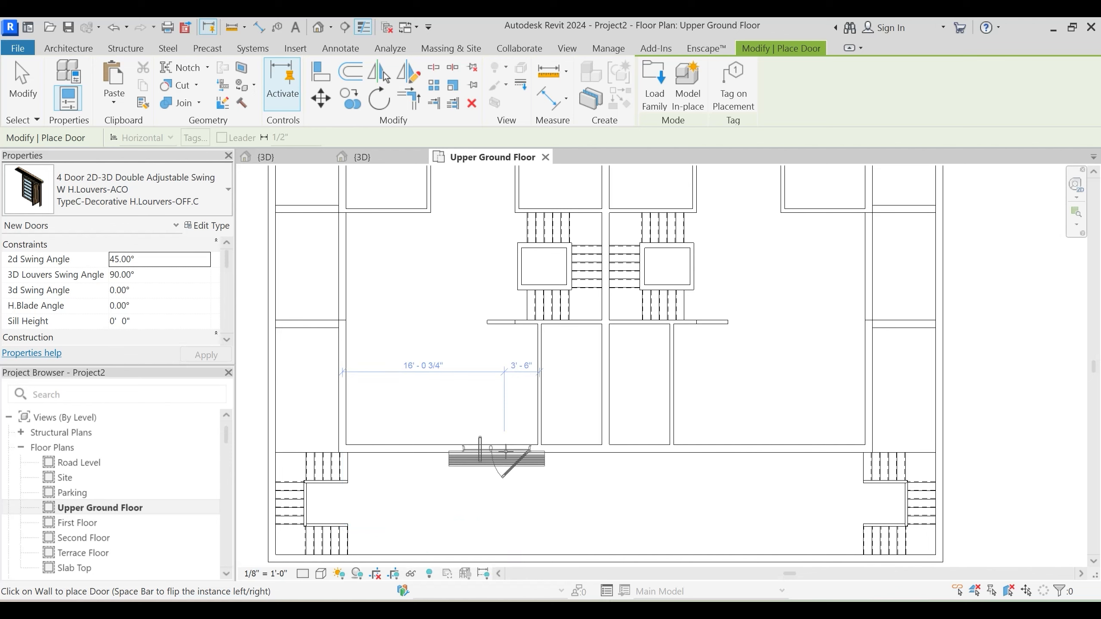
key("space")
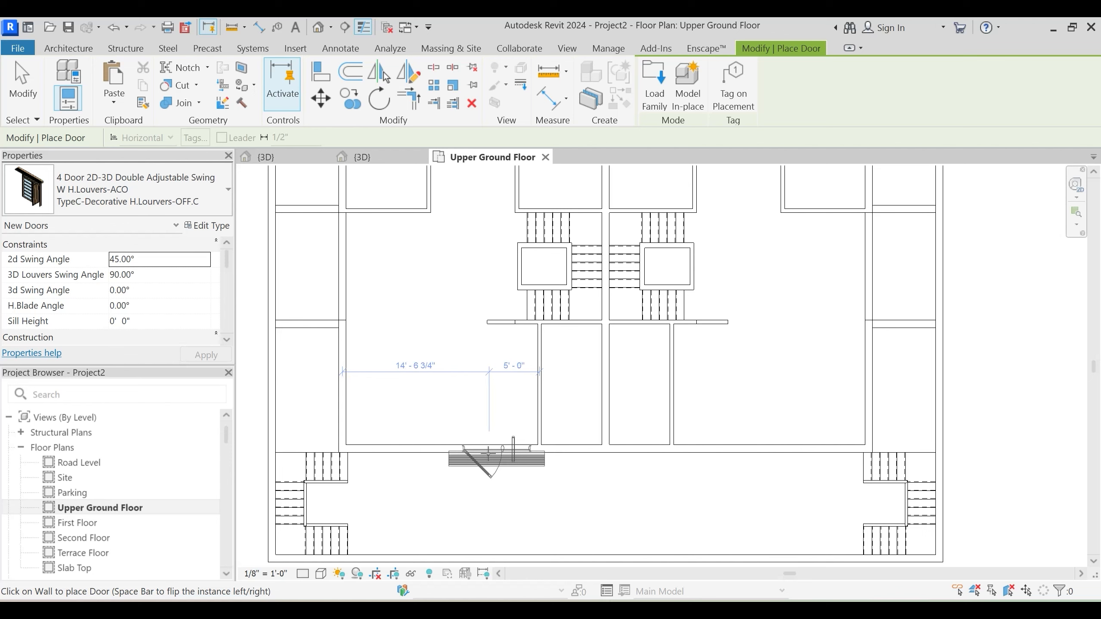
left_click(559, 453)
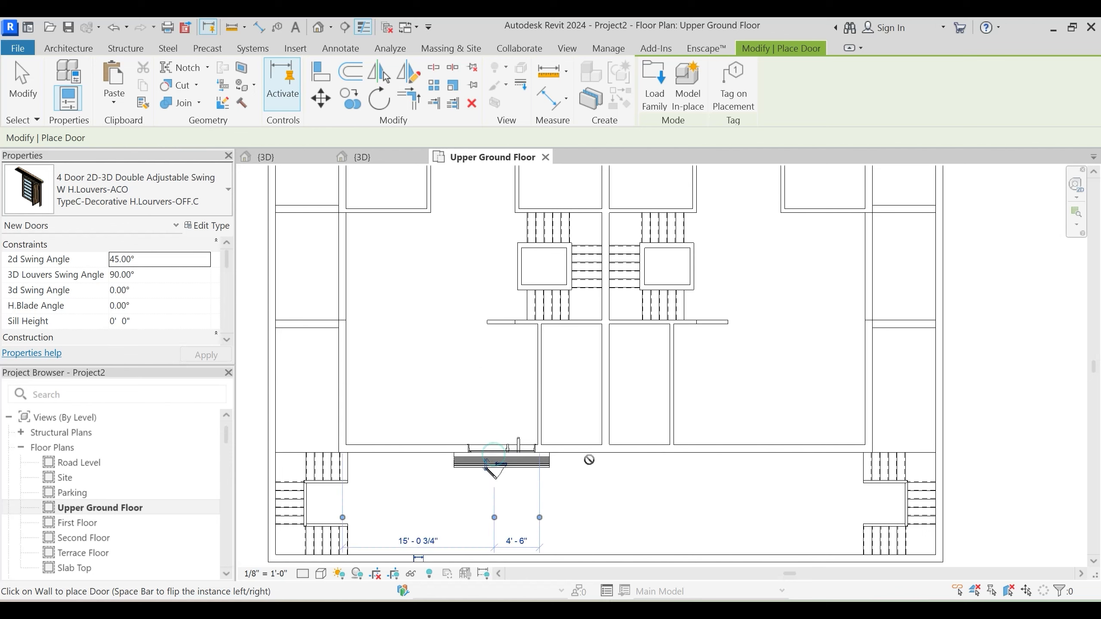
key("Escape")
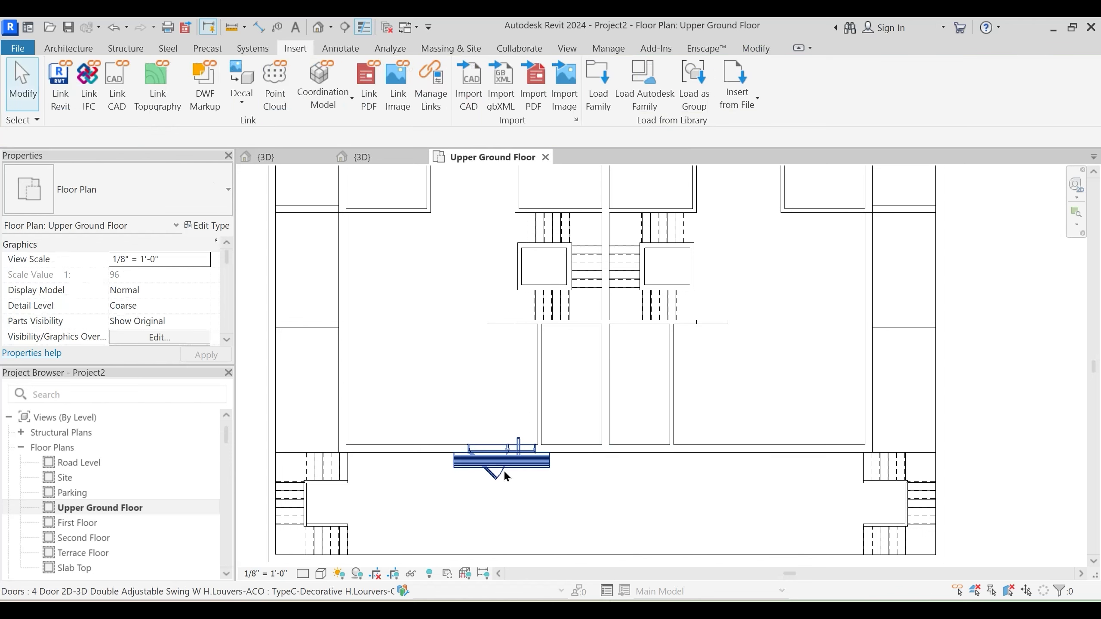
key("d")
key("r")
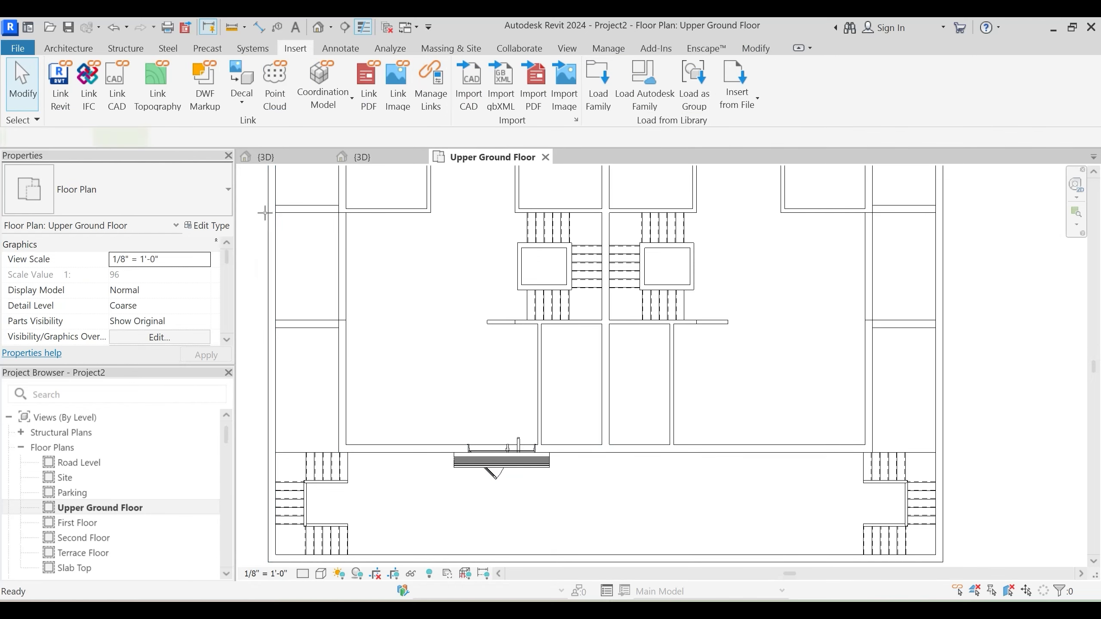
left_click(138, 190)
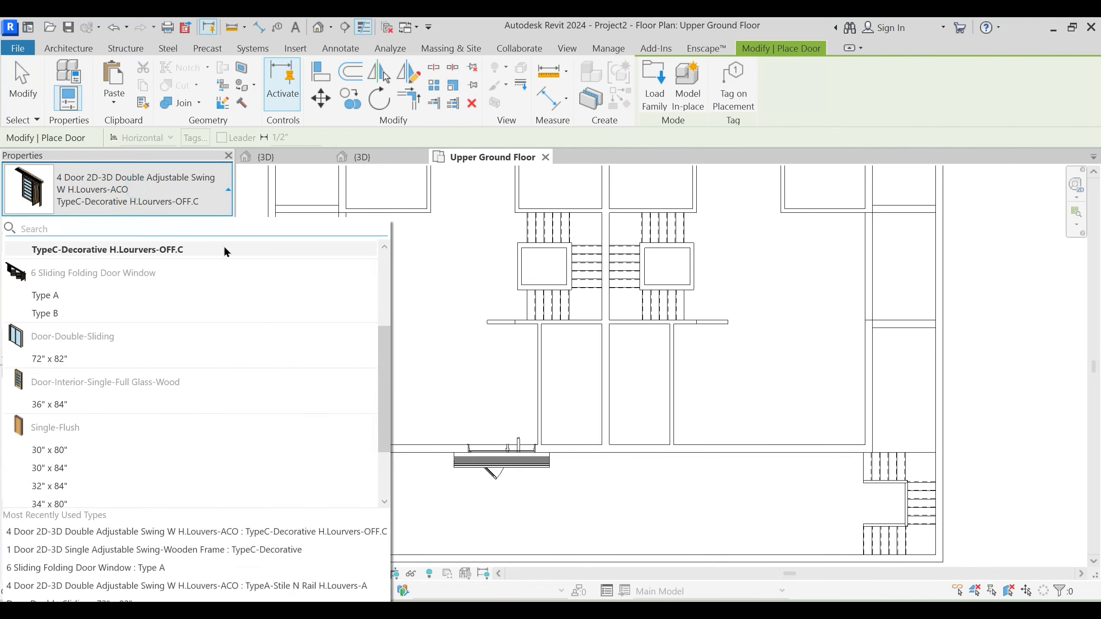
key("Escape")
key("Escape")
Check in Project1's 3D view which family and type the slatted entrance door beside the deck uses
left_click(292, 152)
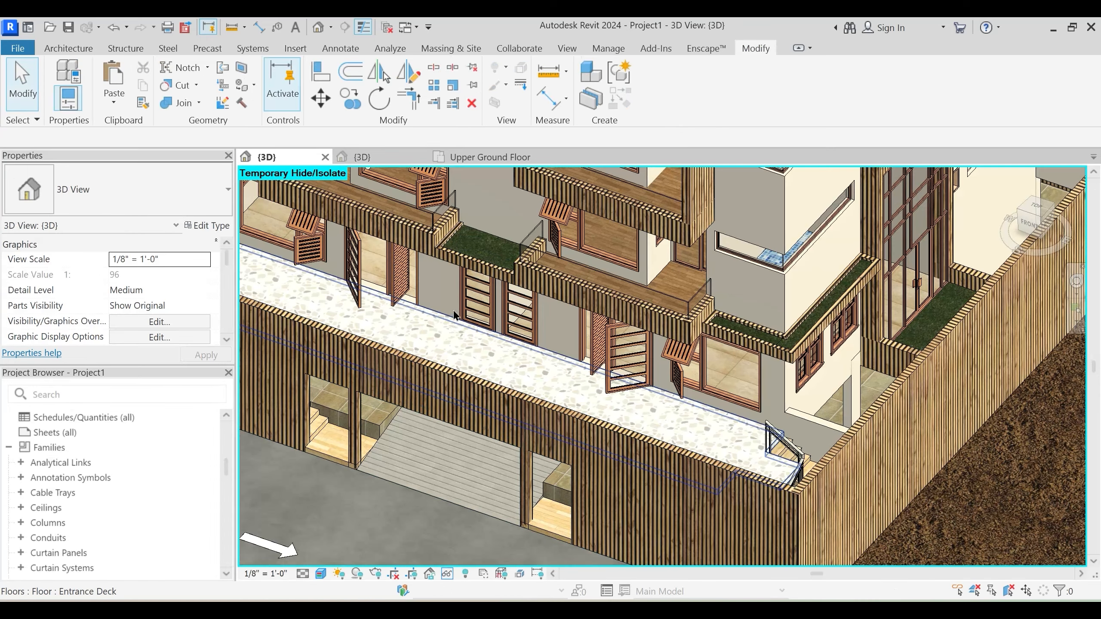
left_click(478, 313)
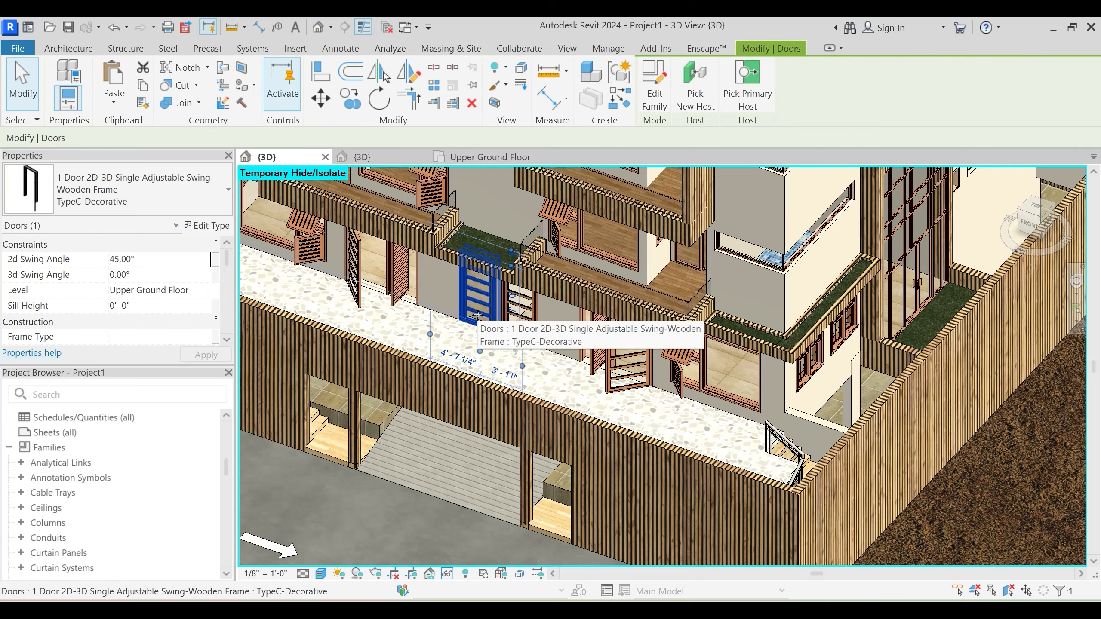
key("Escape")
In Project2's Upper Ground Floor plan, place a 1 Door 2D-3D Single Adjustable Swing-Wooden Frame TypeC-Decorative door in the front wall, just left of the central wall
left_click(494, 158)
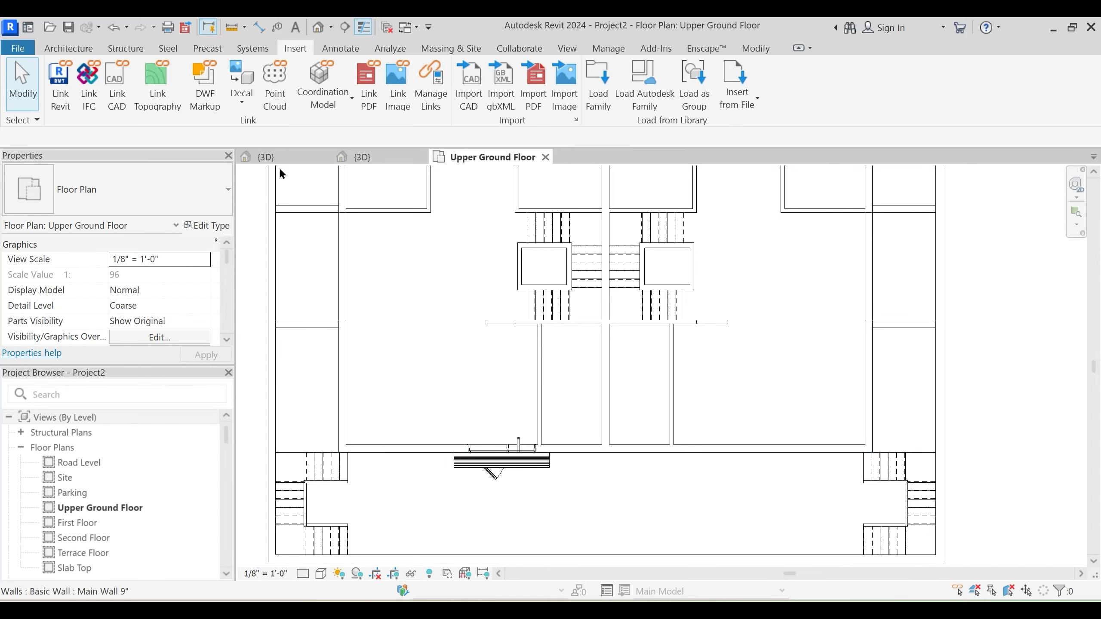
key("d")
key("r")
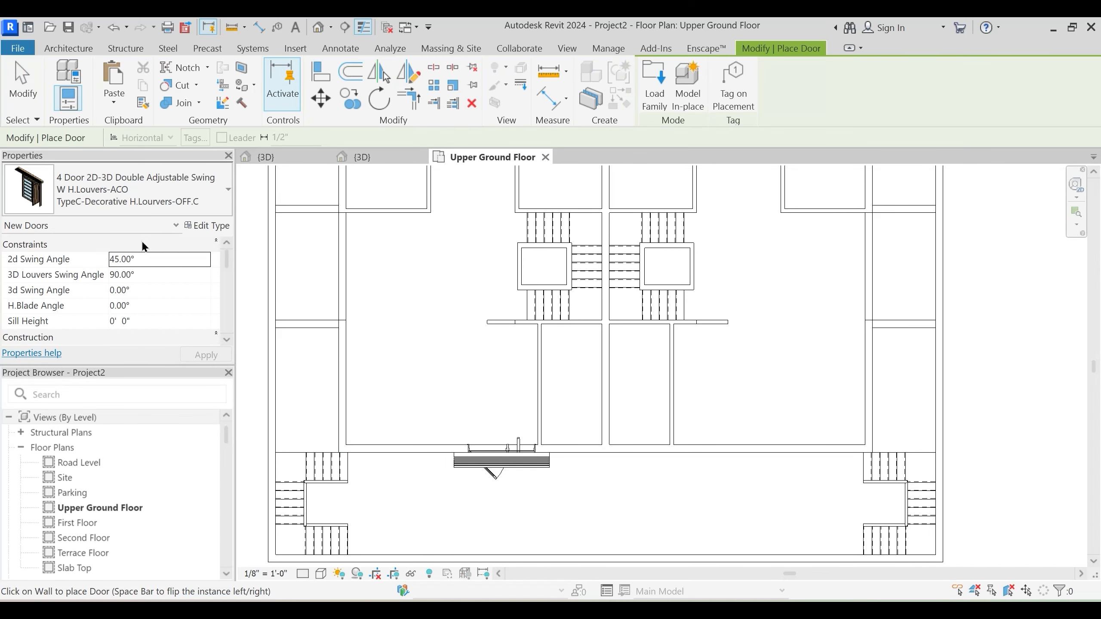
left_click(143, 187)
scroll(96, 315, "up", 3)
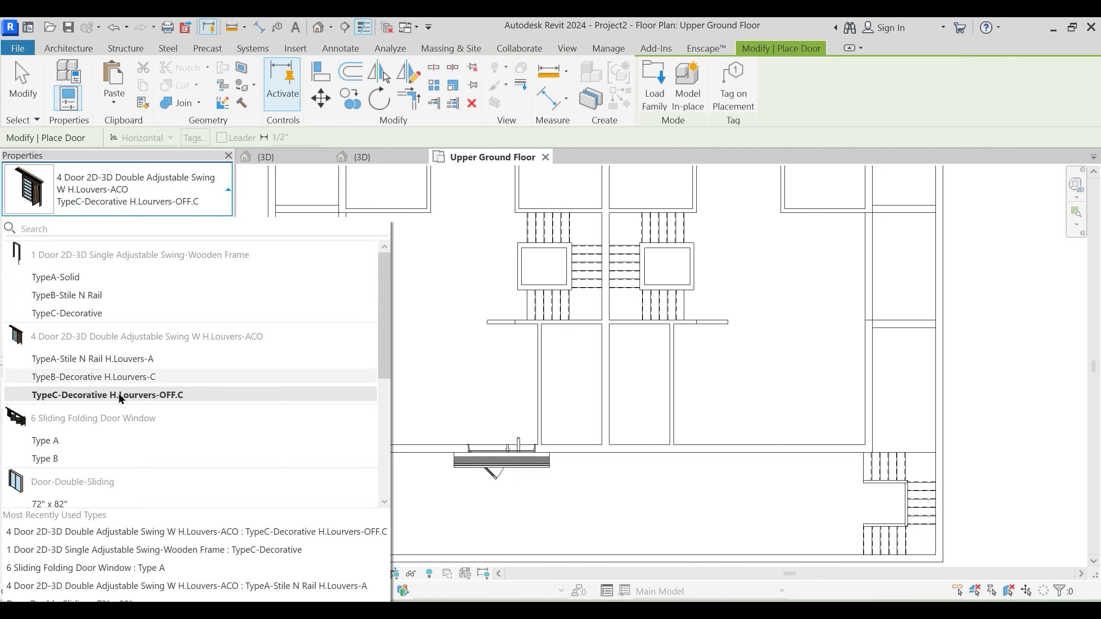
left_click(92, 313)
scroll(568, 449, "up", 2)
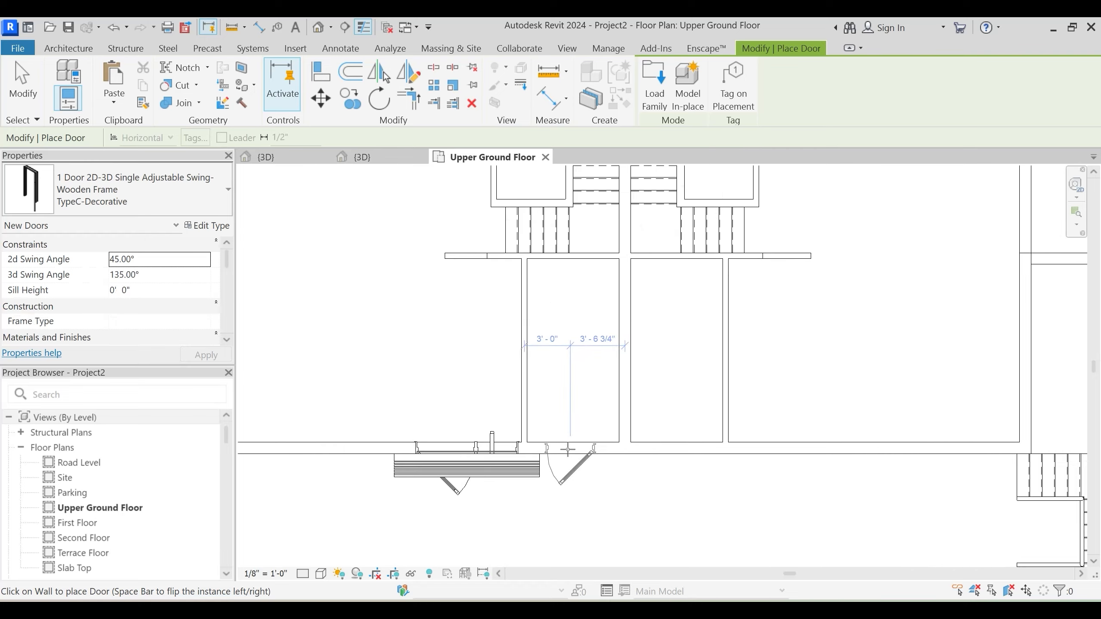
scroll(568, 449, "up", 1)
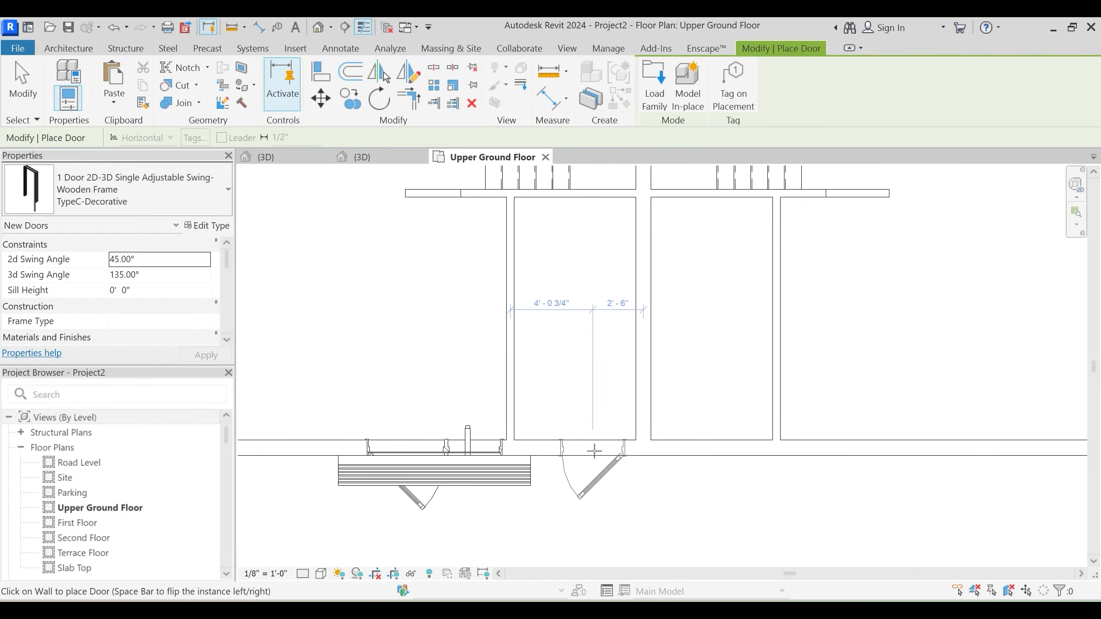
left_click(632, 448)
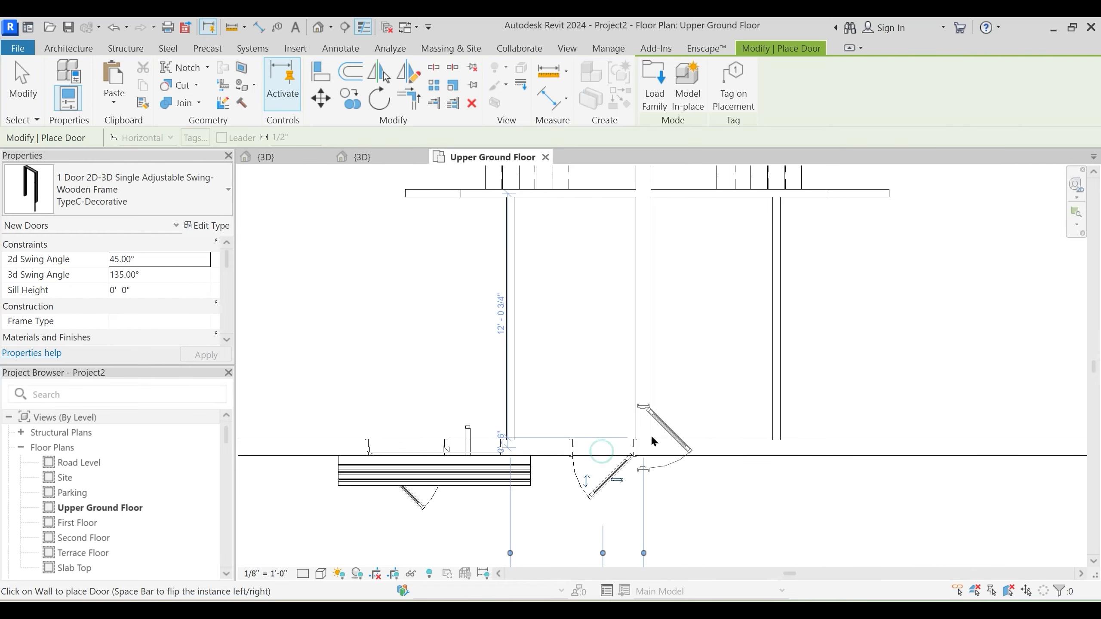
key("Escape")
Place a 7 Window with Sidelight and Transome window in the front wall, about 5'-0" from the left outer wall
scroll(680, 398, "down", 2)
middle_click_drag(465, 432, 562, 437)
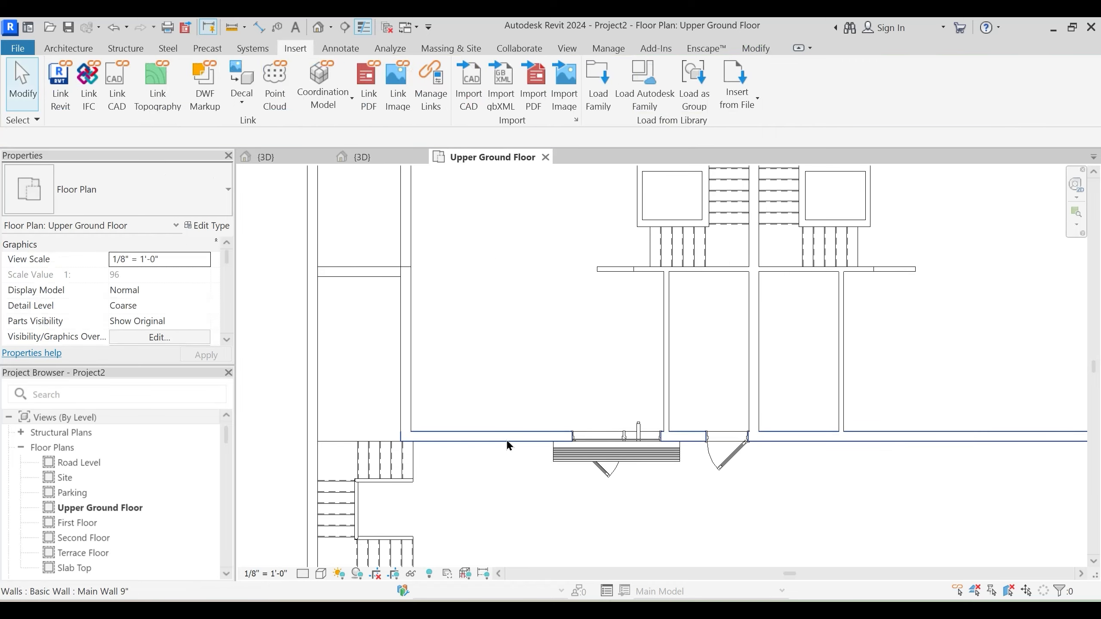
key("w")
key("n")
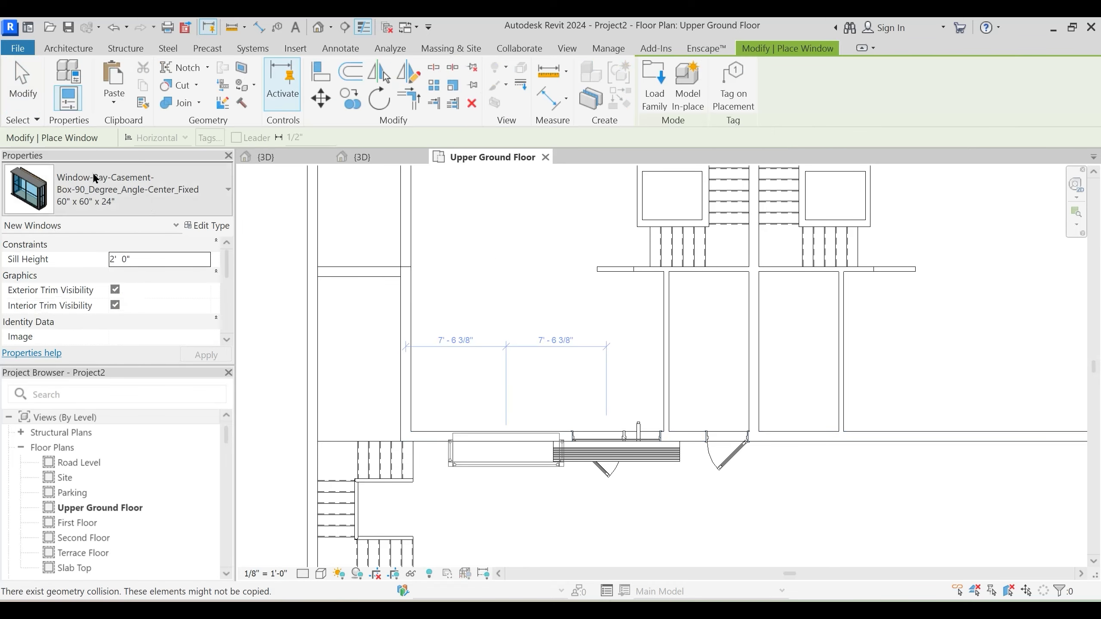
left_click(141, 195)
scroll(114, 484, "up", 1)
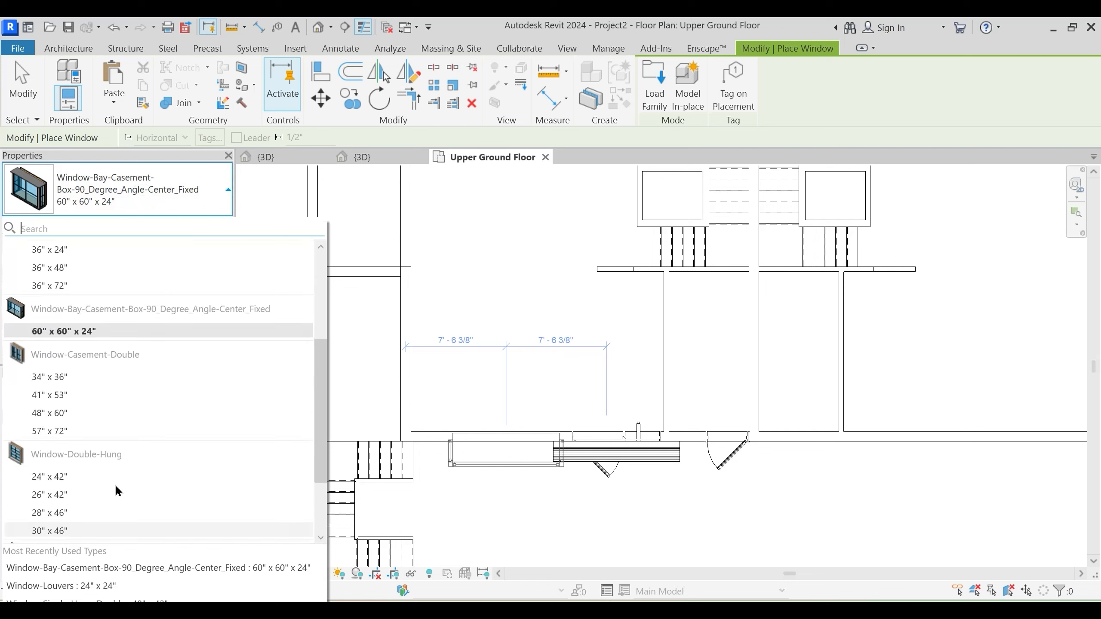
scroll(117, 486, "up", 2)
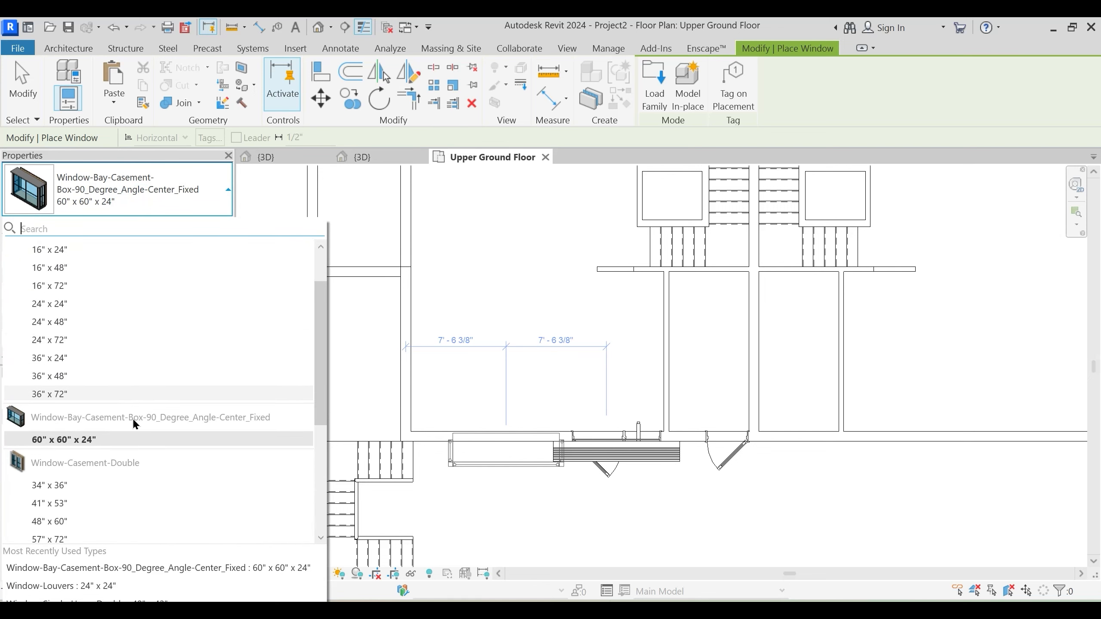
scroll(132, 420, "down", 4)
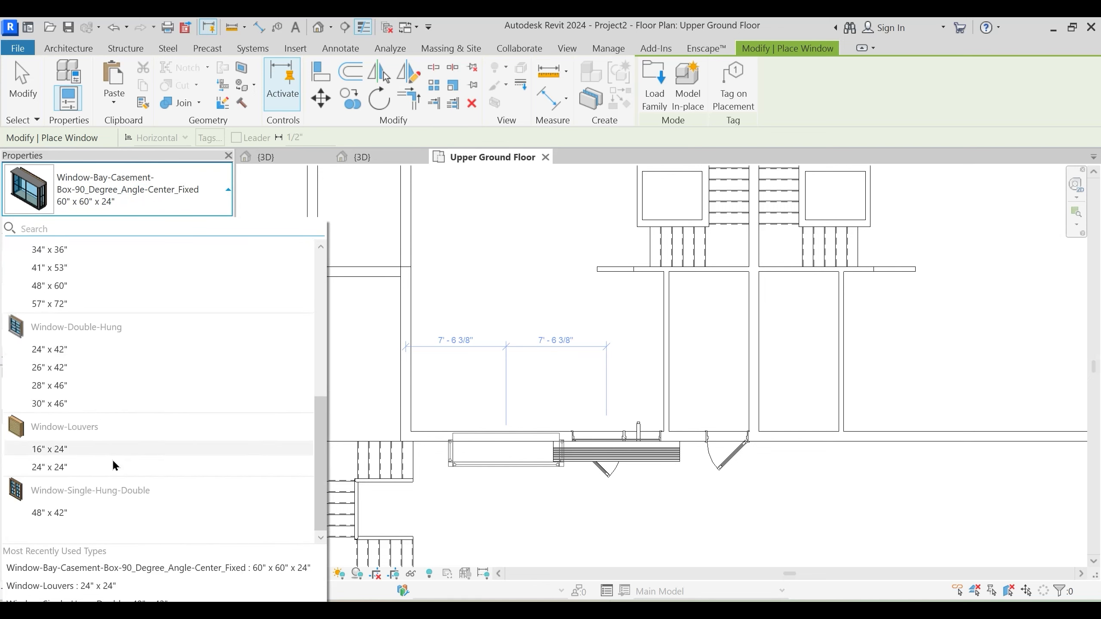
scroll(93, 416, "up", 1)
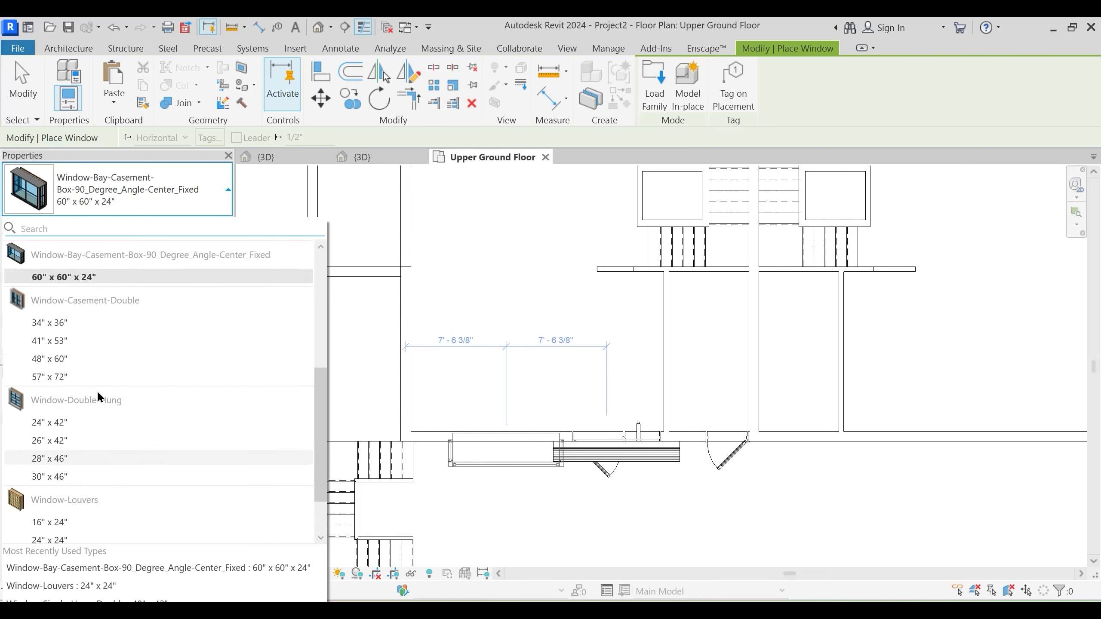
scroll(96, 390, "up", 1)
scroll(117, 374, "up", 3)
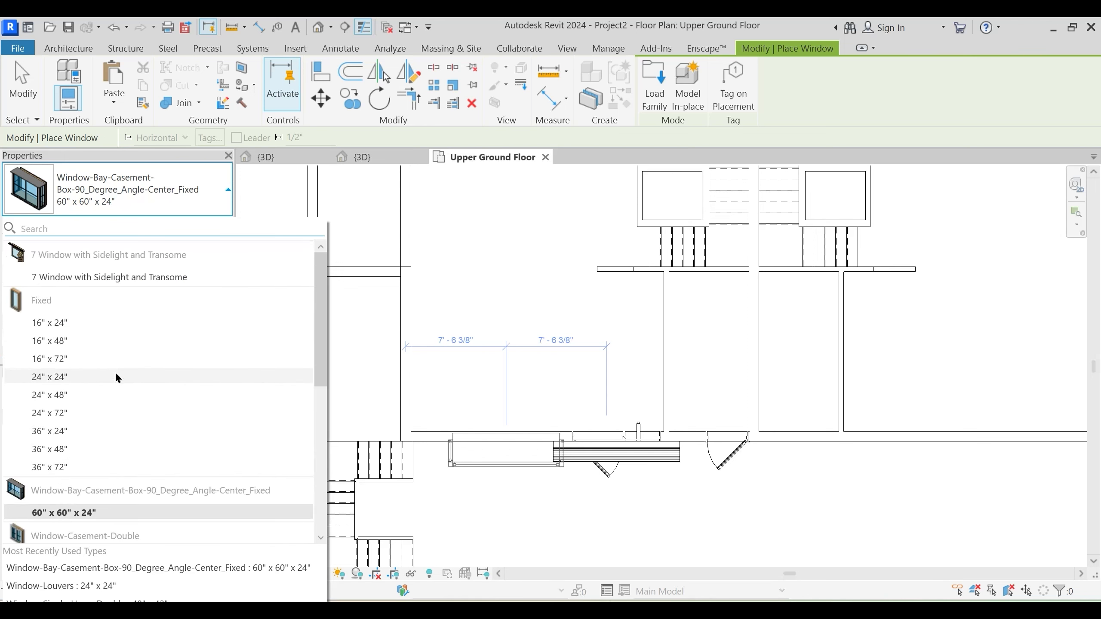
left_click(113, 280)
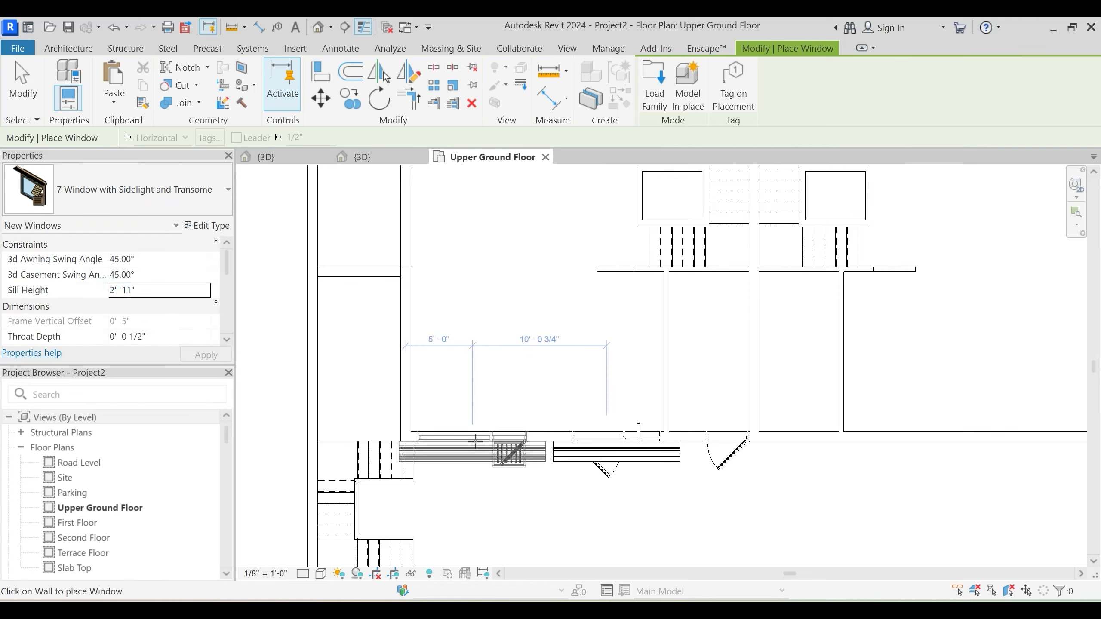
key("Escape")
key("Escape")
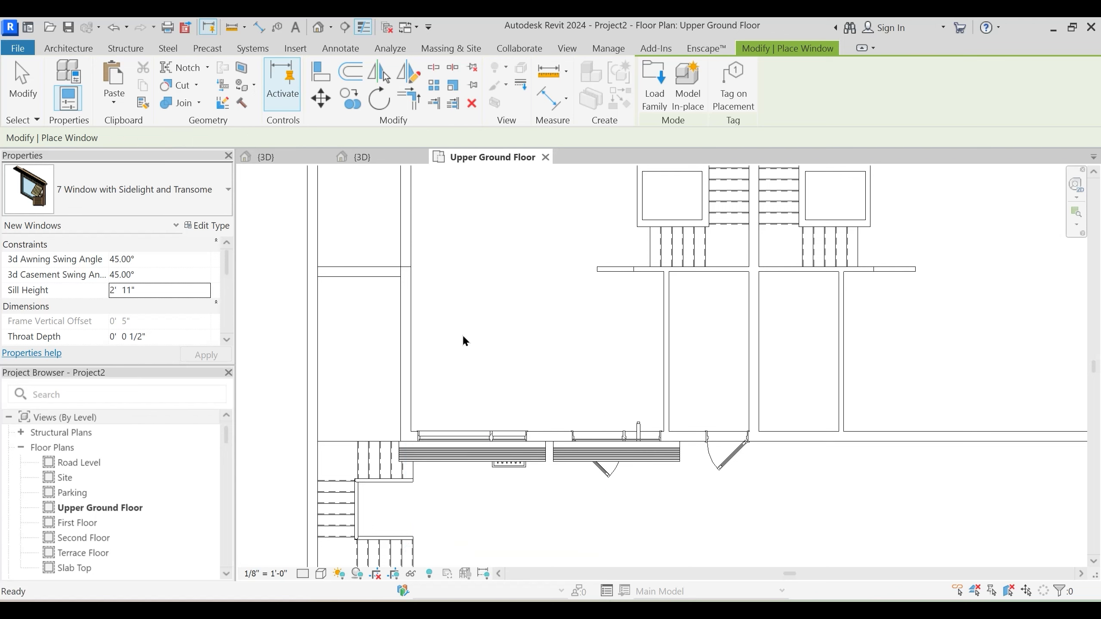
Place two Window-Casement-Double 57" x 72" windows in the front-left room's outer side wall, each centred about 3'-6" from one end of that wall stretch
mouse_move(471, 305)
middle_mouse_down()
mouse_move(513, 385)
mouse_move(512, 368)
middle_mouse_up()
scroll(512, 369, "down", 1)
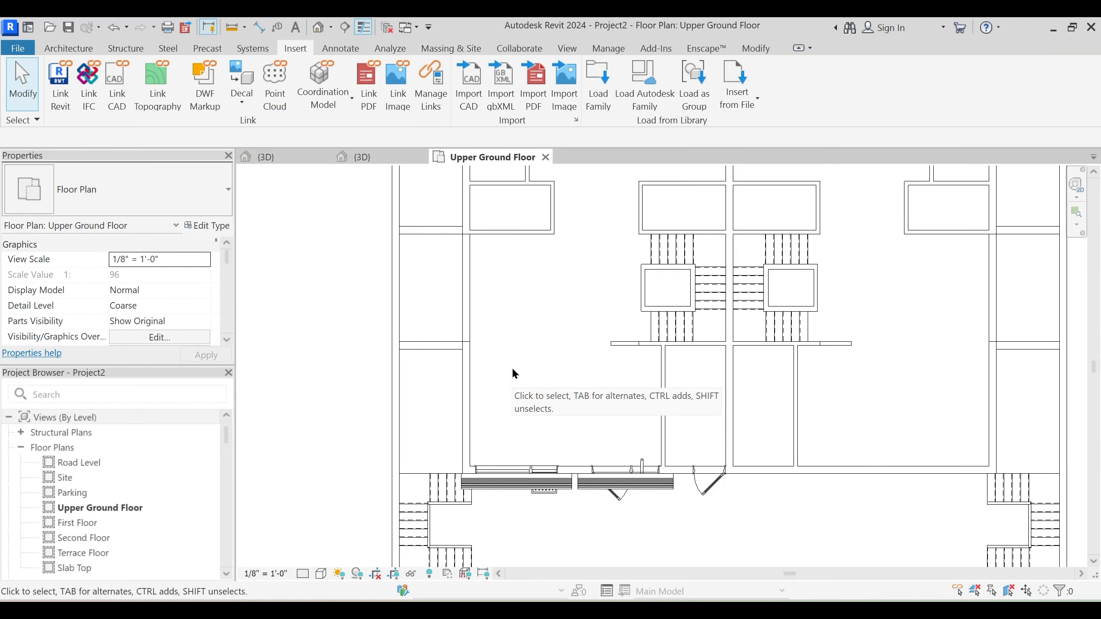
key("w")
key("n")
left_click(140, 190)
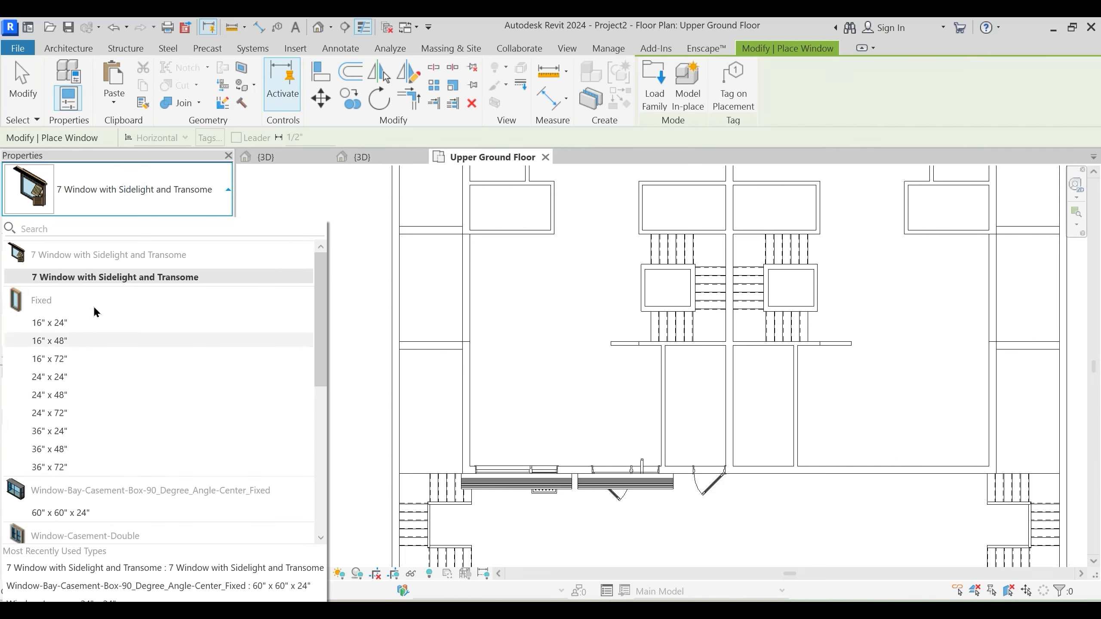
scroll(100, 364, "down", 3)
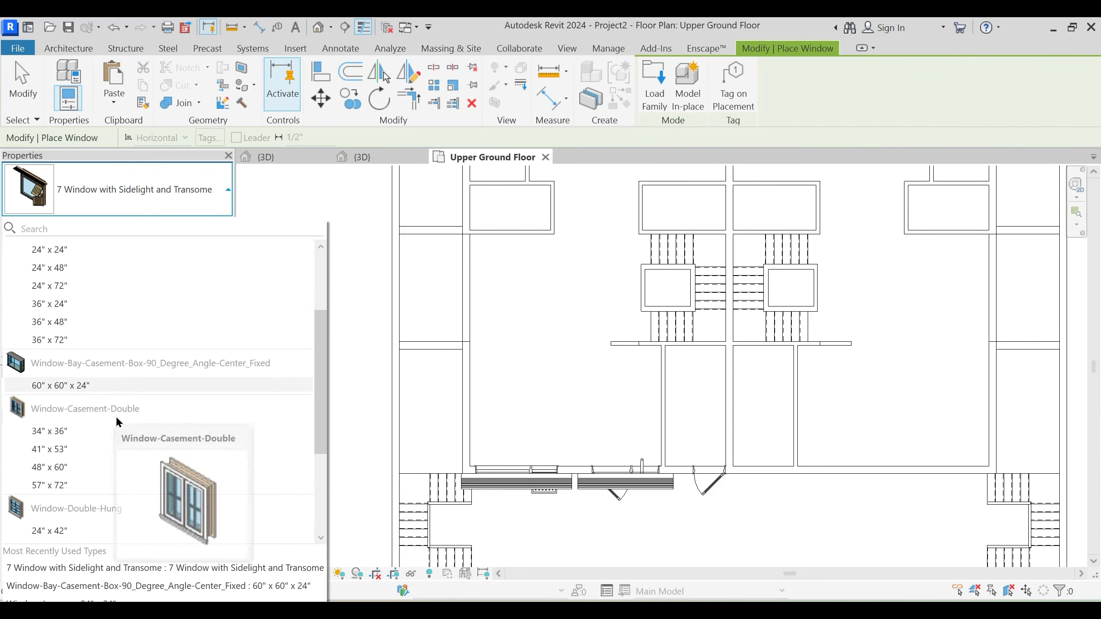
scroll(100, 429, "down", 1)
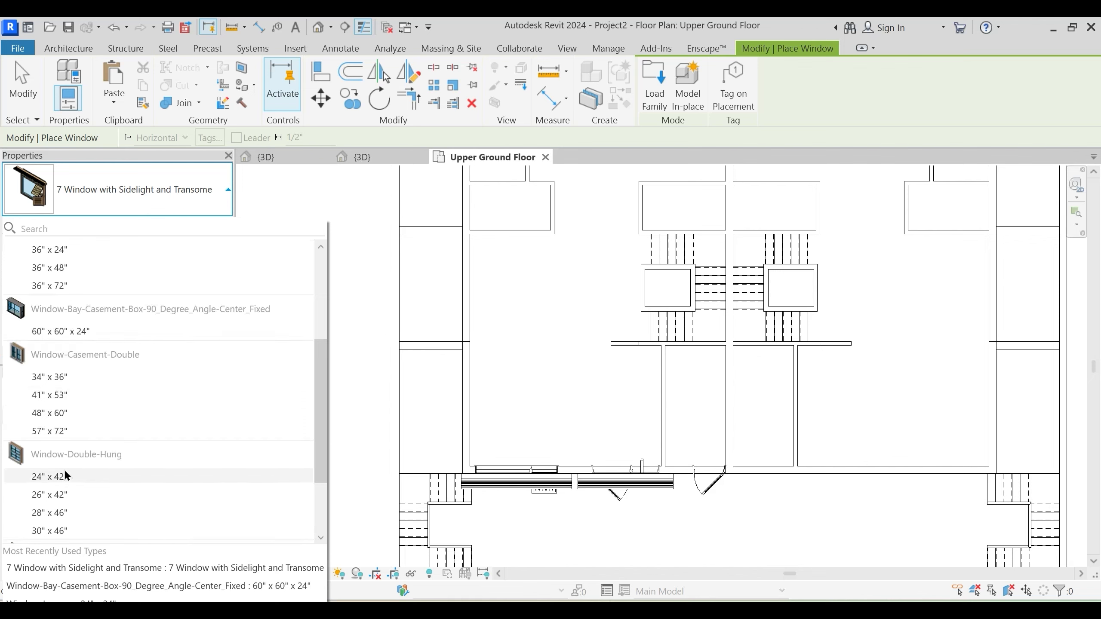
left_click(50, 432)
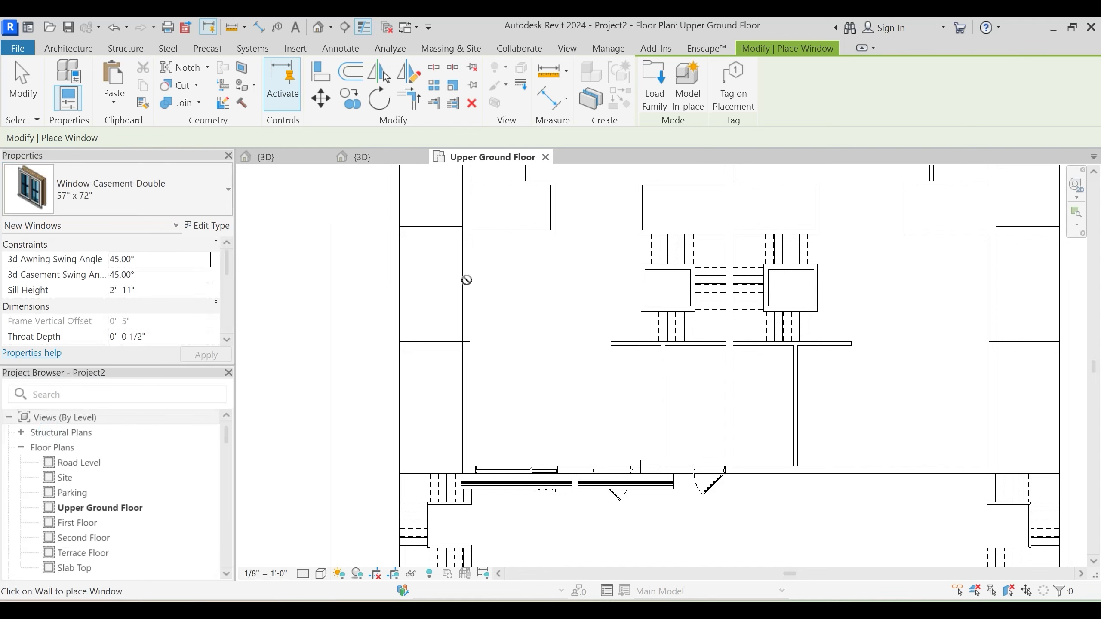
middle_click_drag(467, 348, 440, 401)
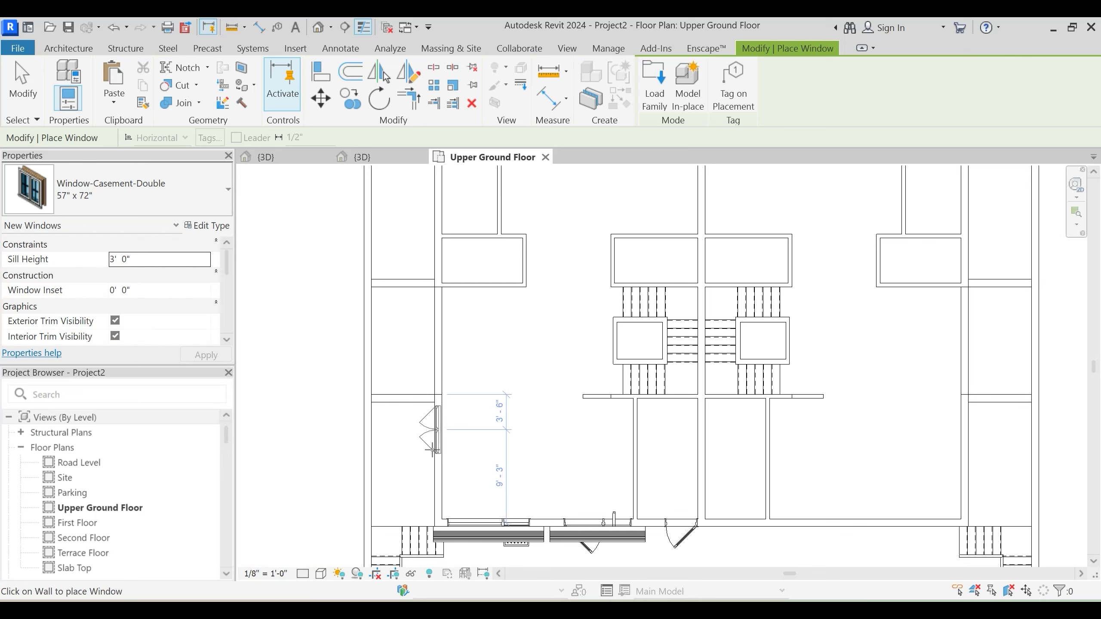
left_click(434, 430)
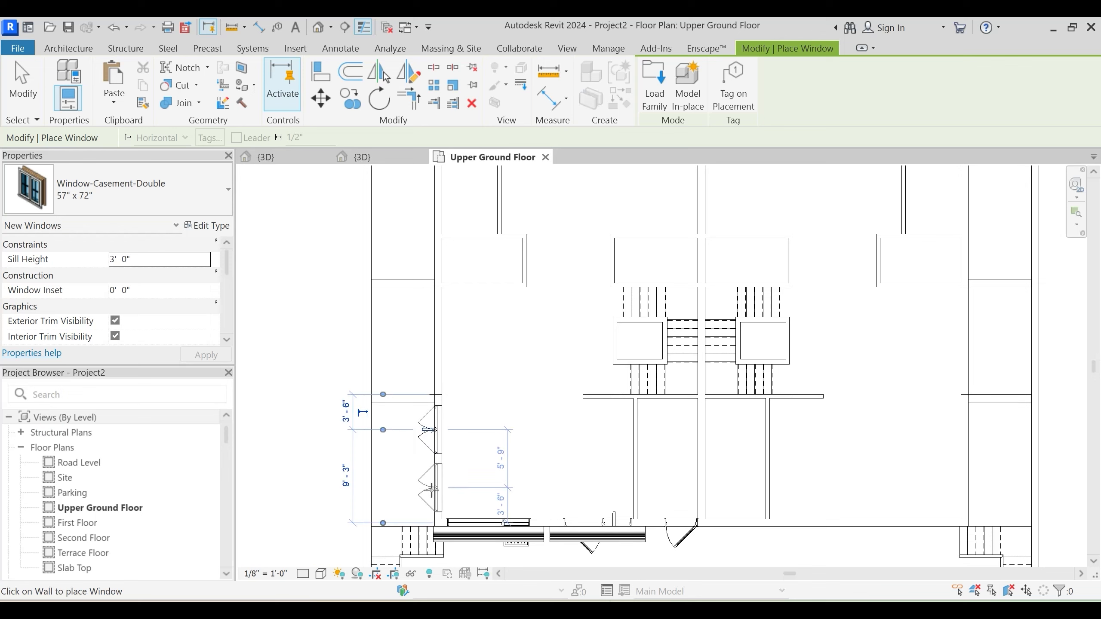
left_click(432, 488)
key("Escape")
key("Escape")
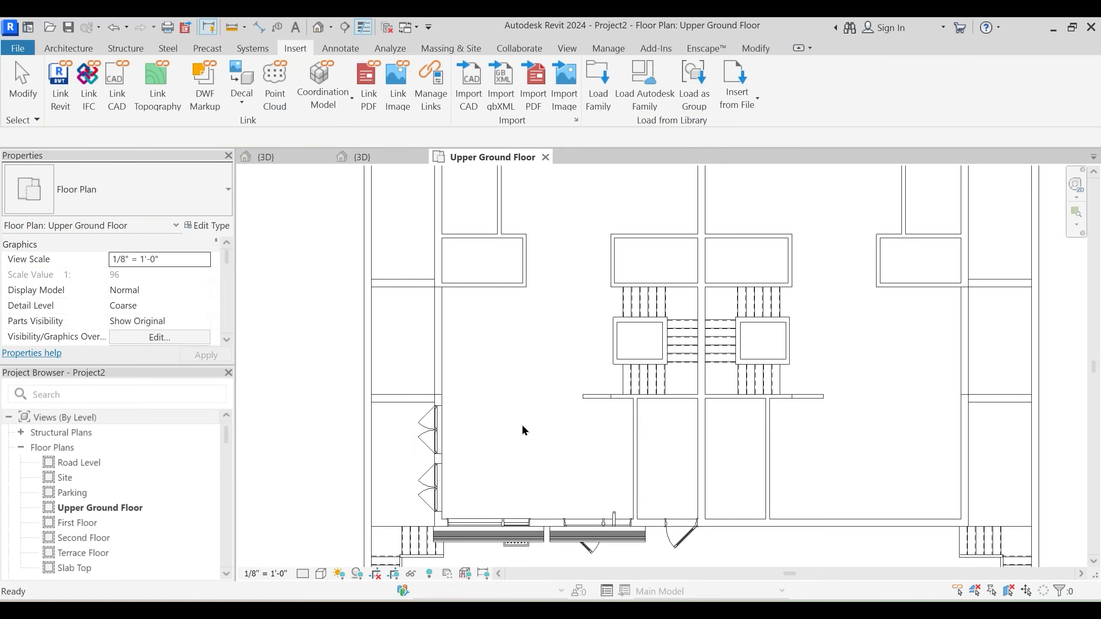
Start placing a door of type 6 Sliding Folding Door Window Type B in the rear part of the plan
scroll(477, 419, "down", 3)
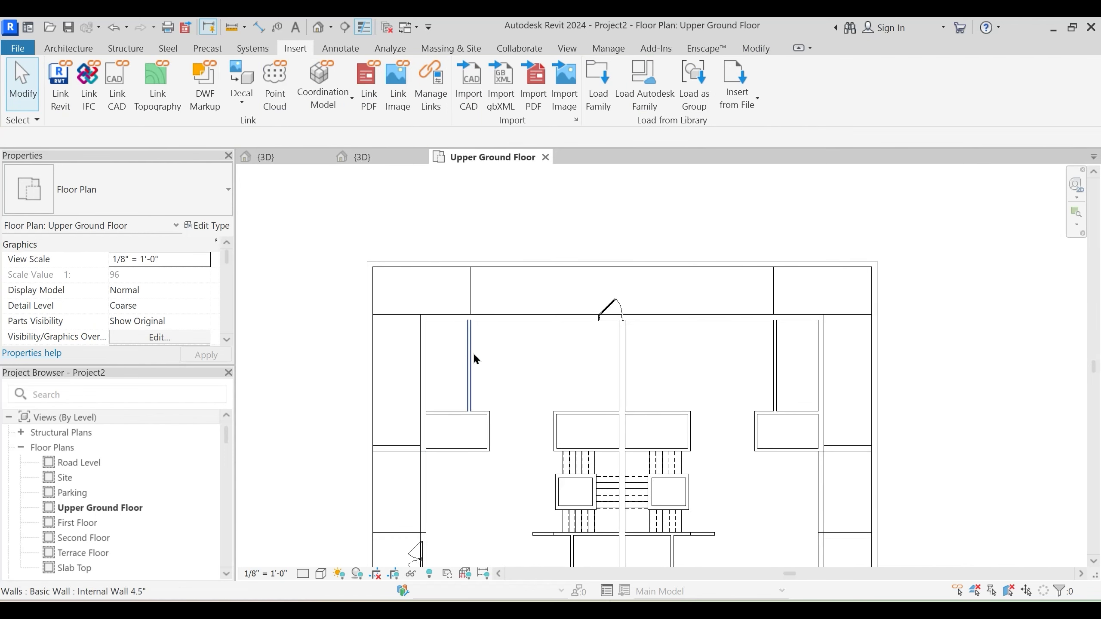
middle_click_drag(468, 385, 454, 327)
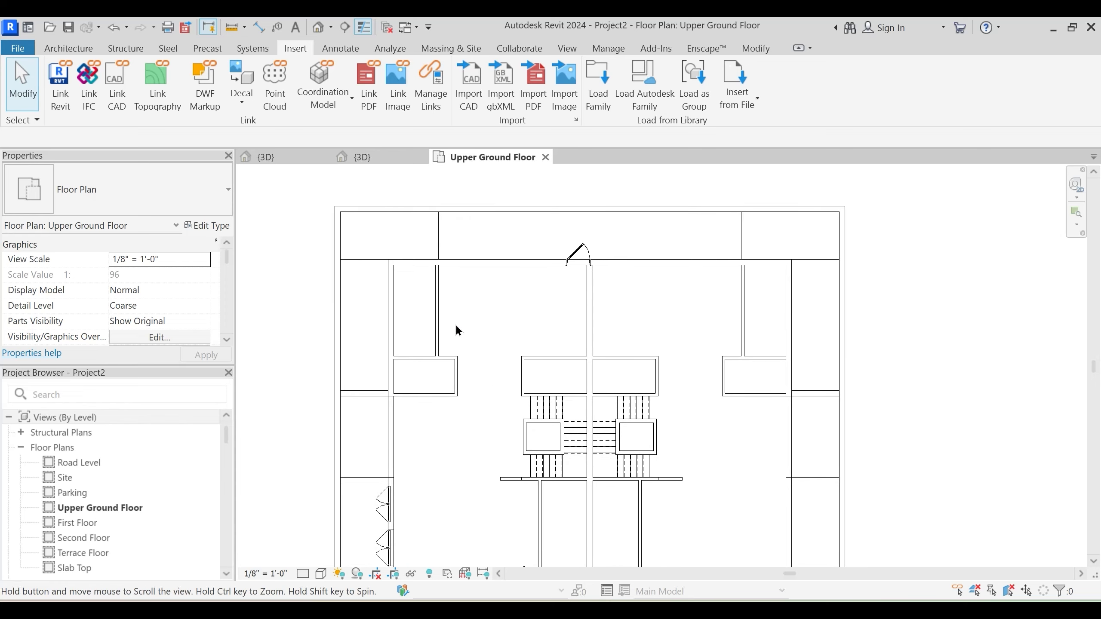
middle_click_drag(522, 402, 464, 353)
middle_click_drag(477, 300, 465, 362)
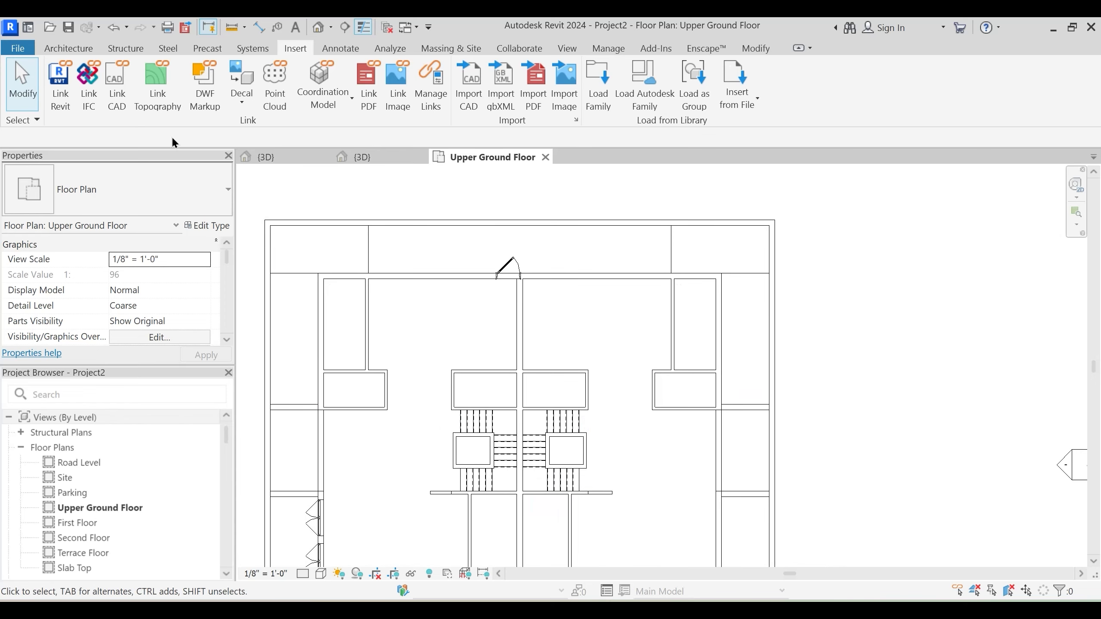
left_click(70, 50)
left_click(94, 85)
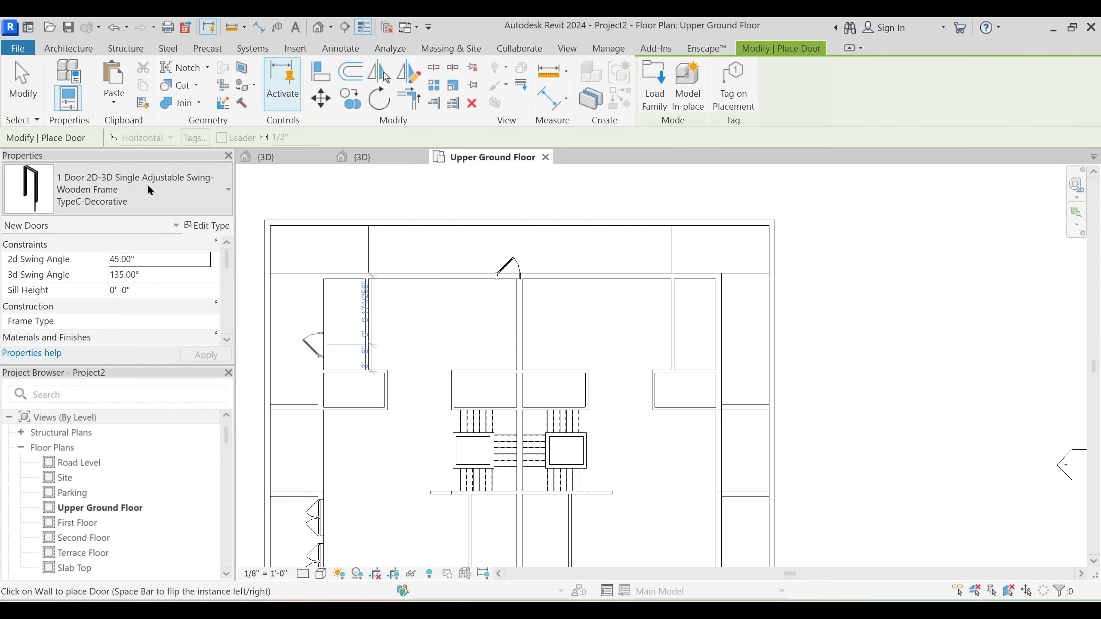
left_click(147, 183)
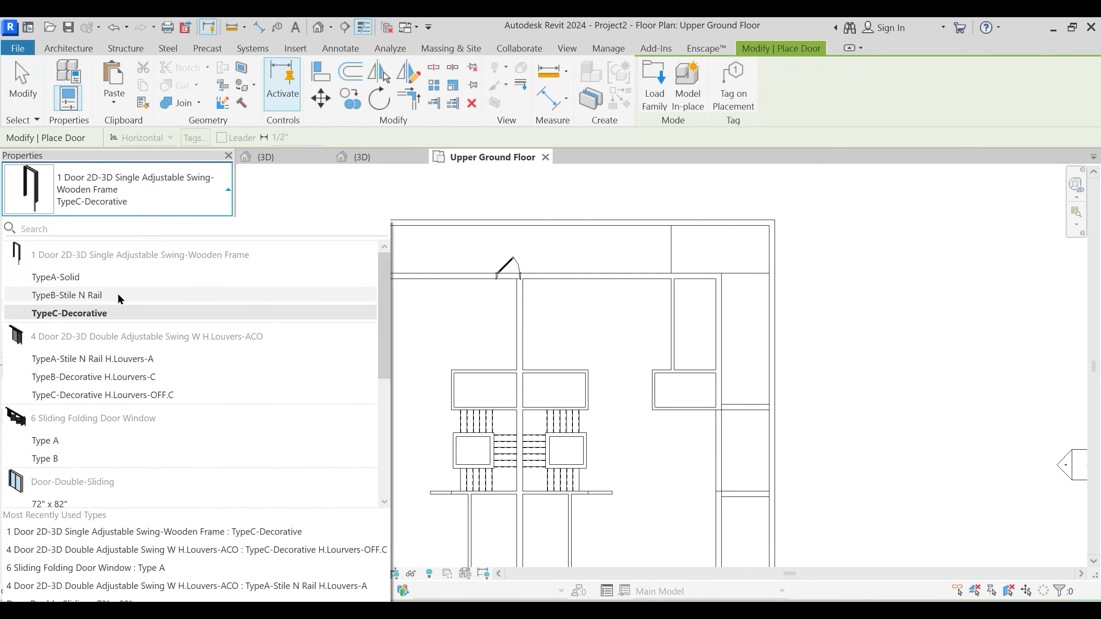
scroll(117, 295, "down", 3)
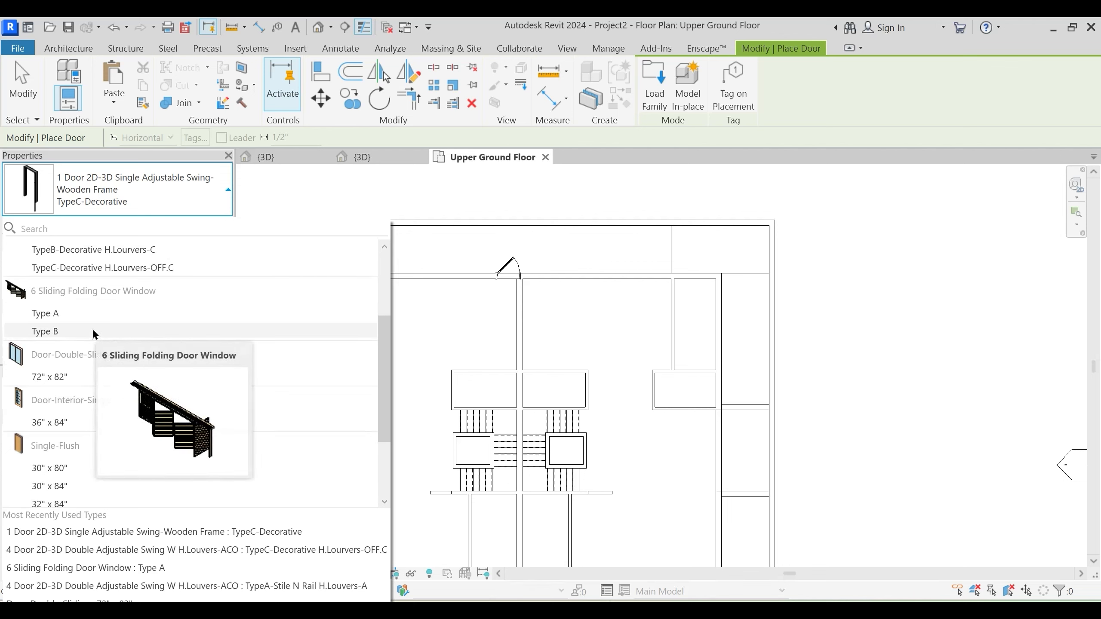
left_click(65, 331)
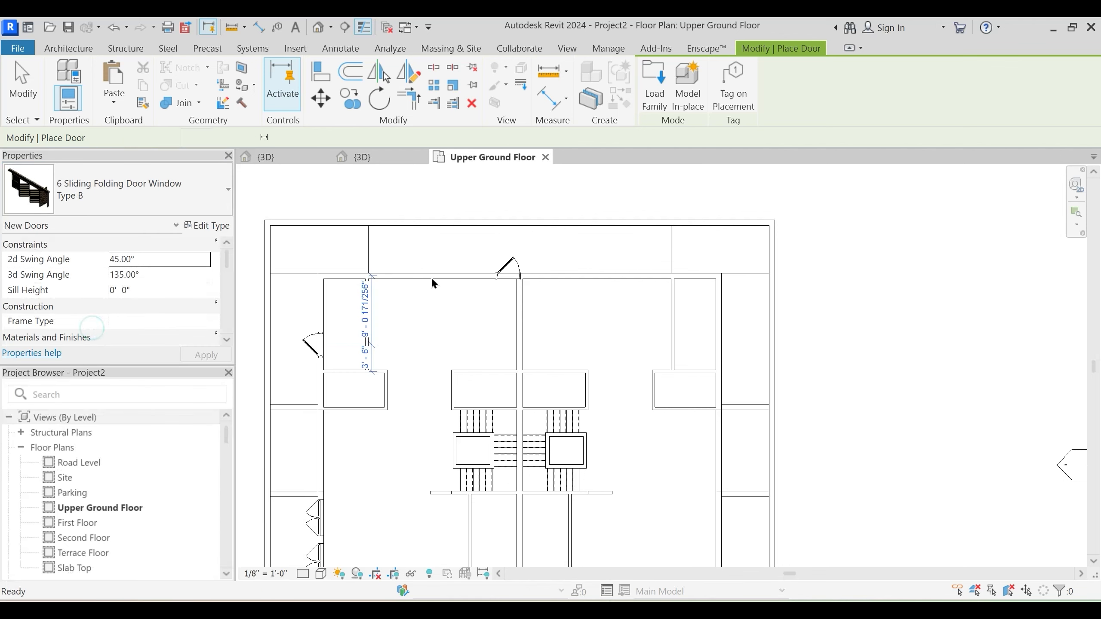
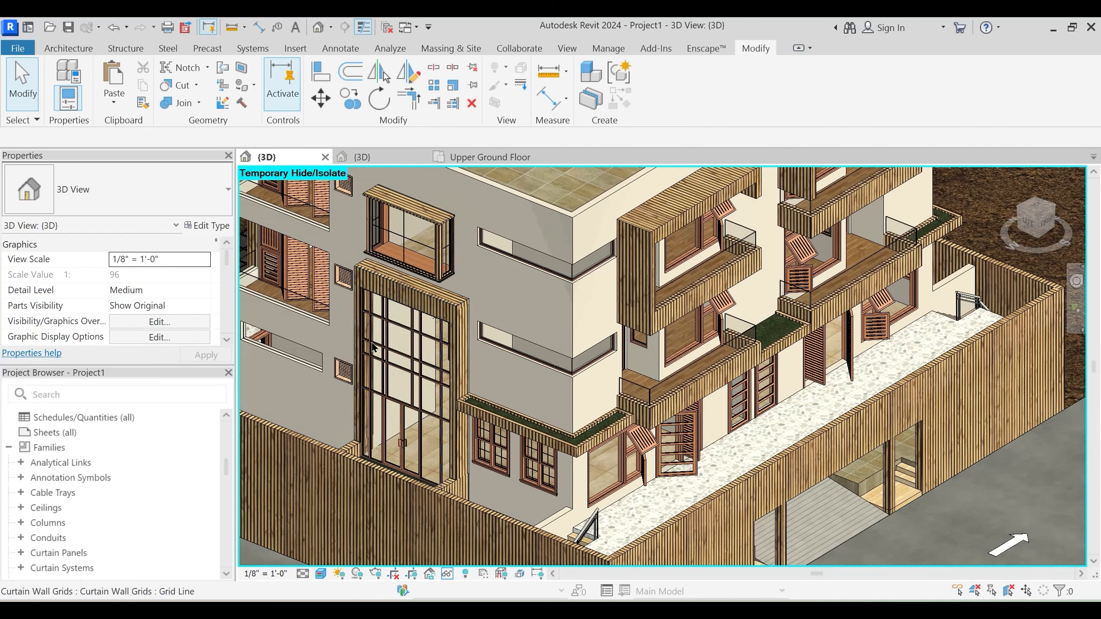
Check the wall type and height constraints of Project1's narrow side strip window, and return to Project2's Upper Ground Floor plan
middle_click_drag(428, 386, 454, 382)
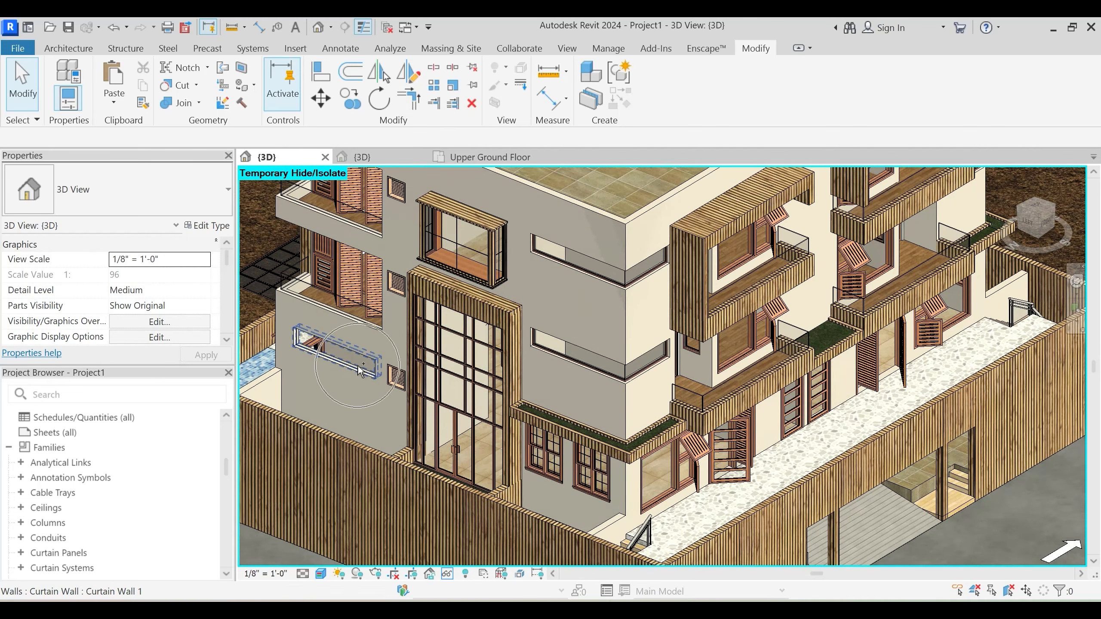
left_click(358, 365)
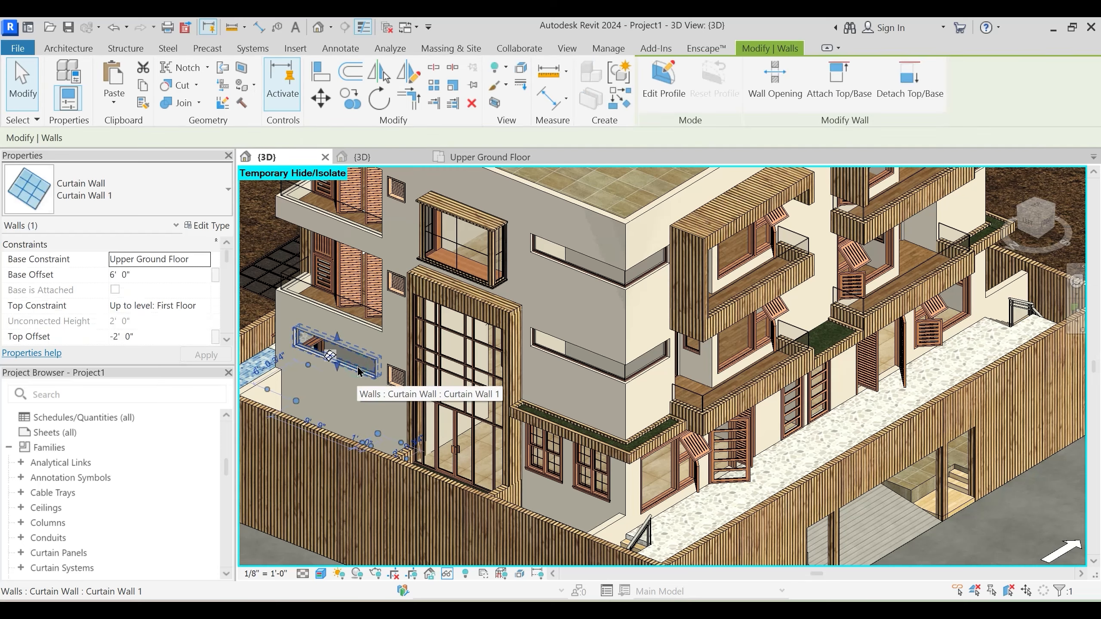
key("Escape")
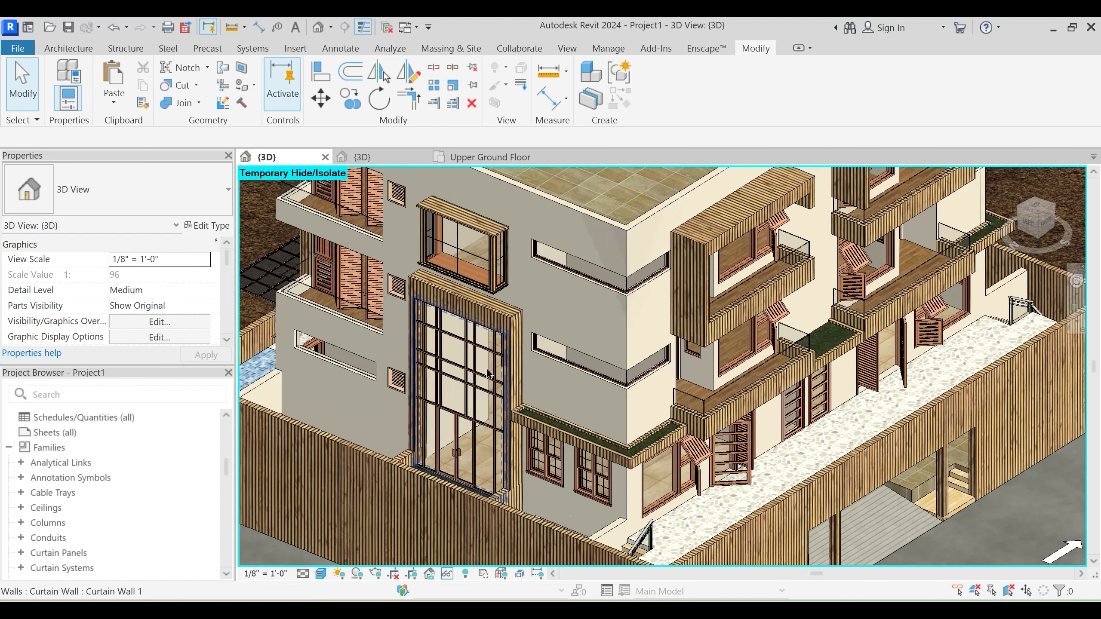
left_click(477, 157)
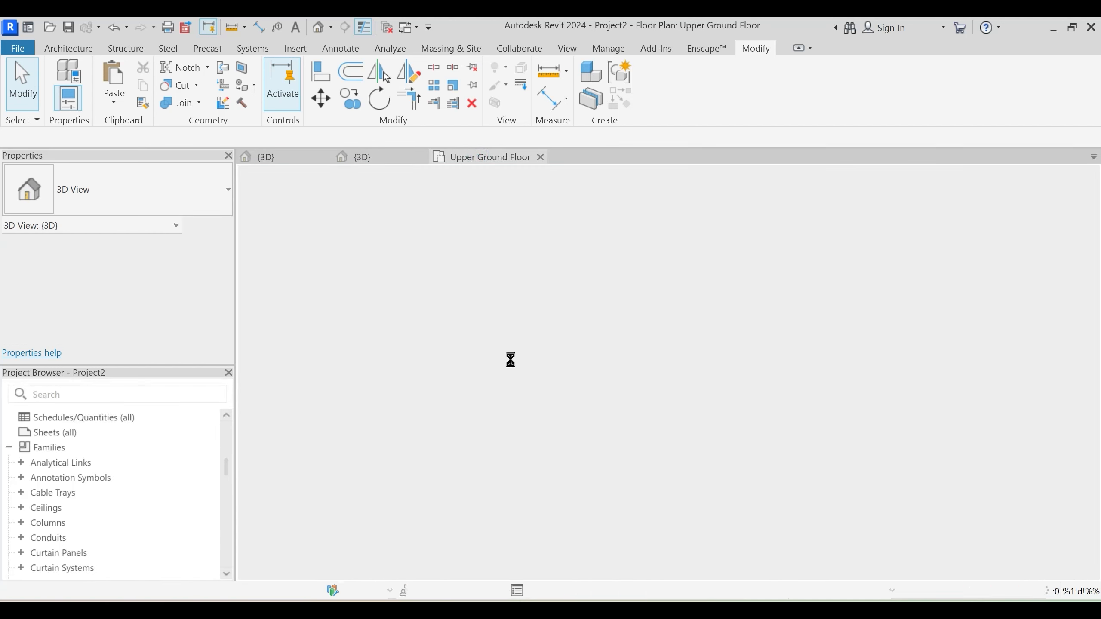
Start a new Main Wall 9" wall at the corner of the grass bay along the plan's left side
scroll(493, 351, "up", 4)
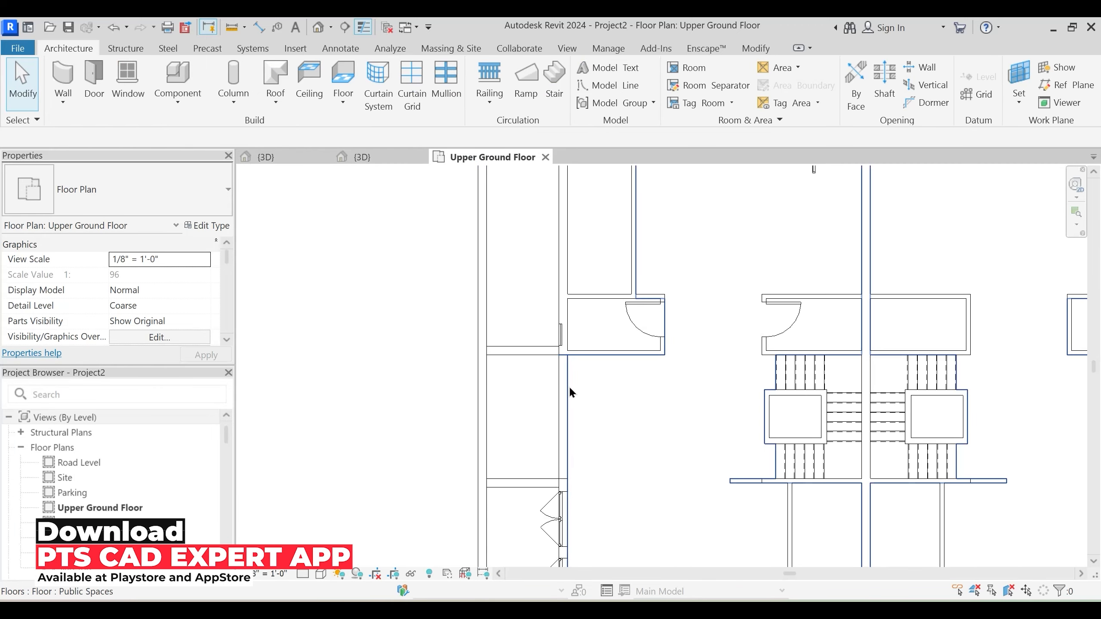
scroll(559, 356, "up", 2)
middle_click_drag(544, 350, 533, 254)
left_click(533, 255)
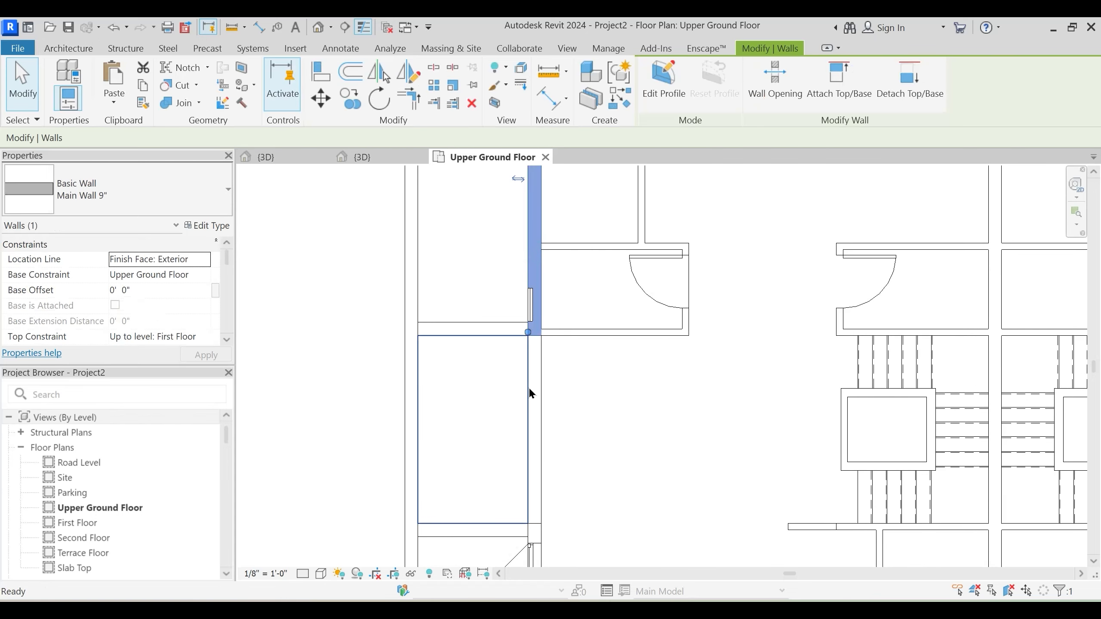
key("w")
key("a")
scroll(511, 351, "up", 1)
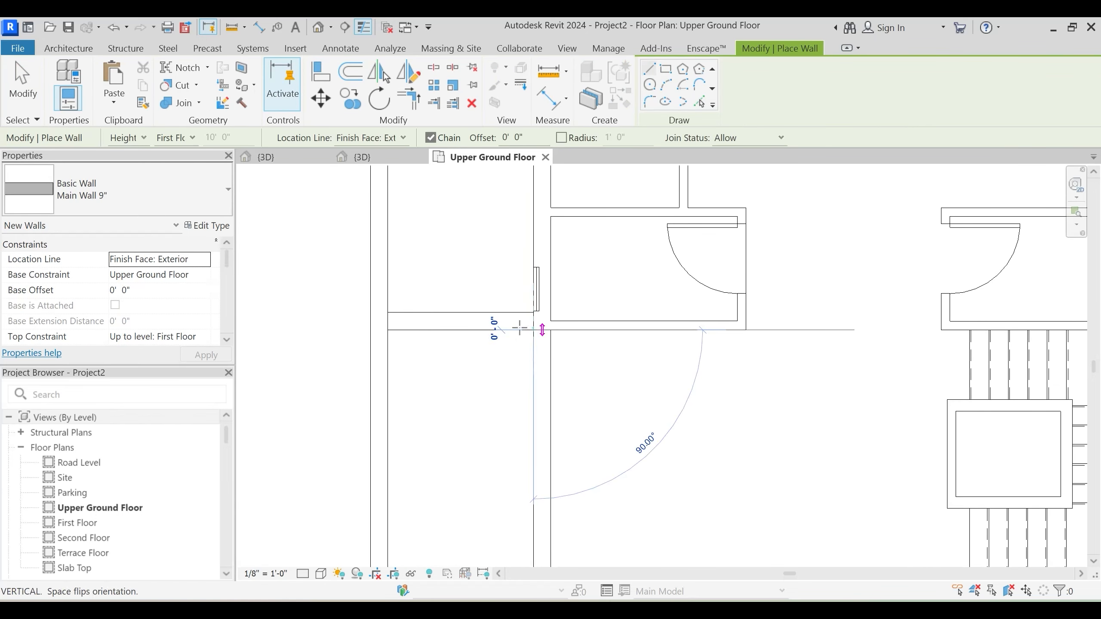
left_click(392, 312)
key("Escape")
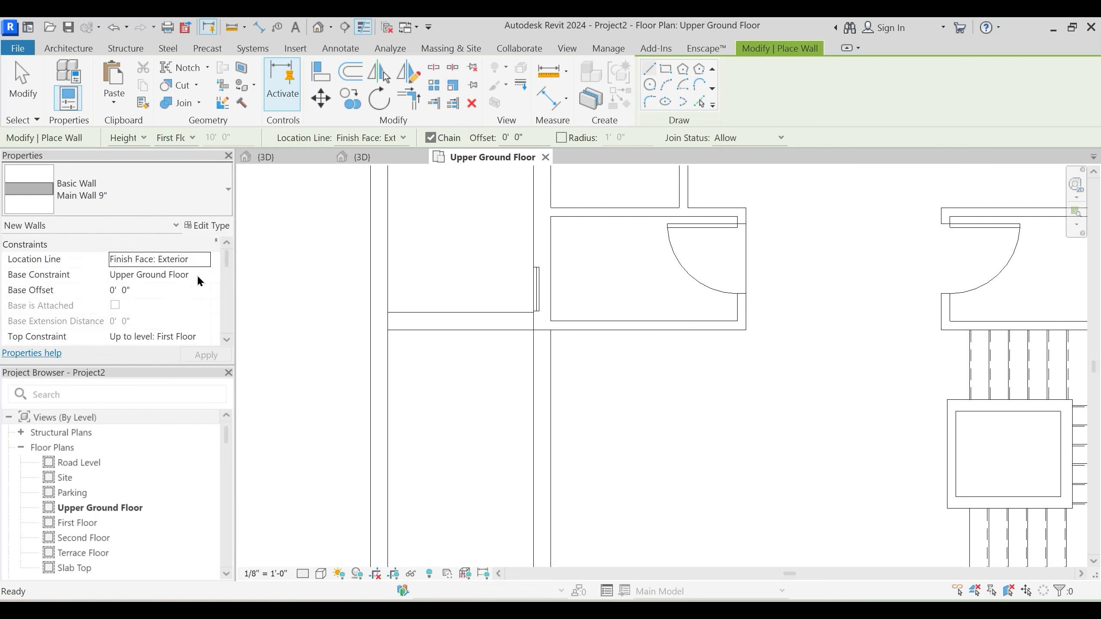
Draw a Main Wall 9" segment about 2'-0" long over the grass bay's upper cross wall, with top constraint Up to level: Second Floor
left_click(206, 333)
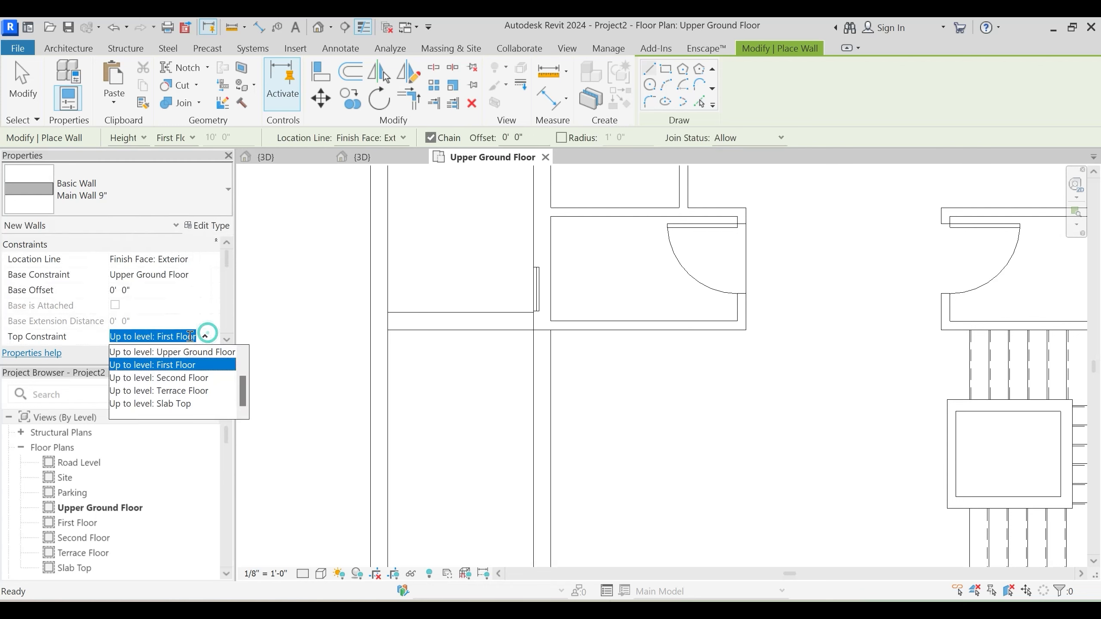
left_click(187, 395)
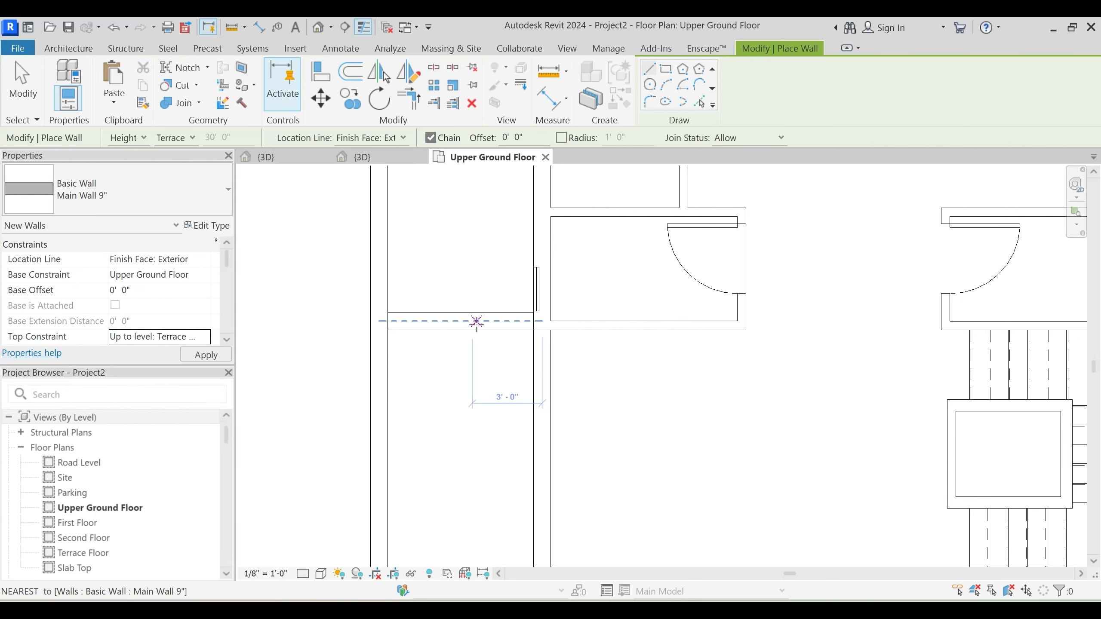
left_click(204, 337)
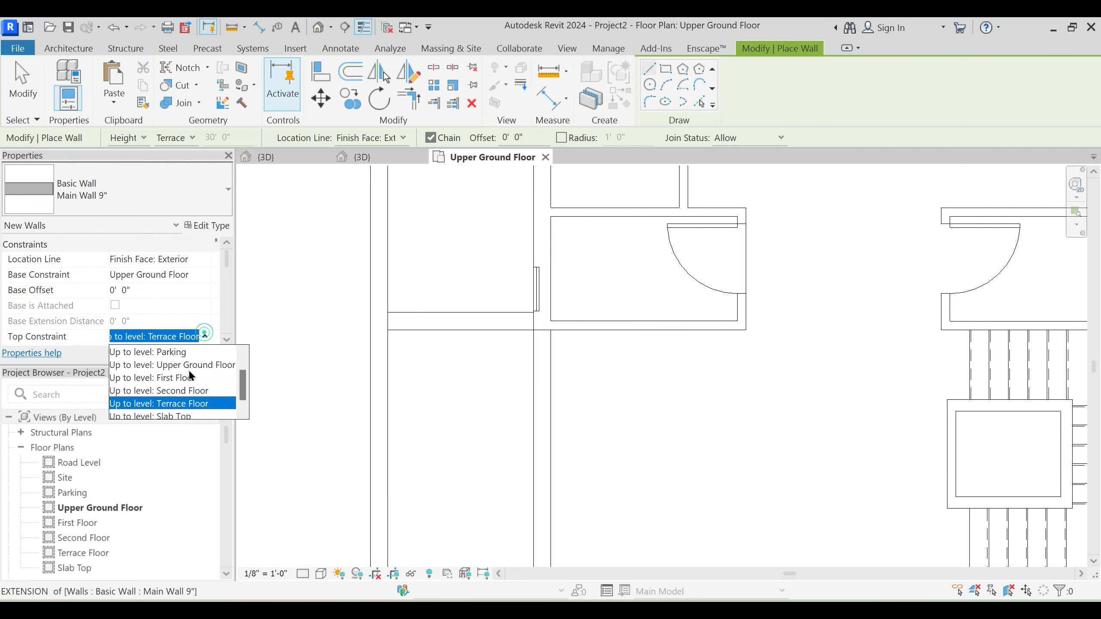
left_click(179, 387)
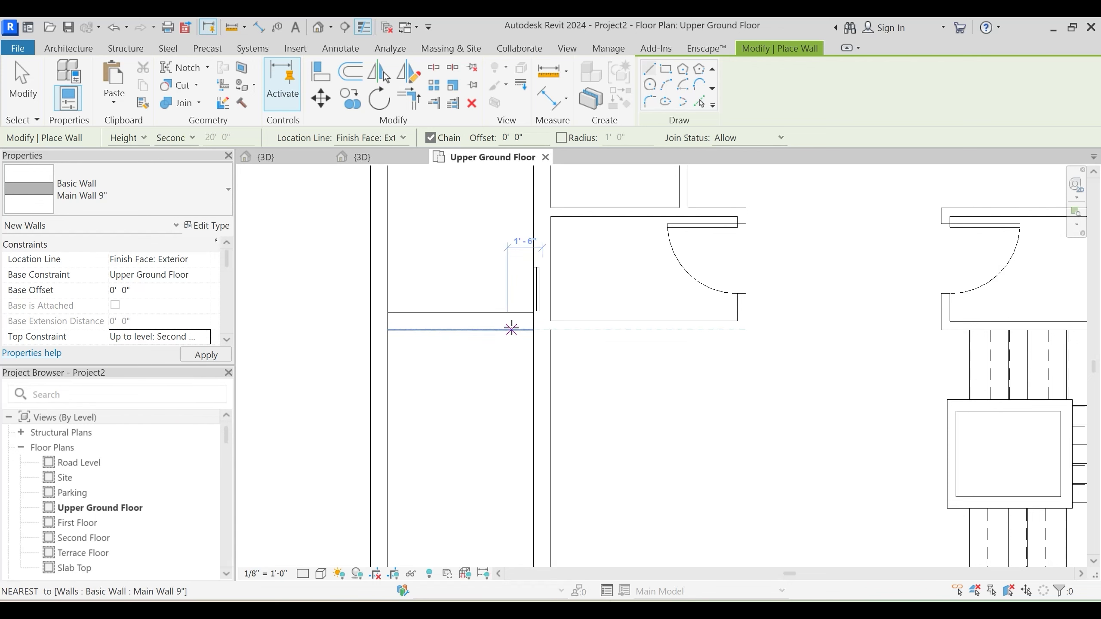
scroll(481, 326, "up", 2)
left_click(479, 326)
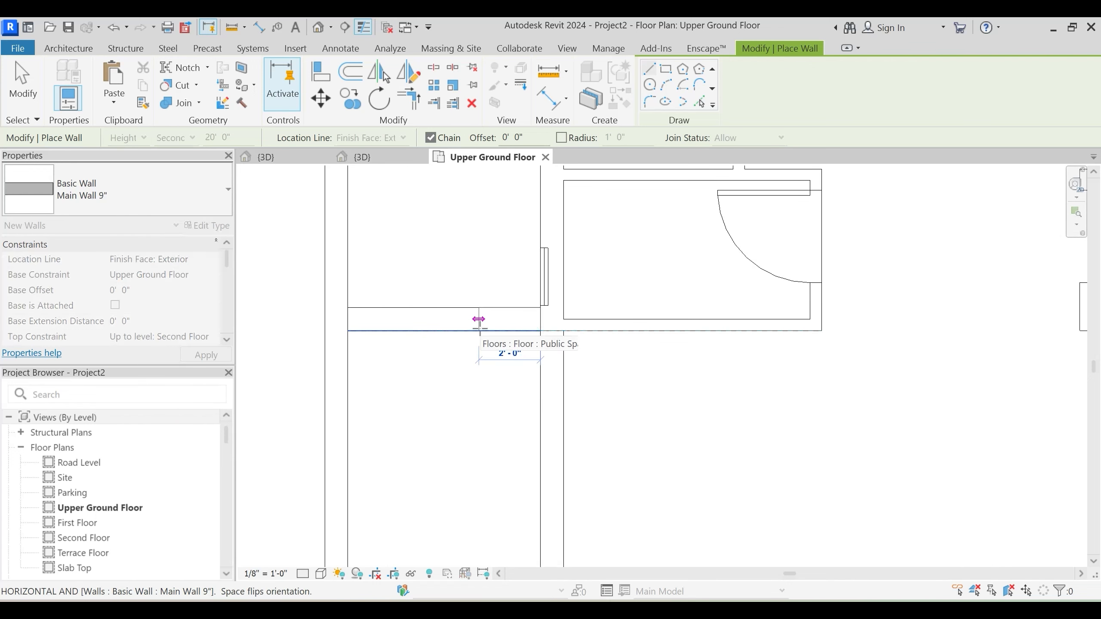
left_click(480, 342)
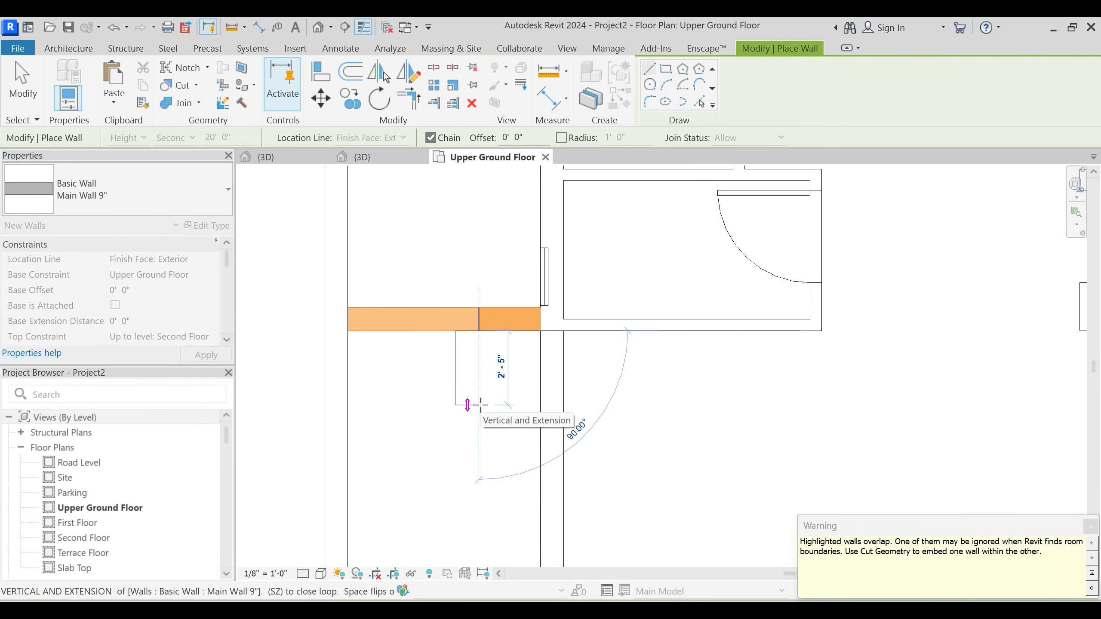
middle_click_drag(466, 404, 449, 413)
key("Escape")
key("Escape")
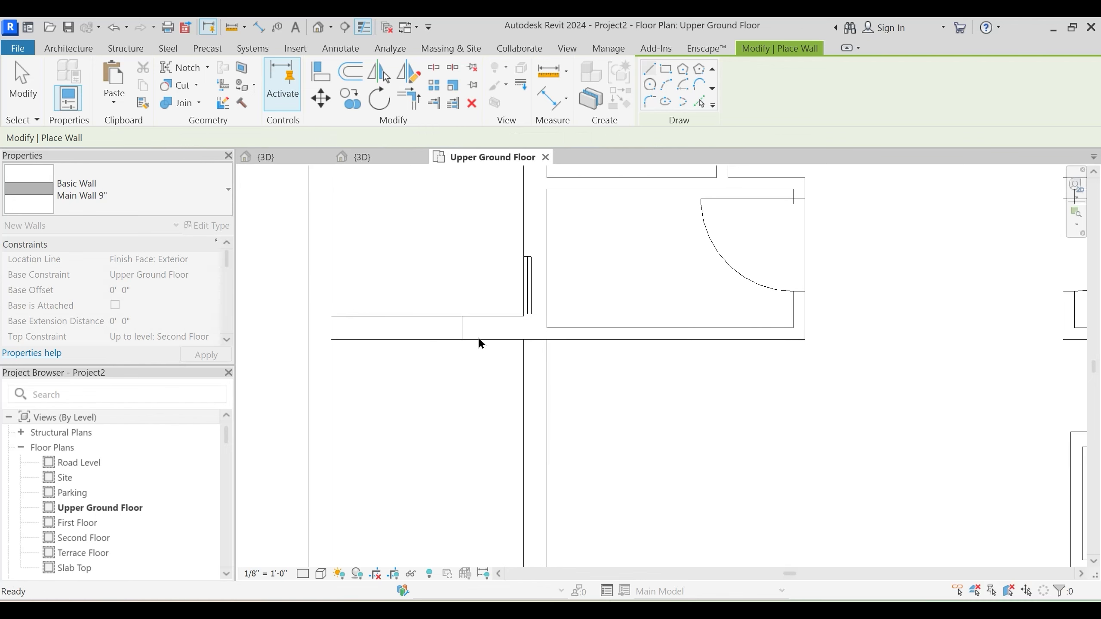
Examine the new short wall segment beside the grass bay in Project2's 3D view
left_click(467, 328)
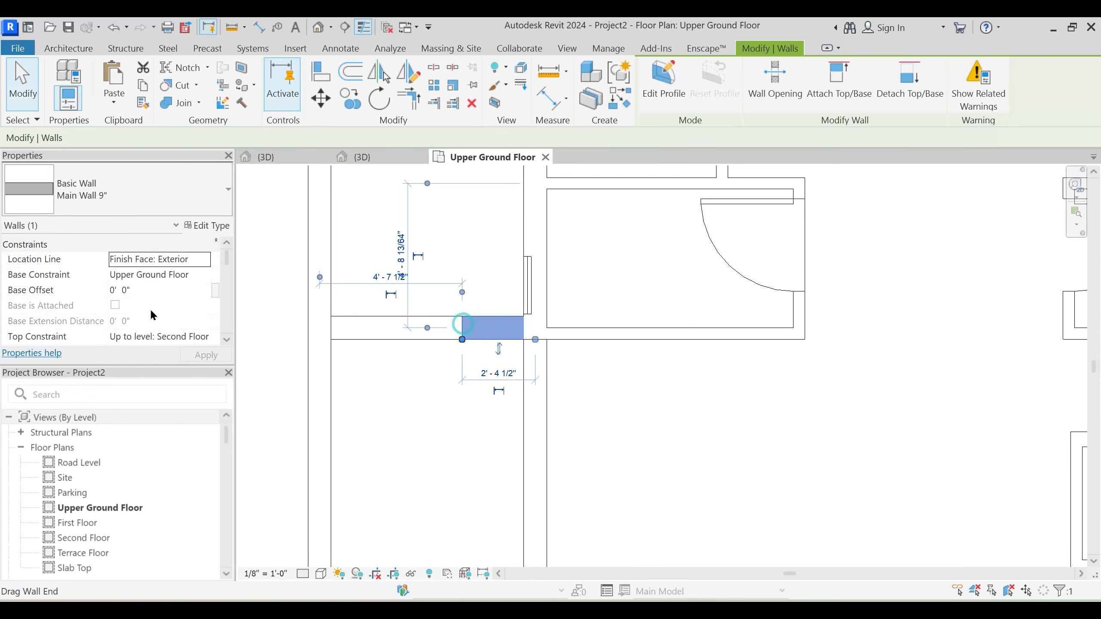
left_click(363, 156)
middle_click_drag(463, 441, 381, 339, "shift")
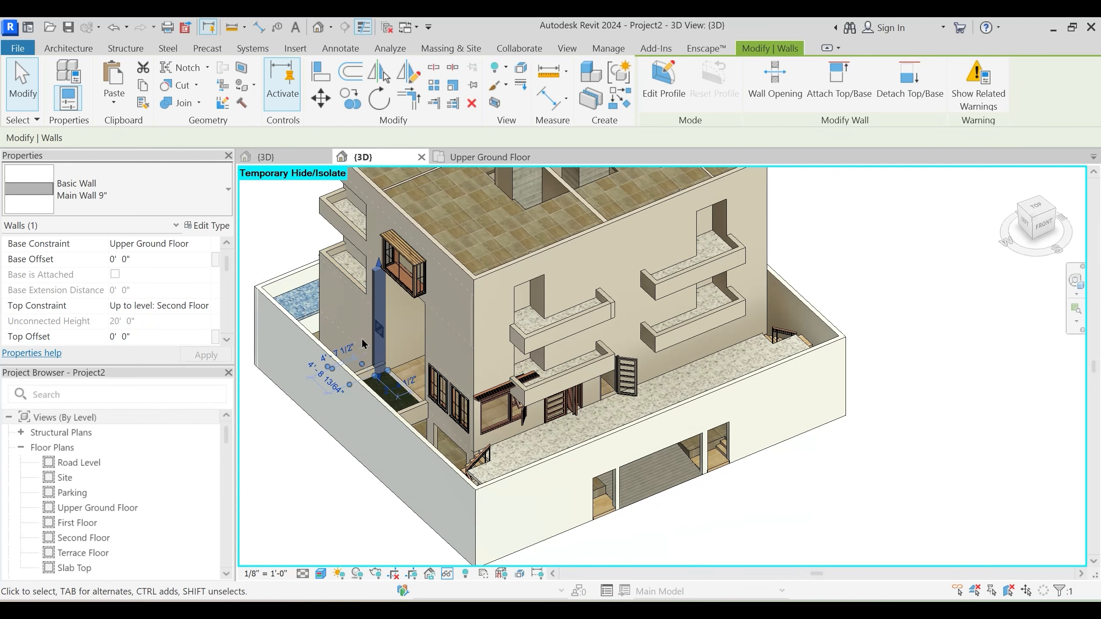
scroll(363, 343, "up", 4)
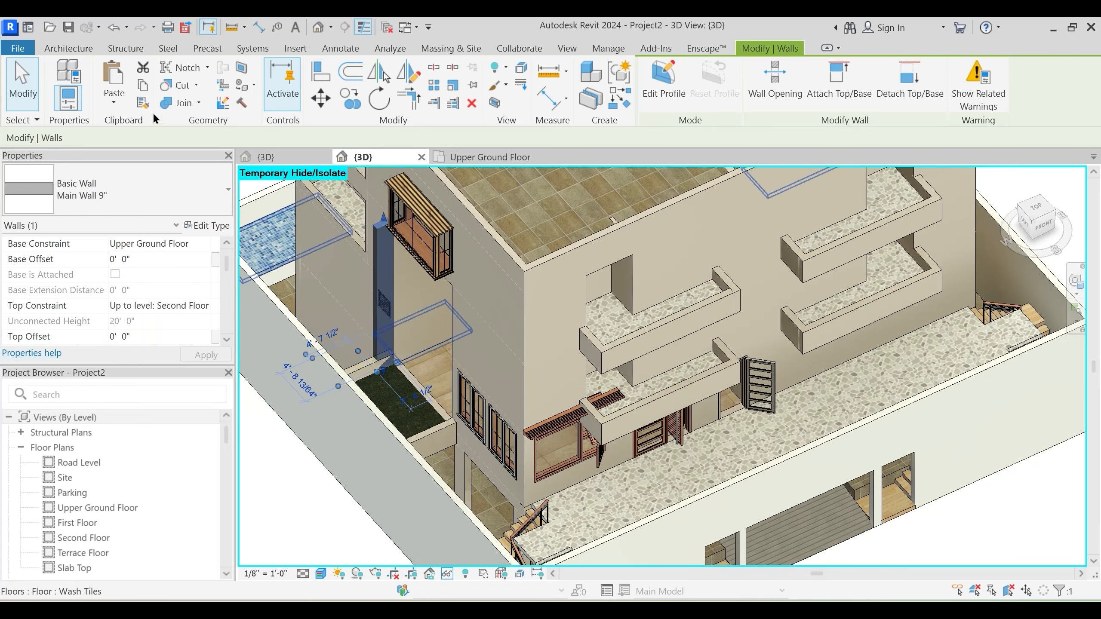
key("Escape")
left_click(179, 100)
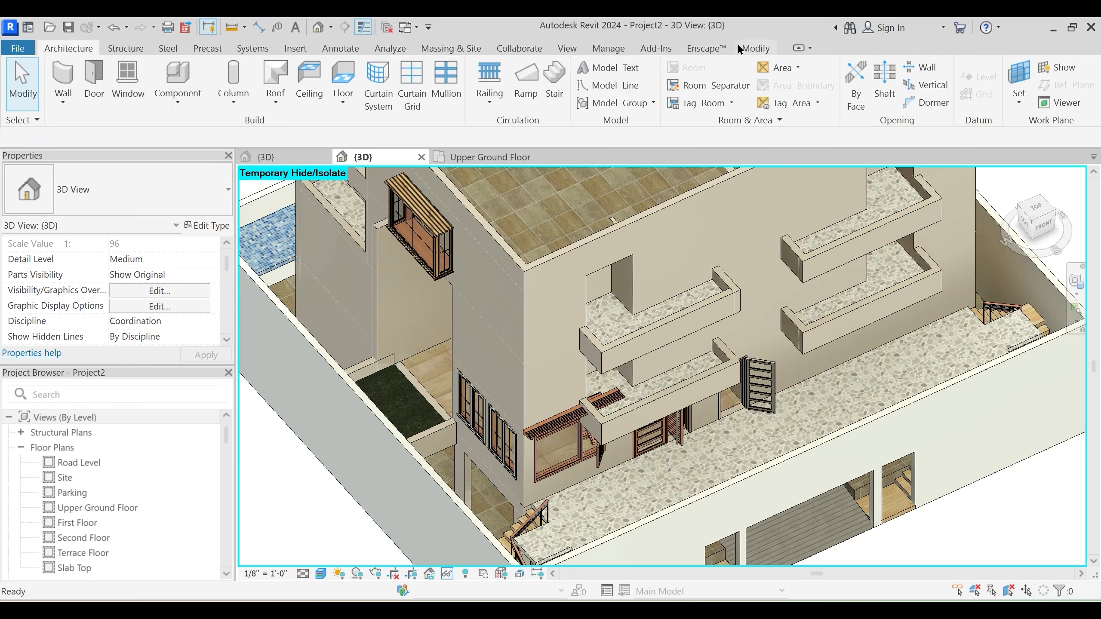
left_click(739, 47)
left_click(181, 107)
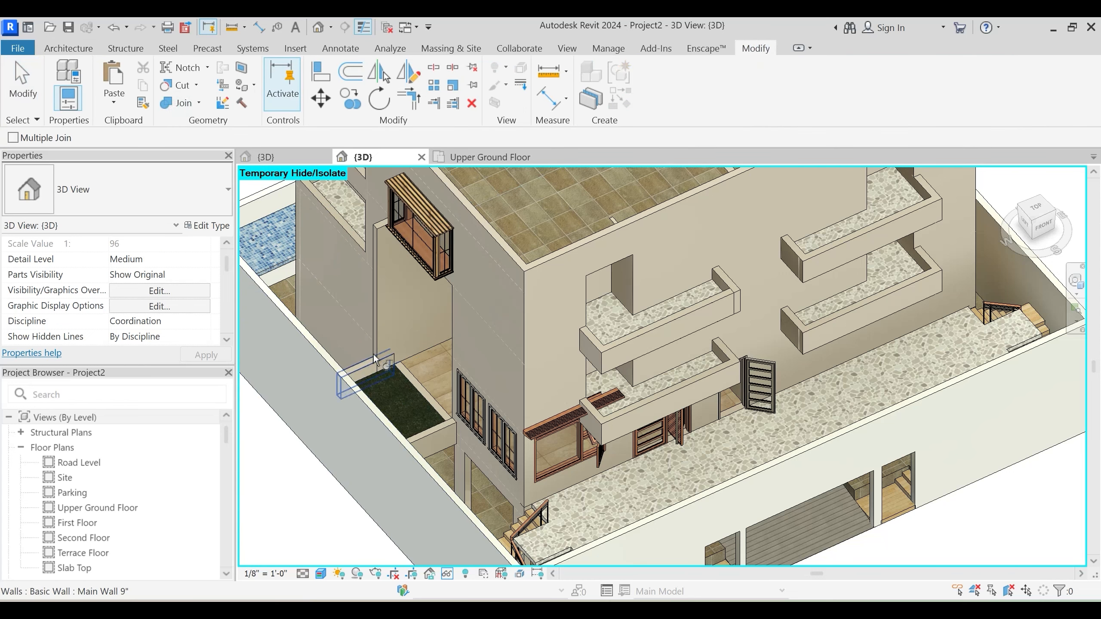
key("Escape")
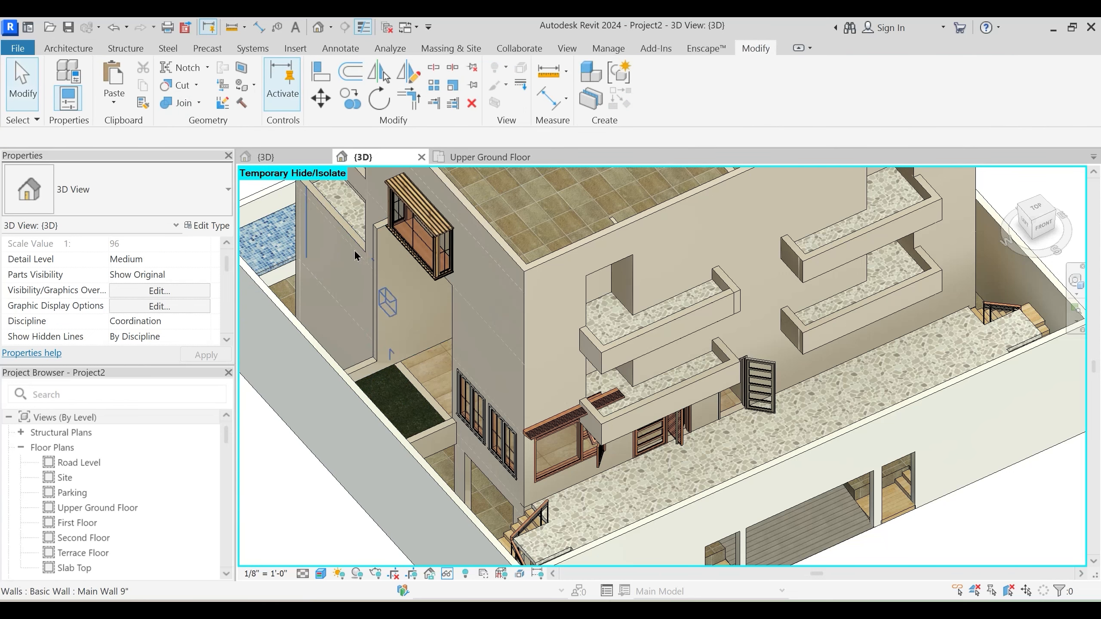
On the Upper Ground Floor plan, mirror a copy of the short wall segment about the grass bay's midline onto its lower cross wall
left_click(503, 157)
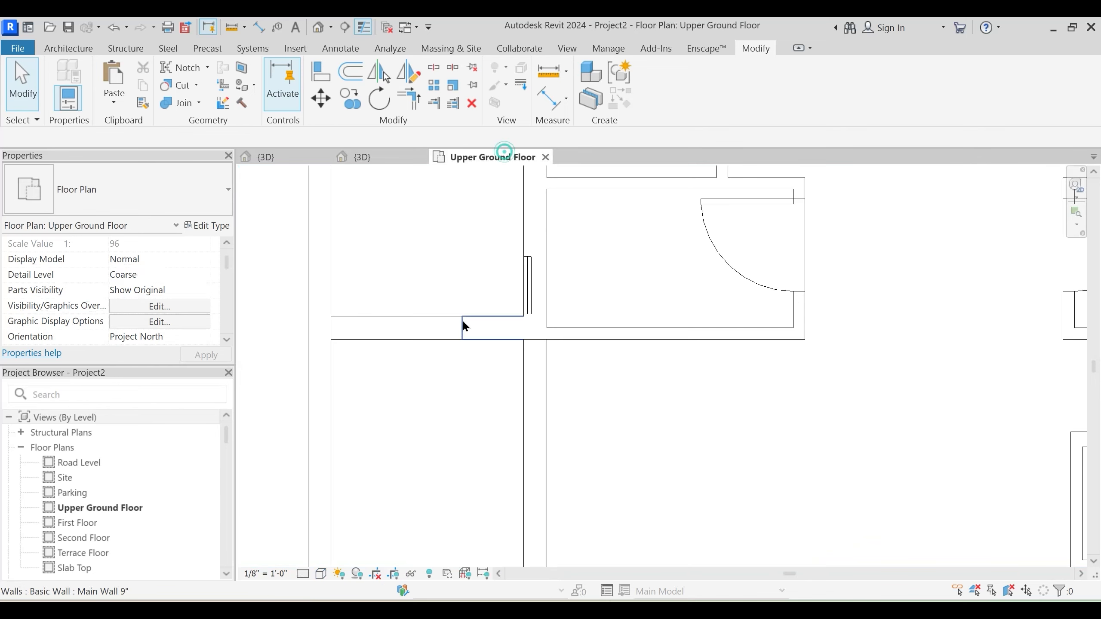
middle_click_drag(462, 322, 471, 220)
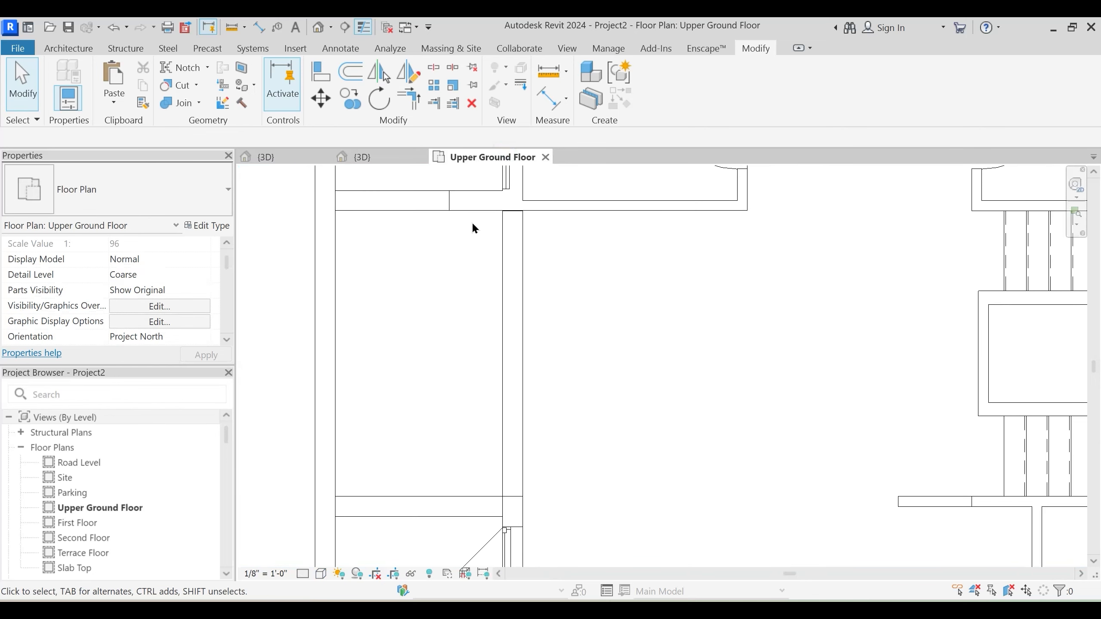
left_click(464, 282)
key("d")
key("m")
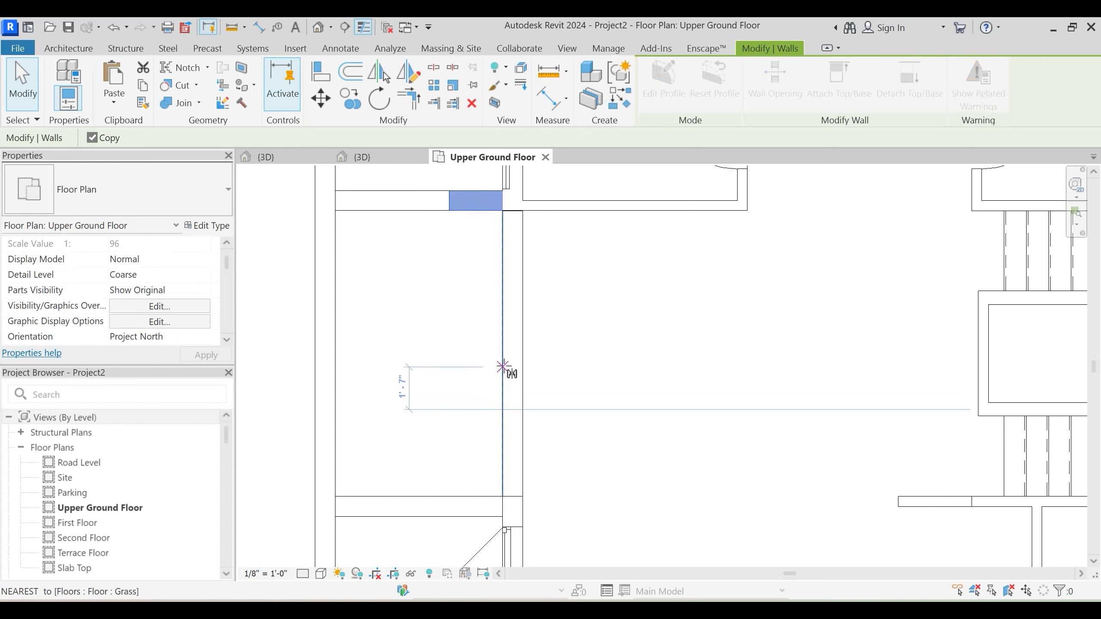
left_click(449, 353)
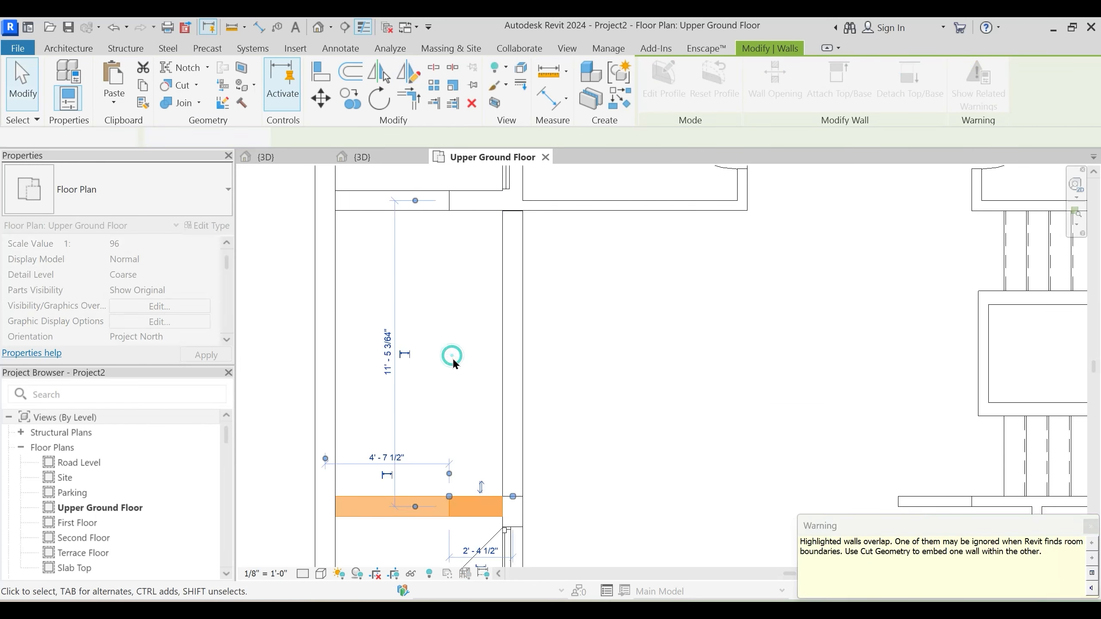
key("Escape")
Try to join the mirrored wall segment with the lower cross wall it overlaps
left_click(181, 90)
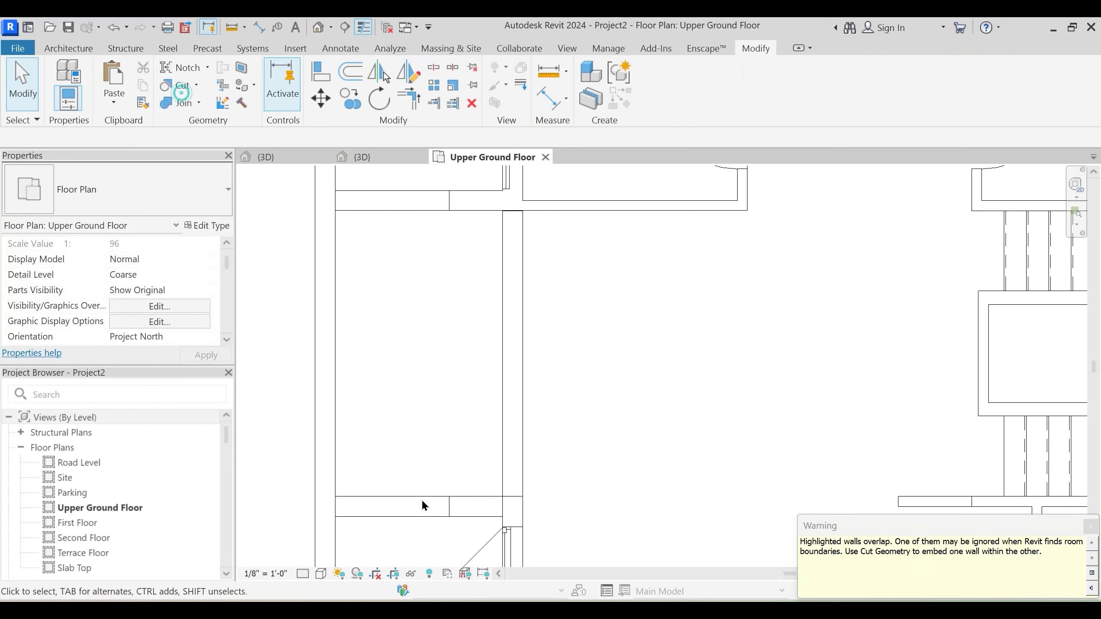
left_click(430, 495)
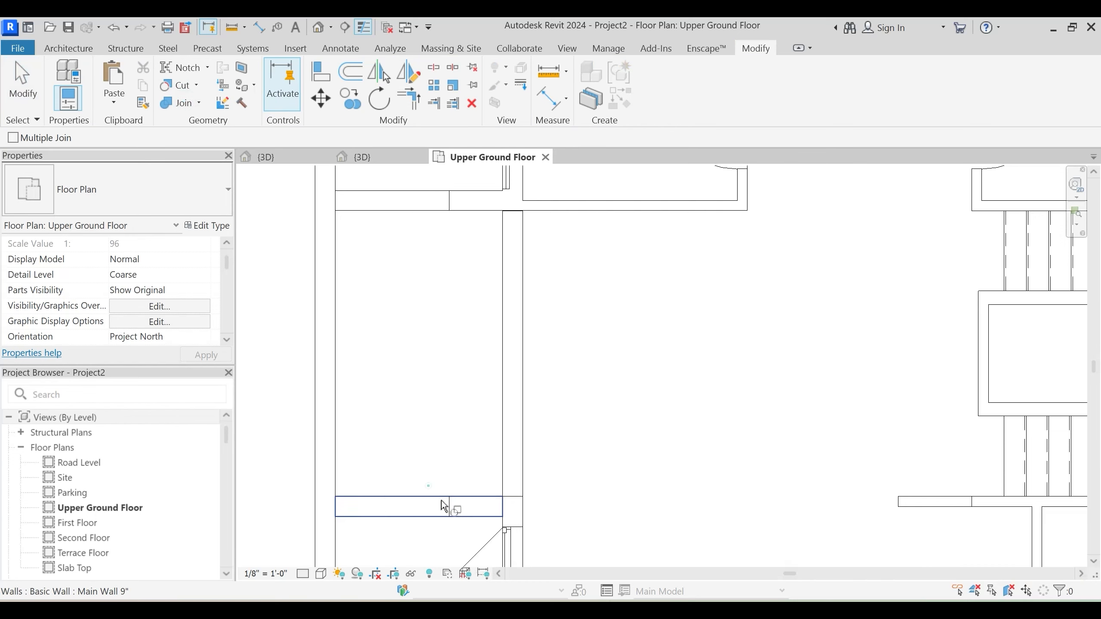
left_click(437, 498)
key("Escape")
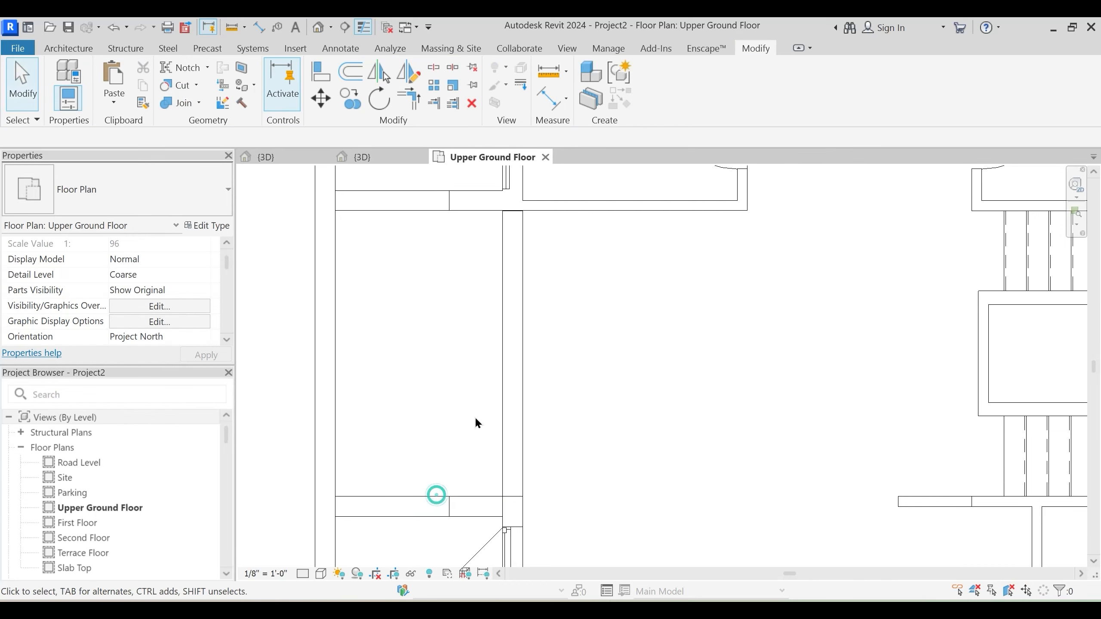
Draw an Internal Wall 4.5" between the outer ends of the two short segments, with top constraint Up to level: Second Floor
middle_click_drag(414, 318, 404, 335)
scroll(441, 360, "down", 2)
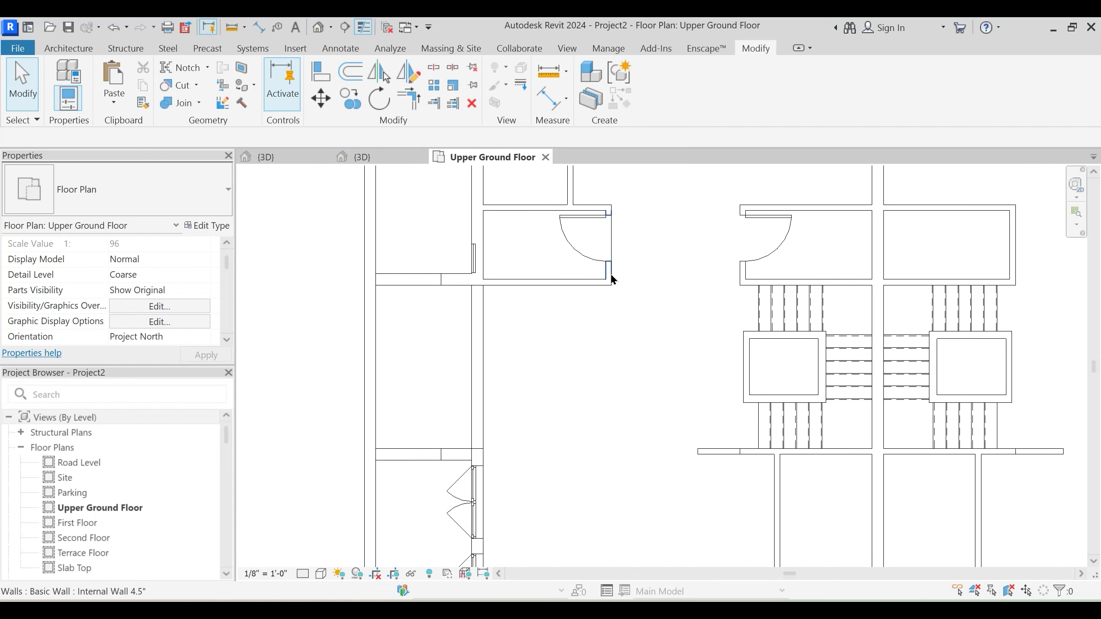
left_click(613, 277)
key("c")
key("s")
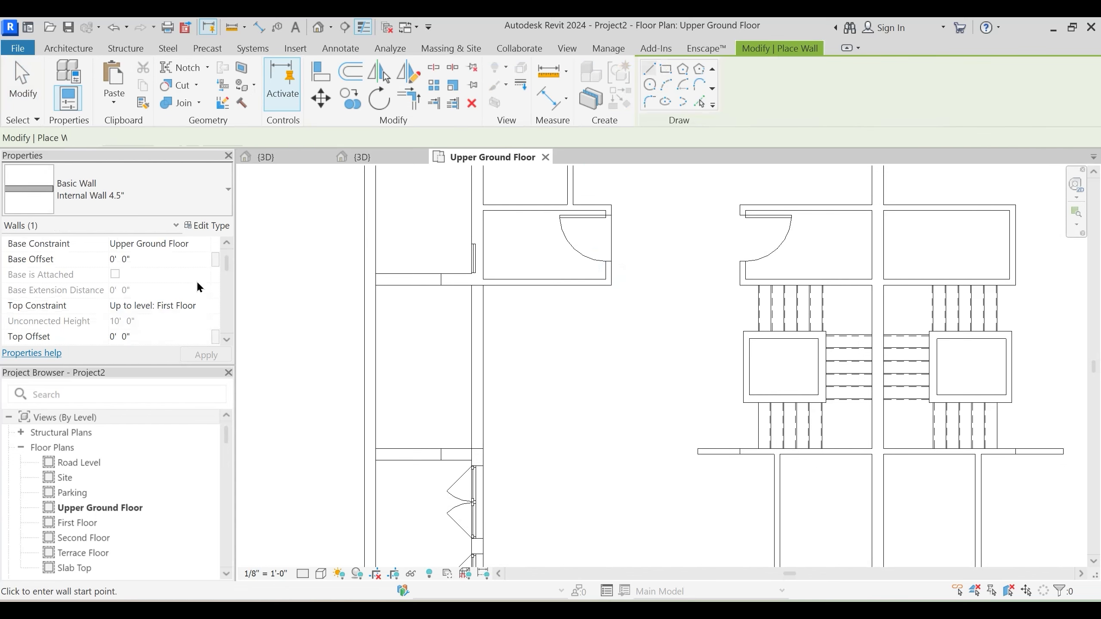
left_click(200, 305)
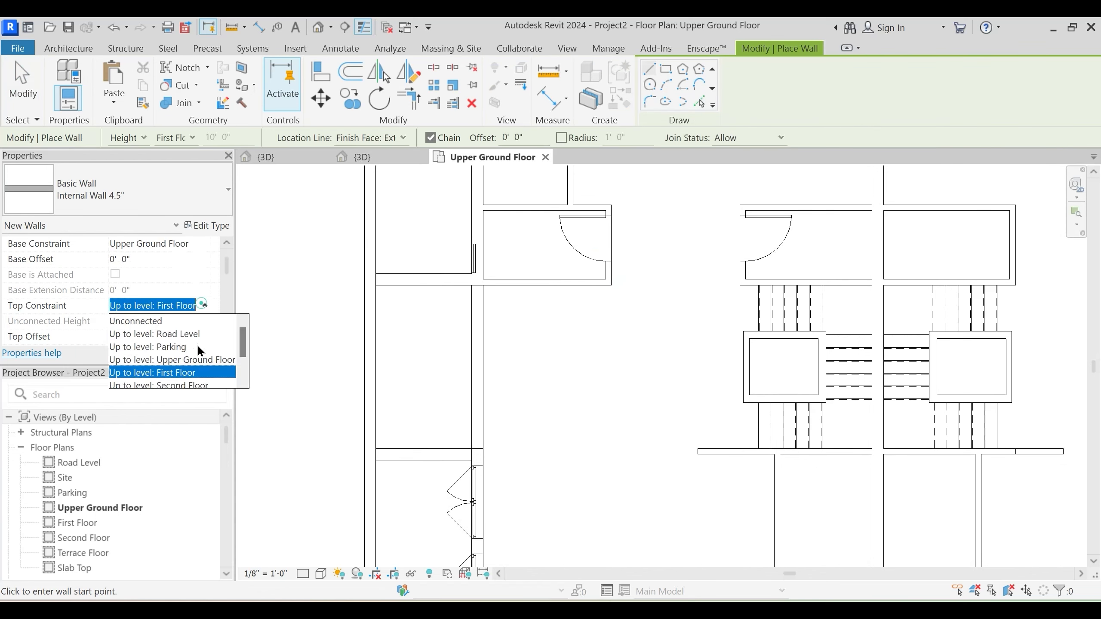
left_click(181, 384)
left_click(442, 447)
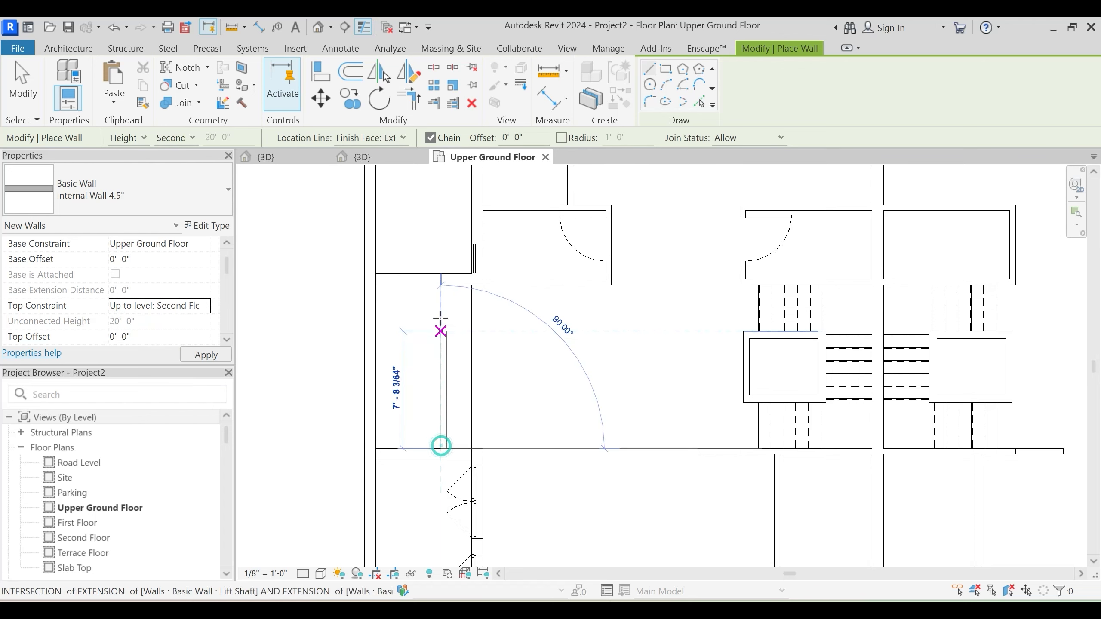
left_click(440, 284)
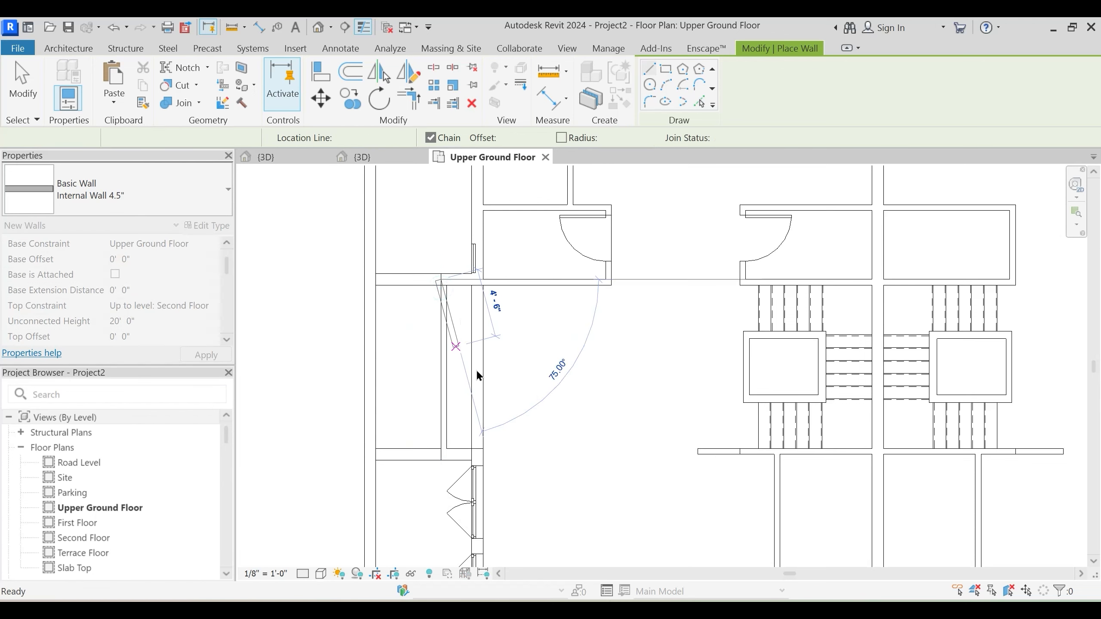
key("Escape")
key("Escape")
middle_click_drag(483, 376, 451, 381)
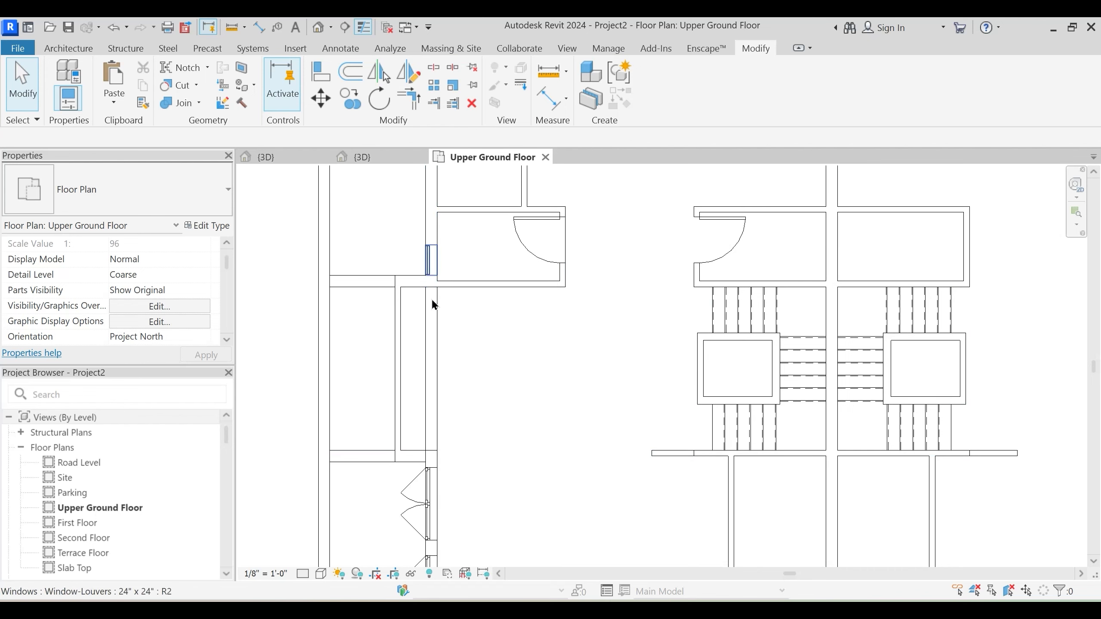
Delete the new Internal Wall 4.5" between the two short segments in the 3D view and return to the Upper Ground Floor plan
left_click(366, 157)
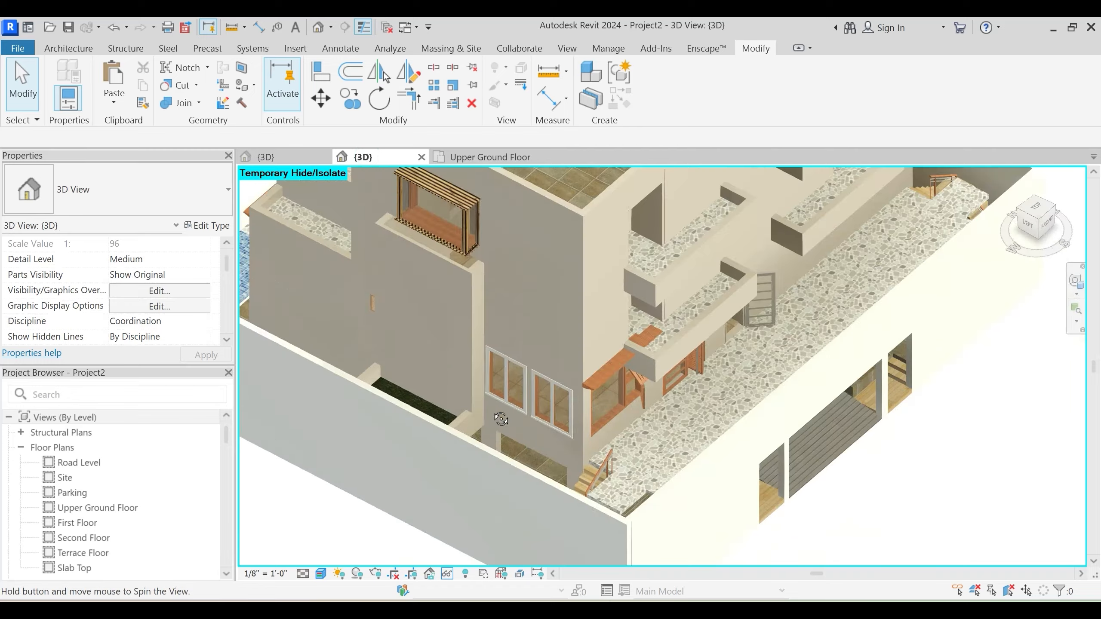
middle_click_drag(501, 419, 432, 307, "shift")
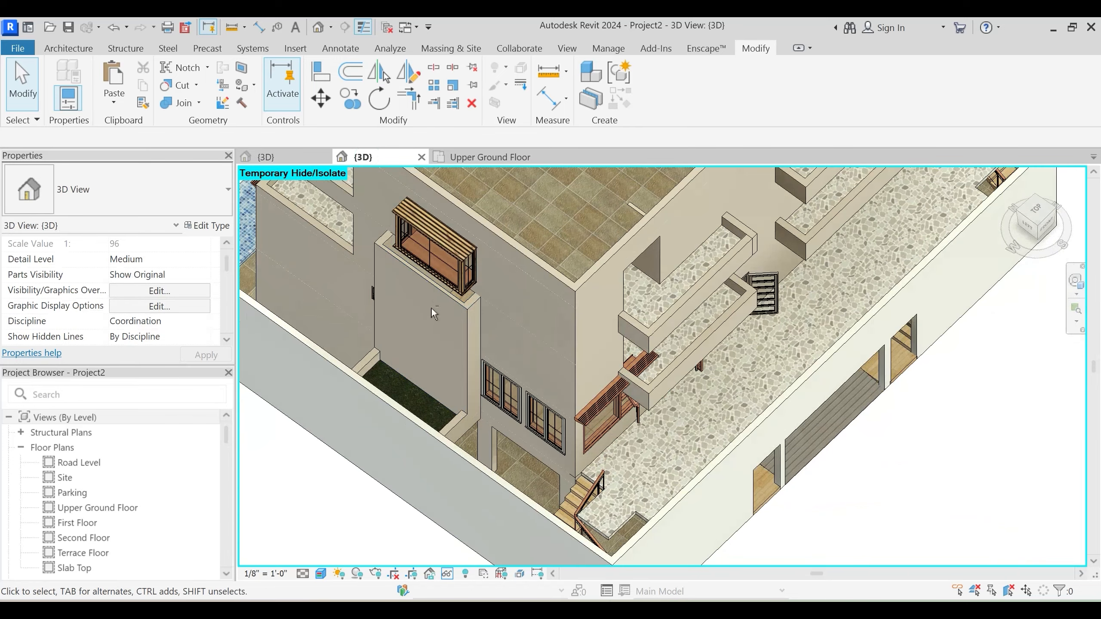
left_click(442, 294)
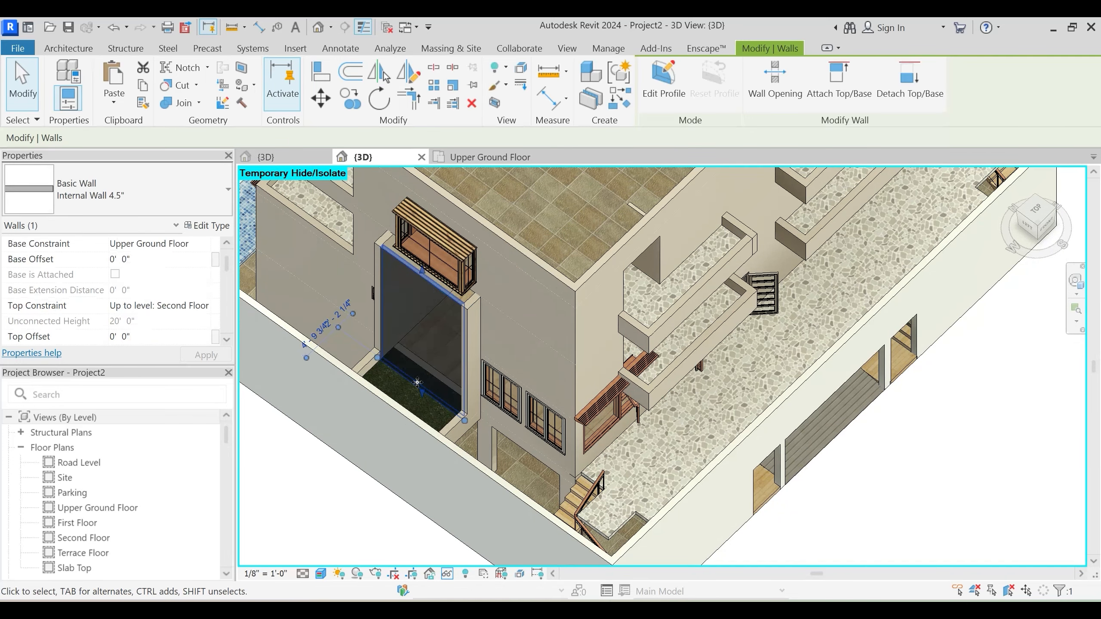
key("Delete")
middle_click_drag(401, 392, 421, 361, "shift")
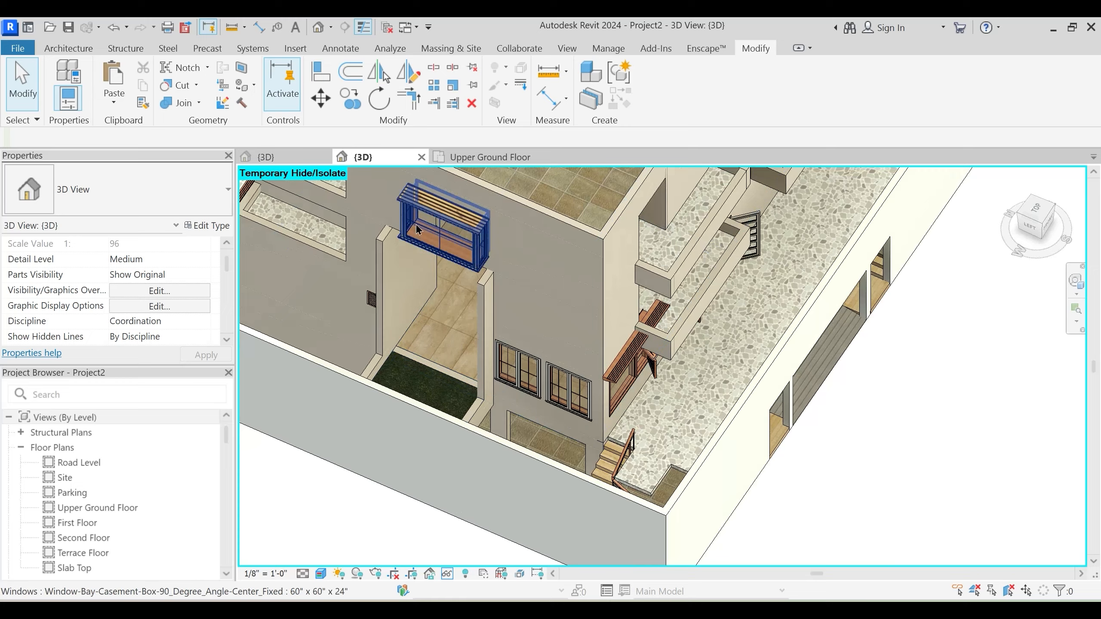
left_click(489, 156)
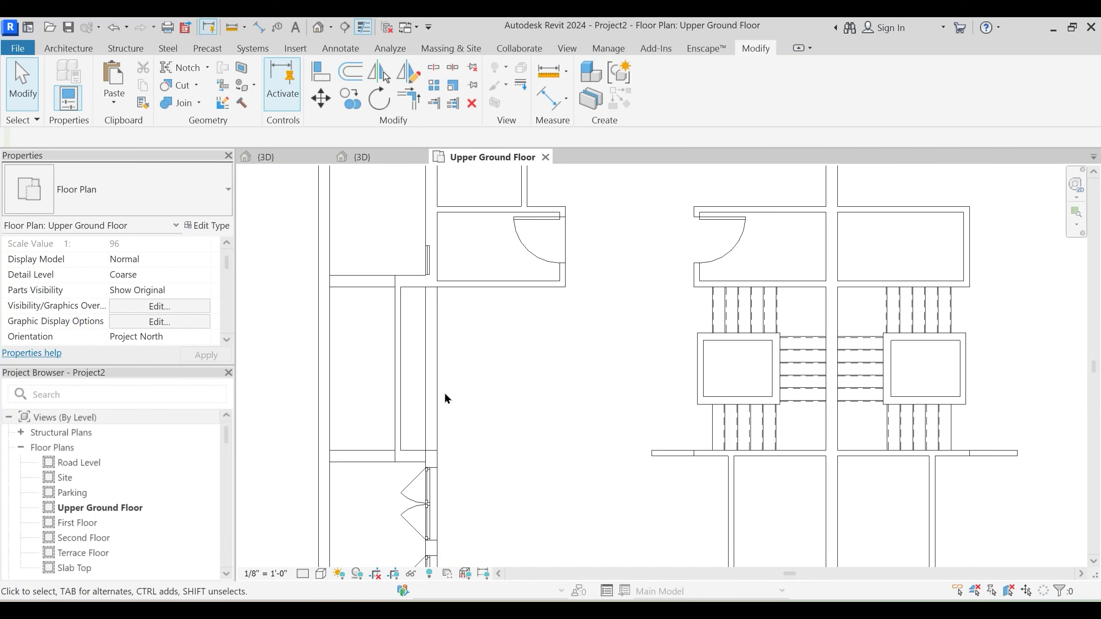
Display the Upper Ground Floor plan in the Realistic visual style
key("r")
left_click(430, 370)
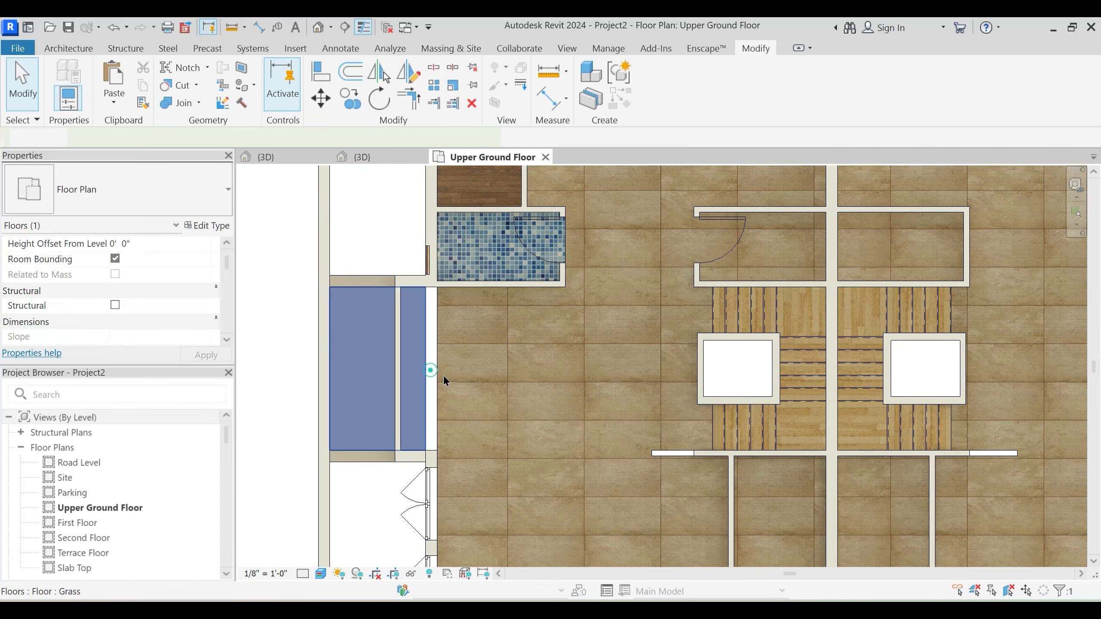
key("Escape")
left_click(439, 378)
key("Escape")
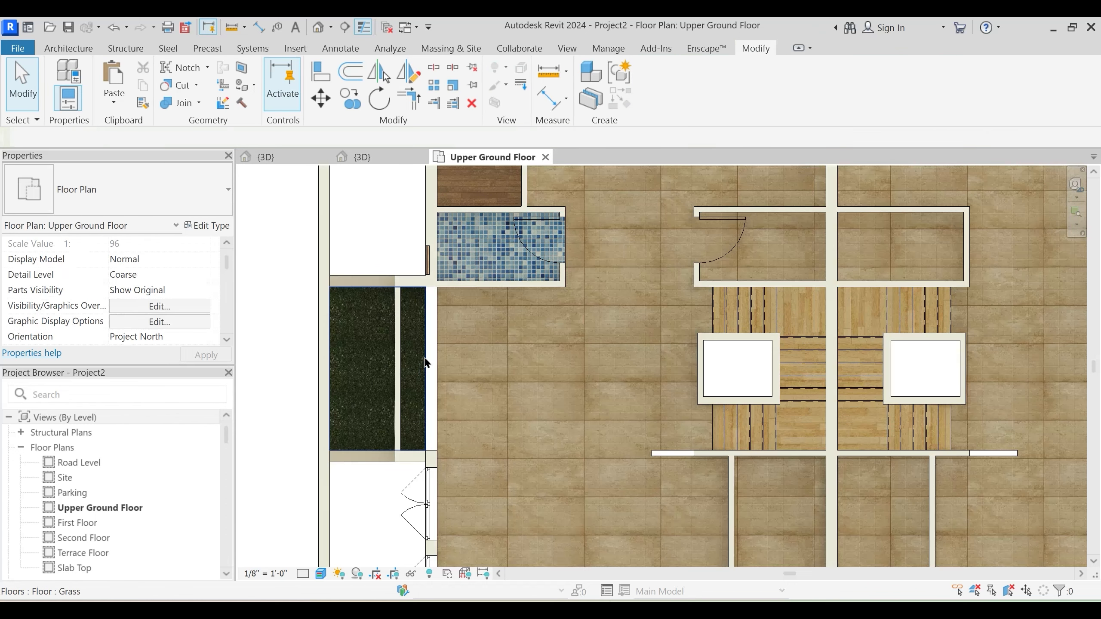
Edit the grass floor's boundary so the left bay's inner edge meets the bay wall's outer face, and finish without attaching walls
left_click(425, 356)
left_click(662, 93)
scroll(426, 350, "up", 1)
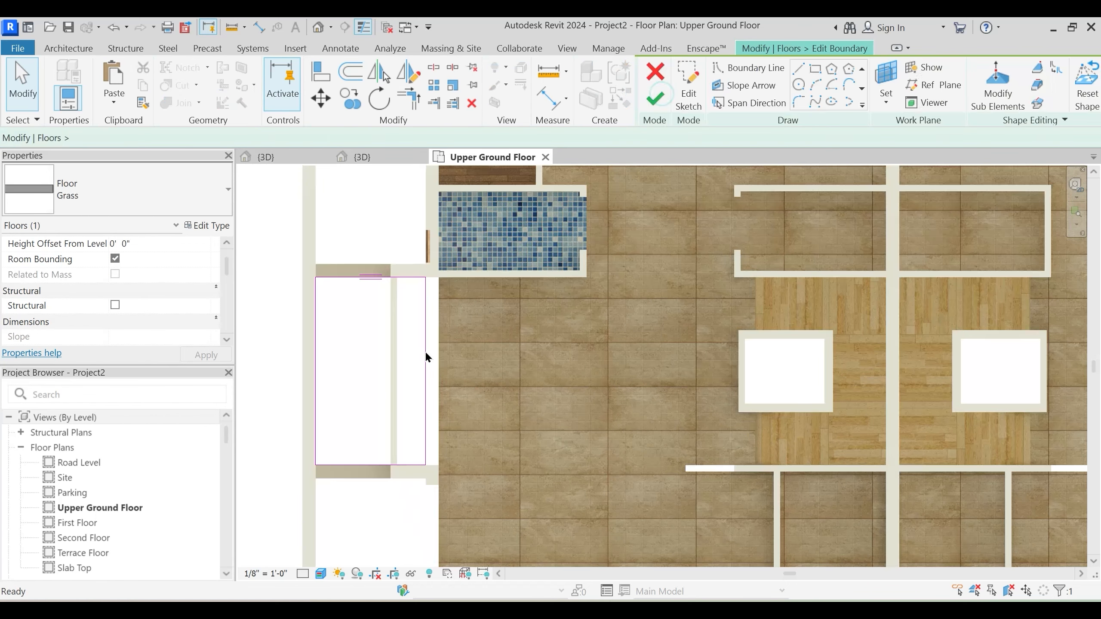
left_click_drag(428, 362, 390, 364)
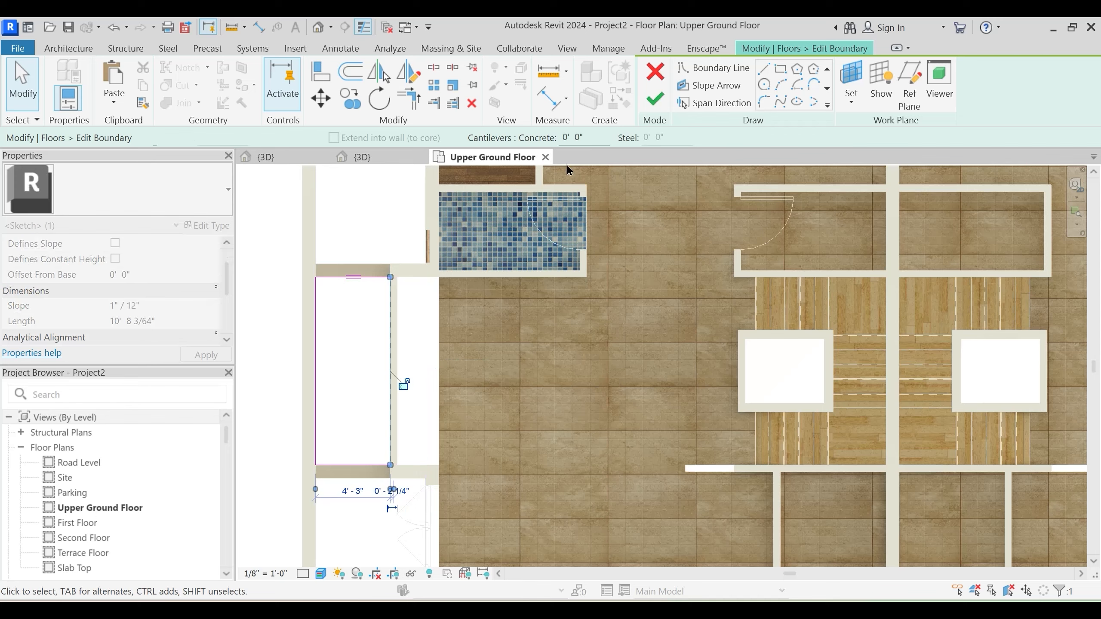
left_click(650, 103)
left_click(591, 329)
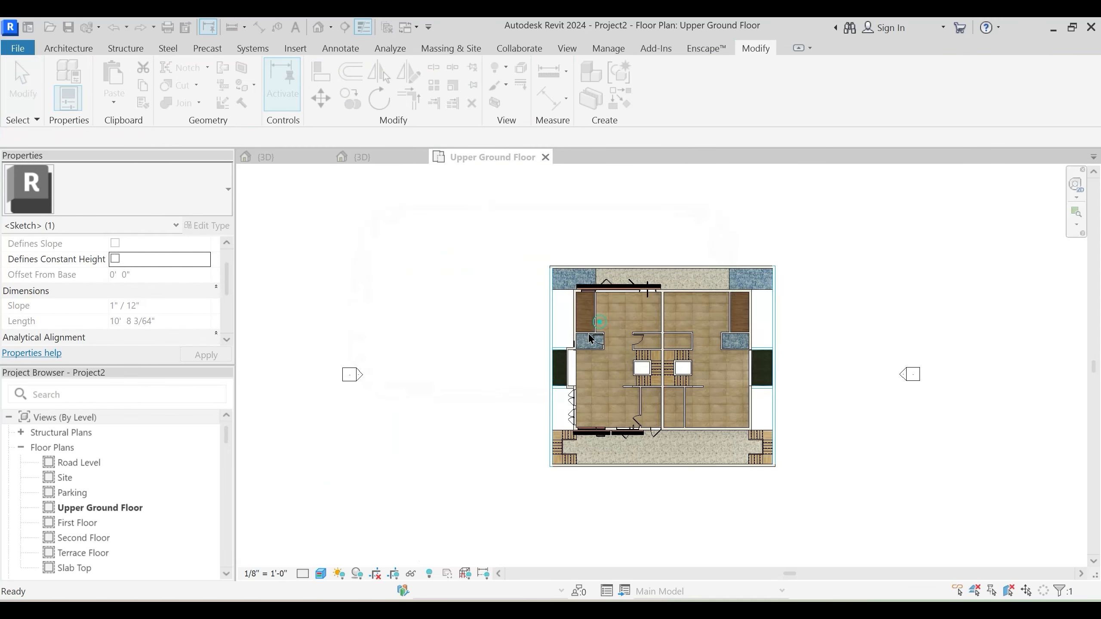
left_click(662, 368)
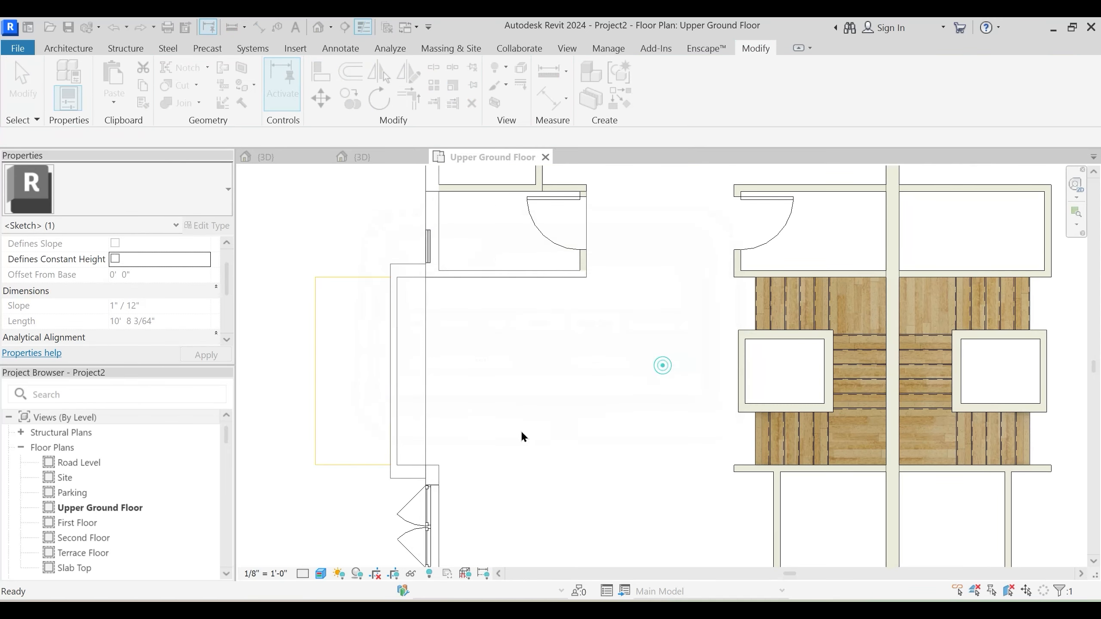
left_click(450, 403)
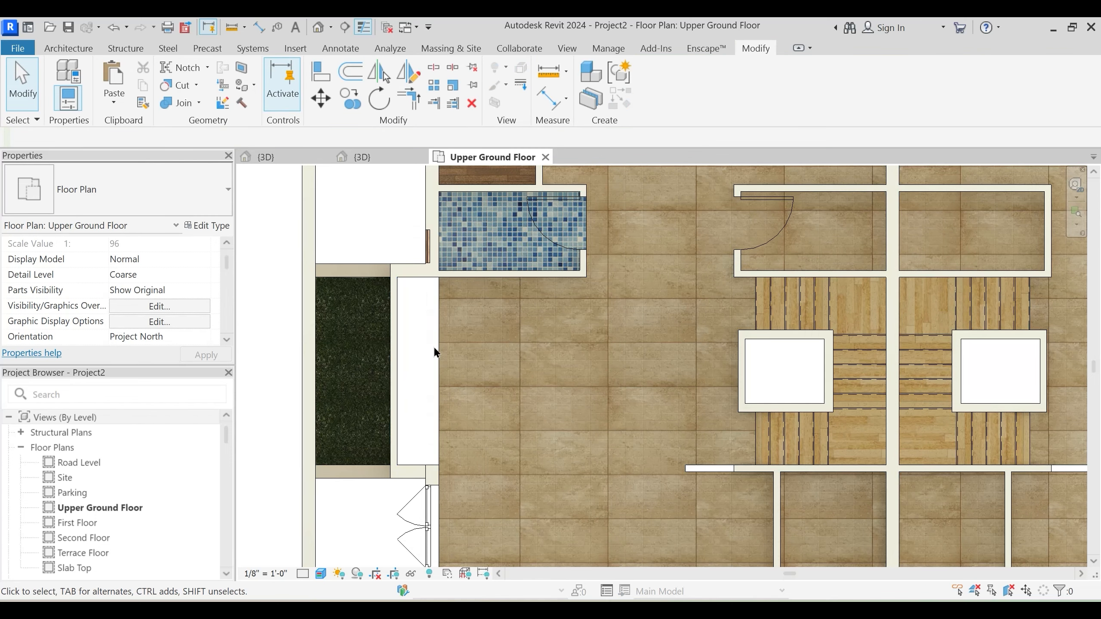
Open the Public Spaces floor's boundary for editing and add a picked line along the left bay's lower cross wall
left_click(436, 356)
double_click(533, 364)
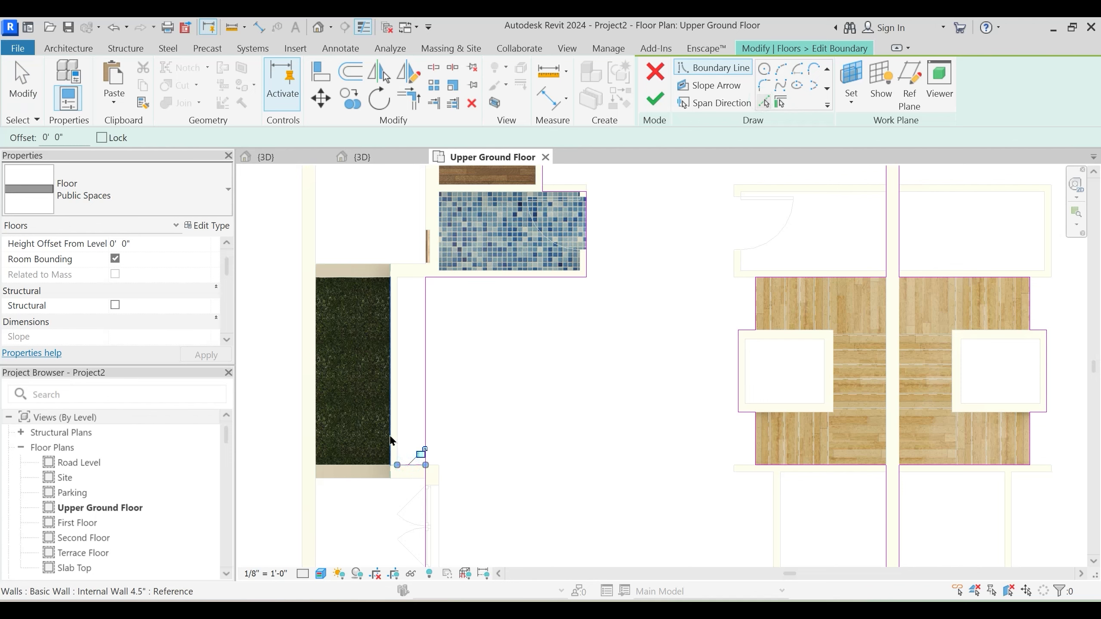
left_click(402, 276)
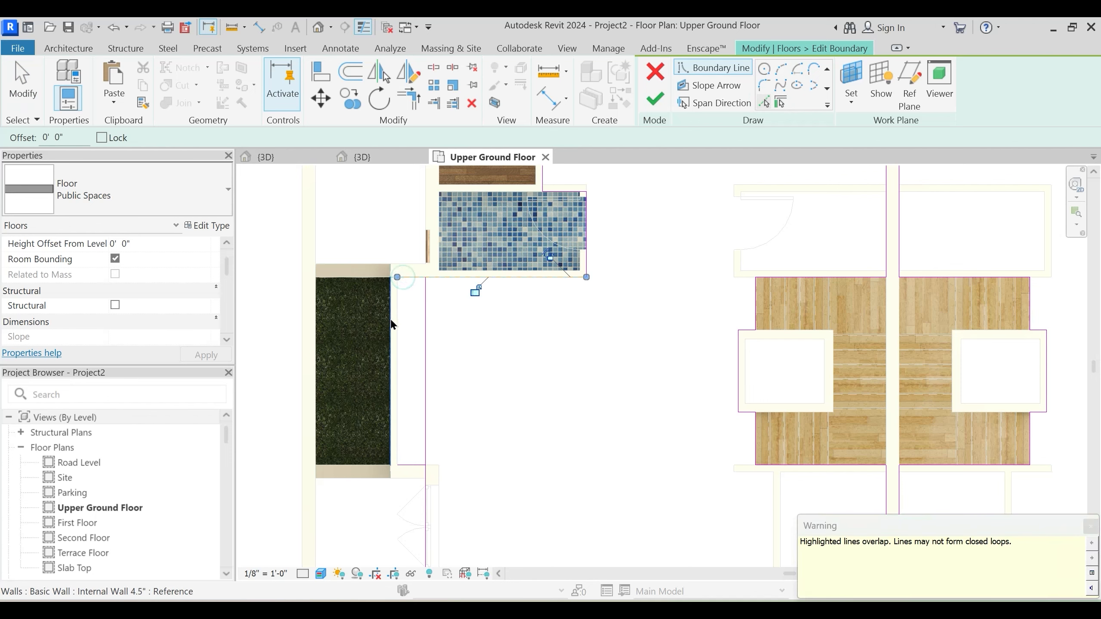
scroll(392, 332, "up", 2)
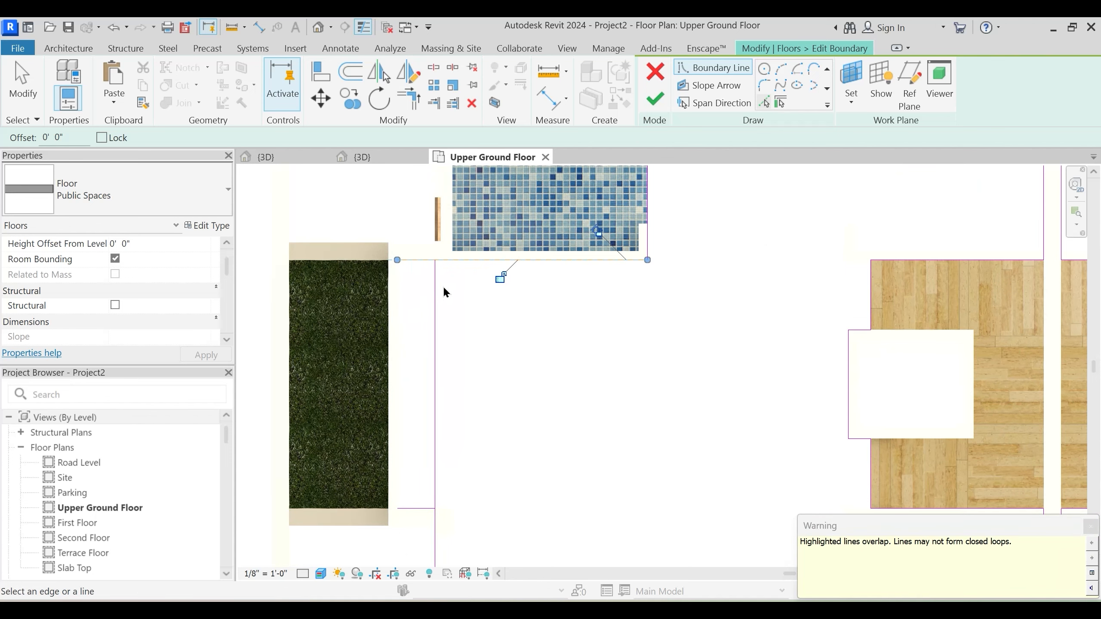
key("Escape")
scroll(400, 323, "down", 2)
Switch the plan to Hidden Line style and add a boundary line along the outer face of the left bay's wall
key("p")
key("l")
key("h")
key("l")
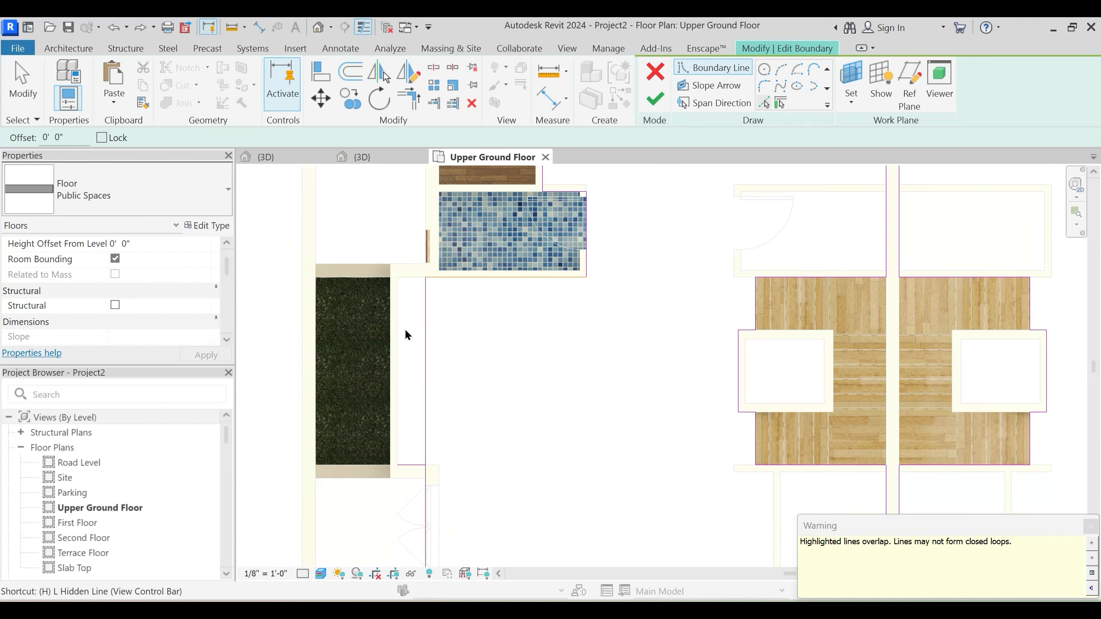
left_click(385, 334)
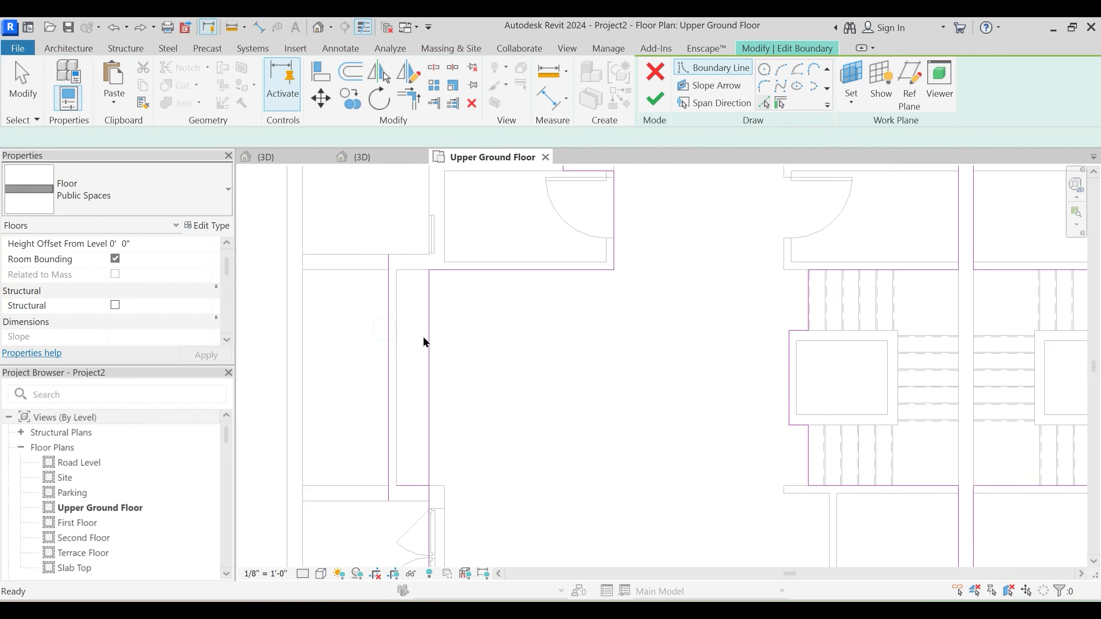
Trim the new outer boundary line into corners with the bay's upper and lower boundary lines
key("Escape")
key("t")
key("r")
left_click(388, 315)
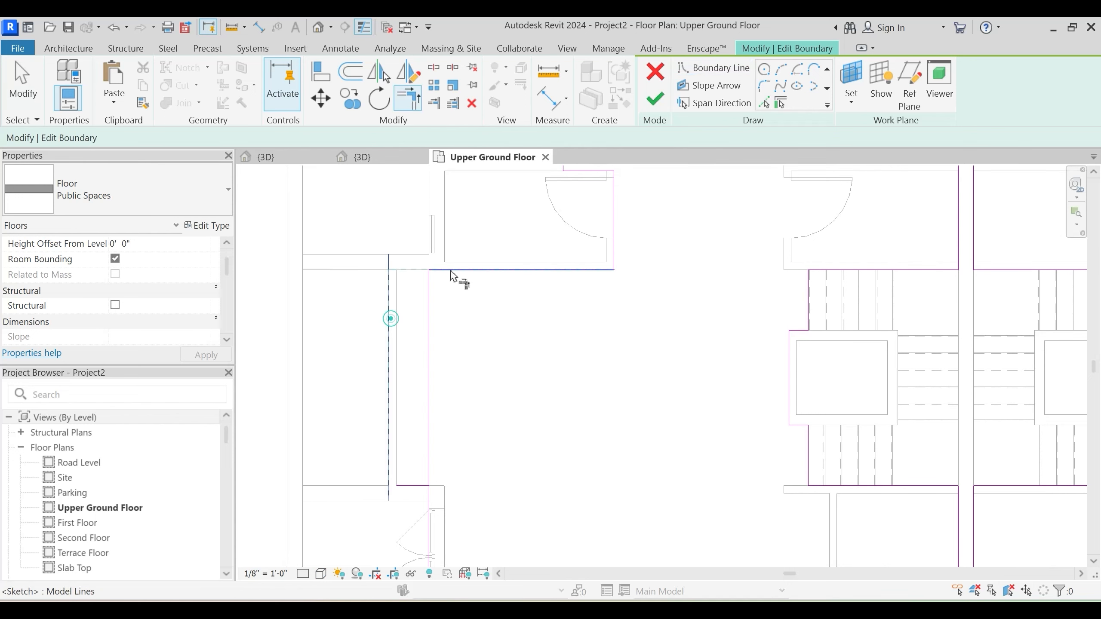
left_click(450, 268)
left_click(387, 434)
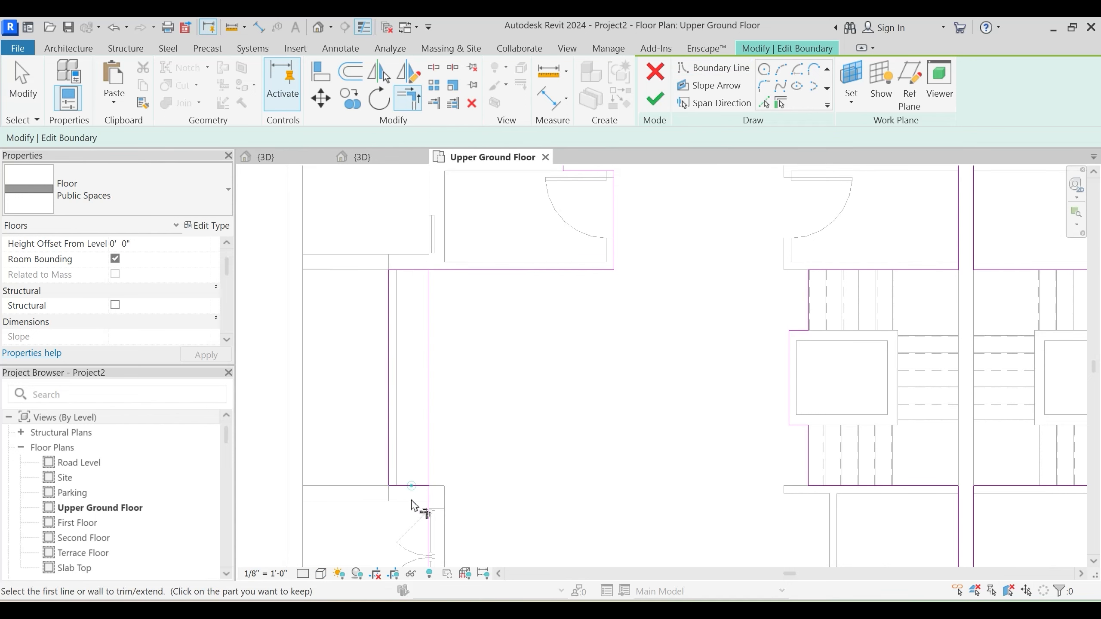
left_click(412, 485)
Trim the original side boundary line to the bay's lower line, extending the floor outline into the left bay
key("Escape")
key("Escape")
key("t")
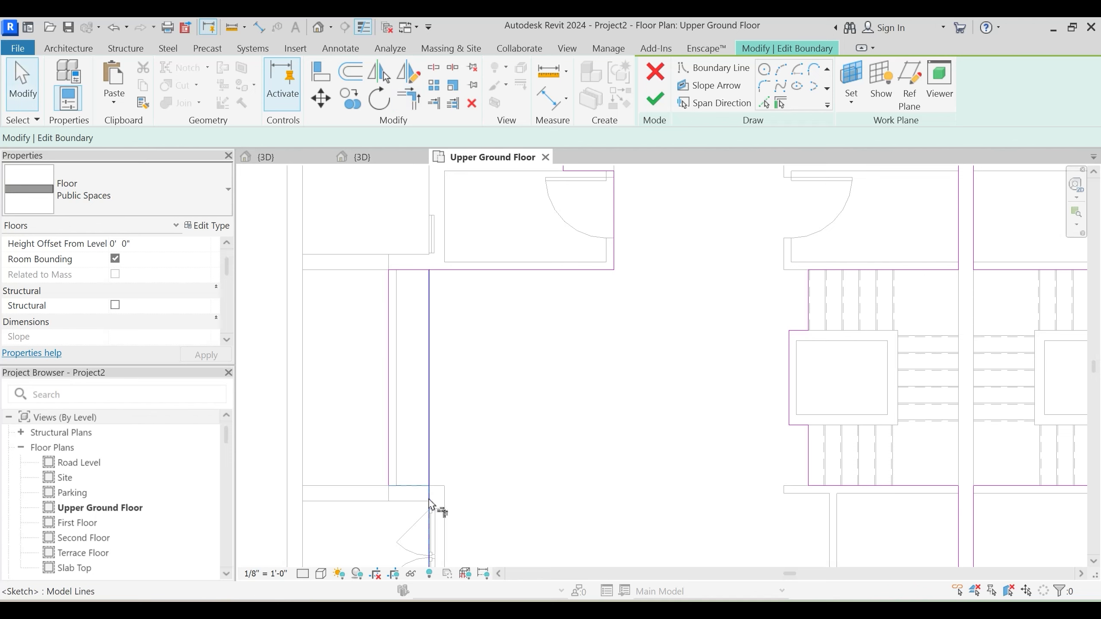
key("r")
scroll(515, 360, "down", 3)
scroll(585, 323, "down", 3)
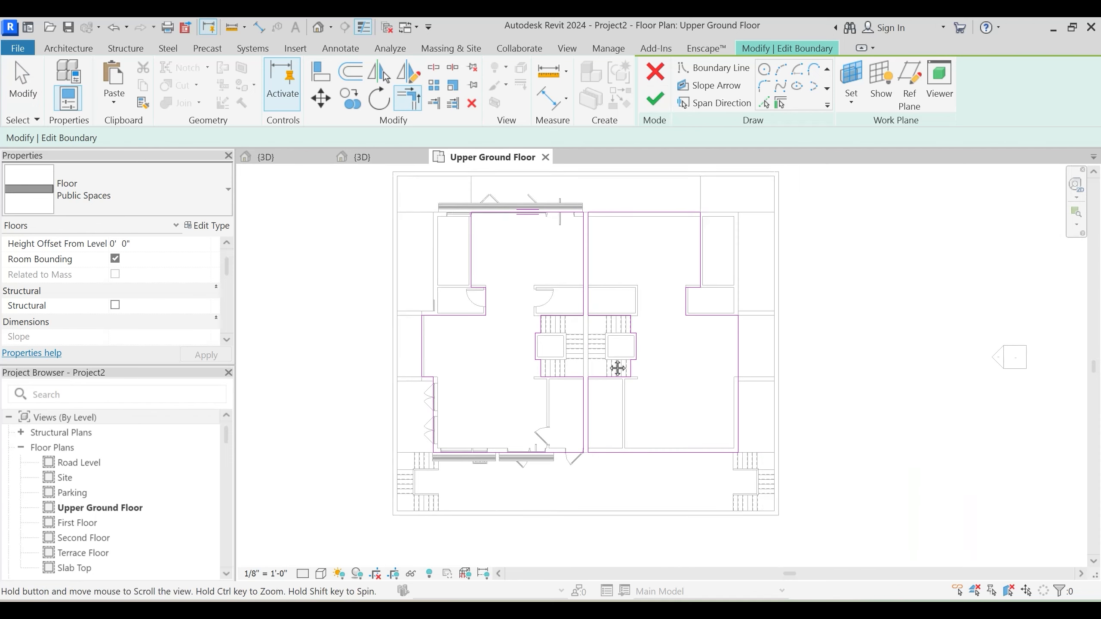
key("Escape")
key("Escape")
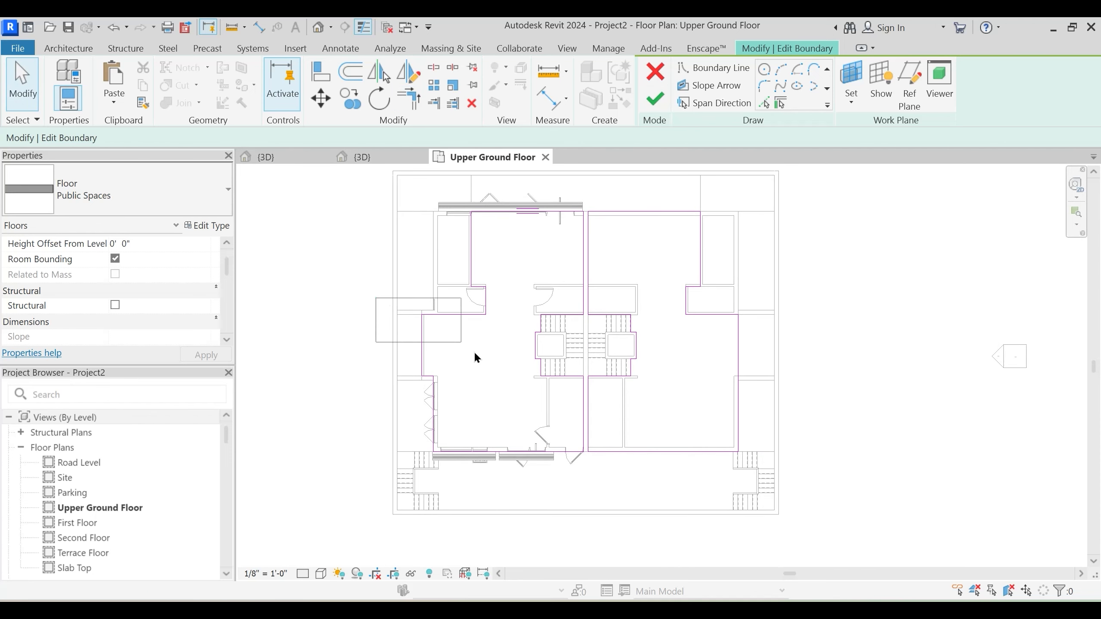
Delete the old side boundary line and its upper horizontal line from the right-hand unit's floor outline
left_click_drag(510, 397, 509, 398)
middle_click_drag(484, 428, 476, 424)
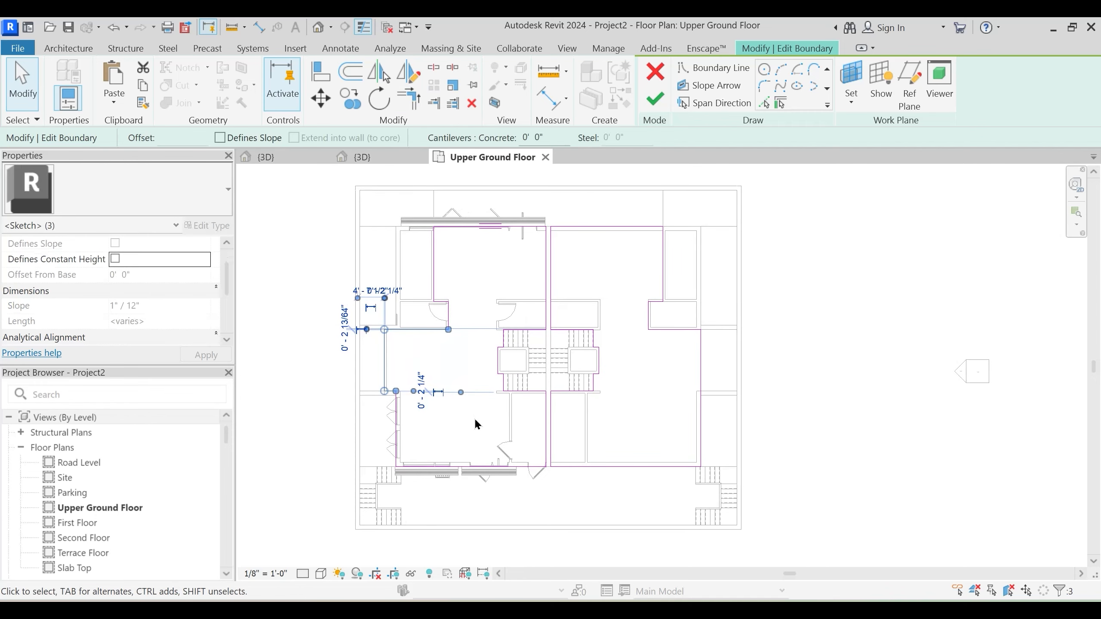
left_click(636, 304)
left_click(670, 330)
key("Delete")
left_click_drag(682, 311, 723, 485)
key("Delete")
Mirror a copy of the left unit's bay and side boundary lines about the midline of the central party wall
mouse_move(329, 299)
left_mouse_down()
mouse_move(477, 470)
mouse_move(416, 393)
left_mouse_up()
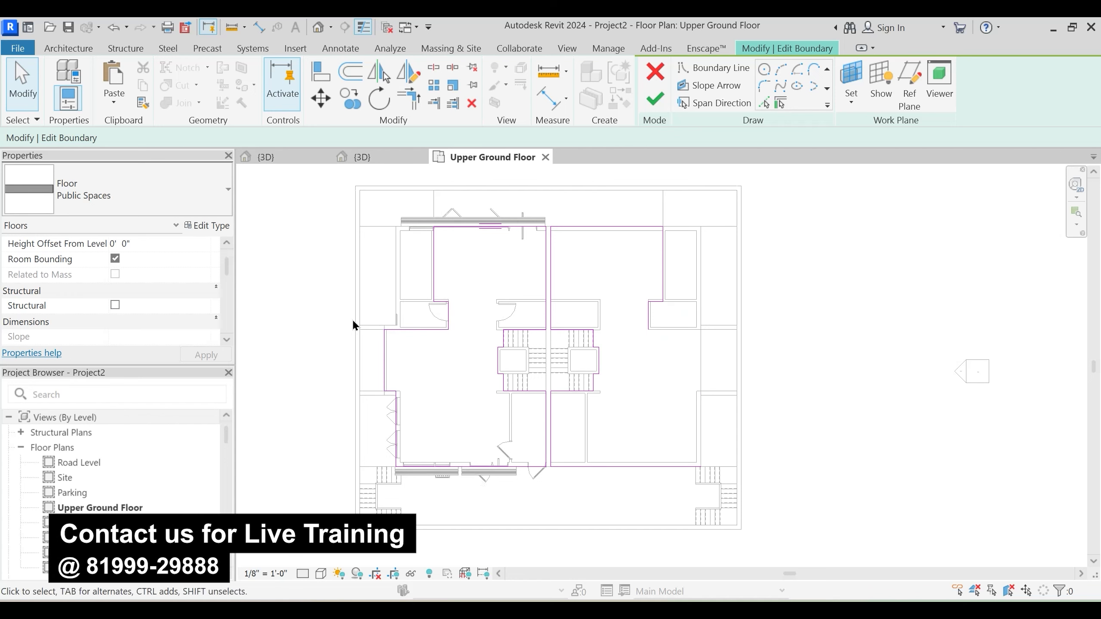
mouse_move(351, 318)
left_mouse_down()
mouse_move(464, 451)
mouse_move(443, 485)
mouse_move(453, 503)
left_mouse_up()
key("d")
key("m")
scroll(541, 492, "up", 2)
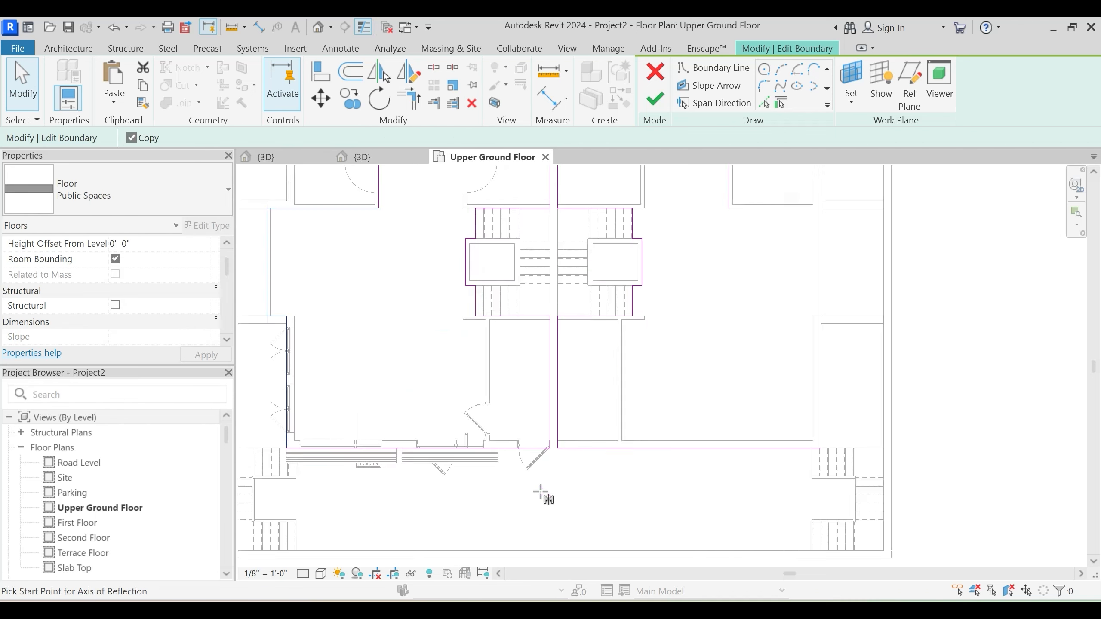
scroll(541, 492, "up", 5)
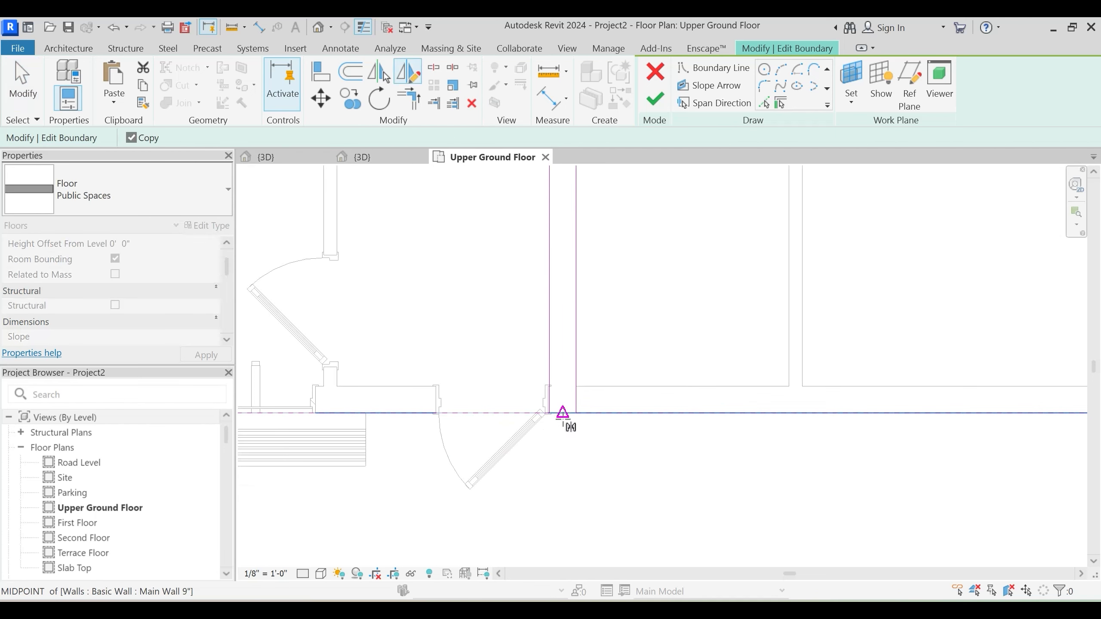
left_click(562, 413)
left_click(574, 458)
scroll(574, 458, "down", 3)
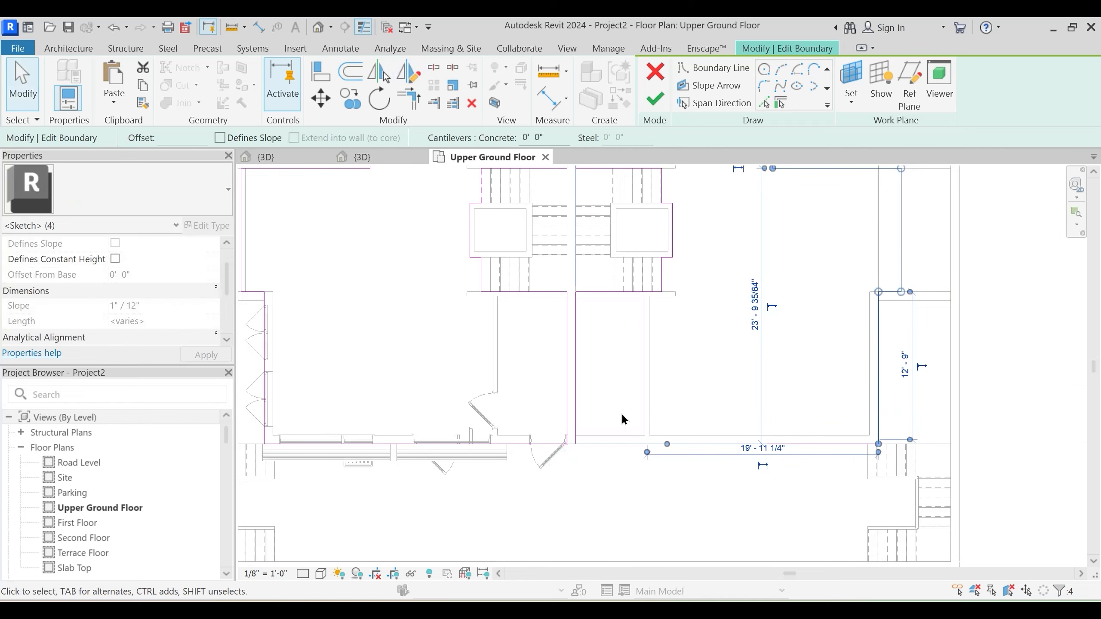
middle_click_drag(713, 279, 668, 398)
left_click(669, 397)
Finish the Public Spaces floor's boundary without attaching the walls to its bottom
middle_click_drag(793, 335, 789, 361)
scroll(810, 345, "down", 1)
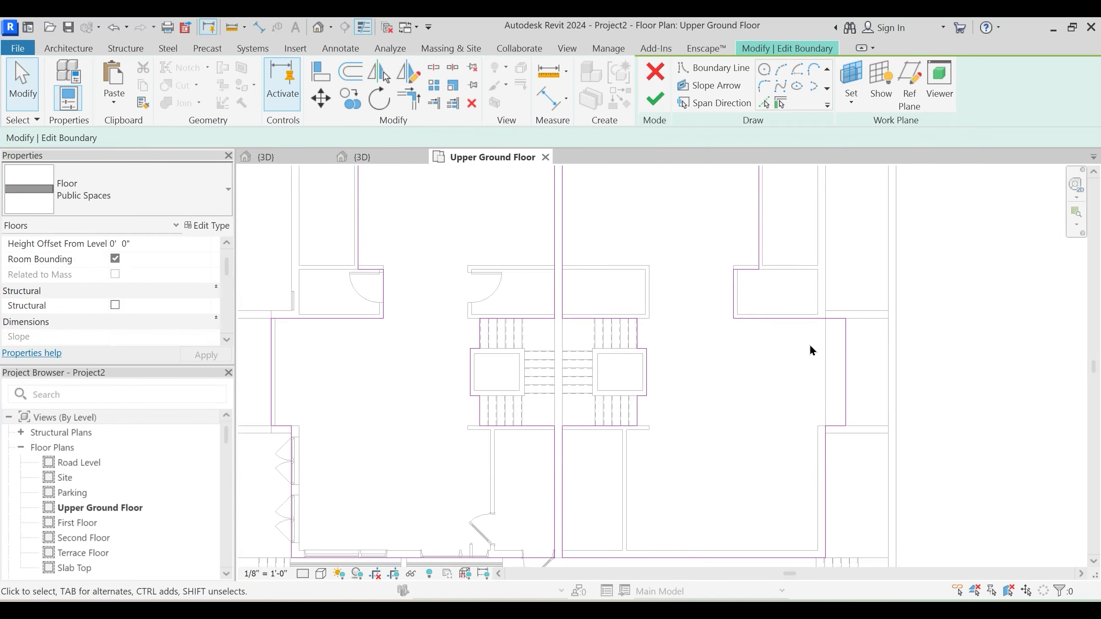
scroll(812, 350, "down", 2)
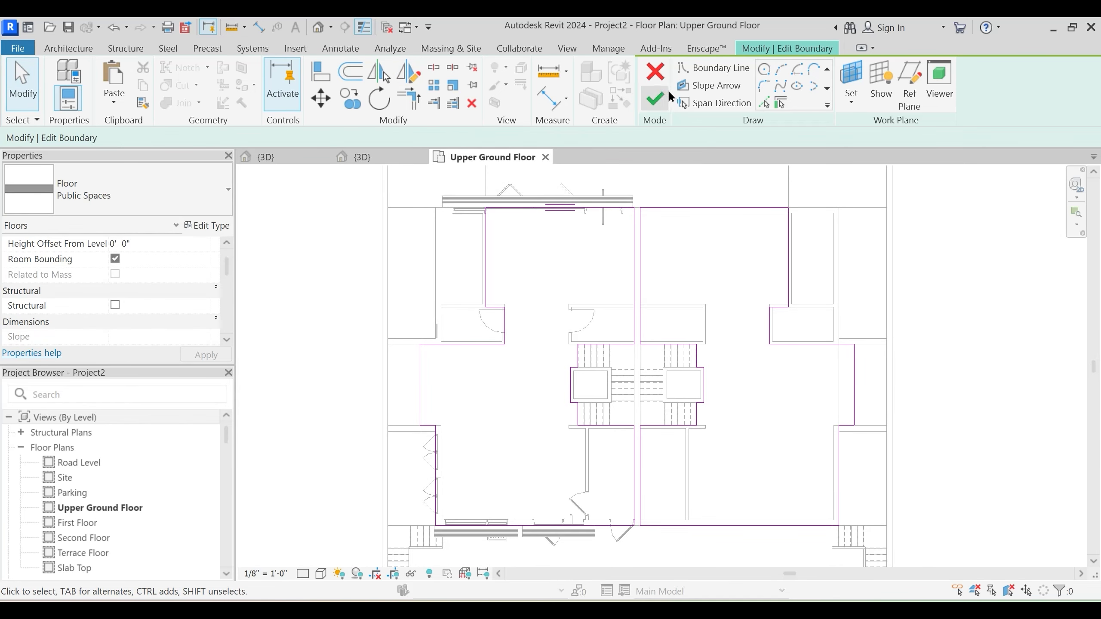
scroll(796, 267, "down", 1)
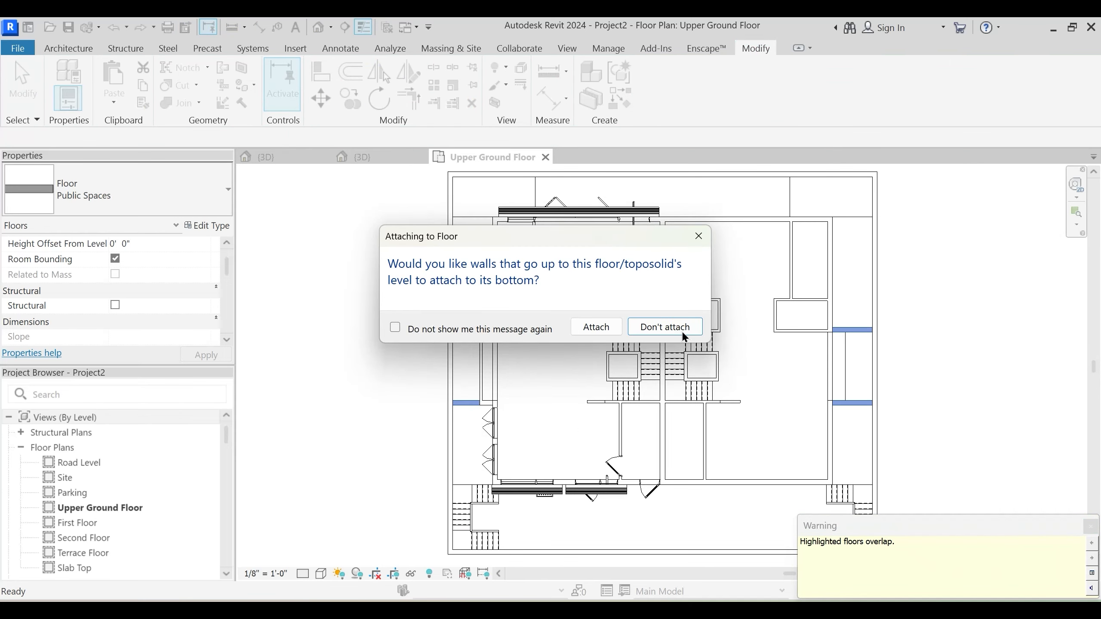
left_click(666, 328)
scroll(838, 359, "up", 2)
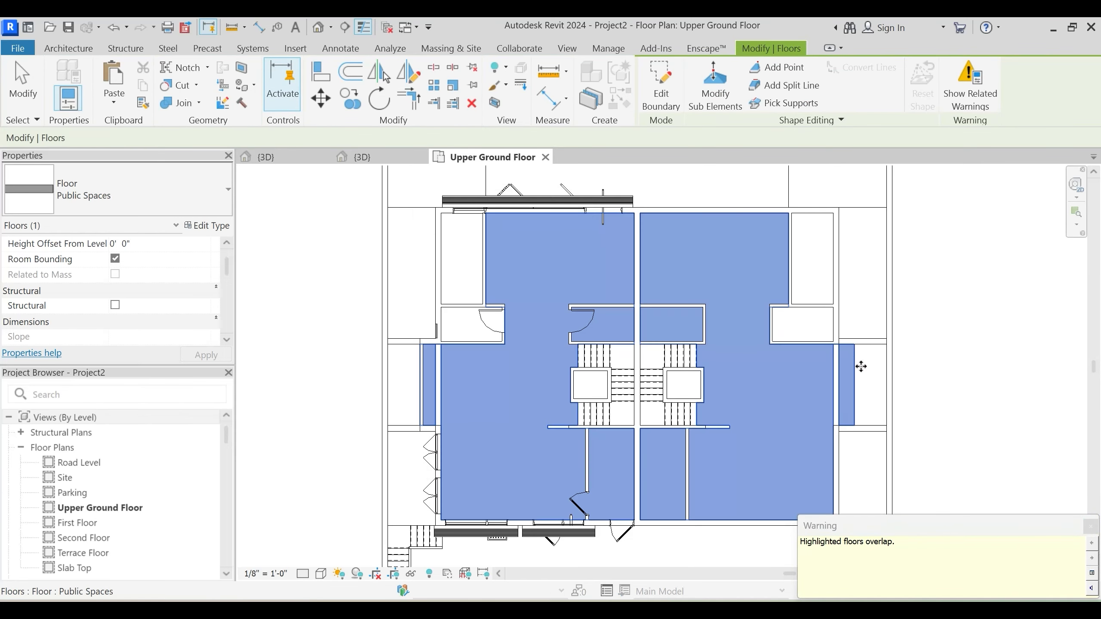
Pull the right-hand grass area's inner edge back to the bay floor, 4' 3" wide, and finish without attaching walls
left_click(881, 367)
left_click(841, 371)
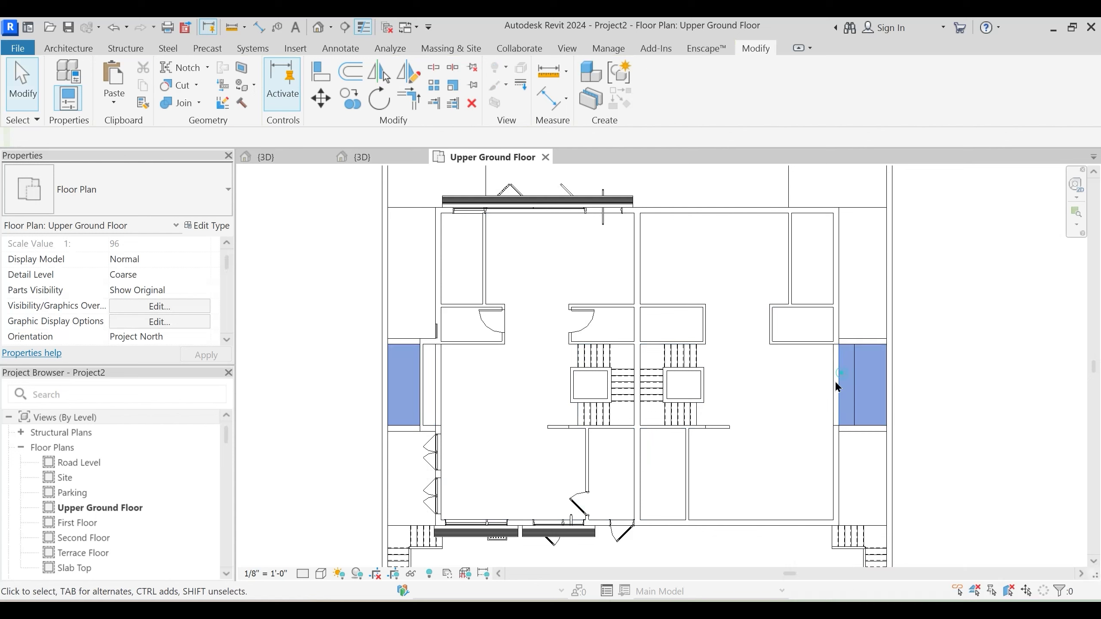
left_click(660, 87)
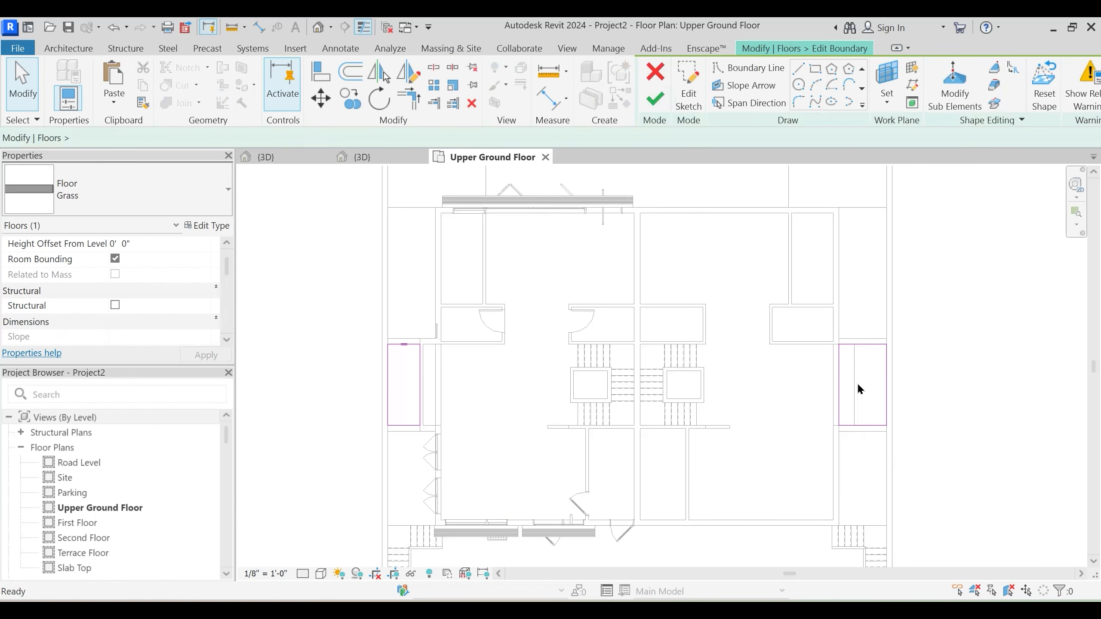
left_click(855, 386)
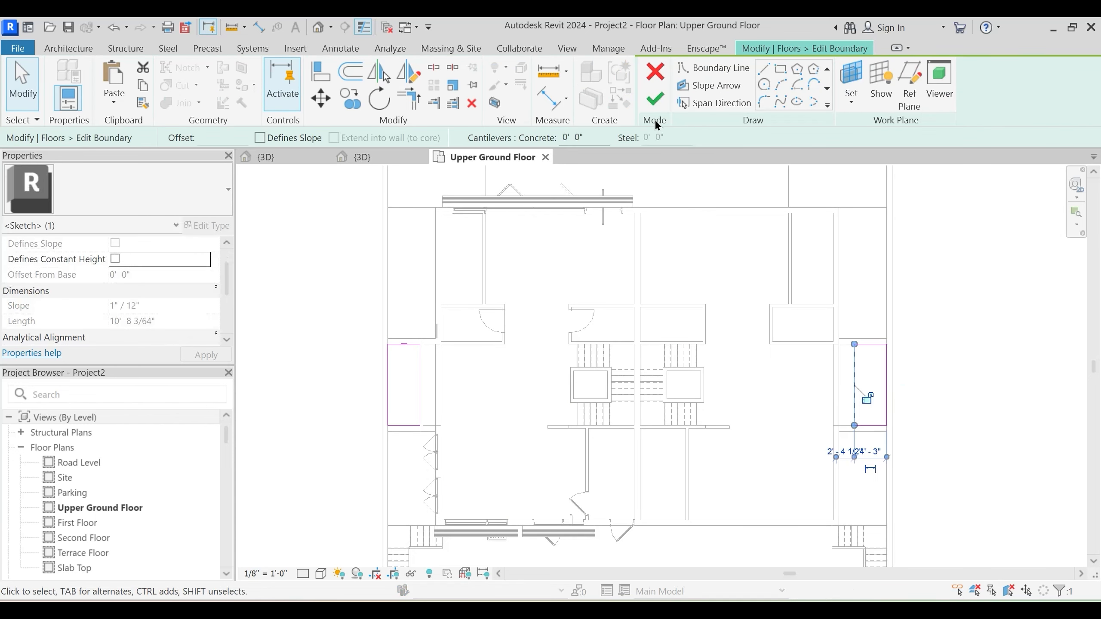
scroll(686, 347, "down", 3)
left_click(665, 329)
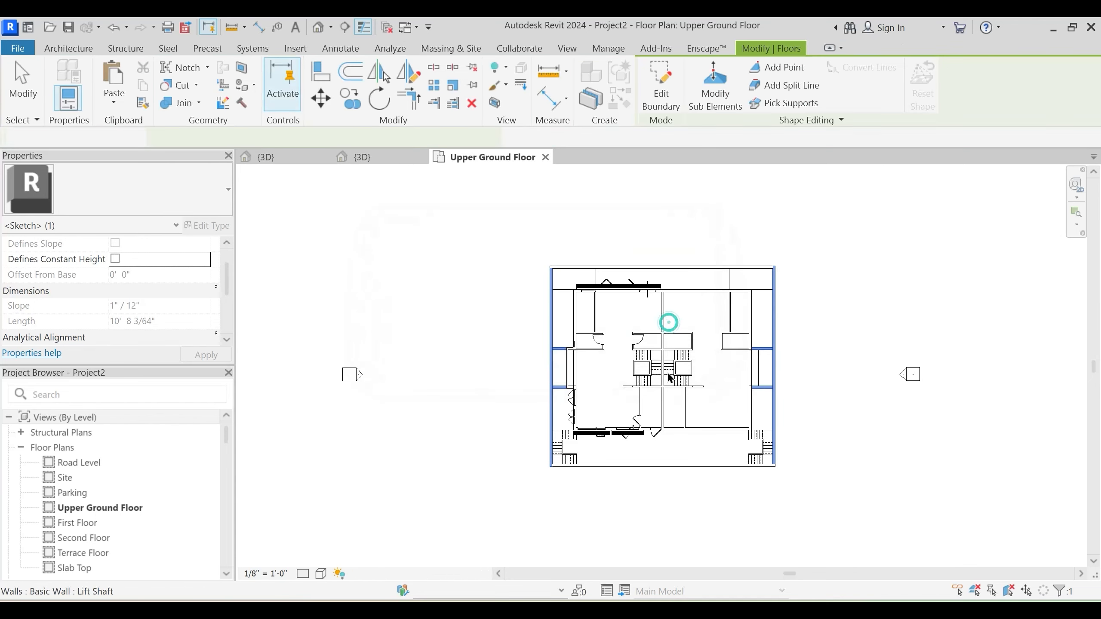
Return the plan to the Realistic visual style and examine the reshaped floors in both side bays
scroll(485, 374, "up", 7)
left_click(459, 381)
middle_click_drag(458, 381, 461, 349)
key("r")
key("r")
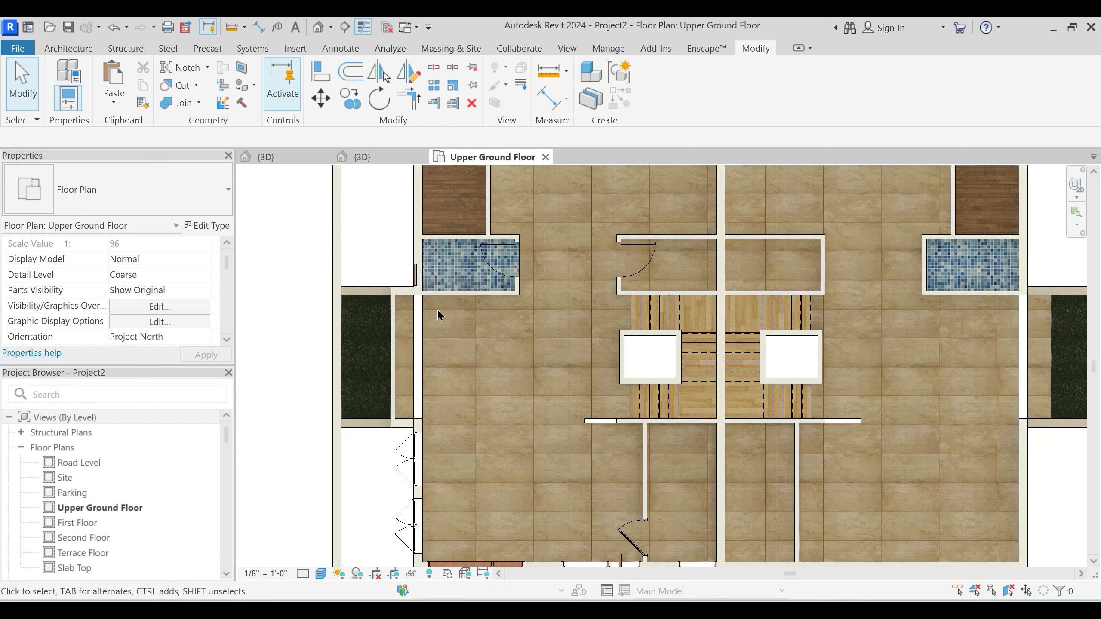
left_click(419, 351)
key("Escape")
scroll(459, 380, "down", 3)
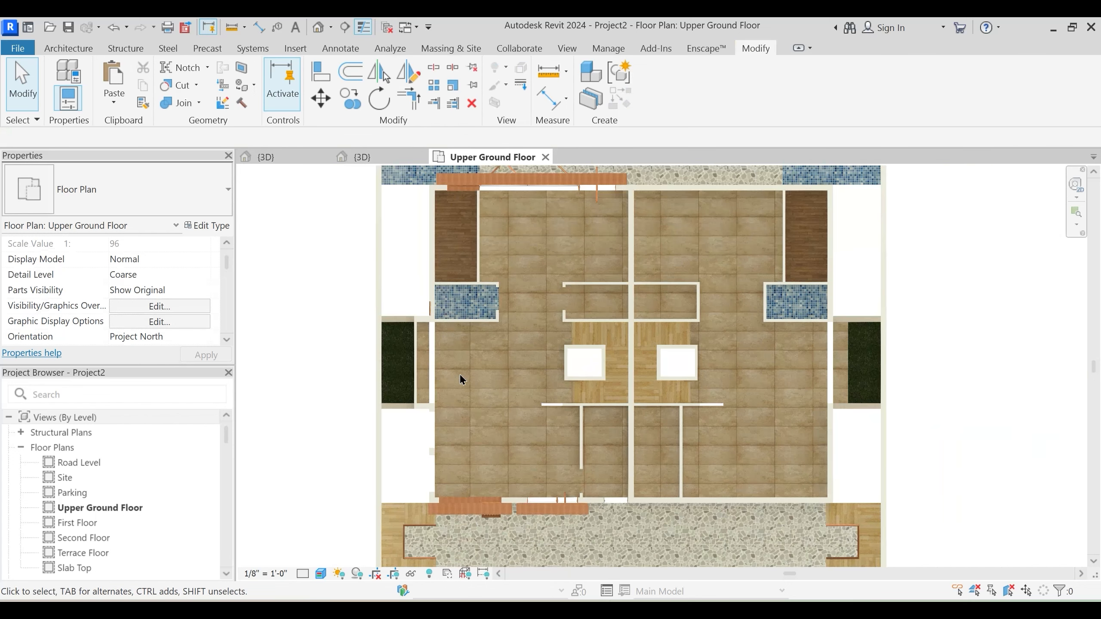
In the 3D view, join the Public Spaces floor with the wall strip crossing the left side bay
left_click(376, 152)
middle_click_drag(459, 427, 299, 211, "shift")
left_click(177, 103)
scroll(408, 379, "up", 2)
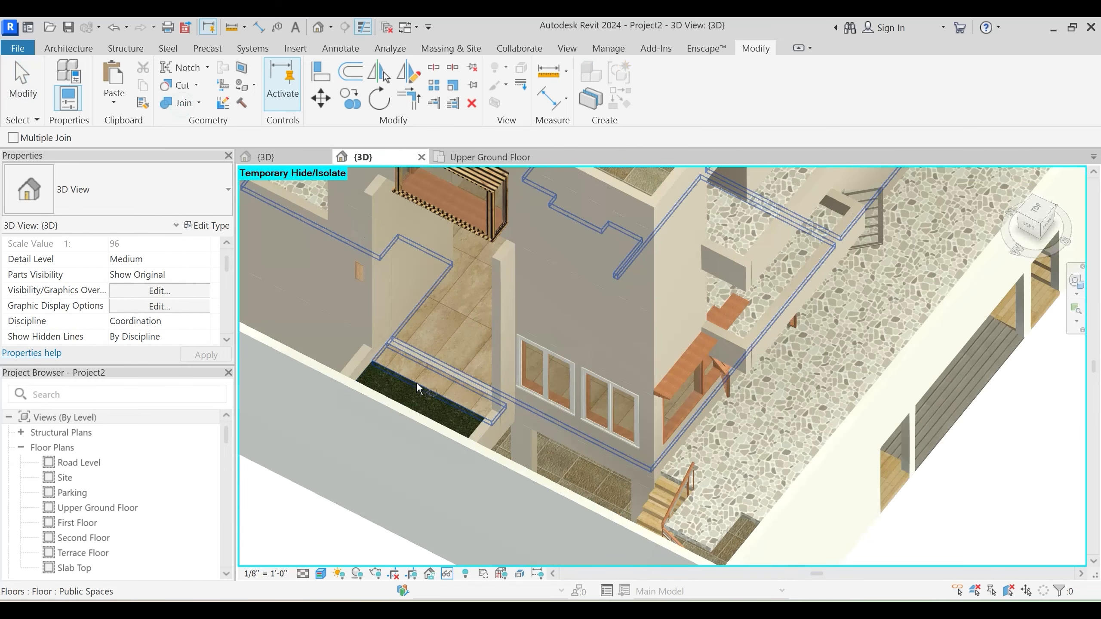
left_click(417, 379)
left_click(432, 359)
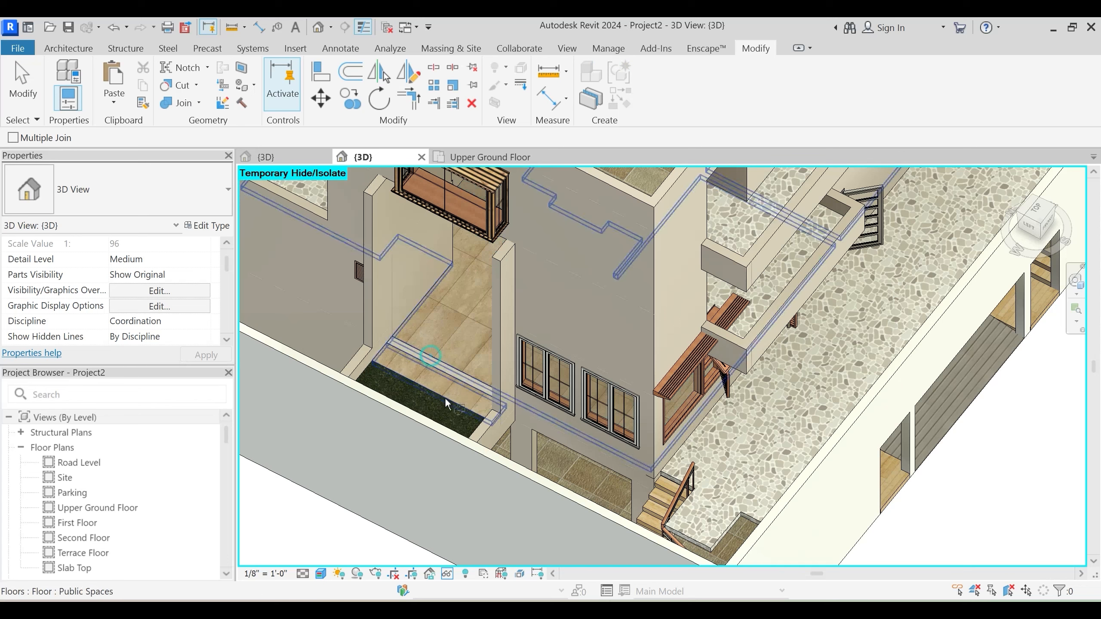
key("Escape")
Switch the join order of the left bay's floor and wall strip so the floor runs through the wall
left_click(185, 103)
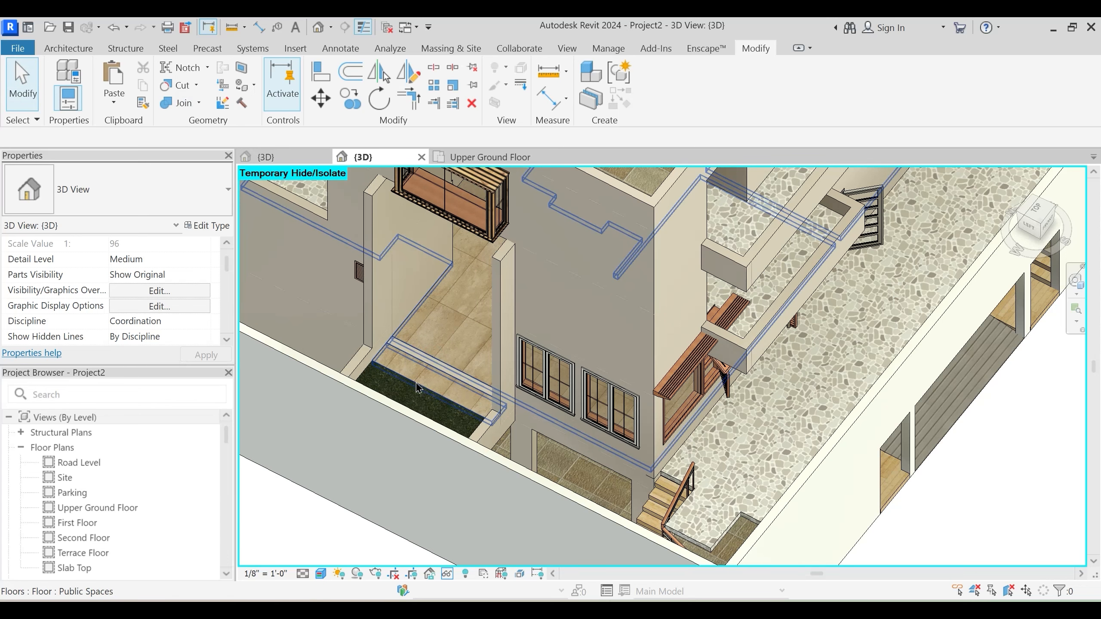
left_click(411, 378)
key("Escape")
left_click(201, 102)
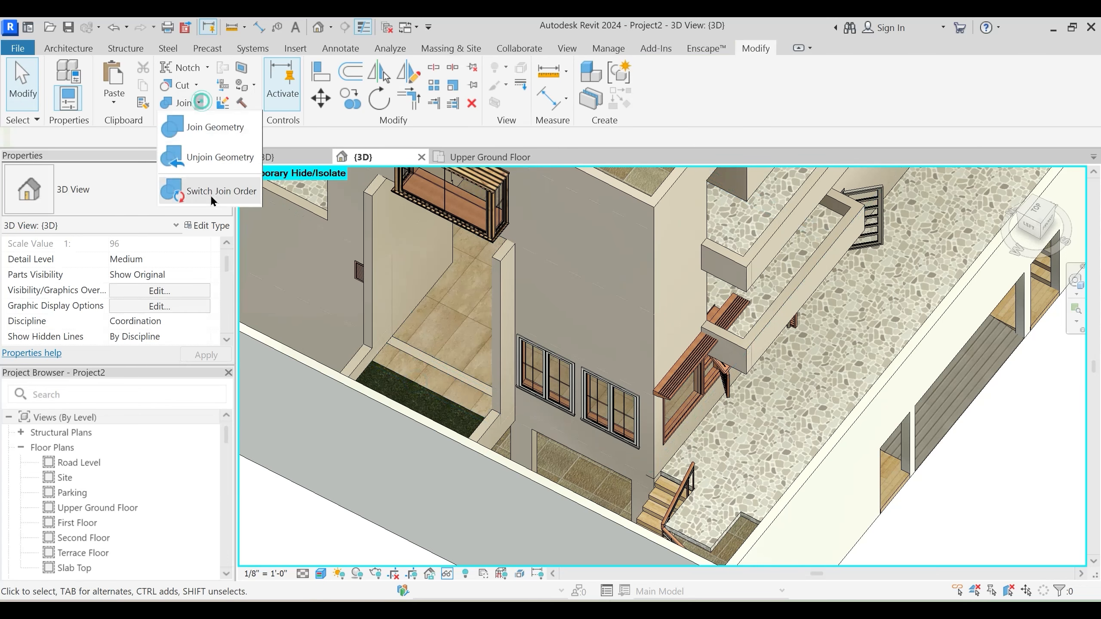
left_click(211, 193)
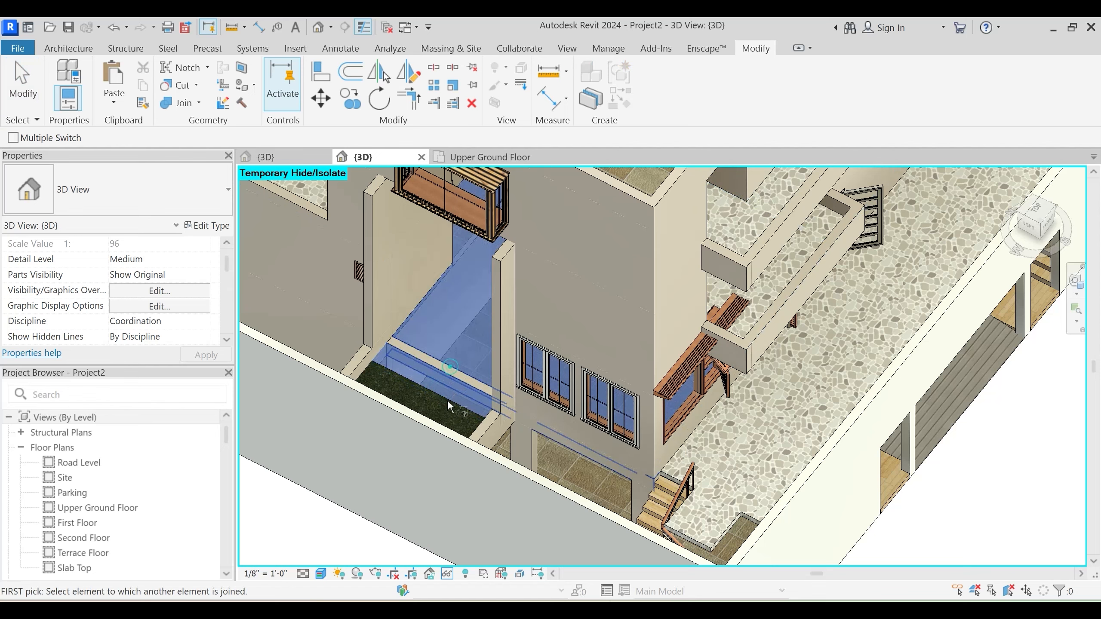
key("Escape")
Switch the join order between the Public Spaces floor and the wall strip crossing the right side bay
scroll(444, 401, "down", 2)
middle_click_drag(451, 402, 544, 342, "shift")
left_click(200, 102)
left_click(211, 194)
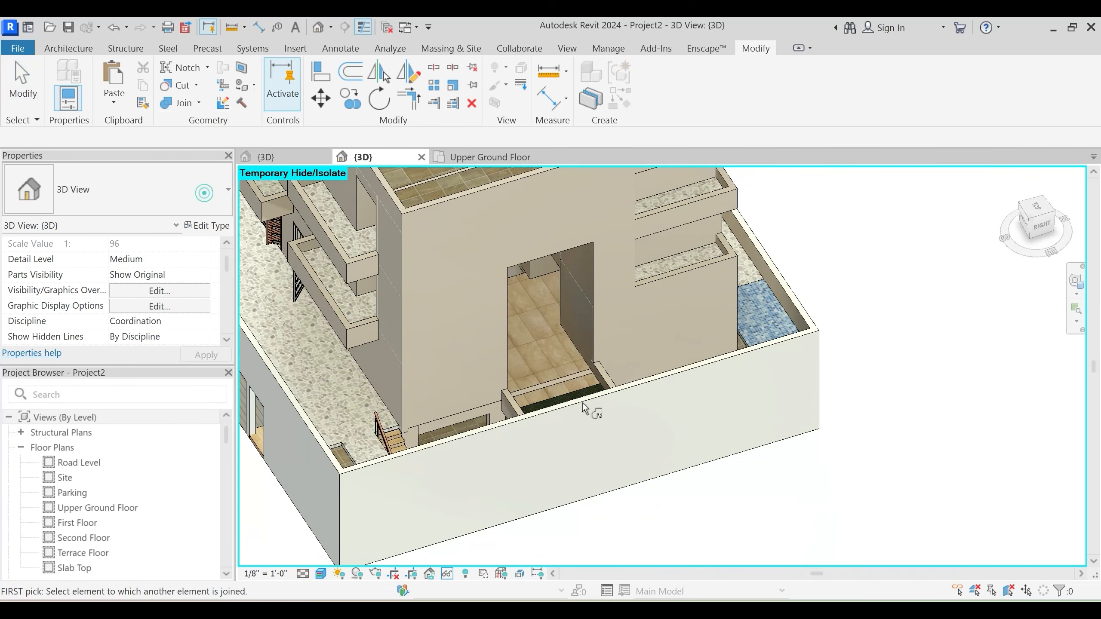
left_click(583, 403)
left_click(587, 405)
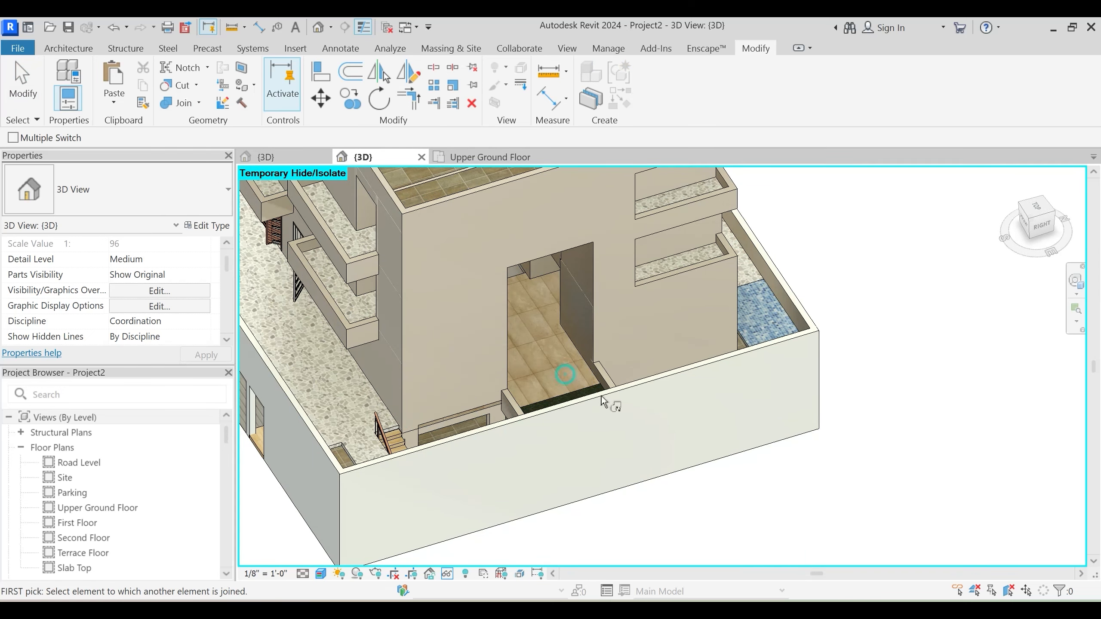
middle_click_drag(596, 404, 512, 372, "shift")
scroll(416, 315, "up", 2)
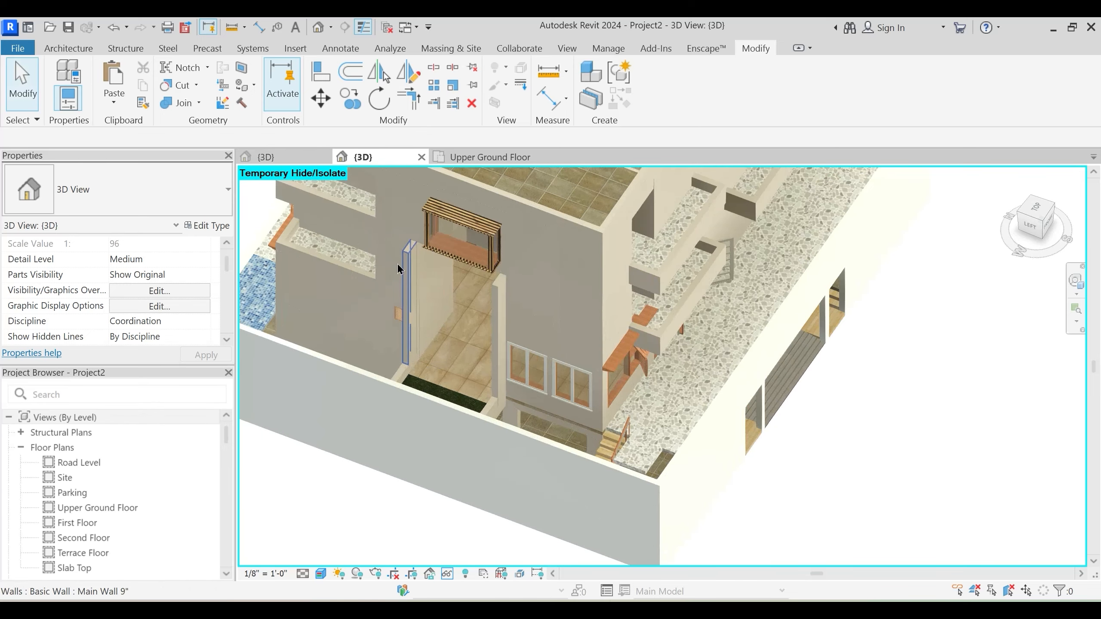
scroll(436, 301, "up", 2)
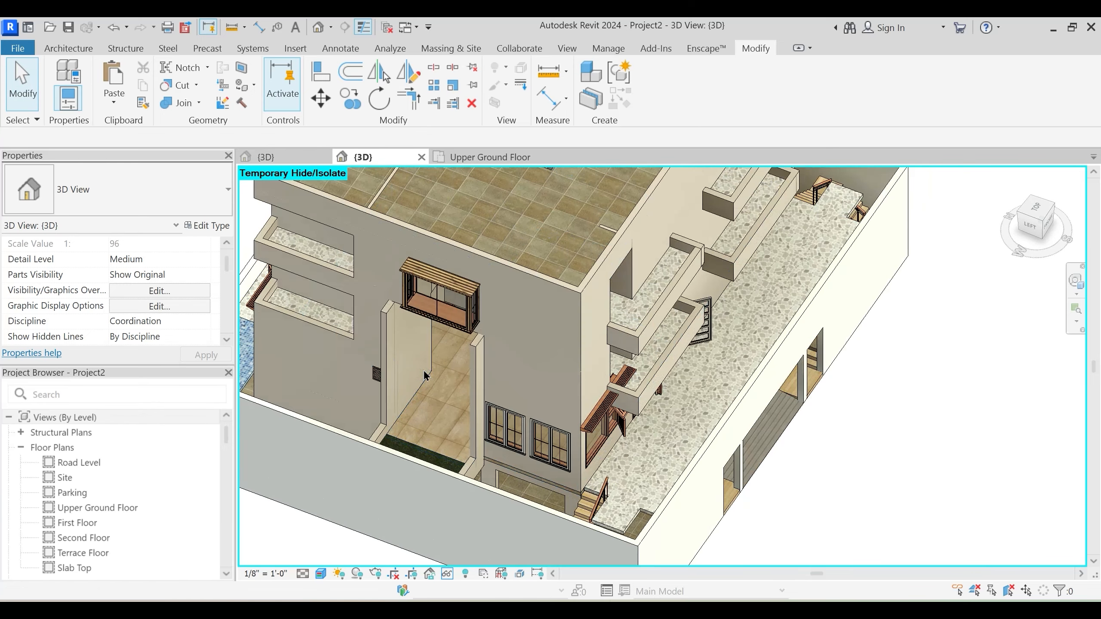
Reset the 3D view's temporary hiding, leave only the Planning.dwg import hidden, and examine the bay window wall
key("h")
key("r")
scroll(521, 397, "down", 5)
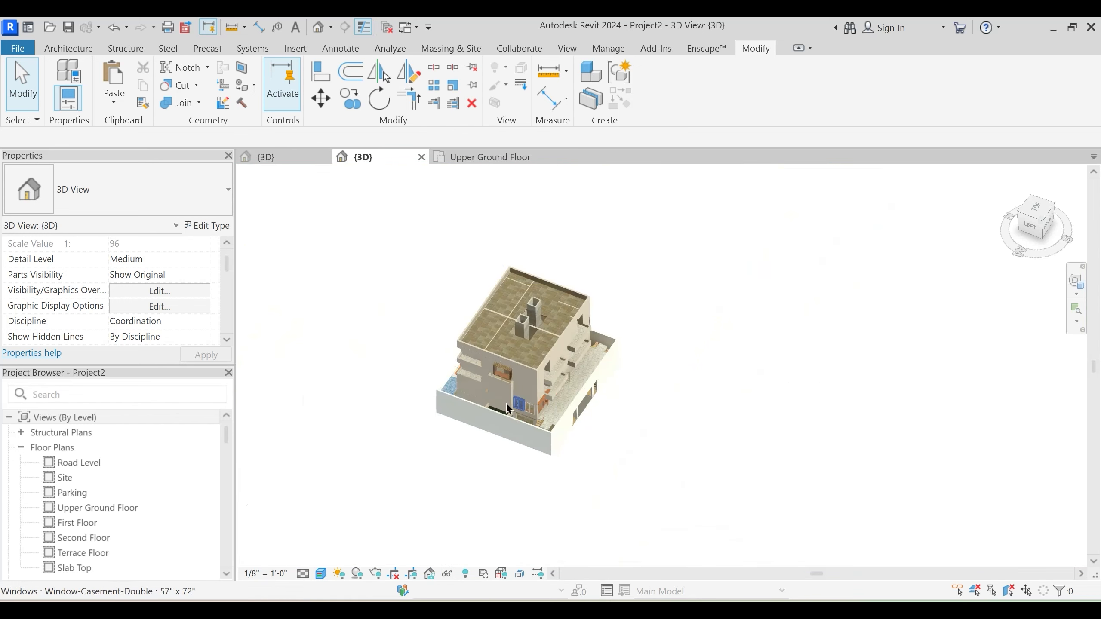
left_click(402, 428)
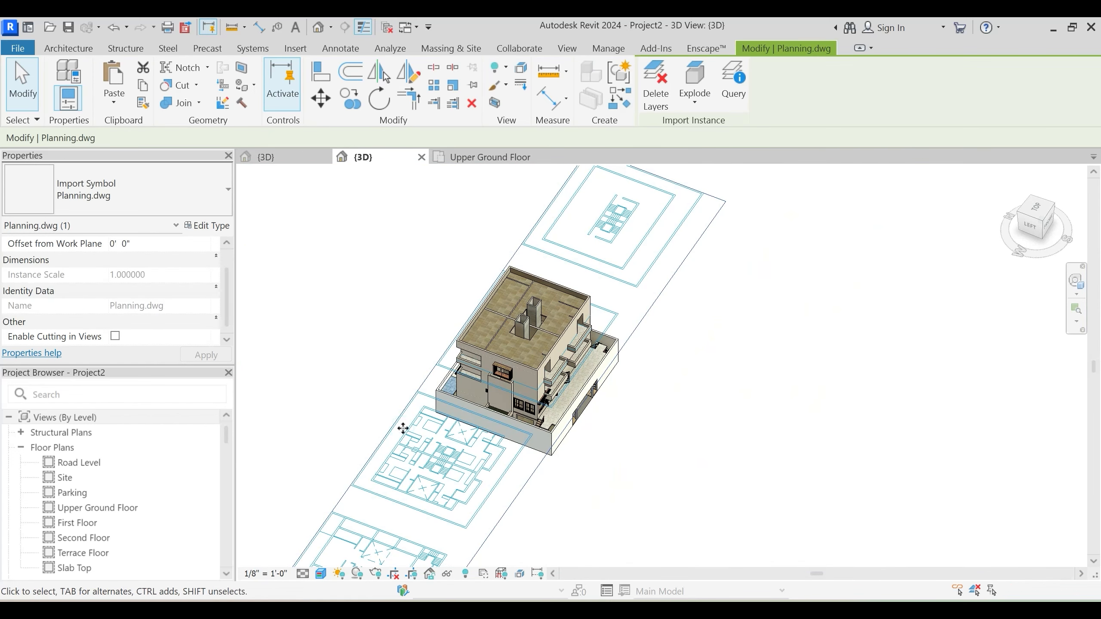
key("h")
key("h")
scroll(516, 386, "up", 5)
middle_click_drag(515, 385, 512, 383, "shift")
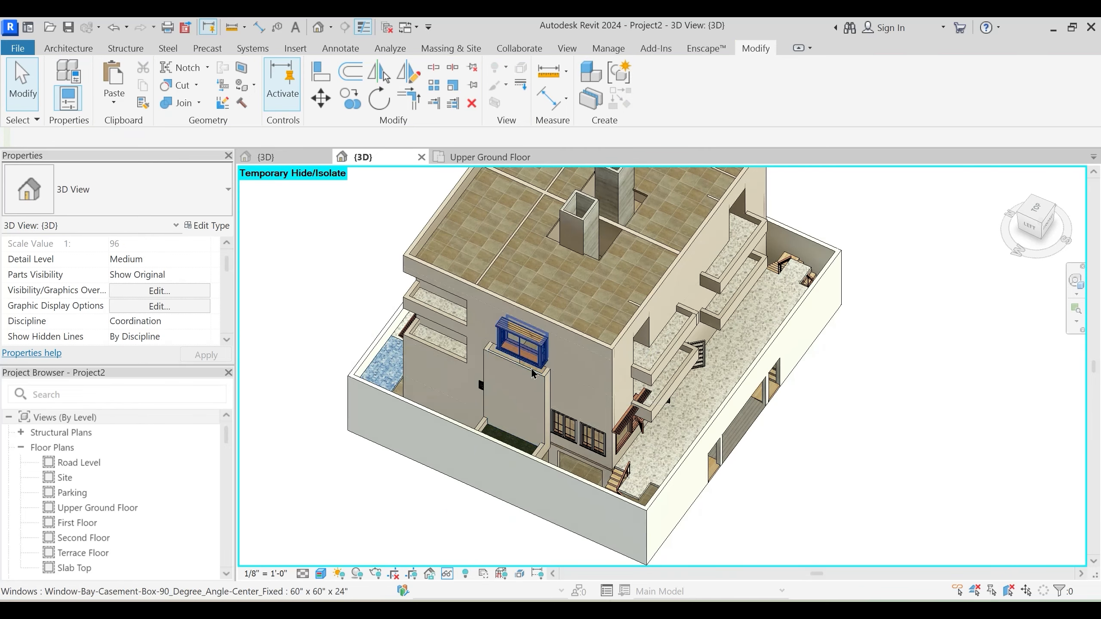
scroll(528, 373, "up", 3)
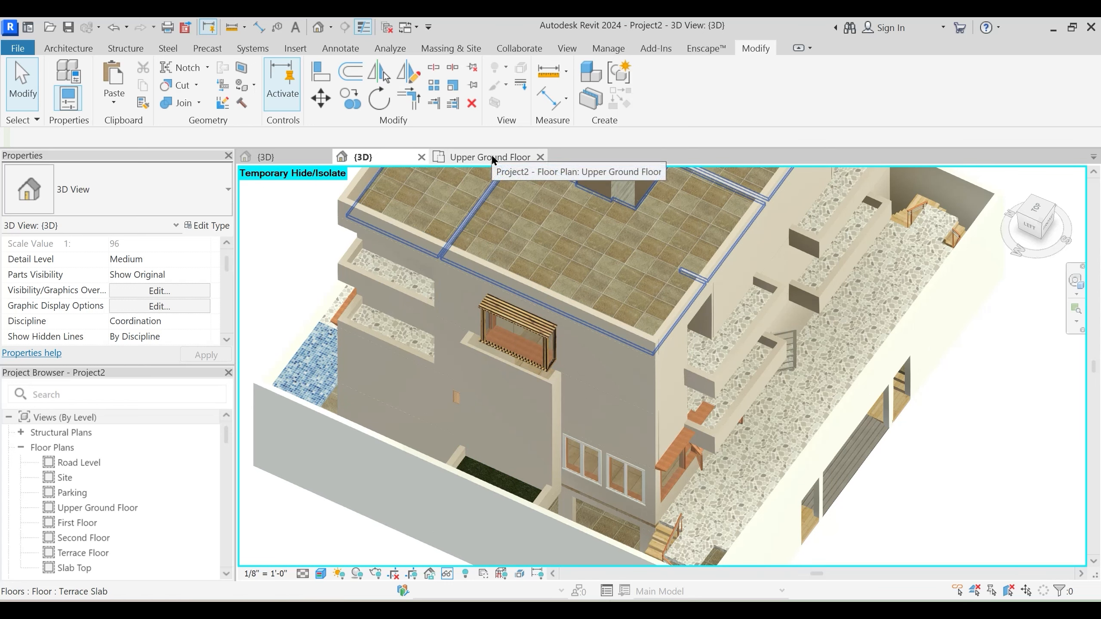
double_click(94, 539)
left_click(636, 157)
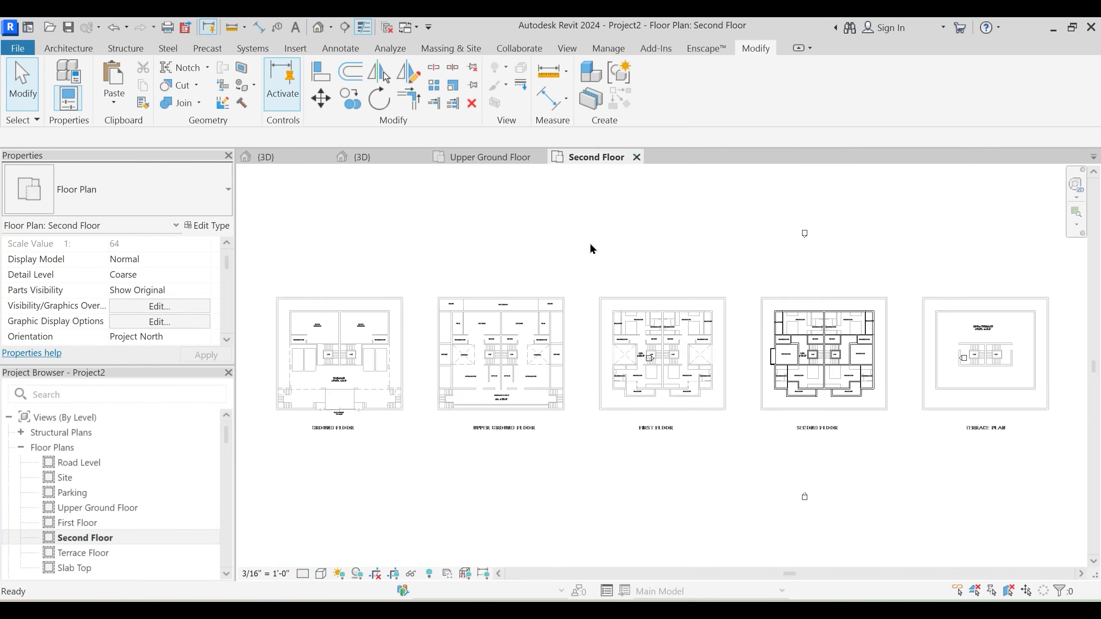
double_click(91, 554)
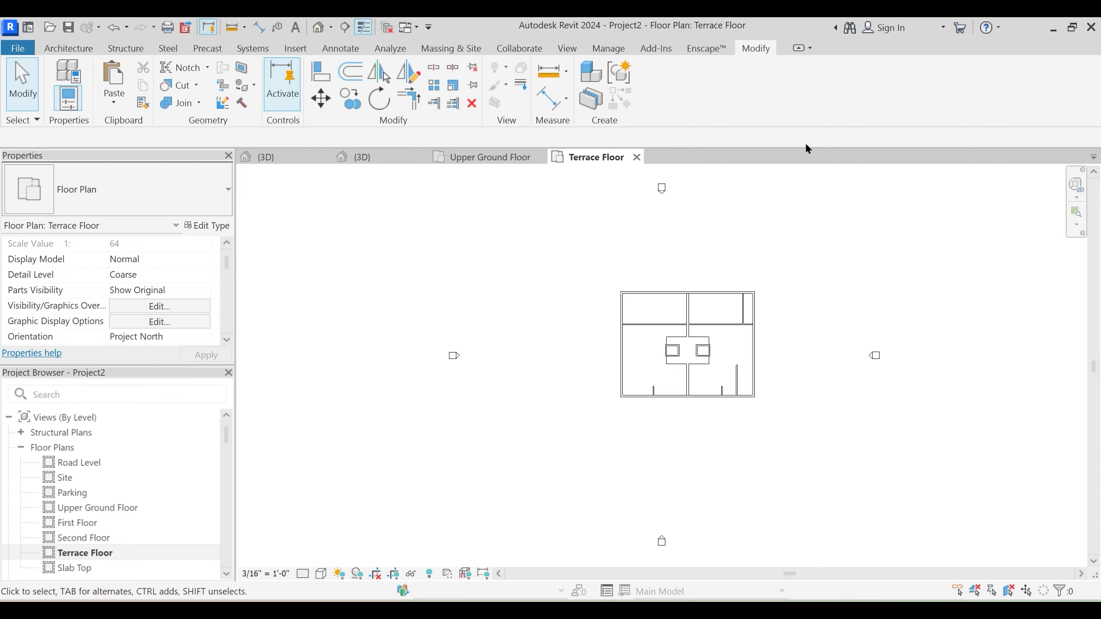
left_click(637, 157)
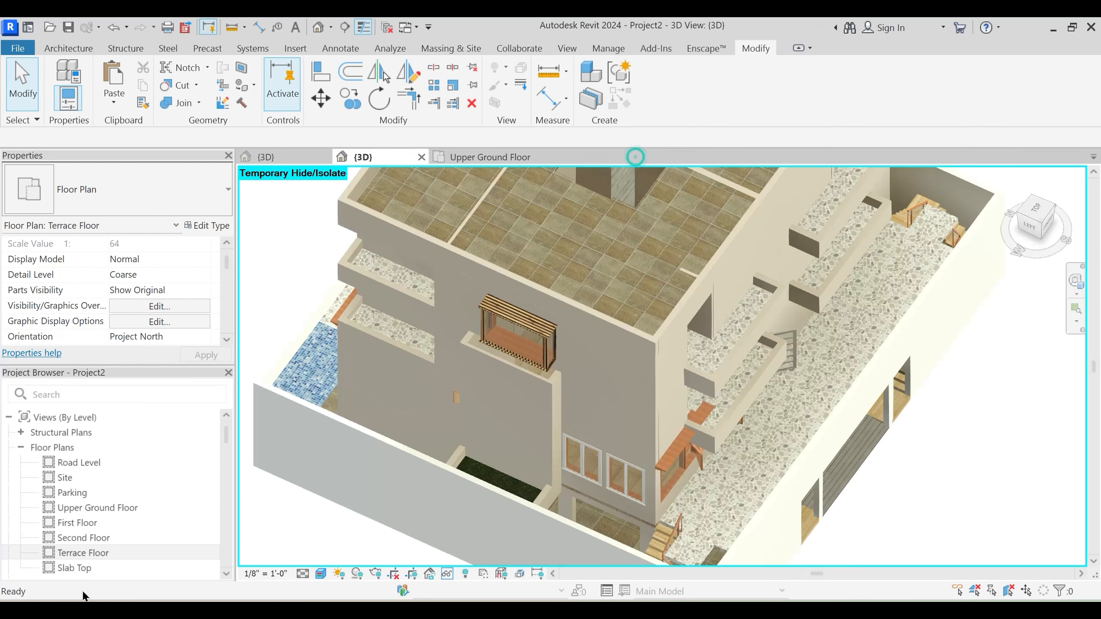
Open the Second Floor plan at the left bedroom's bay window
left_click(82, 538)
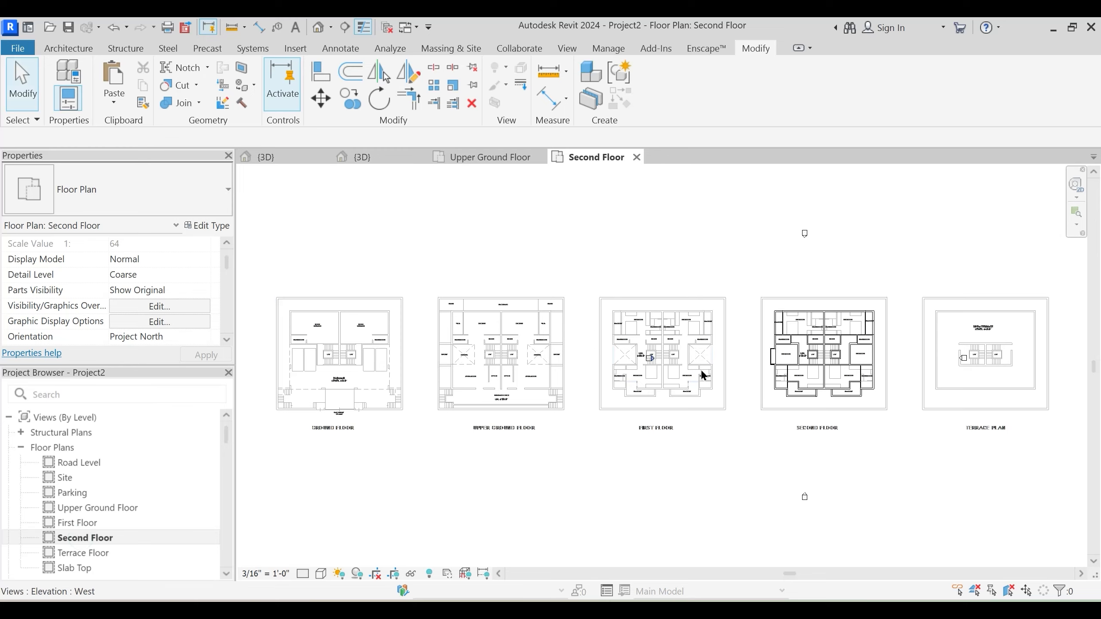
scroll(638, 366, "up", 3)
middle_click_drag(609, 398, 561, 425)
middle_click_drag(867, 390, 544, 361)
scroll(642, 367, "up", 5)
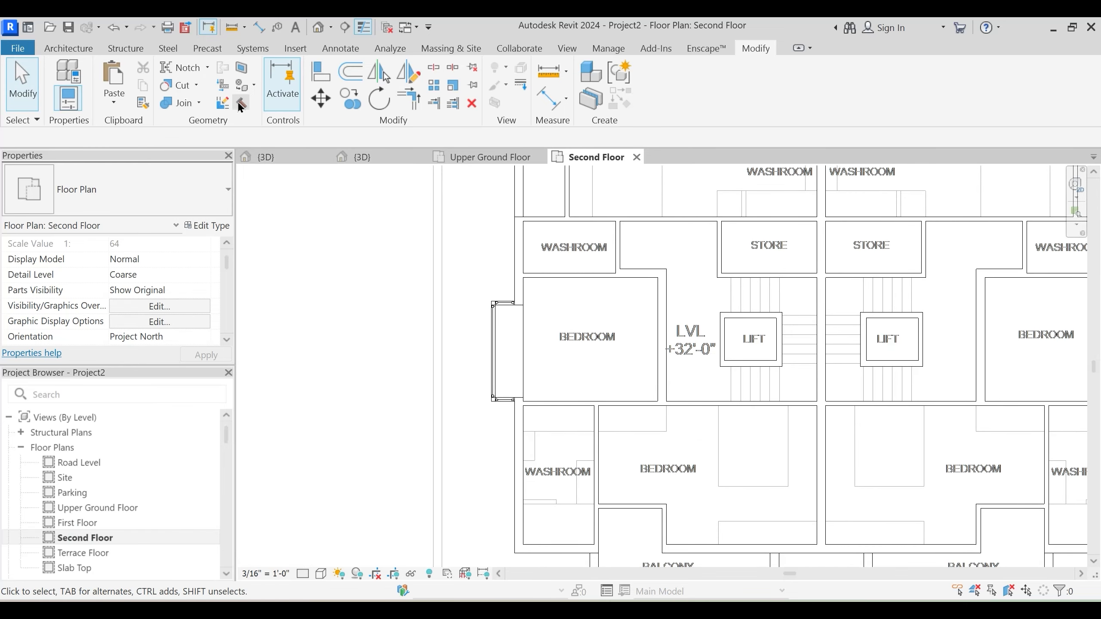
Start an architectural floor and duplicate the Terrace Slab type as "Elevation Top Slab"
left_click(85, 53)
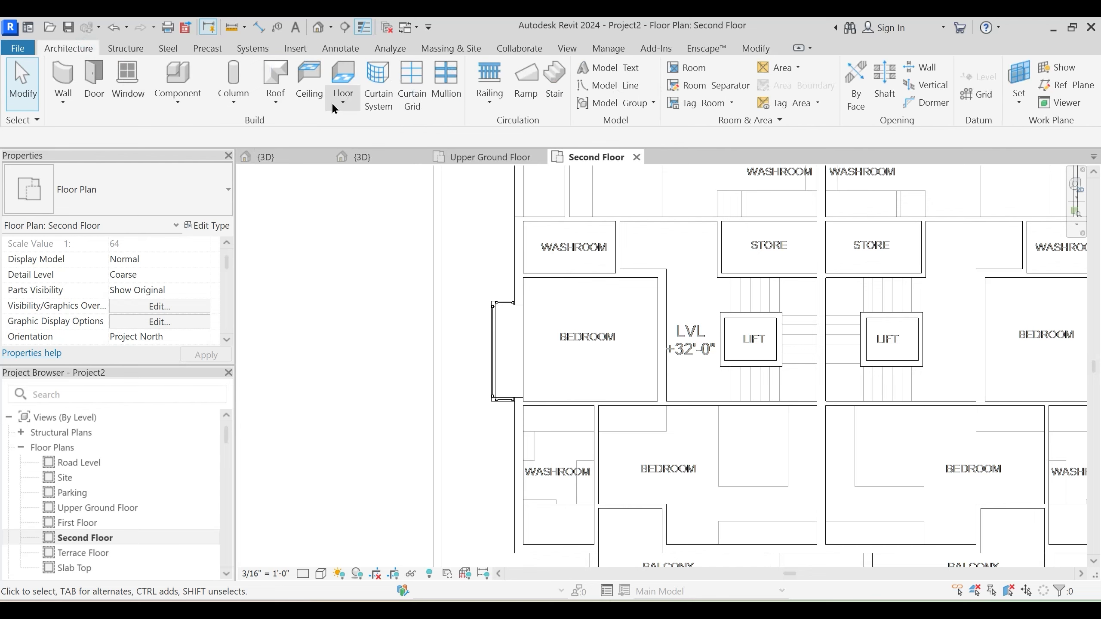
left_click(343, 103)
left_click(371, 124)
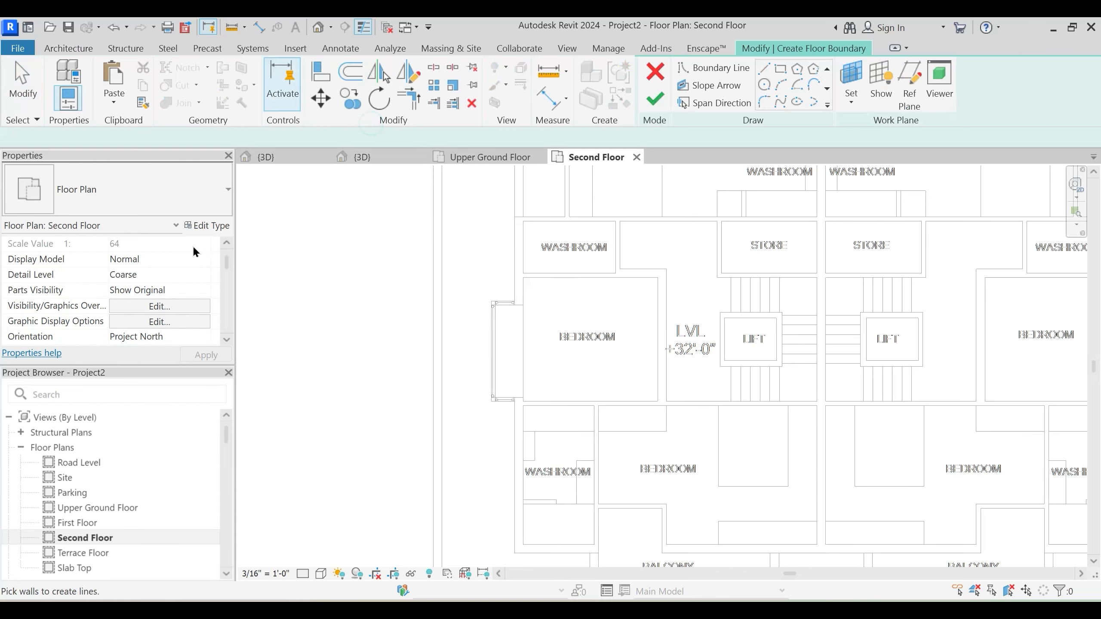
left_click(212, 225)
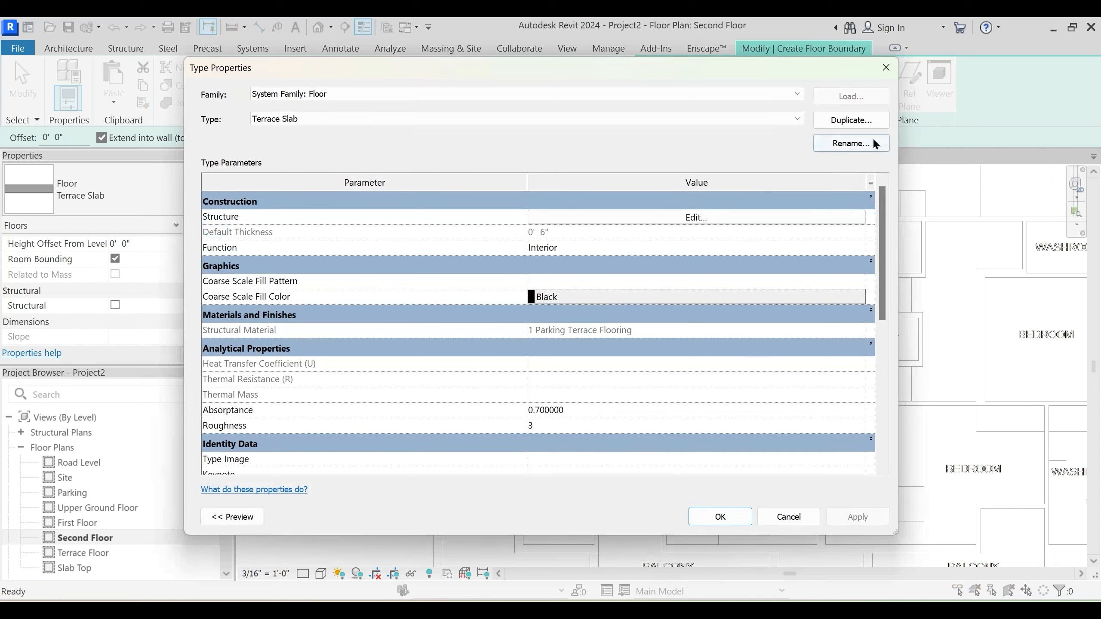
left_click(851, 122)
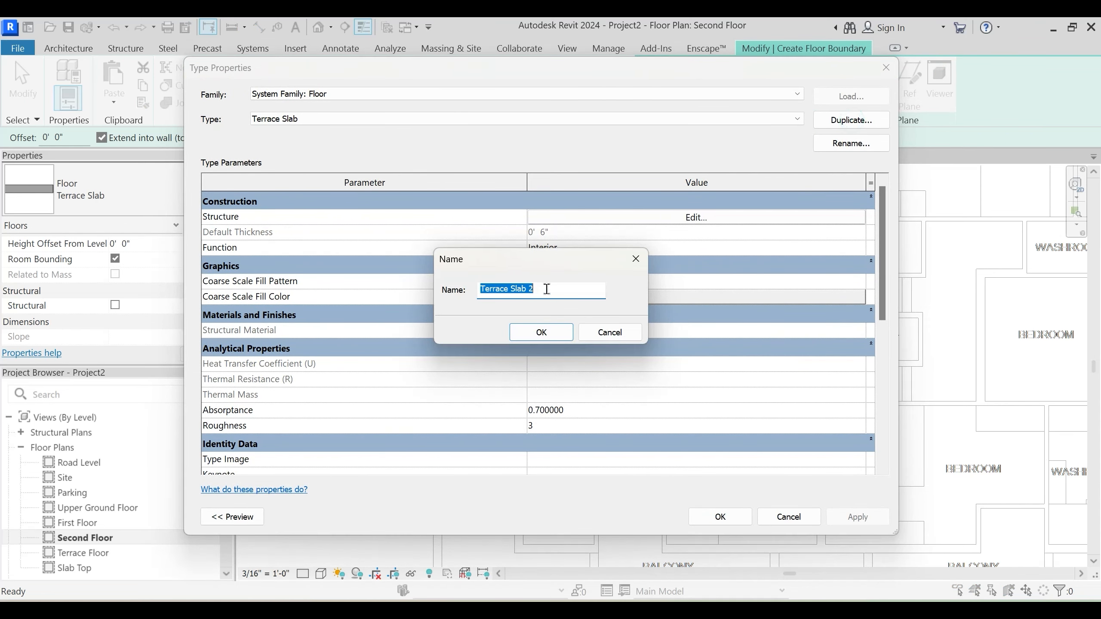
type("Elevation Top Slab")
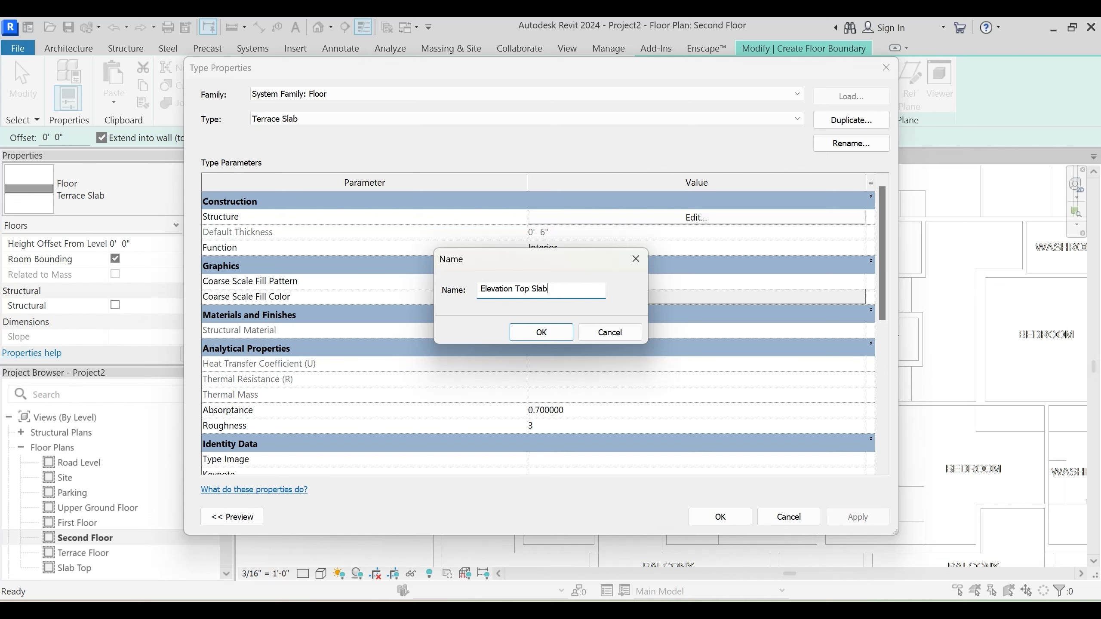
key("Return")
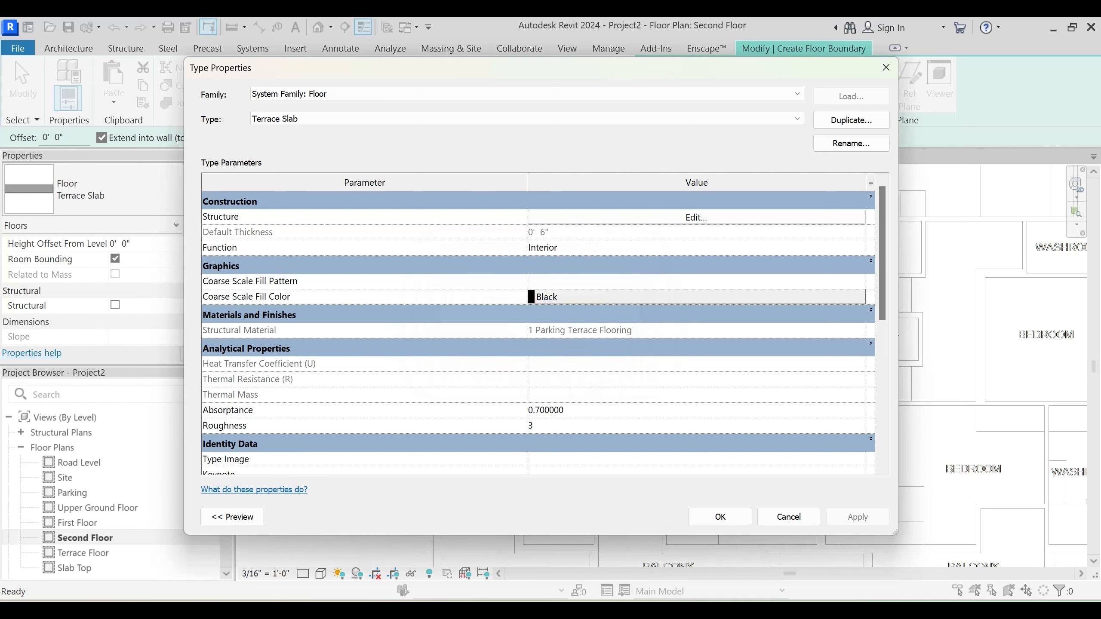
Set the Elevation Top Slab's structure layer material to "1 Wall Paint" and accept the type properties
left_click(632, 223)
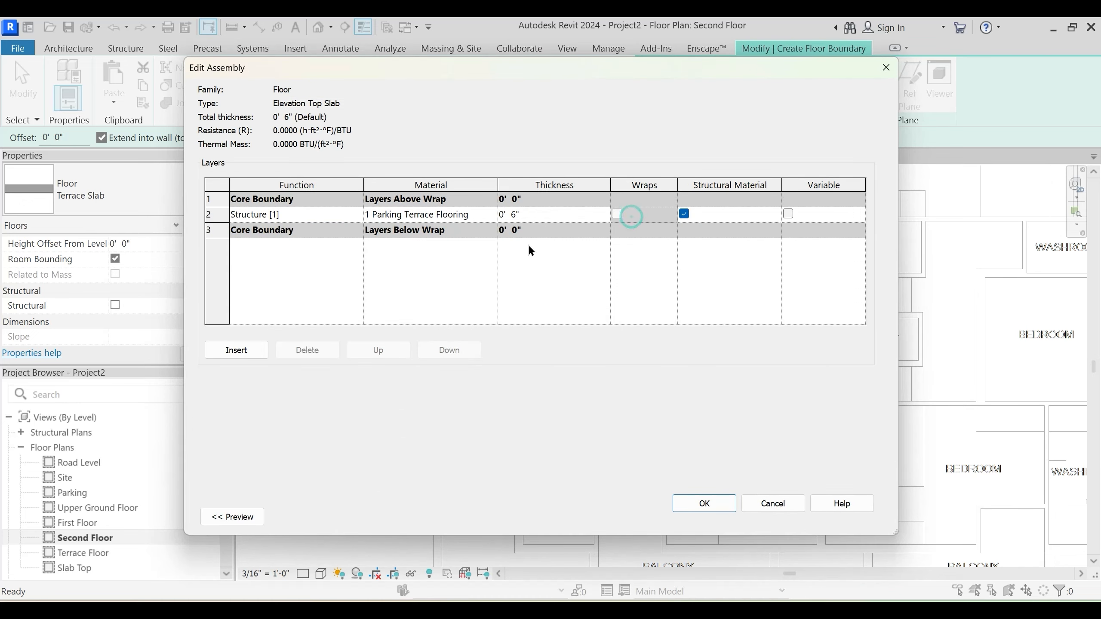
left_click(481, 214)
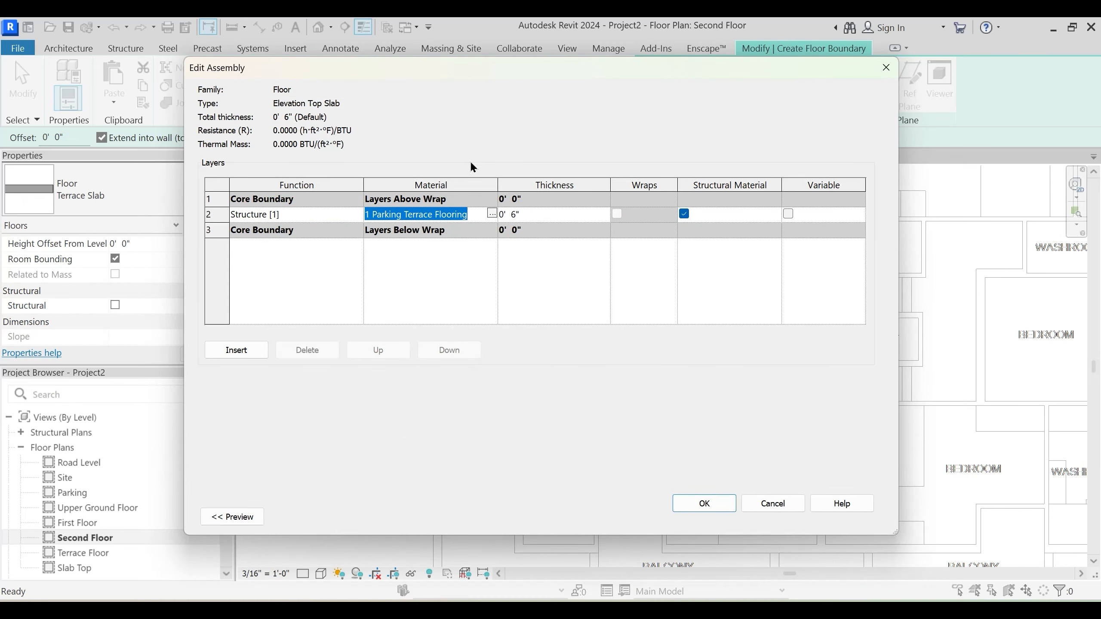
type("1 Wall AP")
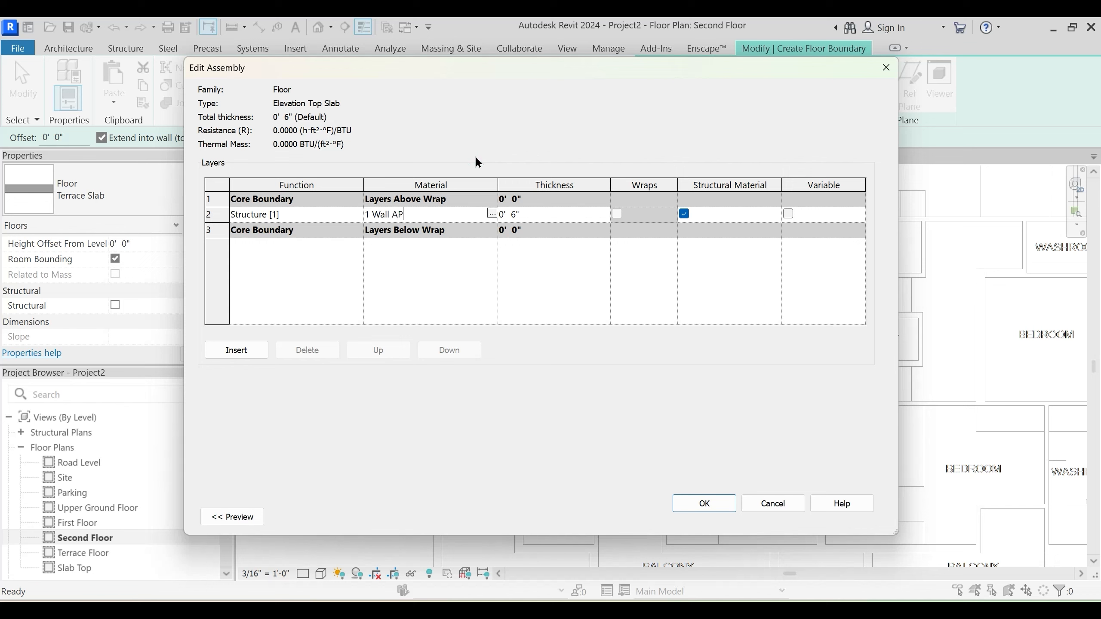
key("BackSpace")
type("Pain")
key("Return")
key("Return")
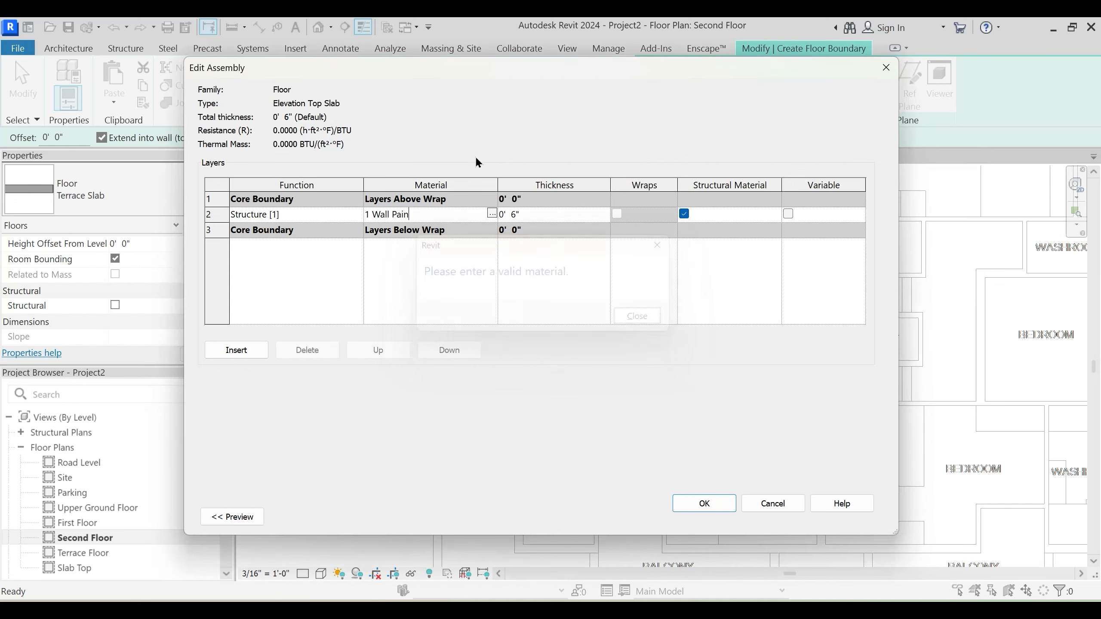
type("t")
key("Tab")
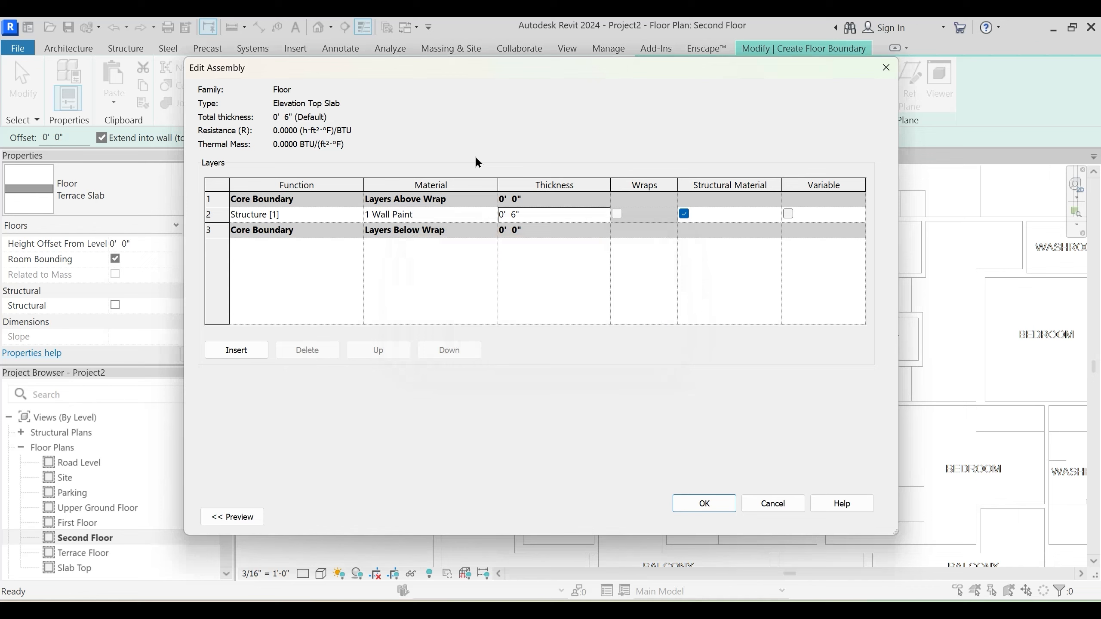
left_click(717, 502)
left_click(853, 516)
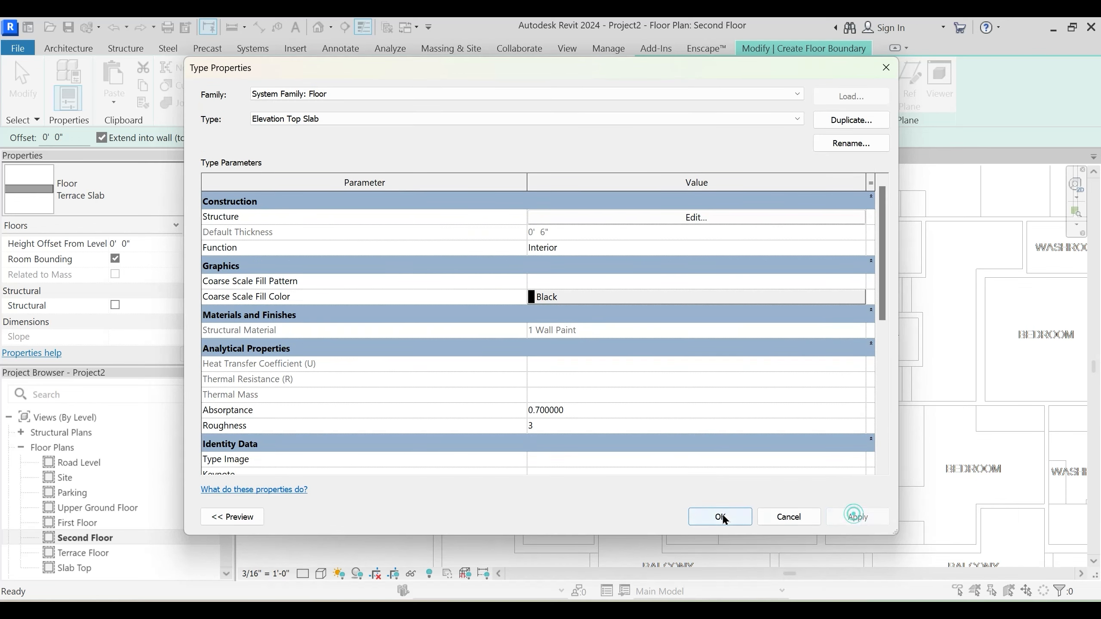
left_click(721, 516)
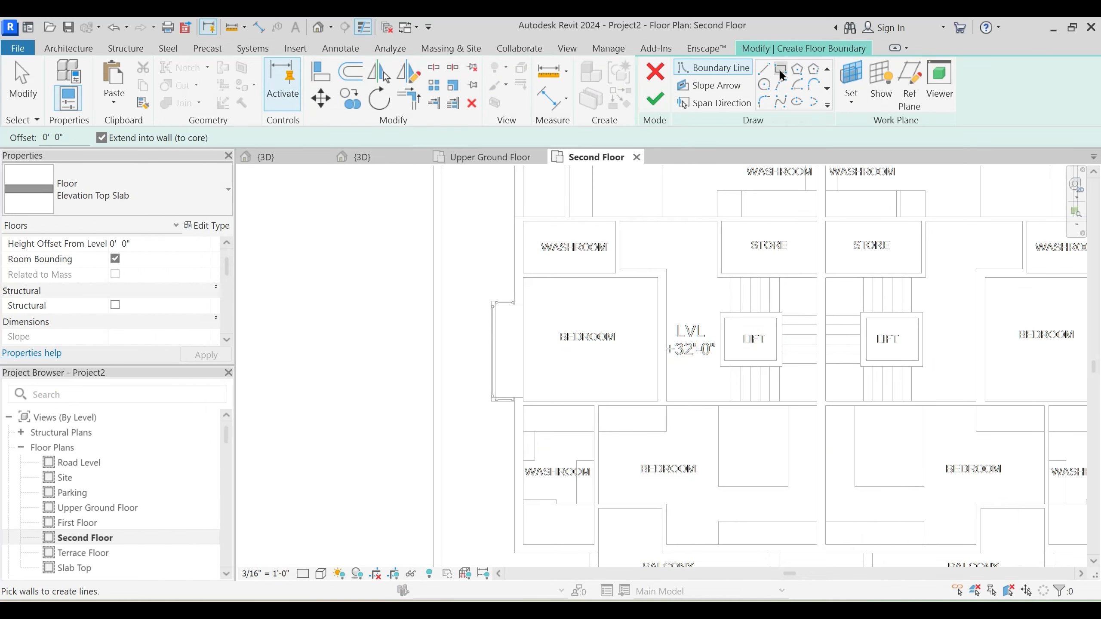
Sketch a rectangular slab boundary about 2' 4 5/8" by 8' 0" inside the left bedroom's bay window
left_click(781, 75)
scroll(509, 347, "up", 3)
left_click(531, 256)
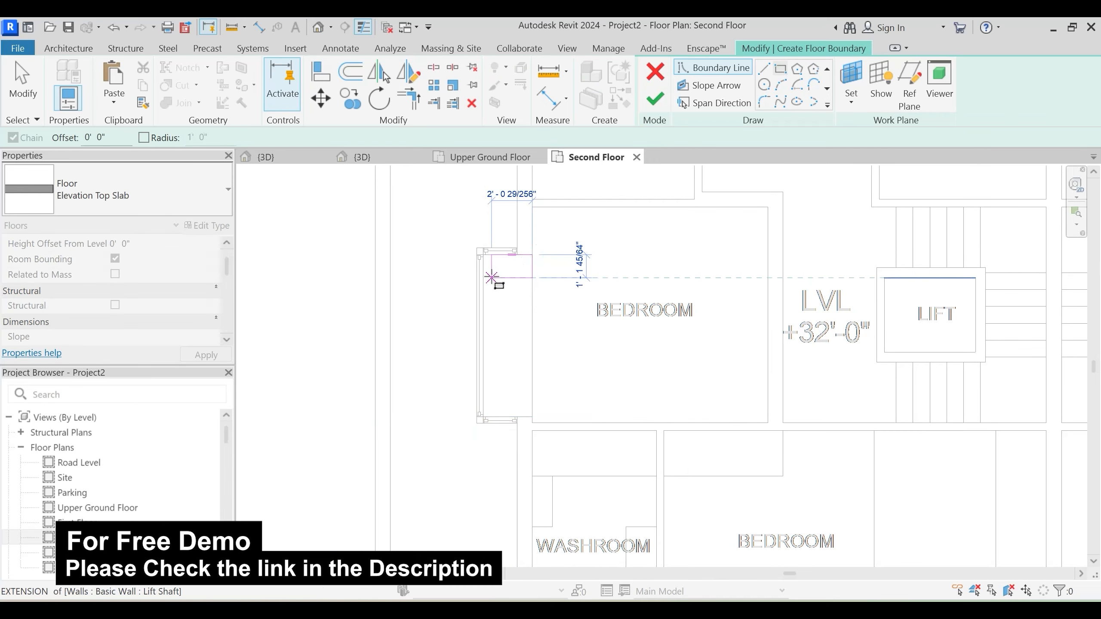
key("Escape")
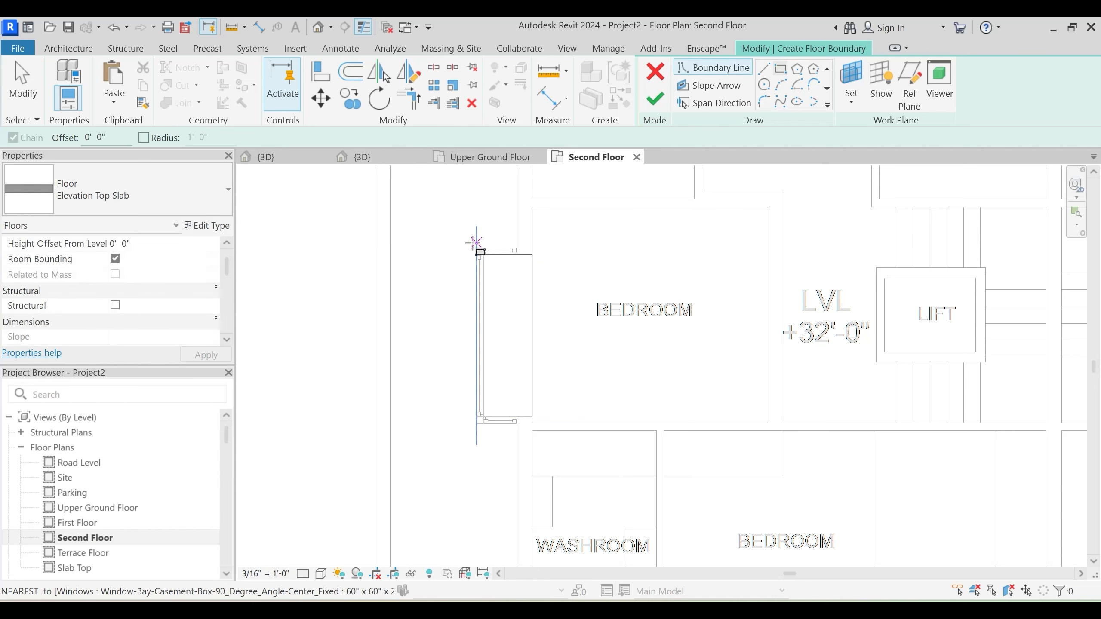
scroll(516, 253, "up", 2)
left_click(536, 256)
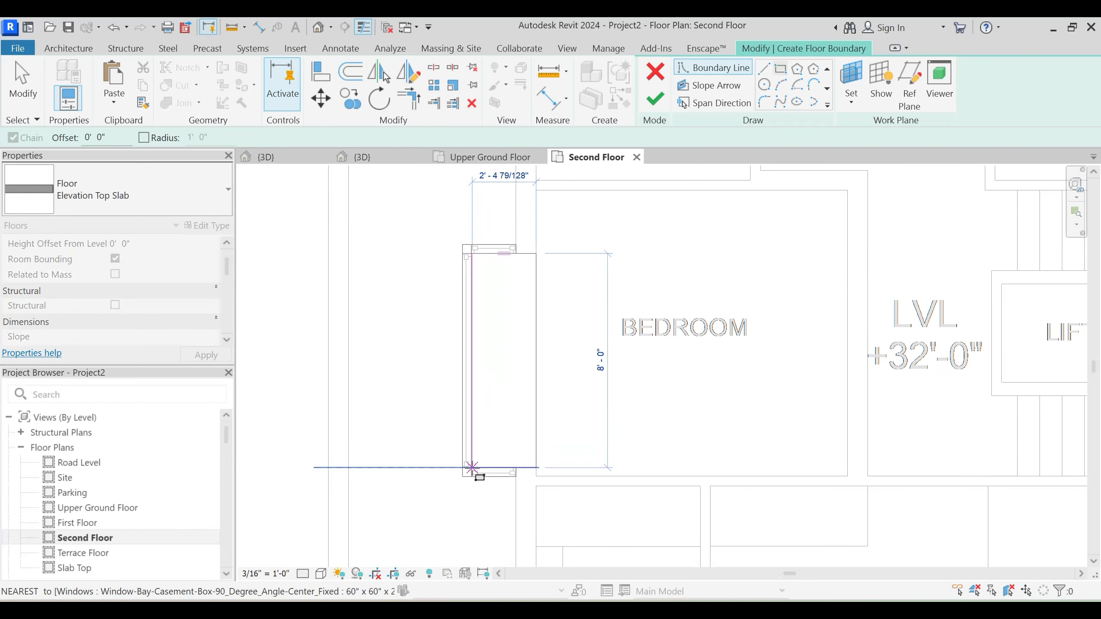
left_click(472, 467)
key("Escape")
scroll(496, 310, "up", 2)
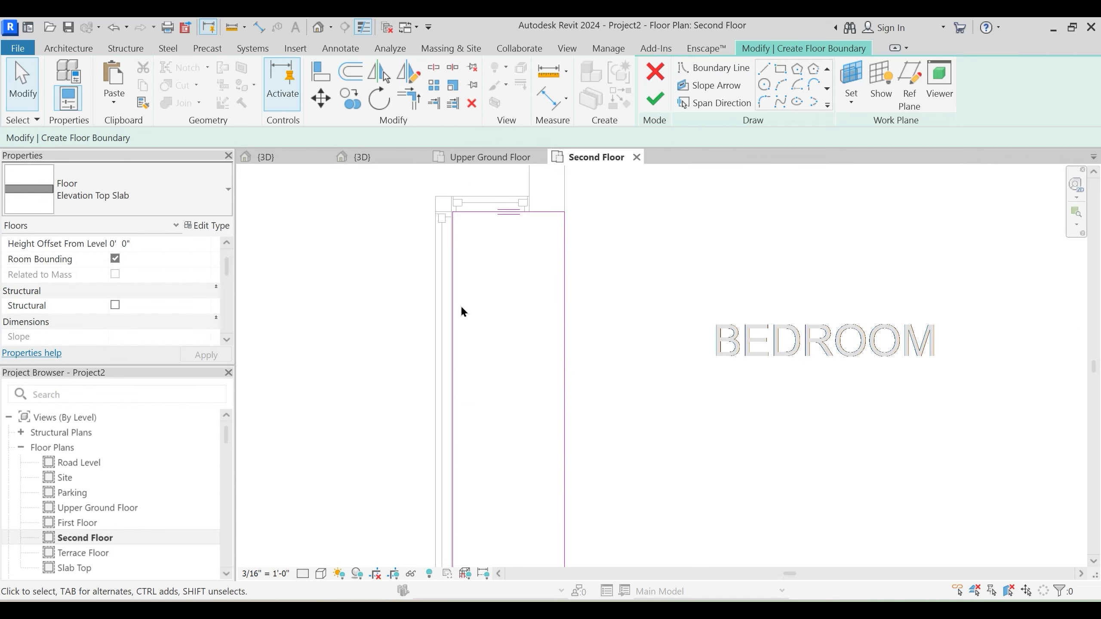
Move the slab boundary's outer long edge outward so the rectangle in the bay window is 2' 6" wide
mouse_move(453, 306)
left_mouse_down()
mouse_move(500, 311)
mouse_move(458, 310)
left_mouse_up()
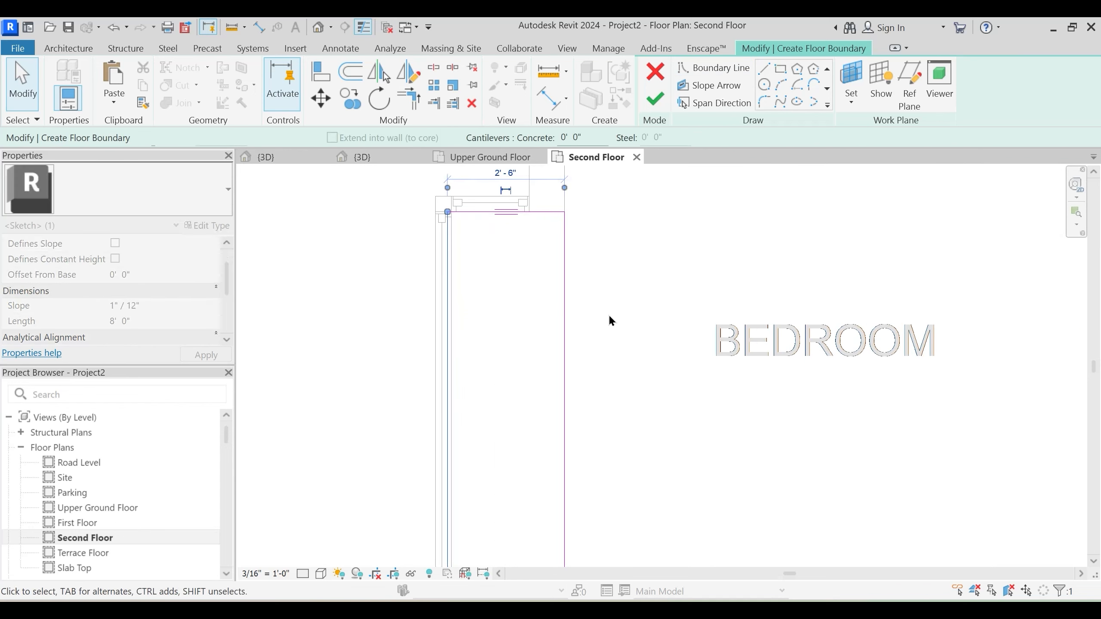
scroll(531, 338, "down", 3)
middle_click_drag(532, 338, 526, 425)
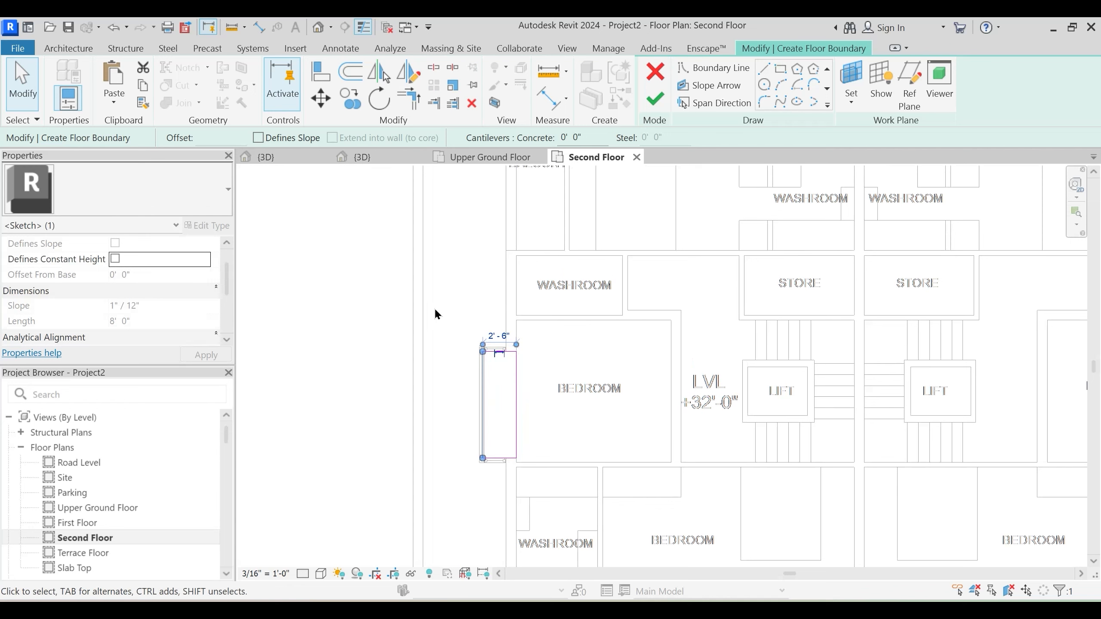
Delete the slab boundary lines at the bay window and discard the floor sketch
left_click_drag(459, 318, 583, 489)
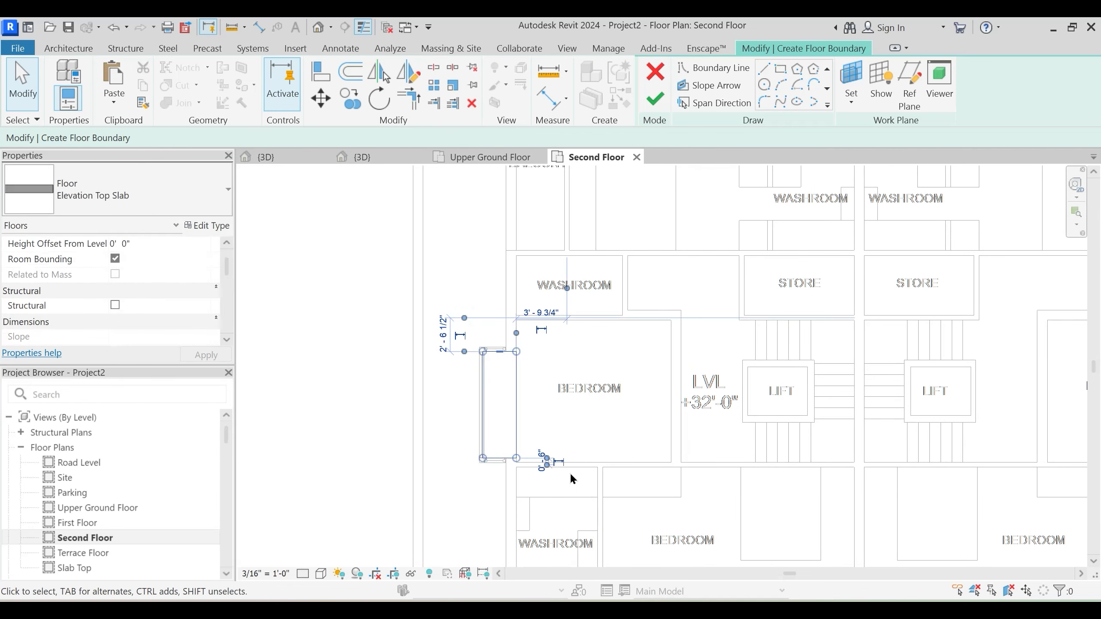
left_click(569, 471)
scroll(114, 273, "down", 3)
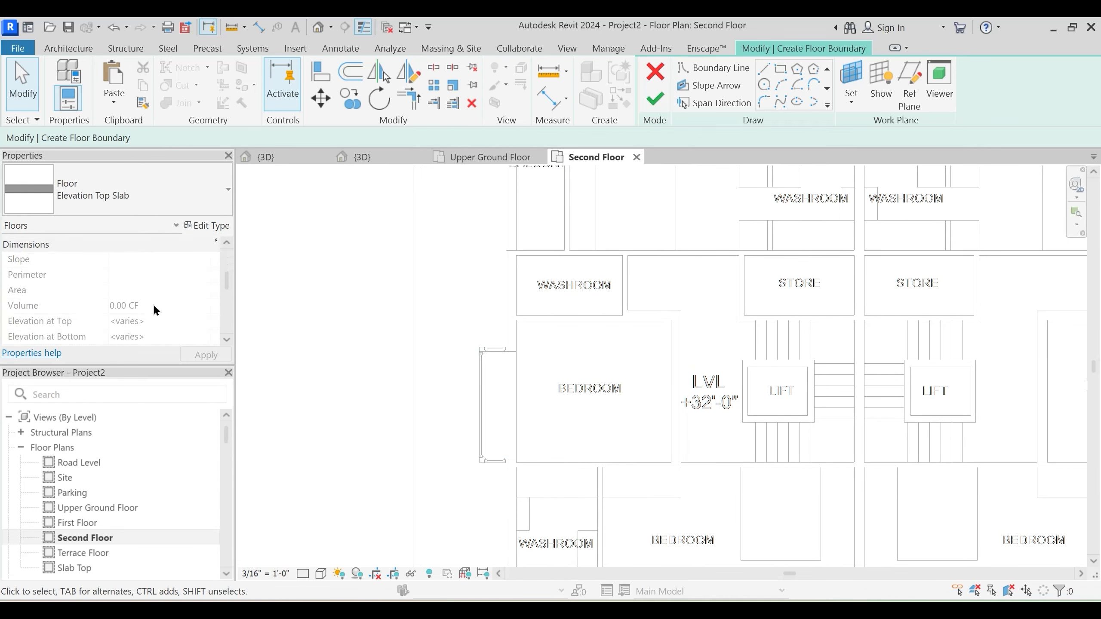
scroll(171, 308, "down", 3)
scroll(174, 303, "up", 6)
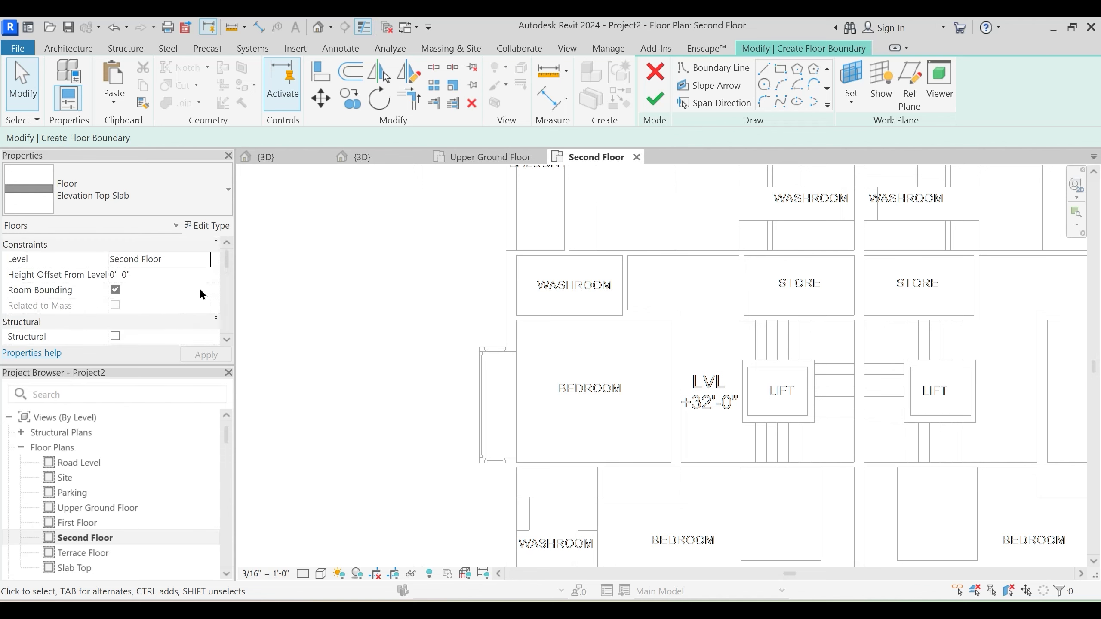
scroll(198, 286, "down", 5)
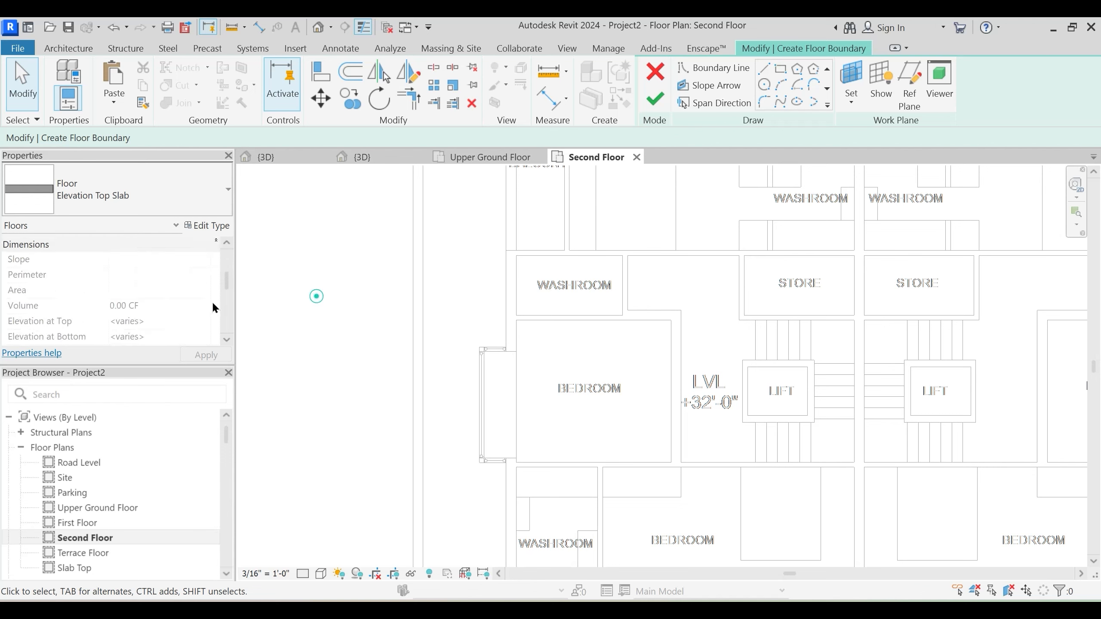
scroll(194, 293, "down", 2)
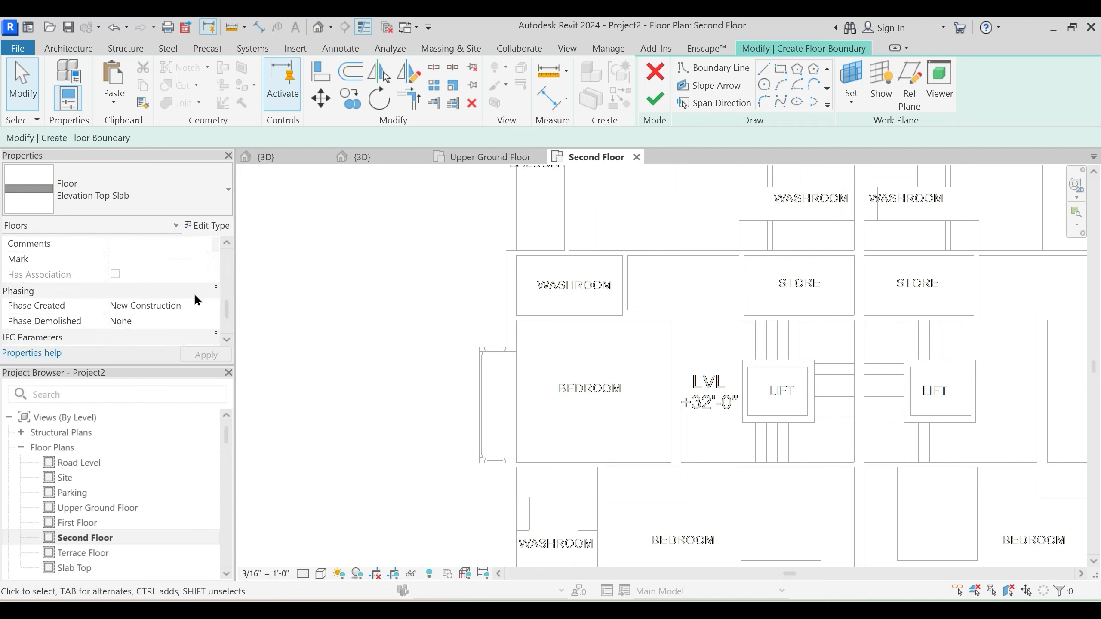
left_click(651, 67)
left_click(588, 327)
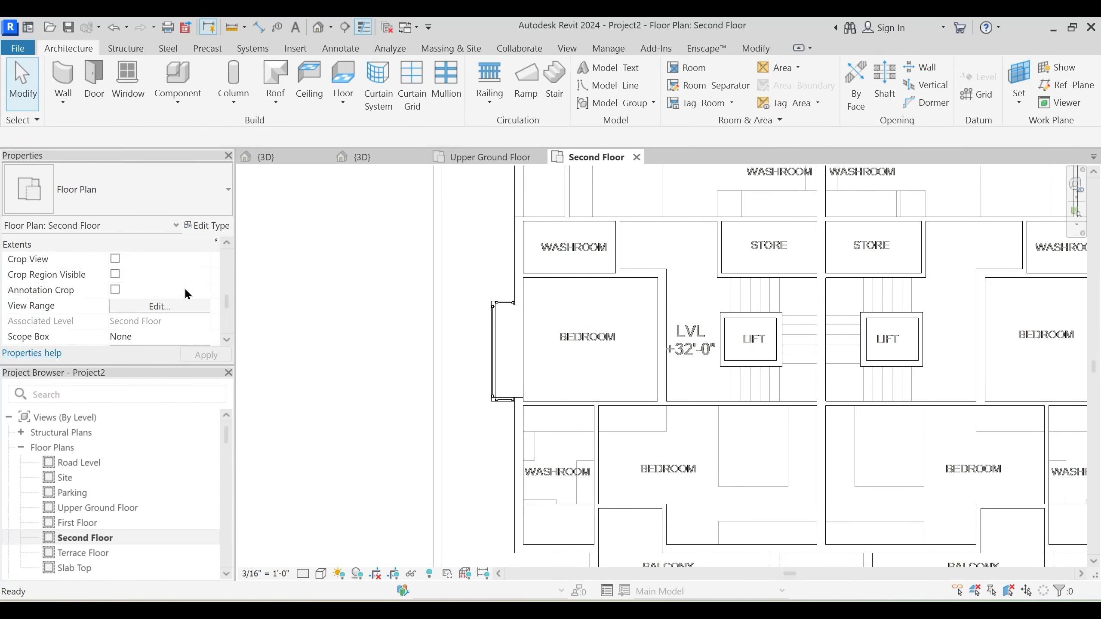
Set the Second Floor plan's underlay base level to First Floor
scroll(185, 292, "down", 3)
scroll(186, 295, "up", 3)
scroll(184, 297, "up", 1)
scroll(189, 297, "down", 1)
scroll(202, 327, "down", 1)
scroll(202, 316, "down", 3)
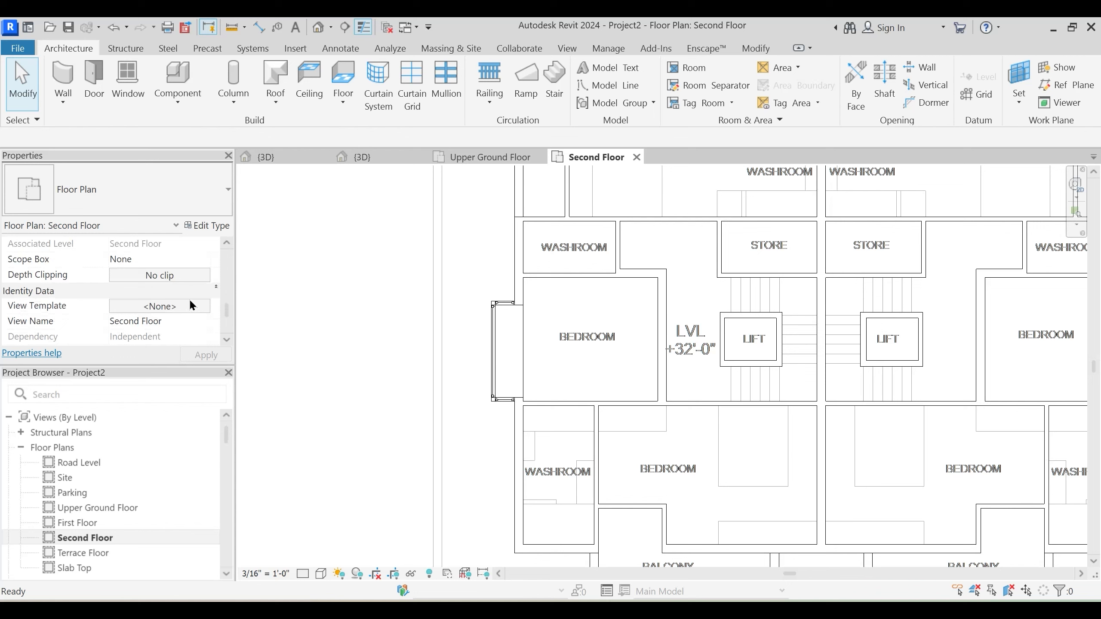
left_click(204, 320)
scroll(192, 284, "up", 8)
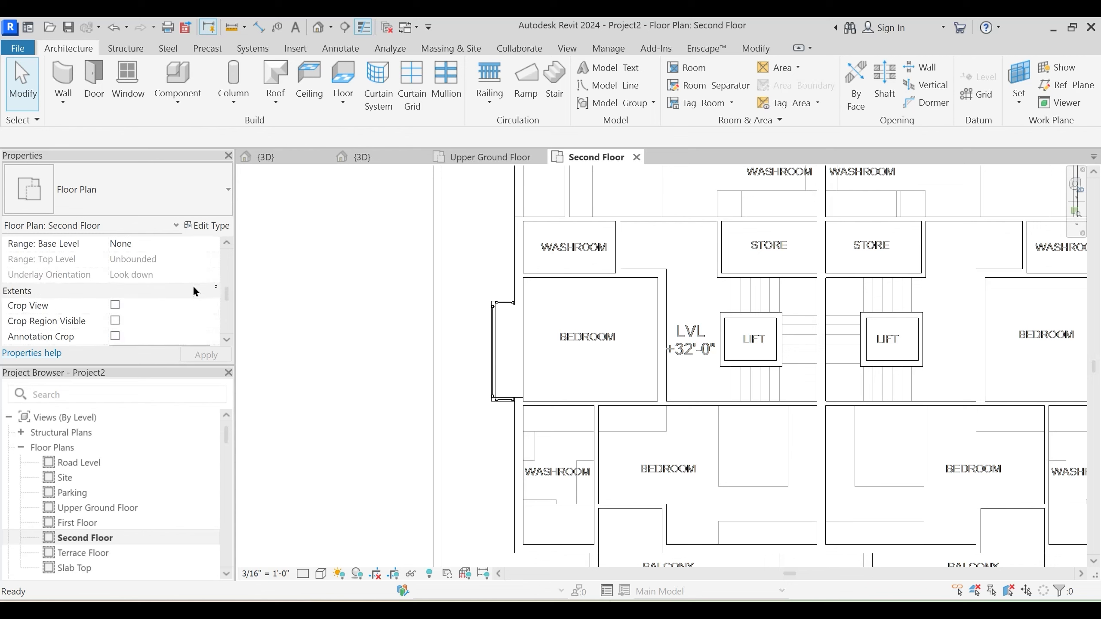
left_click(204, 274)
left_click(204, 274)
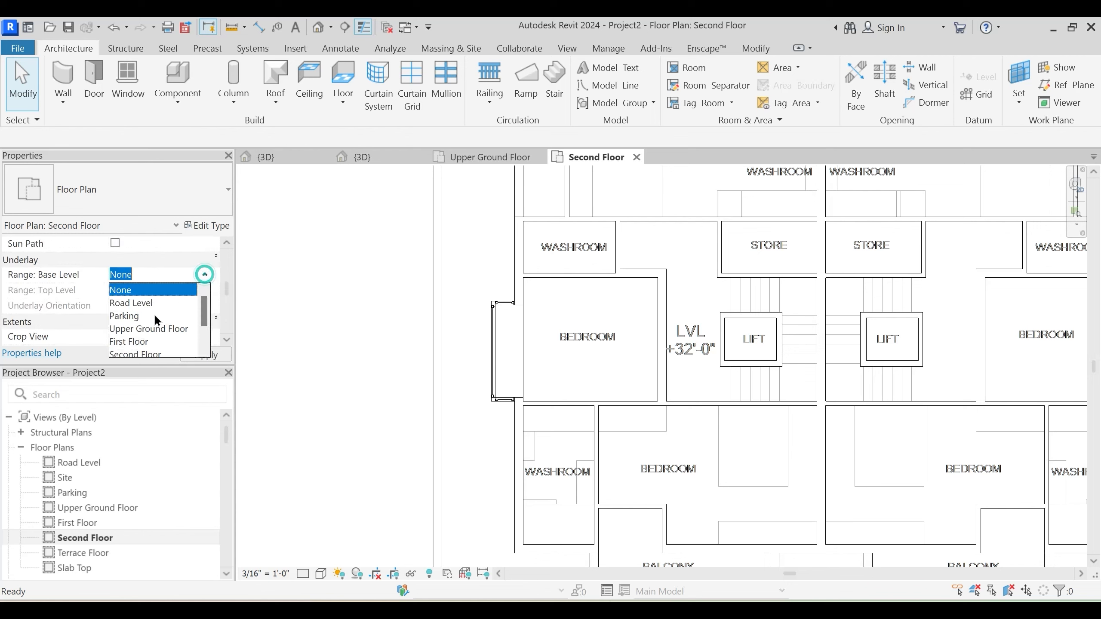
left_click(150, 341)
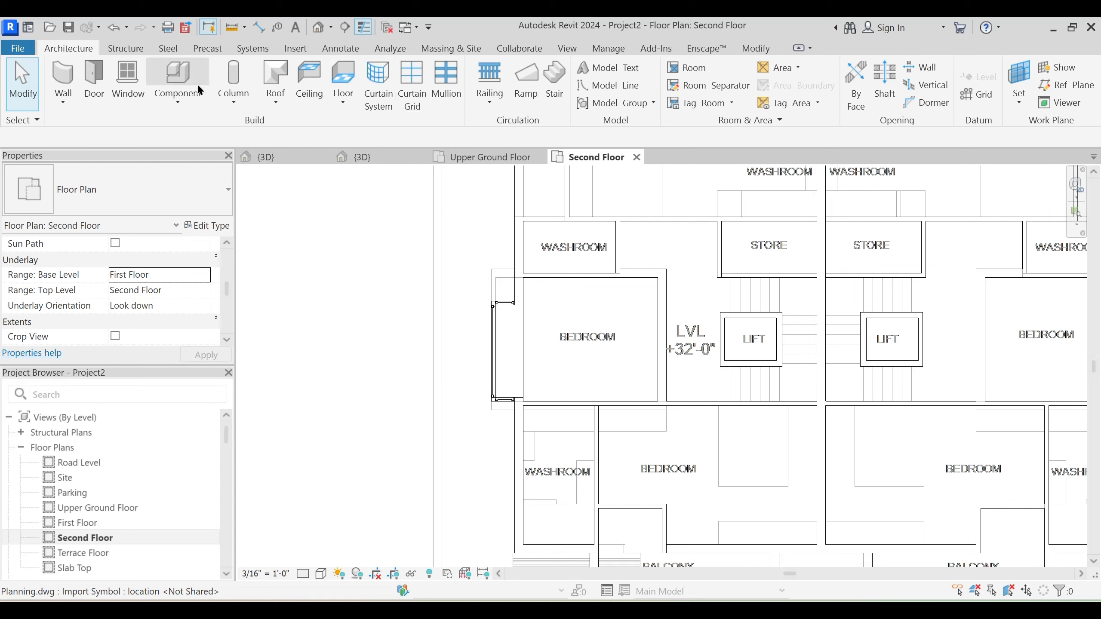
Start a new floor and duplicate the Terrace Slab type, beginning the new name with "ELeva"
left_click(344, 80)
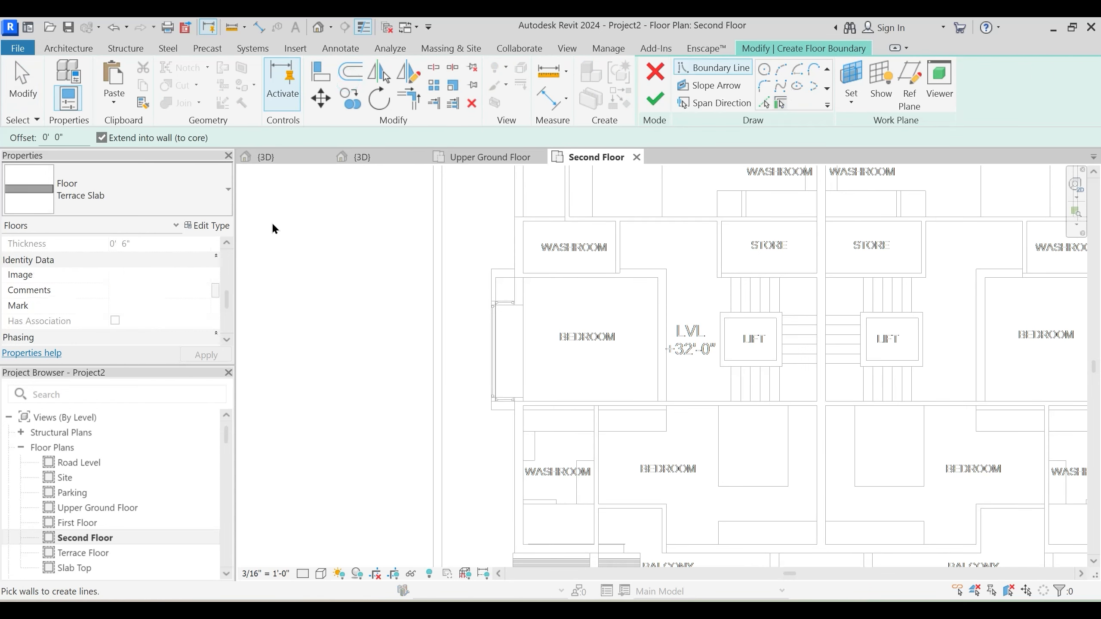
left_click(211, 225)
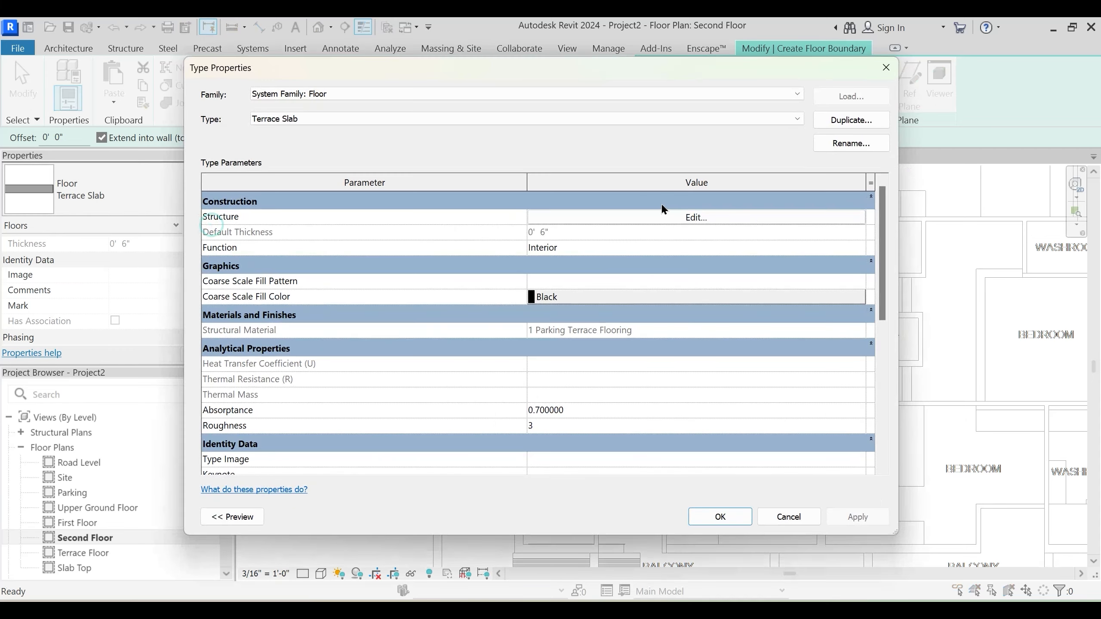
left_click(333, 120)
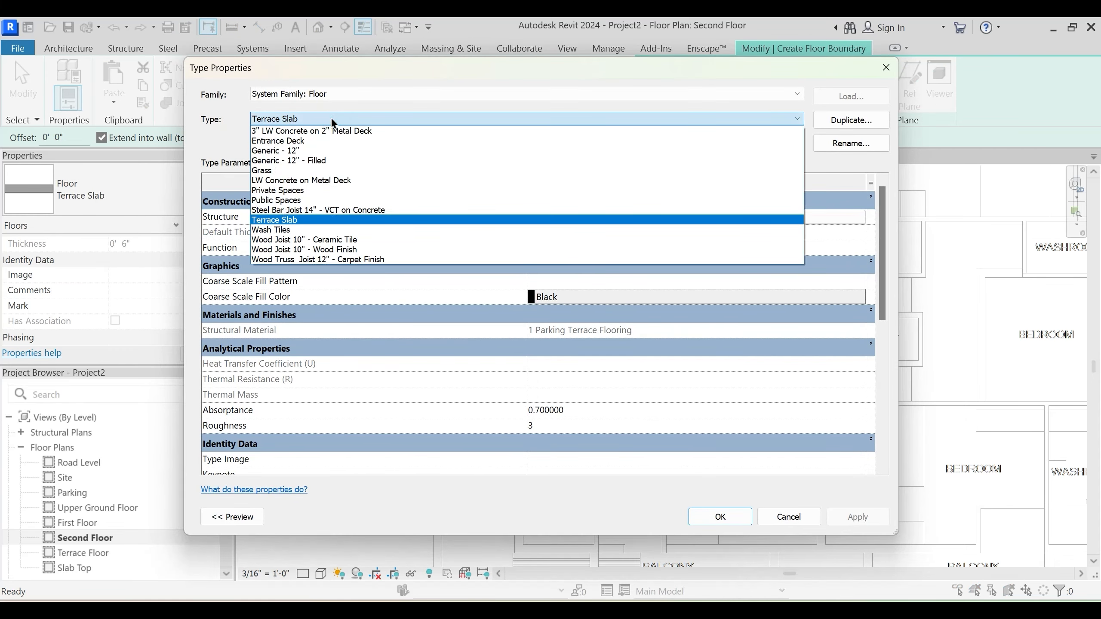
left_click(850, 125)
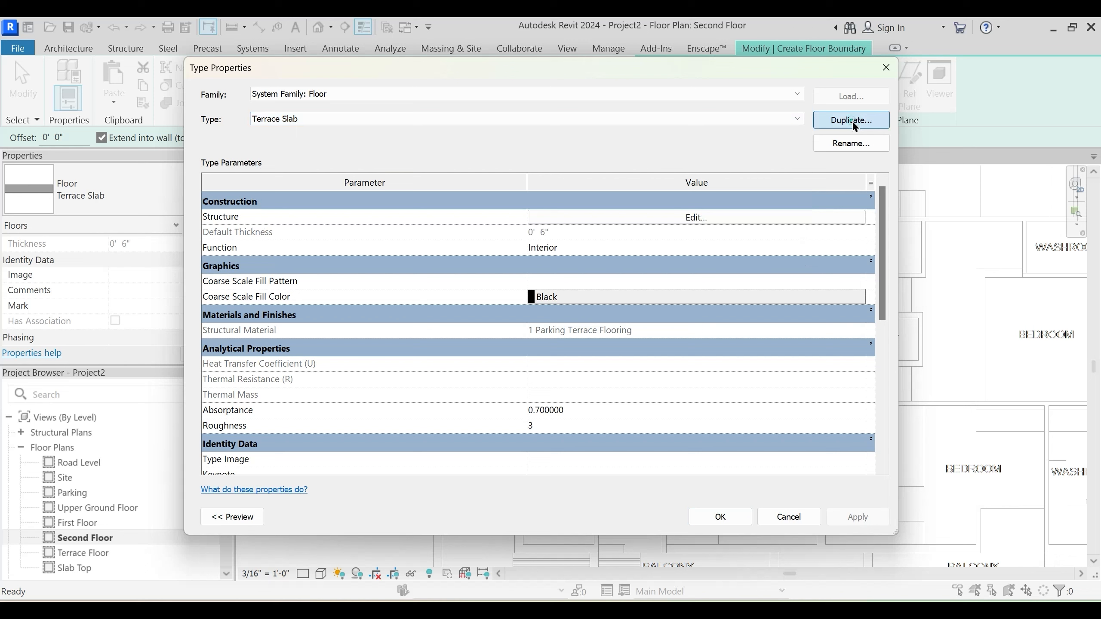
left_click(850, 121)
type("ELeva")
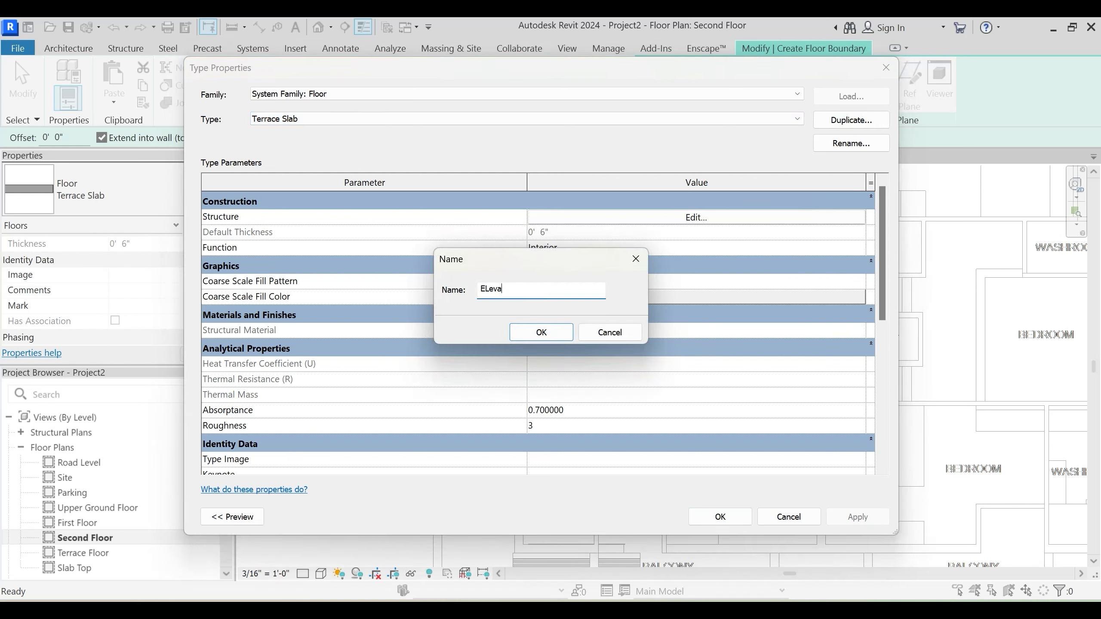
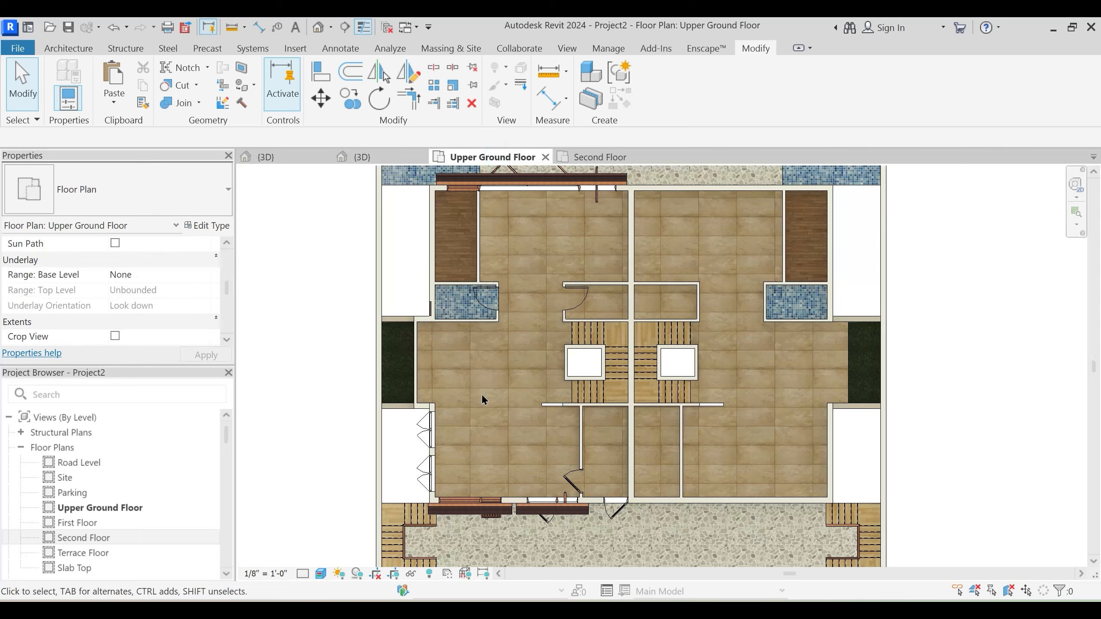
Start a Curtain Wall 1 wall on the Upper Ground Floor, constrained up to Second Floor with a -2' 0" top offset
middle_click_drag(417, 357, 481, 340)
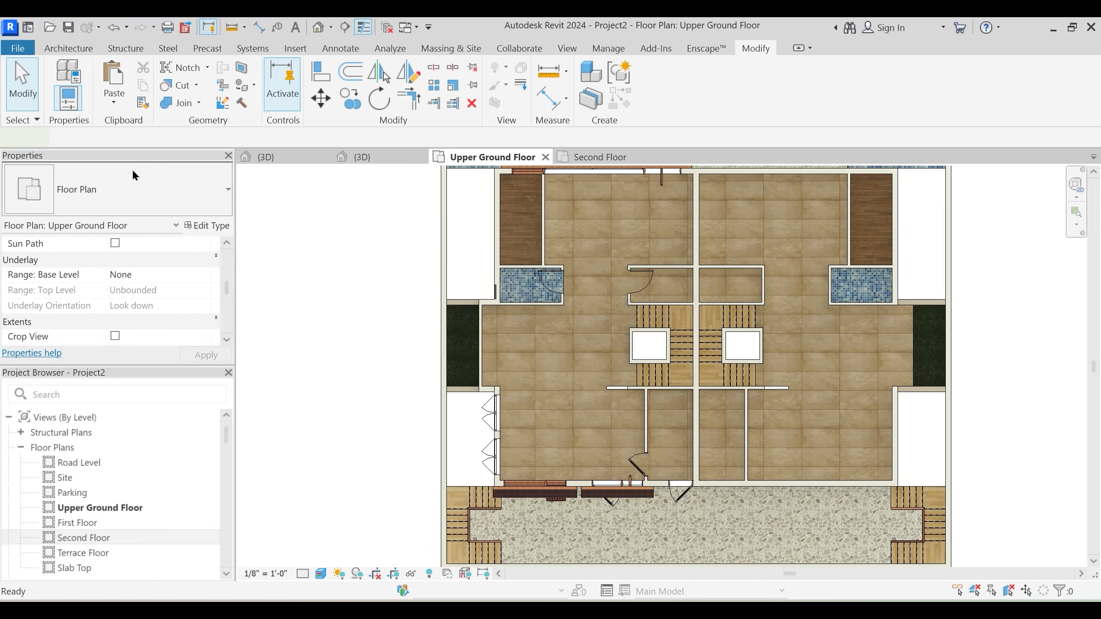
key("w")
key("a")
left_click(119, 183)
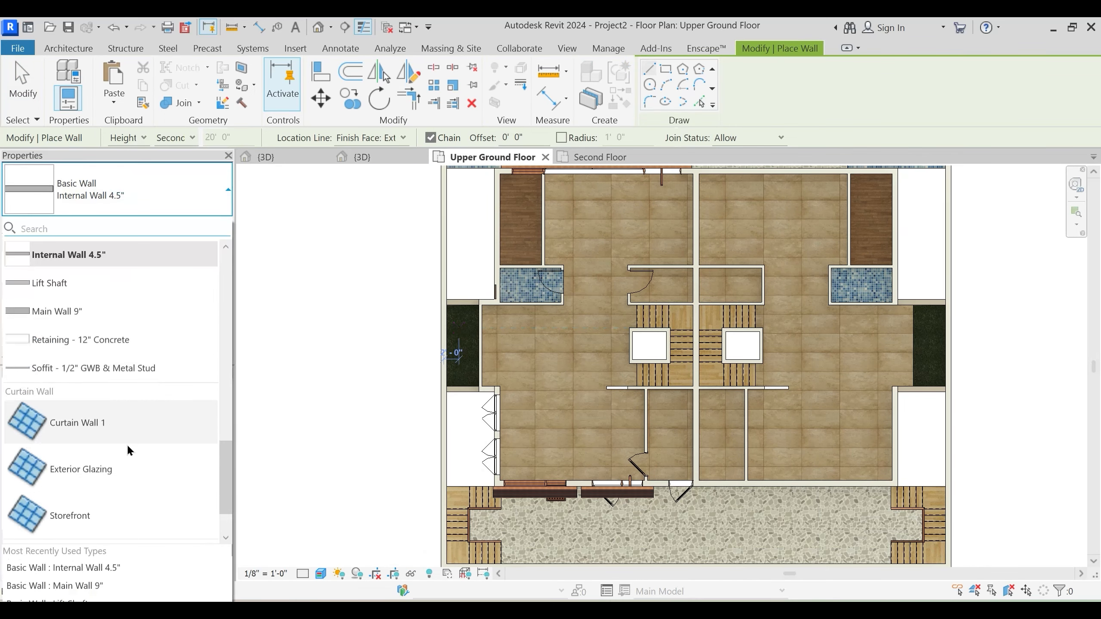
left_click(91, 422)
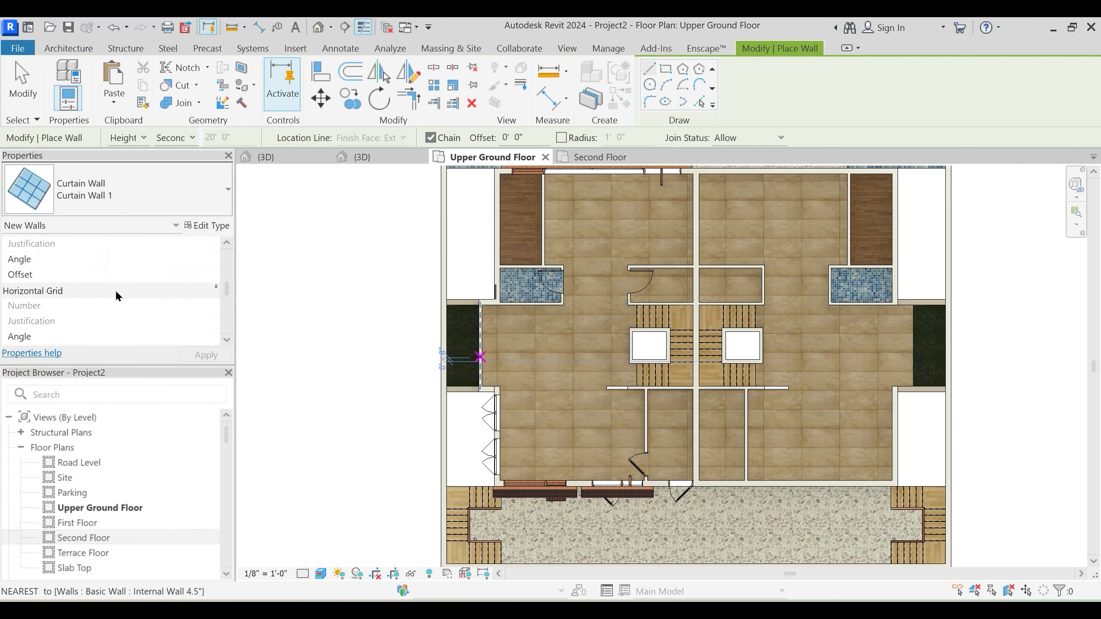
scroll(114, 289, "up", 8)
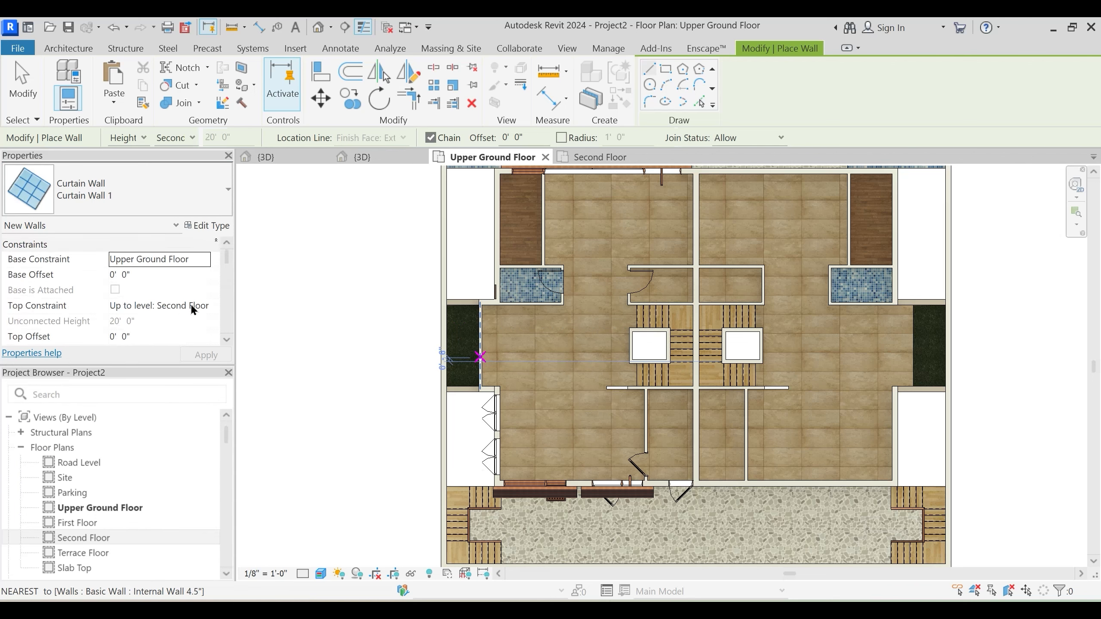
left_click(194, 309)
left_click(206, 305)
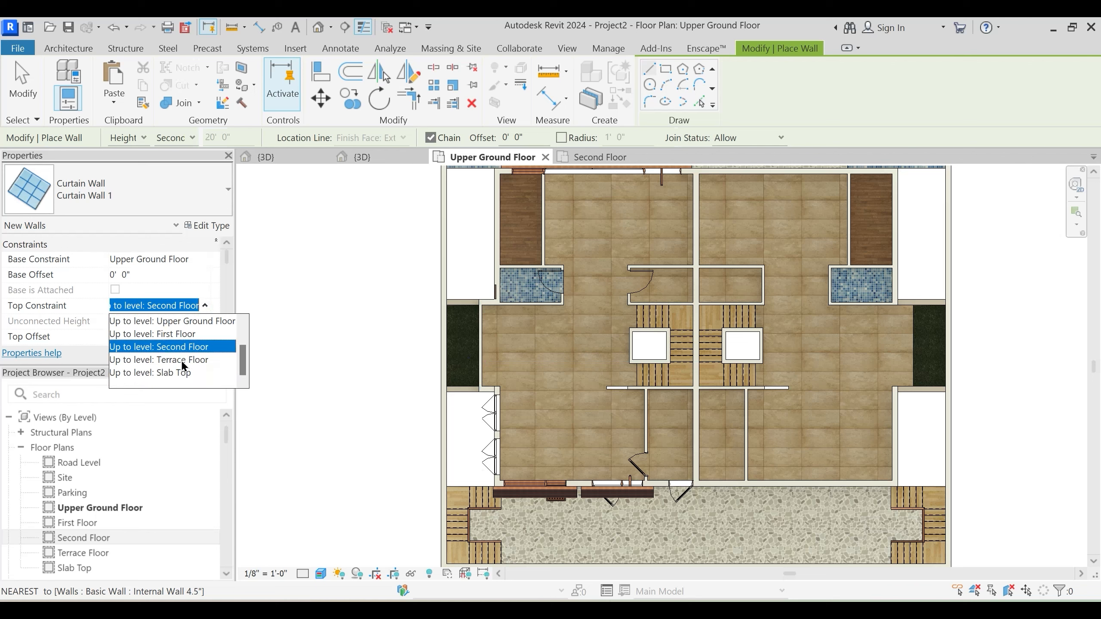
left_click(173, 347)
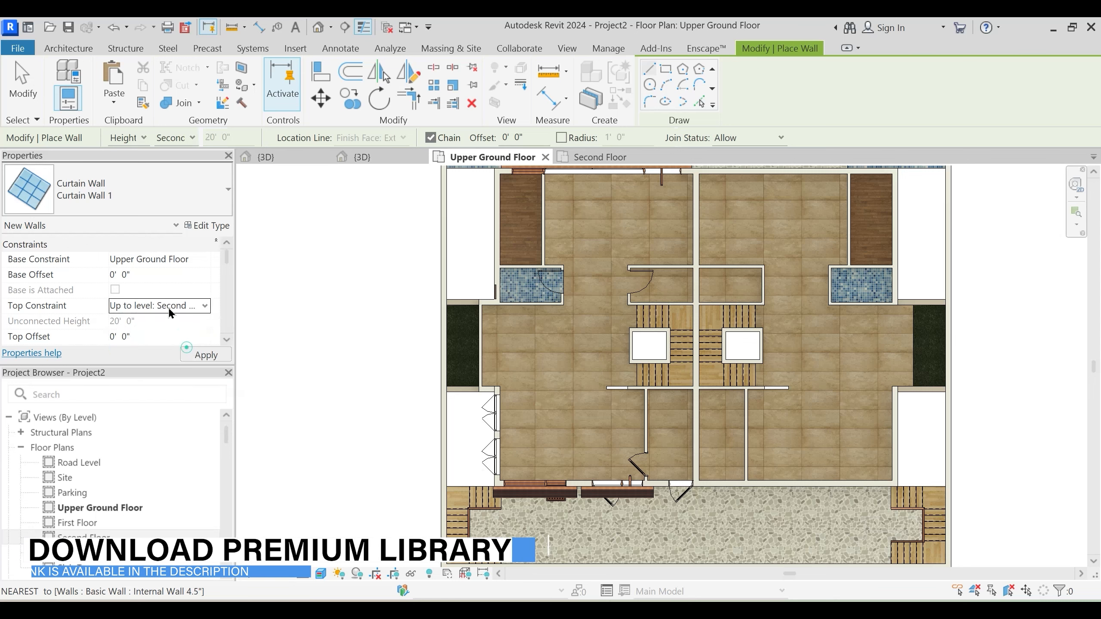
left_click(162, 334)
type("-2")
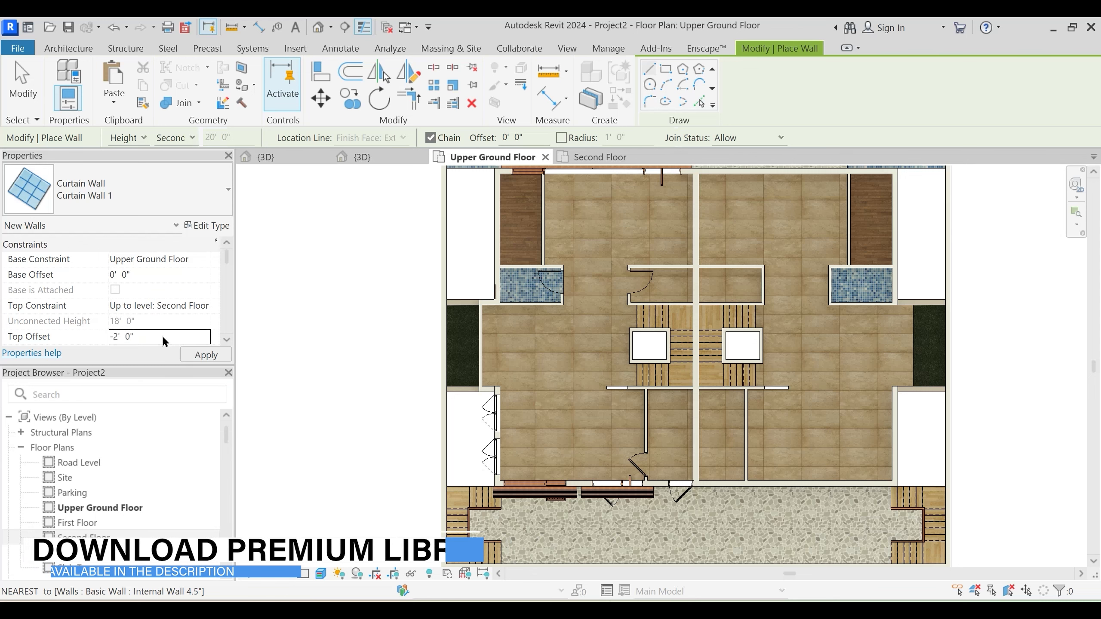
Draw the curtain wall along the internal wall beside the left grass strip, between the bay's two end walls
scroll(497, 307, "up", 5)
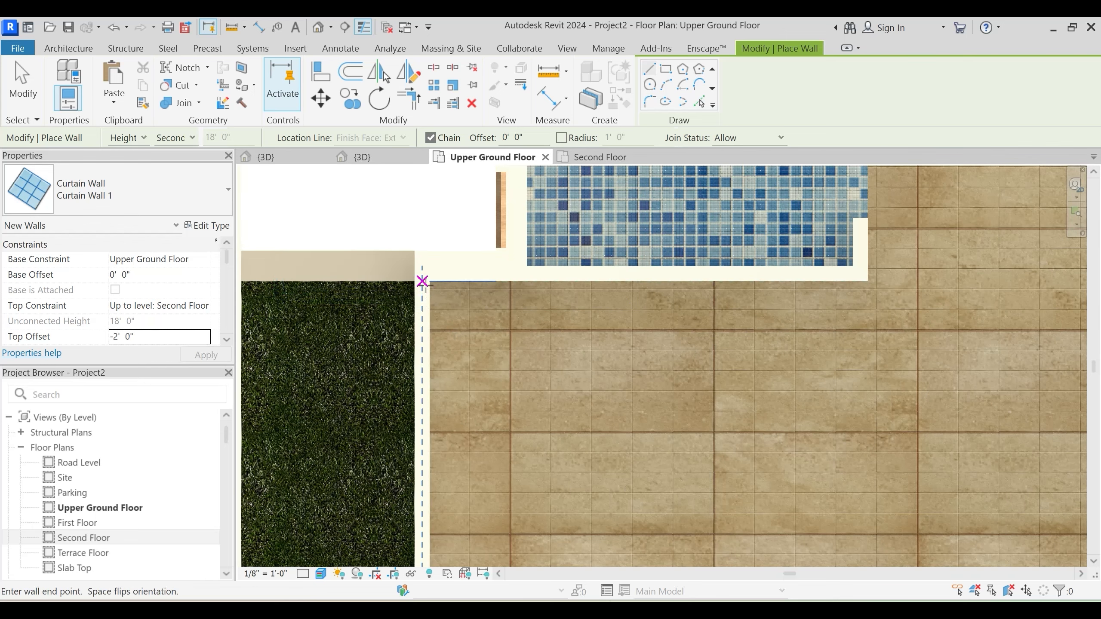
middle_click_drag(433, 473, 427, 268)
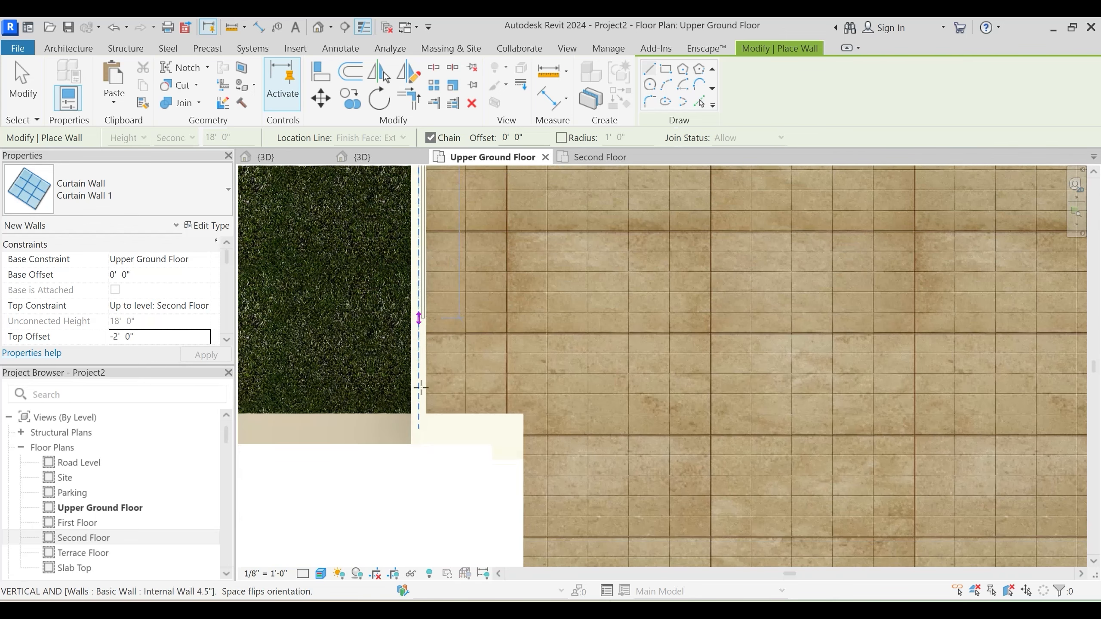
scroll(418, 388, "up", 1)
left_click(419, 421)
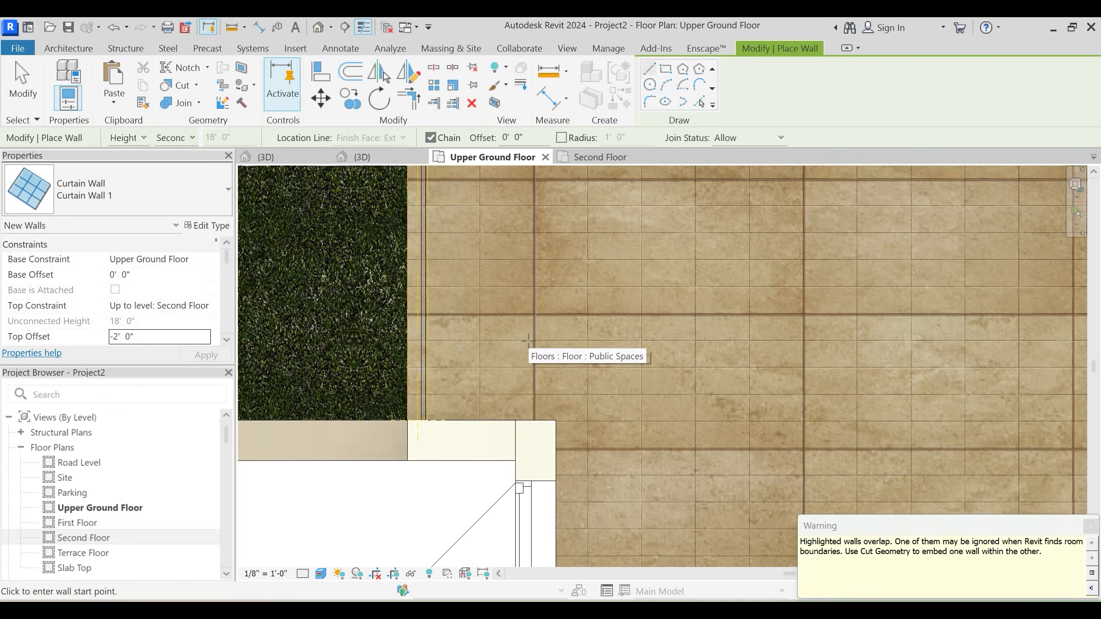
key("Escape")
key("Escape")
Enable Automatically Embed in the new curtain wall's type properties
left_click(427, 361)
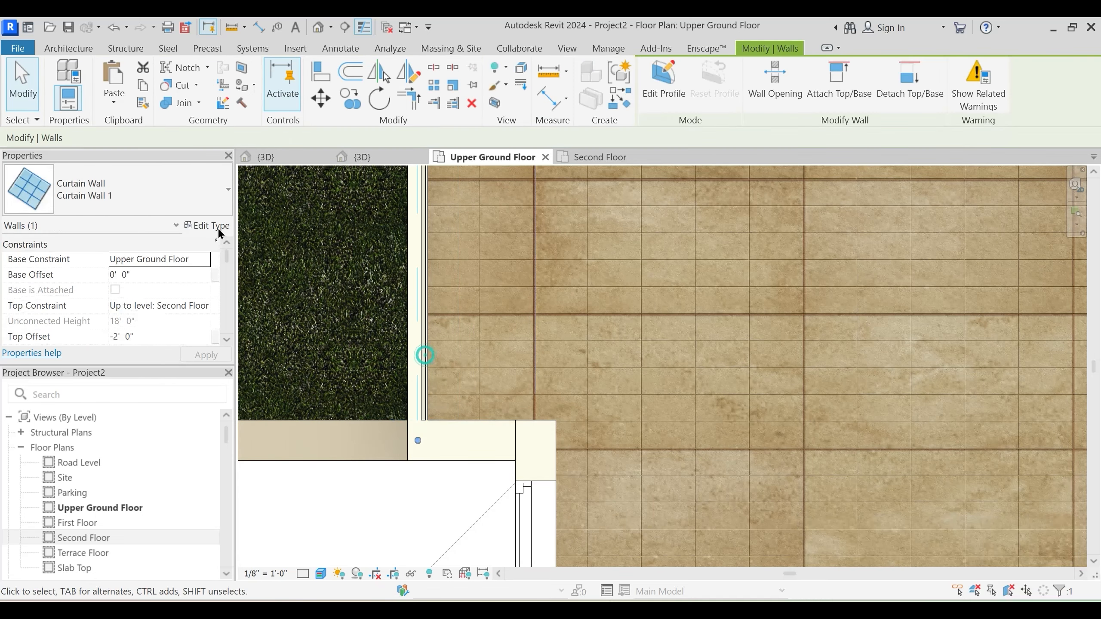
left_click(207, 225)
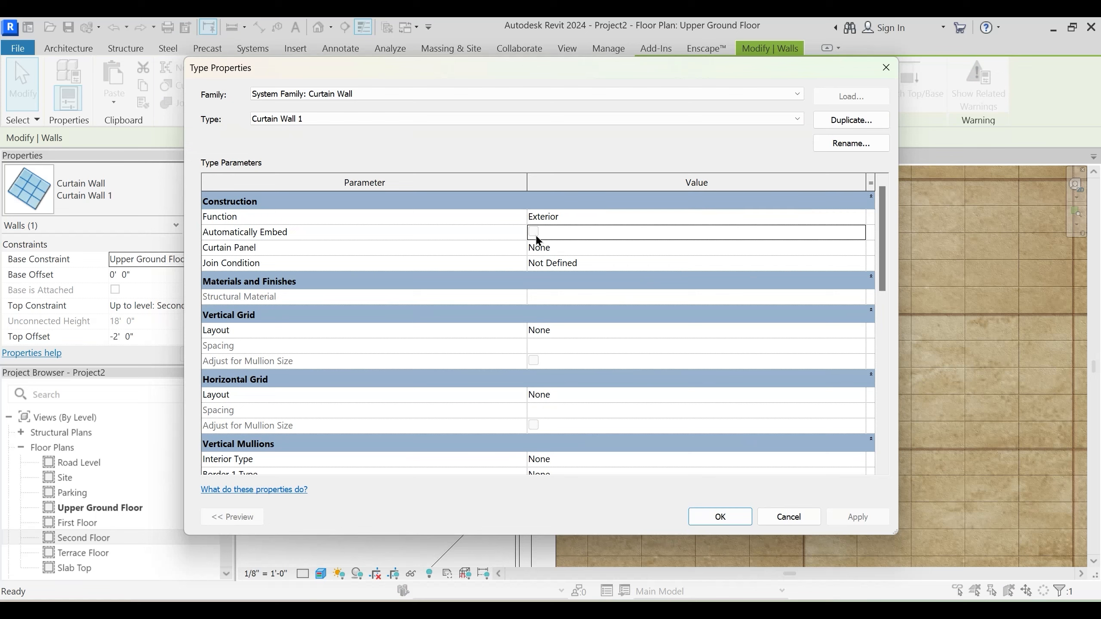
left_click(728, 519)
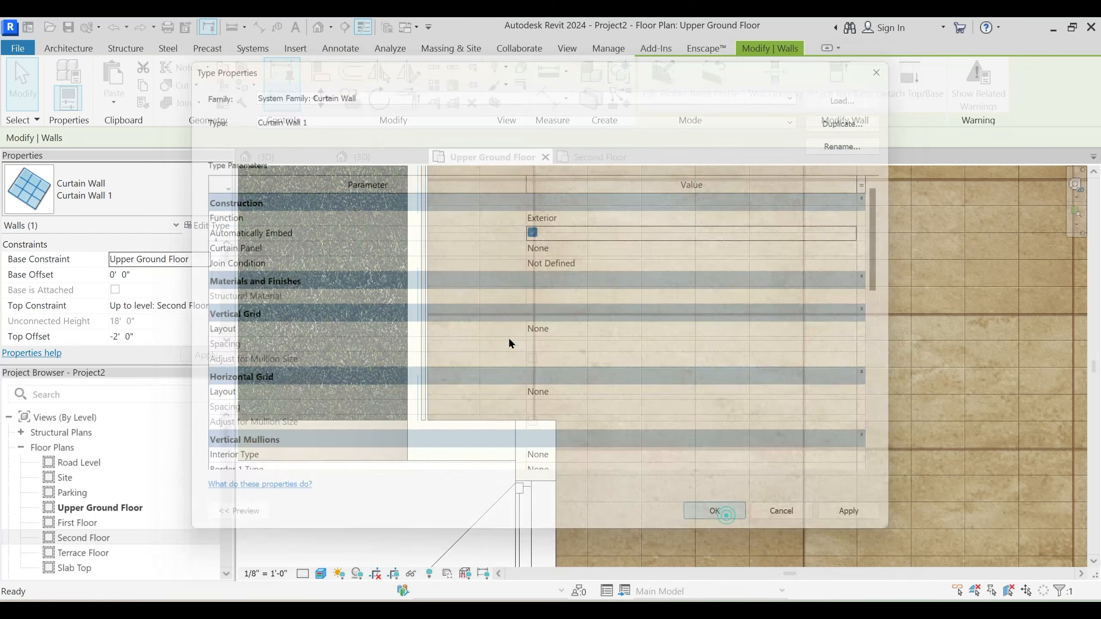
left_click(502, 327)
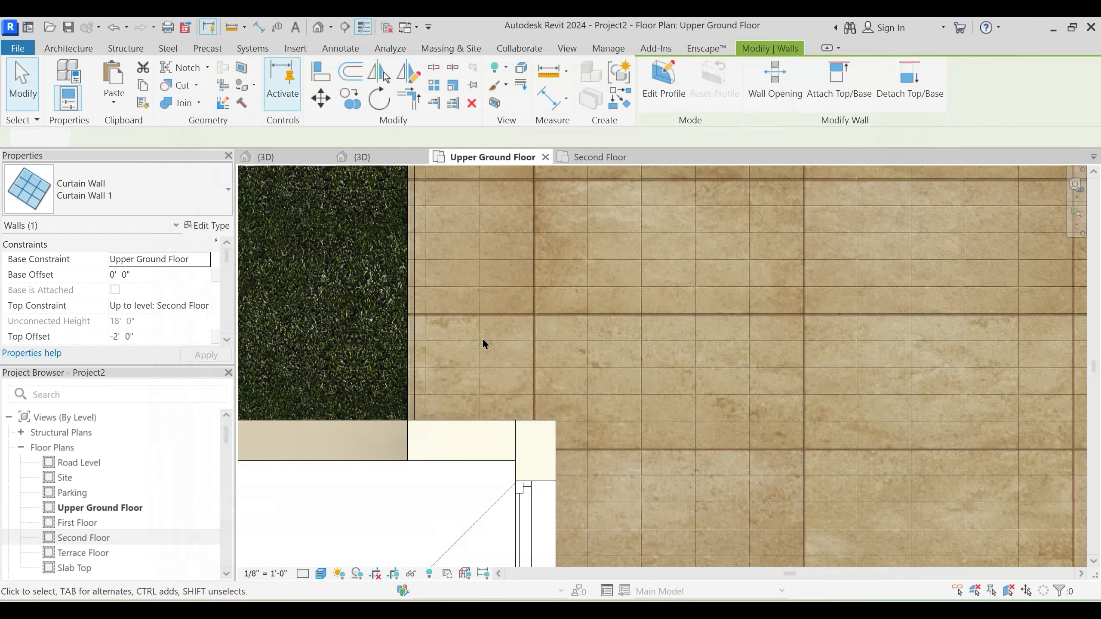
scroll(452, 345, "down", 2)
Open the 3D view of the side bay and temporarily isolate the new curtain wall
left_click(373, 161)
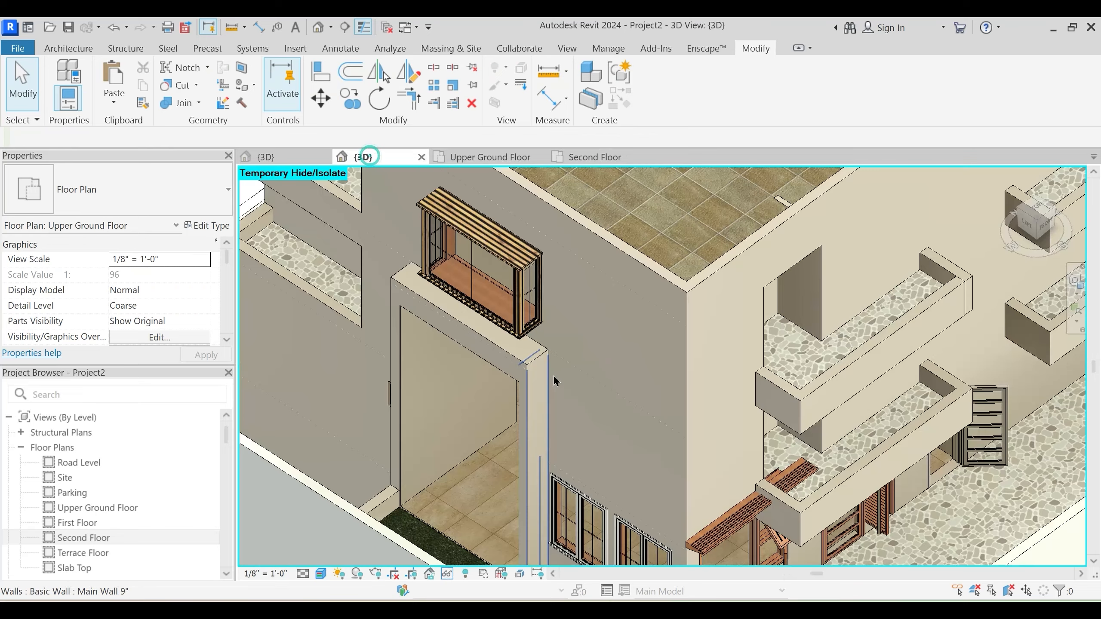
scroll(548, 482, "up", 2)
middle_click_drag(522, 538, 504, 463)
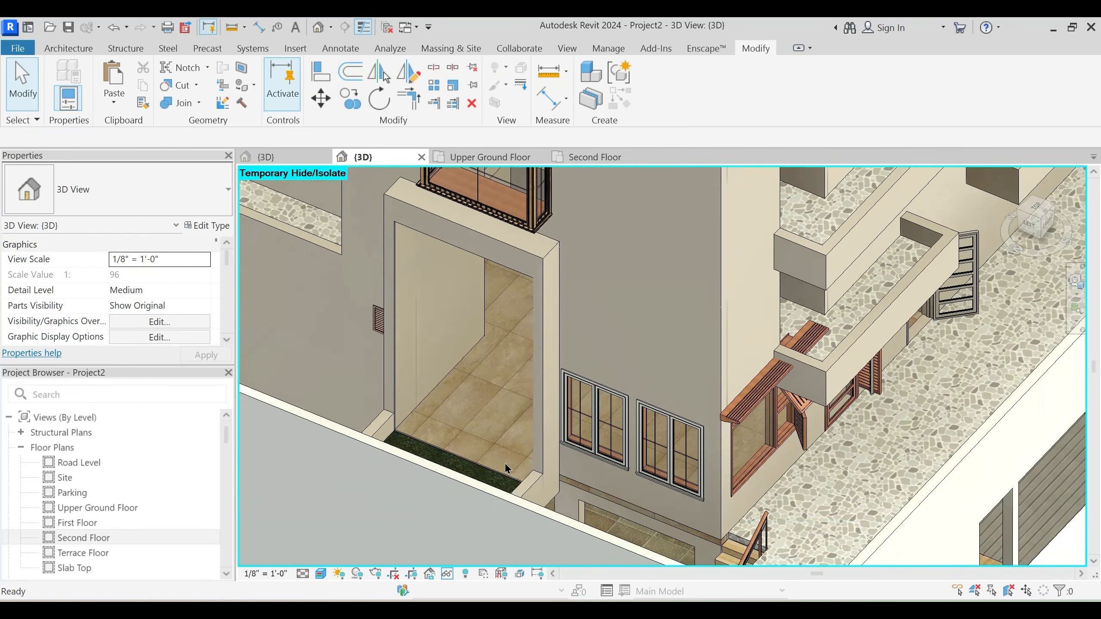
left_click(508, 383)
key("i")
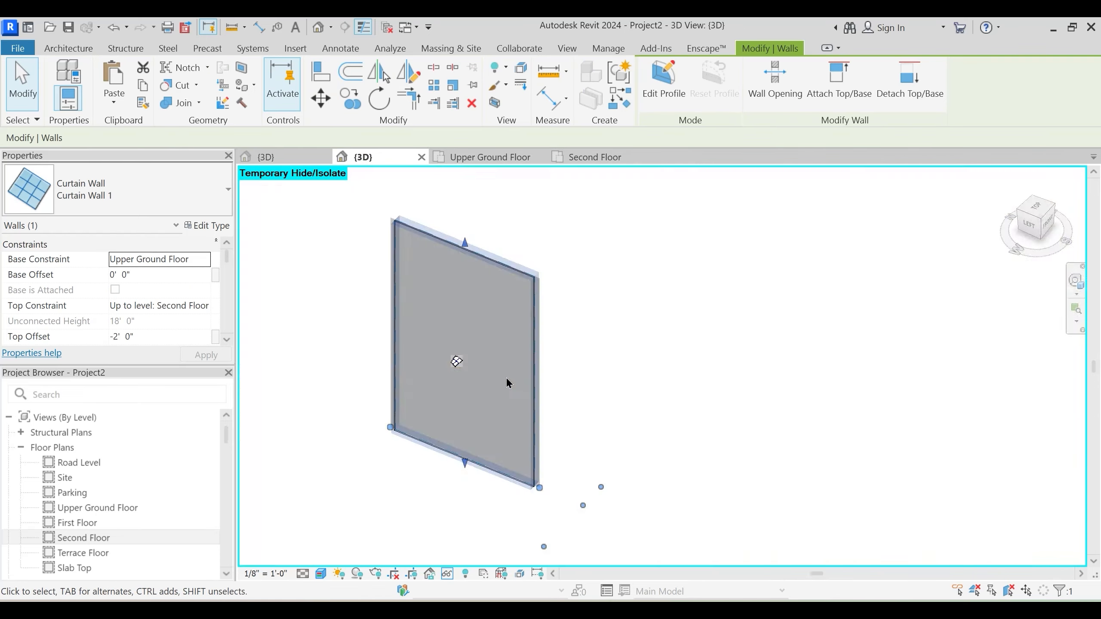
Add six vertical curtain grid lines, three towards each side edge, starting 0' 6" from one edge, followed by 1' 6" and 1' 0" spacings
key("Escape")
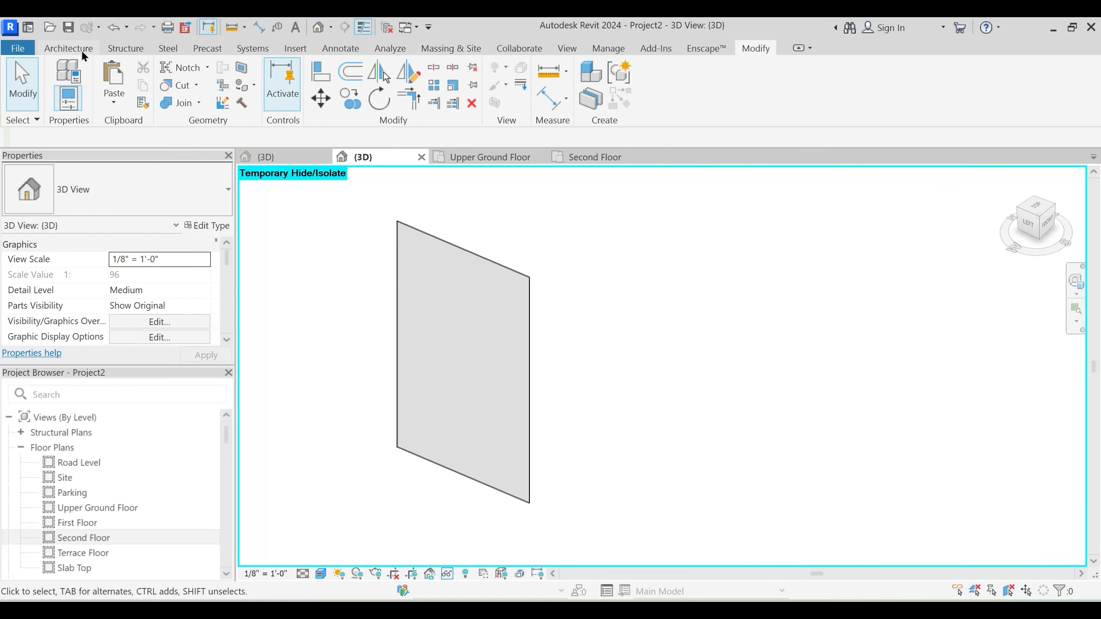
left_click(76, 48)
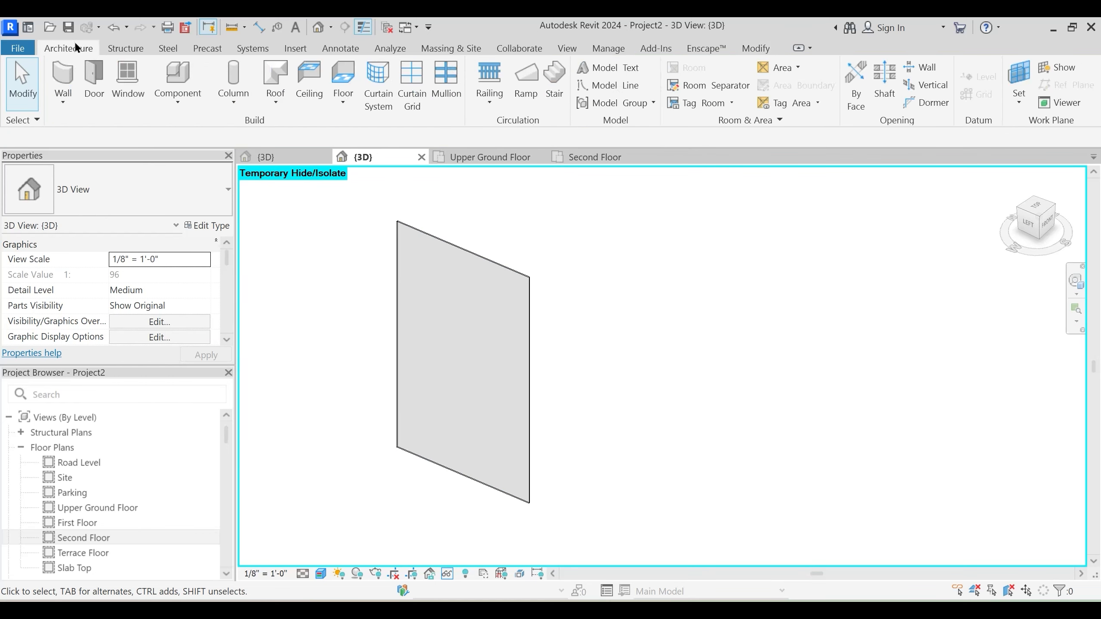
left_click(410, 89)
left_click(416, 230)
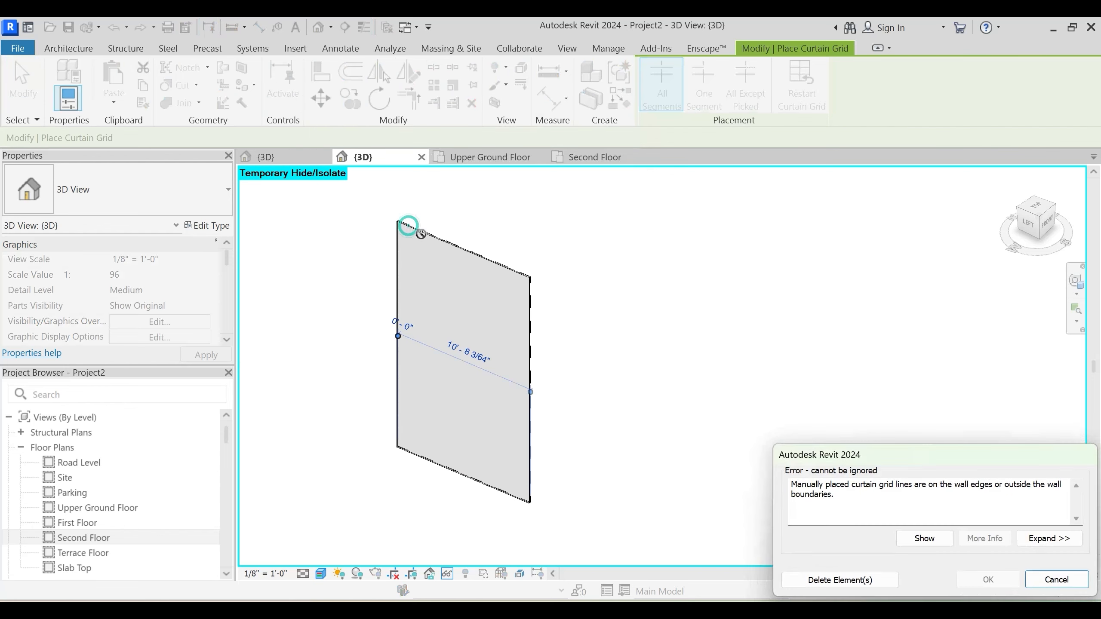
key("Escape")
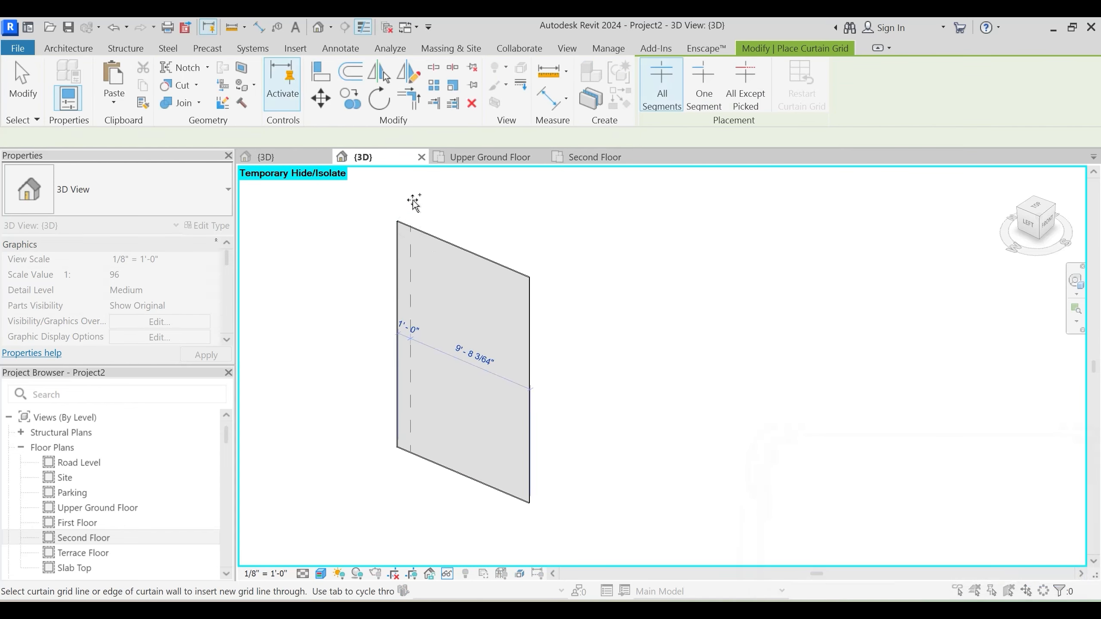
scroll(408, 227, "up", 2)
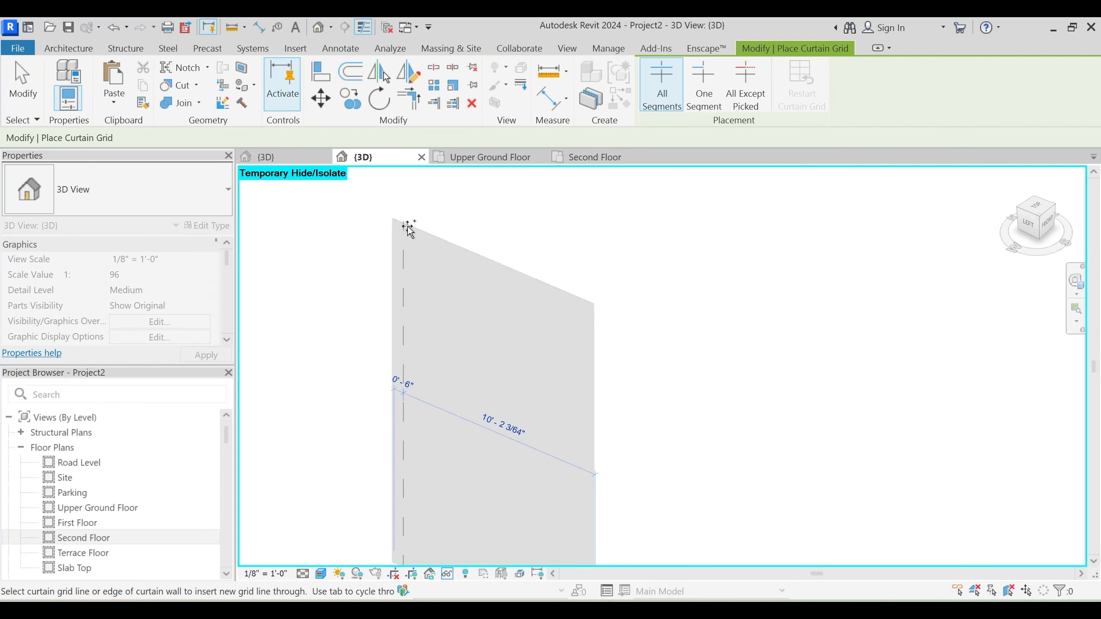
left_click(432, 237)
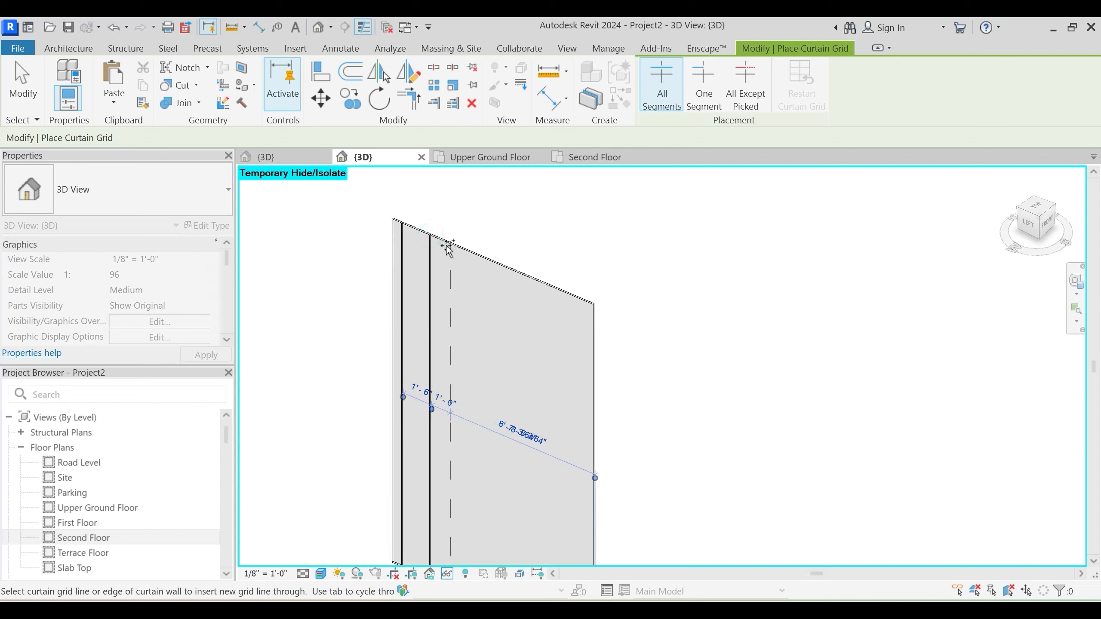
left_click(520, 279)
left_click(539, 281)
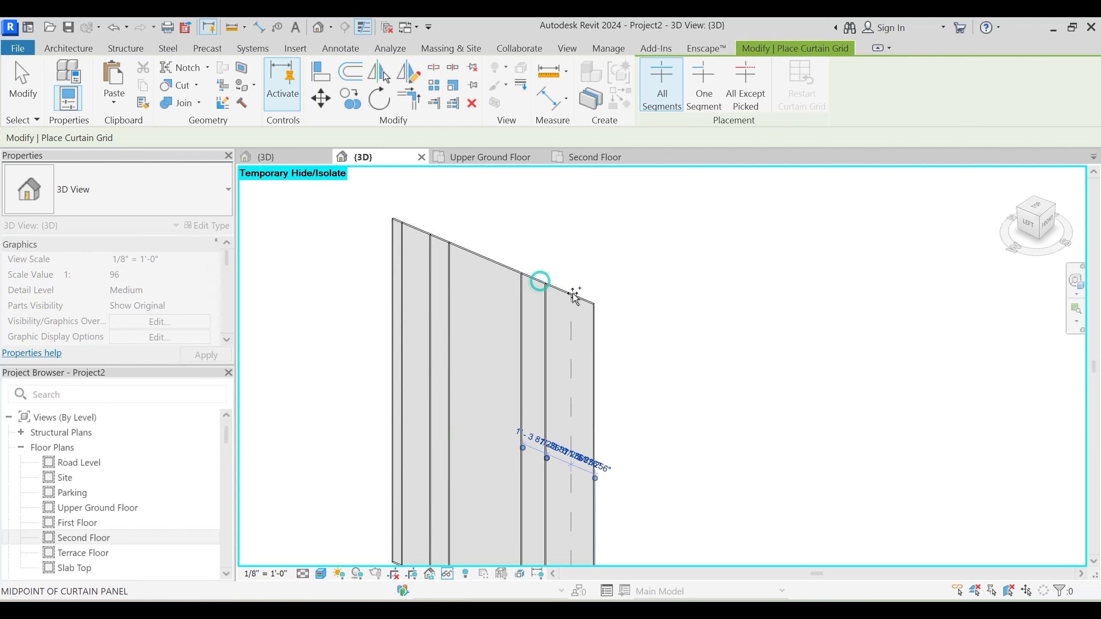
left_click(583, 304)
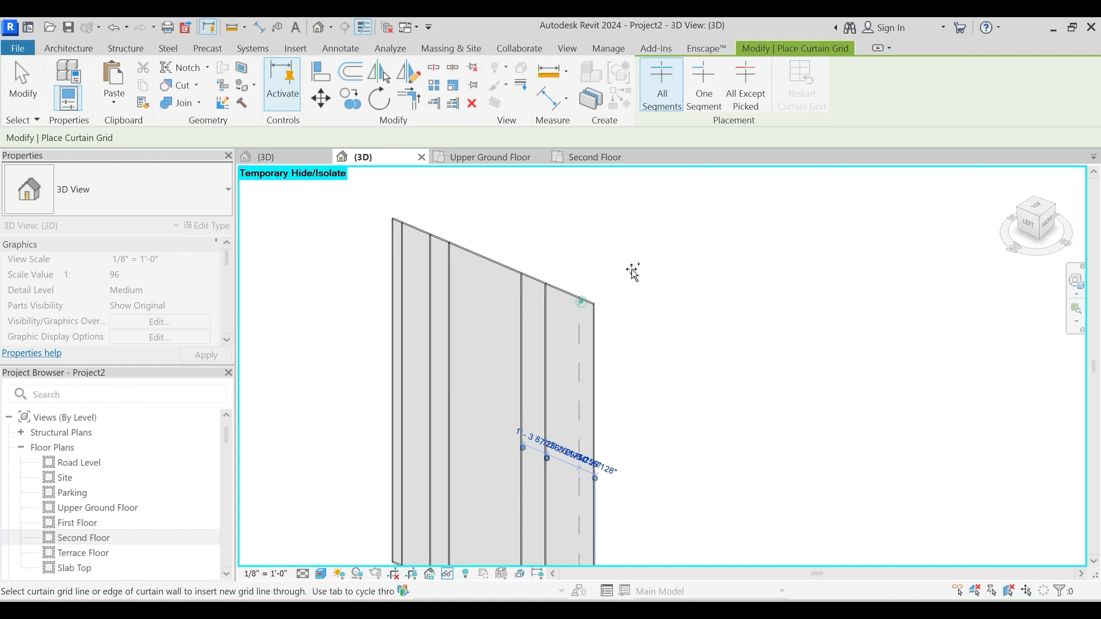
Add three horizontal curtain grid lines, 1' 6" below the top edge, followed by 4' 0" and 5' 0" spacings downward
left_click(395, 249)
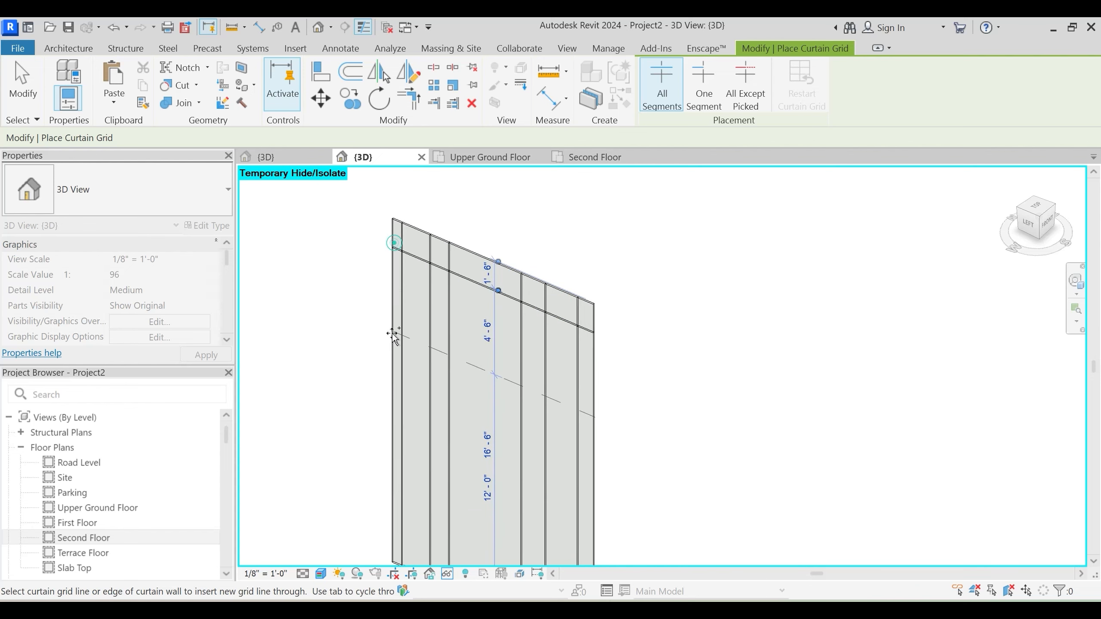
left_click(393, 319)
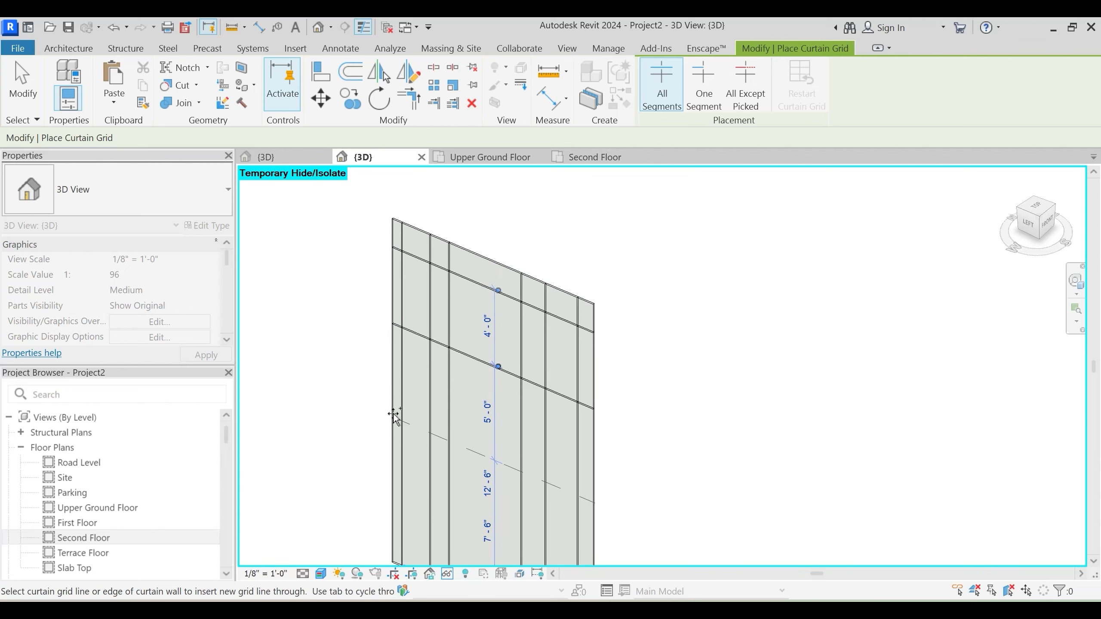
key("Escape")
Place 1.5" x 2.5" rectangular mullions on all grid lines of the curtain wall
middle_click_drag(656, 319, 552, 372, "shift")
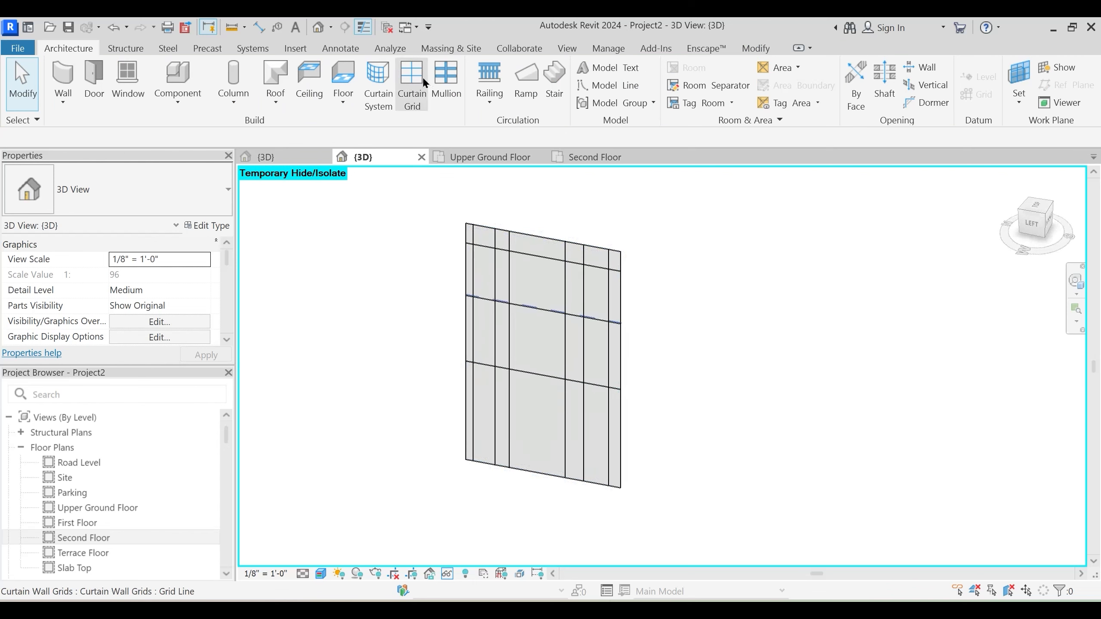
left_click(440, 83)
left_click(724, 84)
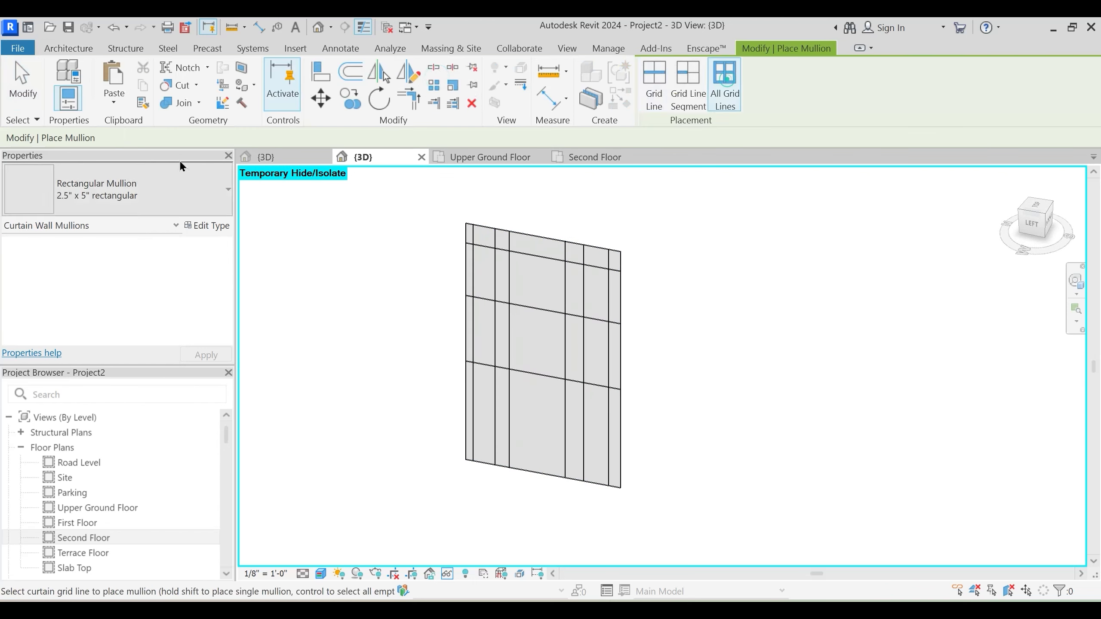
left_click(149, 179)
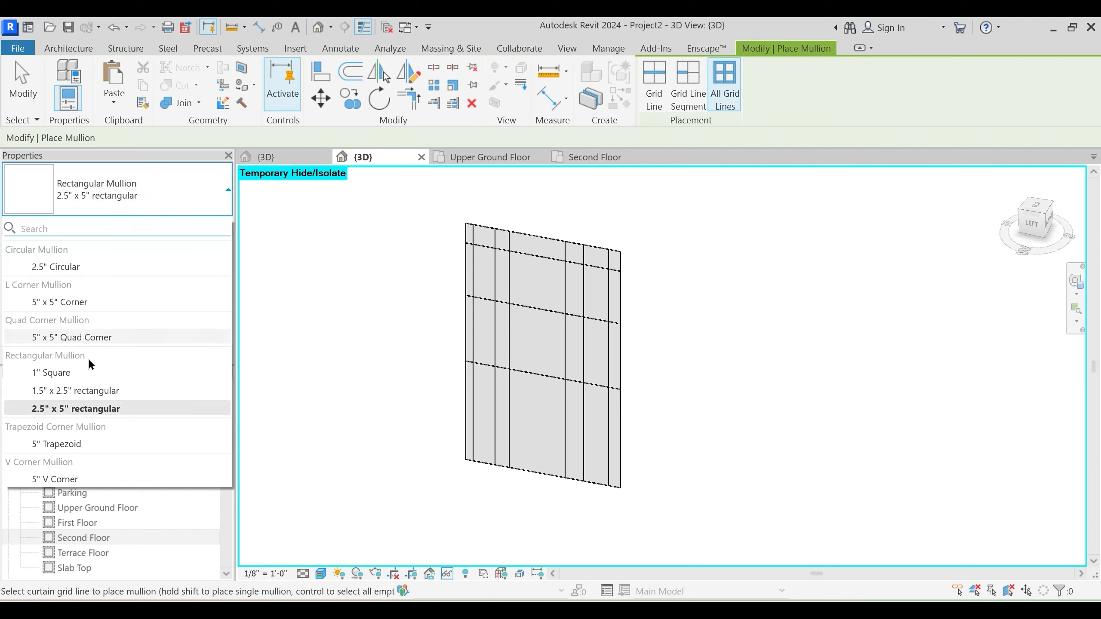
left_click(82, 393)
left_click(514, 368)
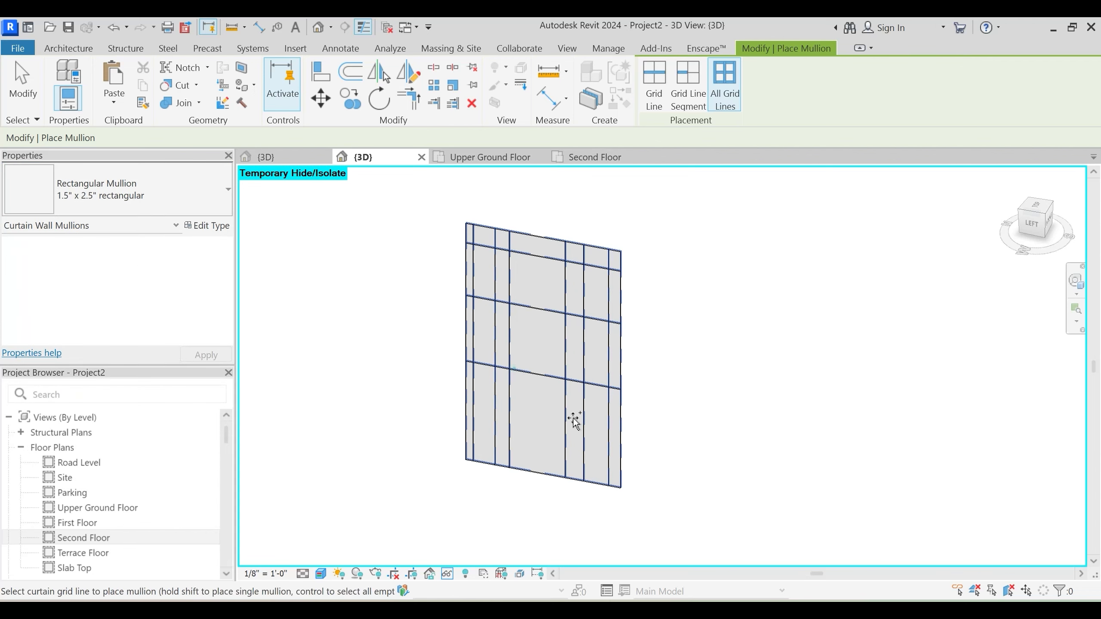
key("Escape")
Delete the bottom mullion segment beneath the wide middle panel of the curtain wall
scroll(551, 477, "up", 2)
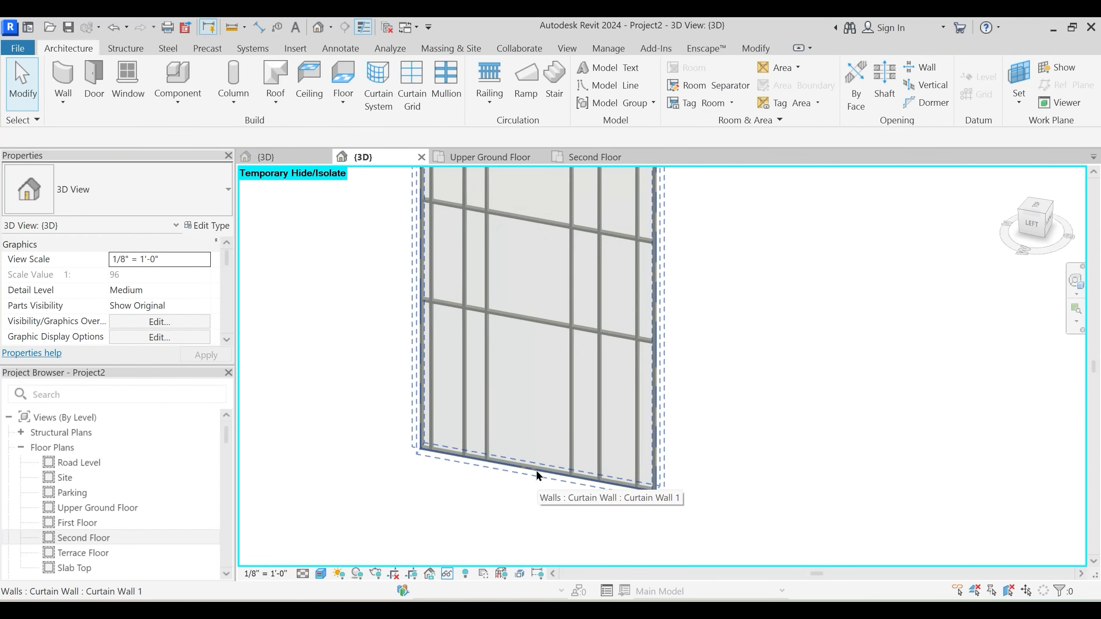
key("Tab")
left_click(535, 475)
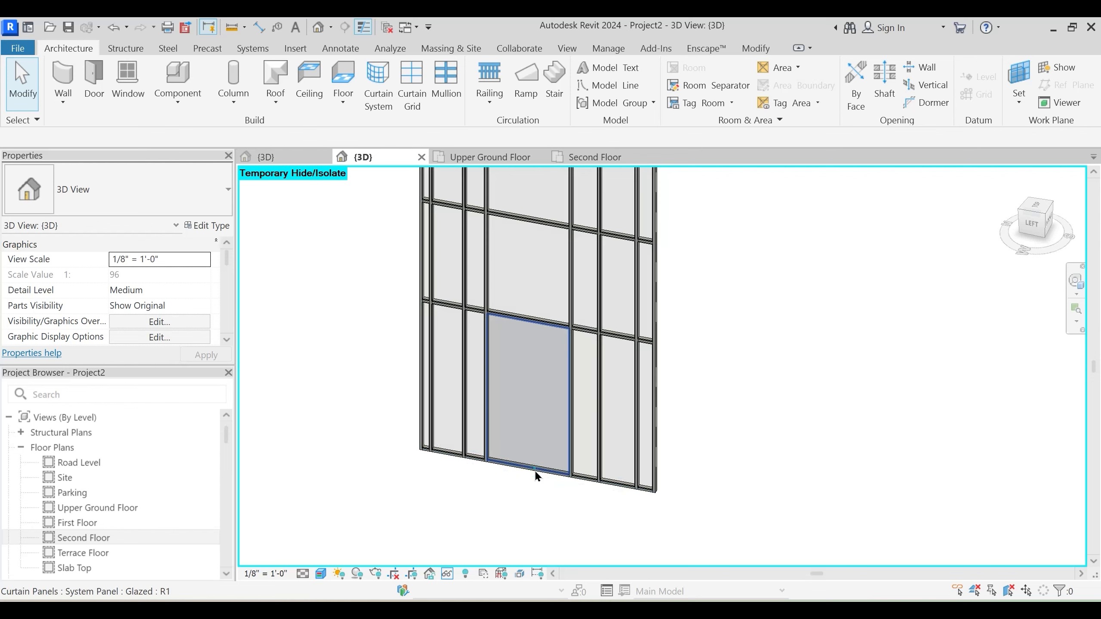
key("Escape")
scroll(535, 473, "up", 2)
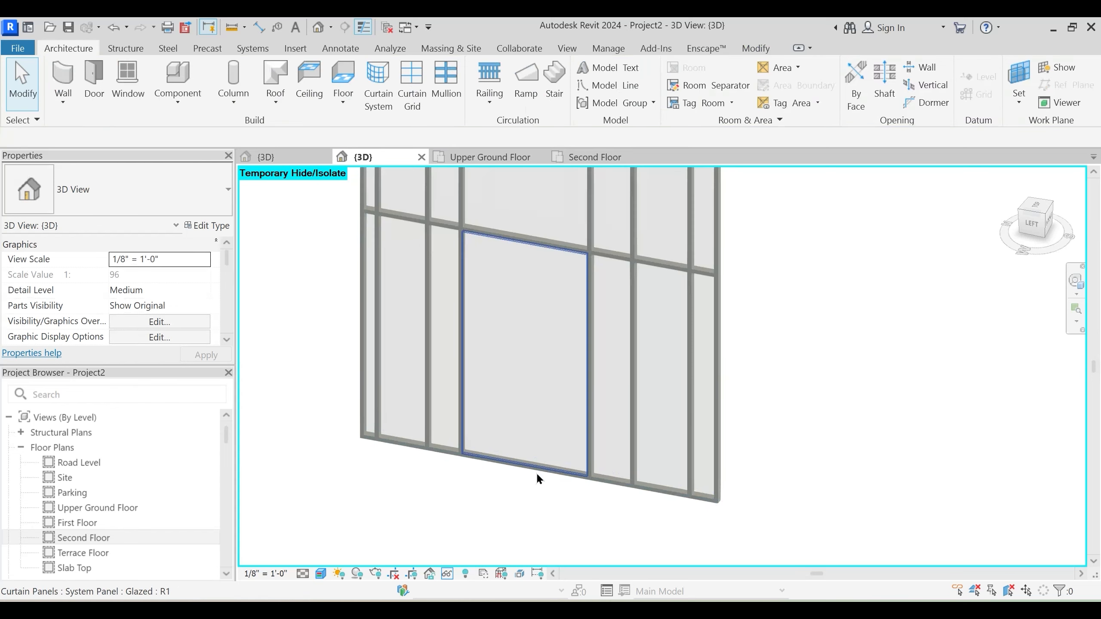
key("Escape")
scroll(544, 476, "up", 2)
left_click(551, 477)
key("Tab")
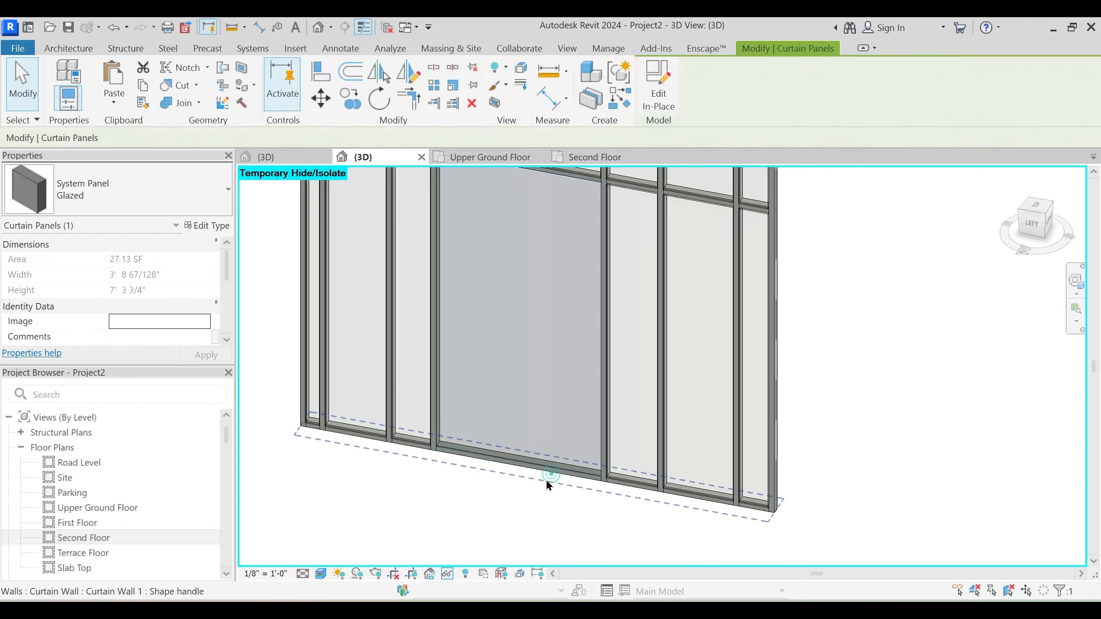
key("Escape")
left_click(534, 479)
key("Delete")
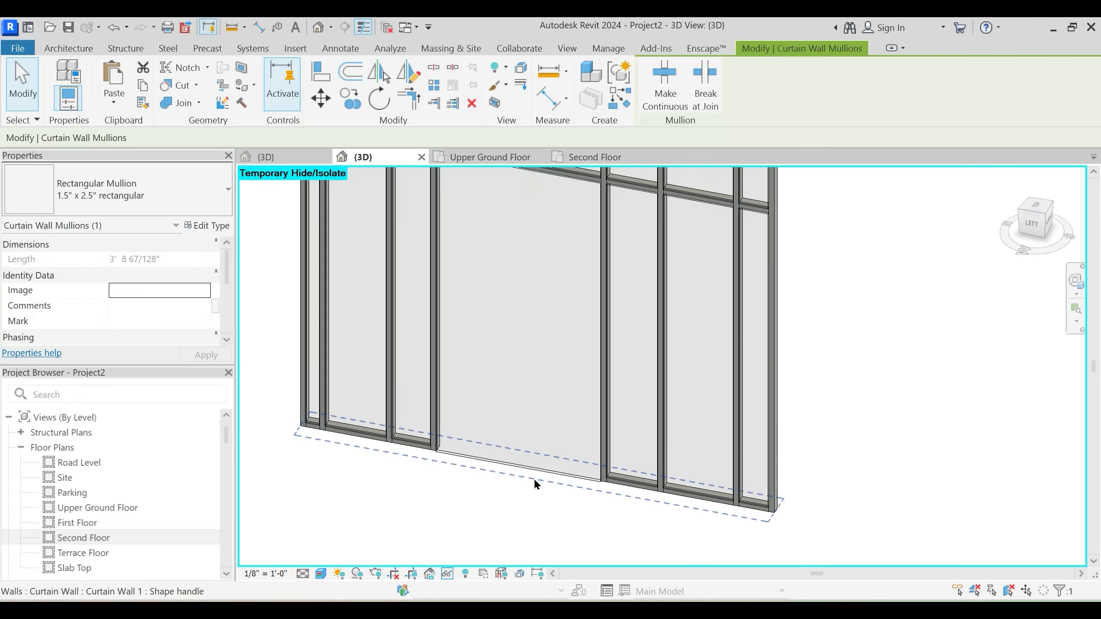
scroll(533, 479, "down", 2)
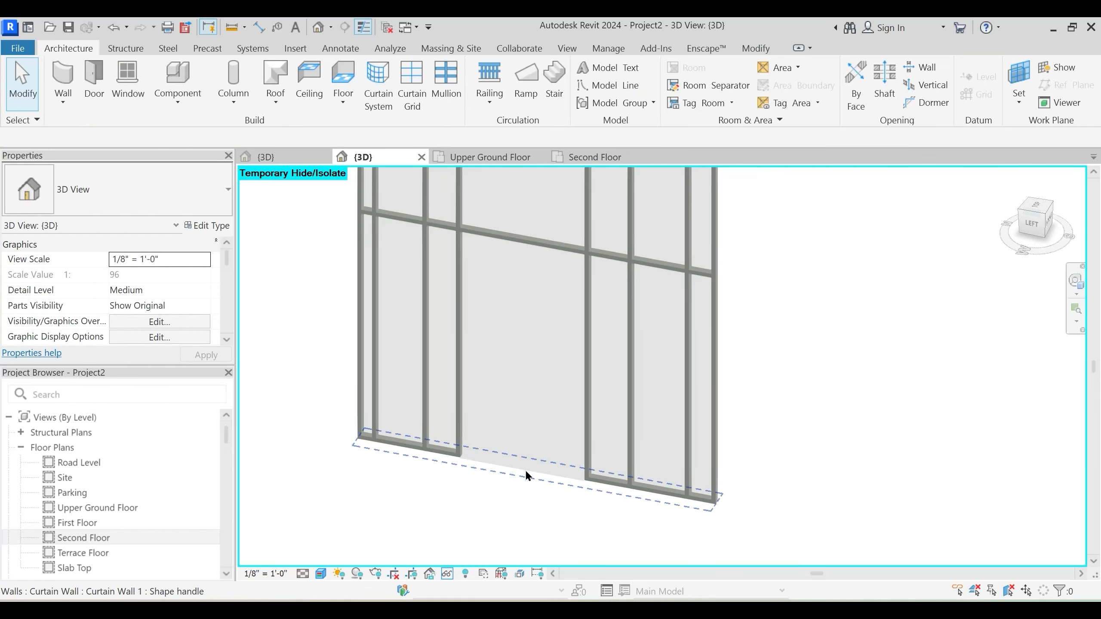
key("Tab")
left_click(525, 471)
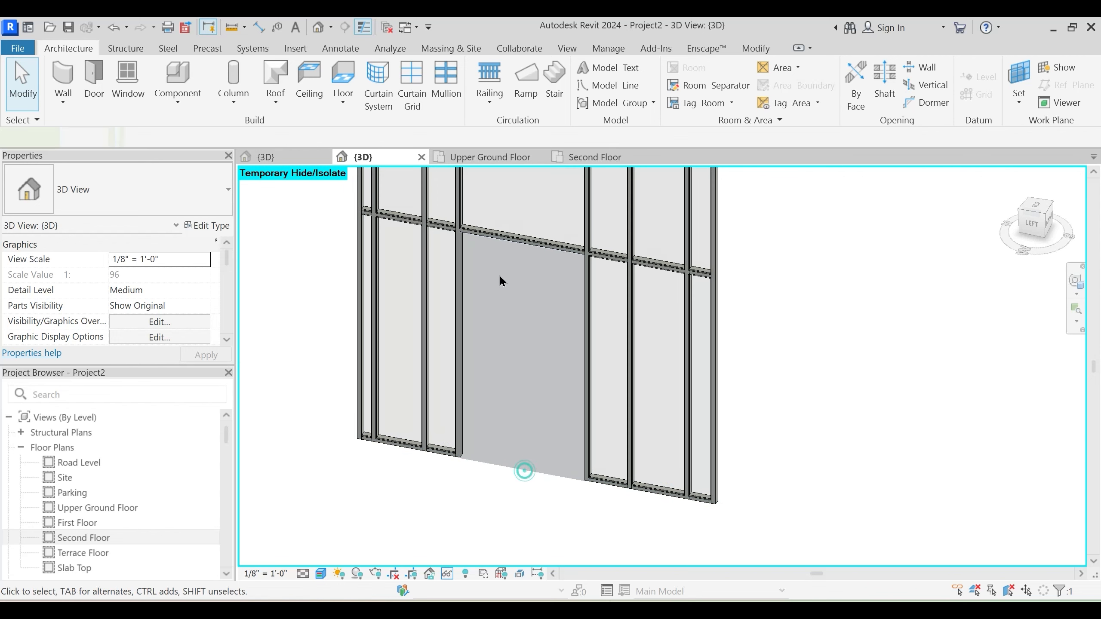
middle_click_drag(511, 321, 558, 355, "shift")
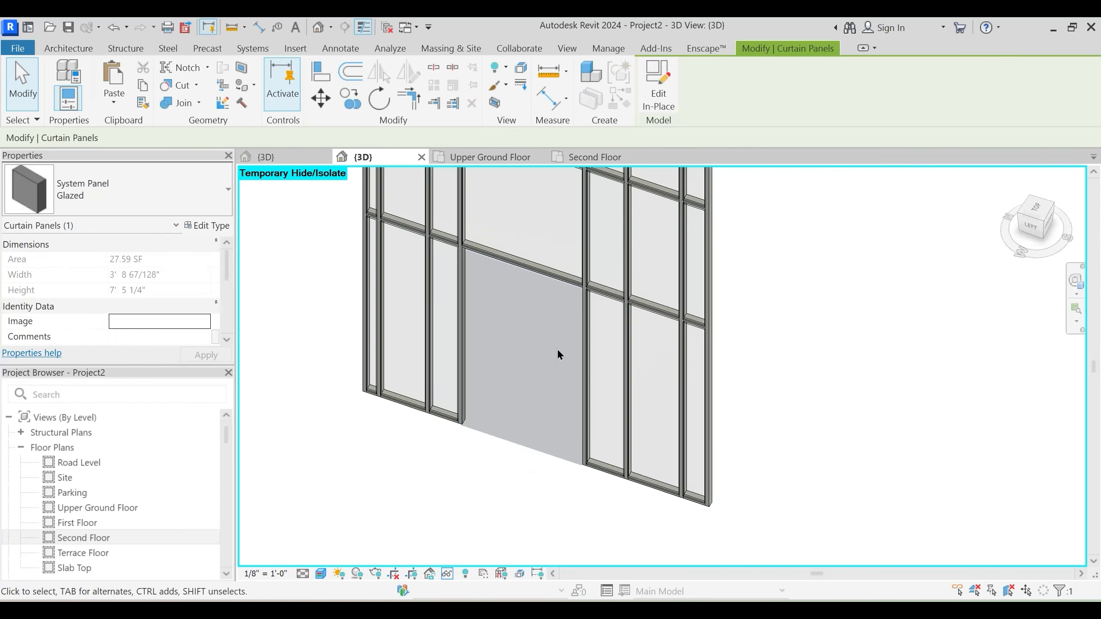
left_click(139, 189)
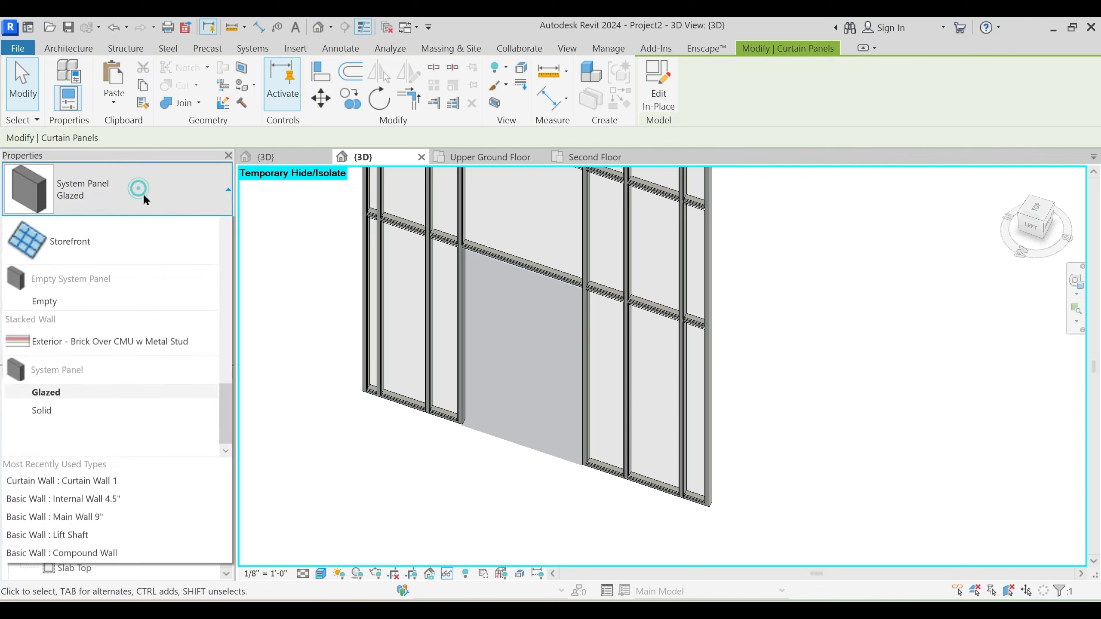
key("Escape")
key("Escape")
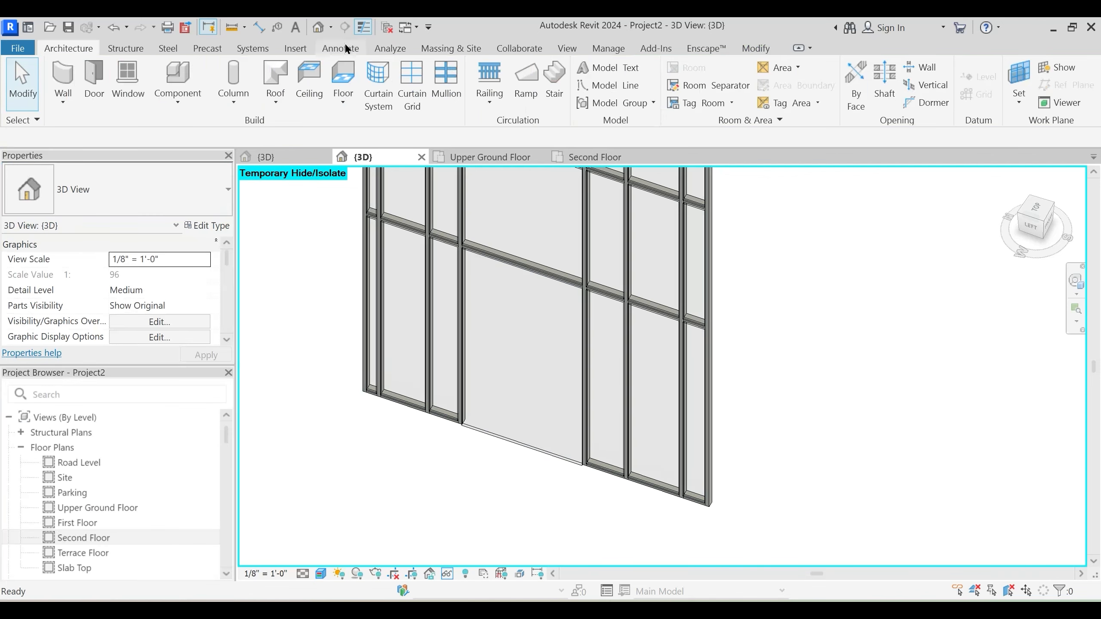
Load the Door-Curtain-Wall-Double-Storefront family from the library's Doors folder
left_click(295, 48)
left_click(599, 104)
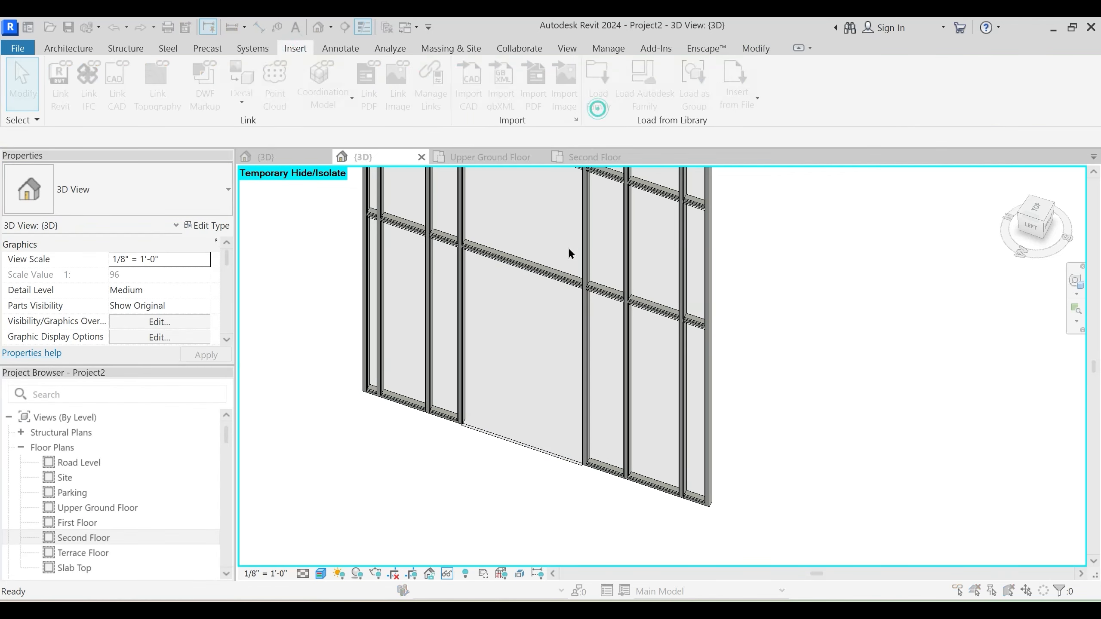
left_click(365, 59)
left_click(394, 112)
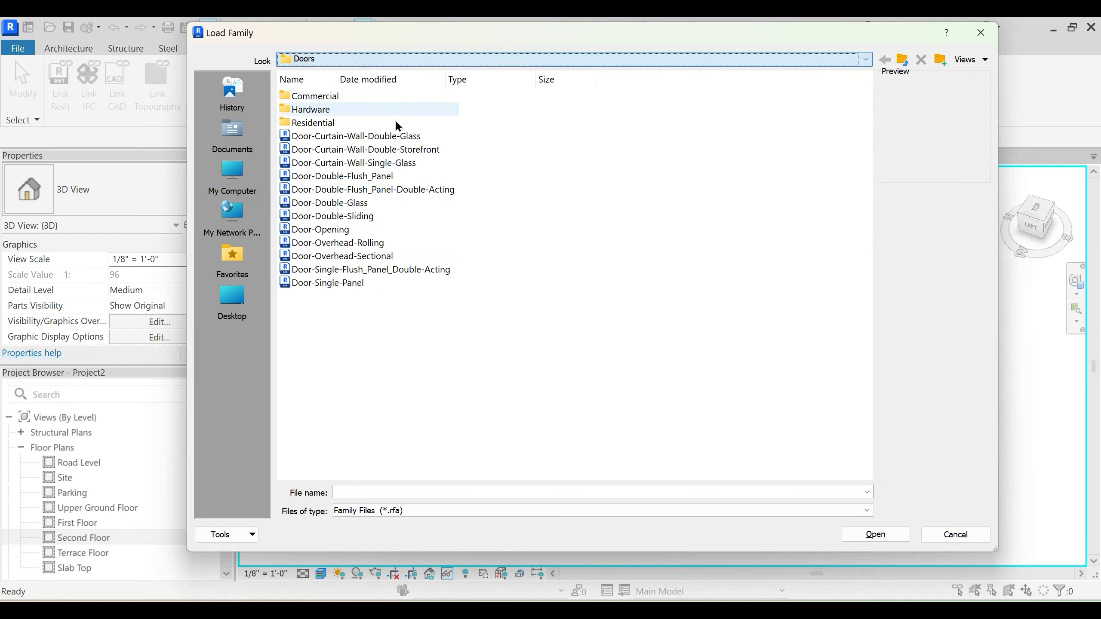
left_click(370, 163)
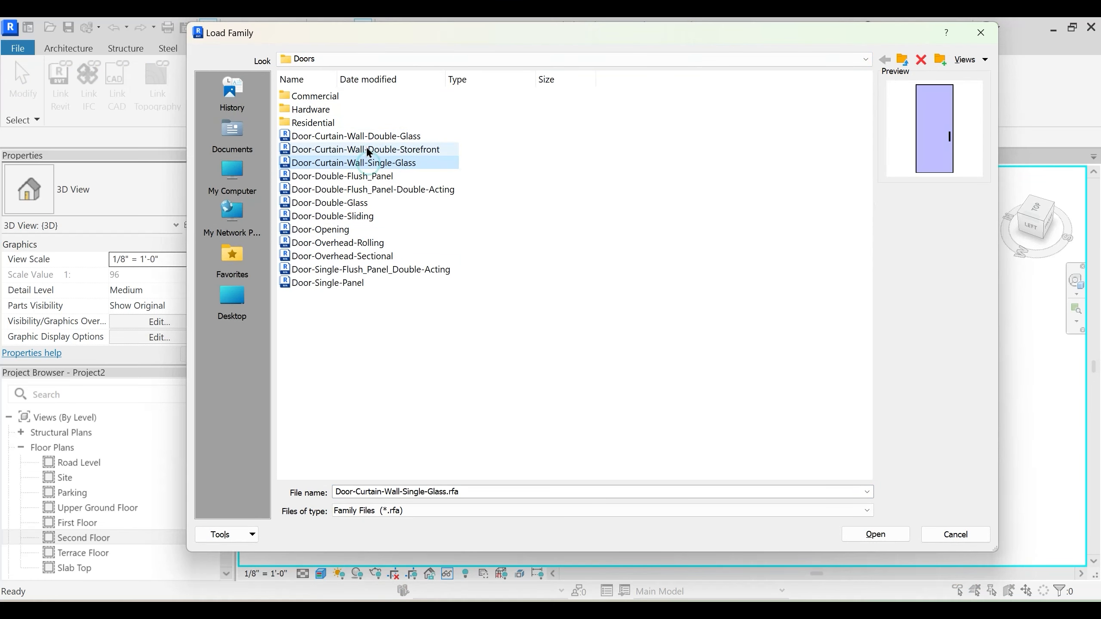
left_click(369, 175)
left_click(378, 136)
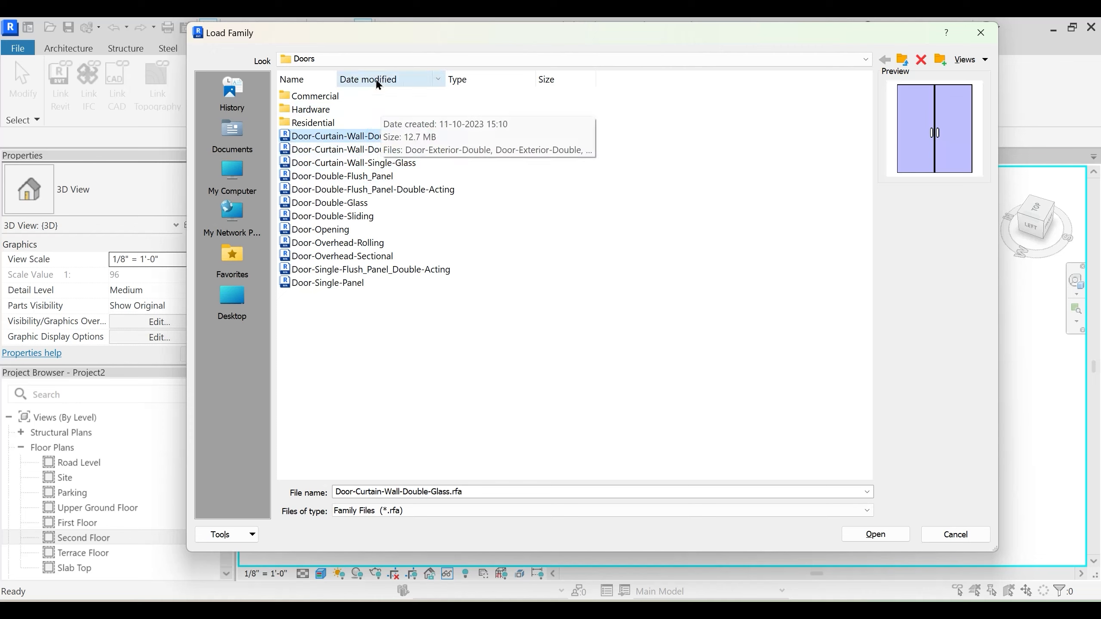
left_click(372, 57)
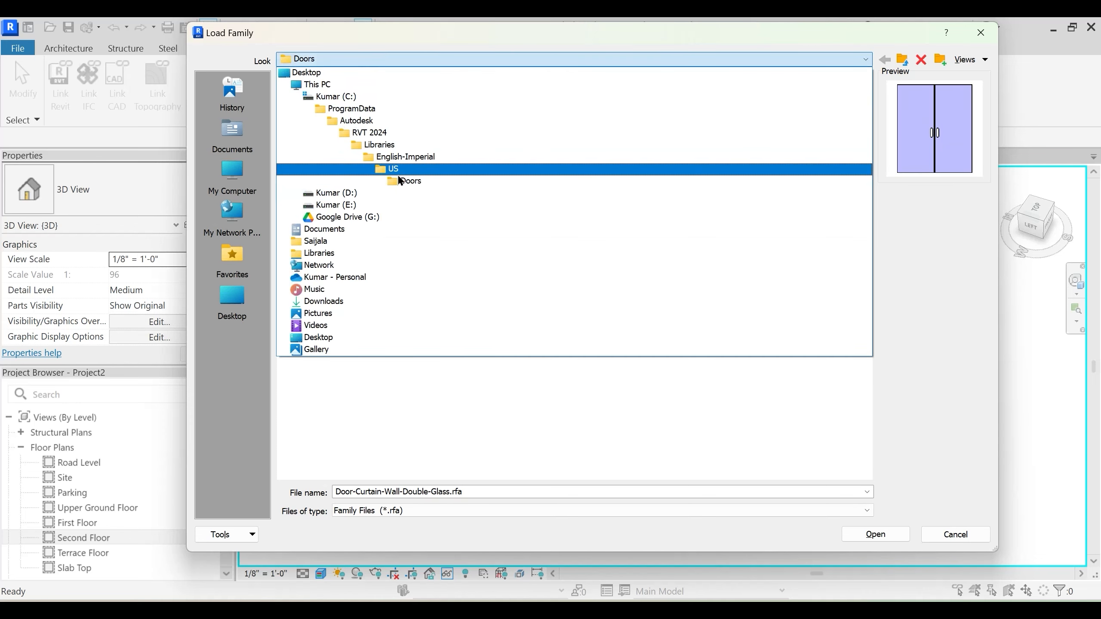
left_click(407, 181)
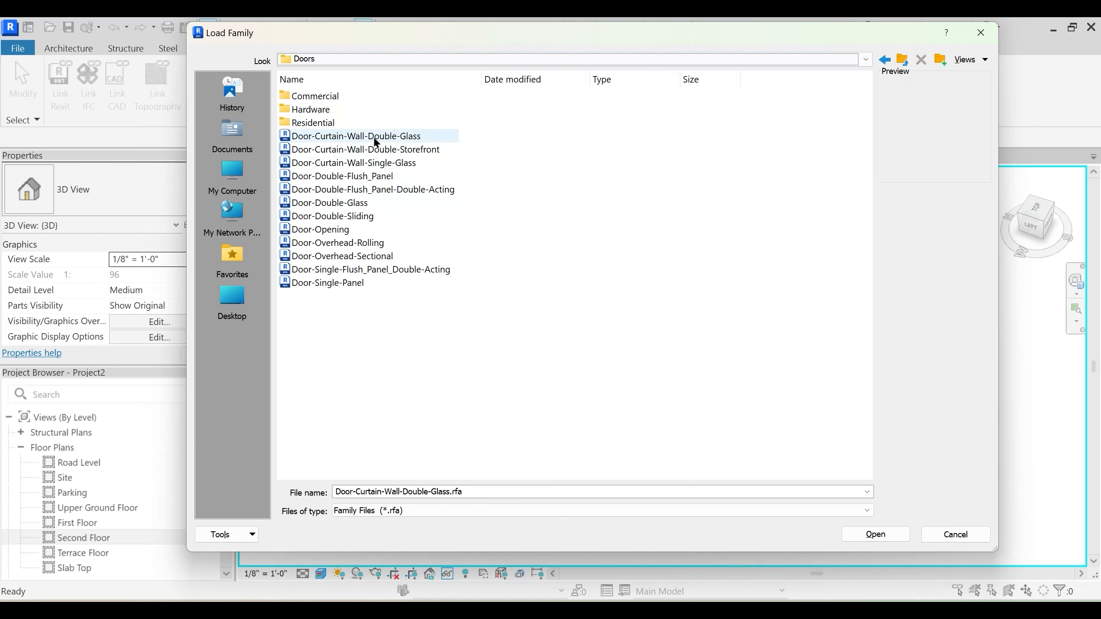
left_click(377, 150)
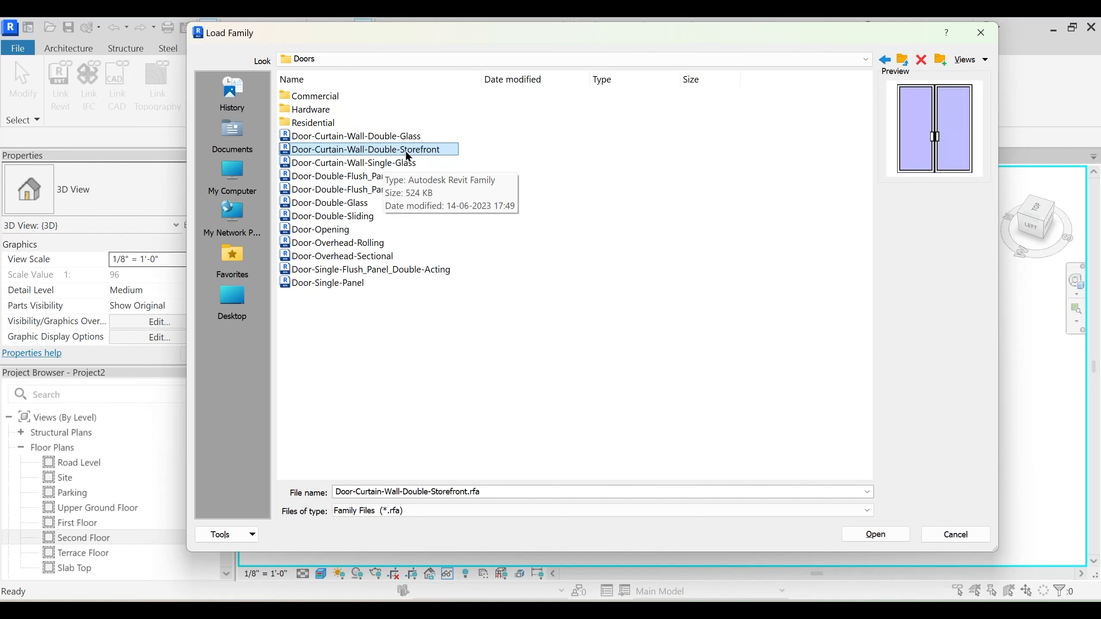
left_click(876, 533)
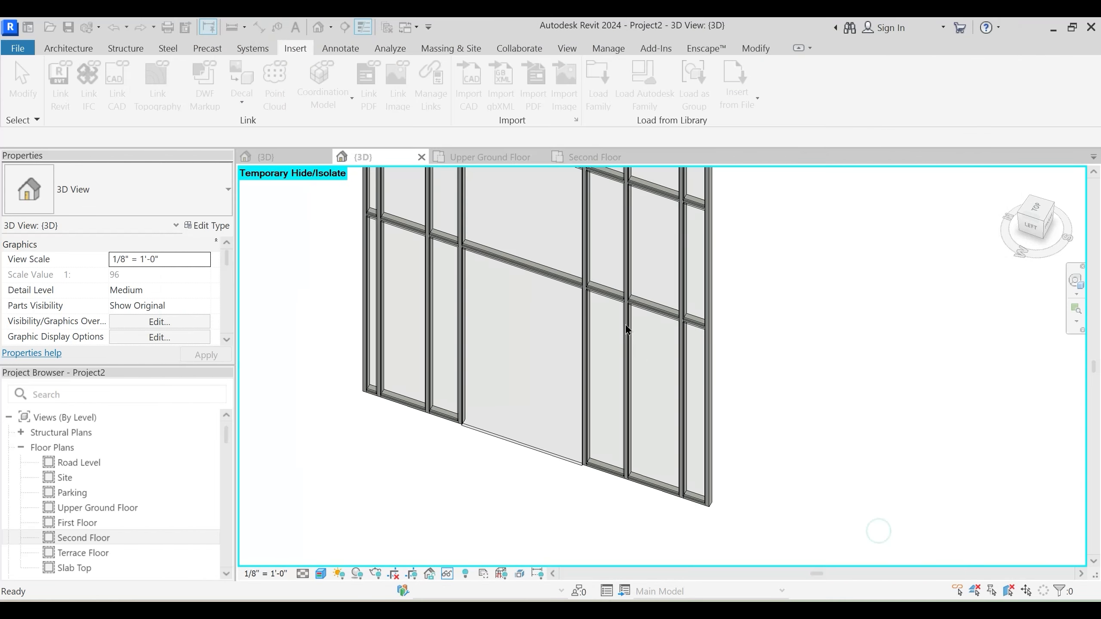
Change the wide bottom middle glazed panel to the Door-Curtain-Wall-Double-Storefront type
left_click(527, 452)
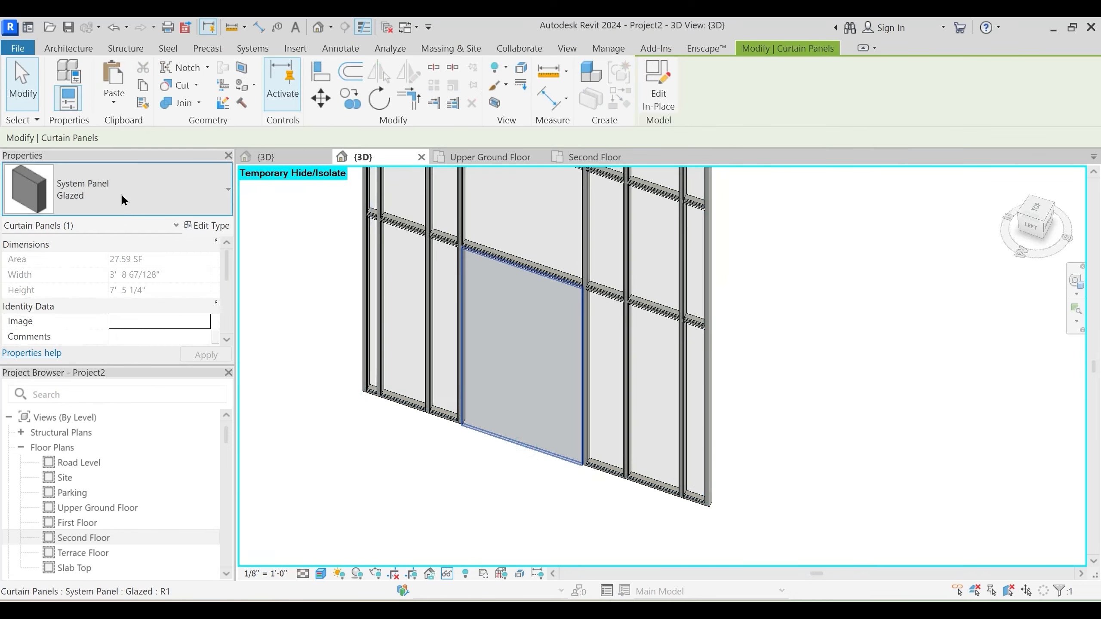
left_click(120, 193)
scroll(126, 391, "up", 3)
scroll(126, 391, "down", 3)
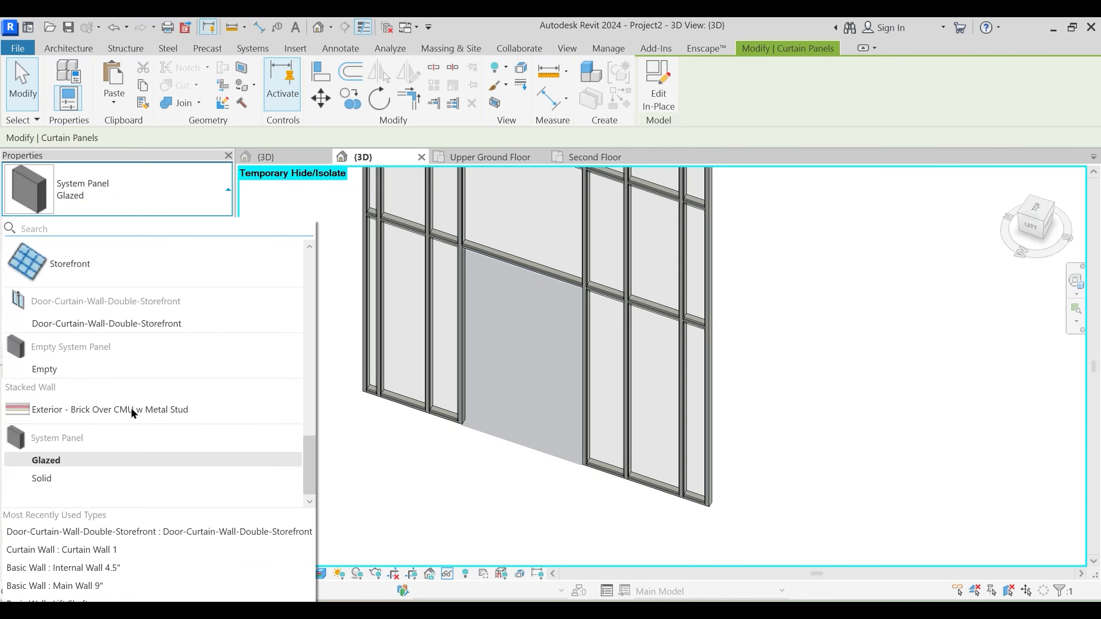
left_click(104, 325)
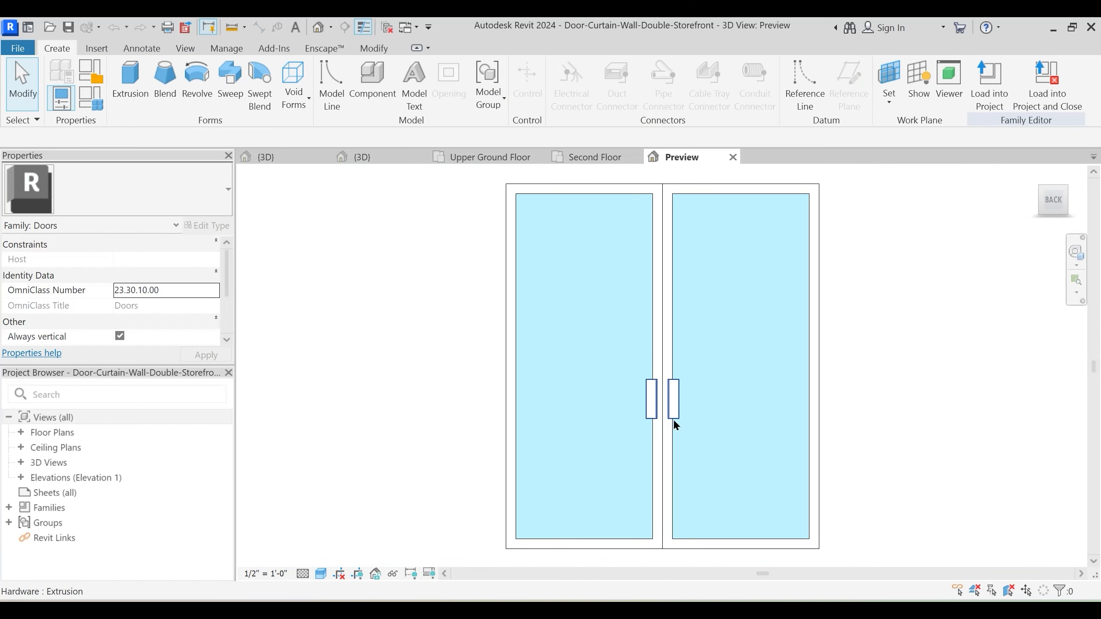
Make both door handle extrusions in the storefront door family visible at Coarse, Medium and Fine detail levels
middle_click_drag(673, 418, 690, 387, "shift")
left_click(711, 401)
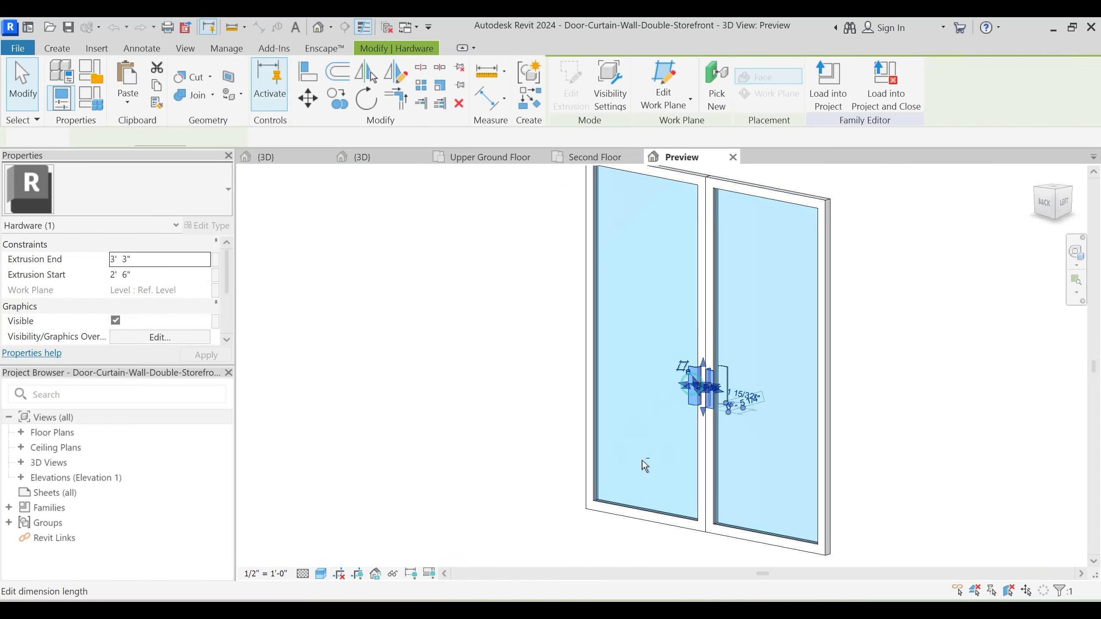
middle_click_drag(644, 463, 713, 407, "shift")
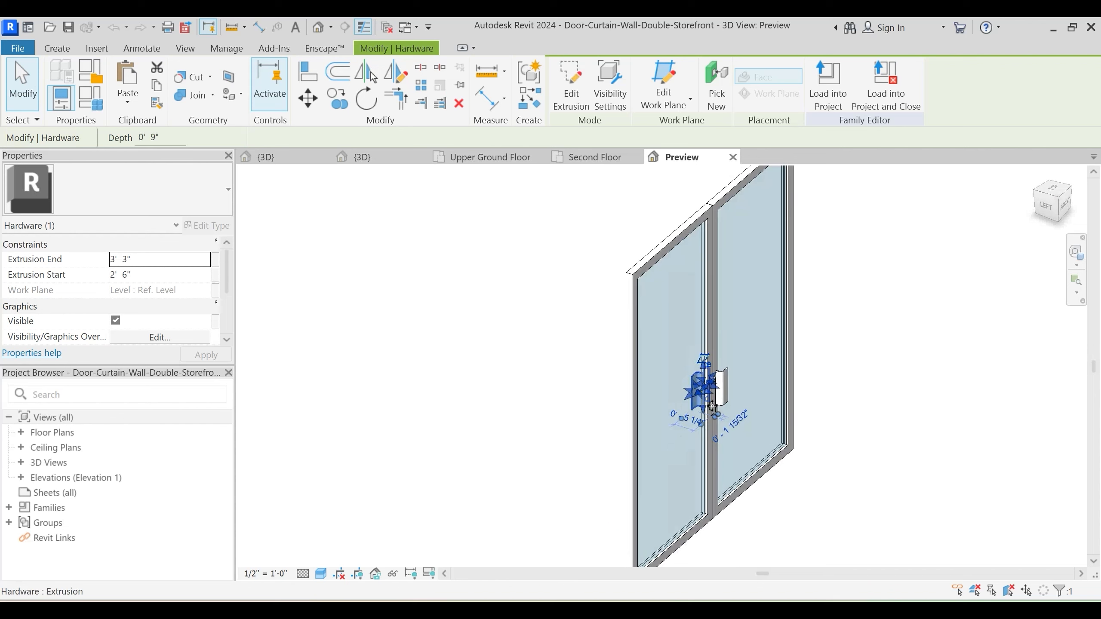
left_click(732, 393, "ctrl")
left_click(608, 92)
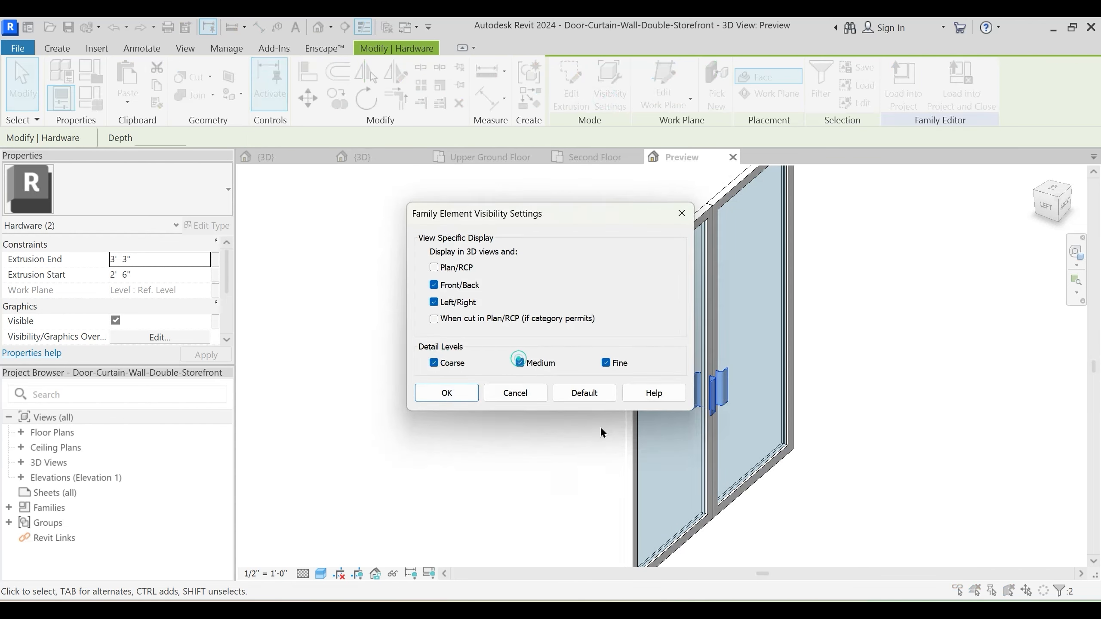
left_click(446, 393)
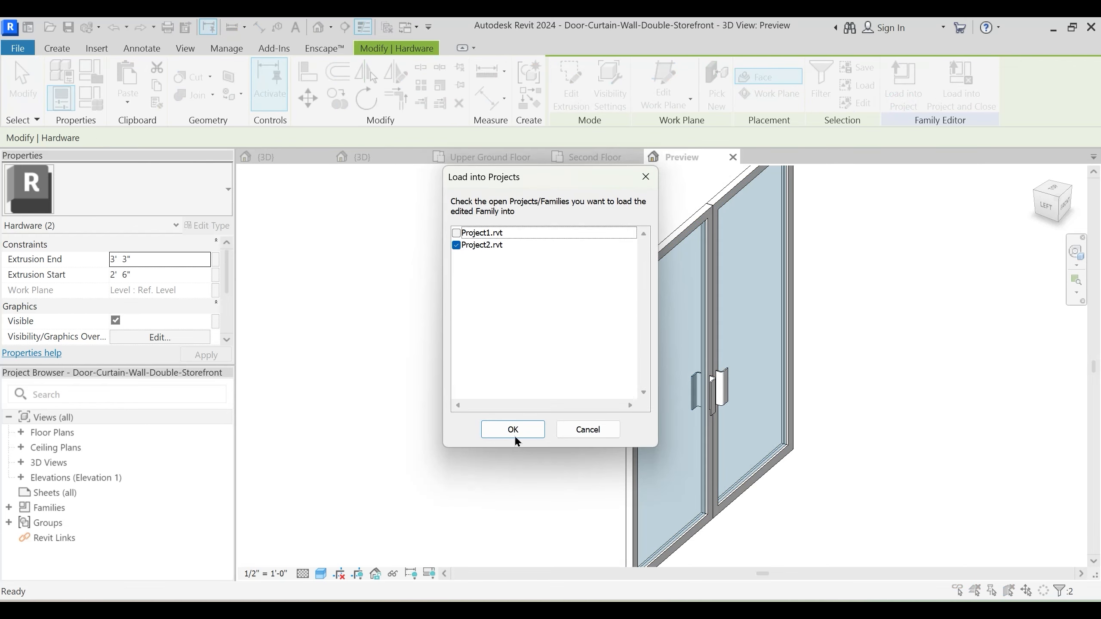
Load the edited door family into Project2, overwriting the existing version and its parameter values, and close the family
left_click(514, 429)
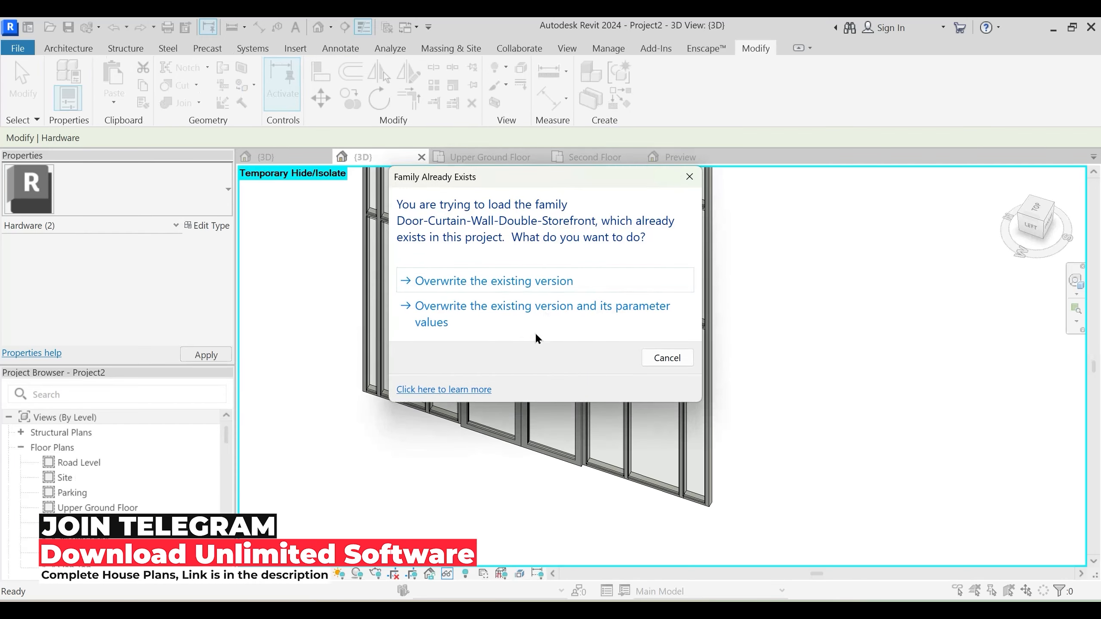
left_click(532, 332)
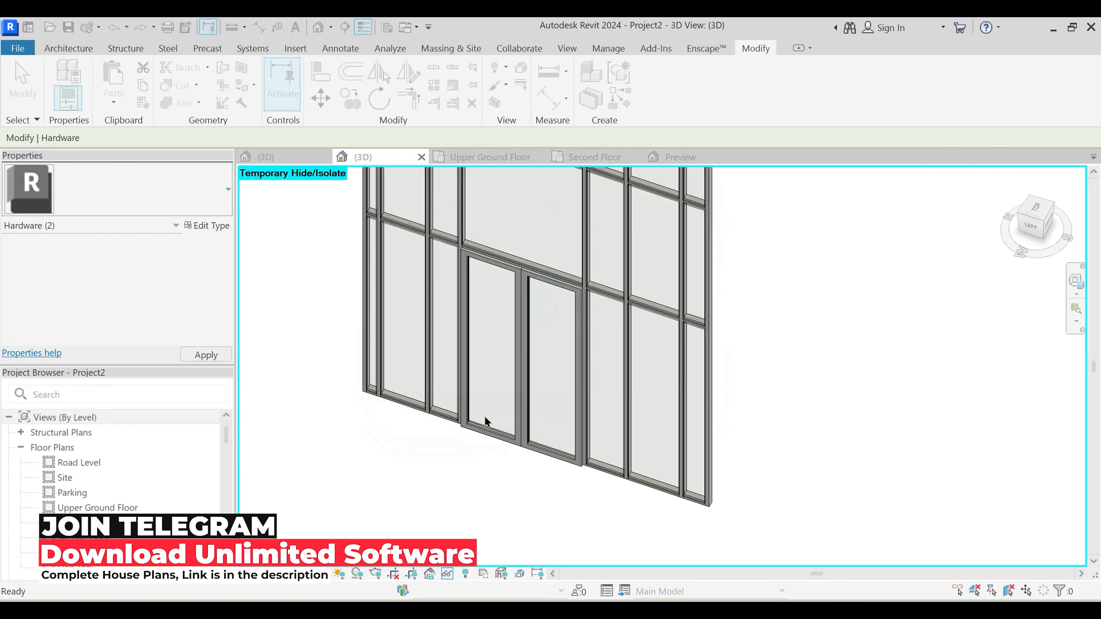
middle_click_drag(499, 442, 517, 516, "shift")
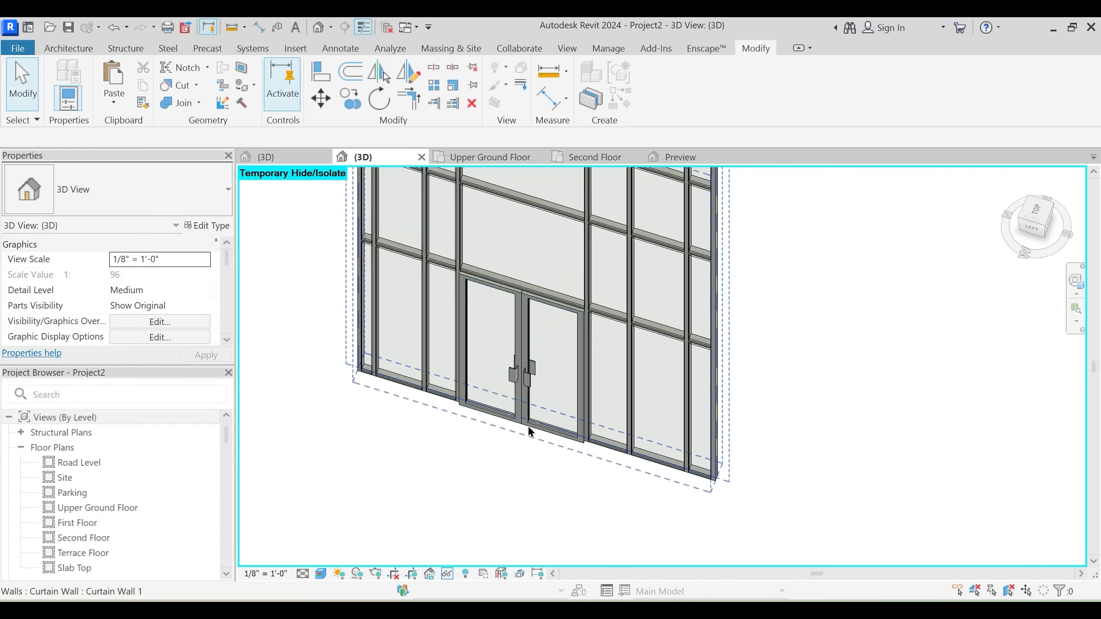
middle_click_drag(529, 431, 472, 477, "shift")
left_click(679, 158)
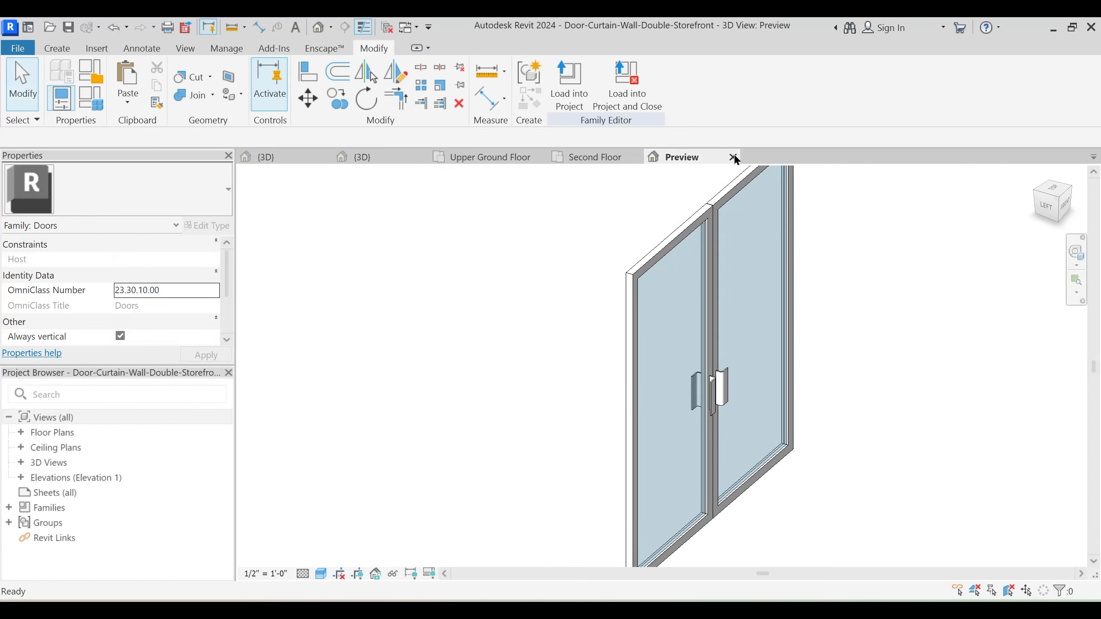
left_click(732, 157)
left_click(595, 326)
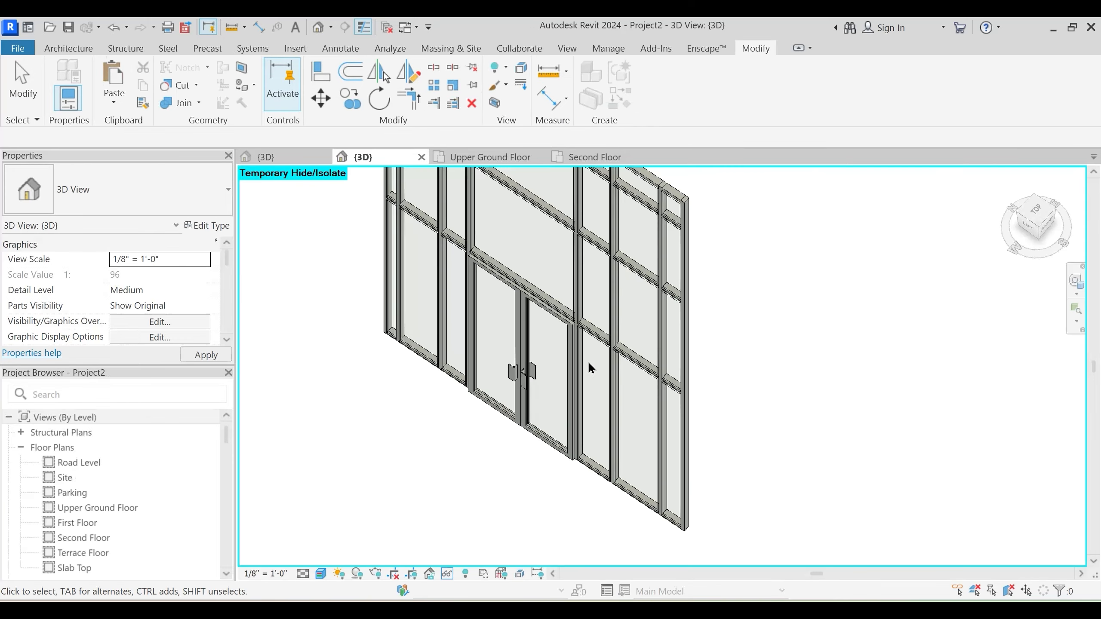
Set the join condition of the Curtain Wall 1 type to Border and Horizontal Grid Continuous
scroll(588, 364, "down", 2)
mouse_move(548, 445)
middle_mouse_down("shift")
mouse_move(565, 480)
mouse_move(549, 445)
middle_mouse_up("shift")
middle_click_drag(617, 440, 569, 507)
scroll(539, 382, "down", 2)
middle_click_drag(547, 379, 450, 303, "shift")
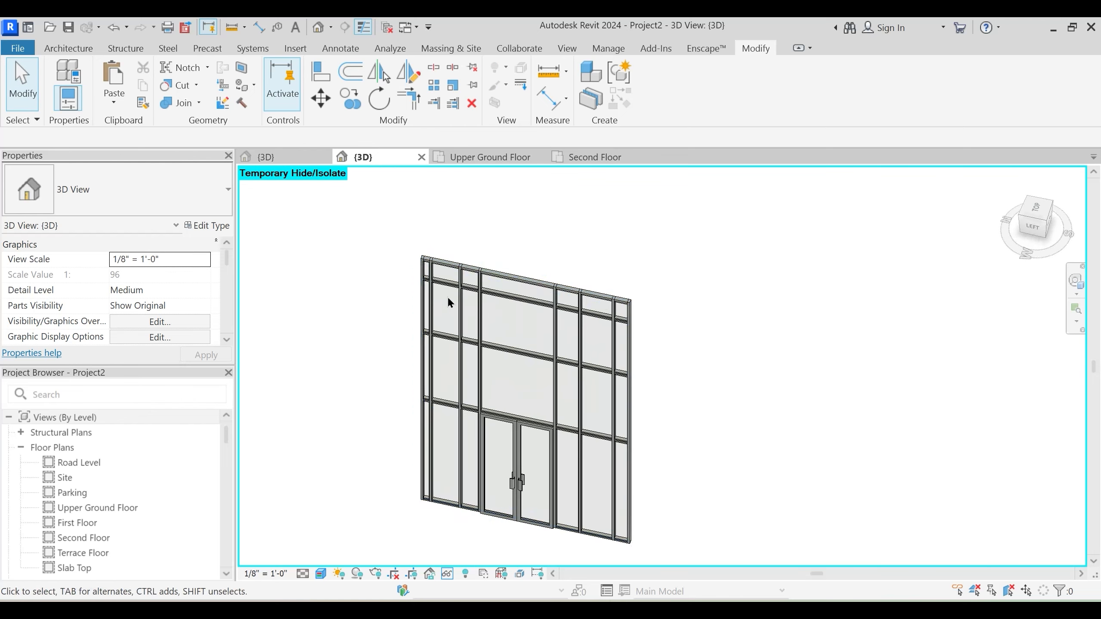
left_click(481, 277)
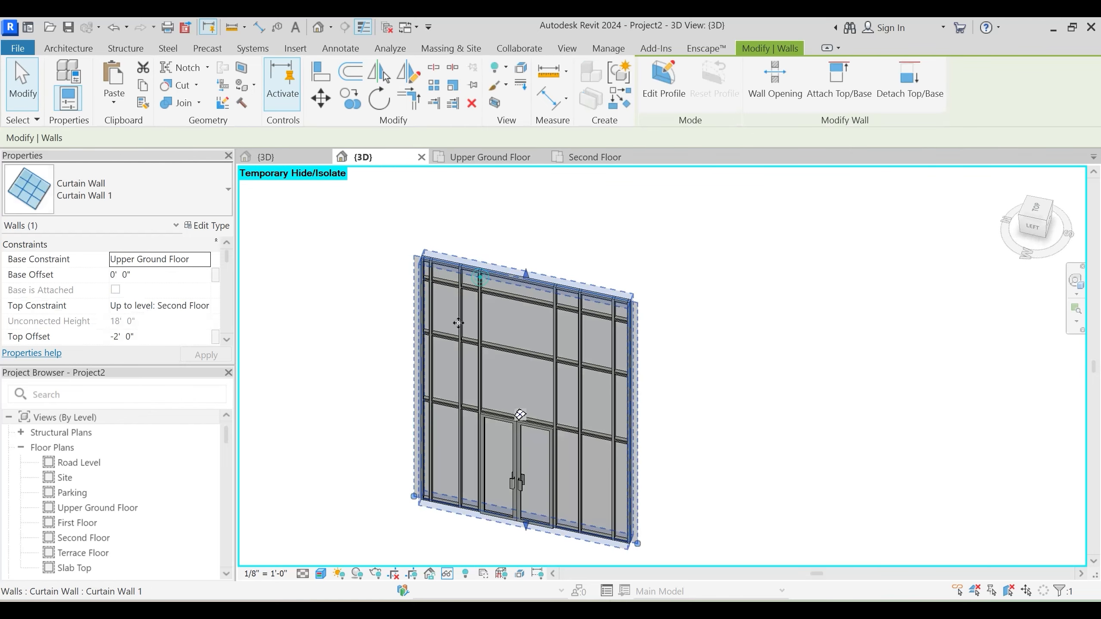
left_click(212, 226)
left_click(860, 264)
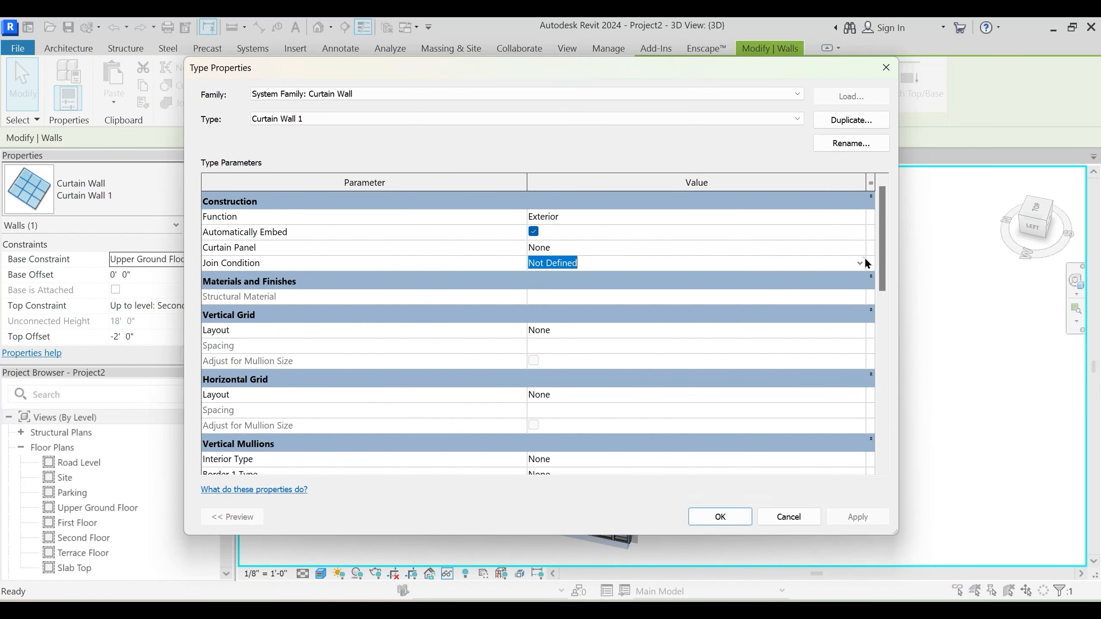
left_click(862, 262)
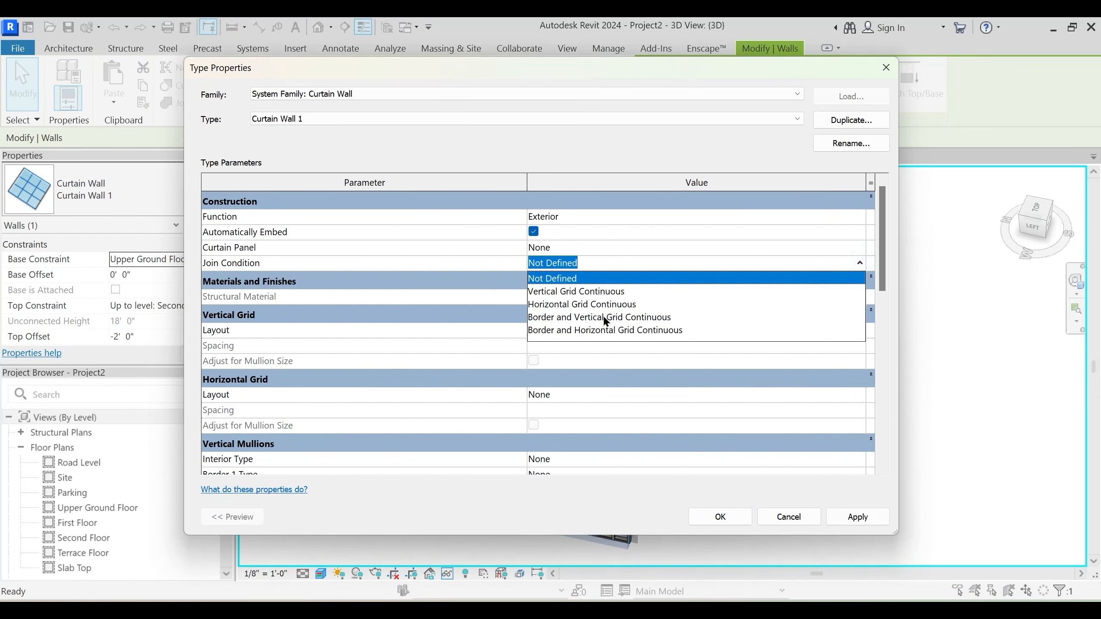
left_click(616, 330)
left_click(726, 514)
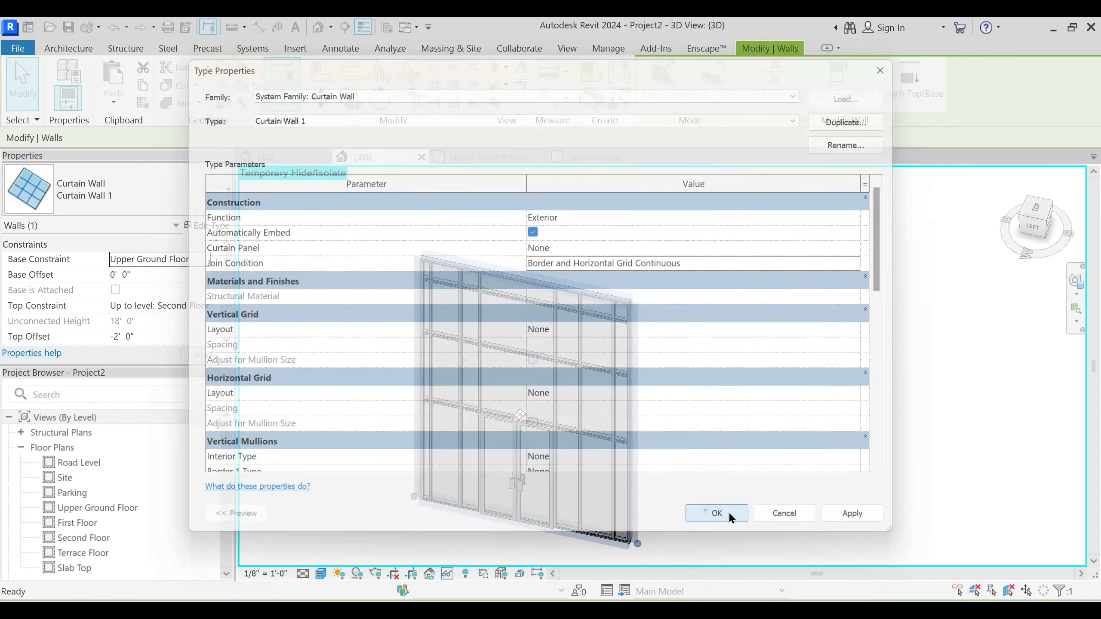
left_click(701, 351)
Set the material of the 1.5" x 2.5" rectangular mullion type to Sash
middle_click_drag(527, 397, 499, 372, "shift")
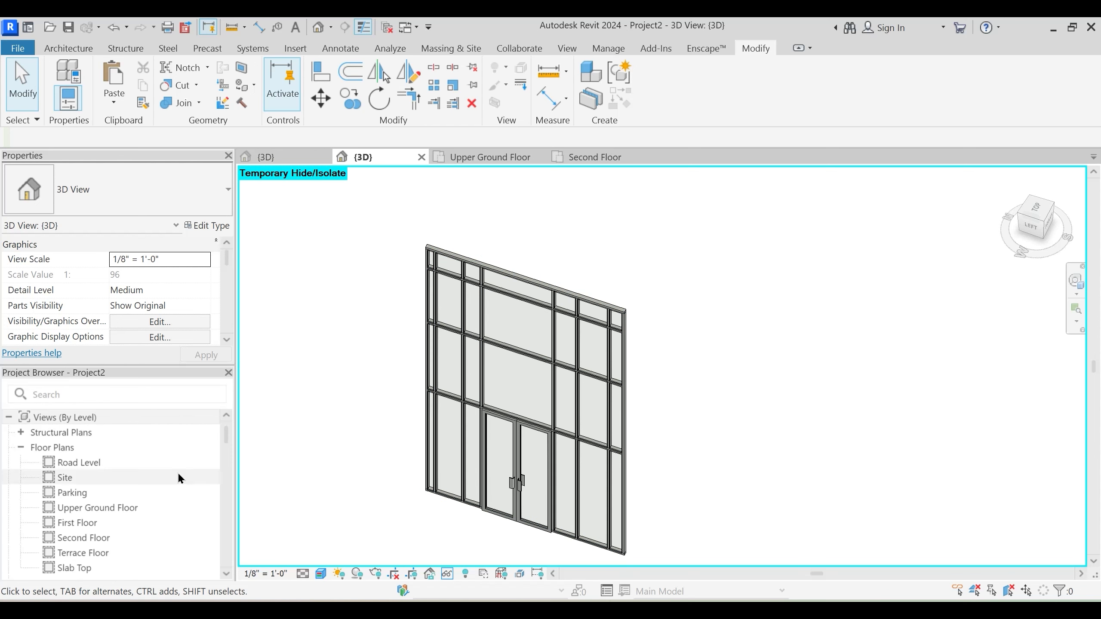
scroll(143, 467, "down", 8)
scroll(137, 462, "down", 4)
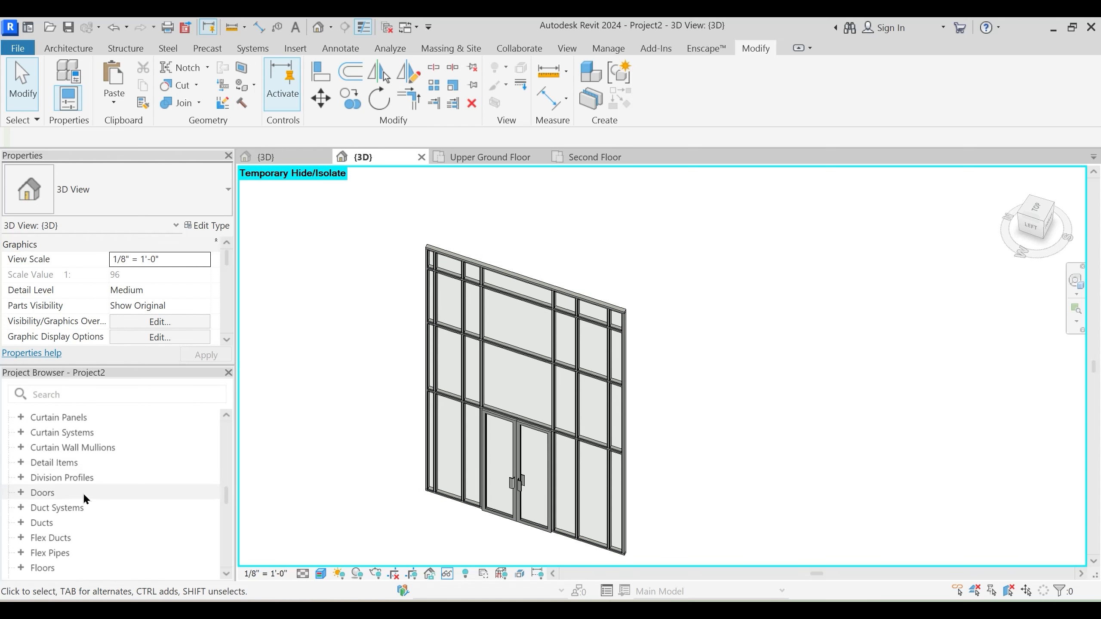
left_click(21, 449)
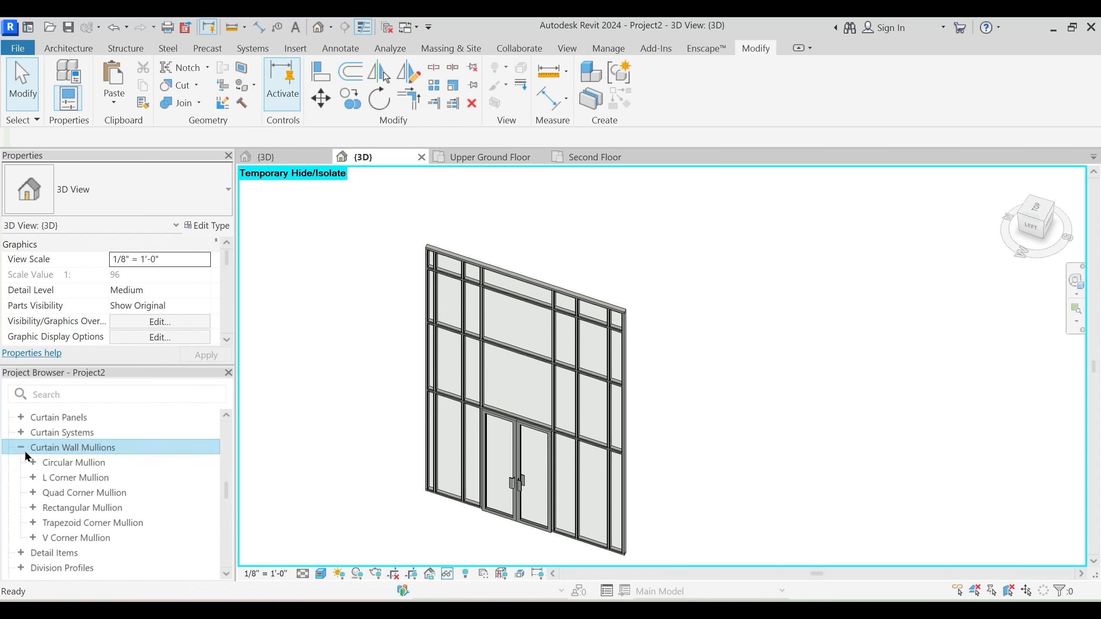
left_click(33, 508)
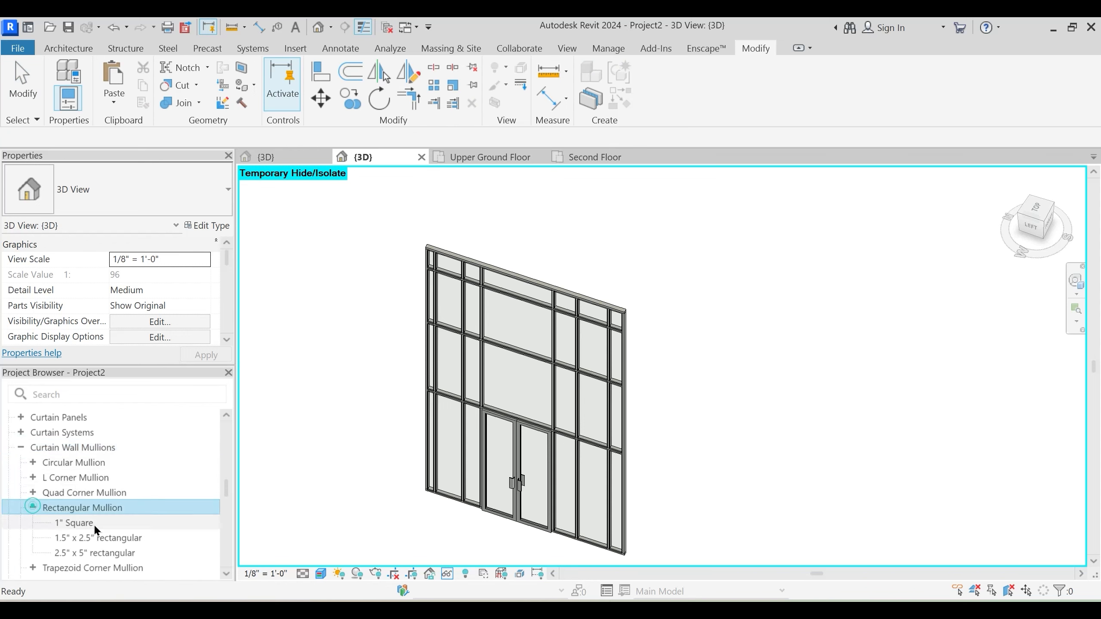
right_click(99, 538)
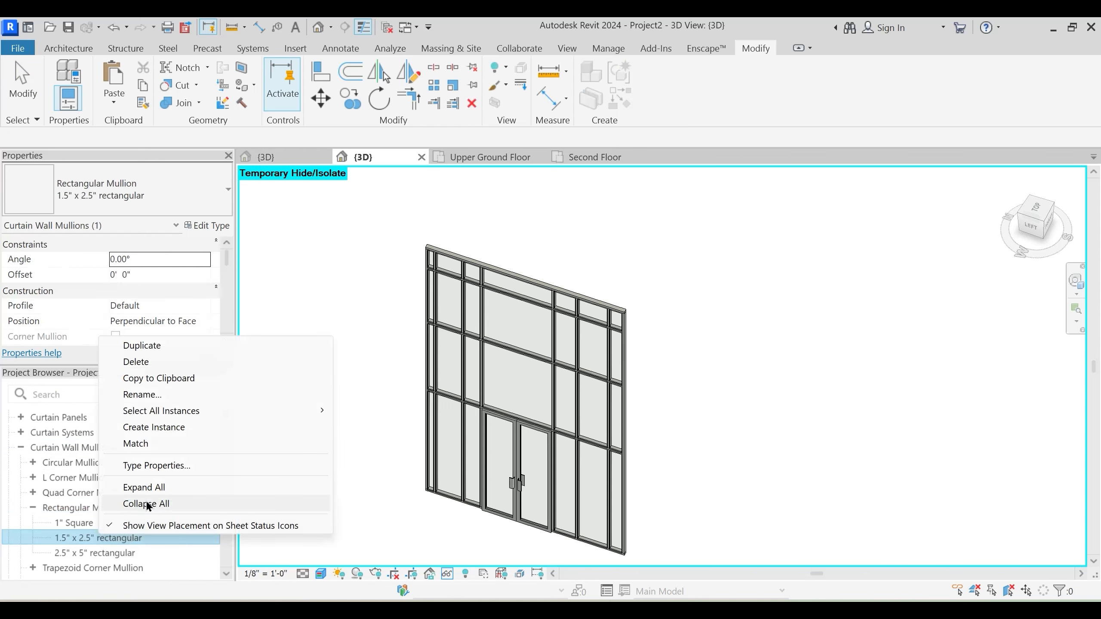
left_click(156, 466)
left_click(609, 347)
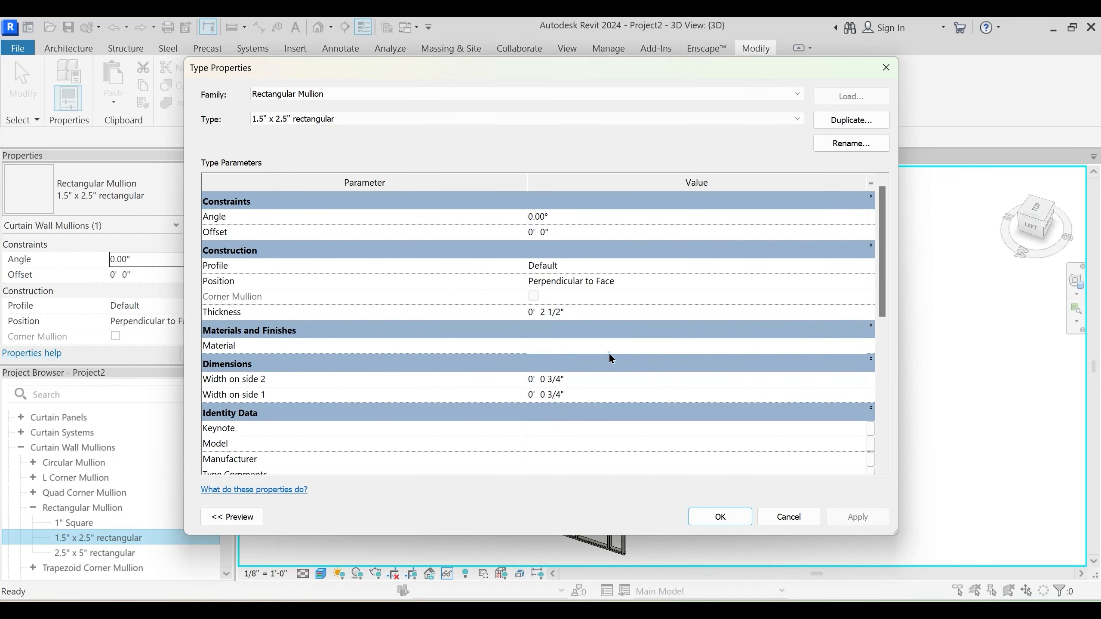
type("Sash")
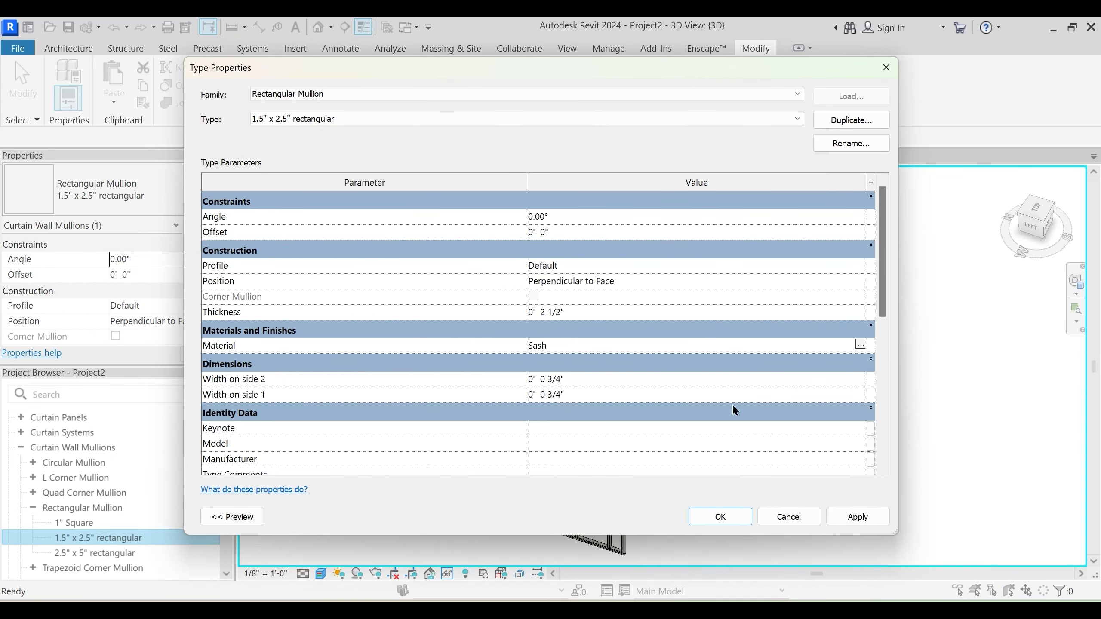
left_click(731, 518)
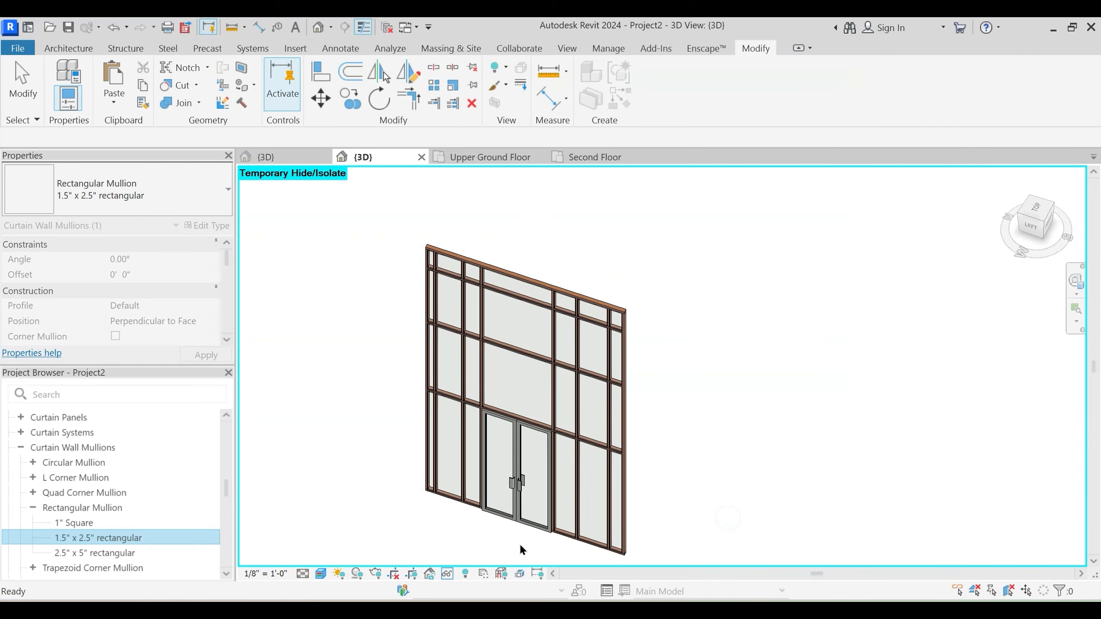
Set the double storefront door type's frame material and door handle material to Sash
left_click(523, 524)
key("Tab")
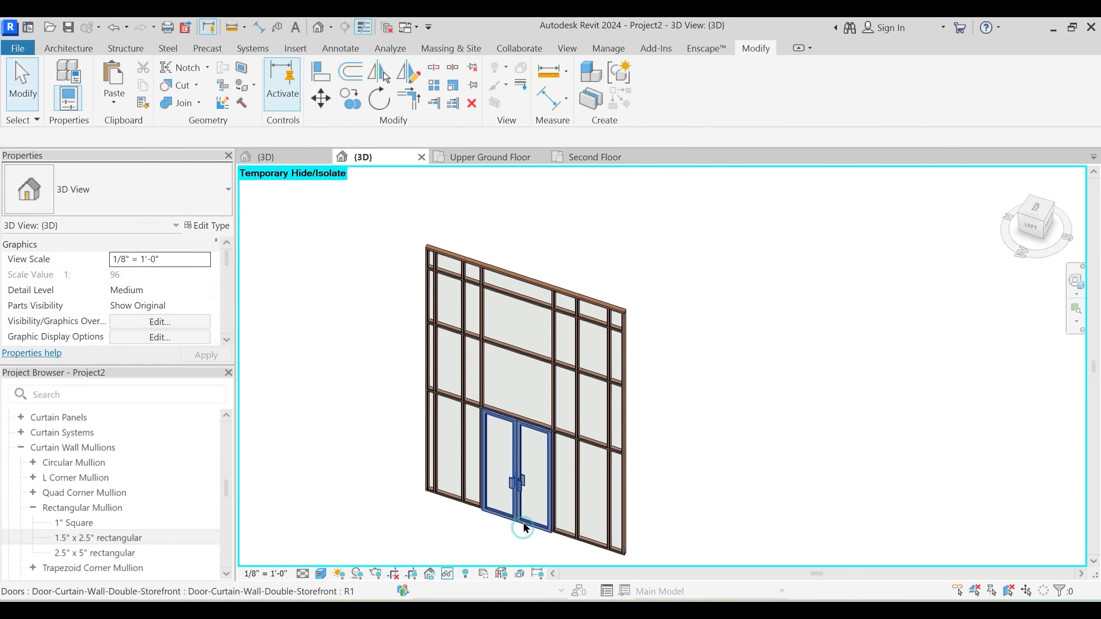
left_click(522, 525)
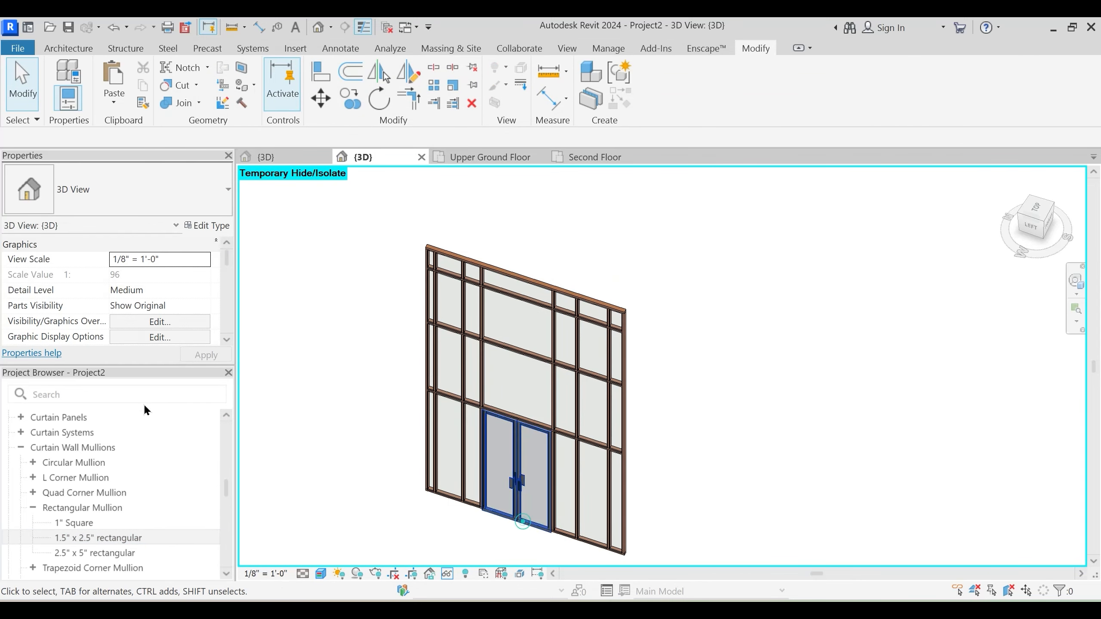
left_click(208, 225)
left_click(598, 265)
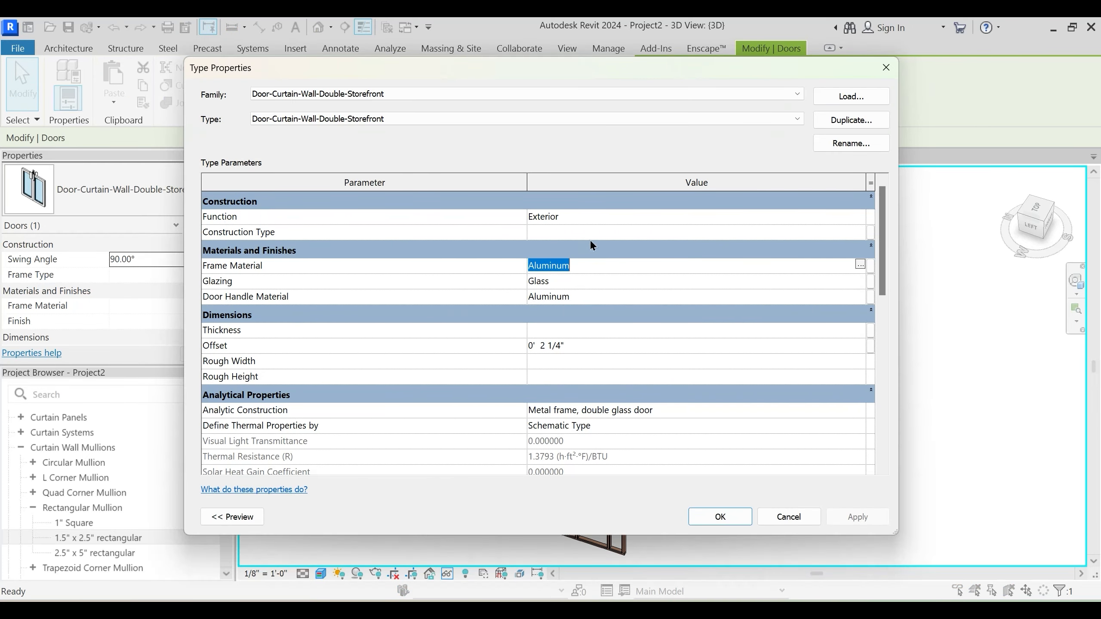
key("BackSpace")
type("Sash")
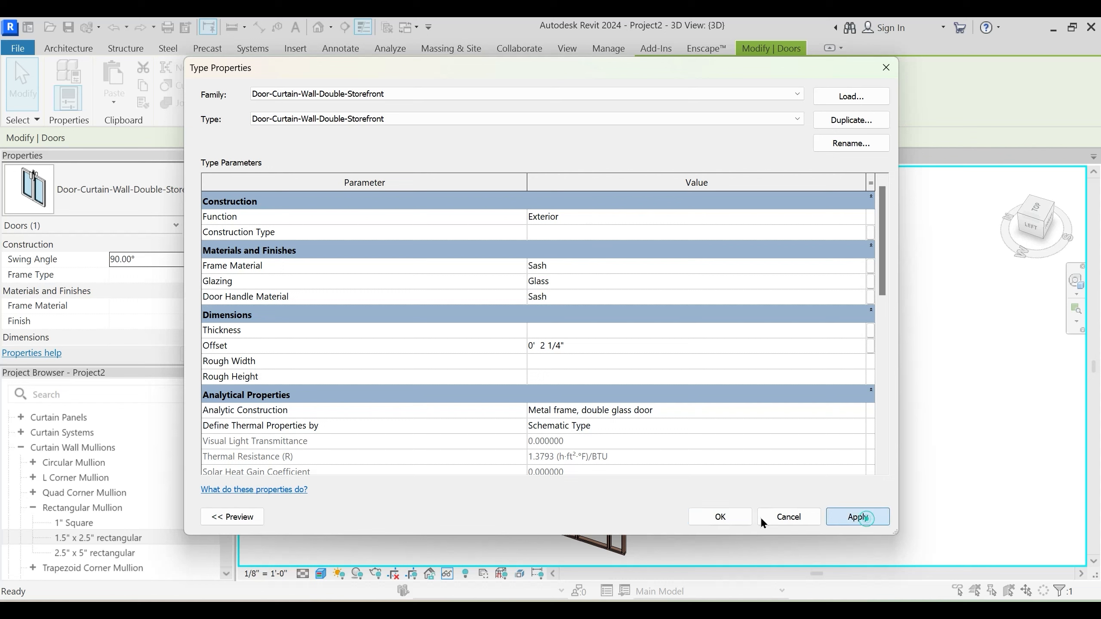
left_click(736, 522)
left_click(693, 459)
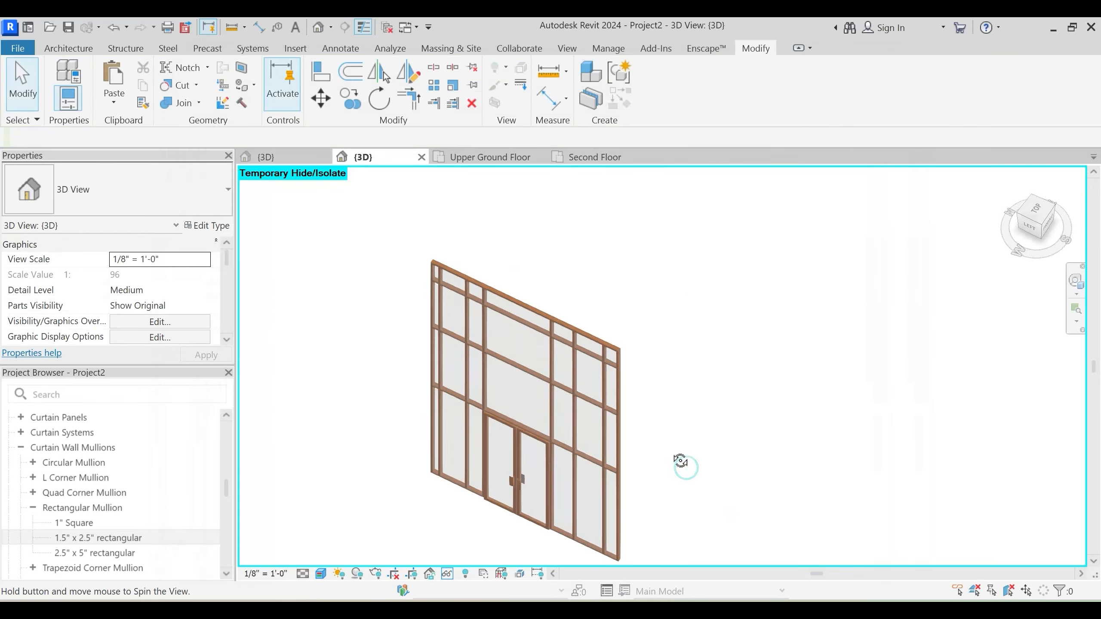
middle_click_drag(680, 461, 680, 396, "shift")
middle_click_drag(594, 287, 569, 476, "shift")
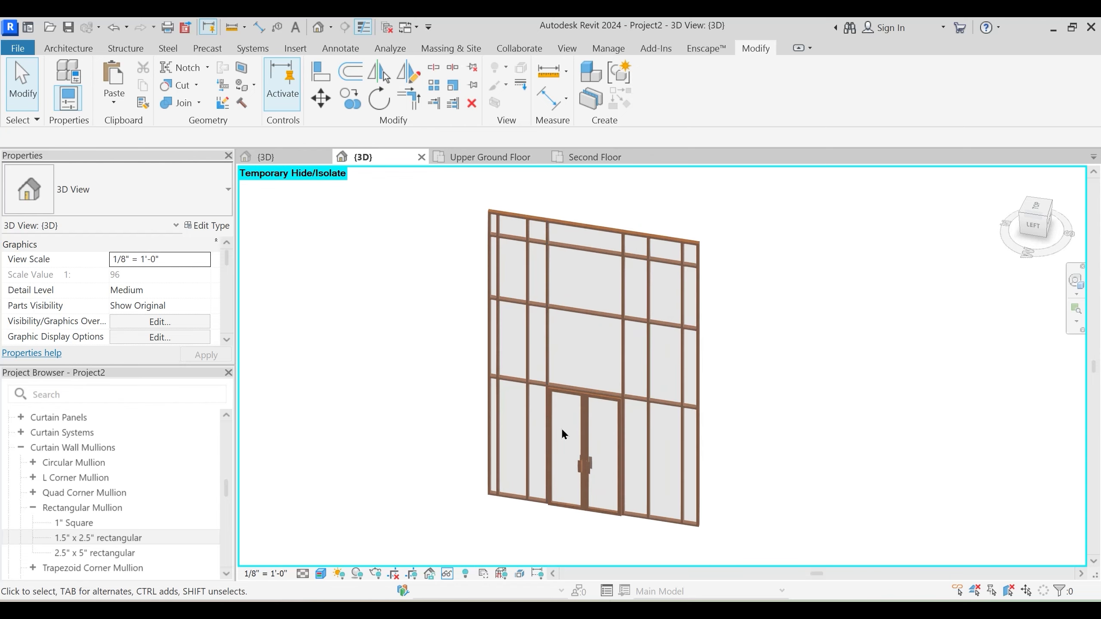
Change the double storefront door in the curtain wall back to the System Panel Glazed type
left_click(586, 431)
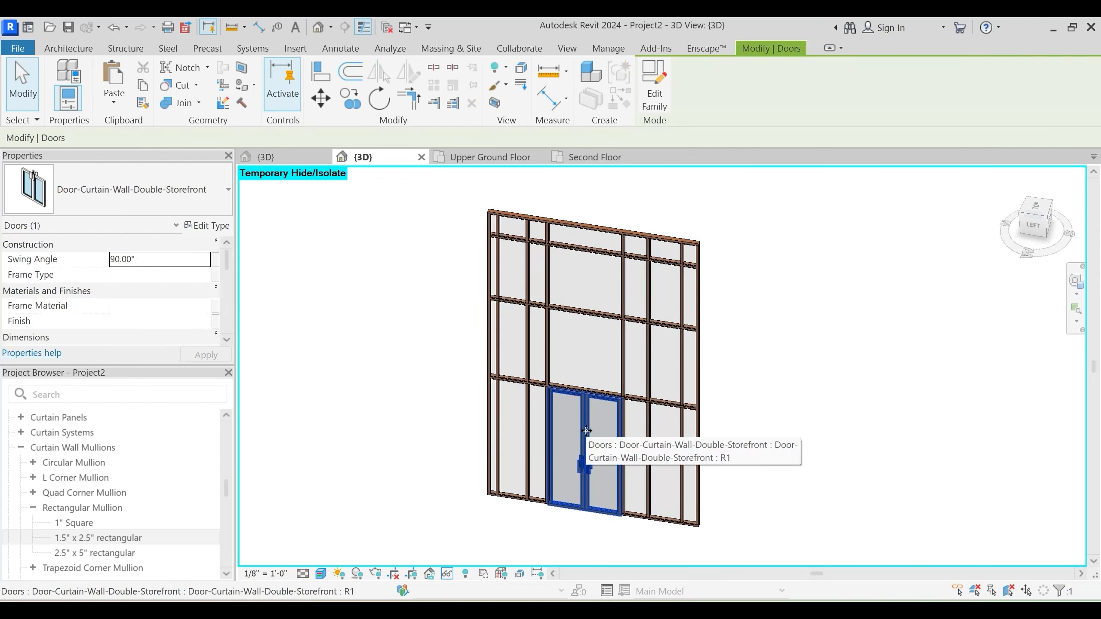
scroll(586, 429, "up", 3)
key("Escape")
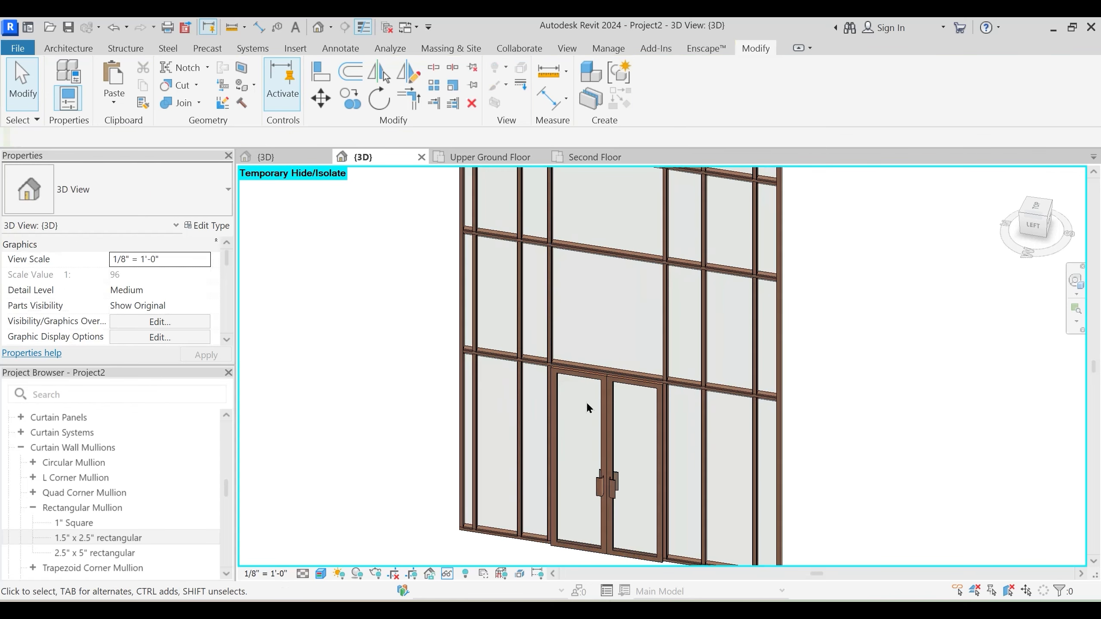
left_click(600, 404)
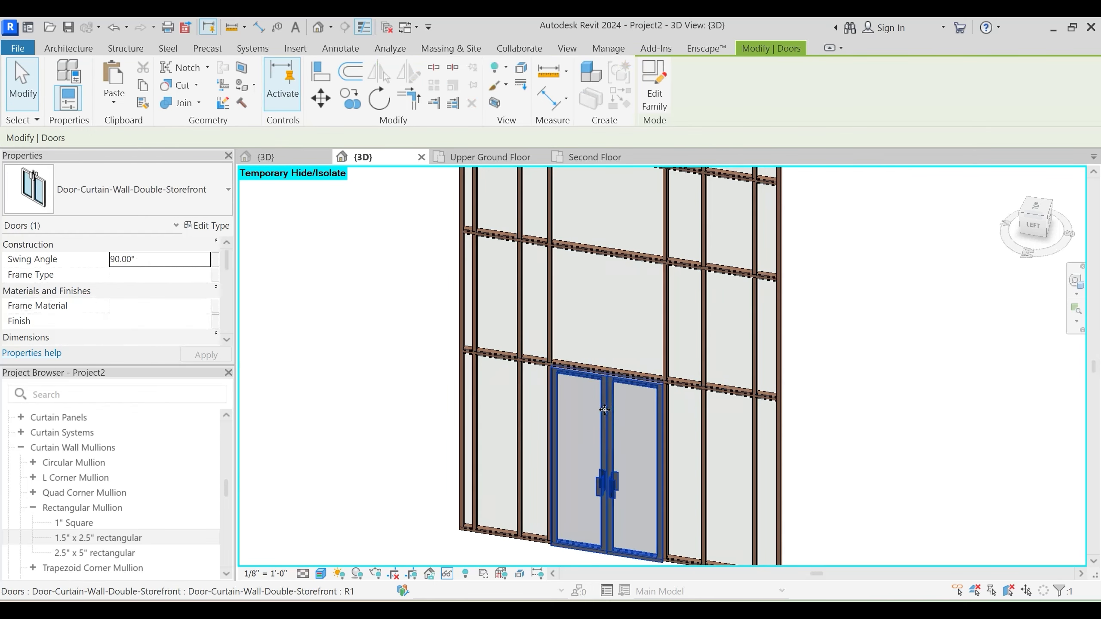
key("Escape")
left_click(605, 413)
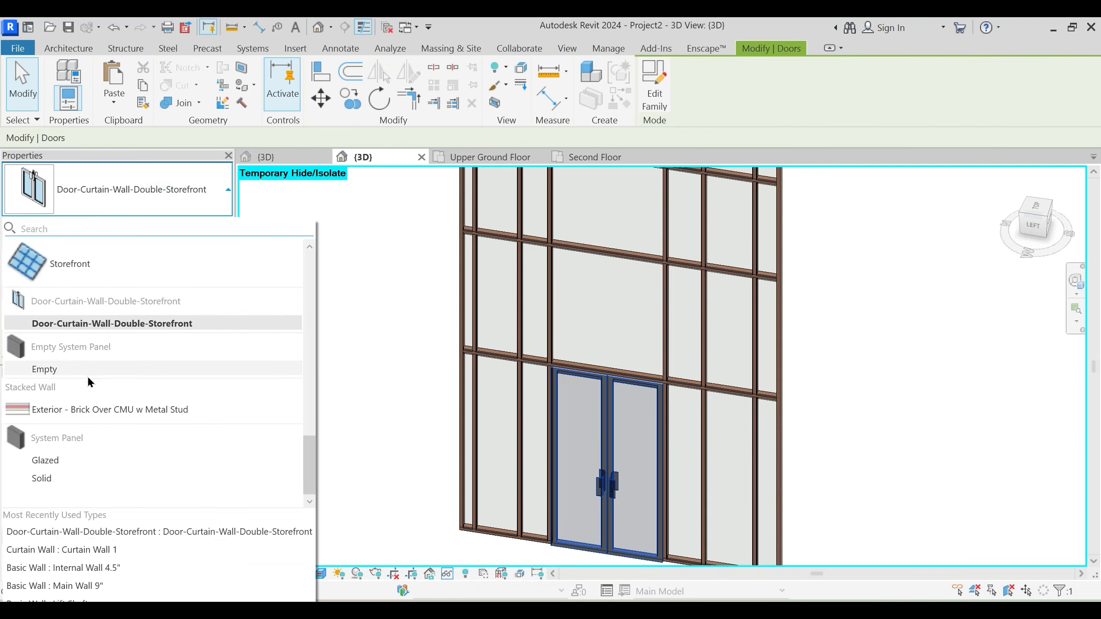
left_click(57, 461)
middle_click_drag(560, 483, 539, 445)
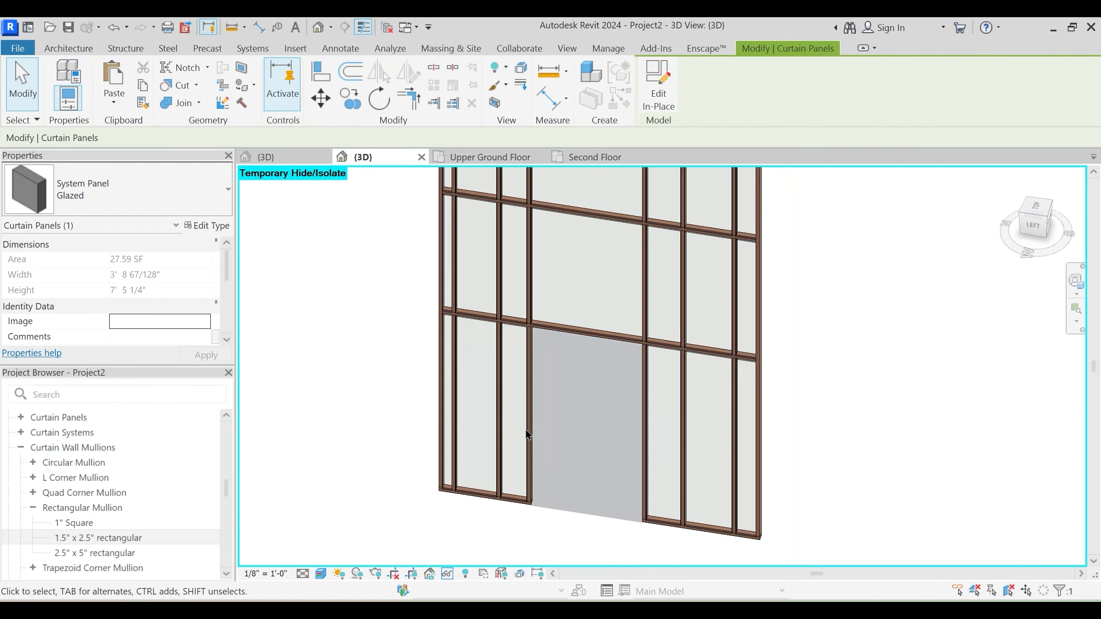
key("Escape")
key("Escape")
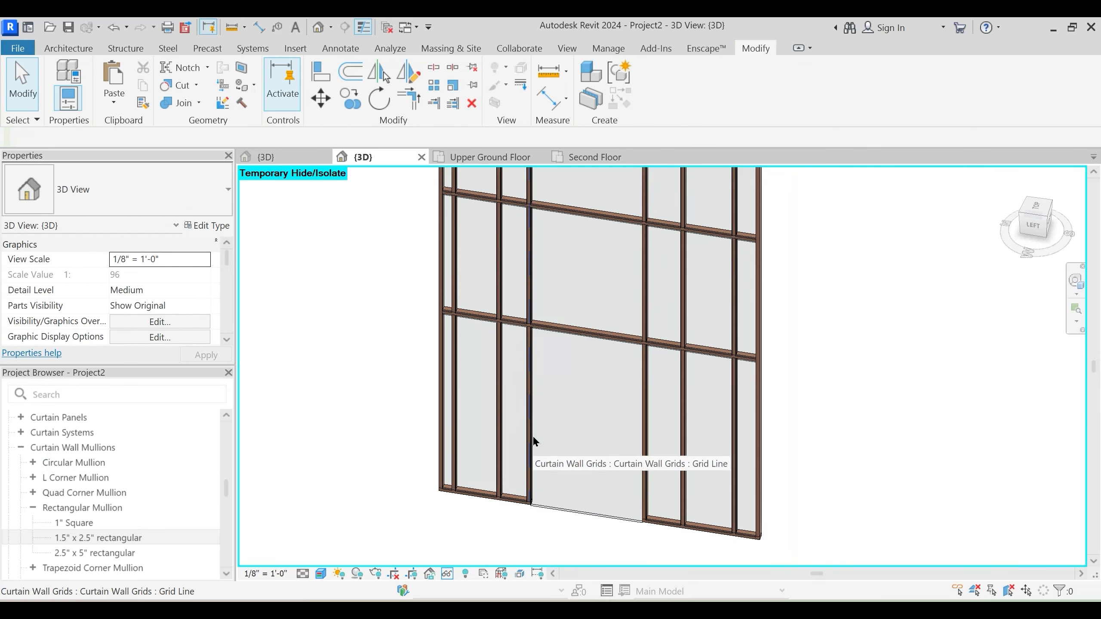
key("Tab")
left_click(533, 436)
key("Escape")
middle_click_drag(533, 436, 538, 398, "shift")
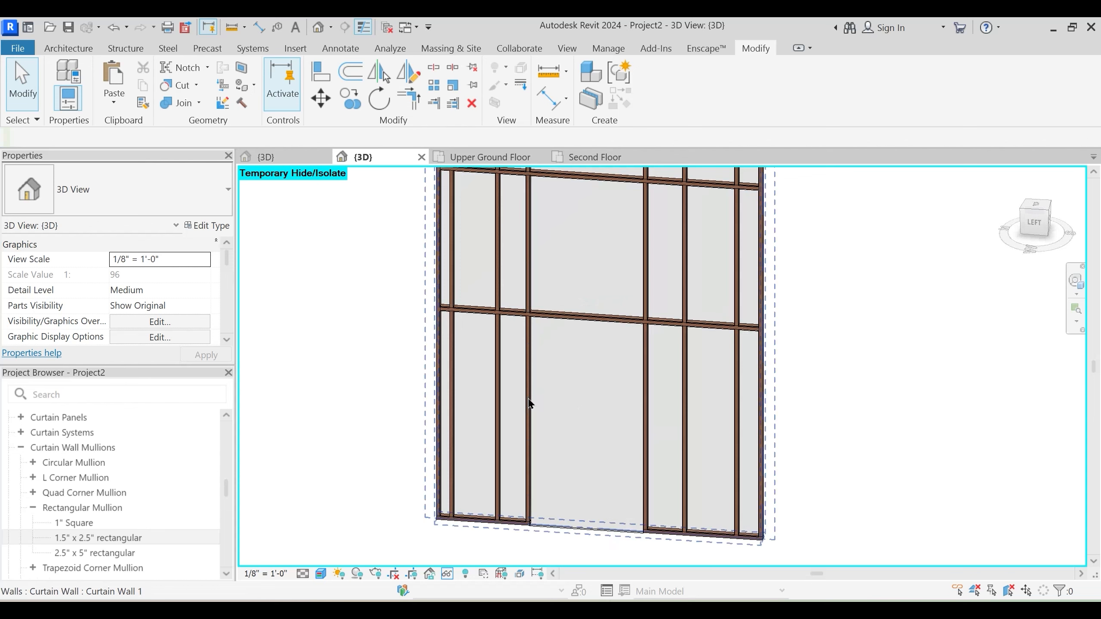
Delete the two lowest vertical mullions that flank the wide central bottom panel of the curtain wall
key("Tab")
left_click(529, 399)
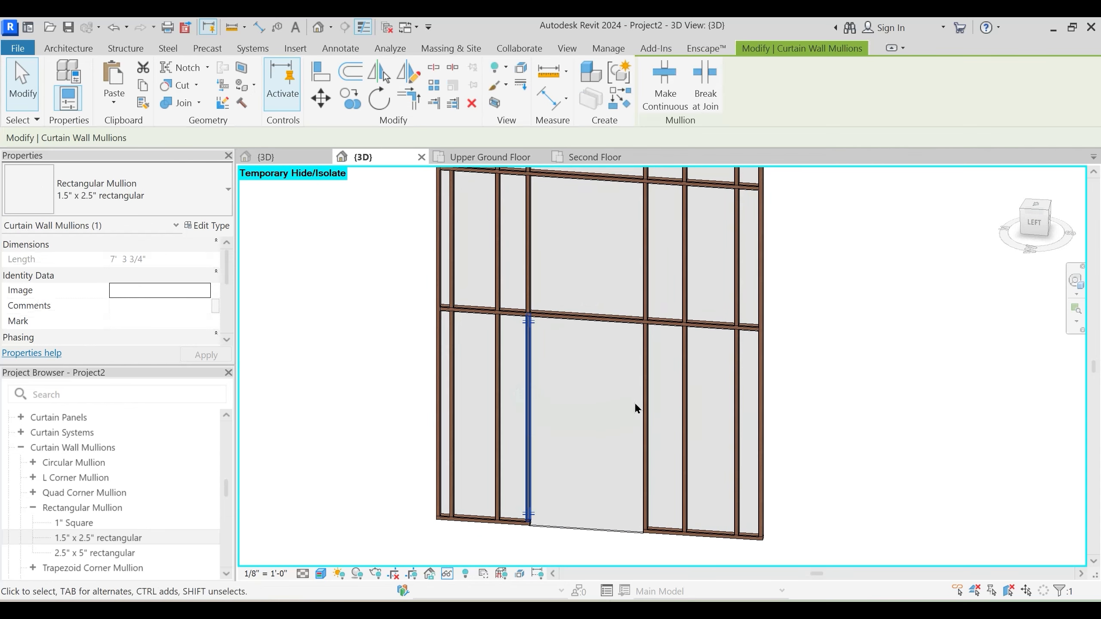
key("Delete")
left_click(651, 406)
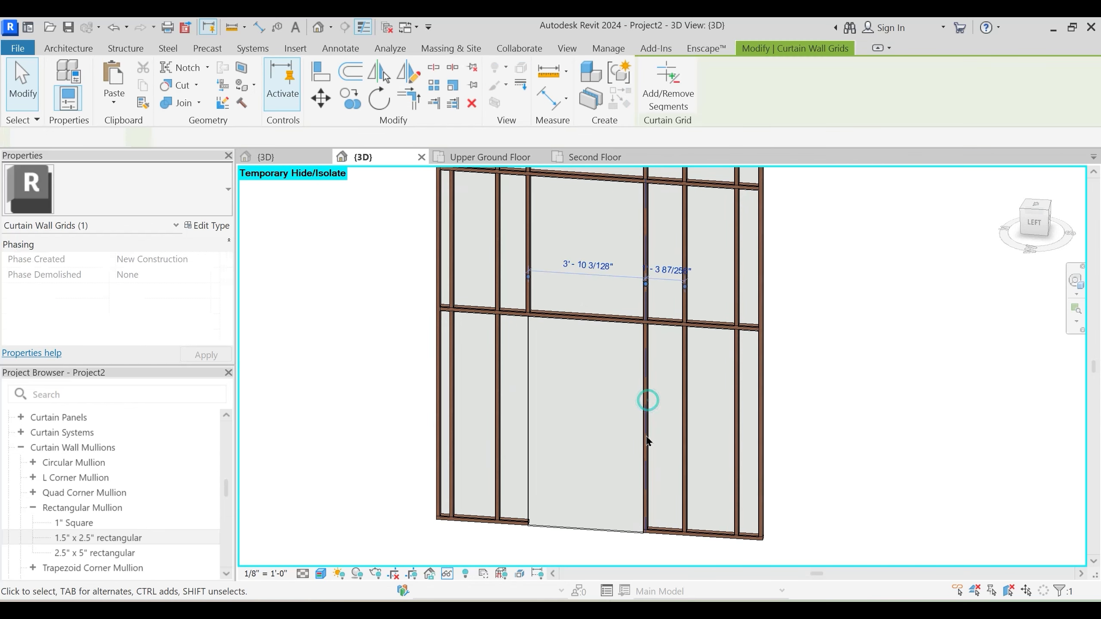
key("Delete")
key("ctrl+z")
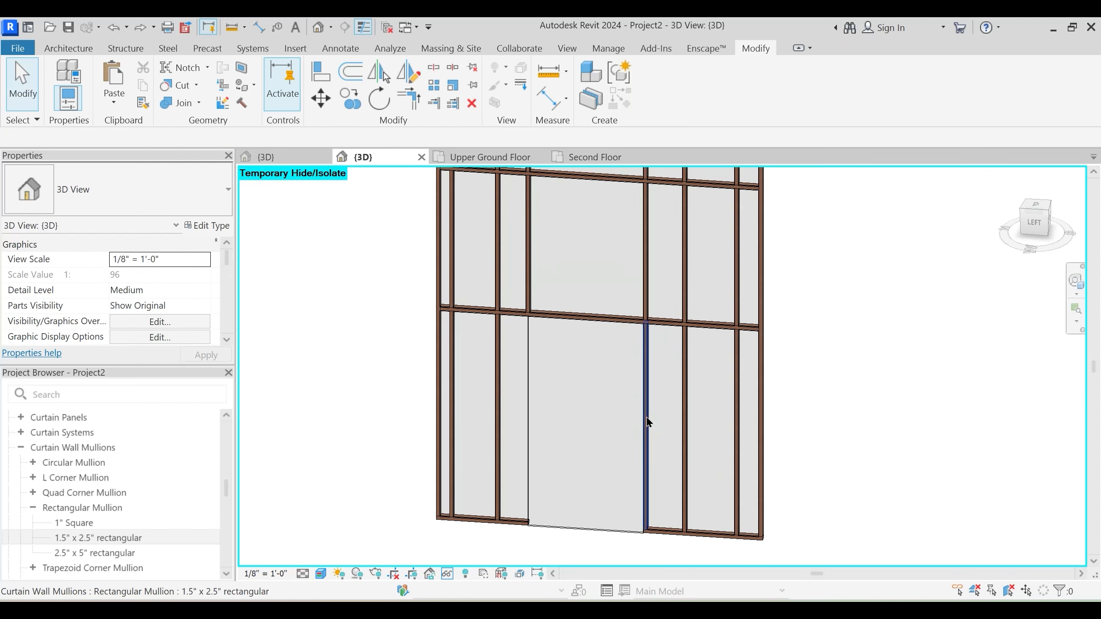
left_click(646, 421)
key("Escape")
left_click(649, 431)
key("Delete")
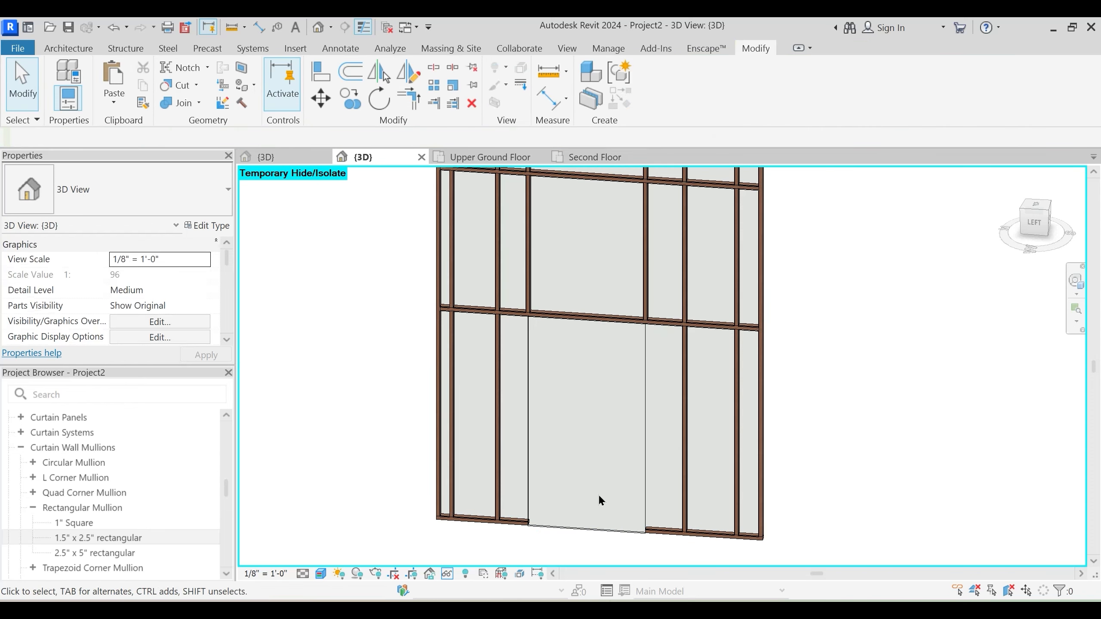
Remove the grid line segments on both sides of the central bottom panel, merging it with the adjacent narrow panels
left_click(528, 410)
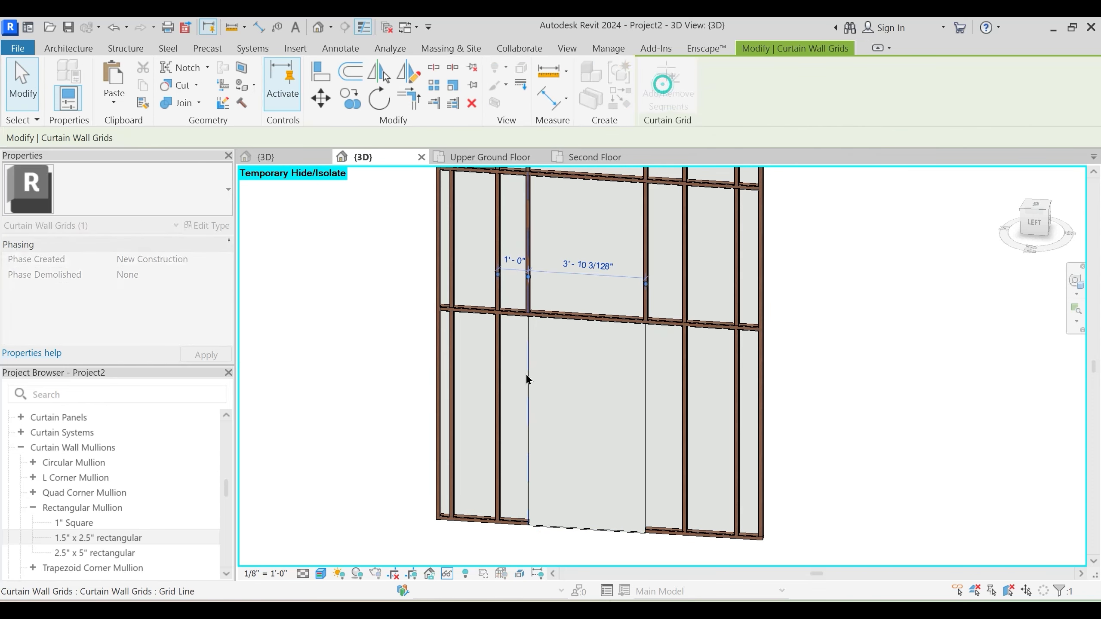
key("Escape")
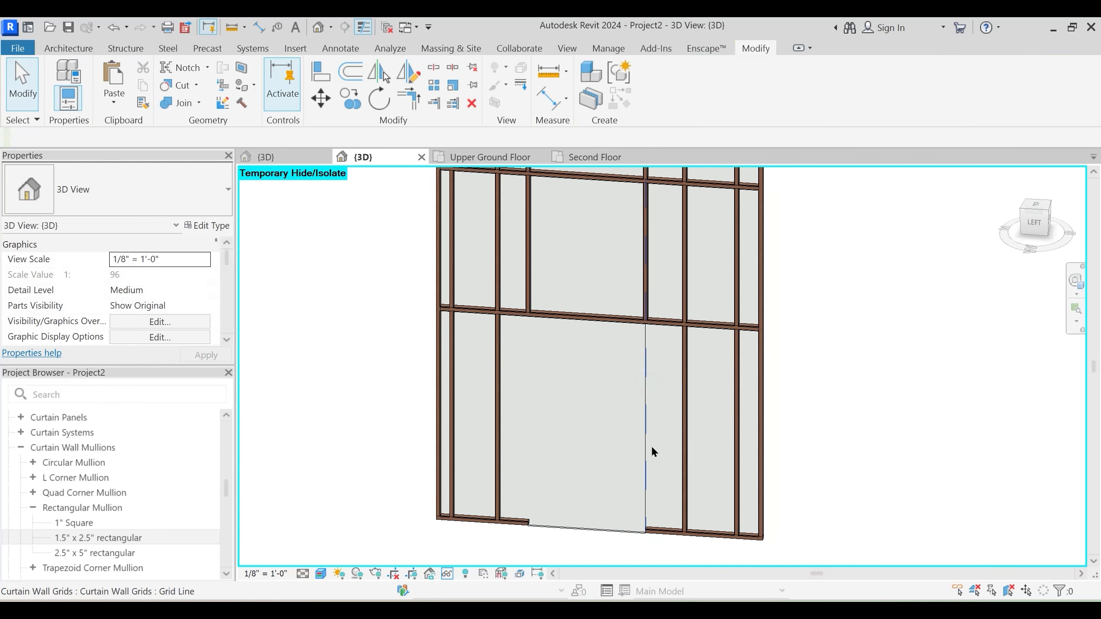
left_click(650, 488)
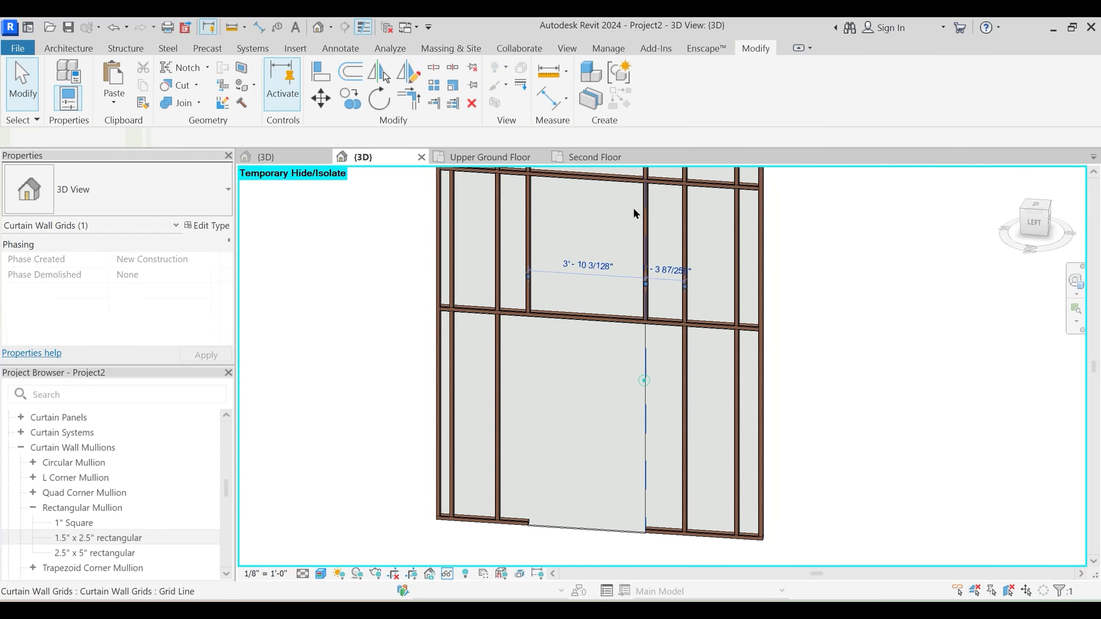
left_click(668, 87)
left_click(646, 382)
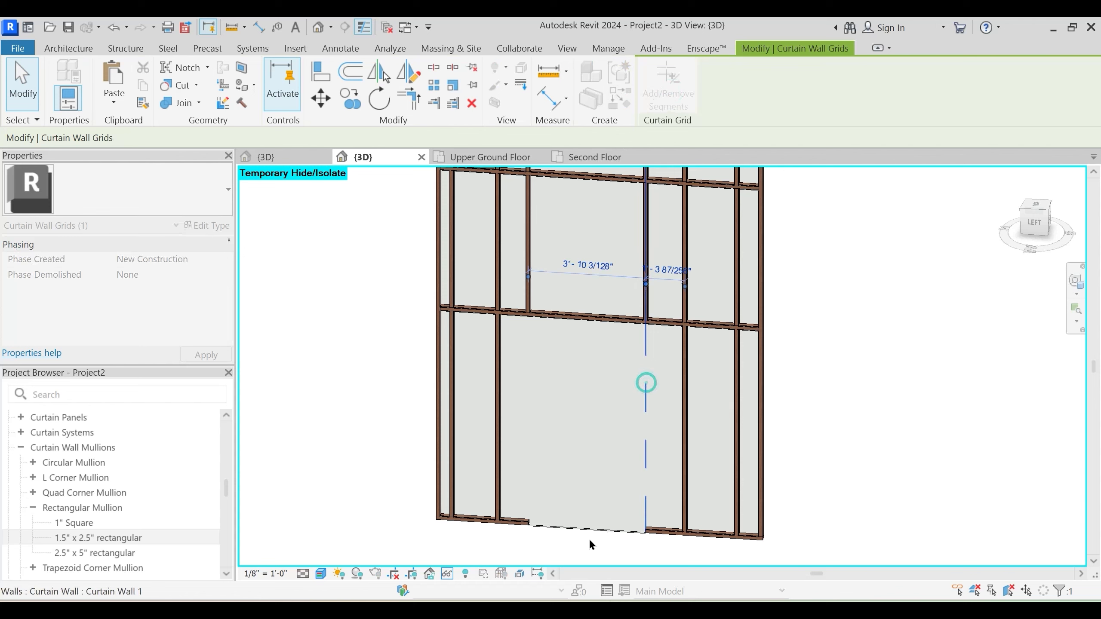
key("Escape")
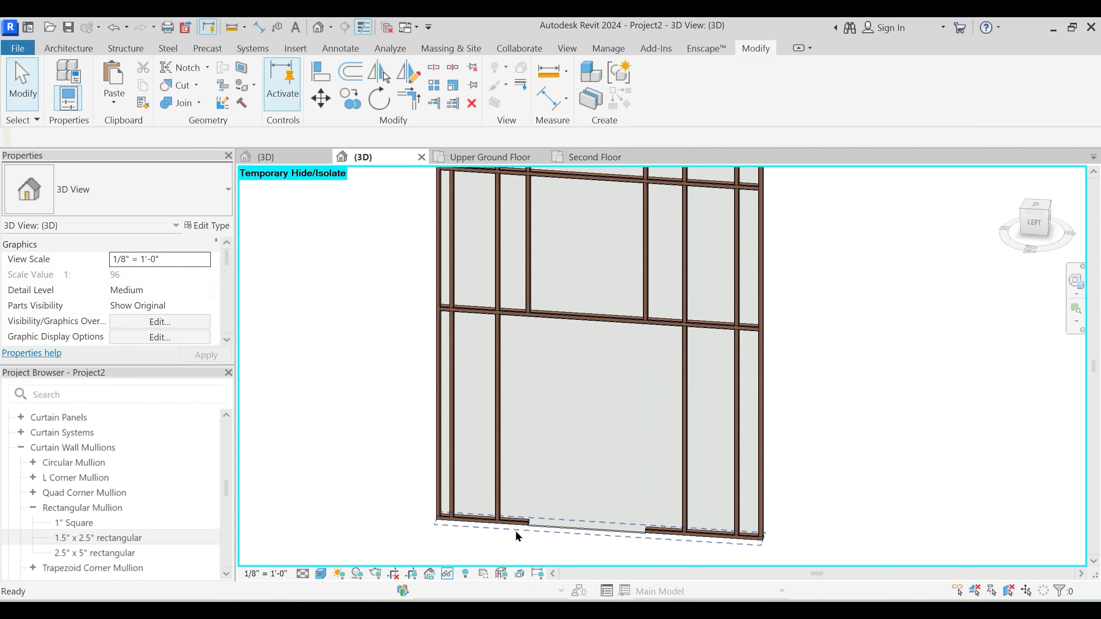
Delete the two leftover bottom mullion pieces that project under the merged central panel
left_click(517, 530)
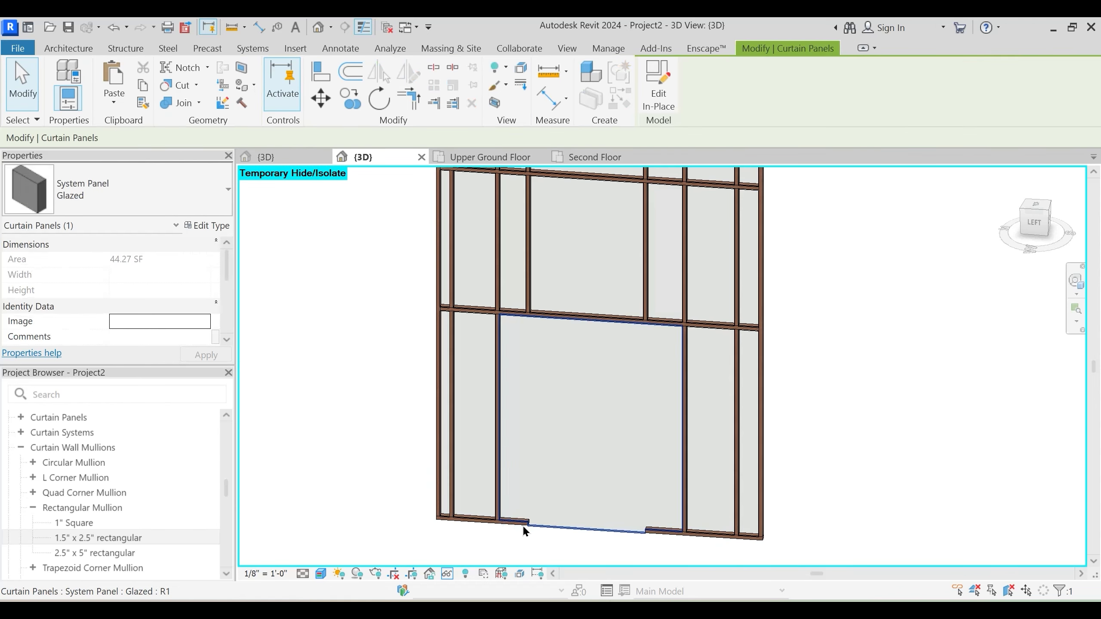
key("Escape")
left_click(515, 522)
key("Delete")
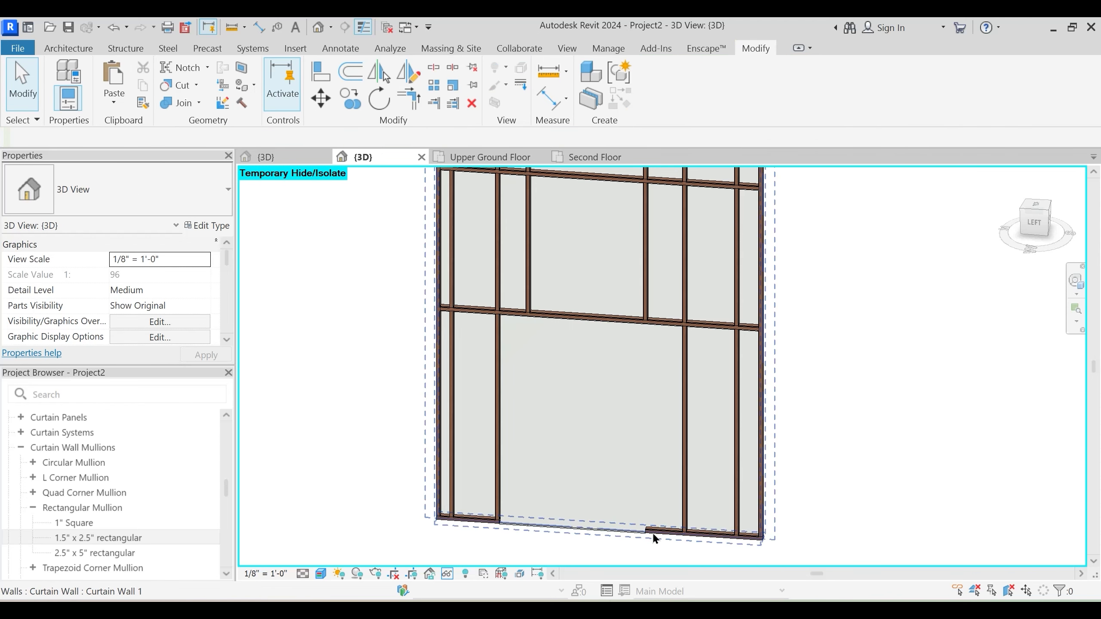
left_click(653, 536)
key("Delete")
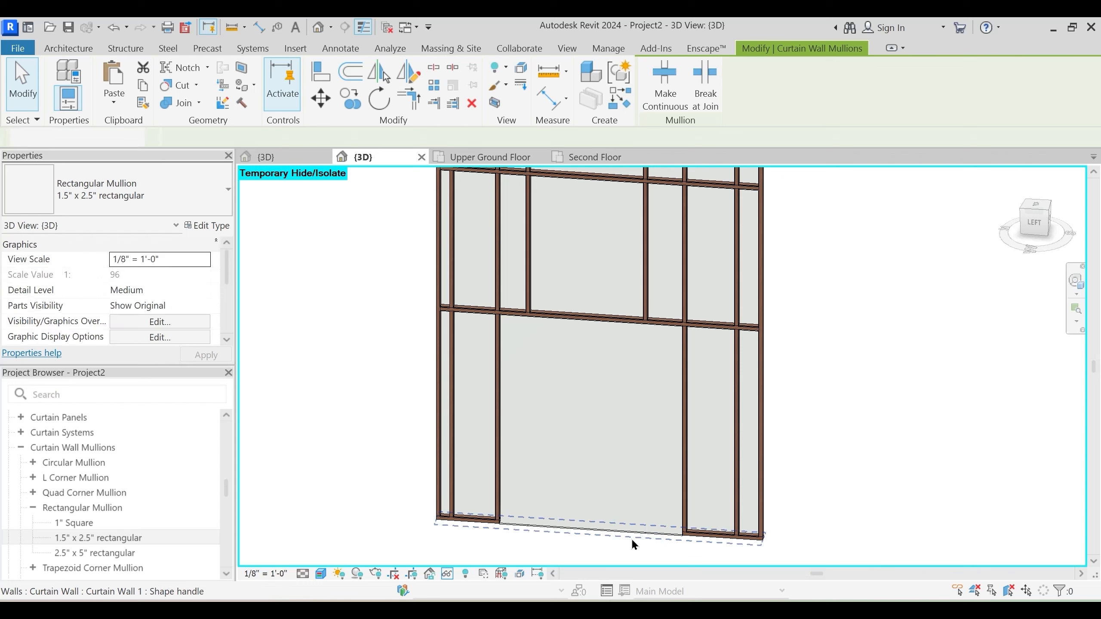
Change the merged central bottom panel to the Door-Curtain-Wall-Double-Storefront type
left_click(632, 533)
left_click(178, 193)
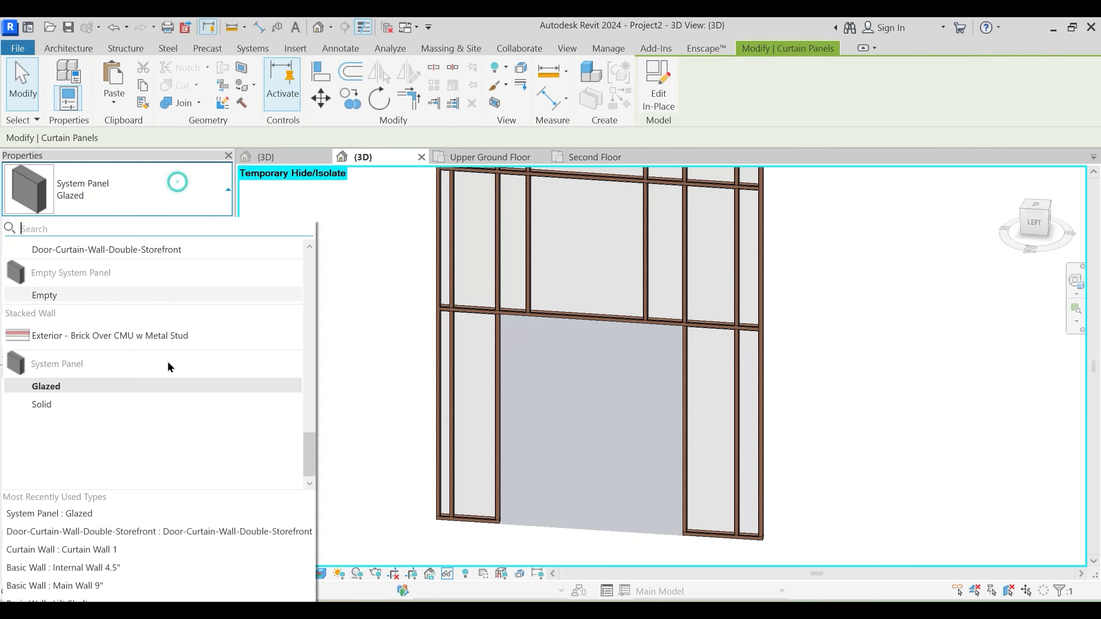
scroll(92, 366, "up", 10)
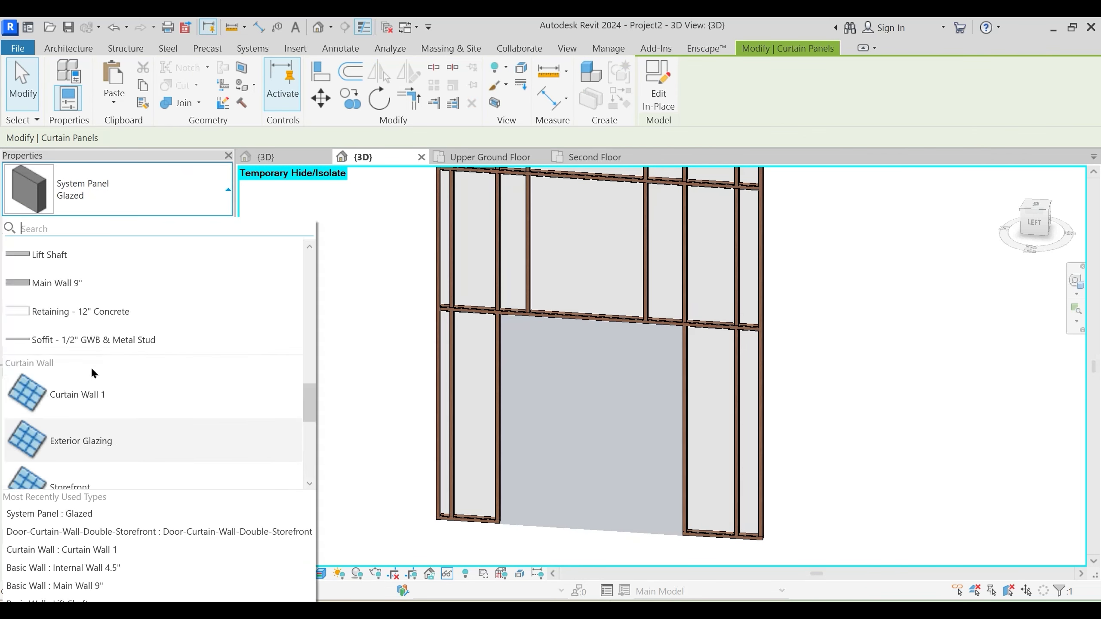
scroll(100, 394, "down", 5)
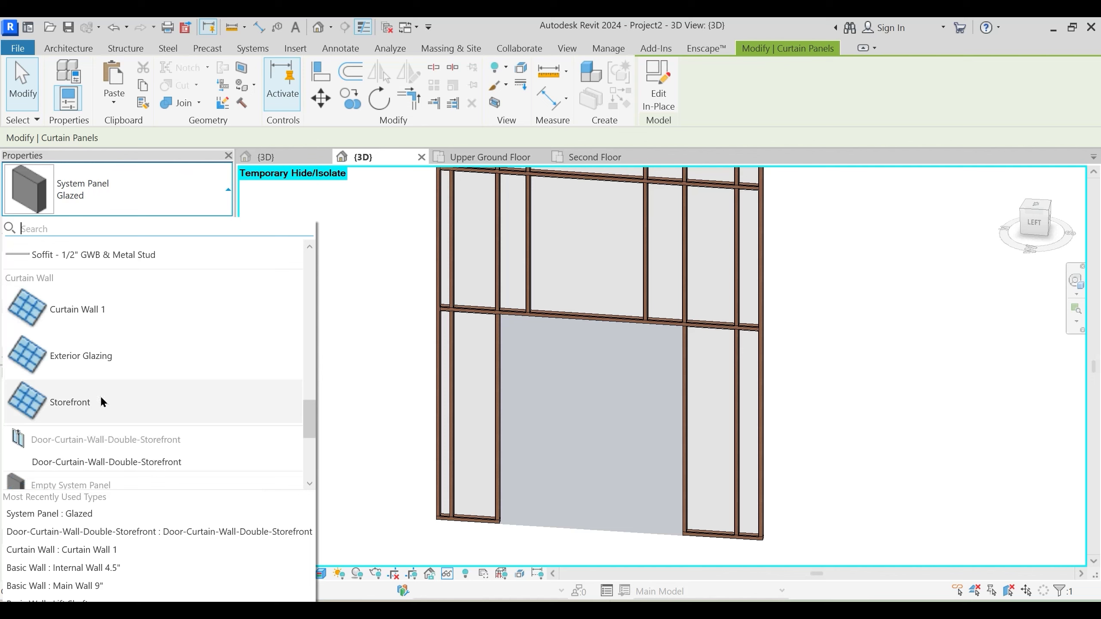
left_click(105, 461)
scroll(580, 404, "down", 3)
middle_click_drag(573, 509, 531, 550, "shift")
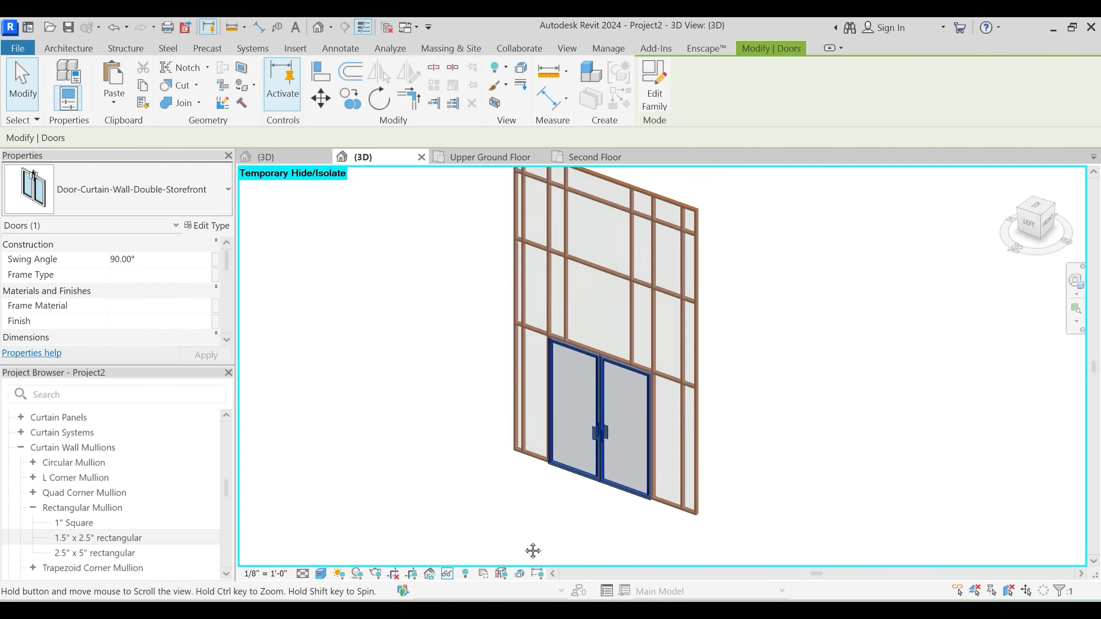
left_click(555, 521)
Reset the temporary isolation to show the whole building, and temporarily hide the imported Planning.dwg
scroll(555, 521, "down", 4)
key("h")
key("r")
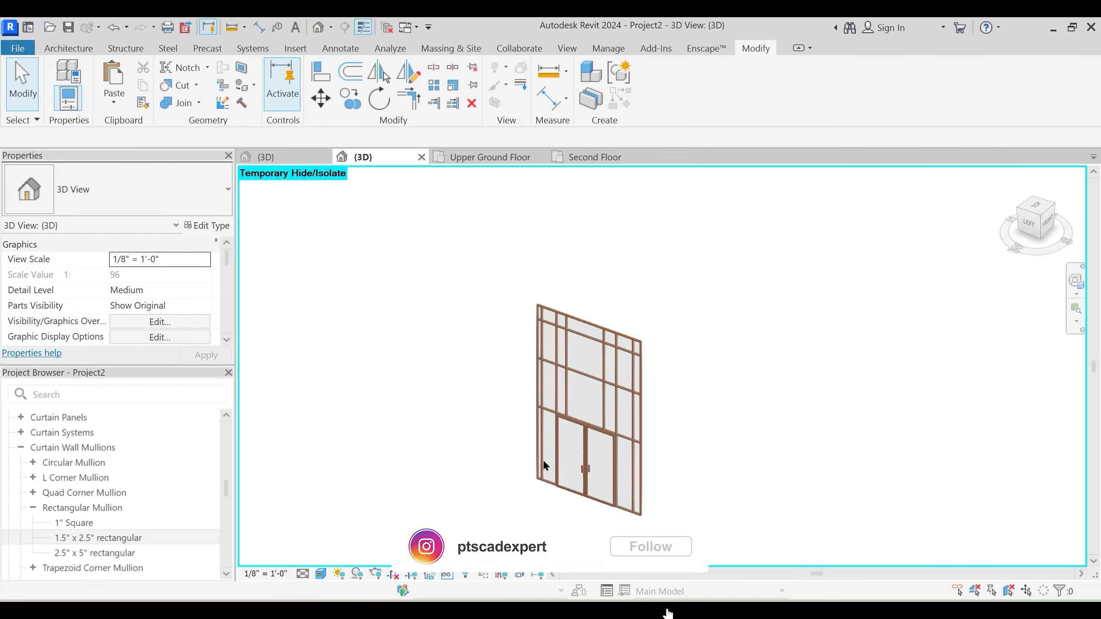
middle_click_drag(559, 498, 505, 479, "shift")
scroll(506, 480, "down", 5)
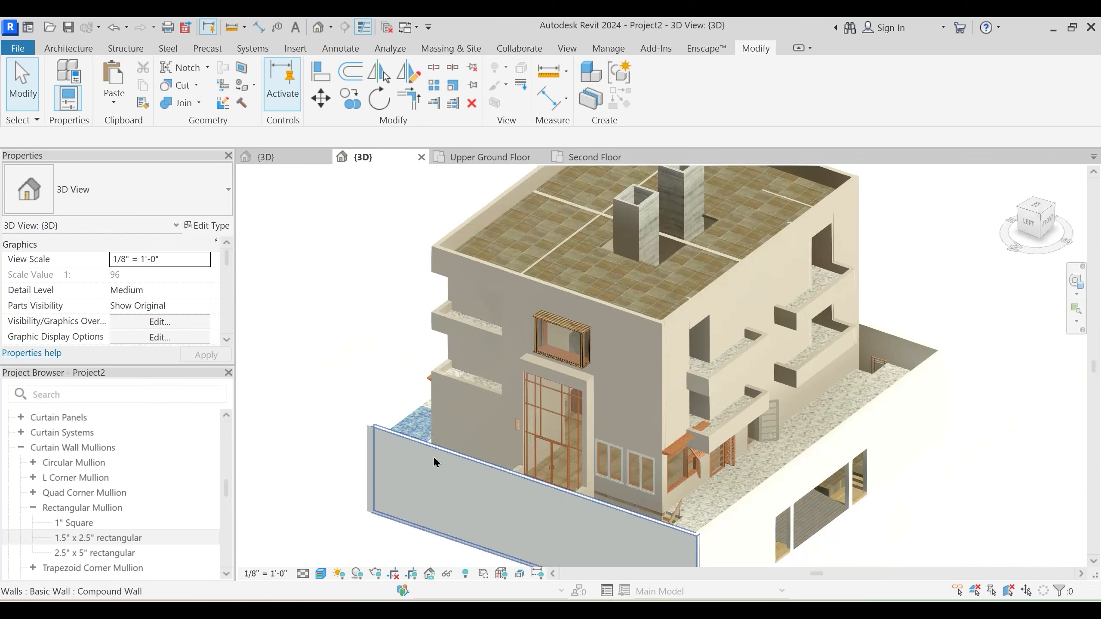
left_click(345, 396)
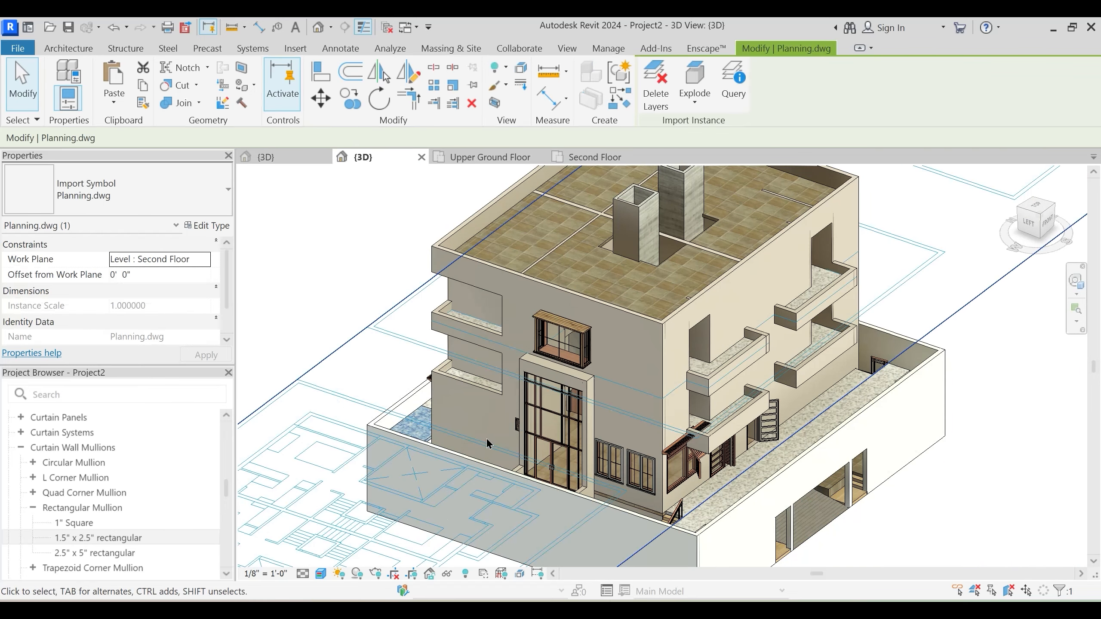
key("h")
key("h")
middle_click_drag(503, 460, 536, 459, "shift")
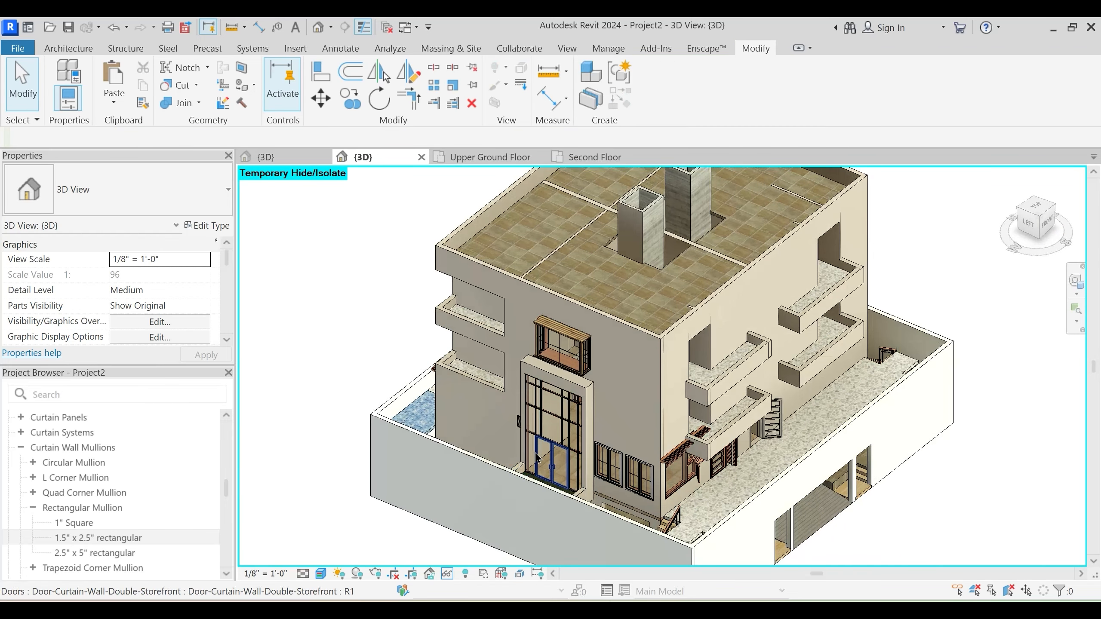
scroll(570, 468, "up", 2)
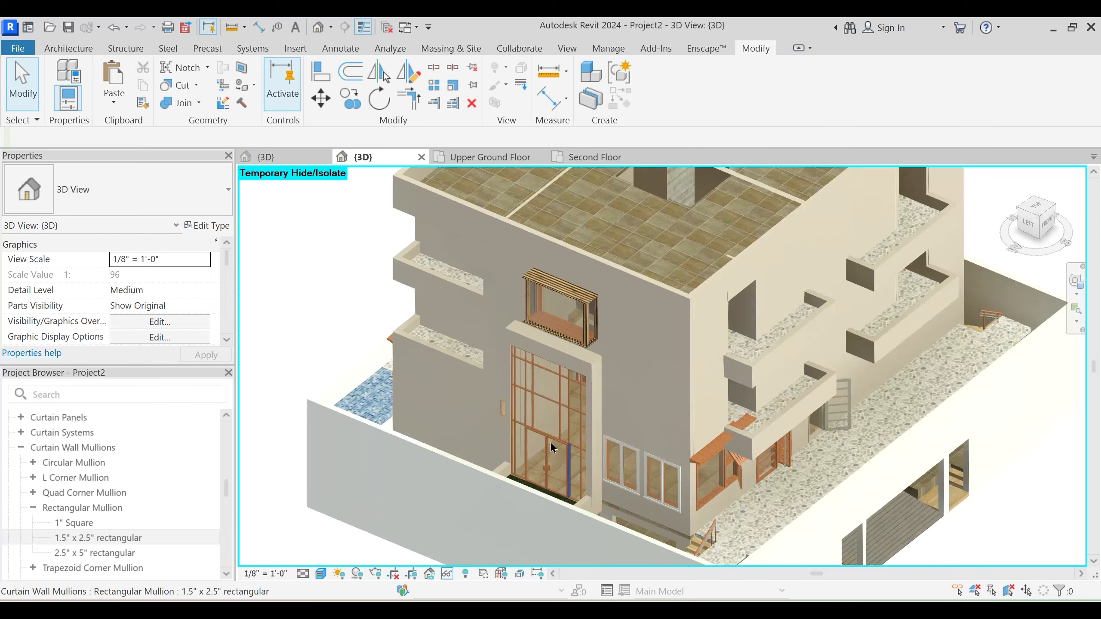
left_click(593, 387)
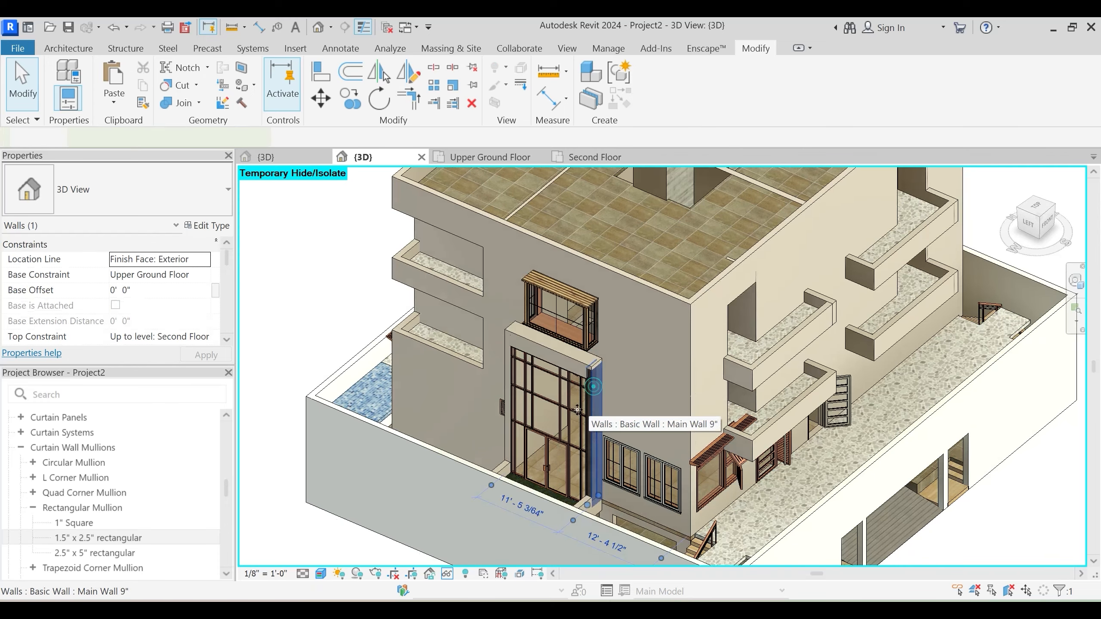
left_click(502, 360, "ctrl")
scroll(503, 360, "up", 3)
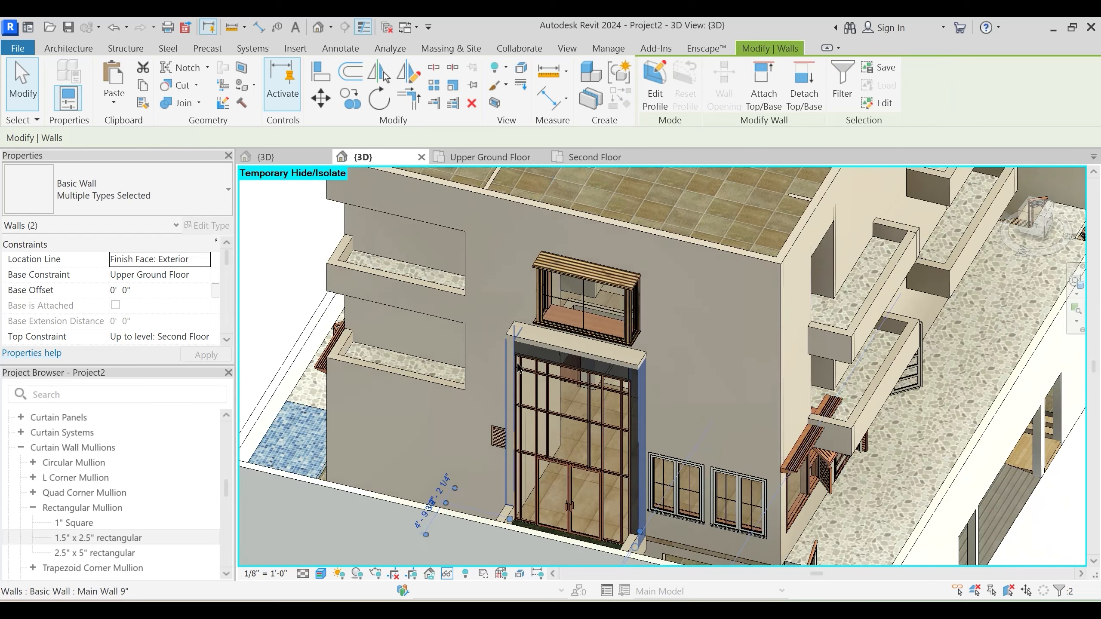
key("Escape")
Duplicate the wall type of the entrance bay's left side wall as Main Wall 9" 2
left_click(505, 353)
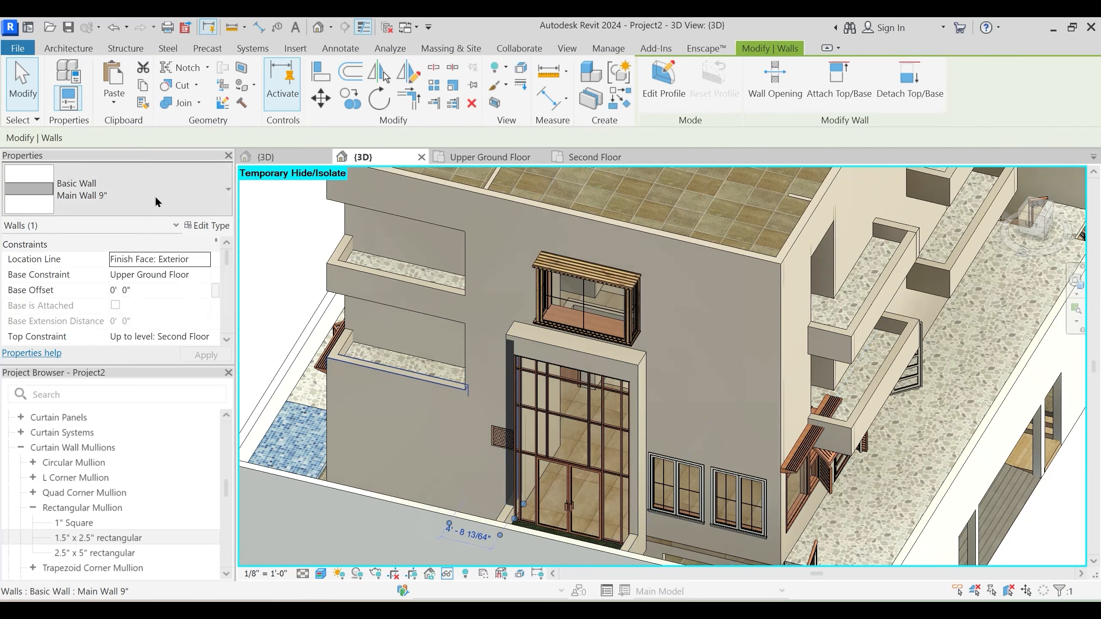
left_click(221, 225)
left_click(855, 120)
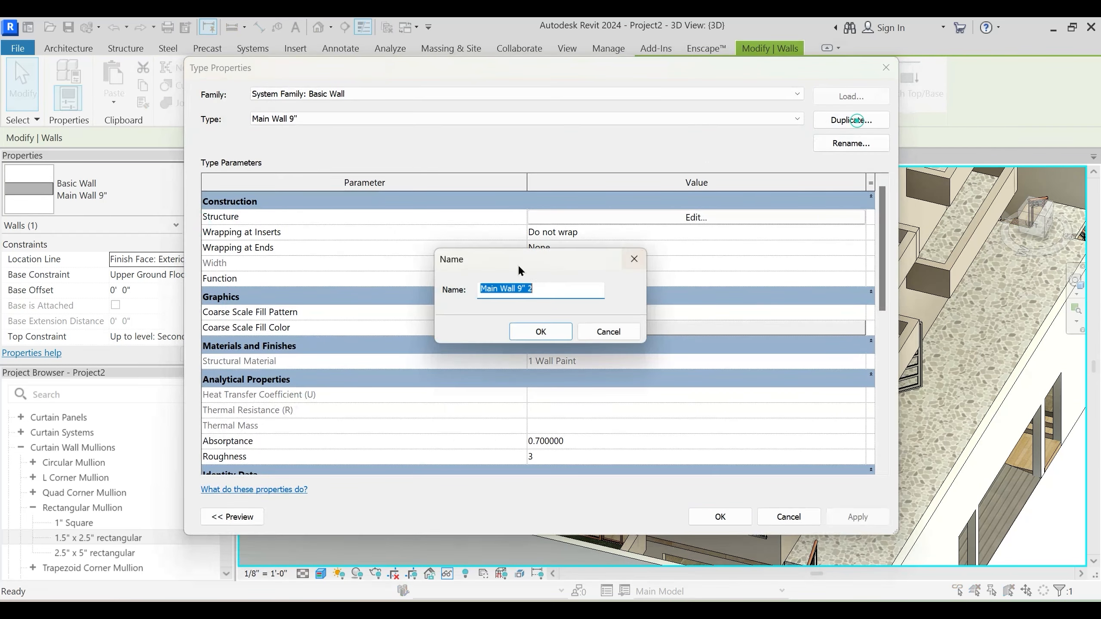
left_click(545, 333)
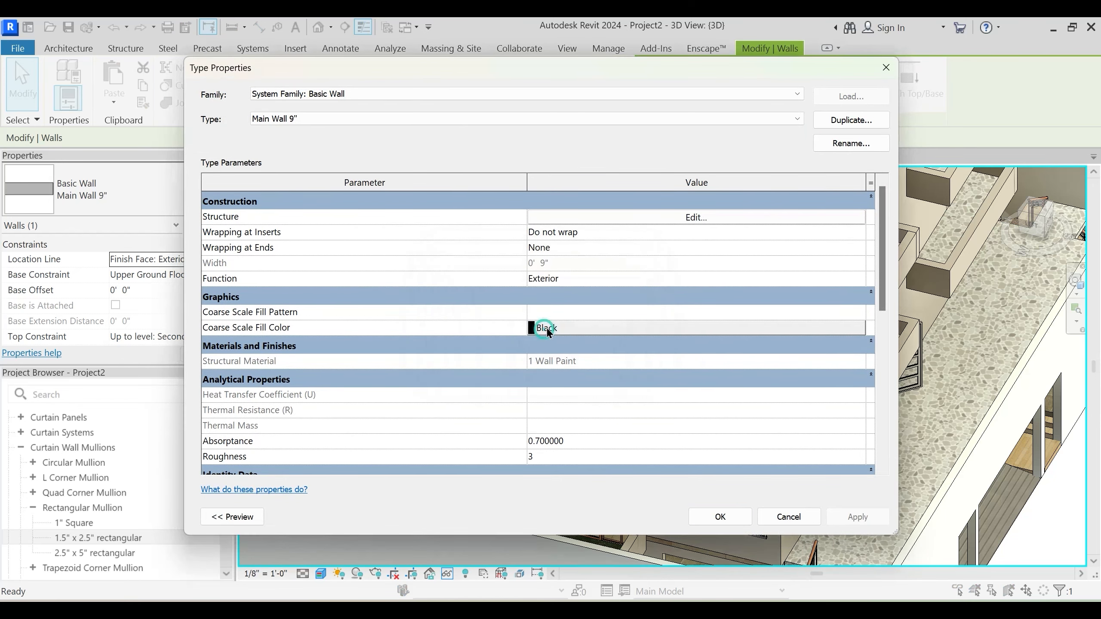
Open the material choices for the Structure layer of the Main Wall 9" 2 type
left_click(649, 219)
left_click(485, 214)
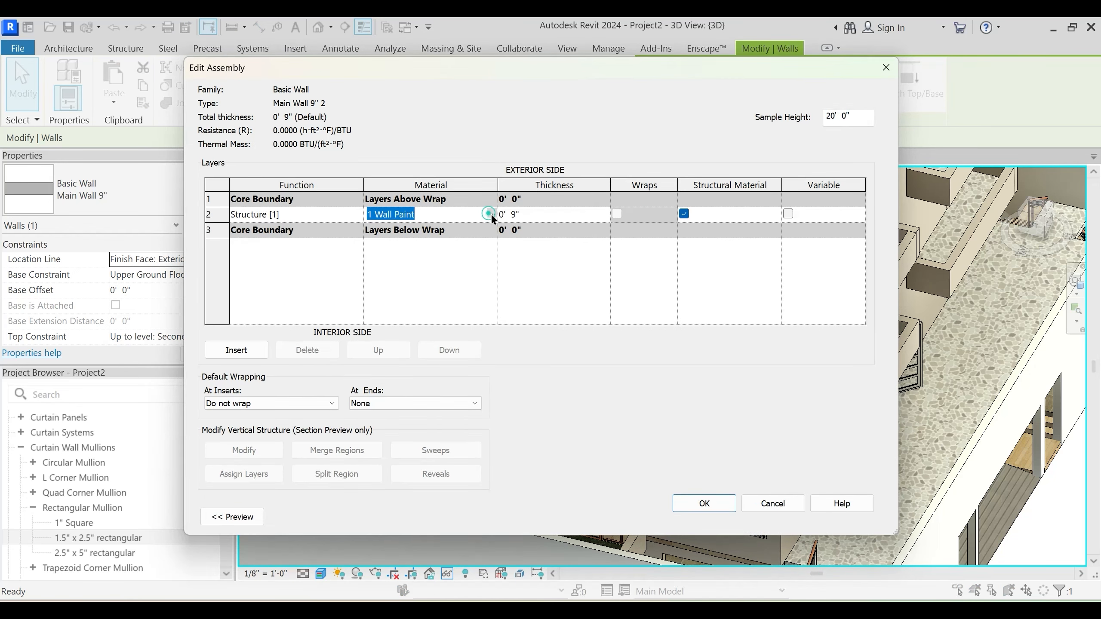
left_click(490, 214)
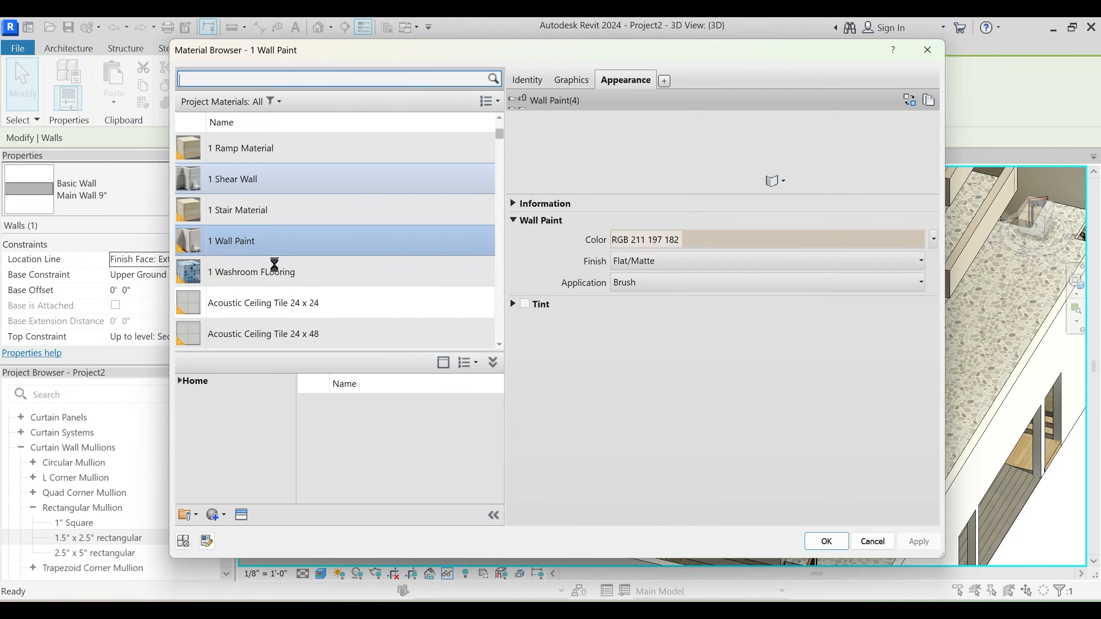
Assign the material 1 Elevation Treatment to the structure layer of wall type Main Wall 9" 2 and apply the type changes
scroll(275, 269, "up", 3)
left_click(276, 150)
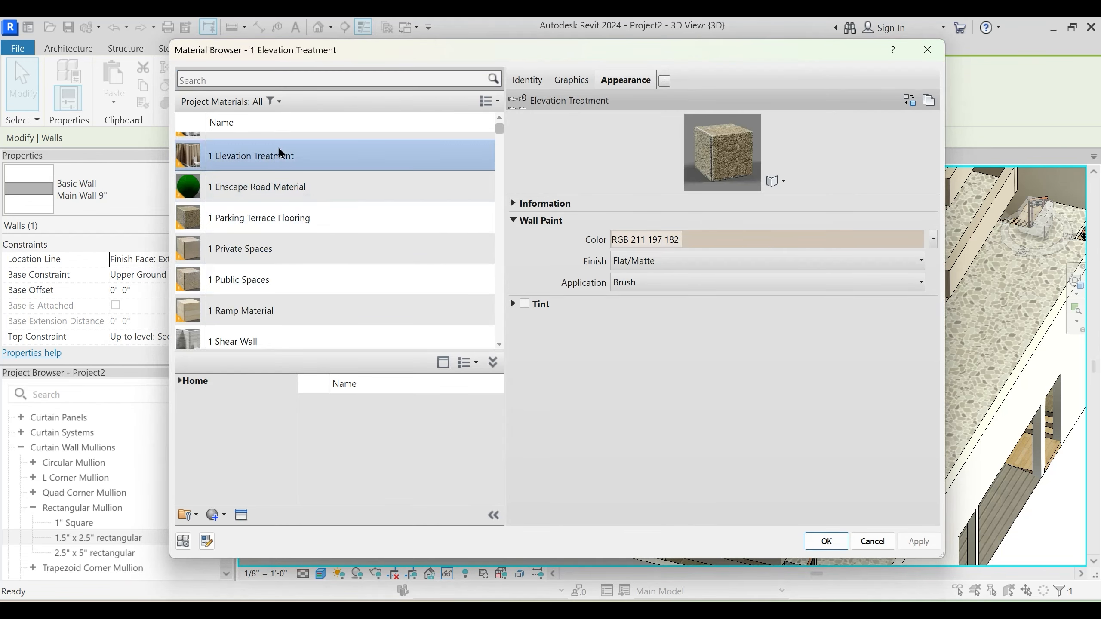
left_click(826, 541)
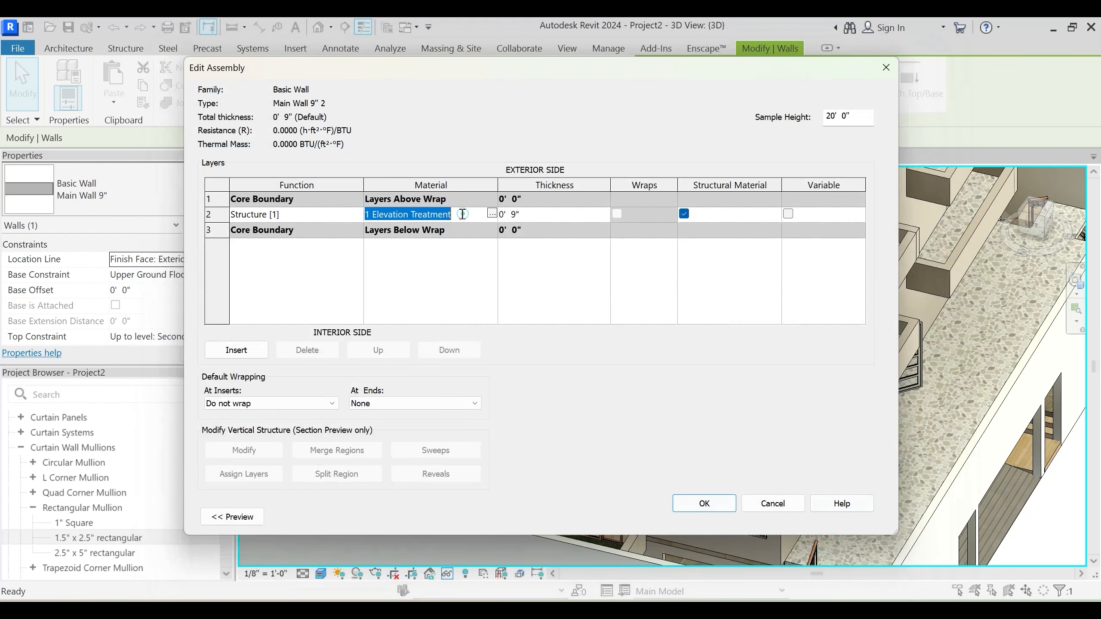
left_click(711, 504)
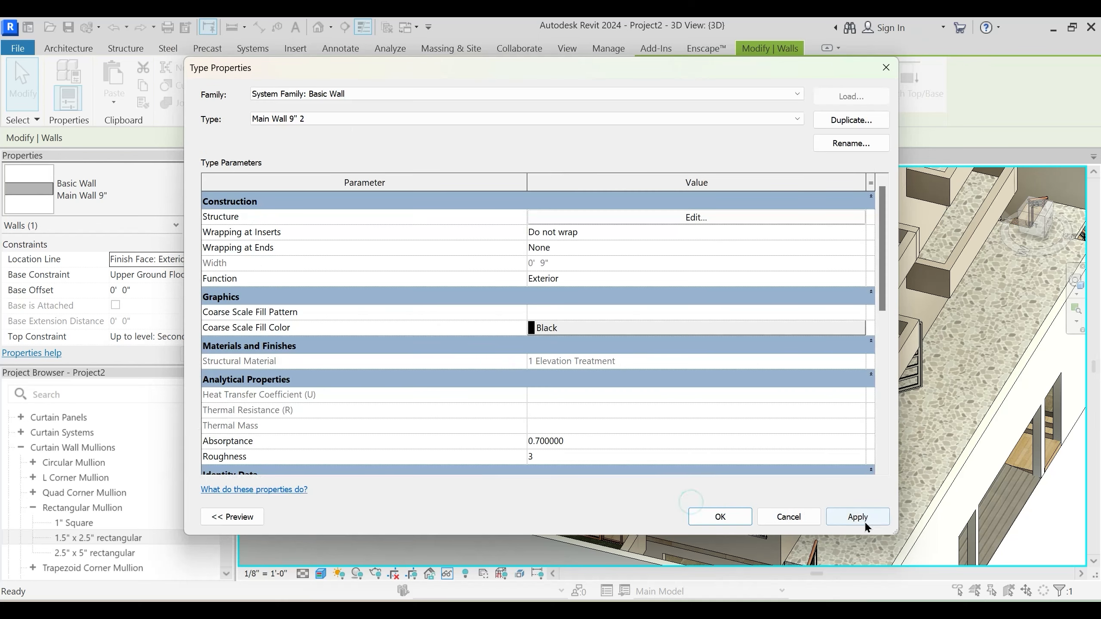
key("Return")
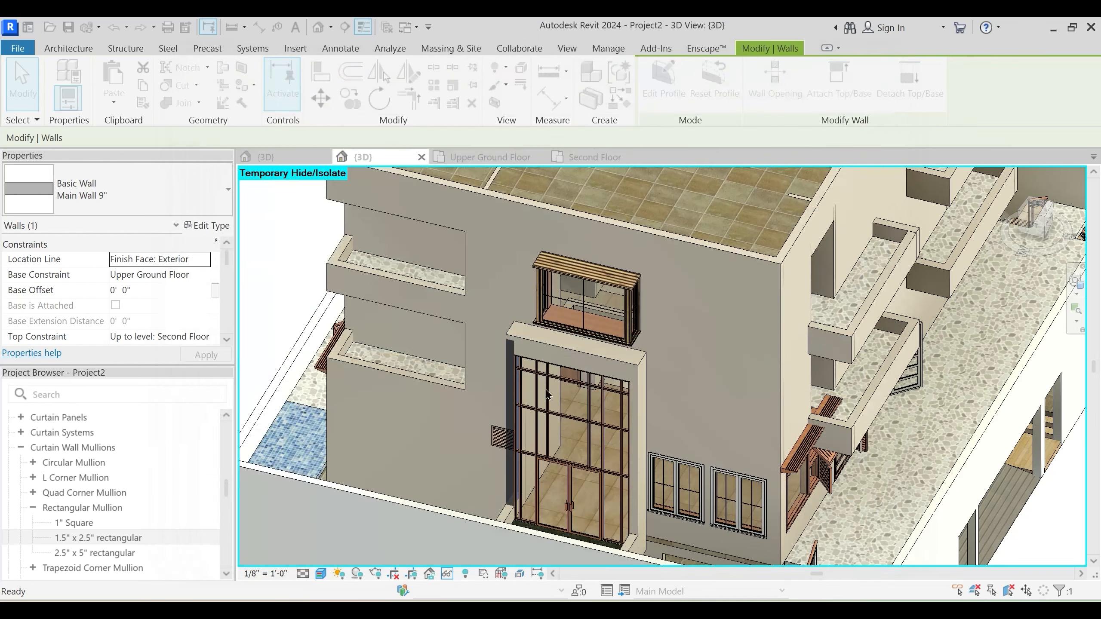
Choose the type Main Wall 9" 2 for the side wall of the entrance frame and deselect it
left_click(573, 429)
middle_click_drag(573, 429, 539, 417, "shift")
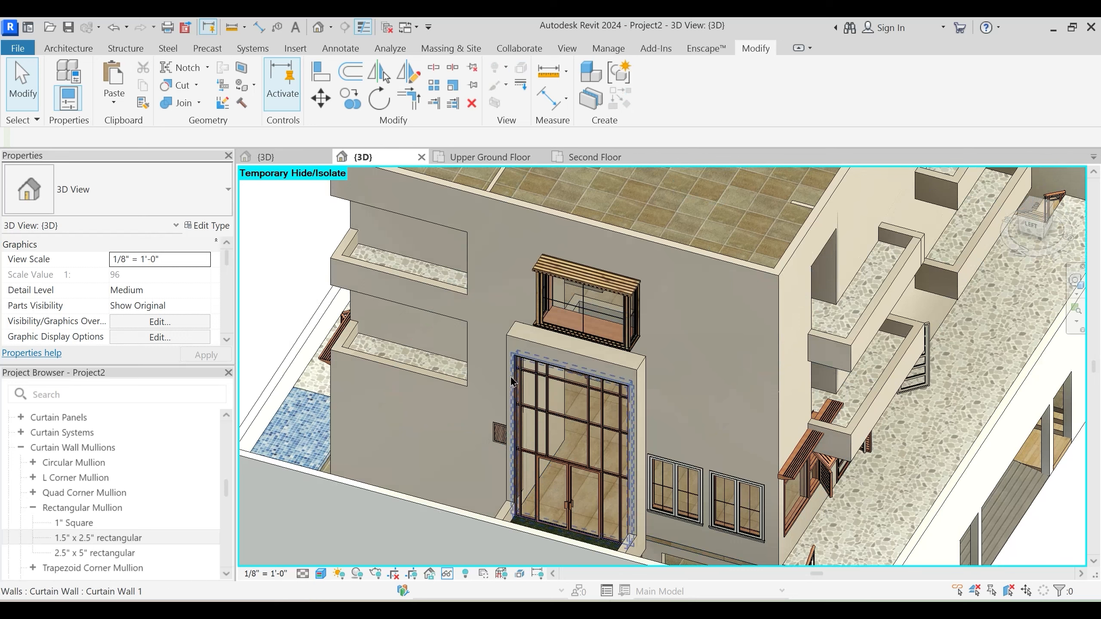
left_click(119, 188)
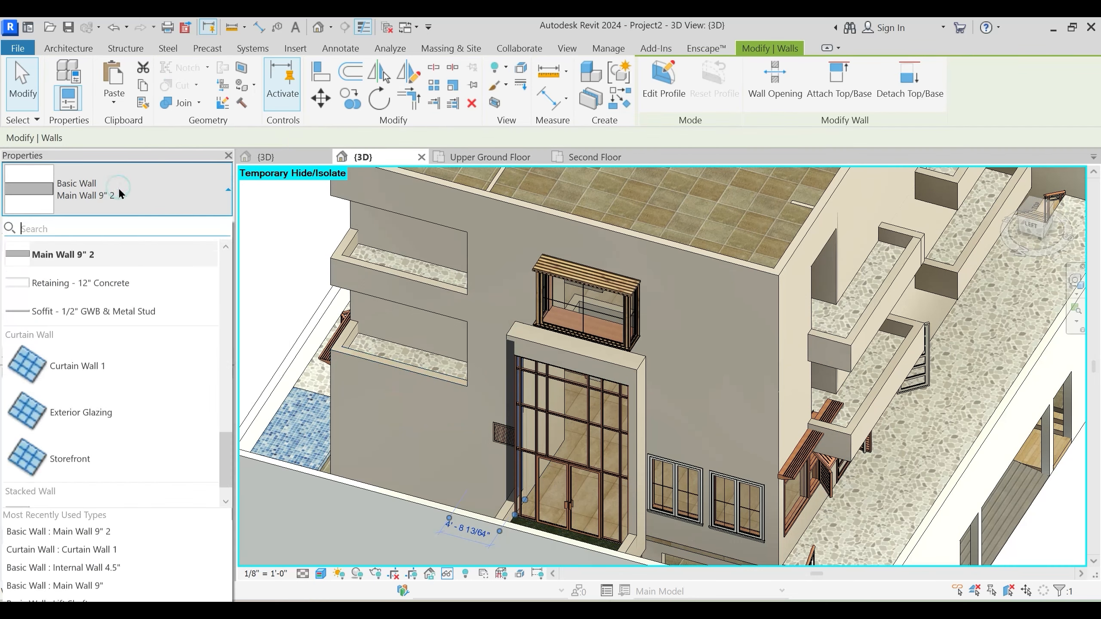
left_click(106, 254)
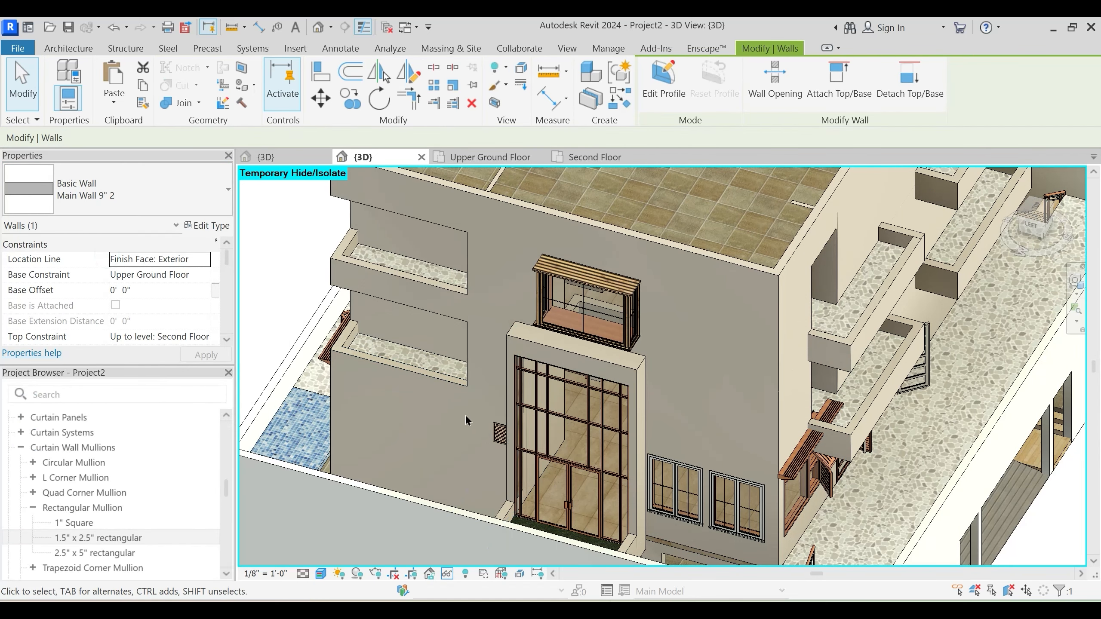
key("Escape")
key("Escape")
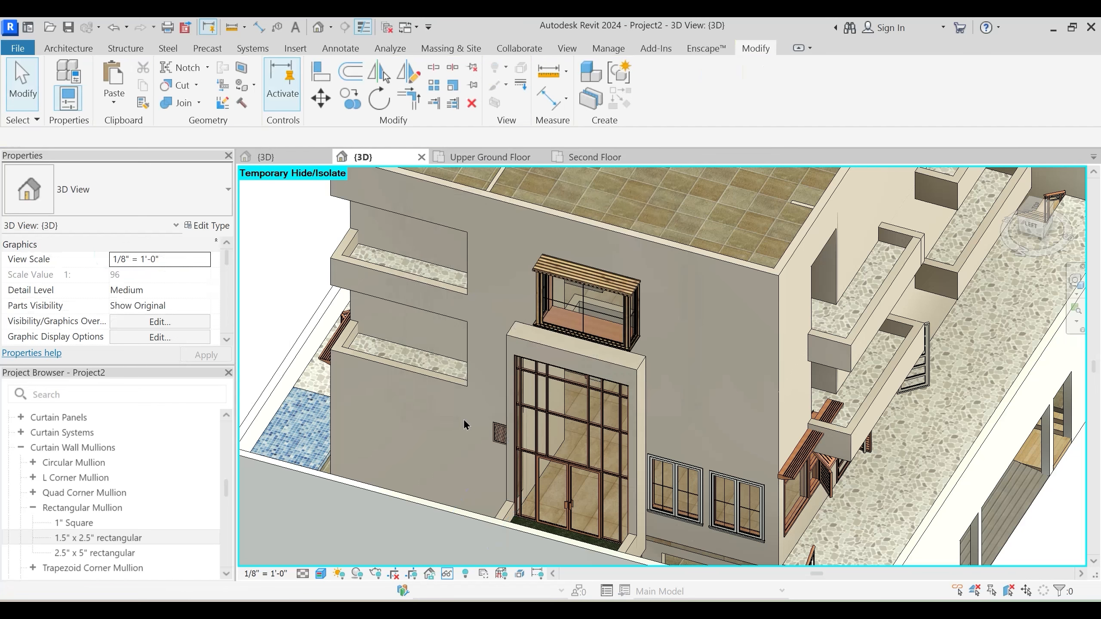
Check the structure layer's material and its appearance settings in the type of the entrance frame's side wall
left_click(493, 395)
left_click(211, 224)
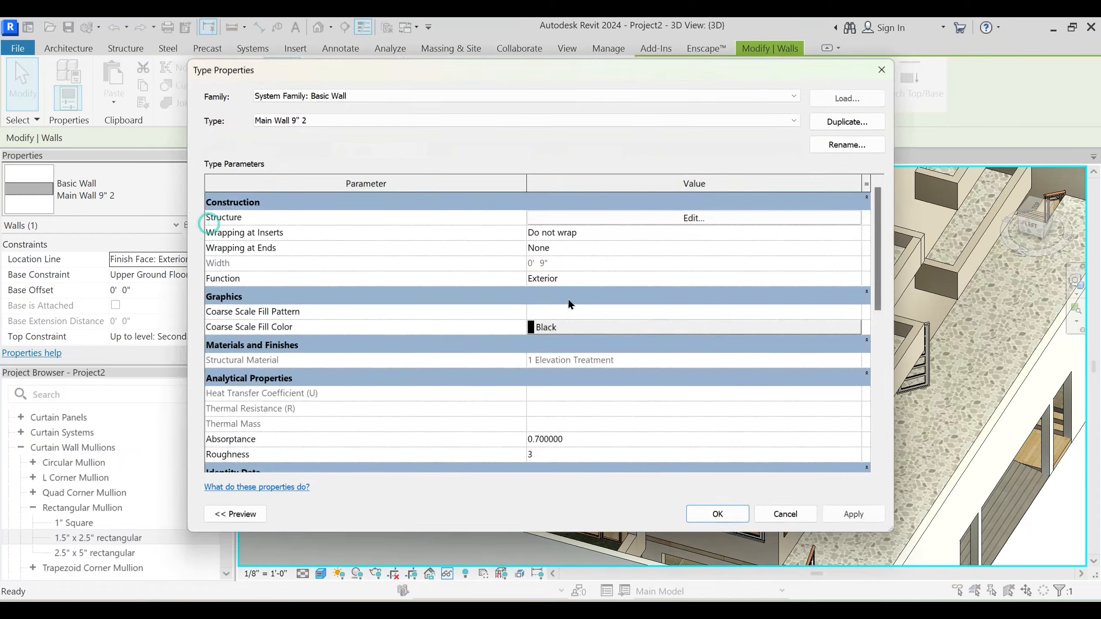
left_click(664, 213)
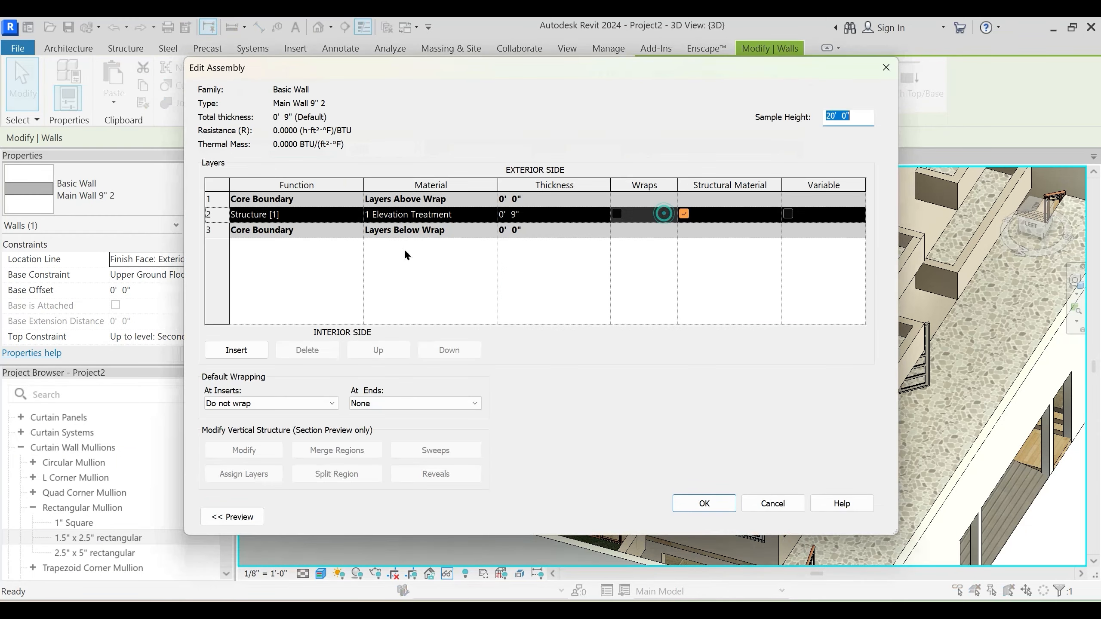
left_click(492, 219)
left_click(492, 214)
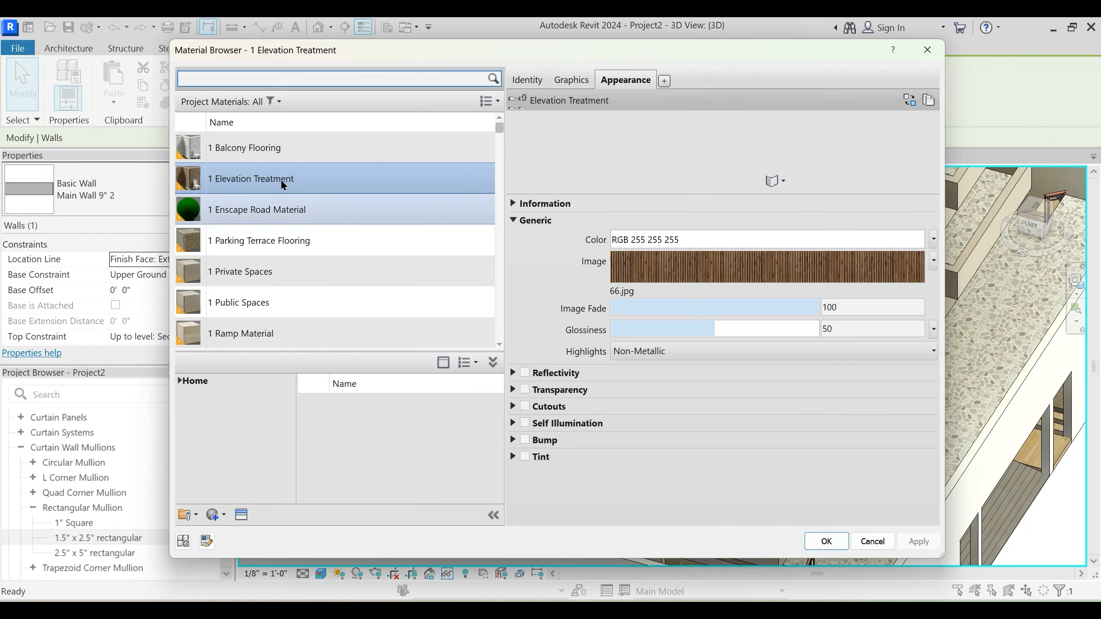
left_click(827, 539)
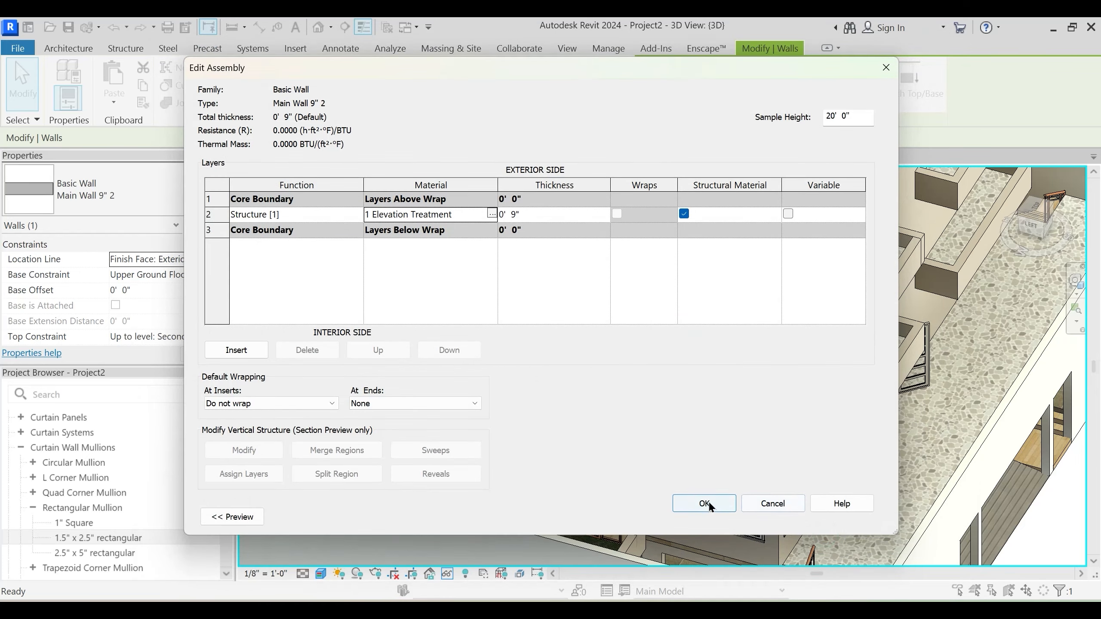
left_click(707, 504)
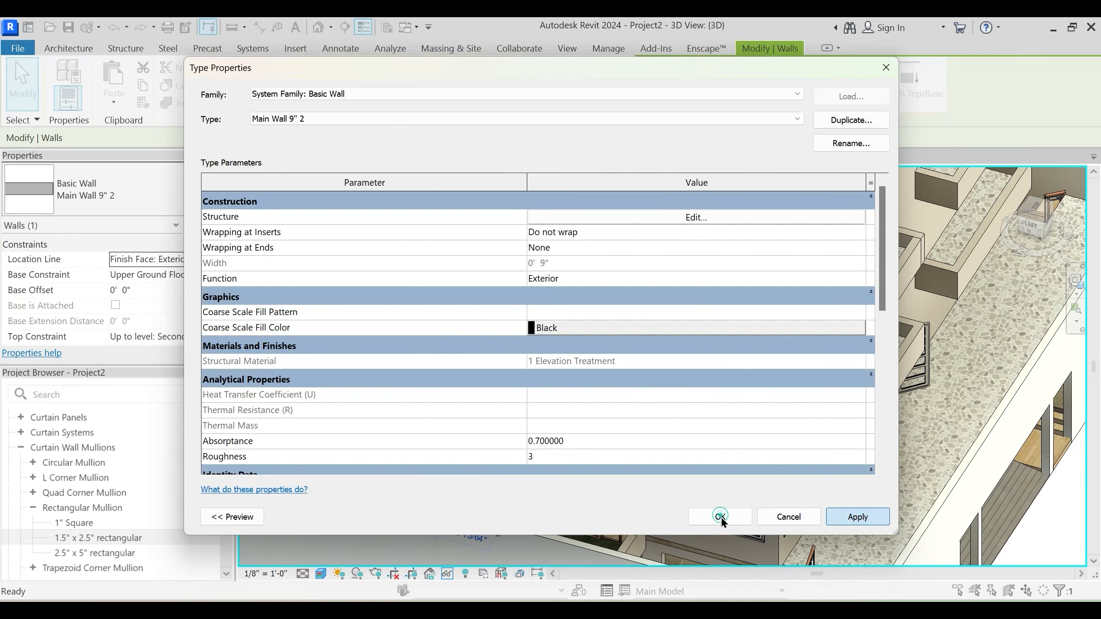
left_click(720, 517)
left_click(673, 392)
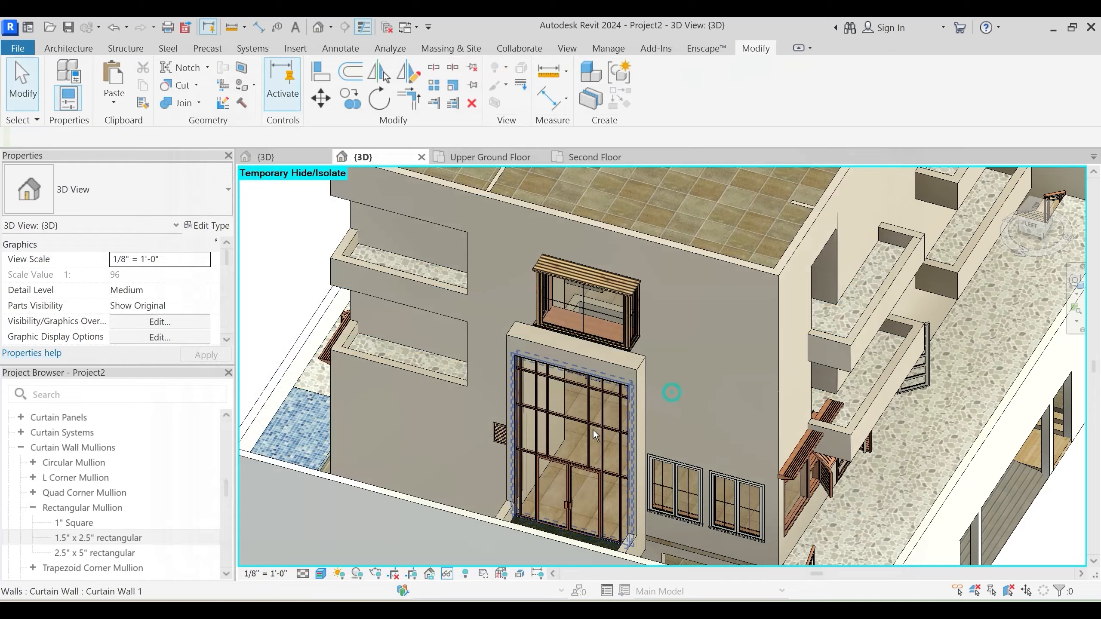
Change the opposite side wall of the entrance frame, next to the ground-level windows, to type Main Wall 9" 2
middle_click_drag(594, 430, 496, 407, "shift")
left_click(514, 412)
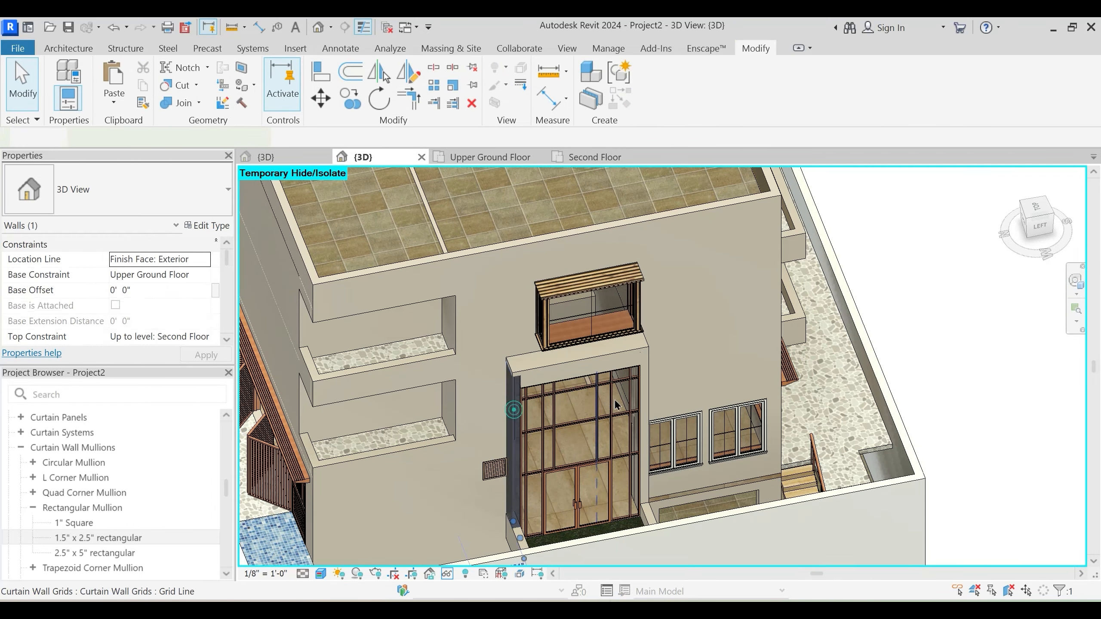
middle_click_drag(597, 443, 520, 412, "shift")
left_click(574, 469)
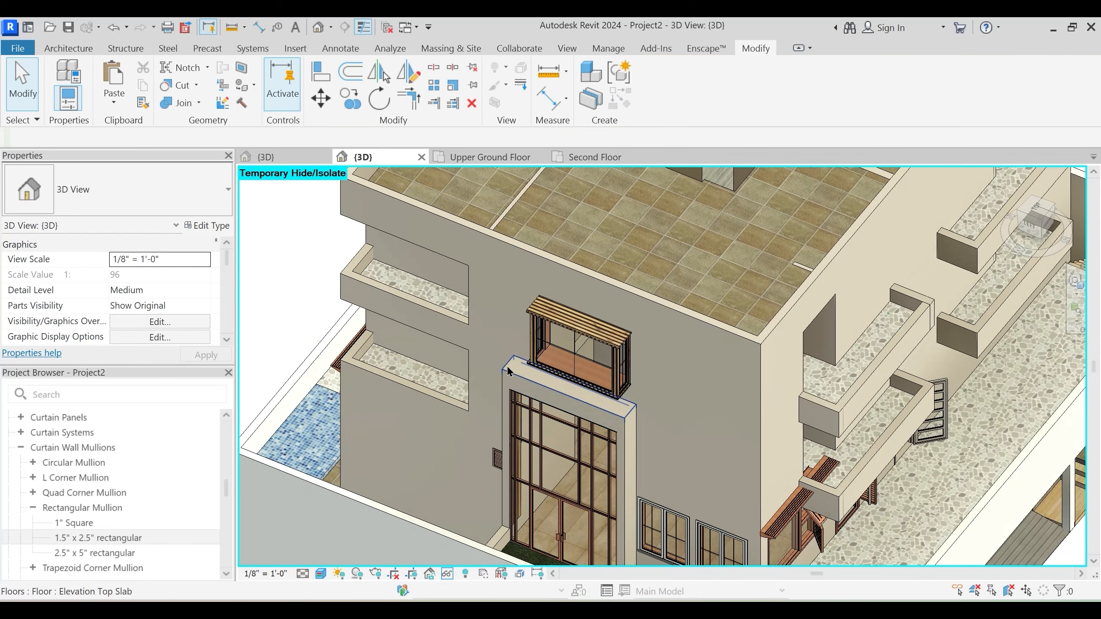
middle_click_drag(510, 367, 521, 370, "shift")
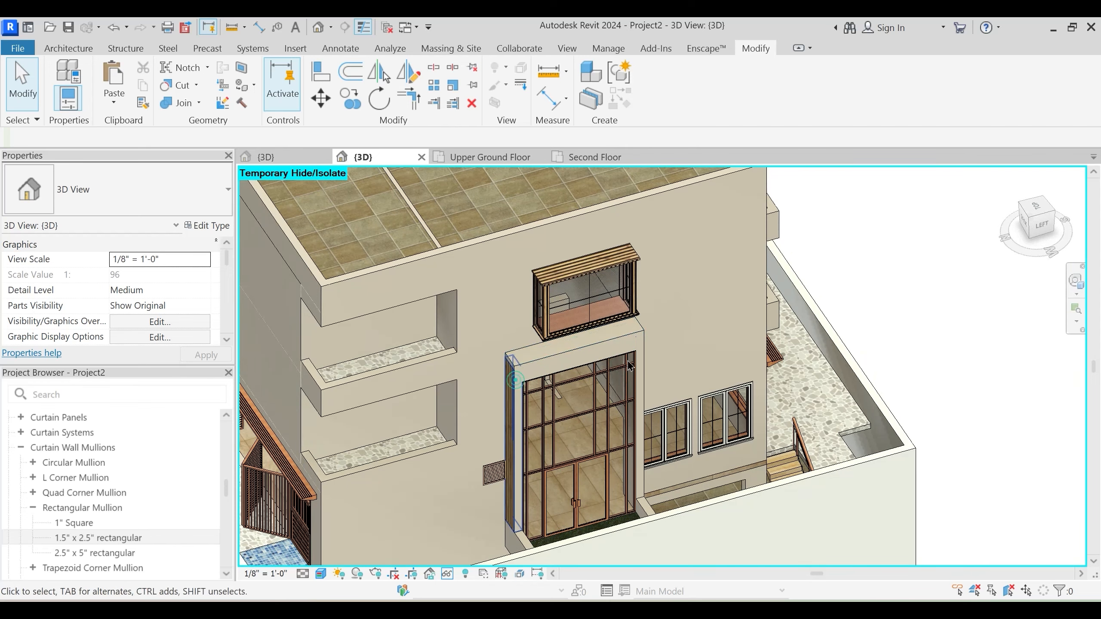
middle_click_drag(624, 393, 560, 436, "shift")
left_click(602, 415)
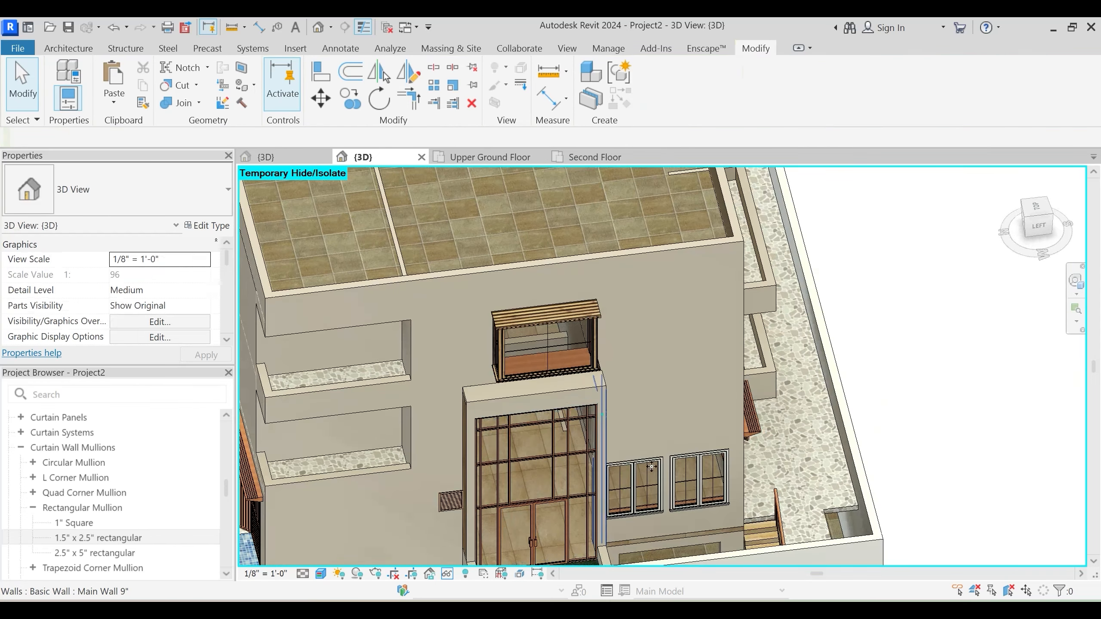
middle_click_drag(651, 467, 553, 477, "shift")
left_click(147, 188)
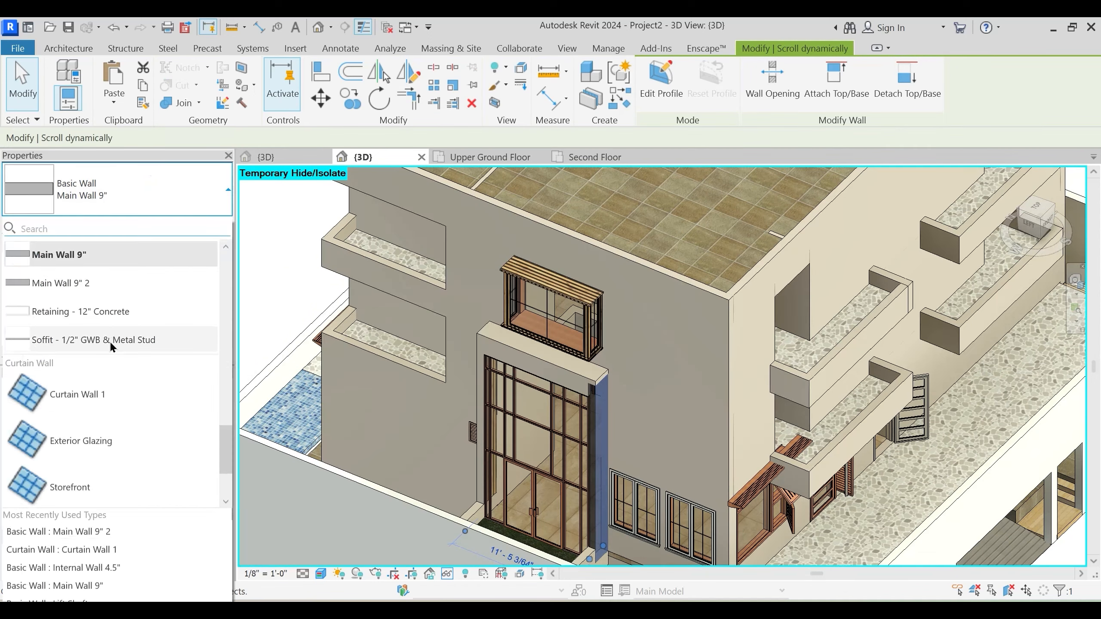
left_click(95, 281)
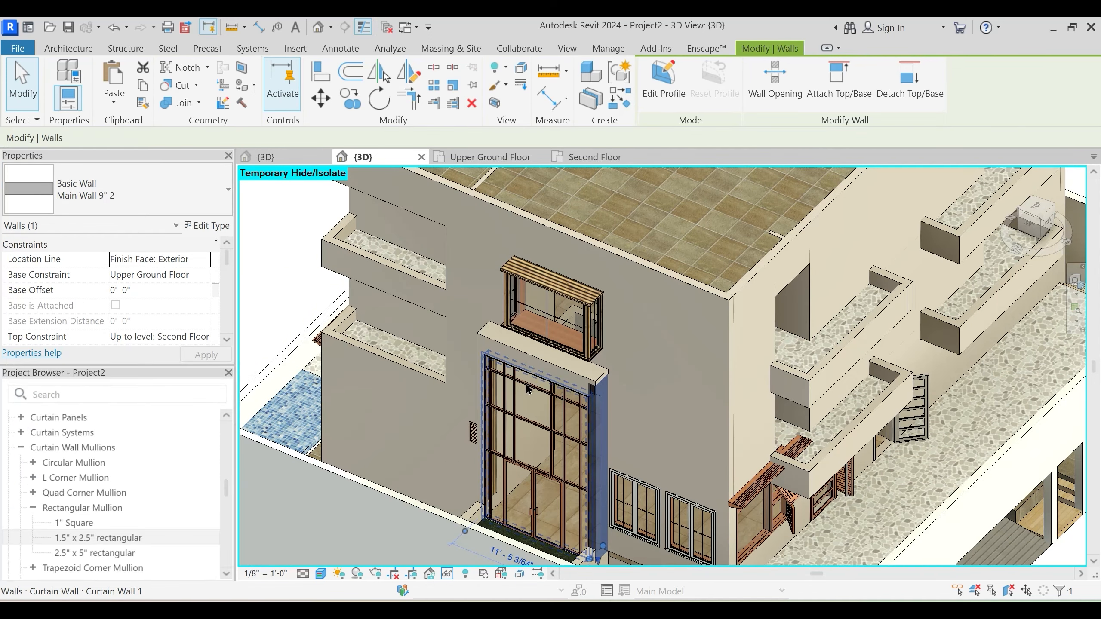
left_click(528, 389)
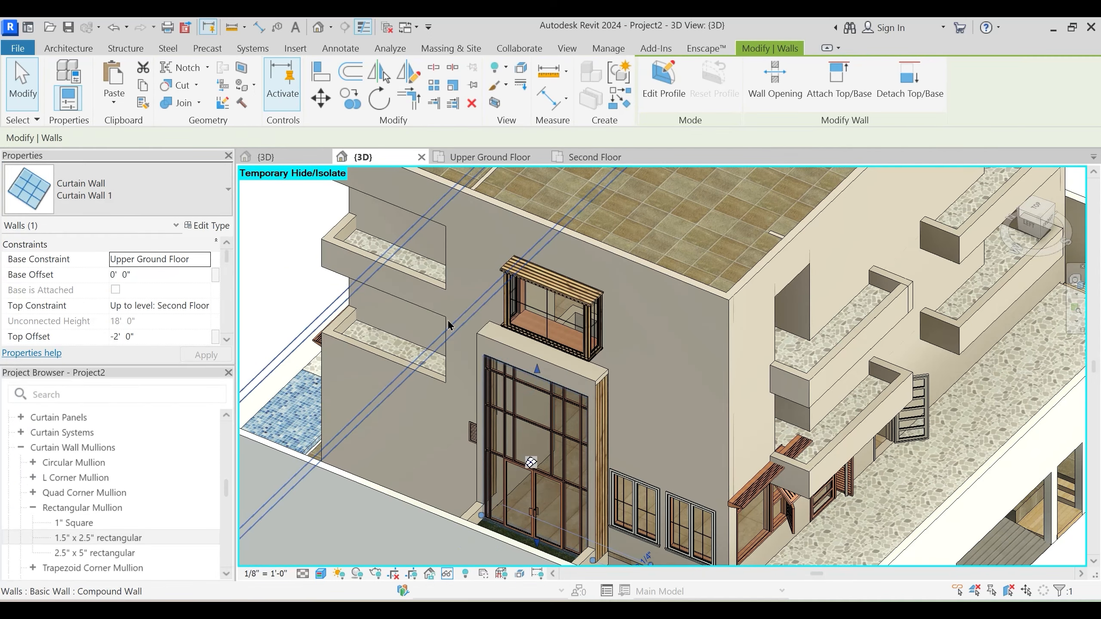
key("Escape")
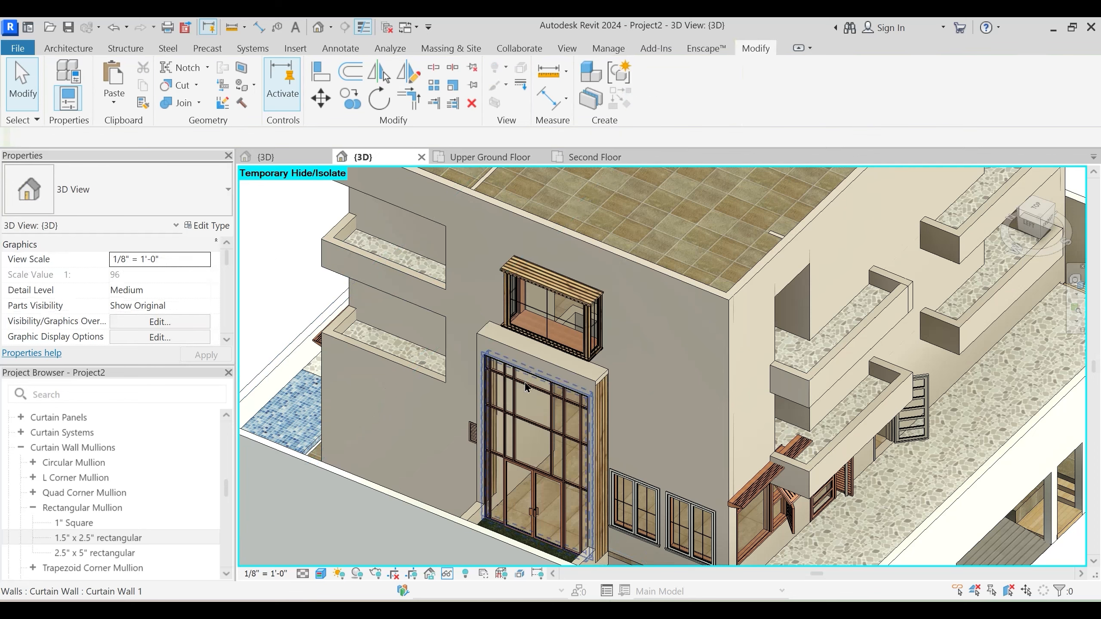
Duplicate the Internal Wall 4.5" type of the wall above the entrance glazing, accepting the suggested name
left_click(470, 371)
left_click(209, 225)
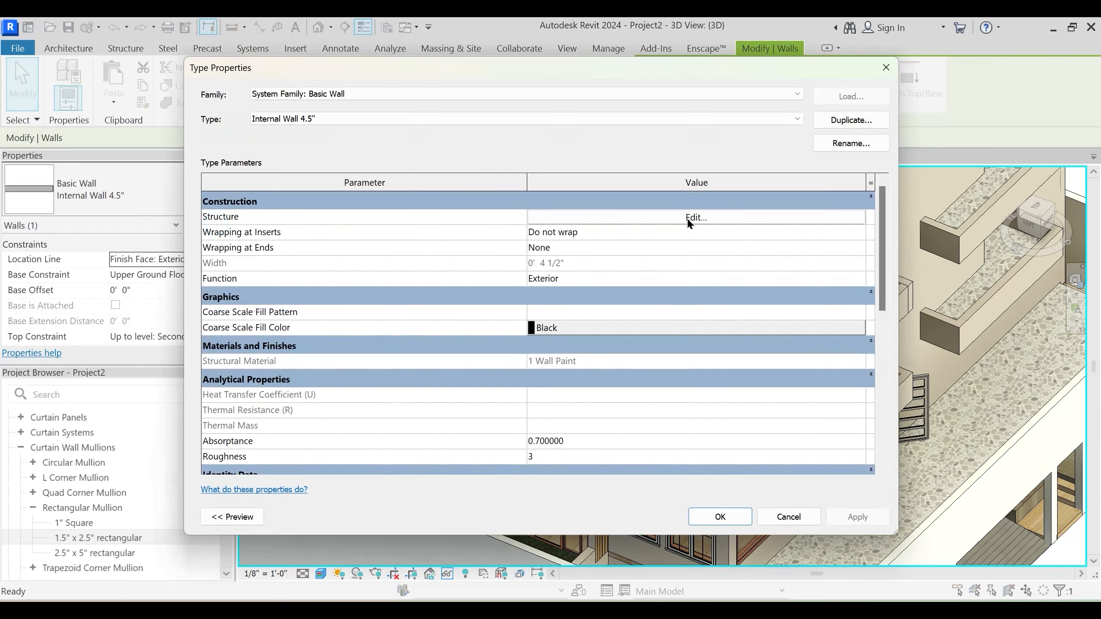
left_click(690, 218)
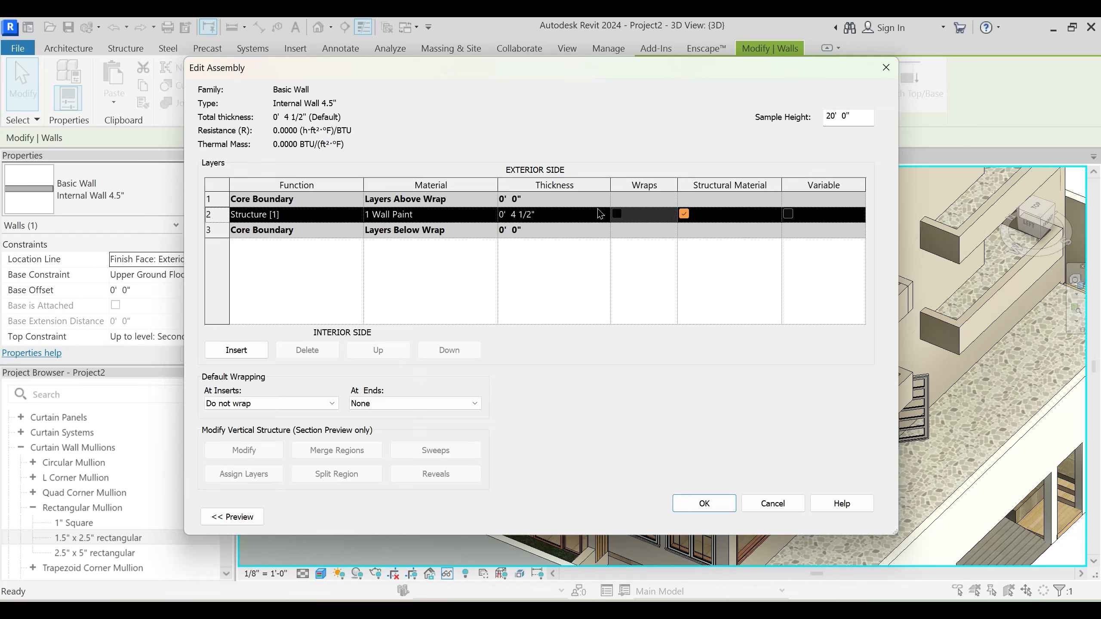
left_click(886, 67)
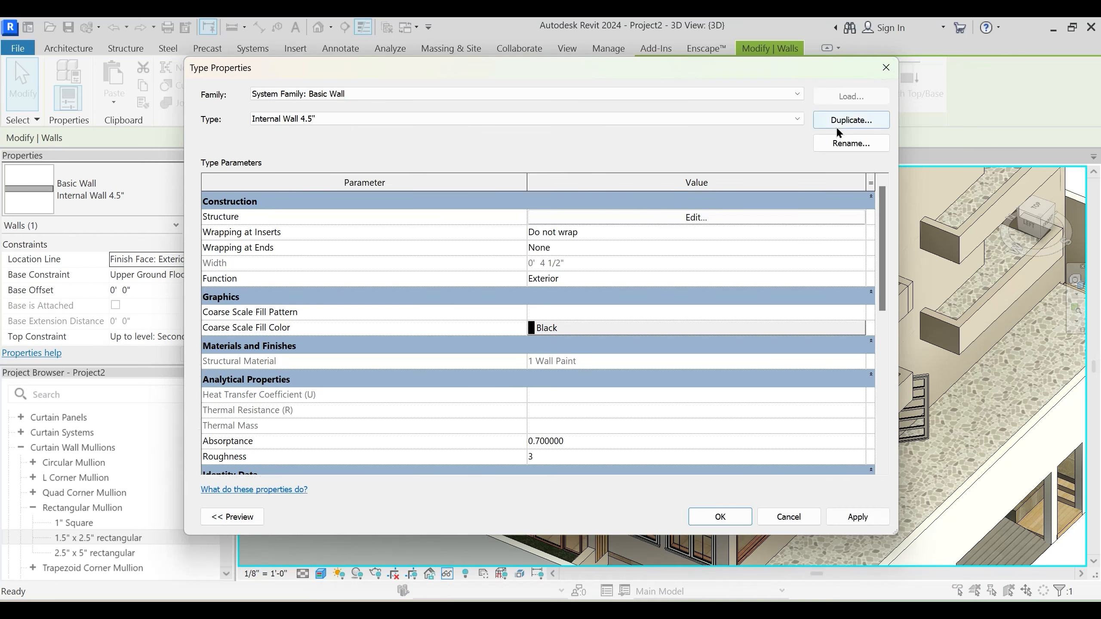
left_click(838, 129)
left_click(547, 328)
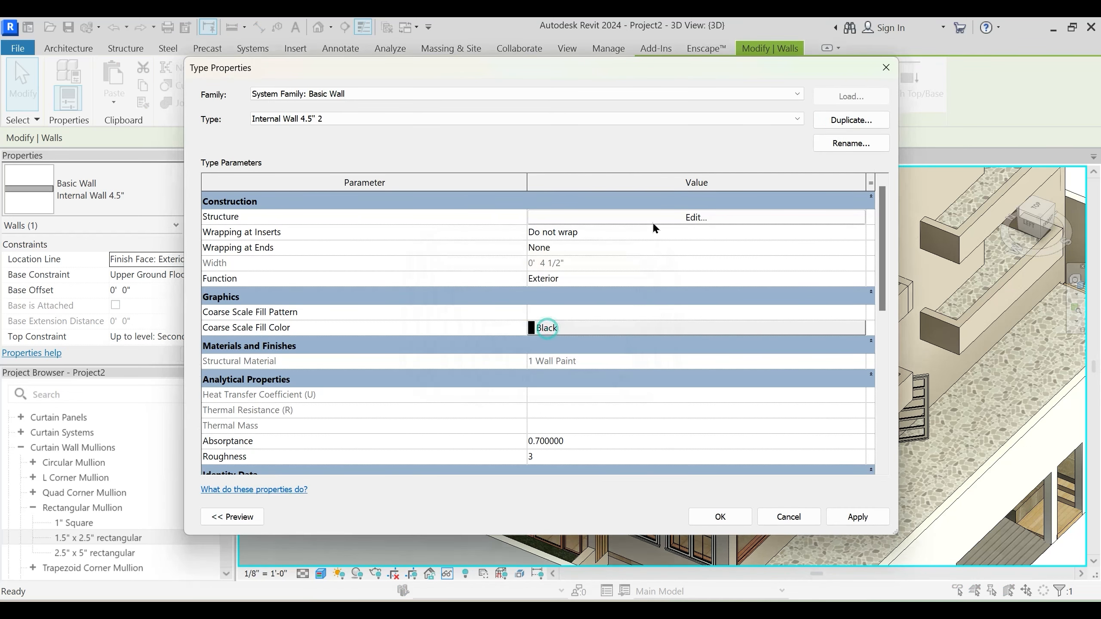
Set the structure material of the duplicated 4.5" wall type to 1 Elevation Treatment and apply it to the wall above the entrance
left_click(654, 218)
left_click(451, 216)
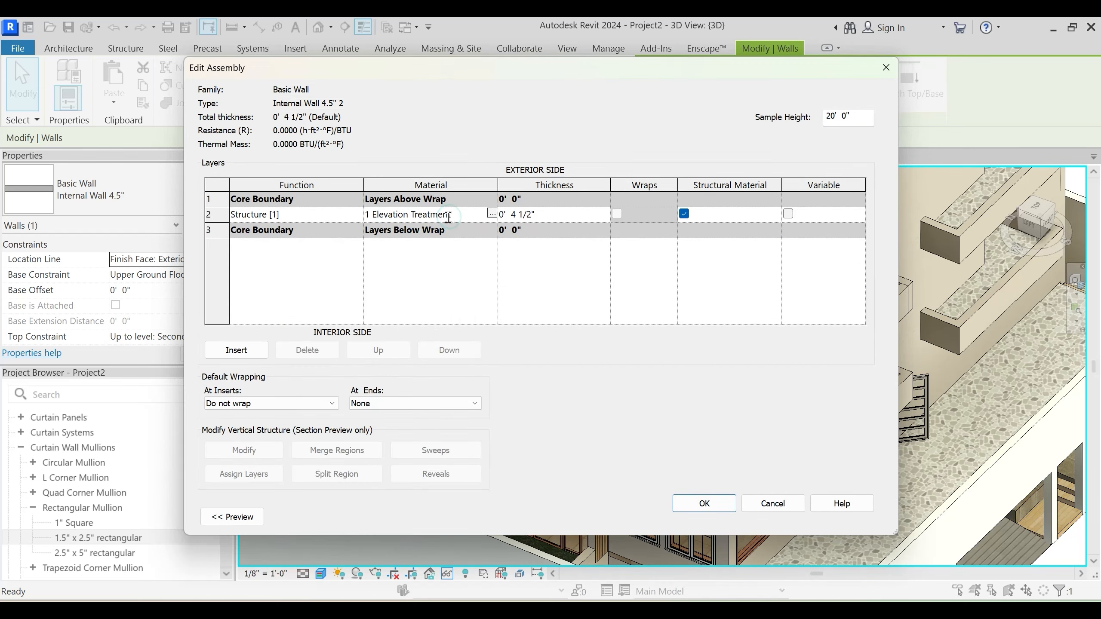
left_click(704, 504)
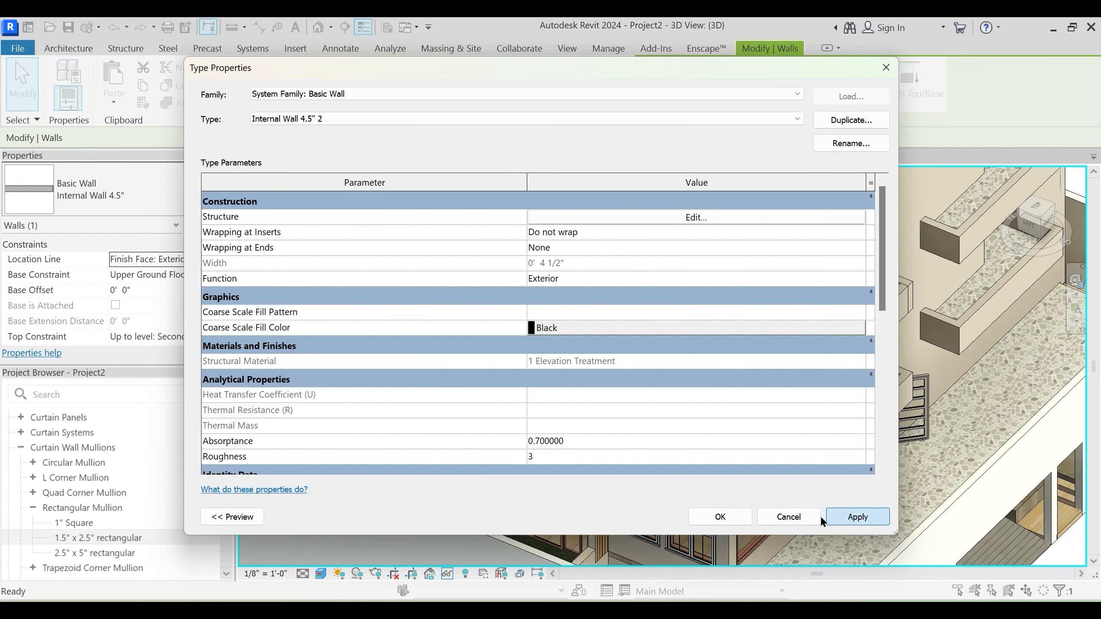
left_click(727, 524)
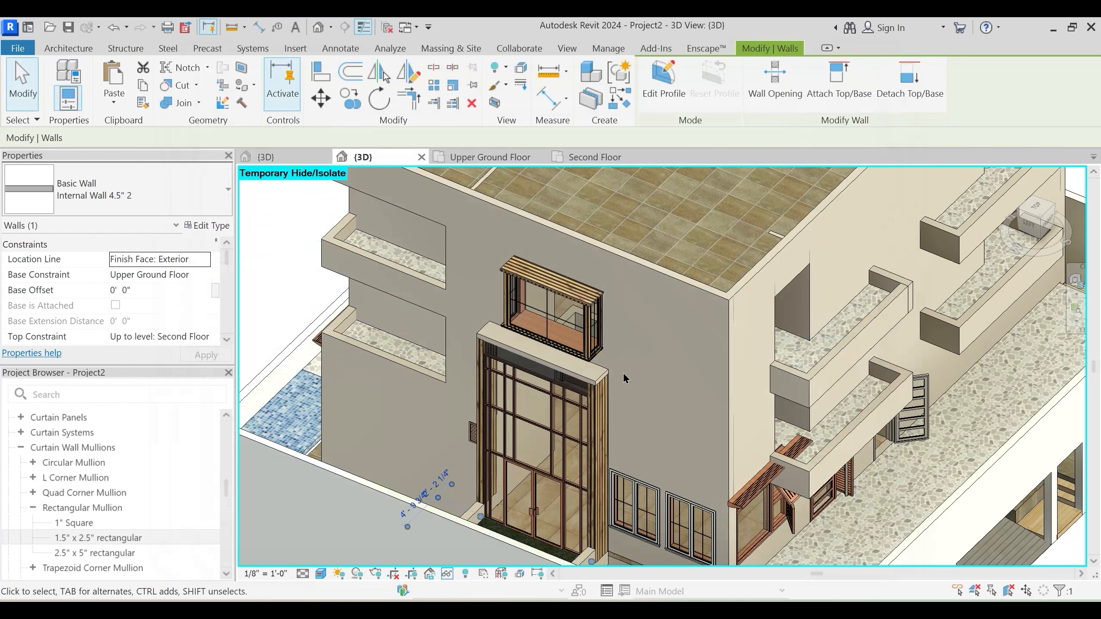
key("Escape")
Set the structure material of the Elevation Top Slab floor over the entrance to 1 Elevation Treatment
middle_click_drag(631, 377, 599, 395, "shift")
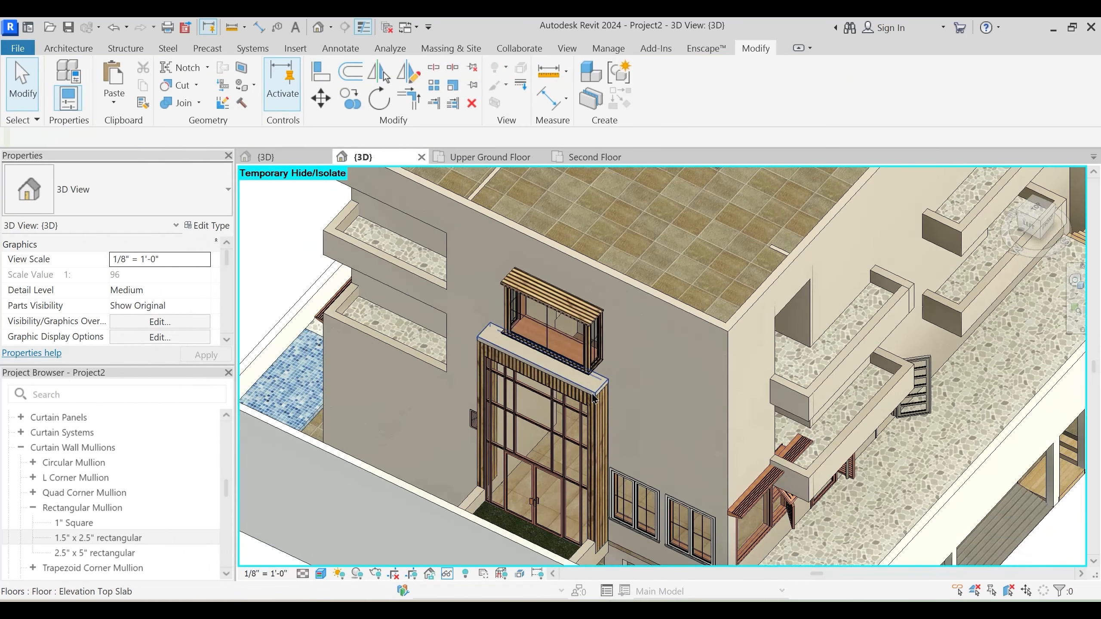
left_click(594, 398)
left_click(209, 225)
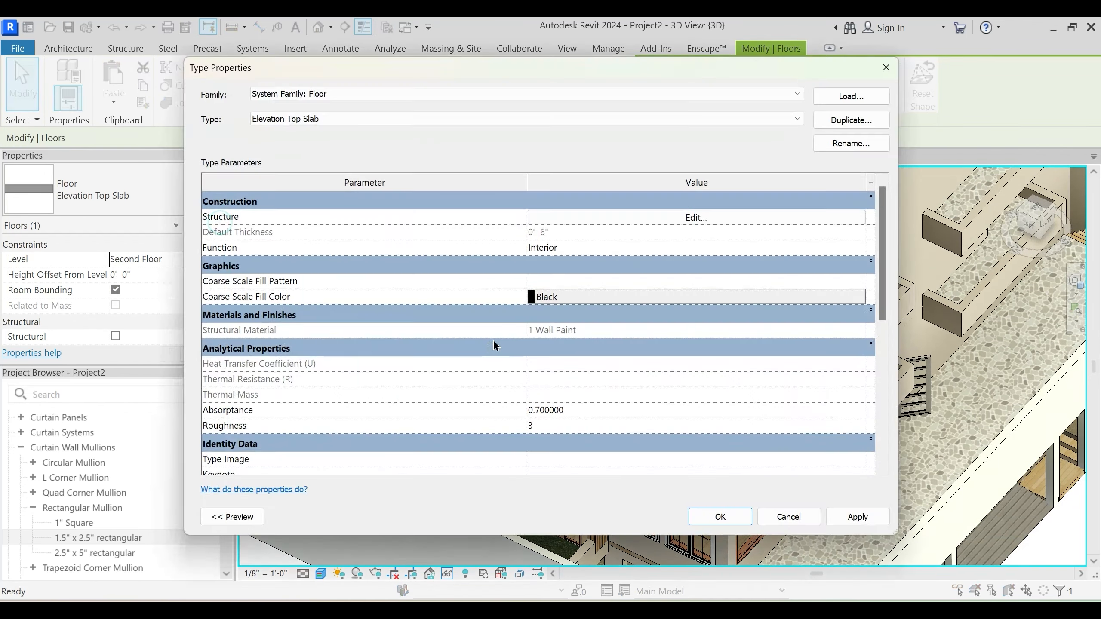
left_click(689, 218)
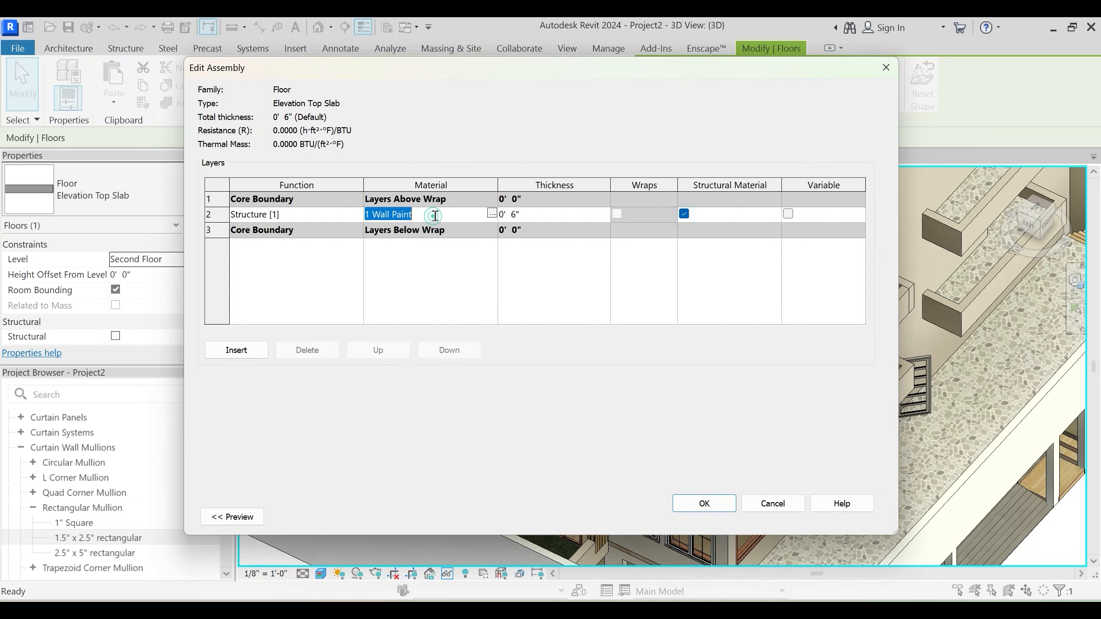
left_click(697, 505)
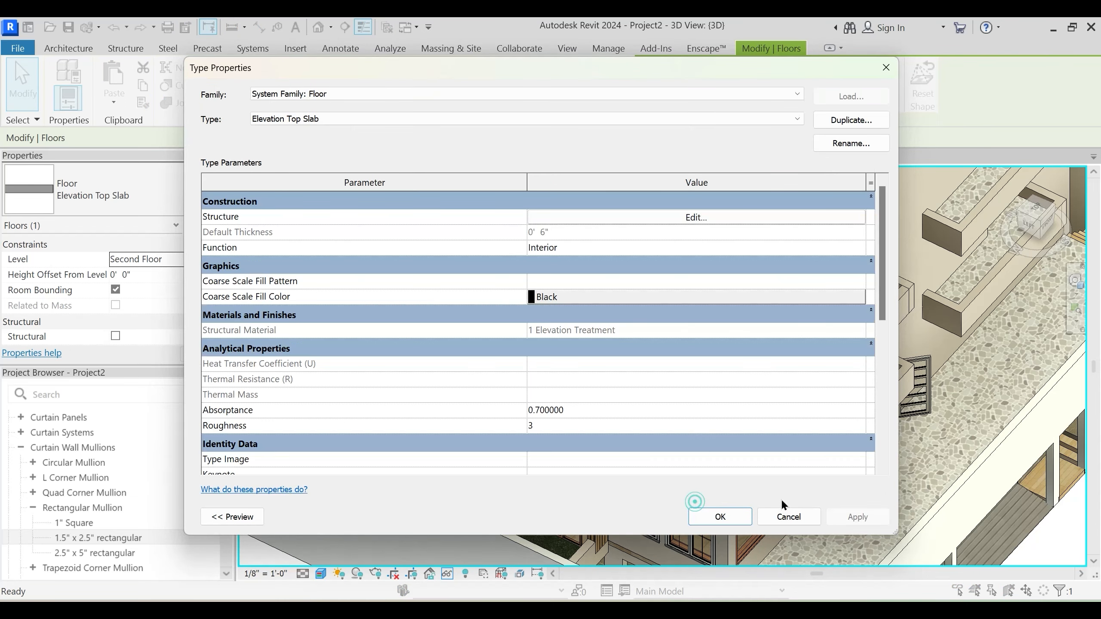
left_click(718, 517)
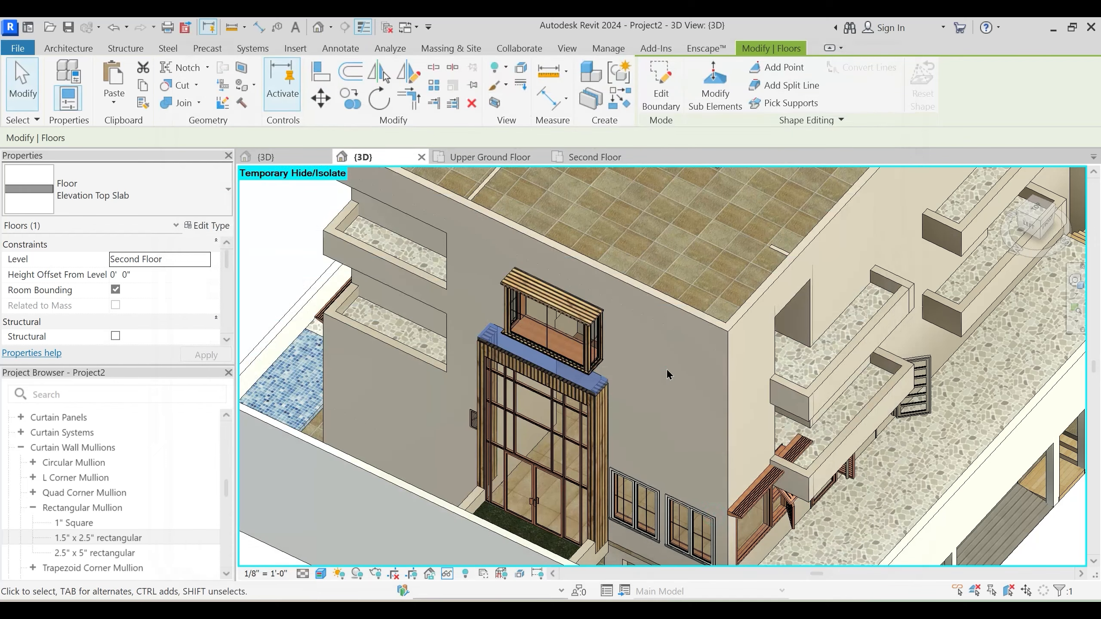
key("Escape")
Examine the entrance frame's new finish and the adjoining facade from several angles
scroll(622, 330, "up", 3)
middle_click_drag(622, 330, 624, 336, "shift")
middle_click_drag(644, 440, 643, 279)
middle_click_drag(639, 341, 571, 387, "shift")
left_click(568, 382)
middle_click_drag(646, 277, 557, 332, "shift")
key("Escape")
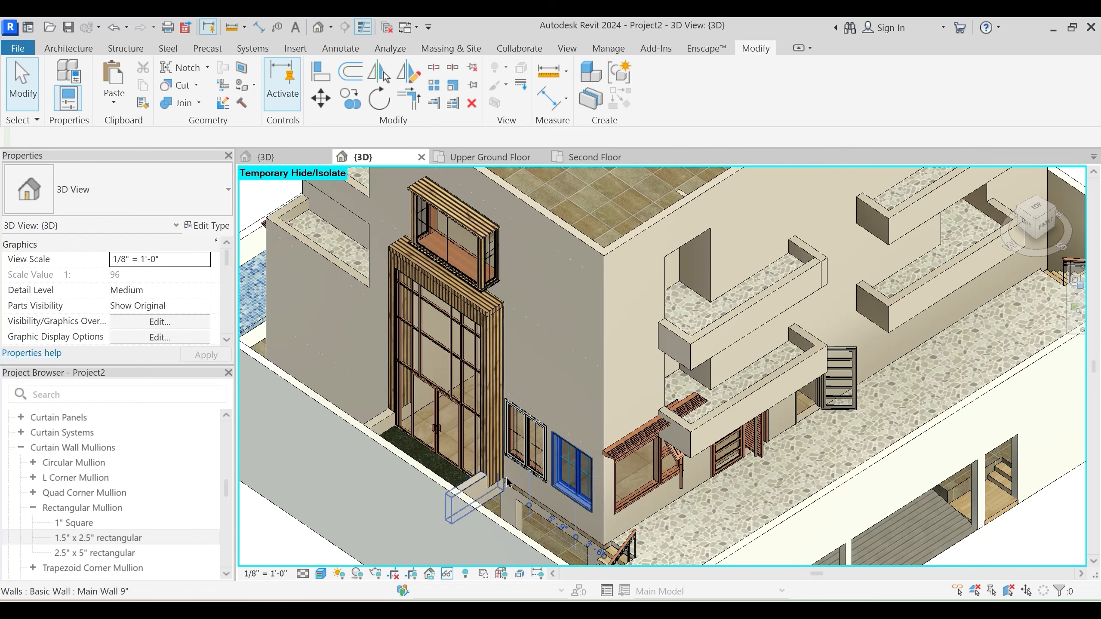
Set the exterior frame and exterior trim materials of the Window-Casement-Double 57" x 72" type beside the entrance to Sash
left_click(528, 506)
key("Escape")
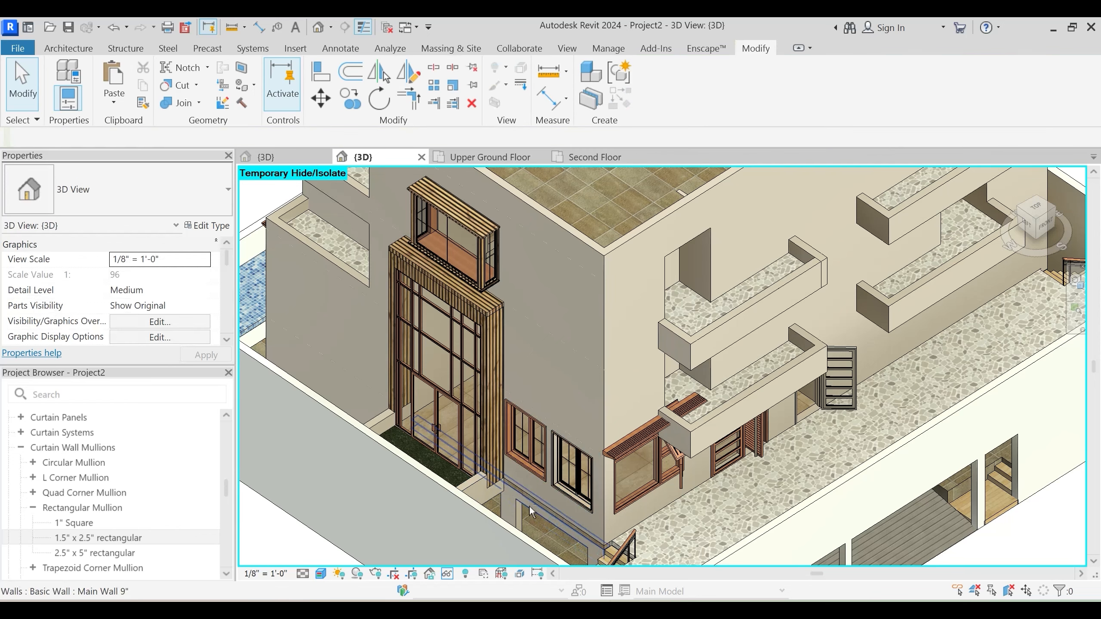
scroll(529, 506, "up", 3)
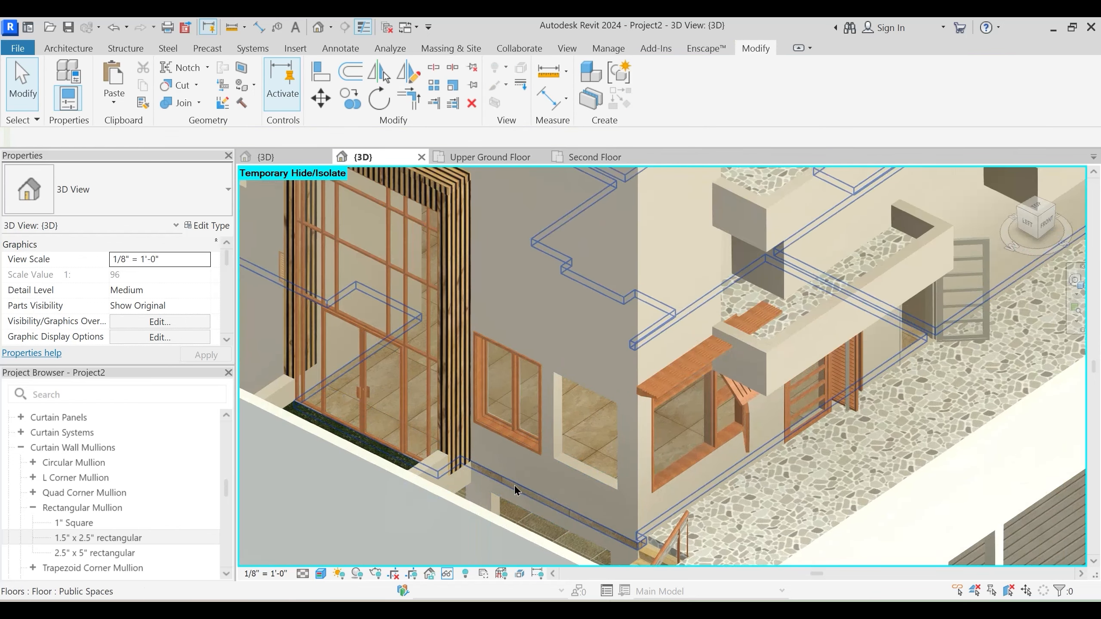
middle_click_drag(514, 486, 551, 498)
left_click(612, 494)
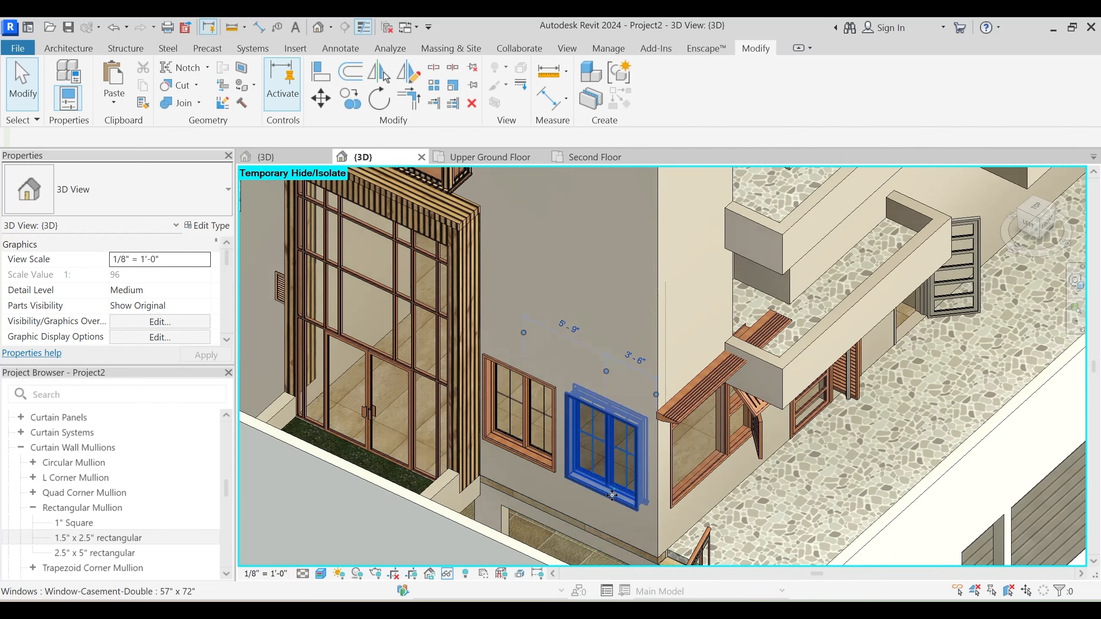
left_click(524, 469)
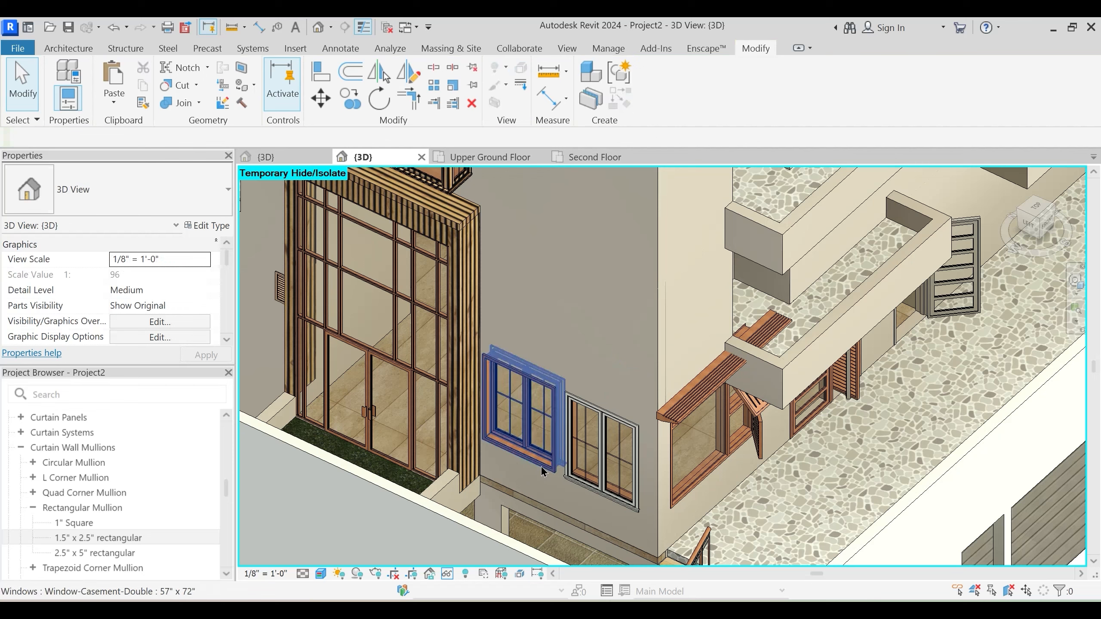
left_click(567, 473)
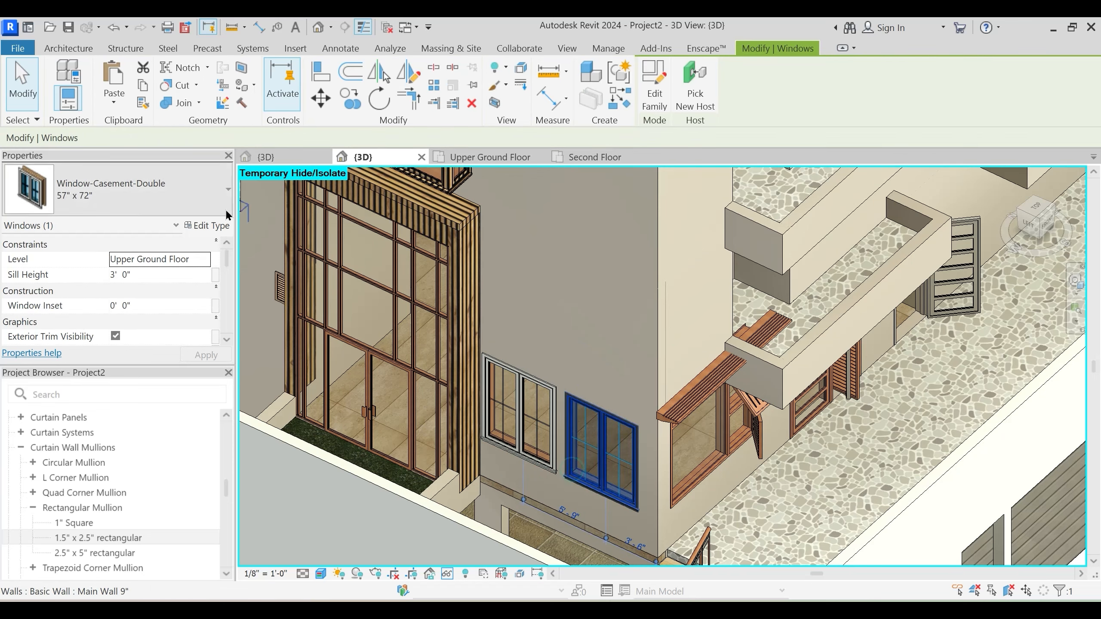
left_click(207, 225)
left_click(601, 345)
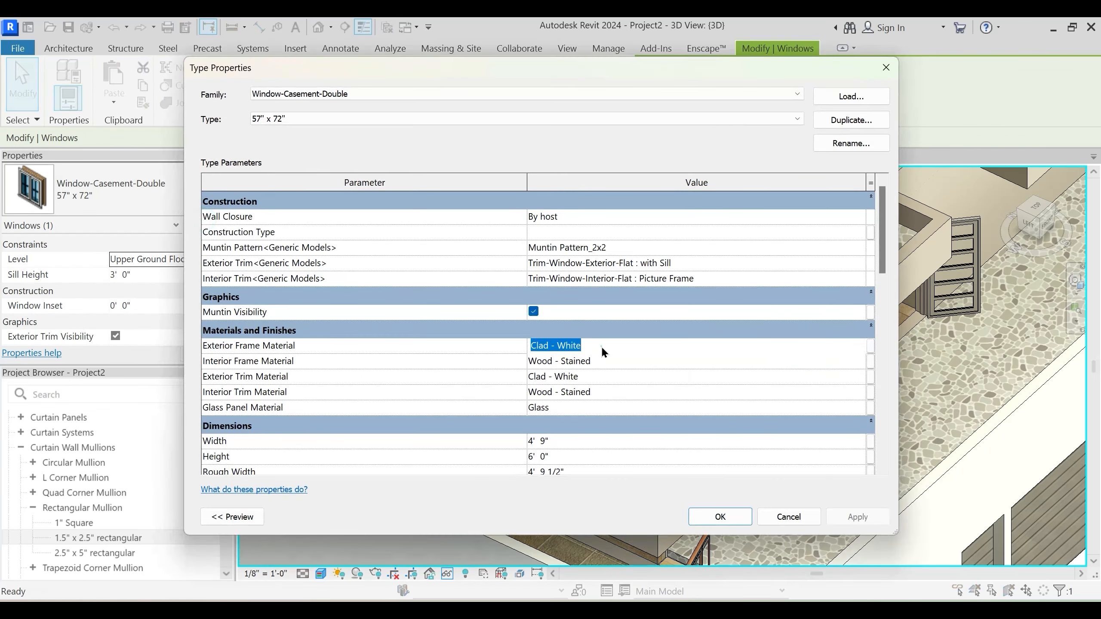
type("1 Elevation Treatment")
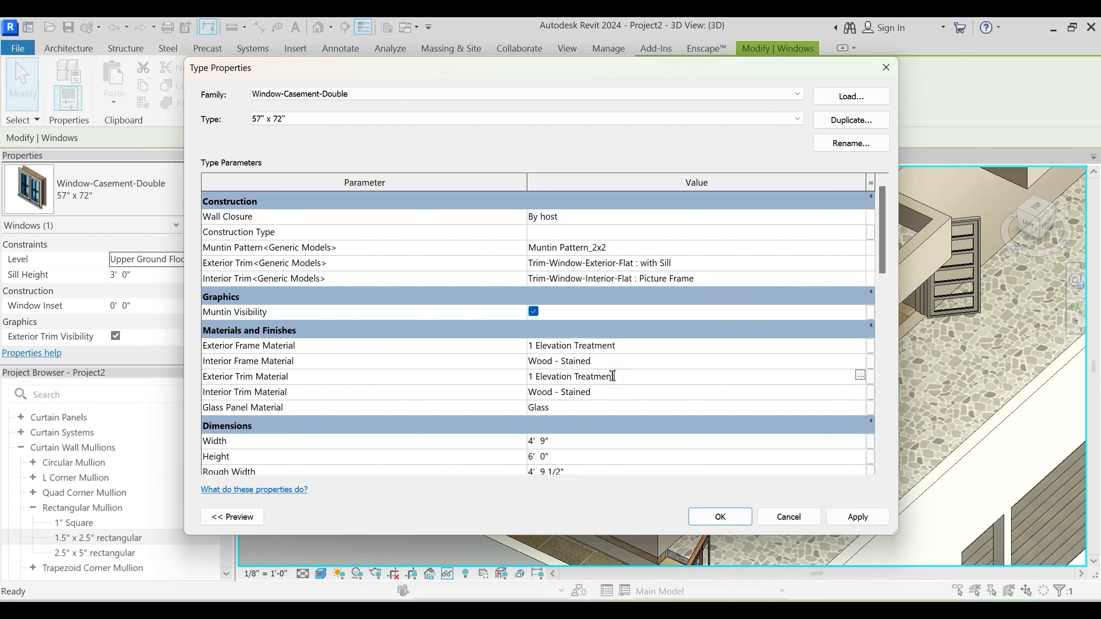
type("Sash")
key("ctrl+a")
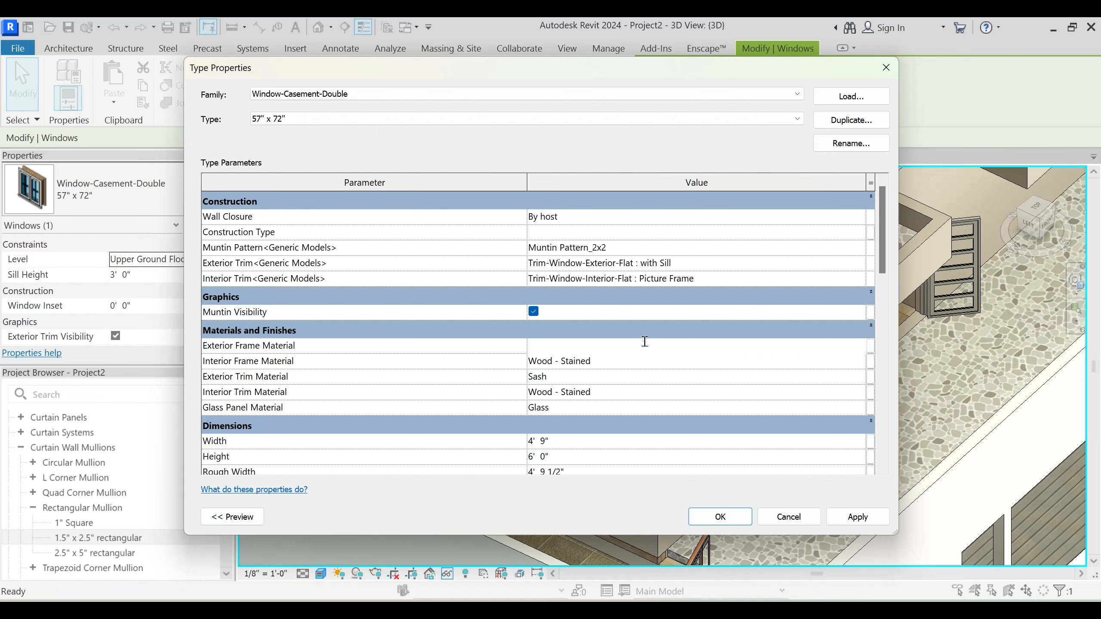
left_click(645, 341)
type("Sash")
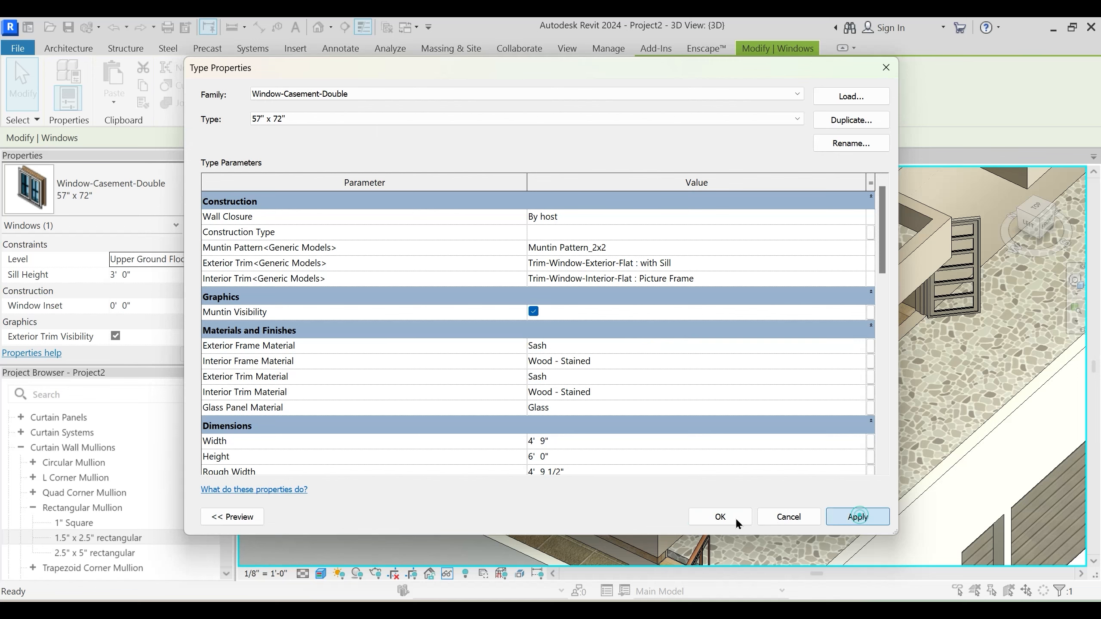
left_click(730, 517)
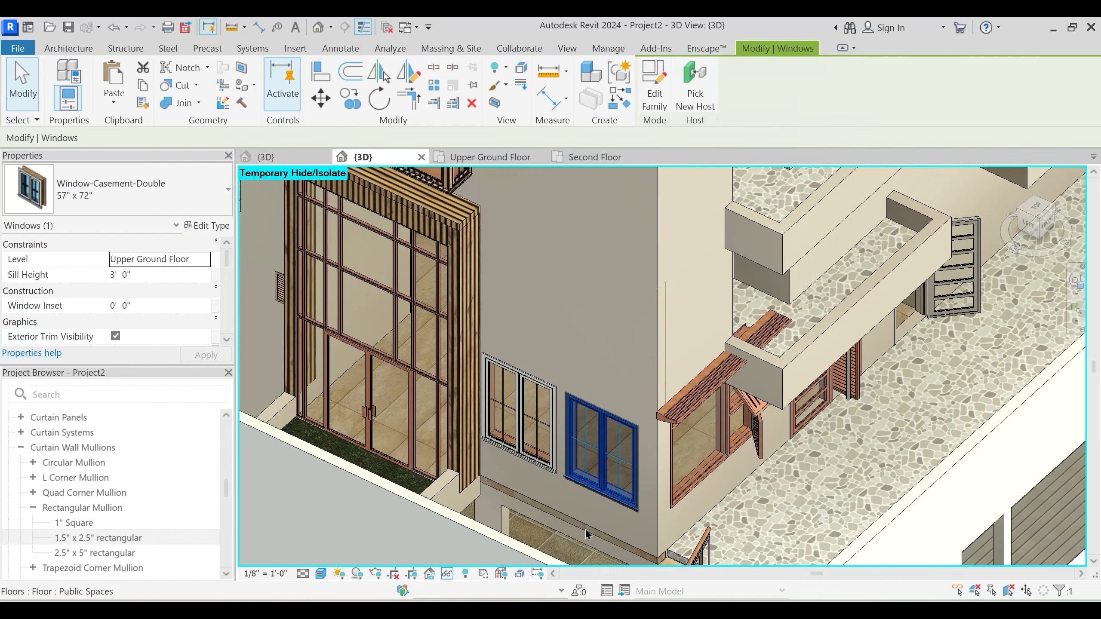
Paste copies of the two casement windows beside the entrance aligned to the First Floor and Second Floor levels
left_click(566, 536)
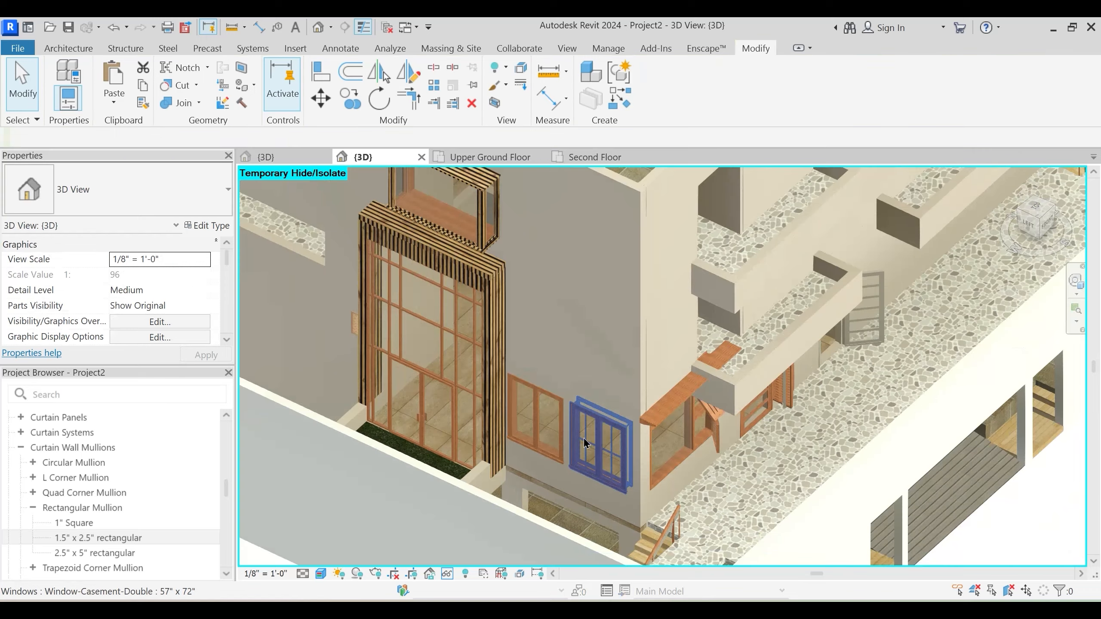
middle_click_drag(585, 444, 558, 456, "shift")
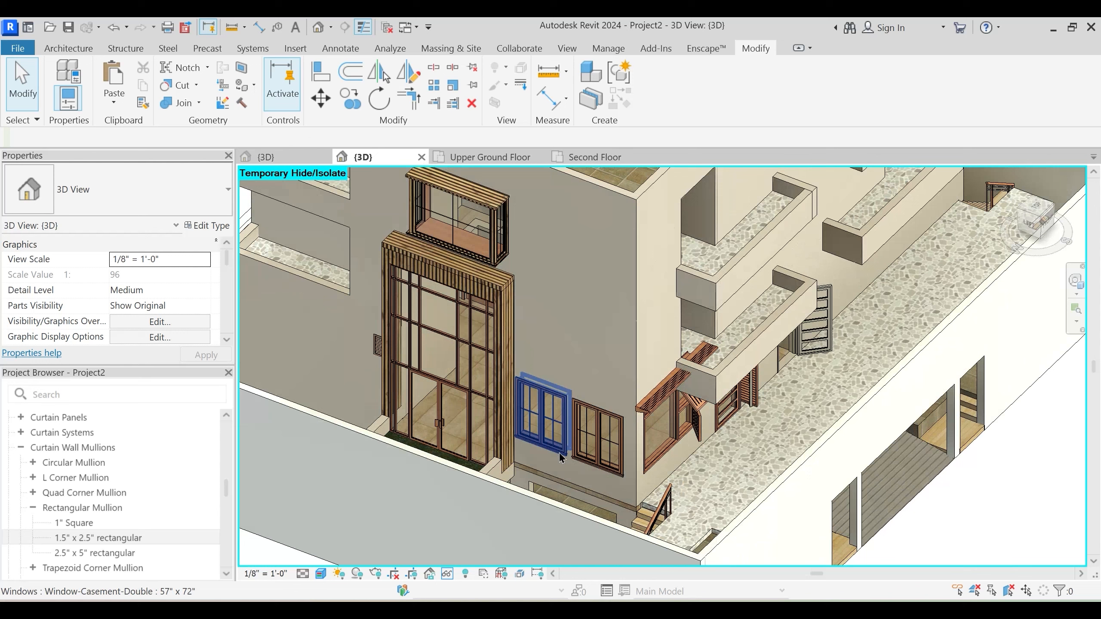
left_click(550, 427)
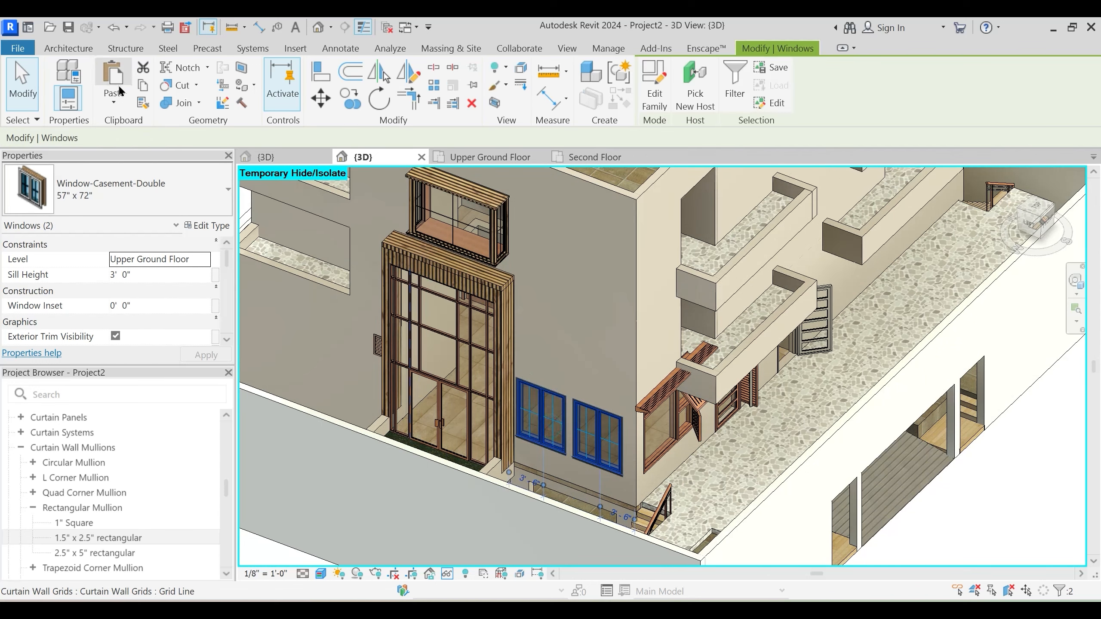
left_click(119, 103)
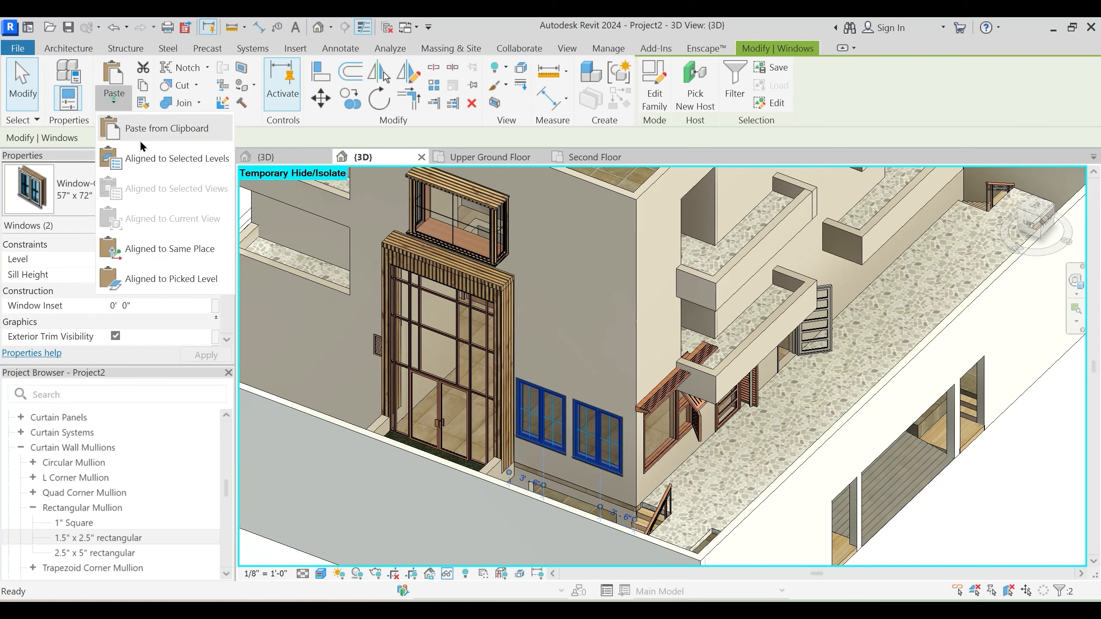
left_click(164, 160)
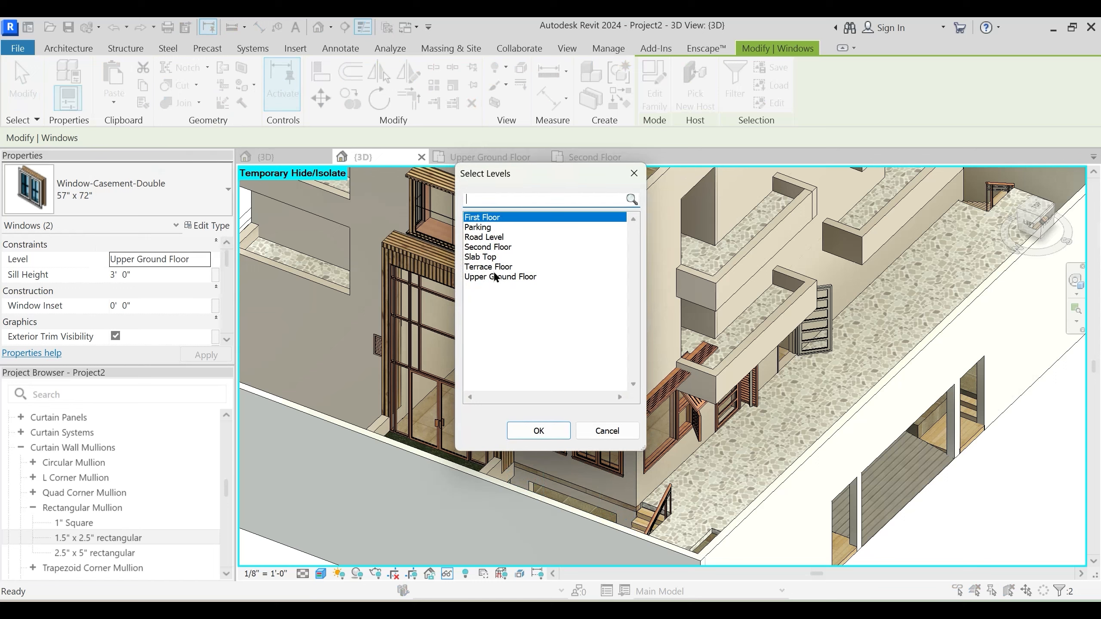
left_click(498, 248, "ctrl")
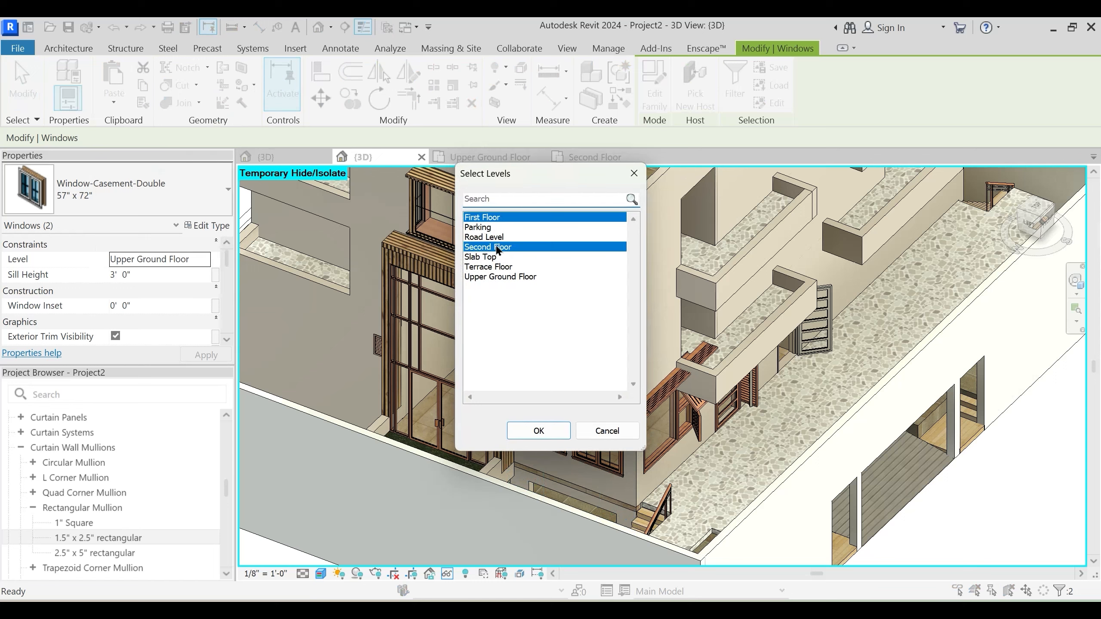
left_click(538, 430)
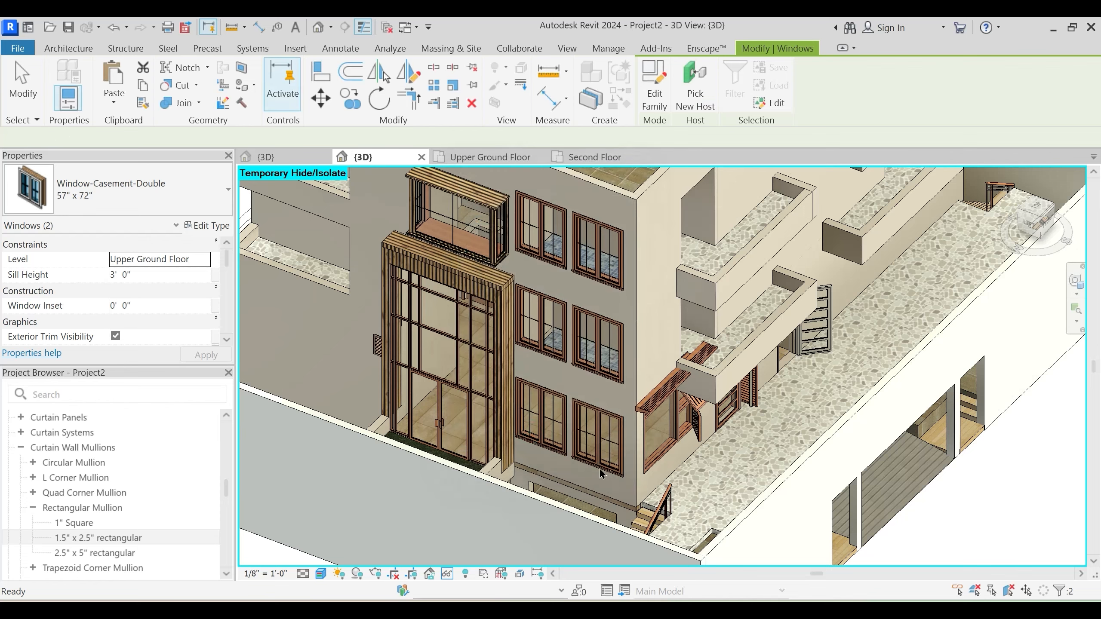
scroll(621, 361, "down", 2)
key("Escape")
Delete the four copied casement windows on the first and second floors beside the entrance
middle_click_drag(622, 360, 631, 243, "shift")
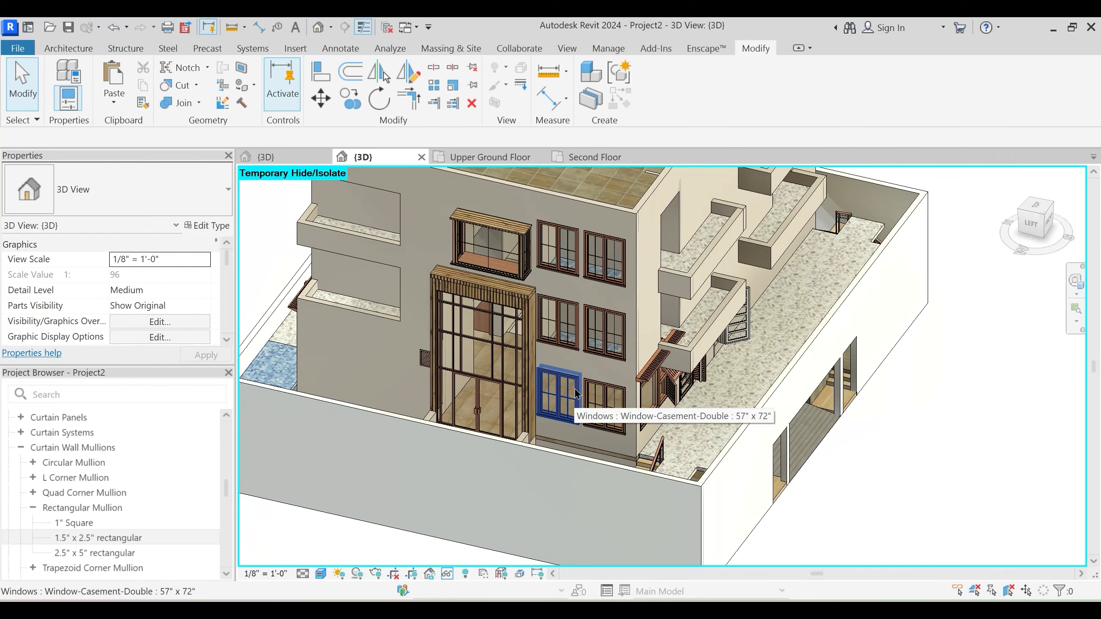
middle_click_drag(648, 242, 602, 352, "shift")
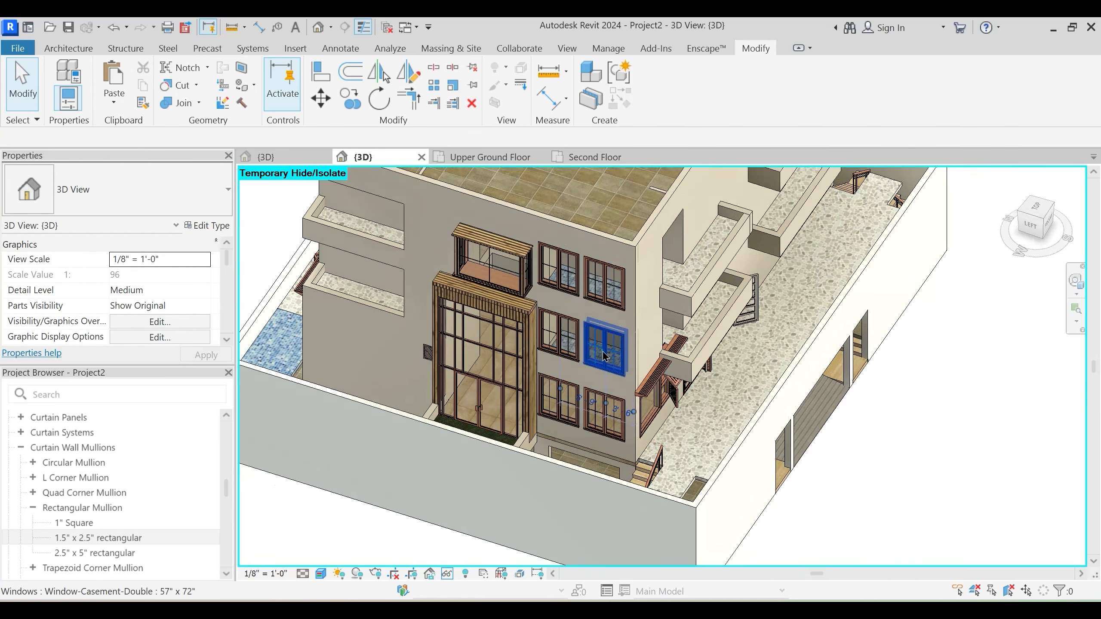
left_click(602, 350)
key("Escape")
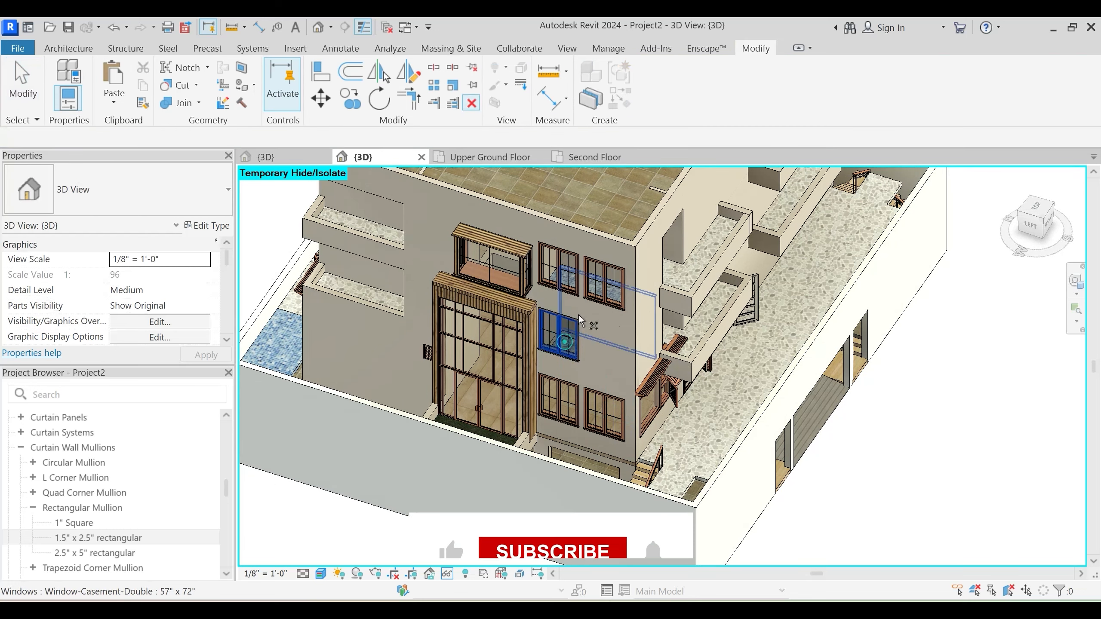
left_click(563, 272)
left_click(564, 272)
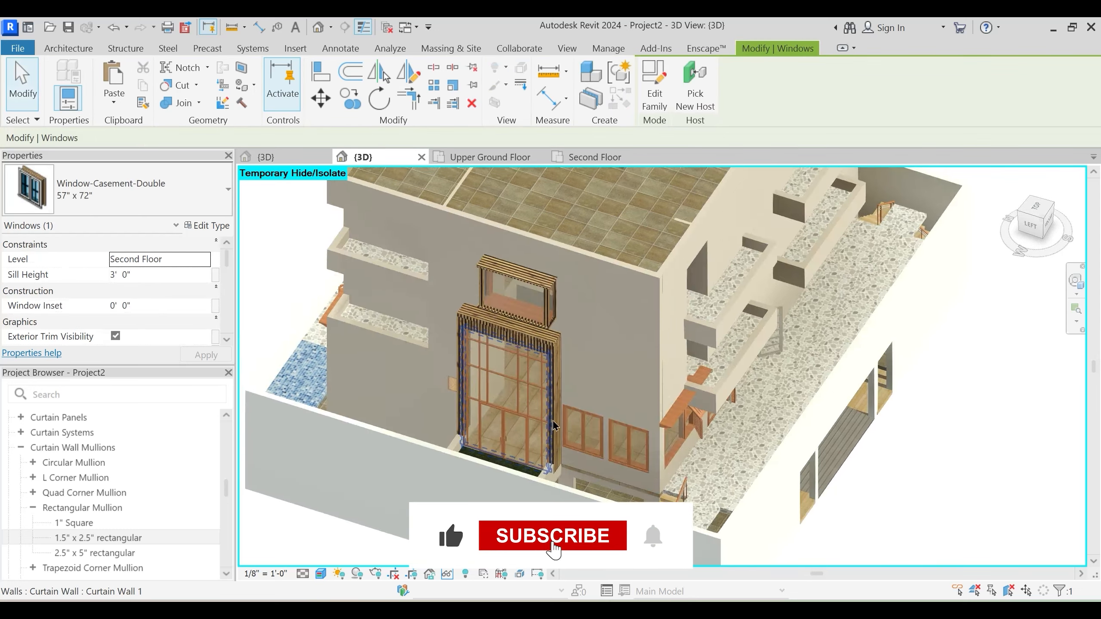
key("Escape")
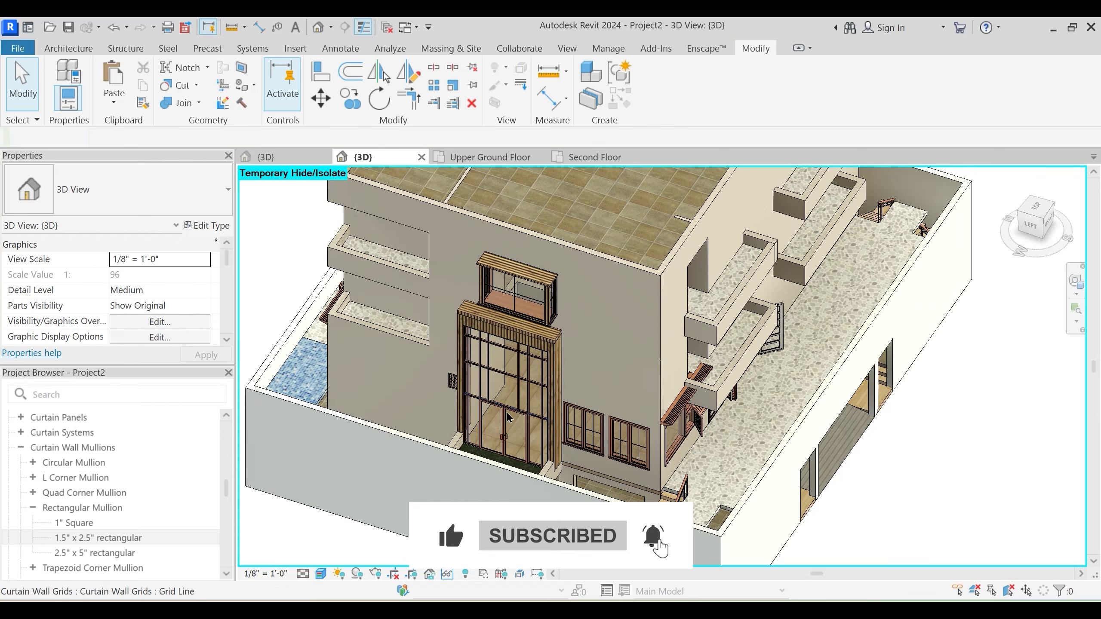
Open the Upper Ground Floor plan at the wood-floored room next to the blue-tiled bathroom
middle_click_drag(365, 421, 352, 341, "shift")
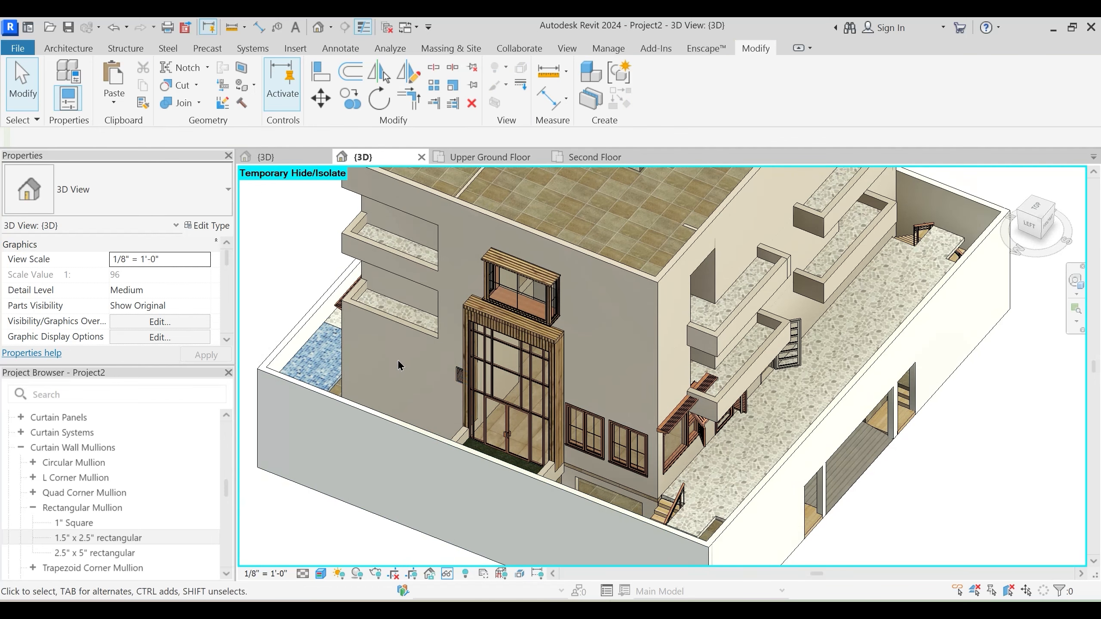
scroll(409, 418, "up", 3)
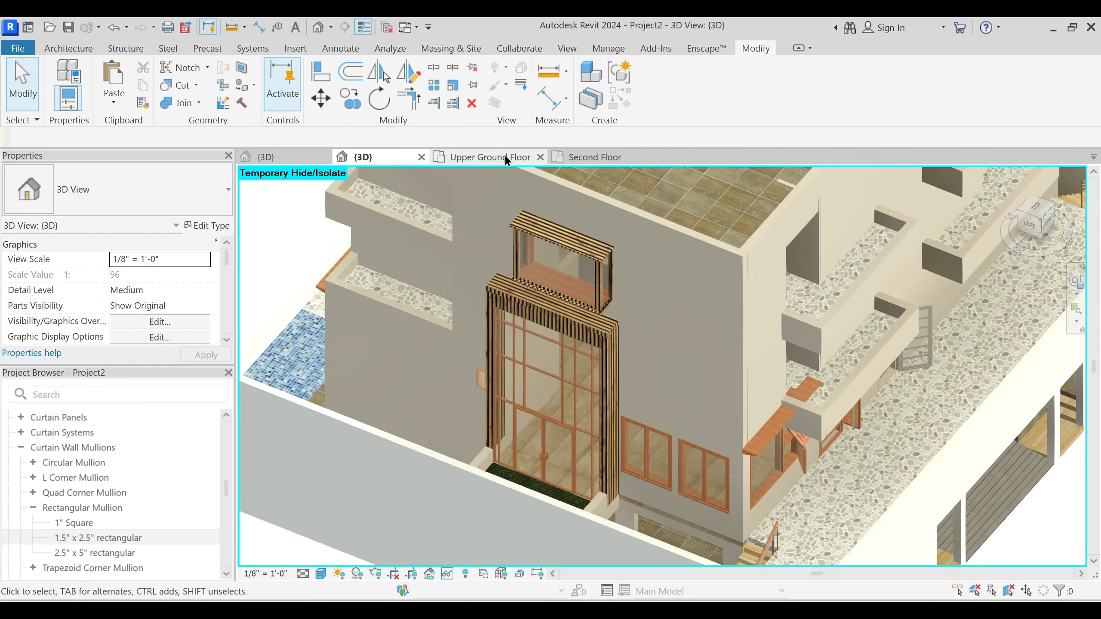
left_click(467, 165)
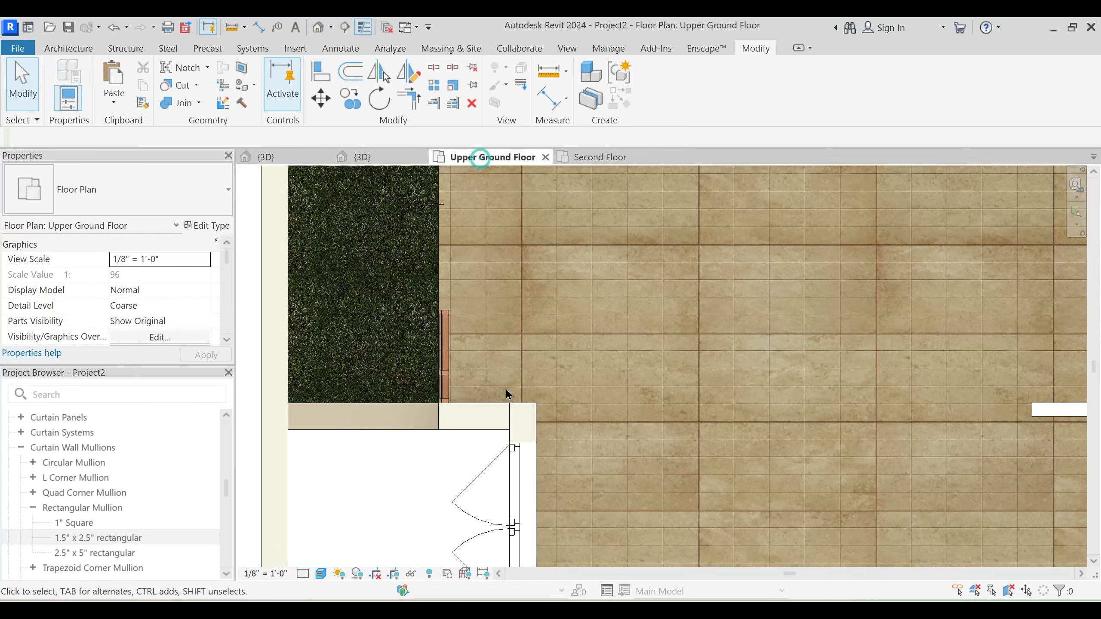
middle_click_drag(506, 394, 481, 497)
scroll(497, 431, "down", 3)
scroll(538, 332, "down", 1)
middle_click_drag(539, 331, 488, 555)
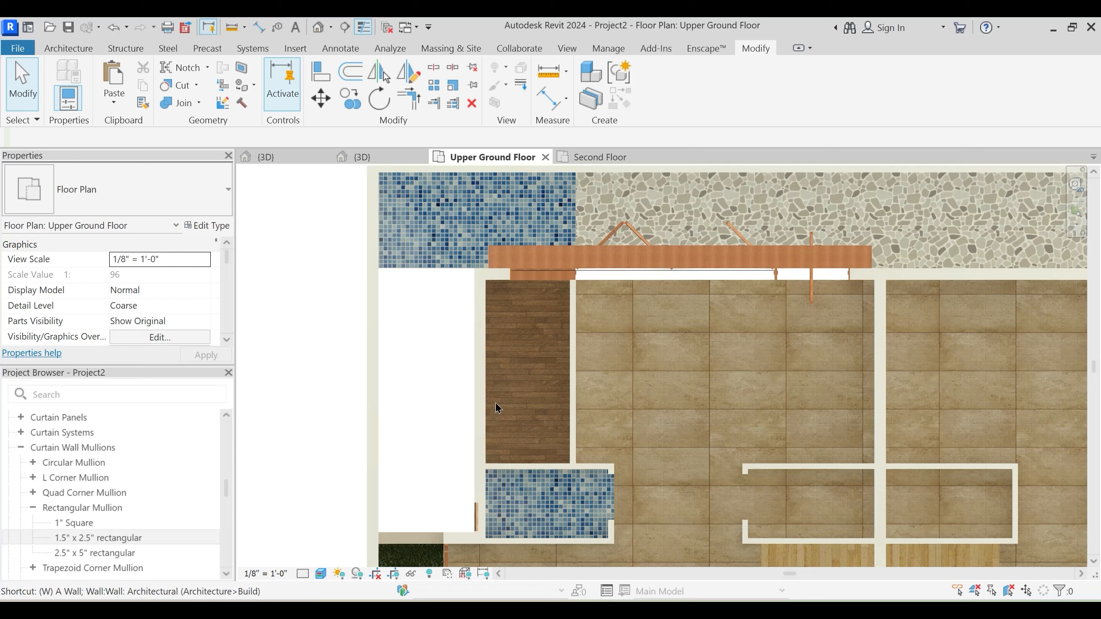
Draw a Curtain Wall 1 about 10'-6" long with a 6' base offset inside the wood-floored room's outer wall
key("w")
key("a")
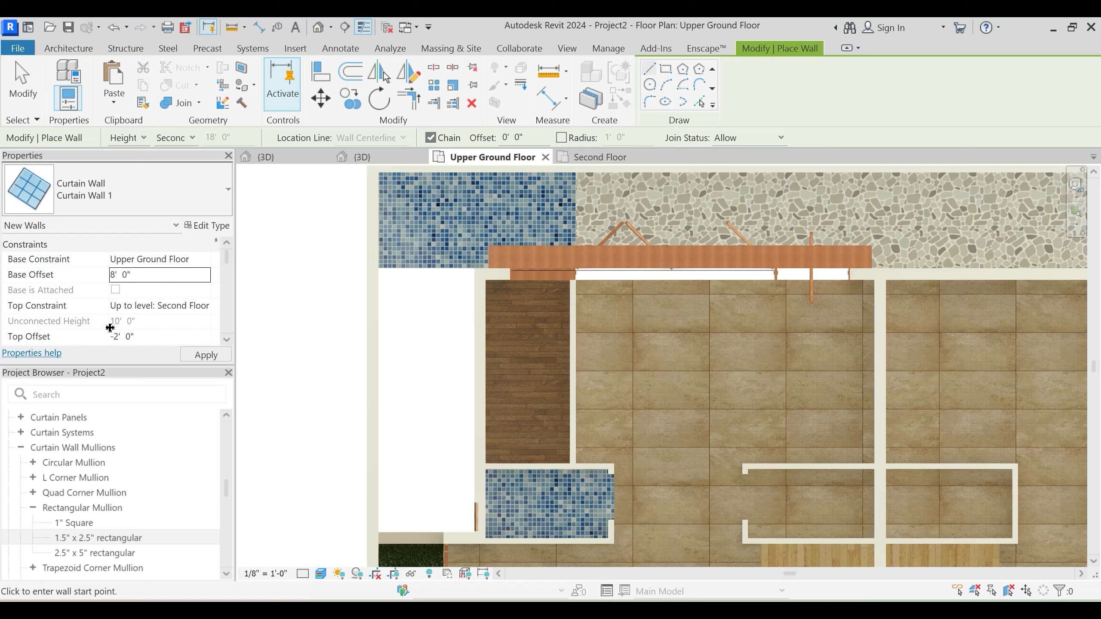
left_click(159, 271)
type("6")
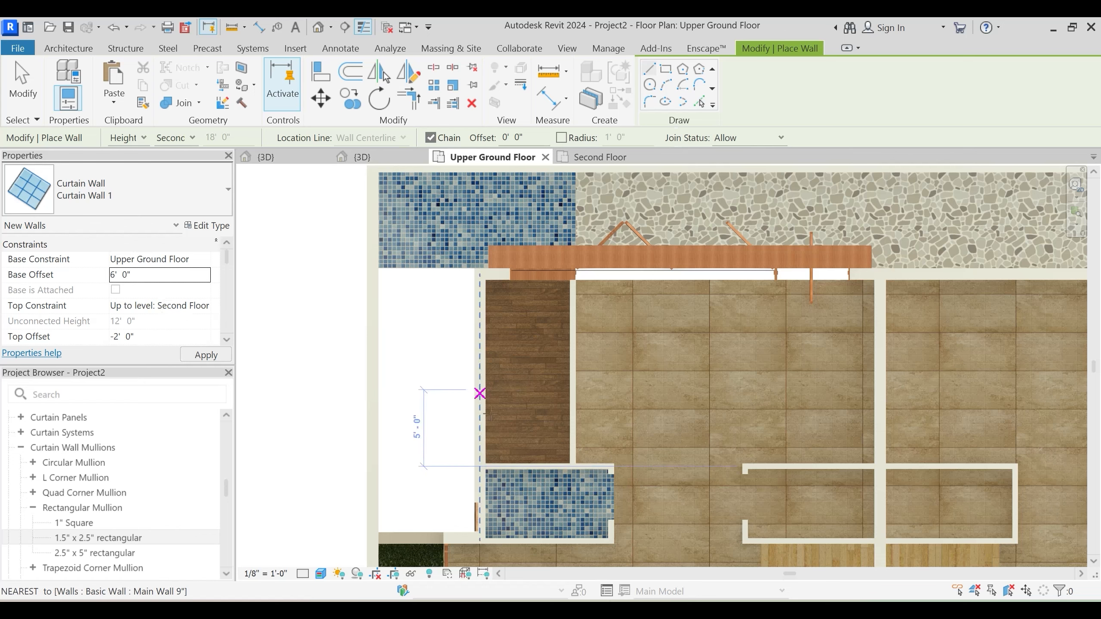
scroll(481, 438, "up", 2)
left_click(477, 456)
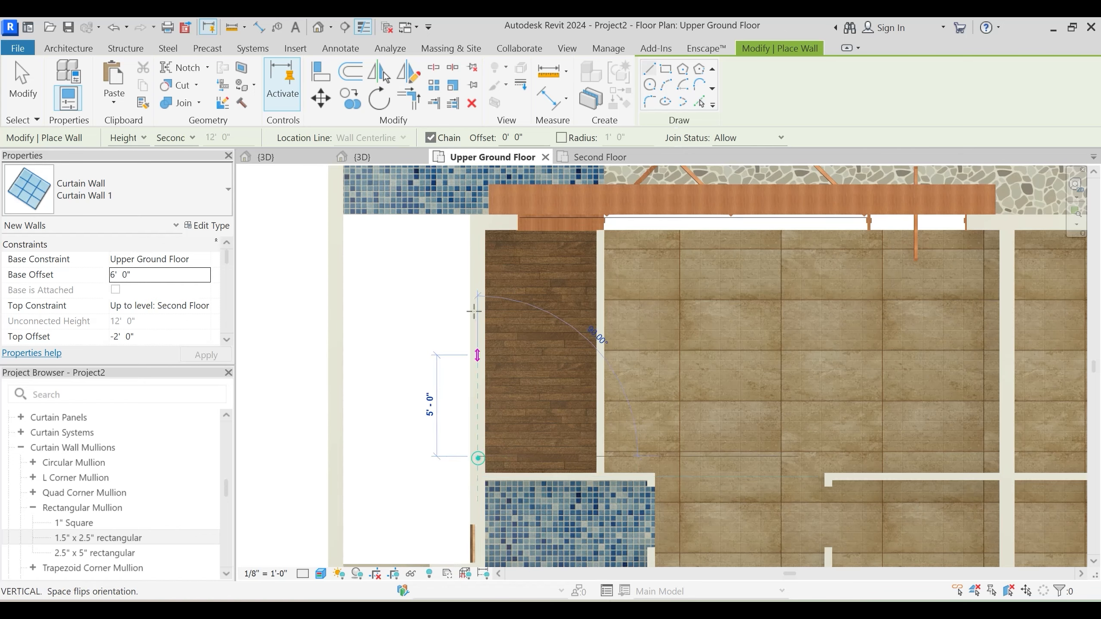
left_click(478, 253)
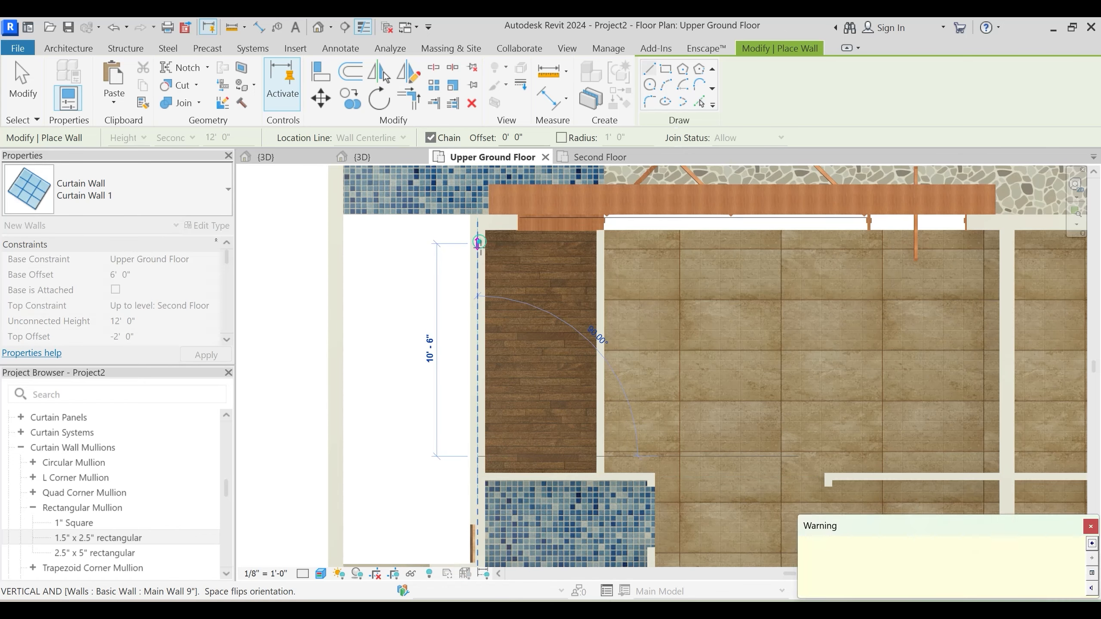
key("Escape")
key("Escape")
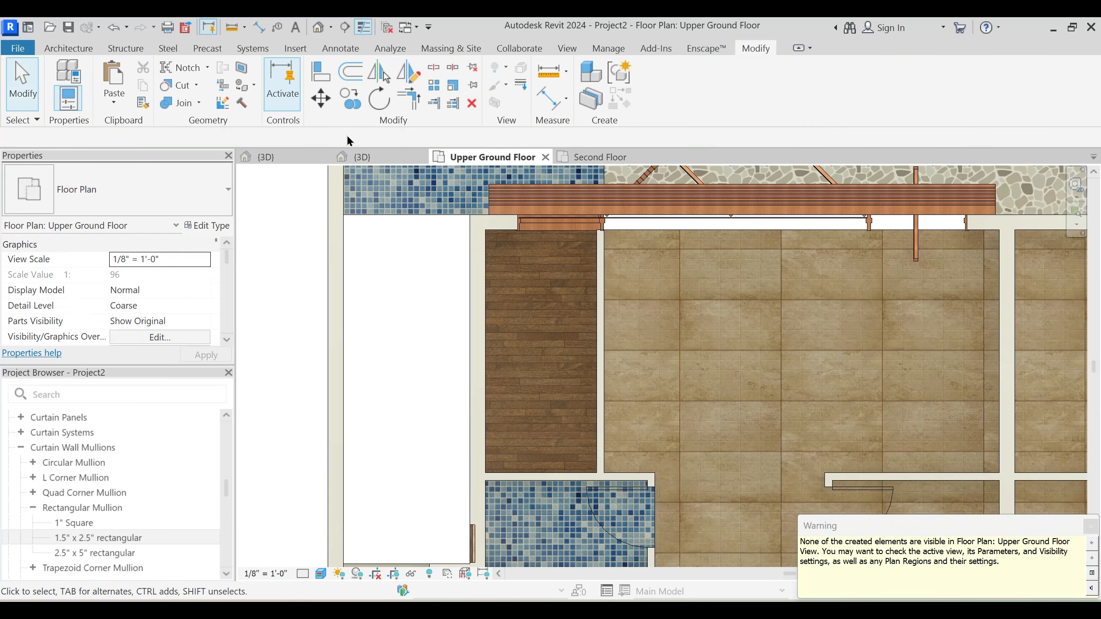
In the 3D view, set the new curtain wall's top constraint to Up to level: First Floor
left_click(403, 161)
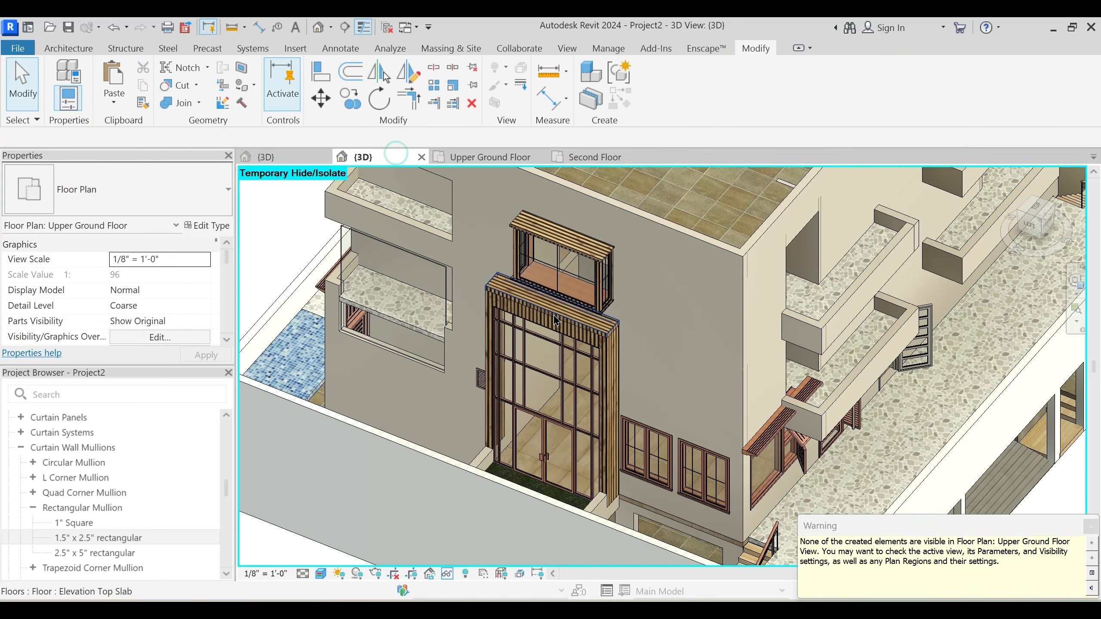
middle_click_drag(445, 342, 446, 354, "shift")
left_click(401, 376)
scroll(160, 299, "down", 2)
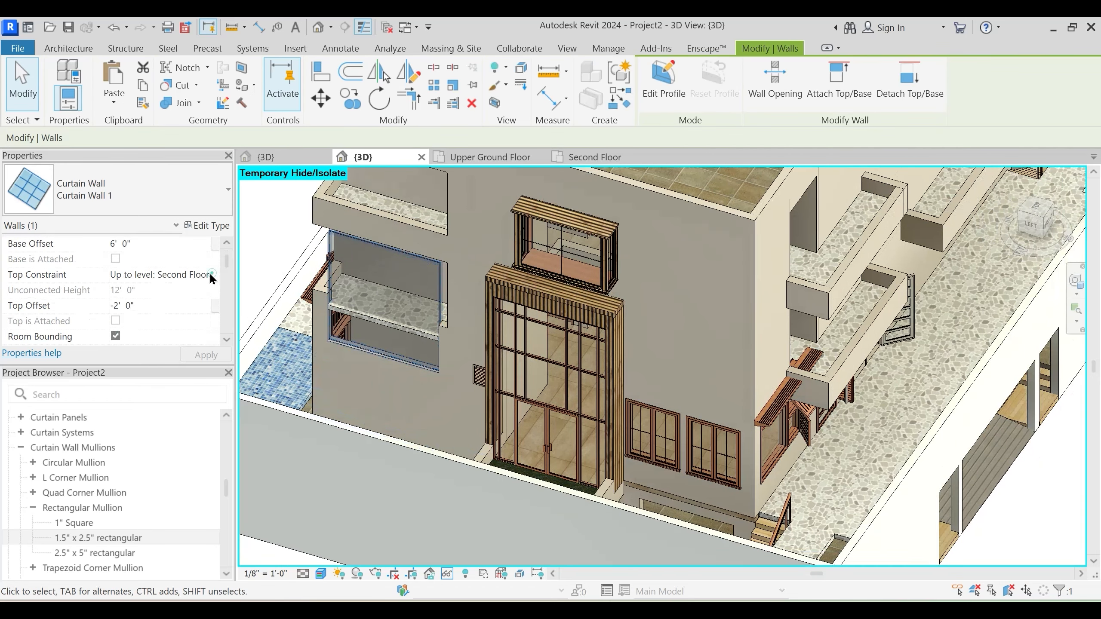
left_click(205, 274)
left_click(171, 303)
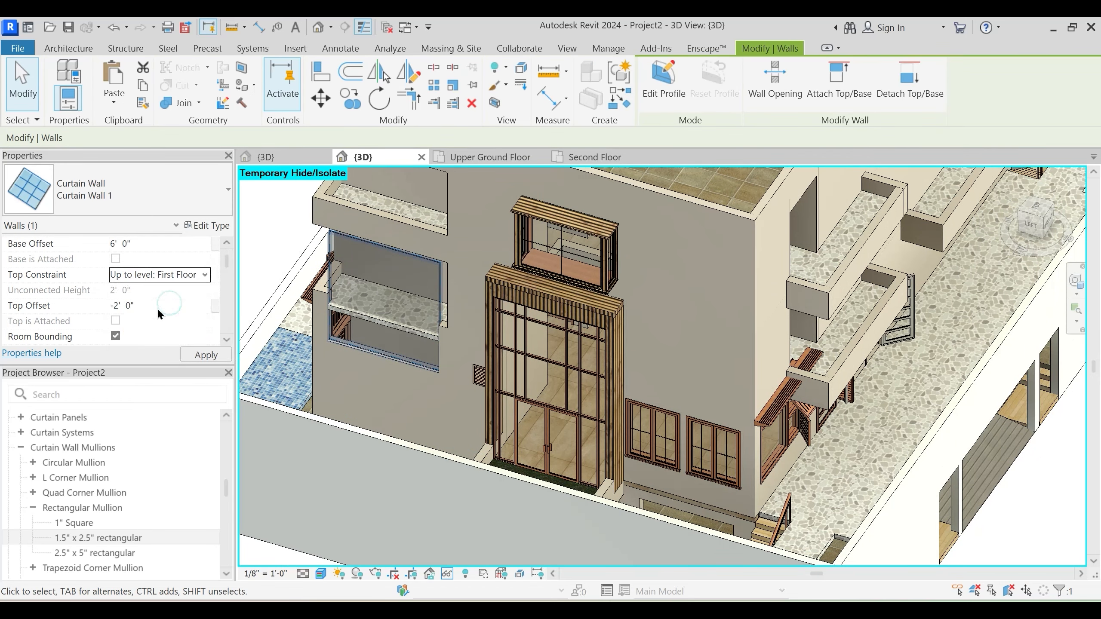
key("Escape")
Add 1.5" x 2.5" rectangular mullions on all grid lines of the strip curtain wall window beside the entrance
middle_click_drag(418, 411, 349, 388, "shift")
scroll(402, 362, "up", 1)
middle_click_drag(402, 362, 465, 366, "shift")
middle_click_drag(523, 344, 649, 260)
left_click(82, 47)
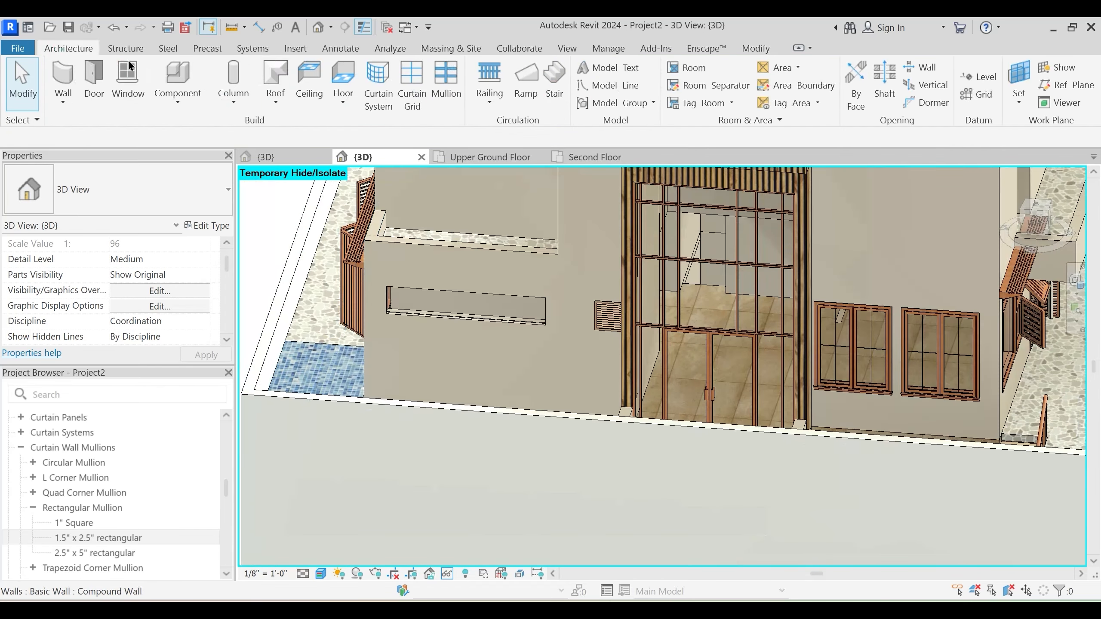
left_click(454, 76)
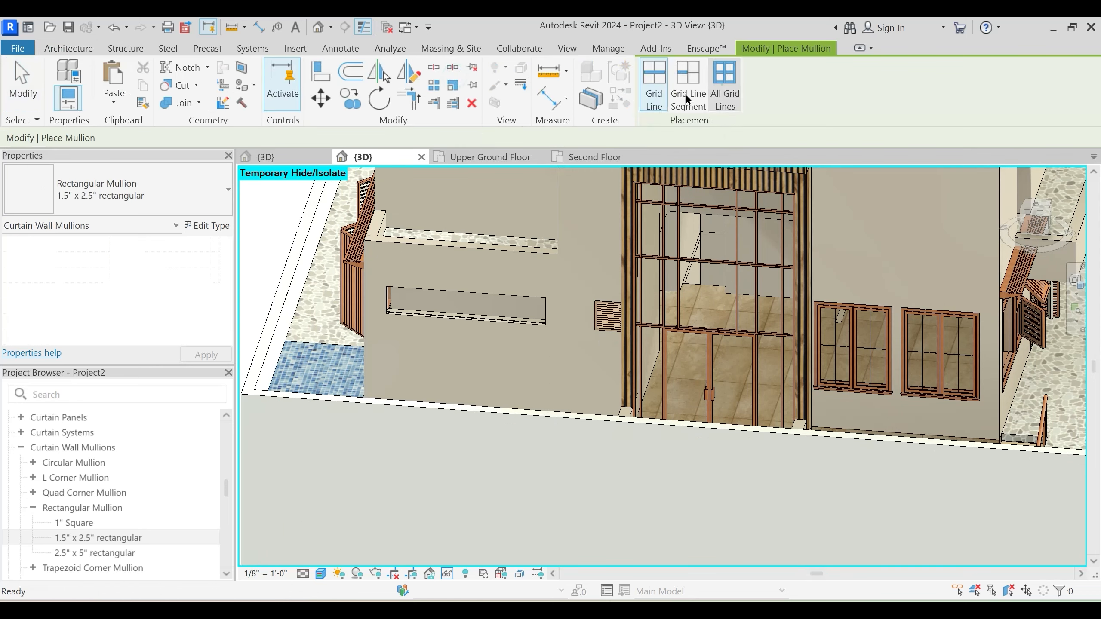
left_click(724, 85)
left_click(142, 188)
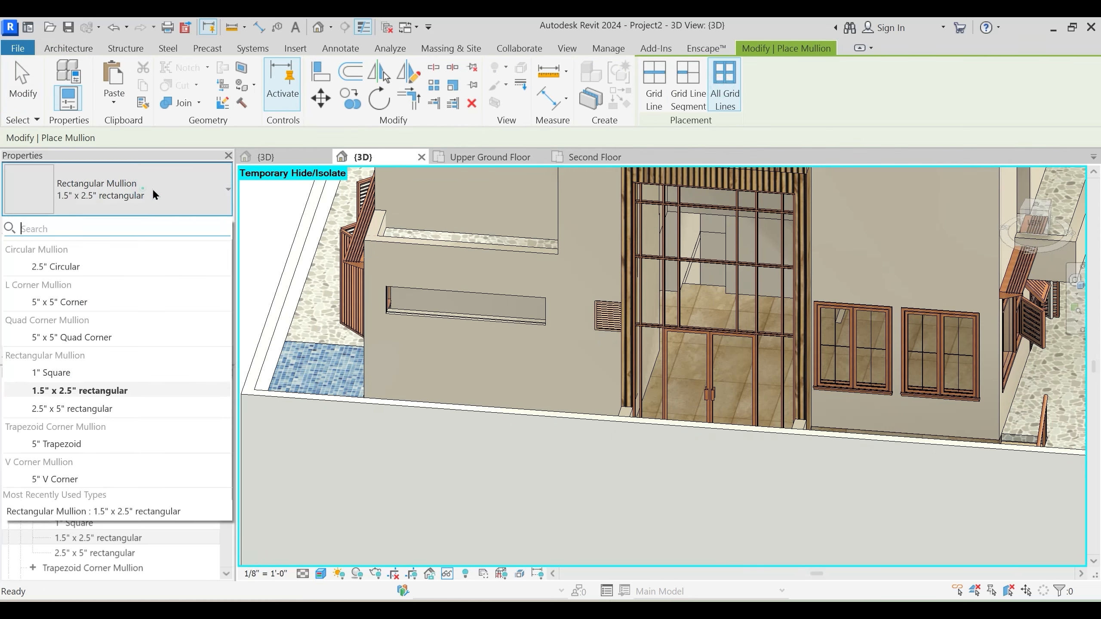
left_click(190, 192)
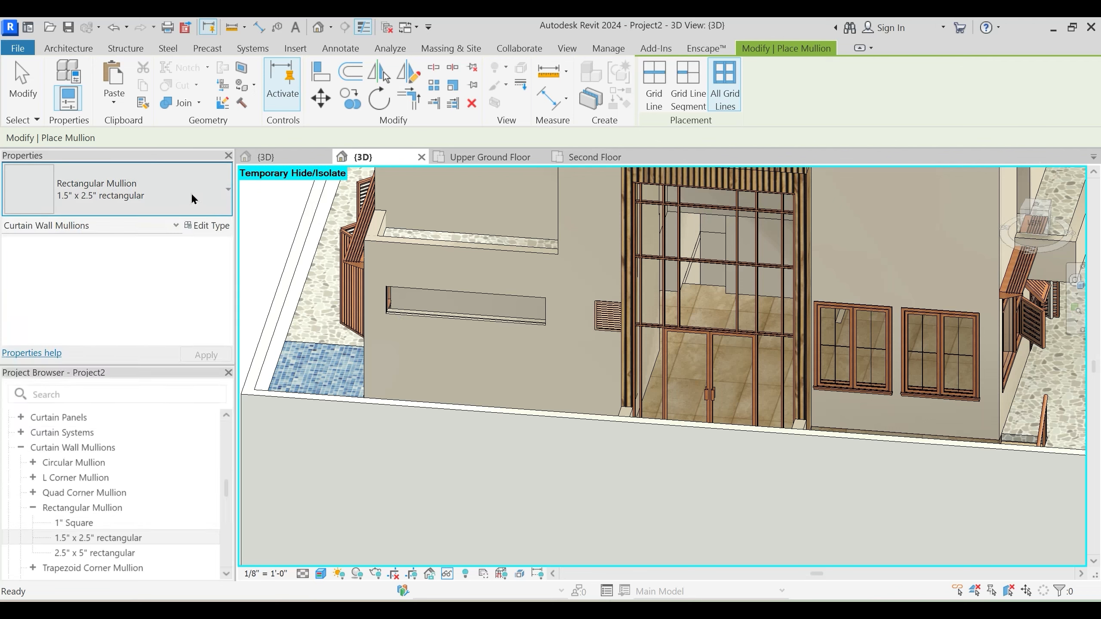
left_click(190, 192)
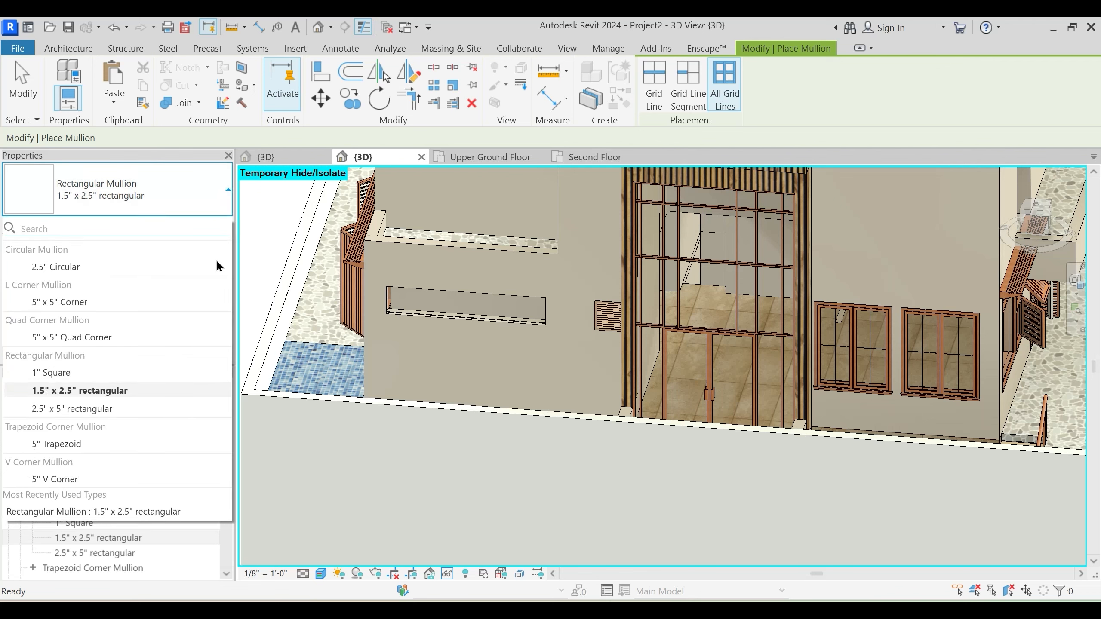
left_click(104, 394)
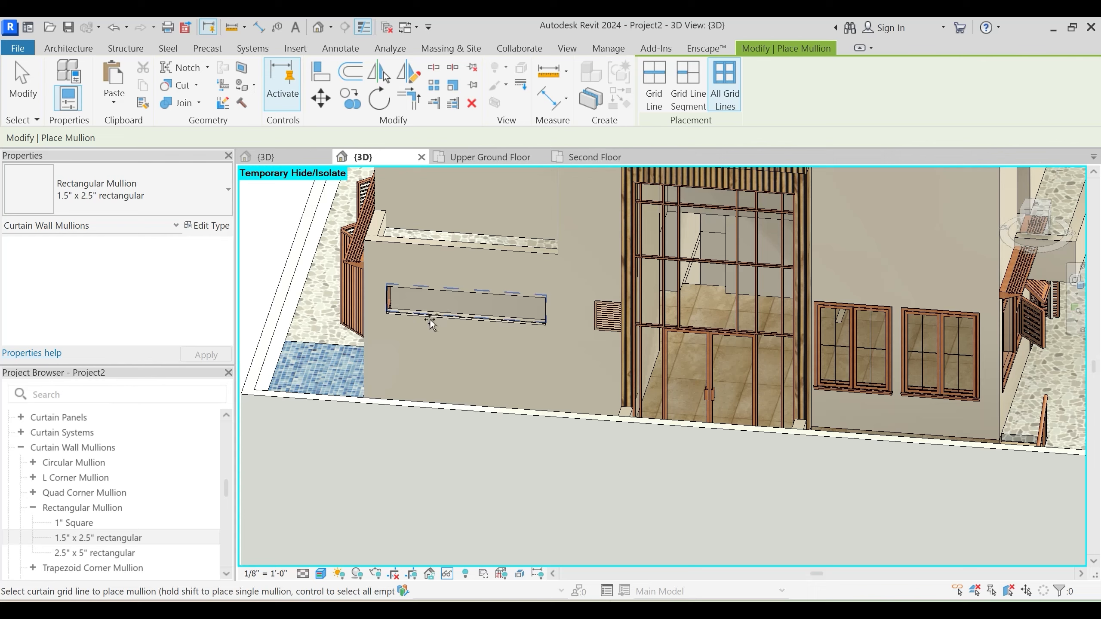
left_click(430, 319)
scroll(555, 371, "down", 1)
middle_click_drag(554, 371, 533, 452, "shift")
key("Escape")
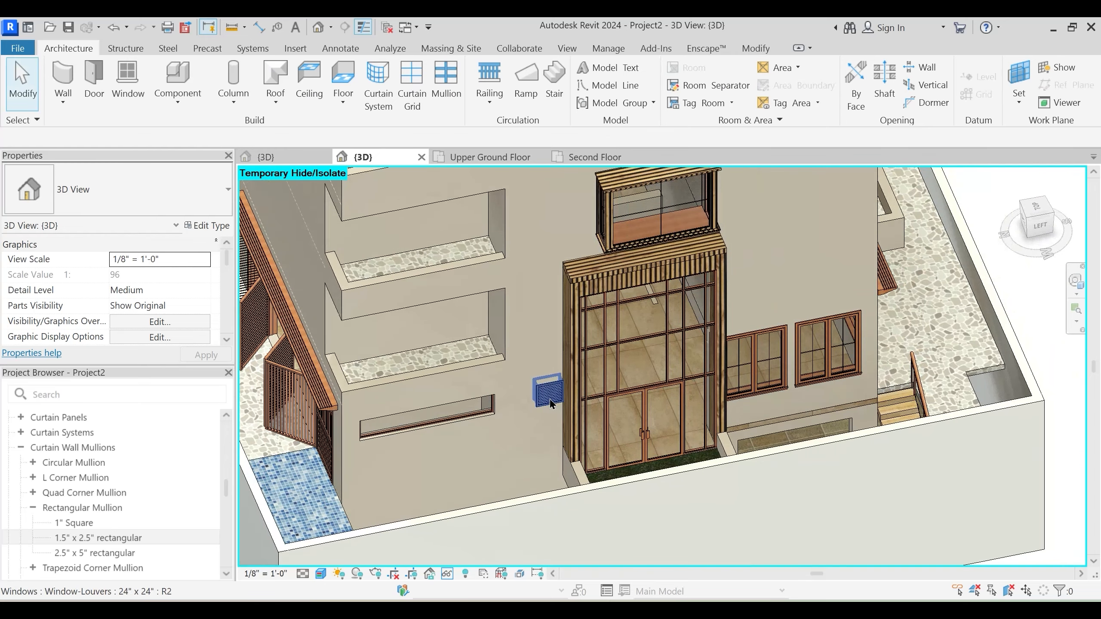
In the Upper Ground Floor plan, move the 24" x 24" louver window along the blue-tiled bathroom's outer wall, farther from the entrance
left_click(555, 157)
left_click(494, 157)
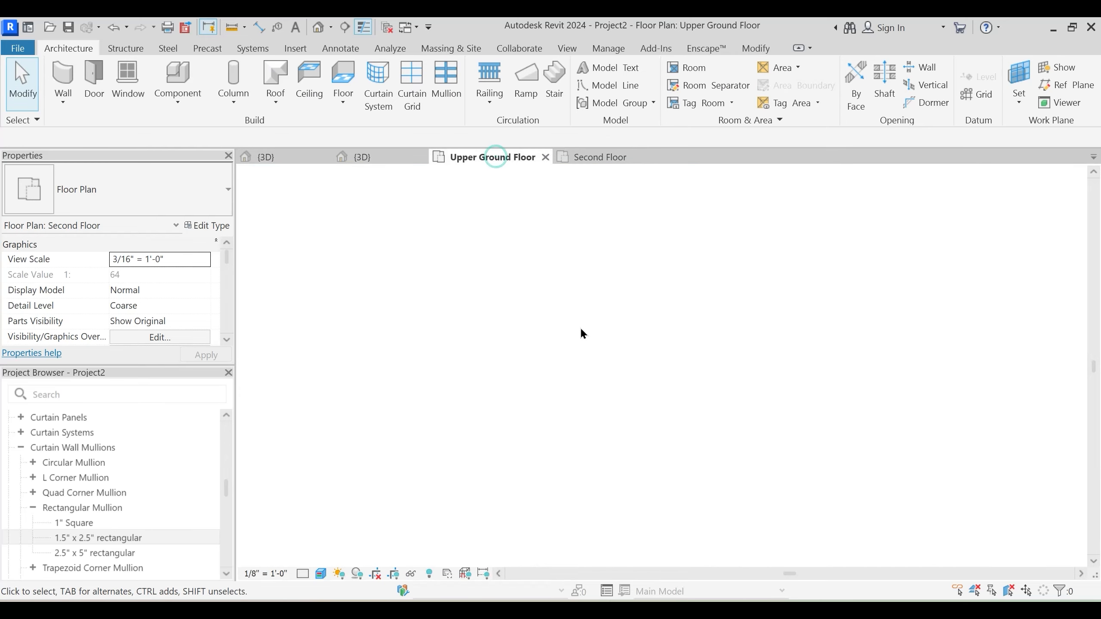
scroll(572, 265, "down", 3)
scroll(527, 410, "up", 4)
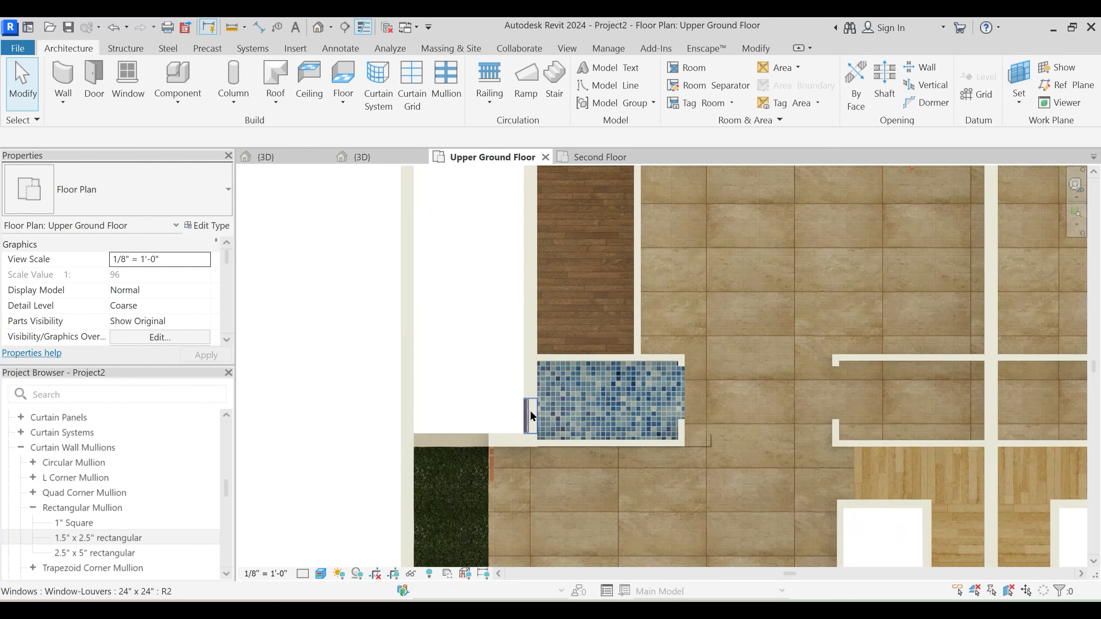
left_click_drag(528, 410, 532, 378)
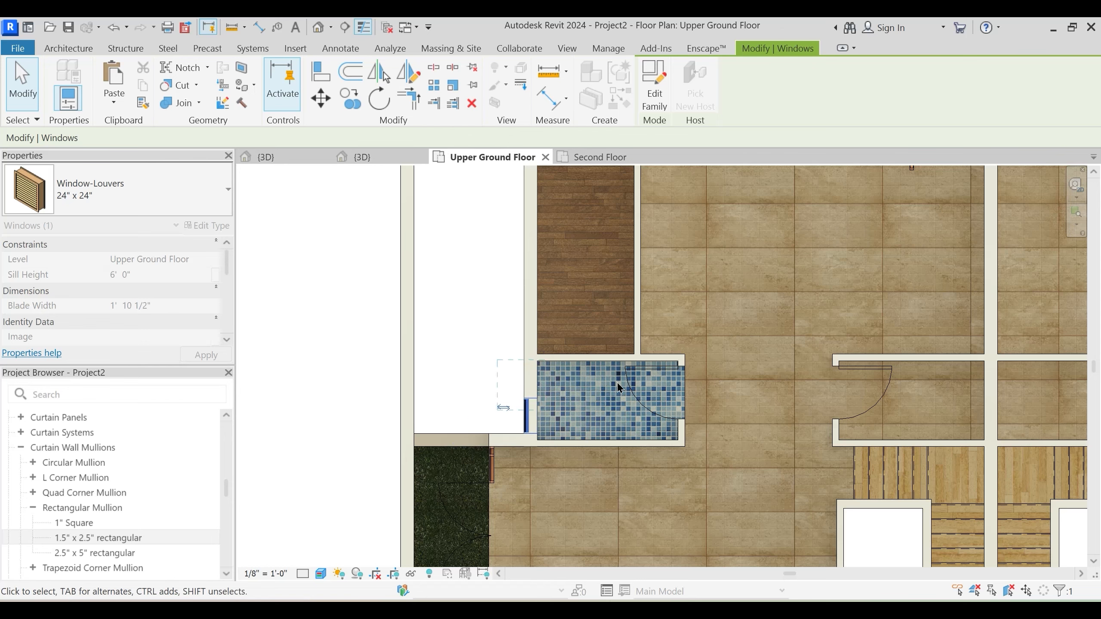
key("Escape")
left_click(600, 157)
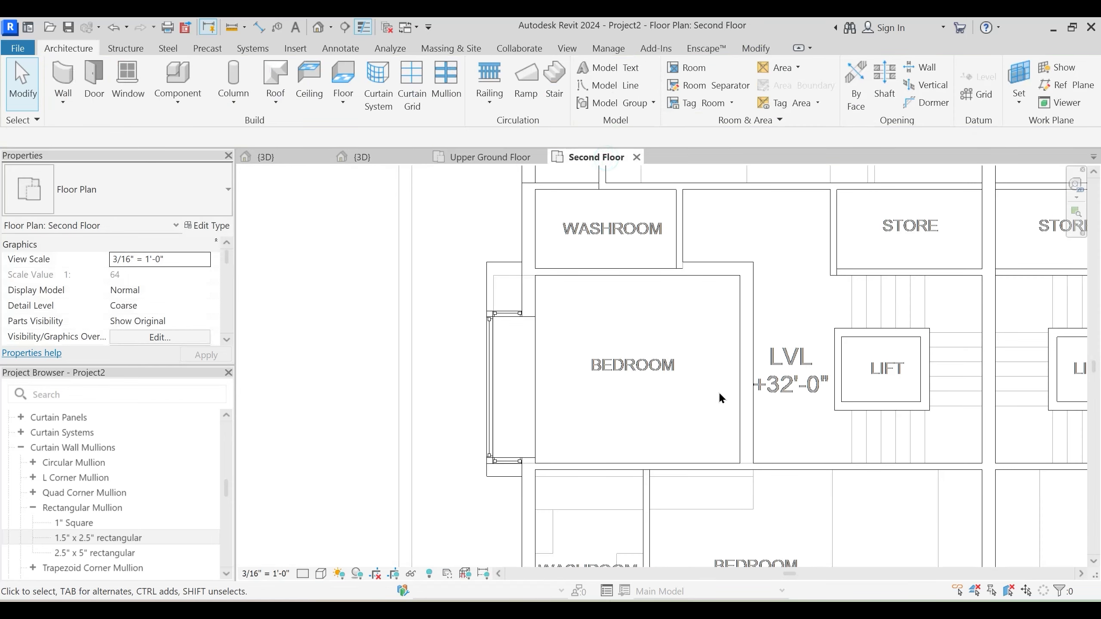
left_click(459, 157)
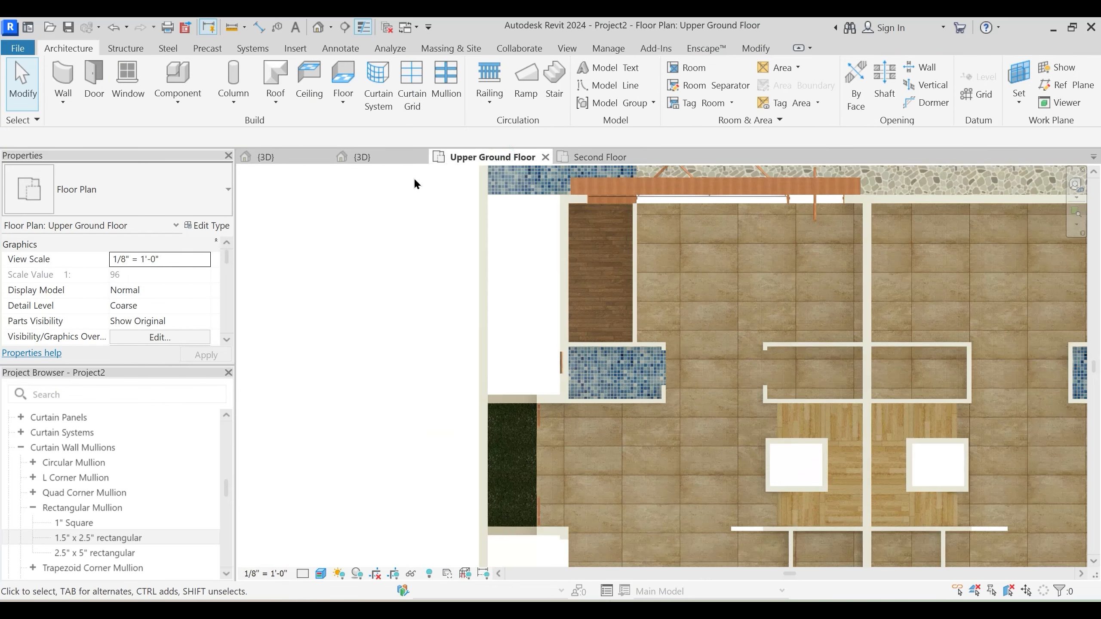
In the 3D view, copy the louver window beside the entrance and paste it aligned to the First Floor and Second Floor levels
left_click(392, 158)
middle_click_drag(669, 389, 620, 398, "shift")
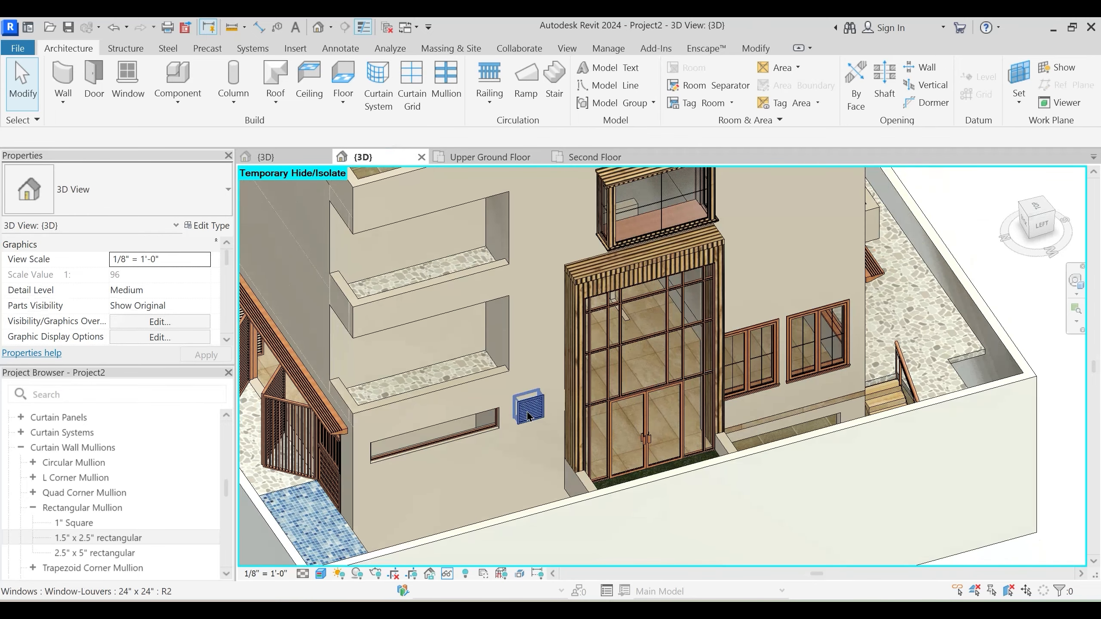
left_click(529, 415)
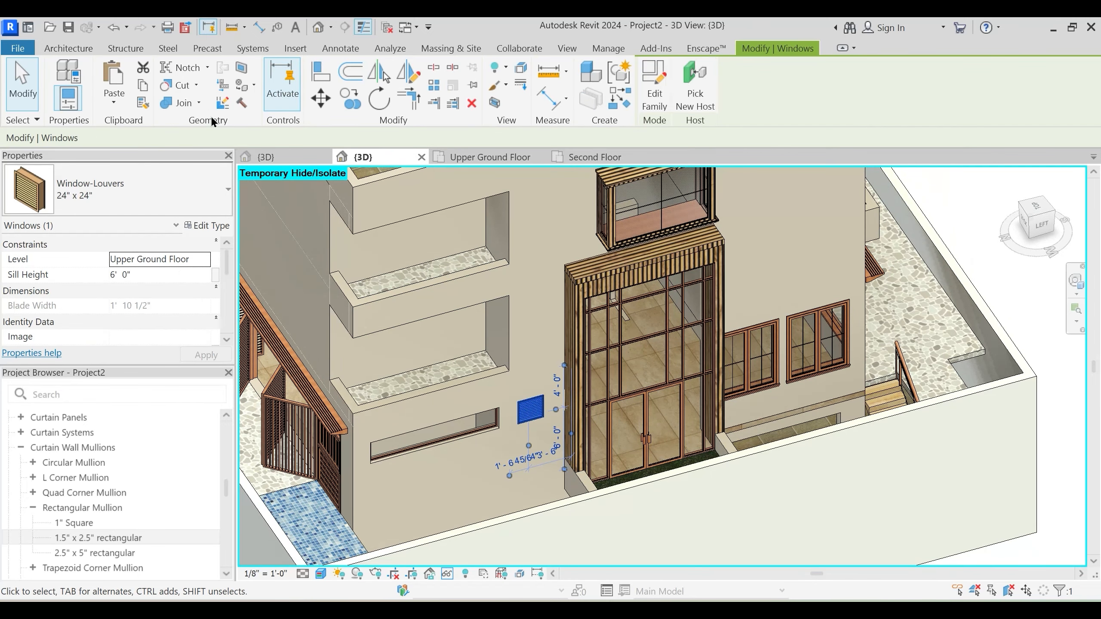
left_click(114, 103)
left_click(166, 155)
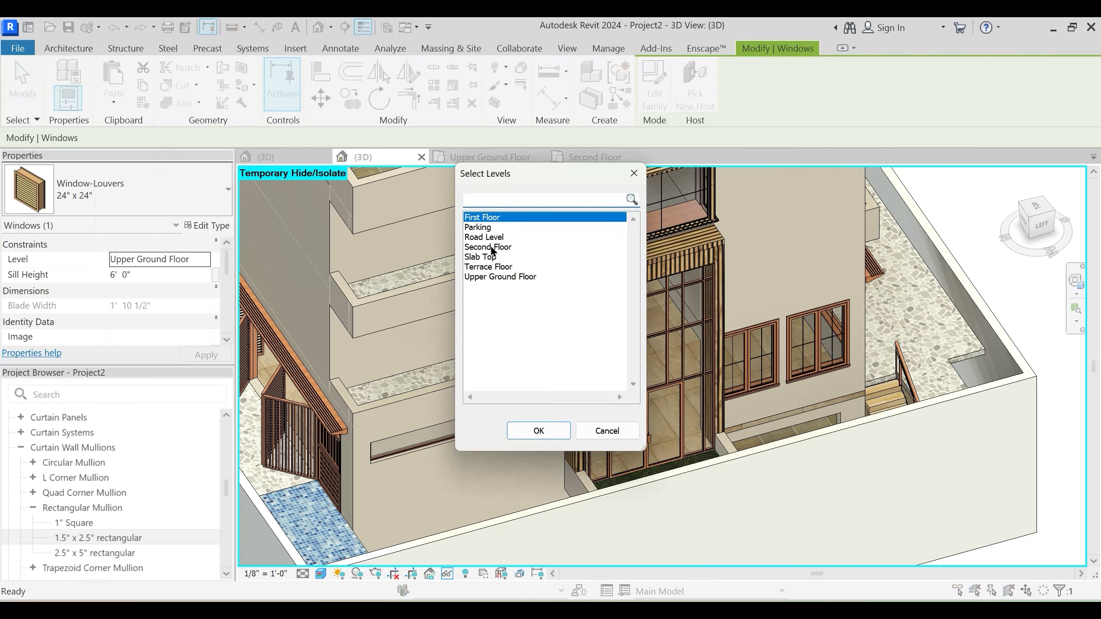
left_click(493, 247, "ctrl")
left_click(538, 431)
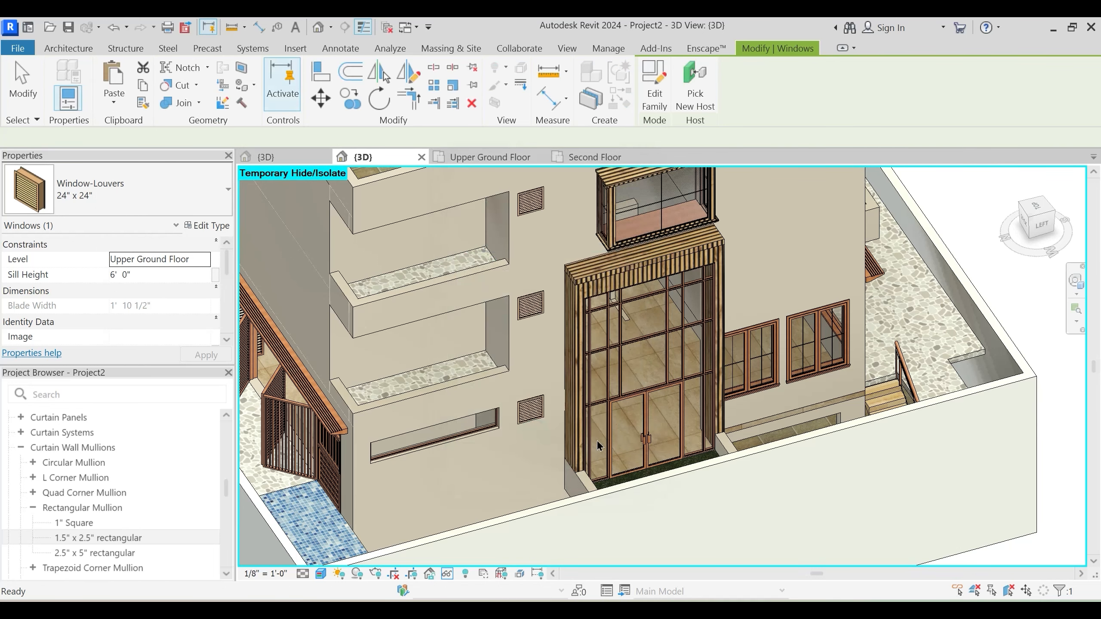
scroll(595, 440, "down", 2)
middle_click_drag(594, 439, 629, 411, "shift")
key("Escape")
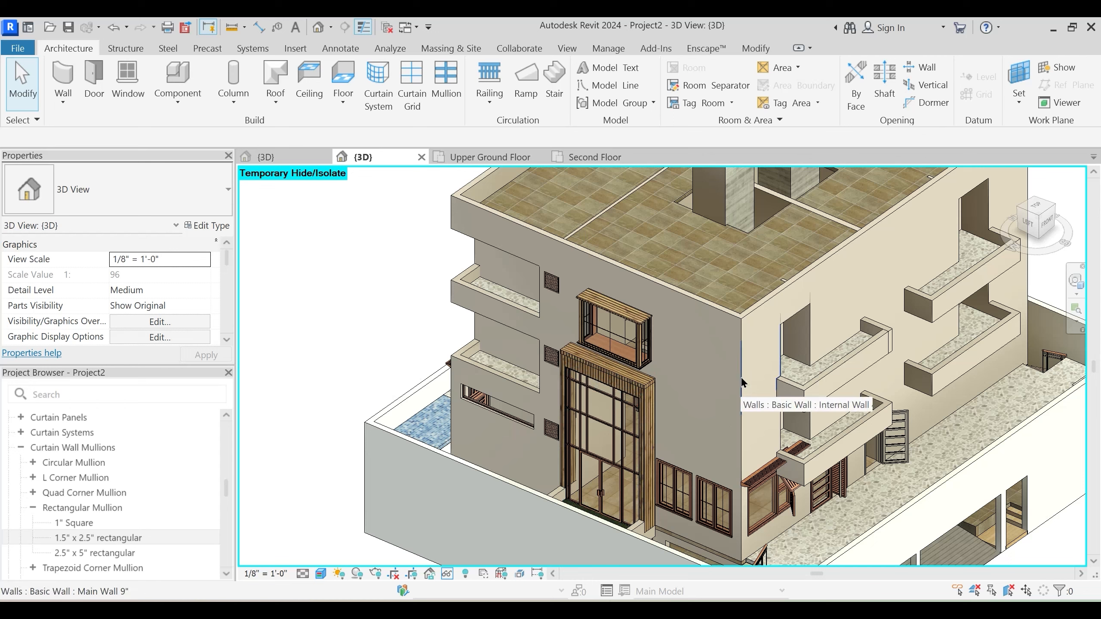
Open the First Floor plan at the building corner above the two casement windows beside the entrance
middle_click_drag(741, 382, 499, 393)
scroll(624, 403, "up", 3)
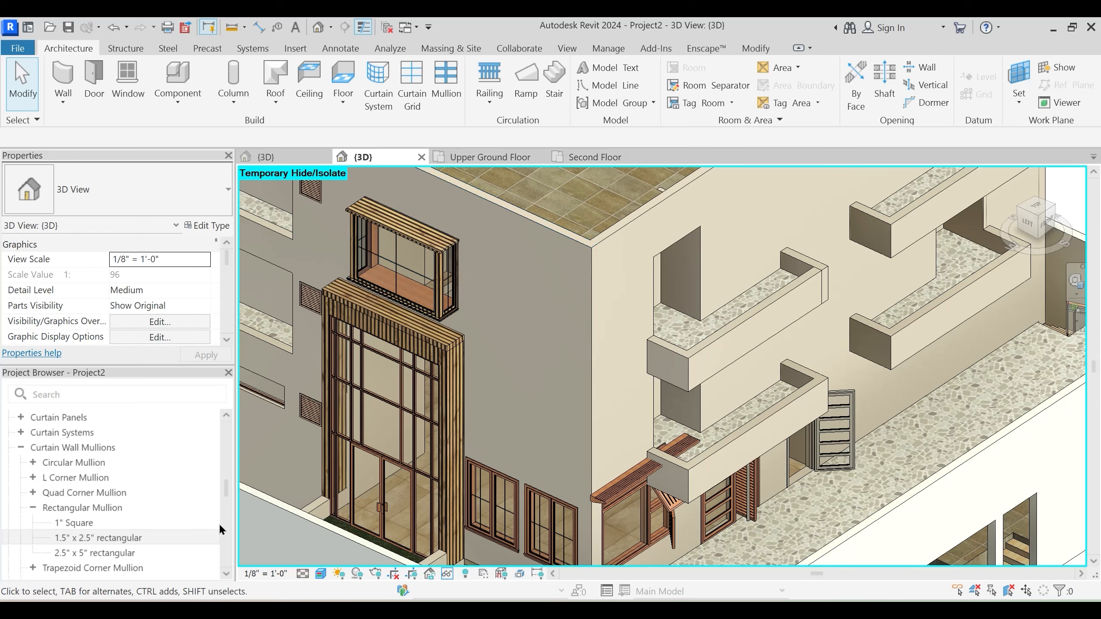
left_click(33, 507)
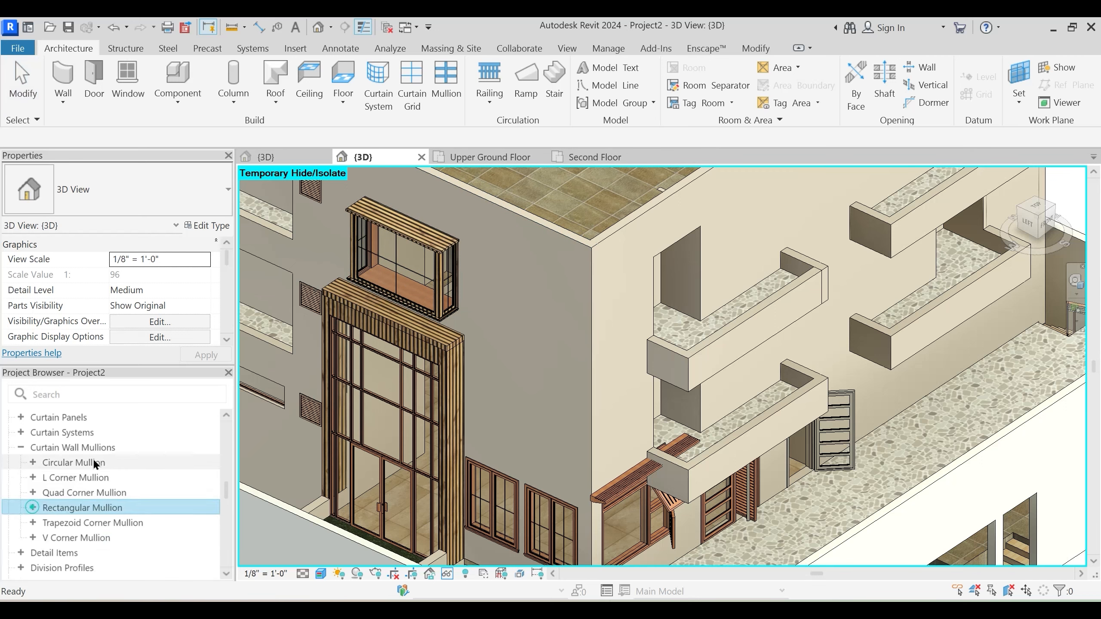
scroll(93, 458, "up", 10)
double_click(79, 523)
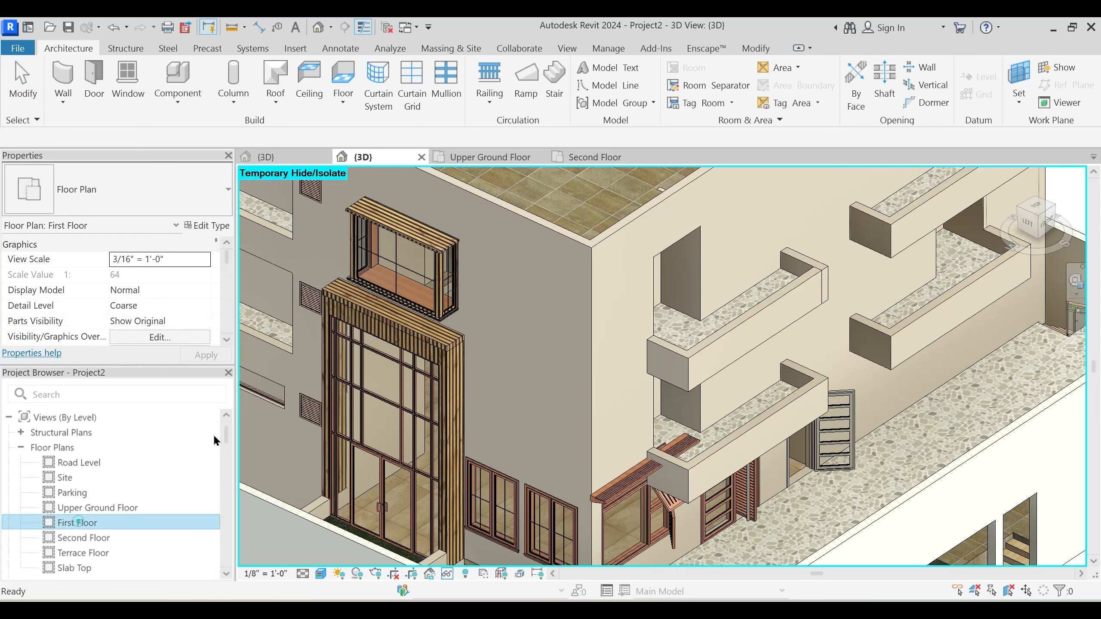
scroll(604, 409, "up", 5)
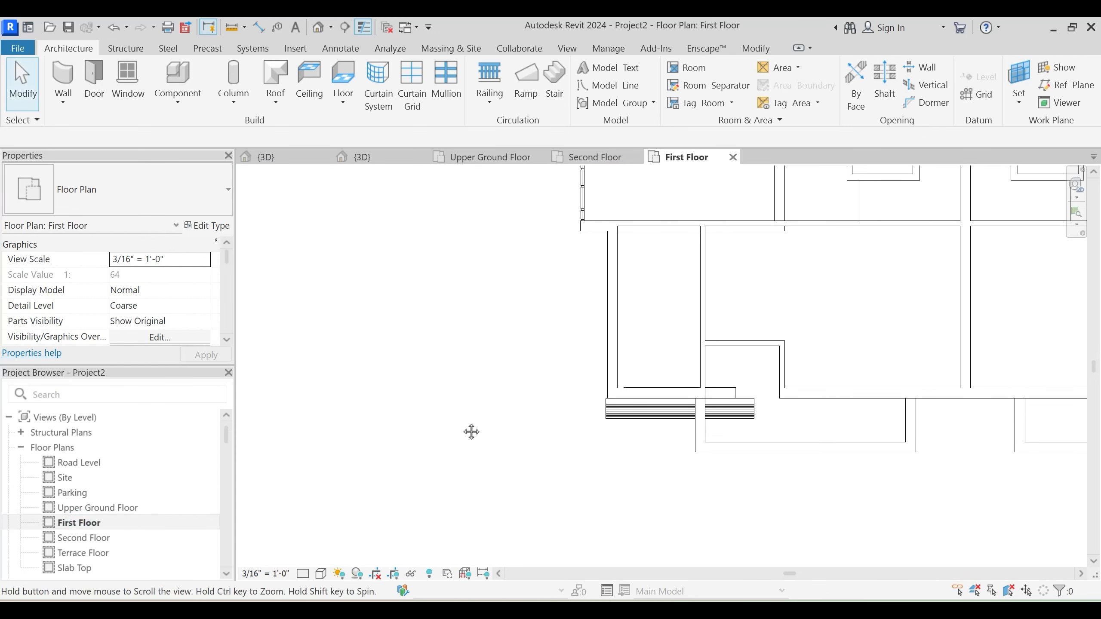
Set up a new Curtain Wall 1 with a 3' base offset, an unconnected top constraint and a 5' height
left_click(87, 81)
key("Escape")
left_click(74, 94)
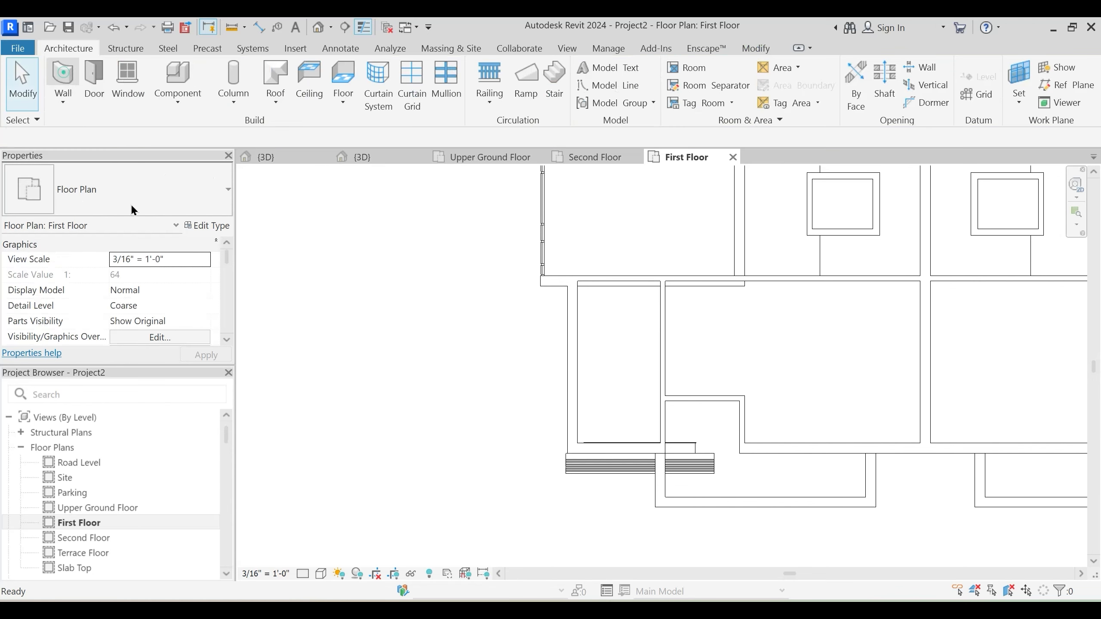
left_click(163, 275)
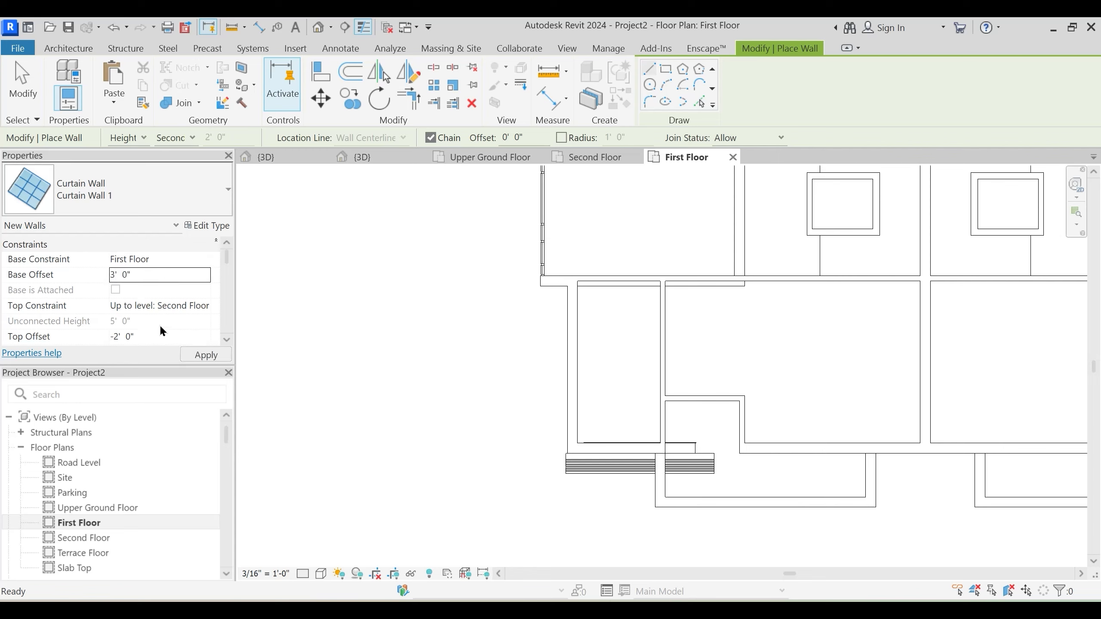
scroll(158, 324, "down", 2)
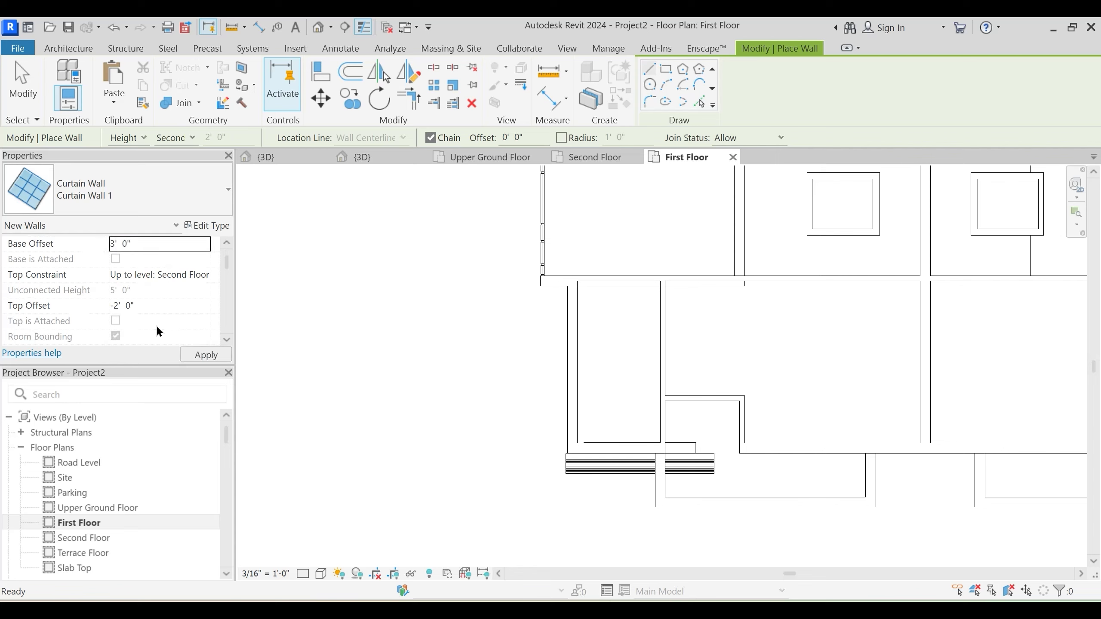
left_click(209, 273)
left_click(208, 274)
scroll(182, 295, "up", 1)
left_click(160, 291)
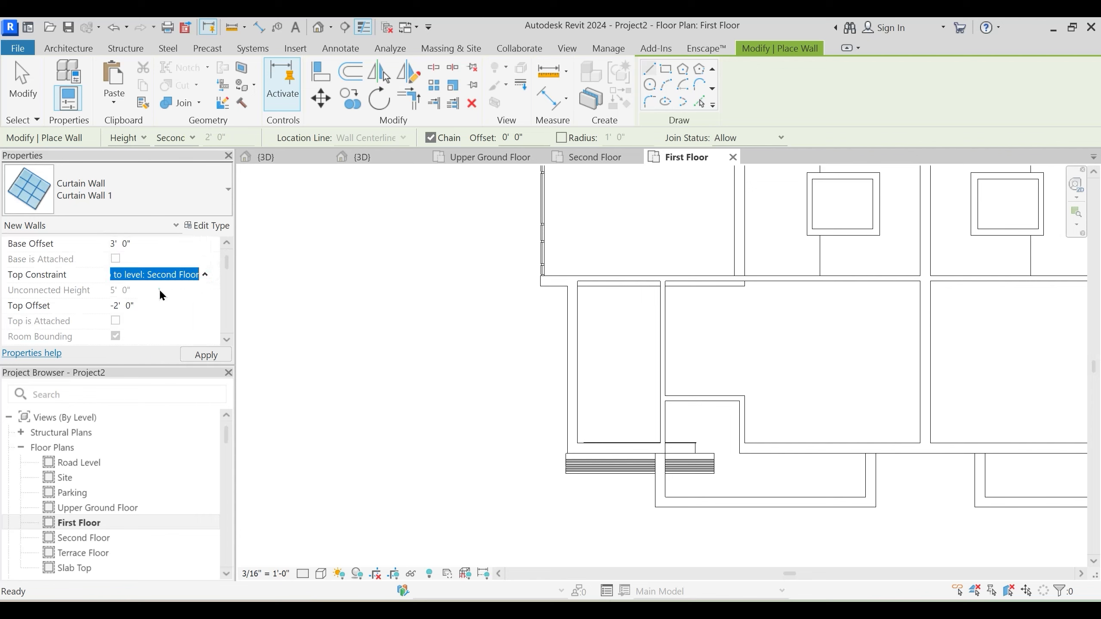
left_click(157, 296)
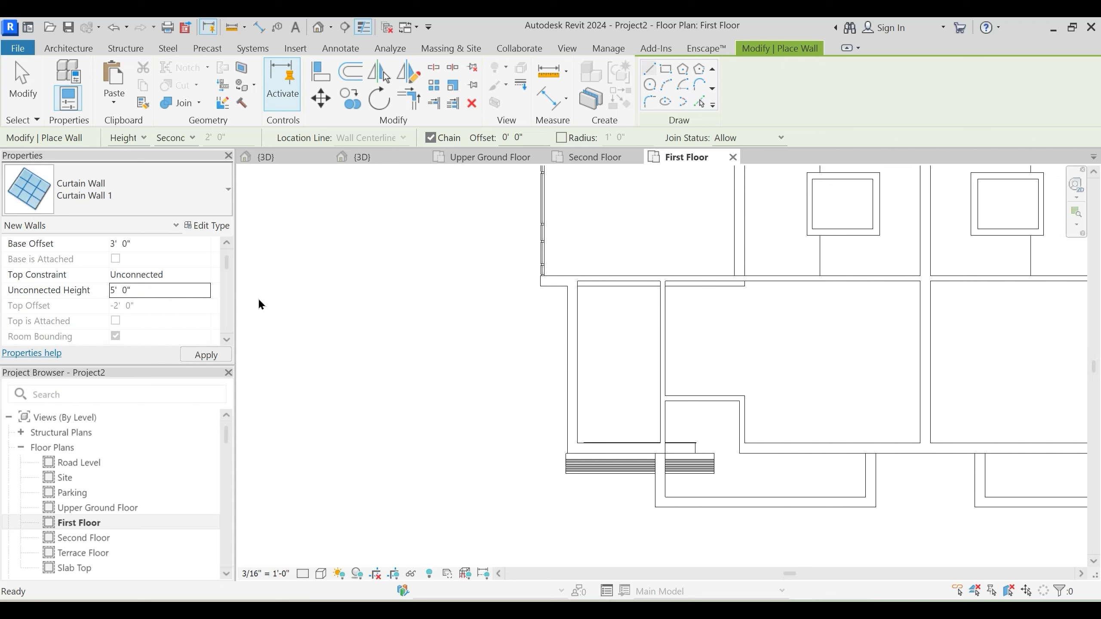
Draw the curtain wall about 7'-8" along the corner room's outer main wall and about 3'-9" around the corner
scroll(544, 350, "up", 3)
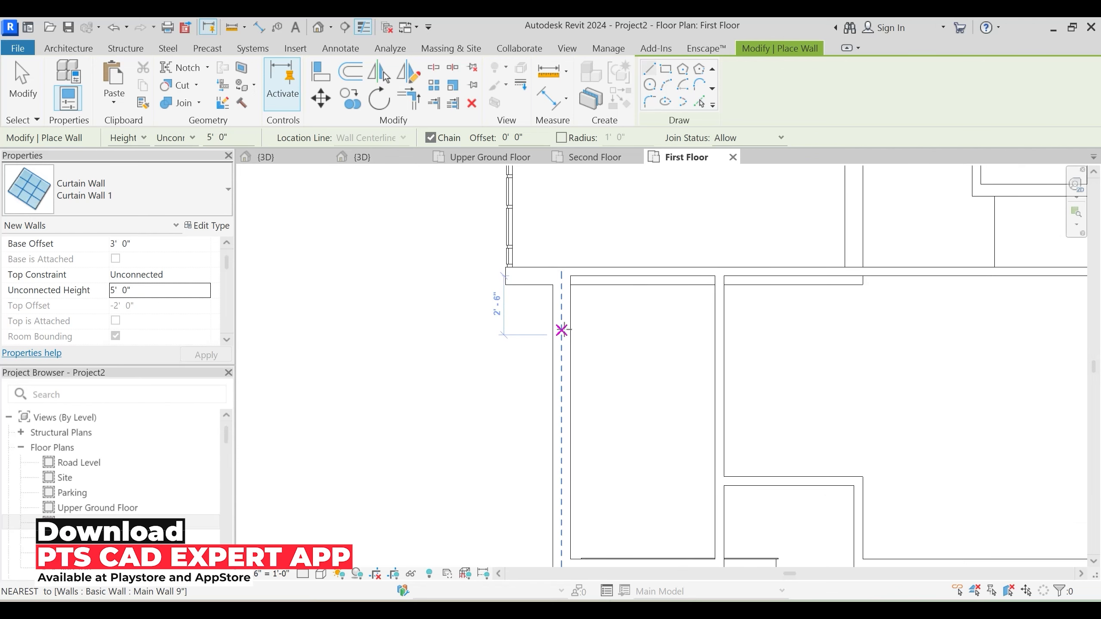
middle_click_drag(572, 438, 572, 364)
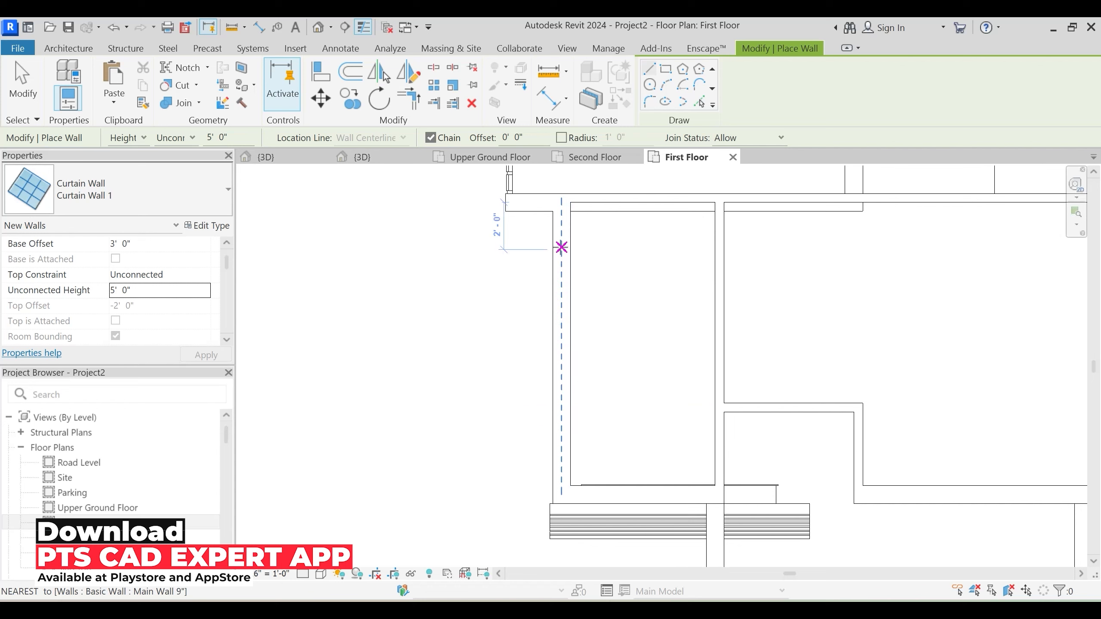
left_click(562, 317)
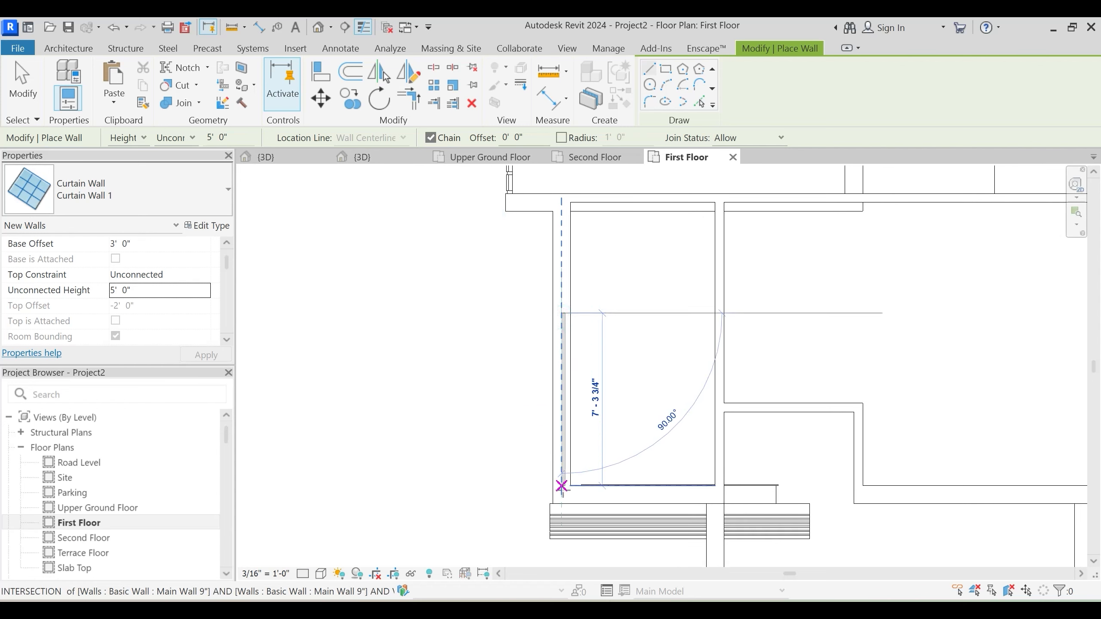
scroll(561, 495, "up", 1)
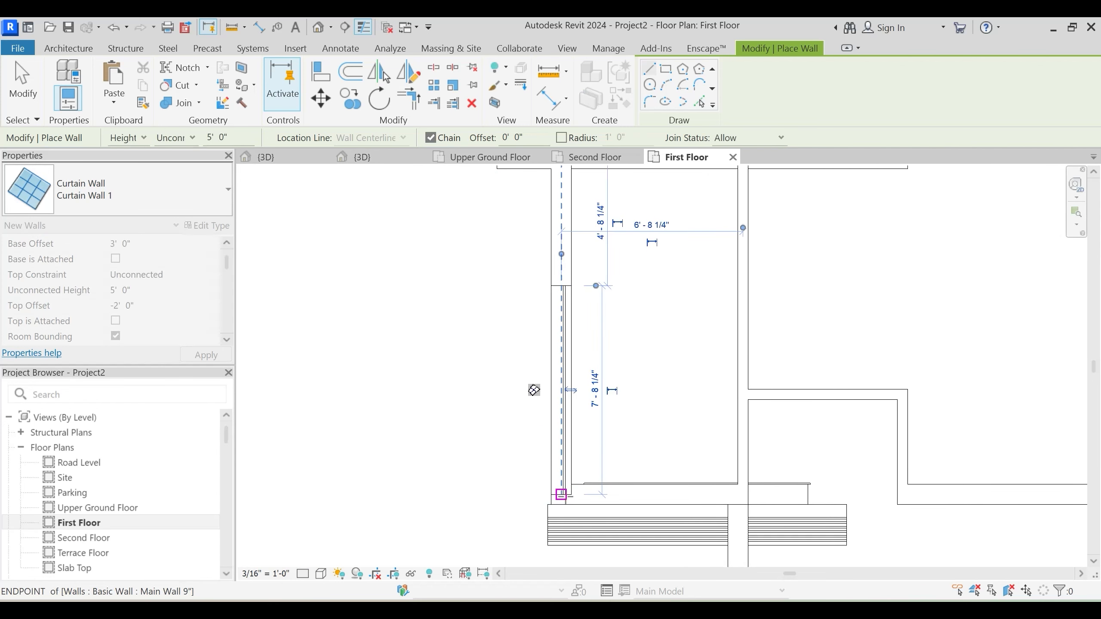
left_click(561, 494)
left_click(675, 495)
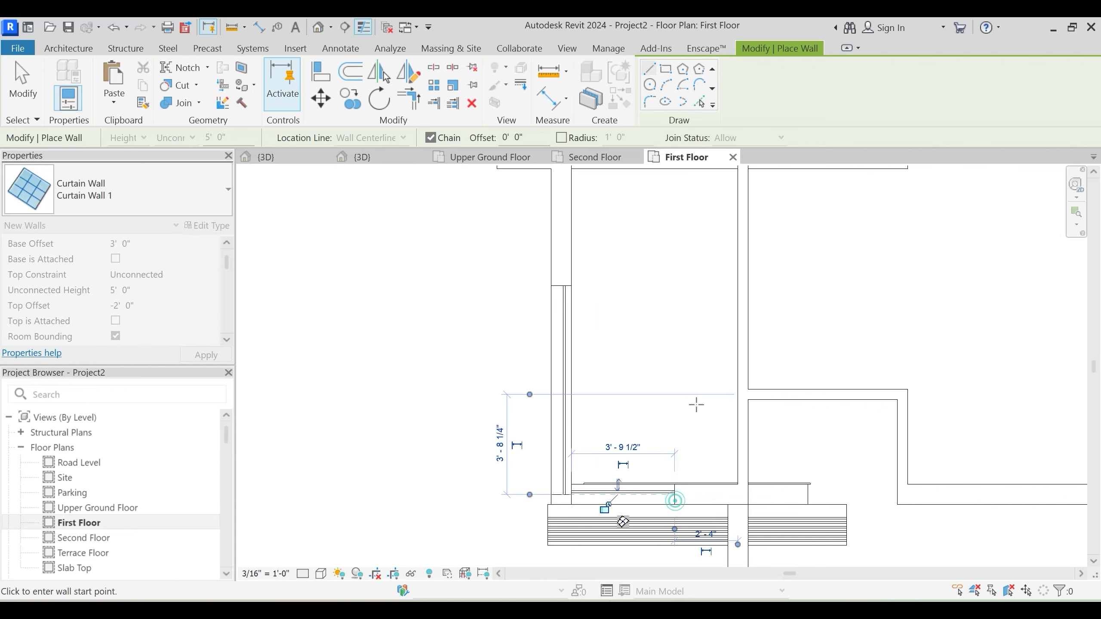
key("Escape")
key("Escape")
In the 3D view, open the profile of the First Floor main wall above the two casement windows for editing, with Hidden Line display
left_click(390, 157)
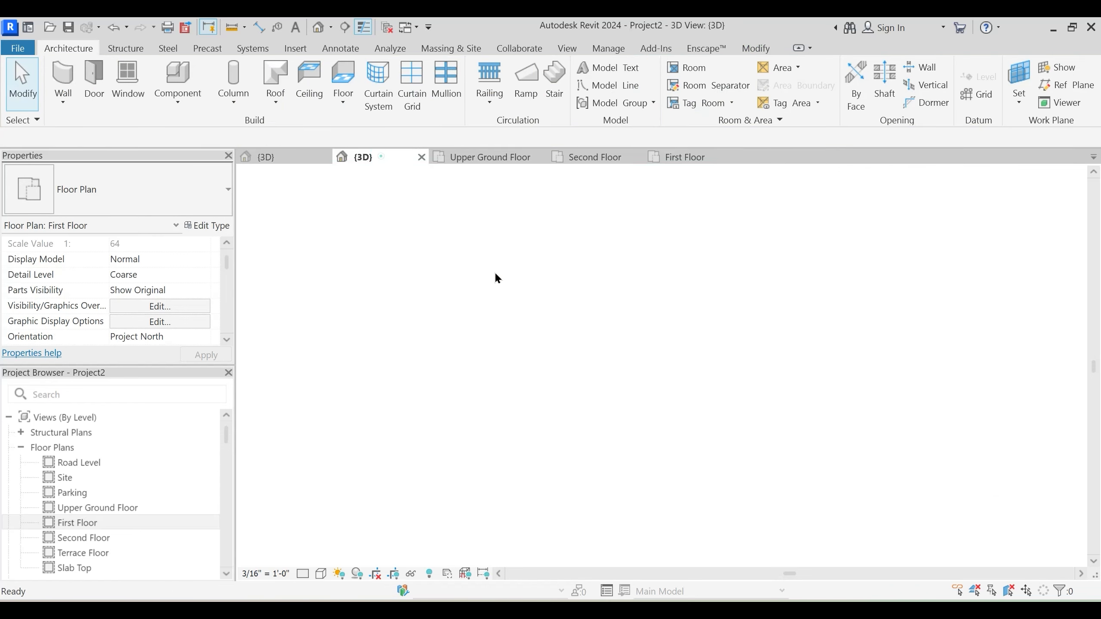
scroll(593, 485, "up", 2)
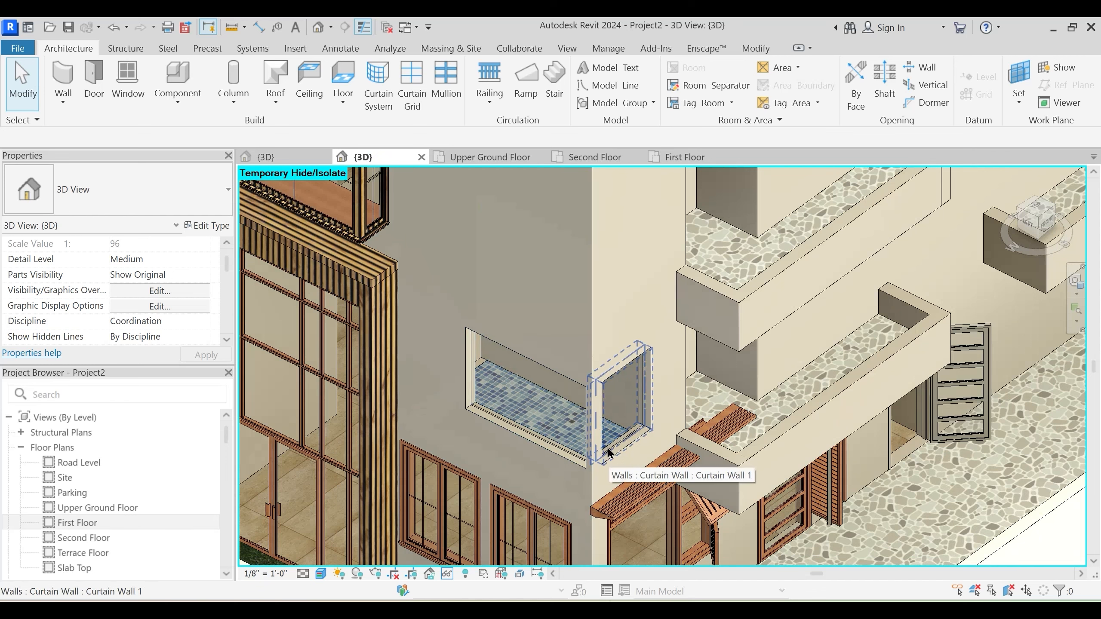
scroll(550, 334, "down", 3)
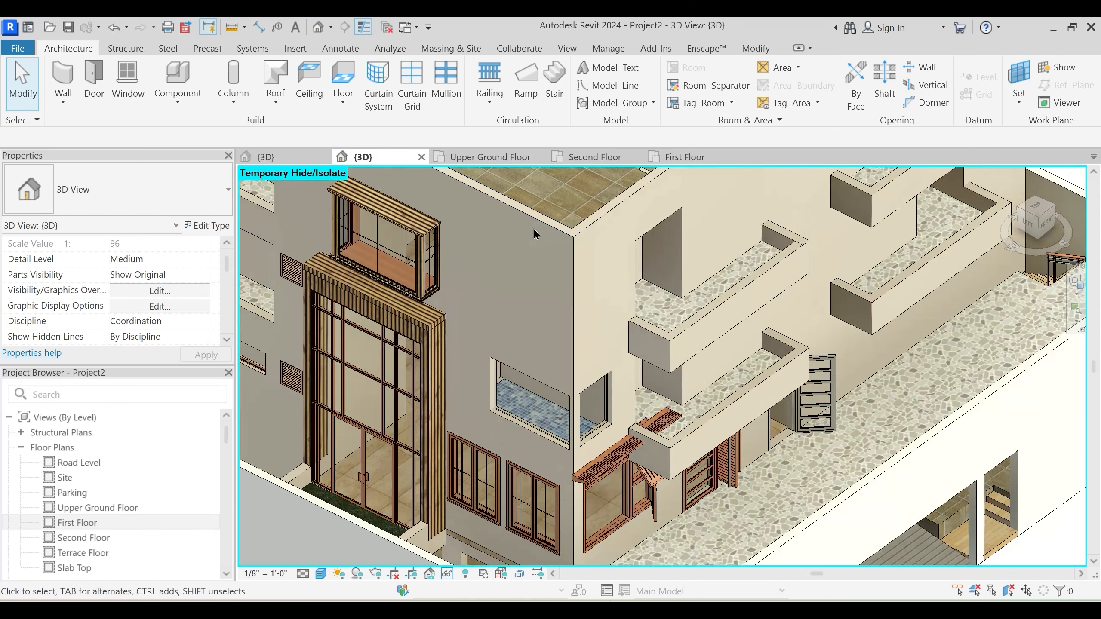
left_click(595, 387)
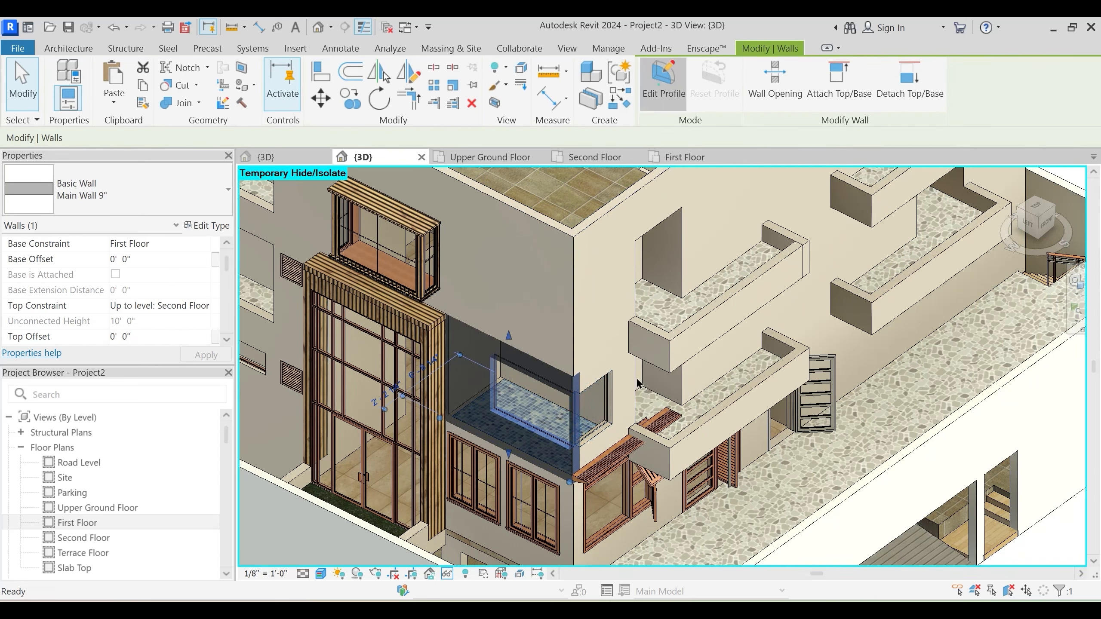
left_click(663, 83)
scroll(589, 431, "up", 2)
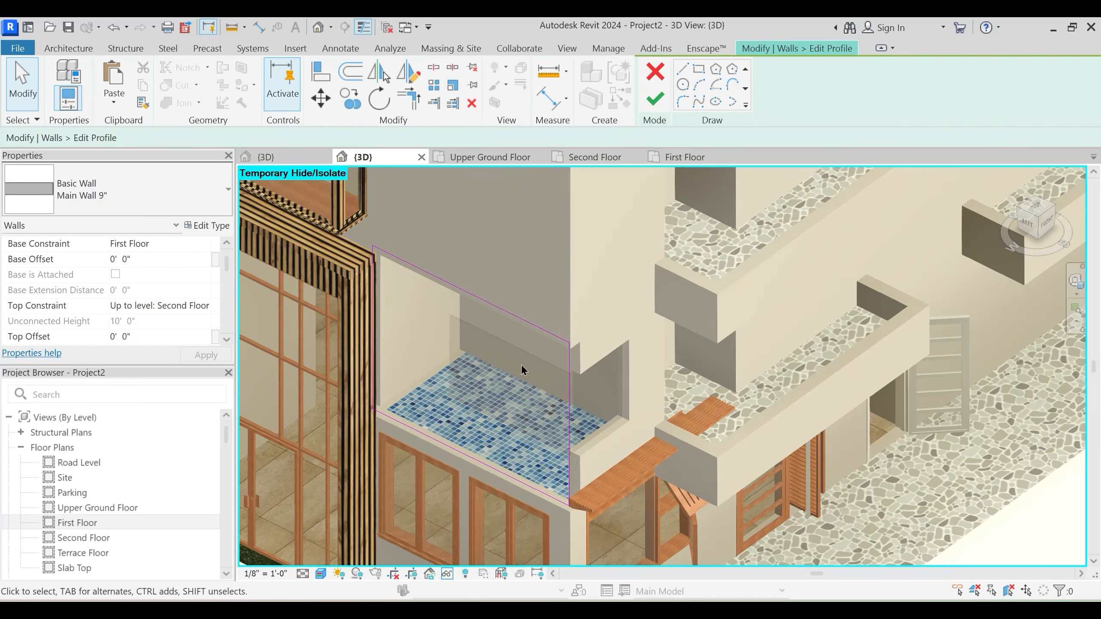
key("h")
key("l")
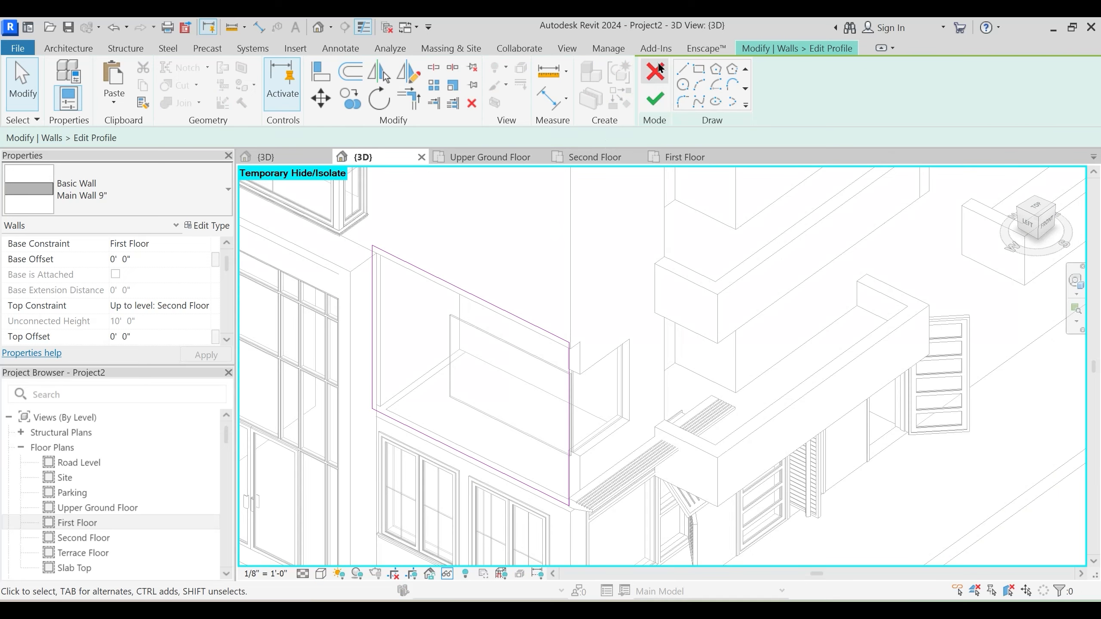
Add profile lines to the main wall by picking the curtain wall's top, side and bottom edges
left_click(683, 102)
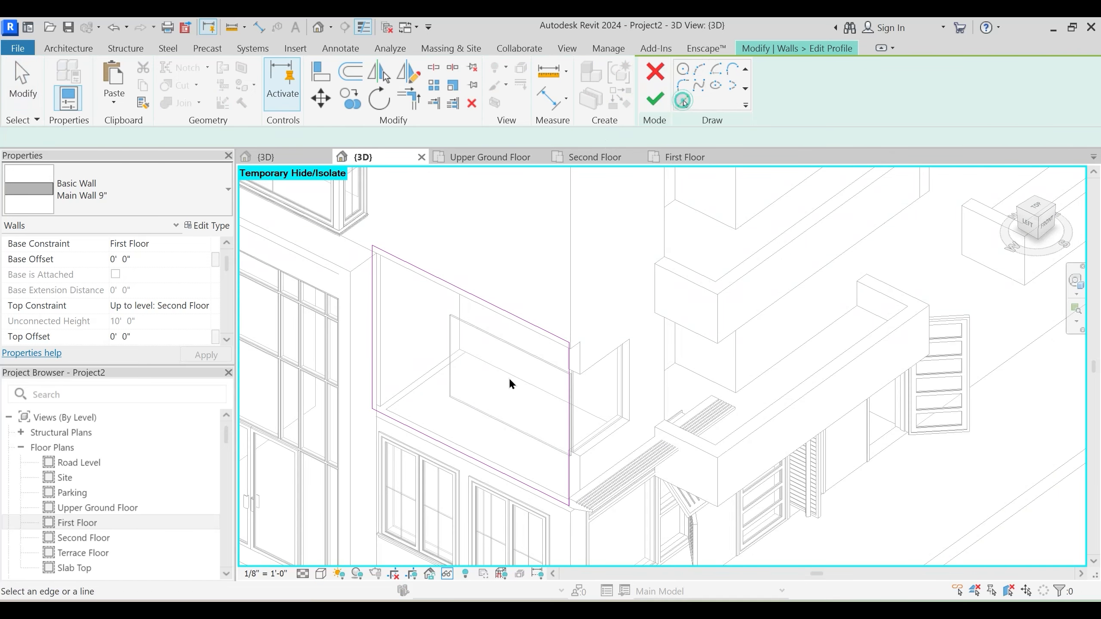
left_click(518, 344)
left_click(480, 417)
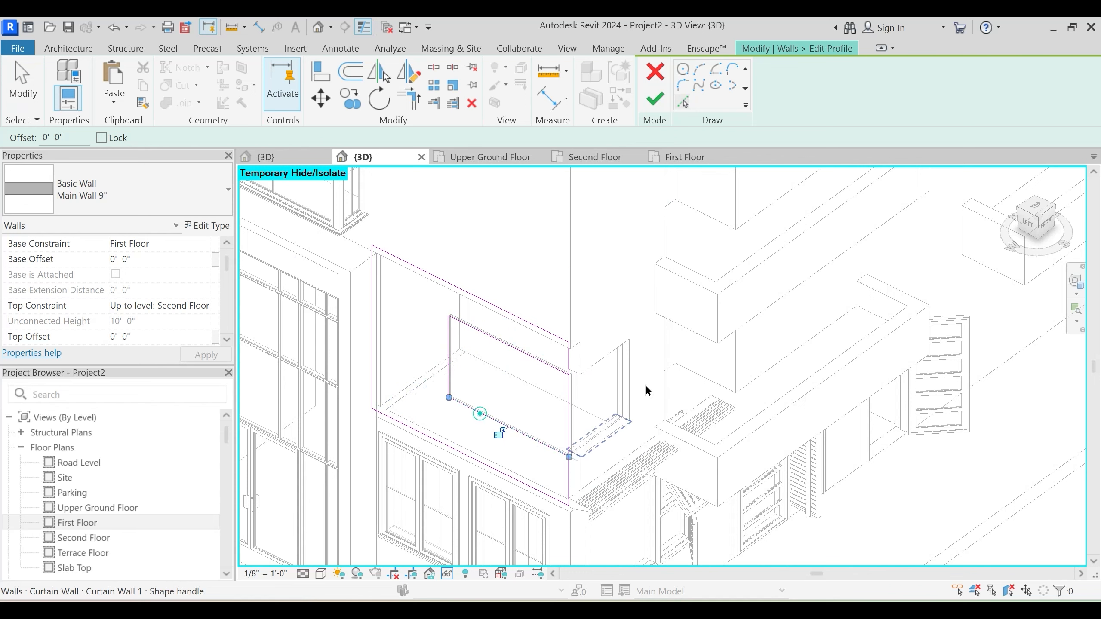
Trim the opening lines with the wall's corner edge so the opening runs through to the corner, and finish the profile
left_click(433, 68)
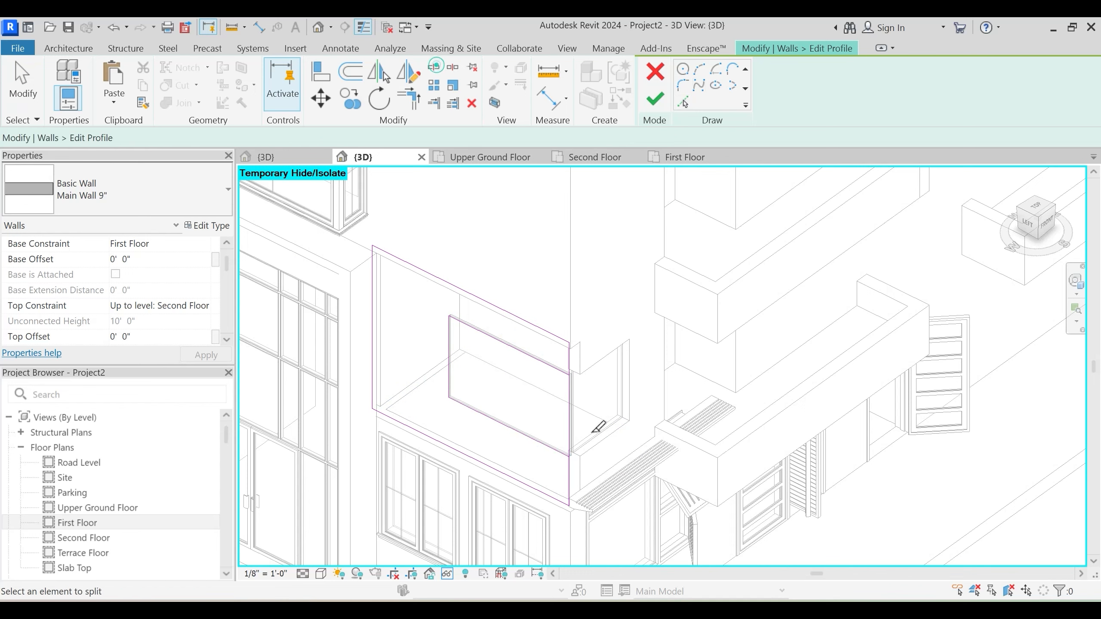
key("t")
key("r")
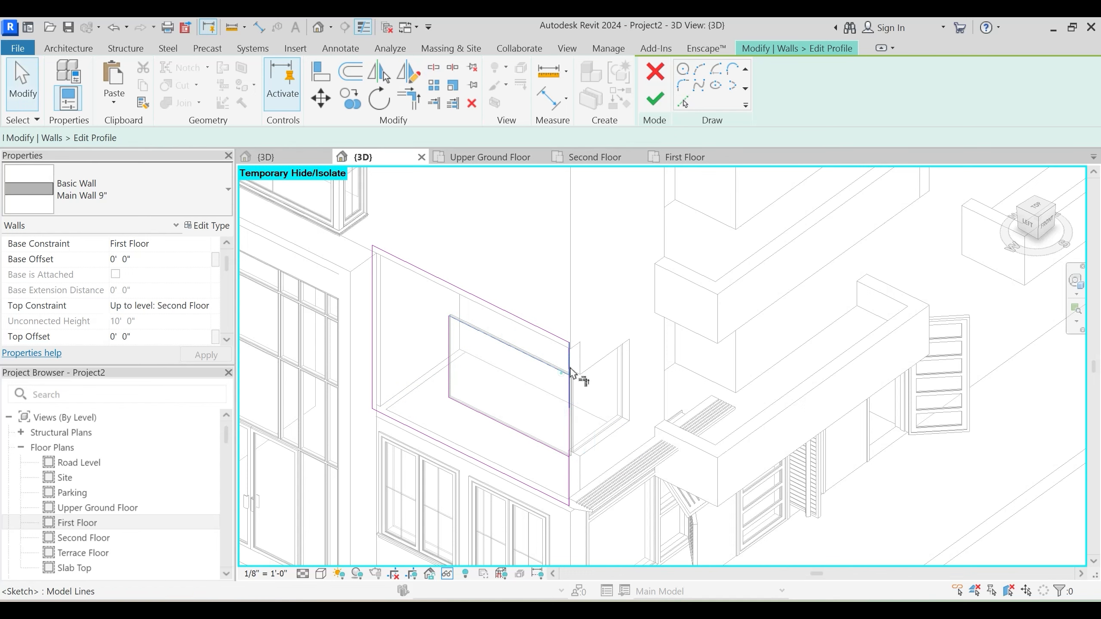
left_click(568, 373)
left_click(571, 360)
left_click(556, 452)
left_click(570, 471)
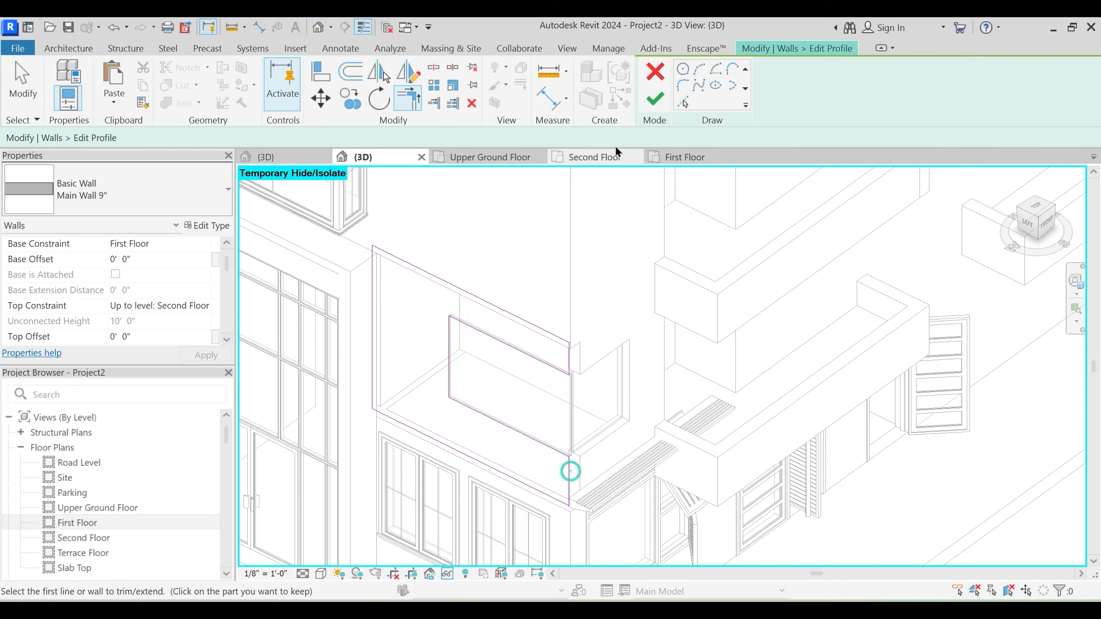
left_click(654, 98)
key("Escape")
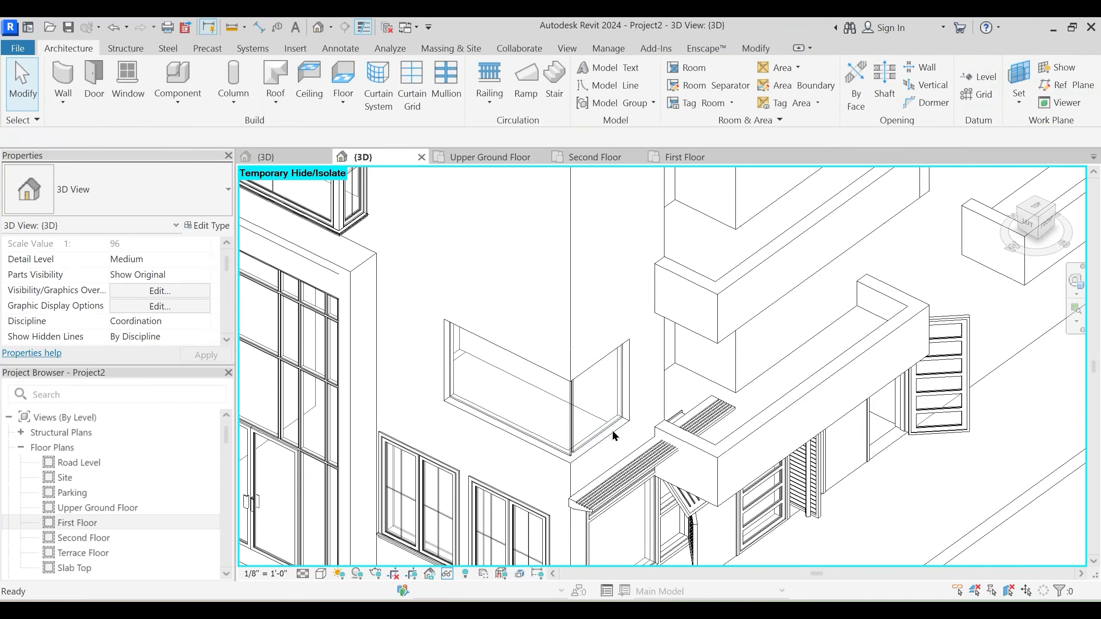
Inspect the curtain wall's corner opening and the adjoining front wall in the 3D view
middle_click_drag(581, 372, 606, 429)
left_click(583, 392)
key("Delete")
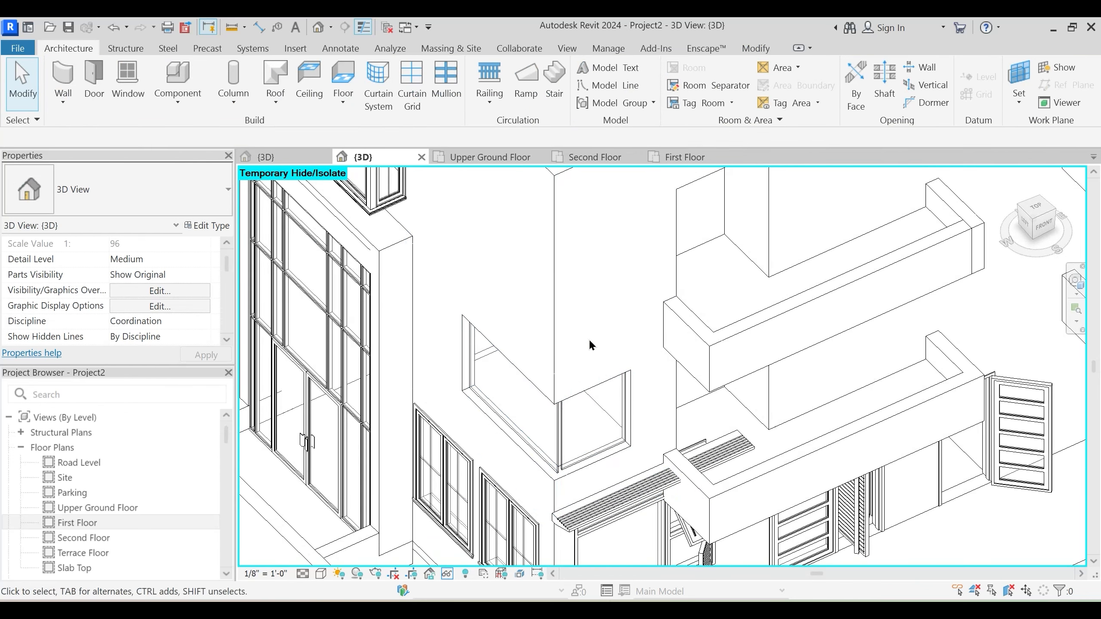
middle_click_drag(589, 341, 584, 368)
left_click(584, 415)
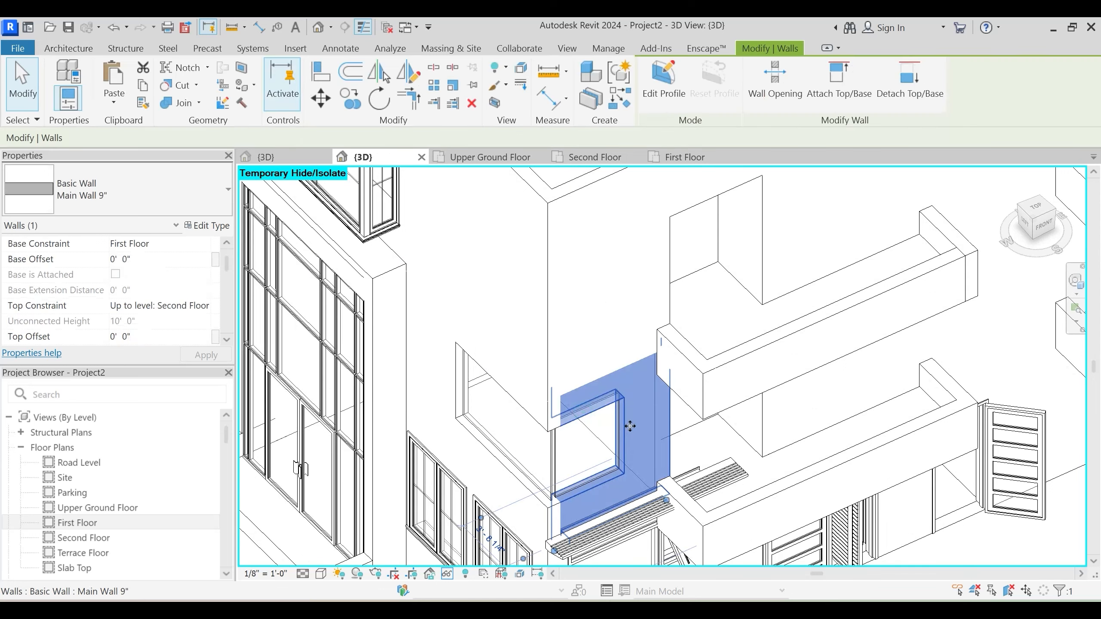
key("Delete")
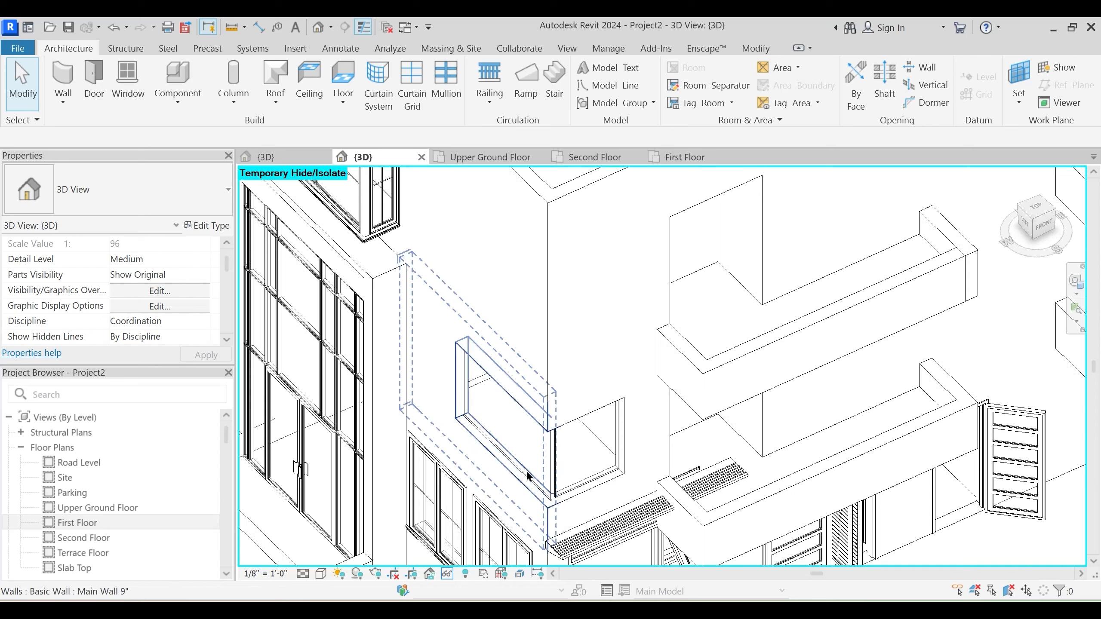
In the First Floor plan, extend the shorter curtain wall to 4'-2" so its end meets the longer curtain wall at the corner
left_click(681, 161)
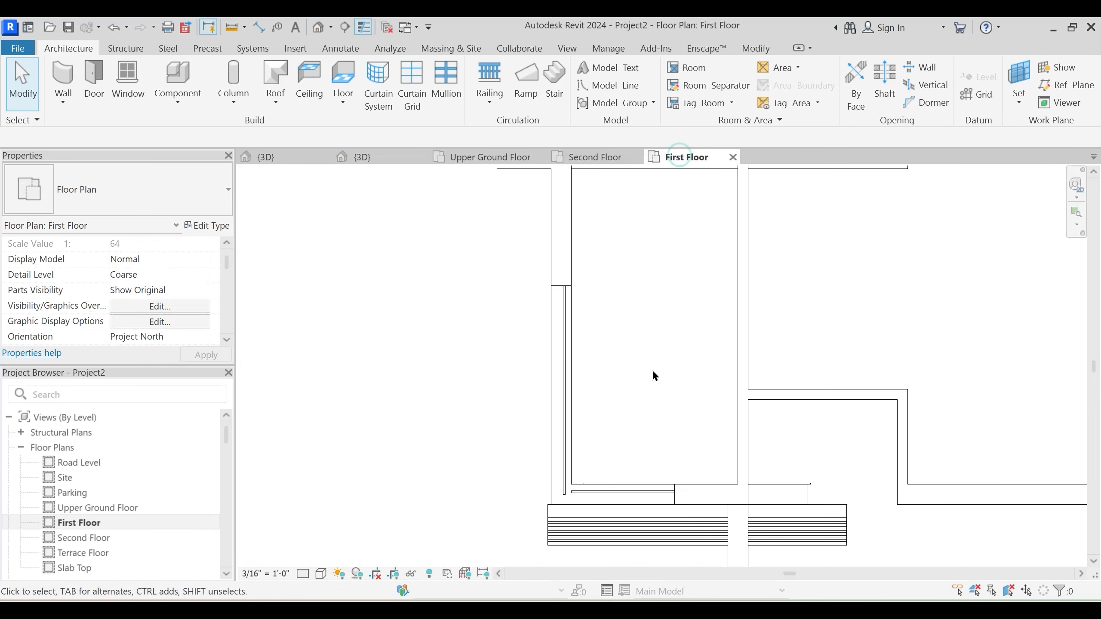
left_click(573, 494)
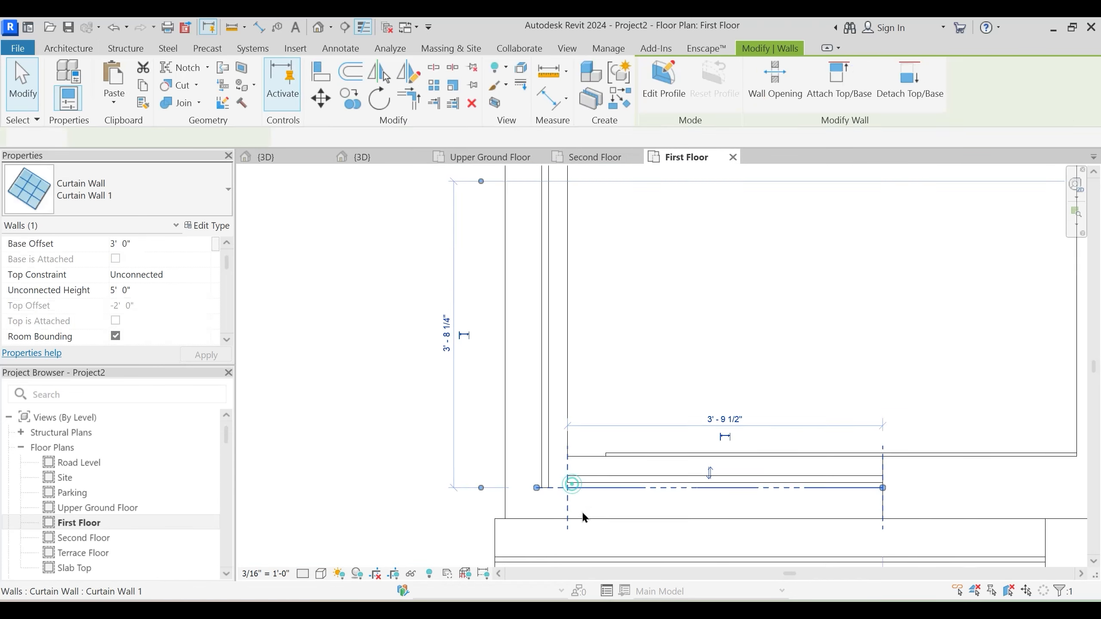
scroll(568, 501, "up", 4)
left_click(532, 450)
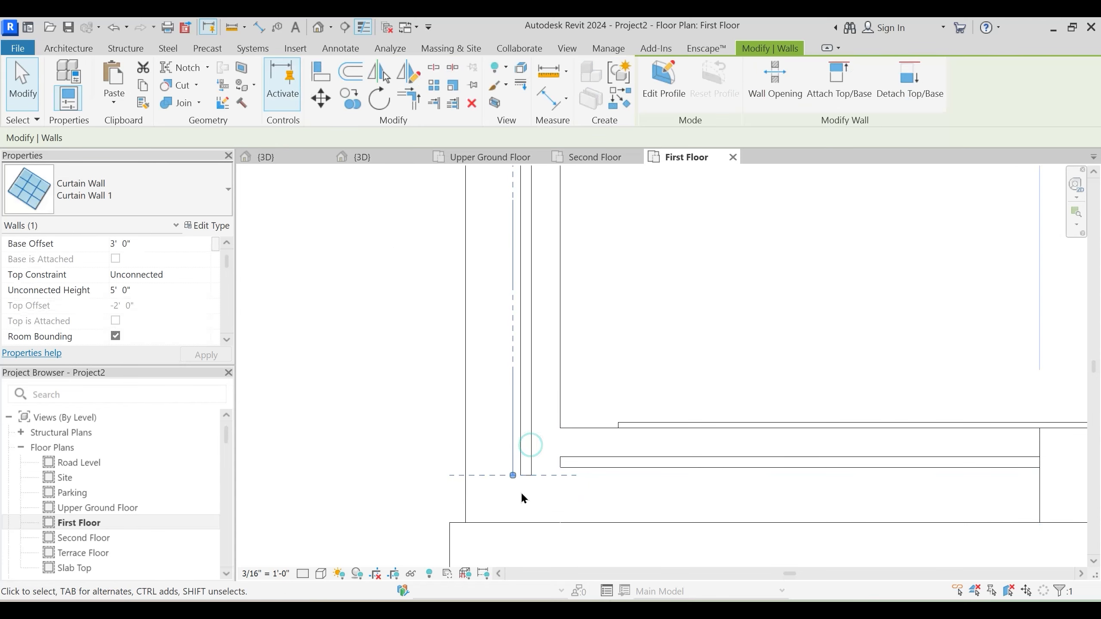
left_click_drag(514, 479, 465, 474)
left_click(628, 482)
left_click(592, 461)
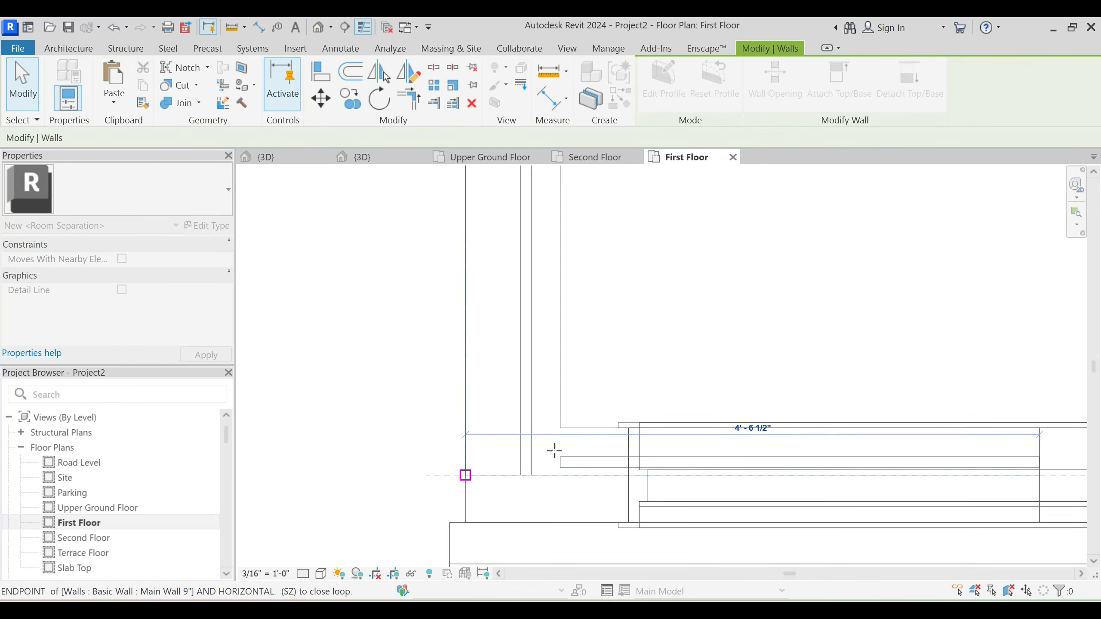
left_click(593, 486)
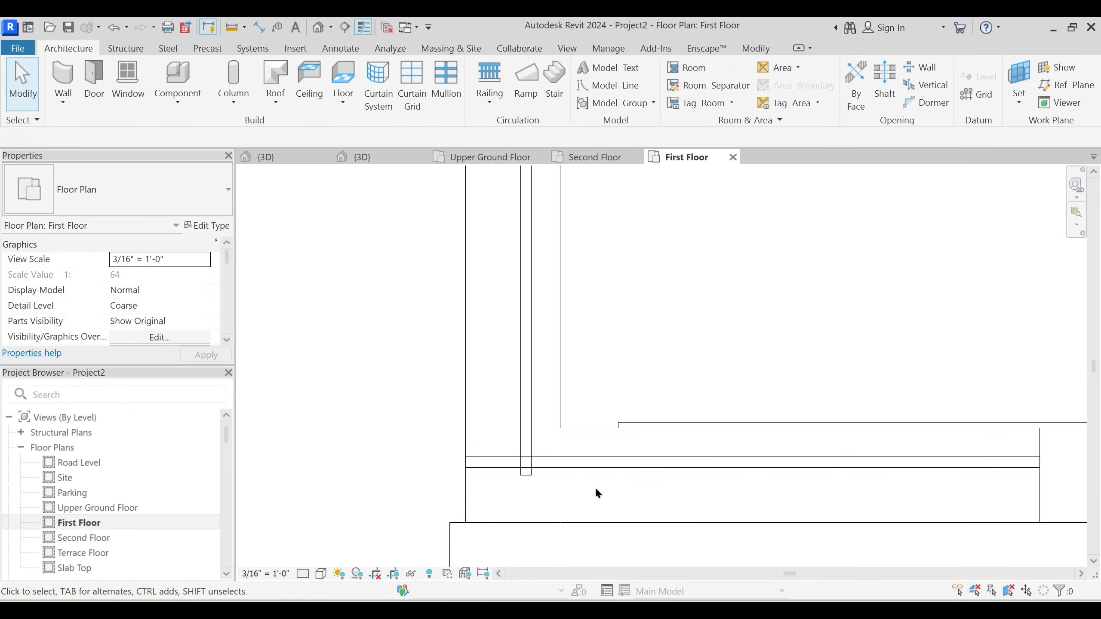
left_click(555, 474)
left_click_drag(467, 477, 520, 475)
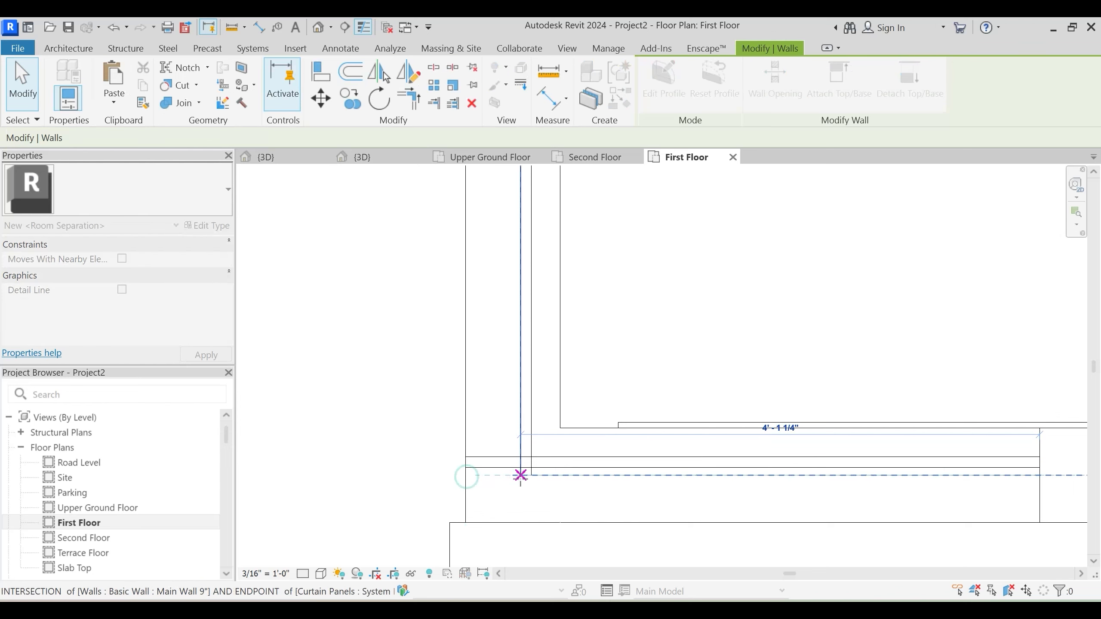
left_click_drag(658, 494, 651, 493)
left_click(652, 492)
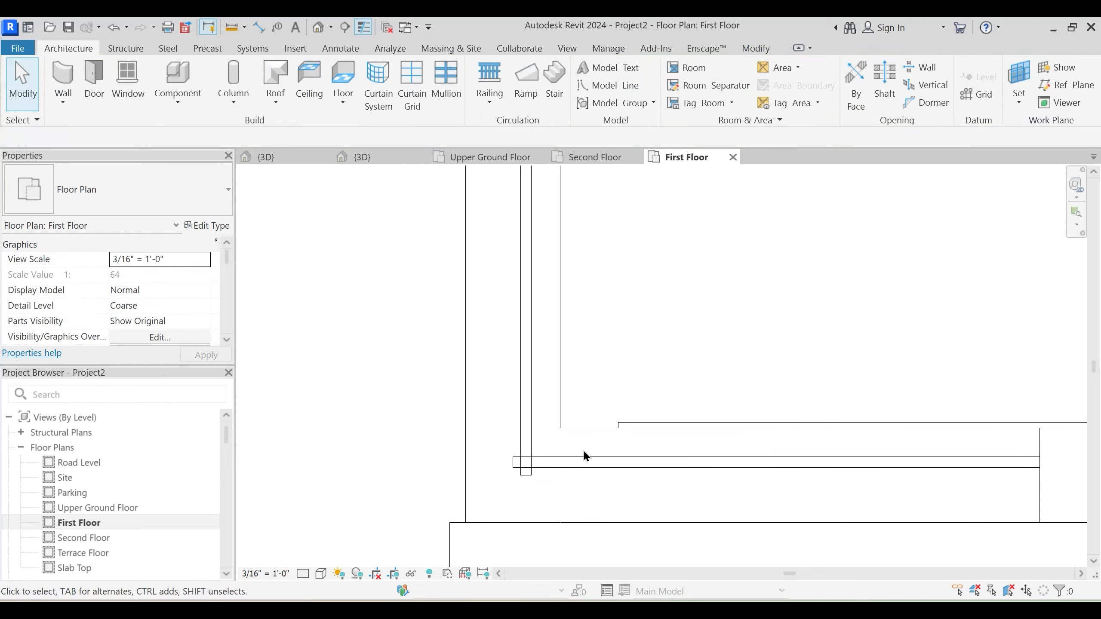
left_click(567, 475)
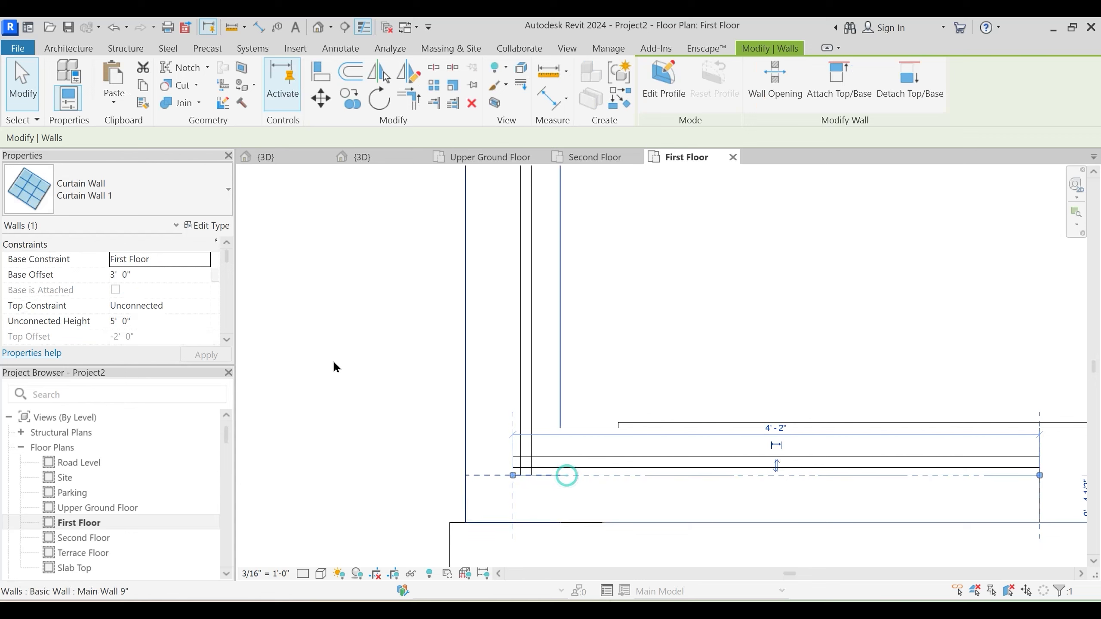
left_click(214, 226)
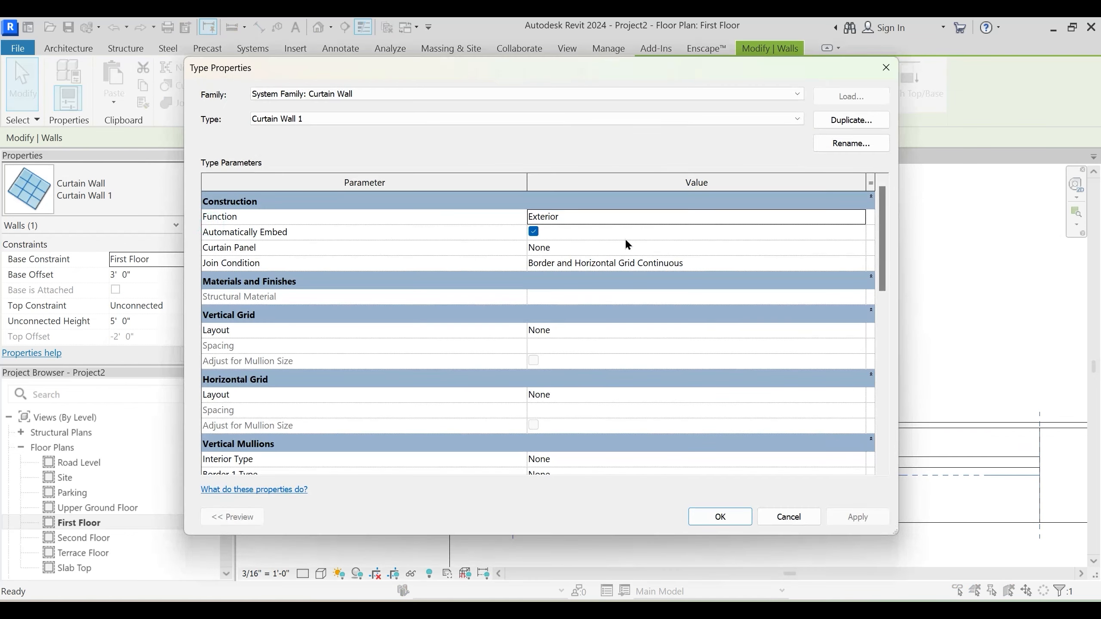
key("Escape")
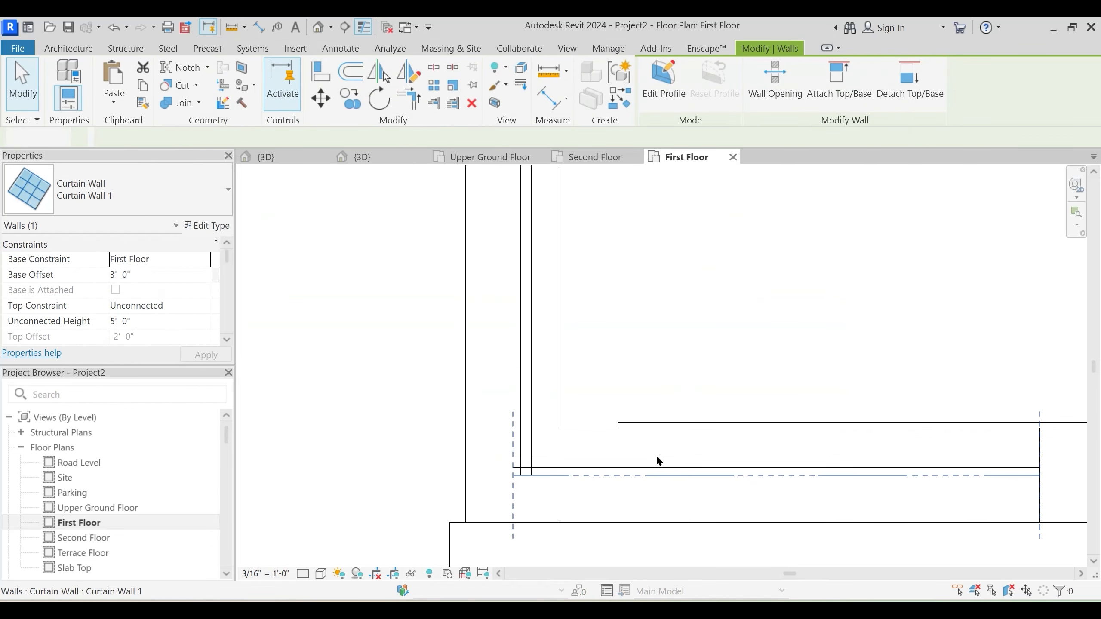
key("Escape")
Select the shorter curtain wall's glazed panel and set the Glazed system panel type's offset to 0' 0"
key("Tab")
key("Tab")
left_click(652, 459)
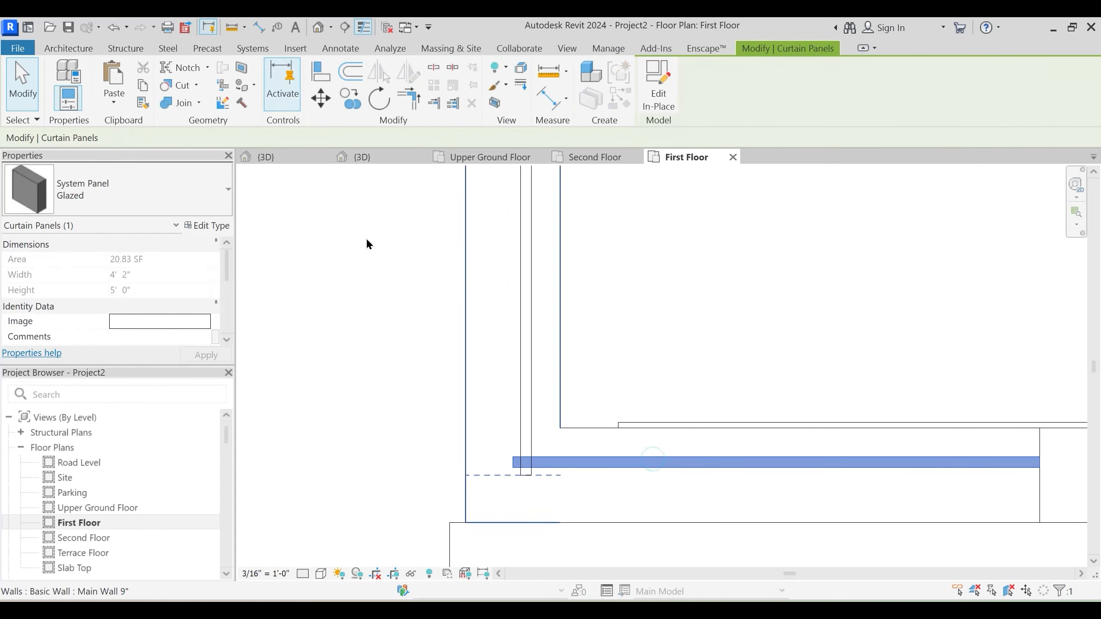
left_click(221, 226)
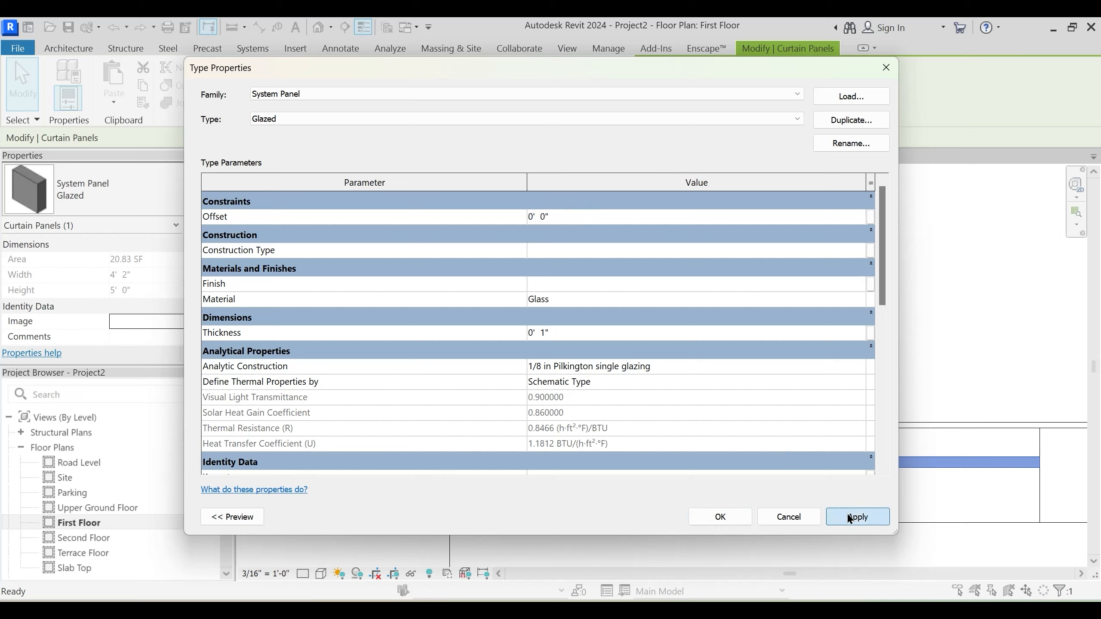
left_click(719, 516)
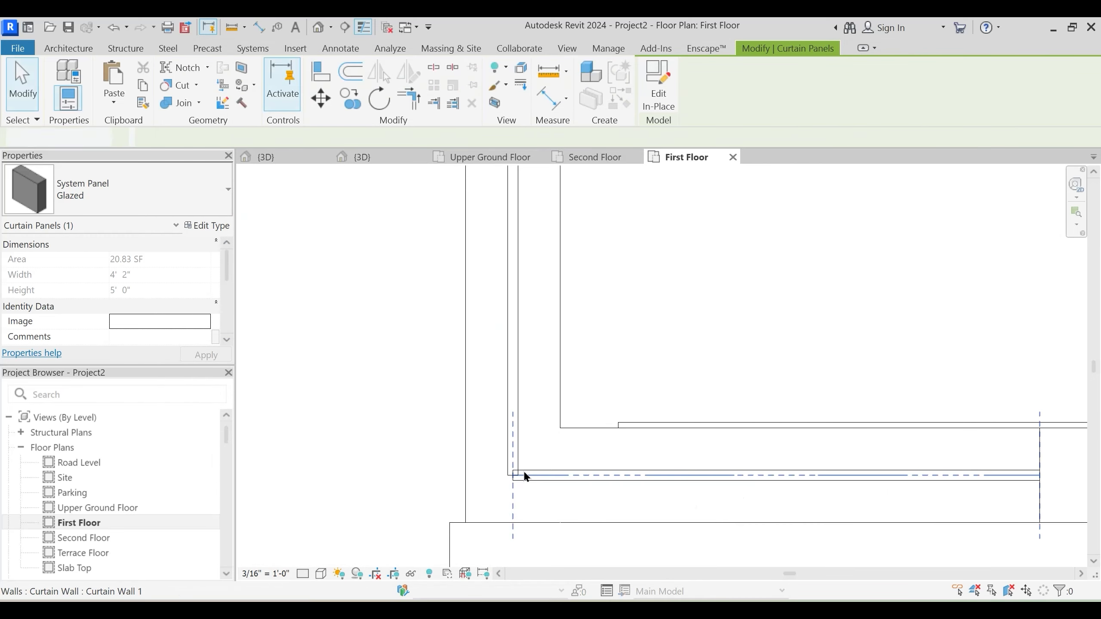
key("Escape")
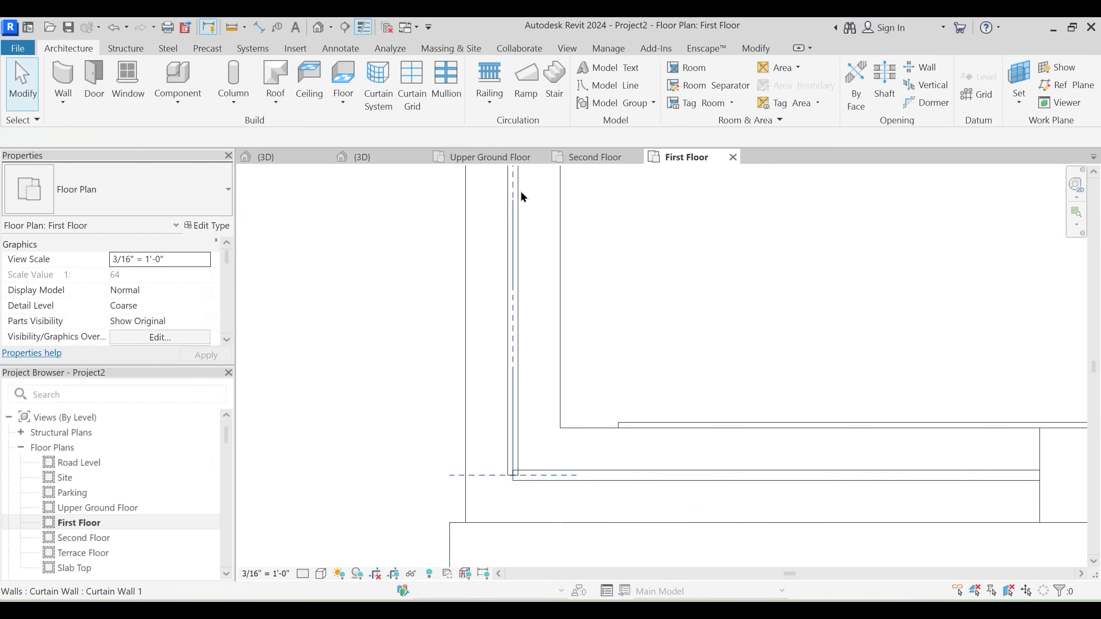
Switch to the 3D view with Shaded display and inspect how the two glass panels meet at the corner
left_click(363, 157)
mouse_move(611, 299)
middle_mouse_down("shift")
mouse_move(609, 347)
mouse_move(594, 338)
middle_mouse_up("shift")
key("s")
key("d")
scroll(562, 515, "up", 10)
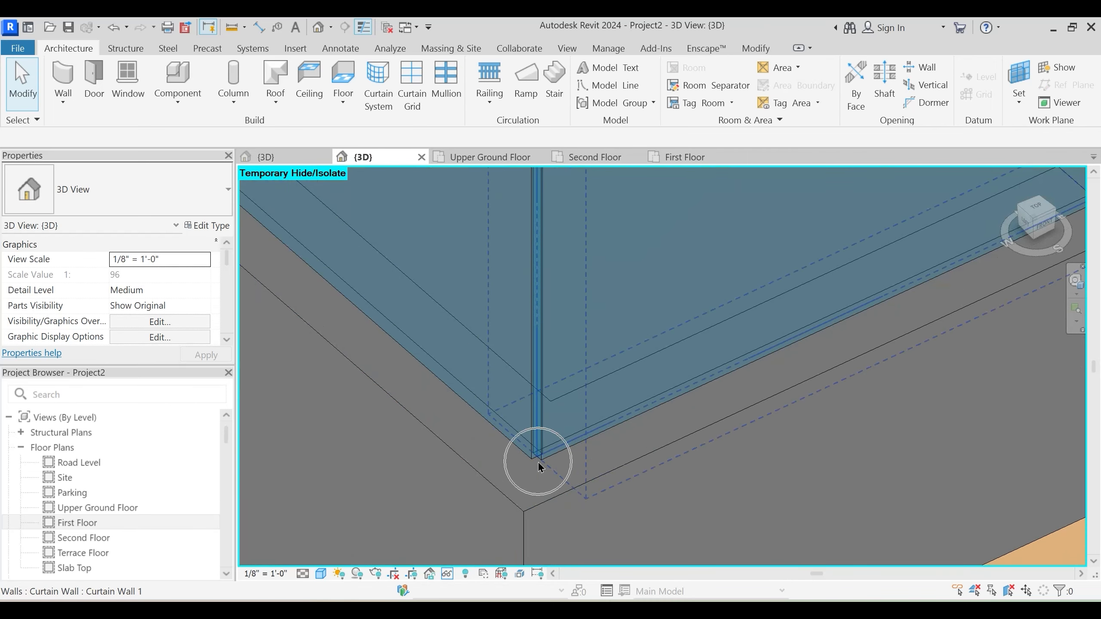
In the First Floor plan, start an architectural wall and duplicate the Generic - 5" basic wall type as Glass Wall
left_click(670, 162)
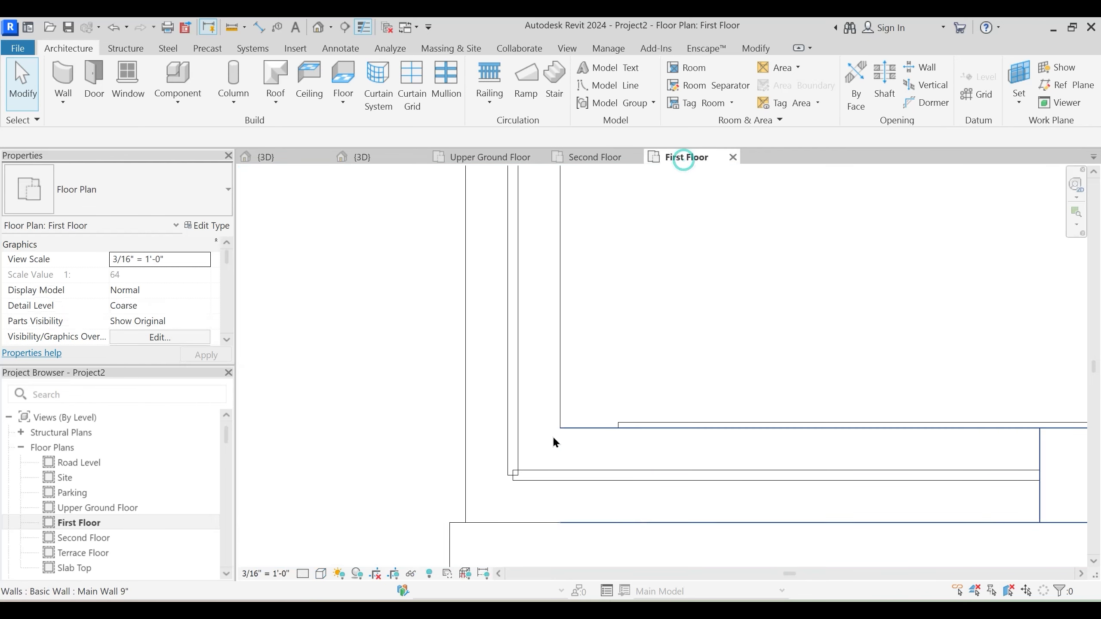
left_click(514, 434)
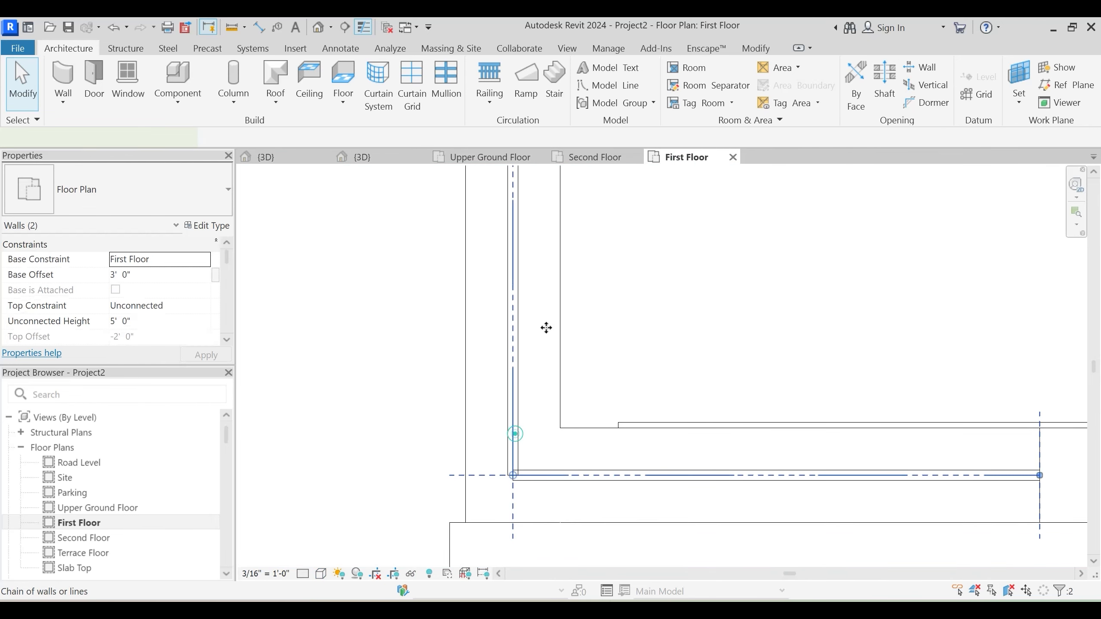
key("Escape")
scroll(540, 334, "down", 2)
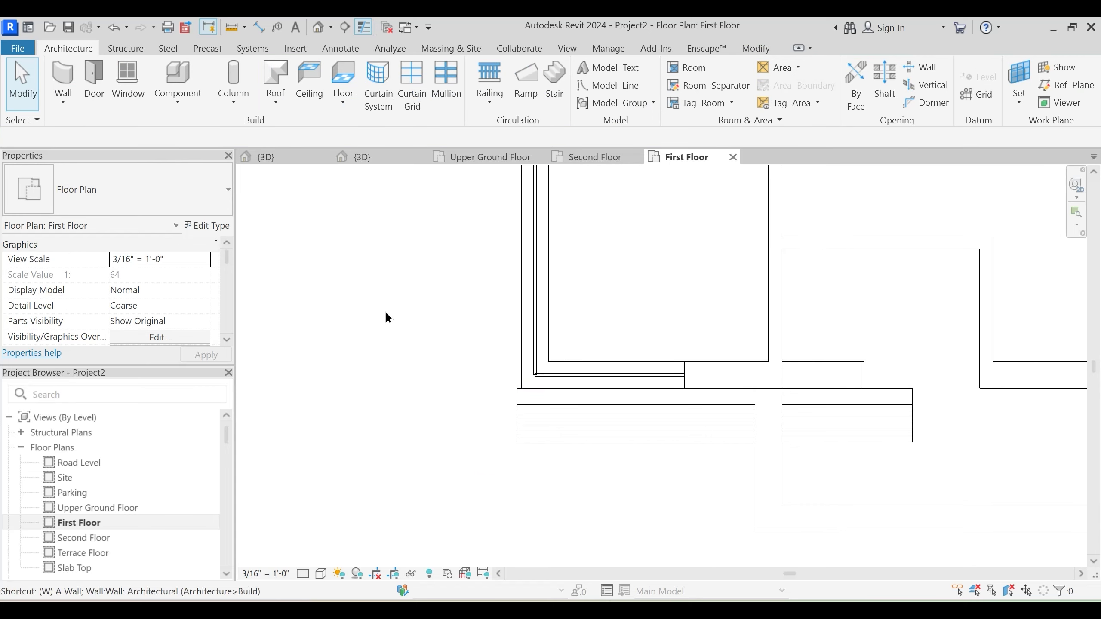
key("w")
key("a")
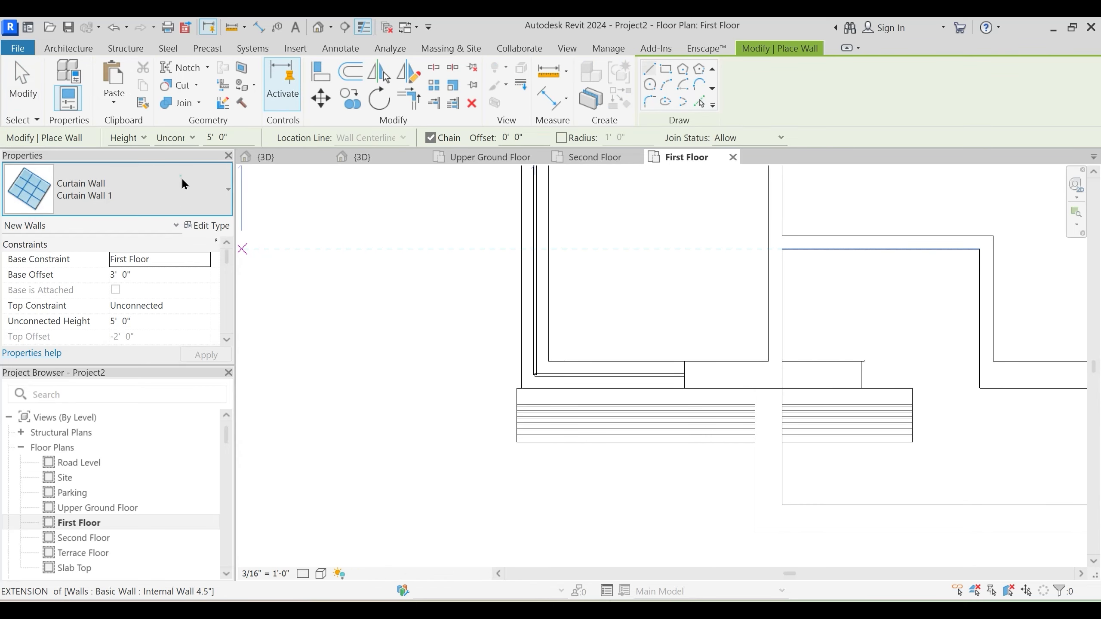
left_click(181, 176)
scroll(121, 346, "down", 5)
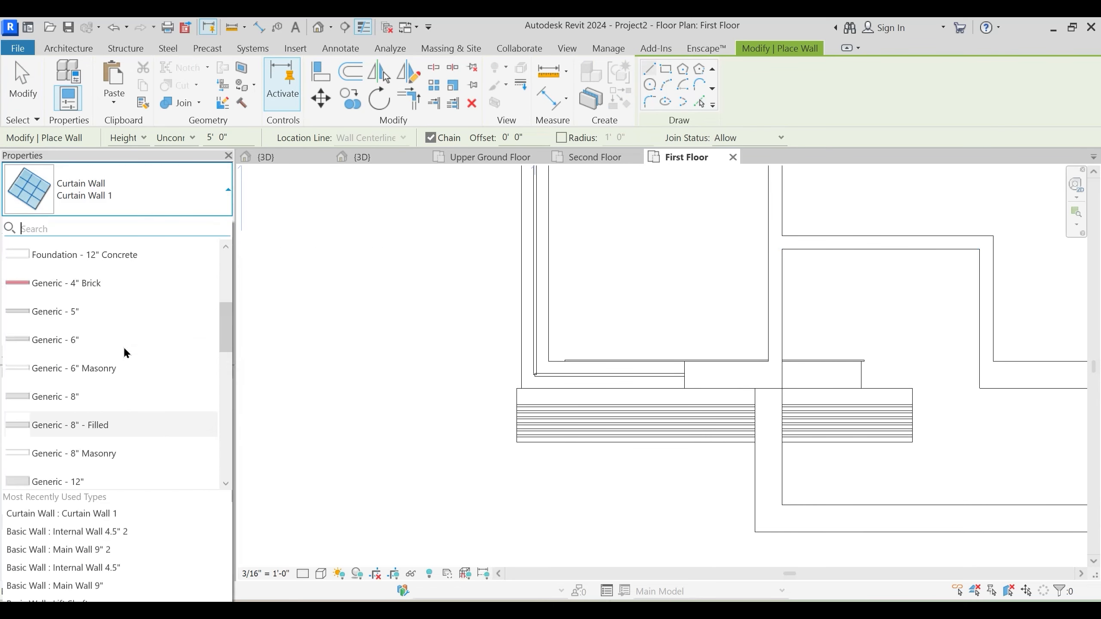
left_click(88, 320)
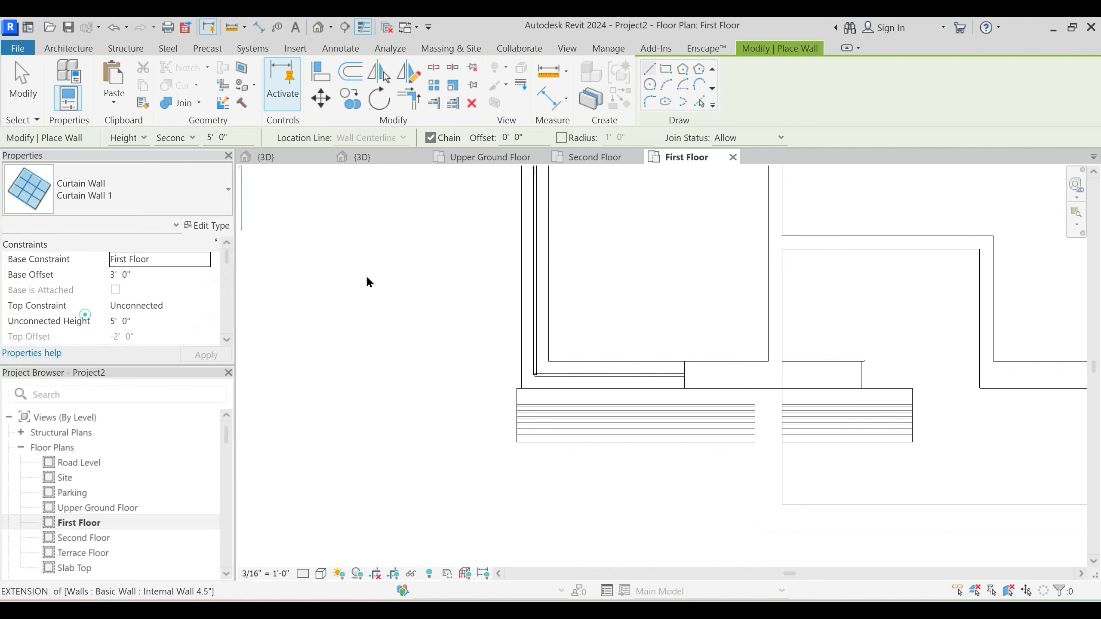
left_click(208, 225)
left_click(851, 120)
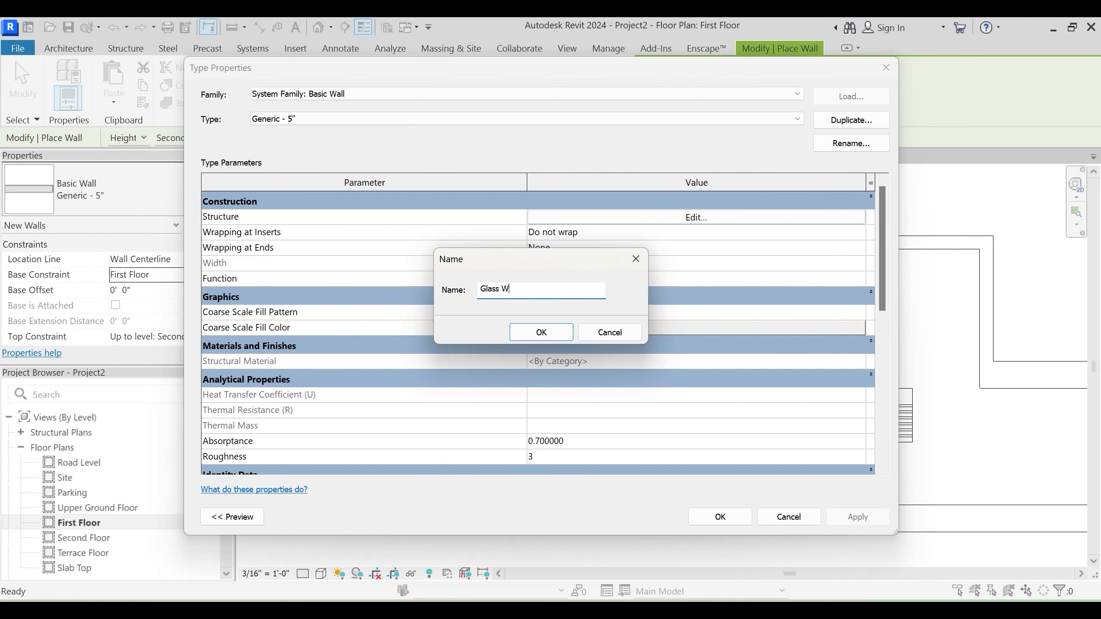
type("Glass Wall")
key("Return")
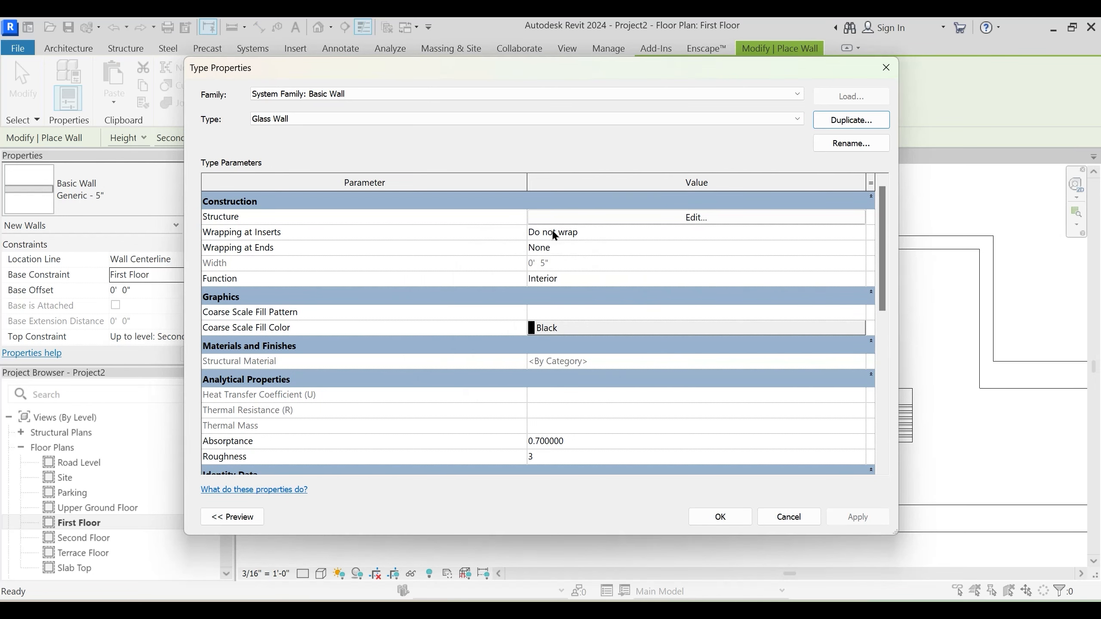
Give the Glass Wall type's structure layer the Glass material and a 1" thickness, and leave the wall command
left_click(621, 218)
left_click(550, 215)
type("1")
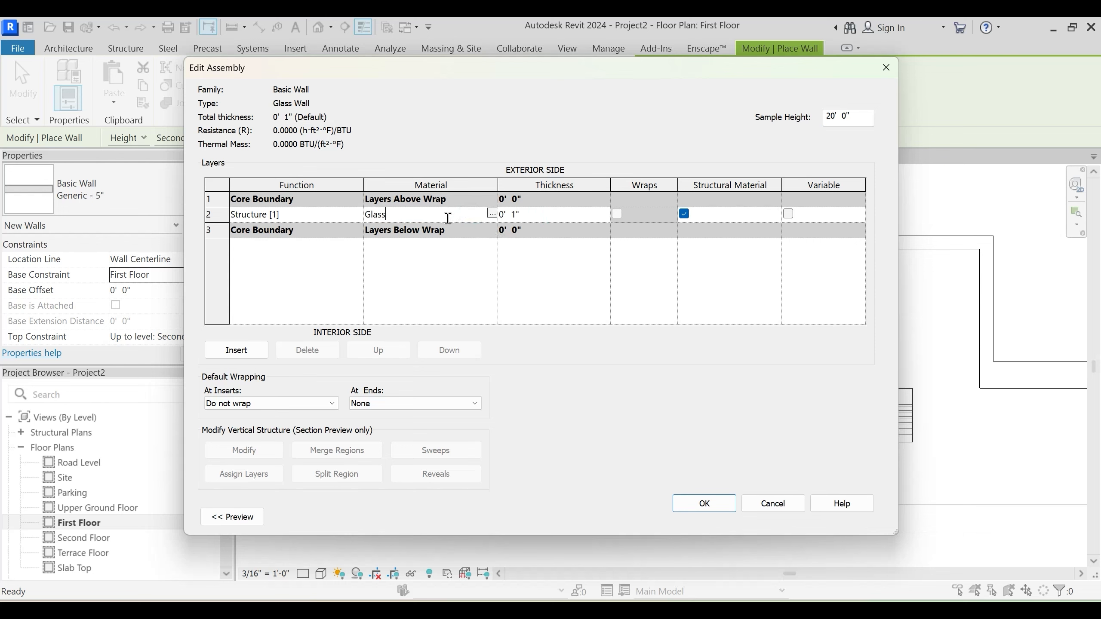
left_click(699, 502)
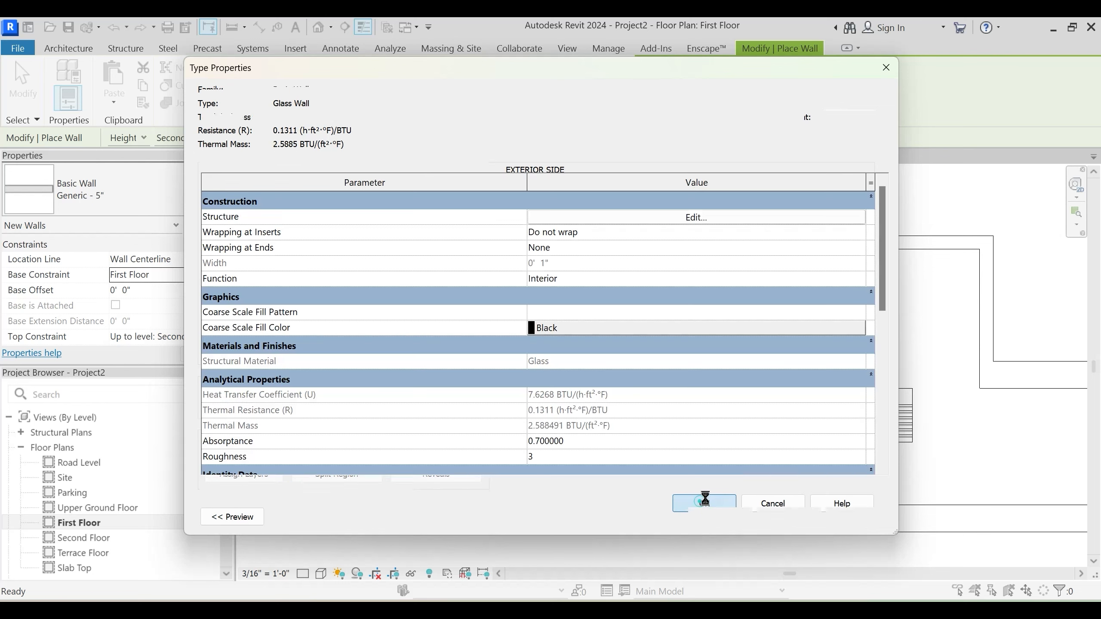
left_click(857, 517)
left_click(718, 517)
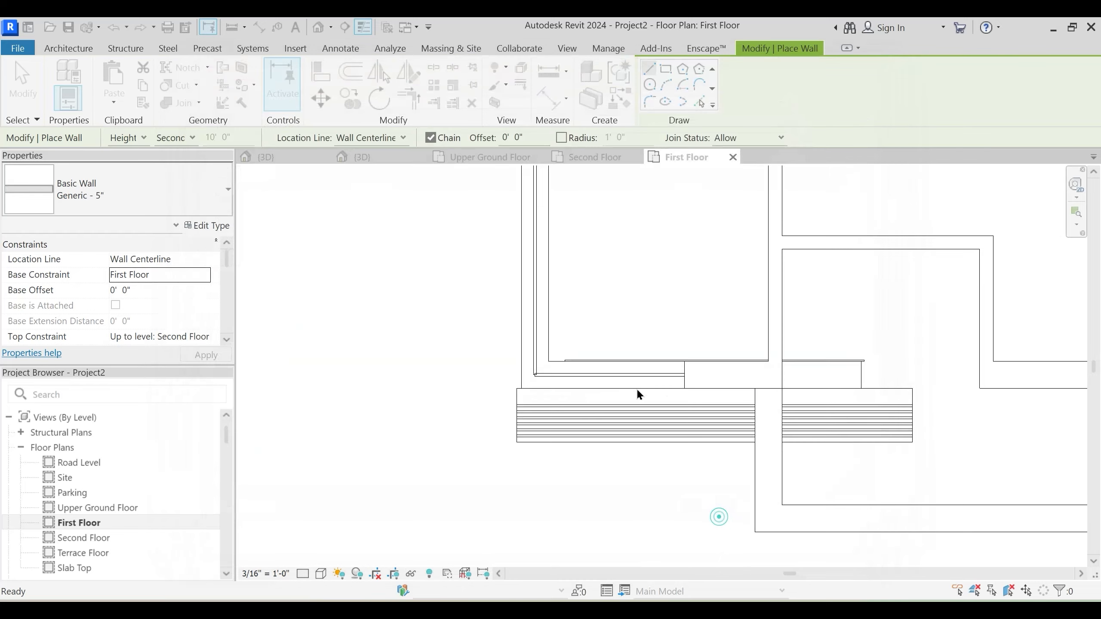
key("Escape")
key("Escape")
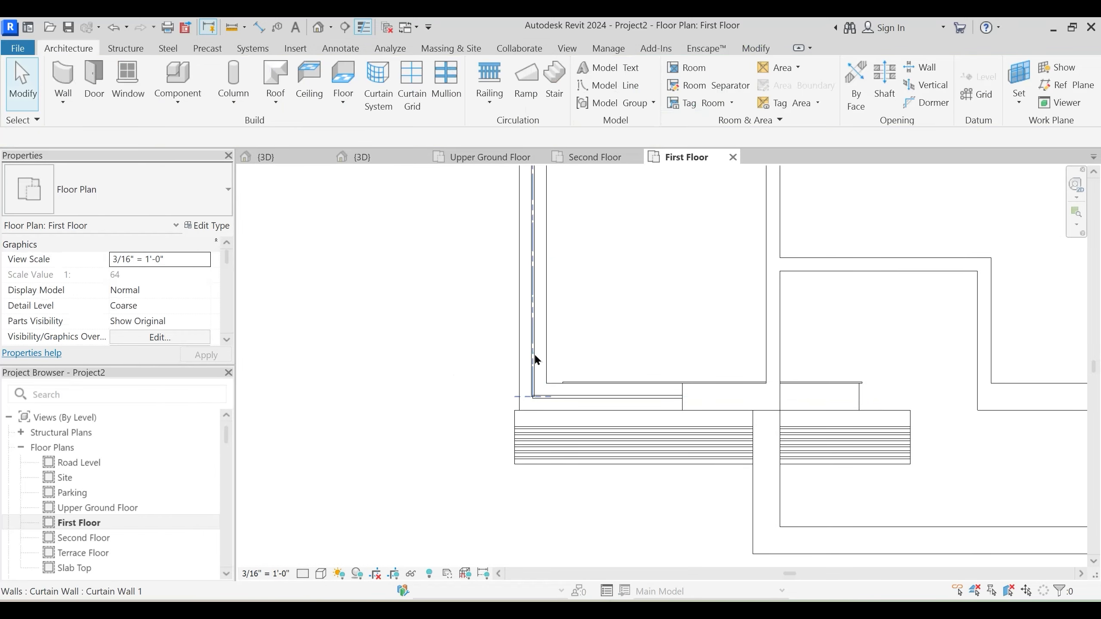
Set the Curtain Wall 1 type's curtain panel to Basic Wall : Glass Wall
left_click(533, 353)
left_click(219, 225)
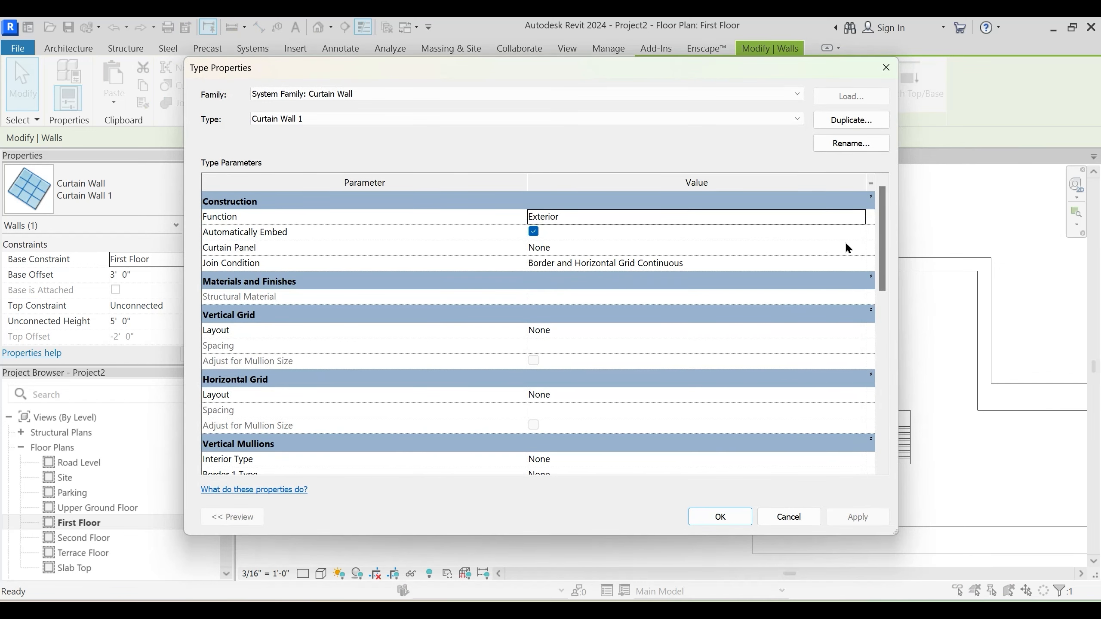
left_click(861, 247)
left_click(860, 247)
scroll(616, 299, "down", 2)
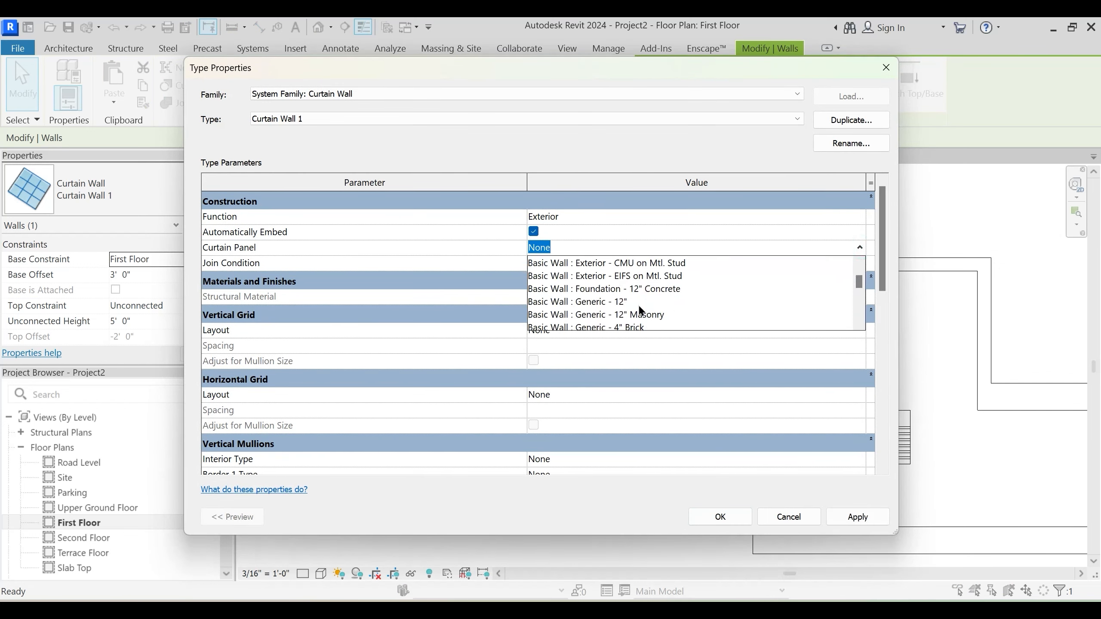
type("glass")
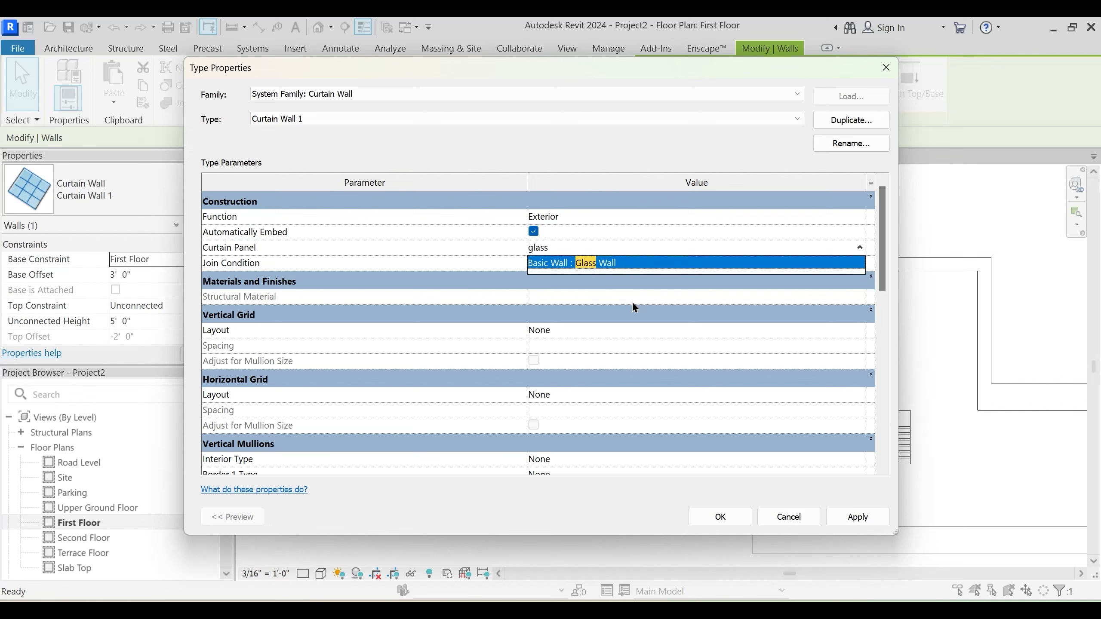
left_click(607, 263)
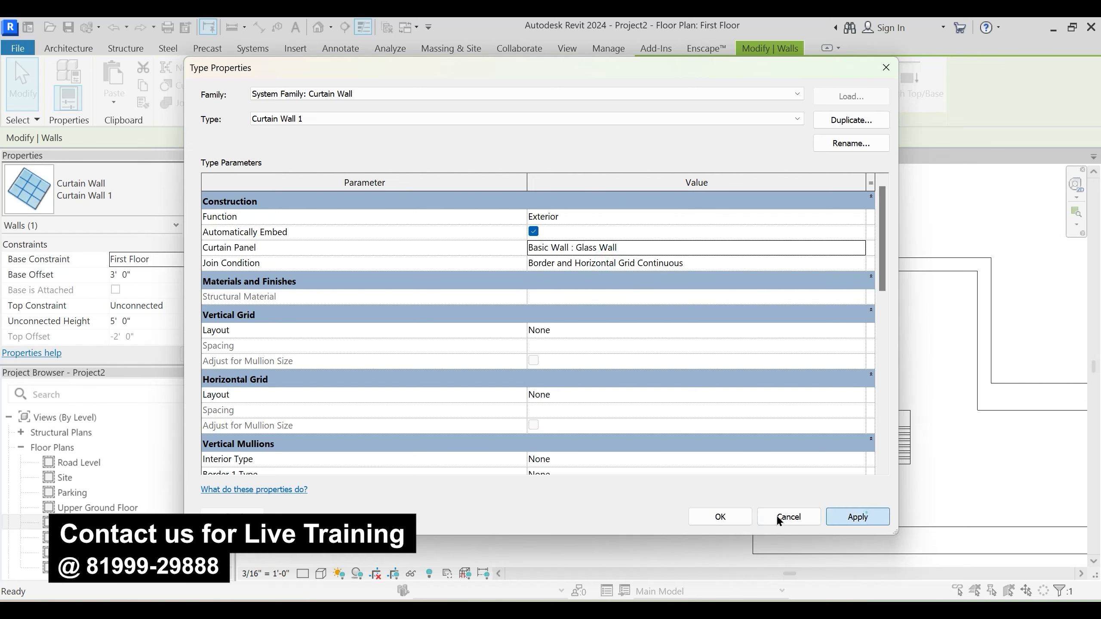
left_click(719, 517)
scroll(558, 496, "up", 4)
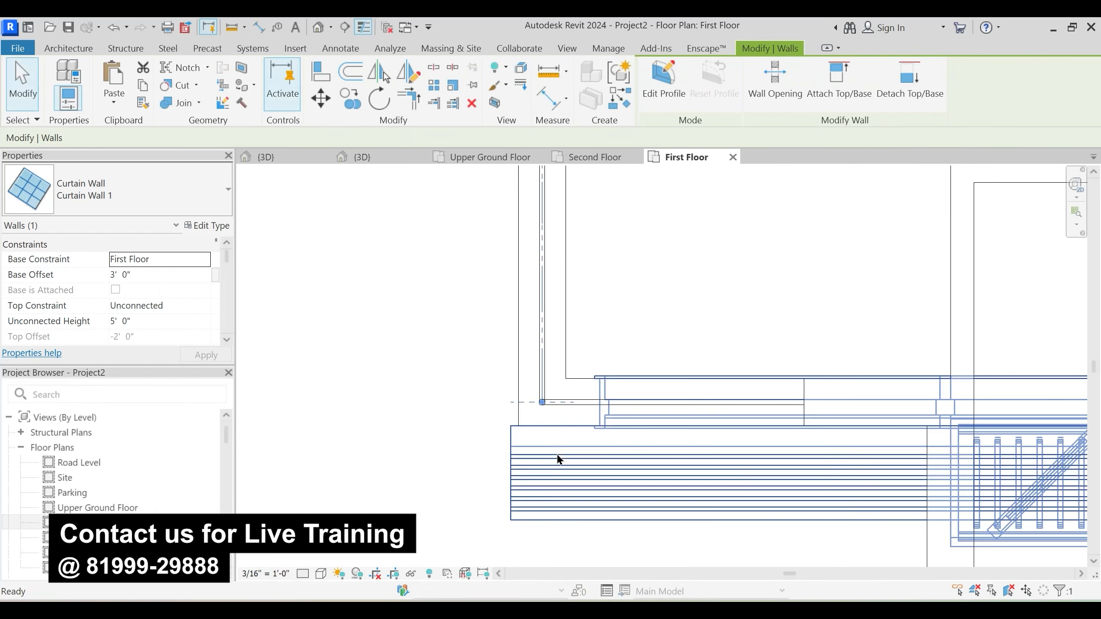
key("Escape")
Try to re-snap the shorter curtain wall's end to the longer curtain wall's end at the corner
scroll(549, 431, "up", 3)
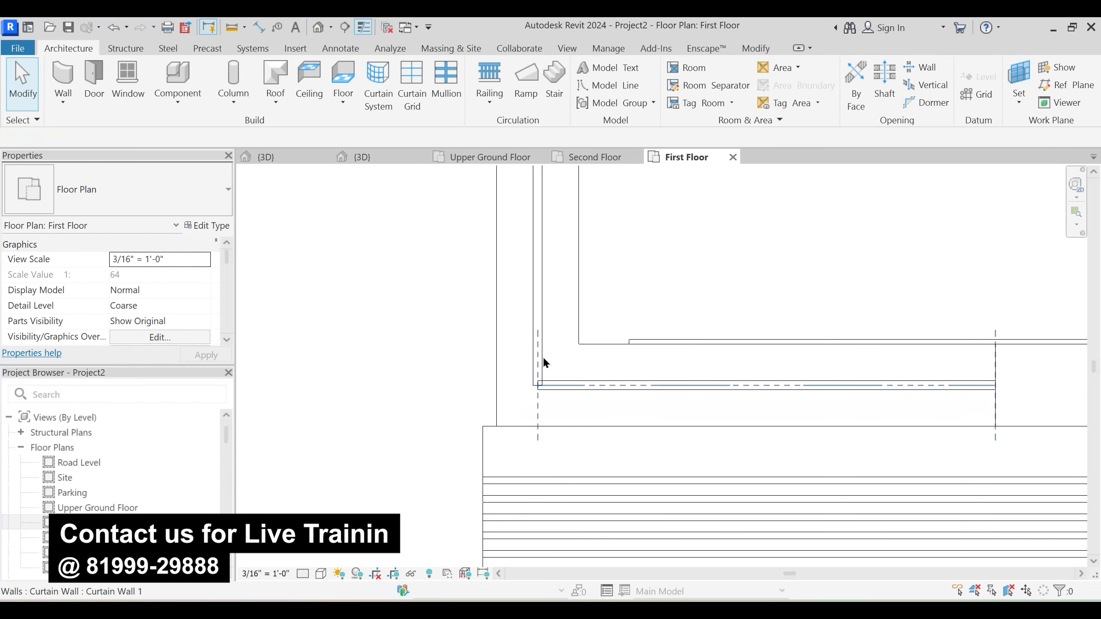
left_click(547, 364)
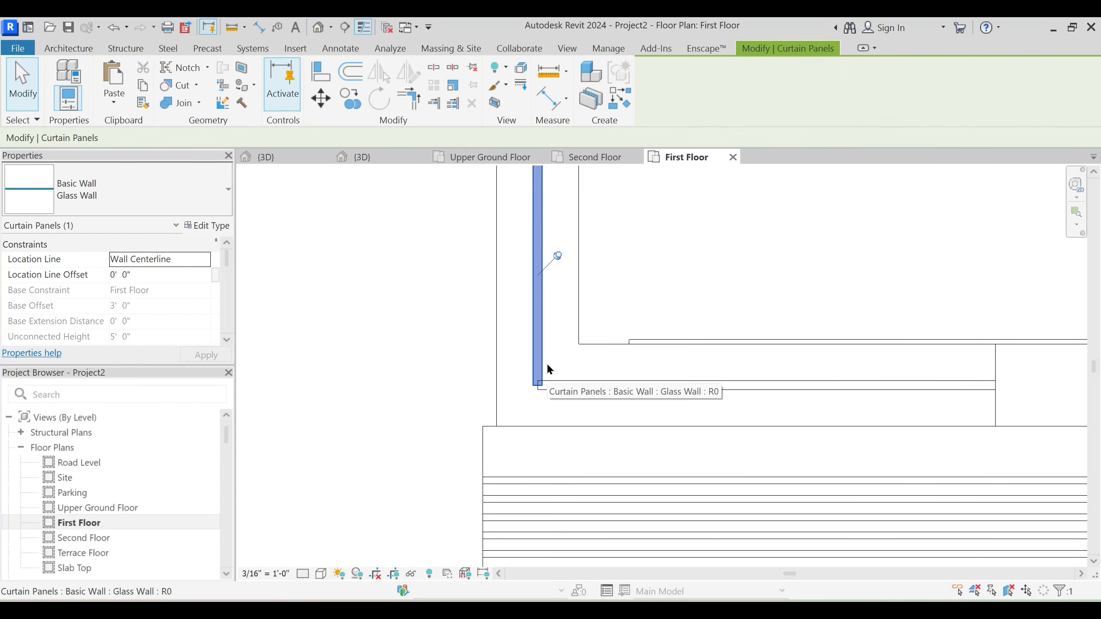
scroll(546, 364, "up", 1)
left_click(543, 393)
scroll(538, 392, "up", 2)
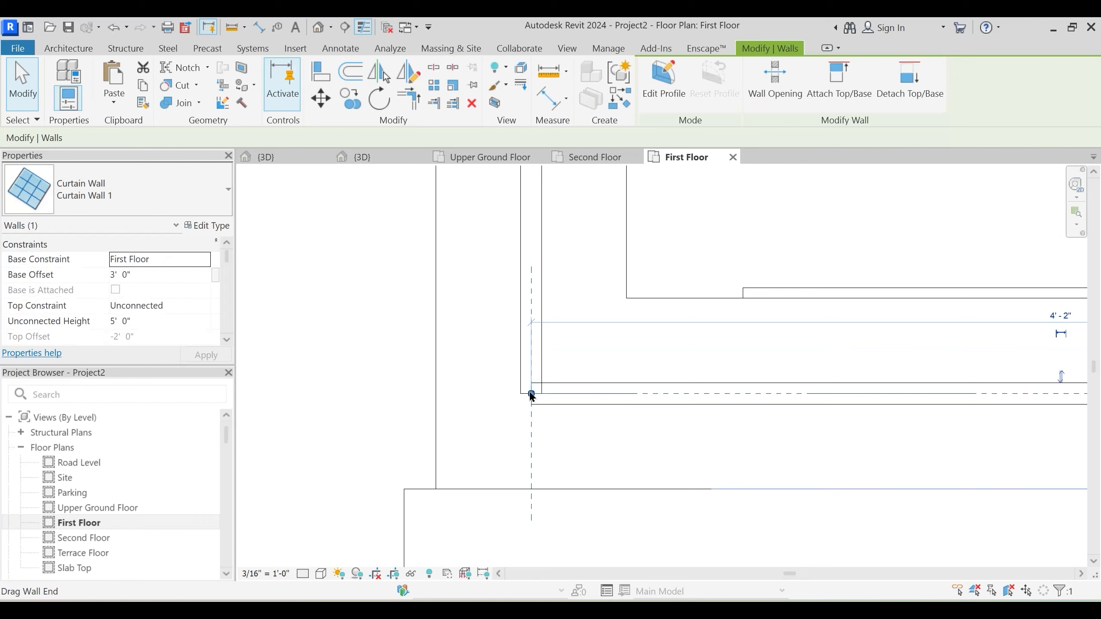
mouse_move(530, 390)
left_mouse_down()
mouse_move(514, 392)
mouse_move(531, 394)
left_mouse_up()
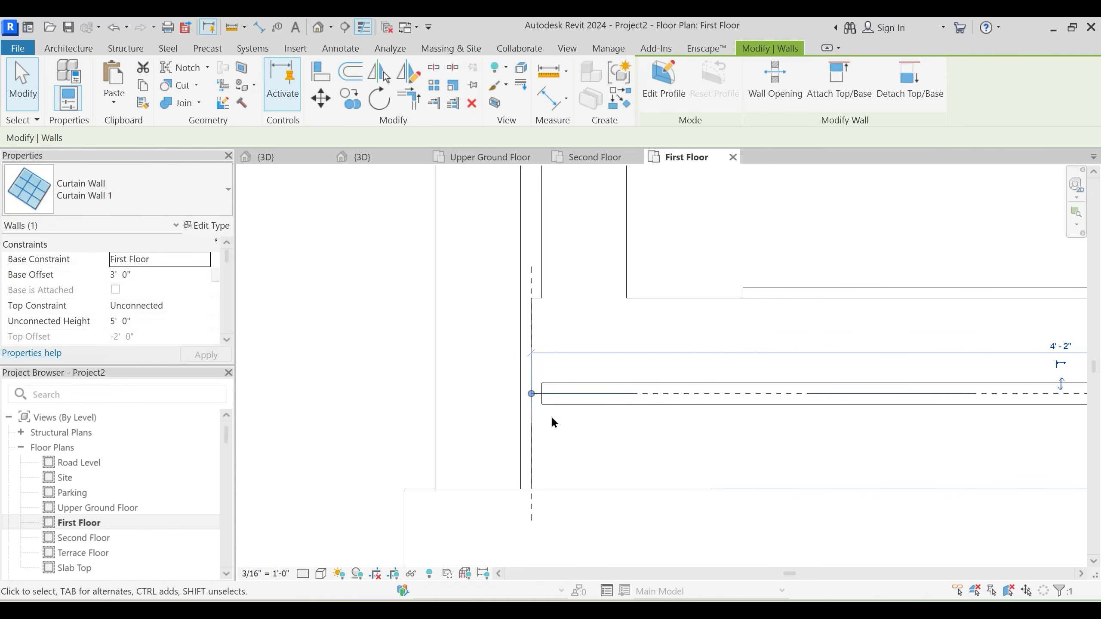
key("Escape")
key("ctrl+z")
left_click(545, 316)
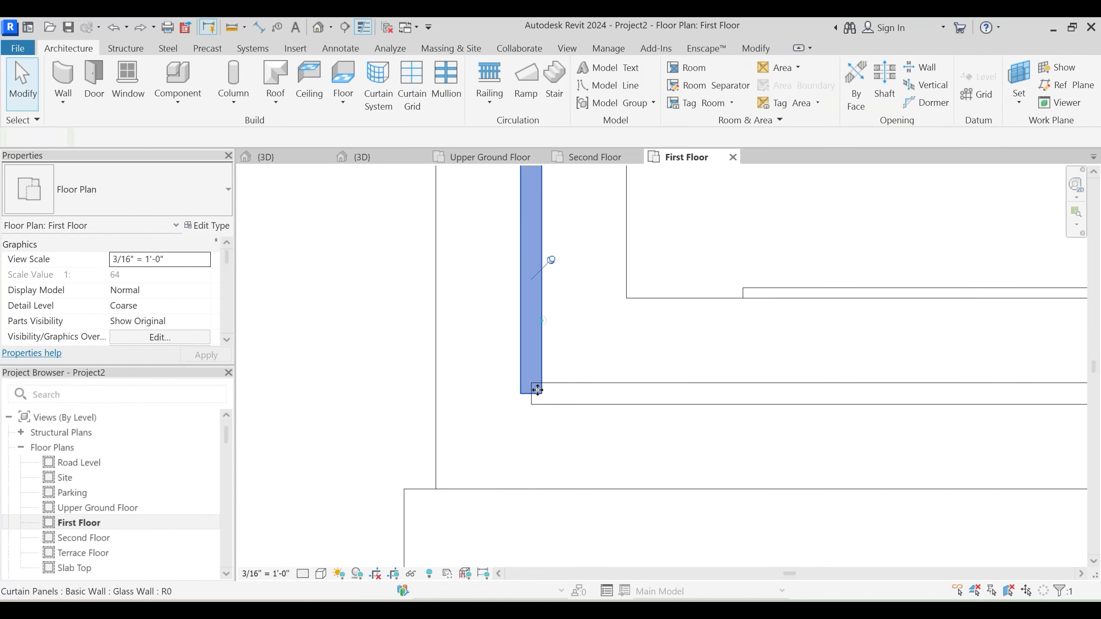
key("Escape")
Snap the shorter curtain wall's corner end onto the end point of the longer curtain wall again
left_click(531, 373)
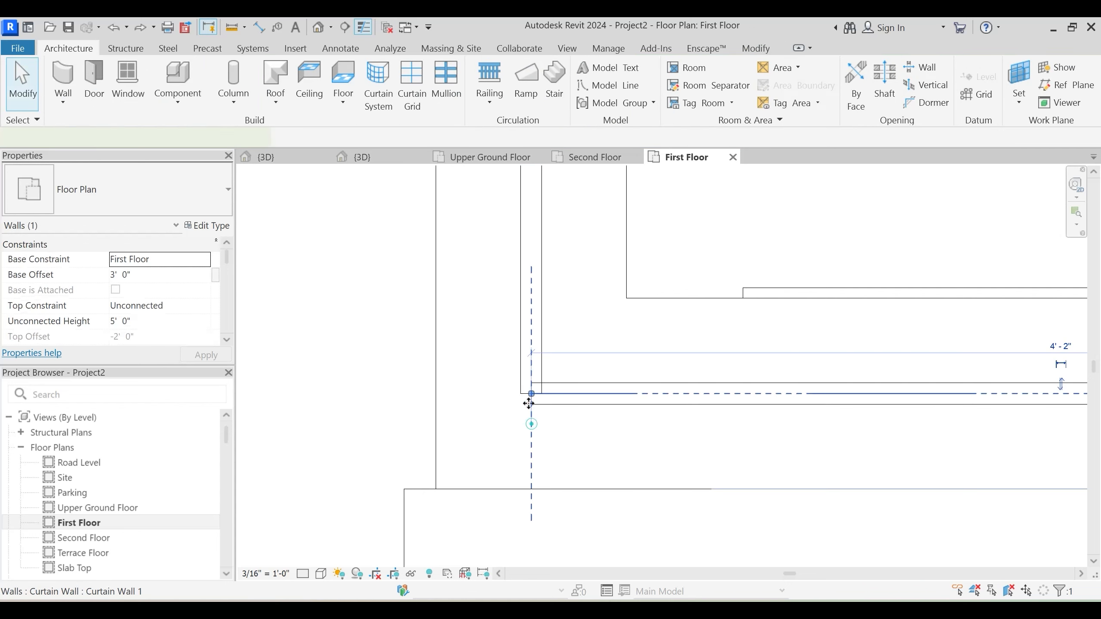
left_click_drag(530, 397, 534, 413)
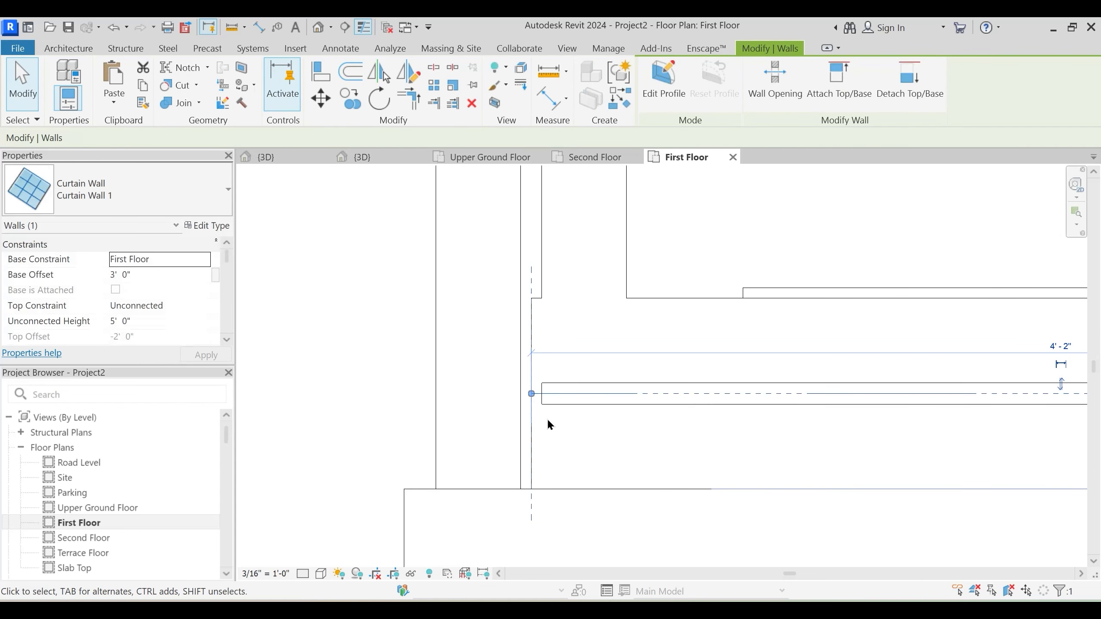
key("Escape")
scroll(643, 308, "down", 3)
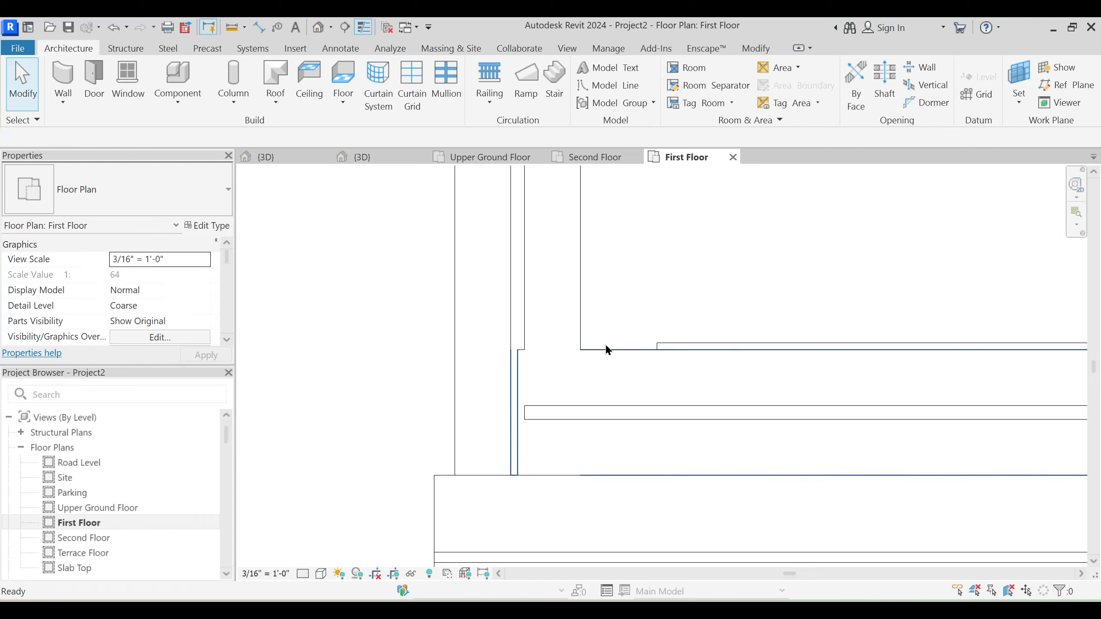
left_click(599, 351)
key("Escape")
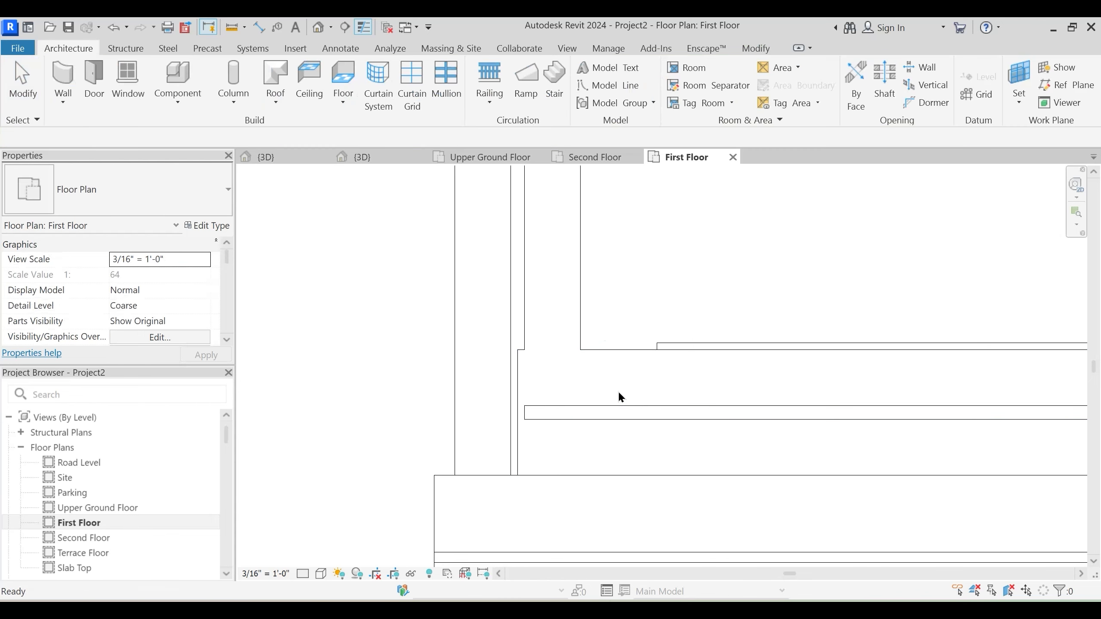
Use Wall Joins to disallow the join at the corner where the two curtain walls meet
left_click(765, 51)
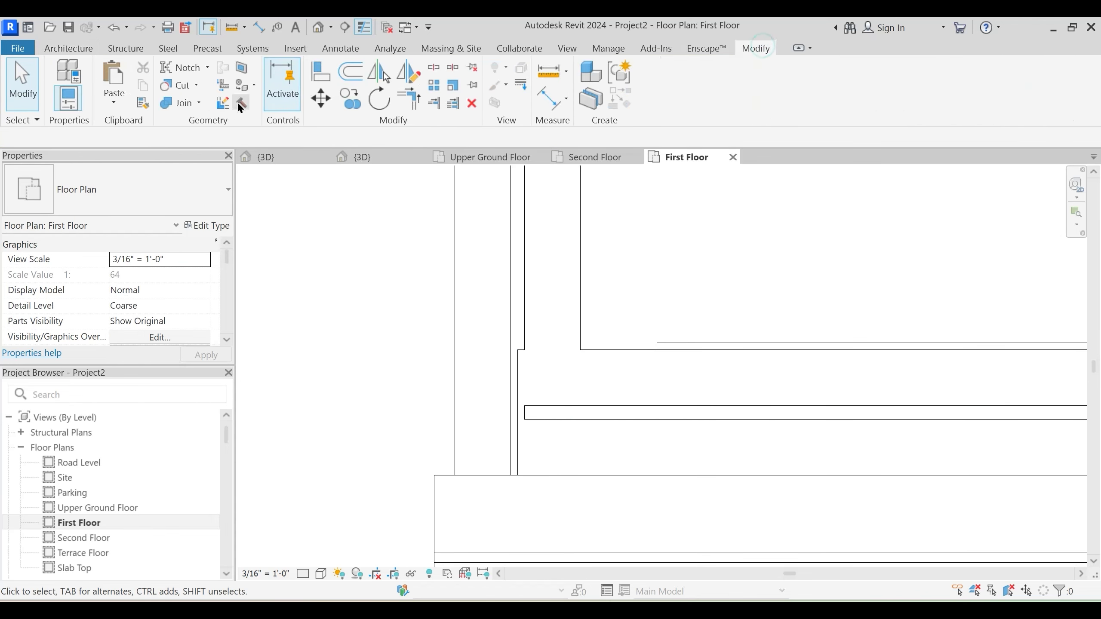
left_click(628, 419)
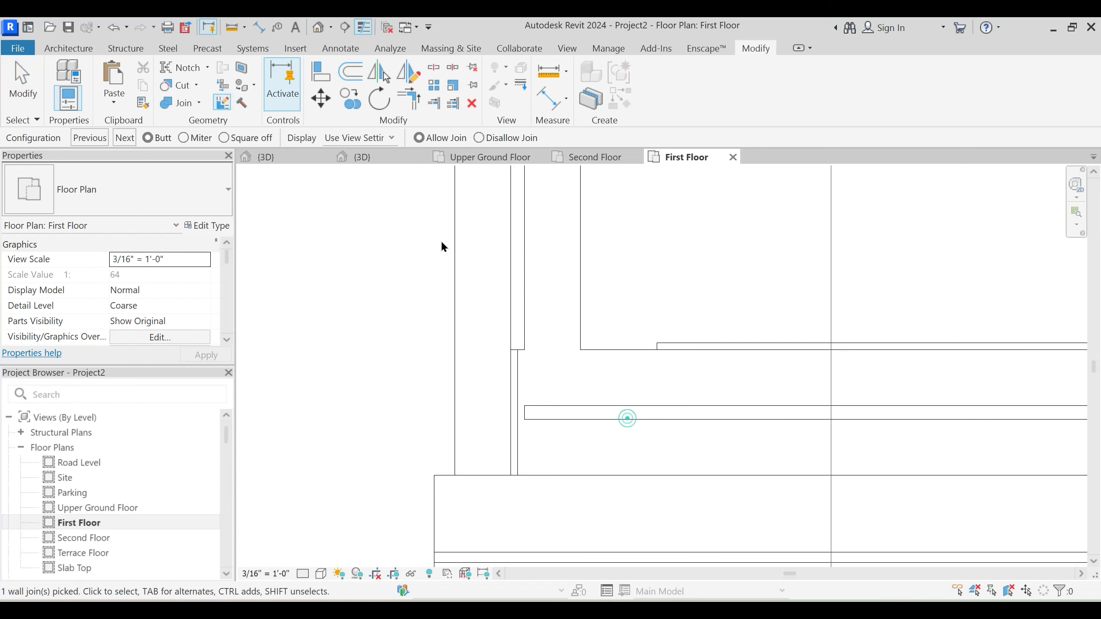
left_click(479, 138)
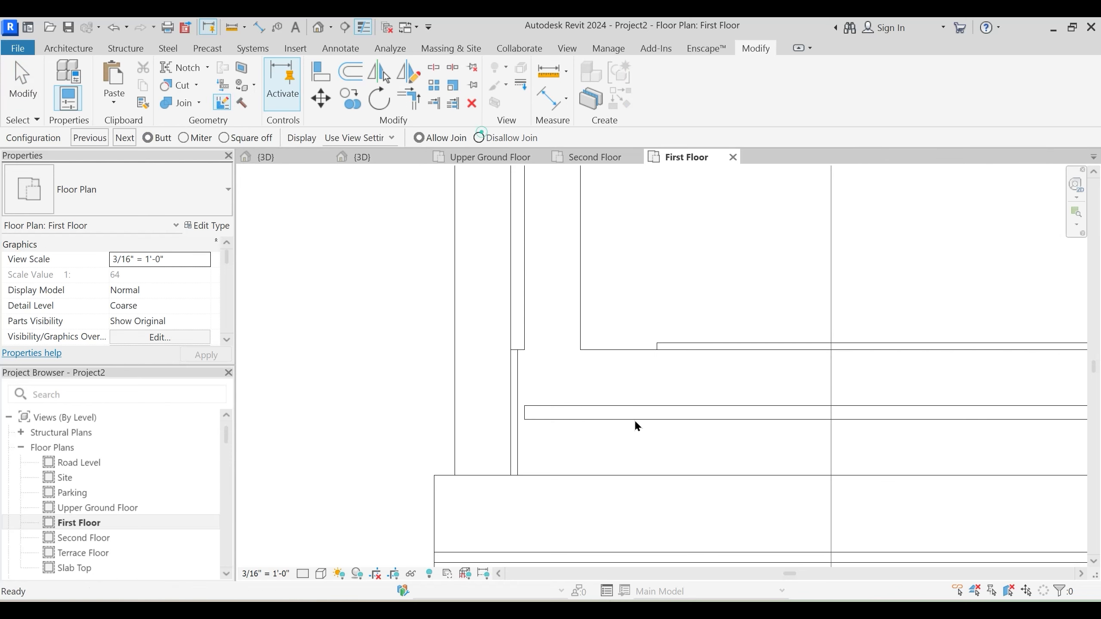
key("Escape")
key("Escape")
Extend the longer curtain wall's corner end to the outer face of the front main wall
left_click(479, 411)
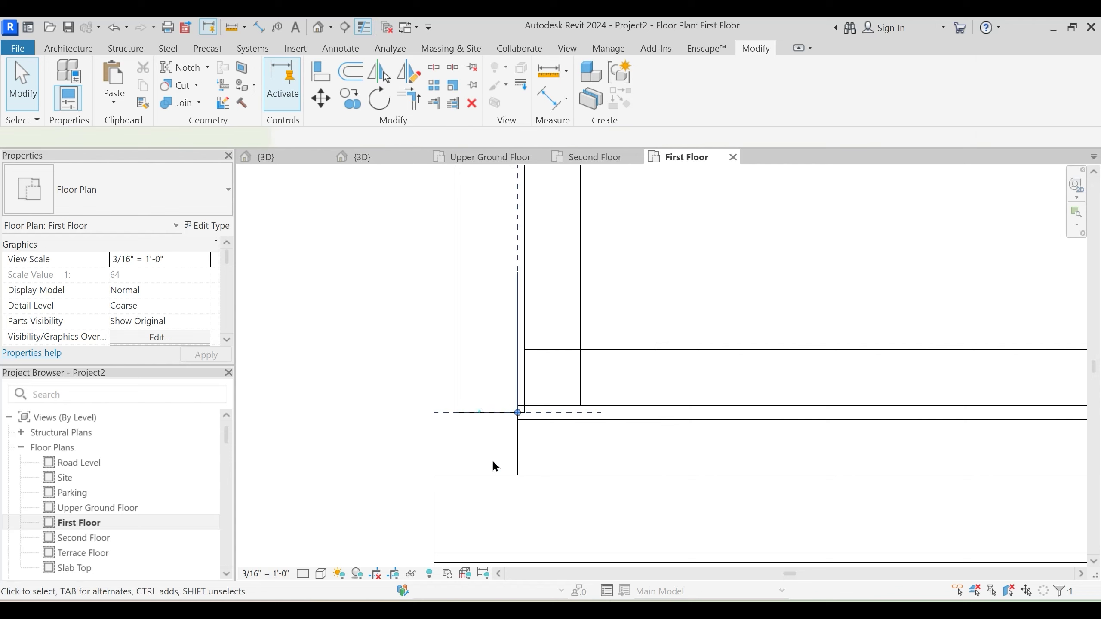
key("Escape")
left_click(489, 414)
left_click_drag(517, 414, 512, 462)
key("Escape")
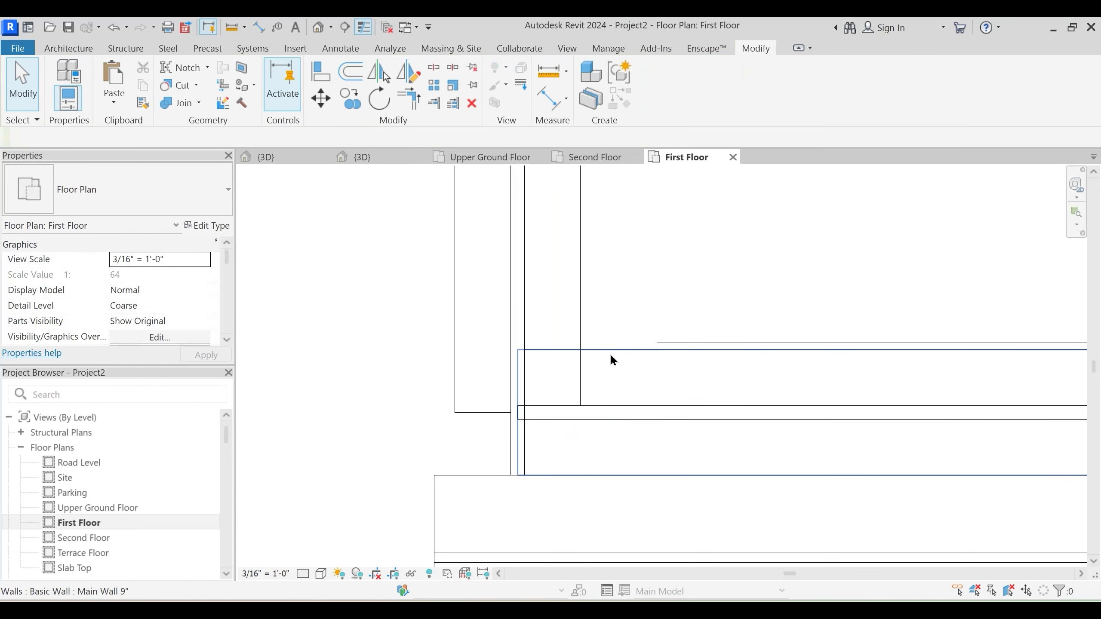
Extend the shorter curtain wall's corner end to the outer face of the side main wall, making it 4' 6 1/2" long
left_click(609, 352)
key("Escape")
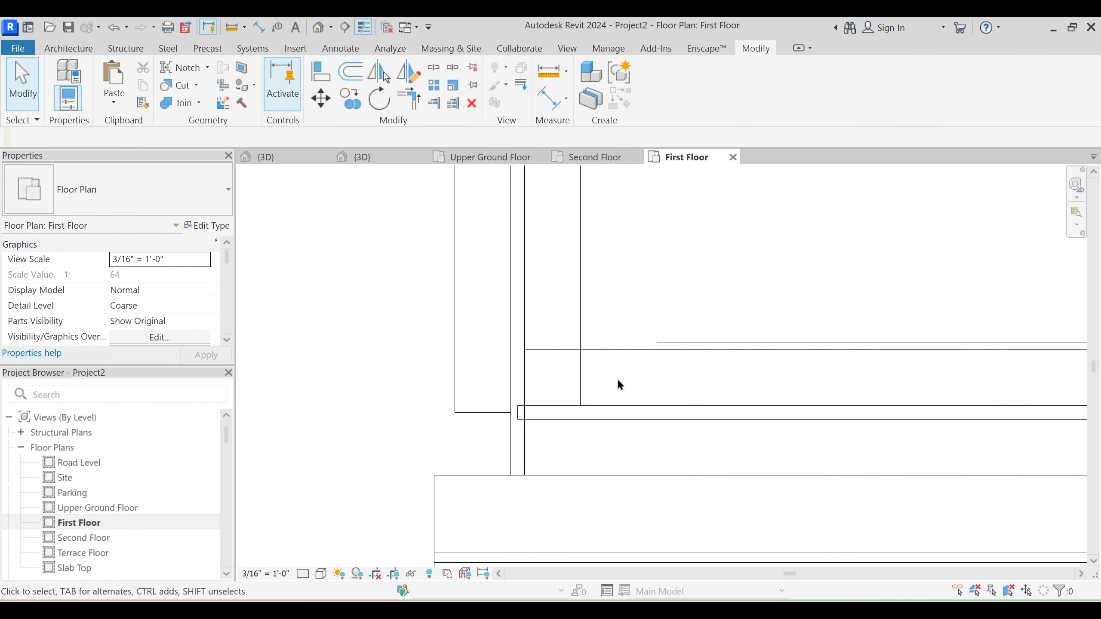
left_click(617, 418)
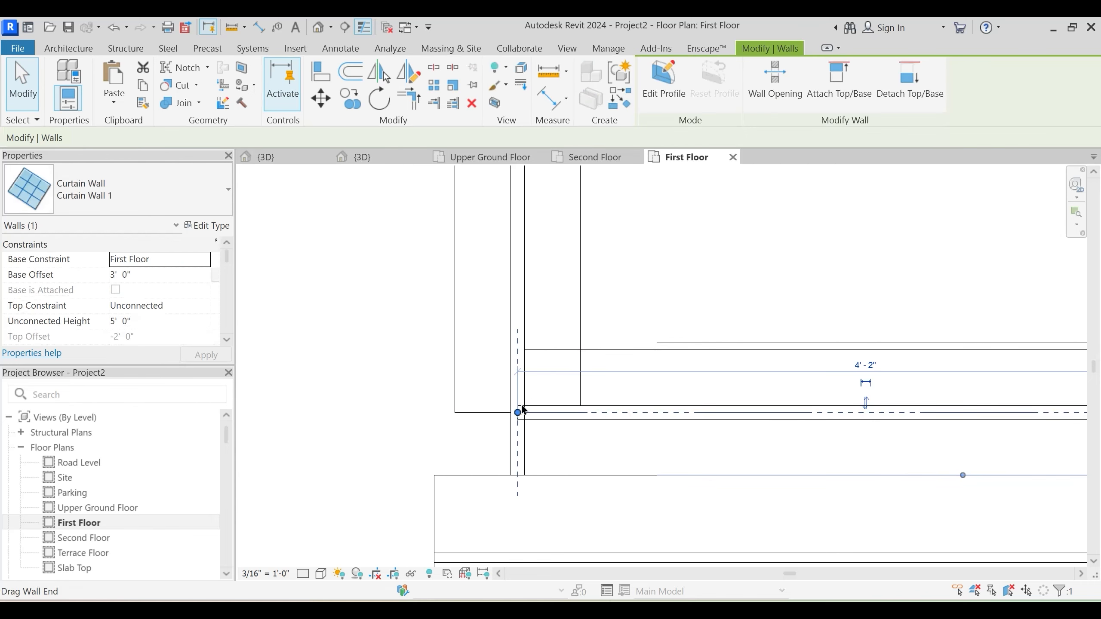
left_click_drag(517, 413, 455, 413)
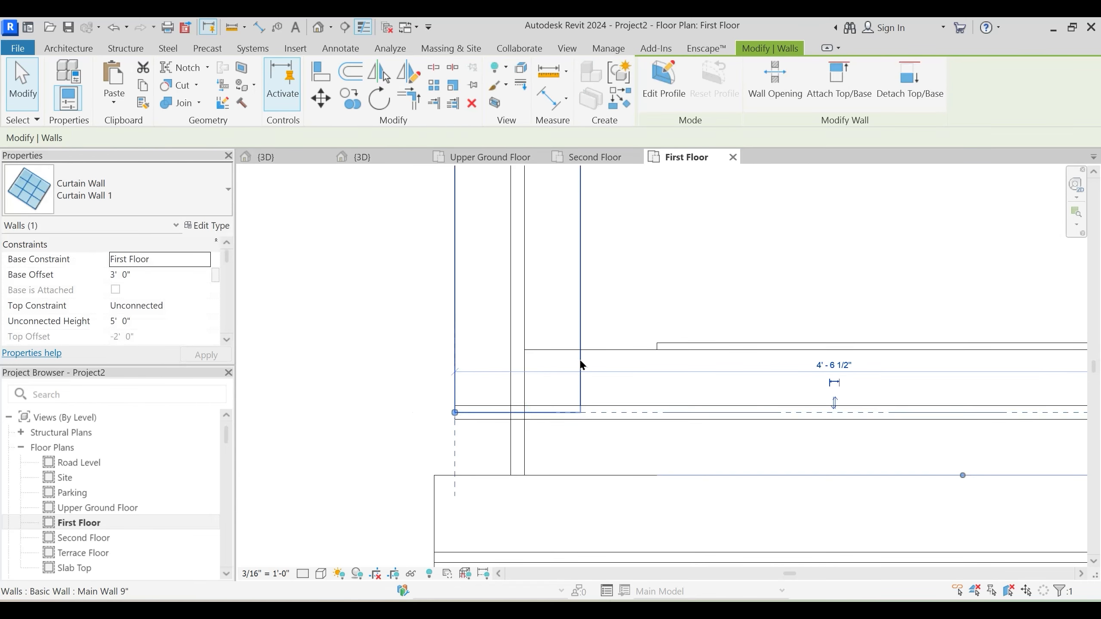
key("Escape")
Extend the side main wall's corner end to the outer face of the front main wall
left_click(581, 321)
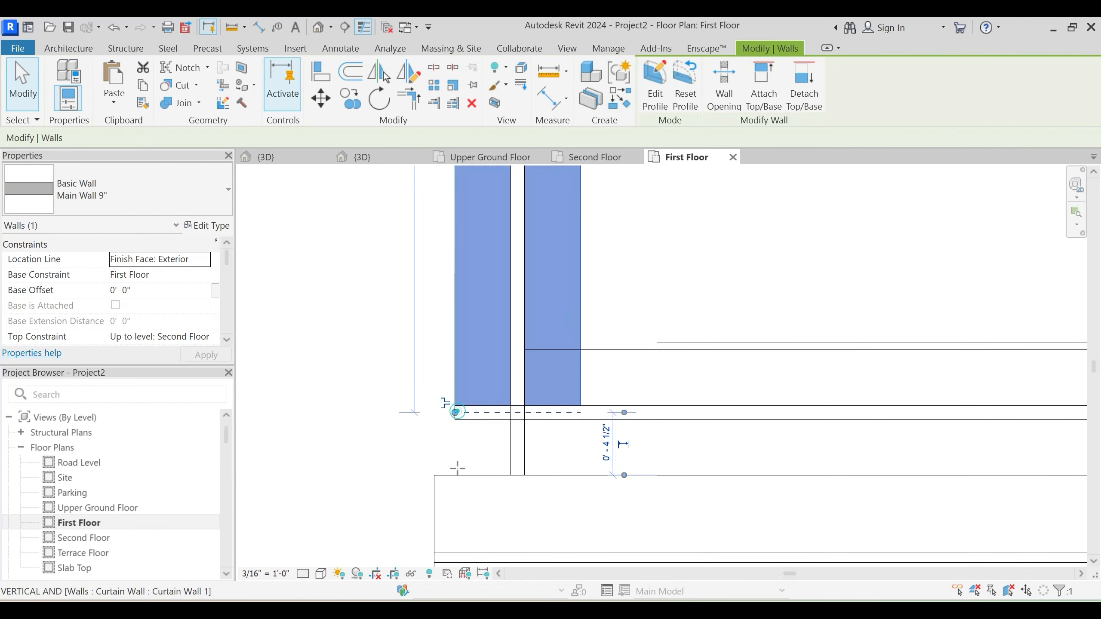
left_click_drag(457, 468, 518, 418)
key("Escape")
Pull the corner ends of the longer and shorter curtain walls back so they meet each other inside the wall corner
left_click(518, 438)
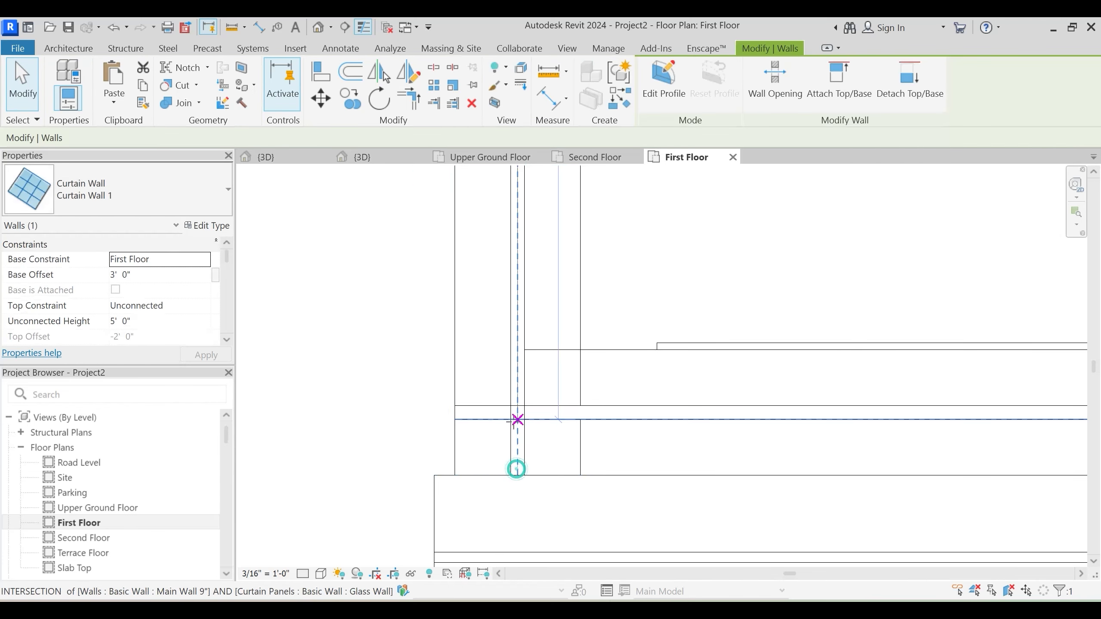
left_click(599, 418)
left_click_drag(597, 413, 510, 412)
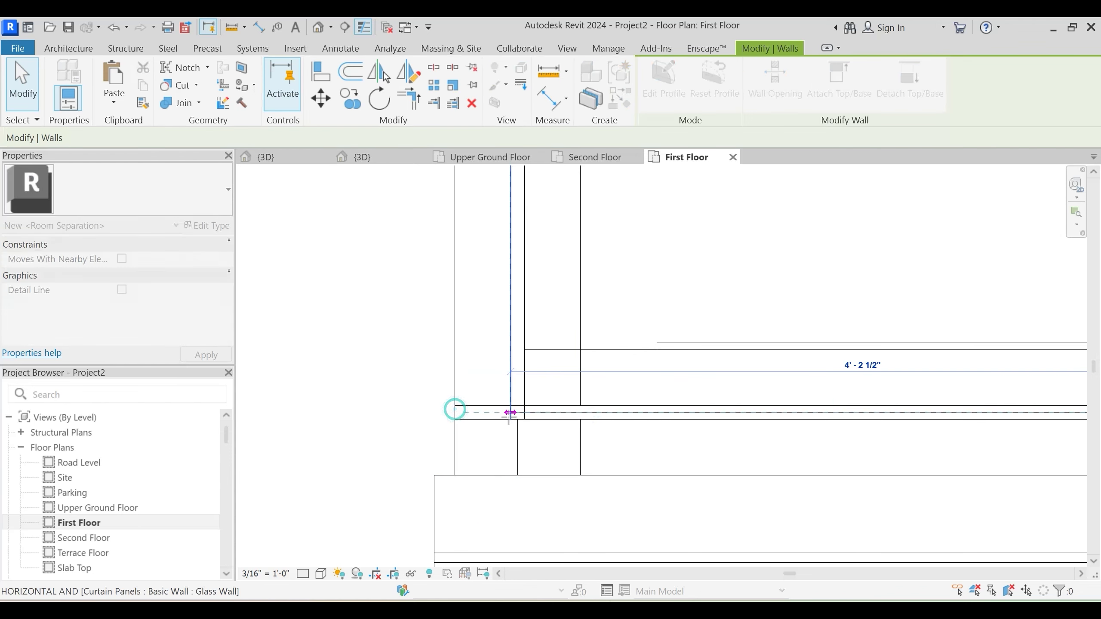
left_click(563, 459)
scroll(592, 412, "down", 2)
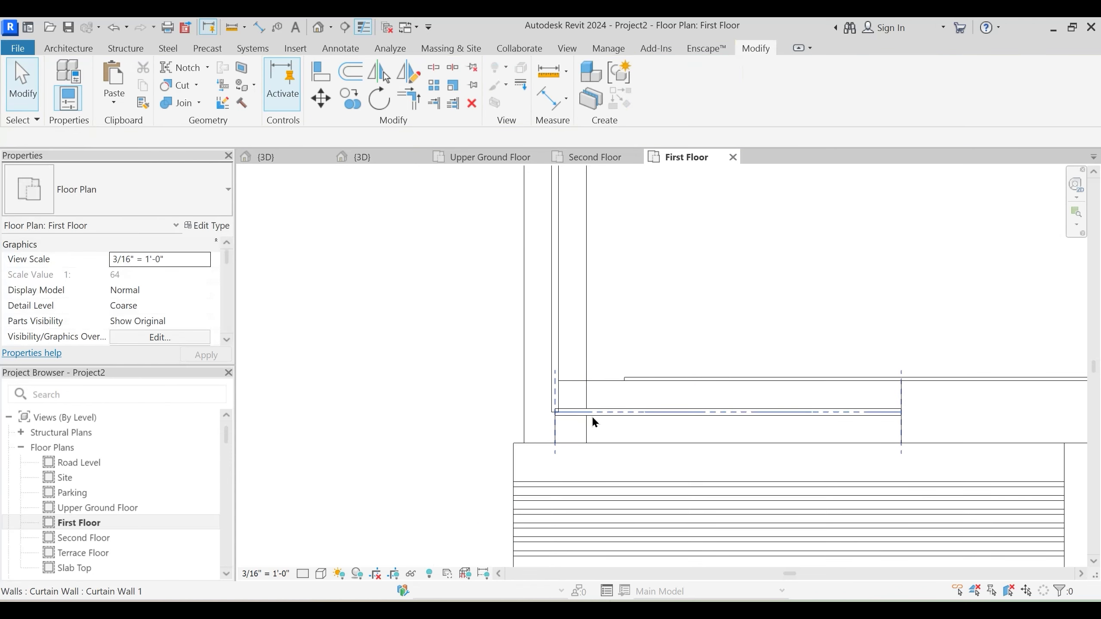
Join the front main wall's corner end to the side main wall so the two walls close the outer corner
left_click(581, 389)
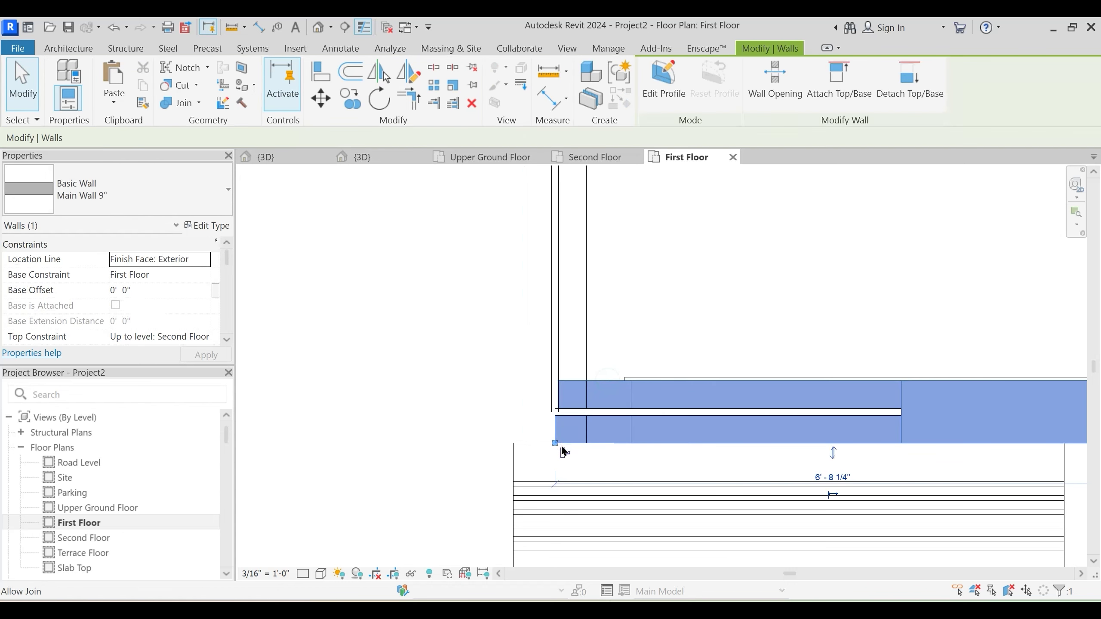
left_click_drag(557, 446, 586, 444)
left_click_drag(627, 412, 559, 436)
left_click(560, 390)
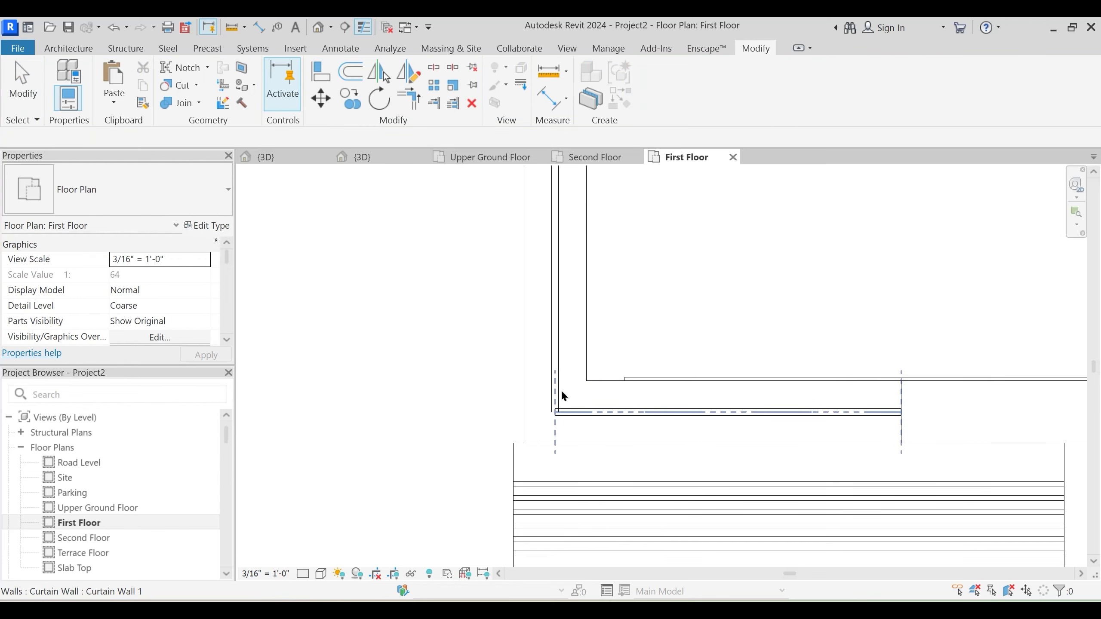
Examine the First Floor corner window's glass joint and surrounding walls in the 3D view
left_click(385, 156)
scroll(598, 434, "up", 3)
scroll(618, 413, "down", 2)
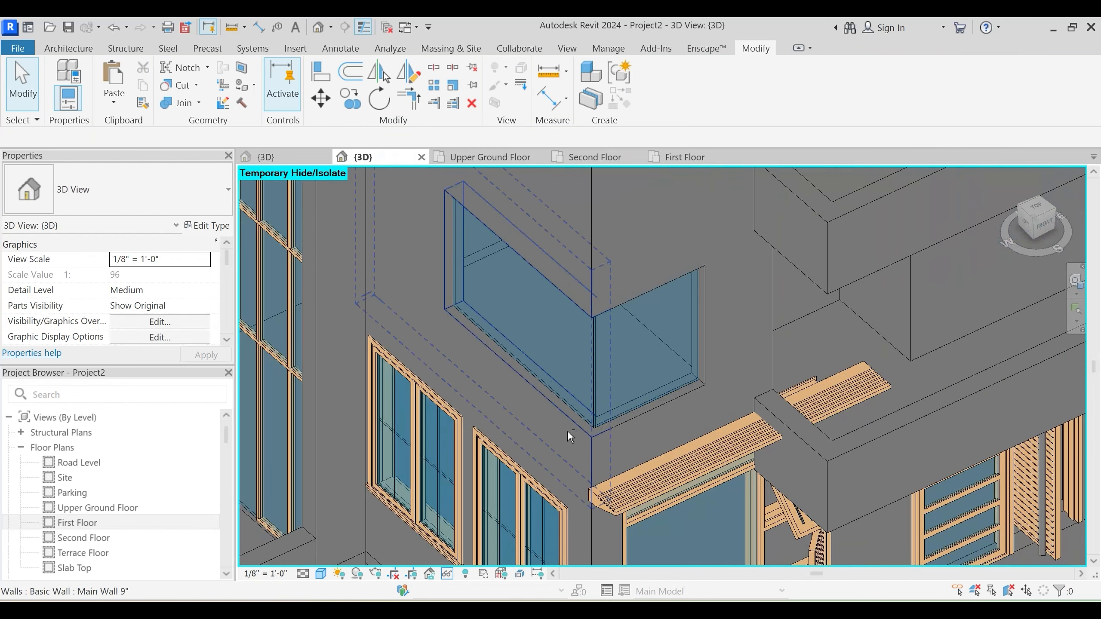
mouse_move(568, 430)
middle_mouse_down("shift")
mouse_move(604, 396)
mouse_move(636, 322)
mouse_move(548, 422)
middle_mouse_up("shift")
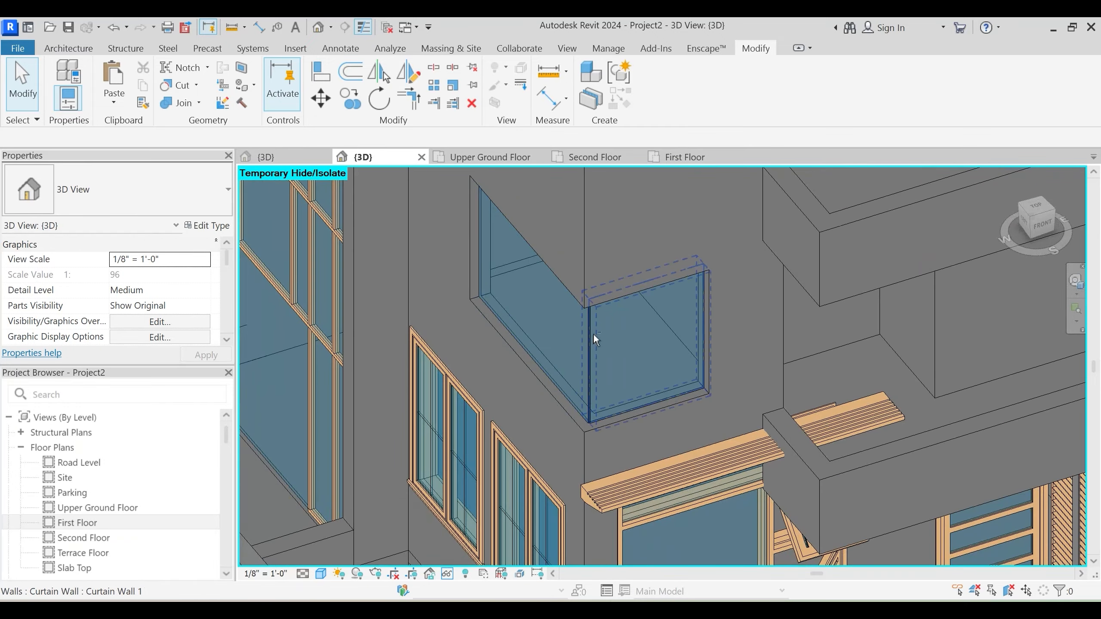
middle_click_drag(594, 333, 629, 348, "shift")
scroll(654, 389, "down", 2)
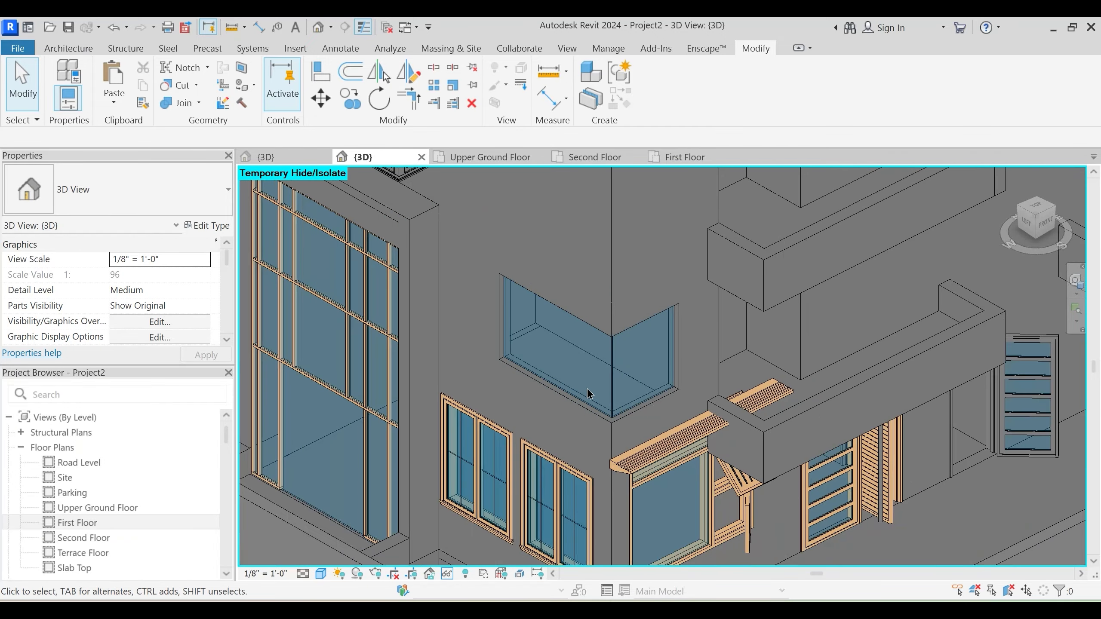
left_click(585, 397)
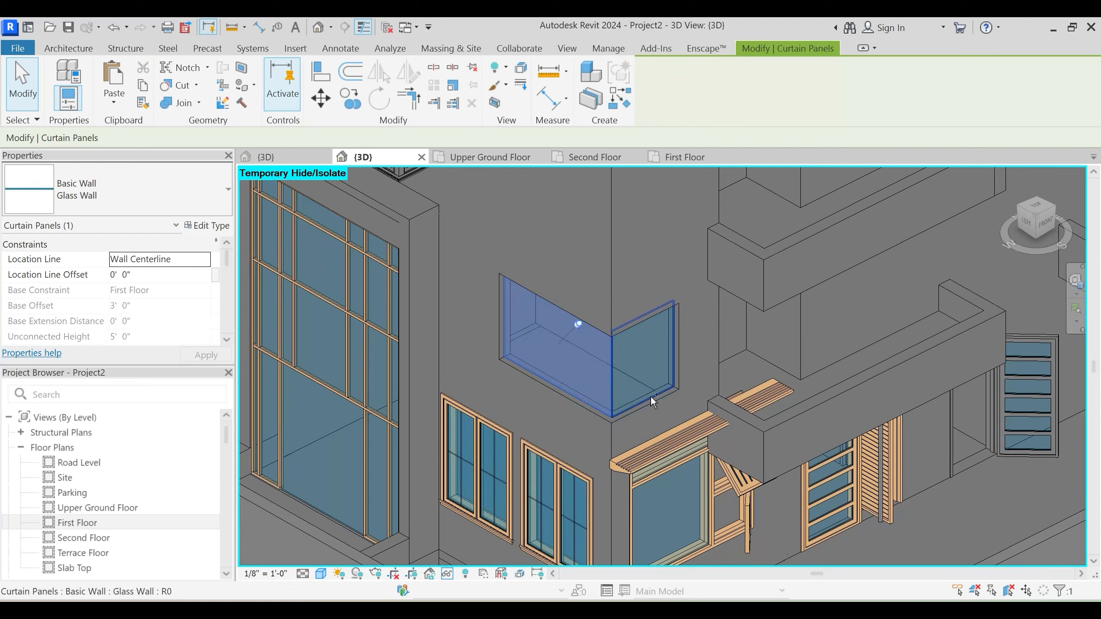
left_click(650, 396, "ctrl")
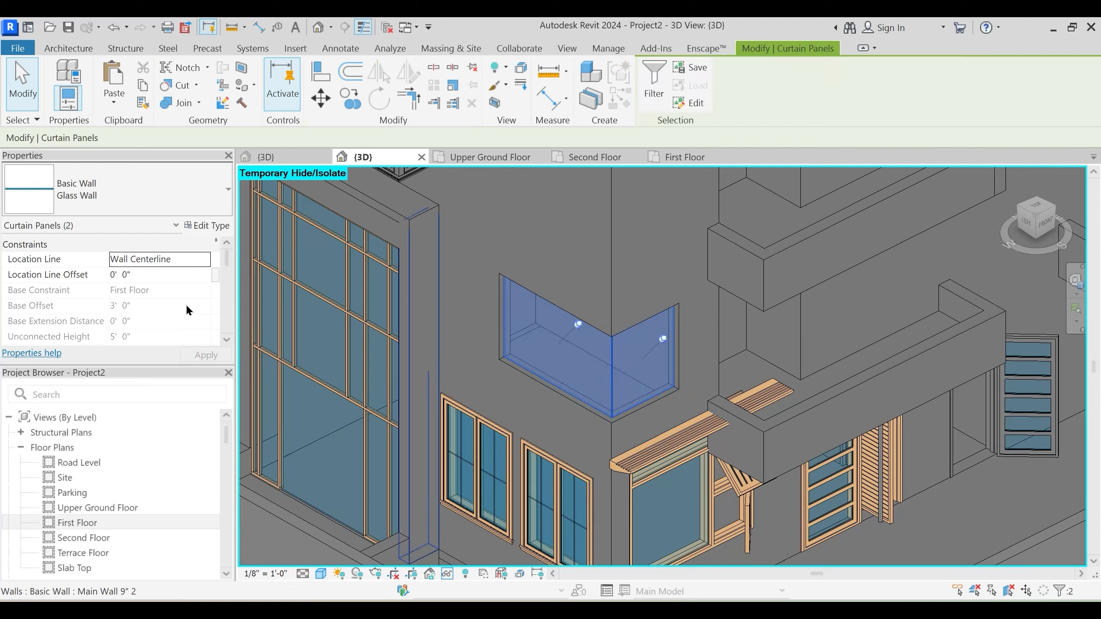
key("Escape")
Set both corner curtain walls' Base Offset to 6' 0" and Unconnected Height to 2' 0"
left_click(637, 408)
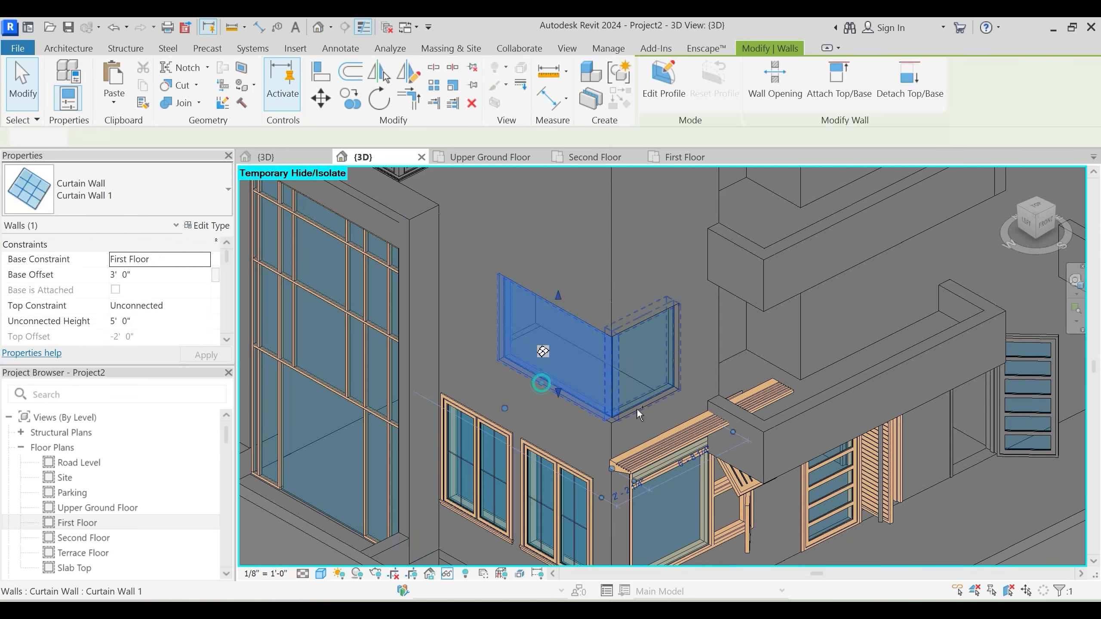
left_click(361, 353, "ctrl")
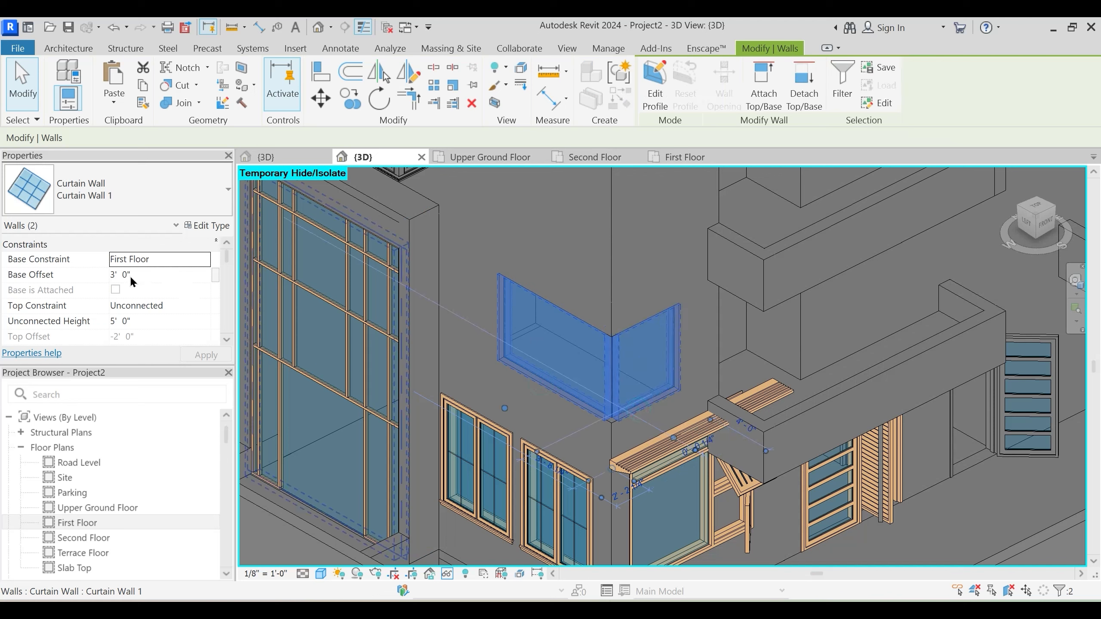
left_click(154, 276)
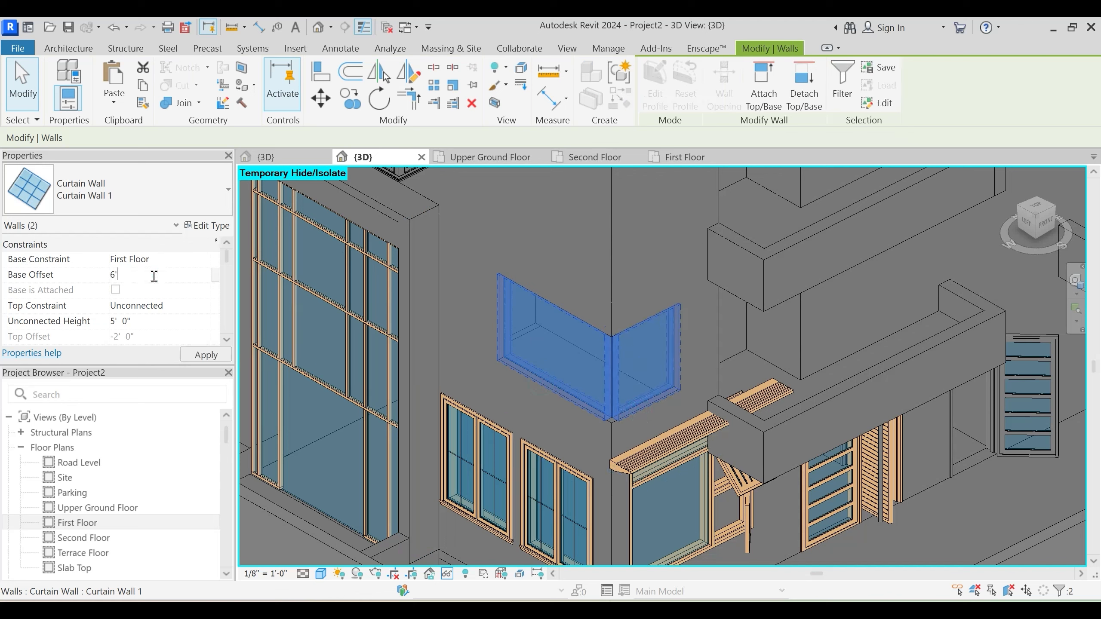
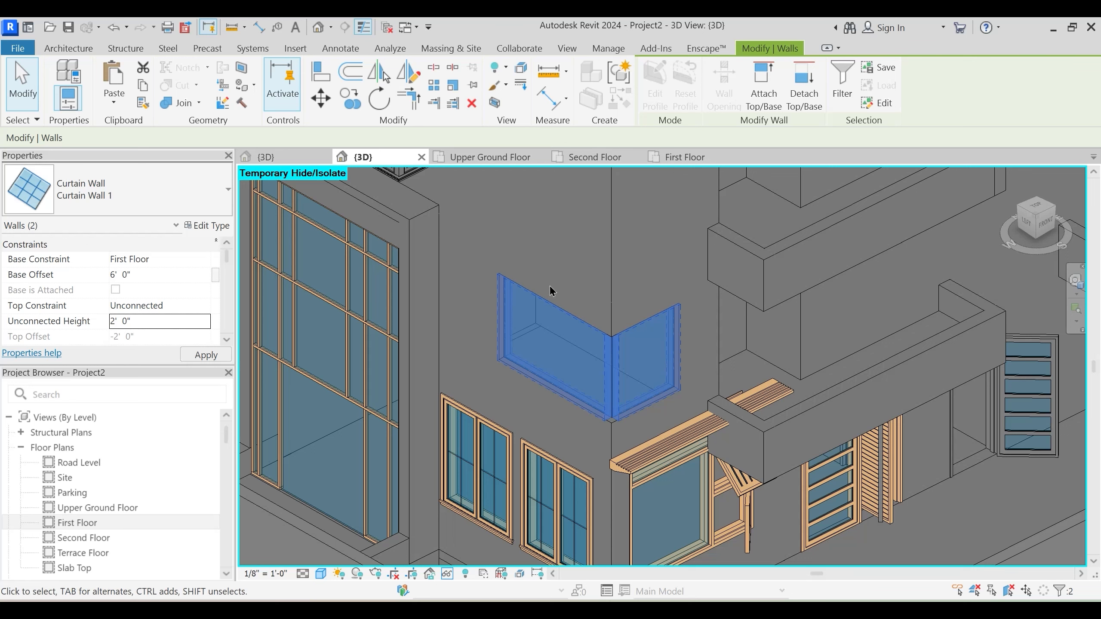
middle_click_drag(551, 288, 519, 291)
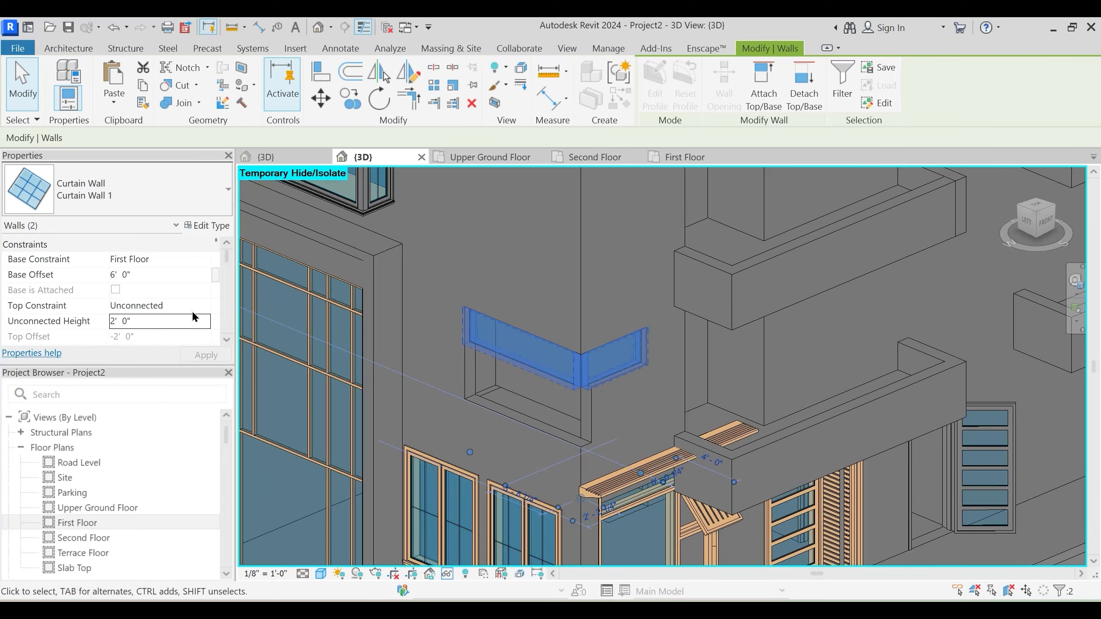
Constrain the top of both corner curtain walls up to level Second Floor
left_click(203, 306)
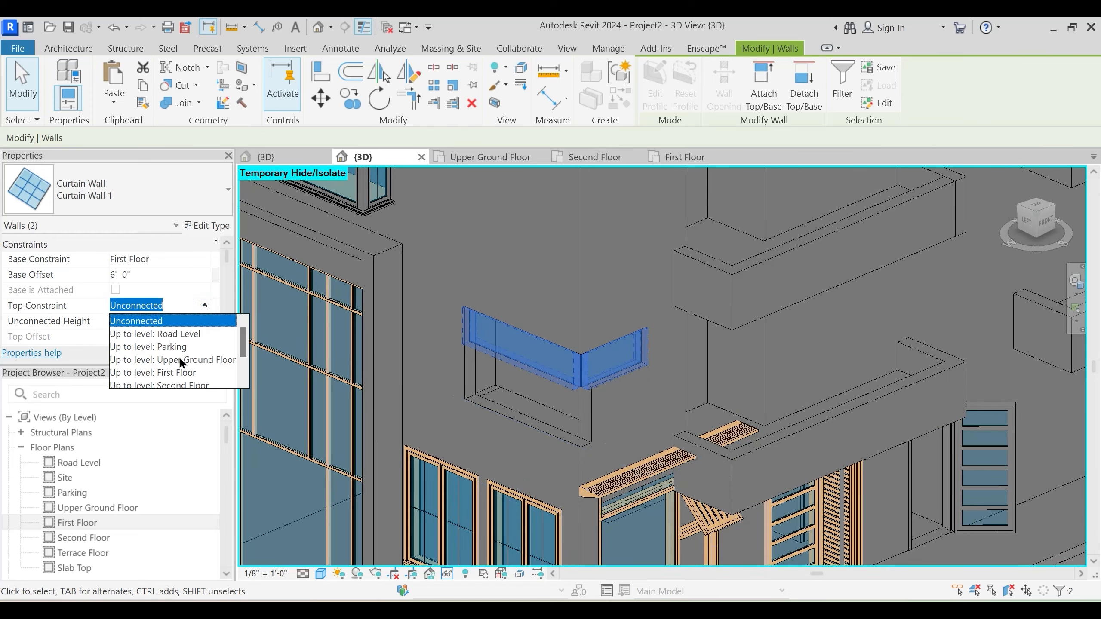
left_click(172, 383)
left_click(160, 322)
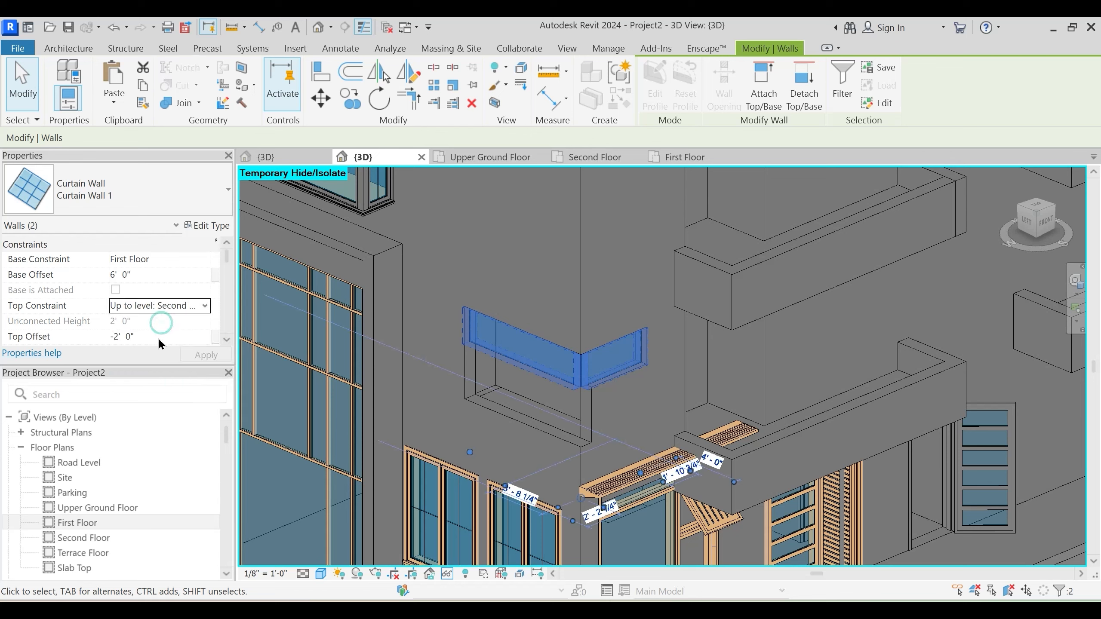
left_click(505, 288)
key("Escape")
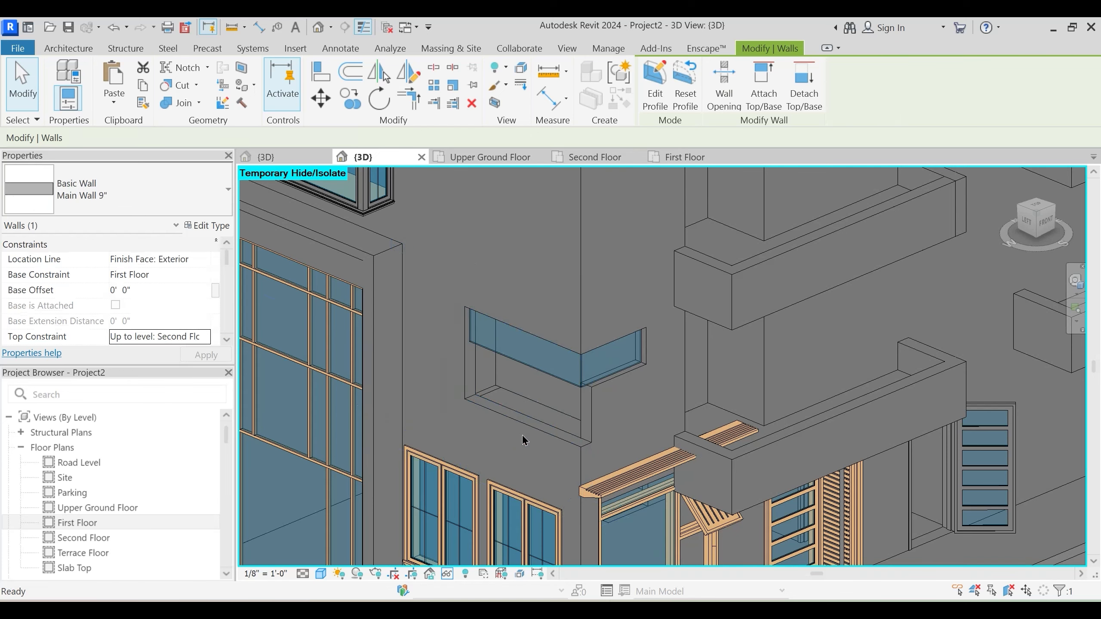
Edit the First Floor side main wall's profile and pick the curtain wall's lower edge as a new sketch line
left_click(524, 431)
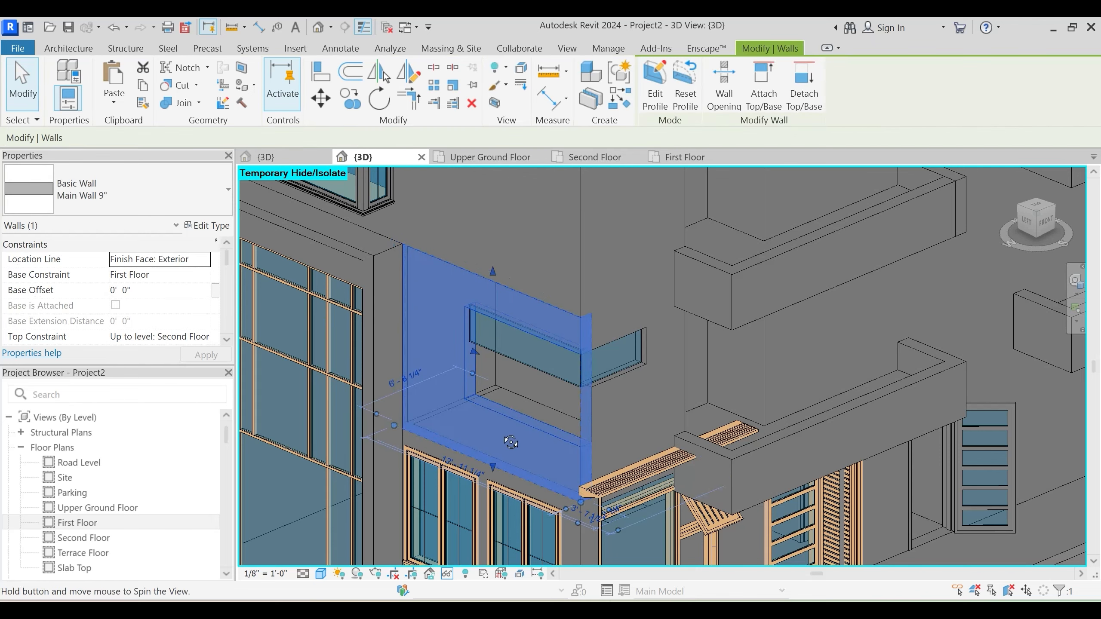
middle_click_drag(486, 410, 498, 459, "shift")
key("Escape")
middle_click_drag(518, 414, 487, 363, "shift")
left_click(501, 415)
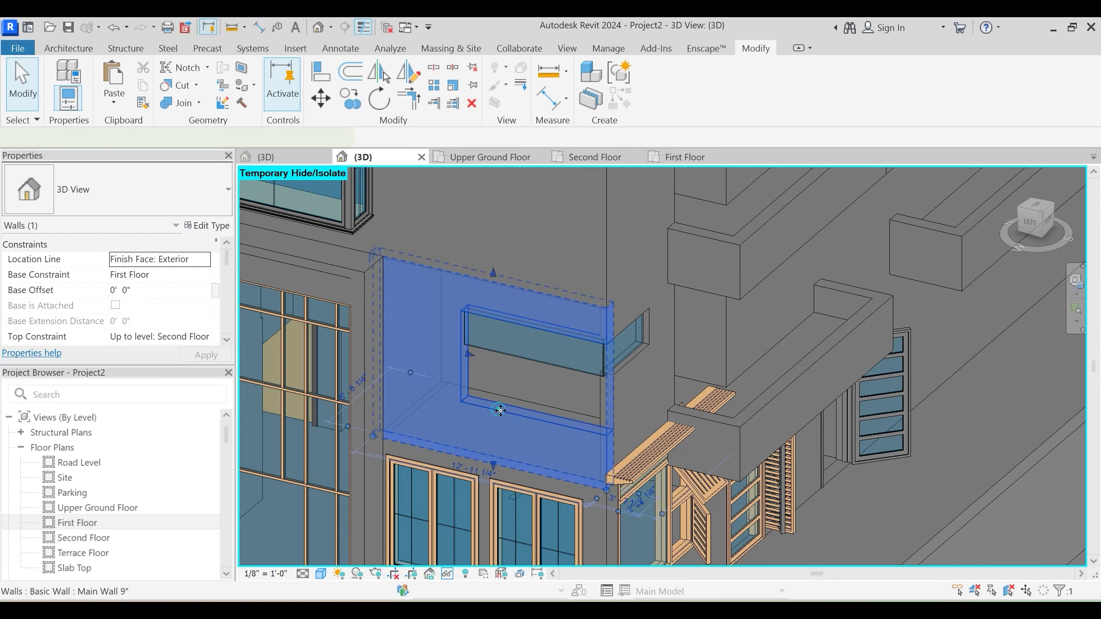
left_click(654, 89)
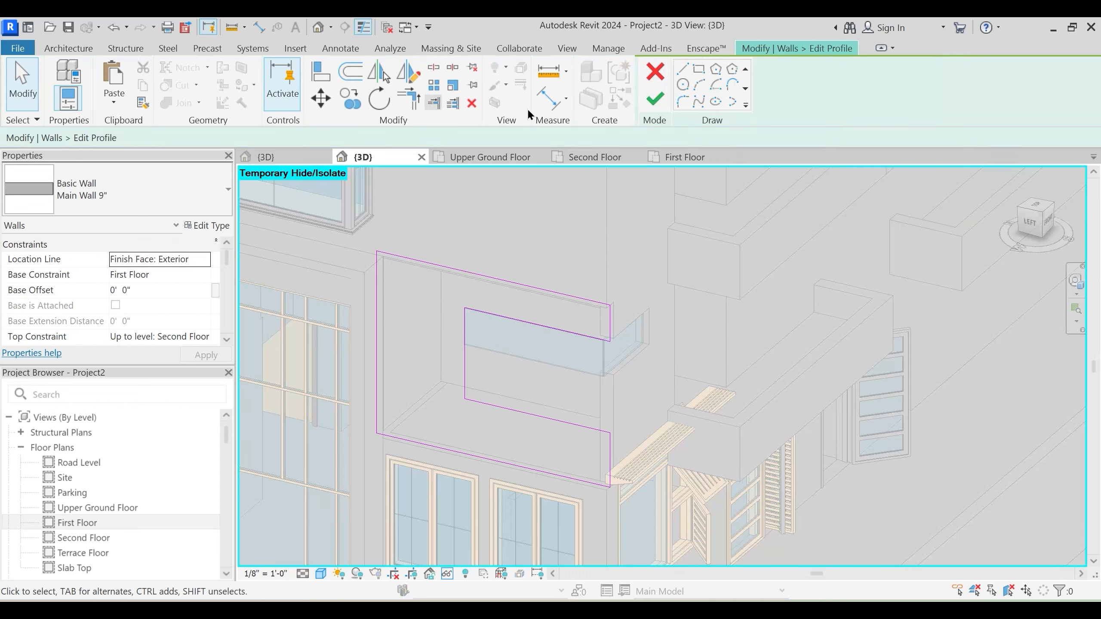
left_click(685, 69)
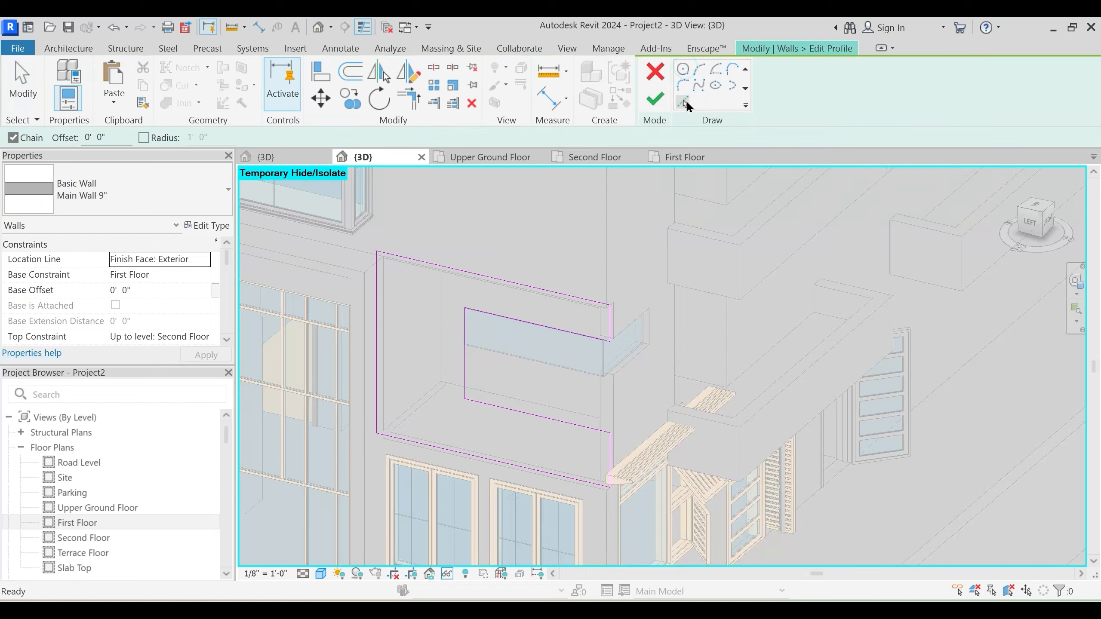
key("Escape")
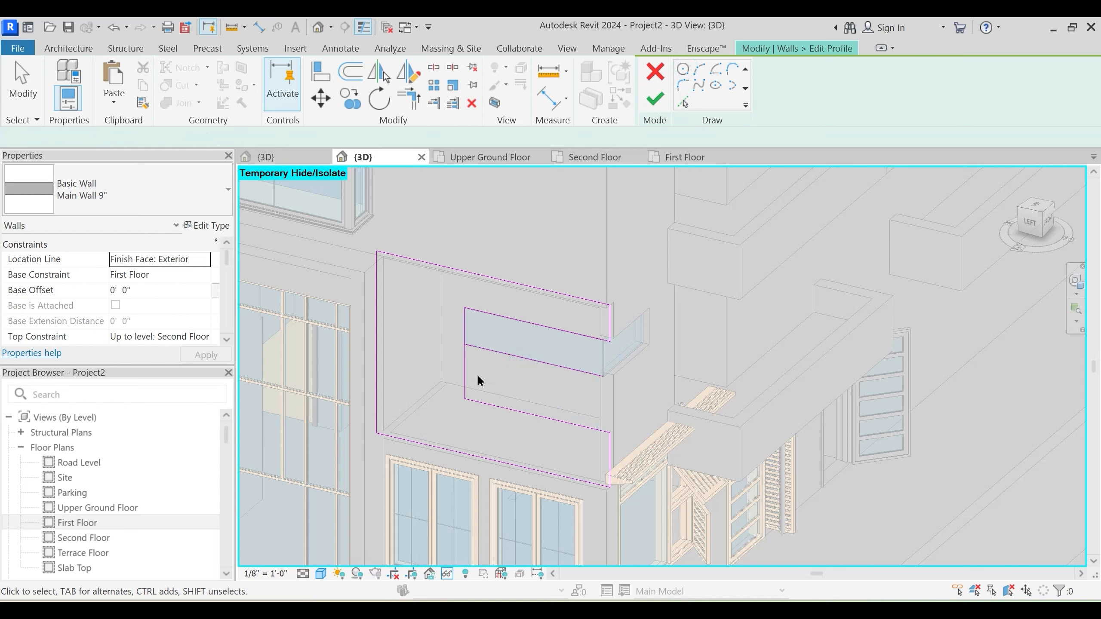
Trim the opening's sketch to the new lower edge, delete the leftover old sill line, and finish the wall profile
key("t")
key("r")
left_click(581, 374)
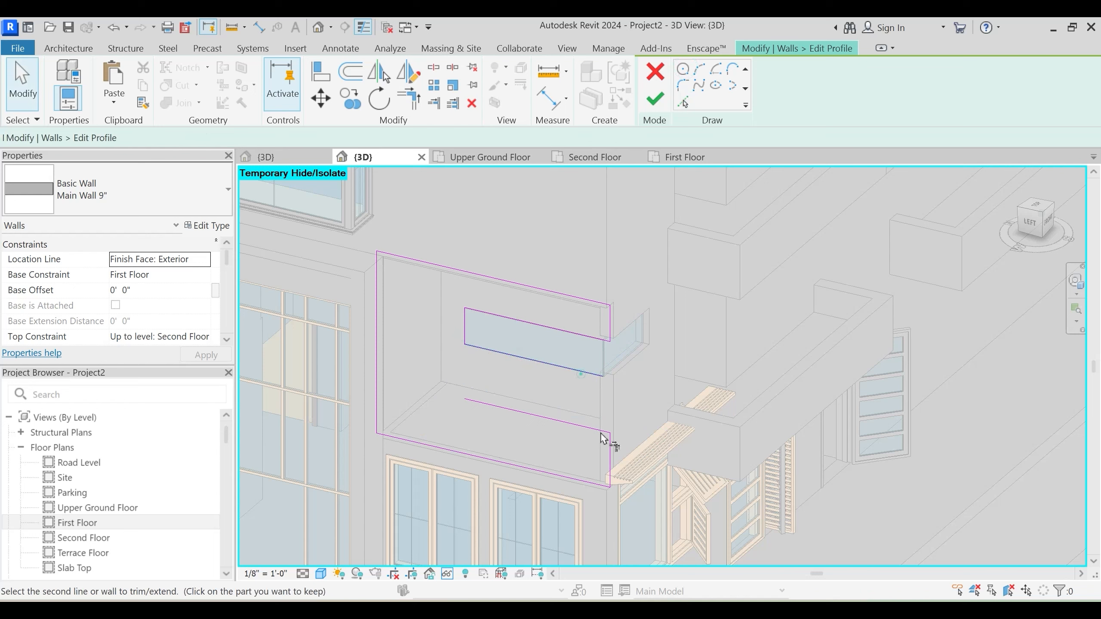
key("Escape")
left_click(571, 421)
key("Delete")
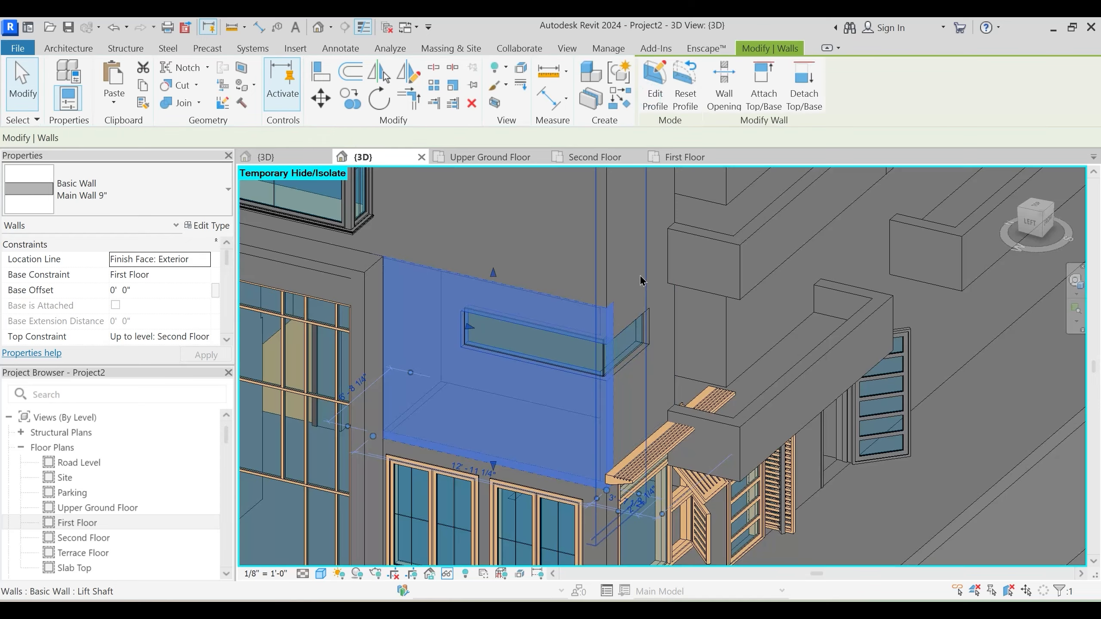
left_click(634, 412)
Copy both First Floor corner curtain walls and paste them aligned to the Second Floor level
middle_click_drag(625, 423, 736, 391, "shift")
middle_click_drag(612, 449, 546, 417, "shift")
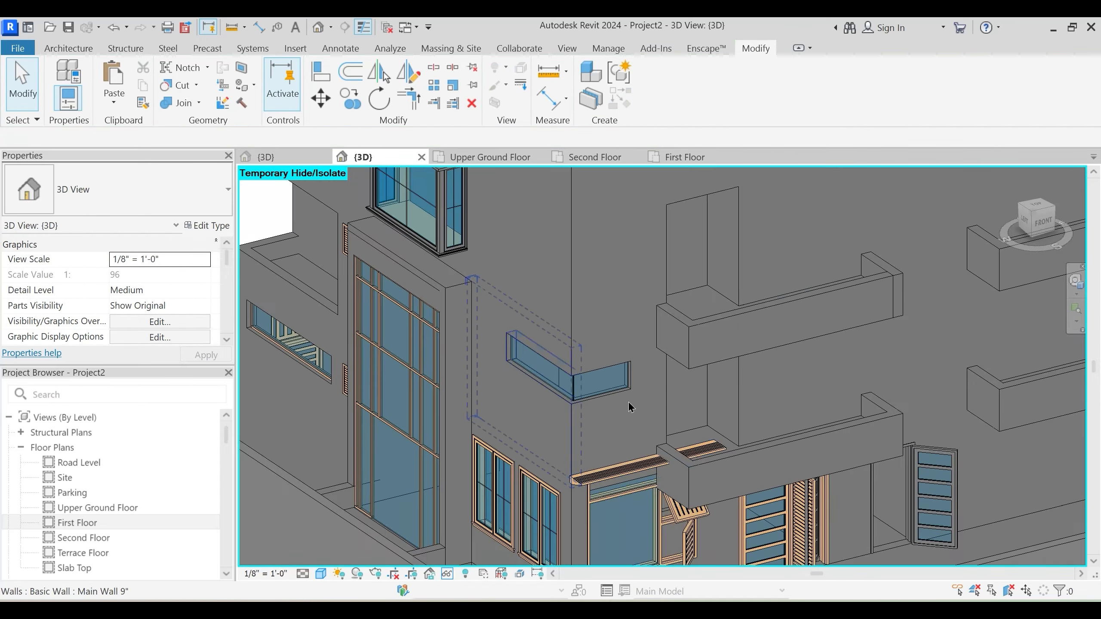
left_click(528, 379)
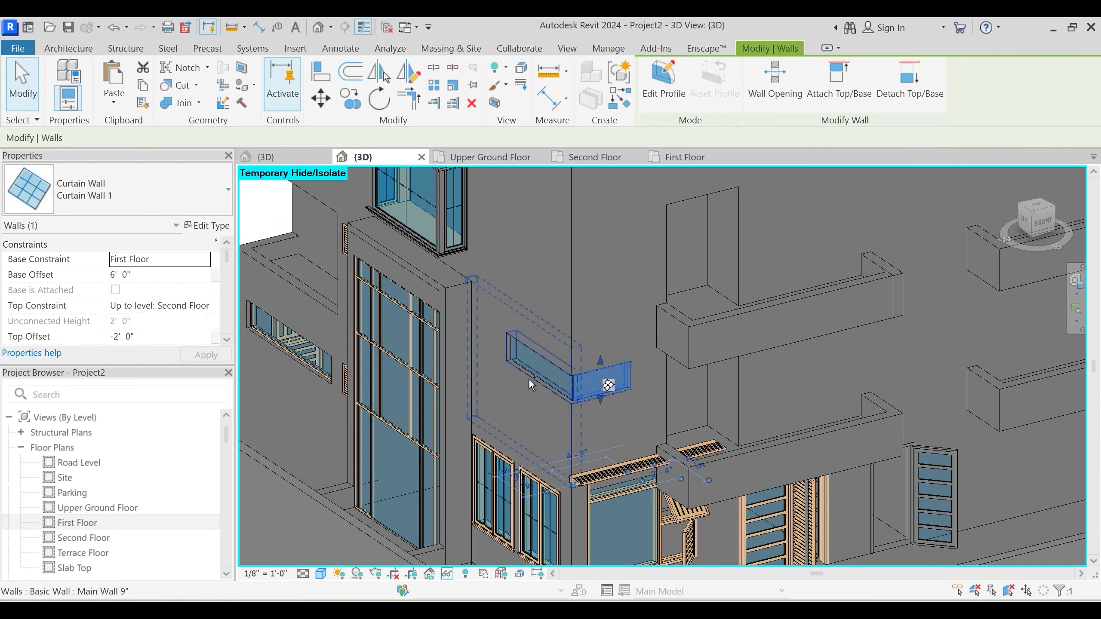
left_click(535, 377, "ctrl")
middle_click_drag(516, 427, 524, 439, "shift")
scroll(525, 439, "down", 1)
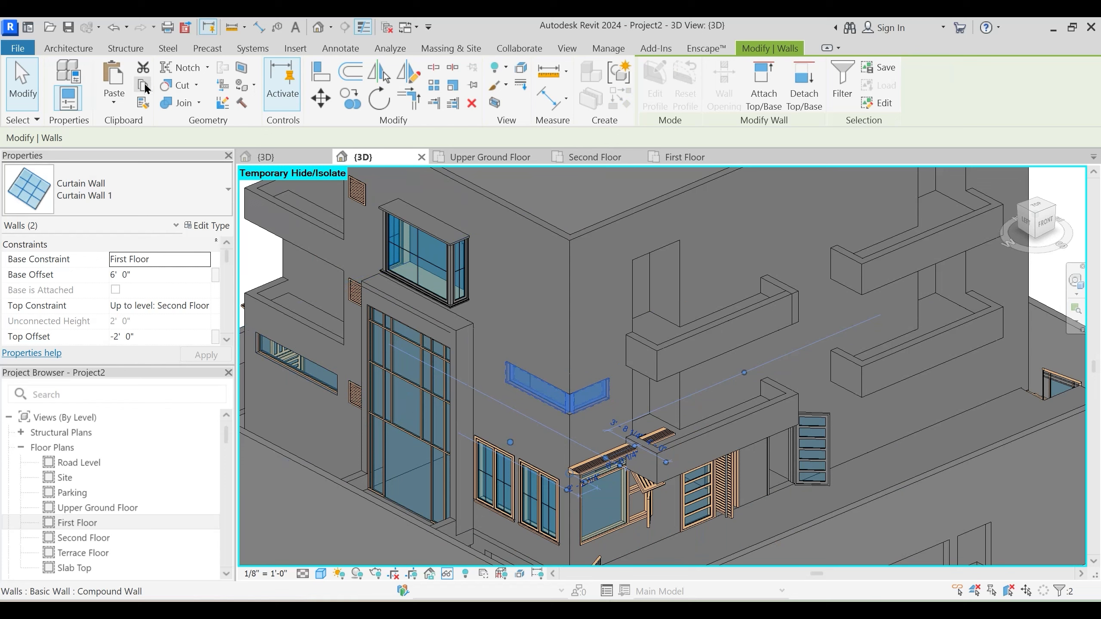
left_click(116, 103)
left_click(132, 161)
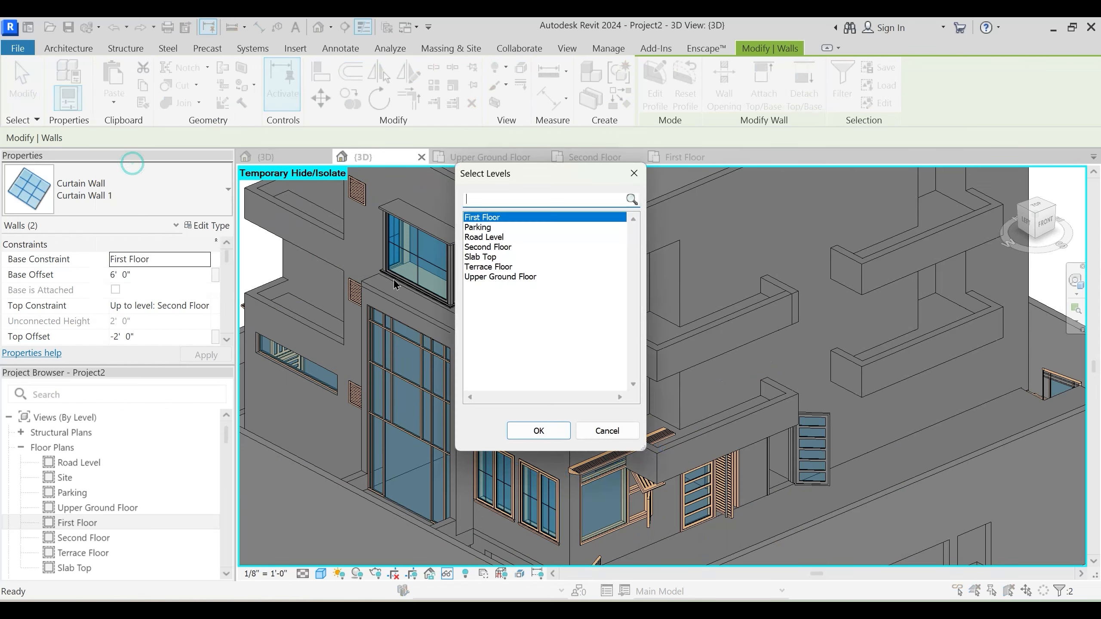
left_click(486, 248)
left_click(537, 430)
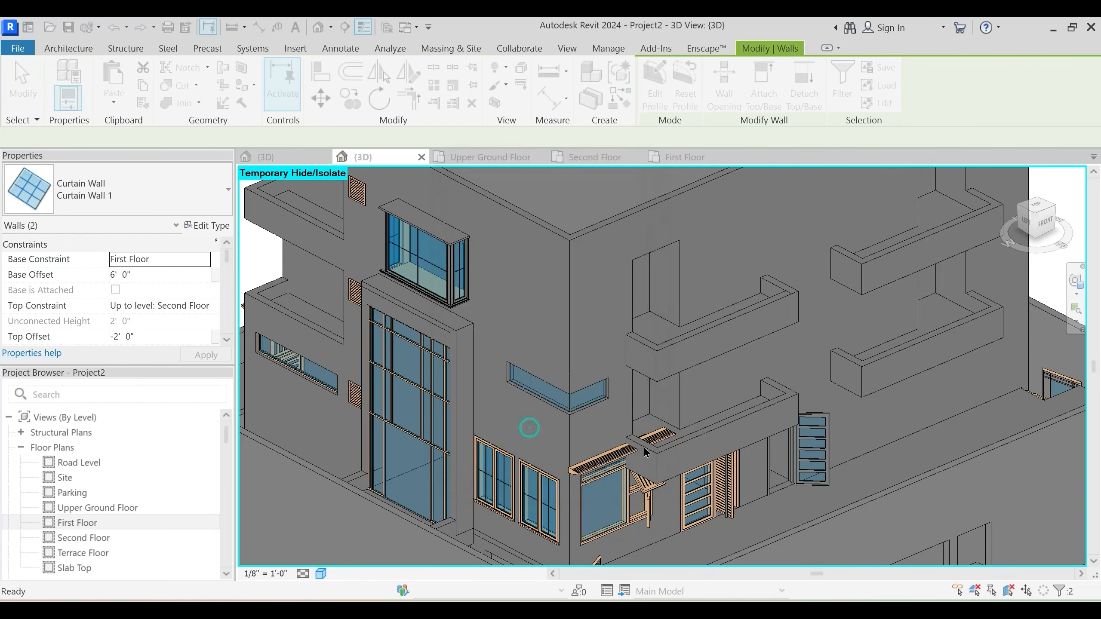
scroll(621, 447, "up", 2)
key("Escape")
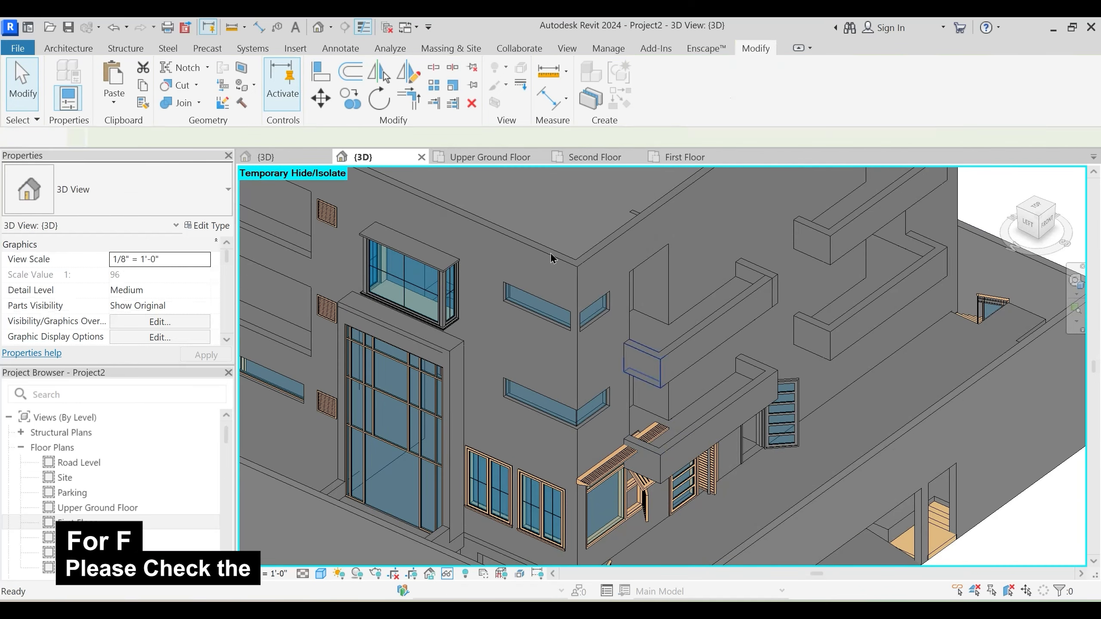
Edit the Second Floor side main wall's profile and pick the curtain wall's top, side and bottom edges as sketch lines
left_click(551, 255)
key("Escape")
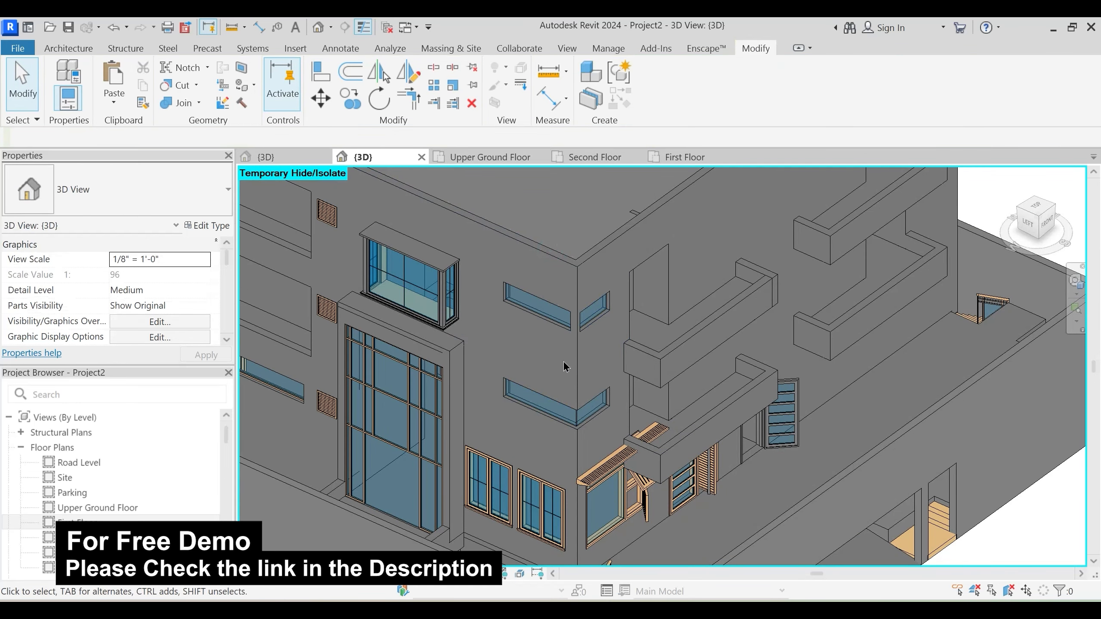
left_click(537, 379)
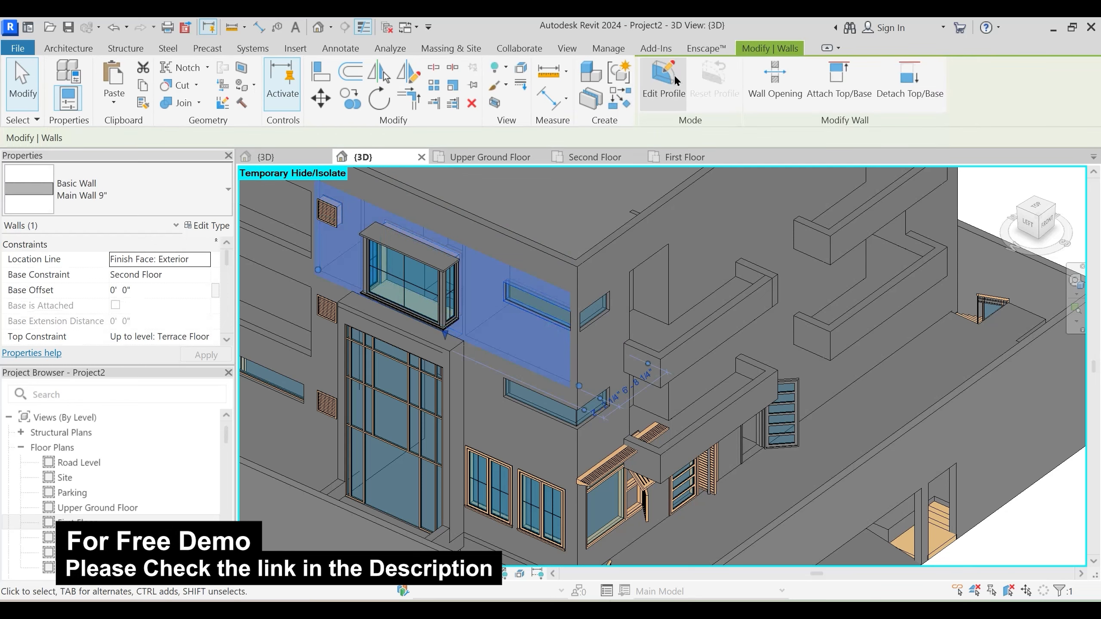
left_click(667, 85)
scroll(582, 345, "up", 3)
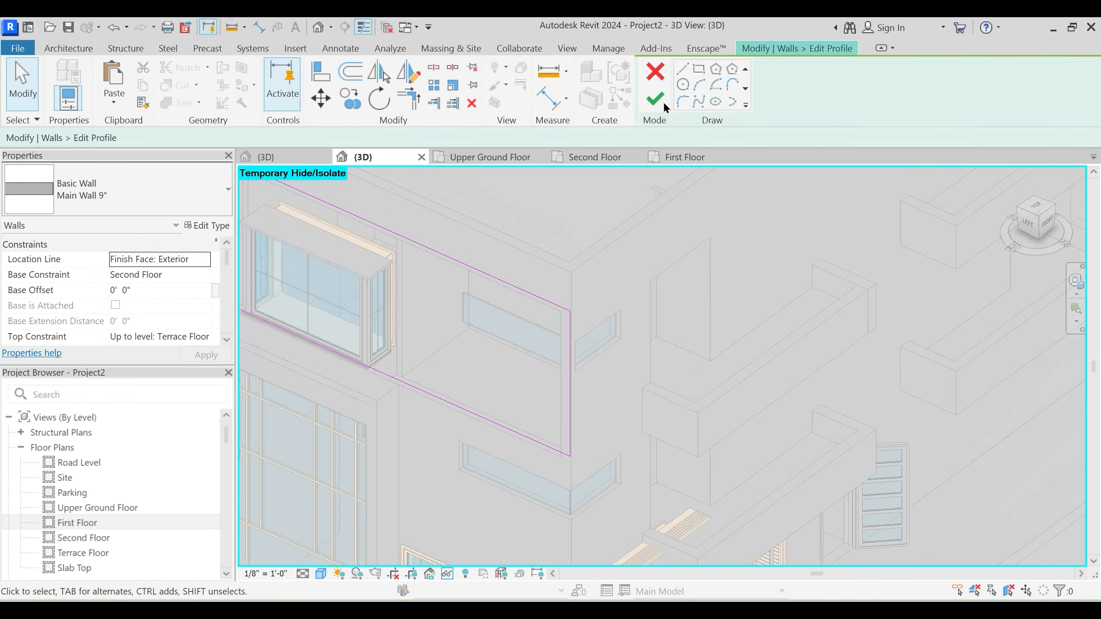
left_click(683, 103)
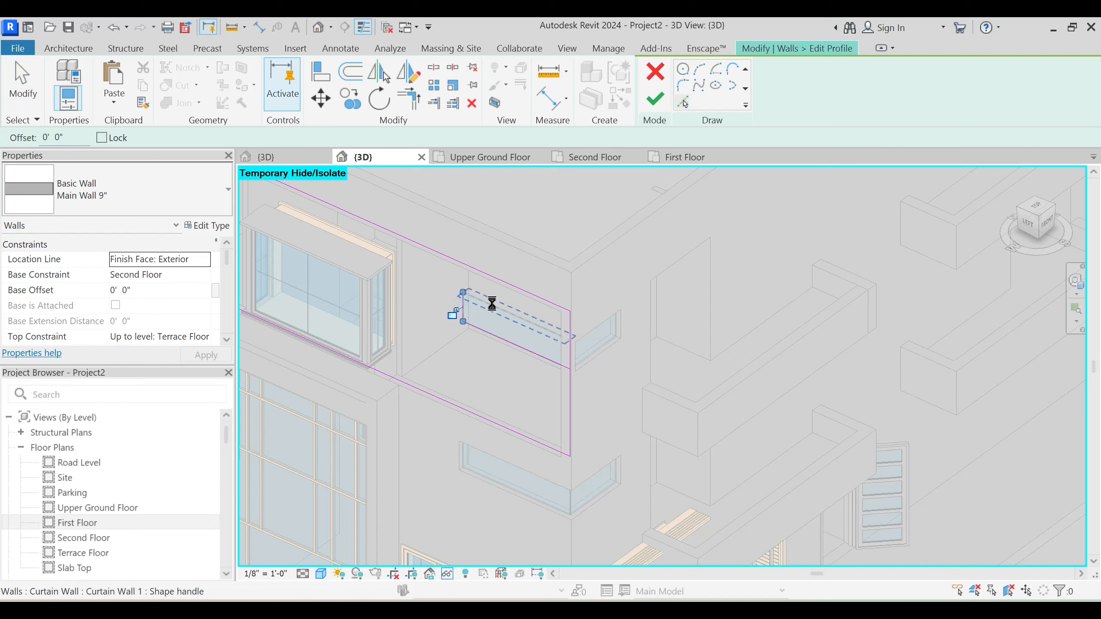
left_click(463, 320)
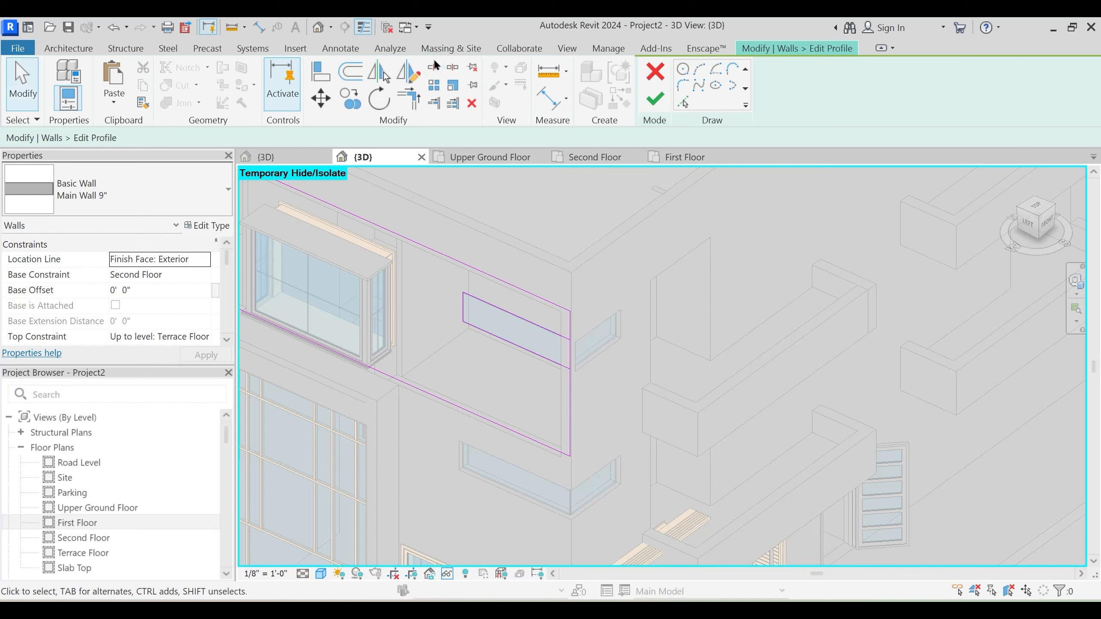
Trim the picked opening lines to the wall's corner edge and finish the Second Floor side wall's profile
key("s")
key("l")
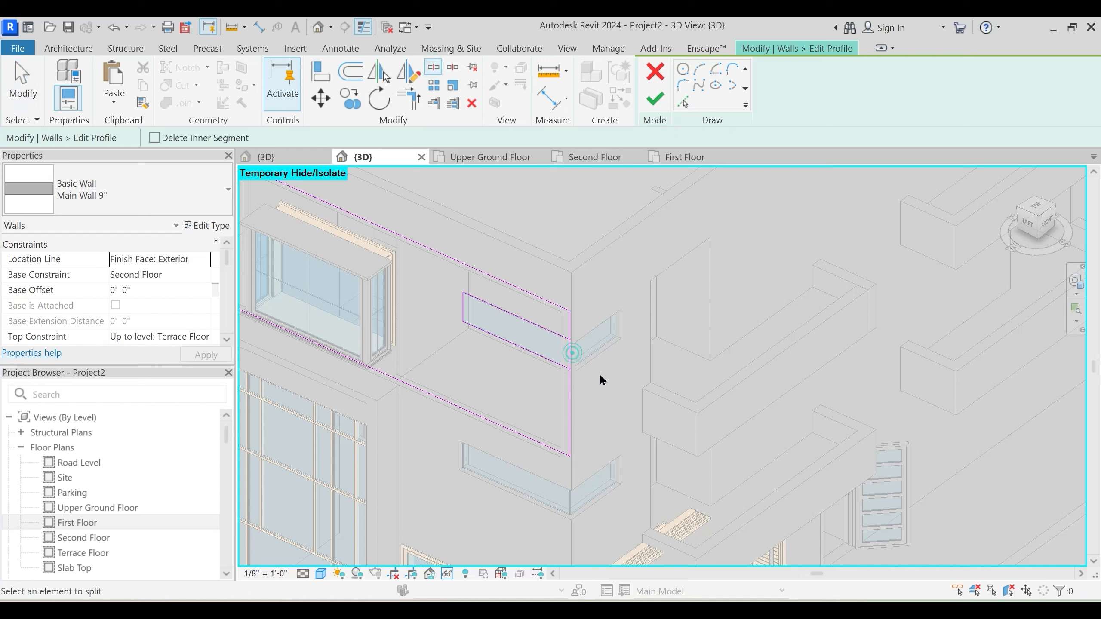
key("r")
left_click(548, 333)
left_click(569, 347)
left_click(559, 368)
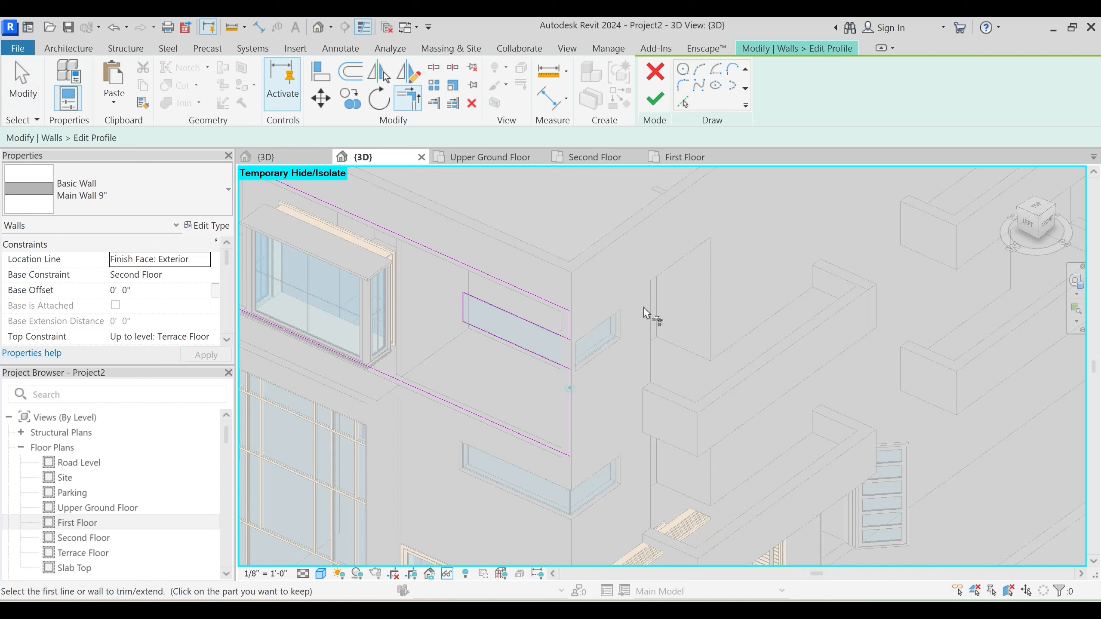
key("Escape")
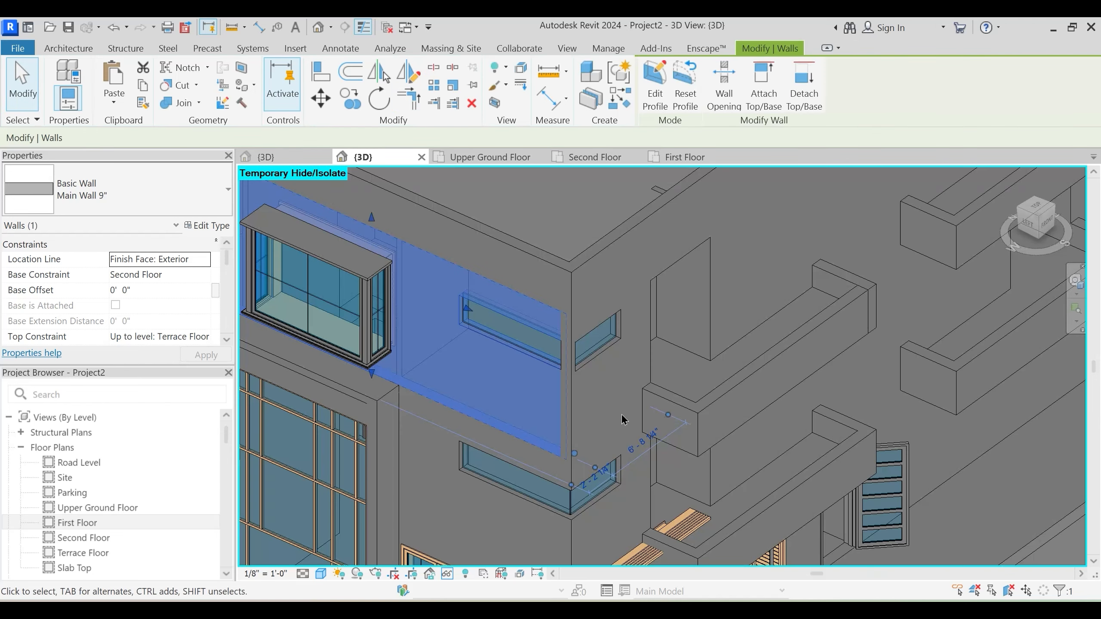
left_click(620, 415)
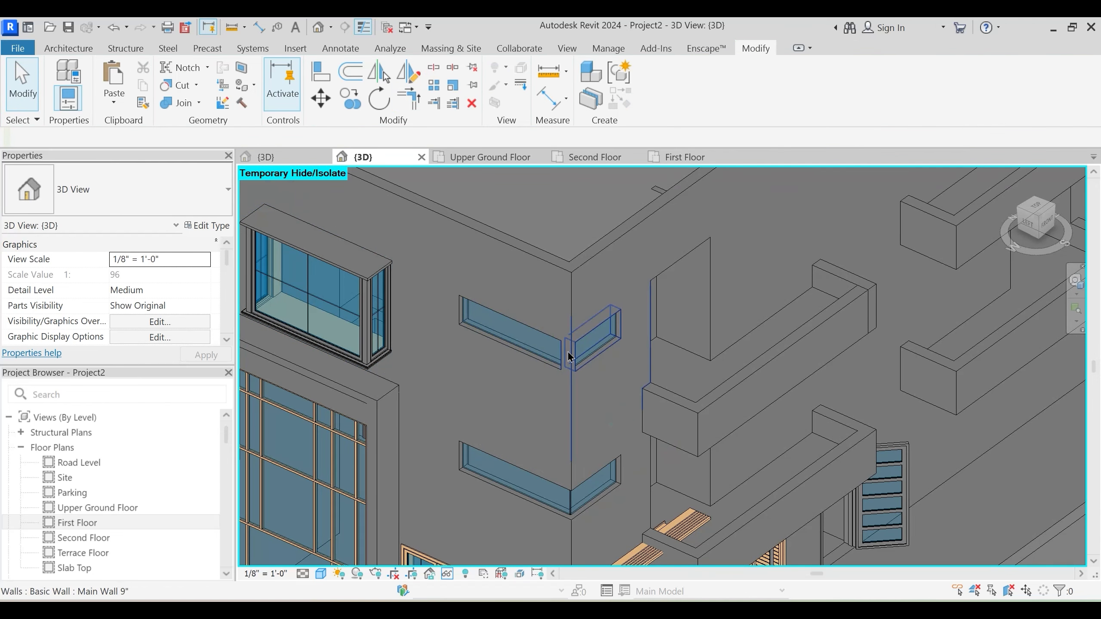
Select the Second Floor front main wall and adjust its end at the washroom corner in the Second Floor plan
left_click(578, 314)
left_click(593, 269)
left_click(596, 260)
left_click(579, 418)
left_click(585, 420)
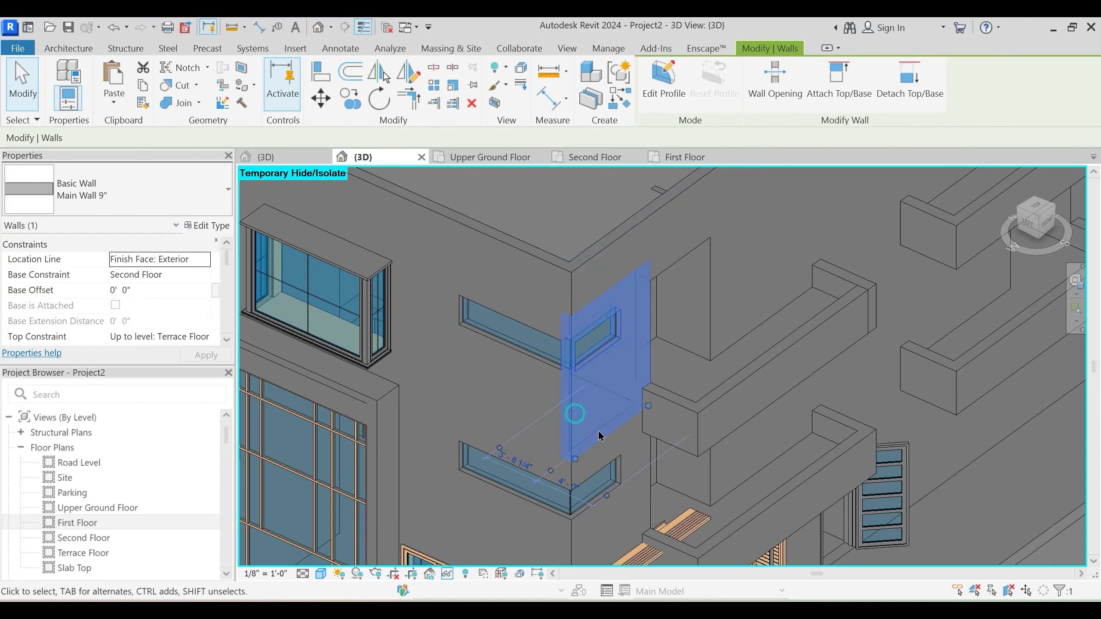
middle_click_drag(598, 430, 561, 487, "shift")
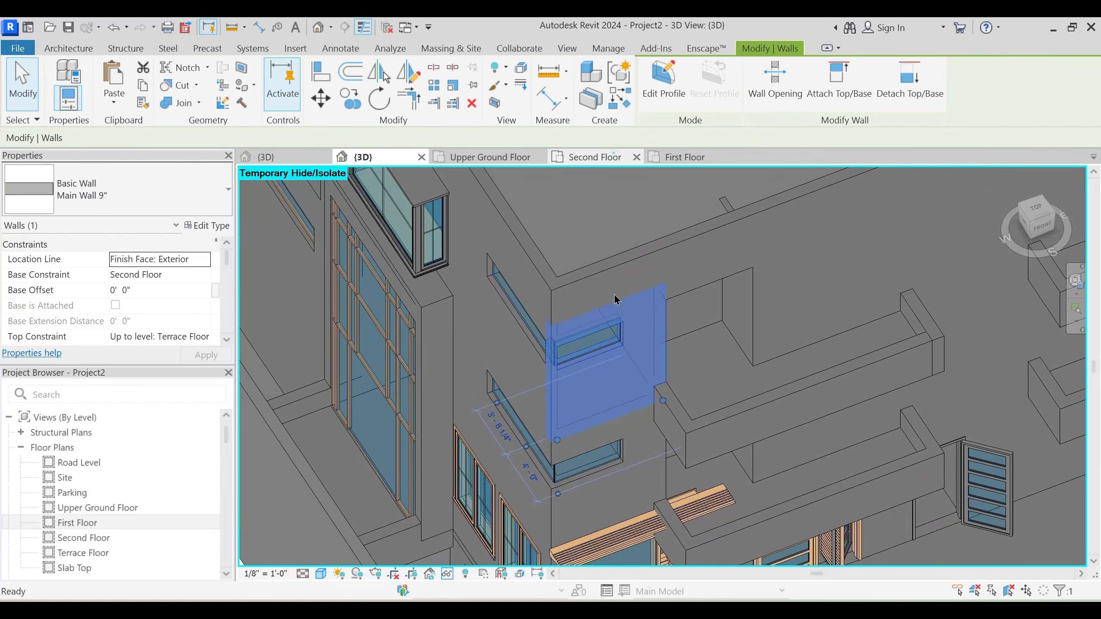
left_click(613, 154)
scroll(538, 343, "down", 4)
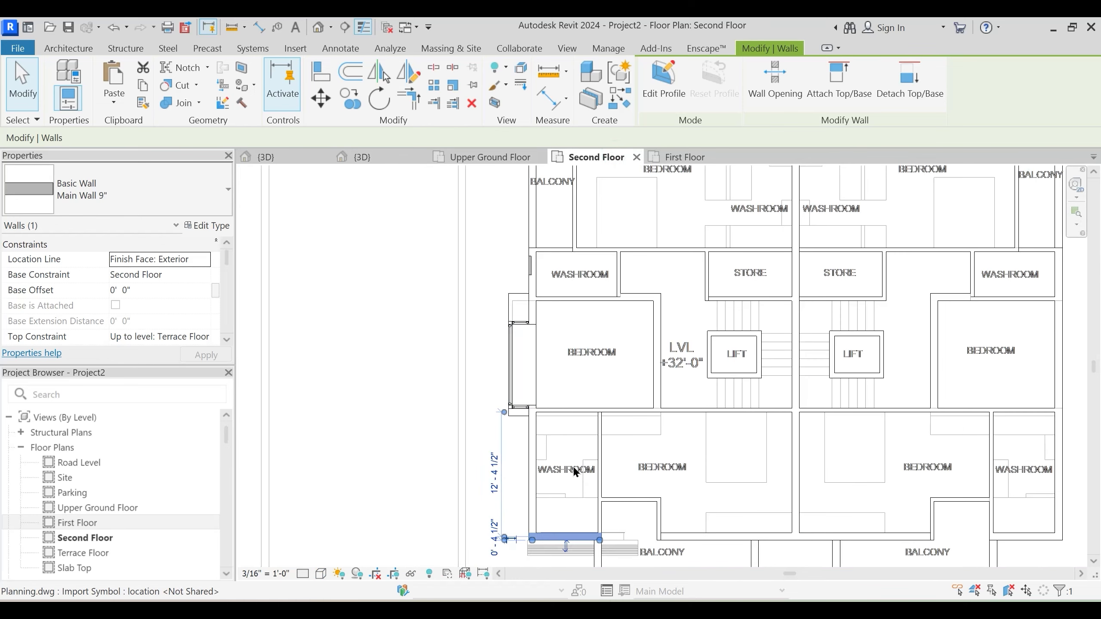
scroll(575, 472, "up", 6)
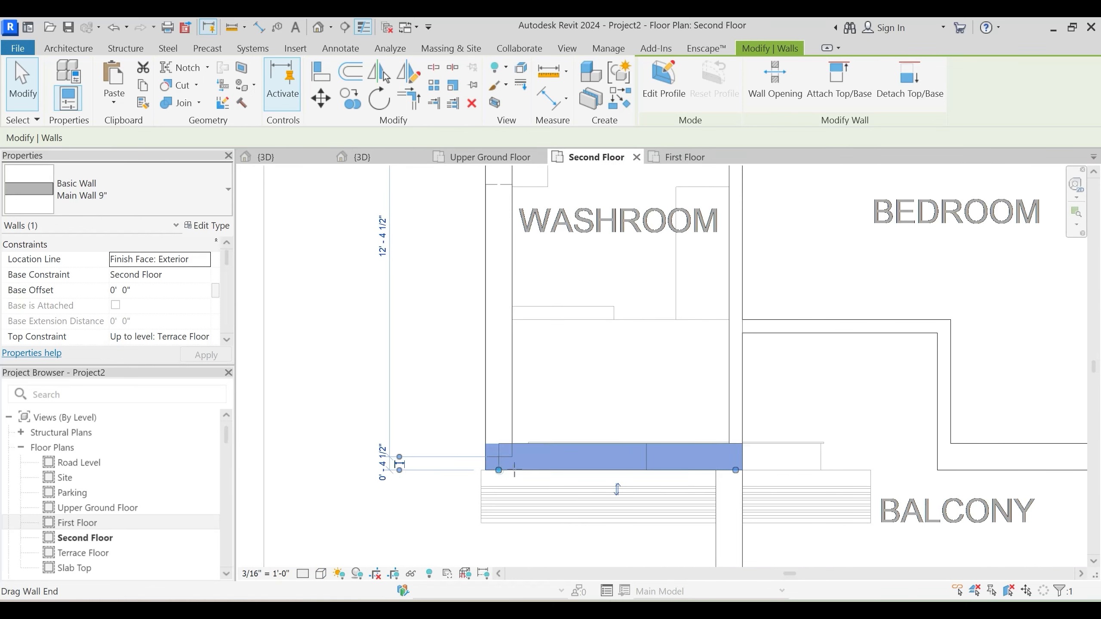
left_click_drag(514, 469, 511, 470)
left_click_drag(586, 406, 584, 404)
key("Delete")
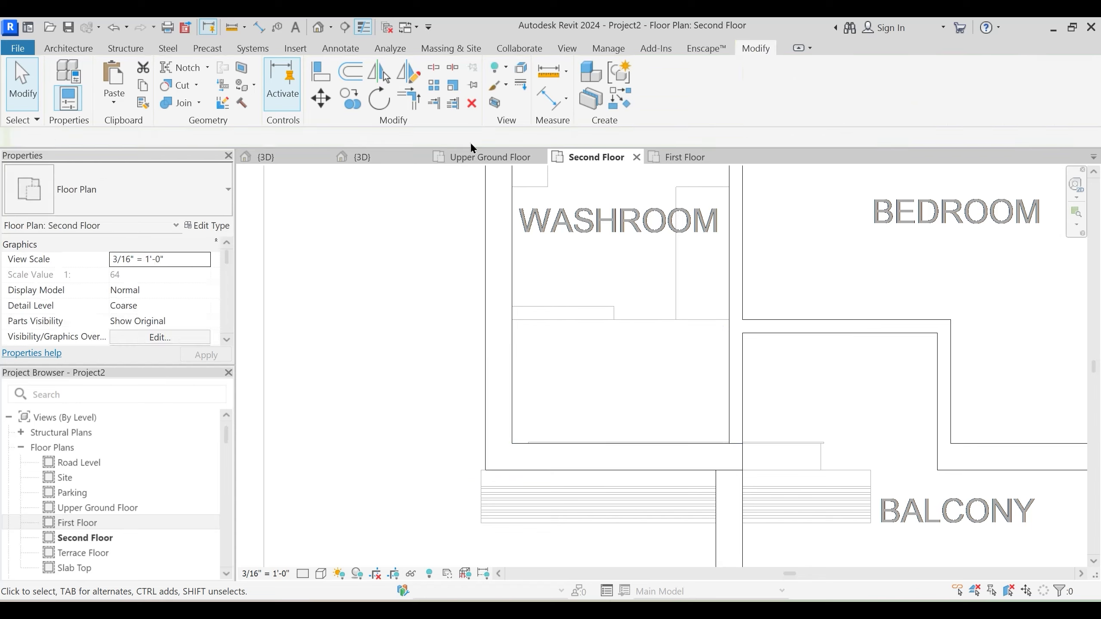
Return to the 3D view and examine the walls and glass panels around the Second Floor corner window
left_click(385, 156)
middle_click_drag(612, 401, 560, 360, "shift")
left_click(565, 387)
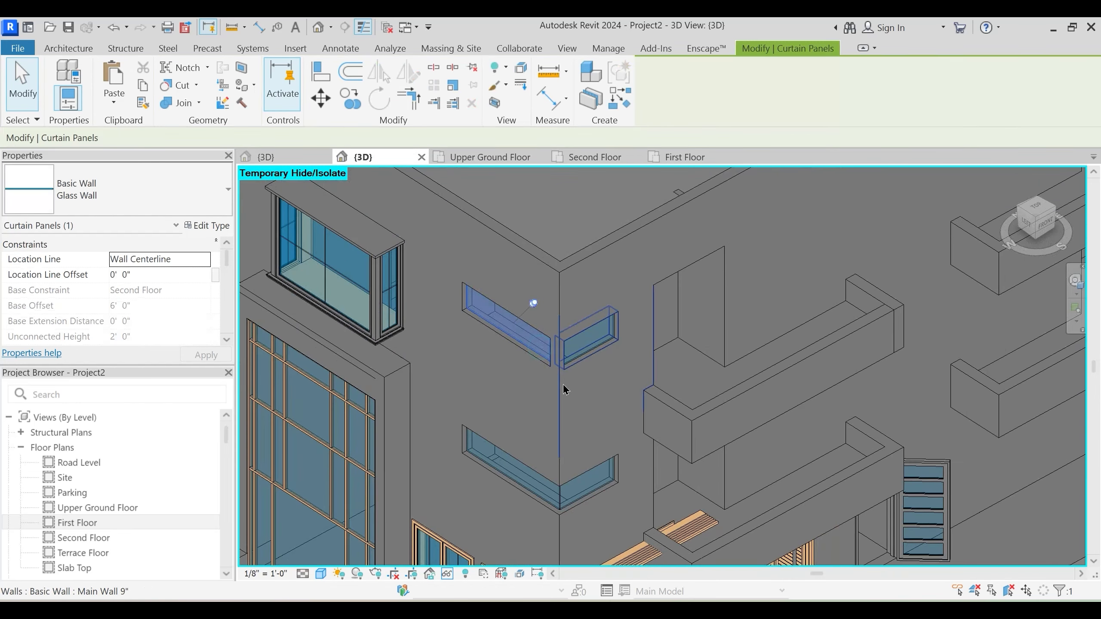
scroll(564, 388, "up", 2)
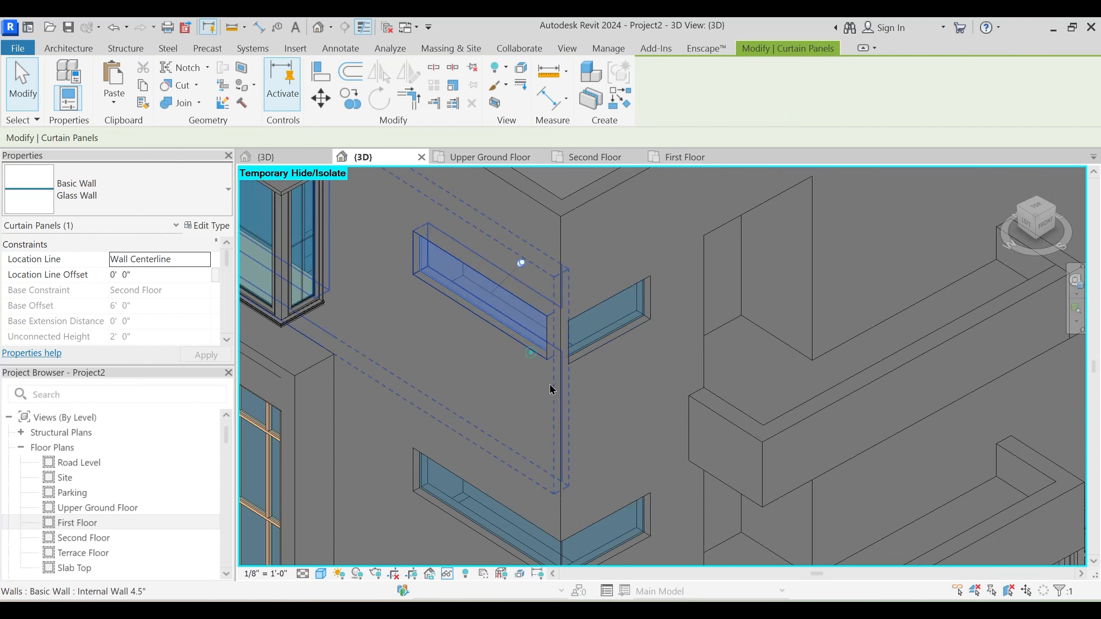
left_click(544, 402)
middle_click_drag(545, 403, 557, 399, "shift")
key("Escape")
middle_click_drag(624, 319, 574, 378)
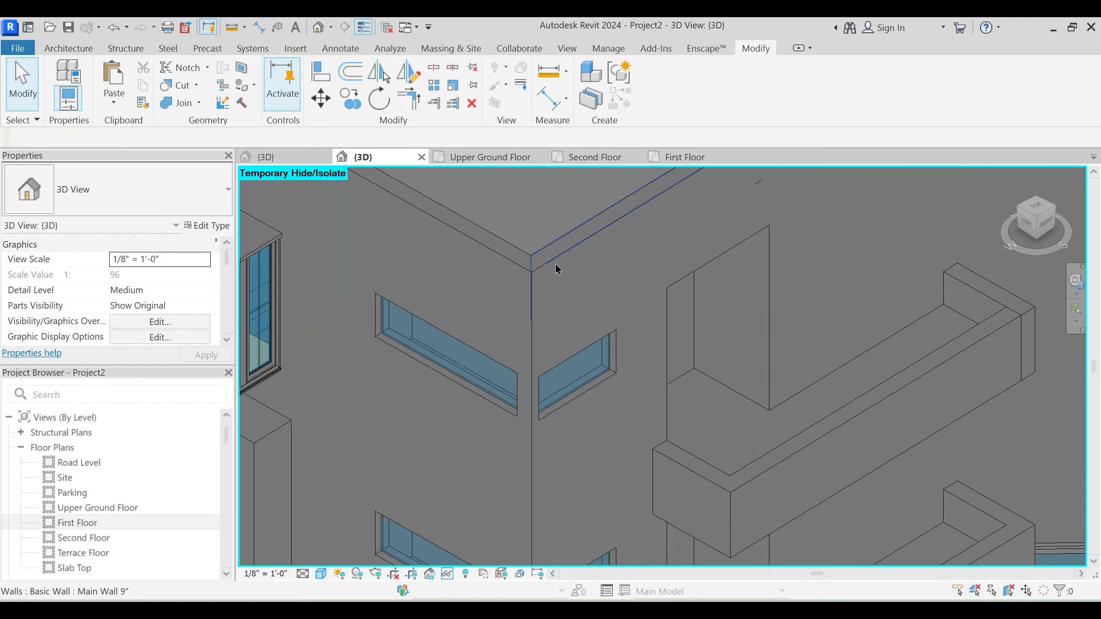
left_click(558, 269)
key("Escape")
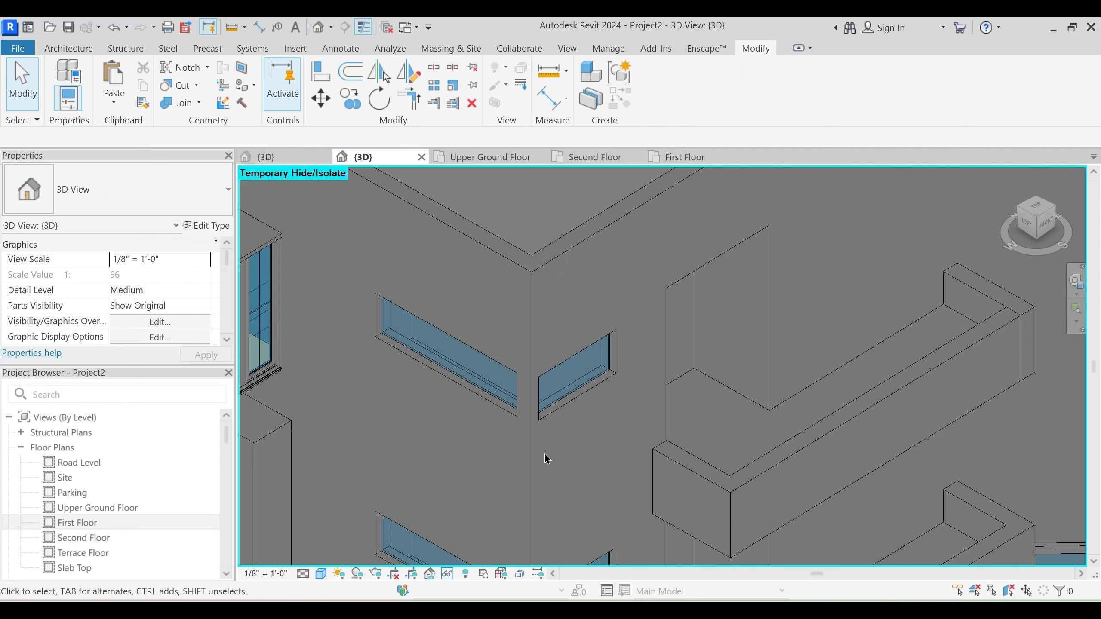
Edit the Second Floor front main wall's profile and pick the curtain wall's top, side and bottom edges as sketch lines
left_click(535, 460)
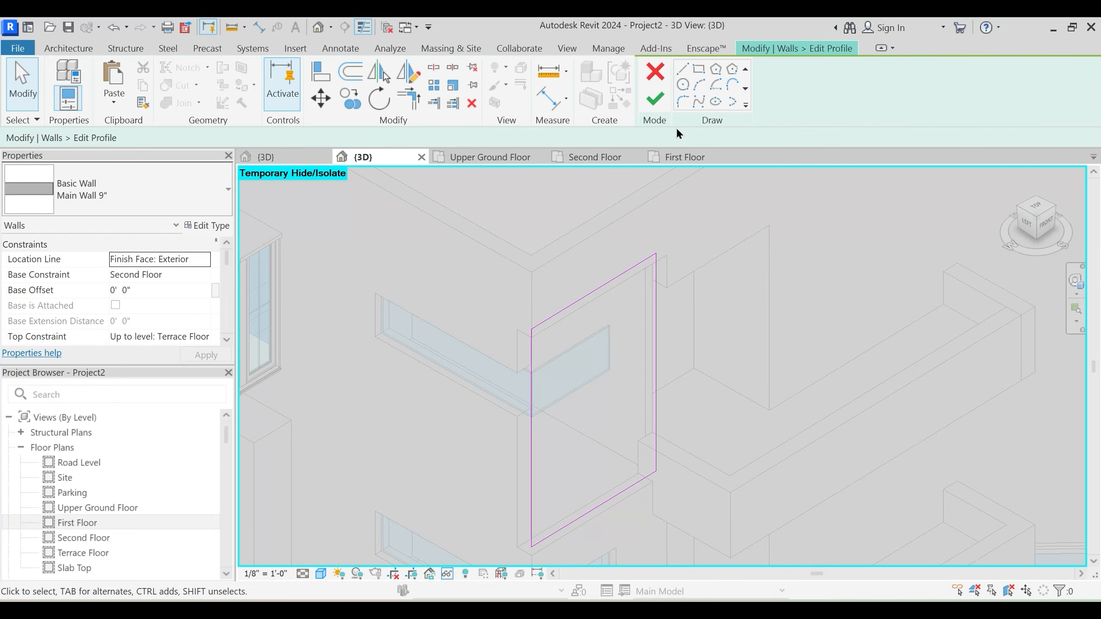
scroll(692, 102, "down", 1)
left_click(689, 103)
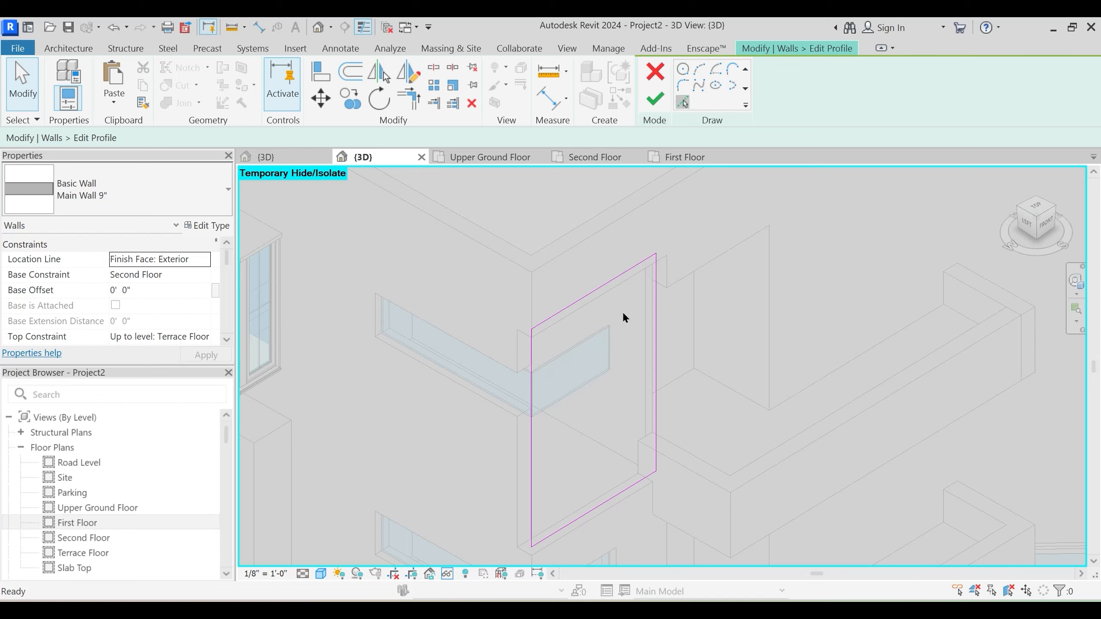
left_click(574, 350)
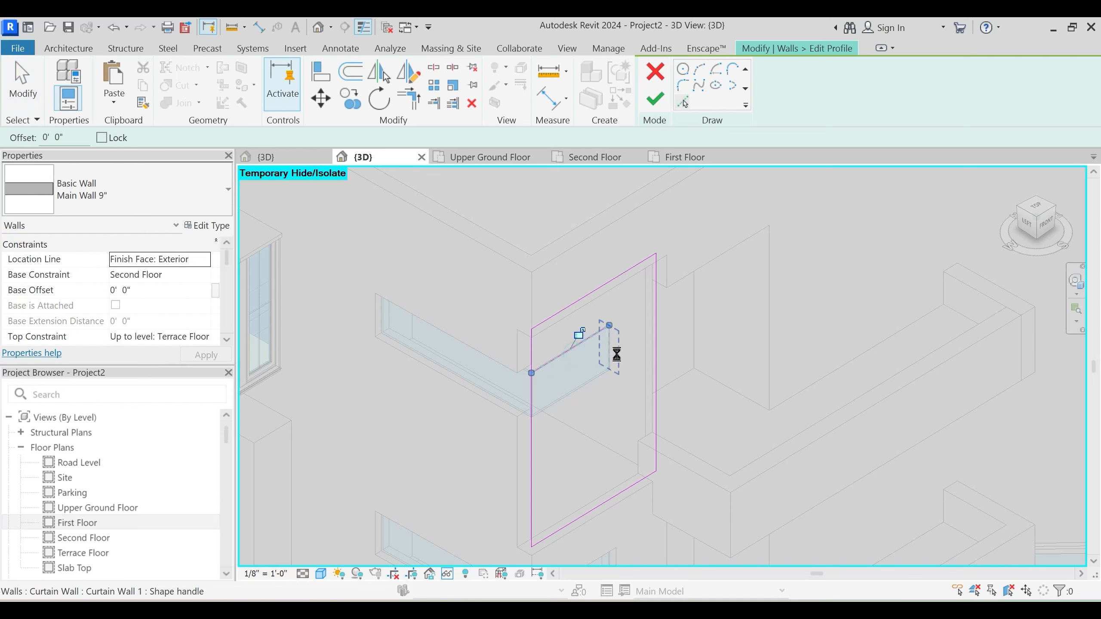
left_click(593, 404)
key("Escape")
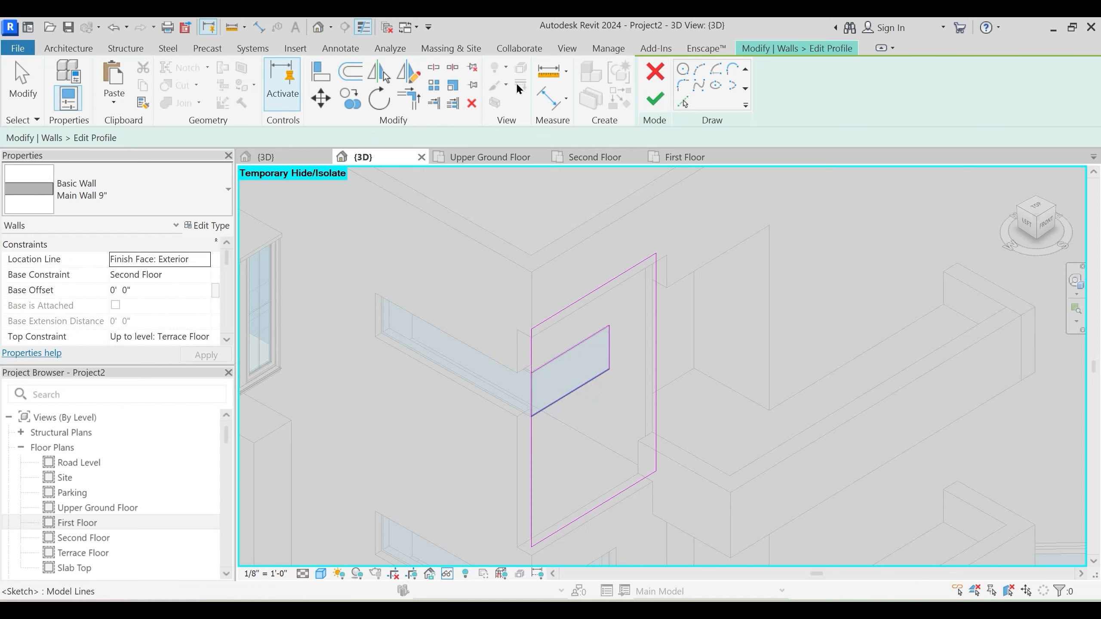
Trim the front wall's opening lines to its corner edge and finish the wall profile
key("t")
key("r")
left_click(551, 363)
left_click(532, 351)
left_click(583, 386)
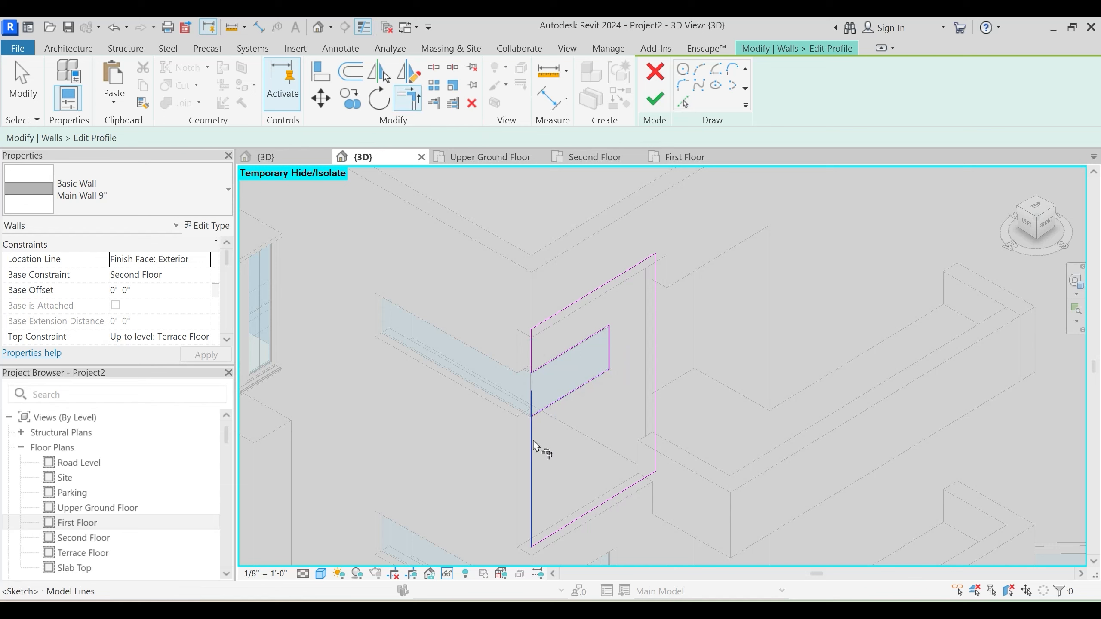
left_click(536, 446)
key("Escape")
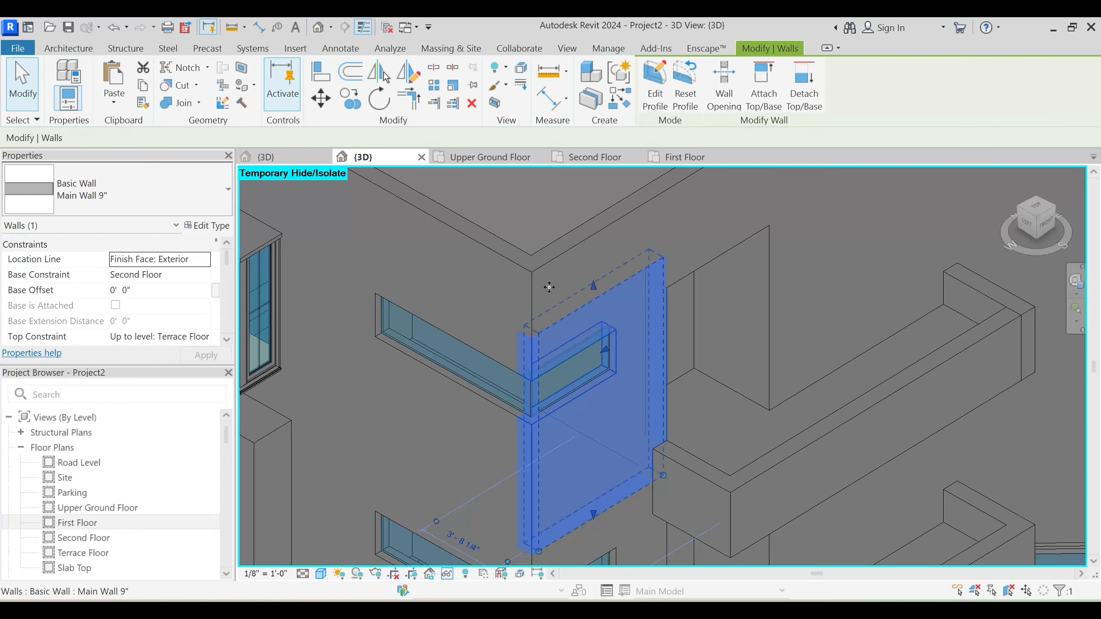
left_click(438, 254)
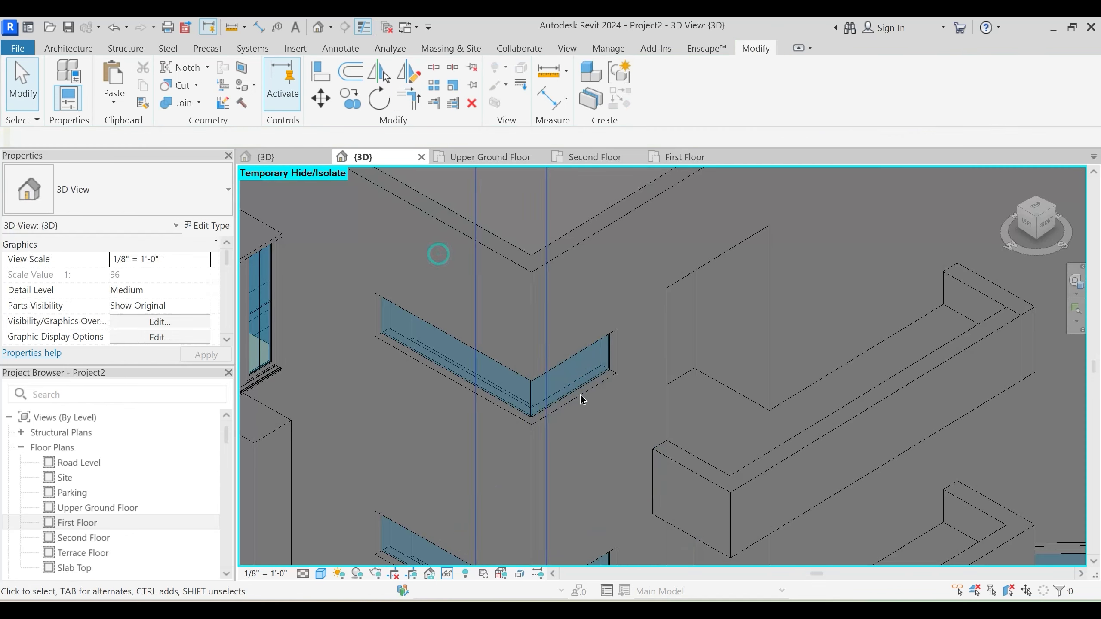
Compare the corner windows with the reference 3D view of Project1, dismiss the save reminder without saving, and return to Project2's 3D view
scroll(580, 397, "down", 2)
middle_click_drag(578, 423, 562, 477, "shift")
scroll(582, 363, "down", 3)
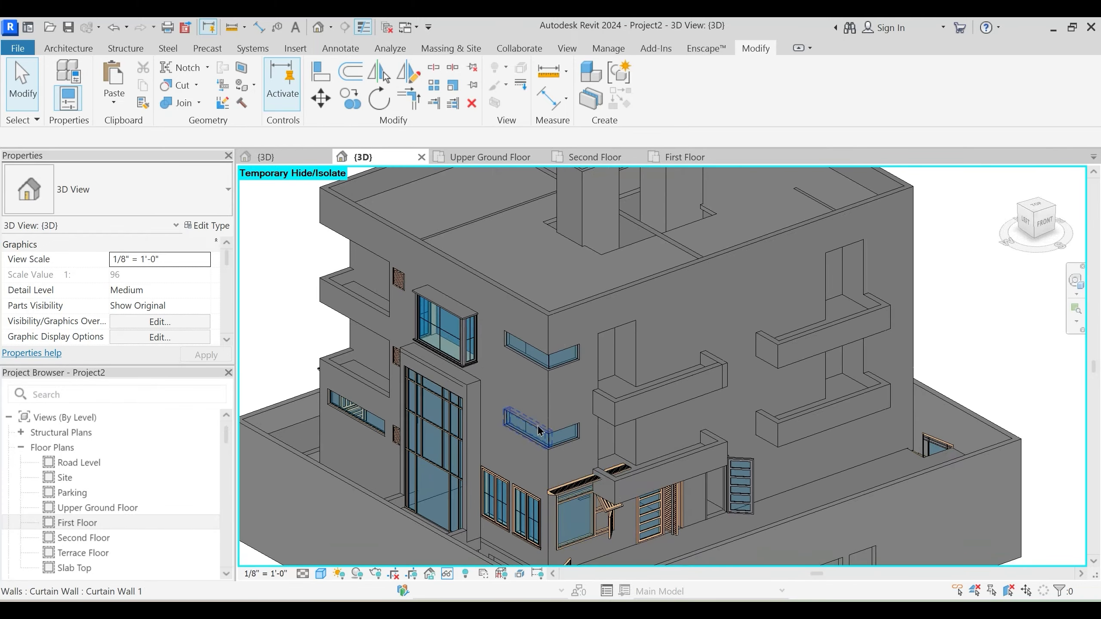
middle_click_drag(538, 428, 572, 373, "shift")
left_click(282, 159)
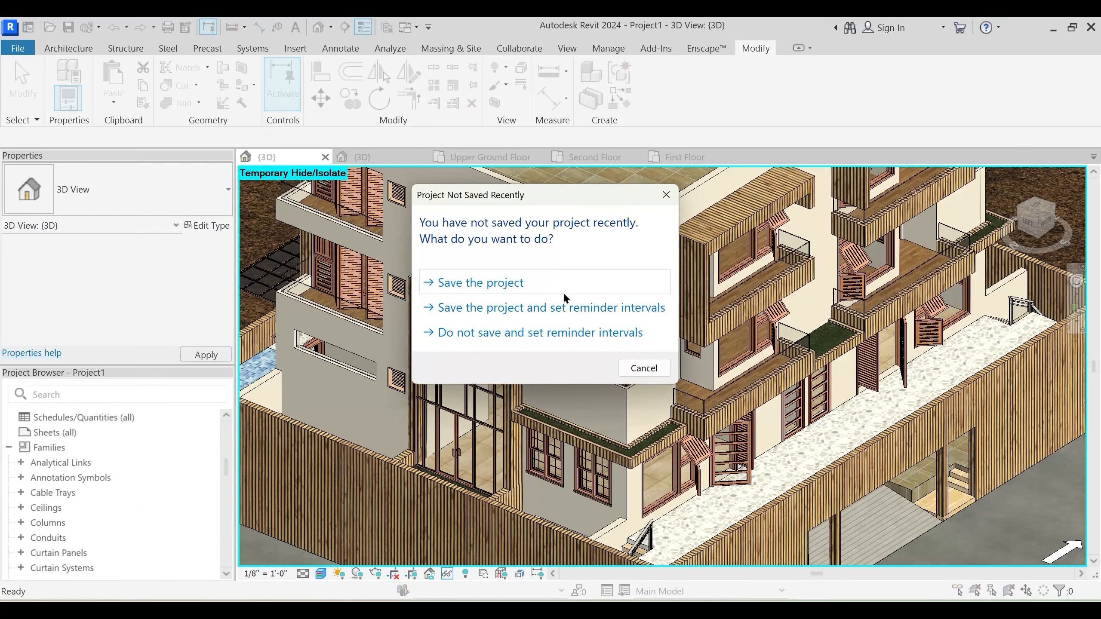
left_click(606, 337)
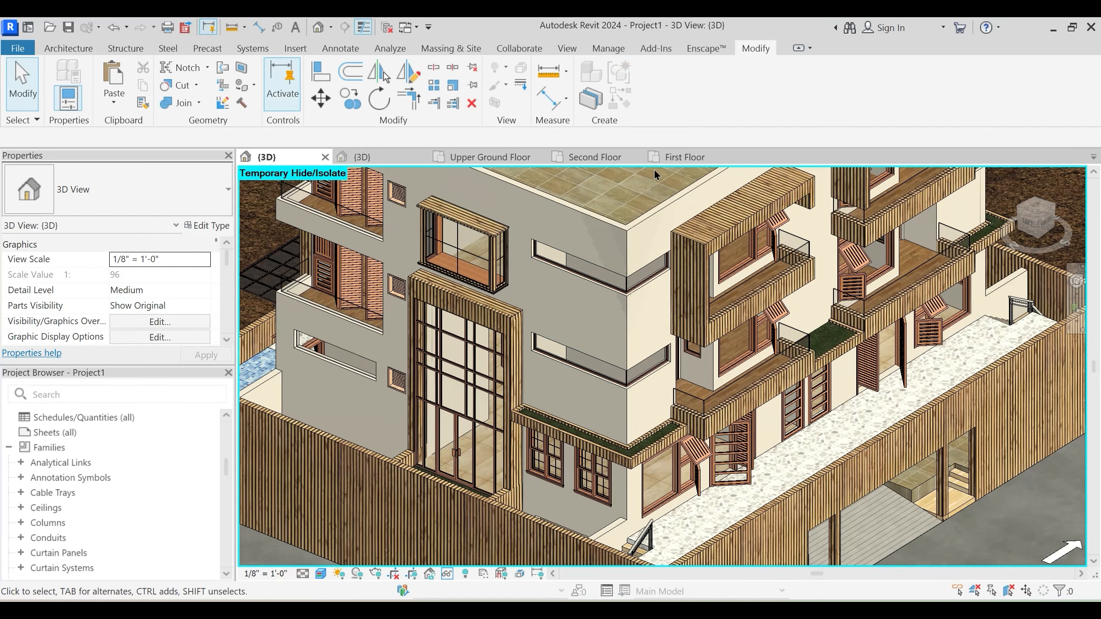
left_click(685, 157)
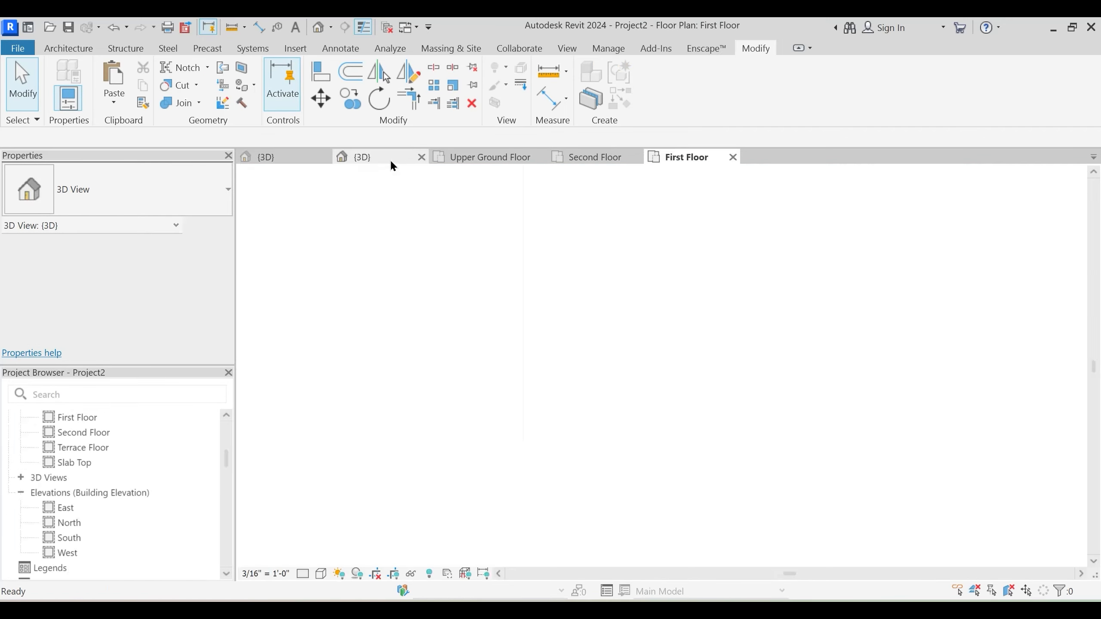
scroll(566, 385, "down", 3)
left_click(421, 153)
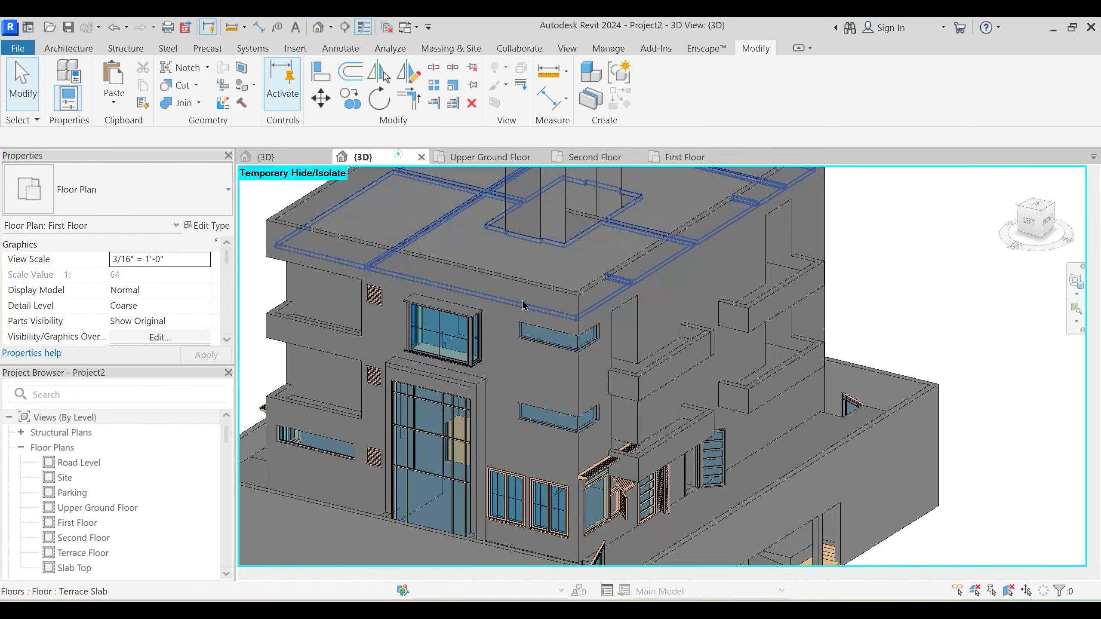
Stretch the far end of the Second Floor side curtain wall away from the corner to widen the window
middle_click_drag(524, 338, 529, 350, "shift")
scroll(528, 351, "up", 3)
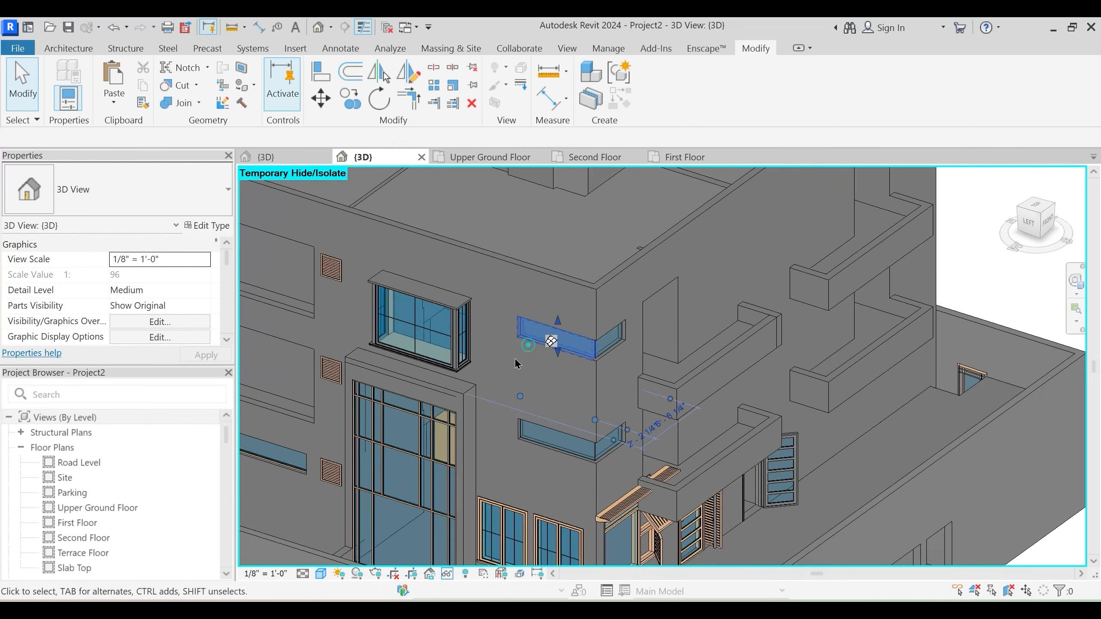
left_click(524, 345)
left_click_drag(521, 403, 501, 396)
key("Escape")
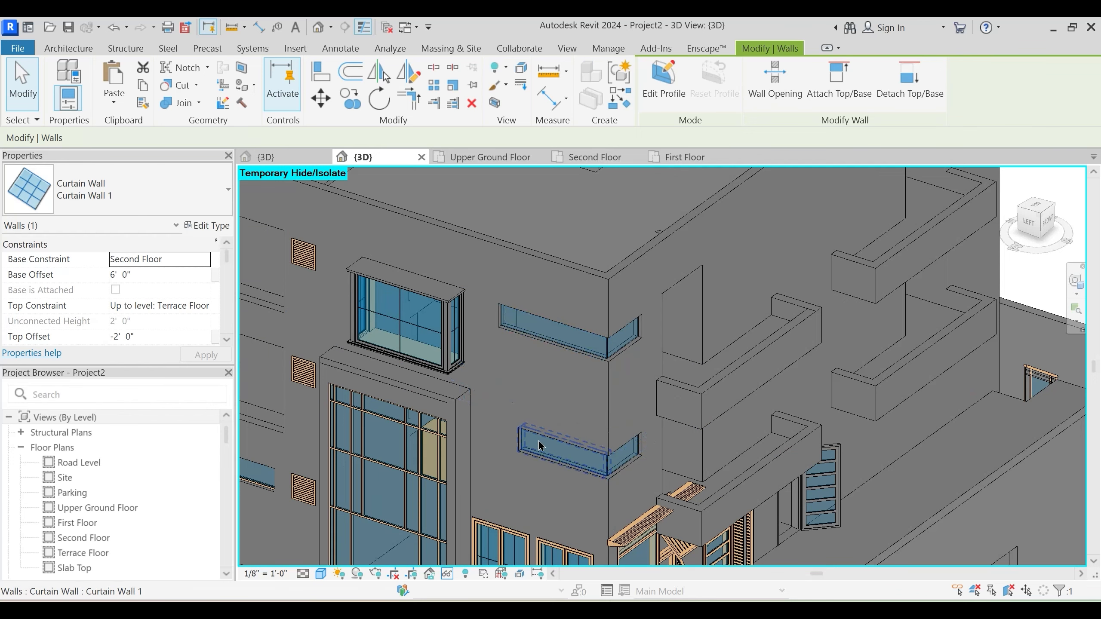
Stretch the far end of the First Floor side curtain wall away from the corner to widen that window too
left_click(541, 435)
left_click_drag(521, 520, 490, 510)
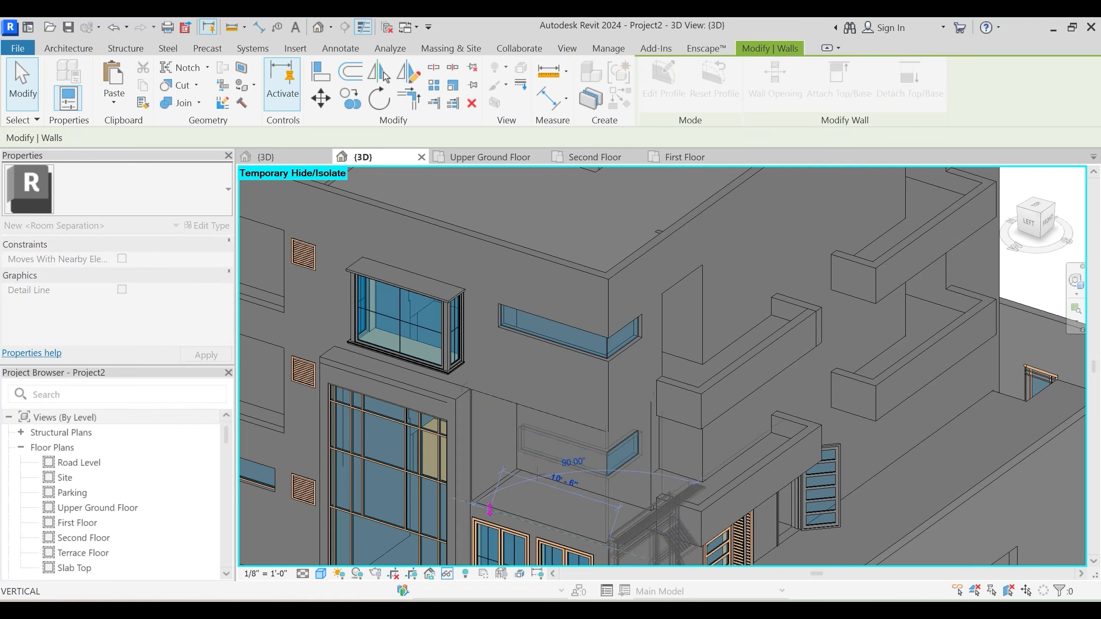
left_click_drag(538, 474, 538, 472)
key("Escape")
Add 1.5" x 2.5" rectangular mullions to all grid lines of both Second Floor corner curtain walls
scroll(589, 358, "down", 2)
middle_click_drag(590, 433, 589, 389, "shift")
middle_click_drag(655, 417, 650, 347, "shift")
scroll(620, 343, "up", 3)
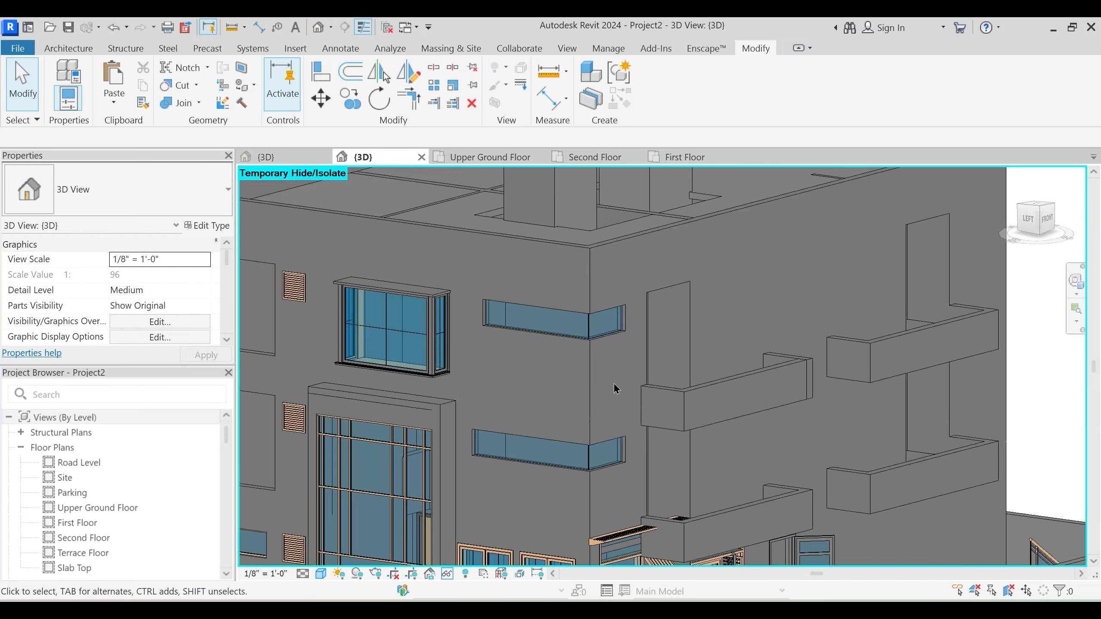
left_click(76, 50)
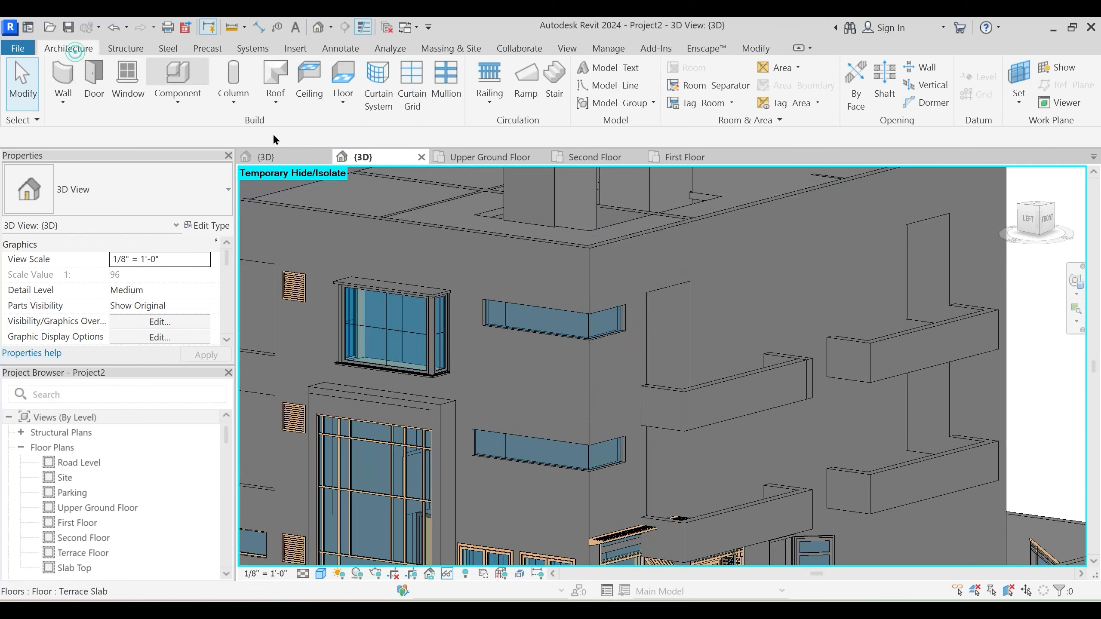
left_click(446, 91)
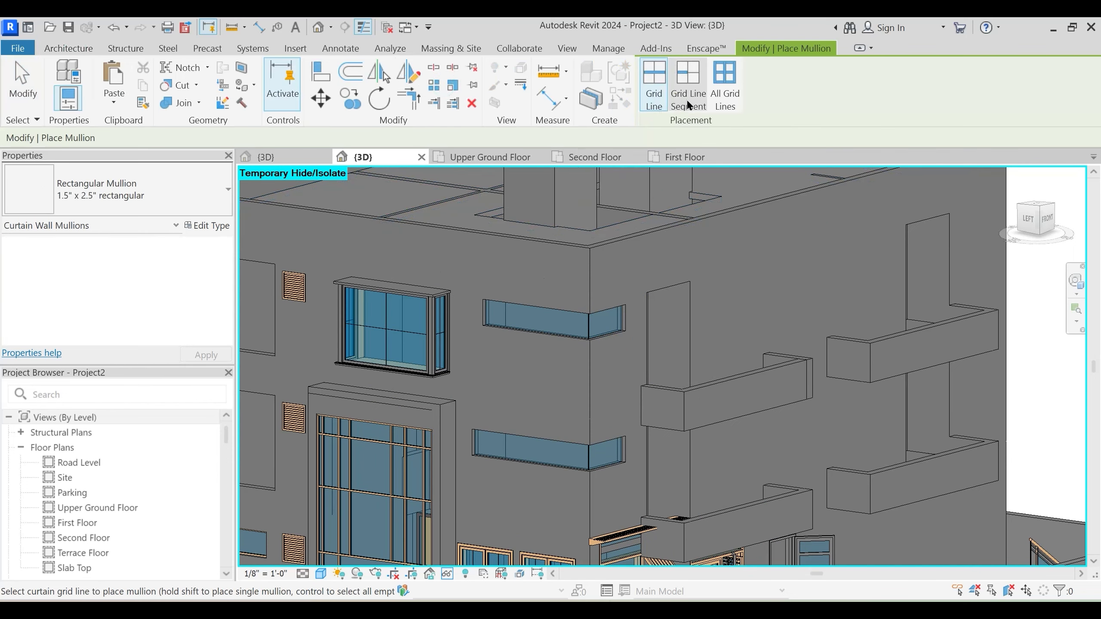
left_click(723, 86)
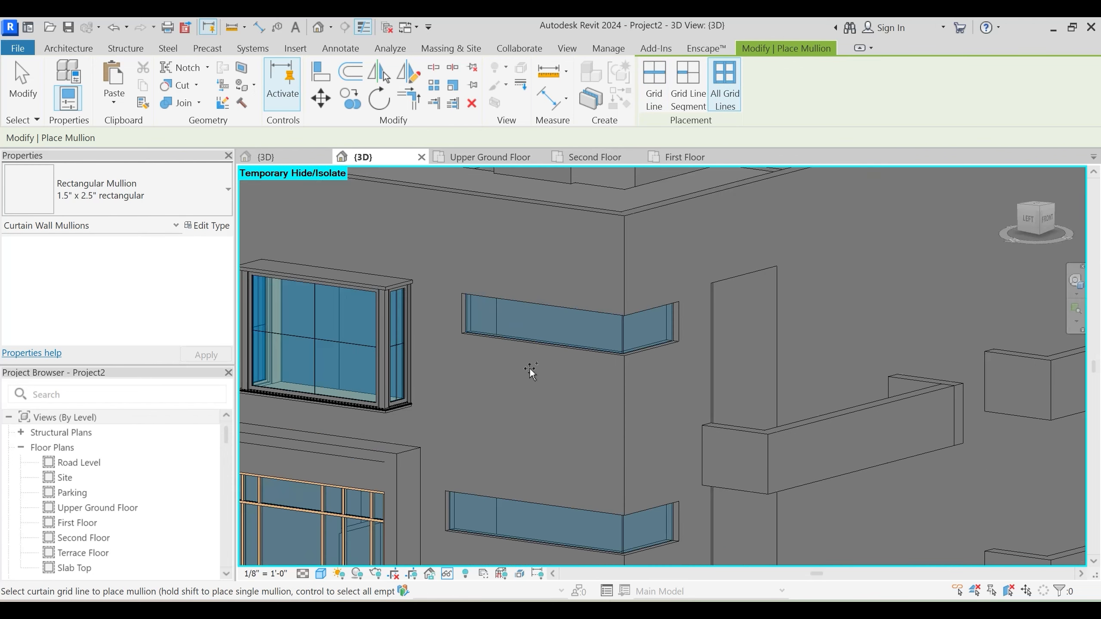
scroll(544, 306, "up", 2)
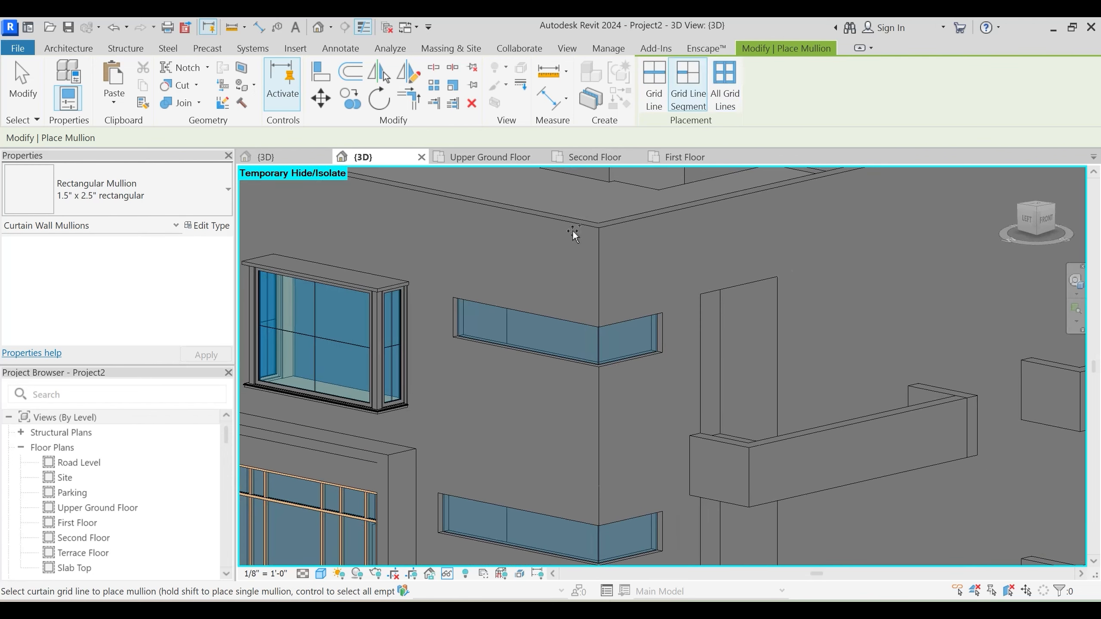
left_click(460, 320)
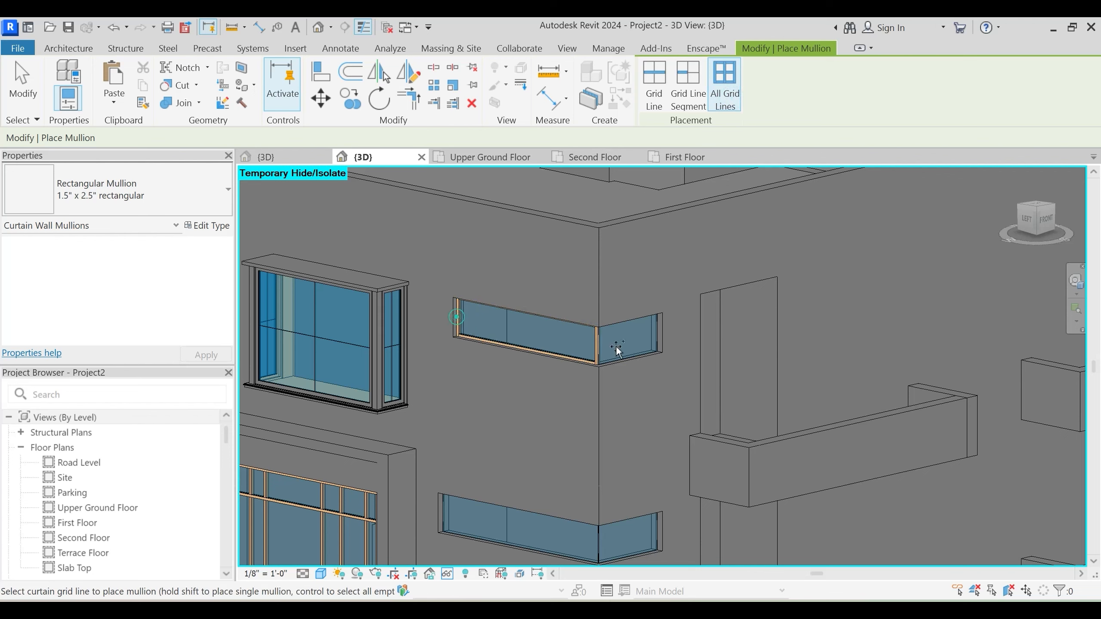
left_click(657, 332)
Place the same rectangular mullions on all grid lines of both First Floor corner curtain walls and finish the mullion command
middle_click_drag(526, 549, 511, 427)
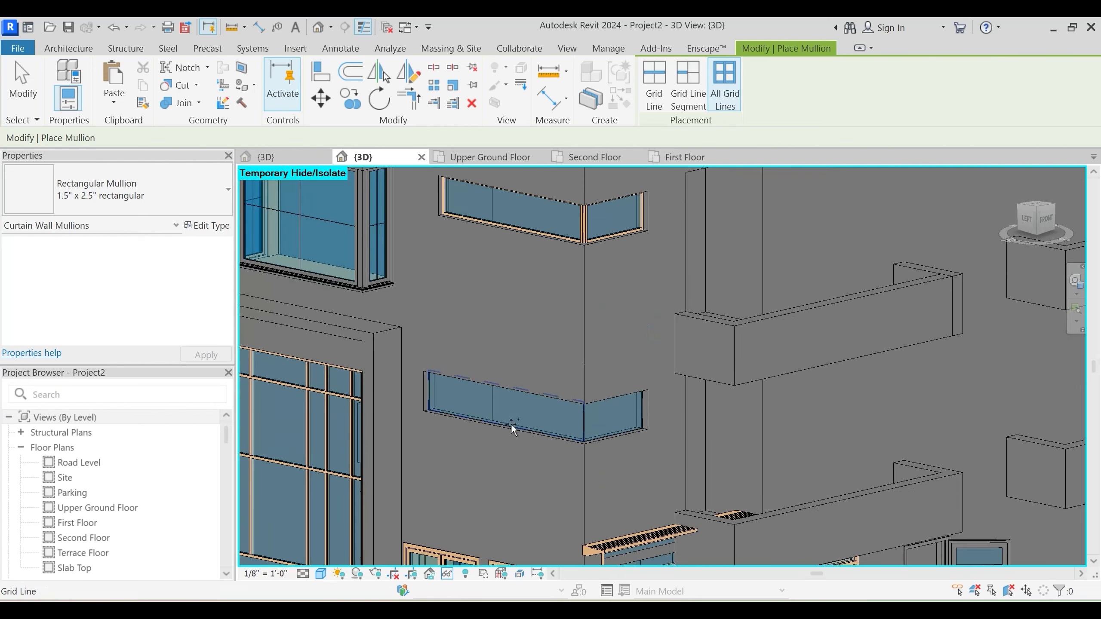
left_click(621, 451)
left_click(642, 418)
scroll(624, 447, "down", 2)
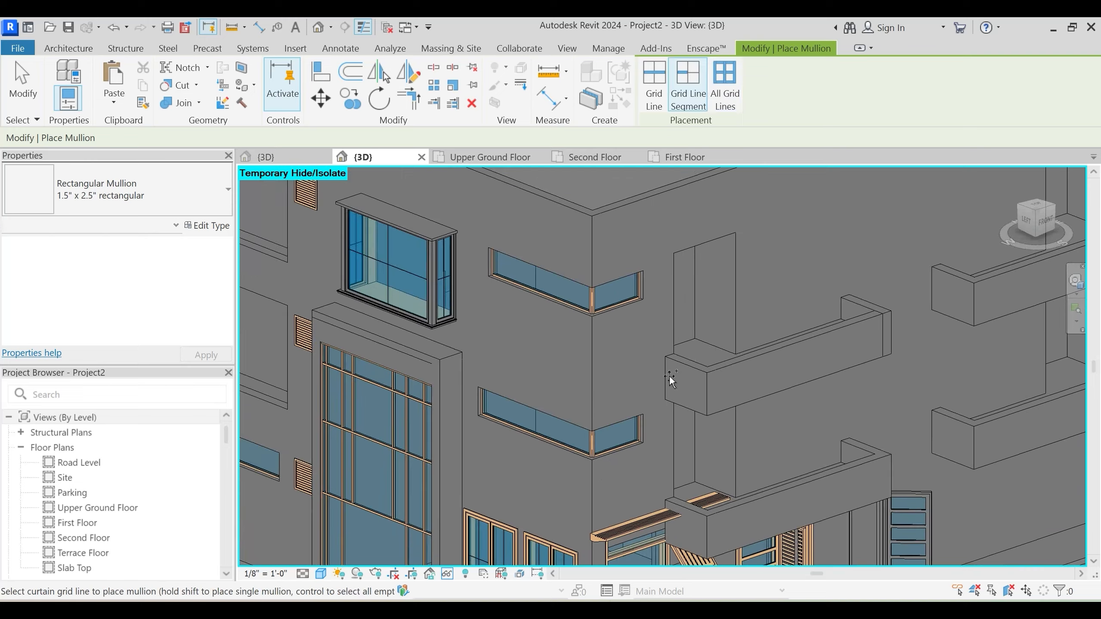
key("Escape")
key("Escape")
Shorten the First Floor curtain wall on the entrance side so its outer end lines up with the Second Floor one above
scroll(651, 381, "down", 3)
mouse_move(651, 381)
middle_mouse_down("shift")
mouse_move(700, 405)
mouse_move(746, 451)
mouse_move(680, 375)
mouse_move(692, 497)
middle_mouse_up("shift")
scroll(679, 376, "up", 4)
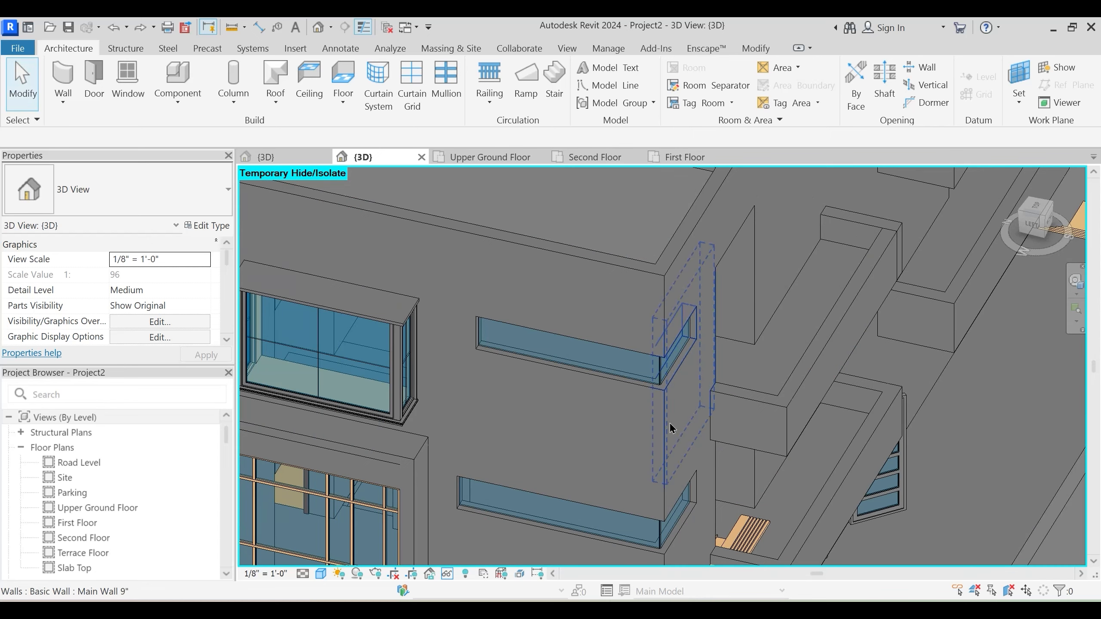
middle_click_drag(669, 422, 545, 346, "shift")
scroll(595, 358, "down", 5)
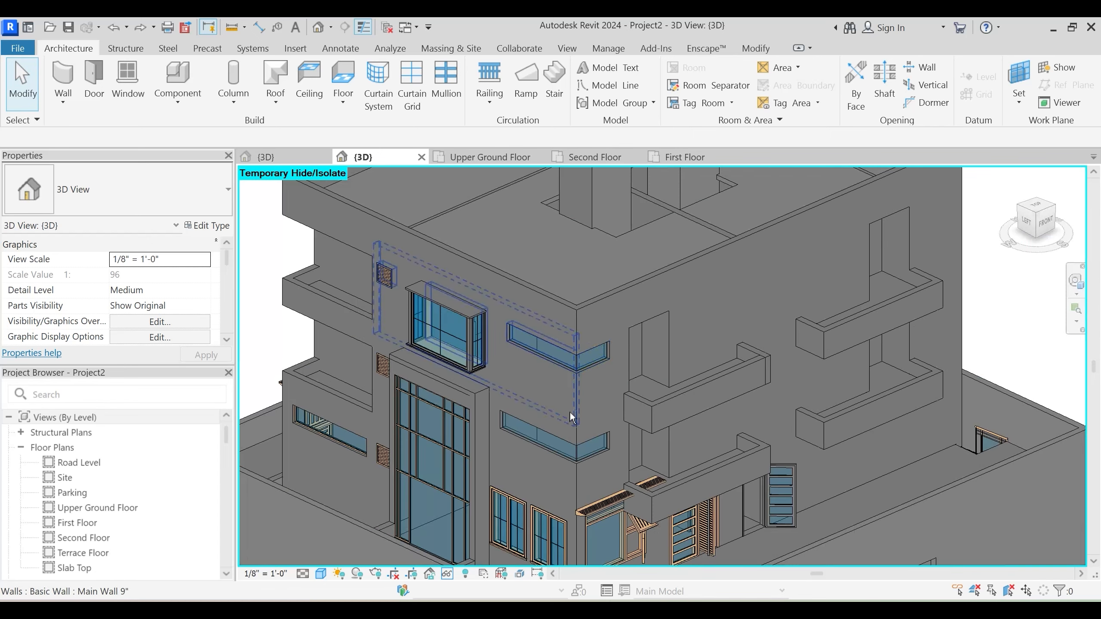
middle_click_drag(572, 418, 557, 436, "shift")
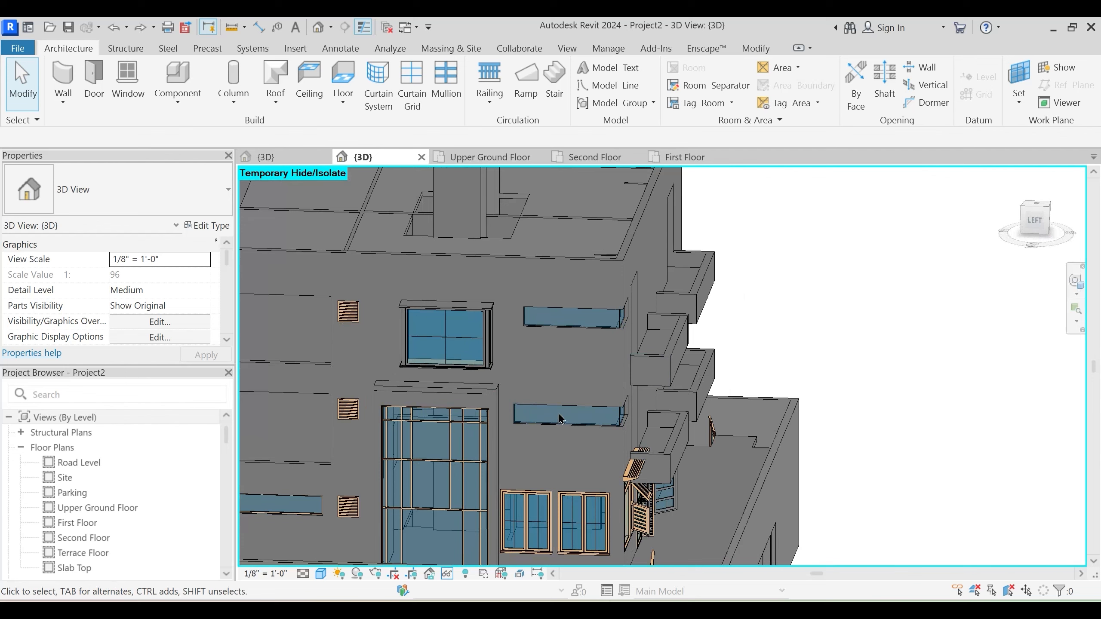
left_click(560, 415)
scroll(564, 414, "up", 2)
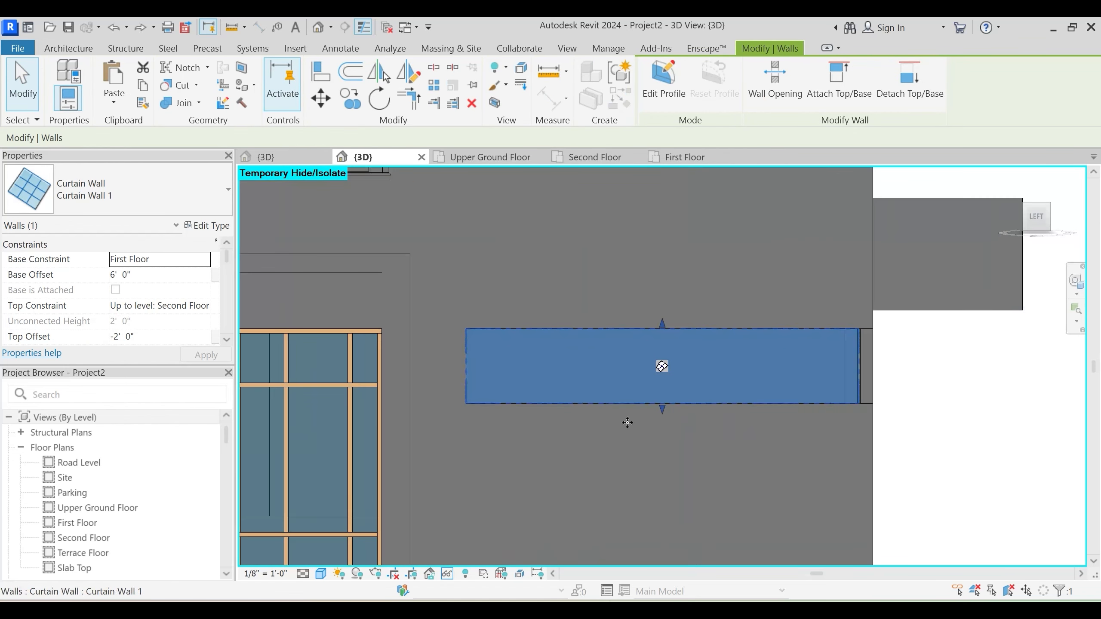
scroll(516, 372, "down", 3)
scroll(516, 372, "down", 2)
key("Escape")
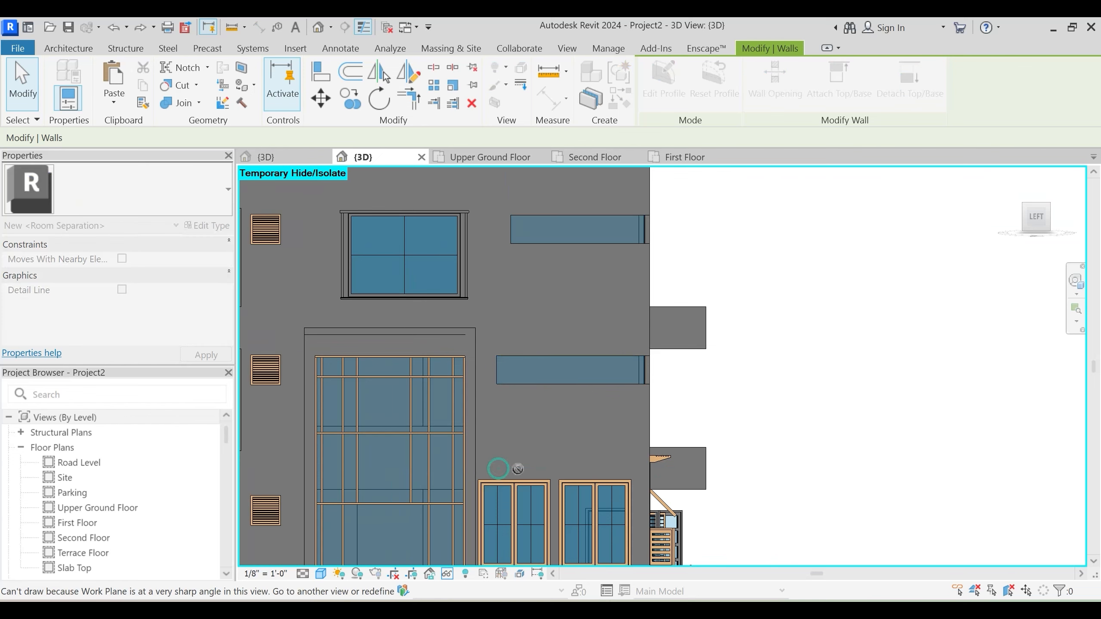
left_click(523, 378)
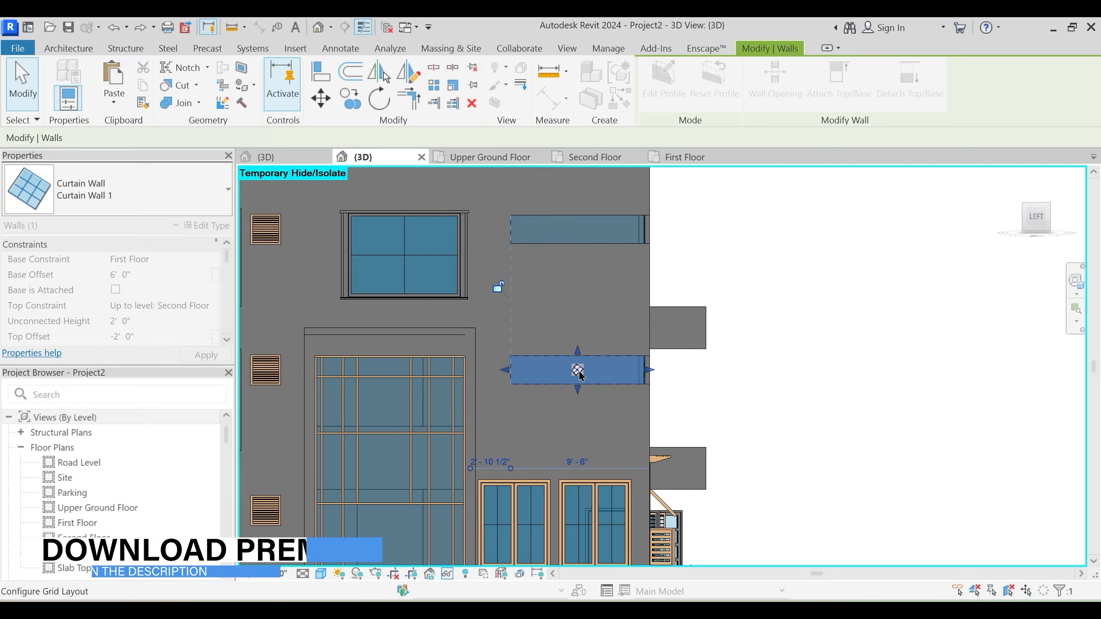
key("Escape")
Set the sill height of the Upper Ground Floor window with sidelight and transome to 1' 3"
middle_click_drag(571, 282, 505, 429, "shift")
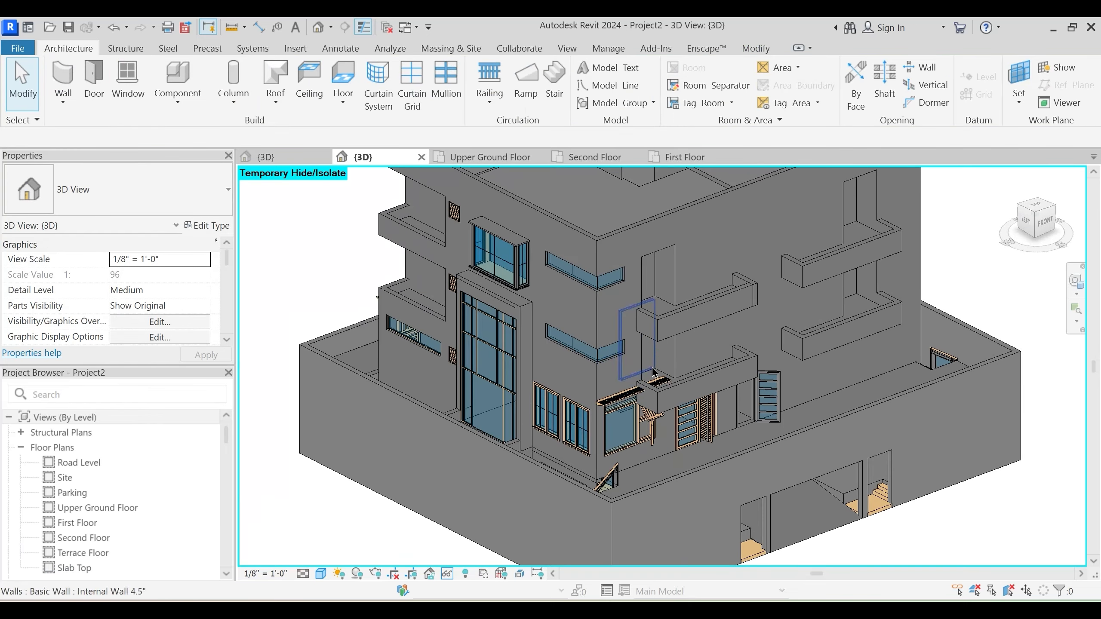
scroll(653, 374, "down", 3)
middle_click_drag(644, 401, 718, 436, "shift")
scroll(721, 475, "up", 3)
scroll(675, 413, "up", 3)
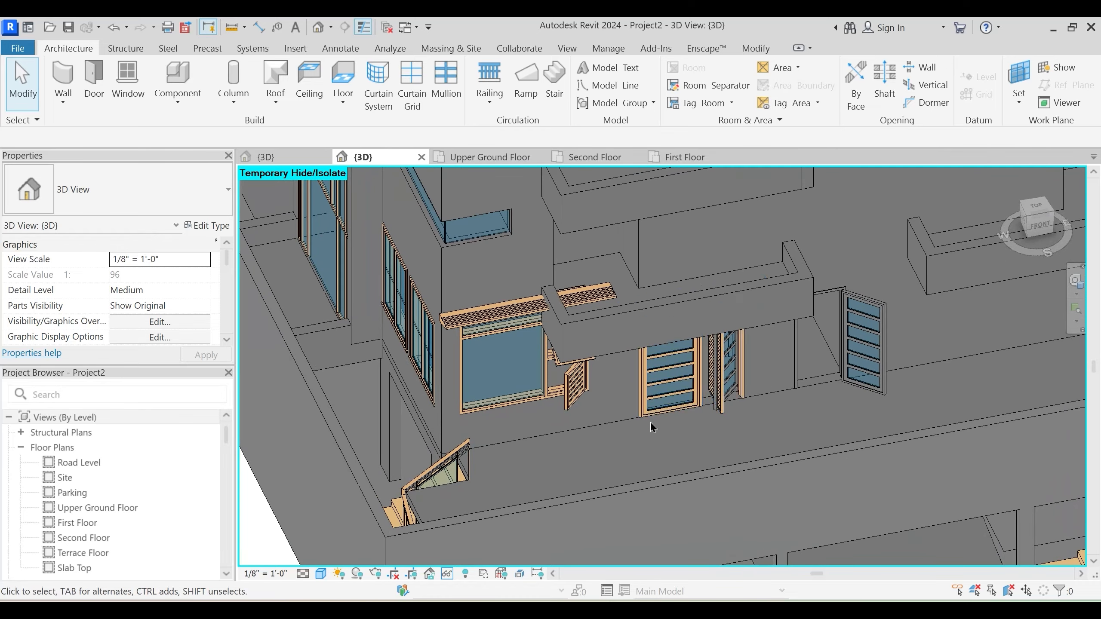
left_click(527, 401)
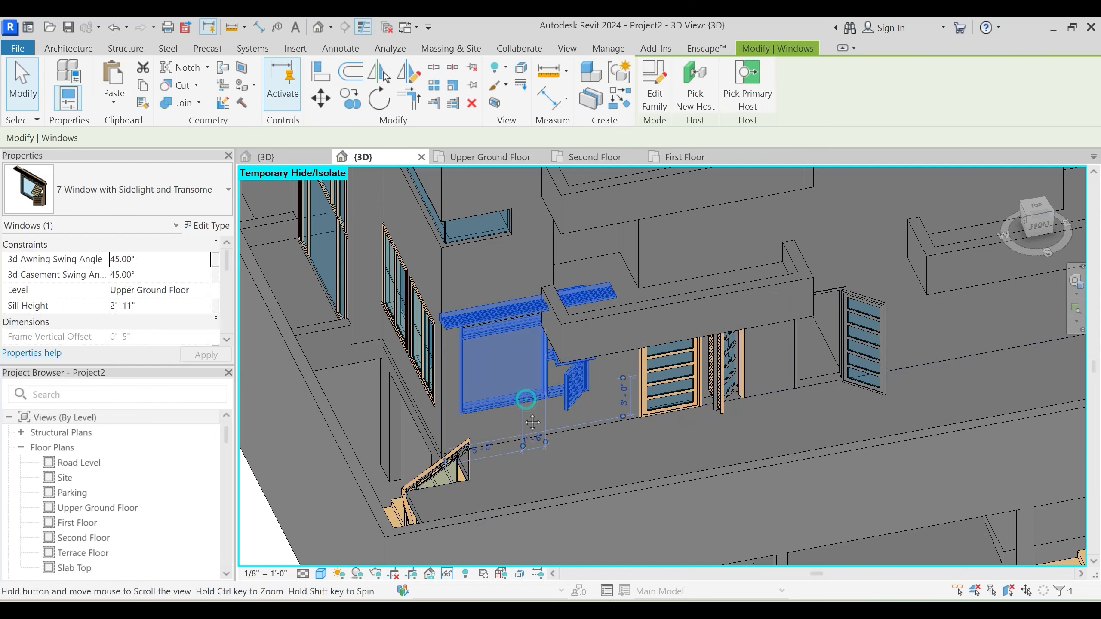
middle_click_drag(524, 401, 537, 393)
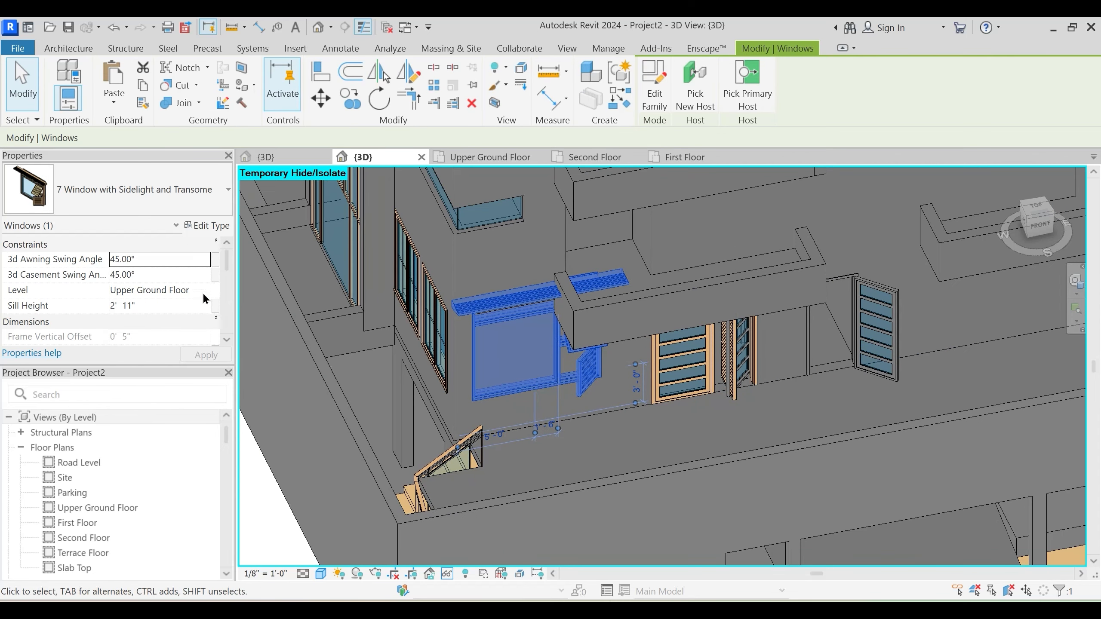
left_click(169, 305)
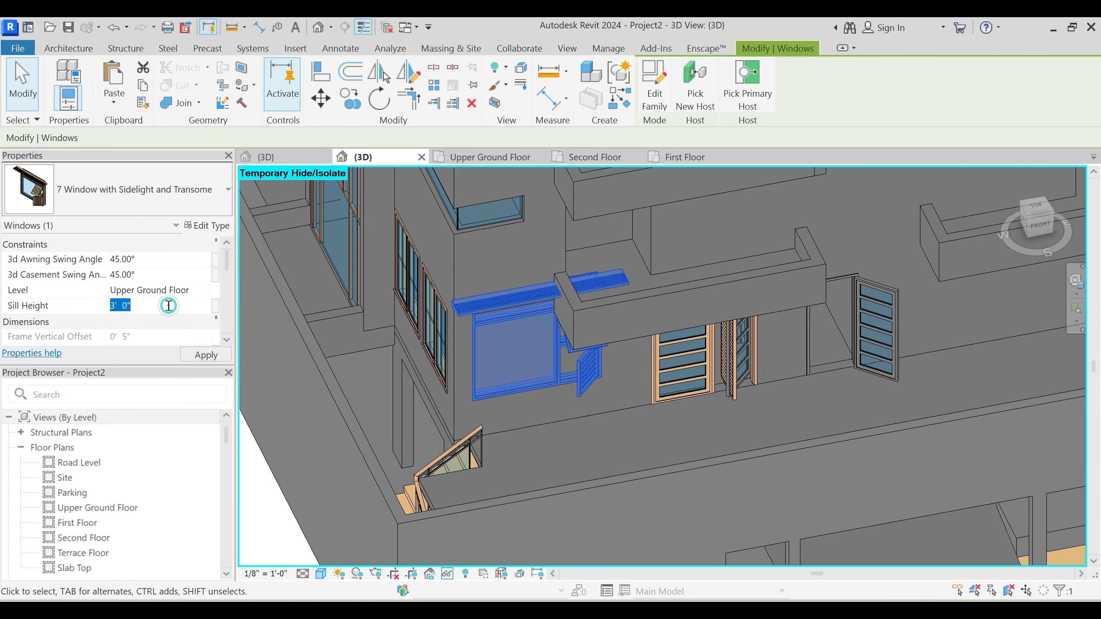
type("15")
left_click(608, 365)
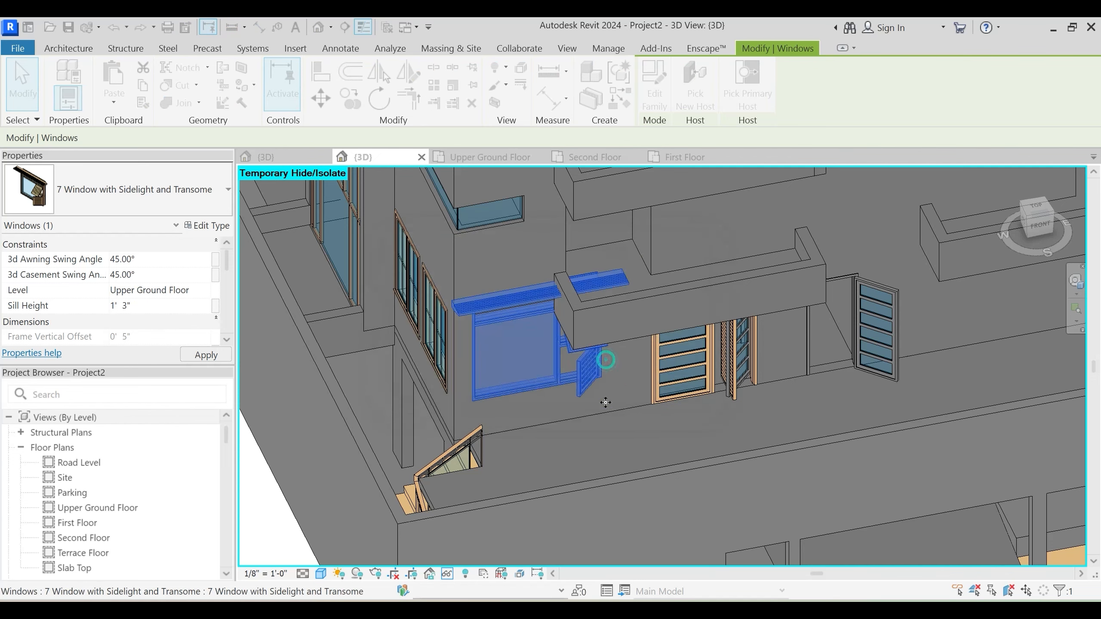
Turn off the Show SS option of the window with sidelight and transome to remove its sunshade
middle_click_drag(607, 369, 404, 421, "shift")
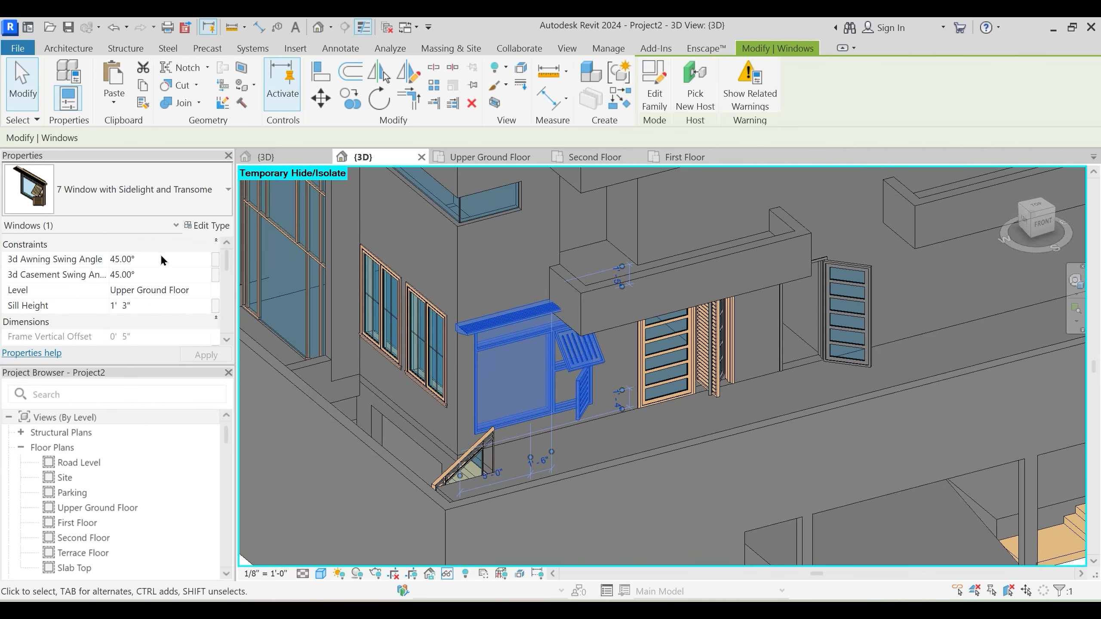
scroll(138, 308, "down", 10)
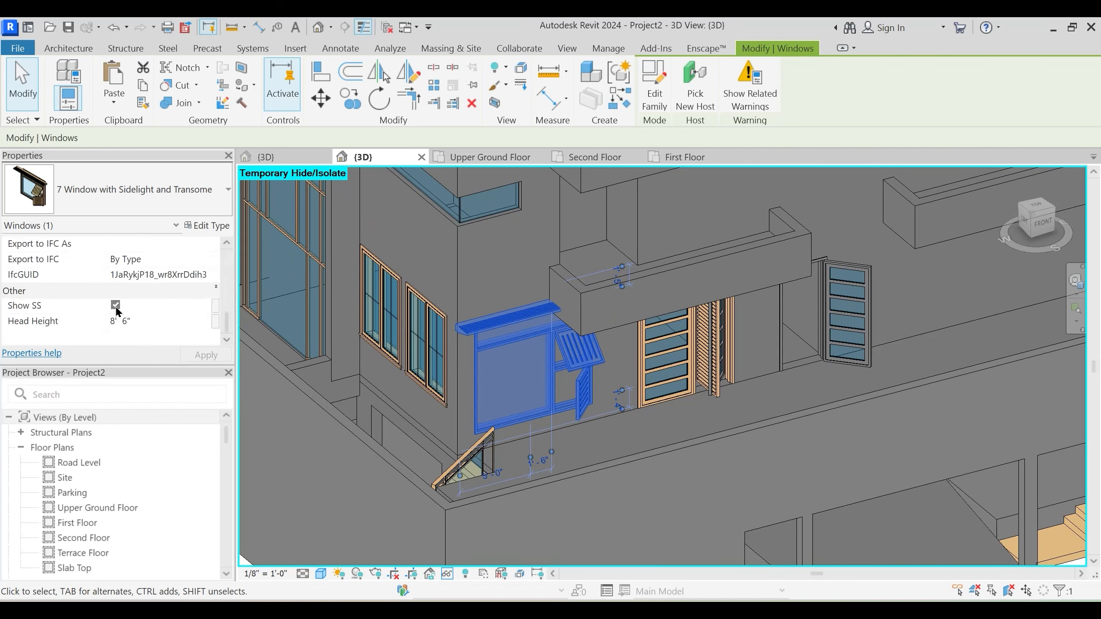
key("Escape")
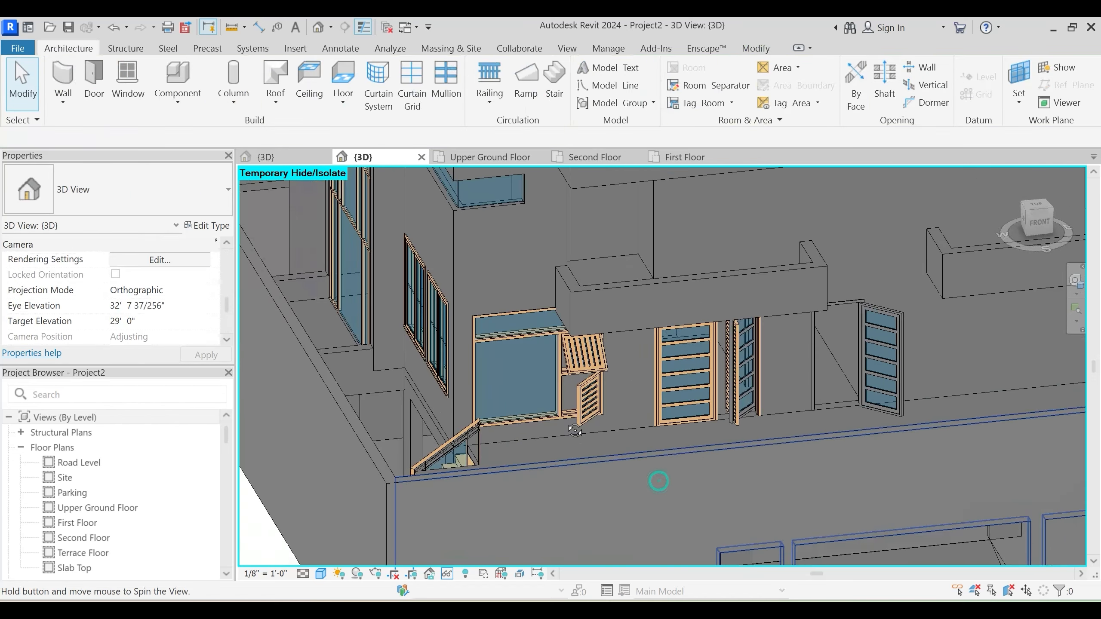
middle_click_drag(659, 482, 598, 451, "shift")
left_click(588, 331)
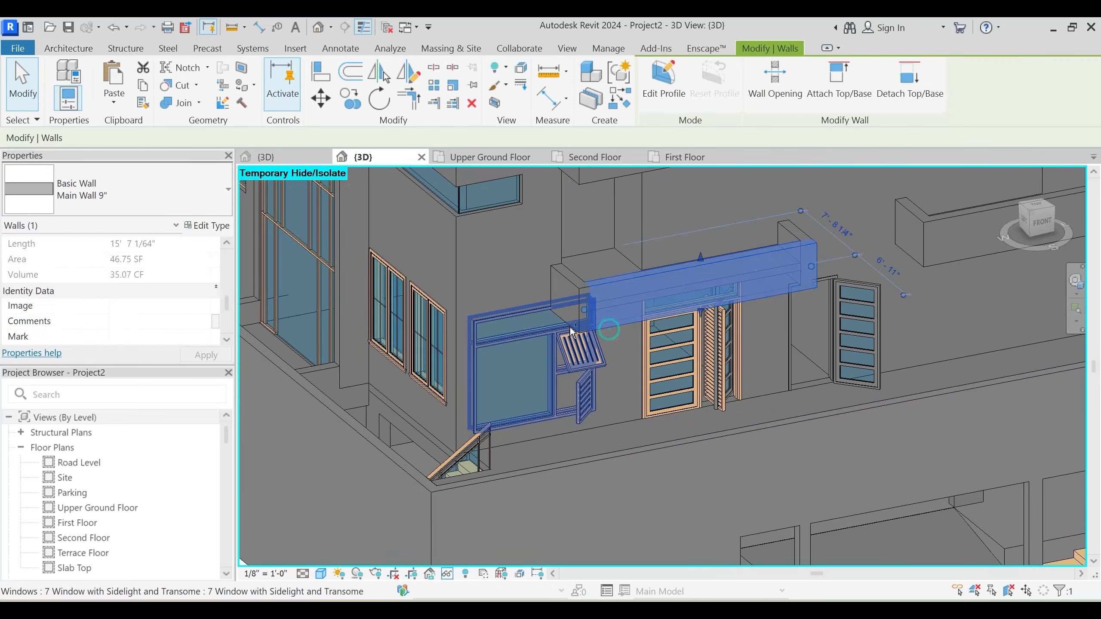
left_click(574, 333, "ctrl")
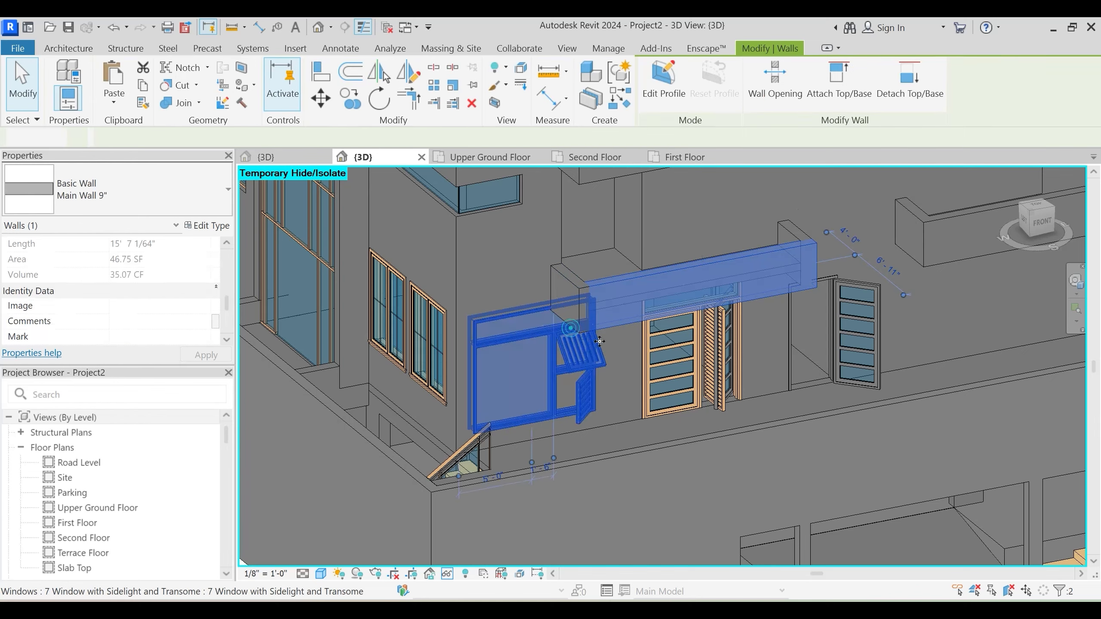
key("Escape")
Set the base offset of the three balcony parapet walls above the window and louvred door to -1' 0" from First Floor
scroll(552, 304, "up", 3)
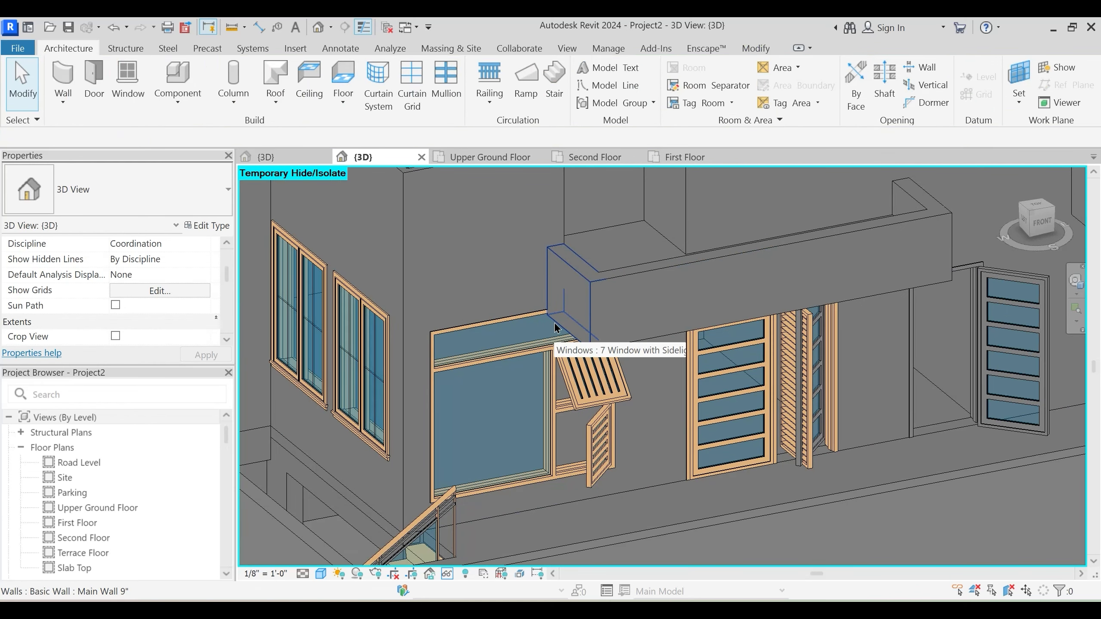
left_click(553, 320)
left_click(657, 345, "ctrl")
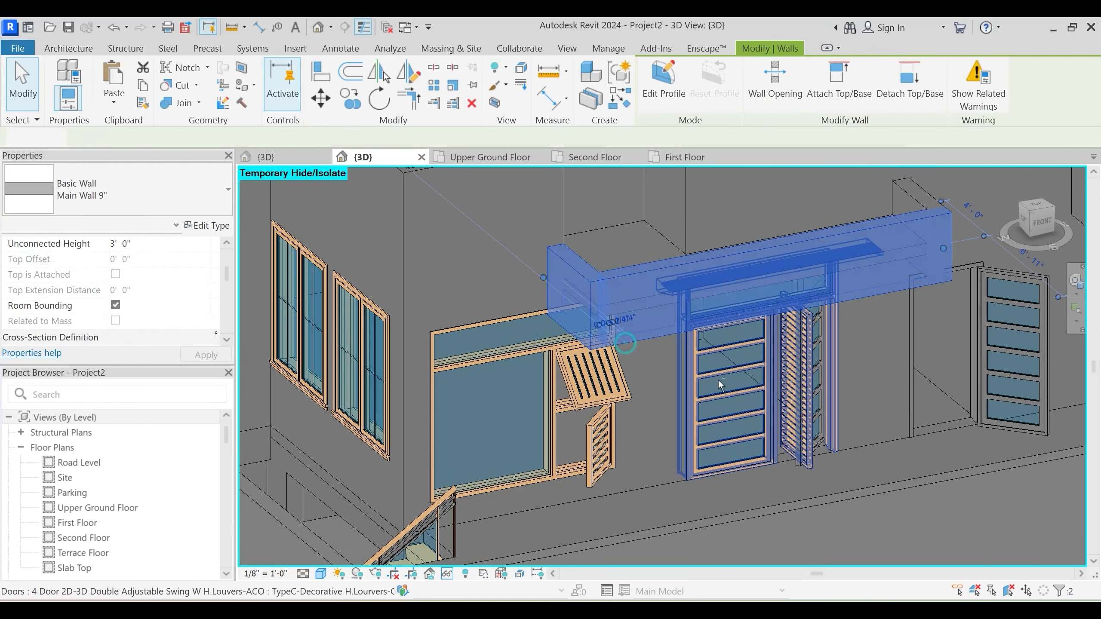
middle_click_drag(657, 345, 856, 358, "shift")
left_click(852, 365, "ctrl")
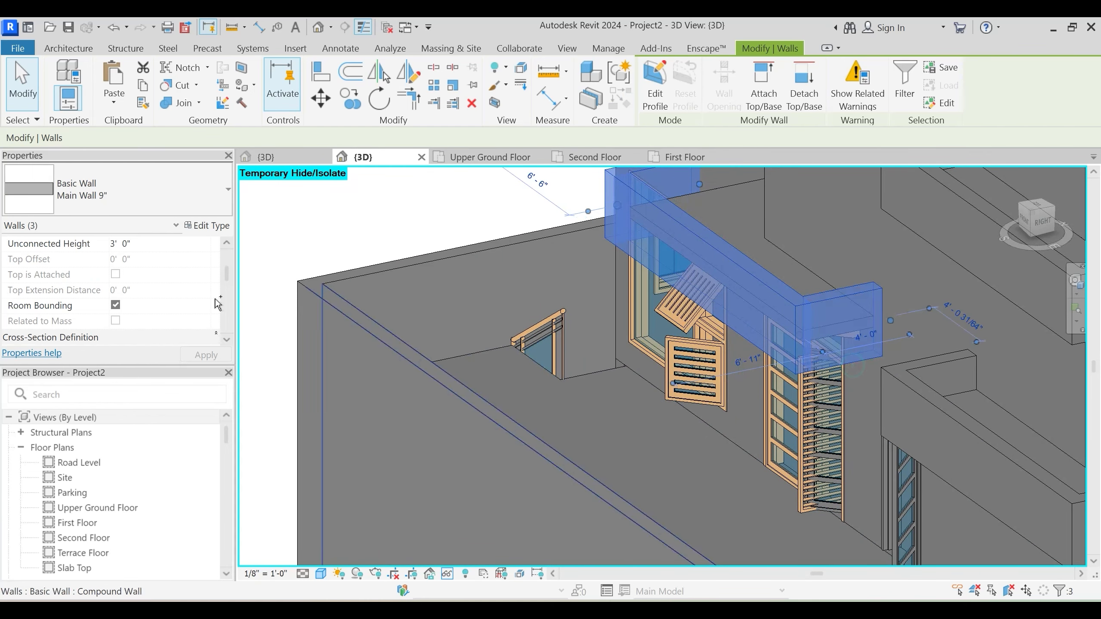
left_click(157, 276)
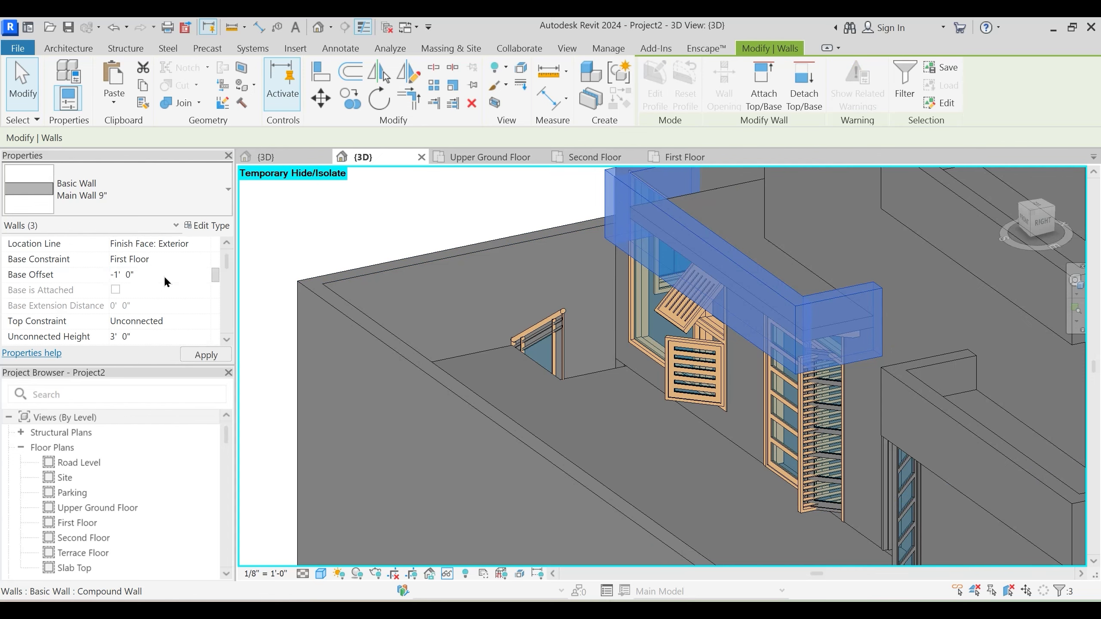
key("Escape")
Turn off the Show Sun Shade option of the double adjustable louvred door beneath the balcony
middle_click_drag(738, 460, 779, 408, "shift")
left_click(778, 408)
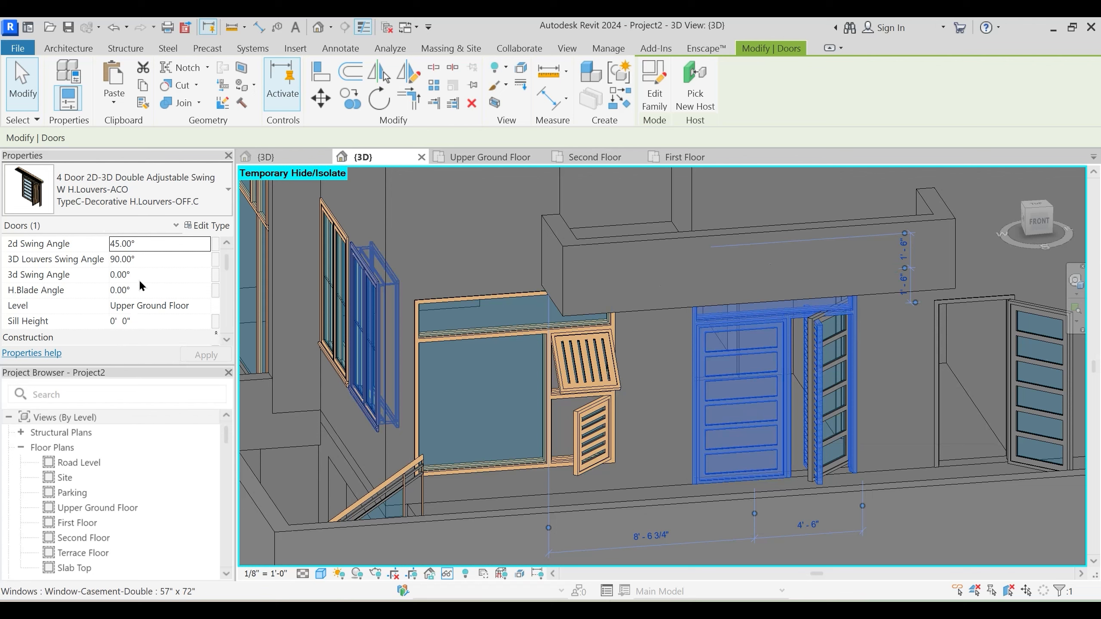
scroll(140, 282, "down", 3)
scroll(153, 288, "down", 6)
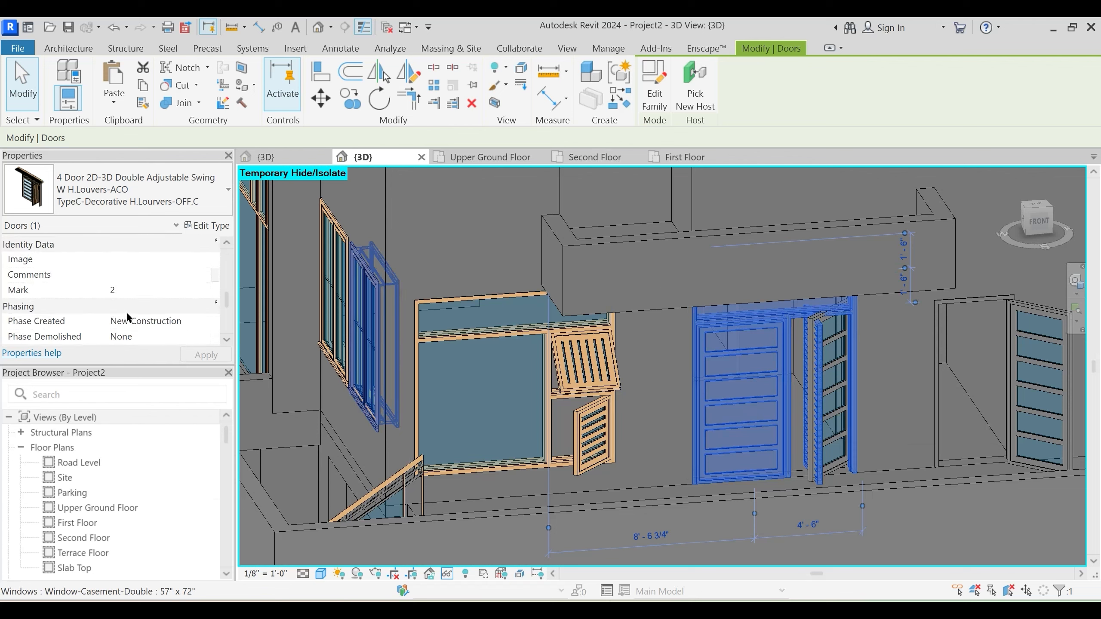
left_click(115, 305)
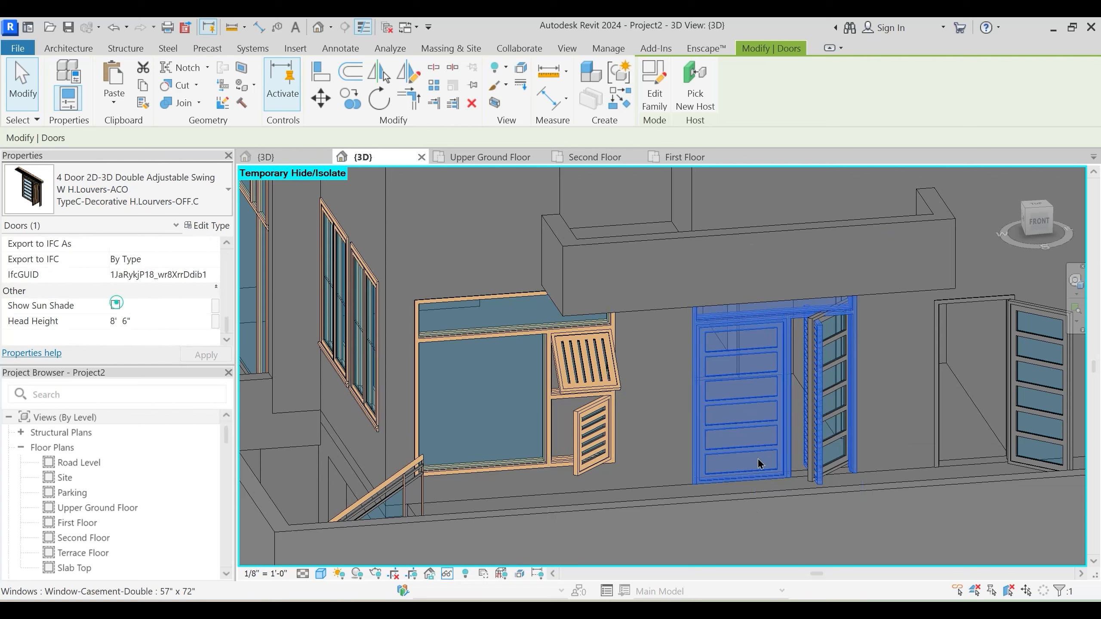
middle_click_drag(696, 458, 778, 420, "shift")
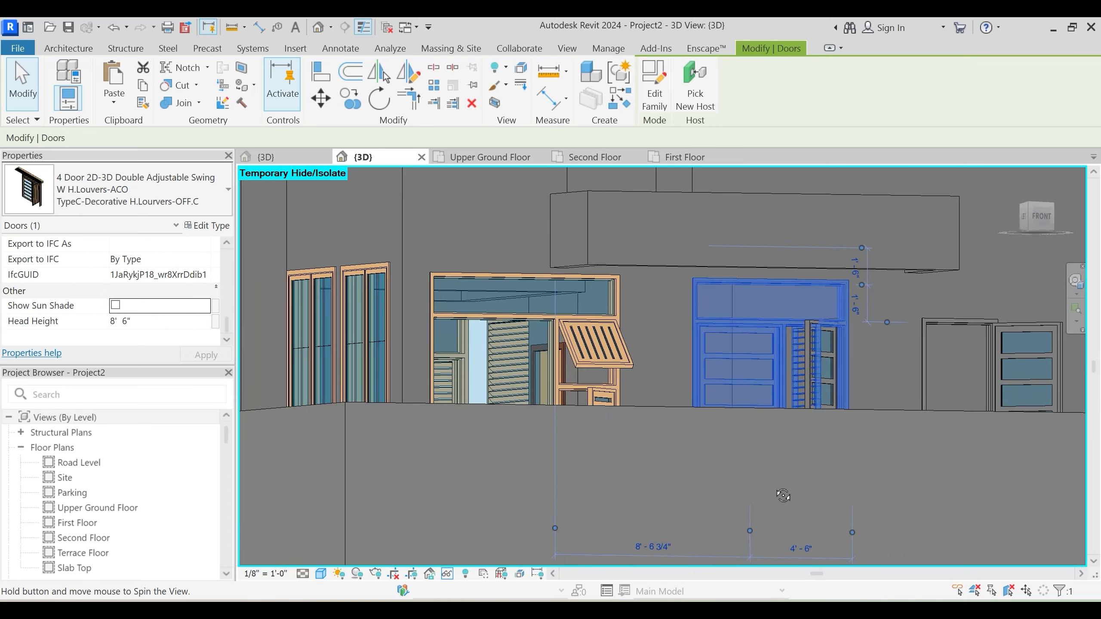
middle_click_drag(784, 494, 852, 454, "shift")
key("Escape")
Temporarily isolate the single adjustable swing wooden-frame door behind the double louvred door in the 3D view
left_click(842, 471)
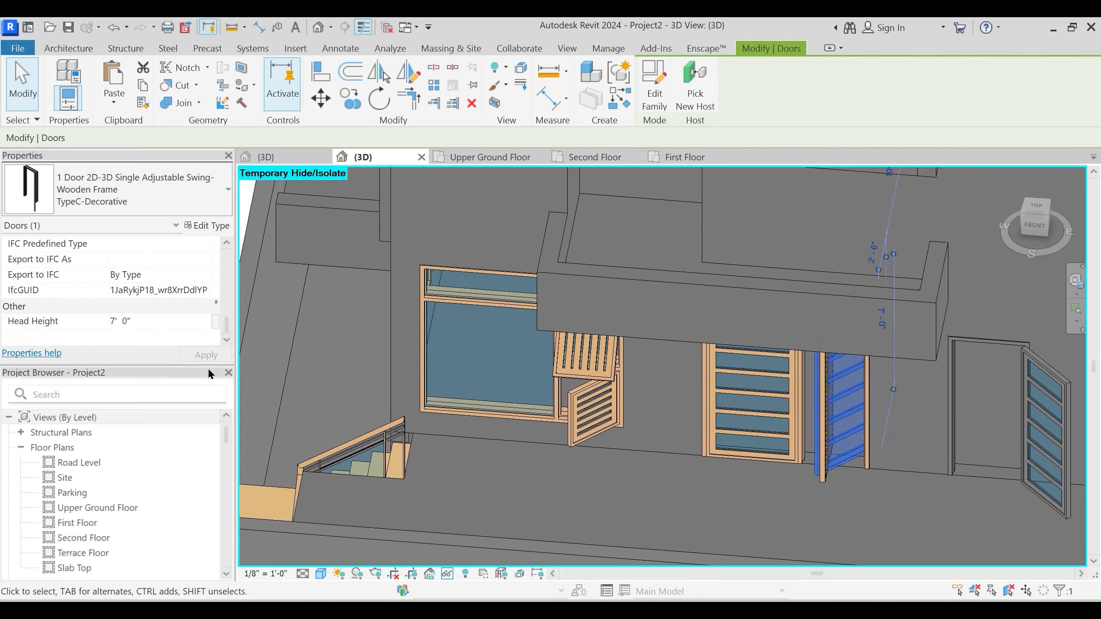
middle_click_drag(642, 382, 869, 494, "shift")
key("h")
key("i")
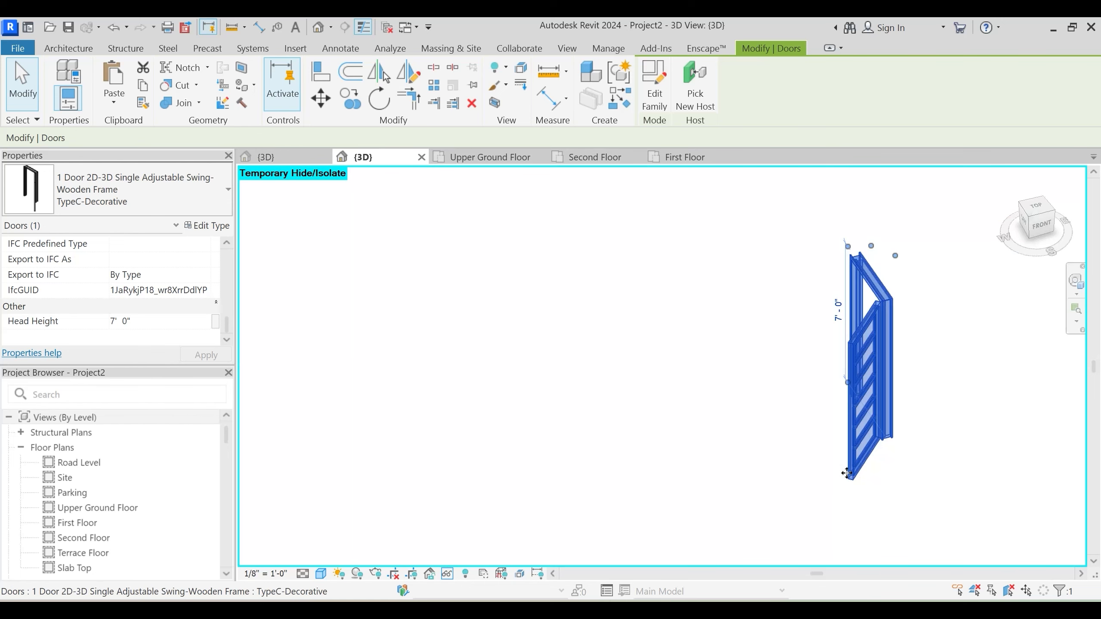
Set the isolated door's 3D swing angle to 45° and reset the temporary isolation in the 3D view
scroll(133, 256, "up", 15)
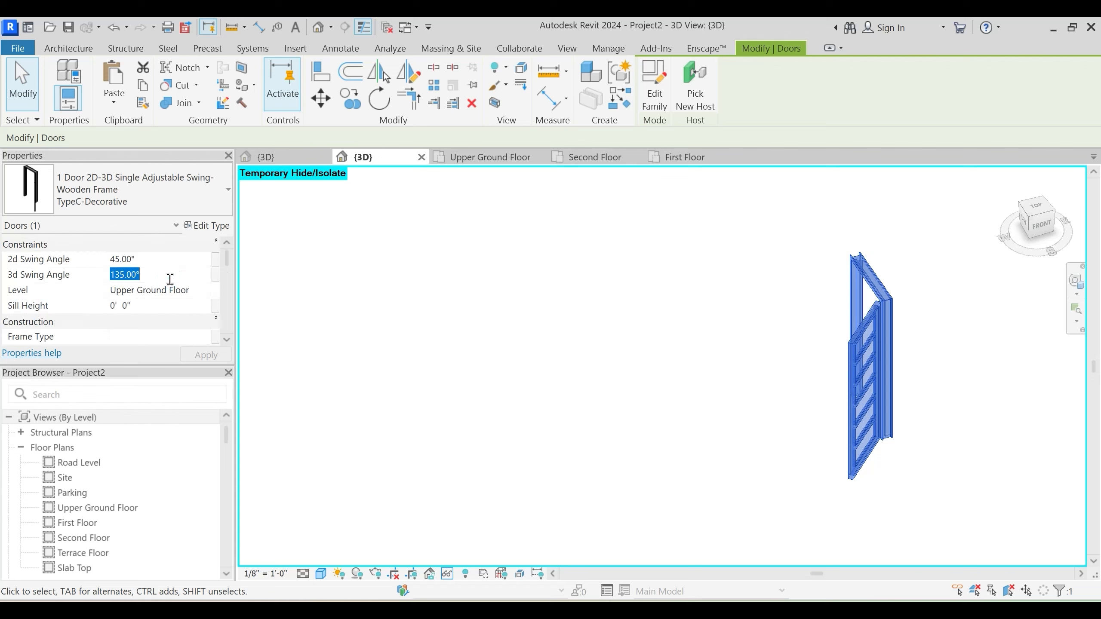
middle_click_drag(771, 438, 706, 423, "shift")
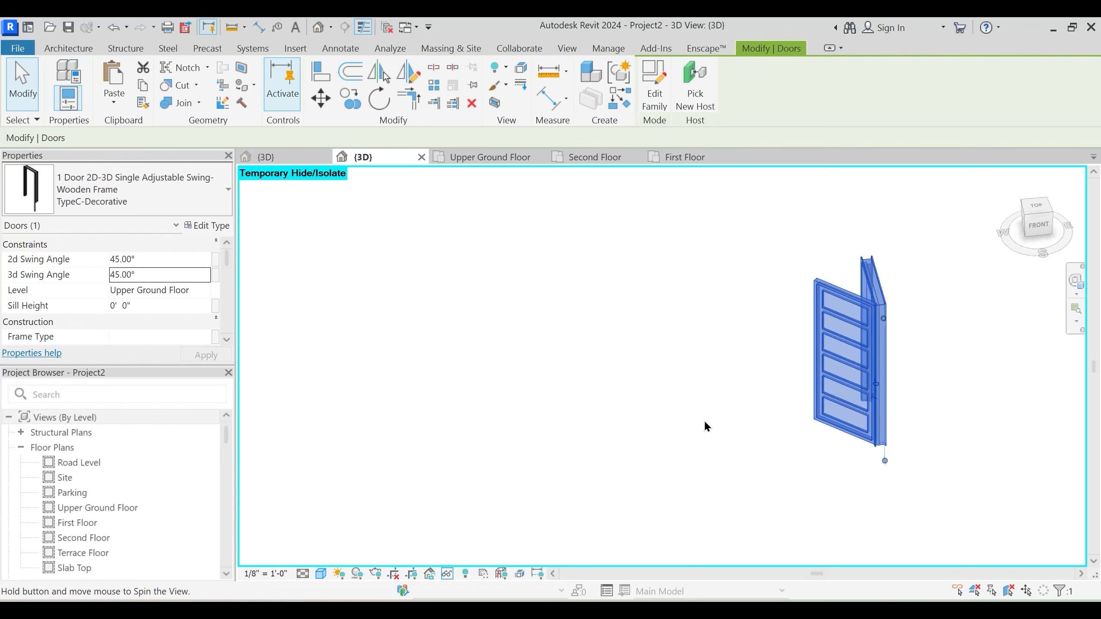
left_click(693, 425)
key("h")
key("r")
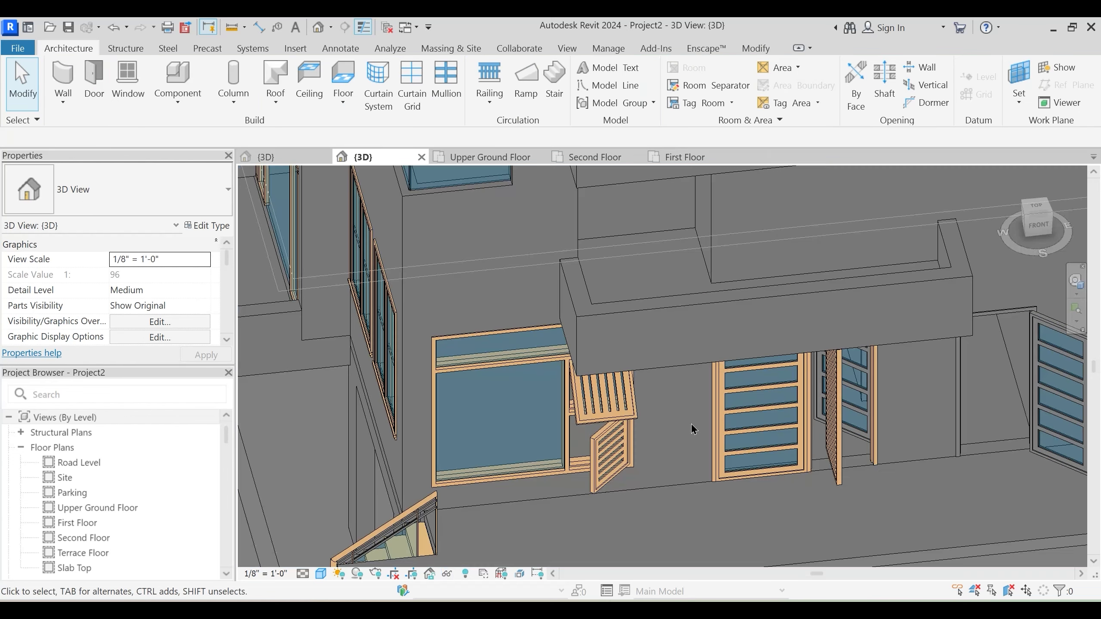
Set the door panel, inscribed frame and wooden frame materials of the single swing door beside the louvred door to Sash
middle_click_drag(762, 409, 928, 467, "shift")
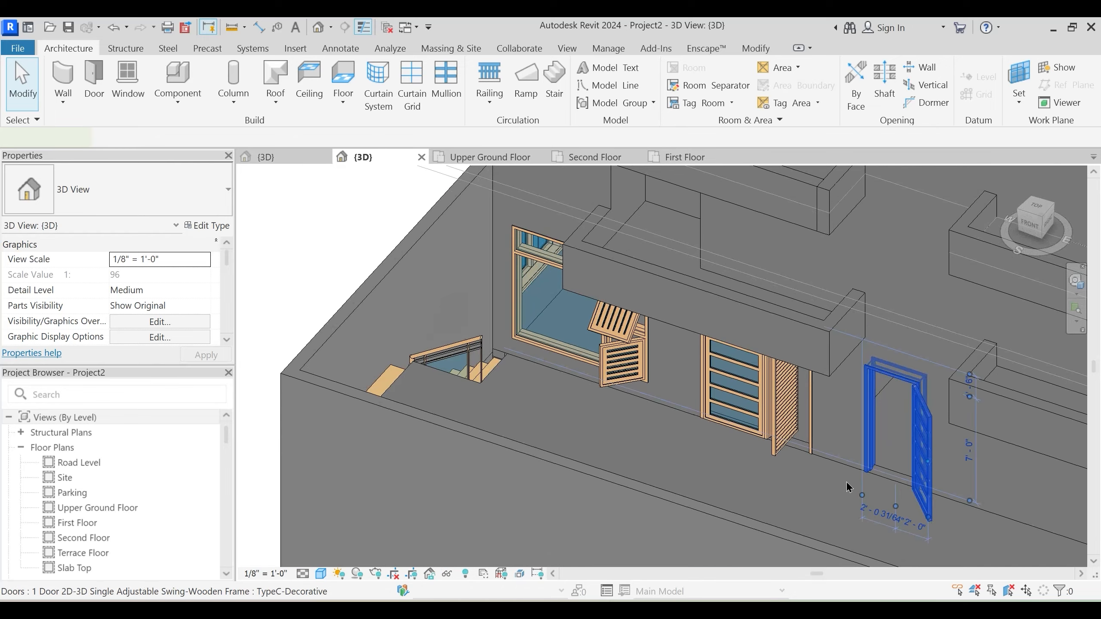
middle_click_drag(846, 481, 901, 466, "shift")
scroll(151, 291, "down", 2)
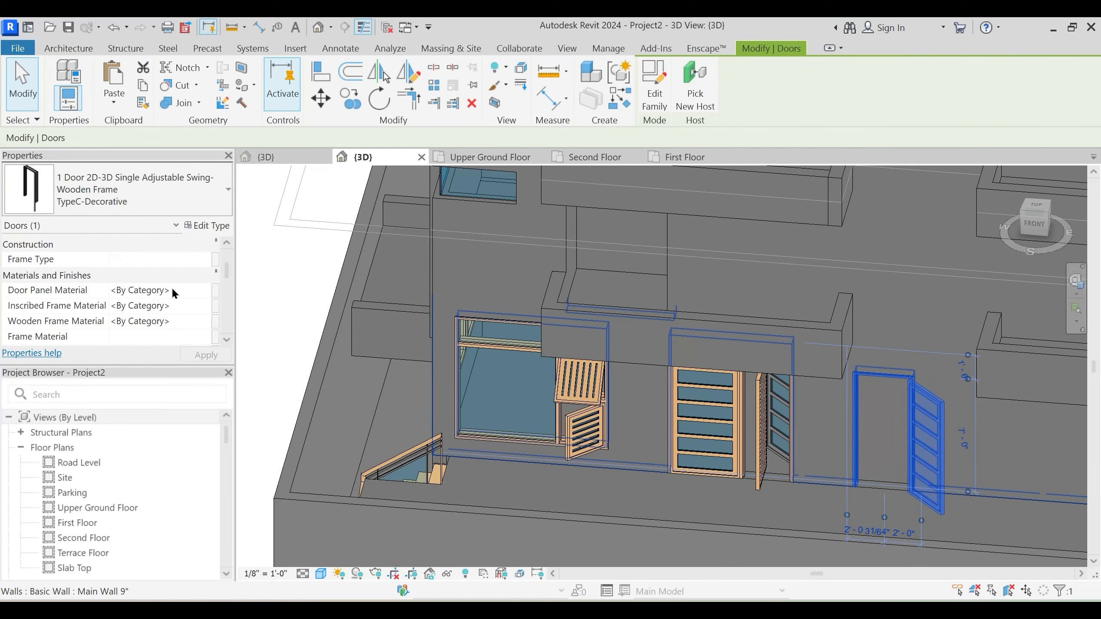
left_click(184, 289)
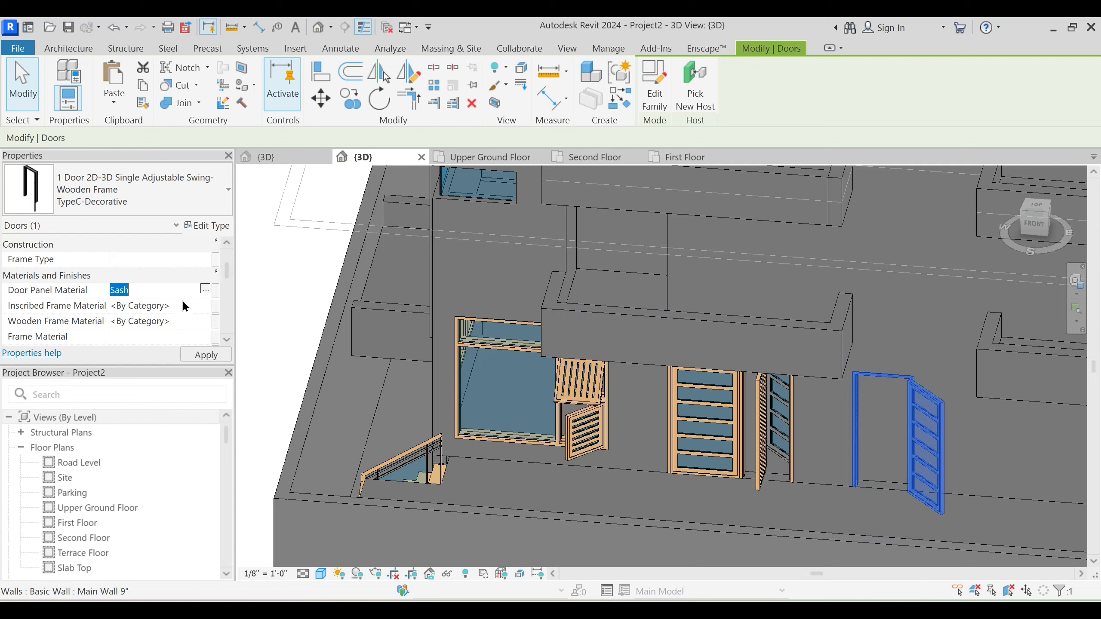
left_click(182, 306)
left_click(188, 321)
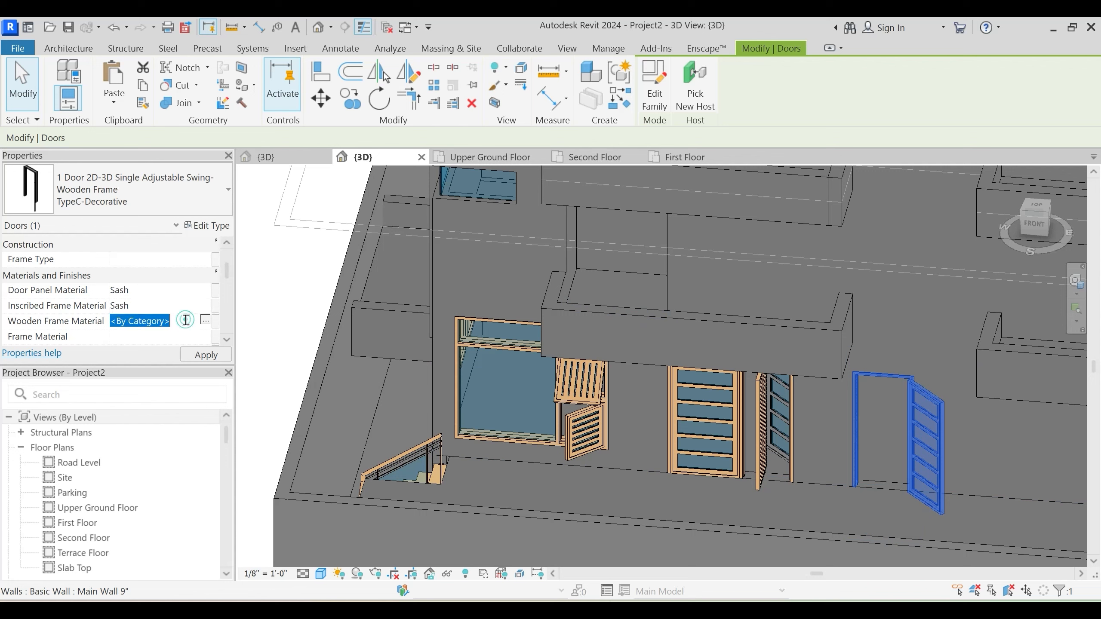
type("Sash")
left_click(933, 325)
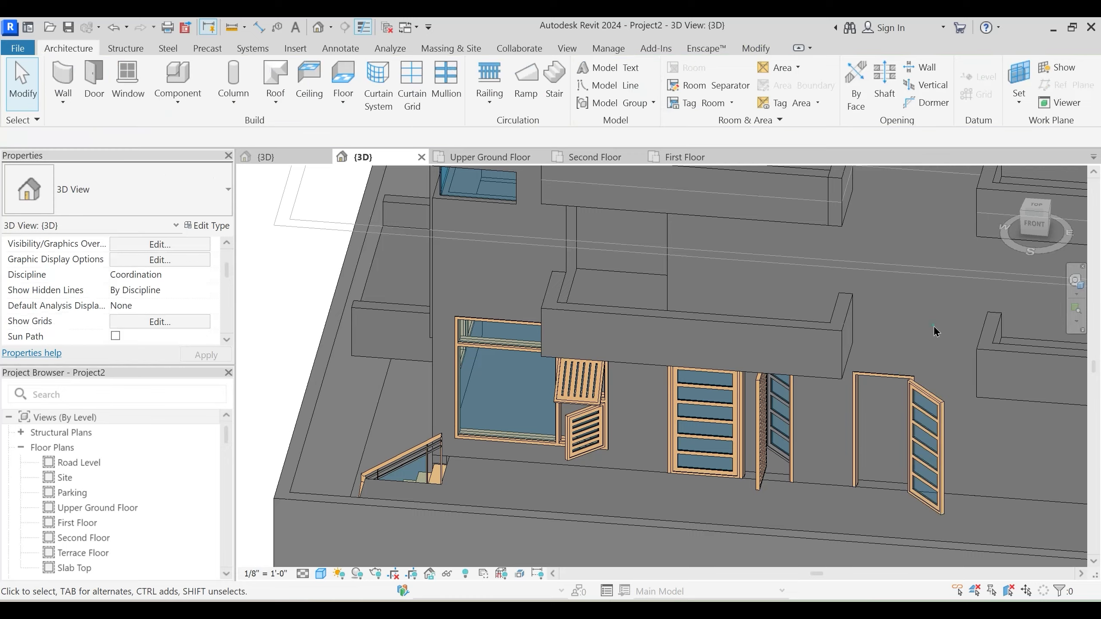
Replace the wide central glass panel at the base of the tall curtain wall with Door-Curtain-Wall-Double-Storefront
scroll(824, 366, "down", 2)
middle_click_drag(689, 434, 752, 427, "shift")
middle_click_drag(736, 434, 874, 313)
middle_click_drag(683, 348, 723, 483, "shift")
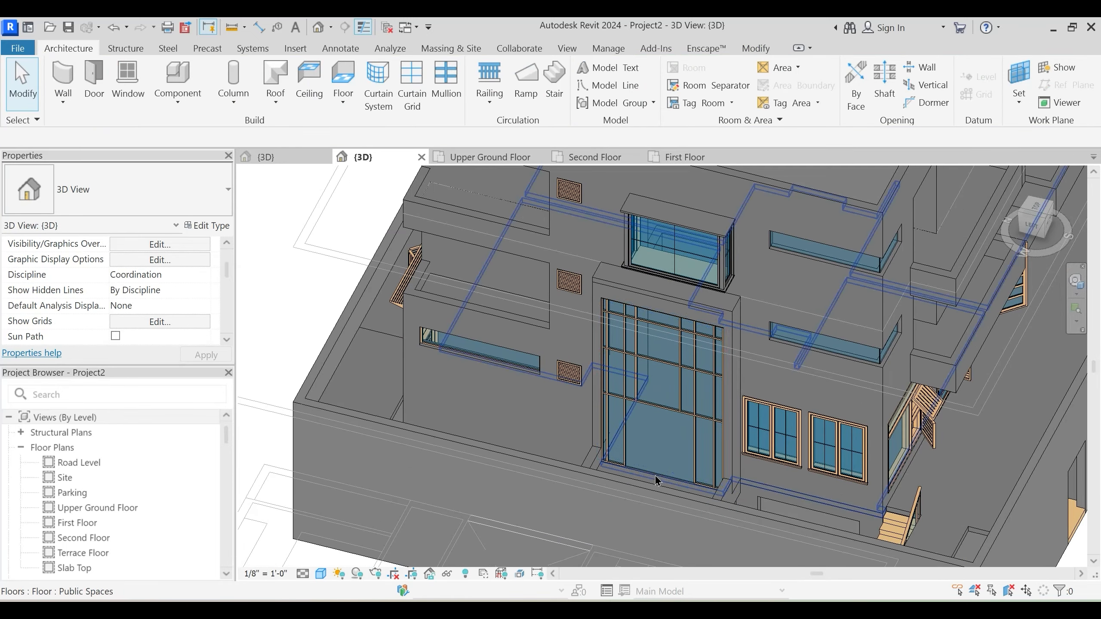
scroll(656, 479, "up", 2)
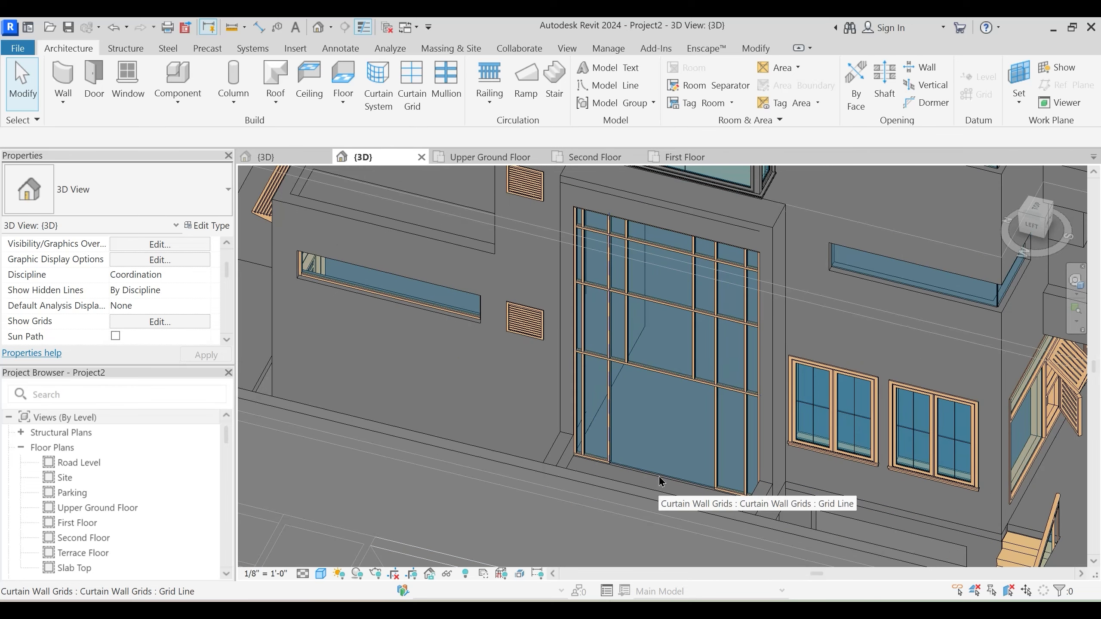
left_click(659, 476)
scroll(659, 475, "up", 2)
key("Escape")
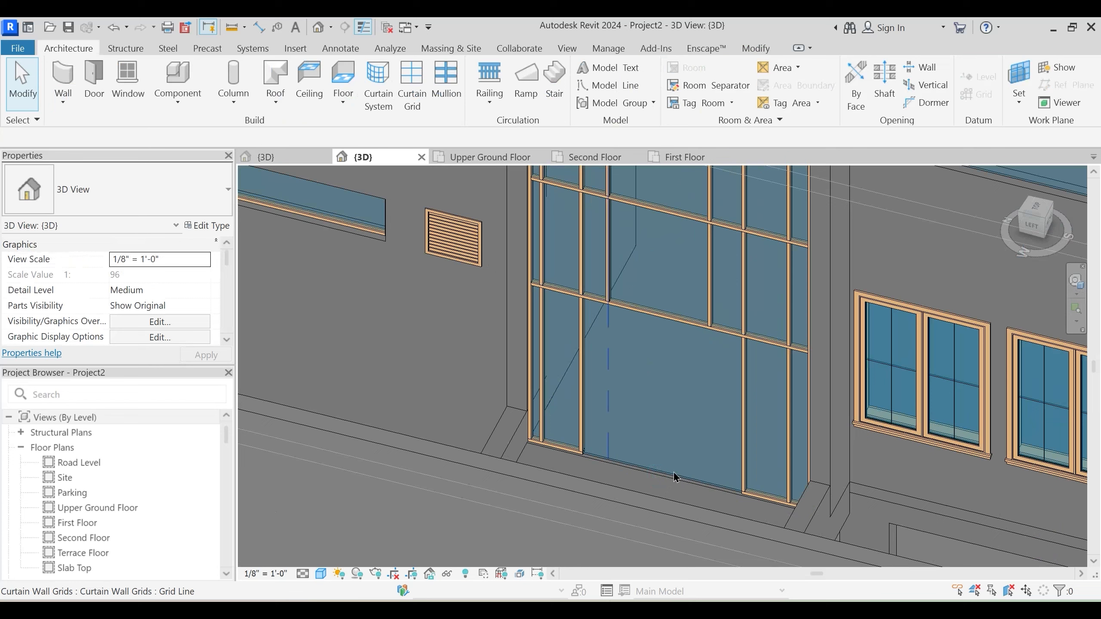
key("Tab")
left_click(673, 475)
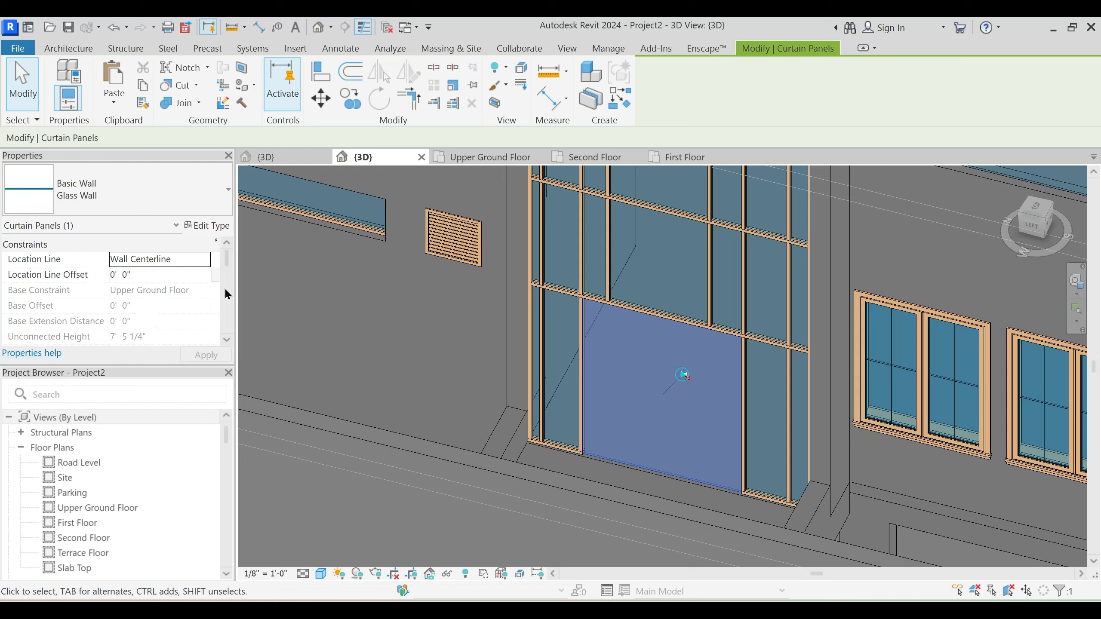
left_click(146, 191)
scroll(130, 412, "up", 3)
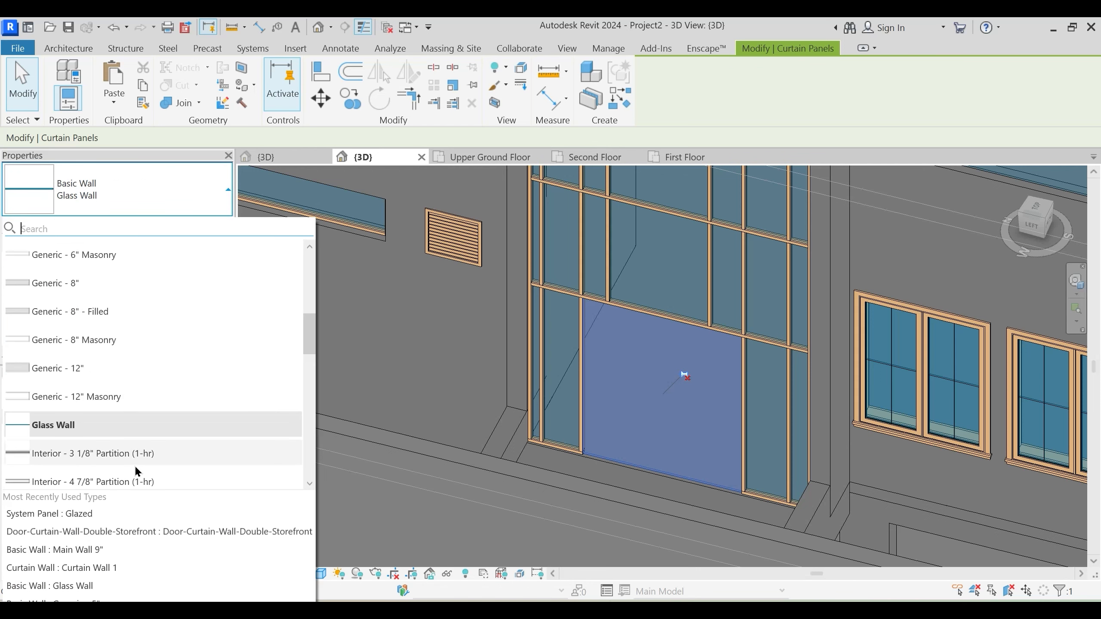
scroll(134, 465, "down", 5)
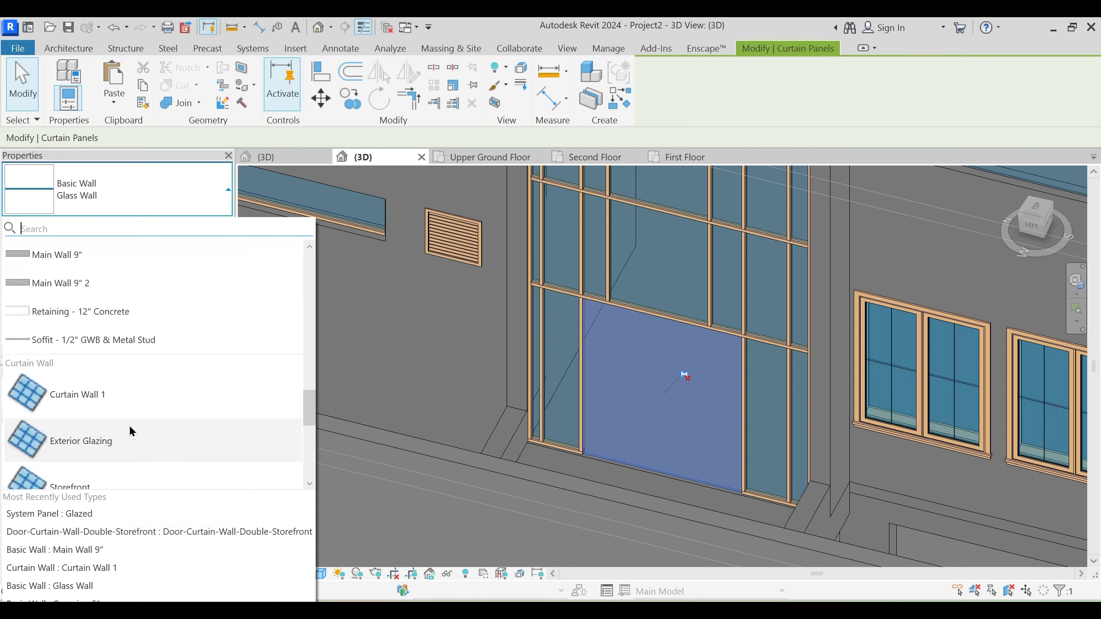
scroll(129, 423, "down", 2)
scroll(128, 423, "up", 2)
scroll(128, 423, "down", 4)
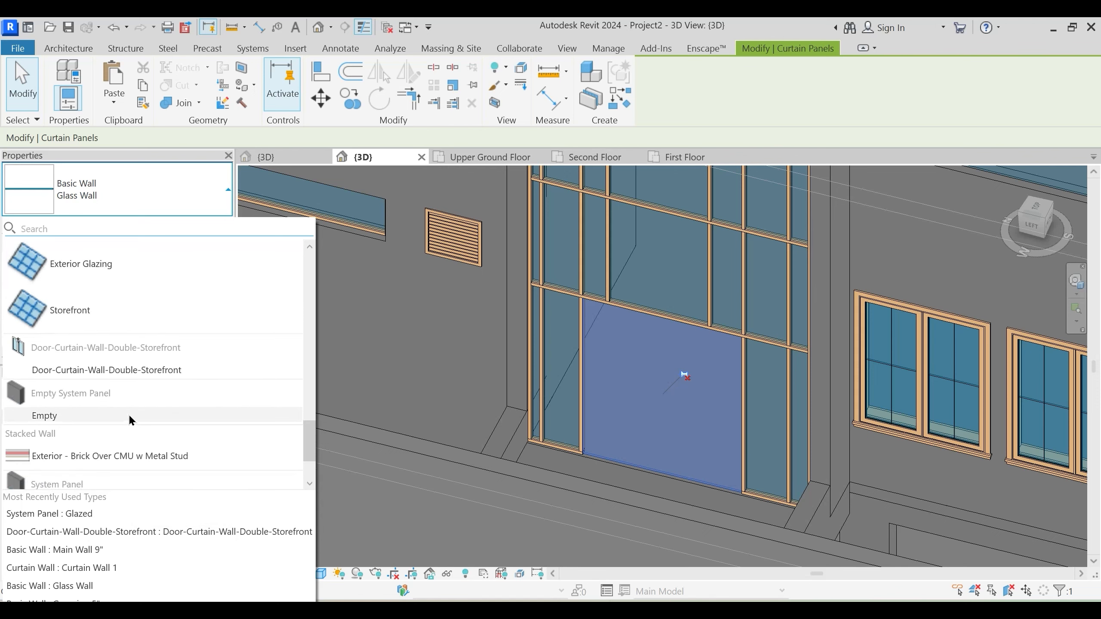
left_click(138, 370)
key("Escape")
scroll(696, 466, "down", 3)
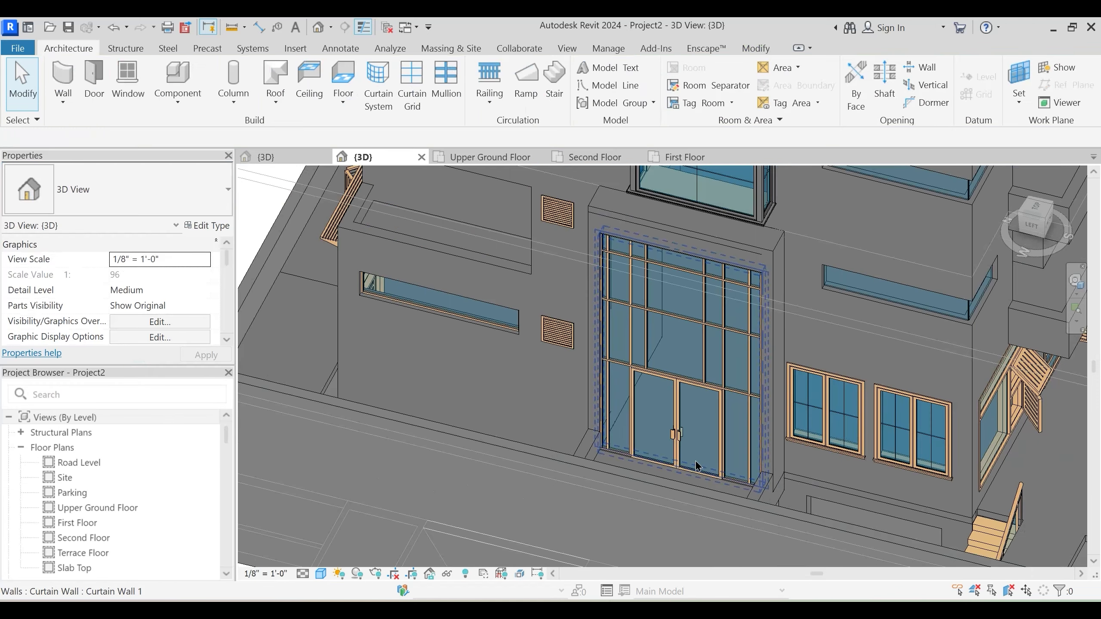
Temporarily hide the imported Planning.dwg drawing in the 3D view
middle_click_drag(696, 466, 686, 429, "shift")
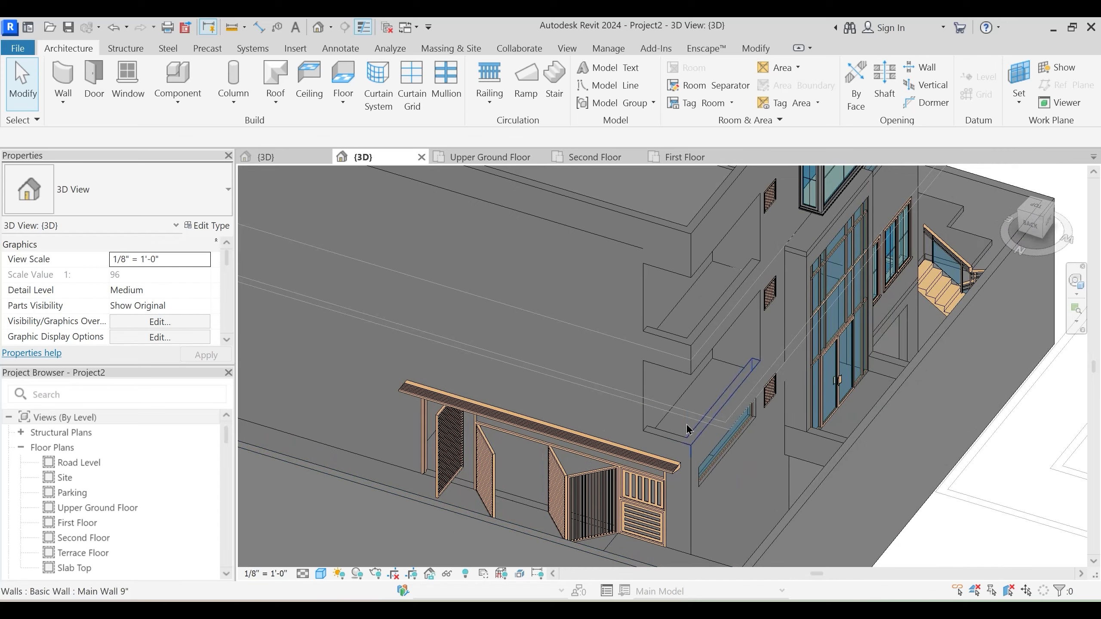
scroll(687, 429, "down", 3)
scroll(602, 394, "down", 2)
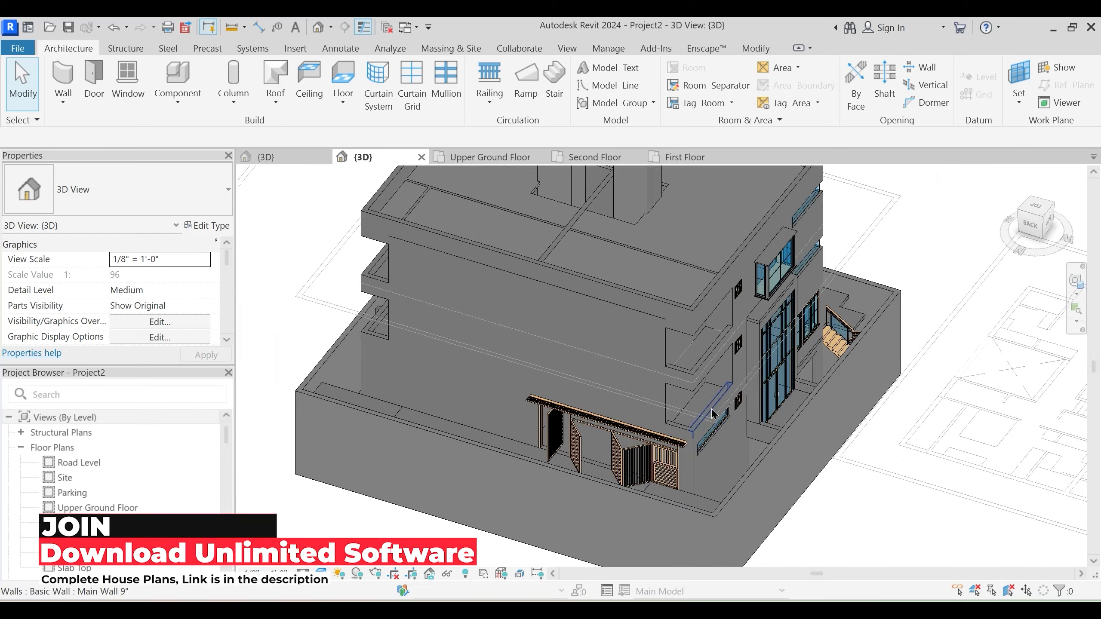
left_click(947, 427)
middle_click_drag(950, 428, 872, 410, "shift")
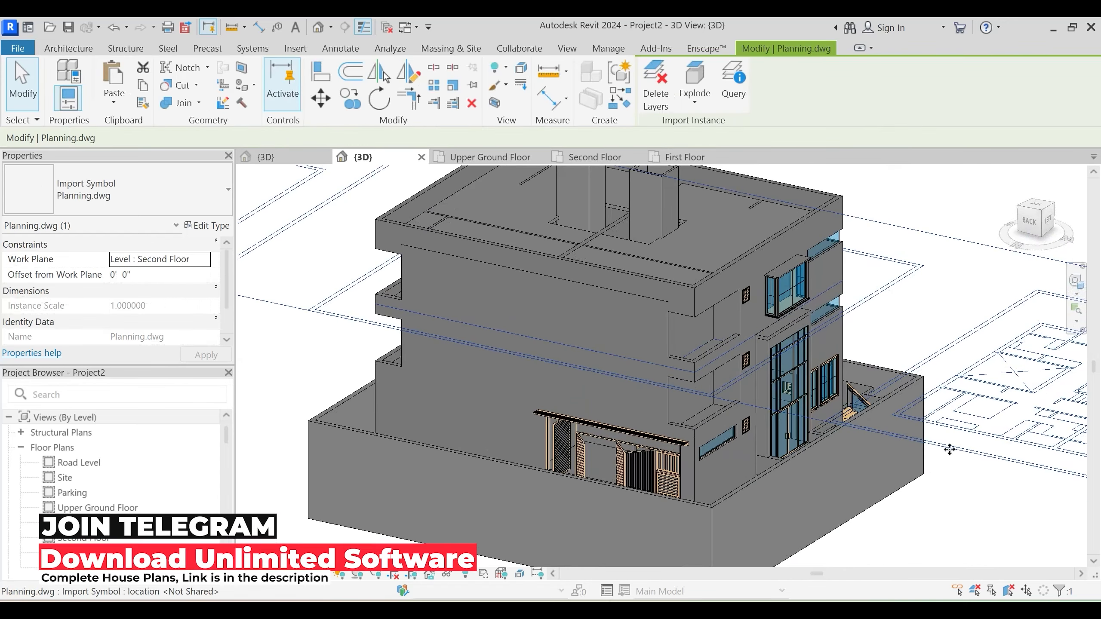
key("h")
key("h")
Place a 57" x 72" Window-Casement-Double on the First Floor rear wall above the folding doors, matching the existing side window's type
middle_click_drag(943, 458, 770, 277, "shift")
middle_click_drag(644, 299, 645, 342)
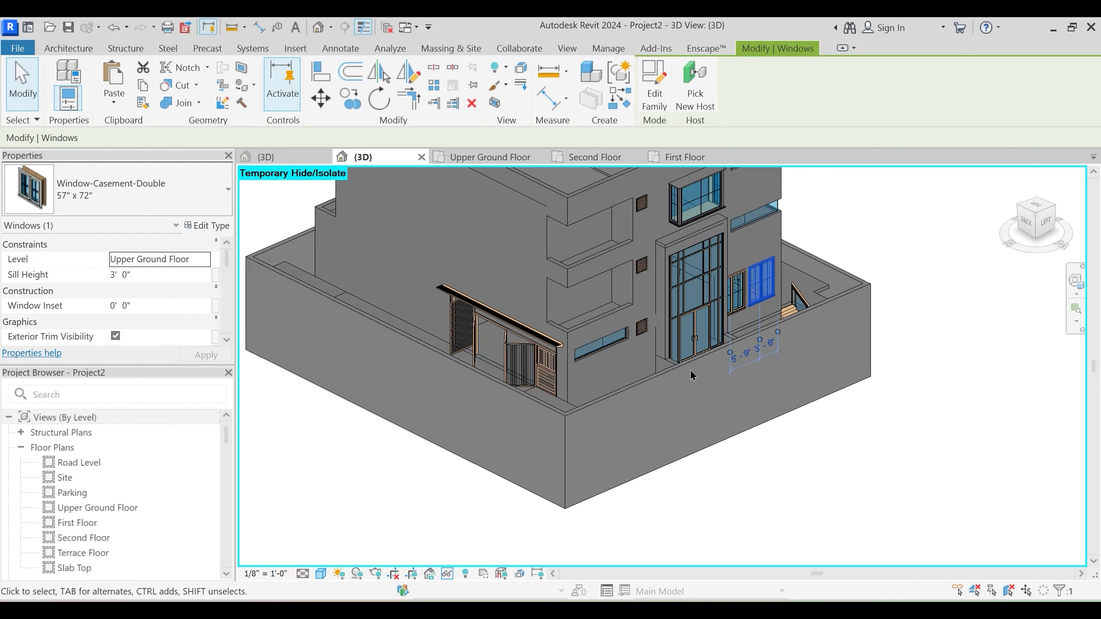
key("c")
key("s")
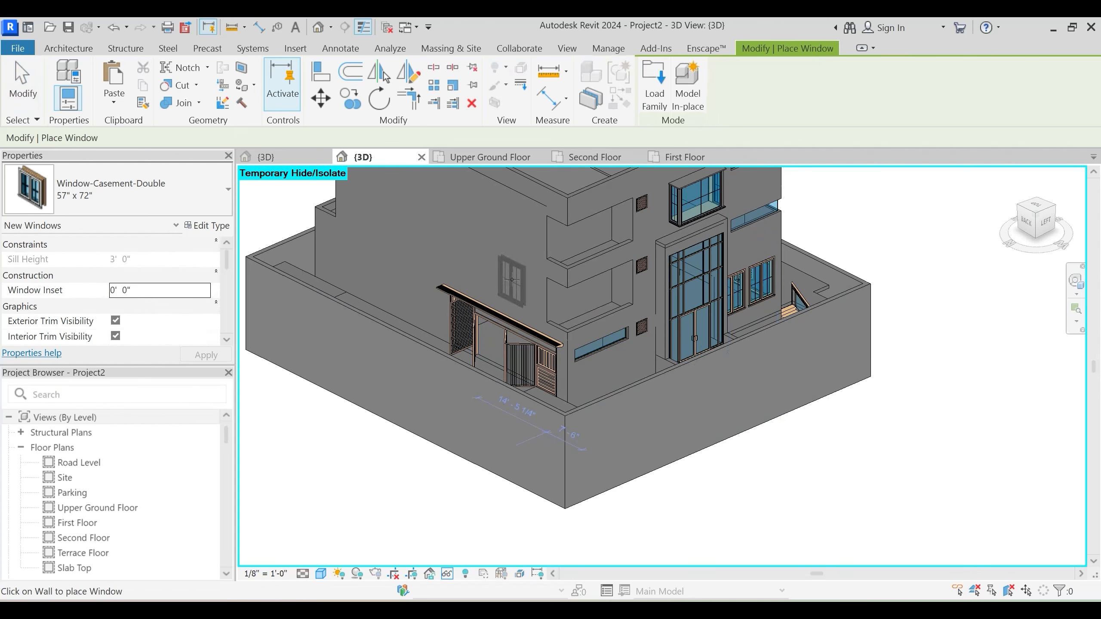
left_click(481, 278)
key("Escape")
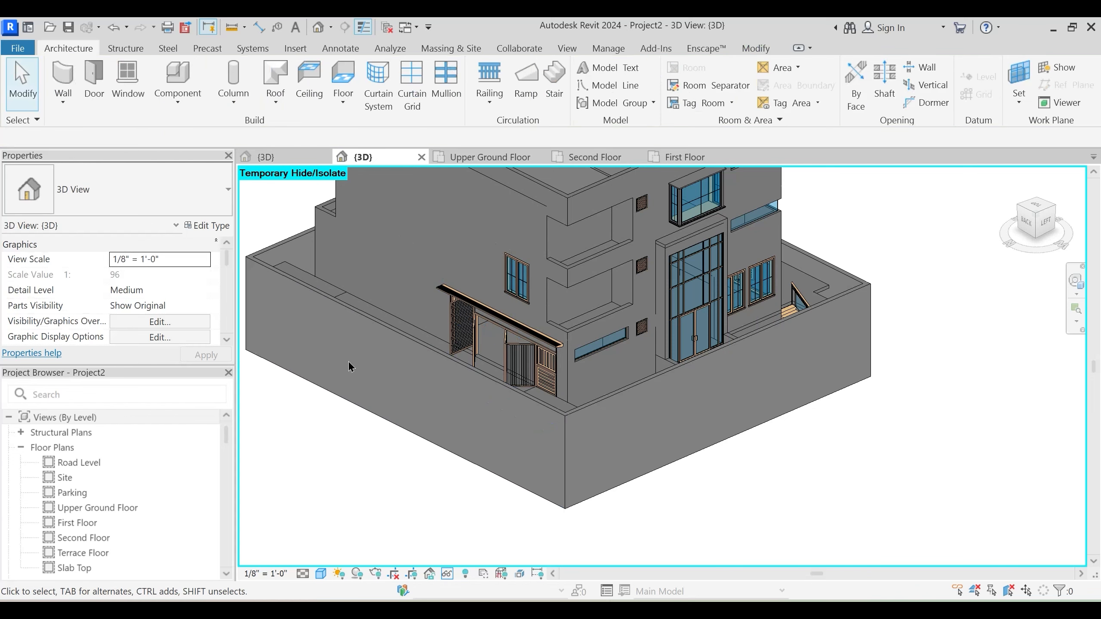
Check the rear facade in the reference project and copy the new casement window in alignment to the Second Floor
left_click(274, 153)
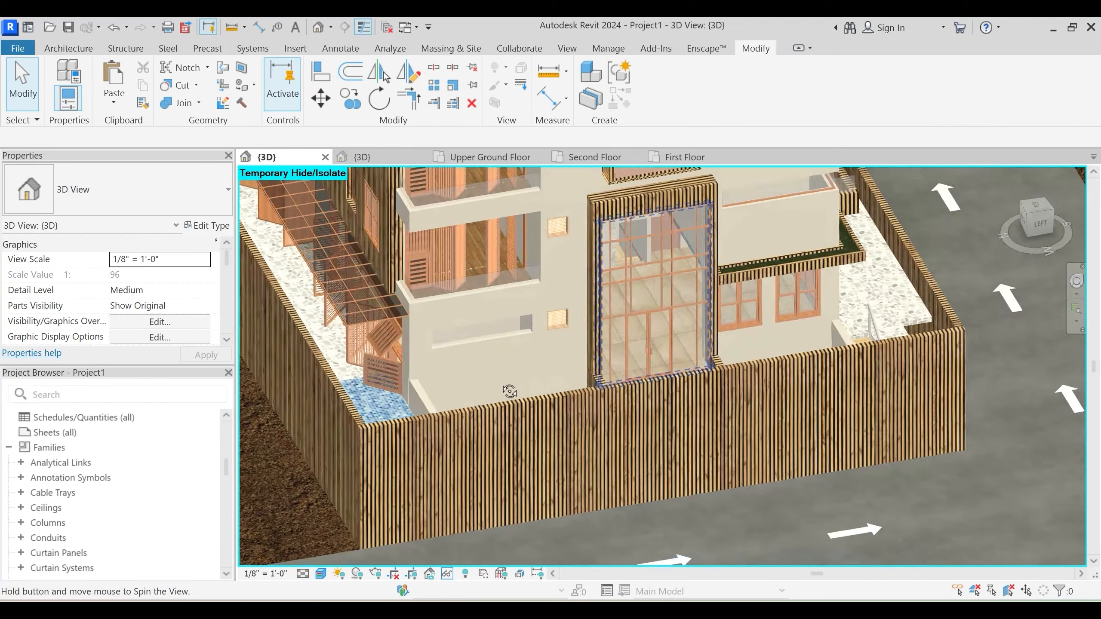
middle_click_drag(510, 391, 499, 413, "shift")
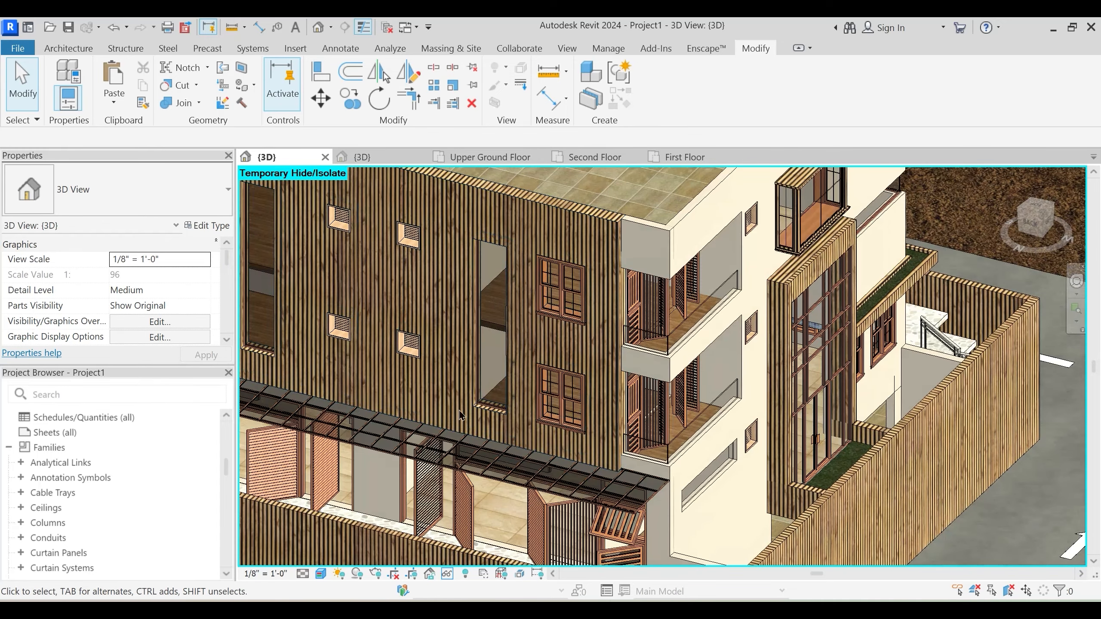
scroll(502, 417, "down", 2)
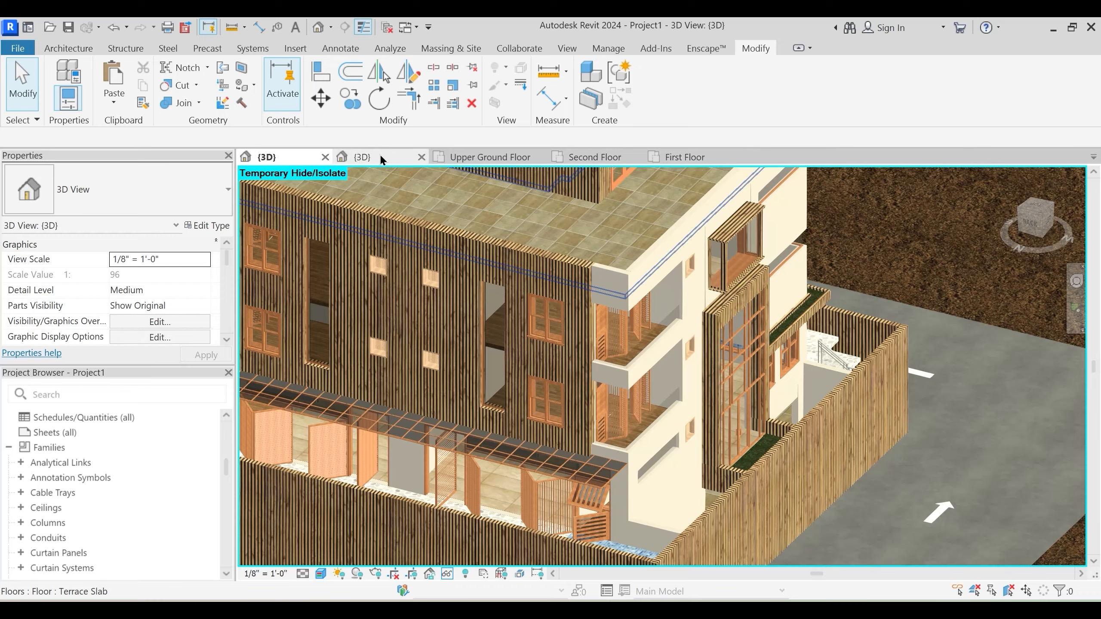
left_click(362, 157)
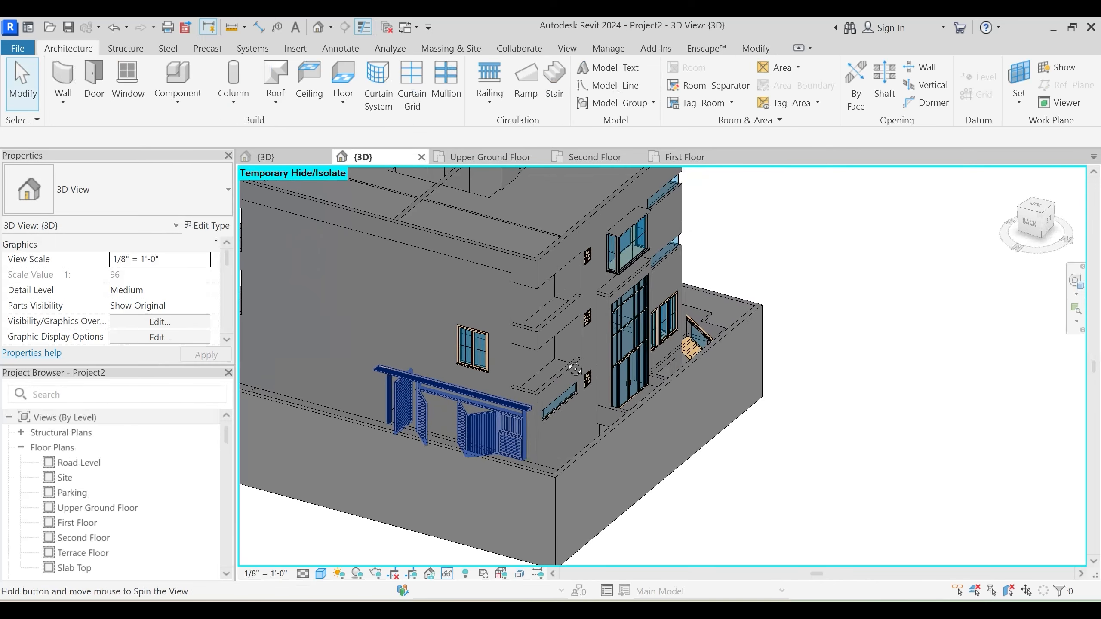
middle_click_drag(575, 369, 520, 411, "shift")
left_click(475, 345)
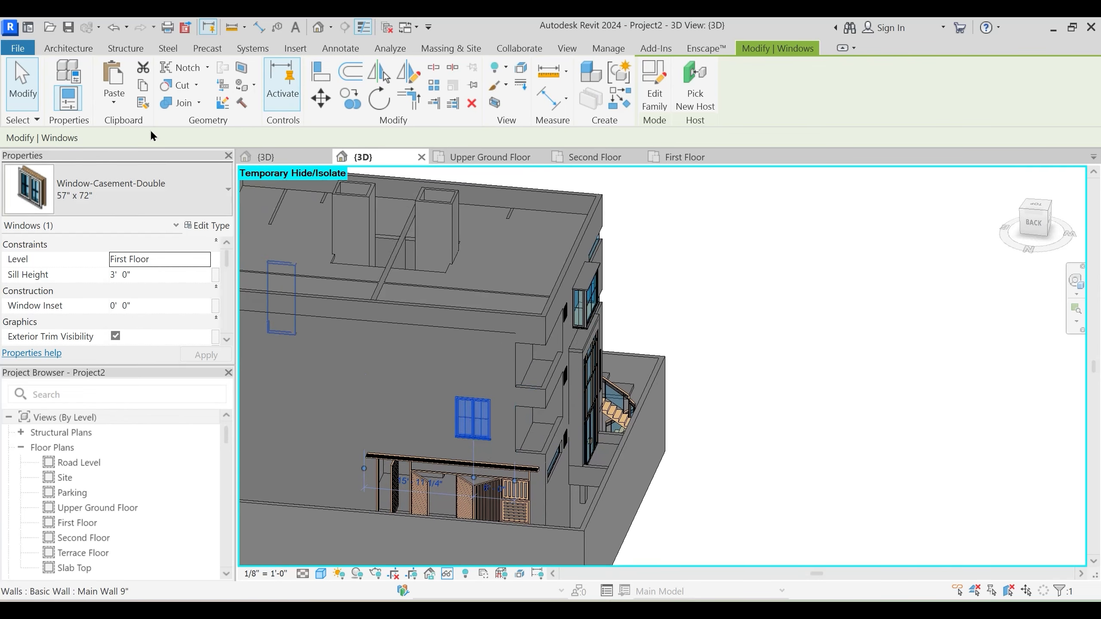
left_click(114, 102)
left_click(154, 157)
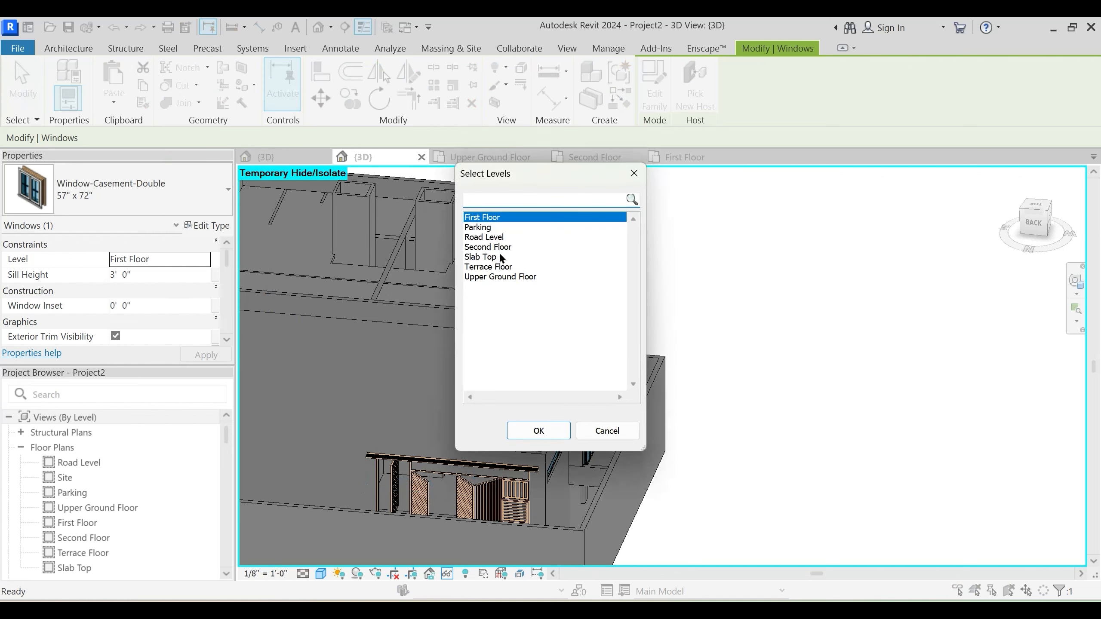
left_click(504, 247)
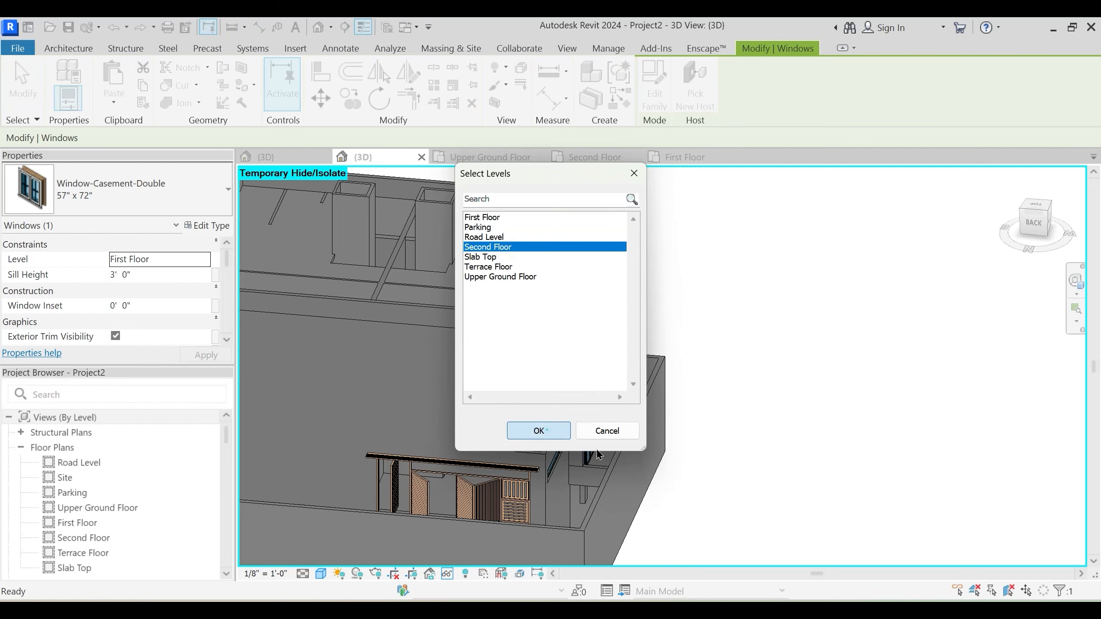
left_click(551, 432)
middle_click_drag(471, 419, 369, 368, "shift")
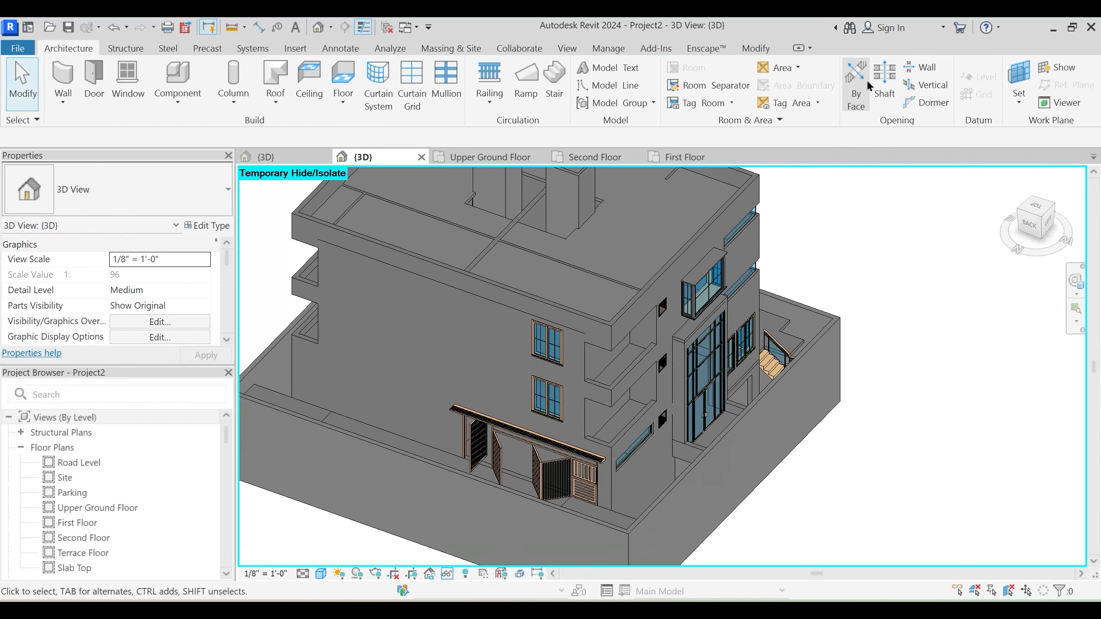
Join the rear terrace parapet wall with the wall directly below it
left_click(751, 49)
left_click(182, 104)
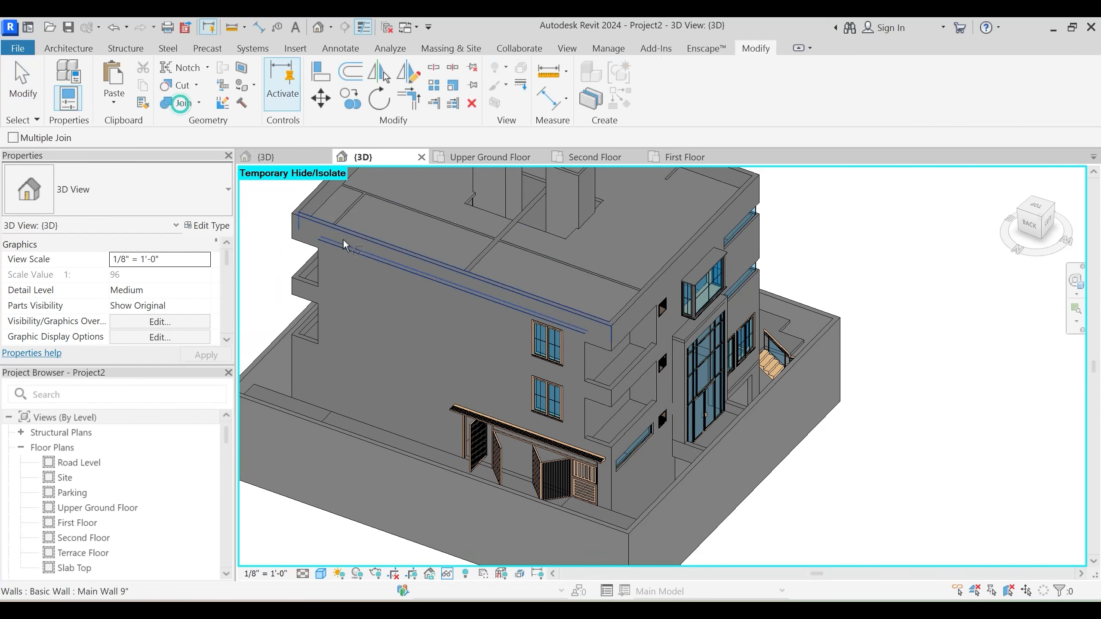
left_click(346, 234)
left_click(362, 258)
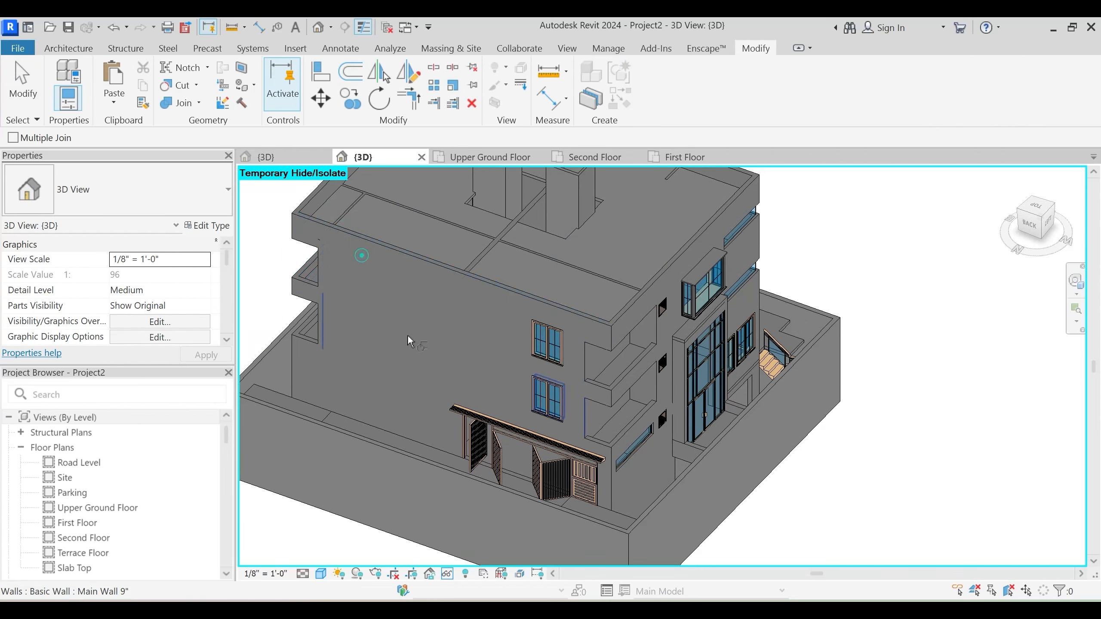
key("Escape")
Examine the rear facade in the 3D view and open the Second Floor plan at the rear bedroom's casement window
middle_click_drag(389, 341, 368, 300, "shift")
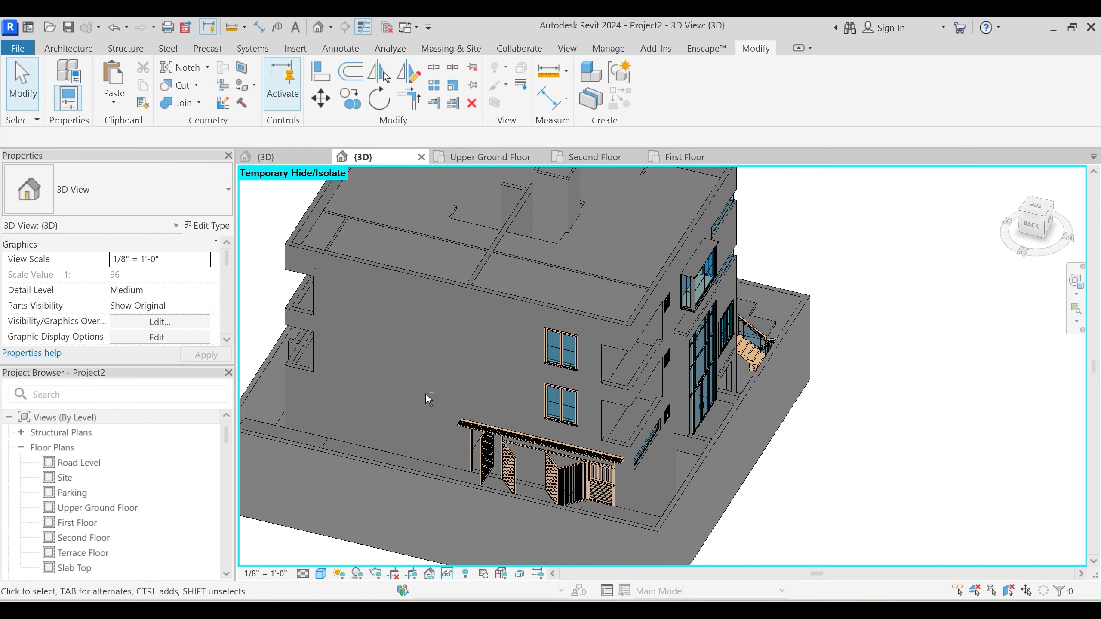
middle_click_drag(427, 398, 418, 363, "shift")
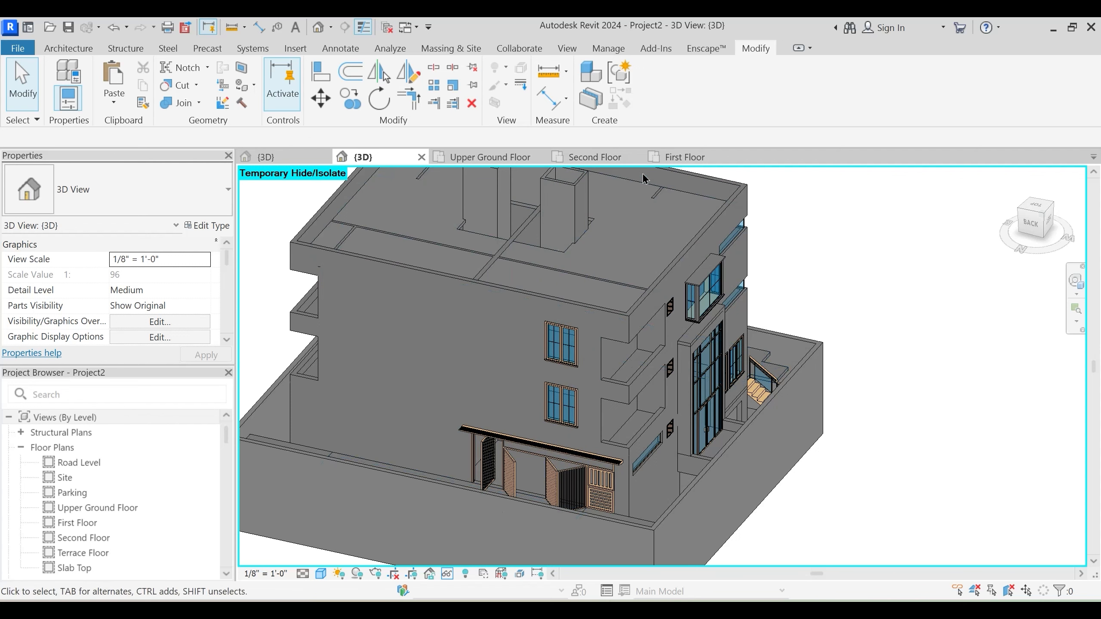
left_click(613, 160)
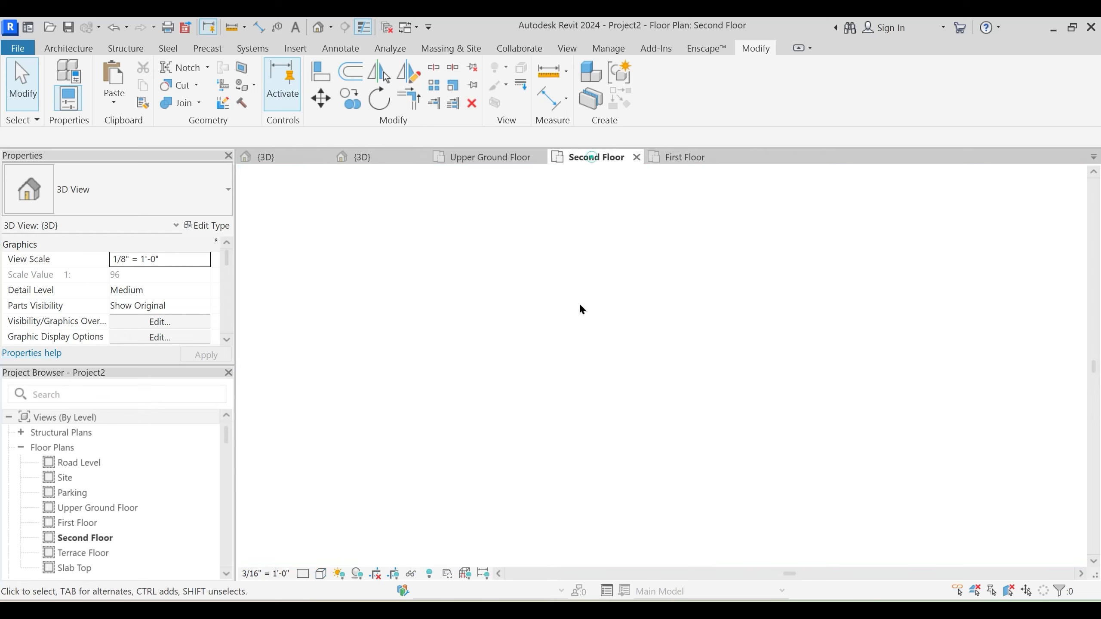
scroll(596, 352, "down", 2)
middle_click_drag(683, 324, 446, 503)
scroll(453, 438, "down", 2)
middle_click_drag(570, 323, 494, 547)
middle_click_drag(489, 437, 507, 547)
scroll(433, 376, "up", 2)
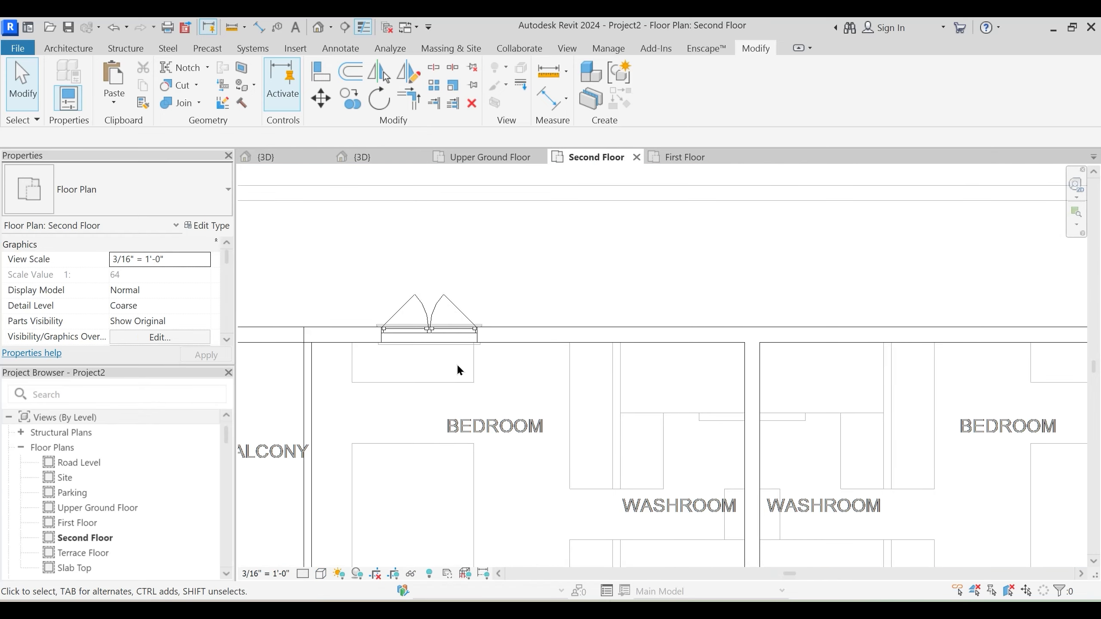
Try to shift the Second Floor rear casement window alone along its wall toward the balcony
scroll(425, 346, "up", 2)
left_click_drag(451, 322, 433, 366)
left_click(433, 369)
scroll(436, 373, "down", 1)
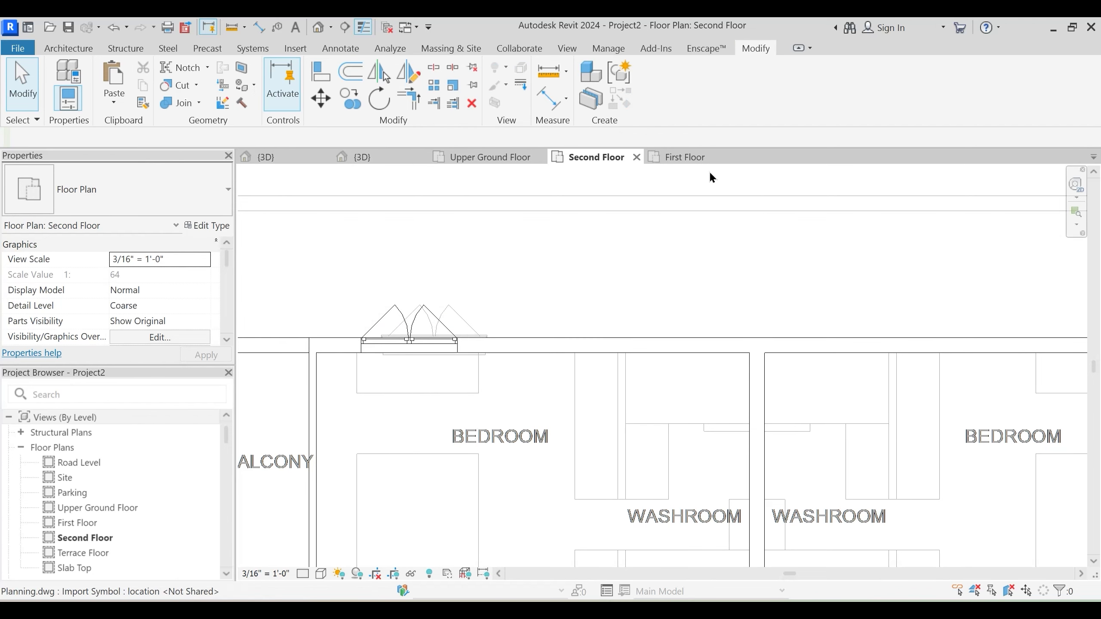
scroll(639, 325, "up", 2)
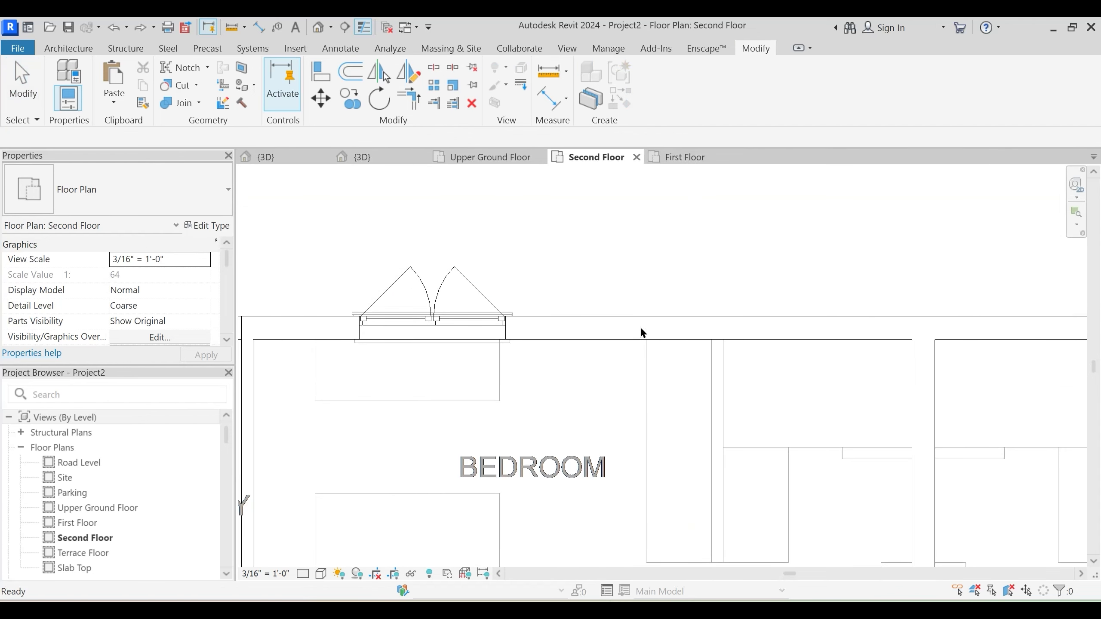
scroll(467, 371, "down", 2)
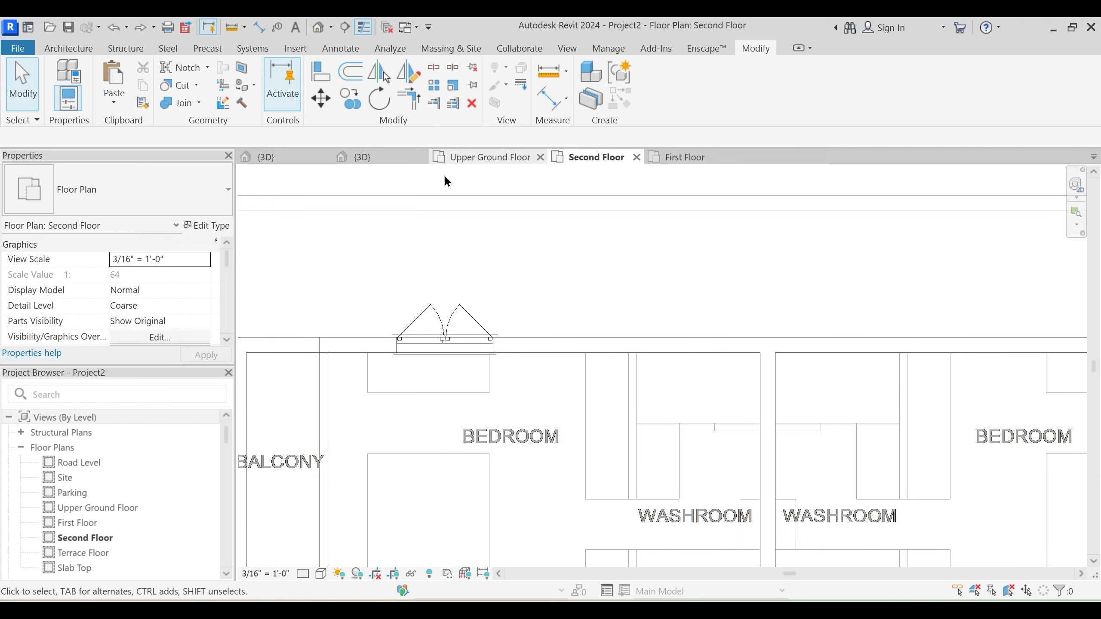
Move the First and Second Floor rear casement windows together toward the balcony, to 5'-0" from the wall between bedroom and balcony
left_click(365, 163)
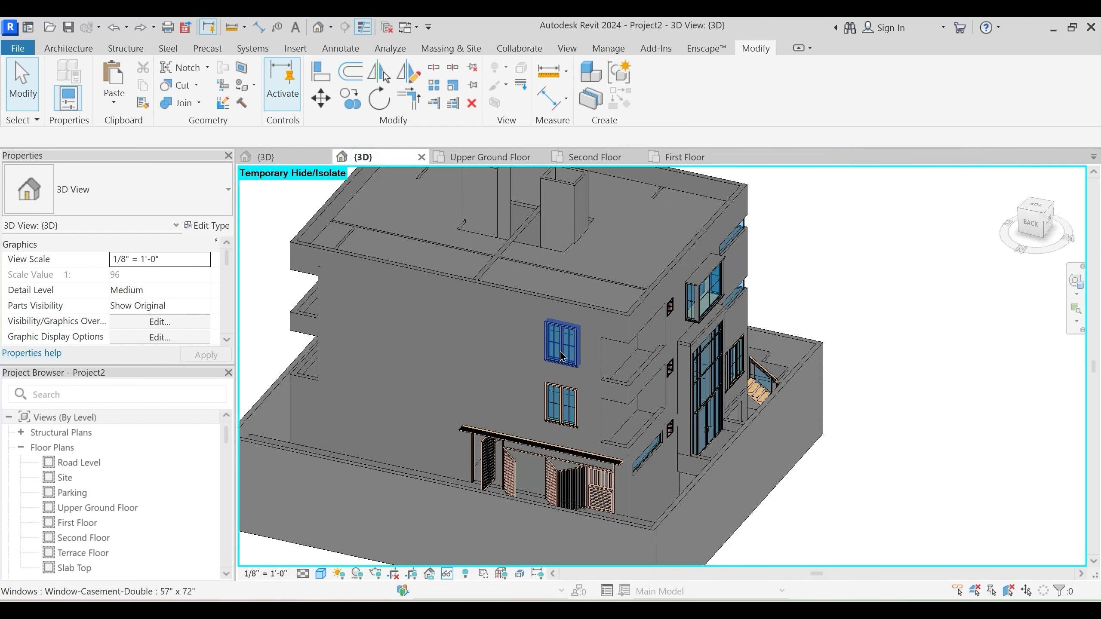
left_click(562, 407, "ctrl")
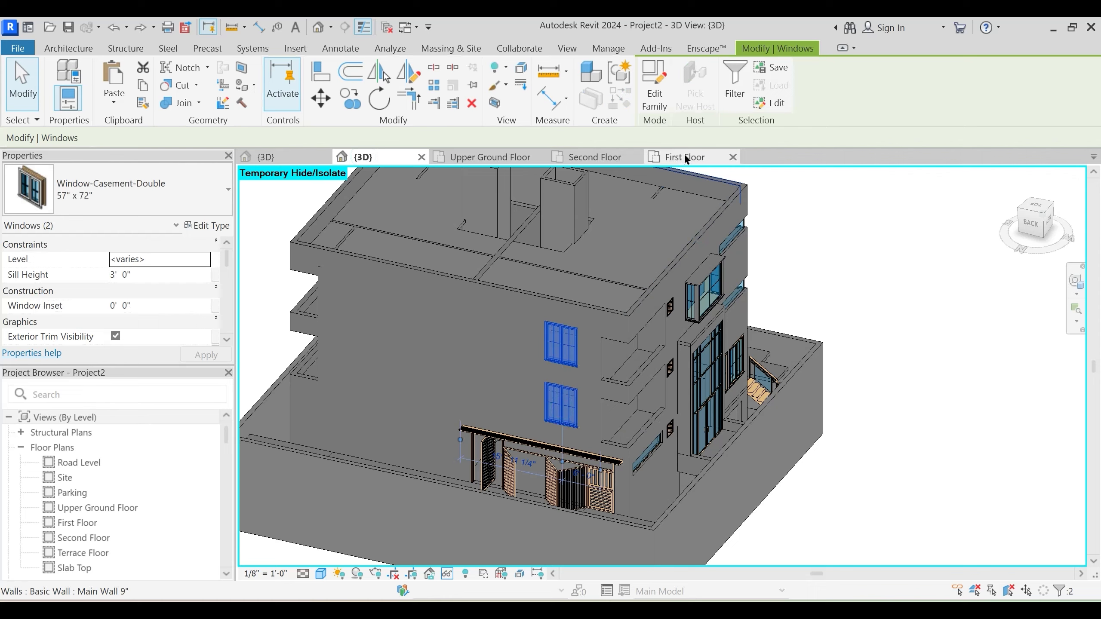
left_click(608, 161)
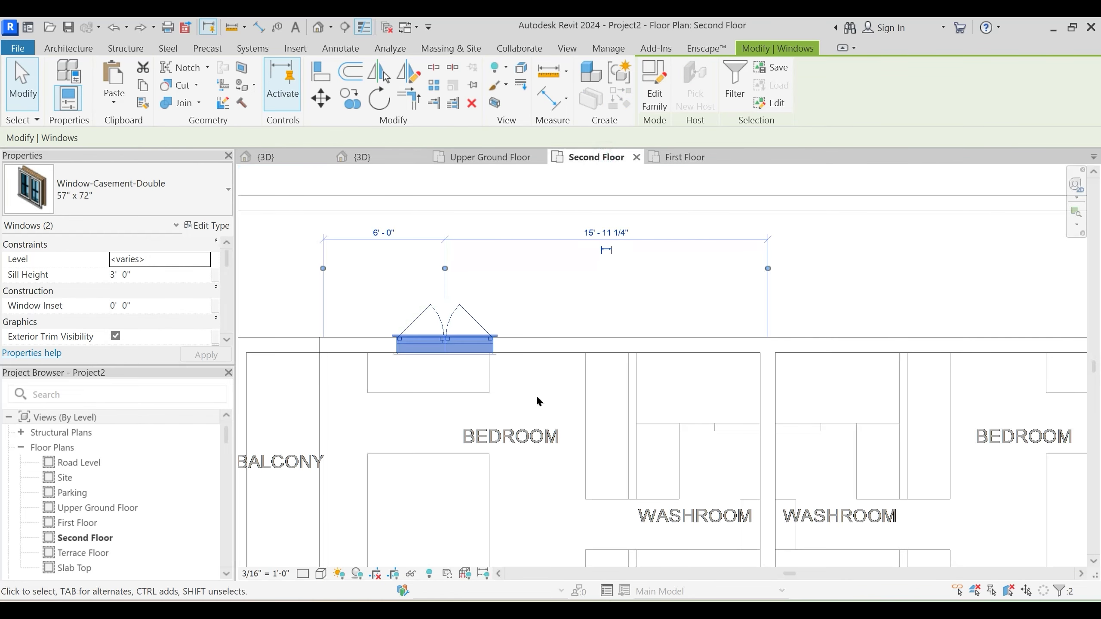
key("Left")
key("Left")
key("Left")
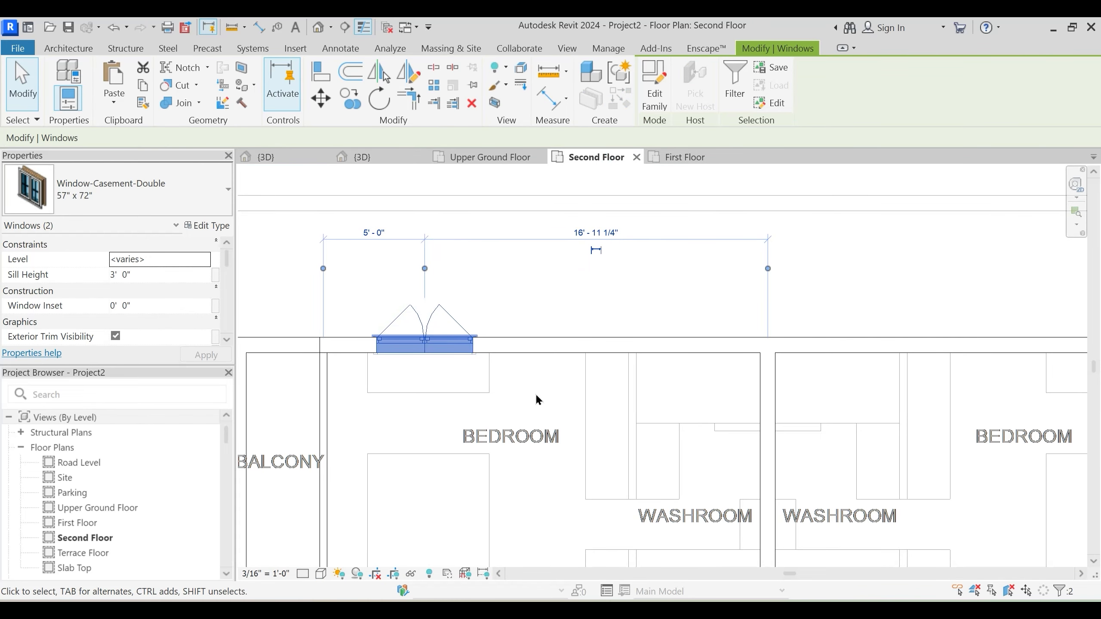
left_click(535, 392)
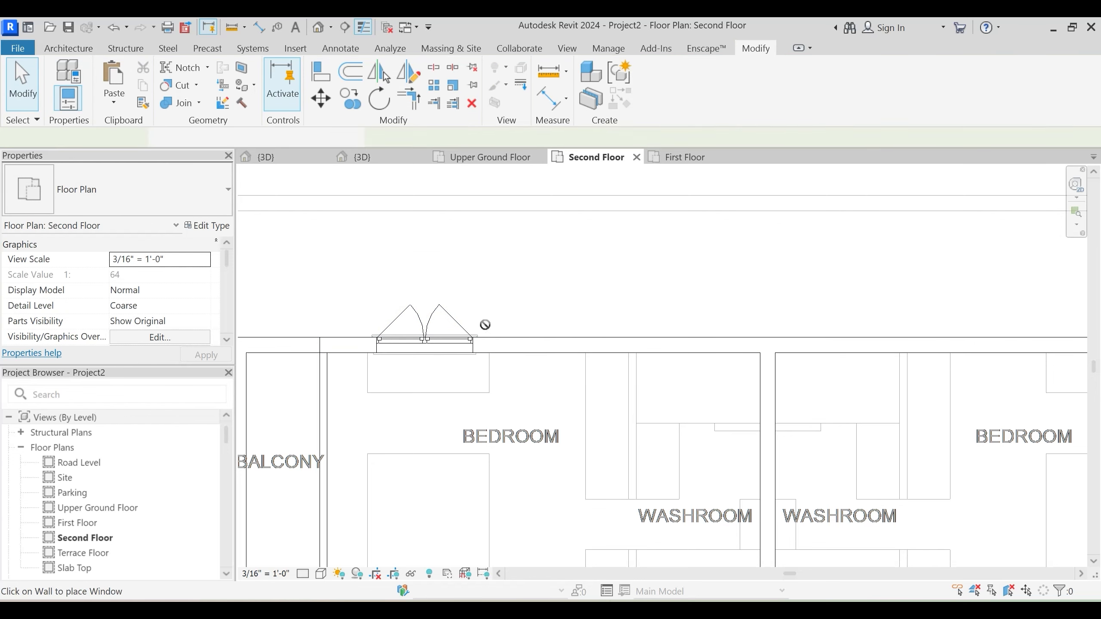
left_click(150, 191)
scroll(146, 370, "up", 2)
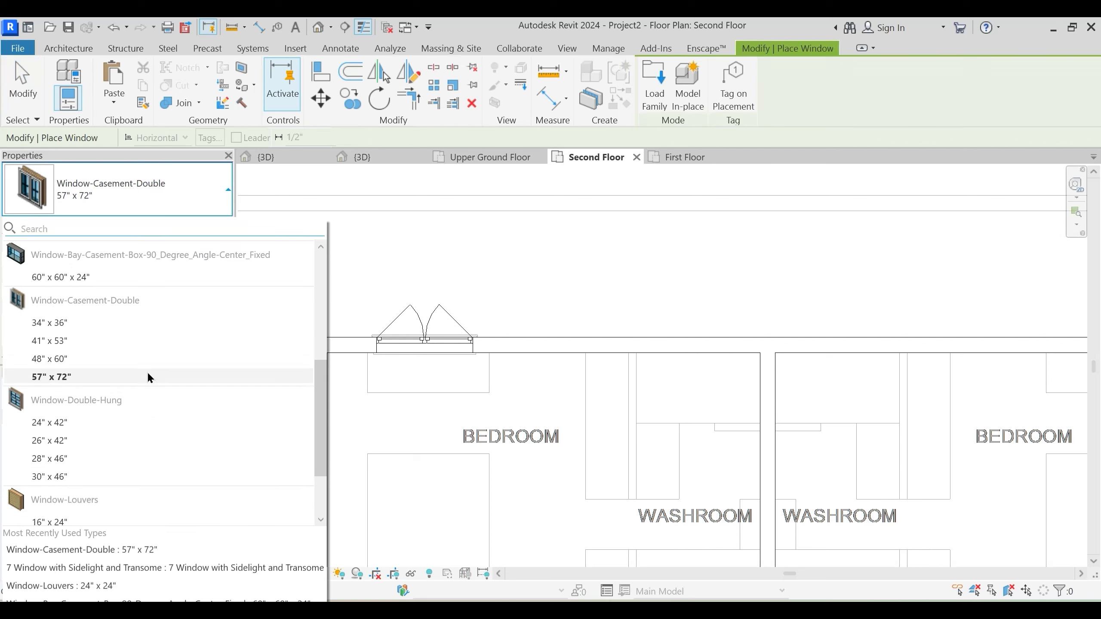
scroll(152, 387, "down", 2)
scroll(143, 414, "up", 6)
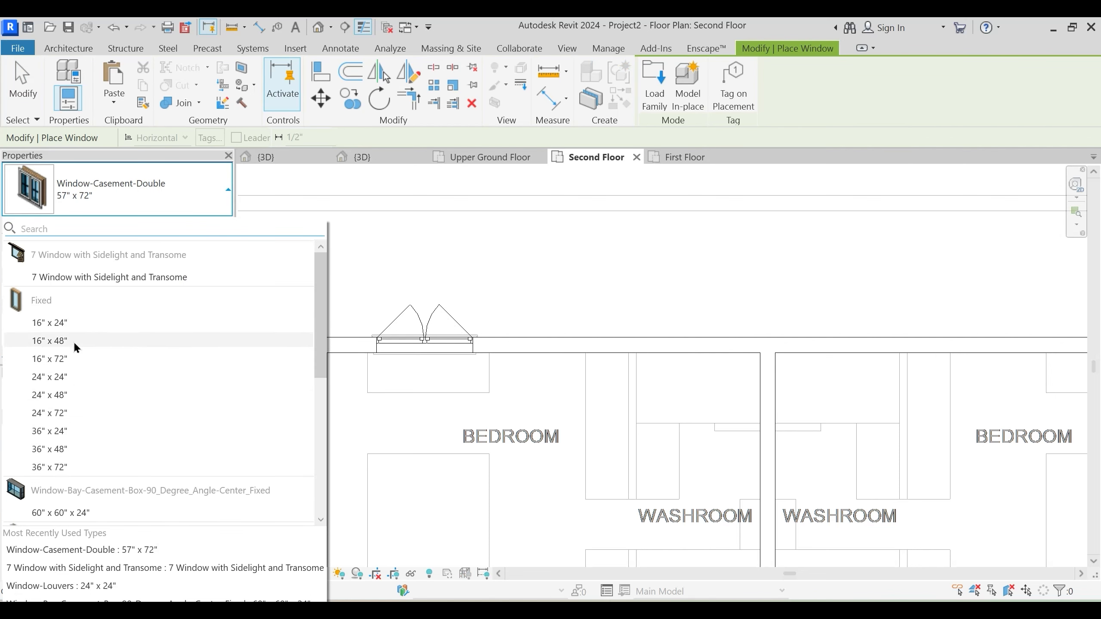
left_click(71, 429)
scroll(539, 353, "up", 2)
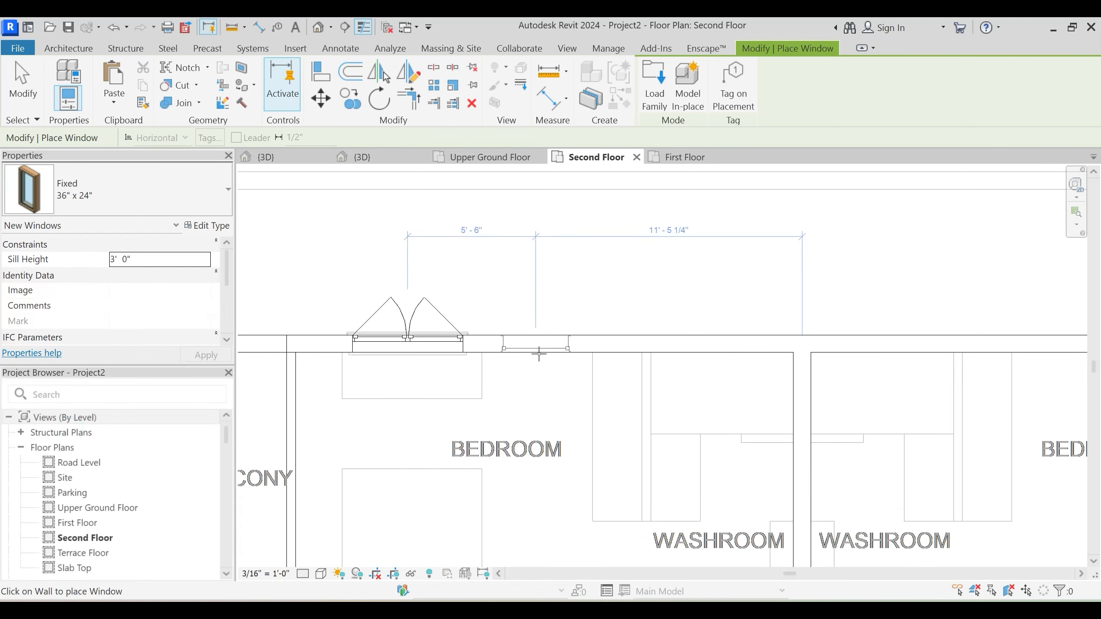
key("Escape")
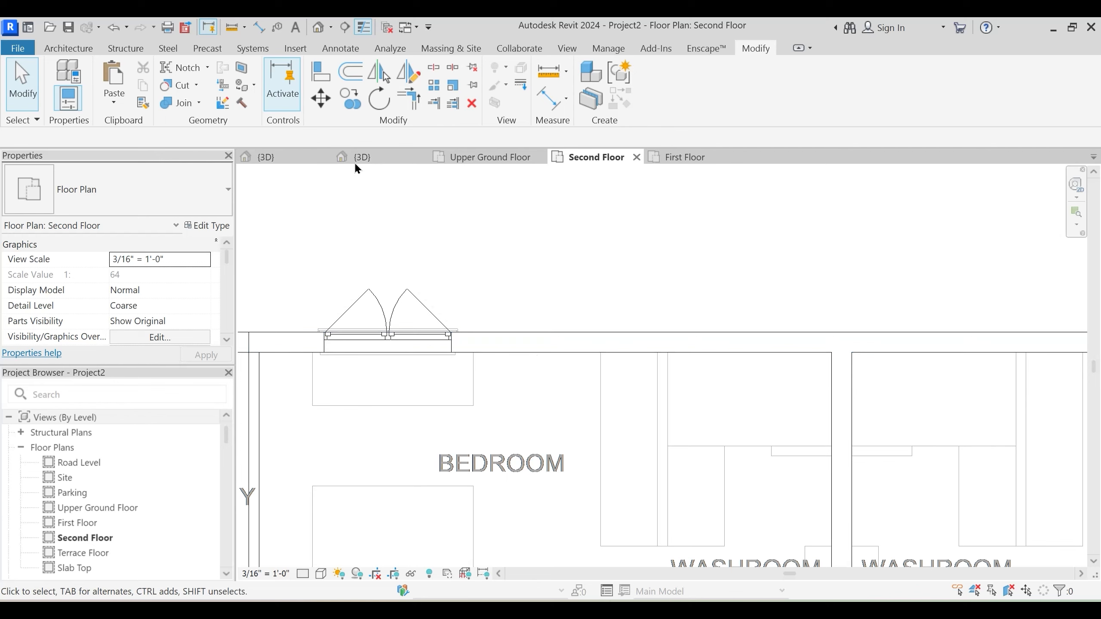
Open the Second Floor rear wall's profile for editing and show it in the North elevation
left_click(376, 162)
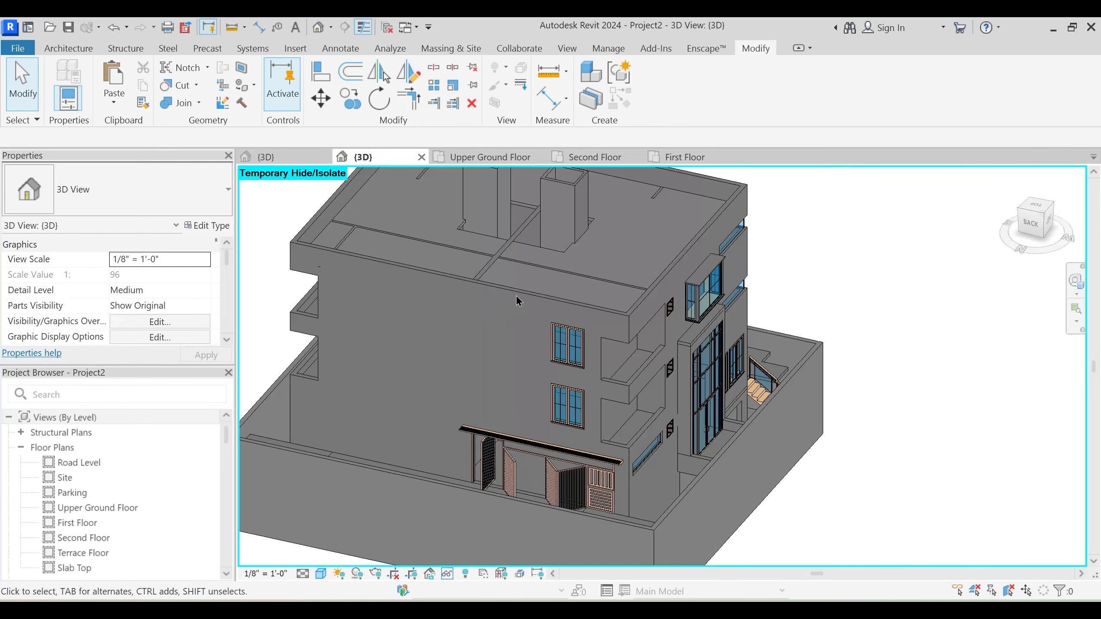
left_click(509, 300)
key("Escape")
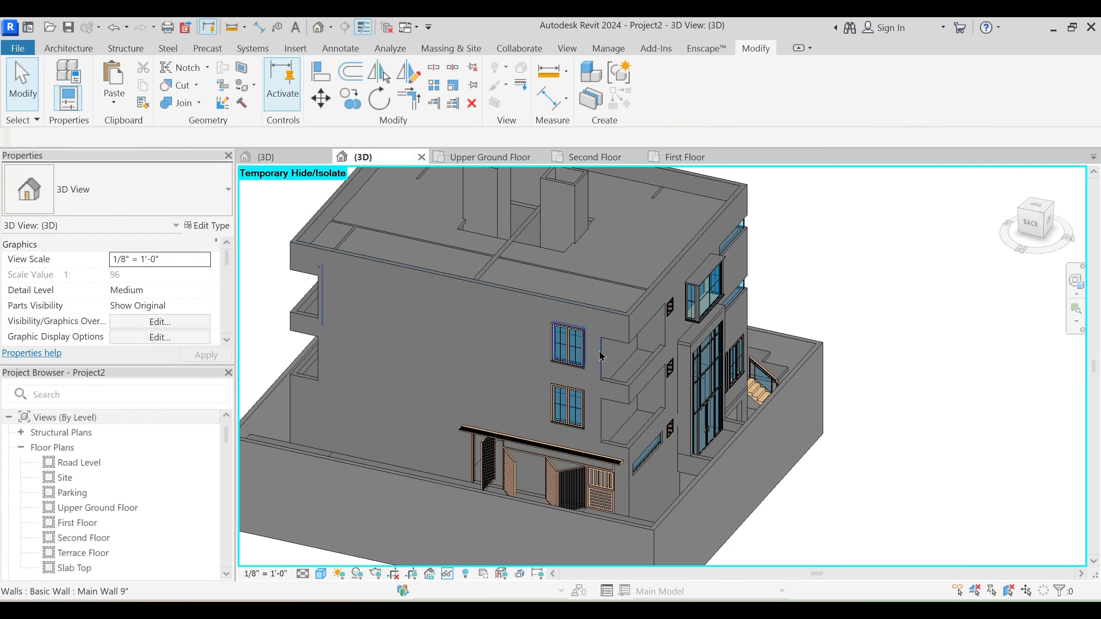
left_click(600, 357)
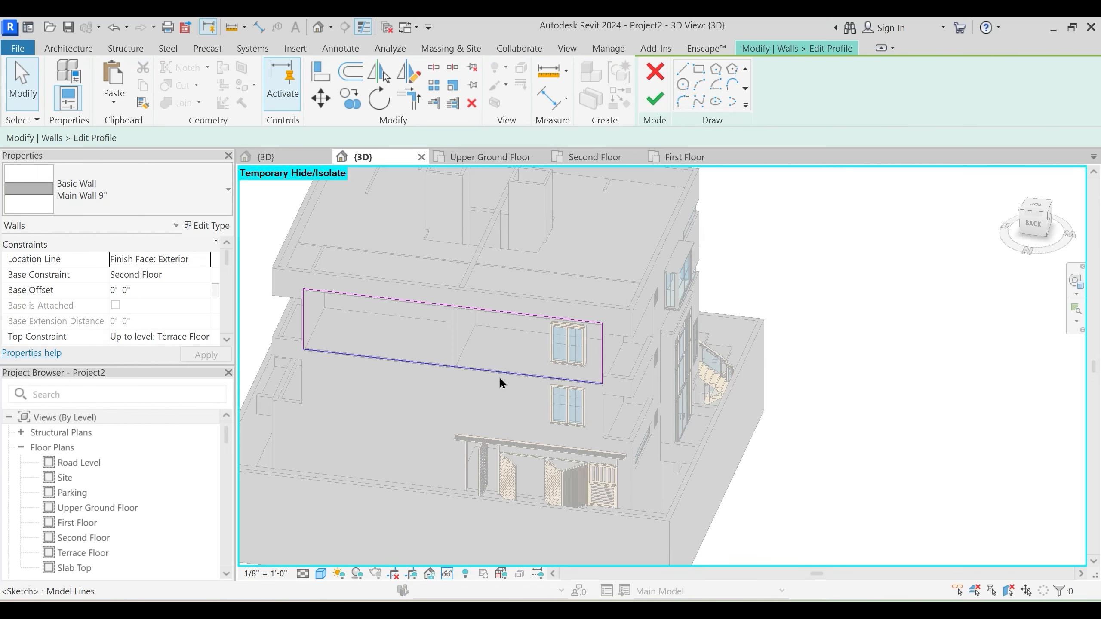
scroll(481, 345, "up", 3)
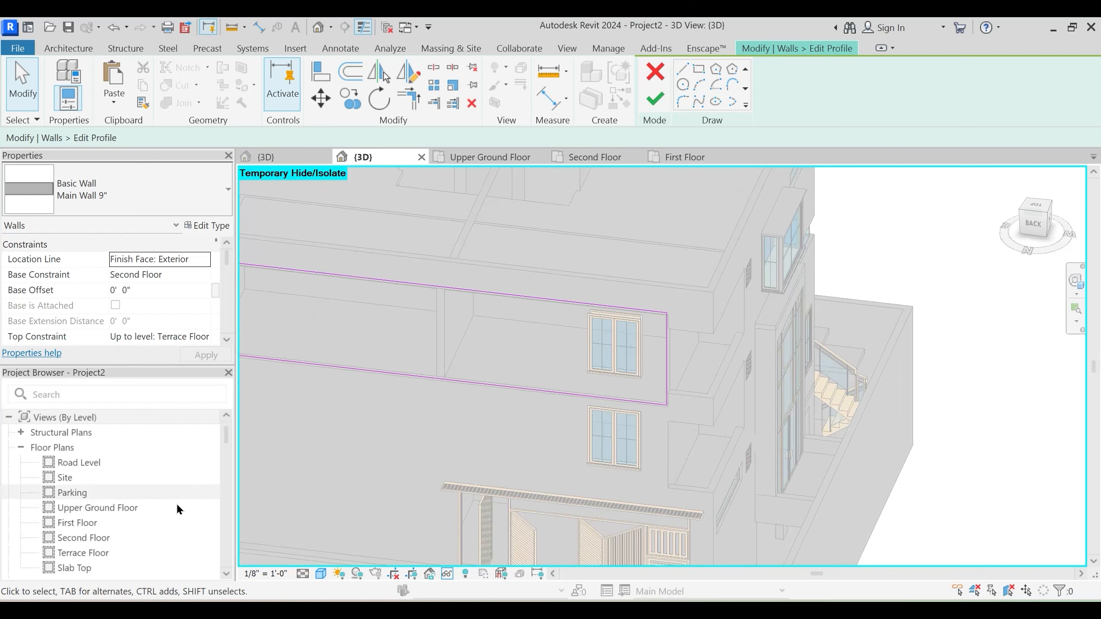
scroll(176, 502, "down", 2)
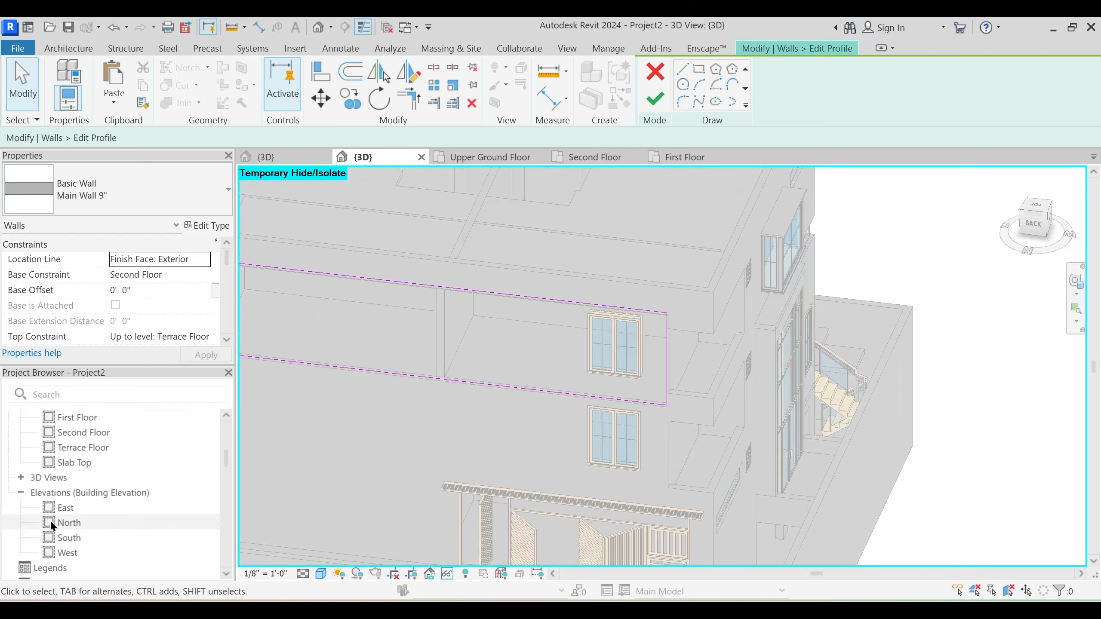
left_click(73, 524)
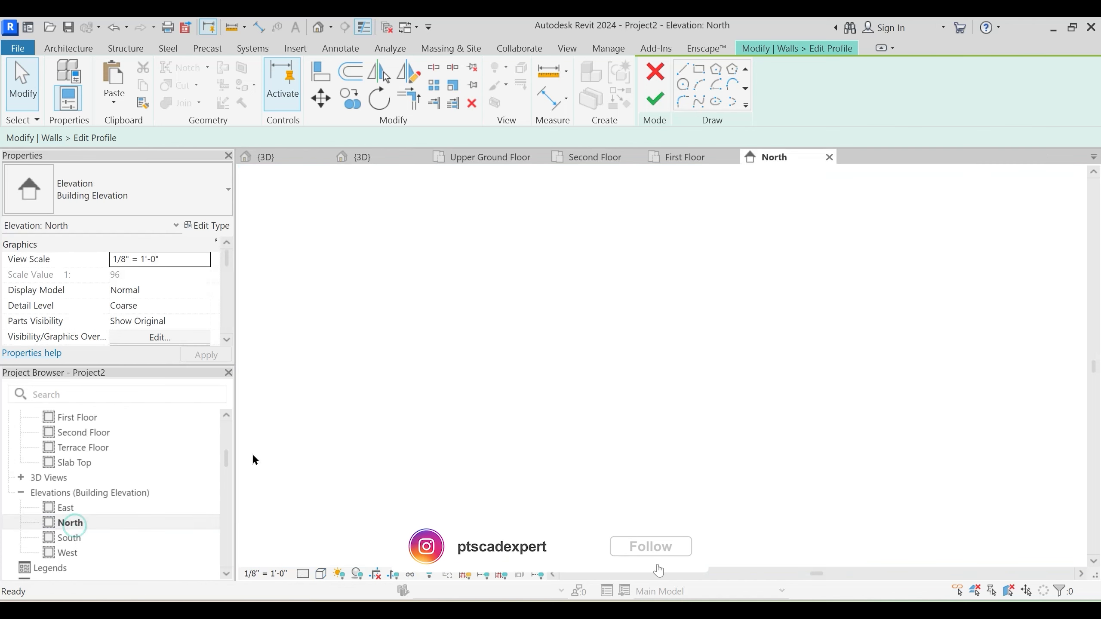
middle_click_drag(475, 386, 531, 364)
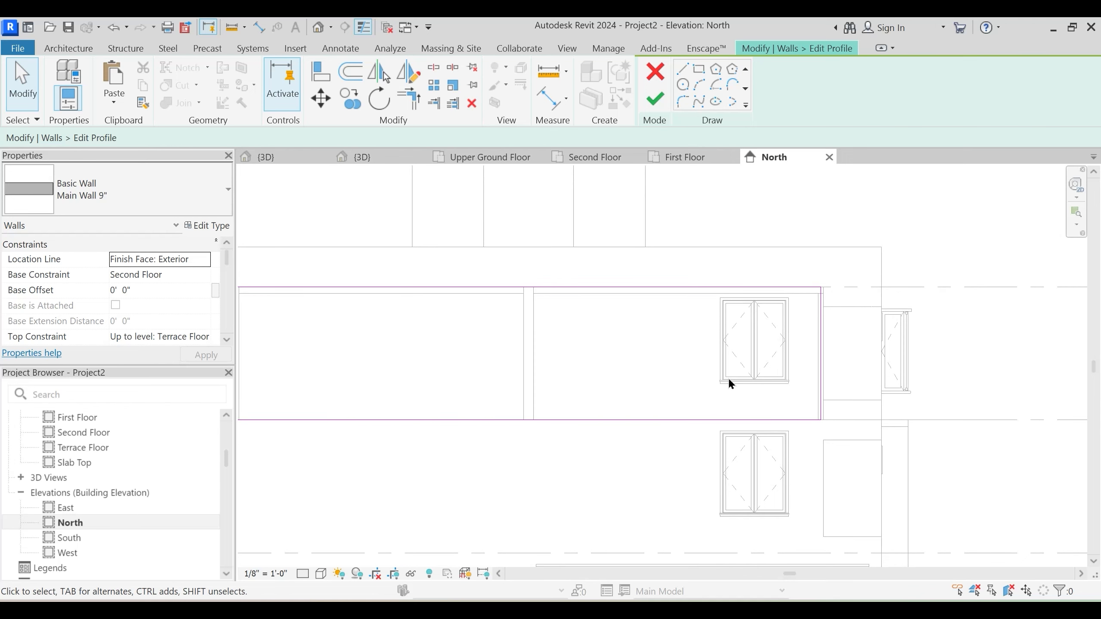
Measure the height between the Second Floor casement window's sill and the bottom line of the wall profile
left_click(550, 70)
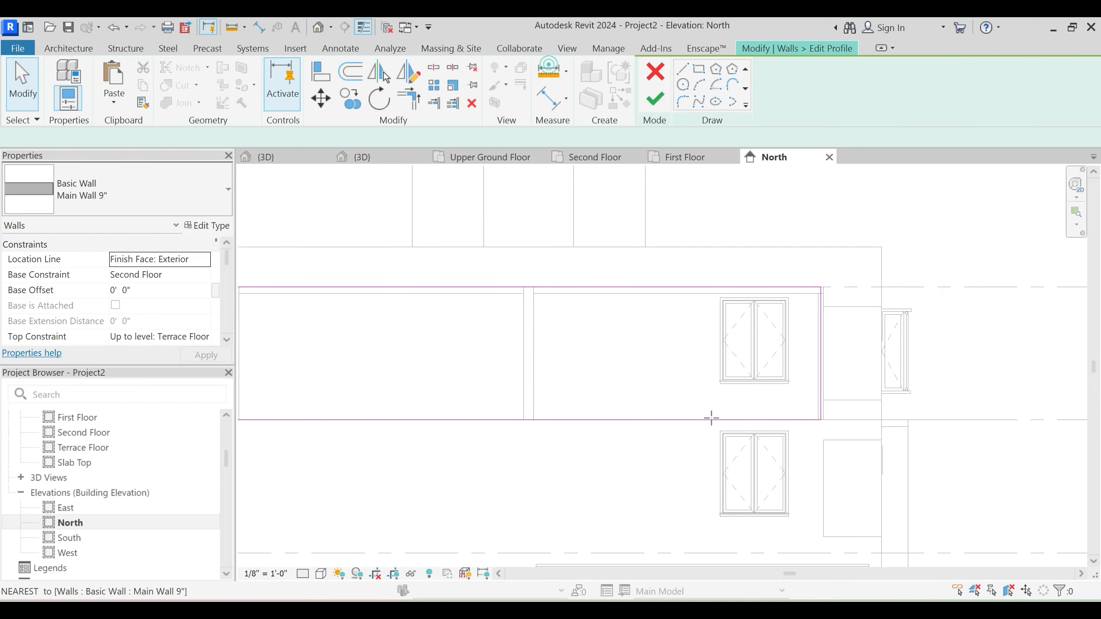
scroll(710, 418, "up", 3)
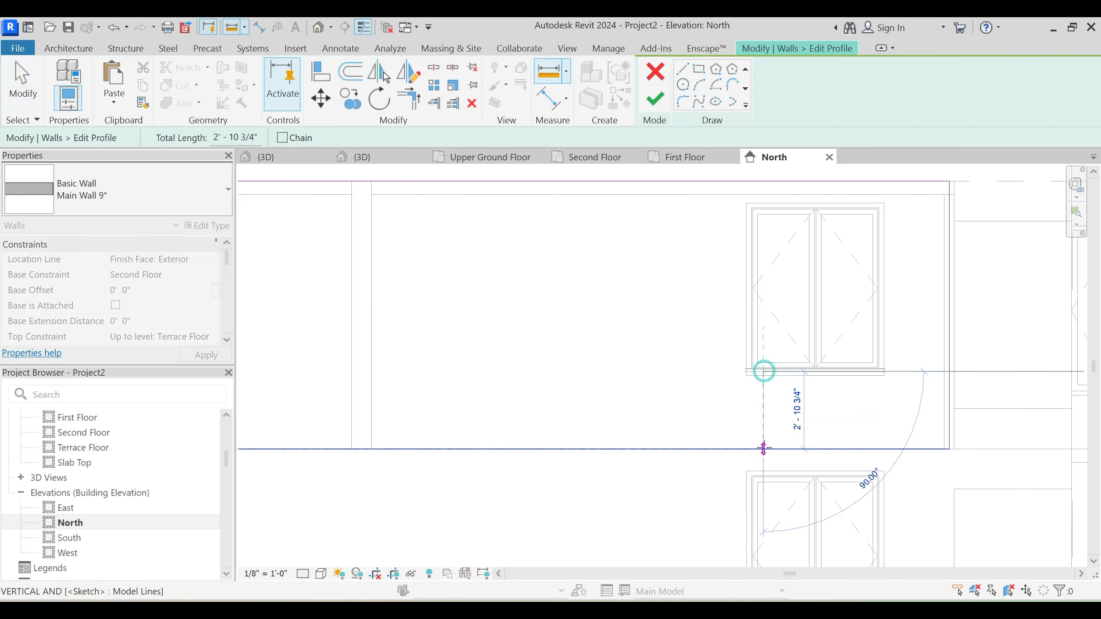
key("Escape")
key("Escape")
scroll(706, 347, "down", 3)
middle_click_drag(566, 304, 564, 352)
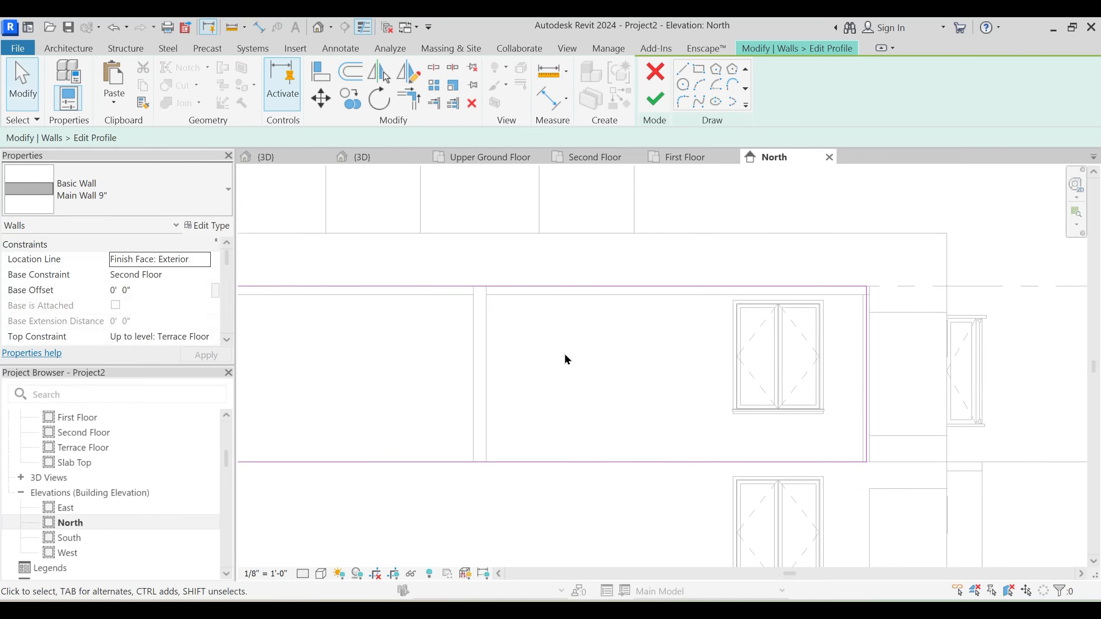
Inspect the rear wall profile against the windows and floor levels, and finish the profile edit without changing the sketch
scroll(537, 343, "down", 1)
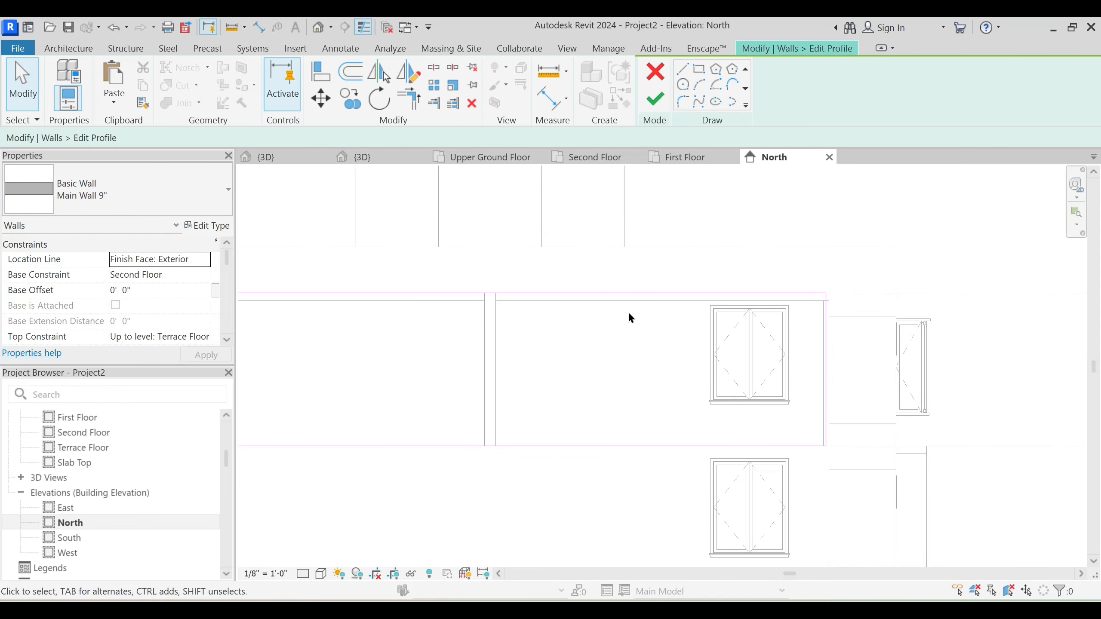
scroll(624, 321, "down", 2)
middle_click_drag(635, 342, 543, 372)
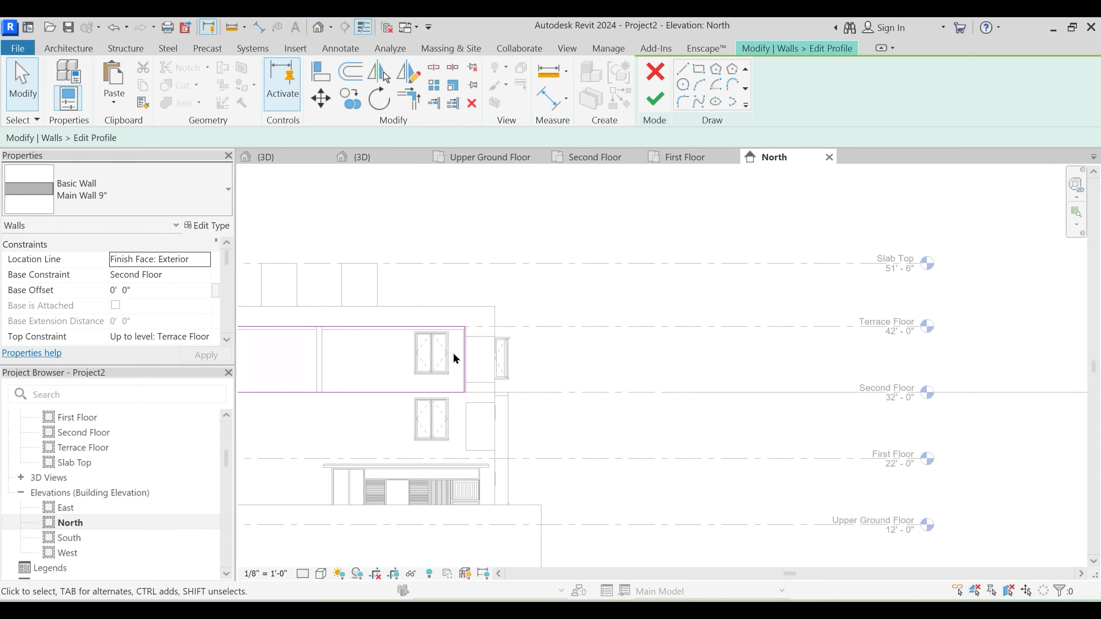
middle_click_drag(434, 354, 606, 348)
scroll(554, 338, "up", 3)
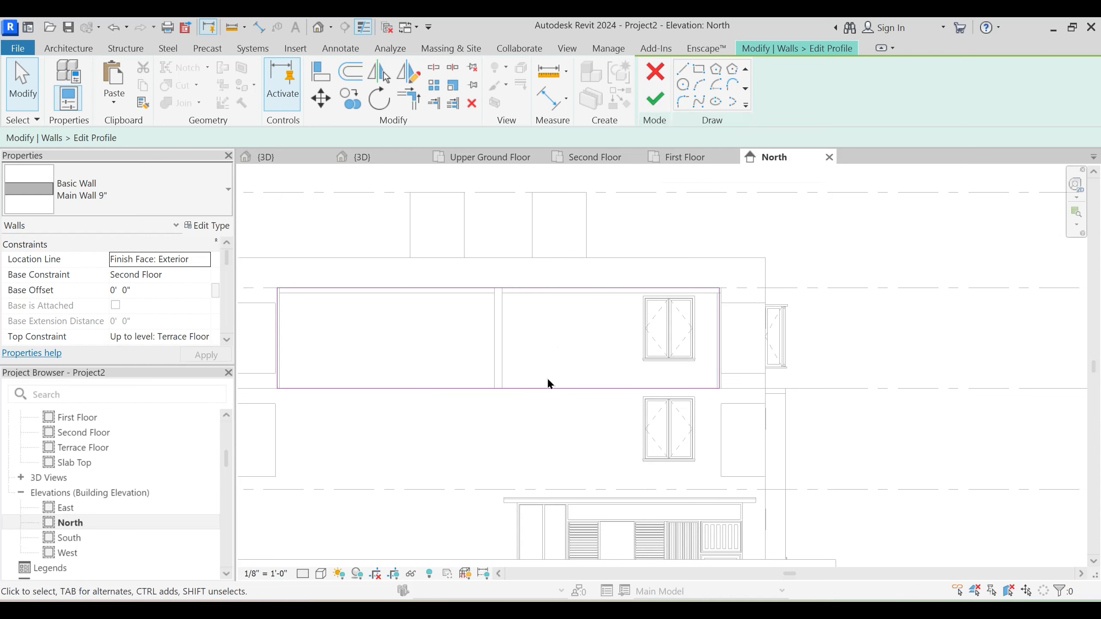
scroll(531, 332, "up", 3)
left_click(654, 99)
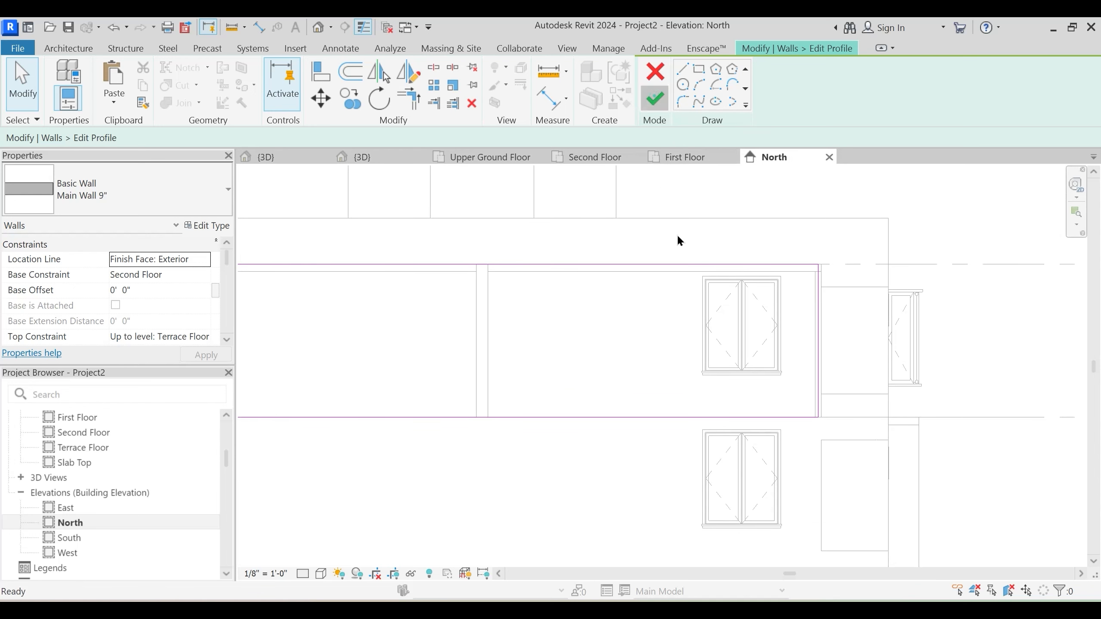
Set the Height of the Window-Casement-Double 57" x 72" type to 5' 6" and apply it to the rear windows
left_click(725, 365)
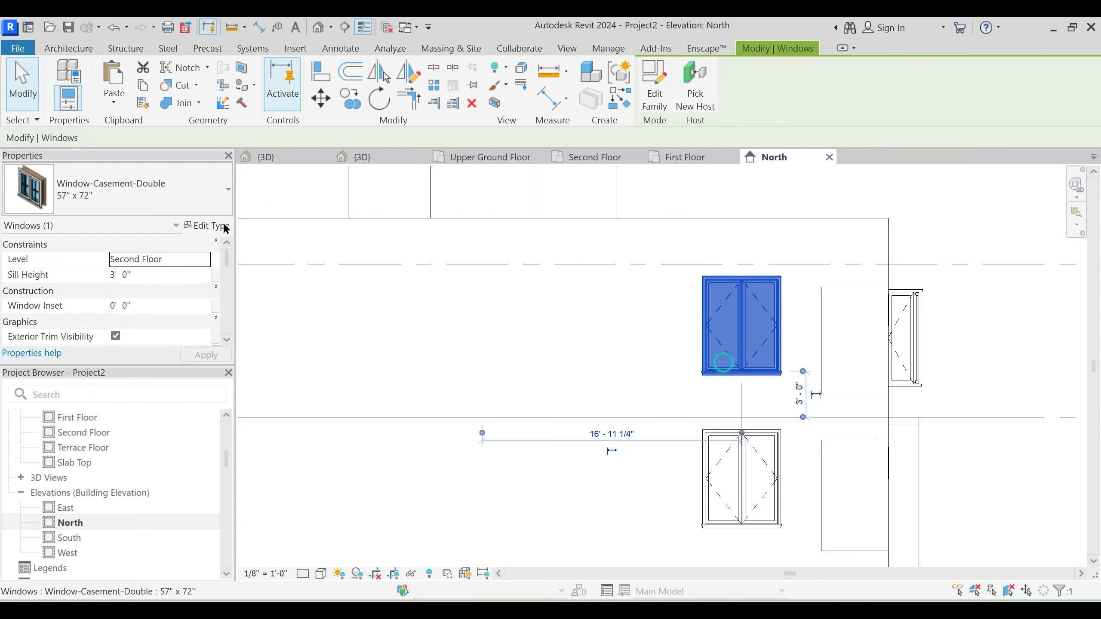
left_click(210, 225)
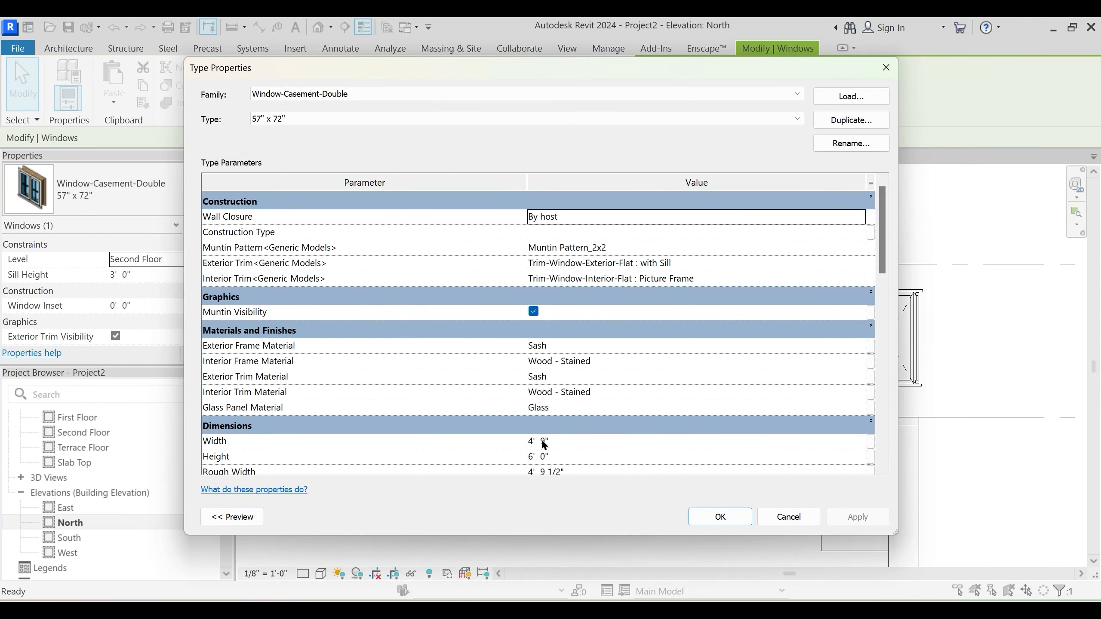
left_click(553, 454)
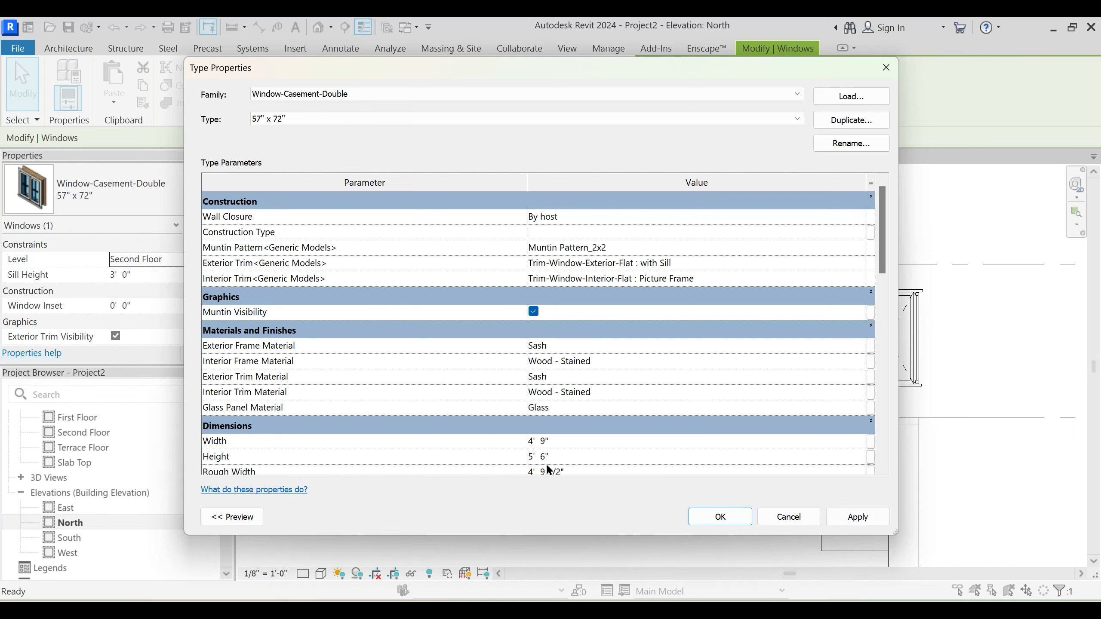
left_click_drag(654, 63, 248, 79)
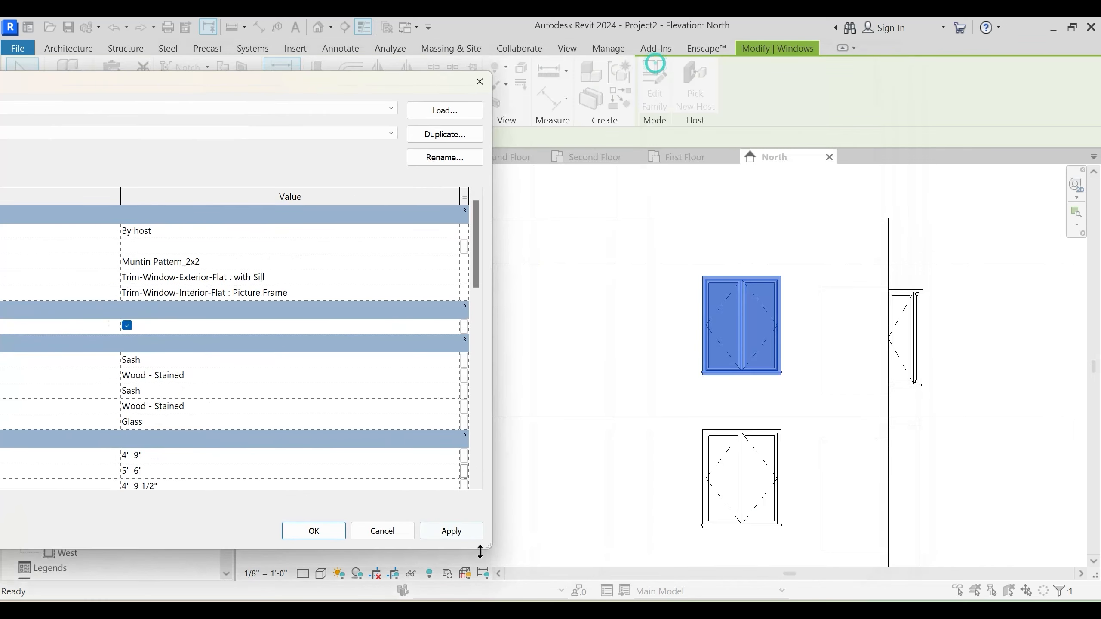
left_click(458, 535)
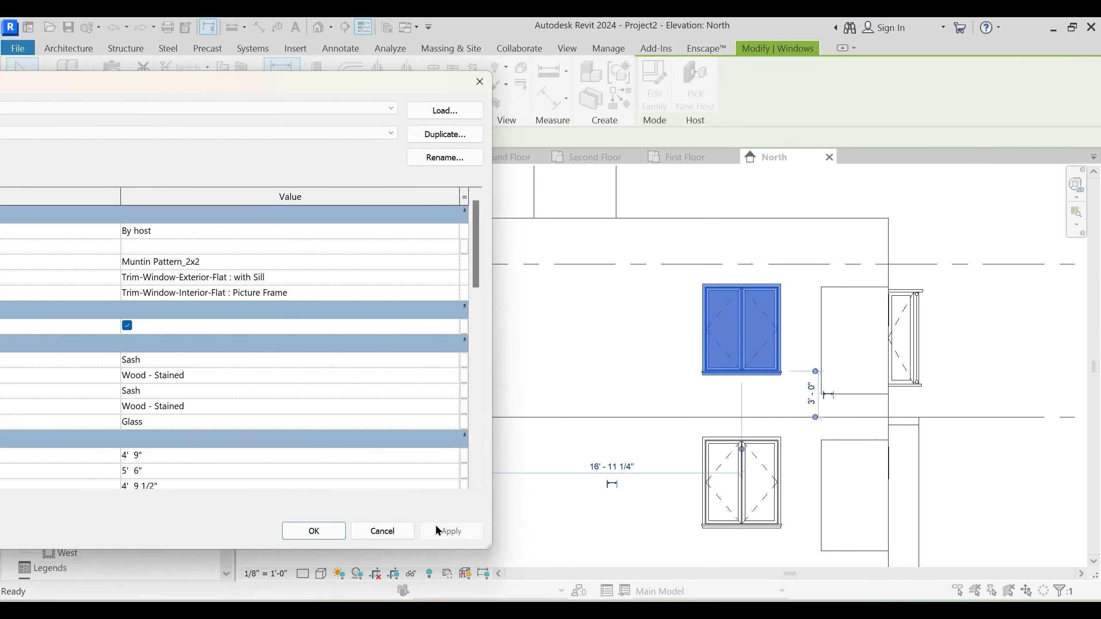
Accept the window type settings and review the type properties of the First Floor rear casement window
left_click(314, 531)
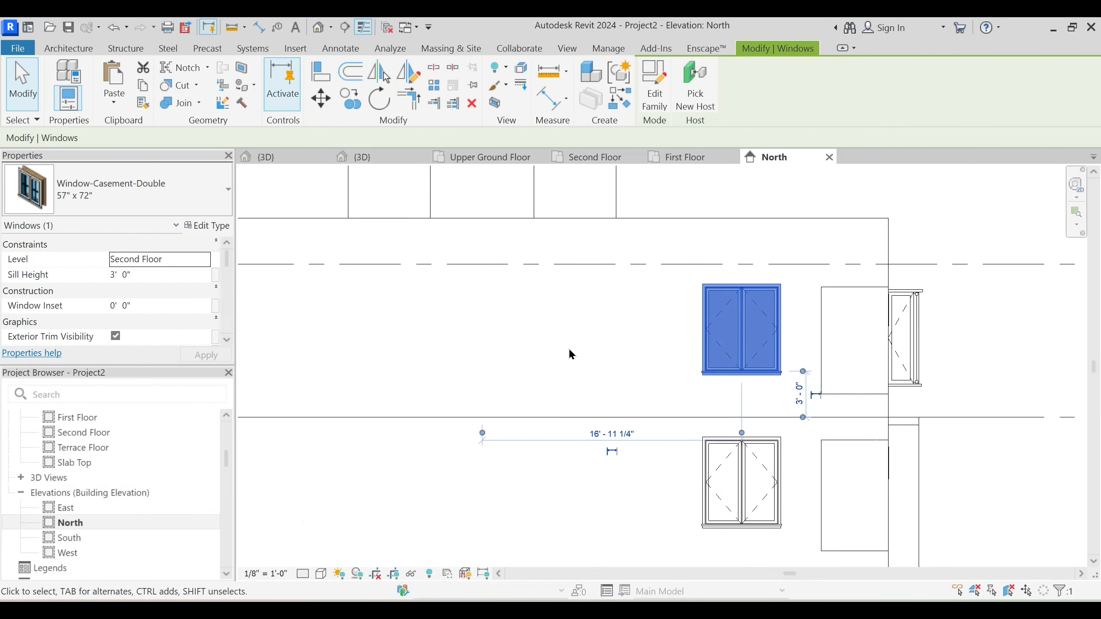
key("Escape")
left_click(732, 466)
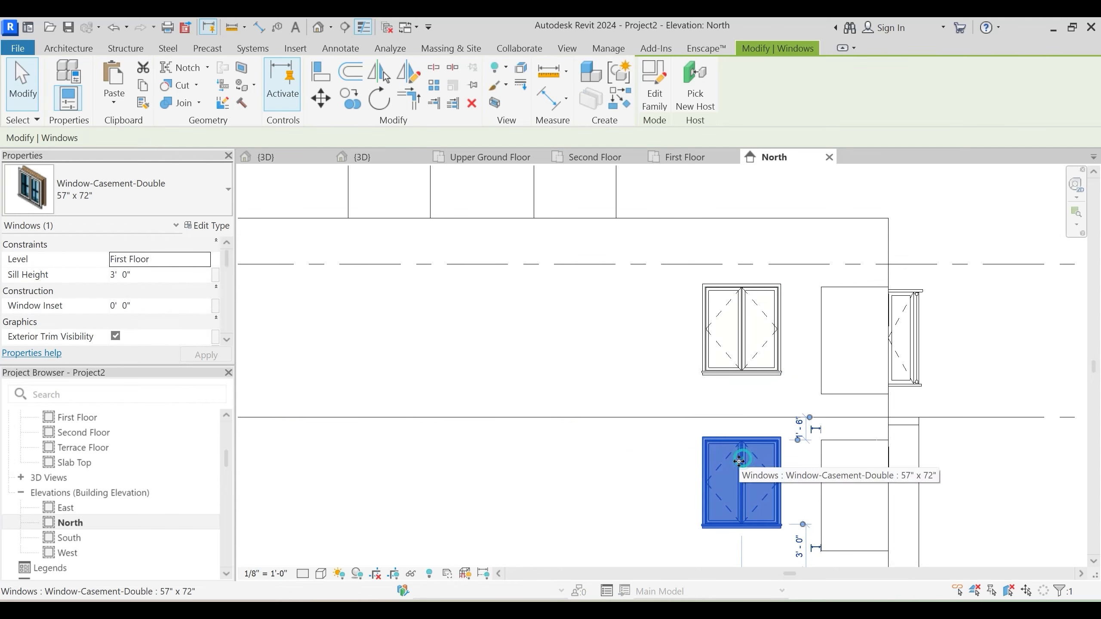
middle_click_drag(668, 467, 682, 405)
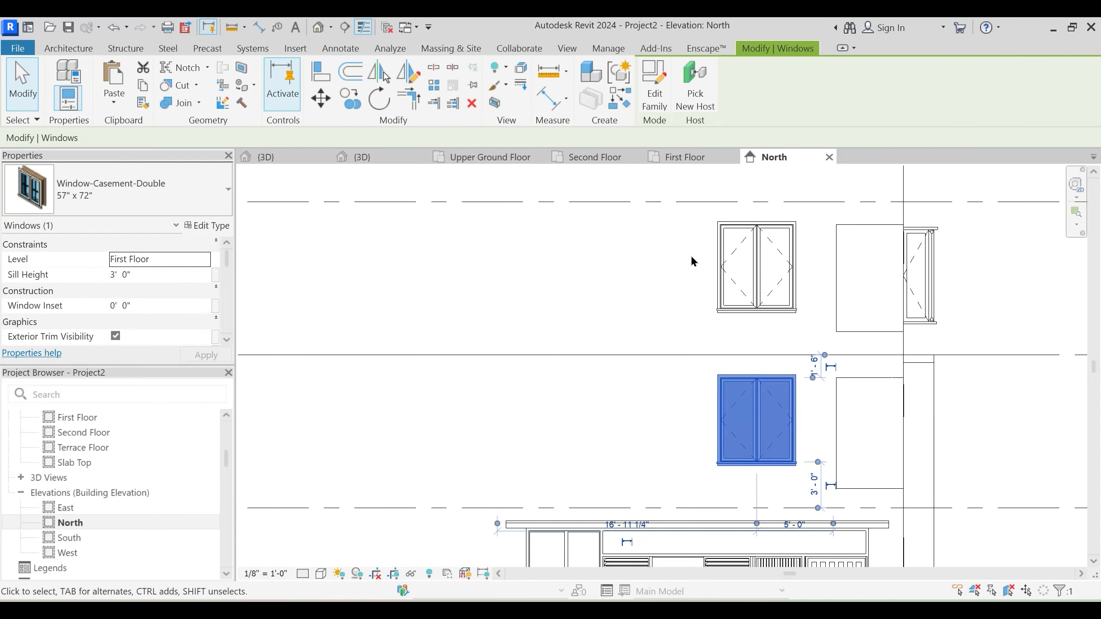
left_click(207, 225)
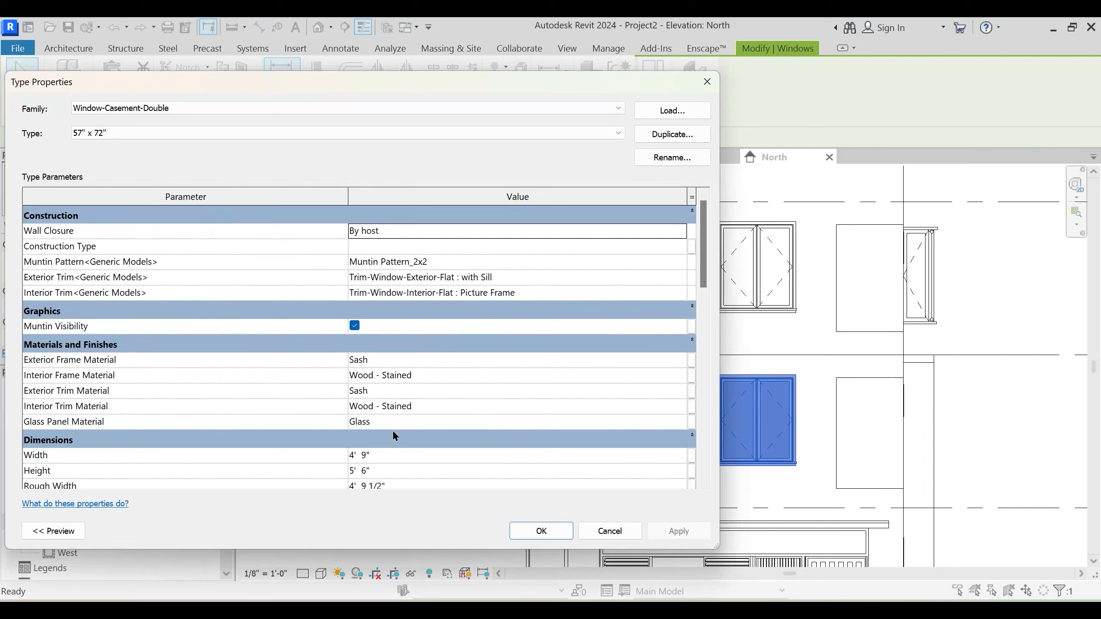
key("Escape")
key("Escape")
middle_click_drag(578, 395, 589, 411)
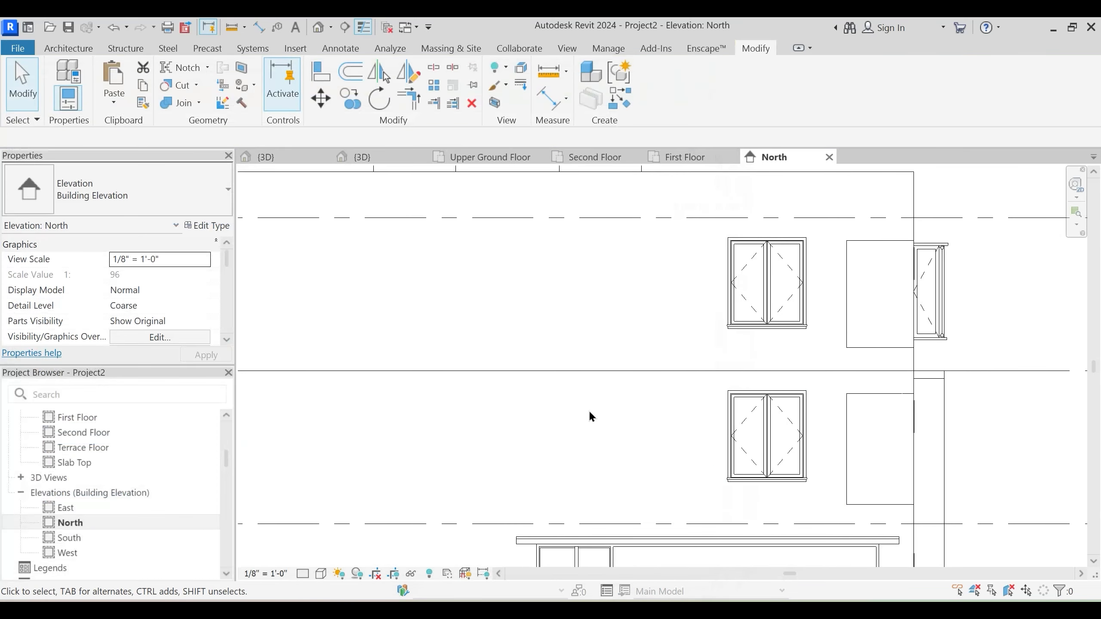
Edit the profile of the Second Floor Internal Wall 4.5" and sketch a rectangle about 6'-6" by 6'-0" against the casement window's side
left_click(914, 265)
left_click(548, 91)
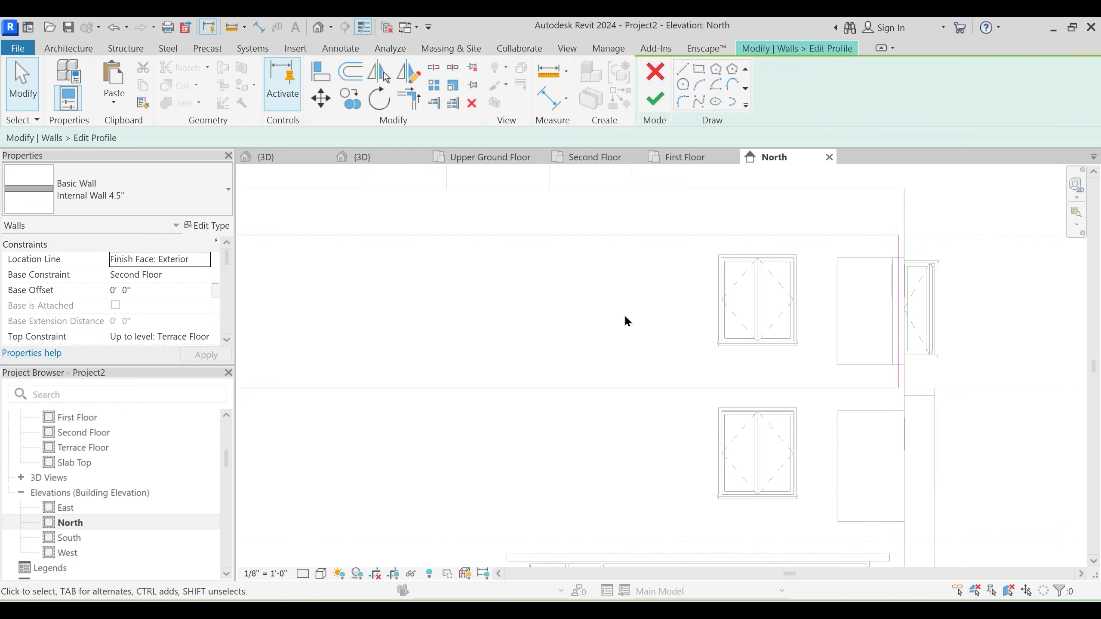
left_click(699, 69)
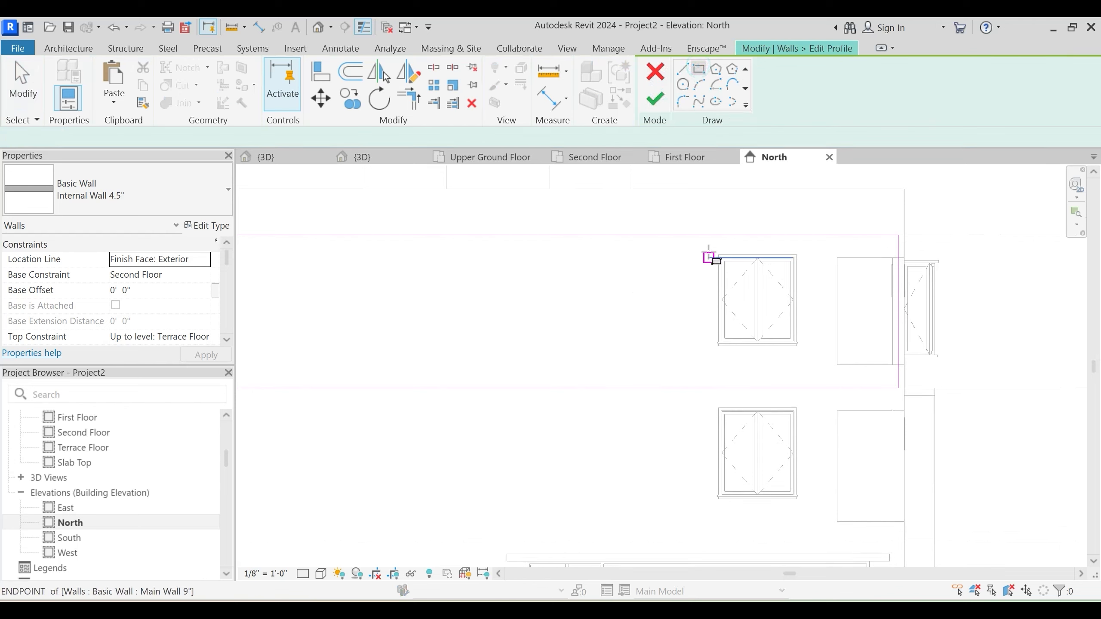
left_click(718, 254)
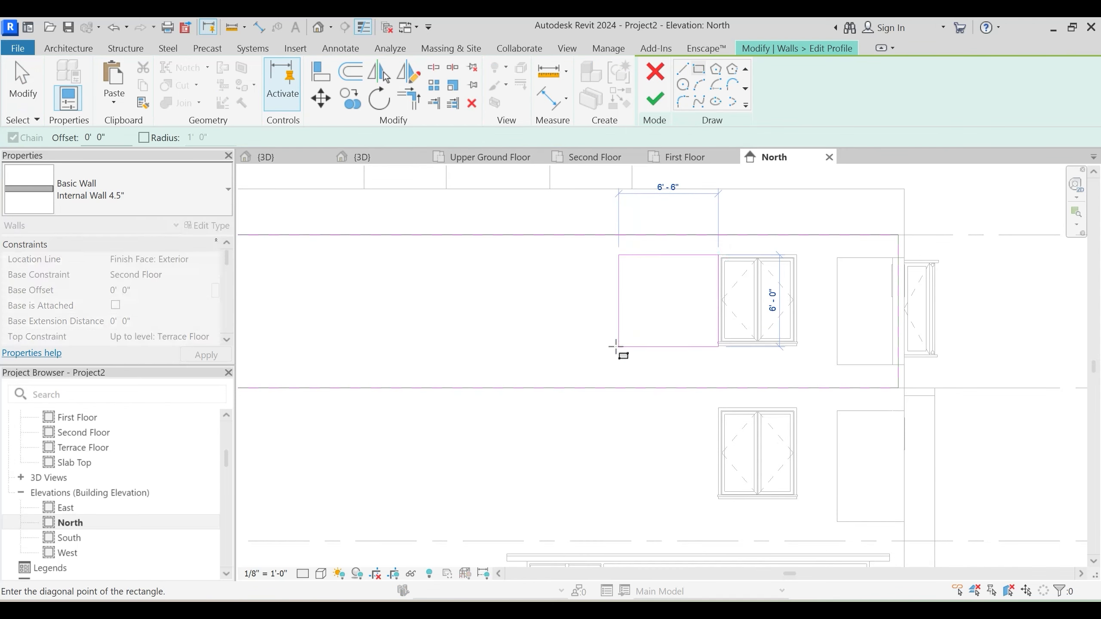
left_click(615, 347)
key("Escape")
key("Escape")
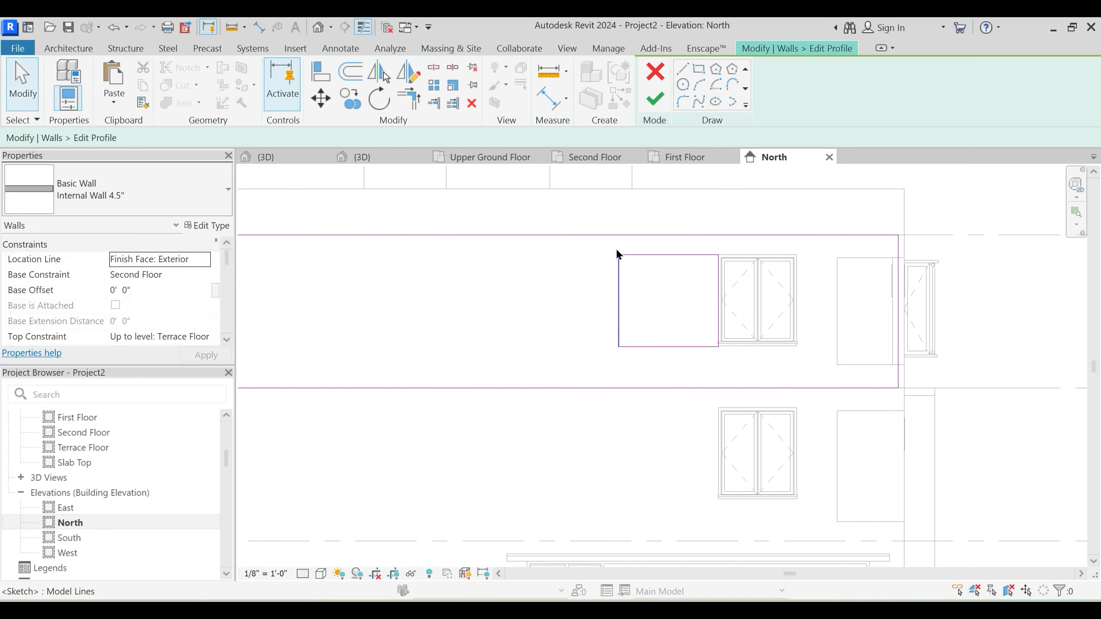
Shift the rectangle about 5' away from the casement window and narrow it to slightly less than half its width
left_click_drag(714, 332, 731, 353)
key("Left")
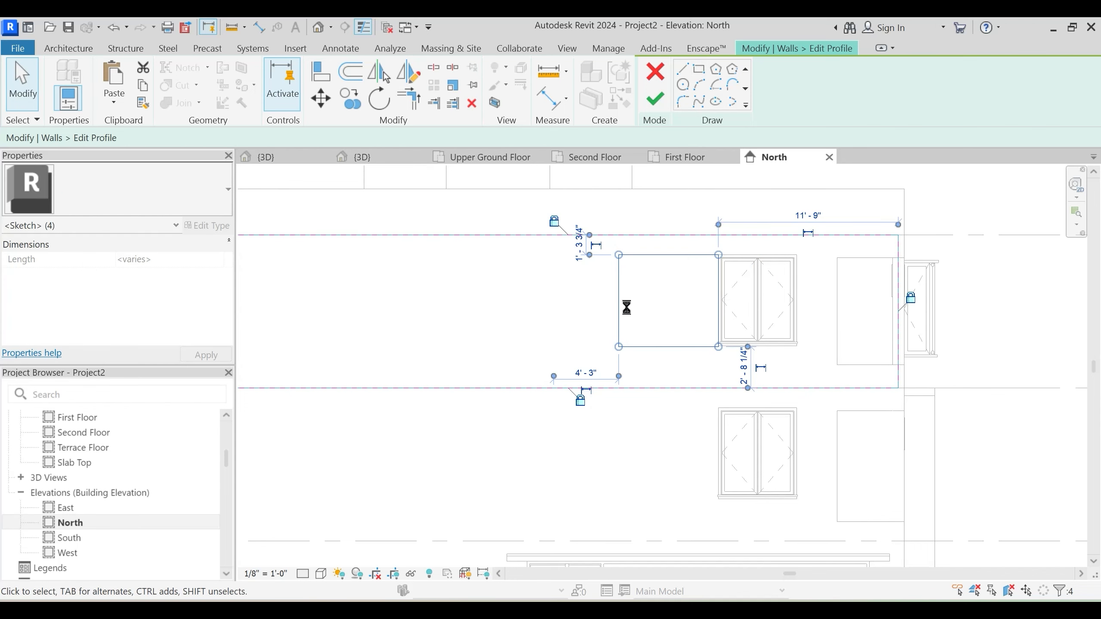
key("Left")
key("Left")
key("Left")
key("Left")
key("Left")
key("Left")
key("Left")
key("Left")
key("Left")
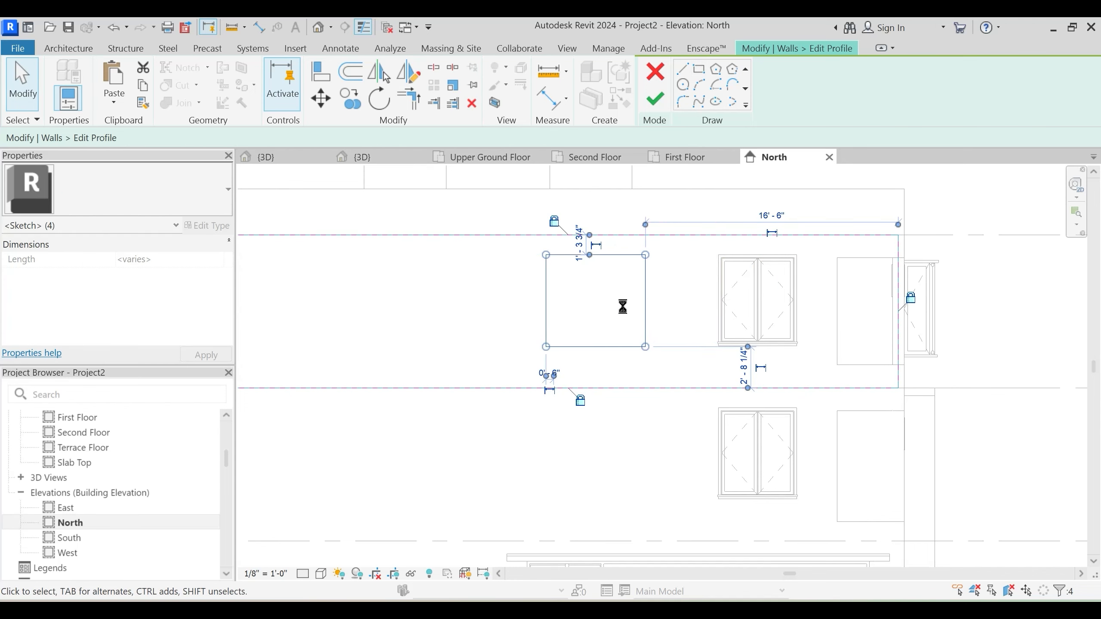
key("Escape")
left_click(643, 296)
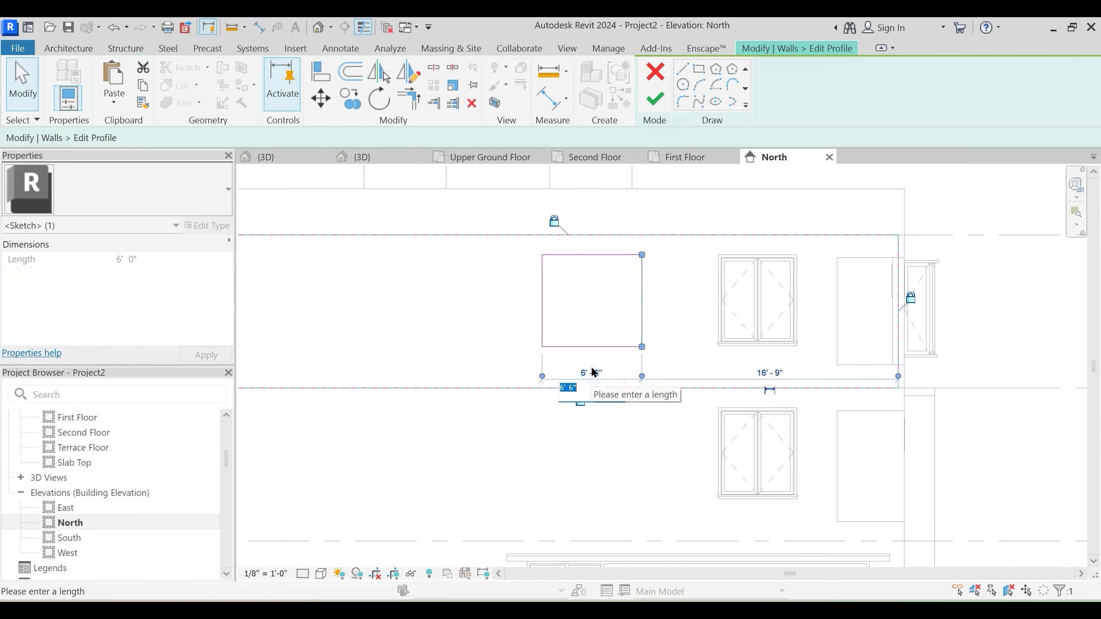
key("Return")
key("Escape")
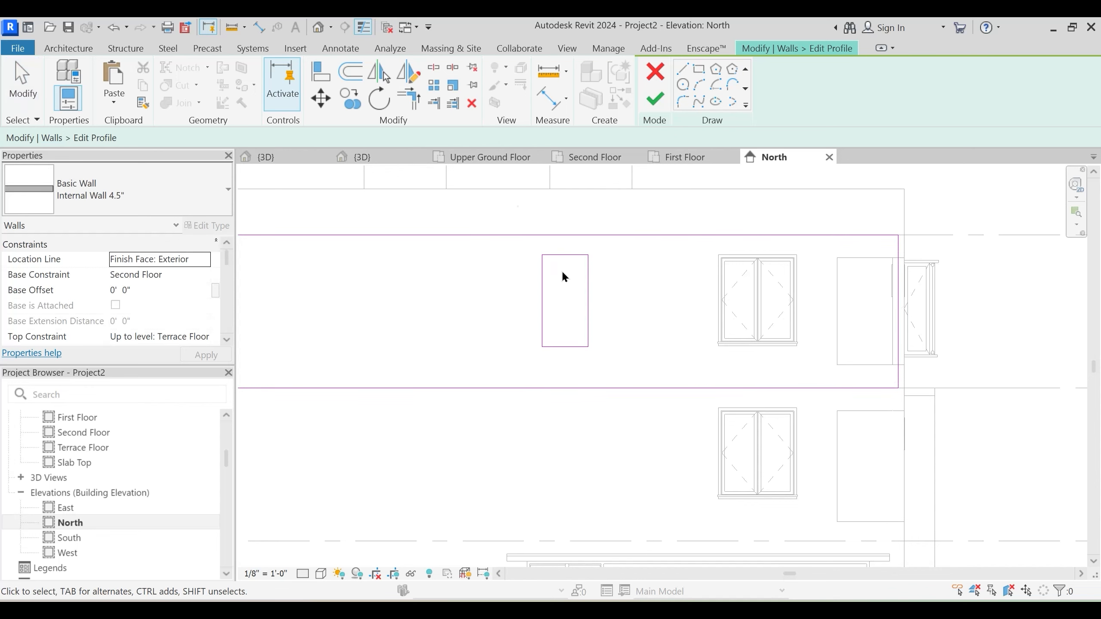
Shift the narrowed rectangle back toward the casement window and finish the internal wall's profile edit
left_click_drag(517, 206, 602, 432)
key("Right")
key("Right")
key("Right")
key("Right")
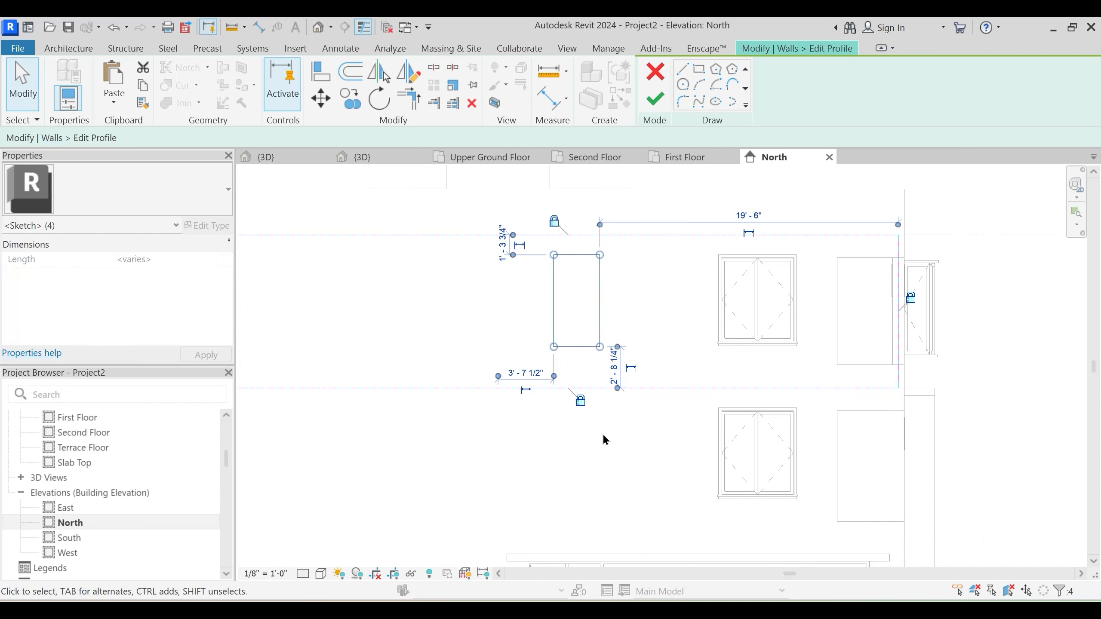
key("Right")
key("Right")
key("Right")
key("Right")
key("Right")
key("Right")
key("Right")
key("Right")
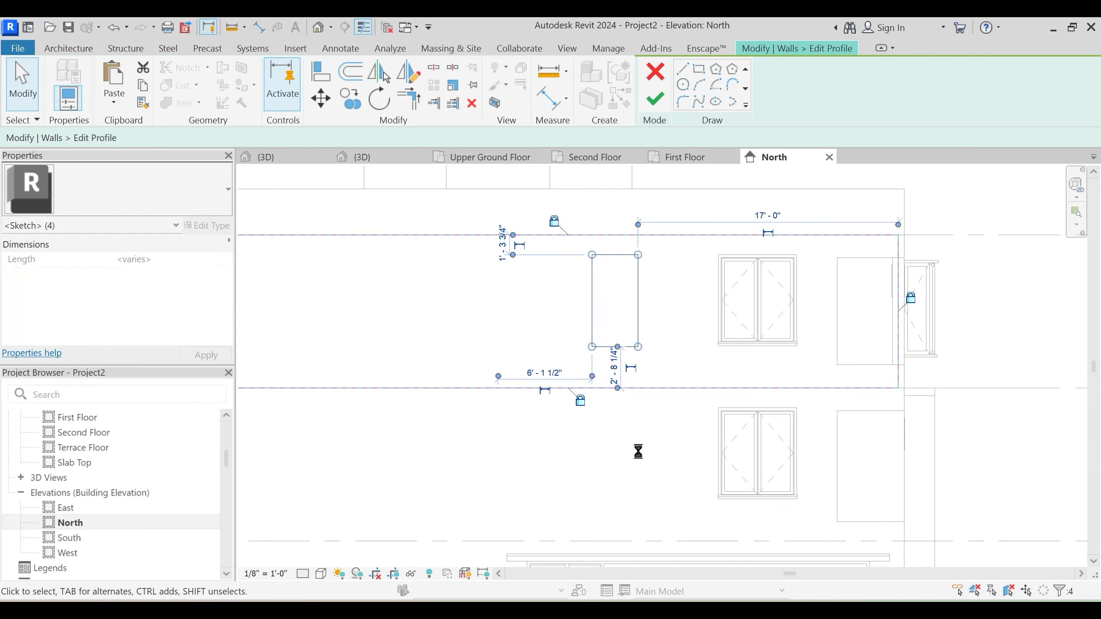
key("Right")
key("Right")
left_click(635, 441)
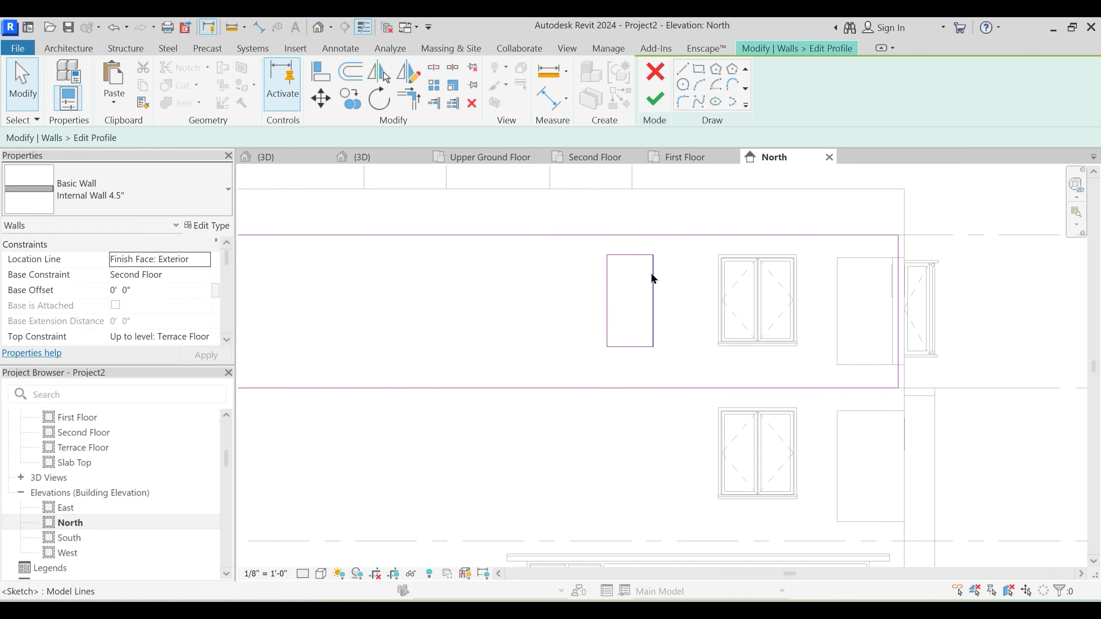
left_click(653, 289)
left_click(655, 98)
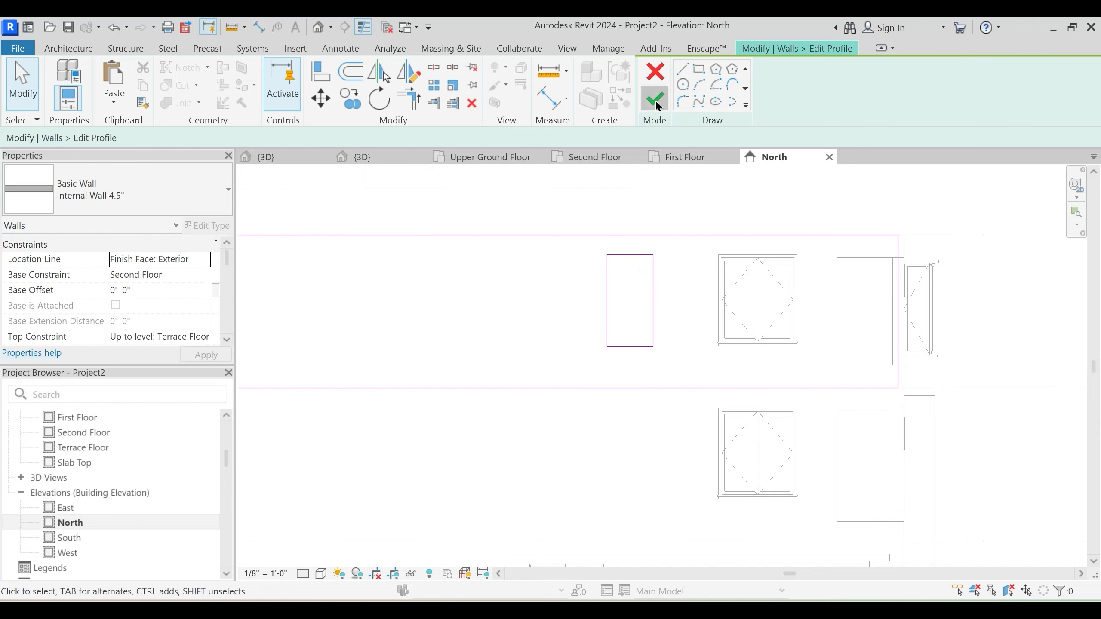
Reopen the internal wall's profile, cut the rectangle out of the sketch for pasting, and finish the edit
double_click(674, 299)
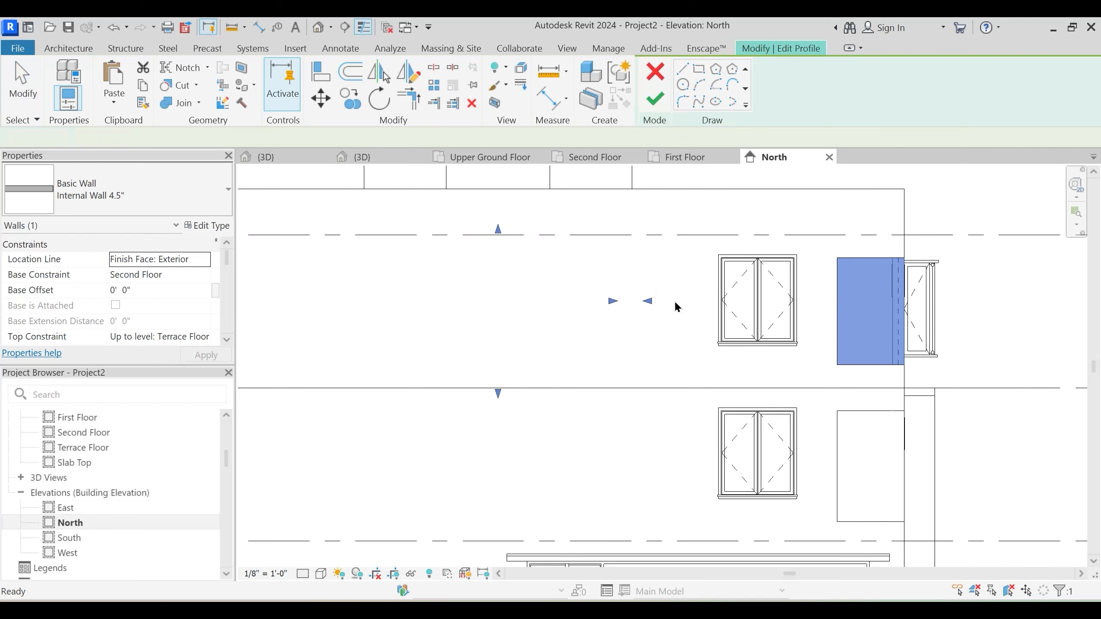
mouse_move(593, 238)
left_mouse_down()
mouse_move(674, 345)
mouse_move(676, 364)
left_mouse_up()
key("Delete")
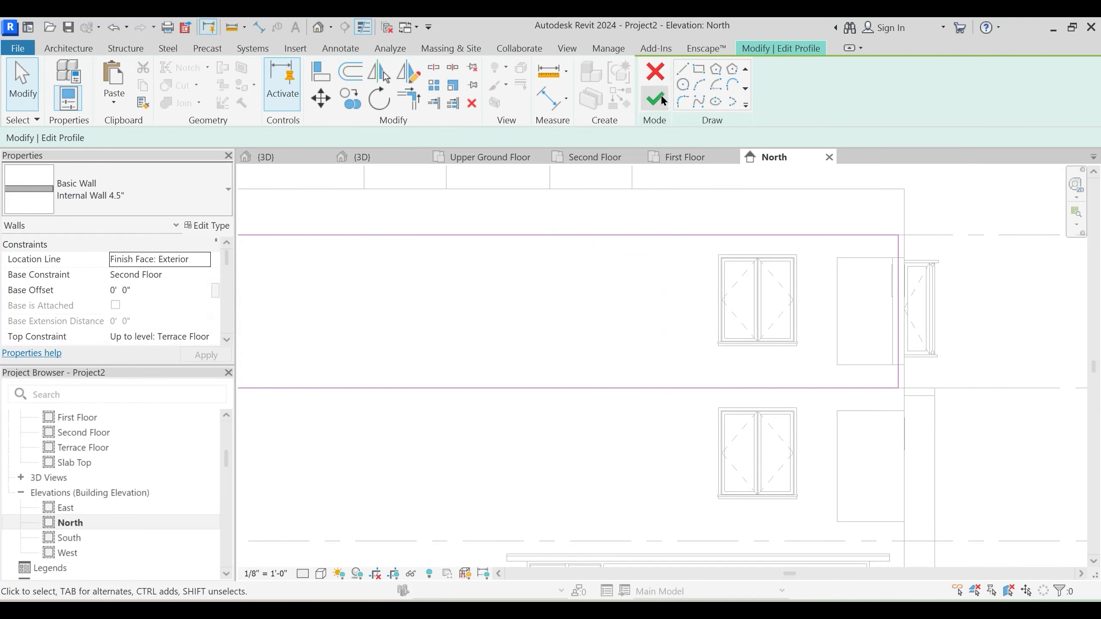
left_click(655, 98)
key("Escape")
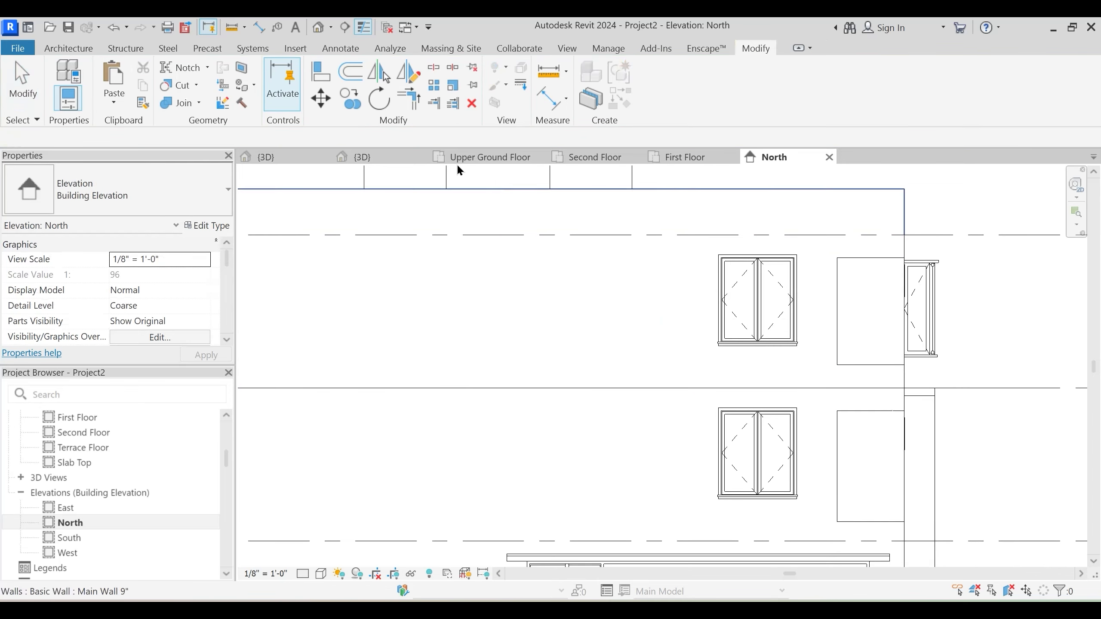
Open the profile of the Second Floor's rear Main Wall 9" for editing and show it in the North elevation
left_click(390, 160)
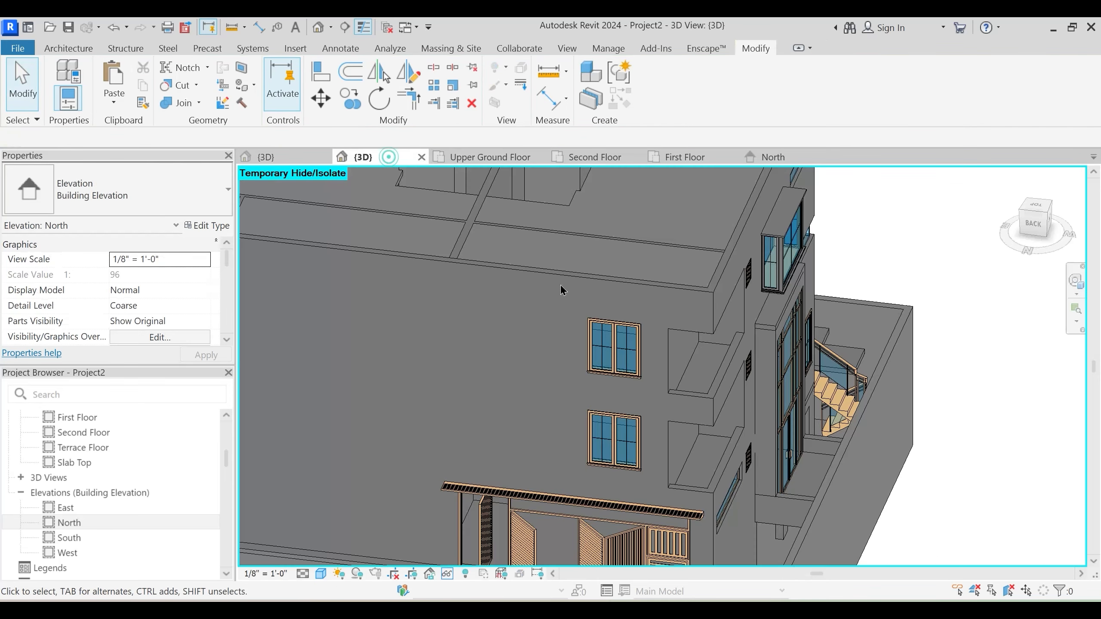
left_click(557, 312)
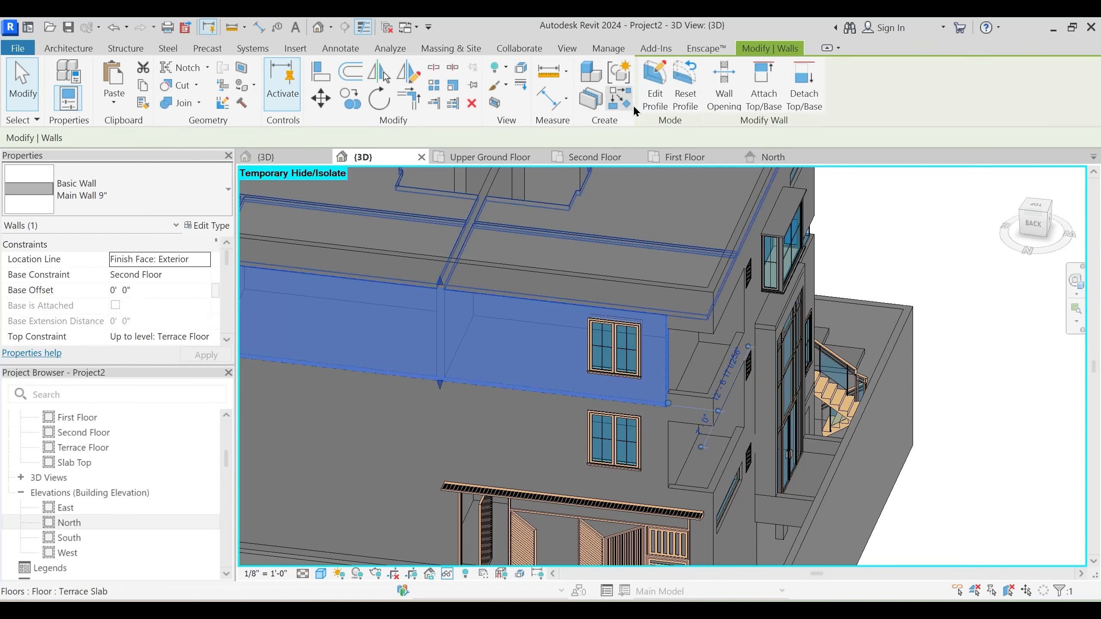
left_click(655, 106)
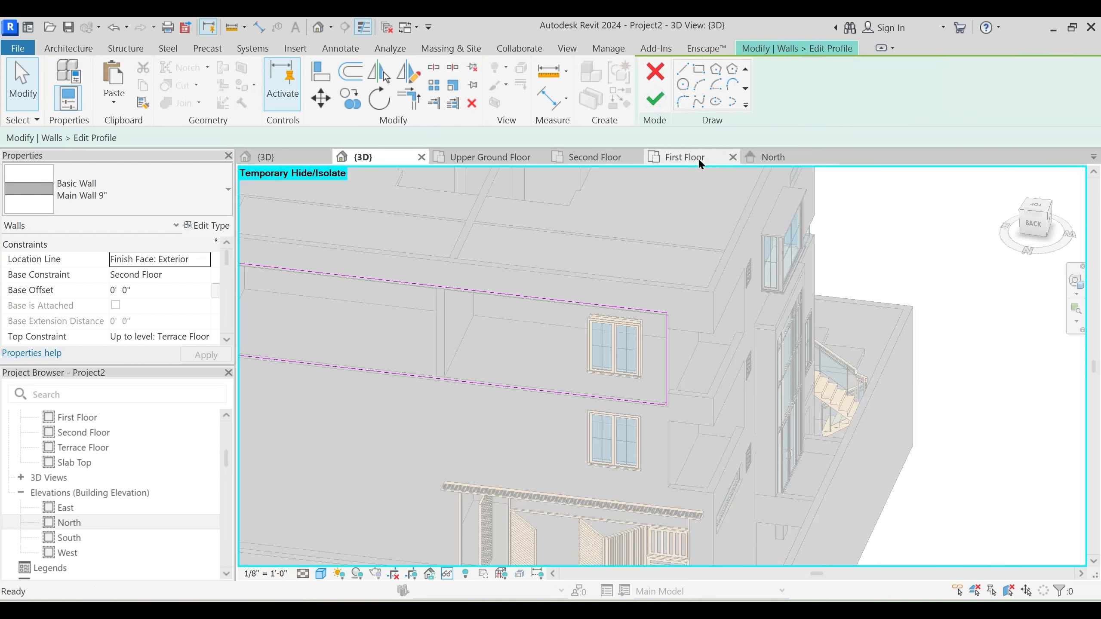
left_click(774, 158)
Paste the rectangle into the main wall's profile between the partition and the casement window, and accept the placement
key("ctrl+v")
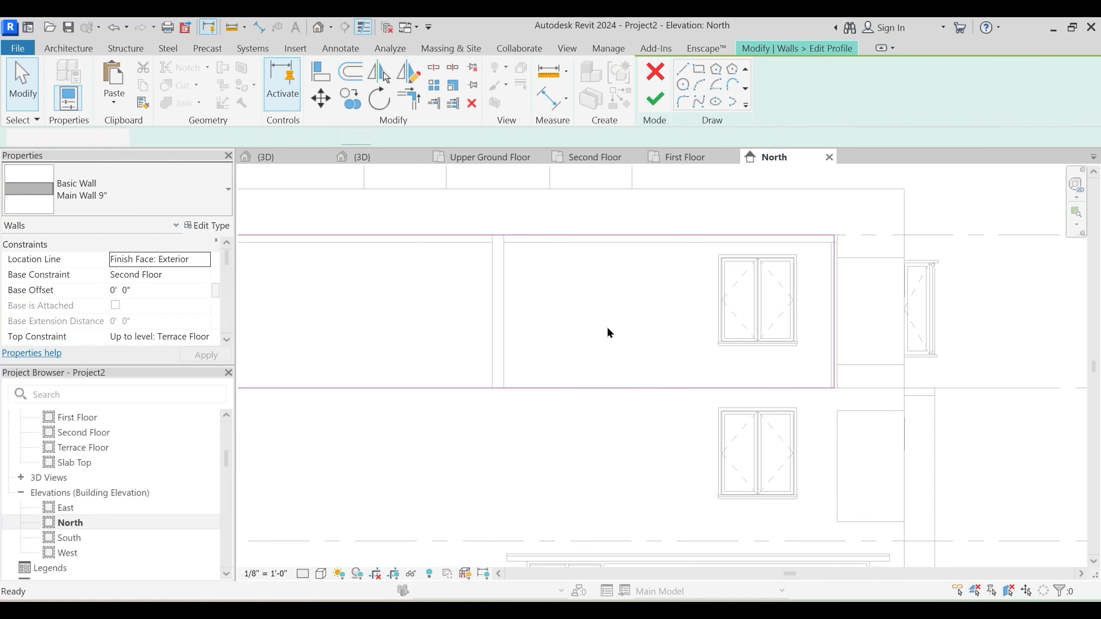
left_click(613, 324)
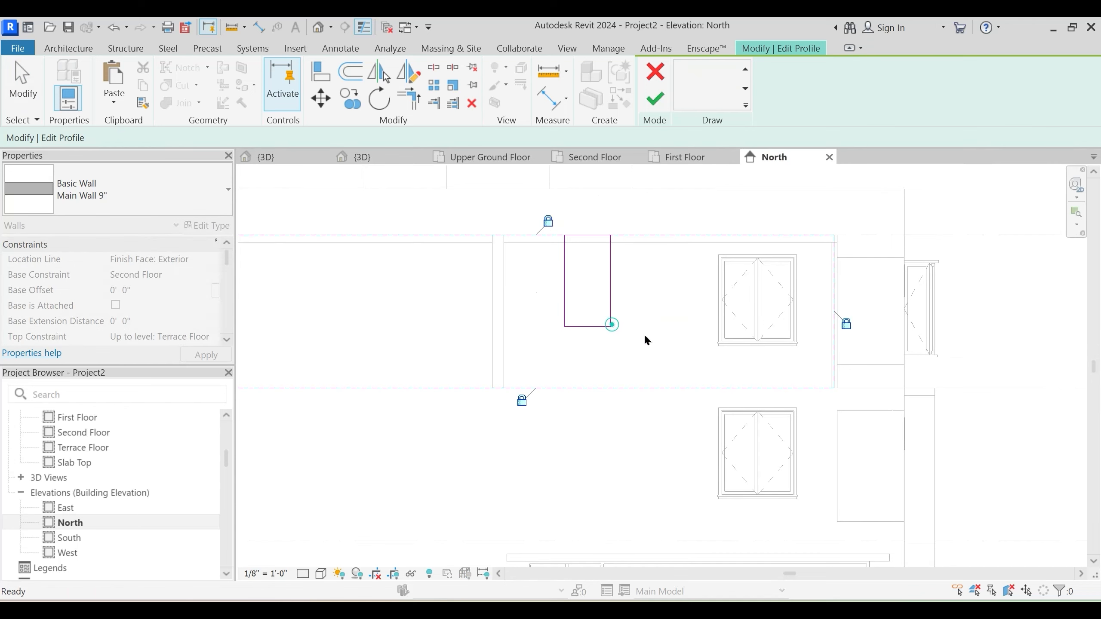
left_click(548, 215)
left_click(631, 367)
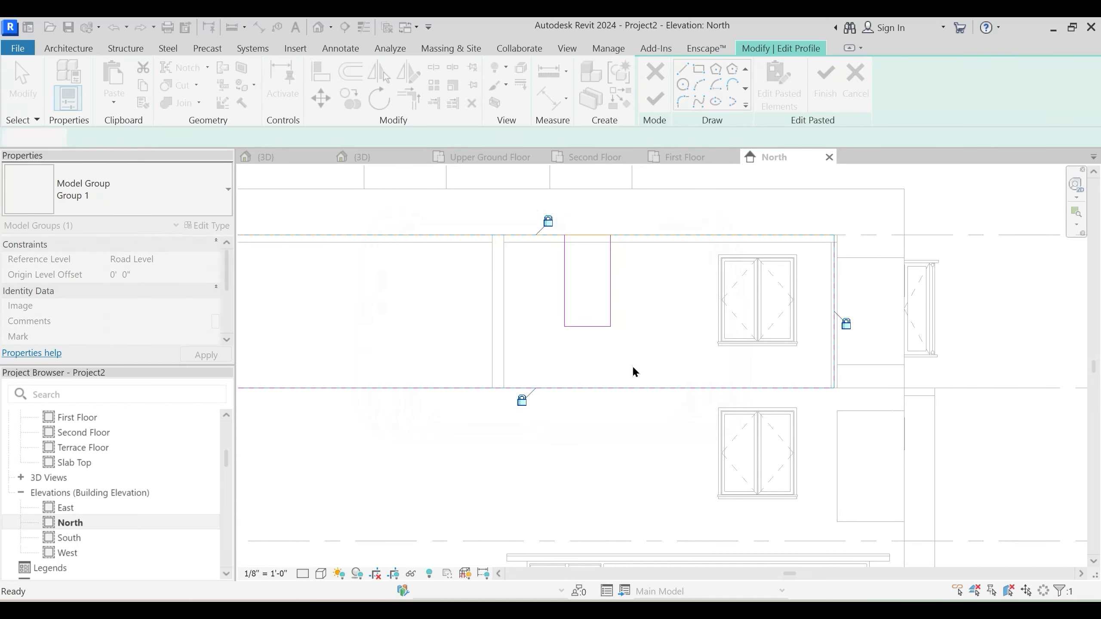
left_click(553, 203)
left_click(672, 366)
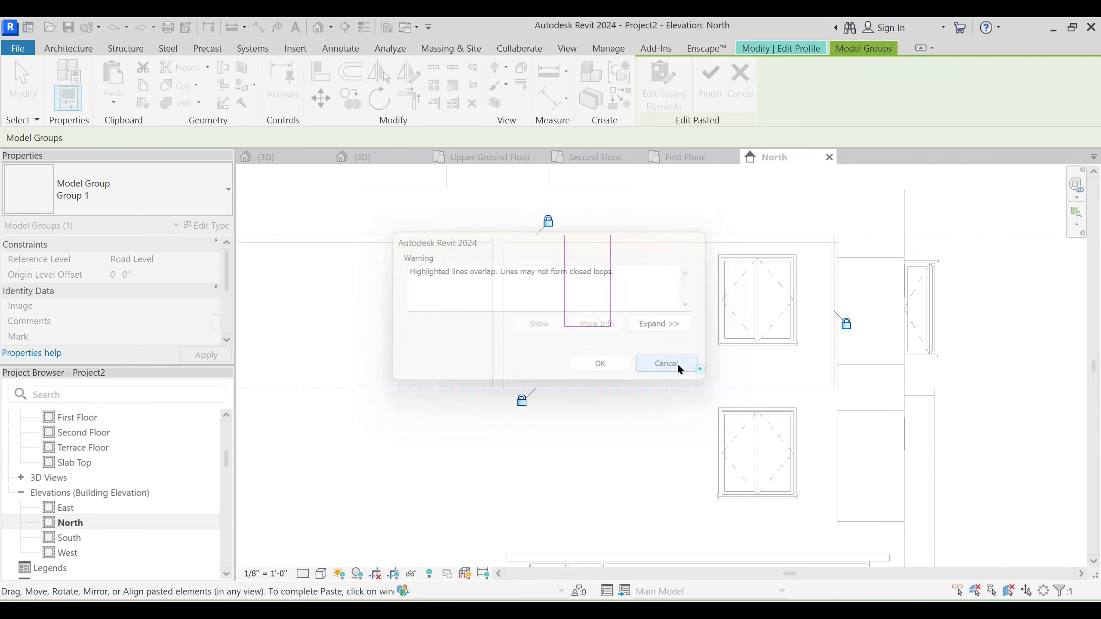
left_click(559, 209)
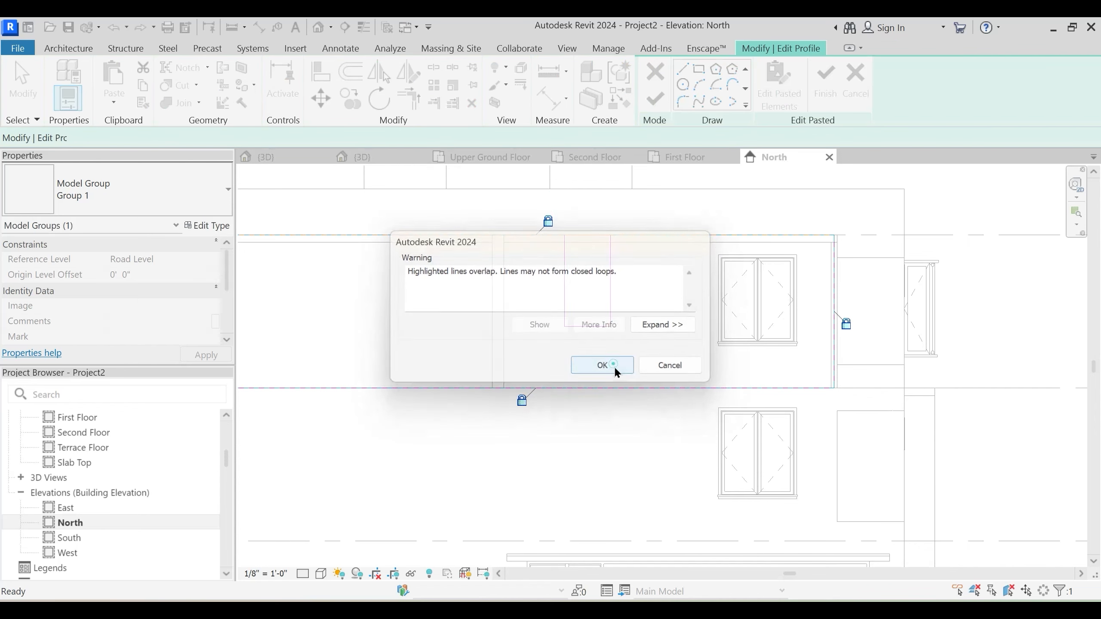
left_click(603, 367)
Move the pasted rectangle so its upper corner meets the adjacent upper corner of the Second Floor casement window
left_click(550, 208)
left_click(639, 363)
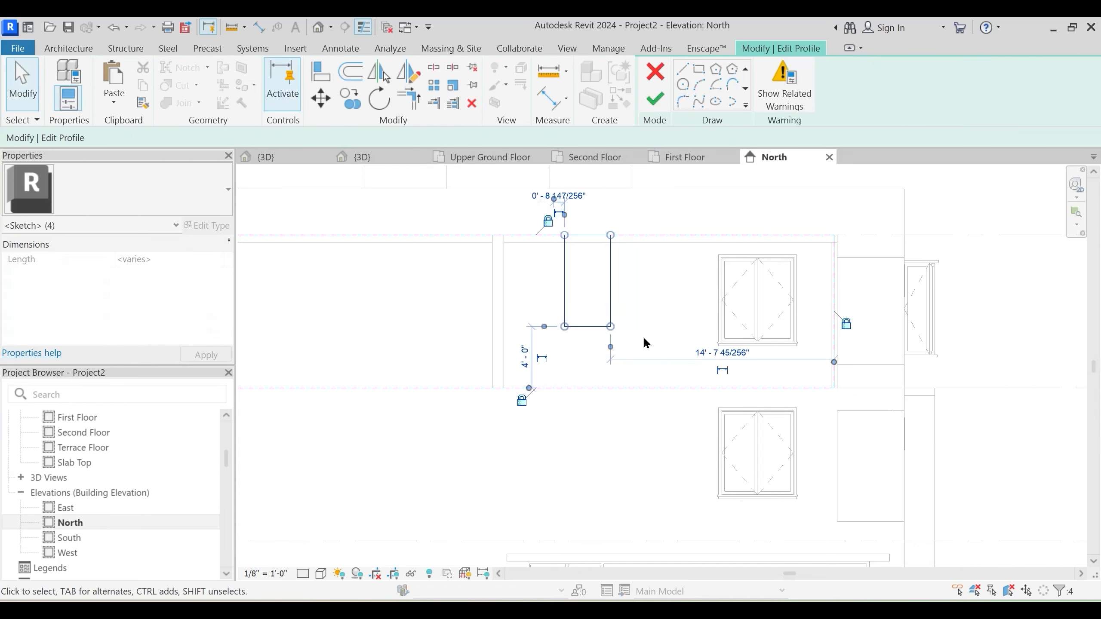
key("Down")
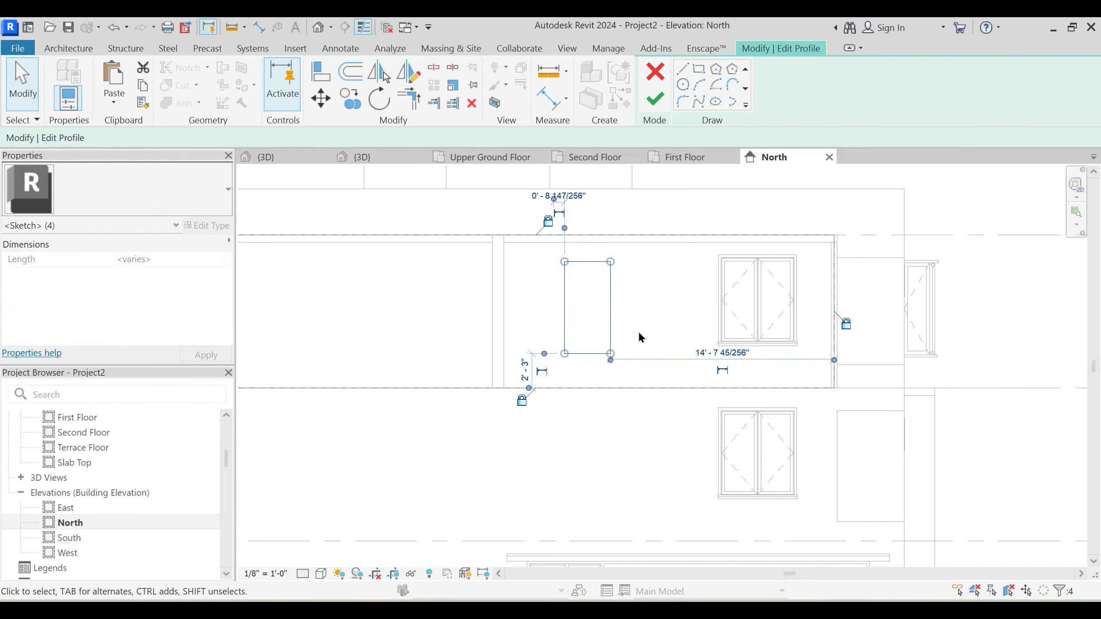
key("Right")
key("Right")
key("Right")
key("Right")
key("Right")
key("Right")
key("Right")
key("Right")
key("Right")
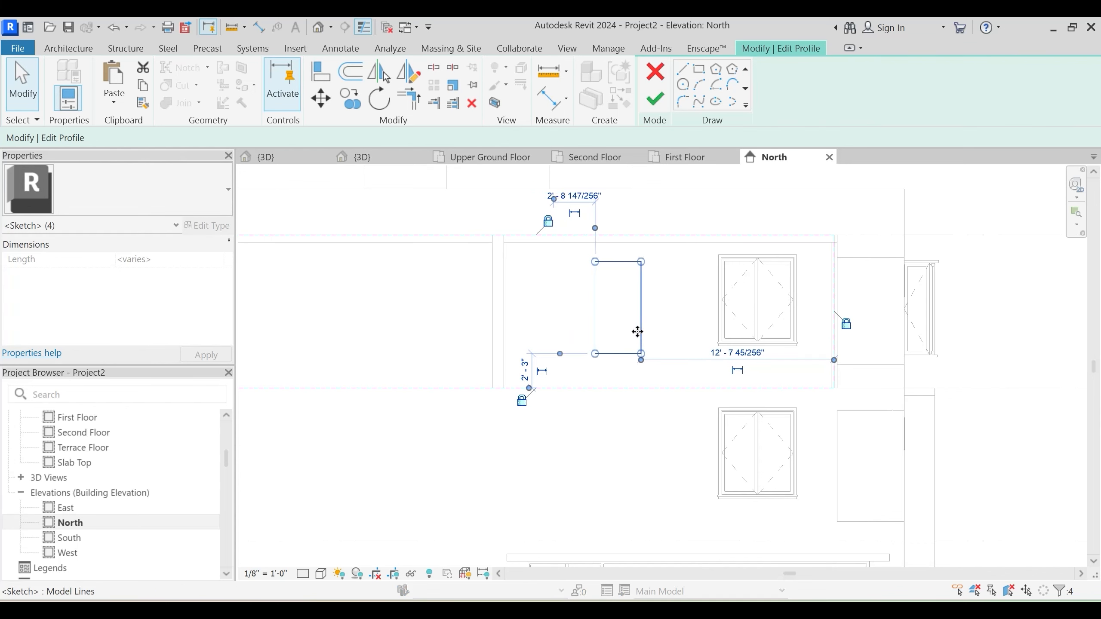
key("m")
key("v")
scroll(651, 301, "up", 2)
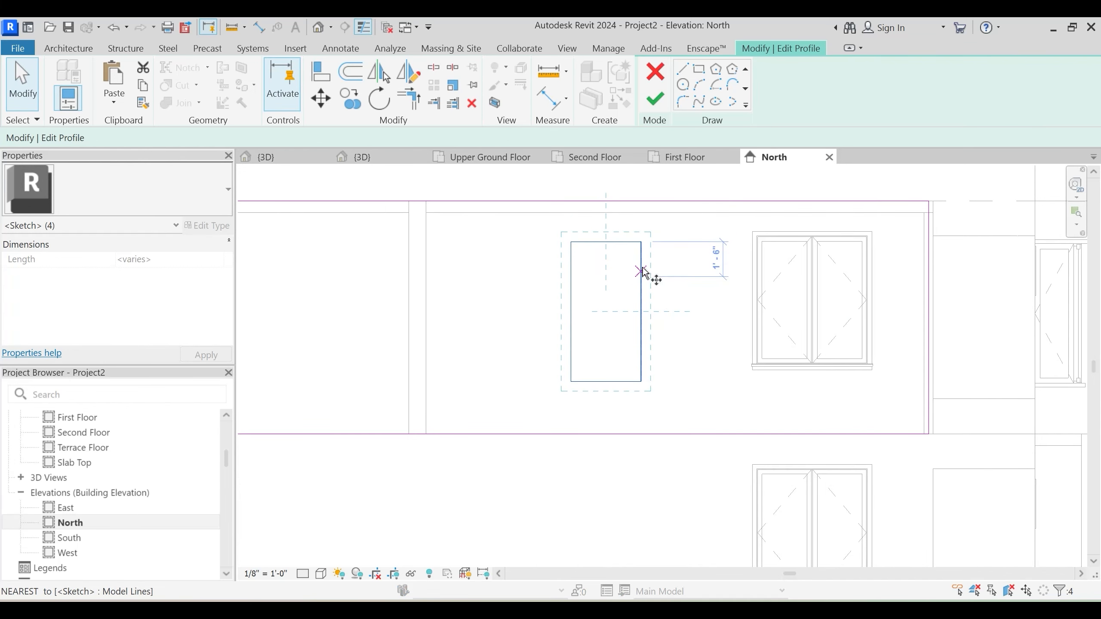
left_click(643, 241)
left_click(750, 231)
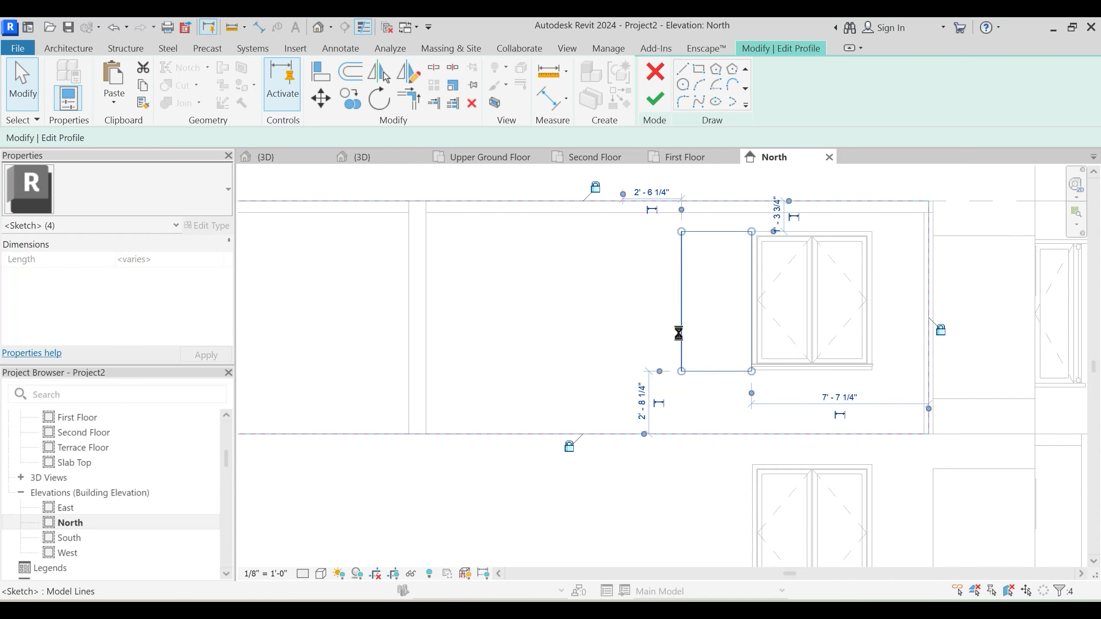
Shift the rectangle away from the casement window to about 10'-11 1/4" from the wall's nearer end, and reselect its four lines
key("Left")
key("Left")
key("Left")
key("Left")
key("Left")
key("Left")
key("Left")
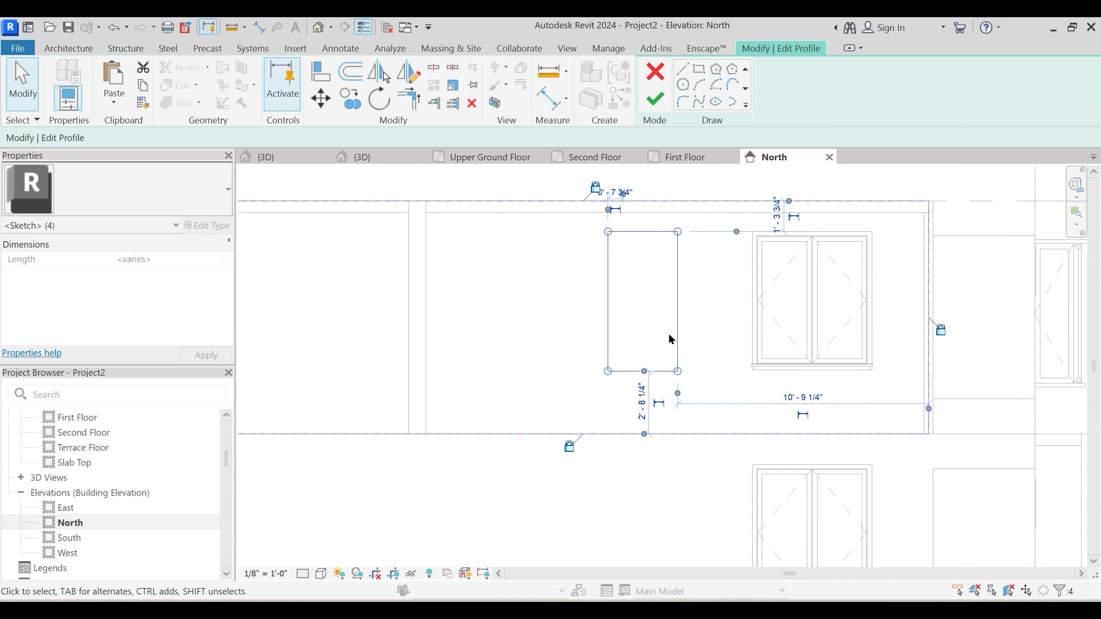
scroll(669, 338, "down", 2)
key("Escape")
left_click_drag(631, 259, 690, 386)
middle_click_drag(585, 381, 630, 377)
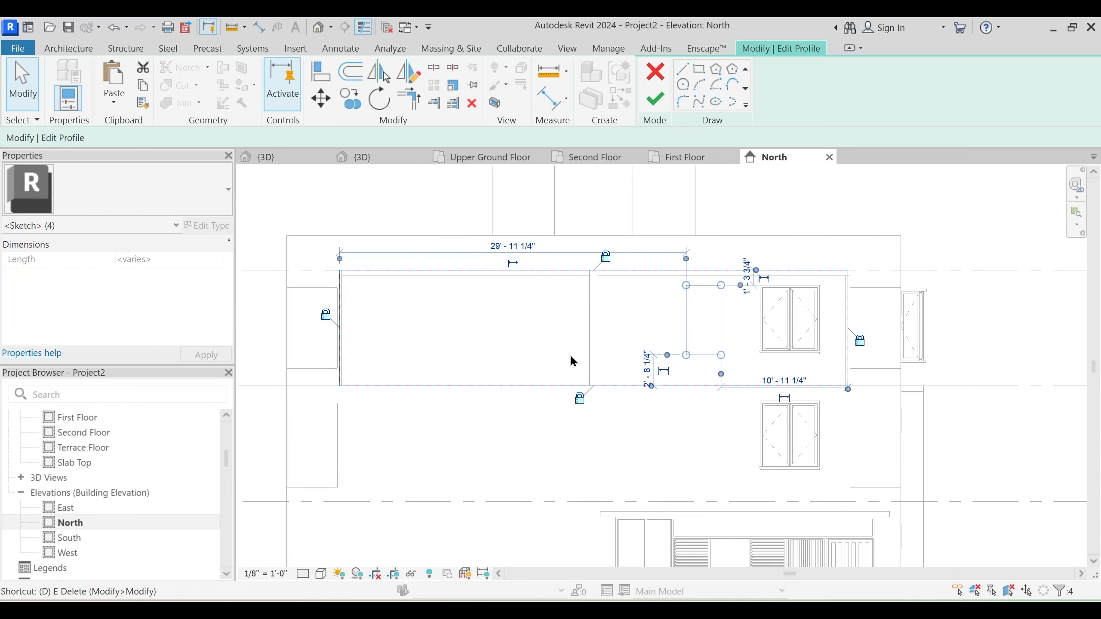
Mirror a copy of the rectangle about the partition's vertical centreline, and show the finished wall profile in the 3D view
key("d")
key("m")
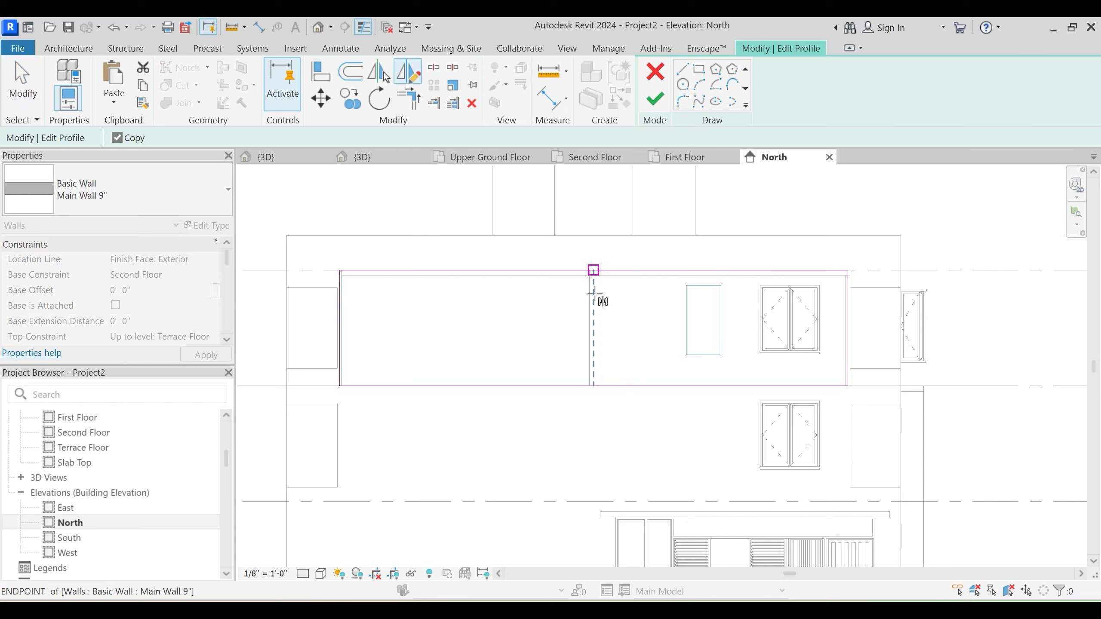
left_click(593, 385)
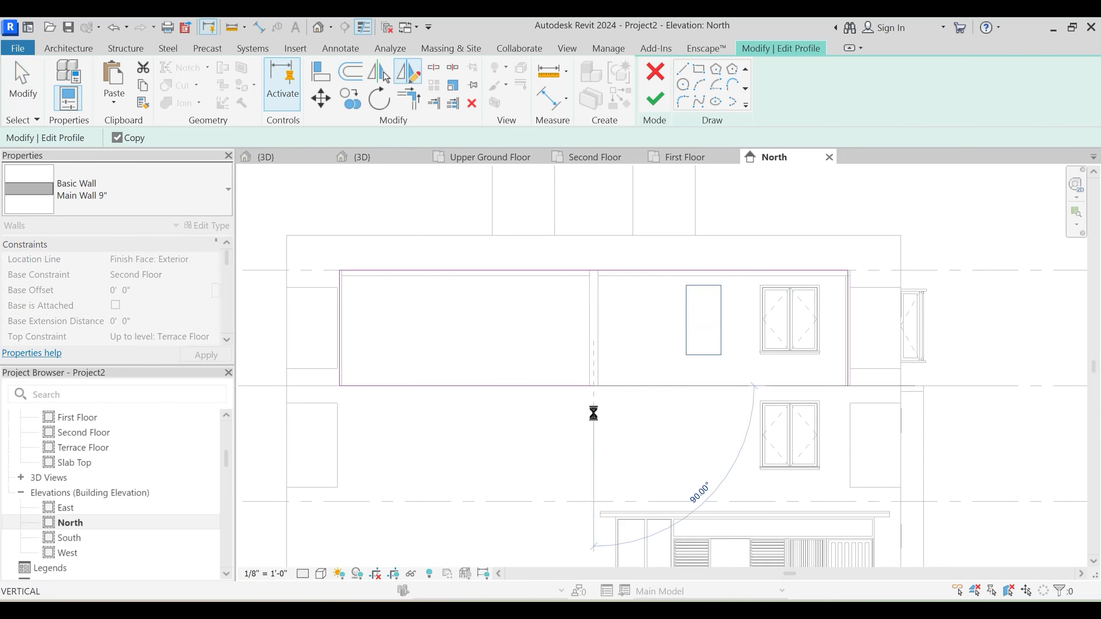
left_click(592, 414)
key("Escape")
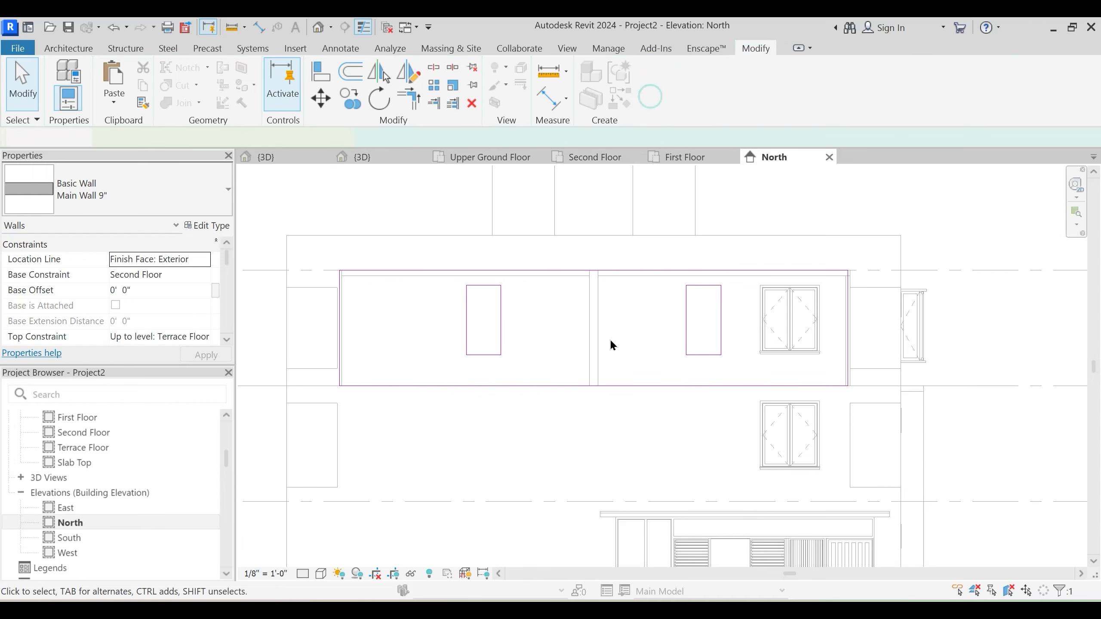
left_click(386, 160)
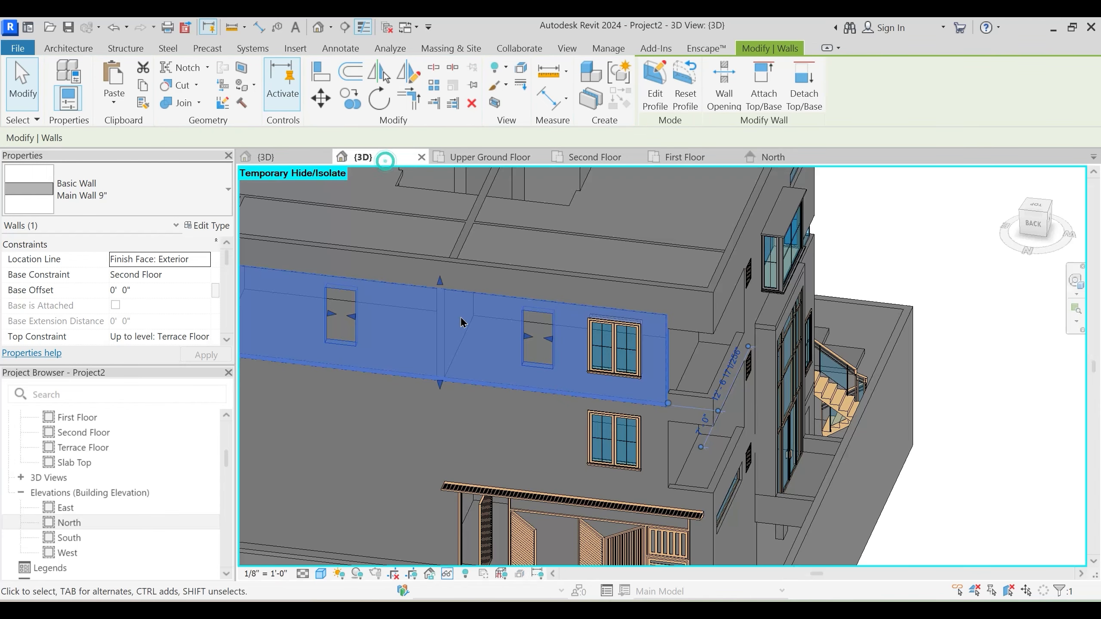
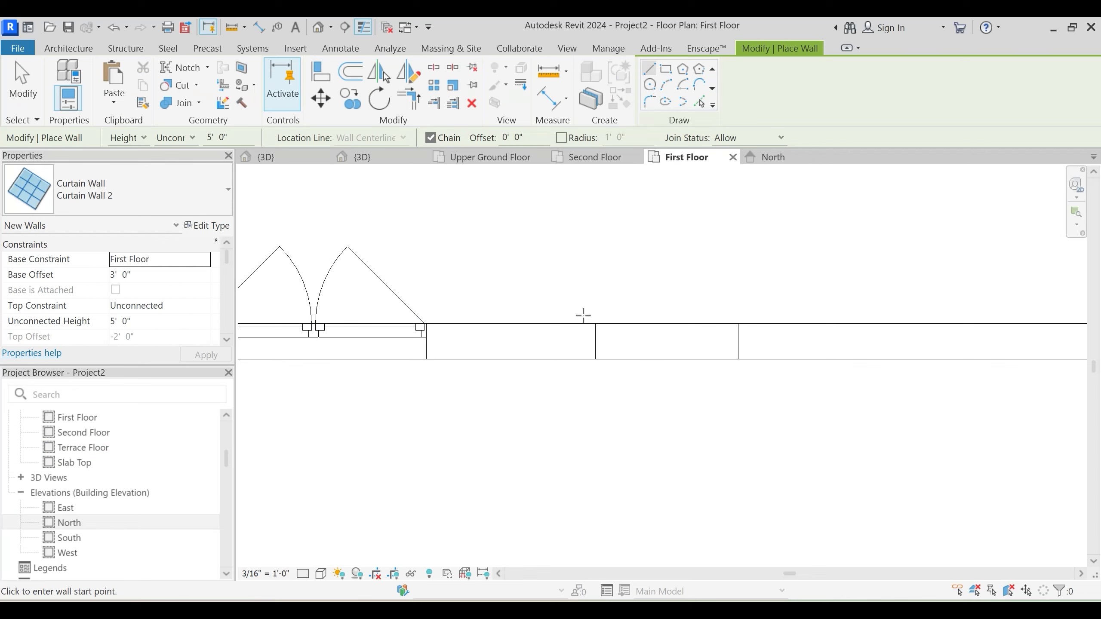
Start a Curtain Wall 2 segment in the First Floor plan at the wall opening's corner nearest the casement window
middle_click_drag(595, 260, 585, 272)
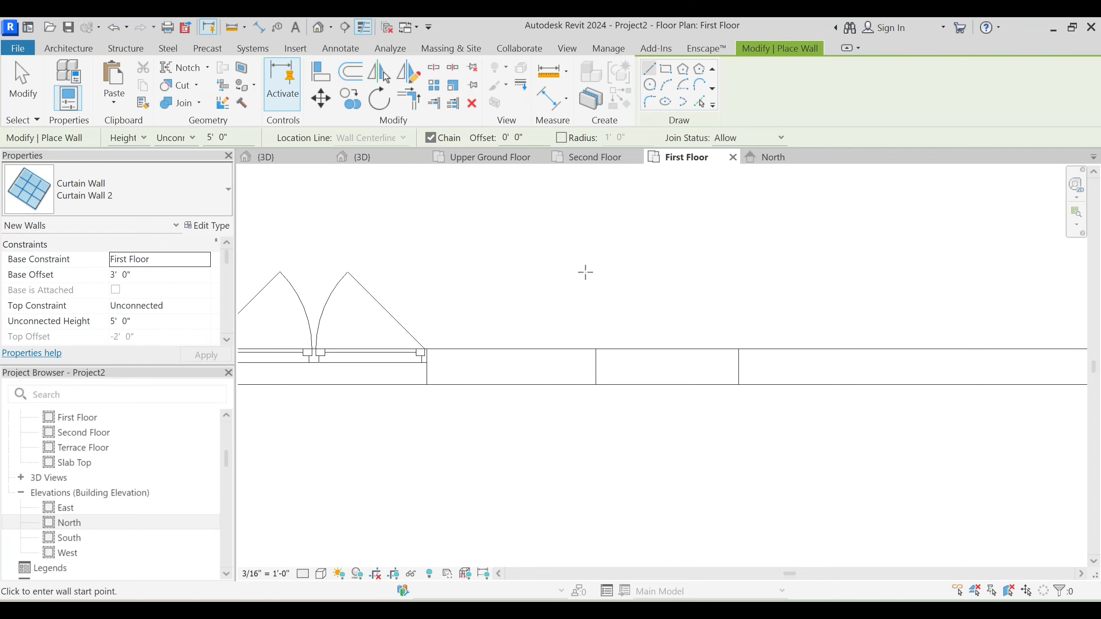
left_click(597, 347)
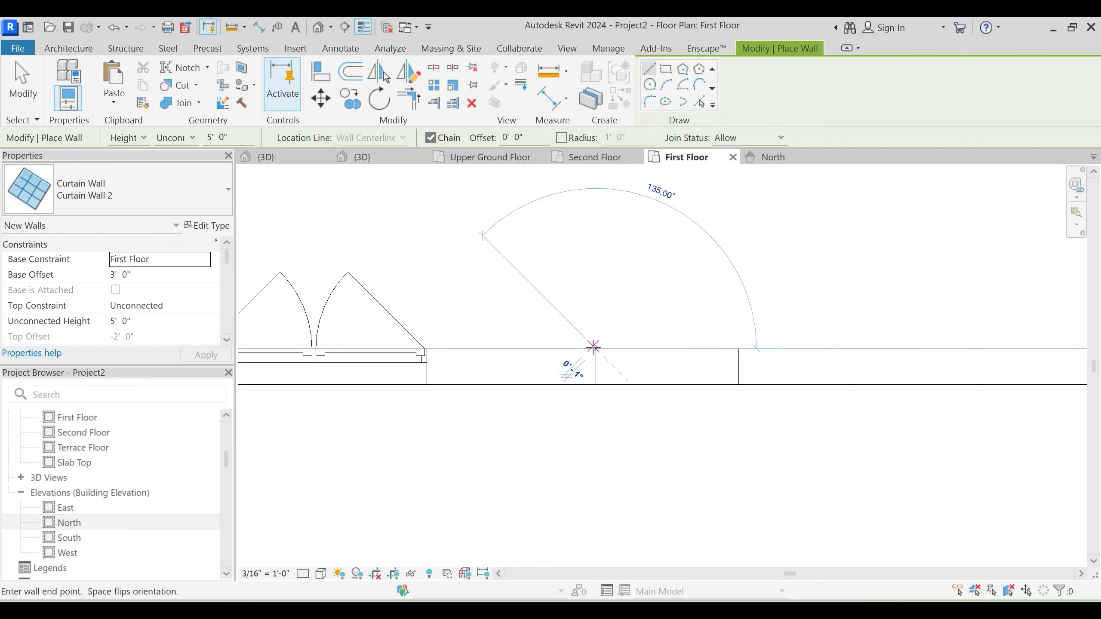
Finish the Curtain Wall 2 segment at the far edge of the wall opening and end wall placement
left_click(738, 349)
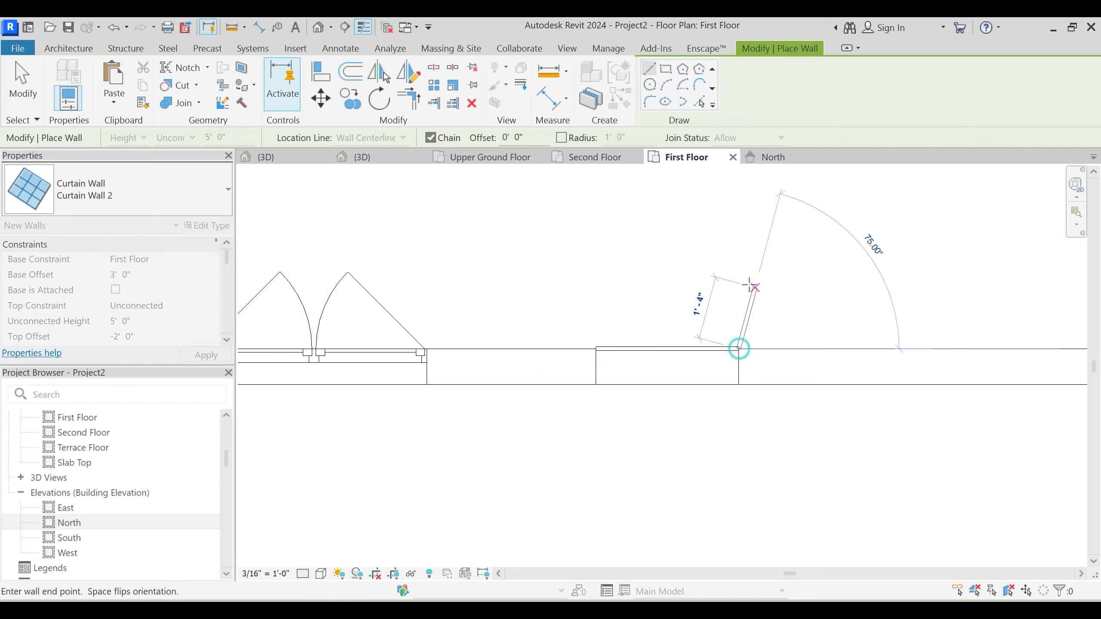
key("Escape")
key("Escape")
scroll(655, 351, "up", 2)
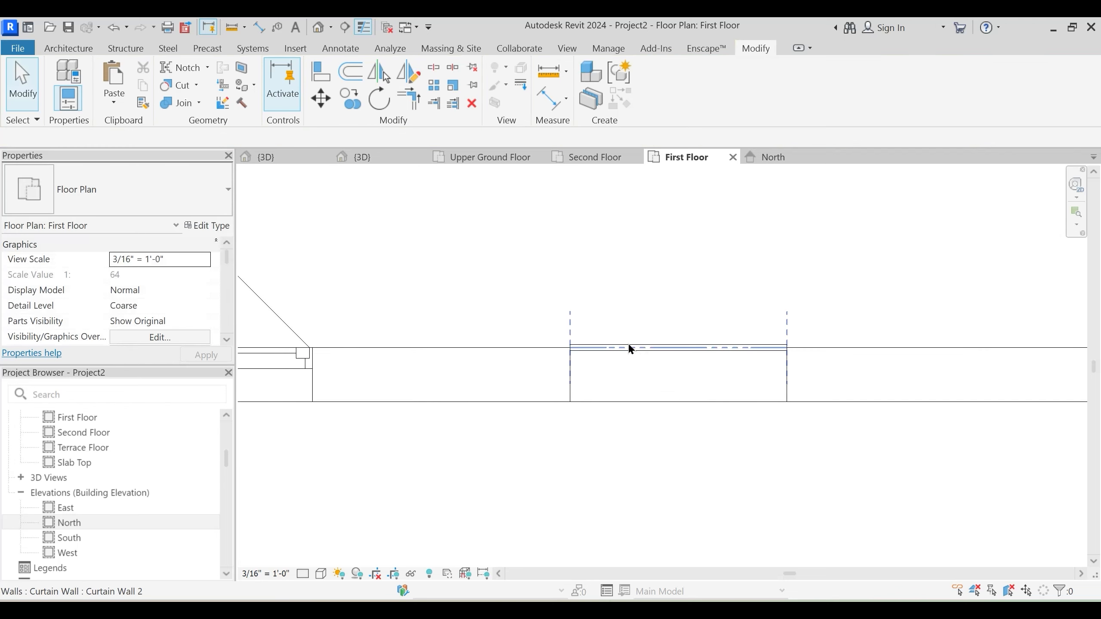
left_click(628, 347)
key("Tab")
left_click(628, 347)
scroll(597, 365, "up", 3)
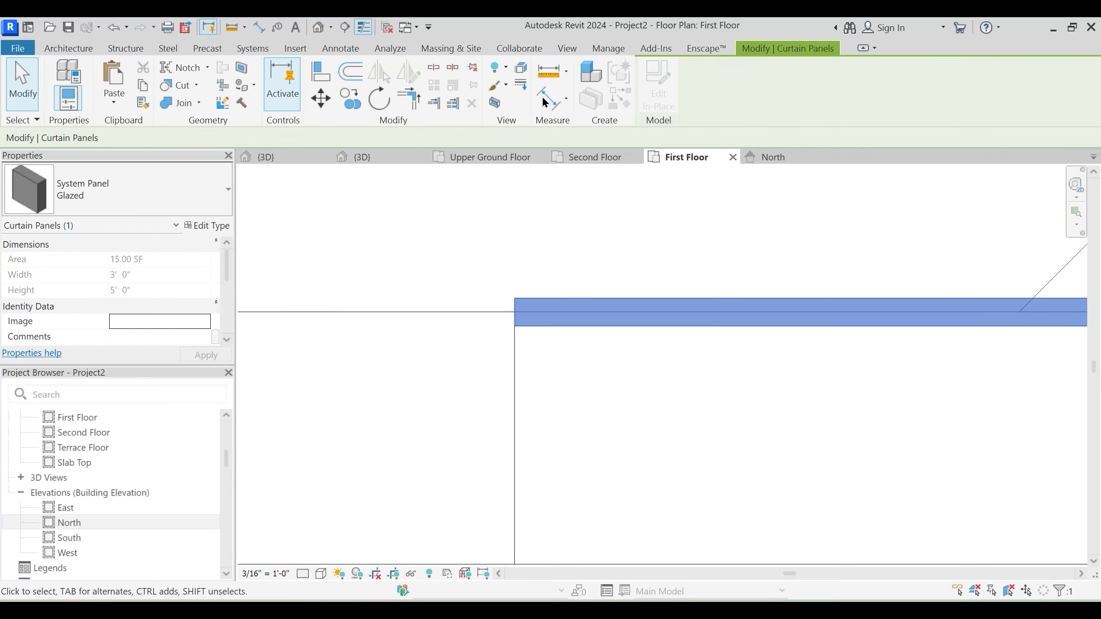
left_click(537, 326)
key("Escape")
key("Escape")
Set the offset of the new curtain wall's Glazed panel type to 0' 0 1/2"
key("Tab")
left_click(555, 304)
left_click(207, 225)
left_click(389, 231)
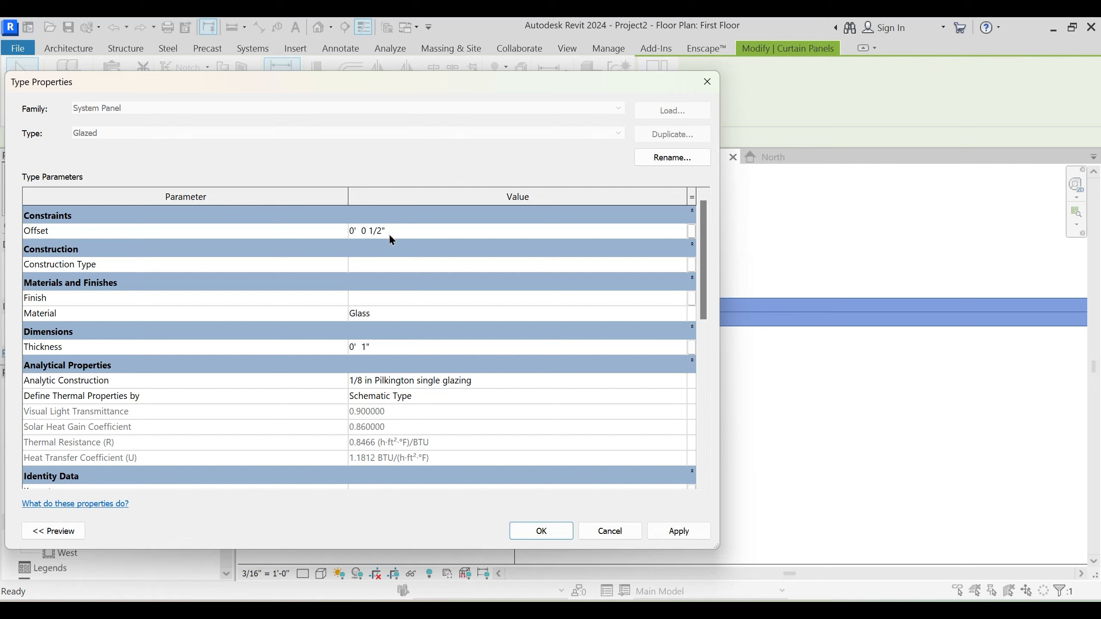
left_click_drag(531, 85, 241, 83)
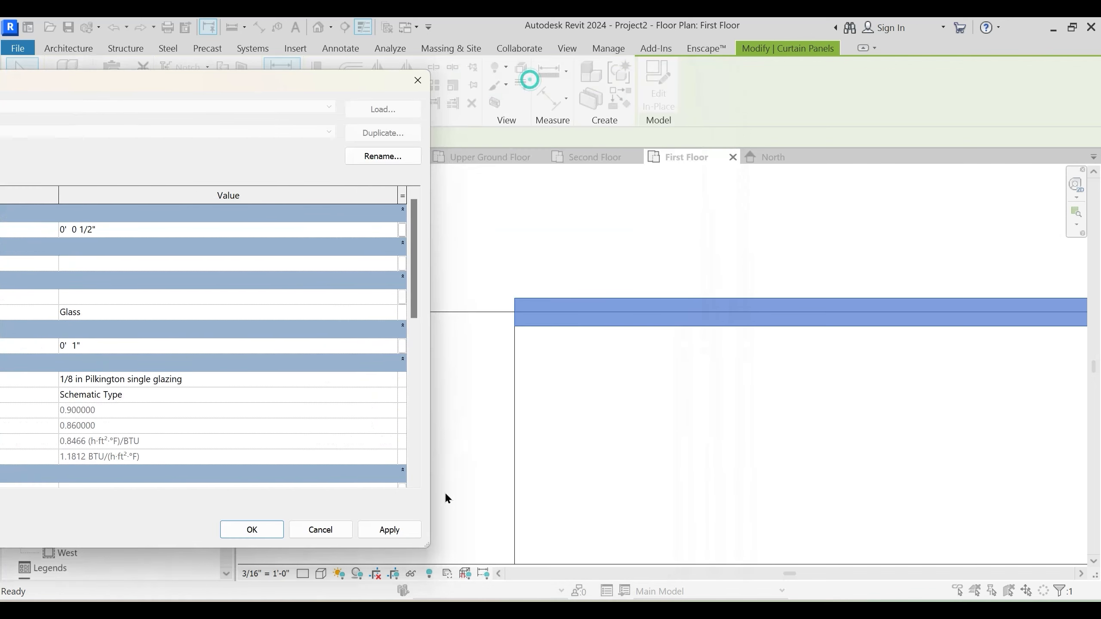
left_click(402, 528)
left_click(252, 529)
scroll(556, 385, "down", 2)
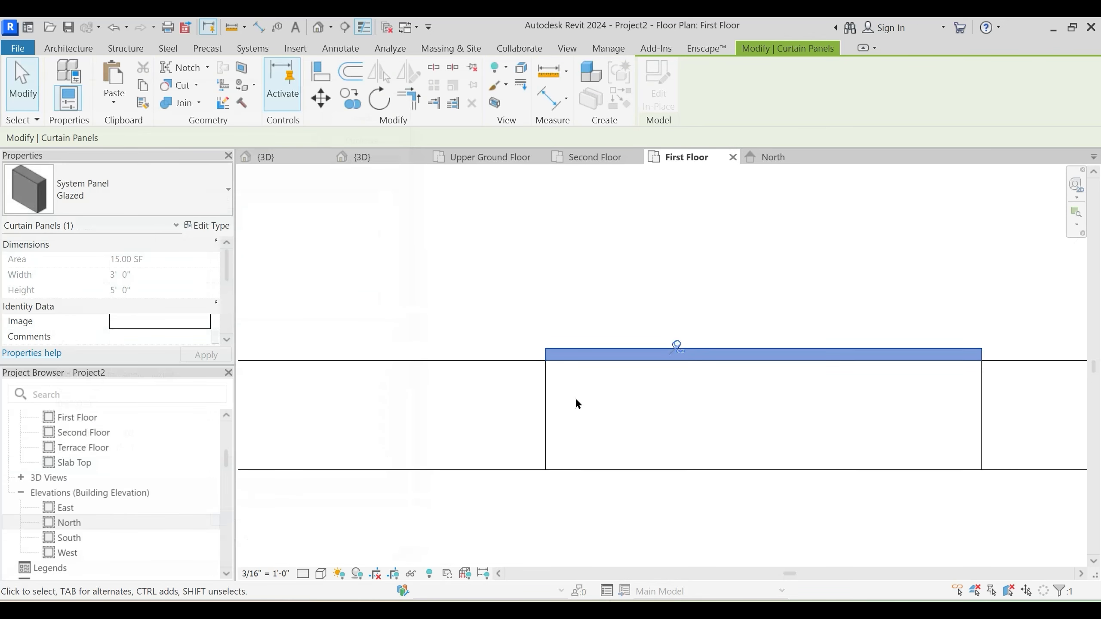
left_click(570, 395)
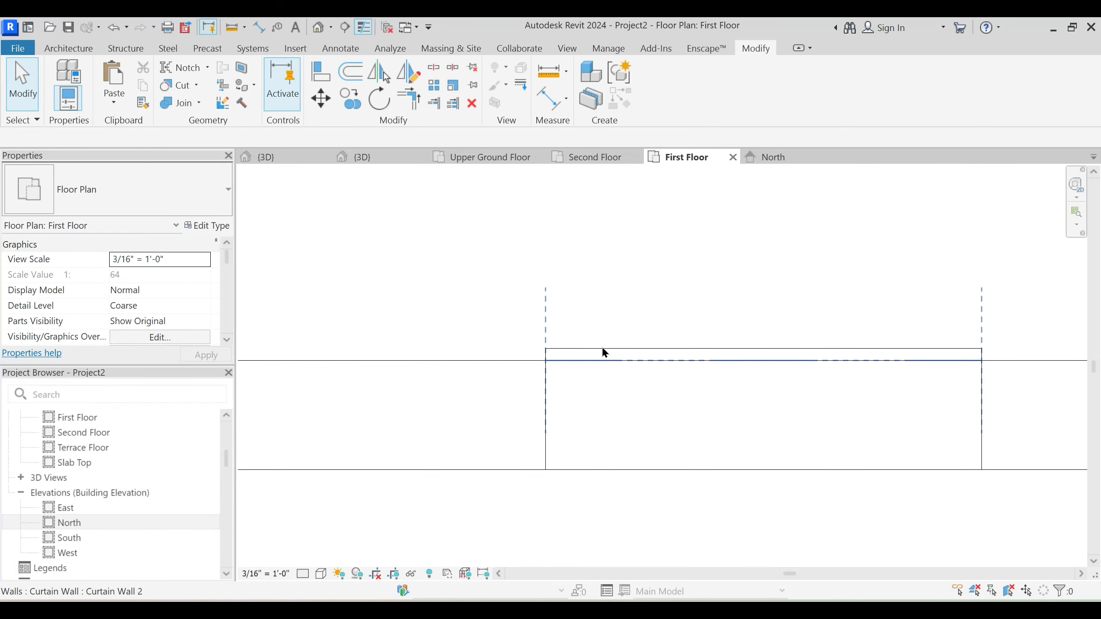
In the North elevation, stretch the first-floor curtain wall down to its opening's sill and up to the second-floor opening's head, 16' high
left_click(779, 160)
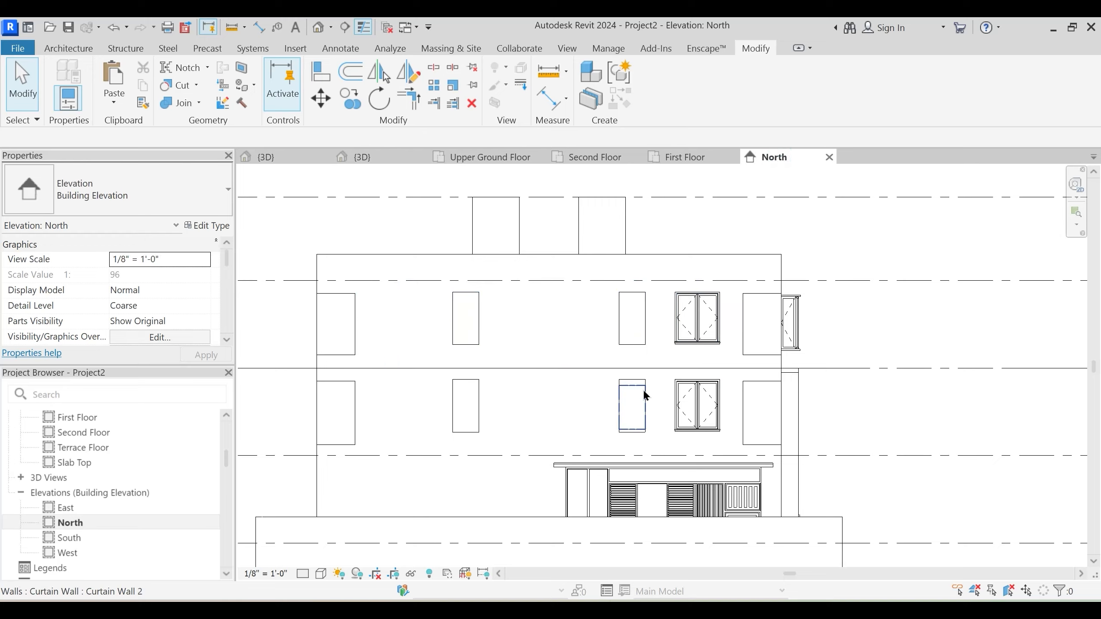
scroll(650, 383, "up", 2)
left_click(644, 498)
scroll(632, 459, "up", 3)
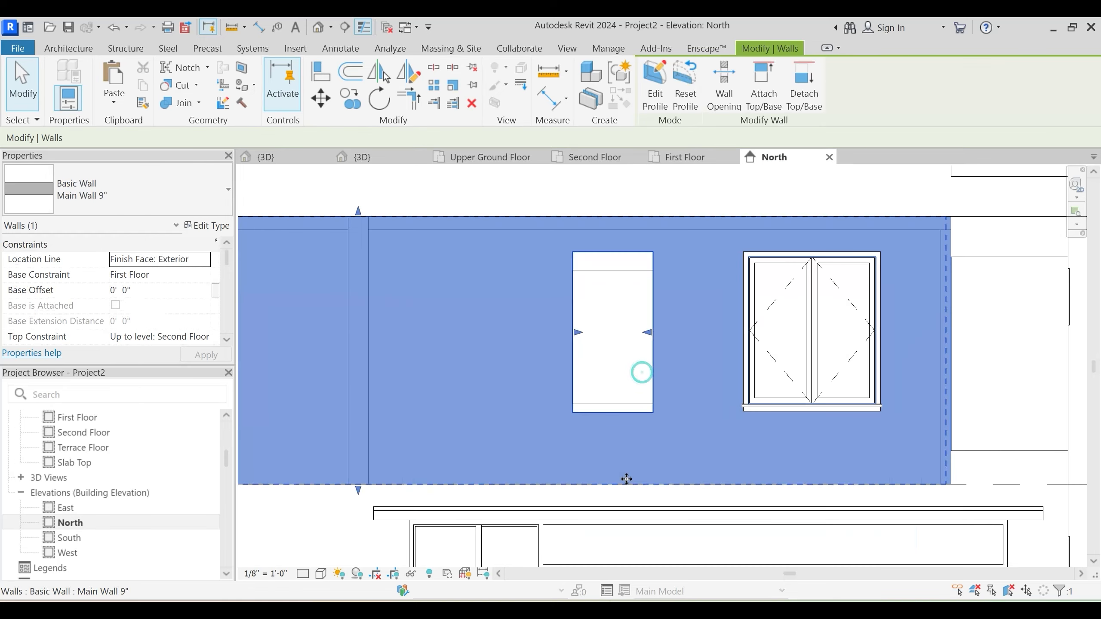
key("Escape")
left_click(608, 332)
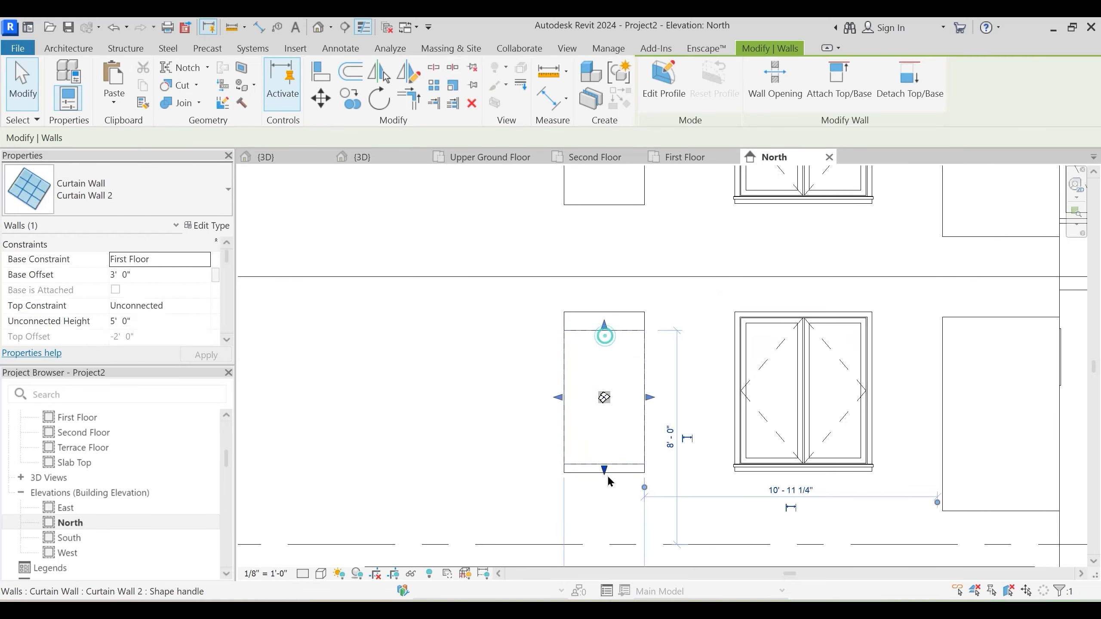
left_click_drag(606, 473, 595, 292)
scroll(592, 476, "down", 3)
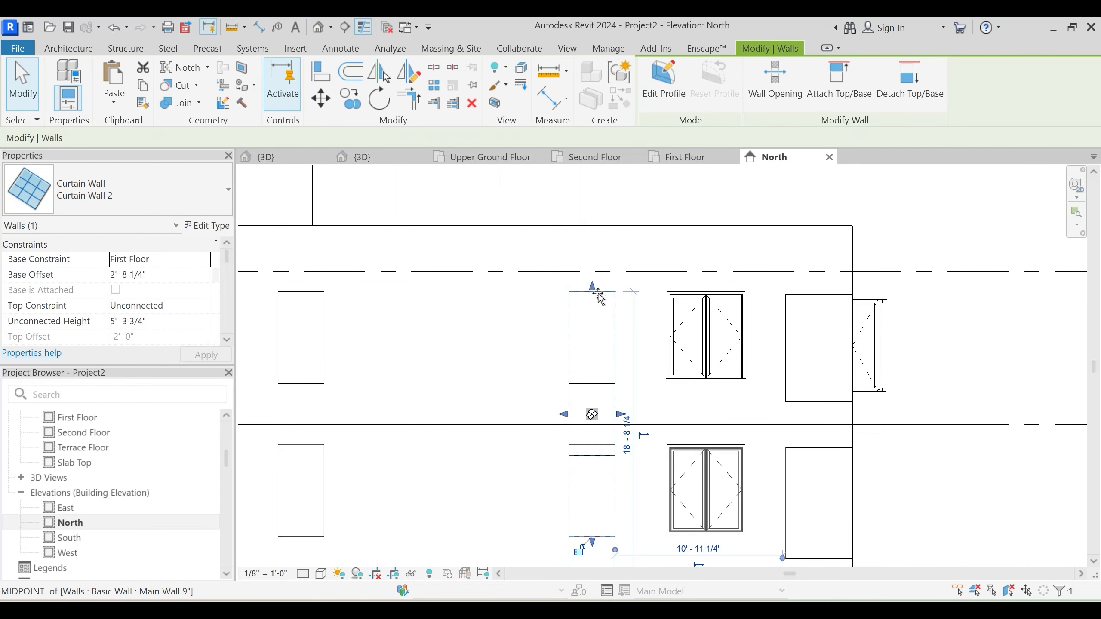
key("Escape")
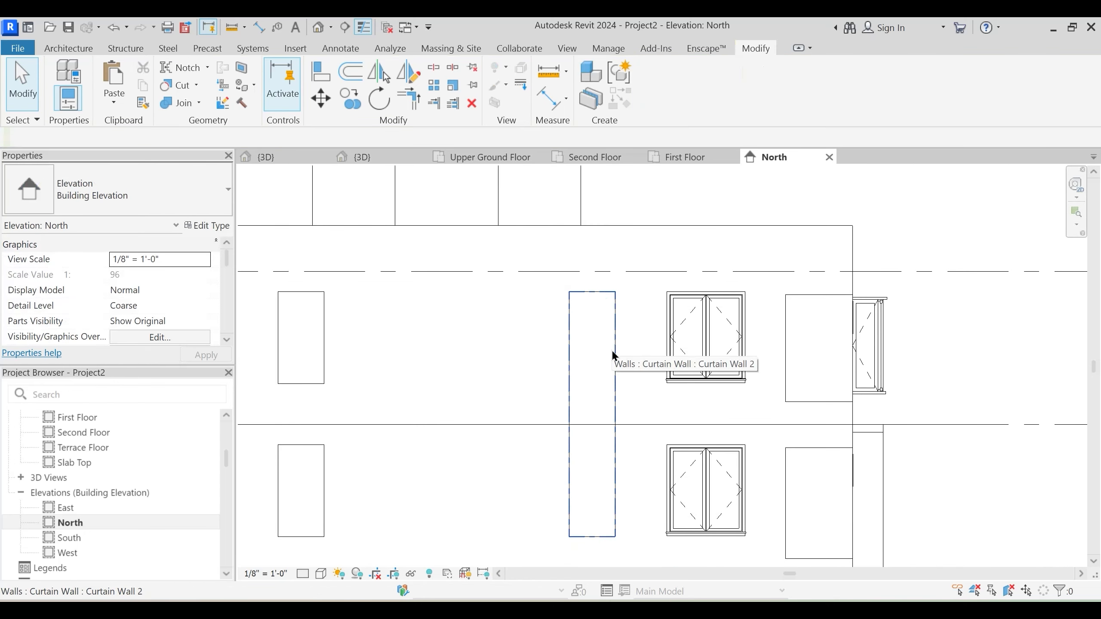
Unpin the tall curtain wall's glazed panel and duplicate its type as Glazed 2
key("Tab")
left_click(611, 351)
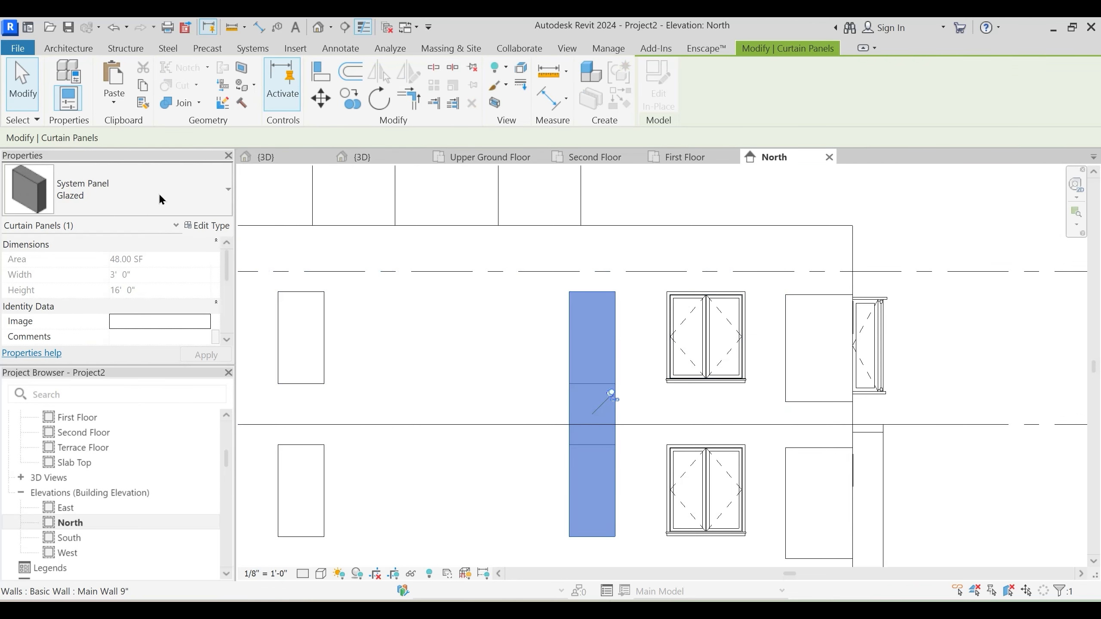
left_click(611, 396)
left_click(139, 174)
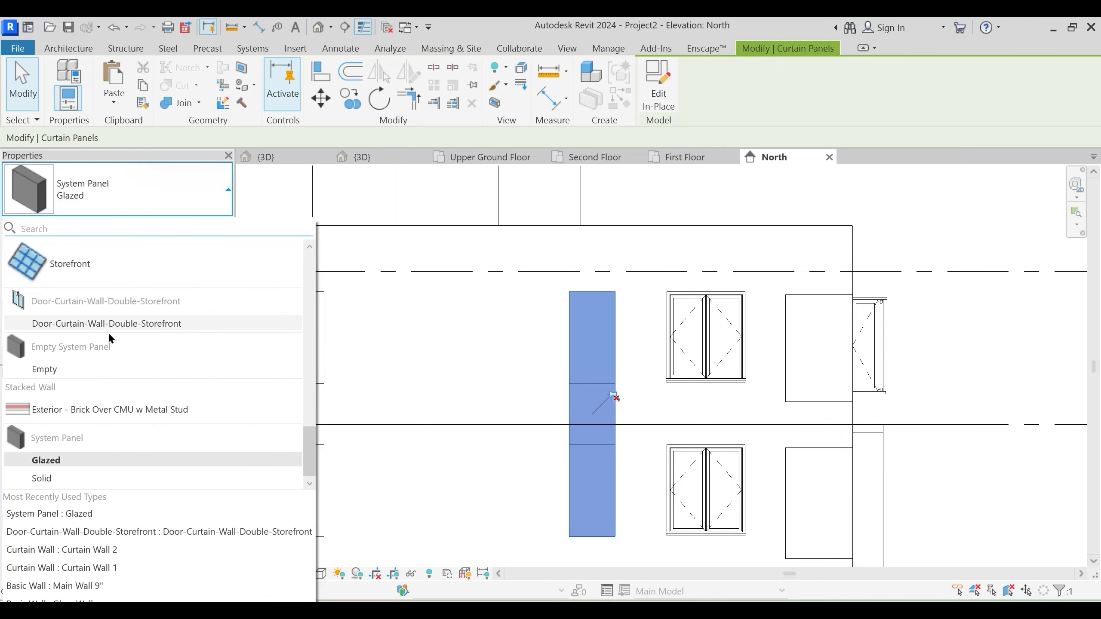
key("Escape")
left_click(207, 224)
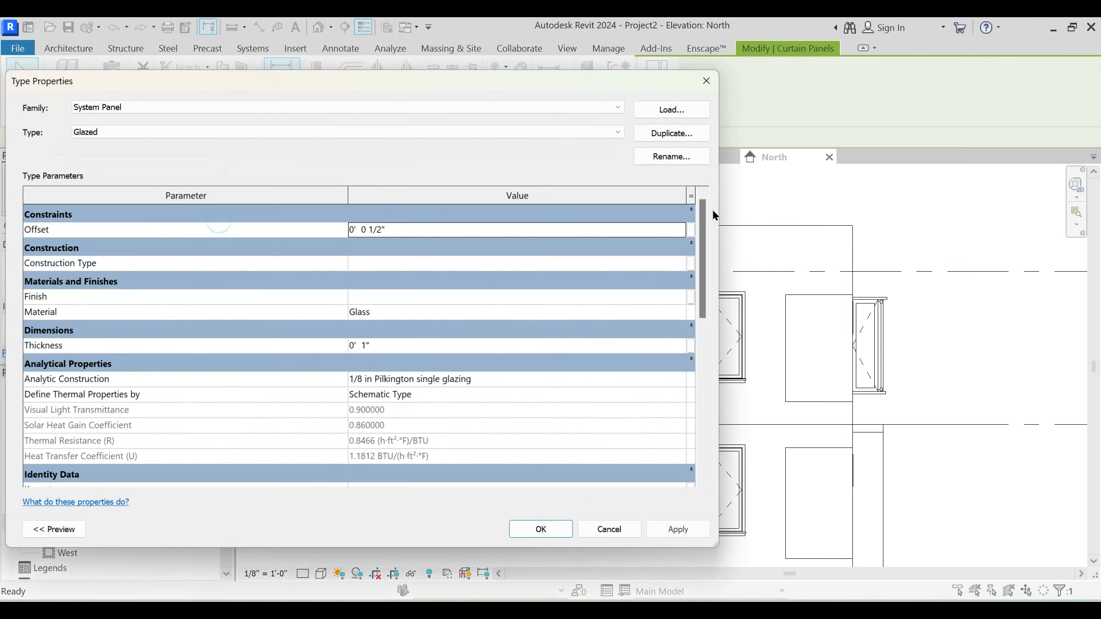
left_click(671, 132)
left_click(383, 343)
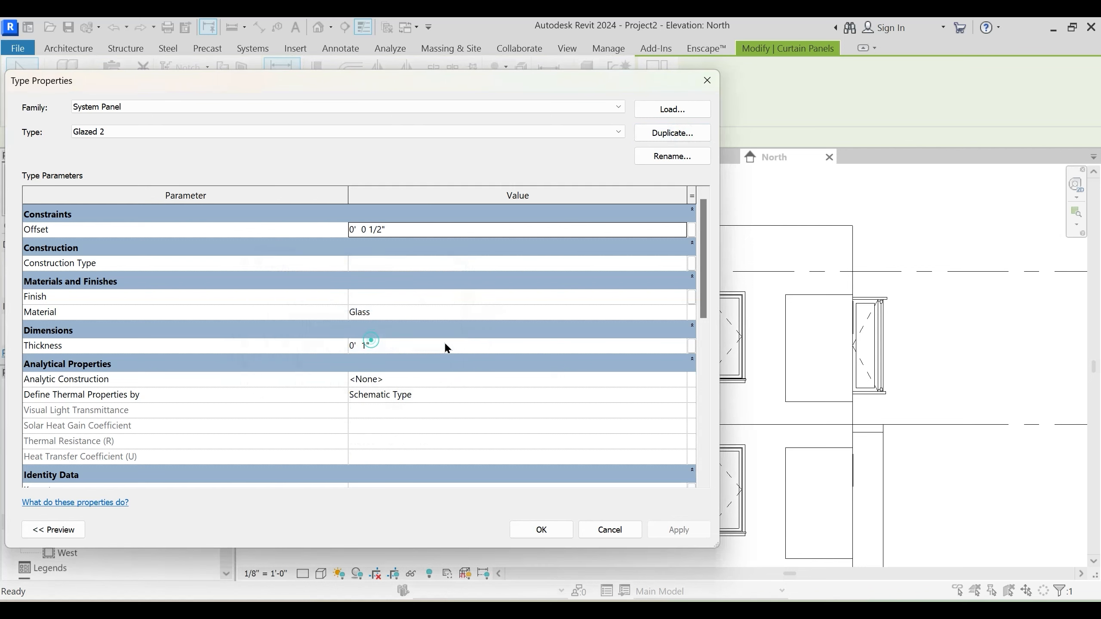
Assign the Glass, Cast, Gray material to the Glazed 2 panel type
left_click(686, 314)
left_click(683, 311)
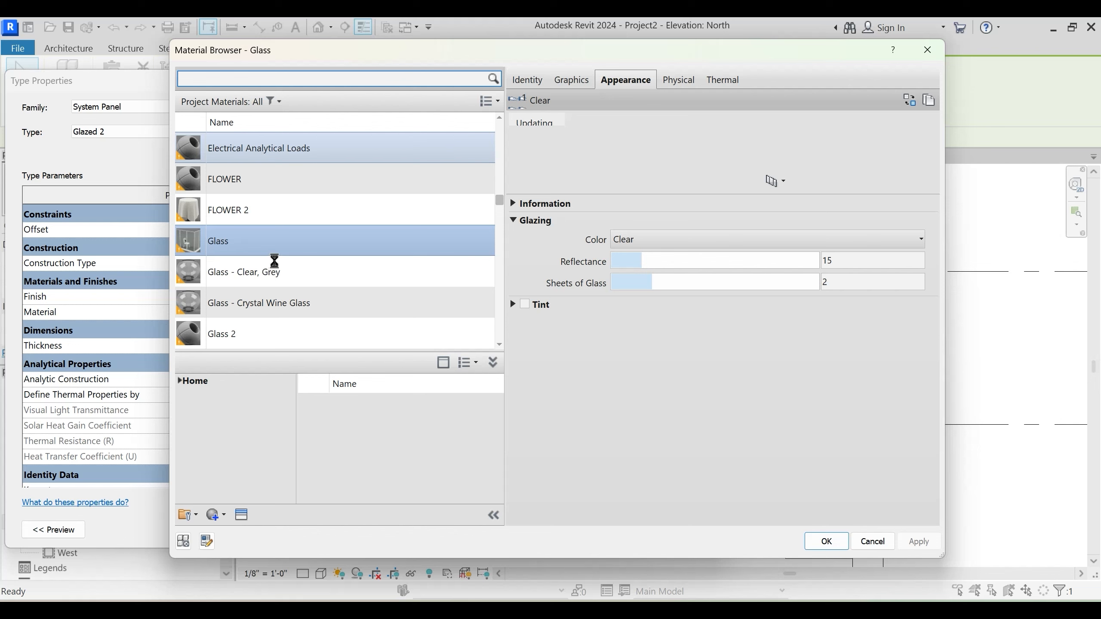
scroll(269, 256, "down", 3)
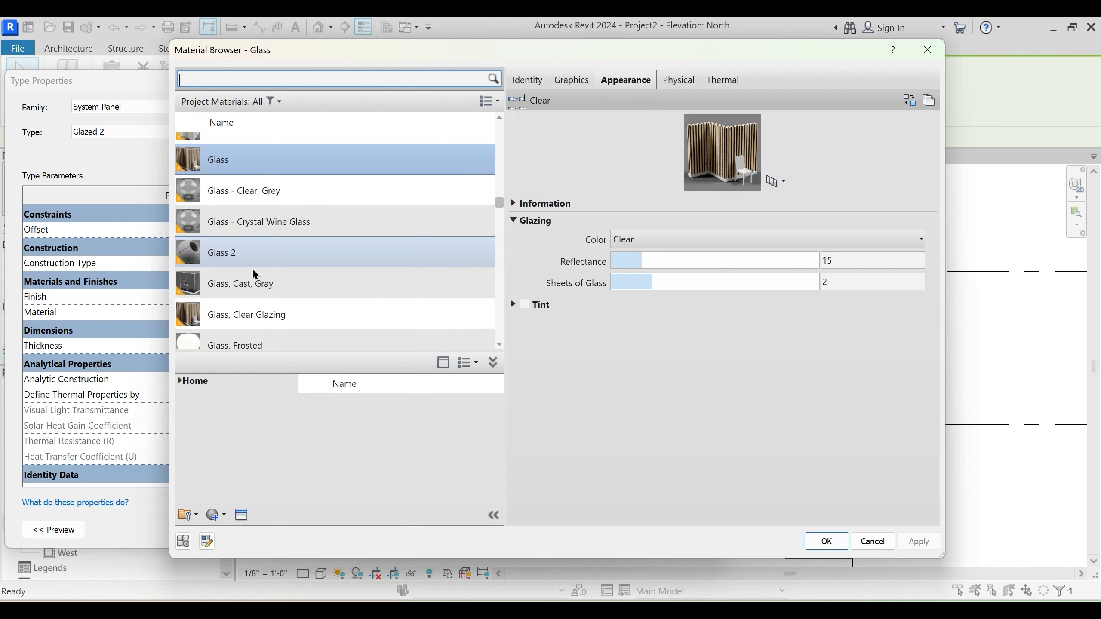
left_click(289, 291)
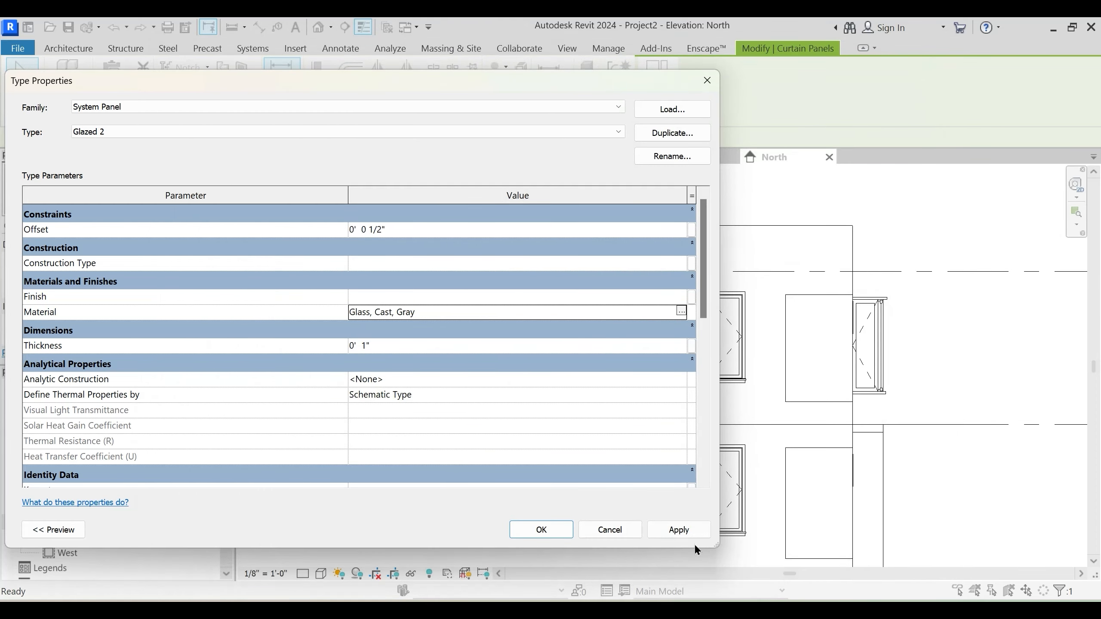
left_click(541, 530)
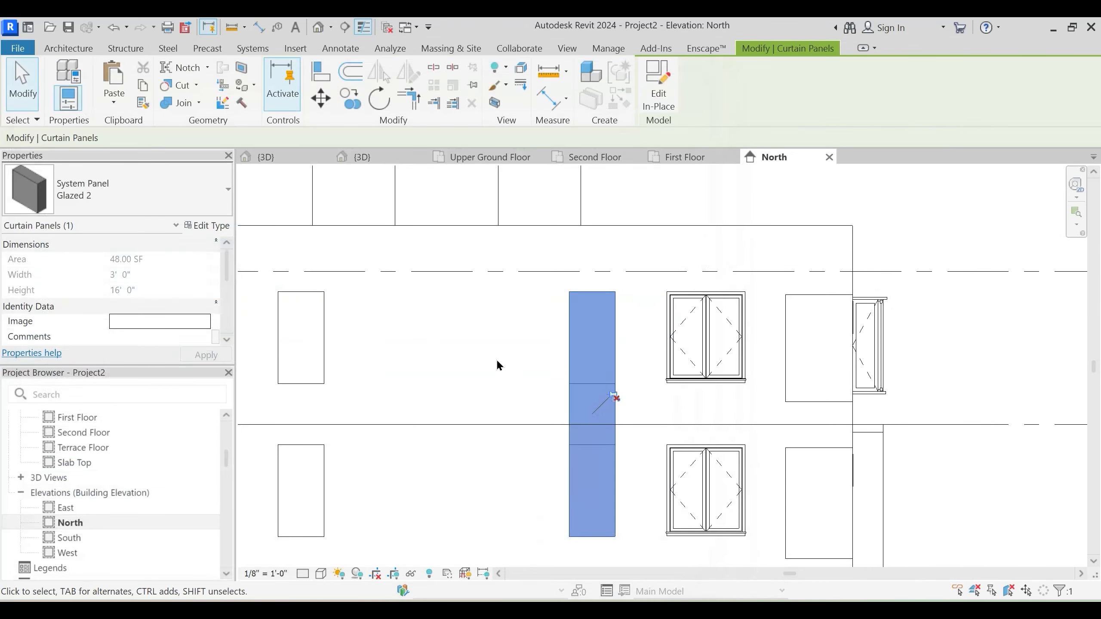
Try to copy only the glazed panel to the other pair of stacked window openings
middle_click_drag(497, 363, 545, 367)
key("c")
key("o")
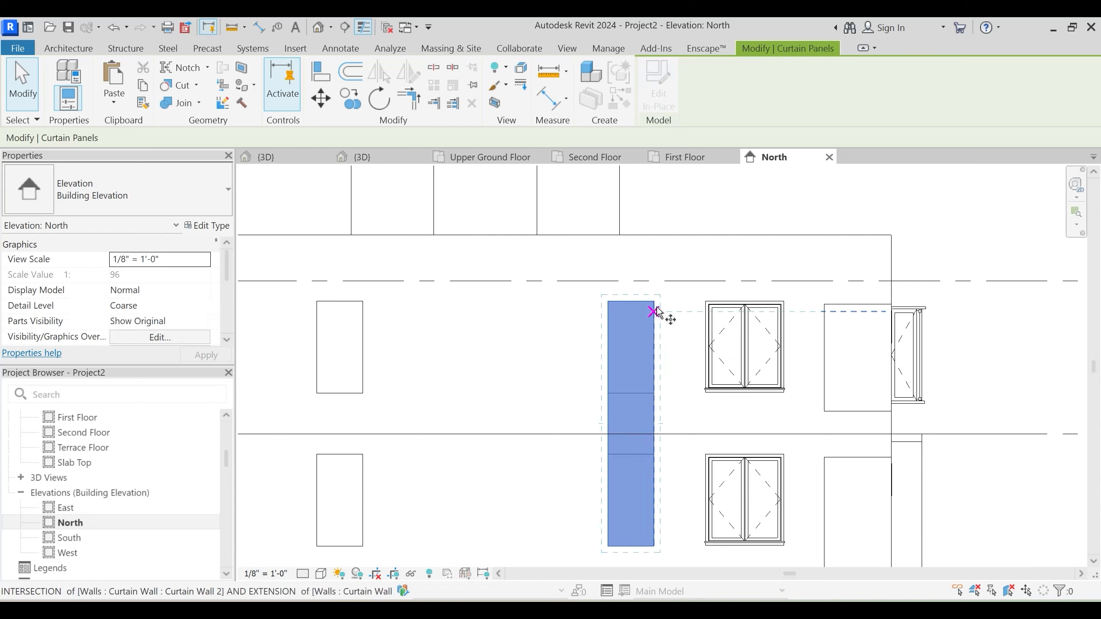
left_click(656, 300)
left_click(362, 302)
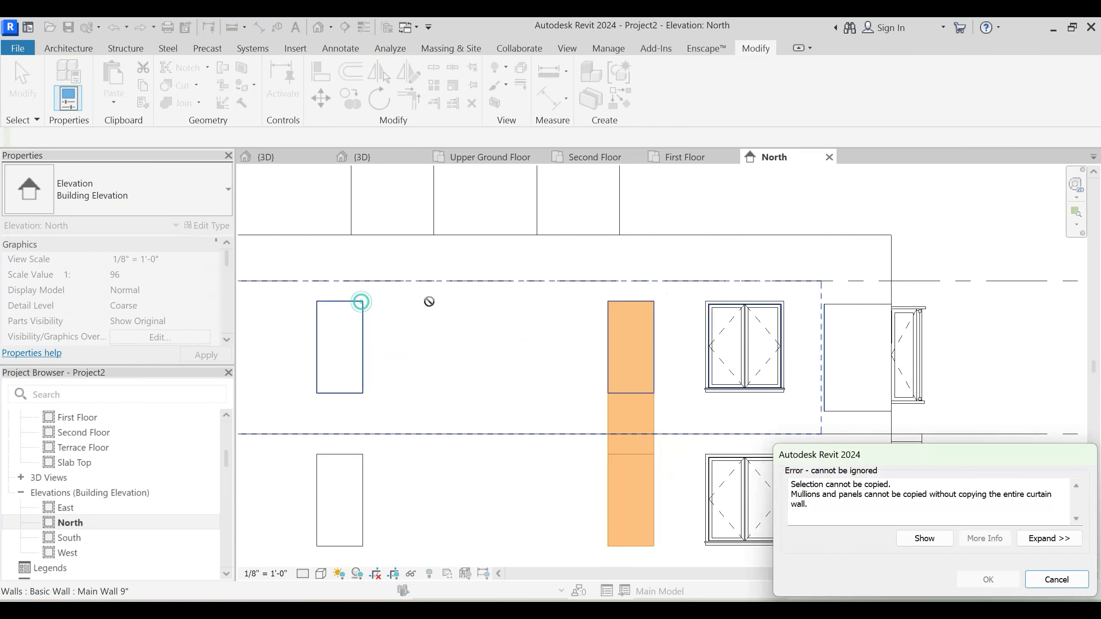
key("Escape")
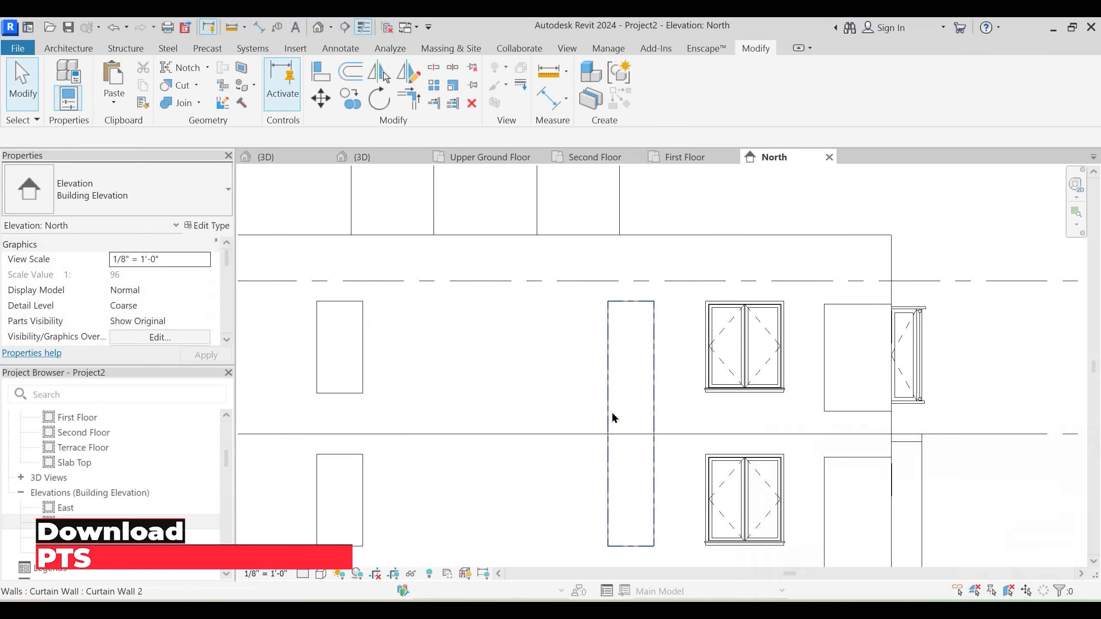
Copy the whole curtain wall with constrained movement 19' across to the other pair of stacked window openings
left_click(611, 411)
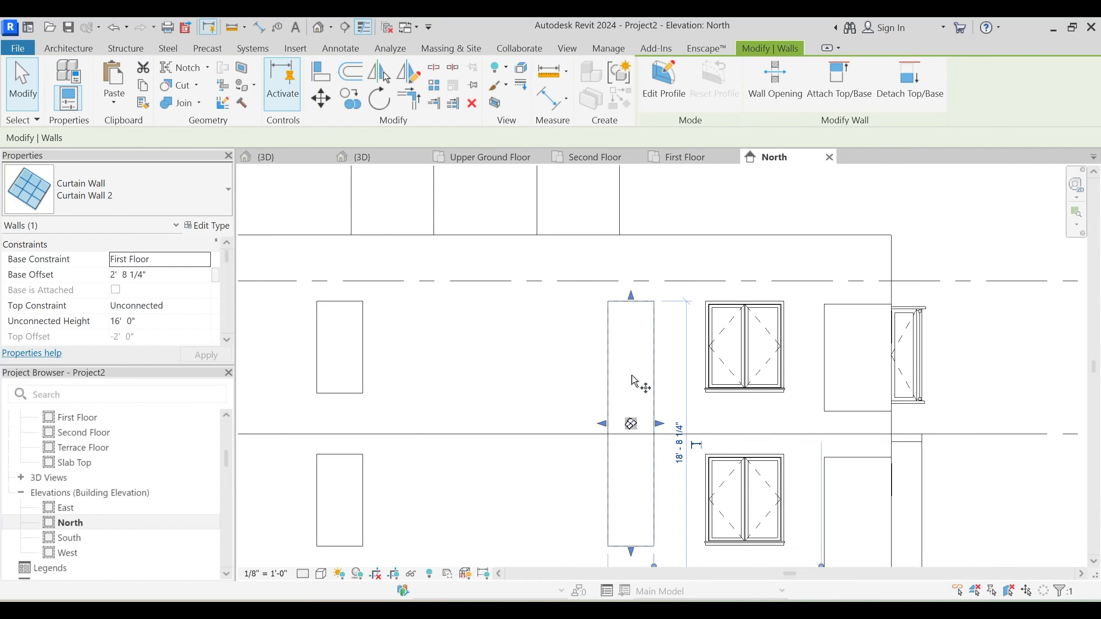
key("c")
key("o")
left_click(106, 139)
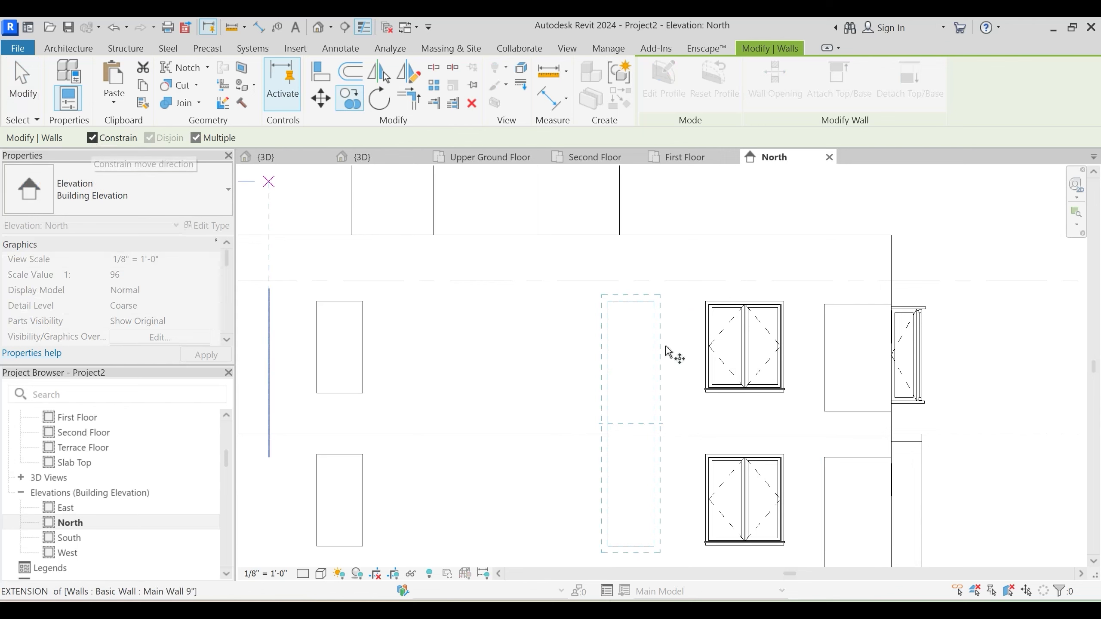
left_click(654, 303)
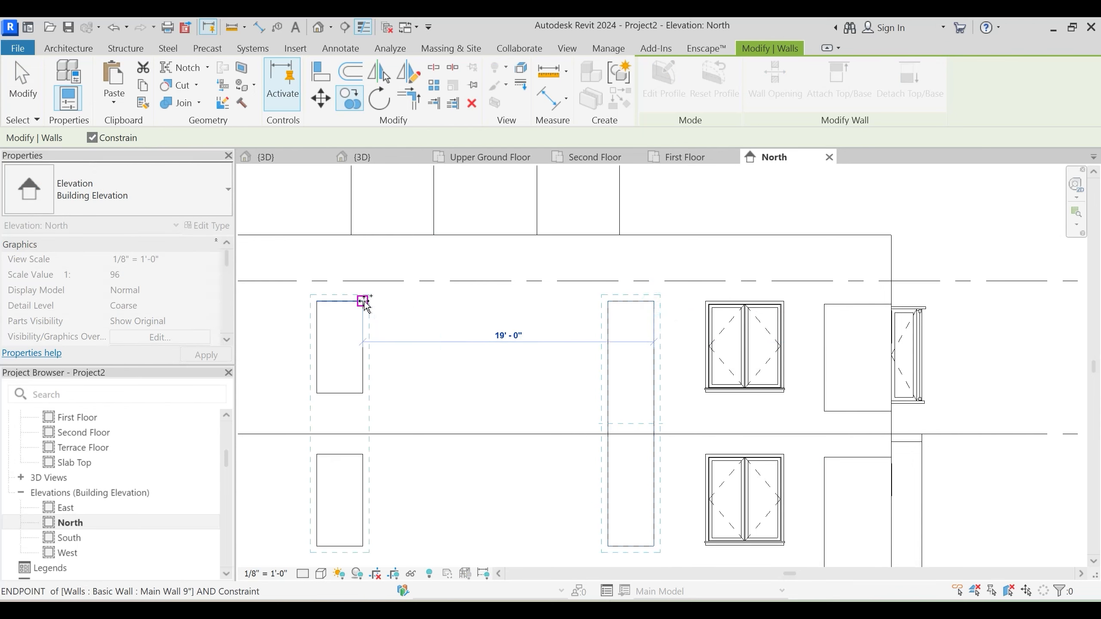
left_click(363, 302)
key("Escape")
scroll(510, 342, "down", 2)
key("Escape")
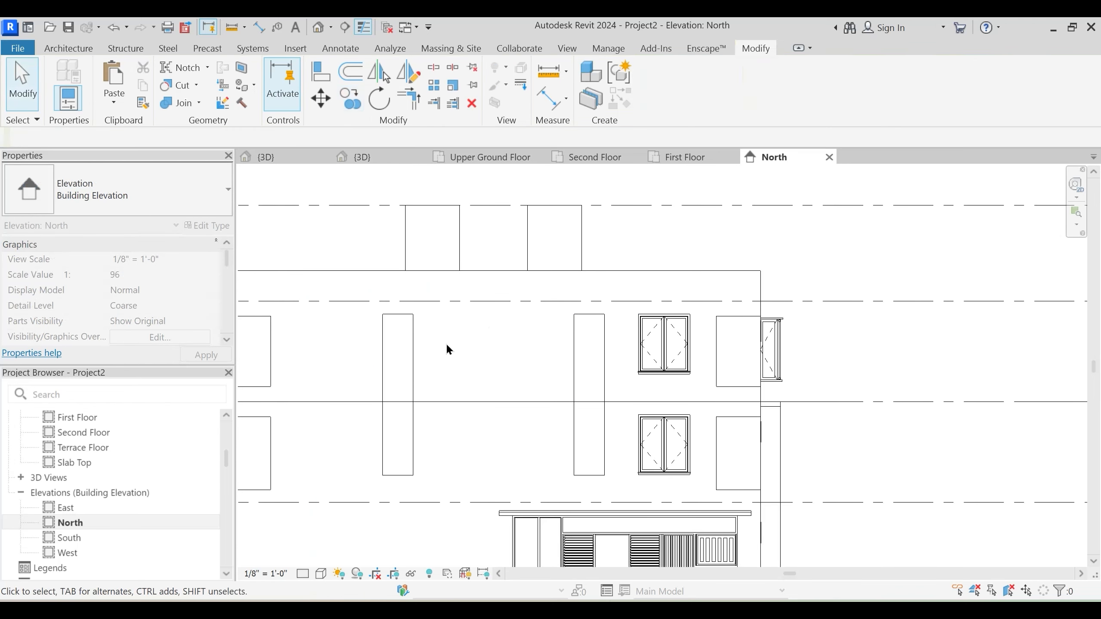
Show the rear facade with both tall curtain walls in the 3D view using the Realistic visual style
left_click(413, 161)
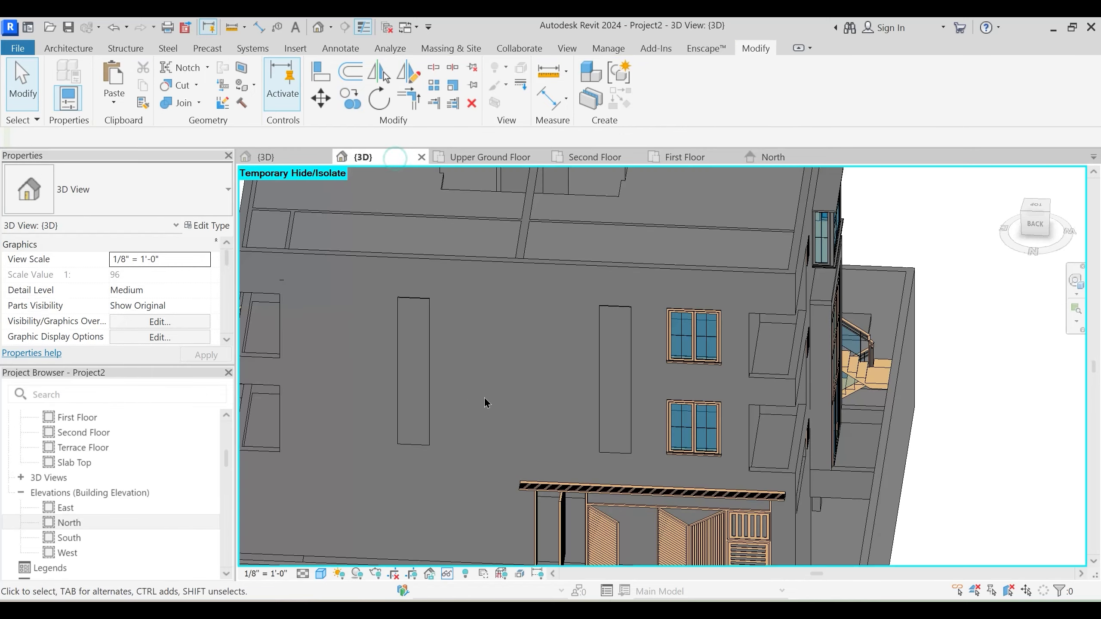
middle_click_drag(485, 396, 540, 371, "shift")
key("c")
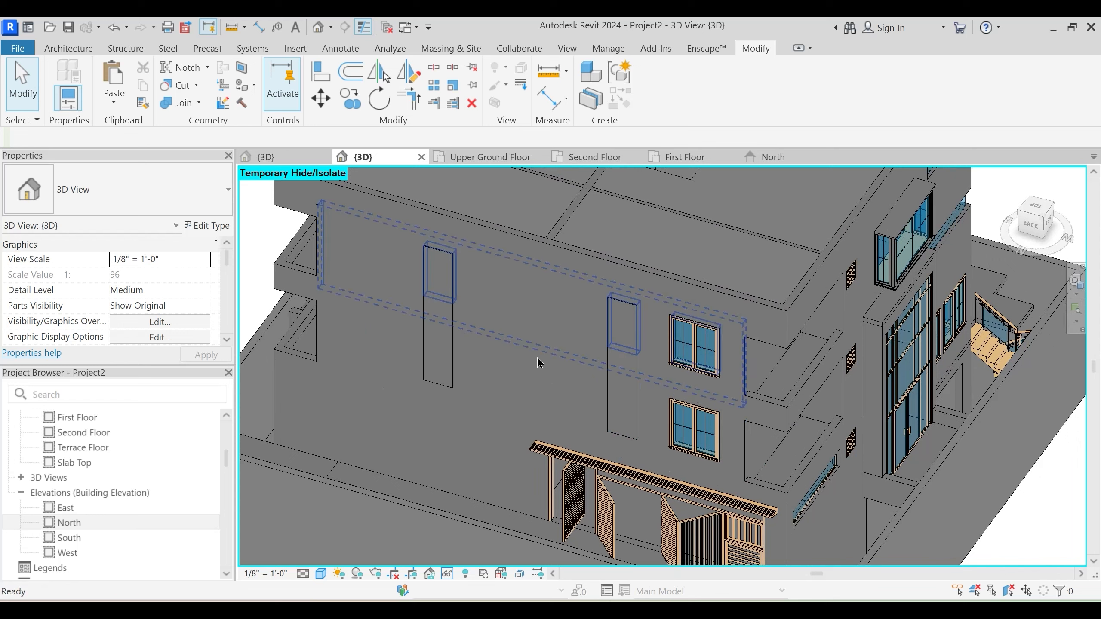
key("s")
key("d")
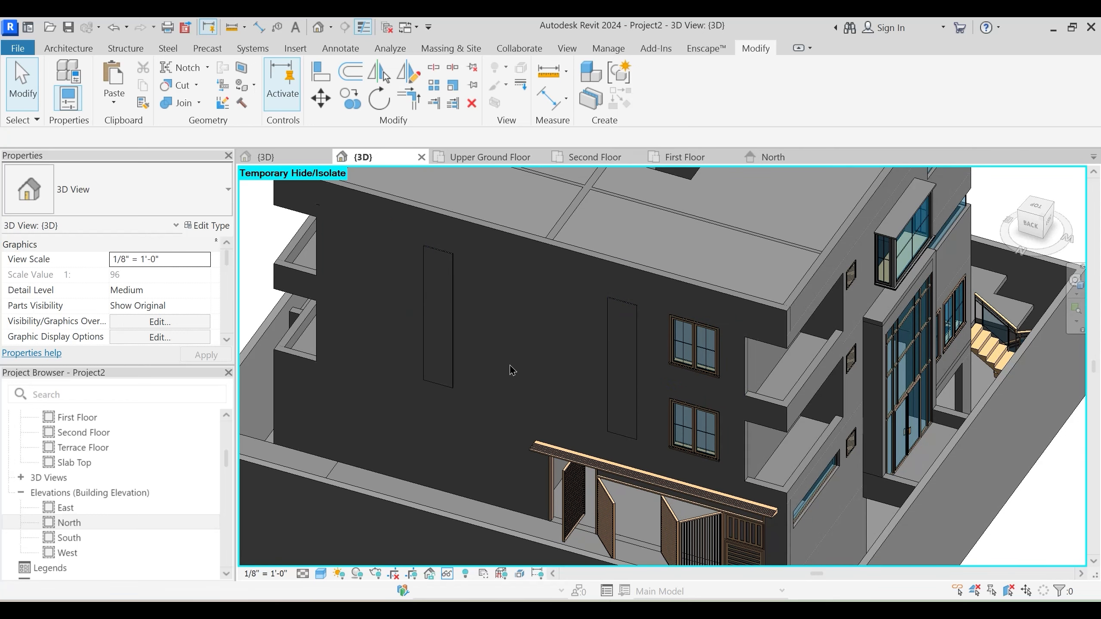
key("r")
key("l")
mouse_move(516, 374)
middle_mouse_down("shift")
mouse_move(543, 394)
mouse_move(537, 373)
mouse_move(556, 333)
middle_mouse_up("shift")
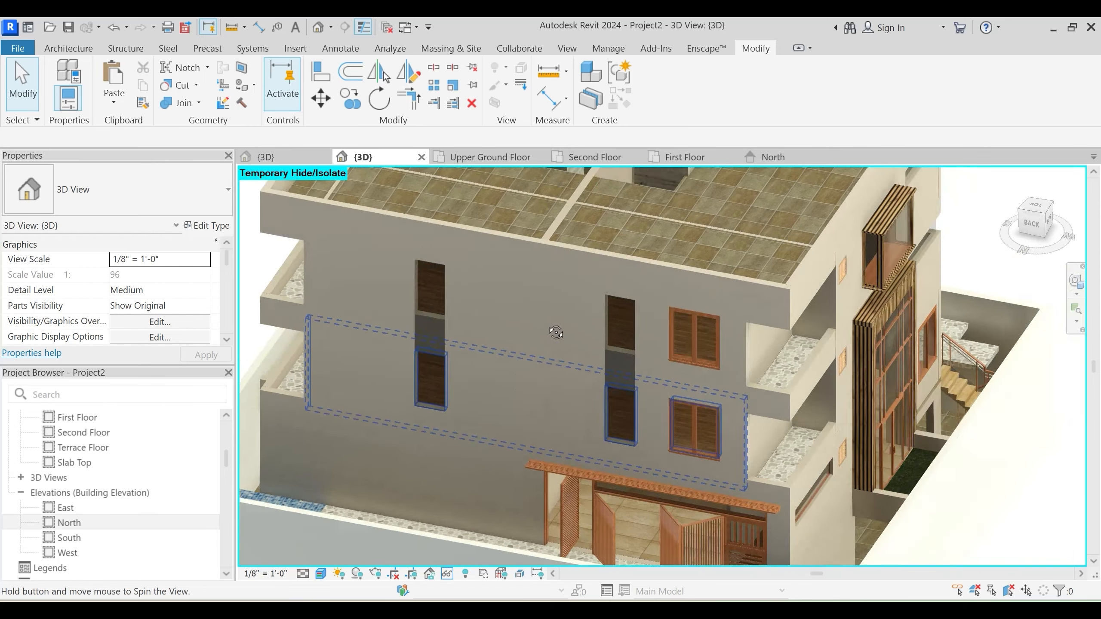
Place 1.5" x 2.5" rectangular mullions on all grid lines of both tall curtain walls
left_click(70, 47)
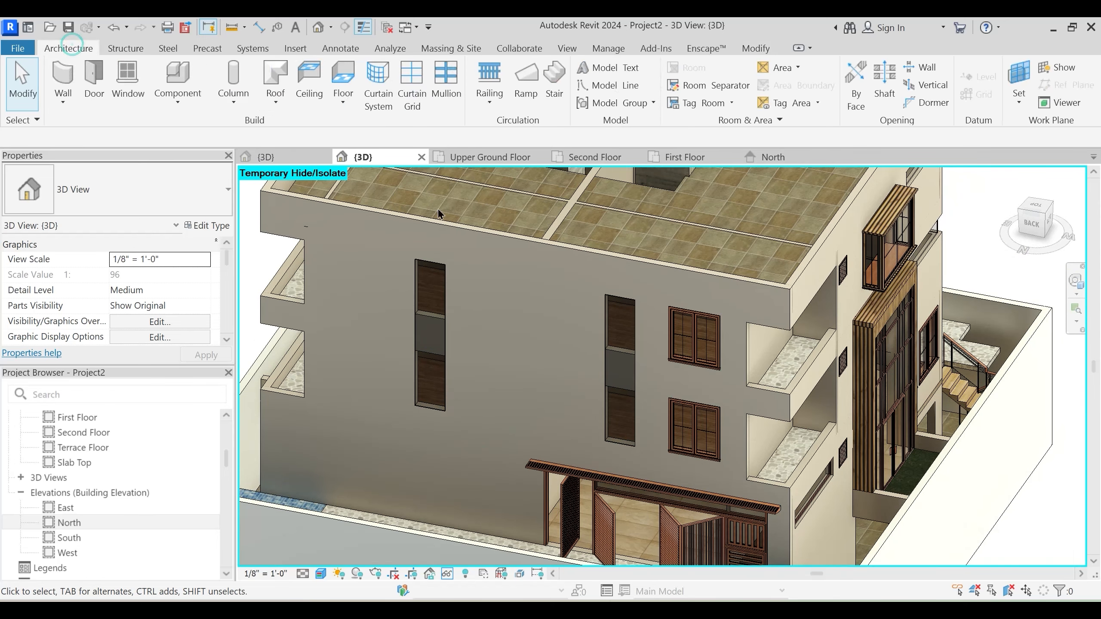
left_click(445, 80)
left_click(729, 89)
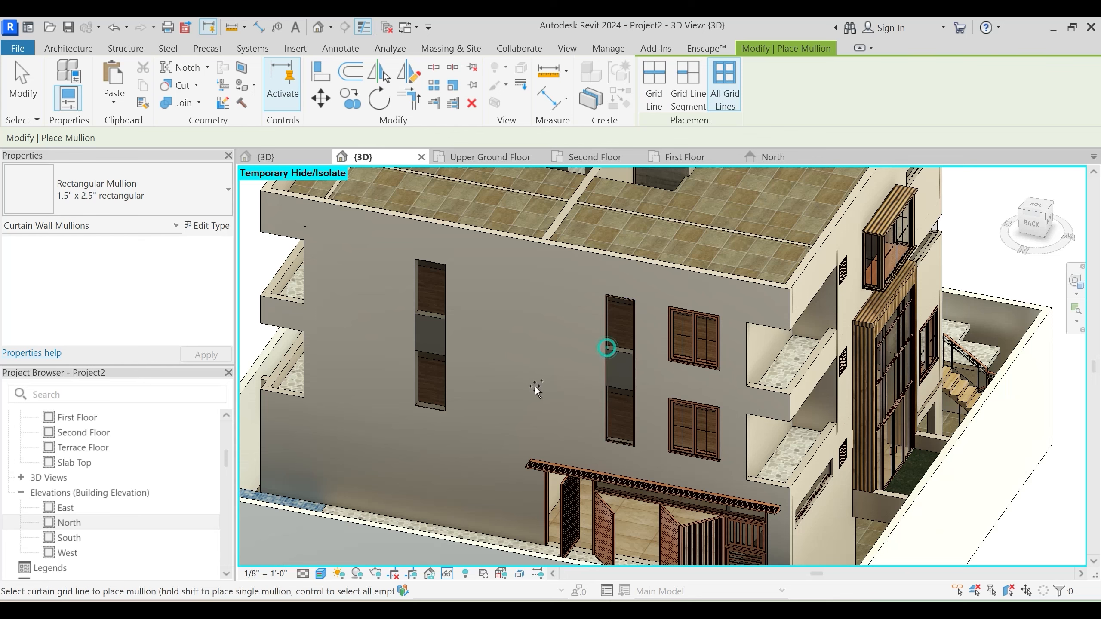
left_click(414, 339)
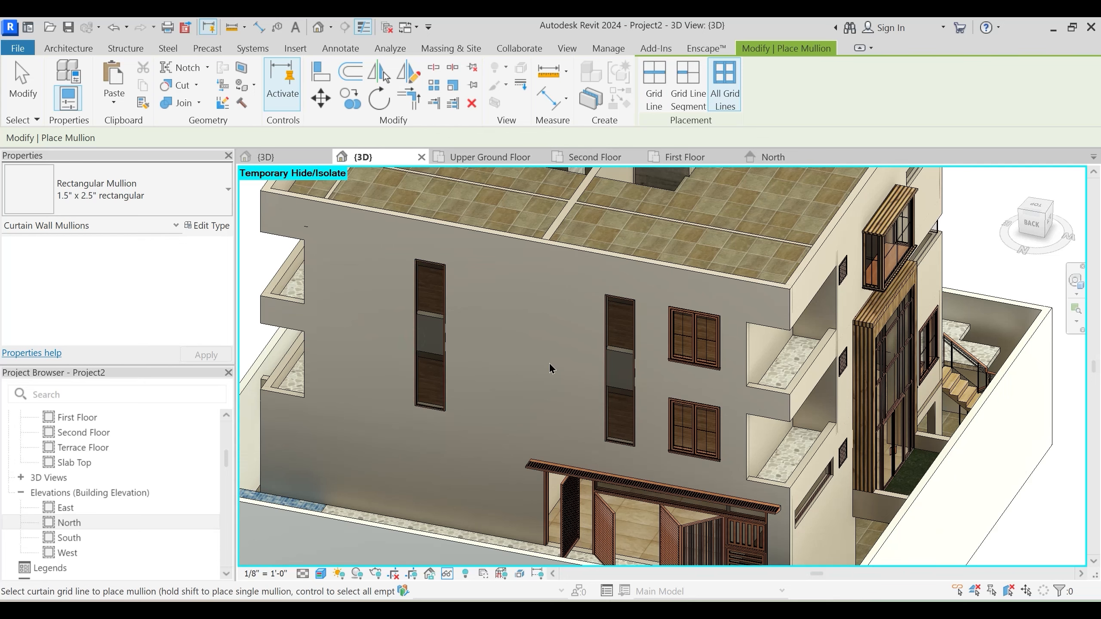
key("Escape")
middle_click_drag(548, 362, 506, 395, "shift")
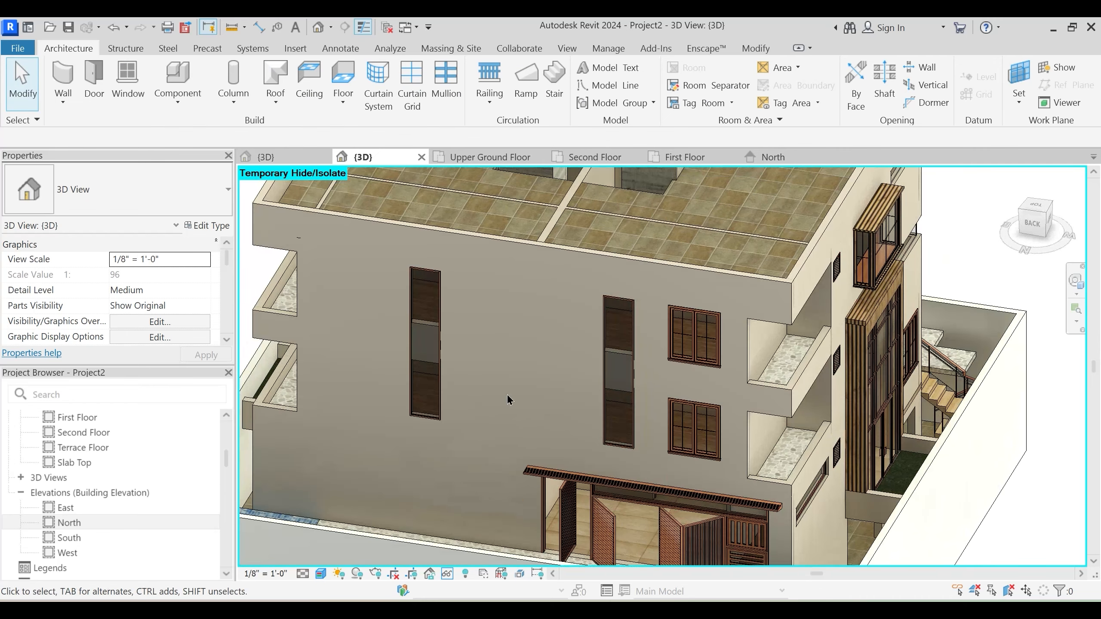
Place a 24" x 24" Window-Louvers window, like the one on the side facade, on the rear wall between the two tall curtain walls
middle_click_drag(676, 383, 712, 393, "shift")
left_click(855, 473)
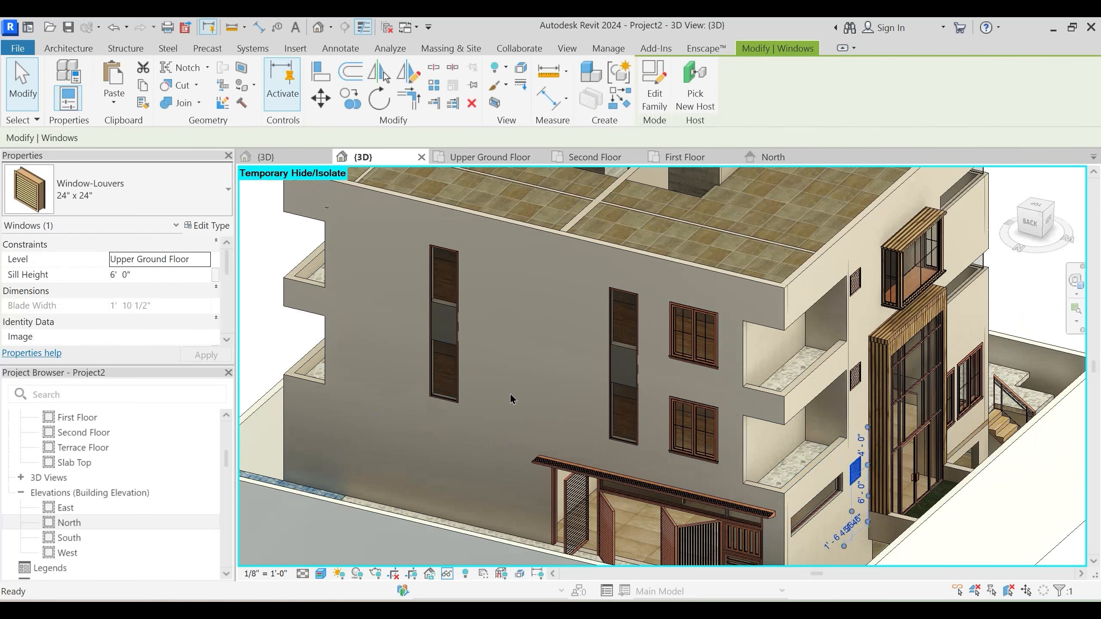
key("c")
key("s")
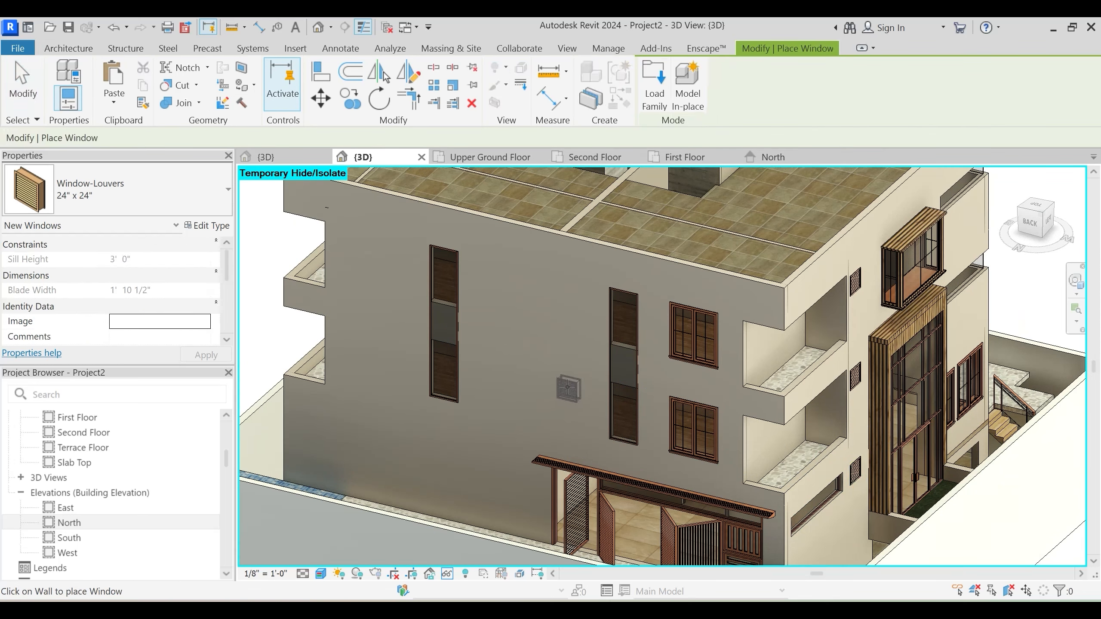
key("Escape")
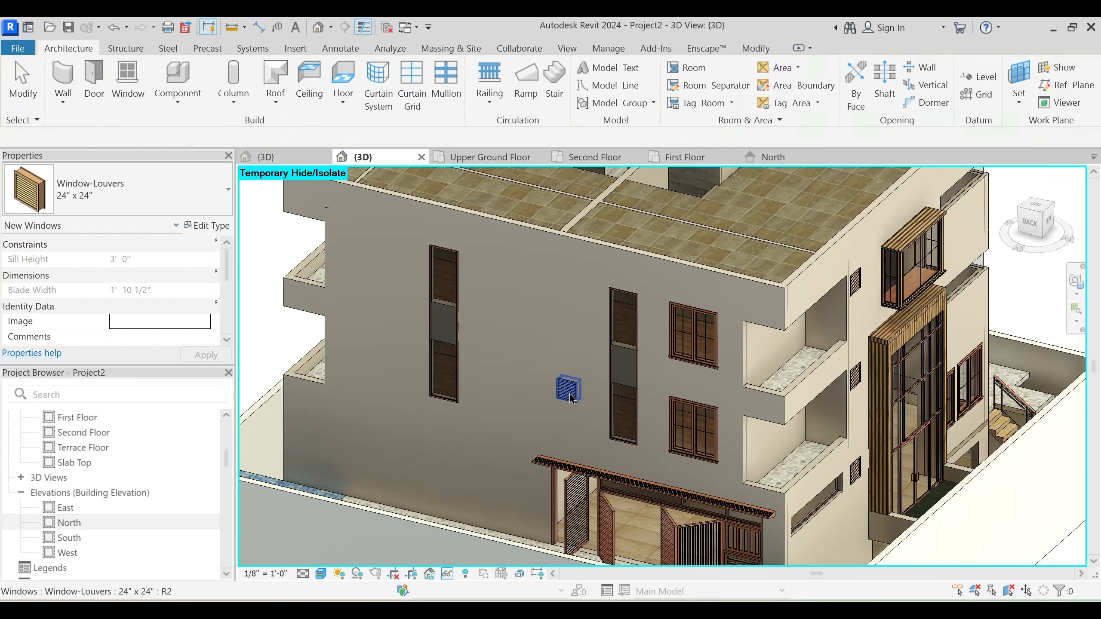
Check the new louver window's level and its position along the rear wall in the First Floor plan
left_click(572, 395)
left_click(188, 274)
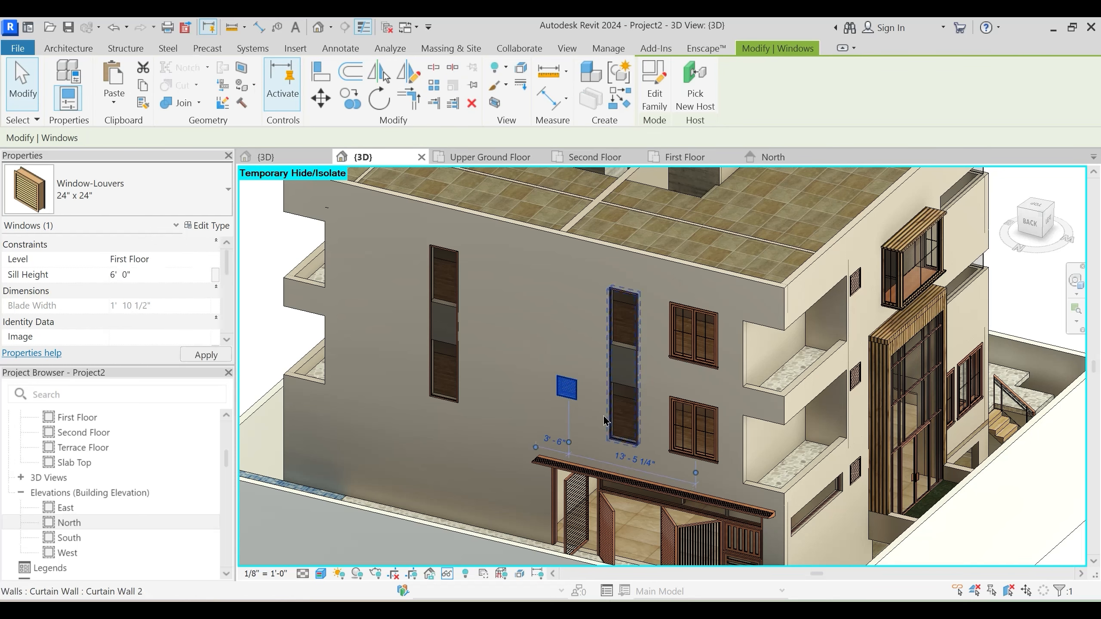
left_click(684, 155)
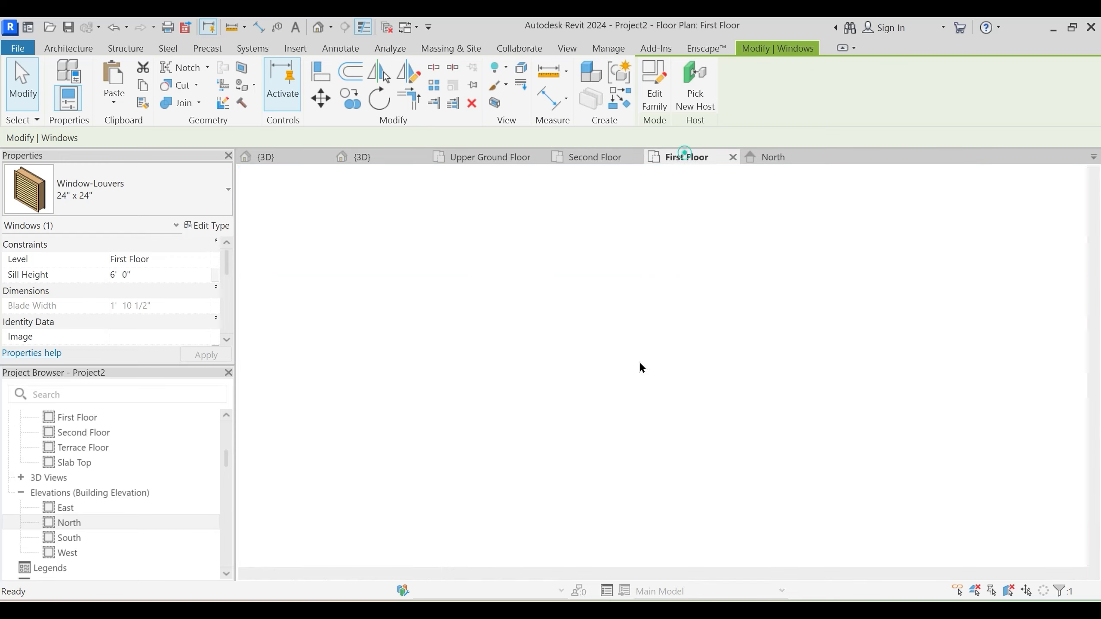
scroll(620, 395, "down", 4)
middle_click_drag(806, 393, 606, 292)
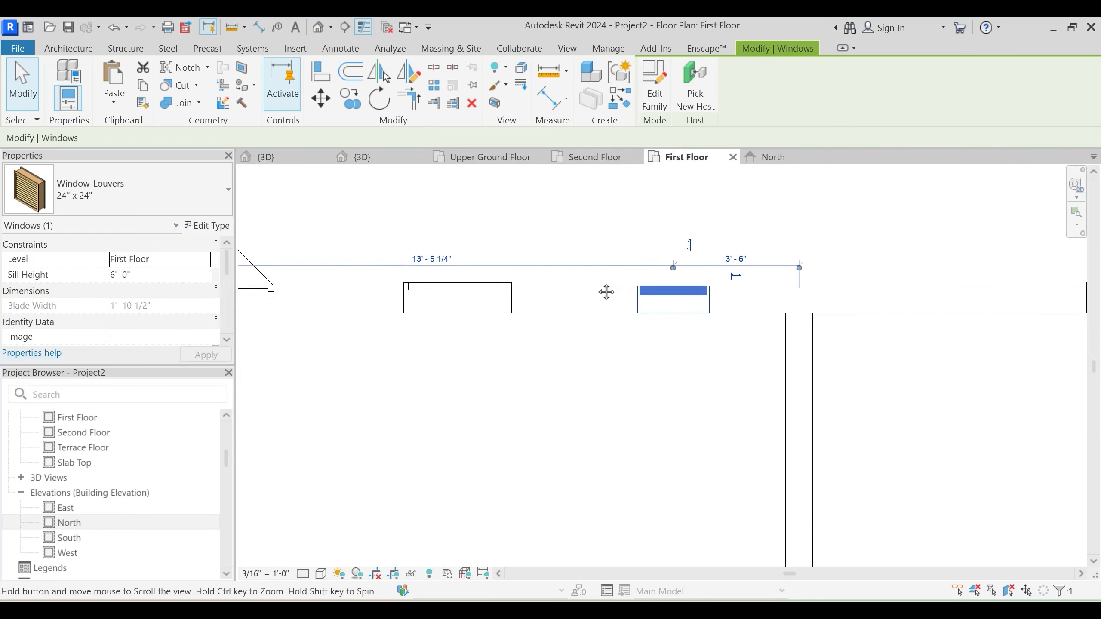
scroll(659, 349, "down", 4)
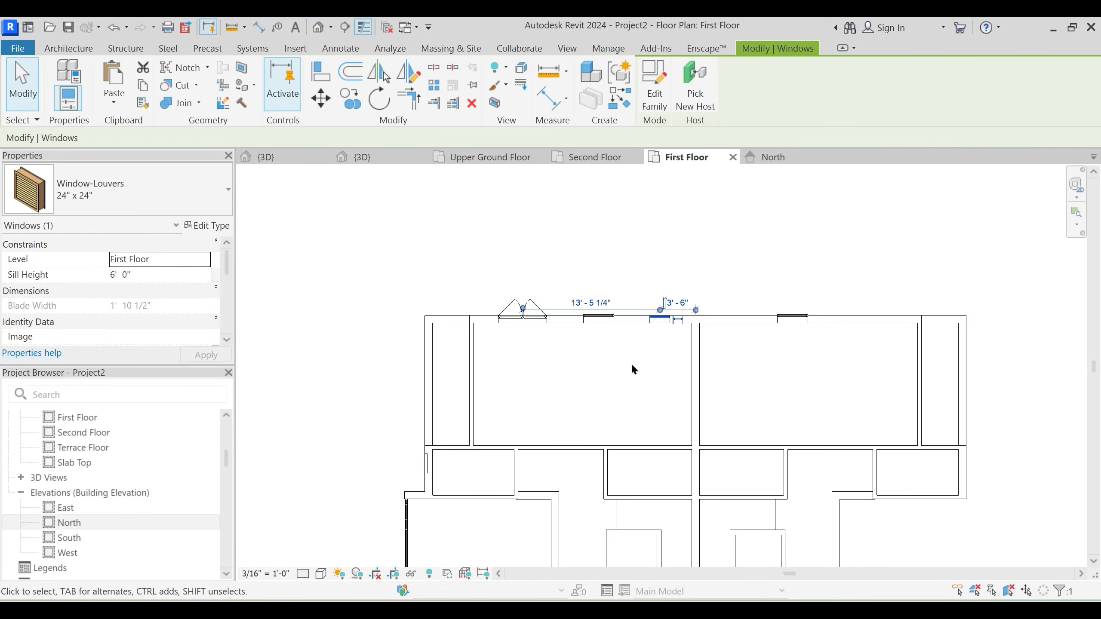
scroll(631, 368, "down", 1)
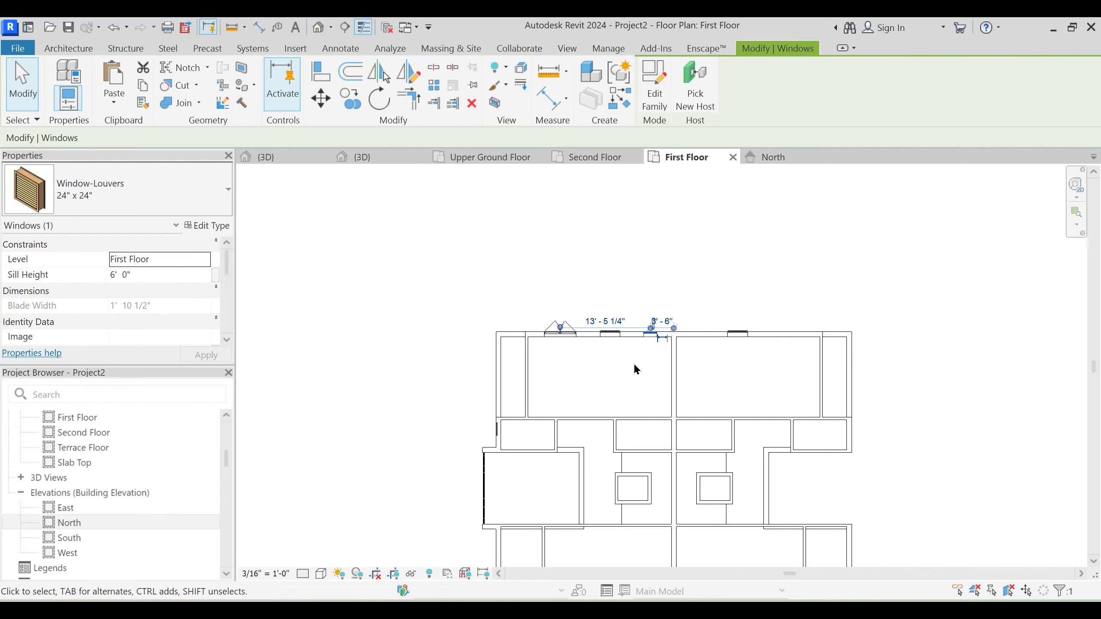
middle_click_drag(636, 367, 554, 307)
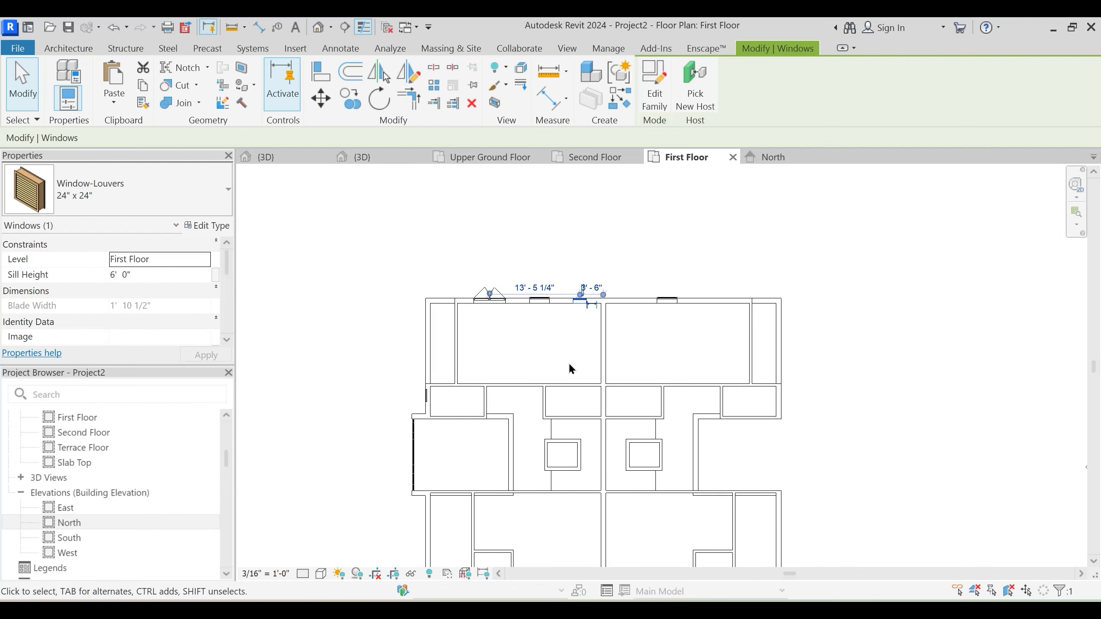
scroll(575, 321, "down", 3)
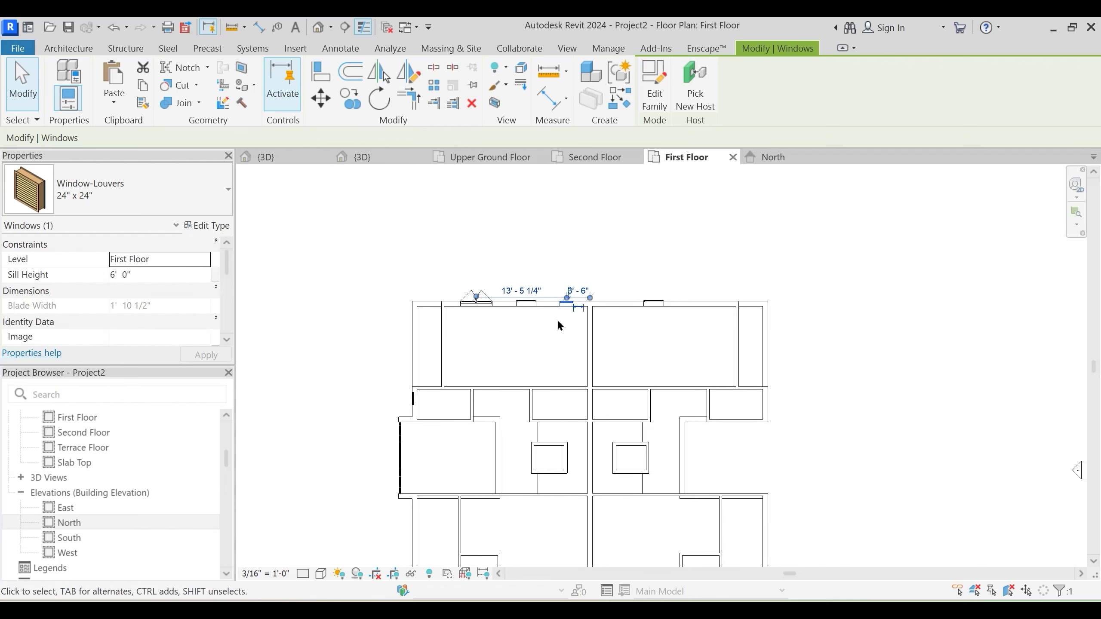
left_click(621, 208)
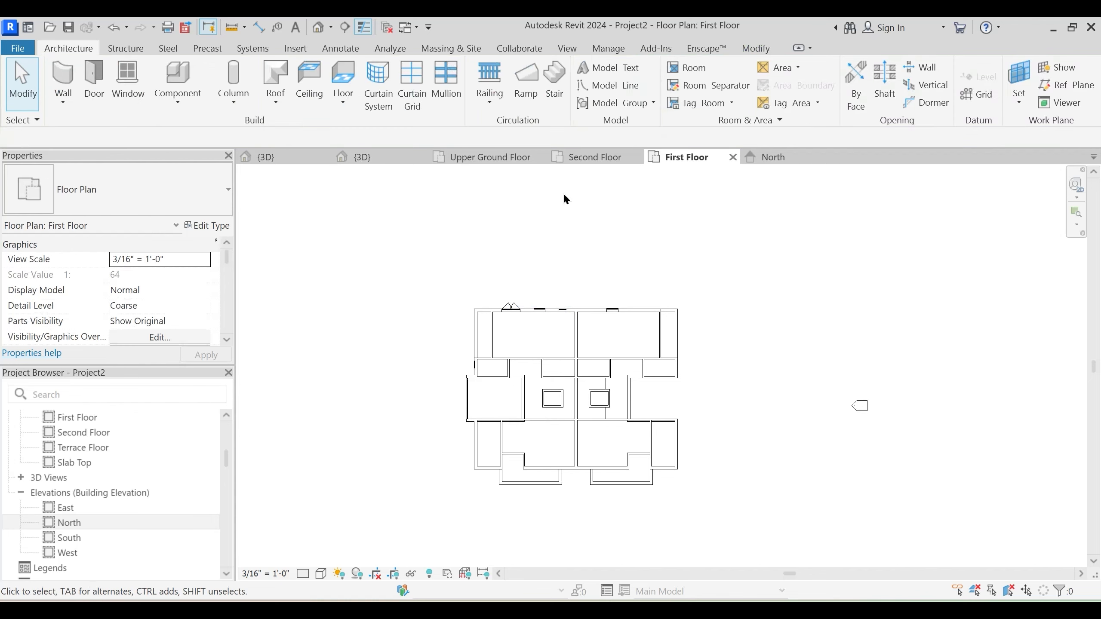
Reset the temporary hide/isolate in the 3D view to bring back the imported plan drawing
left_click(389, 156)
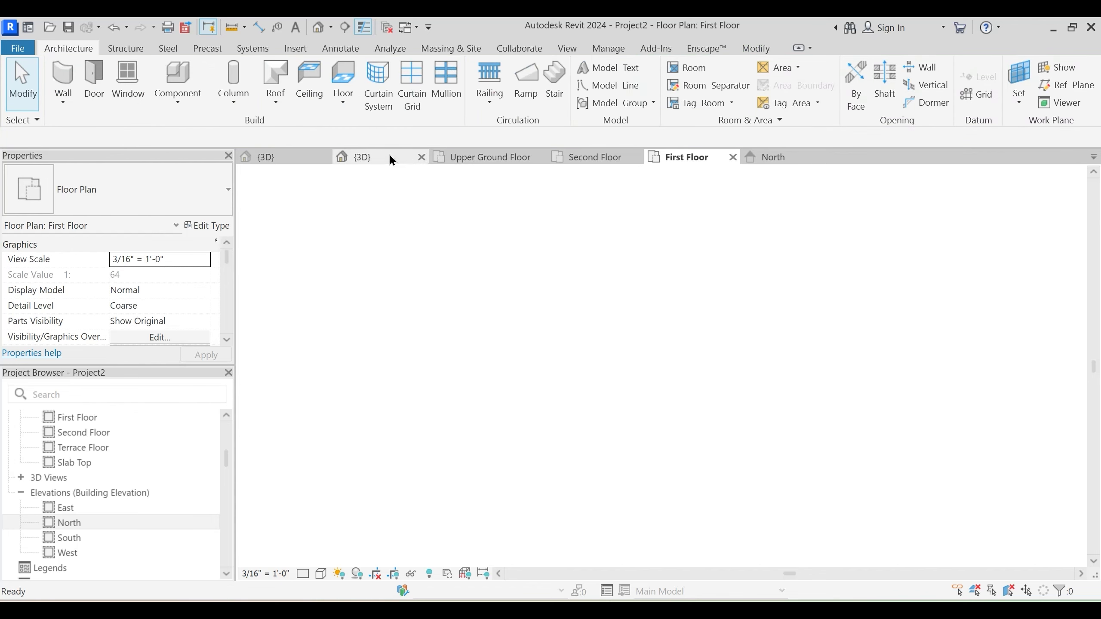
scroll(678, 372, "down", 5)
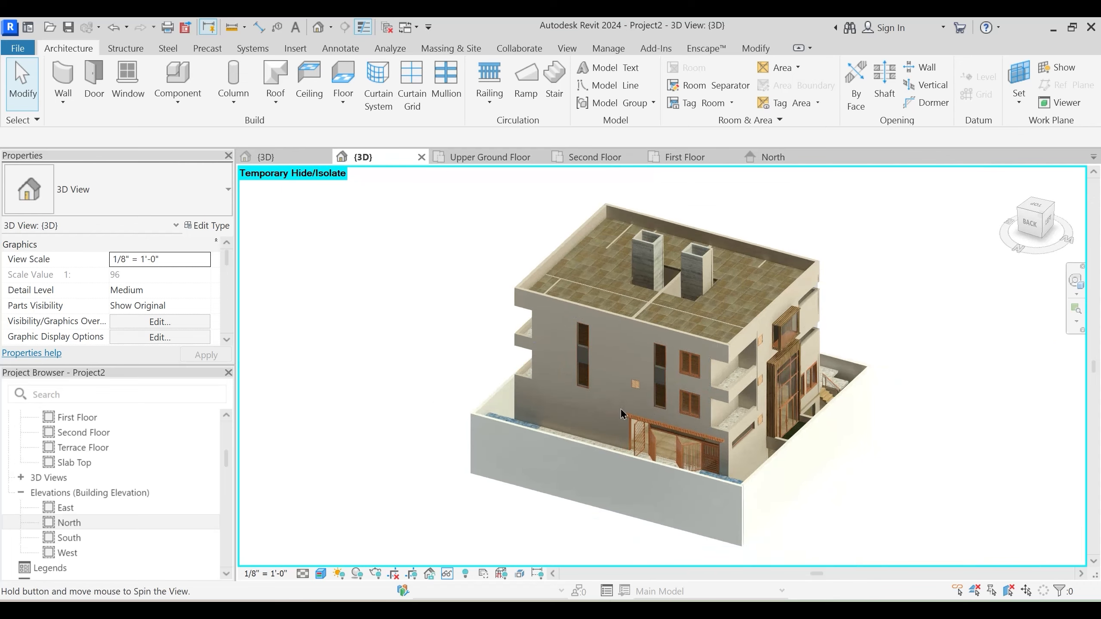
key("h")
key("r")
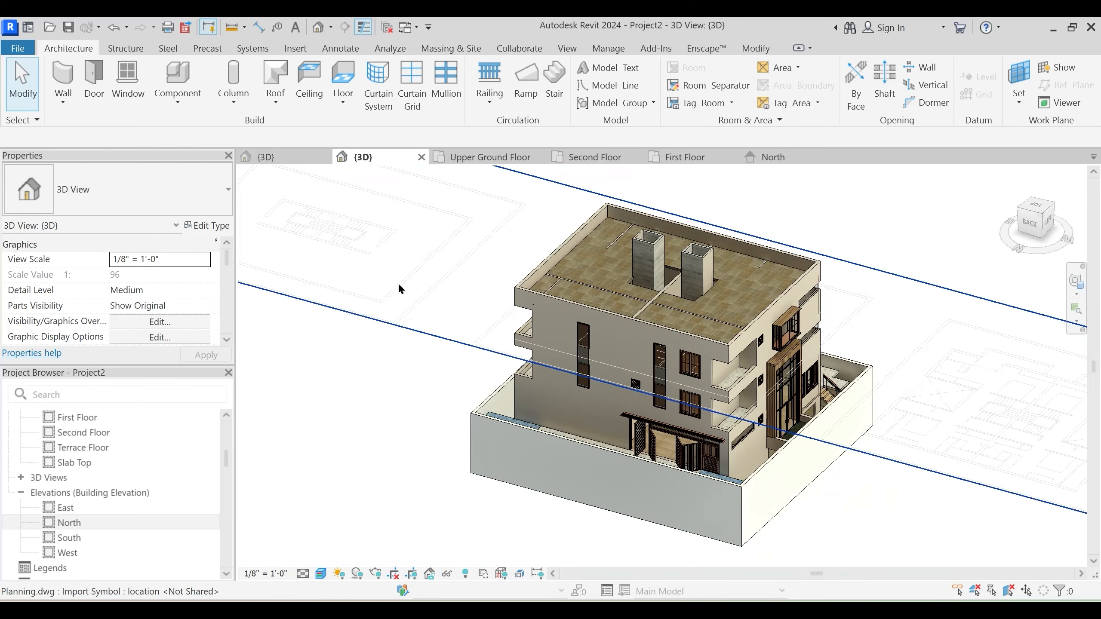
Set the work plane of the imported Planning.dwg to Level : First Floor and show it in the First Floor plan
left_click(397, 281)
left_click(206, 260)
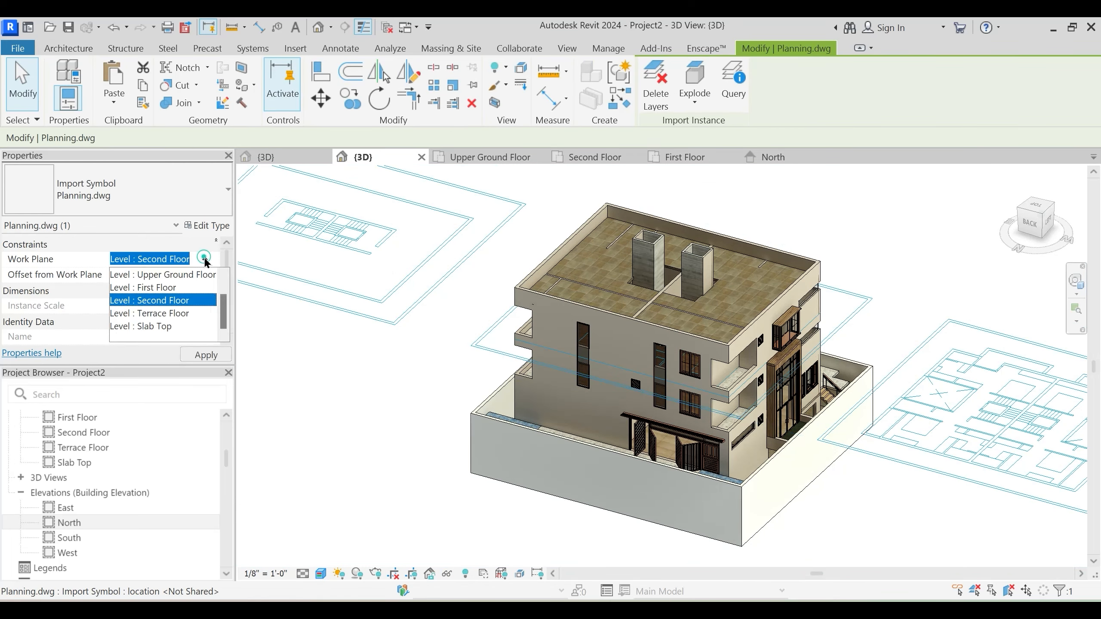
left_click(171, 288)
left_click(690, 157)
scroll(475, 340, "up", 5)
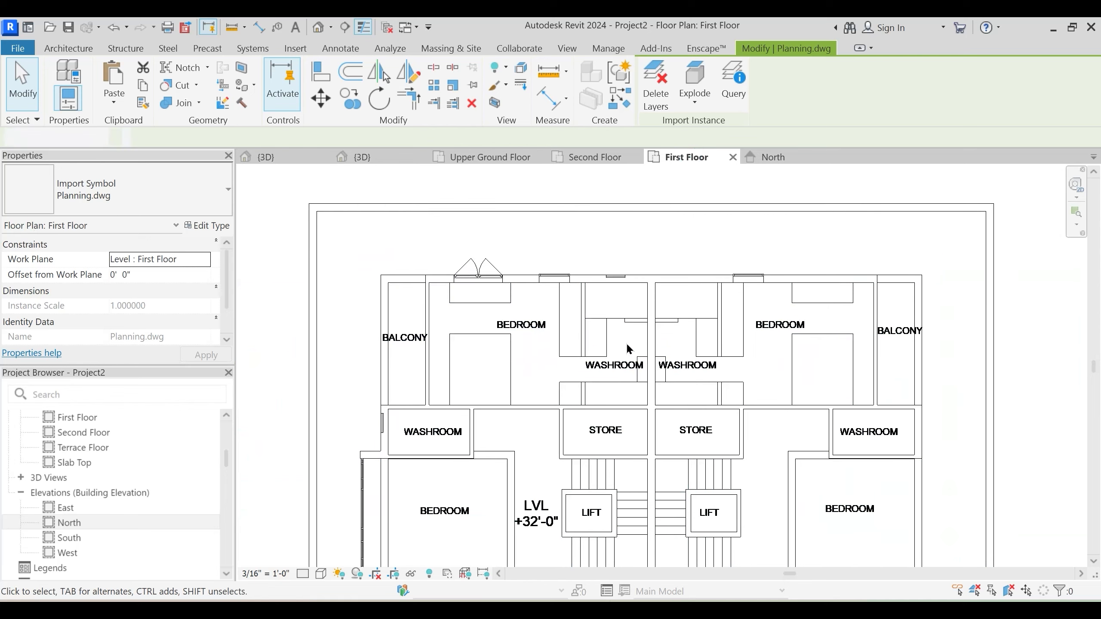
key("Escape")
Try the Shaded visual style in the First Floor plan and return to Hidden Line
key("s")
key("d")
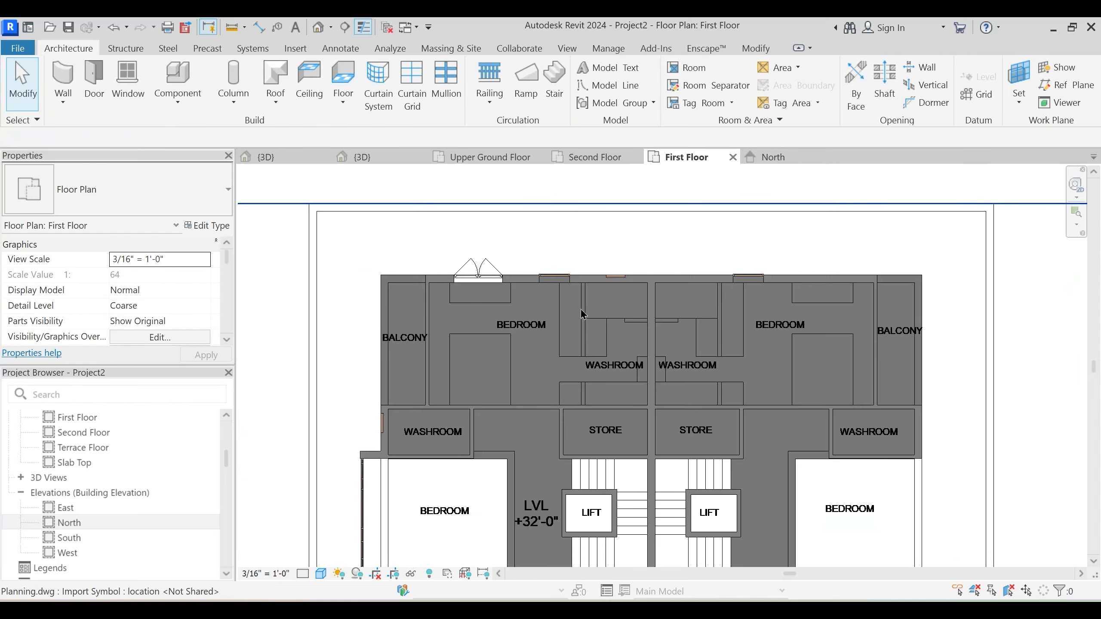
key("h")
key("l")
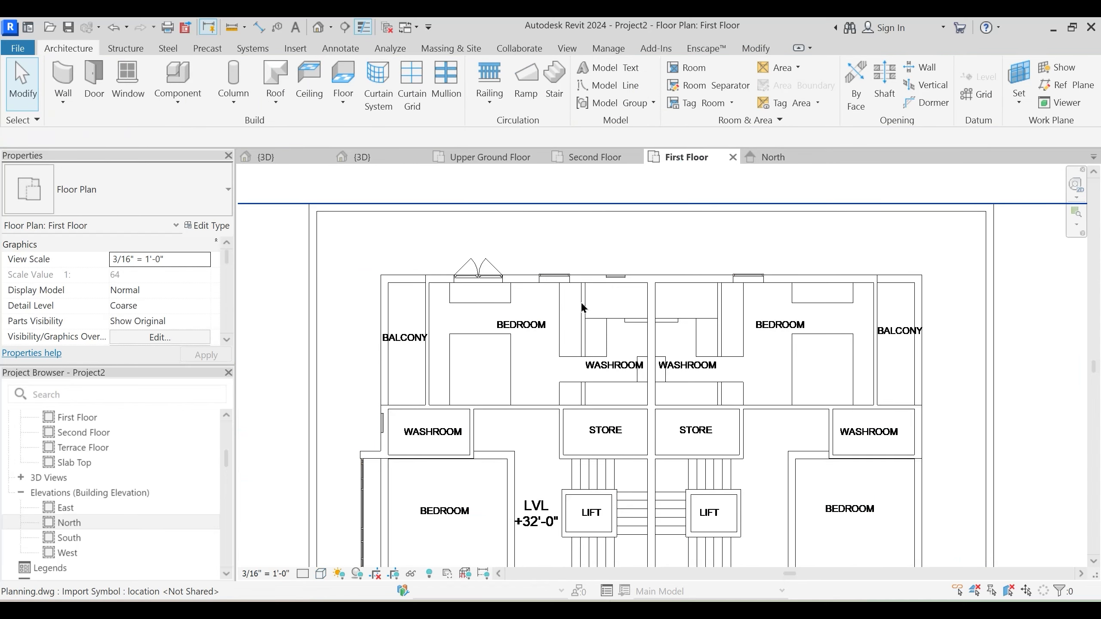
Add an Internal Wall 4.5" by picking the imported plan's partition line between the rear bedroom and washroom in the left unit
left_click(534, 407)
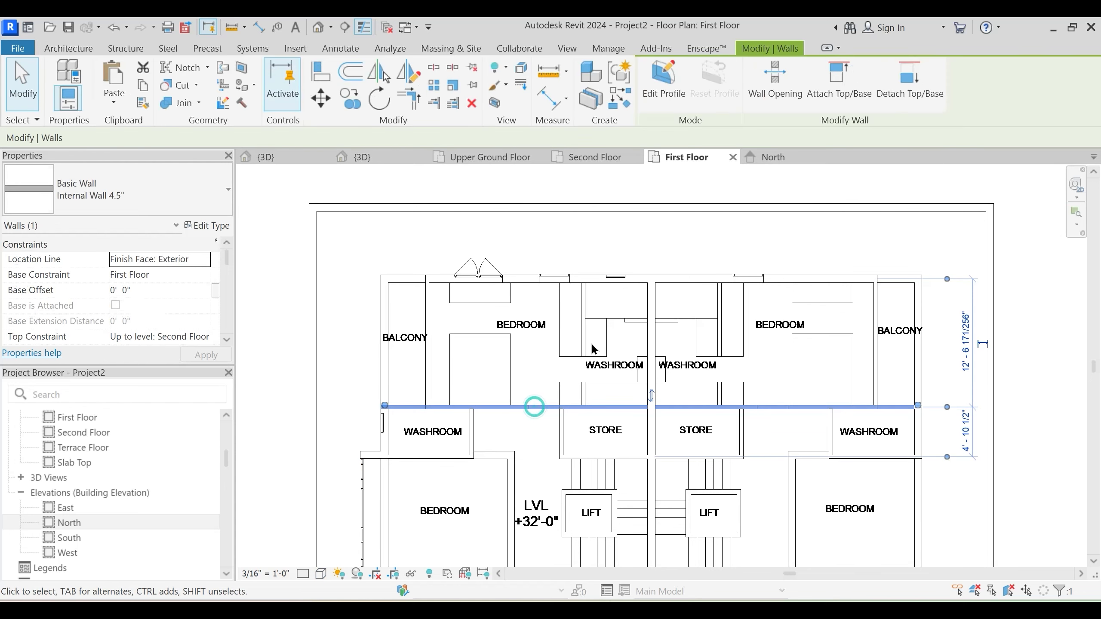
key("c")
key("s")
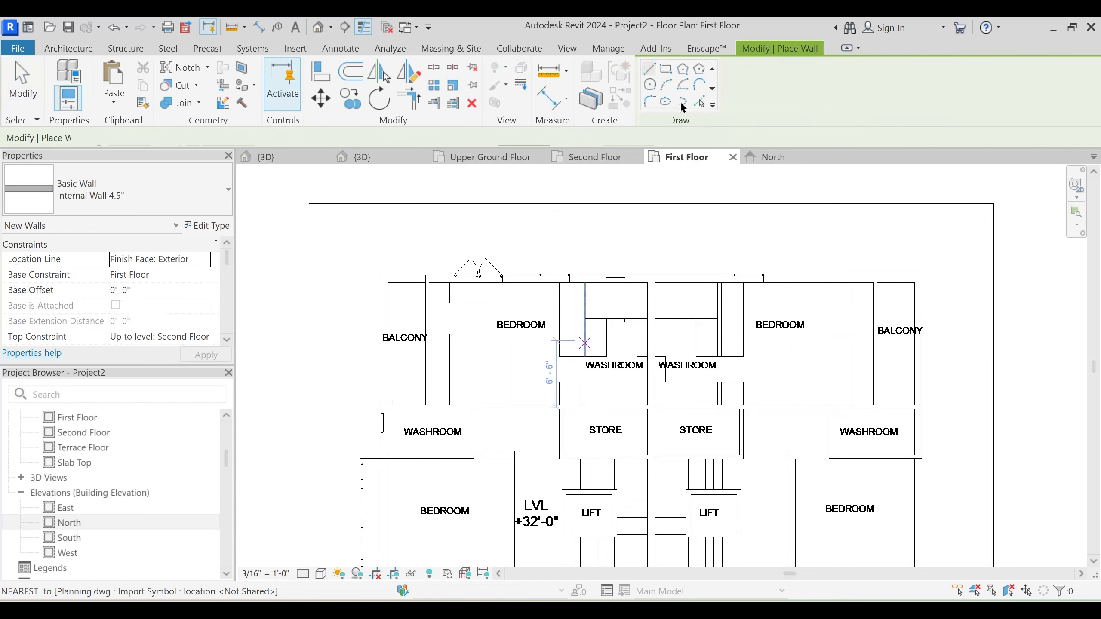
left_click(701, 103)
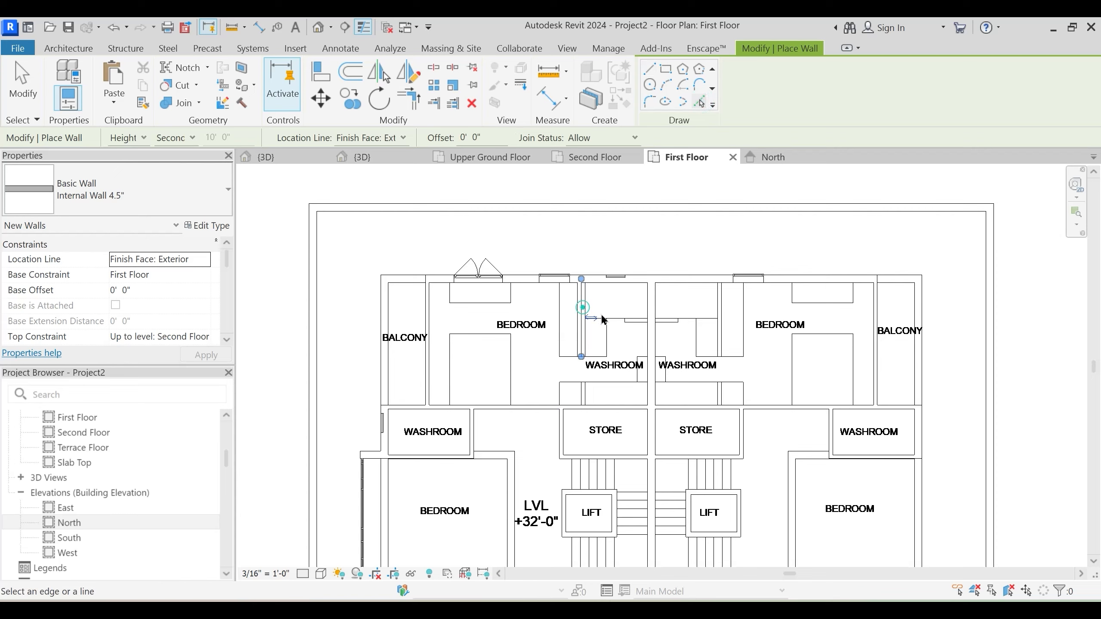
scroll(590, 323, "up", 2)
left_click(590, 326)
key("Escape")
key("Escape")
Flip the new partition wall to match the plan lines and extend its lower end to the wall above the store
left_click(583, 332)
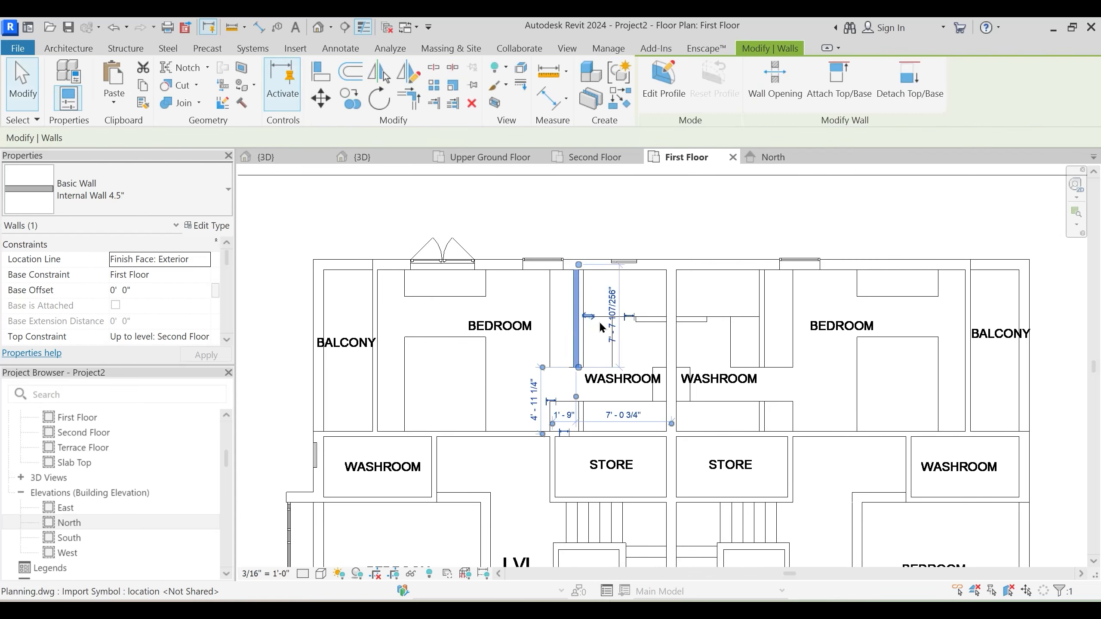
left_click(582, 332)
left_click_drag(580, 368, 580, 434)
key("Escape")
Mirror the washroom partition wall about a vertical axis drawn at the central wall, creating the matching partition in the other unit
left_click(581, 325)
middle_click_drag(668, 249, 609, 320)
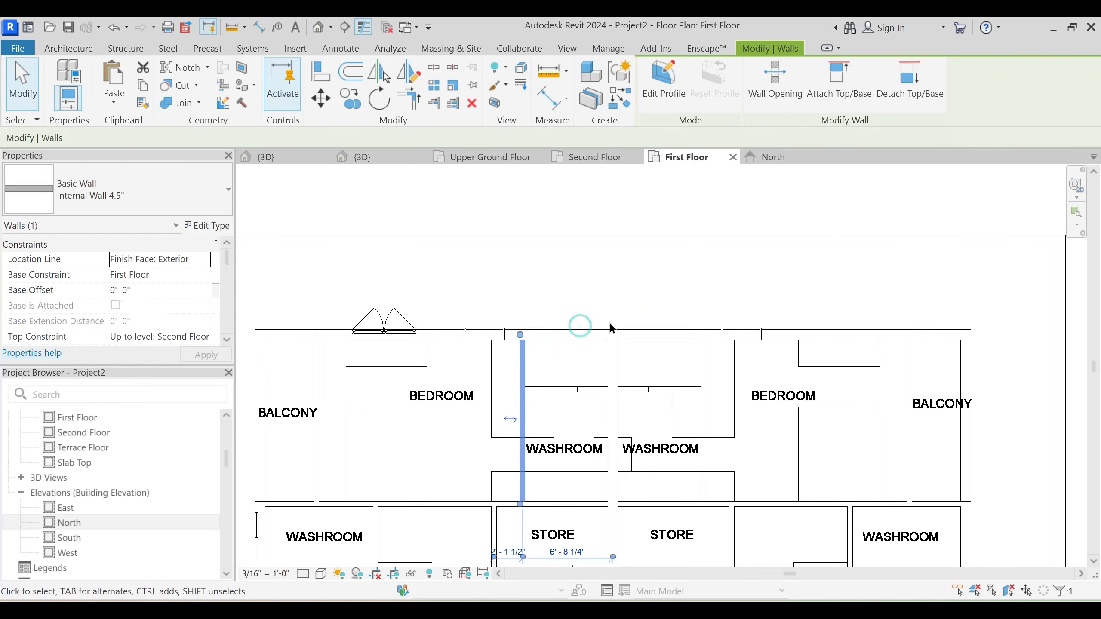
key("d")
key("m")
left_click(612, 331)
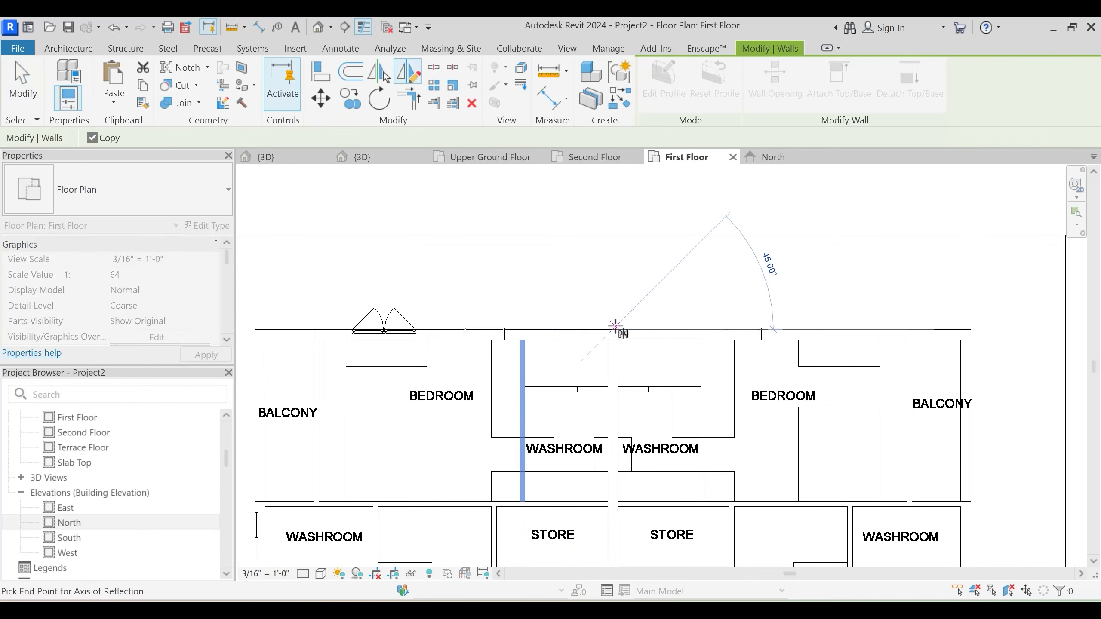
left_click(616, 298)
key("Escape")
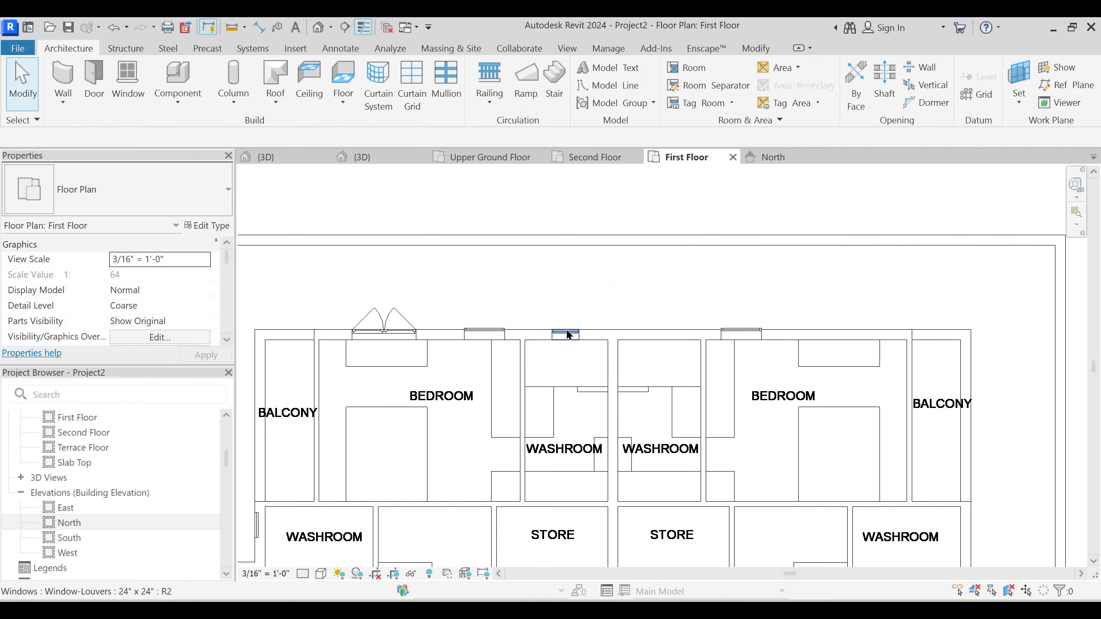
Move the rear wall's louver window along the washroom towards the central wall, to about 1'-6" from it
left_click(569, 335)
scroll(549, 338, "up", 2)
left_click_drag(573, 328, 616, 329)
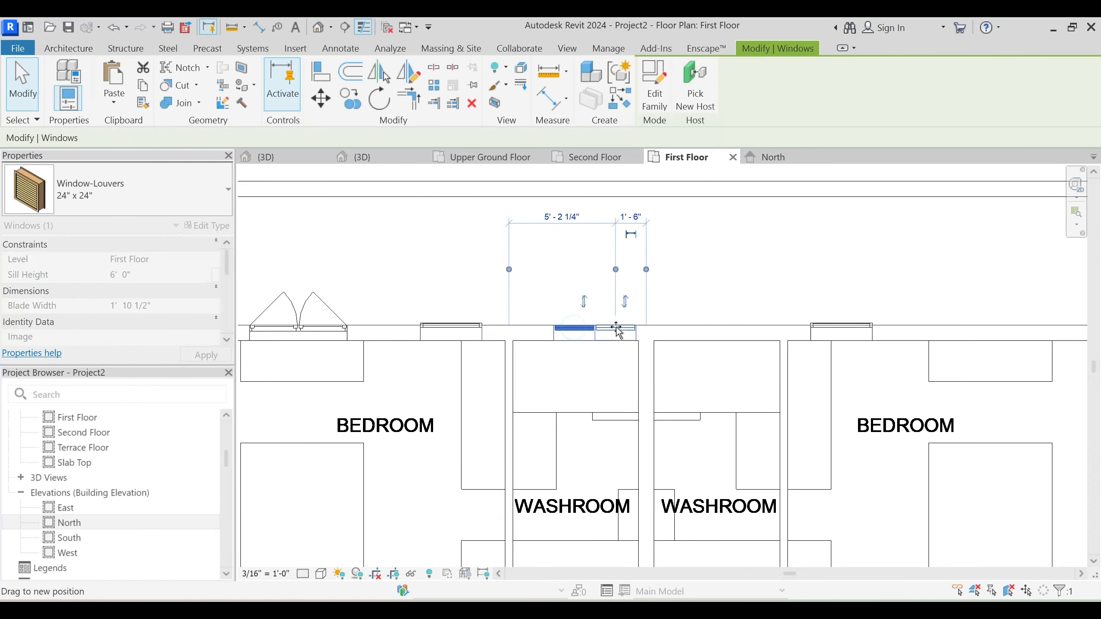
key("Escape")
left_click(624, 331)
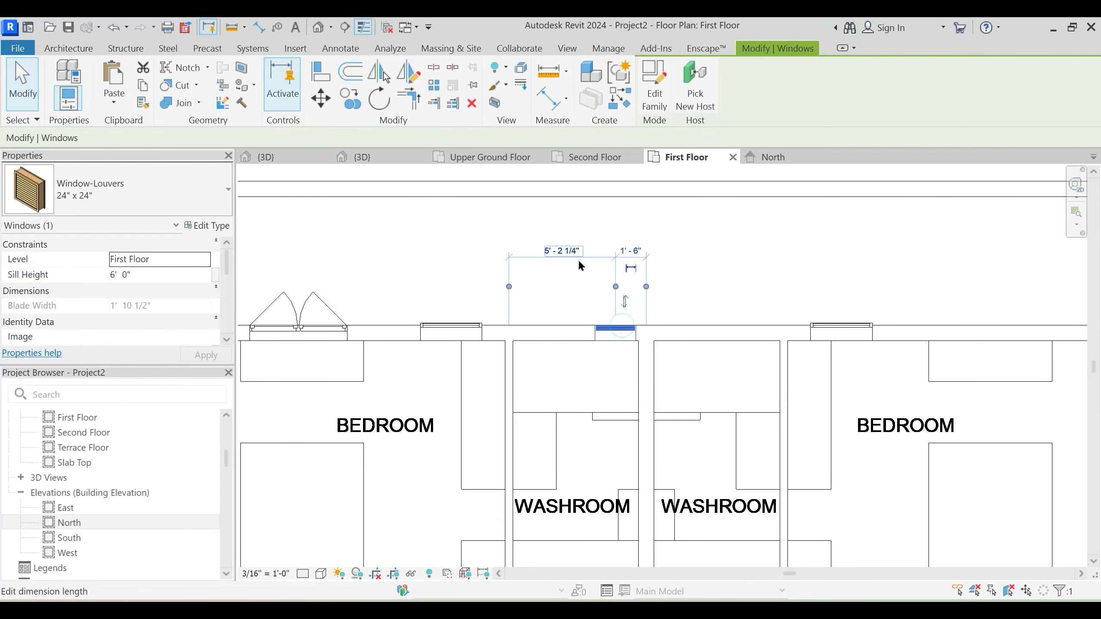
scroll(578, 258, "down", 3)
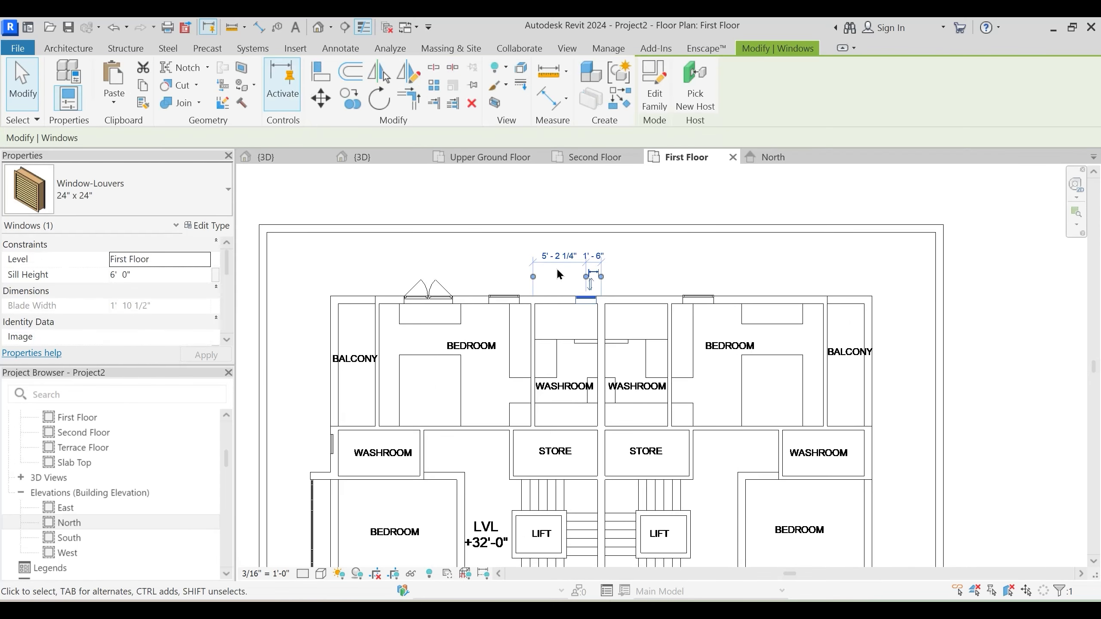
left_click(441, 298, "ctrl")
middle_click_drag(412, 399, 479, 290)
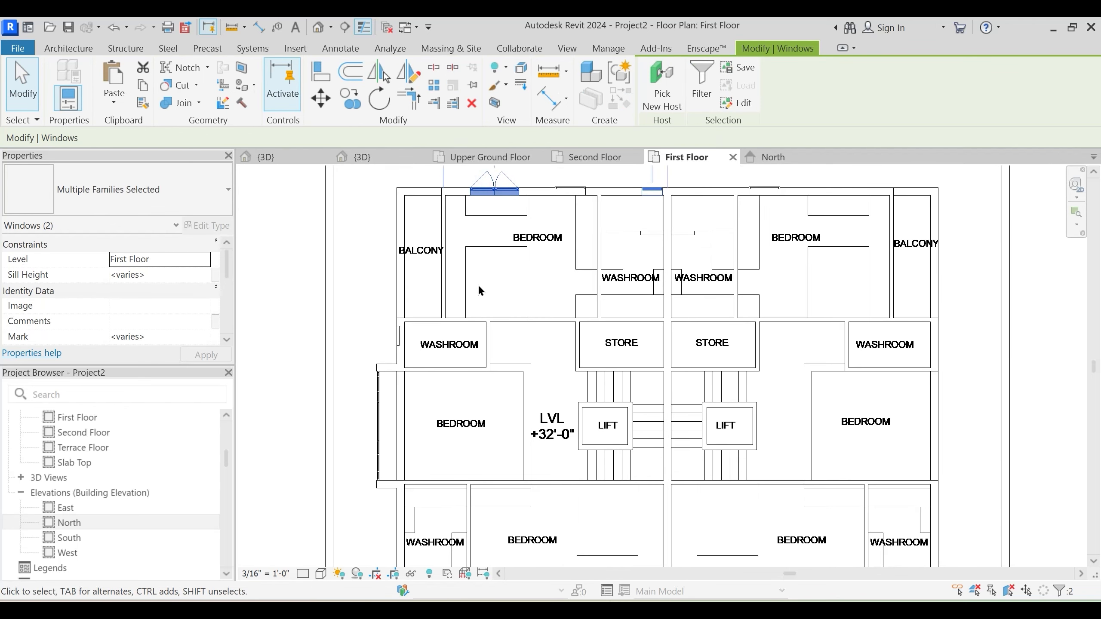
key("Escape")
left_click(736, 251)
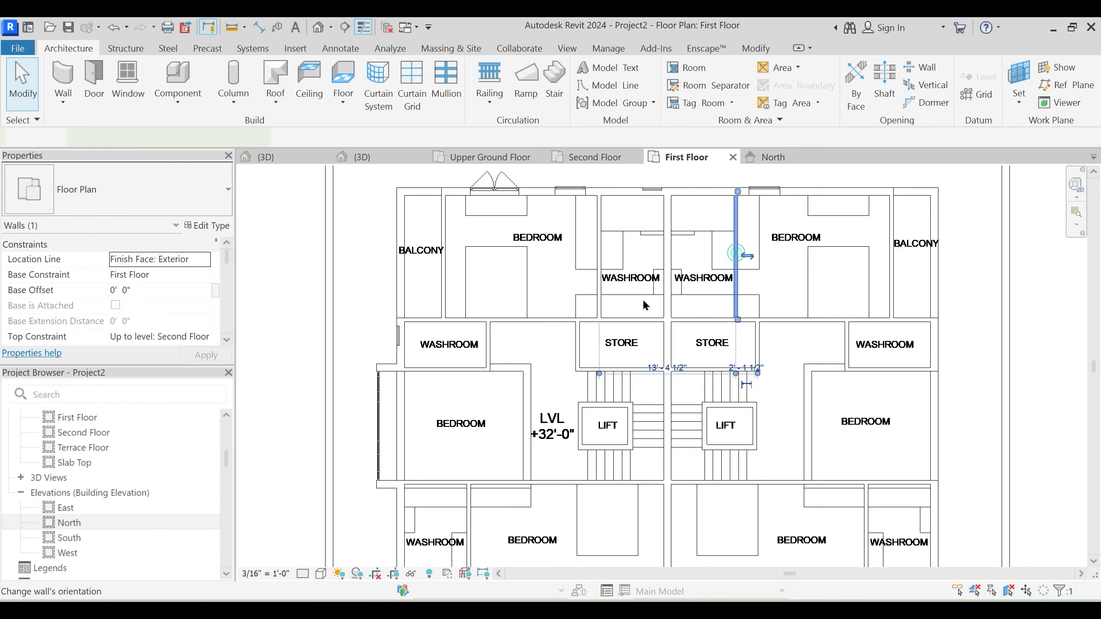
key("Escape")
left_click(646, 191)
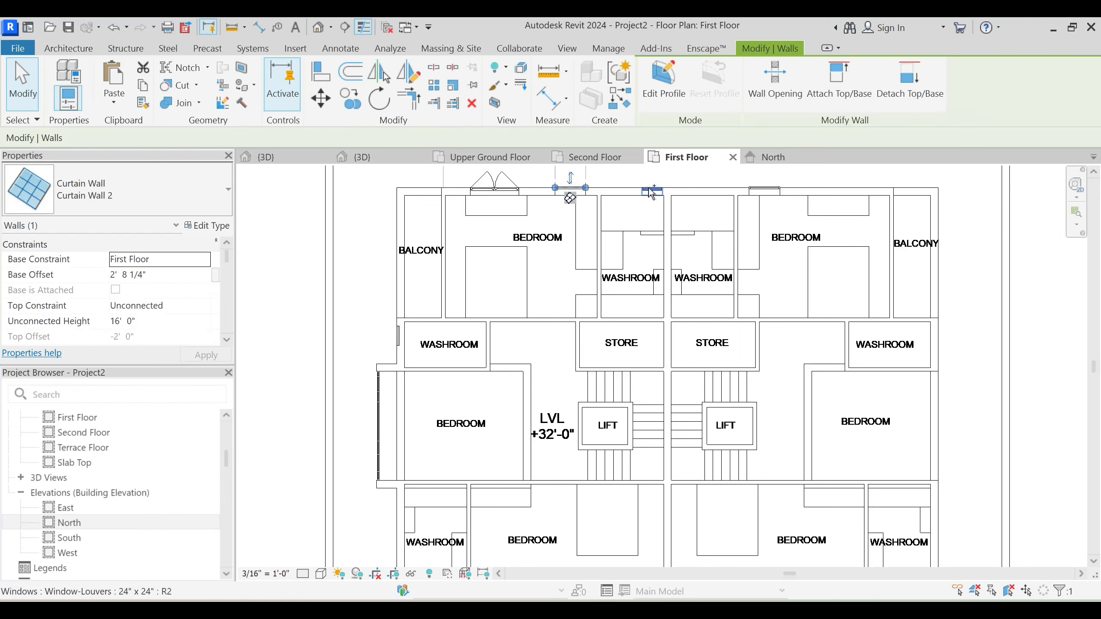
left_click(531, 238, "ctrl")
key("Escape")
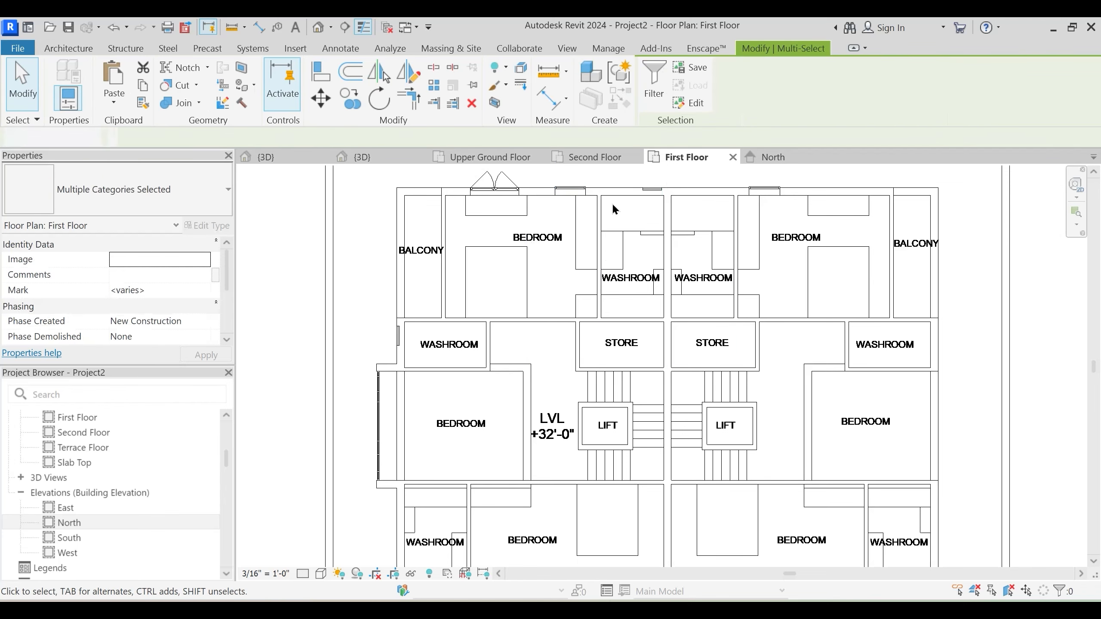
middle_click_drag(610, 202, 608, 215)
left_click(653, 204)
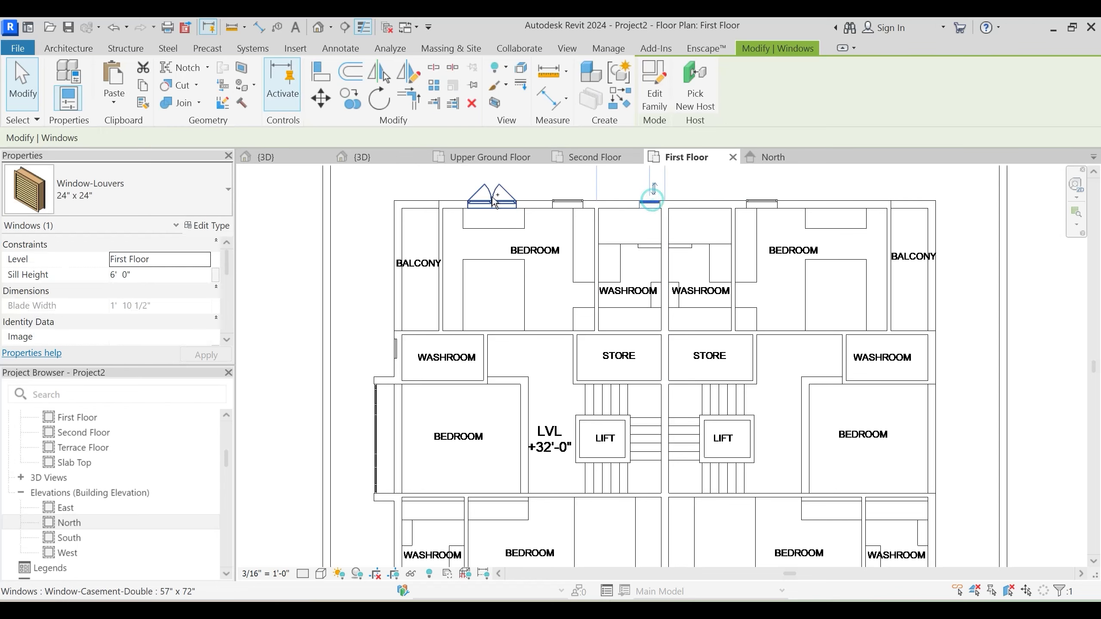
left_click(492, 202, "ctrl")
left_click(391, 353, "ctrl")
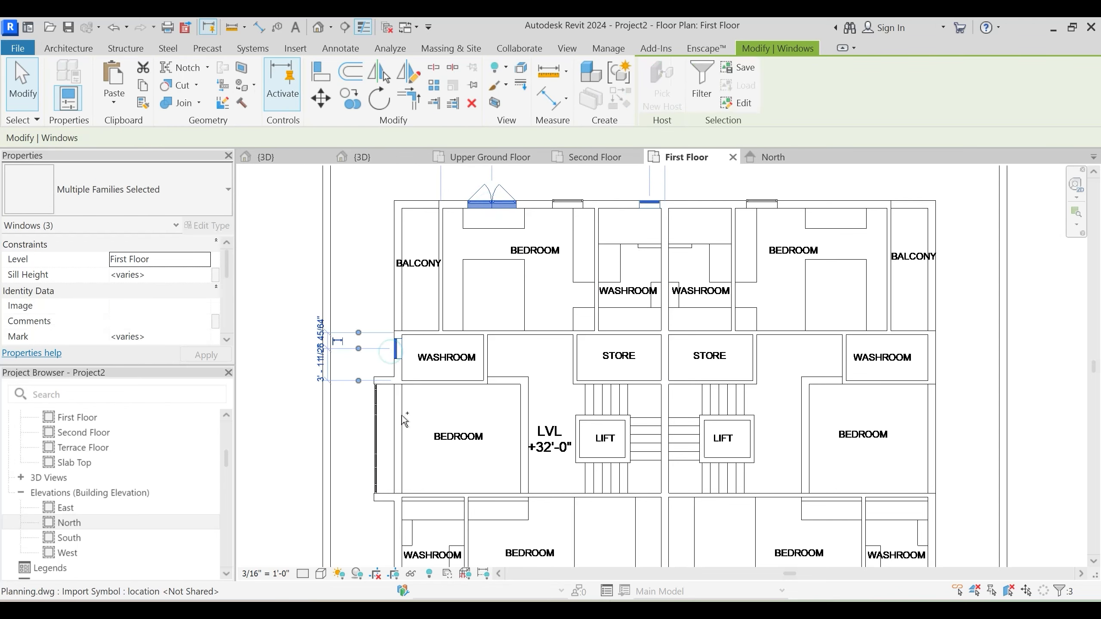
middle_click_drag(442, 428, 521, 316)
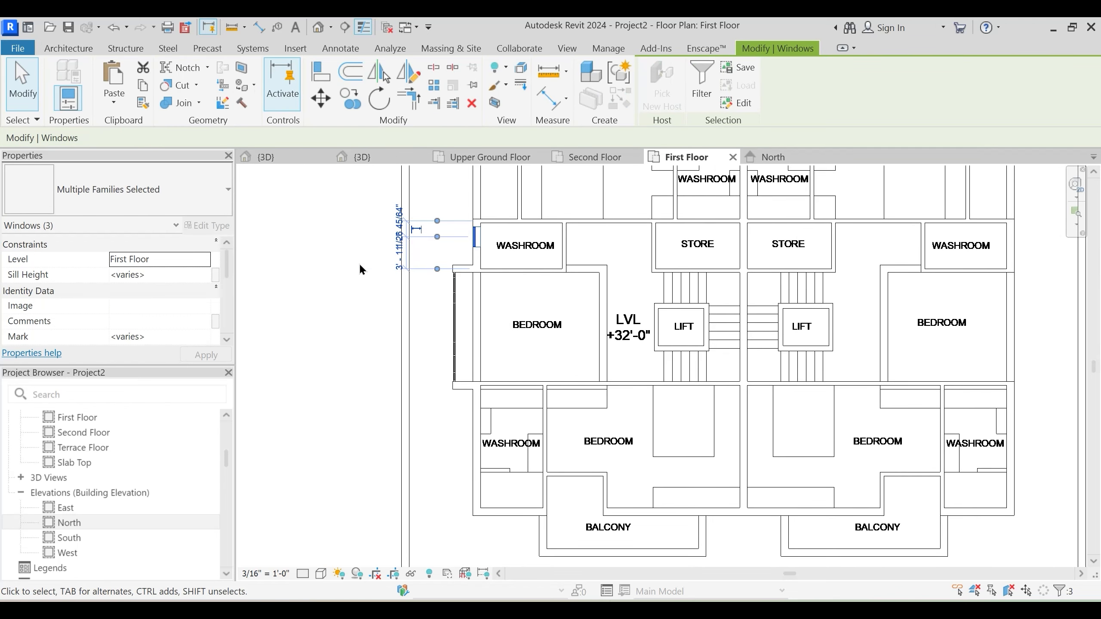
left_click_drag(359, 260, 553, 405, "ctrl")
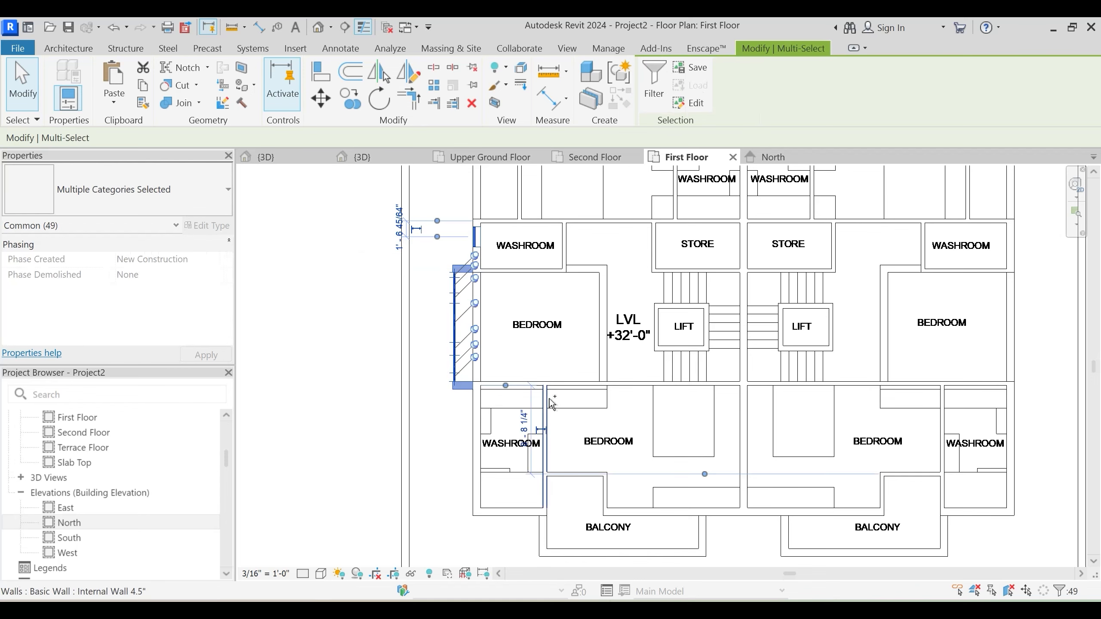
middle_click_drag(612, 455, 561, 377)
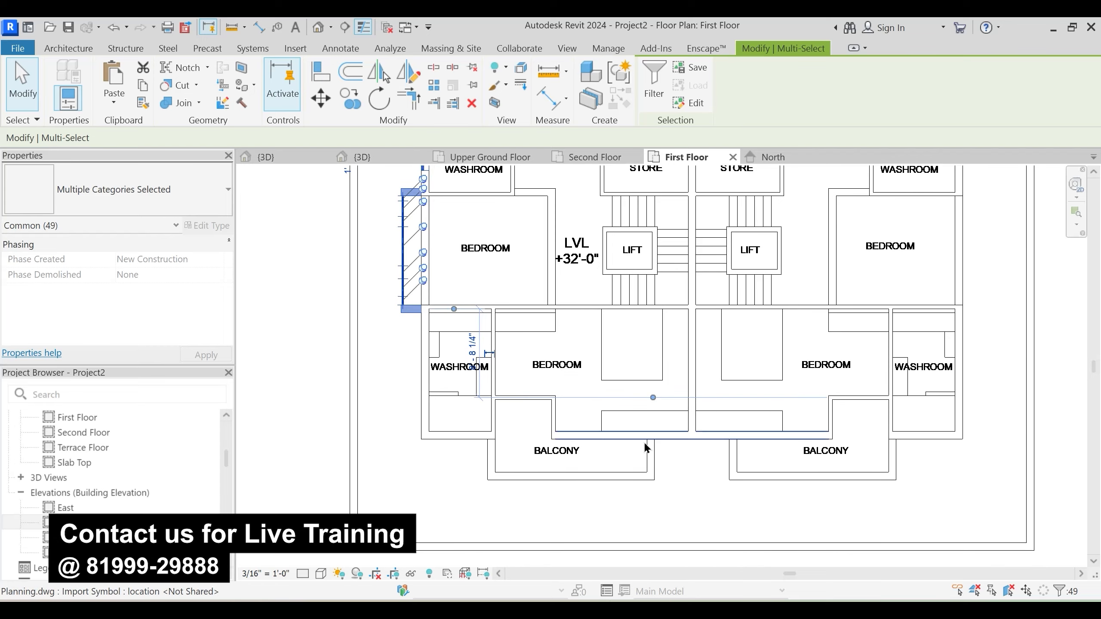
middle_click_drag(474, 333, 486, 379)
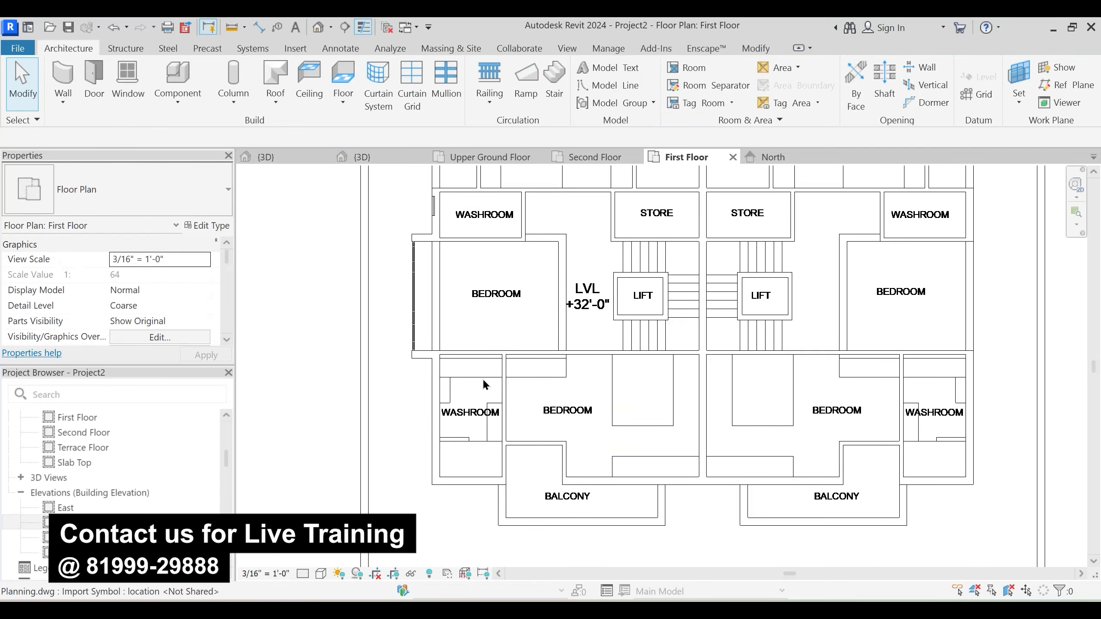
middle_click_drag(626, 387, 585, 580)
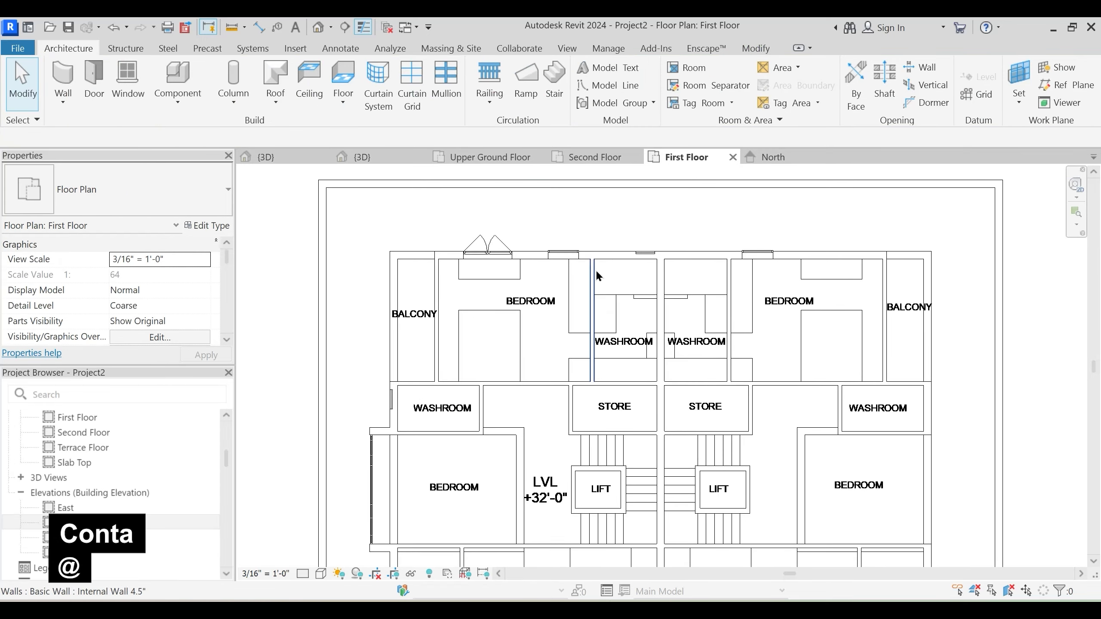
left_click(646, 254)
key("c")
key("s")
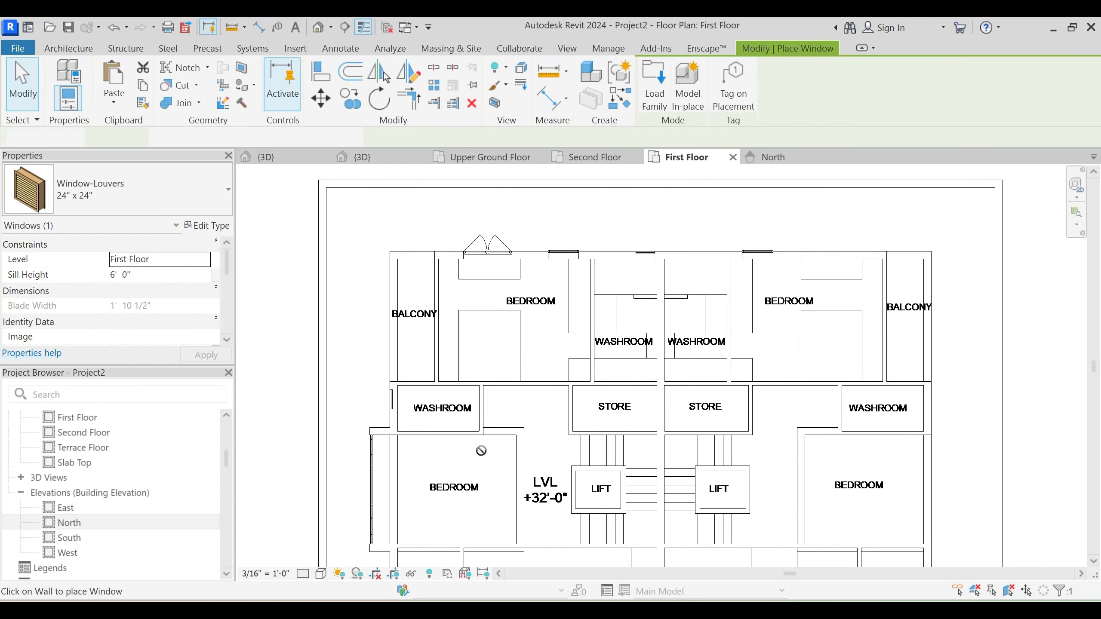
middle_click_drag(480, 450, 460, 373)
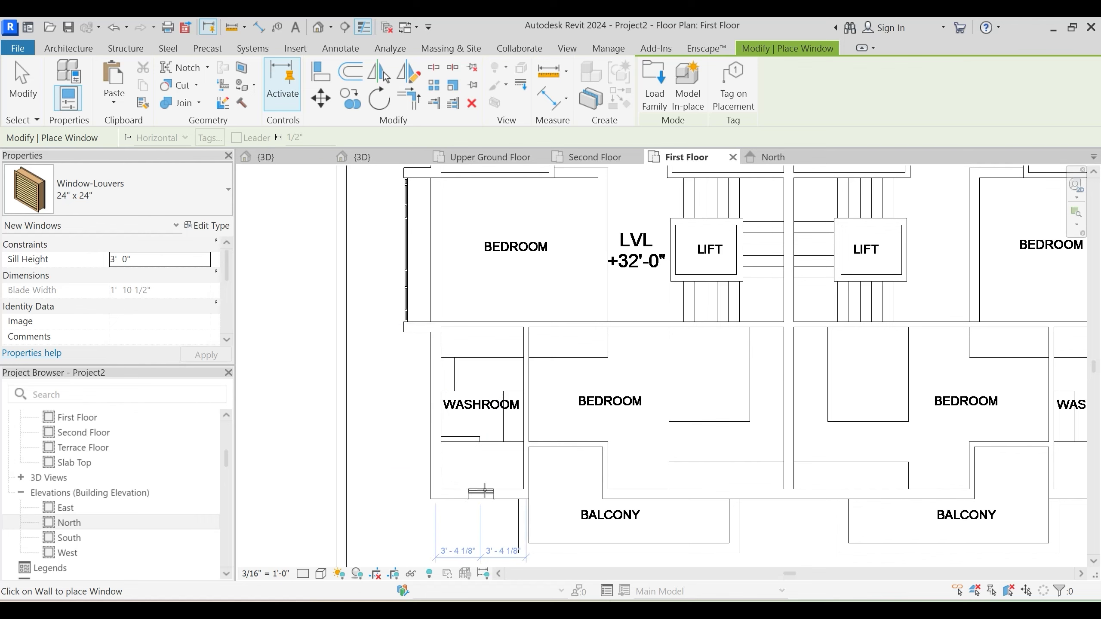
key("Escape")
key("Escape")
Examine the front facade's balcony openings and corner strip windows in the Project1 3D model, then return to Project2's First Floor plan
left_click(286, 154)
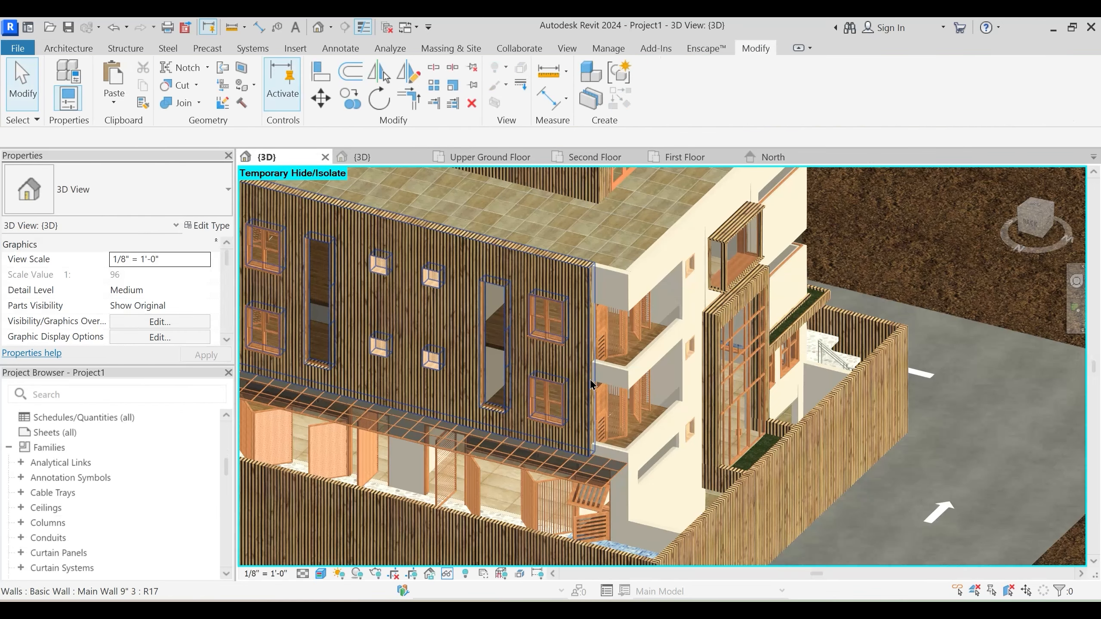
middle_click_drag(593, 391, 632, 417, "shift")
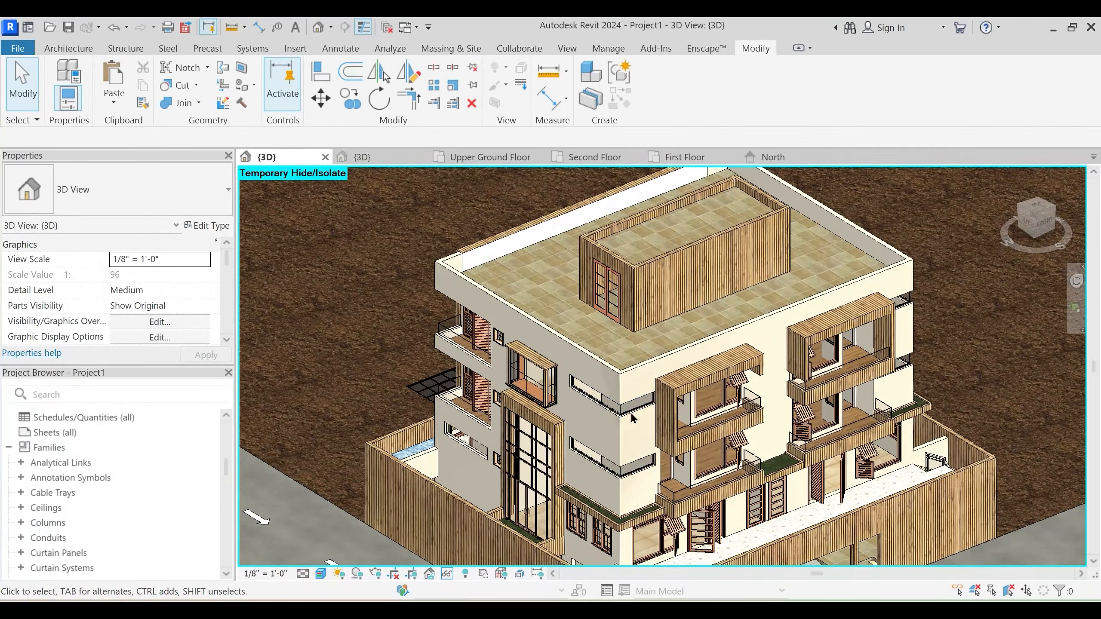
middle_click_drag(612, 456, 627, 391, "shift")
scroll(629, 393, "up", 2)
left_click(630, 393)
middle_click_drag(692, 461, 685, 399, "shift")
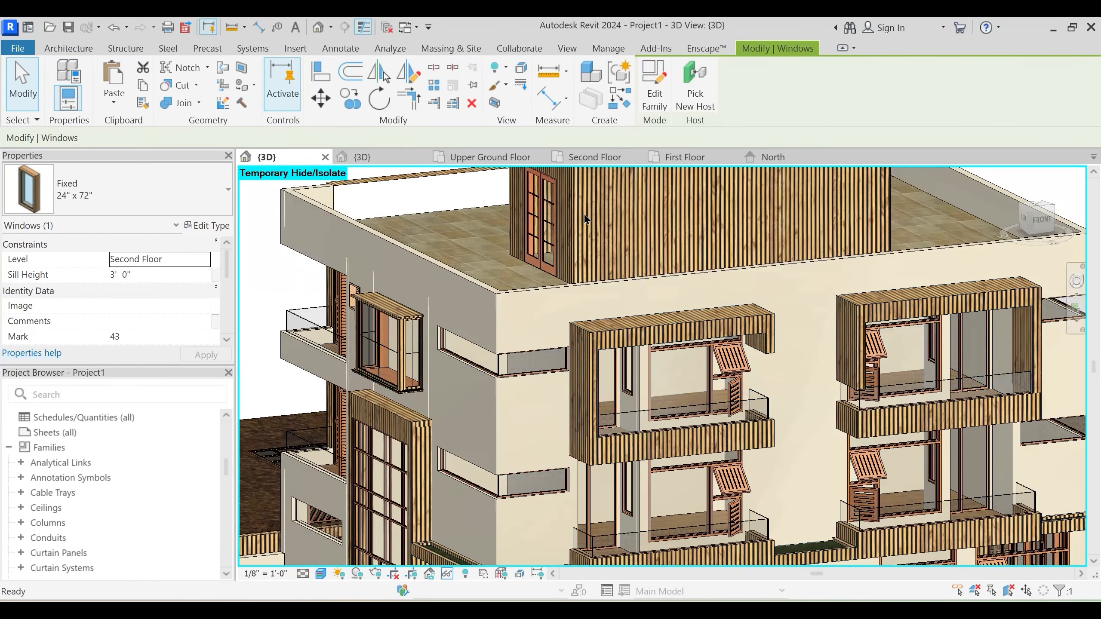
key("Escape")
left_click(681, 156)
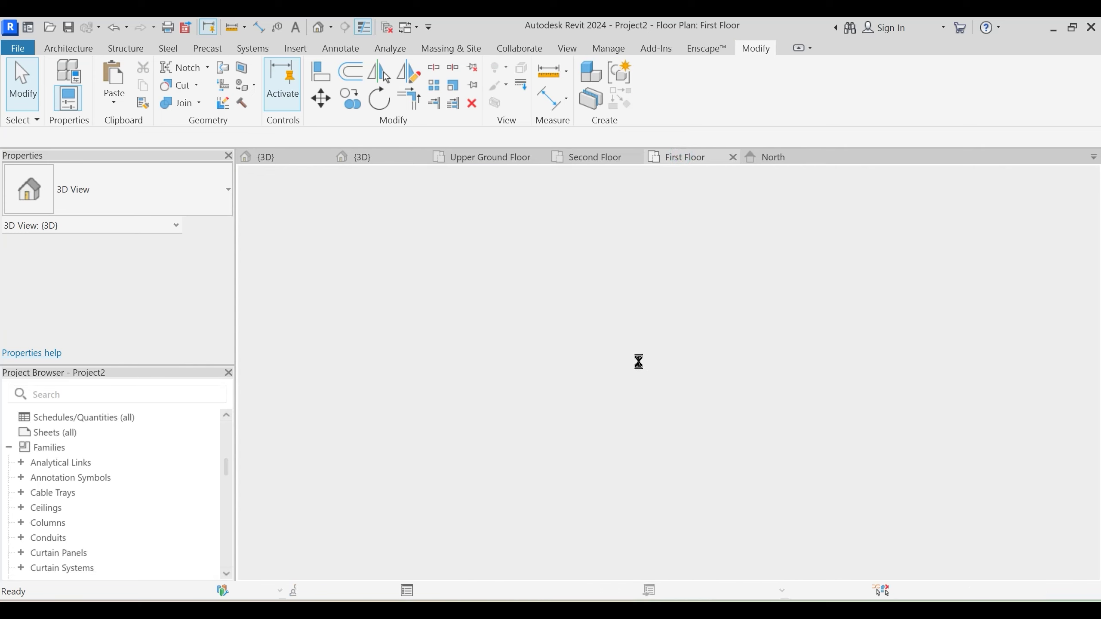
Place a 7 Window with Sidelight and Transome centred in the left front bedroom's outer wall beside the balcony
scroll(634, 372, "down", 3)
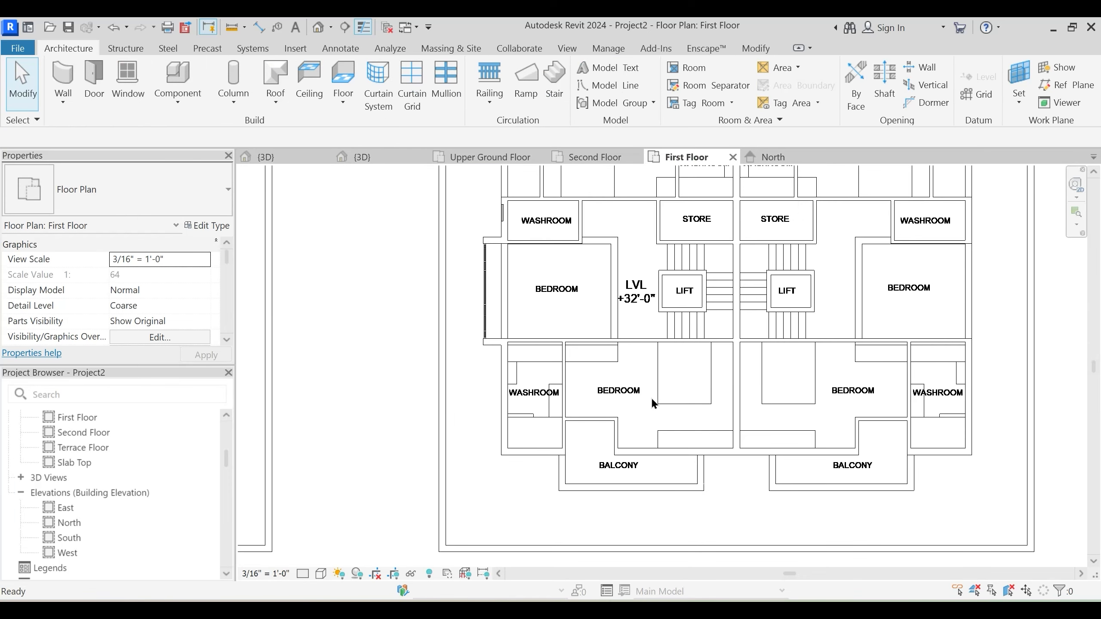
middle_click_drag(598, 413, 593, 409)
key("w")
key("n")
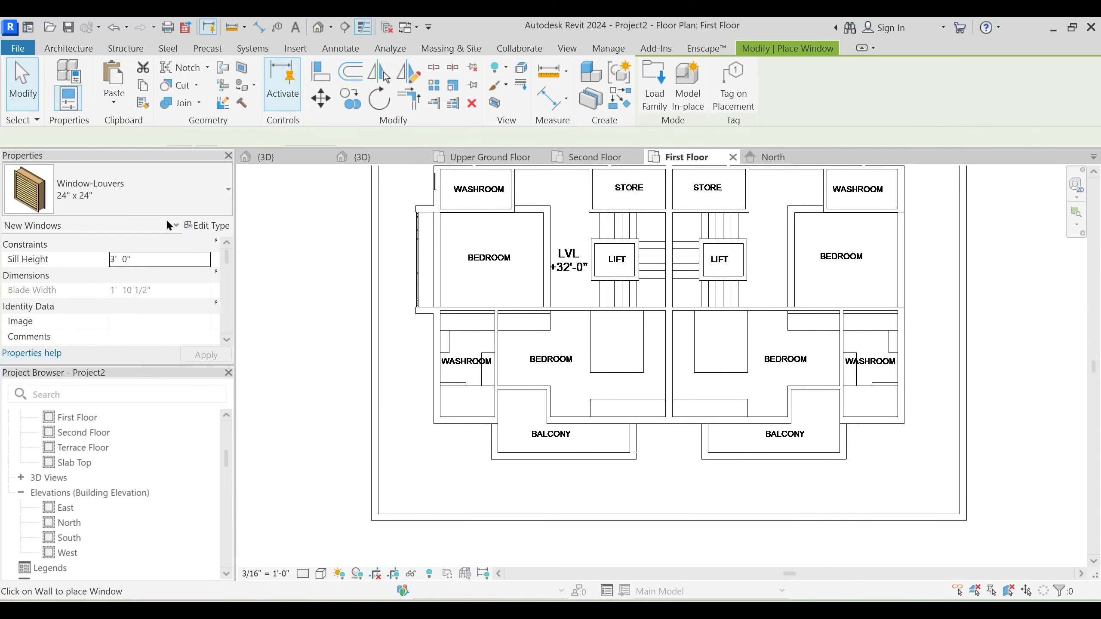
left_click(138, 195)
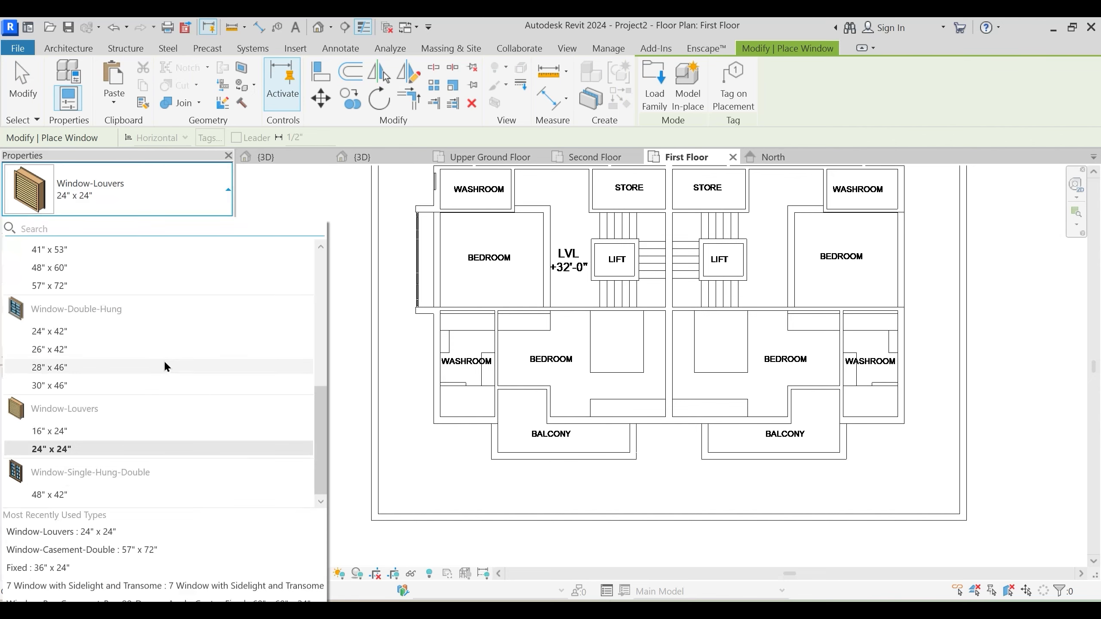
scroll(139, 391, "up", 3)
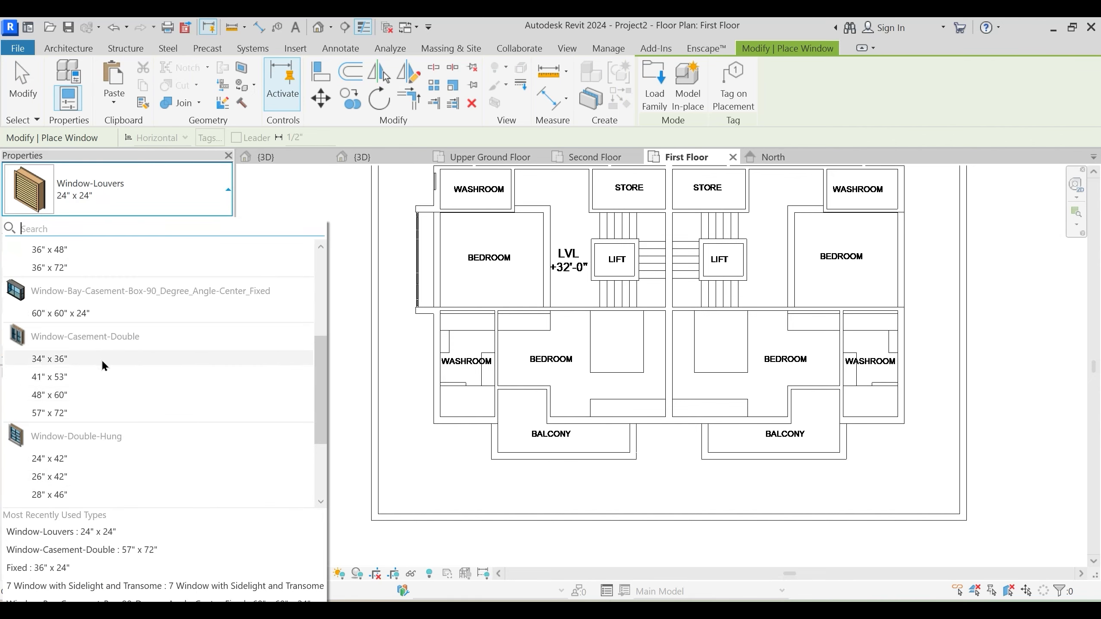
scroll(99, 396, "up", 3)
scroll(115, 339, "up", 1)
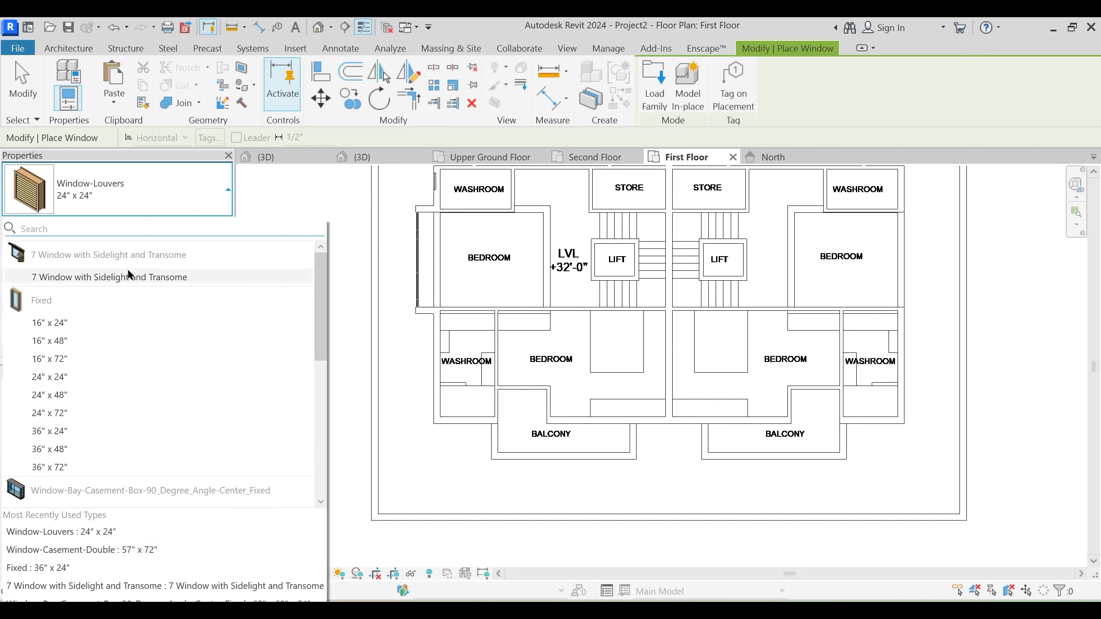
left_click(138, 277)
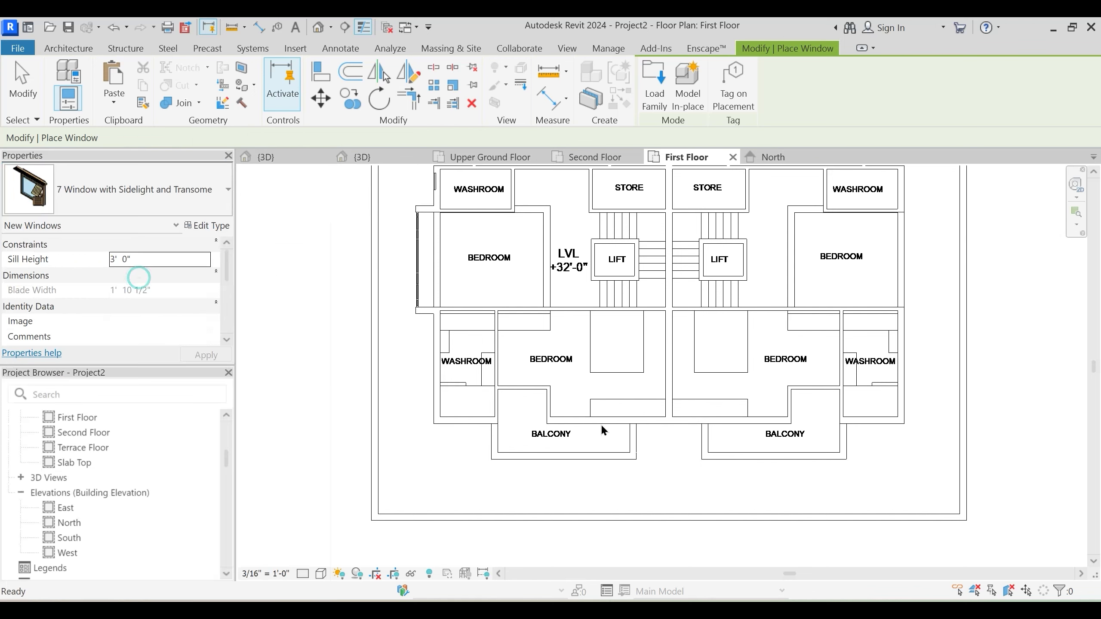
scroll(608, 420, "up", 1)
scroll(608, 424, "up", 1)
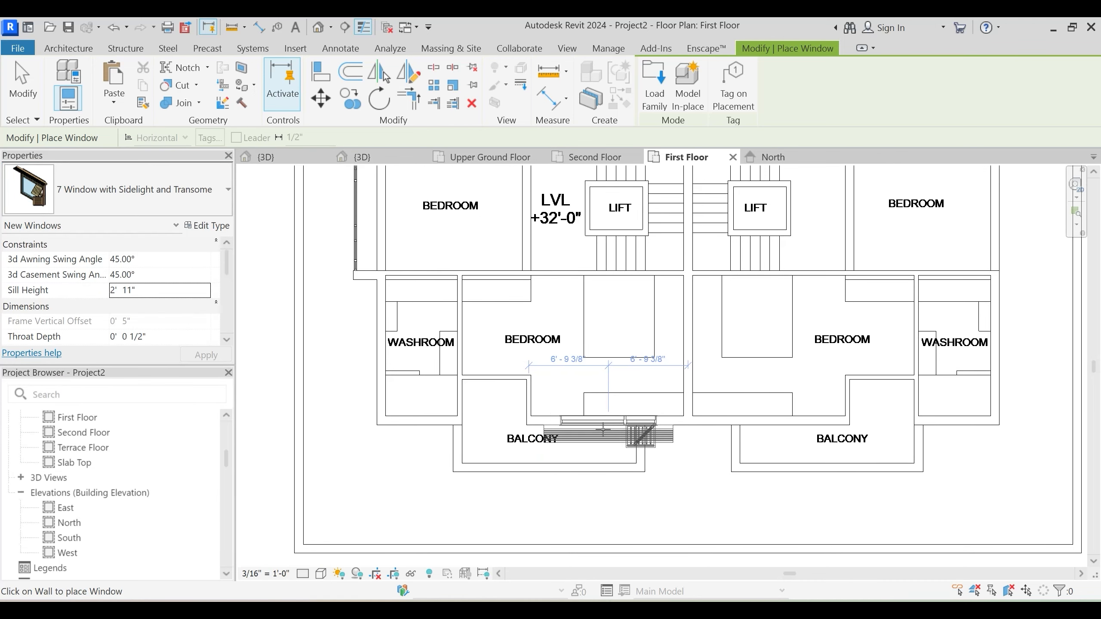
left_click(719, 454)
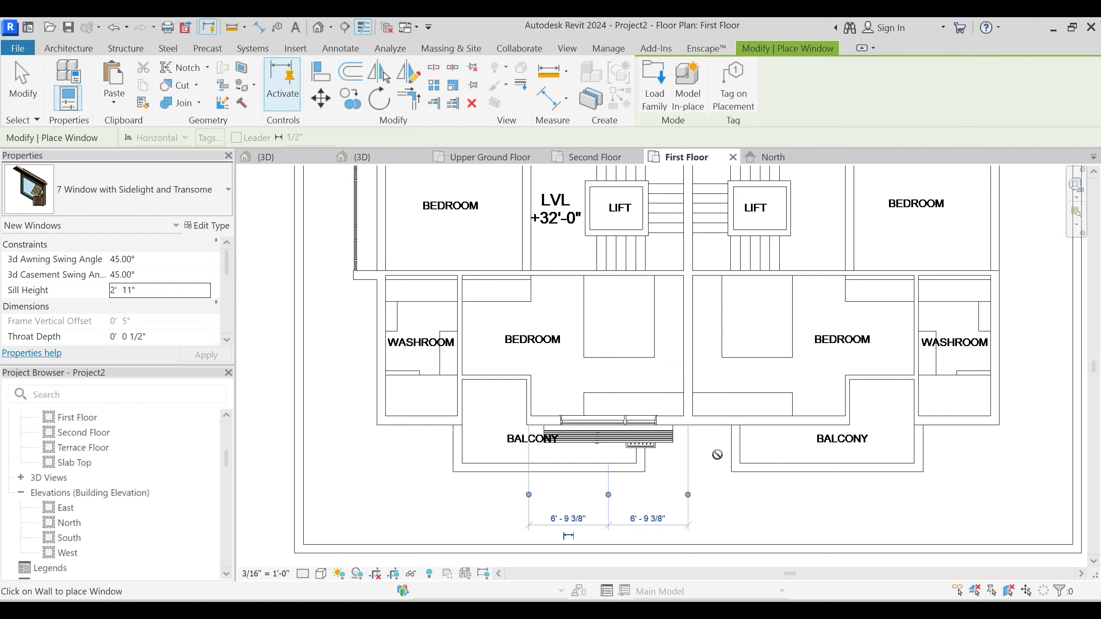
key("Escape")
key("Escape")
Place a Door-Double-Sliding 72" x 82" in the short wall between the left front bedroom and its balcony
middle_click_drag(548, 396, 578, 414)
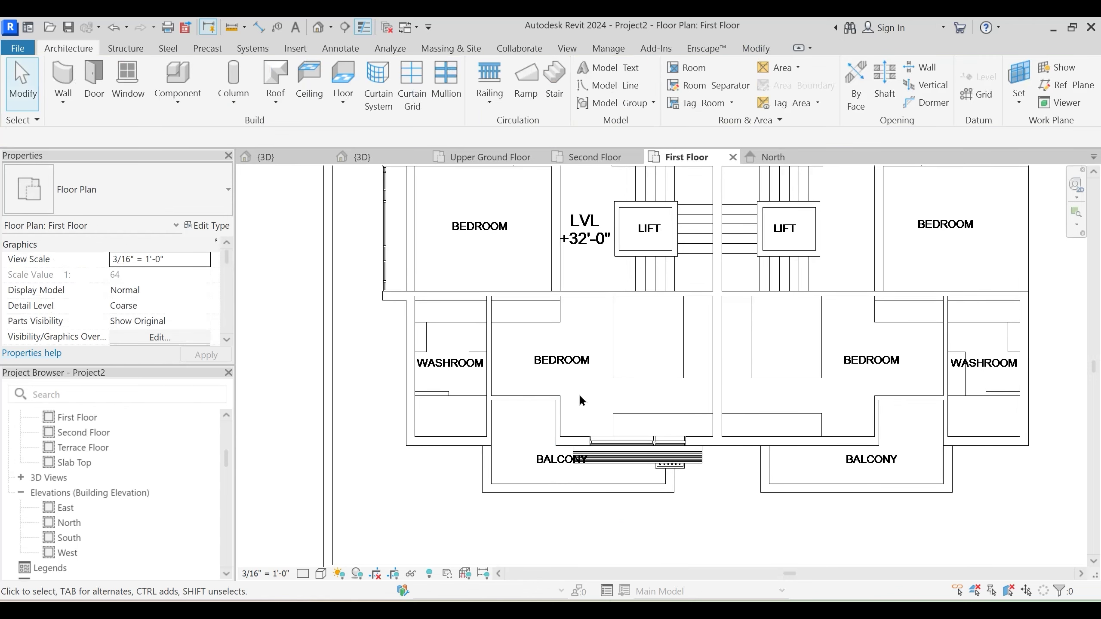
key("d")
key("r")
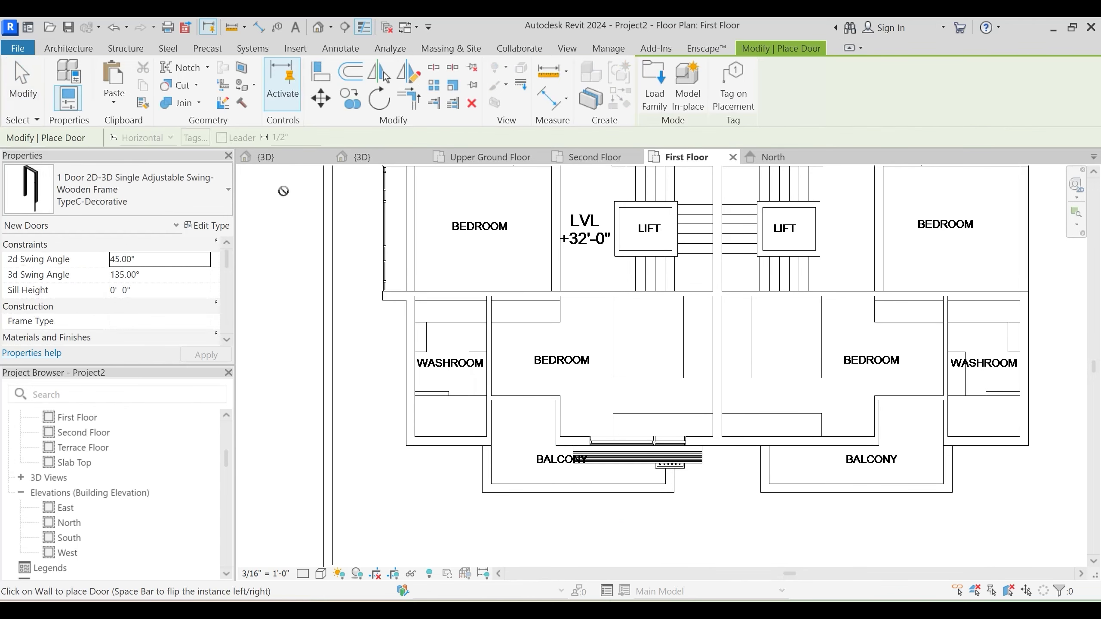
left_click(178, 197)
scroll(154, 358, "up", 2)
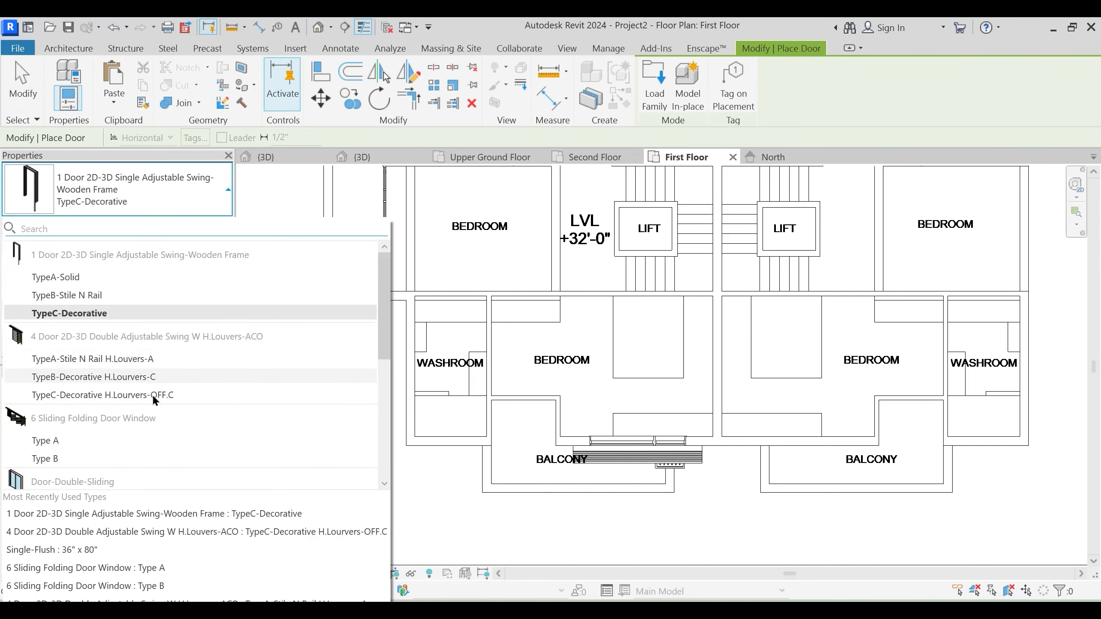
scroll(113, 376, "down", 4)
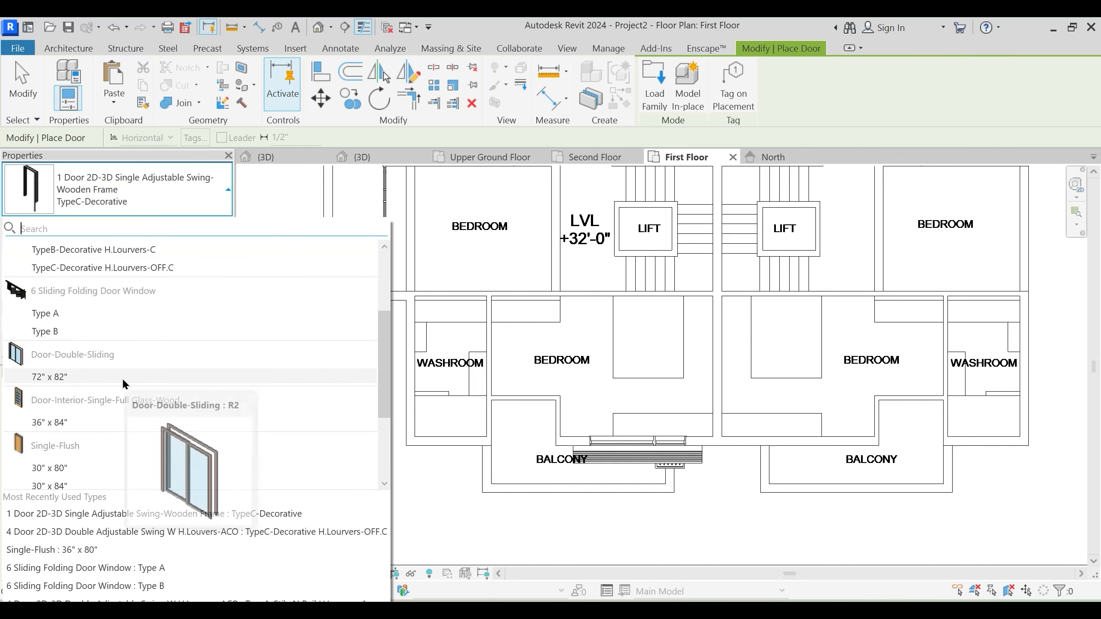
left_click(70, 377)
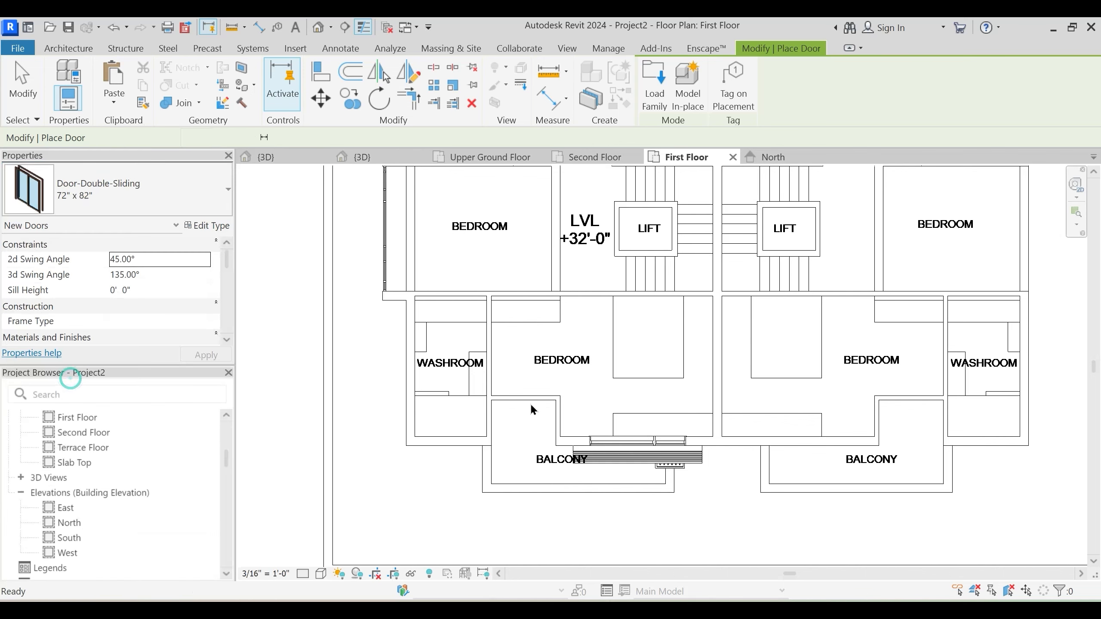
scroll(532, 396, "up", 2)
scroll(532, 395, "up", 1)
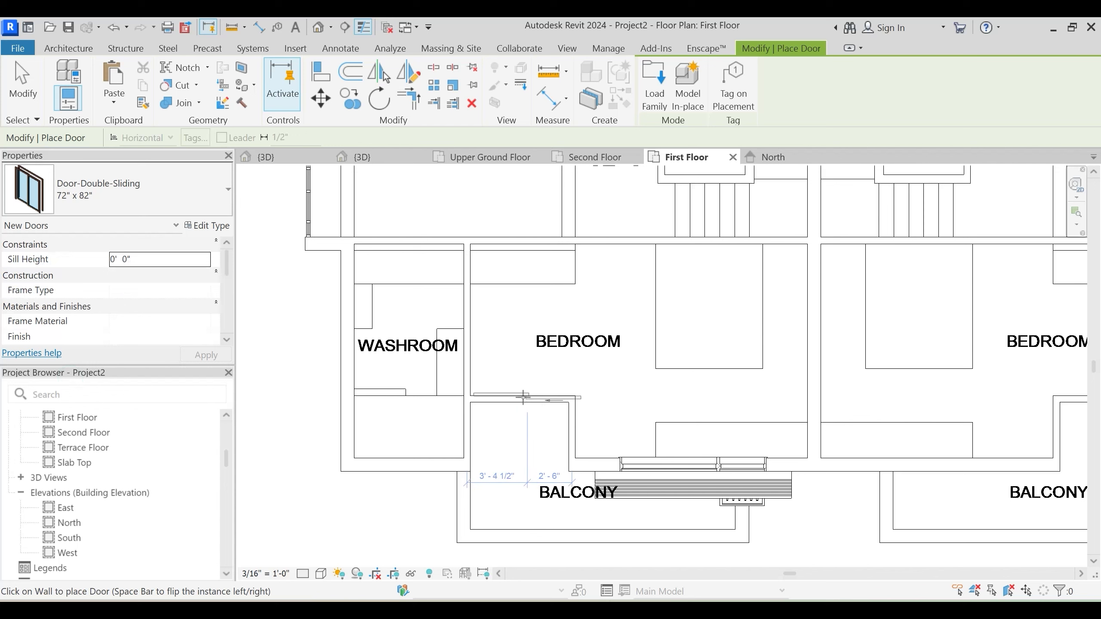
left_click(527, 398)
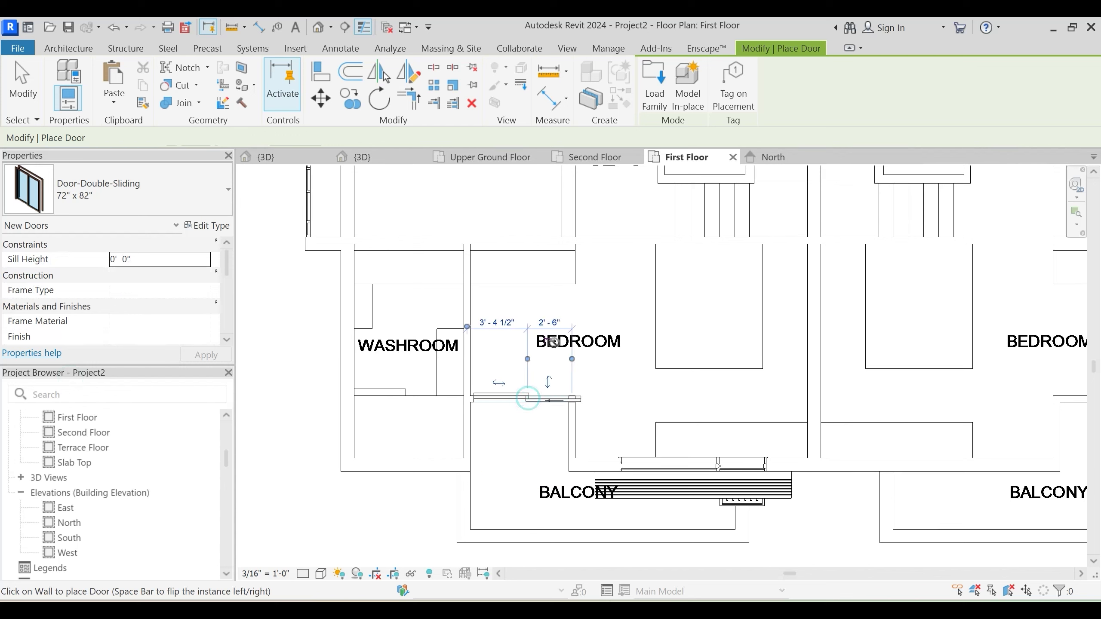
key("Escape")
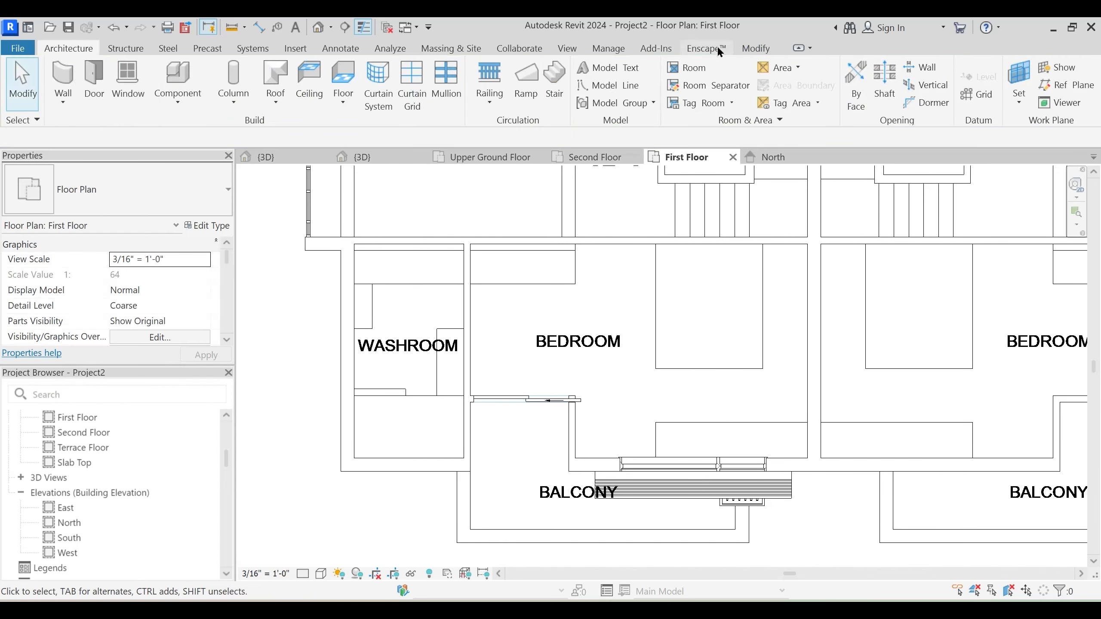
Measure the clear width between the balcony recess's side walls just below the sliding door
left_click(756, 48)
left_click(549, 70)
scroll(498, 415, "up", 2)
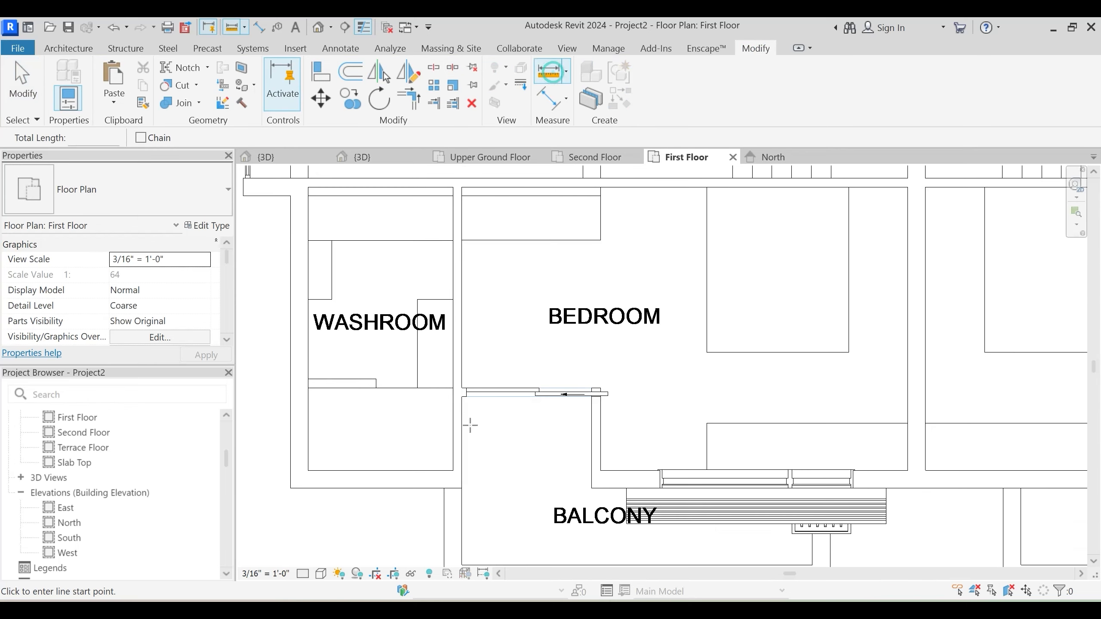
left_click(461, 425)
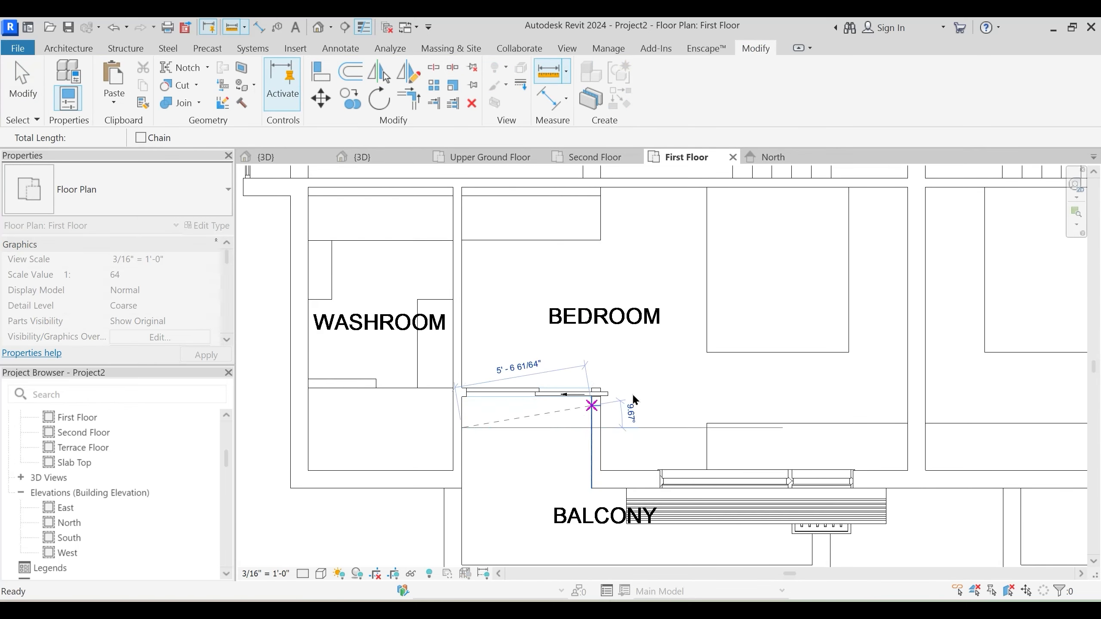
key("Escape")
key("Escape")
Set the balcony sliding door type's width to 5' 3" and height to 8' 6"
left_click(606, 392)
left_click(208, 225)
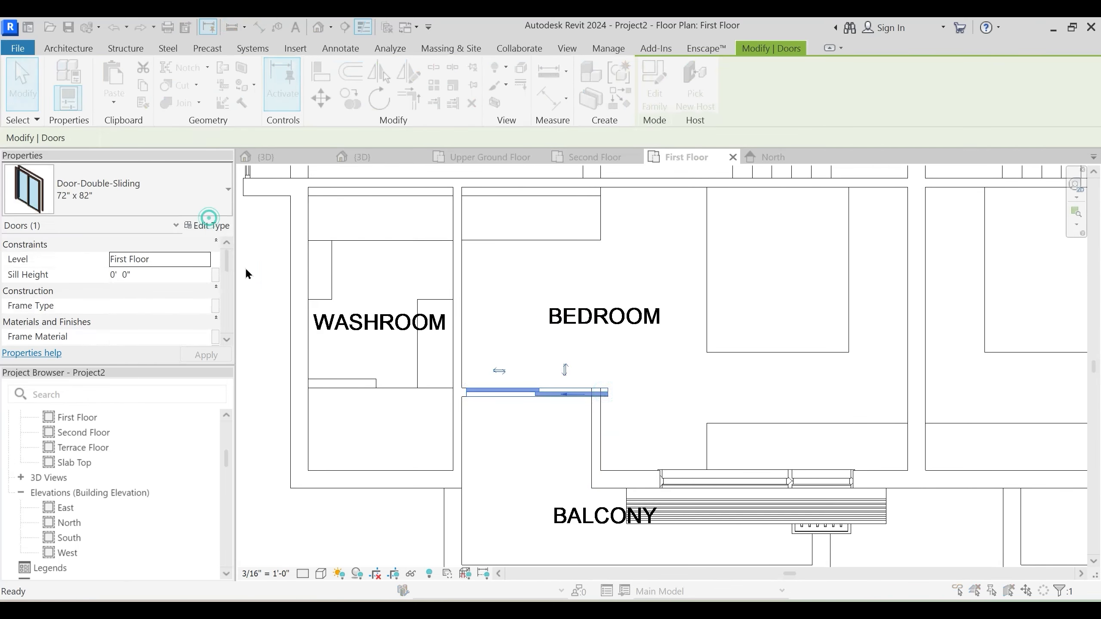
left_click(403, 358)
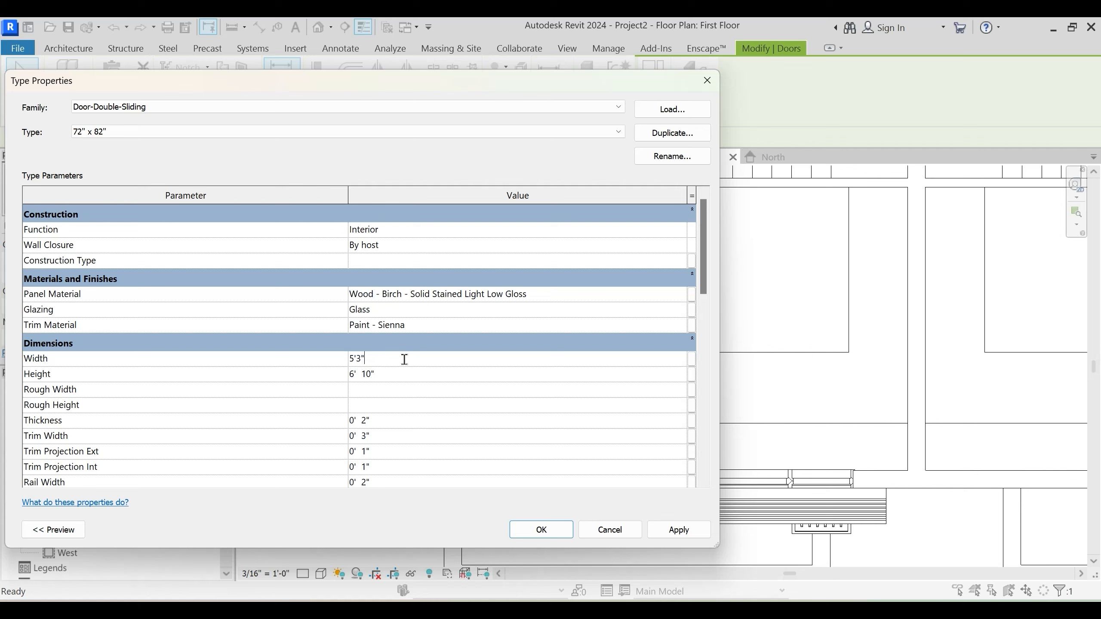
left_click(398, 375)
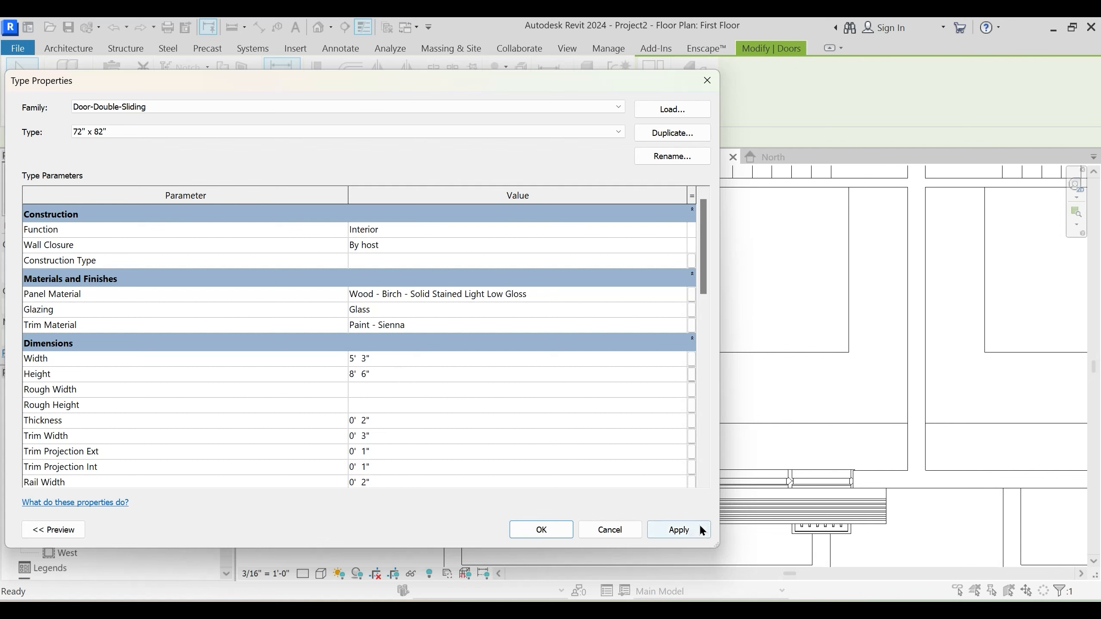
left_click(541, 530)
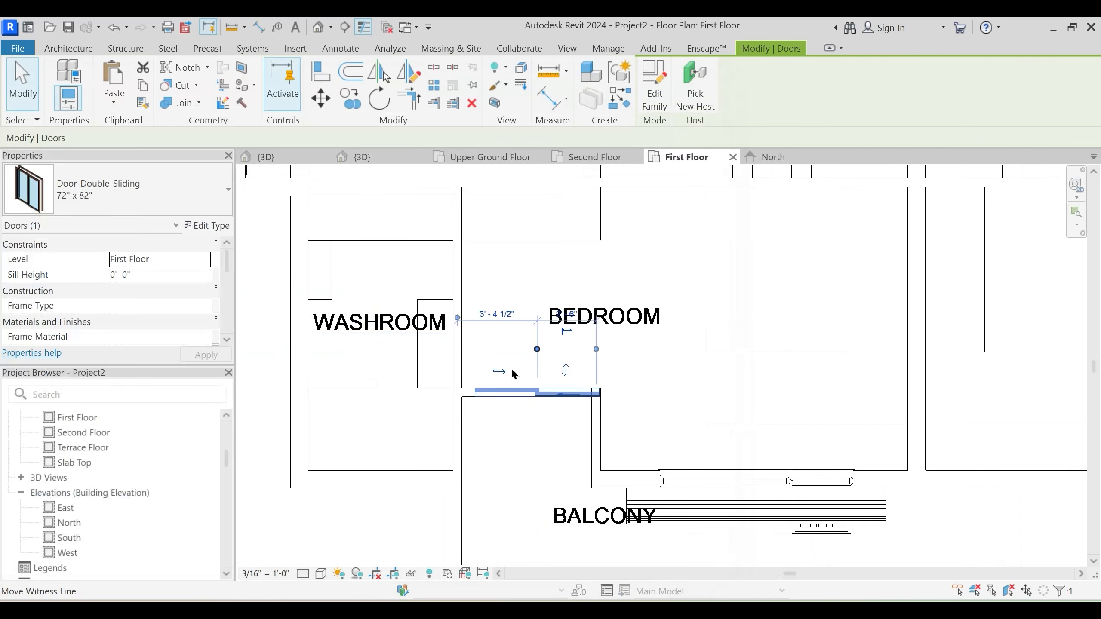
Nudge the balcony sliding door toward the washroom wall until it fits between the recess's two side walls
scroll(540, 427, "up", 3)
key("Left")
key("Left")
key("Left")
key("Left")
key("Left")
key("Left")
key("Left")
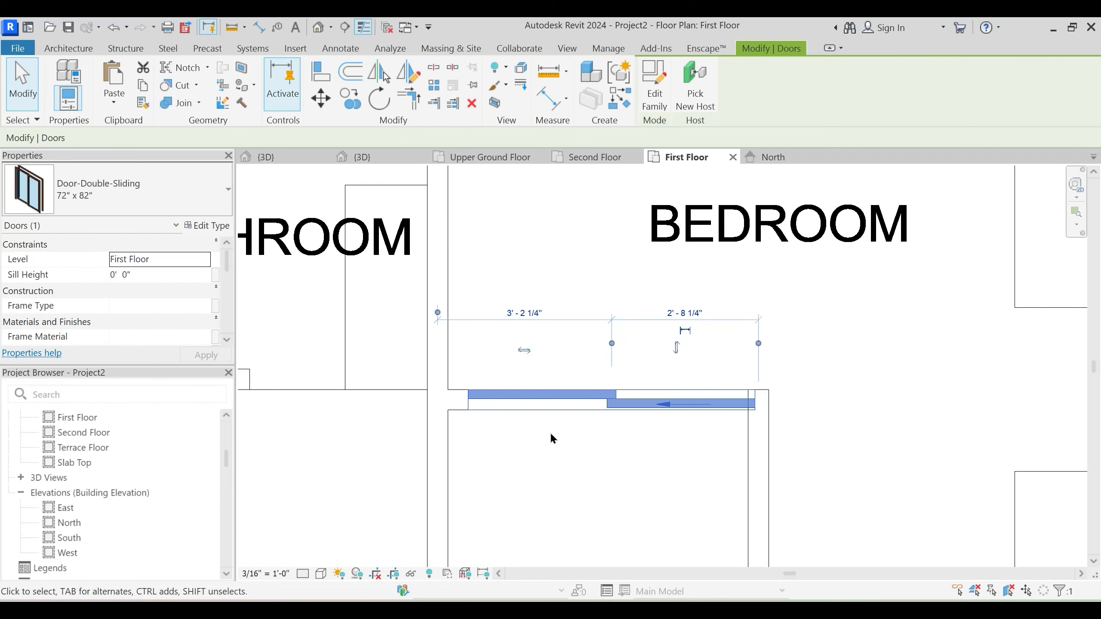
key("Right")
left_click(610, 446)
Place a Fixed 24" x 72" window in the short side wall between the left front bedroom and its balcony
scroll(615, 382, "down", 3)
middle_click_drag(586, 328, 552, 274)
key("w")
key("n")
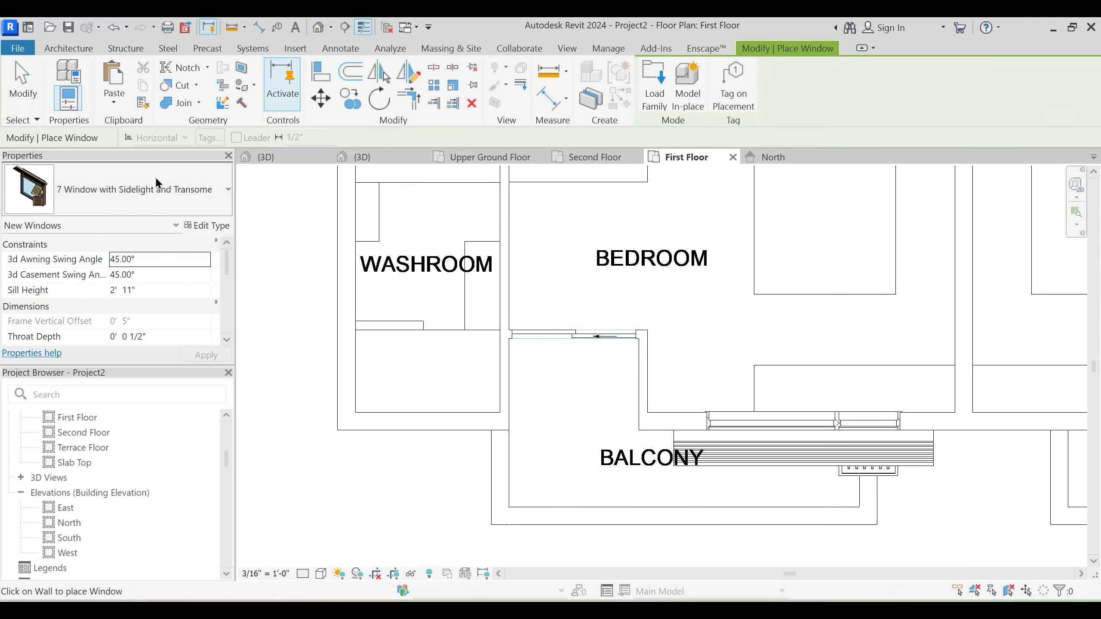
left_click(157, 184)
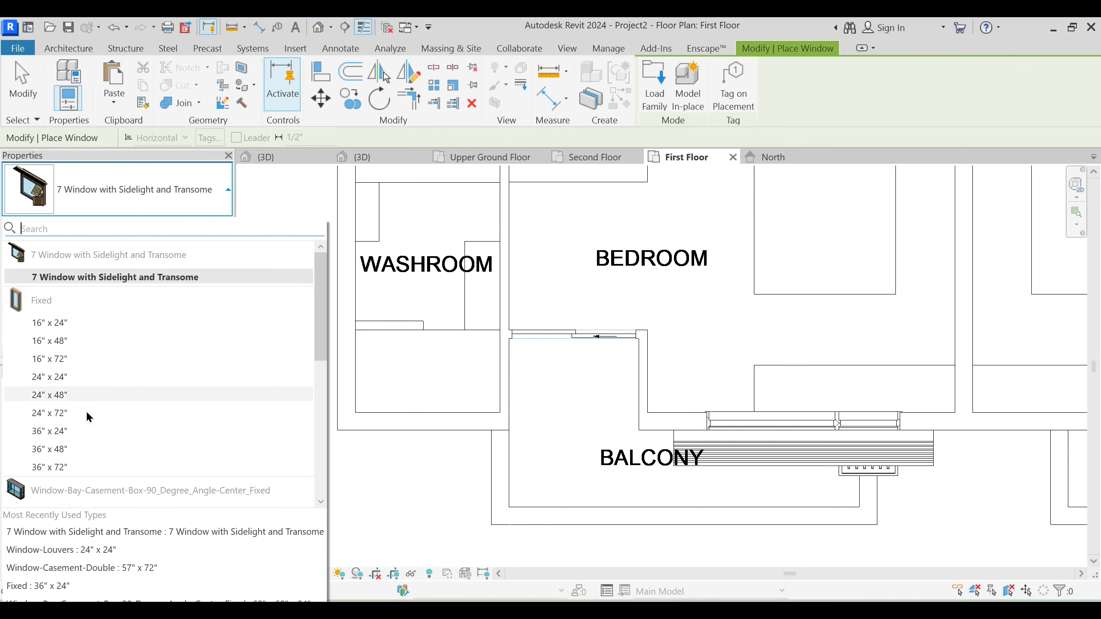
left_click(84, 416)
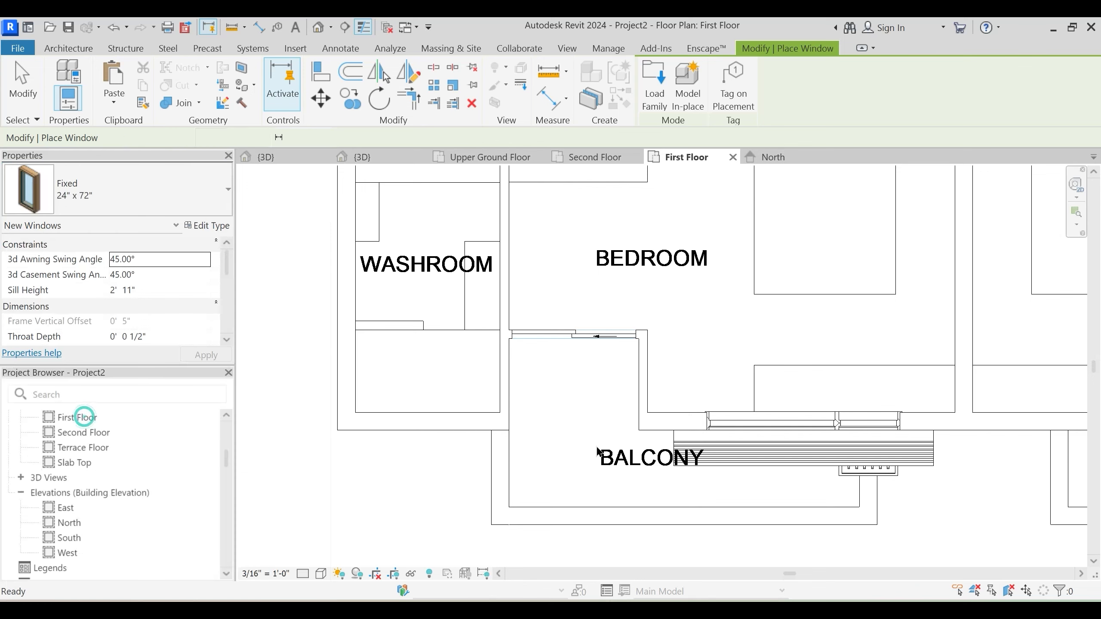
left_click(642, 375)
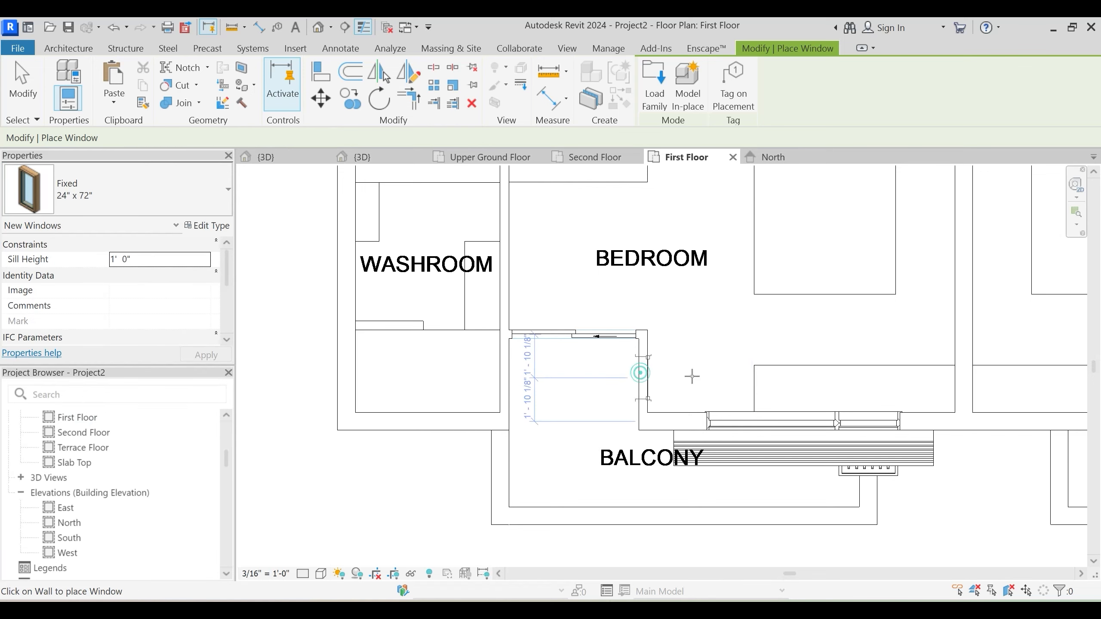
key("Escape")
key("Escape")
Select the left unit's elements and filter the selection to curtain panels, curtain wall grids, curtain wall mullions and windows
scroll(645, 382, "down", 3)
middle_click_drag(554, 435, 518, 499)
scroll(536, 442, "down", 2)
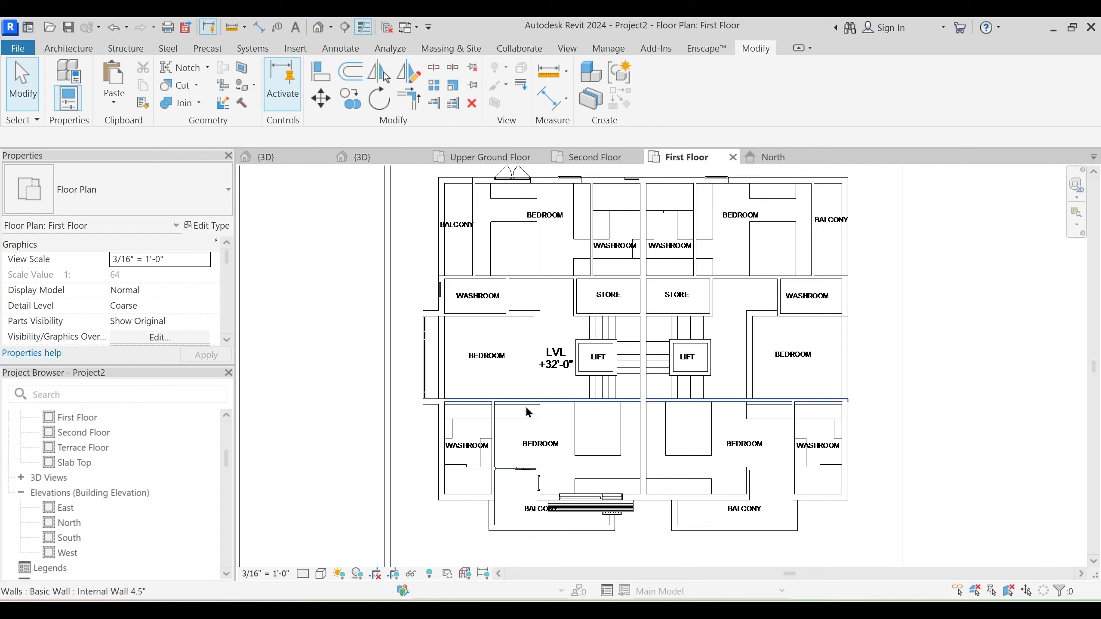
scroll(536, 419, "down", 1)
middle_click_drag(610, 305, 572, 304)
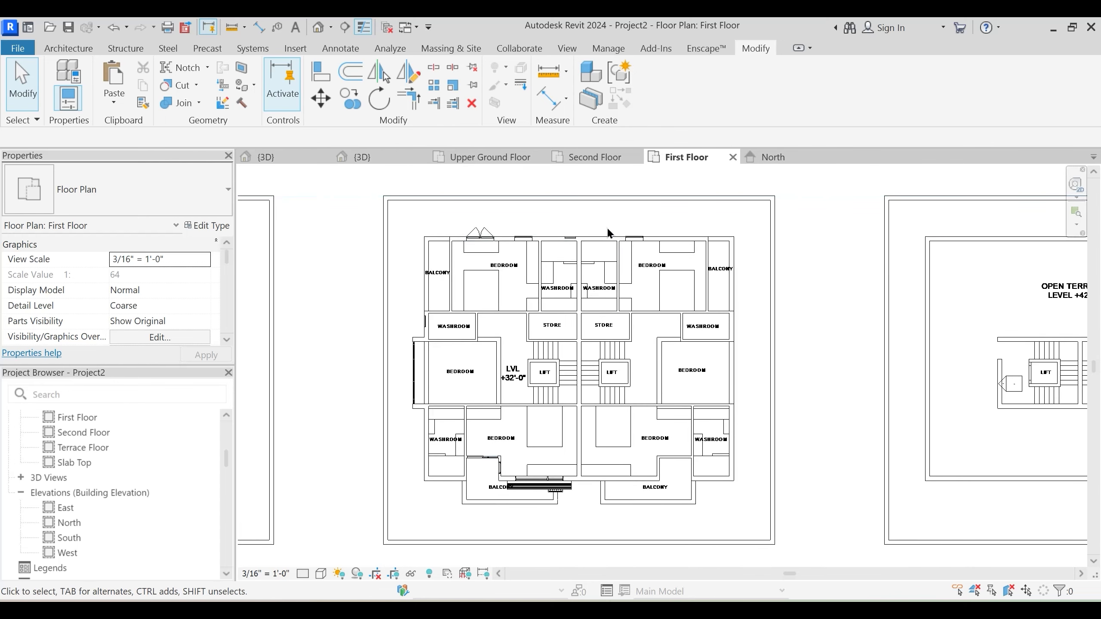
middle_click_drag(432, 316, 467, 318)
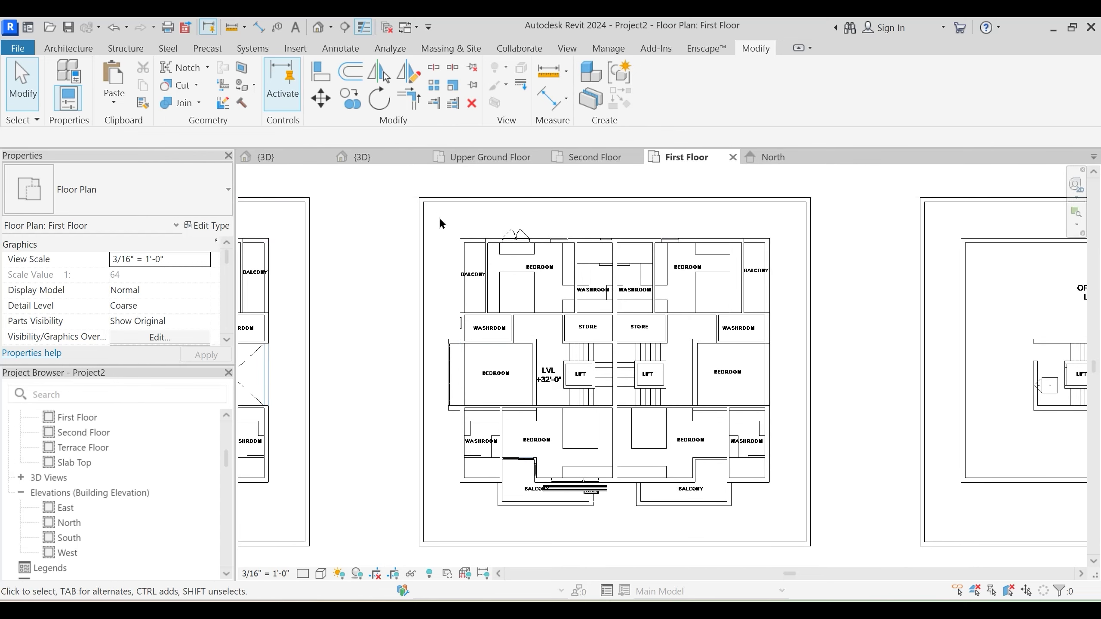
left_click_drag(358, 216, 619, 525)
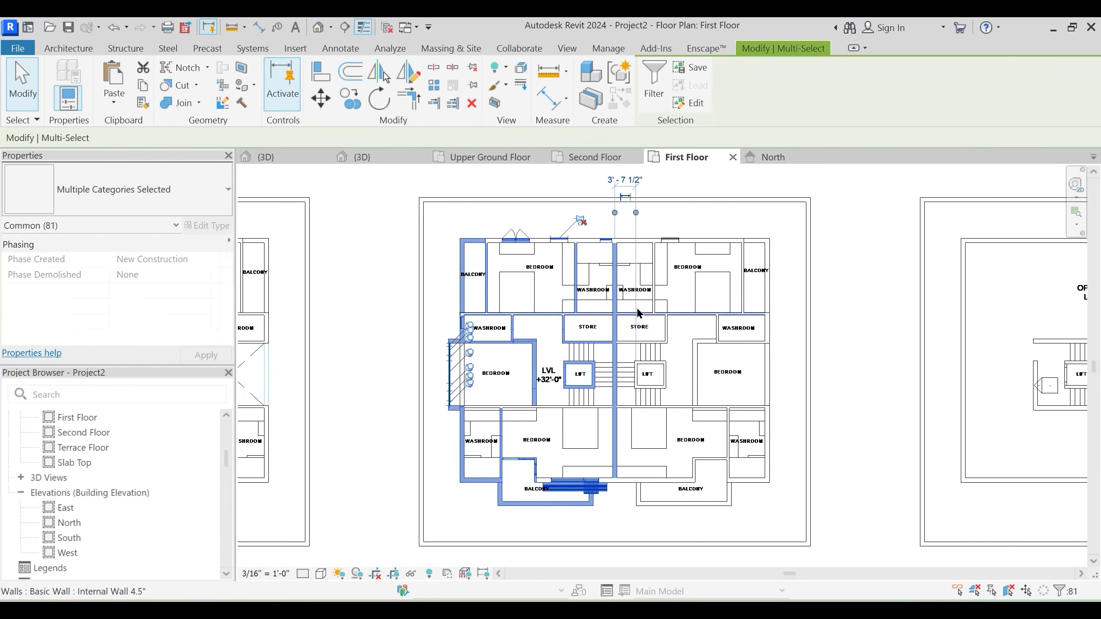
left_click(651, 89)
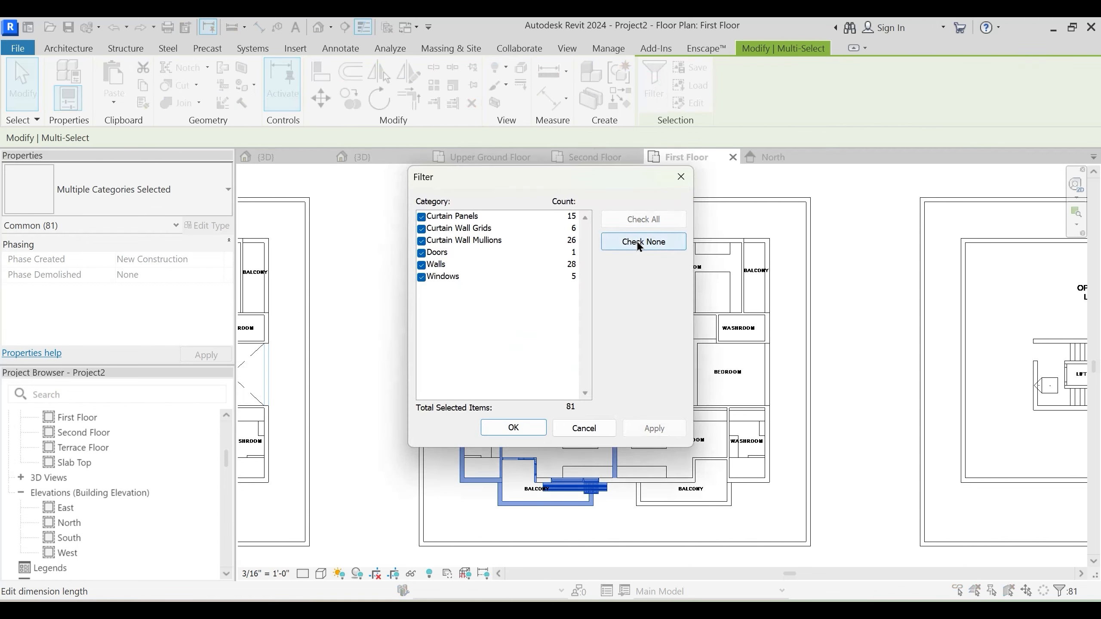
left_click(639, 244)
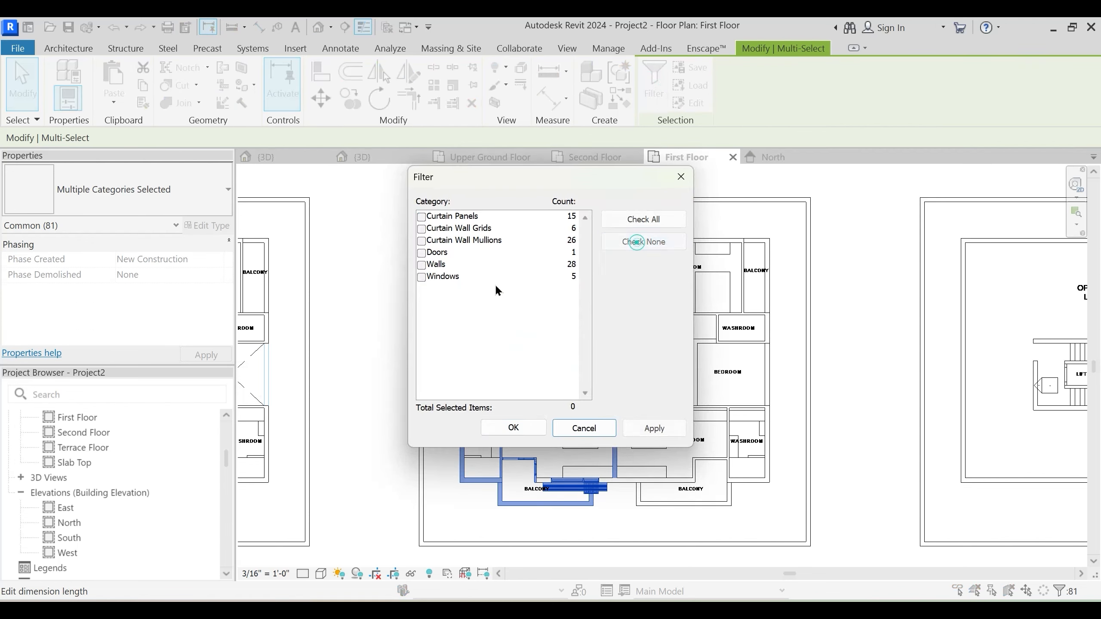
left_click(422, 217)
left_click(421, 228)
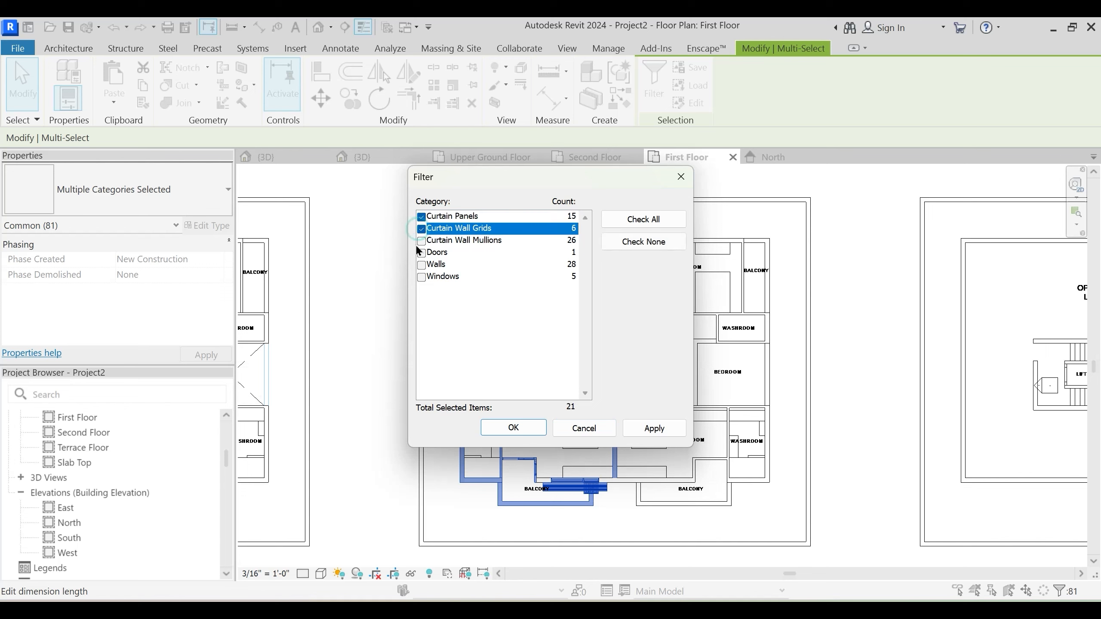
left_click(421, 241)
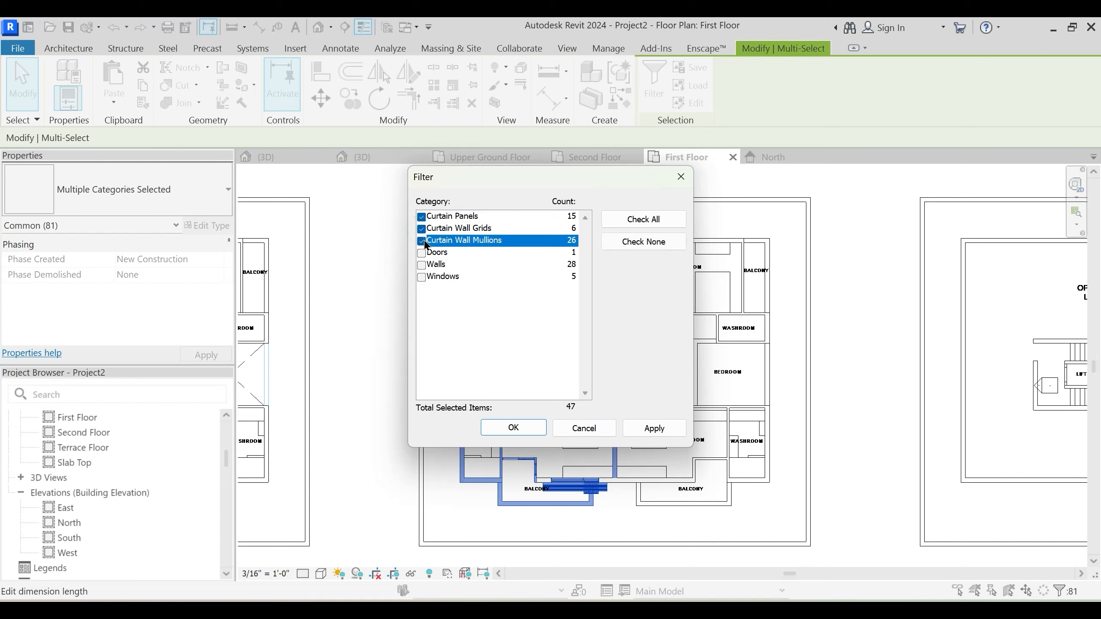
left_click(421, 277)
left_click(653, 427)
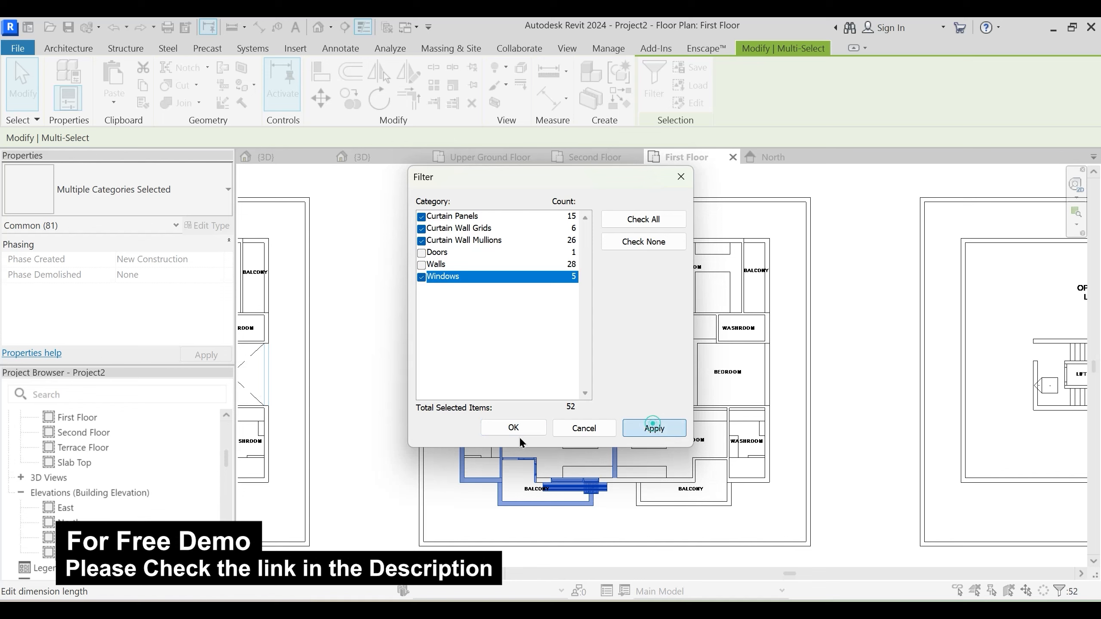
left_click(516, 432)
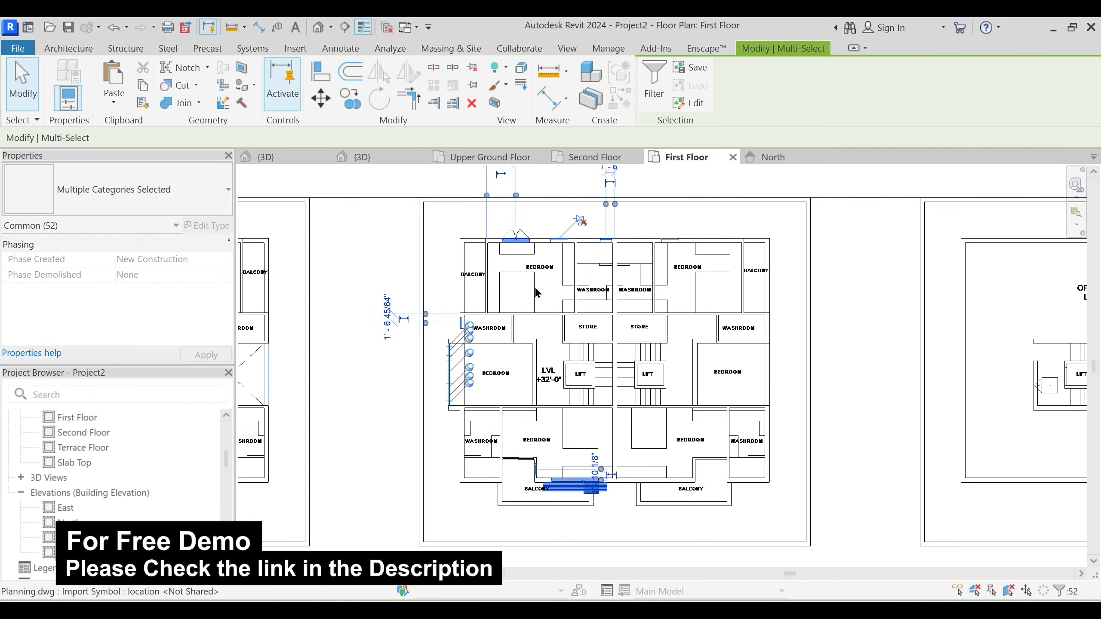
Add the two short walls at the ends of the left middle bedroom's projecting curtain wall to the selection
scroll(443, 356, "up", 2)
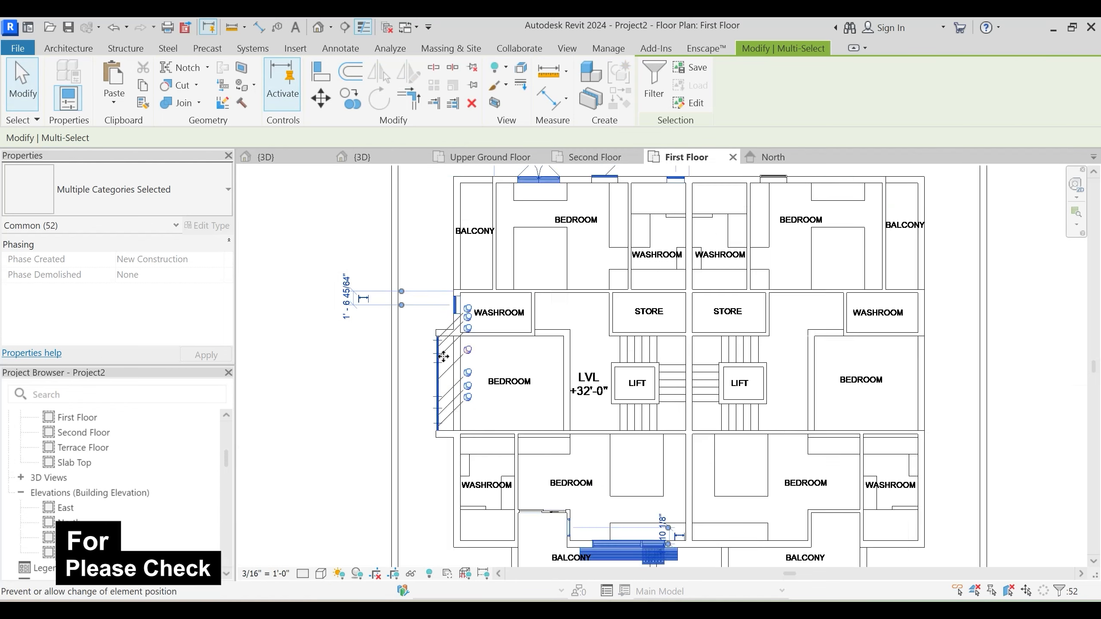
scroll(443, 357, "up", 2)
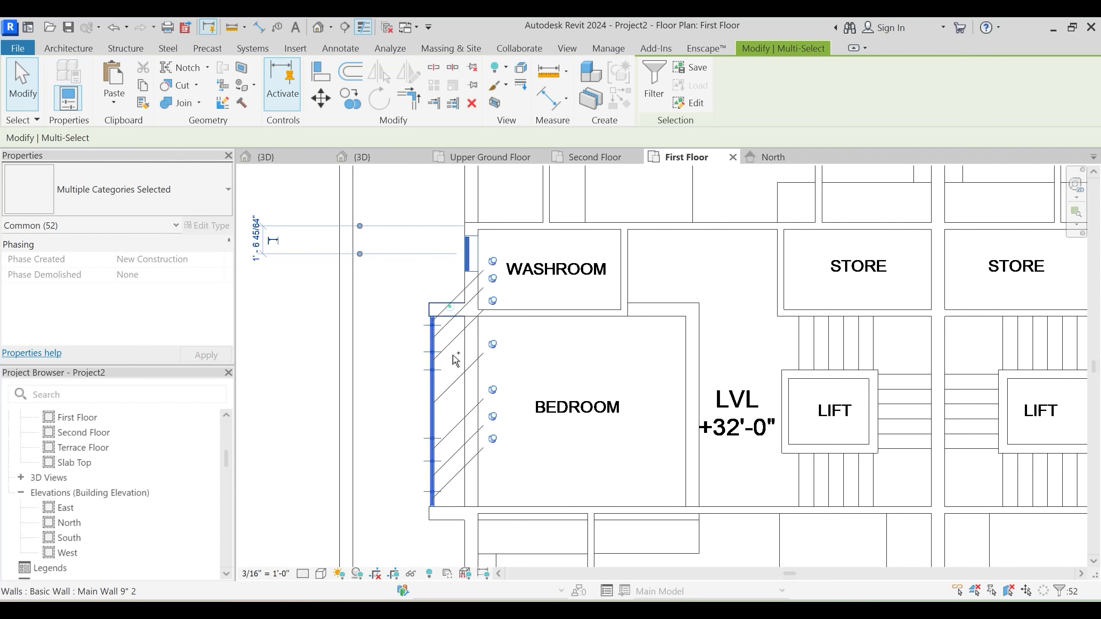
left_click(451, 309, "ctrl")
left_click(444, 515, "ctrl")
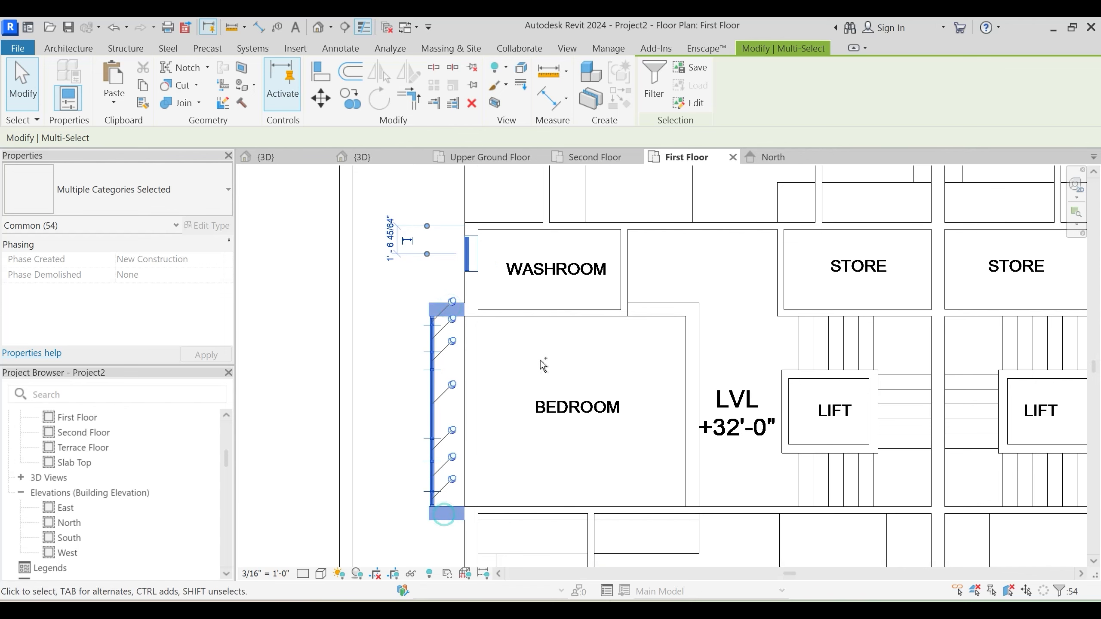
scroll(539, 368, "down", 3)
middle_click_drag(637, 363, 575, 414)
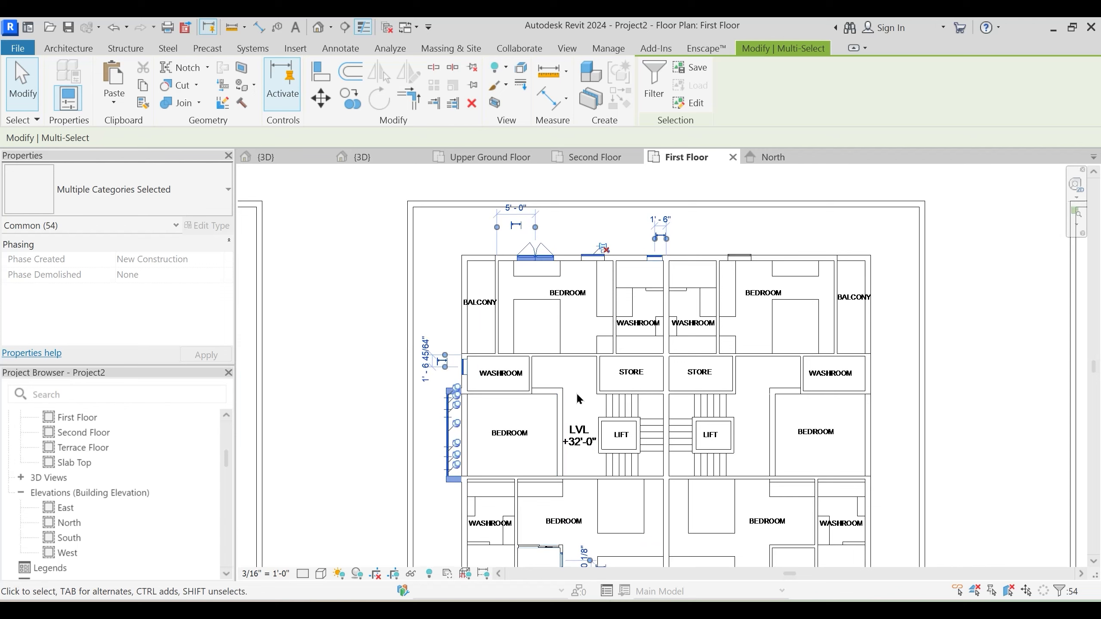
Remove the narrow glazed panel in the left rear bedroom's outer wall from the selection and check the other selected openings
left_click(597, 258, "shift")
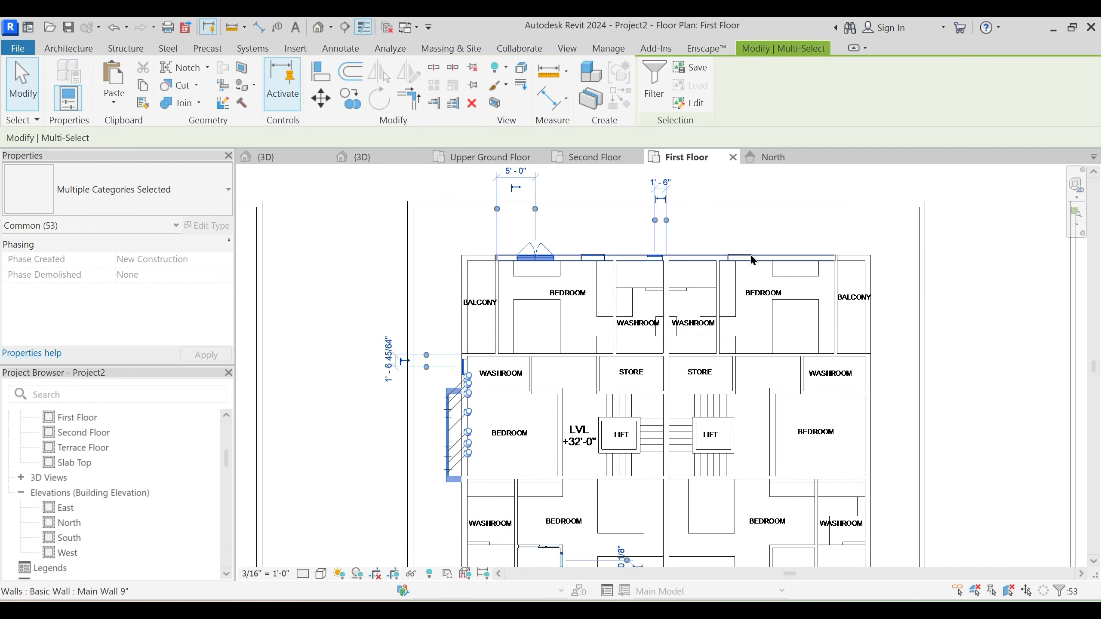
scroll(636, 355, "down", 1)
scroll(637, 352, "down", 2)
middle_click_drag(670, 452, 668, 425)
scroll(586, 459, "up", 3)
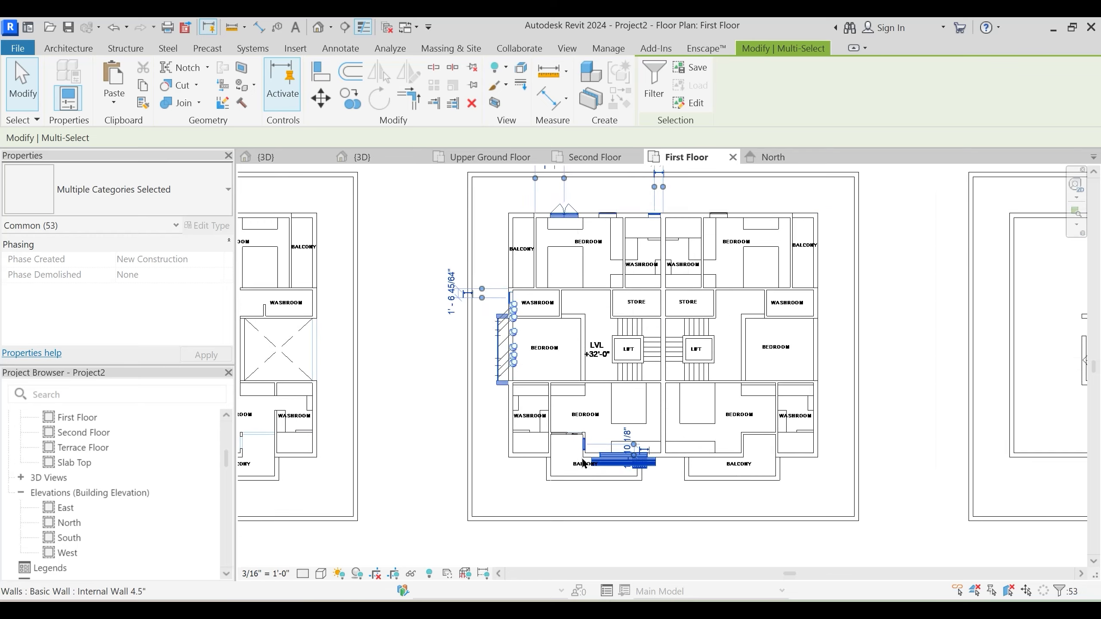
scroll(665, 497, "up", 2)
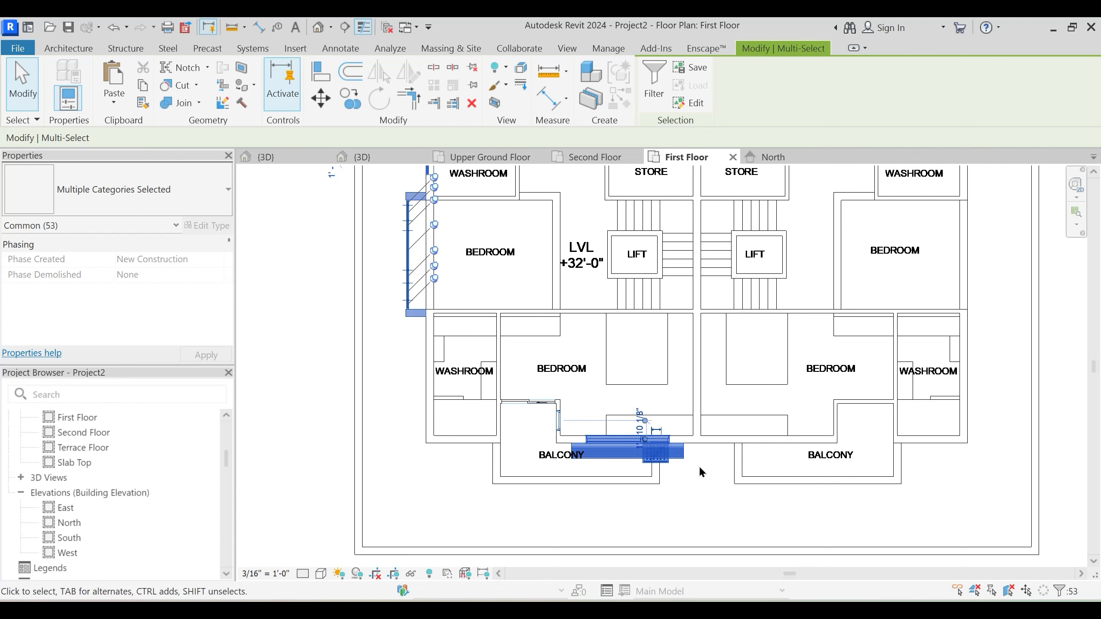
scroll(696, 463, "down", 2)
middle_click_drag(678, 364, 624, 505)
scroll(652, 300, "up", 3)
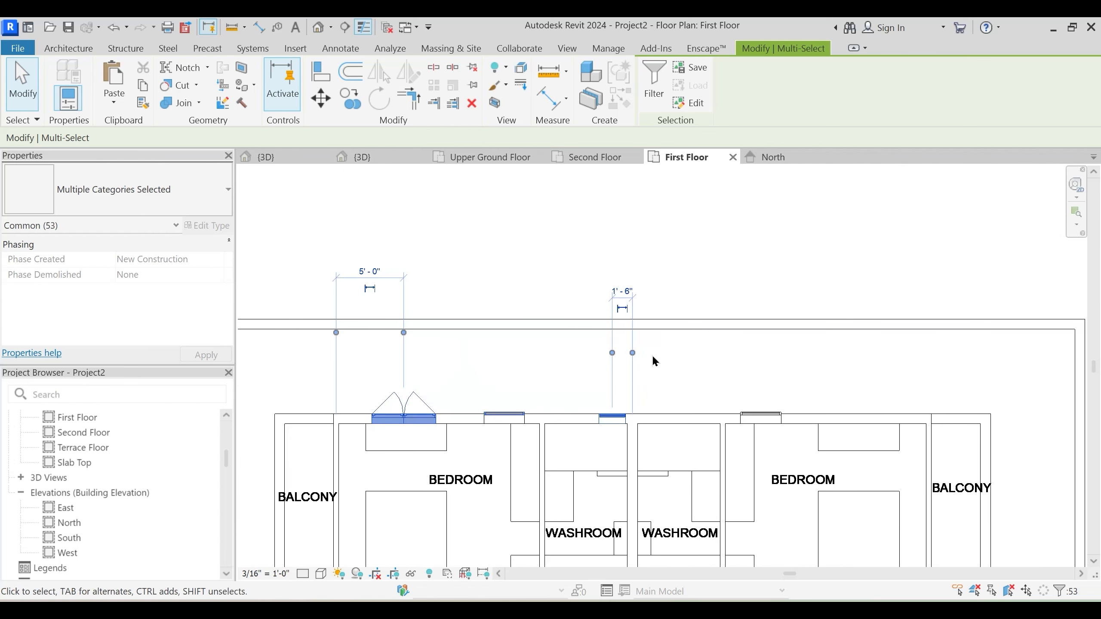
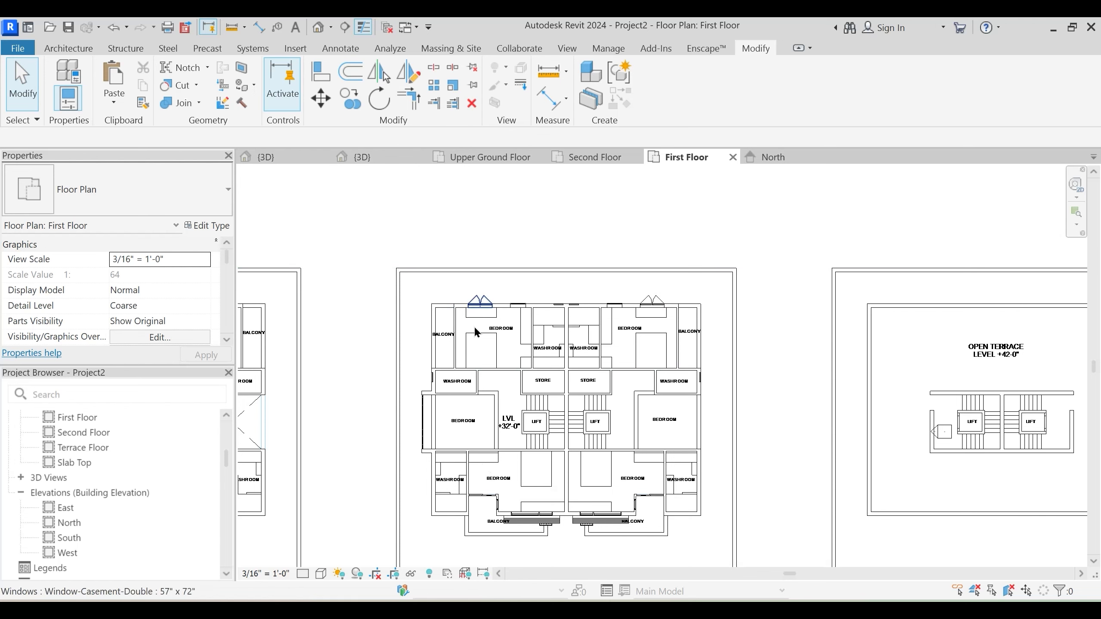
scroll(461, 407, "up", 5)
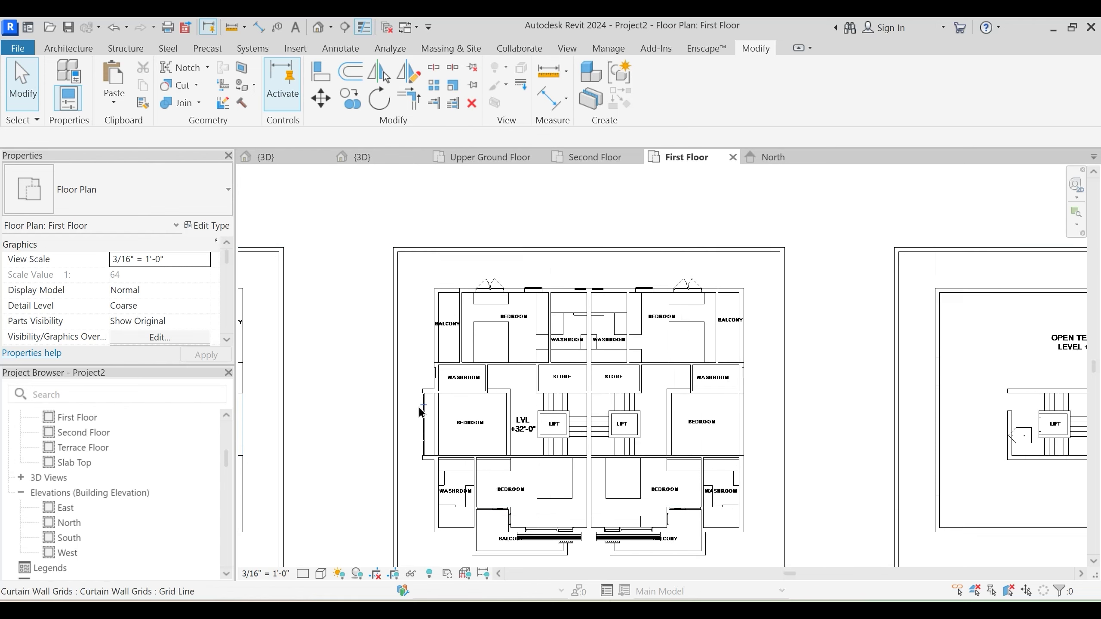
left_click(439, 373)
left_click(449, 370)
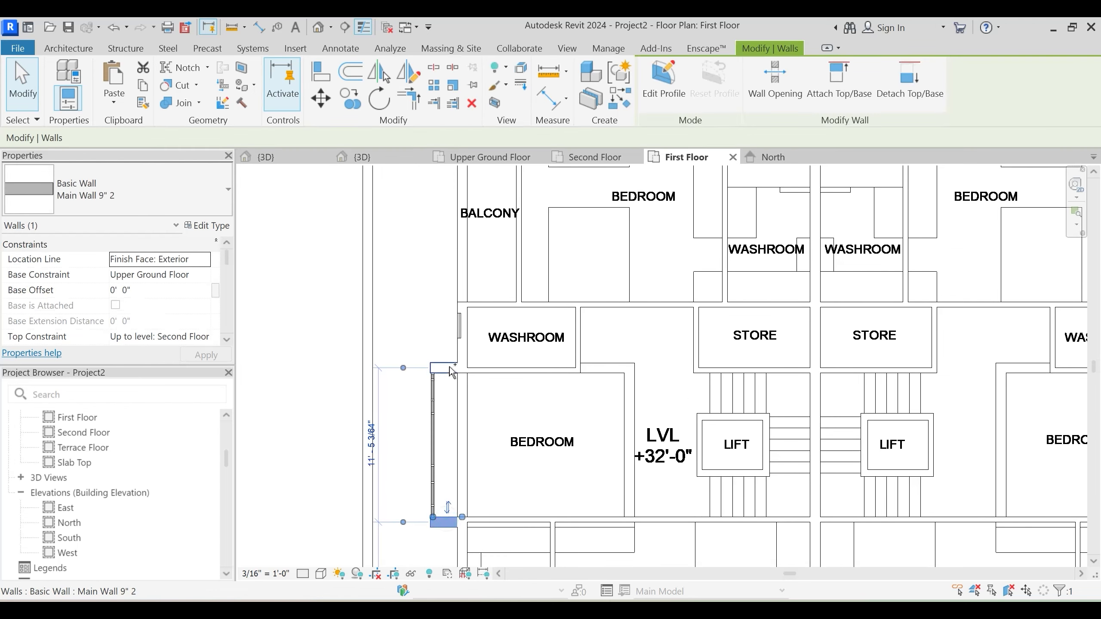
left_click(449, 364, "ctrl")
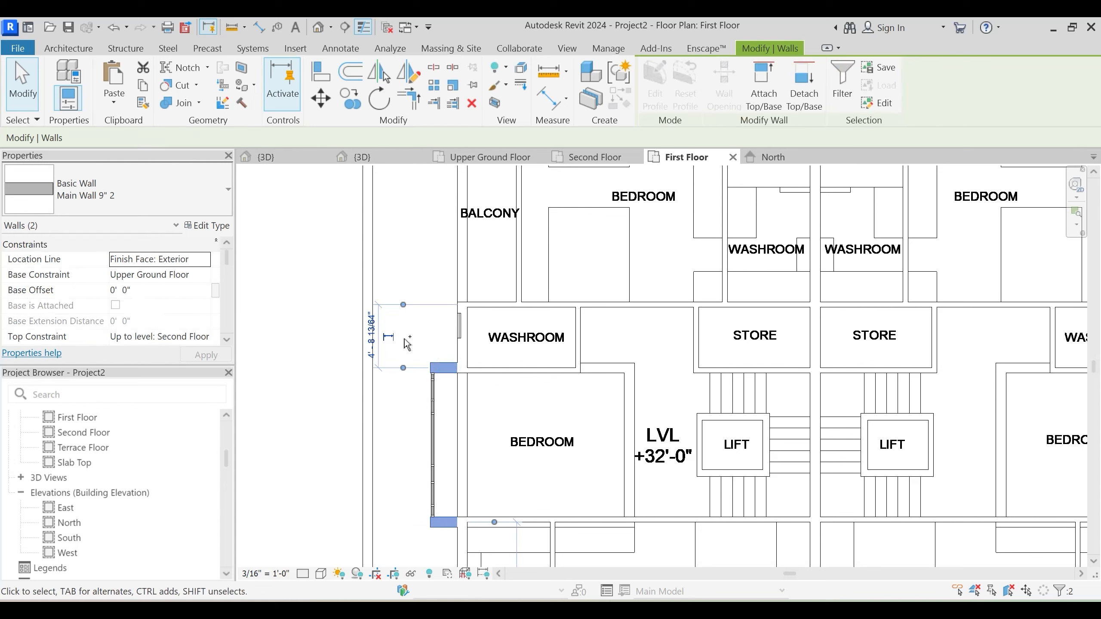
left_click_drag(439, 530, 448, 553, "ctrl")
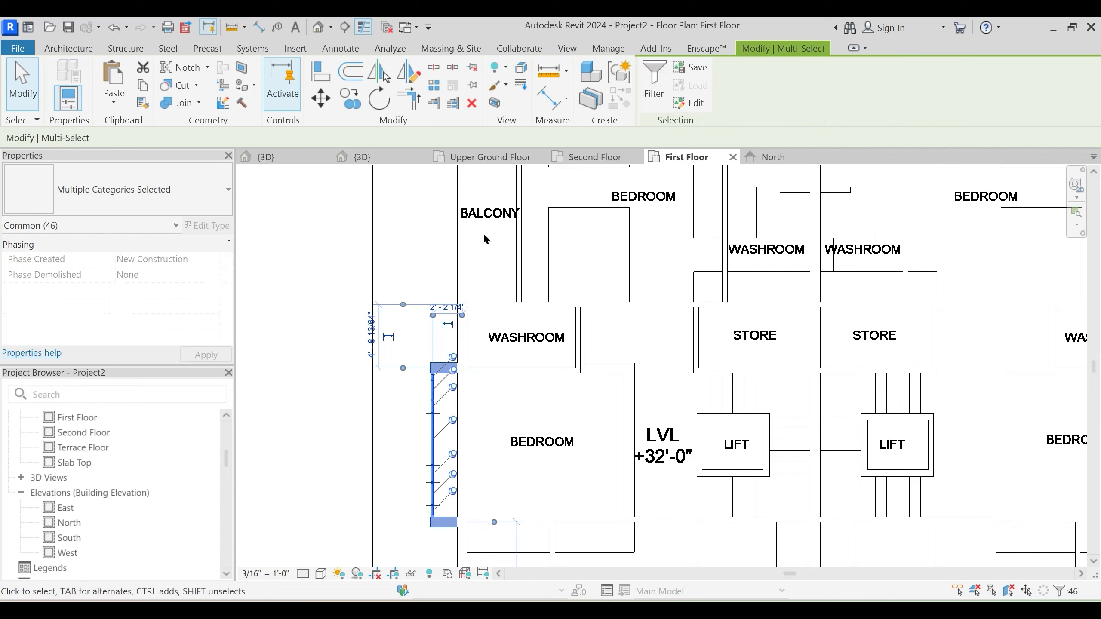
Open the 3D view, orbit to the facade with the tall curtain wall and clear the selection
left_click(389, 158)
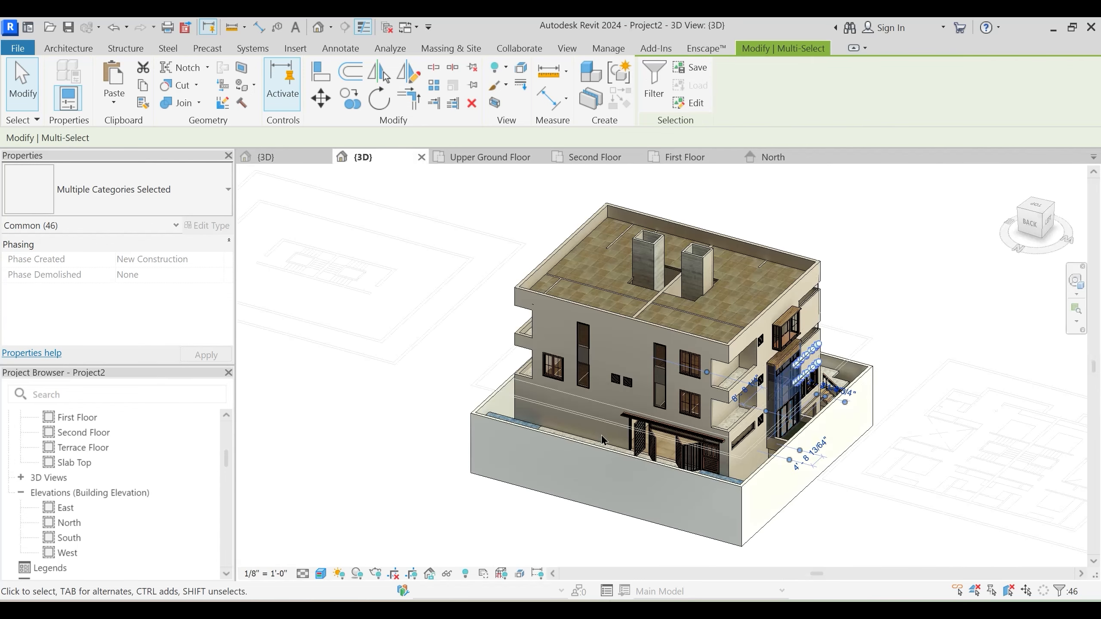
middle_click_drag(540, 443, 802, 391, "shift")
key("Escape")
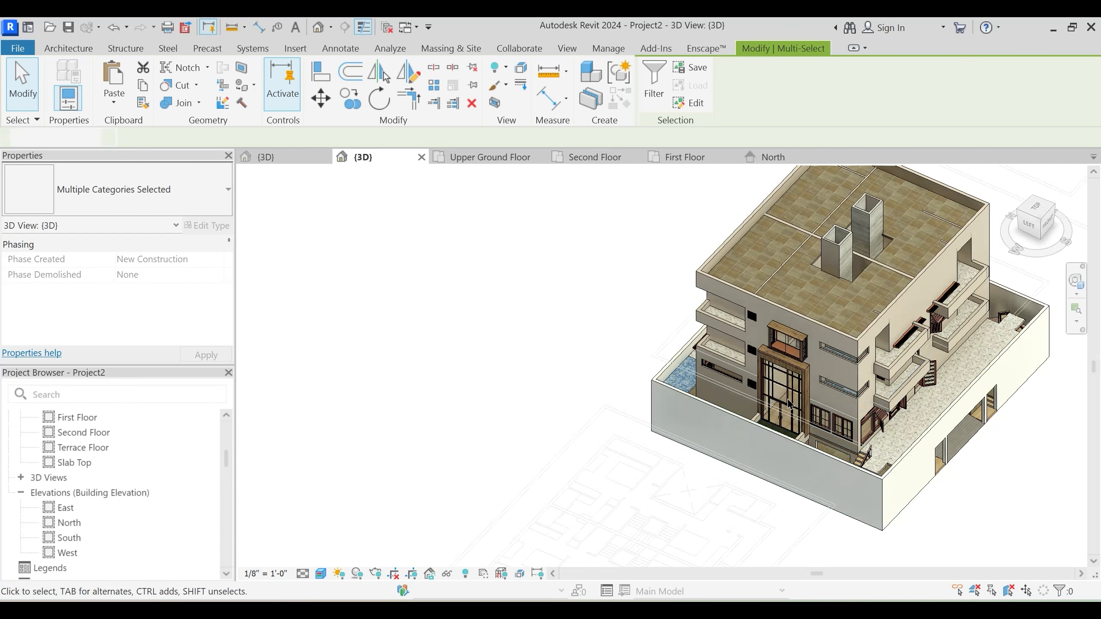
scroll(779, 390, "up", 2)
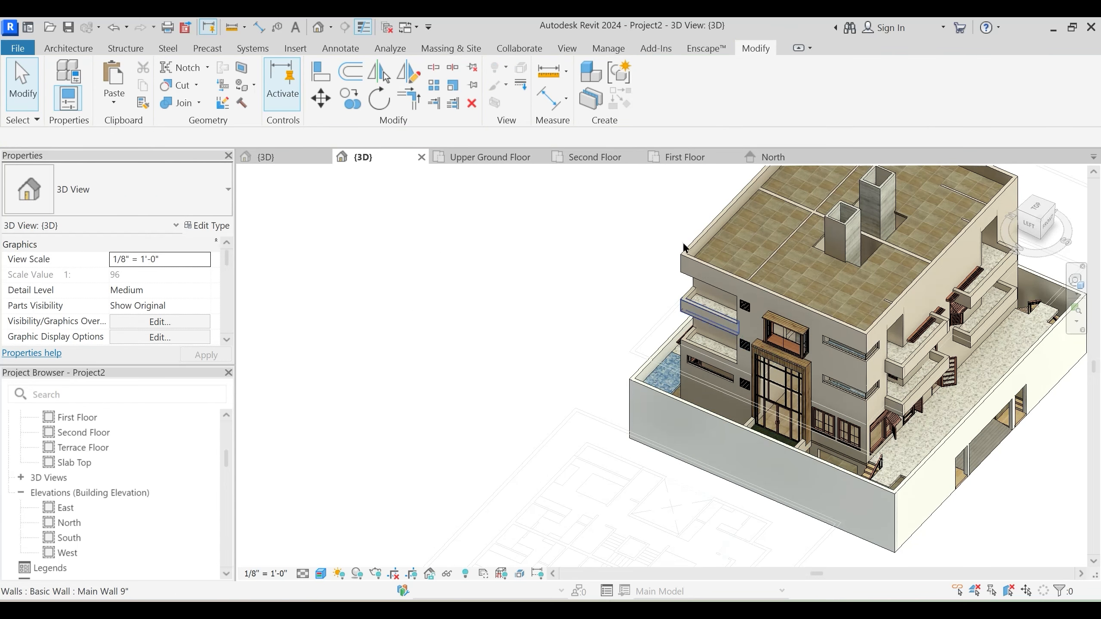
Orient the 3D view to the top, centre it on the building and set the visual style to Hidden Line
left_click(1039, 209)
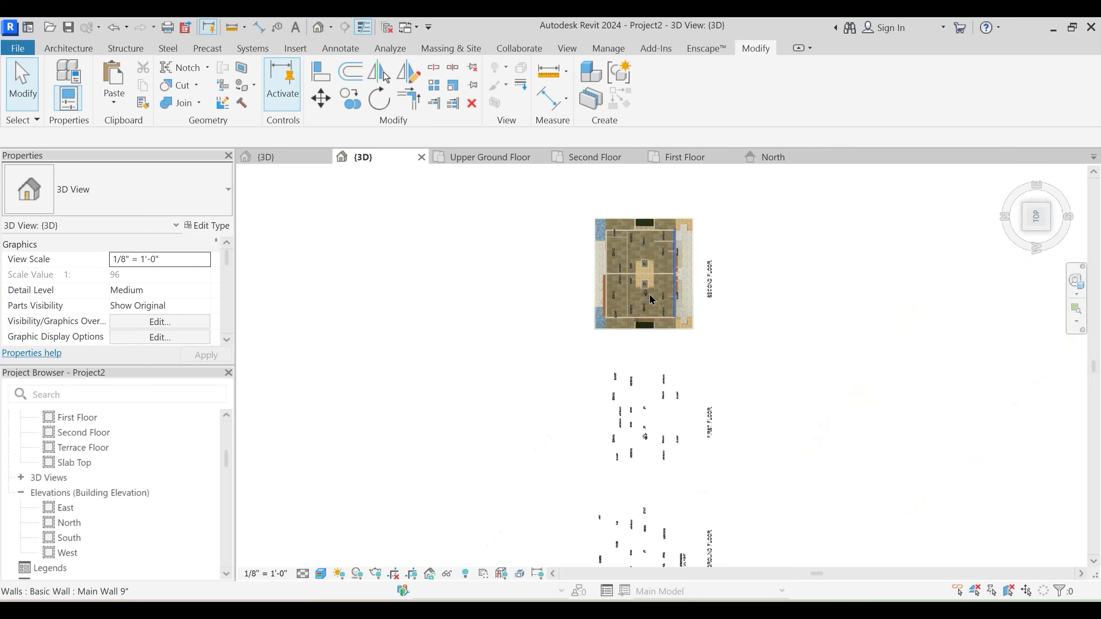
scroll(652, 299, "up", 5)
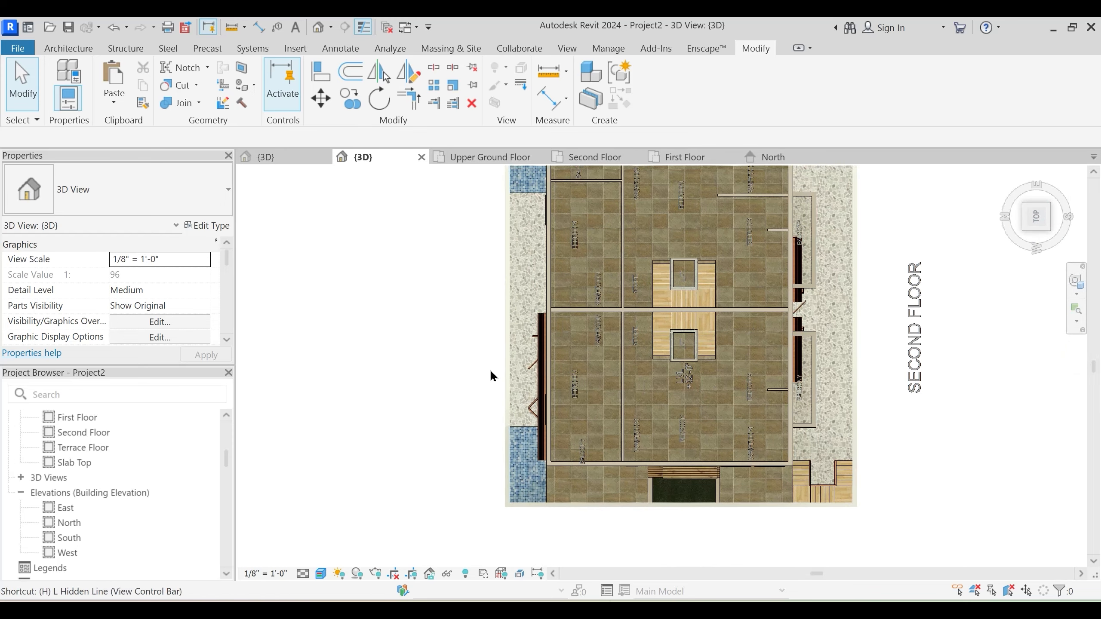
key("l")
middle_click_drag(838, 319, 720, 376)
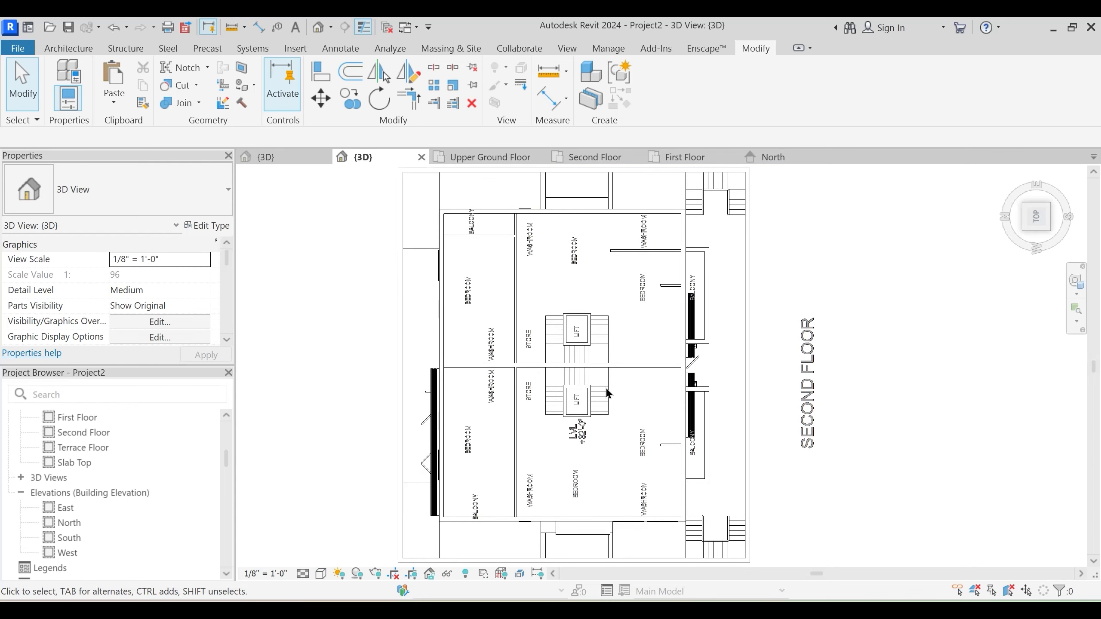
middle_click_drag(608, 392, 628, 429)
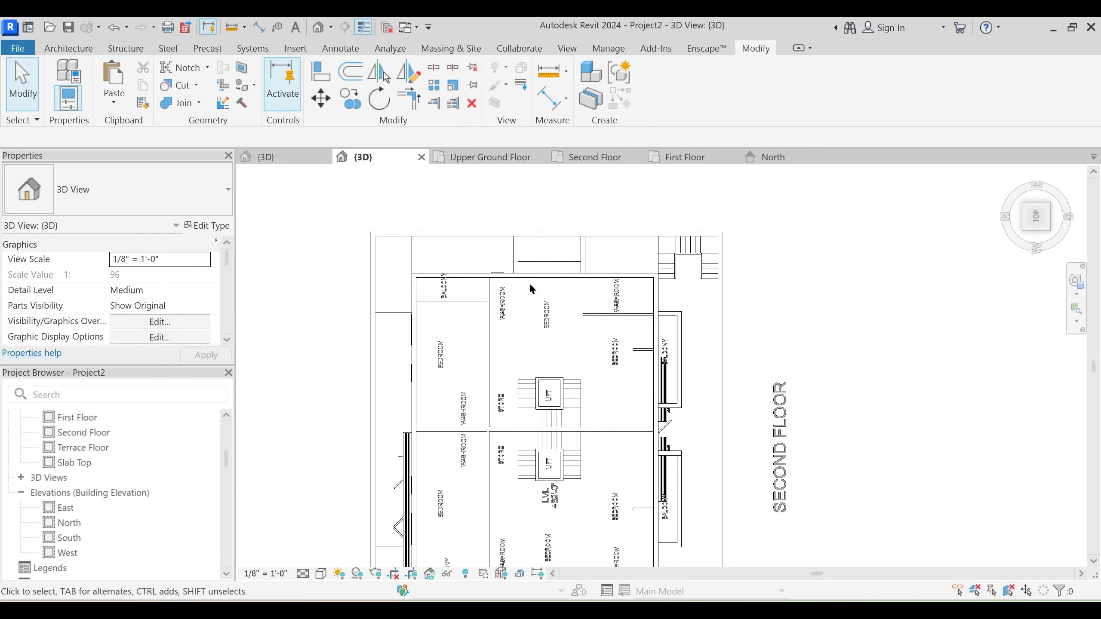
scroll(597, 322, "down", 1)
scroll(574, 261, "up", 4)
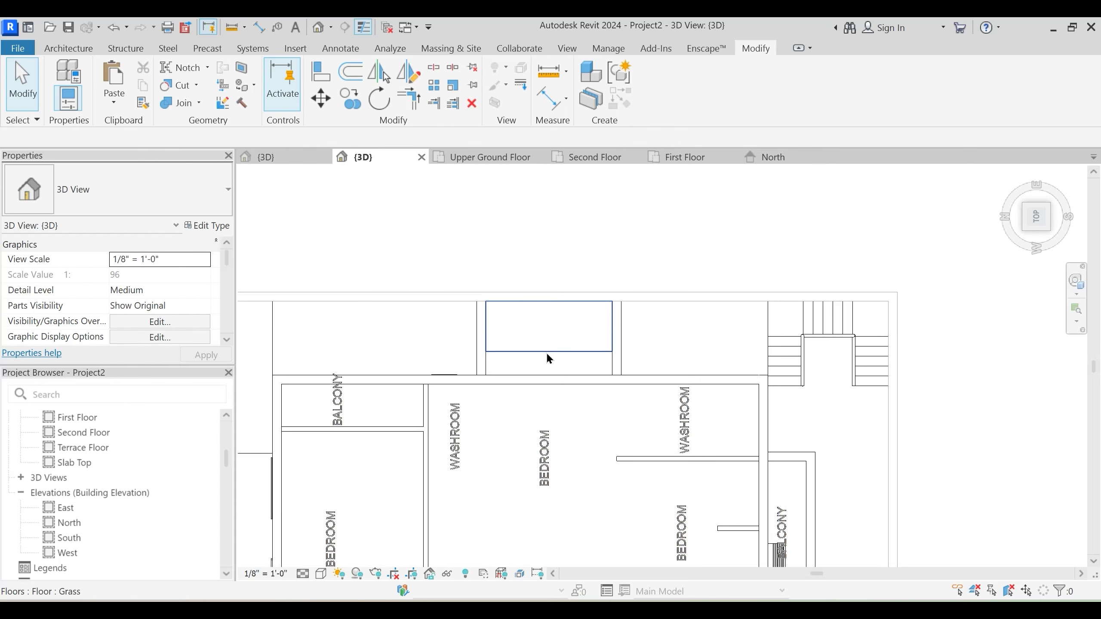
key("r")
key("r")
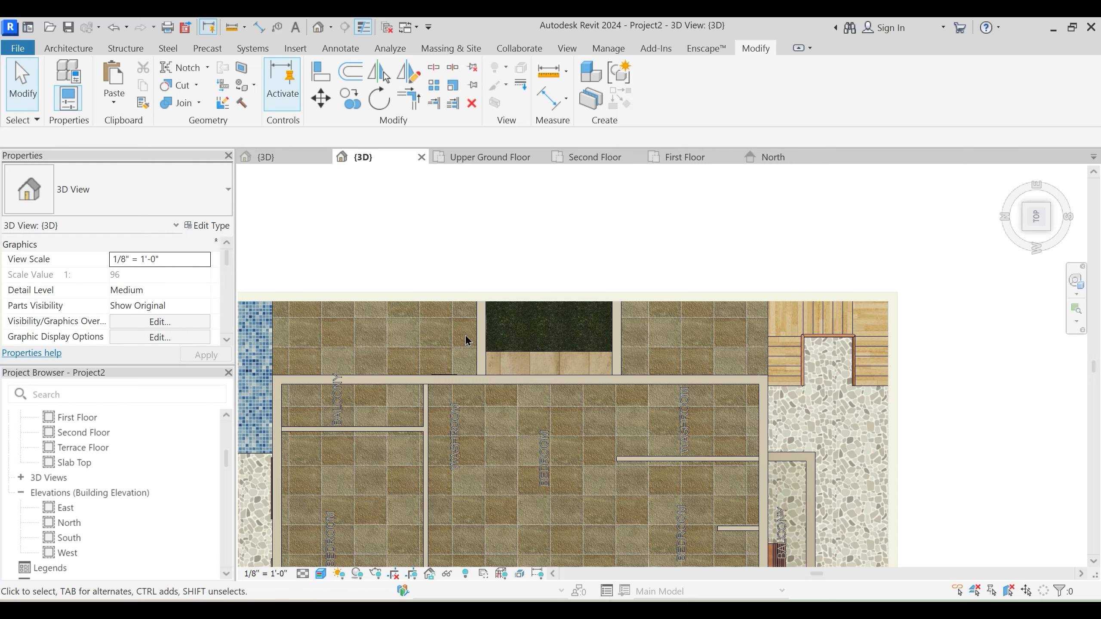
key("h")
key("l")
left_click_drag(451, 328, 637, 398)
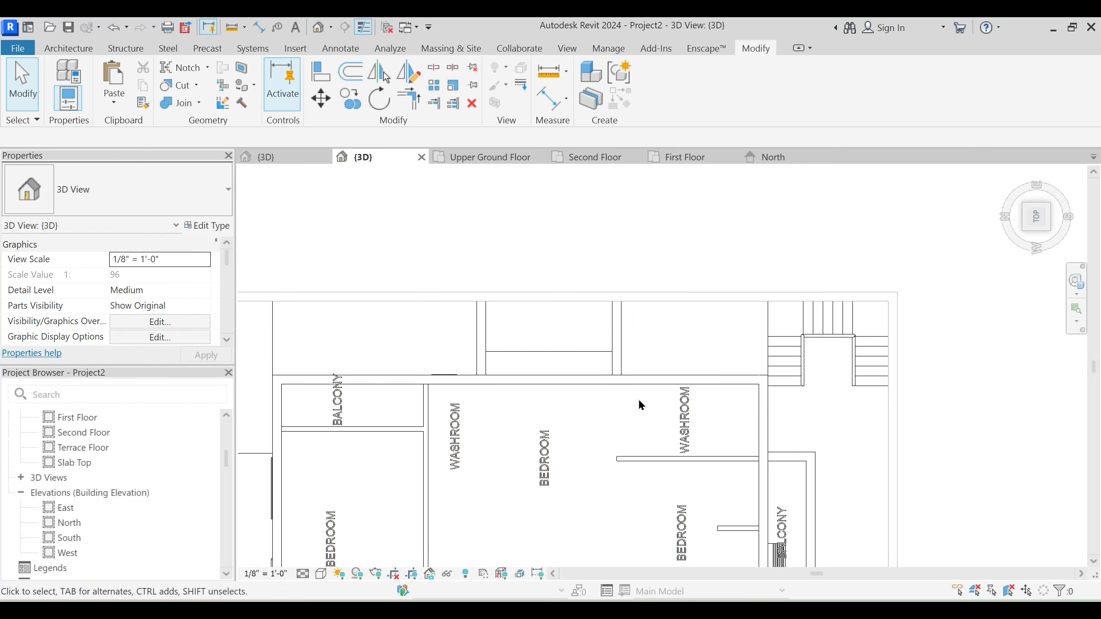
Reorient the 3D view to the top with north upward and frame the modelled building
left_click(1036, 217)
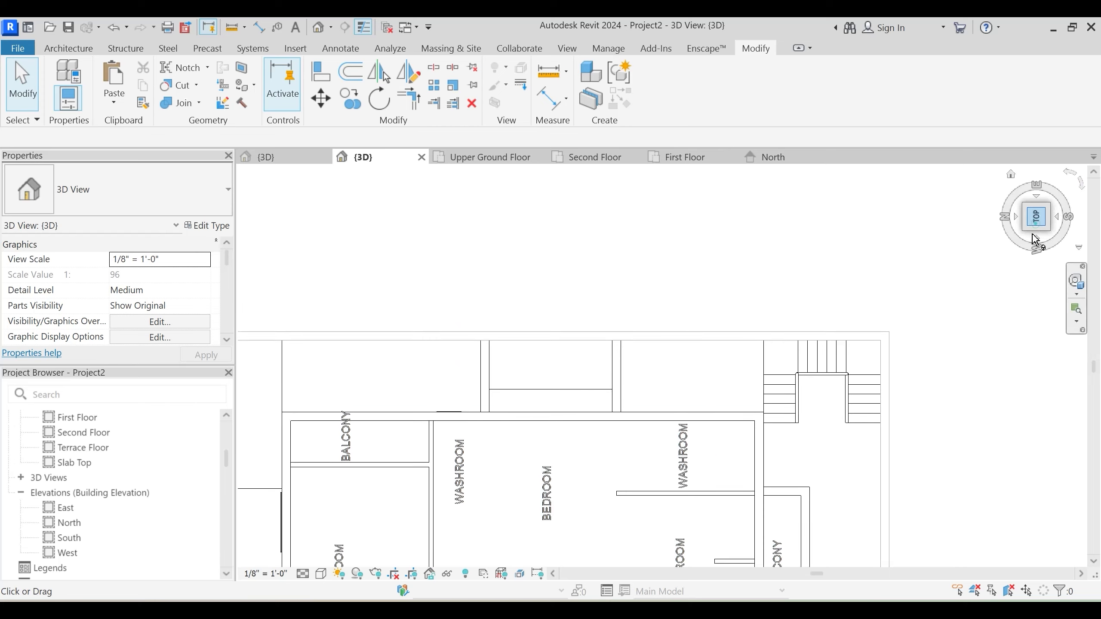
left_click(1069, 217)
left_click(1036, 198)
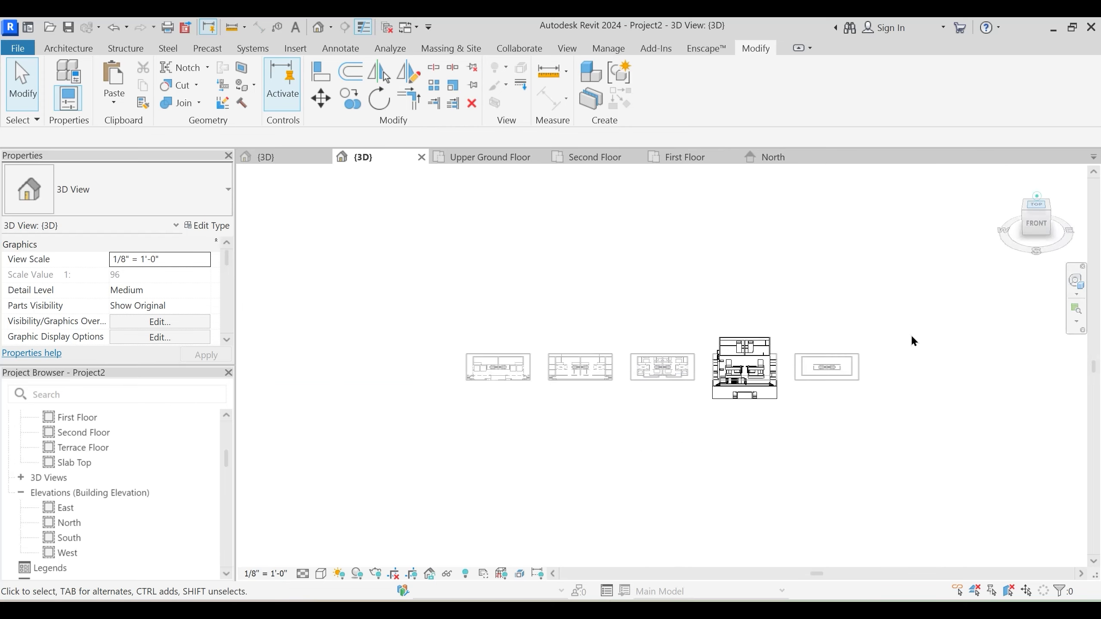
scroll(701, 393, "up", 6)
scroll(690, 342, "up", 1)
middle_click_drag(595, 366, 359, 366)
scroll(632, 343, "up", 3)
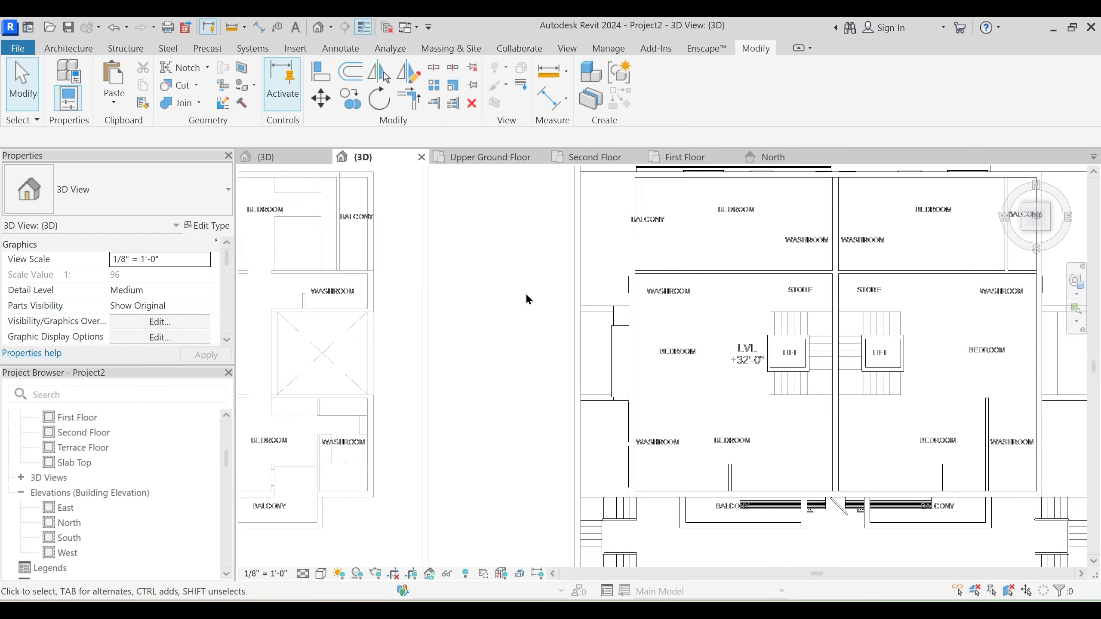
Select the west unit's projecting bay window and curtain wall assembly, then remove the two adjoining yard walls from the selection
left_click_drag(524, 293, 648, 414)
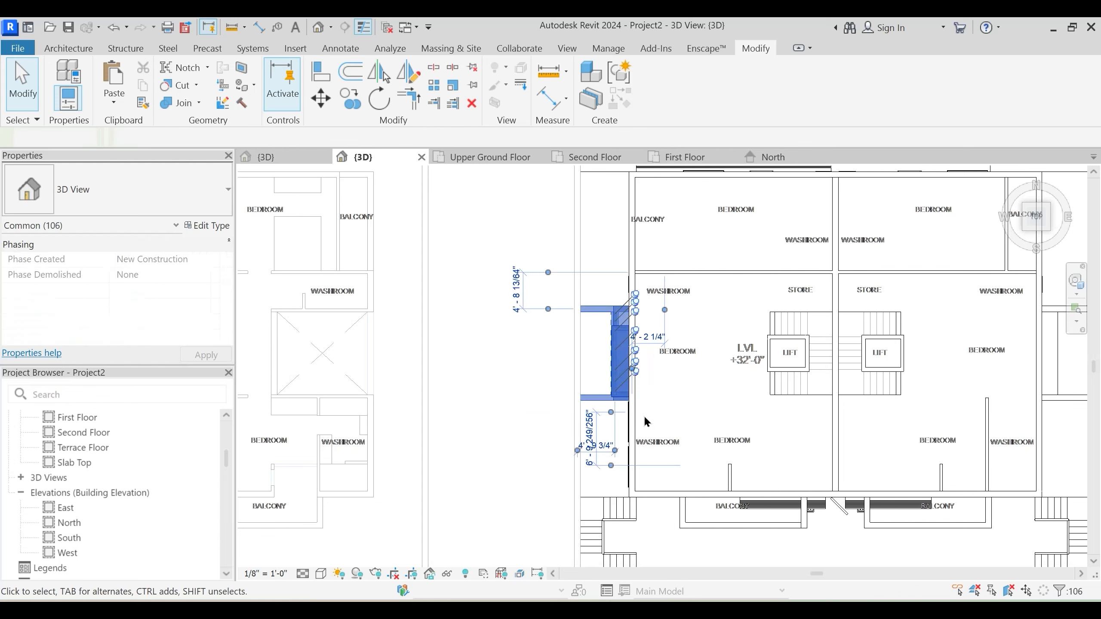
scroll(560, 366, "down", 2)
scroll(572, 344, "up", 4)
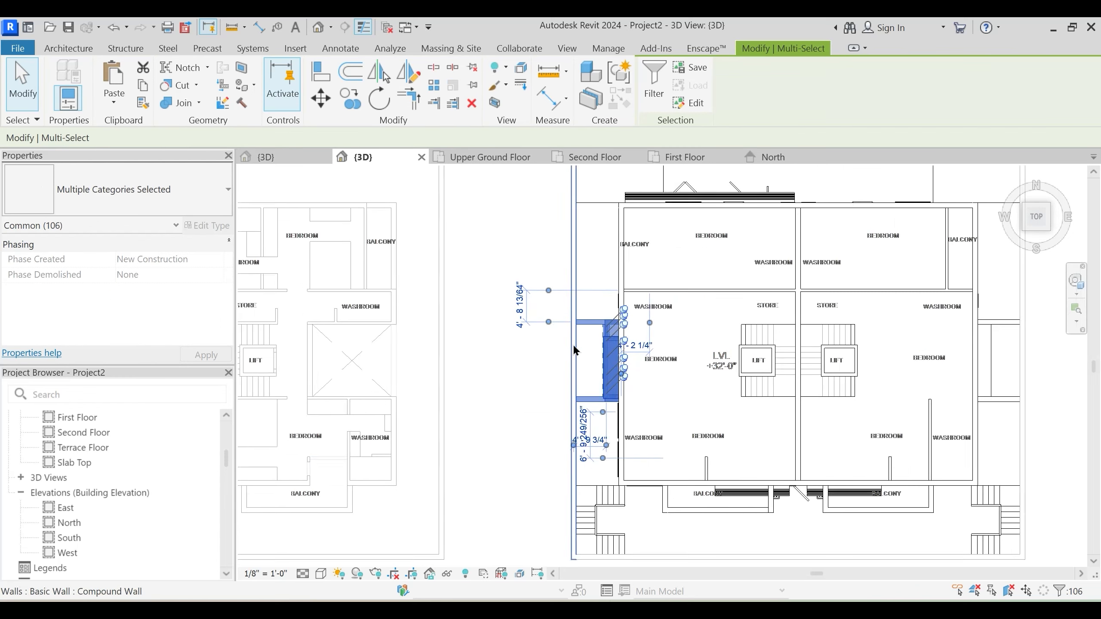
left_click(594, 315, "shift")
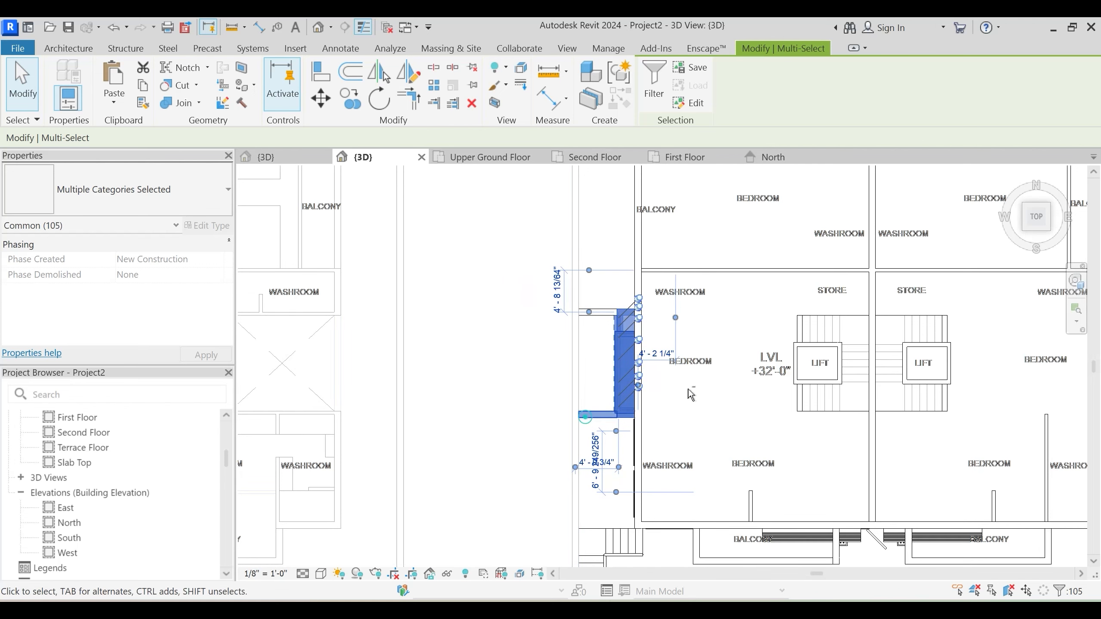
middle_click_drag(724, 384, 565, 384)
scroll(564, 383, "down", 2)
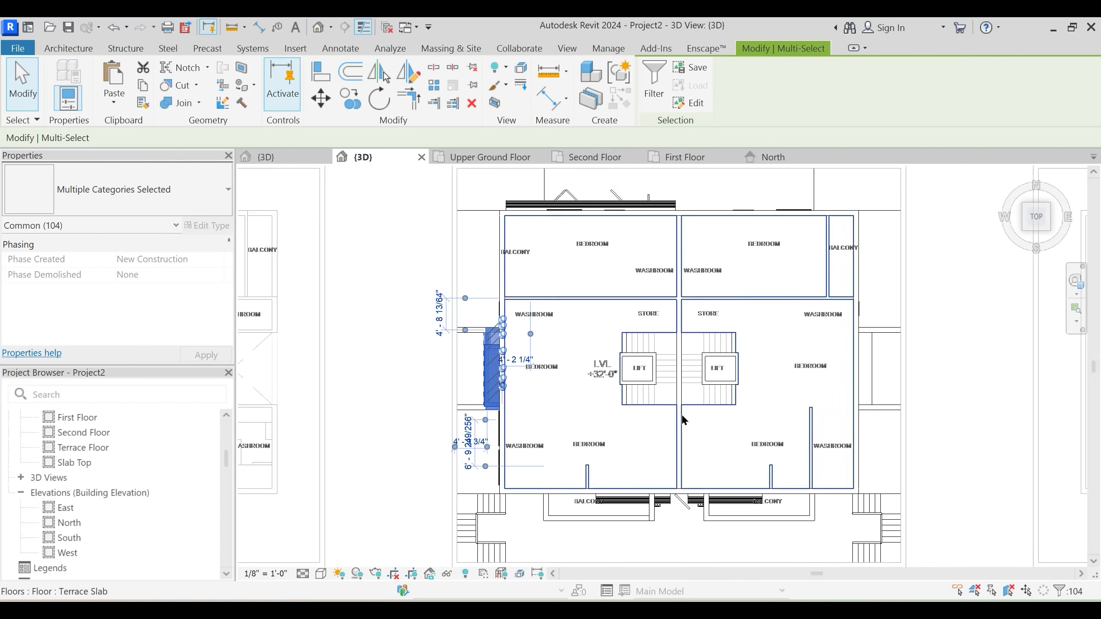
middle_click_drag(683, 427, 635, 423)
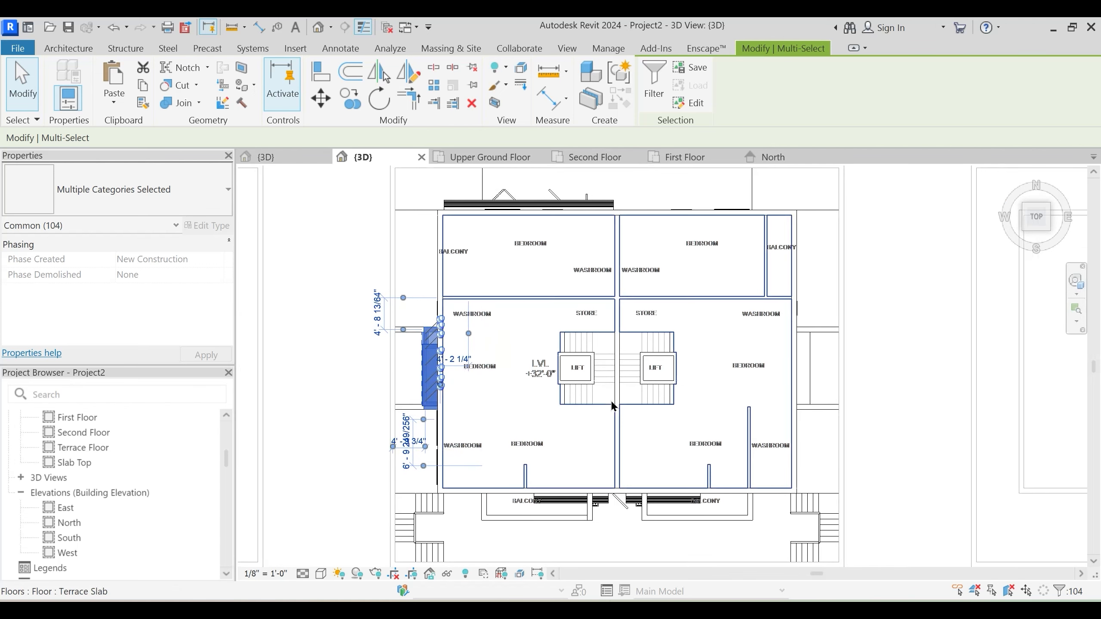
Mirror a copy of the bay window and curtain wall assembly to the east unit about the building's centreline, then clear the selection
key("d")
key("m")
middle_click_drag(630, 204, 602, 369)
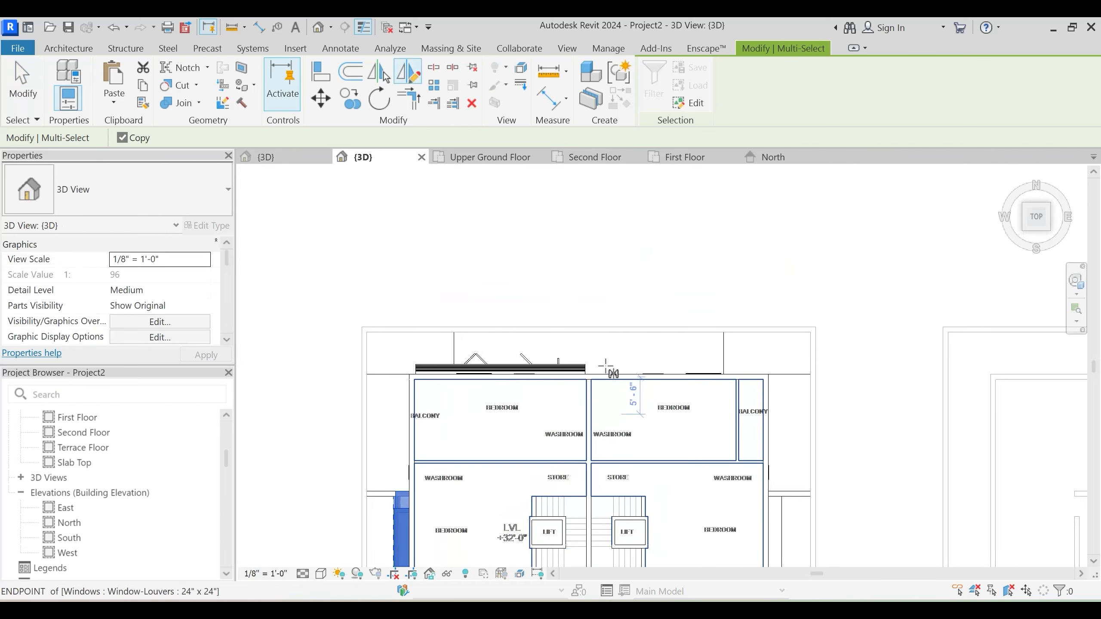
left_click(589, 332)
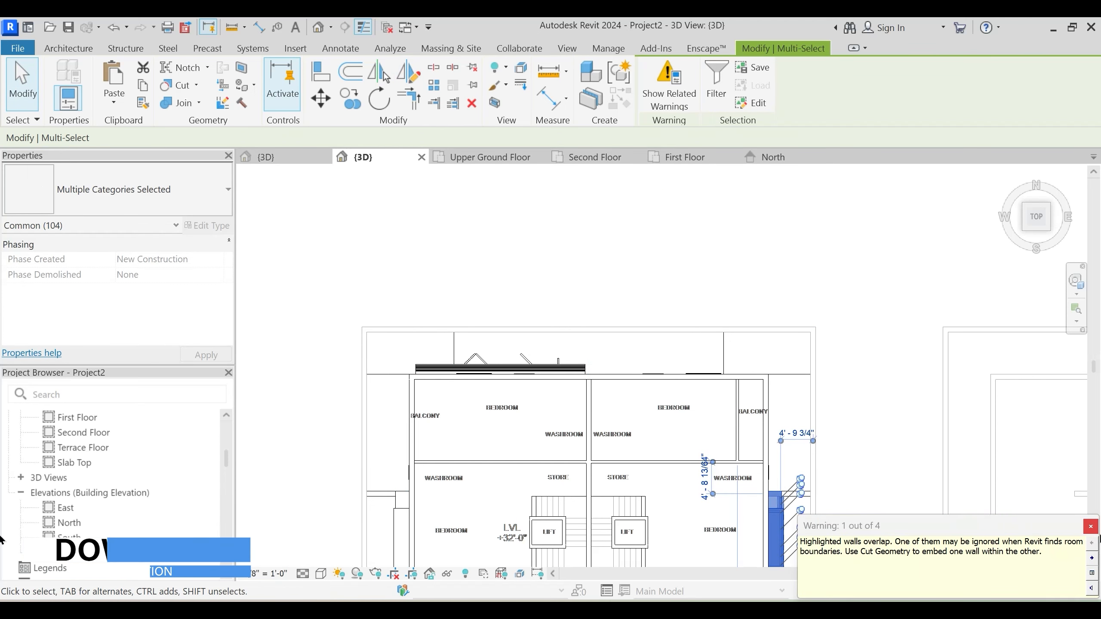
left_click(1091, 525)
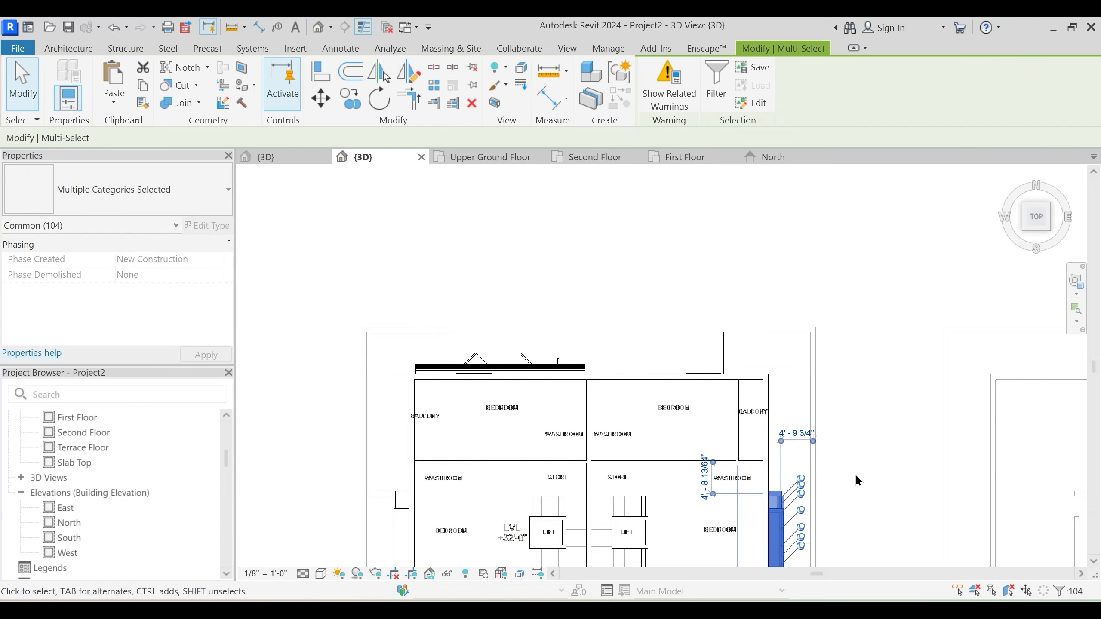
middle_click_drag(851, 467, 822, 332)
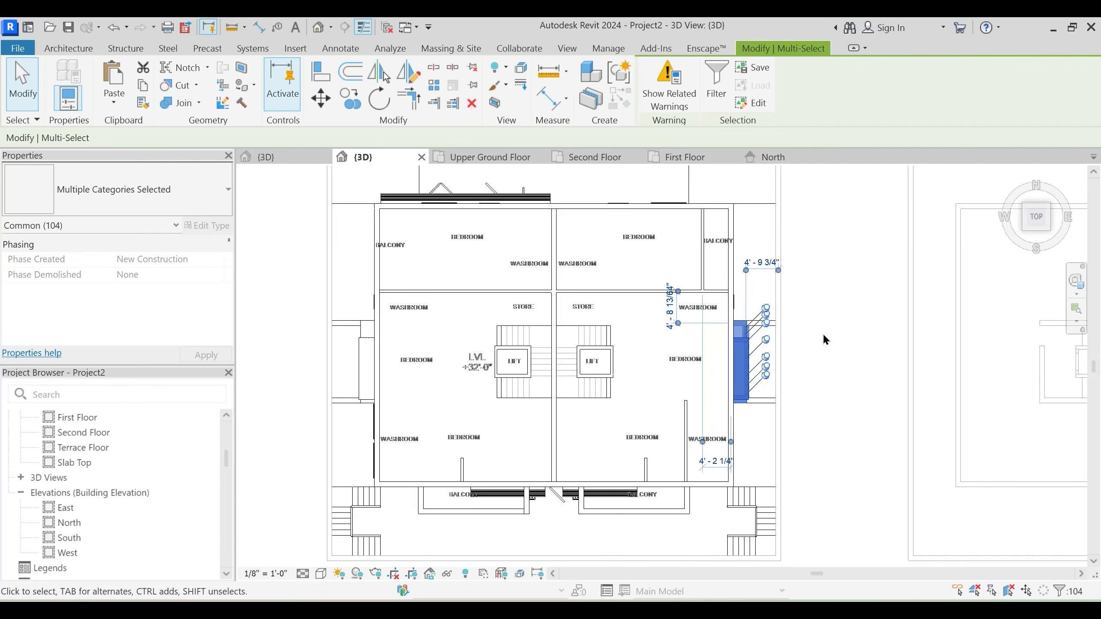
left_click(823, 332)
scroll(733, 351, "up", 3)
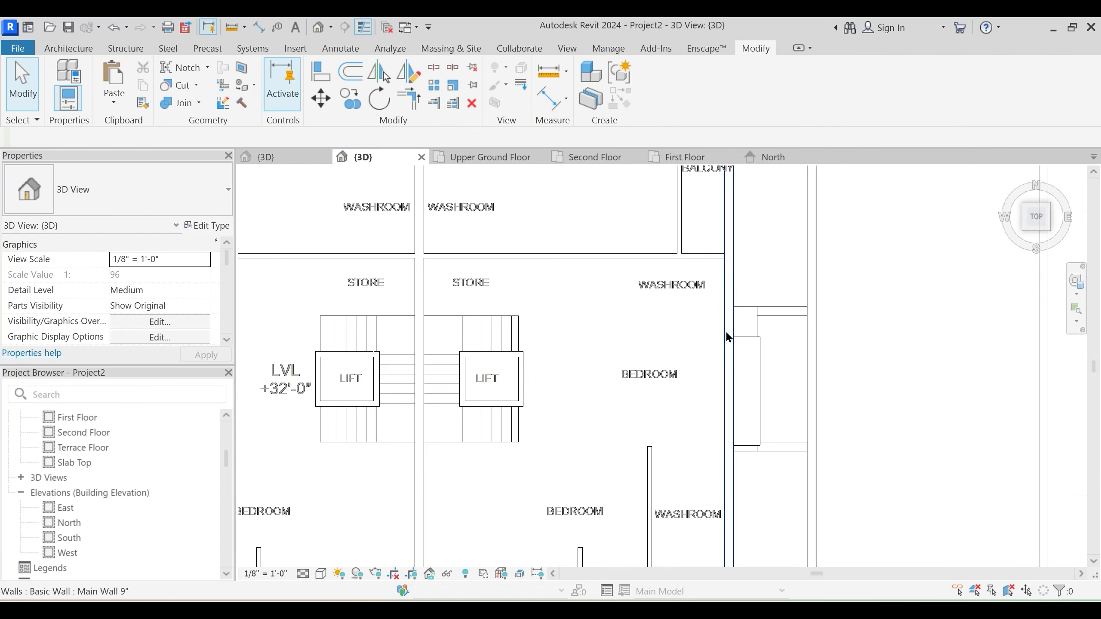
middle_click_drag(733, 351, 735, 367)
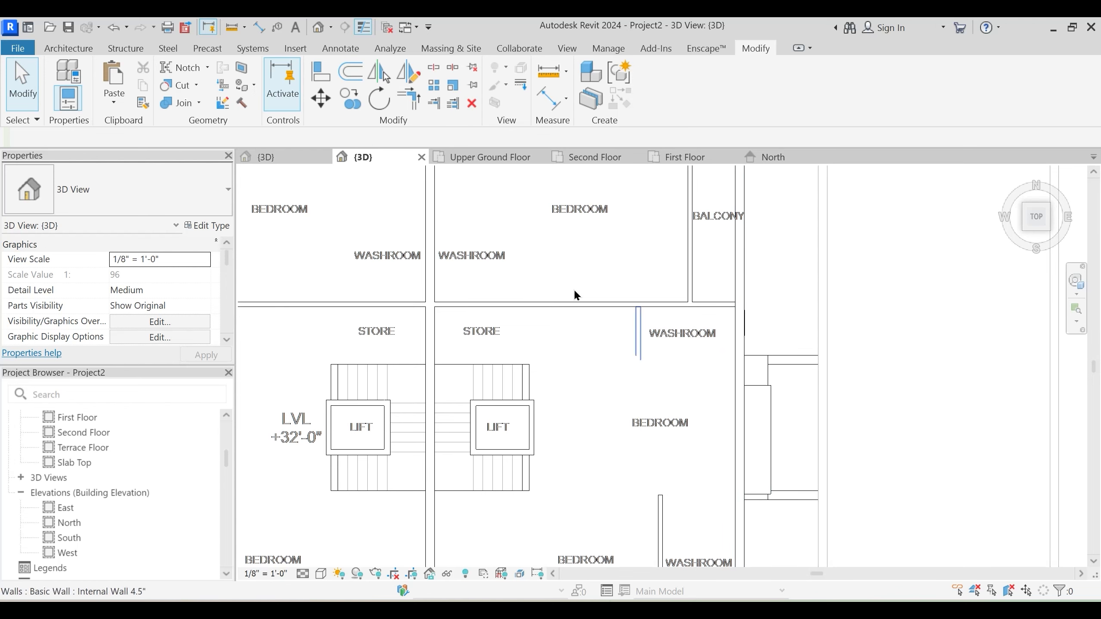
Check the mirrored curtain wall at the east middle bedroom in the First Floor plan
left_click(662, 163)
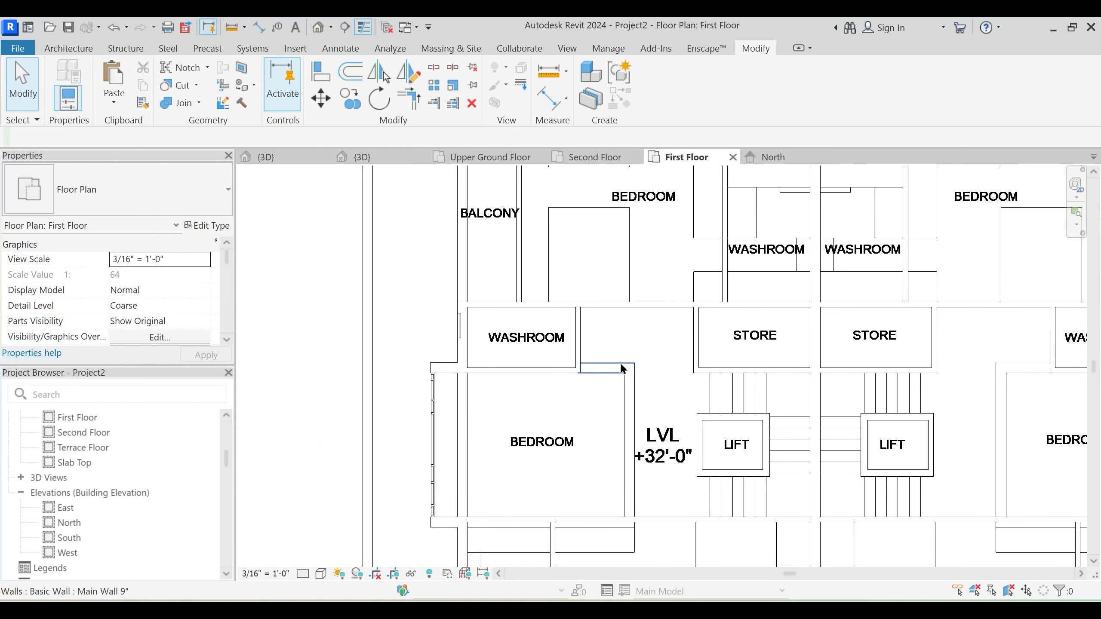
scroll(607, 368, "down", 3)
scroll(838, 389, "up", 2)
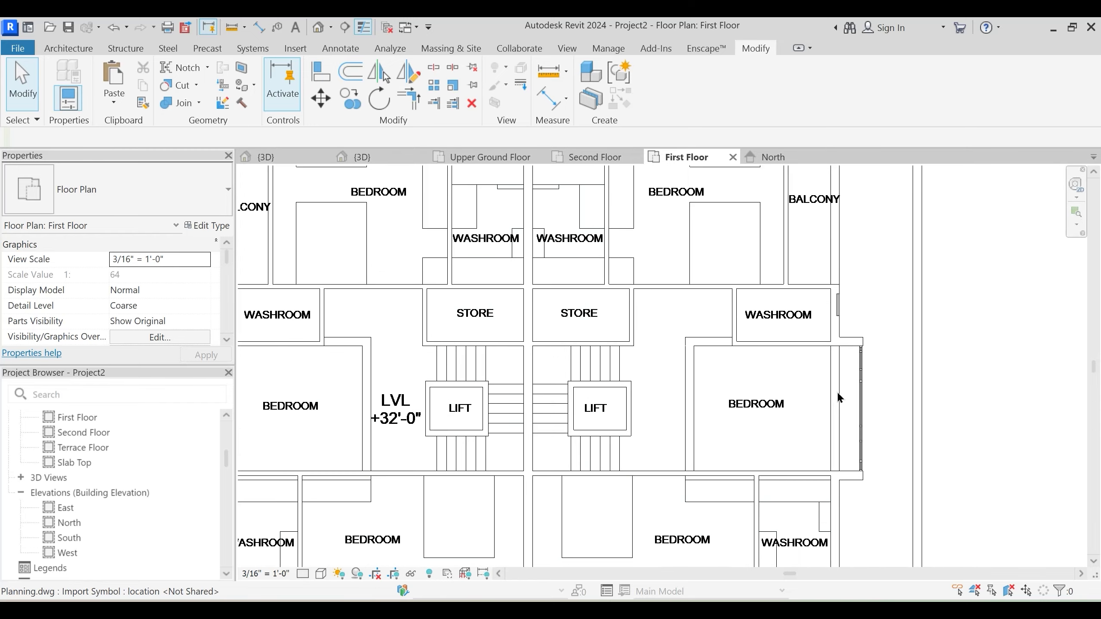
left_click(822, 403)
key("Escape")
scroll(824, 404, "down", 1)
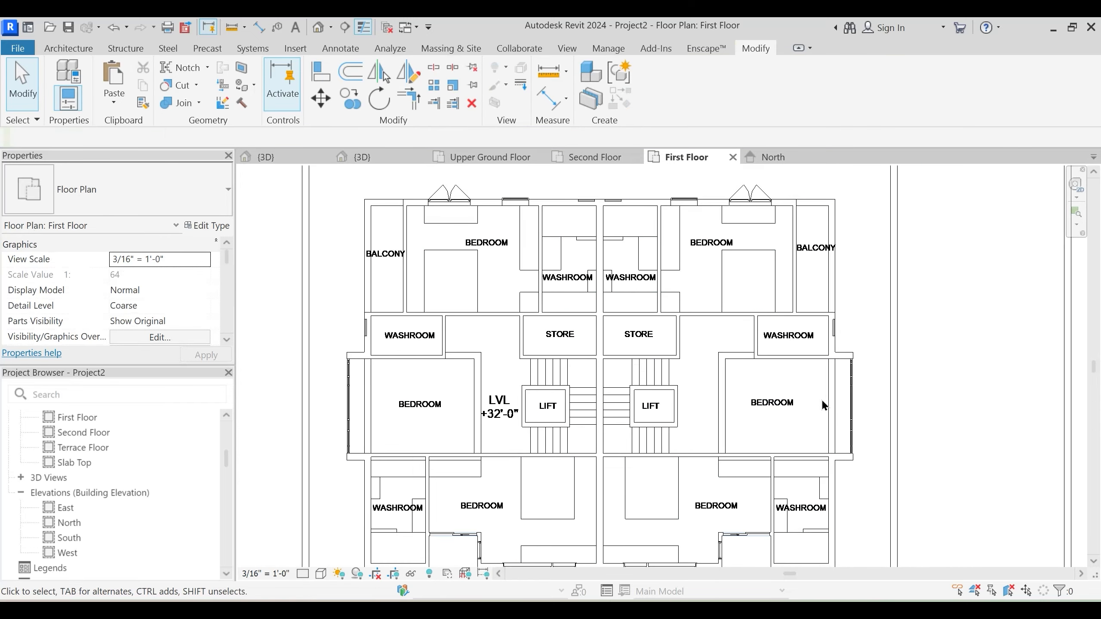
In the Second Floor plan, move both middle bedrooms' bay windows toward the rear so they sit centrally in their wall recesses
left_click(615, 158)
scroll(737, 373, "down", 5)
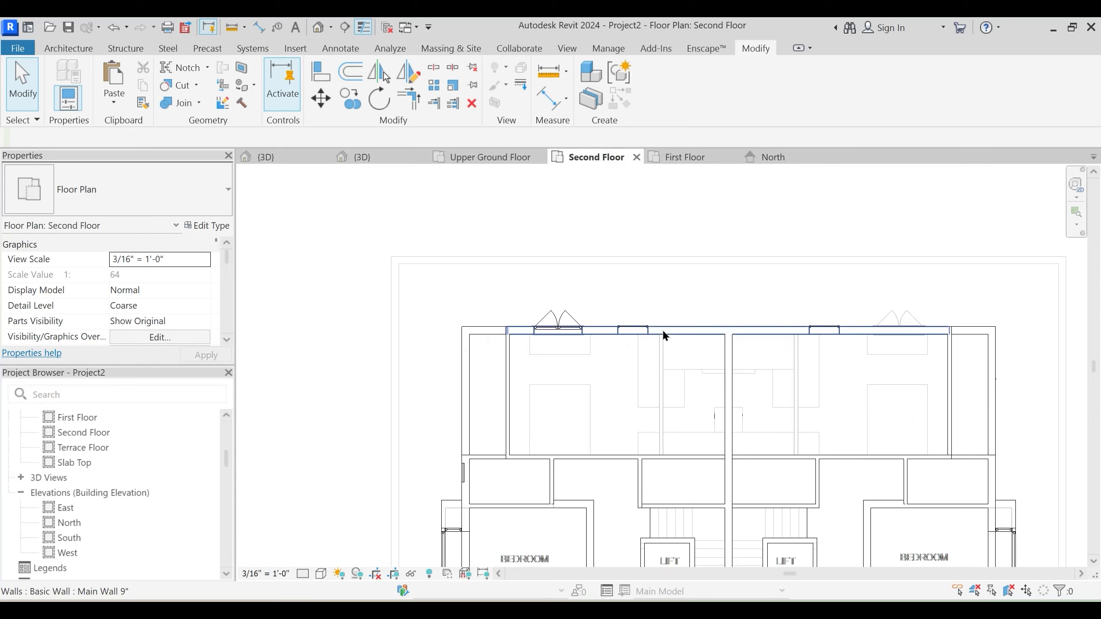
scroll(836, 449, "up", 2)
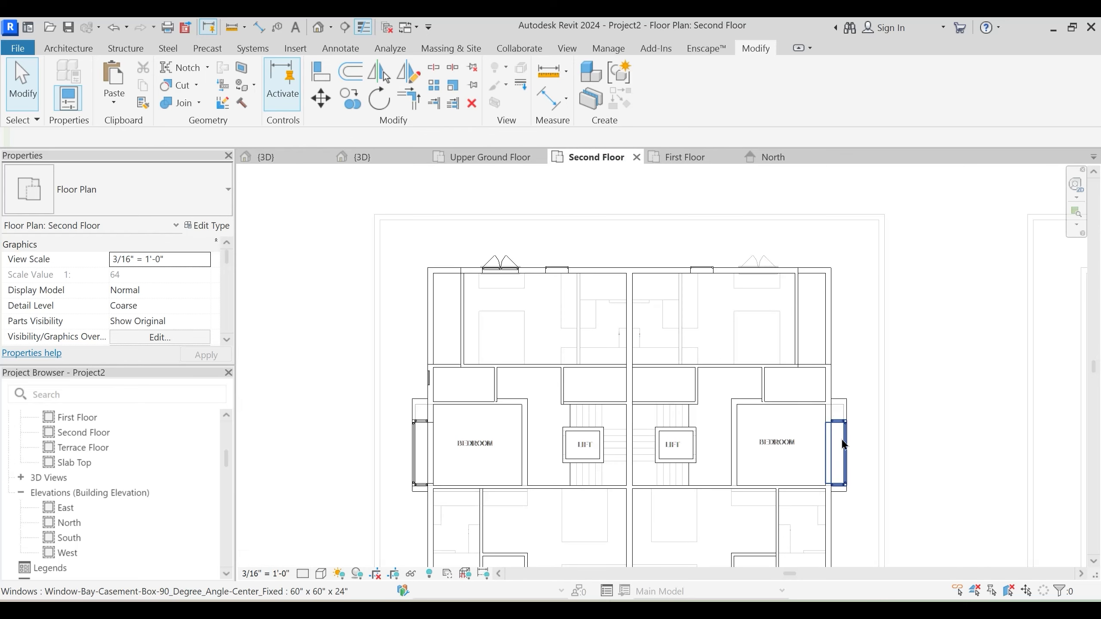
scroll(843, 443, "up", 3)
scroll(874, 451, "down", 2)
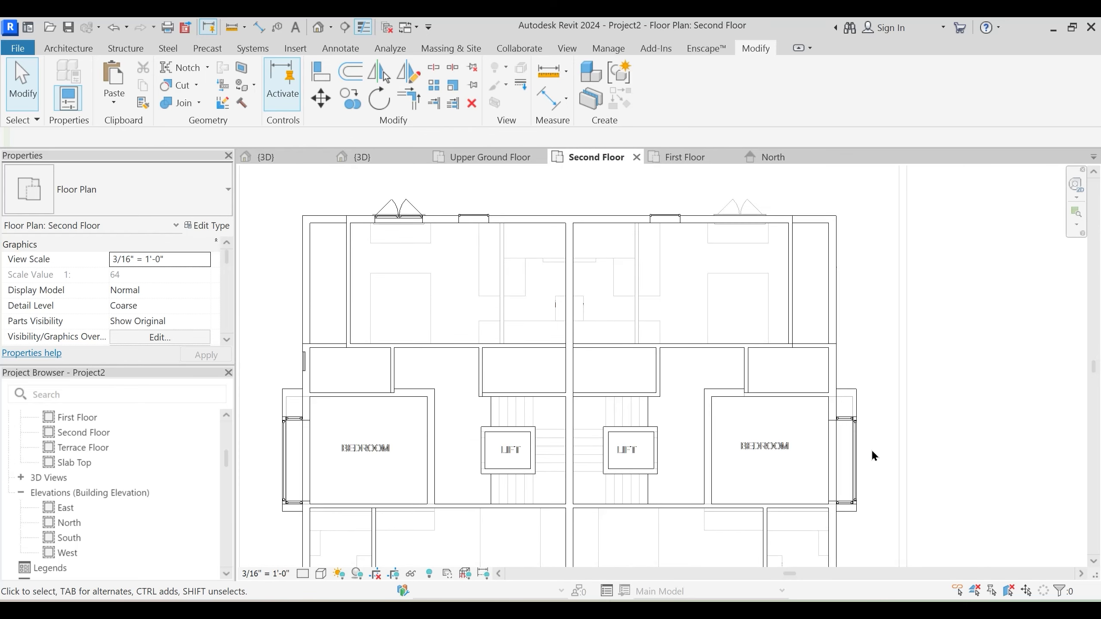
left_click(856, 450)
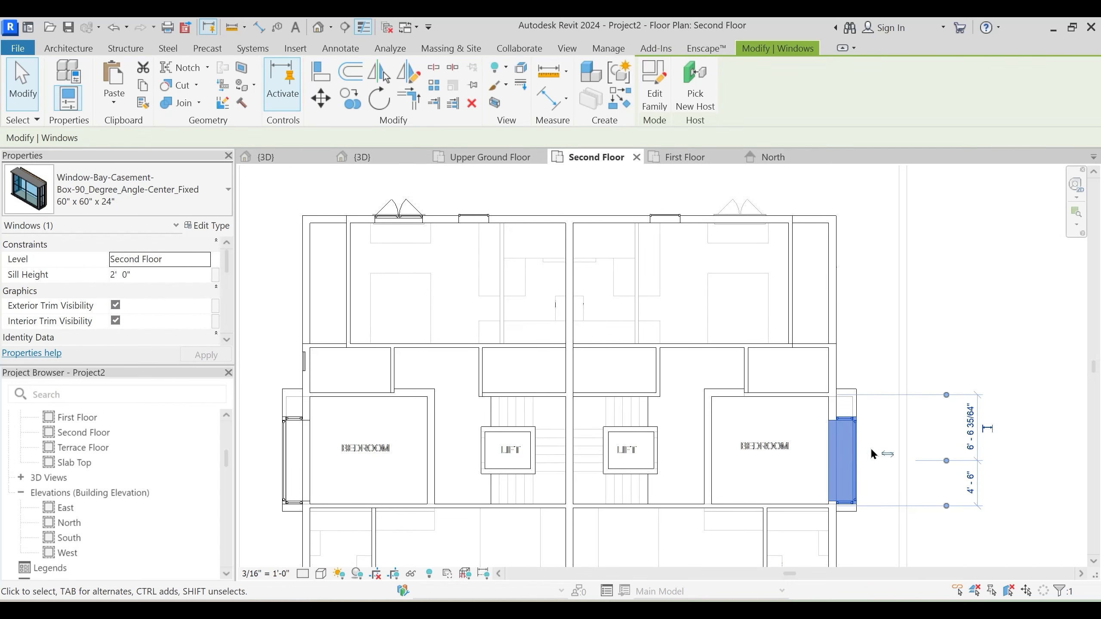
left_click_drag(867, 461, 868, 449)
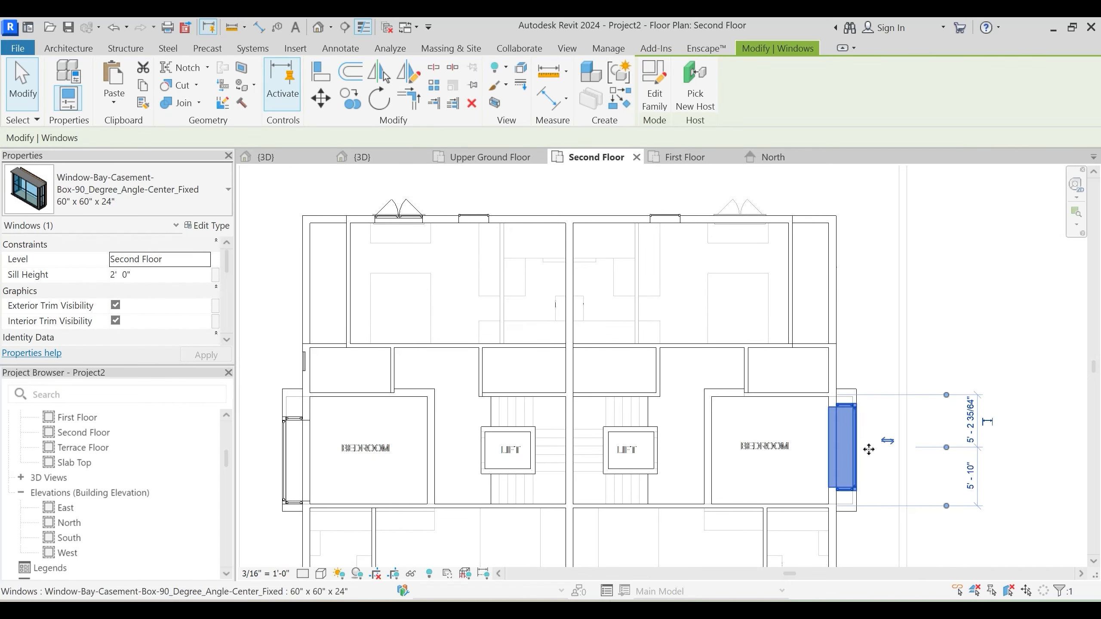
left_click(292, 419)
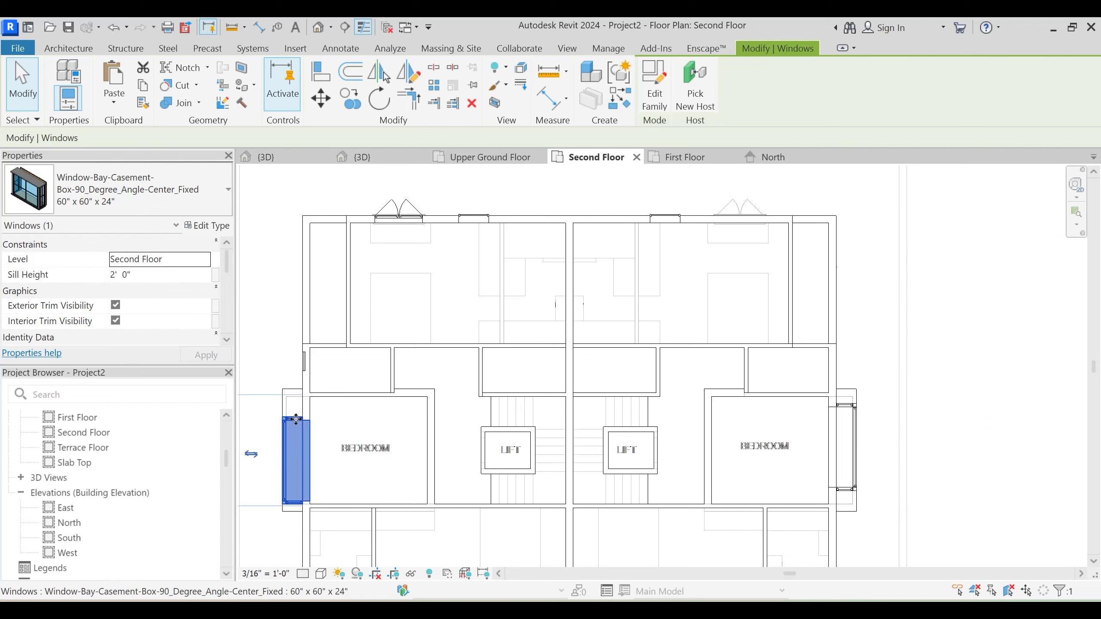
left_click(399, 448)
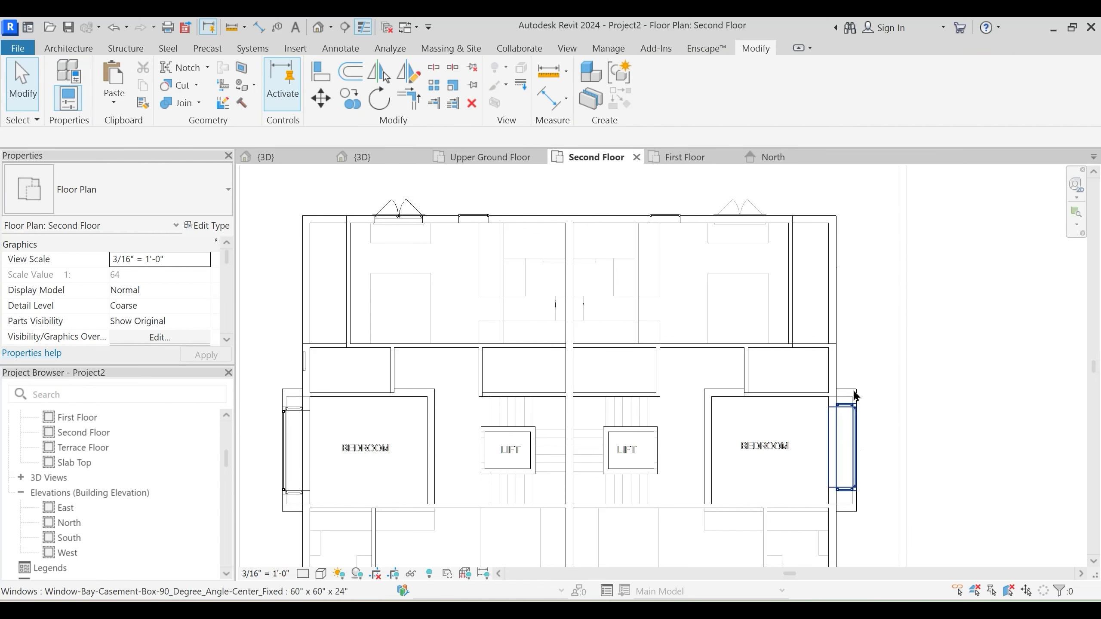
Set the First Floor plan and Project2's 3D view to the Realistic visual style and orbit to the front balconies
left_click(679, 157)
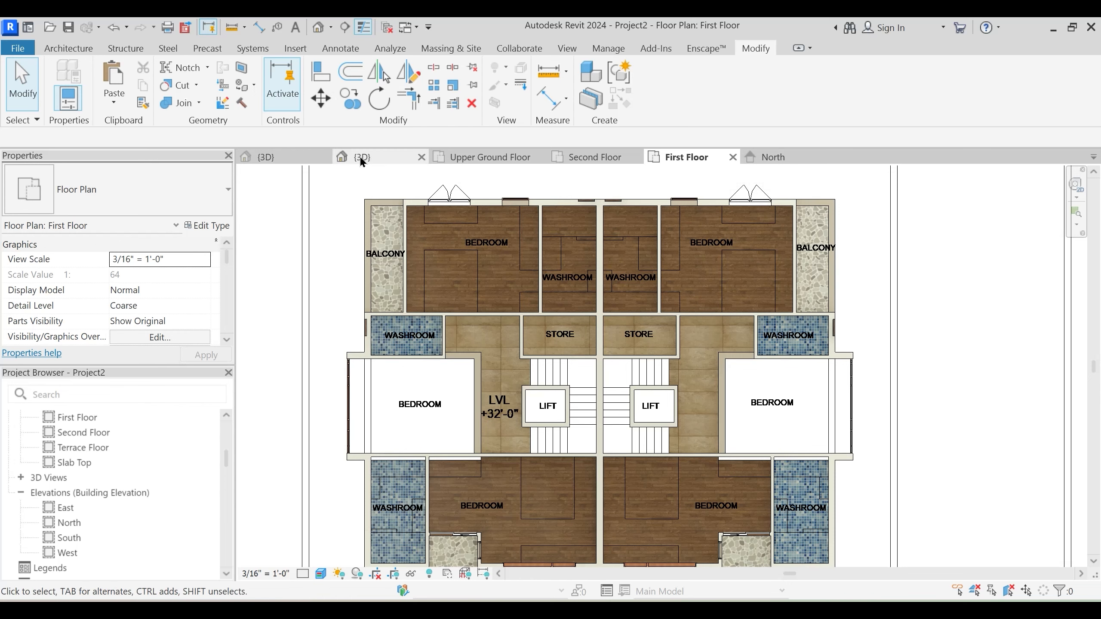
left_click(294, 163)
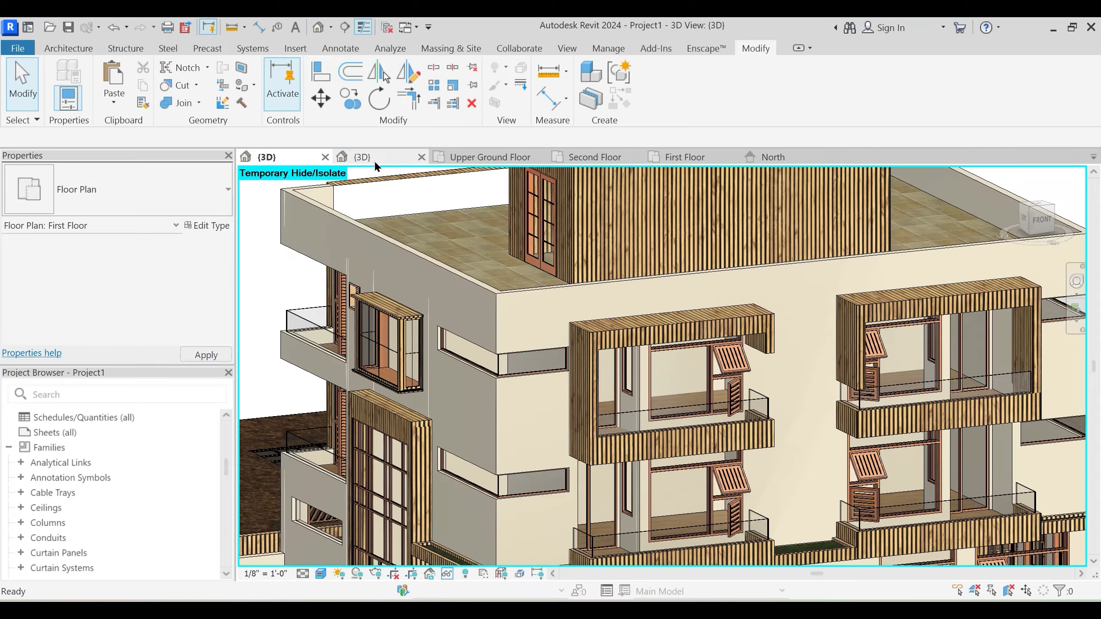
left_click(373, 159)
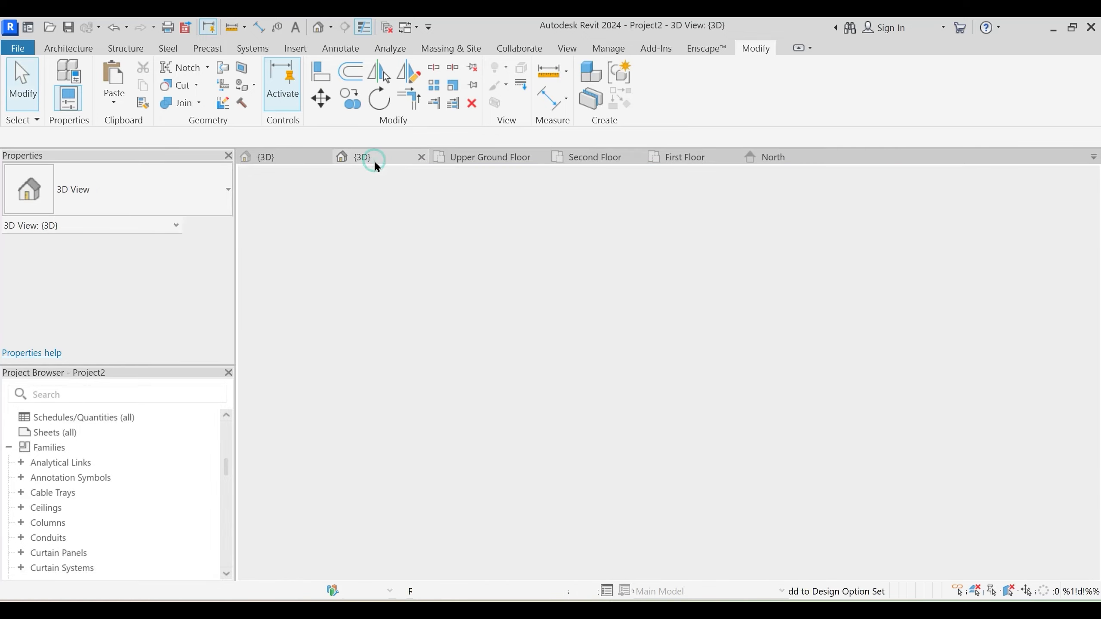
scroll(668, 327, "down", 3)
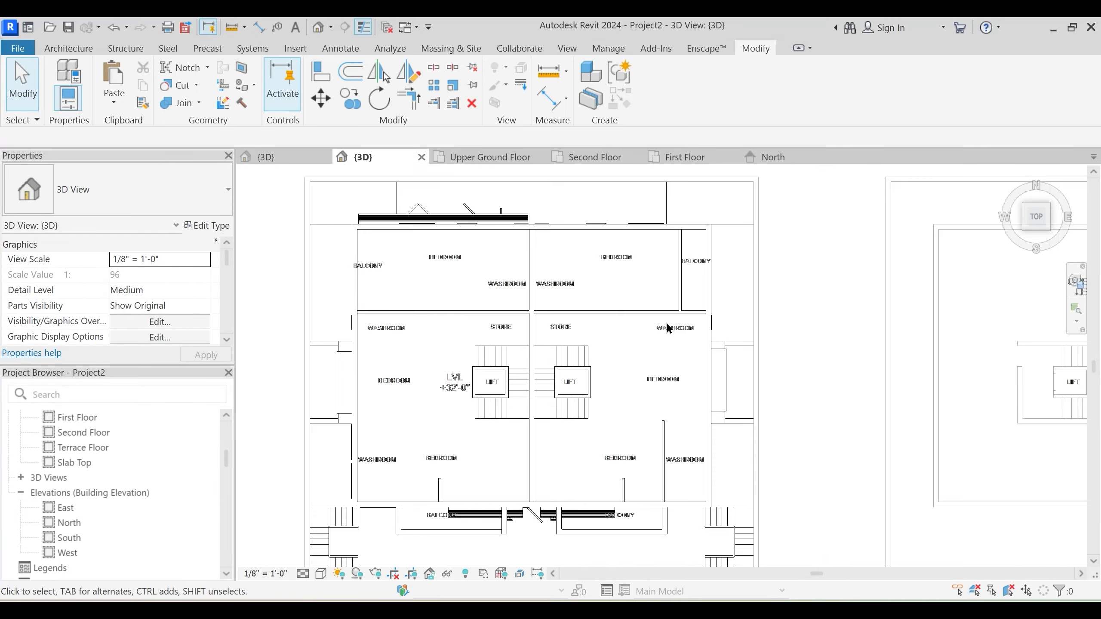
middle_click_drag(668, 327, 630, 217, "shift")
middle_click_drag(572, 299, 680, 399)
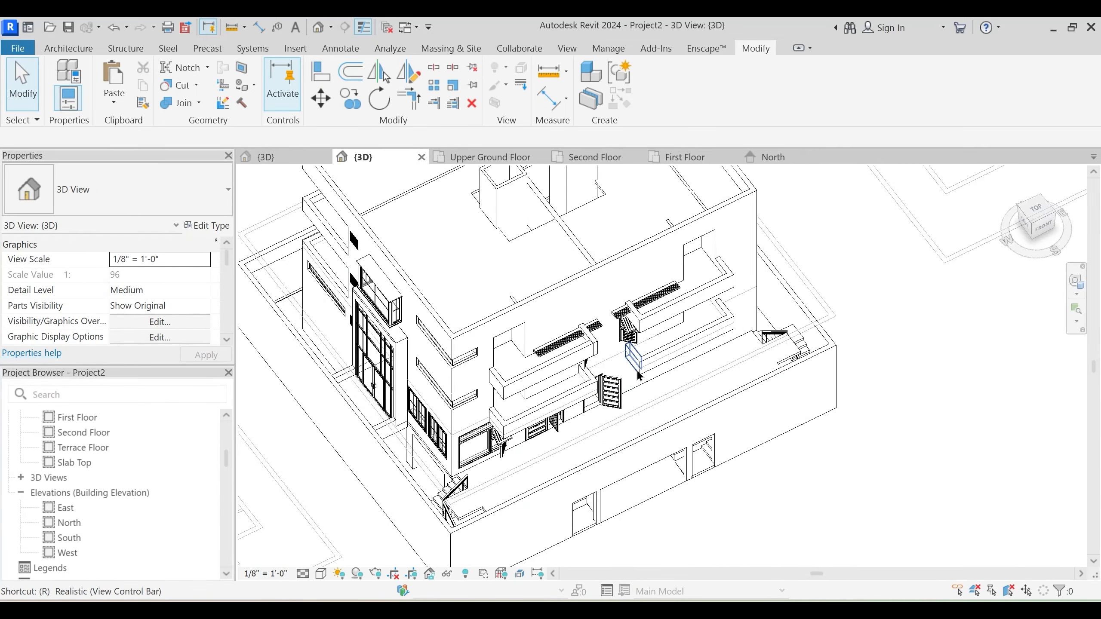
key("s")
key("d")
Examine the bay window, curtain wall and other openings on the building's left facade in 3D
middle_click_drag(613, 392, 595, 247, "shift")
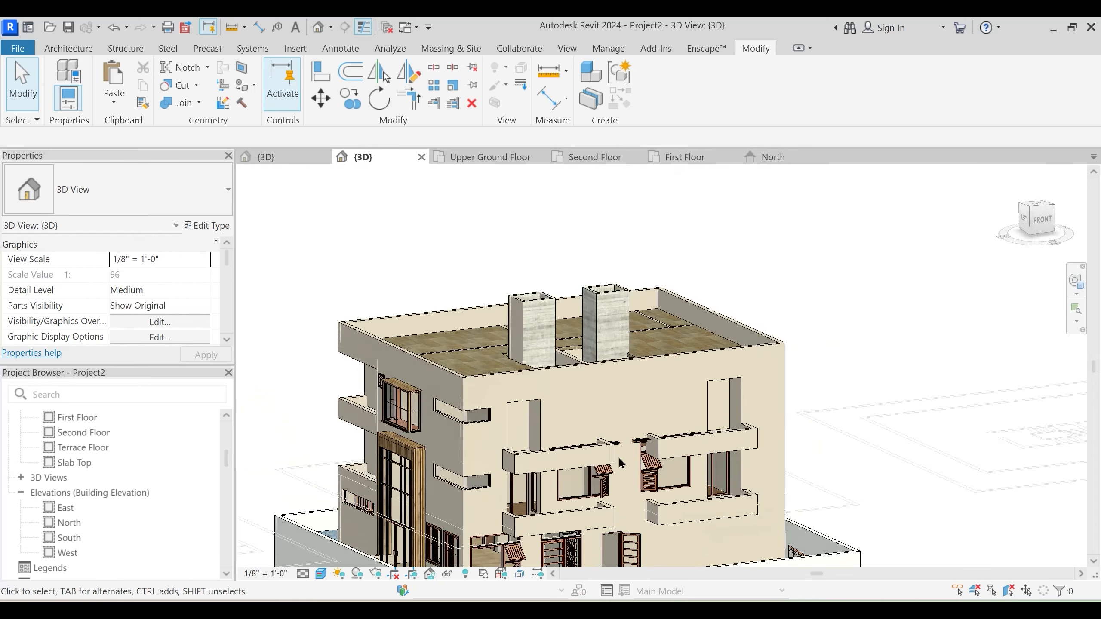
middle_click_drag(618, 456, 664, 282)
middle_click_drag(587, 379, 701, 354, "shift")
middle_click_drag(529, 379, 829, 402)
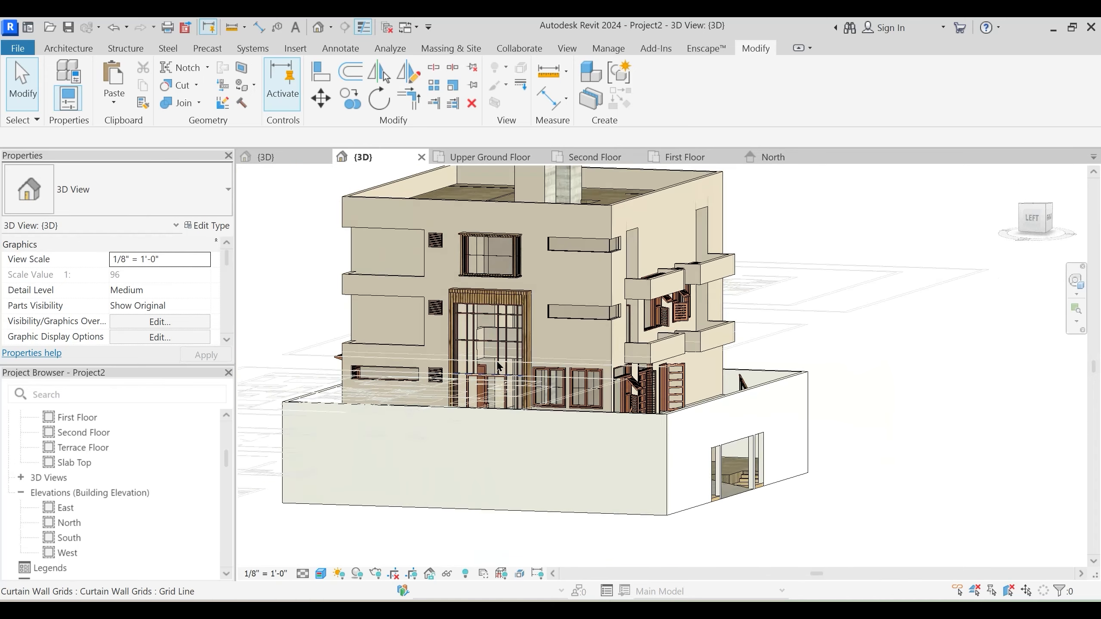
scroll(542, 388, "up", 2)
middle_click_drag(559, 406, 619, 452, "shift")
middle_click_drag(419, 414, 880, 499)
middle_click_drag(540, 443, 601, 443, "shift")
middle_click_drag(472, 404, 562, 482)
middle_click_drag(588, 386, 494, 404, "shift")
scroll(849, 457, "down", 1)
middle_click_drag(849, 456, 486, 476)
middle_click_drag(696, 427, 671, 452, "shift")
middle_click_drag(737, 435, 520, 472)
left_click(672, 395)
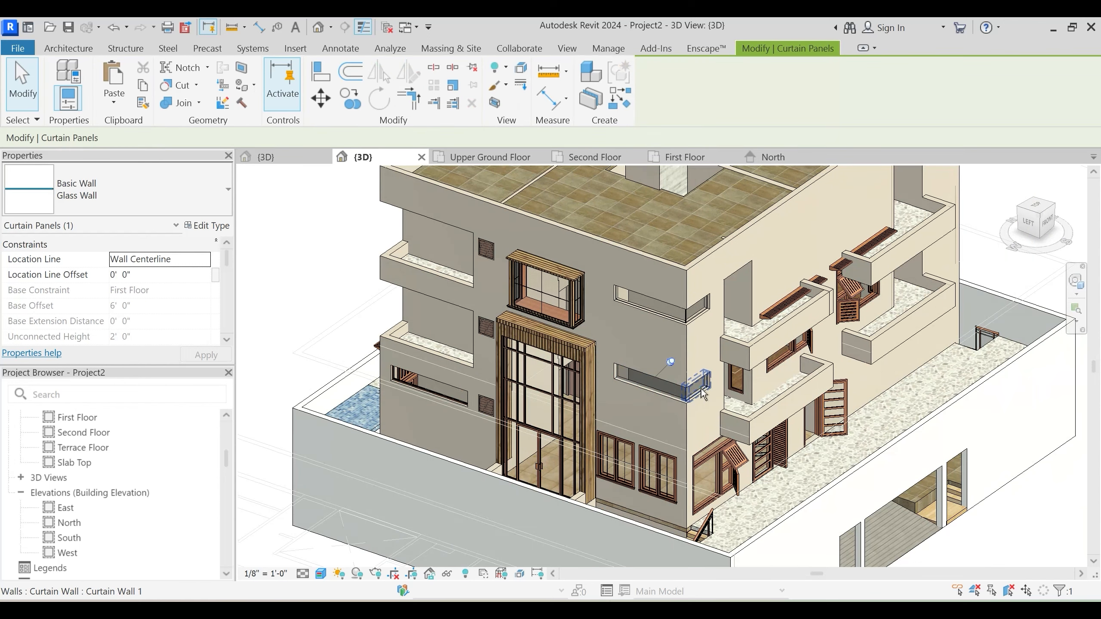
left_click(645, 332, "ctrl")
scroll(652, 311, "up", 2)
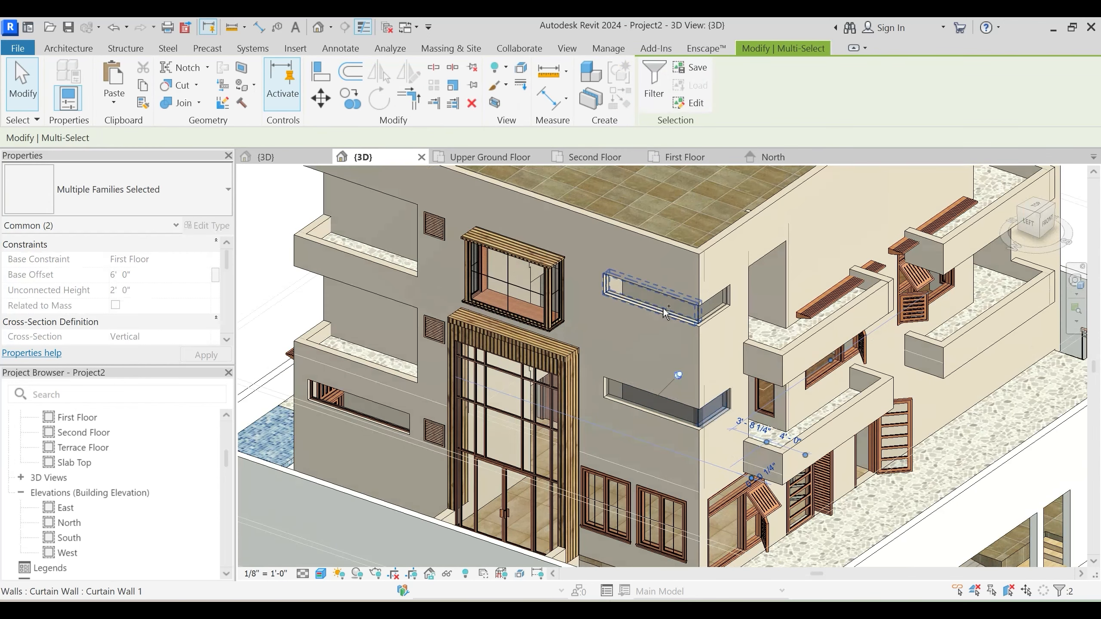
left_click(656, 306, "ctrl")
scroll(658, 361, "down", 5)
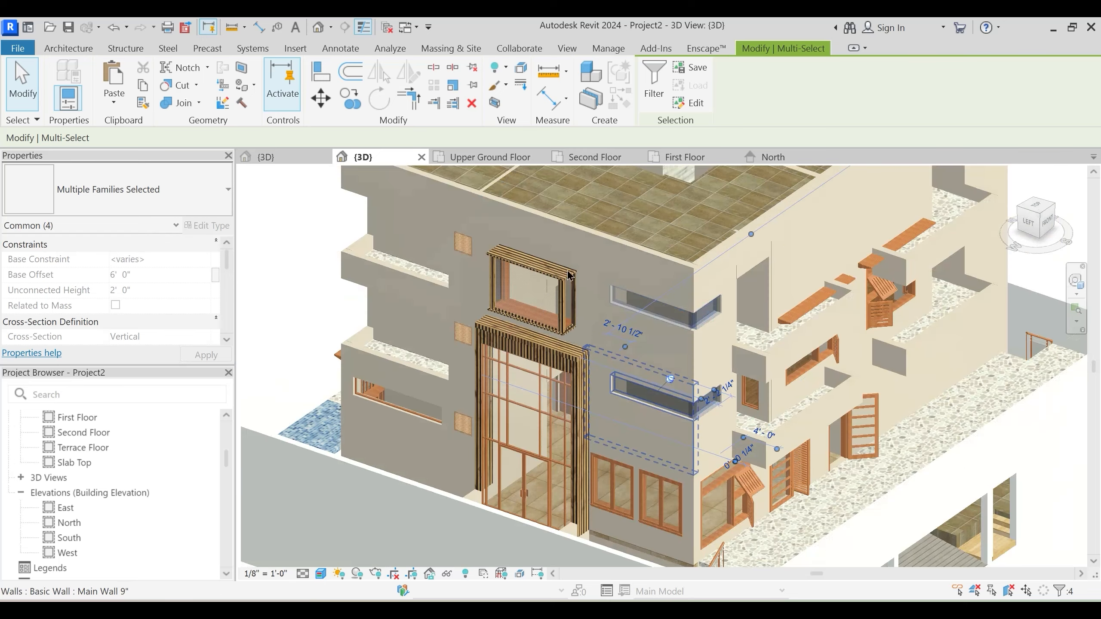
left_click(683, 156)
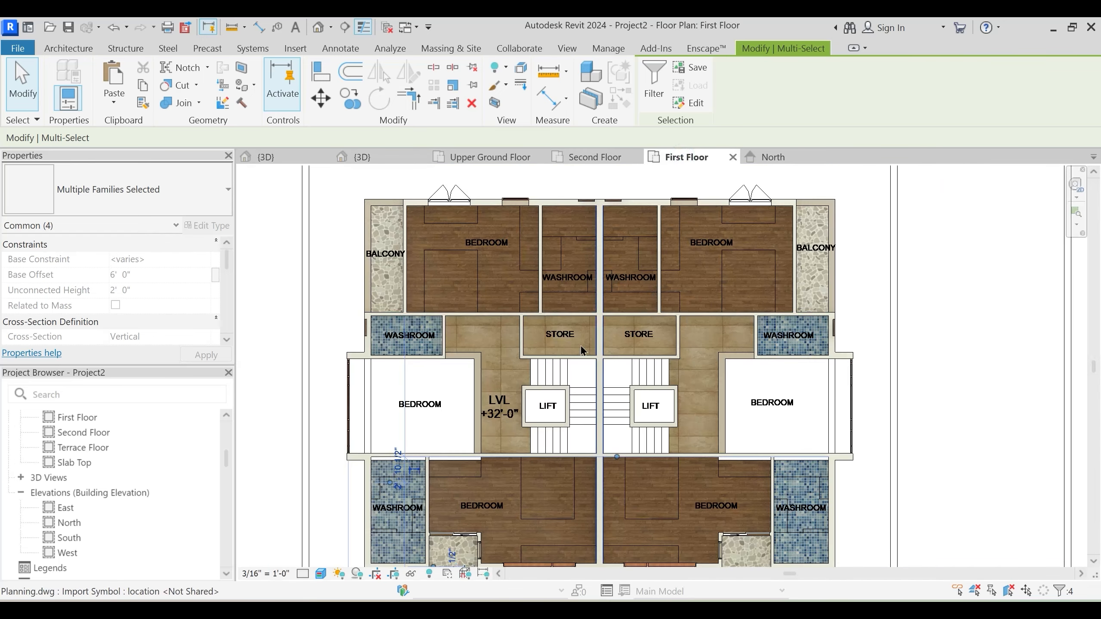
scroll(606, 303, "down", 4)
scroll(563, 313, "up", 3)
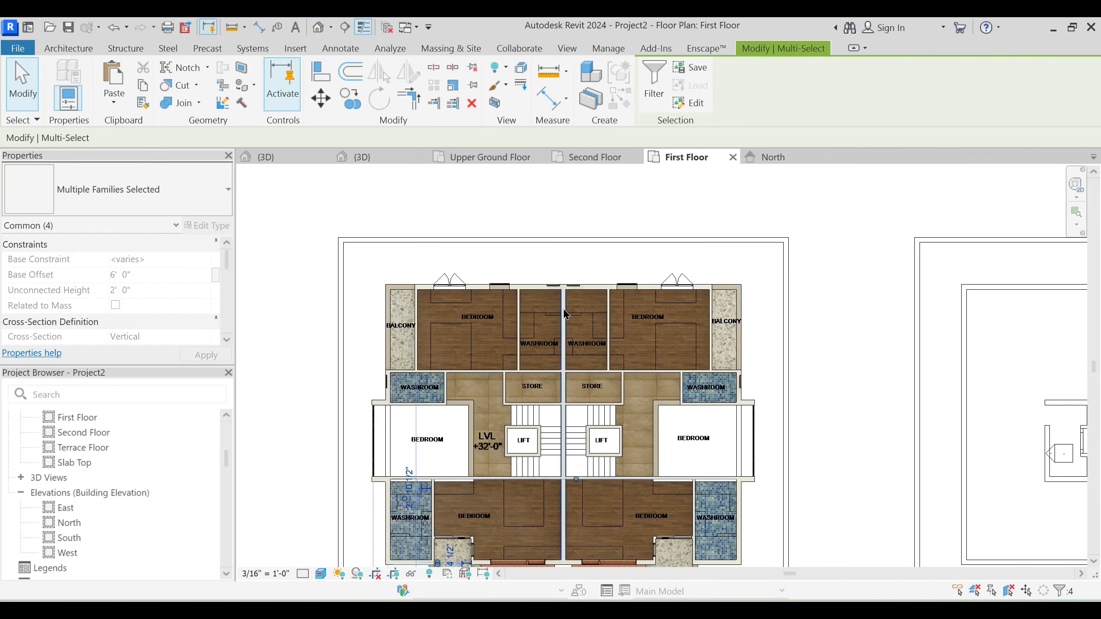
middle_click_drag(562, 246, 528, 298)
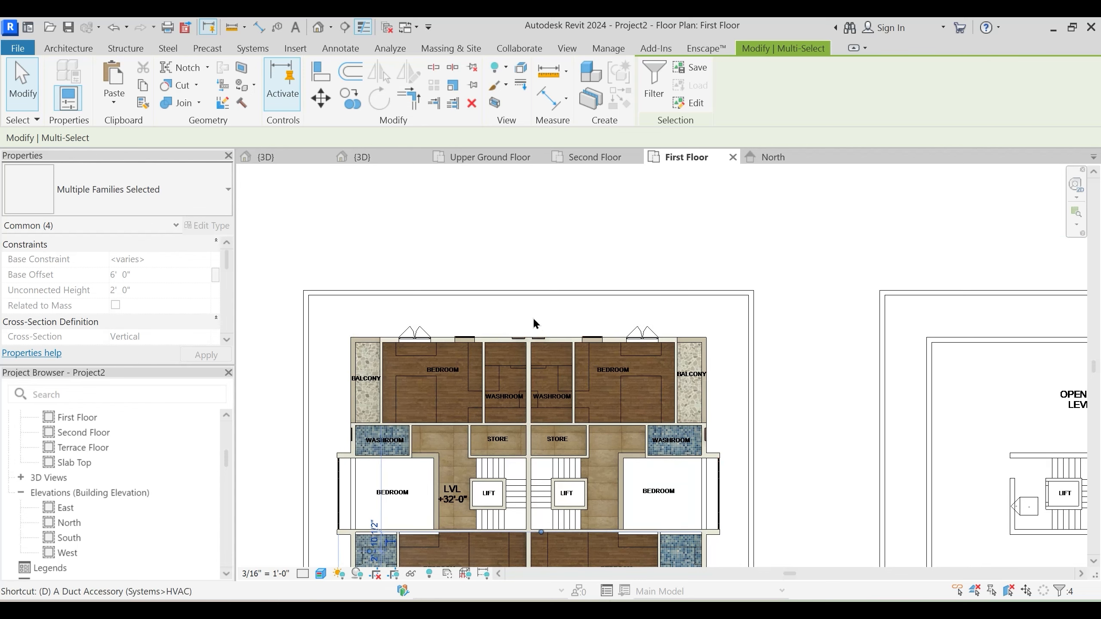
scroll(522, 300, "down", 3)
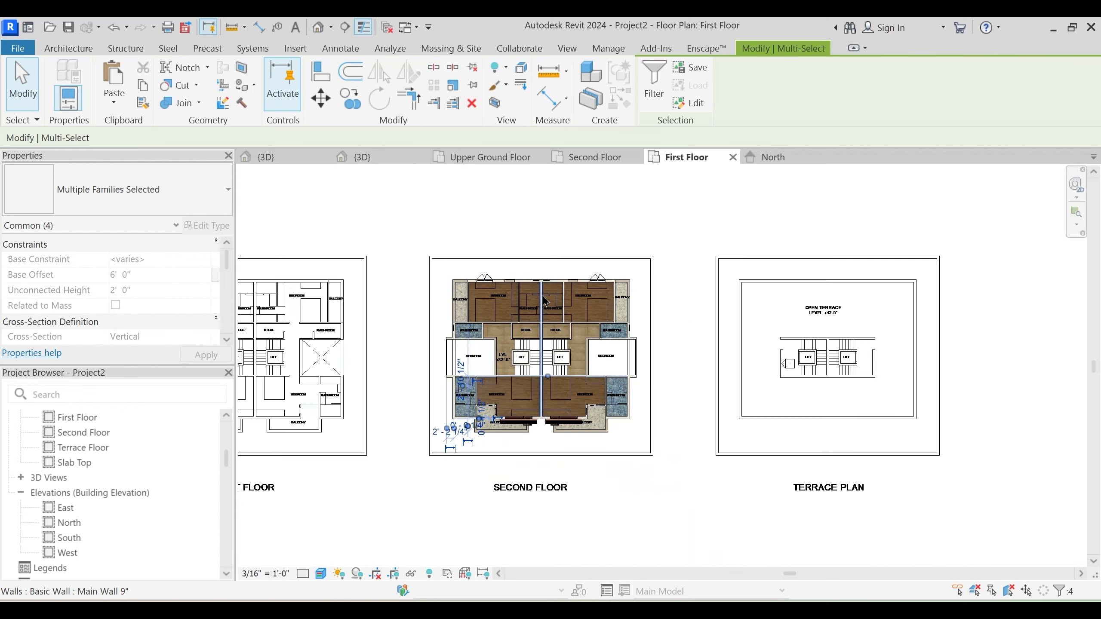
scroll(550, 321, "up", 2)
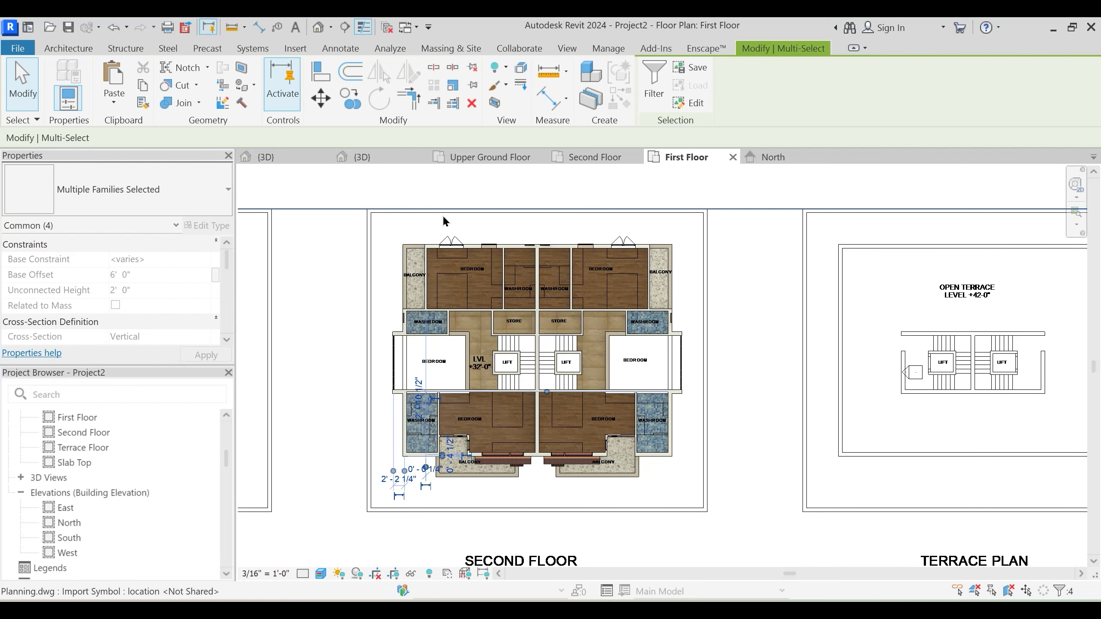
left_click(580, 183)
left_click(380, 156)
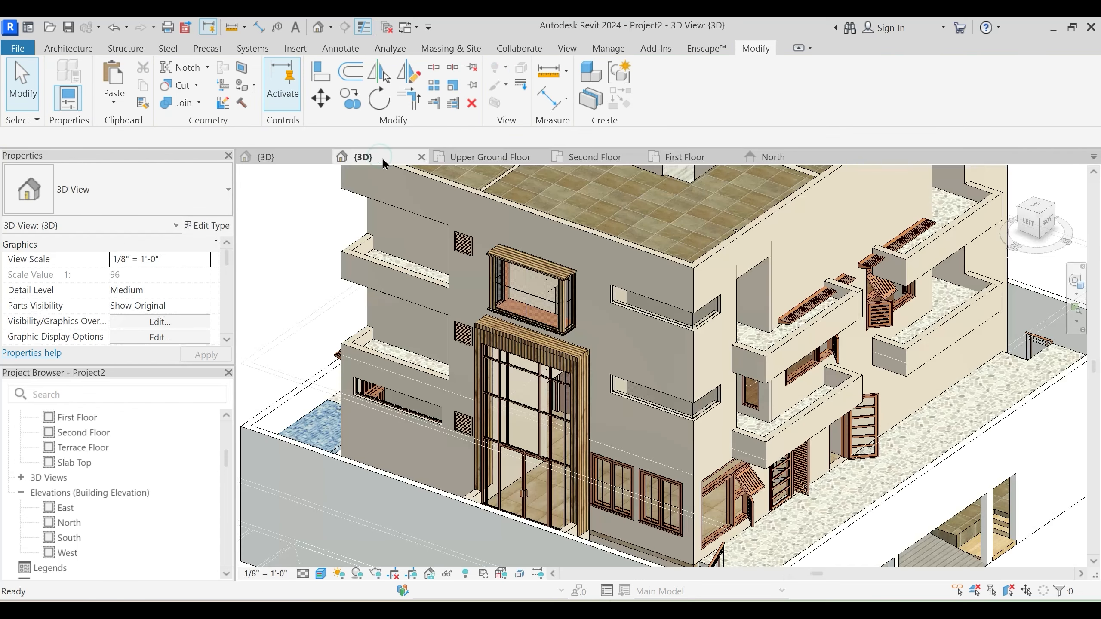
scroll(693, 404, "up", 3)
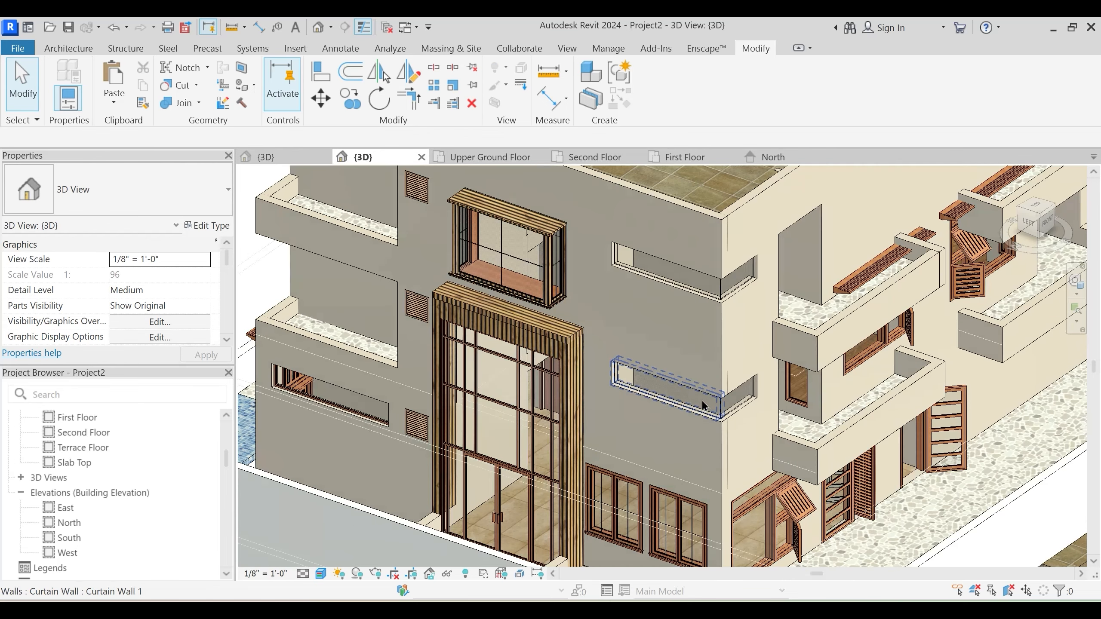
left_click(702, 405)
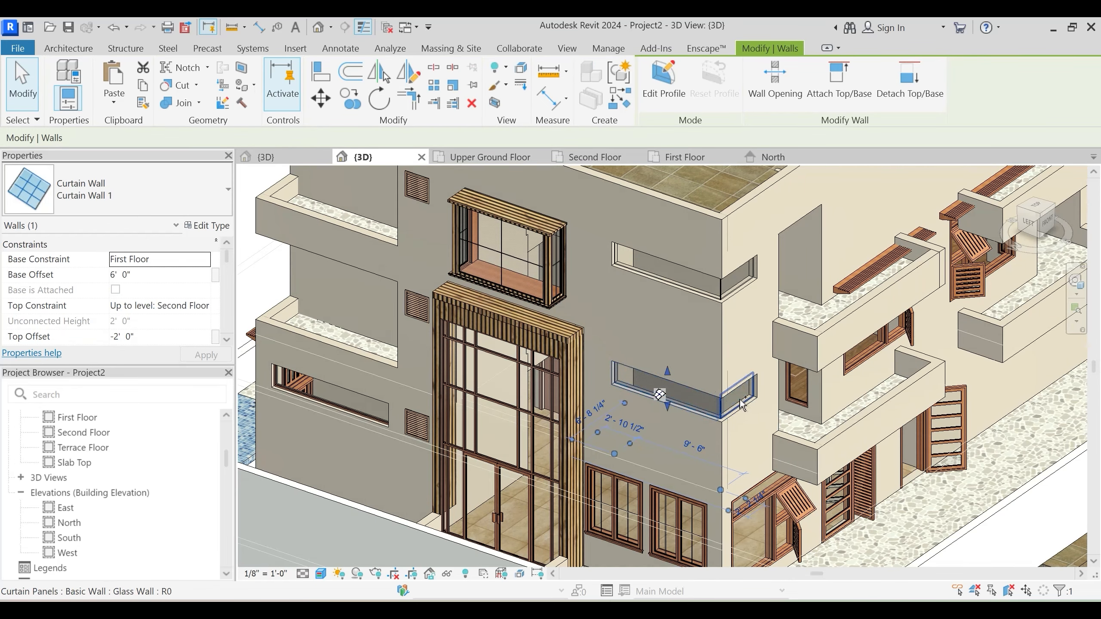
left_click(754, 445, "ctrl")
key("Escape")
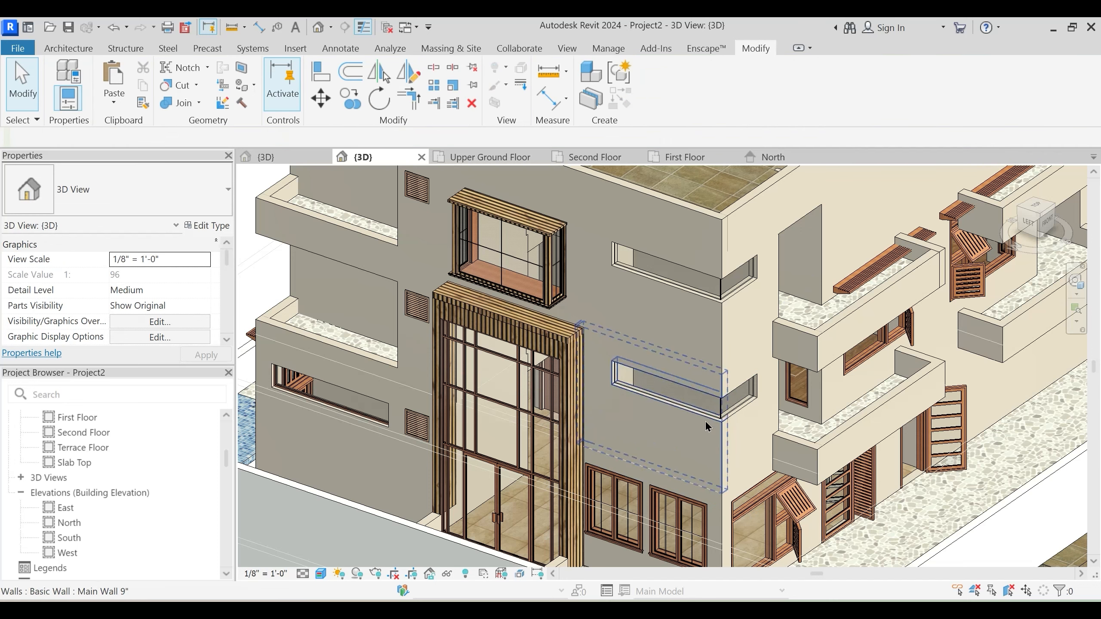
Mirror copies of the left unit's four Curtain Wall 1 corner windows, on both upper floors, to the right unit about the party wall's centreline
left_click(659, 390)
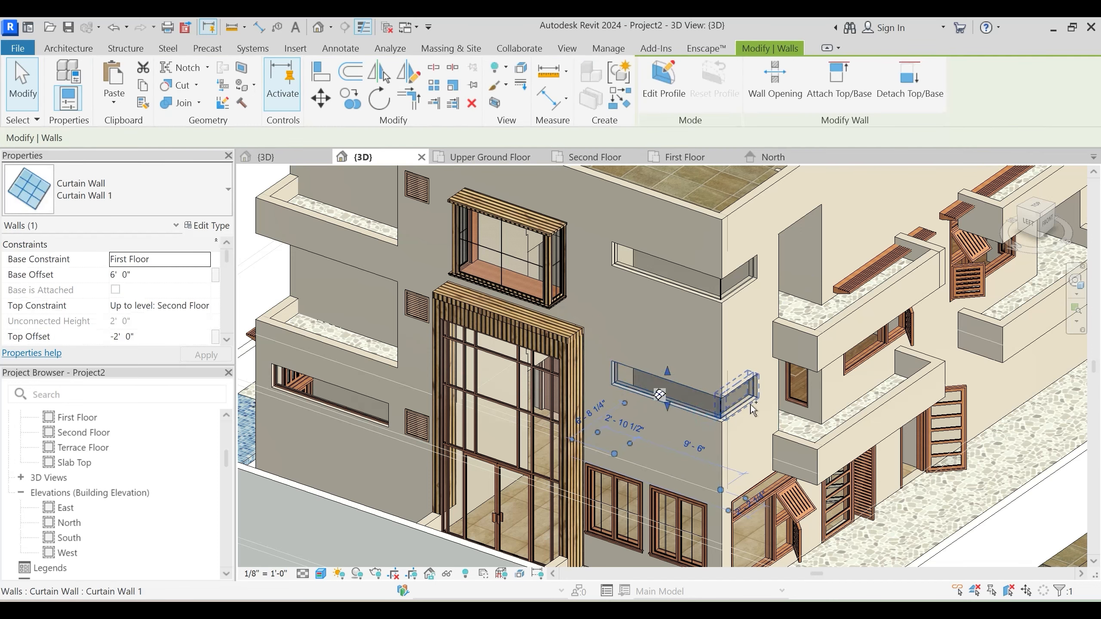
left_click(692, 292, "ctrl")
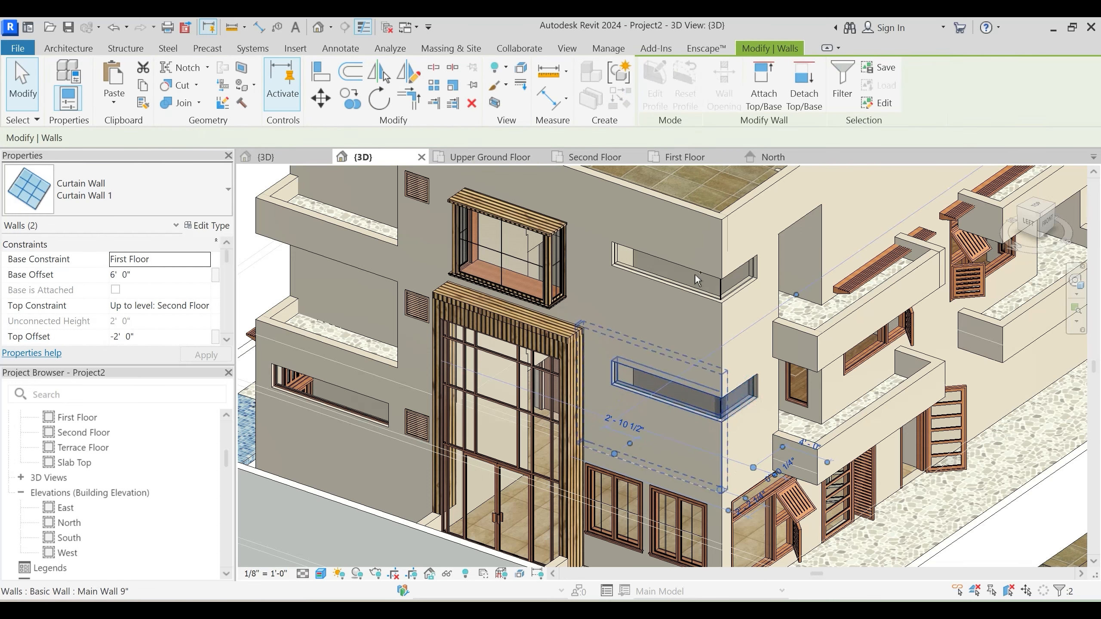
left_click(721, 303, "ctrl")
left_click(749, 304, "ctrl")
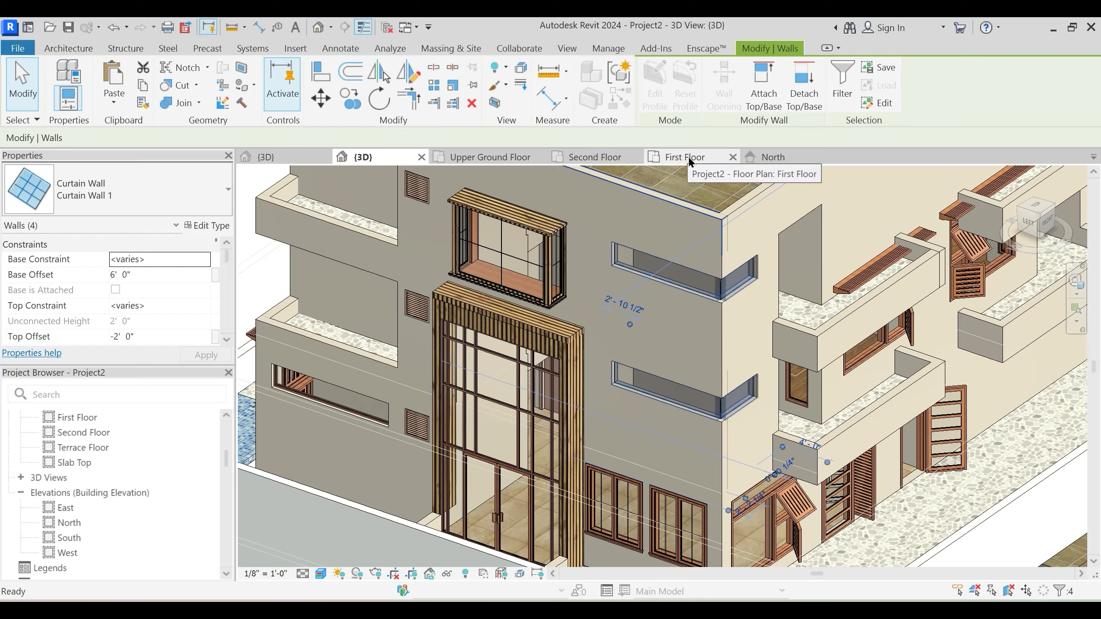
left_click(675, 158)
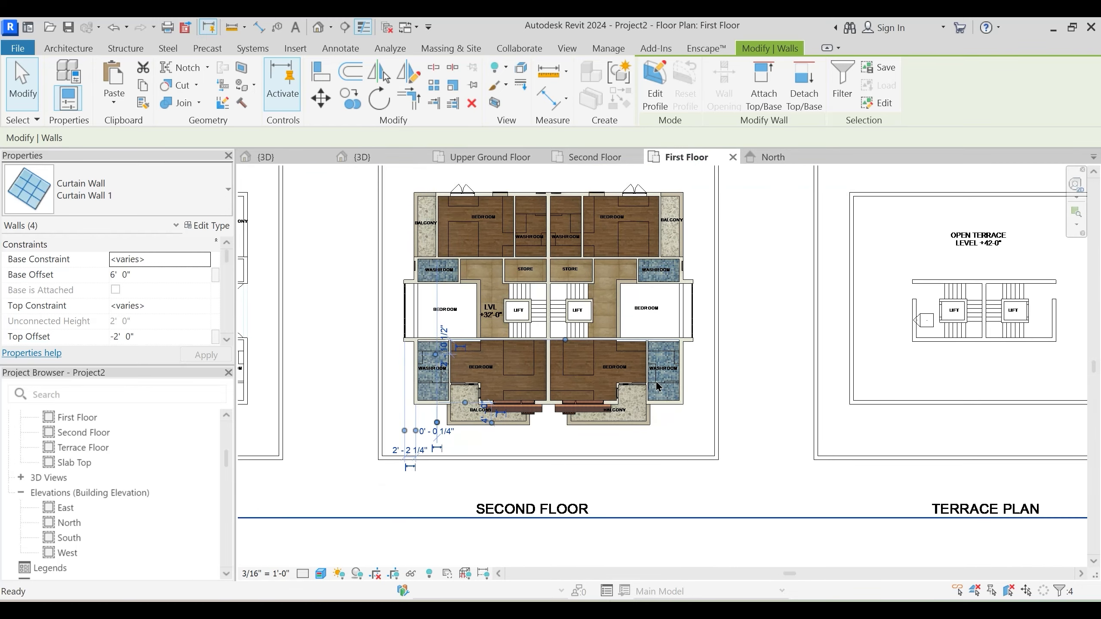
key("d")
key("m")
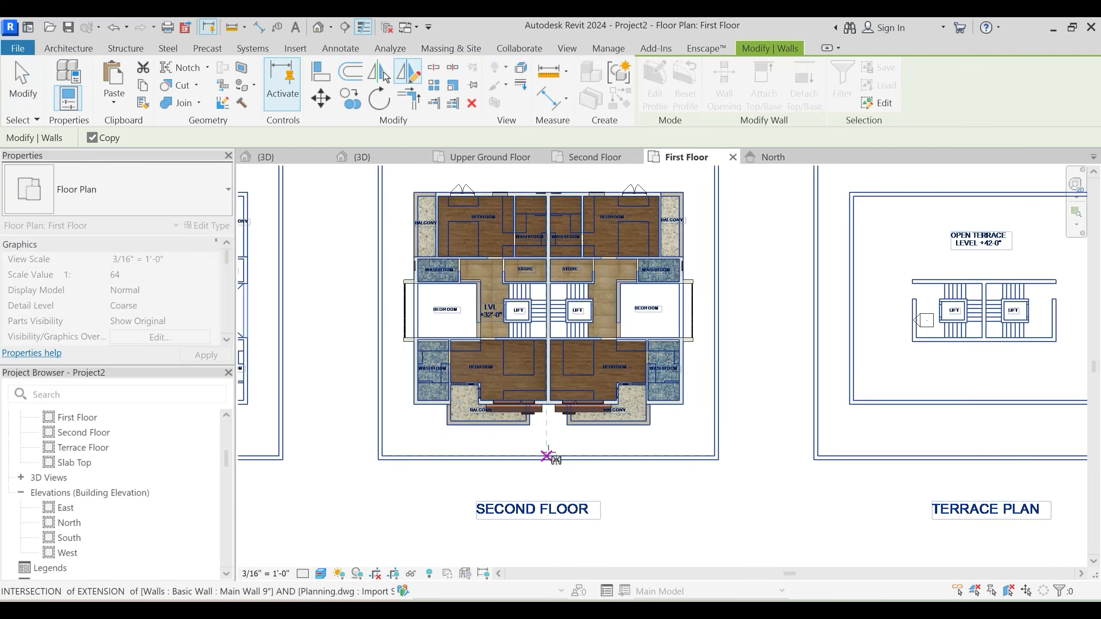
middle_click_drag(554, 182, 544, 269)
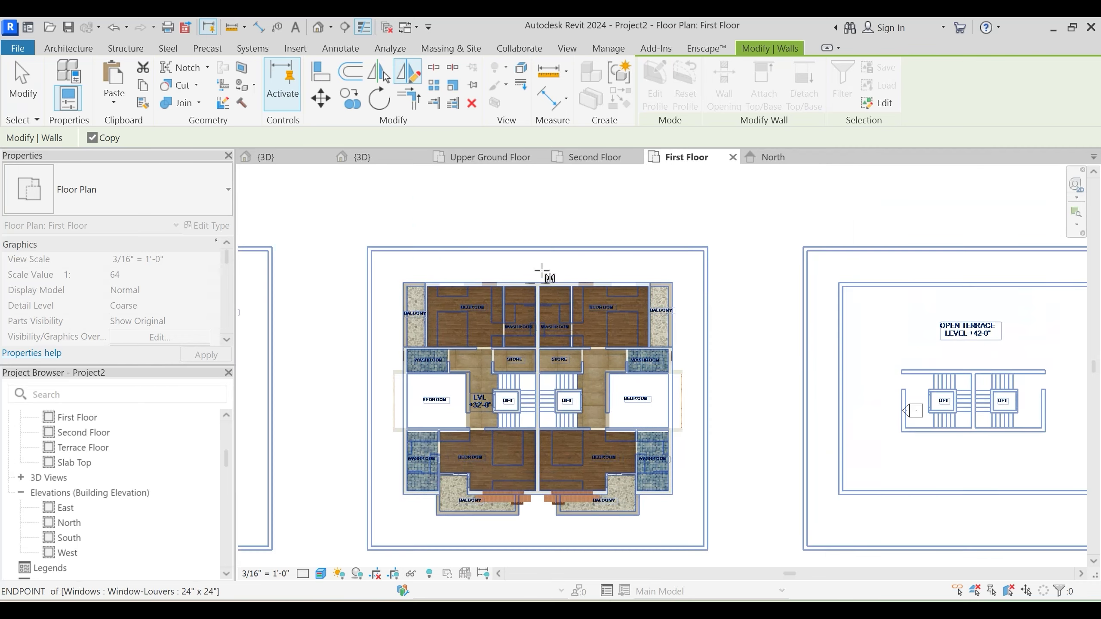
scroll(539, 249, "up", 5)
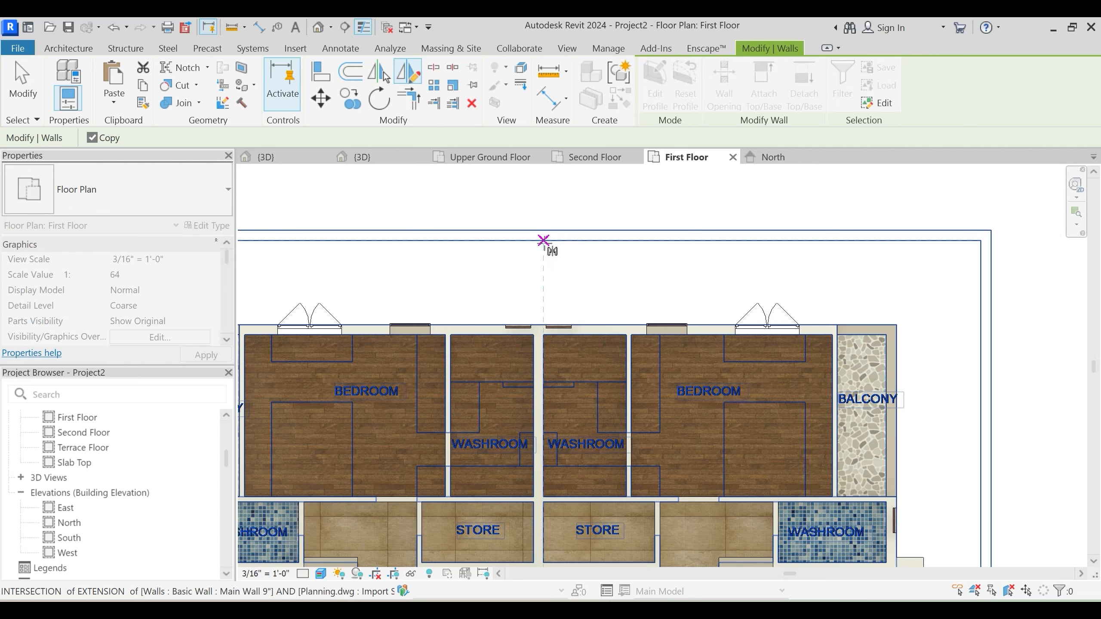
left_click(543, 241)
scroll(545, 324, "up", 2)
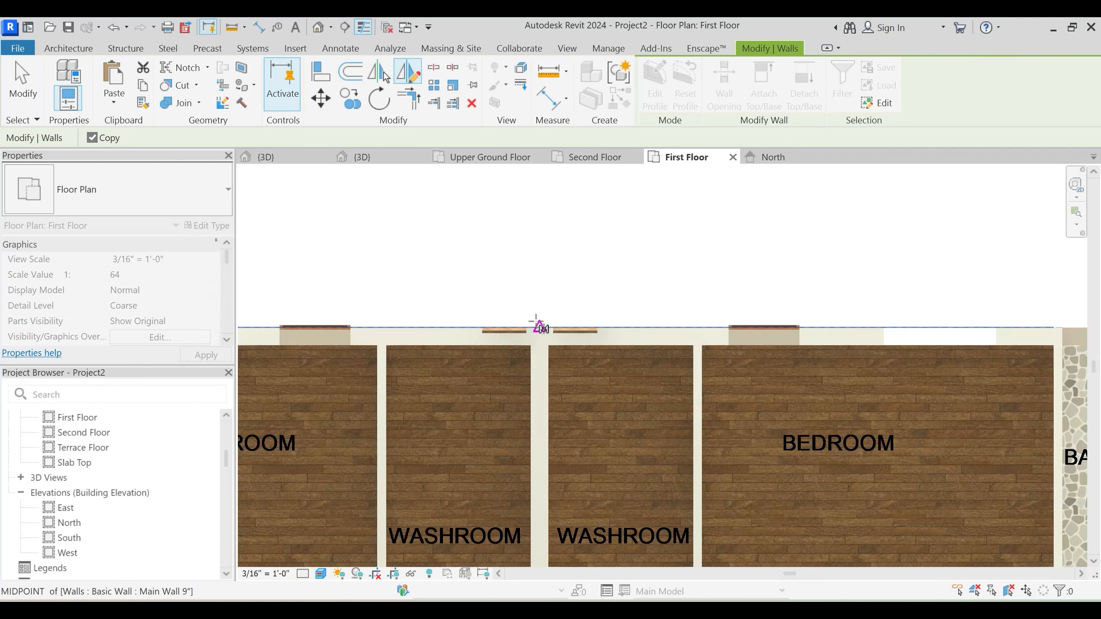
left_click(539, 326)
left_click(540, 274)
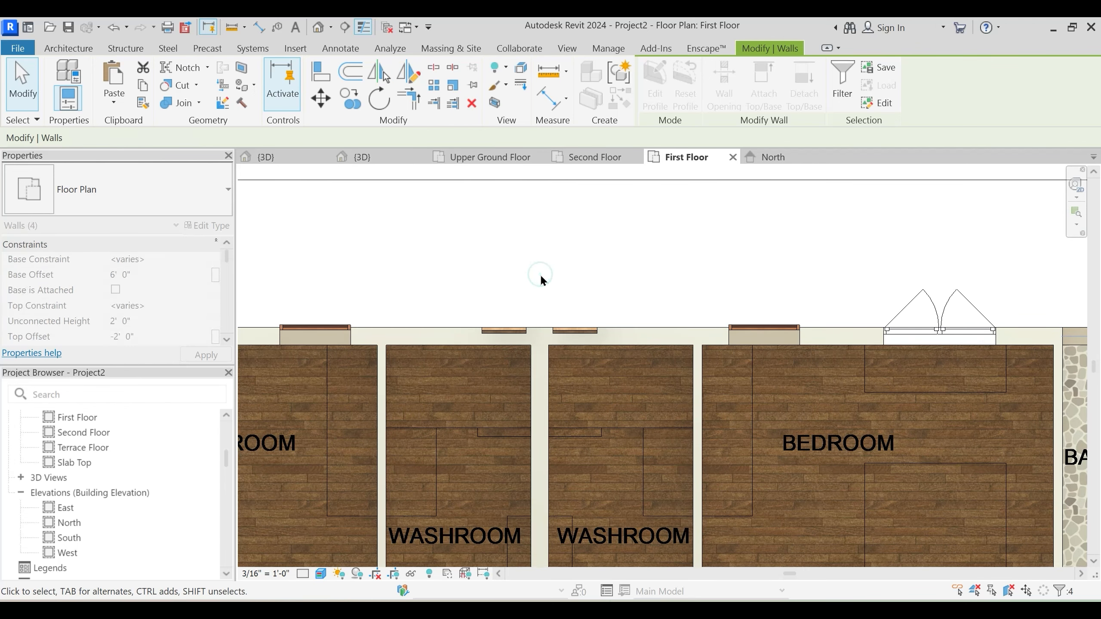
In the 3D view, open the profile of the right unit's first-floor side wall for editing and set the Hidden Line visual style
left_click(378, 159)
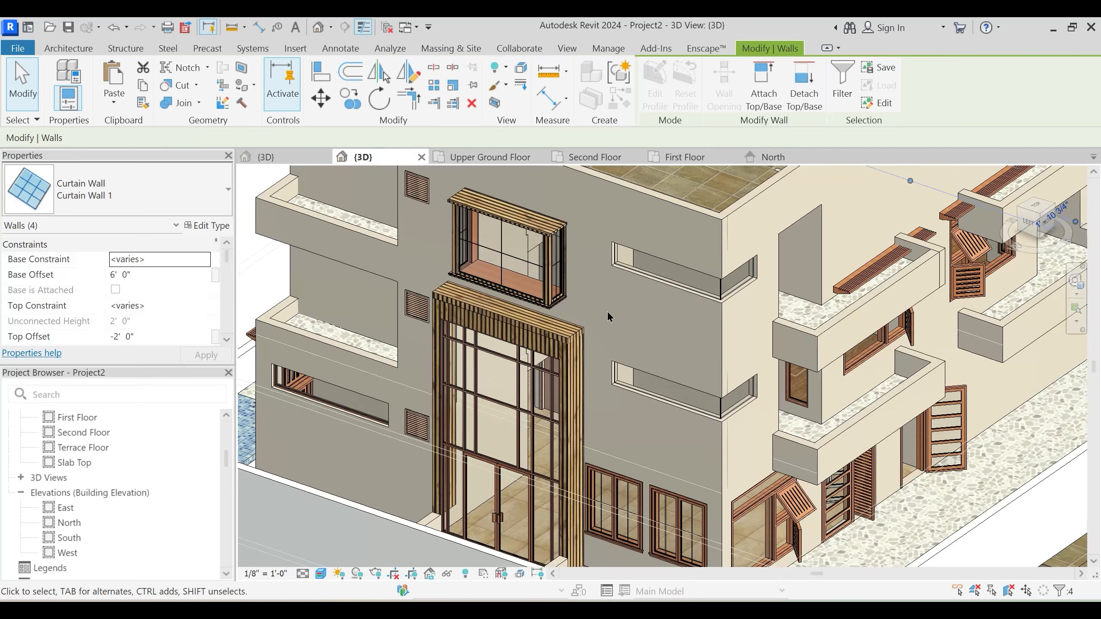
middle_click_drag(607, 311, 781, 385, "shift")
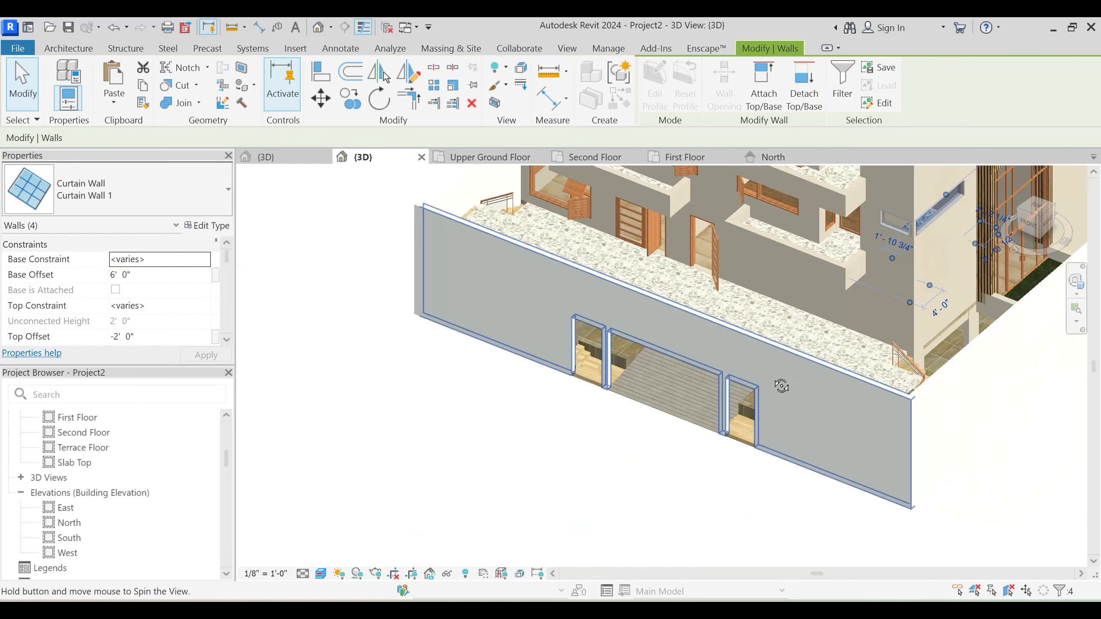
middle_click_drag(862, 280, 821, 469)
key("Escape")
scroll(882, 373, "up", 2)
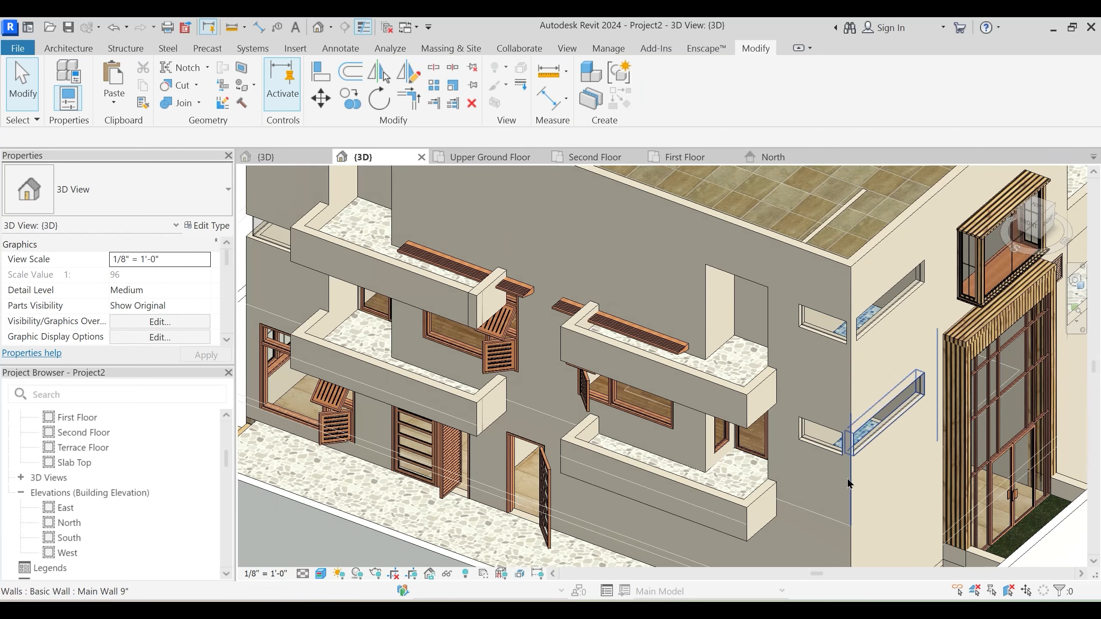
left_click(921, 435)
middle_click_drag(880, 446, 659, 153, "shift")
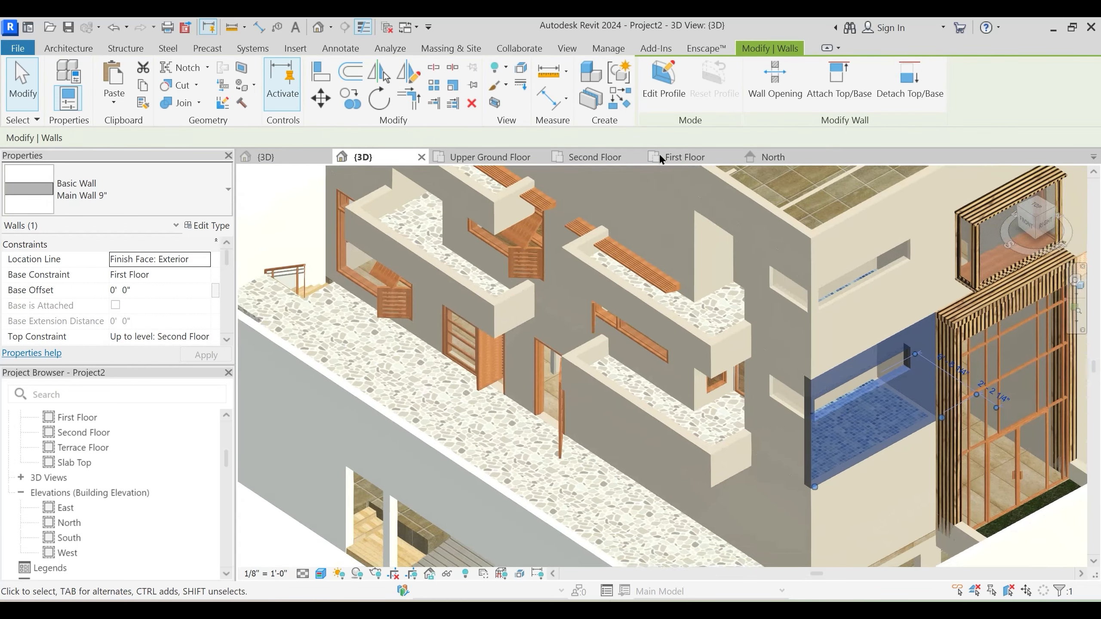
left_click(663, 82)
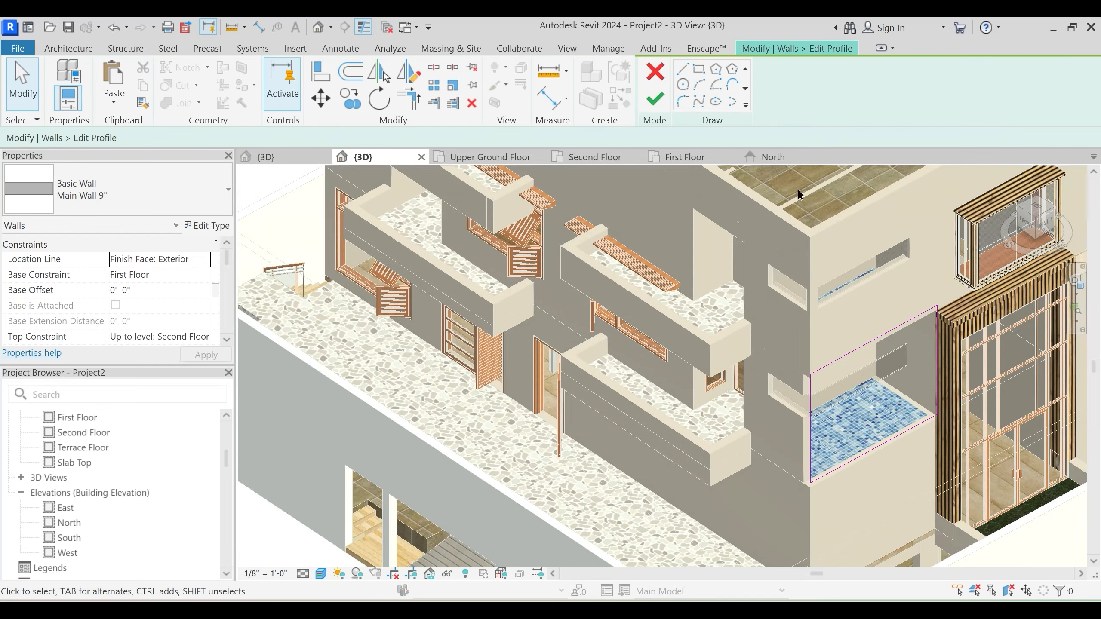
key("l")
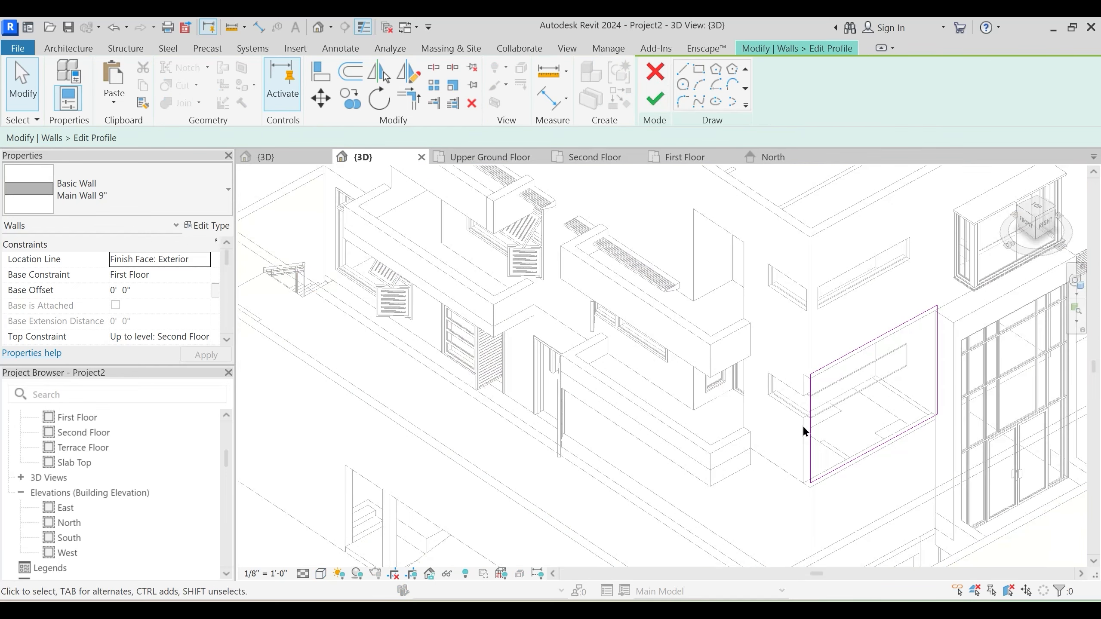
scroll(720, 91, "down", 1)
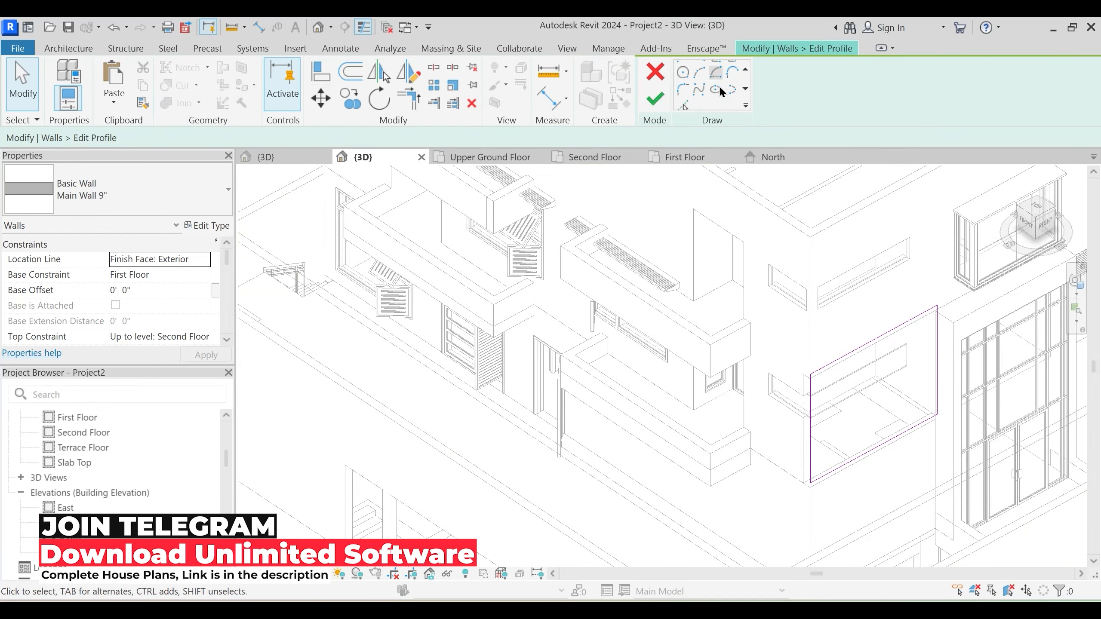
Trace the mirrored corner window's edges into the wall profile, trim them to the wall's corner edge and finish the profile
left_click(863, 375)
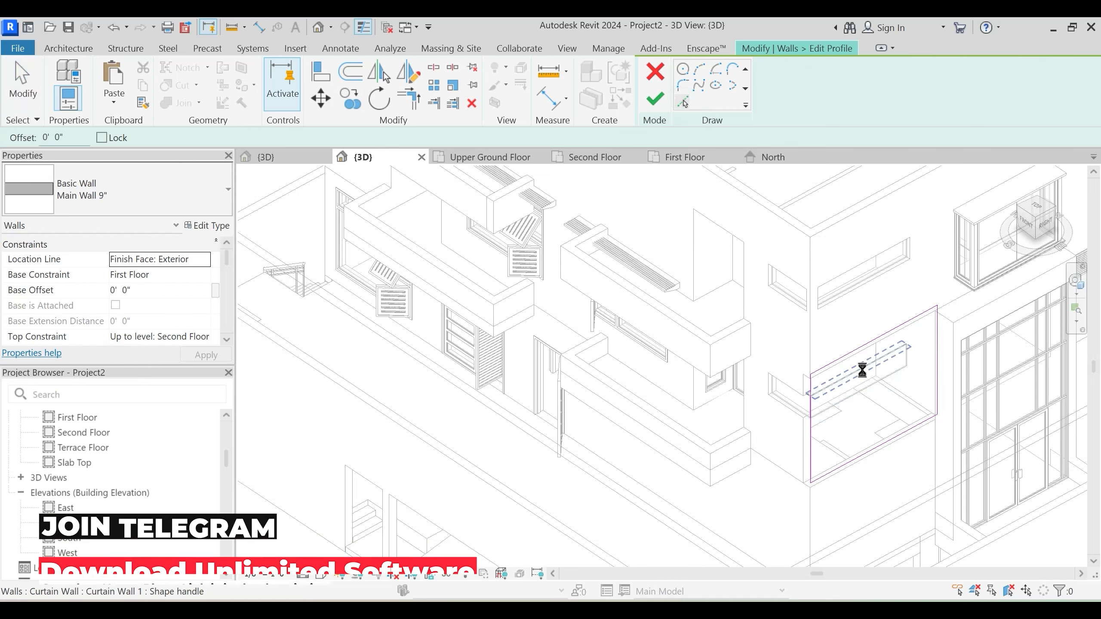
scroll(913, 363, "up", 3)
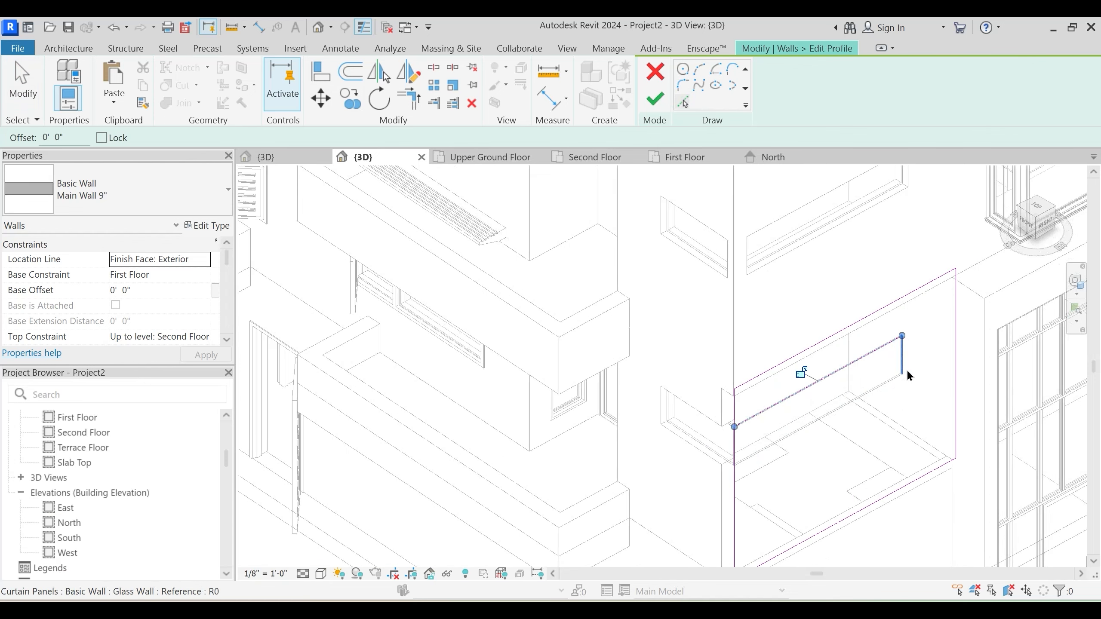
left_click(905, 358)
left_click(885, 399)
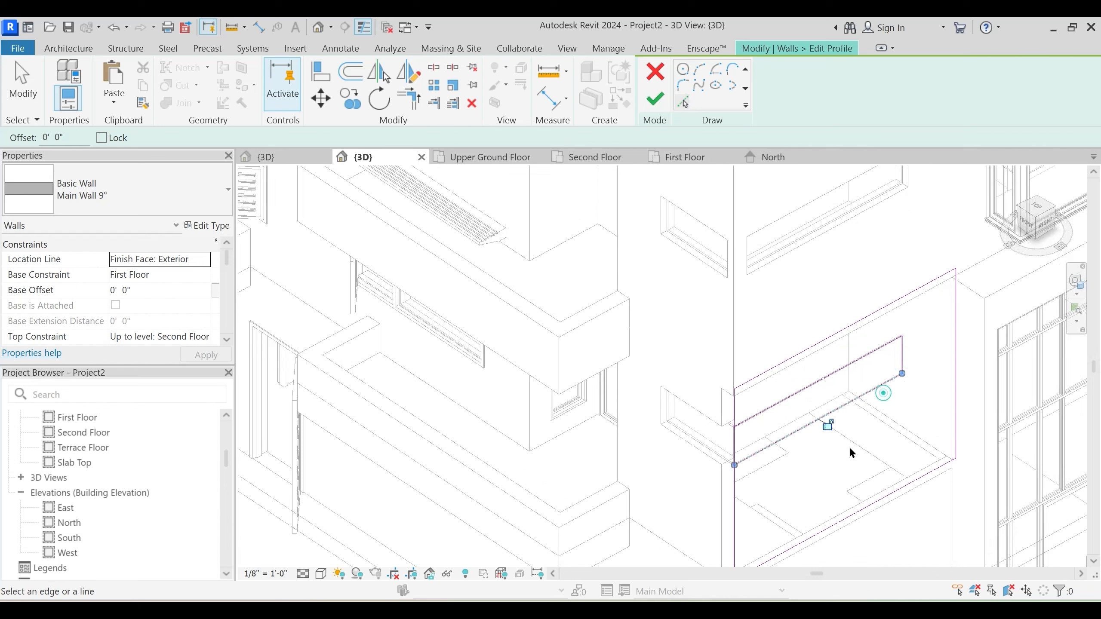
left_click(434, 68)
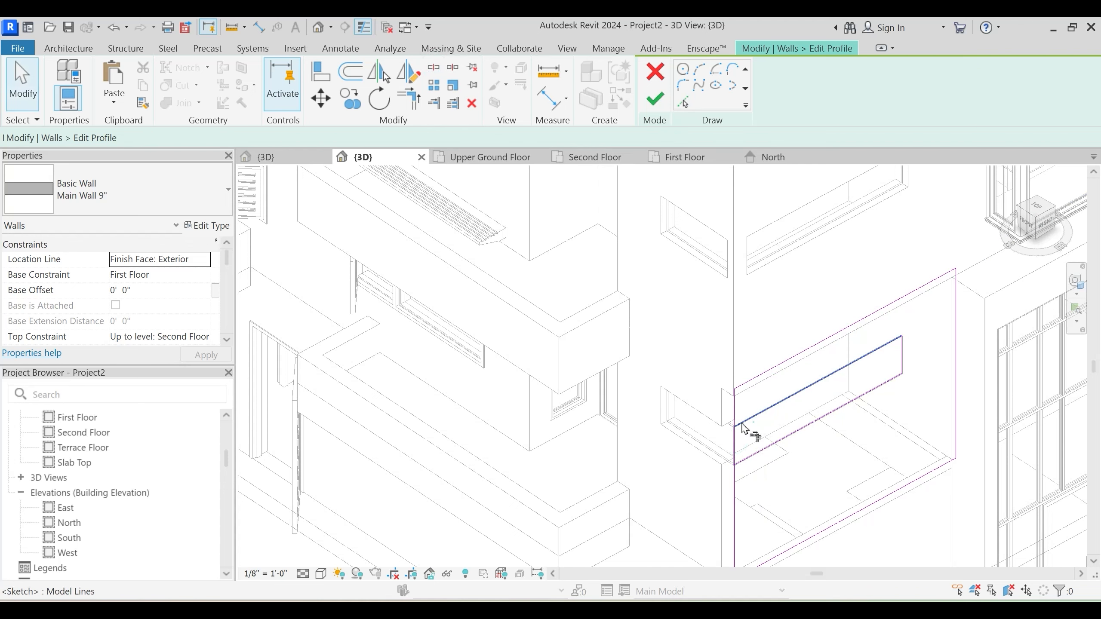
key("t")
key("r")
middle_click_drag(826, 459, 795, 447)
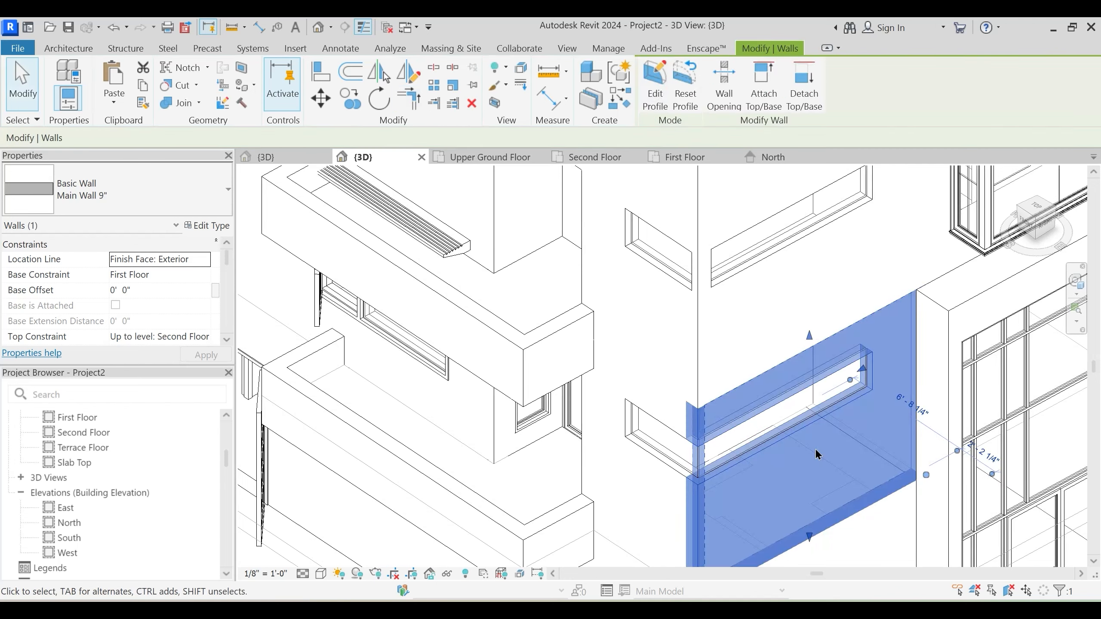
left_click(665, 485)
left_click(647, 423)
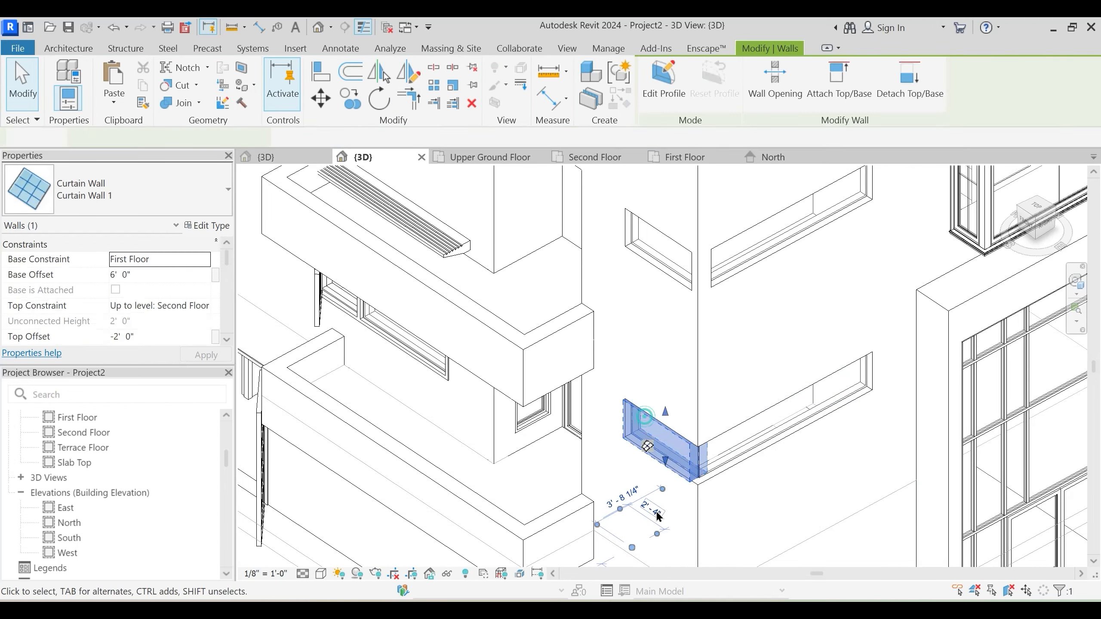
left_click(668, 514)
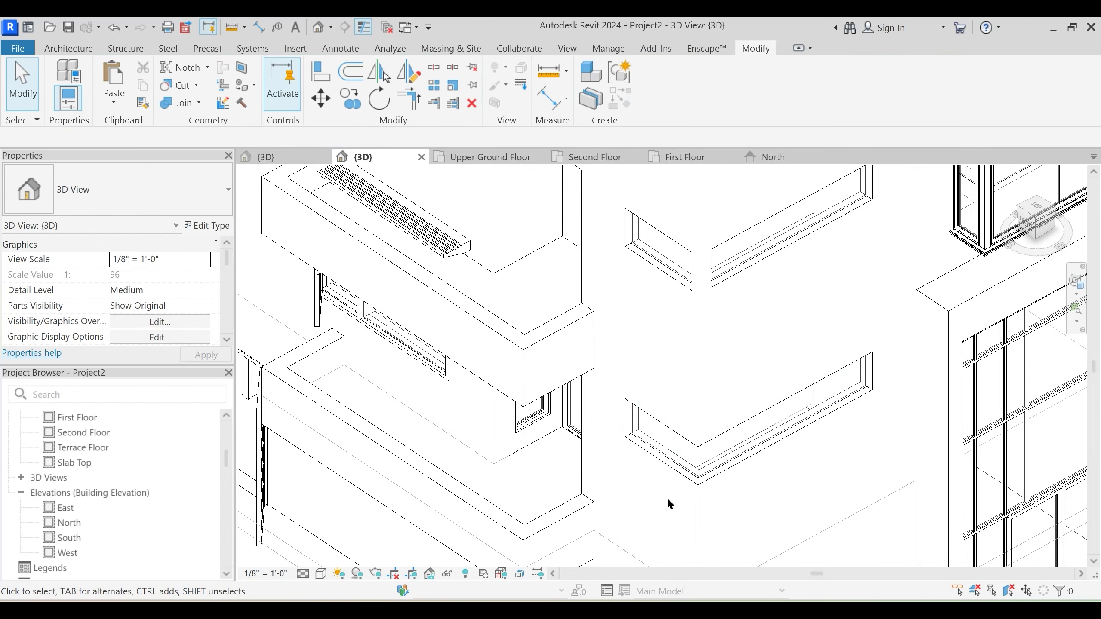
Check the corner window openings in the Shaded visual style and return the view to Hidden Line
key("s")
key("d")
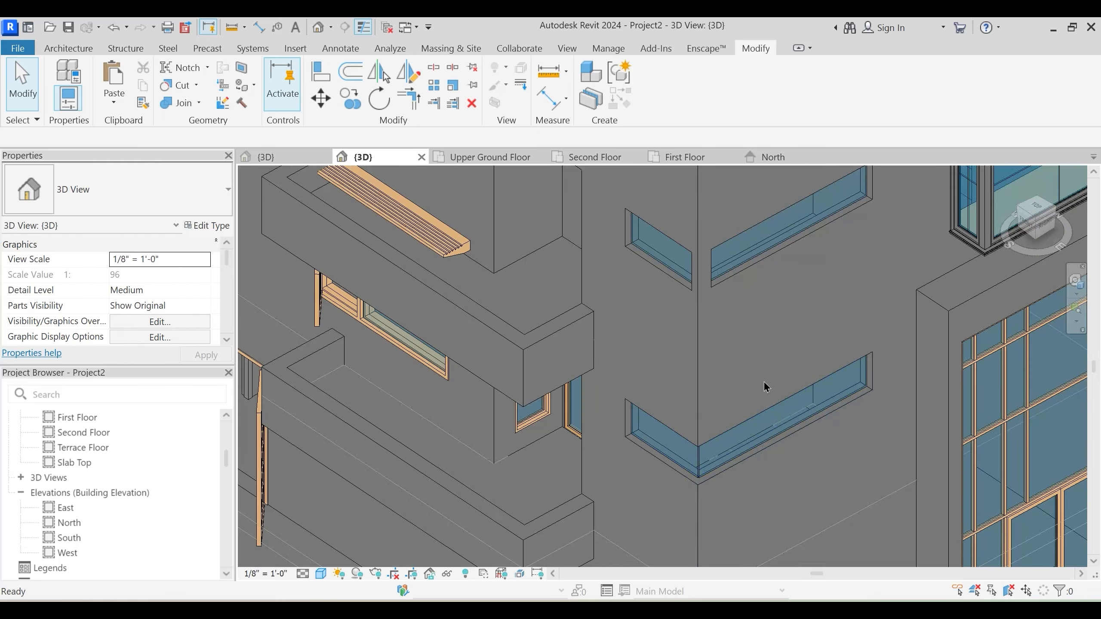
key("h")
key("l")
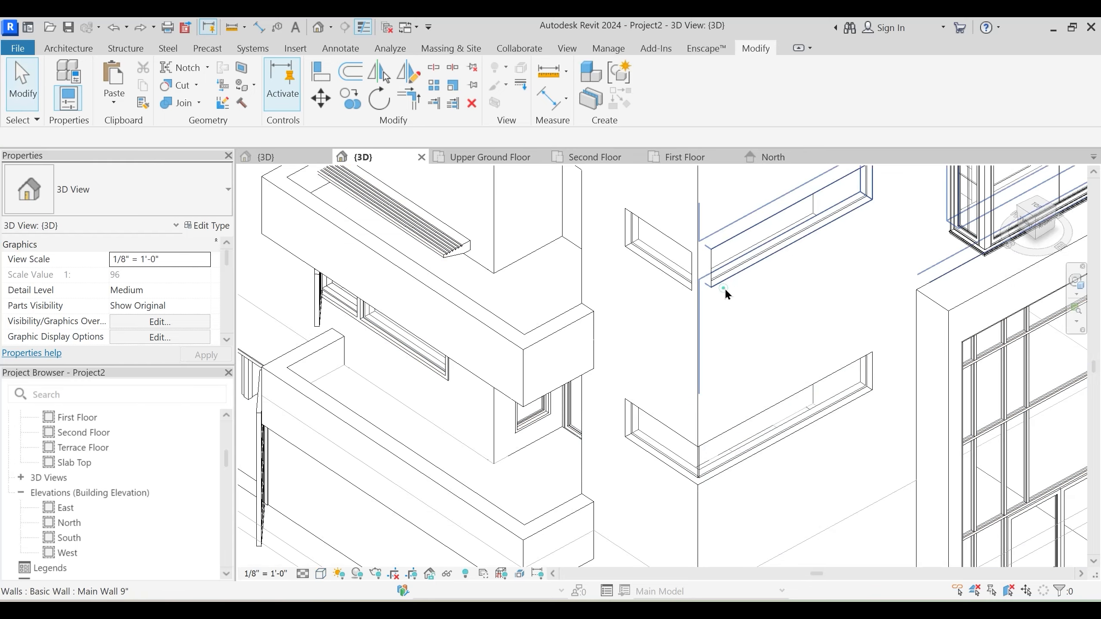
Open the profile of the right unit's second-floor side wall for editing and trace the corner window's edges into it
left_click(724, 287)
middle_click_drag(724, 287, 701, 351)
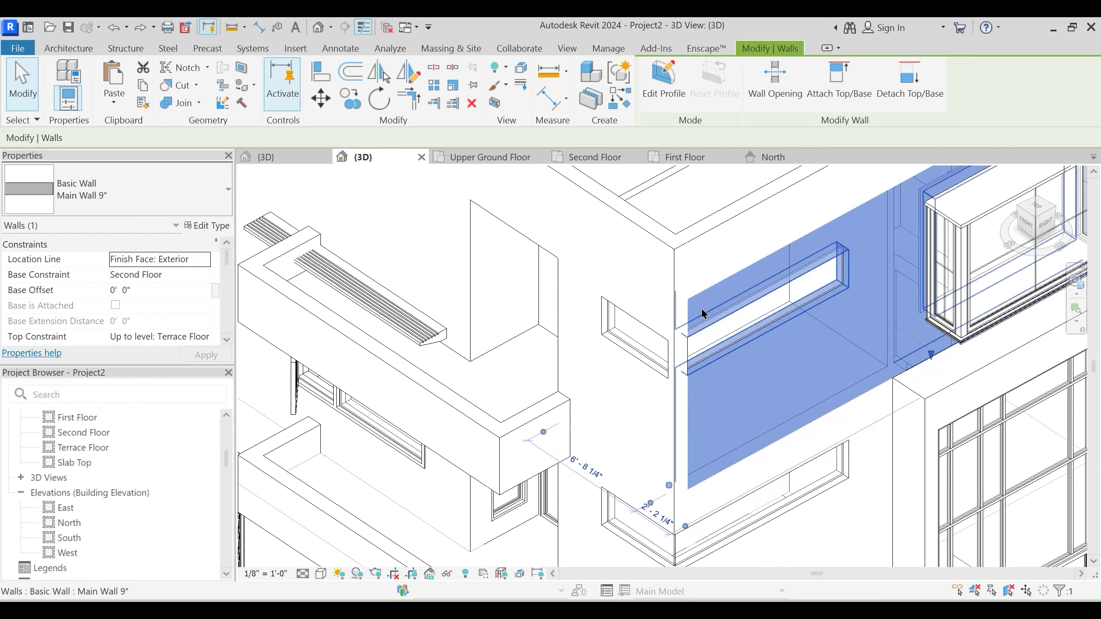
left_click(663, 80)
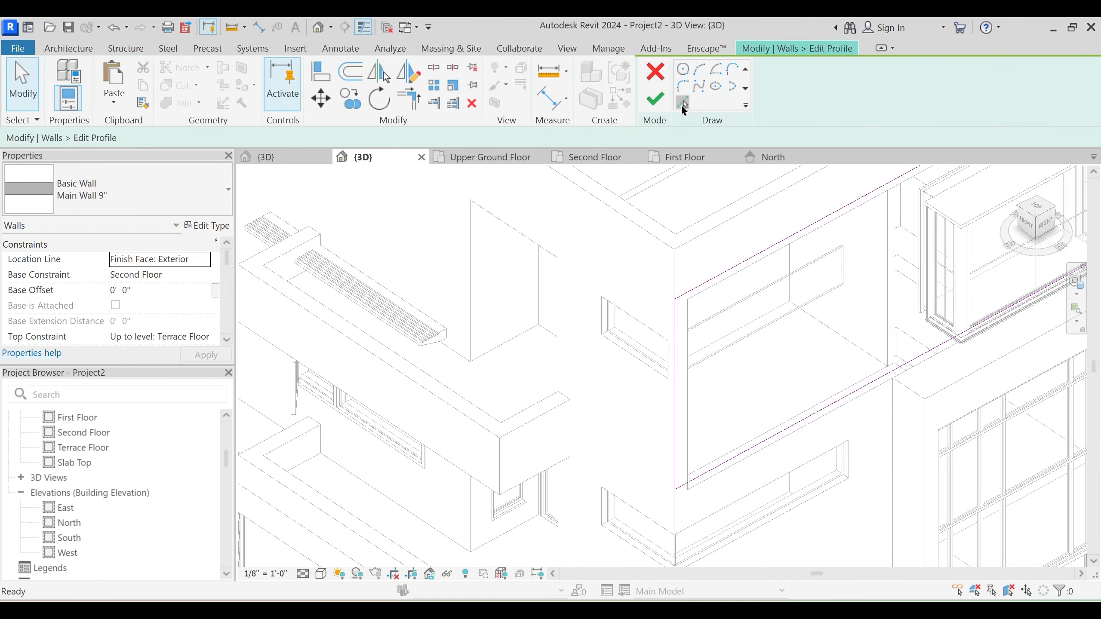
left_click(715, 326)
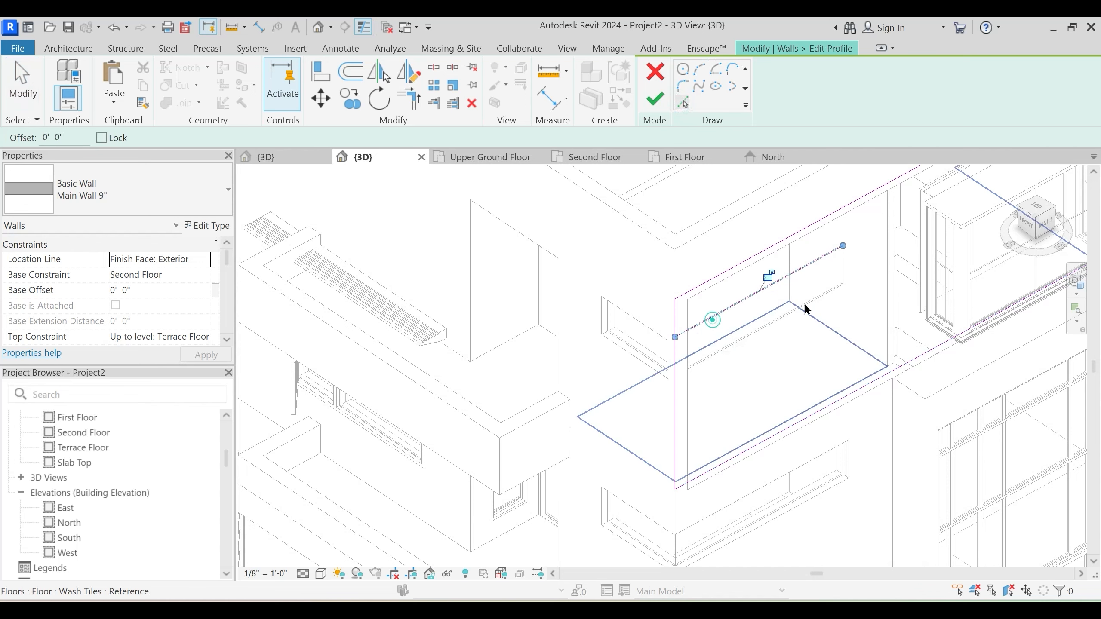
left_click(852, 268)
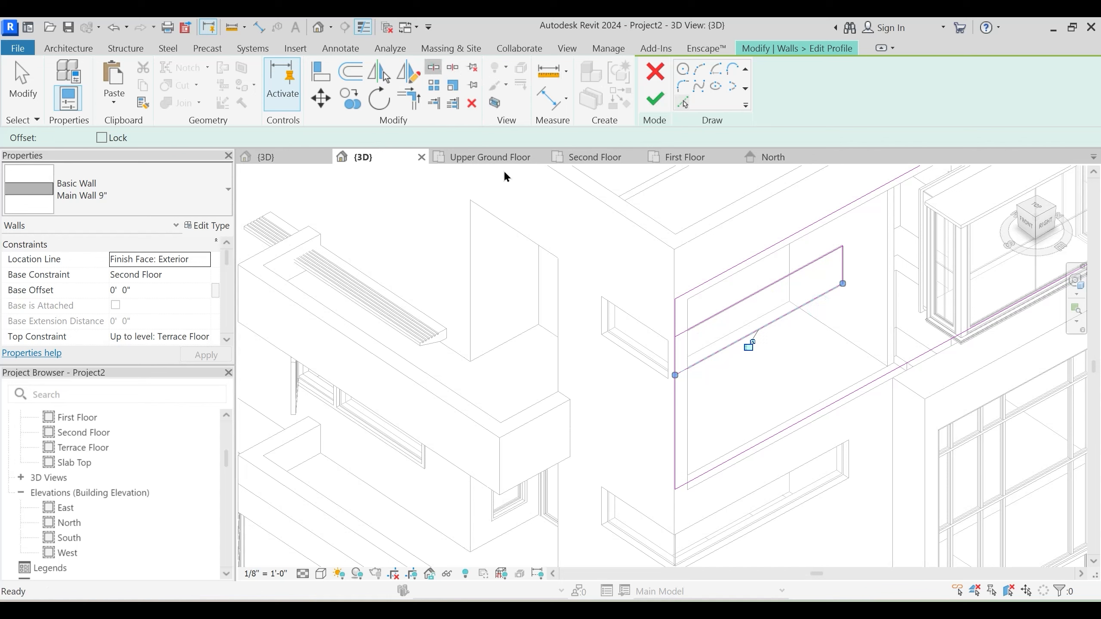
Split the side wall profile's vertical corner edge, trim it to the traced window lines and finish the second-floor profile
left_click(433, 66)
key("t")
key("r")
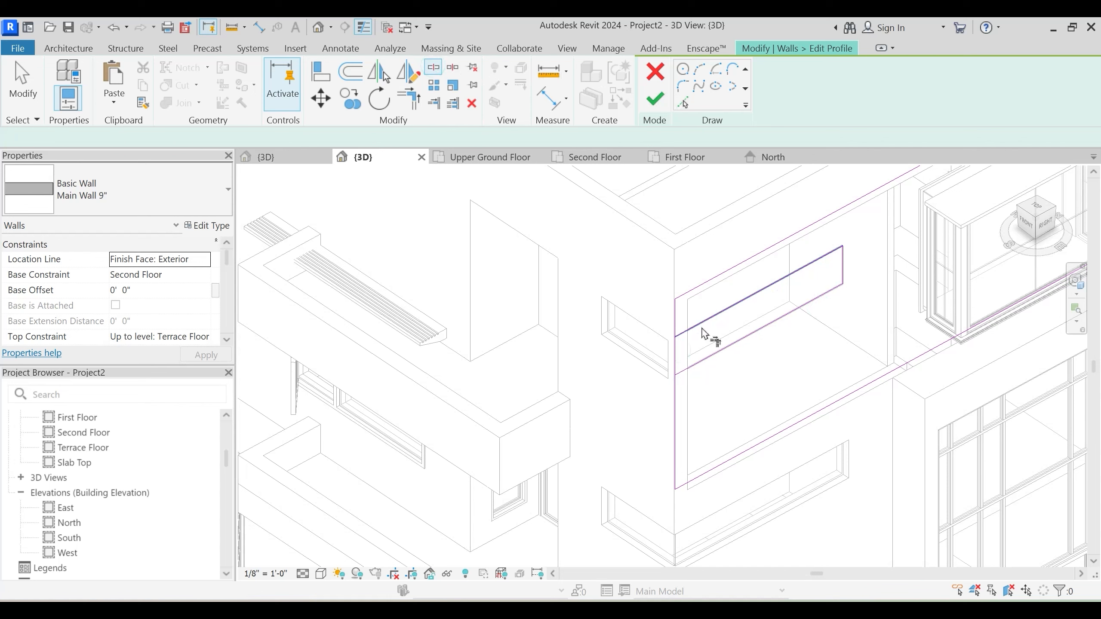
left_click(702, 324)
left_click(689, 370)
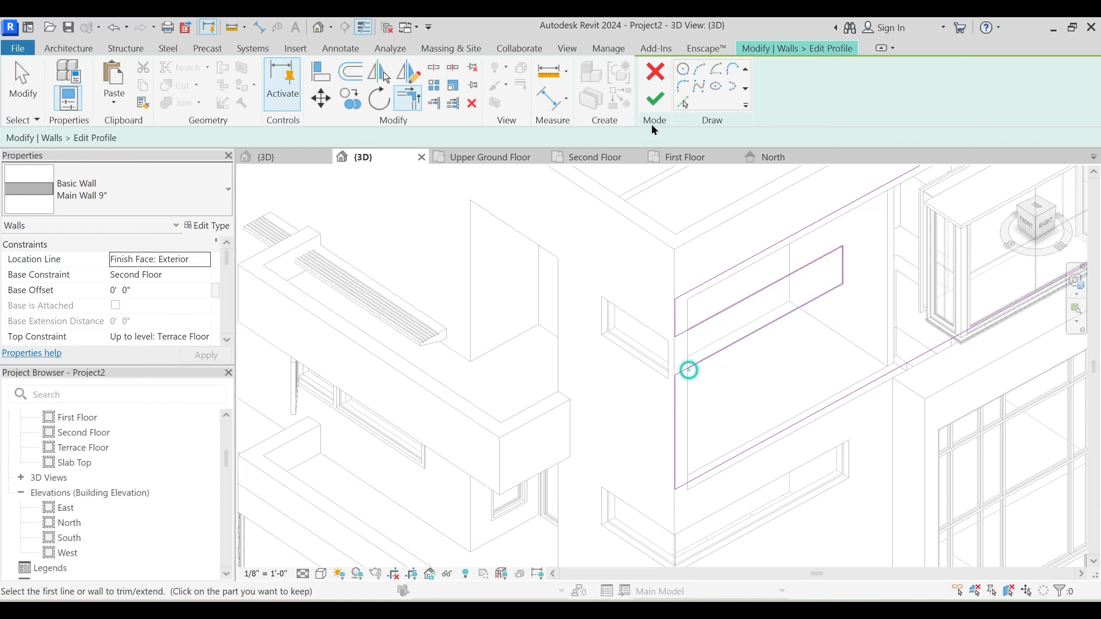
left_click(655, 98)
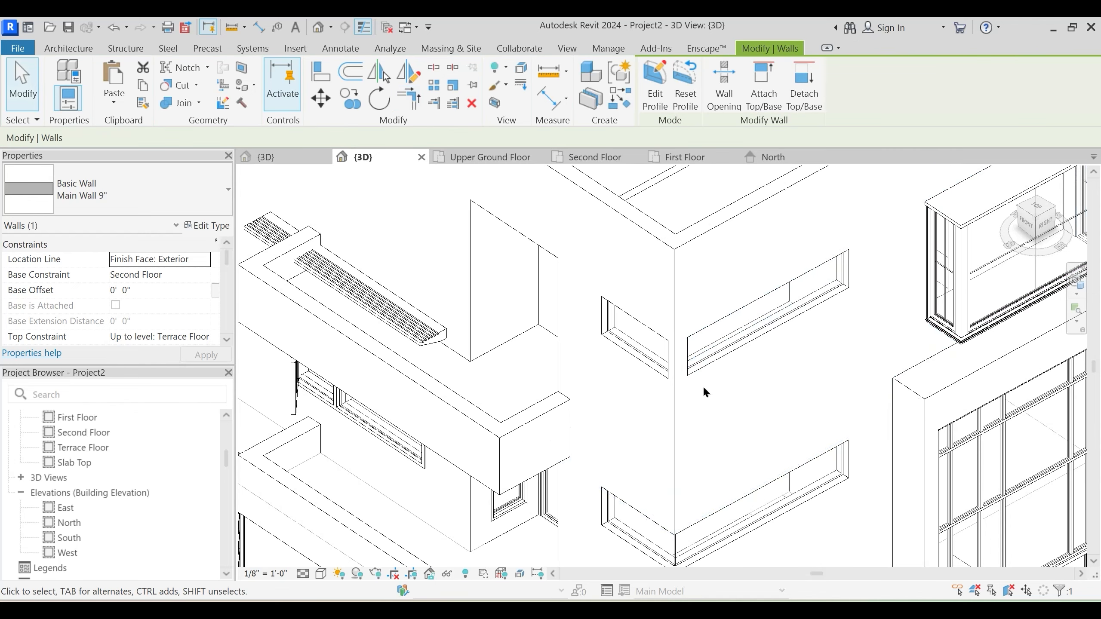
key("Escape")
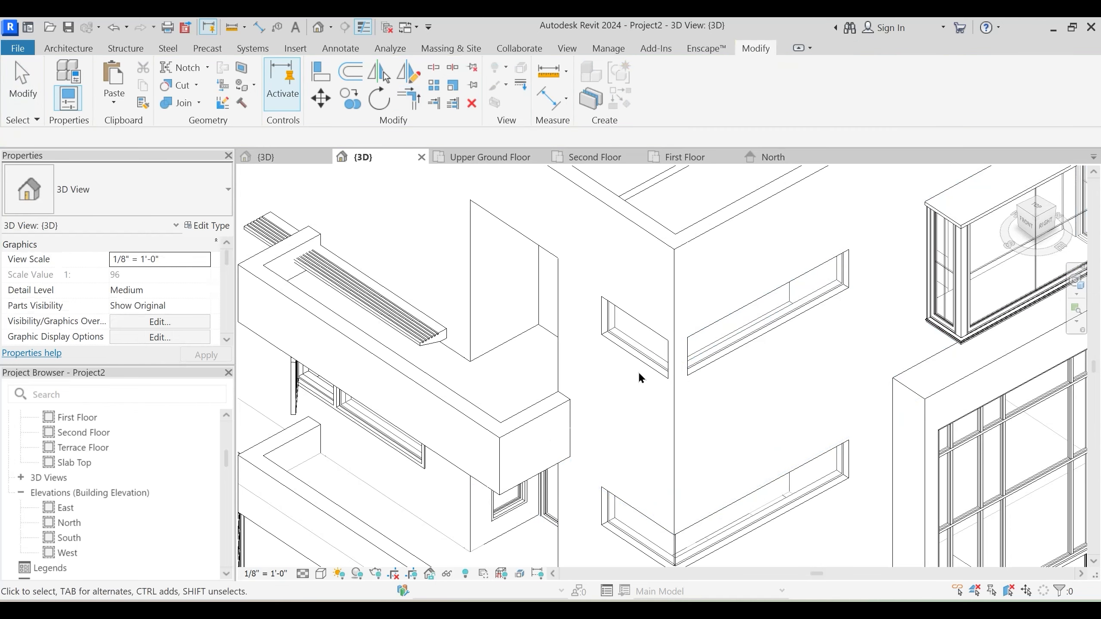
Edit the profile of the adjoining second-floor wall at the same corner, tracing the top, side and bottom edges of its corner window
left_click(648, 269)
key("Escape")
left_click(675, 436)
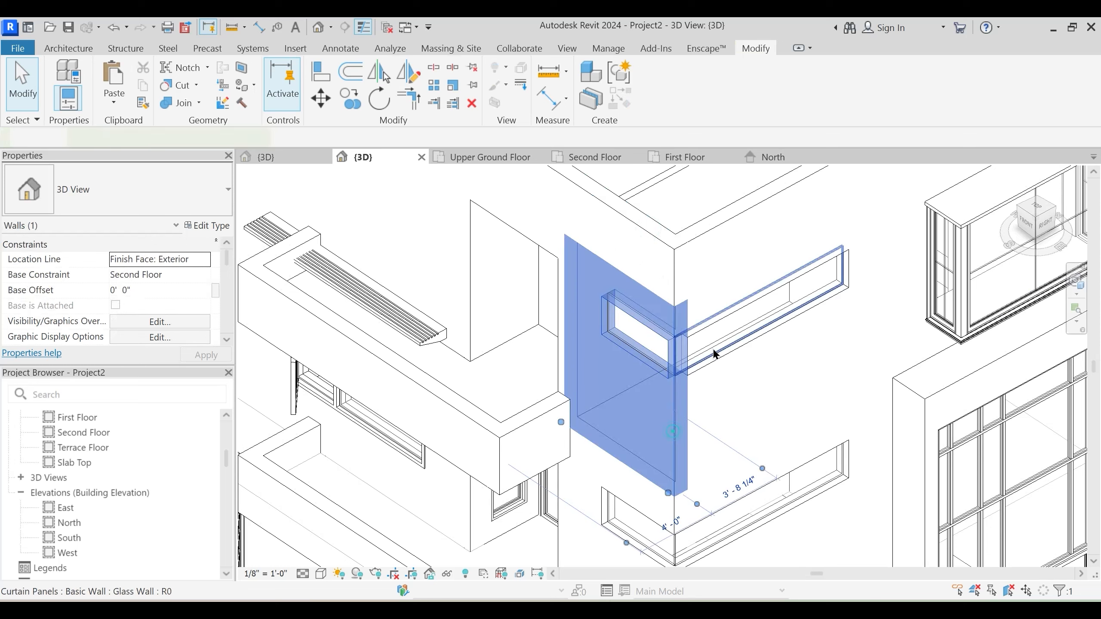
left_click(676, 85)
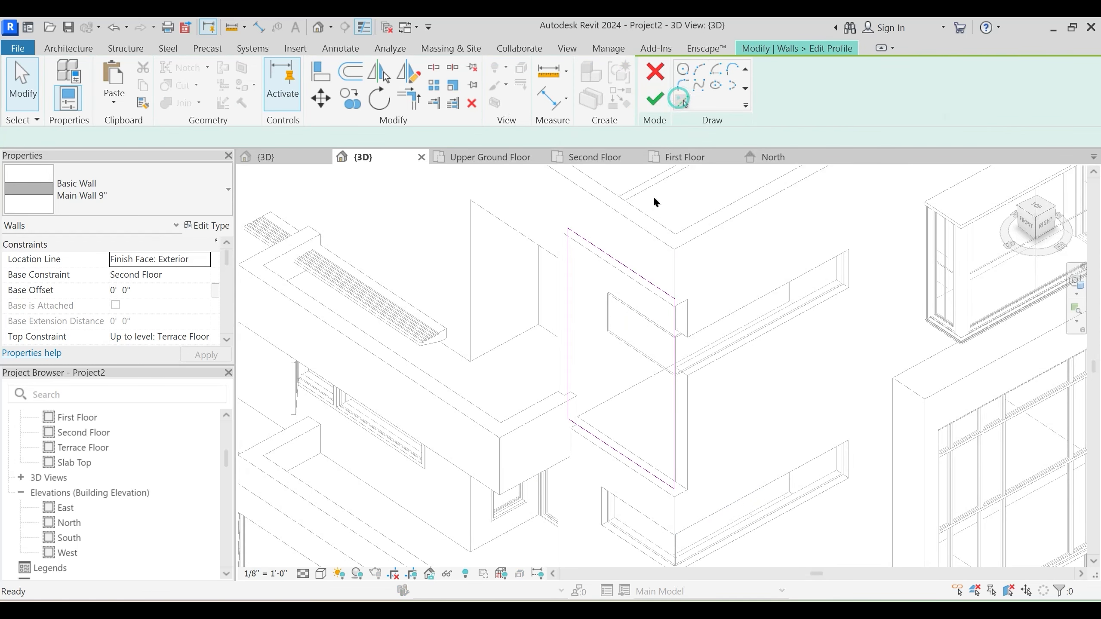
left_click(651, 331)
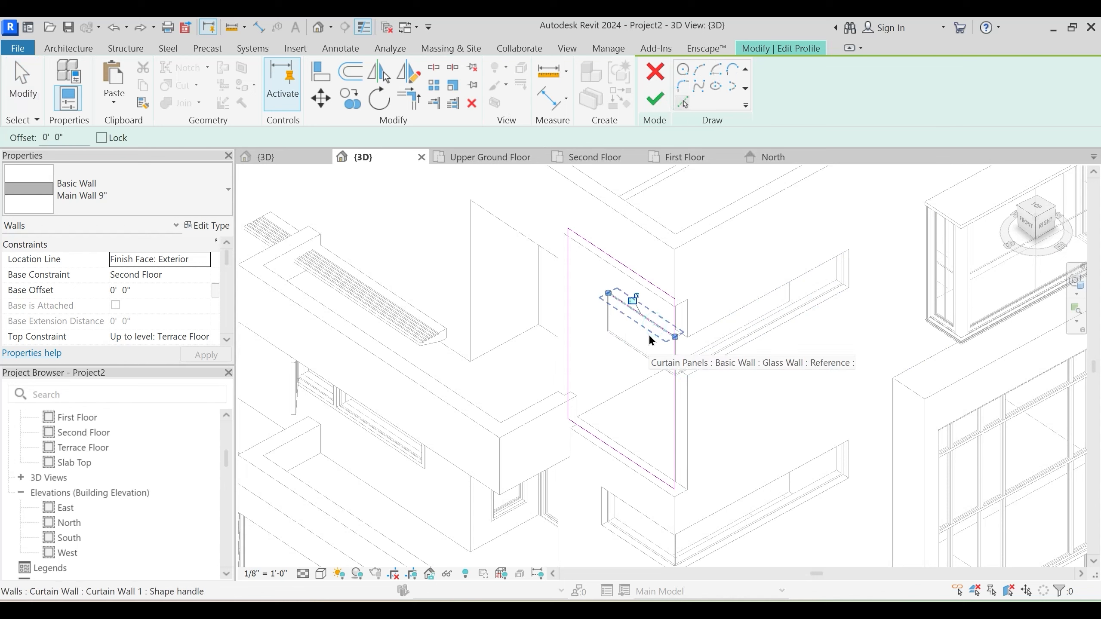
key("Escape")
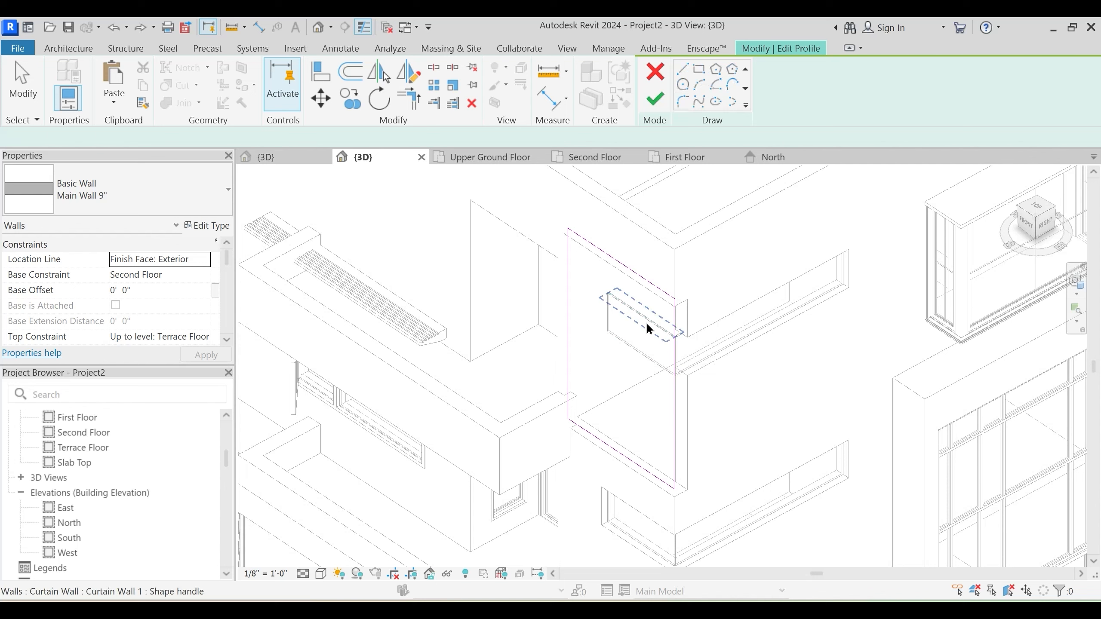
left_click(648, 328)
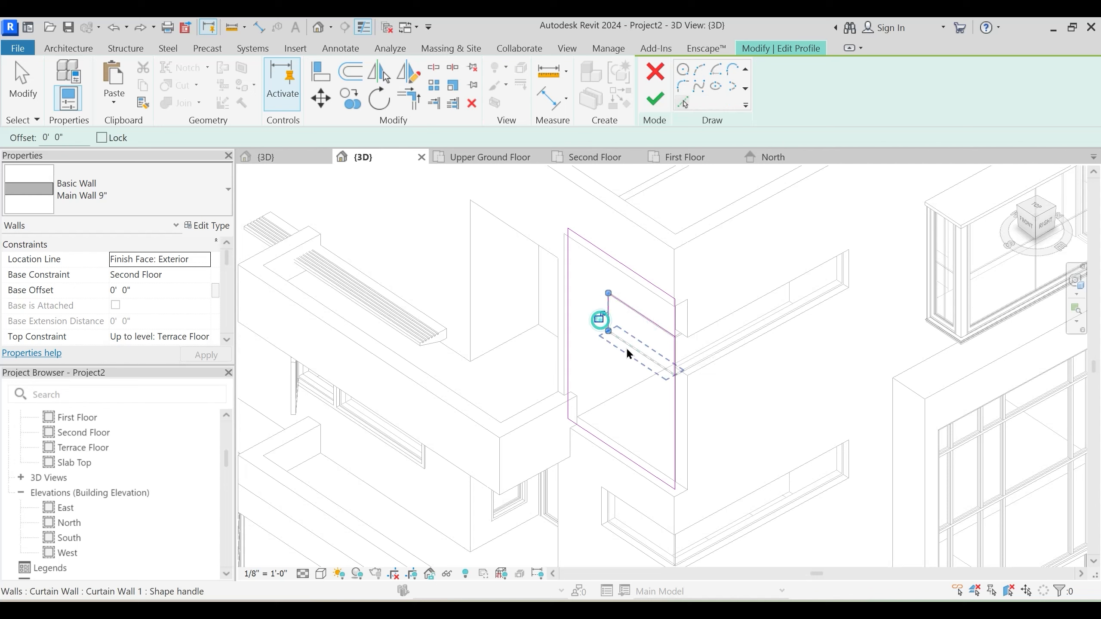
left_click(628, 350)
key("Escape")
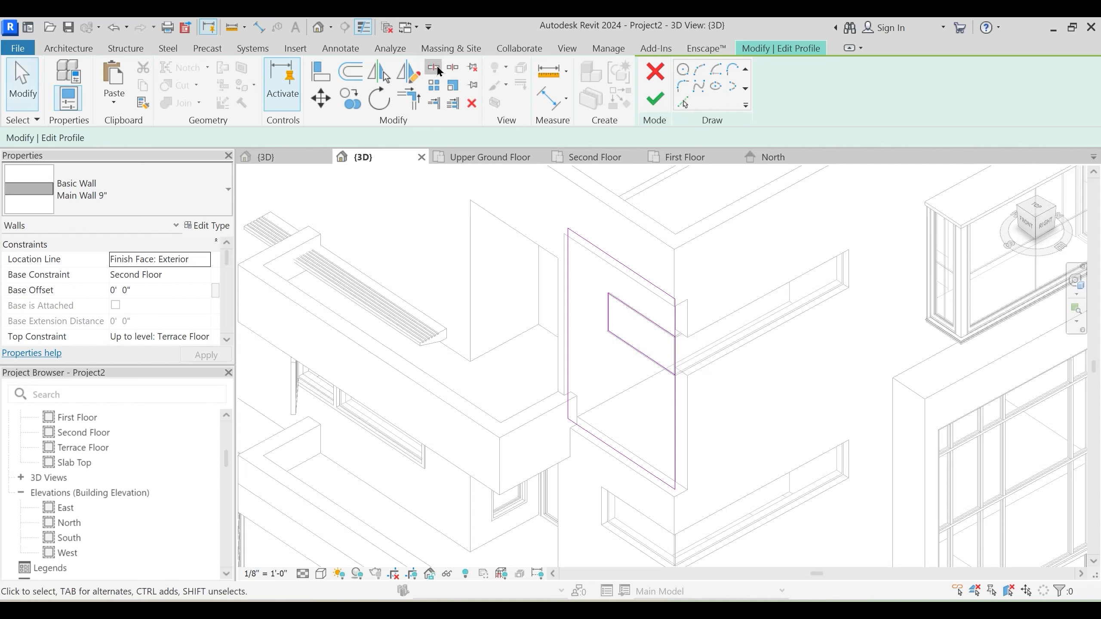
Split the adjoining wall's corner edge, trim it to the traced window outline and finish the profile
left_click(433, 68)
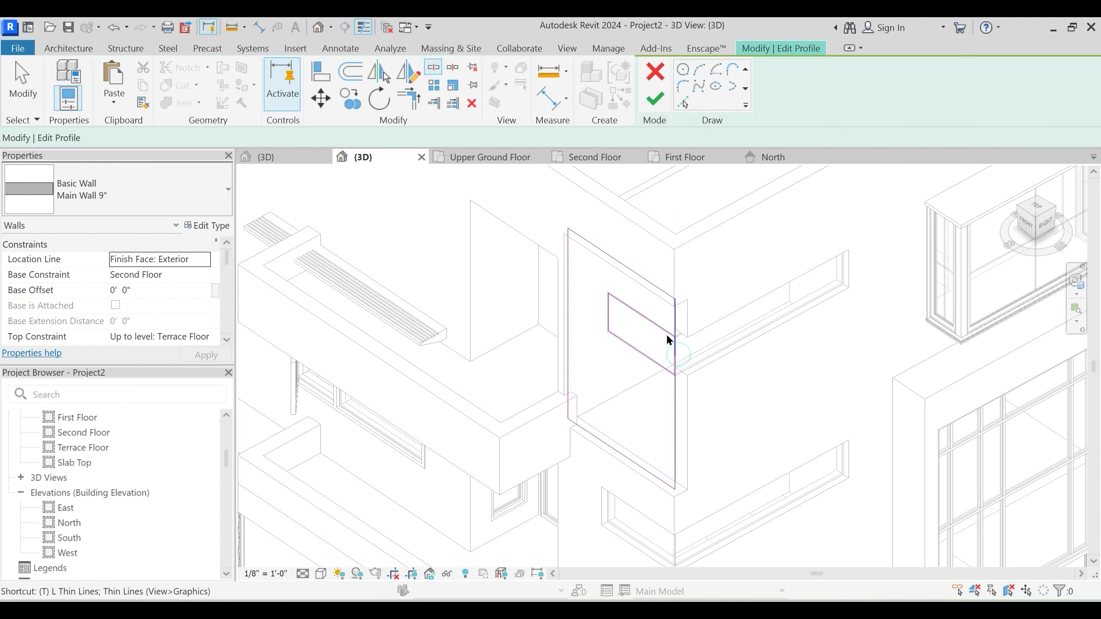
key("t")
key("r")
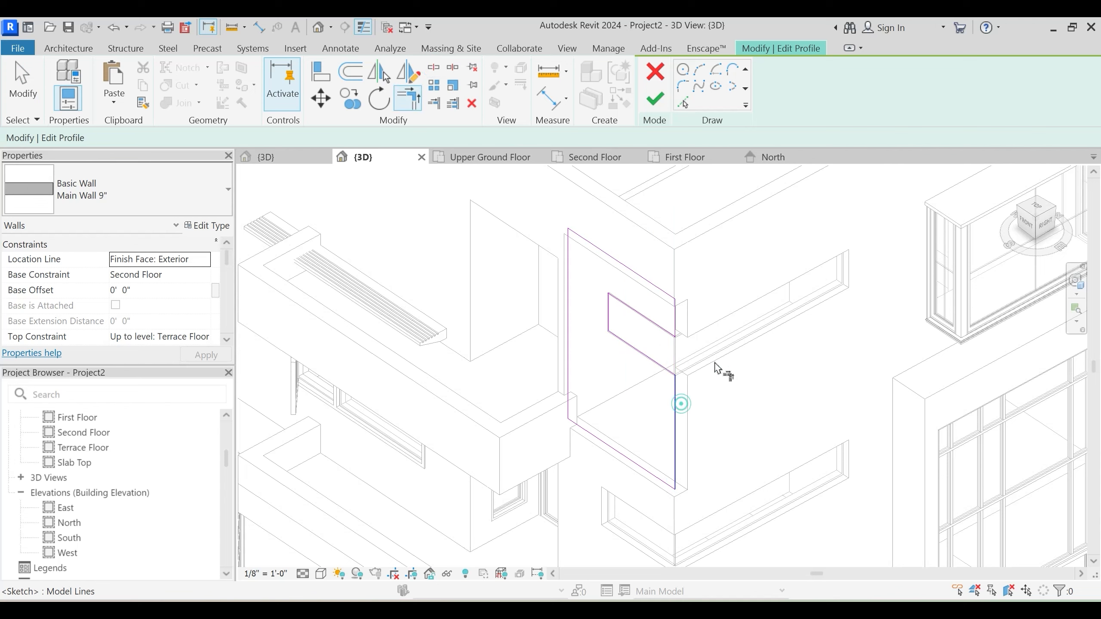
key("Escape")
left_click(655, 99)
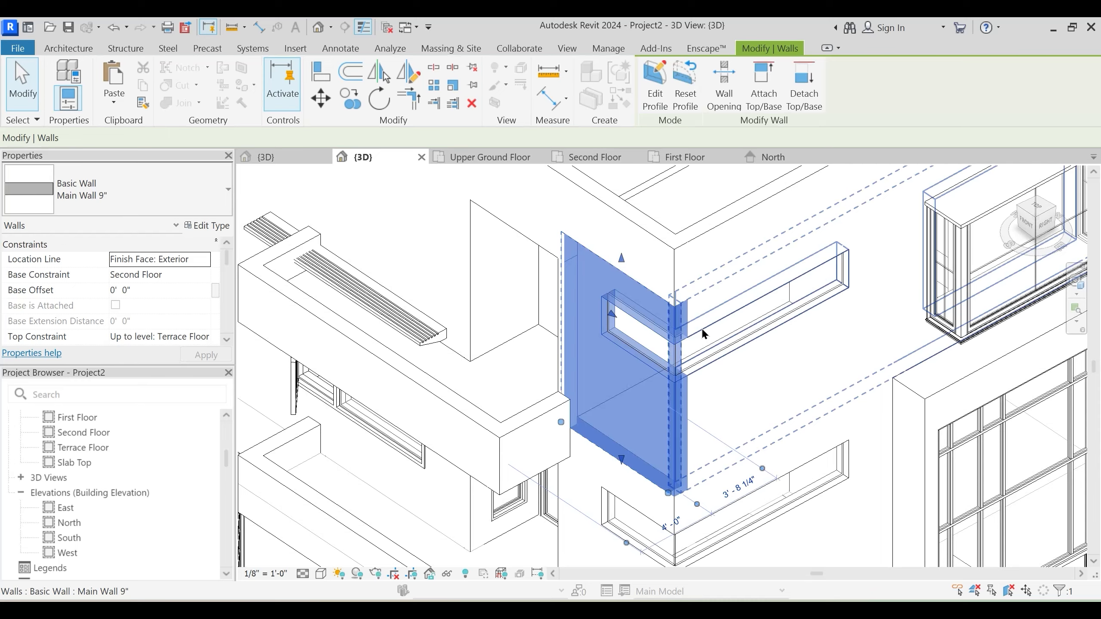
key("Escape")
Display the facade with the paired balconies in 3D with realistic materials
middle_click_drag(781, 404, 799, 378, "shift")
scroll(759, 386, "down", 2)
middle_click_drag(640, 450, 795, 397, "shift")
middle_click_drag(650, 402, 705, 312)
middle_click_drag(515, 442, 746, 424, "shift")
key("r")
key("r")
Turn off Show SS for both first-floor 7 Window with Sidelight and Transome windows beside the balconies
left_click(755, 406)
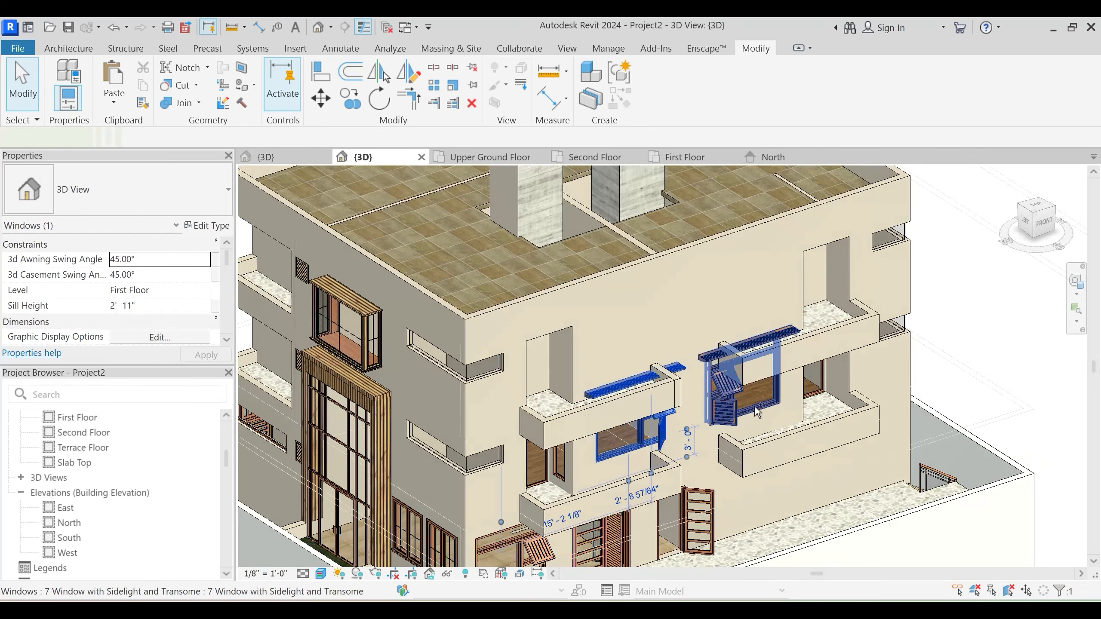
scroll(149, 299, "down", 10)
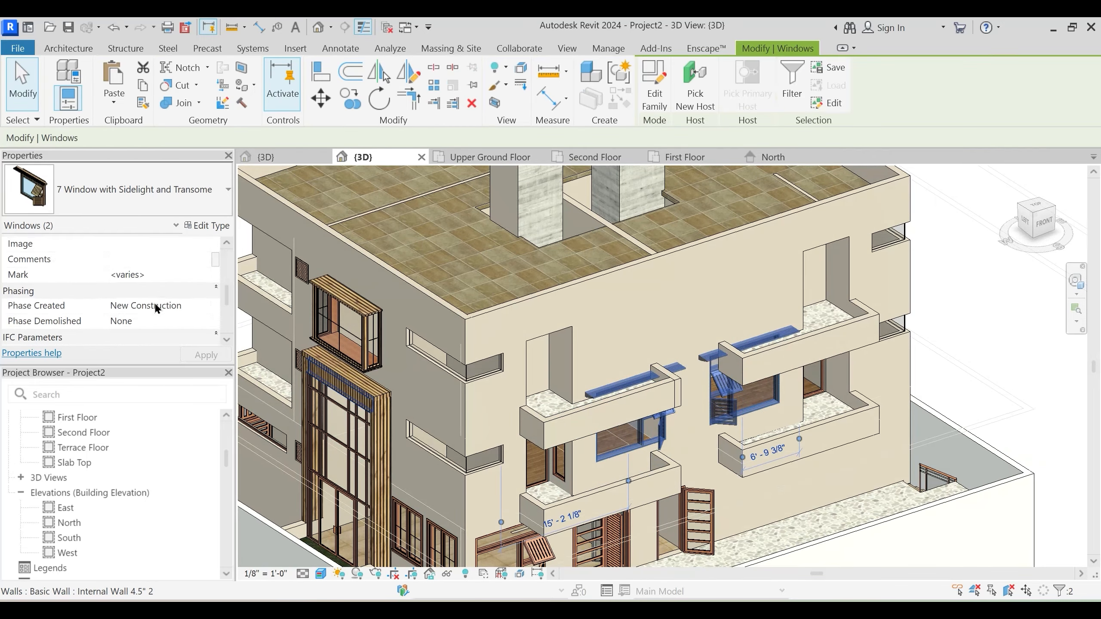
left_click(115, 305)
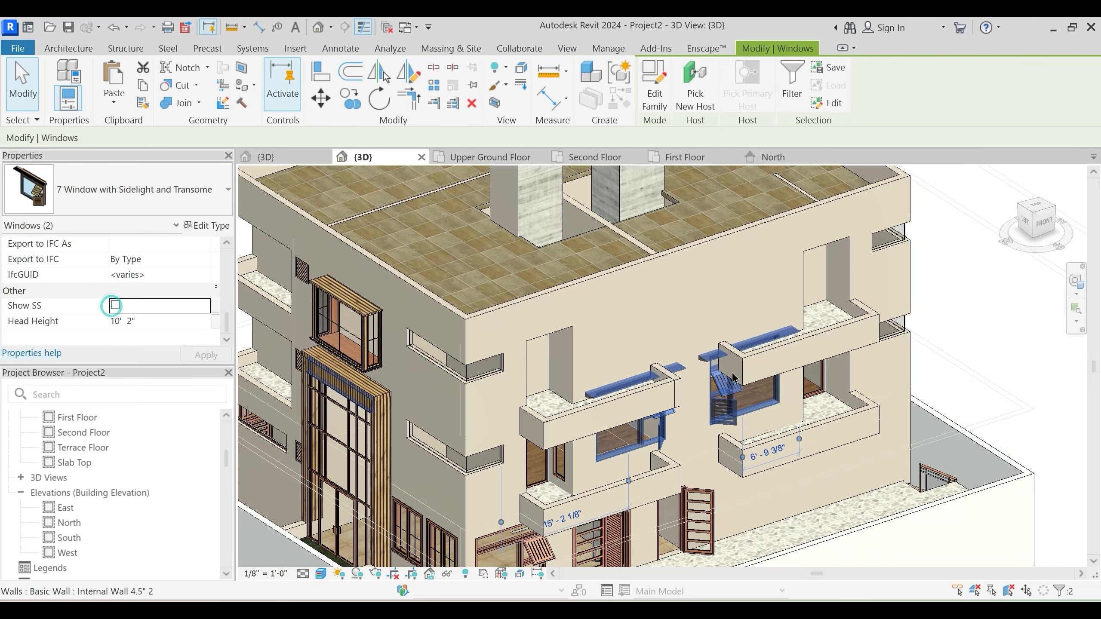
key("Escape")
Set the sill height of the left-hand first-floor sidelight window to 1' 3" and accept the wall conflict
middle_click_drag(689, 326, 629, 423, "shift")
left_click(629, 423)
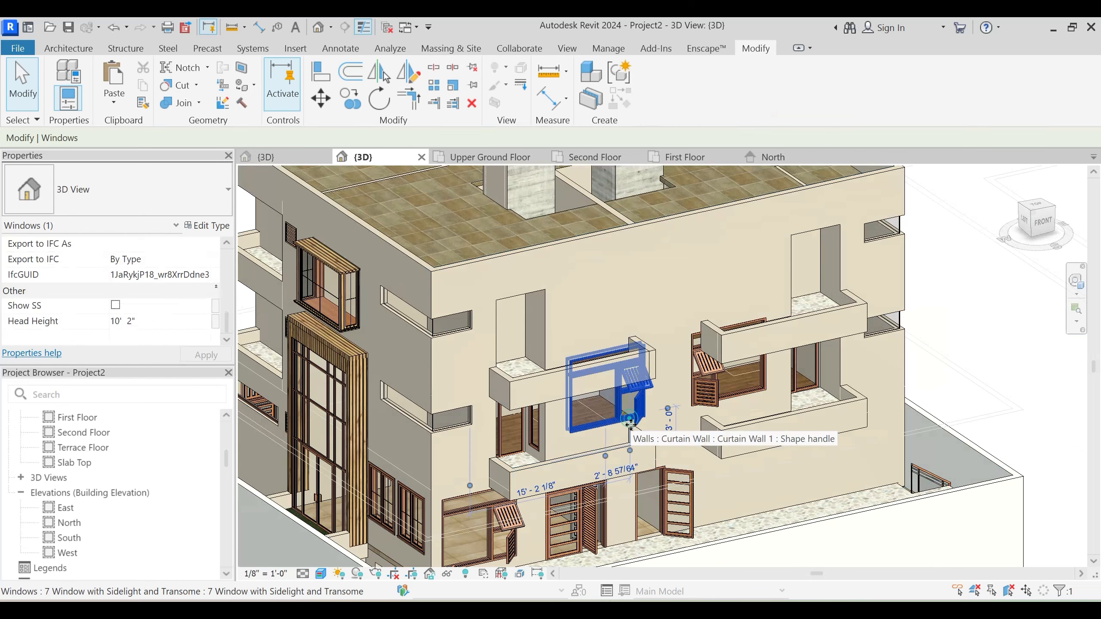
scroll(152, 289, "up", 10)
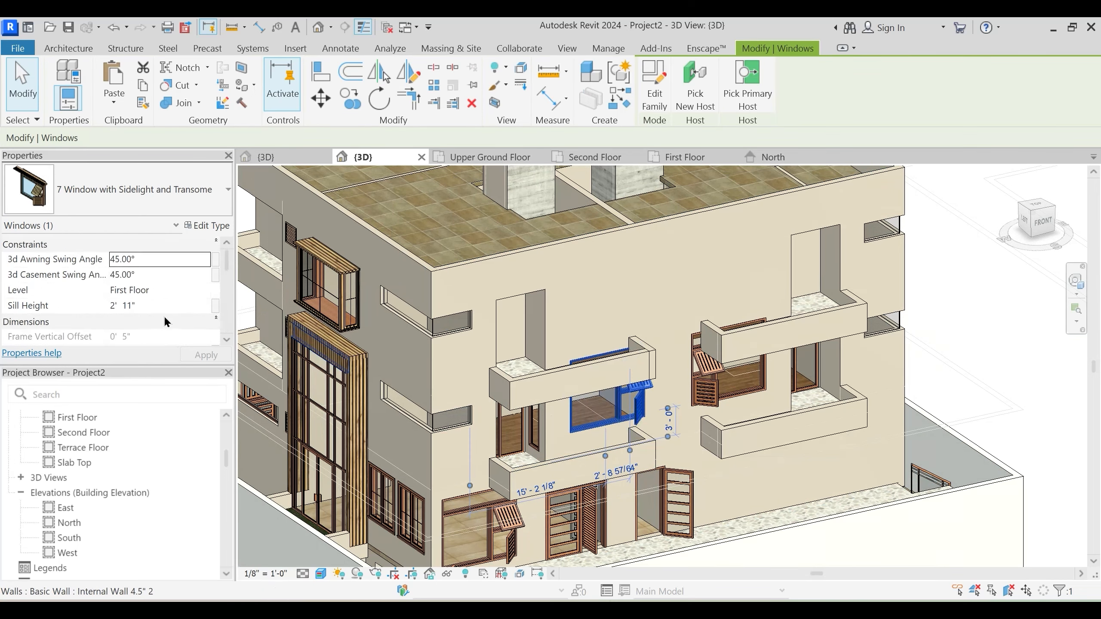
left_click(165, 307)
type("15")
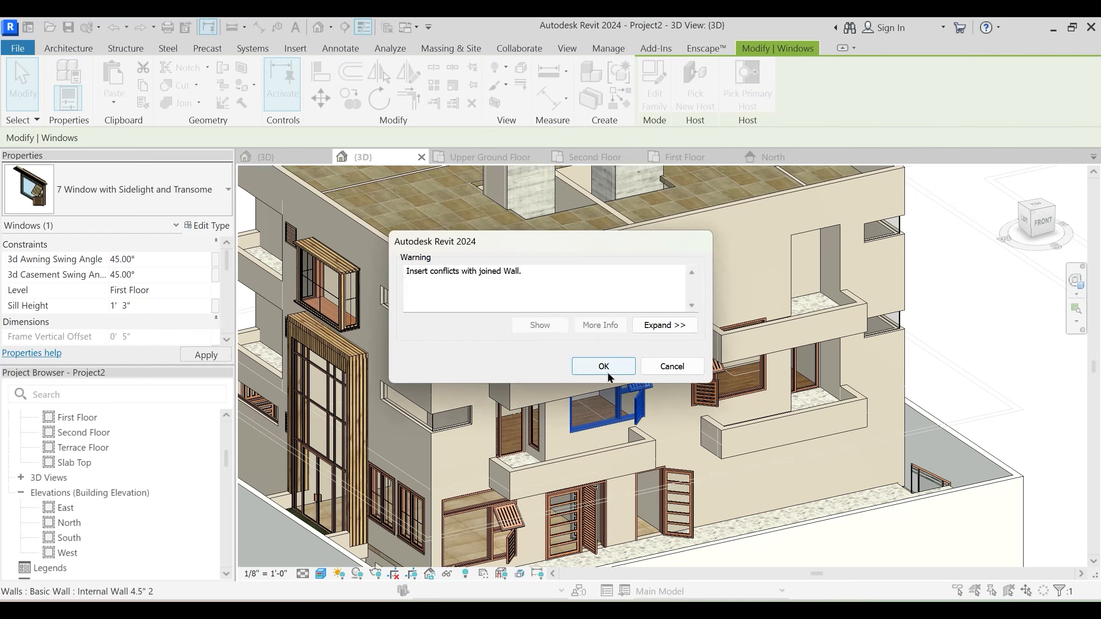
left_click(609, 373)
Set the sill height of the right-hand first-floor sidelight window to 1' 3" as well
left_click_drag(611, 427, 739, 402)
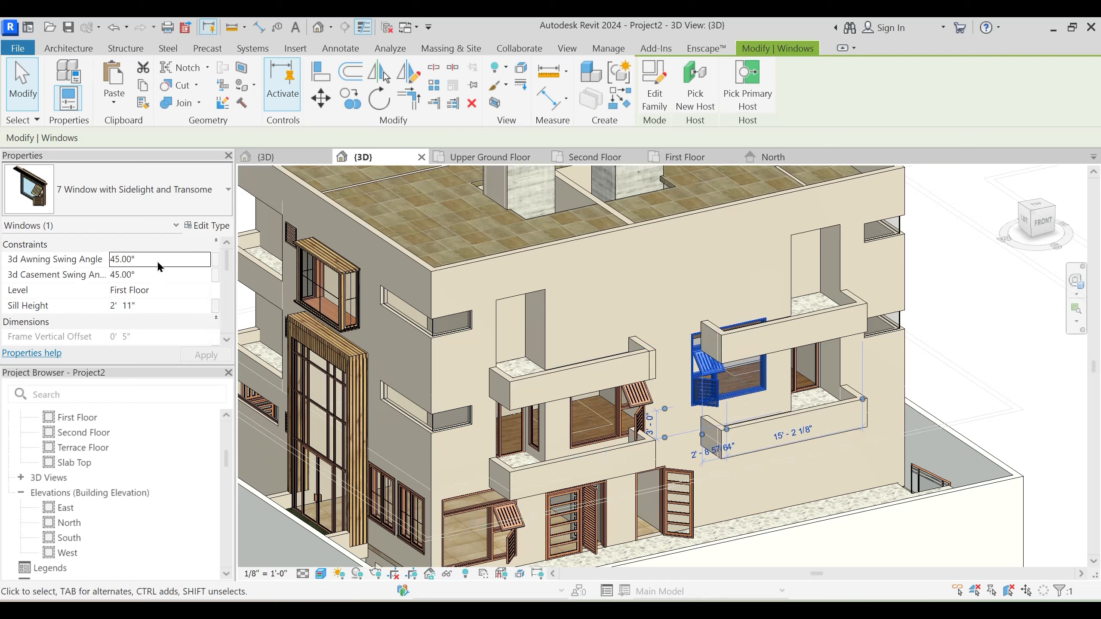
left_click(160, 307)
type("1")
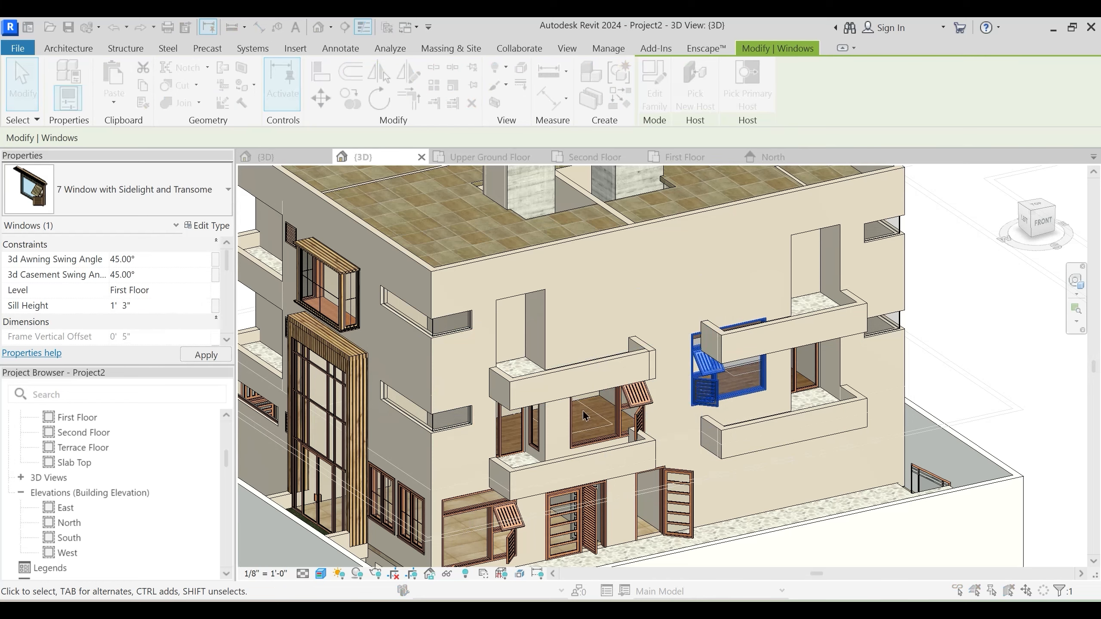
left_click(614, 366)
scroll(706, 429, "up", 3)
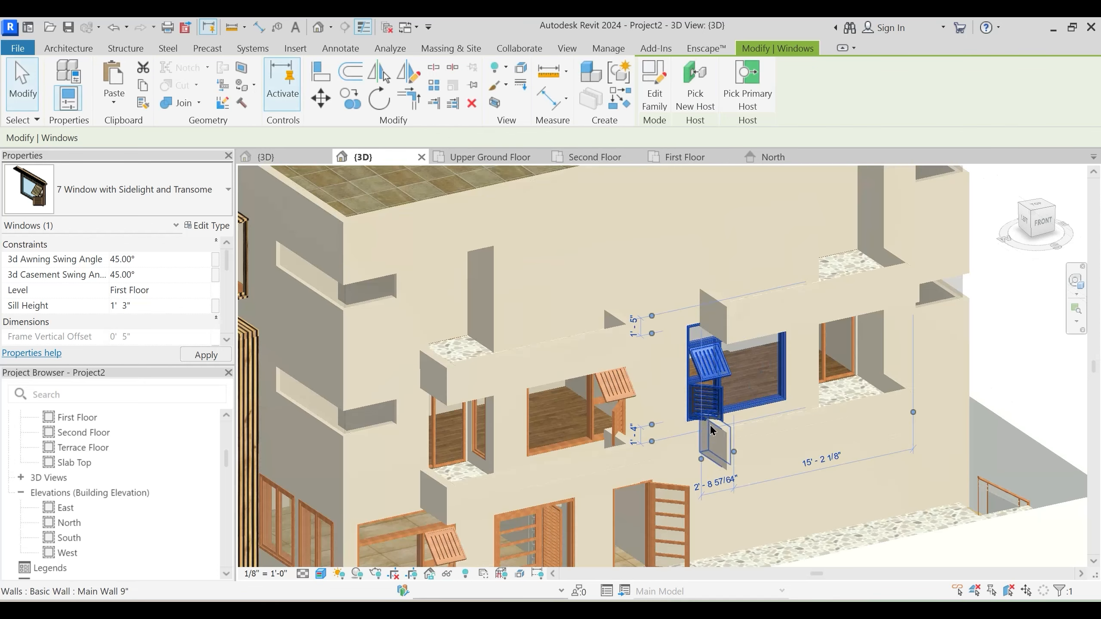
key("Escape")
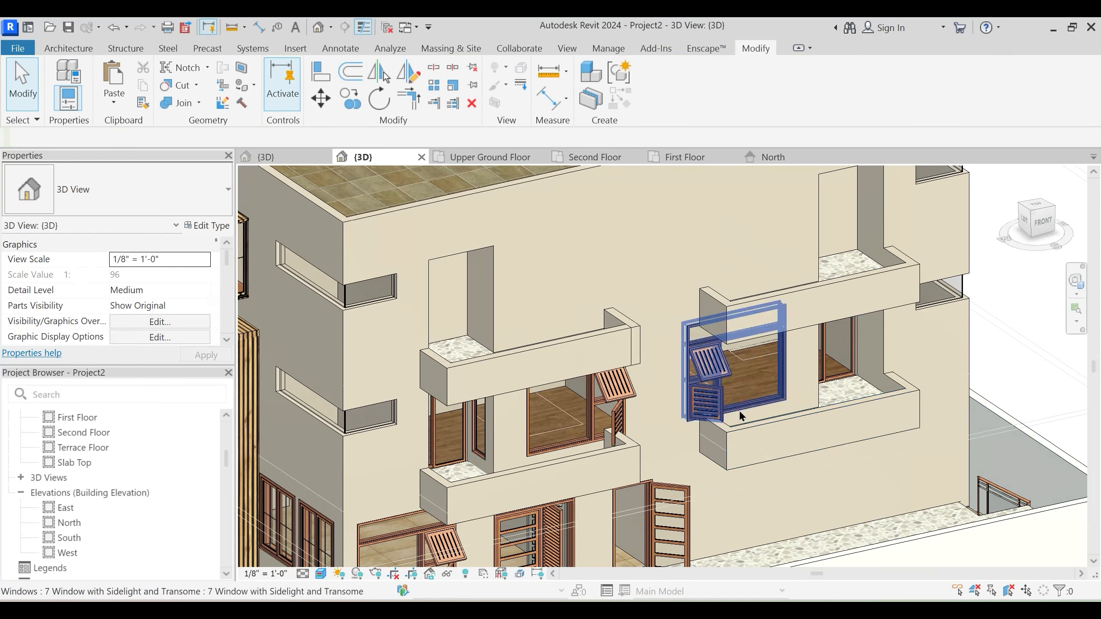
Nudge the right-hand first-floor sidelight window about 2' along the wall towards its balcony door
scroll(739, 410, "down", 1)
middle_click_drag(759, 419, 721, 432)
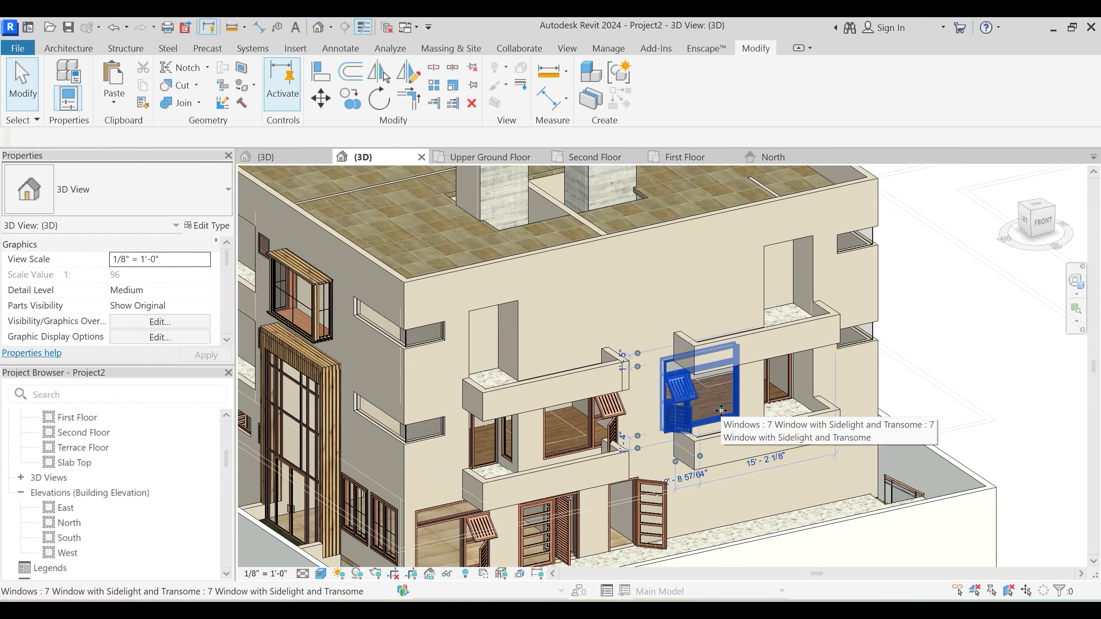
left_click(721, 413)
key("Right")
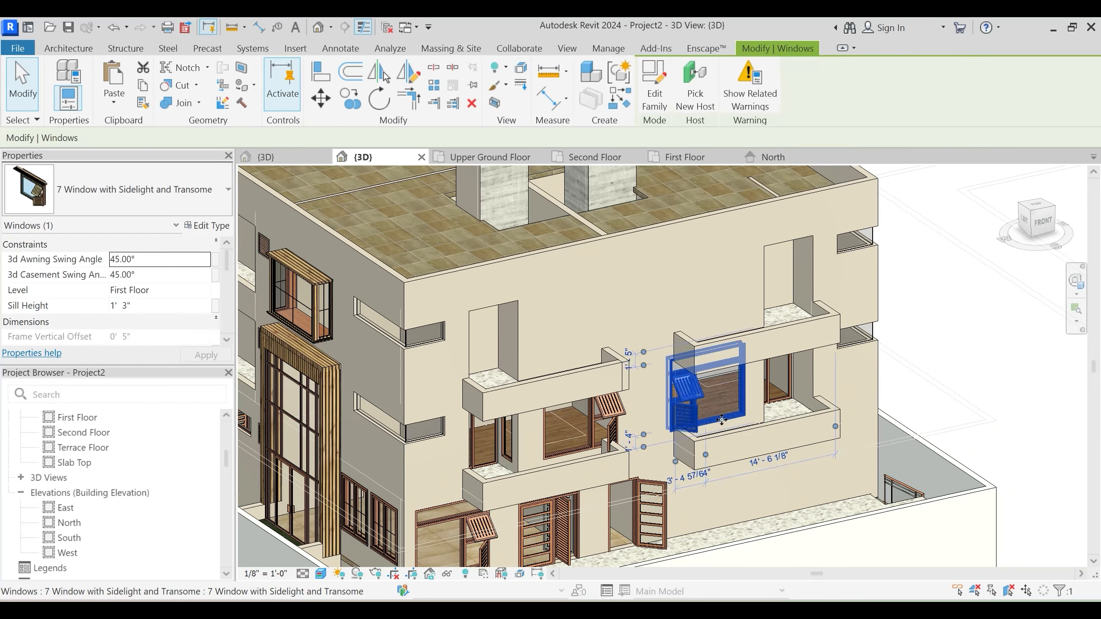
key("Right")
key("Right")
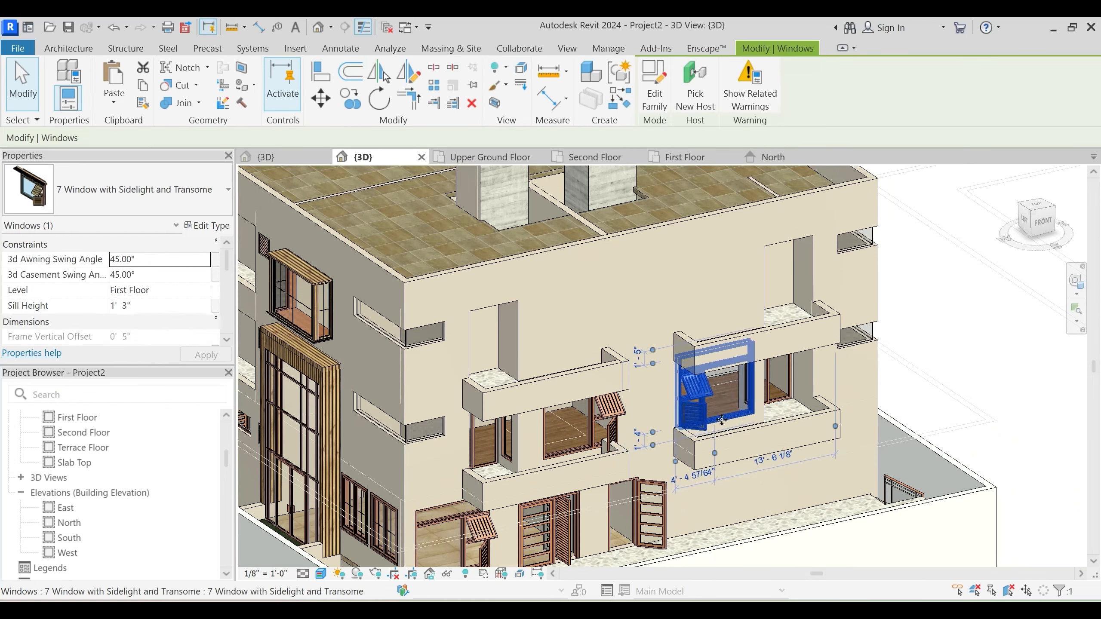
key("Right")
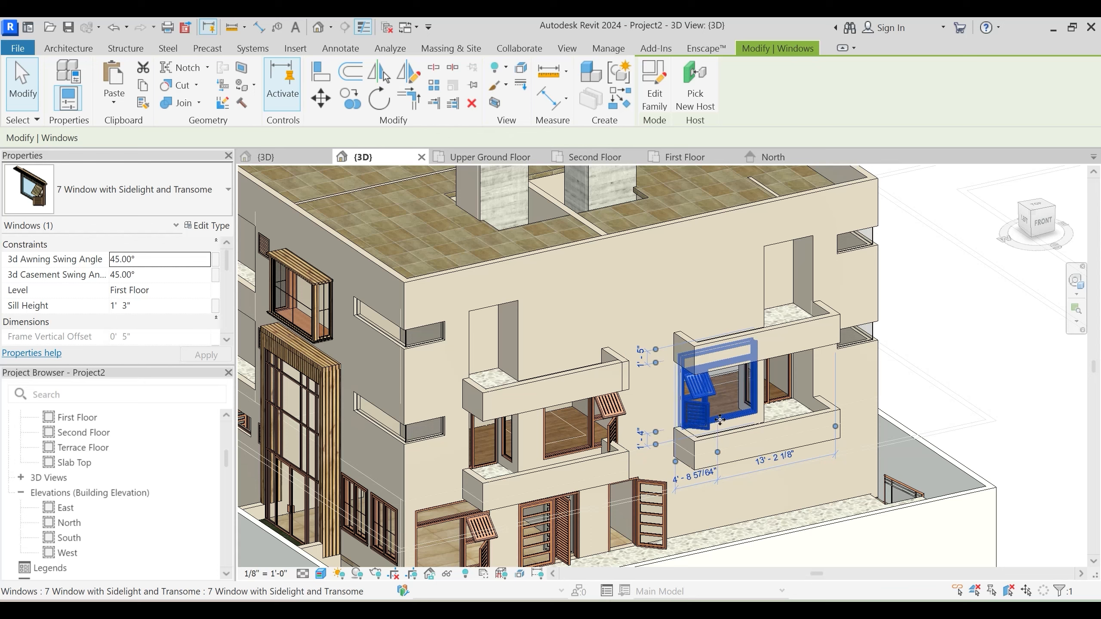
Move the left-hand first-floor sidelight window along the wall towards its balcony door
left_click(579, 445)
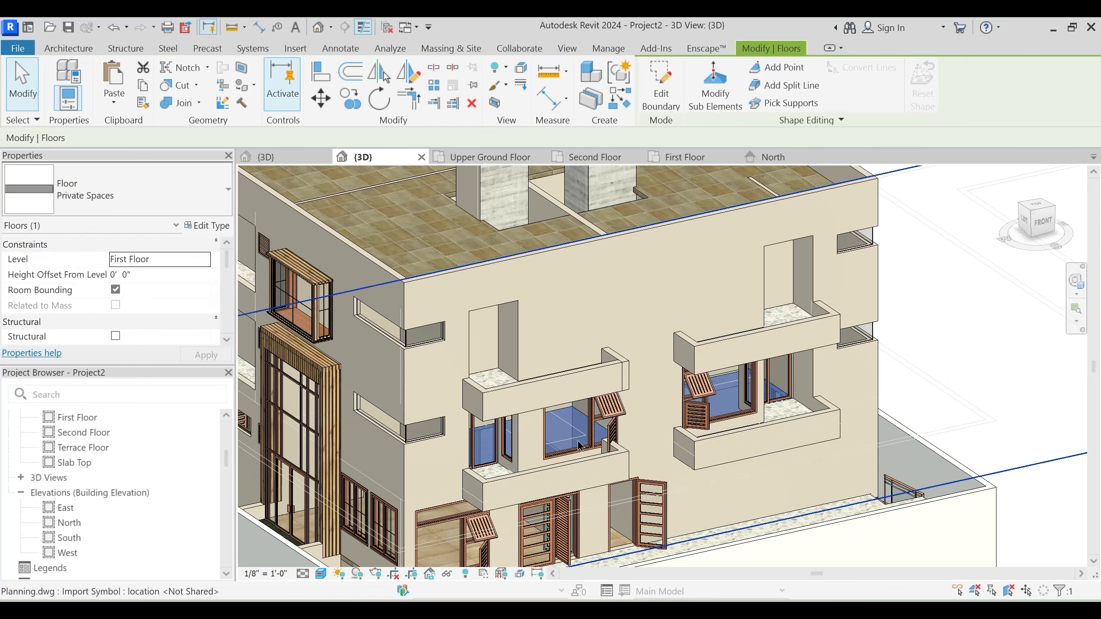
left_click(578, 443)
left_click(582, 445)
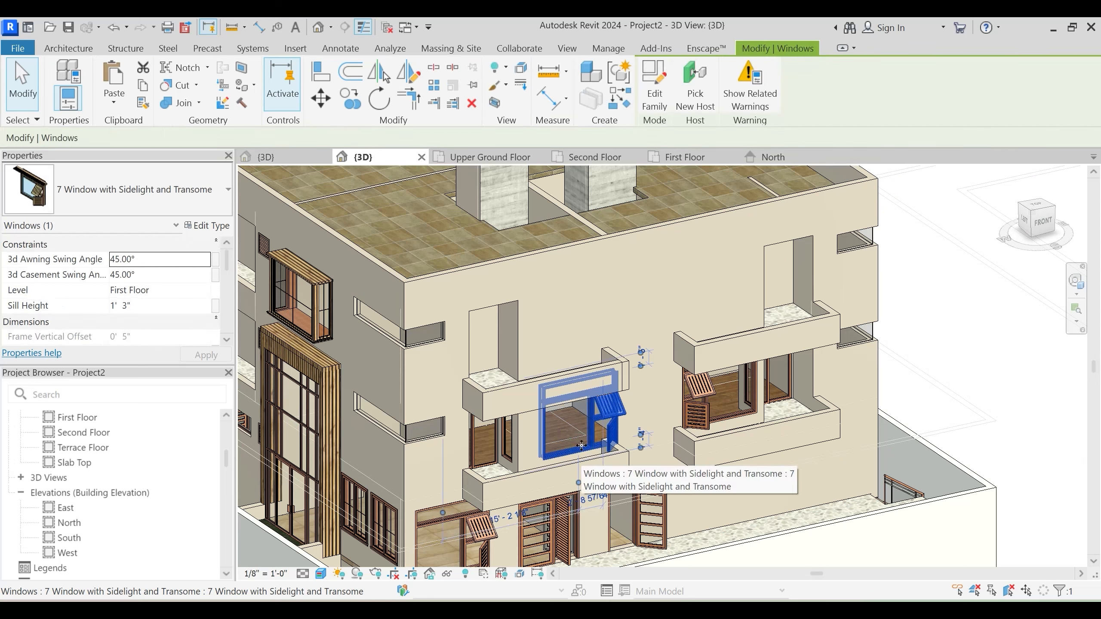
left_click_drag(581, 445, 565, 445)
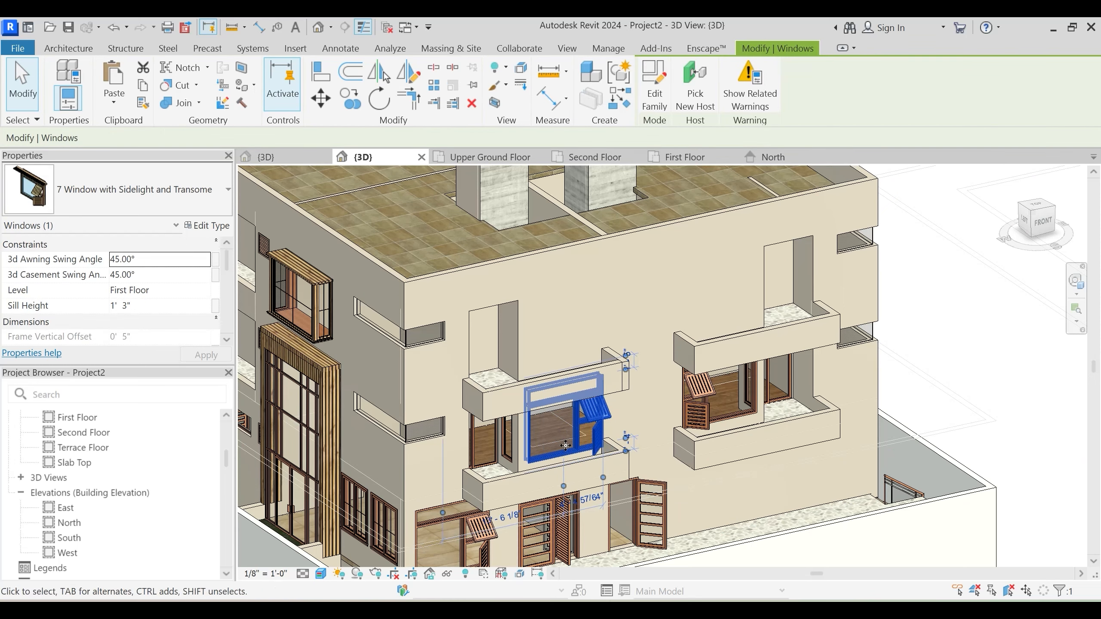
key("Left")
key("Escape")
middle_click_drag(635, 532, 570, 546, "shift")
left_click_drag(505, 402, 549, 414)
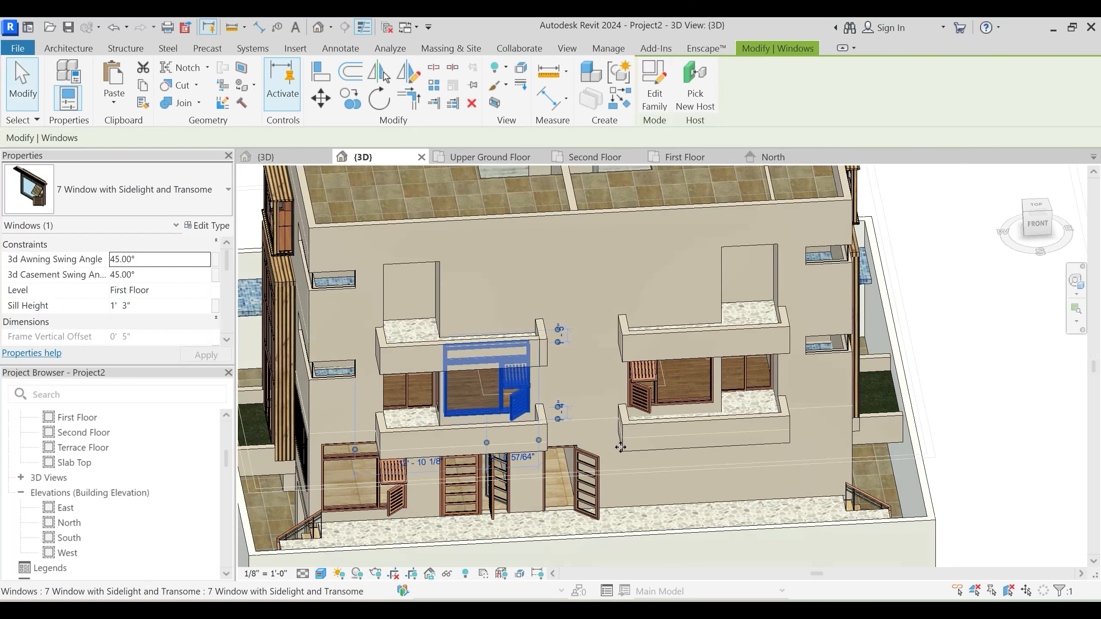
key("Escape")
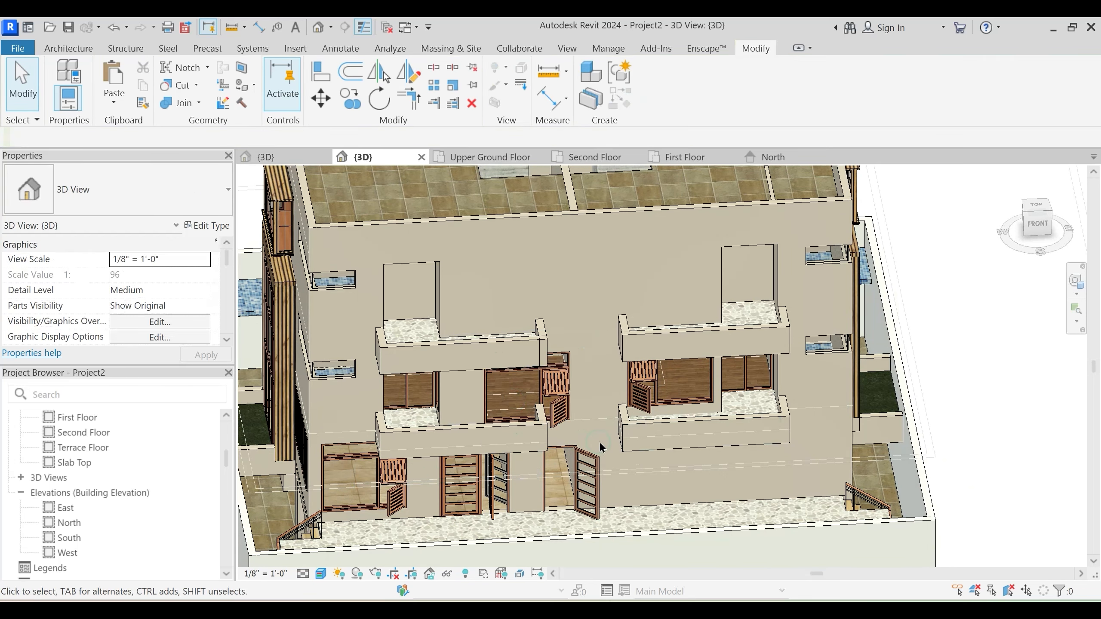
key("ctrl+z")
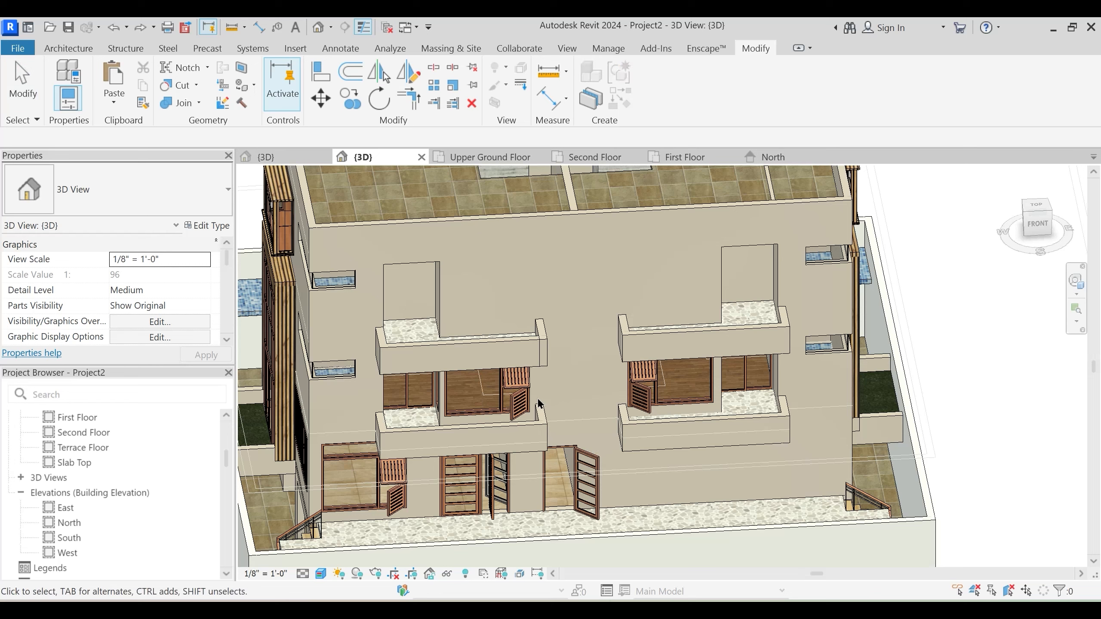
Nudge the left-hand first-floor sidelight window away from its balcony door to the 4' 8 57/64" spacing used by the right-hand one
left_click(528, 412)
scroll(528, 427, "up", 2)
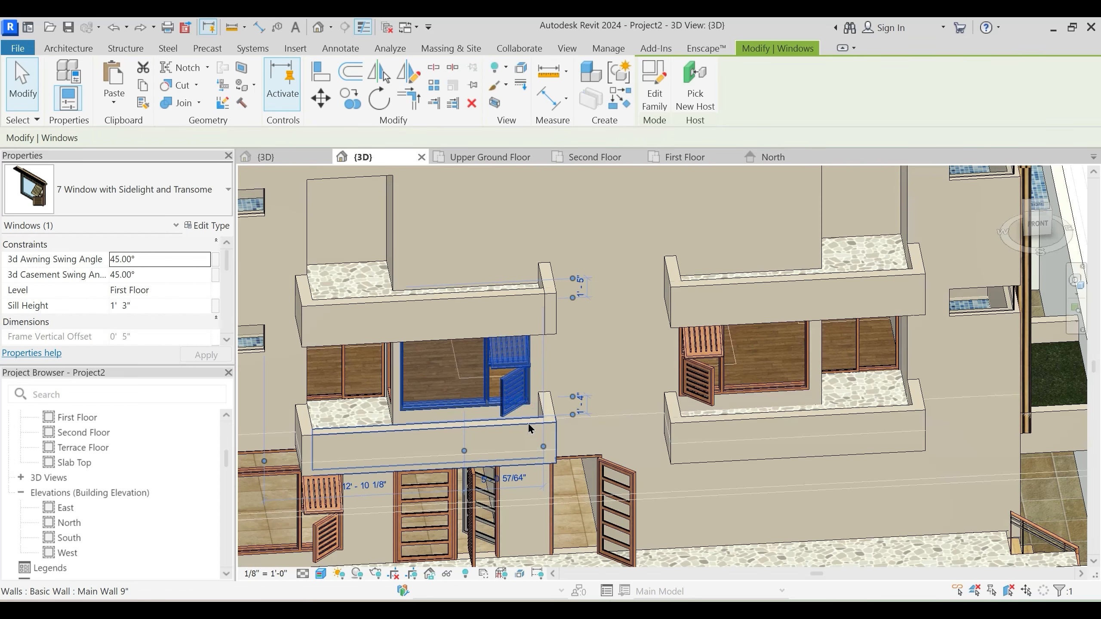
key("Right")
key("Right")
key("Right")
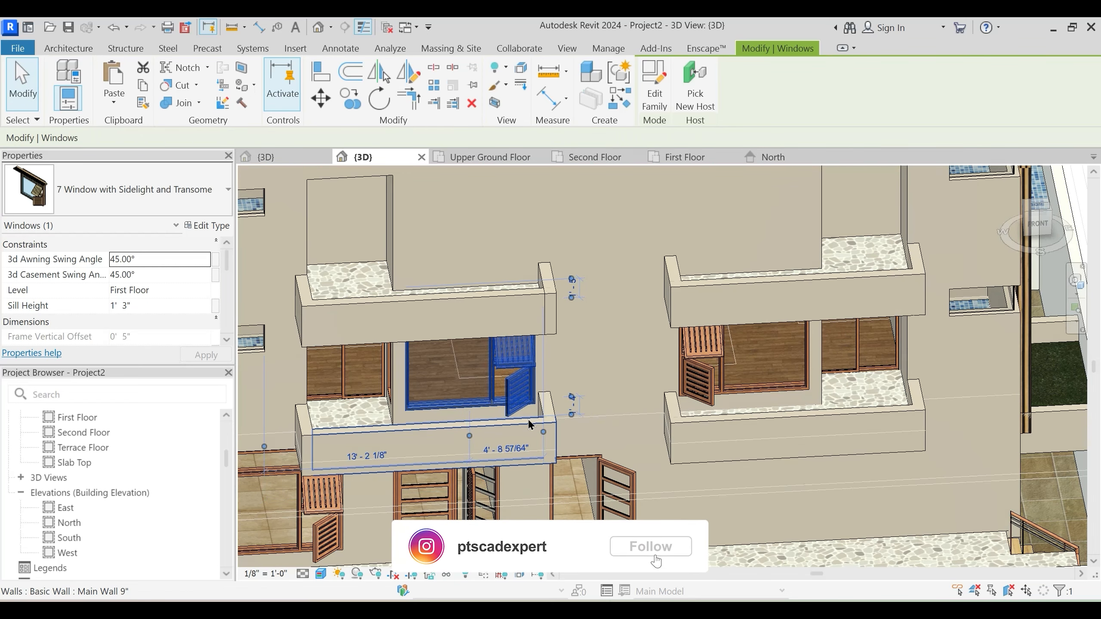
left_click(711, 385)
scroll(690, 441, "down", 2)
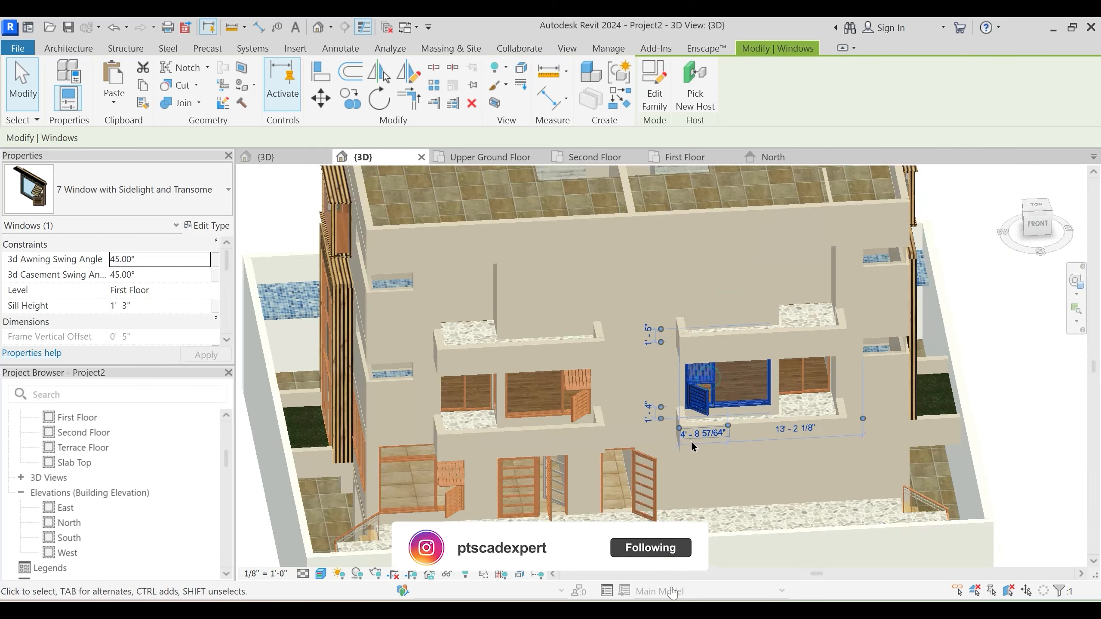
key("Escape")
Try to copy the back wall's first-floor louver and casement windows, along with an extra non-window element, to the Second Floor level
mouse_move(626, 427)
middle_mouse_down("shift")
mouse_move(646, 458)
mouse_move(689, 455)
mouse_move(690, 441)
mouse_move(611, 441)
middle_mouse_up("shift")
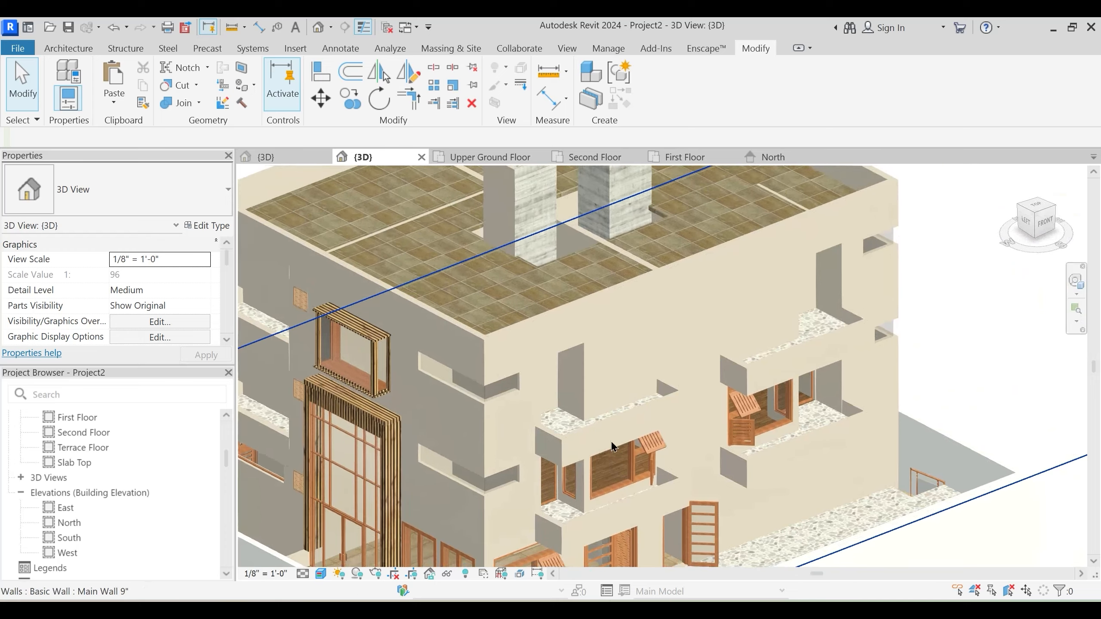
scroll(563, 453, "down", 2)
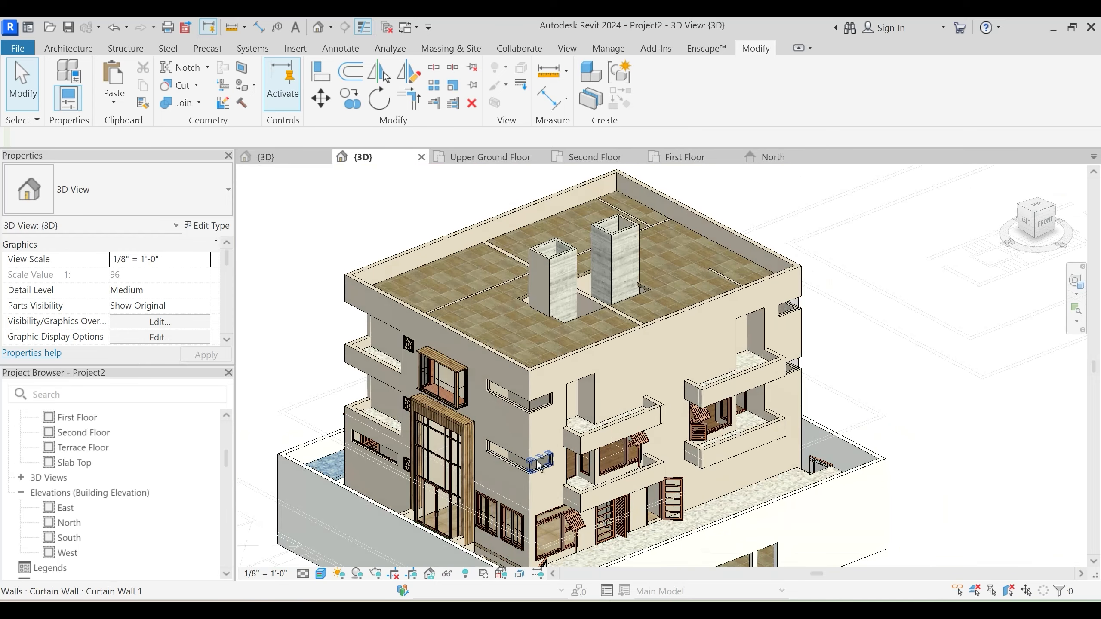
middle_click_drag(539, 465, 585, 430, "shift")
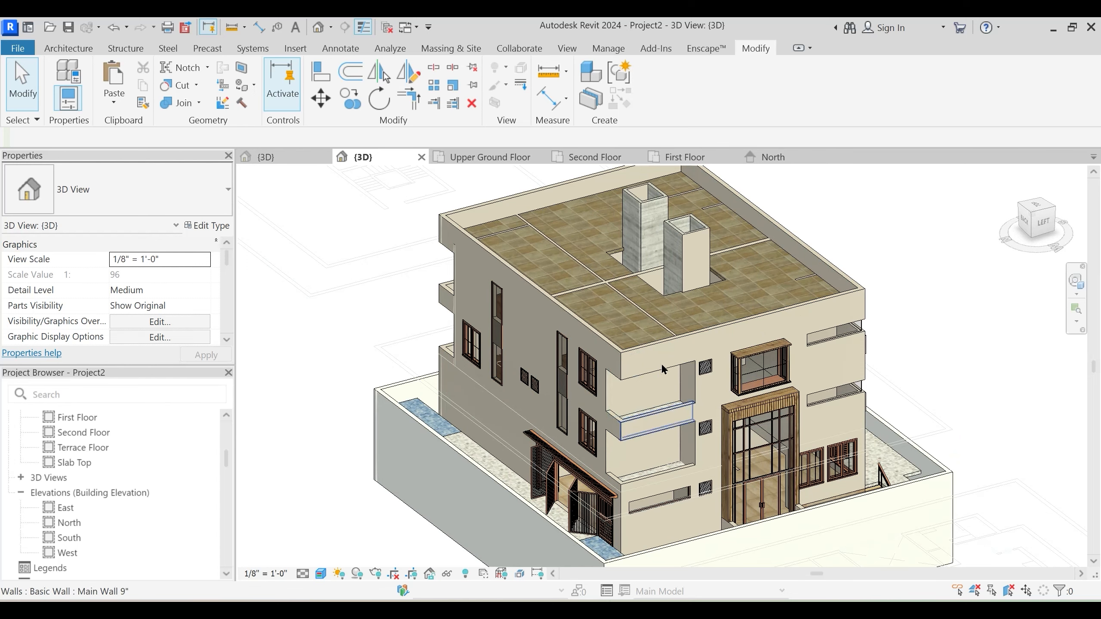
middle_click_drag(633, 414, 644, 450, "shift")
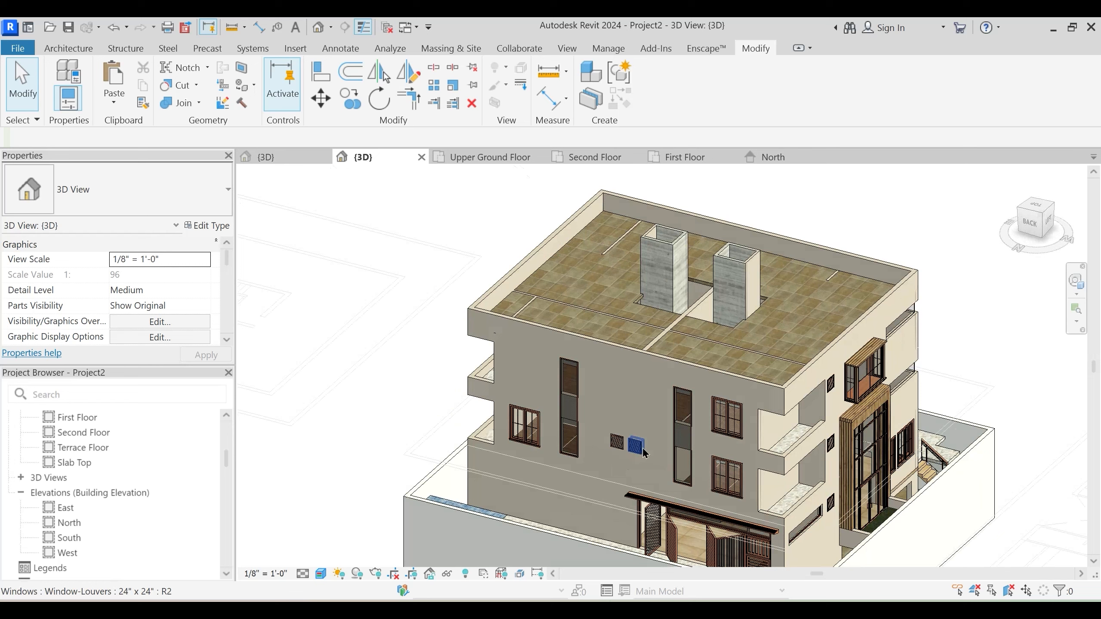
left_click(614, 446, "ctrl")
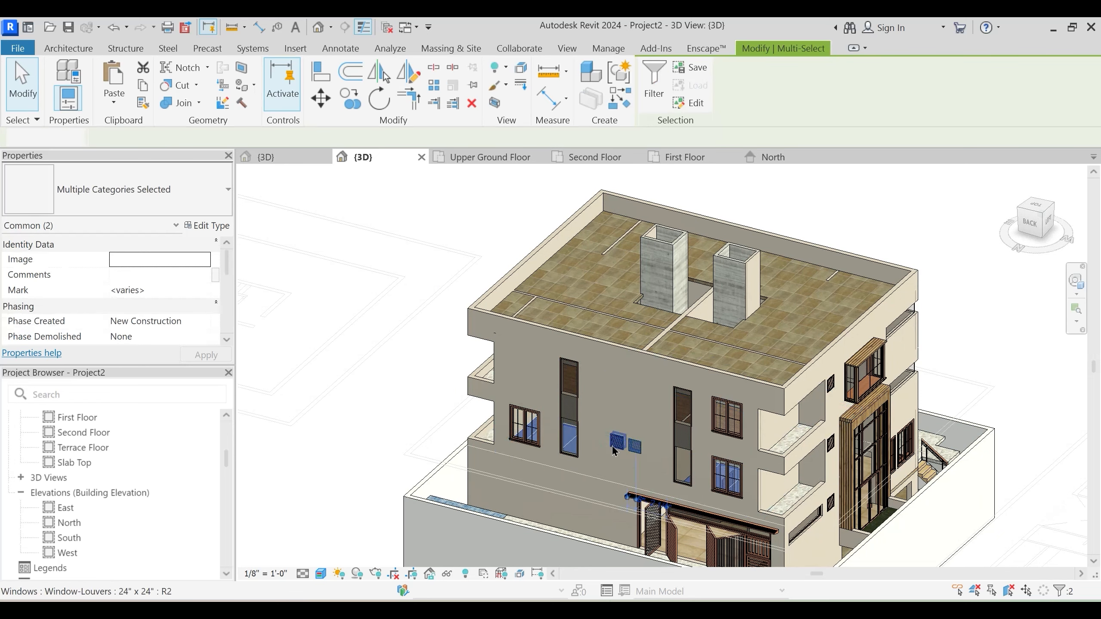
left_click(614, 445, "ctrl")
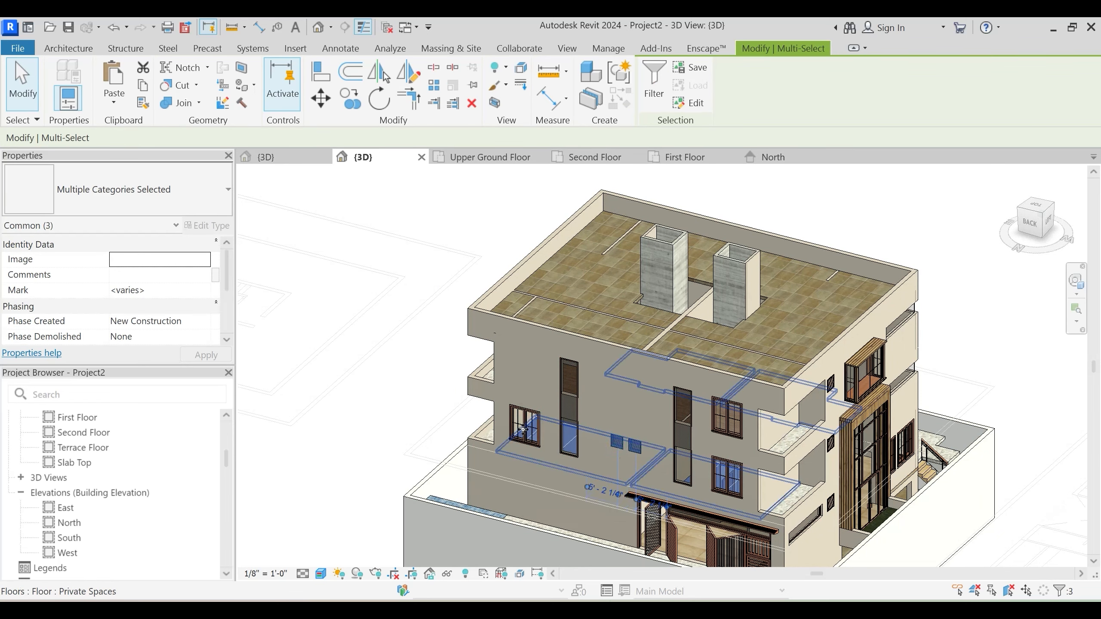
left_click(282, 199, "ctrl")
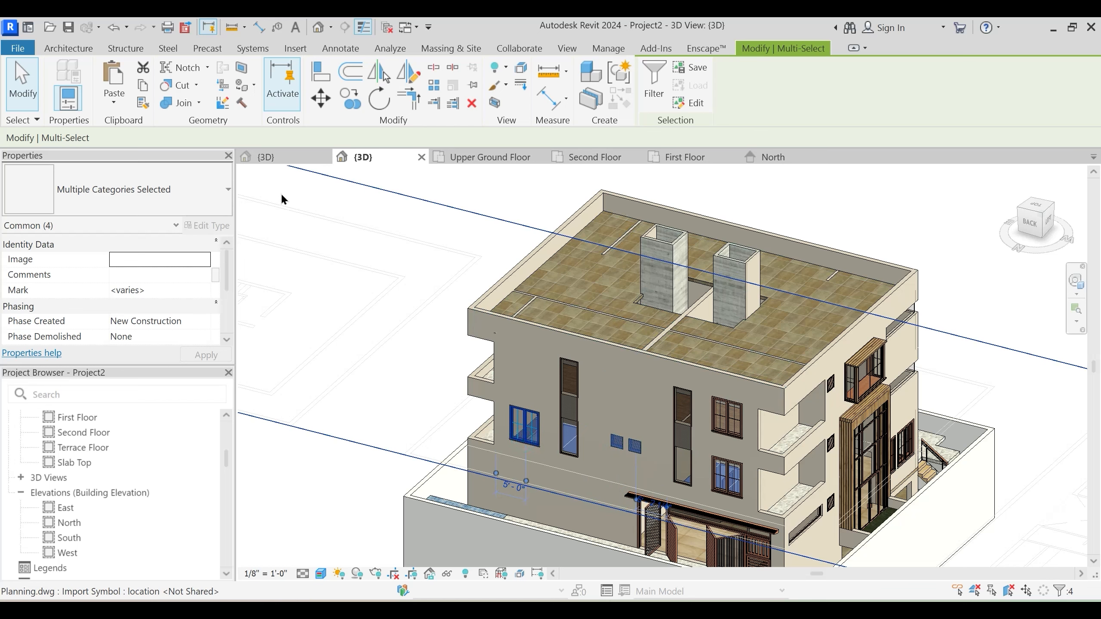
left_click(142, 96)
left_click(116, 104)
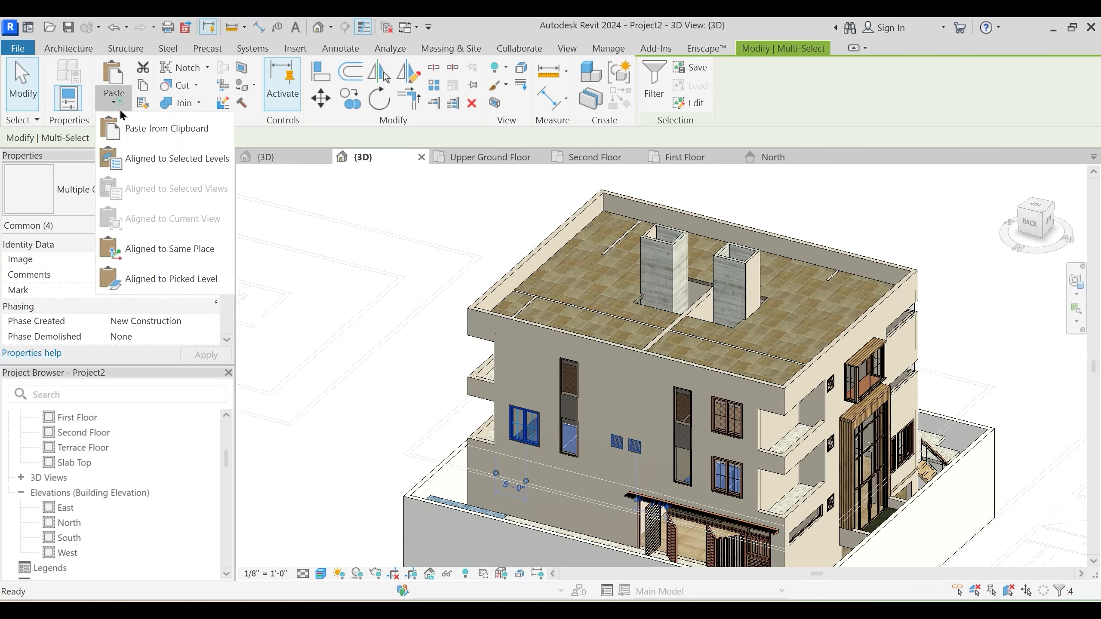
left_click(143, 162)
left_click(519, 330)
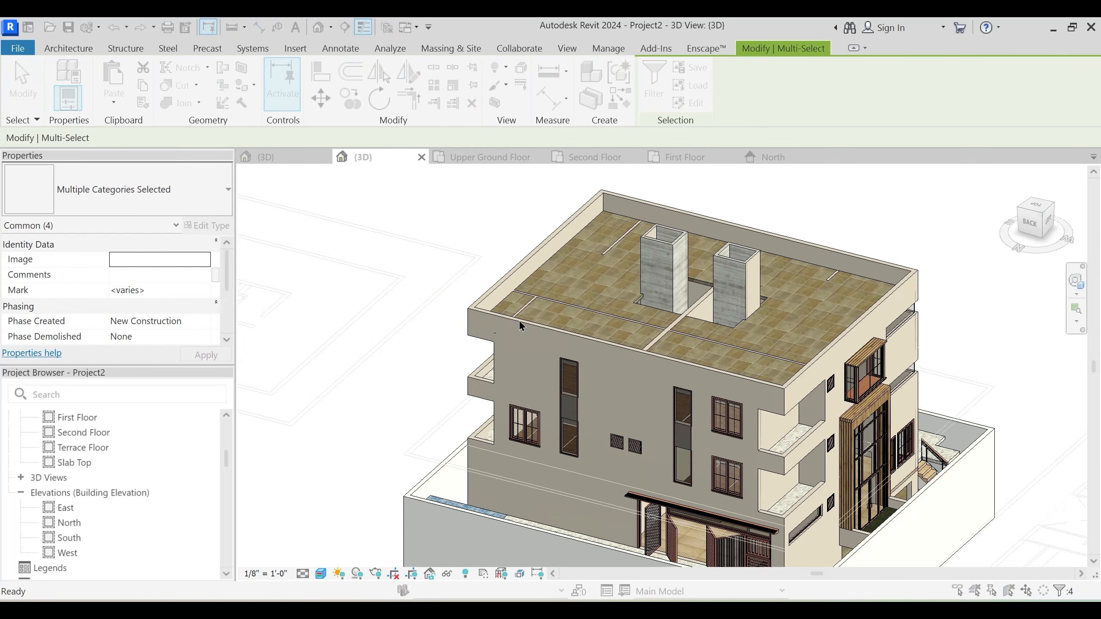
left_click(485, 247)
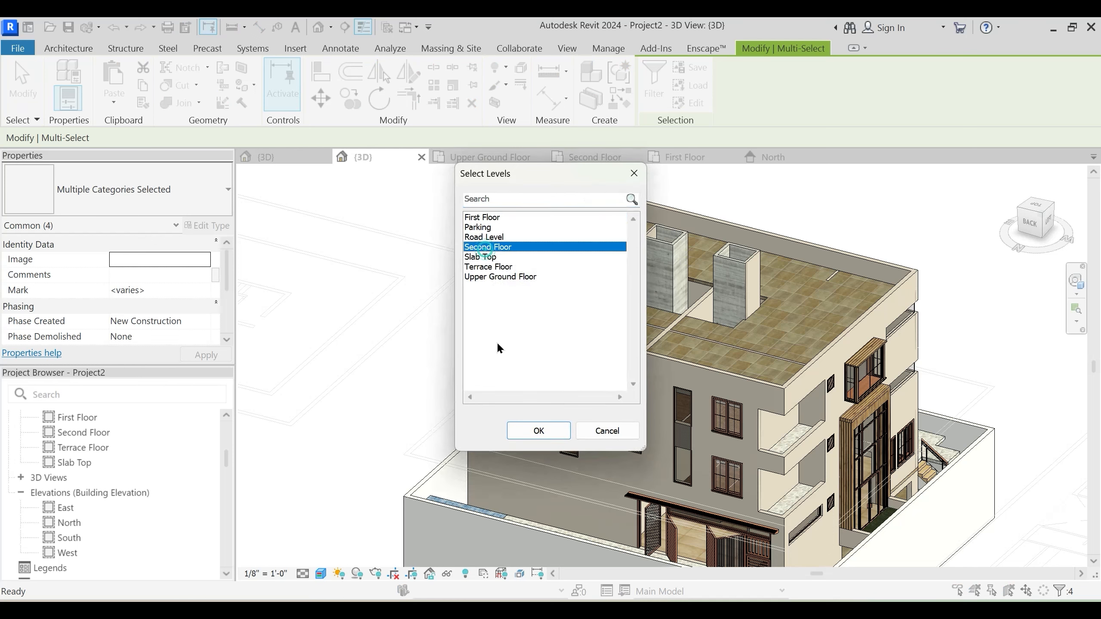
left_click(539, 430)
left_click(373, 369)
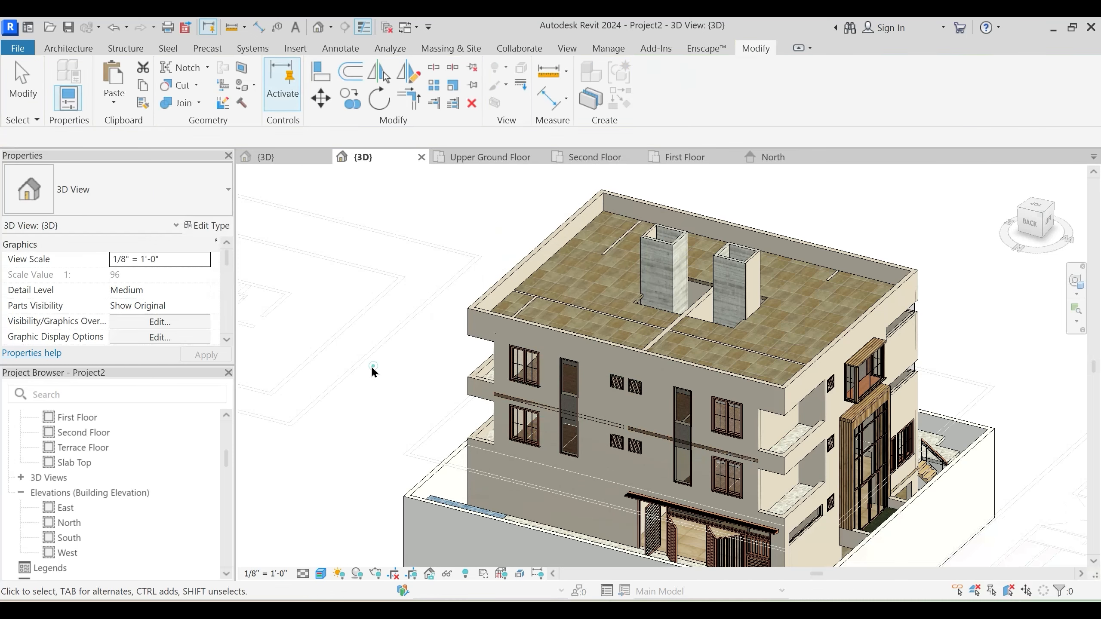
middle_click_drag(372, 369, 381, 446, "shift")
scroll(623, 468, "up", 4)
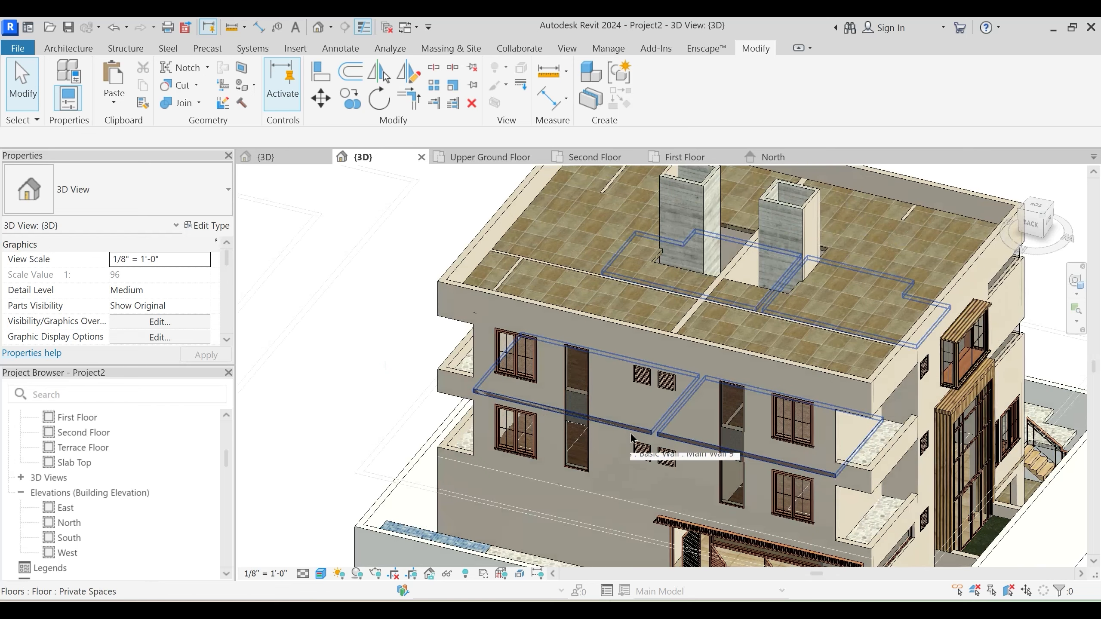
scroll(629, 466, "down", 3)
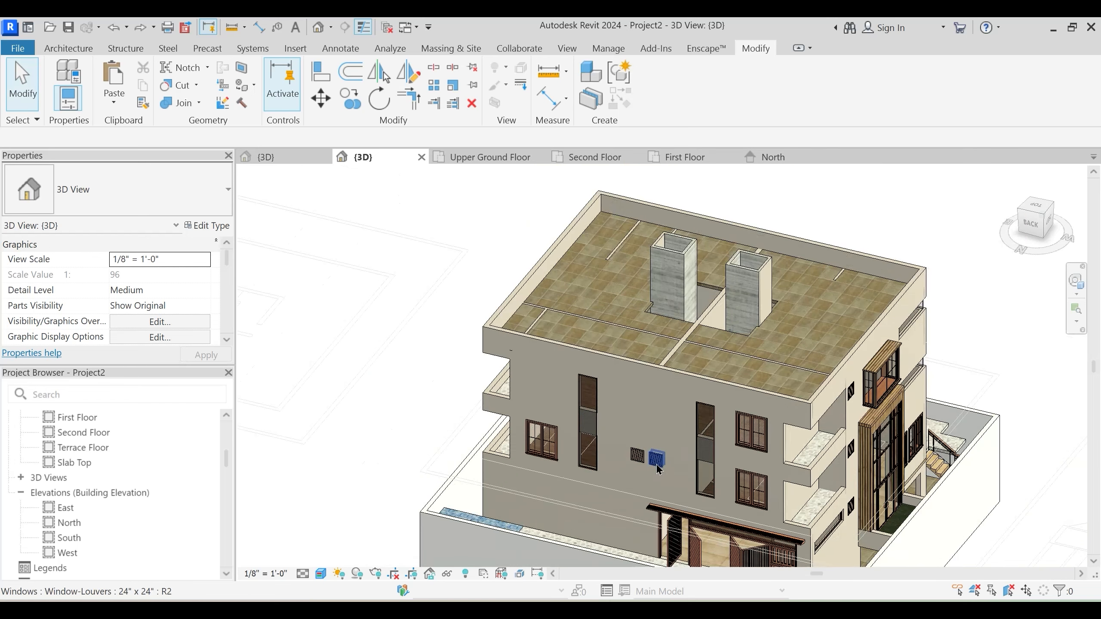
Copy only the back wall's two first-floor louver windows and the casement window, pasting them aligned to the Second Floor level
left_click(640, 462)
left_click(633, 461)
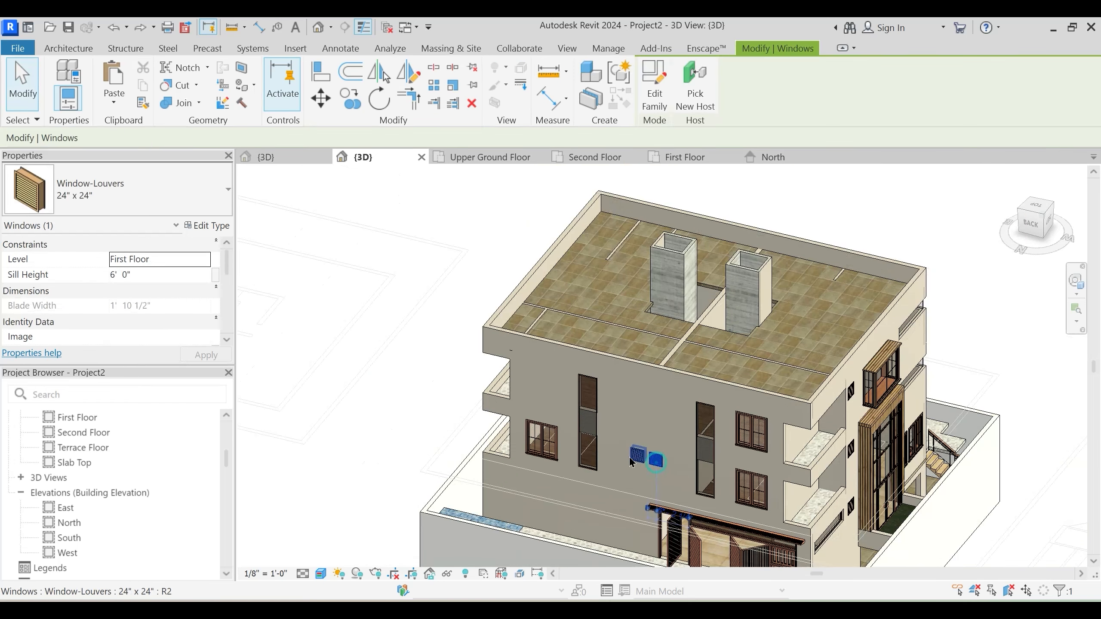
left_click(547, 454, "ctrl")
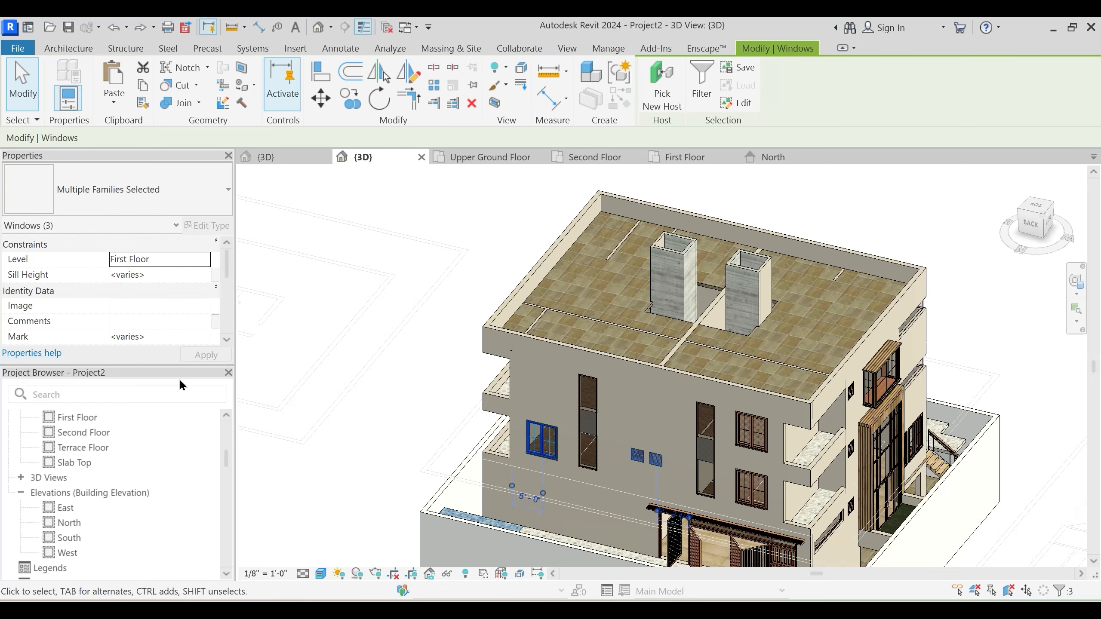
left_click(114, 103)
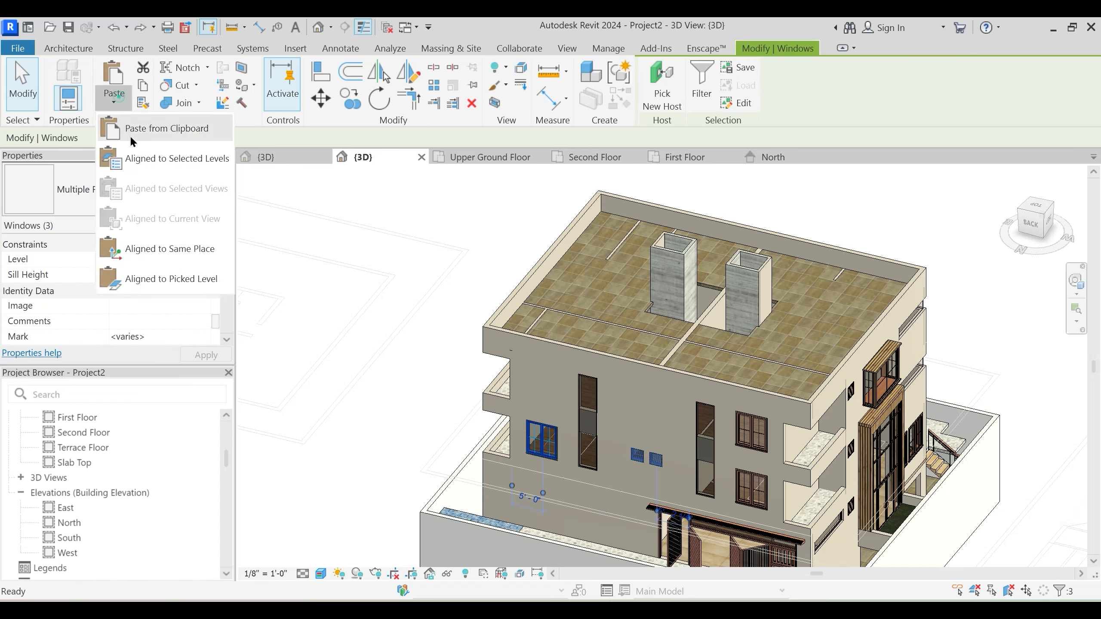
left_click(136, 156)
left_click(502, 247)
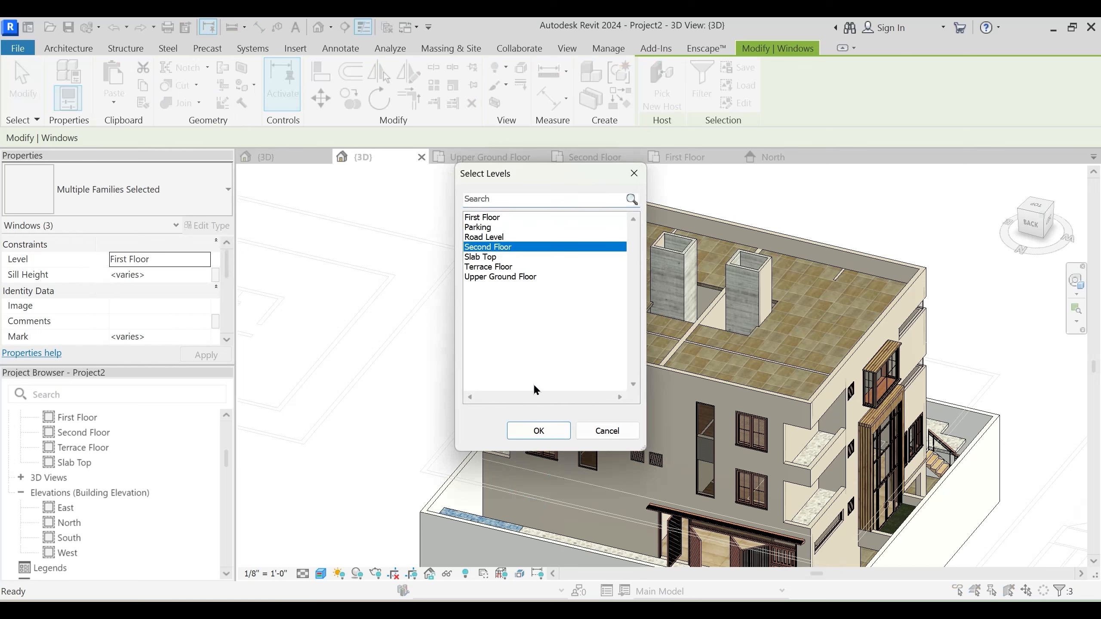
left_click(539, 431)
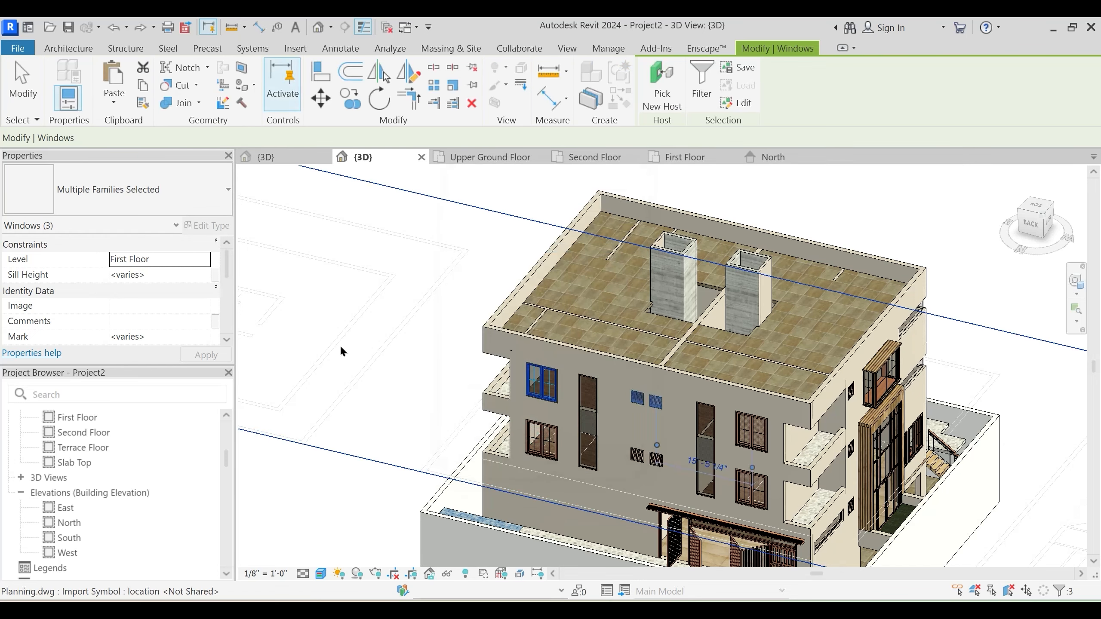
Examine the building's facades from all sides, including the two upper ground floor casement windows beside the entrance
middle_click_drag(566, 447, 671, 221, "shift")
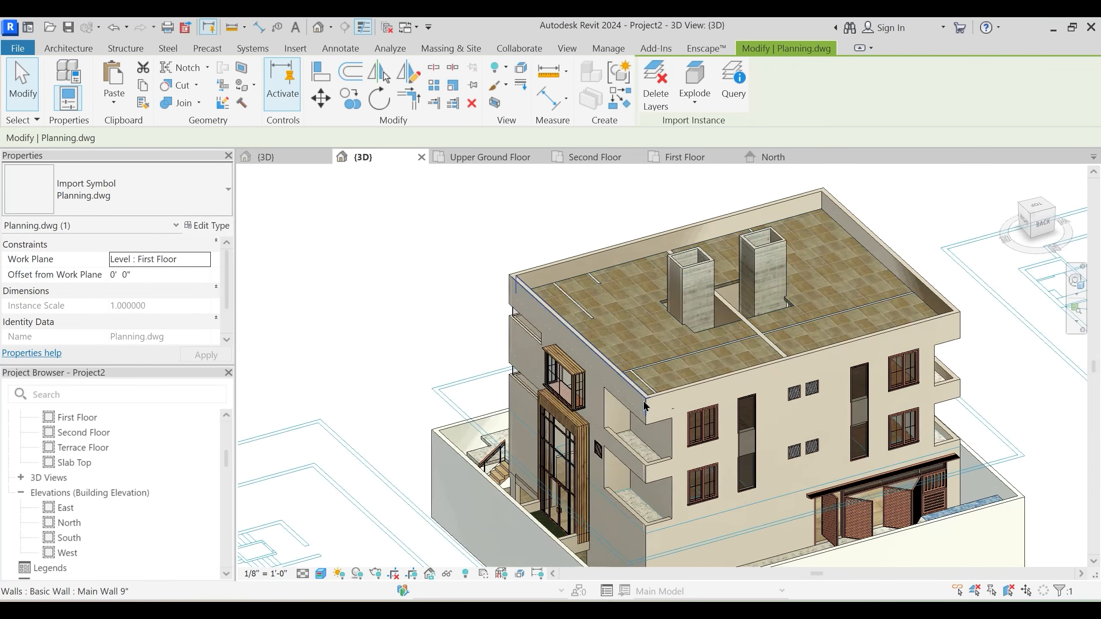
scroll(565, 484, "up", 2)
scroll(566, 488, "down", 5)
middle_click_drag(577, 459, 260, 451)
scroll(734, 469, "down", 2)
scroll(701, 450, "down", 2)
middle_click_drag(701, 450, 769, 453, "shift")
middle_click_drag(769, 453, 747, 429)
scroll(829, 334, "up", 3)
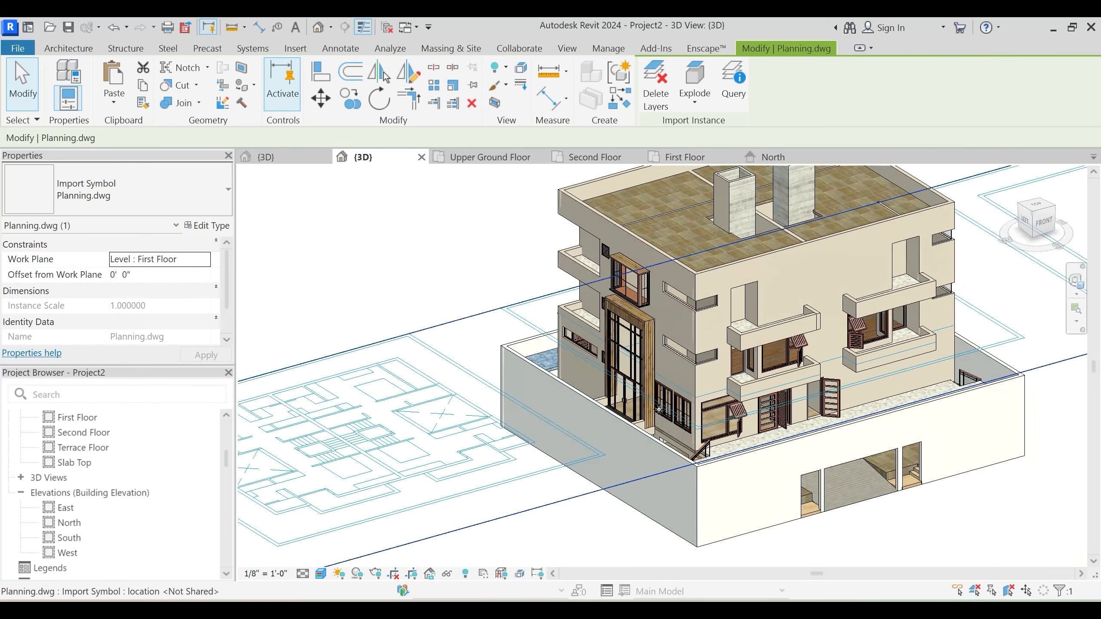
left_click(662, 394)
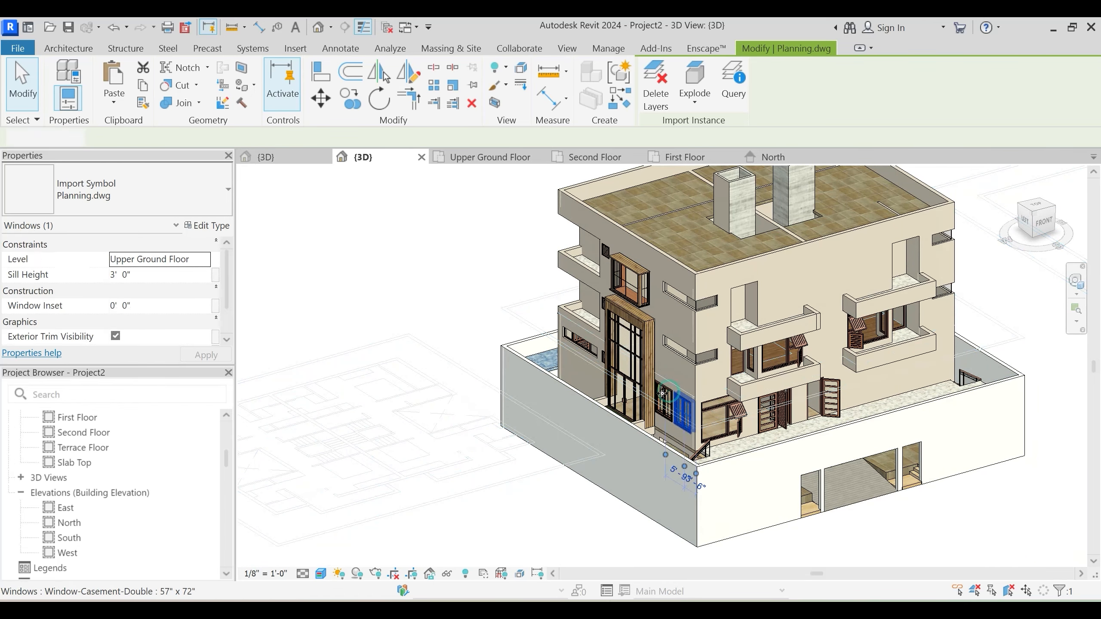
middle_click_drag(737, 447, 1019, 433, "shift")
middle_click_drag(822, 397, 774, 438, "shift")
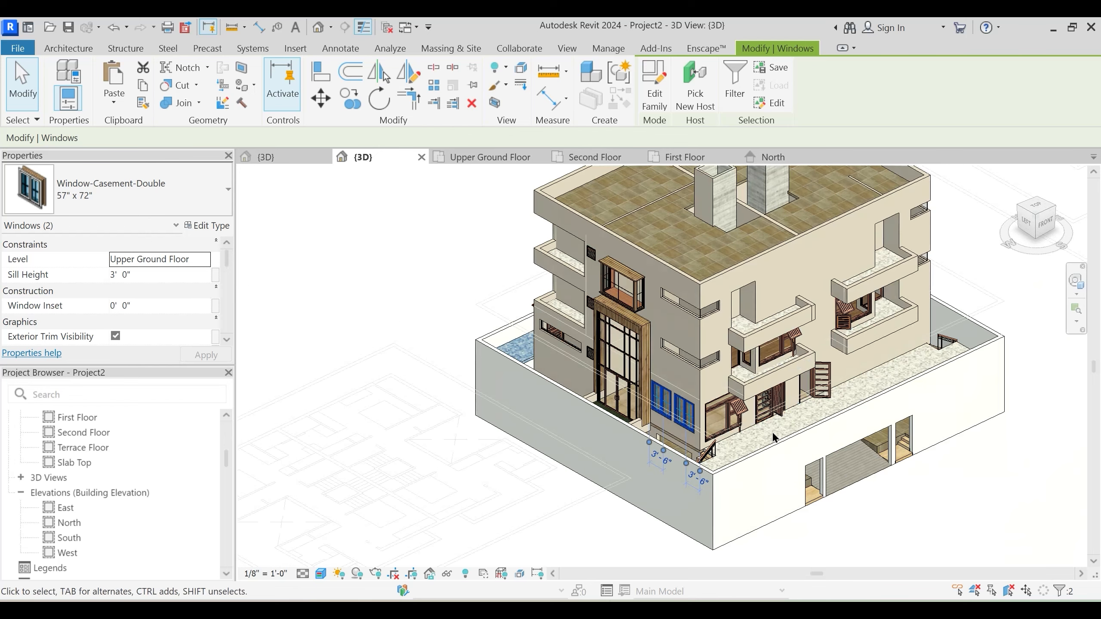
key("Escape")
Mirror the left unit's upper ground floor front doors and window, two side casement windows, adjoining interior door and rear folding door to the right unit
left_click(515, 157)
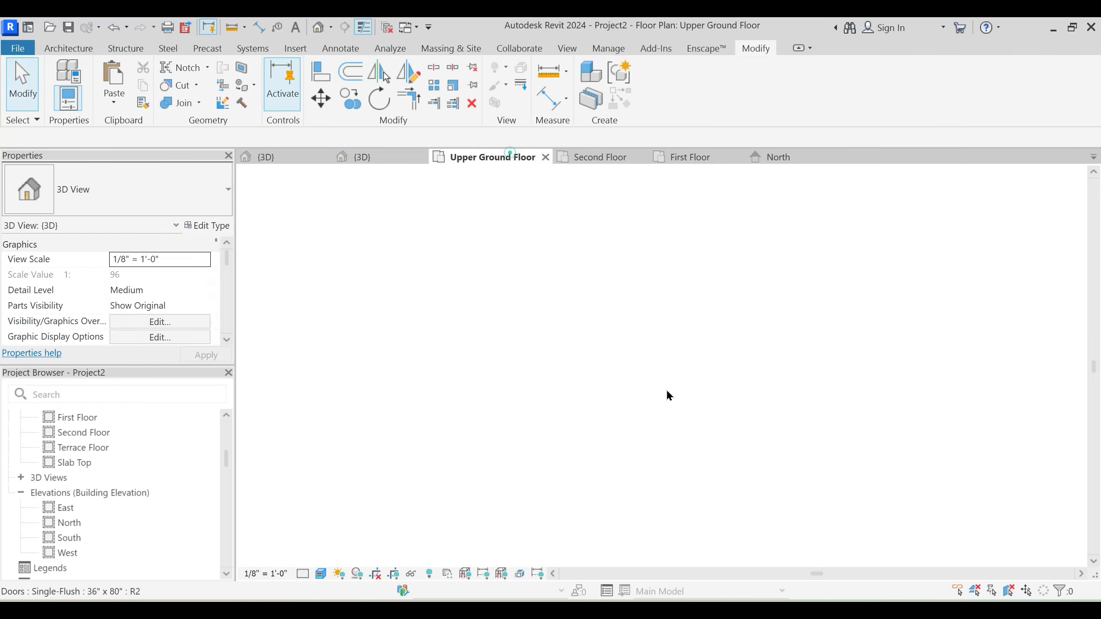
scroll(666, 420, "down", 3)
scroll(682, 466, "up", 3)
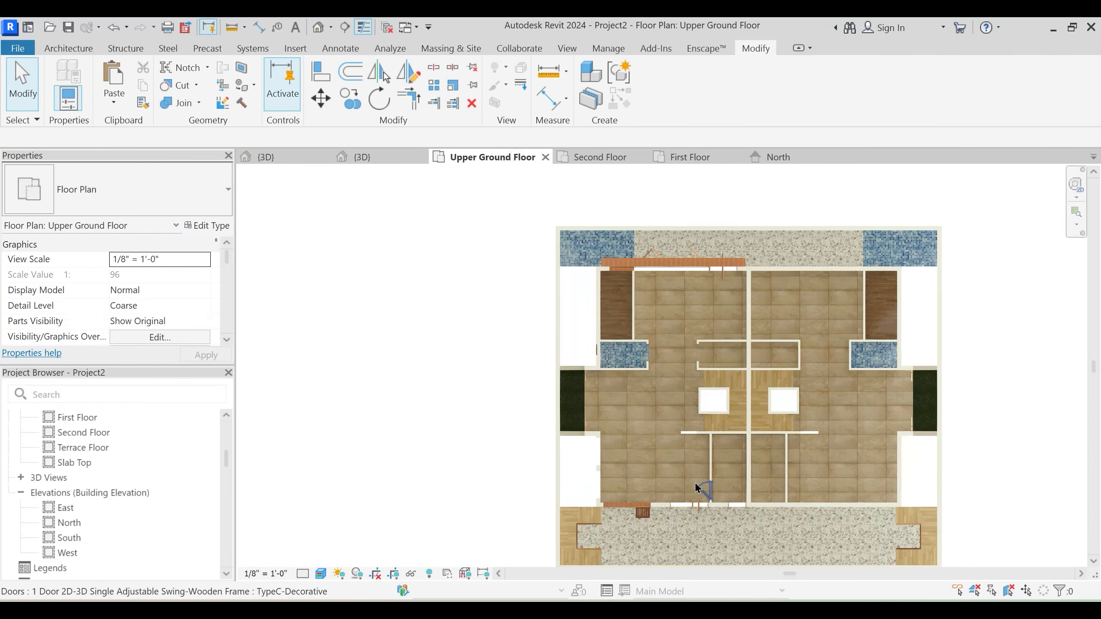
left_click(711, 525)
left_click(684, 513, "ctrl")
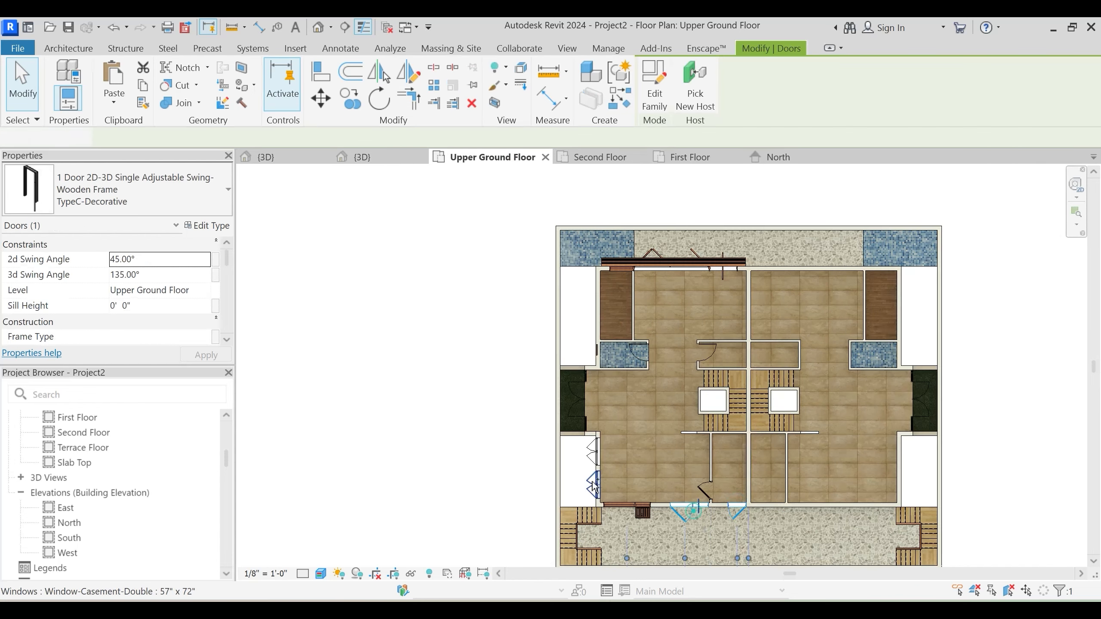
left_click(594, 464, "ctrl")
left_click(592, 454, "ctrl")
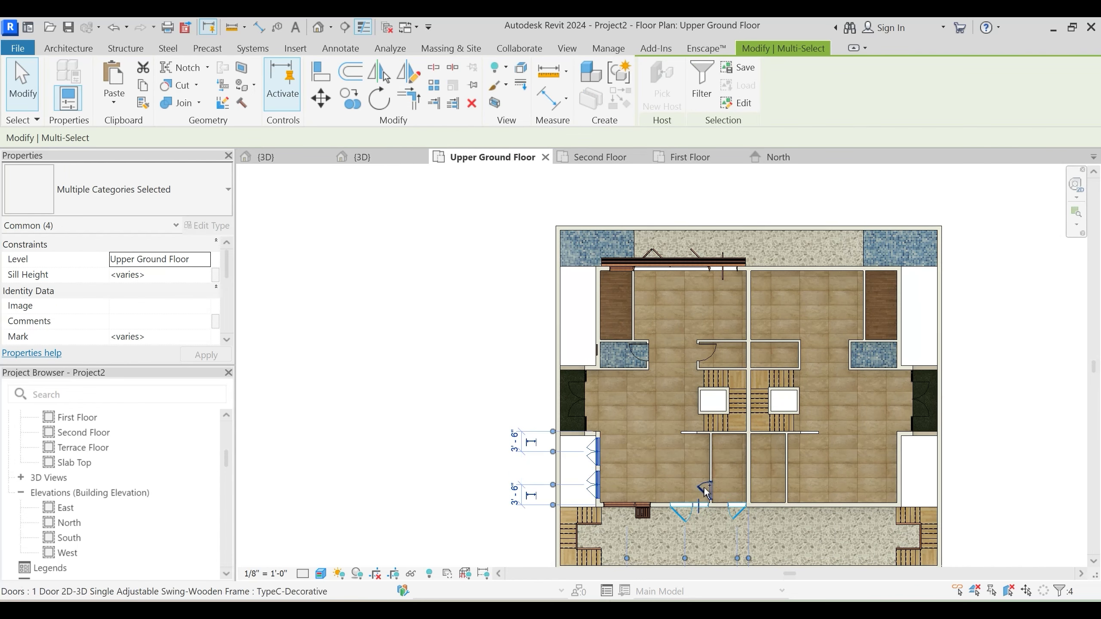
left_click(703, 490, "ctrl")
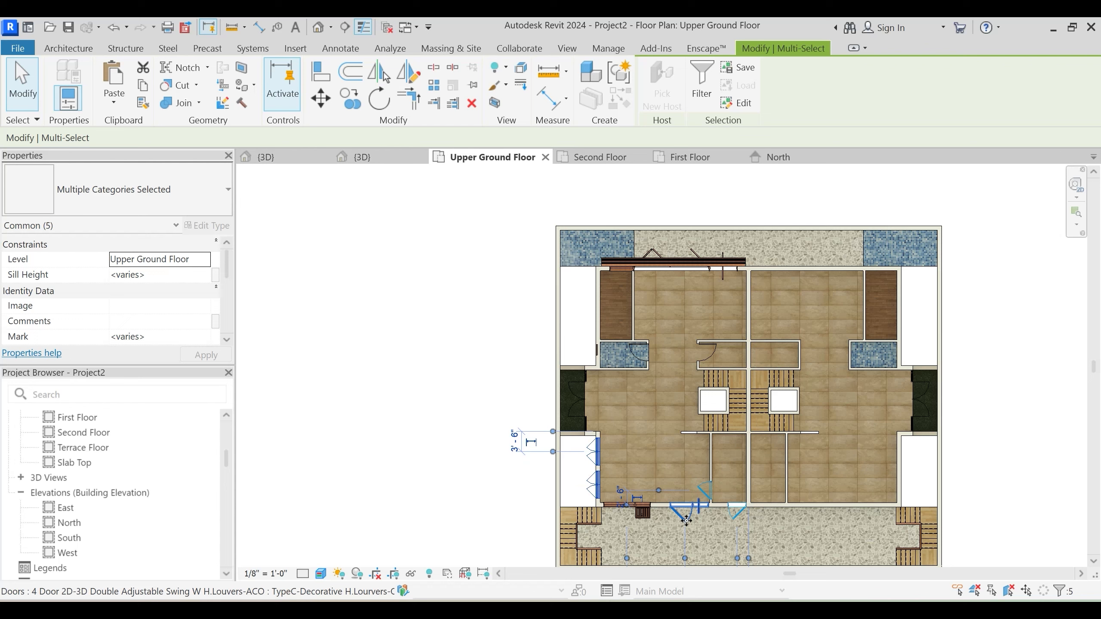
left_click(659, 259, "ctrl")
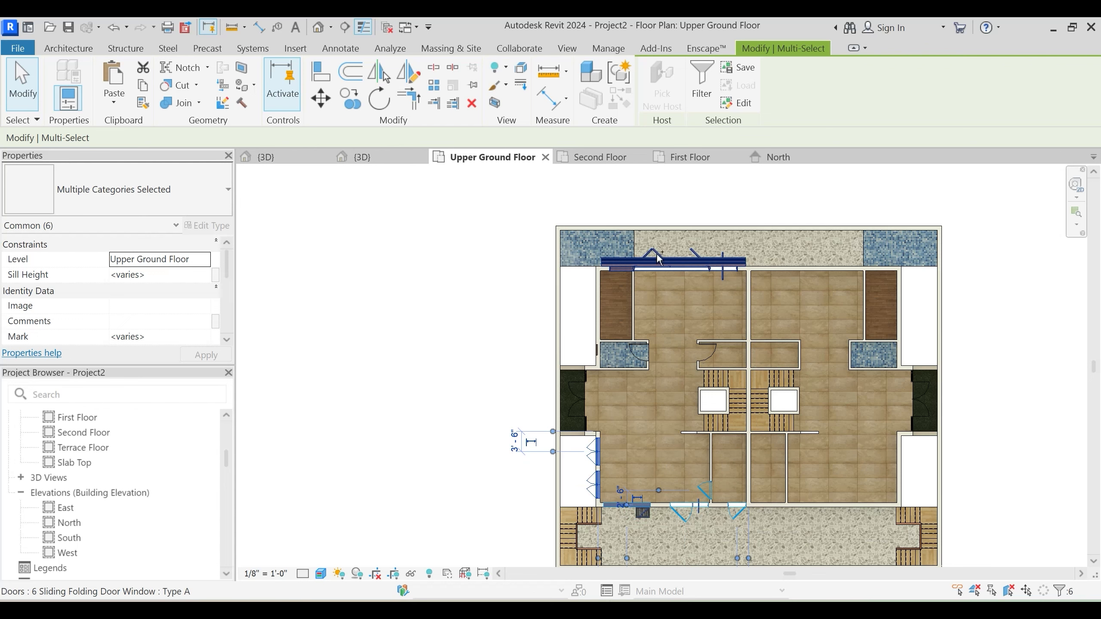
left_click(683, 283, "ctrl")
middle_click_drag(716, 329, 636, 356)
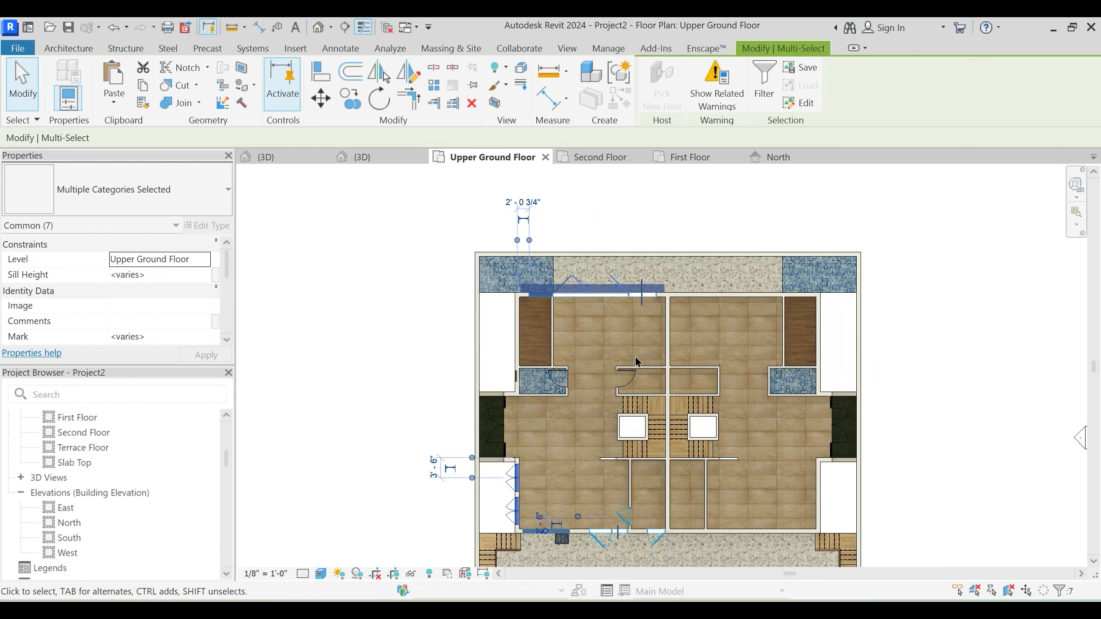
key("d")
key("m")
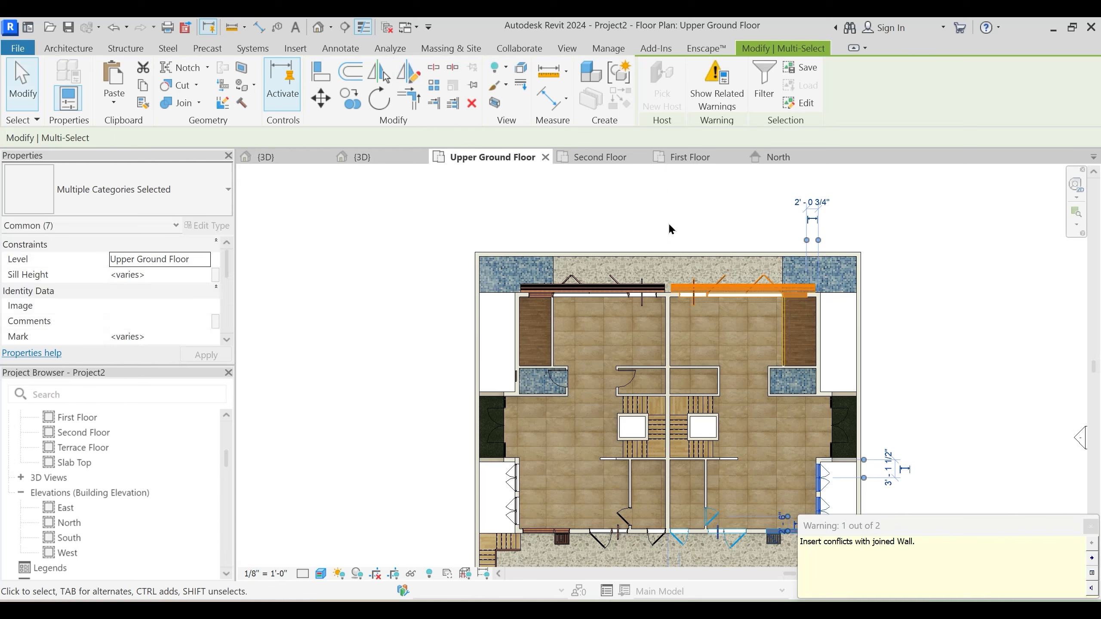
left_click(867, 311)
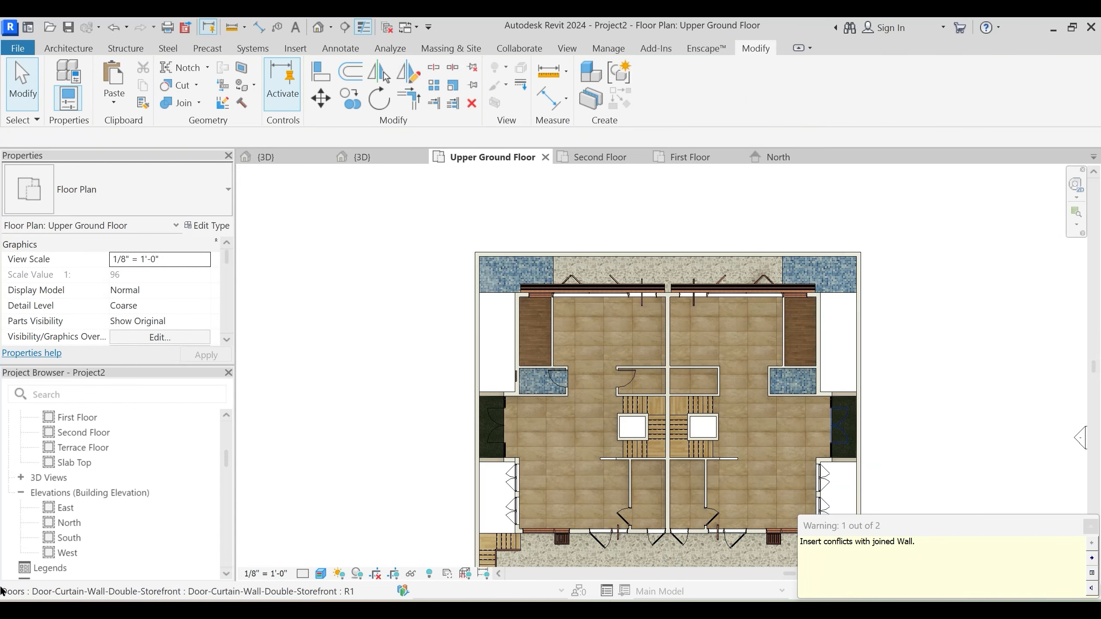
Mirror the narrow Curtain Wall 1 strip window in the upper ground floor side wall to the opposite unit about the building's centre line
scroll(522, 334, "up", 2)
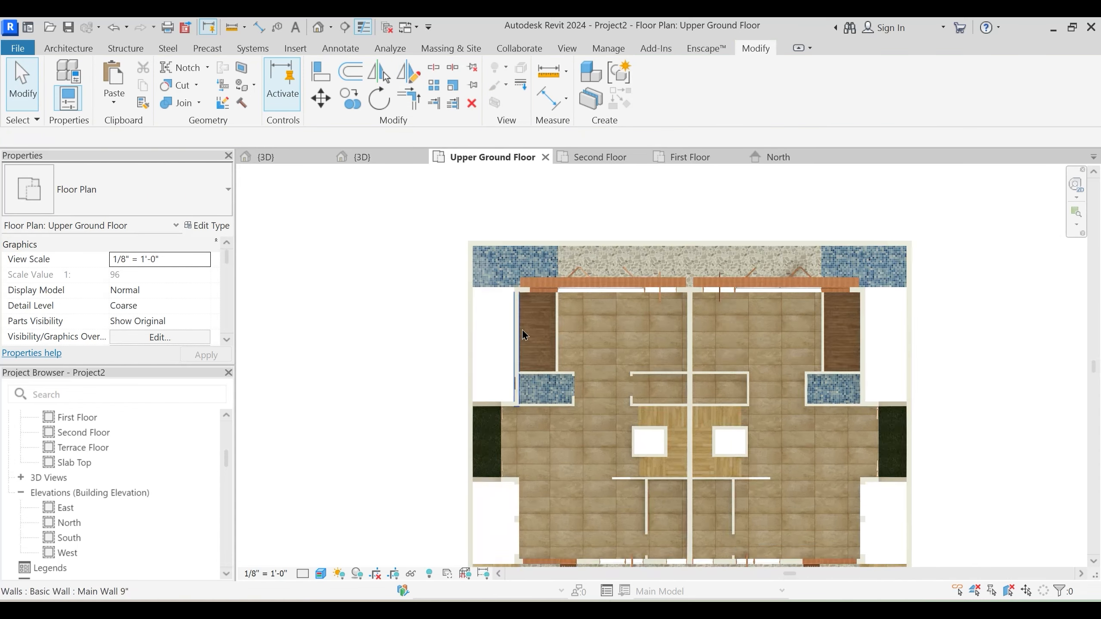
middle_click_drag(627, 405, 571, 329)
scroll(571, 329, "down", 2)
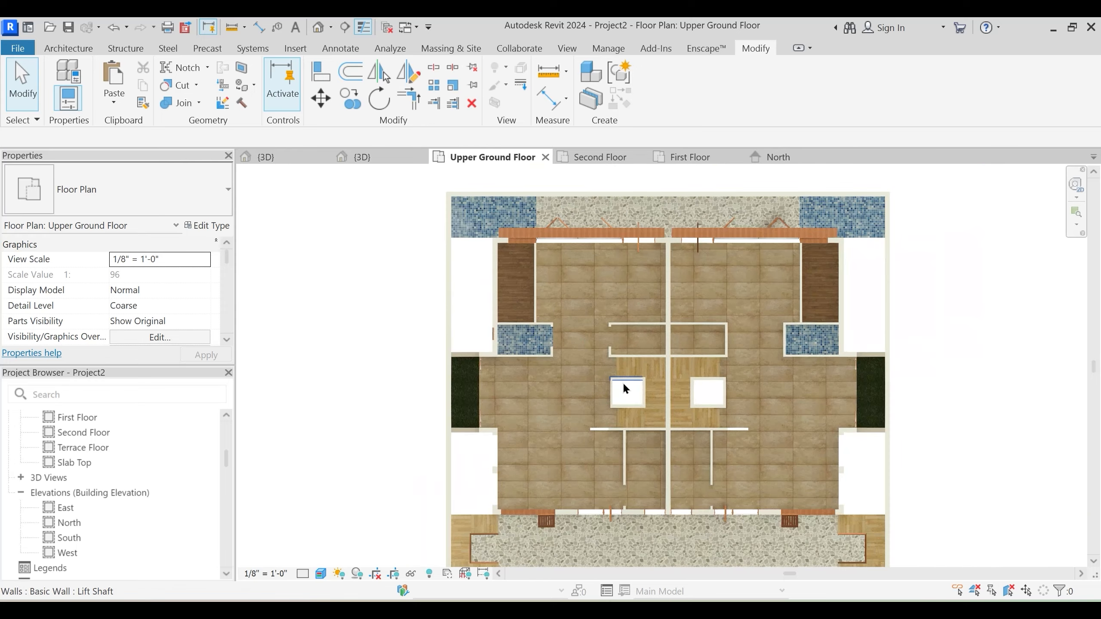
left_click(371, 155)
middle_click_drag(670, 520, 1057, 427, "shift")
scroll(732, 458, "up", 2)
middle_click_drag(560, 361, 625, 465)
middle_click_drag(784, 414, 420, 359, "shift")
middle_click_drag(364, 397, 494, 379, "shift")
middle_click_drag(399, 384, 503, 414)
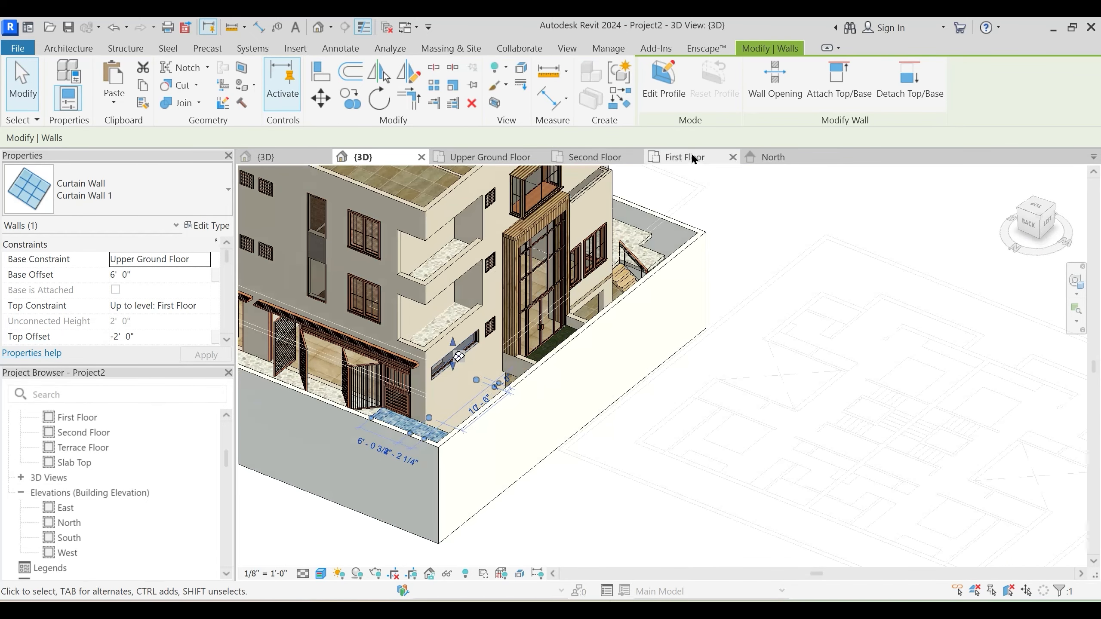
left_click(492, 158)
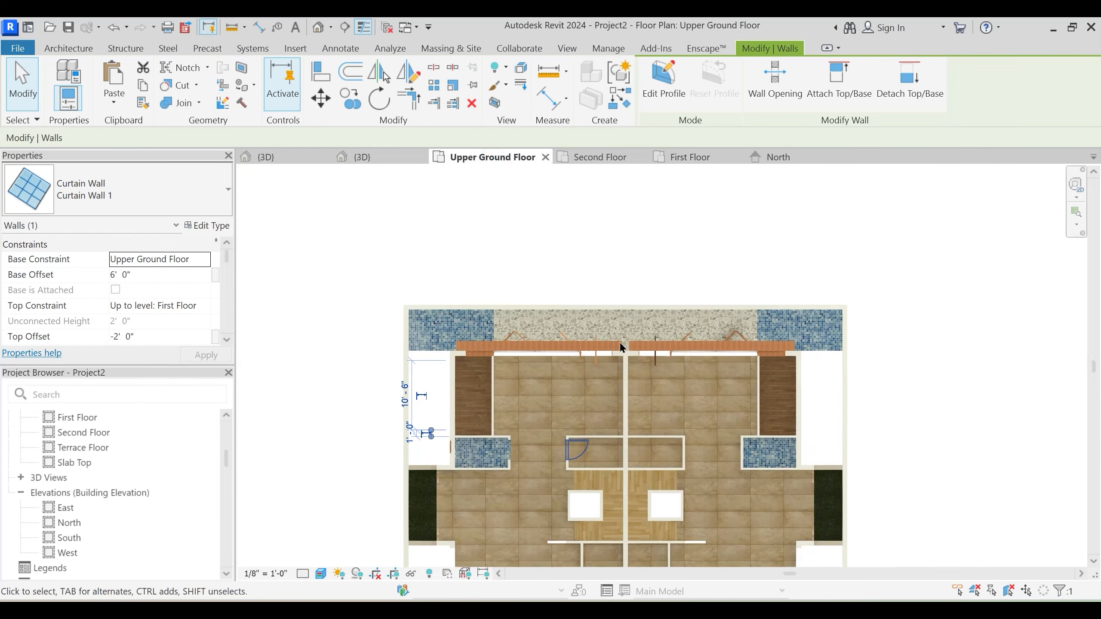
scroll(627, 245, "up", 2)
key("d")
key("m")
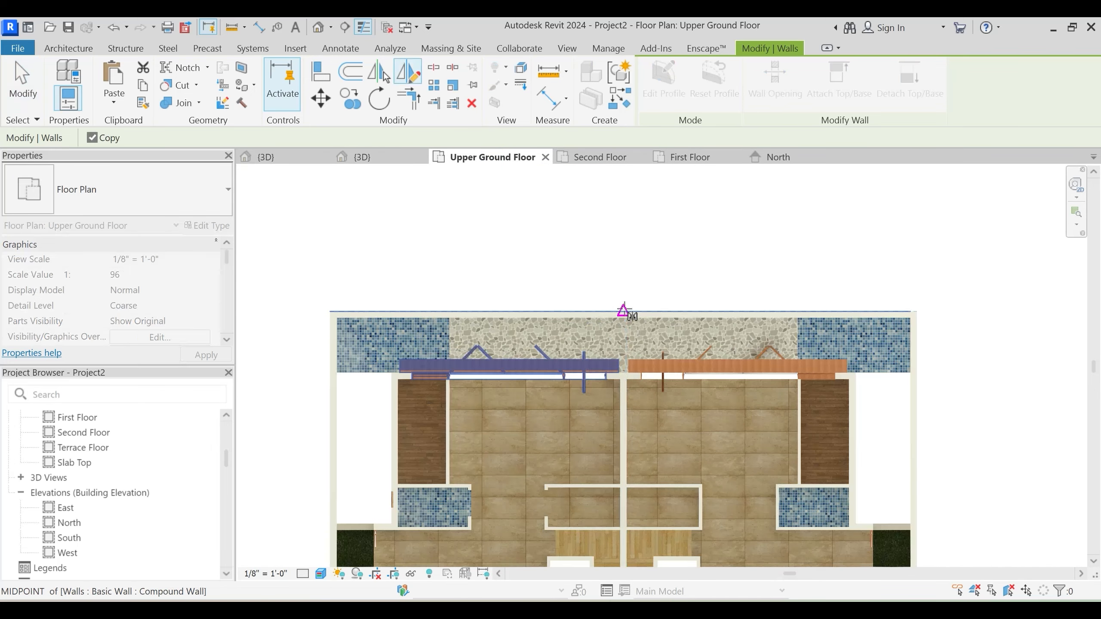
left_click(624, 184)
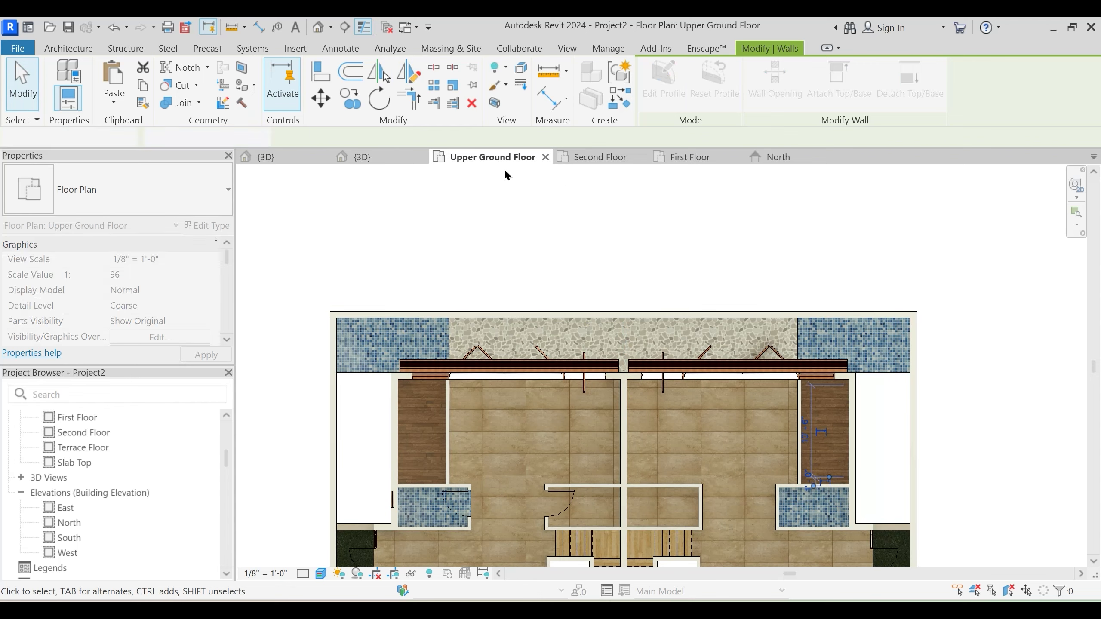
Turn off the sun shade on both rear 6 Sliding Folding Door Window doors
left_click(389, 156)
scroll(607, 373, "down", 3)
middle_click_drag(391, 428, 473, 412, "shift")
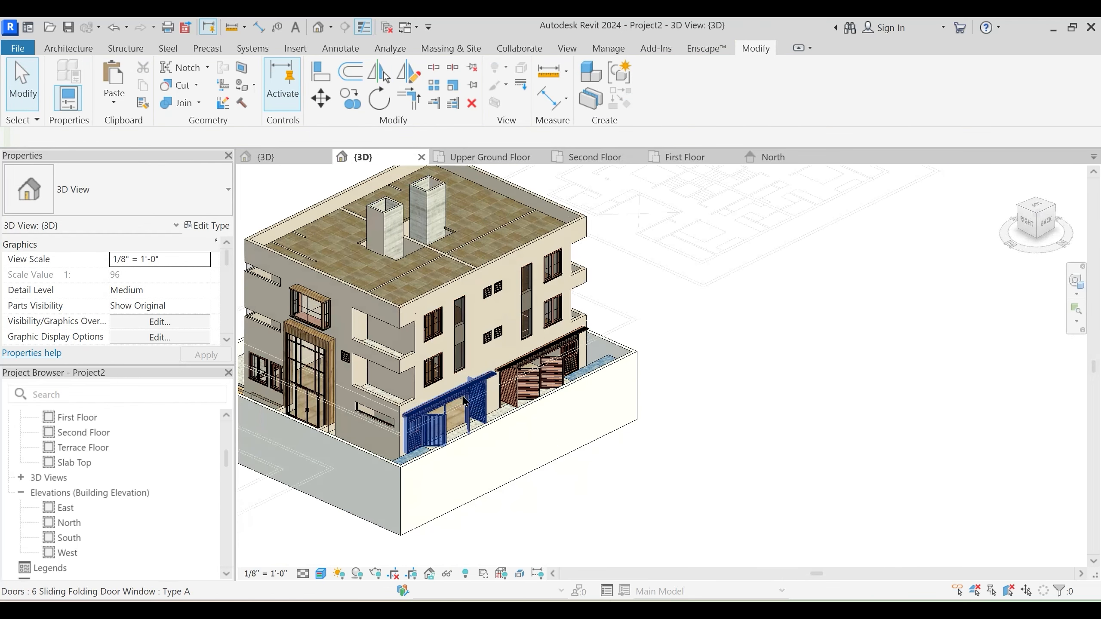
scroll(463, 402, "up", 3)
left_click(477, 433)
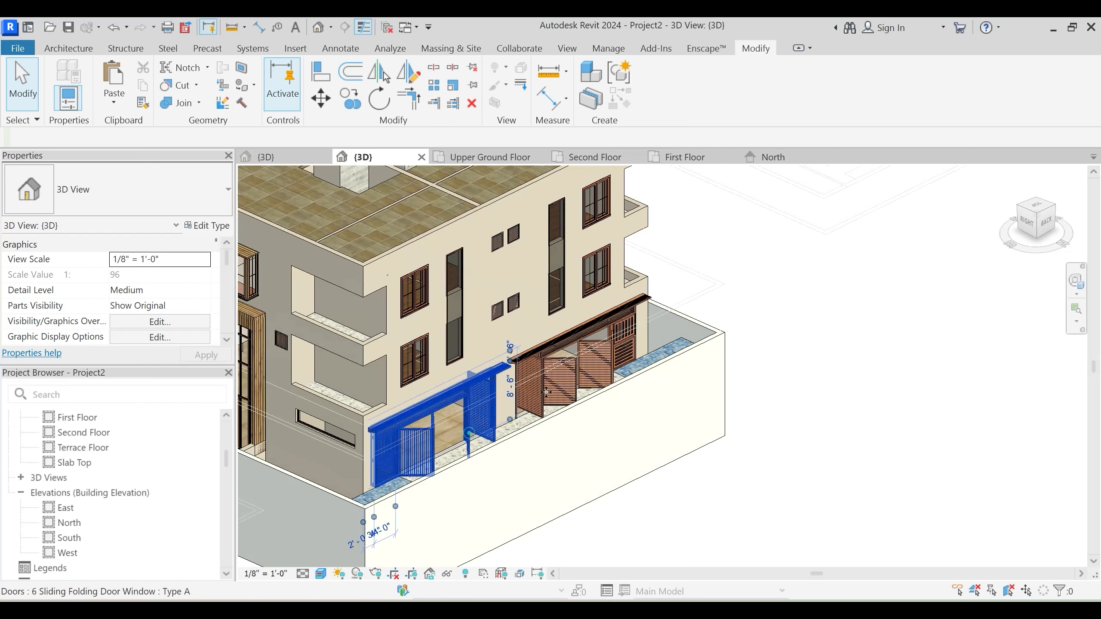
left_click(572, 384, "ctrl")
scroll(167, 270, "down", 2)
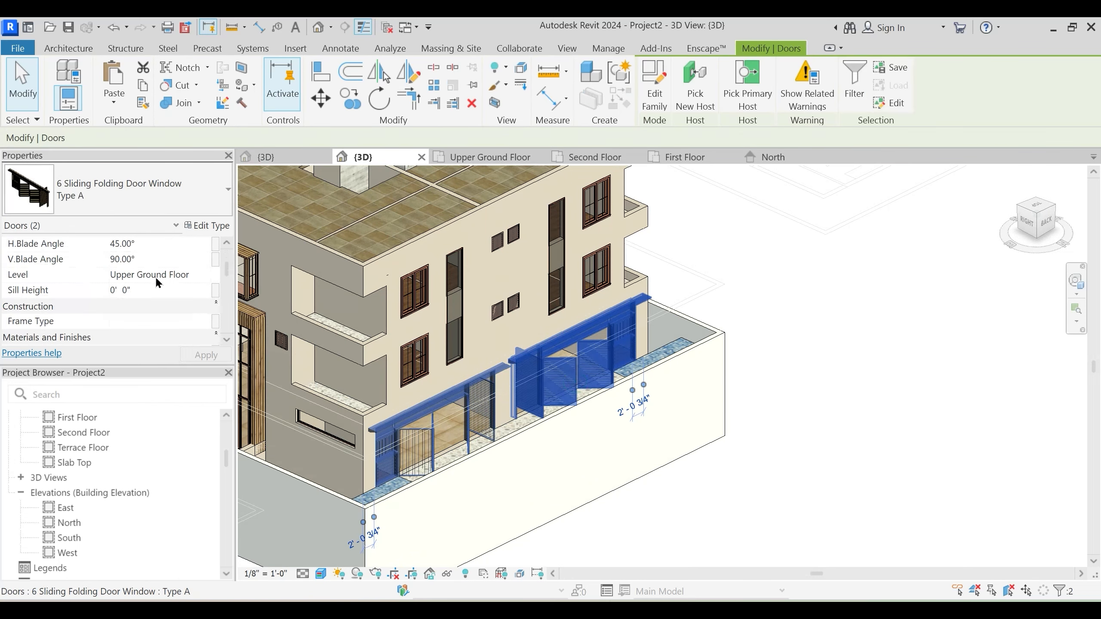
scroll(154, 277, "down", 8)
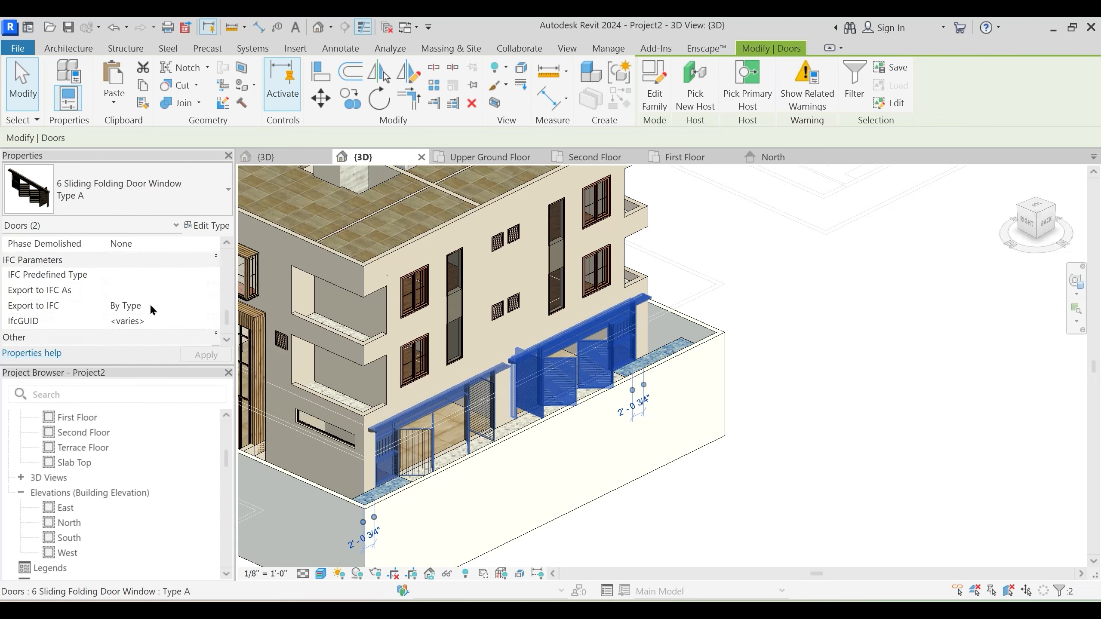
scroll(147, 303, "down", 1)
left_click(116, 304)
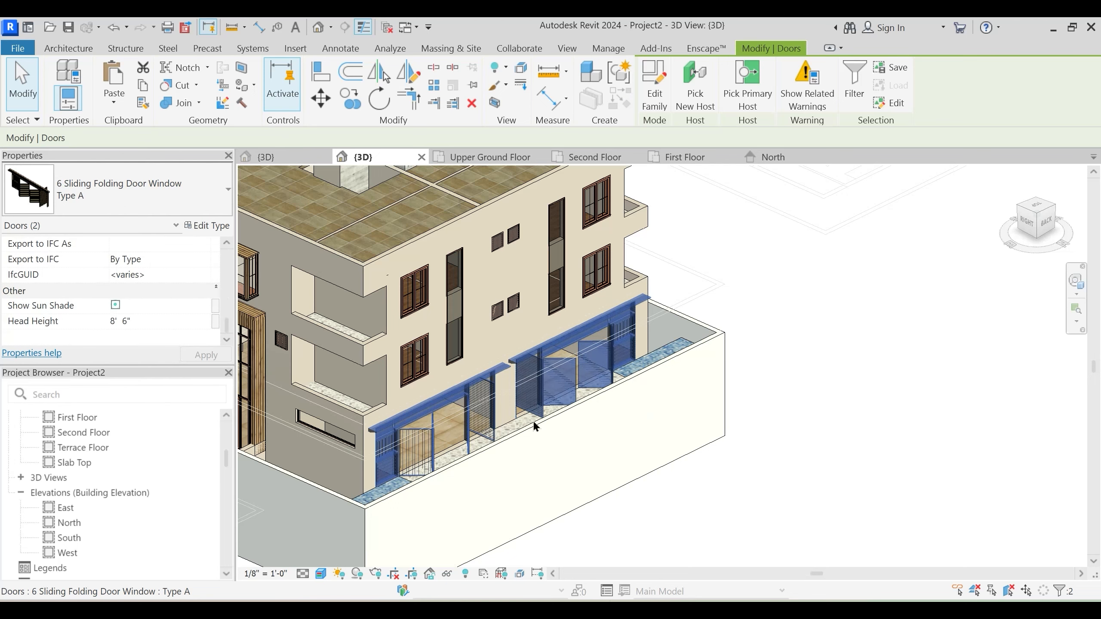
Examine the front and side facades and the terrace from several angles to check the mirrored openings
left_click(740, 505)
middle_click_drag(740, 505, 439, 495, "shift")
middle_click_drag(470, 346, 461, 476)
scroll(590, 377, "down", 4)
middle_click_drag(591, 377, 684, 396, "shift")
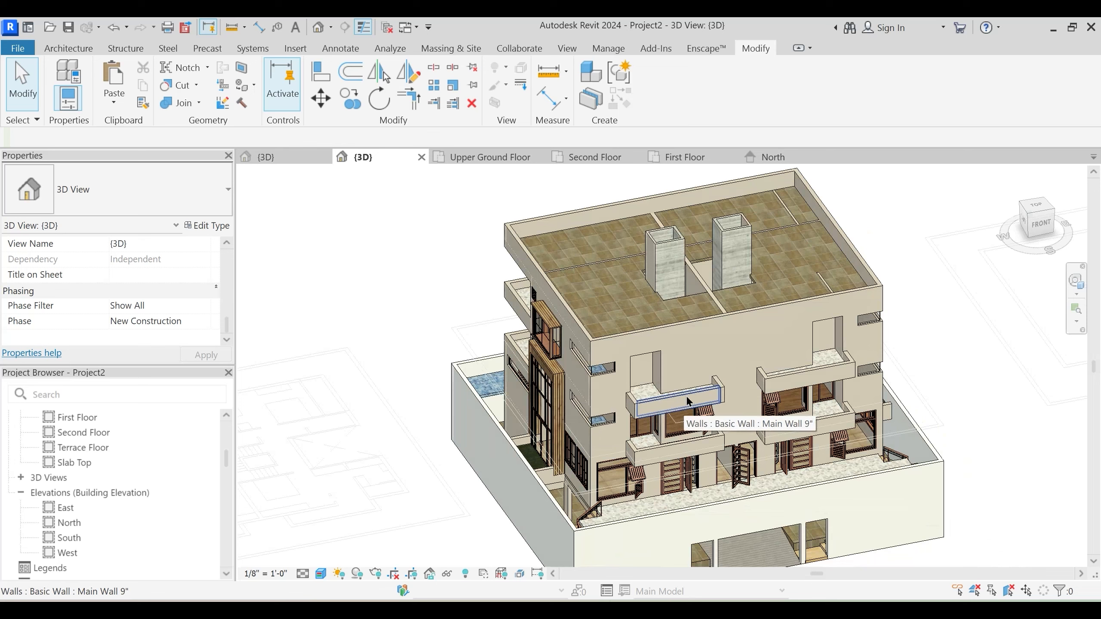
middle_click_drag(756, 446, 737, 458, "shift")
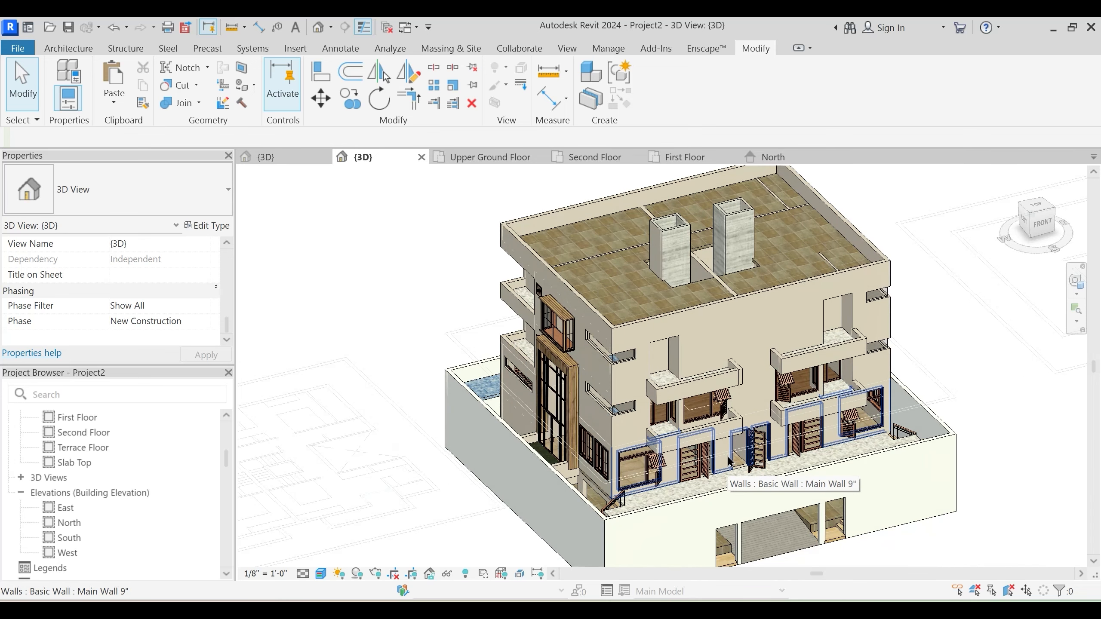
middle_click_drag(740, 358, 727, 395, "shift")
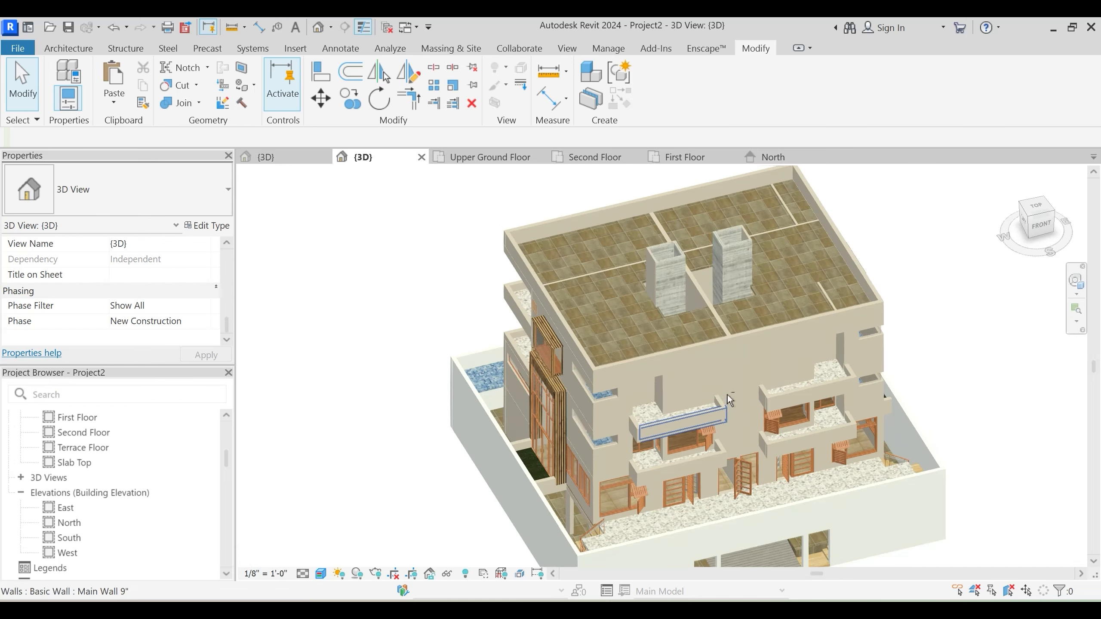
middle_click_drag(689, 262, 663, 308)
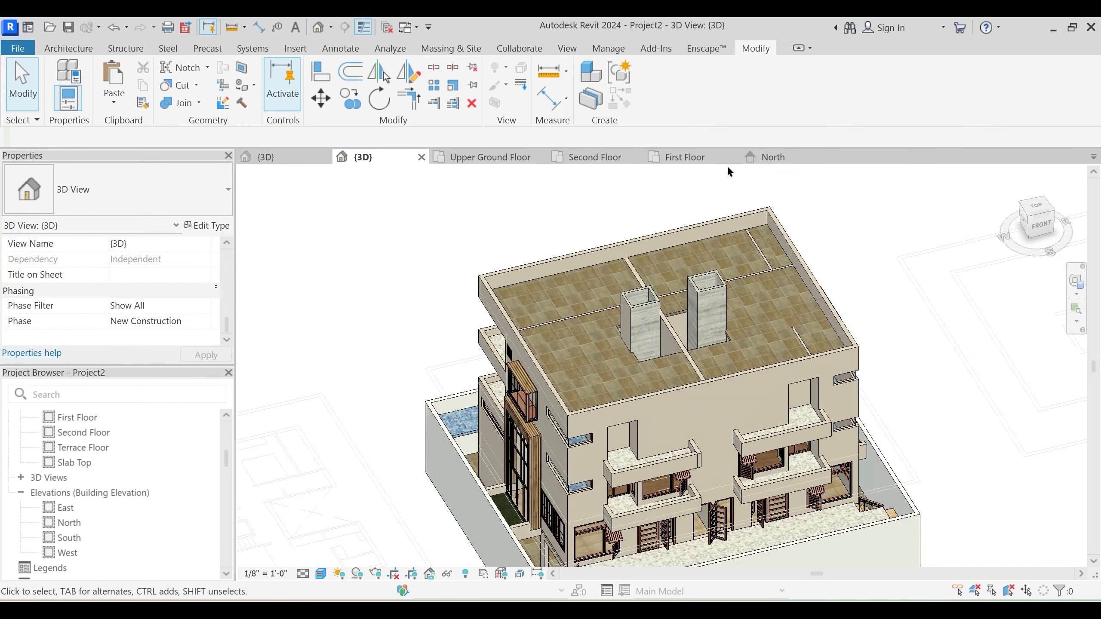
Open the Terrace Floor plan and examine its wall layout around the two lift shafts
scroll(78, 479, "up", 3)
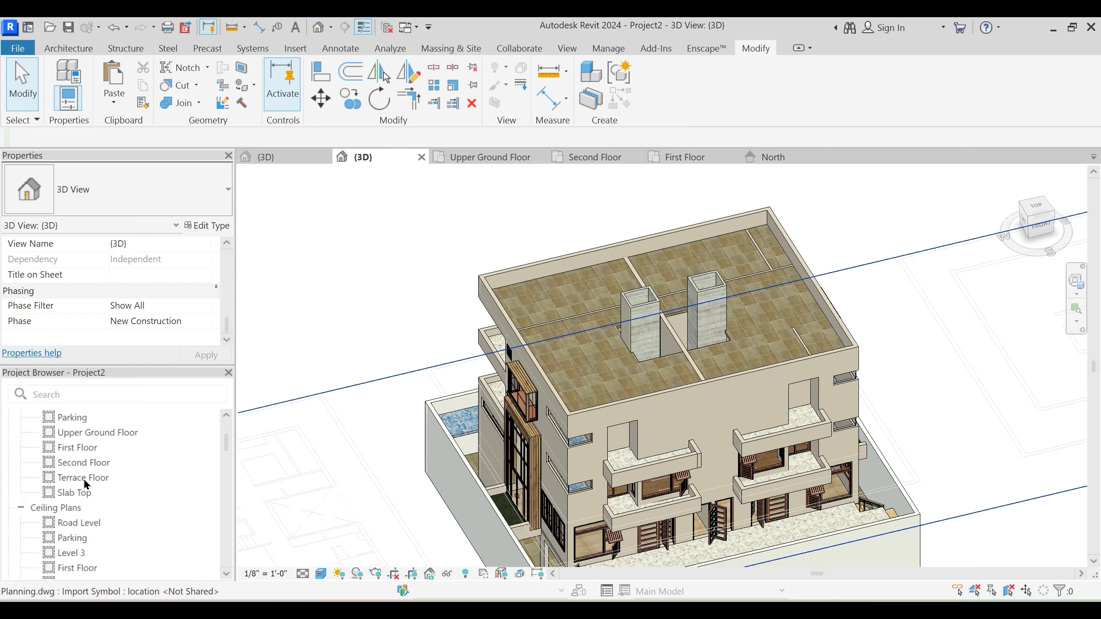
double_click(82, 480)
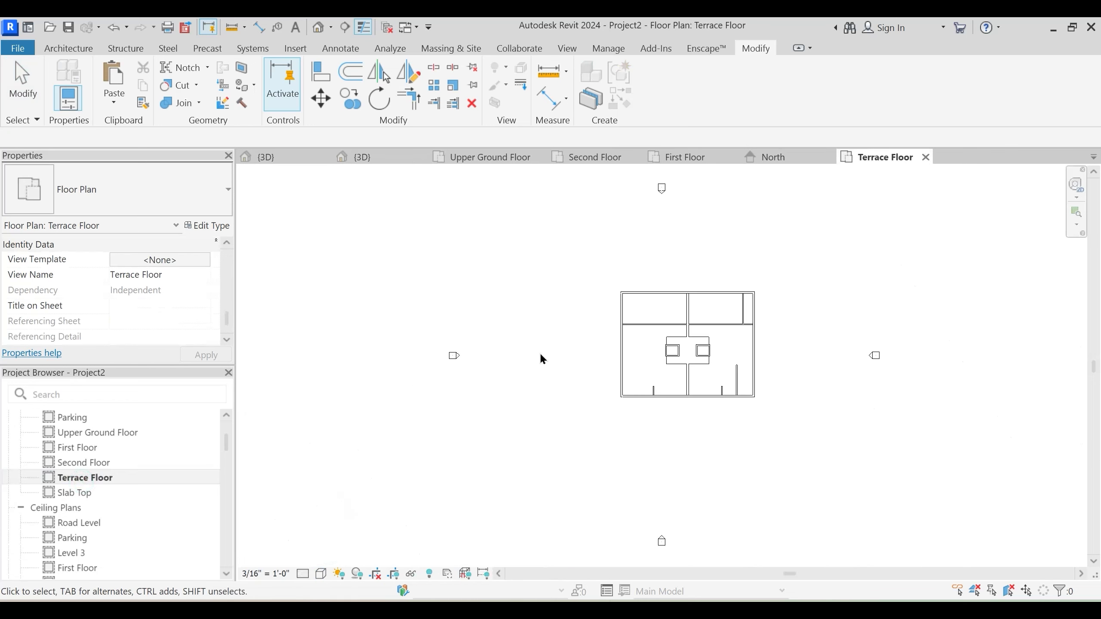
scroll(517, 355, "down", 2)
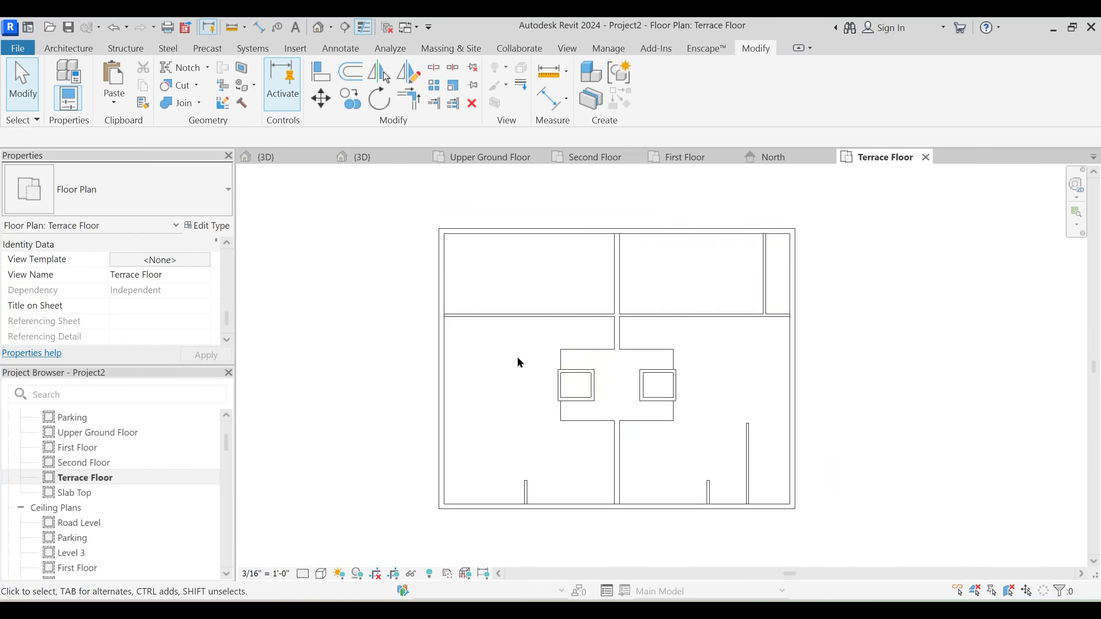
scroll(552, 367, "down", 3)
Move the imported Planning.dwg drawing to the Terrace Floor work plane
left_click(363, 157)
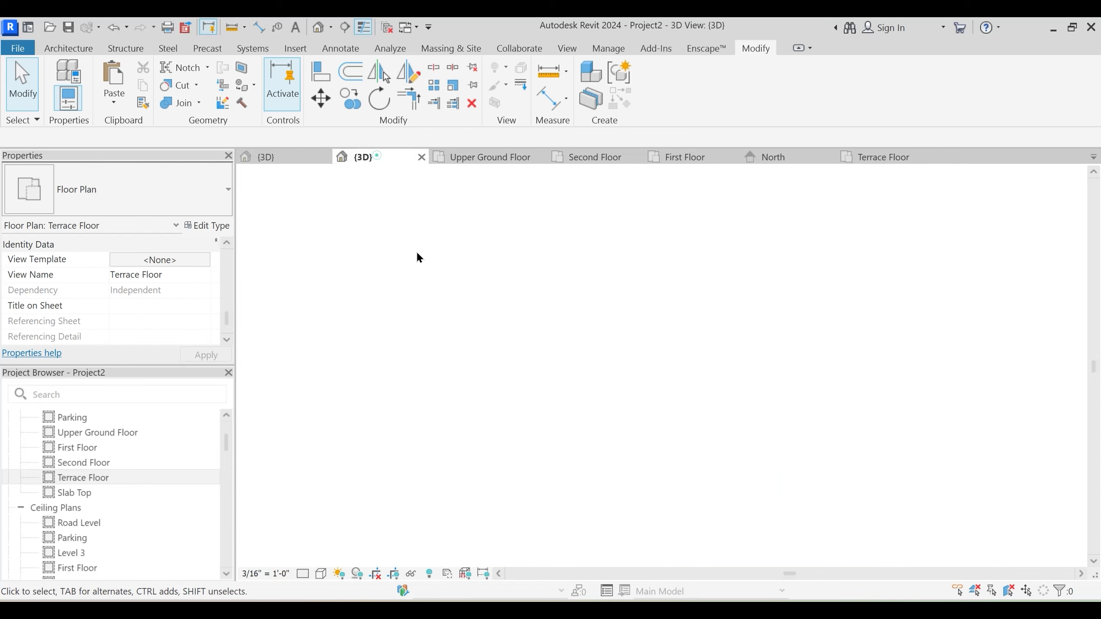
left_click(835, 346)
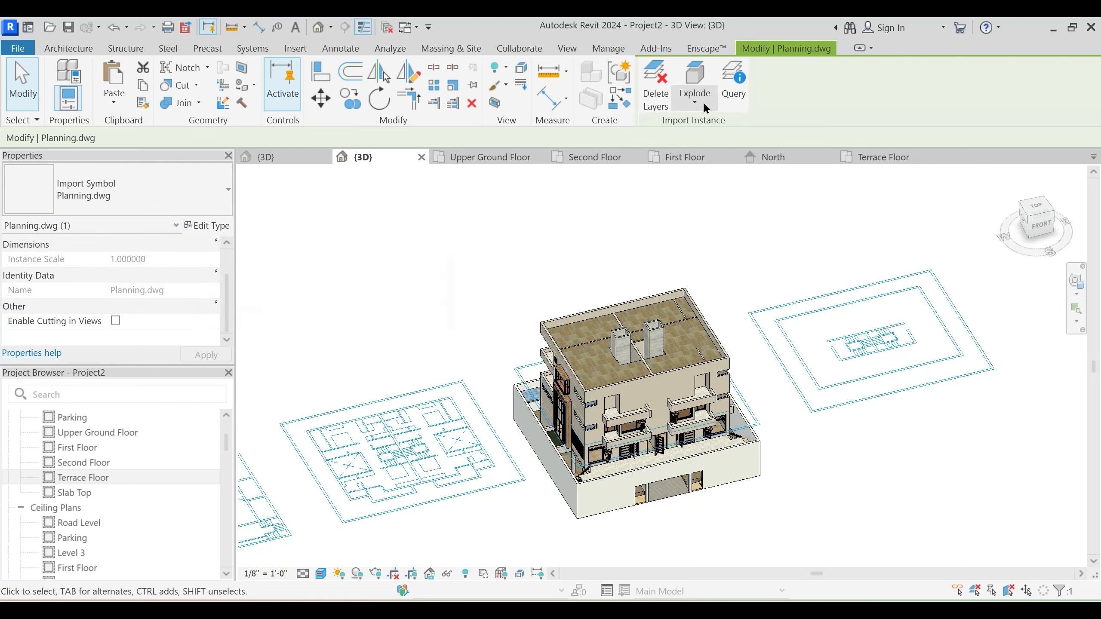
key("Escape")
left_click(848, 349)
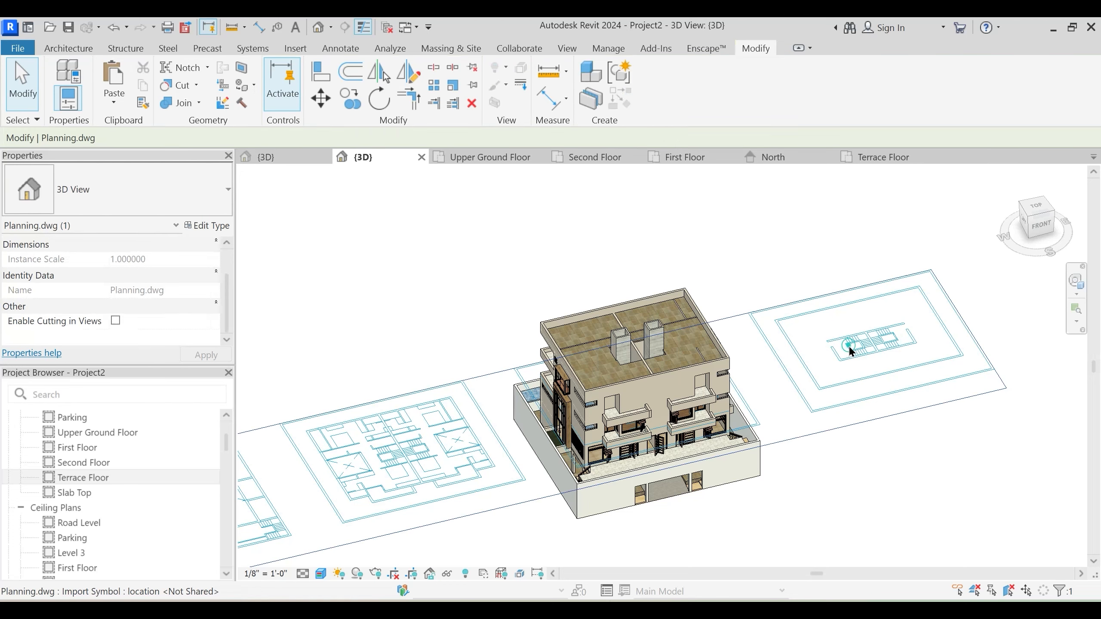
scroll(204, 275, "up", 3)
left_click(204, 260)
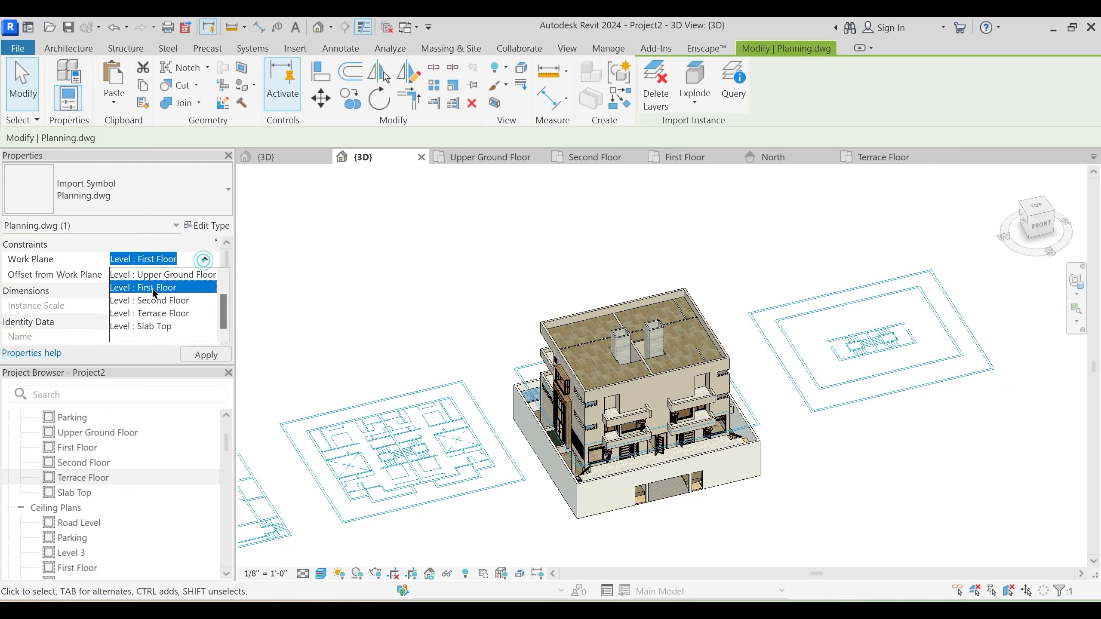
left_click(168, 314)
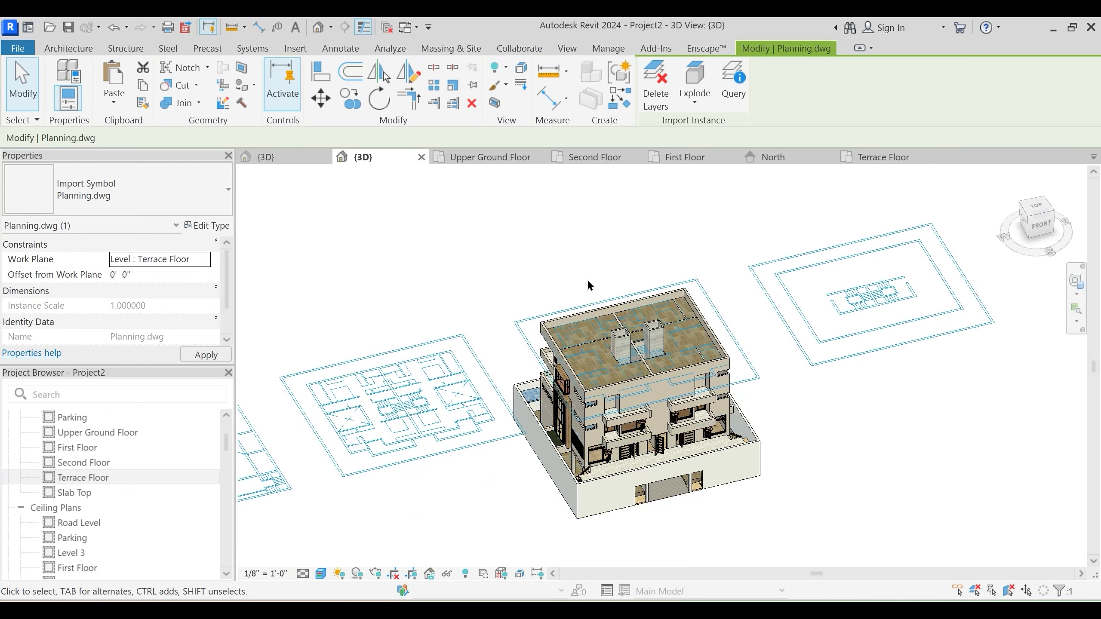
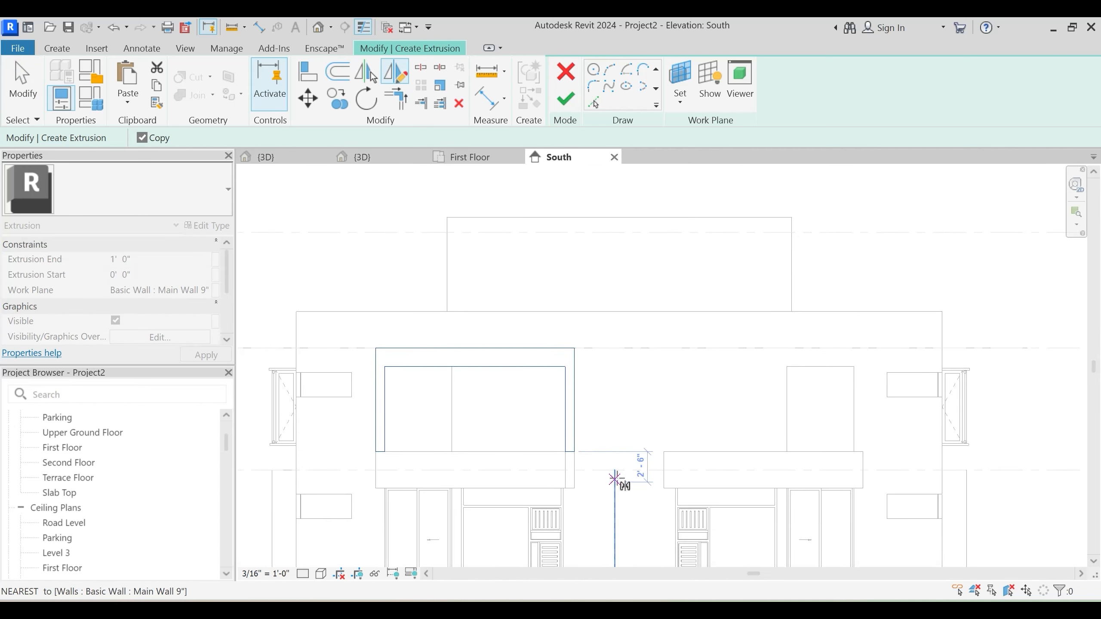
Mirror the frame-shaped extrusion outline above the left second-floor balcony about the central wall to the right balcony
left_click(617, 218)
left_click(622, 265)
key("Escape")
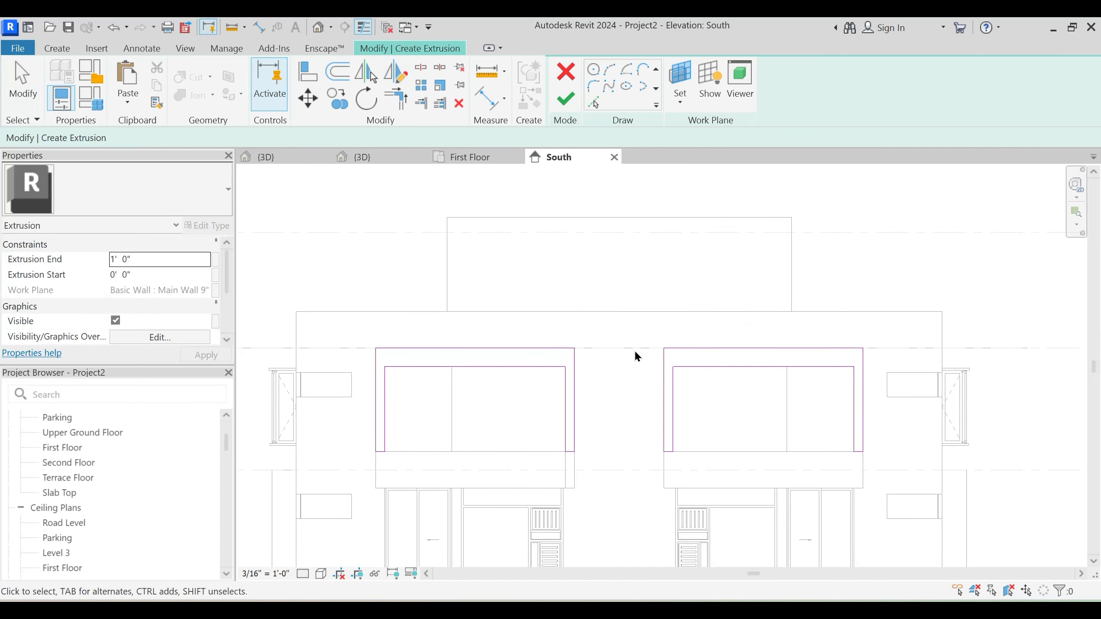
middle_click_drag(615, 410, 644, 375)
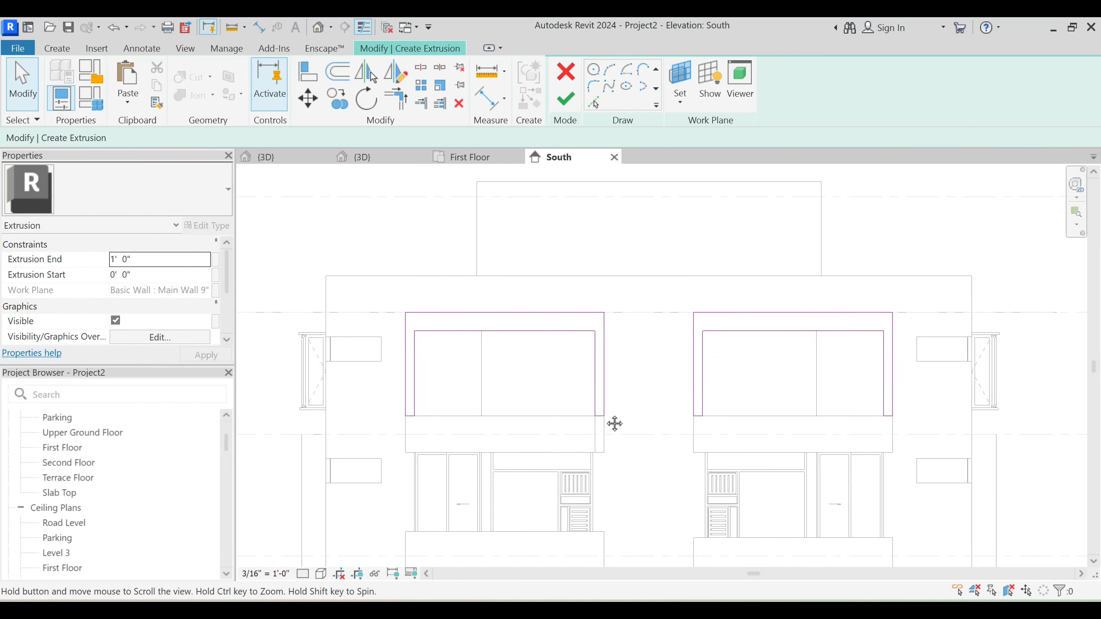
Assign the 1 Elevation Treatment material to the two balcony frame outlines and finish the extrusion
middle_click_drag(614, 423, 565, 349)
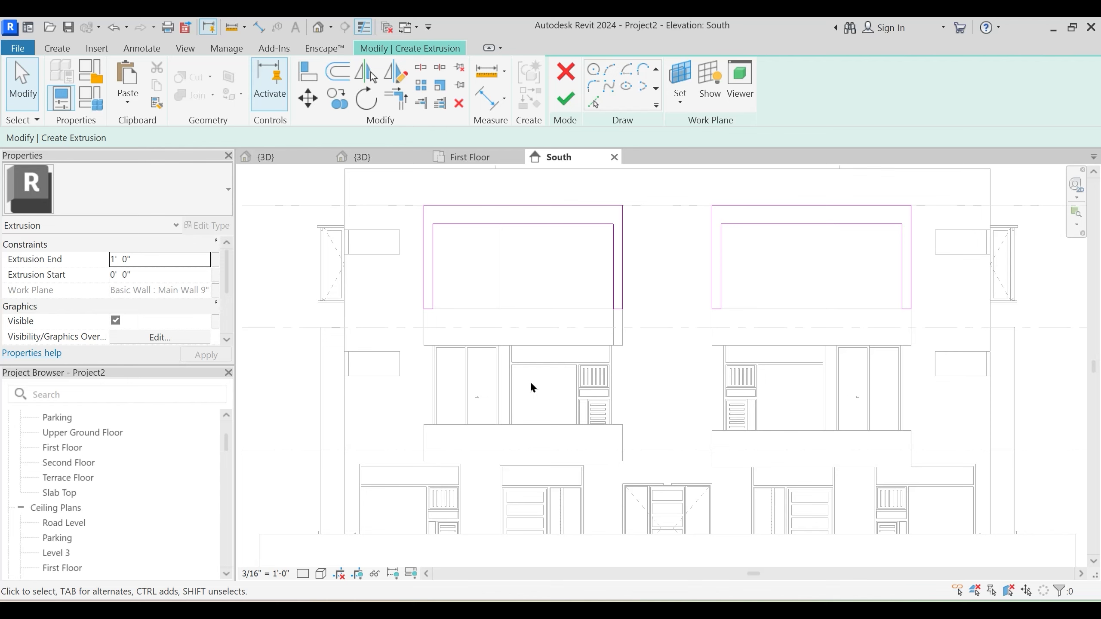
middle_click_drag(531, 382, 527, 424)
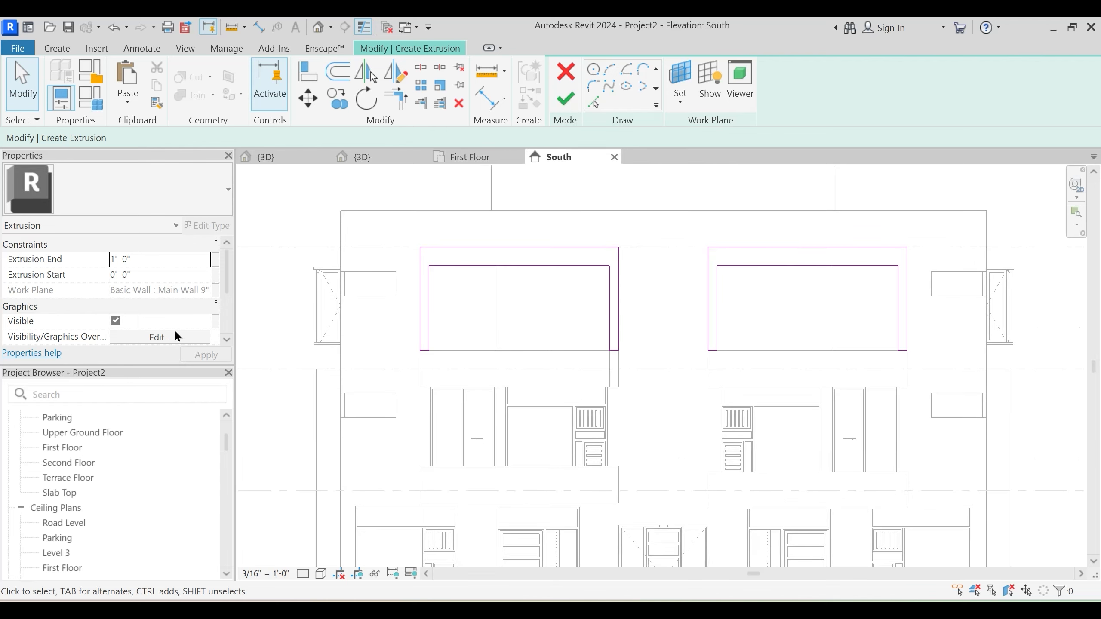
scroll(176, 336, "down", 2)
left_click(187, 335)
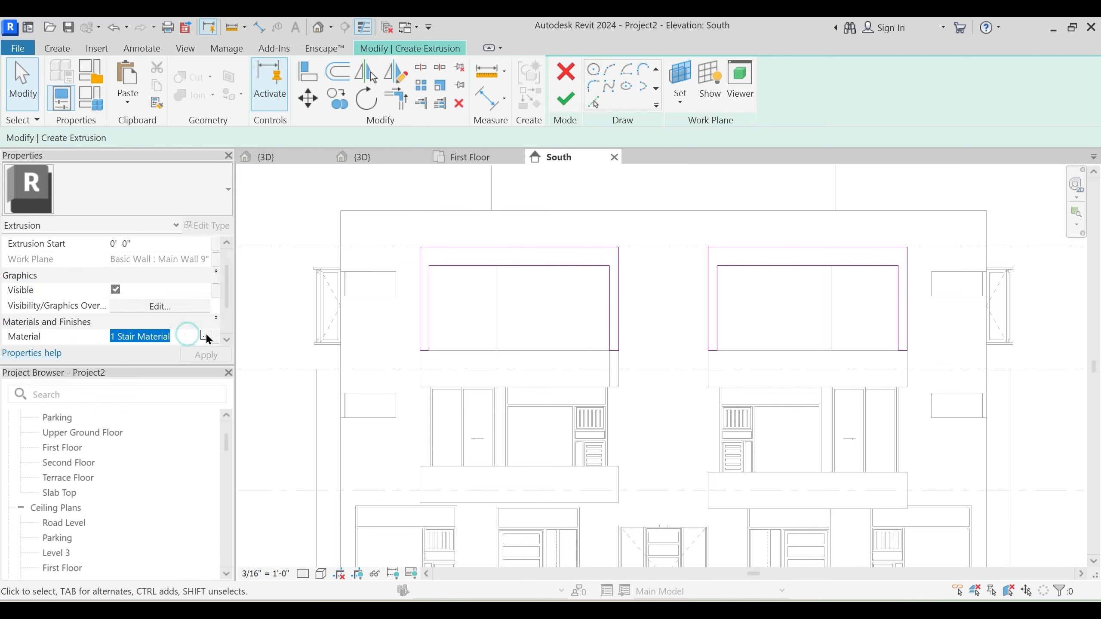
left_click(206, 335)
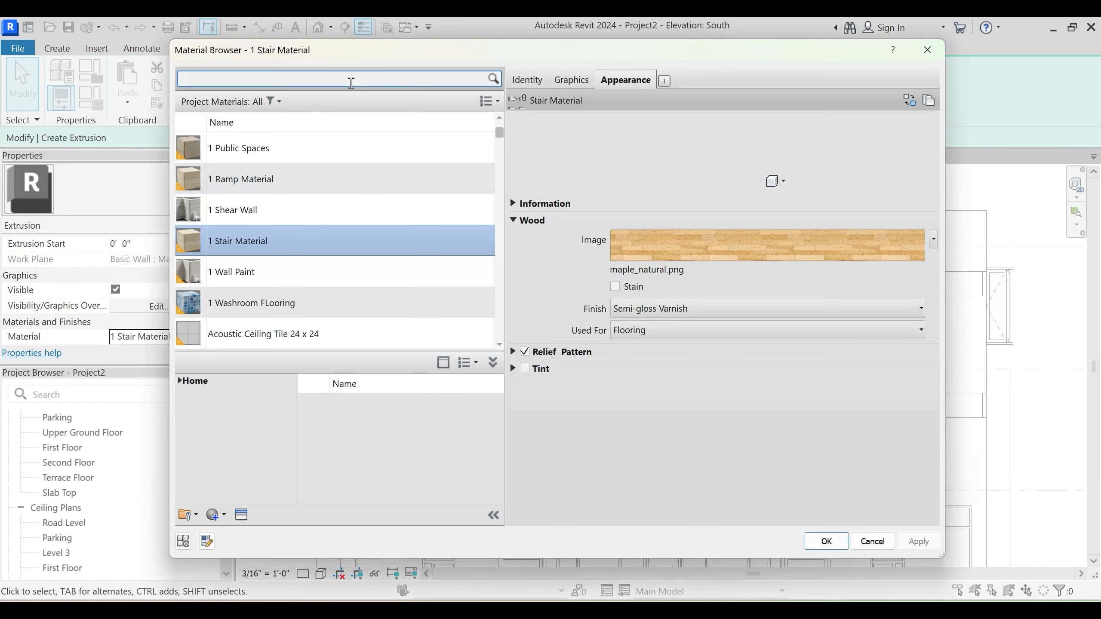
scroll(267, 182, "up", 2)
left_click(272, 180)
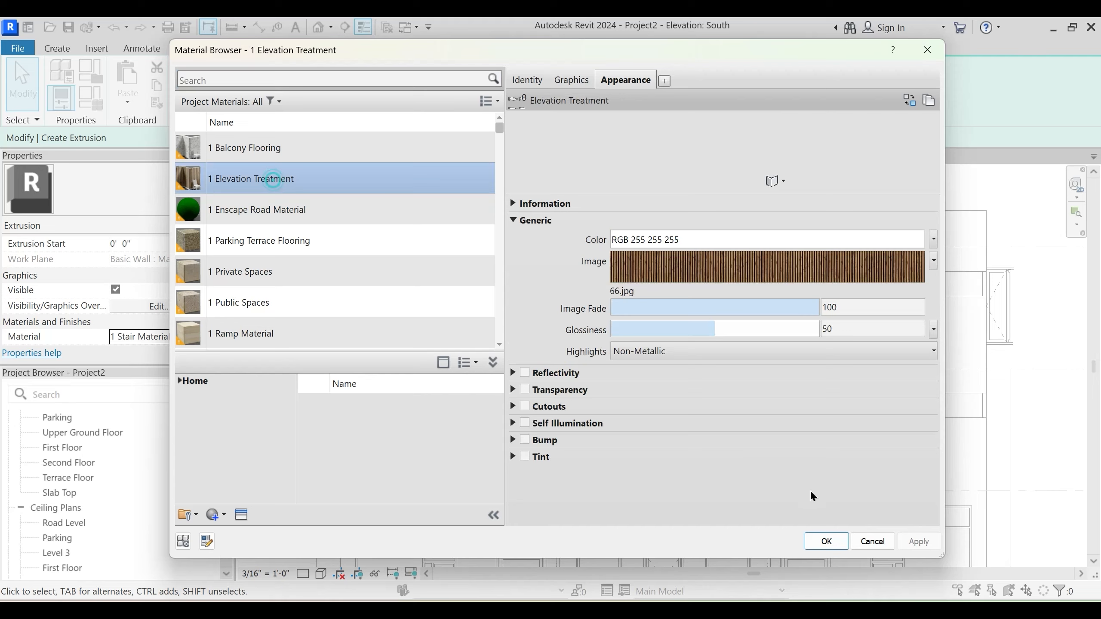
left_click(835, 545)
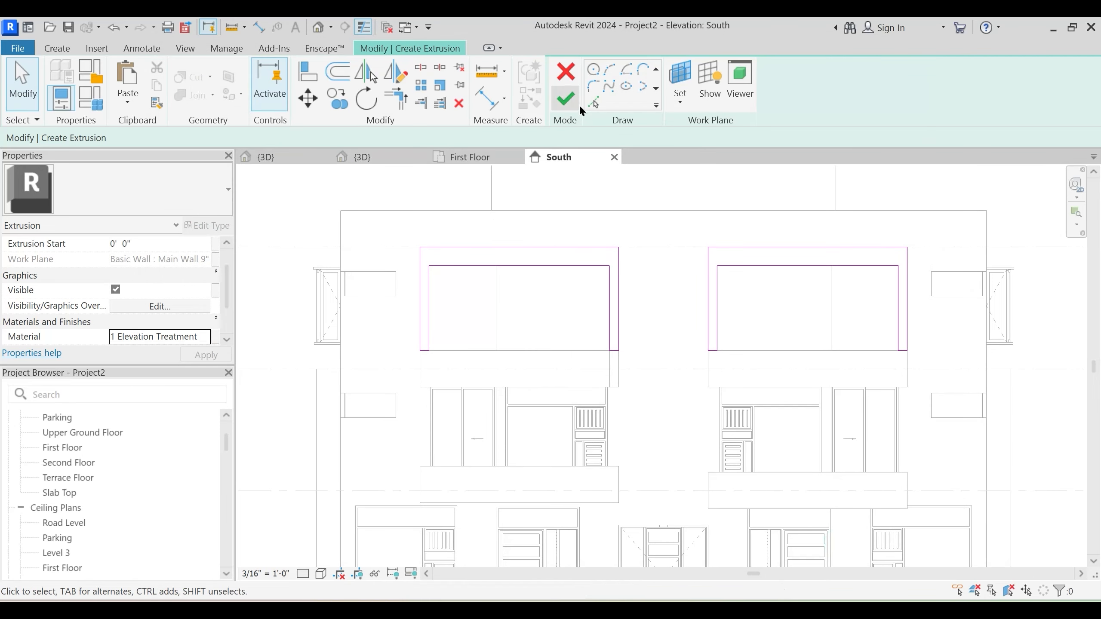
left_click(565, 101)
middle_click_drag(634, 334, 618, 368)
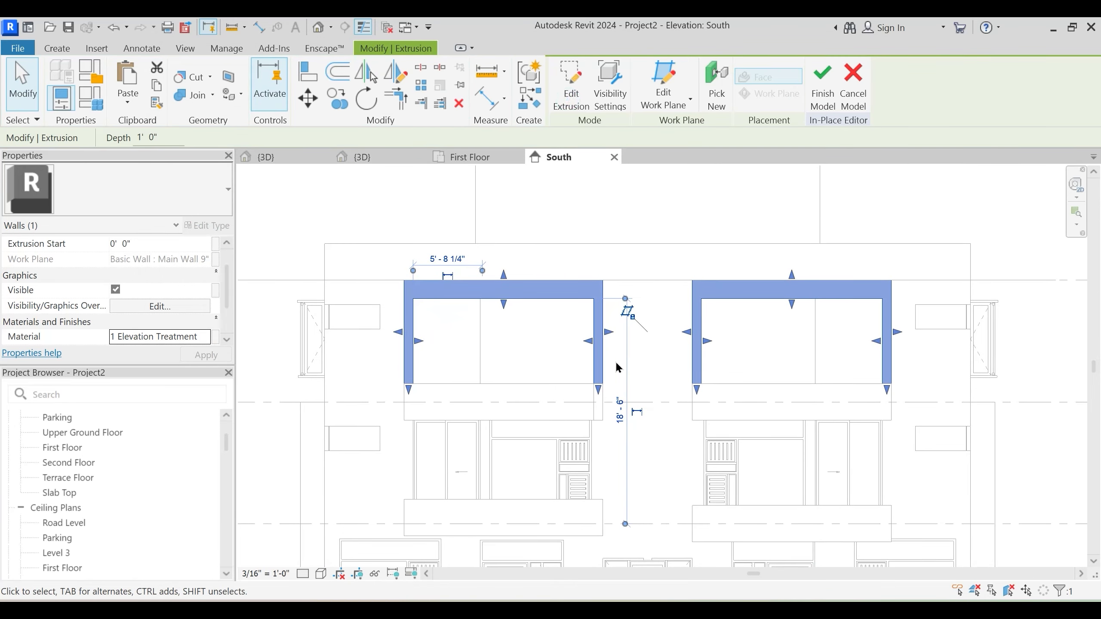
scroll(620, 350, "up", 1)
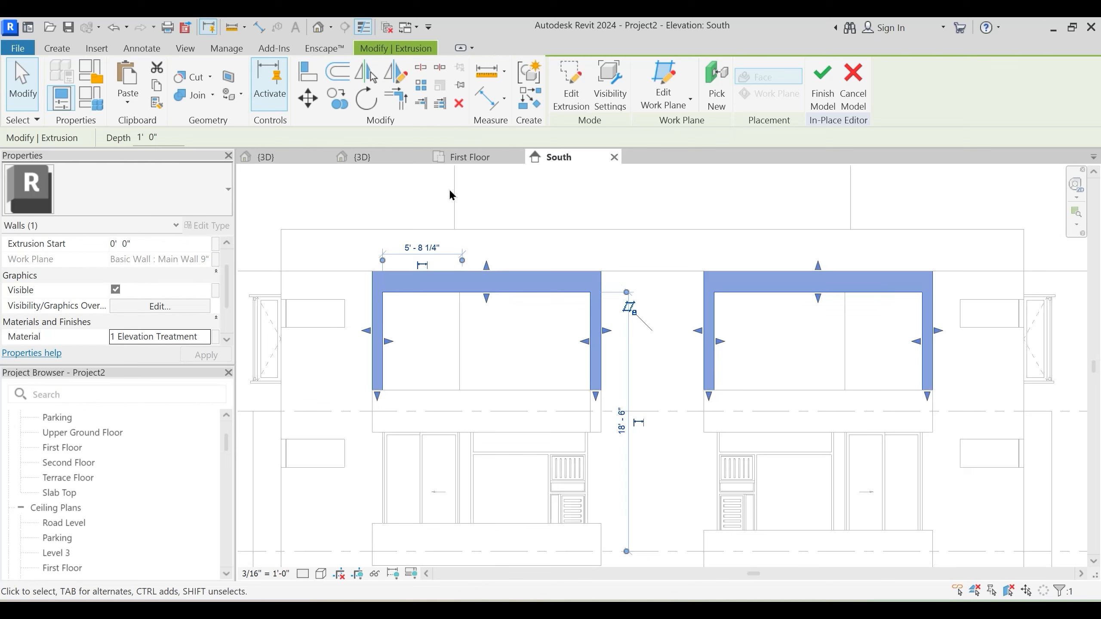
Set the extrusion end of the two balcony frames to 4' 0" in the 3D view
left_click(363, 160)
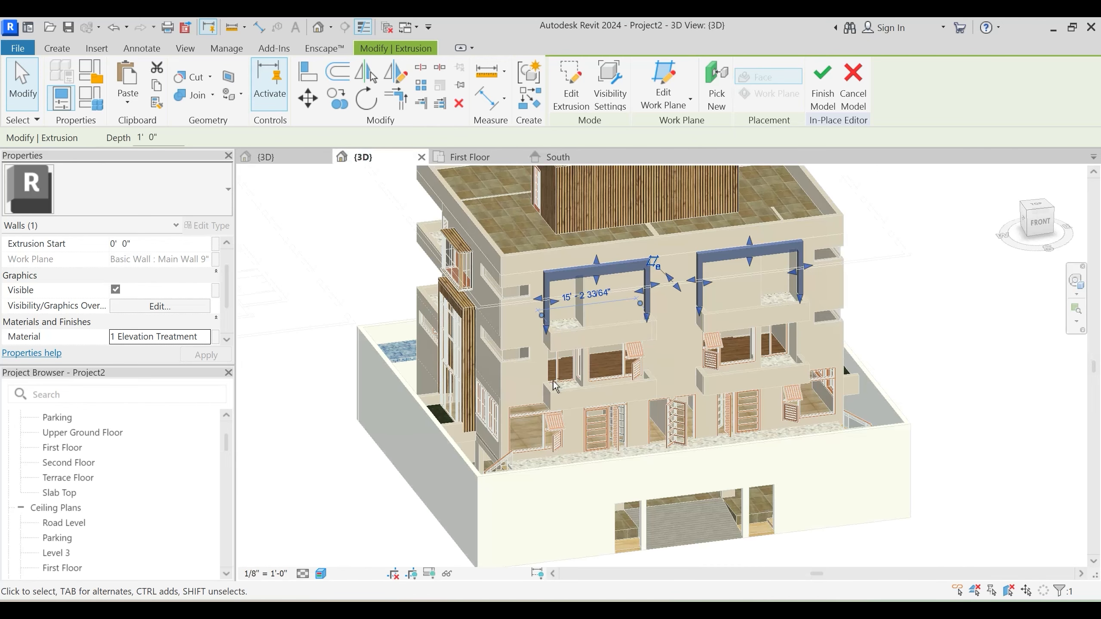
scroll(154, 271, "up", 2)
left_click(154, 259)
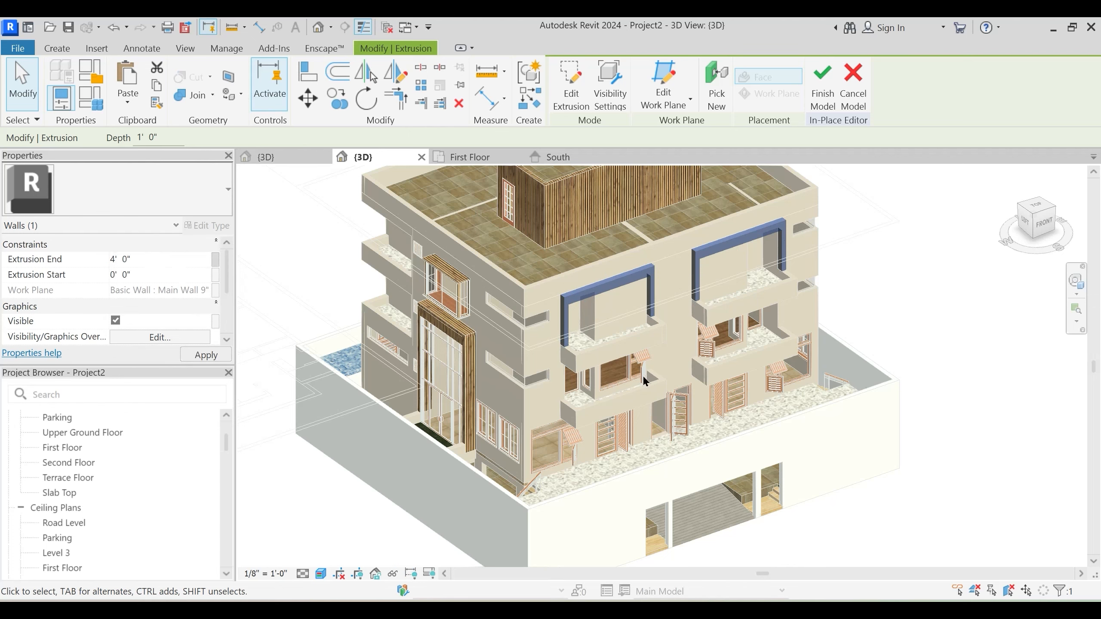
scroll(642, 373, "up", 2)
middle_click_drag(632, 321, 602, 334, "shift")
Shorten the inner leg of the left balcony frame so that it ends well above the balcony parapet
left_click(606, 347)
left_click(671, 272)
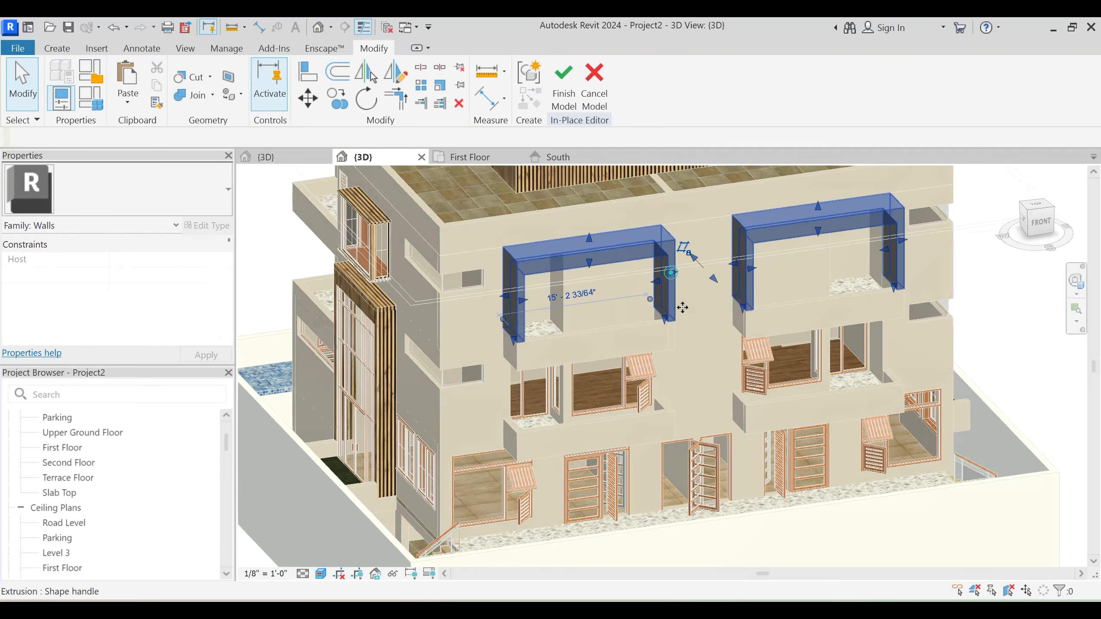
scroll(681, 302, "up", 3)
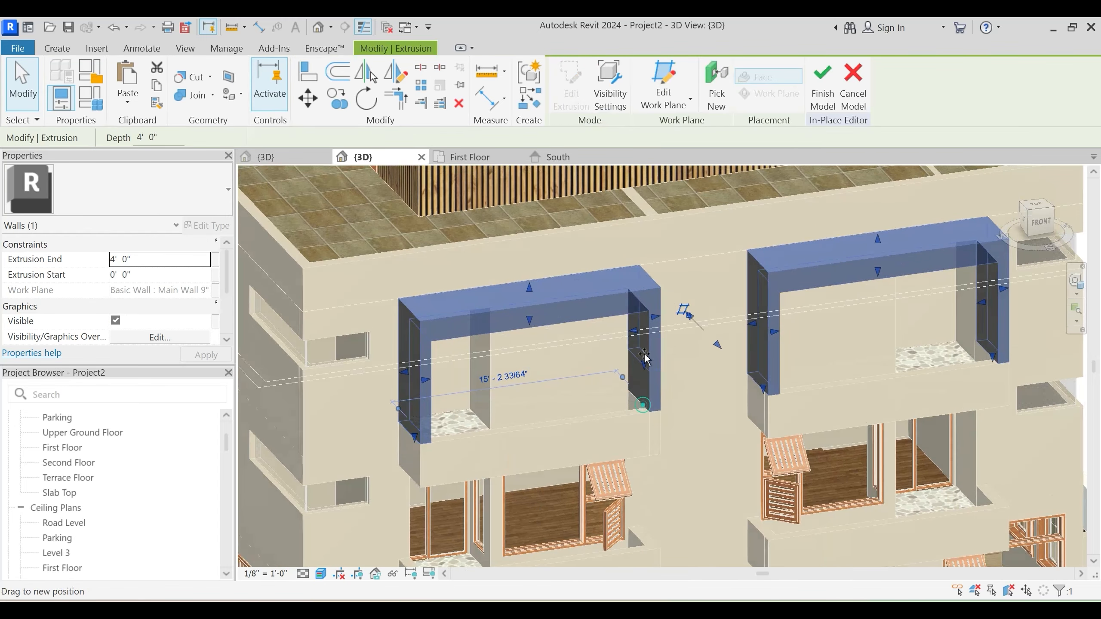
left_click_drag(644, 356, 646, 327)
left_click(681, 376)
Shorten the inner leg of the right balcony frame slightly, raising its lower end above the parapet
middle_click_drag(765, 364, 755, 363, "shift")
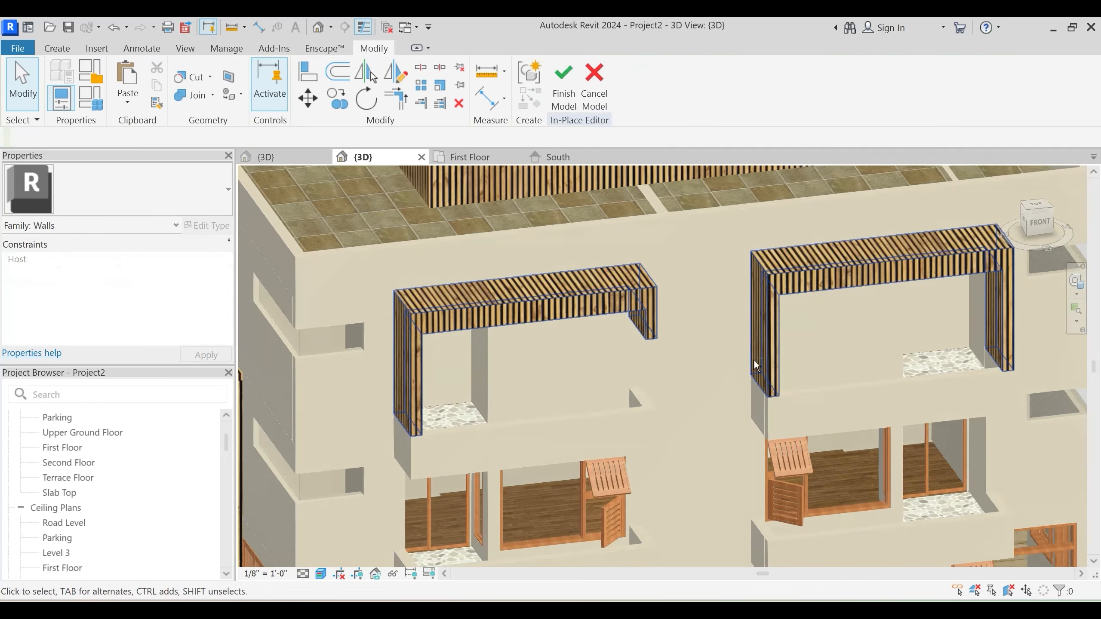
left_click(755, 364)
left_click_drag(764, 392, 768, 369)
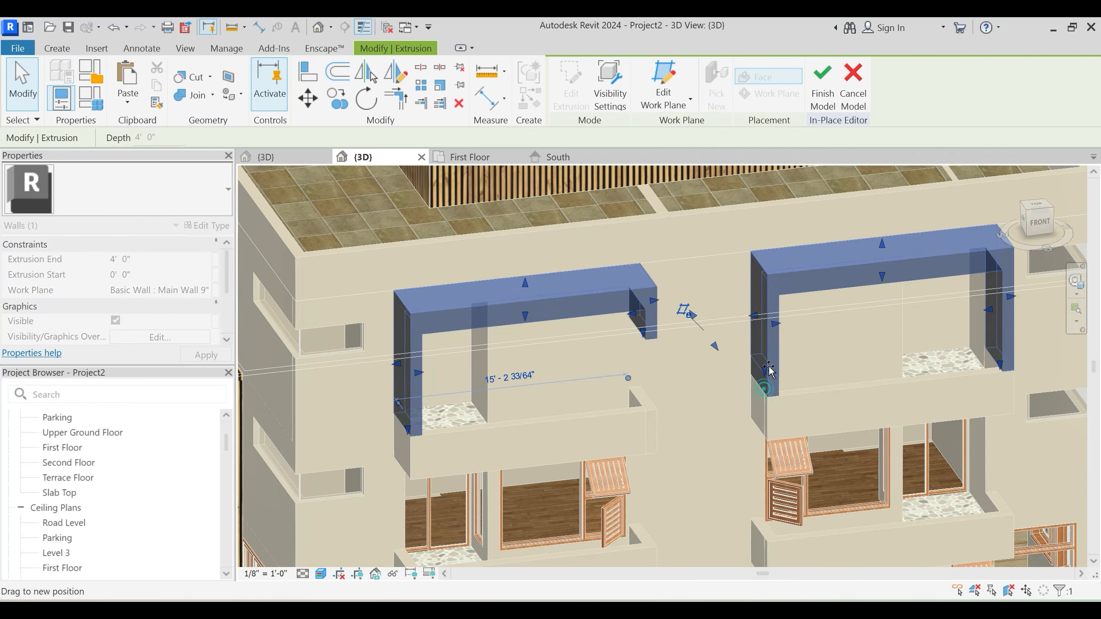
left_click(834, 374)
middle_click_drag(728, 410, 564, 446, "shift")
scroll(547, 365, "down", 3)
middle_click_drag(546, 504, 565, 438)
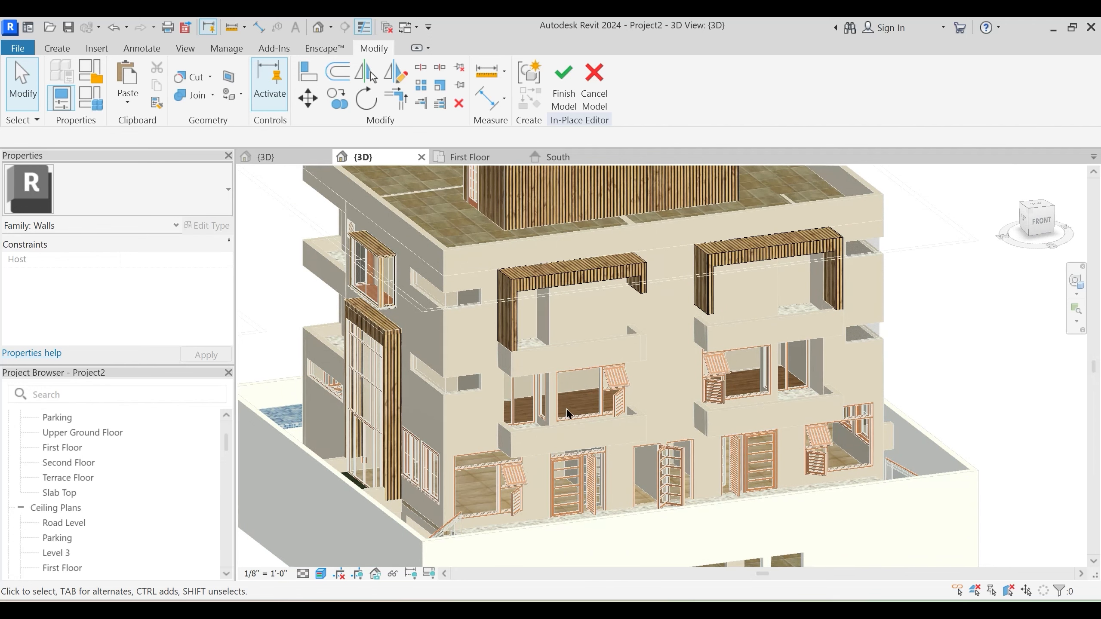
Sketch a rectangular extrusion outline about 6' 5" wide in the South elevation, between the building's left edge and the left first-floor balcony
left_click(492, 158)
left_click(561, 161)
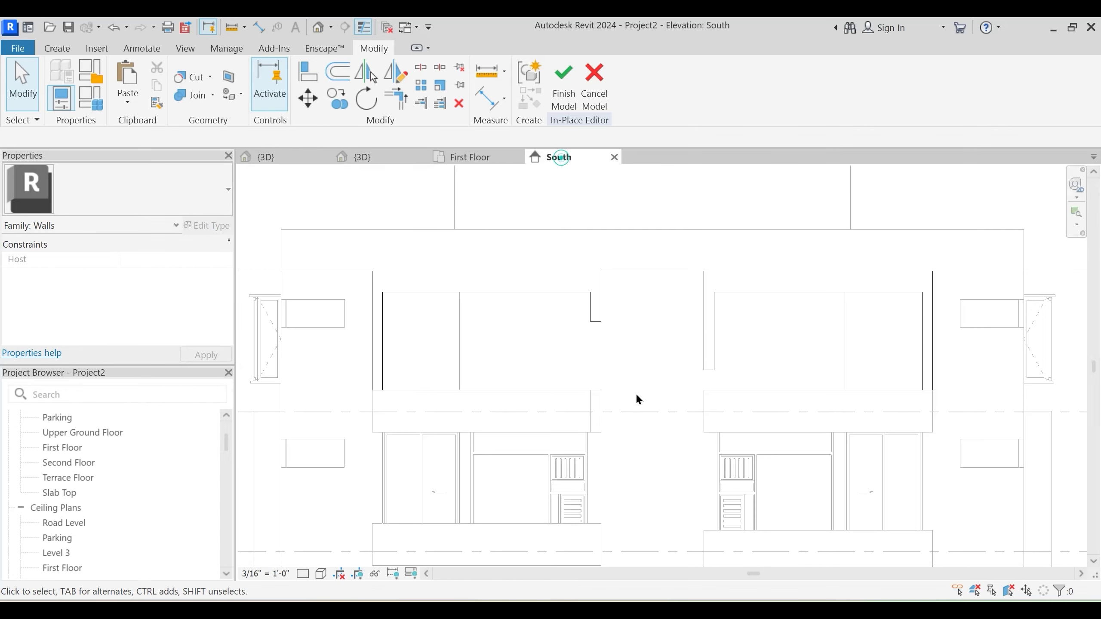
middle_click_drag(493, 443, 648, 303)
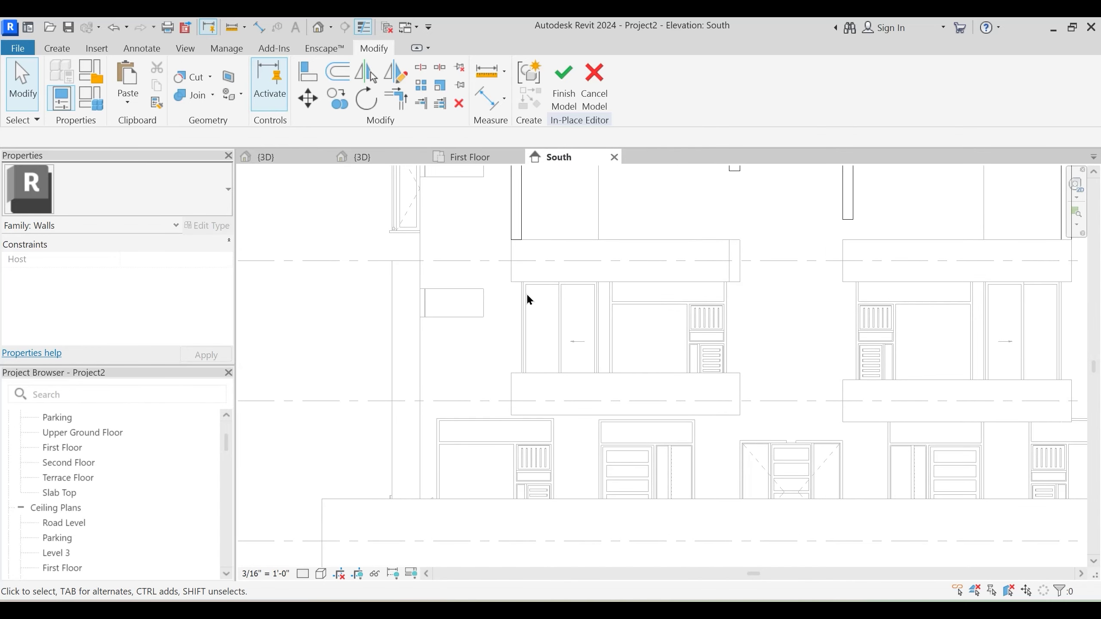
left_click(57, 48)
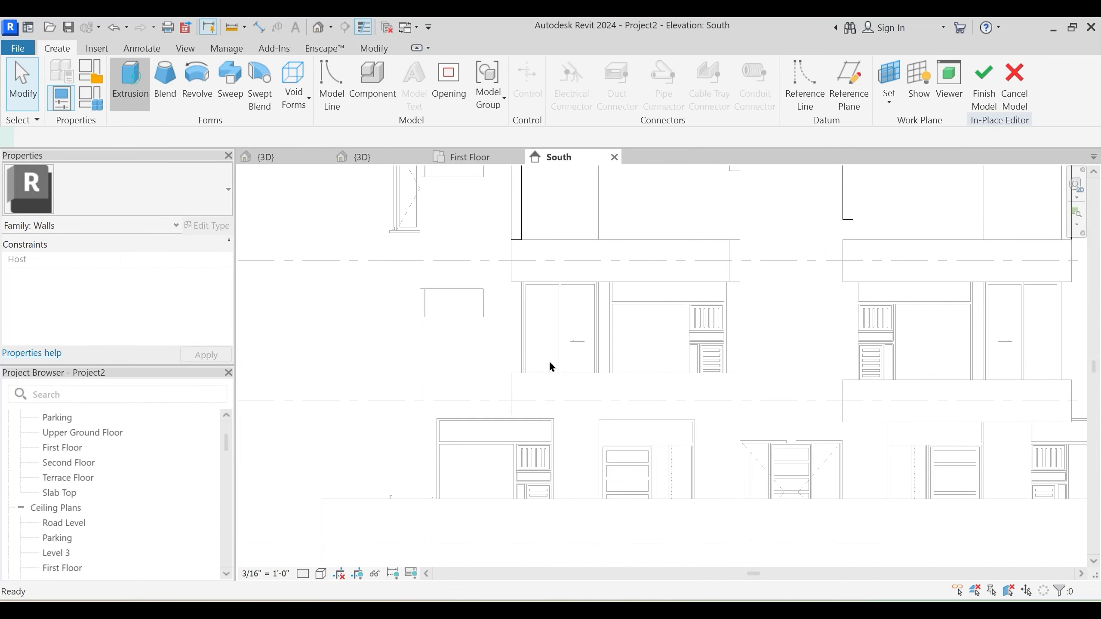
left_click(609, 65)
scroll(462, 423, "up", 2)
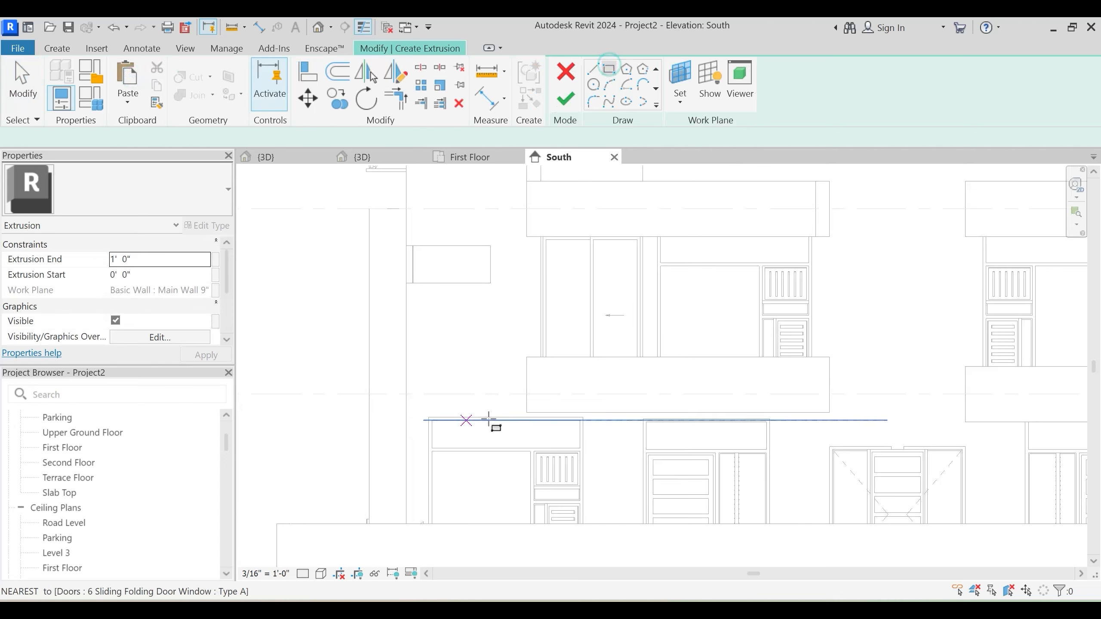
middle_click_drag(488, 420, 528, 481)
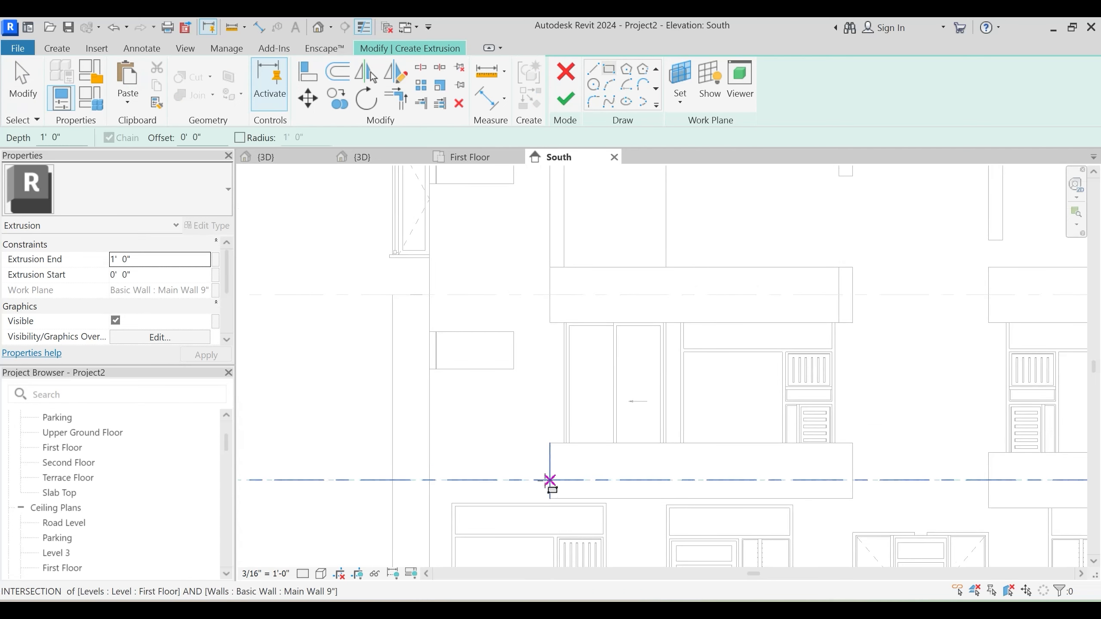
left_click(549, 480)
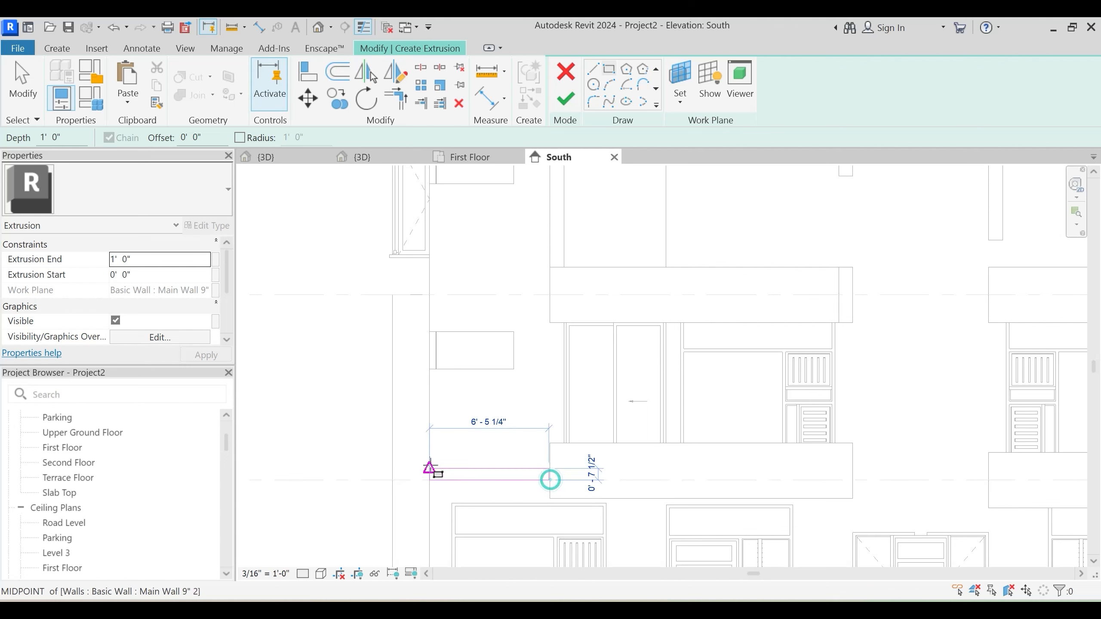
left_click(429, 444)
key("Escape")
key("Escape")
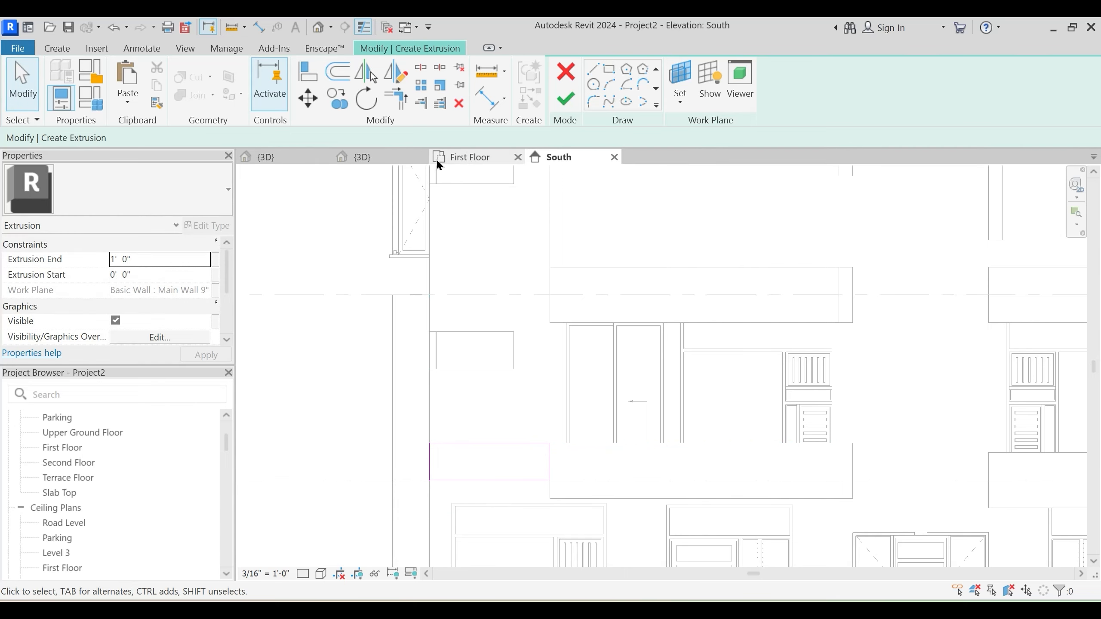
Examine the sketched rectangle in 3D and compare it with the first-floor trim band in the Project1 reference model
left_click(375, 158)
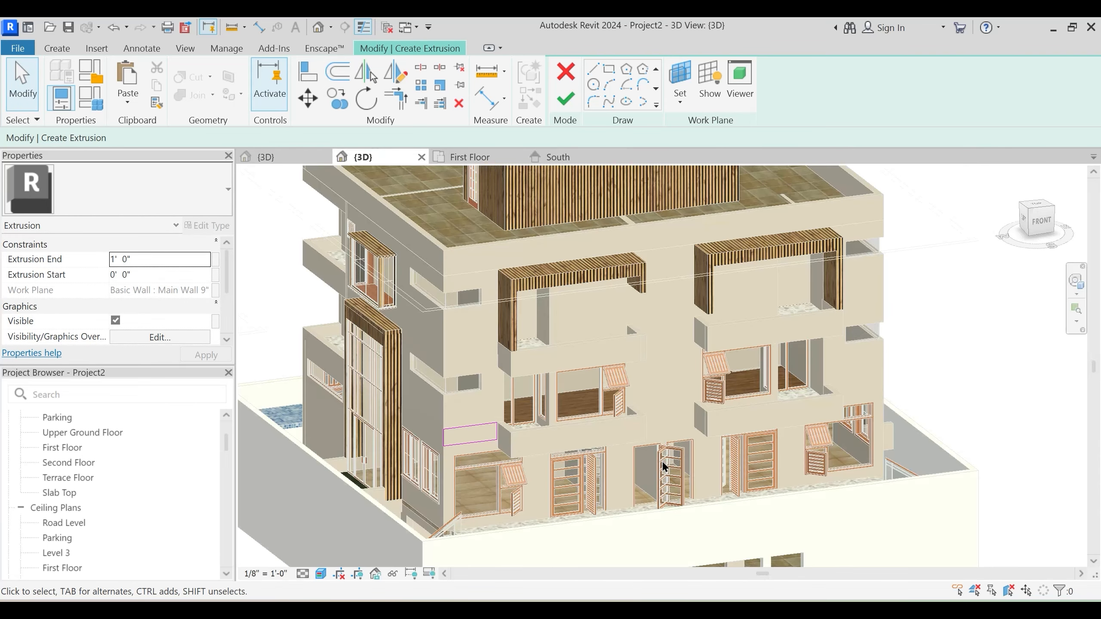
mouse_move(569, 467)
middle_mouse_down("shift")
mouse_move(589, 490)
mouse_move(501, 460)
middle_mouse_up("shift")
scroll(501, 461, "up", 3)
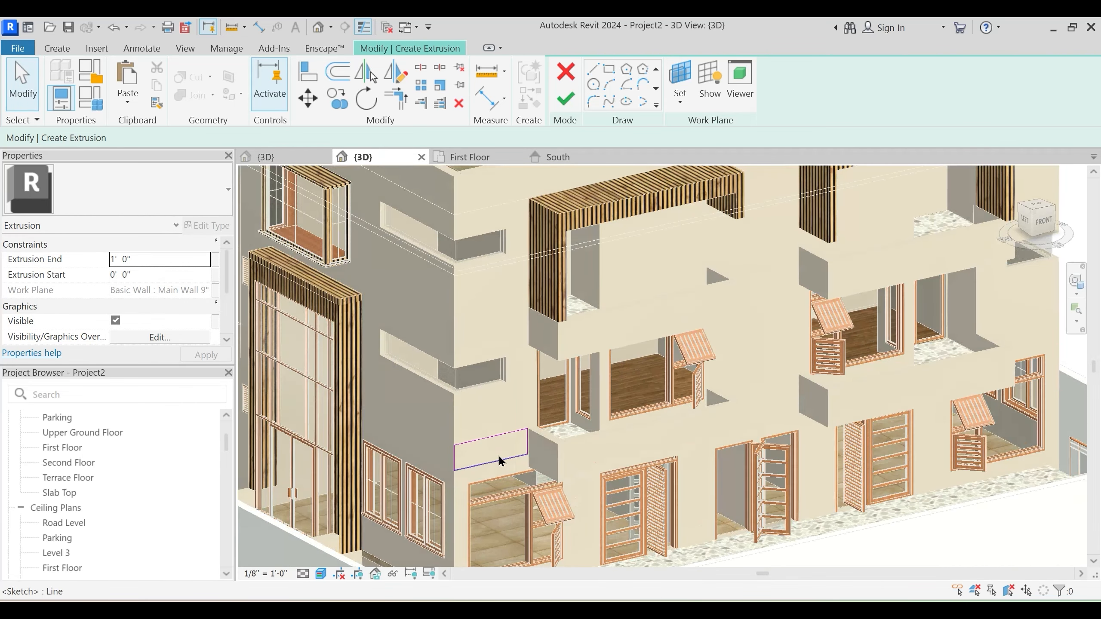
left_click(279, 157)
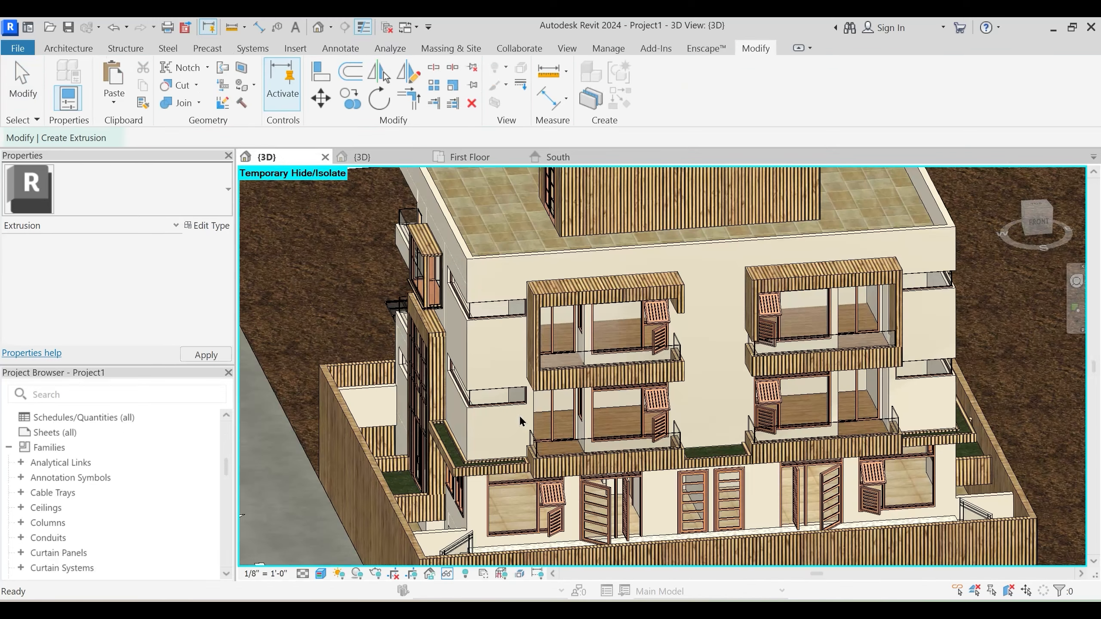
scroll(549, 506, "up", 5)
middle_click_drag(550, 506, 563, 434, "shift")
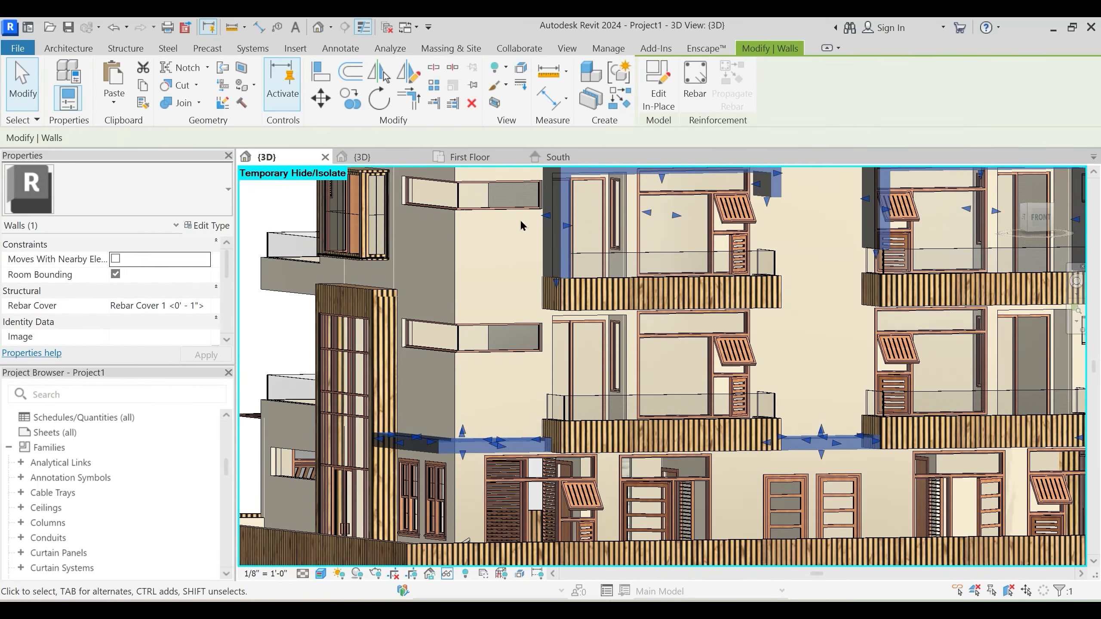
Move the sketched rectangle in the South elevation so its lower inner corner meets the lower corner of the left first-floor balcony
left_click(568, 157)
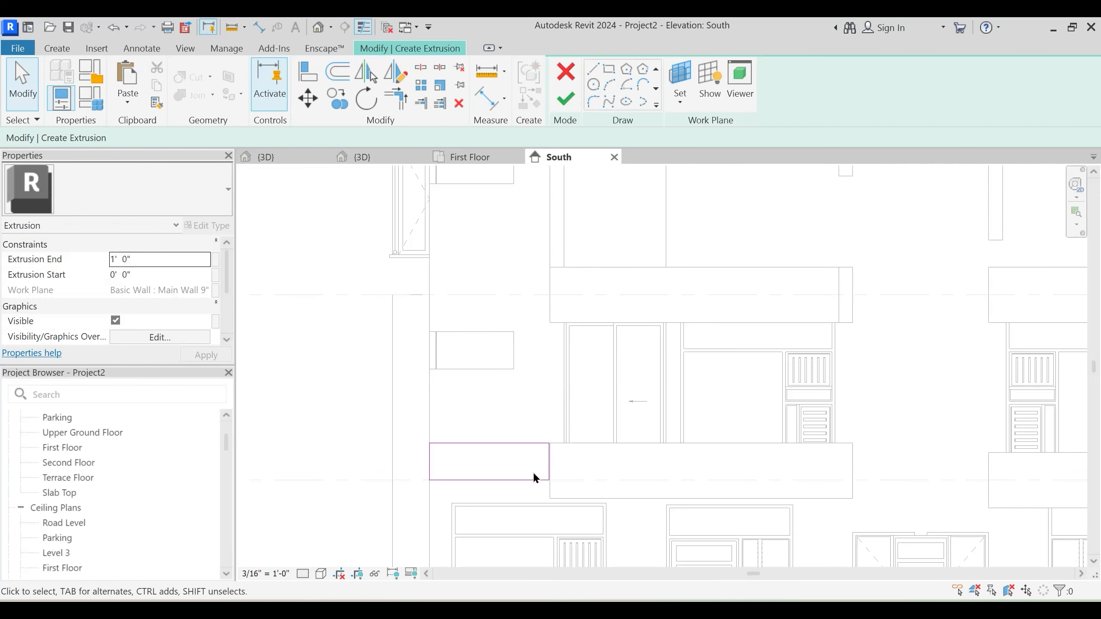
scroll(572, 447, "up", 2)
middle_click_drag(600, 427, 764, 294)
left_click_drag(715, 380, 714, 379)
scroll(714, 384, "up", 3)
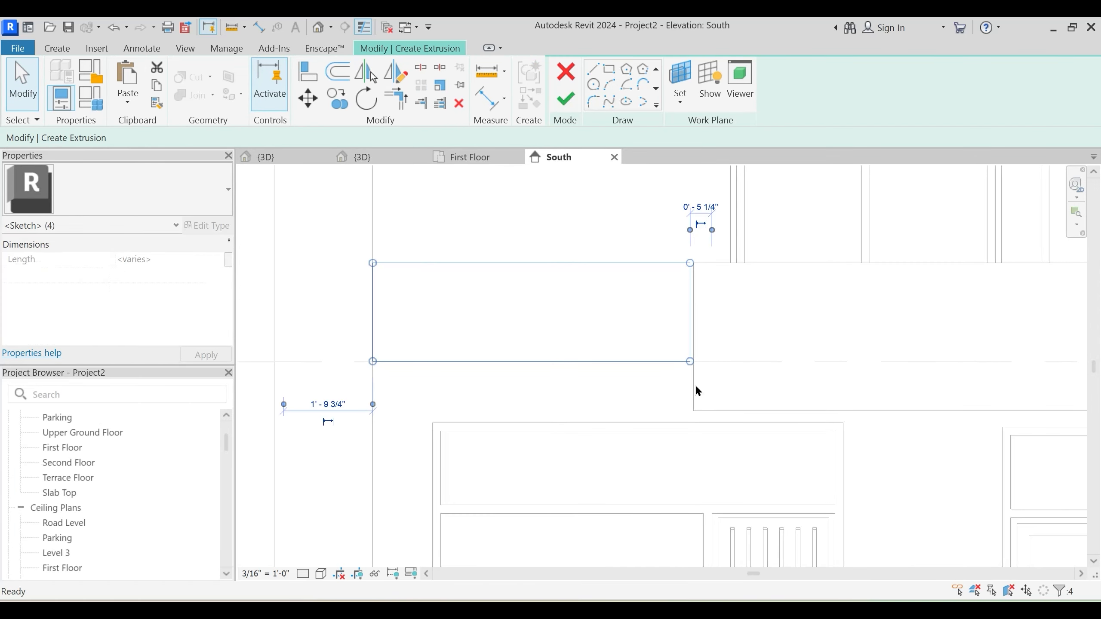
key("m")
key("v")
scroll(694, 384, "up", 2)
left_click(690, 356)
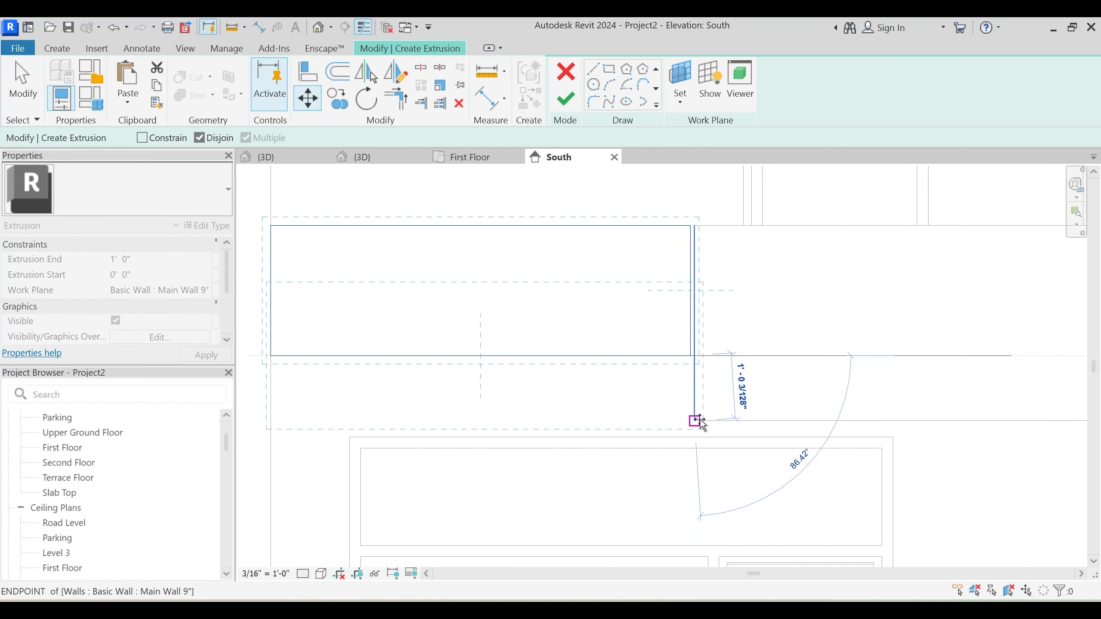
left_click(695, 422)
scroll(767, 379, "down", 2)
middle_click_drag(574, 359, 605, 392)
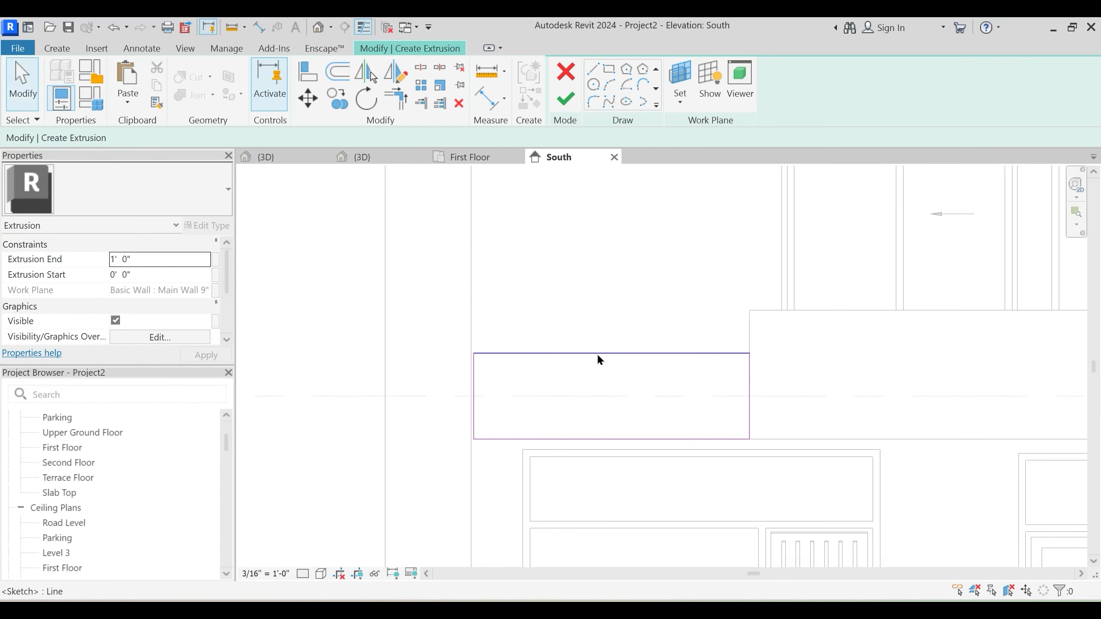
Lower the rectangle's upper edge to the First Floor level line and extend its outer edge to the building's left edge
left_click_drag(597, 354, 599, 396)
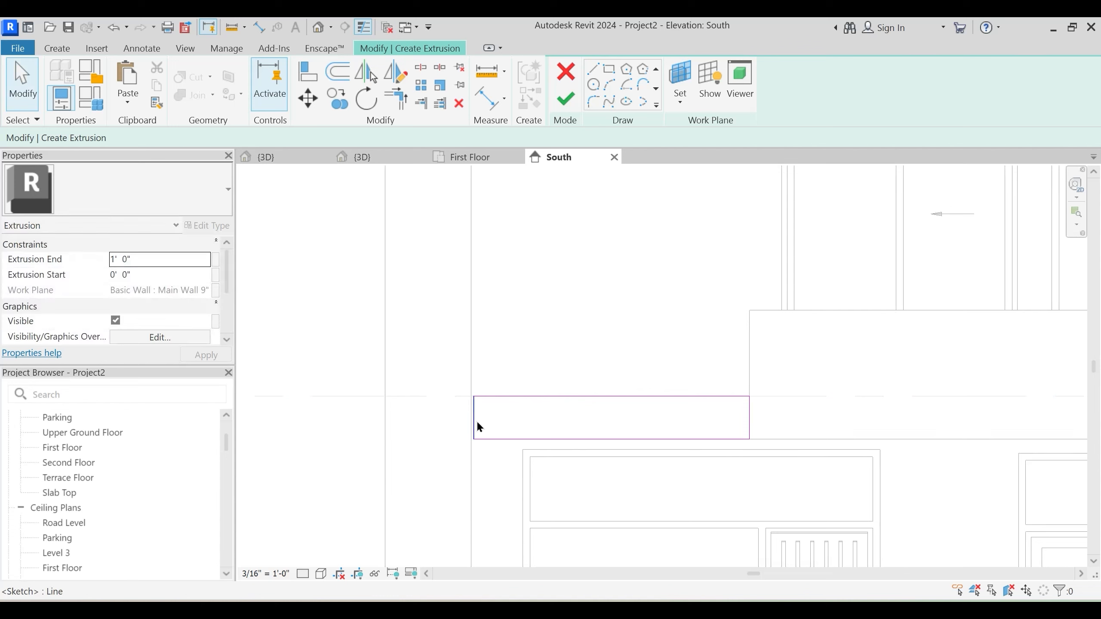
mouse_move(475, 420)
left_mouse_down()
mouse_move(452, 421)
mouse_move(472, 421)
left_mouse_up()
left_click(570, 422)
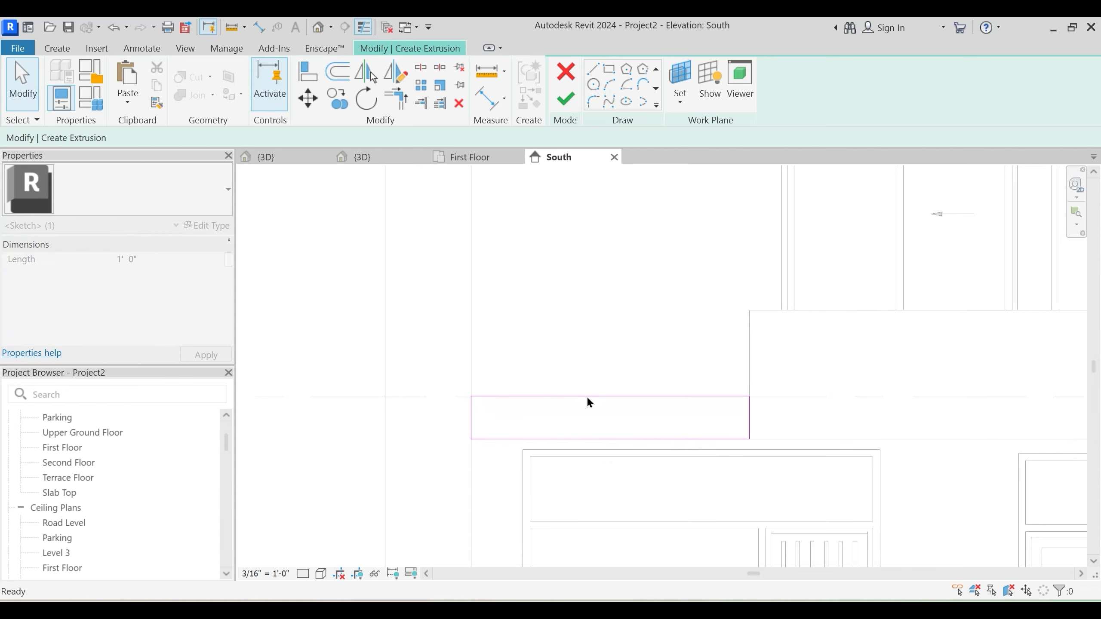
Raise the sketched rectangle's upper edge in the South elevation so the first-floor trim band is 1' 6" high
left_click(489, 81)
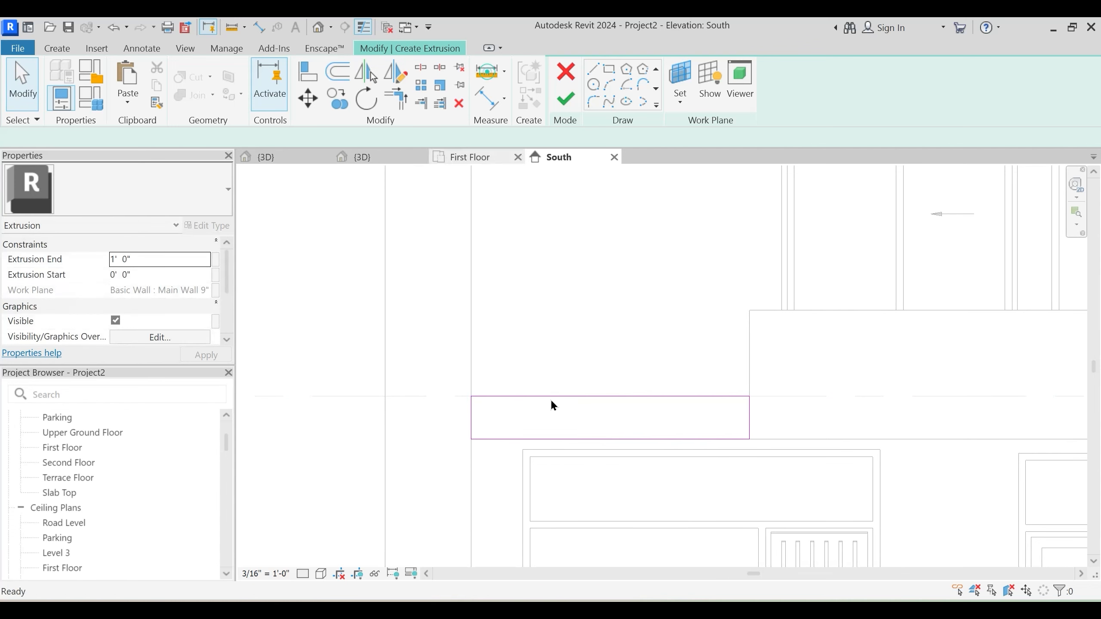
left_click(538, 439)
key("Escape")
key("Escape")
scroll(605, 363, "down", 2)
middle_click_drag(637, 403, 629, 423)
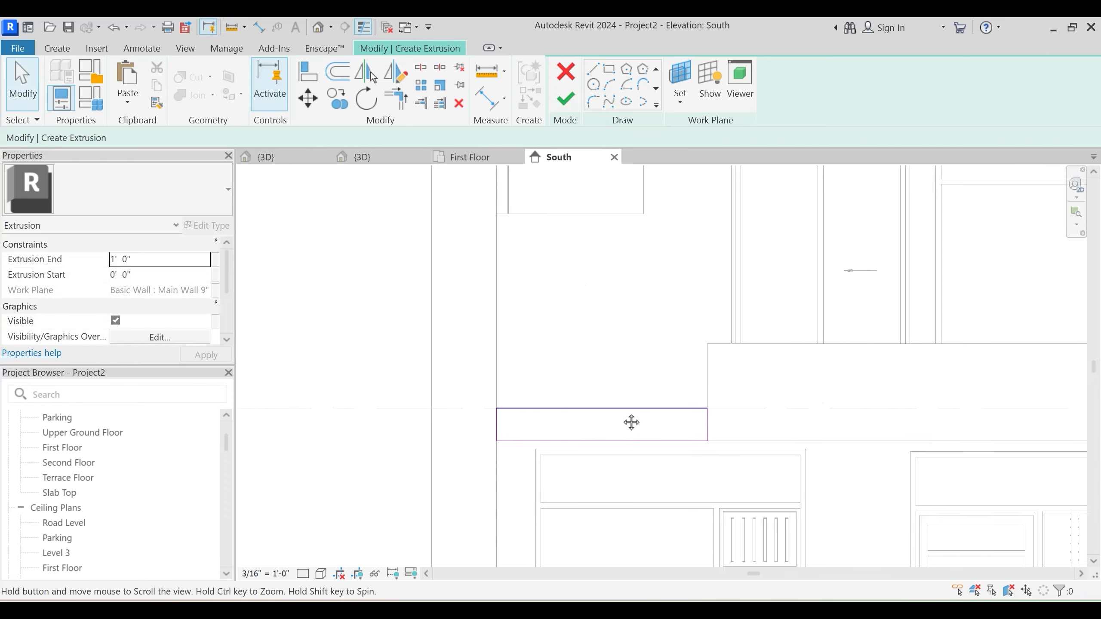
left_click(604, 413)
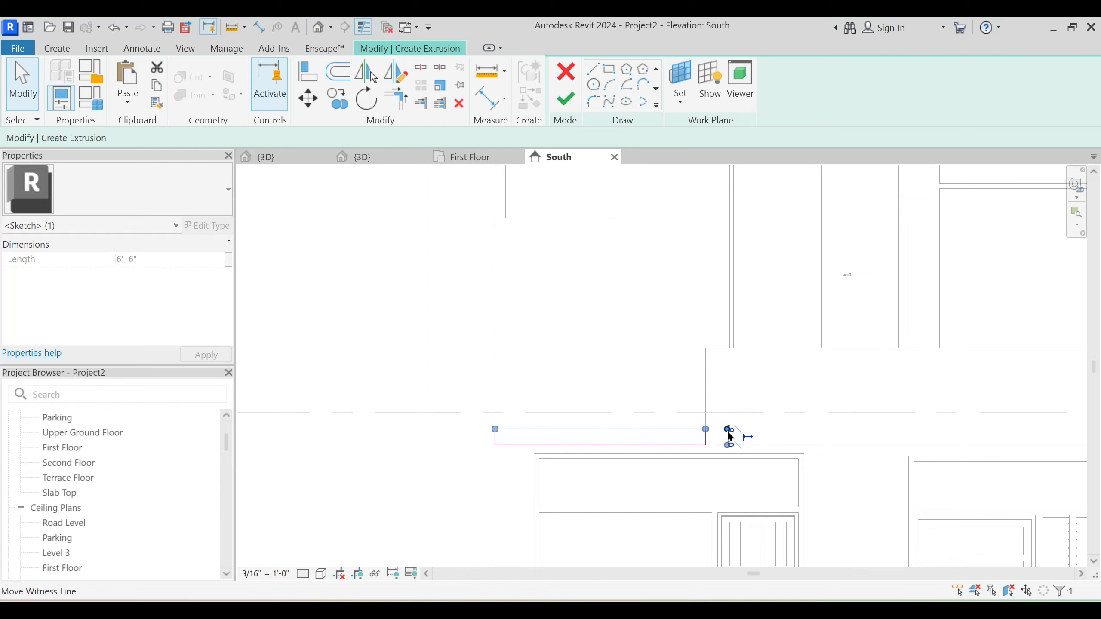
key("ctrl+z")
left_click(696, 413)
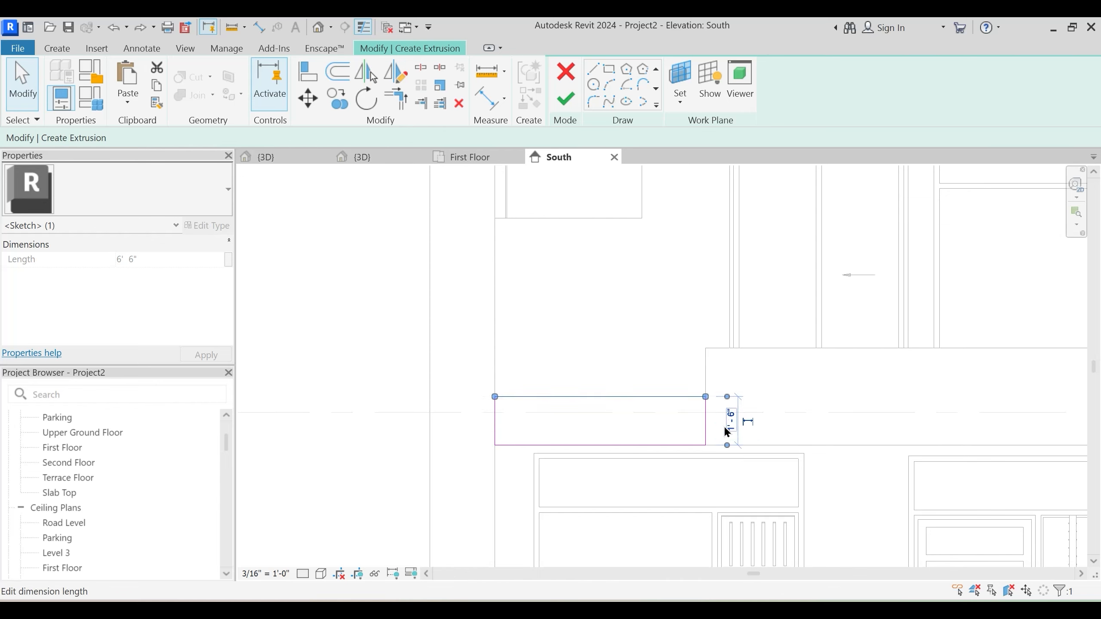
left_click(554, 407)
Copy the trim rectangle to the inner lower corner of the left first-floor balcony, filling the space between the two balconies
scroll(557, 369, "down", 1)
middle_click_drag(559, 380, 566, 403)
scroll(541, 350, "down", 2)
mouse_move(542, 353)
middle_mouse_down()
mouse_move(463, 395)
mouse_move(370, 386)
middle_mouse_up()
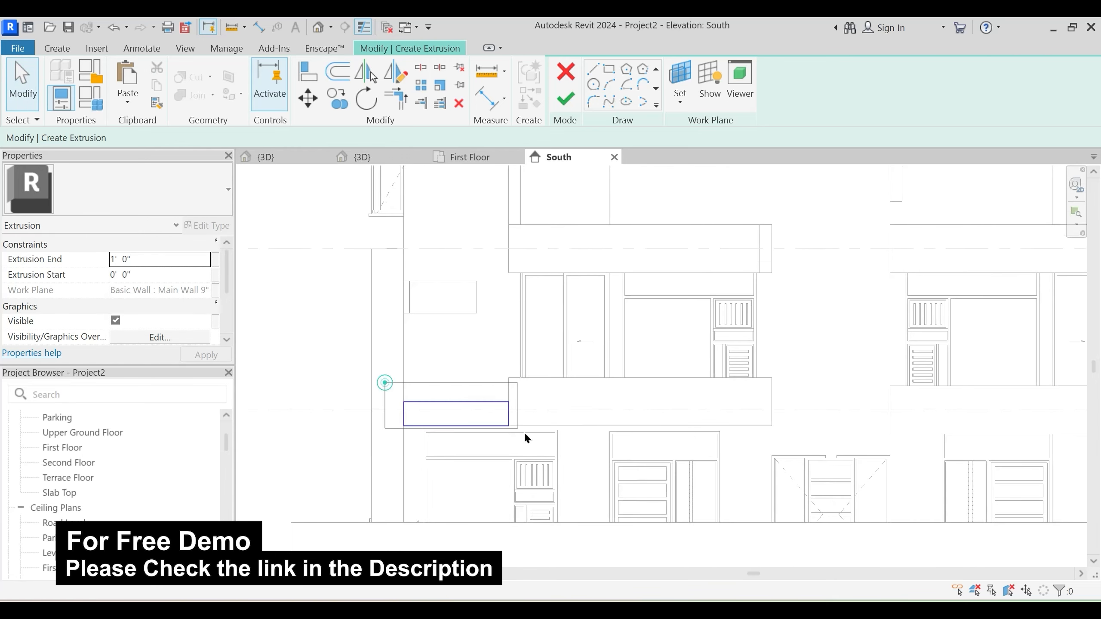
left_click_drag(525, 433, 526, 435)
mouse_move(507, 440)
middle_mouse_down()
mouse_move(482, 459)
mouse_move(402, 446)
middle_mouse_up()
key("c")
key("o")
scroll(404, 434, "up", 1)
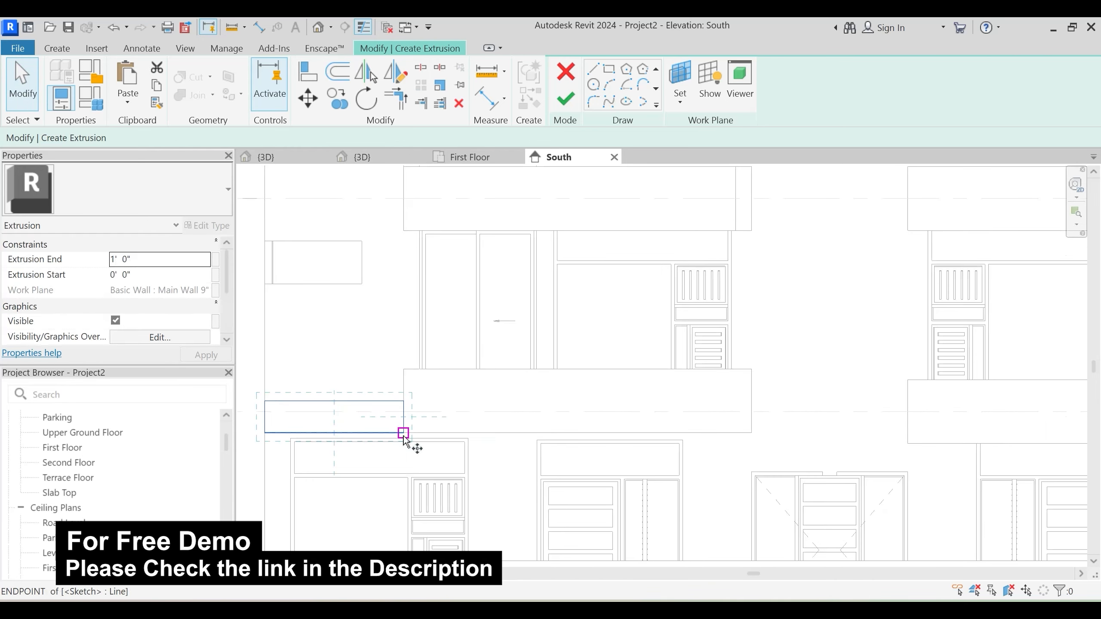
left_click(264, 432)
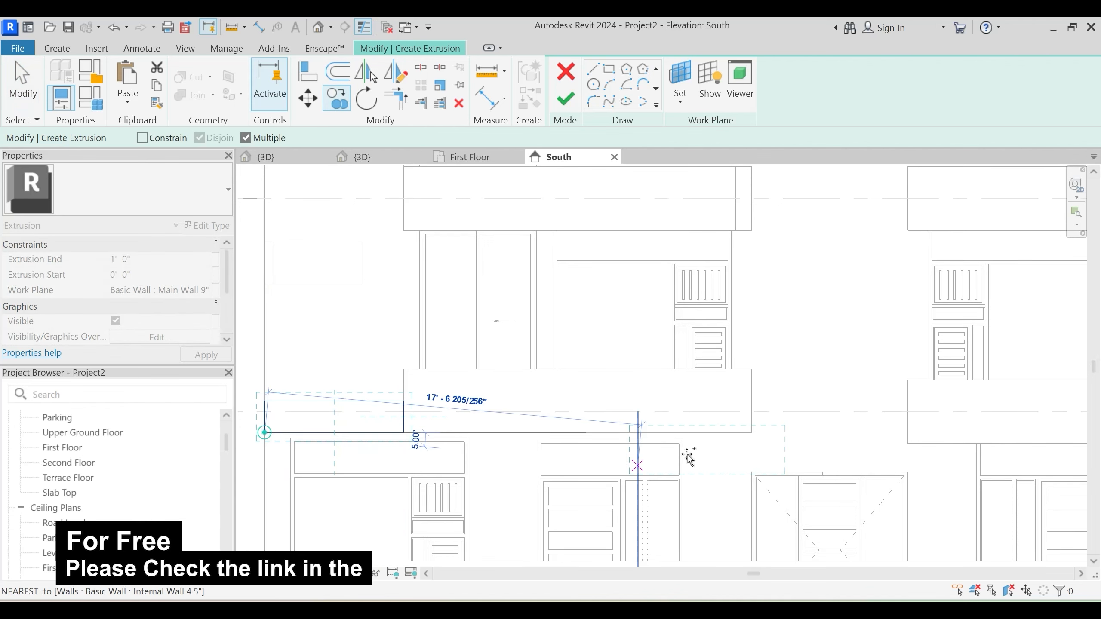
left_click(752, 433)
key("Escape")
scroll(892, 425, "up", 1)
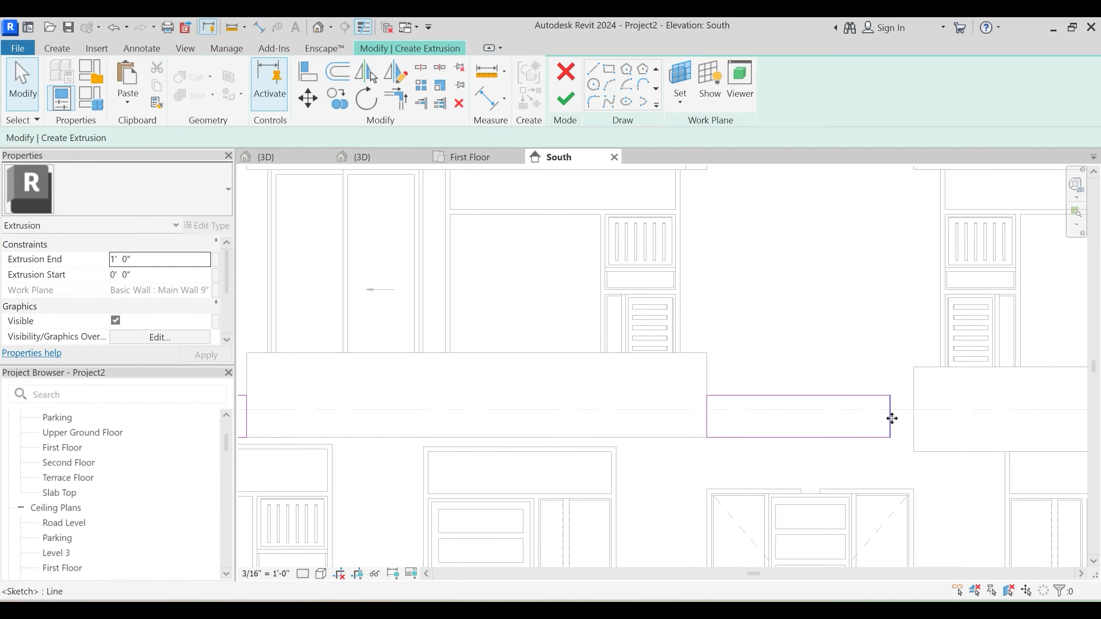
Extend the copied rectangle's end edge to the inner side of the right first-floor balcony
mouse_move(891, 419)
left_mouse_down()
mouse_move(924, 422)
mouse_move(912, 422)
left_mouse_up()
scroll(924, 422, "up", 2)
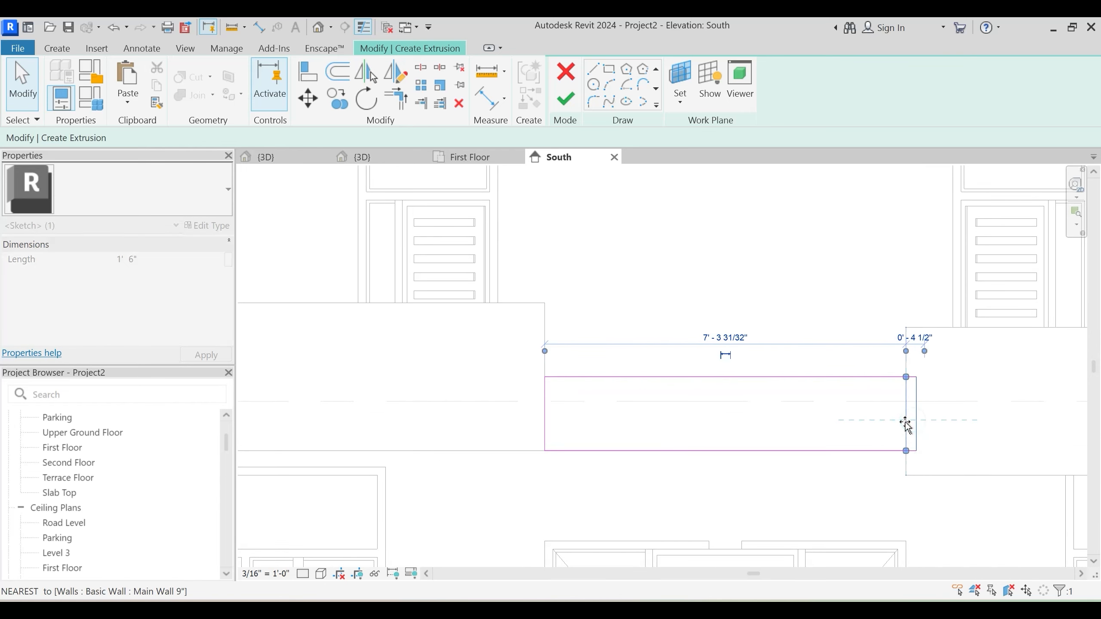
left_click(872, 424)
scroll(764, 403, "down", 3)
middle_click_drag(802, 428, 693, 406)
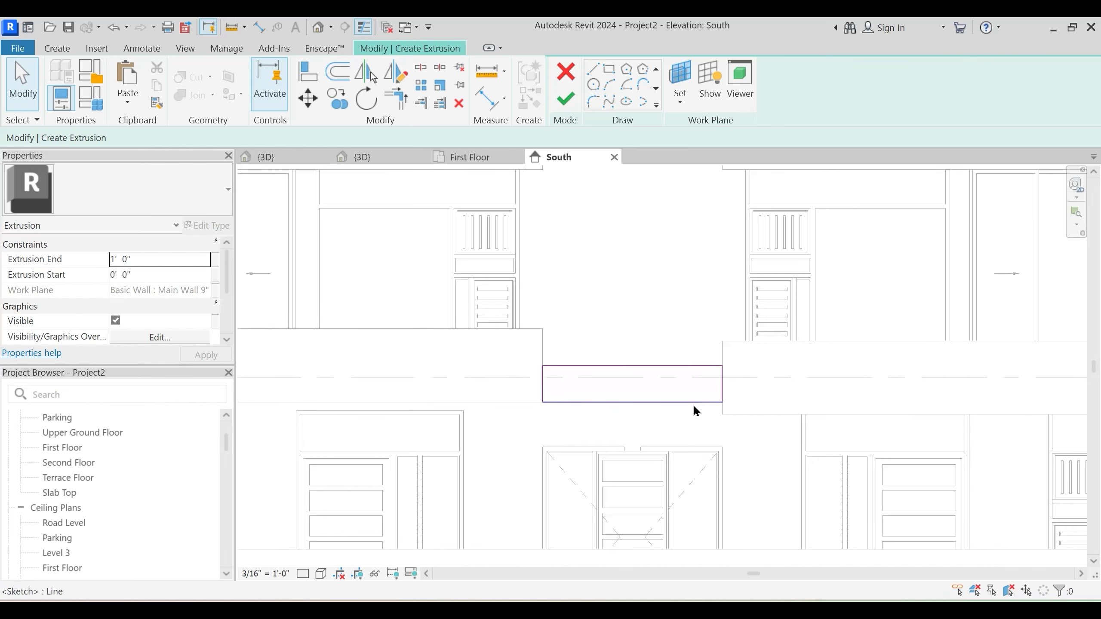
Mirror the outer left trim rectangle about the building's vertical centre line to the far side of the right balcony
scroll(694, 406, "down", 3)
middle_click_drag(294, 401, 398, 403)
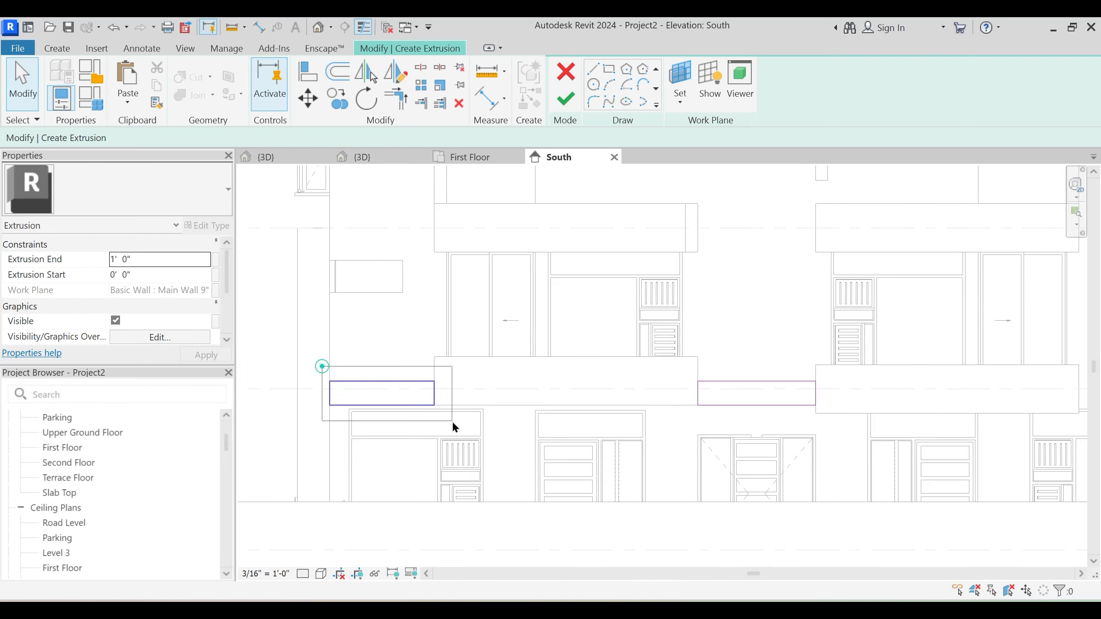
left_click_drag(450, 420, 452, 421)
key("m")
key("v")
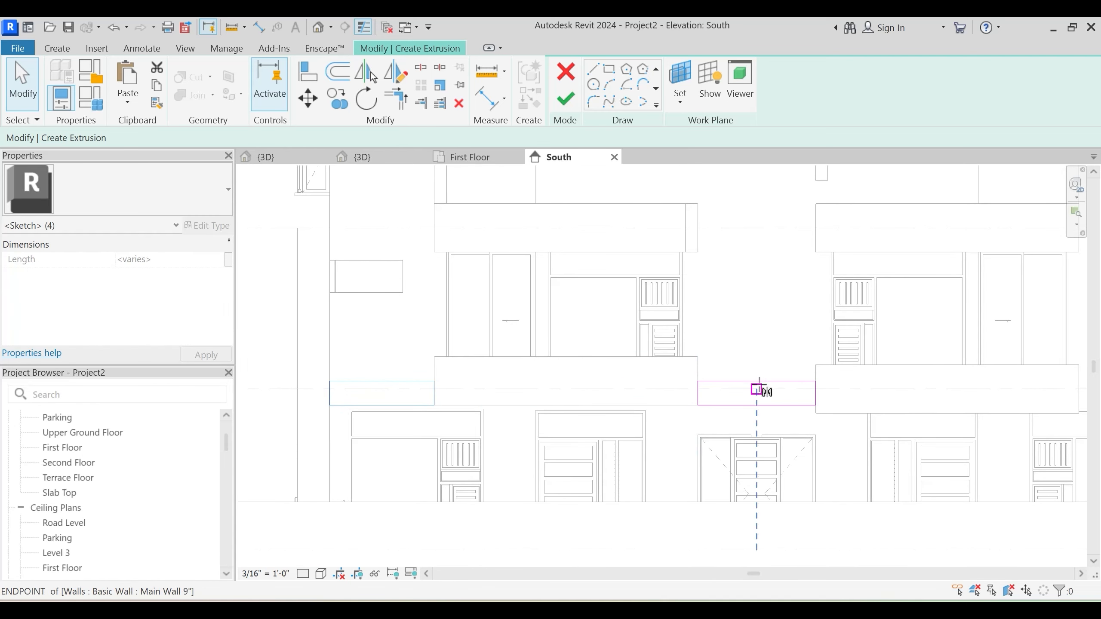
left_click(756, 390)
left_click(757, 352)
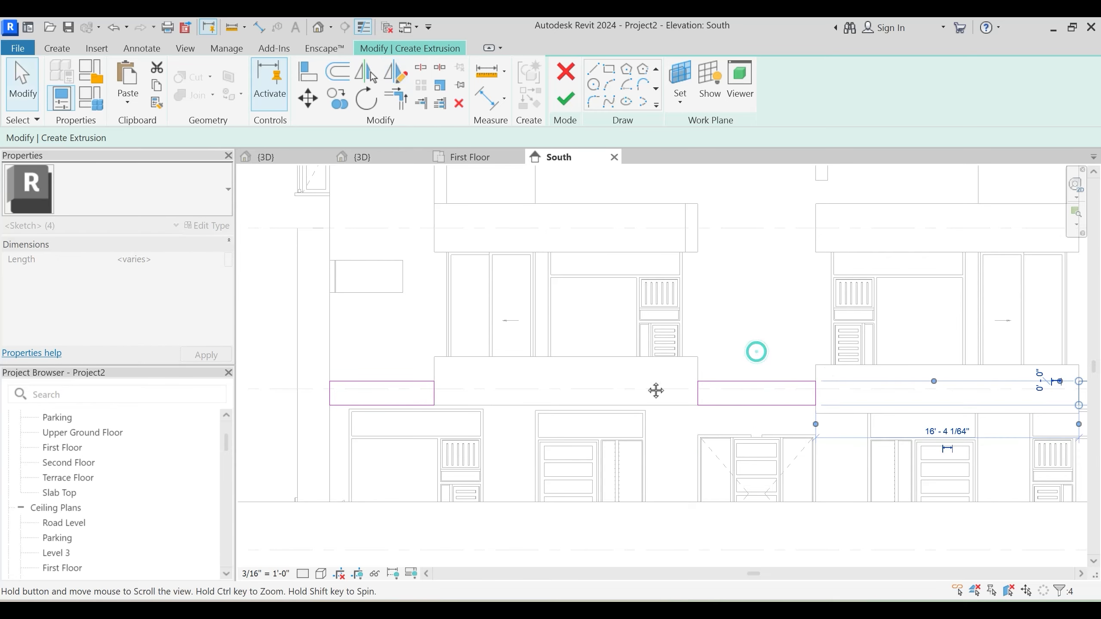
middle_click_drag(892, 375, 655, 390)
key("Escape")
middle_click_drag(548, 393, 672, 380)
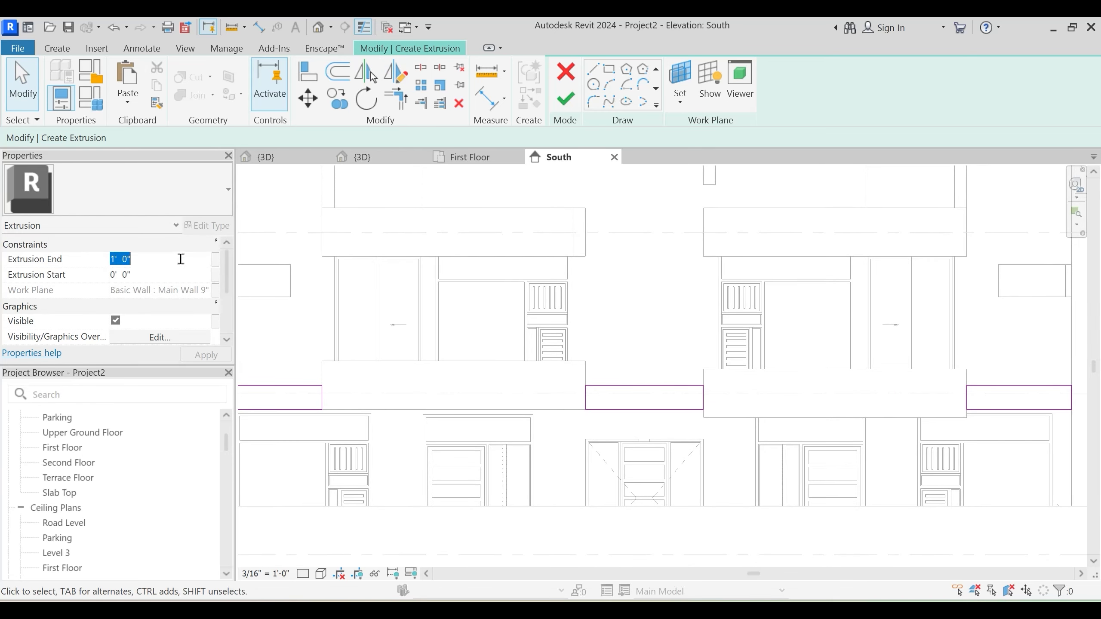
Open the first-floor trim band in the Project1 3D reference for in-place editing and examine its shape and material
left_click(265, 159)
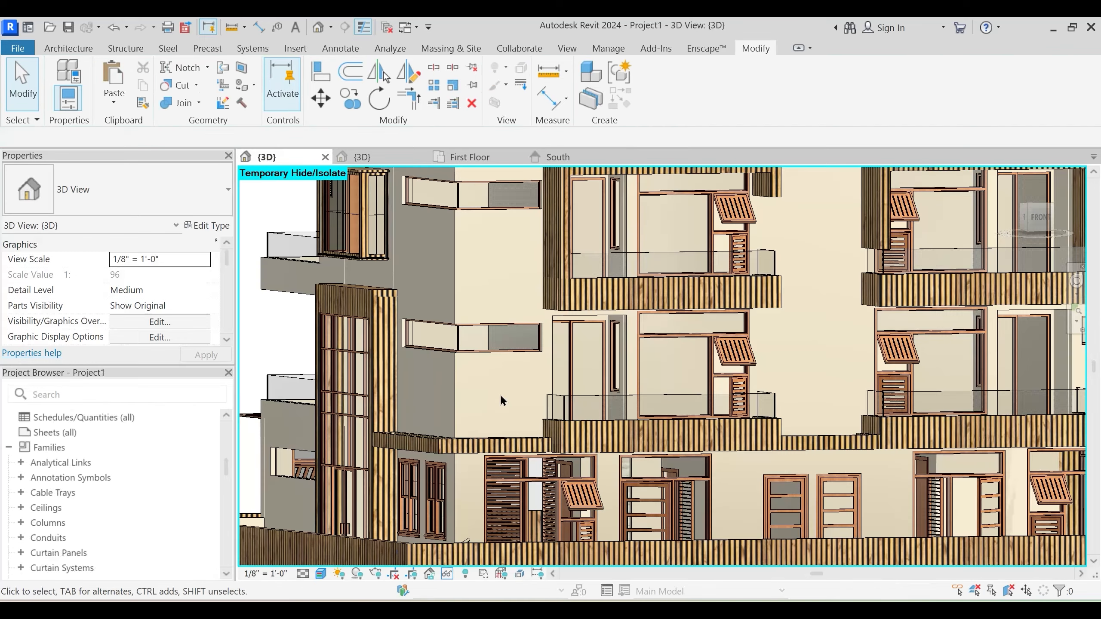
middle_click_drag(538, 464, 543, 506, "shift")
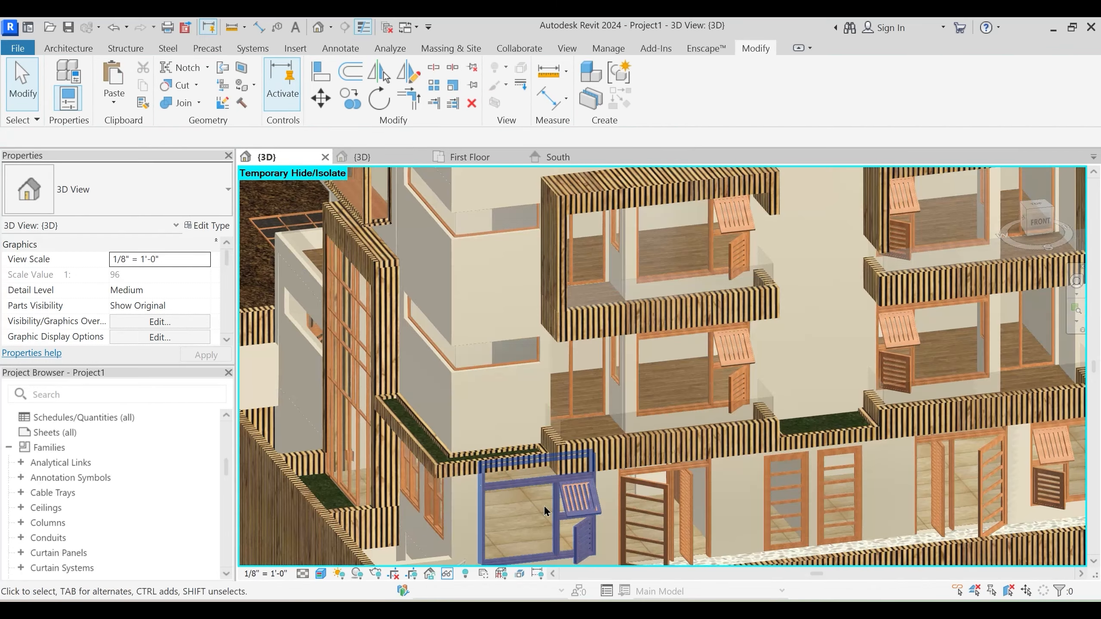
left_click(503, 466)
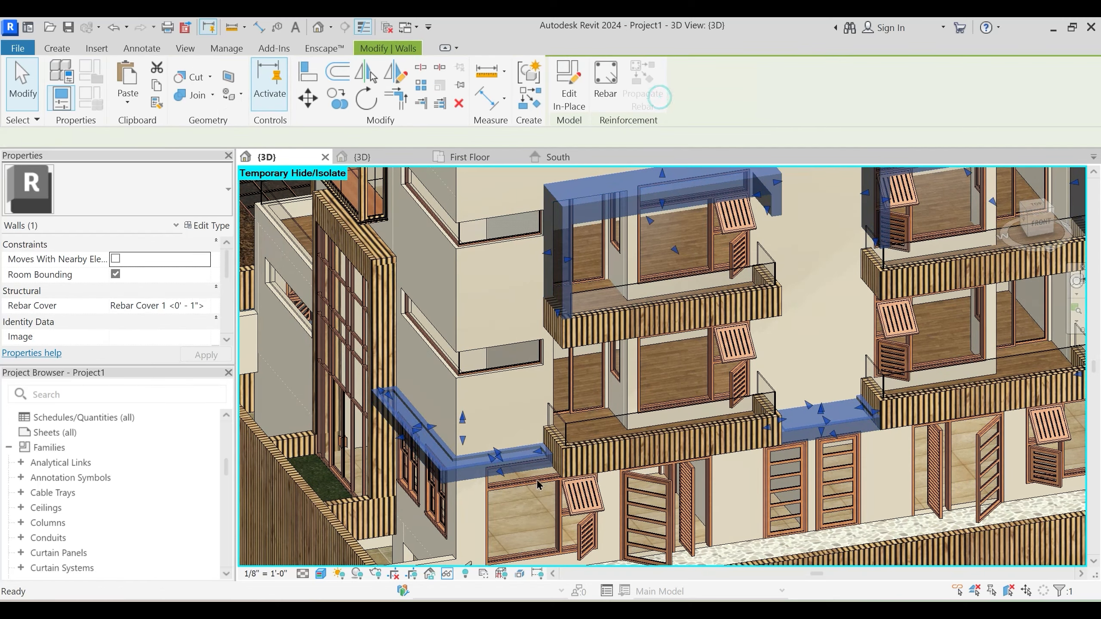
left_click(536, 465)
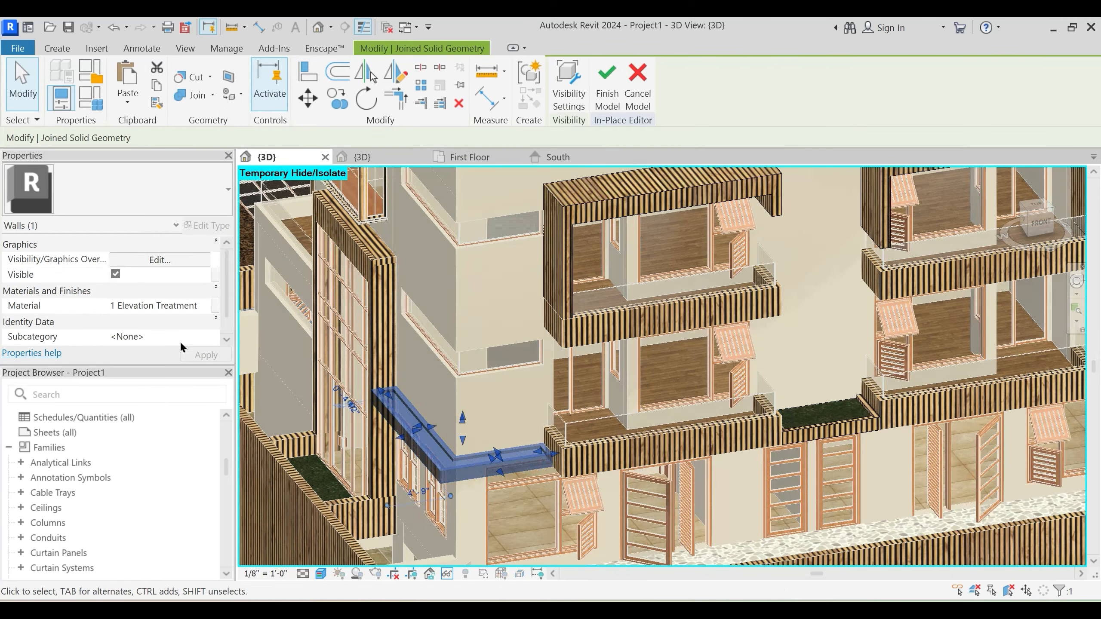
left_click(488, 203)
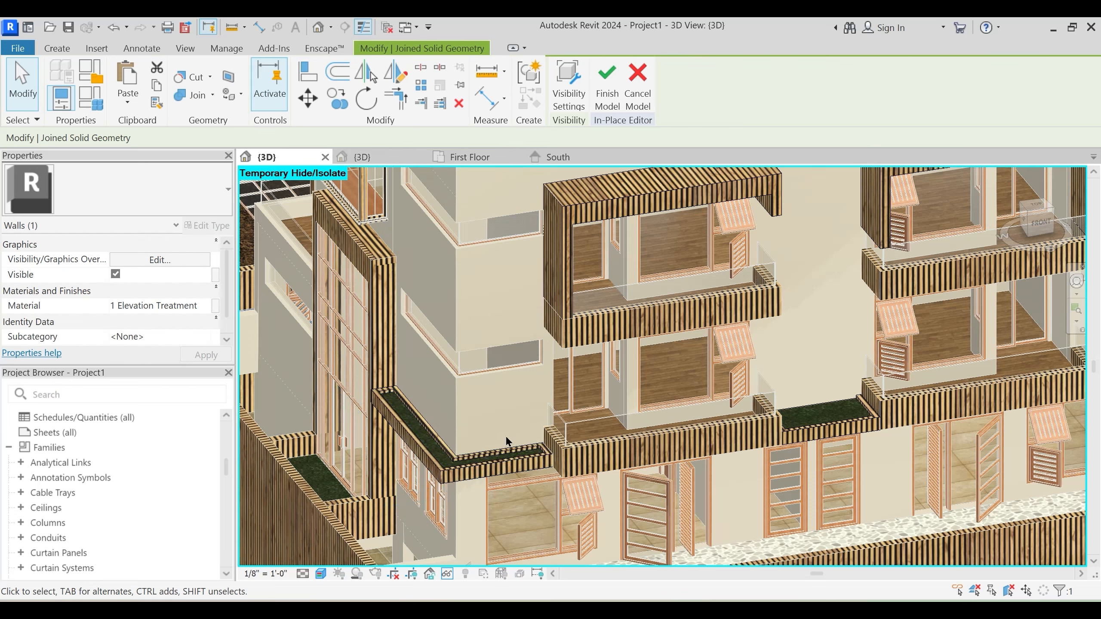
Set the Project2 trim band's extrusion end to 2' 0", then finish the extrusion and the in-place model
left_click(558, 158)
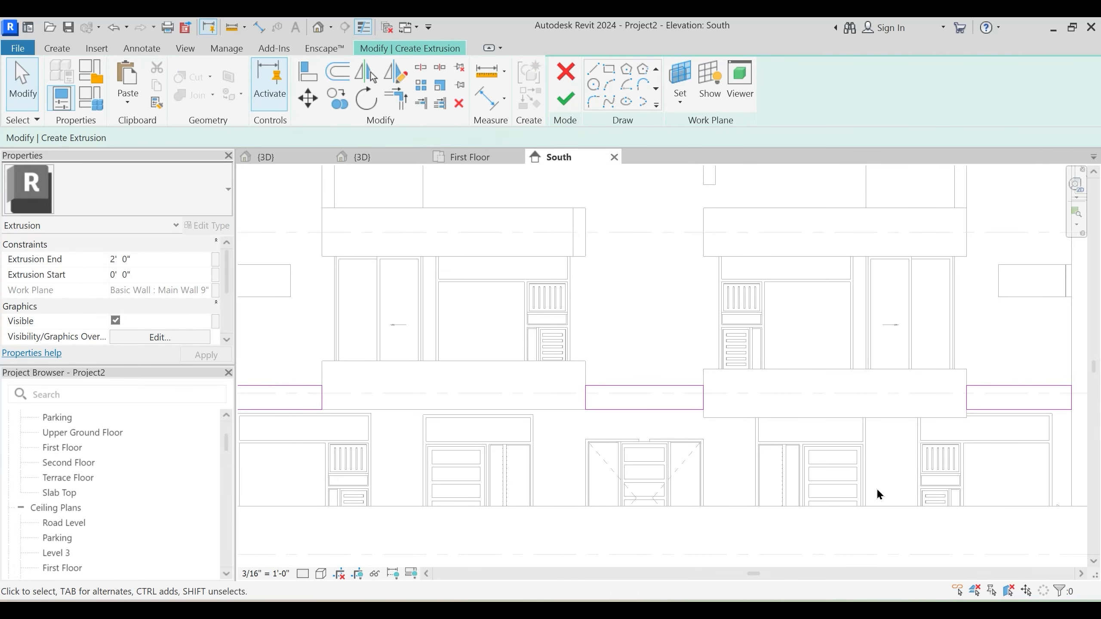
middle_click_drag(871, 465, 825, 449)
left_click(566, 99)
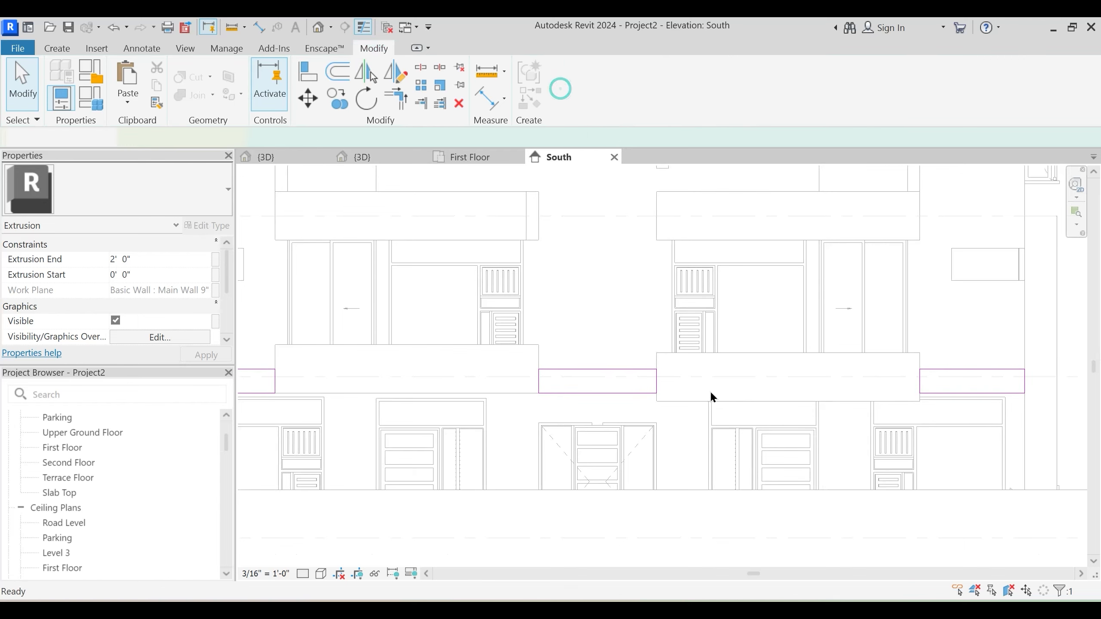
left_click(822, 85)
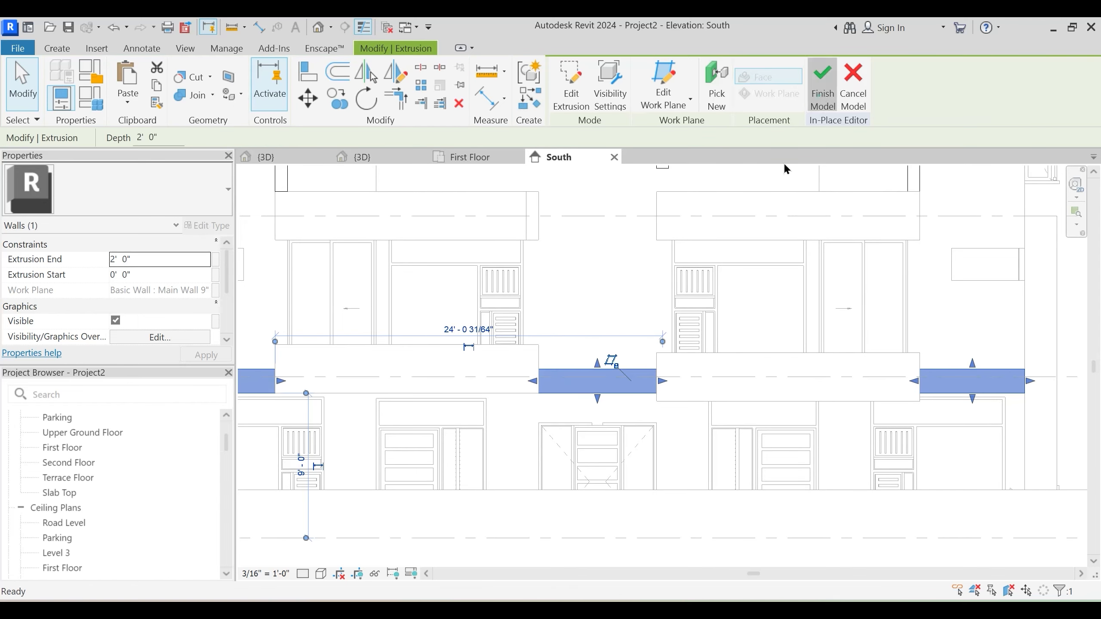
Raise the bases of the right first-floor balcony's front wall and inner end wall to the trim band's lower edge
left_click(682, 399)
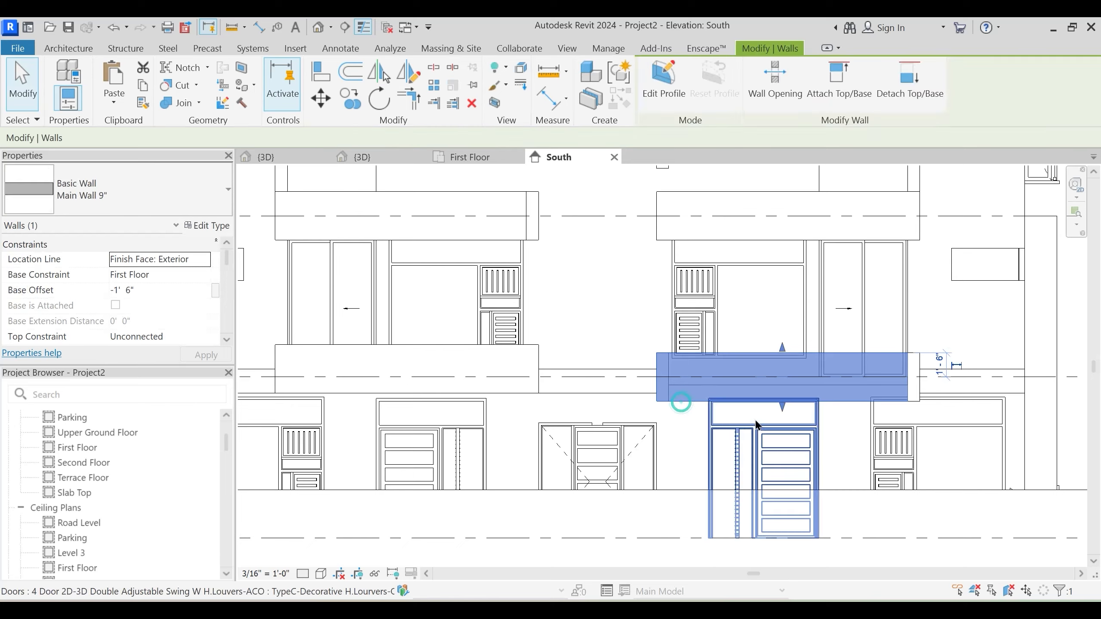
scroll(779, 408, "up", 3)
left_click_drag(784, 408, 742, 373)
scroll(784, 402, "up", 2)
left_click(409, 403)
left_click(463, 391)
left_click_drag(462, 394, 465, 372)
left_click(522, 406)
Raise the base of the right first-floor balcony's outer end wall until it aligns with the trim band's lower edge
middle_click_drag(928, 403, 706, 399)
left_click(812, 385)
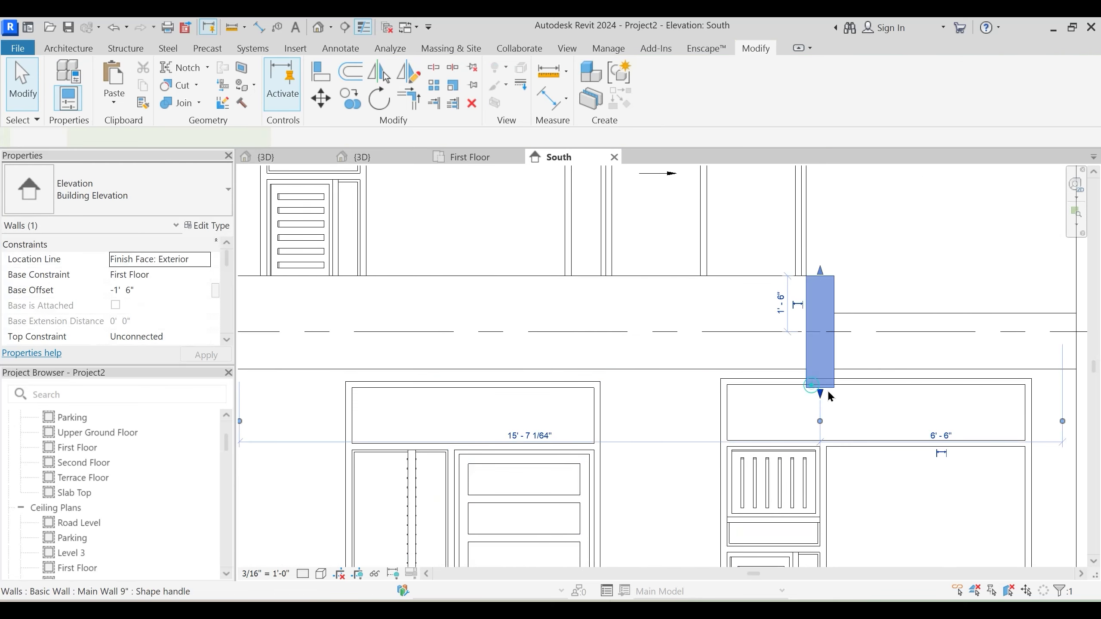
left_click_drag(820, 394, 820, 372)
left_click(847, 410)
scroll(863, 416, "down", 2)
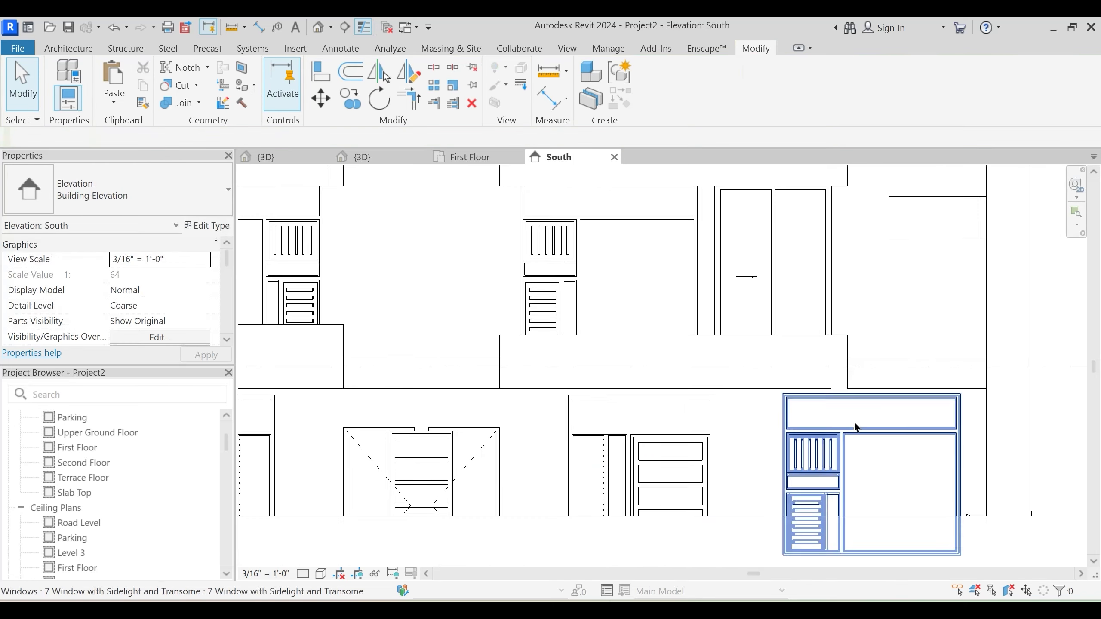
scroll(894, 358, "up", 3)
left_click(822, 378)
scroll(812, 410, "up", 3)
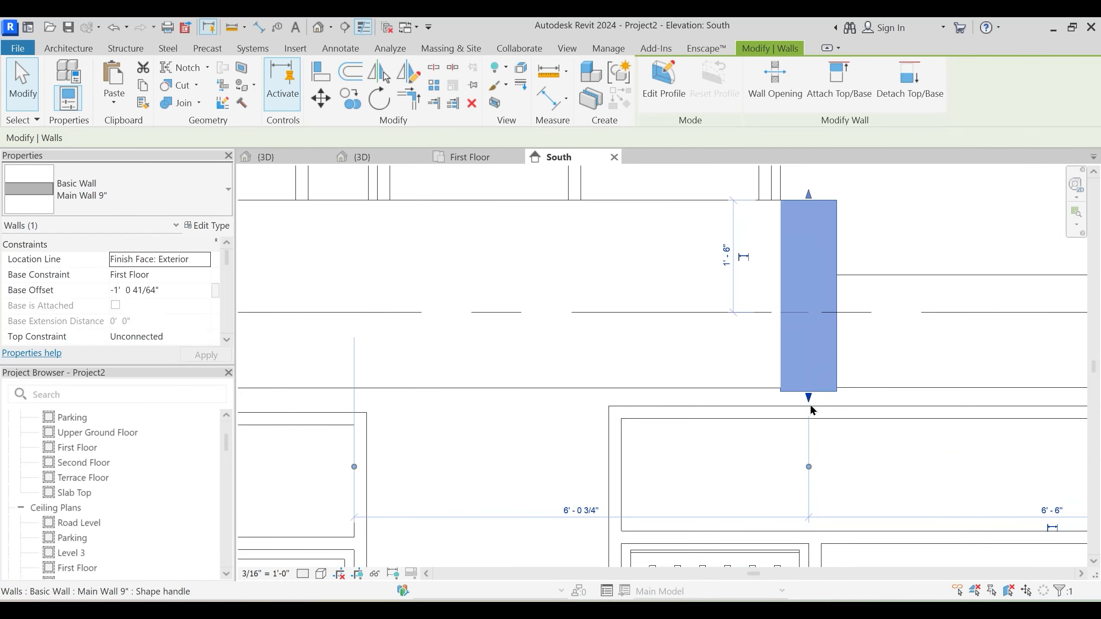
left_click_drag(812, 395, 813, 337)
scroll(815, 417, "up", 2)
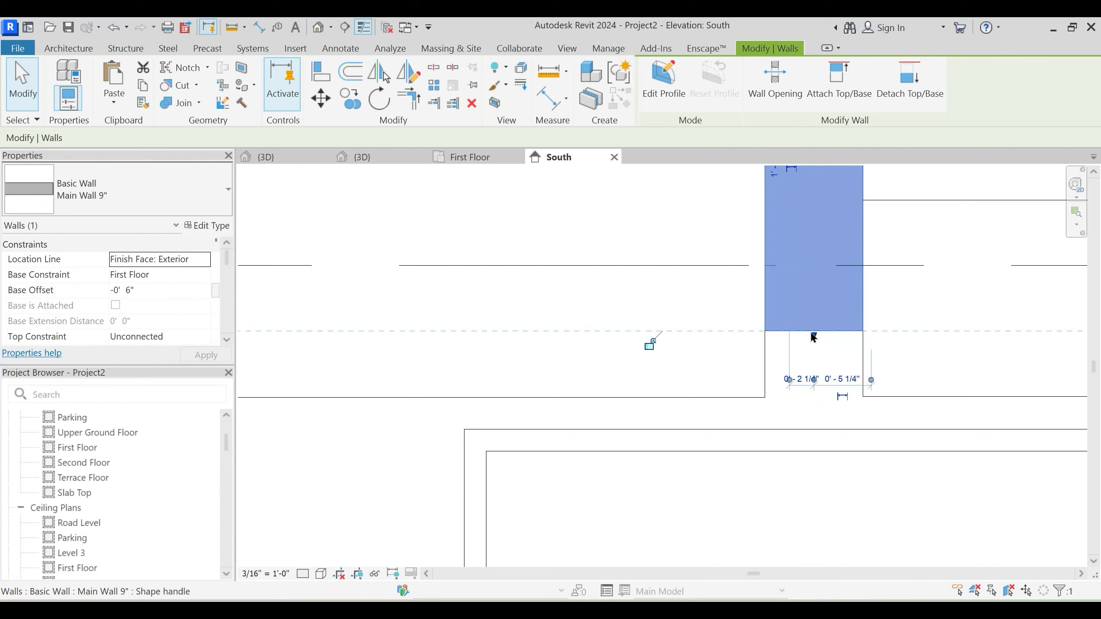
left_click_drag(814, 385, 814, 397)
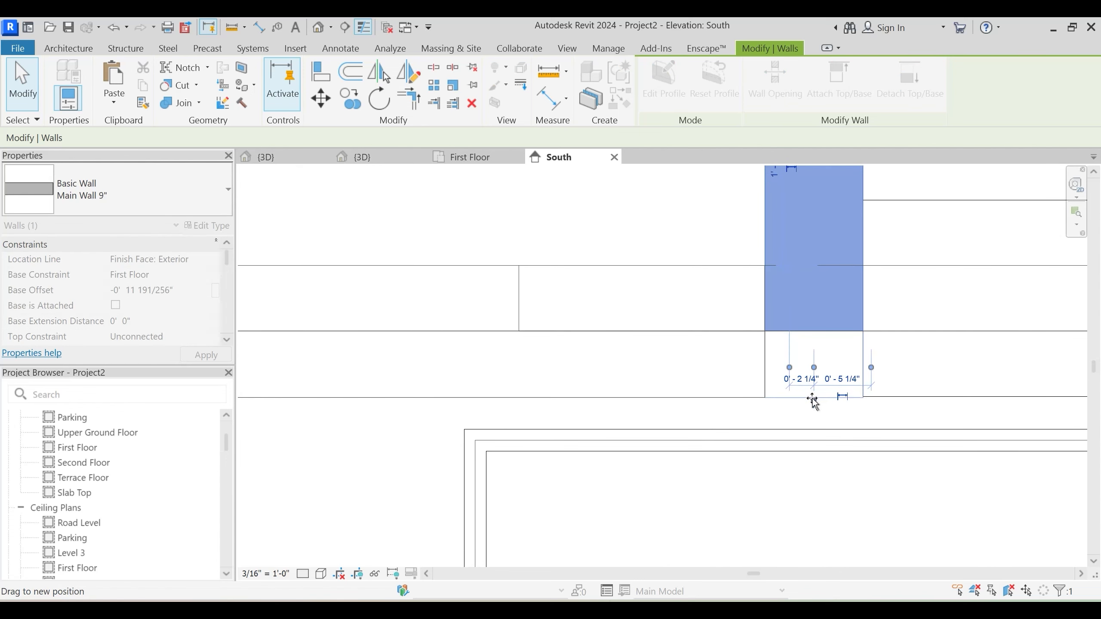
left_click(842, 417)
scroll(845, 423, "down", 4)
scroll(607, 385, "down", 3)
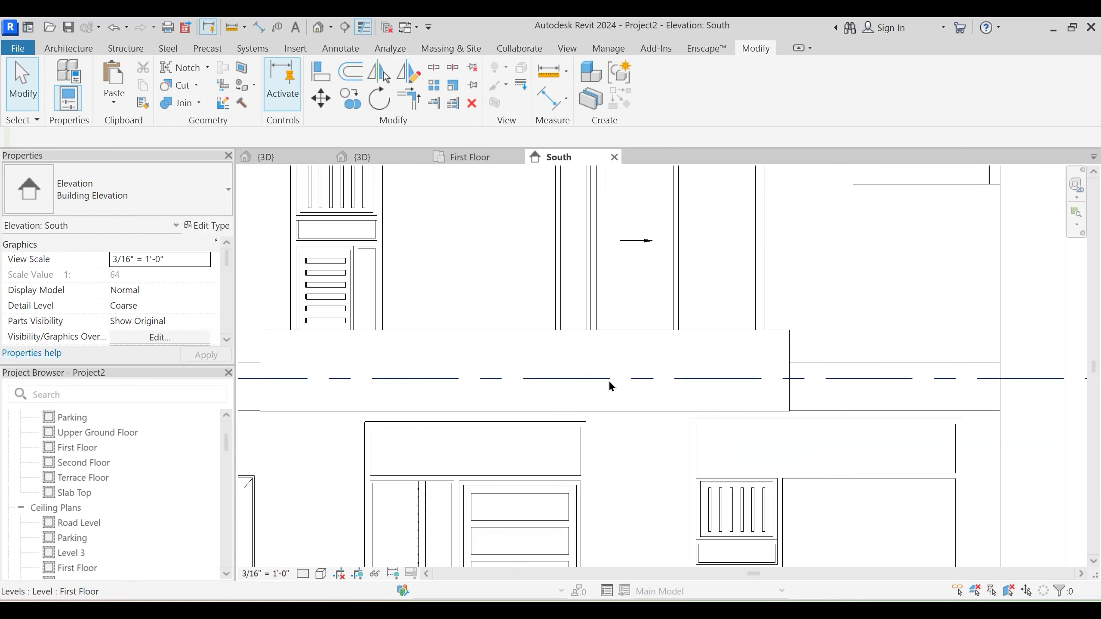
middle_click_drag(526, 427, 752, 423)
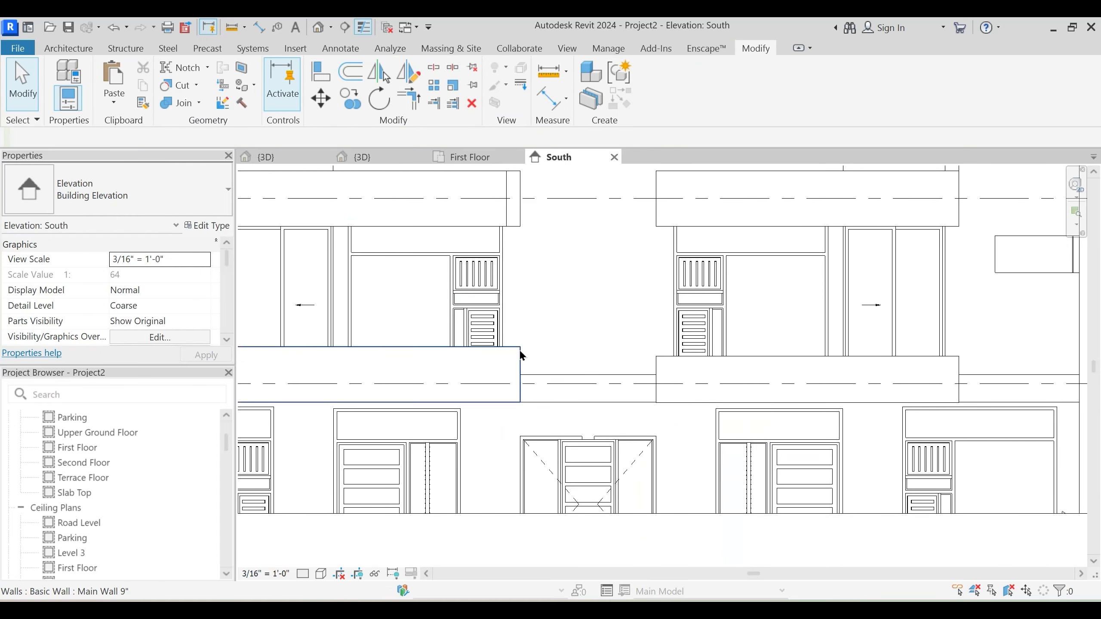
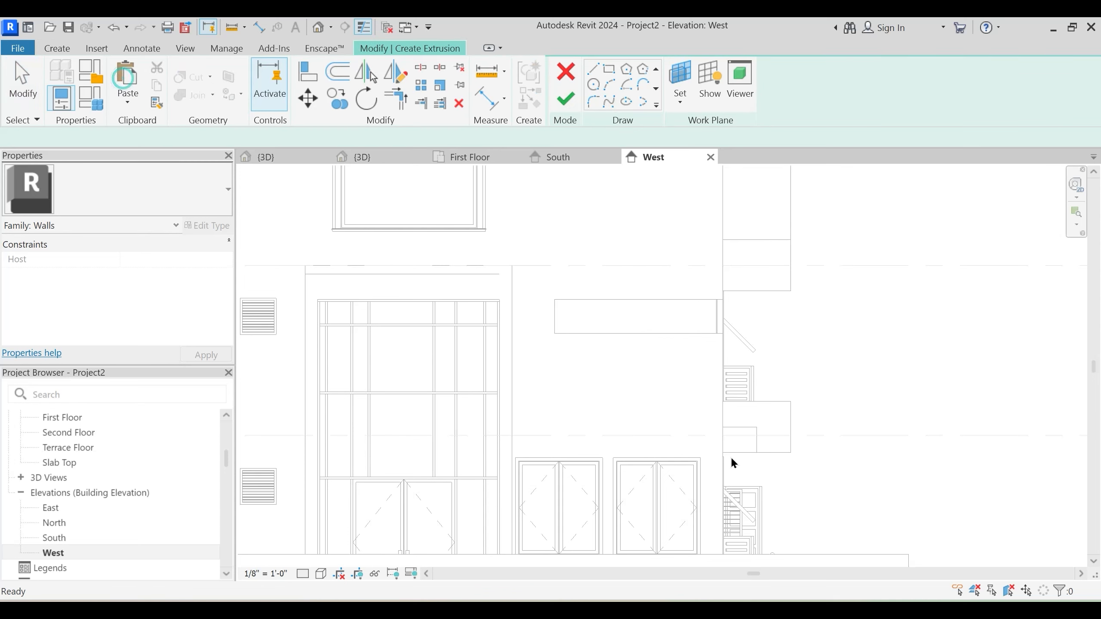
left_click(761, 425)
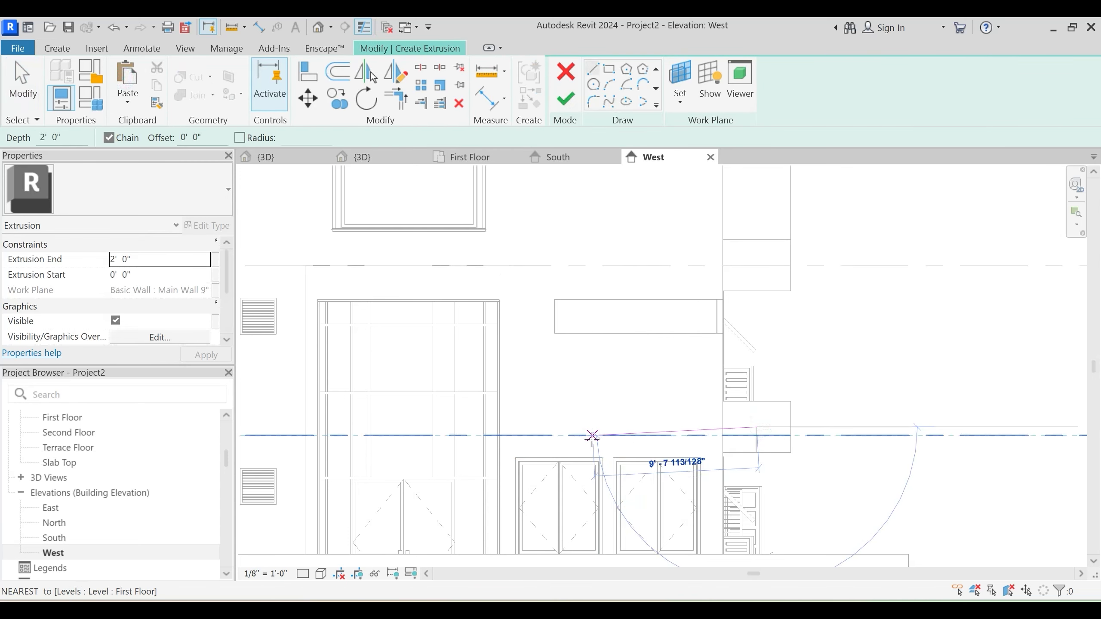
key("Escape")
key("Escape")
Sketch a rectangle about 13' 6" by 1' 6" in the West elevation, from the front trim band's outer end toward the double-height entrance frame
left_click(609, 69)
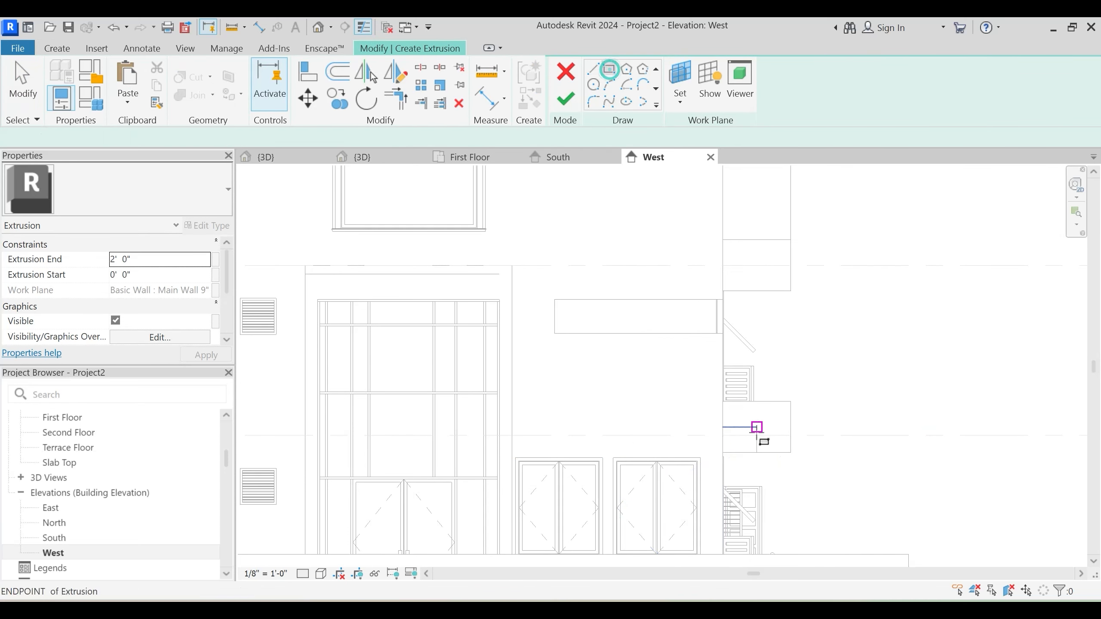
left_click(758, 454)
left_click(524, 424)
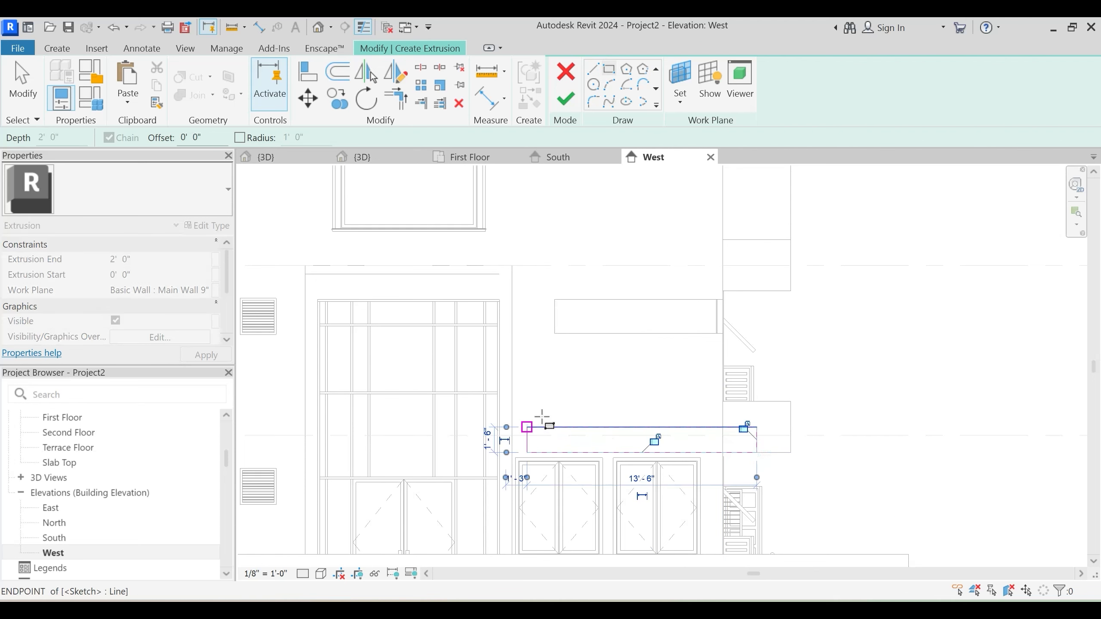
key("Escape")
key("Escape")
Extend the rectangle's rear edge closer to the double-height entrance frame and finish the 2' 0" deep side trim extrusion
scroll(534, 429, "up", 3)
left_click_drag(494, 426, 471, 435)
scroll(482, 442, "up", 2)
left_click(552, 439)
scroll(552, 439, "down", 5)
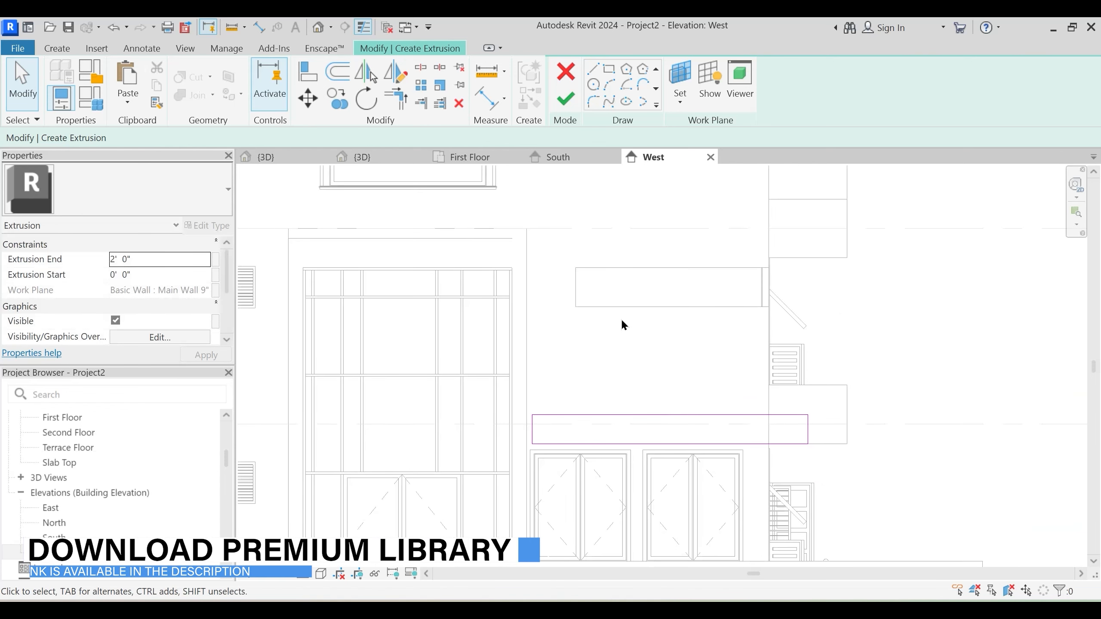
left_click(566, 99)
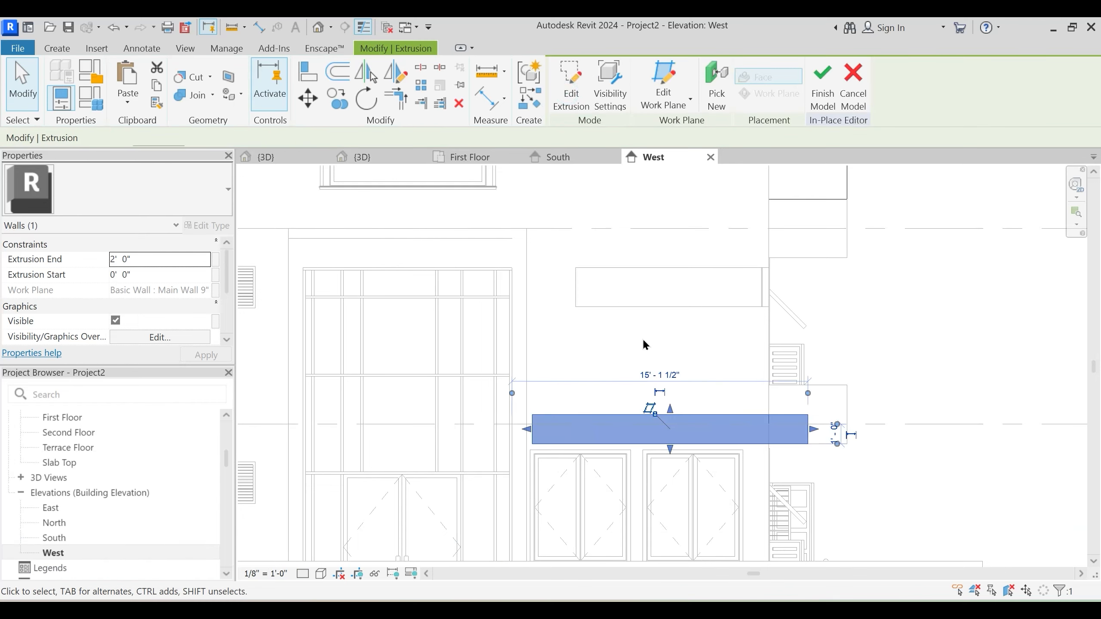
Mirror the selected side canopy extrusion across the building's central axis in the First Floor plan
left_click(476, 157)
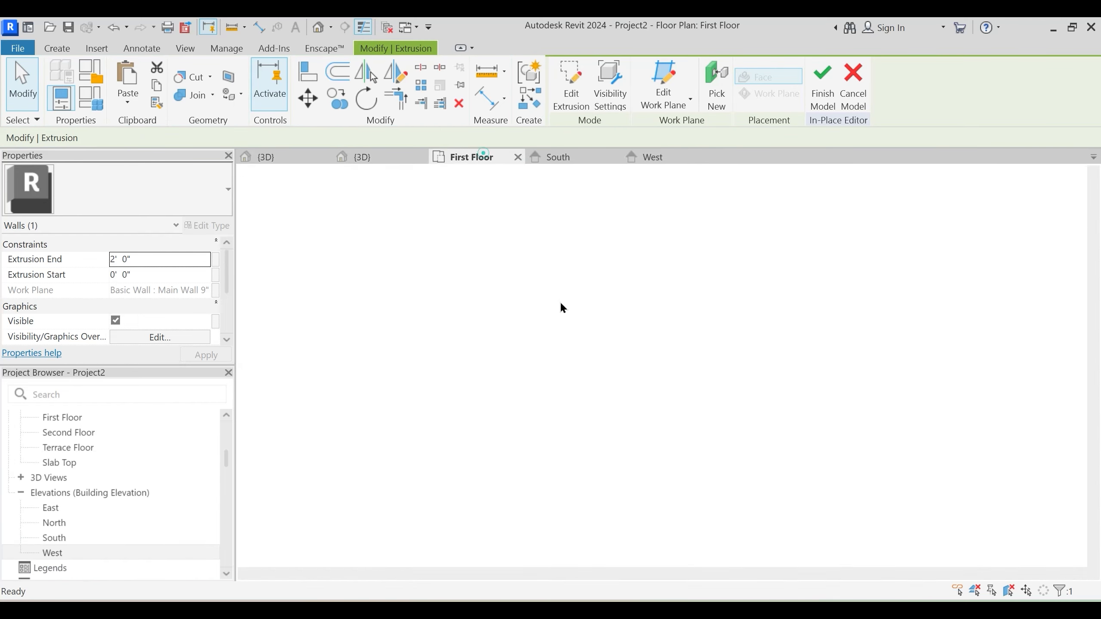
scroll(606, 373, "down", 3)
key("d")
key("m")
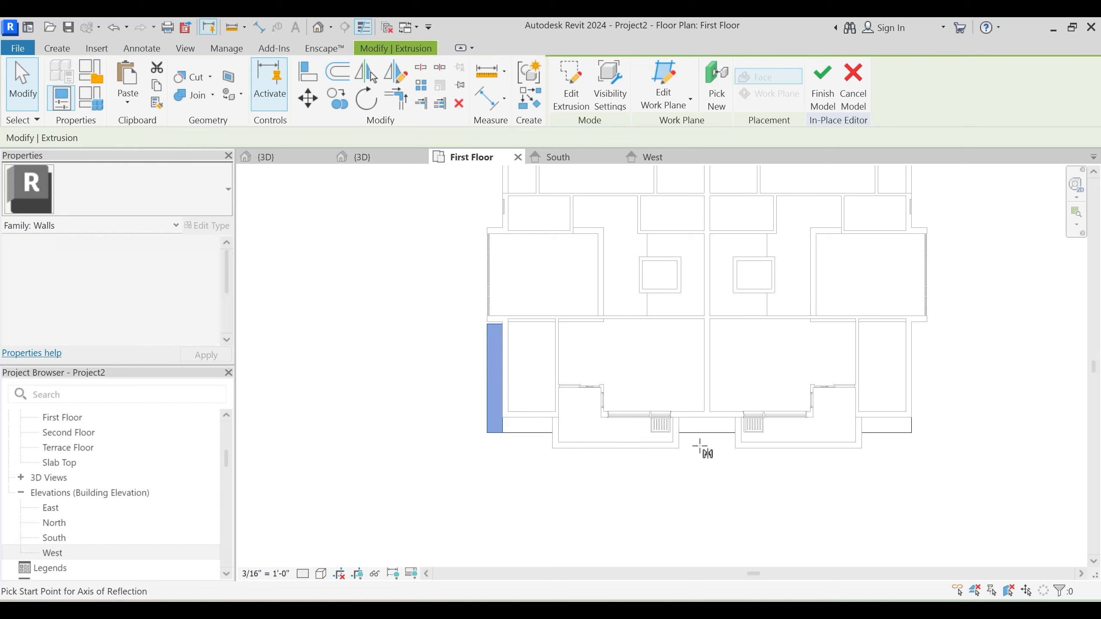
left_click(707, 433)
left_click(780, 477)
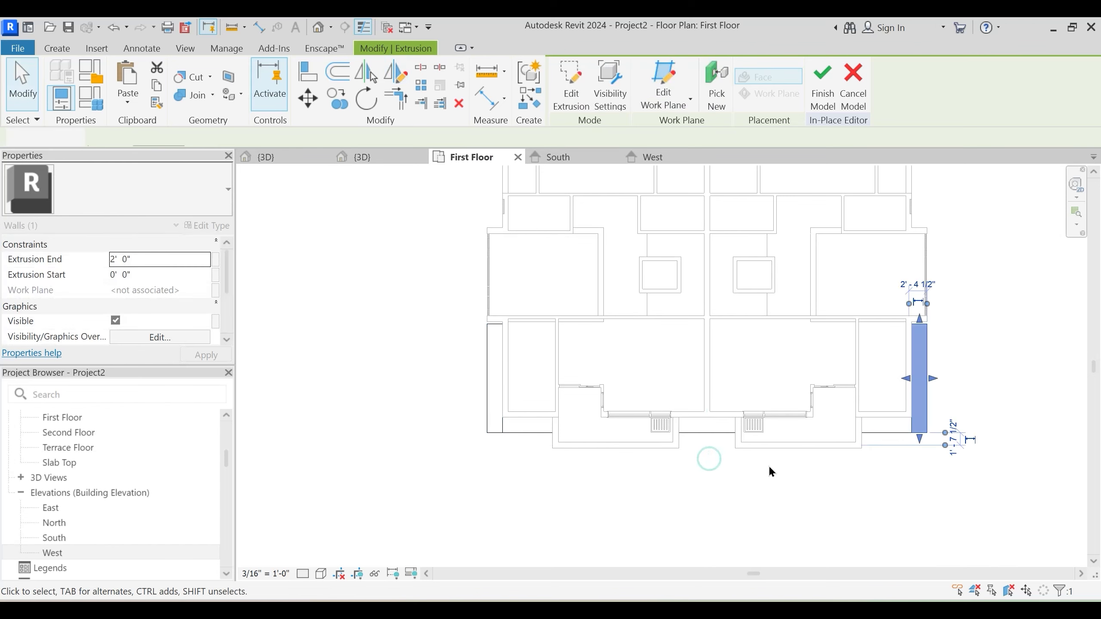
left_click(767, 465)
Join both side canopy extrusions with the front canopy geometry and check the corners in the 3D view
left_click(195, 96)
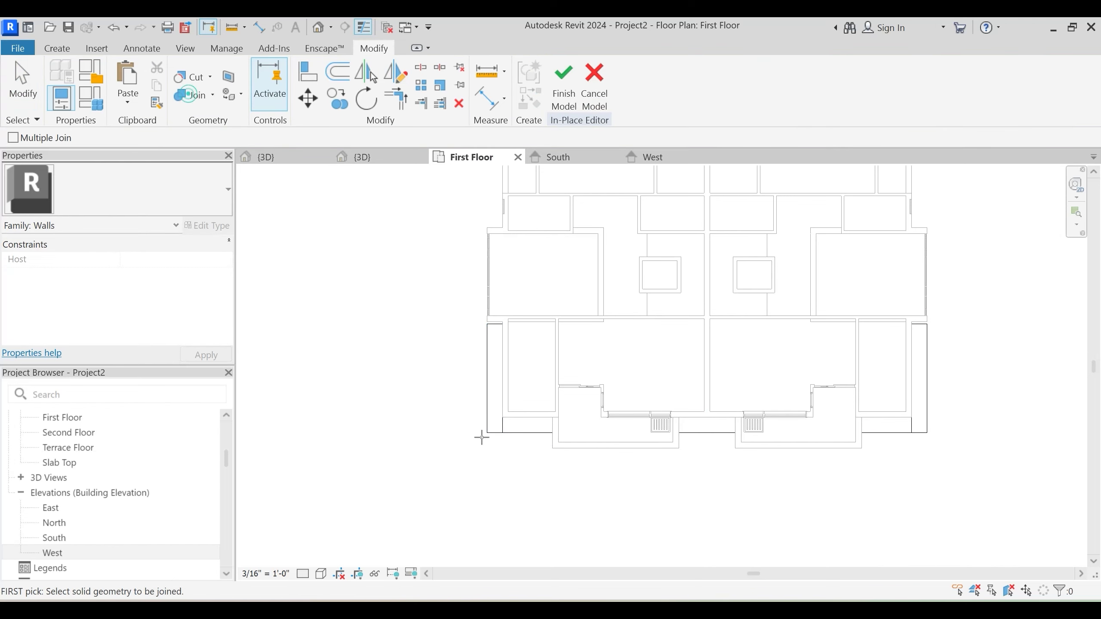
left_click(518, 437)
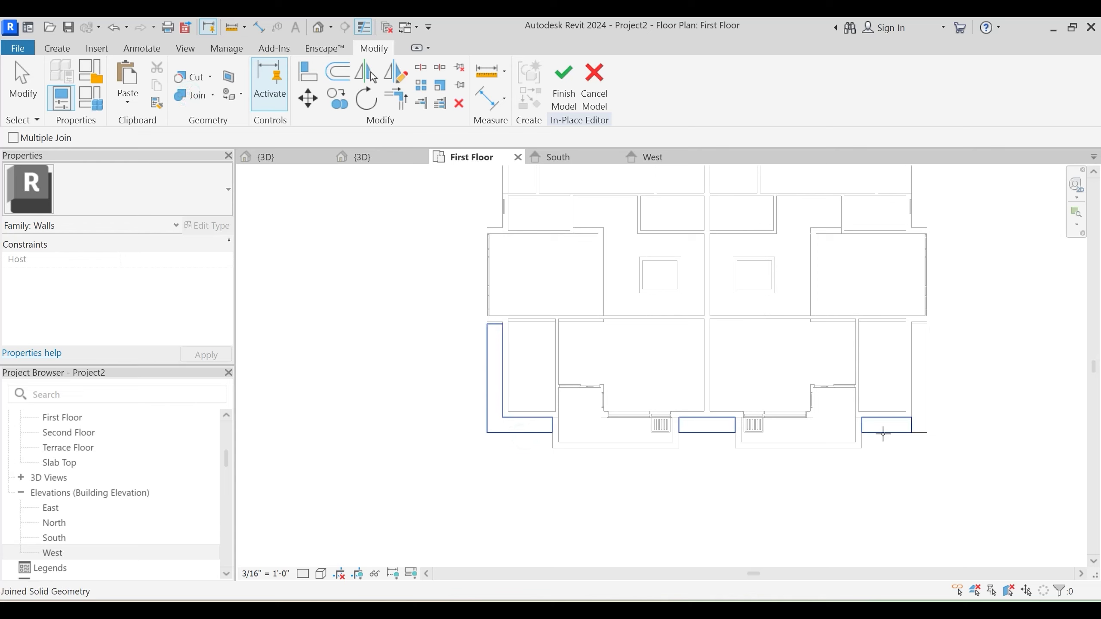
left_click(925, 431)
key("Escape")
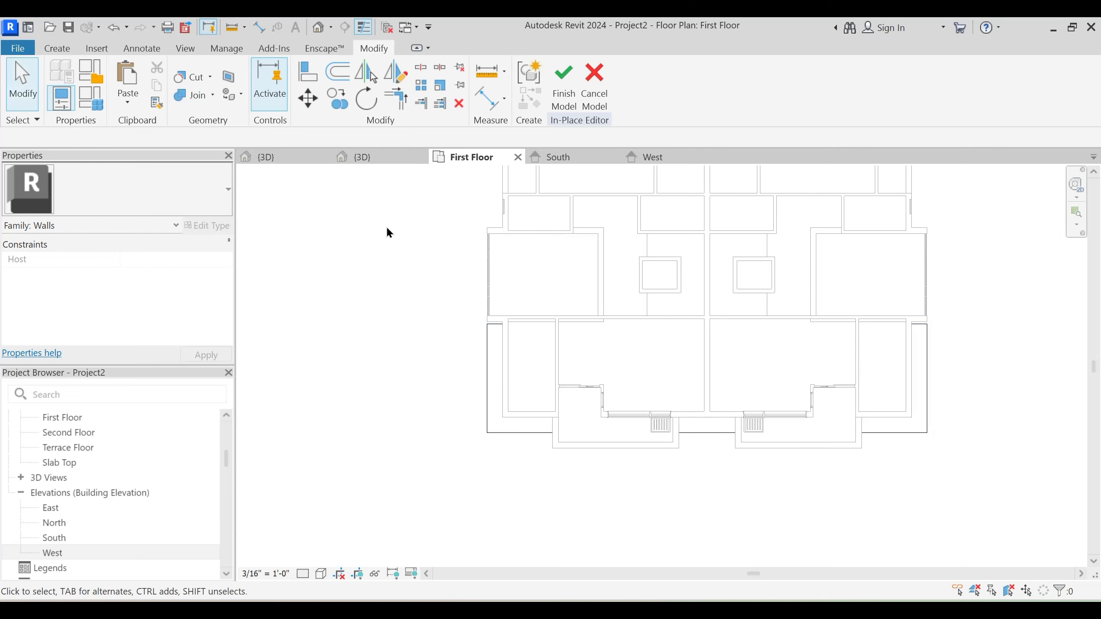
left_click(368, 157)
middle_click_drag(594, 496, 560, 482, "shift")
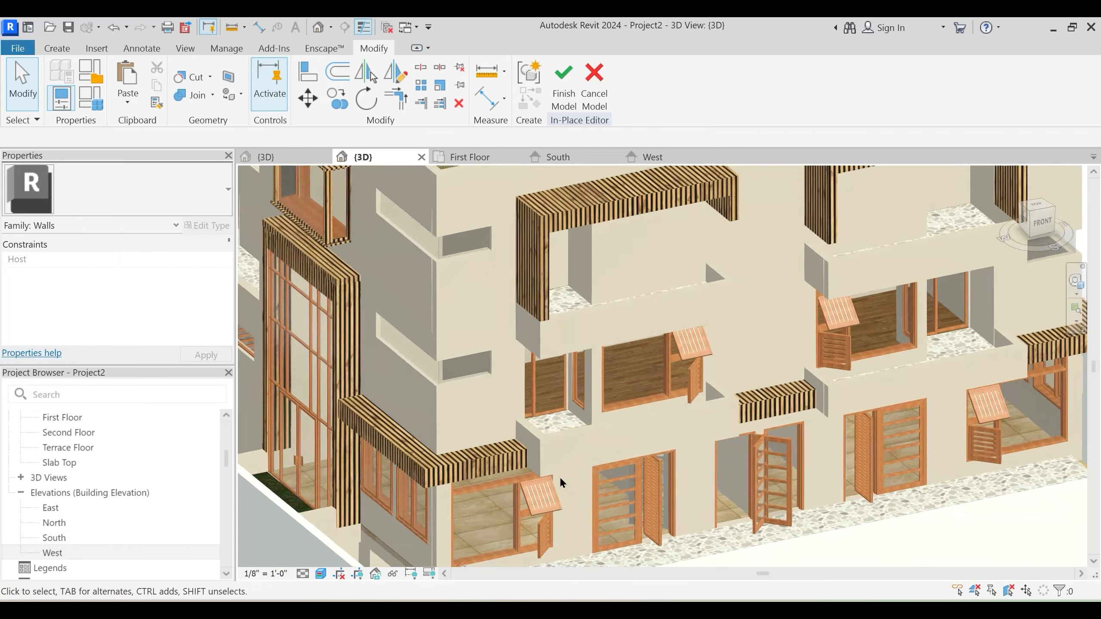
scroll(560, 482, "down", 3)
middle_click_drag(762, 450, 497, 460, "shift")
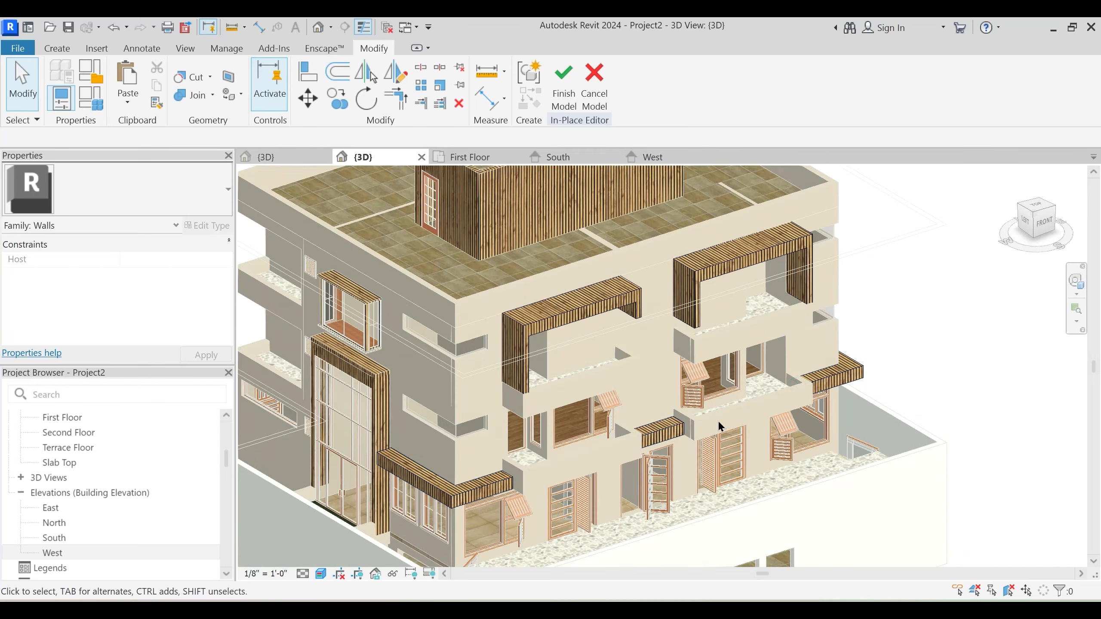
mouse_move(717, 420)
middle_mouse_down("shift")
mouse_move(698, 460)
mouse_move(715, 423)
middle_mouse_up("shift")
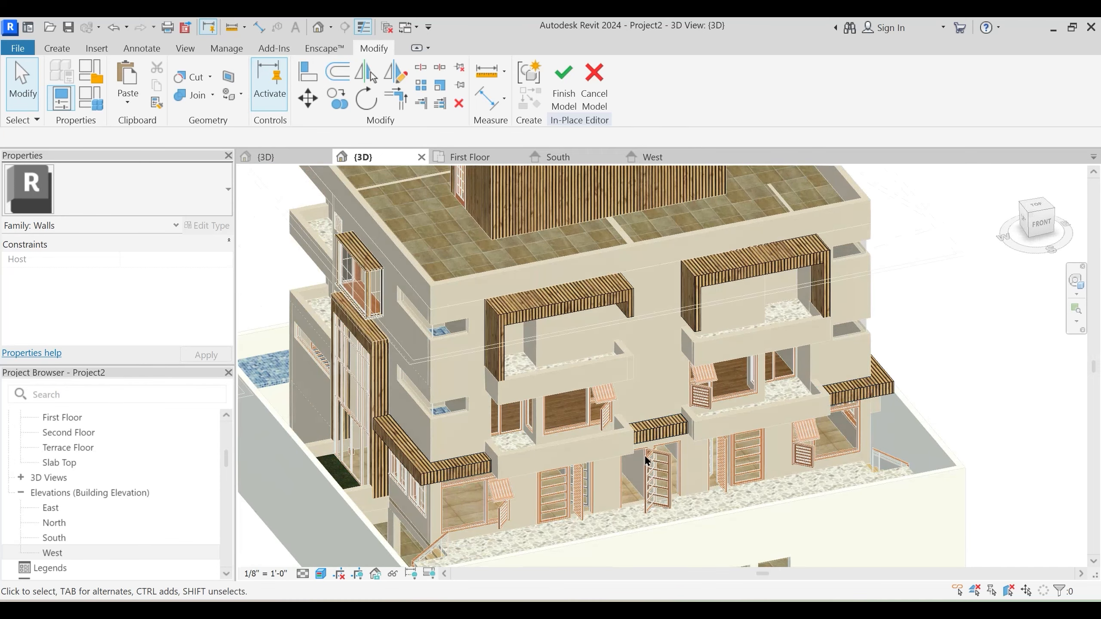
Start a void extrusion in the First Floor plan and sketch rectangles over the left side and front-left canopy strips with a -0' 4 1/2" offset
left_click(489, 159)
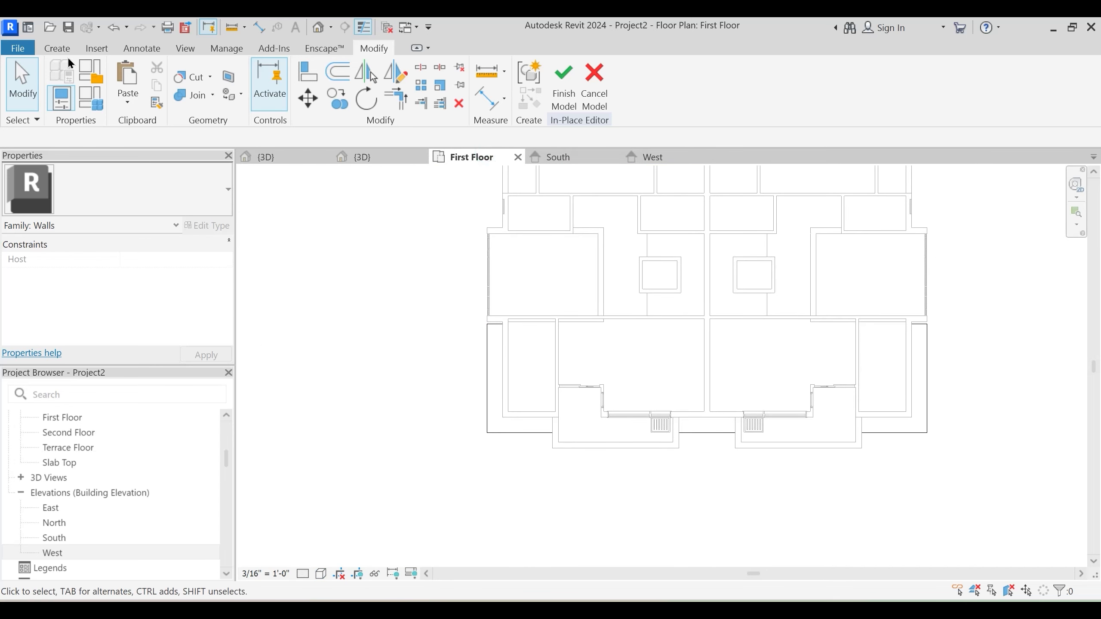
left_click(58, 48)
left_click(293, 93)
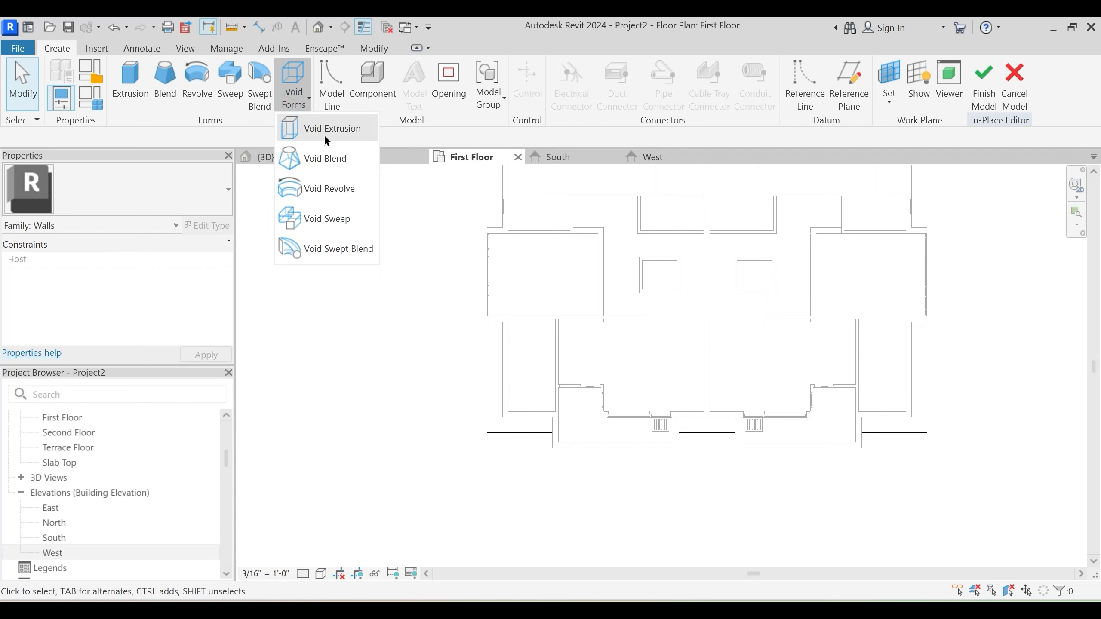
left_click(325, 133)
scroll(510, 362, "up", 3)
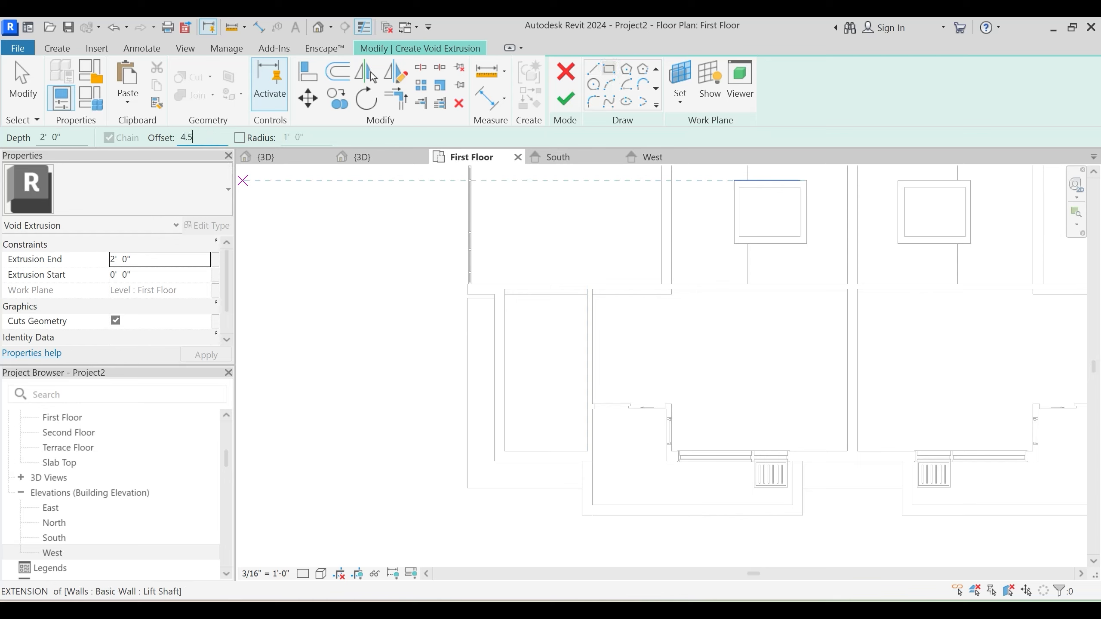
left_click(467, 298)
key("Escape")
key("Escape")
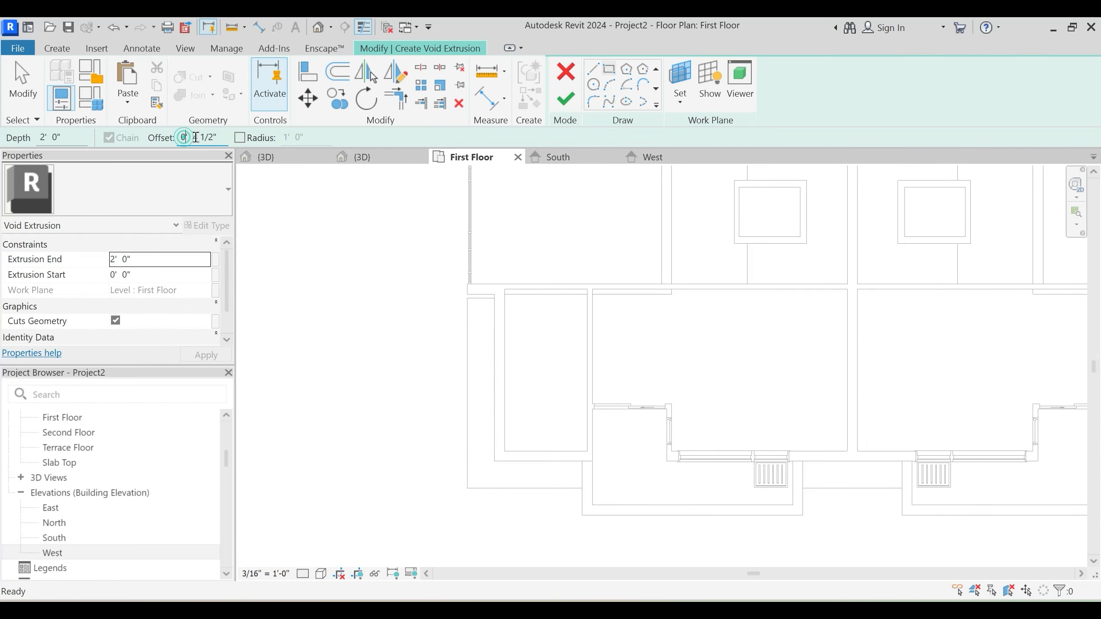
type("-")
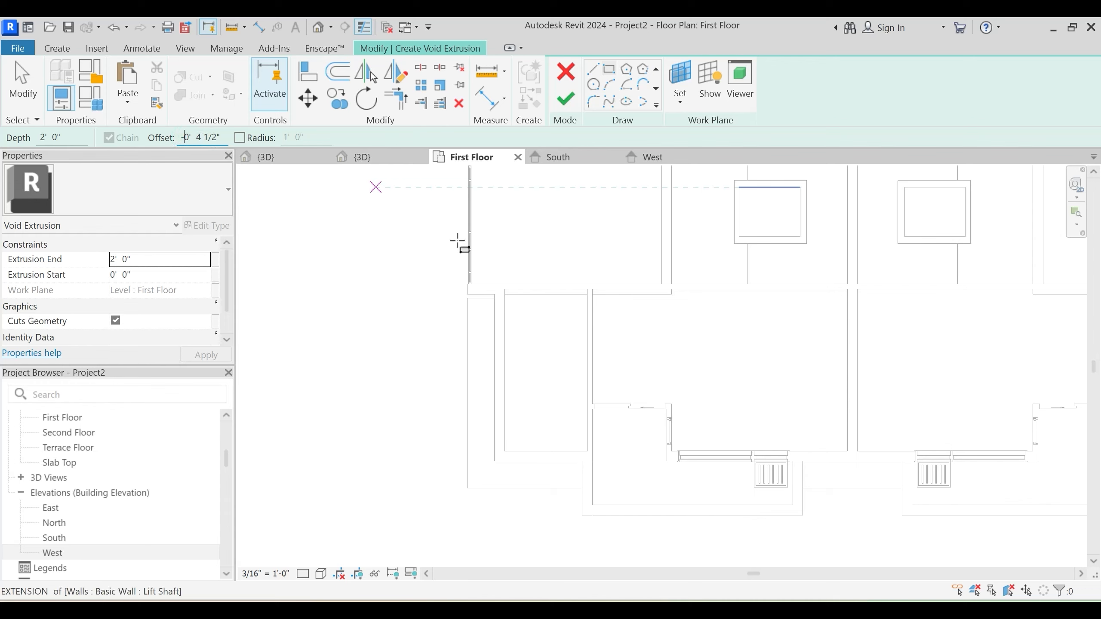
left_click(469, 301)
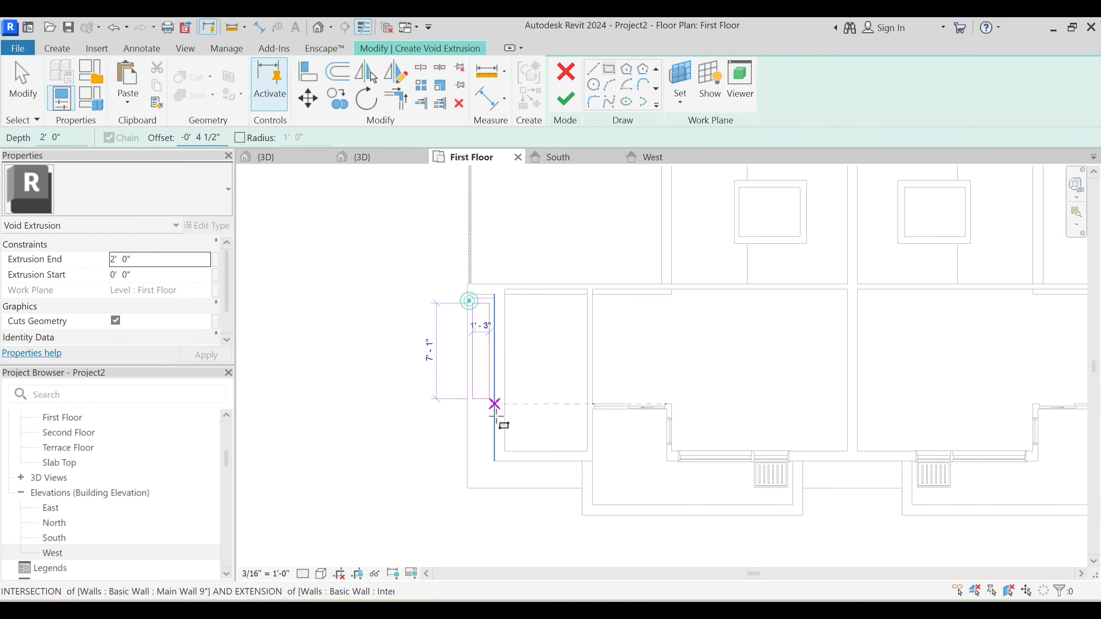
scroll(496, 473, "up", 2)
left_click(495, 454)
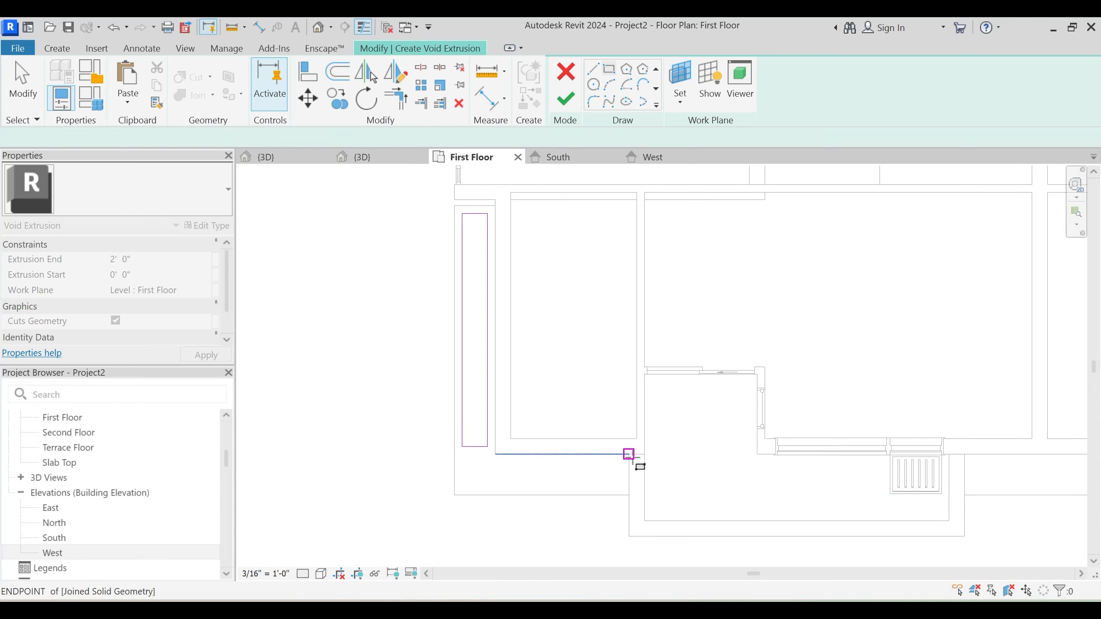
left_click(628, 454)
left_click(454, 495)
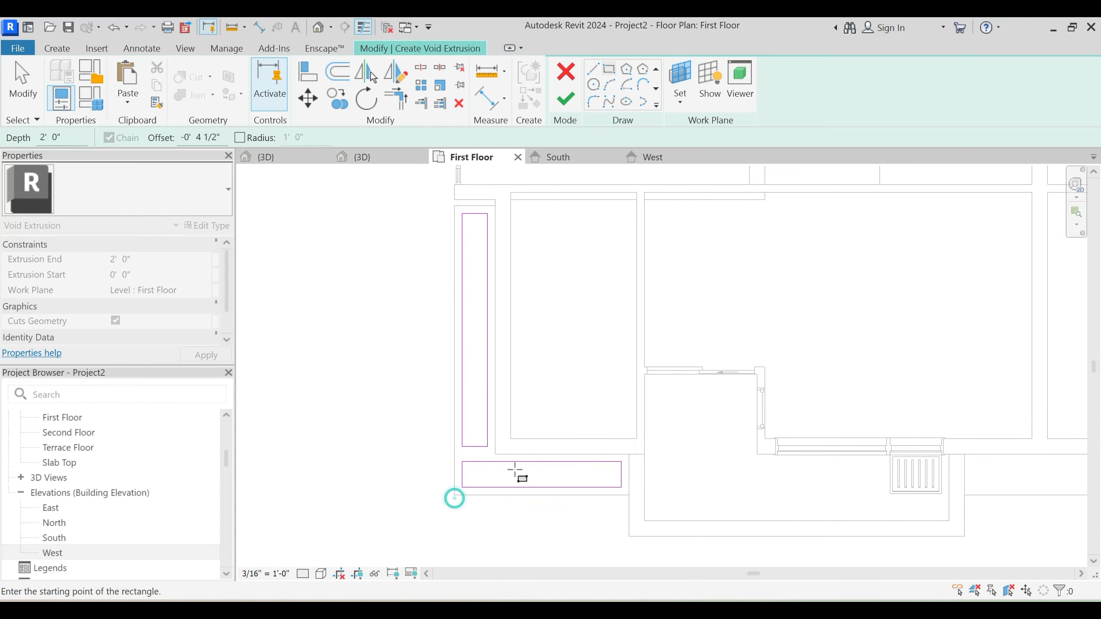
Sketch offset void rectangles over the front-right and right side canopy strips
scroll(516, 471, "down", 2)
middle_click_drag(607, 416, 299, 413)
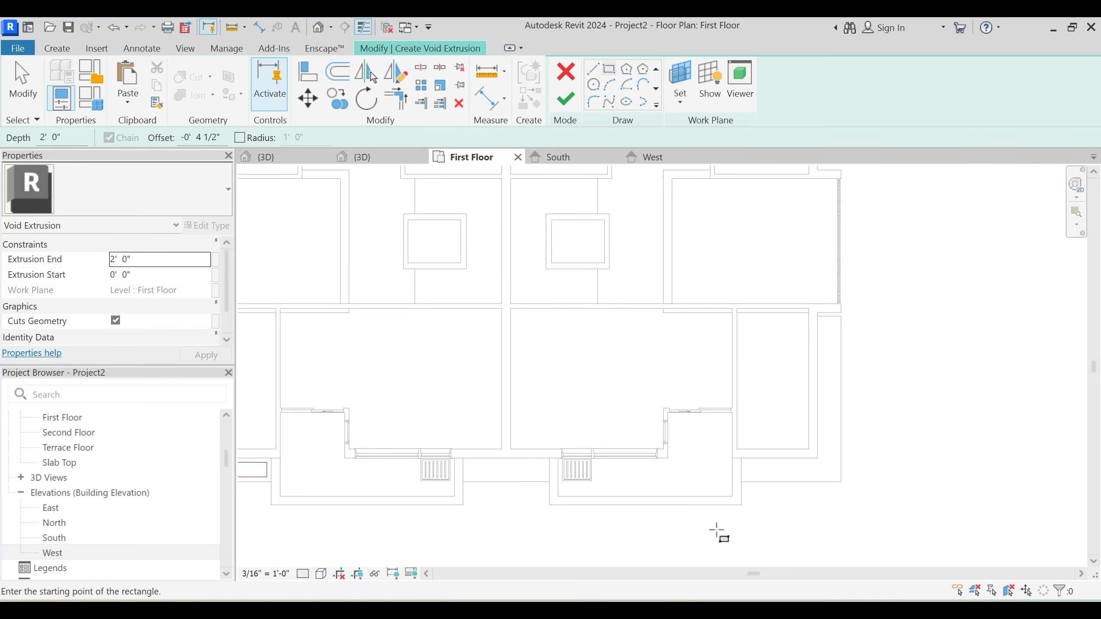
left_click(741, 481)
left_click(841, 455)
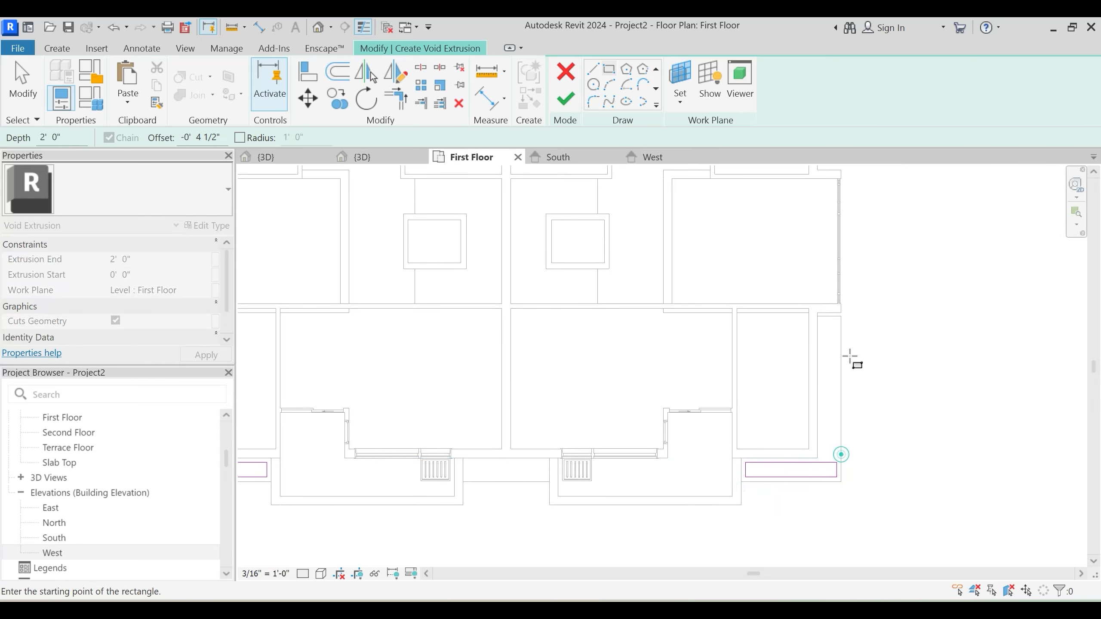
left_click(841, 315)
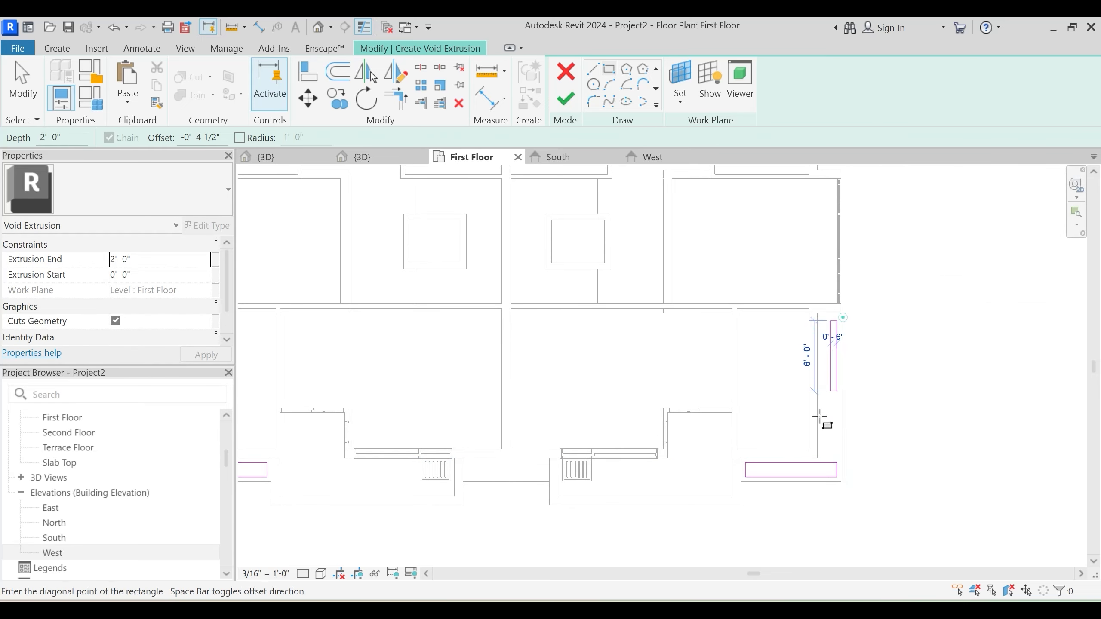
left_click(817, 457)
key("Escape")
key("Escape")
Trim the two void rectangles on the right into one L-shaped loop and delete the leftover end lines
scroll(853, 476, "up", 2)
key("t")
key("r")
left_click(774, 449)
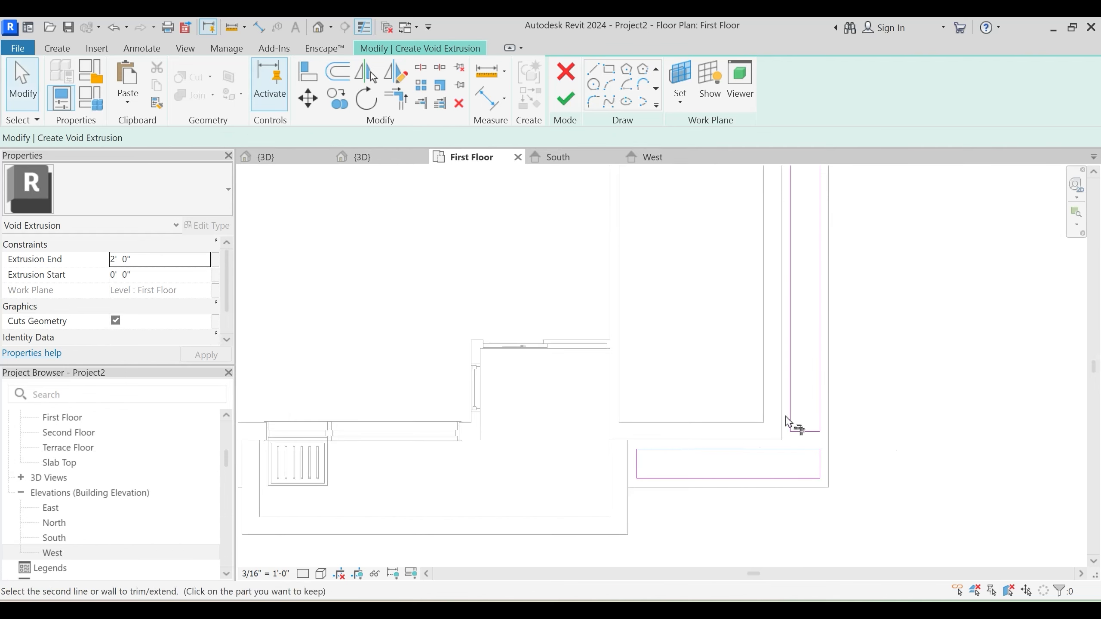
left_click(787, 420)
left_click(810, 479)
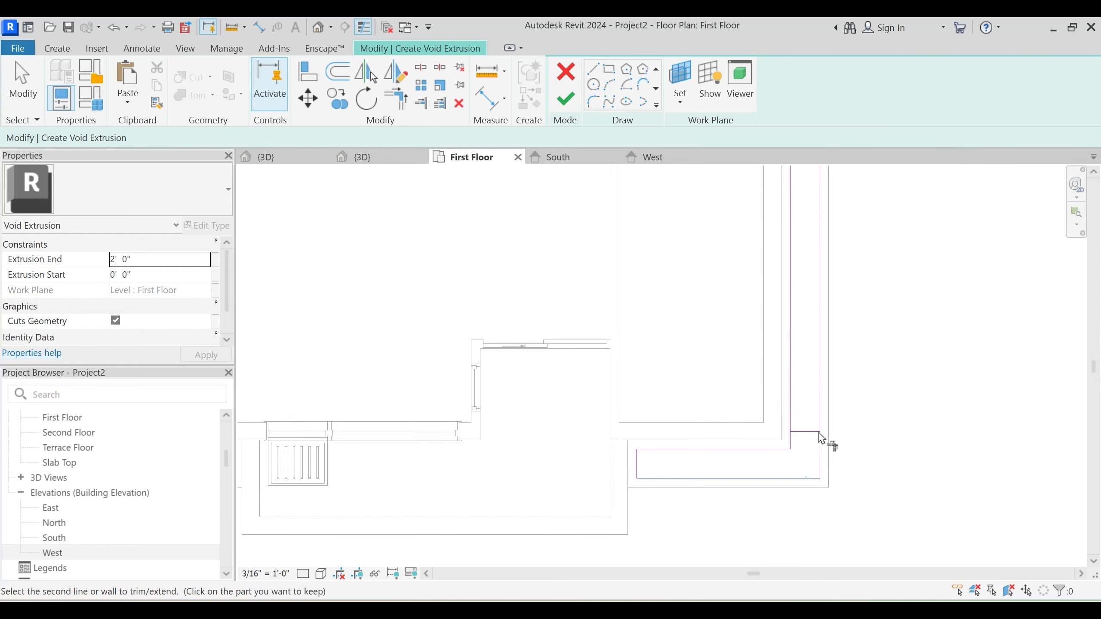
left_click(820, 399)
key("Escape")
left_click_drag(733, 371, 852, 507)
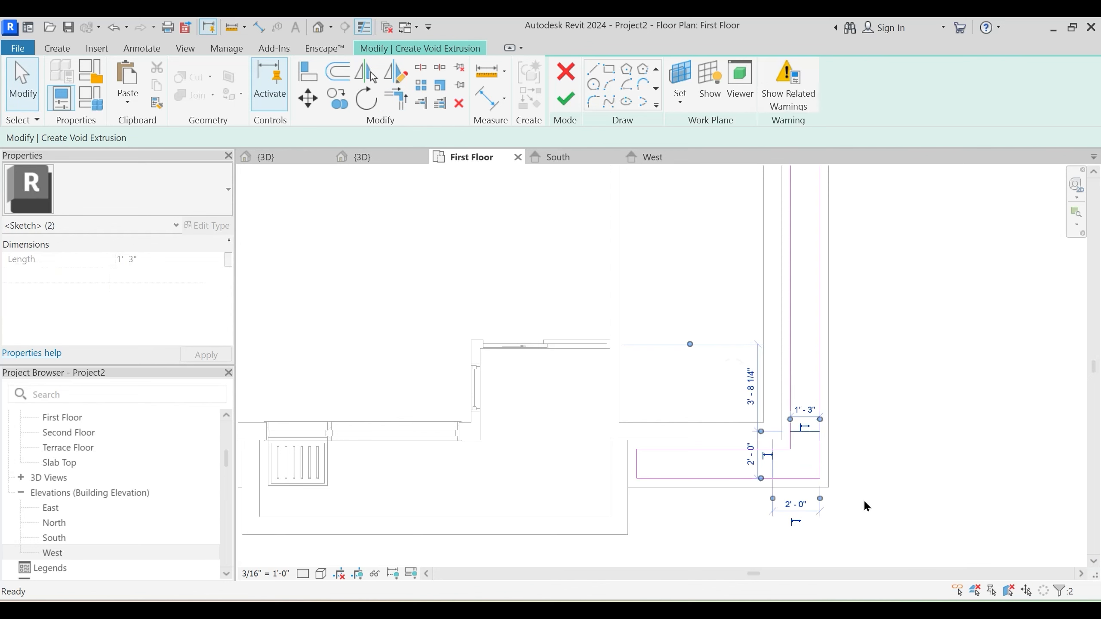
key("Delete")
Trim the two void rectangles on the left into one L-shaped loop and delete the leftover end lines
scroll(861, 486, "down", 2)
middle_click_drag(706, 466, 968, 438)
scroll(381, 423, "up", 2)
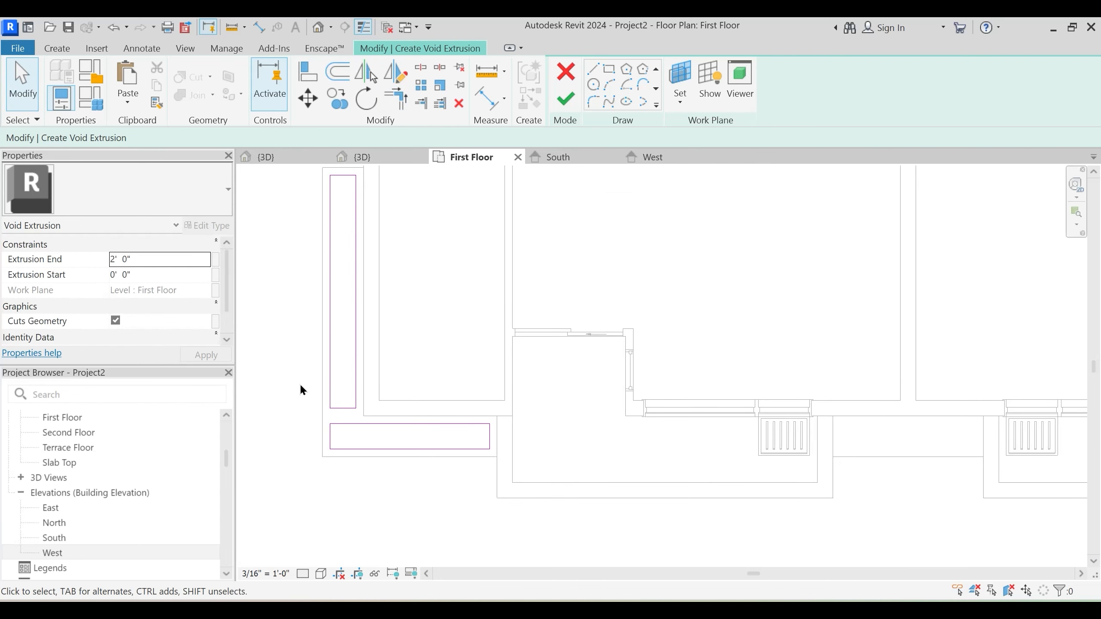
mouse_move(305, 371)
left_mouse_down()
mouse_move(396, 483)
mouse_move(366, 428)
left_mouse_up()
key("Escape")
key("t")
key("r")
left_click(371, 423)
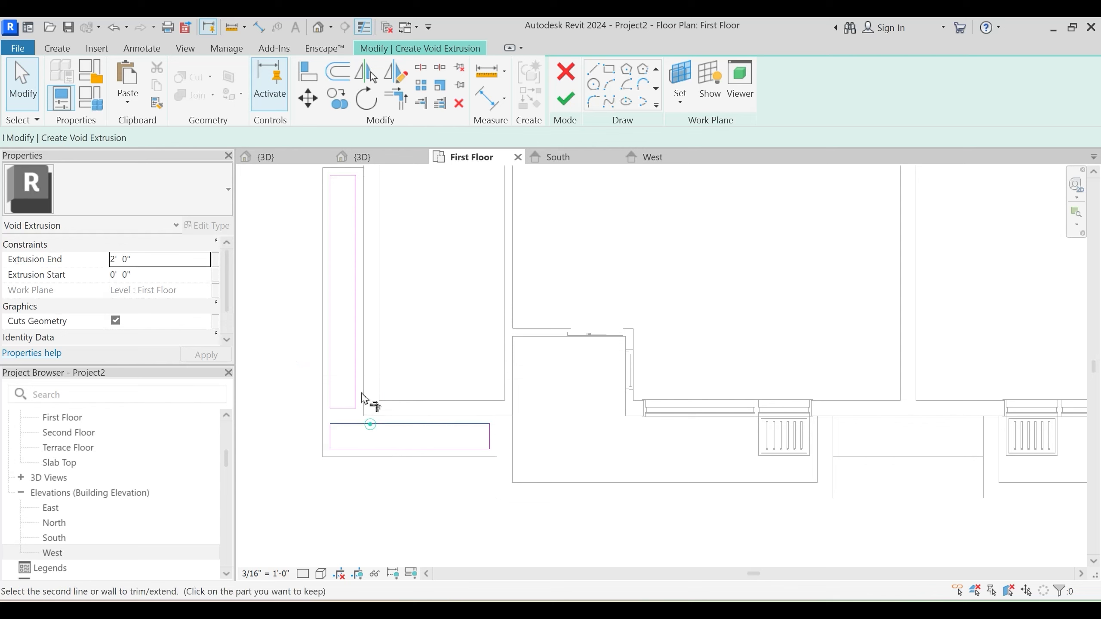
left_click(355, 385)
left_click(363, 453)
left_click(336, 408)
key("Escape")
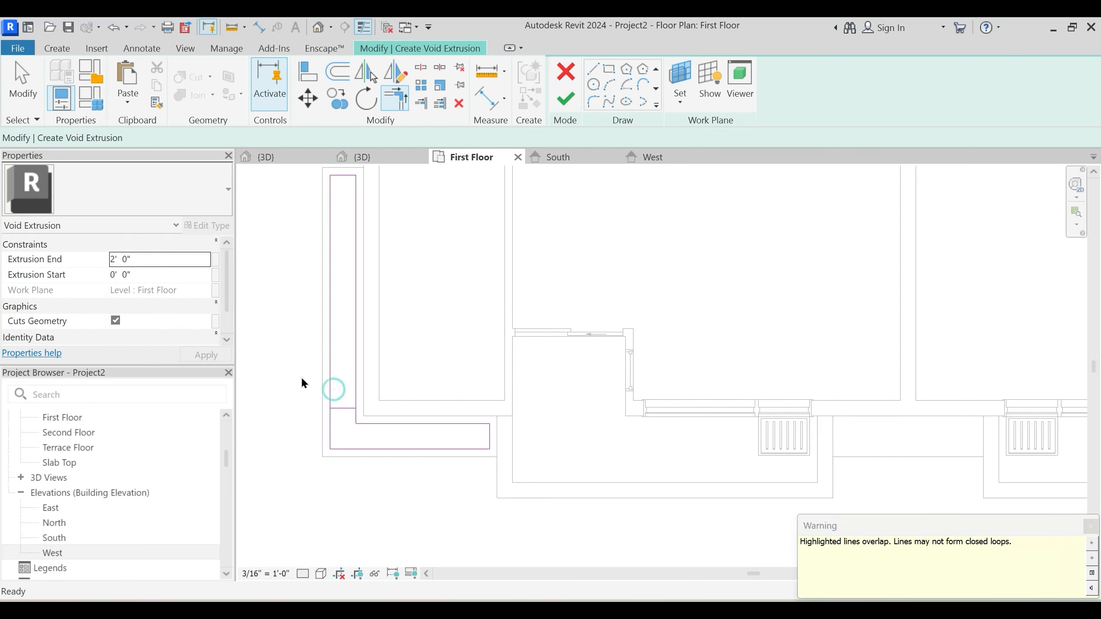
left_click_drag(300, 375, 390, 477)
left_click(389, 473)
scroll(396, 466, "down", 3)
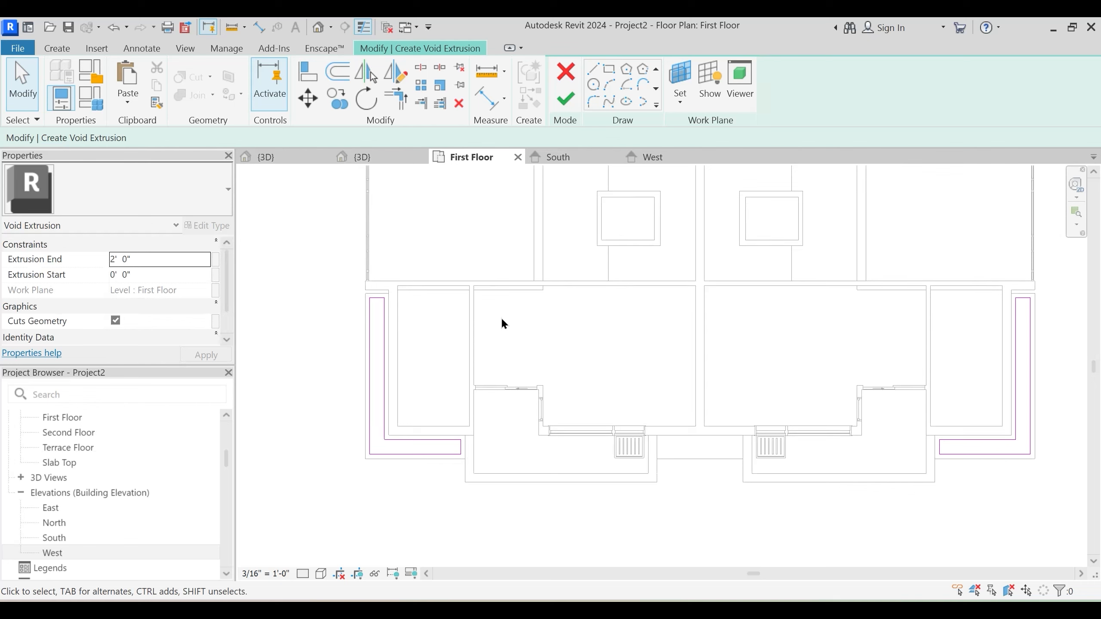
Set the void's extrusion start to 15' 0" and its end to 17' 0", and finish the sketch
left_click(157, 275)
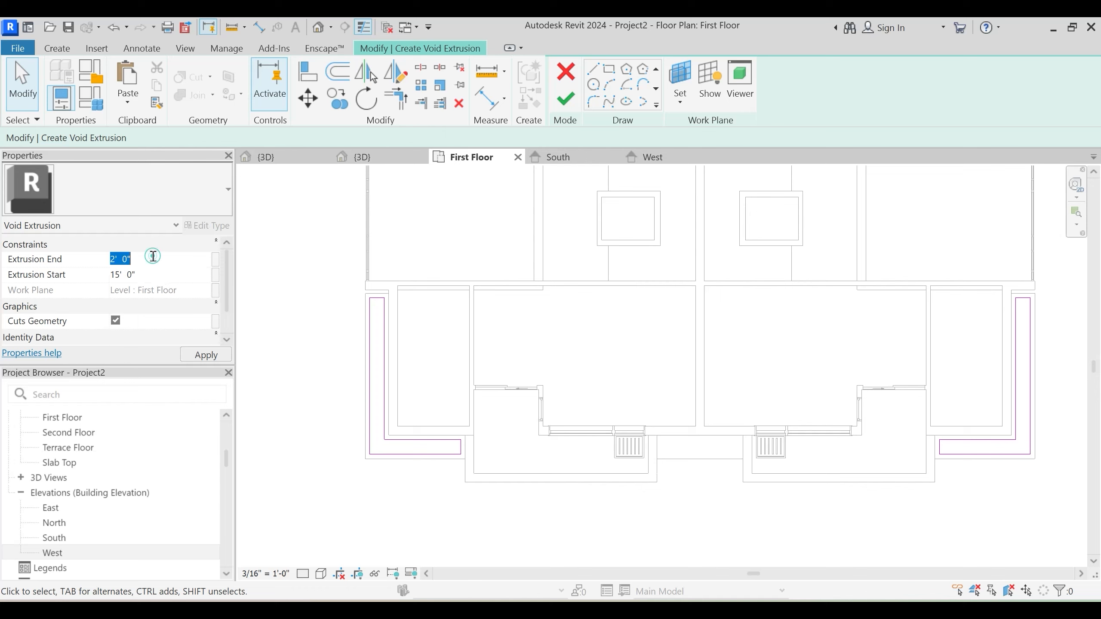
key("Return")
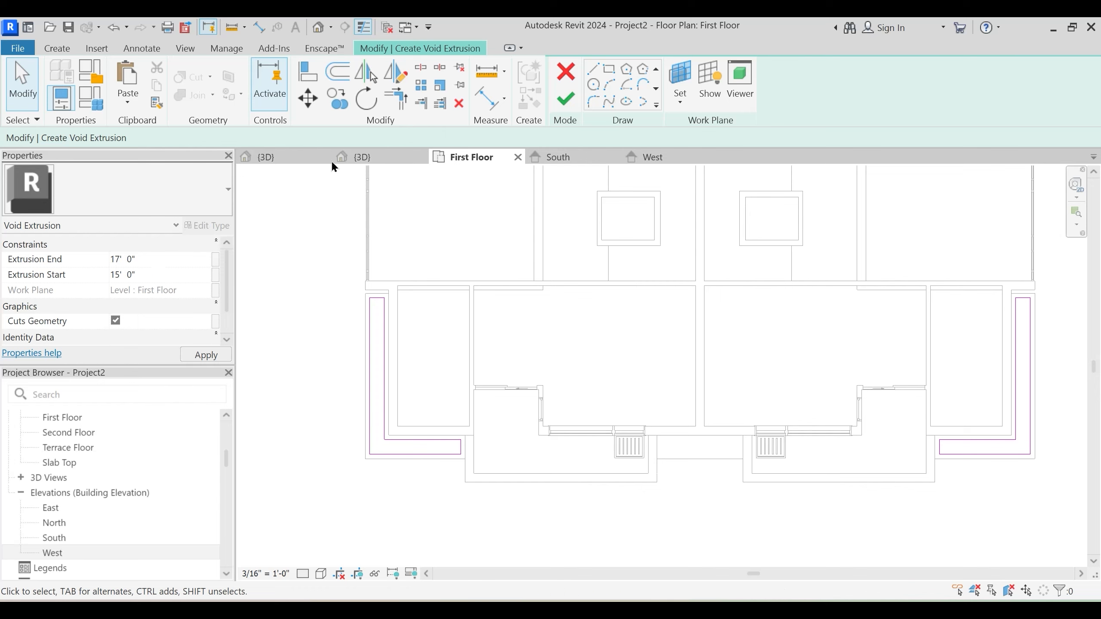
left_click(566, 98)
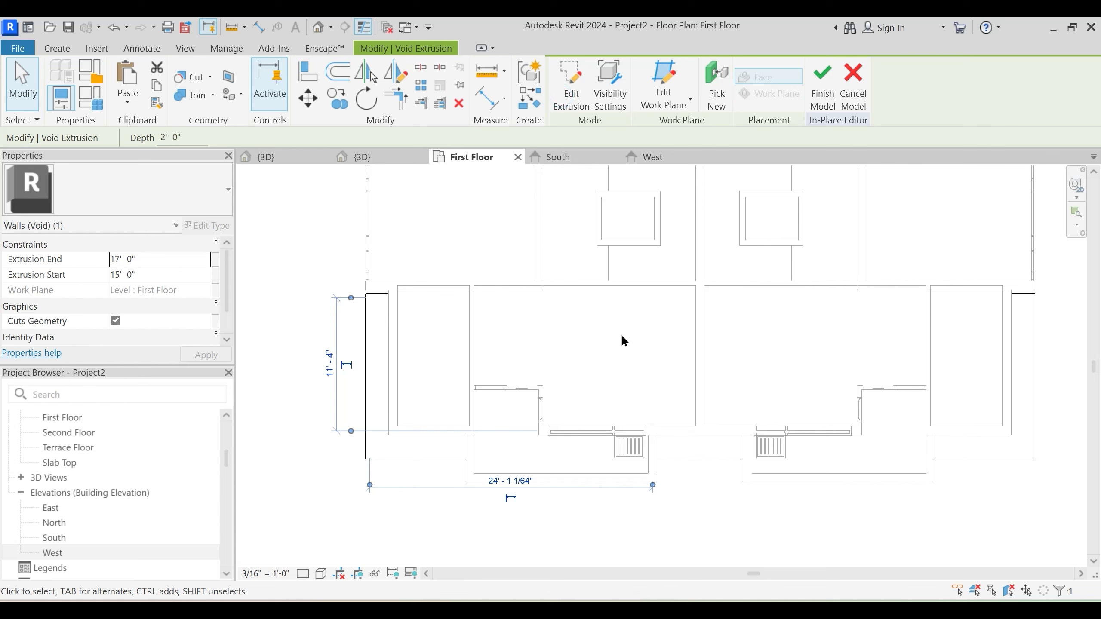
left_click(285, 362)
left_click(285, 358)
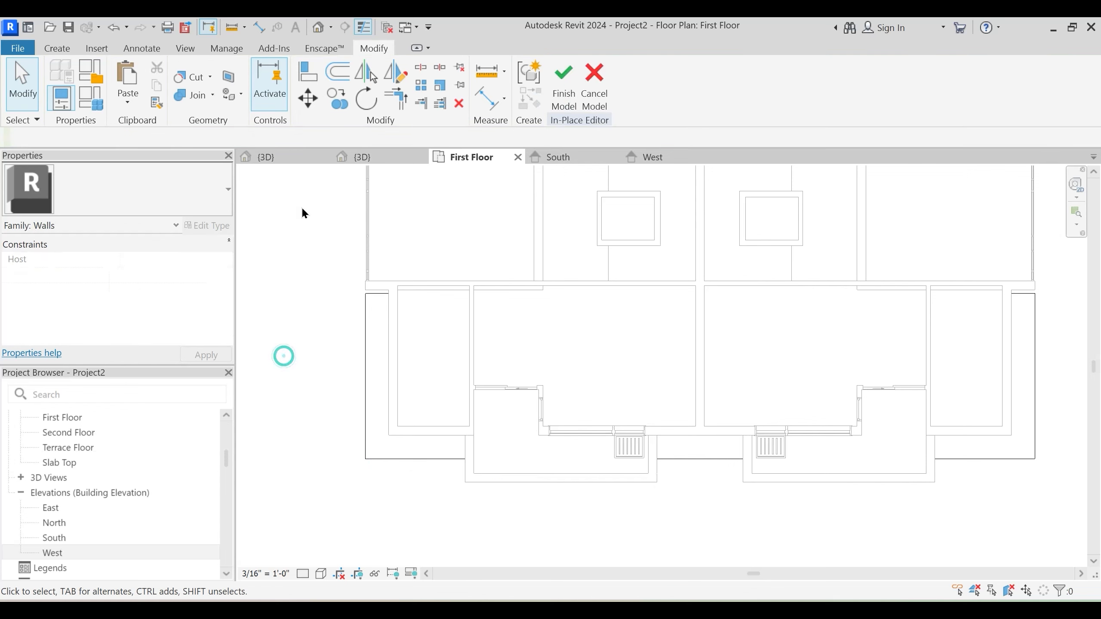
Move the L-shaped void extrusion down 15' 0" to the First Floor level in the South elevation
left_click(364, 159)
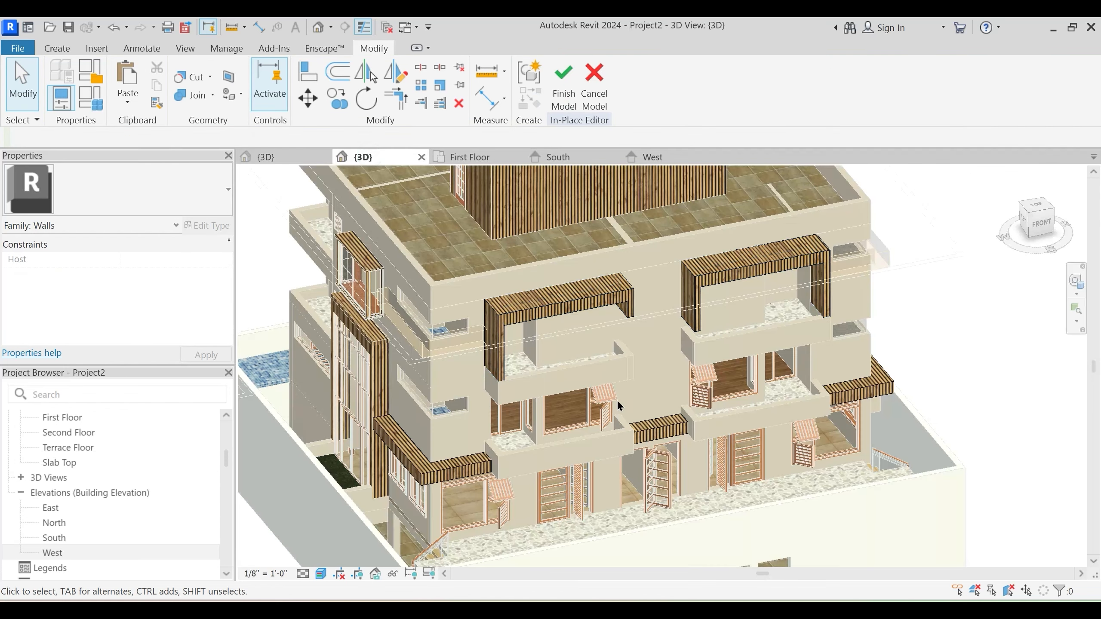
middle_click_drag(617, 399, 642, 412, "shift")
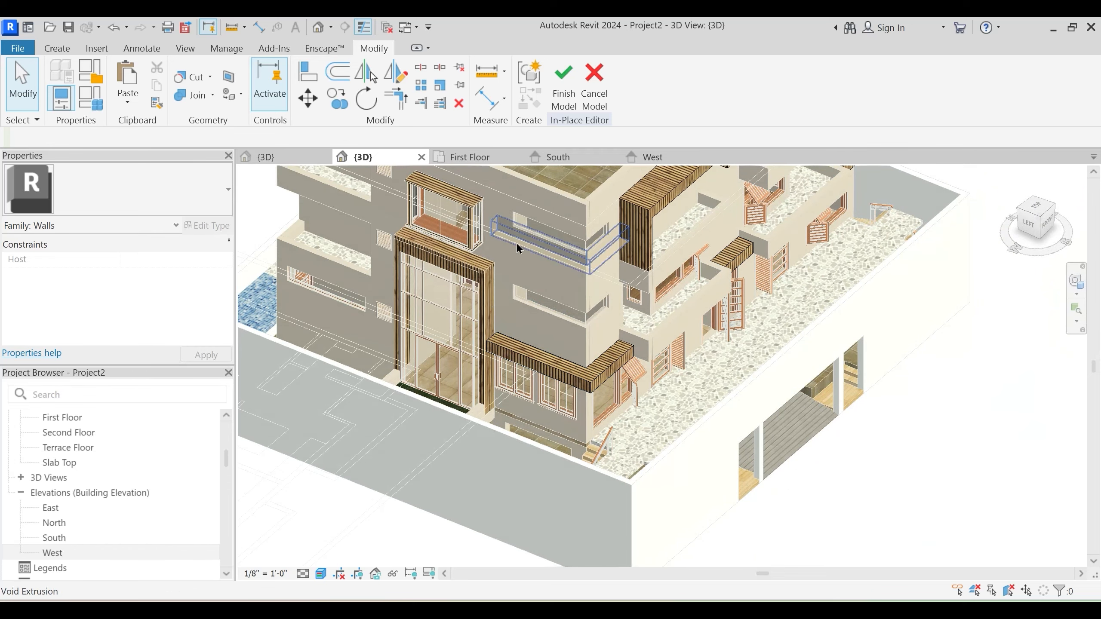
left_click(535, 258)
middle_click_drag(536, 259, 536, 360, "shift")
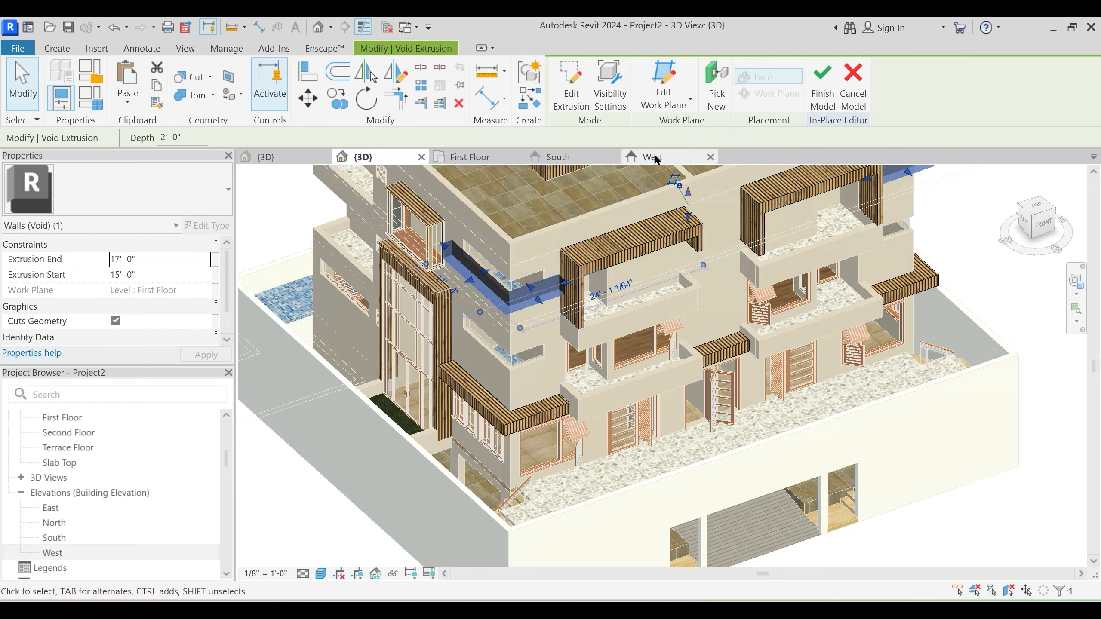
left_click(586, 158)
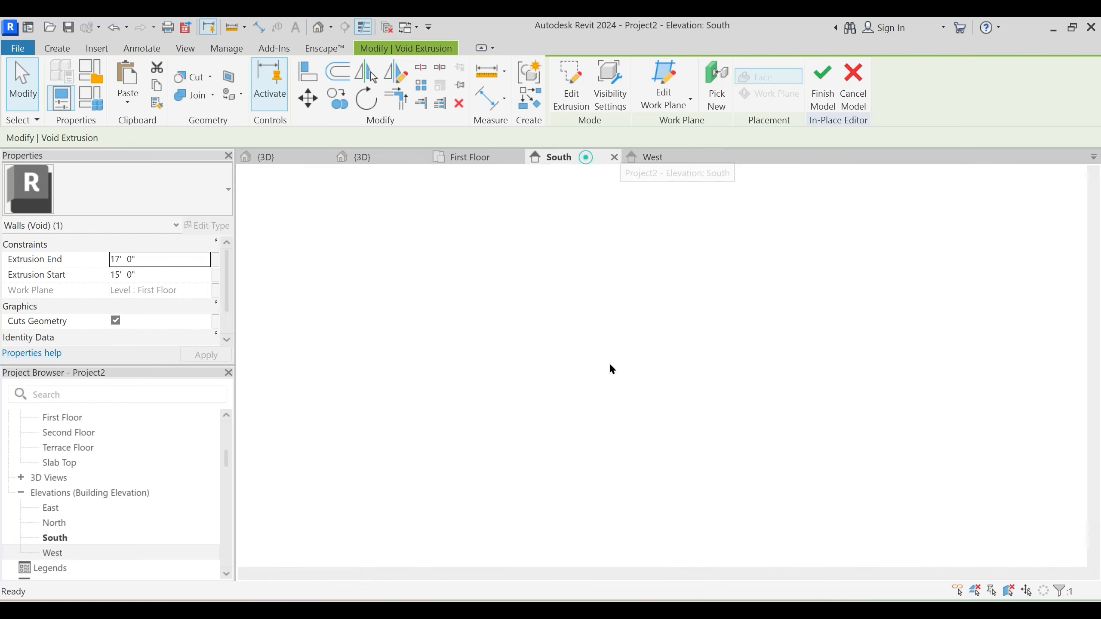
middle_click_drag(503, 353, 502, 398)
scroll(487, 373, "down", 2)
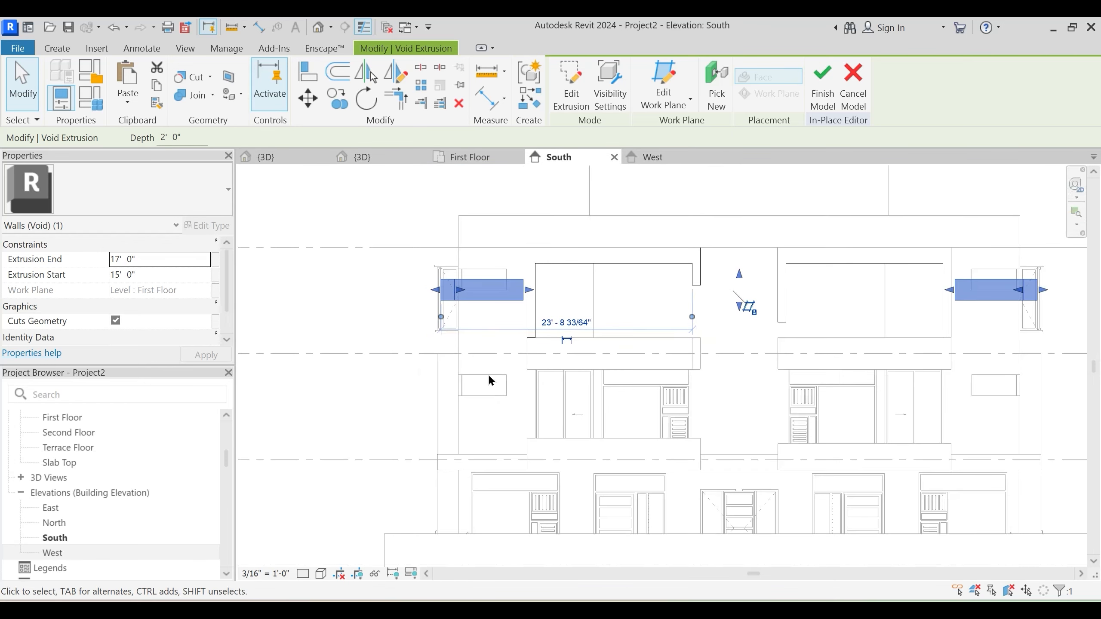
key("m")
key("v")
scroll(511, 319, "up", 1)
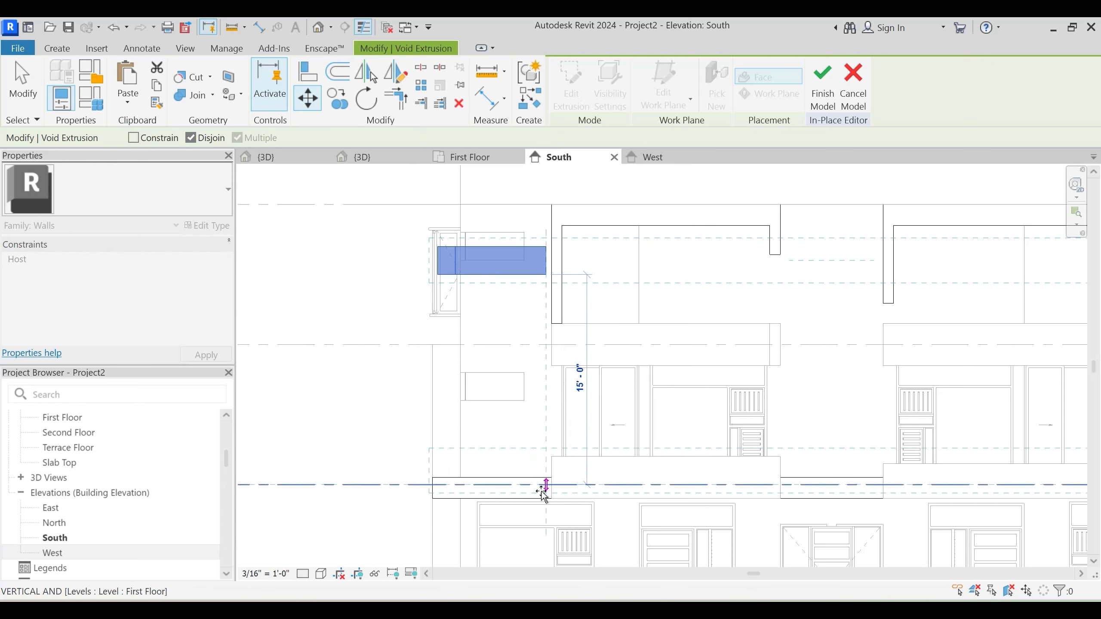
scroll(526, 496, "up", 2)
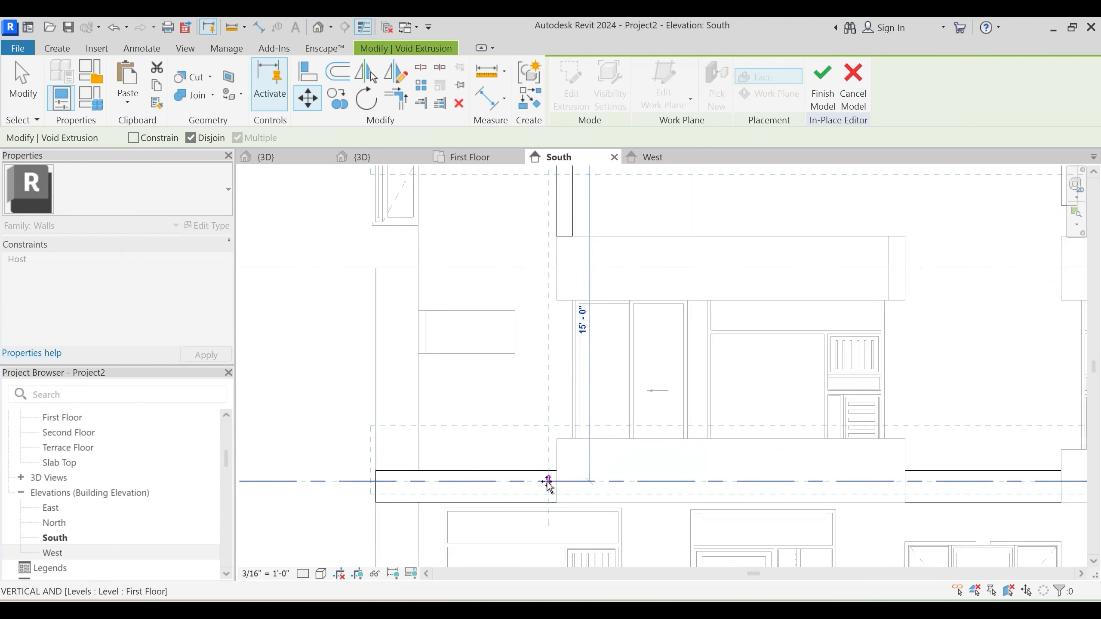
left_click(546, 483)
scroll(481, 403, "down", 1)
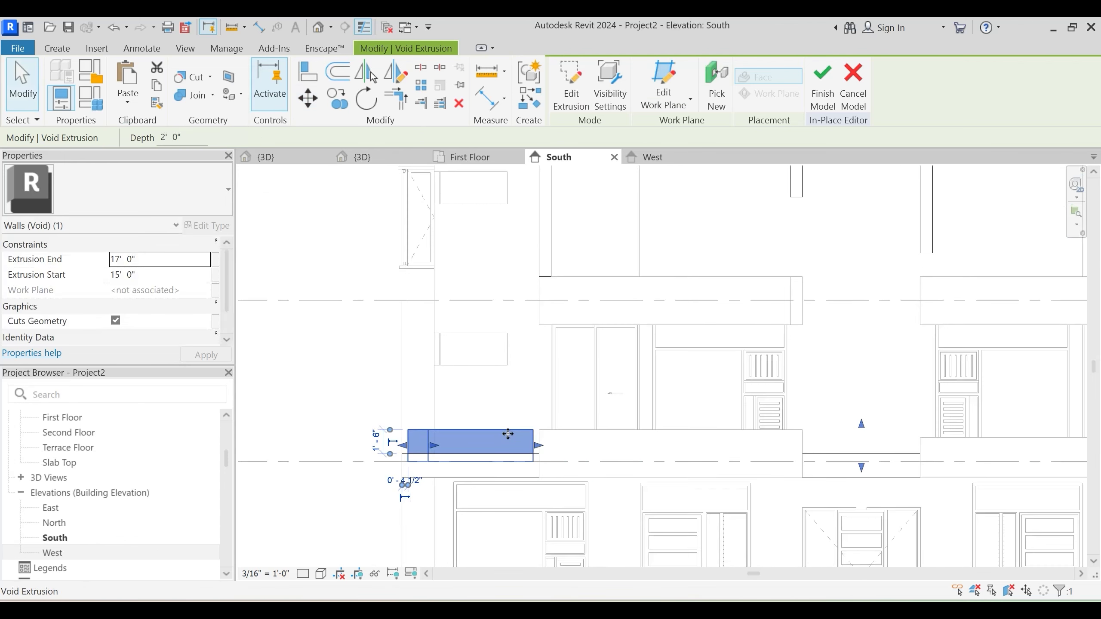
Lower the void extrusion another 0' 6" from the canopy's top edge in the South elevation and deselect it
scroll(511, 435, "up", 2)
key("m")
key("v")
scroll(529, 456, "up", 1)
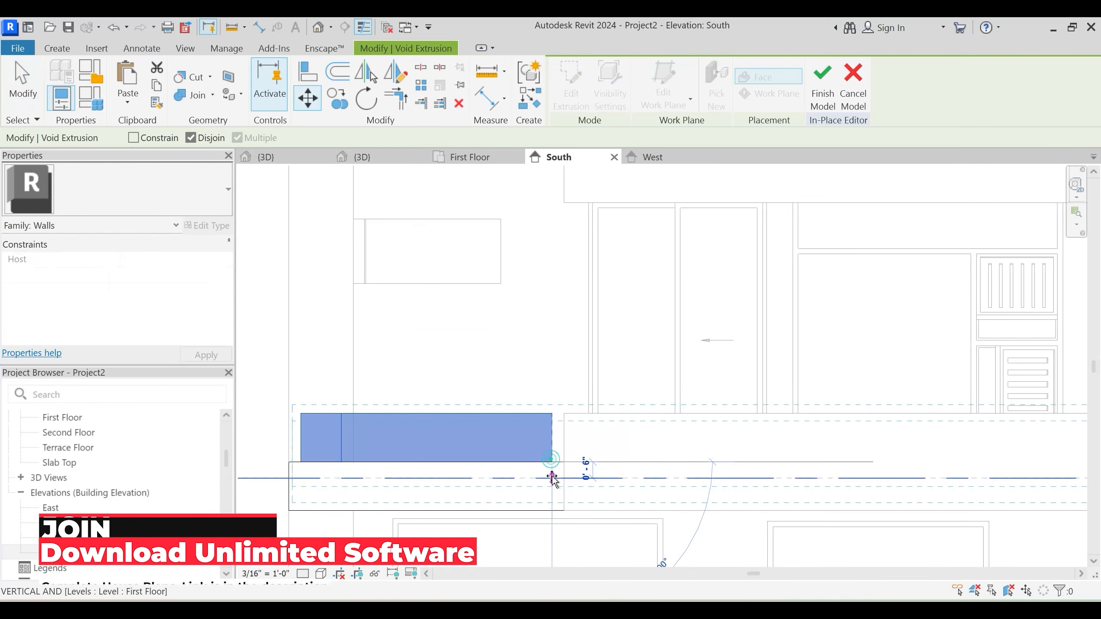
left_click(551, 478)
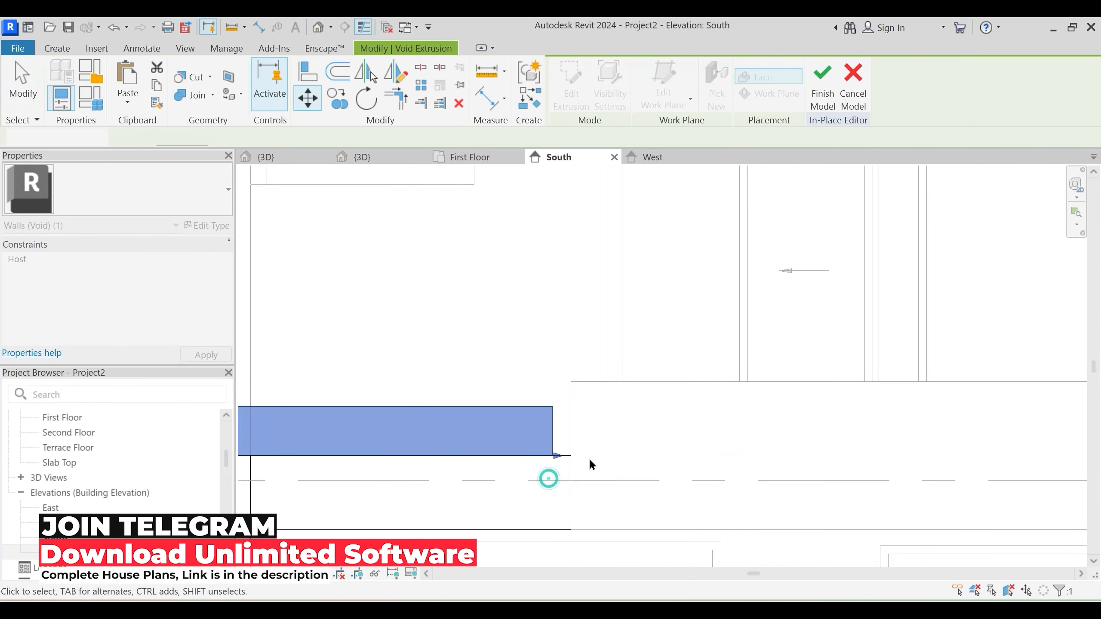
scroll(590, 433, "down", 1)
scroll(595, 410, "down", 3)
scroll(796, 367, "up", 3)
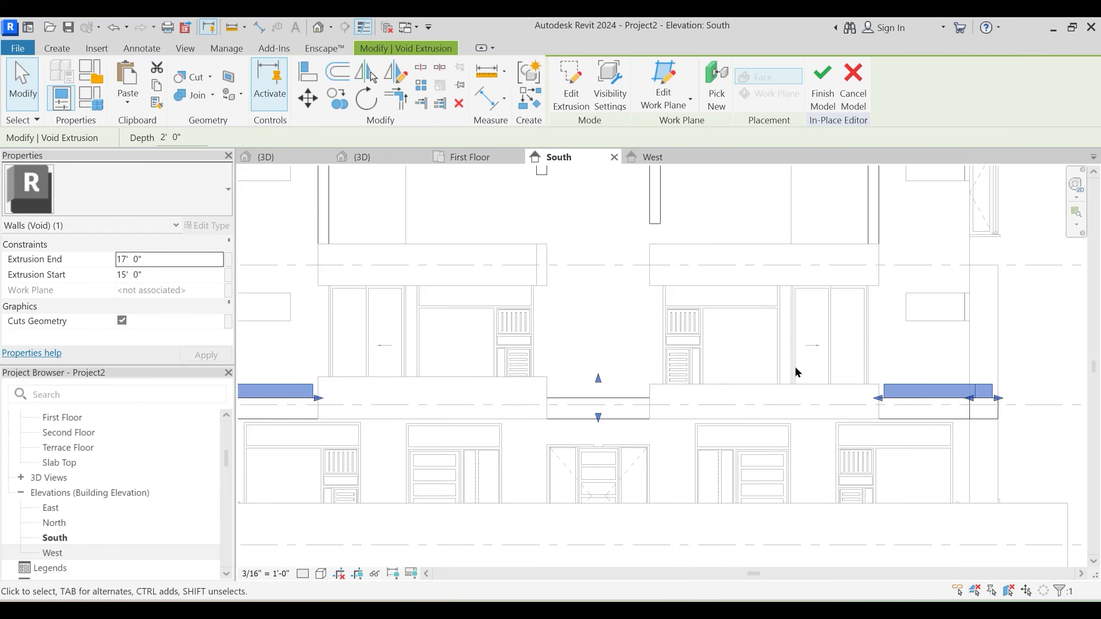
middle_click_drag(625, 370, 865, 382)
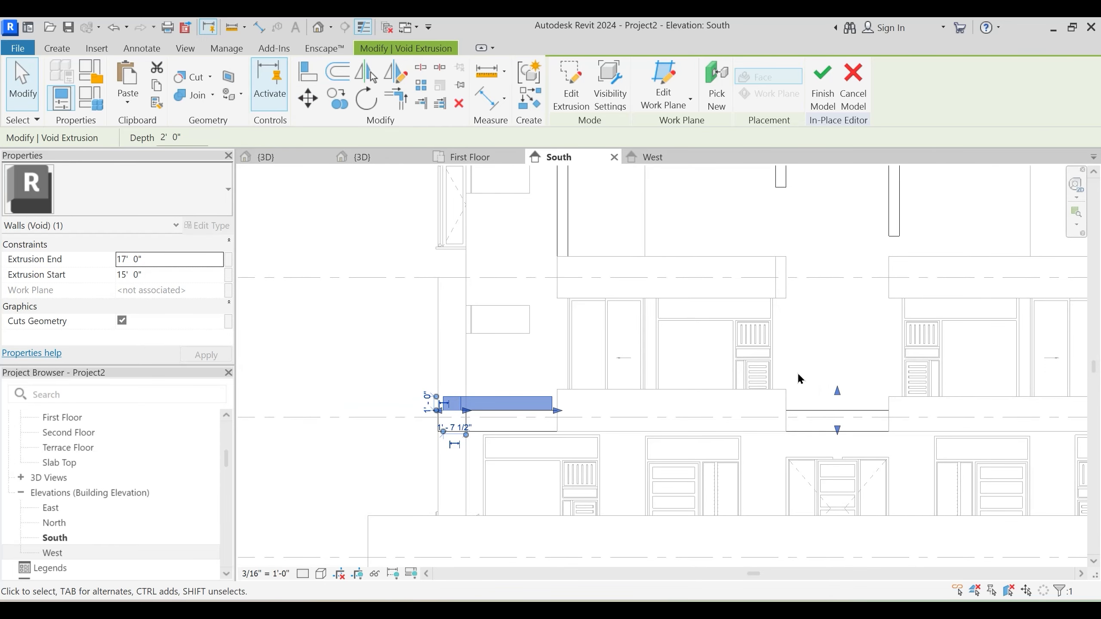
middle_click_drag(799, 375, 670, 384)
left_click(670, 387)
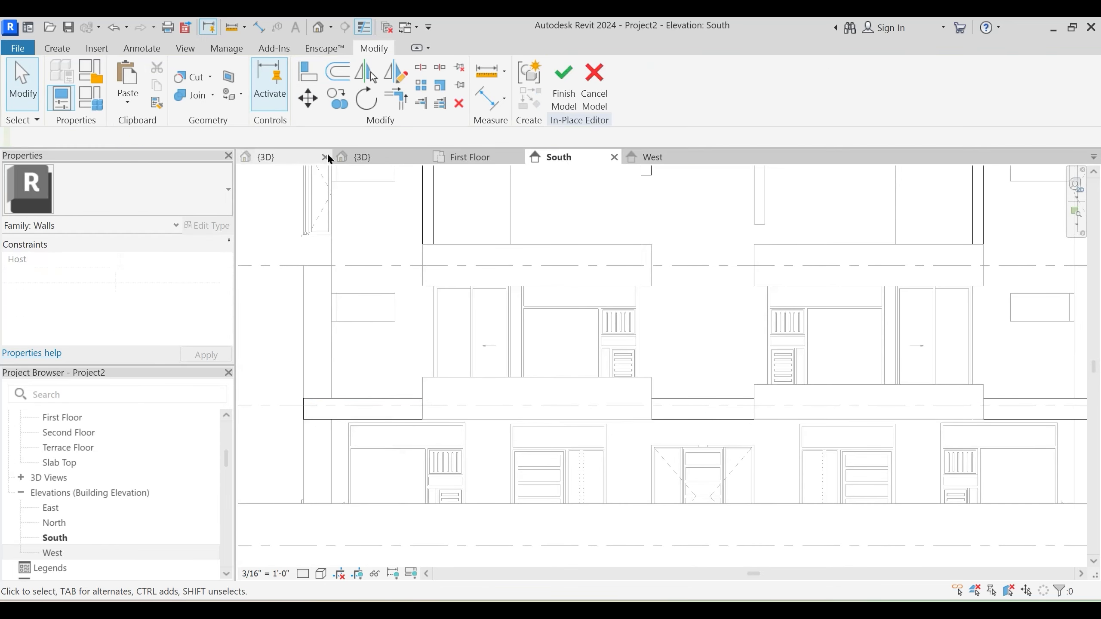
Select the void in the 3D view and set its extrusion start to 16' 6"
left_click(364, 157)
scroll(483, 421, "up", 6)
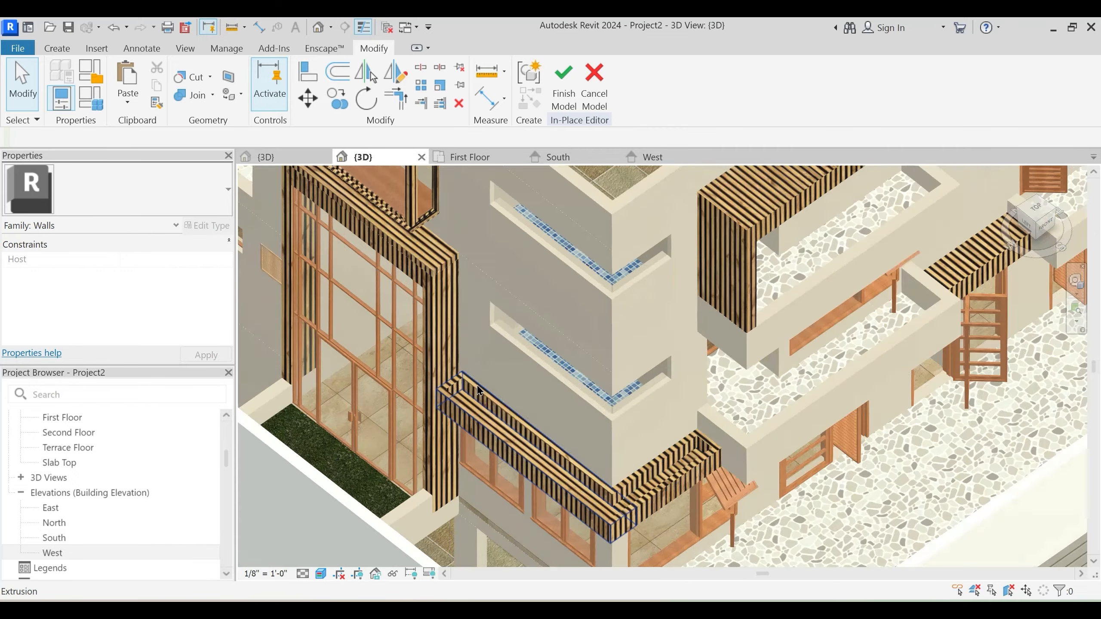
left_click(475, 397)
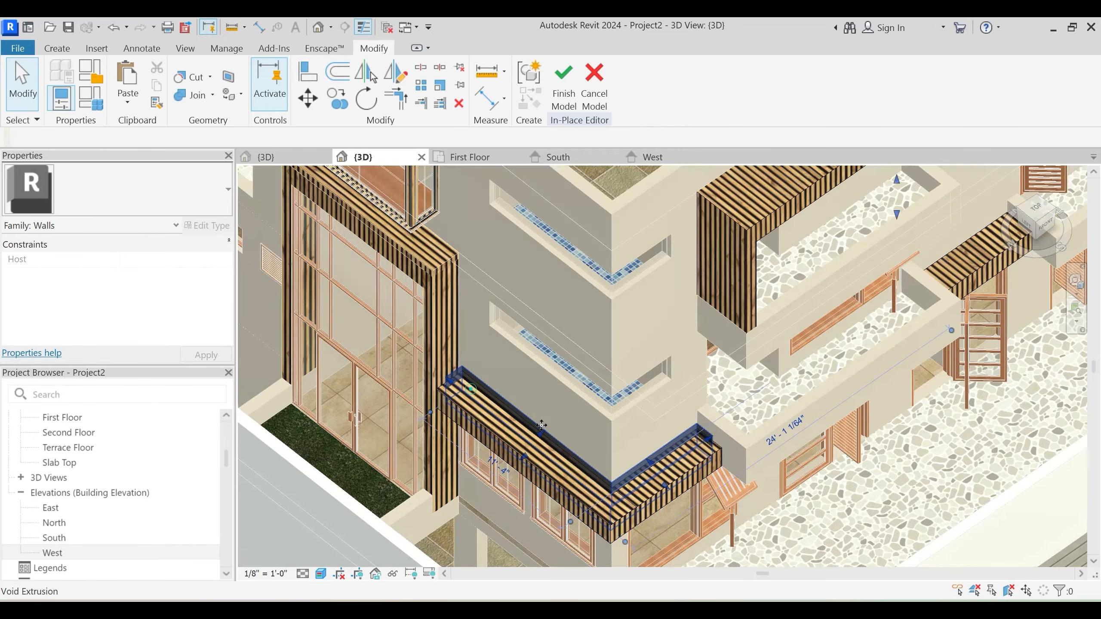
middle_click_drag(473, 421, 585, 377, "shift")
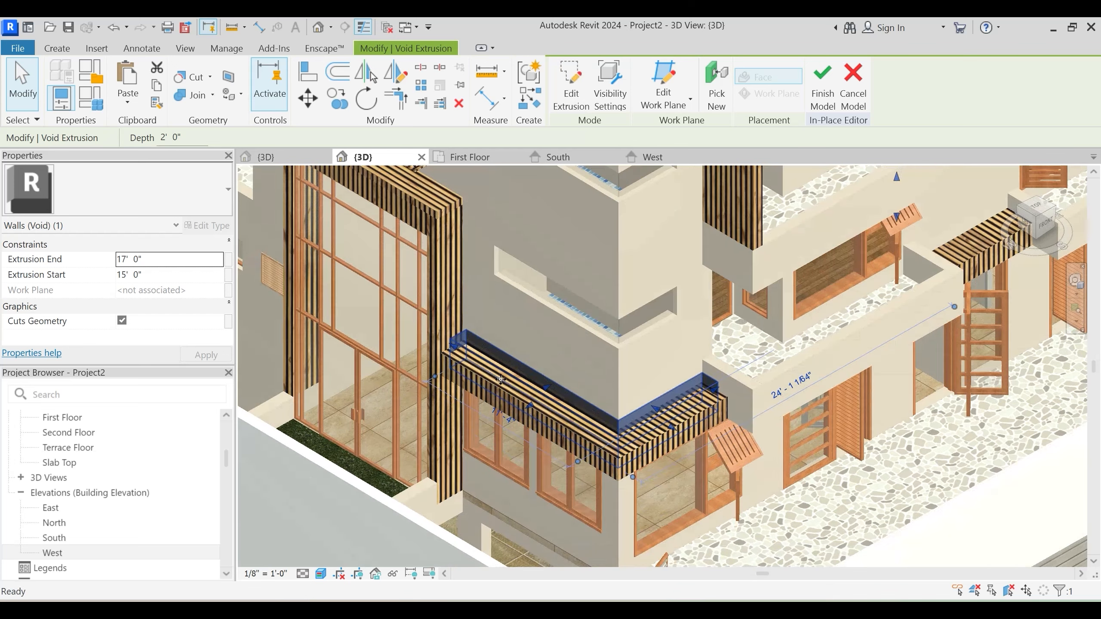
left_click(165, 275)
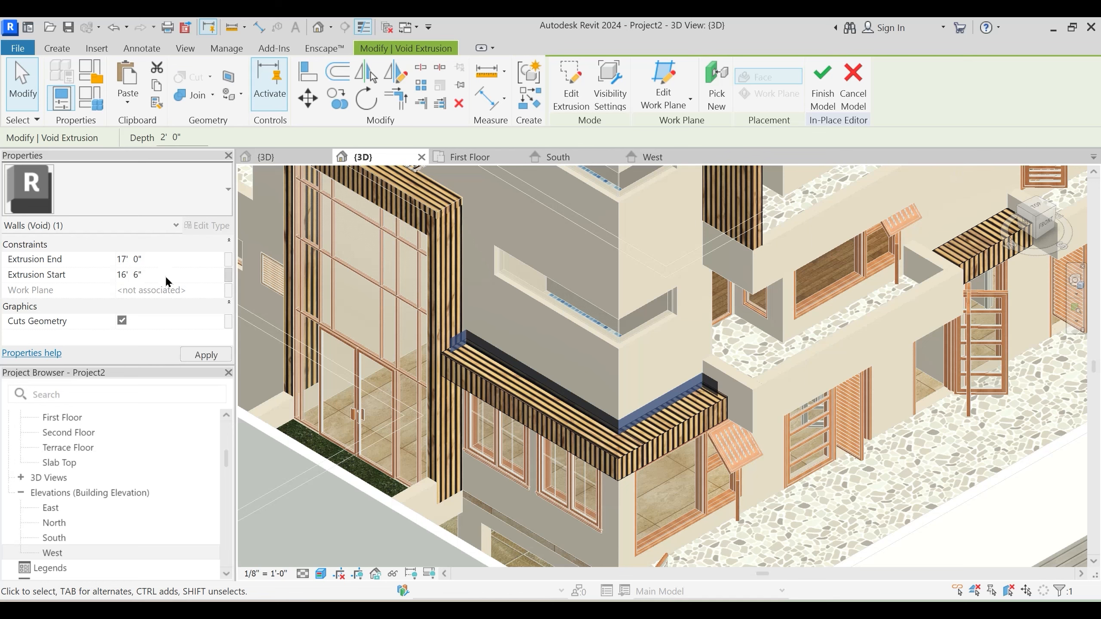
left_click(569, 360)
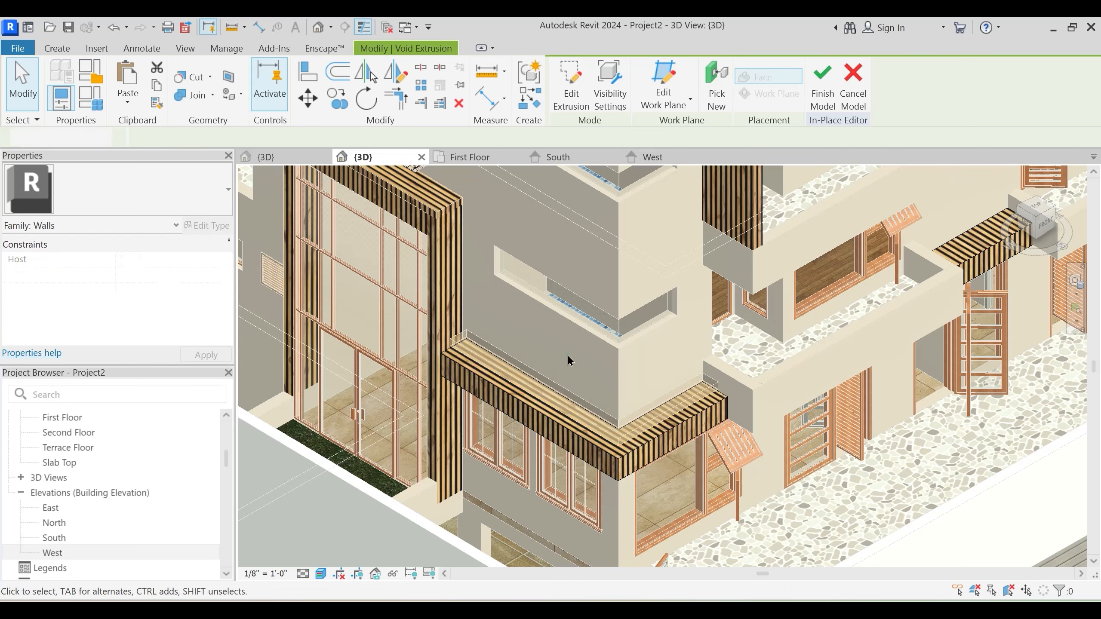
Try extrusion starts of 15' 0" and 14' 6" for the canopy void in the South elevation
middle_click_drag(570, 358, 614, 421, "shift")
left_click(614, 421)
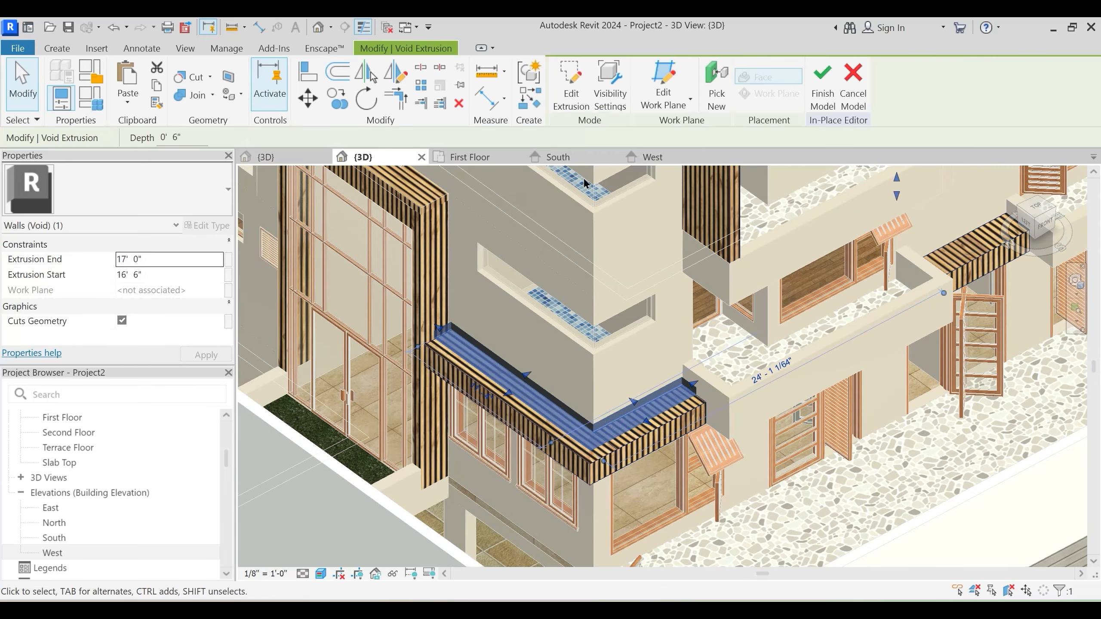
left_click(557, 157)
scroll(338, 415, "up", 2)
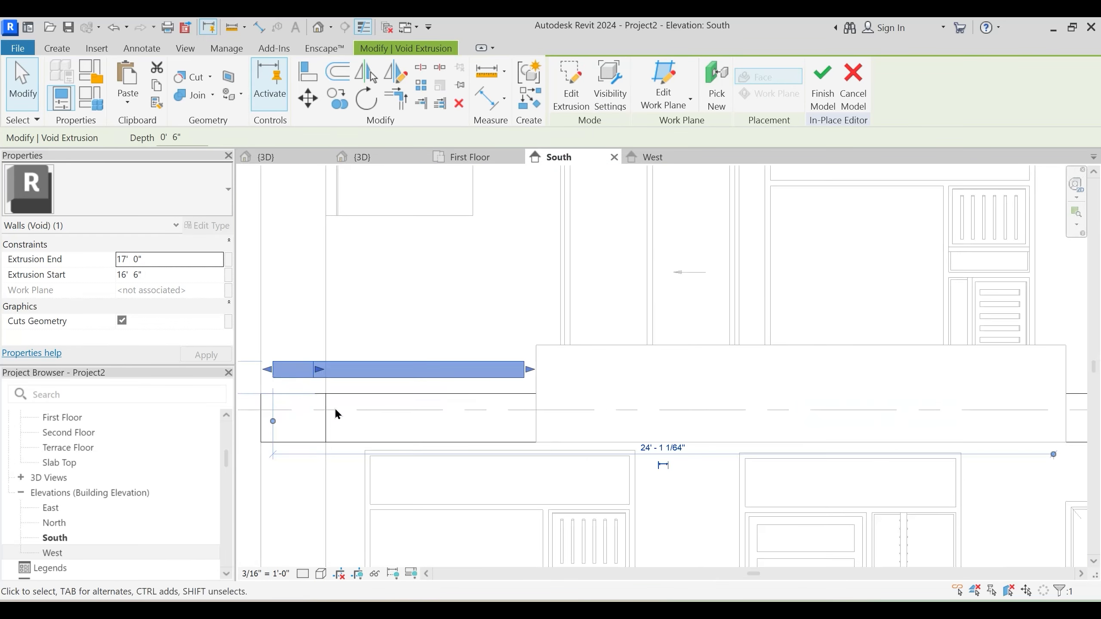
middle_click_drag(392, 415, 478, 419)
left_click(182, 276)
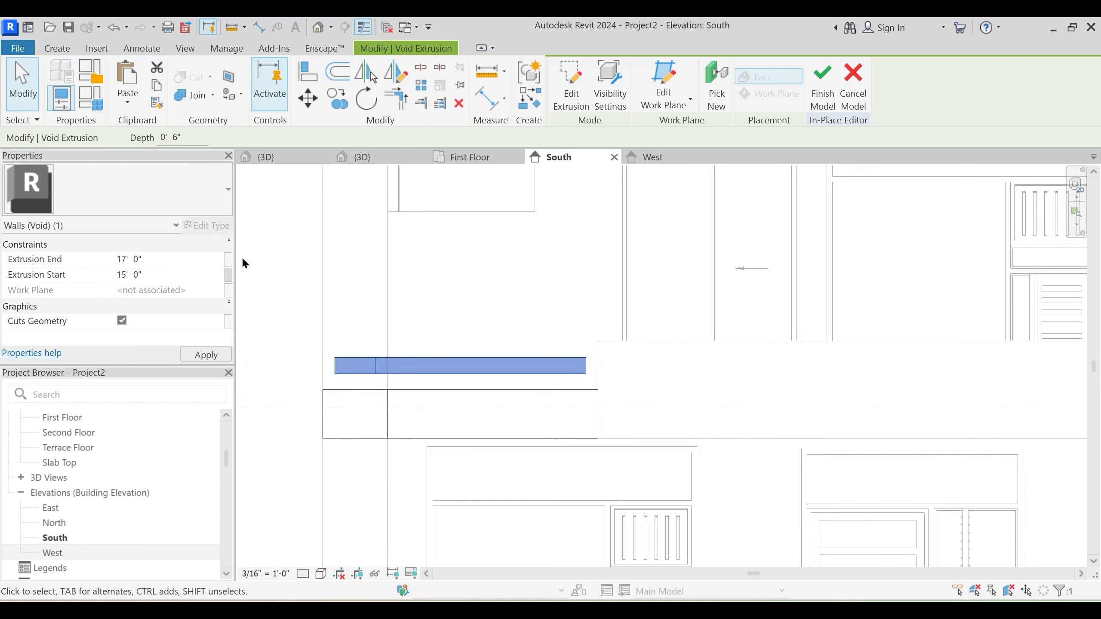
left_click(162, 275)
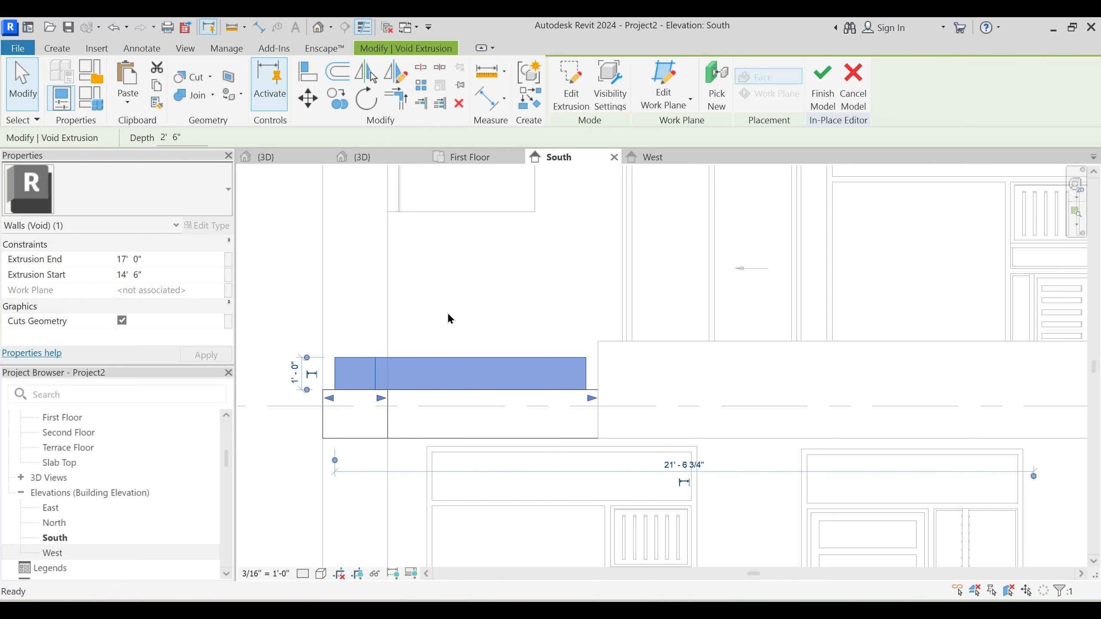
Adjust the void's extrusion start through 15' 0", 16' 0" and 15' 6", settling on 15' 9"
left_click(172, 276)
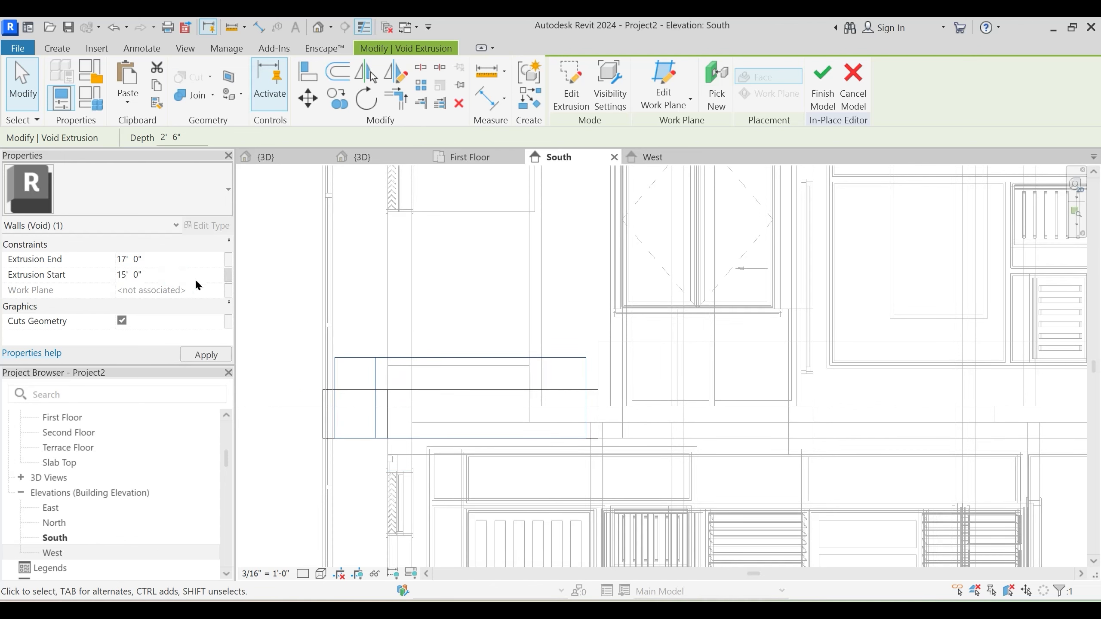
left_click(168, 275)
type("1")
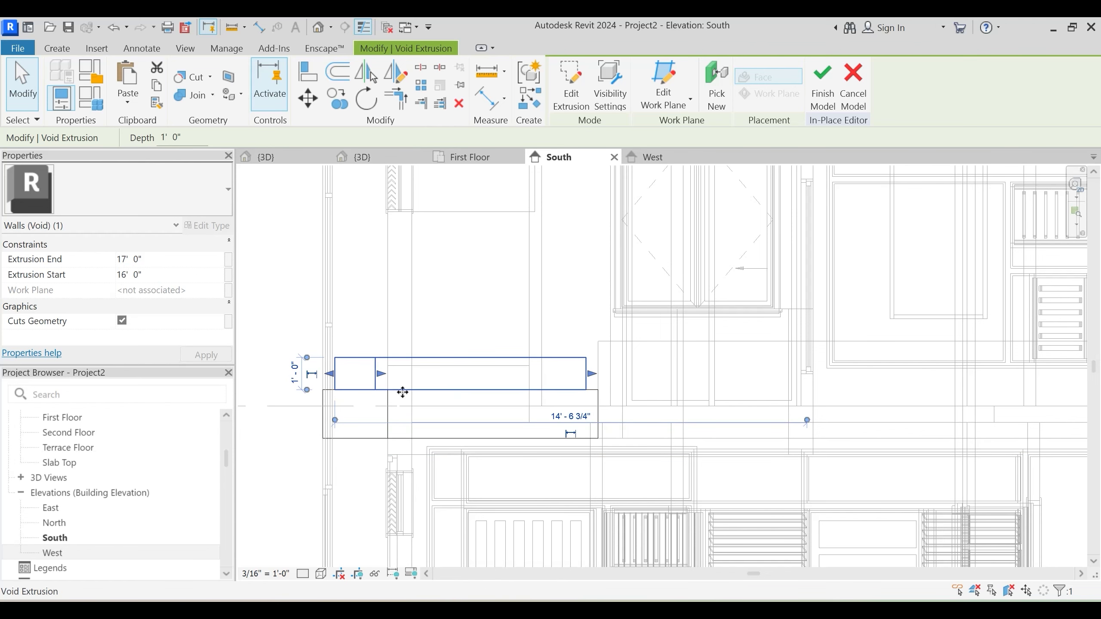
left_click(167, 274)
type("1")
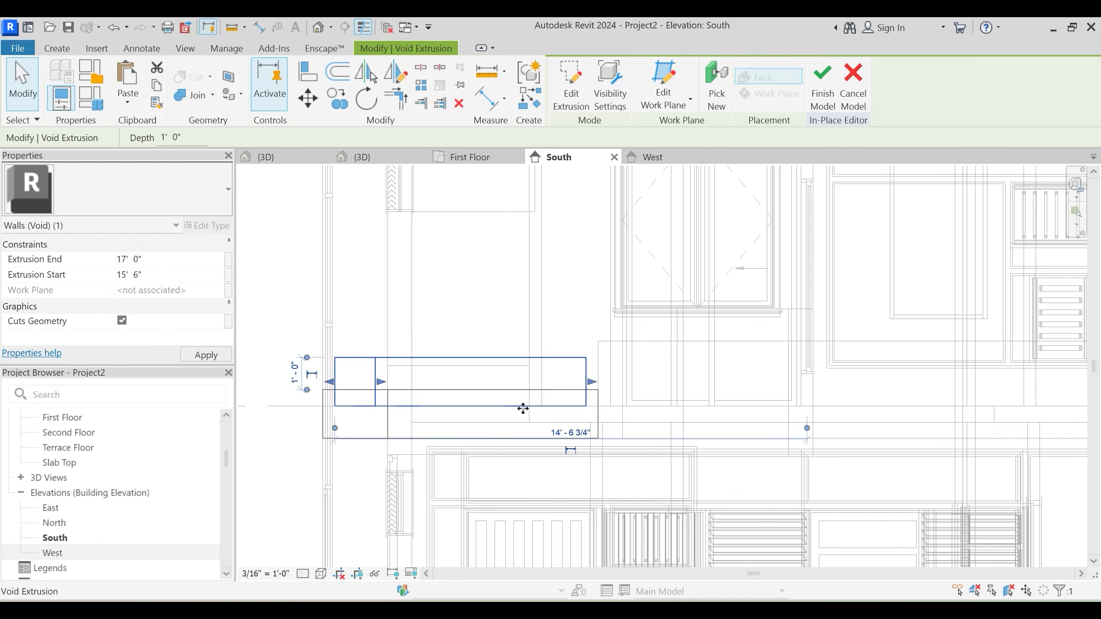
scroll(500, 341, "down", 3)
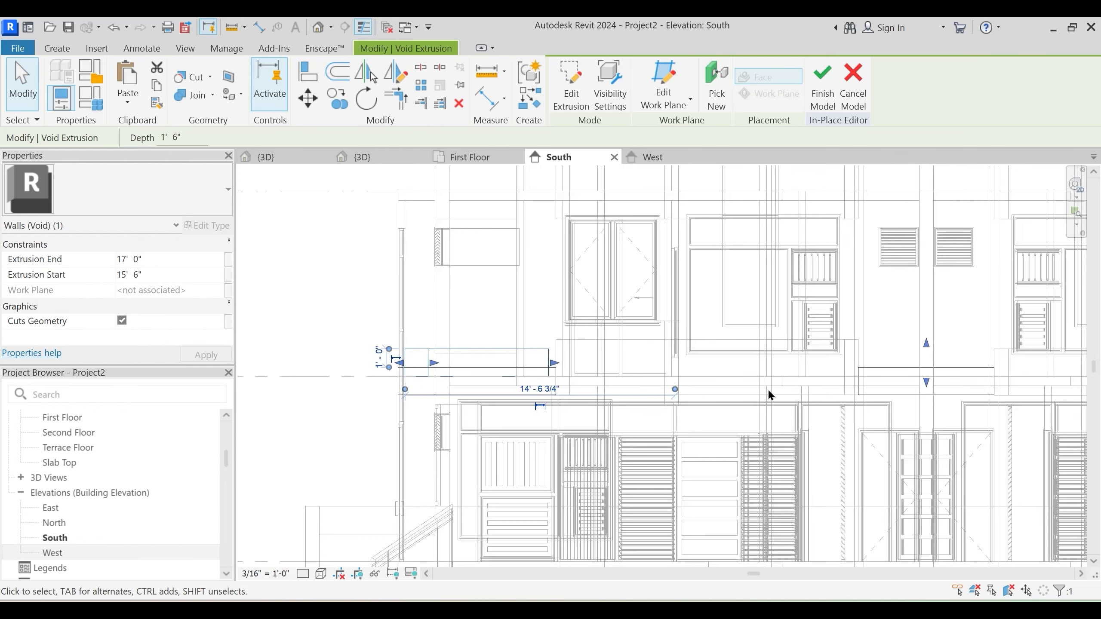
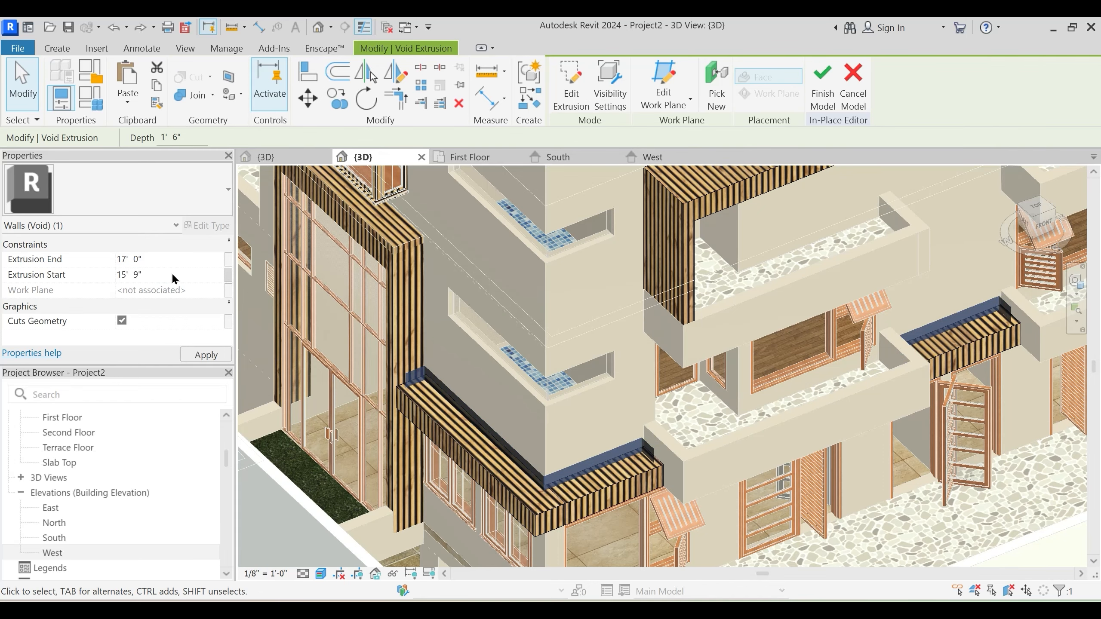
left_click(613, 390)
middle_click_drag(614, 403, 268, 141, "shift")
Start the Paint tool, search the project materials for "grass" and choose the Grass material
left_click(231, 96)
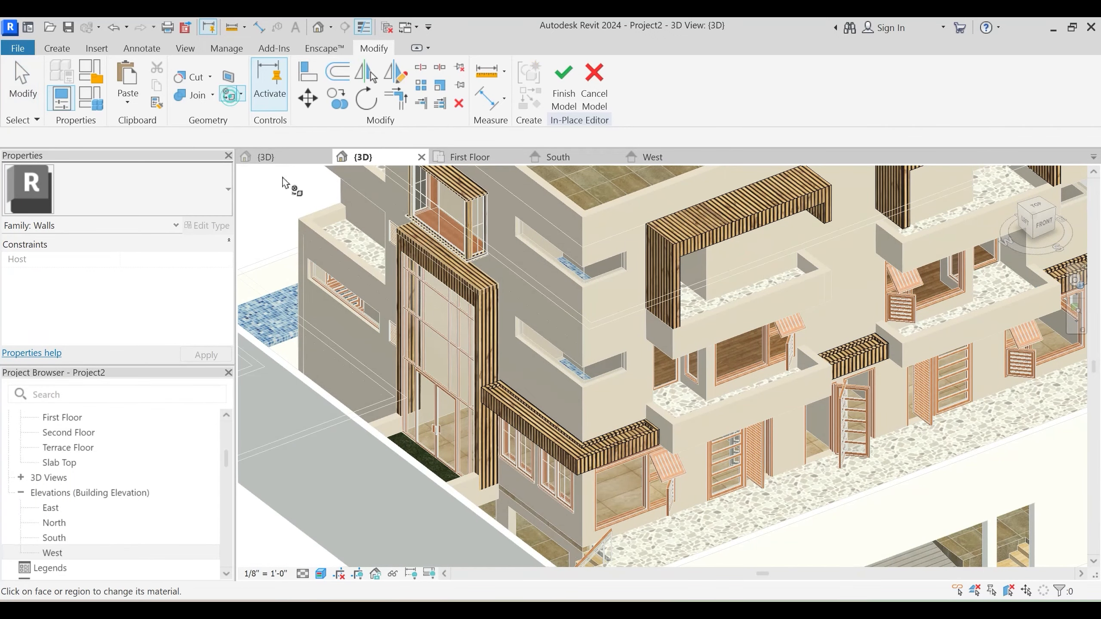
left_click(115, 51)
type("gr")
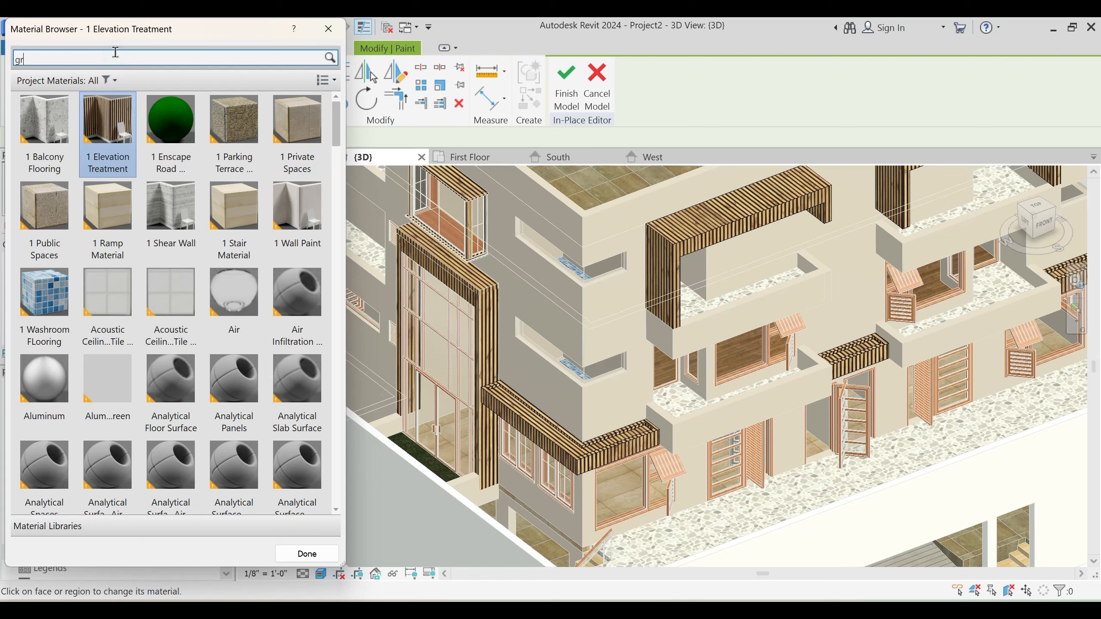
type("ass")
left_click(67, 140)
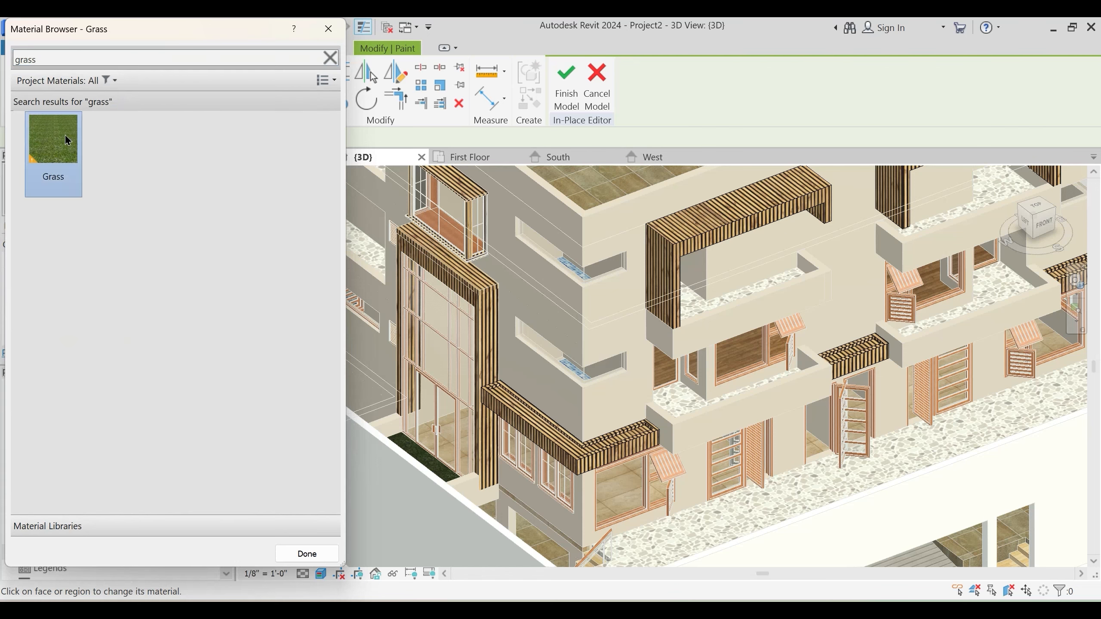
Paint the recessed faces of the wood-clad canopies with Grass and finish the in-place model
scroll(513, 405, "up", 4)
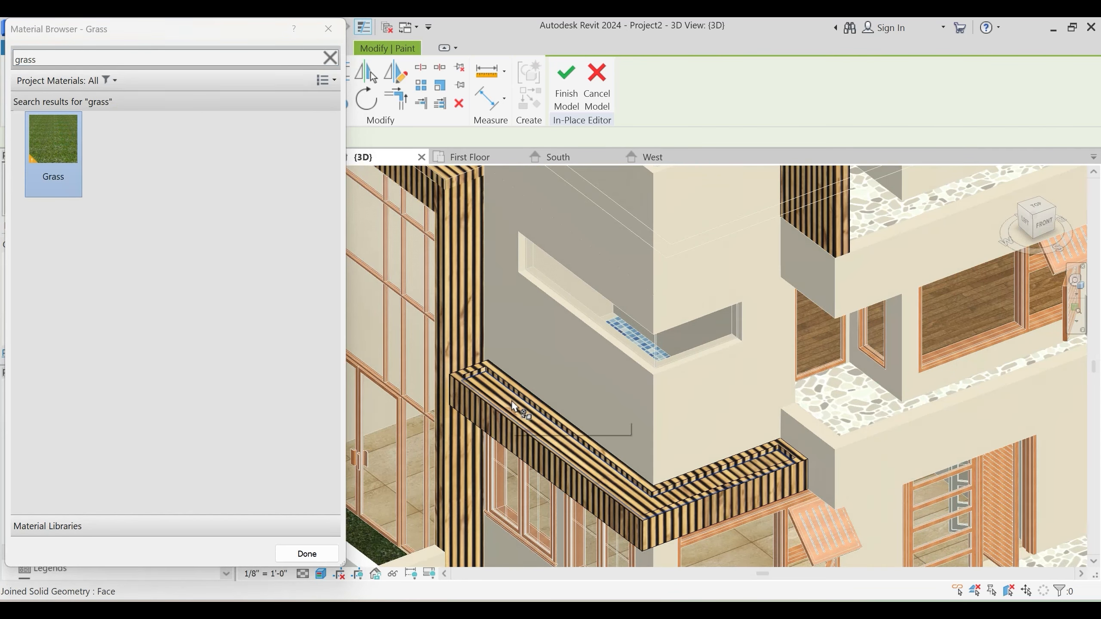
left_click(511, 400)
scroll(772, 376, "down", 1)
middle_click_drag(775, 377, 340, 403)
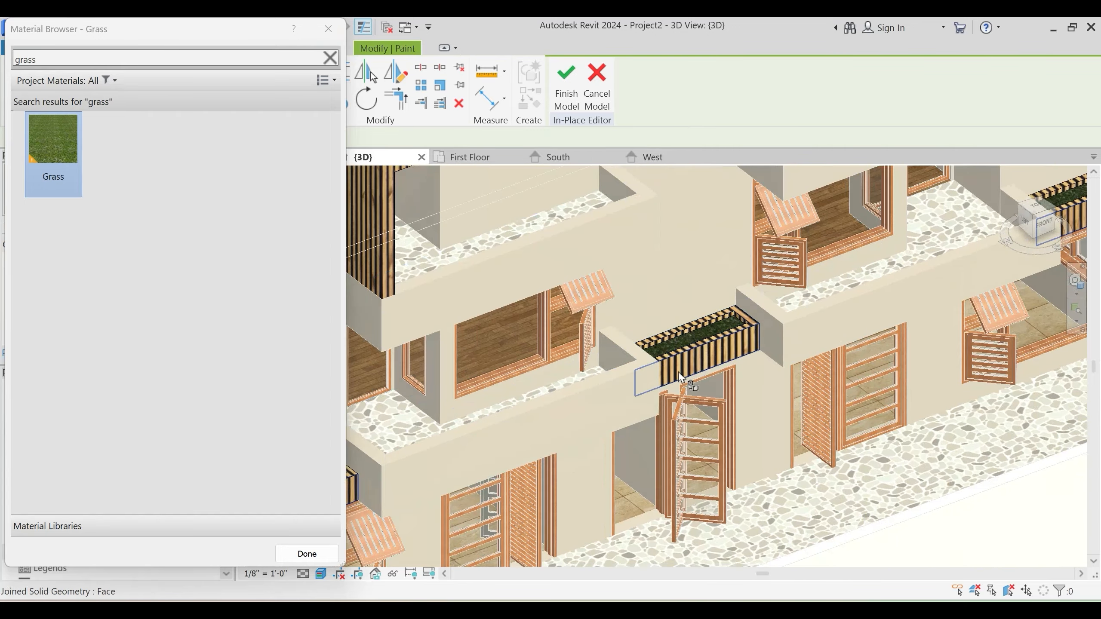
scroll(679, 377, "down", 3)
middle_click_drag(867, 380, 607, 269, "shift")
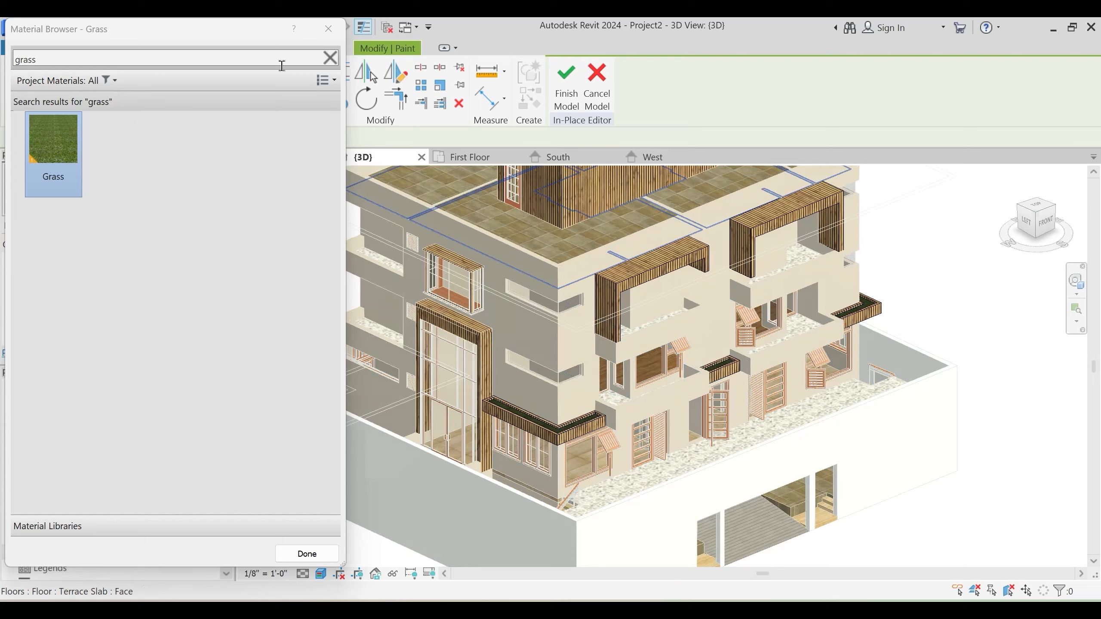
left_click(328, 28)
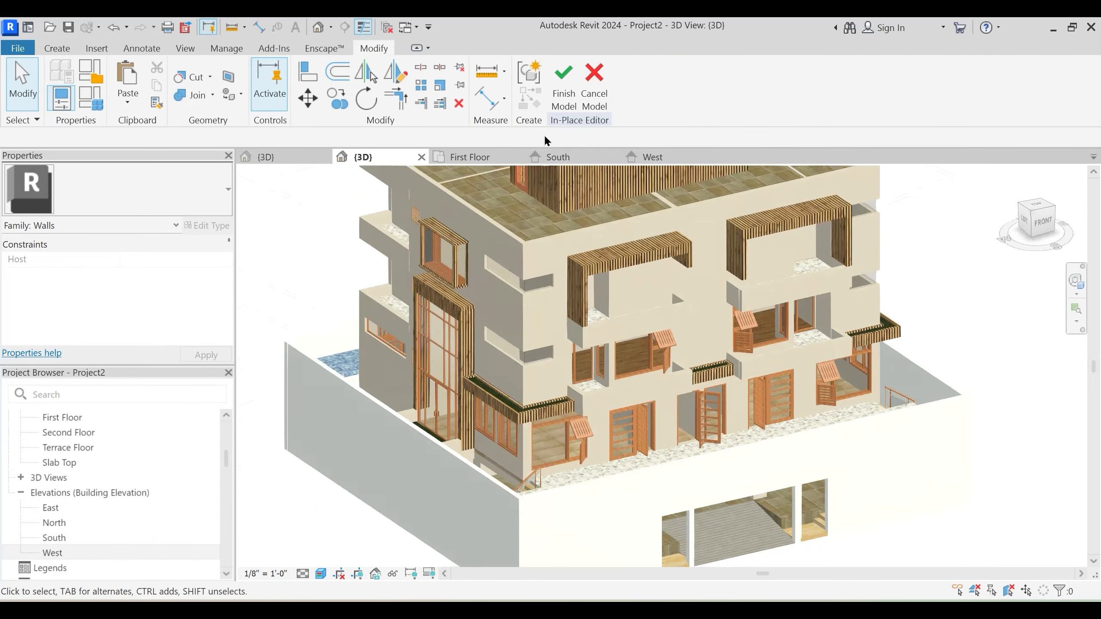
left_click(563, 82)
scroll(536, 333, "up", 3)
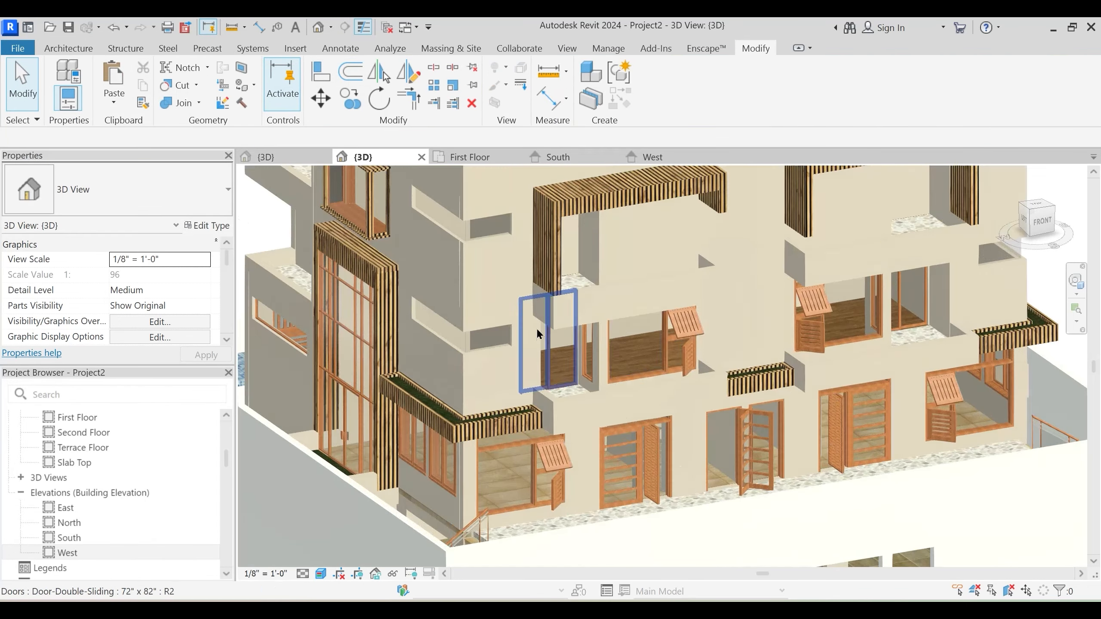
left_click(587, 322)
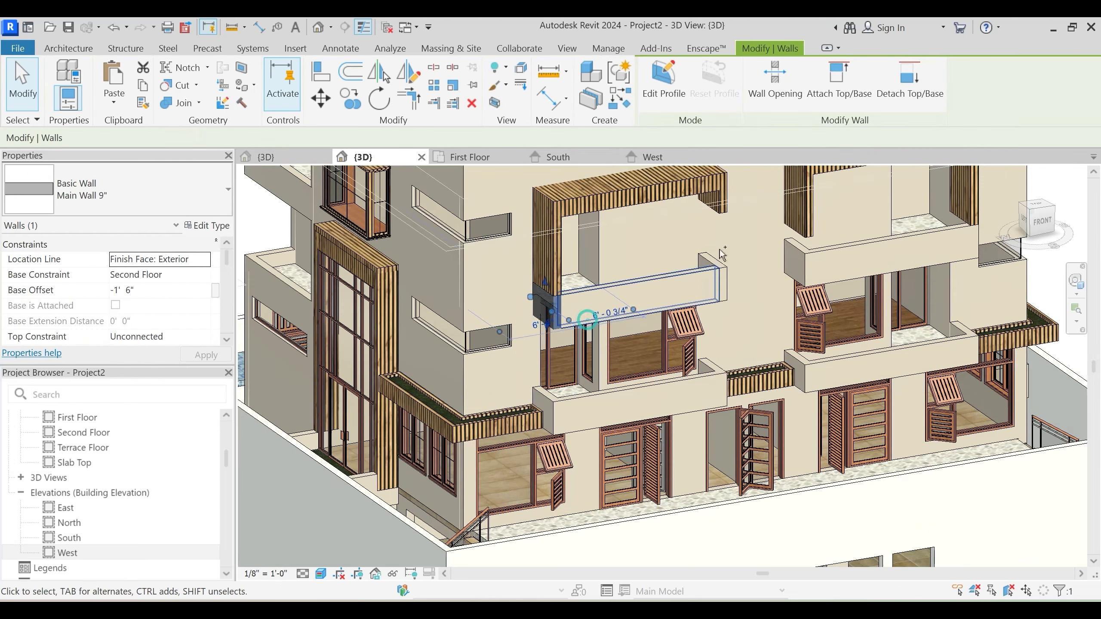
left_click(694, 299, "ctrl")
middle_click_drag(726, 325, 675, 302, "shift")
left_click(675, 303, "ctrl")
key("Escape")
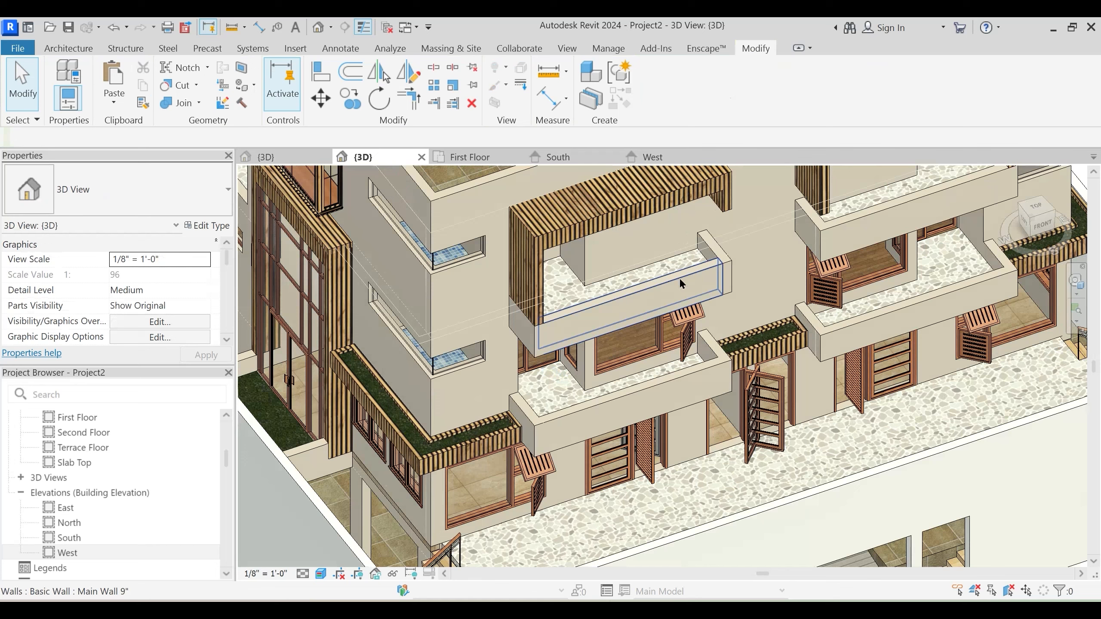
left_click(687, 313)
key("Escape")
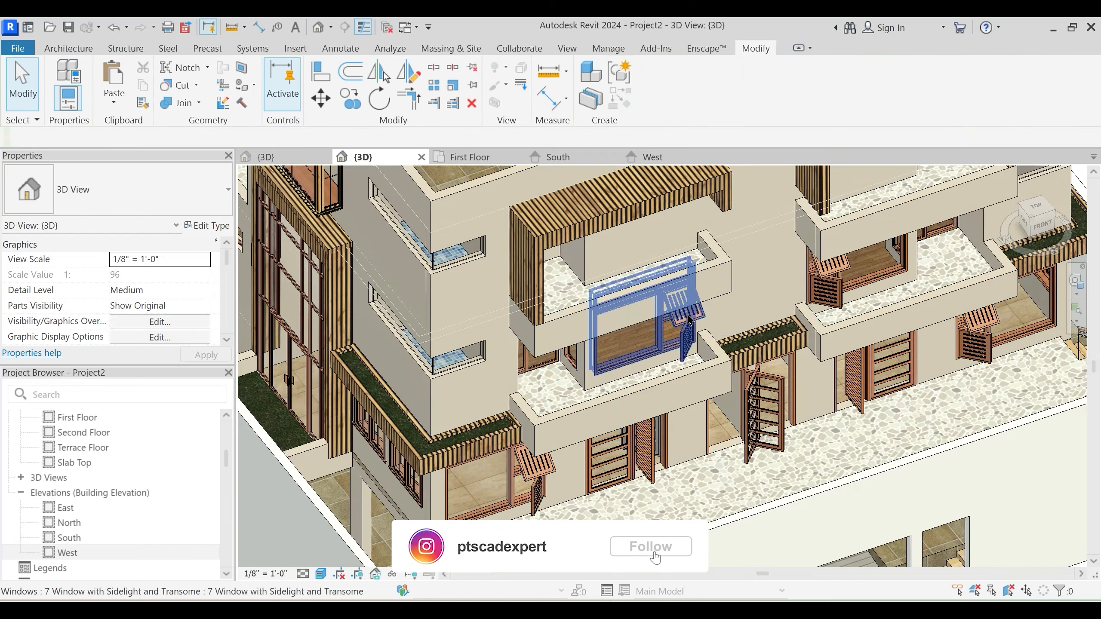
left_click(817, 253)
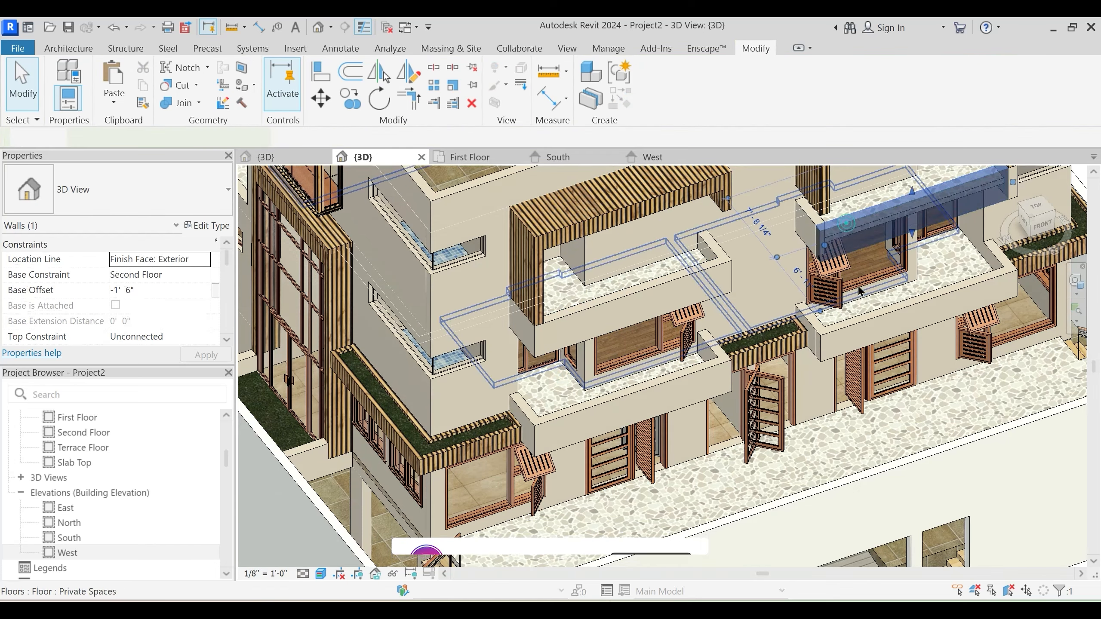
middle_click_drag(871, 277, 776, 347)
key("Escape")
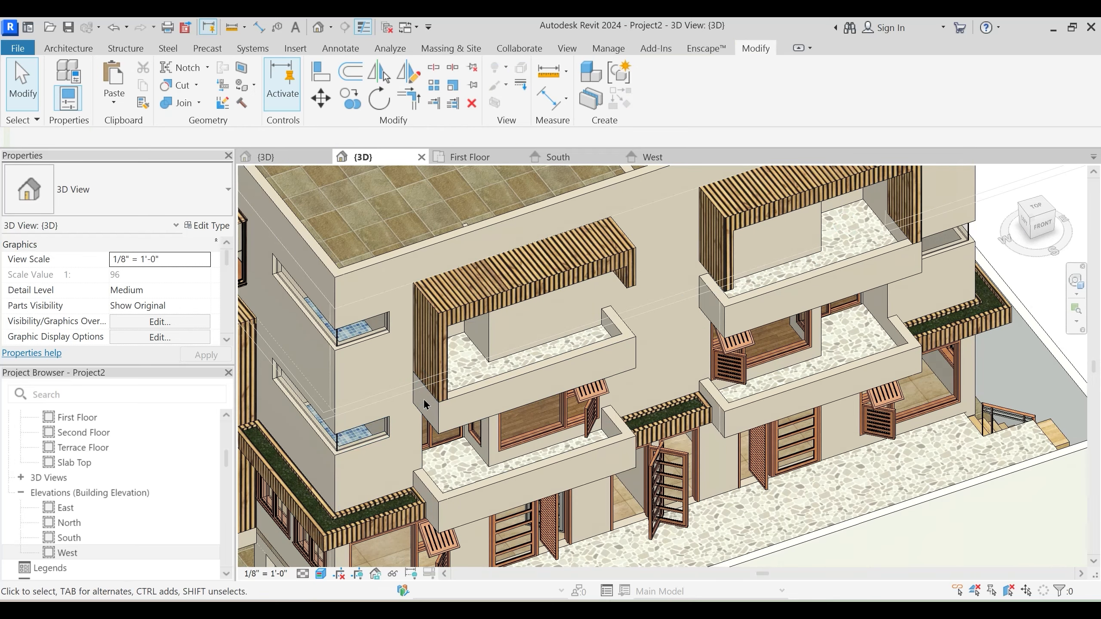
Change the parapet walls of both second-floor front balconies and one first-floor balcony to the Main Wall 9" 2 type
left_click(512, 481)
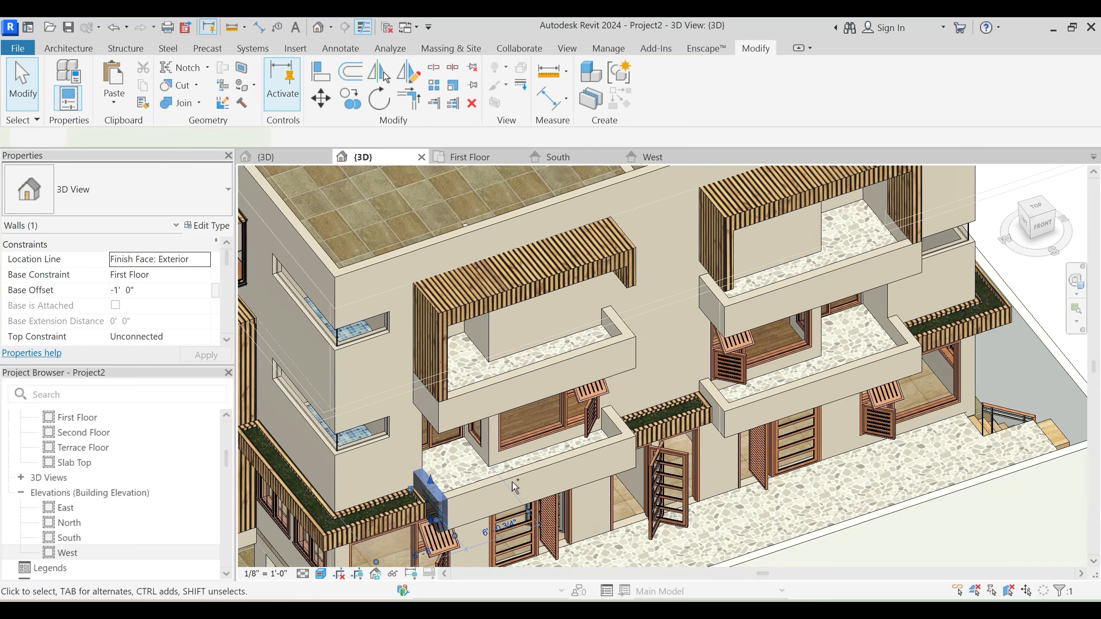
left_click(622, 422, "ctrl")
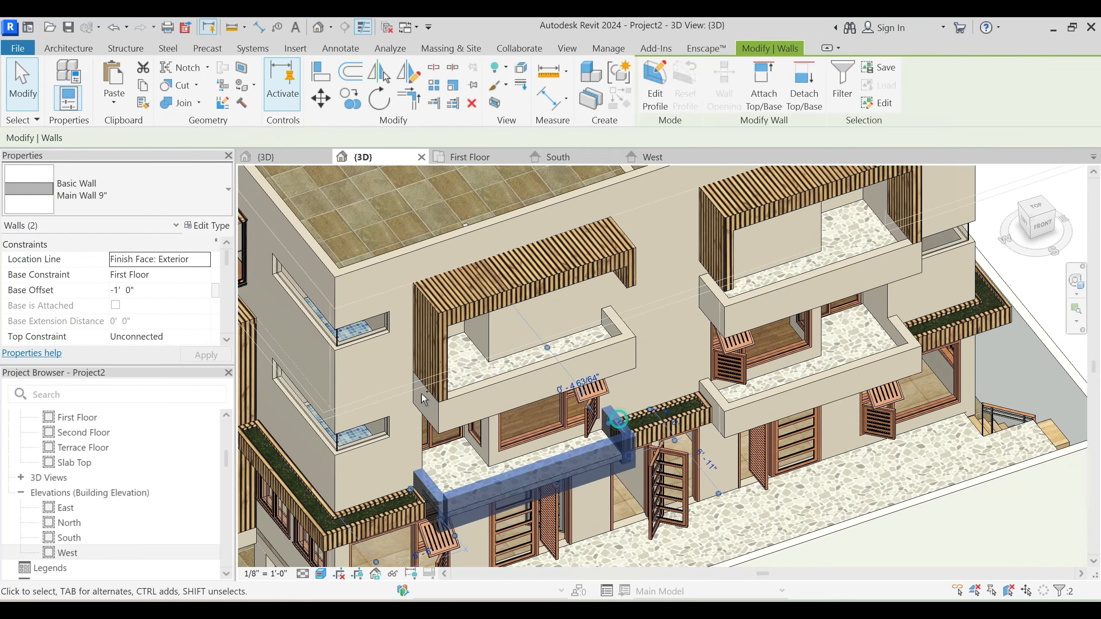
left_click(427, 410, "ctrl")
left_click(492, 392, "ctrl")
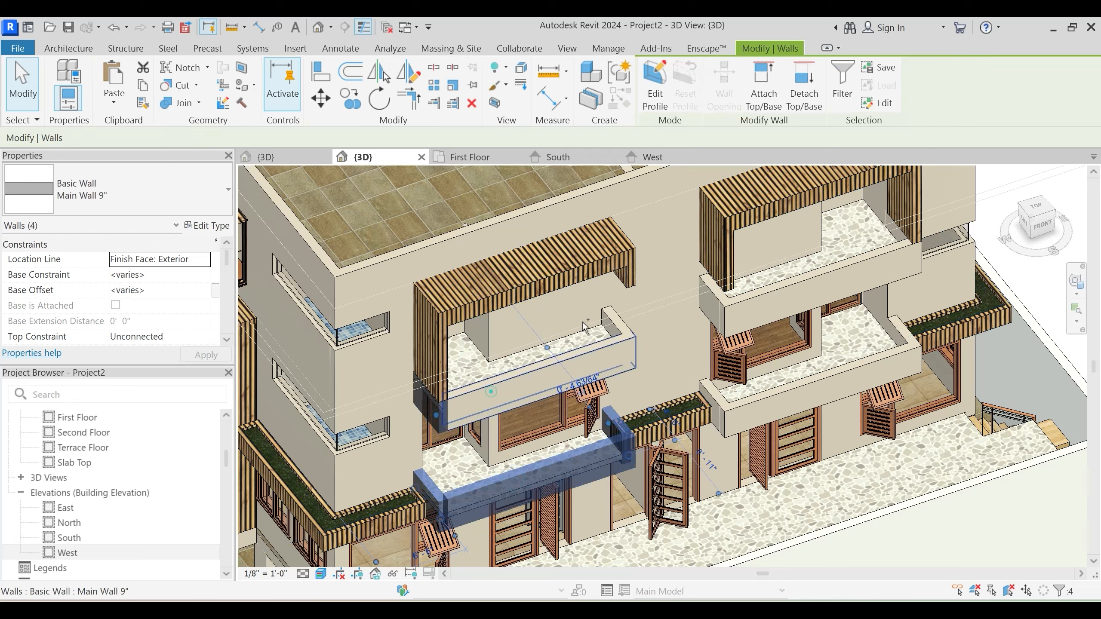
left_click(617, 318, "ctrl")
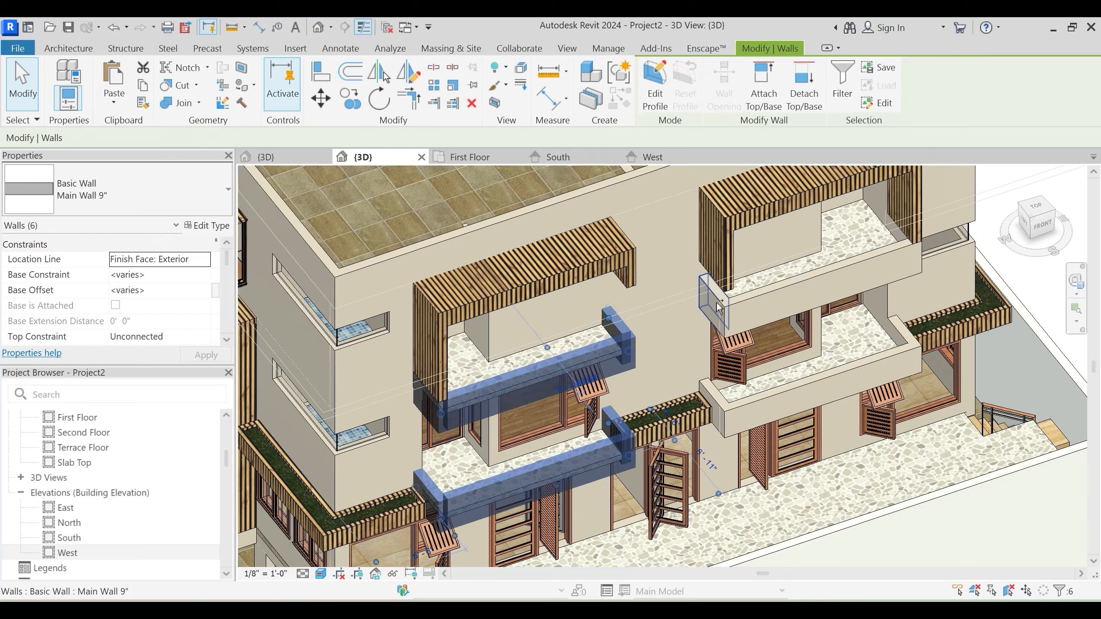
left_click(776, 295, "ctrl")
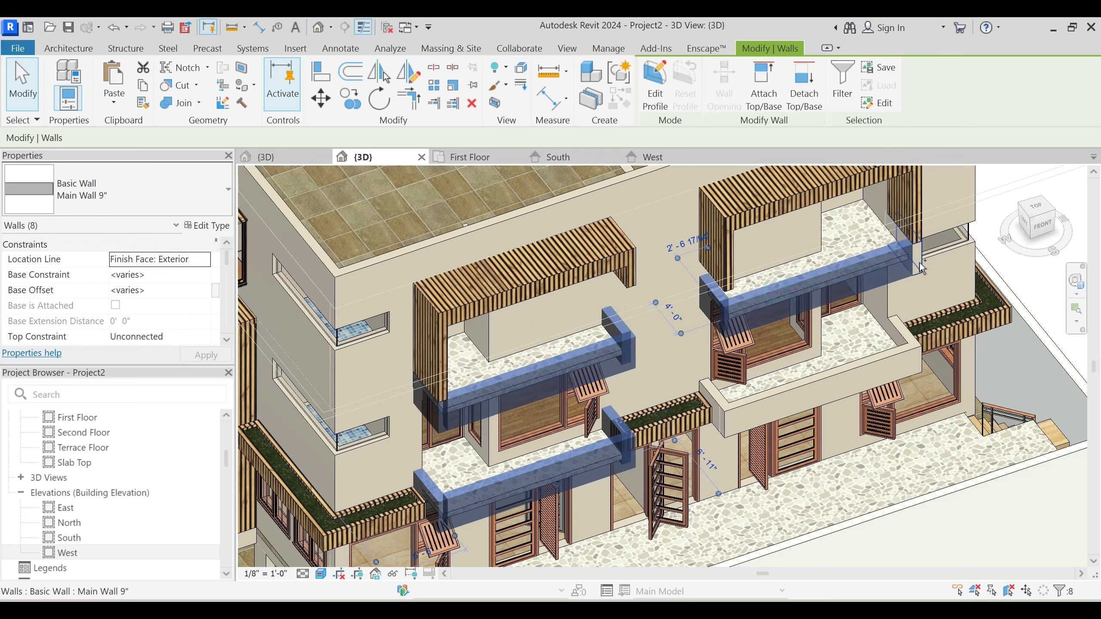
left_click(171, 201)
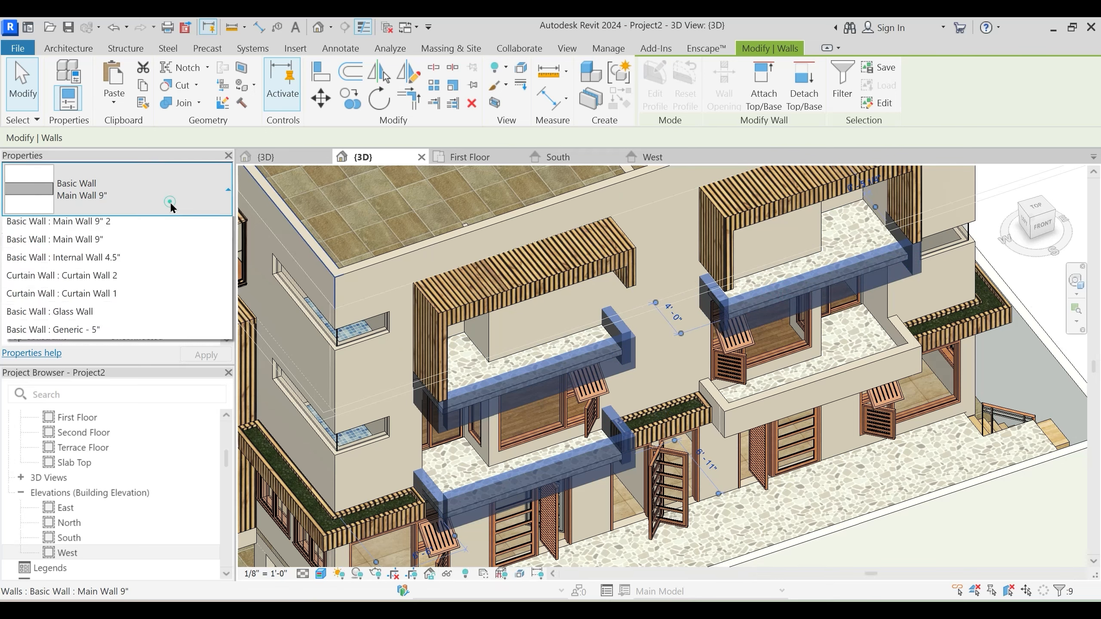
left_click(120, 282)
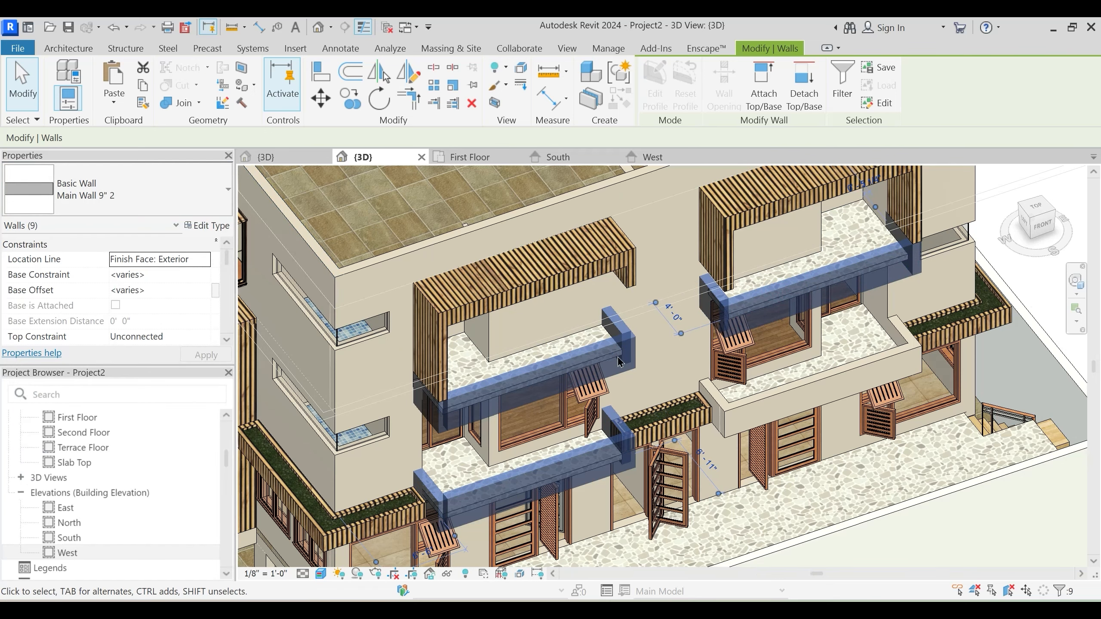
key("Escape")
Change the three parapet walls of the remaining first-floor front balcony to the Main Wall 9" 2 type
middle_click_drag(665, 254, 734, 454, "shift")
scroll(697, 408, "up", 5)
left_click(763, 398)
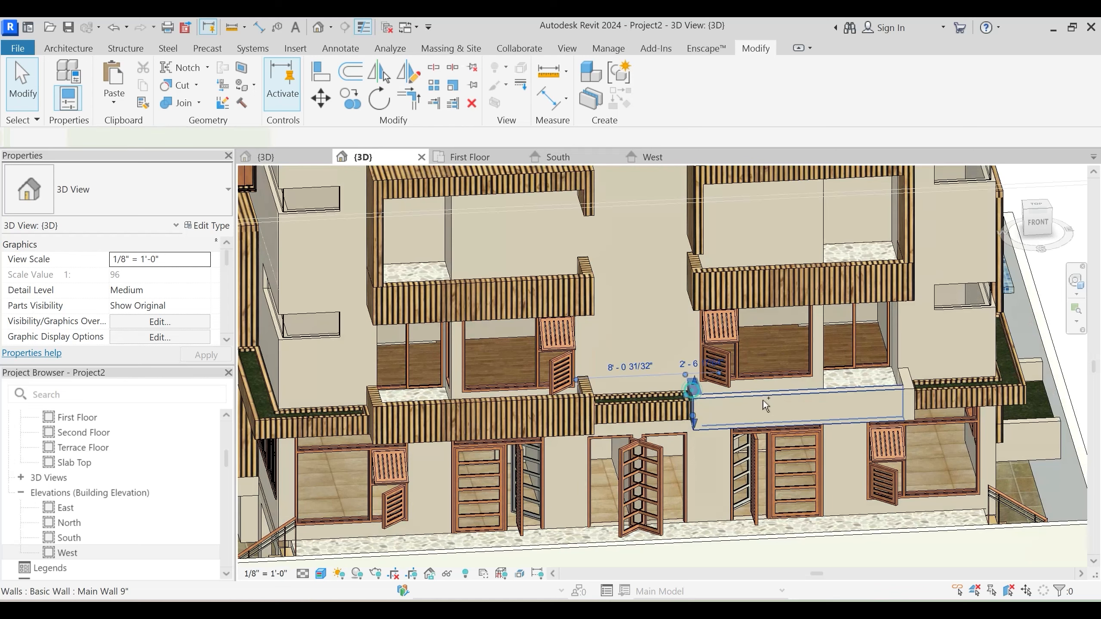
left_click(906, 384, "ctrl")
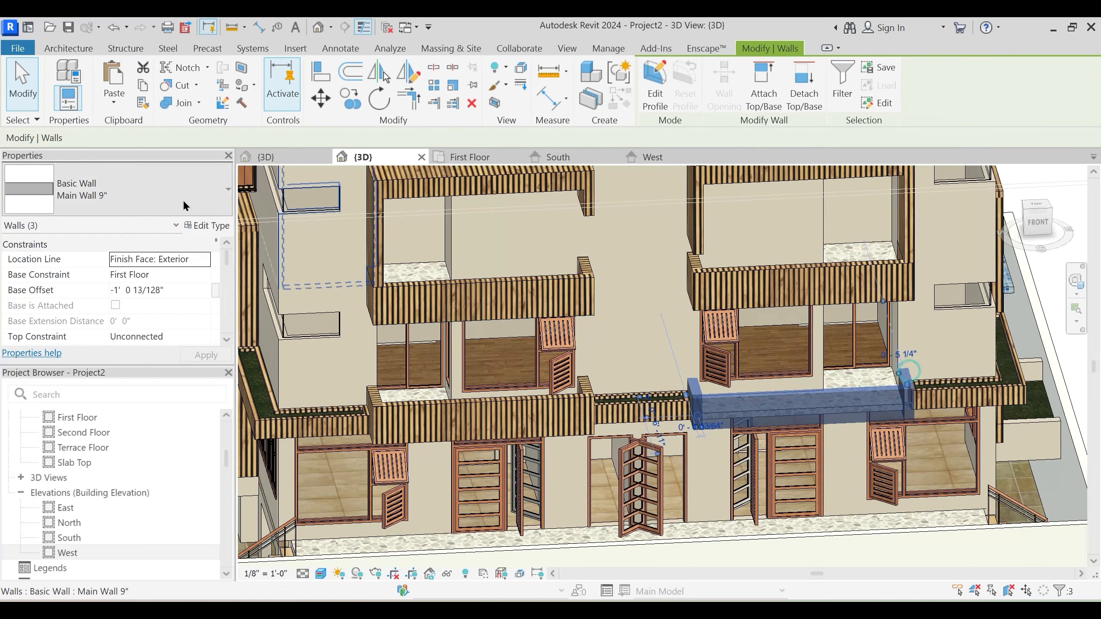
left_click(172, 194)
left_click(94, 284)
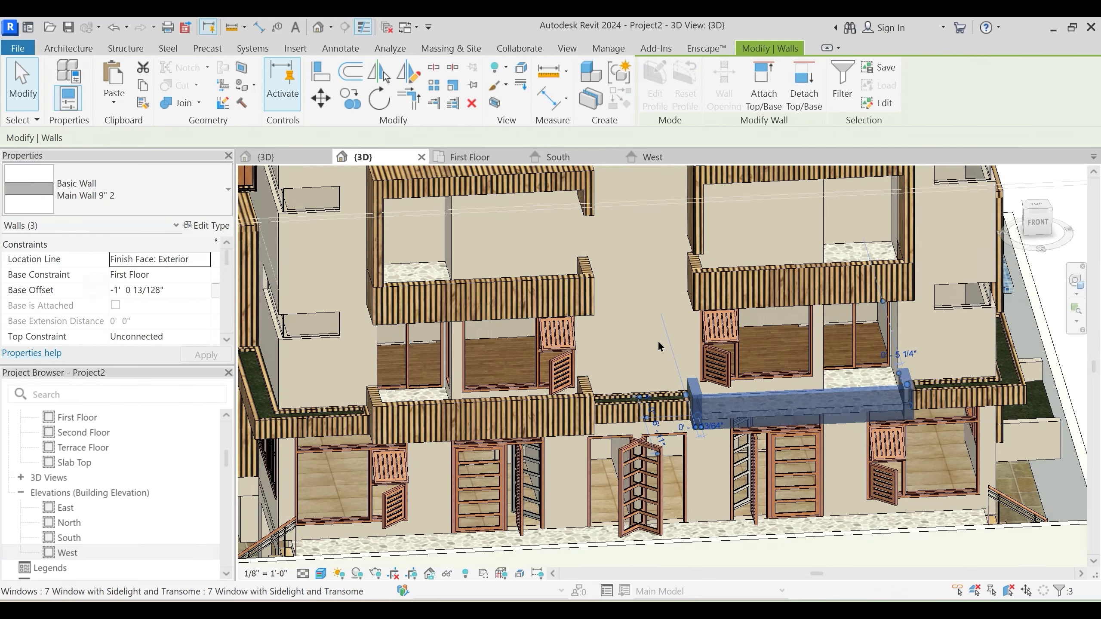
scroll(649, 345, "down", 2)
scroll(649, 345, "down", 2)
key("Escape")
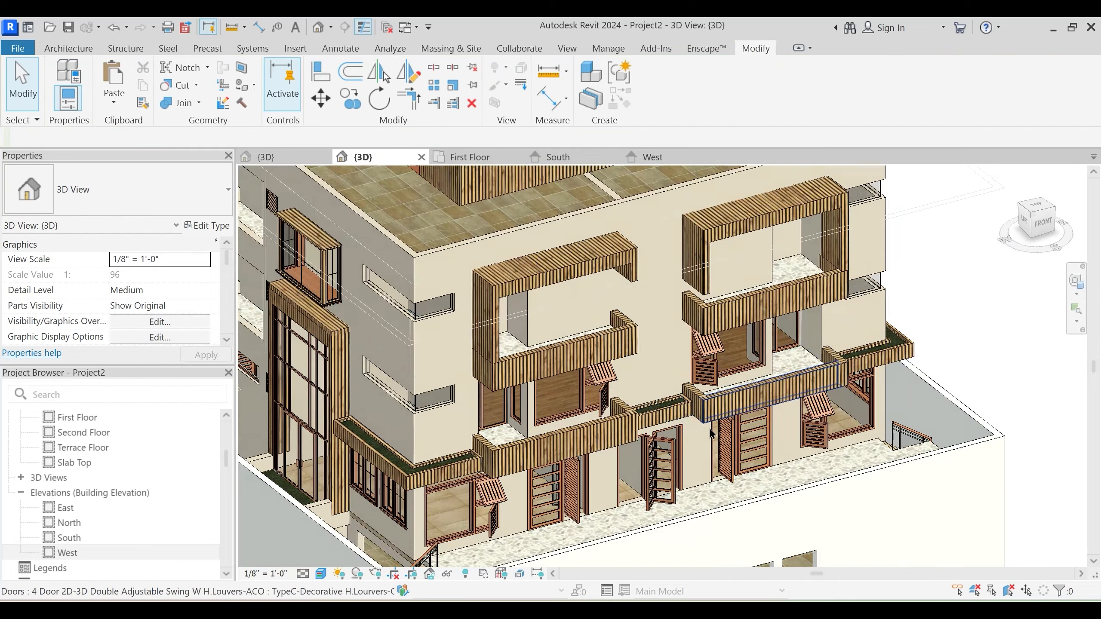
In the First Floor plan, select the rear exterior wall and duplicate its type as Main Wall 9" 3
mouse_move(637, 485)
middle_mouse_down("shift")
mouse_move(653, 495)
mouse_move(617, 474)
mouse_move(615, 457)
mouse_move(733, 437)
mouse_move(709, 451)
middle_mouse_up("shift")
scroll(751, 426, "down", 3)
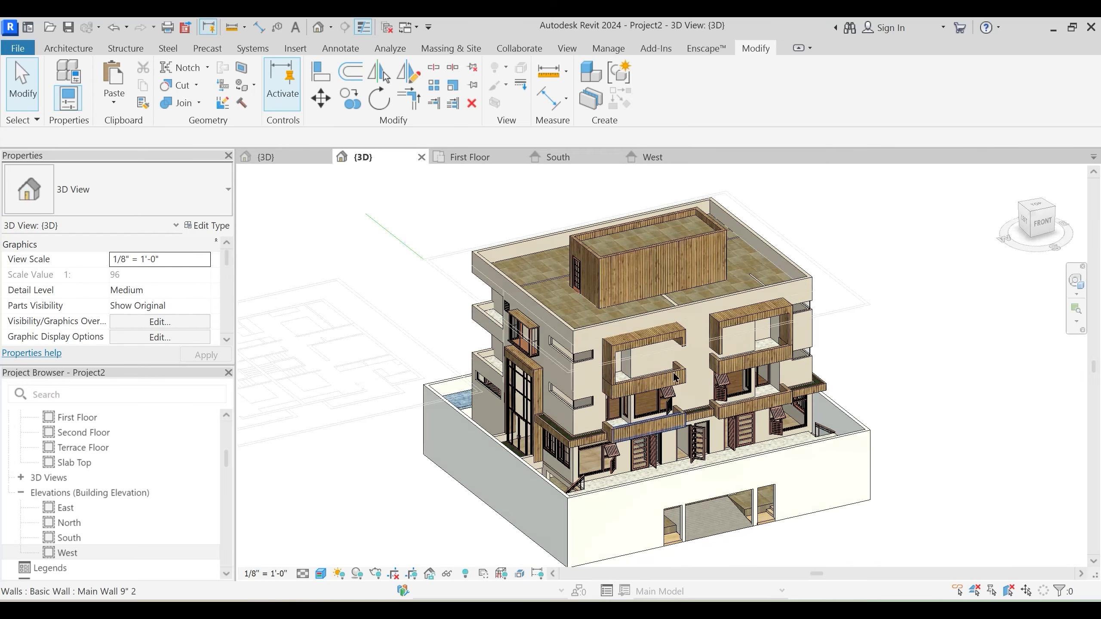
middle_click_drag(585, 347, 672, 485, "shift")
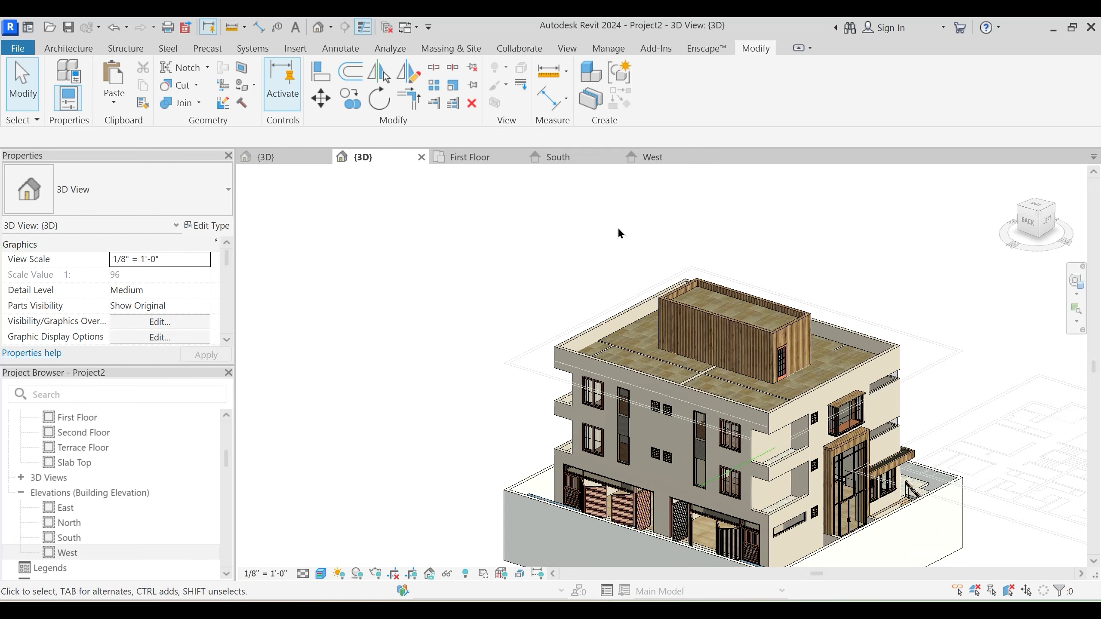
left_click(464, 162)
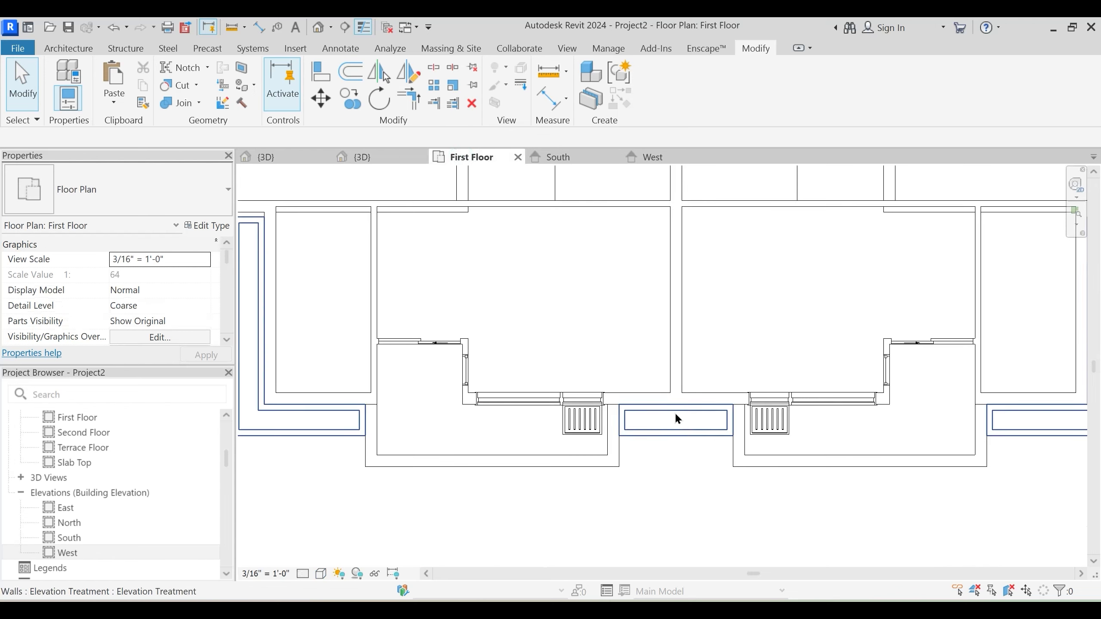
scroll(676, 414, "down", 2)
middle_click_drag(618, 350, 602, 565)
middle_click_drag(640, 329, 630, 427)
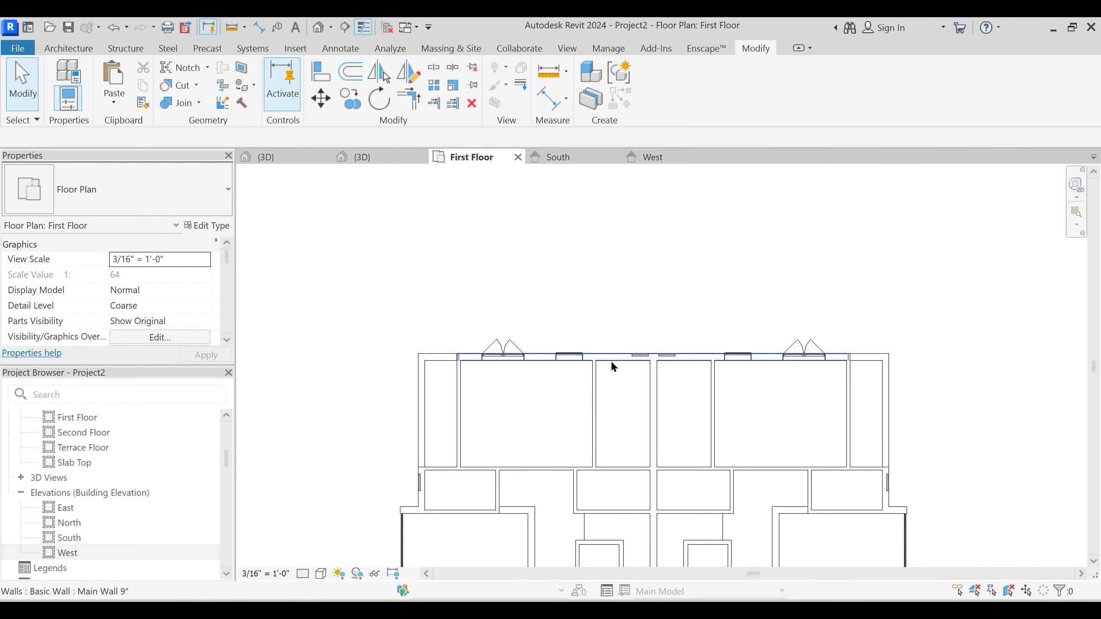
left_click(615, 364)
left_click(209, 224)
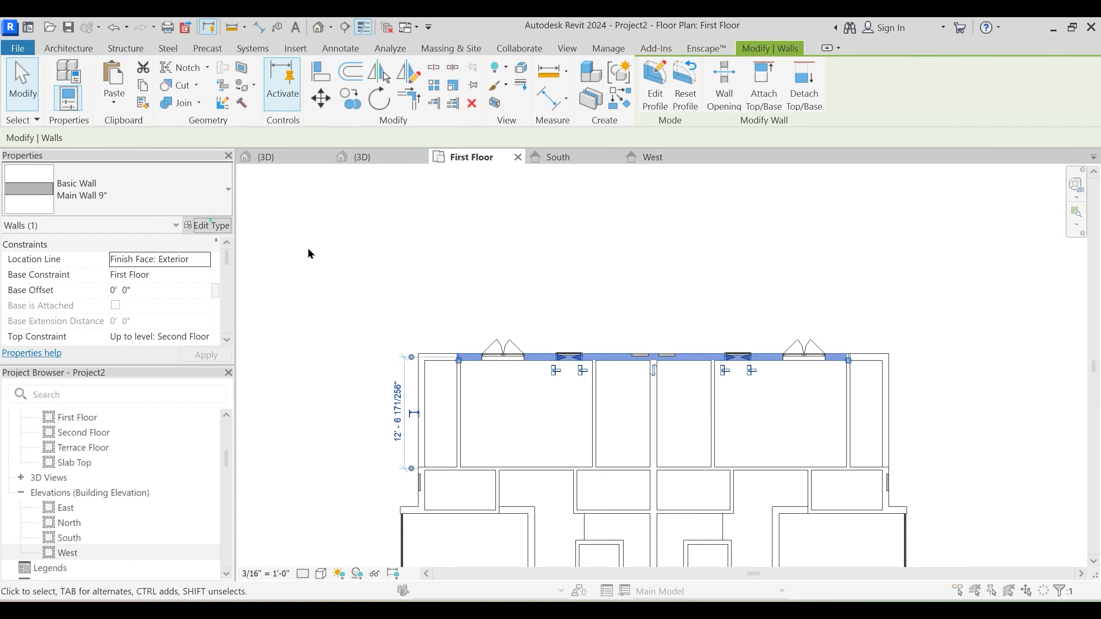
left_click(655, 133)
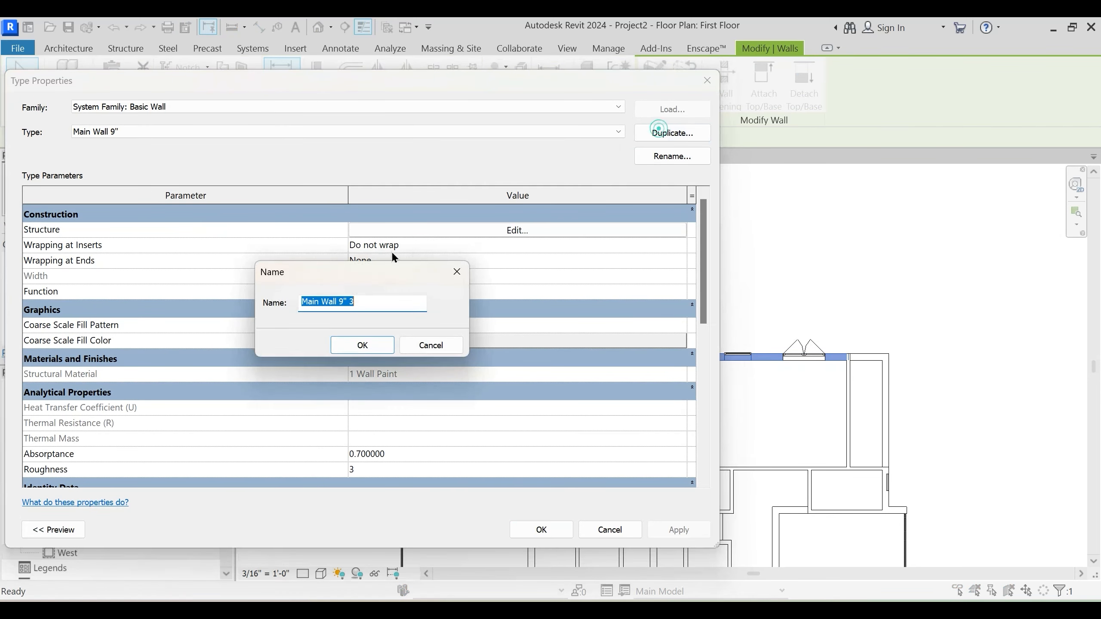
left_click(361, 344)
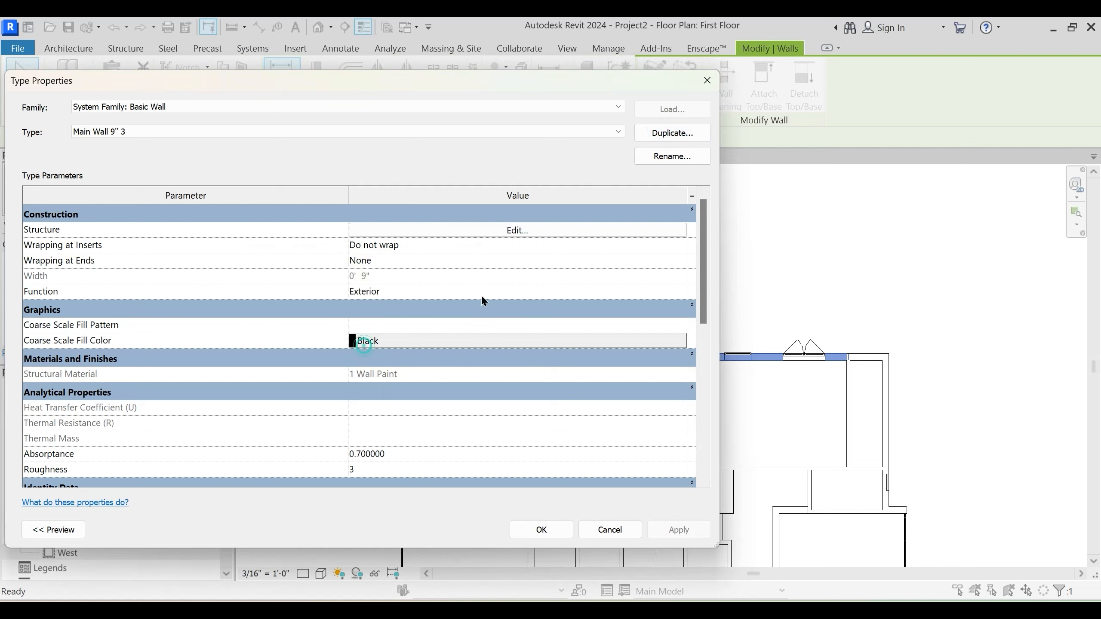
Edit the new wall type's structure and insert two layers outside the exterior core boundary
left_click(494, 231)
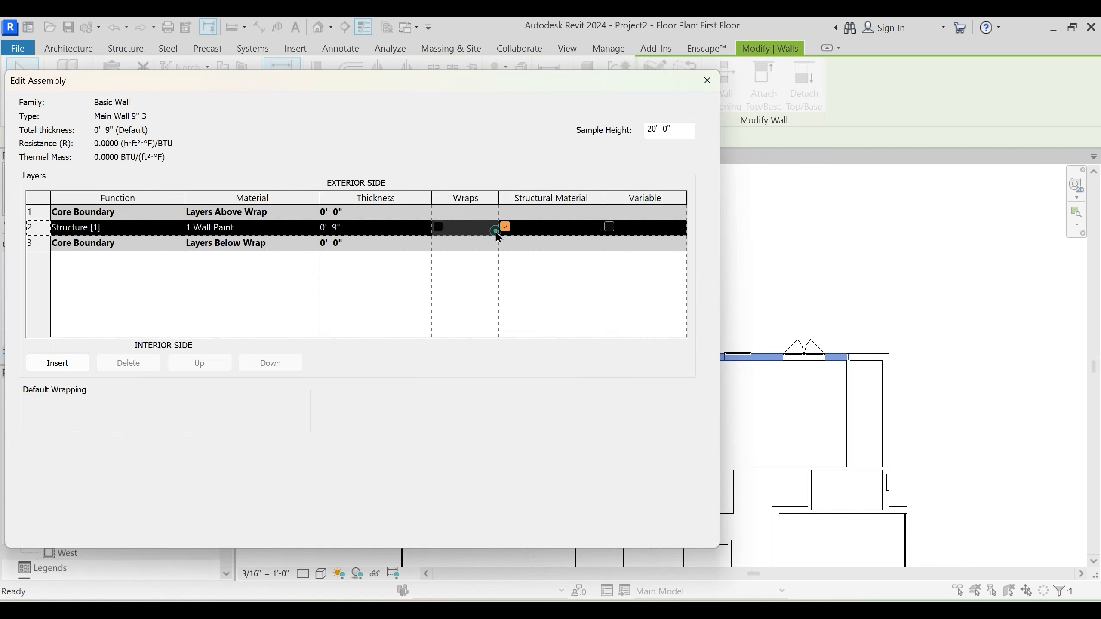
left_click_drag(256, 83, 557, 96)
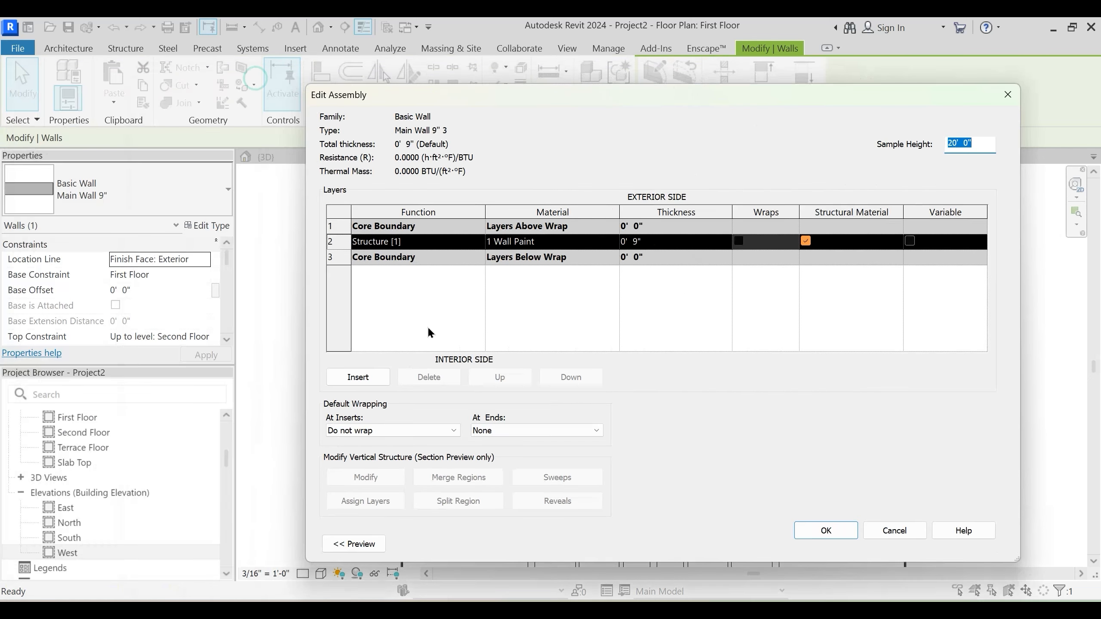
left_click(341, 225)
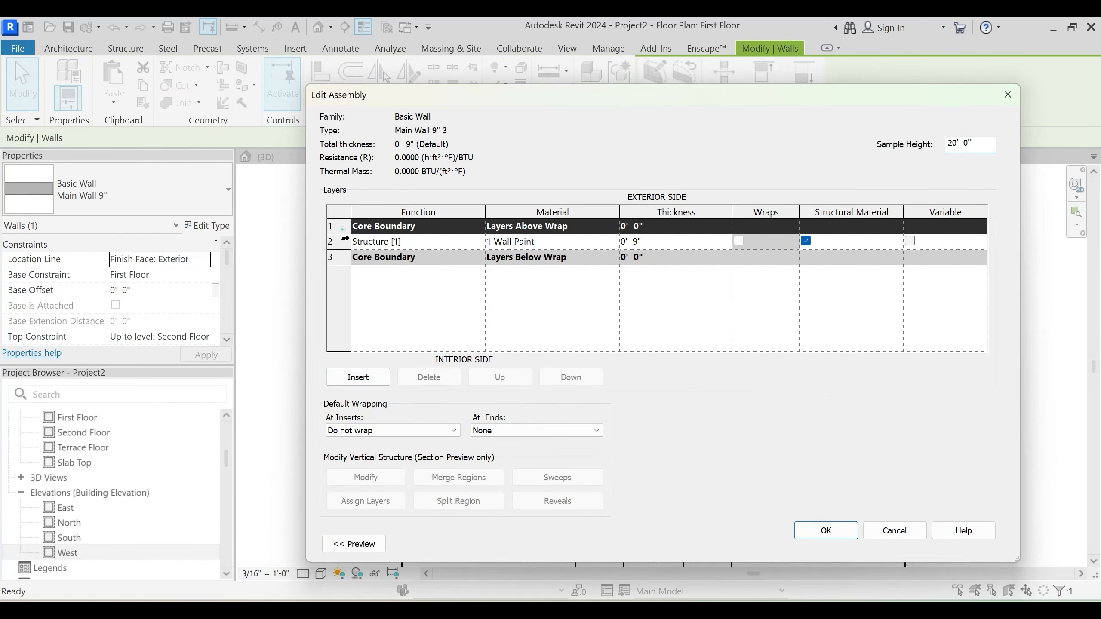
left_click(371, 377)
left_click(371, 376)
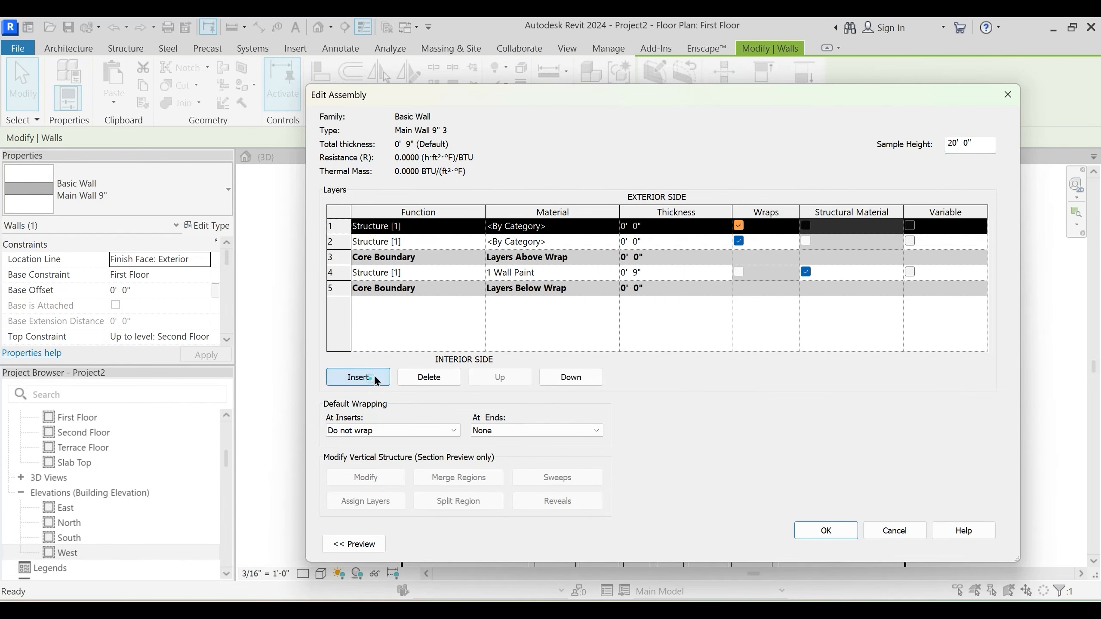
Set the function of both inserted exterior layers to Finish 1 [4]
left_click(478, 243)
left_click(381, 290)
left_click(468, 229)
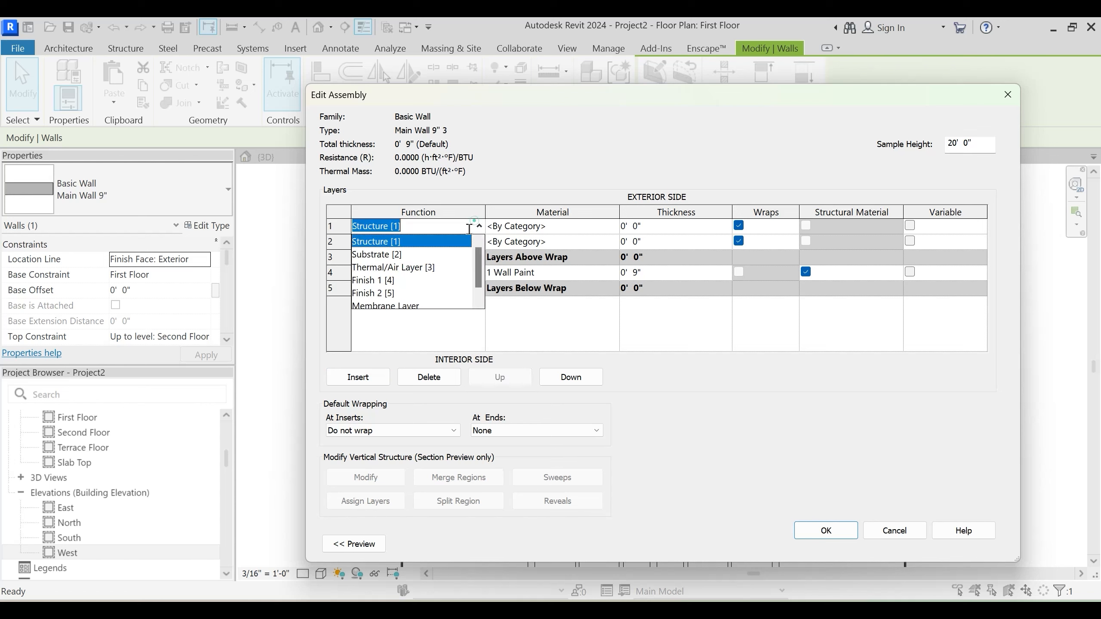
left_click(388, 282)
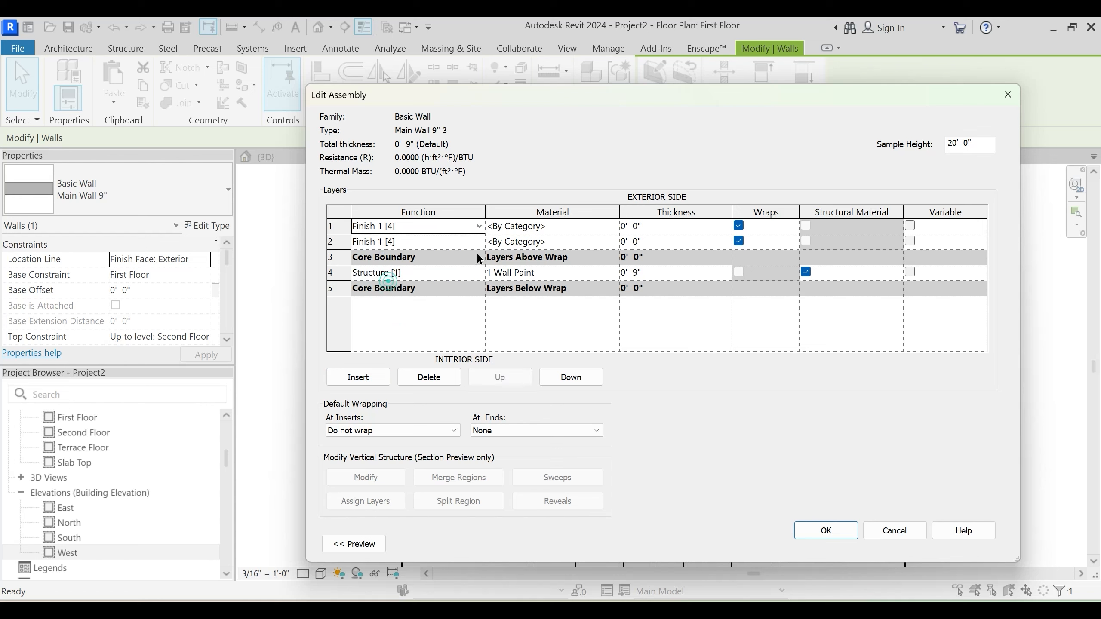
Assign the Air material to the second exterior layer and set its function to Thermal/Air Layer [3]
left_click(569, 240)
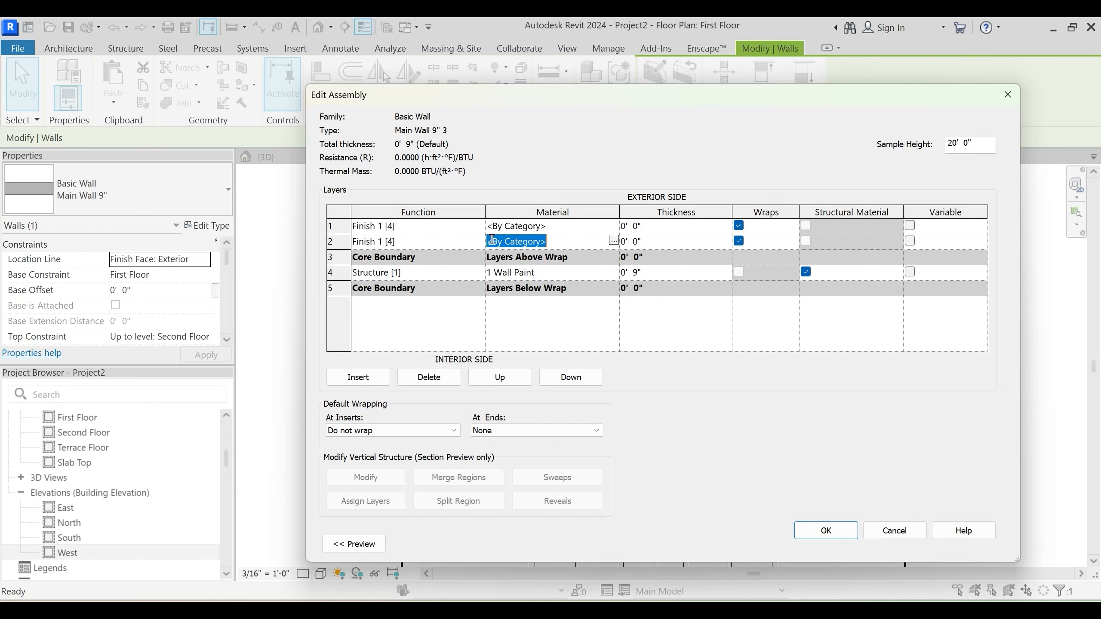
left_click(613, 240)
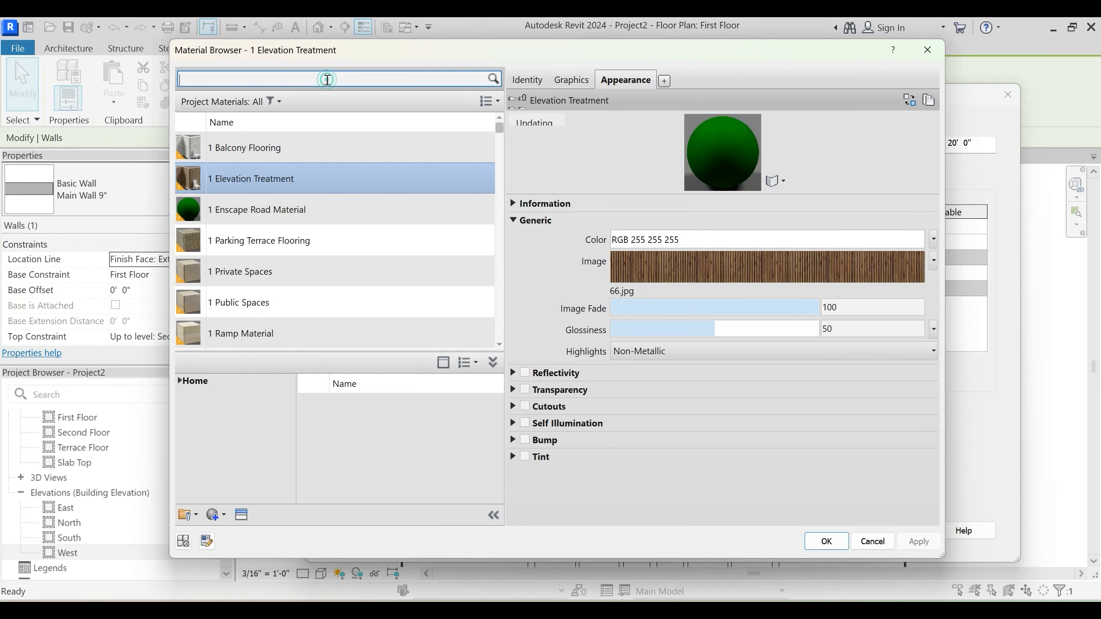
type("air")
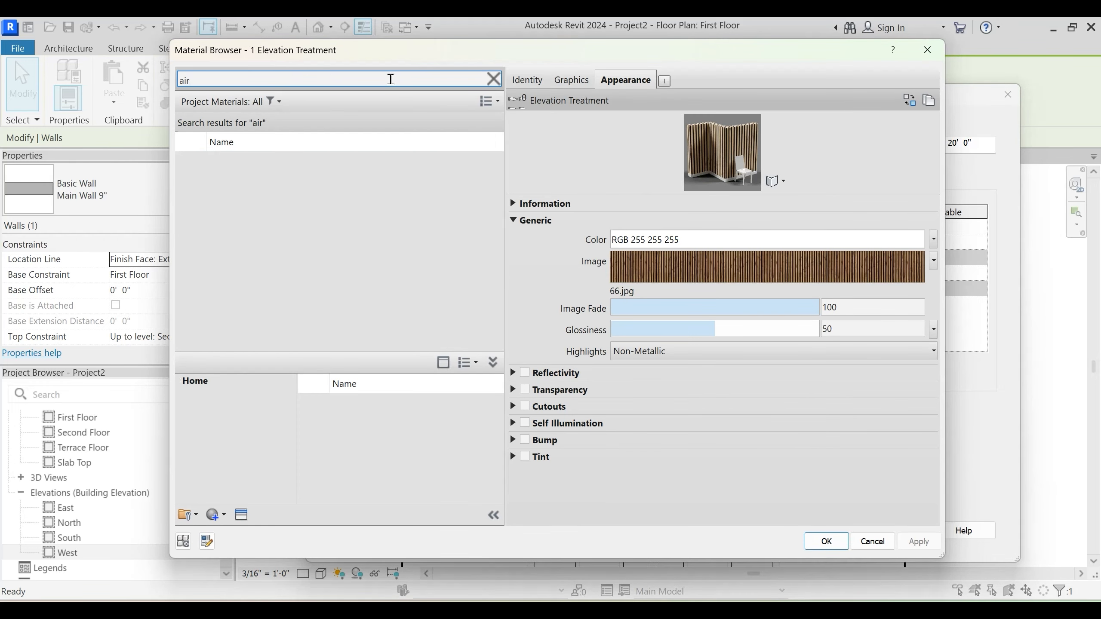
left_click(265, 197)
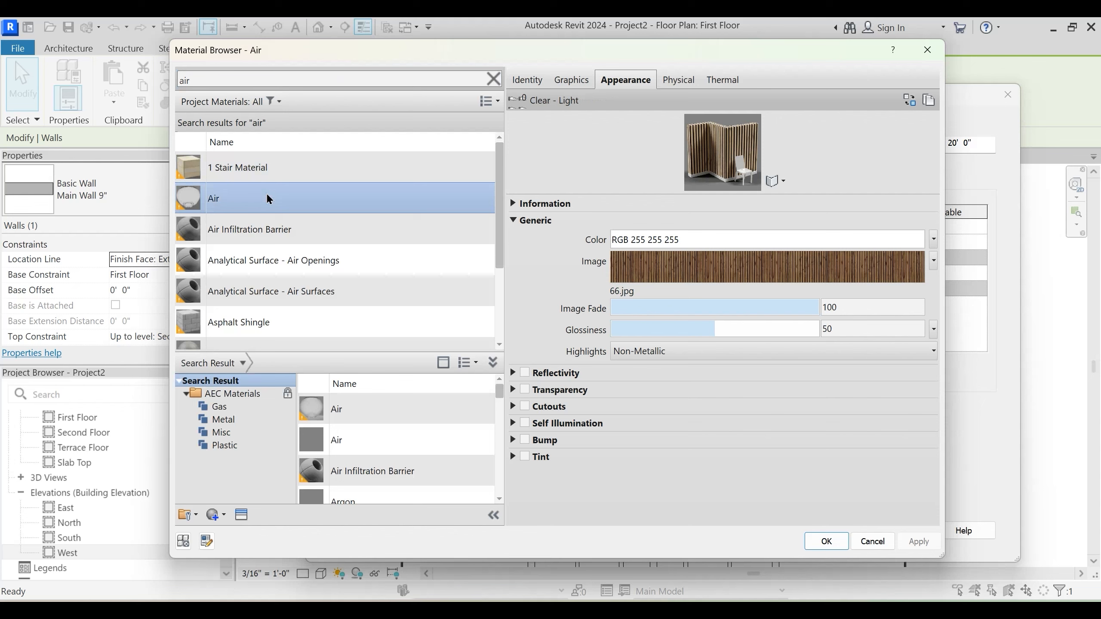
left_click(825, 541)
left_click(479, 241)
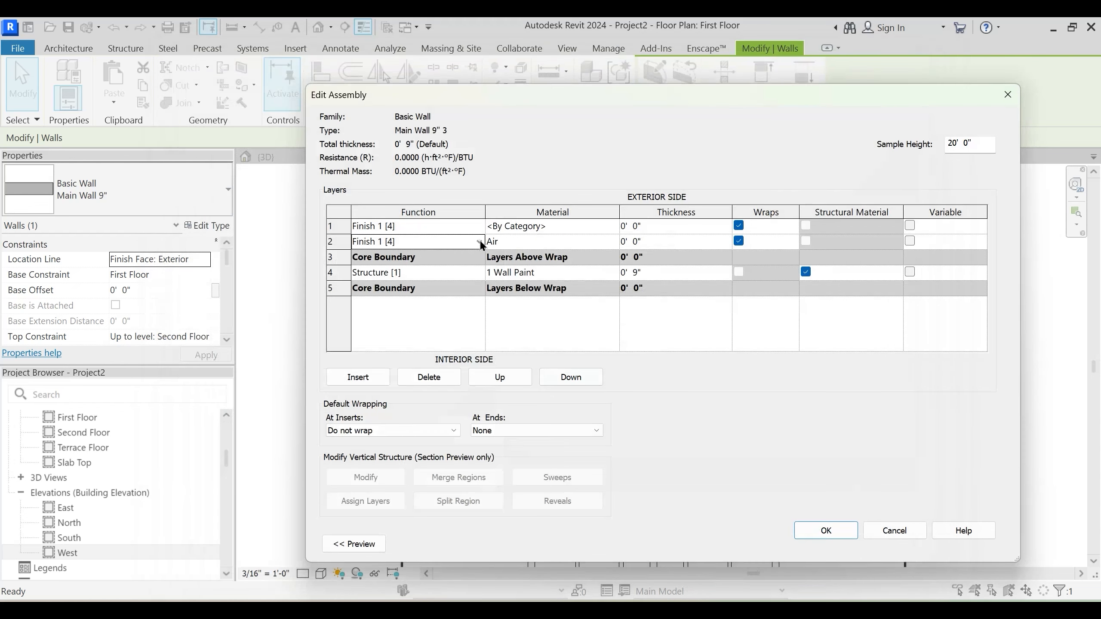
left_click(478, 241)
left_click(409, 282)
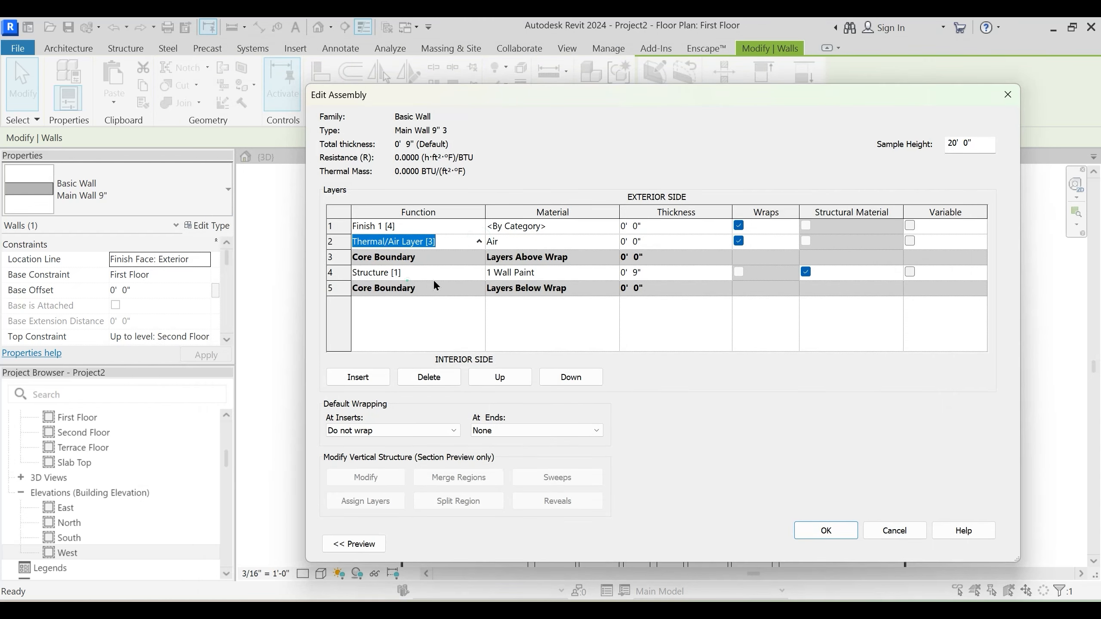
Set the thickness of the Thermal/Air layer to 3"
left_click(649, 241)
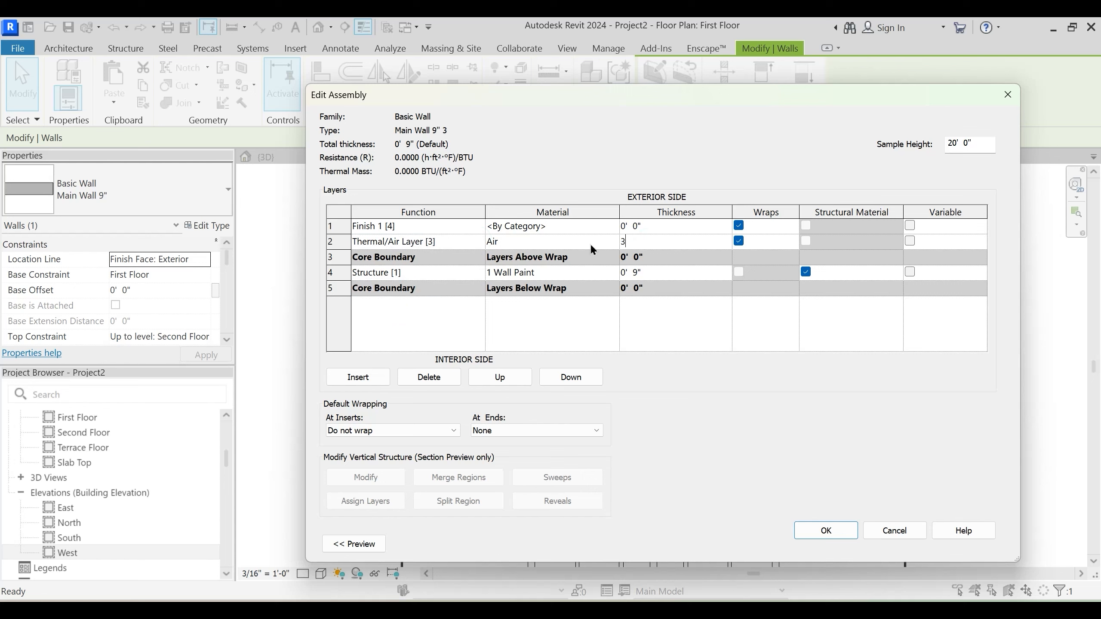
type("0 3")
key("Tab")
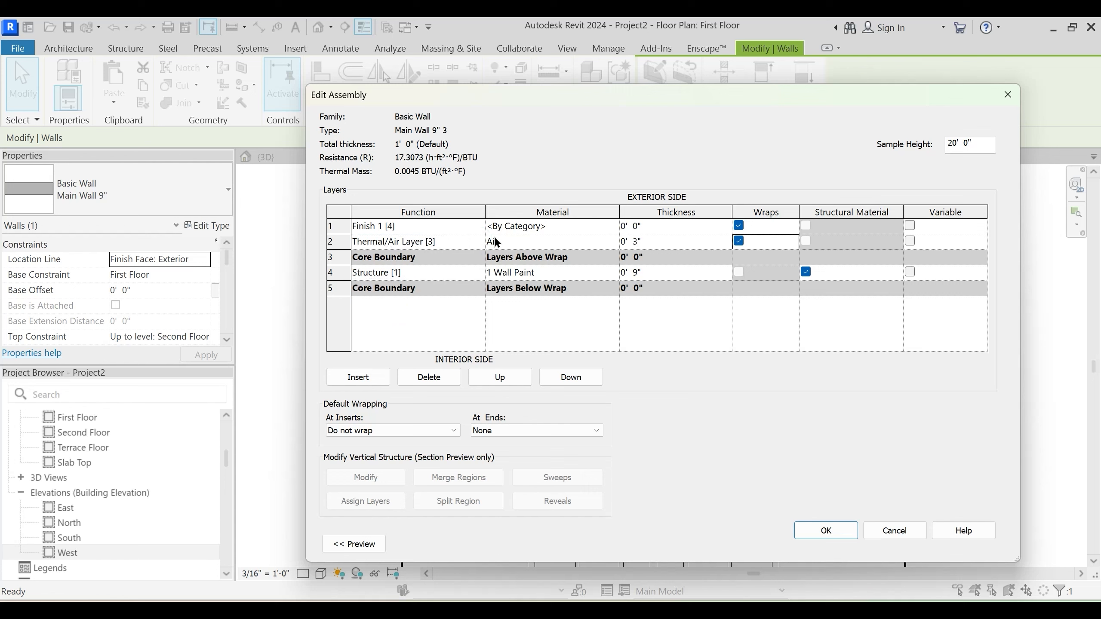
Search the materials for "elevation" and assign 1 Elevation Treatment to the outermost Finish 1 layer
left_click(551, 272)
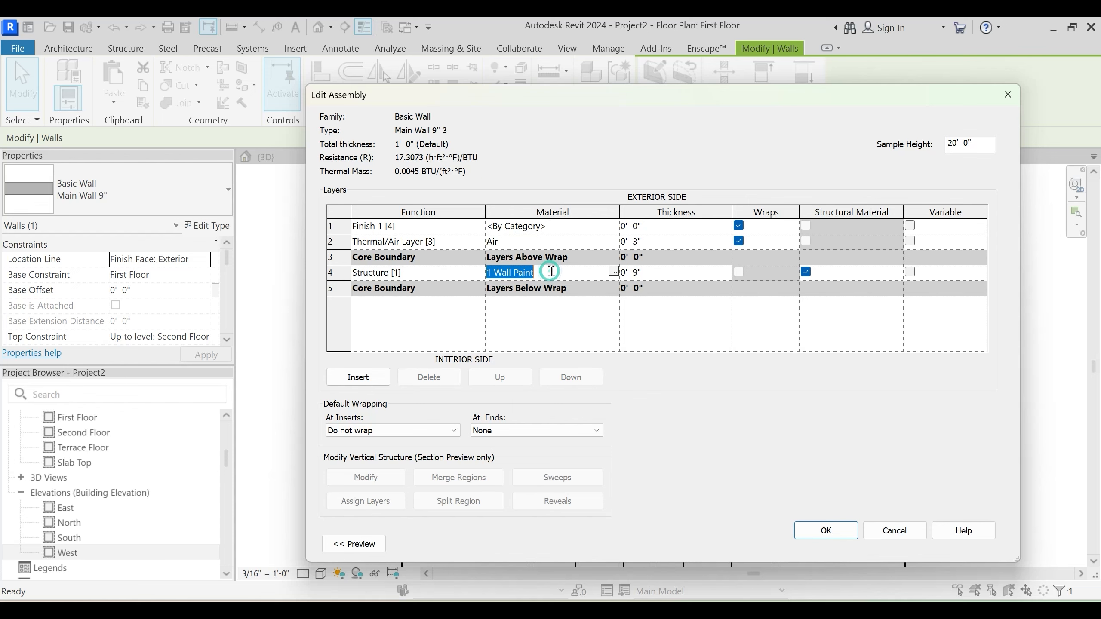
left_click(551, 241)
left_click(613, 241)
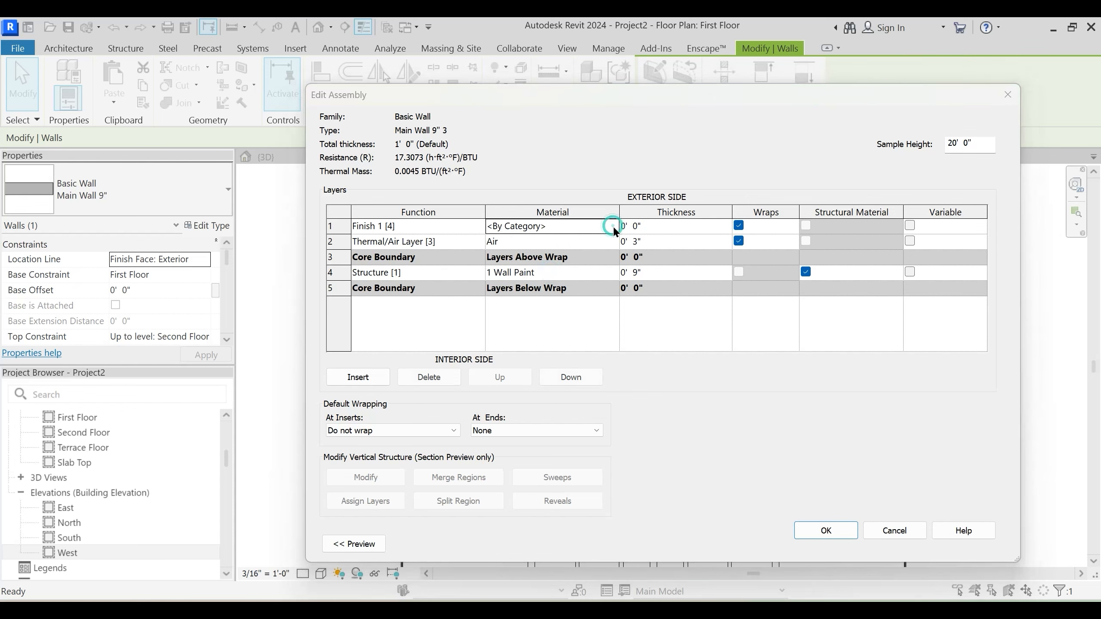
type("elevatio")
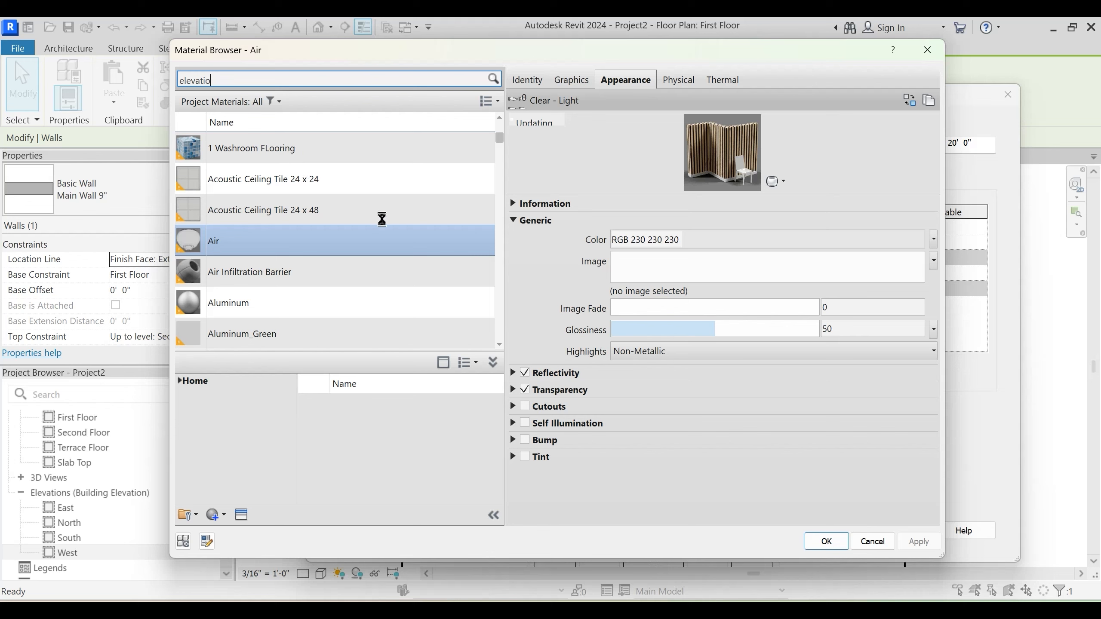
type("n")
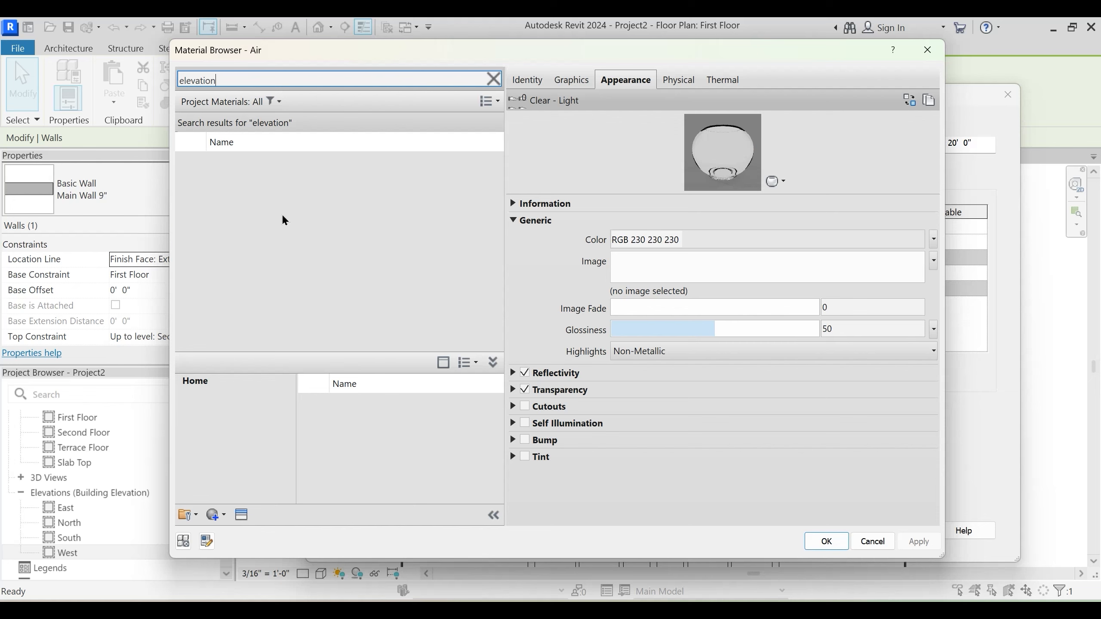
left_click(265, 174)
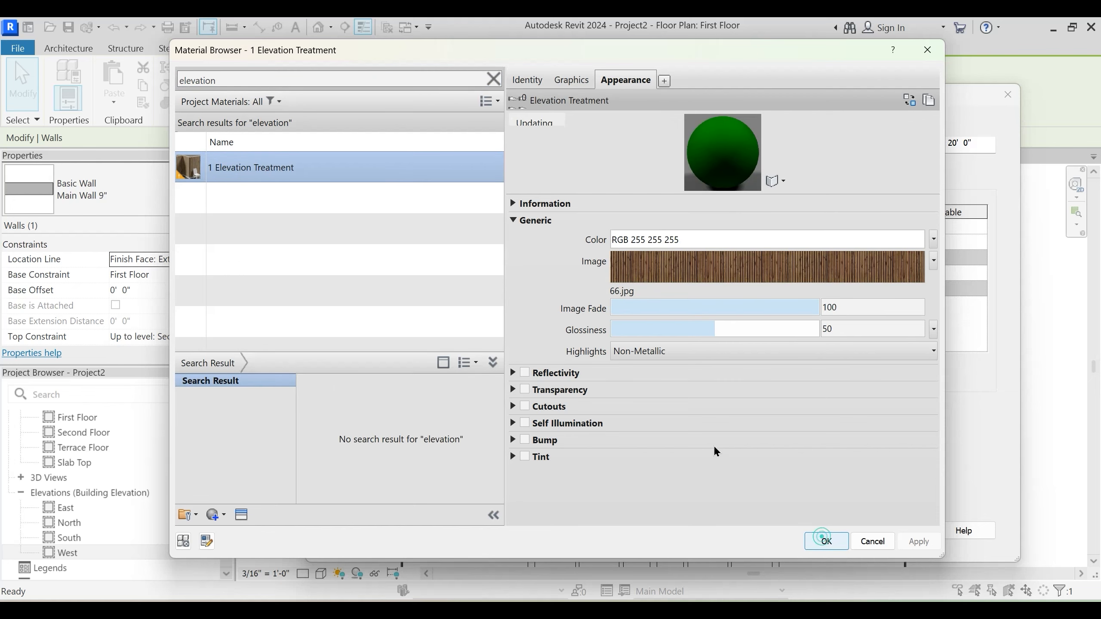
left_click(826, 541)
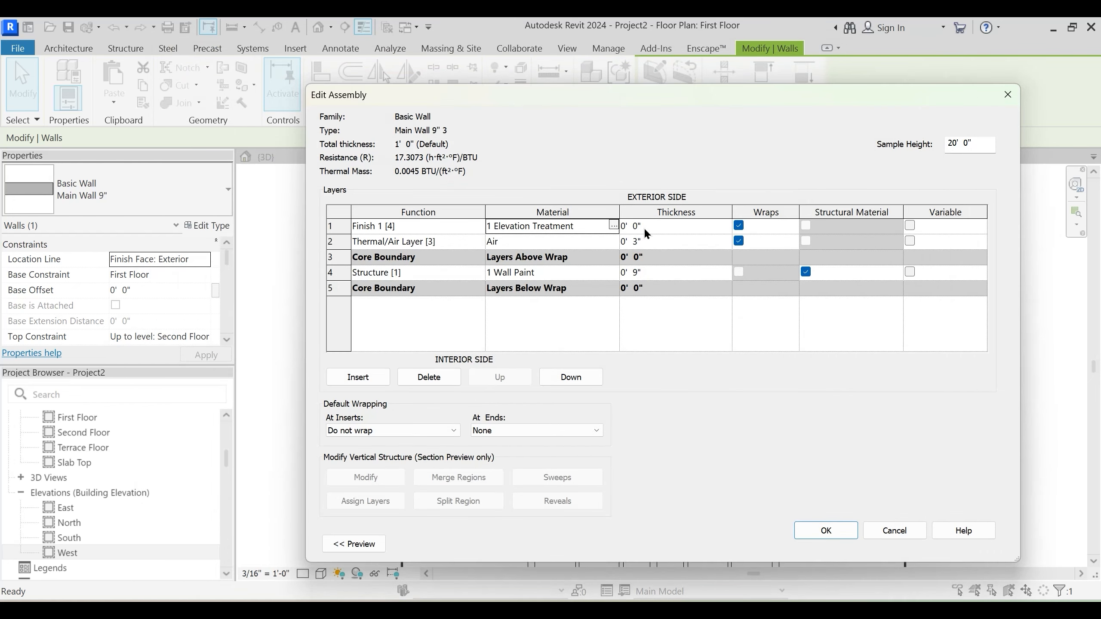
Set the Finish 1 layer's thickness to 4.5" and apply the new type to the first-floor rear wall
type("4.5\"")
key("Tab")
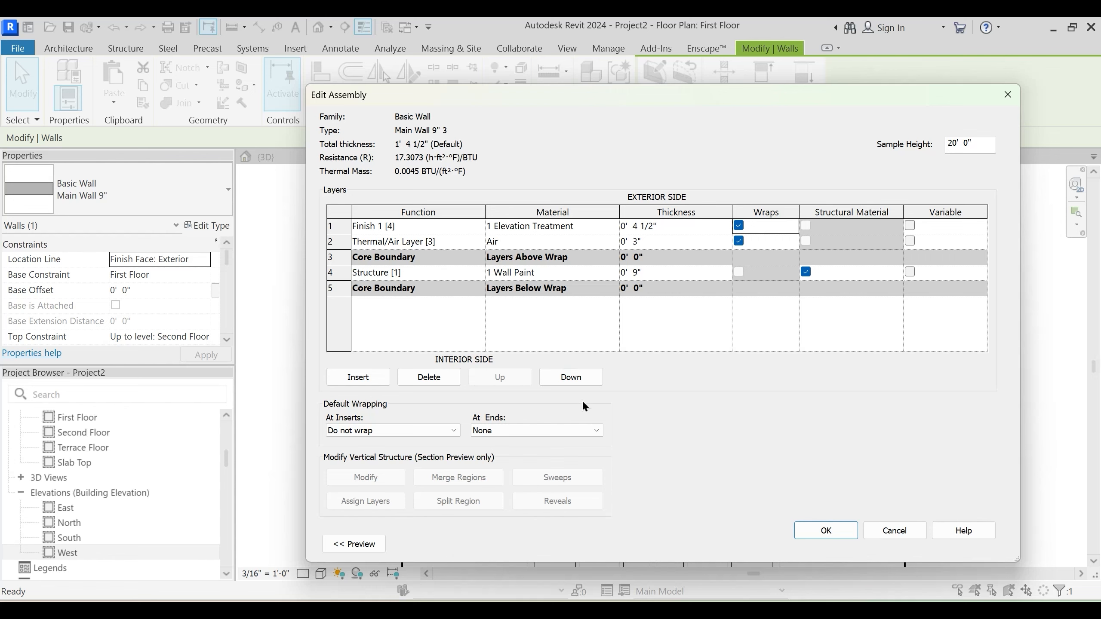
left_click(835, 533)
left_click(979, 544)
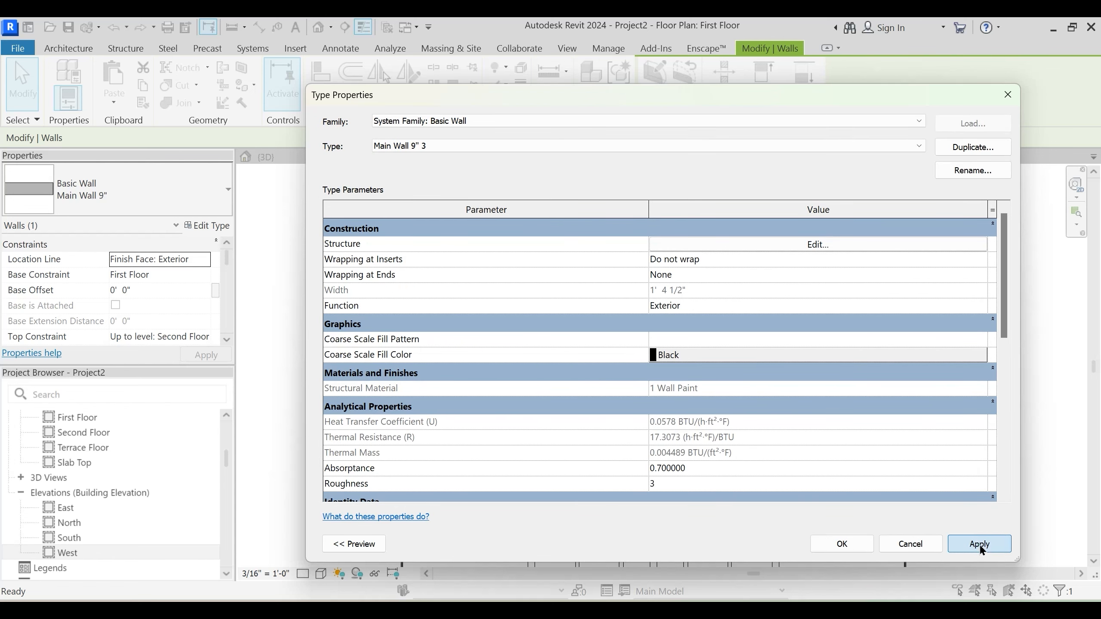
left_click(840, 544)
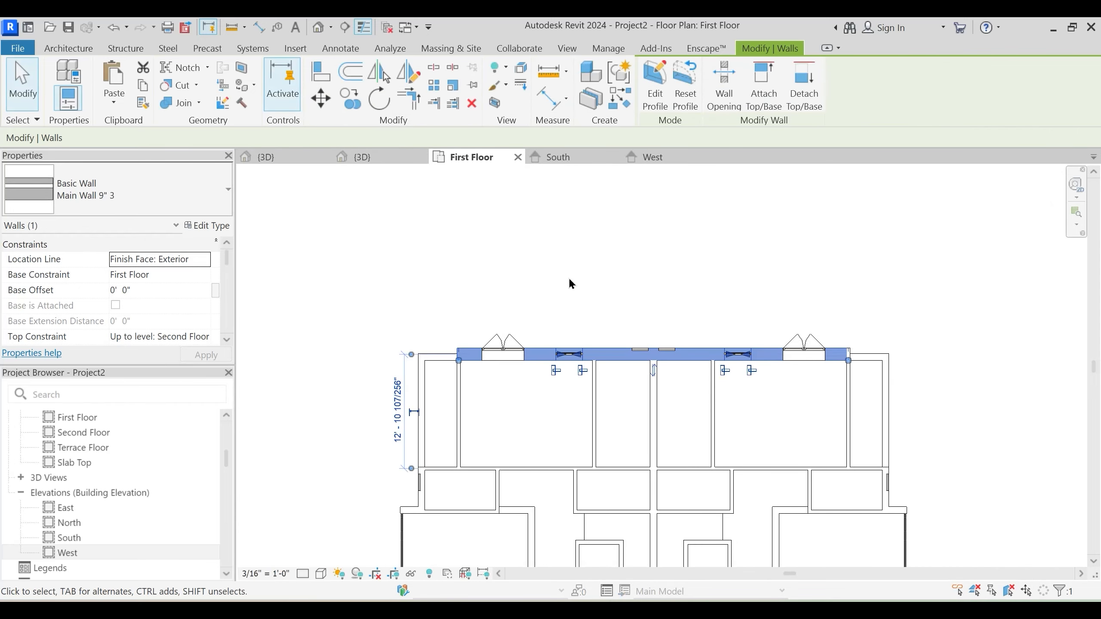
left_click(587, 282)
scroll(519, 345, "up", 3)
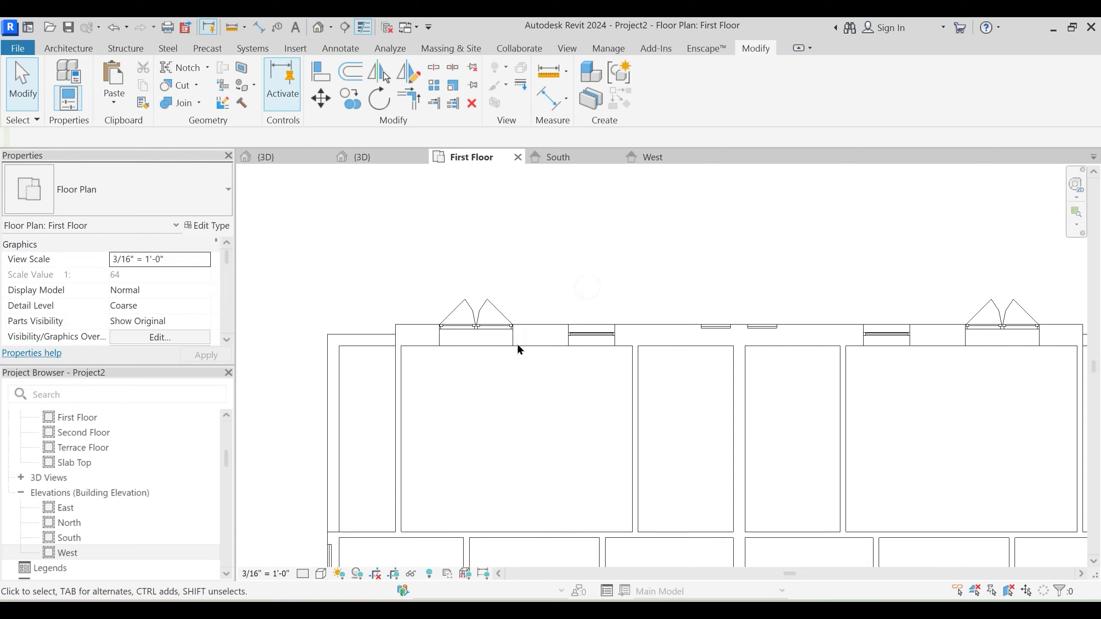
left_click(546, 344)
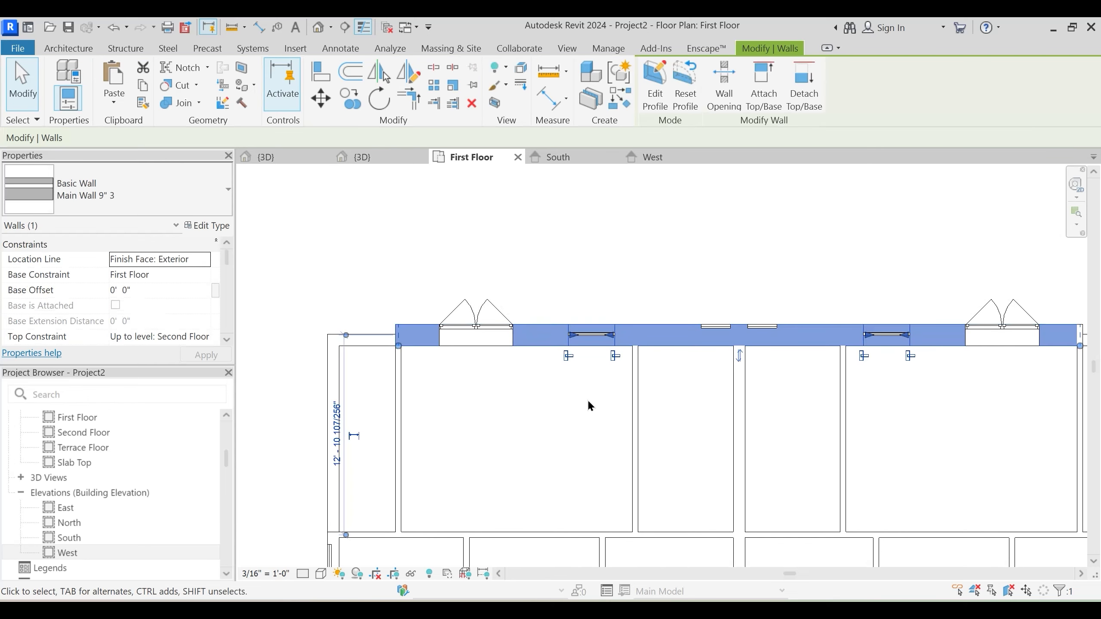
middle_click_drag(586, 399, 575, 386)
left_click(580, 390)
Move the curtain wall window in the left half of the rear wall outward onto the wall's exterior face line
middle_click_drag(509, 352, 492, 403)
left_click(509, 358)
scroll(509, 358, "up", 3)
scroll(479, 359, "up", 1)
scroll(559, 420, "down", 2)
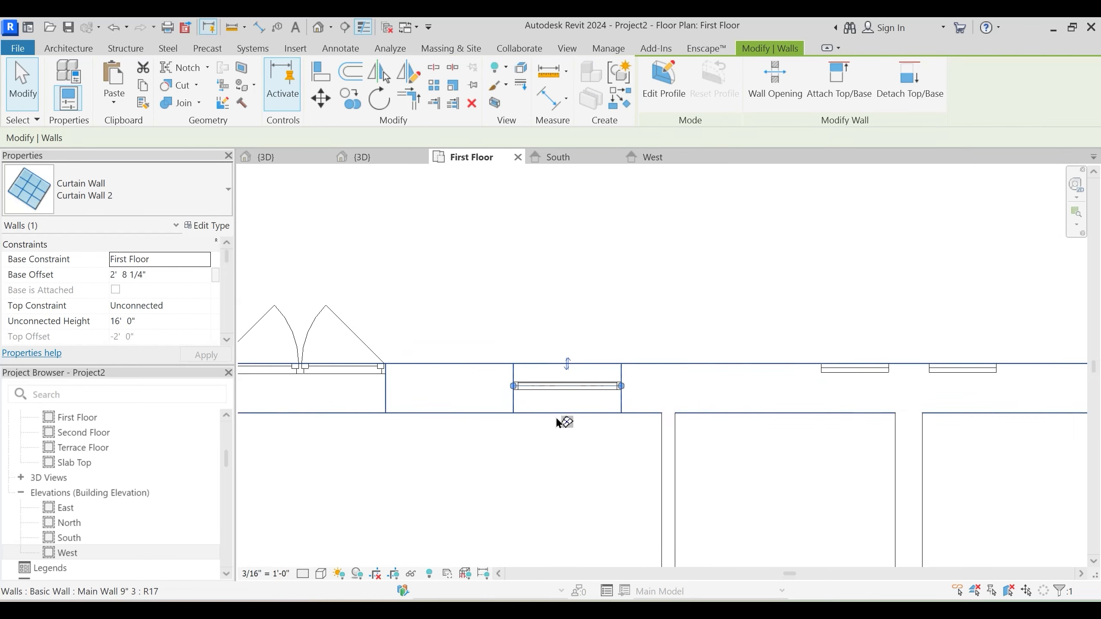
scroll(528, 410, "up", 4)
scroll(511, 412, "up", 2)
key("m")
key("v")
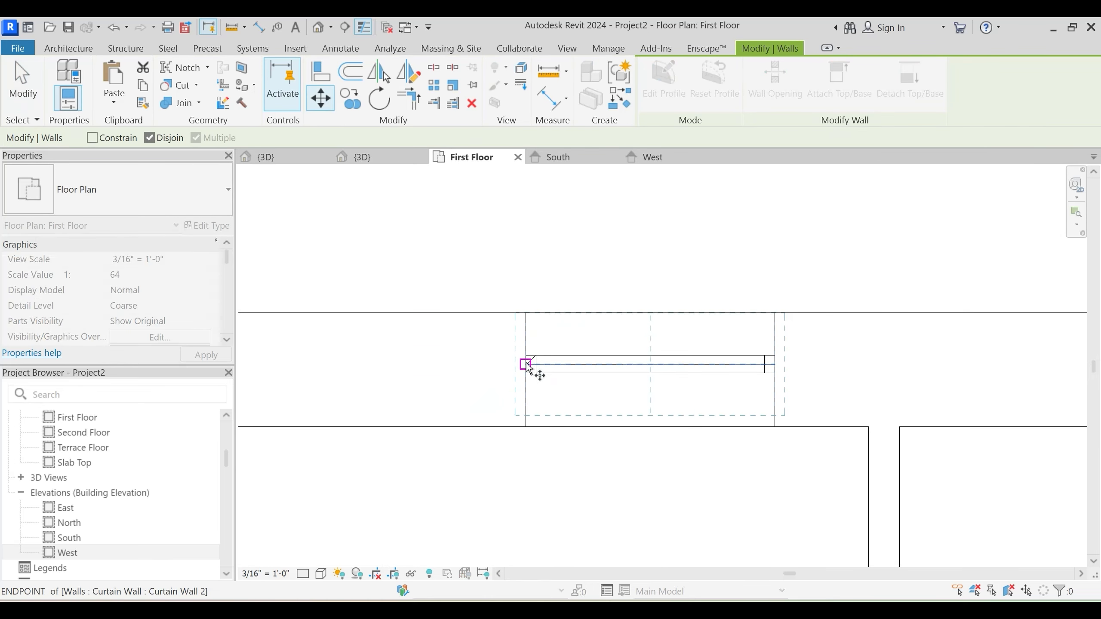
left_click(525, 364)
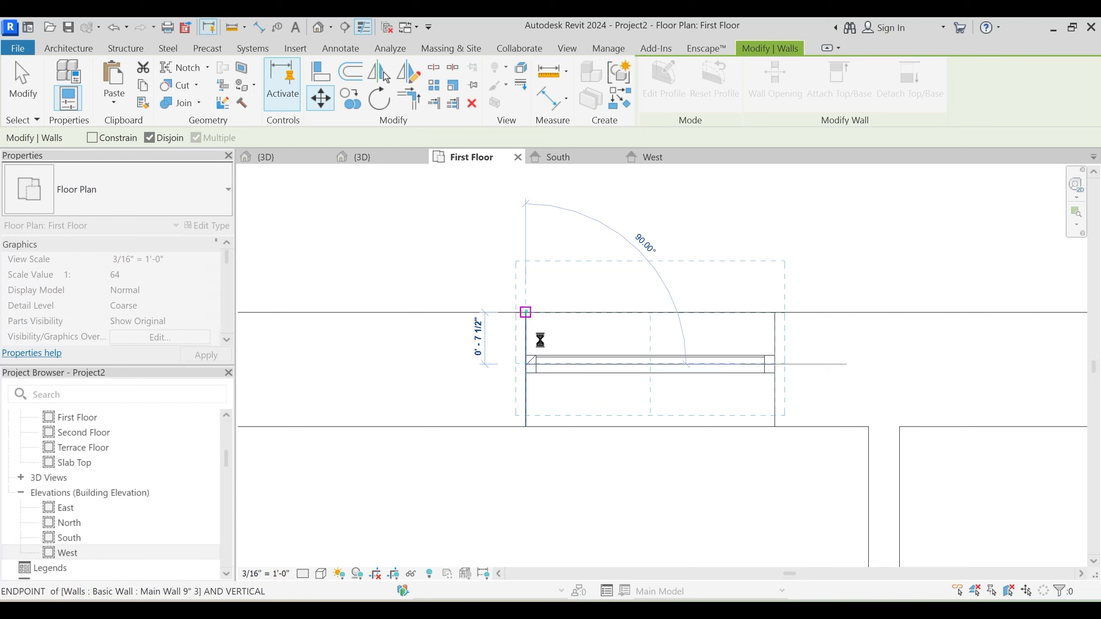
left_click(526, 311)
Move the same window slightly further outward so its frame's inner edge aligns with the wall's exterior face
scroll(542, 360, "up", 2)
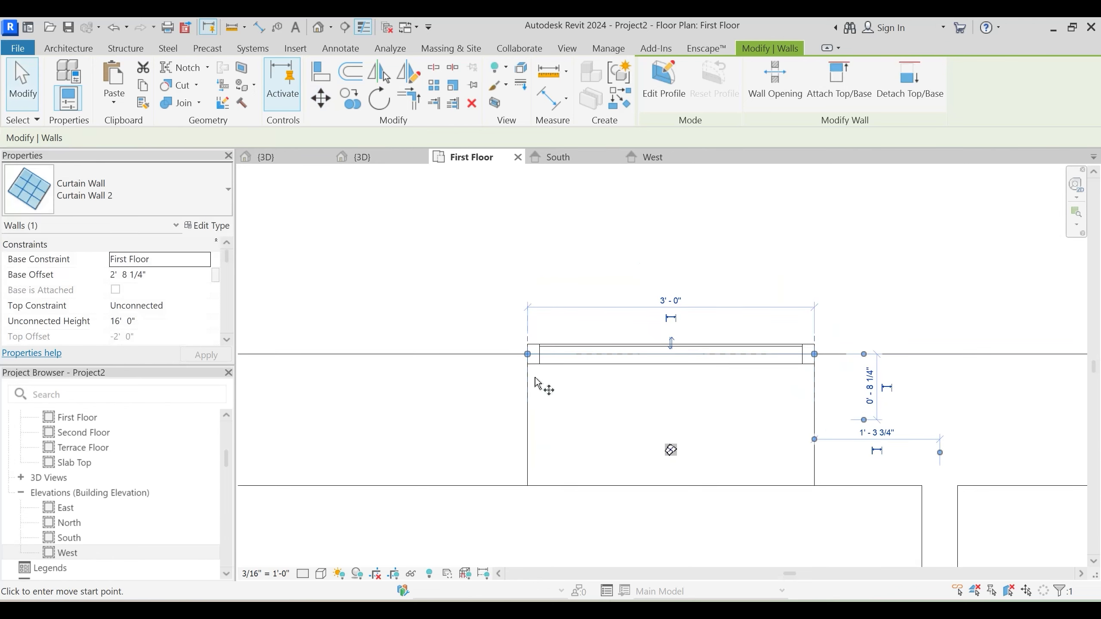
scroll(535, 378, "up", 2)
left_click(525, 357)
left_click(527, 341)
scroll(570, 406, "down", 2)
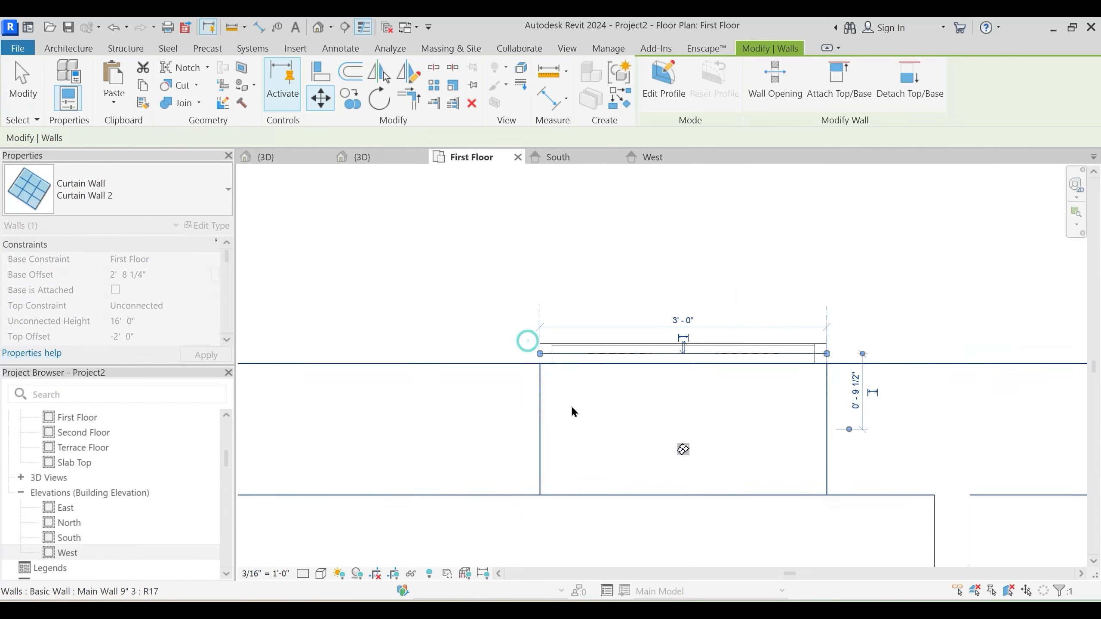
scroll(572, 407, "down", 2)
key("Escape")
Move the matching window in the right half outward until its inner edge meets the wall's exterior face, and dismiss the save reminder
middle_click_drag(823, 400, 428, 369)
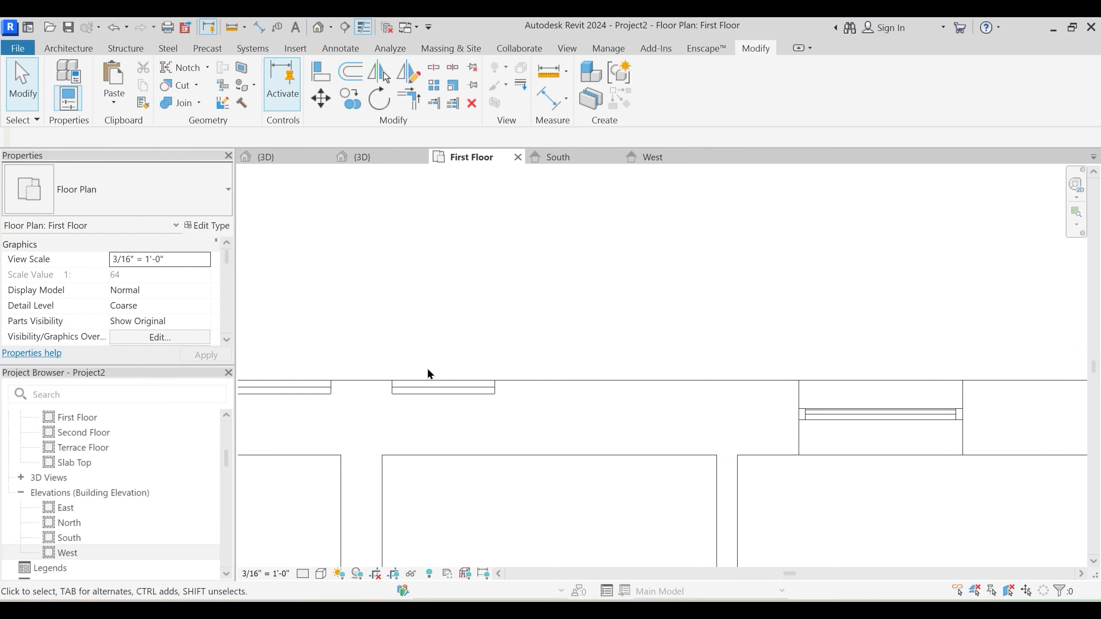
left_click(830, 414)
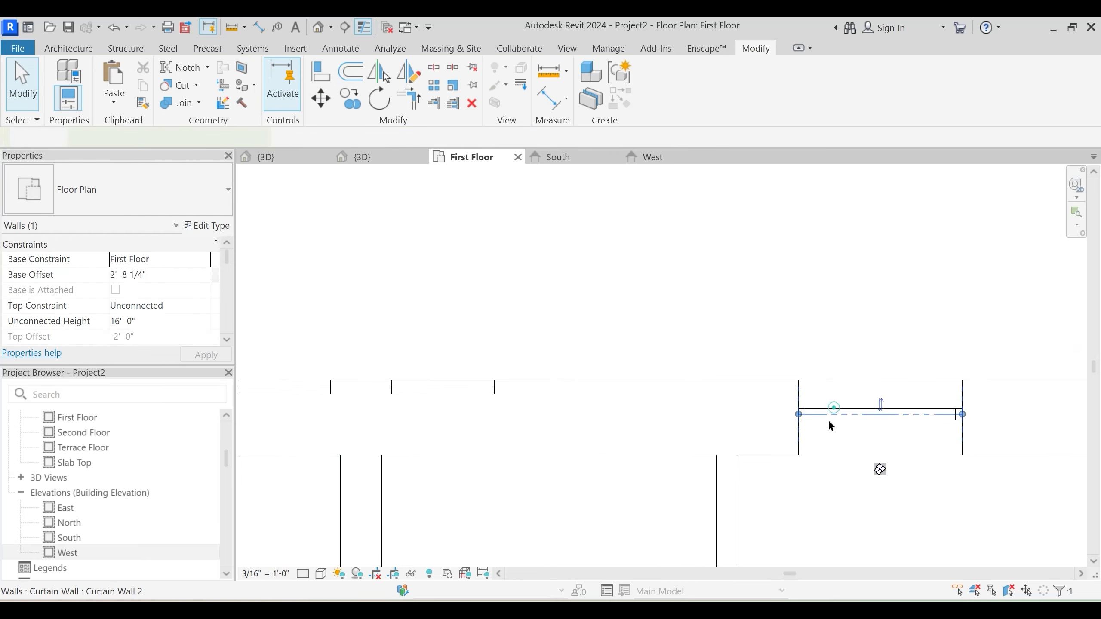
scroll(797, 435, "up", 1)
key("m")
key("v")
left_click(800, 420)
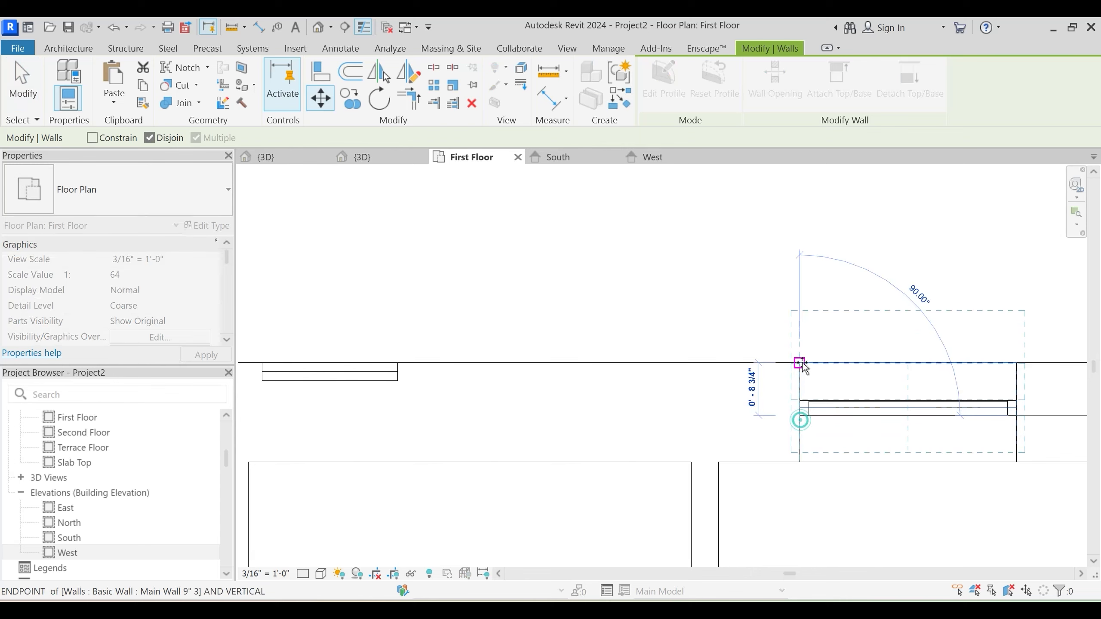
left_click(800, 363)
scroll(817, 321, "down", 3)
key("Escape")
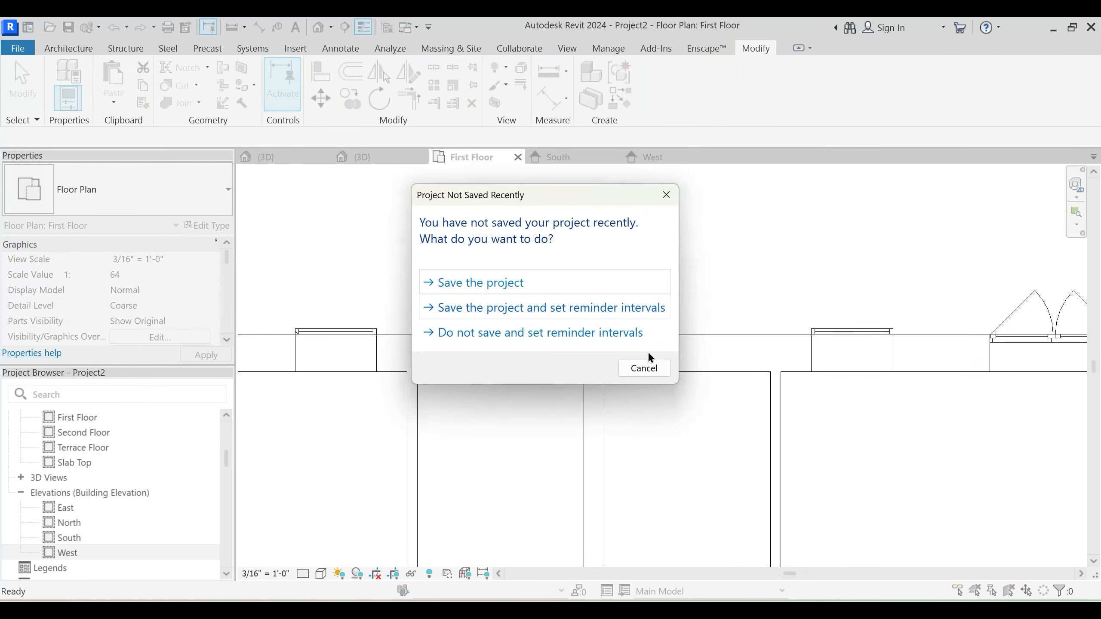
left_click(644, 368)
Open the Second Floor ceiling plan
scroll(598, 380, "down", 3)
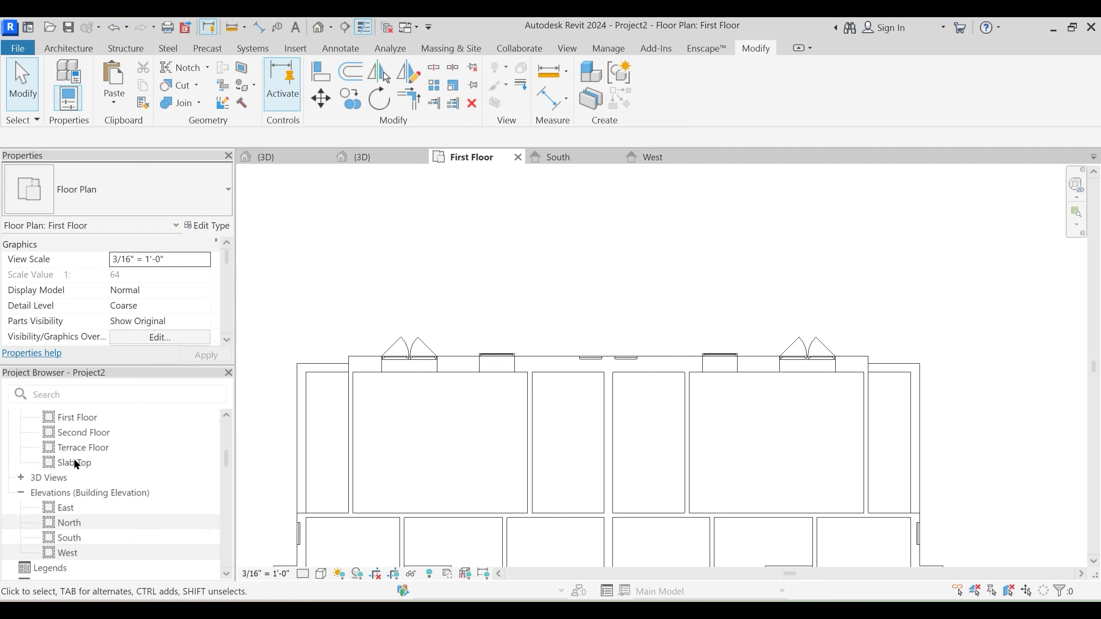
scroll(116, 444, "up", 1)
double_click(96, 508)
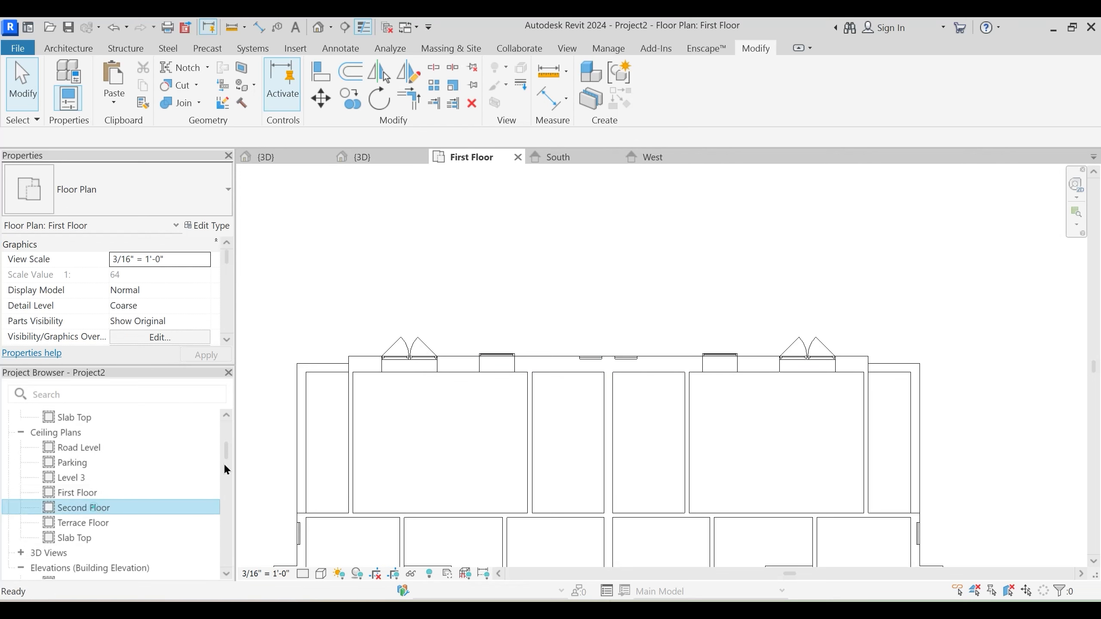
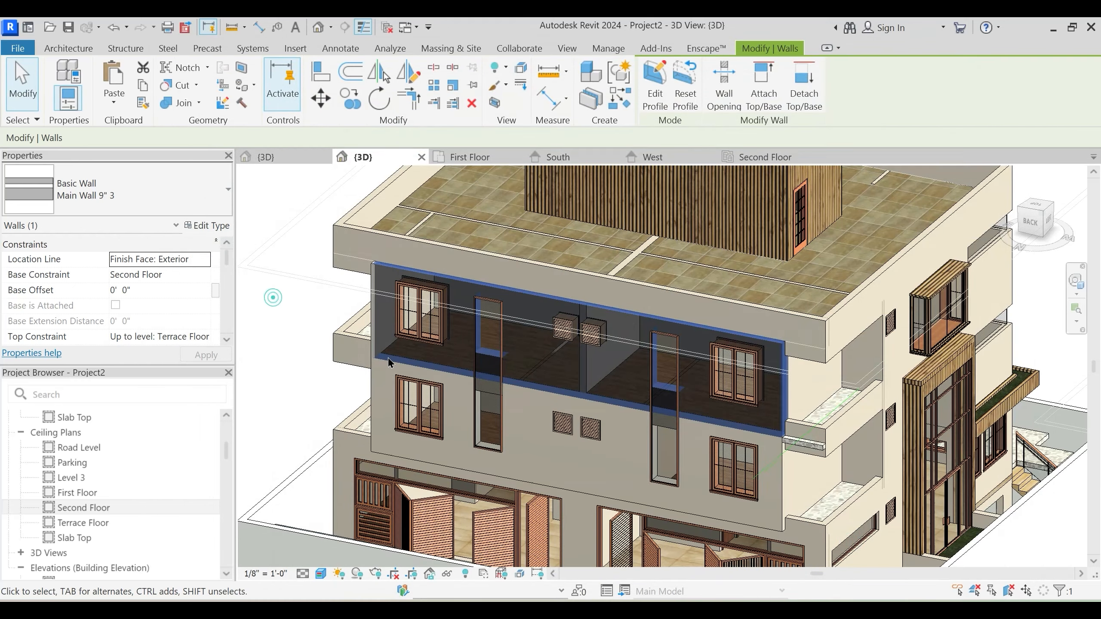
Temporarily isolate the second floor's rear wall in the 3D view and examine both of its faces
left_click(320, 382)
middle_click_drag(538, 415, 711, 410, "shift")
left_click(716, 403)
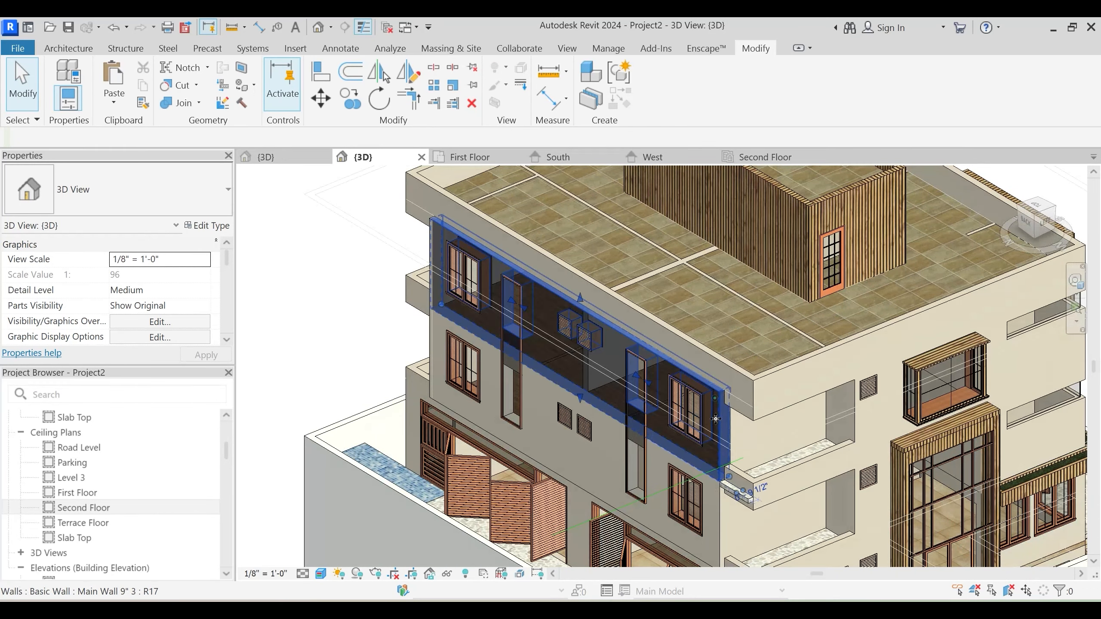
key("h")
key("i")
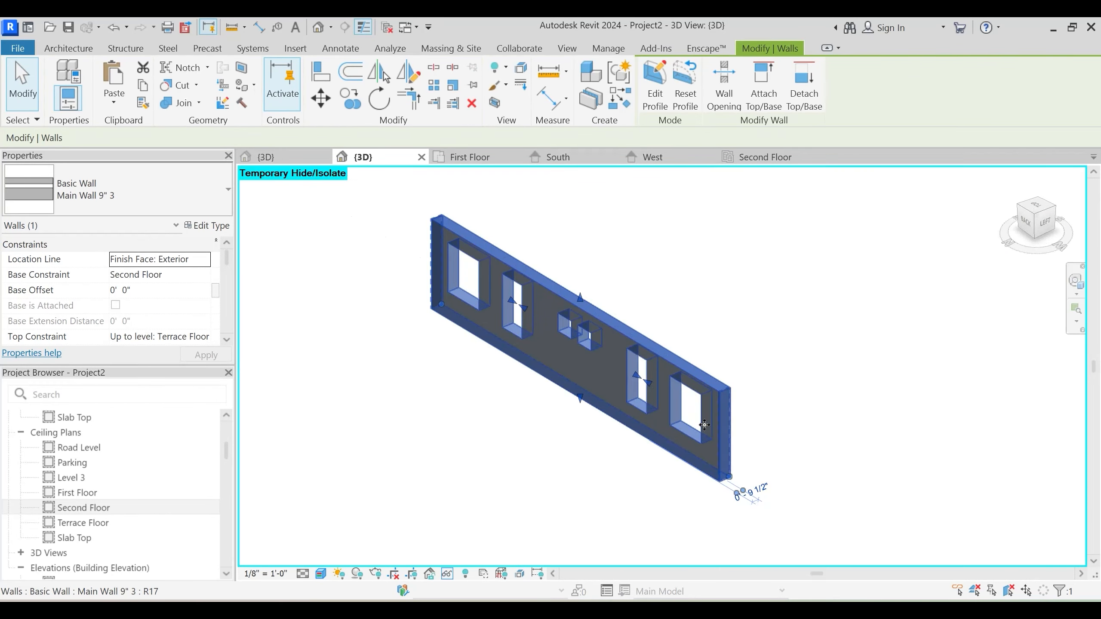
middle_click_drag(670, 444, 498, 427, "shift")
left_click(644, 413)
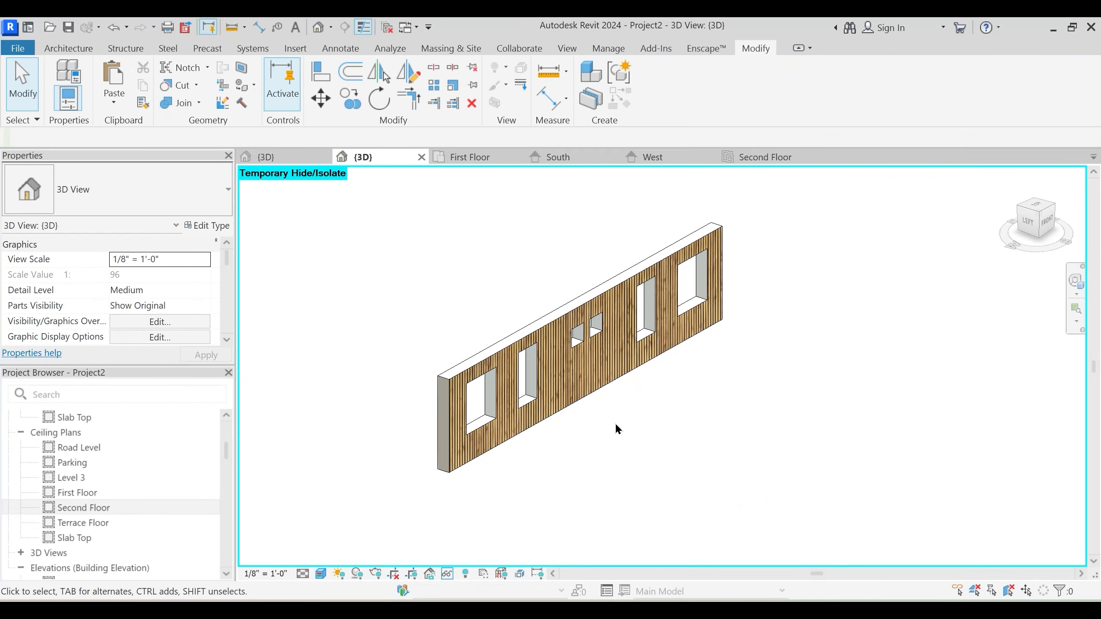
Try to flip the isolated wall so its interior and exterior faces swap
left_click(592, 377)
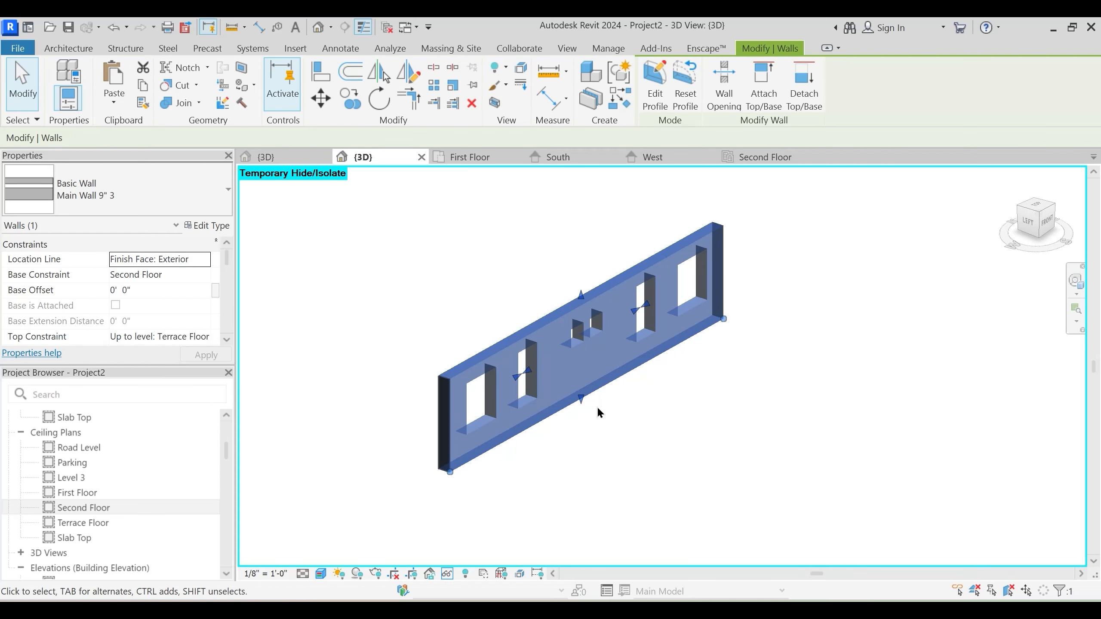
key("space")
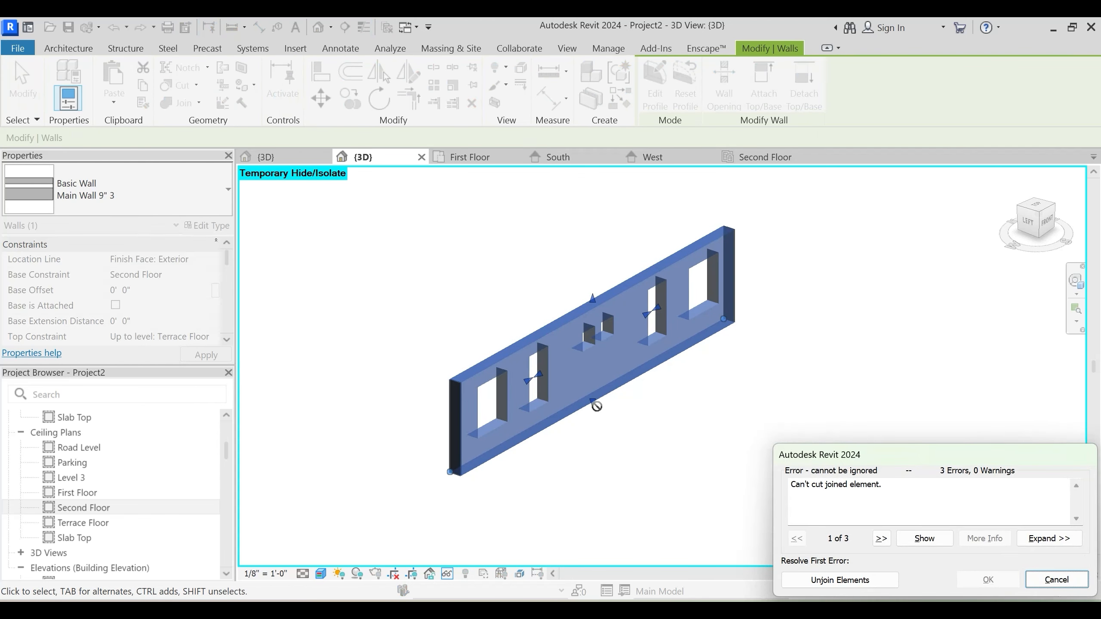
key("Escape")
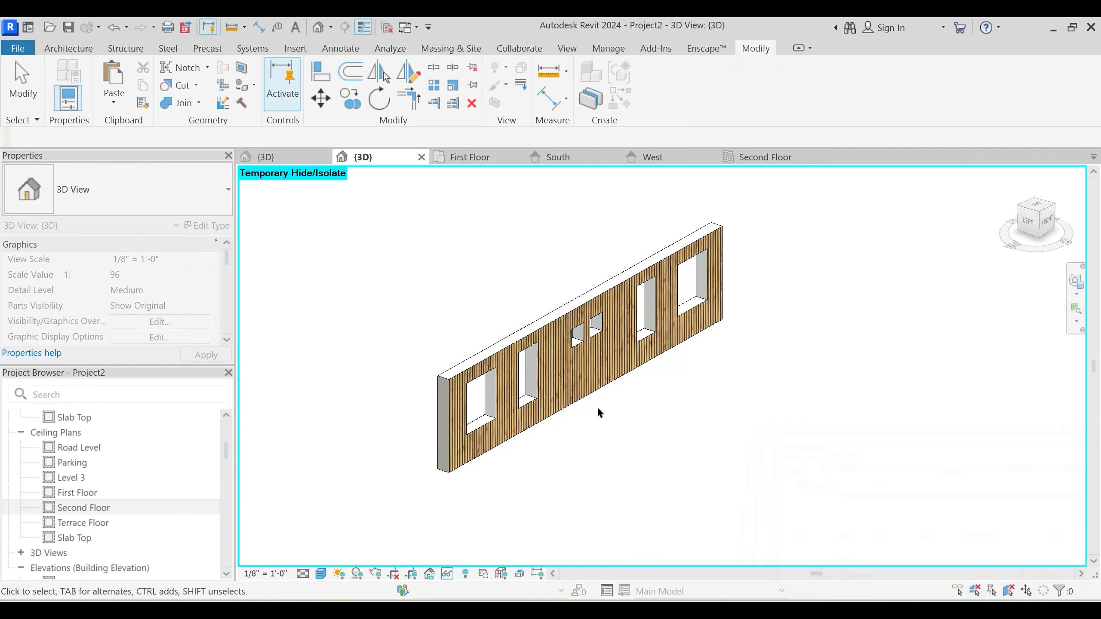
Set the isolated rear wall's Location Line to Finish Face: Interior and check its outward face
left_click(558, 324)
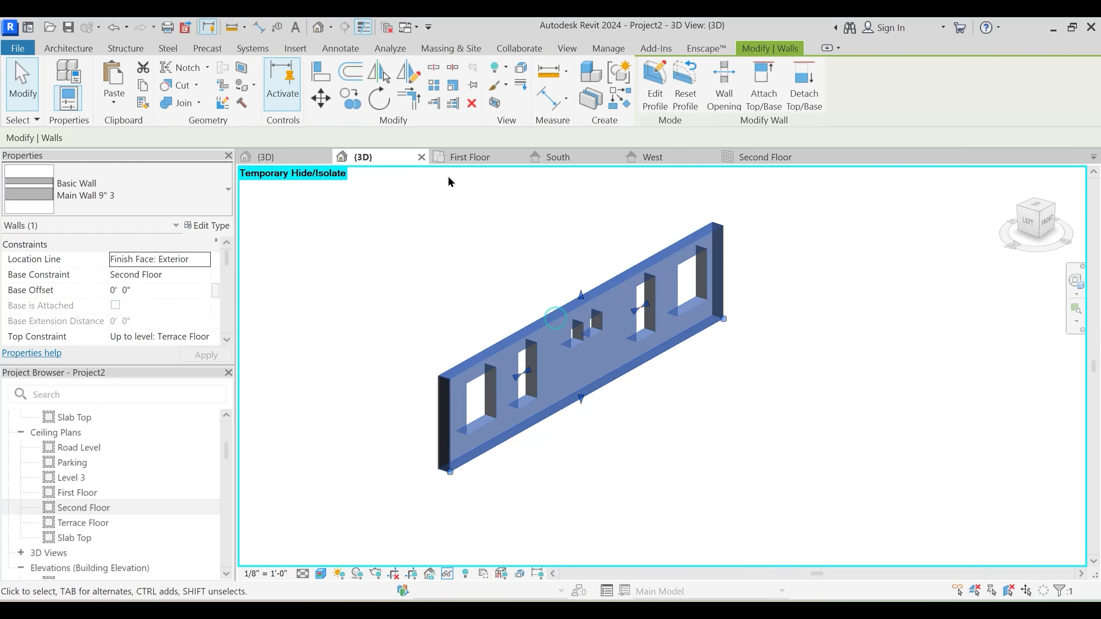
left_click(484, 226)
left_click(545, 328)
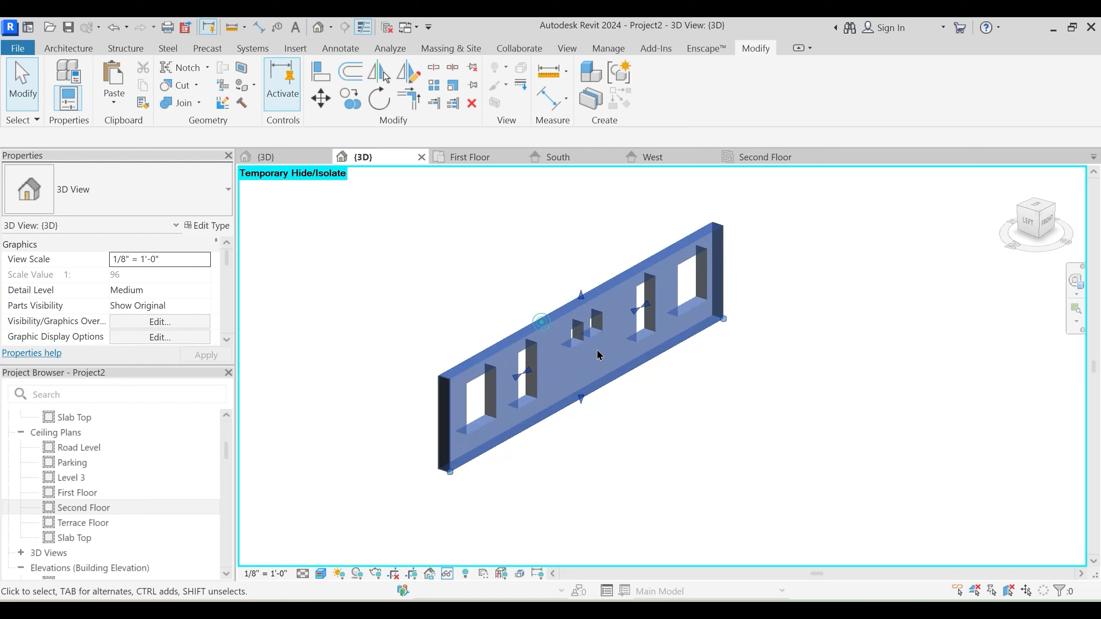
middle_click_drag(545, 328, 216, 279, "shift")
left_click(205, 259)
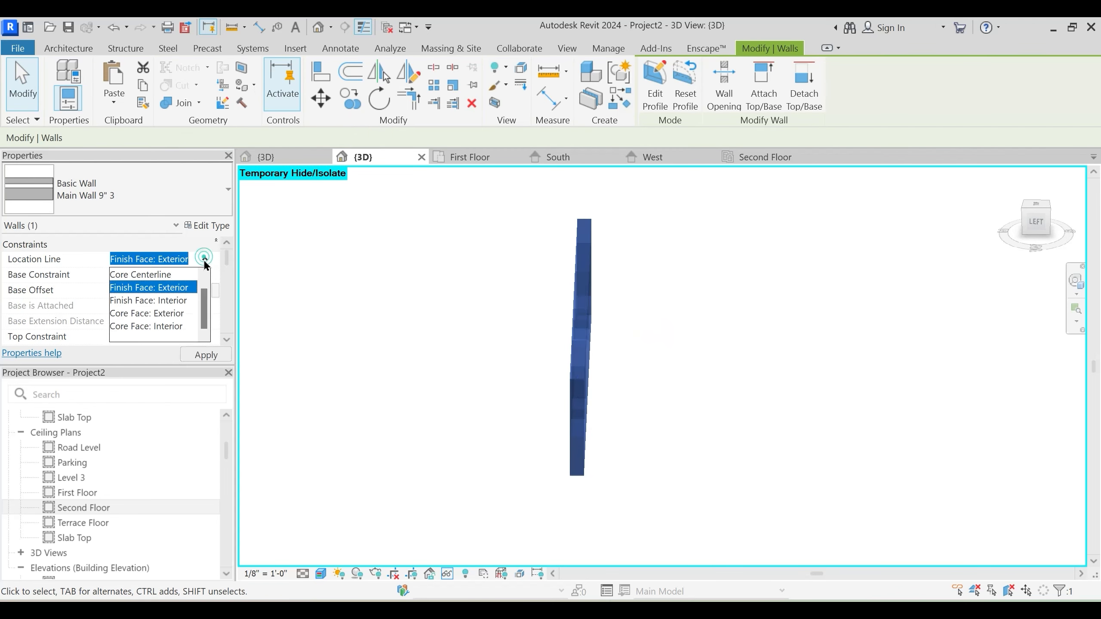
left_click(176, 301)
middle_click_drag(481, 366, 516, 445, "shift")
left_click(516, 441)
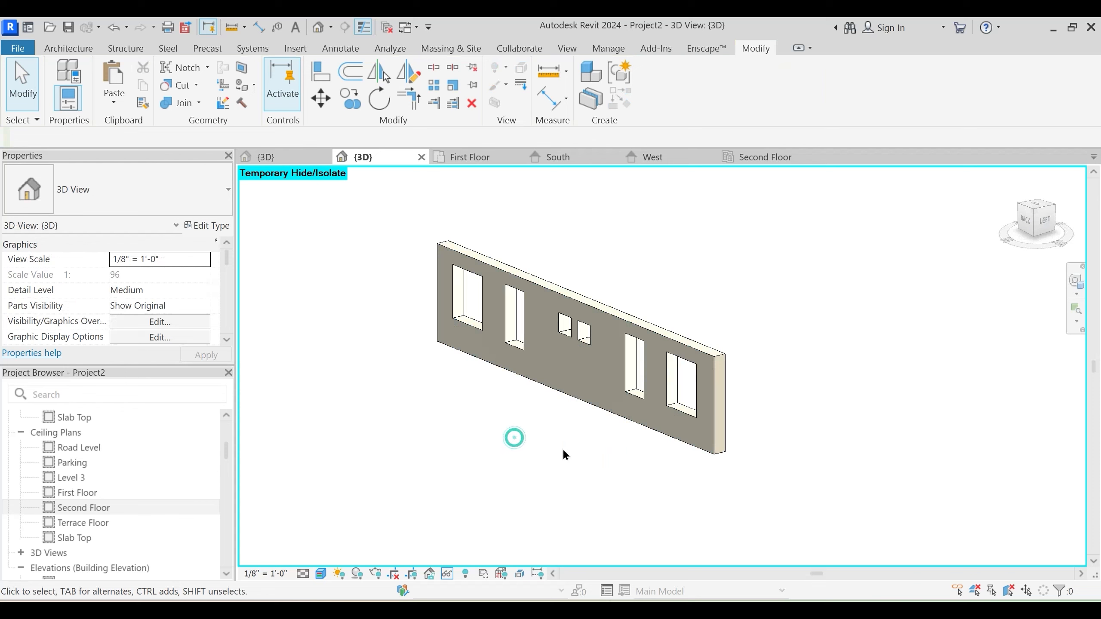
Set the isolated rear wall's Location Line to Finish Face: Exterior and check its opposite face
left_click(716, 406)
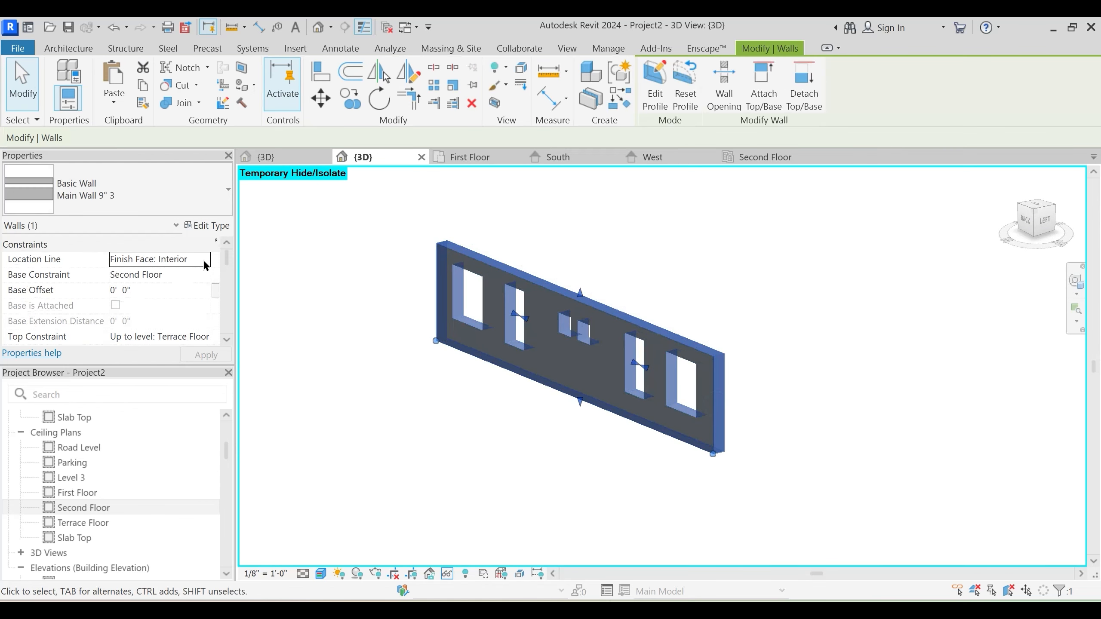
left_click(205, 259)
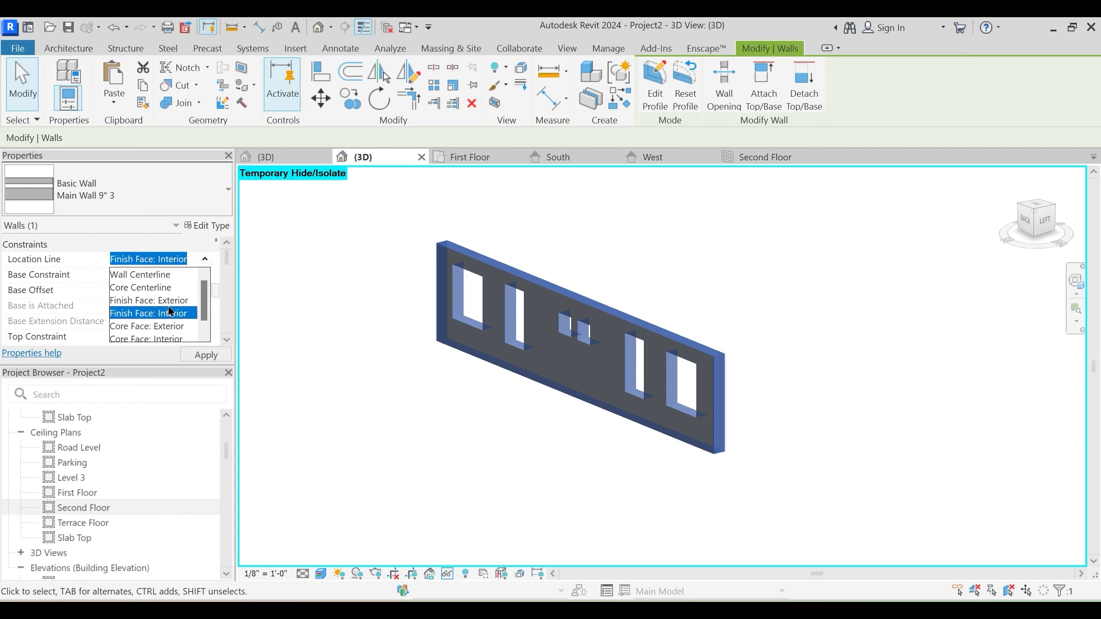
left_click(167, 300)
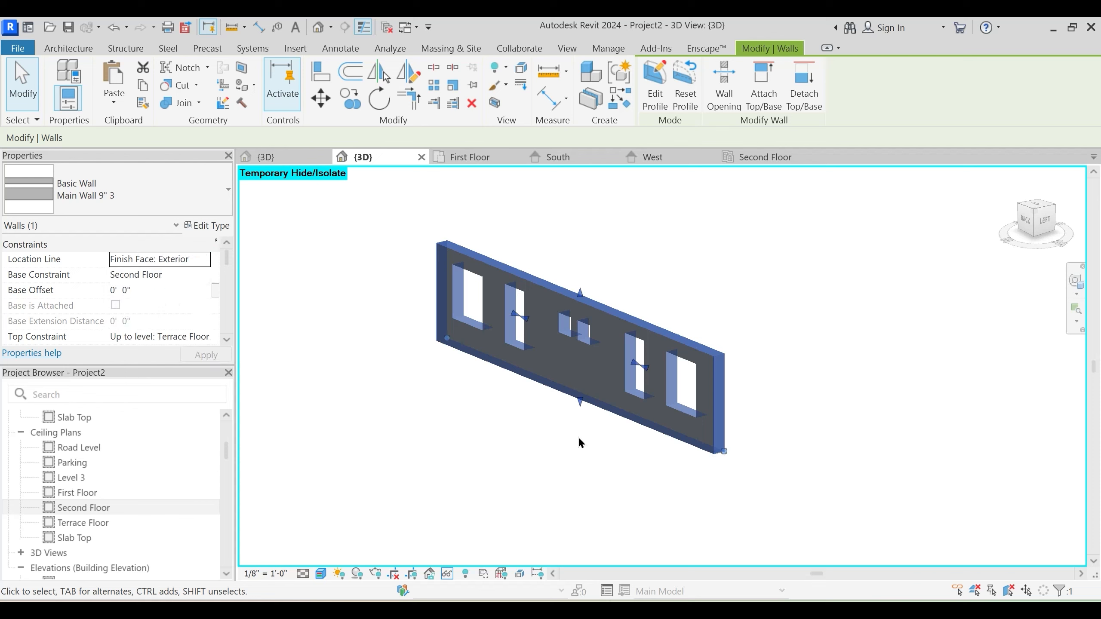
left_click(579, 437)
middle_click_drag(639, 459, 561, 440, "shift")
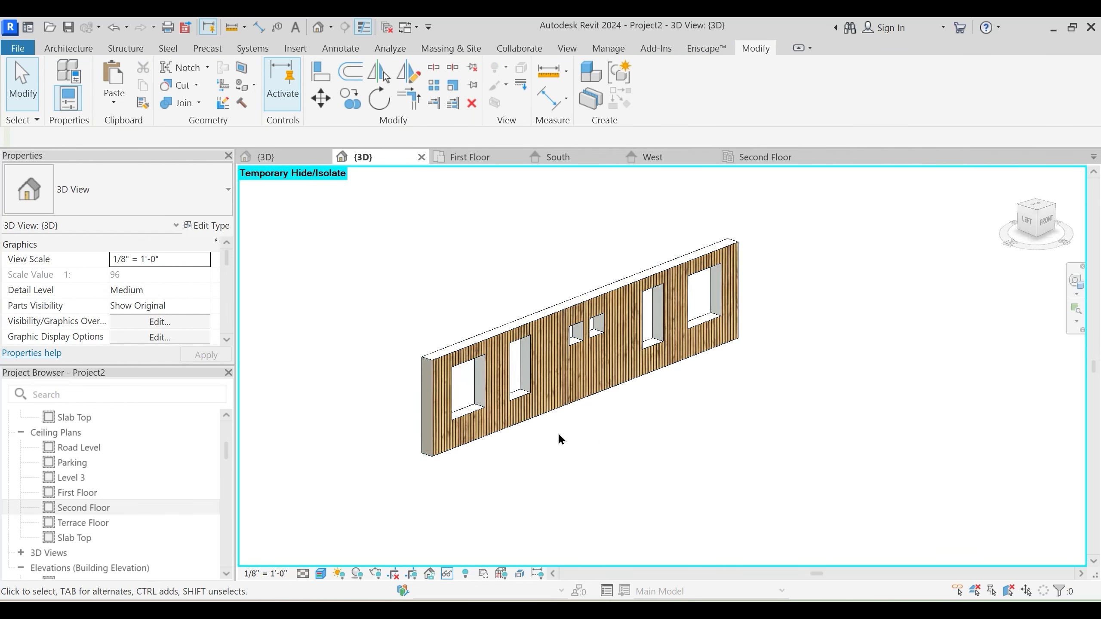
Review the layer order in the structure of wall type Main Wall 9" 3, leaving it unedited
left_click(562, 412)
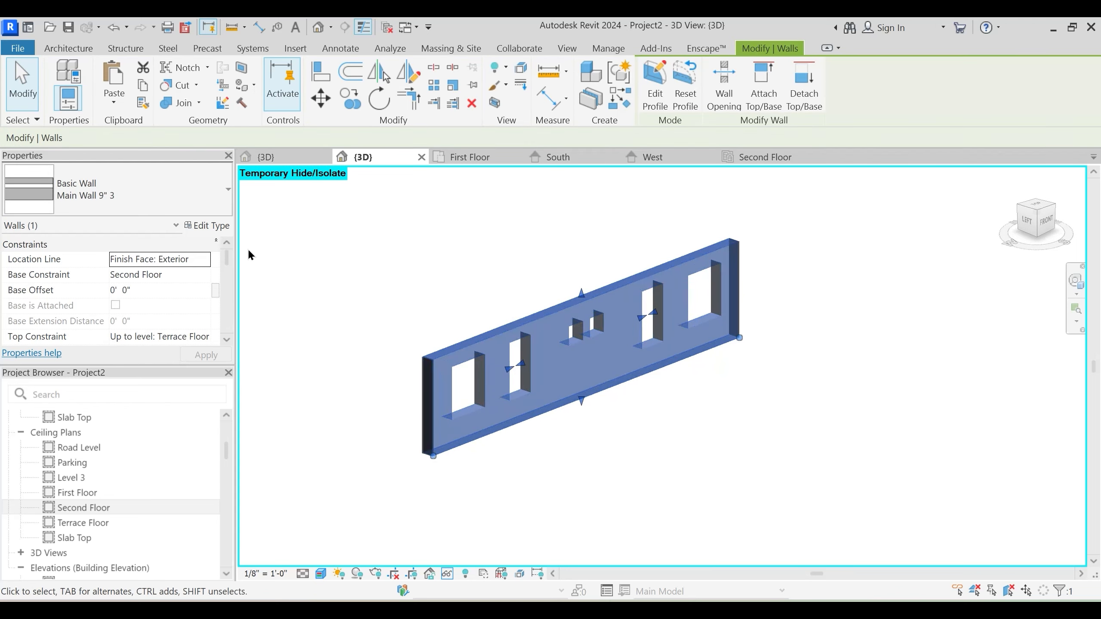
left_click(211, 225)
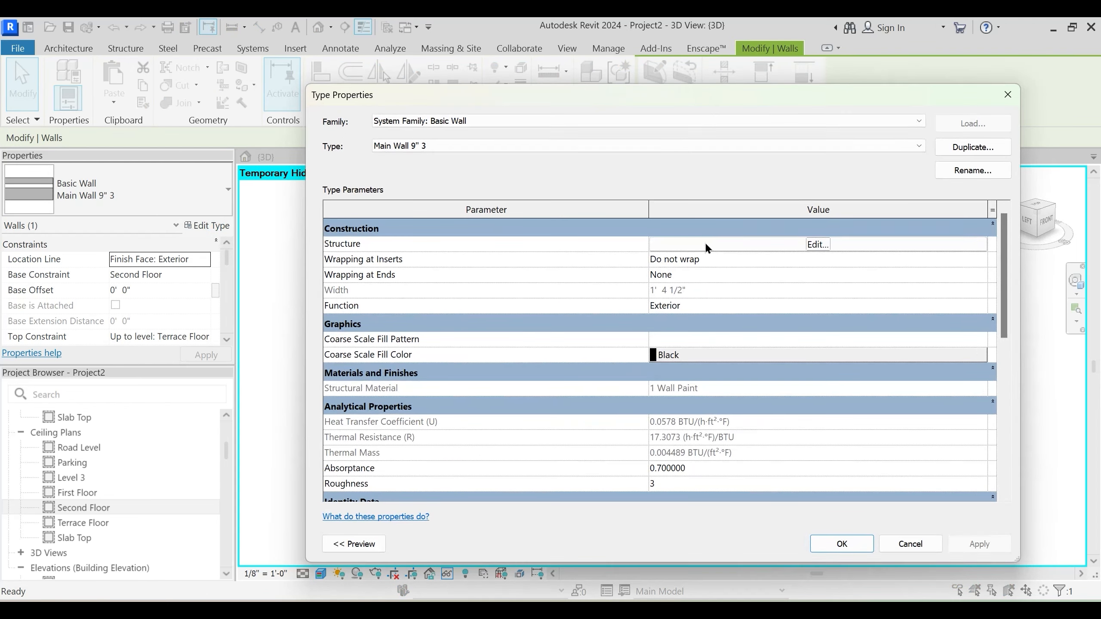
left_click(707, 246)
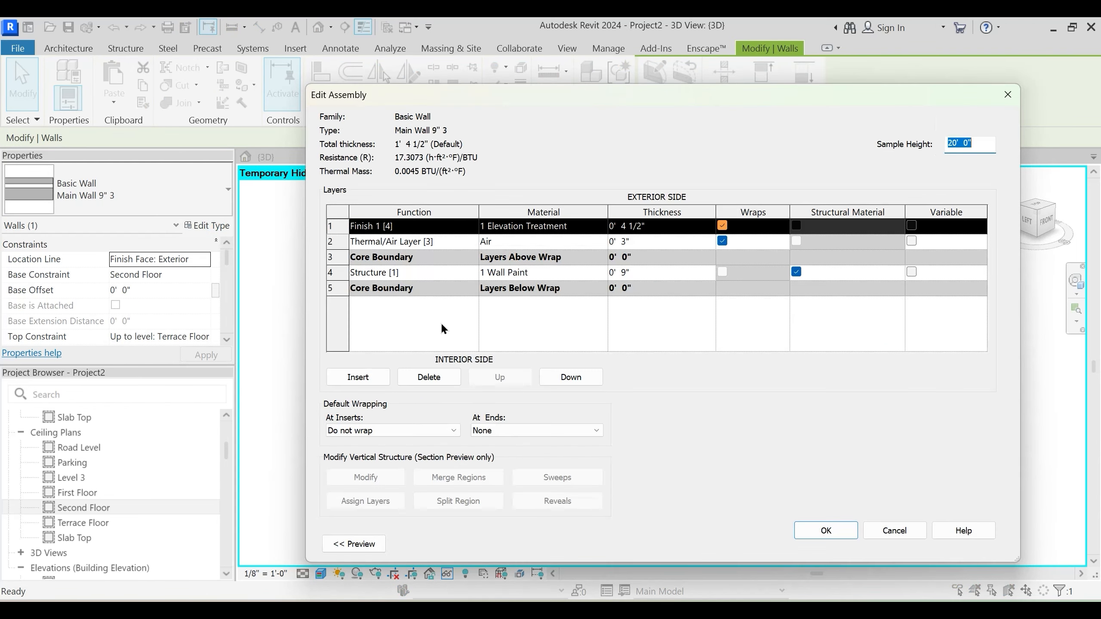
key("Escape")
key("Escape")
key("Escape")
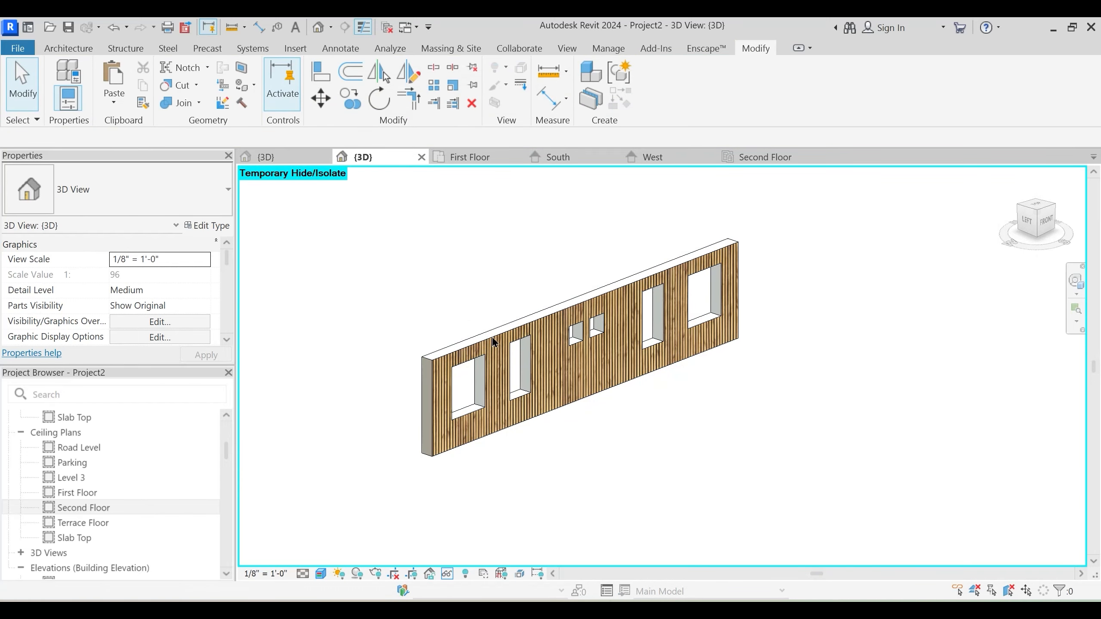
Reset the temporary isolation so the whole building is displayed from the rear
key("h")
key("r")
middle_click_drag(440, 439, 705, 408, "shift")
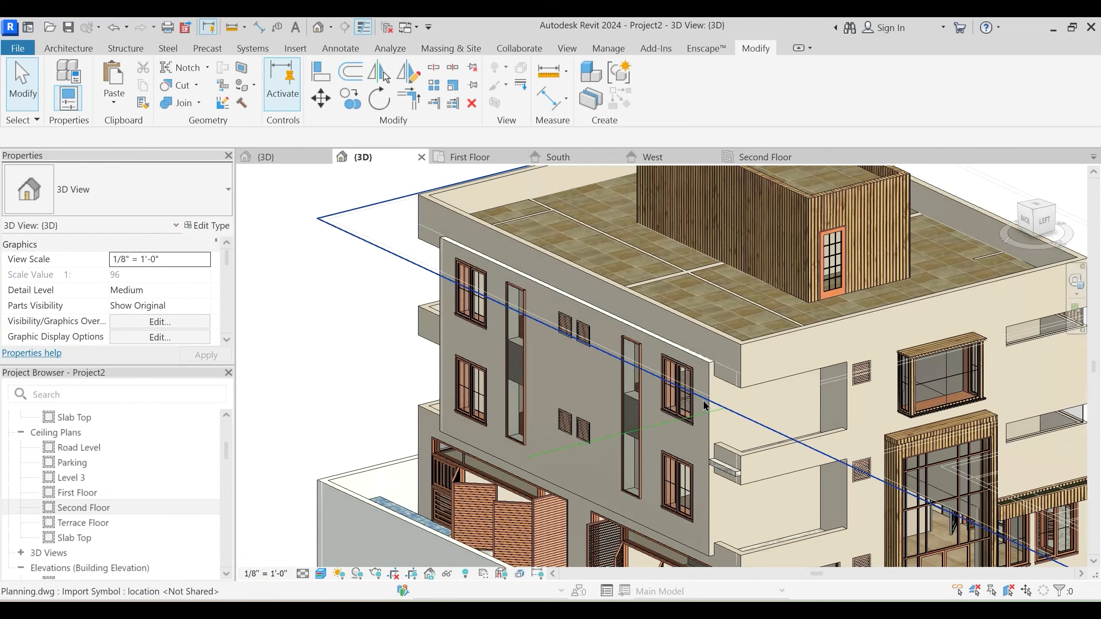
Flip the second-floor and first-floor rear walls so their wood cladding faces outward, unjoining the conflicting elements
left_click(704, 405)
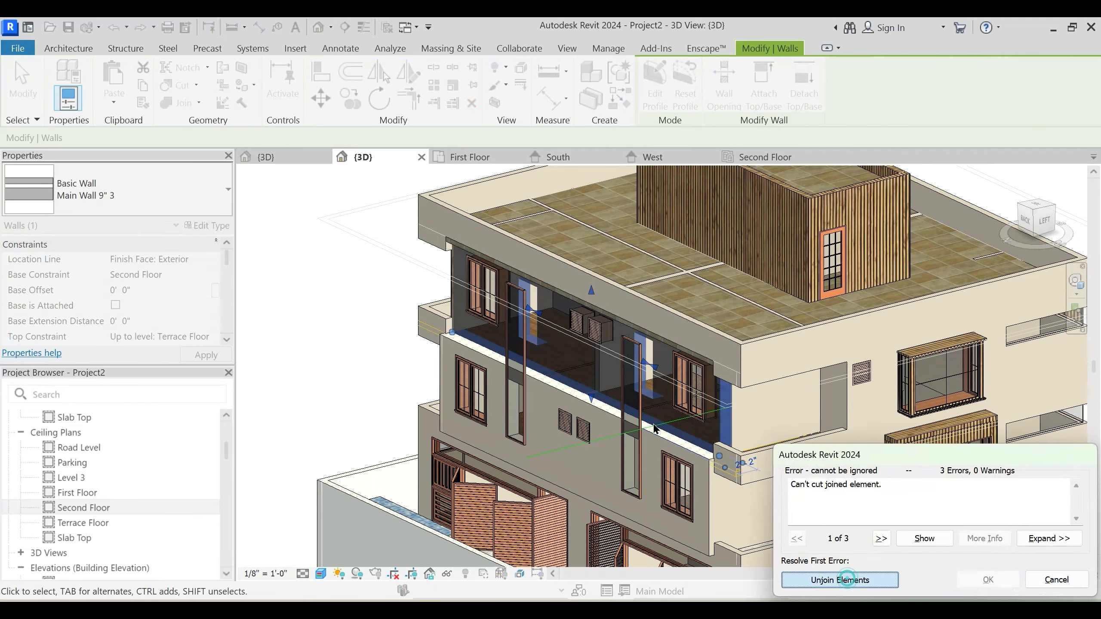
left_click(839, 580)
left_click(869, 583)
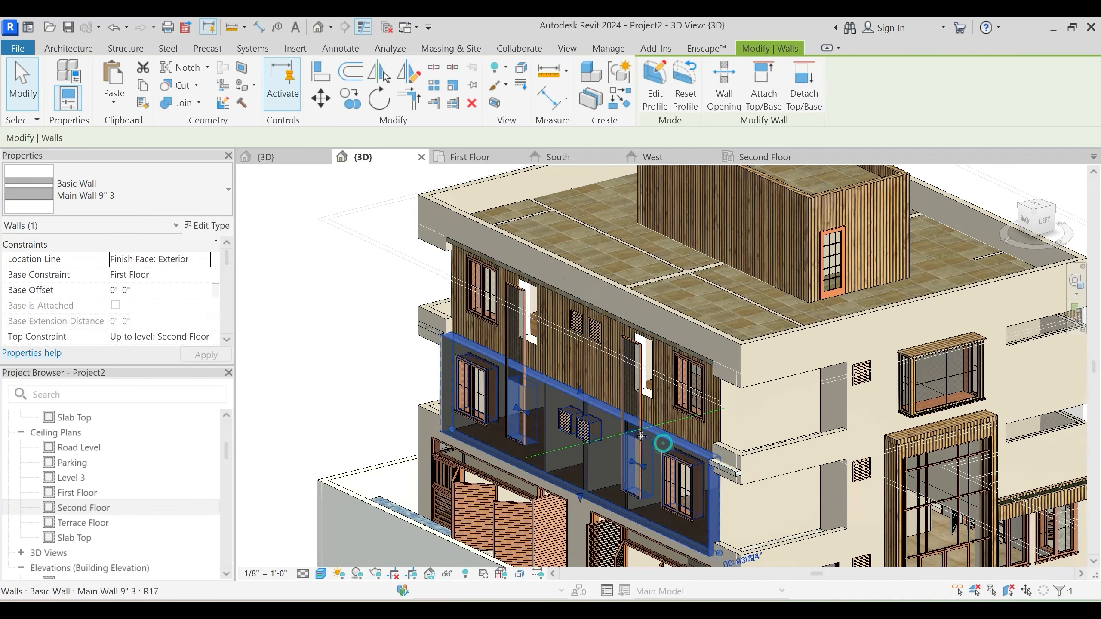
key("Escape")
key("space")
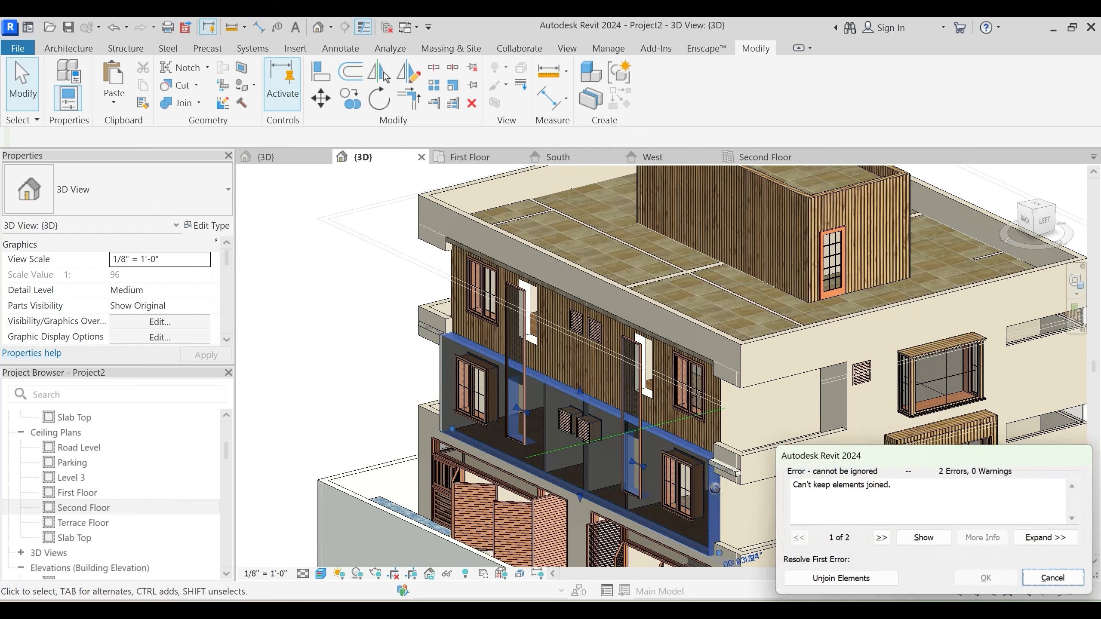
left_click(867, 583)
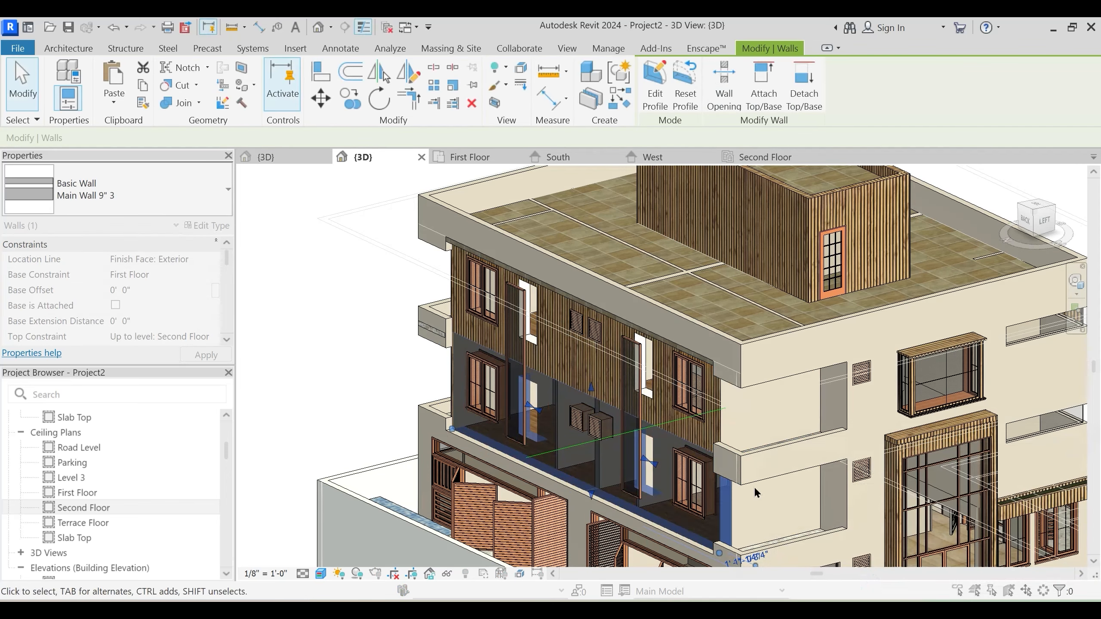
key("Escape")
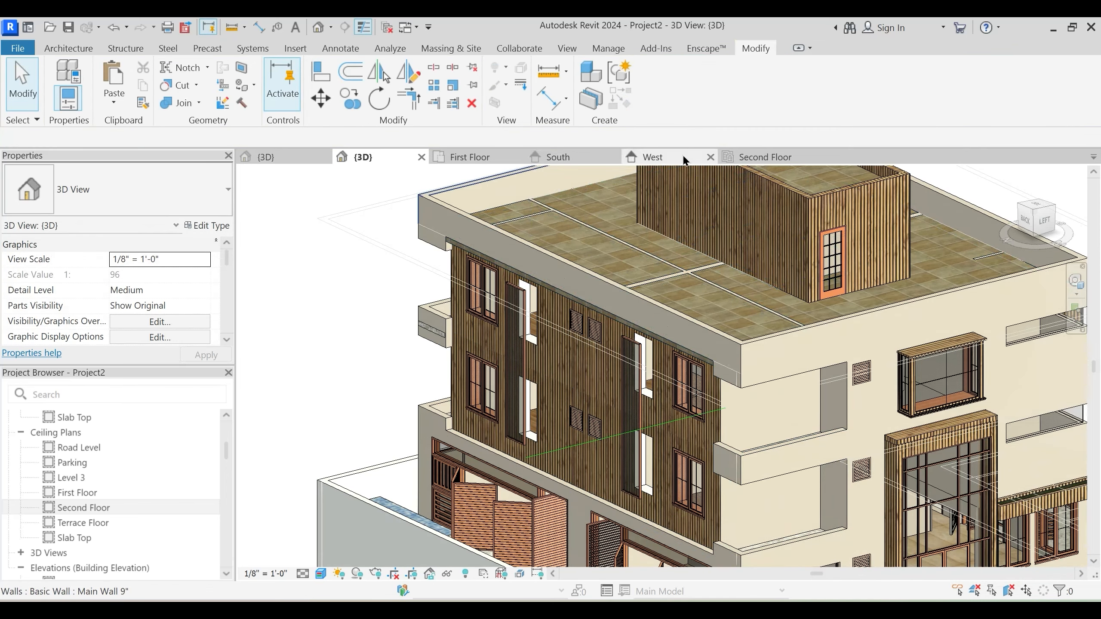
In the First Floor plan, move the flipped rear wall outward from its inner corner, accepting the joined elements
left_click(498, 157)
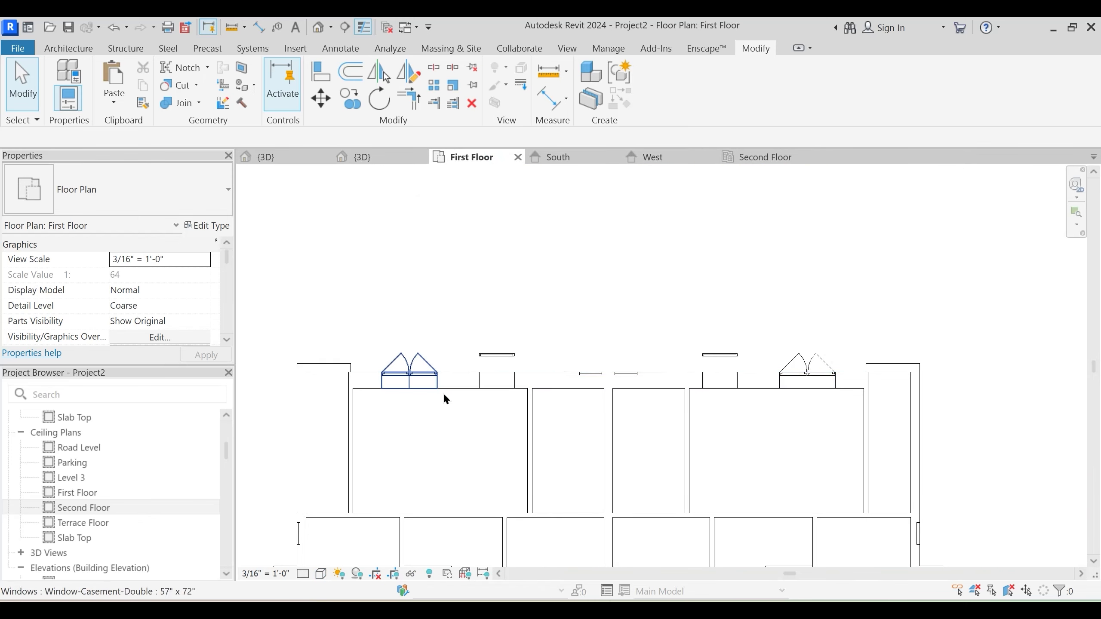
left_click(467, 392)
scroll(346, 393, "up", 5)
key("m")
key("v")
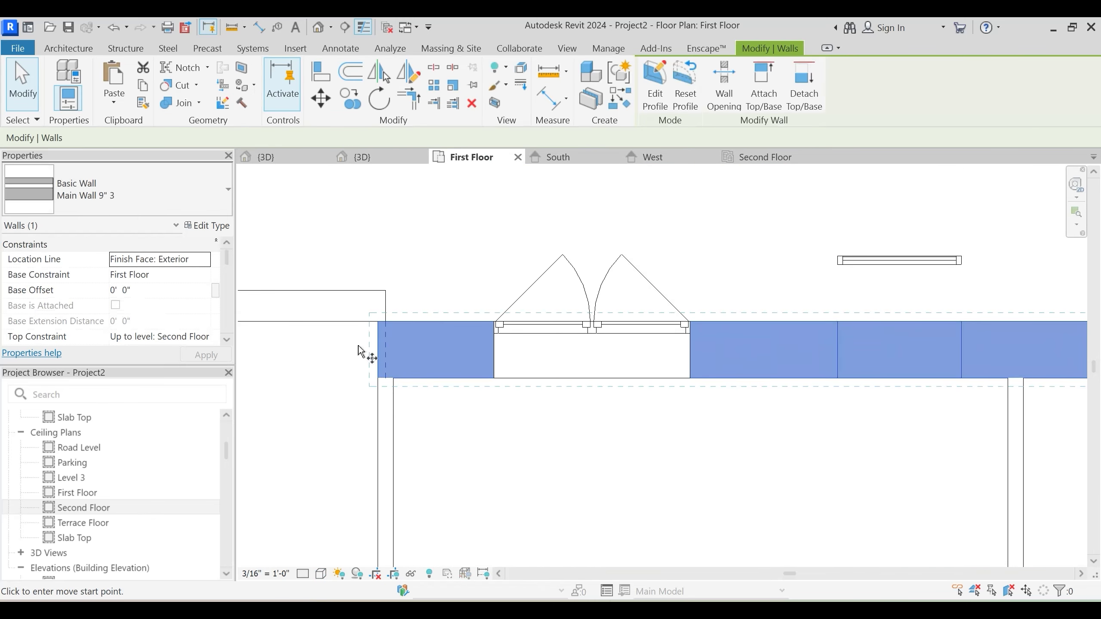
left_click(393, 379)
scroll(455, 370, "down", 2)
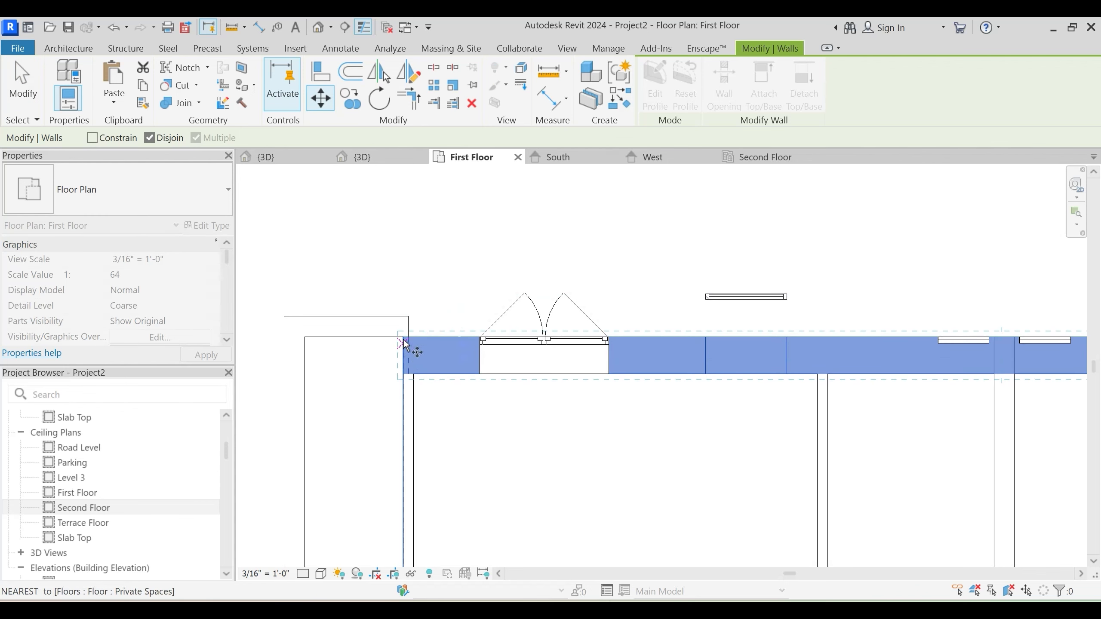
scroll(707, 338, "up", 2)
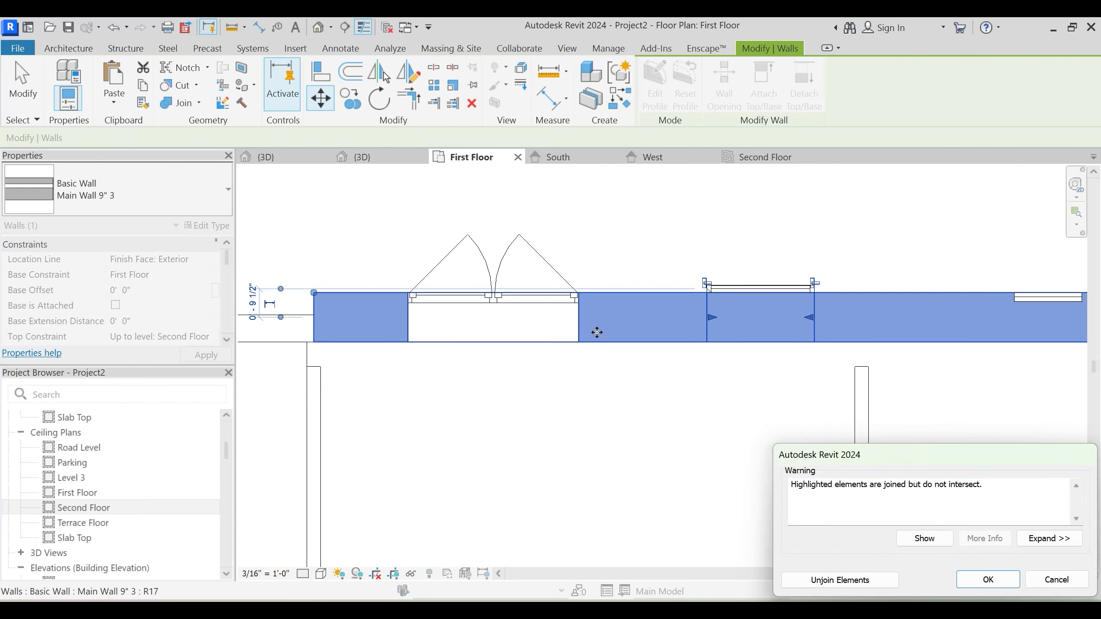
left_click(987, 580)
key("Escape")
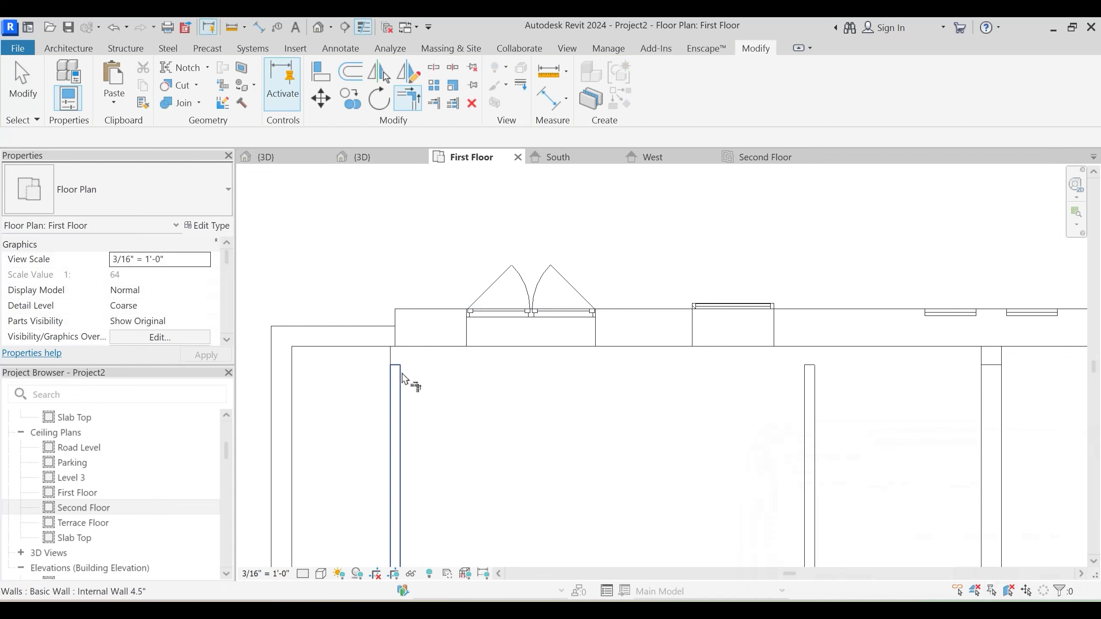
left_click(402, 379)
key("Escape")
left_click(397, 319)
scroll(389, 351, "up", 2)
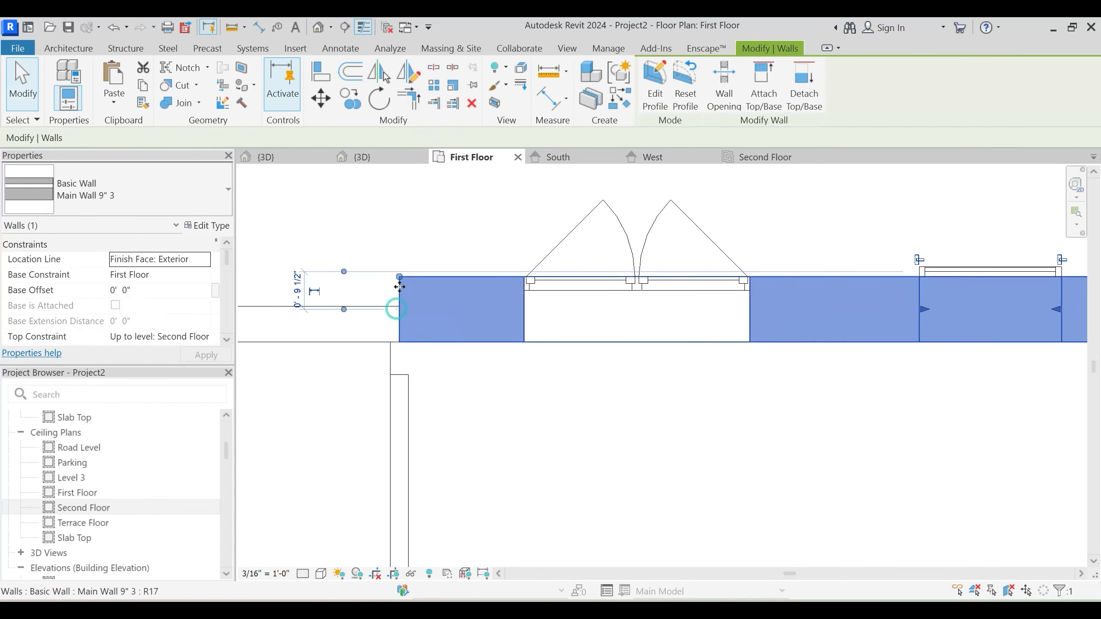
key("r")
key("s")
key("Escape")
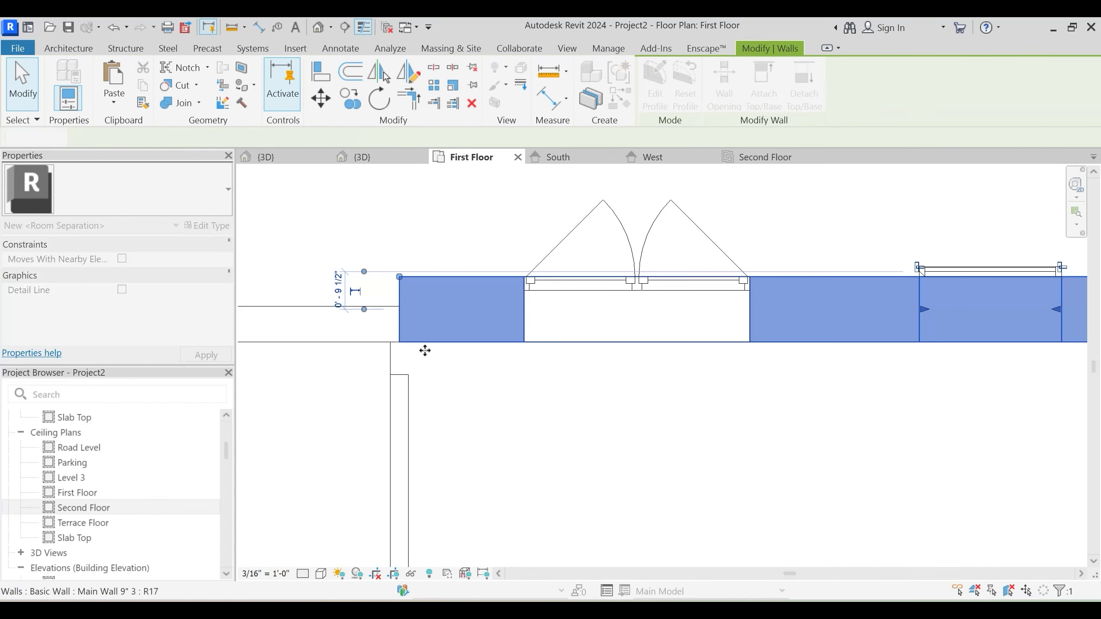
key("Escape")
scroll(434, 353, "down", 4)
middle_click_drag(667, 409, 594, 415)
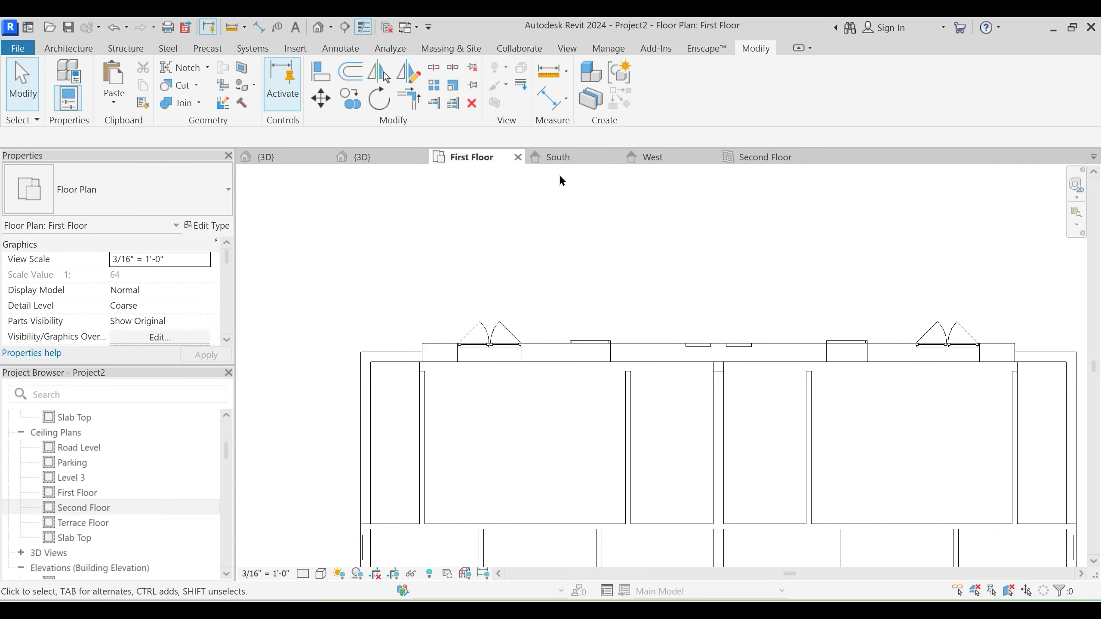
Return to the 3D view and undo the first-floor rear wall's move and both rear wall flips
left_click(394, 158)
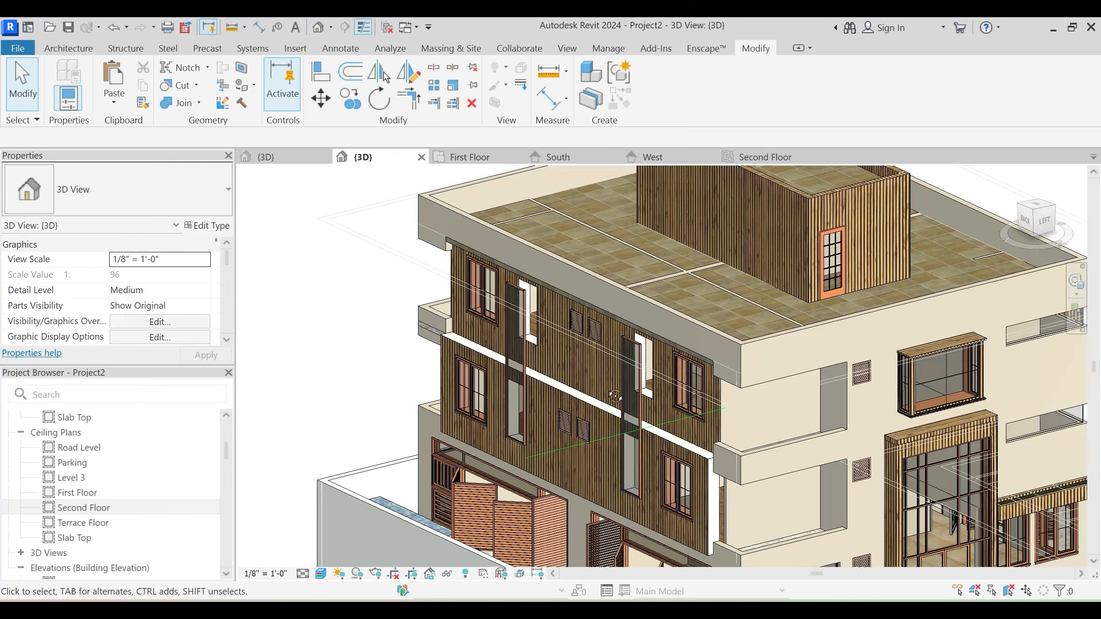
middle_click_drag(616, 397, 663, 391, "shift")
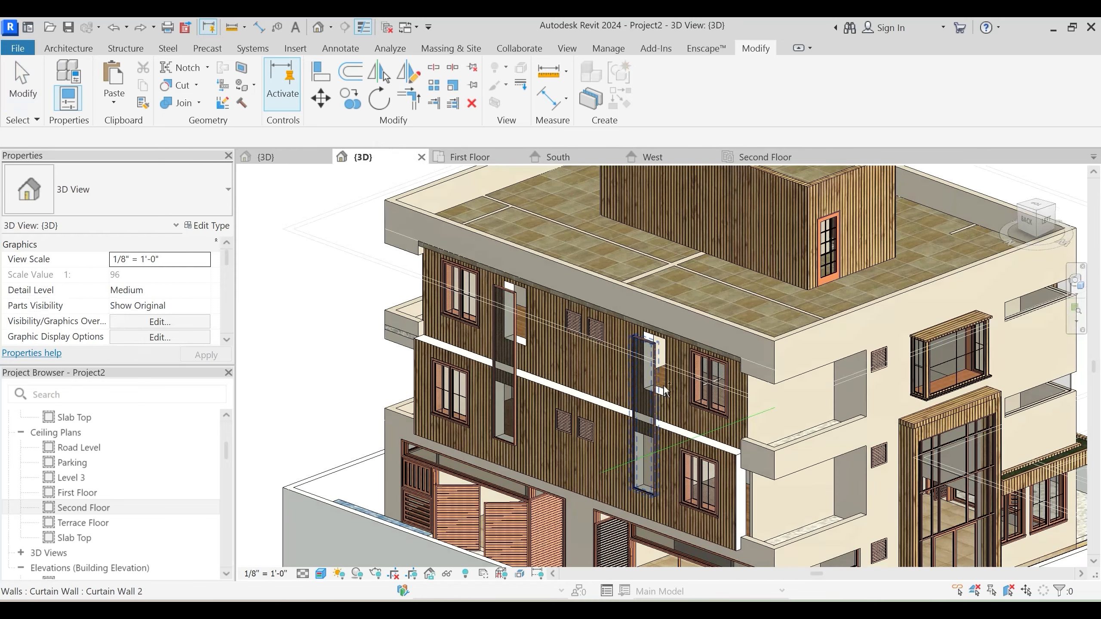
left_click(665, 392)
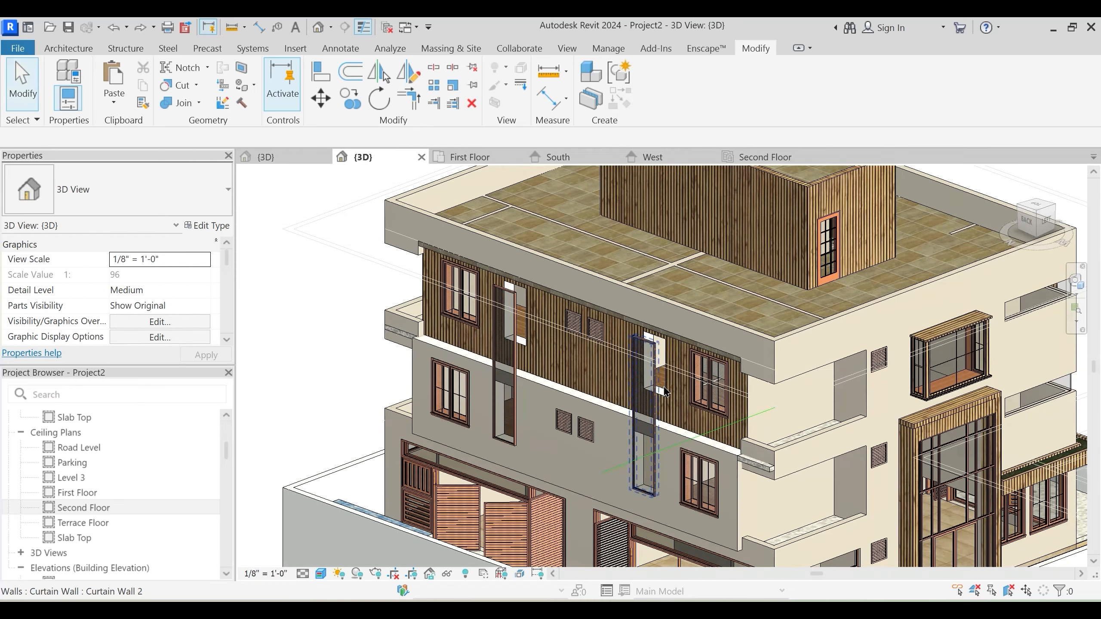
key("Delete")
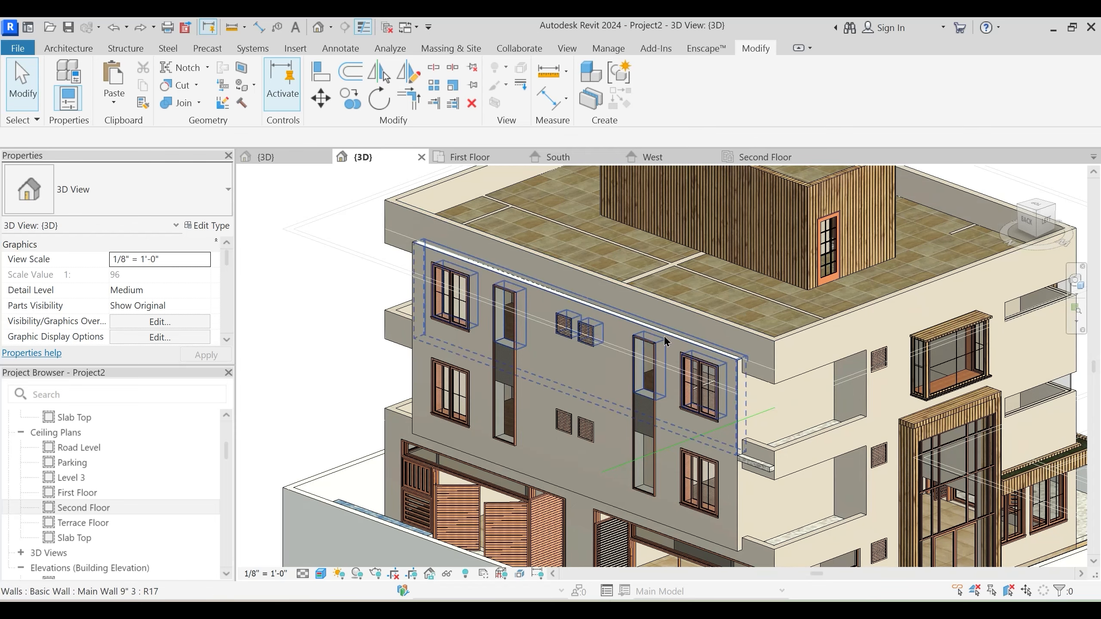
Edit the structure of both rear walls' type Main Wall 9" 3, moving the Thermal/Air Layer to the interior side of the core
left_click(666, 333)
left_click(760, 524, "ctrl")
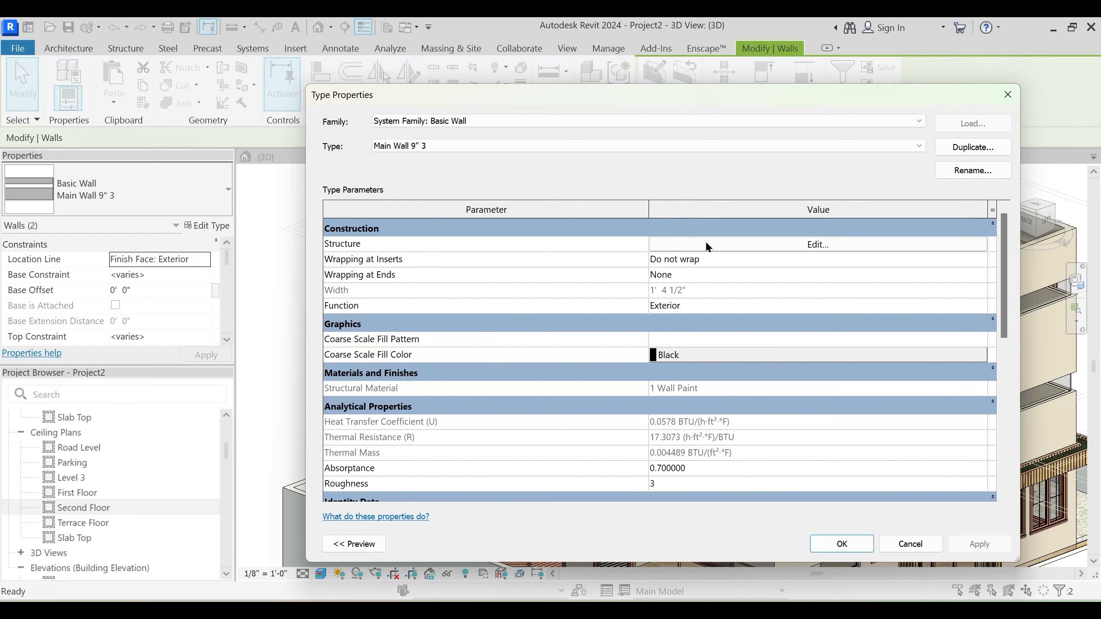
left_click(707, 244)
left_click(343, 246)
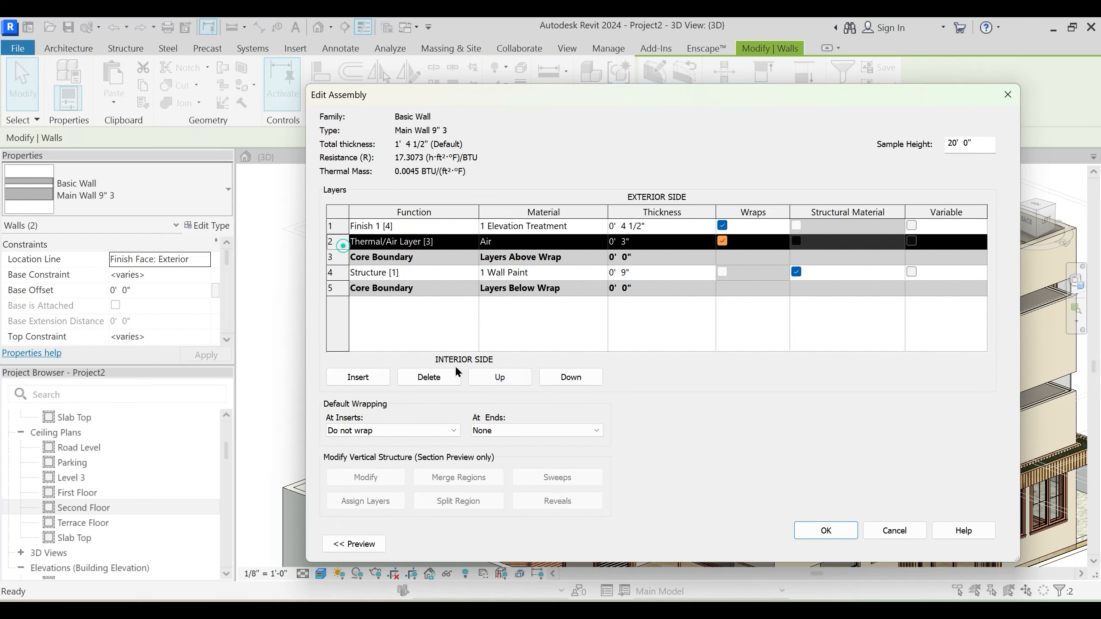
left_click(569, 378)
left_click(569, 378)
Move the Finish 1 layer with 1 Elevation Treatment to the innermost position of the assembly and apply the type changes
left_click(334, 225)
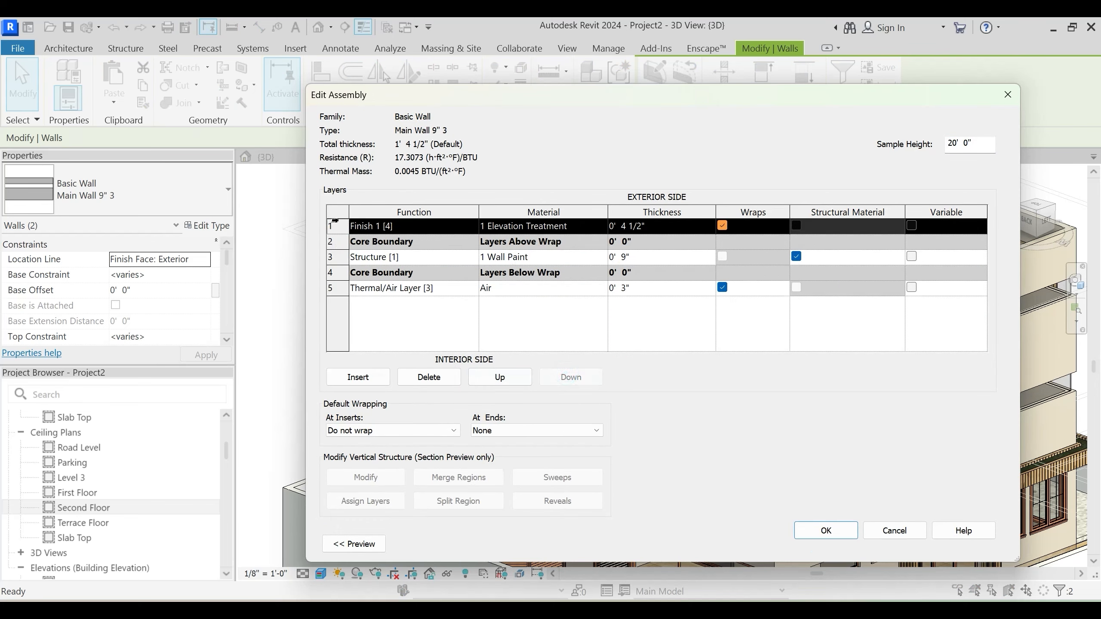
left_click(583, 377)
left_click(583, 377)
left_click(583, 377)
left_click(583, 377)
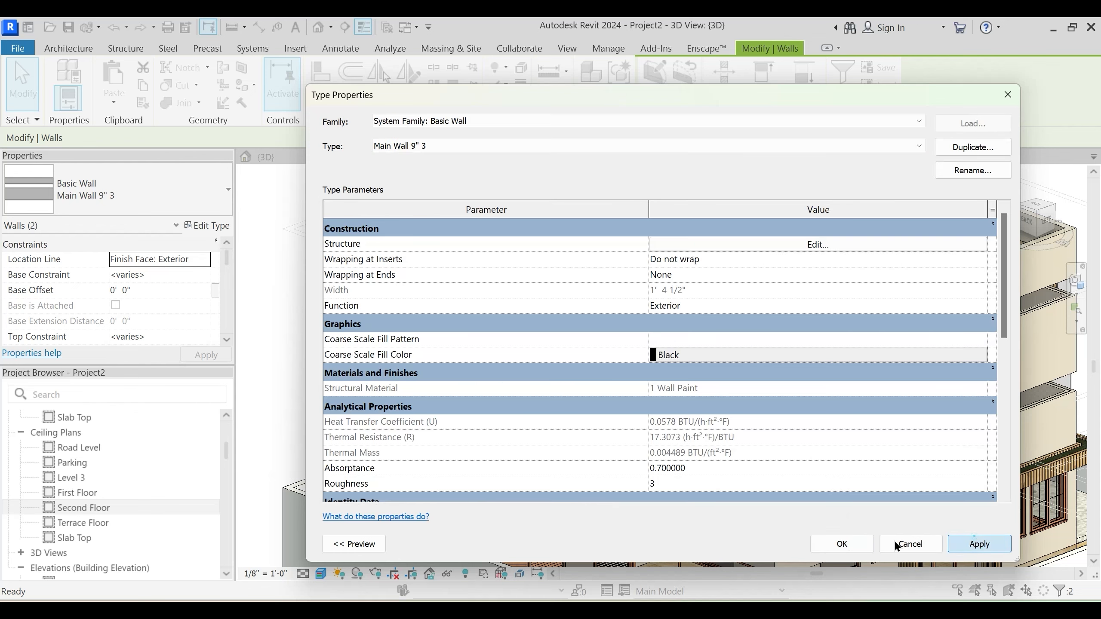
left_click(843, 545)
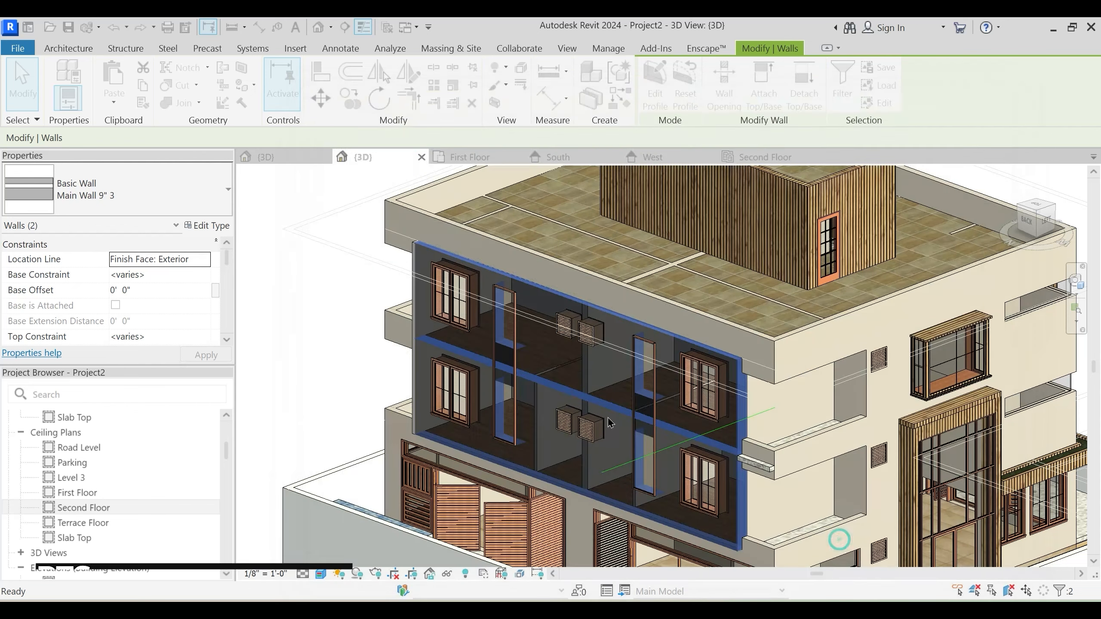
left_click(350, 267)
middle_click_drag(675, 385, 666, 396, "shift")
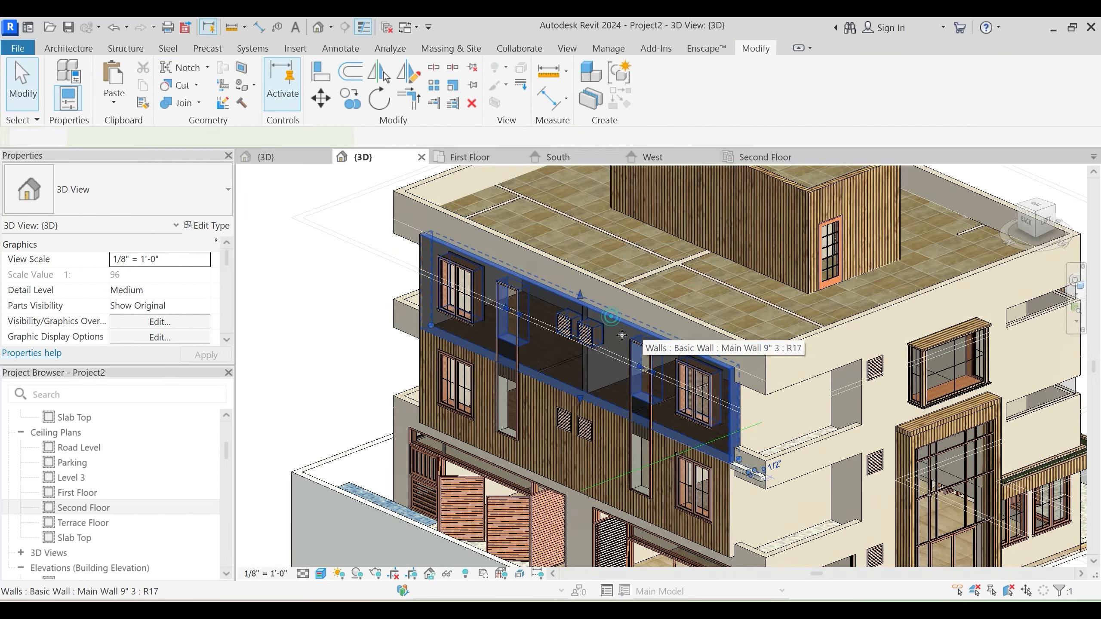
Stretch the second-floor rear wall's top edge up to the top of the terrace parapet, and select the rear parapet wall
left_click(615, 323)
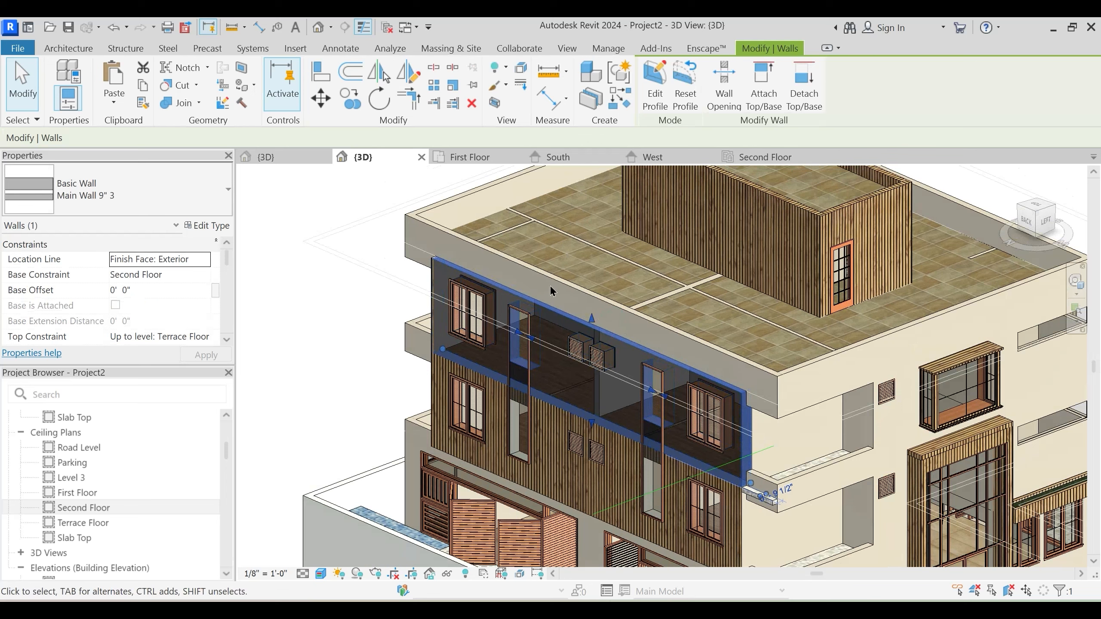
left_click(551, 287)
left_click(593, 329)
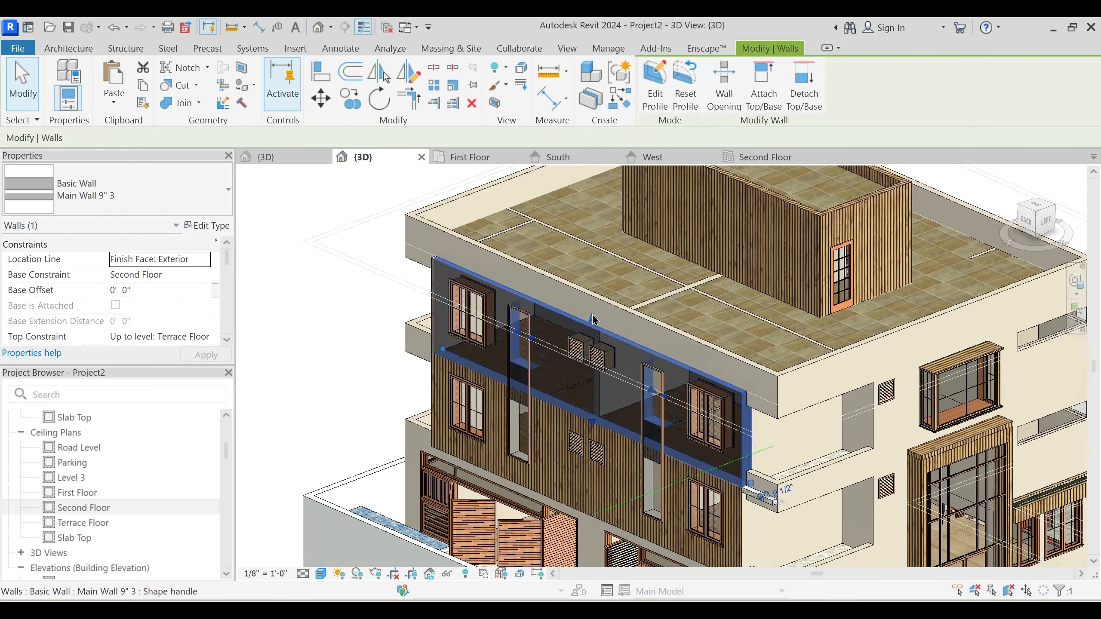
left_click_drag(596, 300, 597, 299)
left_click_drag(626, 347, 582, 278)
left_click(771, 399)
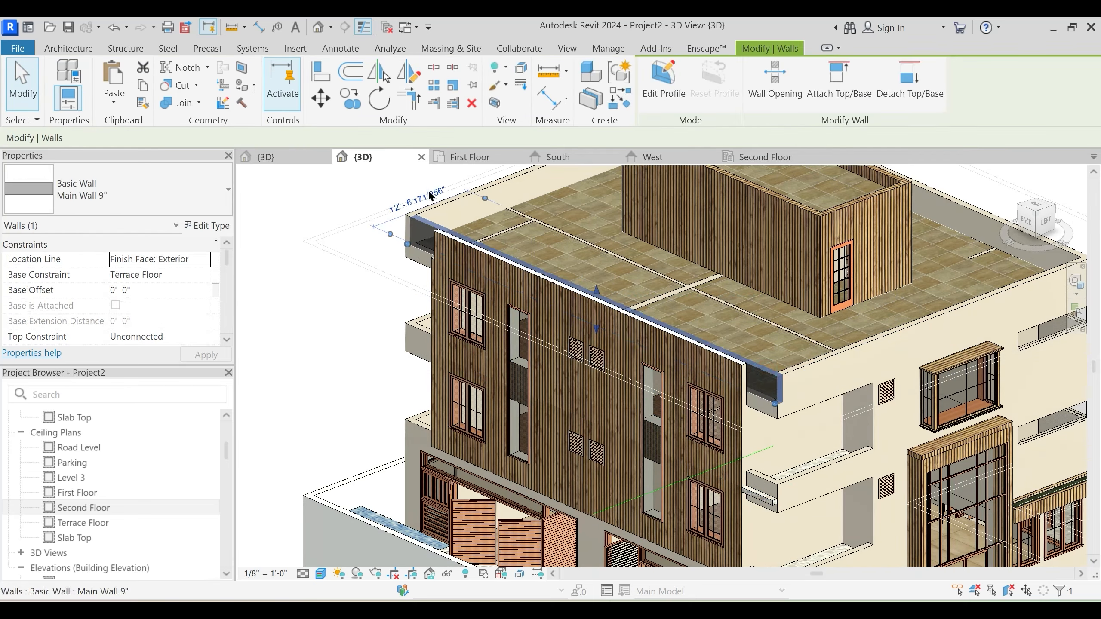
Select the rear terrace parapet wall at its corner in 3D and open the Terrace Floor plan
middle_click_drag(483, 269, 441, 358, "shift")
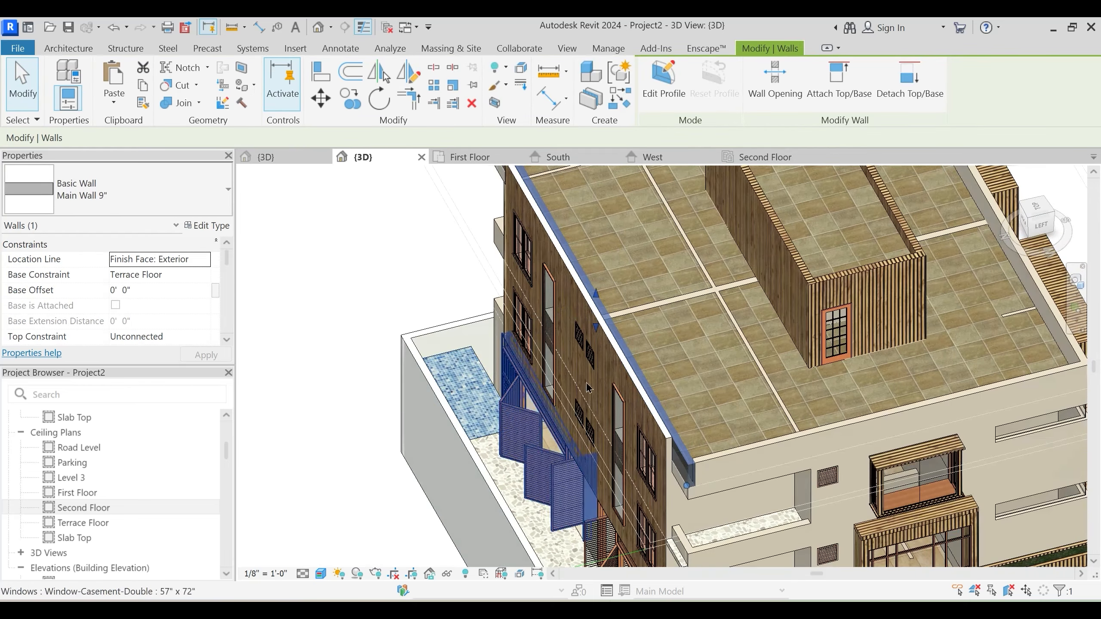
key("Escape")
scroll(656, 474, "up", 1)
middle_click_drag(656, 475, 770, 442, "shift")
left_click(743, 434)
key("Escape")
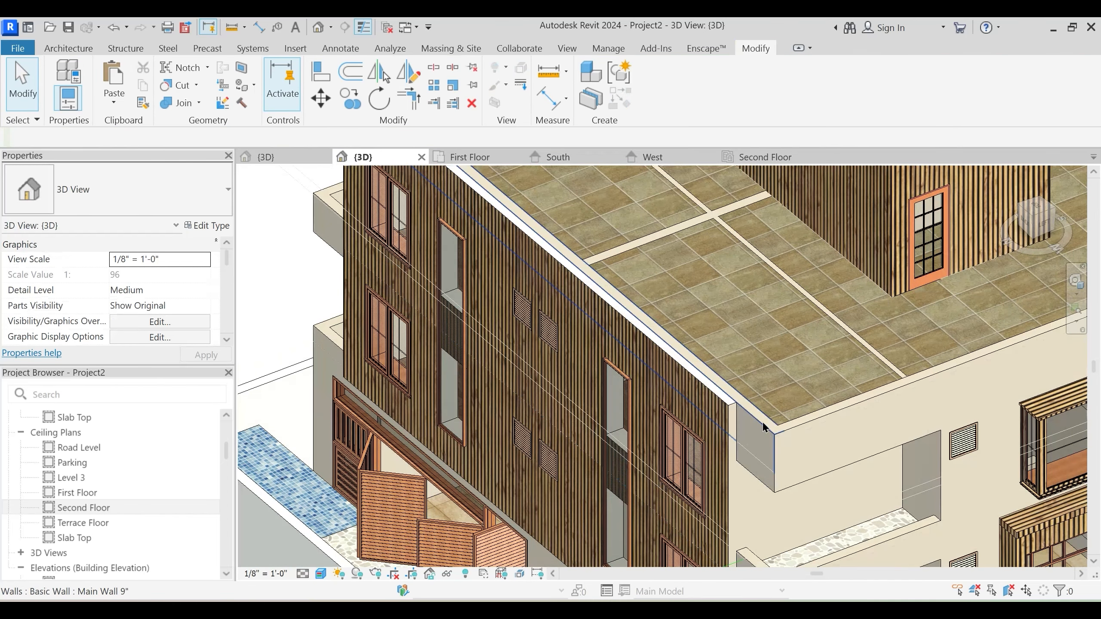
left_click(763, 427)
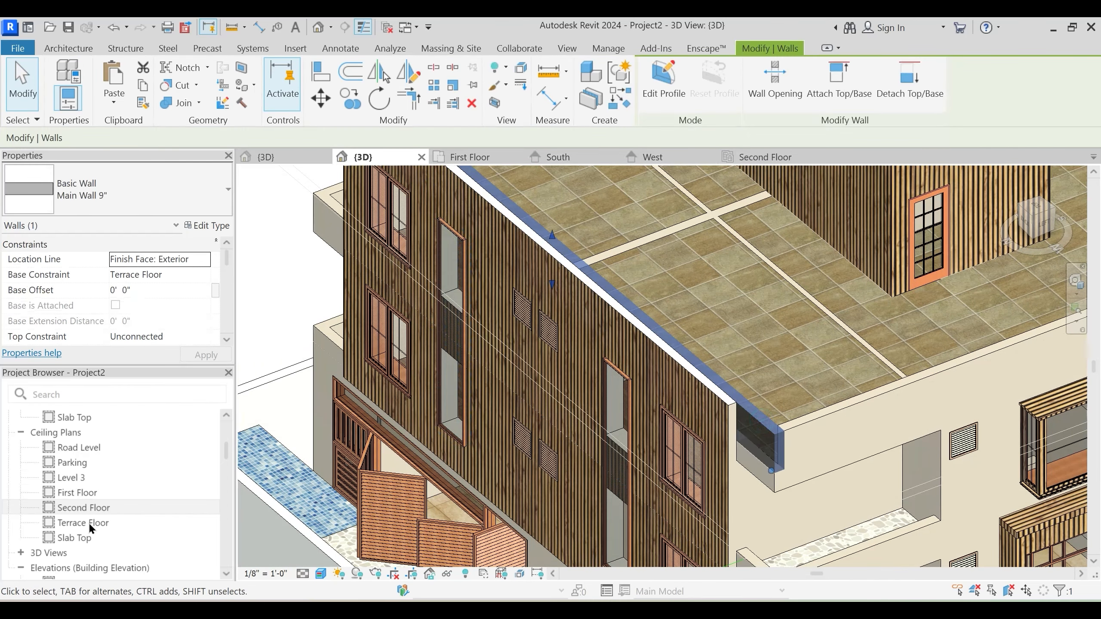
scroll(89, 524, "up", 3)
double_click(74, 477)
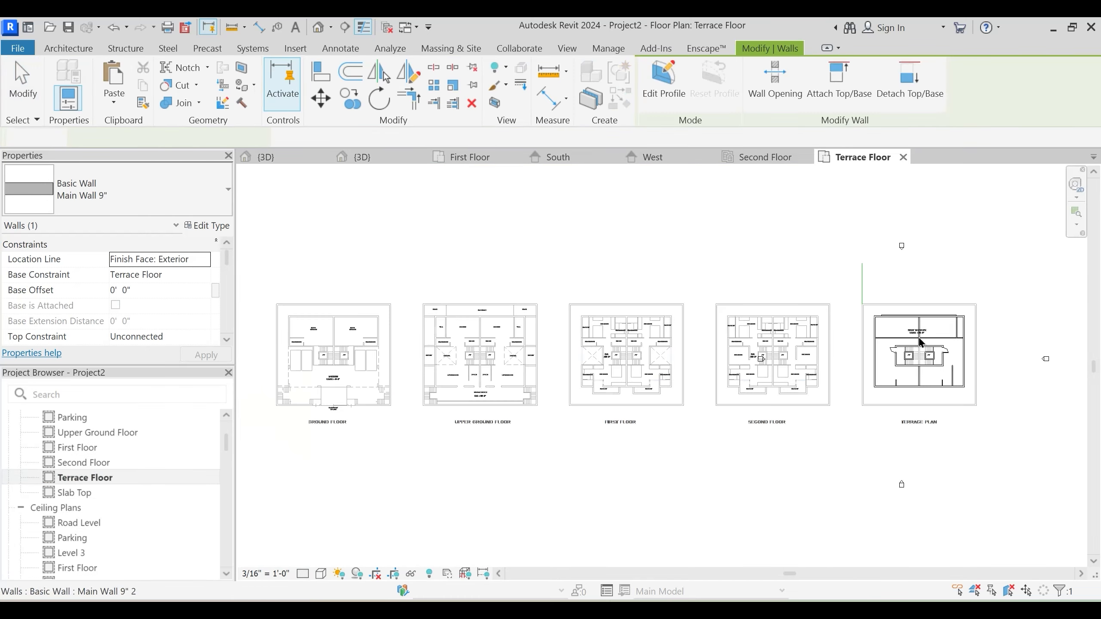
Split the rear parapet wall just left of the central dividing wall and unjoin the elements that no longer intersect
middle_click_drag(900, 339, 714, 392)
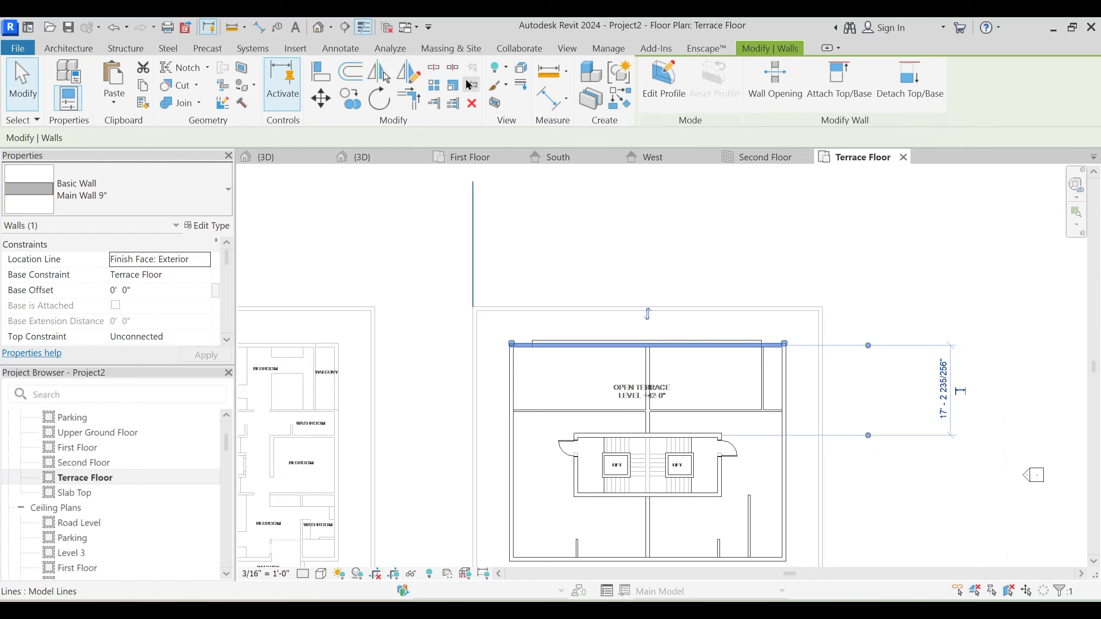
left_click(433, 68)
scroll(644, 421, "up", 2)
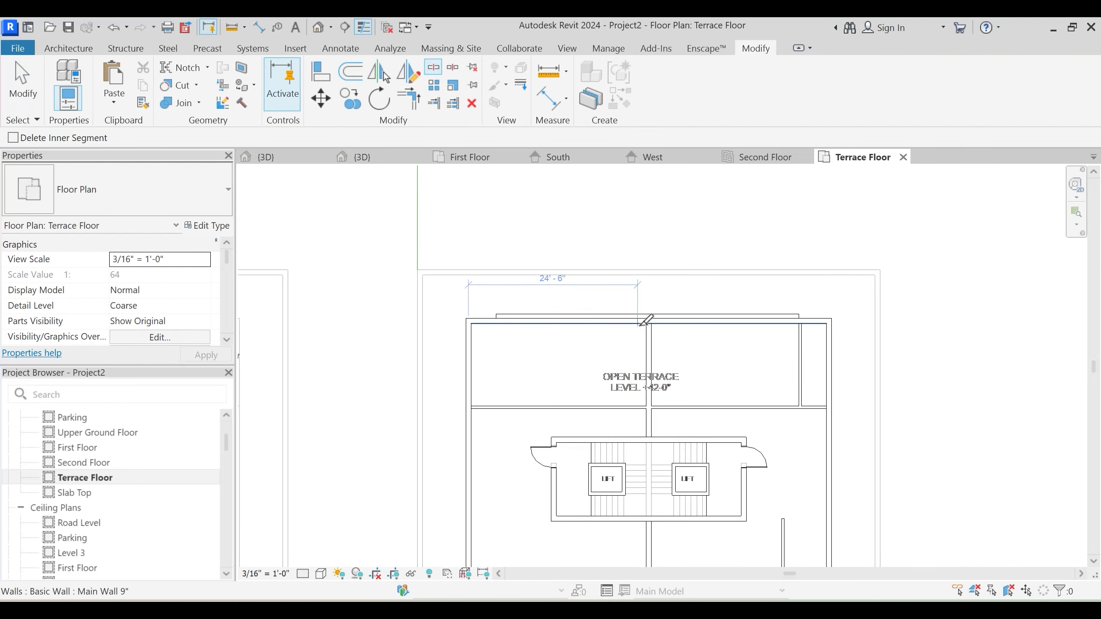
left_click(641, 349)
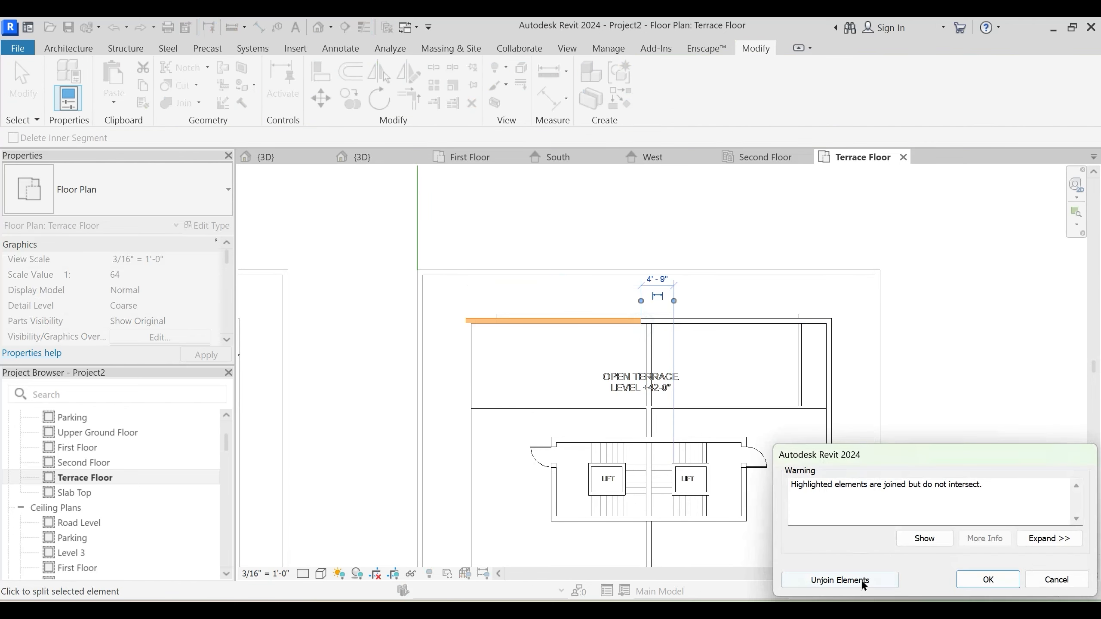
left_click(839, 580)
scroll(516, 332, "up", 2)
key("Escape")
Shorten the left part of the split rear parapet to about 4'-0", ending it where the clad rear wall begins
left_click(462, 318)
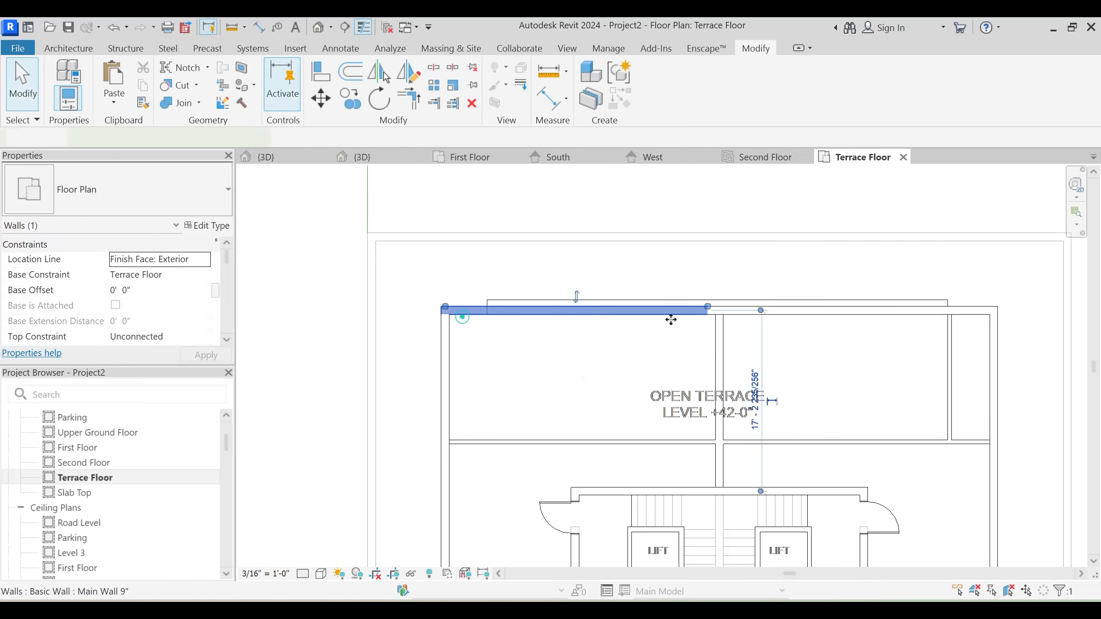
left_click_drag(501, 328, 487, 306)
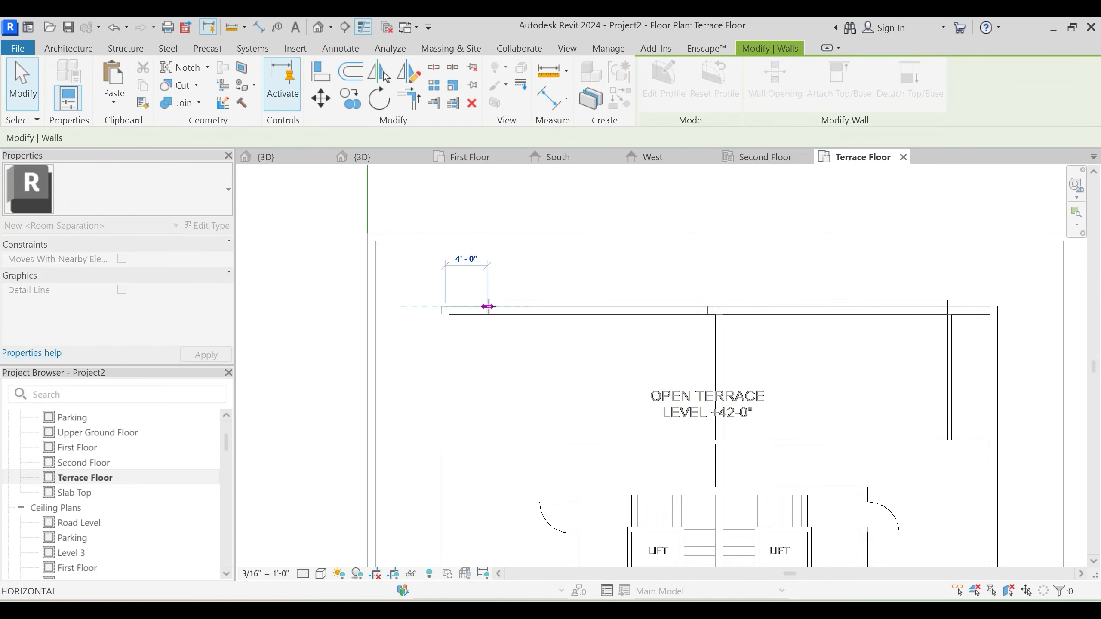
left_click(868, 347)
scroll(478, 315, "up", 2)
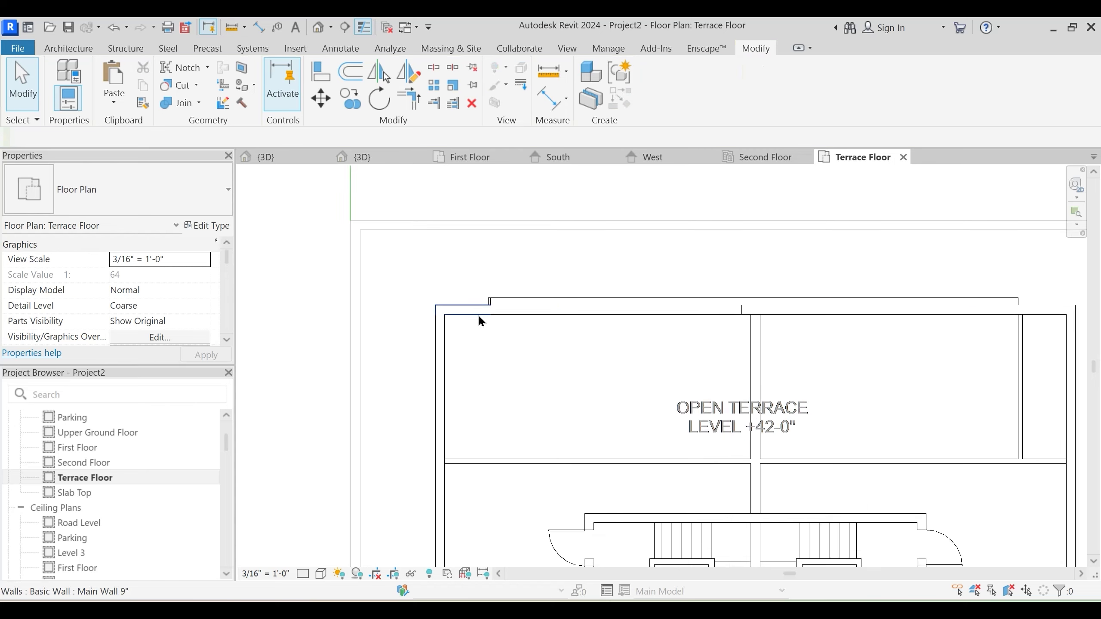
left_click(478, 305)
scroll(484, 311, "up", 2)
left_click_drag(497, 301, 499, 345)
left_click(499, 347)
scroll(498, 347, "down", 4)
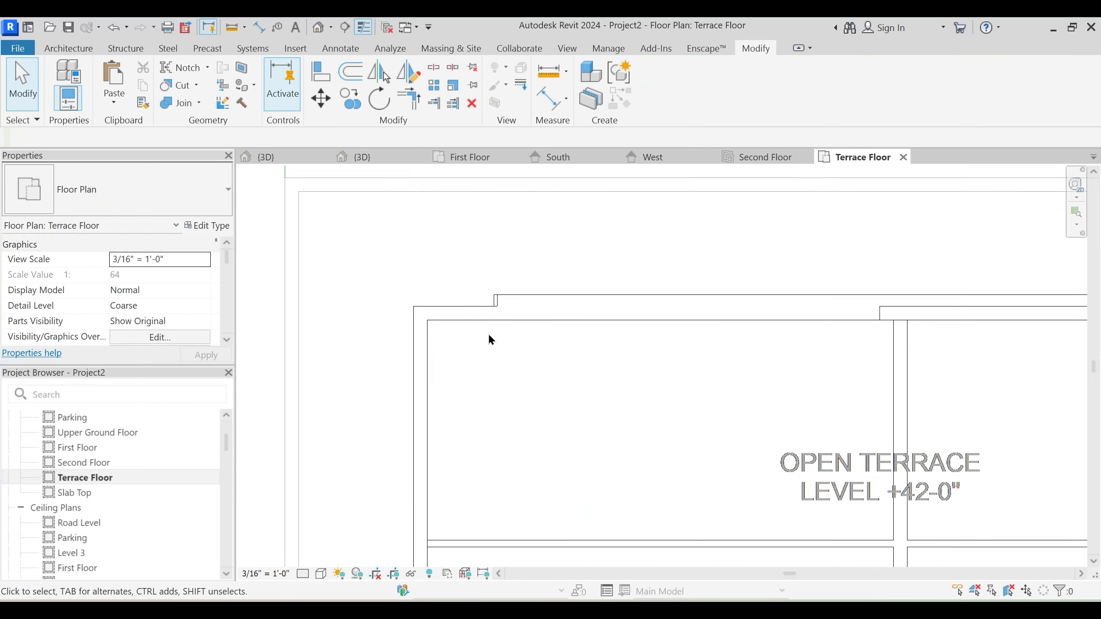
Shorten the right part of the split rear parapet to about 4'-6", ending it at the clad rear wall's right end
middle_click_drag(646, 366, 334, 390)
left_click(657, 348)
scroll(403, 365, "up", 2)
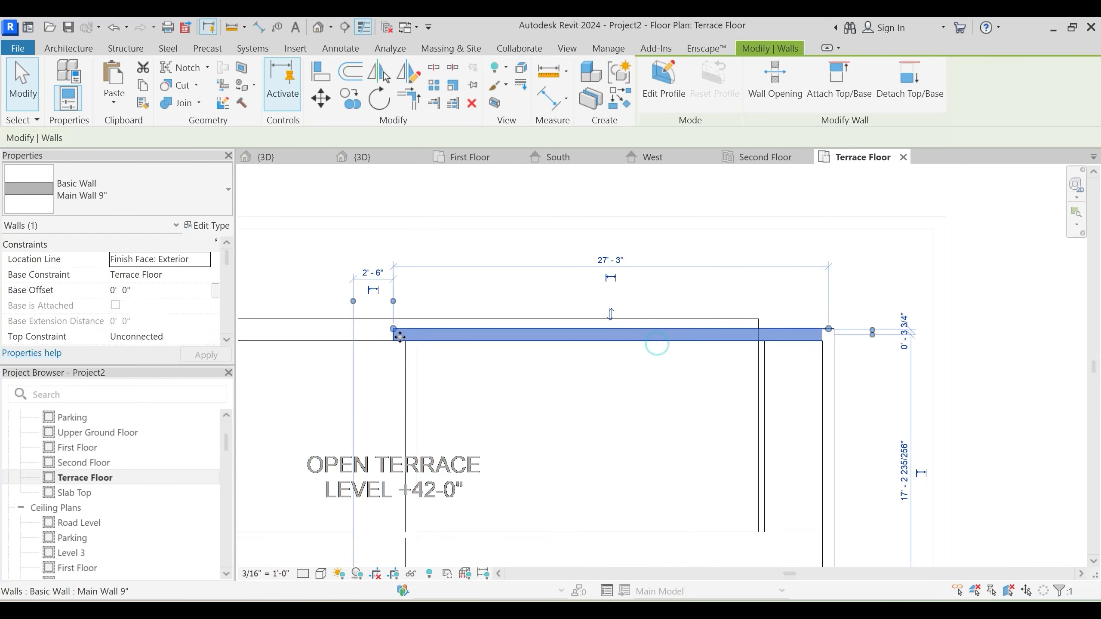
left_click_drag(393, 329, 756, 330)
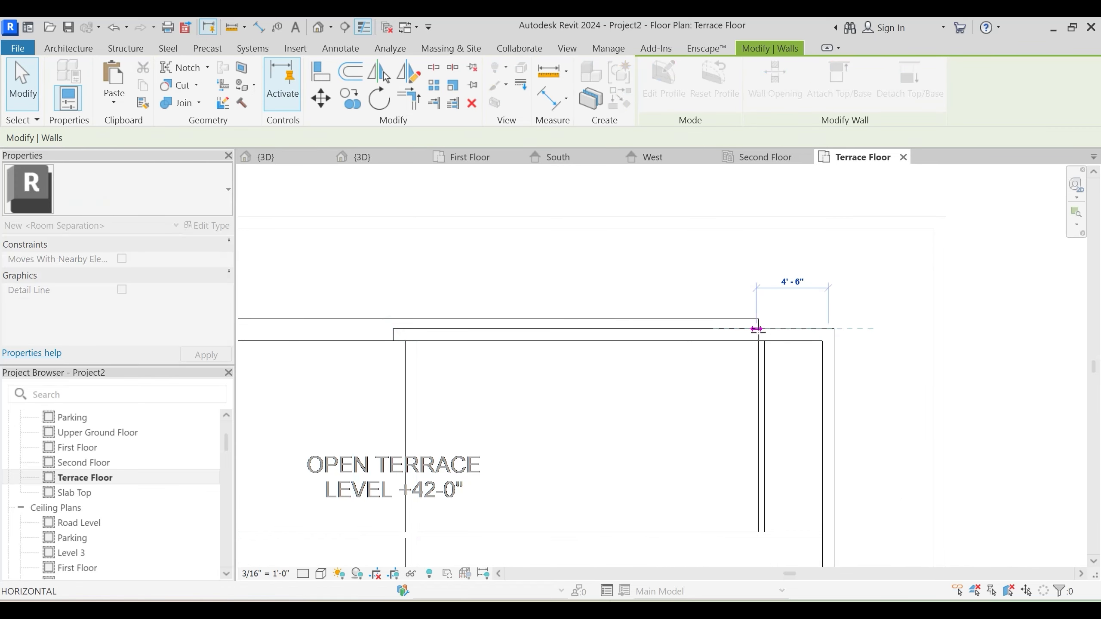
left_click_drag(765, 389, 764, 393)
left_click(766, 391)
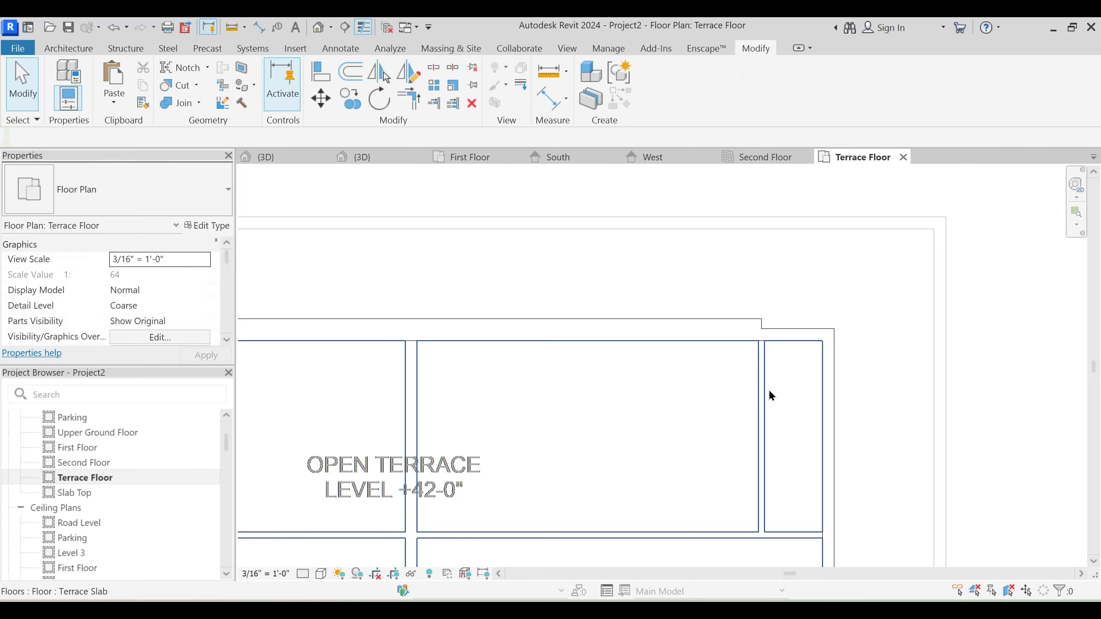
scroll(767, 388, "down", 2)
Adjust the end of the left rear parapet segment against the end of the clad Main Wall 9" 3
scroll(433, 369, "up", 5)
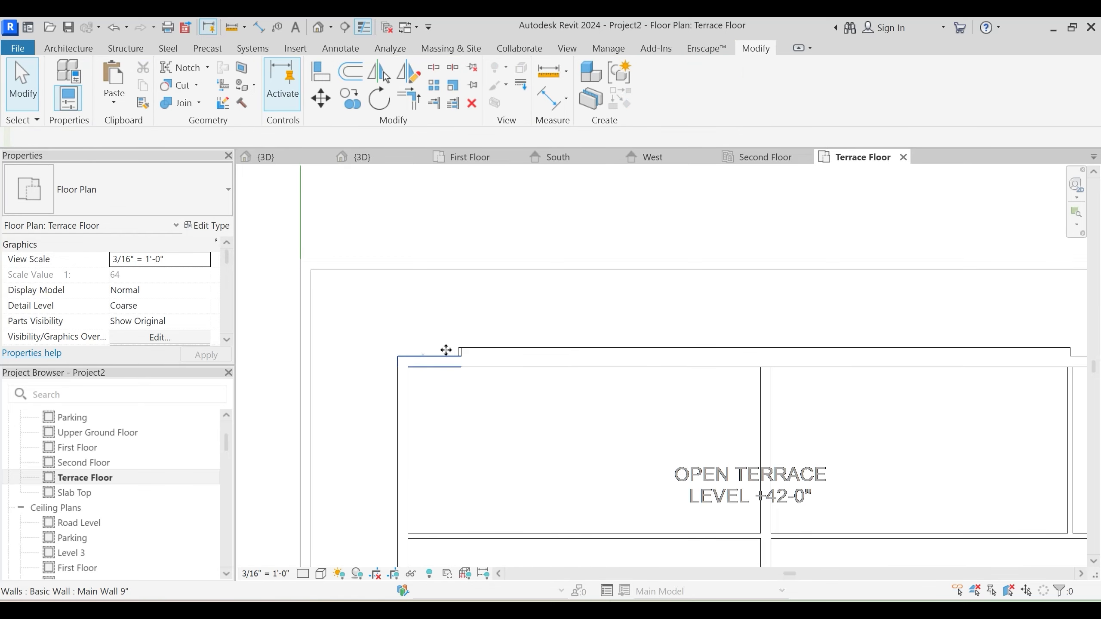
left_click(460, 370)
left_click_drag(471, 361, 469, 360)
left_click(496, 343)
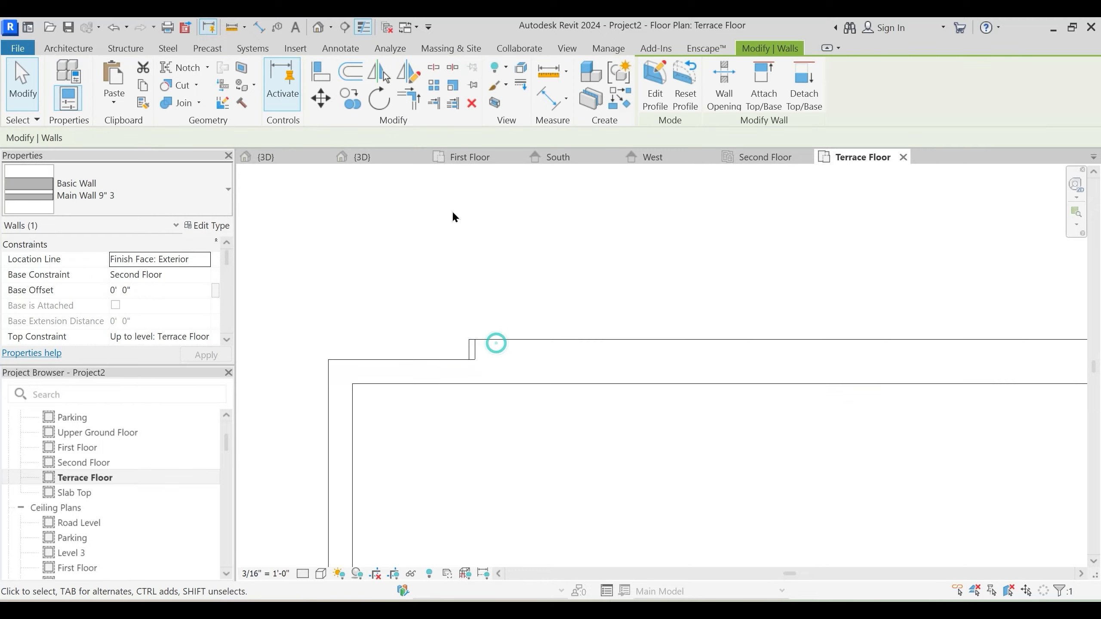
left_click(453, 216)
Return to the 3D view and examine the rear cladding, shortened parapets and balconies from the back and front
left_click(381, 157)
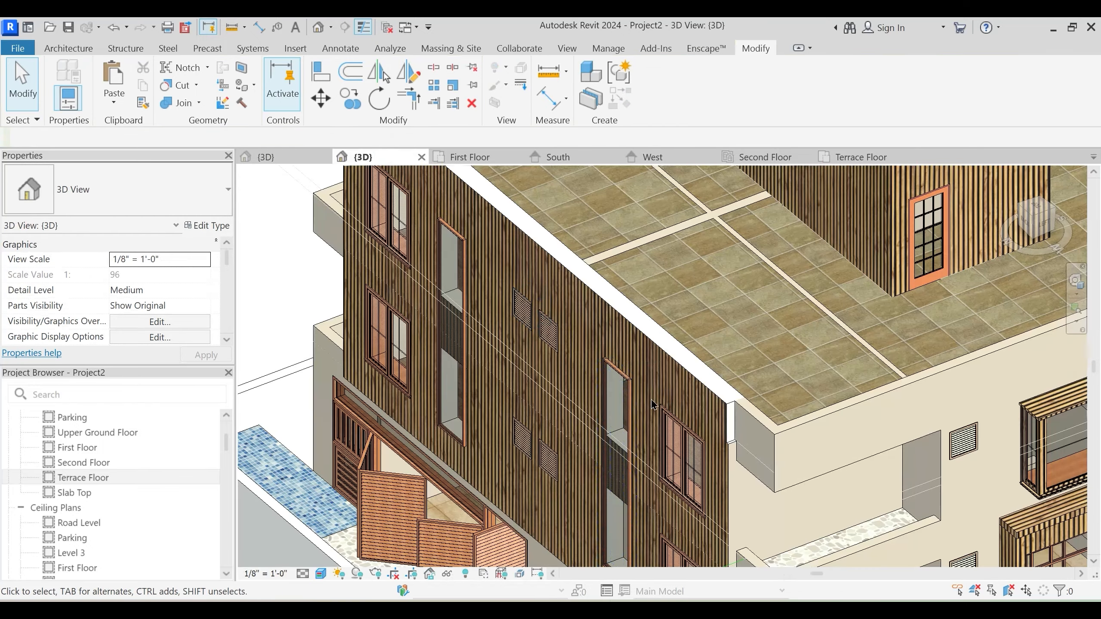
scroll(654, 405, "down", 4)
middle_click_drag(653, 406, 763, 428, "shift")
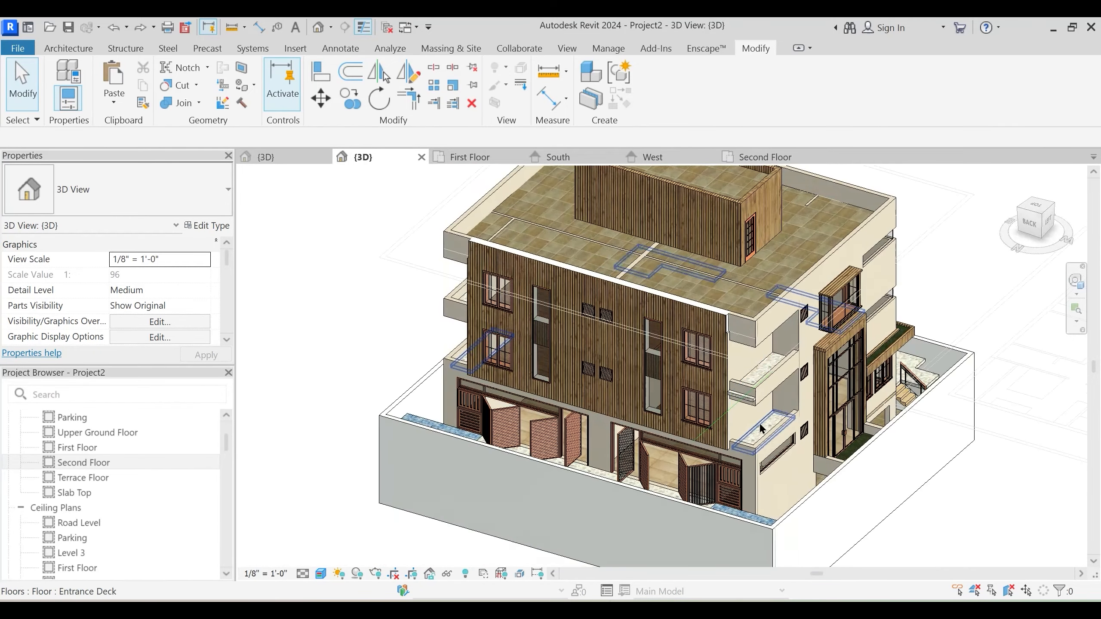
scroll(762, 428, "up", 6)
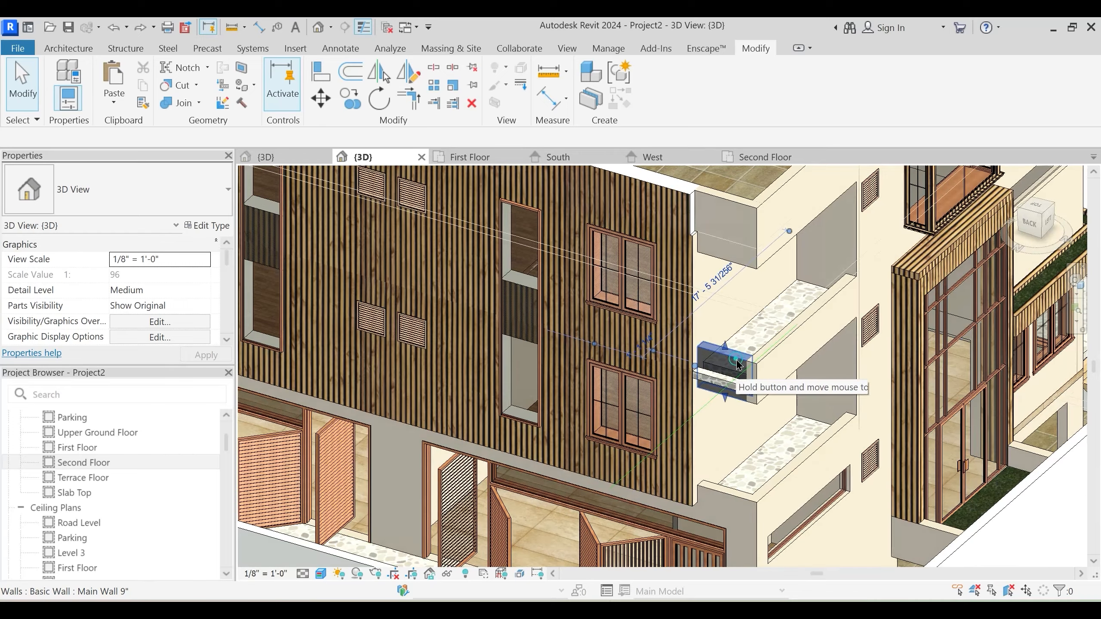
left_click(737, 364)
key("Escape")
scroll(776, 416, "down", 5)
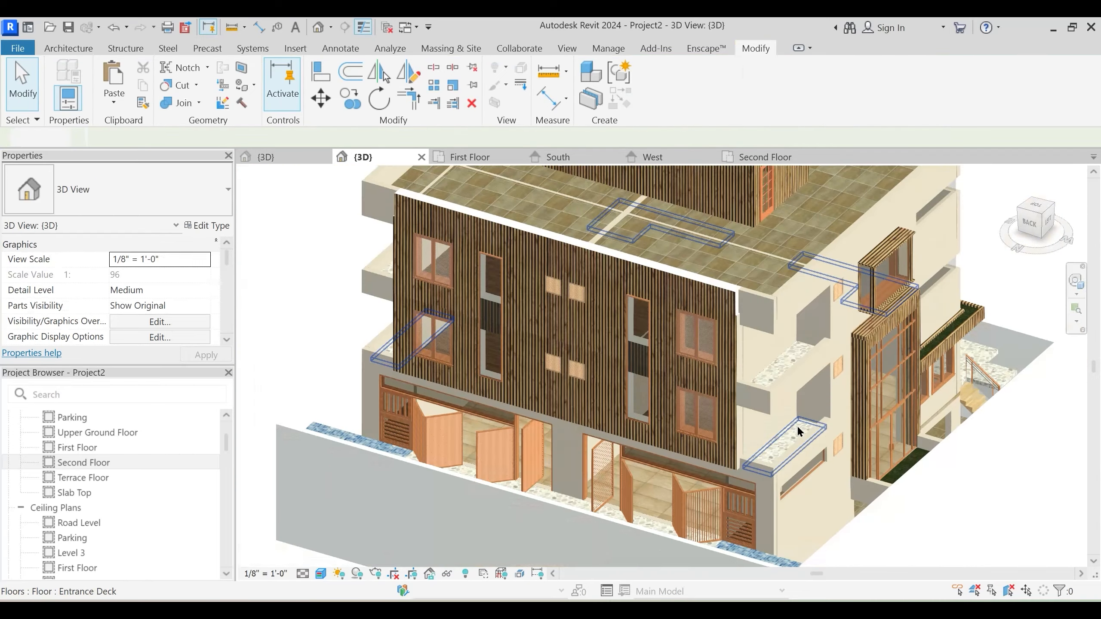
mouse_move(643, 423)
middle_mouse_down("shift")
mouse_move(804, 439)
mouse_move(867, 388)
mouse_move(696, 465)
mouse_move(388, 393)
mouse_move(423, 425)
mouse_move(528, 459)
mouse_move(631, 396)
mouse_move(632, 422)
mouse_move(659, 434)
middle_mouse_up("shift")
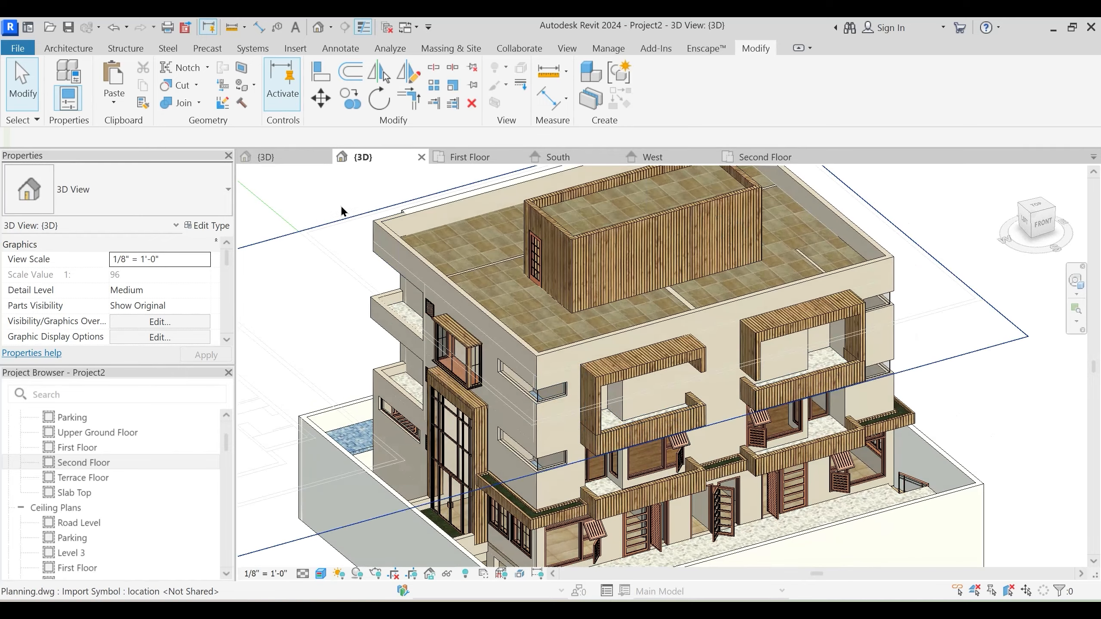
Close the Second Floor, West and South views and open the First Floor plan at the rear left balcony
left_click(807, 158)
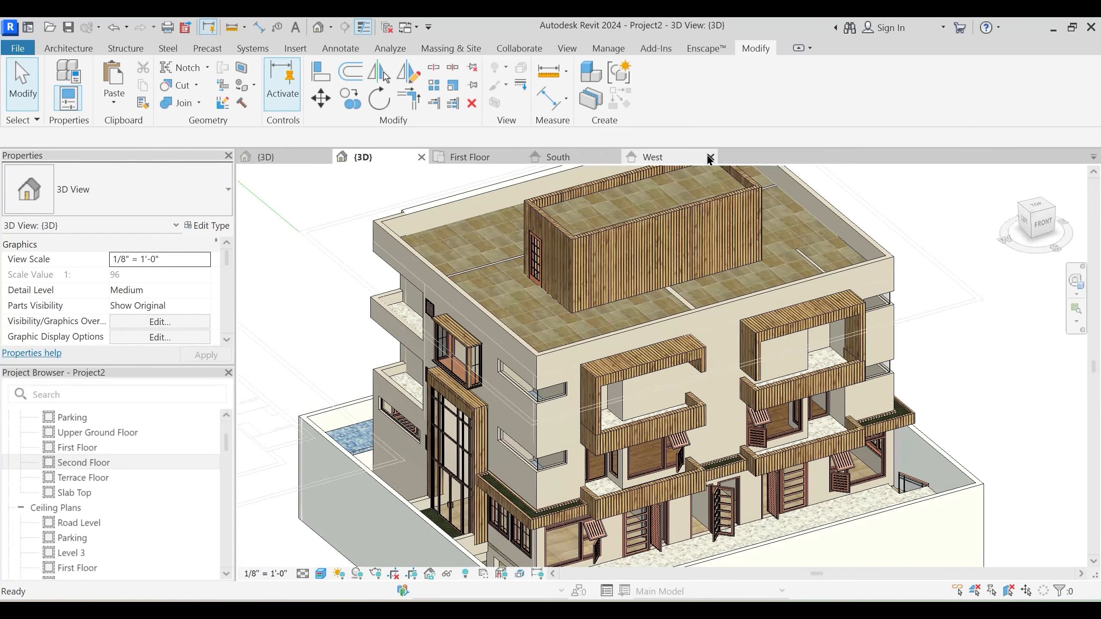
left_click(710, 159)
left_click(615, 158)
left_click(451, 153)
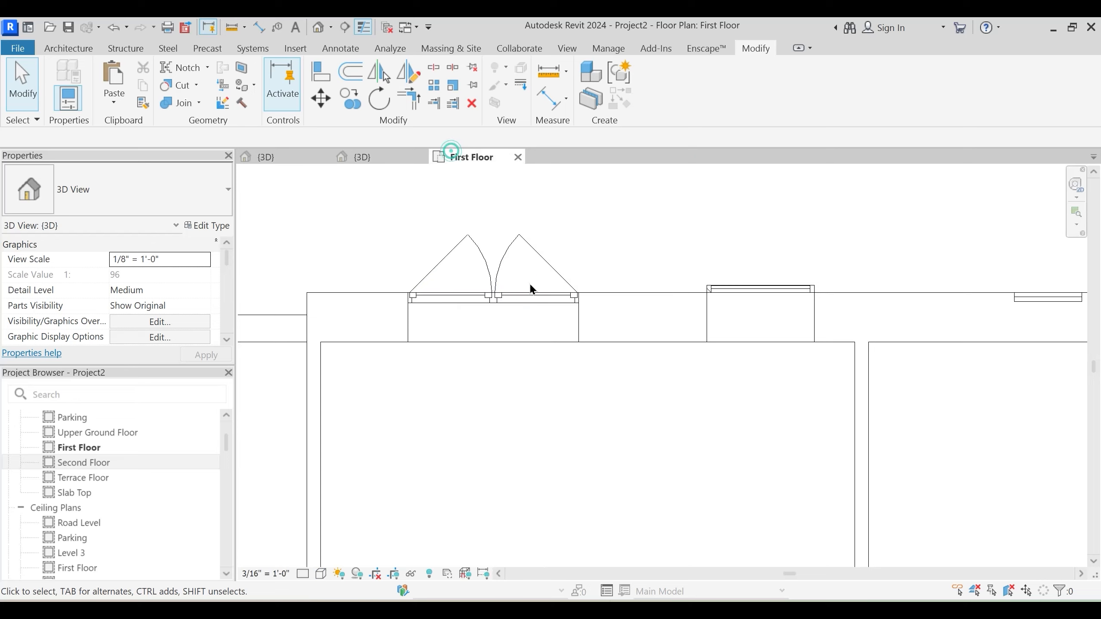
scroll(585, 204, "down", 4)
middle_click_drag(494, 304, 508, 324)
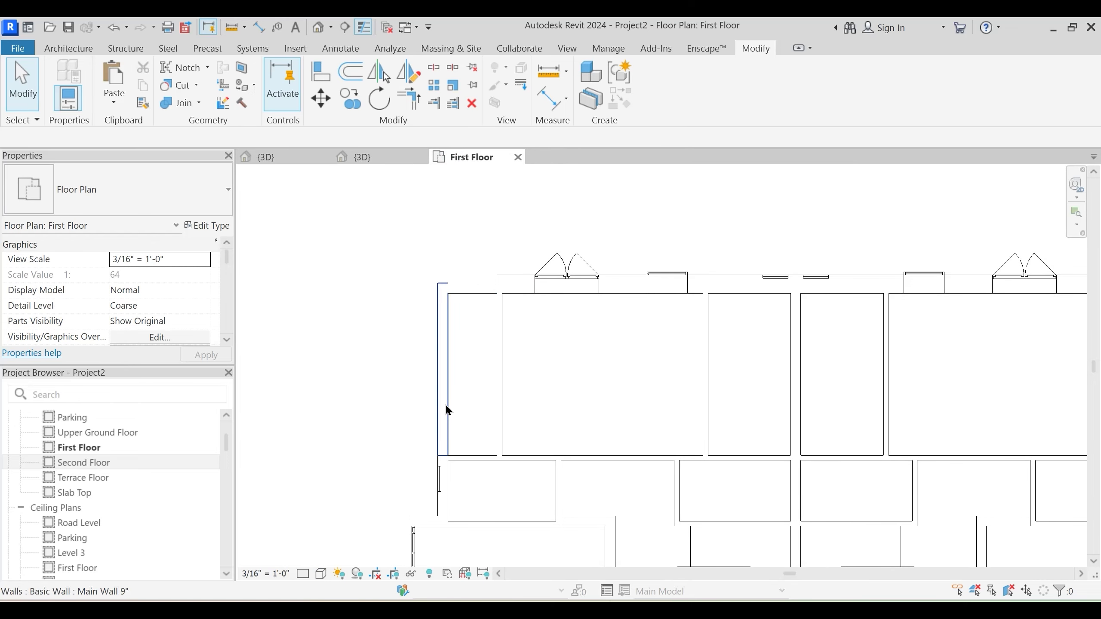
Start a railing path on the First Floor with type Glass Panel - Bottom Fill and a base offset of 1' 6"
left_click(64, 47)
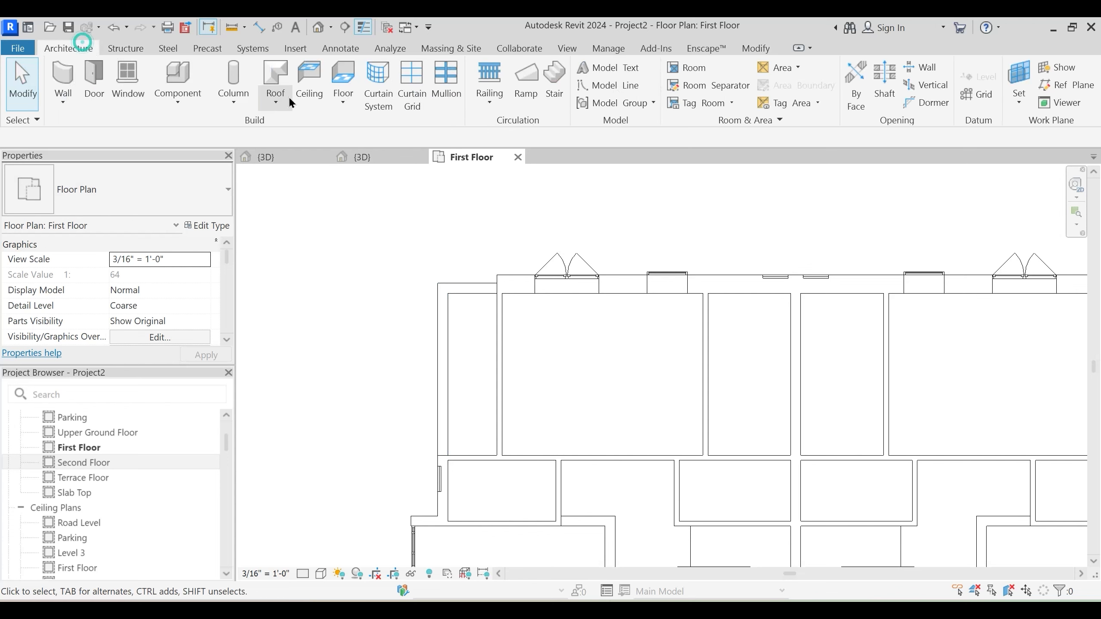
left_click(487, 96)
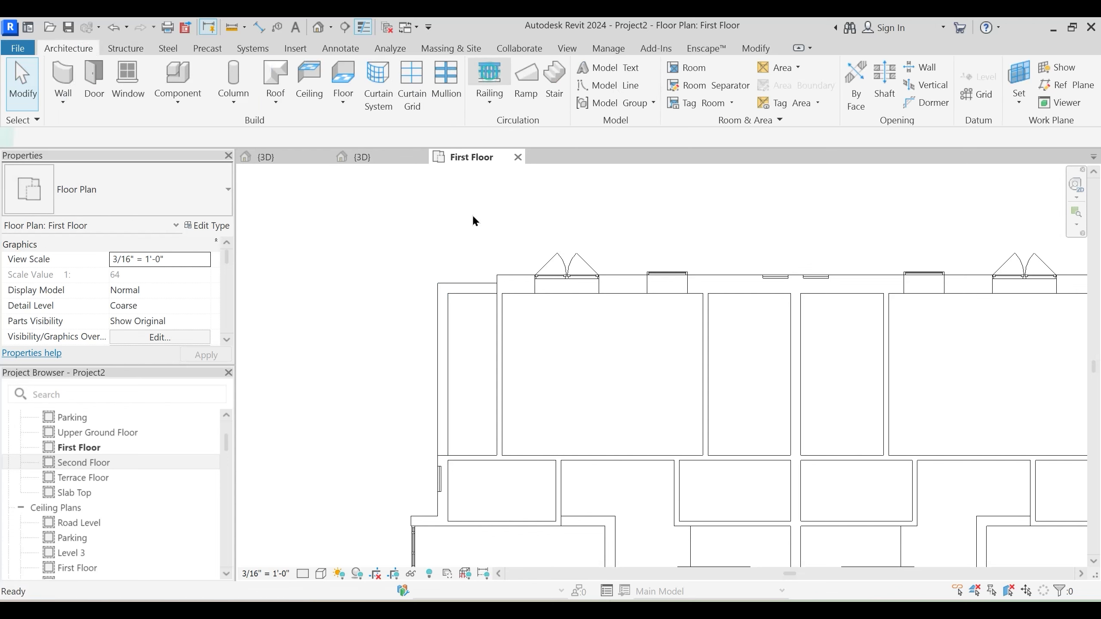
left_click(138, 185)
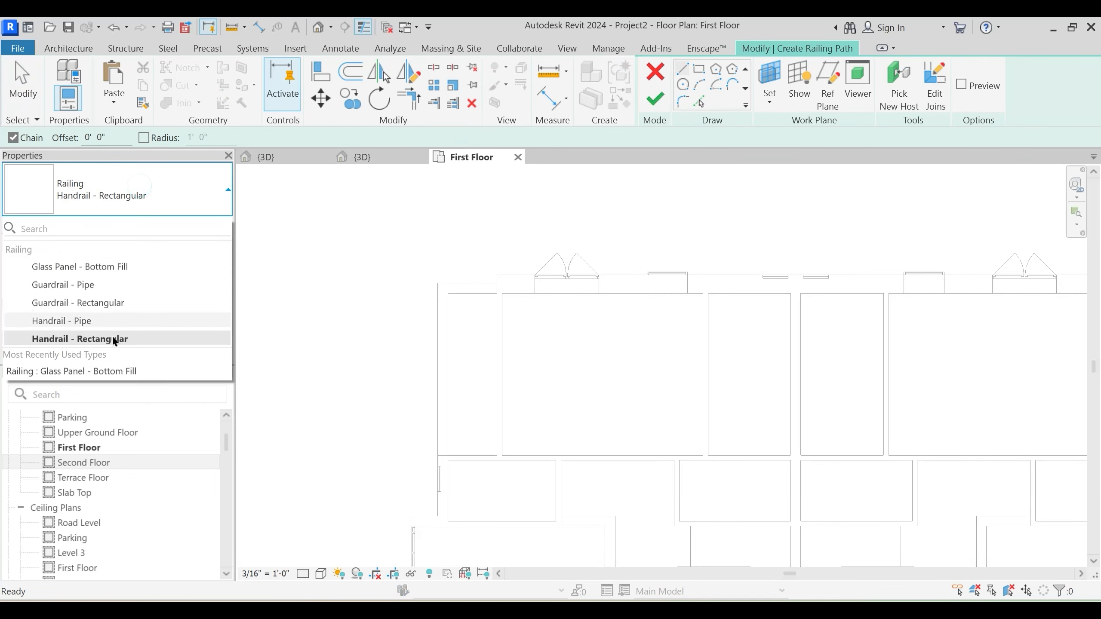
left_click(112, 265)
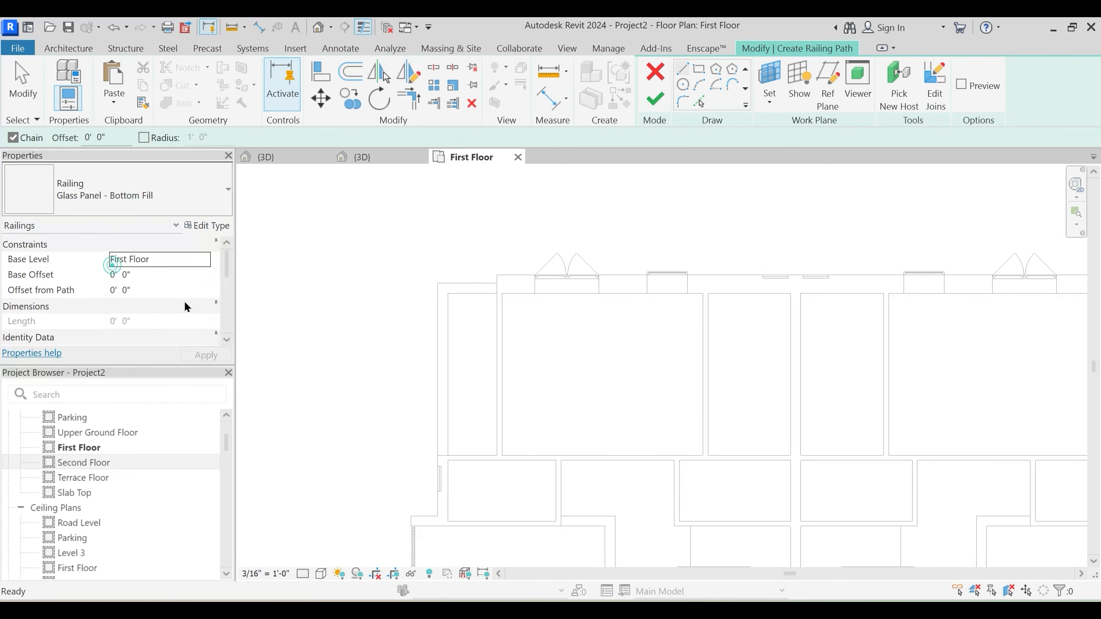
left_click(154, 274)
type("1")
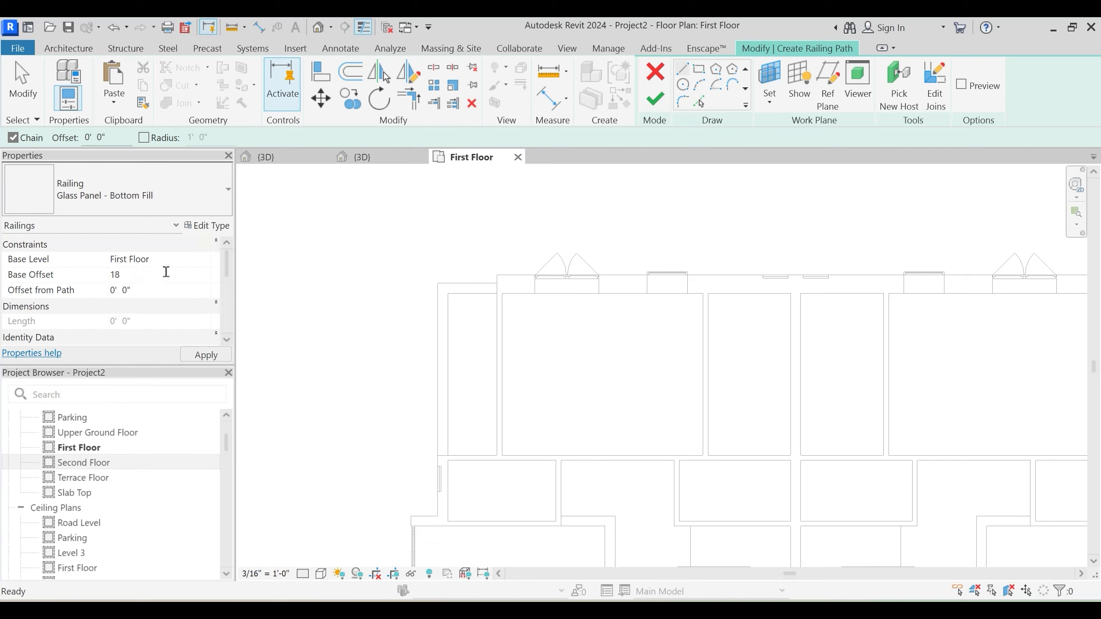
scroll(200, 296, "down", 1)
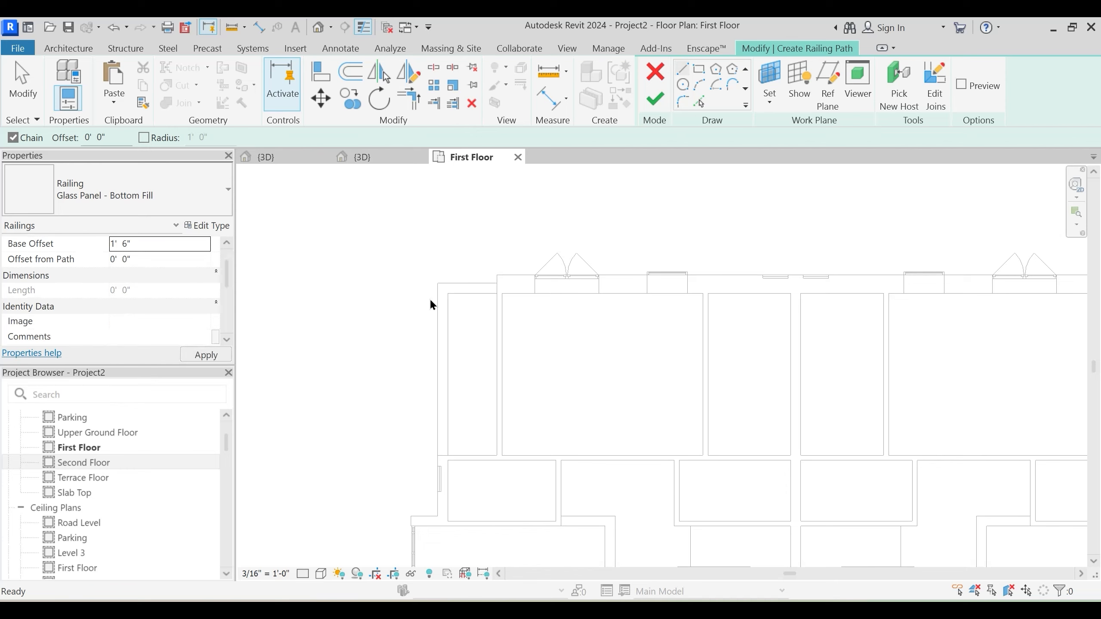
Sketch an L-shaped railing path along the centre of the left balcony's rear and outer side parapet walls
scroll(478, 285, "up", 4)
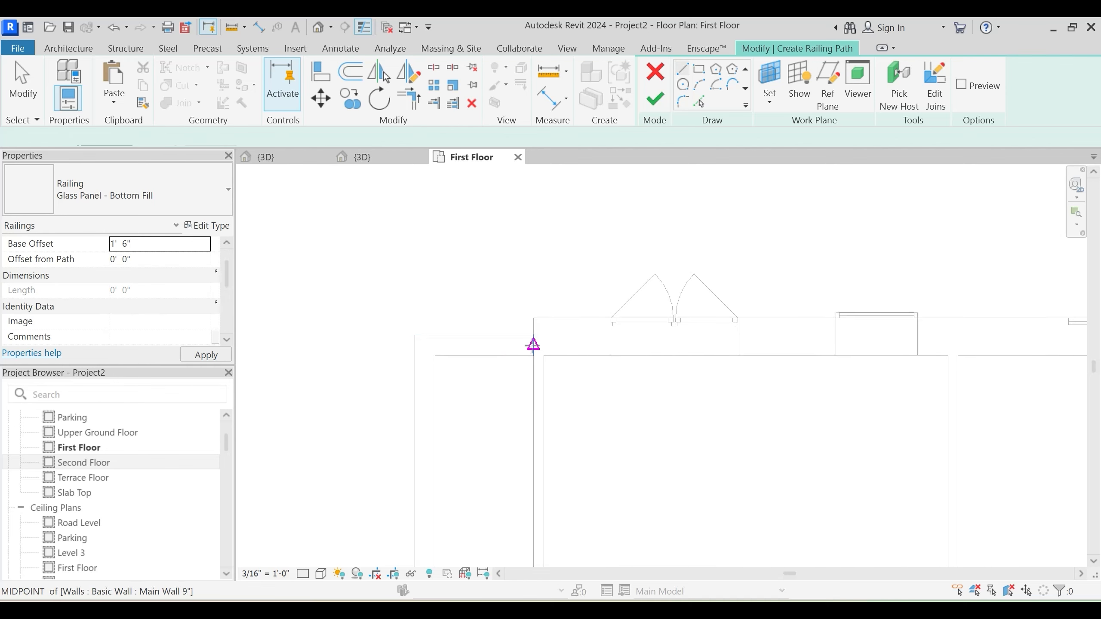
left_click(422, 345)
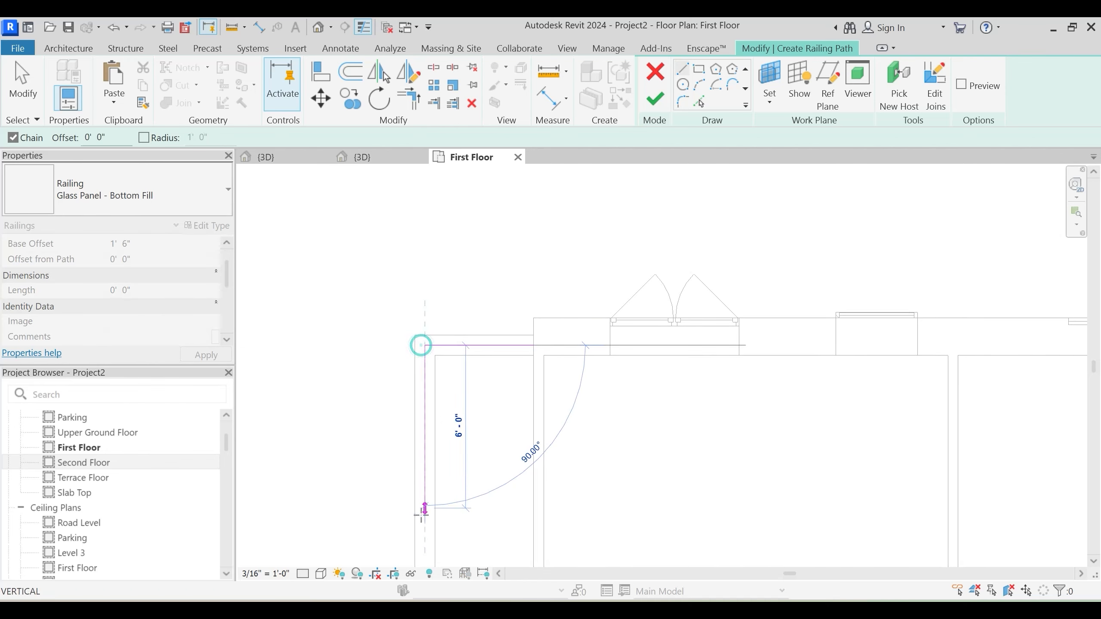
middle_click_drag(424, 563, 429, 394)
left_click(428, 514)
key("Escape")
key("Escape")
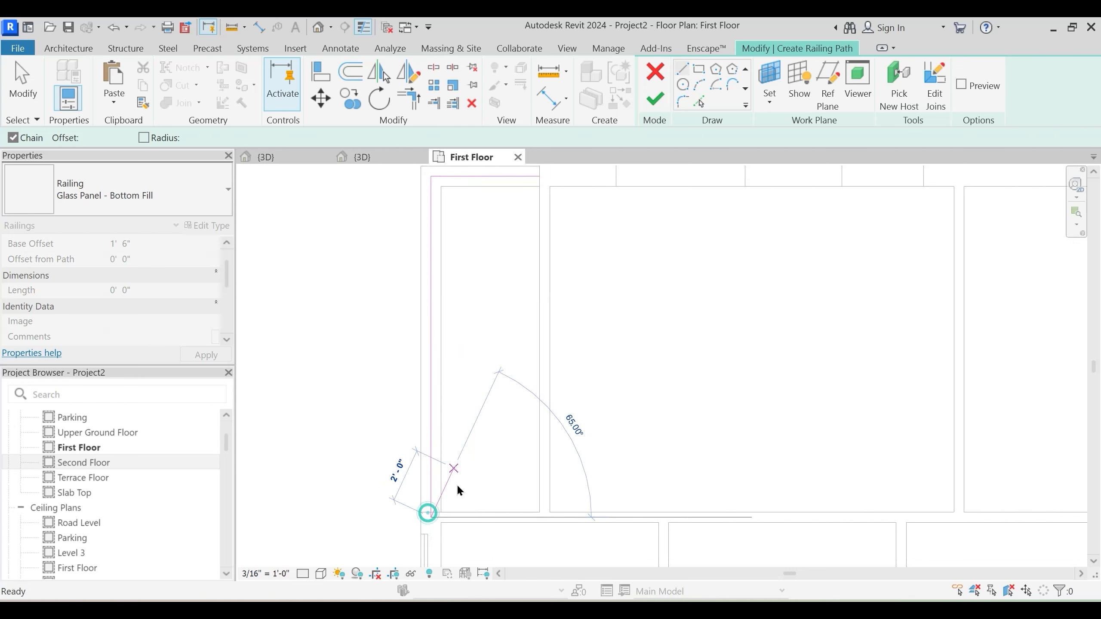
Stretch the side railing line's end to the midpoint of the balcony parapet wall's inner end
left_click(429, 496)
scroll(428, 520, "up", 3)
left_click_drag(431, 516, 431, 510)
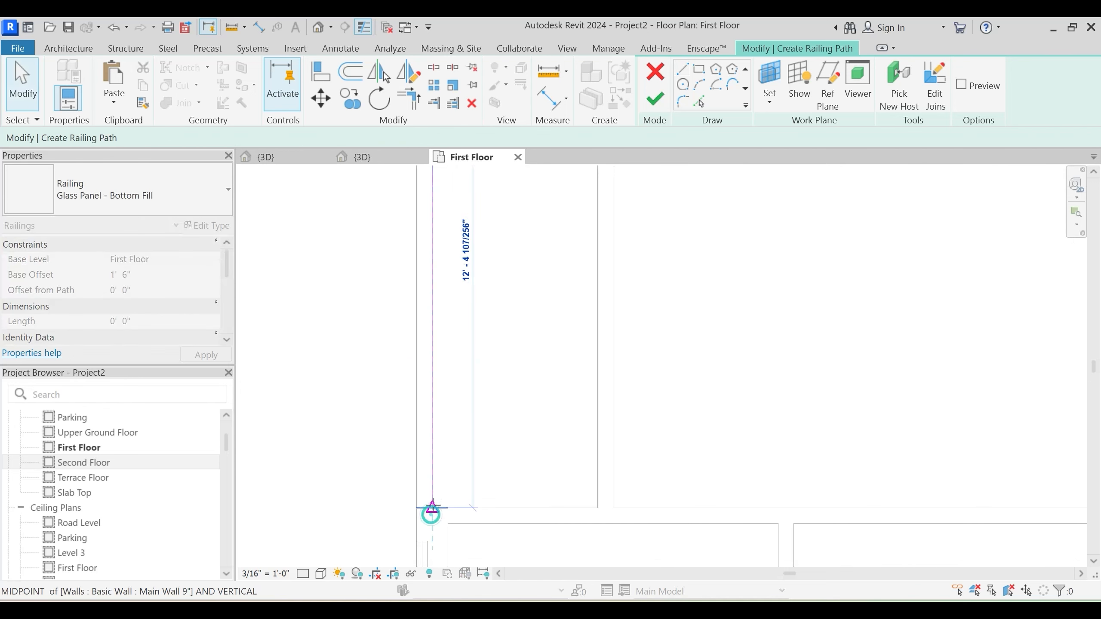
key("Escape")
scroll(484, 433, "down", 4)
middle_click_drag(525, 263, 482, 337)
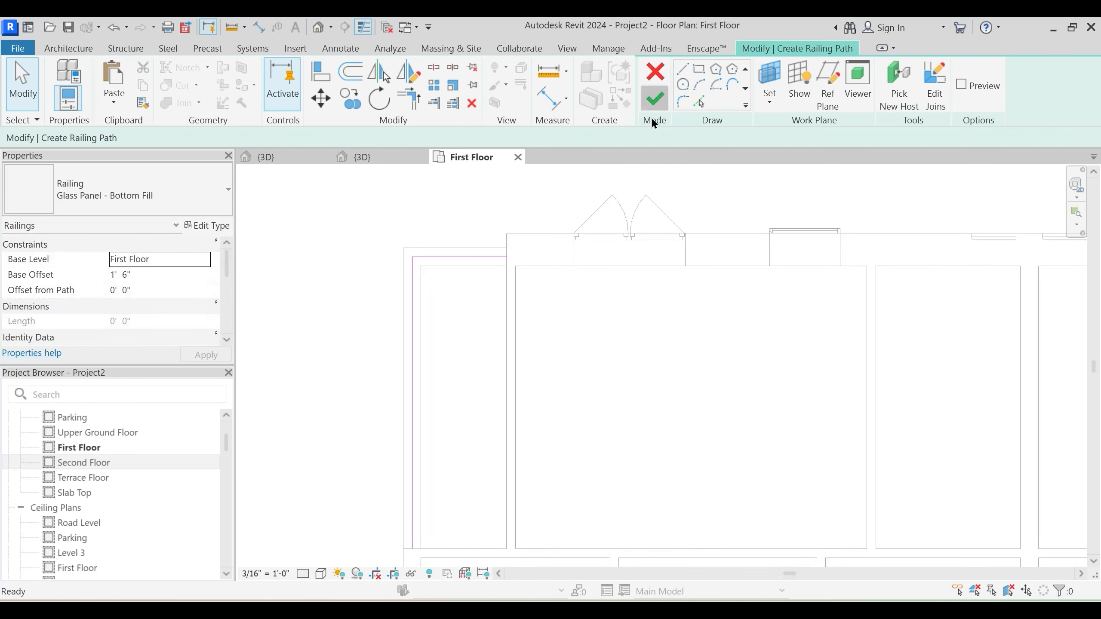
Finish the left balcony's railing path and mirror a copy of the railing about the building's central axis onto the opposite rear balcony
left_click(654, 99)
scroll(450, 308, "down", 3)
middle_click_drag(541, 384, 527, 377)
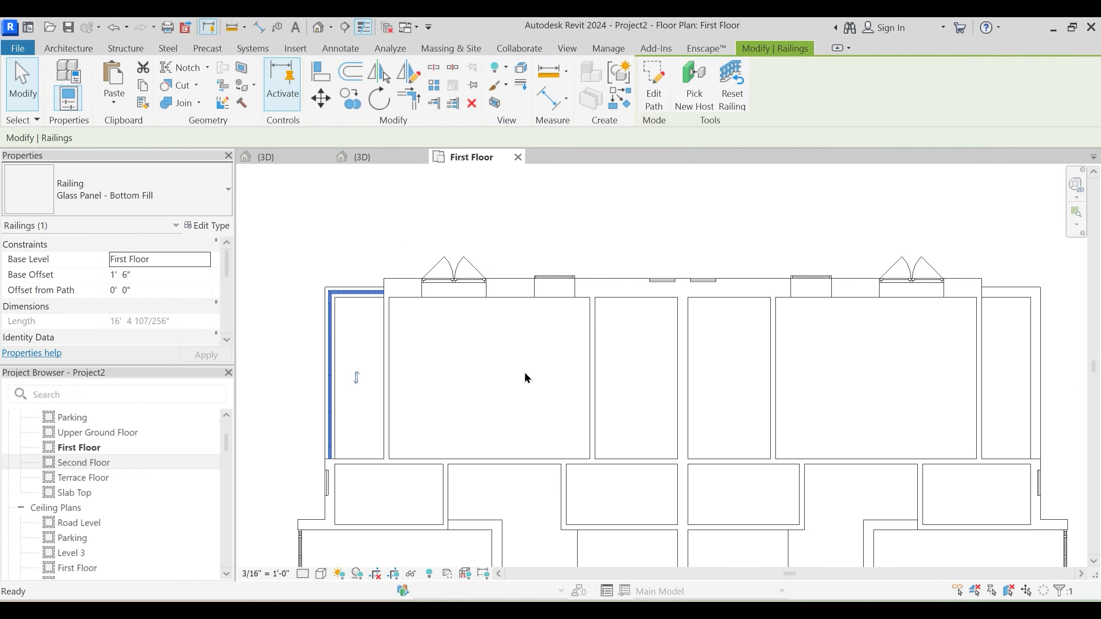
key("d")
key("m")
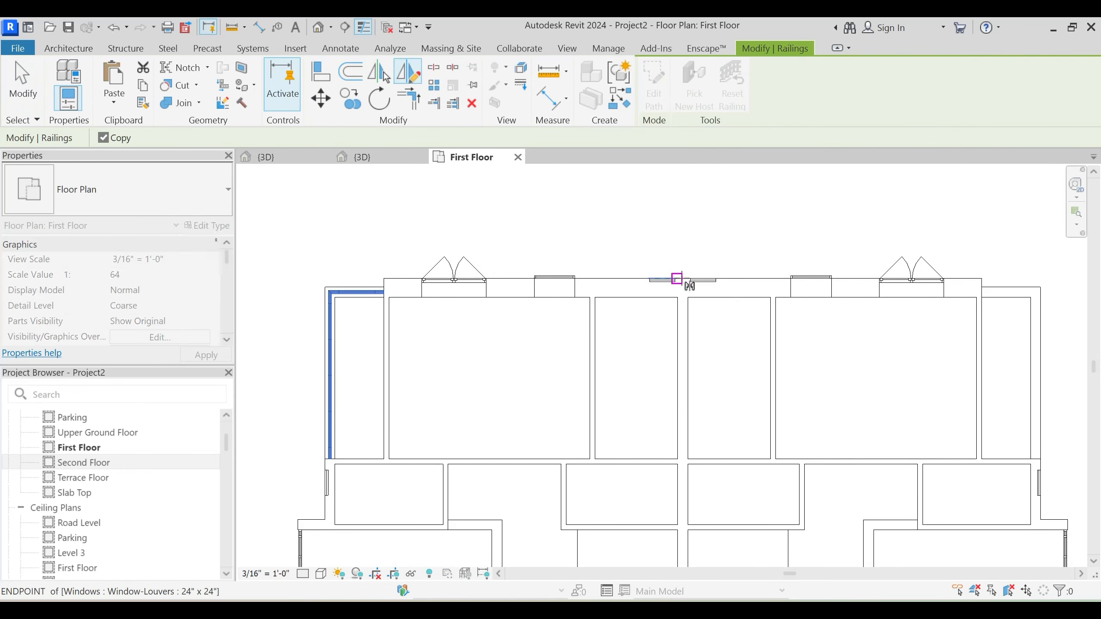
scroll(681, 279, "up", 1)
left_click(683, 279)
left_click(676, 243)
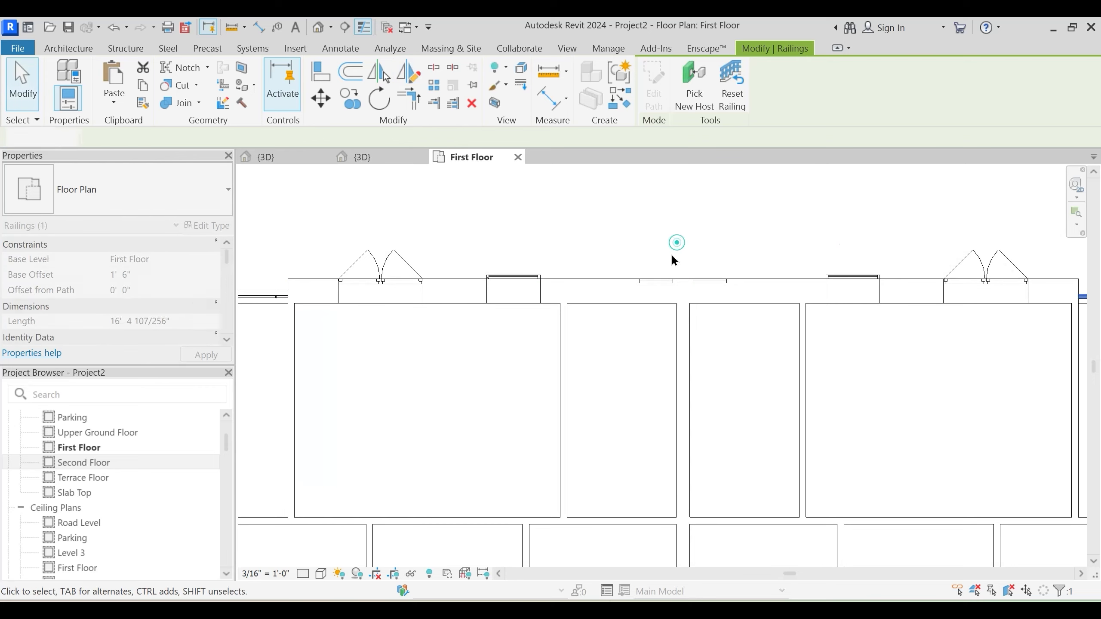
scroll(609, 422, "down", 3)
left_click(493, 444)
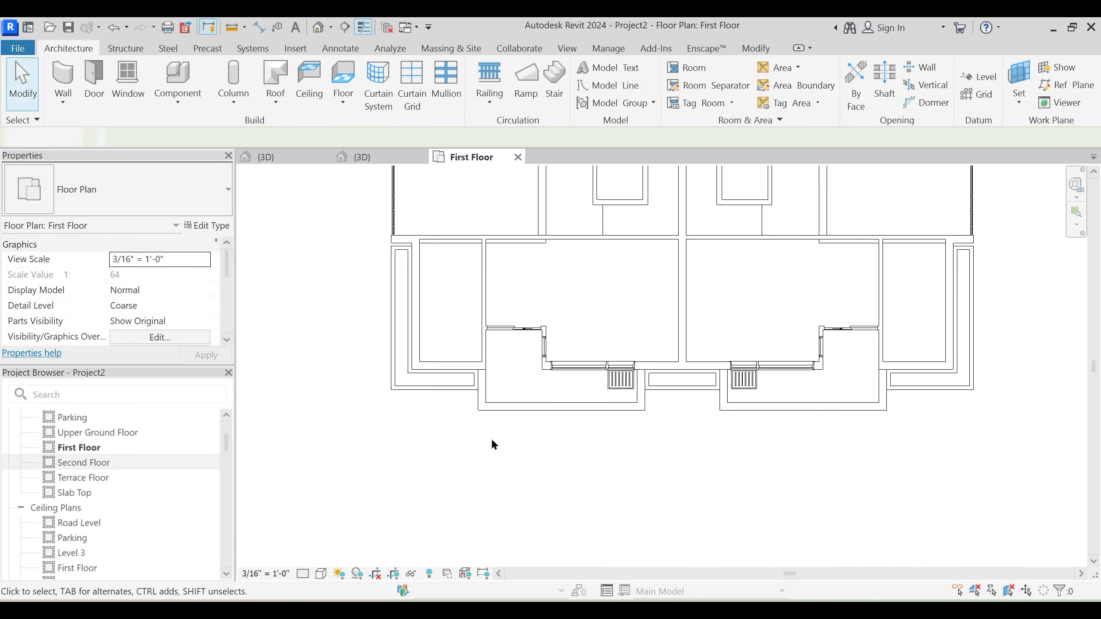
scroll(492, 441, "up", 3)
middle_click_drag(503, 401, 495, 544)
scroll(443, 445, "down", 4)
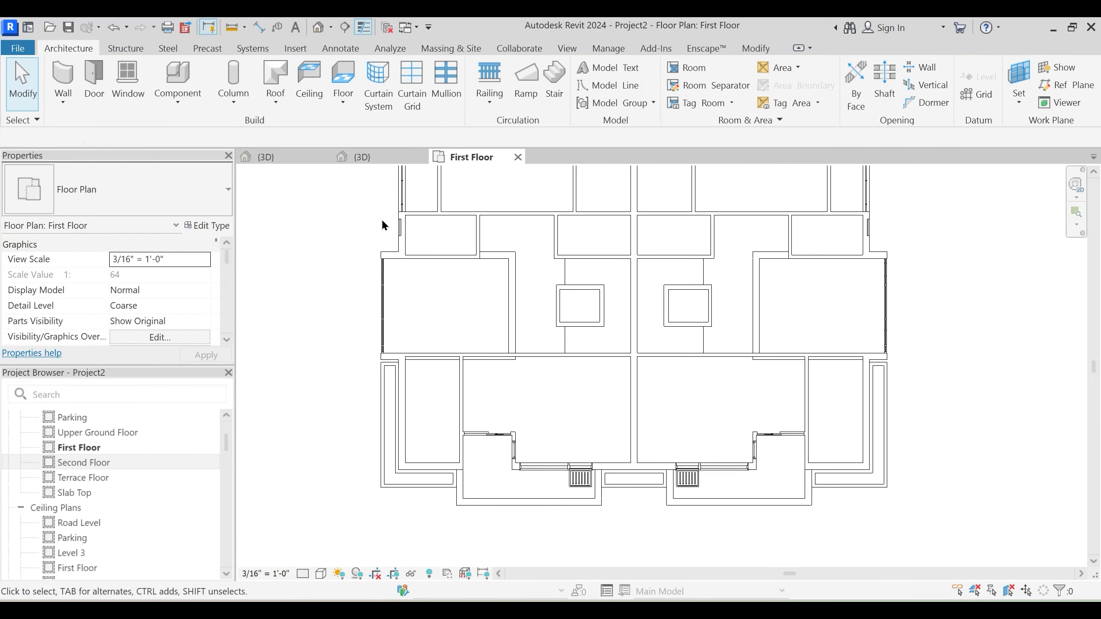
middle_click_drag(382, 225, 373, 309)
left_click(394, 270)
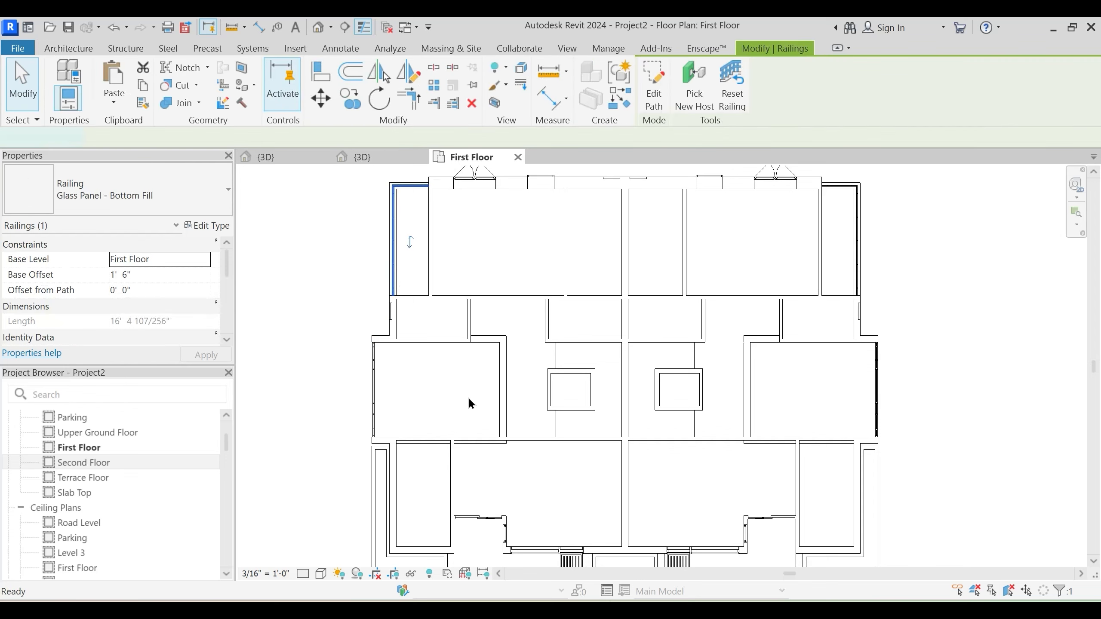
key("c")
key("s")
middle_click_drag(528, 506, 499, 368)
middle_click_drag(434, 345, 443, 433)
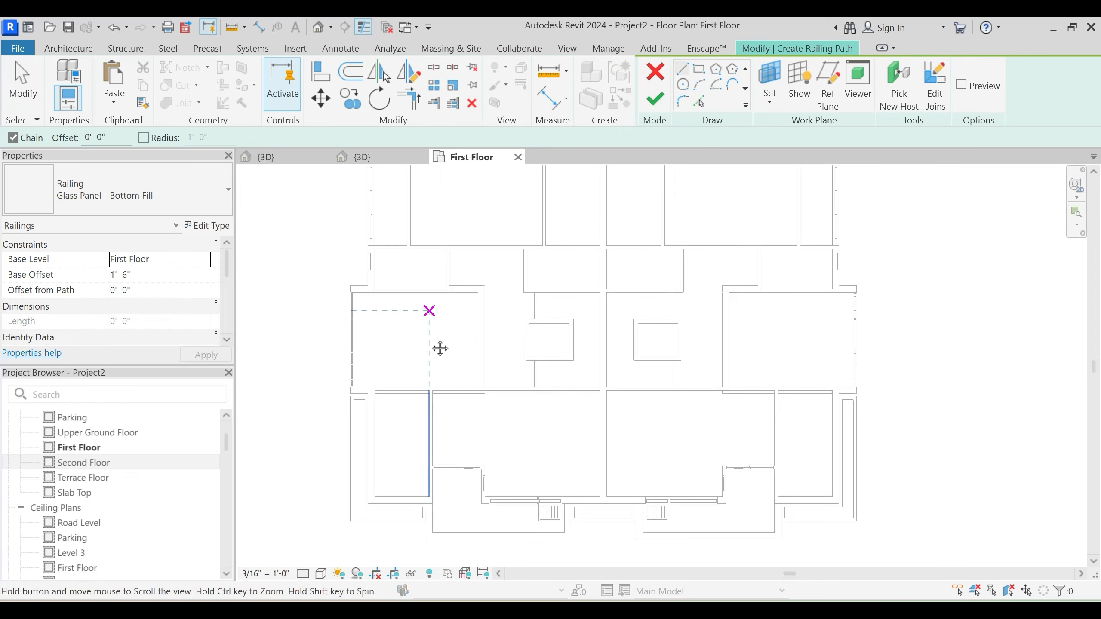
middle_click_drag(439, 349, 445, 468)
key("Escape")
middle_click_drag(545, 429, 558, 255)
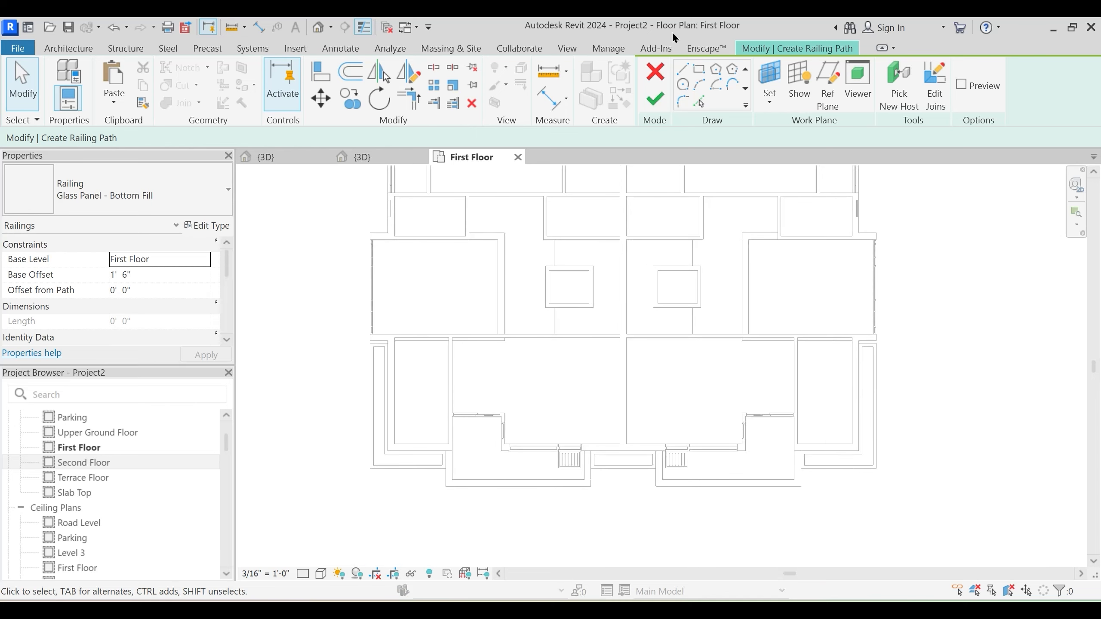
left_click(1014, 583)
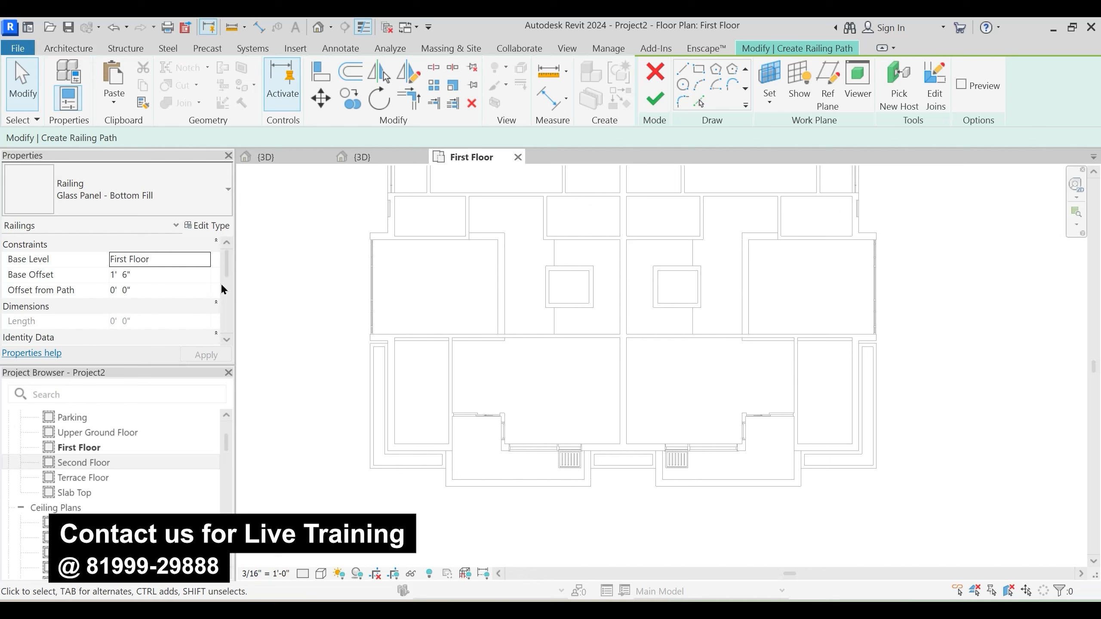
left_click(658, 104)
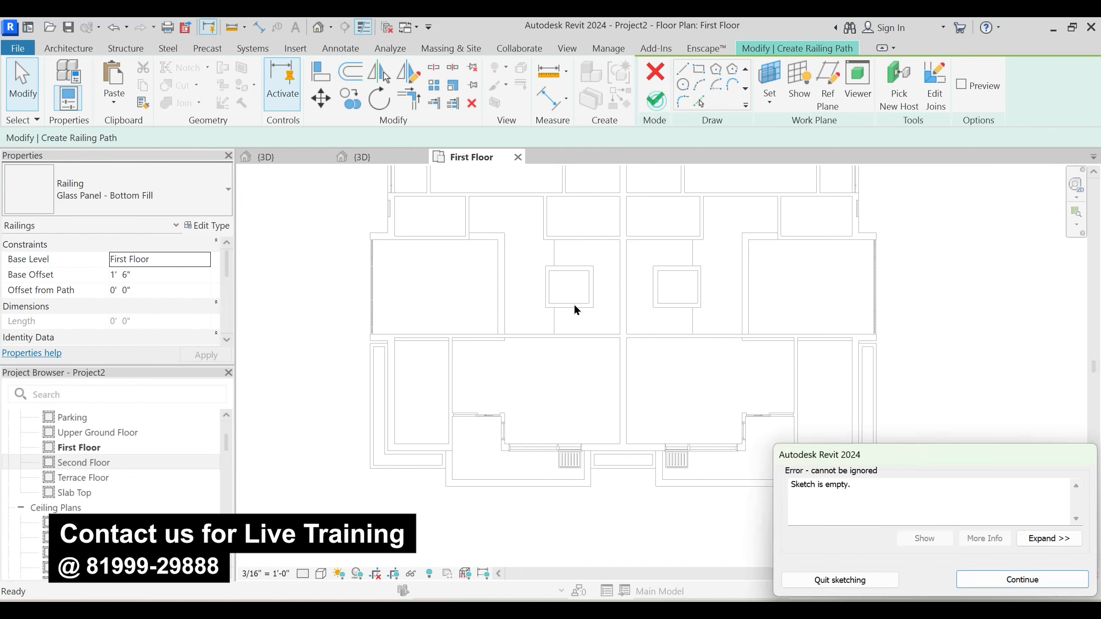
left_click(824, 579)
middle_click_drag(594, 299, 592, 312)
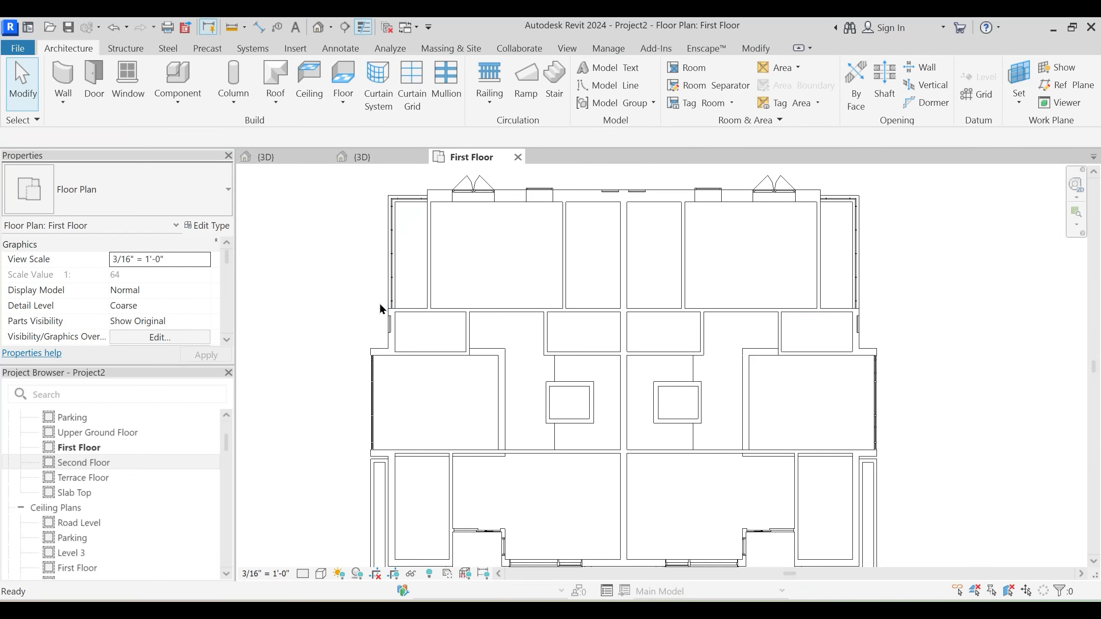
Set up a Curtain Wall 1 wall with base offset 1' 6", top constraint Up to level: First Floor and top offset 2' 6"
key("w")
key("a")
left_click(146, 191)
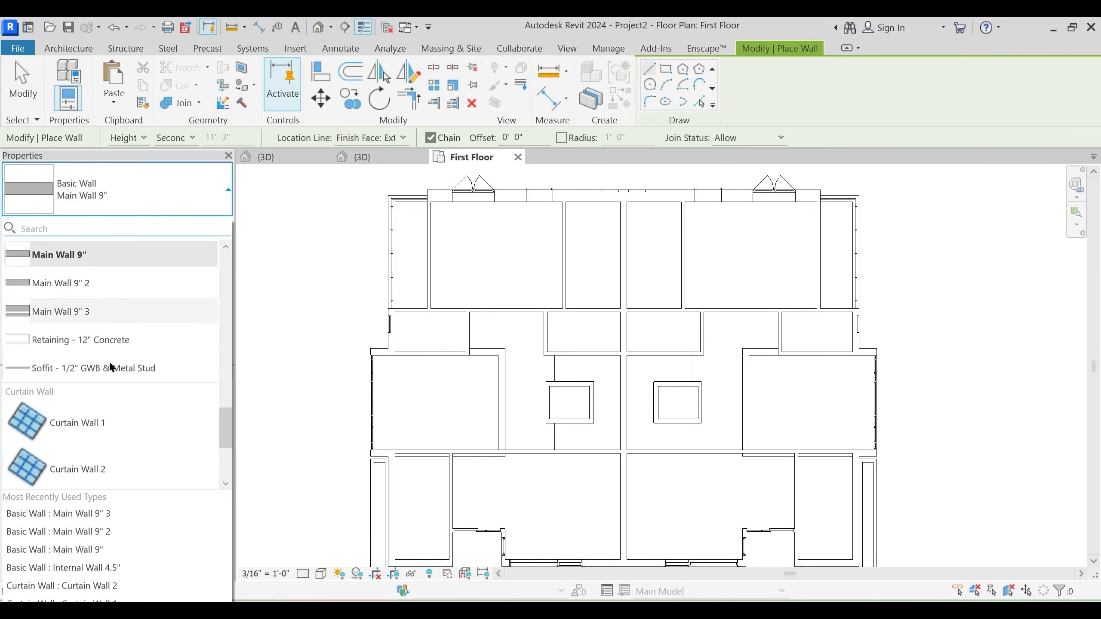
left_click(116, 425)
middle_click_drag(365, 412, 369, 312)
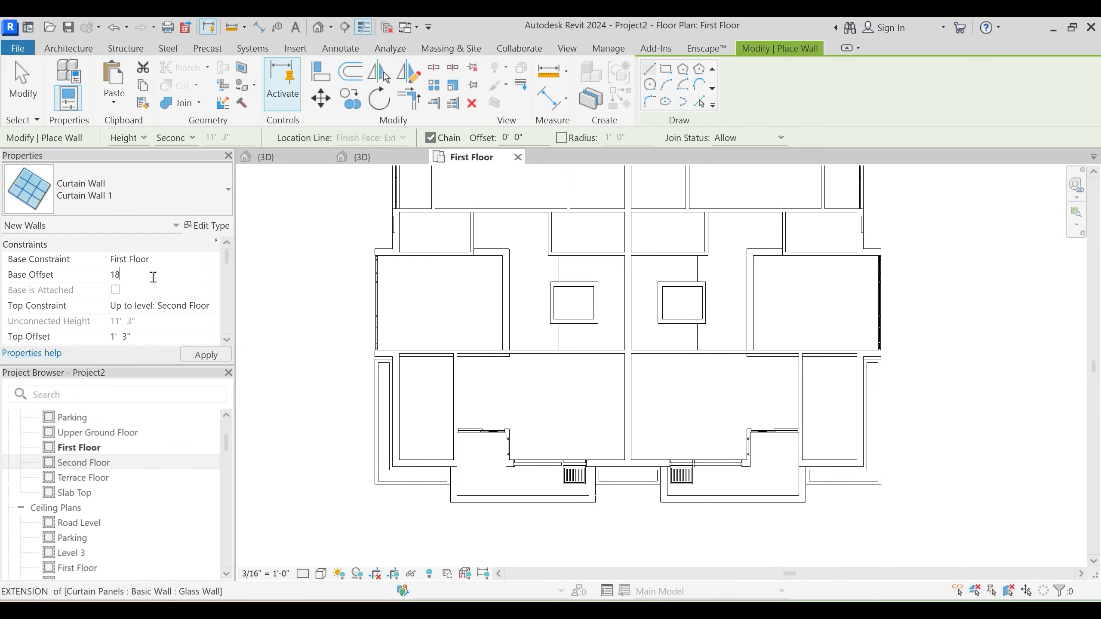
left_click(156, 337)
type("2'")
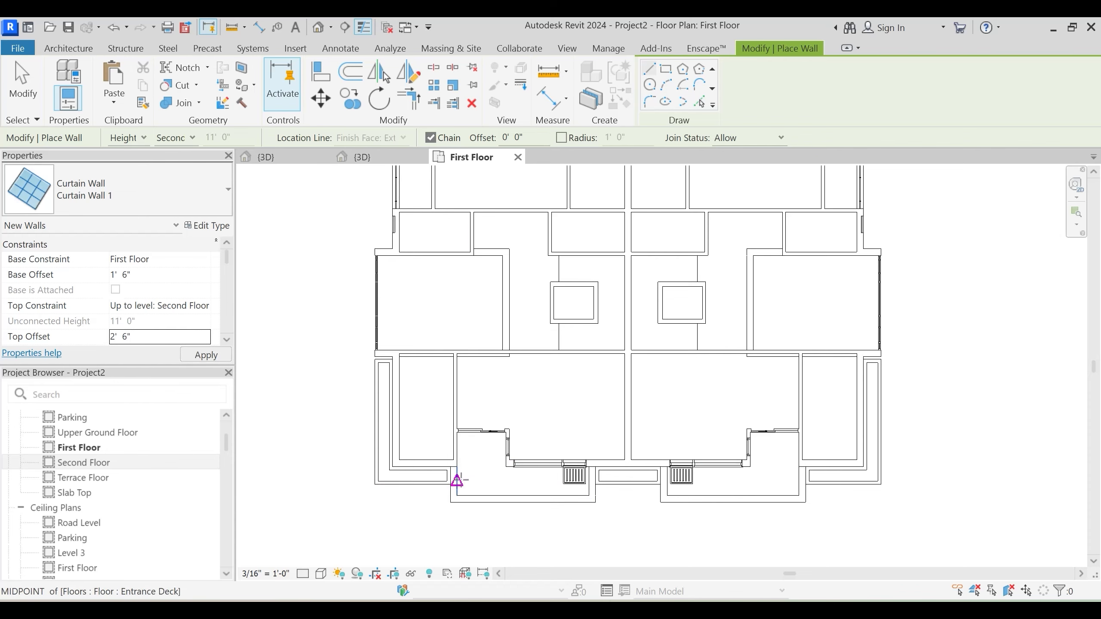
scroll(451, 489, "up", 5)
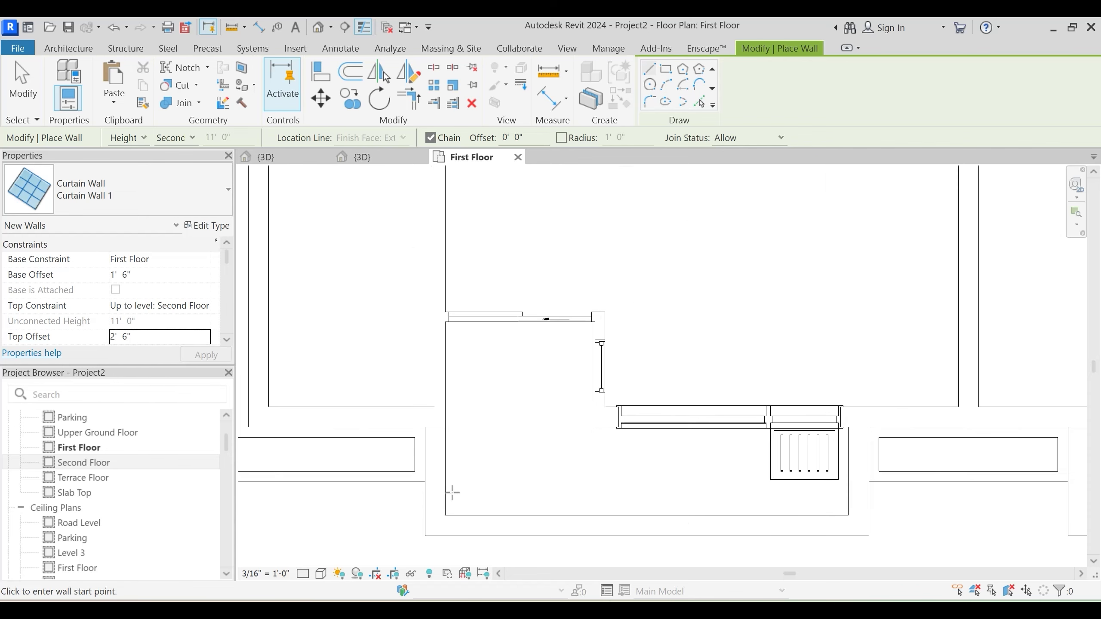
left_click(208, 307)
left_click(179, 360)
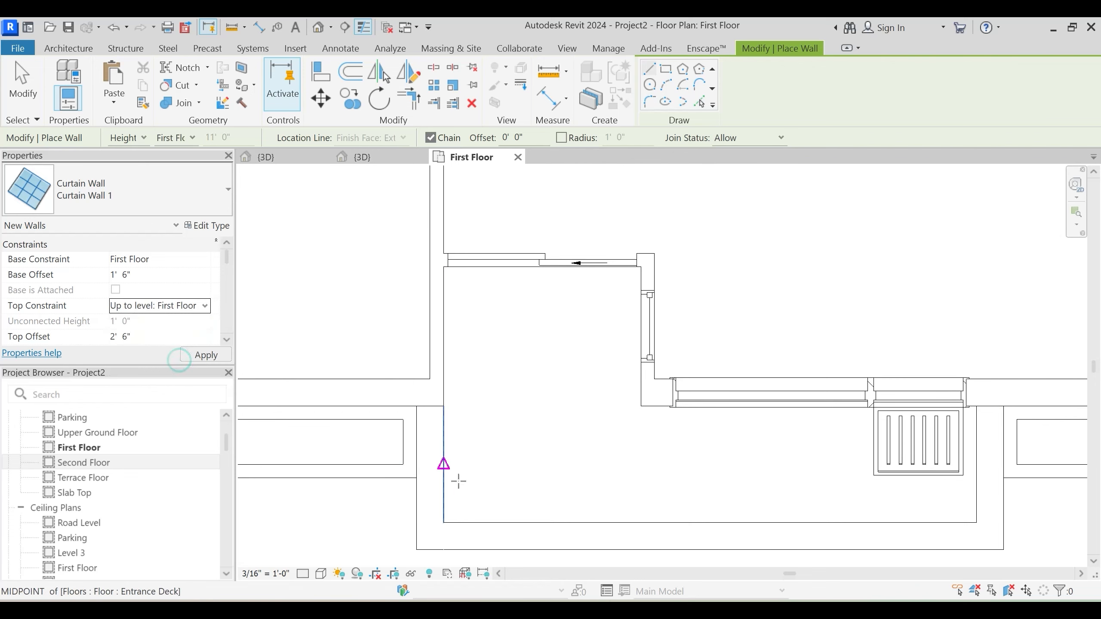
Try to draw a curtain wall along the front left balcony's outer side parapet and check the building's front in 3D
middle_click_drag(458, 481, 479, 402)
left_click(450, 328)
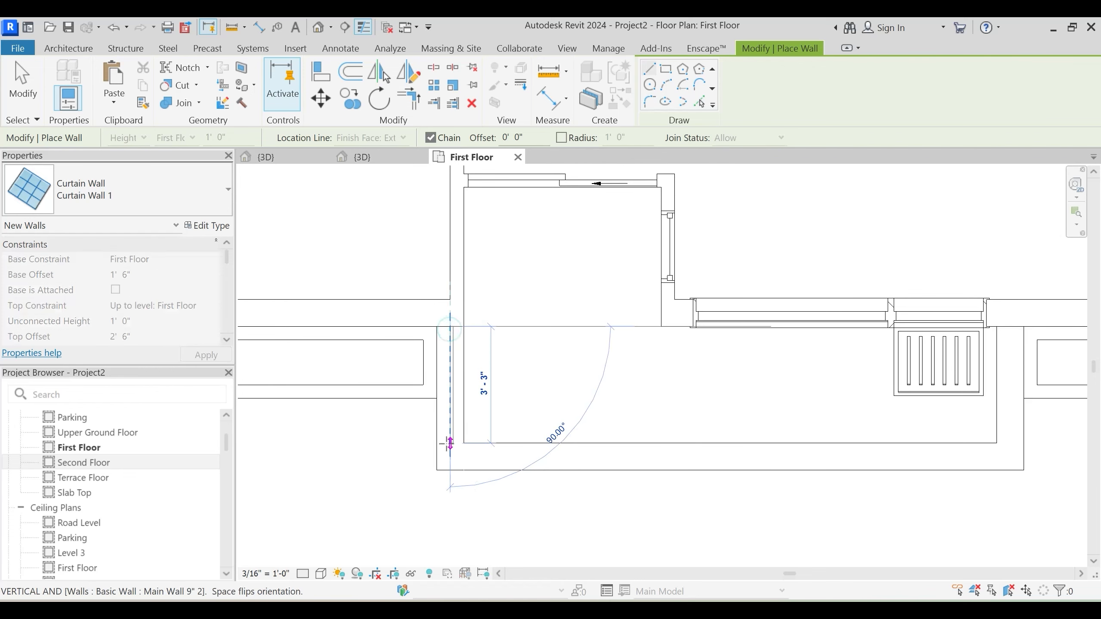
left_click(450, 444)
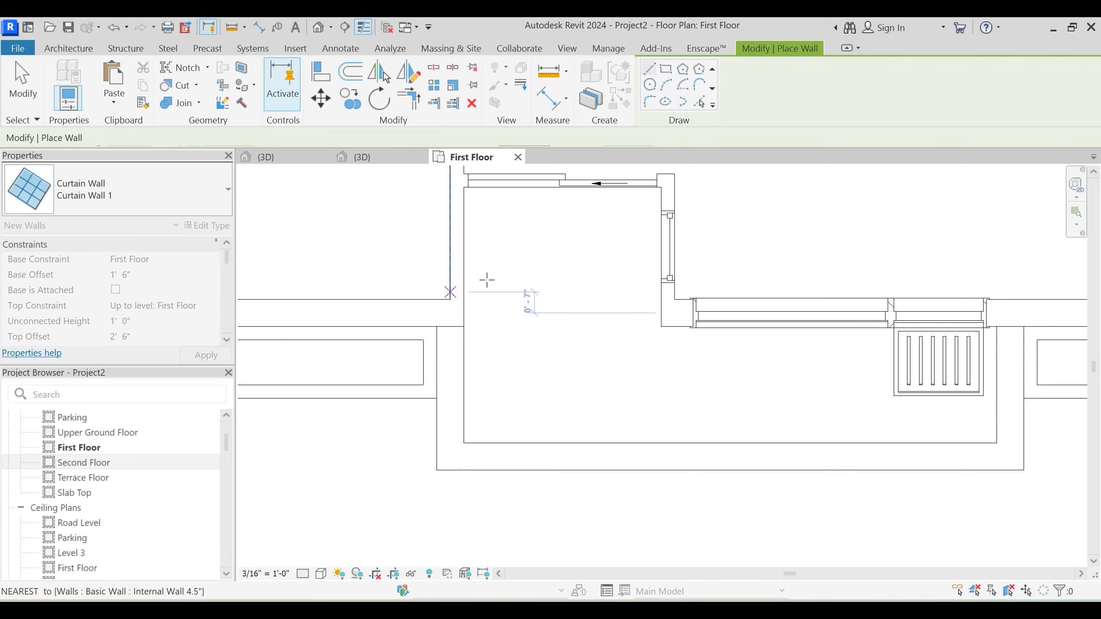
left_click(382, 156)
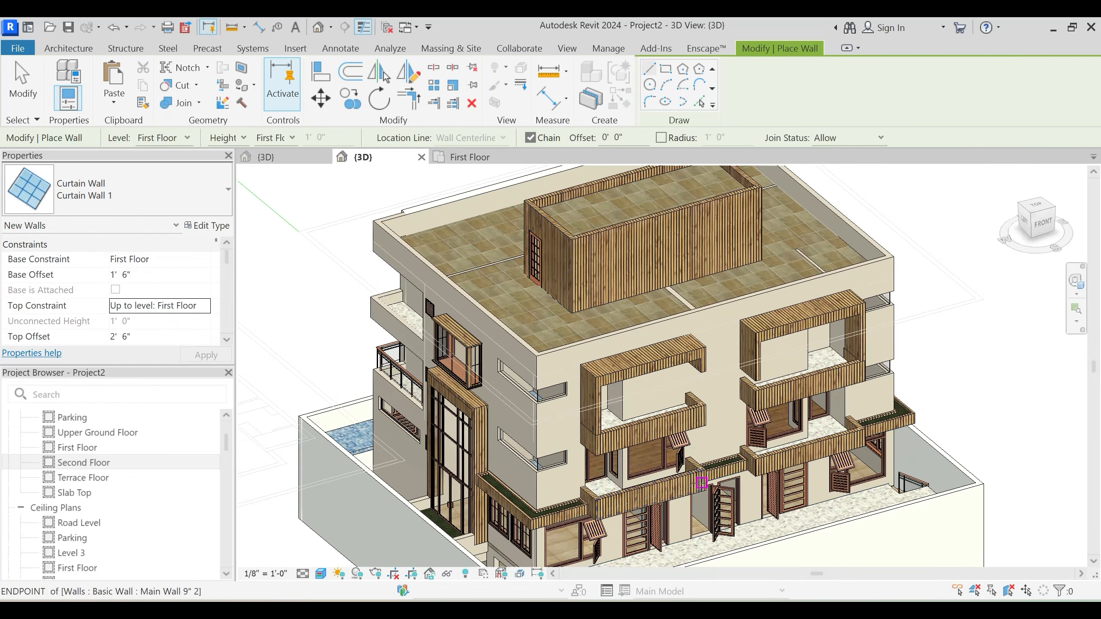
middle_click_drag(702, 482, 568, 416, "shift")
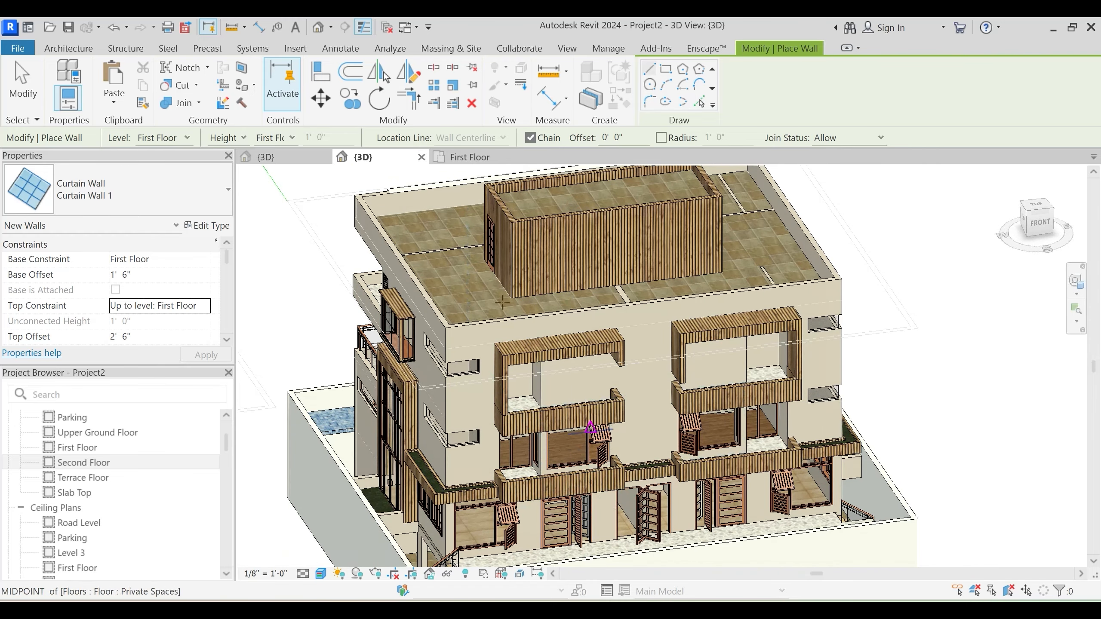
left_click(470, 157)
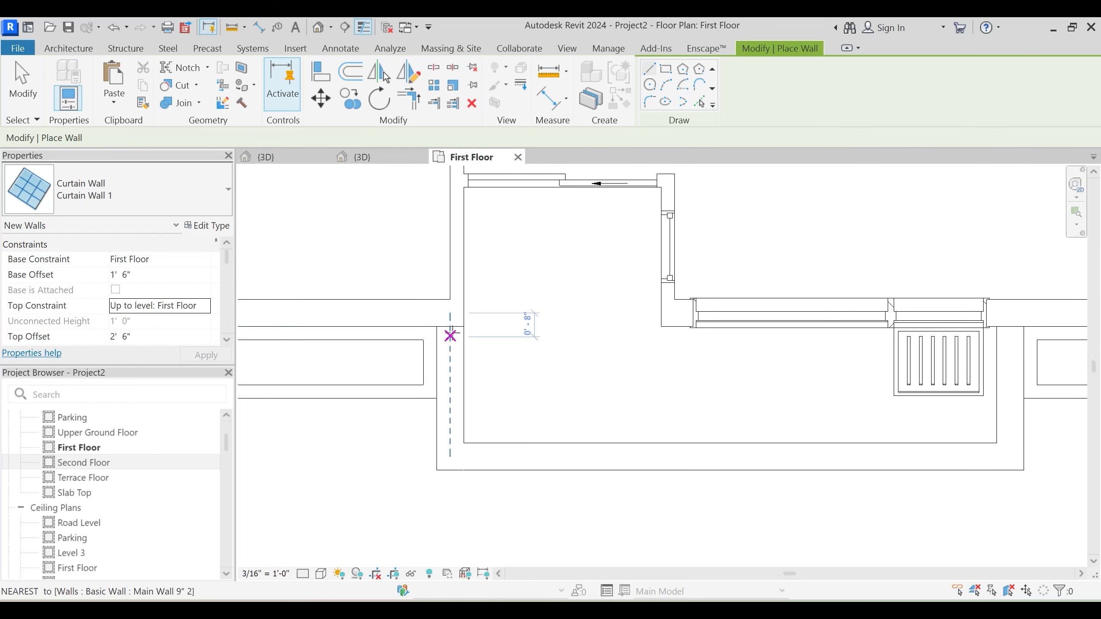
Draw curtain walls along the centrelines of the front left balcony's two side parapets and its front parapet, about 15' 7" long at the front
left_click(451, 328)
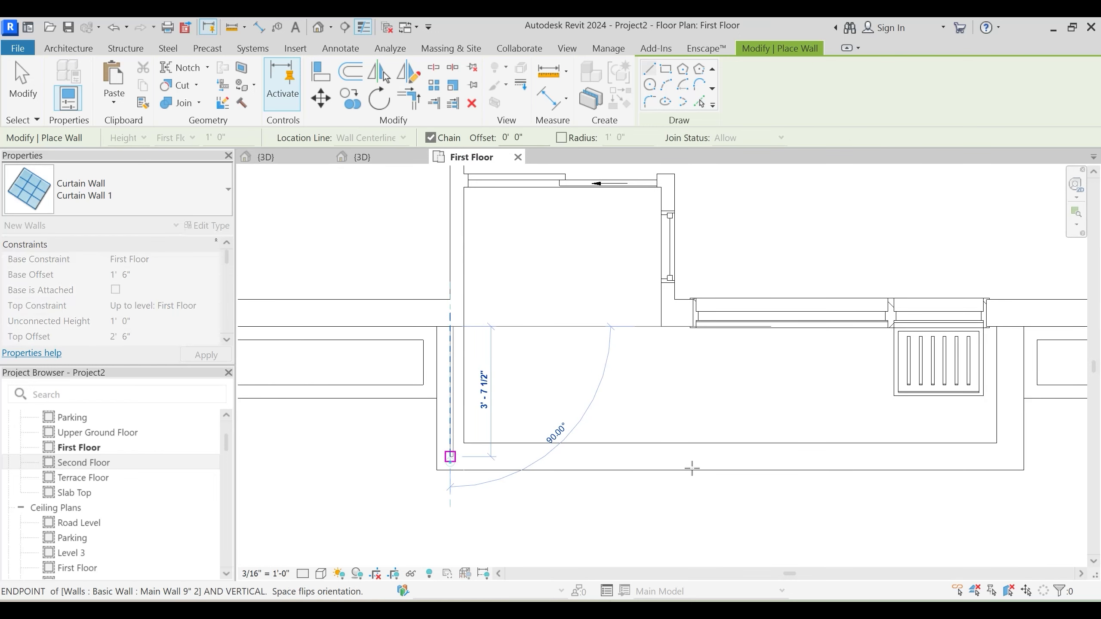
left_click(450, 456)
key("Escape")
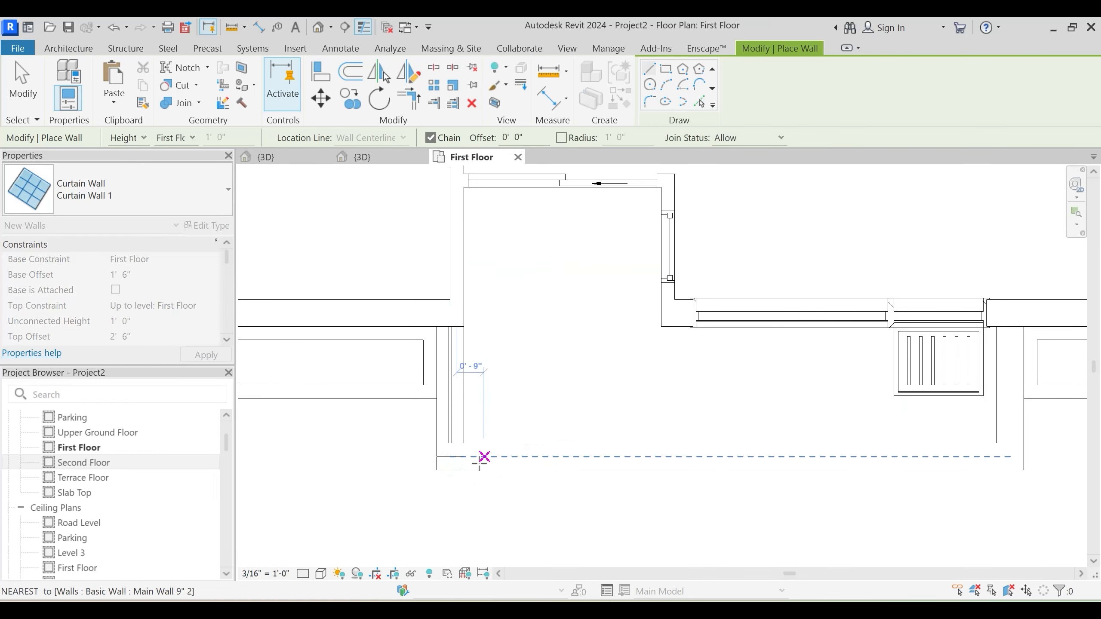
left_click(450, 457)
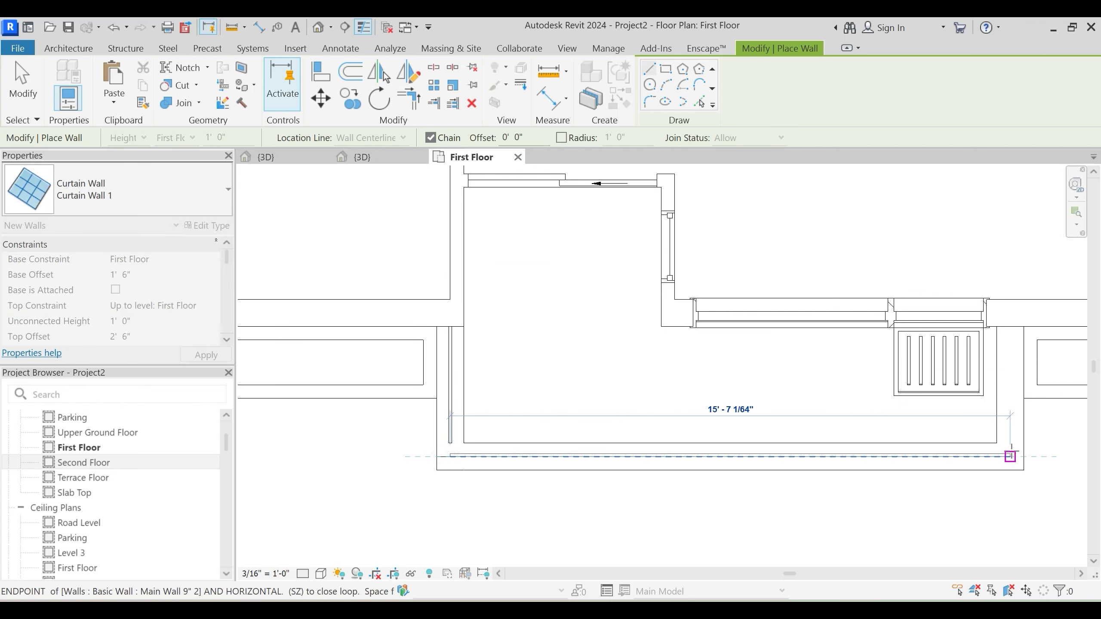
left_click(1004, 405)
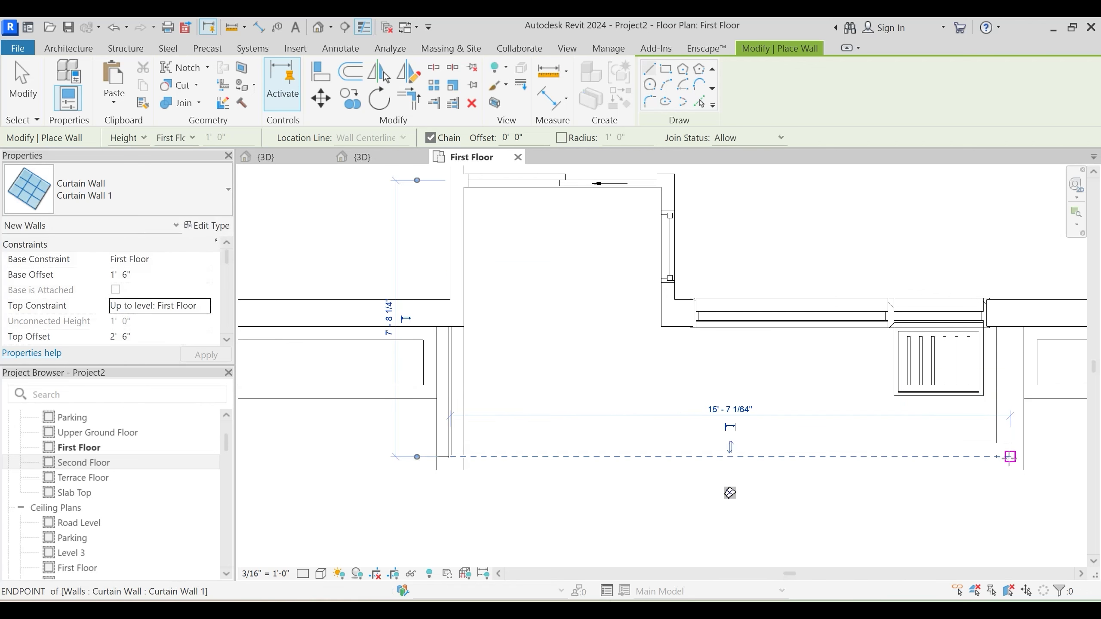
left_click(1010, 323)
key("Escape")
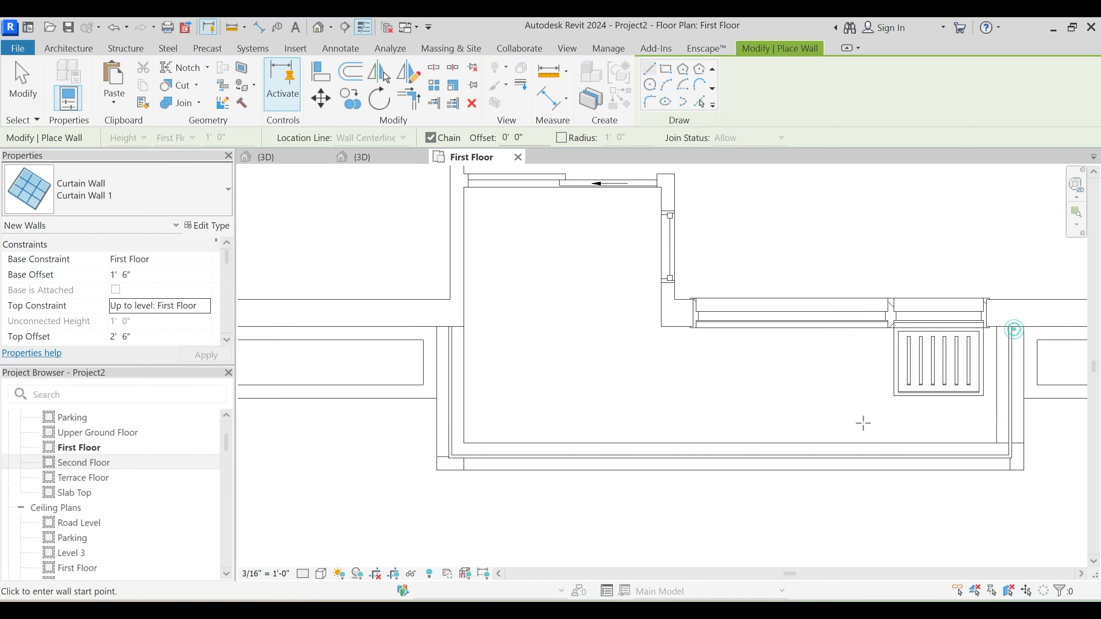
key("Escape")
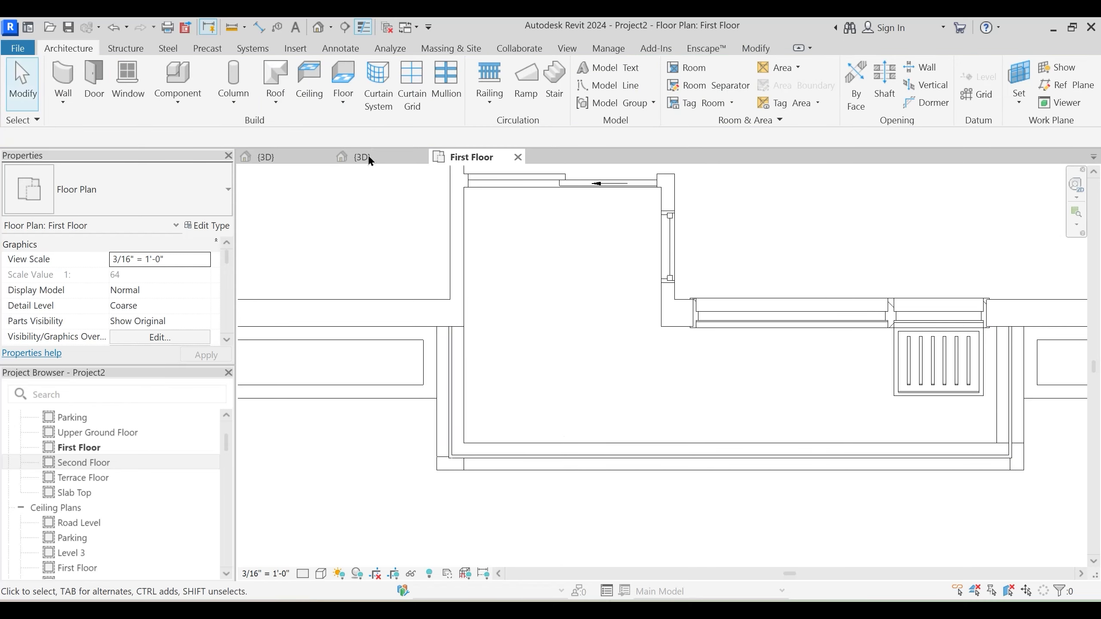
In the 3D view, set the top offset of the front left balcony's two side curtain walls to 4' 0"
left_click(368, 160)
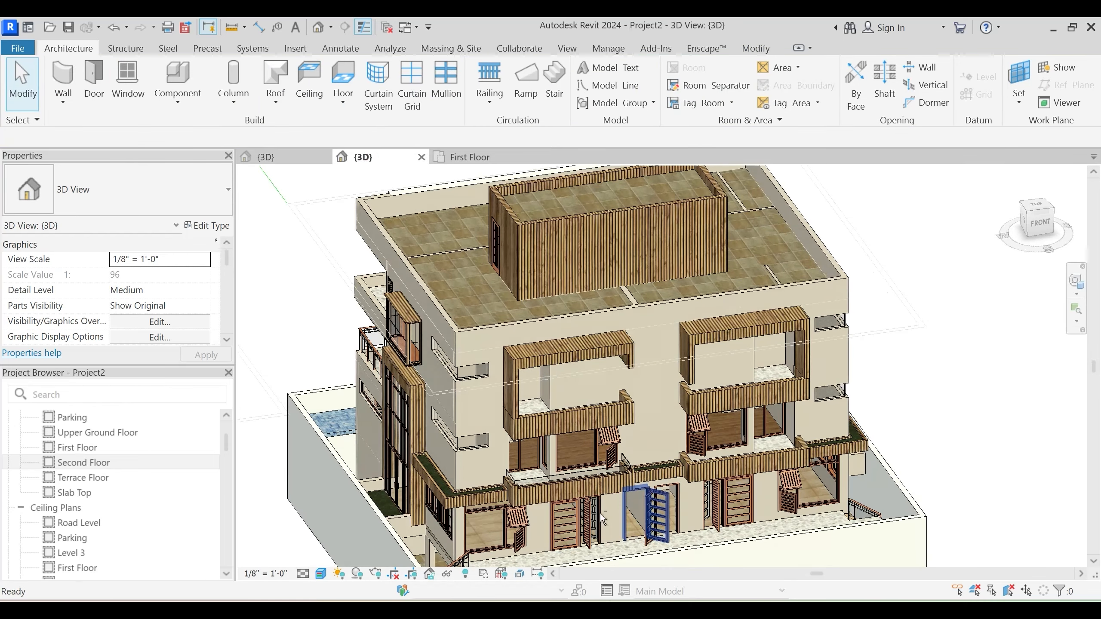
scroll(600, 513, "up", 3)
middle_click_drag(600, 513, 628, 504, "shift")
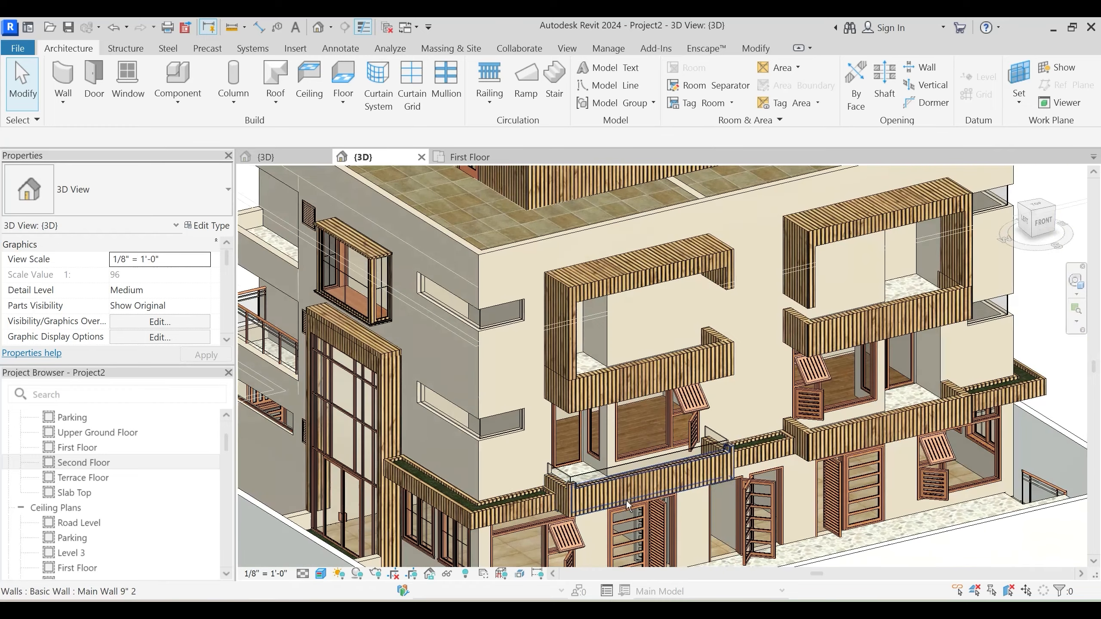
scroll(627, 505, "up", 4)
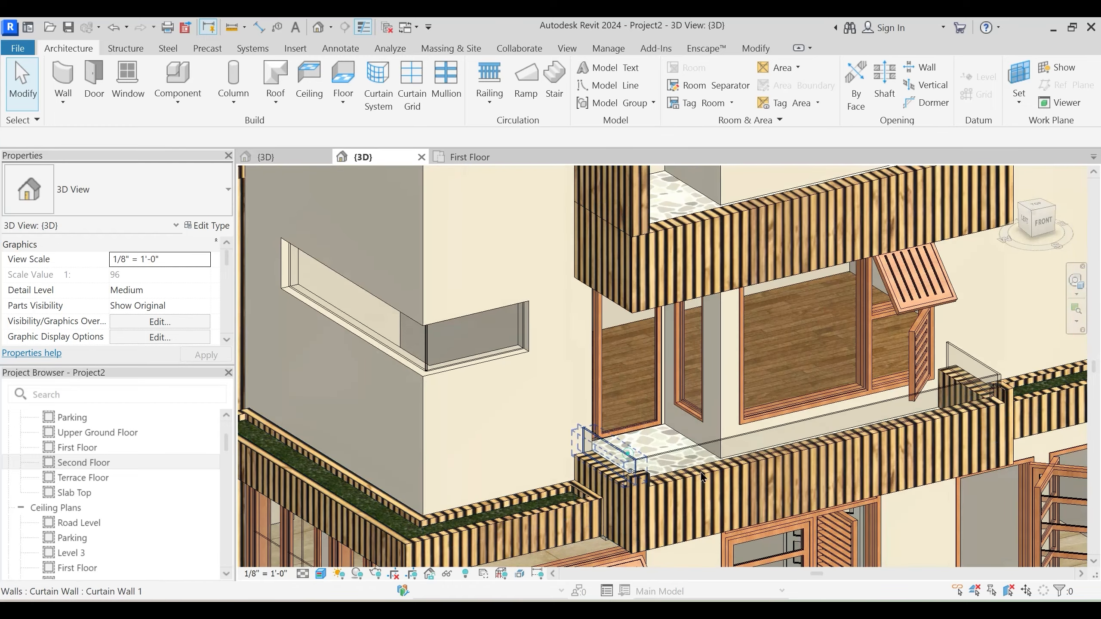
left_click(702, 477)
middle_click_drag(965, 366, 752, 383)
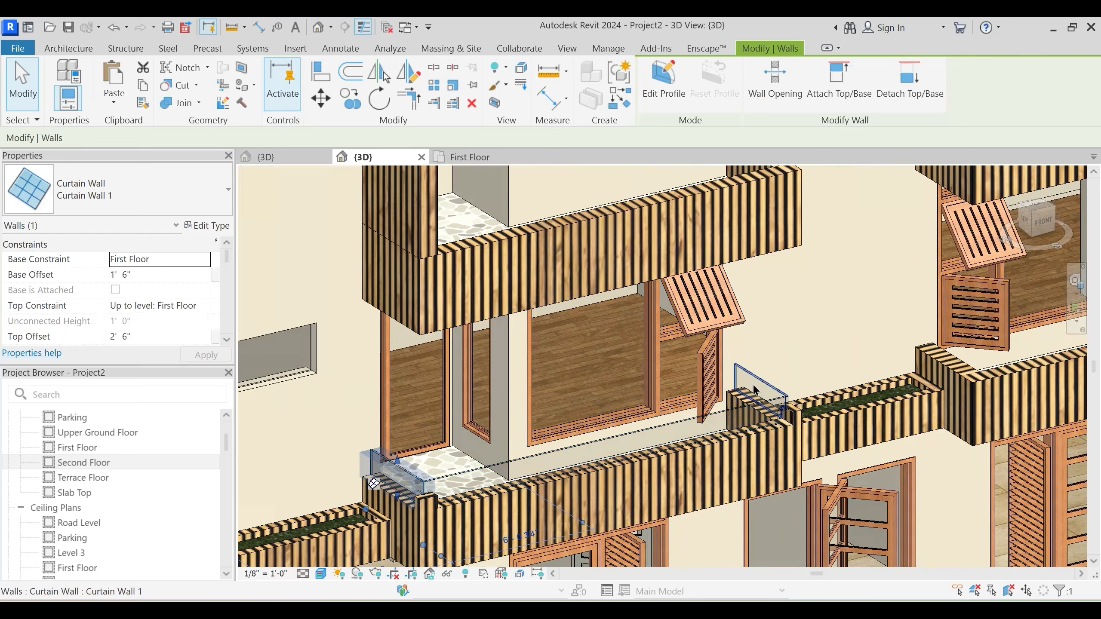
left_click(763, 383, "ctrl")
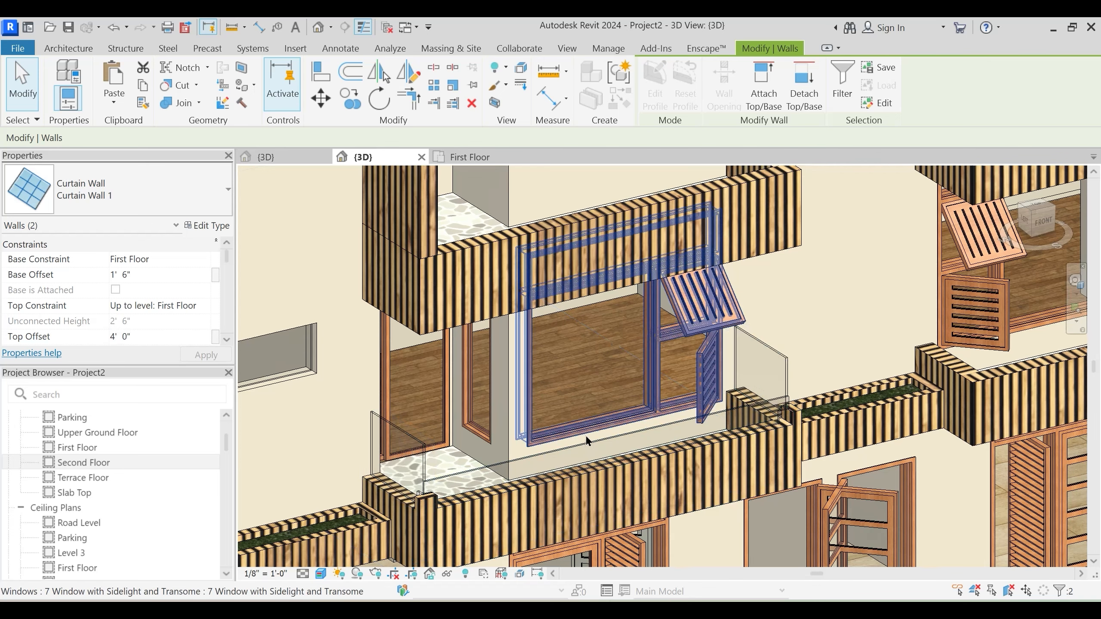
key("Escape")
Set the top offset of the balcony's long front curtain wall to 4' 0"
left_click(566, 458)
key("Escape")
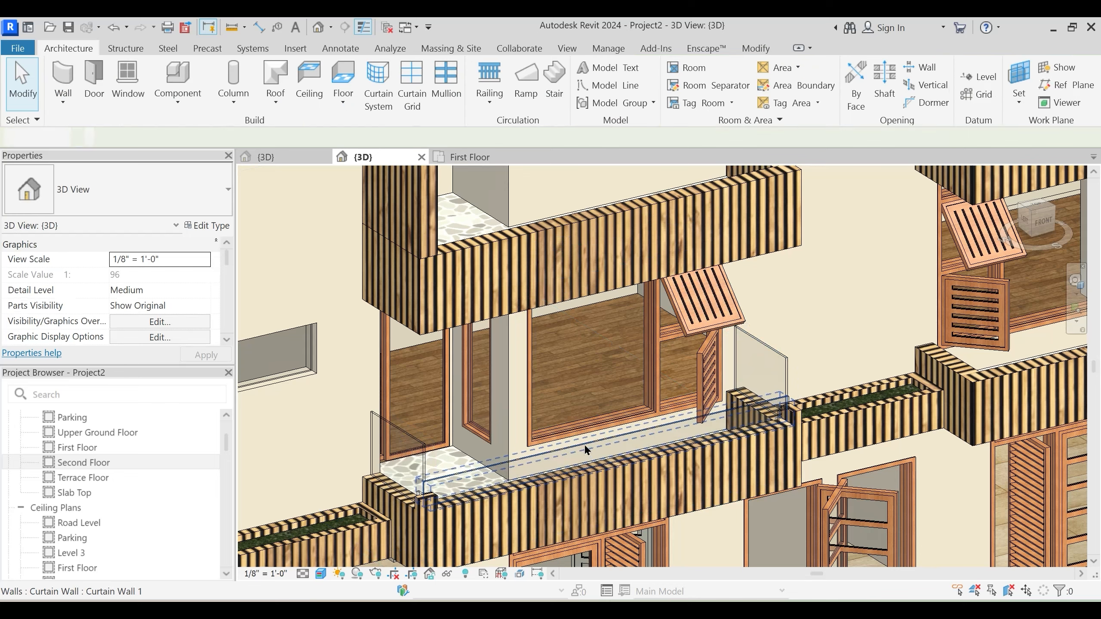
left_click(566, 458)
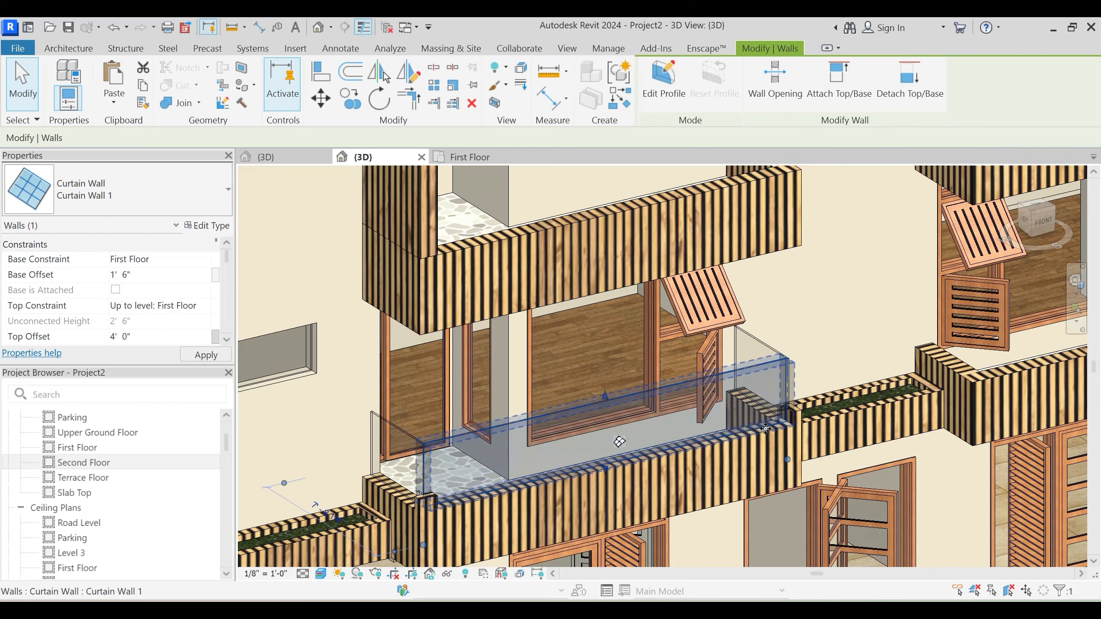
key("Escape")
Examine the front left balcony's parapet corner and its curtain wall glass, then compare it with the rest of the building's front
middle_click_drag(650, 477, 429, 425, "shift")
left_click(429, 424)
scroll(430, 422, "up", 4)
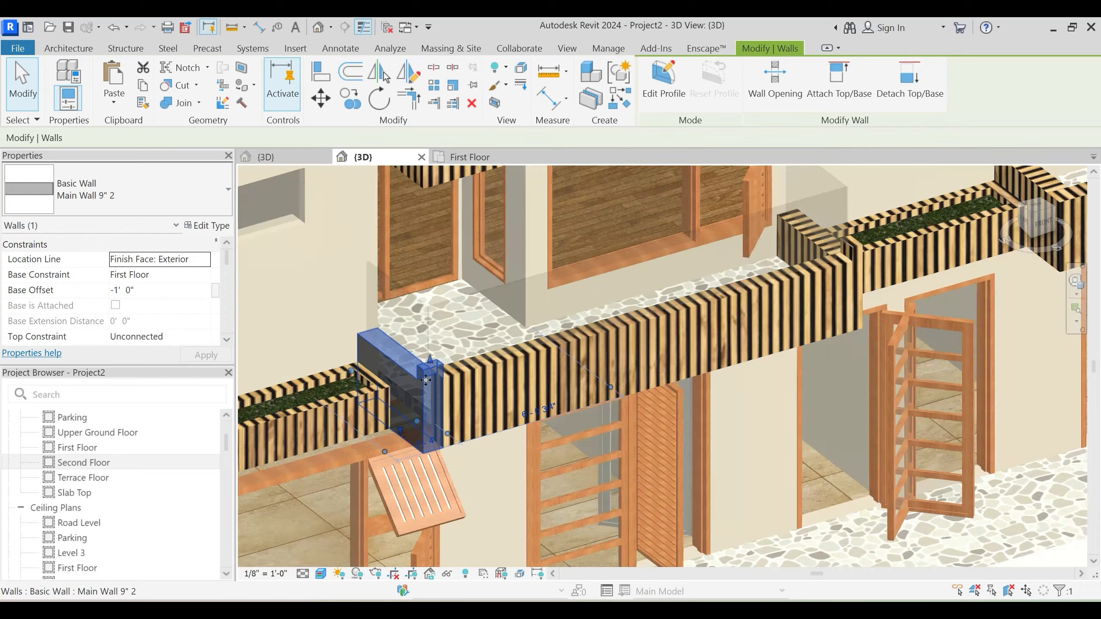
left_click_drag(433, 385, 441, 381)
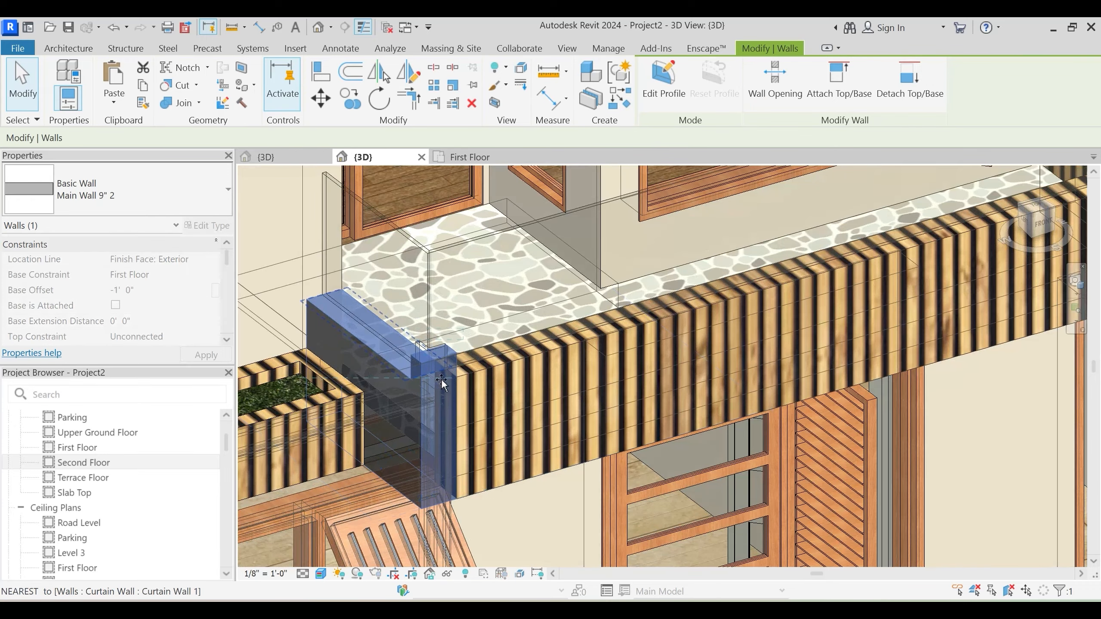
key("Escape")
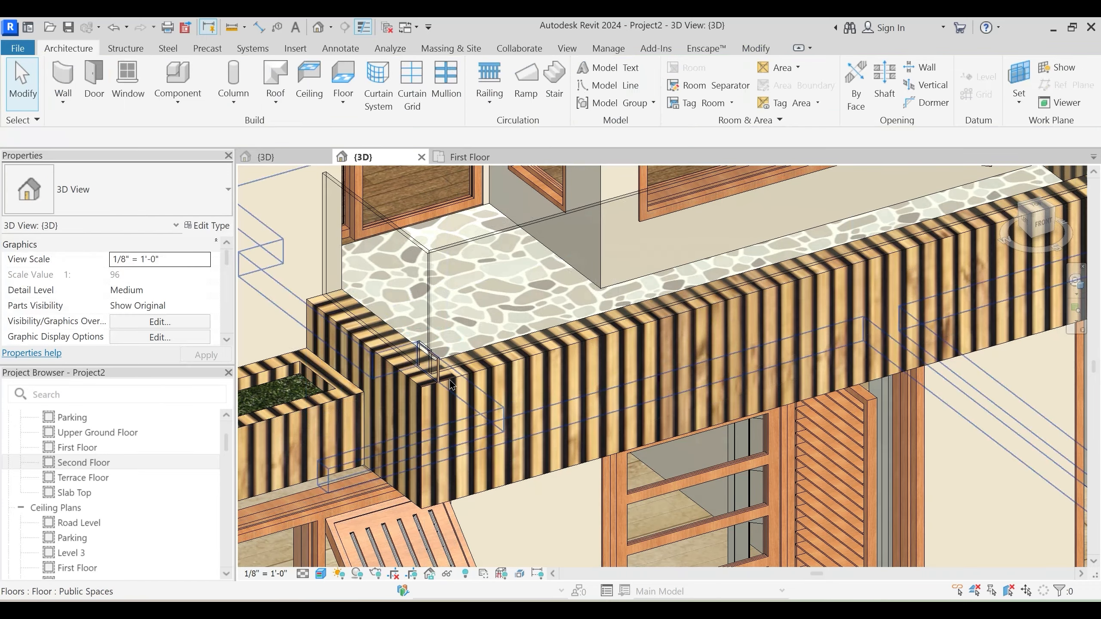
scroll(509, 417, "down", 7)
middle_click_drag(666, 415, 664, 440, "shift")
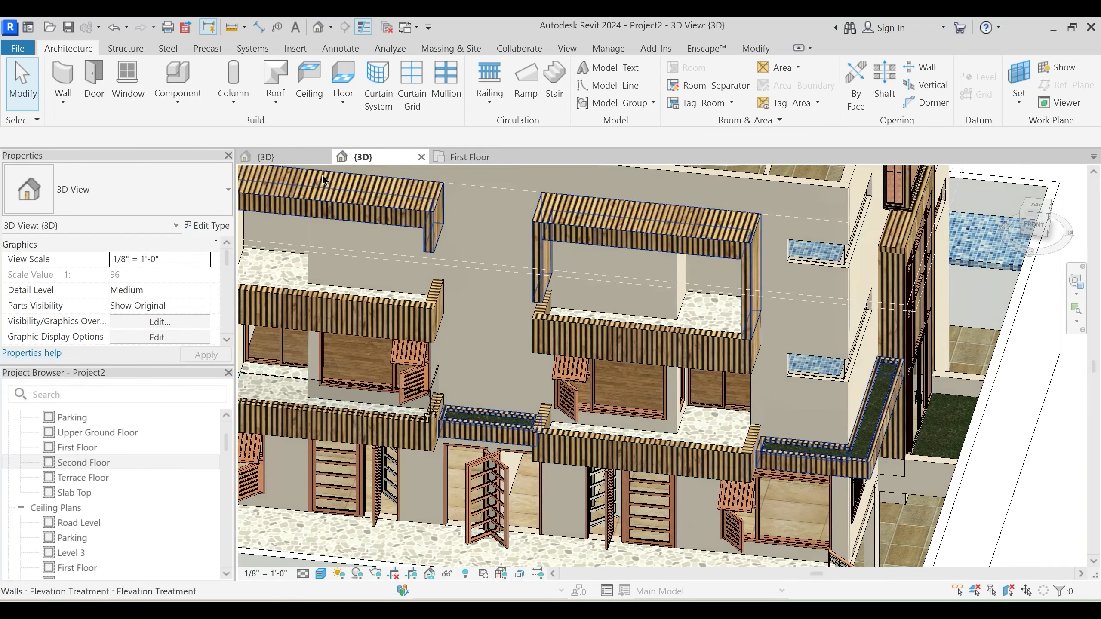
Finish the in-place wall model open in Project1 and compare its front balcony glass with Project2's 3D view
left_click(293, 153)
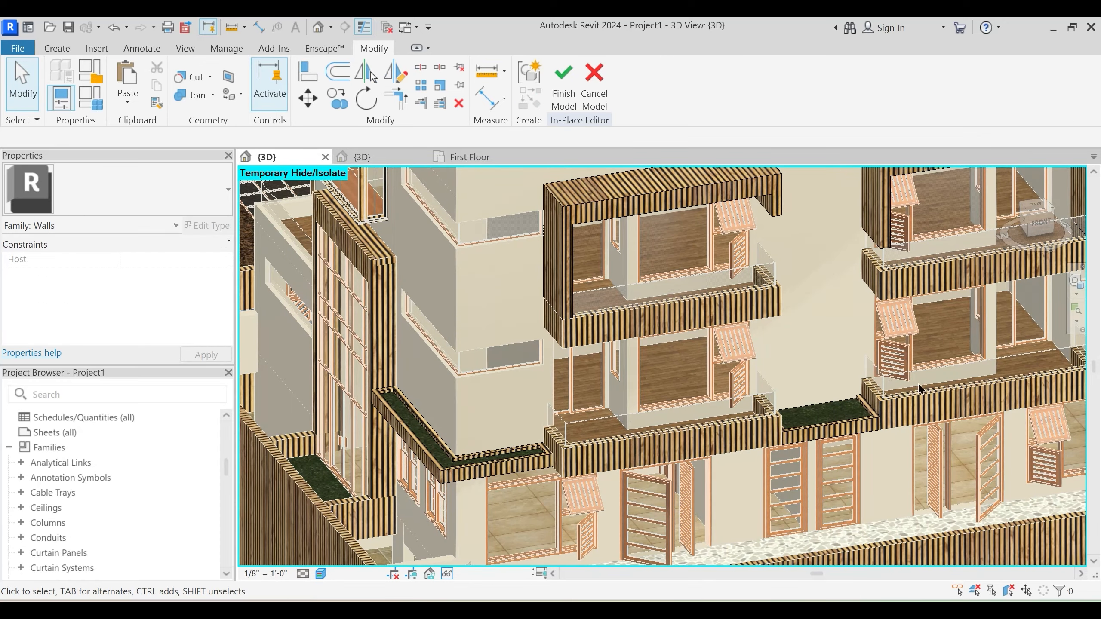
middle_click_drag(748, 414, 743, 415)
left_click(564, 82)
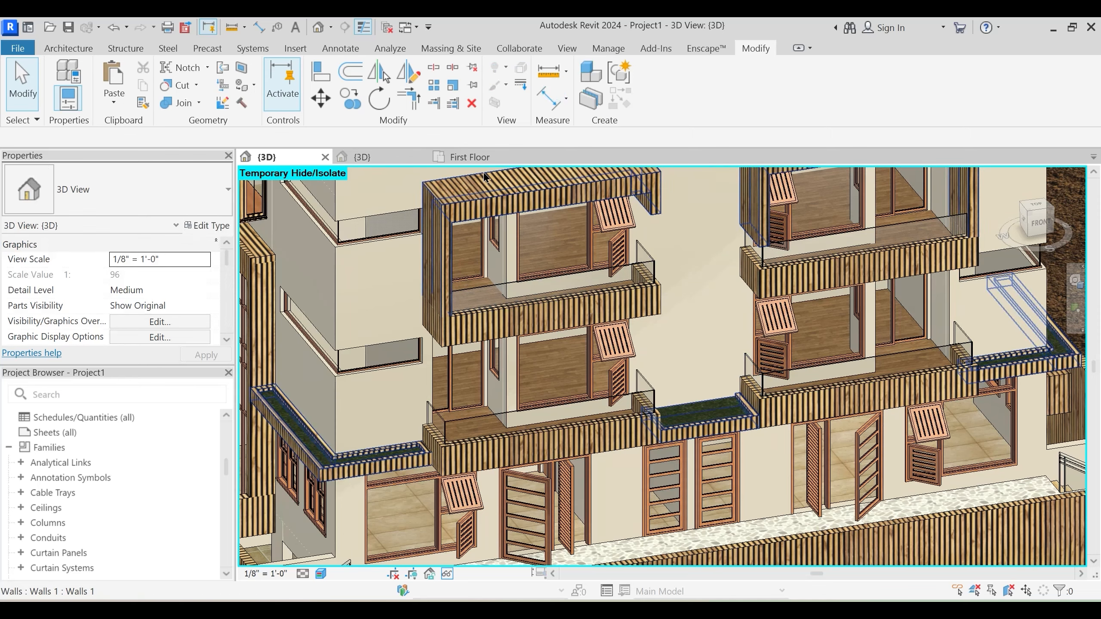
left_click(395, 156)
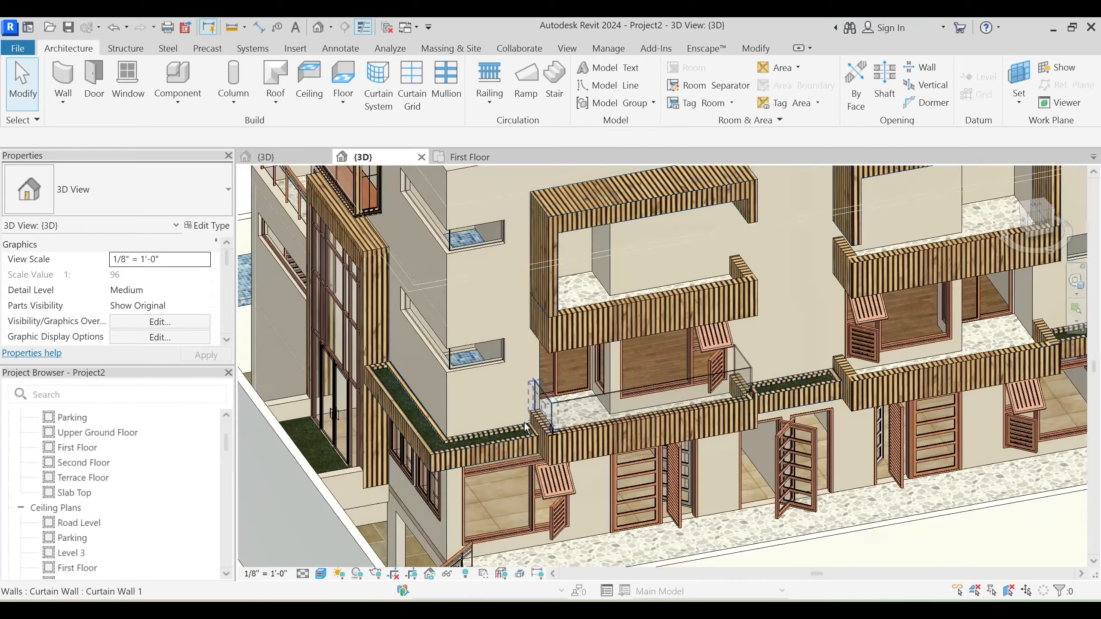
Set the top offset of the front left balcony's three first-floor curtain walls to 3' 0"
left_click(549, 399)
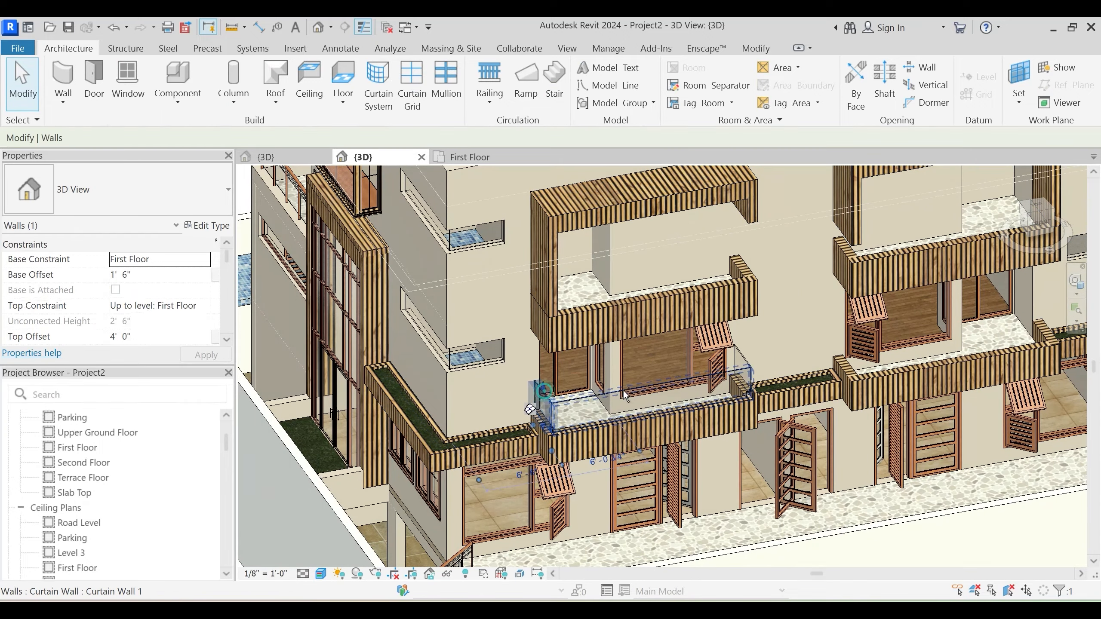
left_click(749, 369, "ctrl")
left_click(743, 357, "ctrl")
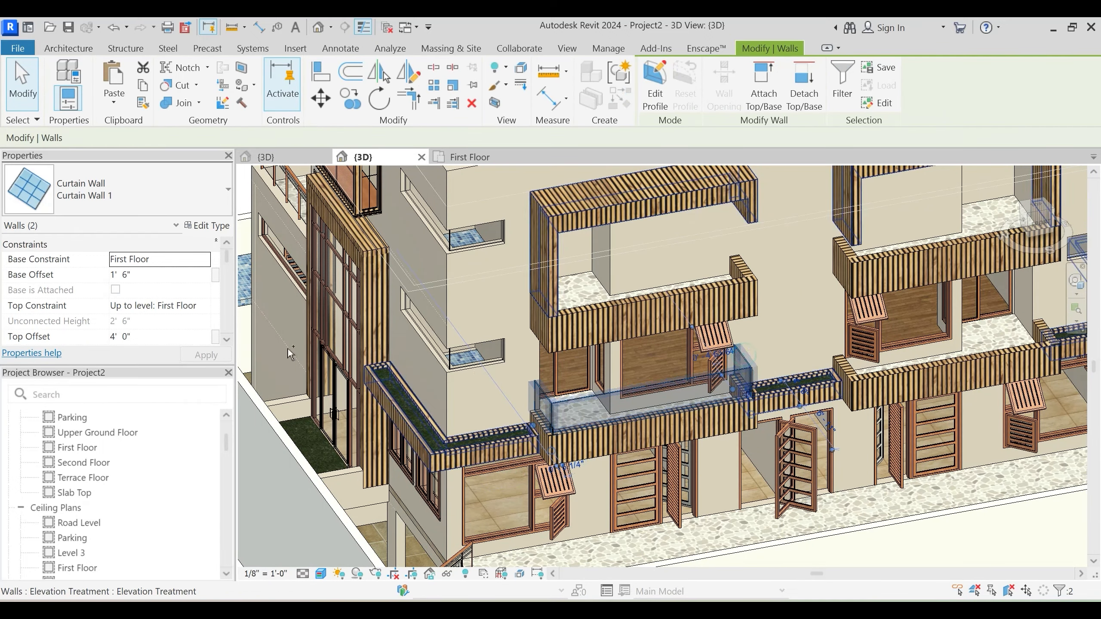
left_click(161, 333)
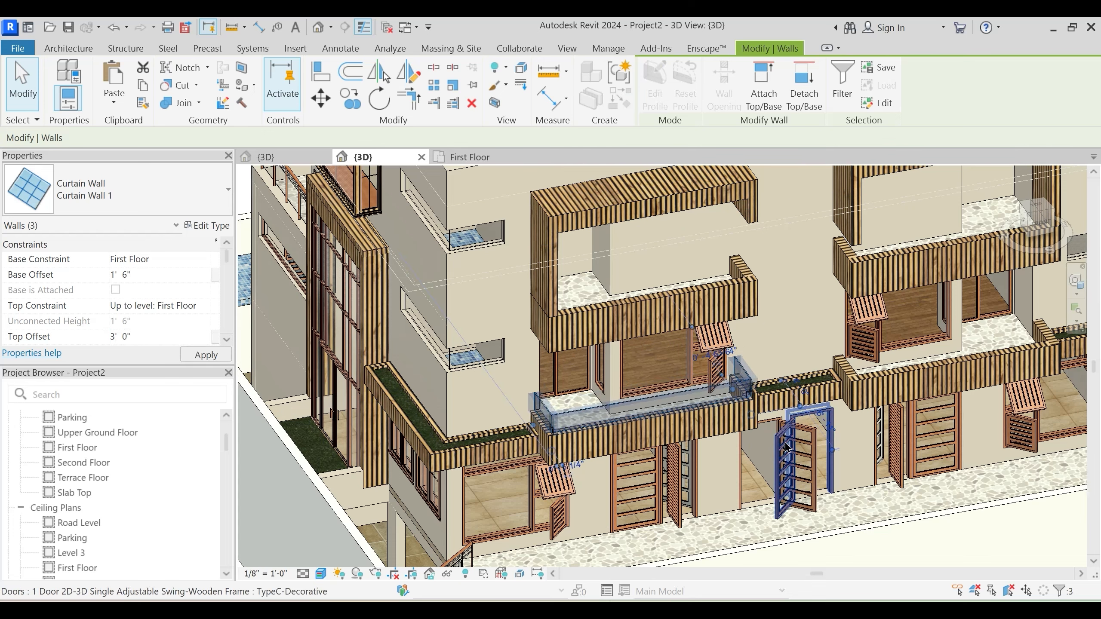
middle_click_drag(787, 447, 733, 471, "shift")
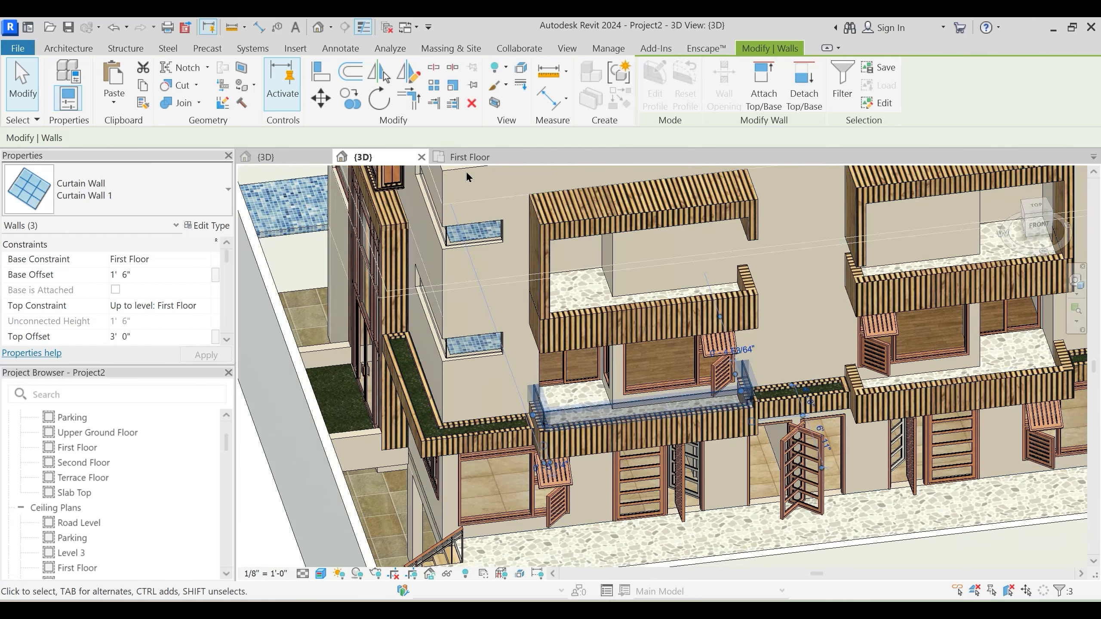
In the First Floor plan, mirror a copy of the three curtain walls onto the right front balcony about the midpoint of the planter between the balconies
left_click(467, 155)
middle_click_drag(541, 406, 253, 374)
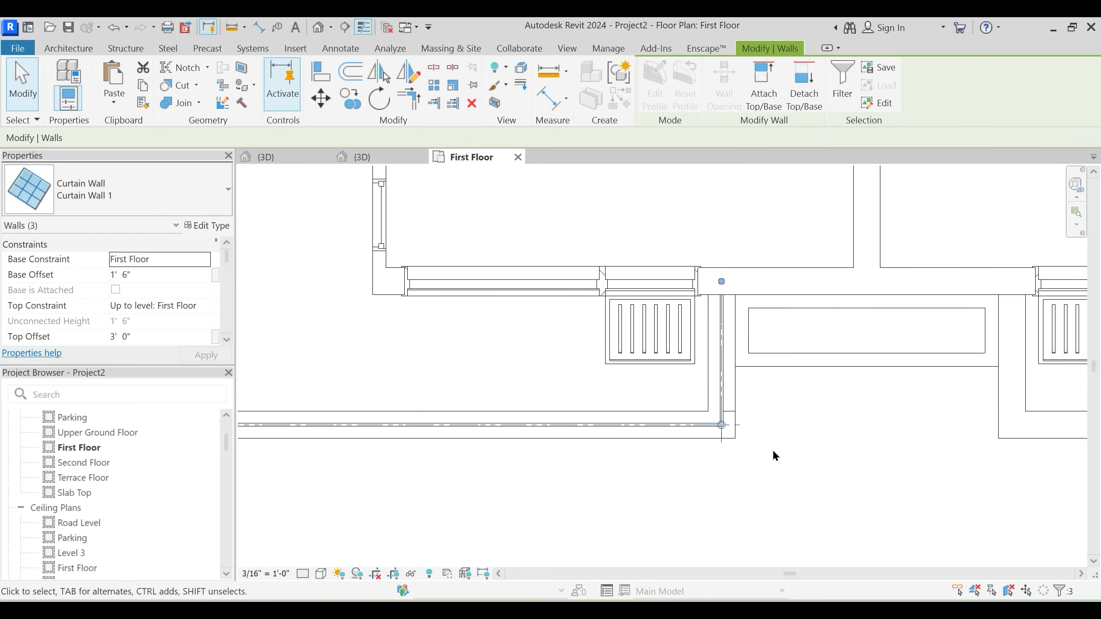
key("d")
key("m")
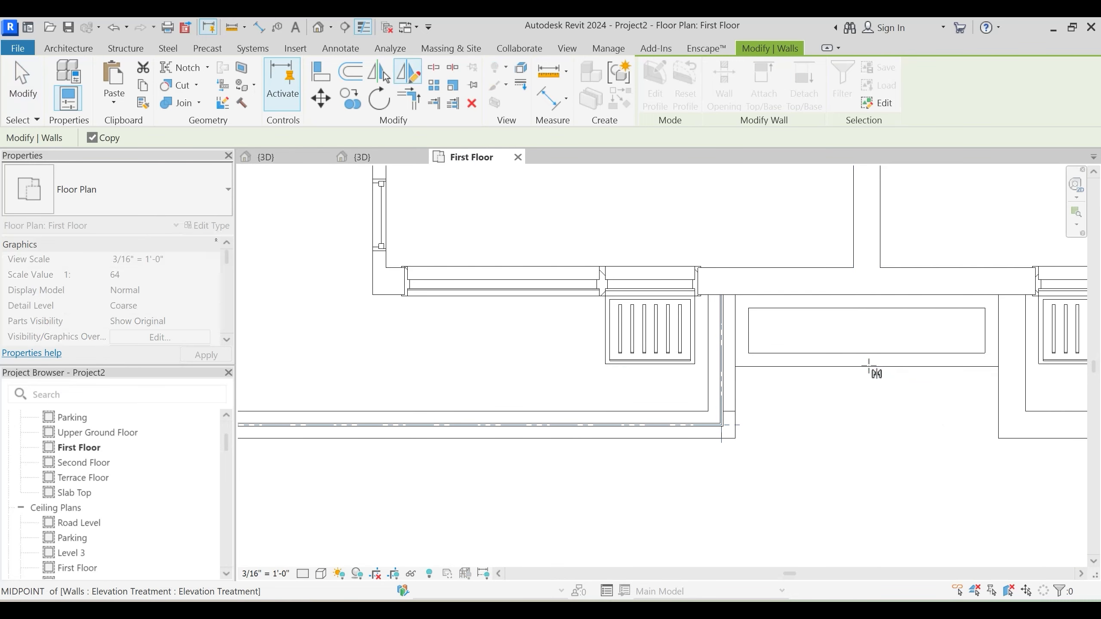
left_click(869, 365)
left_click(870, 406)
scroll(827, 418, "down", 2)
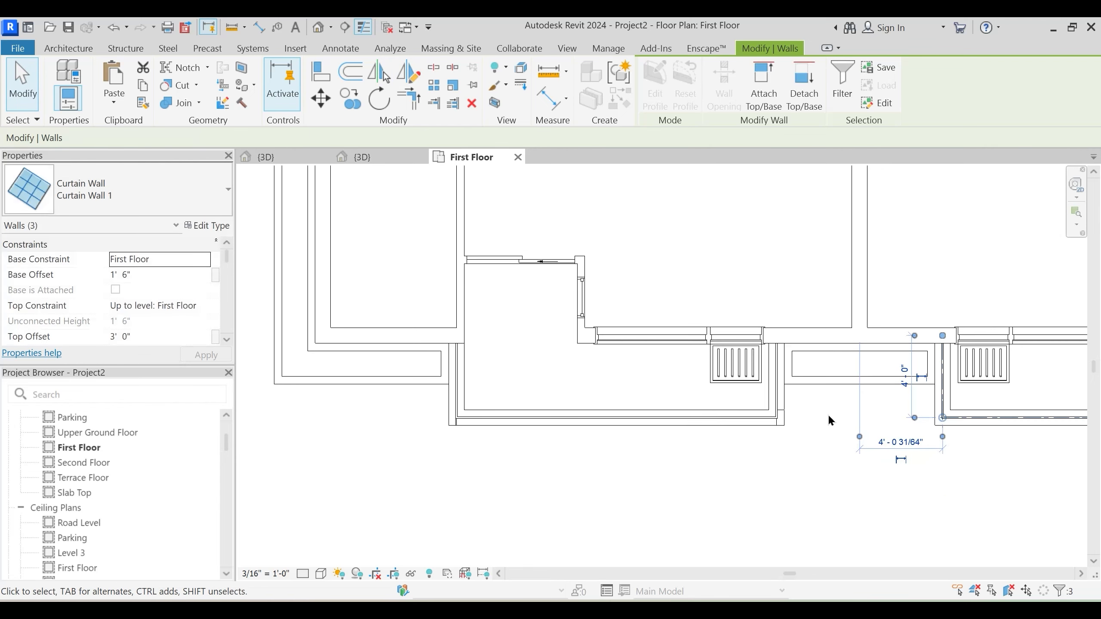
middle_click_drag(903, 399, 752, 401)
middle_click_drag(900, 447, 753, 439)
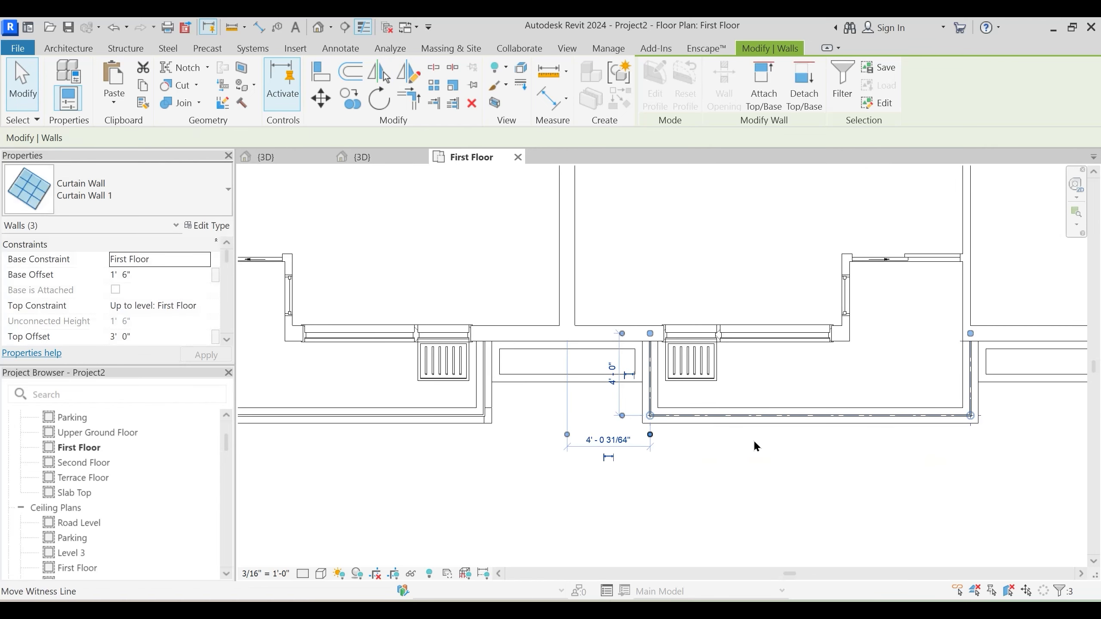
Copy the front and inner side curtain walls of both first-floor front balconies to the Second Floor level, leaving out the outer side walls
left_click(372, 156)
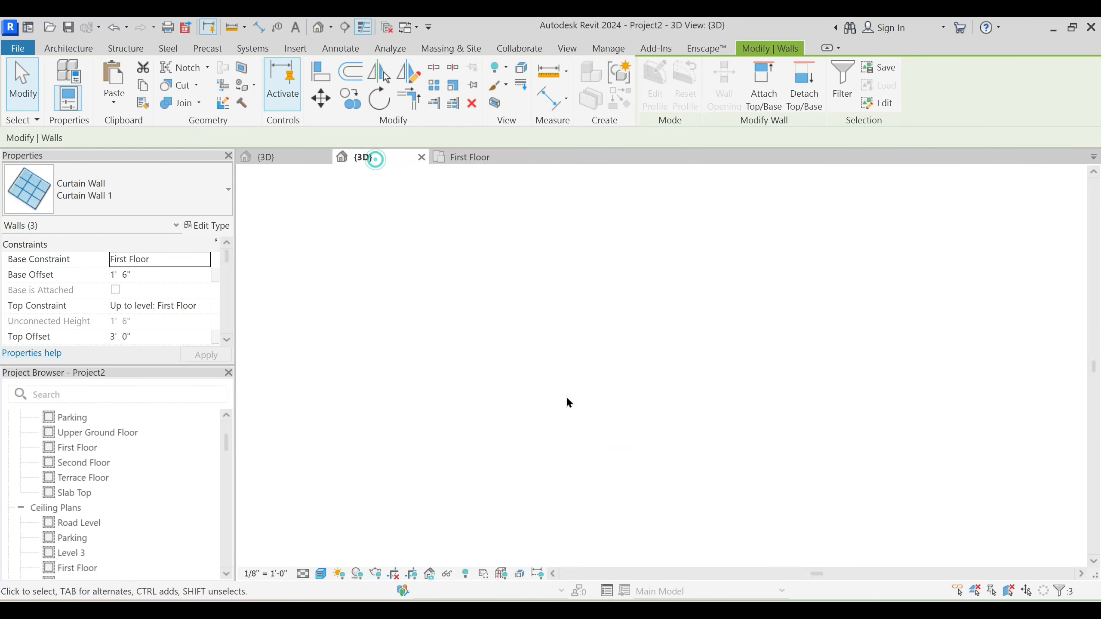
key("Escape")
middle_click_drag(1066, 341, 977, 356)
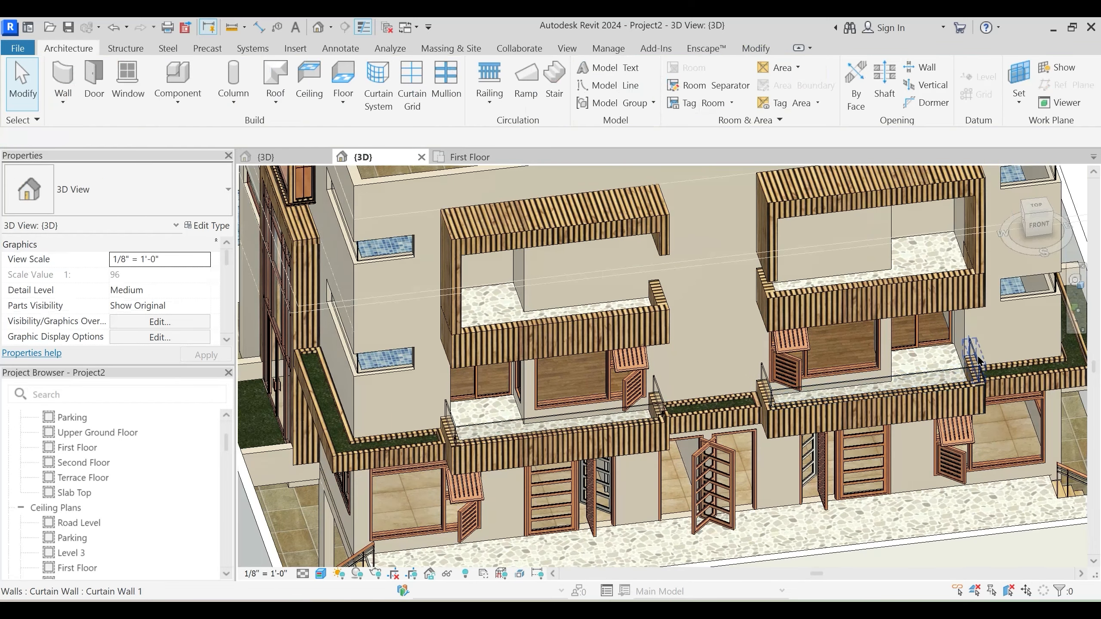
left_click(933, 385)
left_click(933, 373, "ctrl")
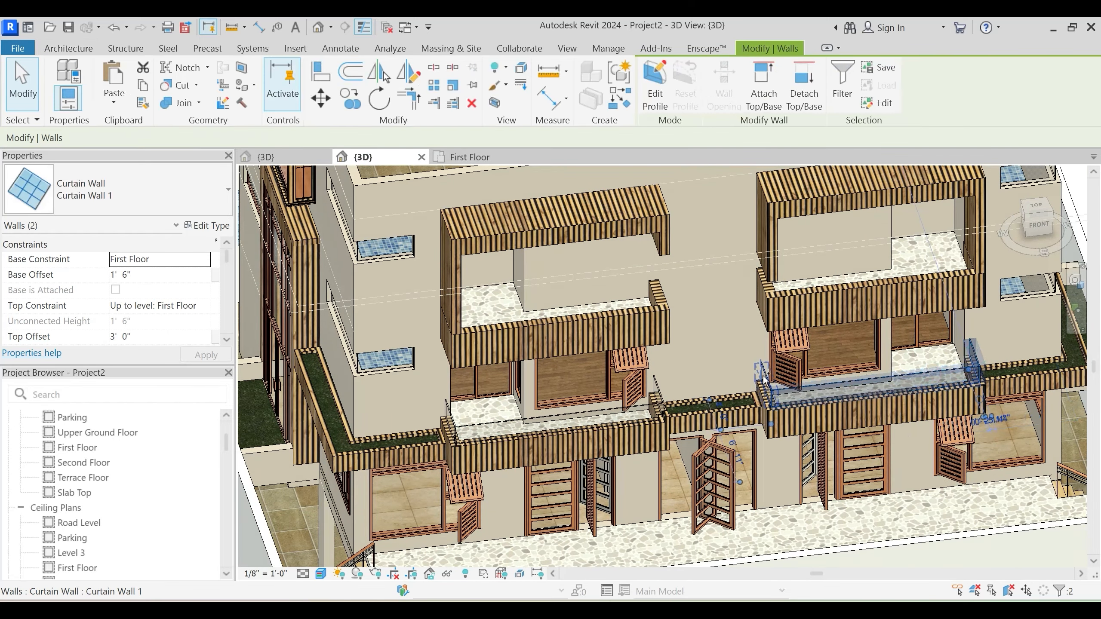
left_click(762, 376, "ctrl")
left_click(559, 418, "ctrl")
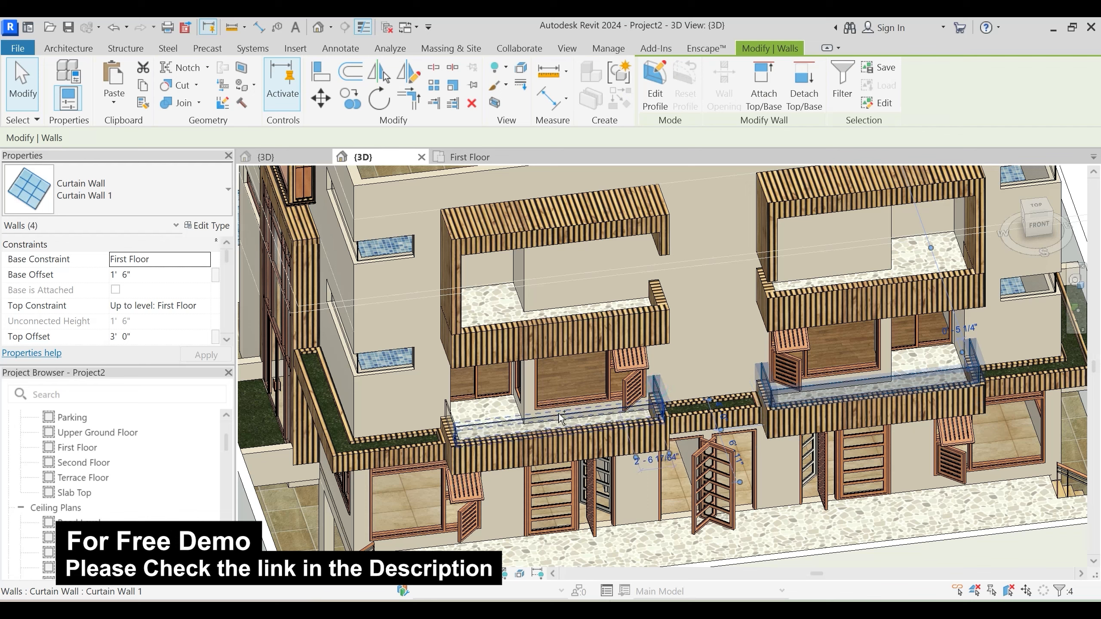
left_click(446, 406, "ctrl")
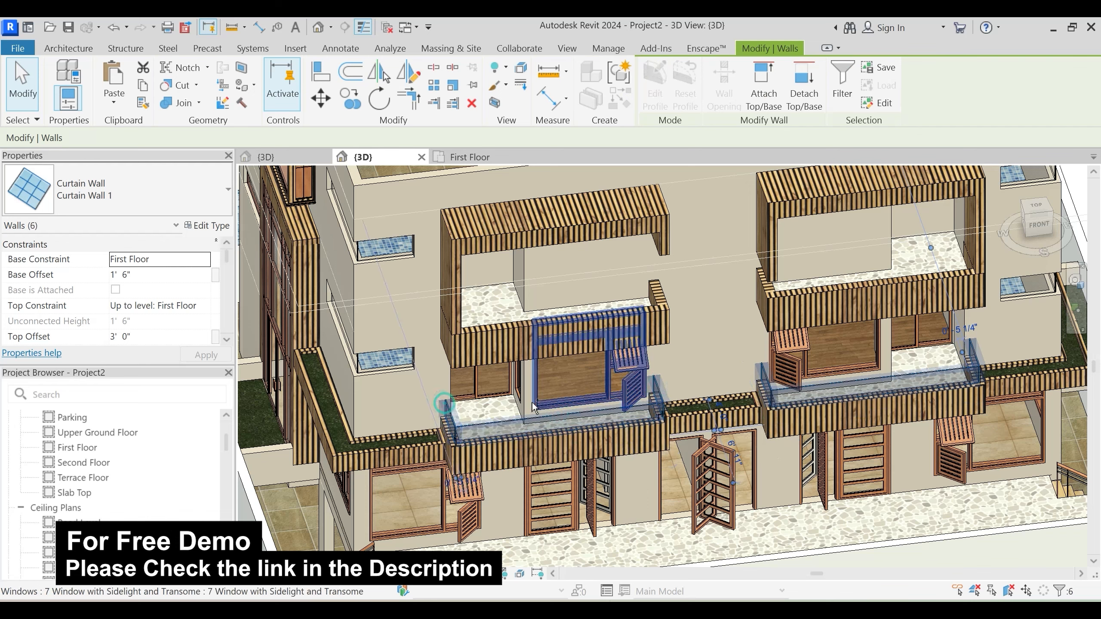
left_click(455, 416, "ctrl")
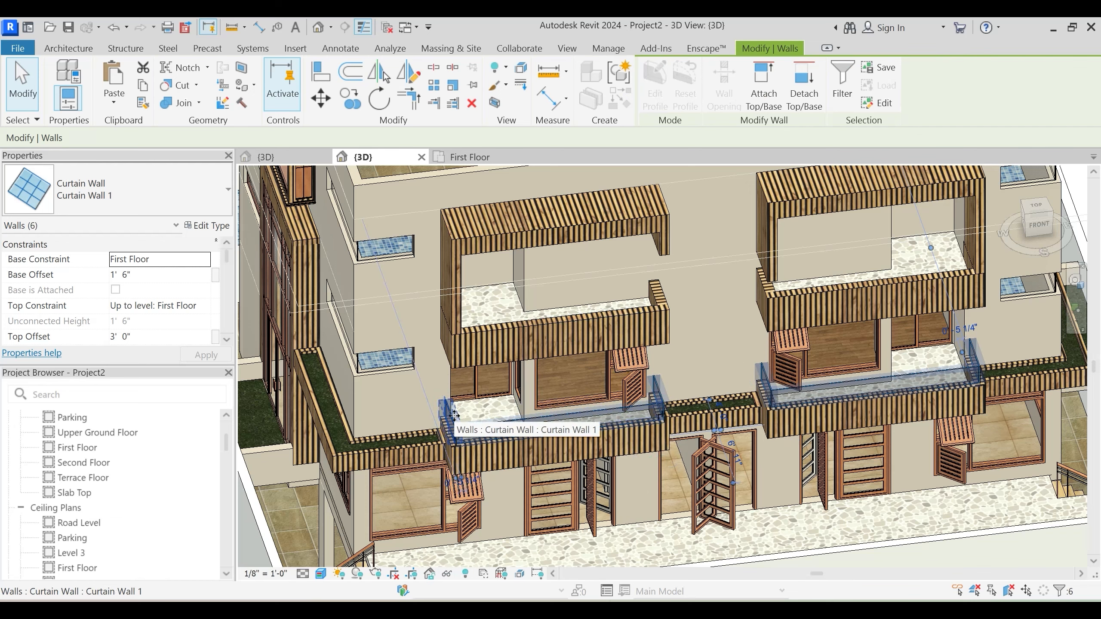
left_click(454, 416, "shift")
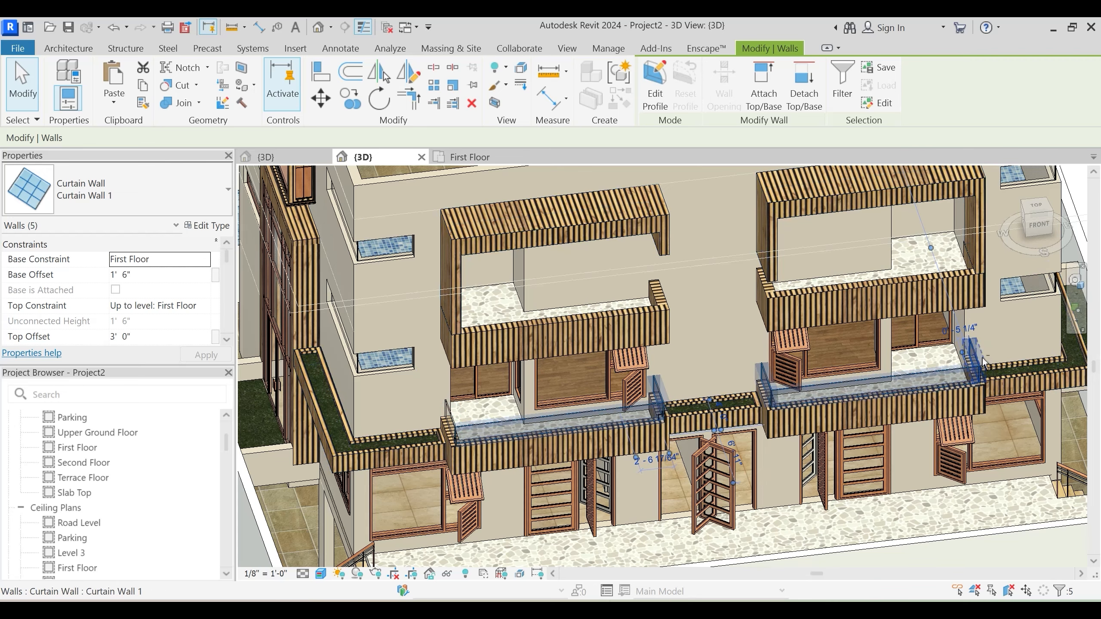
left_click(974, 360, "shift")
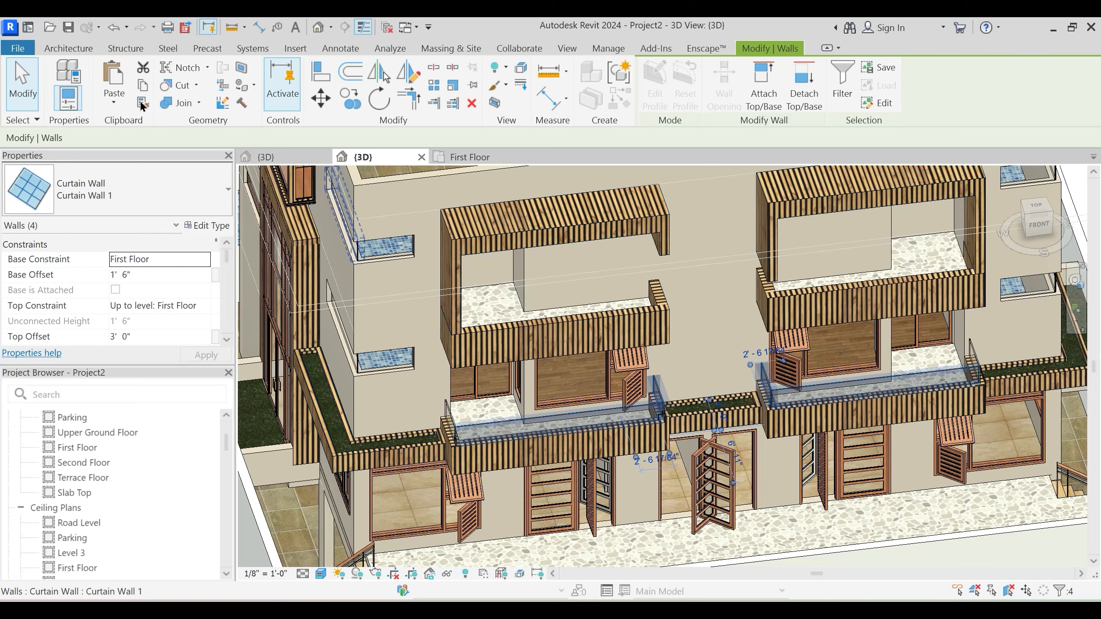
left_click(114, 103)
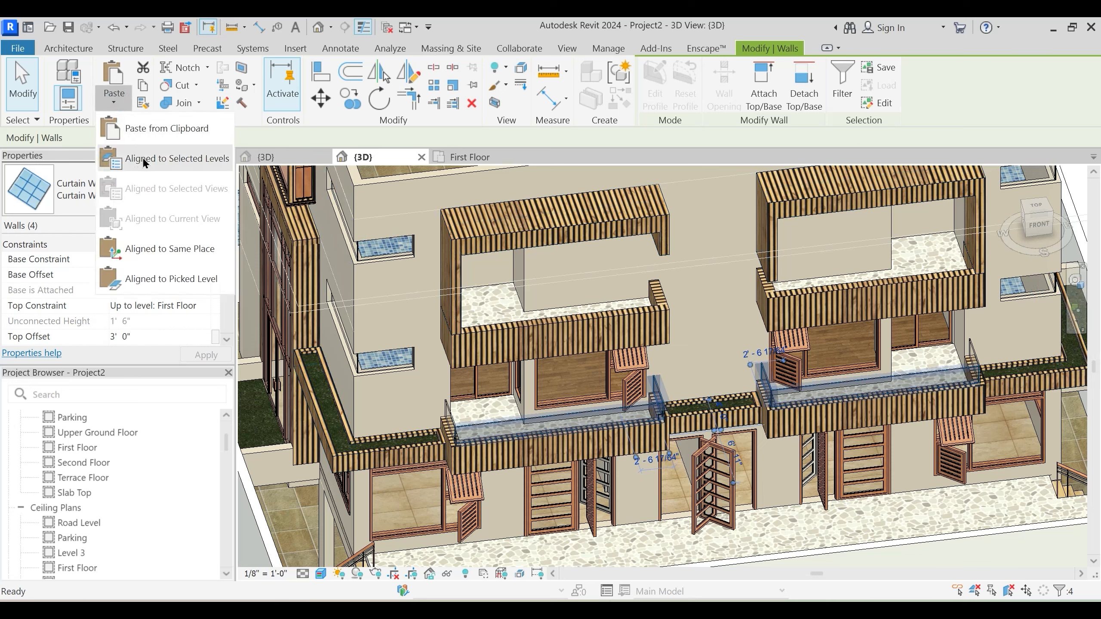
left_click(173, 157)
left_click(512, 248)
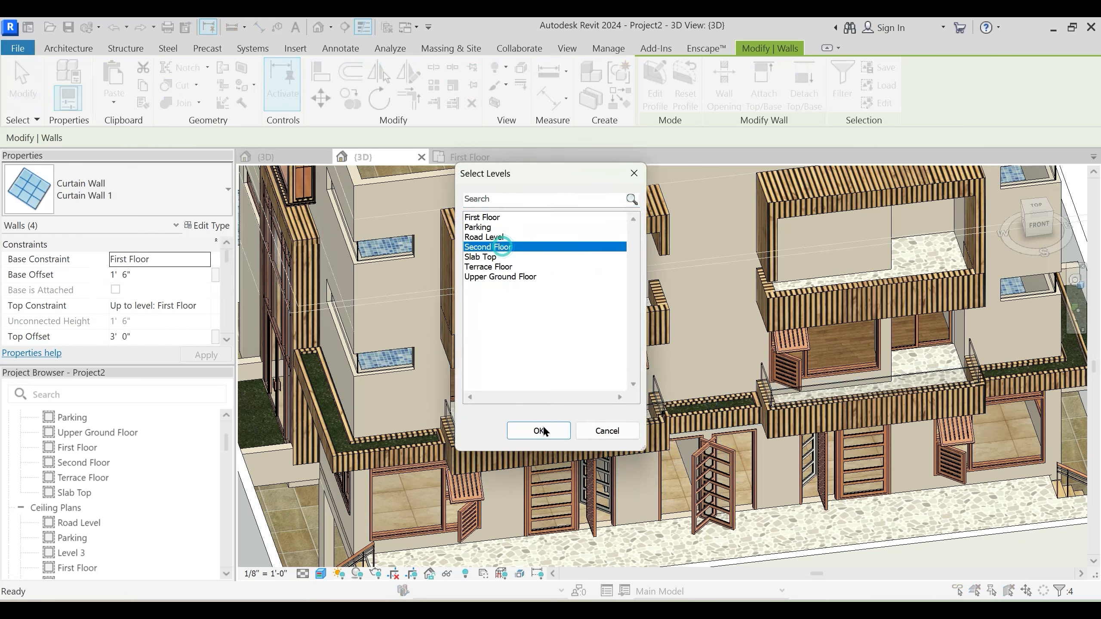
left_click(540, 431)
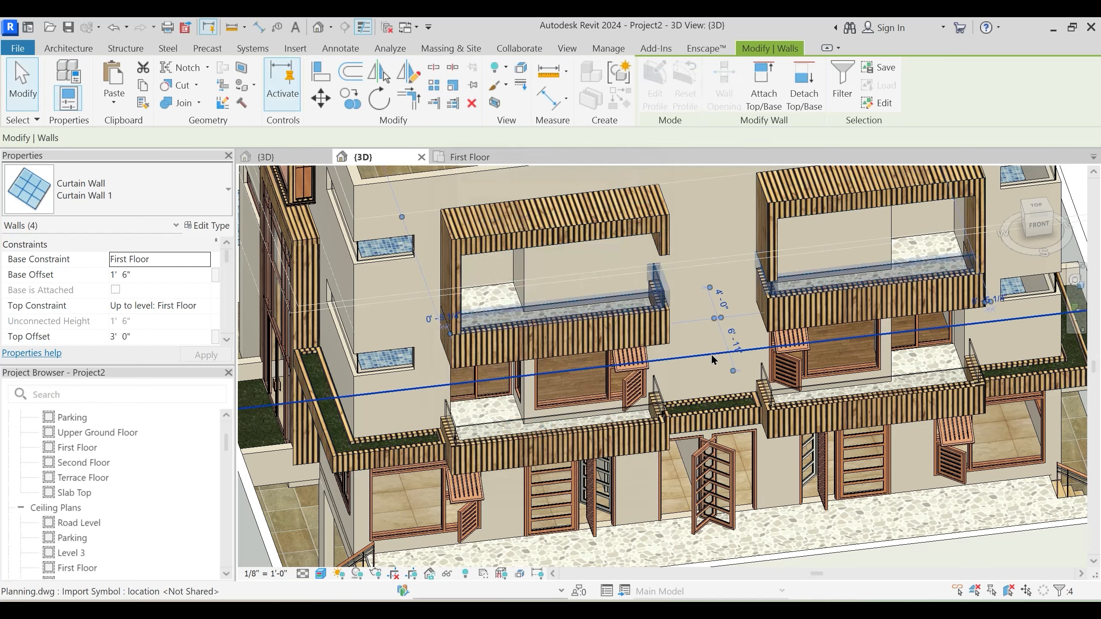
key("Escape")
Examine the glass panels on the first- and second-floor front balconies in 3D from low and high angles
middle_click_drag(734, 377, 768, 241, "shift")
left_click(768, 241)
scroll(784, 309, "up", 4)
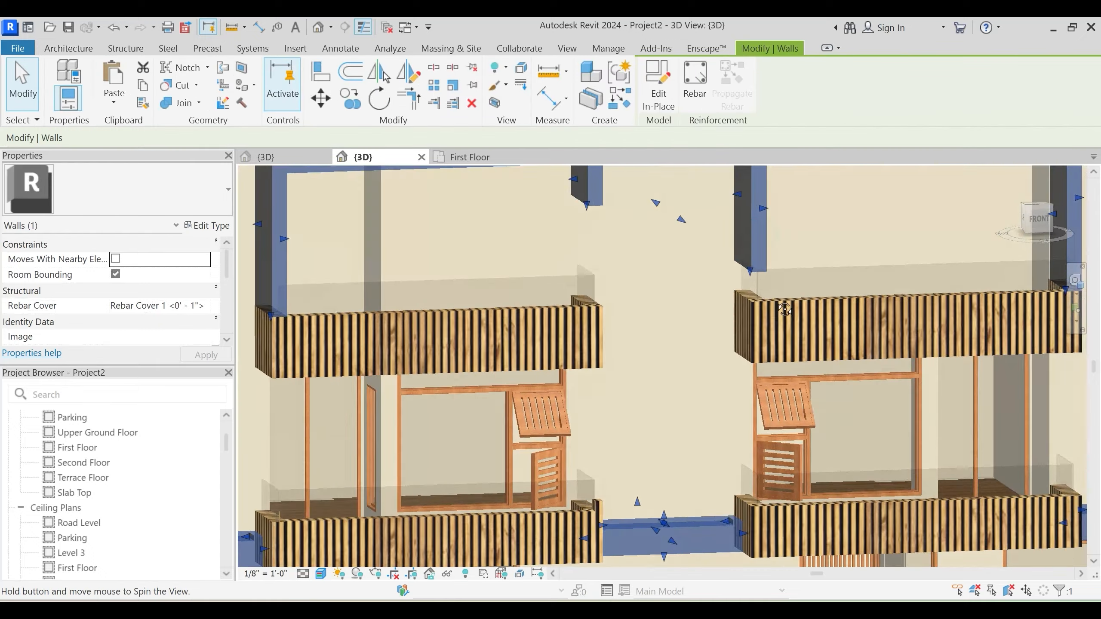
middle_click_drag(785, 309, 780, 352, "shift")
key("Escape")
scroll(779, 353, "down", 2)
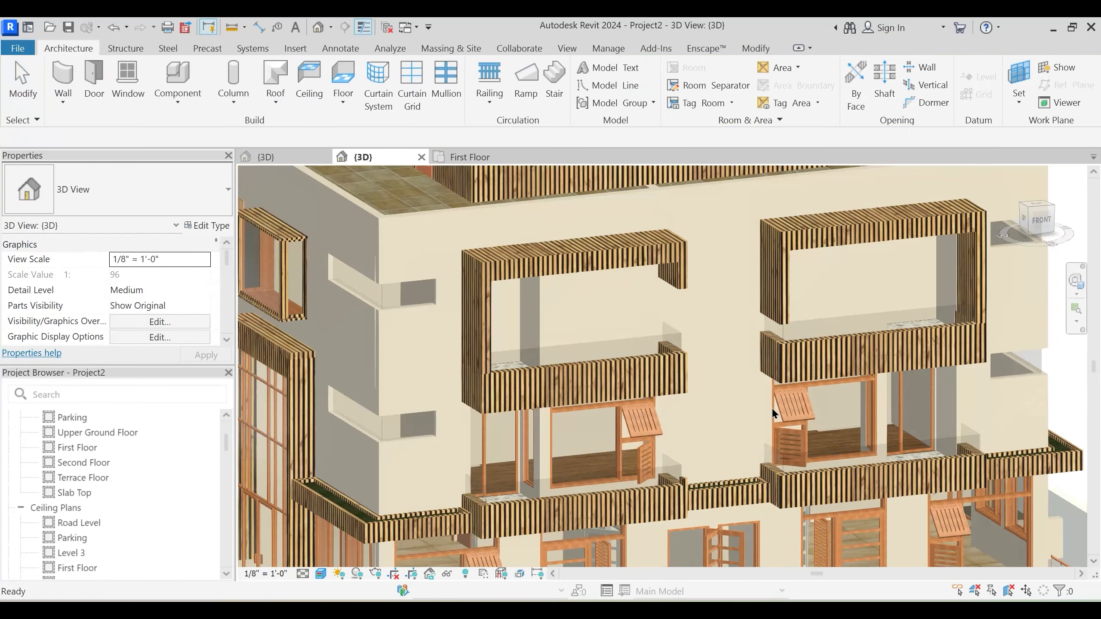
scroll(771, 408, "down", 3)
middle_click_drag(801, 411, 780, 436, "shift")
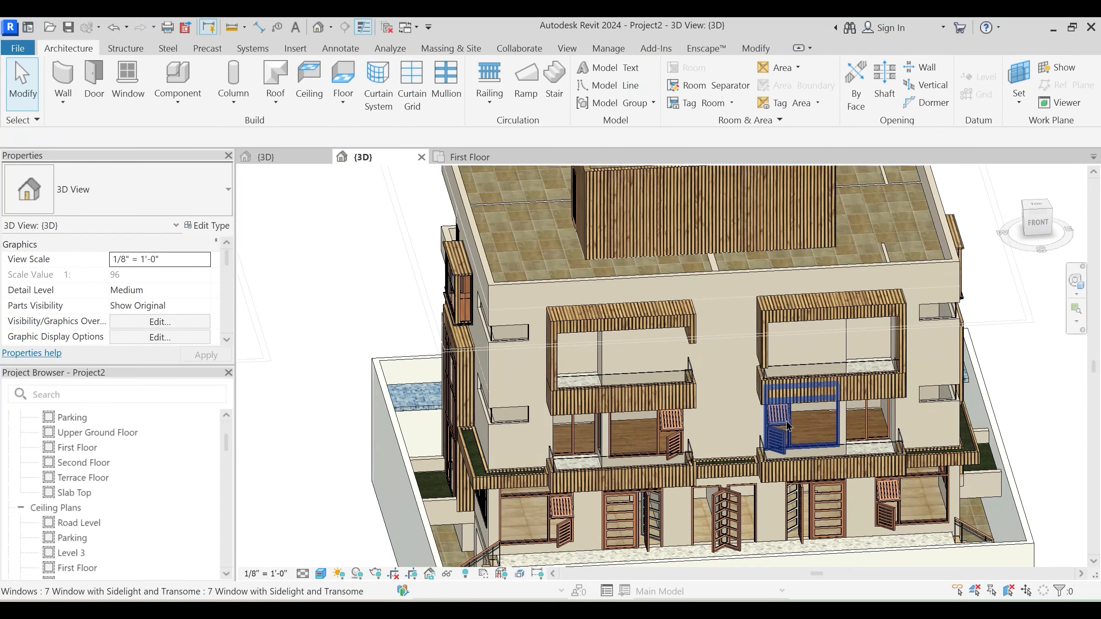
Copy the windows and doors of both first-floor front balconies to the Second Floor level
left_click(673, 446)
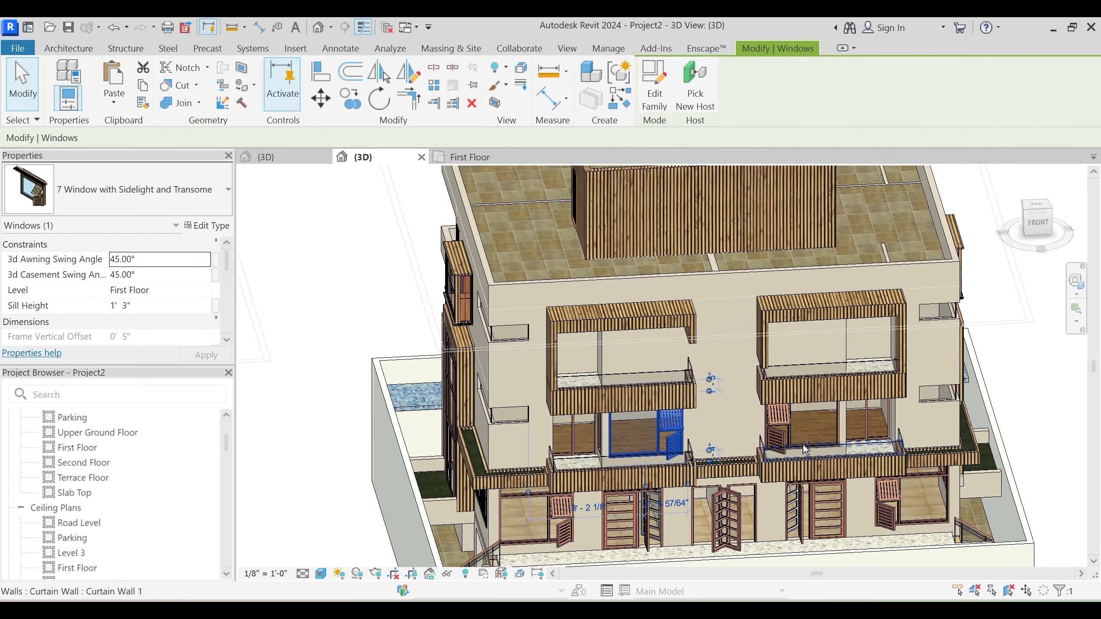
left_click(785, 440, "ctrl")
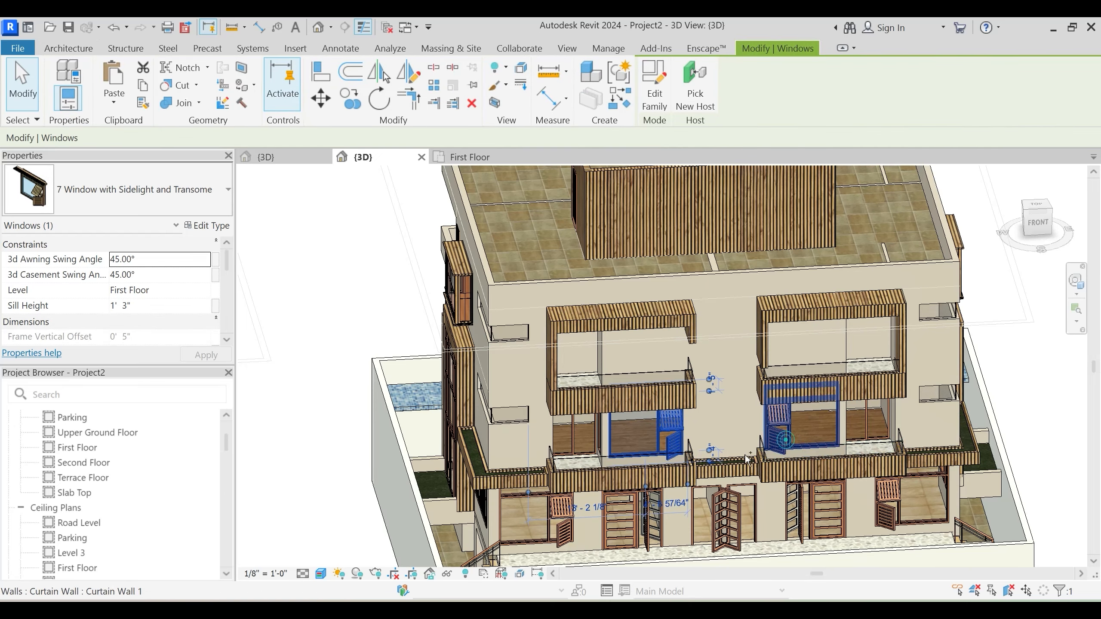
middle_click_drag(745, 455, 855, 413, "shift")
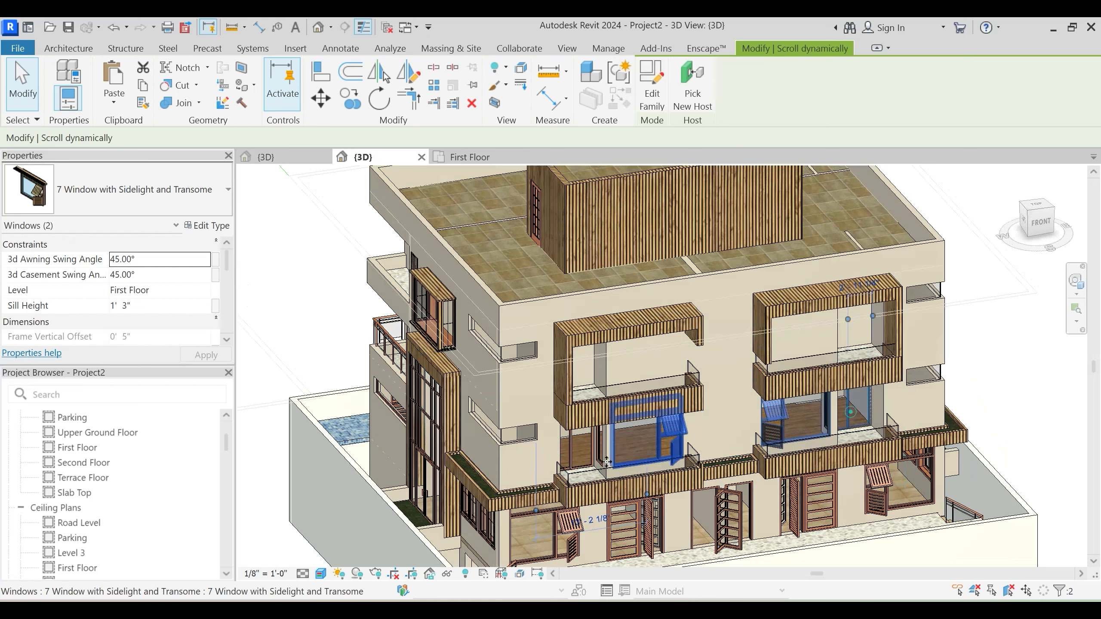
left_click(576, 464, "ctrl")
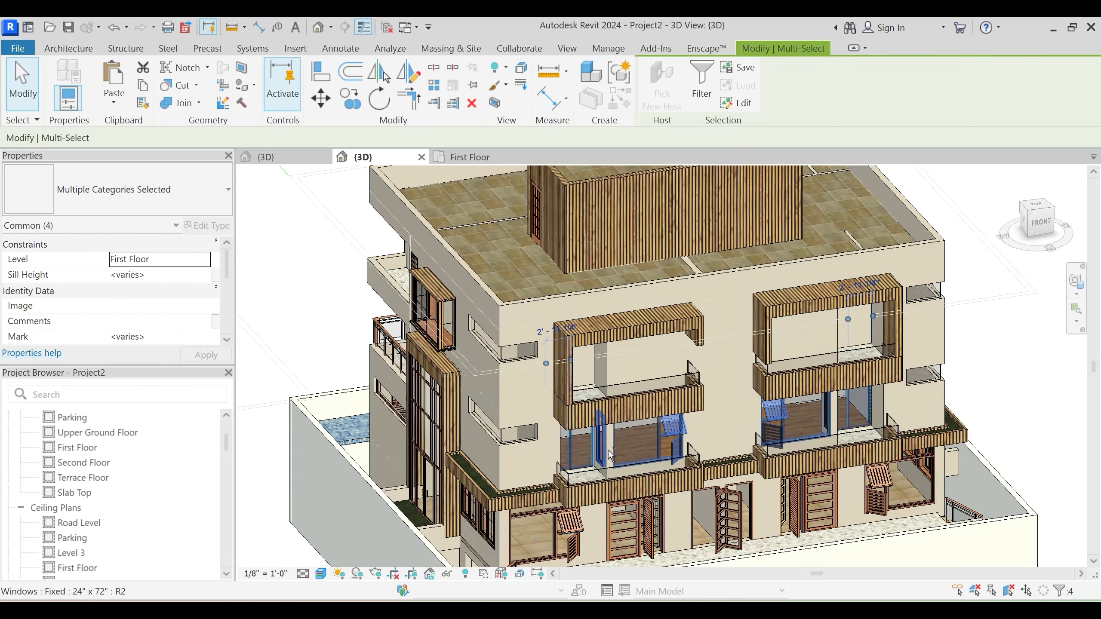
left_click(759, 438, "ctrl")
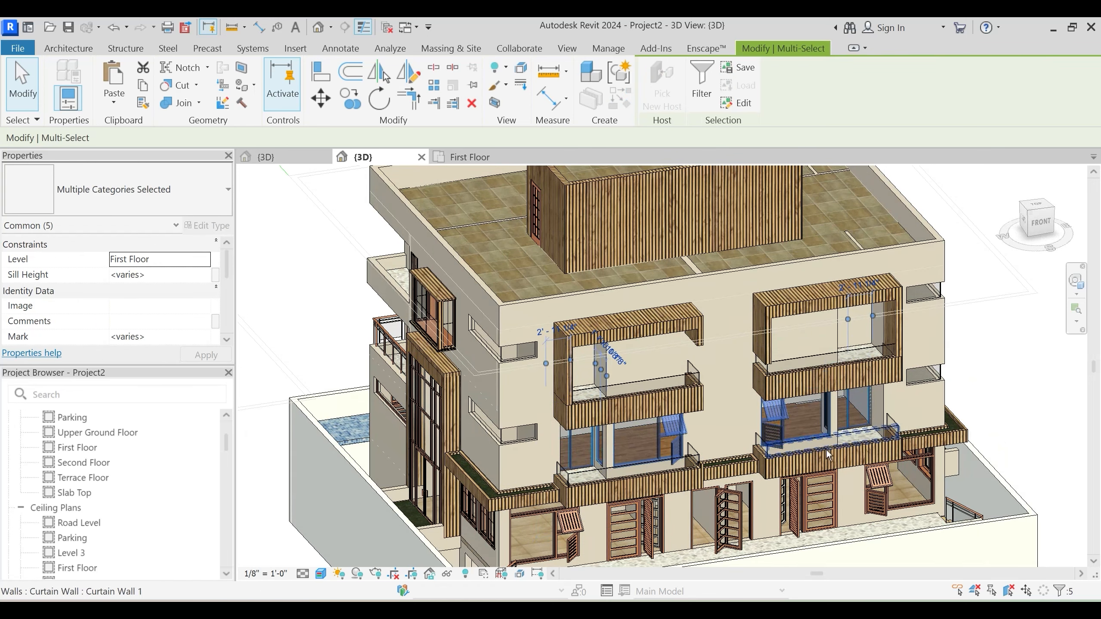
middle_click_drag(754, 447, 715, 465, "shift")
left_click(828, 477, "ctrl")
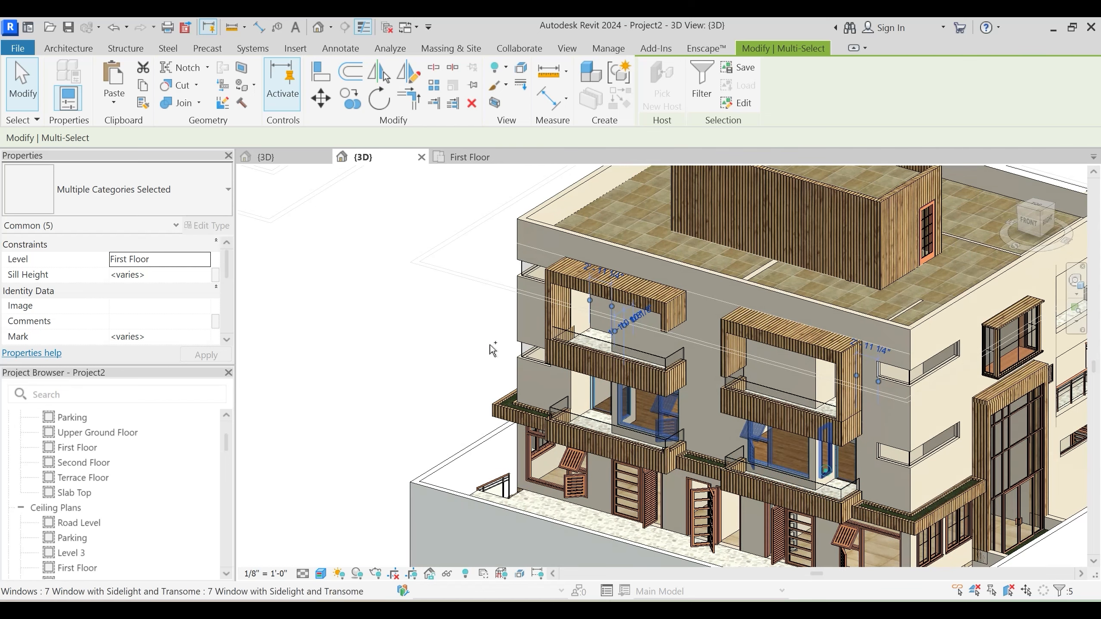
left_click(116, 102)
left_click(139, 157)
left_click(484, 250)
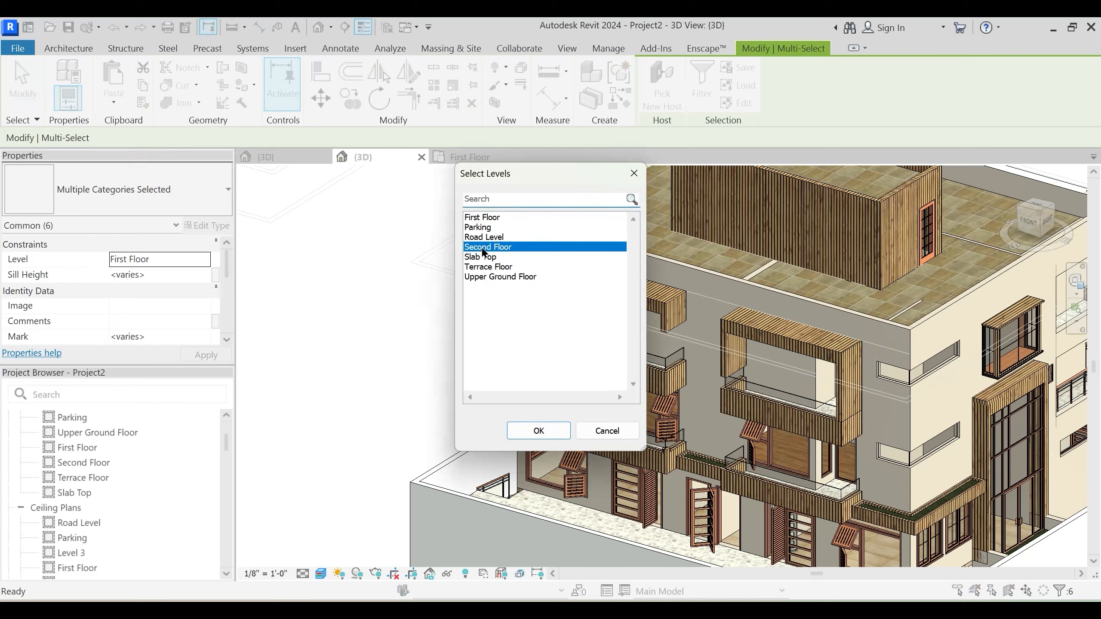
left_click(539, 431)
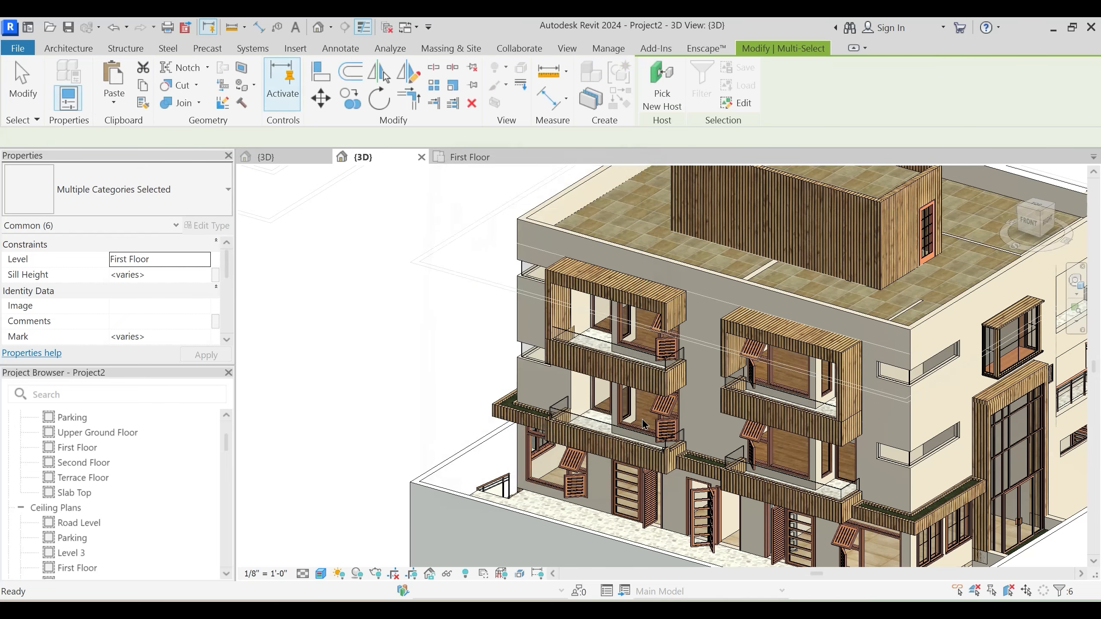
scroll(629, 451, "down", 5)
key("Escape")
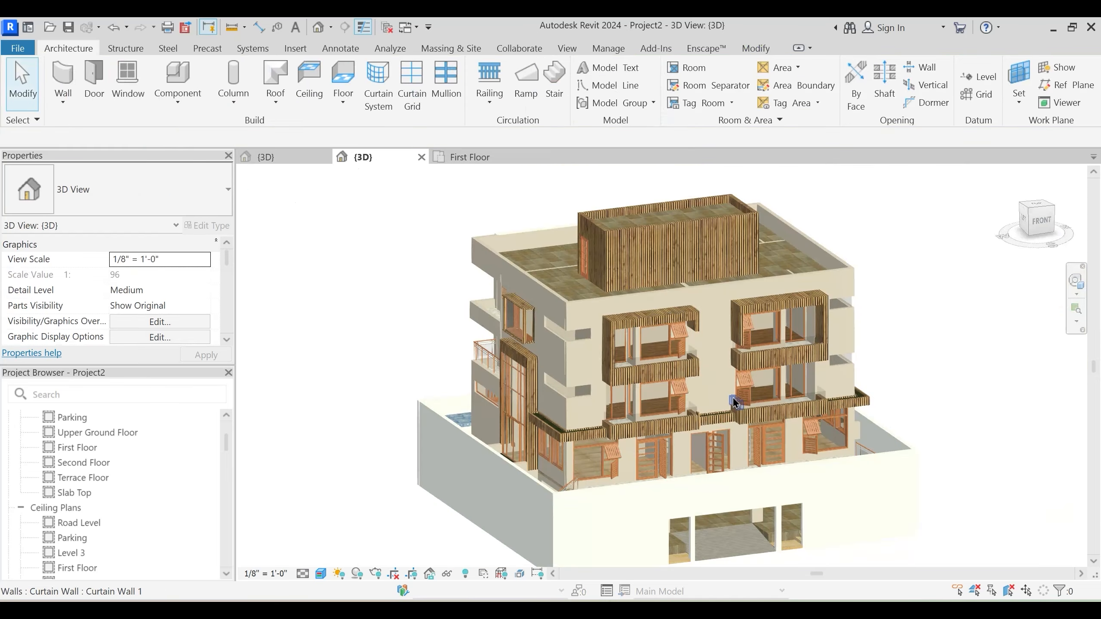
Set the structure material of the Compound Wall type around the plot to 1 Elevation Treatment
left_click(584, 496)
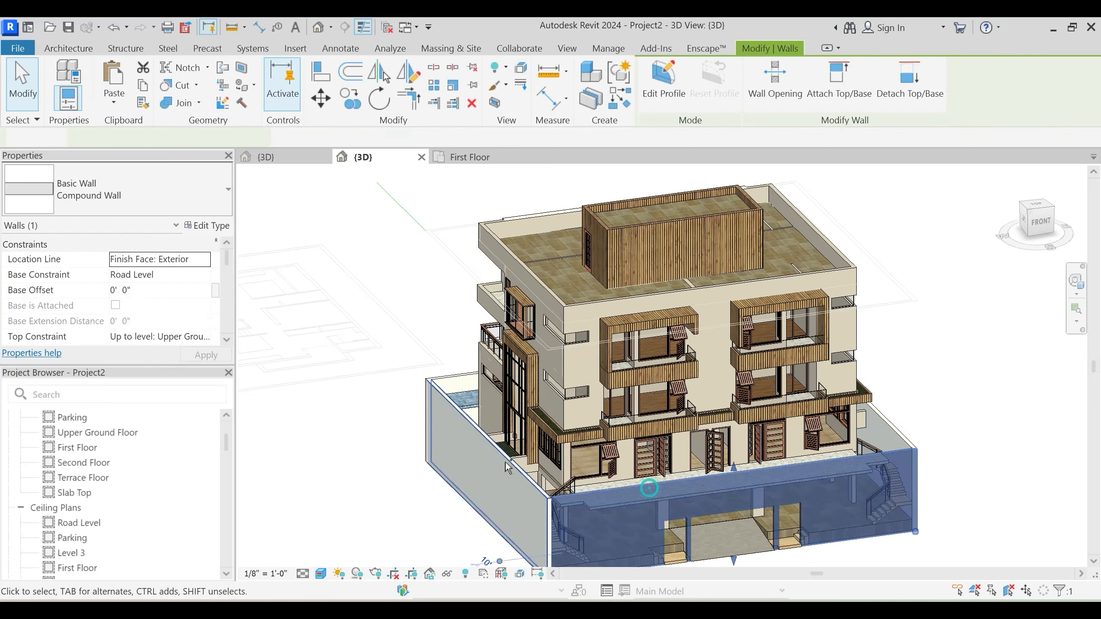
left_click(451, 396, "ctrl")
middle_click_drag(455, 434, 846, 472, "shift")
left_click(846, 471, "ctrl")
left_click(834, 464, "ctrl")
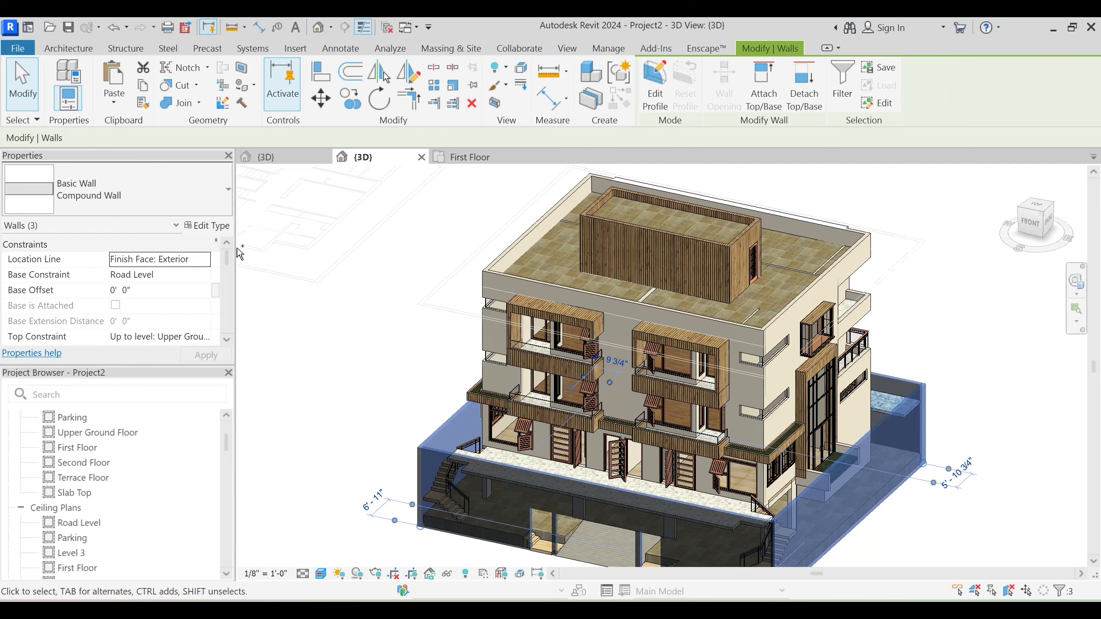
left_click(228, 226)
left_click(748, 242)
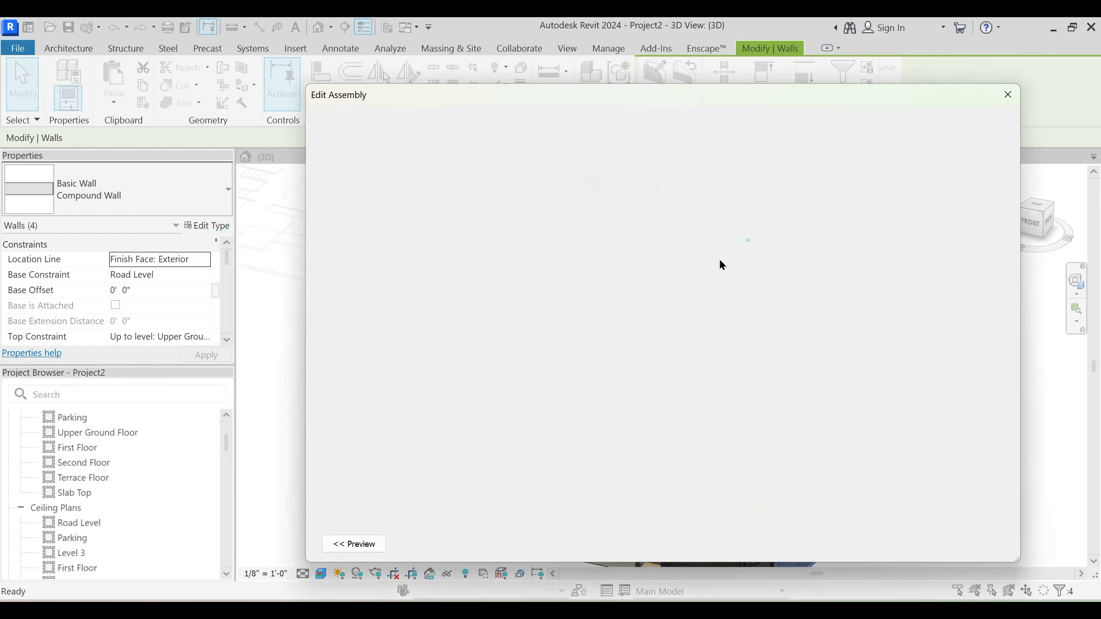
left_click(557, 241)
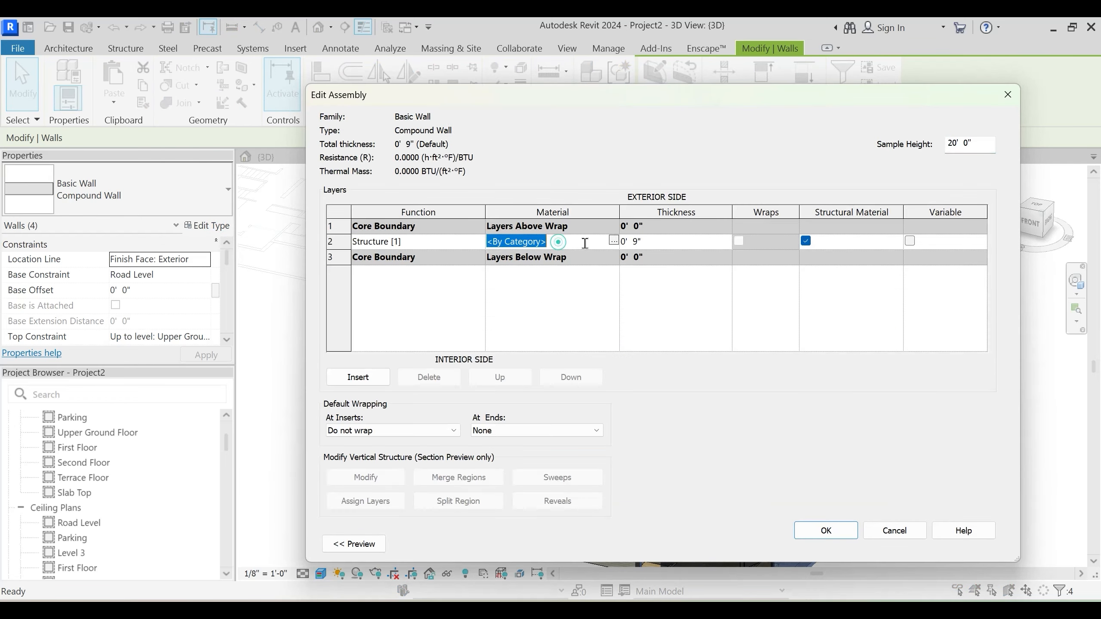
left_click(612, 241)
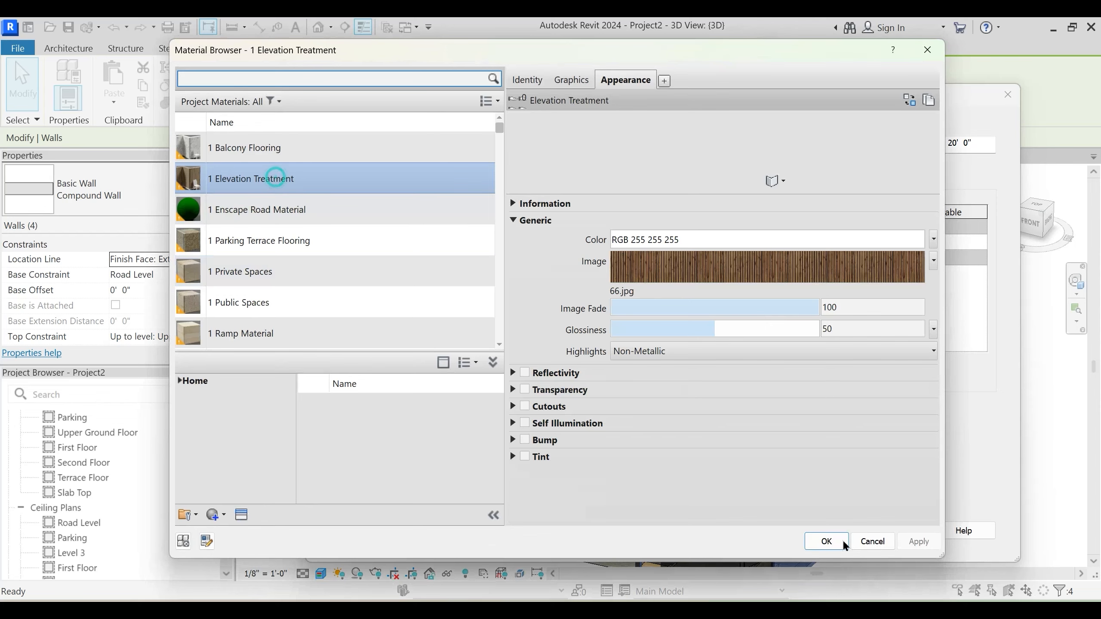
left_click(844, 543)
left_click(828, 528)
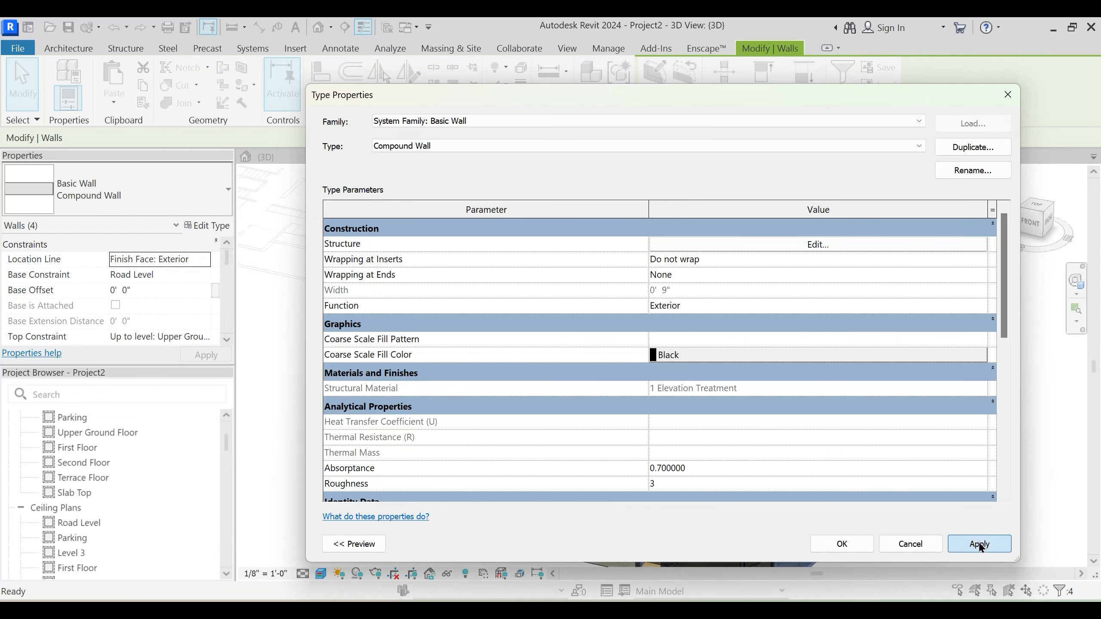
left_click(839, 545)
left_click(368, 329)
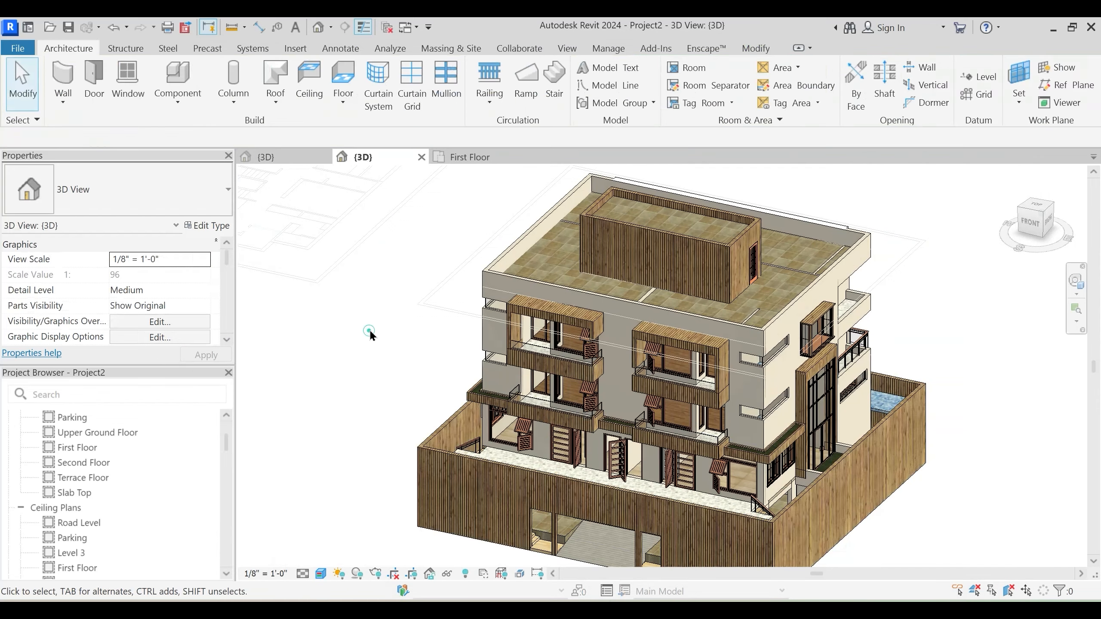
Examine the compound wall's finish and the building's exterior in 3D from several angles
middle_click_drag(368, 329, 449, 363, "shift")
scroll(587, 295, "down", 2)
middle_click_drag(590, 293, 664, 351, "shift")
scroll(539, 394, "up", 3)
middle_click_drag(540, 394, 1041, 469, "shift")
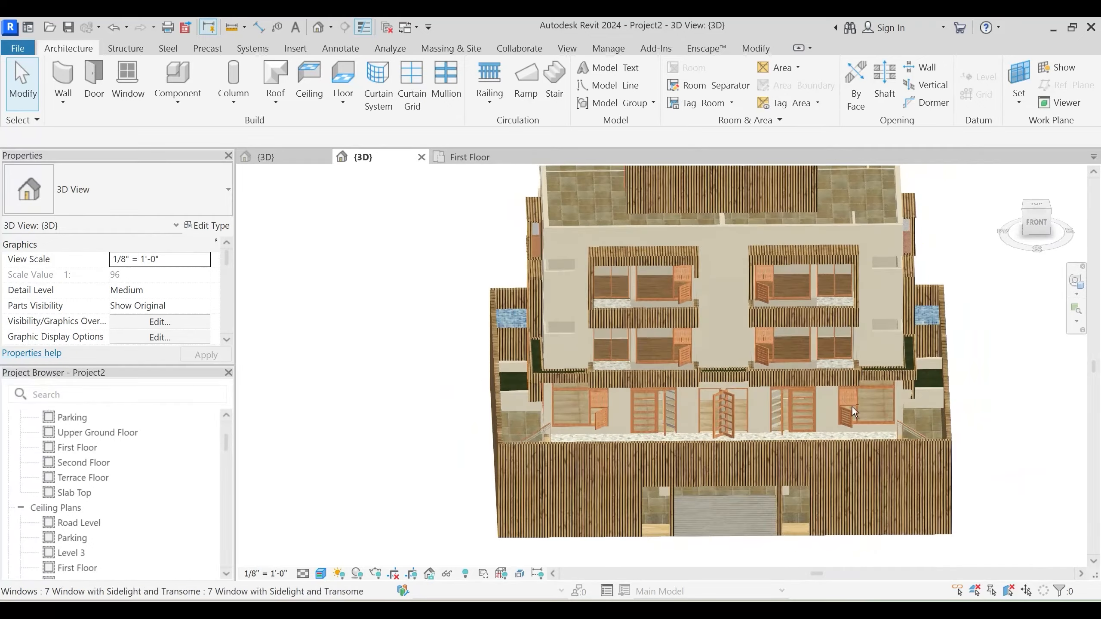
middle_click_drag(624, 414, 678, 393, "shift")
scroll(679, 390, "down", 2)
scroll(477, 399, "down", 5)
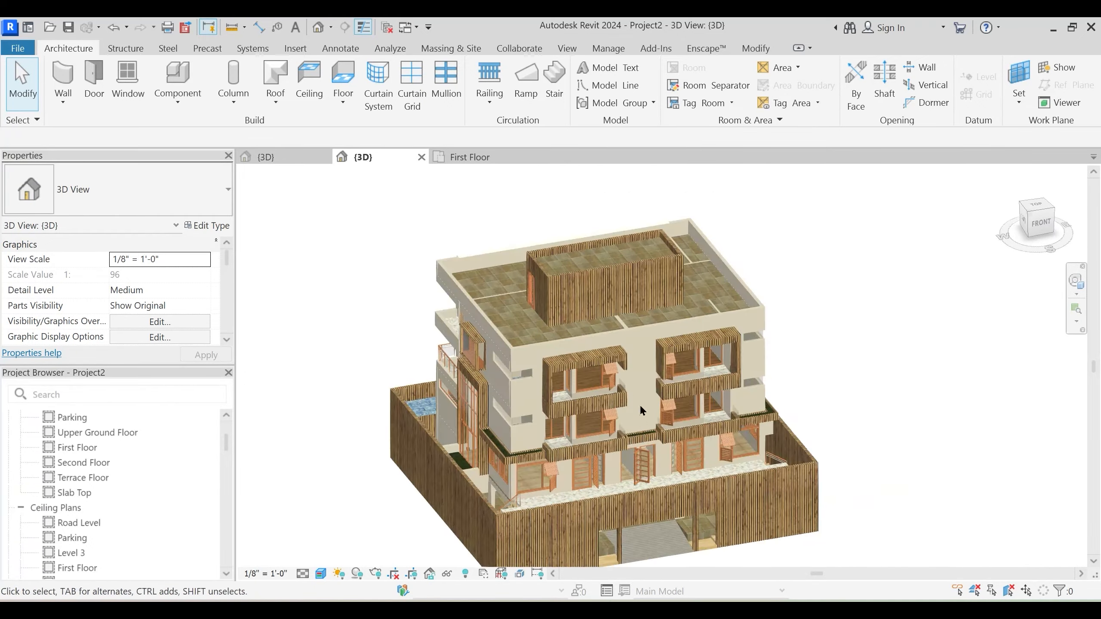
scroll(433, 404, "up", 2)
Delete the imported Planning.dwg drawing at the Terrace Floor level and the stray model line beside the building
left_click(380, 372)
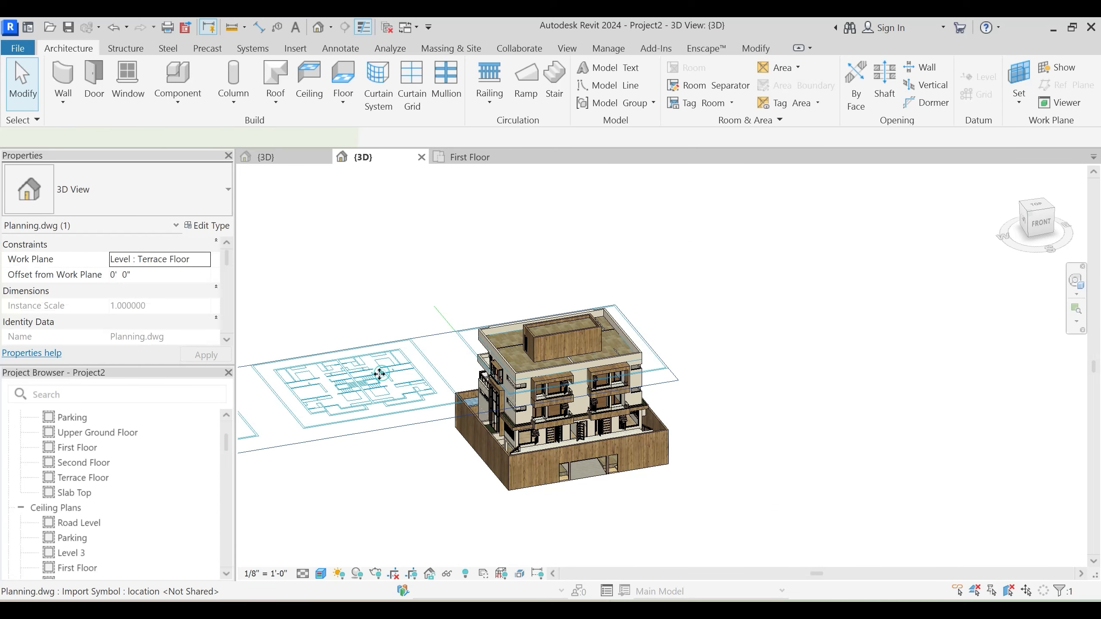
key("Delete")
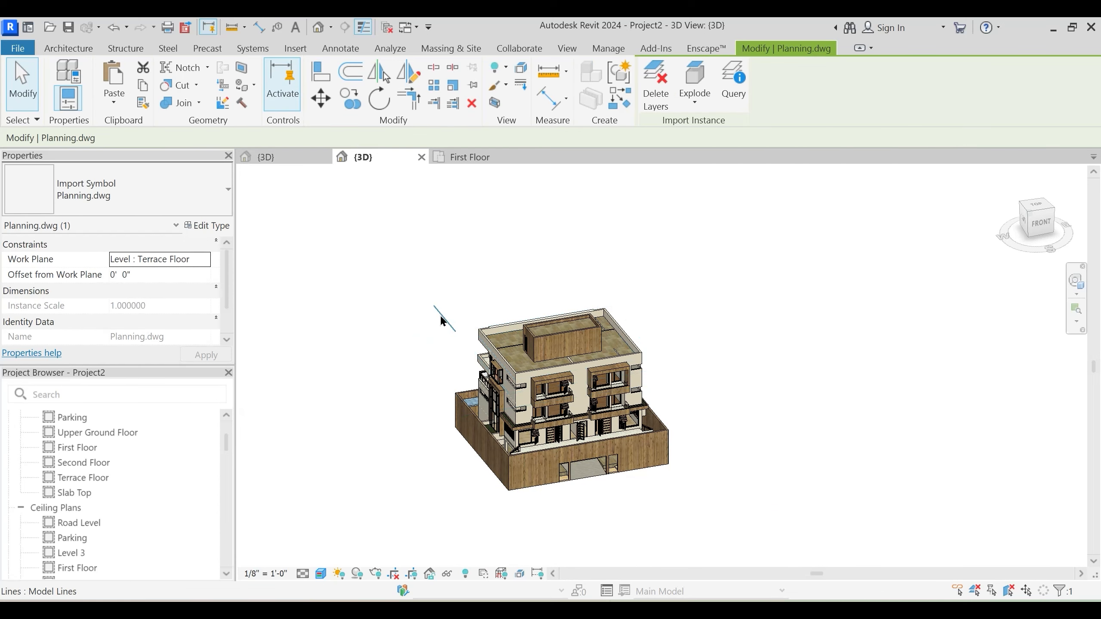
left_click(441, 321)
middle_click_drag(585, 415, 578, 429, "shift")
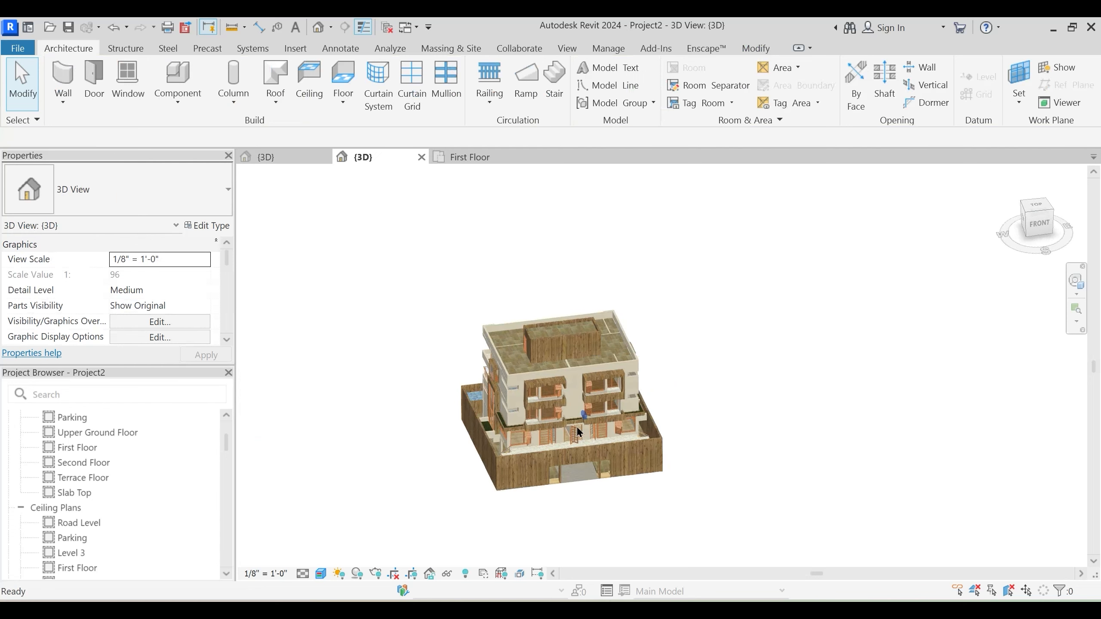
Close the First Floor plan and open the Site floor plan
left_click(517, 157)
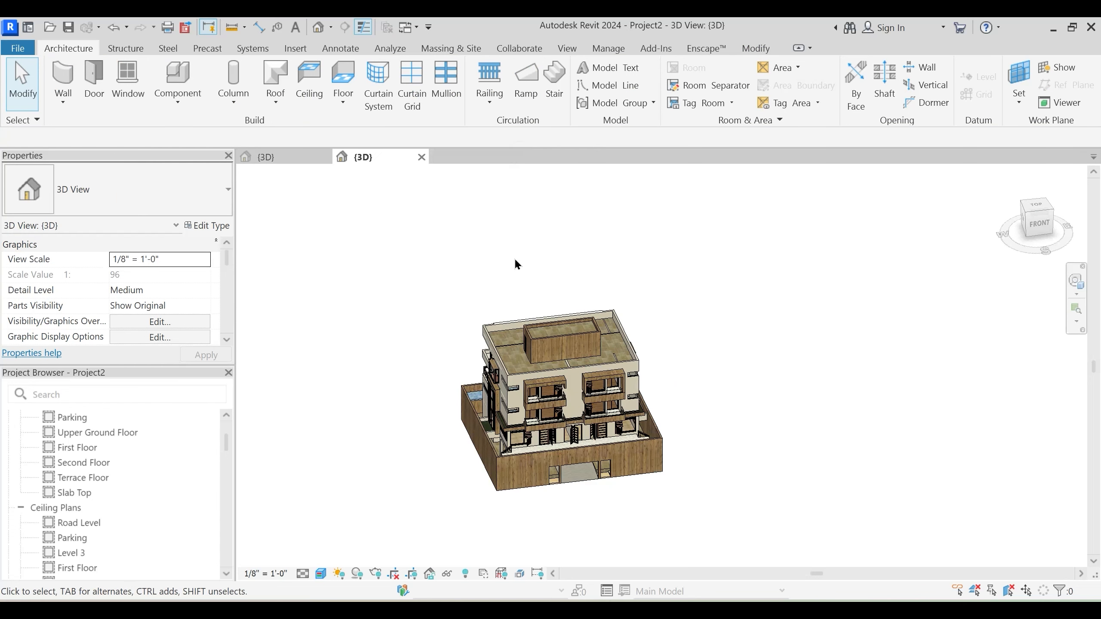
middle_click_drag(466, 358, 438, 375, "shift")
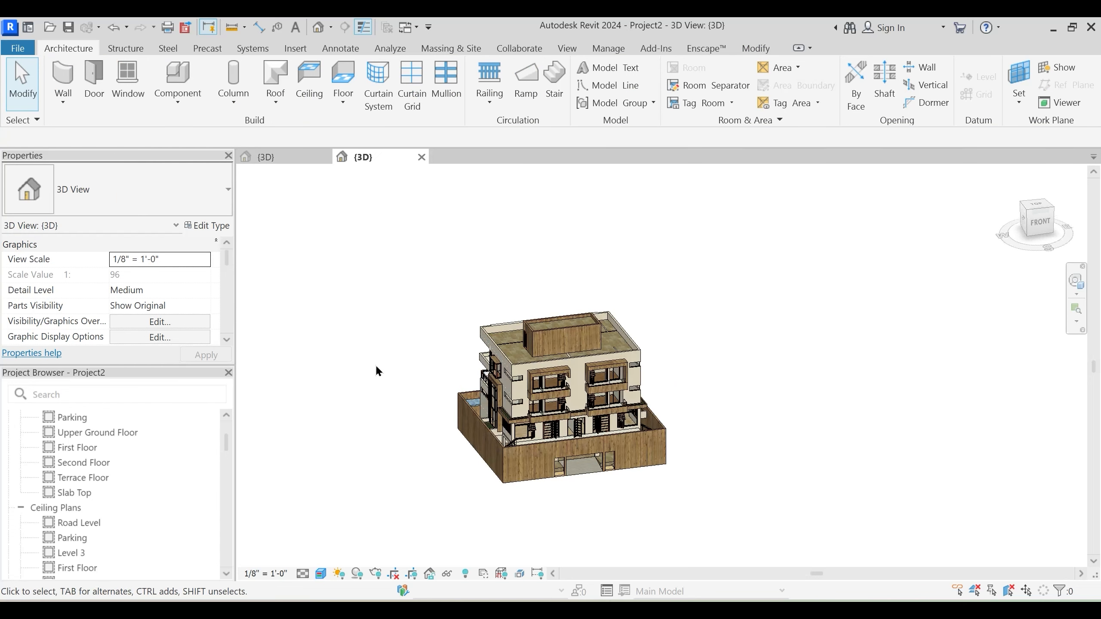
scroll(104, 477, "up", 2)
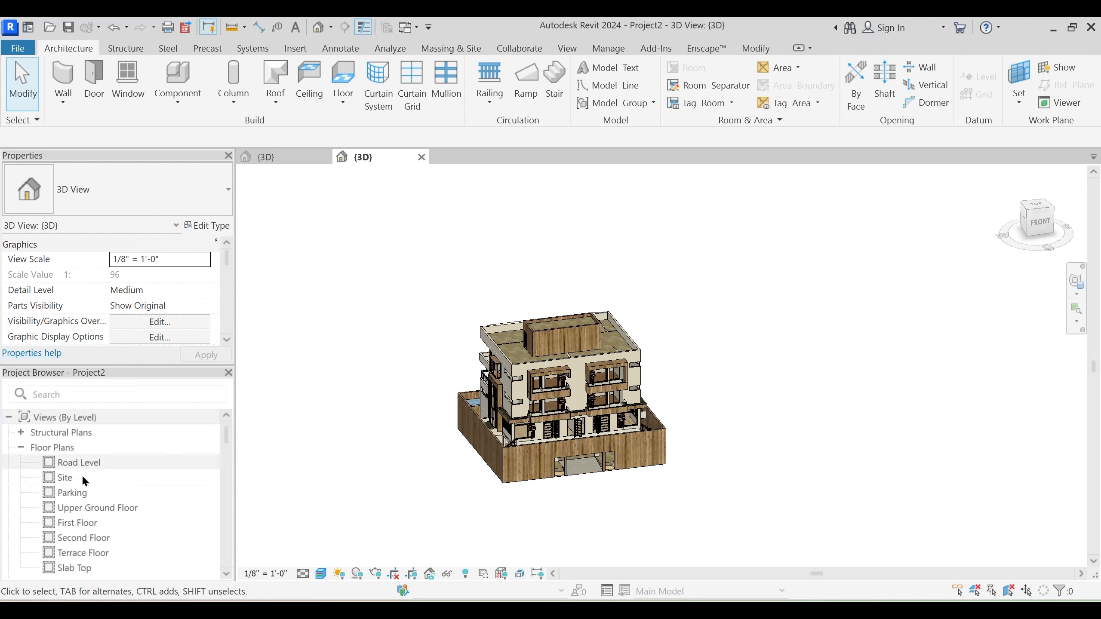
double_click(82, 478)
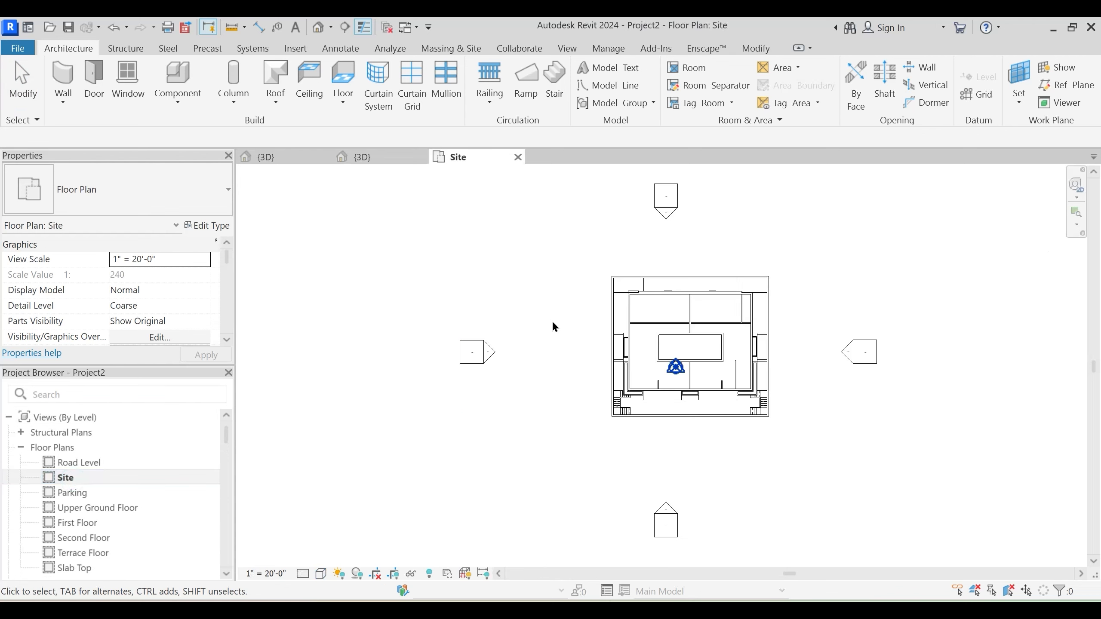
Hide the elevation markers around the building in the Site plan
scroll(553, 326, "down", 3)
left_click(461, 370)
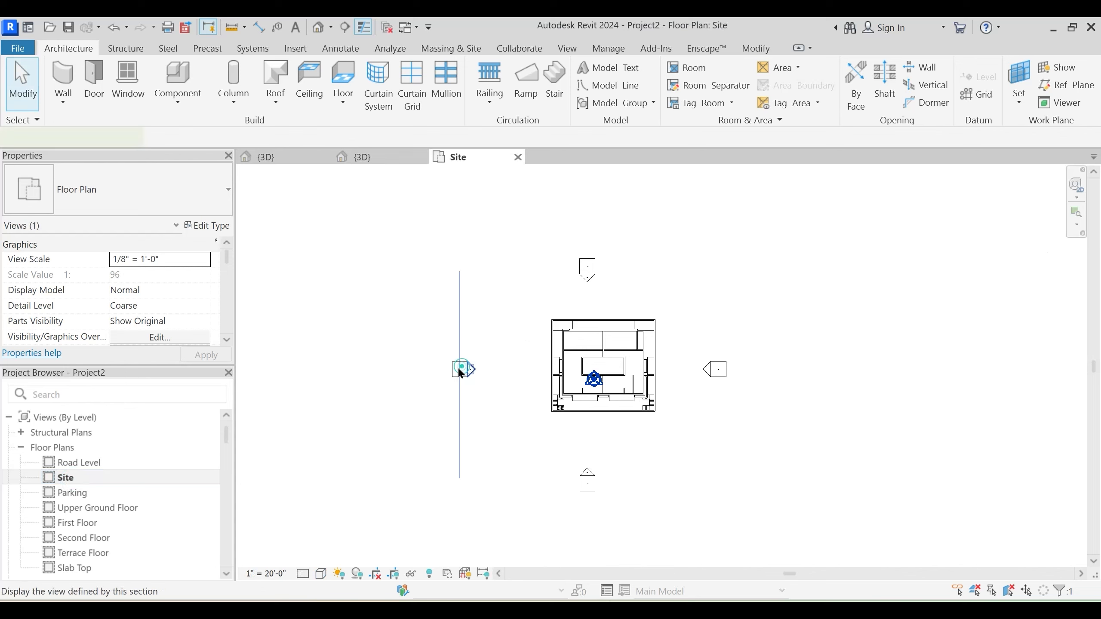
right_click(459, 369)
mouse_move(551, 297)
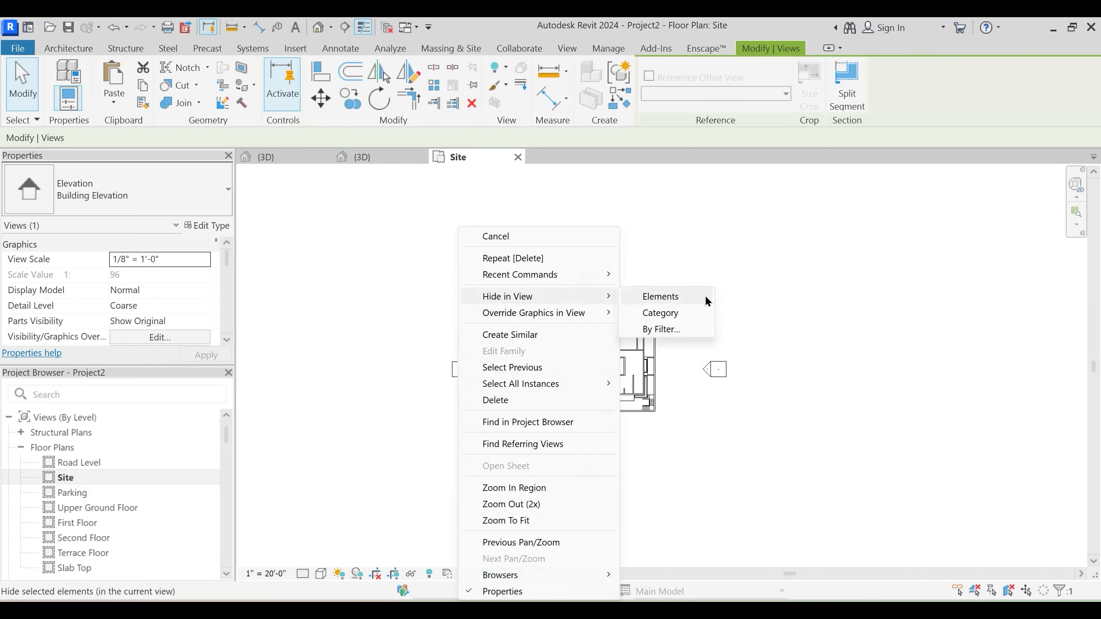
left_click(706, 299)
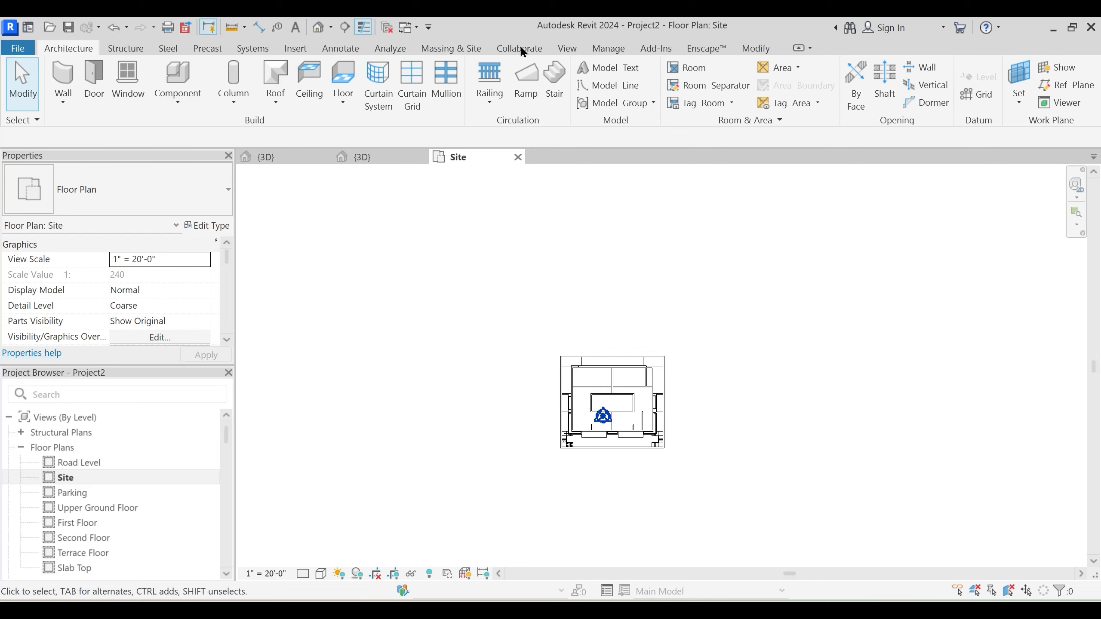
Start an in-place model in the Site category with the name Site 1
left_click(175, 98)
left_click(209, 157)
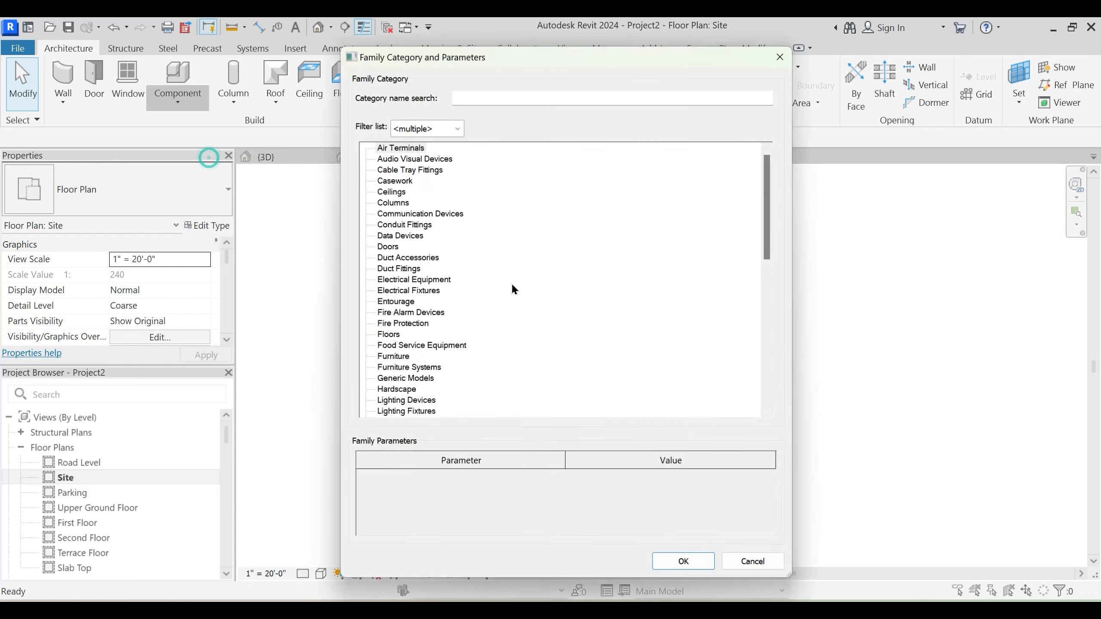
left_click(504, 274)
key("s")
scroll(412, 390, "down", 1)
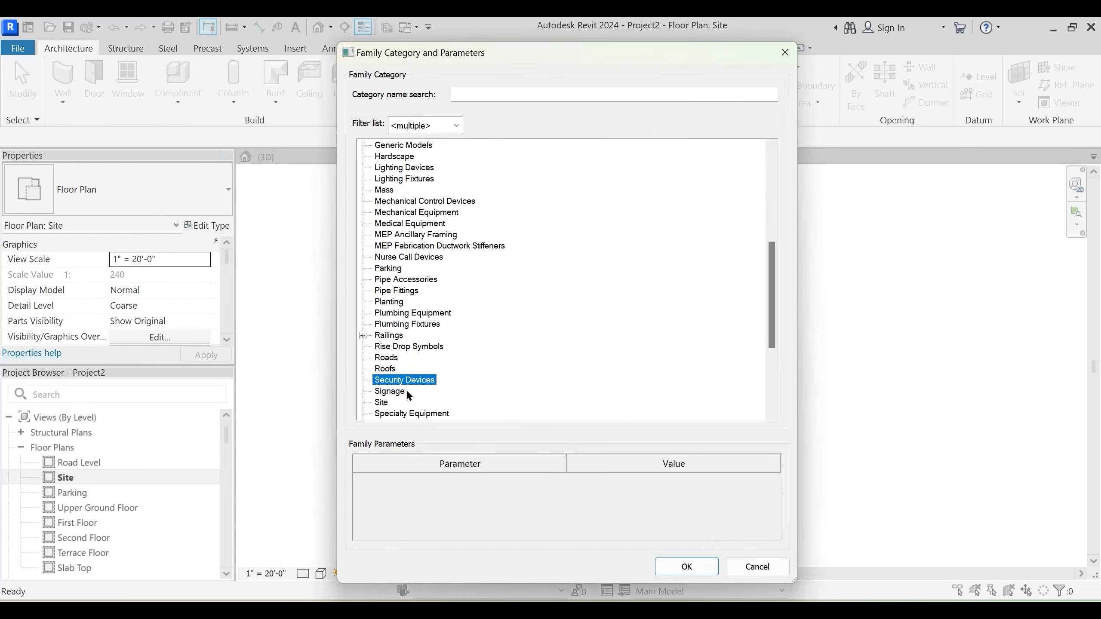
left_click(686, 567)
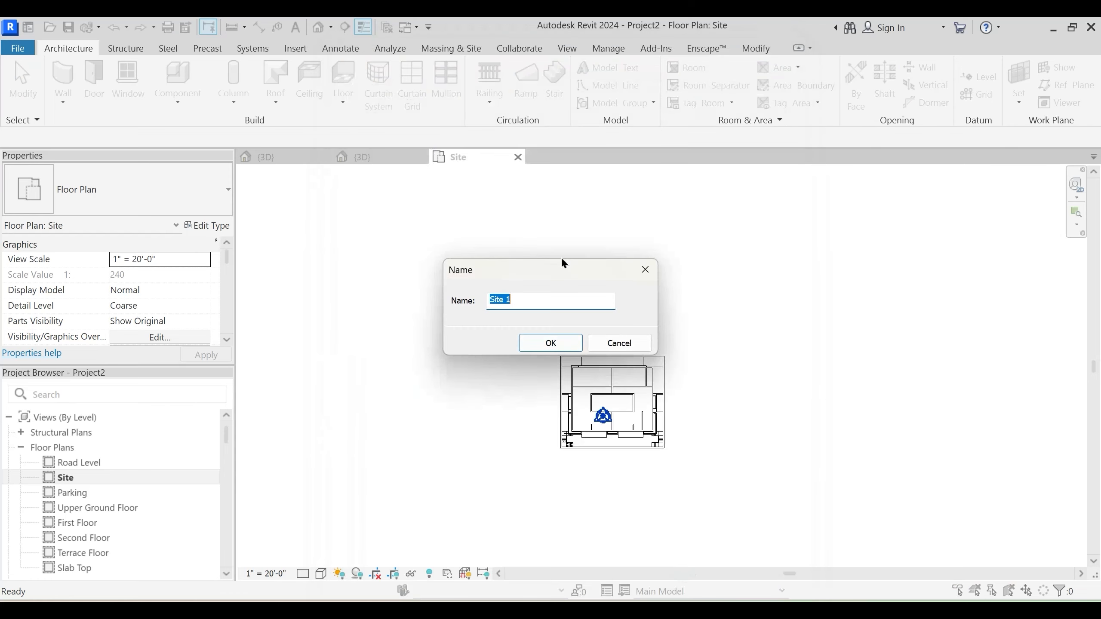
left_click(551, 343)
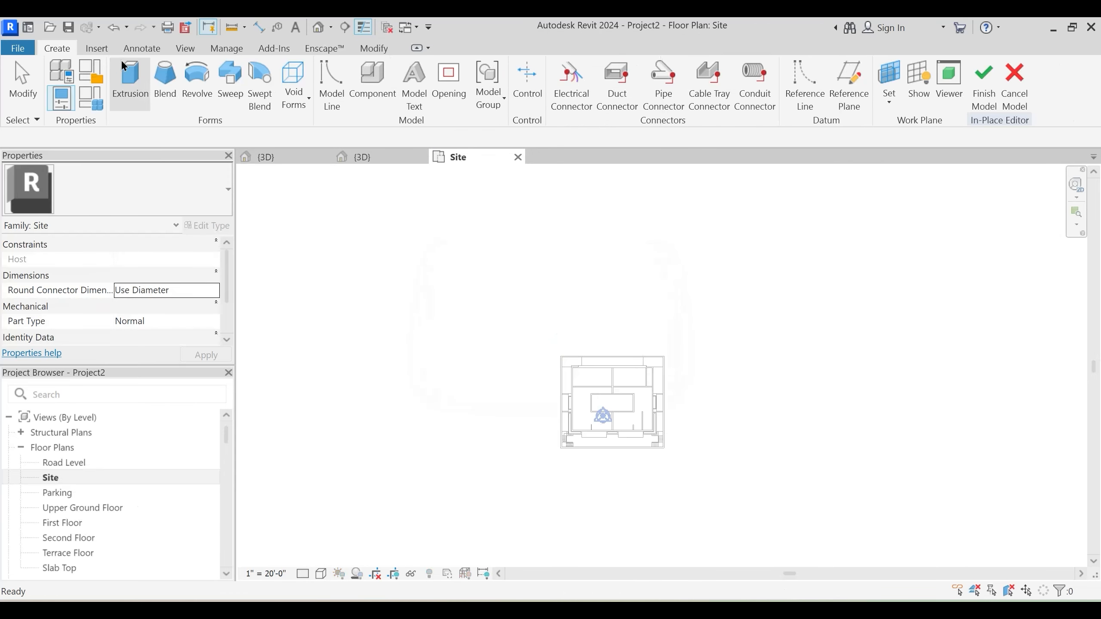
Start an extrusion and sketch a large rectangular boundary enclosing the whole plot, well outside the compound wall
left_click(609, 69)
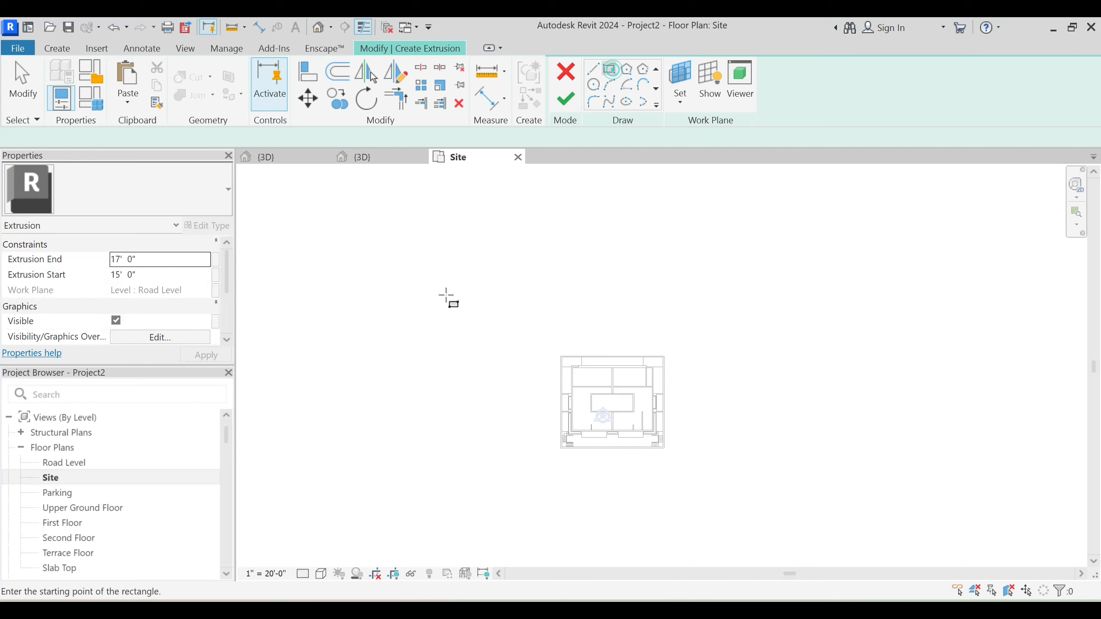
left_click(453, 281)
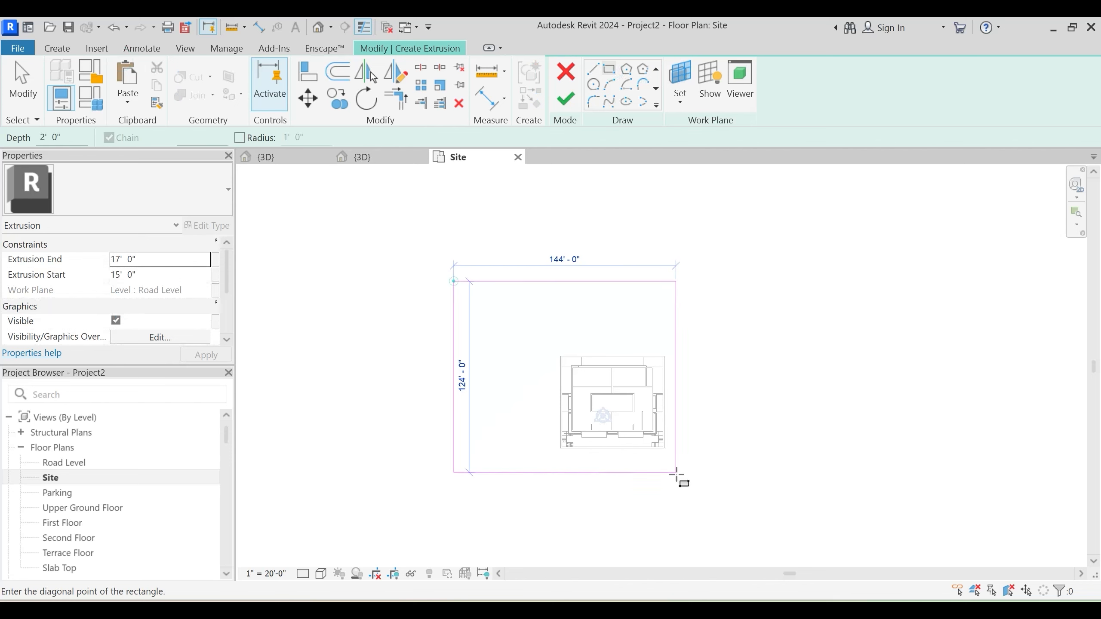
left_click(769, 532)
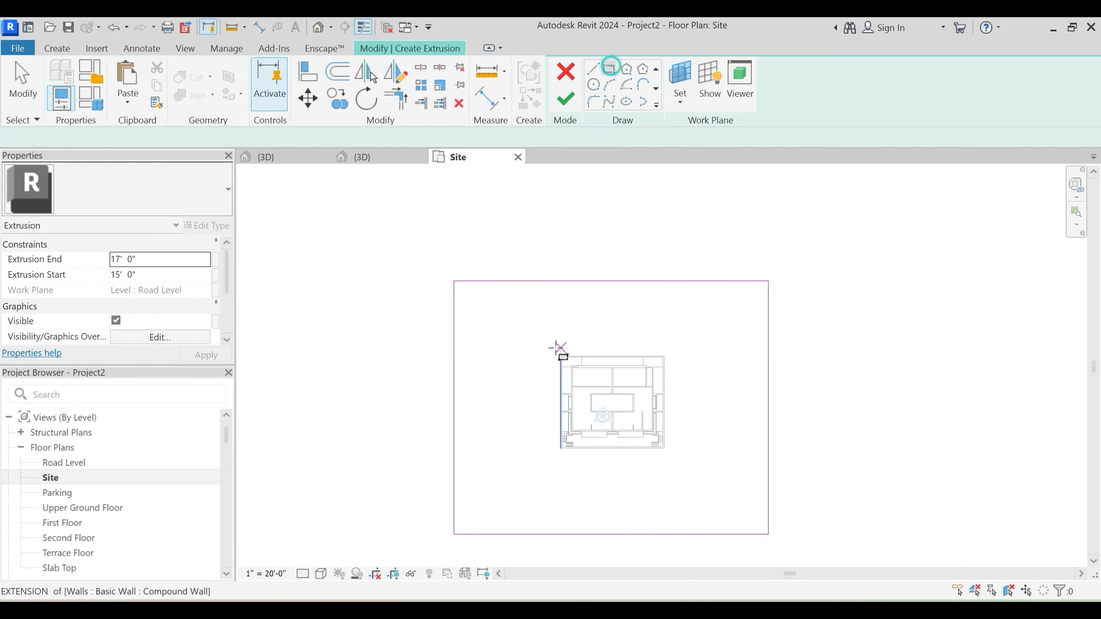
Sketch an inner rectangle along the outer edge of the compound wall to cut the plot out of the site boundary
scroll(557, 360, "up", 2)
left_click(559, 360)
scroll(729, 522, "up", 1)
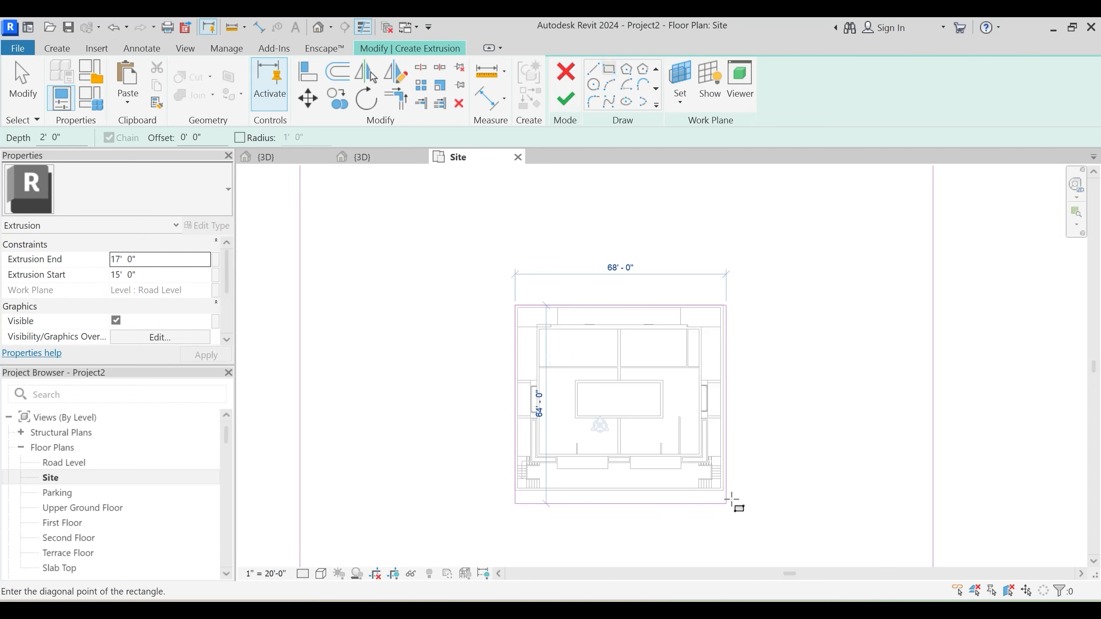
left_click(722, 491)
scroll(613, 246, "down", 1)
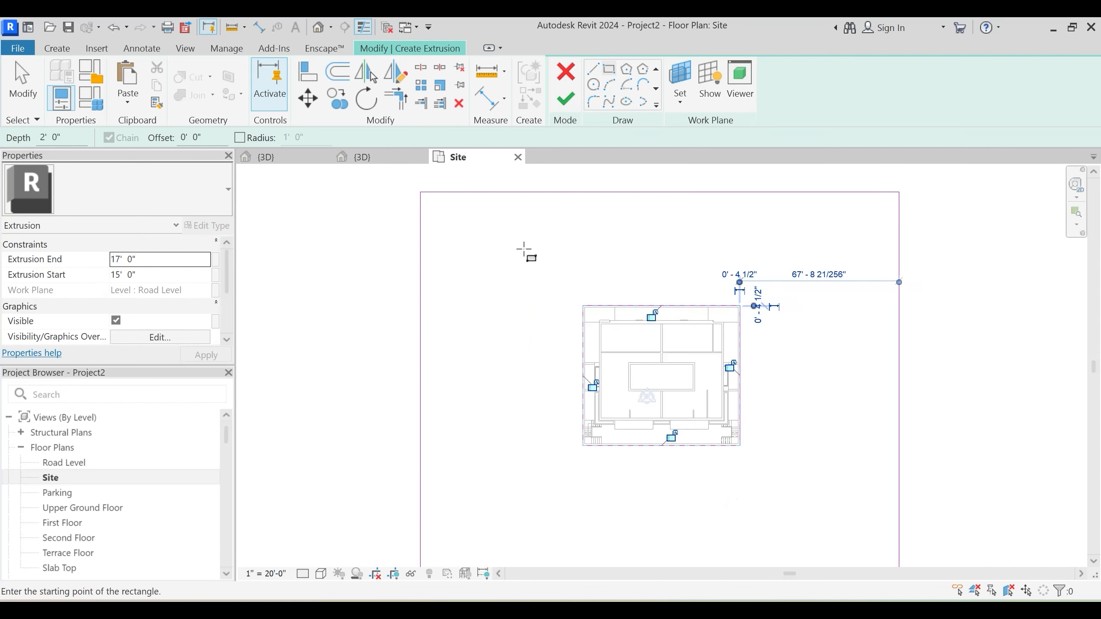
Set the site extrusion's start to 0' 0" and its end to 0' 0 1/4"
left_click(160, 275)
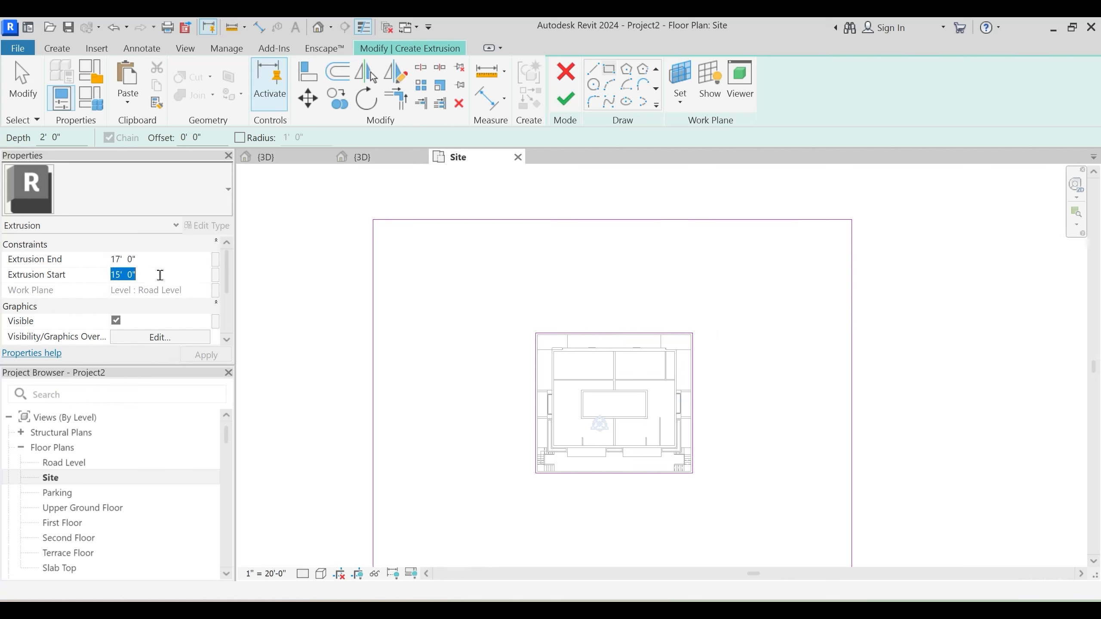
type("0")
left_click(174, 248)
left_click(203, 242)
left_click(204, 243)
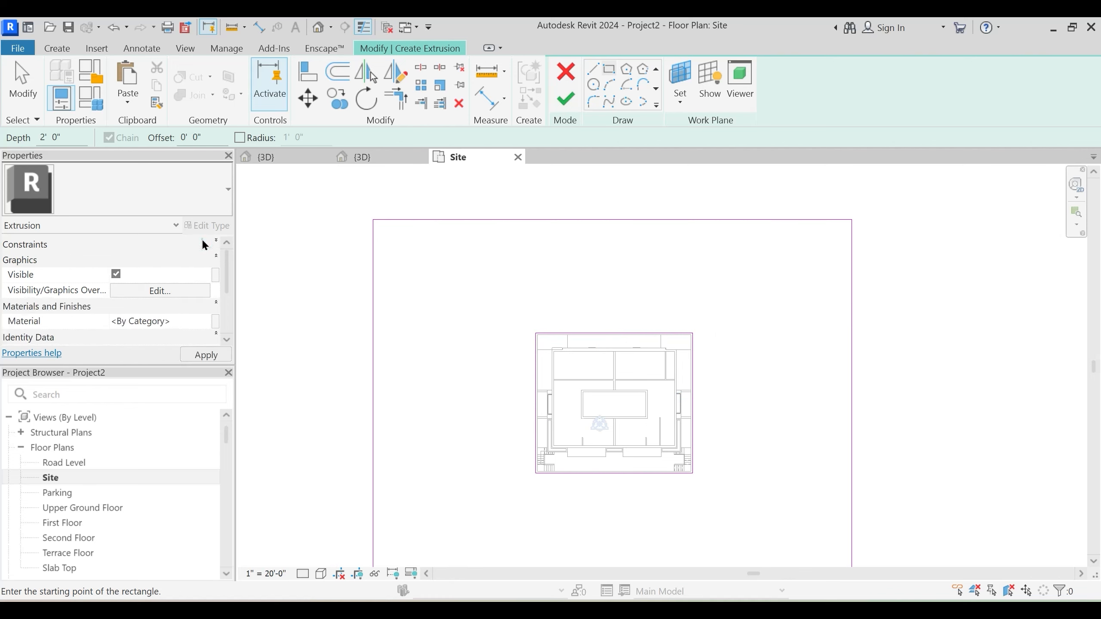
left_click(215, 244)
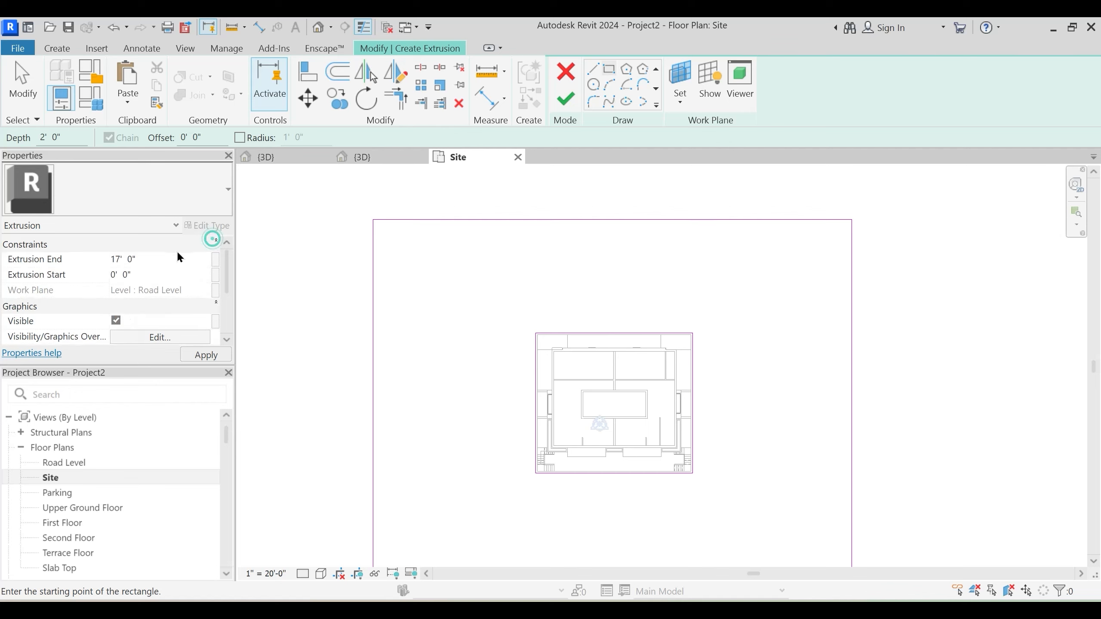
left_click(174, 259)
key("Return")
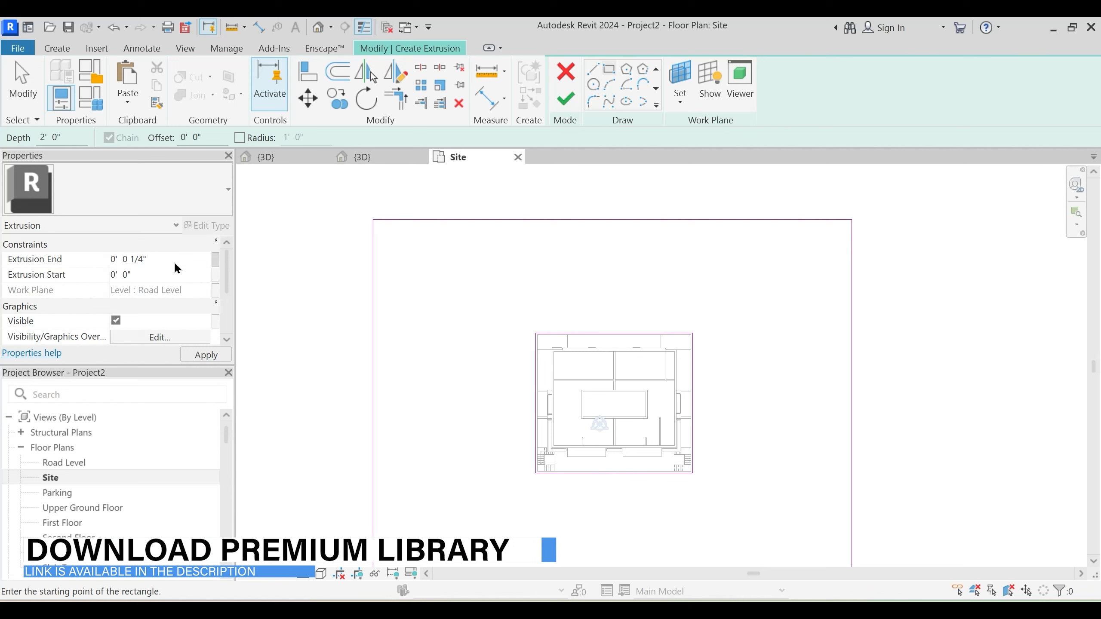
Assign the Earth material to the site extrusion and finish its sketch
scroll(207, 277, "down", 1)
left_click(175, 337)
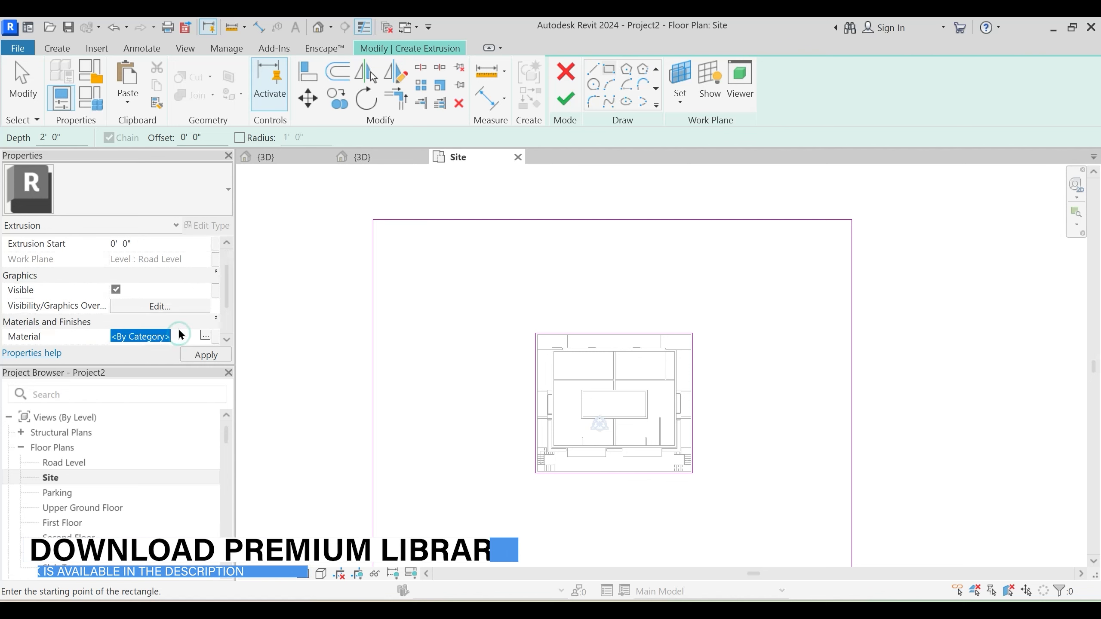
type("Earth")
key("Return")
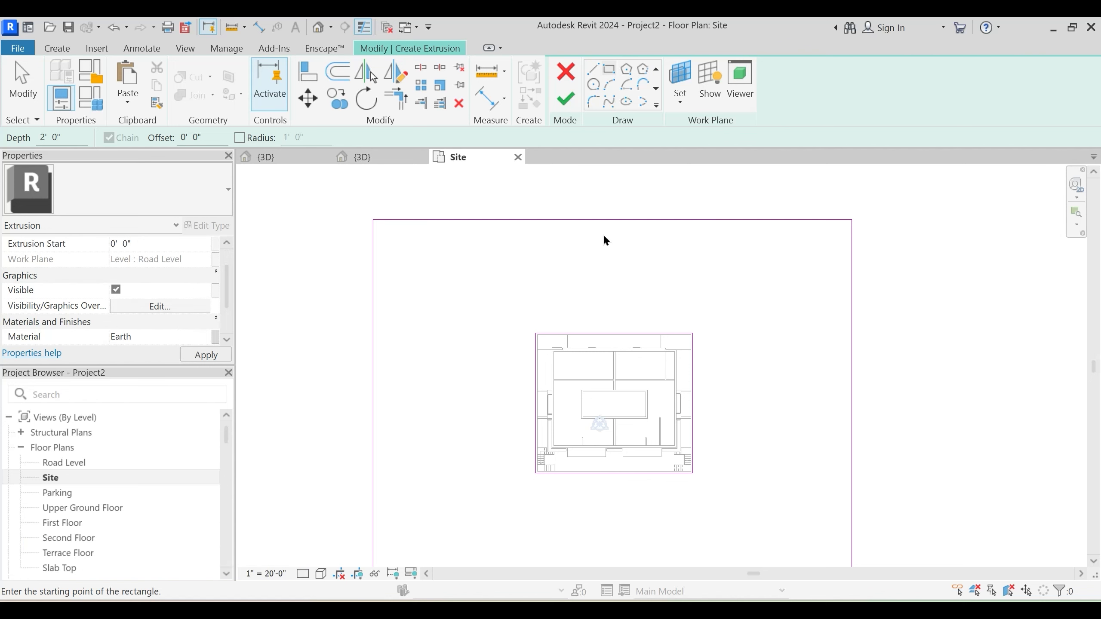
left_click(566, 99)
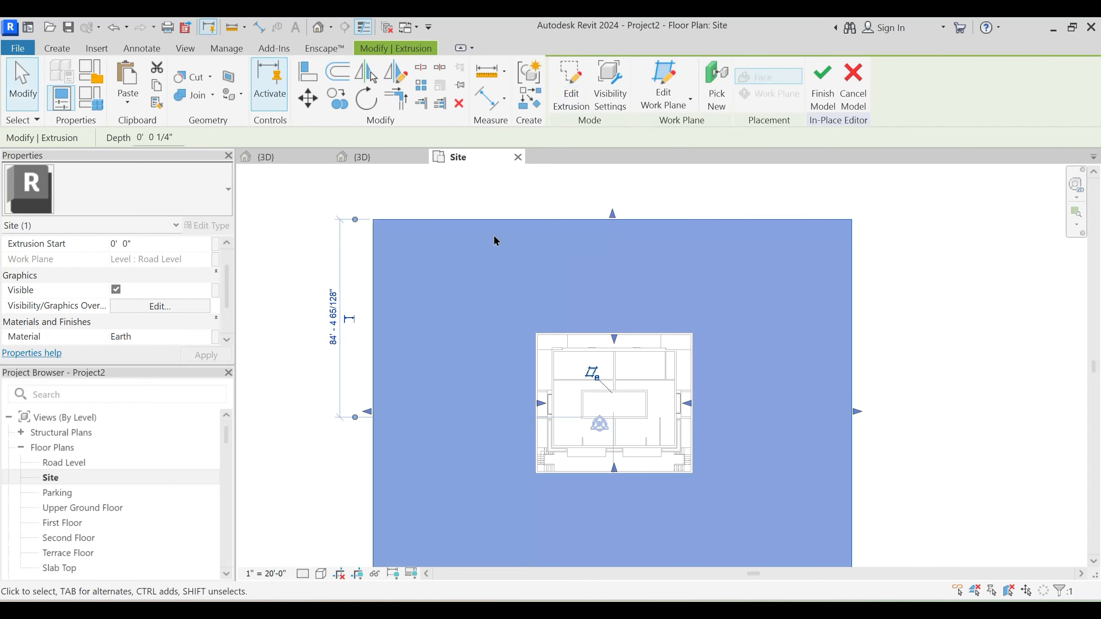
left_click(536, 191)
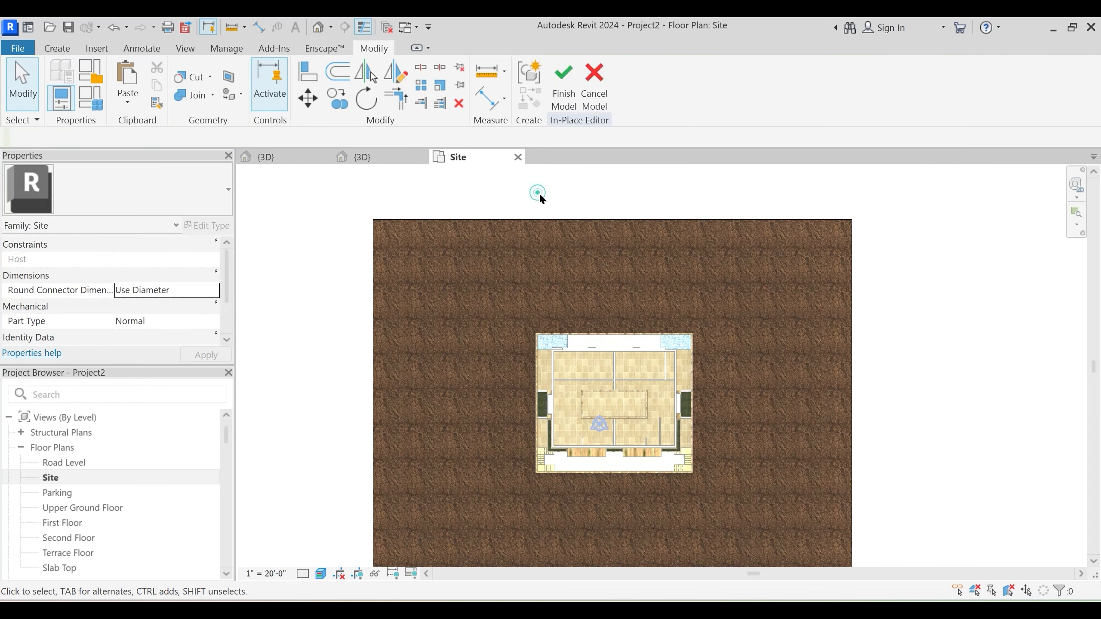
Start a second extrusion and sketch two rectangular road strips from the compound wall's front corner, one along its side and one along its front, to the site edges
scroll(475, 359, "up", 2)
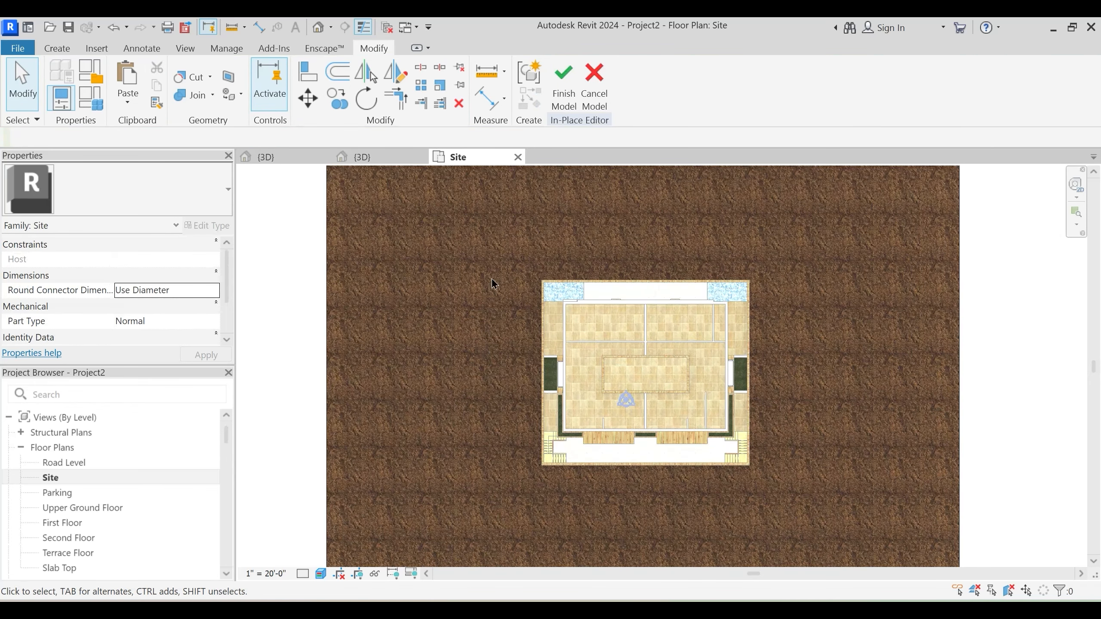
middle_click_drag(492, 279, 473, 314)
left_click(64, 52)
left_click(129, 78)
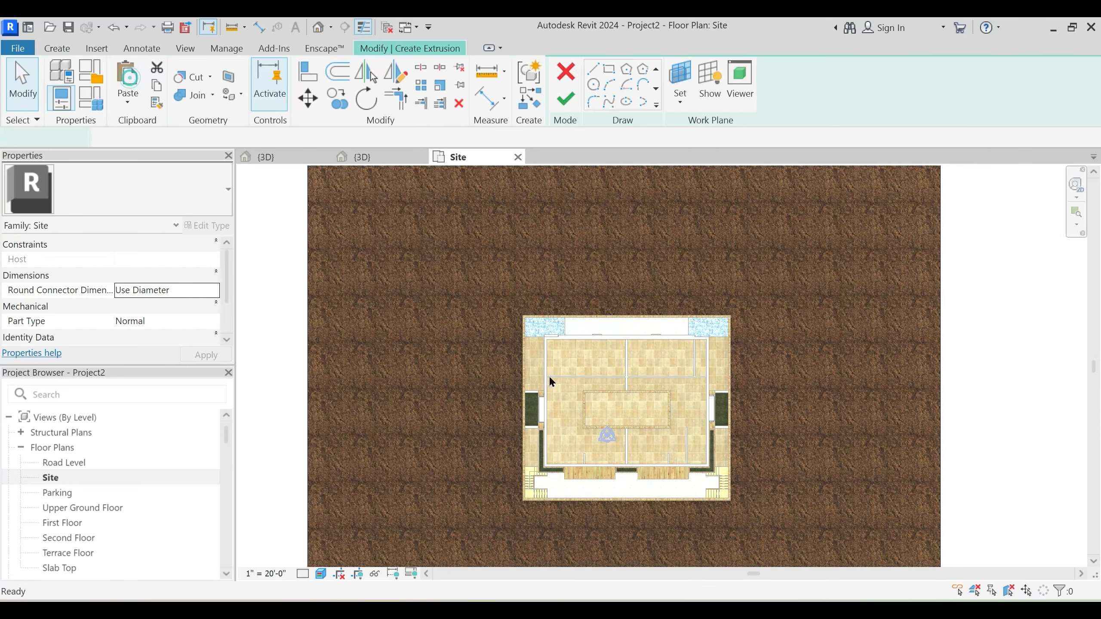
middle_click_drag(520, 187, 509, 220)
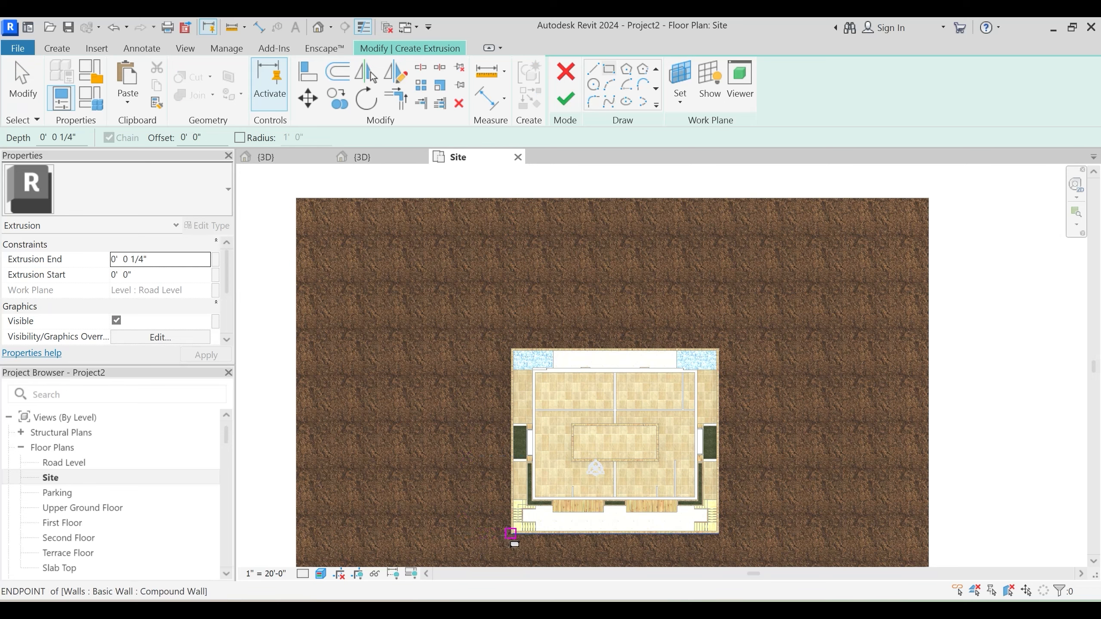
left_click(511, 534)
left_click(438, 201)
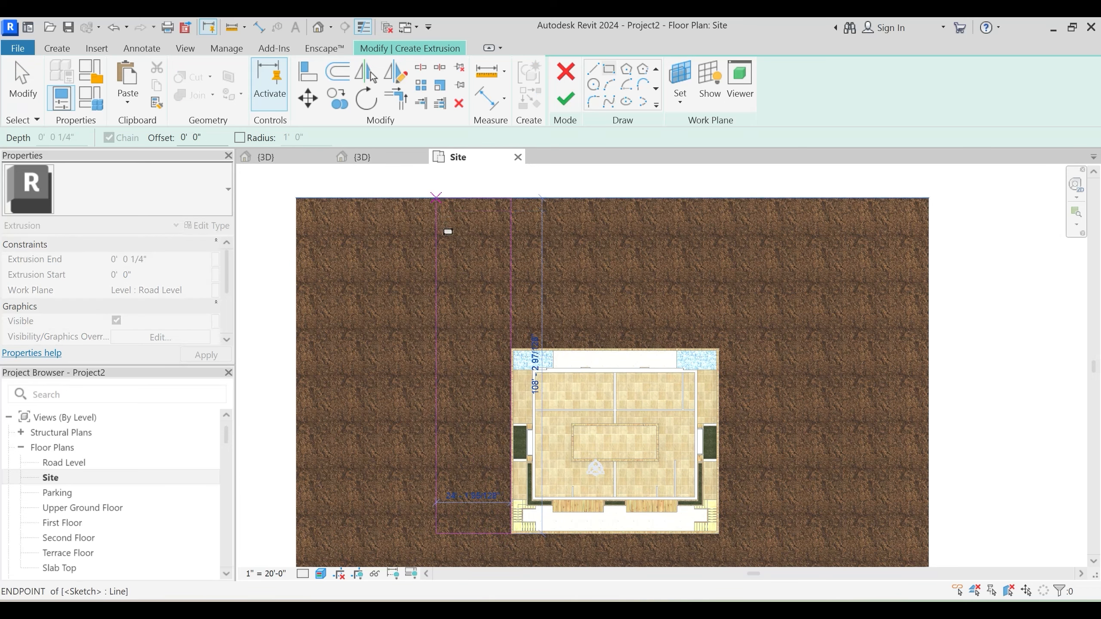
middle_click_drag(468, 438, 438, 313)
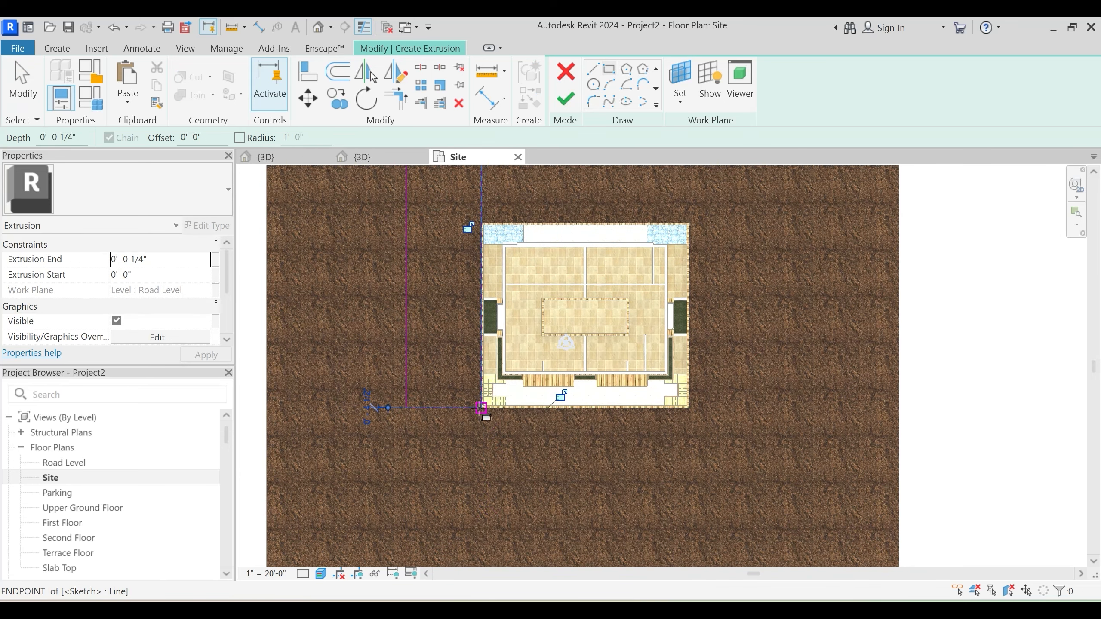
left_click(482, 408)
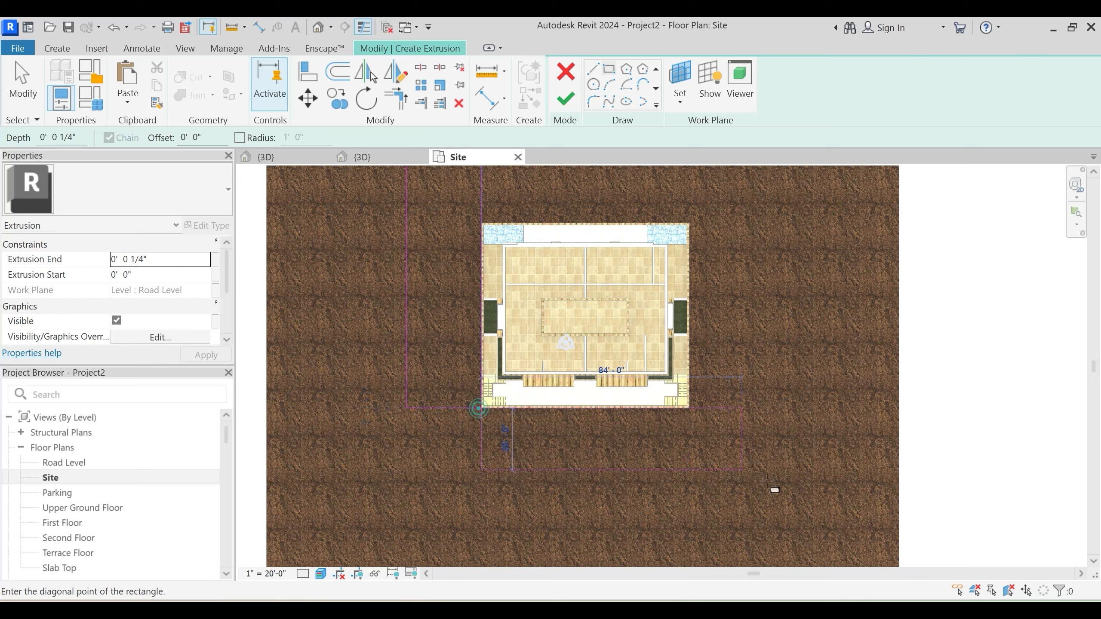
left_click(896, 486)
Trim the two strips into one L-shaped road outline and delete the leftover line segments at the overlapping corner
key("t")
key("r")
left_click(558, 485)
left_click(404, 362)
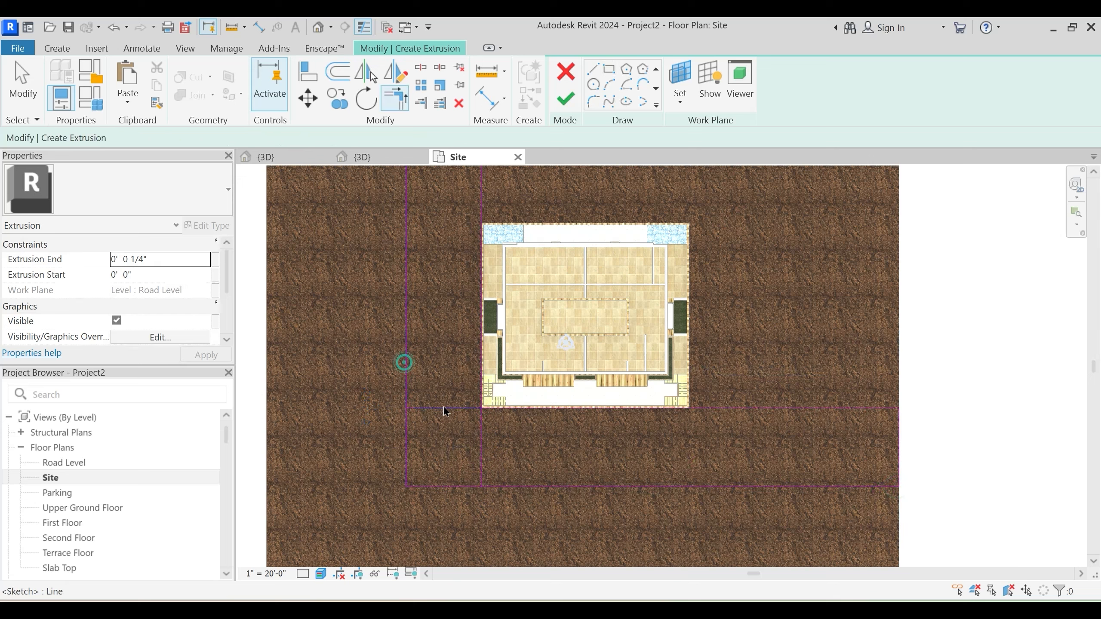
key("Escape")
left_click(444, 408)
key("Delete")
left_click(482, 450)
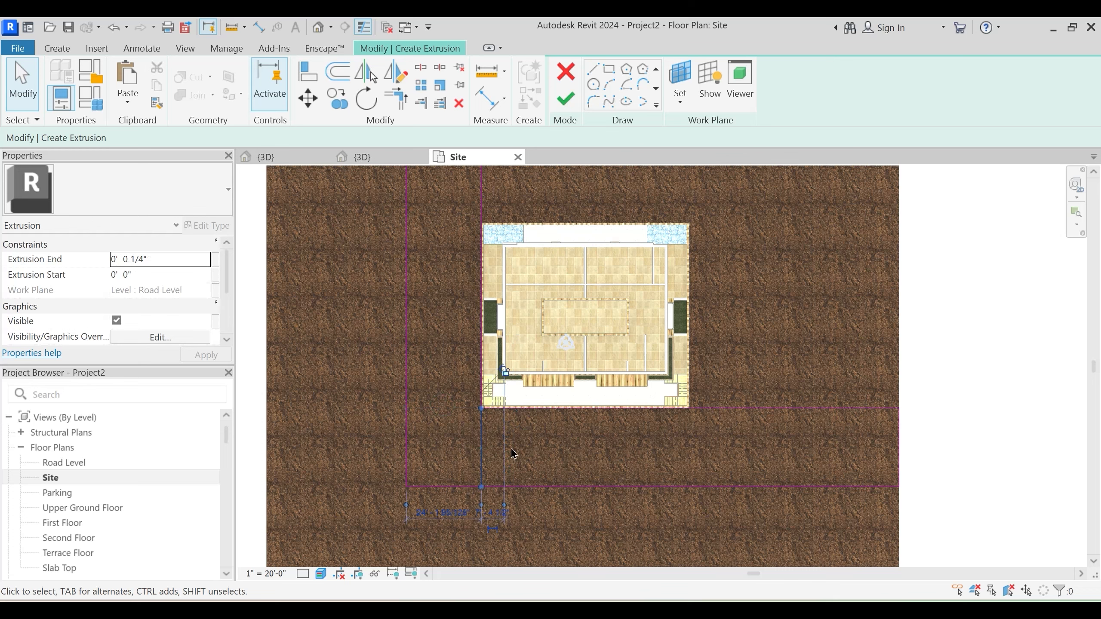
key("Delete")
Switch the Site plan to the Hidden Line visual style
scroll(512, 453, "down", 3)
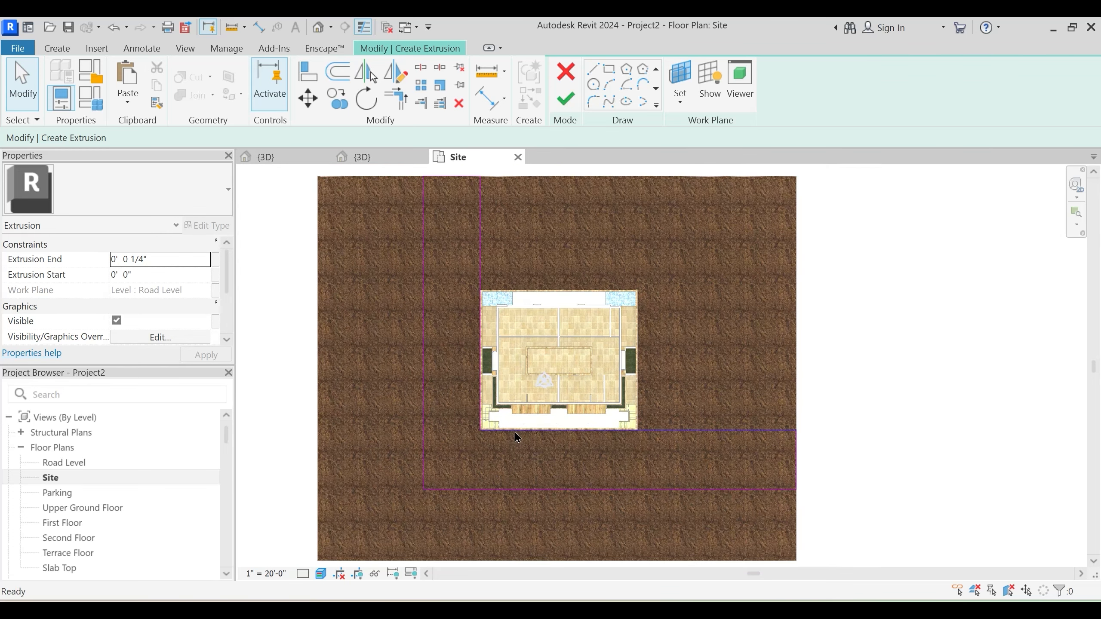
key("h")
key("l")
middle_click_drag(487, 348, 494, 378)
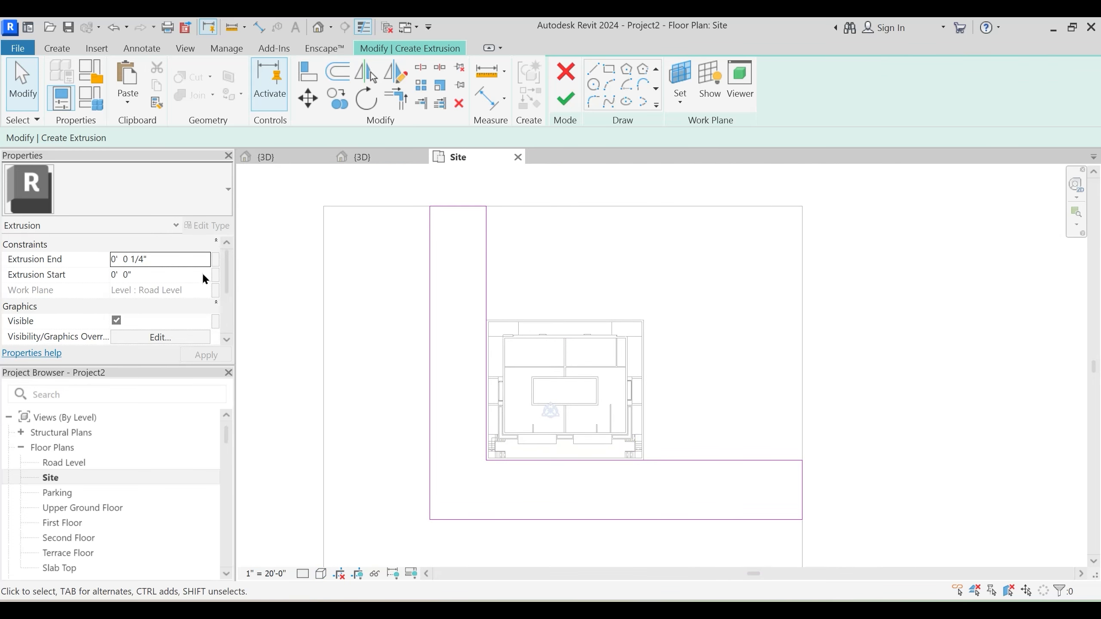
Change the road's extrusion end and open the material browser for its material
left_click(178, 258)
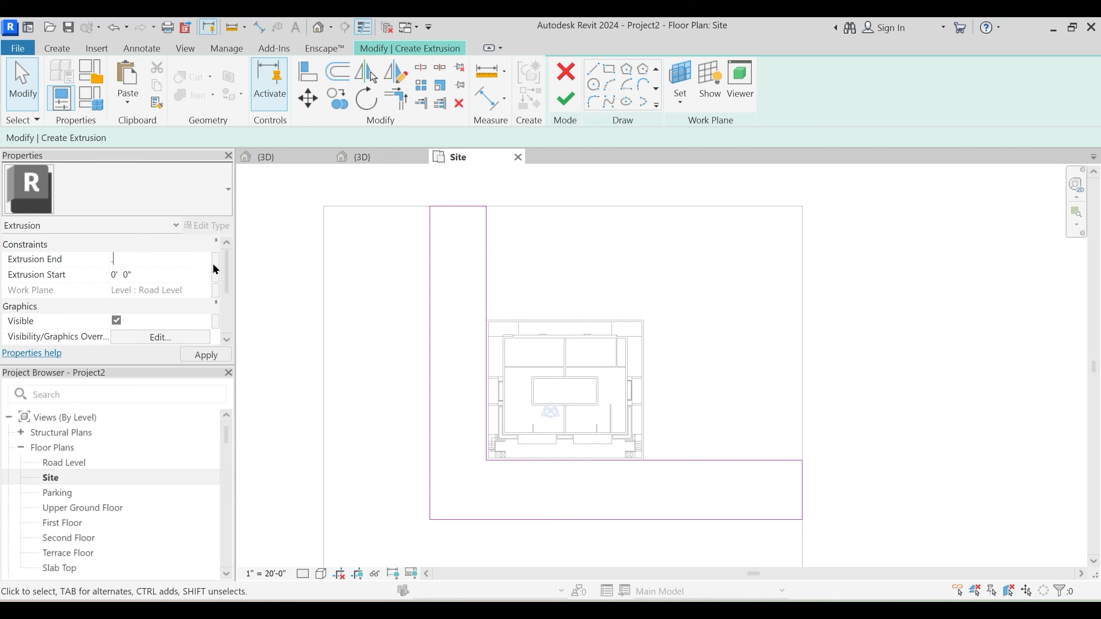
scroll(215, 269, "down", 3)
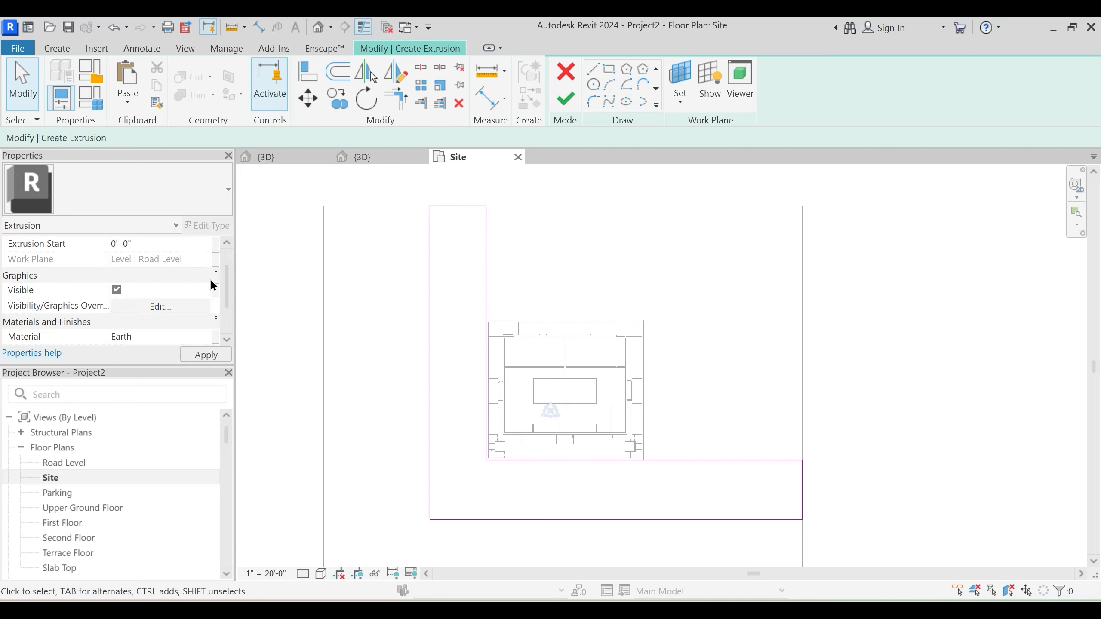
left_click(210, 307)
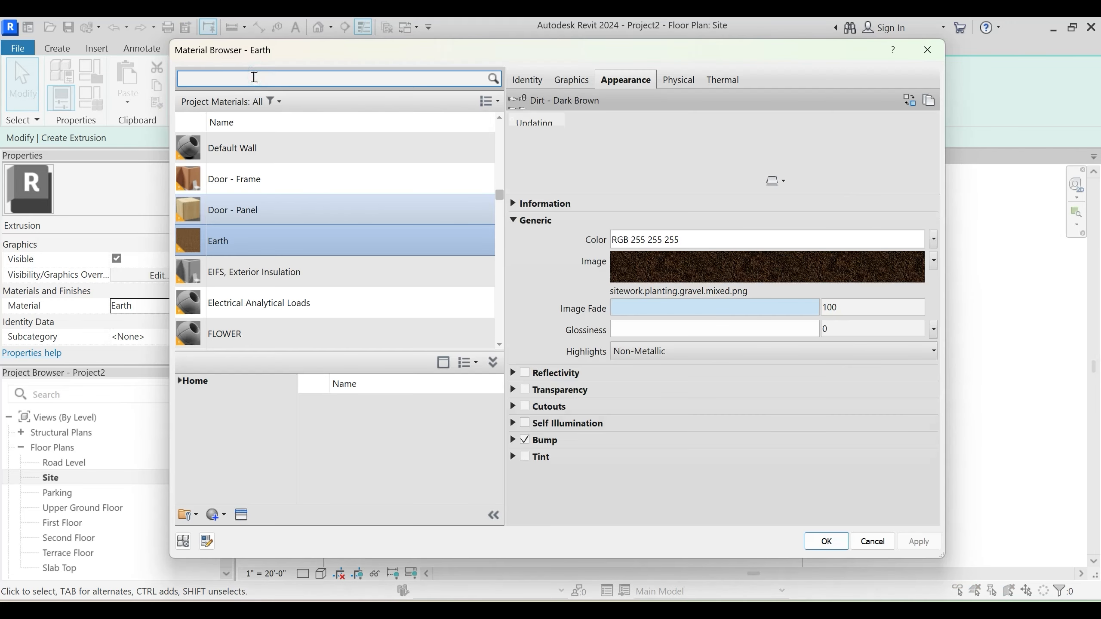
Try to find an asphalt material by searching the project materials for "as"
left_click(253, 76)
type("ashpa")
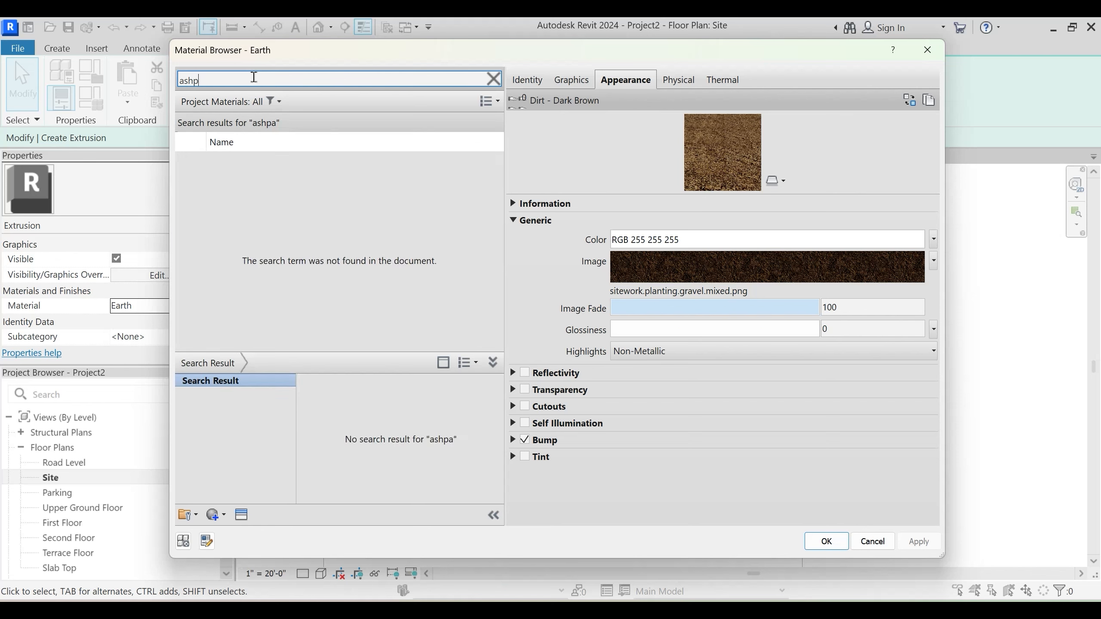
key("BackSpace")
key("BackSpace")
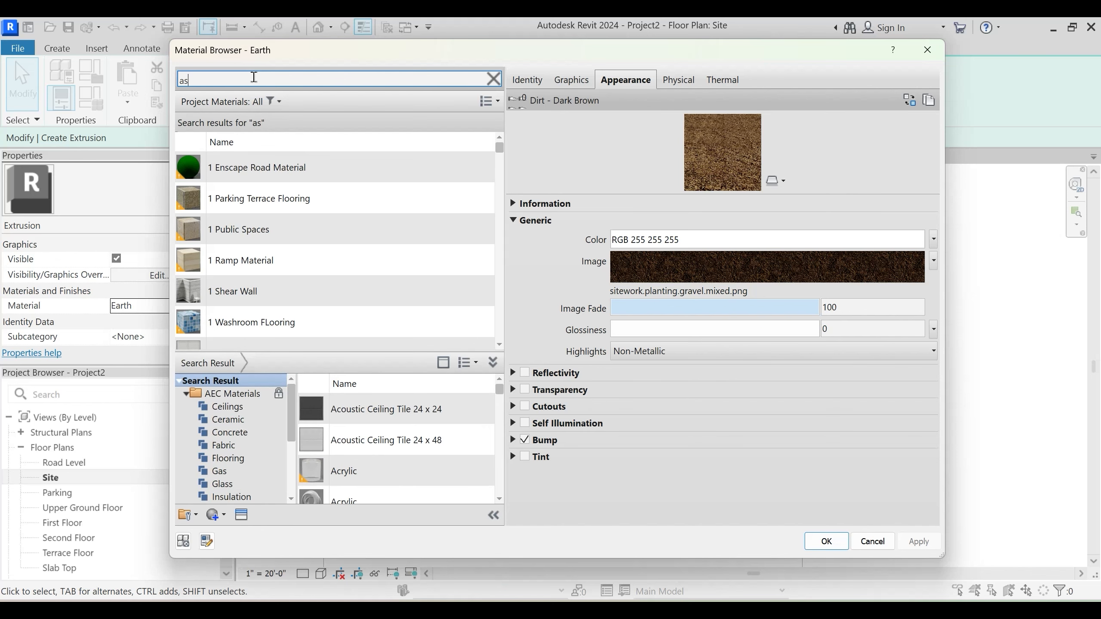
scroll(364, 287, "down", 3)
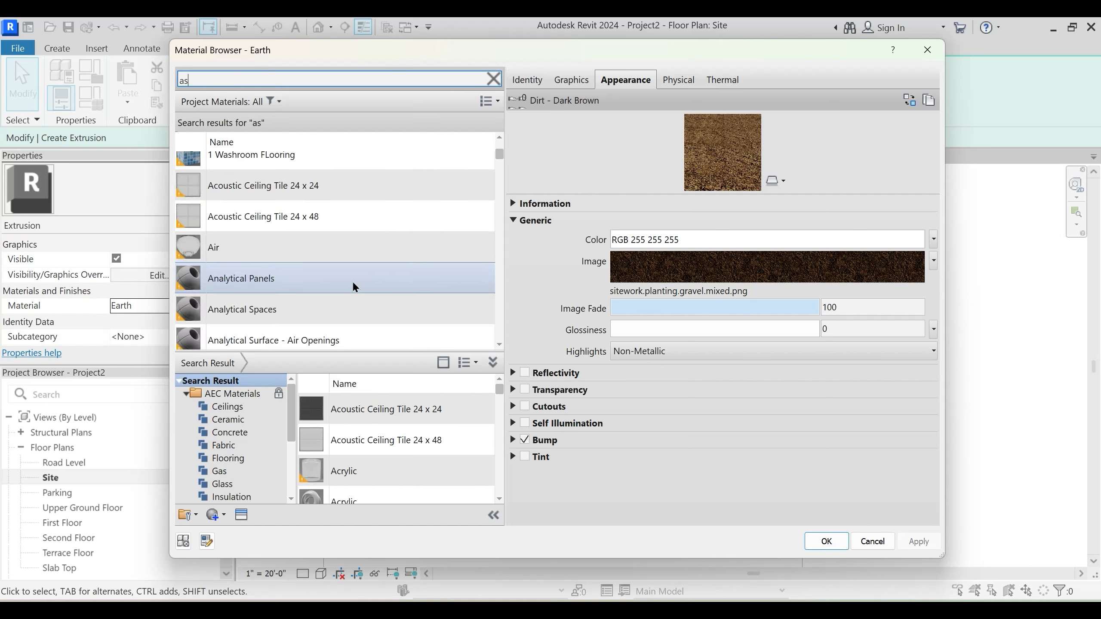
scroll(355, 287, "down", 3)
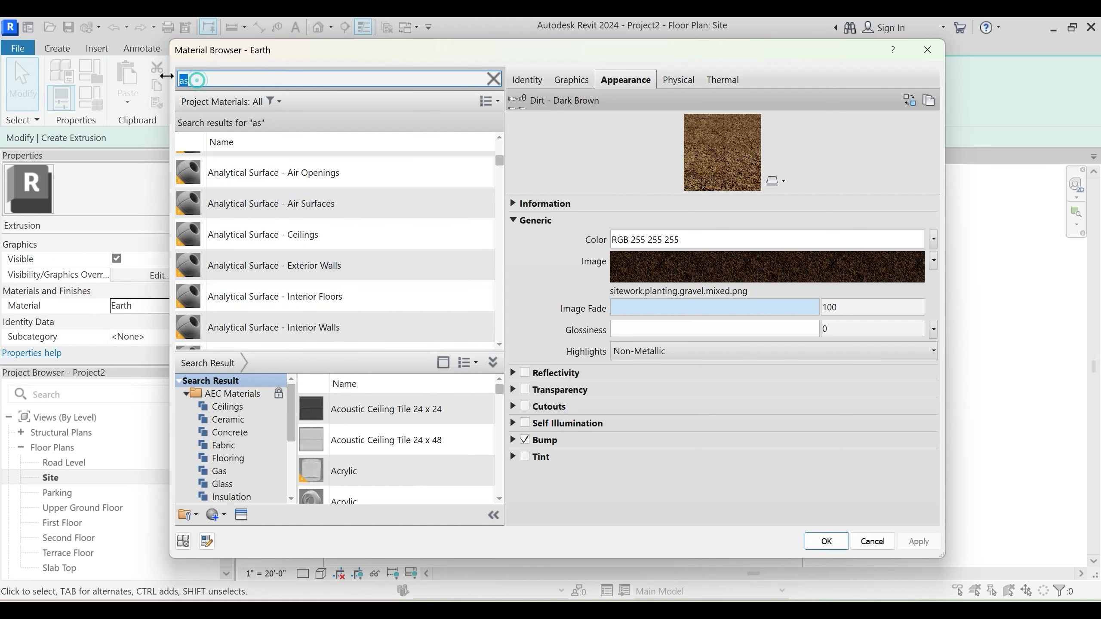
Search the materials for "grey" and assign Asphalt, Pavement, Dark Grey to the road extrusion
type("gret")
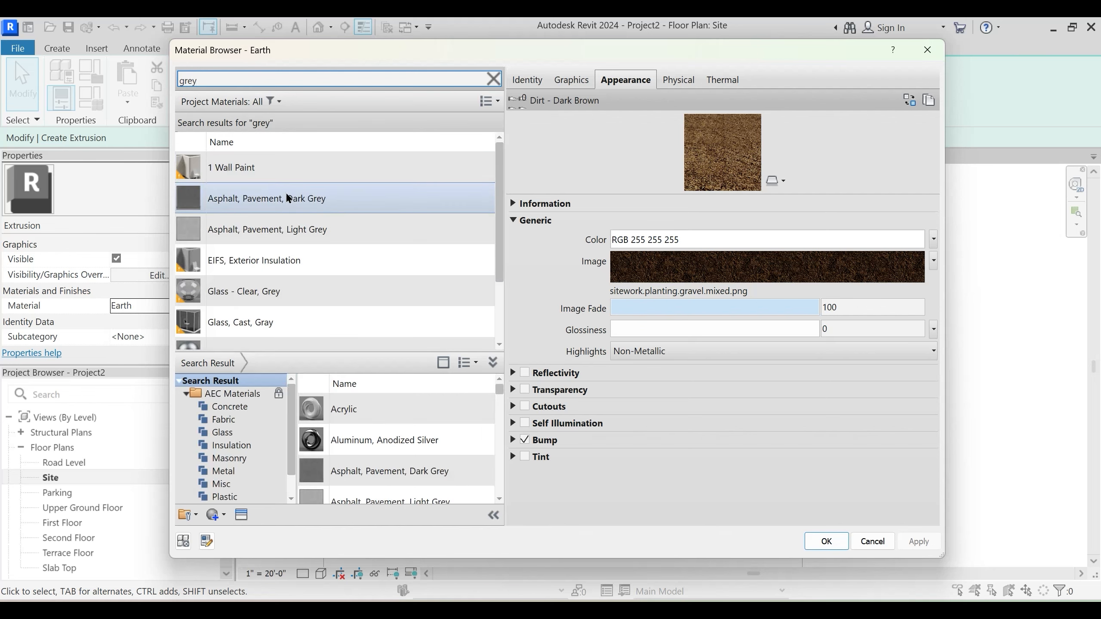
left_click(288, 199)
left_click(826, 542)
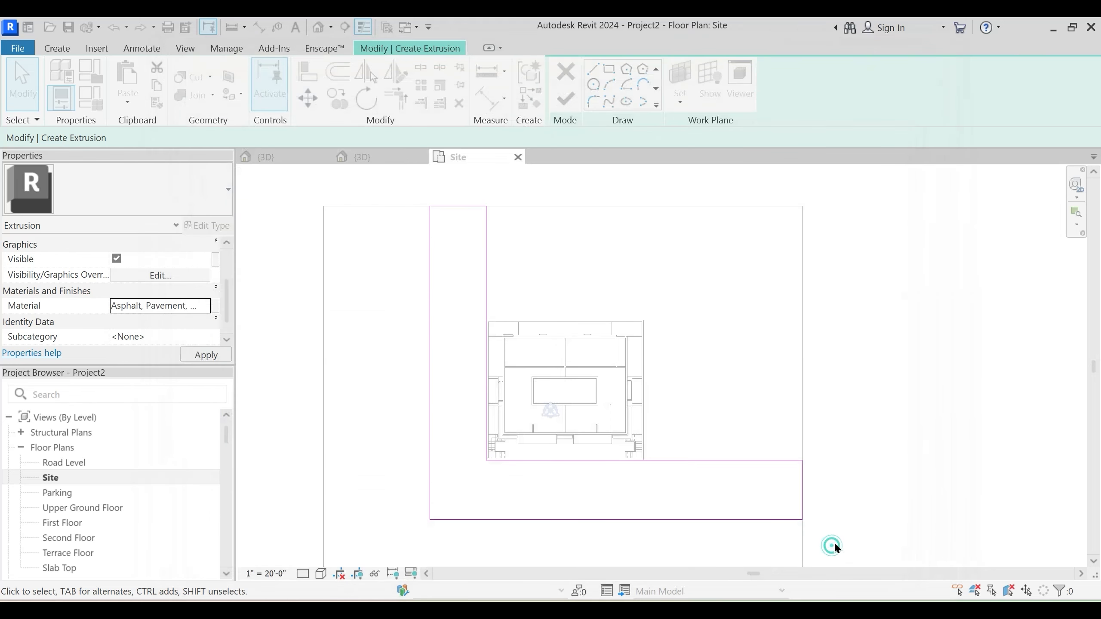
Finish the road extrusion and the in-place site model, and inspect the result in the 3D view
left_click(563, 99)
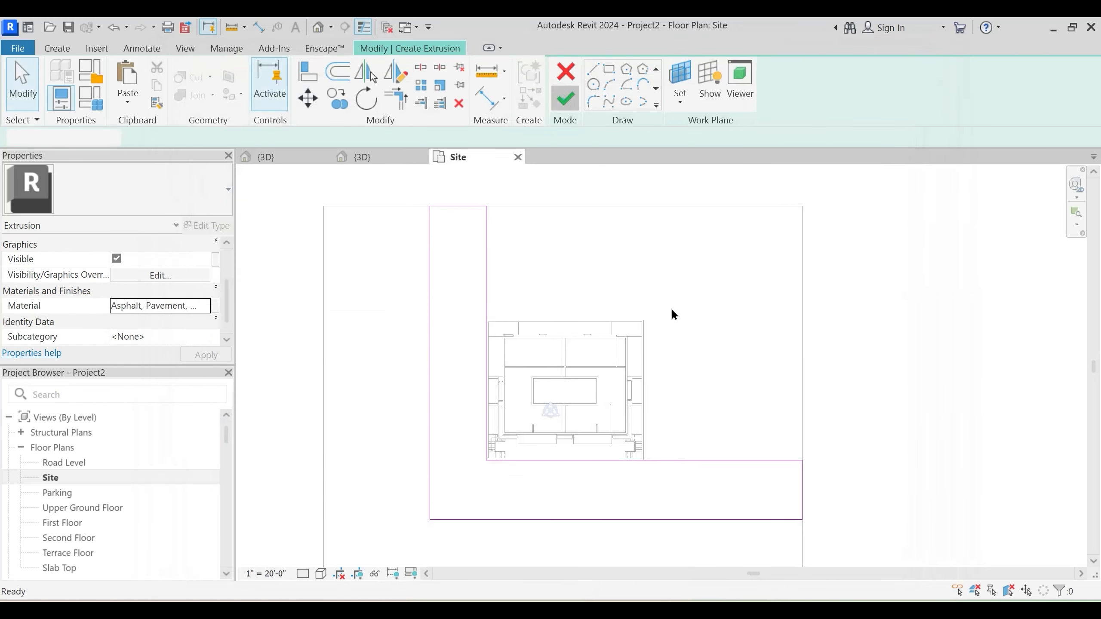
left_click(750, 301)
left_click(569, 80)
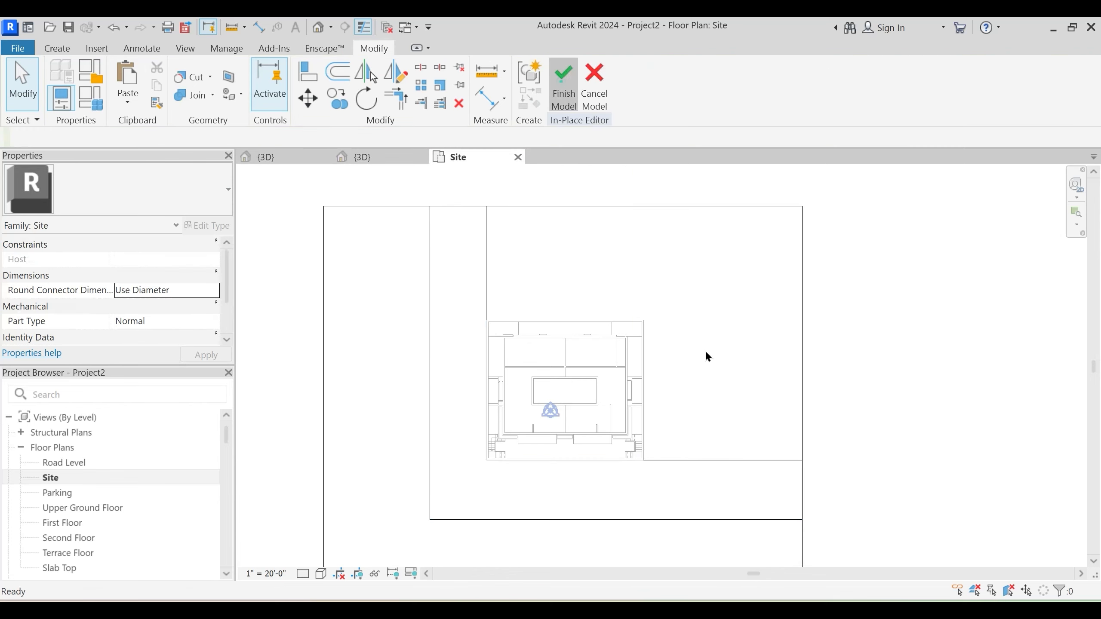
left_click(350, 157)
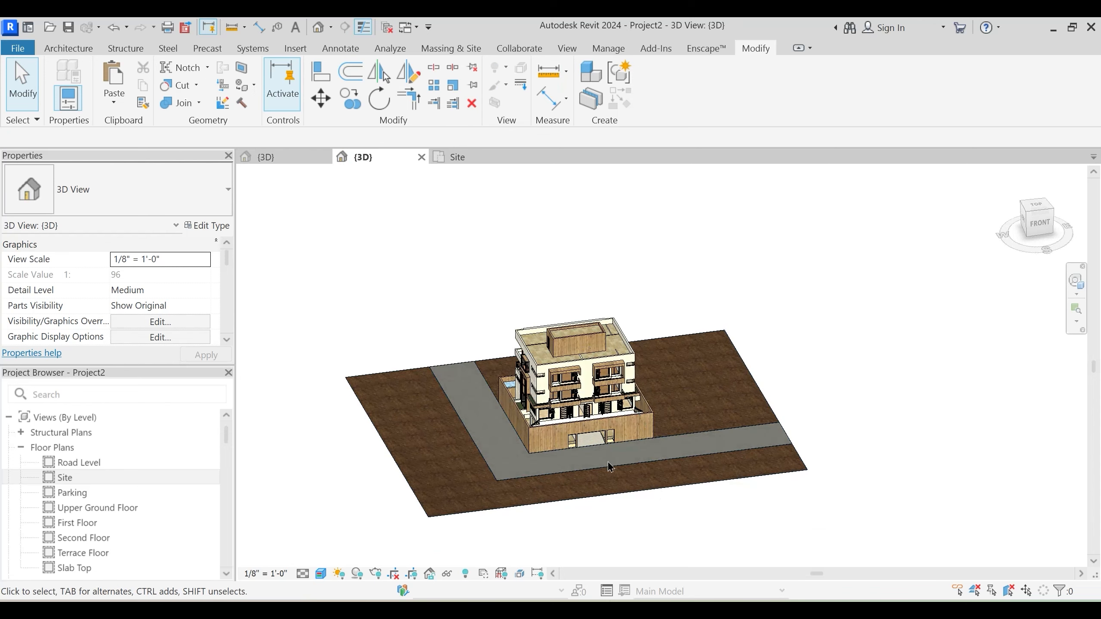
scroll(658, 443, "up", 2)
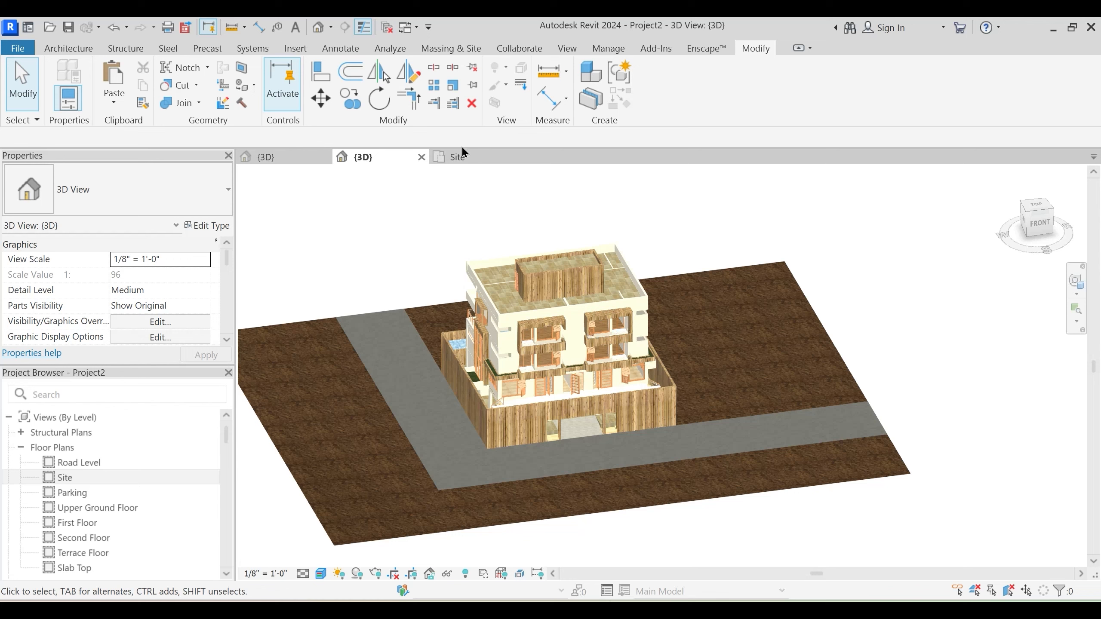
From the Site plan, browse the English-Imperial US library's Planting folder for loadable families and preview its conifer, shrub and deciduous tree families
left_click(473, 158)
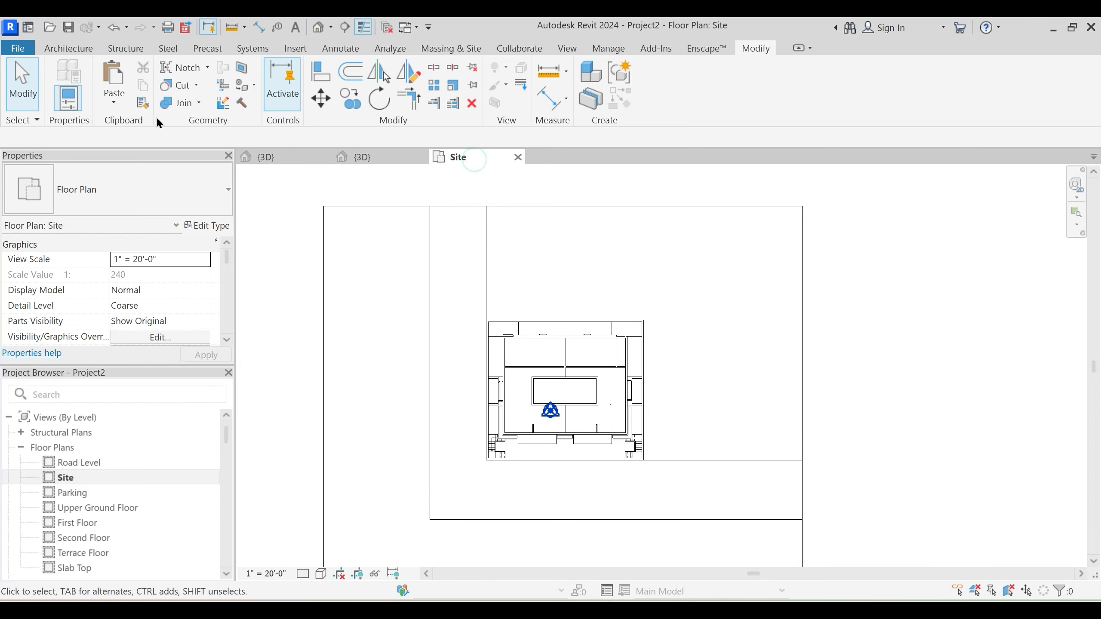
left_click(295, 47)
left_click(598, 87)
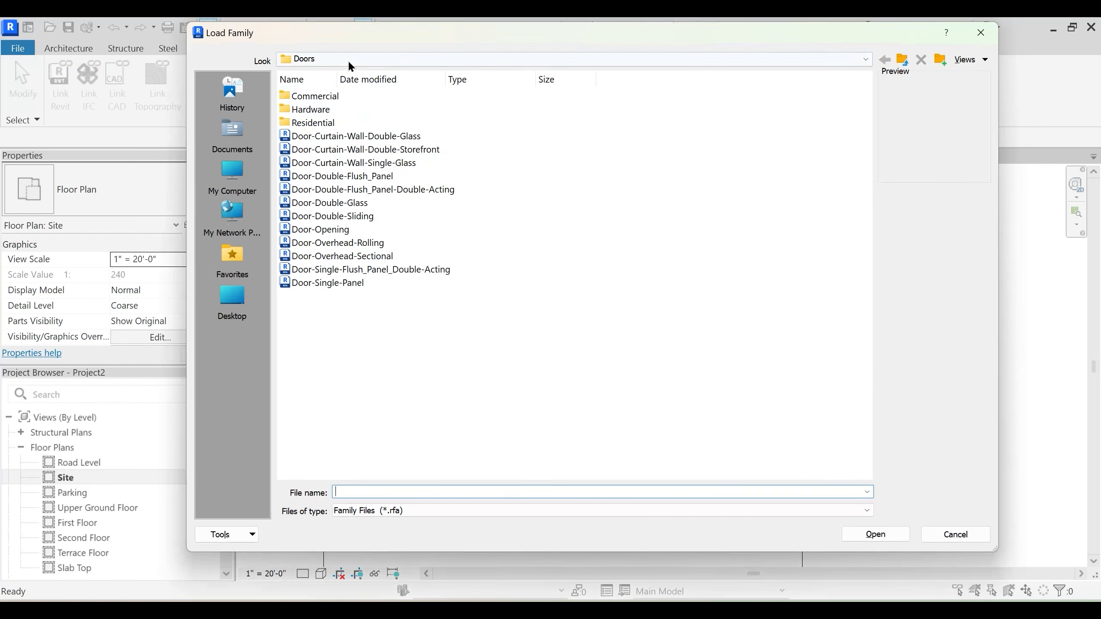
left_click(349, 62)
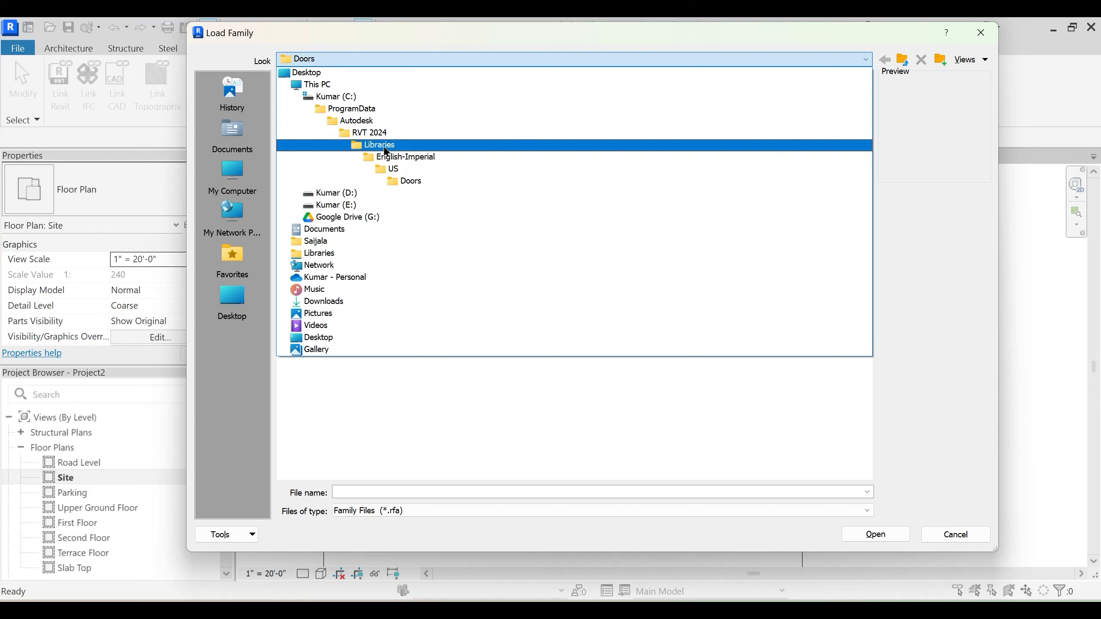
left_click(415, 162)
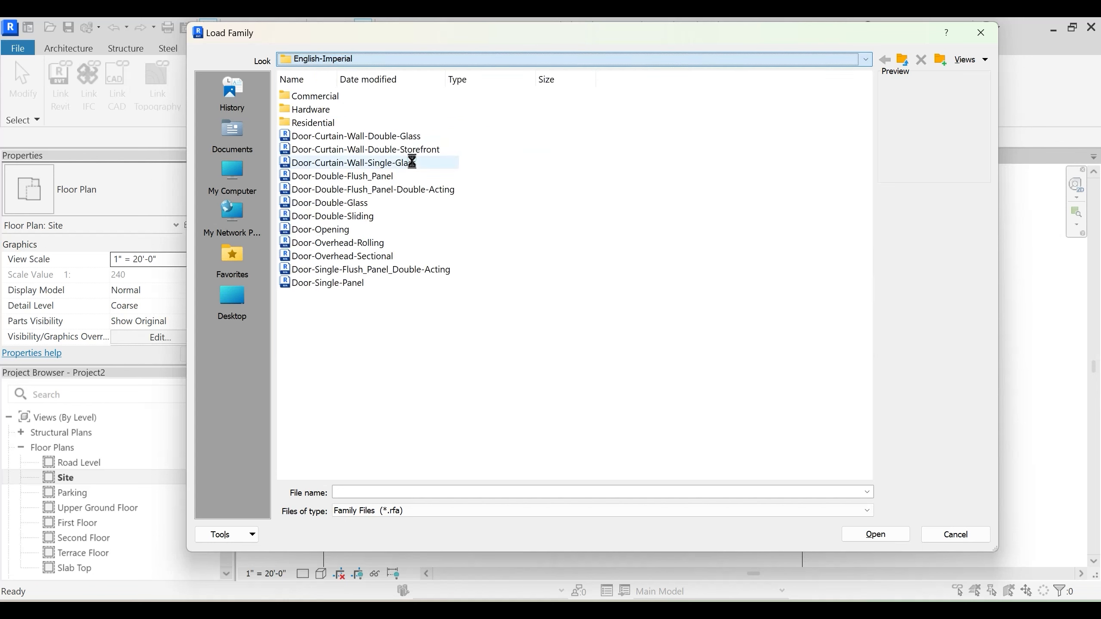
double_click(299, 100)
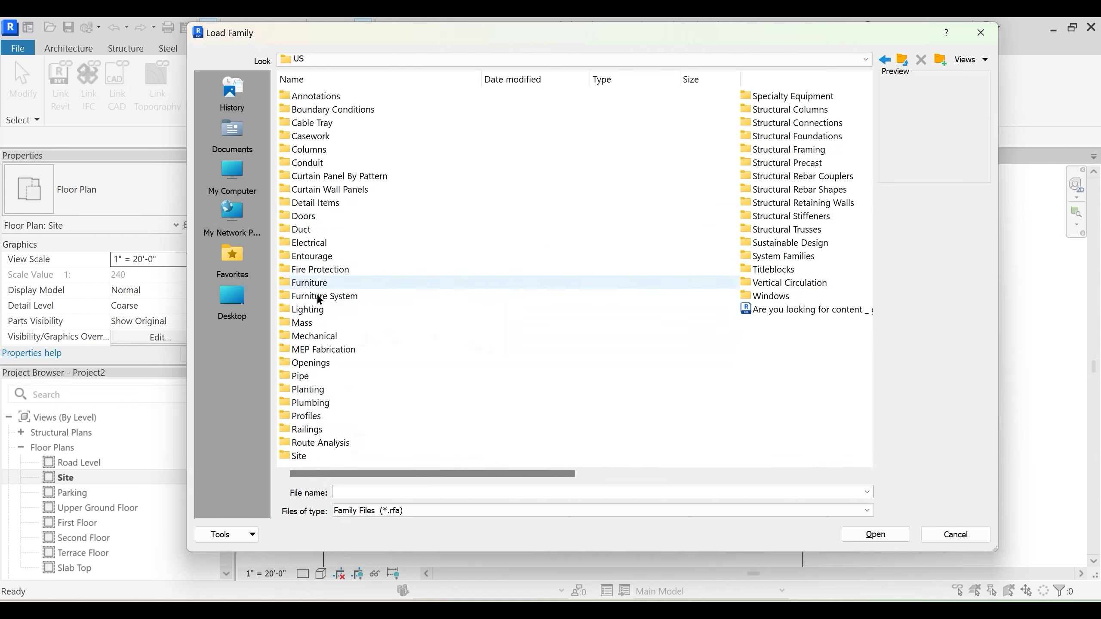
double_click(316, 390)
left_click(312, 96)
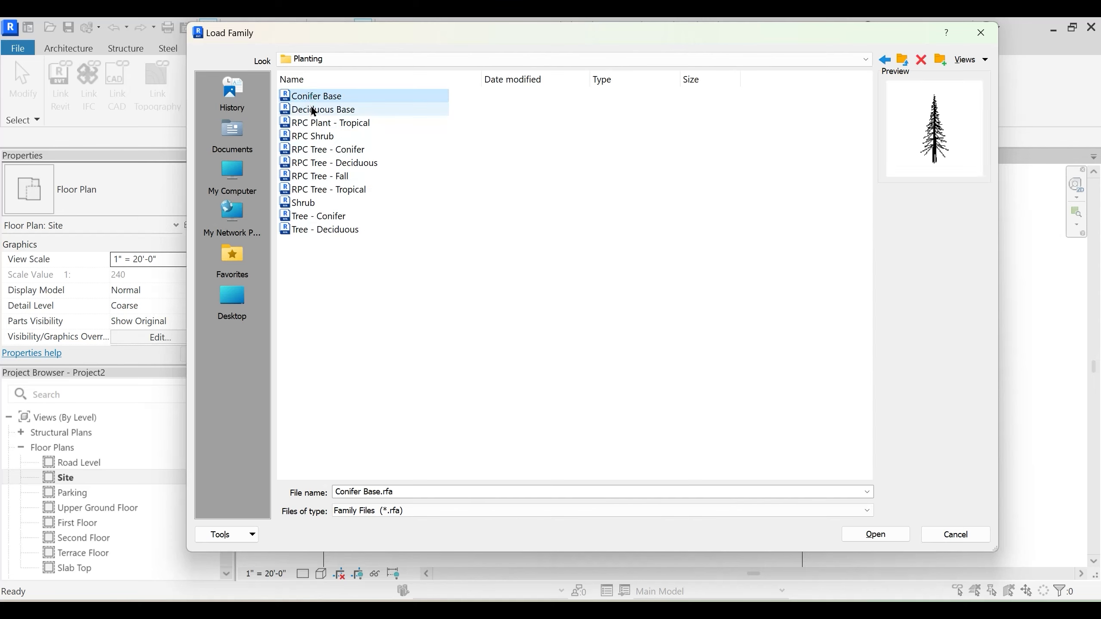
left_click(319, 136)
left_click(320, 149)
left_click(321, 216)
left_click(321, 230)
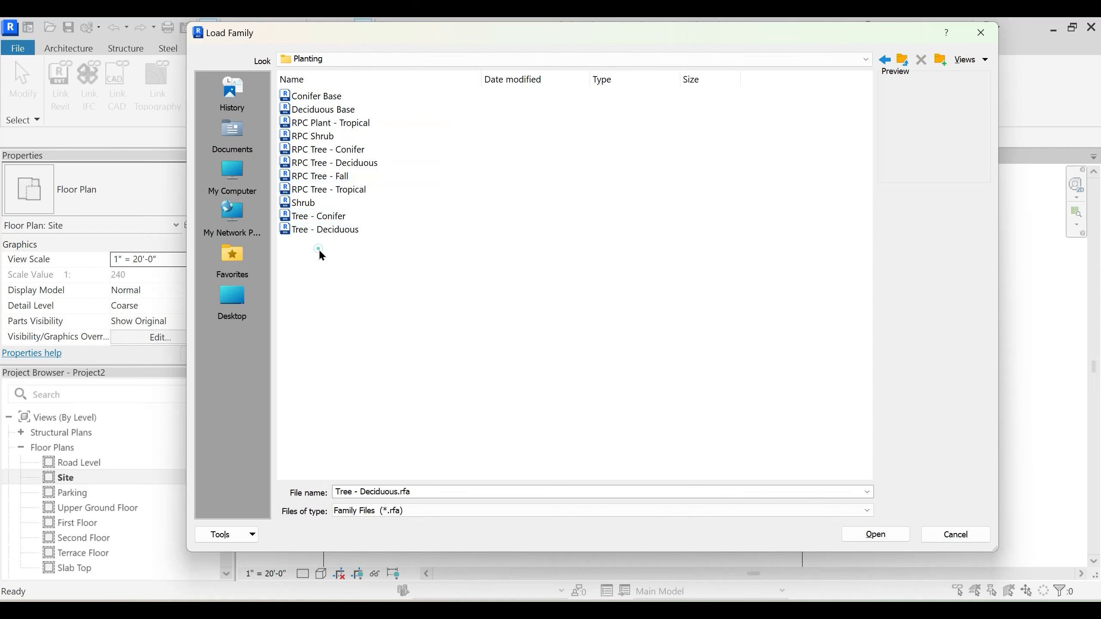
left_click(318, 248)
Preview the car, chair, people and truck families in the library's Entourage folder and leave family loading without loading any
left_click(903, 58)
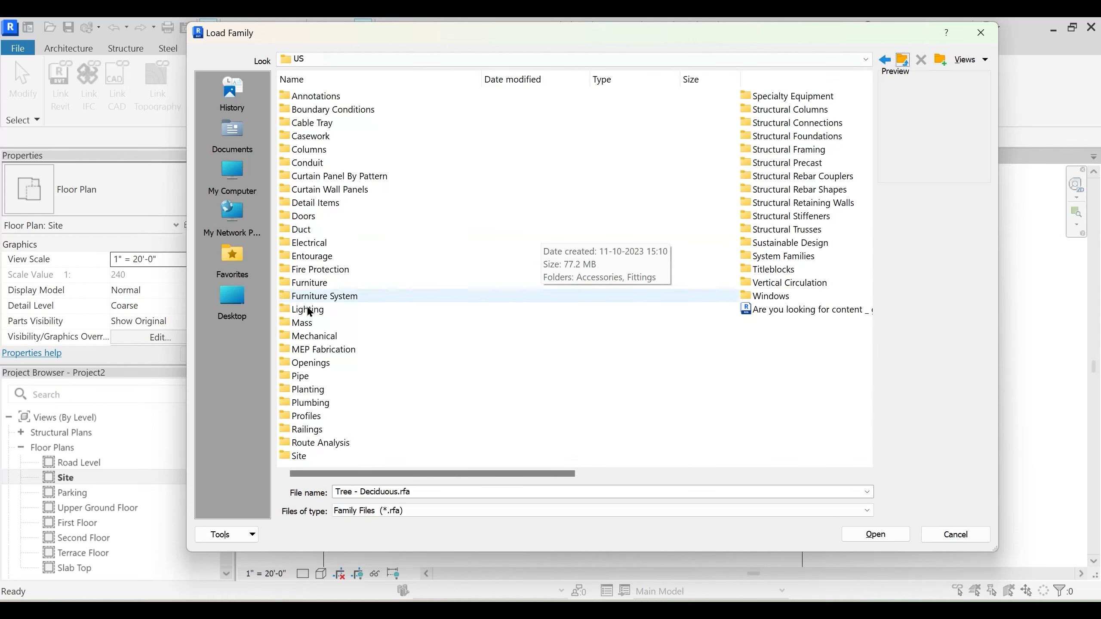
left_click(402, 384)
double_click(314, 256)
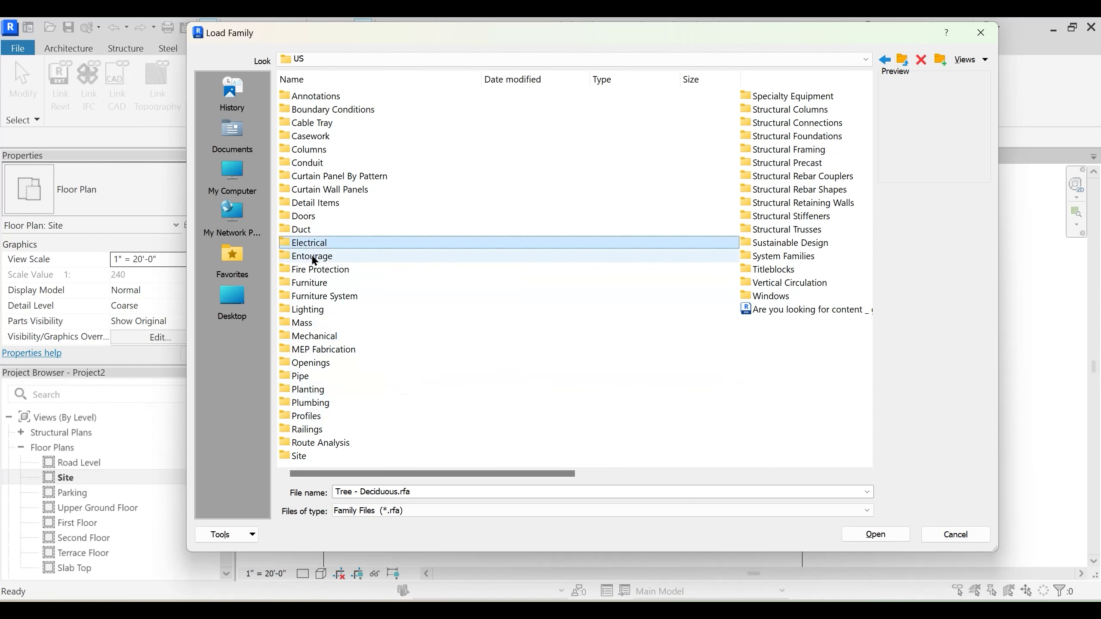
left_click(315, 104)
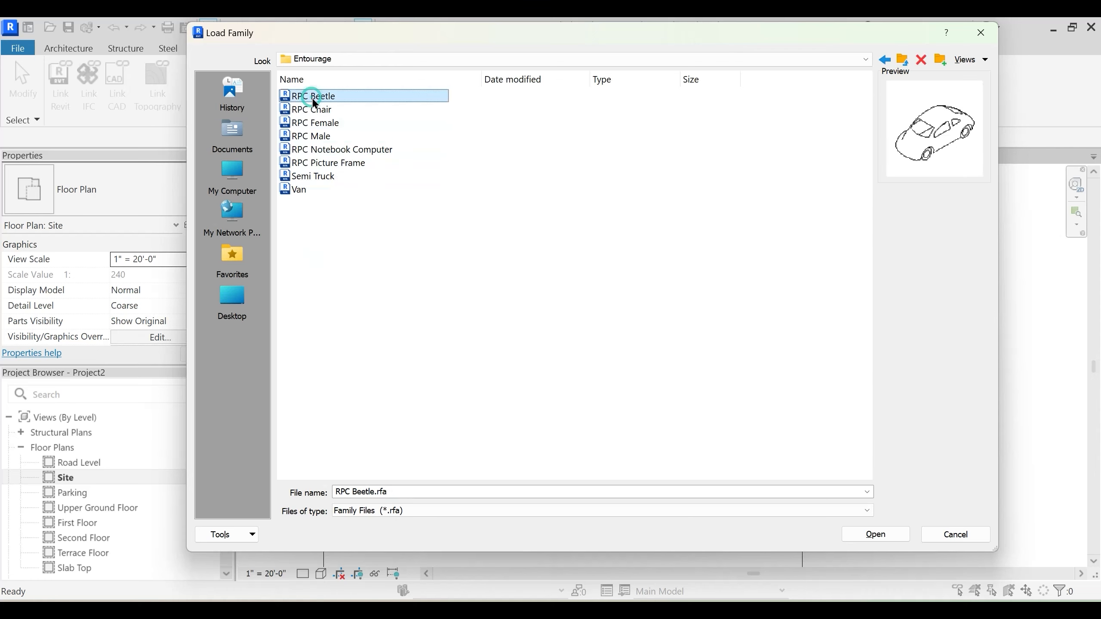
left_click(321, 110)
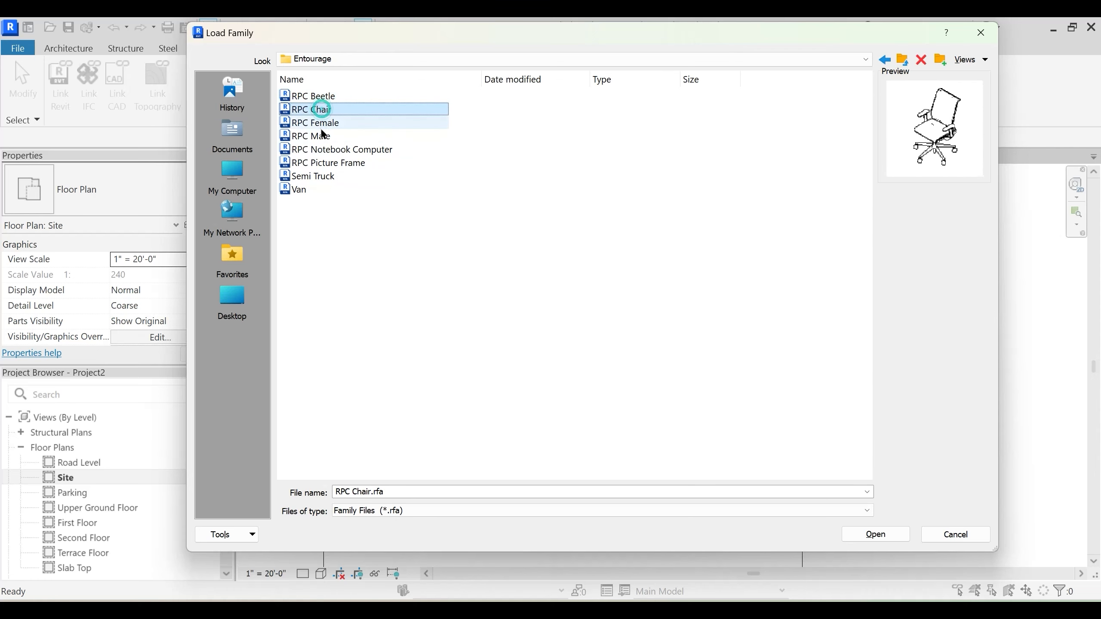
left_click(322, 135)
left_click(326, 124)
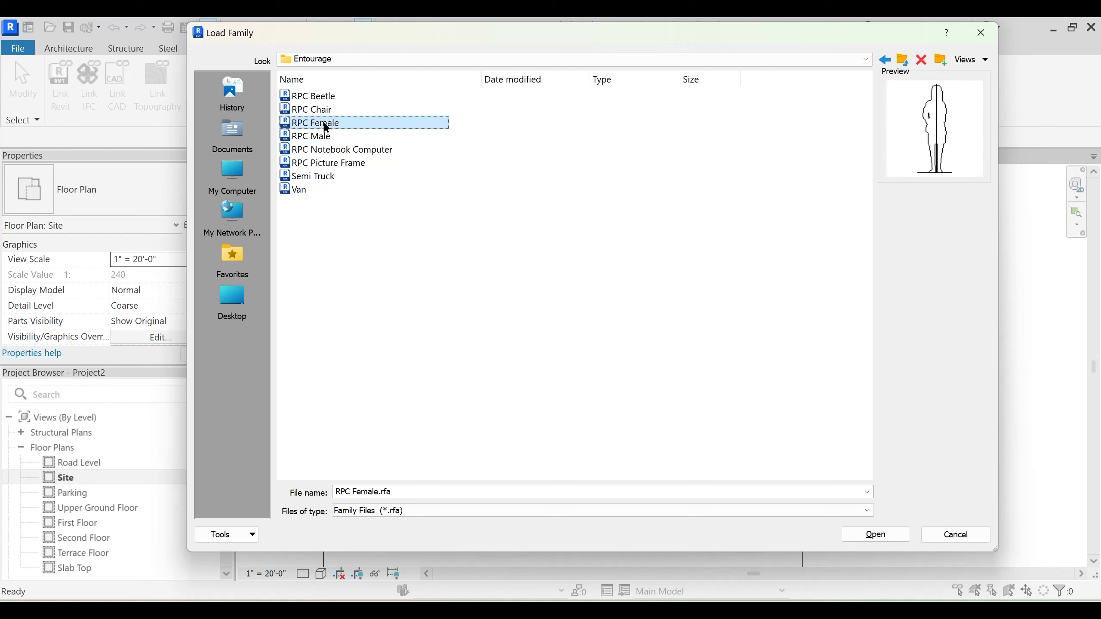
left_click(328, 178)
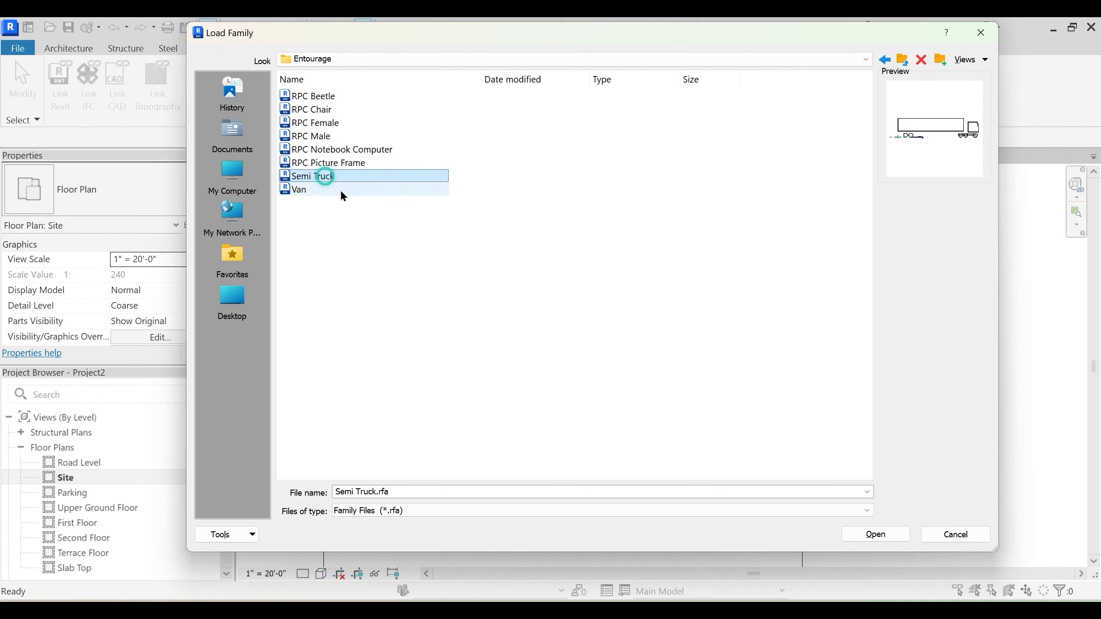
left_click(315, 201)
left_click(374, 57)
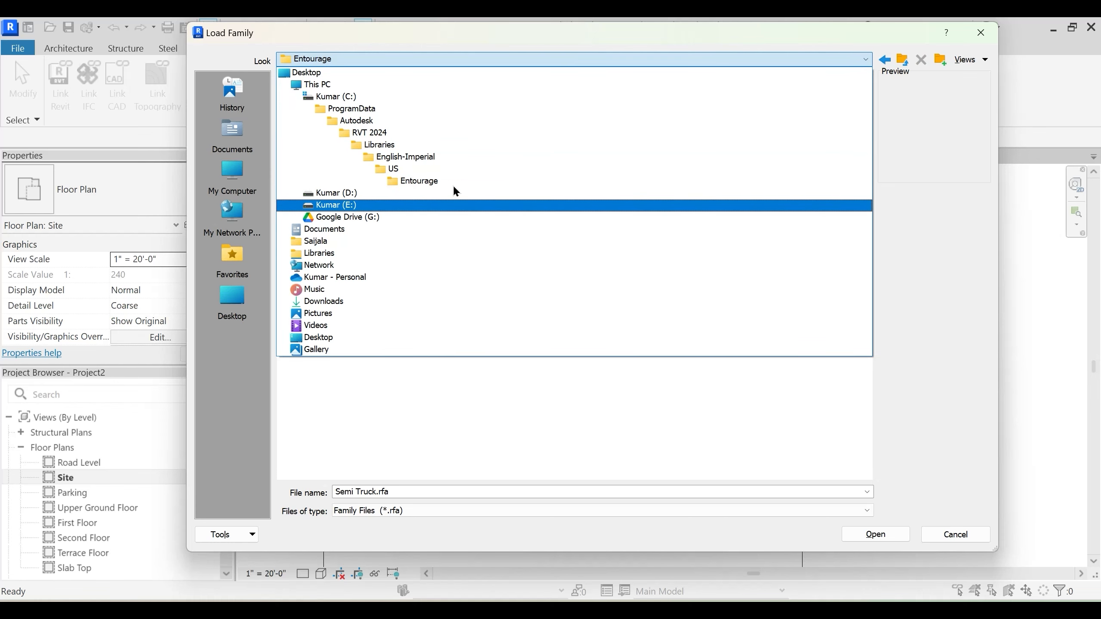
left_click(418, 180)
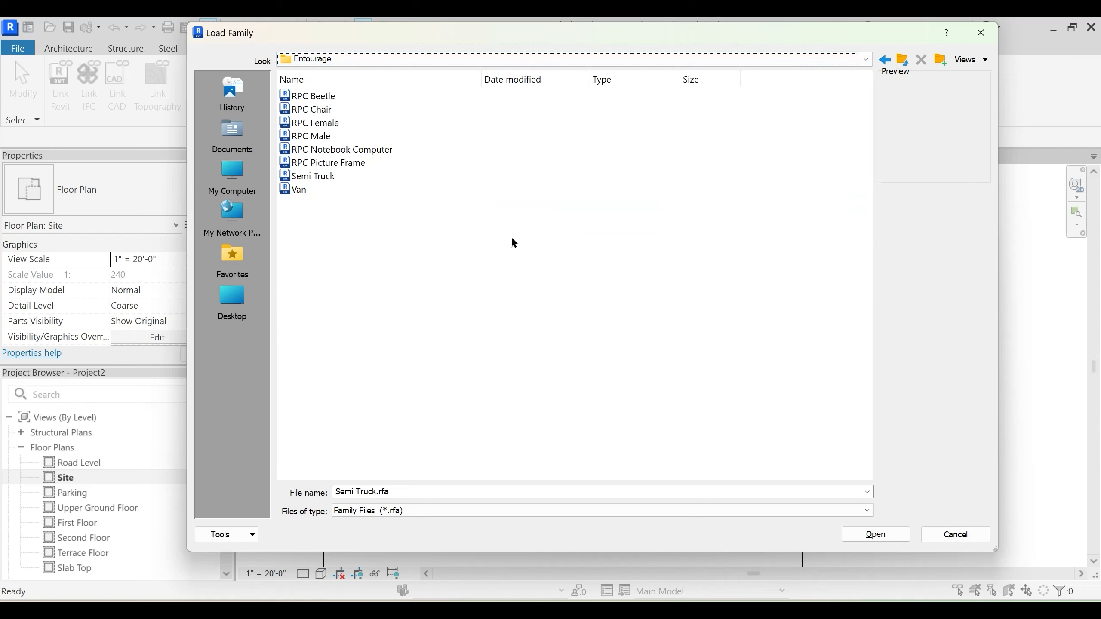
key("Escape")
Place an RPC Tree - Deciduous component, type Lombardy Poplar - 40', at the compound wall's back right corner in the Site plan
left_click(72, 48)
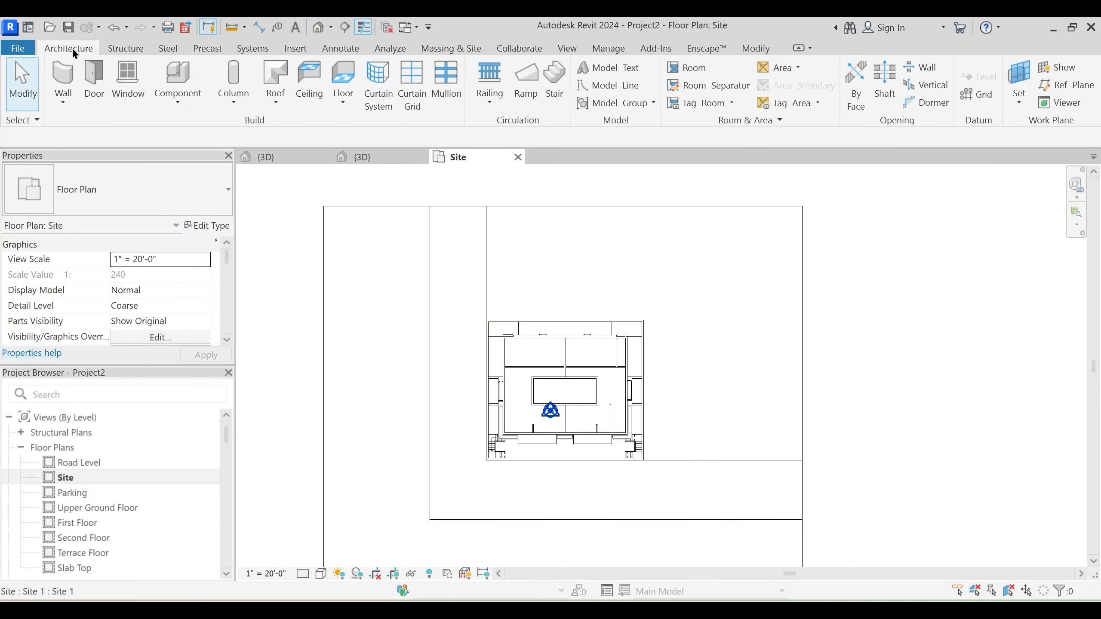
left_click(194, 89)
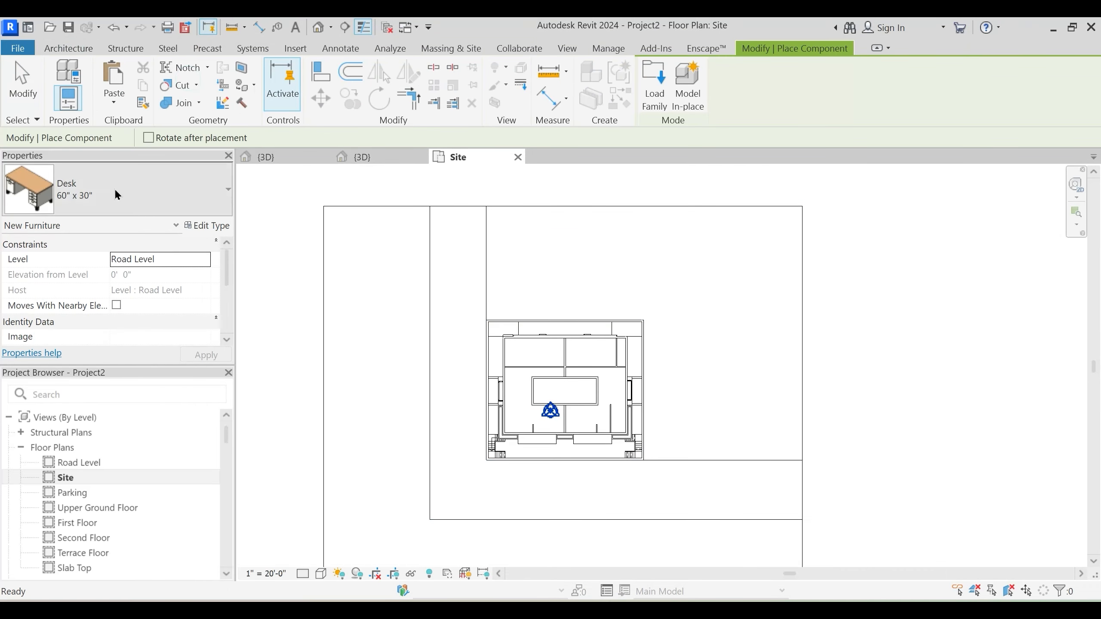
left_click(209, 203)
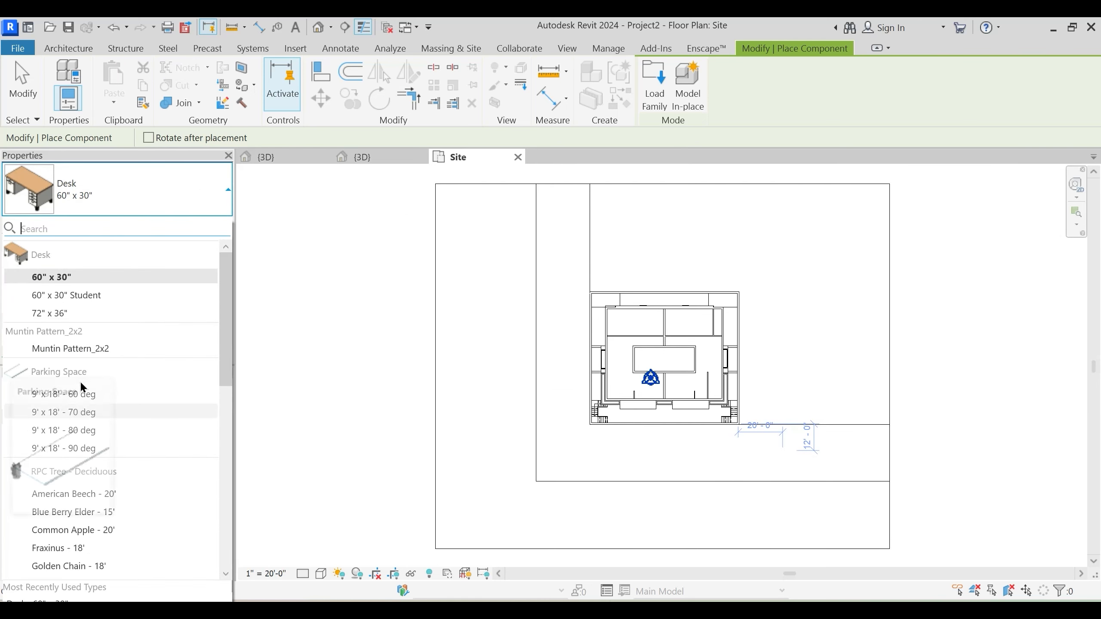
scroll(130, 382, "down", 5)
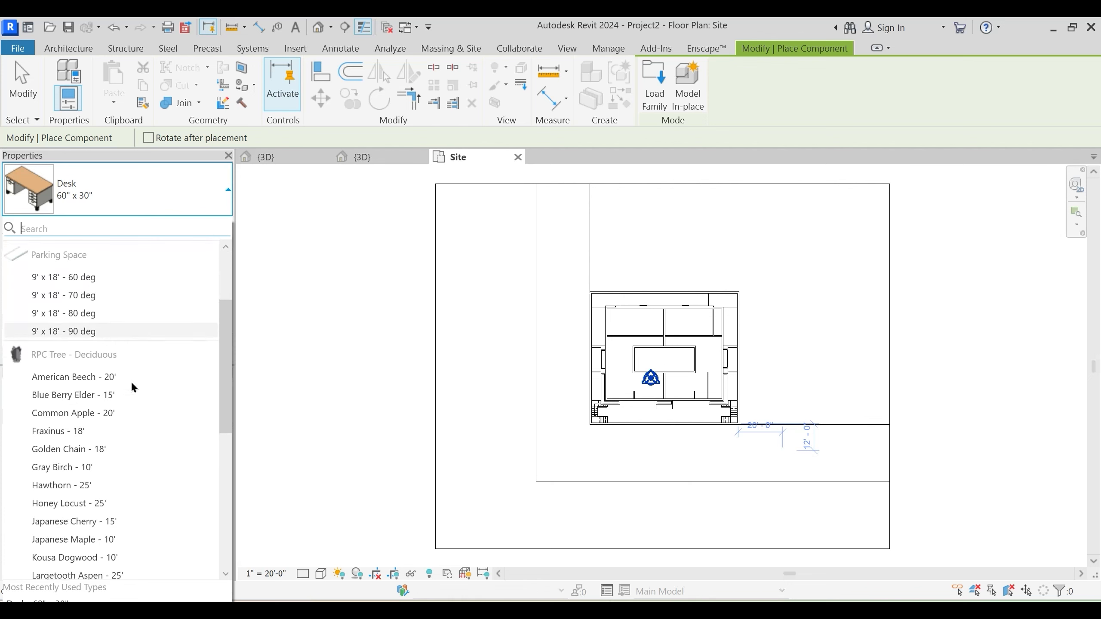
scroll(130, 329, "down", 2)
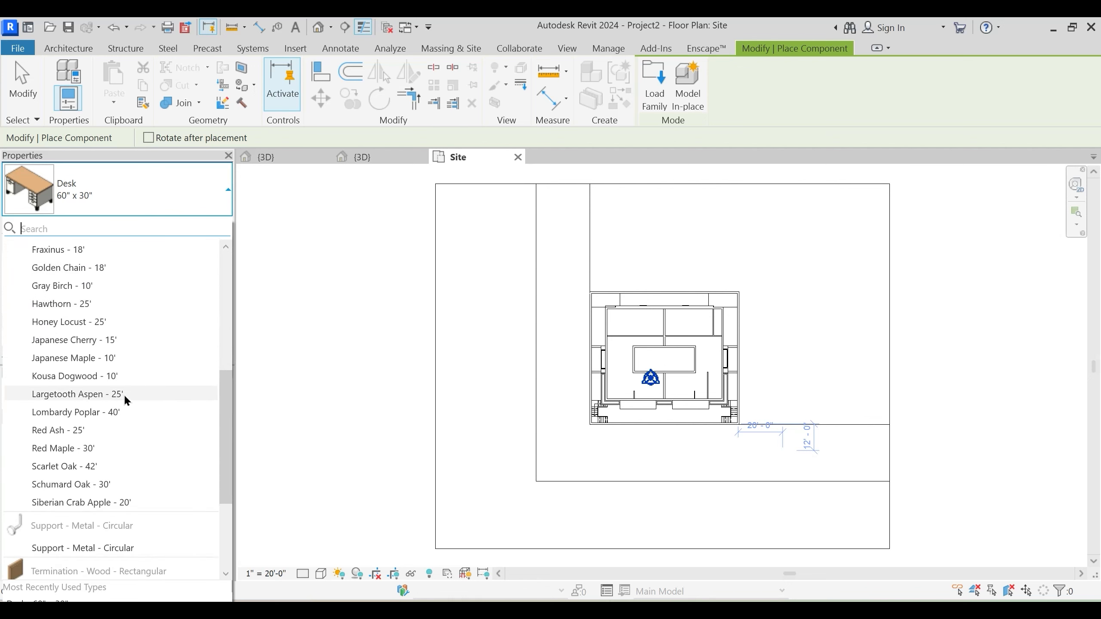
left_click(116, 412)
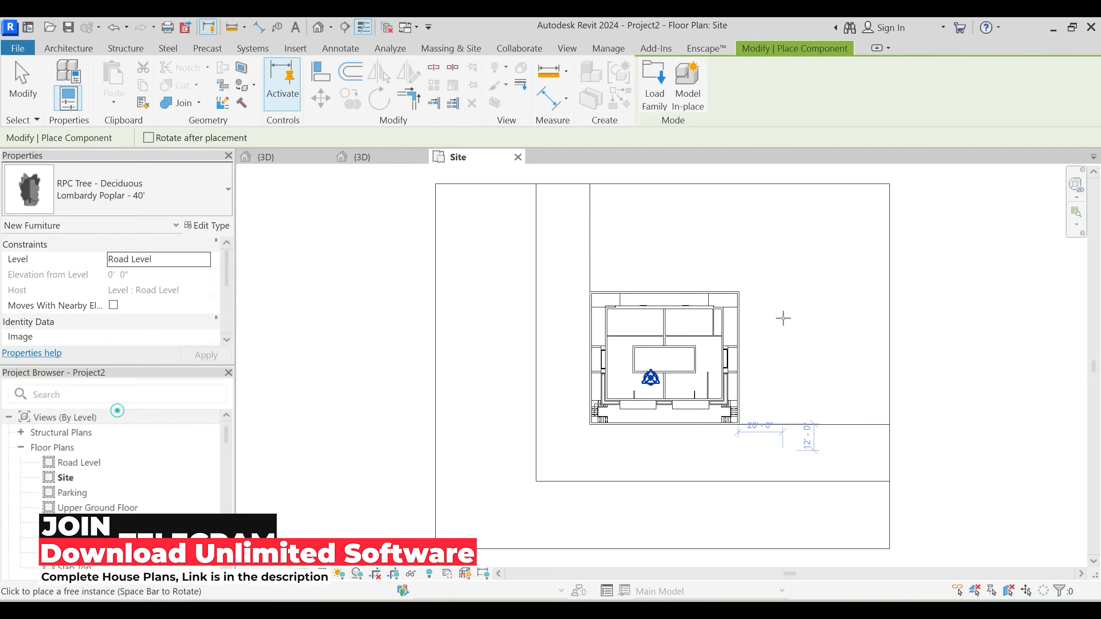
left_click(736, 294)
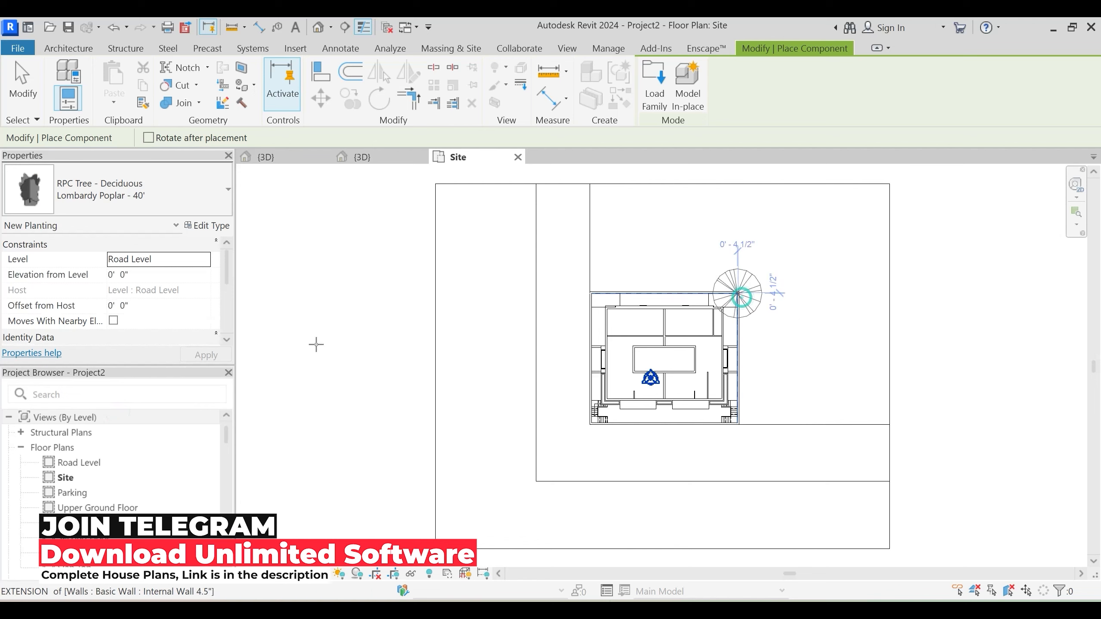
Place an RPC Tree - Deciduous component, type American Beech - 20', at the compound wall's front left corner
left_click(145, 188)
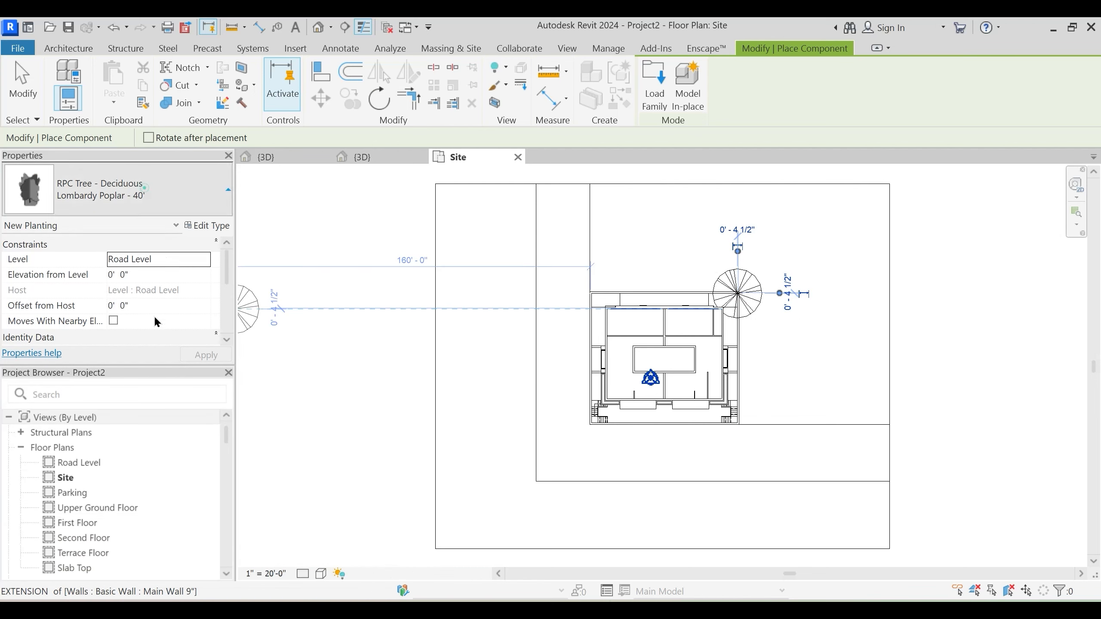
scroll(125, 365, "up", 2)
scroll(94, 273, "up", 1)
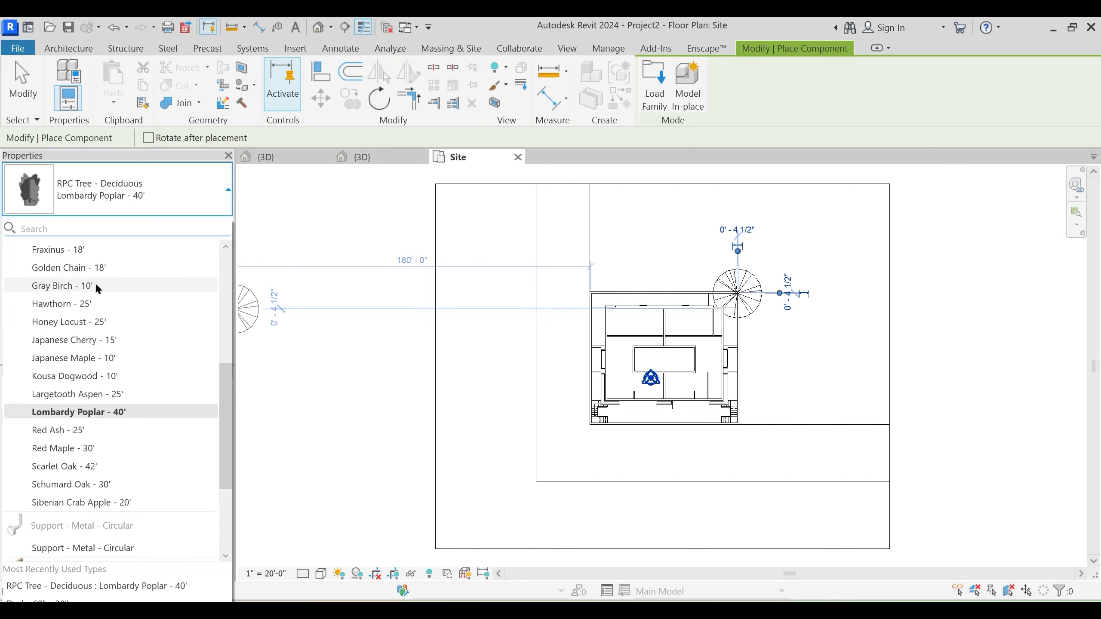
scroll(91, 329, "up", 2)
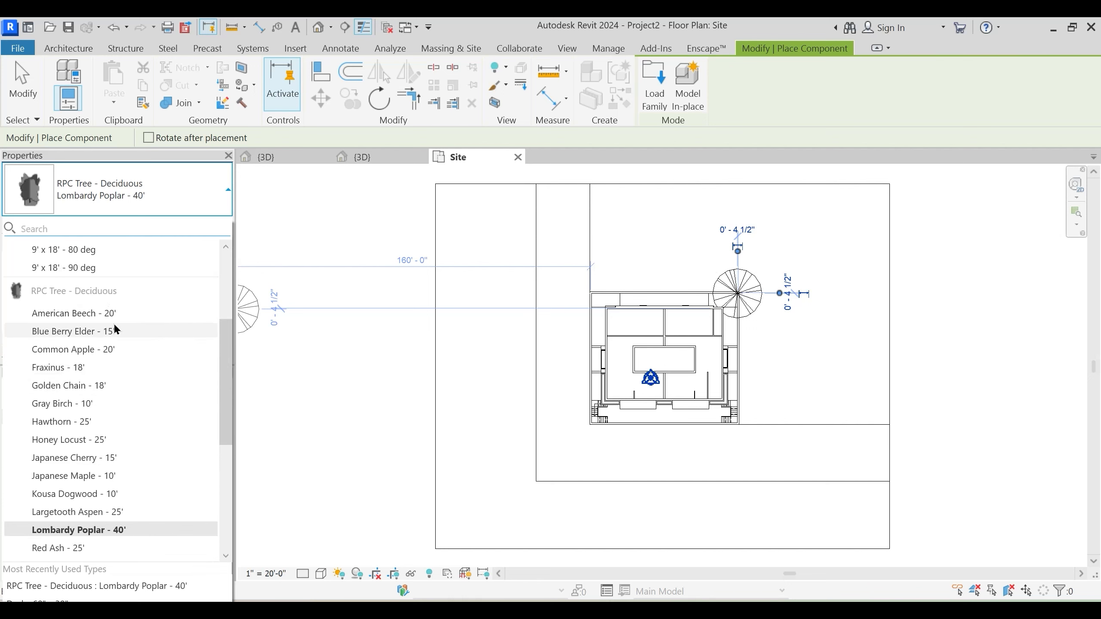
left_click(591, 422)
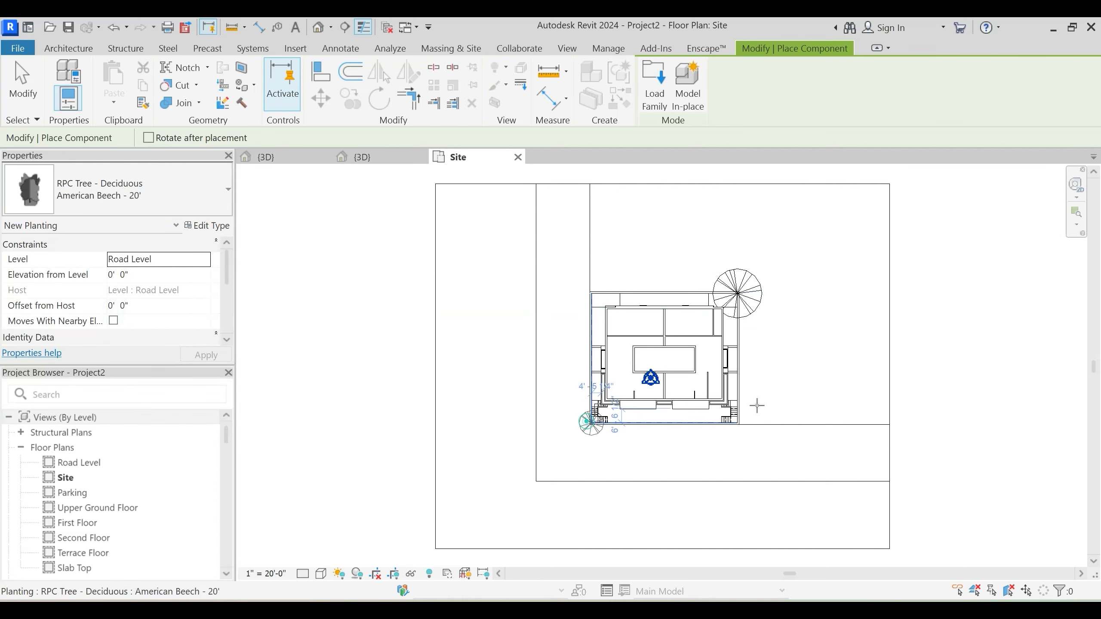
In the 3D view, move the Lombardy Poplar from the back corner to the front road's edge beside the compound wall
left_click(381, 157)
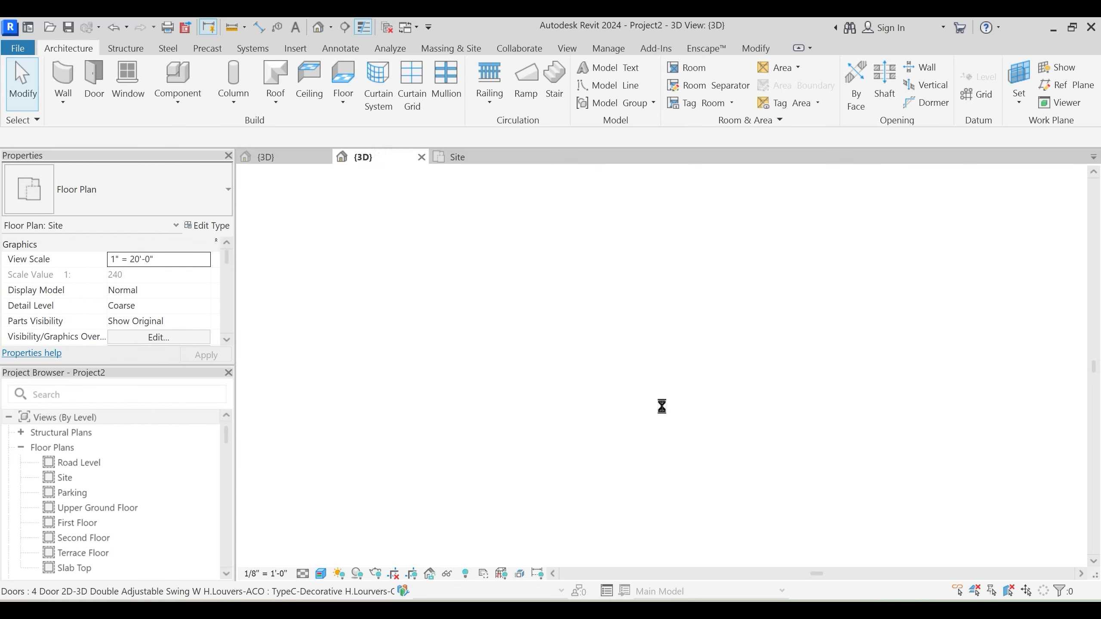
scroll(682, 453, "up", 3)
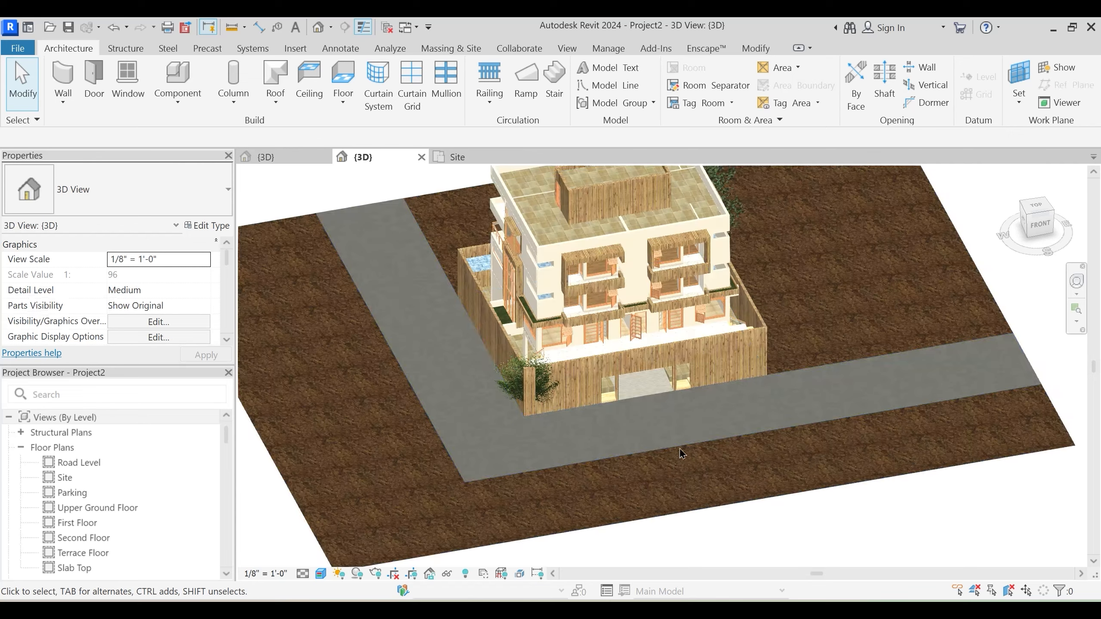
middle_click_drag(682, 453, 786, 264, "shift")
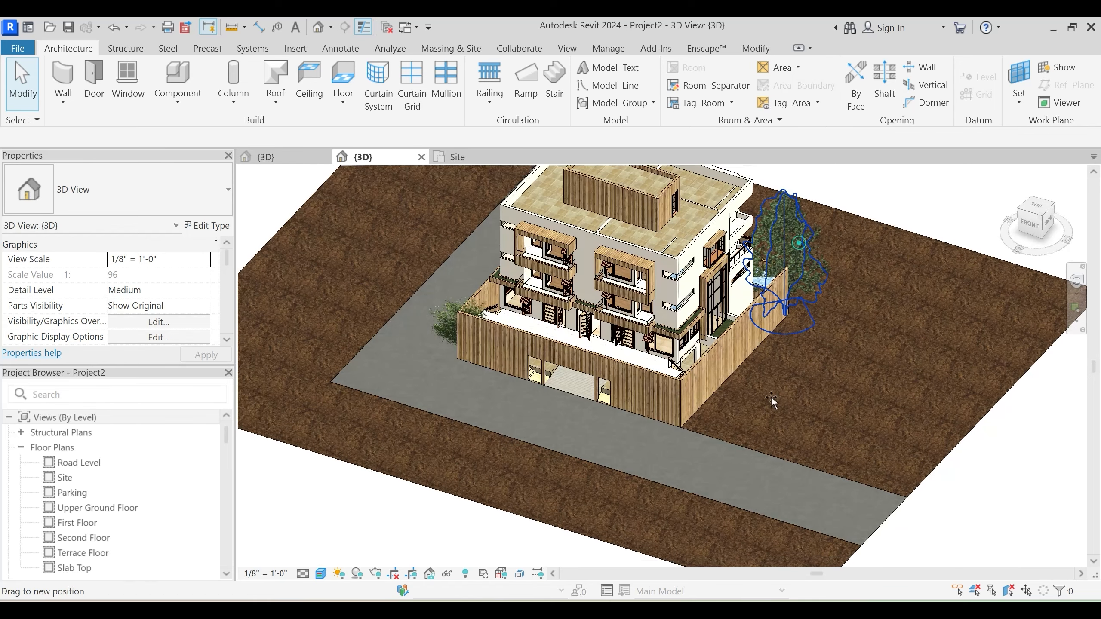
left_click_drag(771, 401, 727, 384)
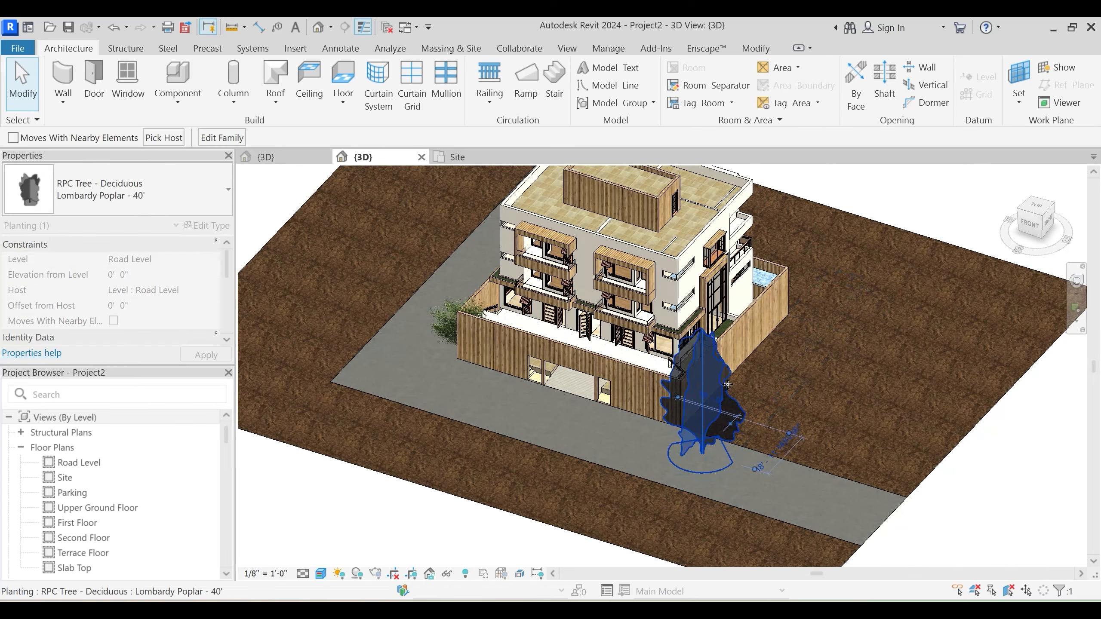
middle_click_drag(727, 384, 669, 466, "shift")
key("Escape")
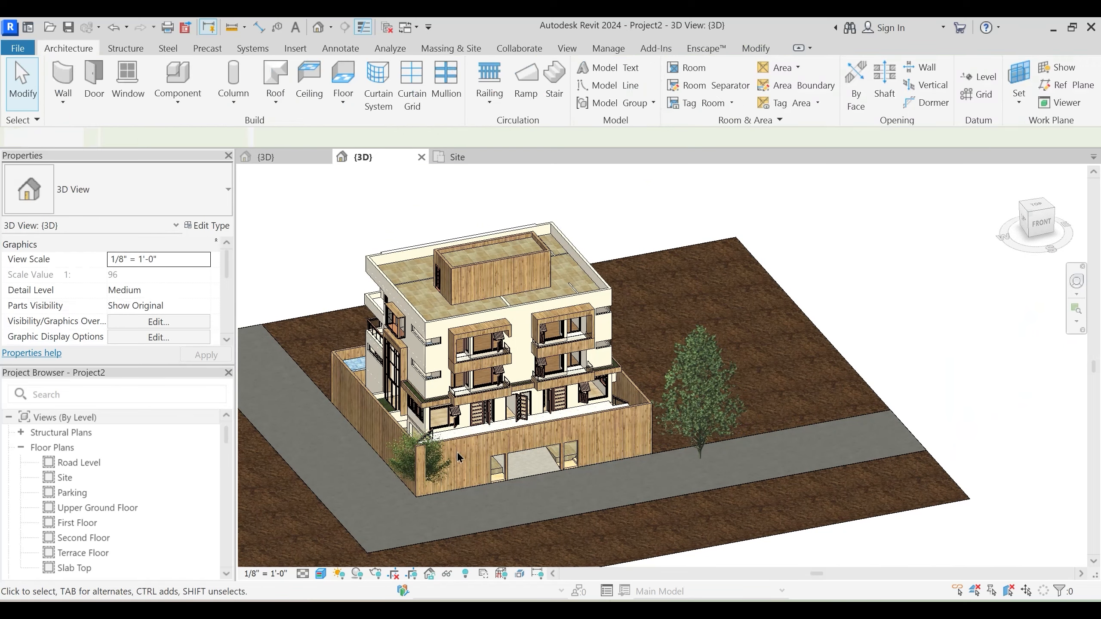
Move the American Beech from the compound wall's front corner back along the side road, near the pool
left_click_drag(411, 466, 313, 377)
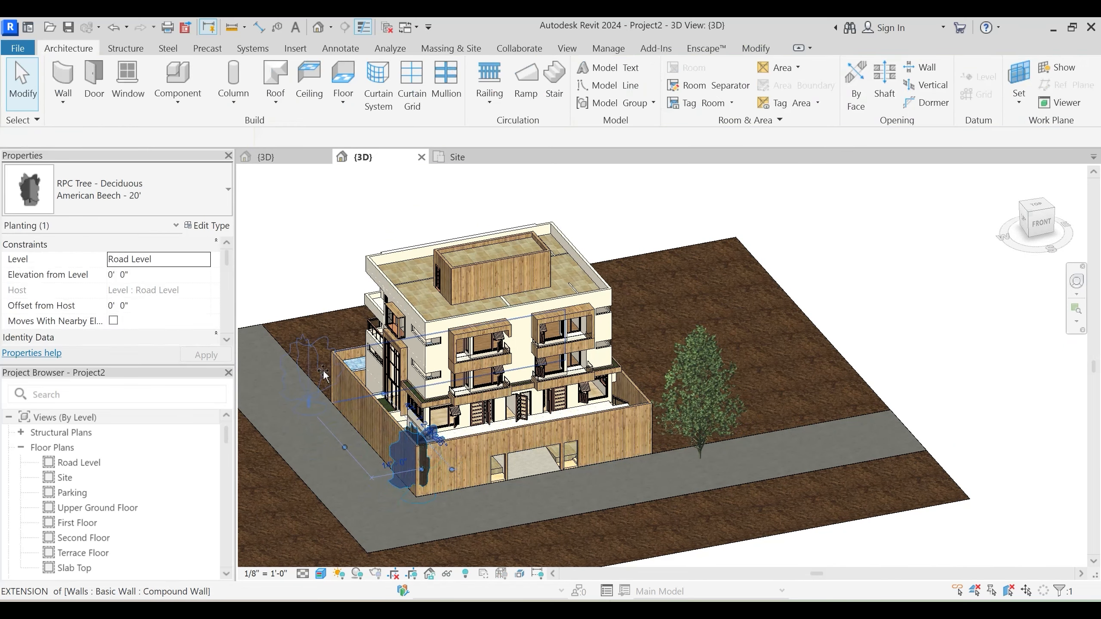
key("Escape")
middle_click_drag(472, 388, 519, 338)
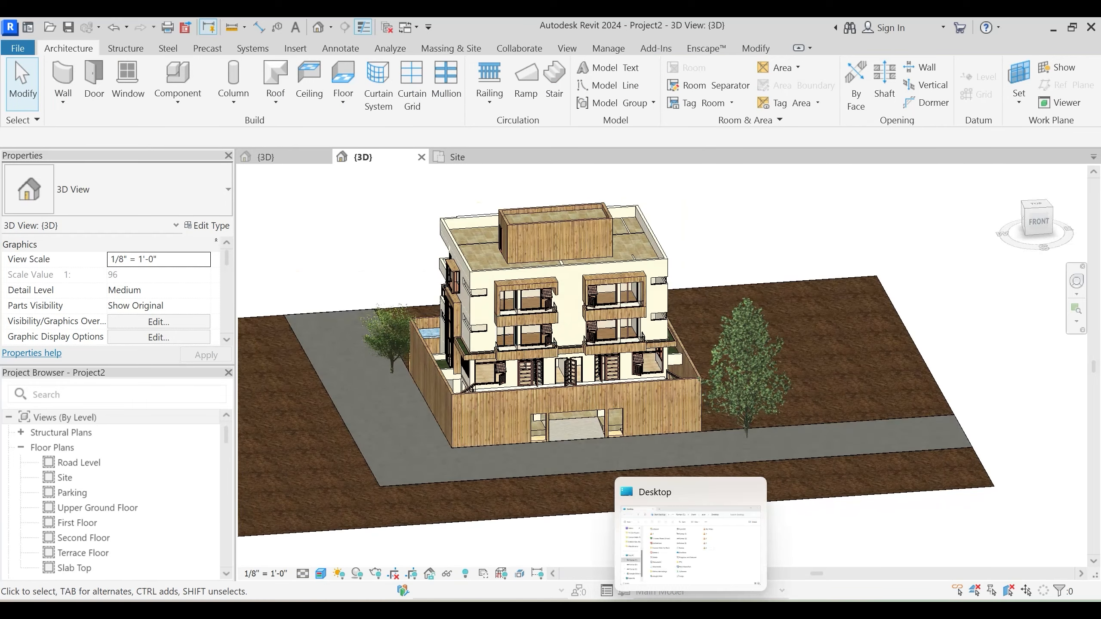
Switch to the Enscape window to examine the rendered building and its surroundings, and return to Revit's 3D view to compare the model
mouse_move(658, 611)
left_click(689, 536)
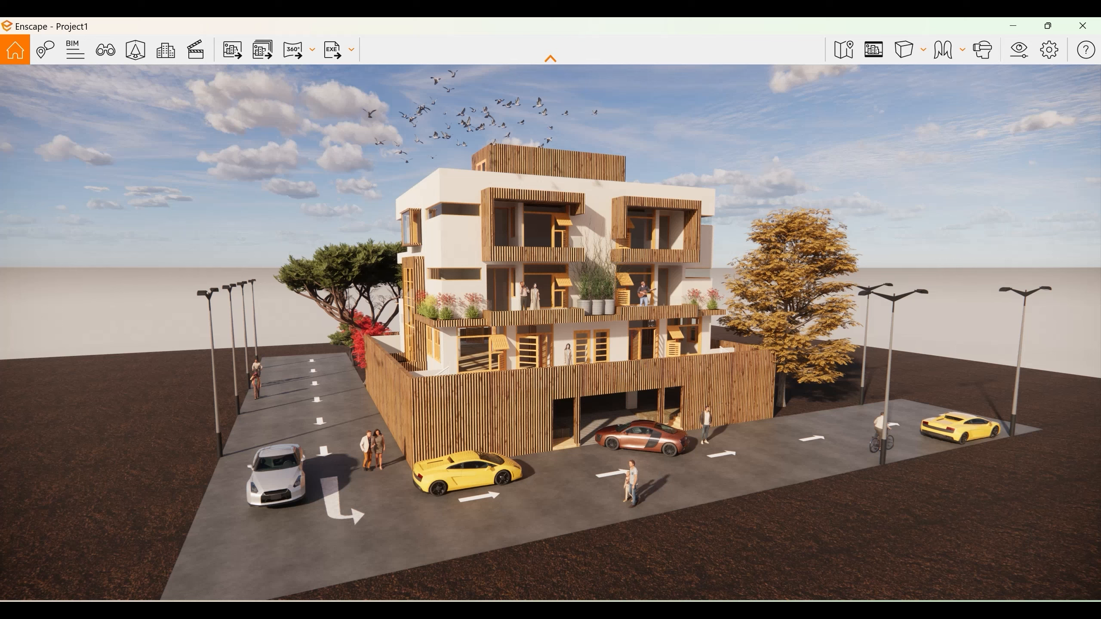
mouse_move(599, 595)
left_click(564, 559)
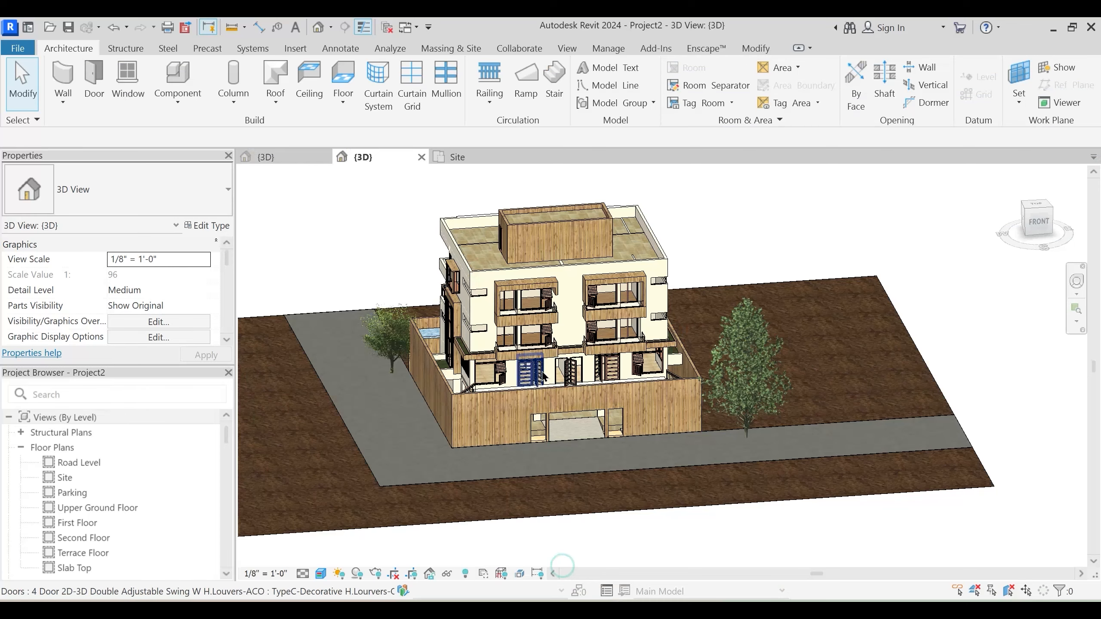
middle_click_drag(556, 454, 571, 462, "shift")
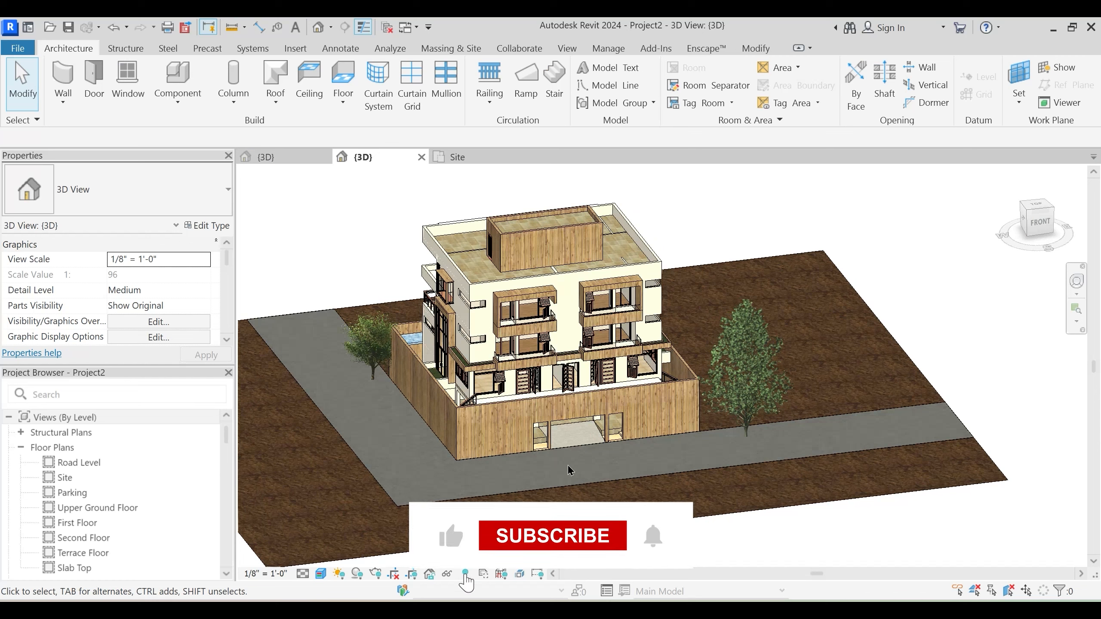